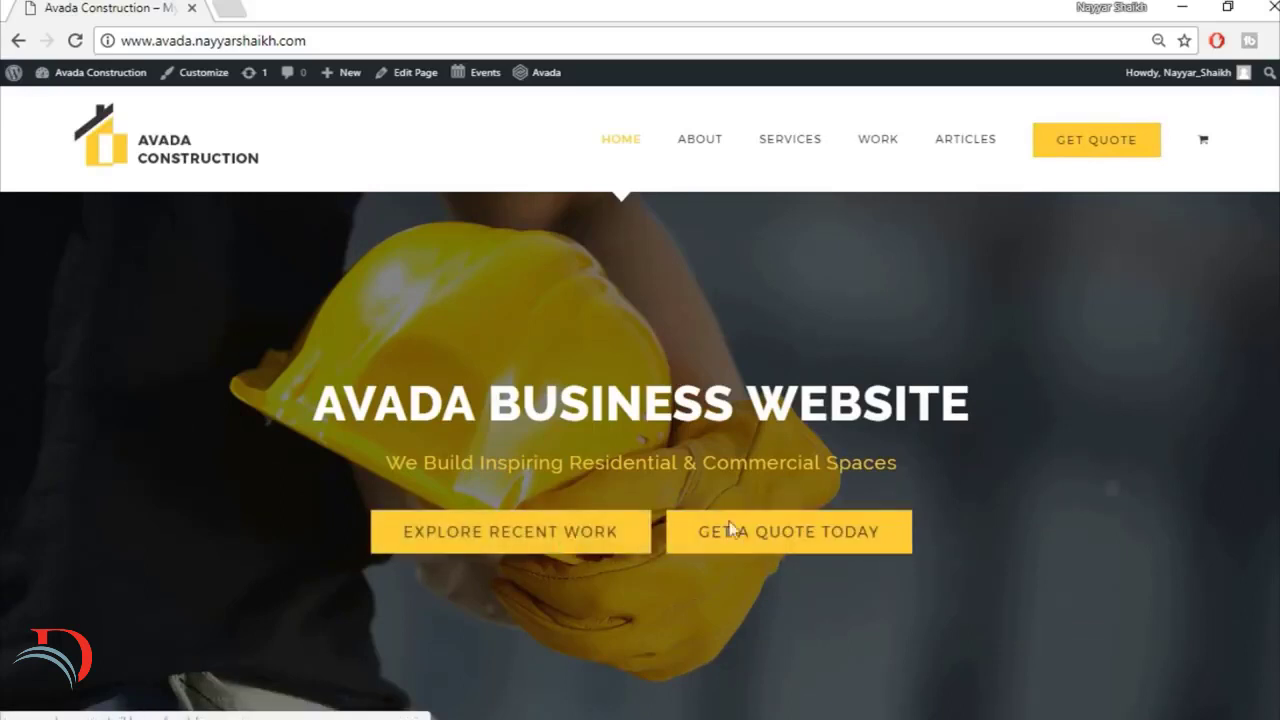
# Step: Review the home page from the hero banner through the Specialists In Modern Construction services to the company statistics counters
pyautogui.scroll(-5, 1240, 450)
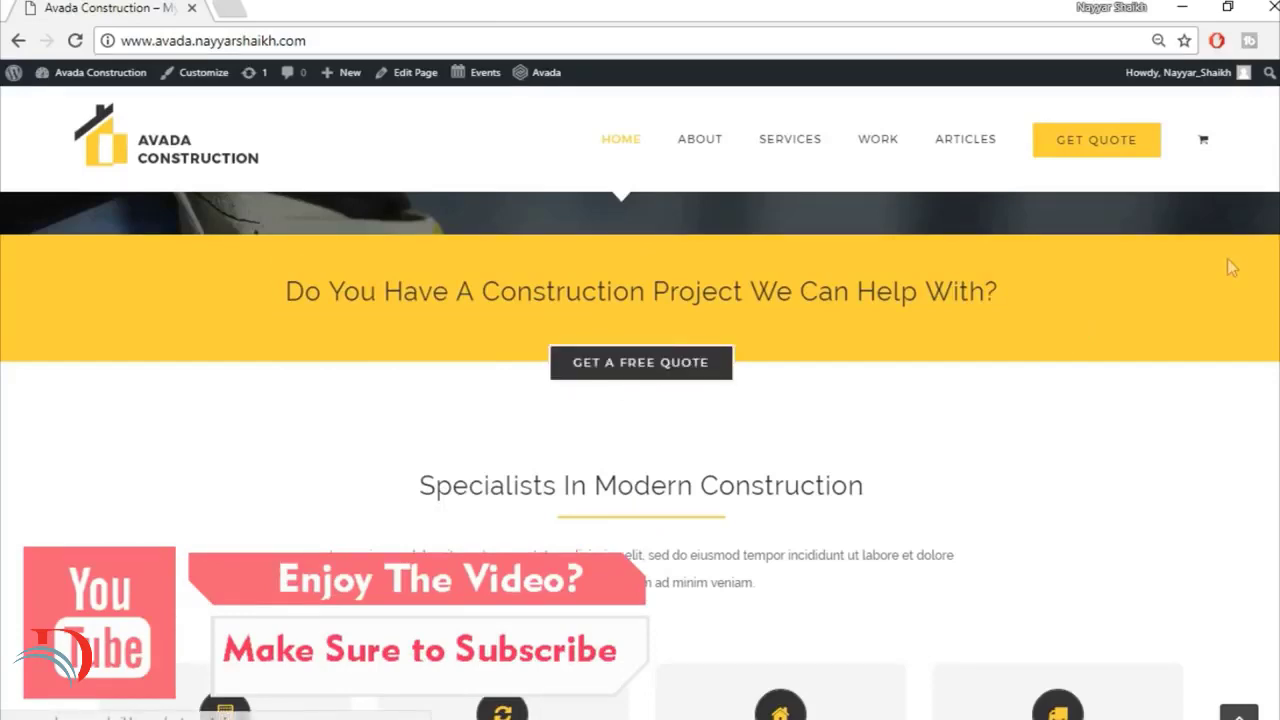
pyautogui.scroll(-3, 1228, 266)
pyautogui.scroll(-2, 640, 455)
pyautogui.scroll(1, 640, 455)
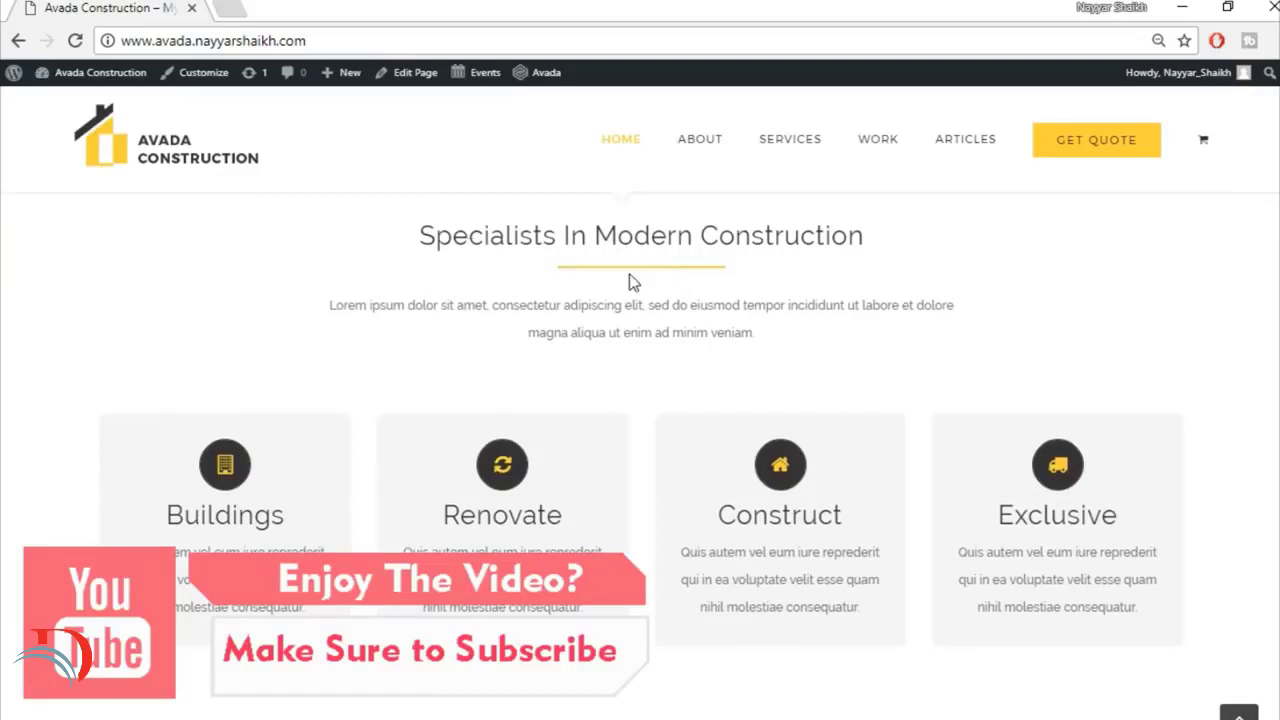
pyautogui.moveTo(303, 461)
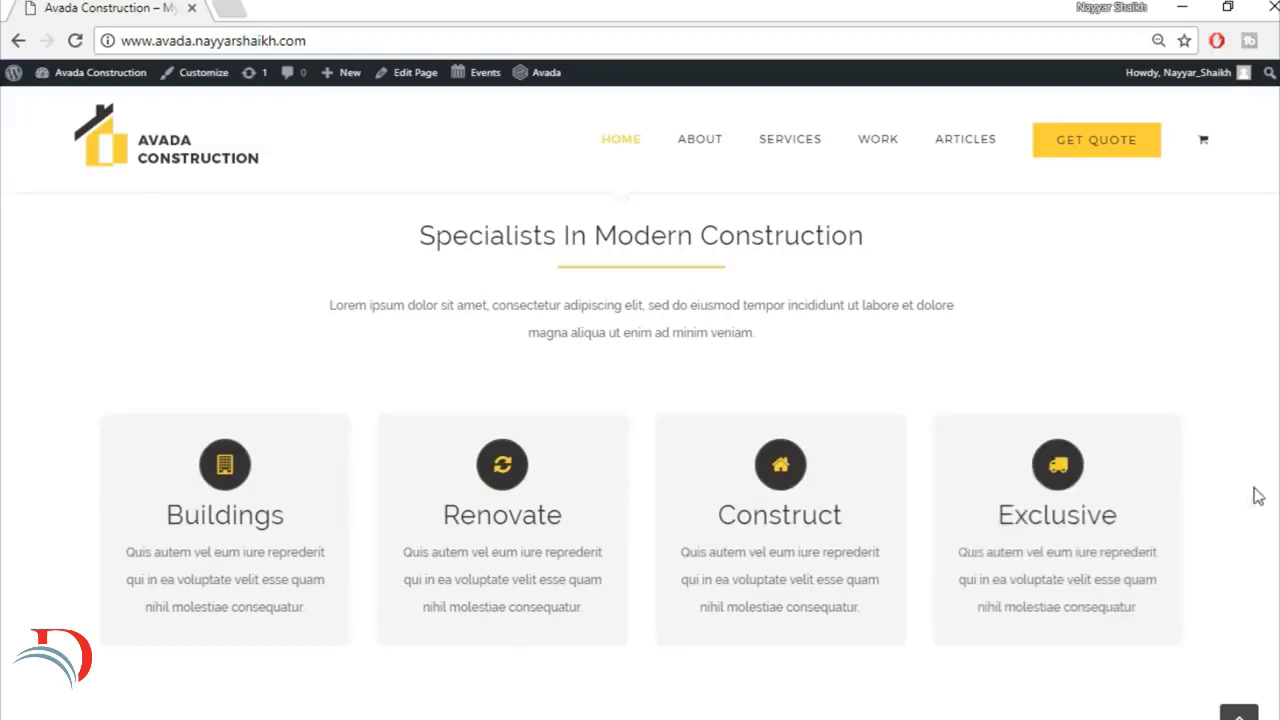
pyautogui.moveTo(1121, 516)
pyautogui.scroll(-5, 640, 455)
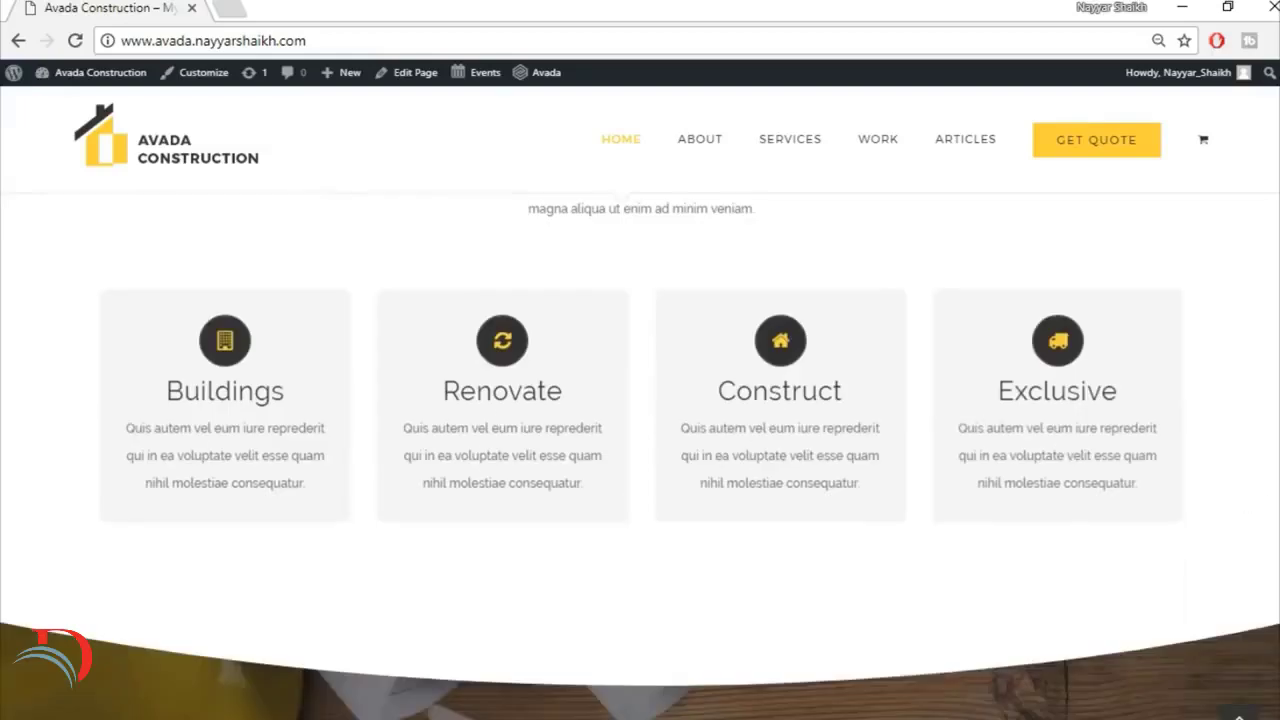
pyautogui.scroll(1, 640, 455)
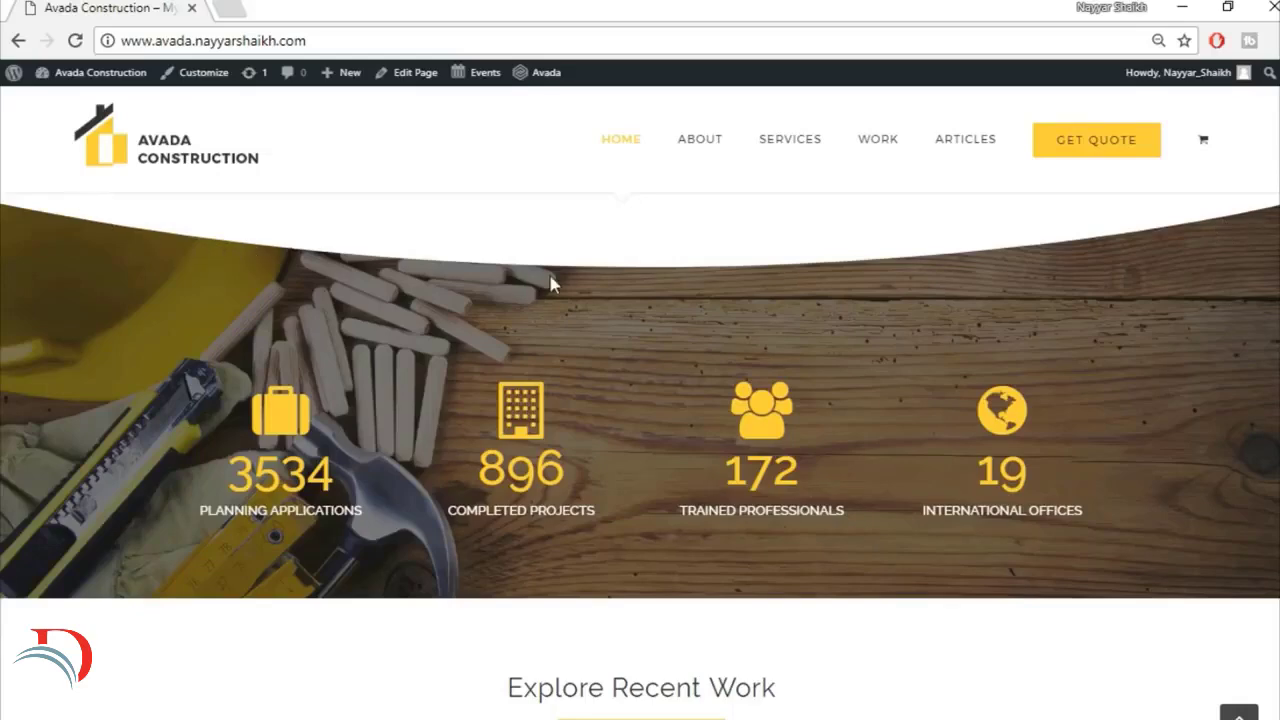
pyautogui.scroll(-3, 376, 319)
pyautogui.scroll(4, 376, 319)
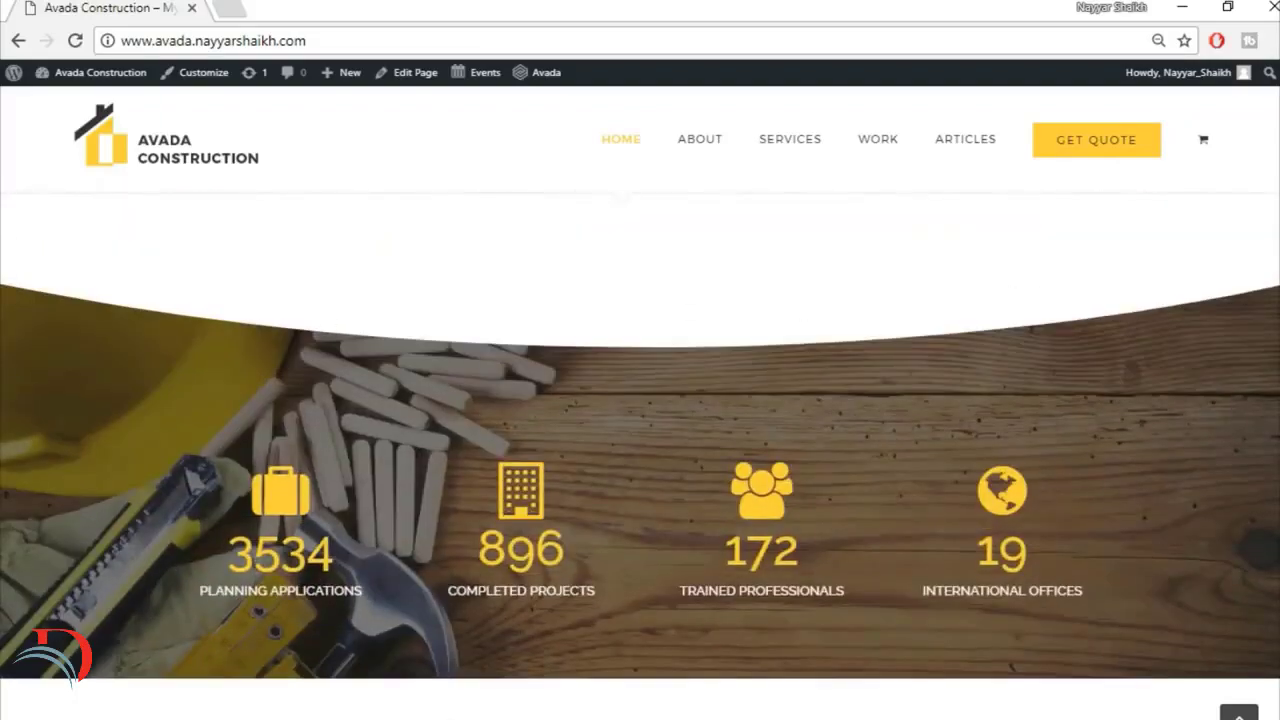
# Step: Review the rest of the home page, from Explore Recent Work through core values, testimonials, news and partners to the footer
pyautogui.scroll(-3, 640, 450)
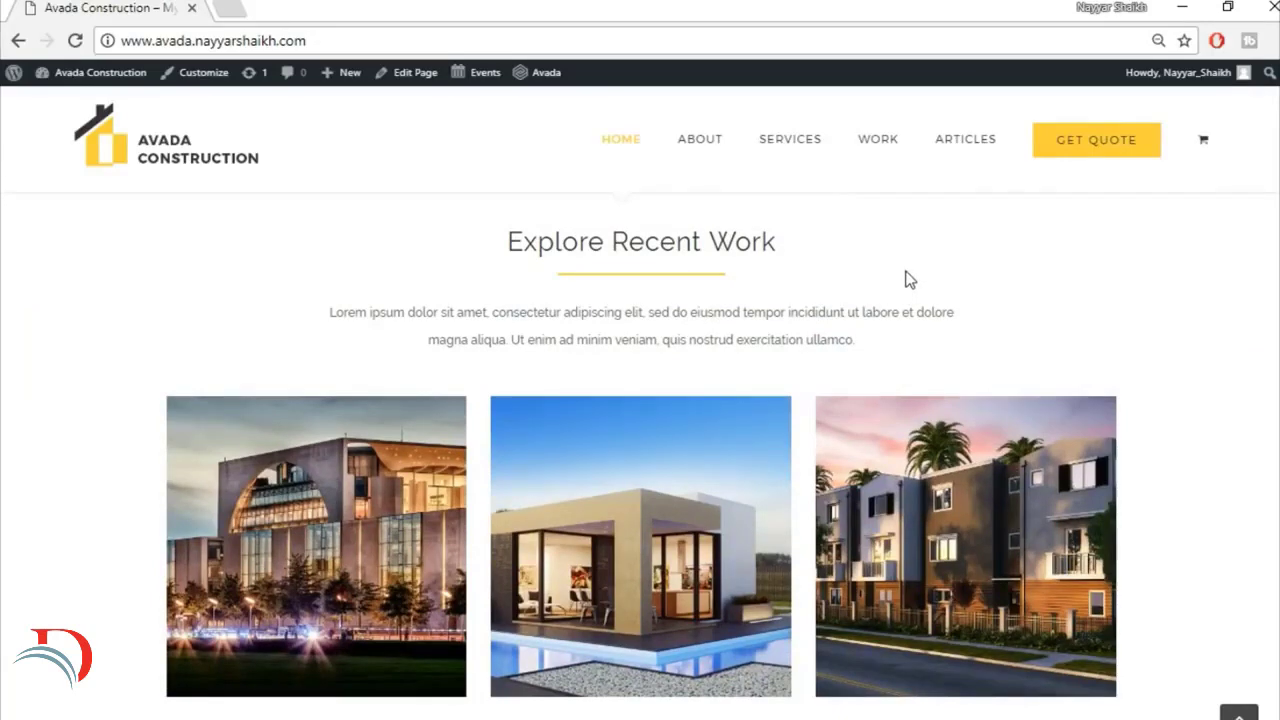
pyautogui.scroll(-1, 640, 450)
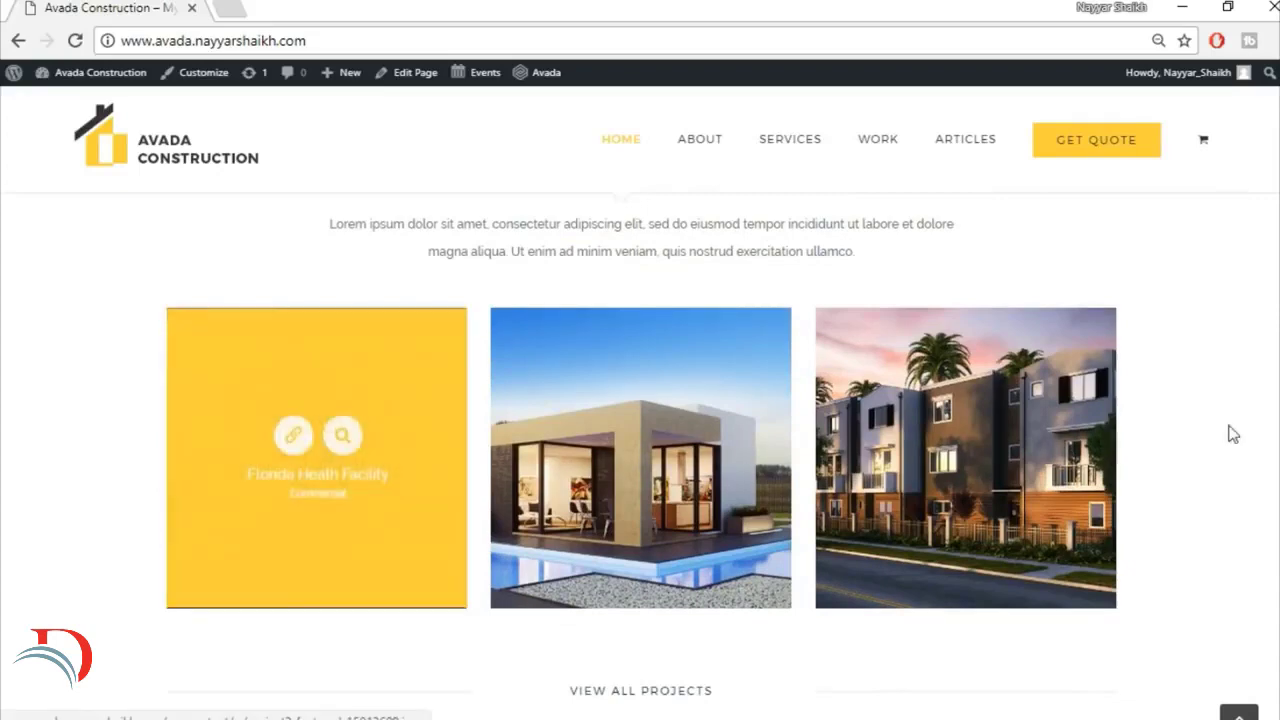
pyautogui.scroll(5, 666, 243)
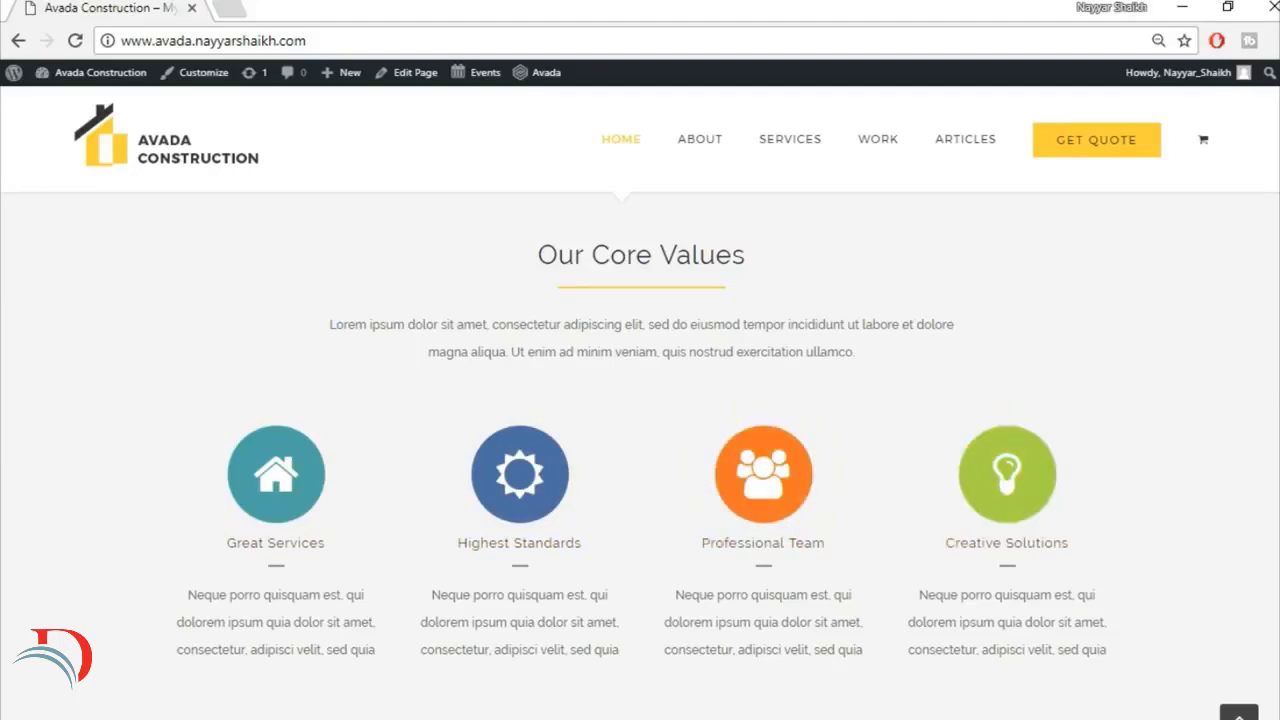
pyautogui.scroll(-5, 1248, 414)
pyautogui.scroll(1, 640, 455)
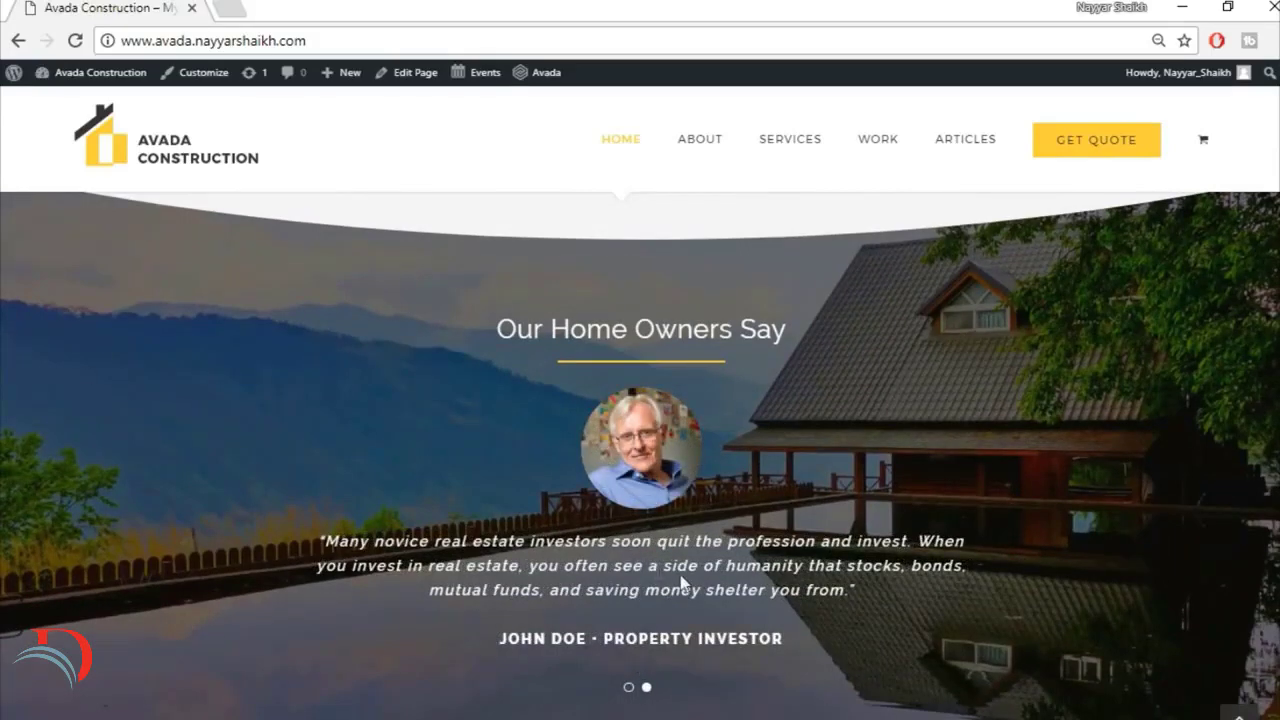
pyautogui.scroll(-3, 943, 535)
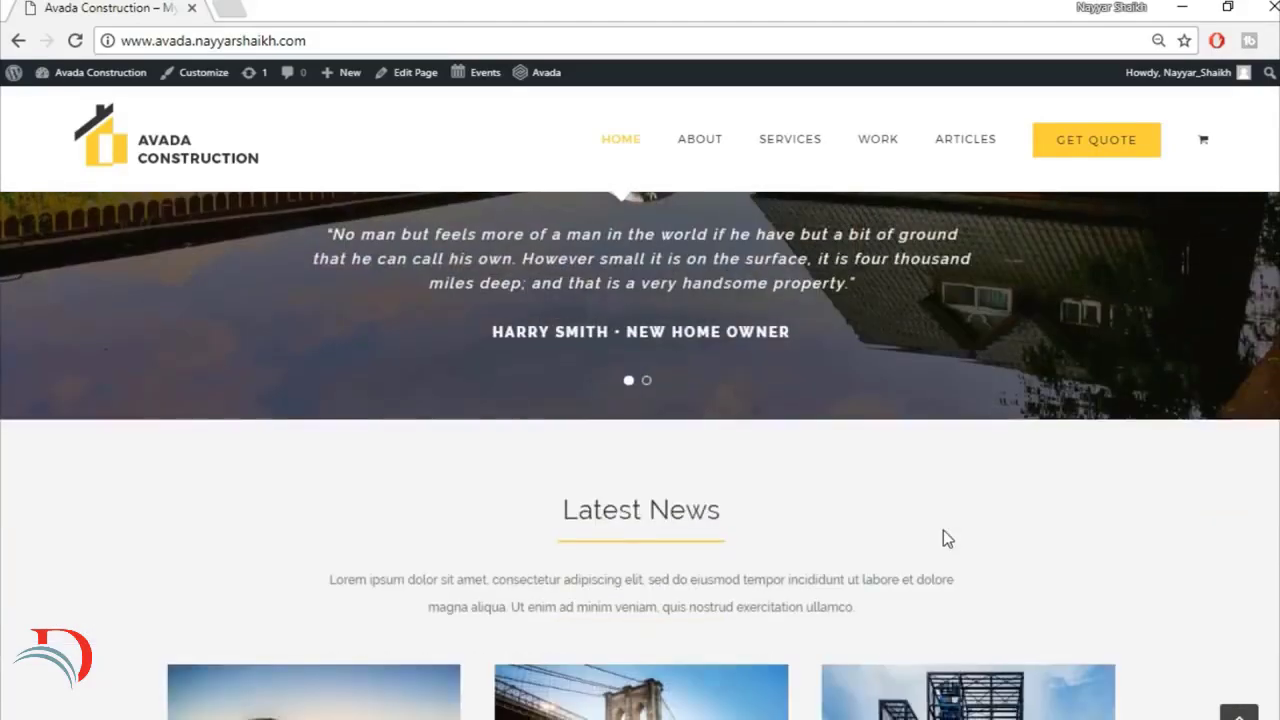
pyautogui.scroll(-3, 943, 530)
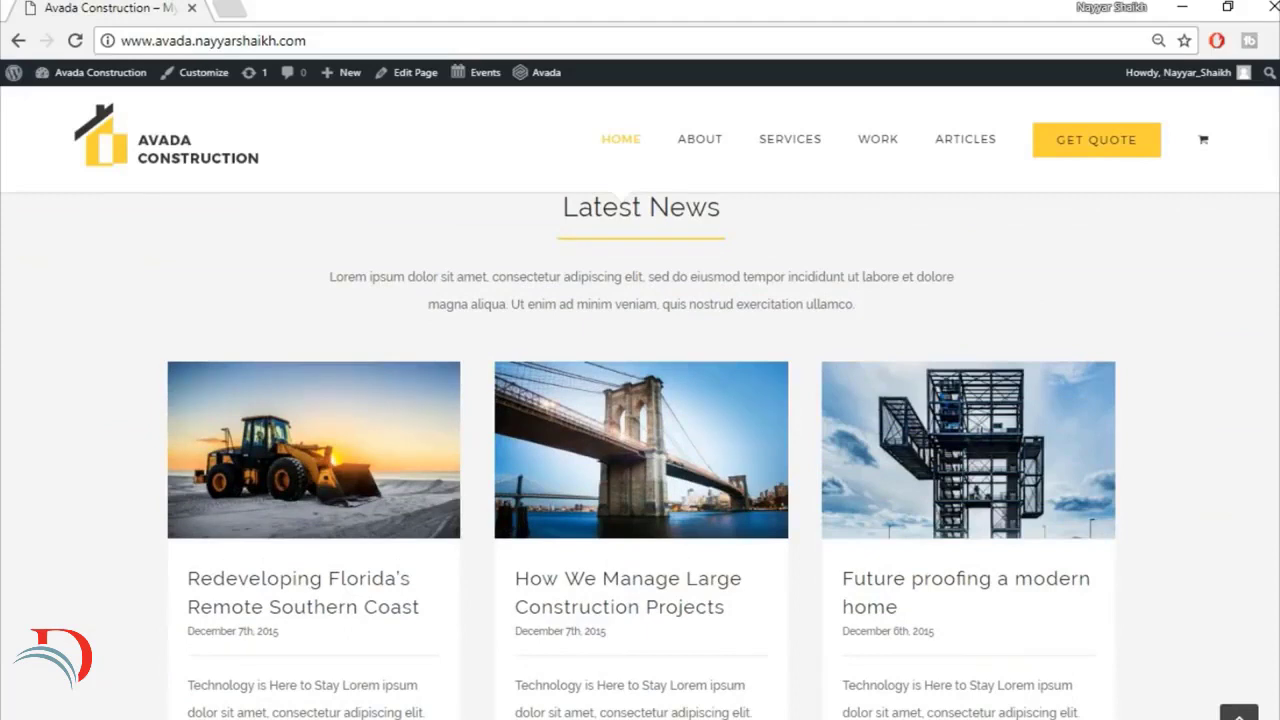
pyautogui.scroll(-5, 640, 450)
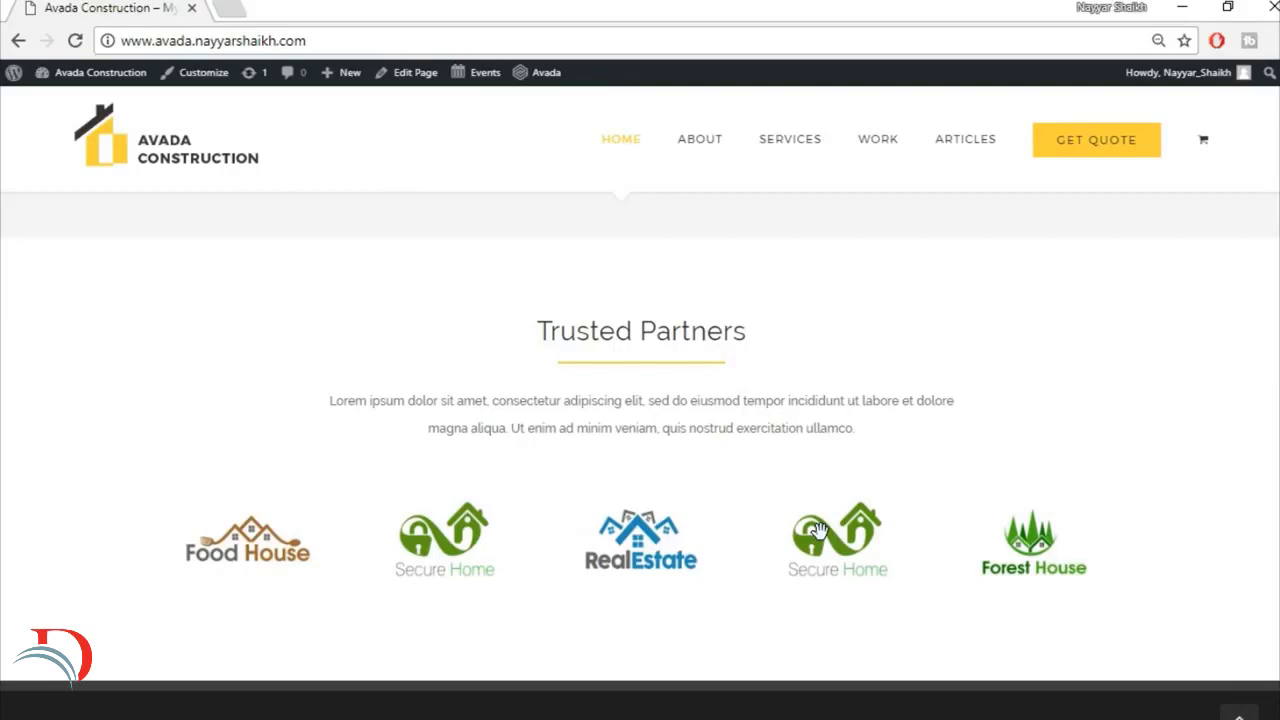
pyautogui.scroll(-5, 818, 530)
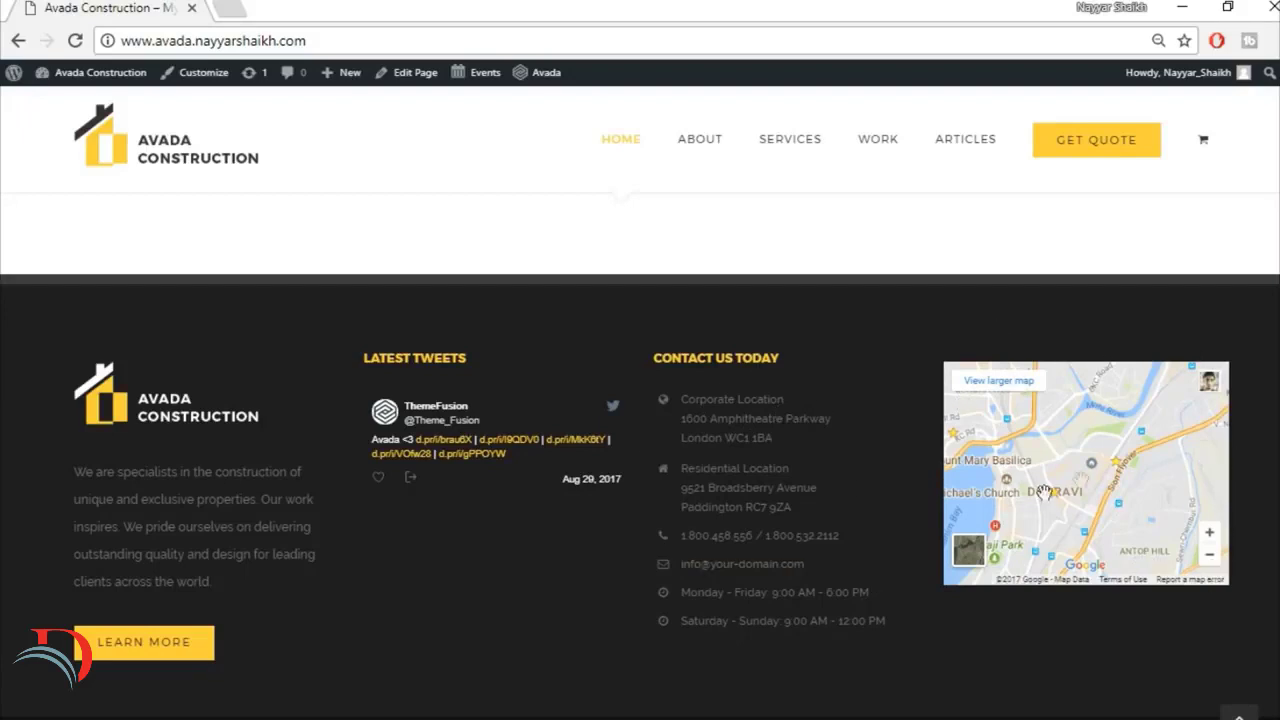
pyautogui.scroll(-1, 1156, 674)
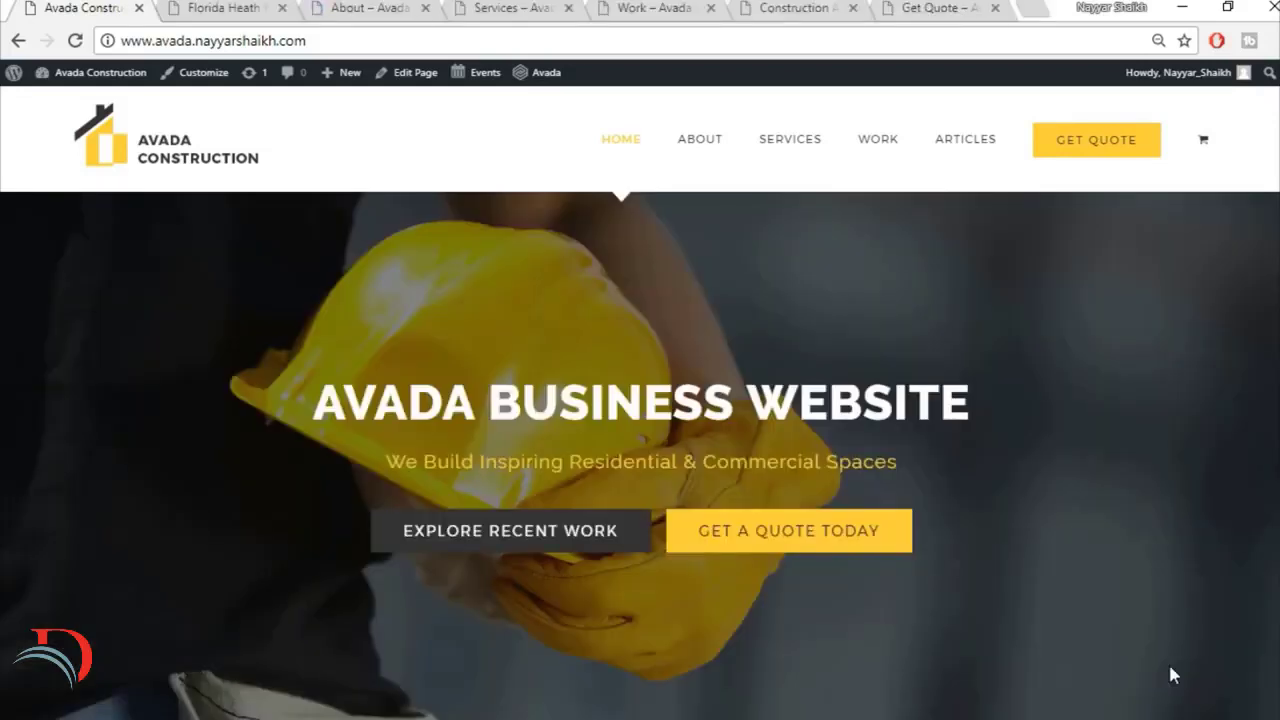
# Step: Open the Florida Heath Facility portfolio page and examine its banner, project details and project gallery
pyautogui.click(215, 12)
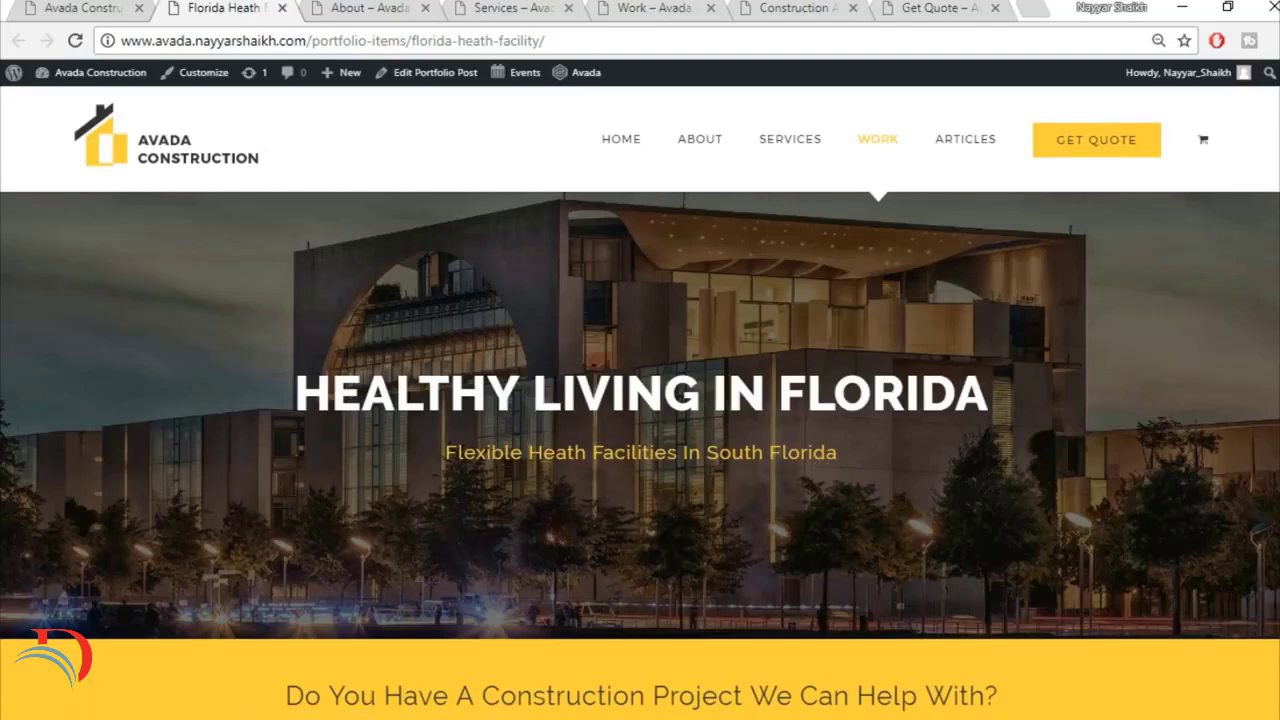
pyautogui.scroll(-2, 796, 528)
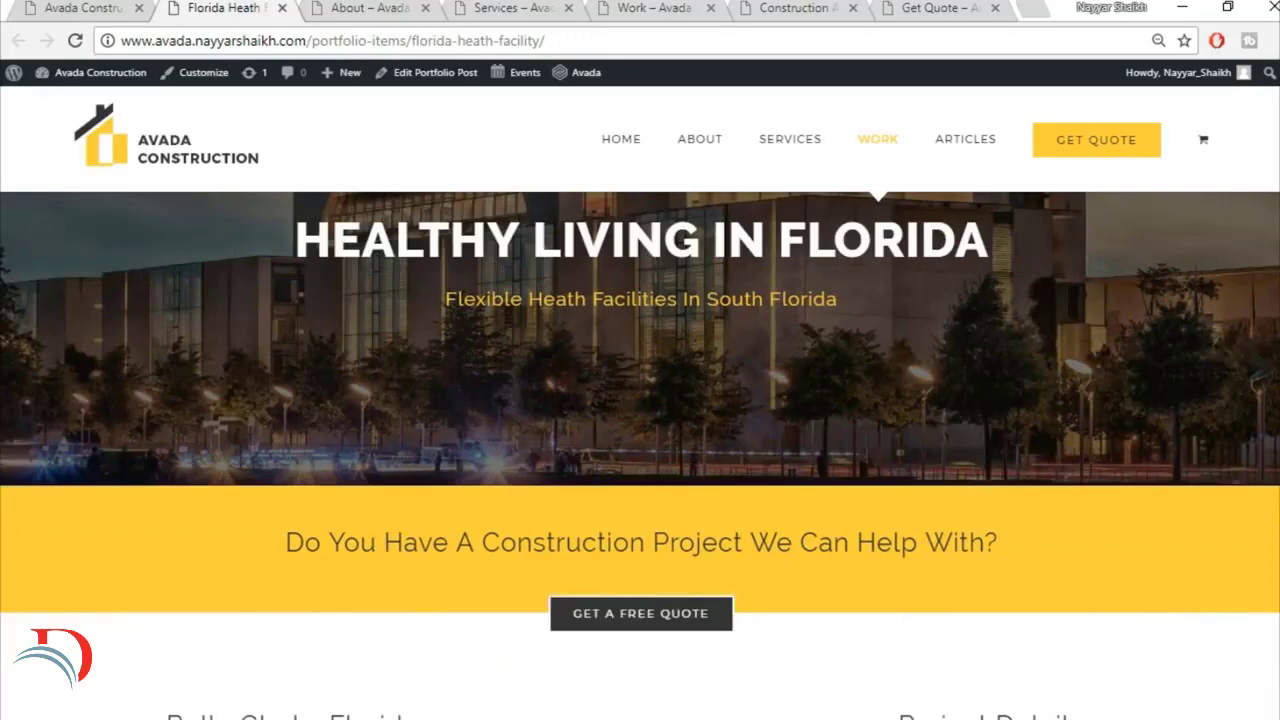
pyautogui.scroll(2, 1197, 451)
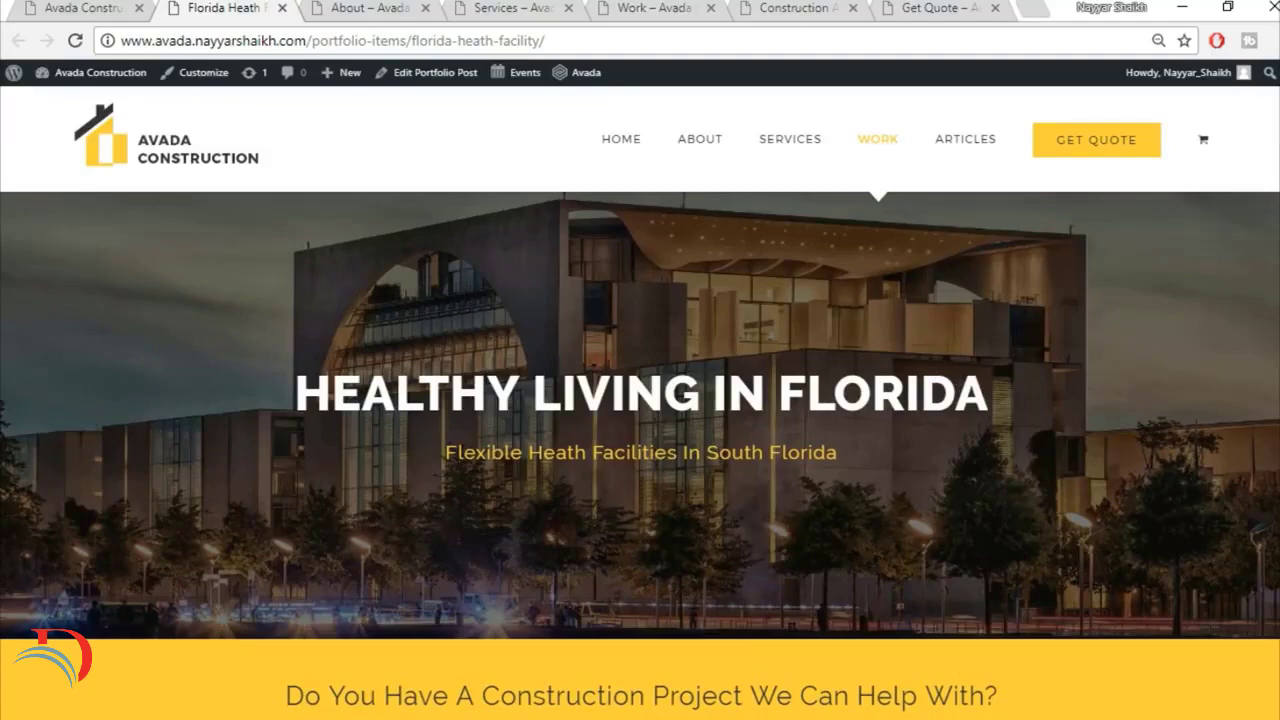
pyautogui.scroll(-5, 1167, 385)
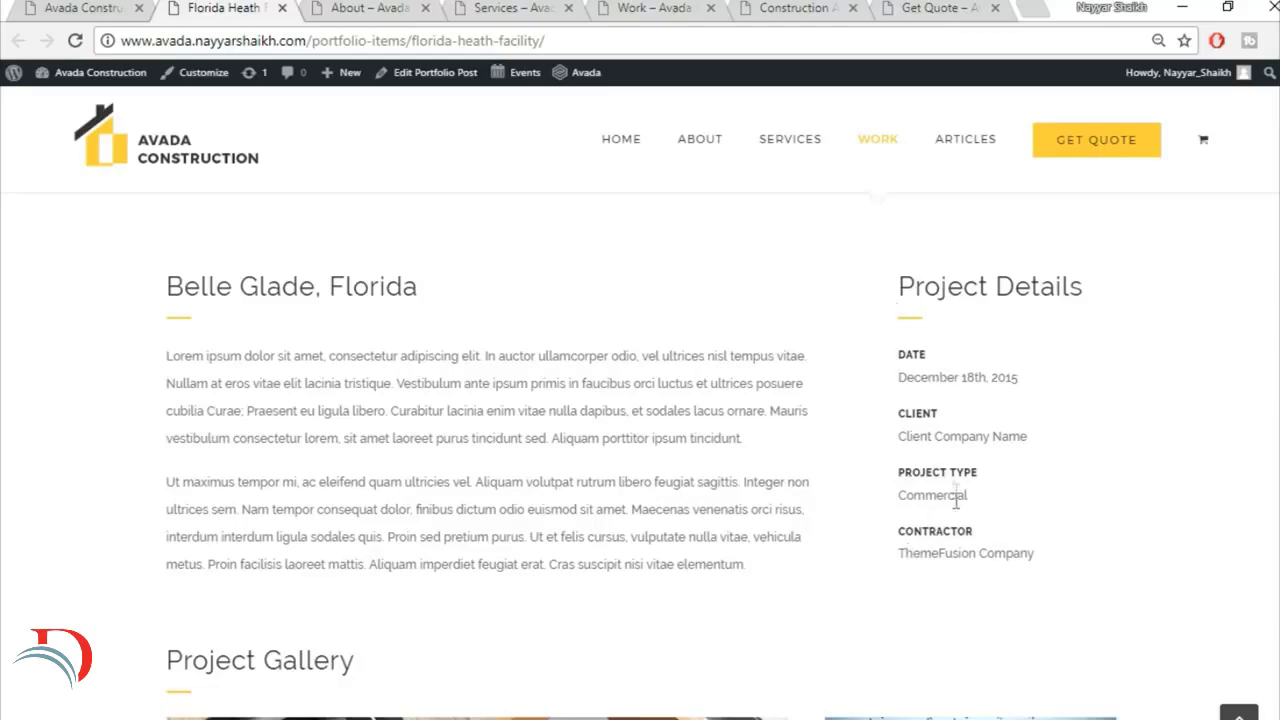
pyautogui.scroll(-4, 1168, 525)
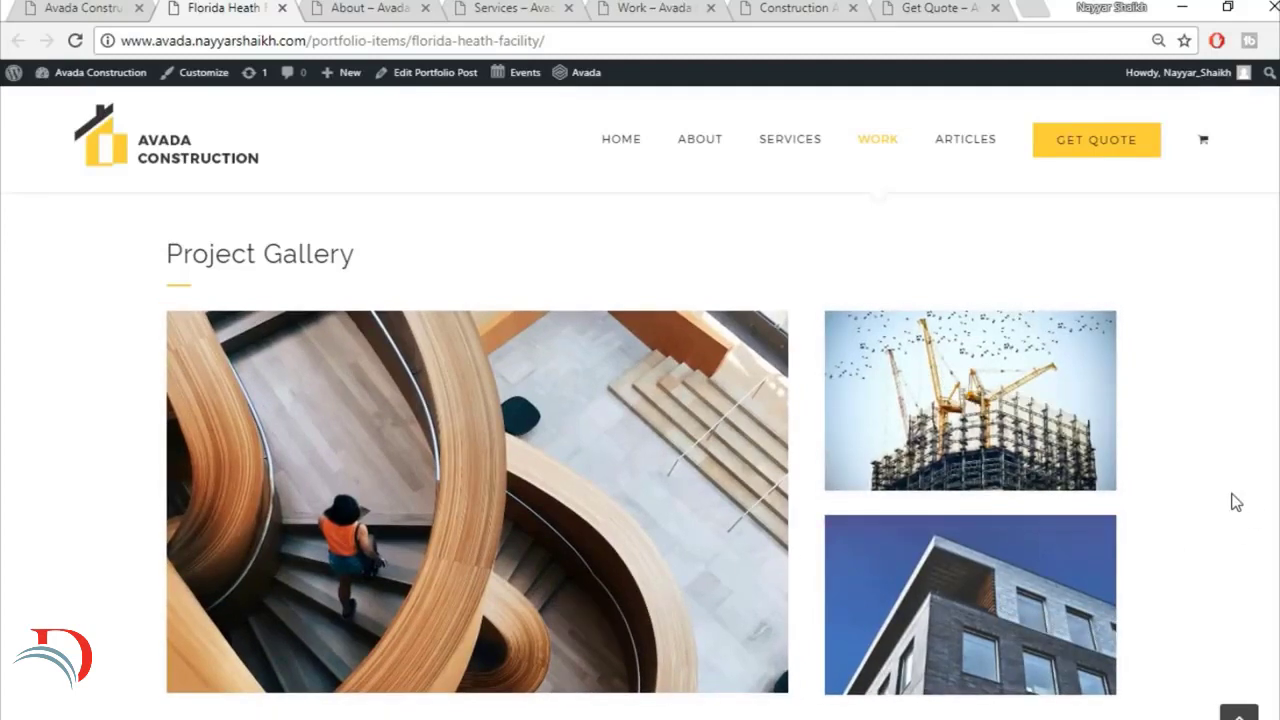
pyautogui.scroll(-2, 1236, 502)
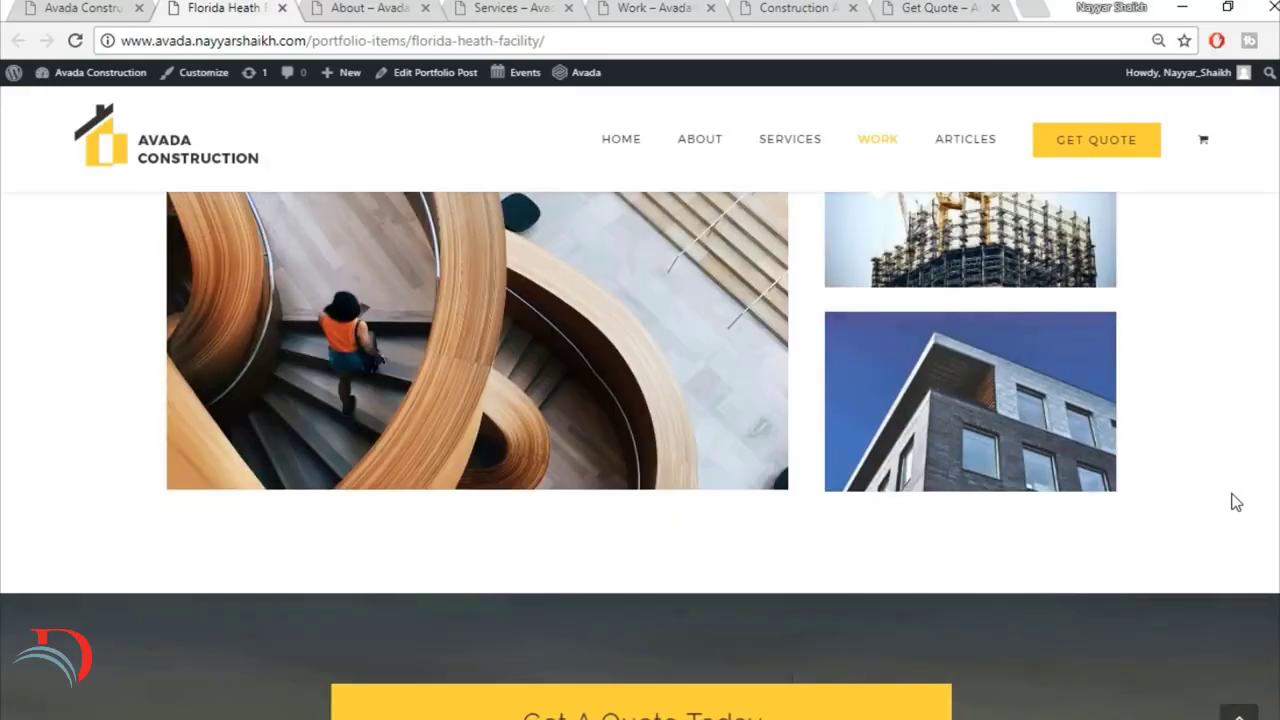
# Step: Examine the Get A Quote Today form on the portfolio page down to the footer, and return to the page's beginning
pyautogui.scroll(-3, 1236, 502)
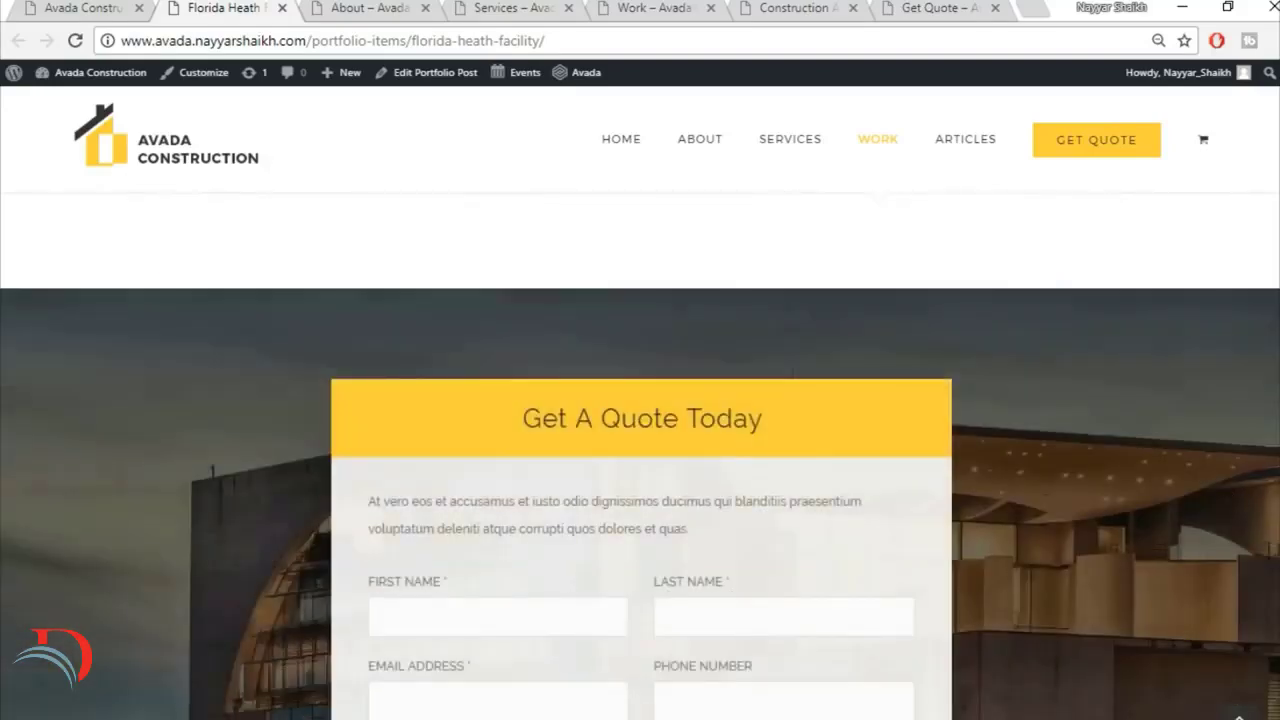
pyautogui.scroll(-1, 640, 457)
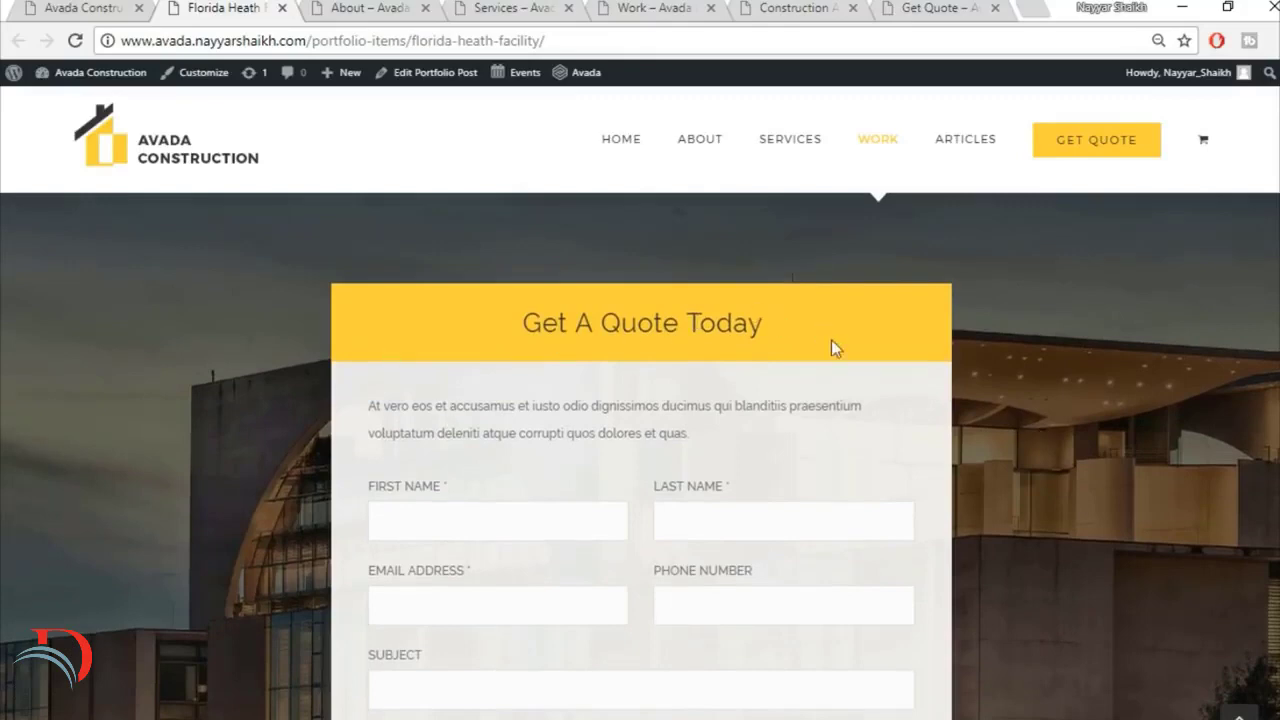
pyautogui.scroll(-2, 434, 457)
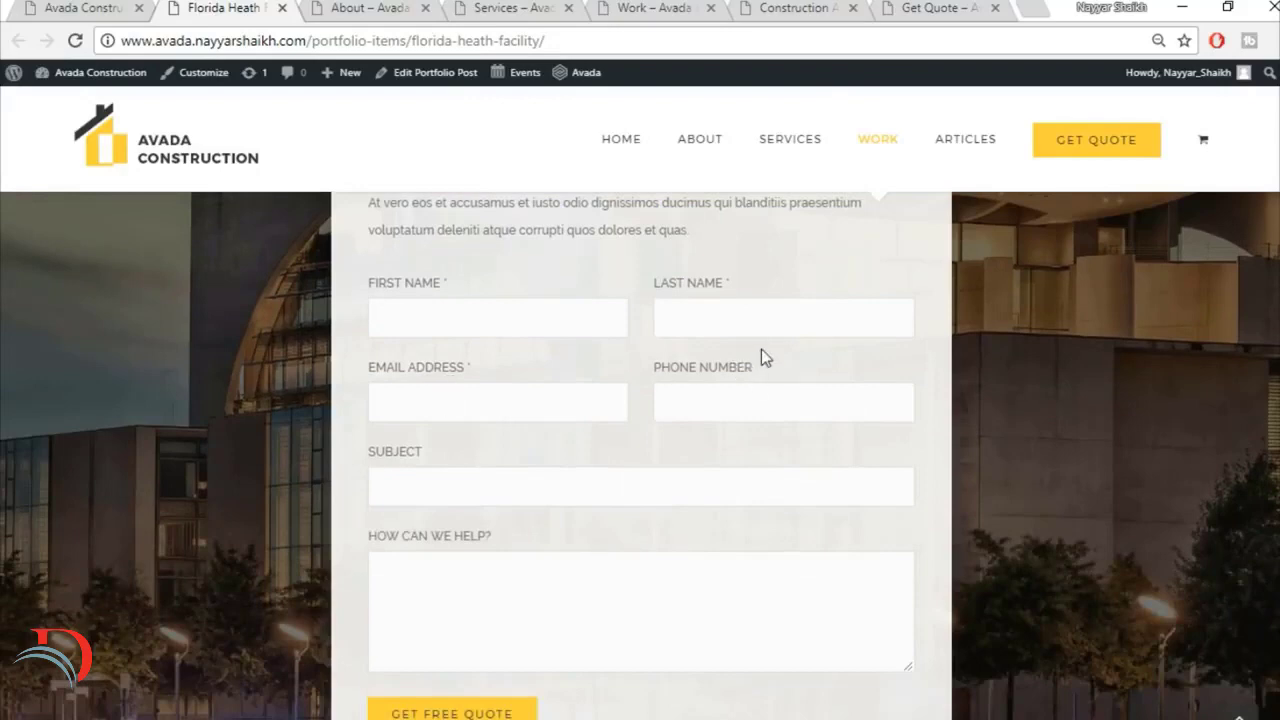
pyautogui.scroll(-3, 421, 437)
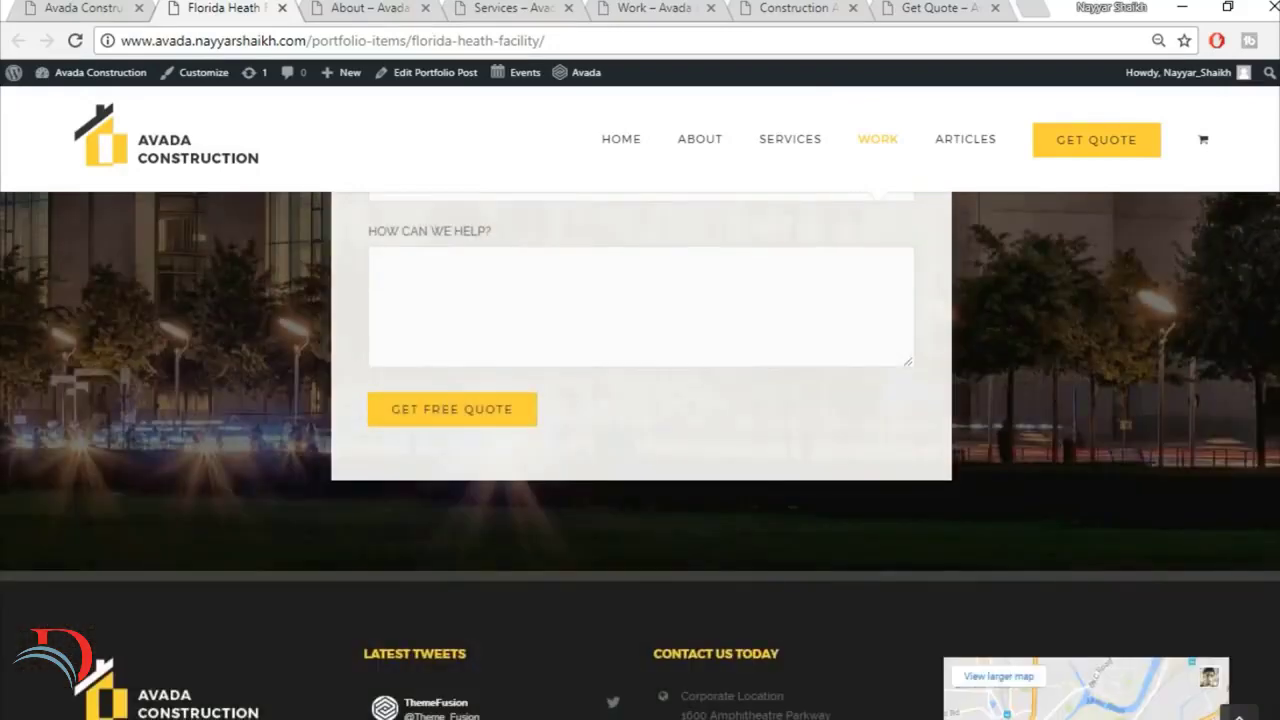
pyautogui.scroll(6, 640, 455)
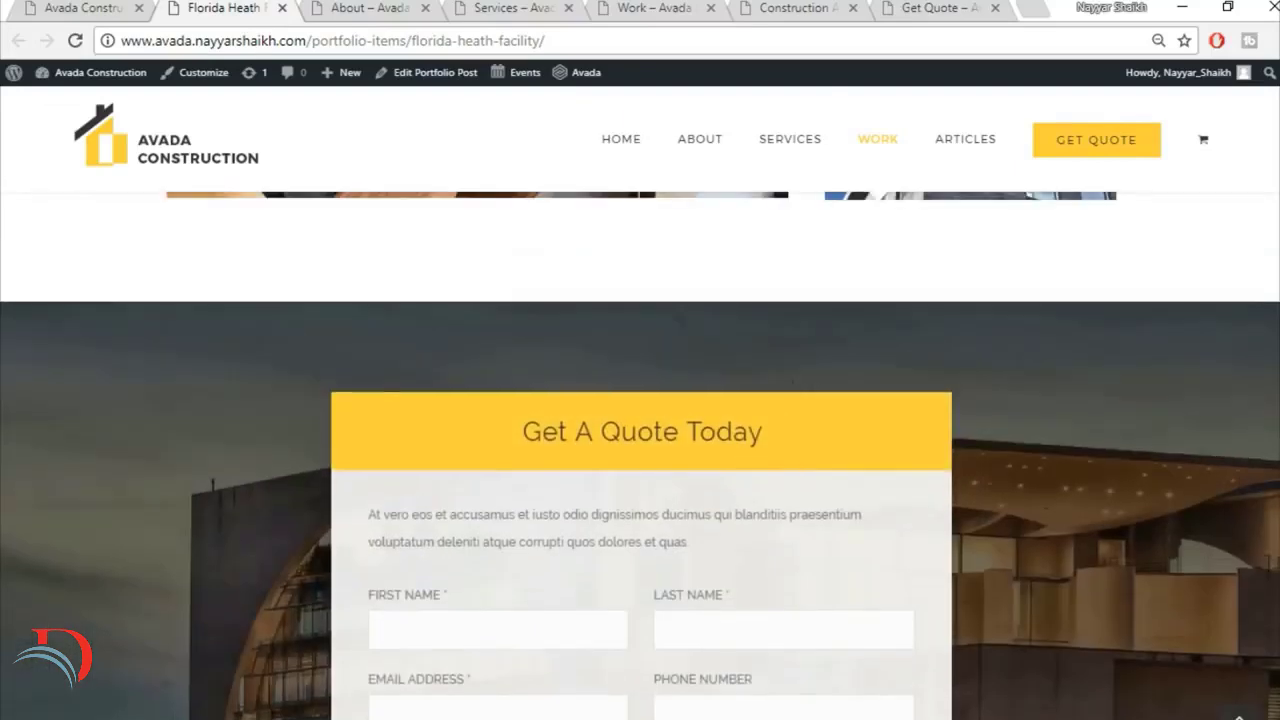
pyautogui.scroll(-1, 640, 455)
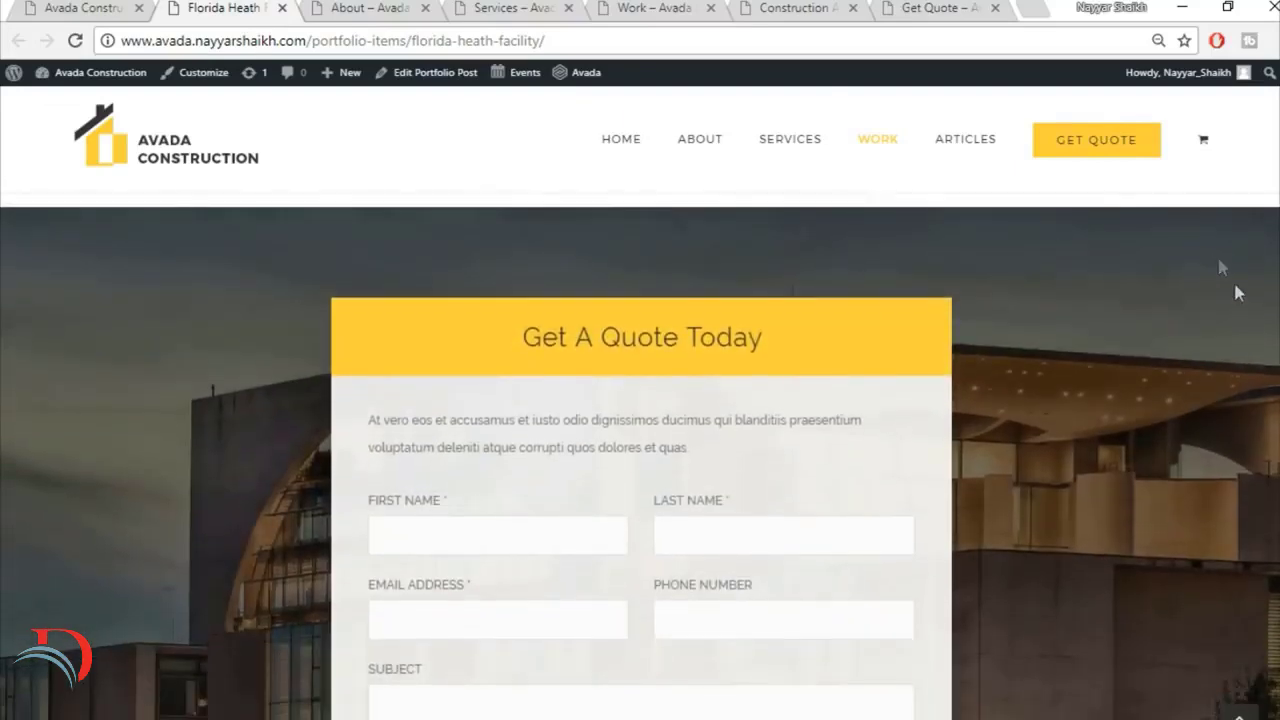
pyautogui.scroll(-1, 697, 479)
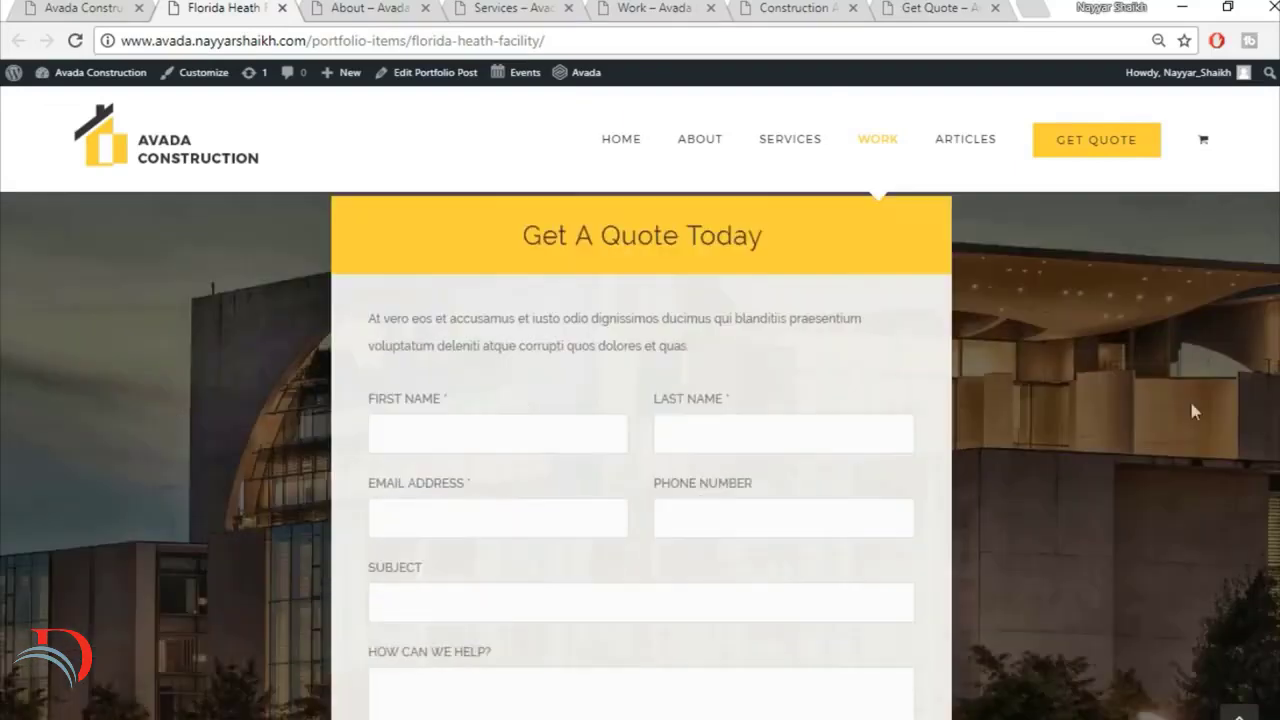
pyautogui.scroll(1, 1205, 396)
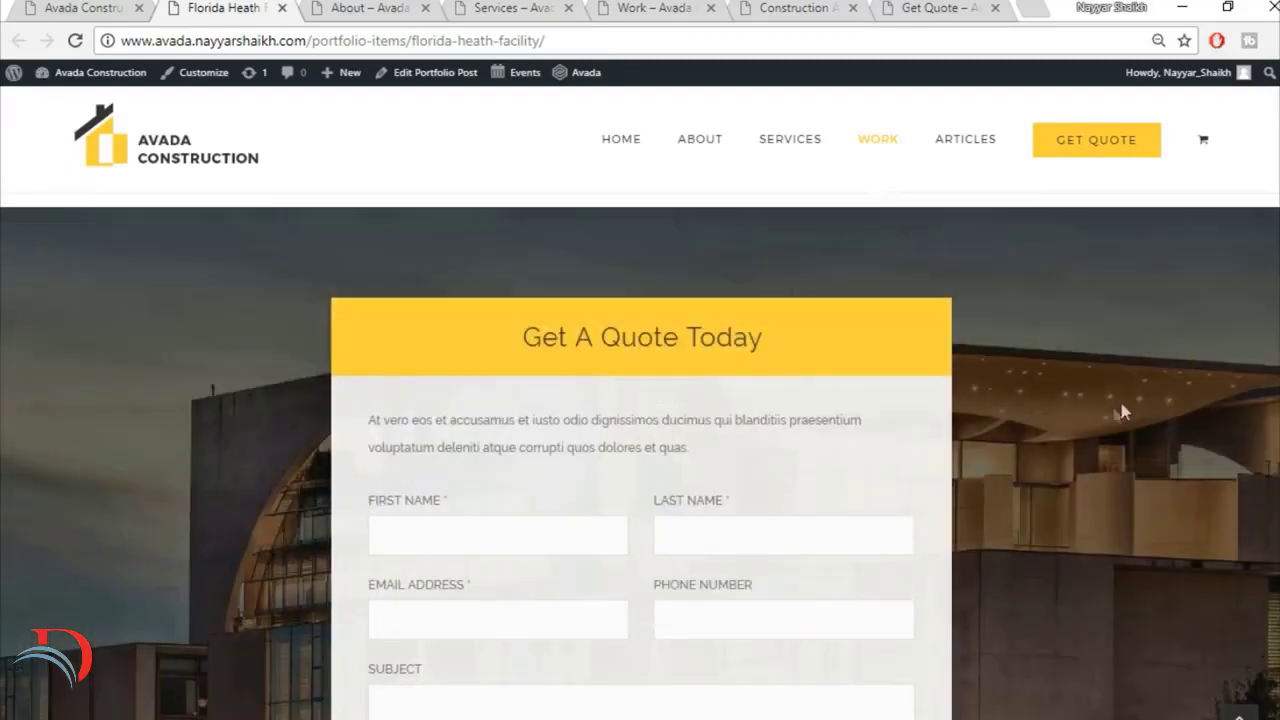
pyautogui.scroll(-2, 938, 561)
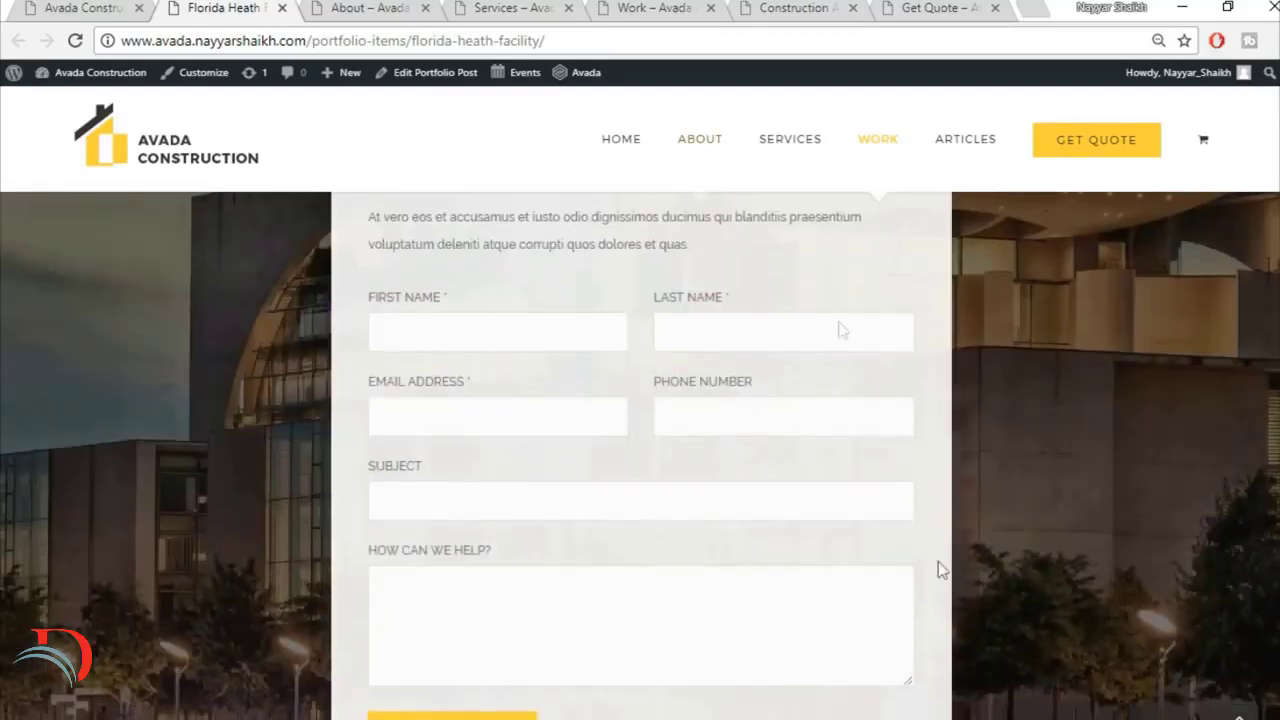
pyautogui.scroll(-3, 850, 480)
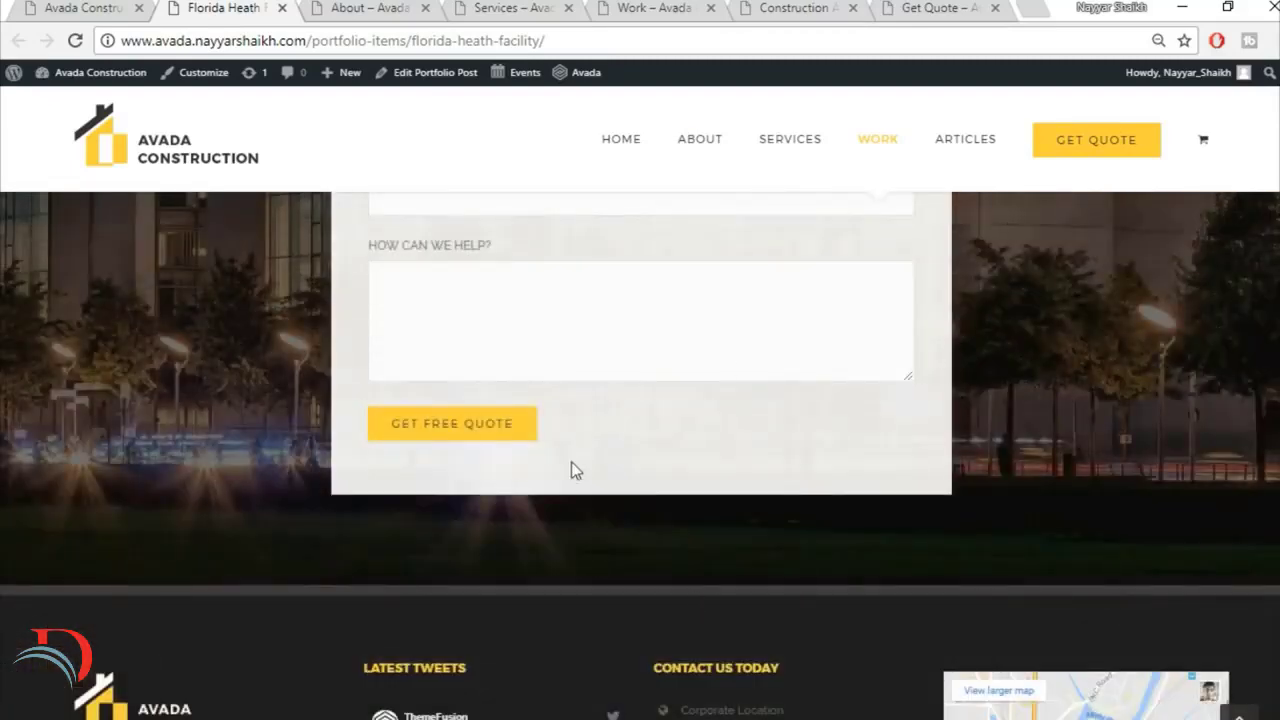
pyautogui.click(1240, 712)
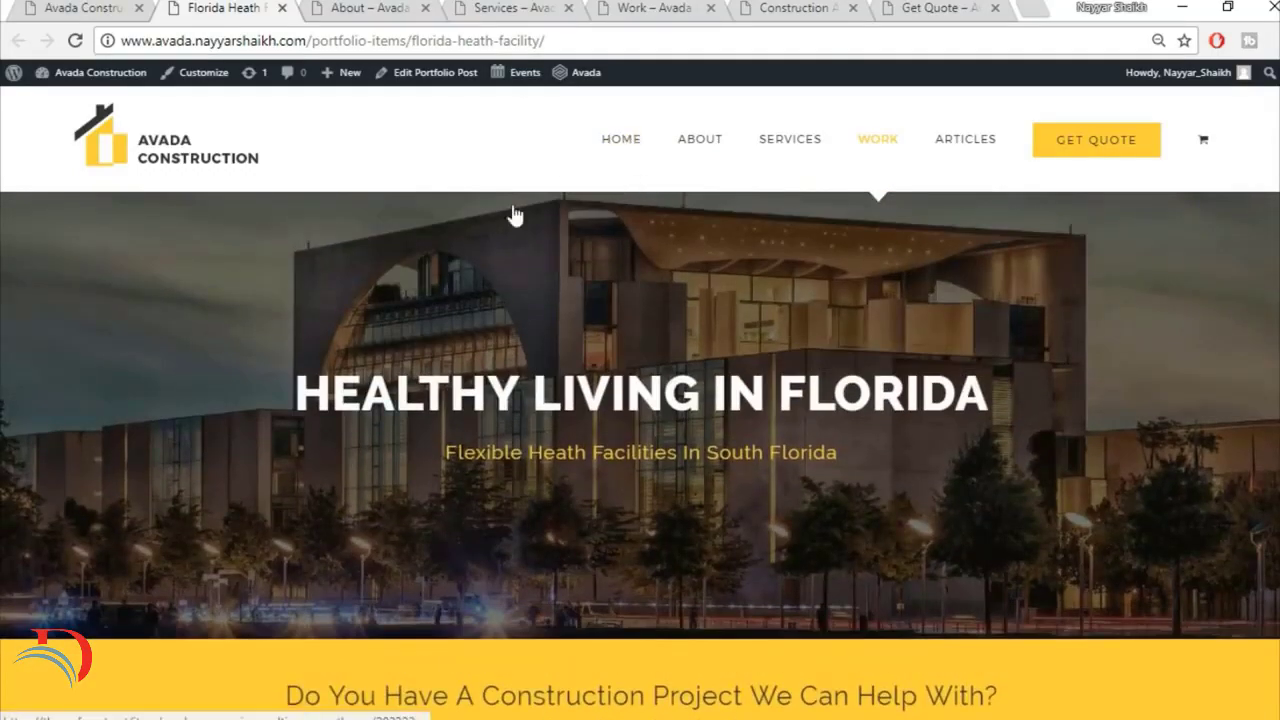
# Step: Open the About page and review it from the hero banner through Building Inspiring Spaces to the Meet Our Team profiles
pyautogui.click(360, 7)
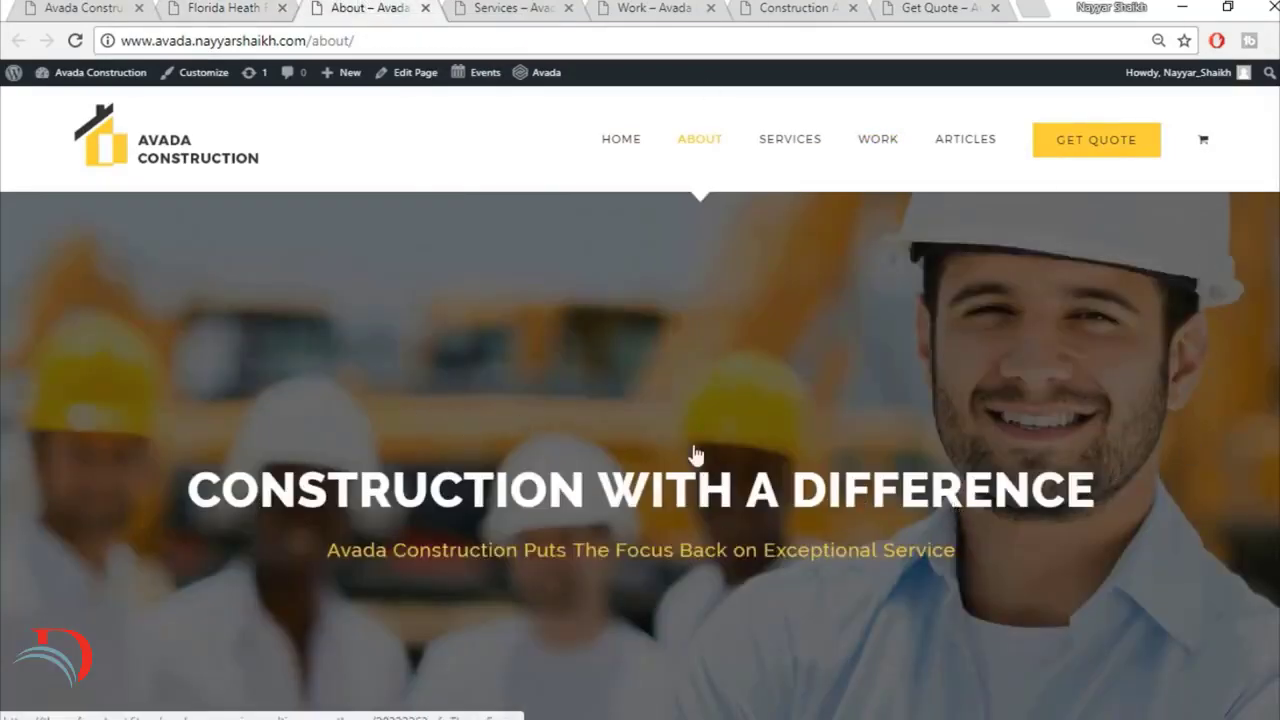
pyautogui.scroll(-3, 737, 583)
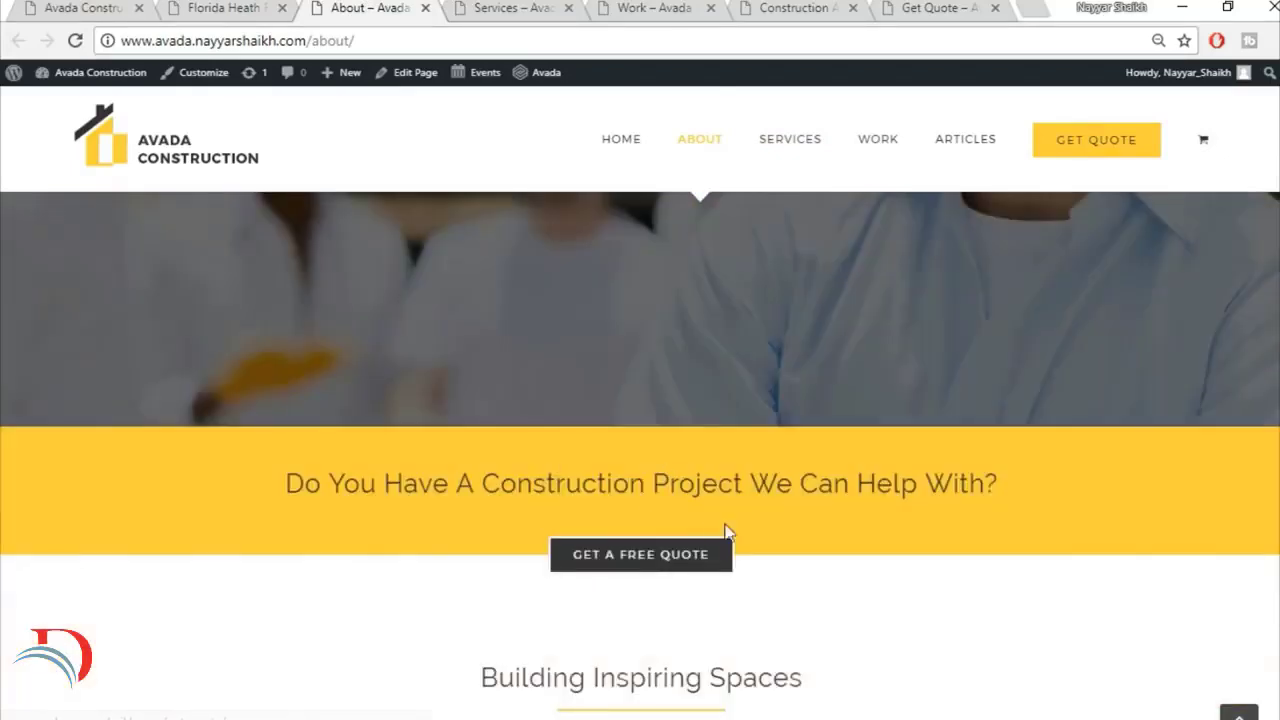
pyautogui.scroll(-4, 872, 548)
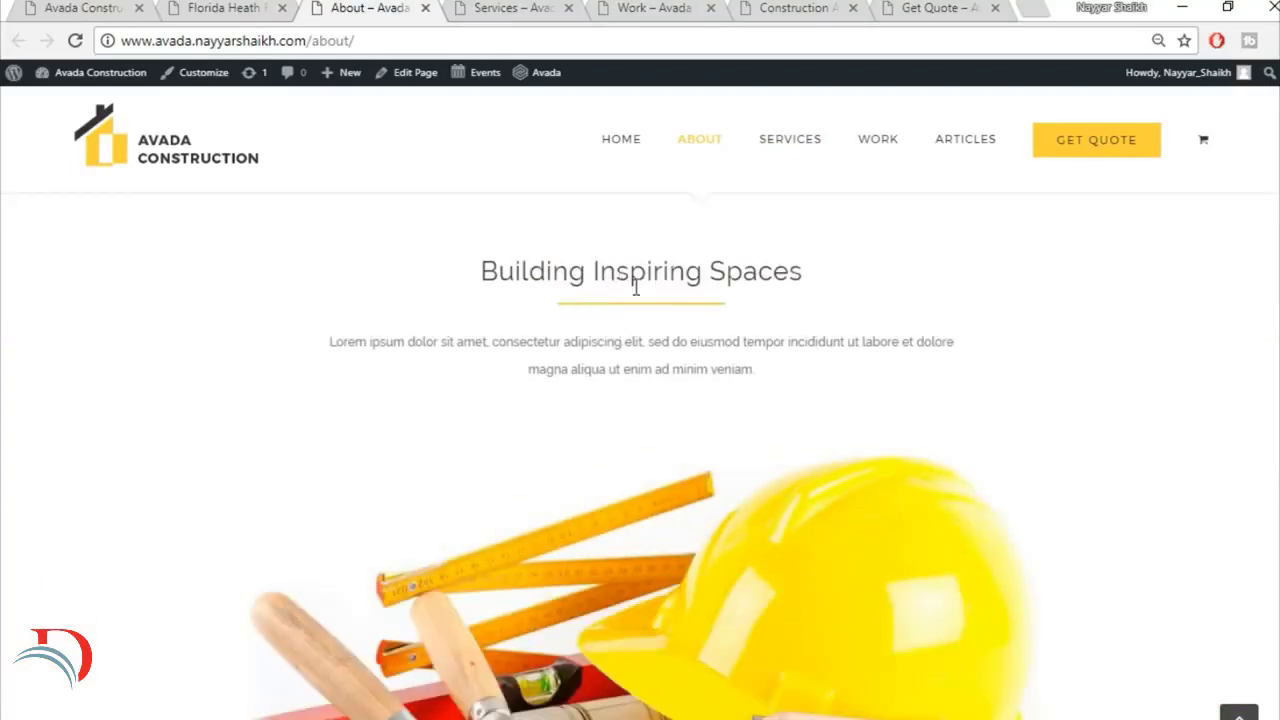
pyautogui.scroll(-3, 672, 455)
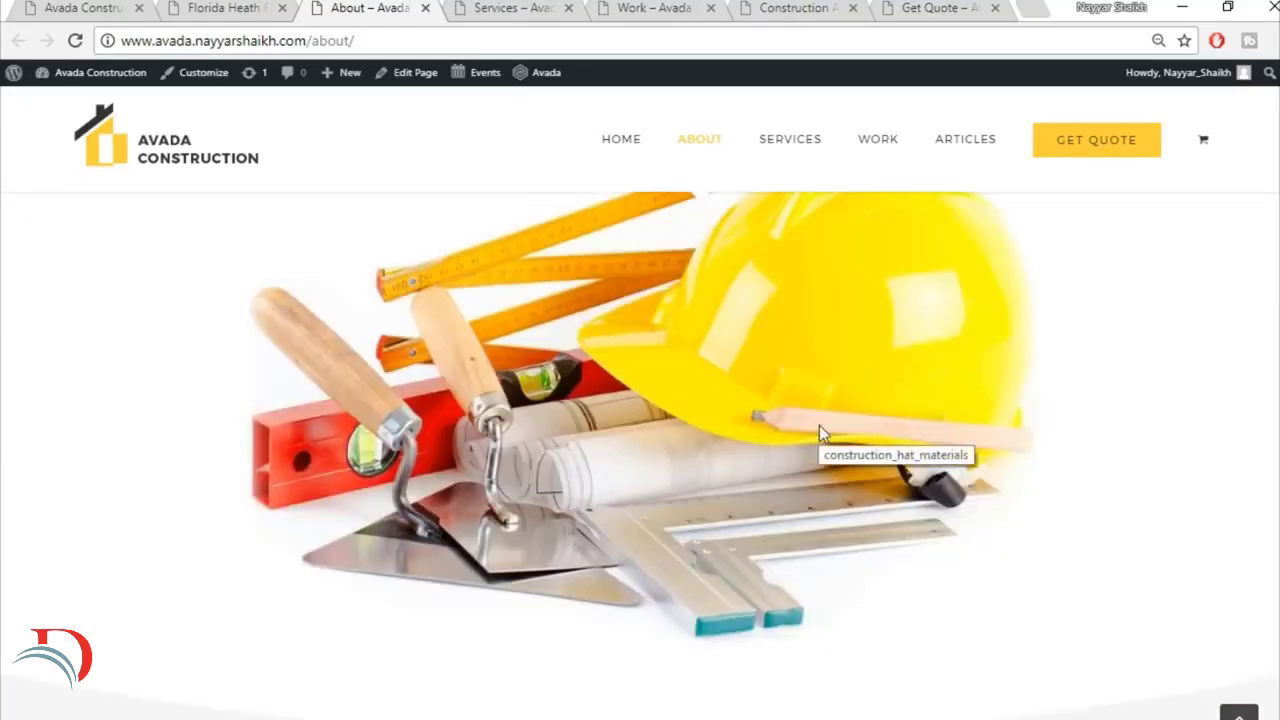
pyautogui.scroll(-5, 822, 427)
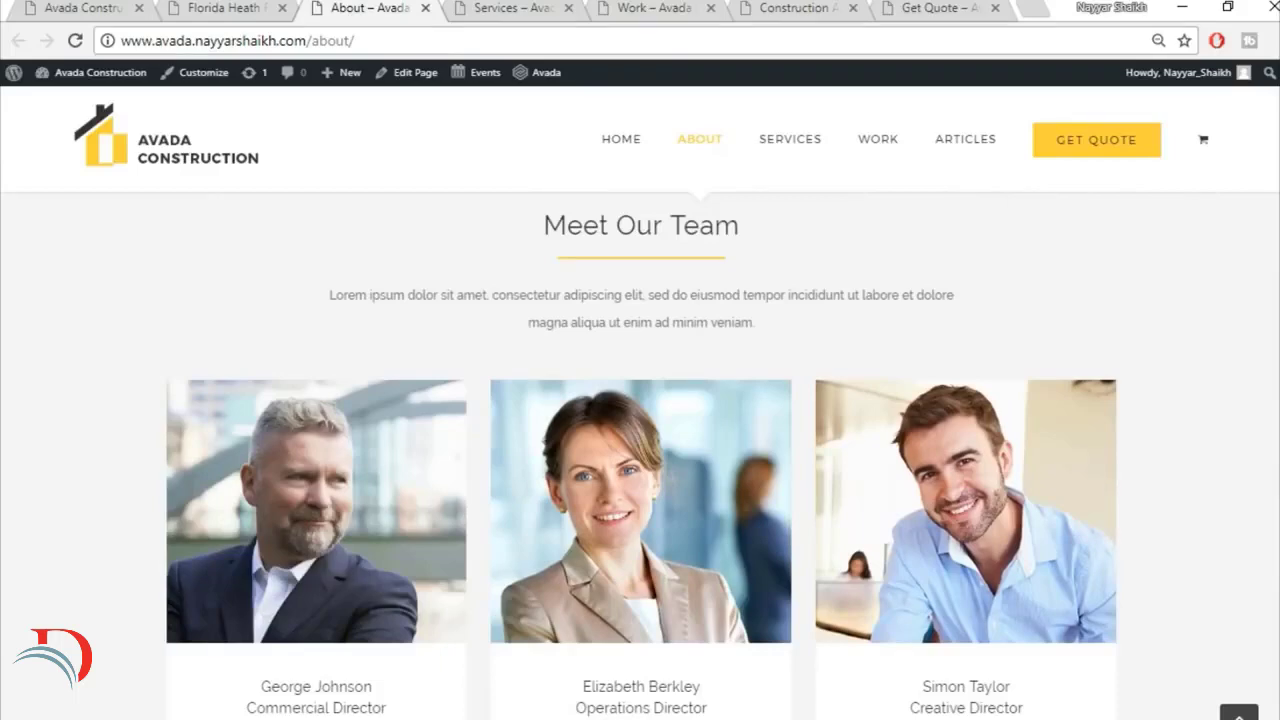
pyautogui.scroll(-2, 643, 540)
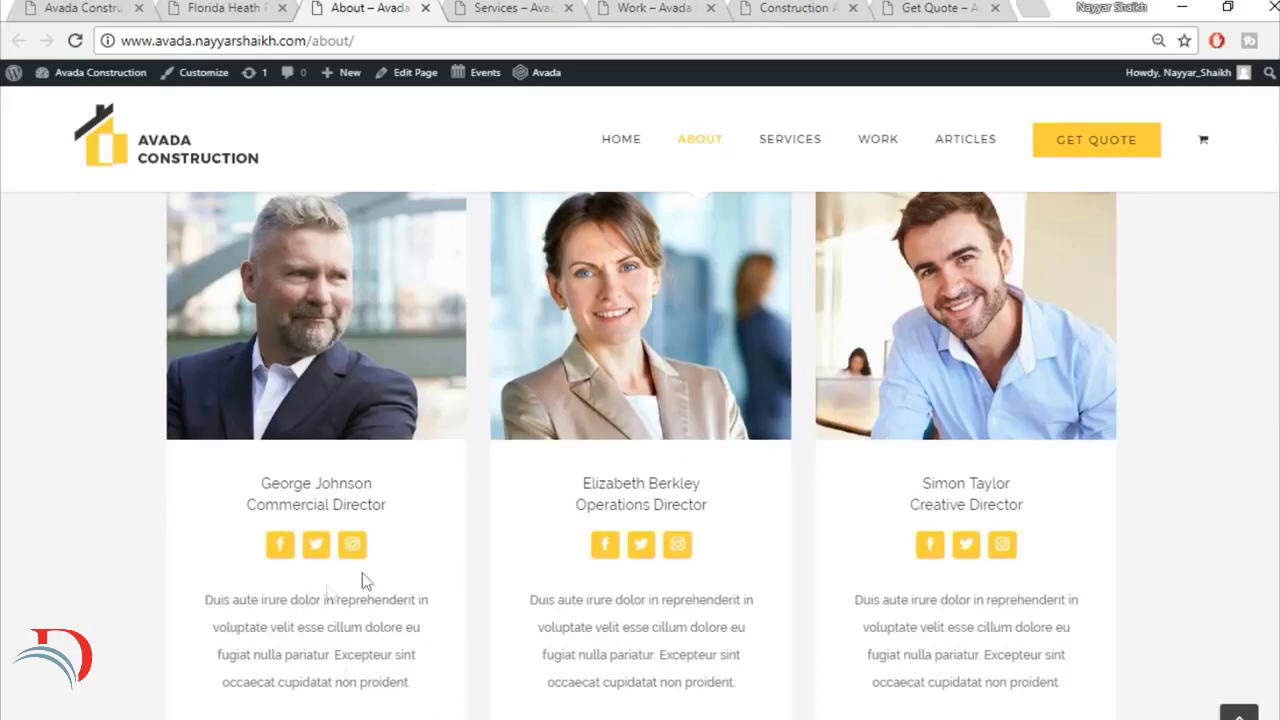
# Step: Review the rest of the About page, from Recent Works through Expert Partners Agree and Trusted Partners to the footer, and return to its beginning
pyautogui.scroll(-8, 1228, 492)
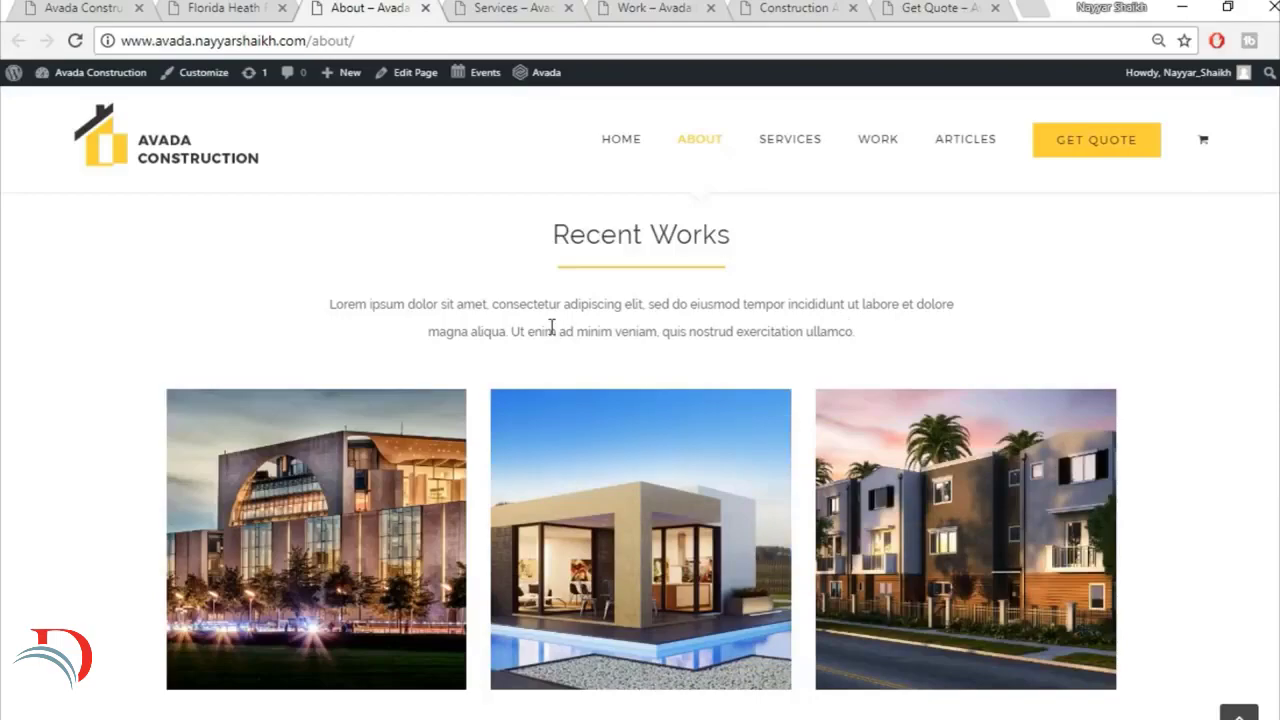
pyautogui.scroll(-10, 1107, 427)
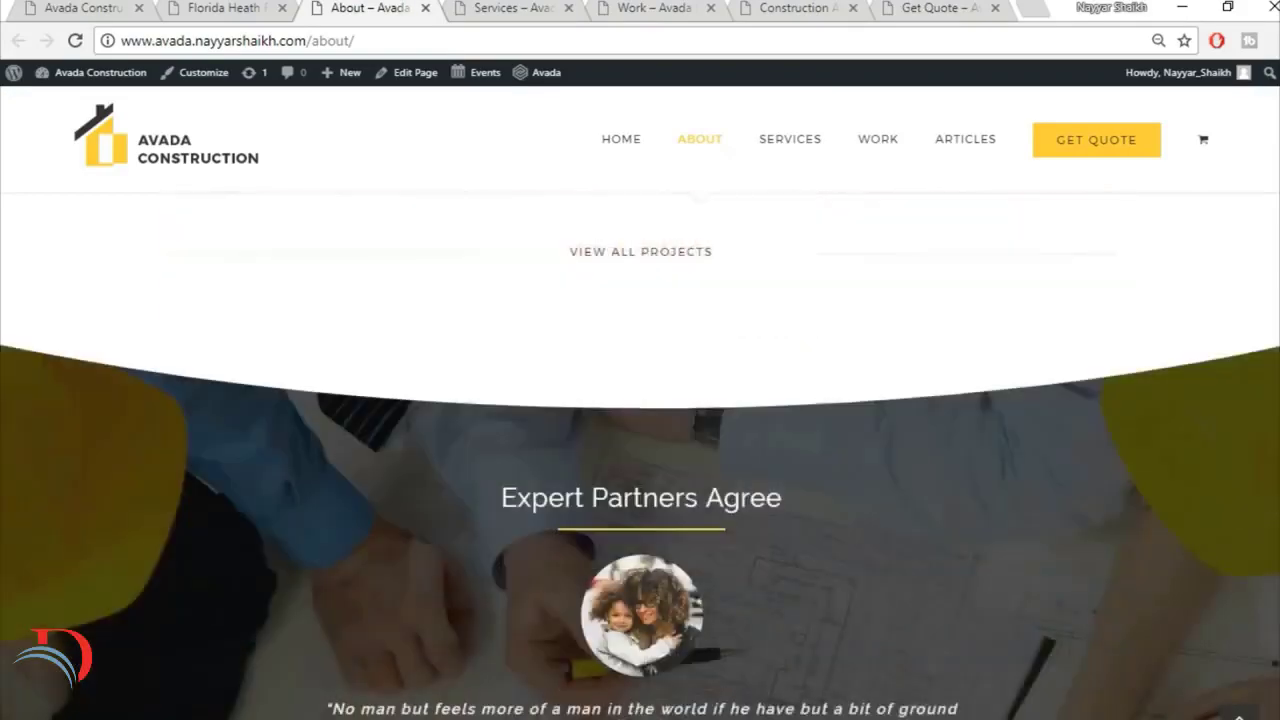
pyautogui.scroll(-6, 640, 455)
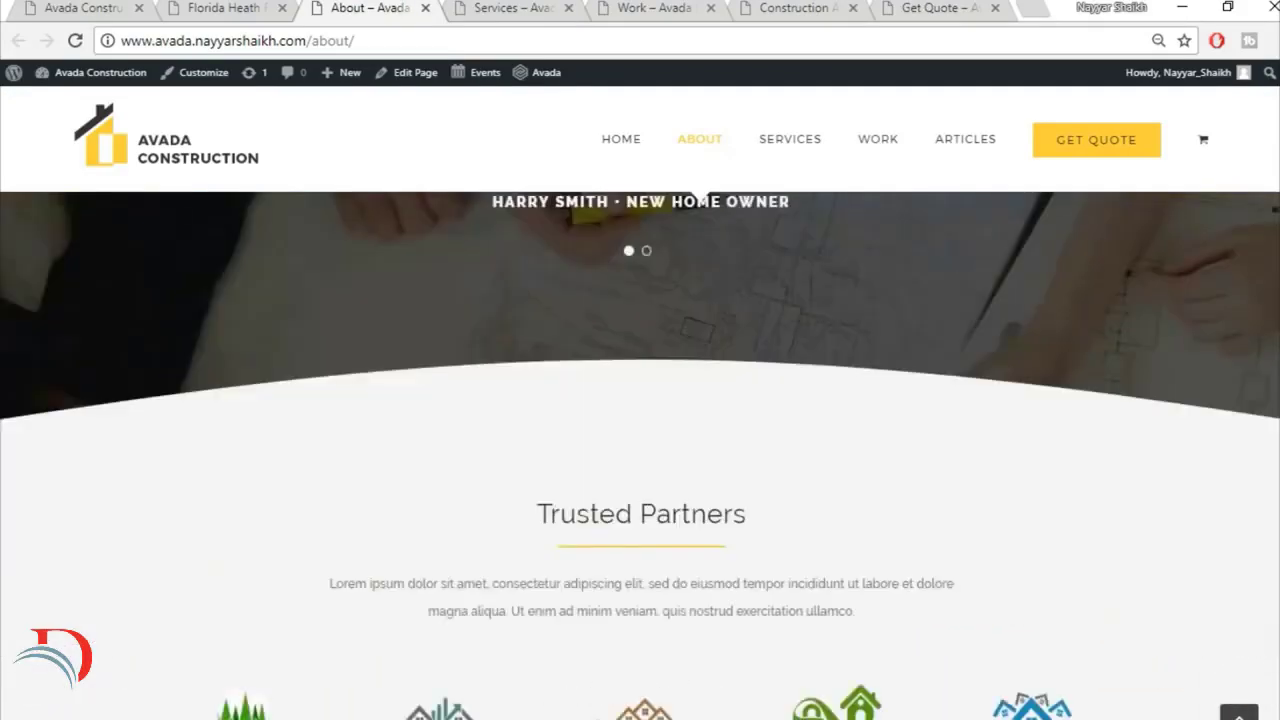
pyautogui.scroll(-8, 640, 455)
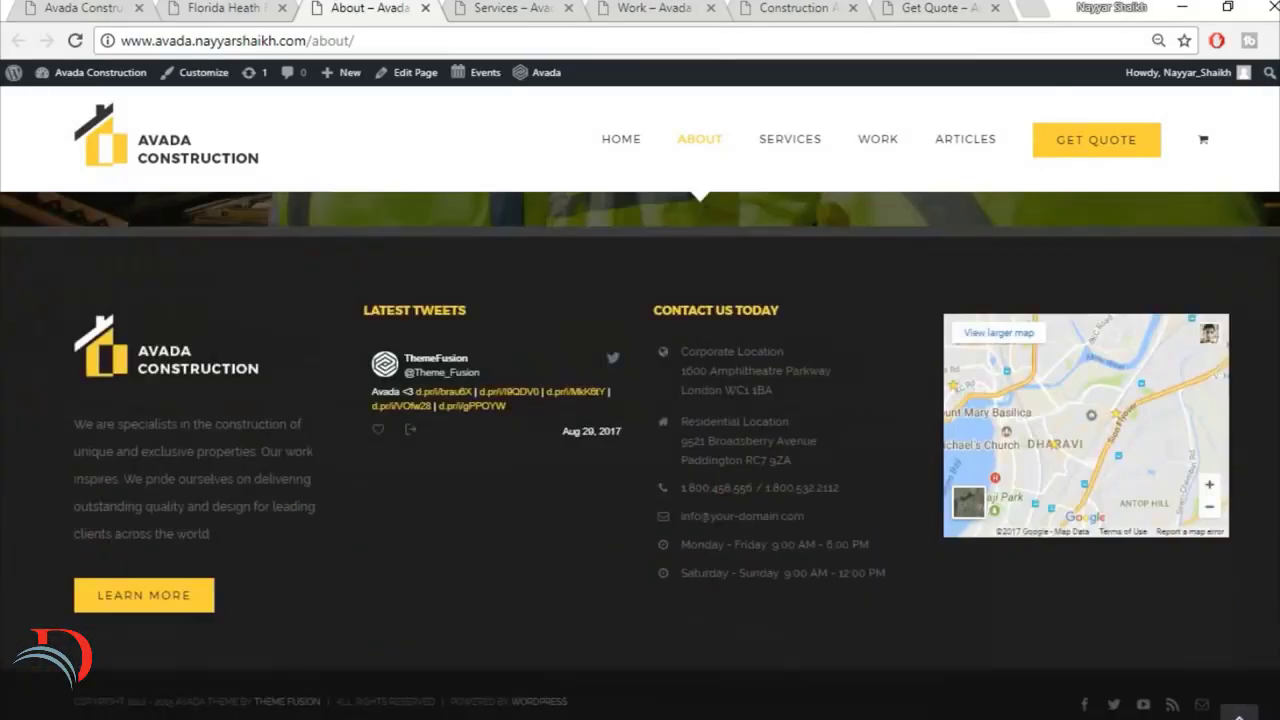
pyautogui.scroll(20, 640, 455)
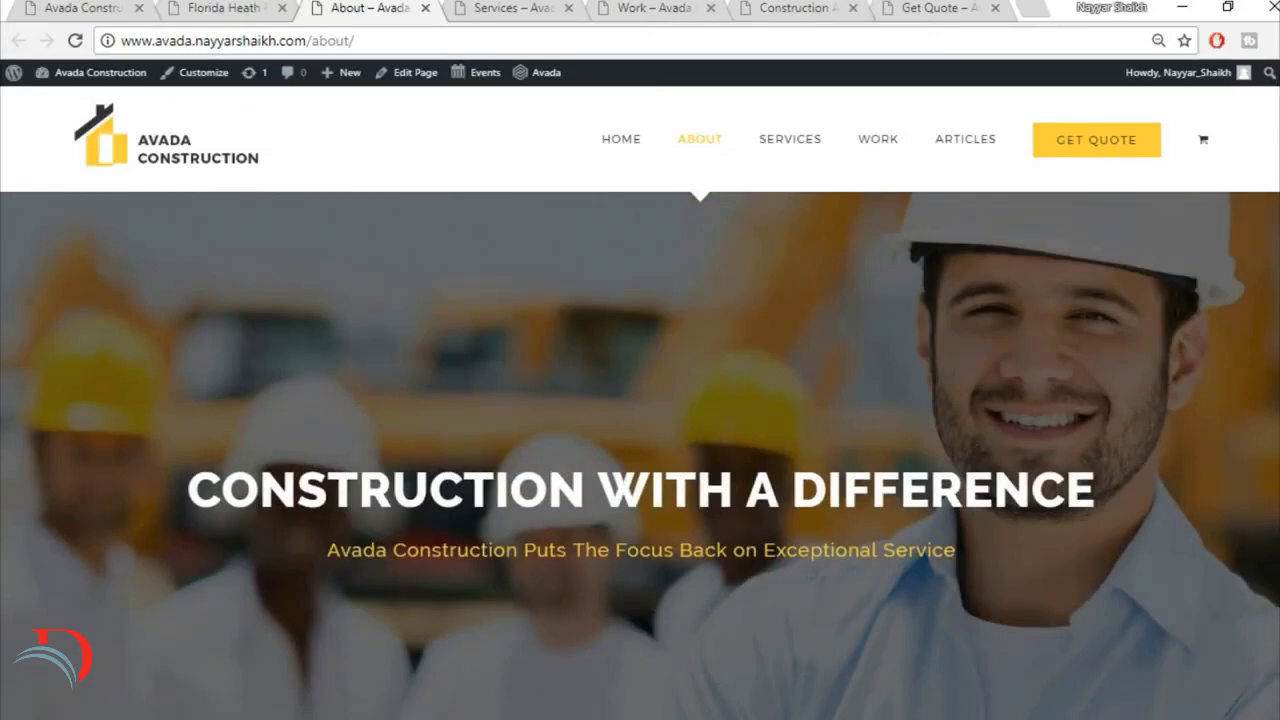
# Step: Open the Services page and examine its banner, free quote section and Services Overview content
pyautogui.click(540, 8)
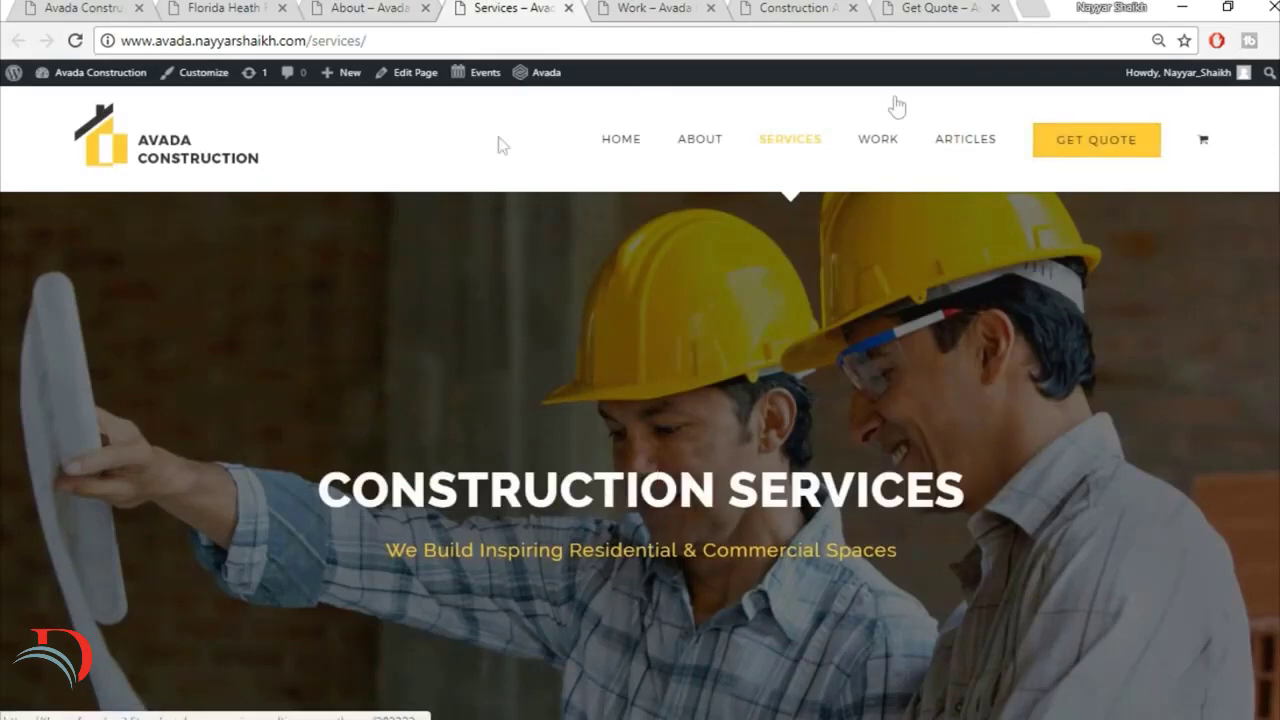
pyautogui.scroll(-3, 640, 456)
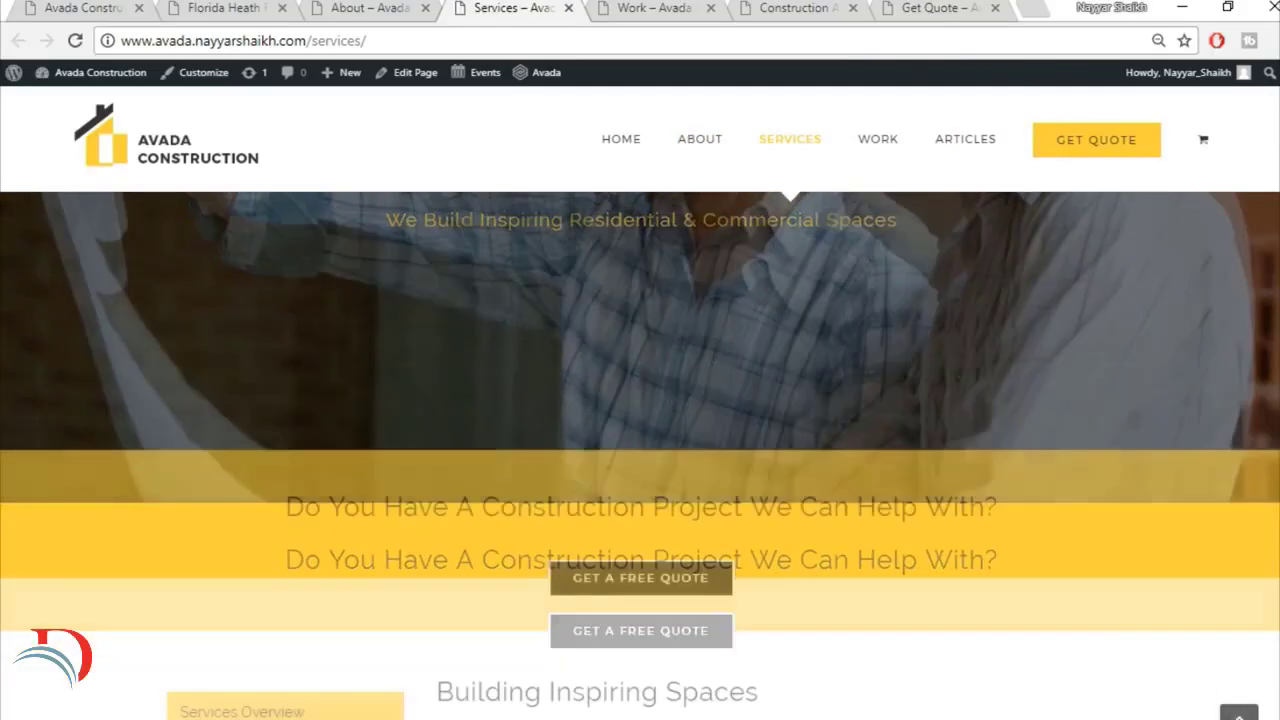
pyautogui.scroll(-4, 640, 456)
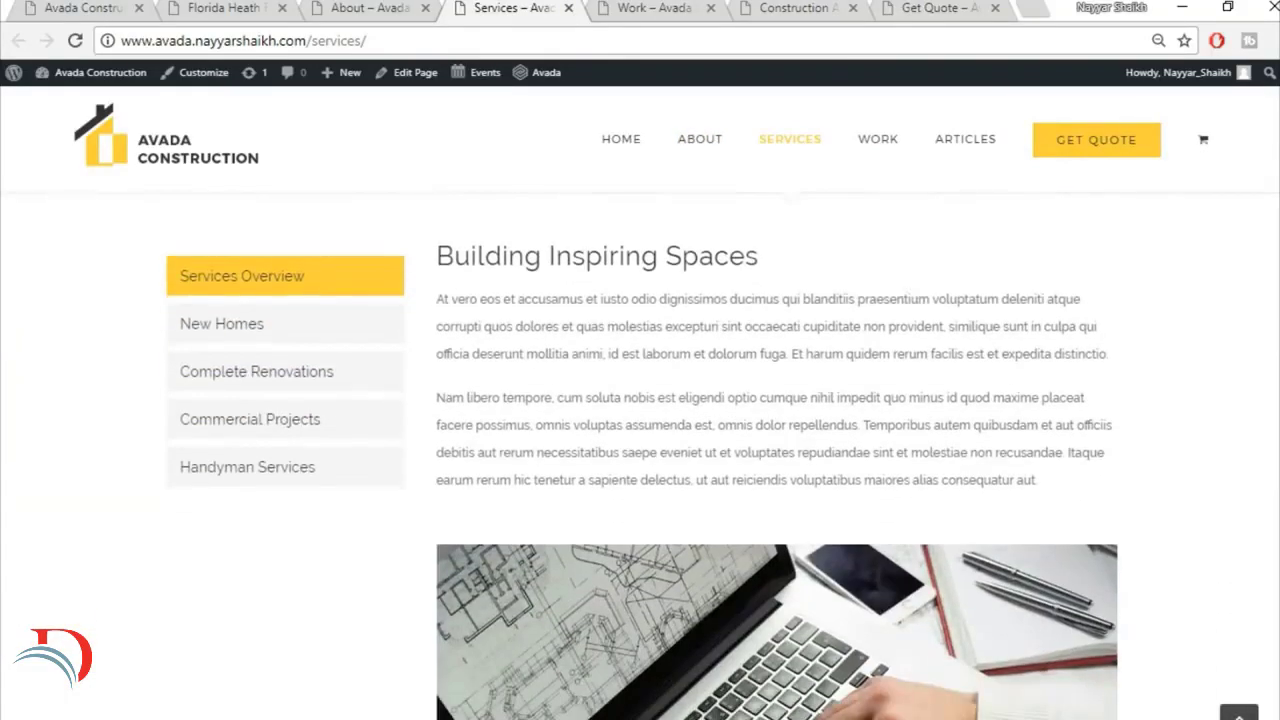
# Step: Browse the New Homes, Complete Renovations and Commercial Projects sections on the Services page, finishing with the New Homes text and image
pyautogui.click(320, 332)
pyautogui.click(300, 388)
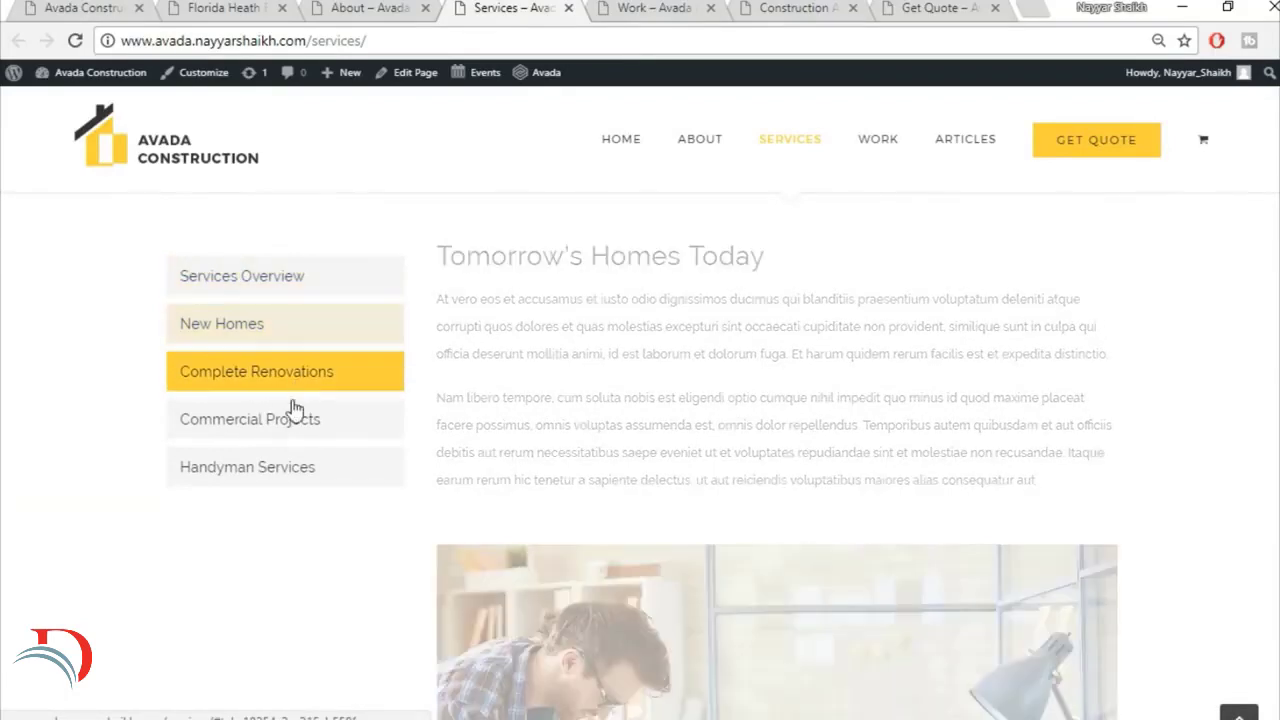
pyautogui.click(288, 437)
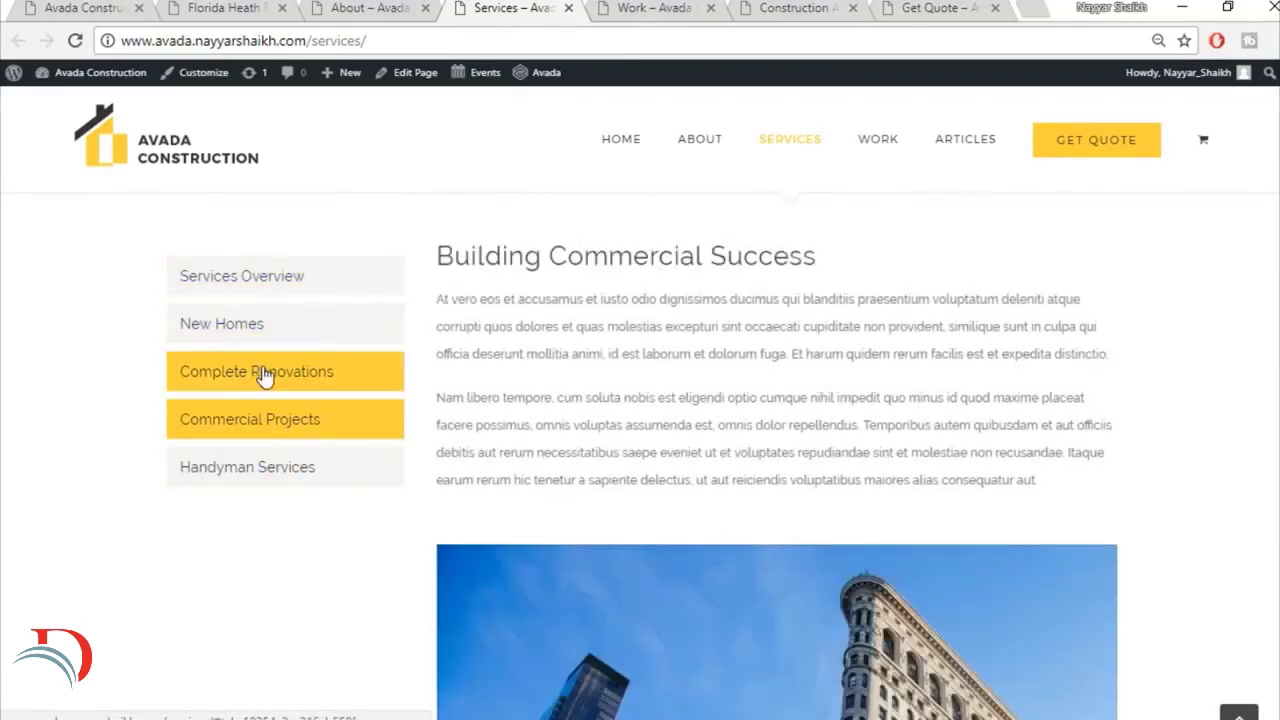
pyautogui.click(263, 375)
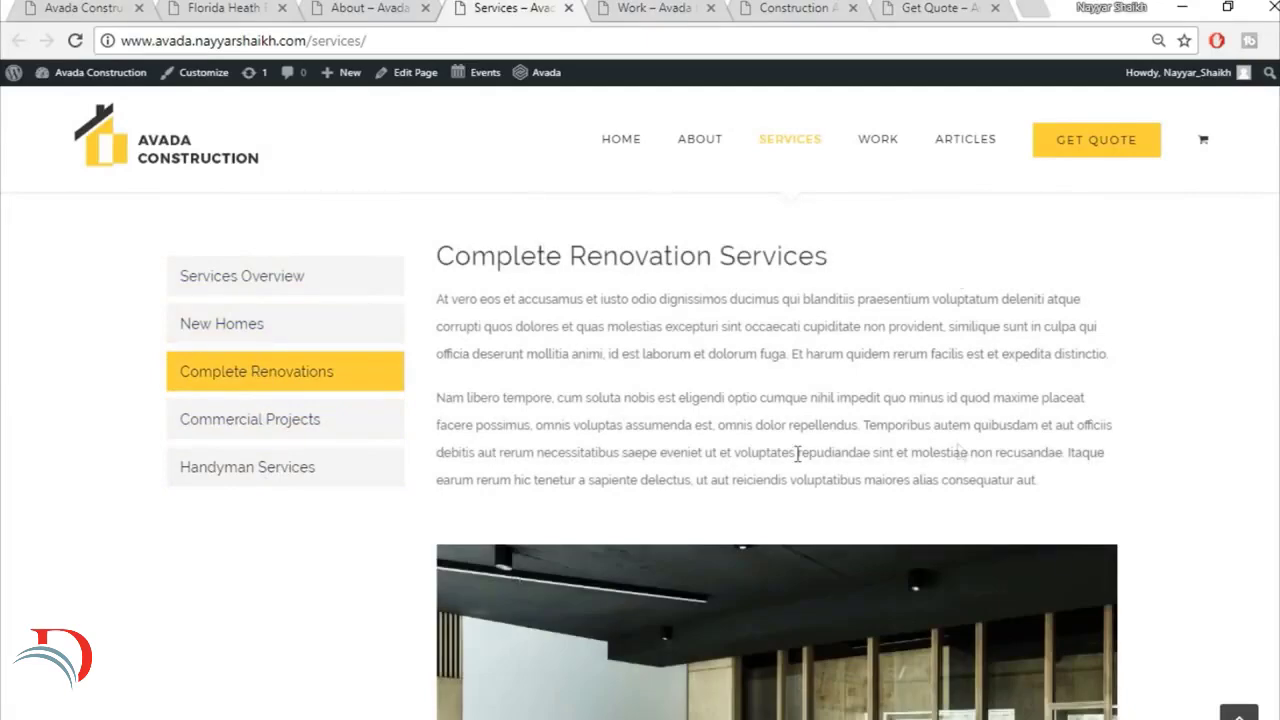
pyautogui.click(219, 340)
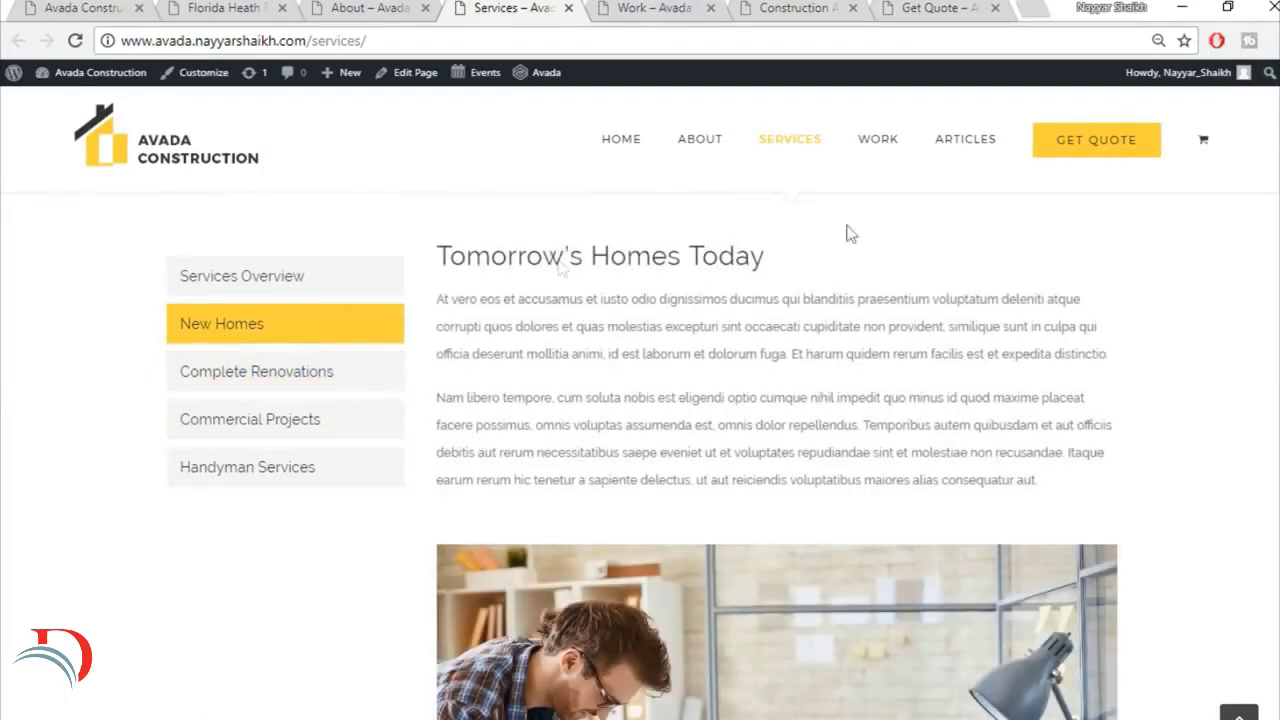
pyautogui.scroll(-7, 873, 462)
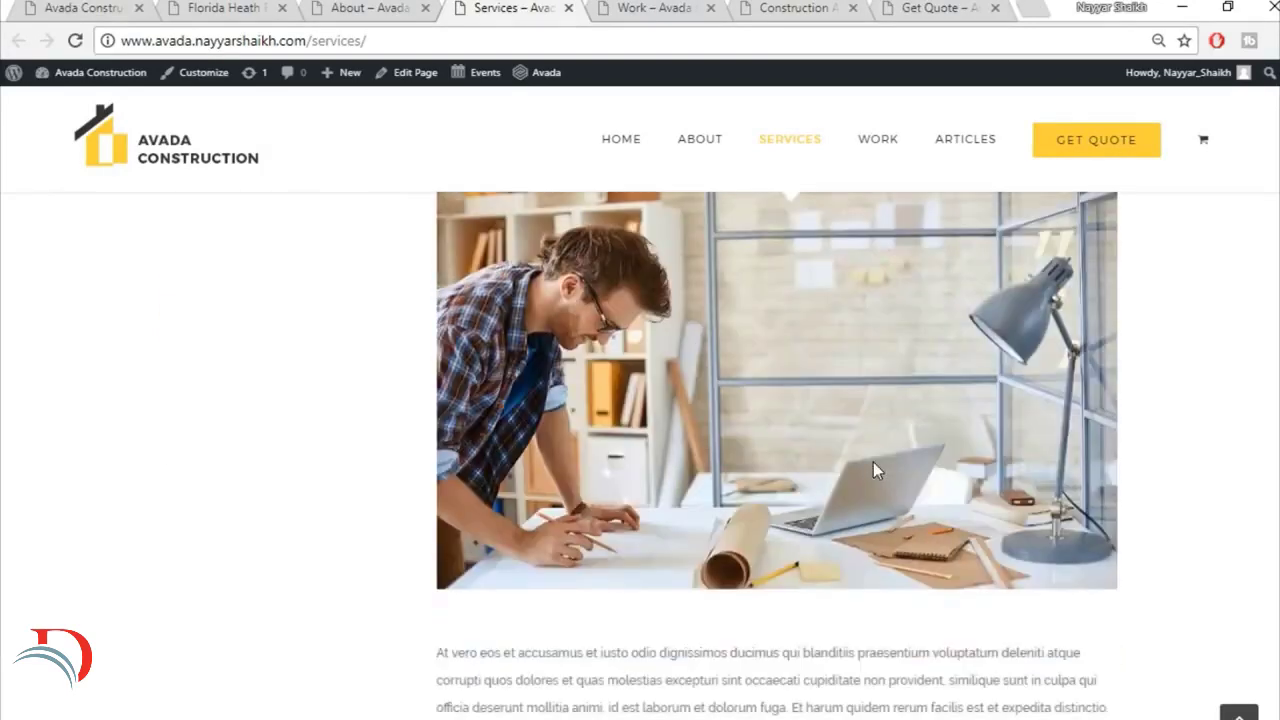
pyautogui.scroll(8, 873, 462)
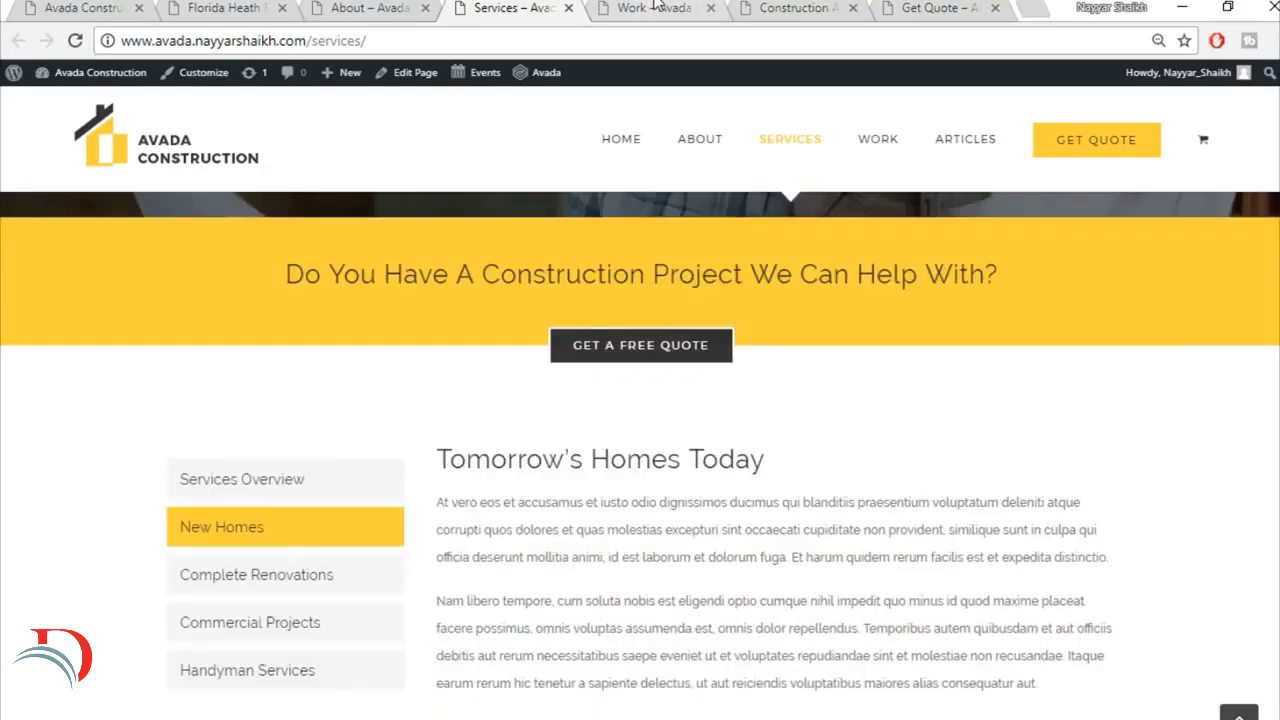
# Step: Open the Work page and examine its banner and the portfolio grid of commercial and residential projects
pyautogui.click(655, 7)
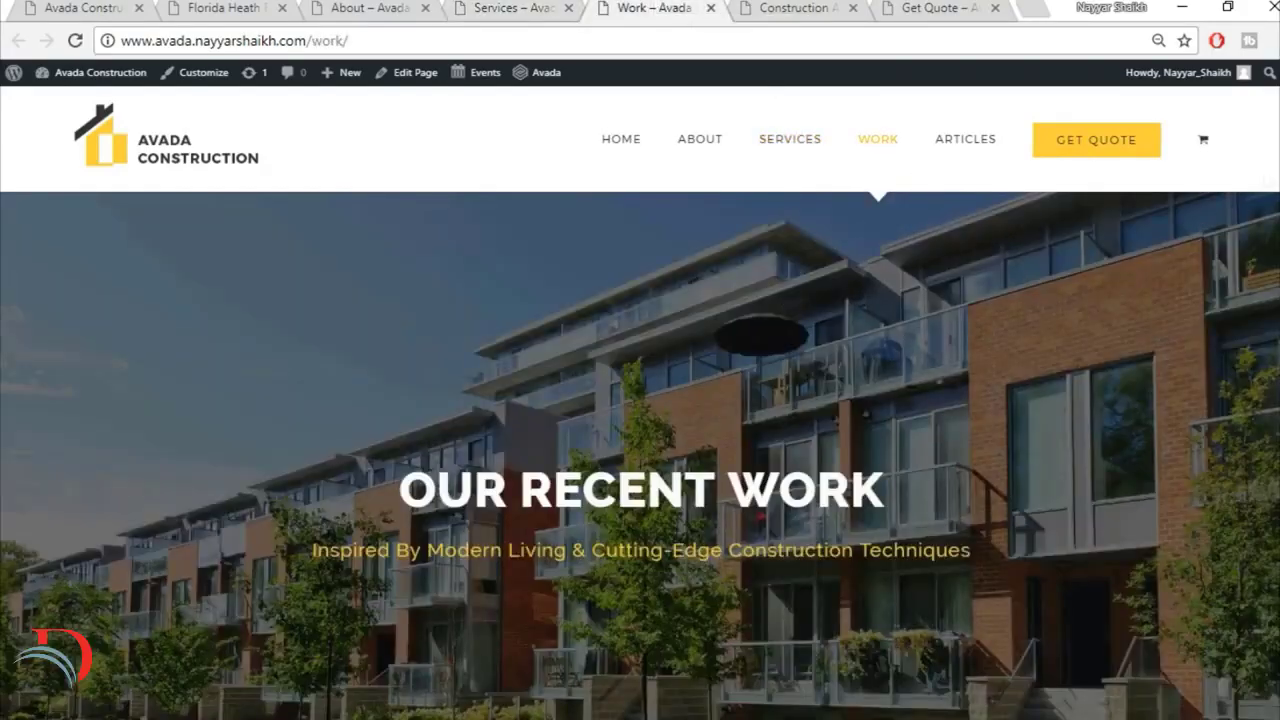
pyautogui.scroll(-10, 640, 456)
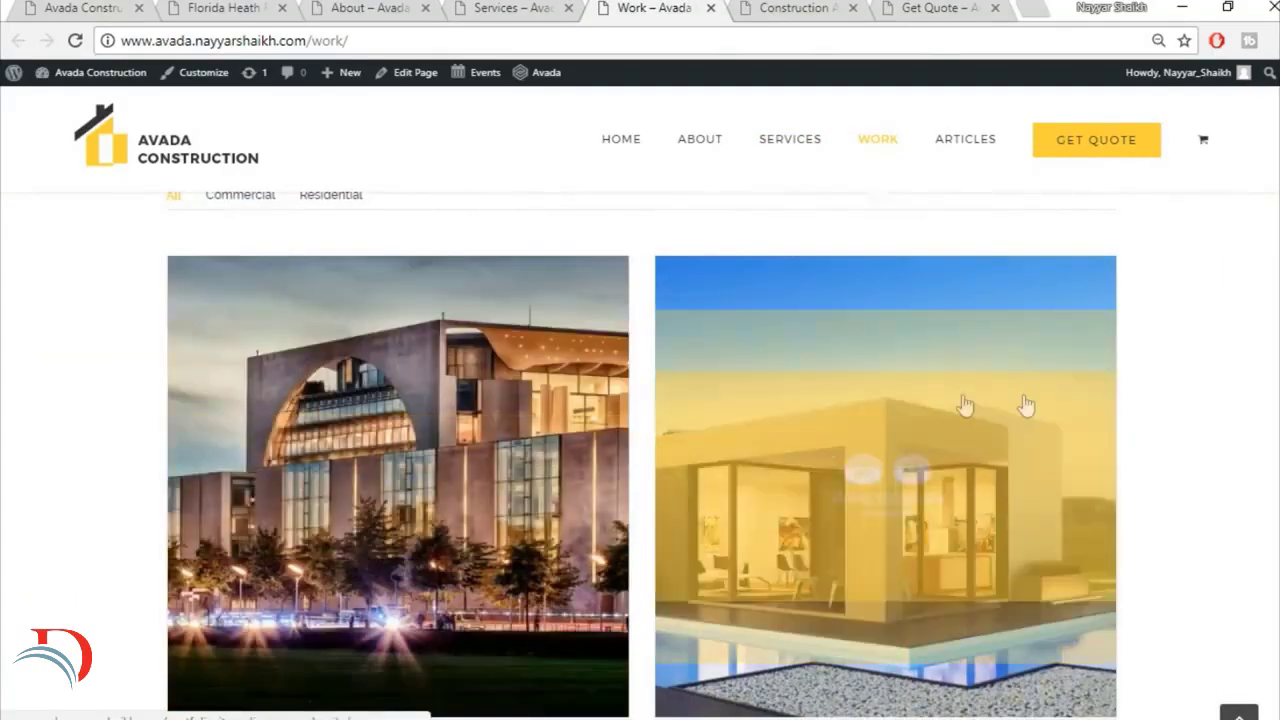
pyautogui.scroll(-1, 1025, 405)
pyautogui.scroll(-5, 1025, 405)
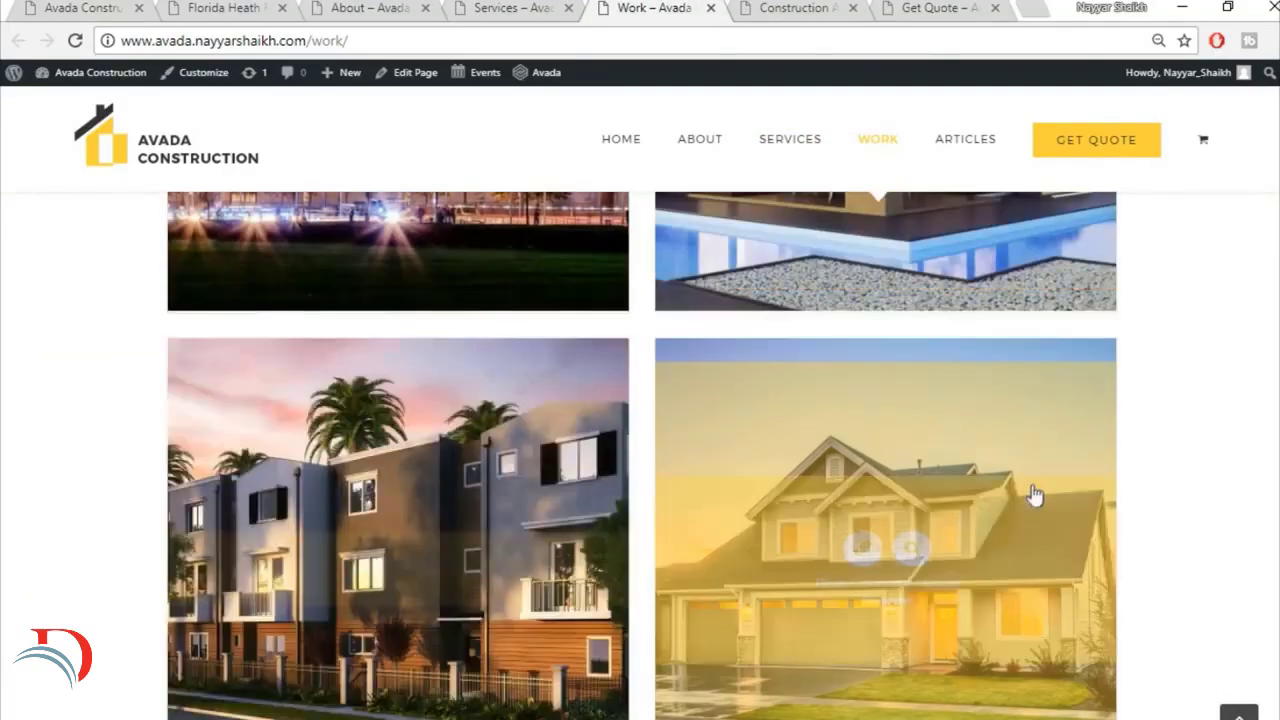
pyautogui.scroll(-3, 1035, 494)
pyautogui.scroll(6, 553, 472)
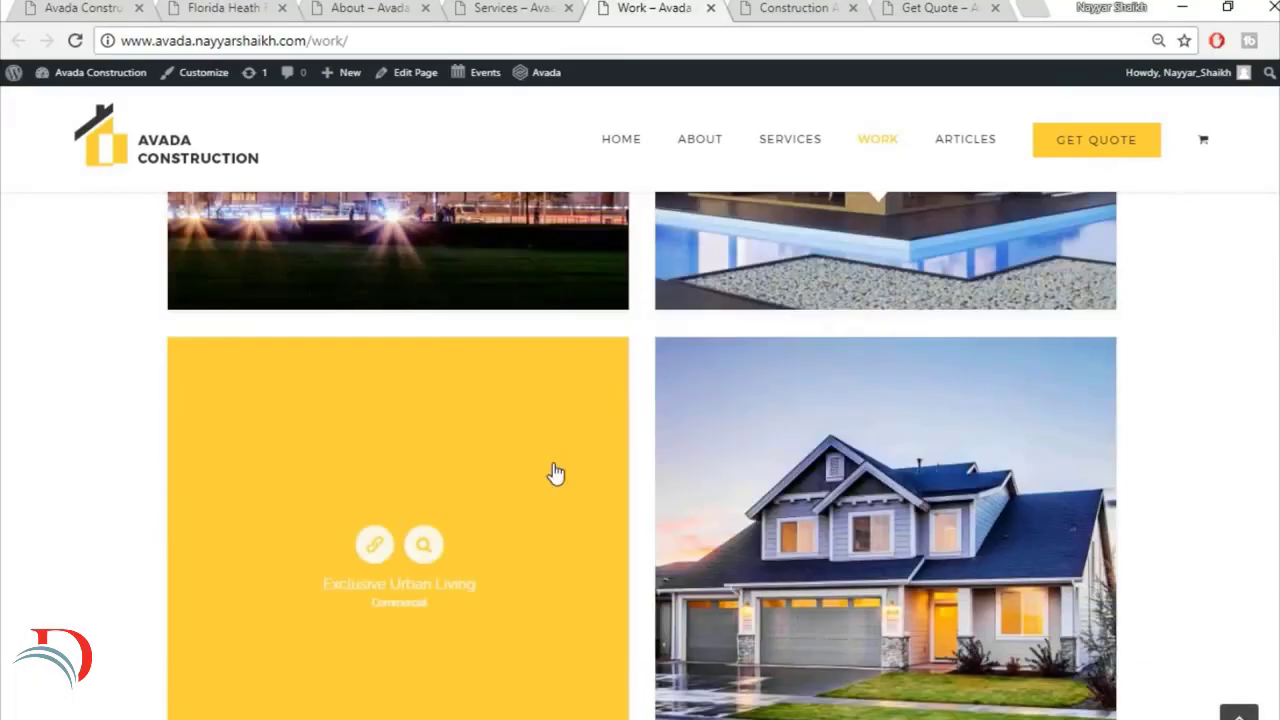
pyautogui.scroll(1, 555, 473)
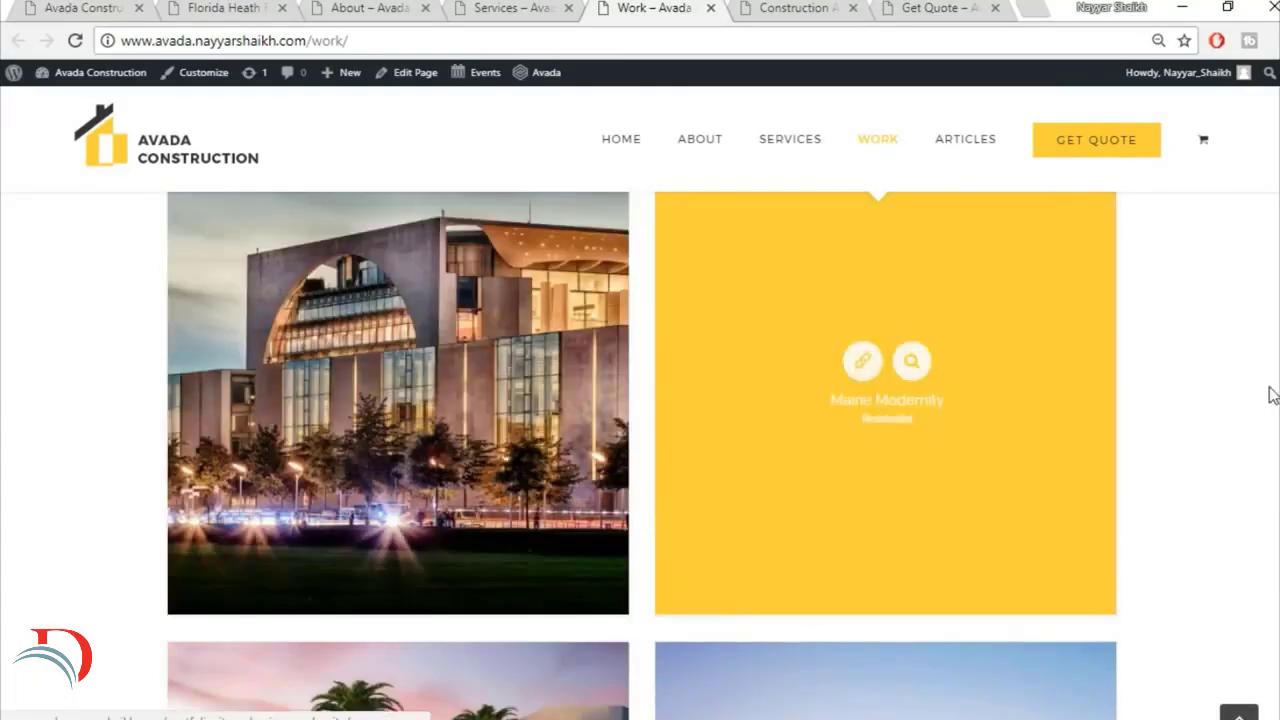
pyautogui.scroll(5, 1189, 394)
# Step: Open the Construction Articles page and review its banner and the blog posts, starting with Redeveloping Florida's Remote Southern Coast
pyautogui.click(965, 139)
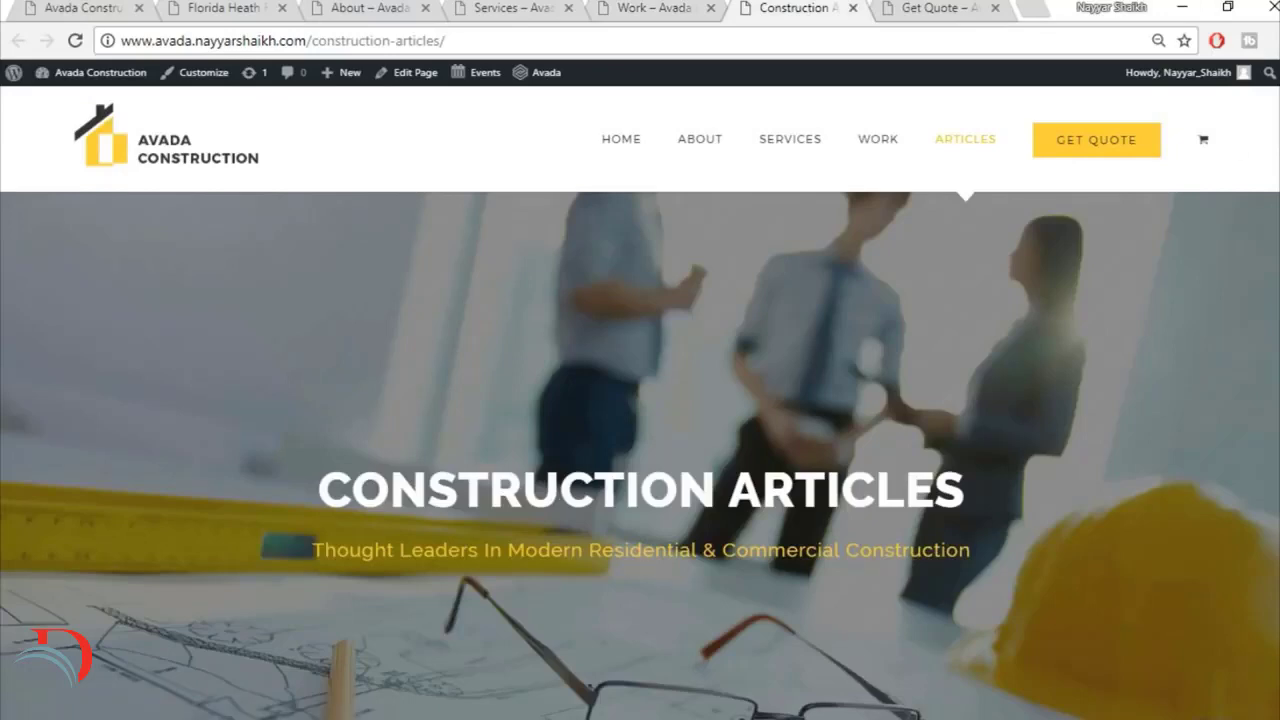
pyautogui.scroll(-8, 640, 455)
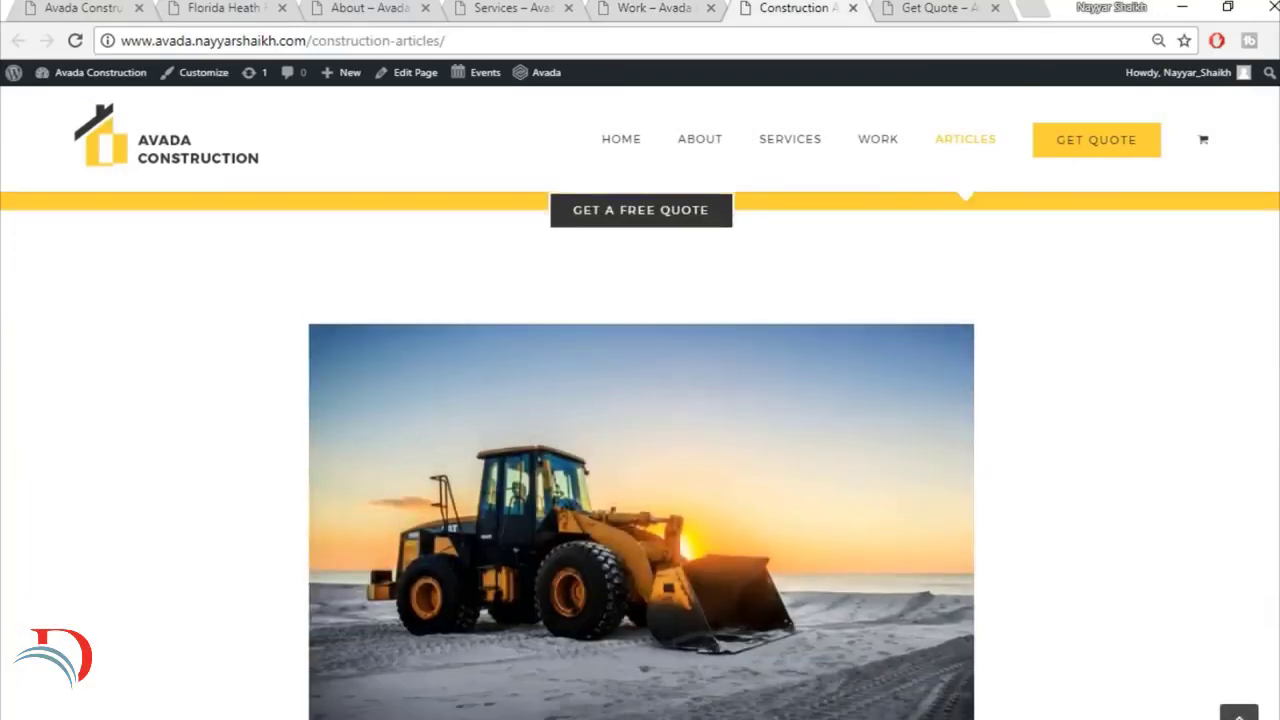
pyautogui.scroll(-2, 586, 400)
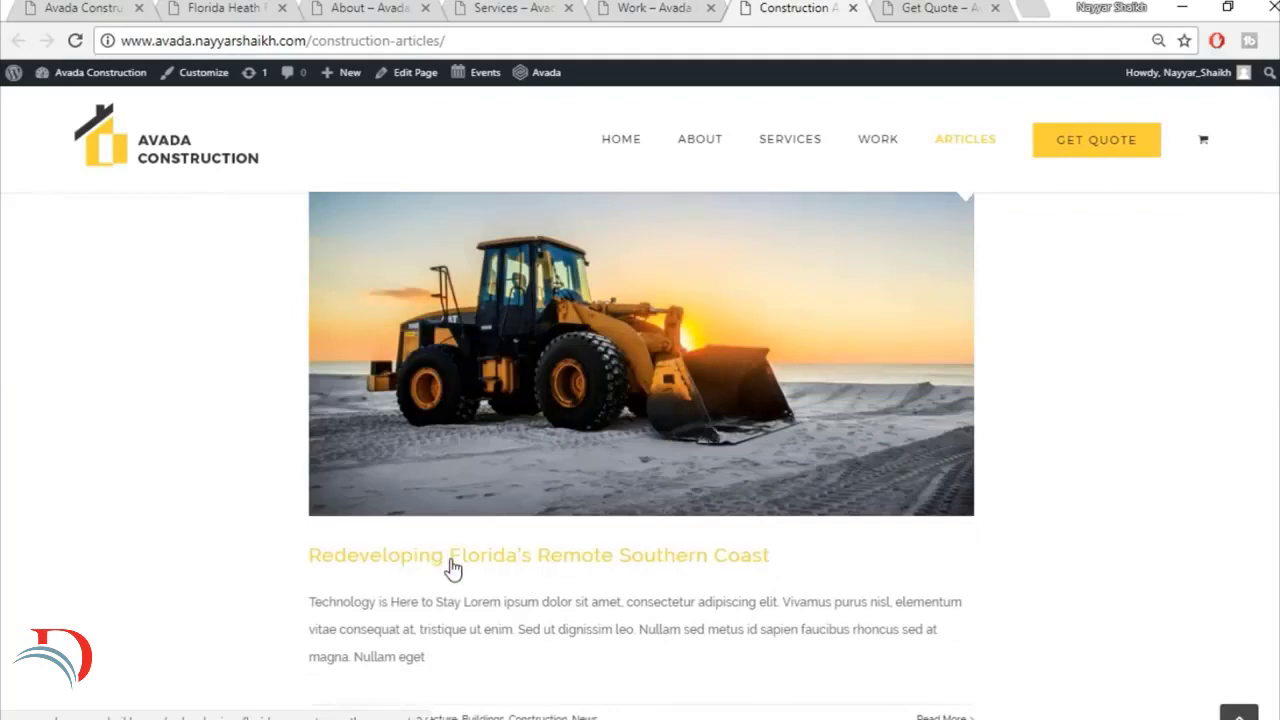
pyautogui.scroll(-2, 452, 567)
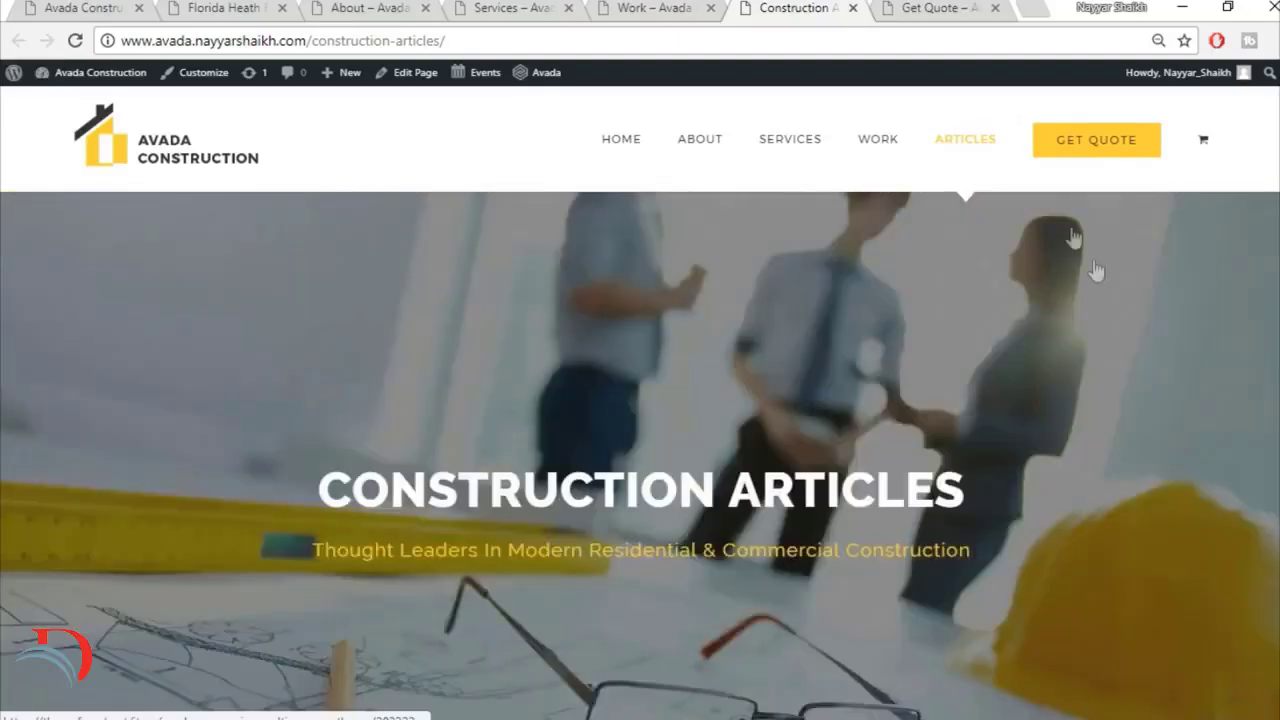
# Step: Open the Get Quote page and examine its banner, the office contact details and the Talk To Us enquiry form
pyautogui.click(955, 9)
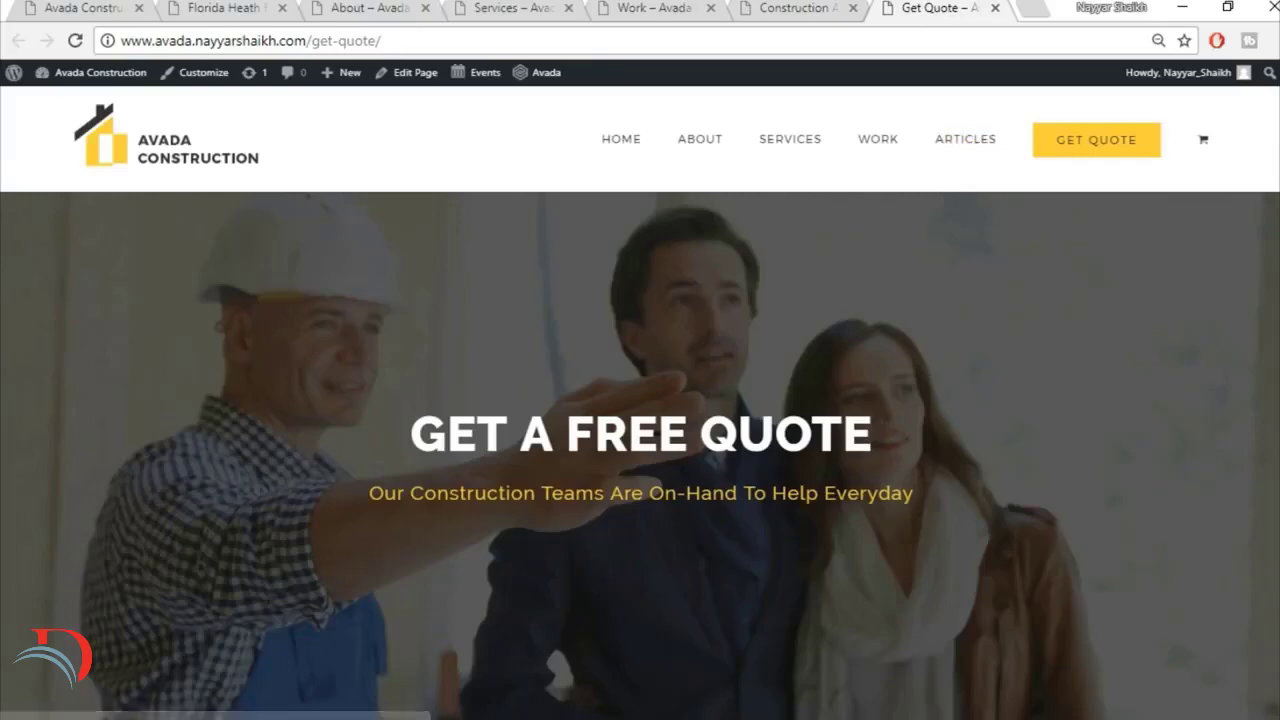
pyautogui.scroll(-6, 640, 456)
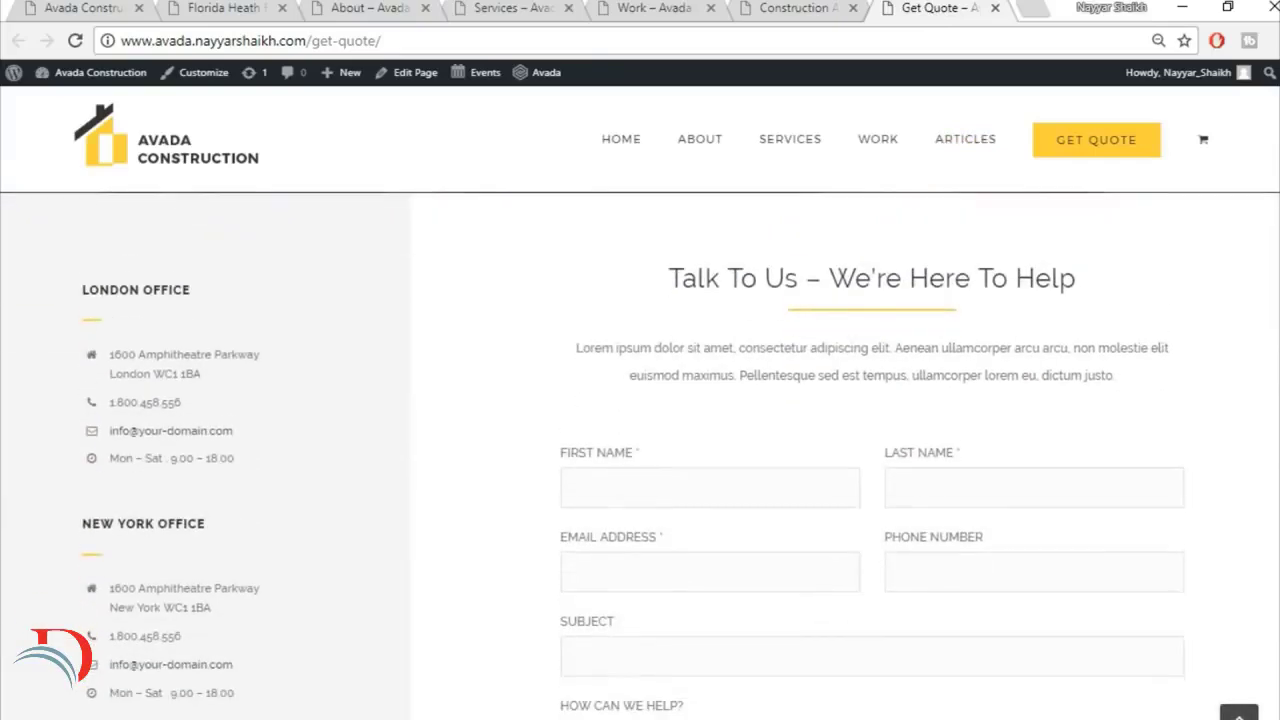
pyautogui.scroll(-1, 1033, 357)
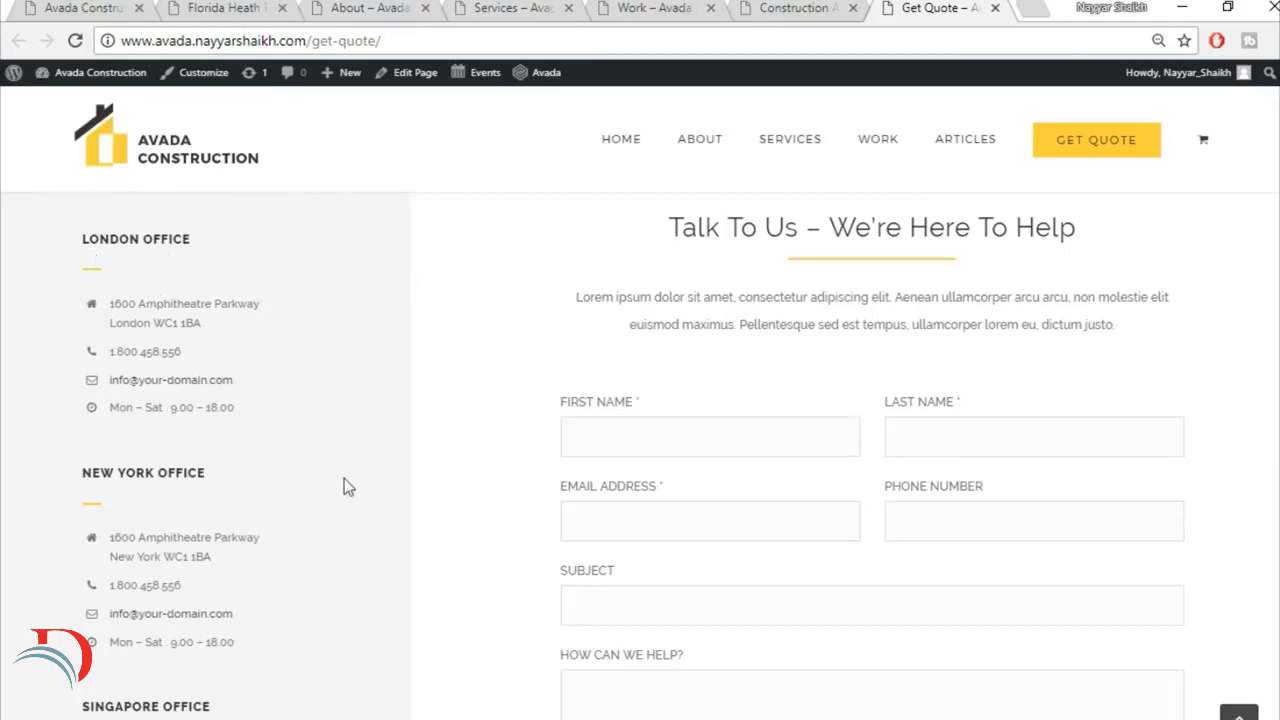
pyautogui.scroll(-3, 640, 455)
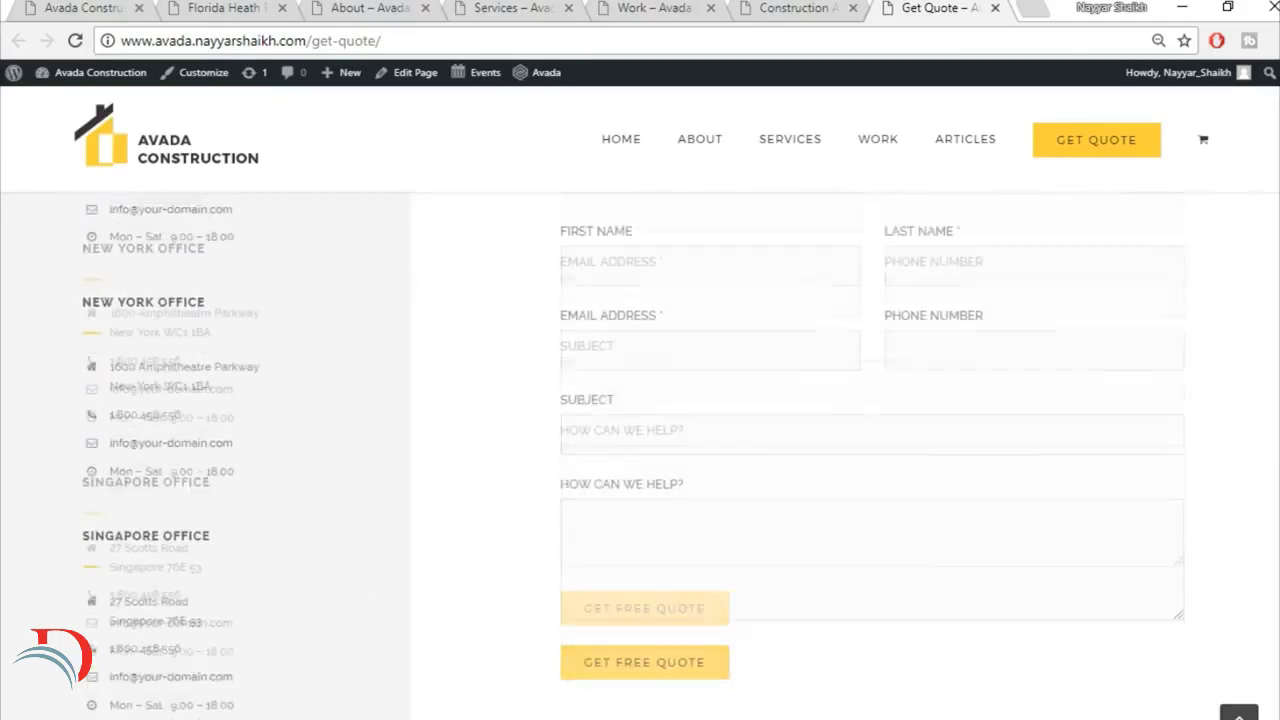
pyautogui.scroll(4, 640, 455)
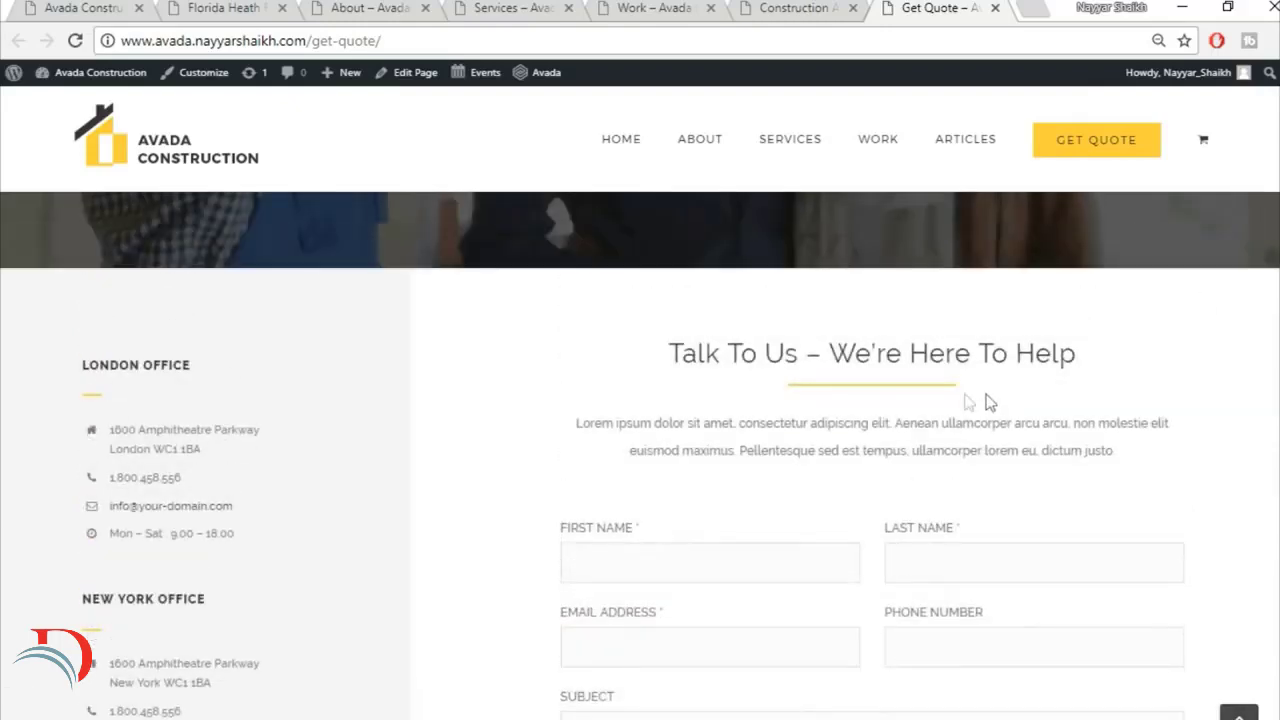
pyautogui.scroll(-2, 789, 375)
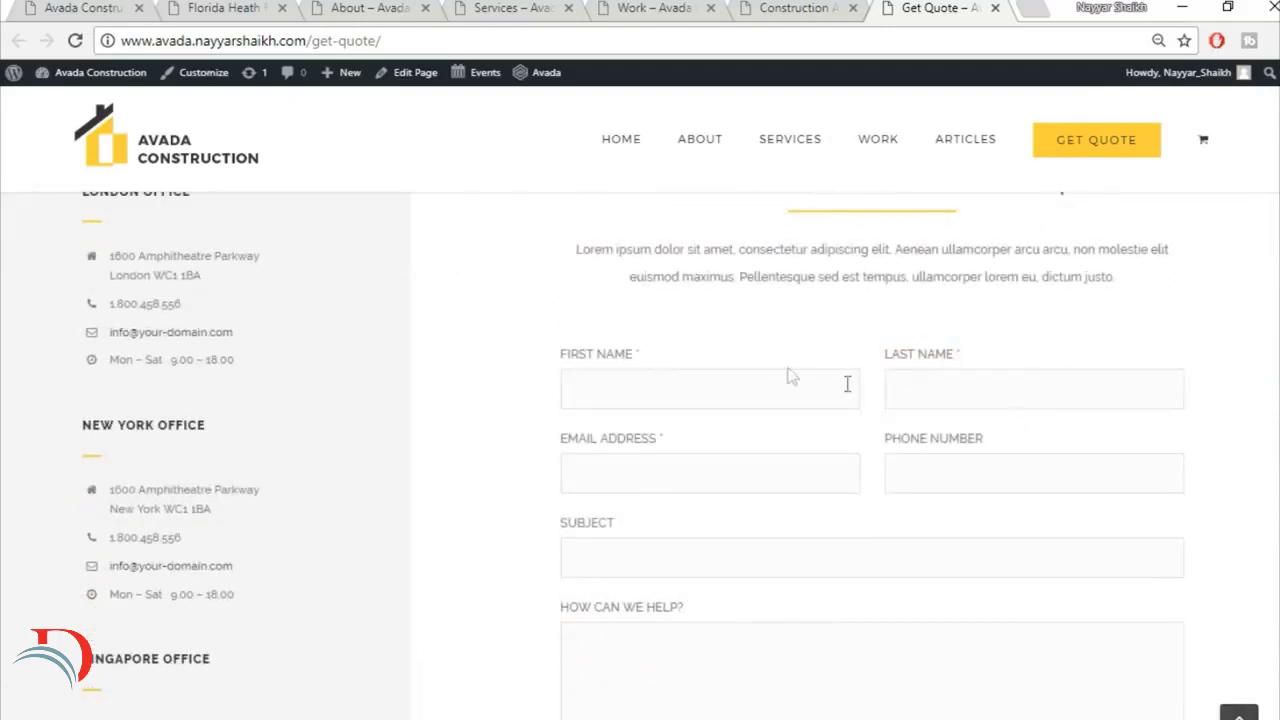
# Step: Review the rest of the Get Quote page, including the Singapore office details, the quote form's end and the footer
pyautogui.scroll(-1, 1035, 456)
pyautogui.scroll(-5, 789, 628)
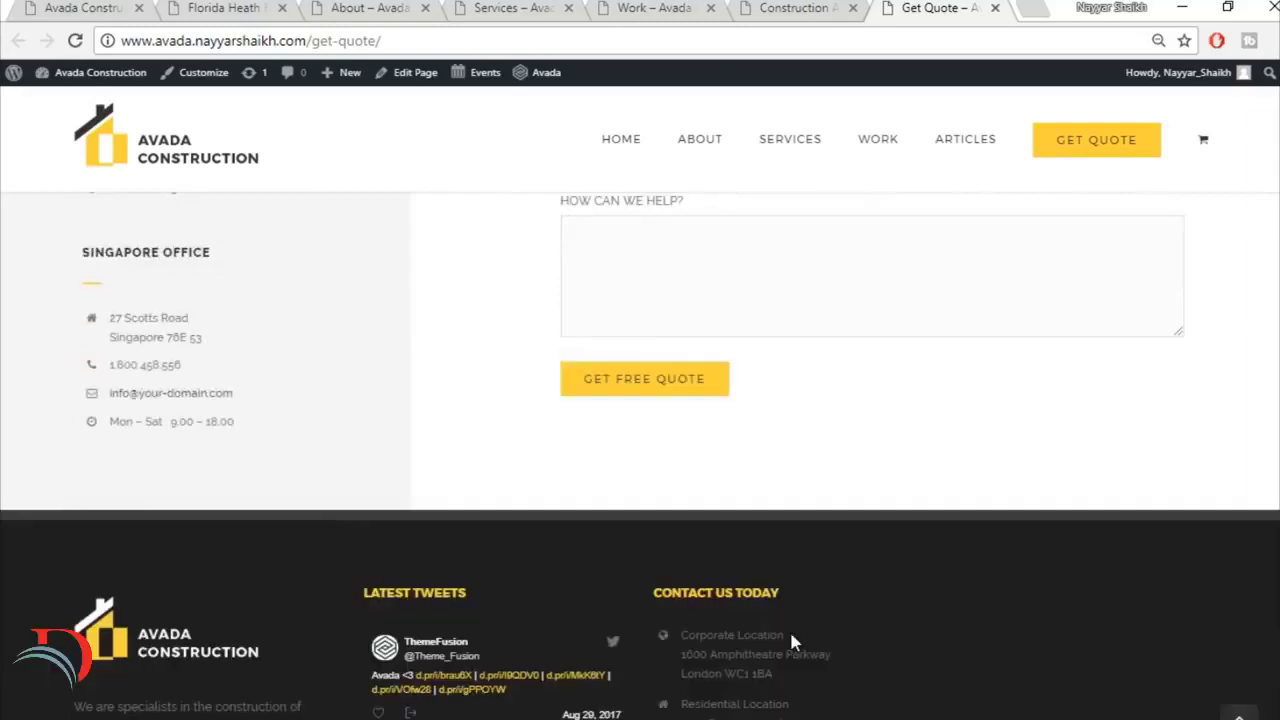
pyautogui.scroll(8, 828, 587)
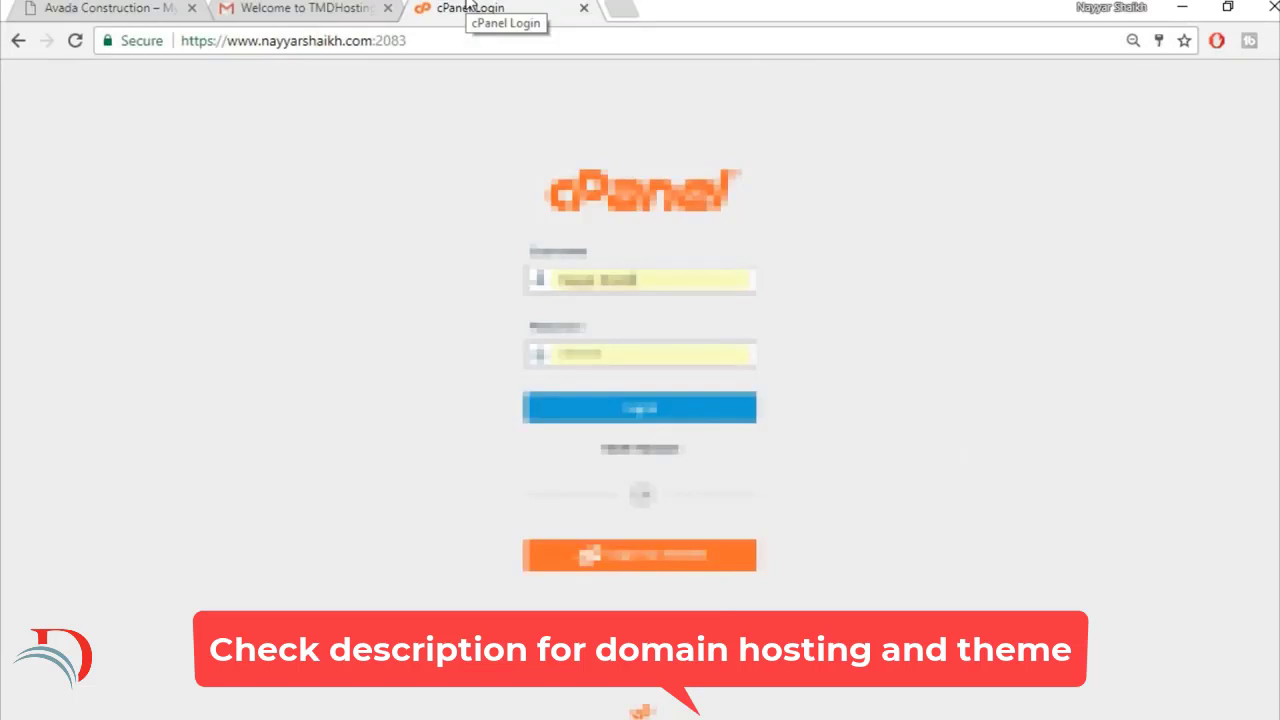
# Step: Copy the cPanel username from the hosting welcome email and log in to cPanel with it and the saved account password
pyautogui.click(355, 5)
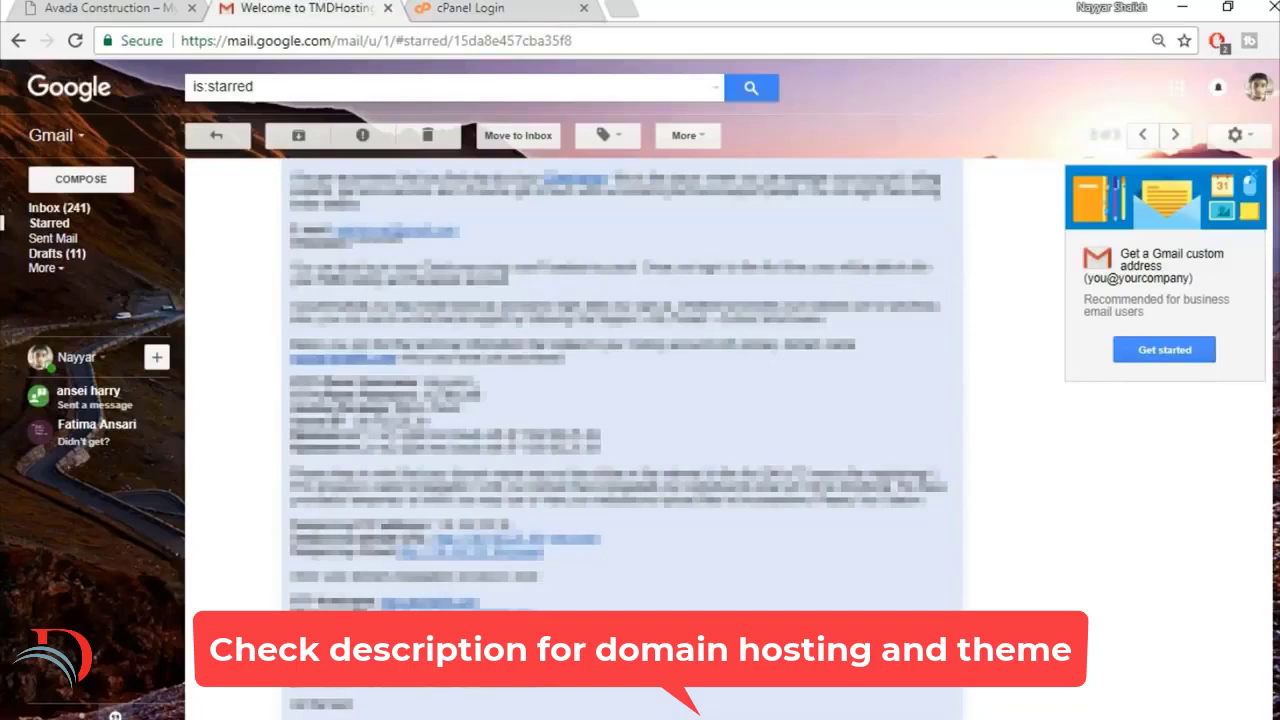
pyautogui.moveTo(474, 386); pyautogui.dragTo(425, 384)
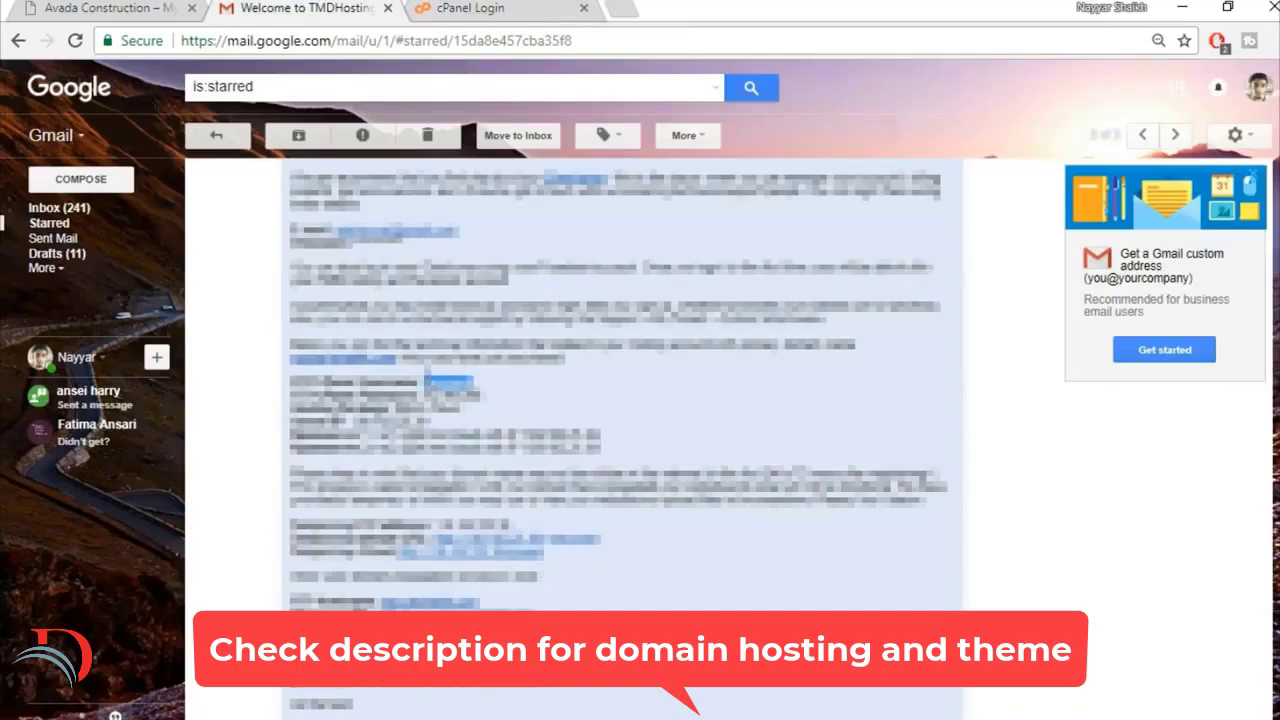
pyautogui.click(467, 5)
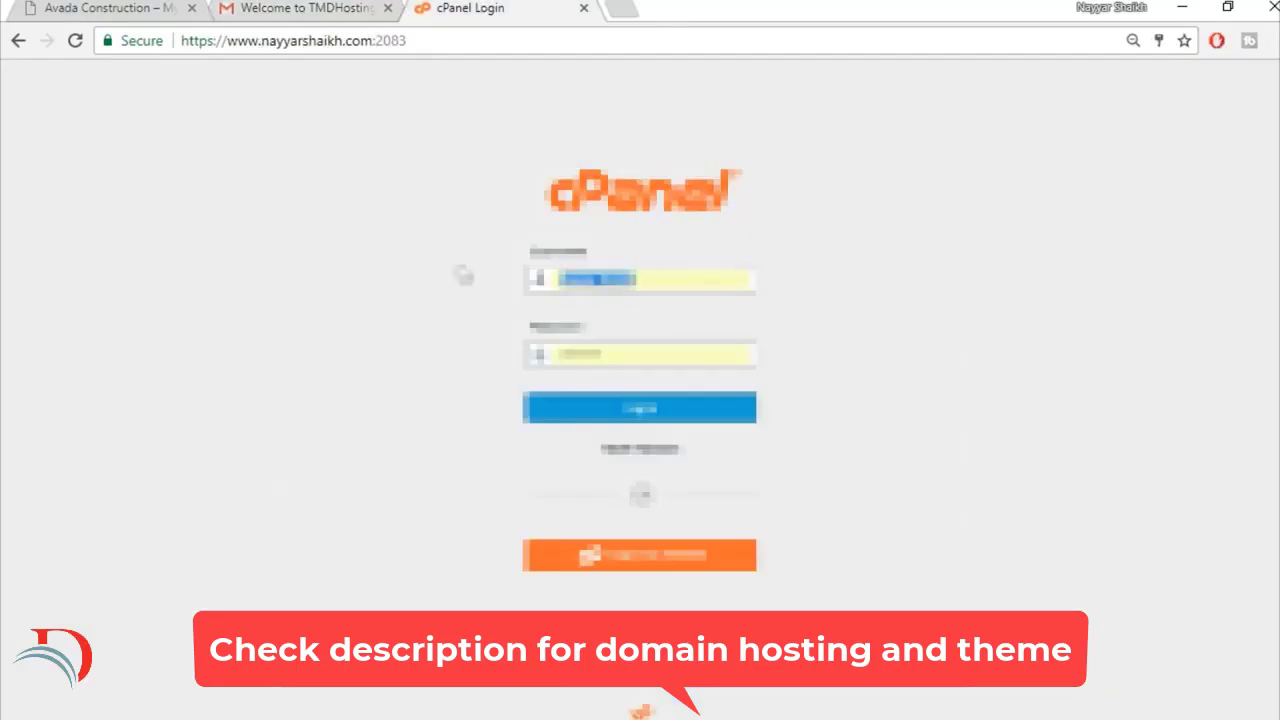
pyautogui.moveTo(706, 279); pyautogui.dragTo(494, 285)
pyautogui.press('BackSpace')
pyautogui.hotkey('ctrl', 'v')
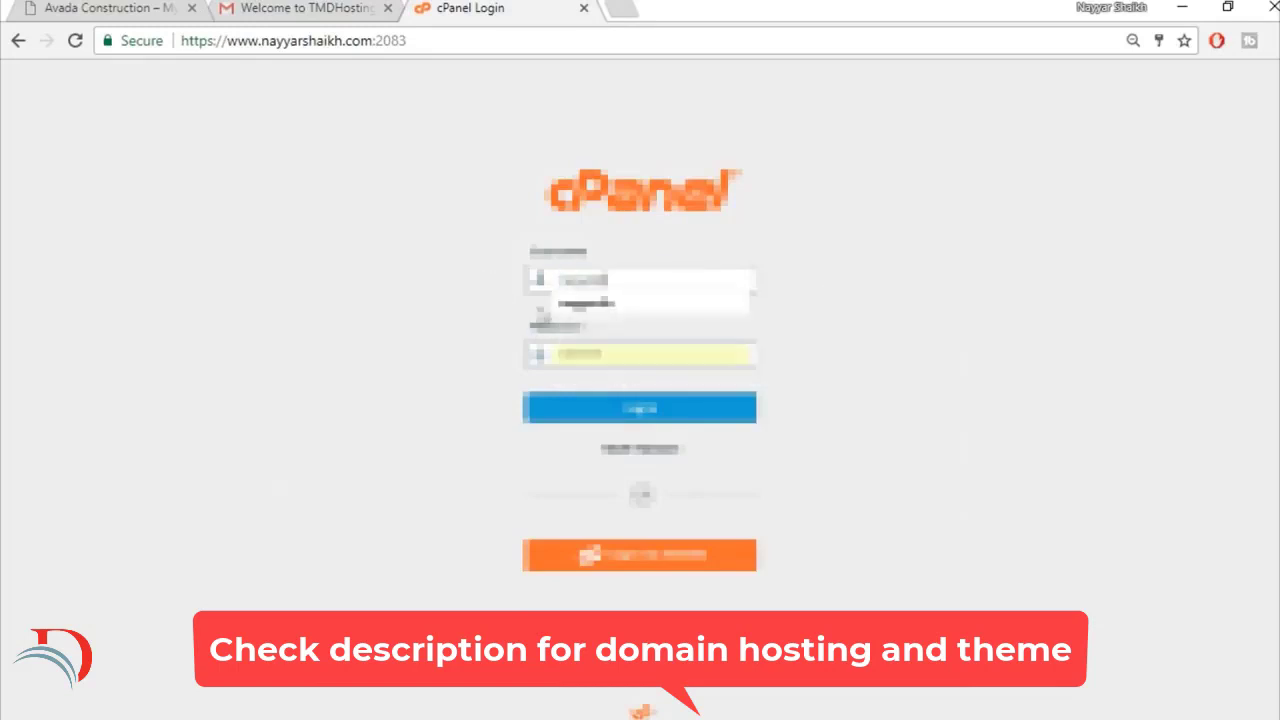
pyautogui.click(603, 305)
pyautogui.click(640, 410)
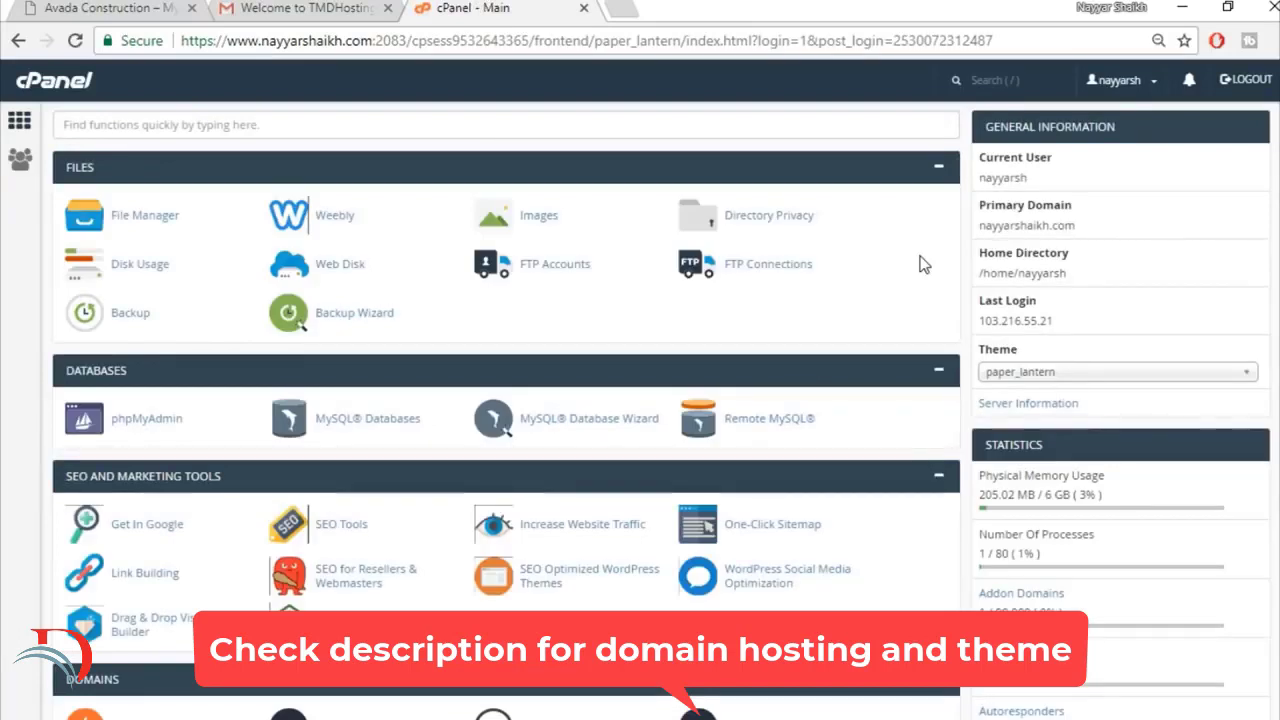
# Step: Open the WordPress installation form from cPanel's Softaculous Apps Installer
pyautogui.scroll(-6, 922, 263)
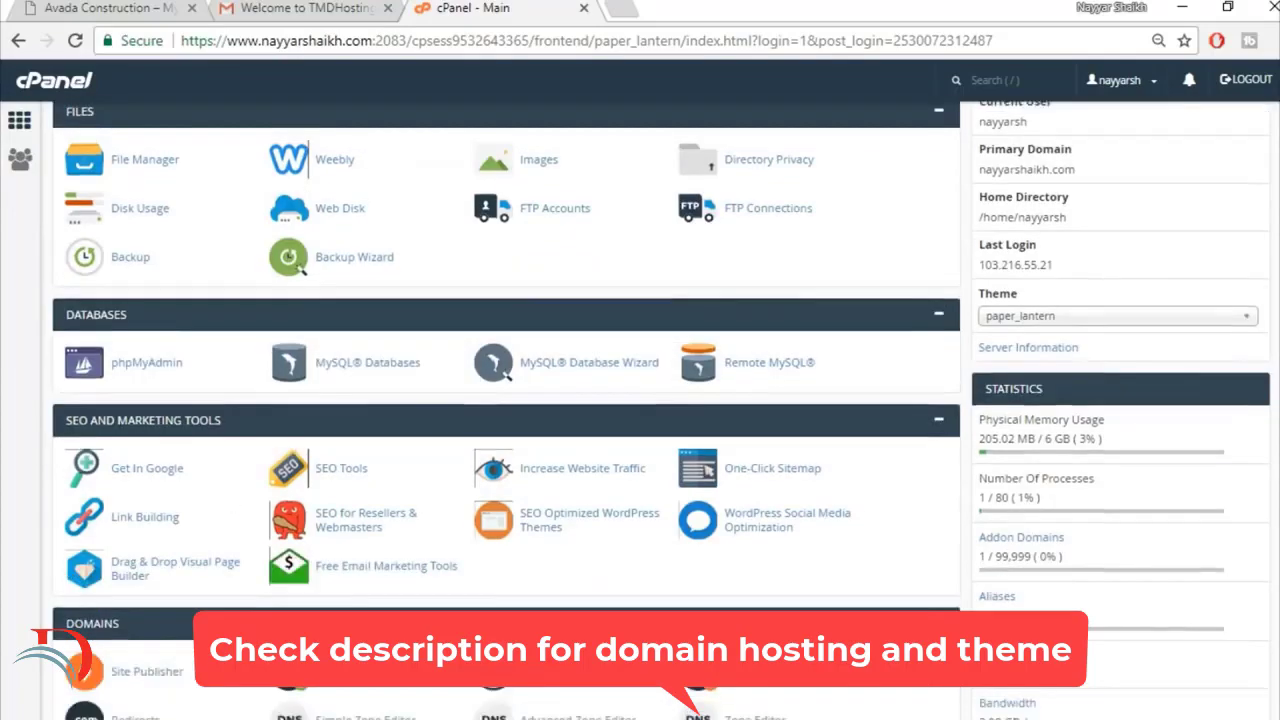
pyautogui.scroll(-9, 506, 410)
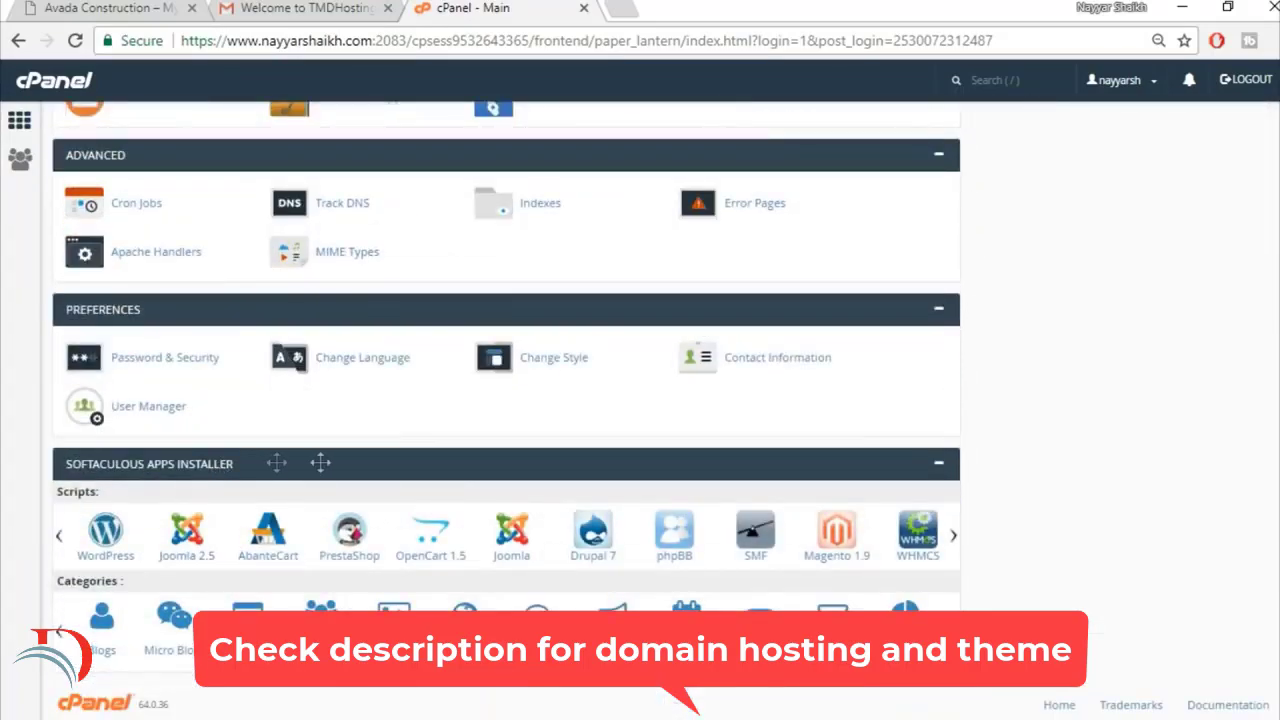
pyautogui.click(106, 545)
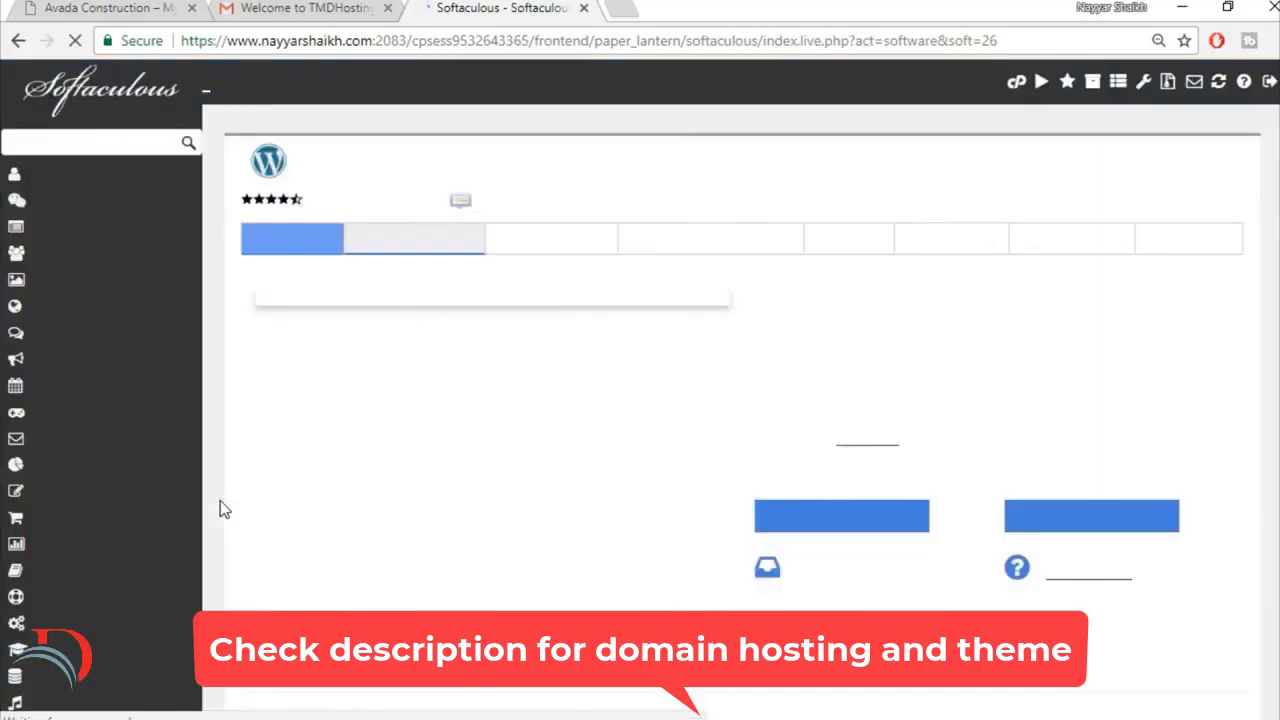
pyautogui.click(857, 510)
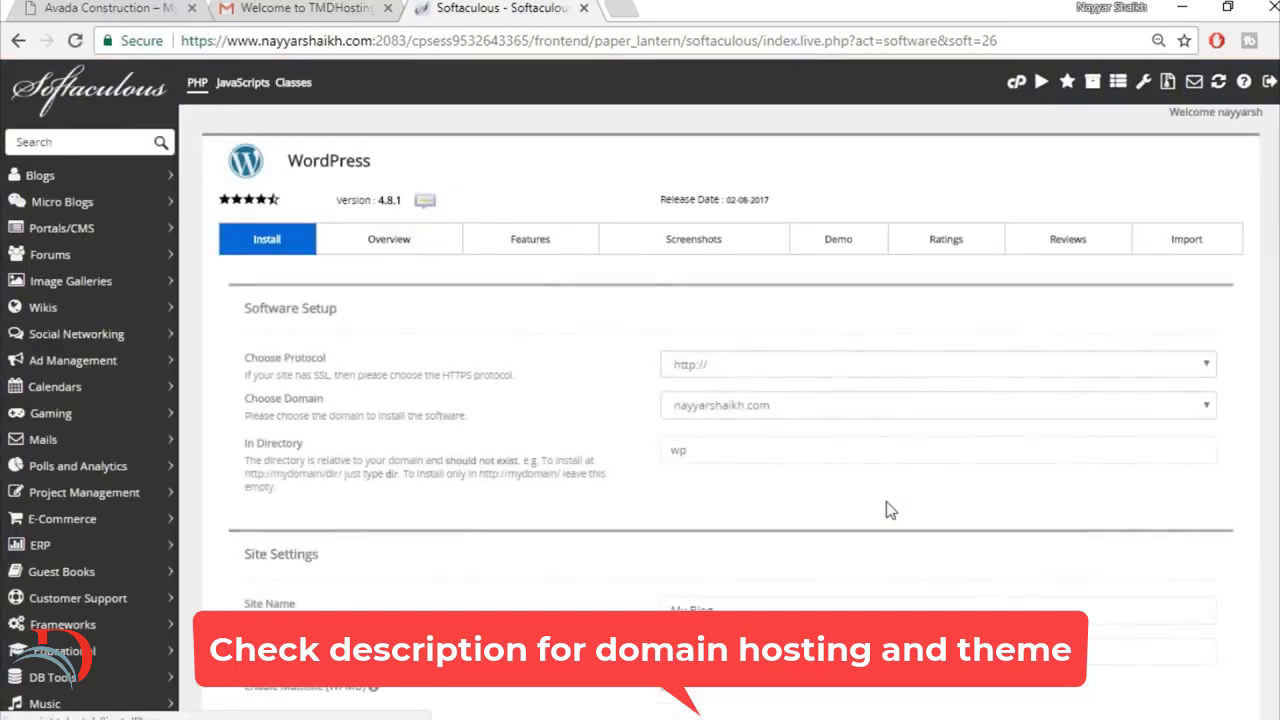
pyautogui.click(796, 411)
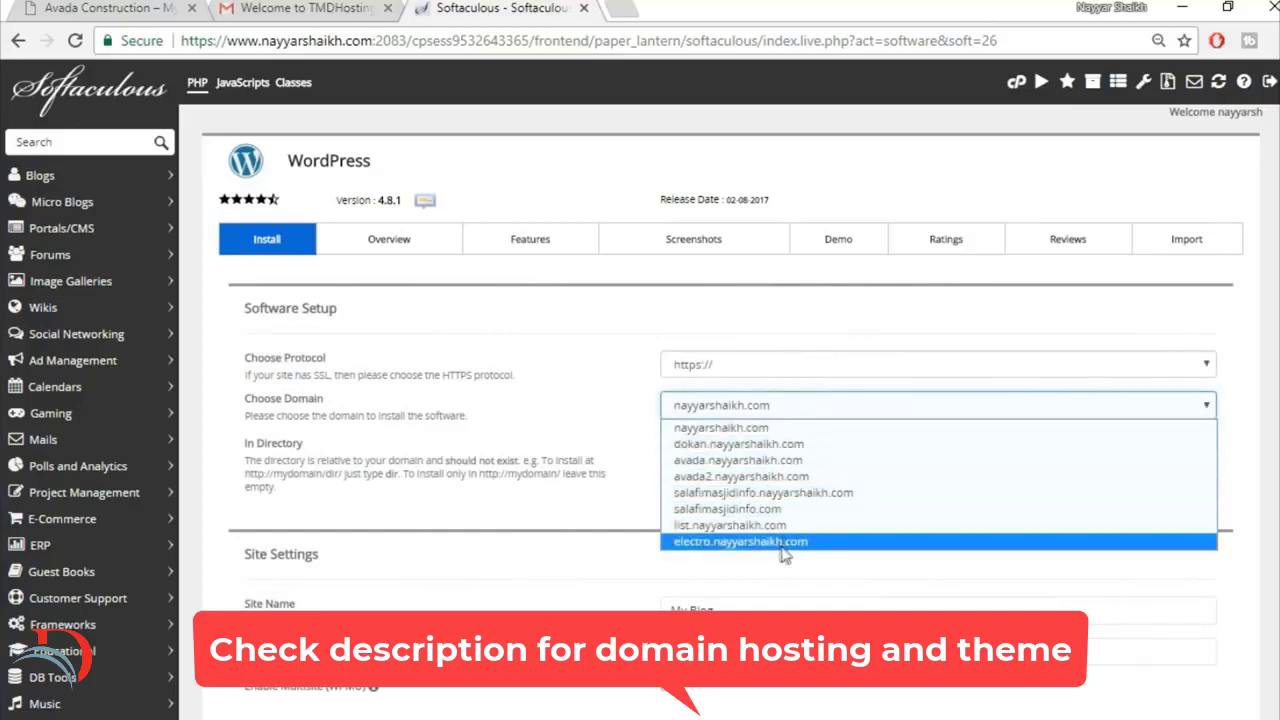
pyautogui.click(781, 477)
pyautogui.click(728, 450)
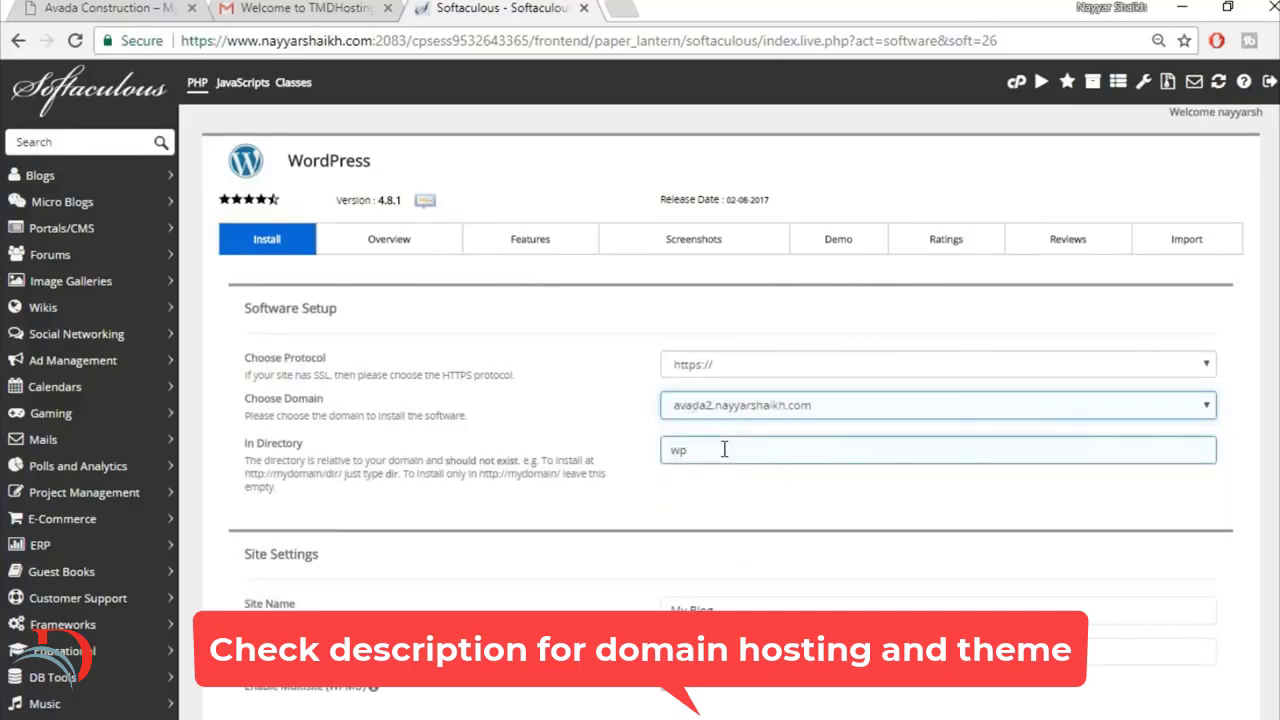
pyautogui.moveTo(728, 450); pyautogui.dragTo(663, 450)
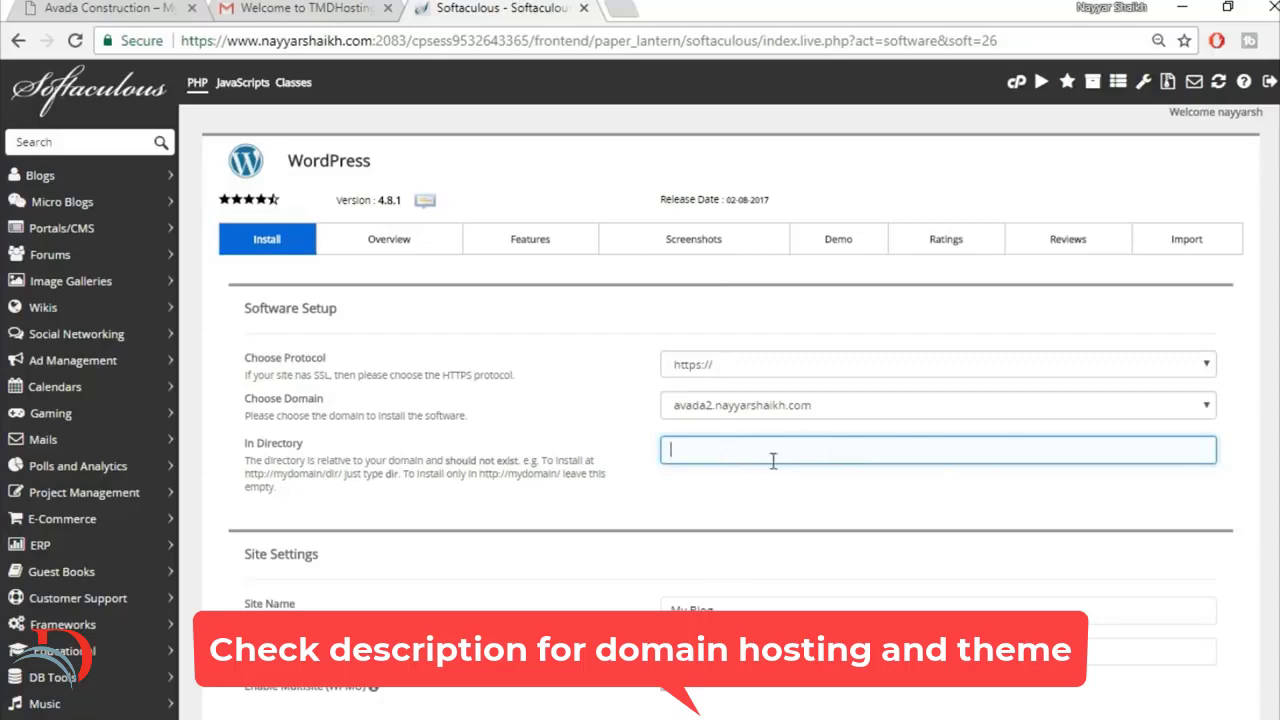
# Step: Replace the default admin username and admin password with the saved personal login for the WordPress admin account
pyautogui.scroll(-1, 877, 510)
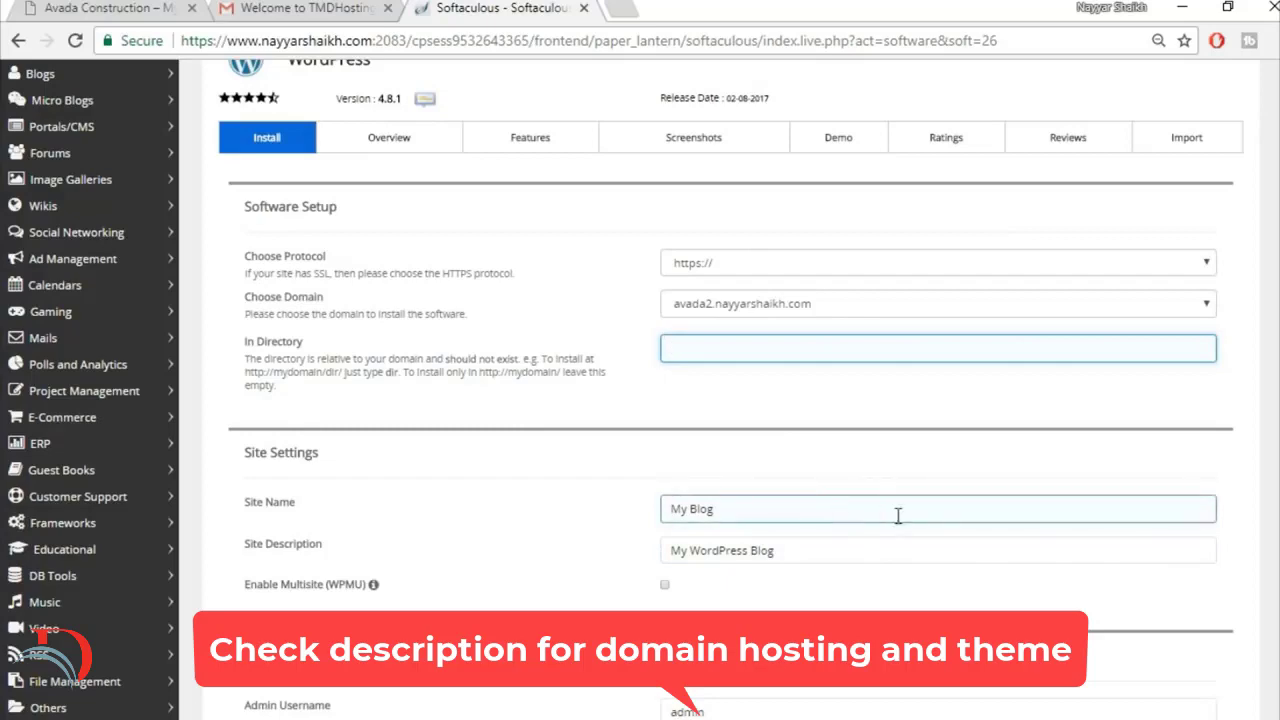
pyautogui.click(914, 548)
pyautogui.scroll(-3, 916, 547)
pyautogui.click(352, 455)
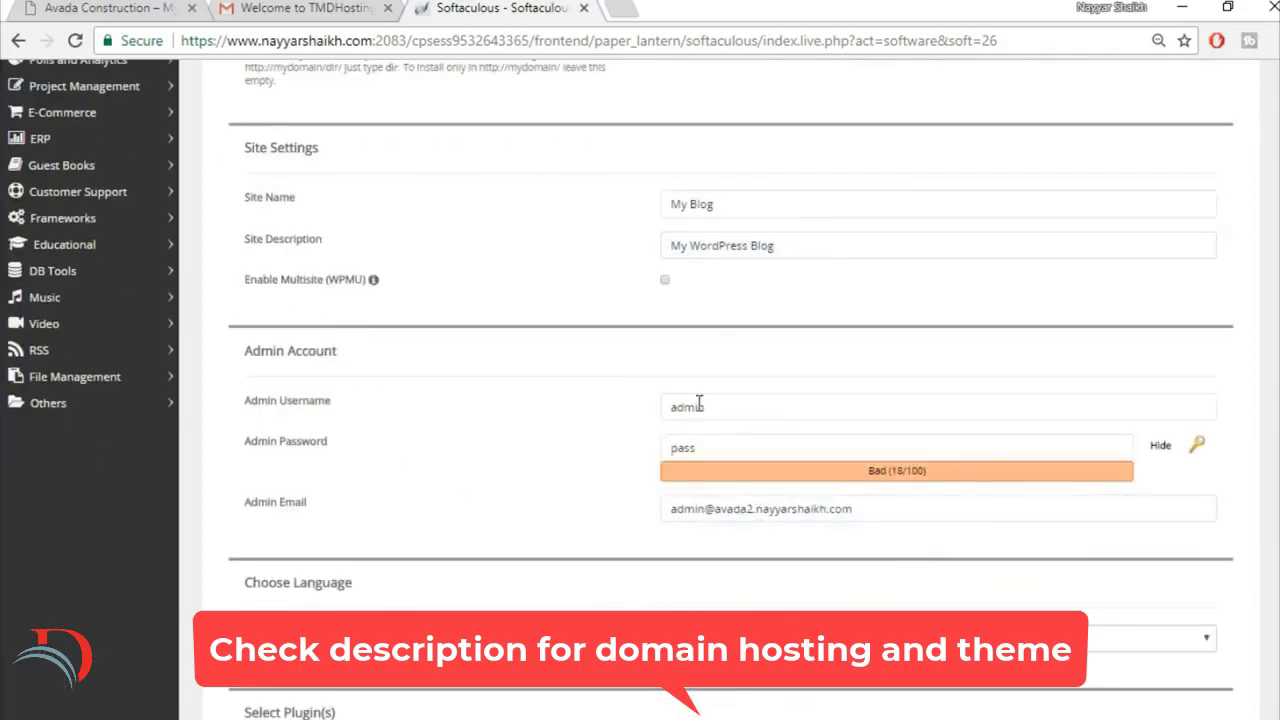
pyautogui.click(735, 405)
pyautogui.moveTo(756, 408); pyautogui.dragTo(633, 411)
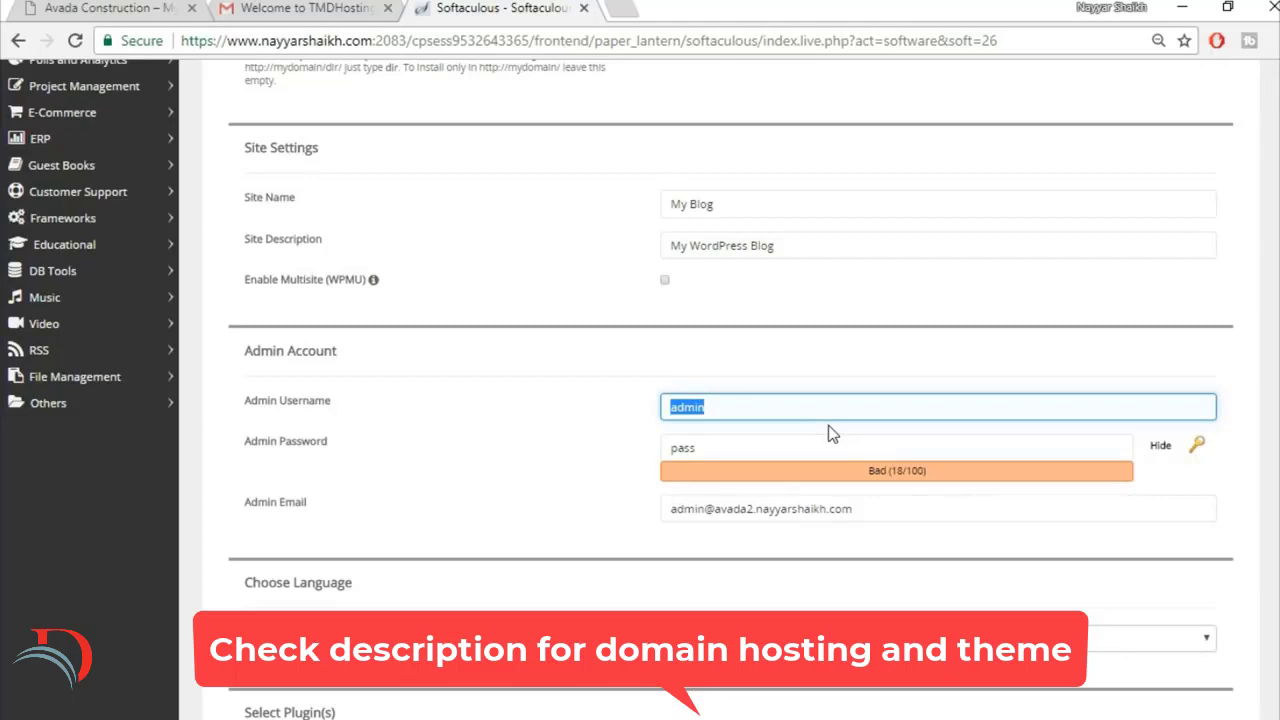
pyautogui.write('Na')
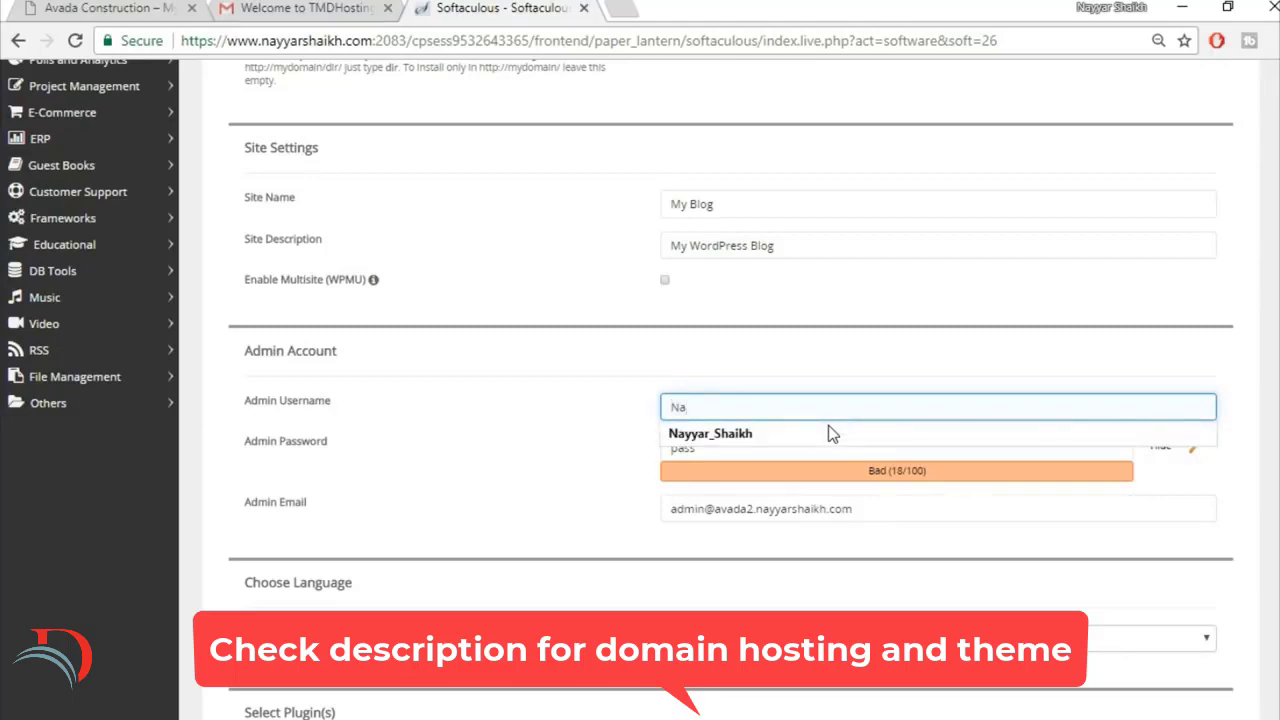
# Step: Replace the default admin email with the site owner's own e-mail address
pyautogui.moveTo(870, 509); pyautogui.dragTo(494, 503)
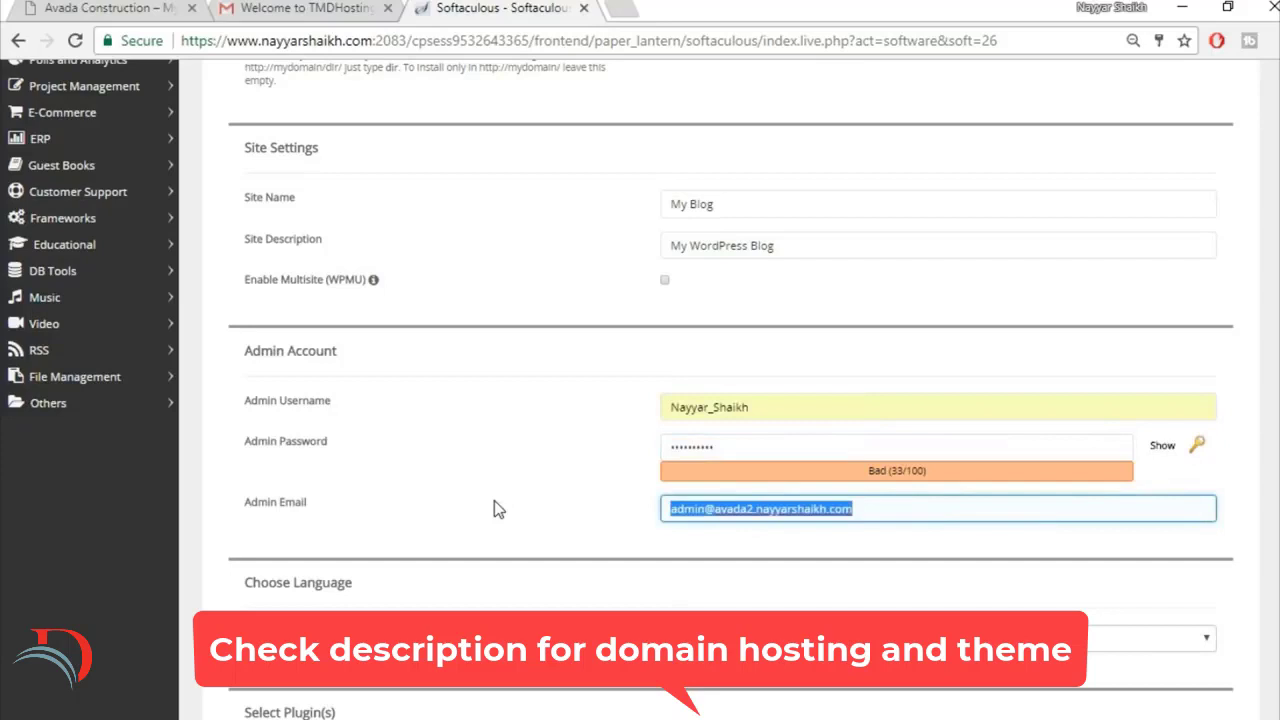
pyautogui.write('re')
pyautogui.click(821, 538)
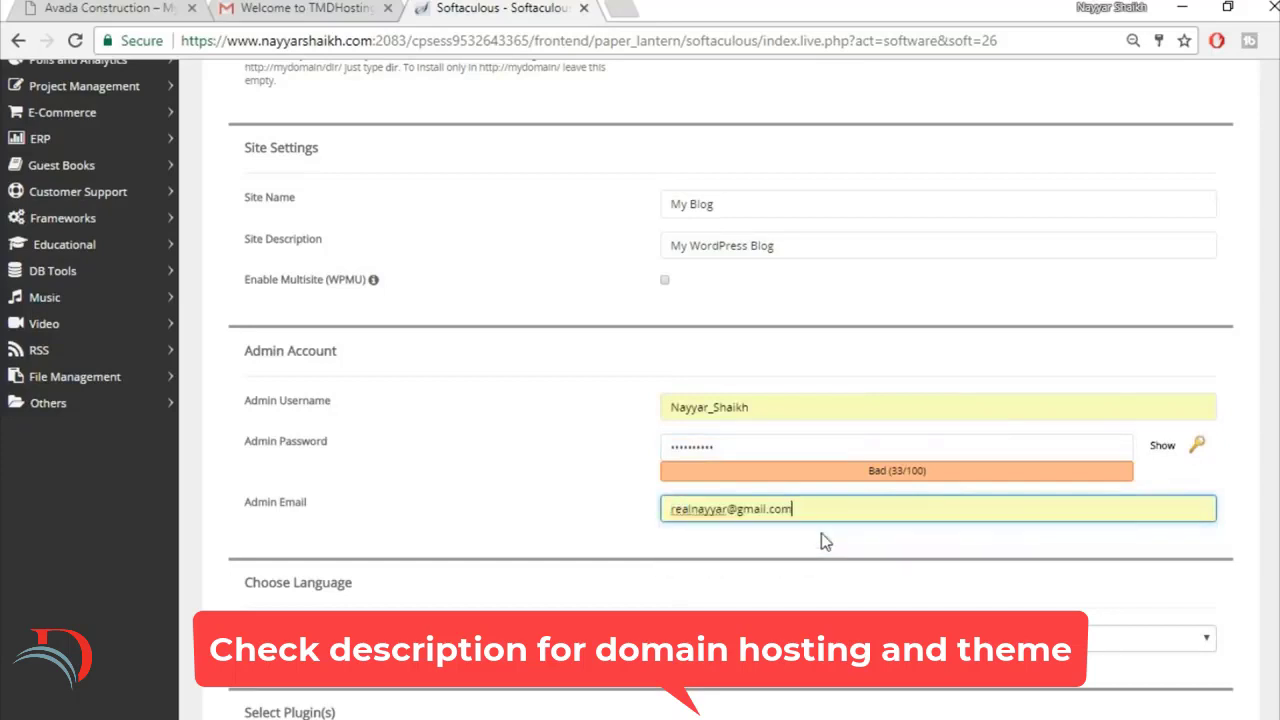
pyautogui.click(621, 526)
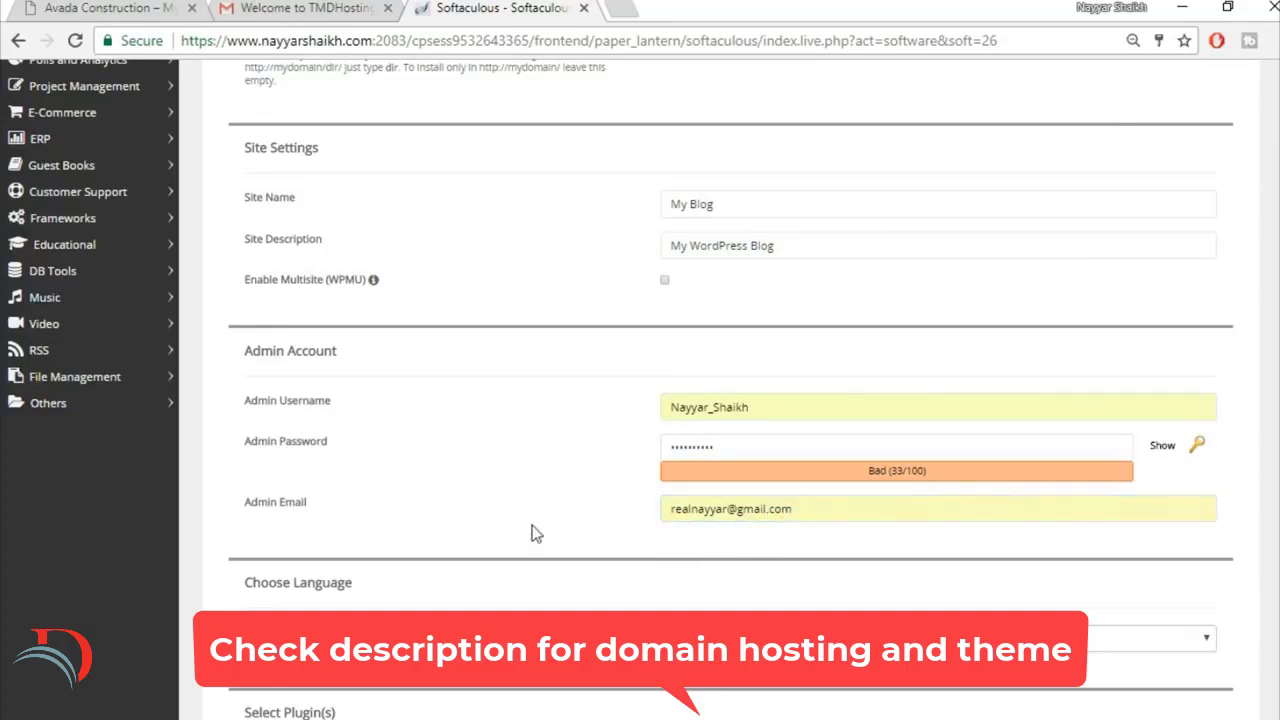
# Step: Install WordPress without selecting an optional theme and open its administrative URL in a new tab
pyautogui.scroll(-1, 531, 531)
pyautogui.scroll(-8, 531, 536)
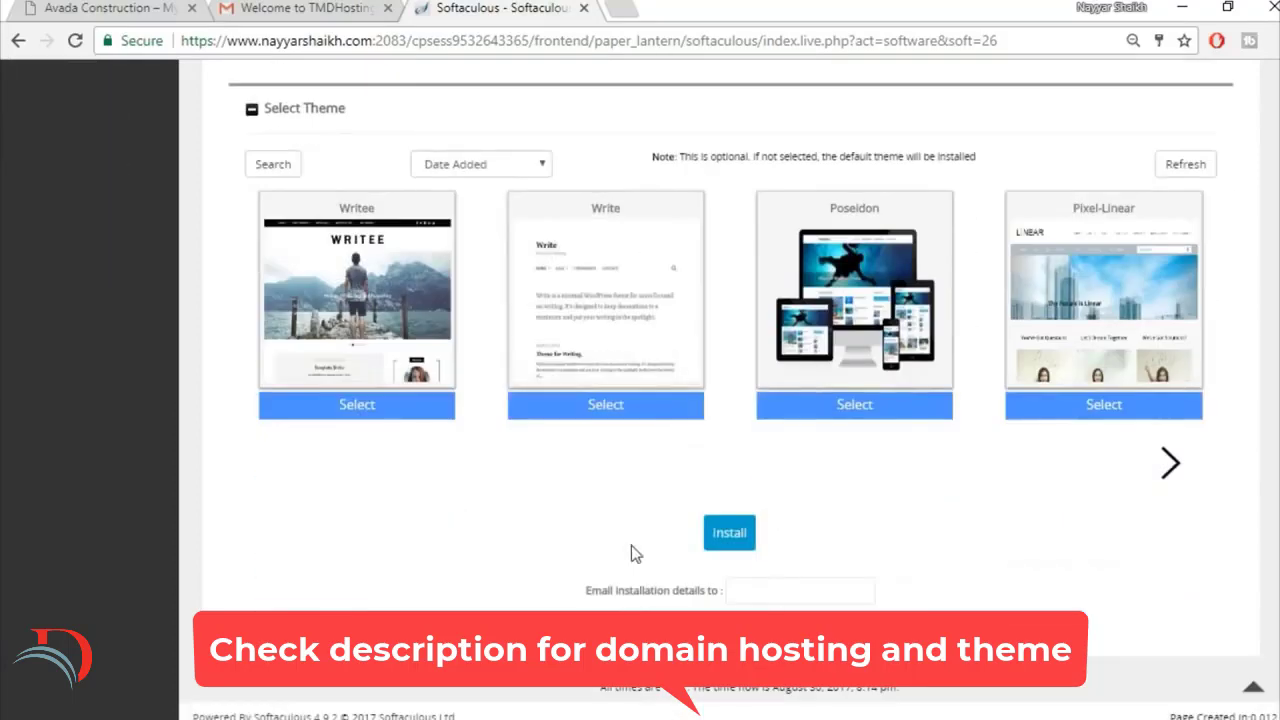
pyautogui.click(741, 538)
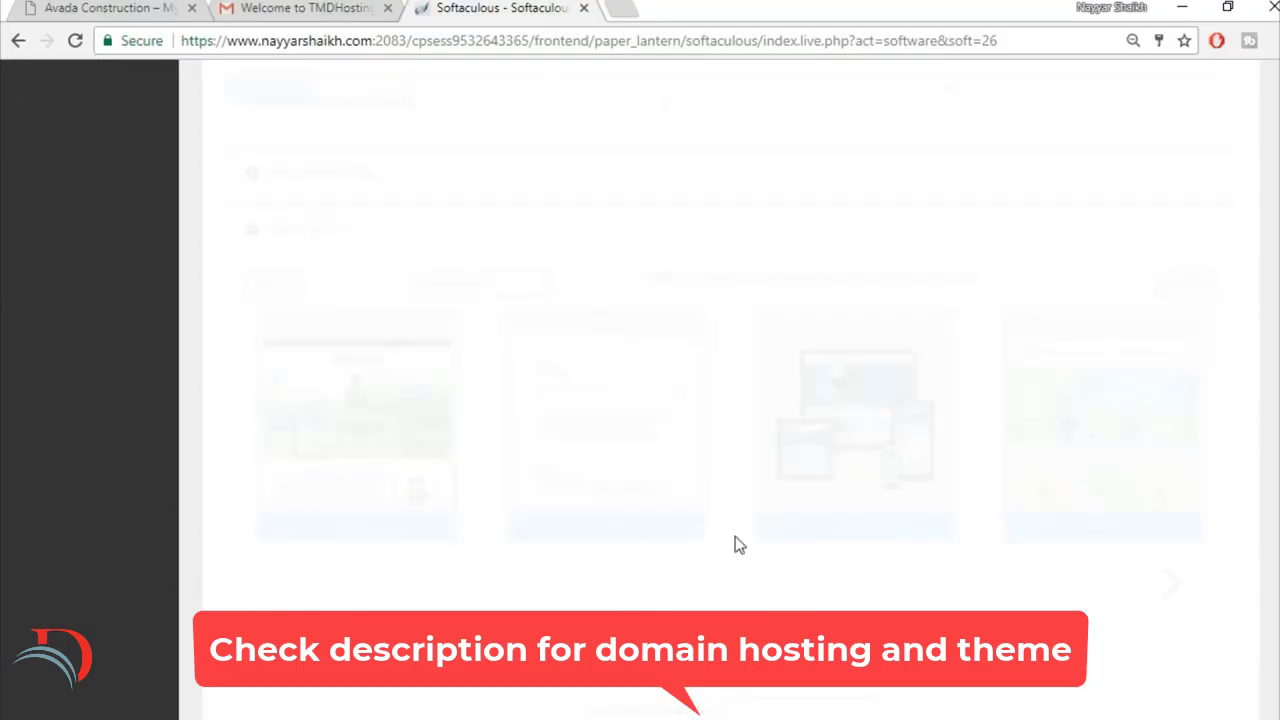
pyautogui.scroll(3, 766, 529)
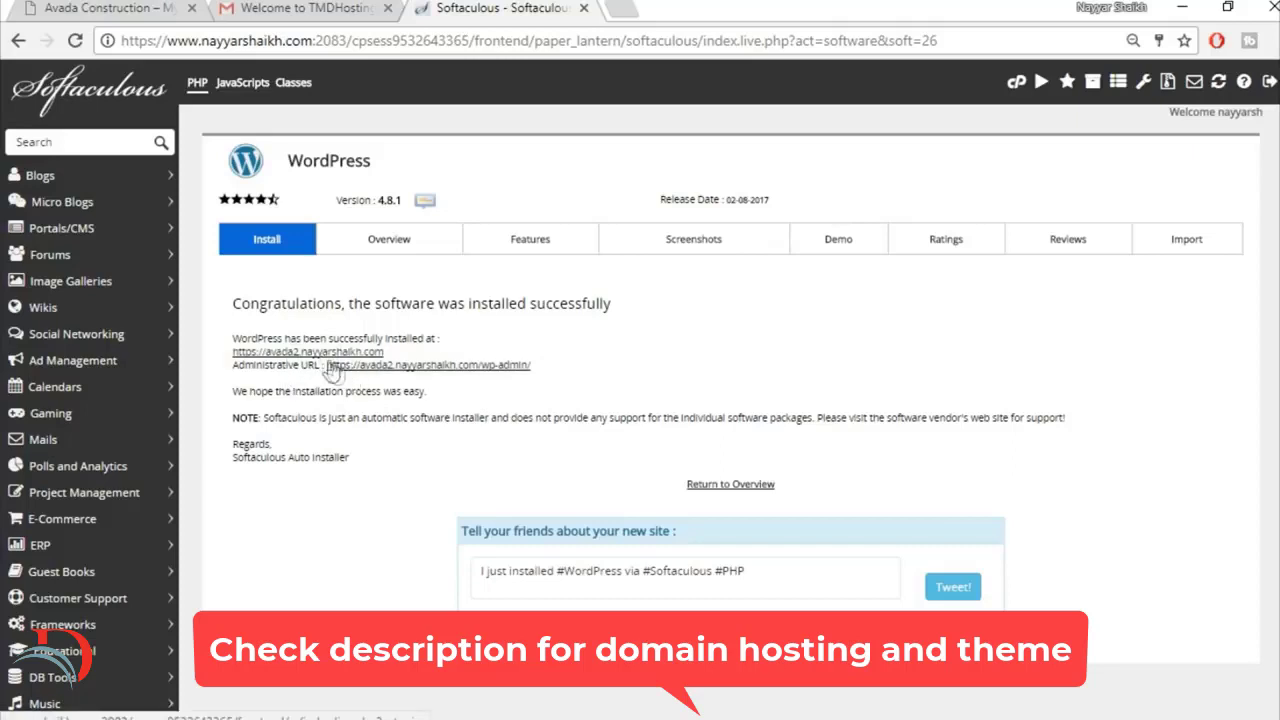
pyautogui.rightClick(463, 368)
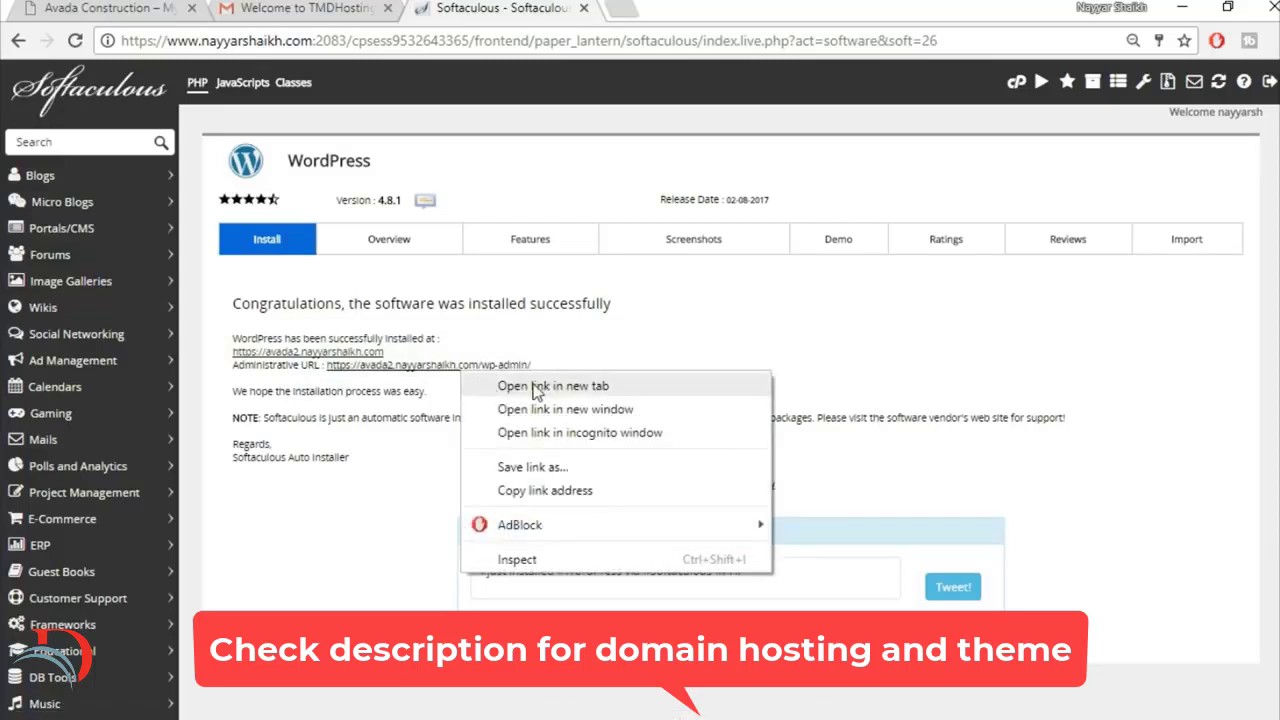
pyautogui.click(535, 387)
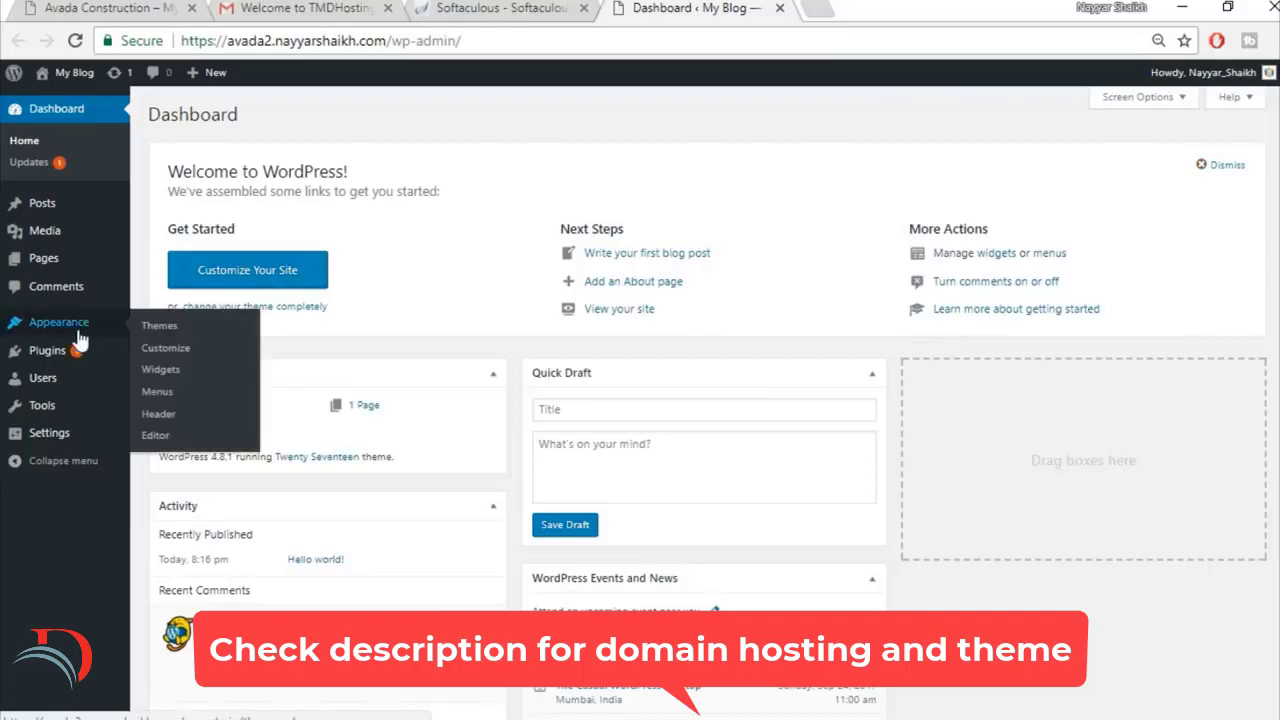
# Step: Delete the preinstalled Akismet Anti-Spam and Hello Dolly plugins together with a bulk action
pyautogui.moveTo(67, 358)
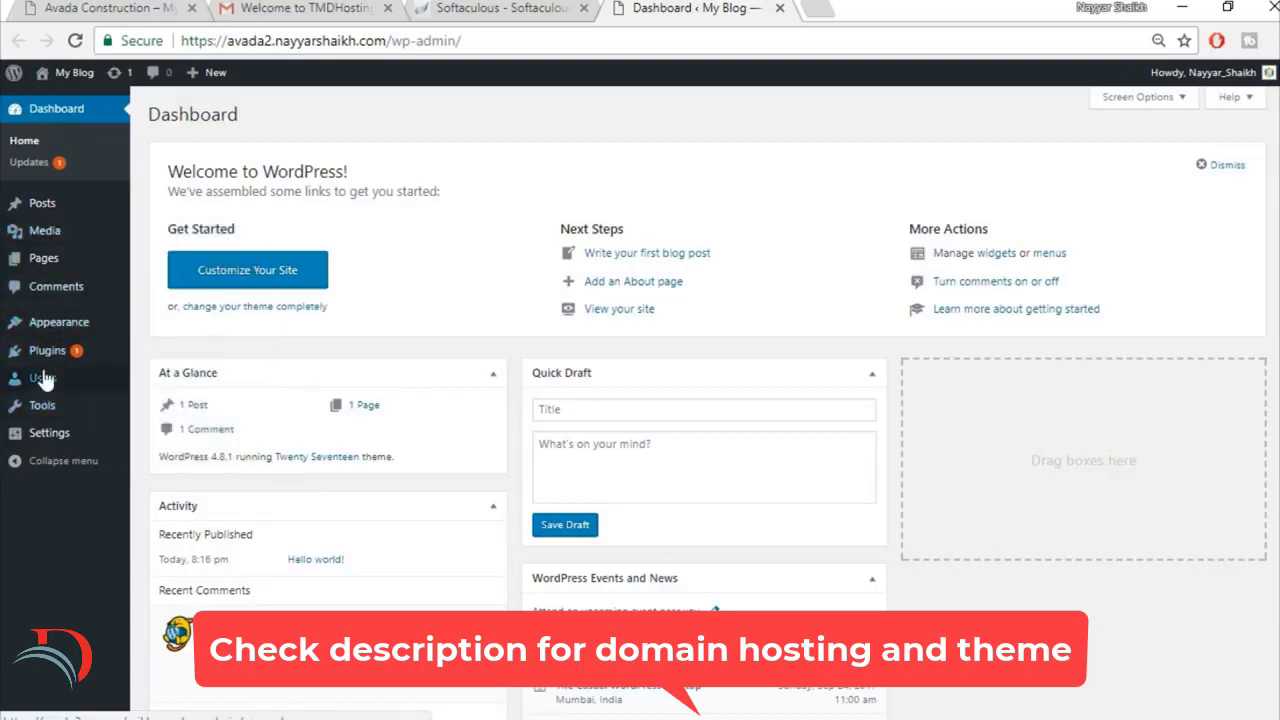
pyautogui.click(69, 350)
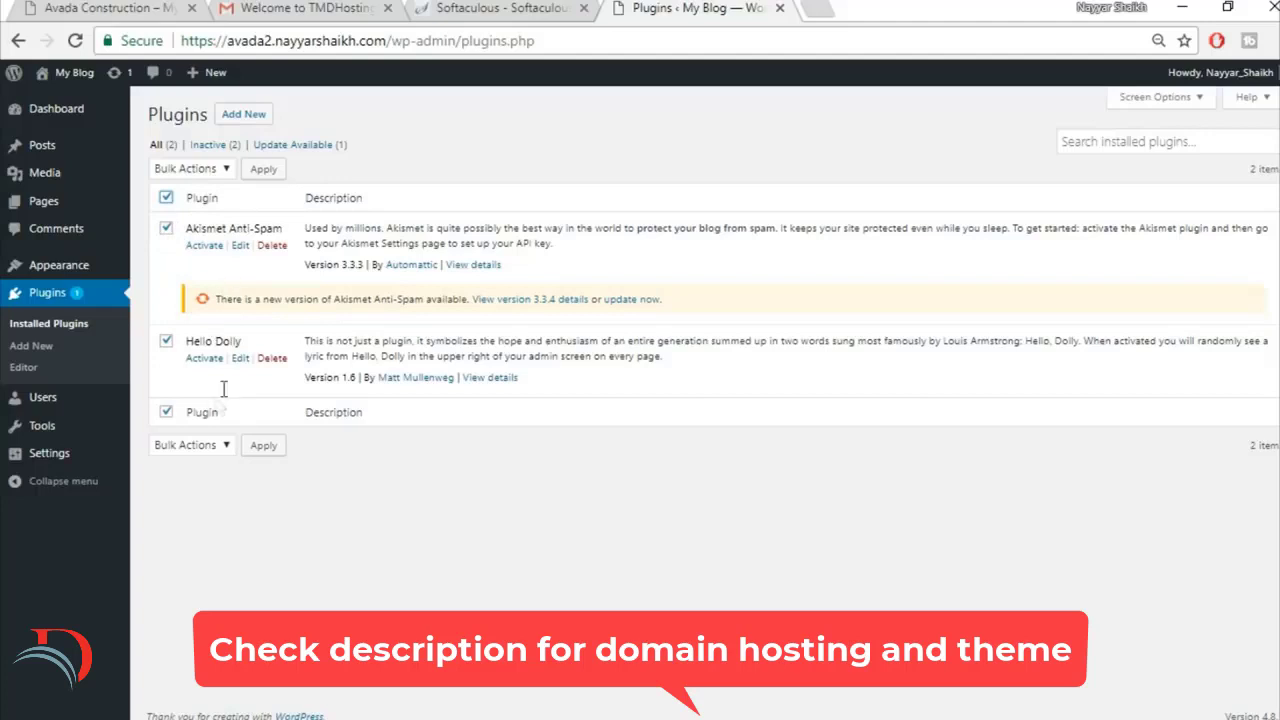
pyautogui.click(190, 169)
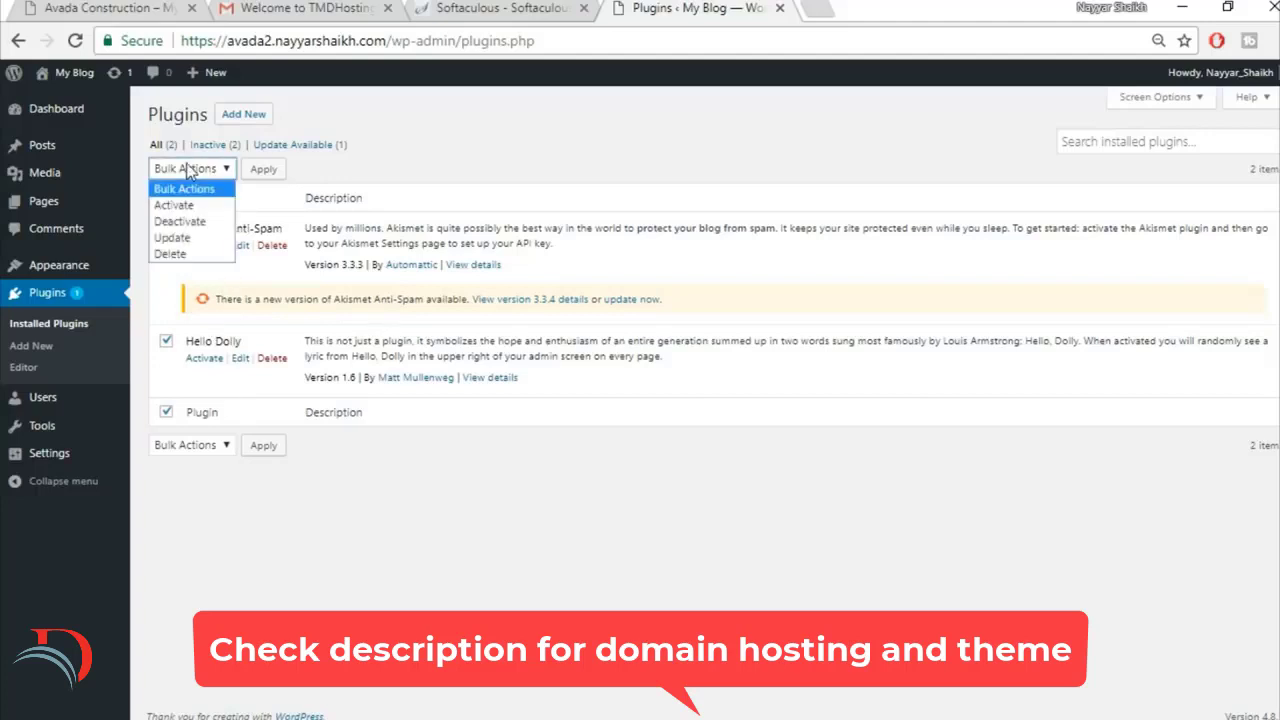
pyautogui.click(205, 228)
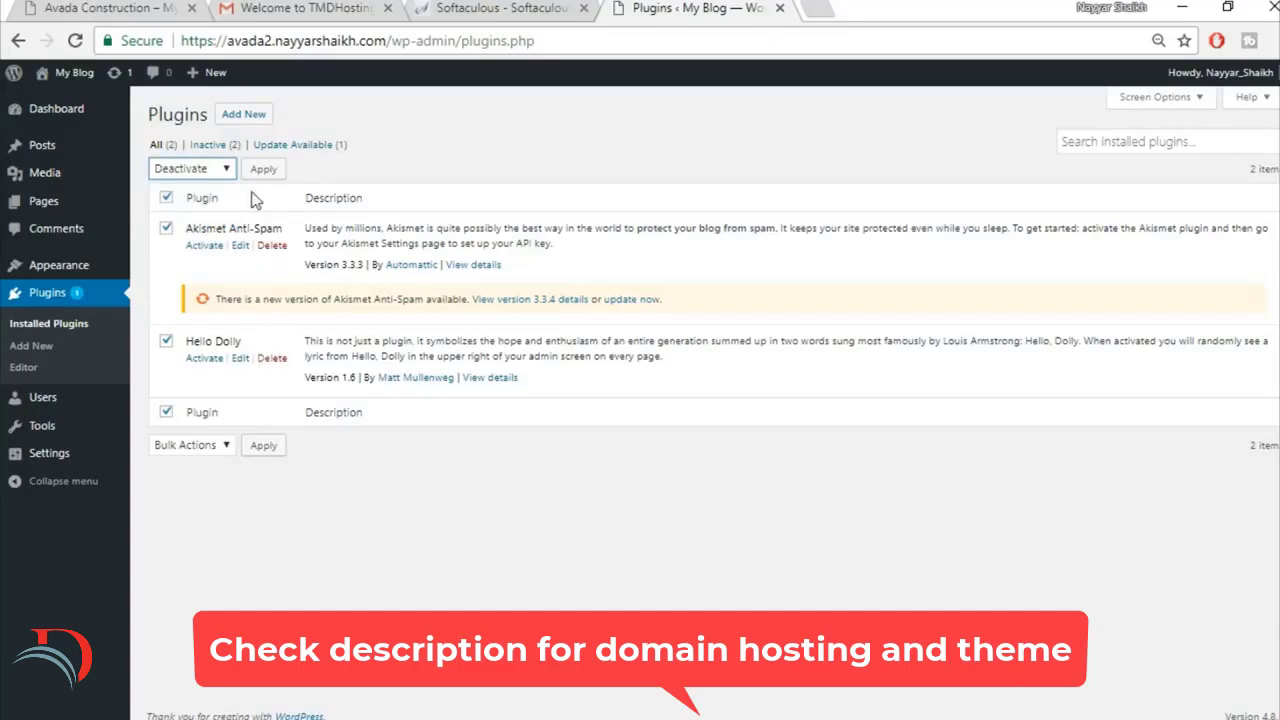
pyautogui.click(190, 170)
pyautogui.click(182, 256)
pyautogui.click(264, 169)
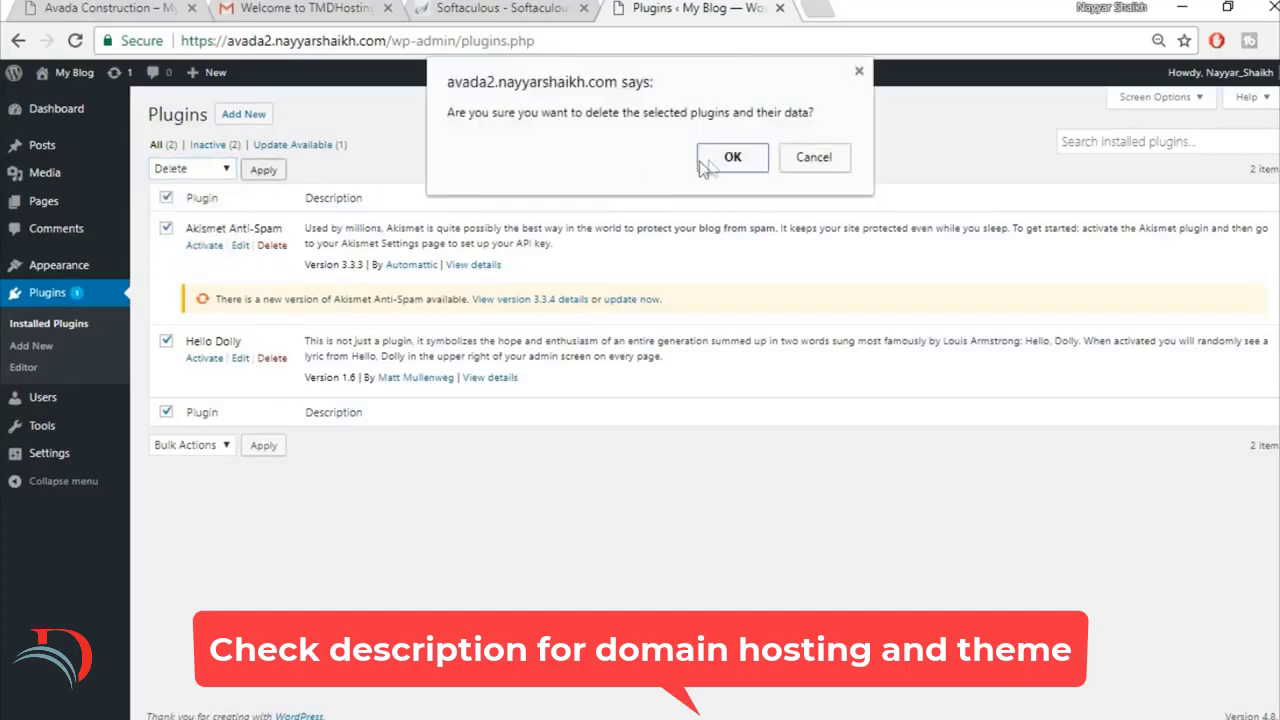
pyautogui.click(730, 160)
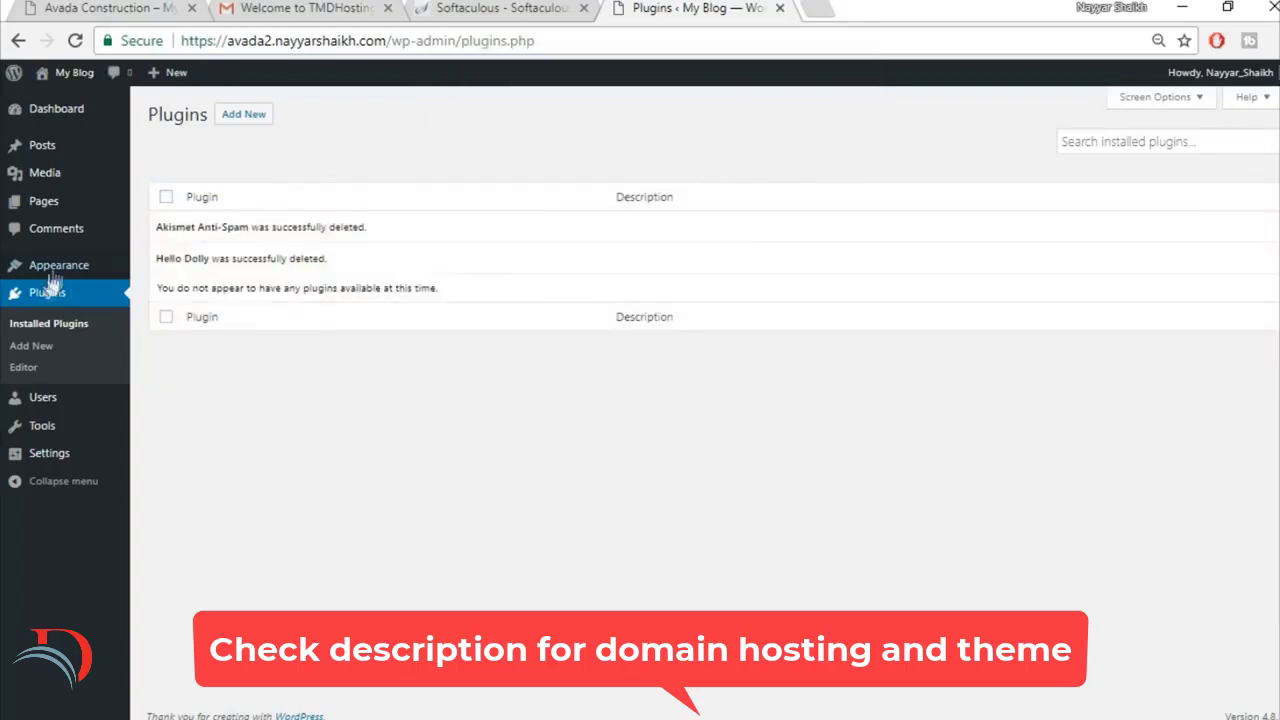
# Step: Delete the unused Twenty Fifteen theme from the installed themes
pyautogui.click(40, 265)
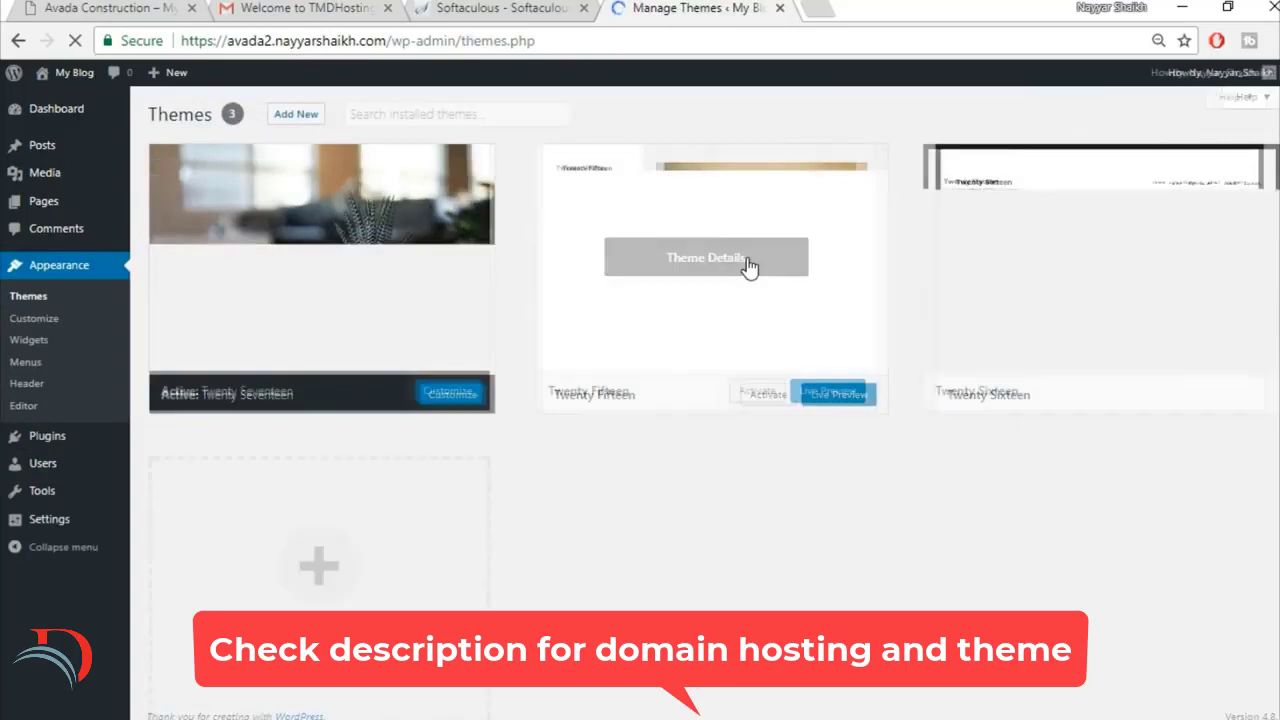
pyautogui.click(748, 266)
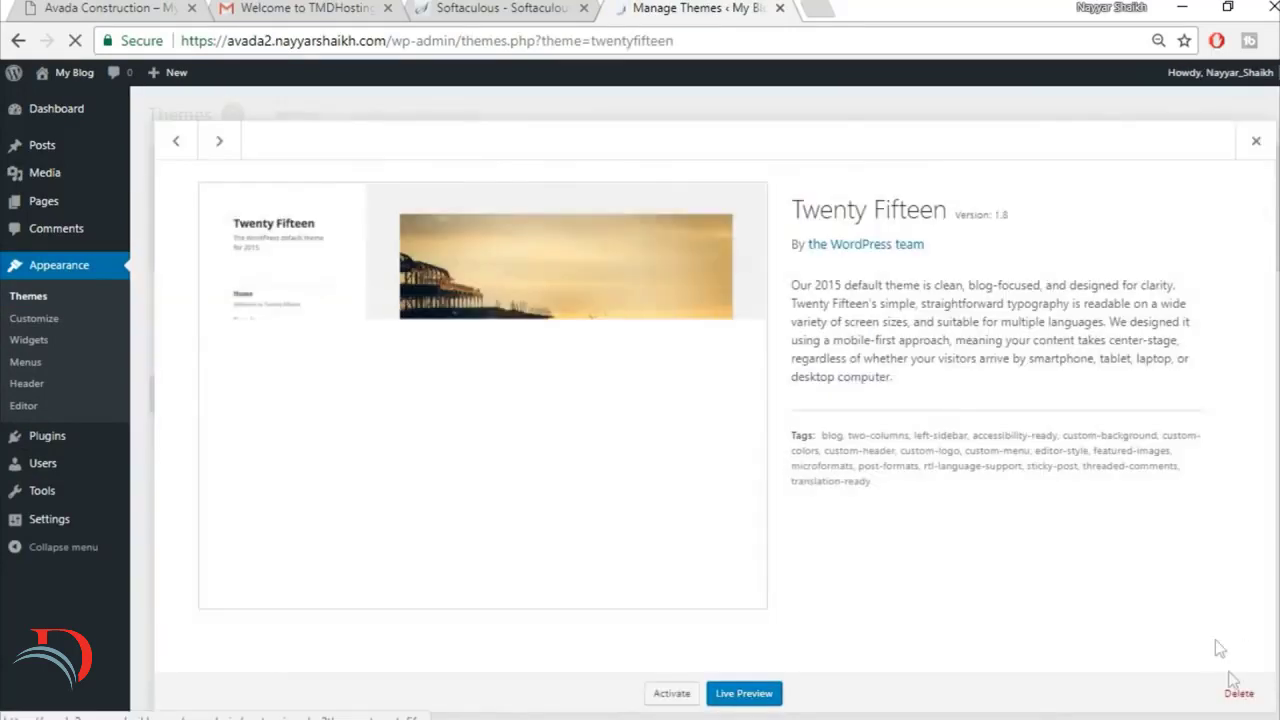
pyautogui.click(1236, 690)
pyautogui.click(742, 197)
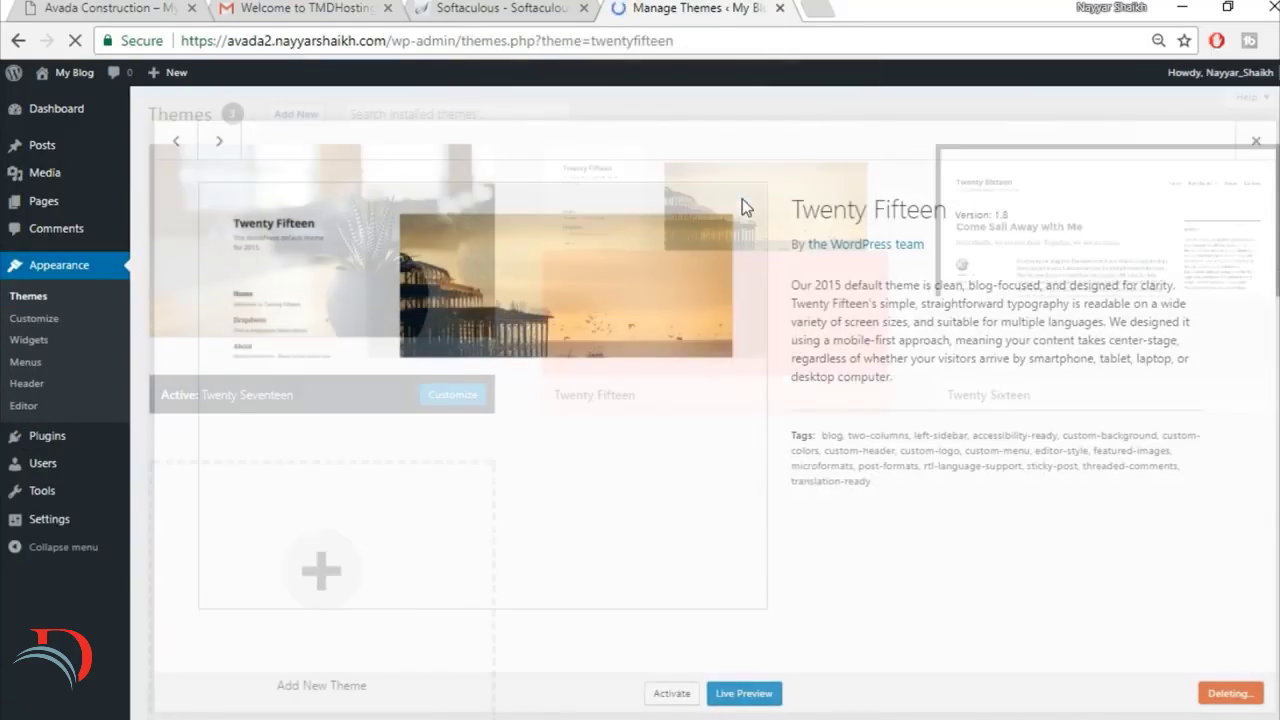
# Step: Delete the unused Twenty Sixteen theme from the installed themes and confirm its removal
pyautogui.click(749, 307)
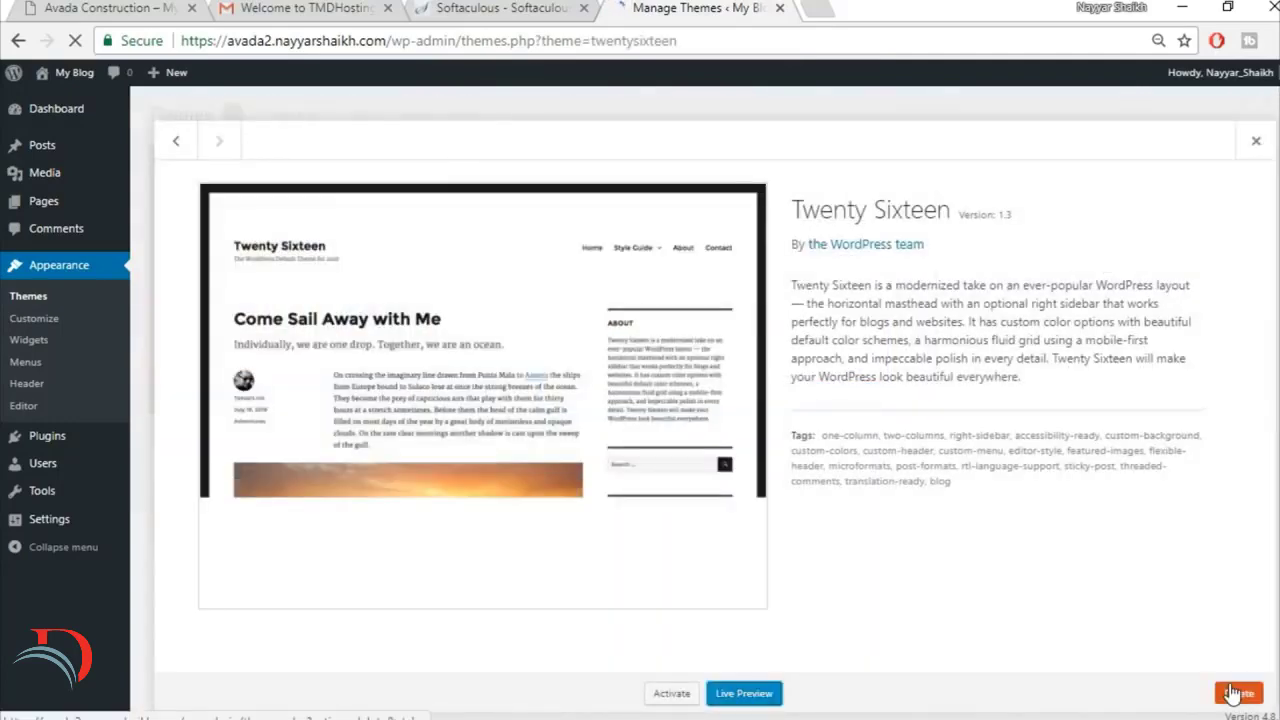
pyautogui.click(1236, 693)
pyautogui.click(747, 192)
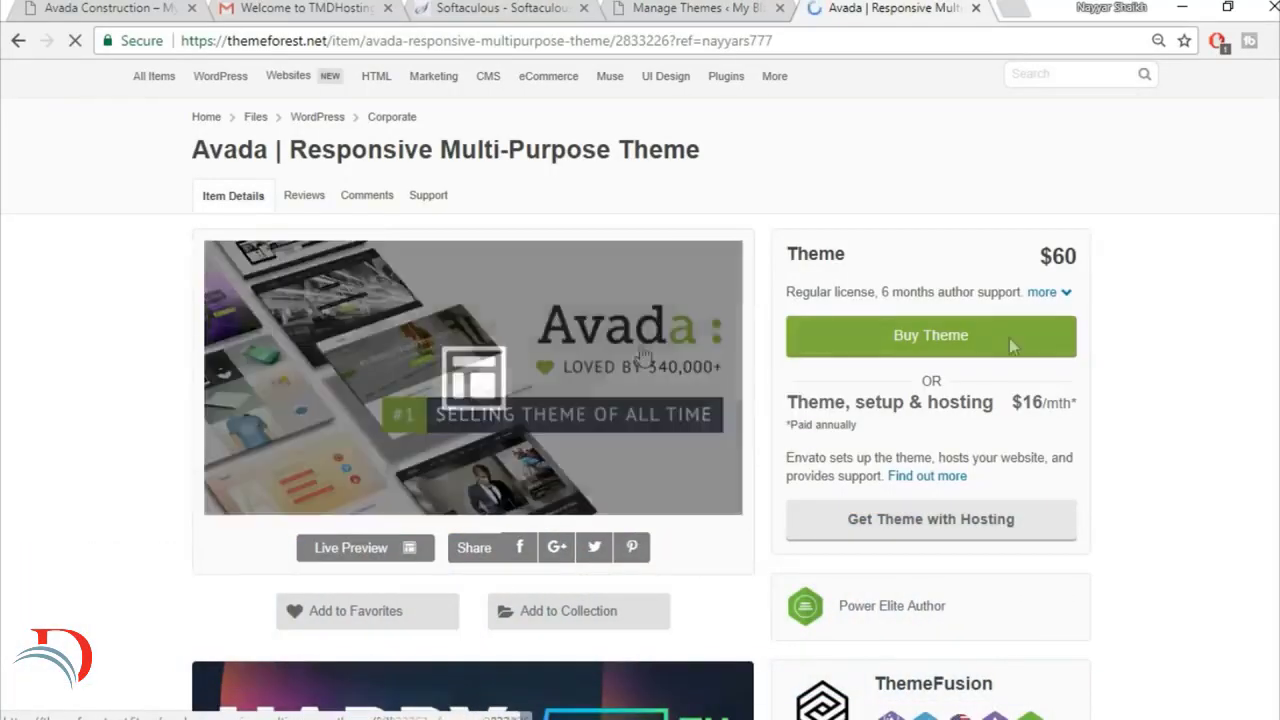
# Step: Review the Avada theme's ThemeForest page for its price, sales, rating and update details, and close the page
pyautogui.scroll(-4, 1250, 345)
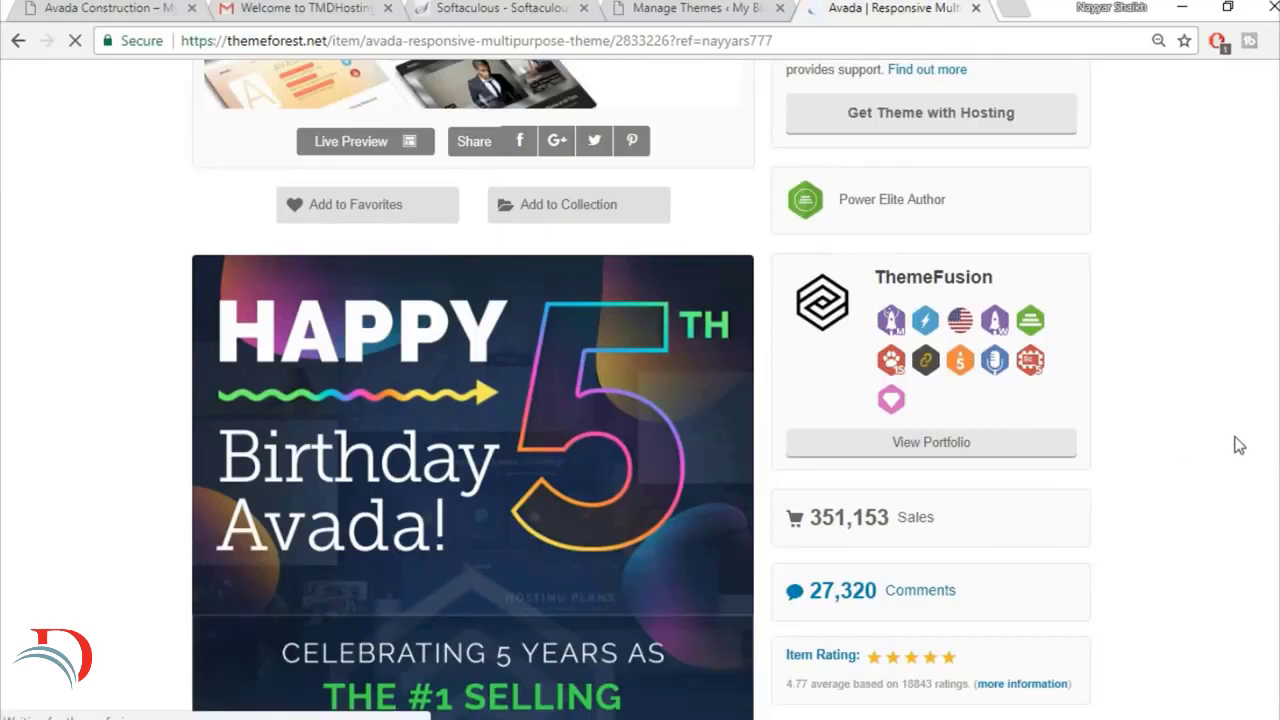
pyautogui.scroll(-2, 1260, 437)
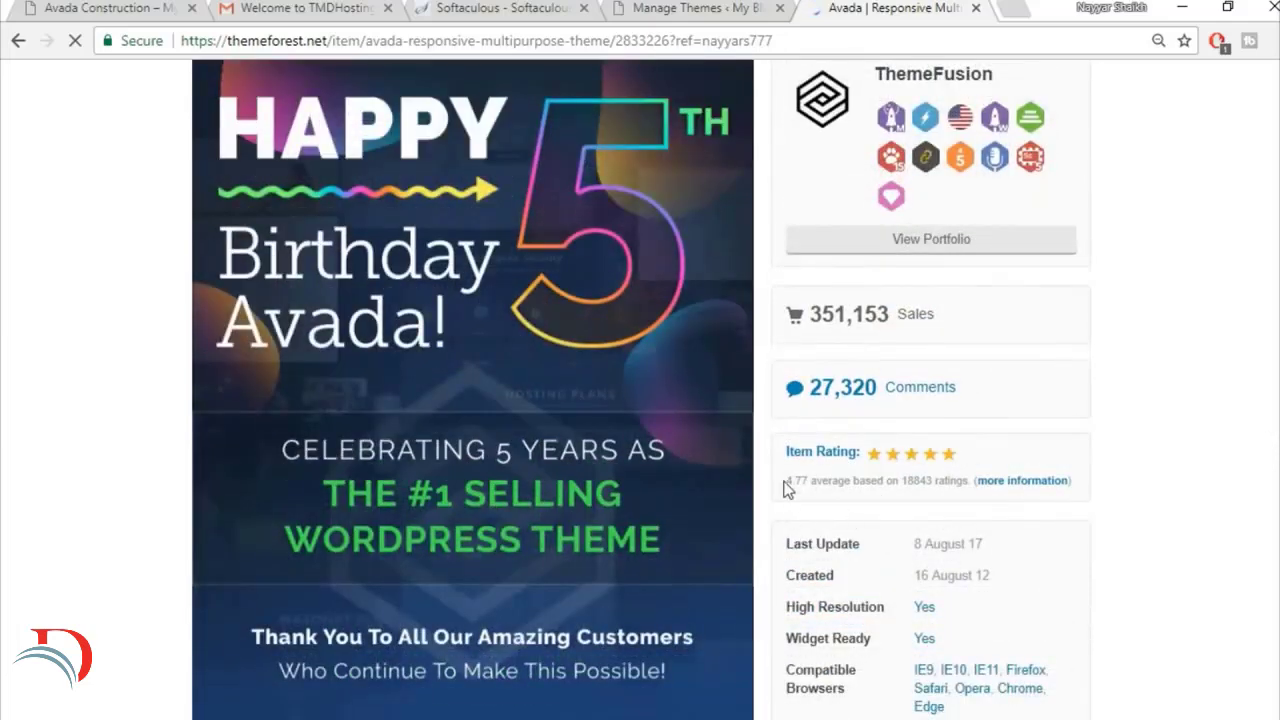
pyautogui.moveTo(784, 480)
pyautogui.mouseDown()
pyautogui.moveTo(832, 484)
pyautogui.moveTo(808, 488)
pyautogui.mouseUp()
pyautogui.click(800, 497)
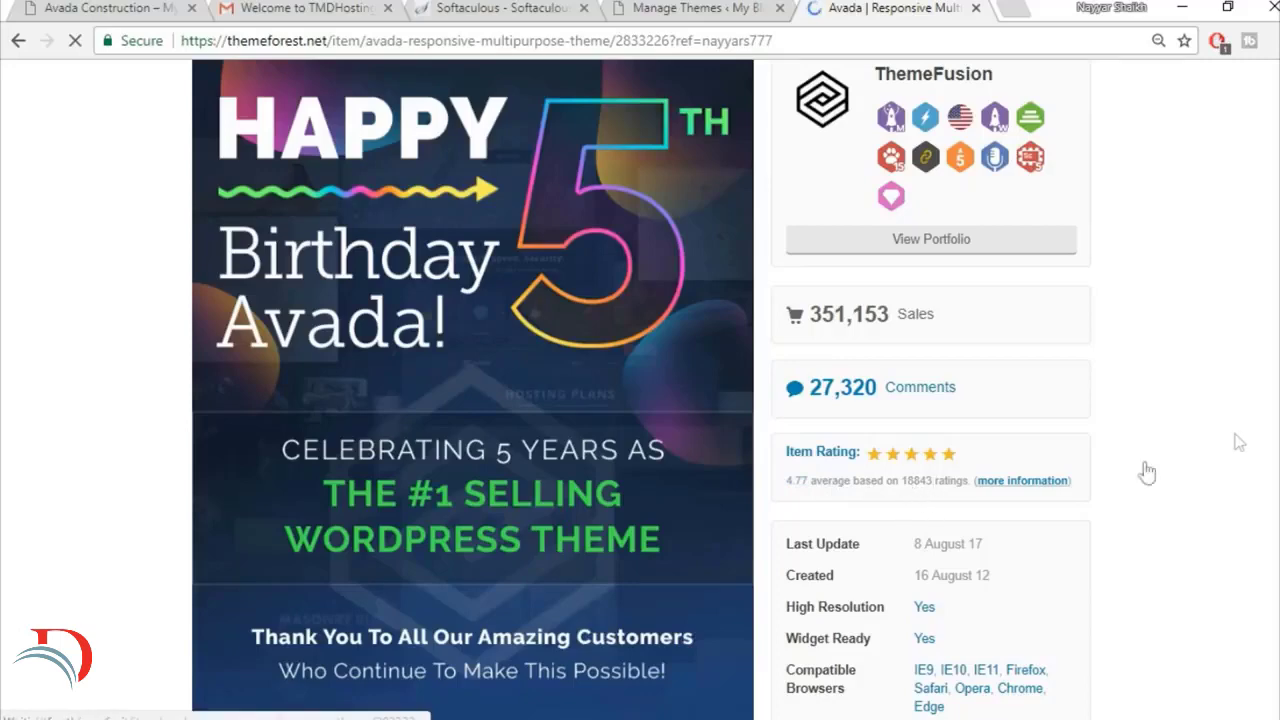
pyautogui.scroll(4, 1239, 441)
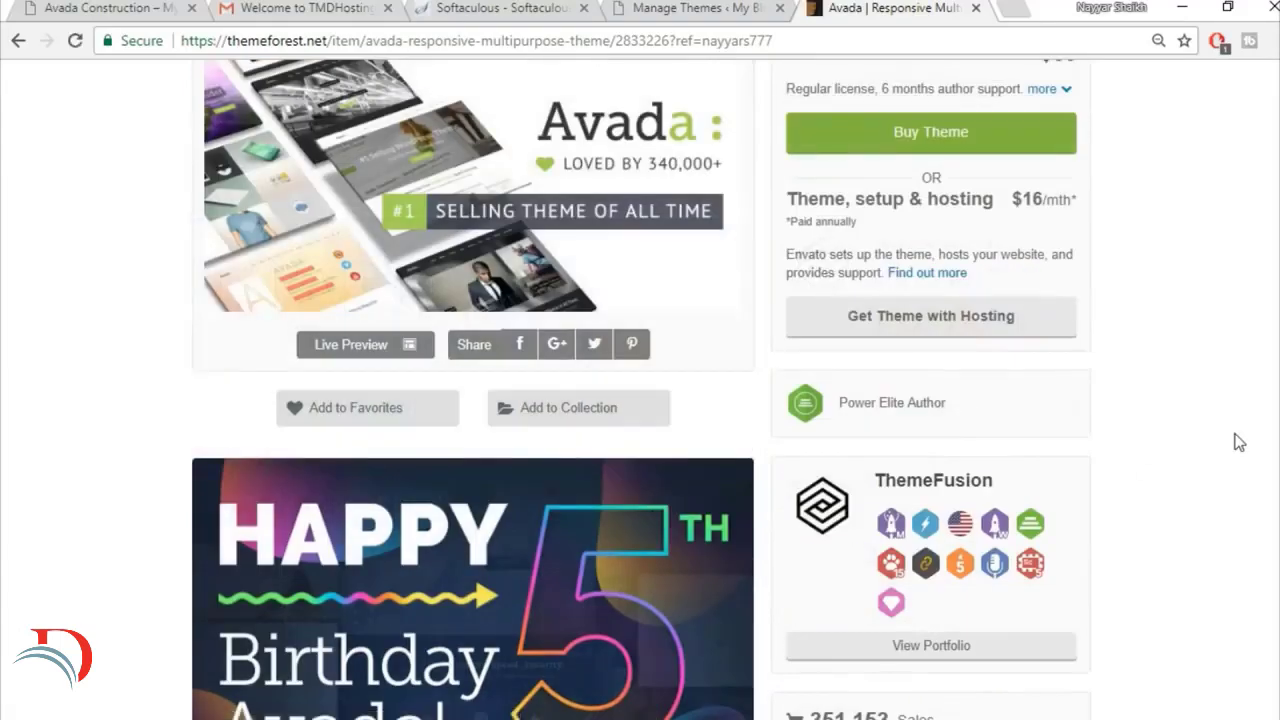
pyautogui.scroll(3, 1239, 441)
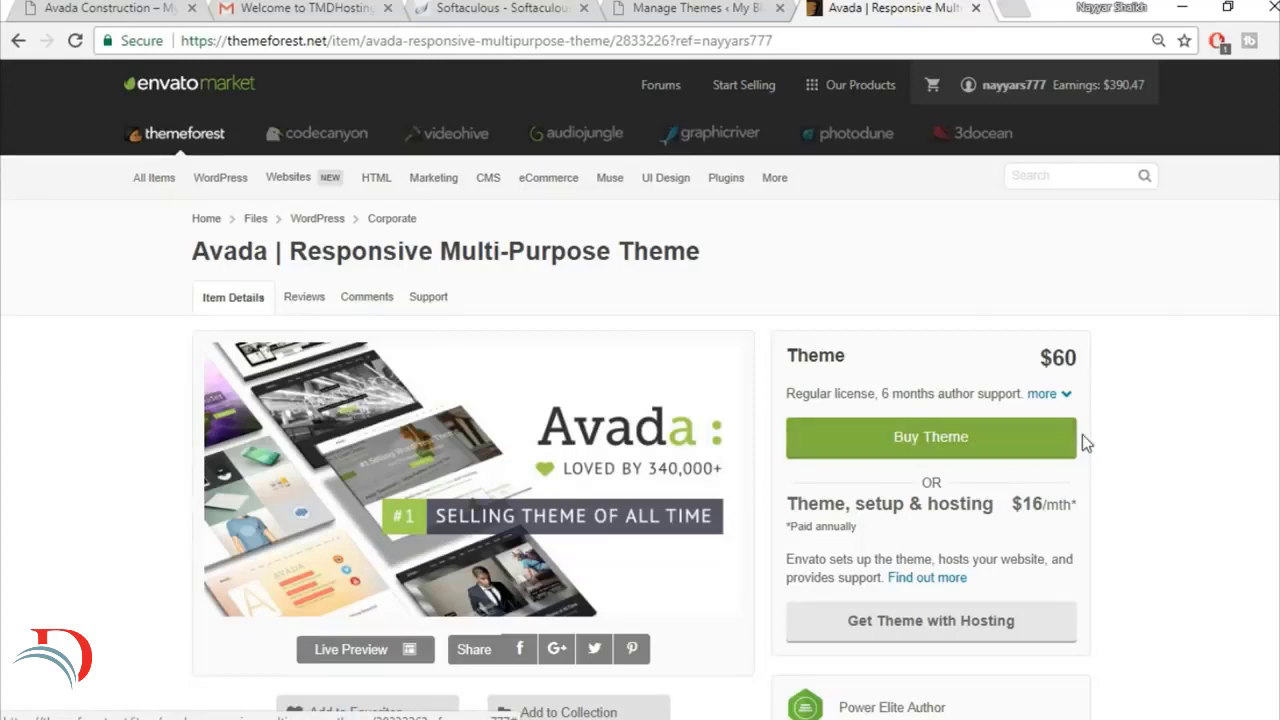
pyautogui.click(976, 9)
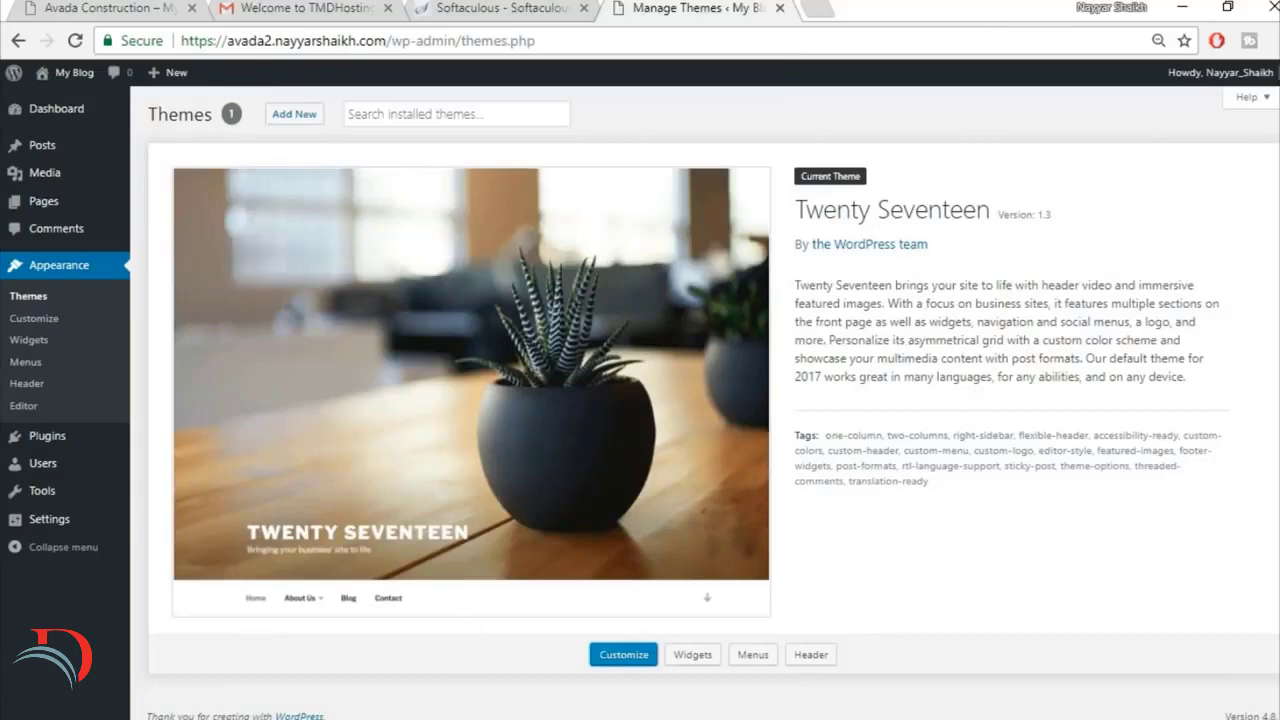
# Step: Switch to the Avada Course folder and extract the Avada v5.1.6 - Responsive Multi-Purpose Theme archive with WinRAR into a folder of the same name
pyautogui.click(482, 714)
pyautogui.click(316, 142)
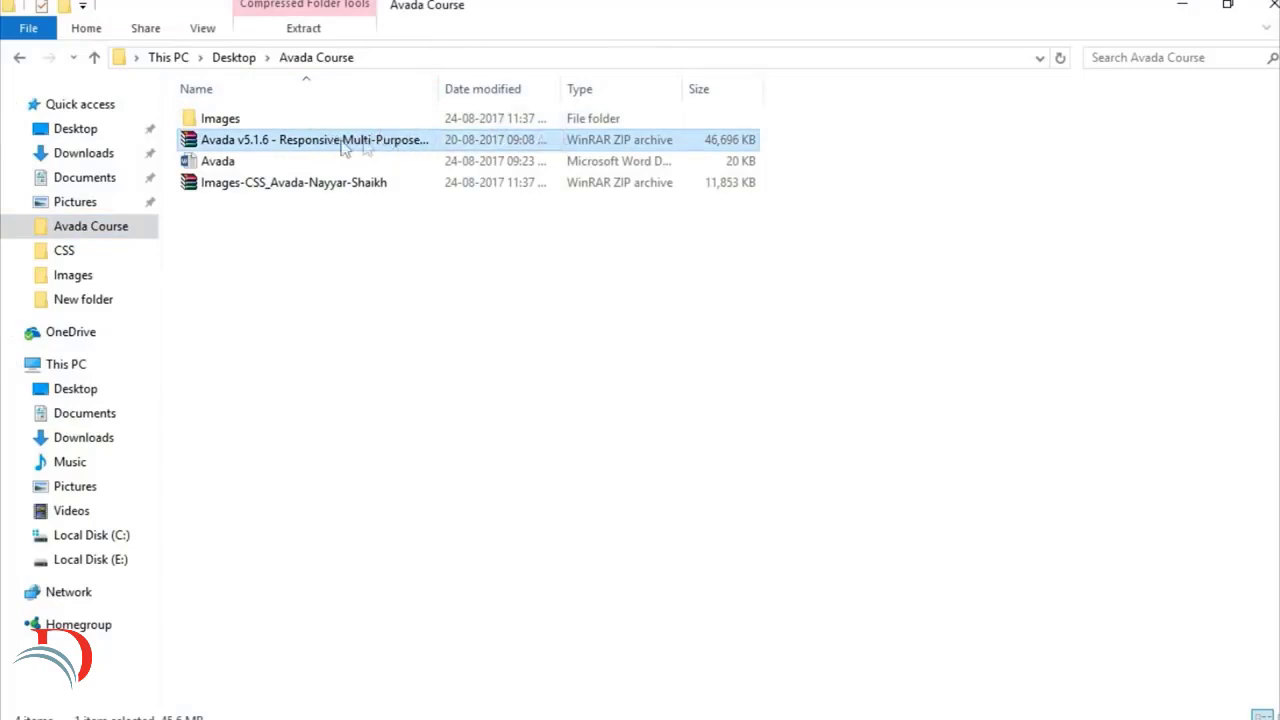
pyautogui.doubleClick(280, 143)
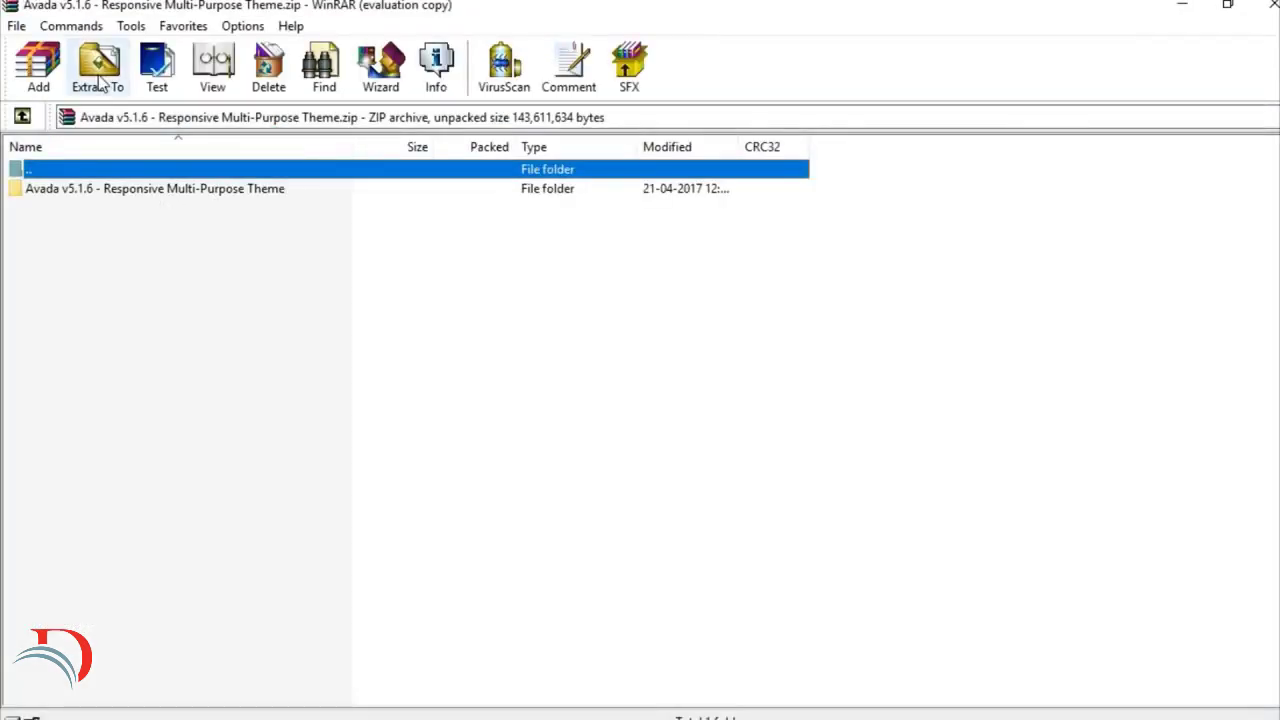
pyautogui.click(100, 83)
pyautogui.click(811, 290)
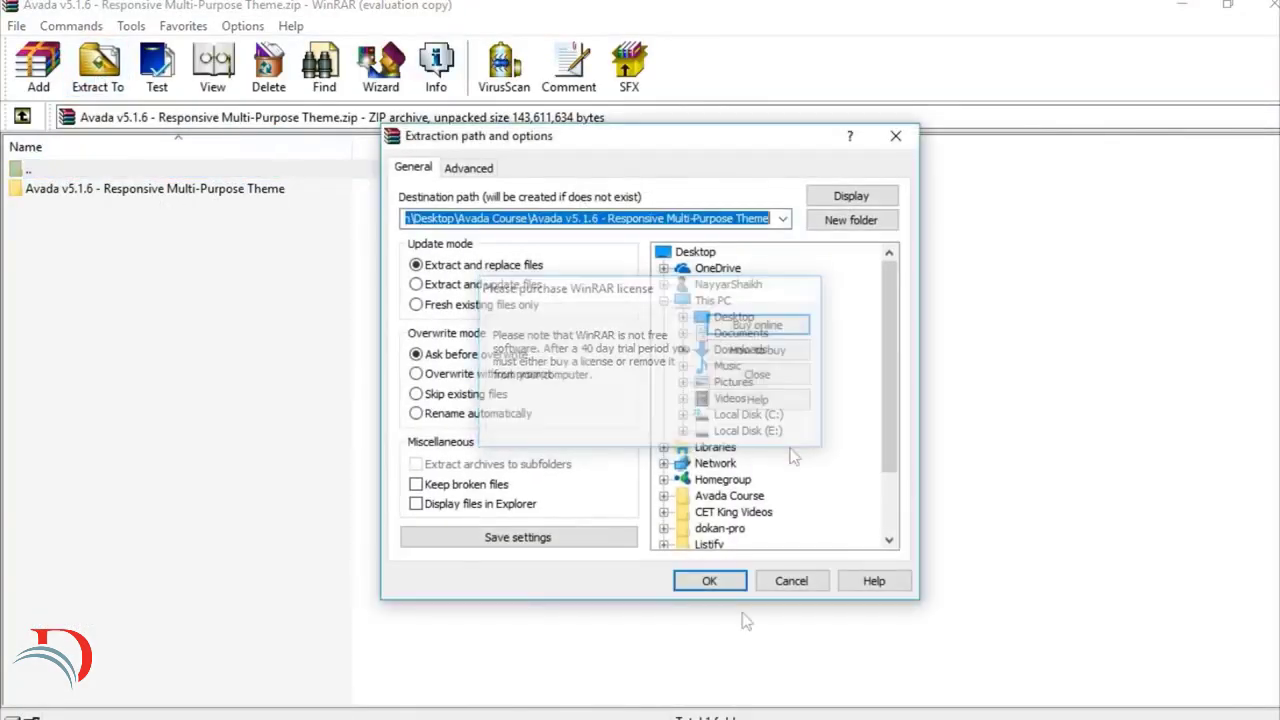
pyautogui.click(724, 583)
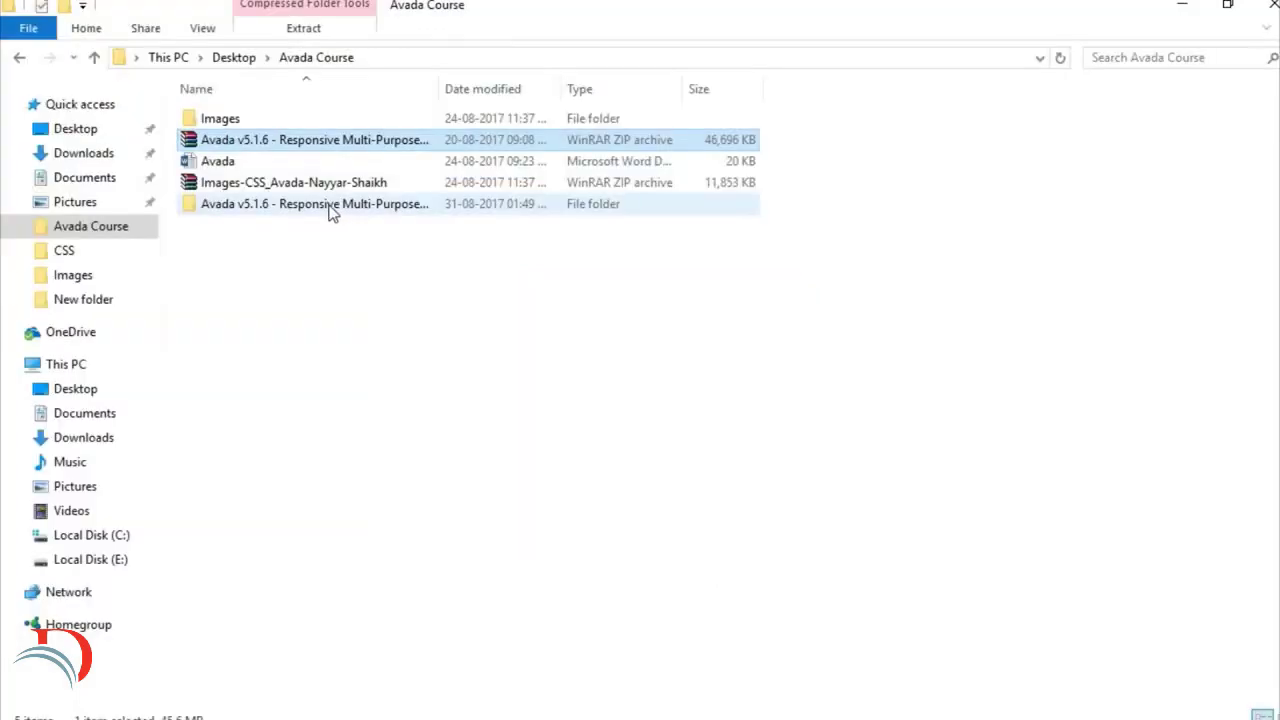
# Step: Compress the Avada folder inside the extracted package's Avada Theme folder into a ZIP archive named Avada.zip
pyautogui.doubleClick(331, 212)
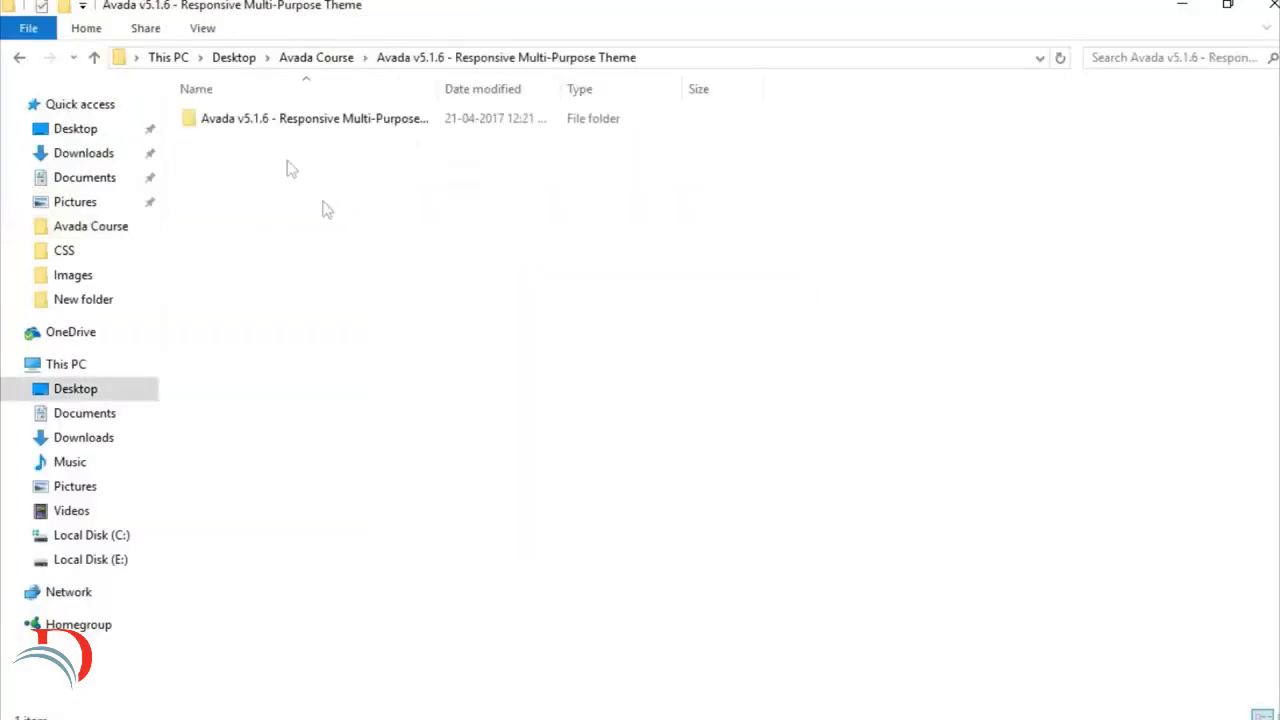
pyautogui.doubleClick(294, 128)
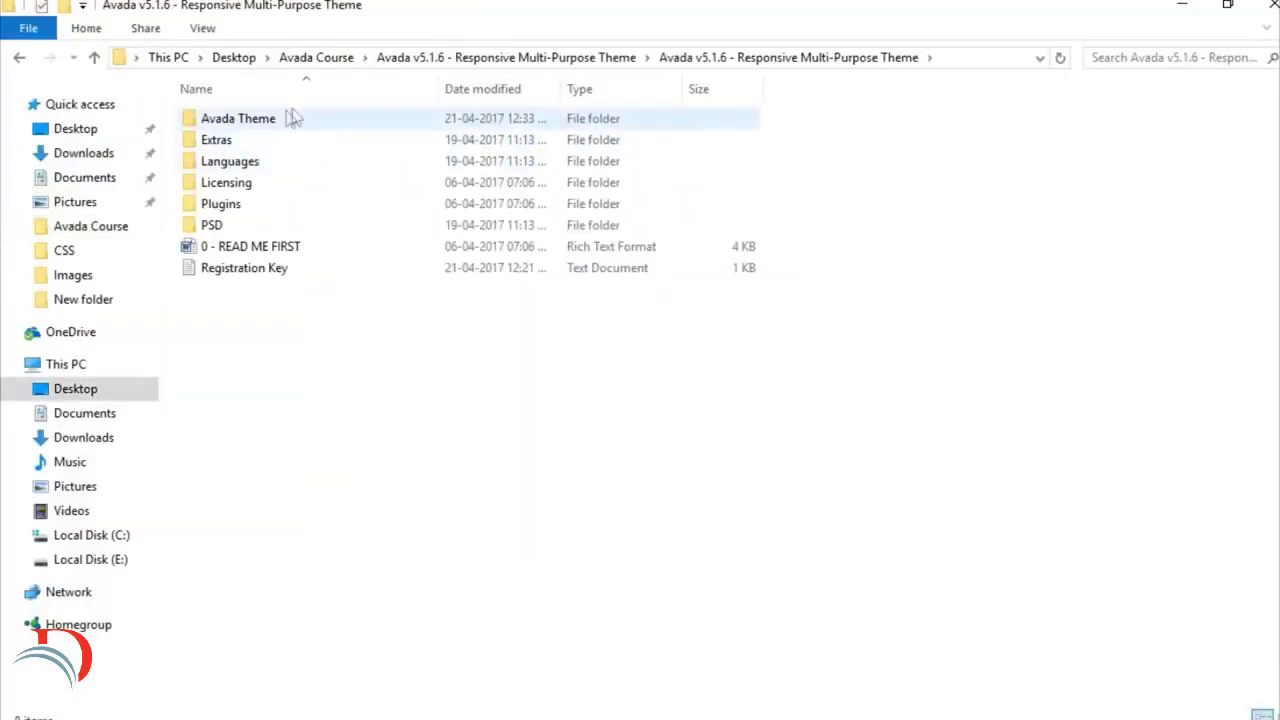
pyautogui.doubleClick(275, 121)
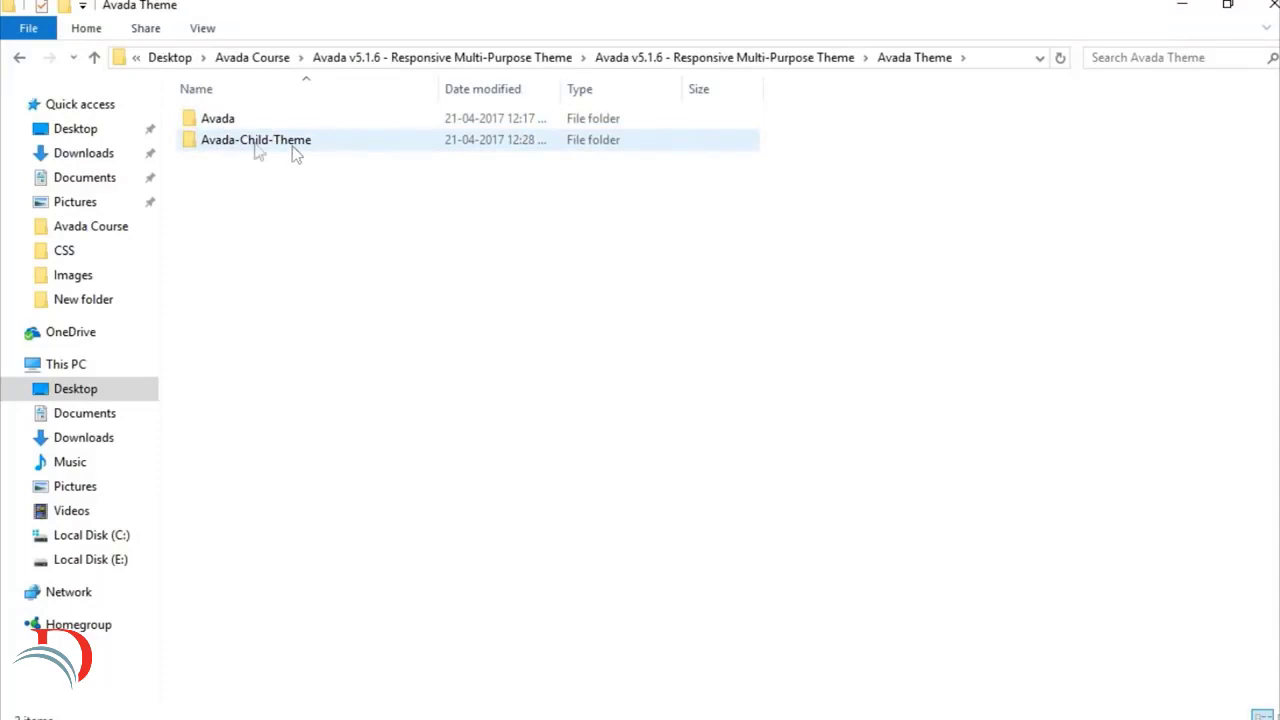
pyautogui.click(218, 125)
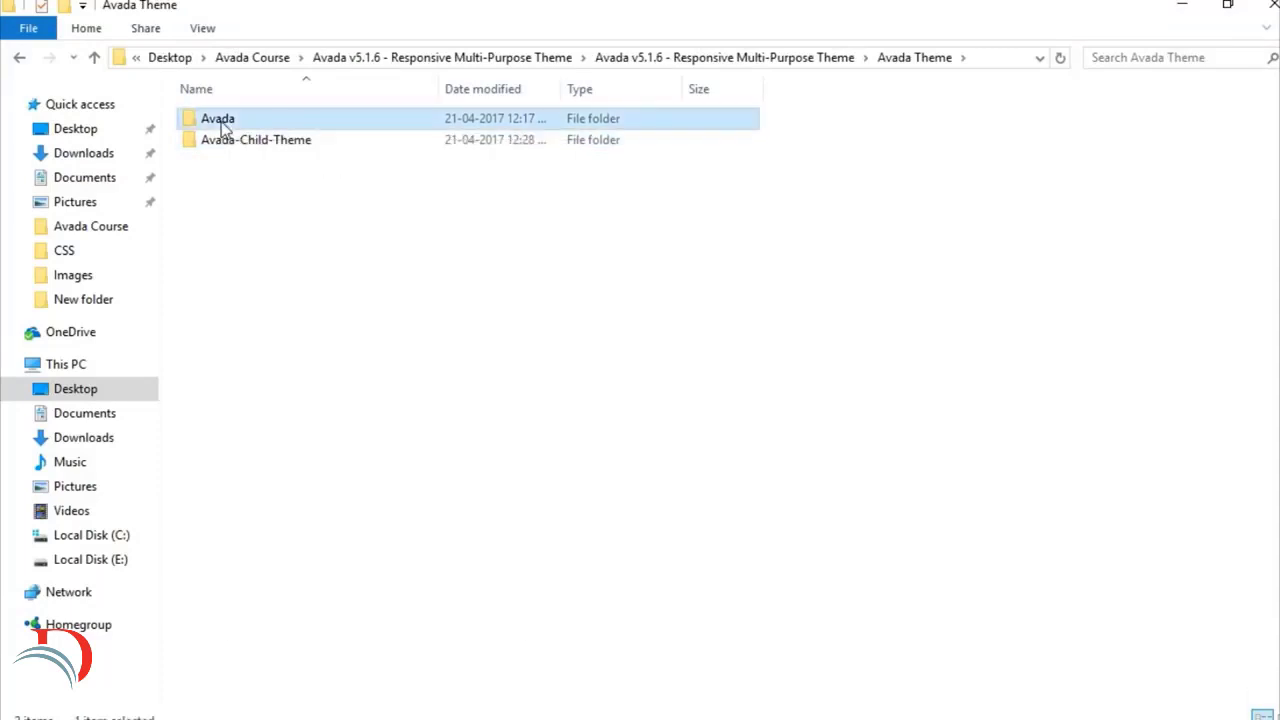
pyautogui.rightClick(220, 124)
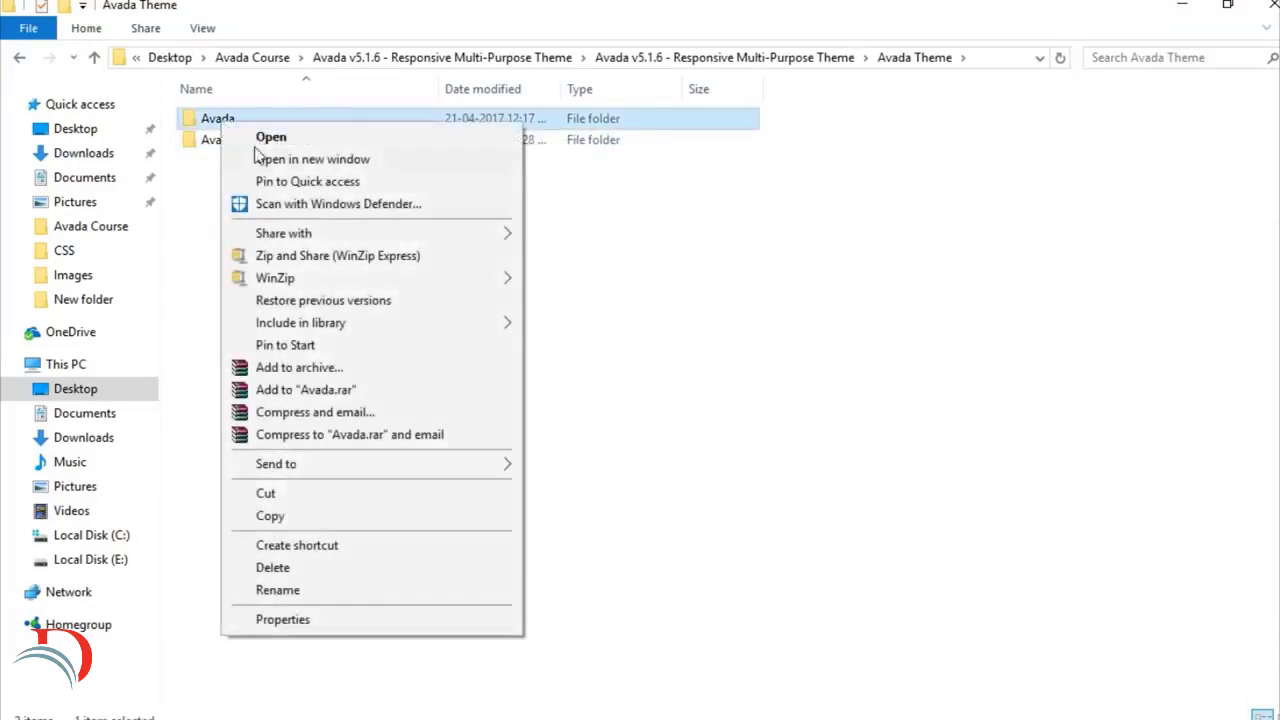
pyautogui.click(401, 367)
pyautogui.click(574, 347)
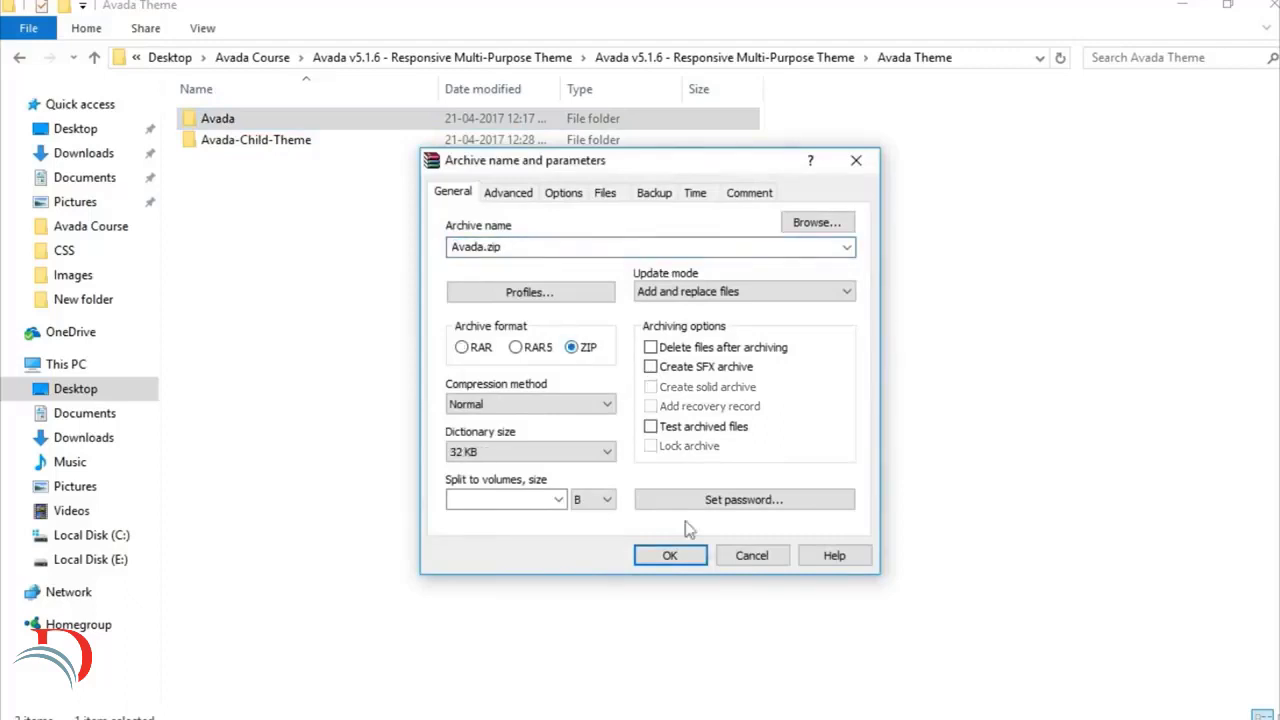
pyautogui.click(672, 554)
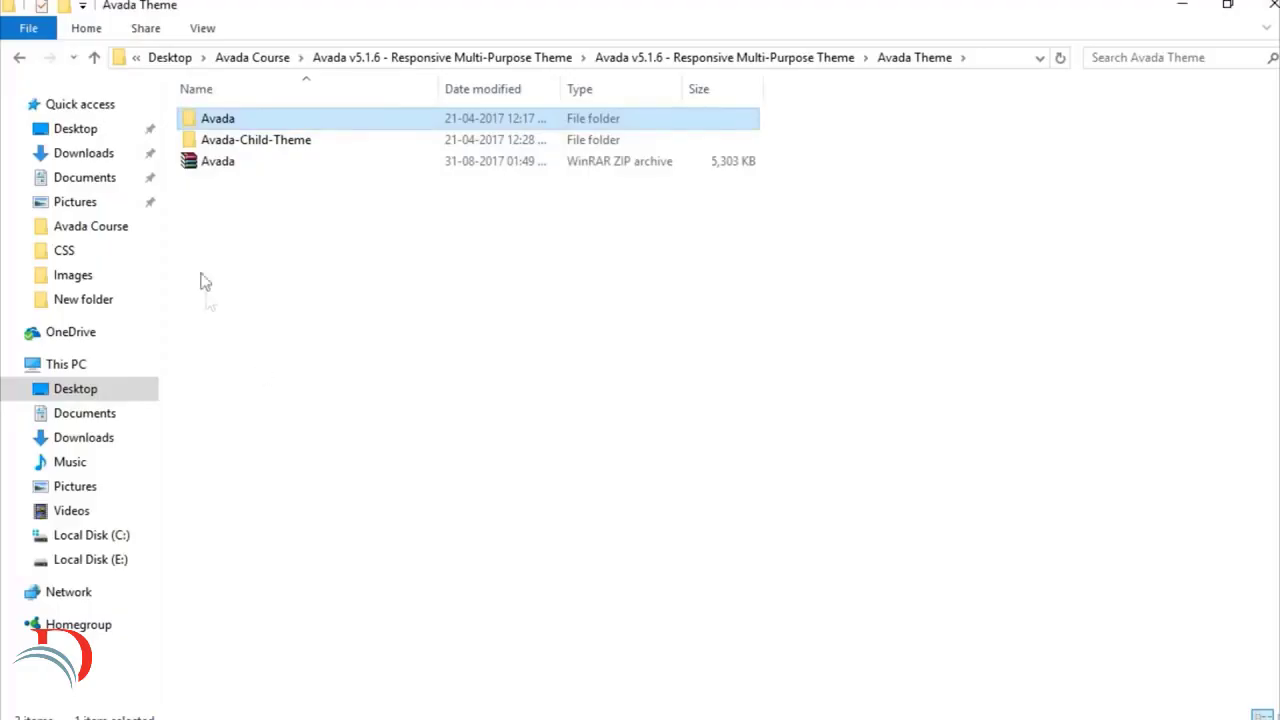
pyautogui.click(243, 165)
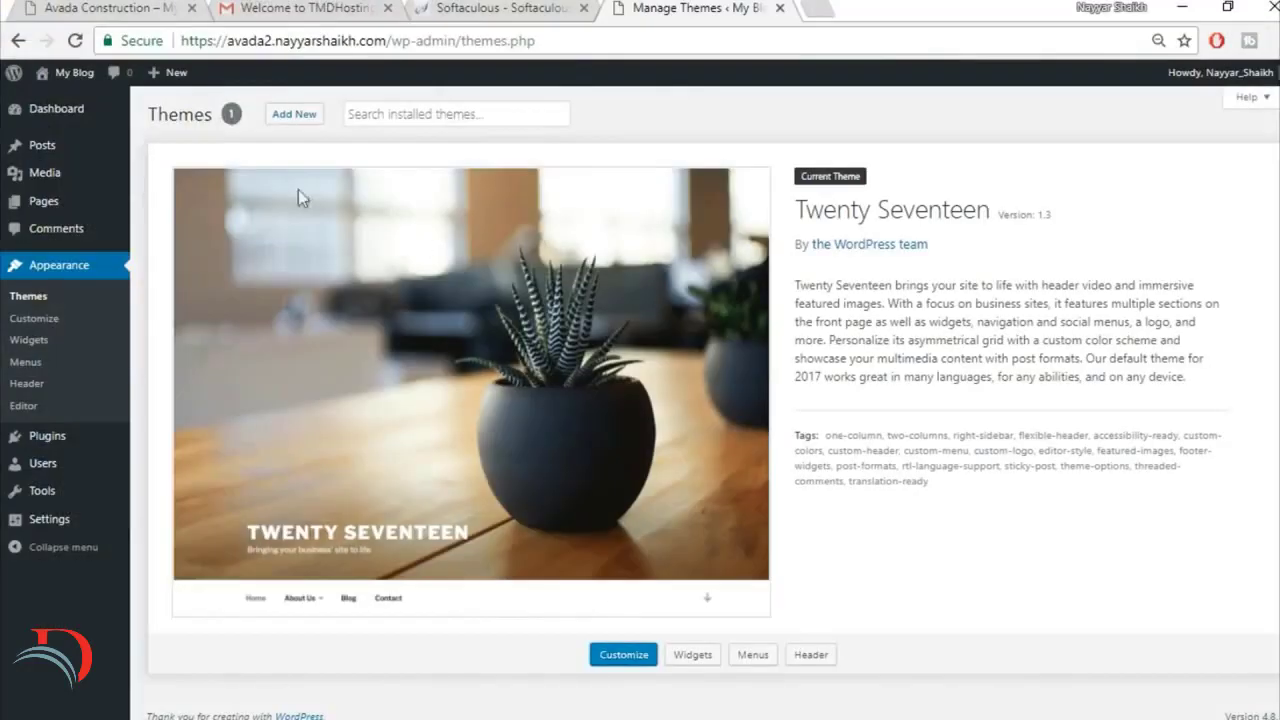
# Step: Upload Avada.zip from the extracted Avada Theme folder as a new WordPress theme, install it and activate it
pyautogui.click(306, 120)
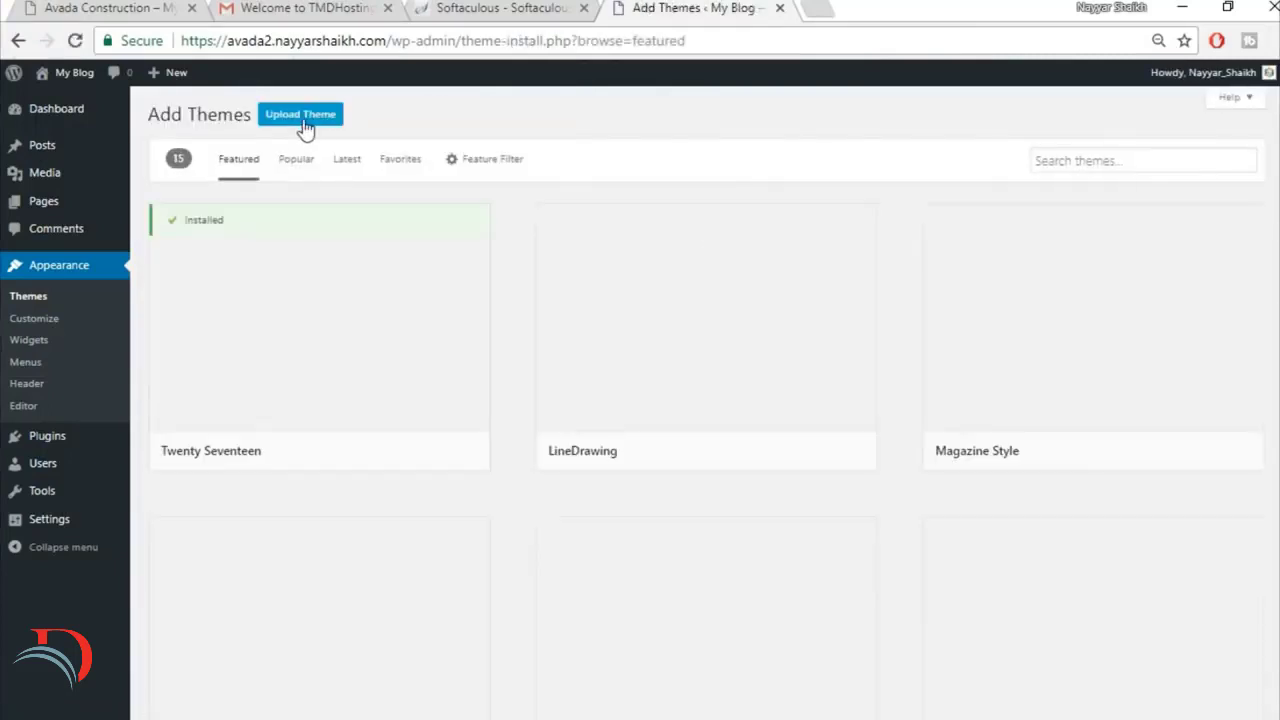
pyautogui.click(302, 122)
pyautogui.click(604, 266)
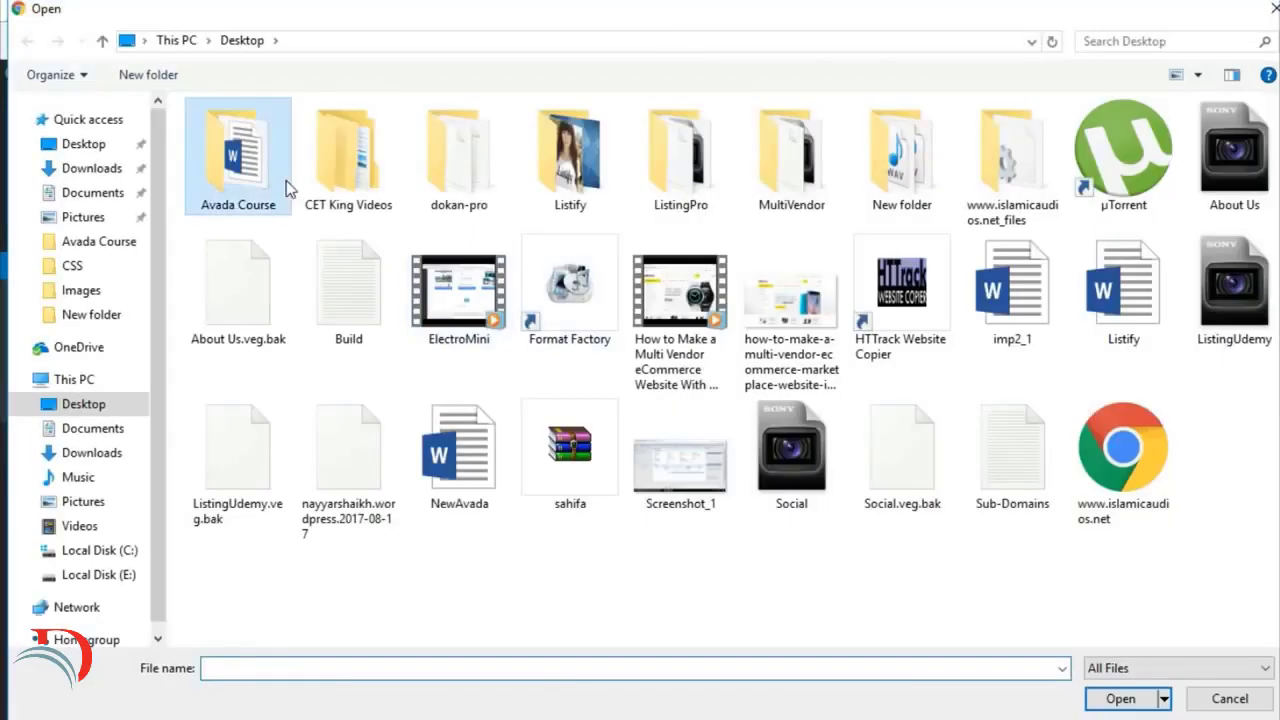
pyautogui.doubleClick(286, 180)
pyautogui.click(287, 136)
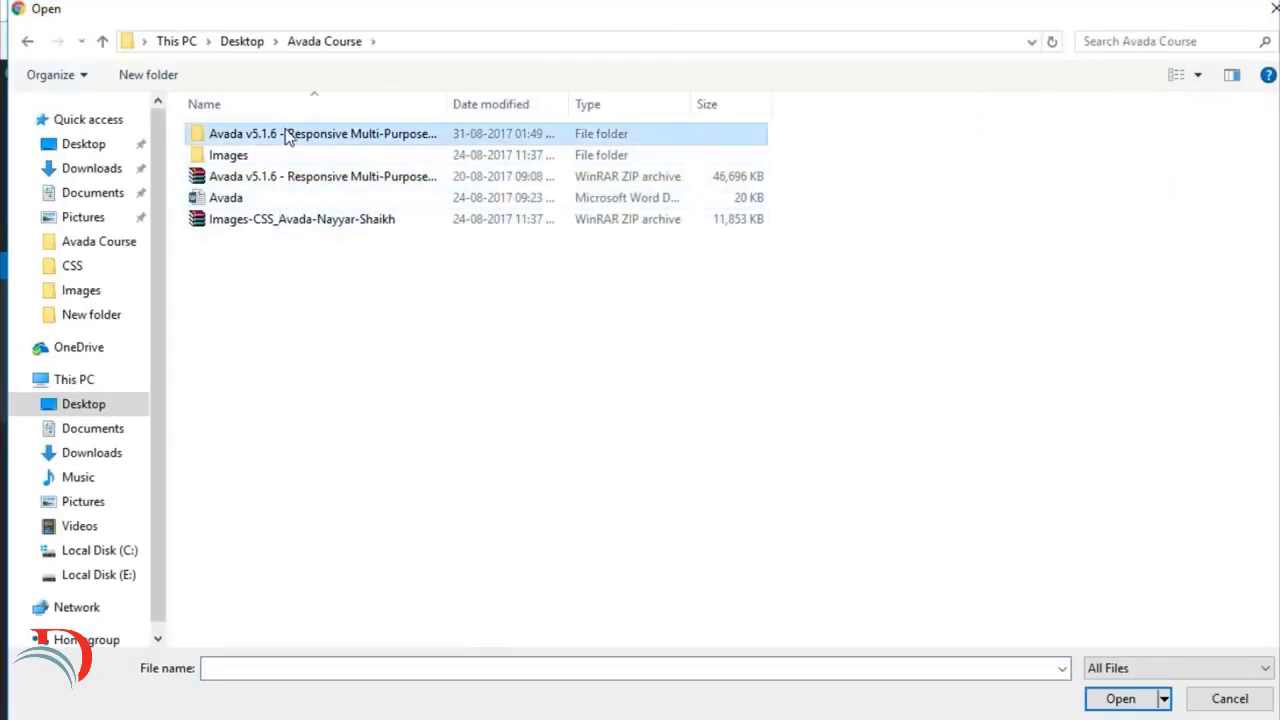
pyautogui.doubleClick(287, 136)
pyautogui.doubleClick(278, 140)
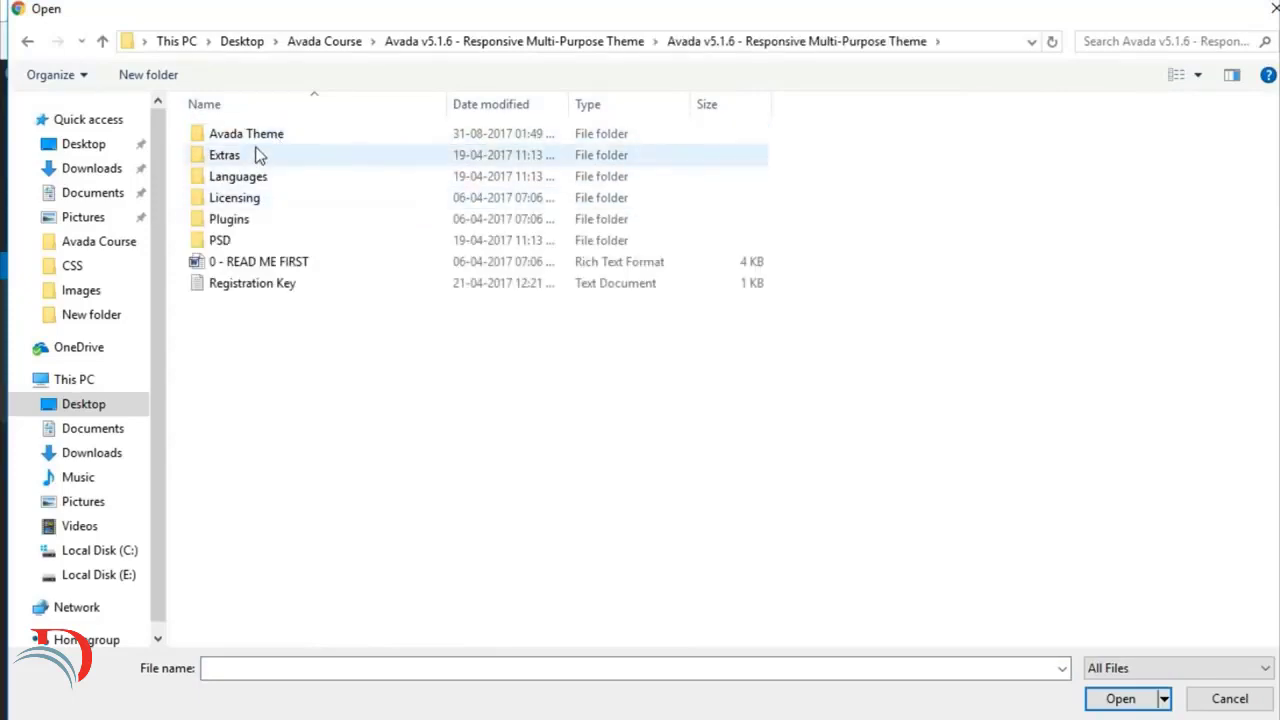
pyautogui.doubleClick(264, 138)
pyautogui.click(263, 178)
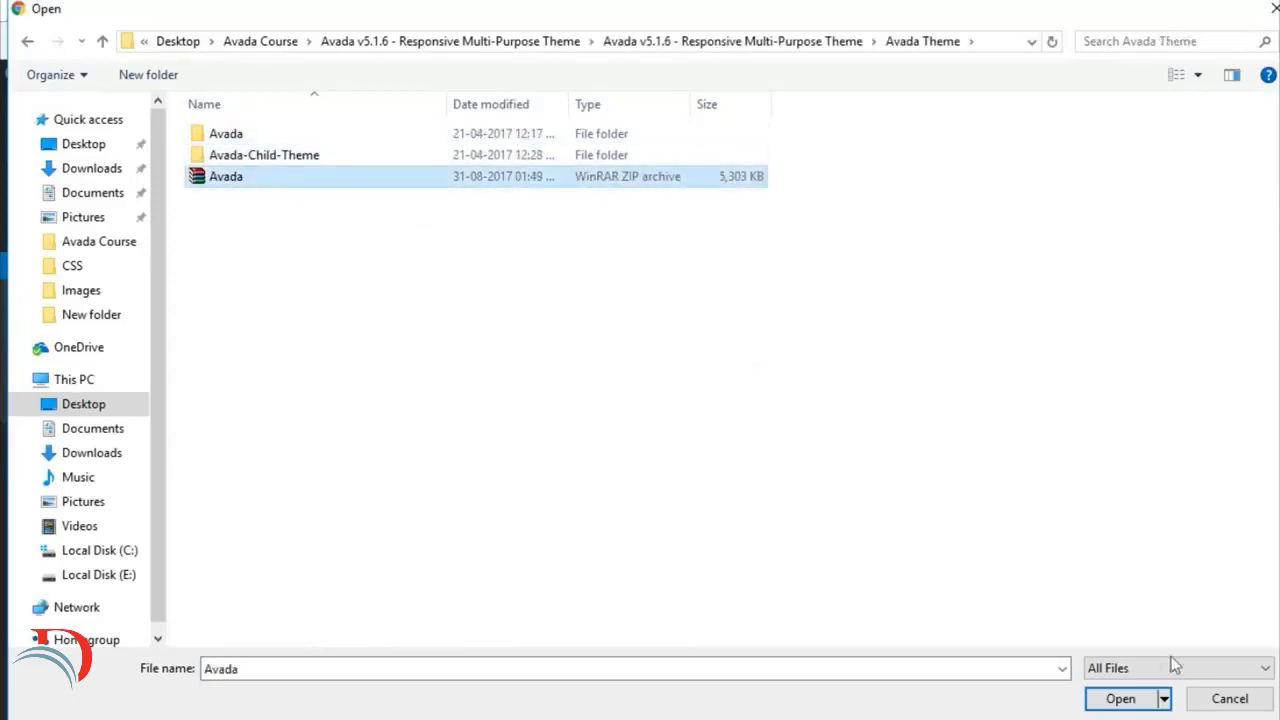
pyautogui.click(1121, 699)
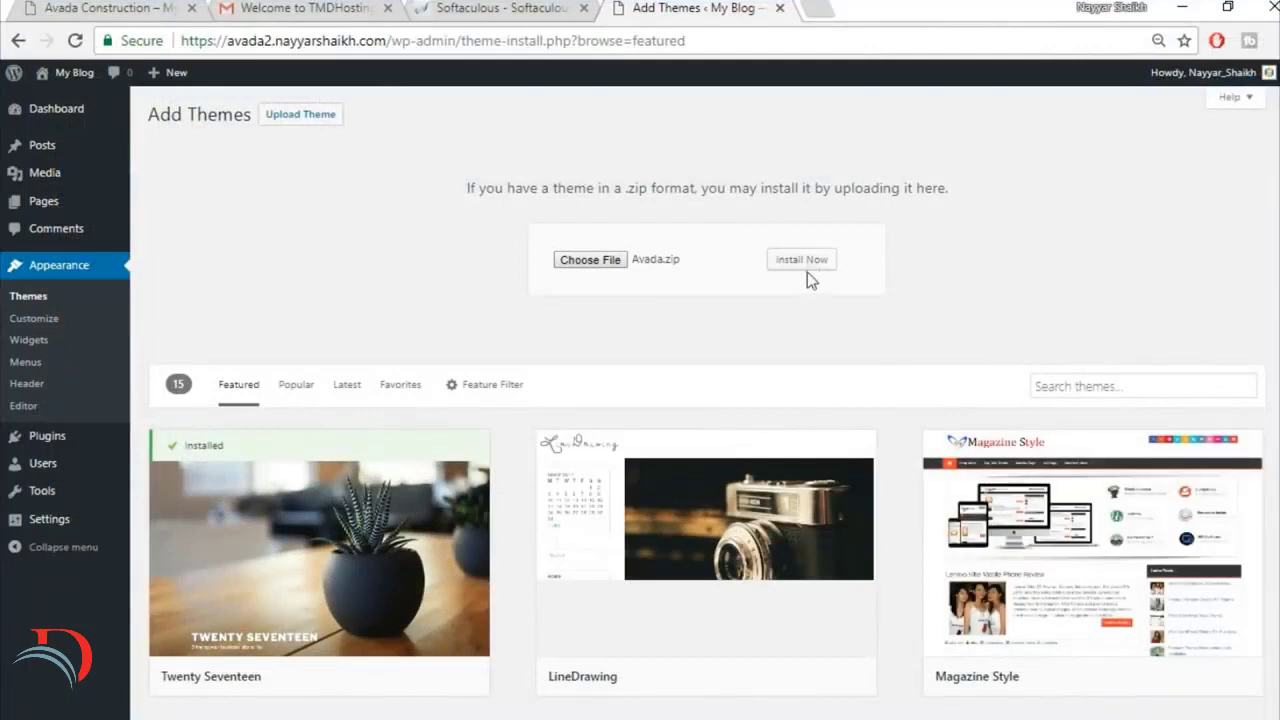
pyautogui.click(810, 263)
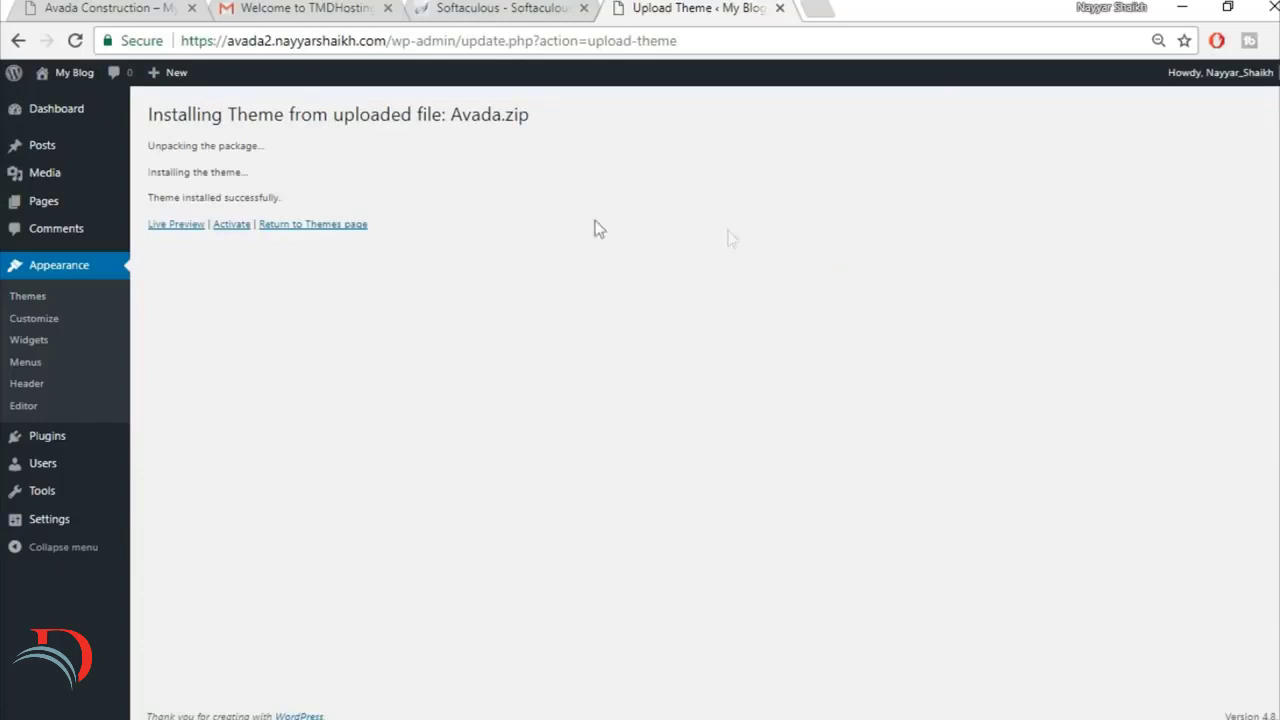
pyautogui.click(229, 228)
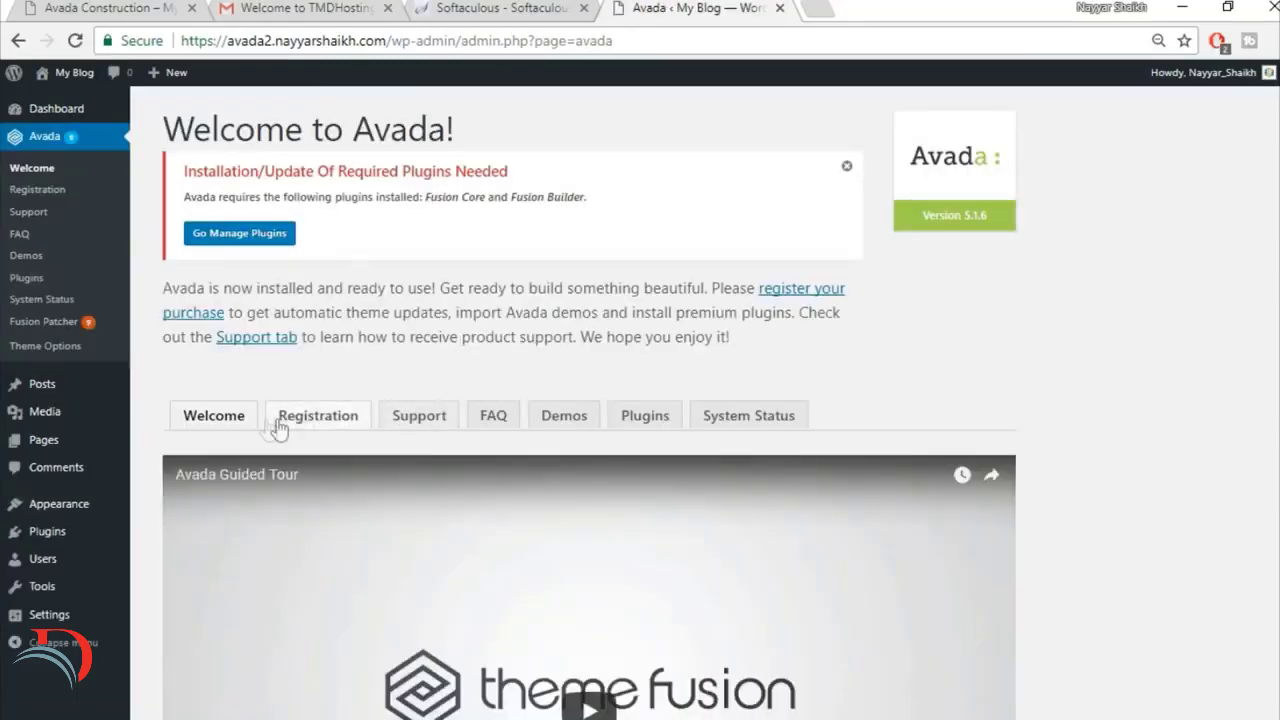
# Step: Check the Avada theme's product registration status on its registration page
pyautogui.click(320, 426)
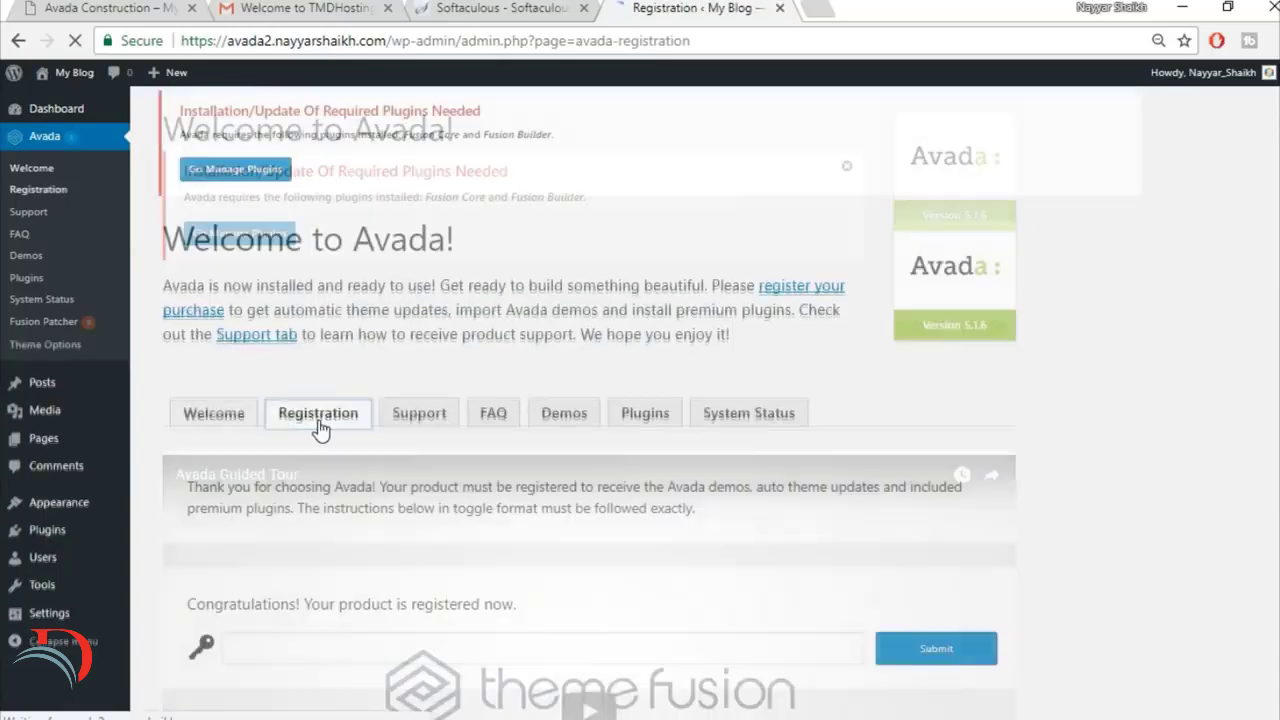
pyautogui.scroll(-1, 1032, 404)
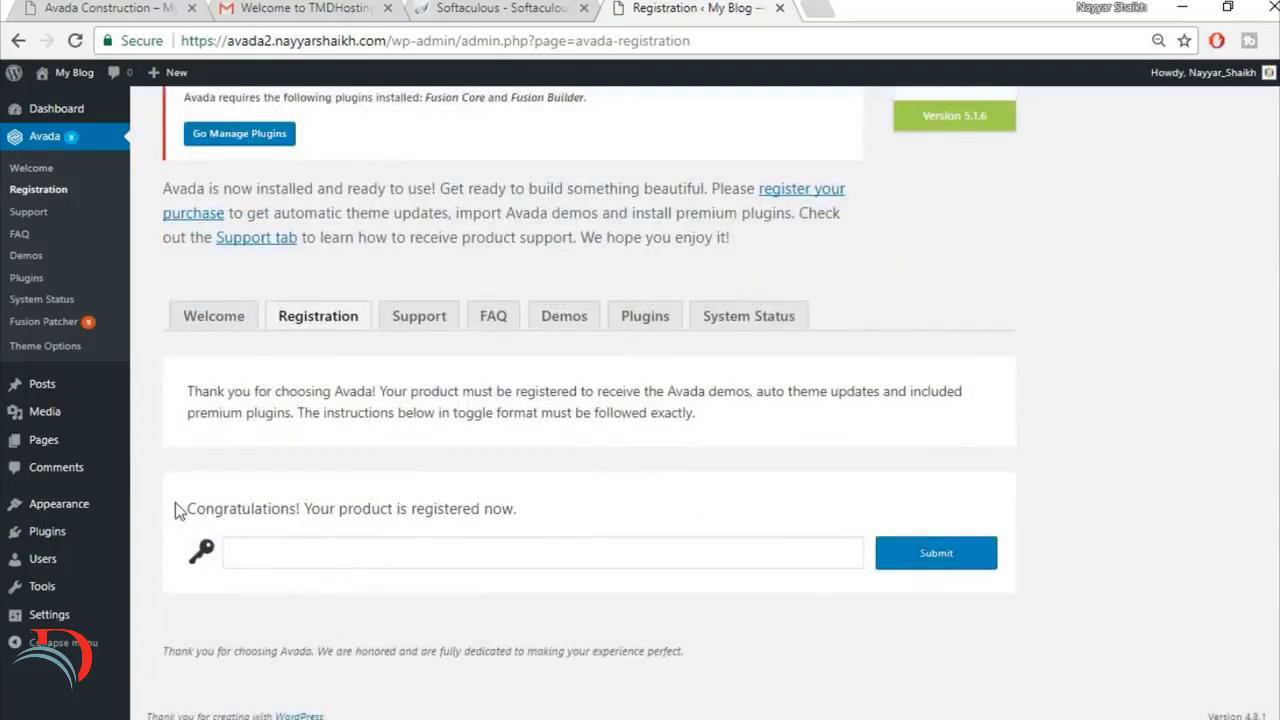
pyautogui.moveTo(174, 505); pyautogui.dragTo(565, 519)
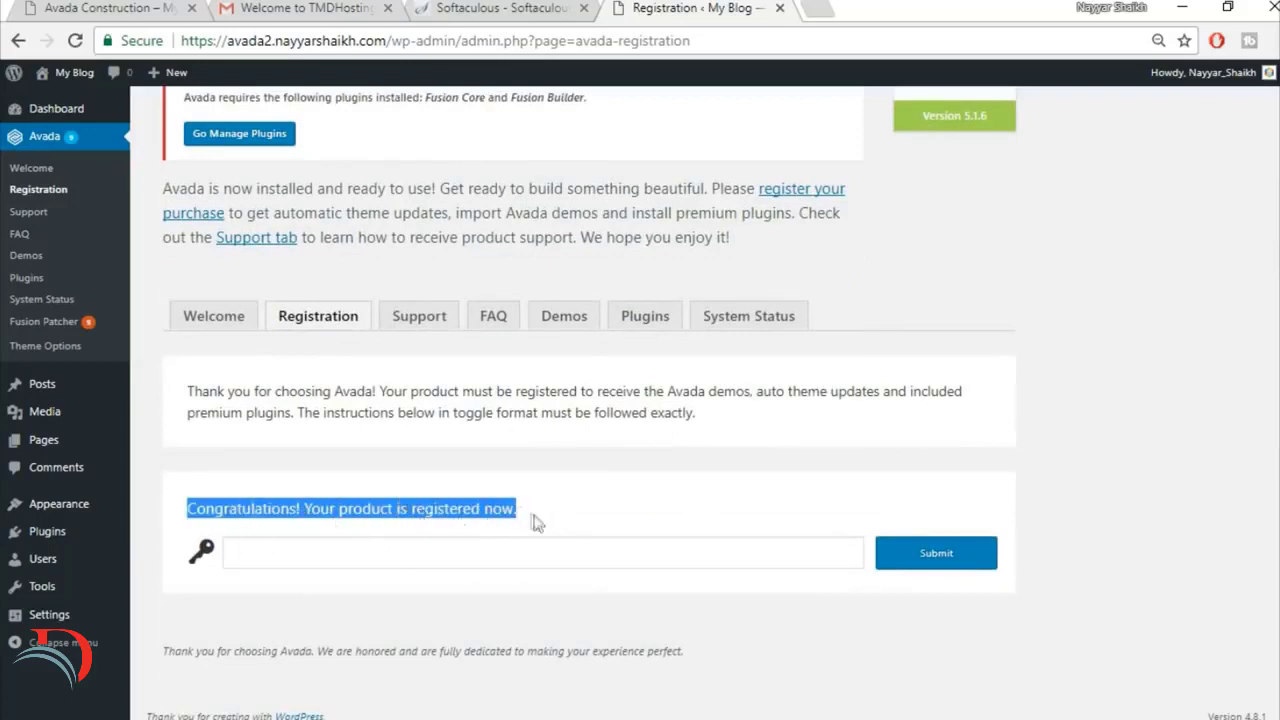
pyautogui.click(588, 519)
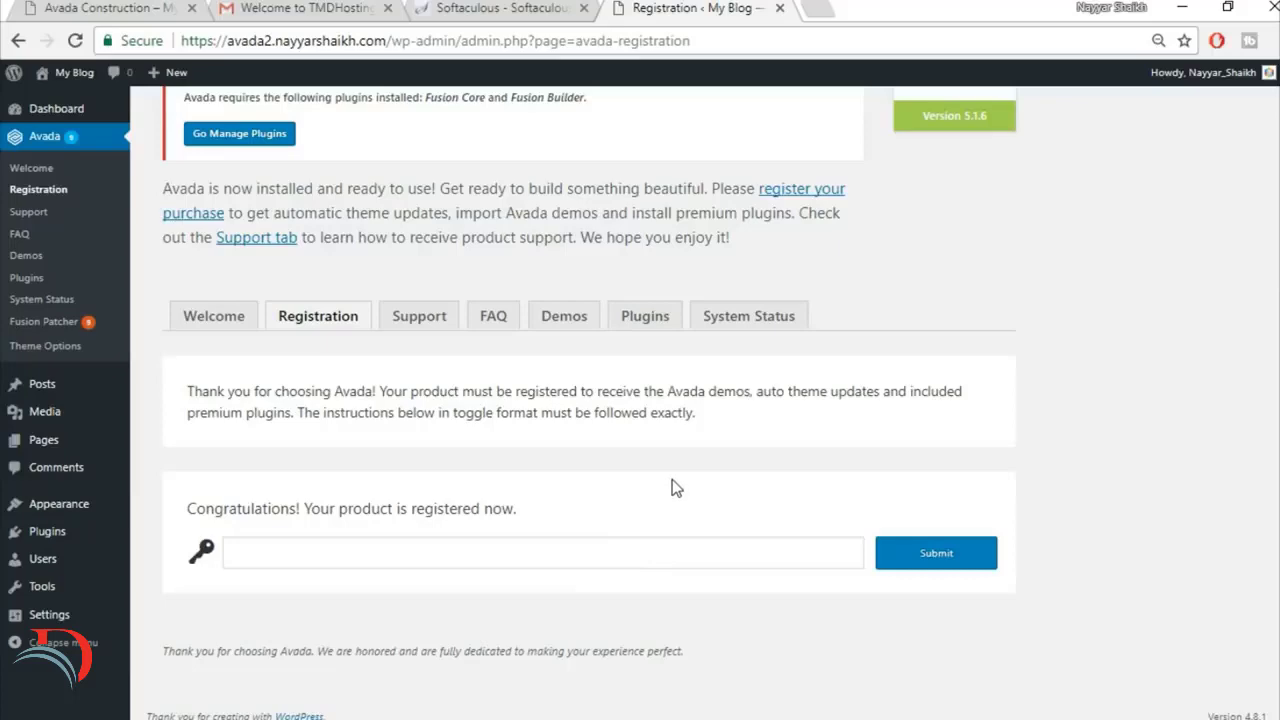
# Step: Install the required Fusion Core plugin from the Avada theme's plugin list
pyautogui.scroll(1, 660, 471)
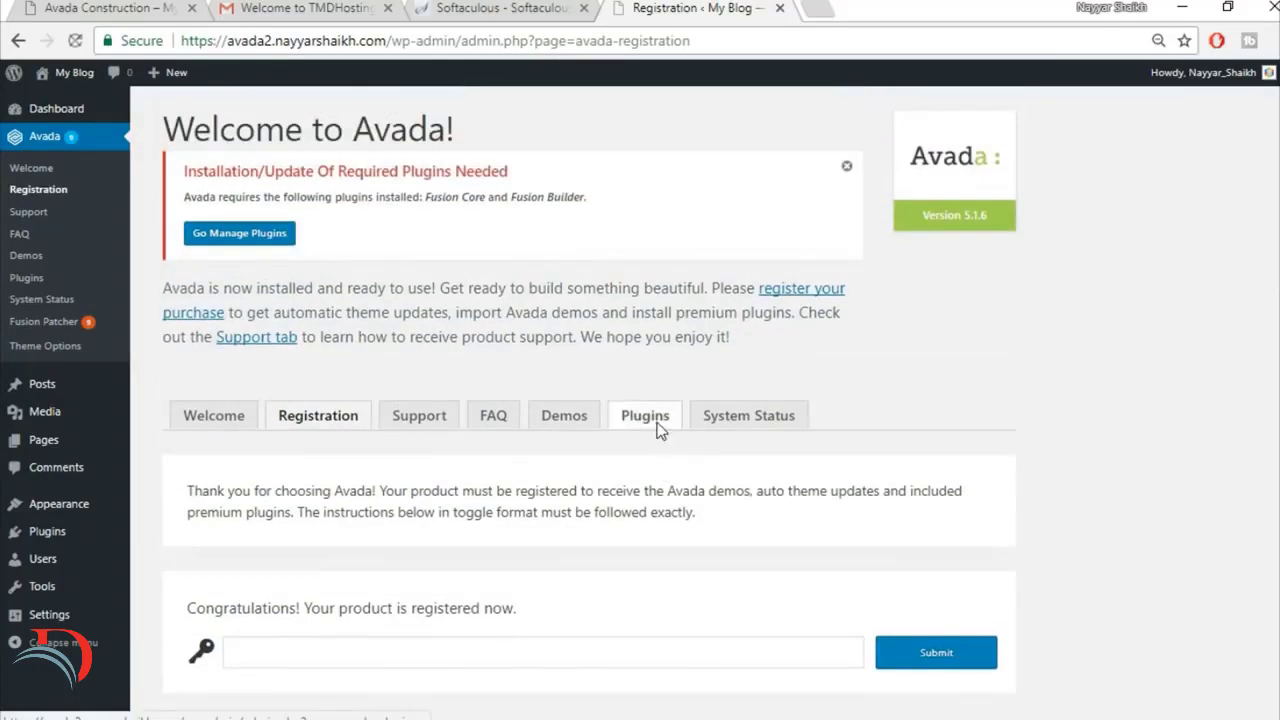
pyautogui.click(655, 422)
pyautogui.scroll(-3, 1016, 430)
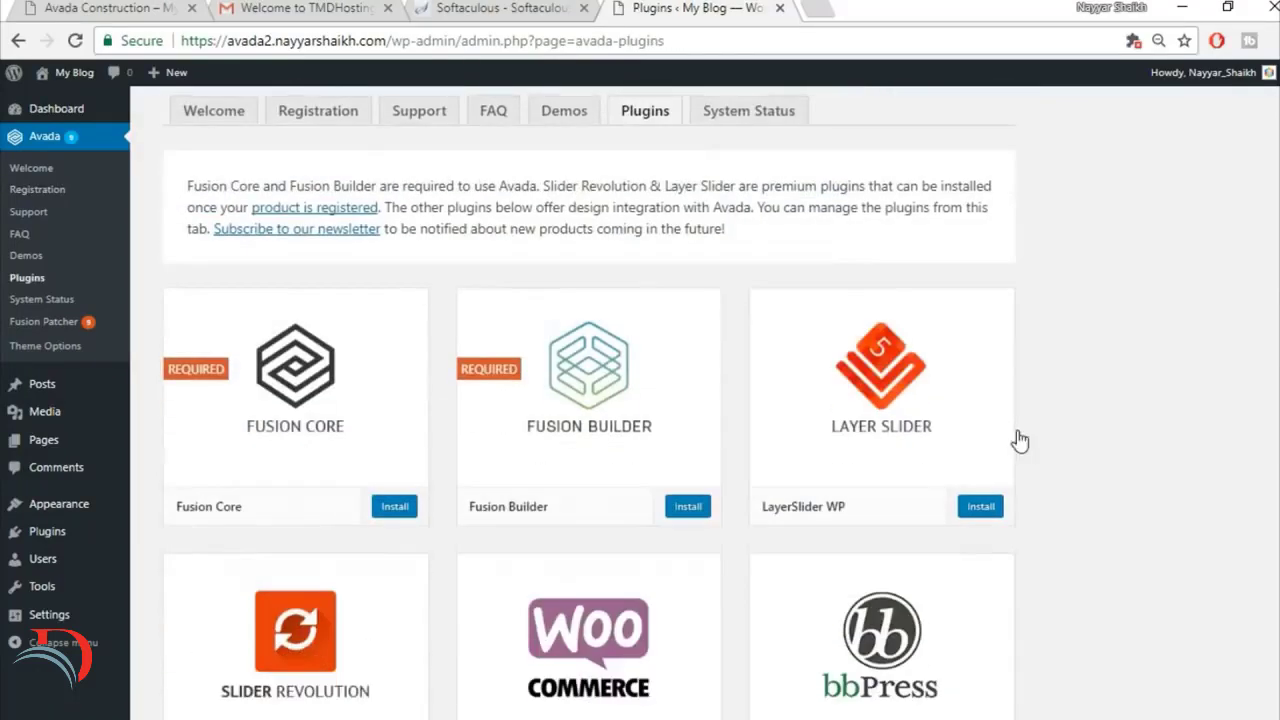
pyautogui.click(393, 508)
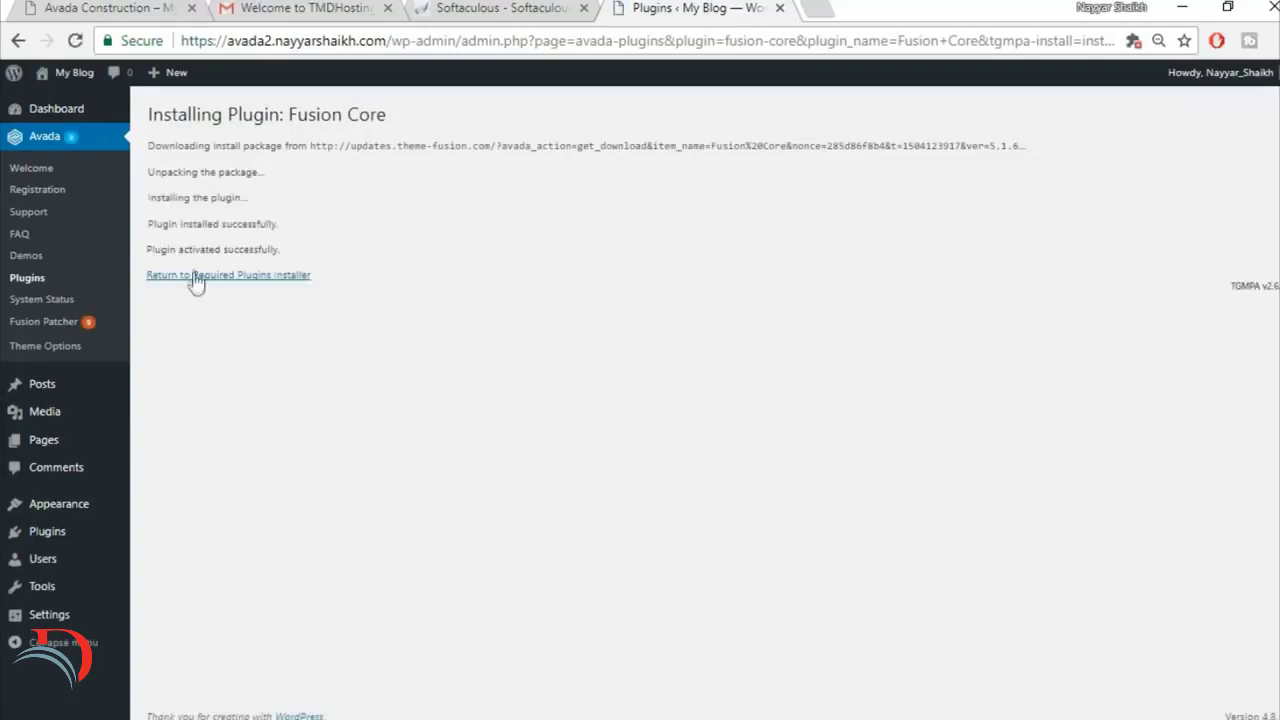
# Step: Return to the Avada required plugins list and review which plugins are still available to install
pyautogui.click(214, 284)
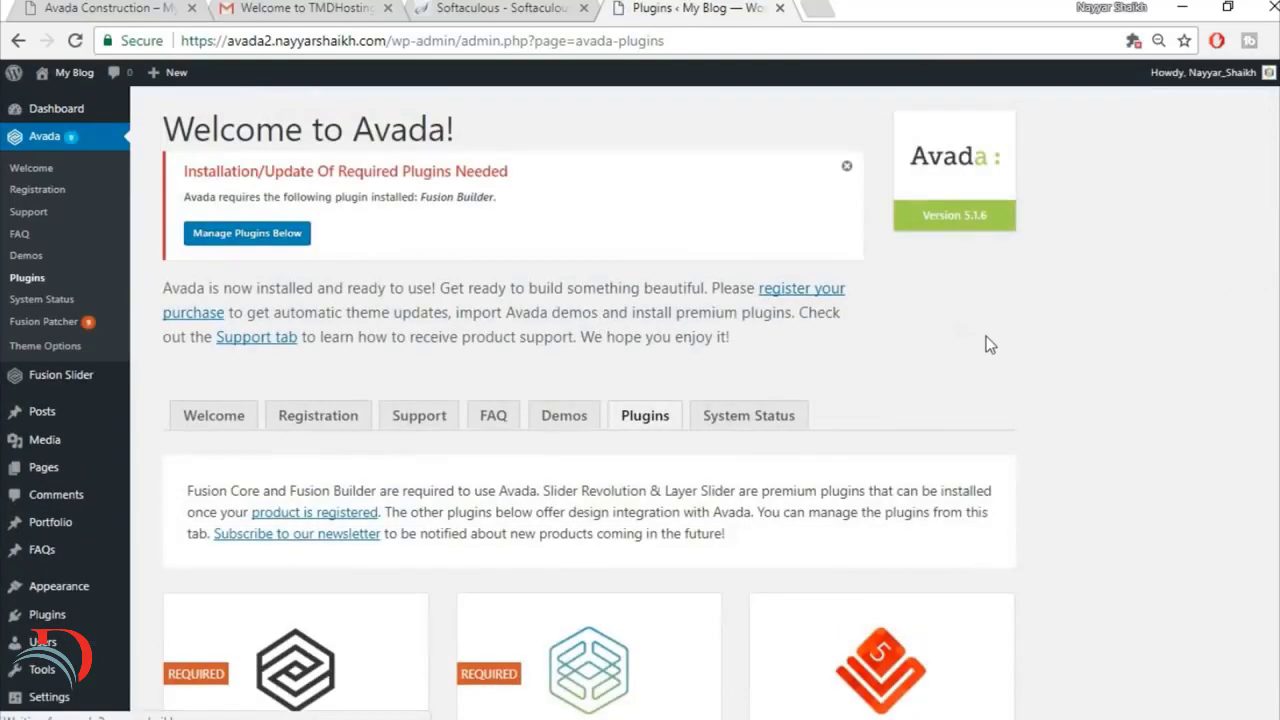
pyautogui.scroll(-4, 987, 336)
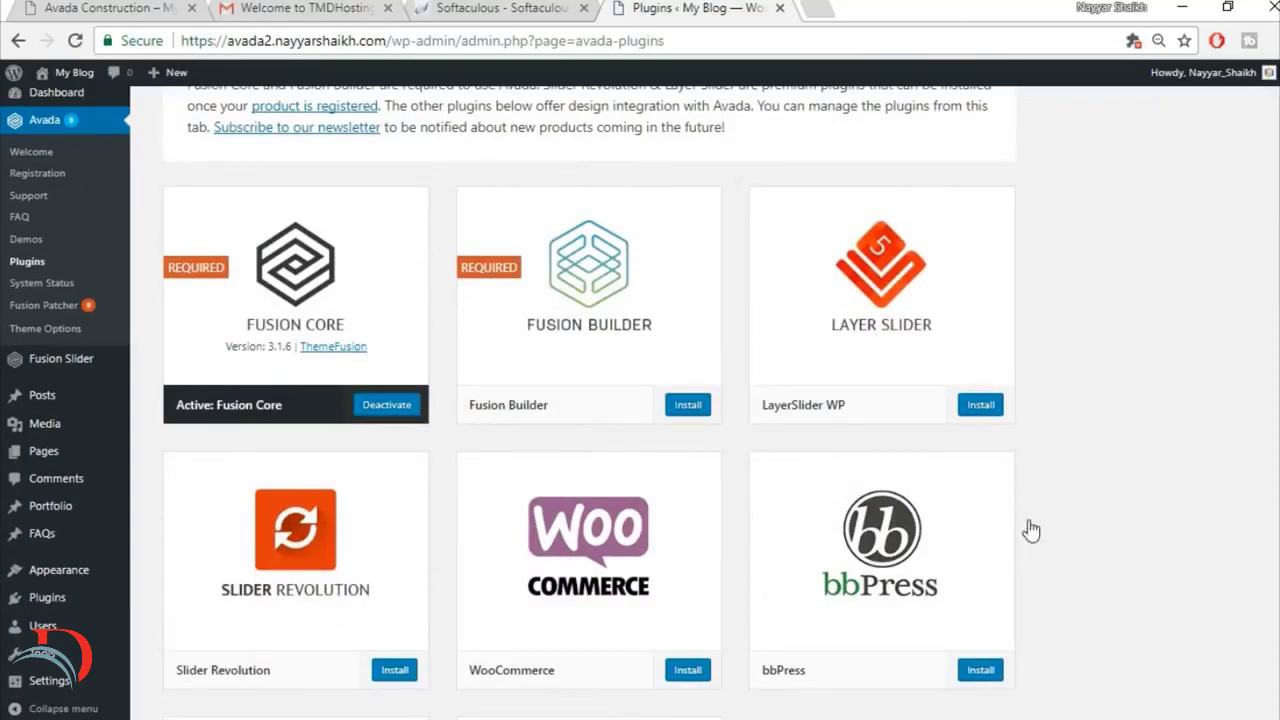
pyautogui.scroll(-3, 1025, 535)
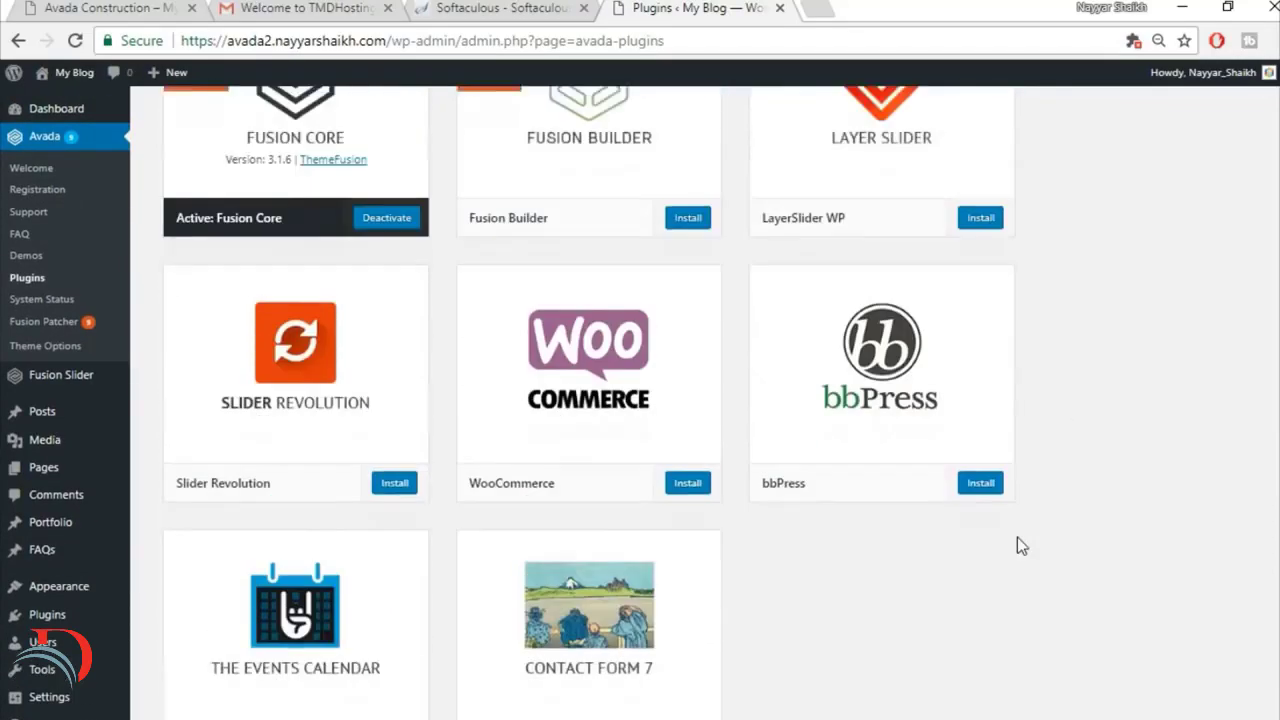
pyautogui.scroll(2, 777, 449)
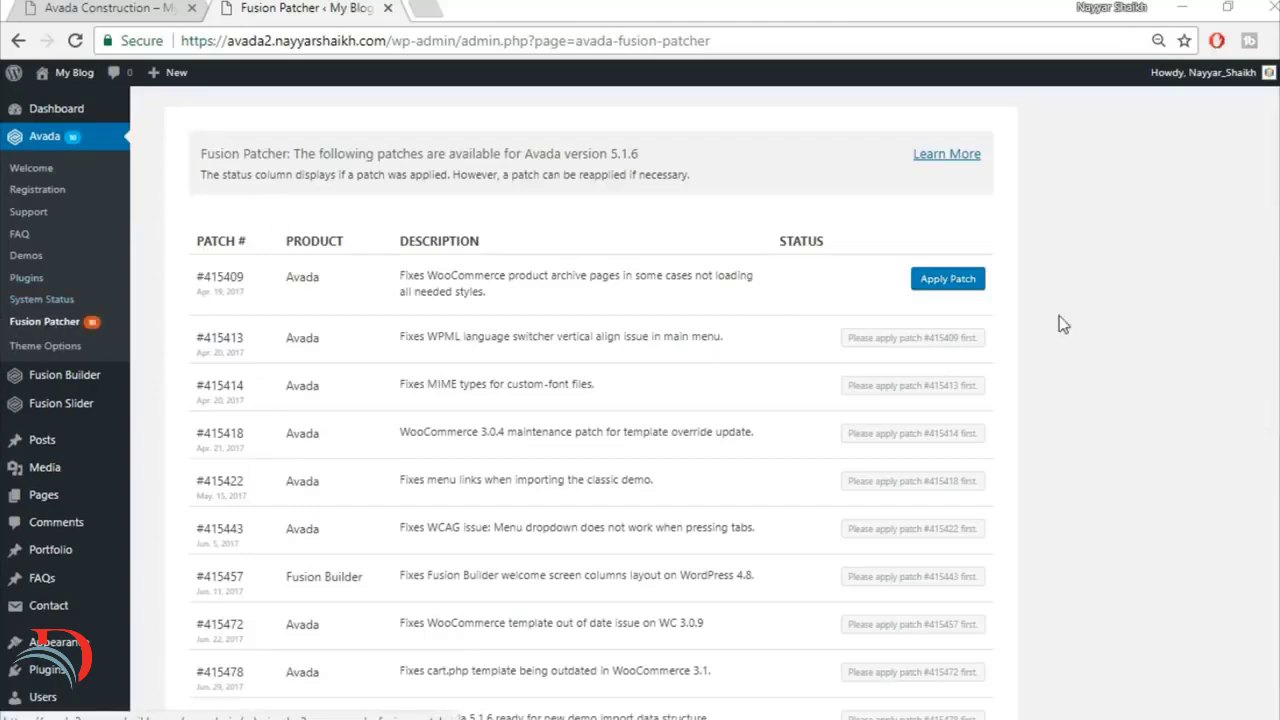
# Step: Apply all available Avada 5.1.6 patches in sequence in Fusion Patcher, starting with #415409 and #415413
pyautogui.scroll(-2, 997, 457)
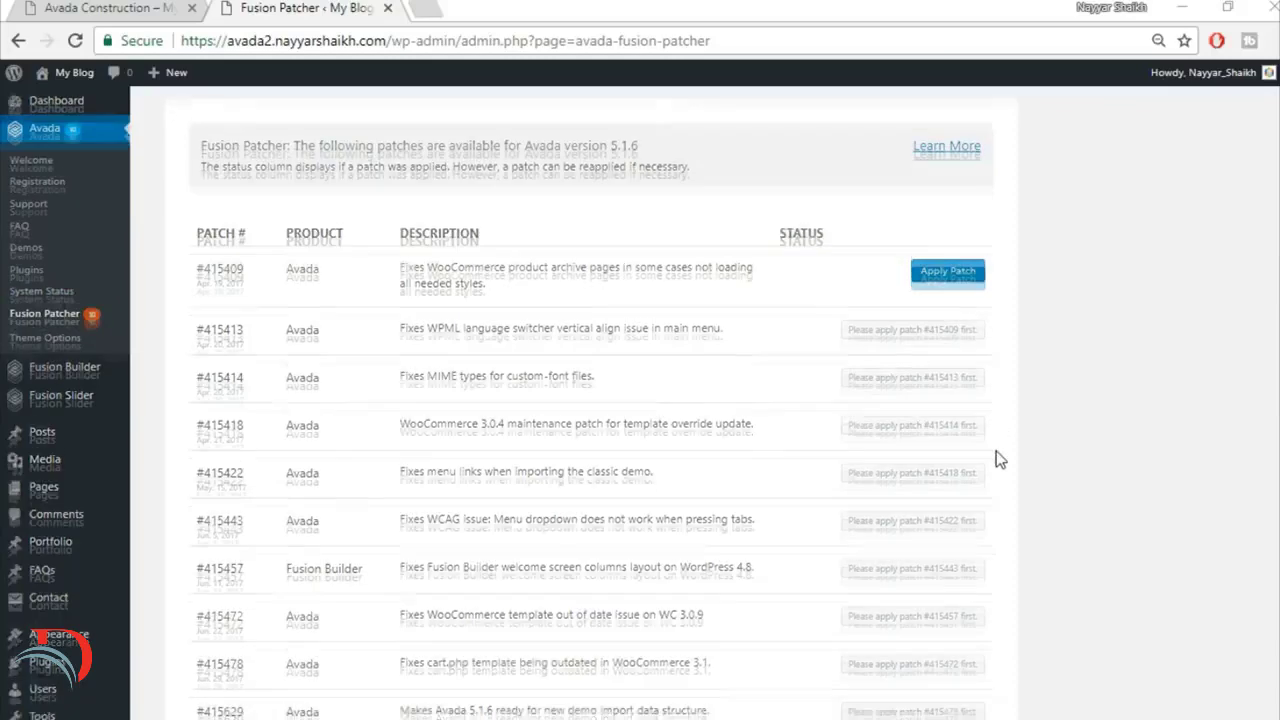
pyautogui.scroll(1, 880, 549)
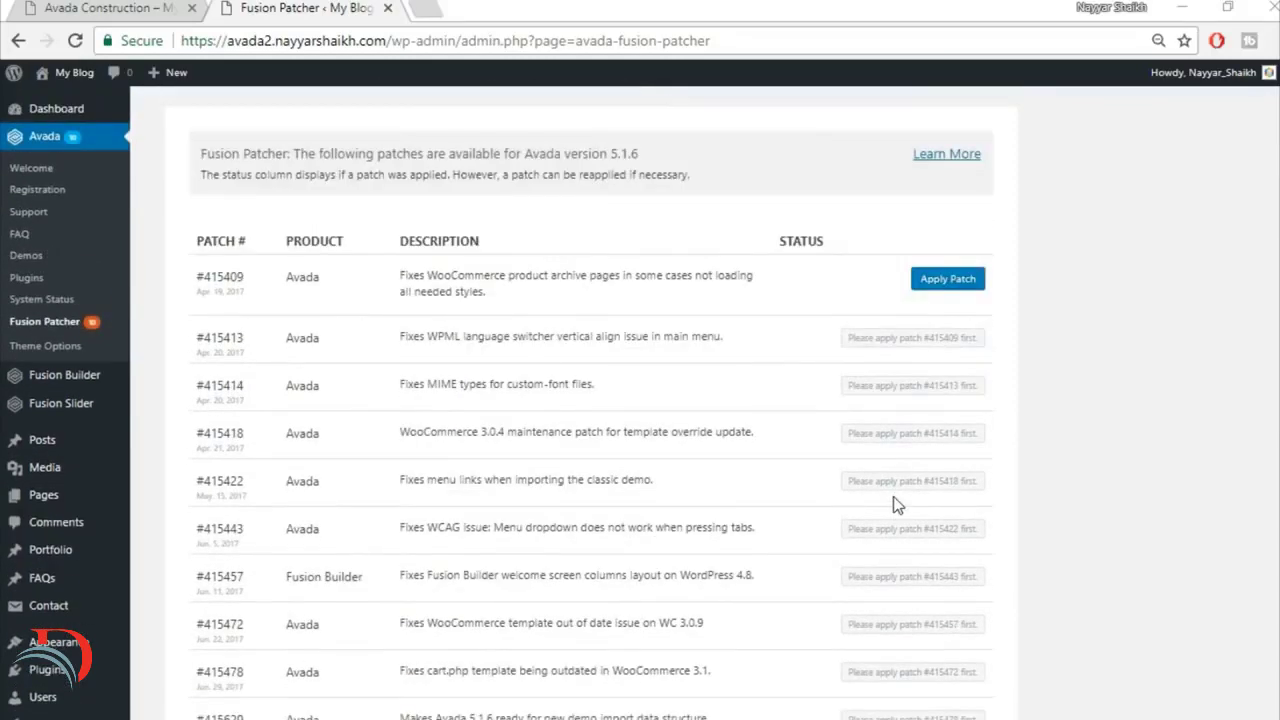
pyautogui.click(947, 284)
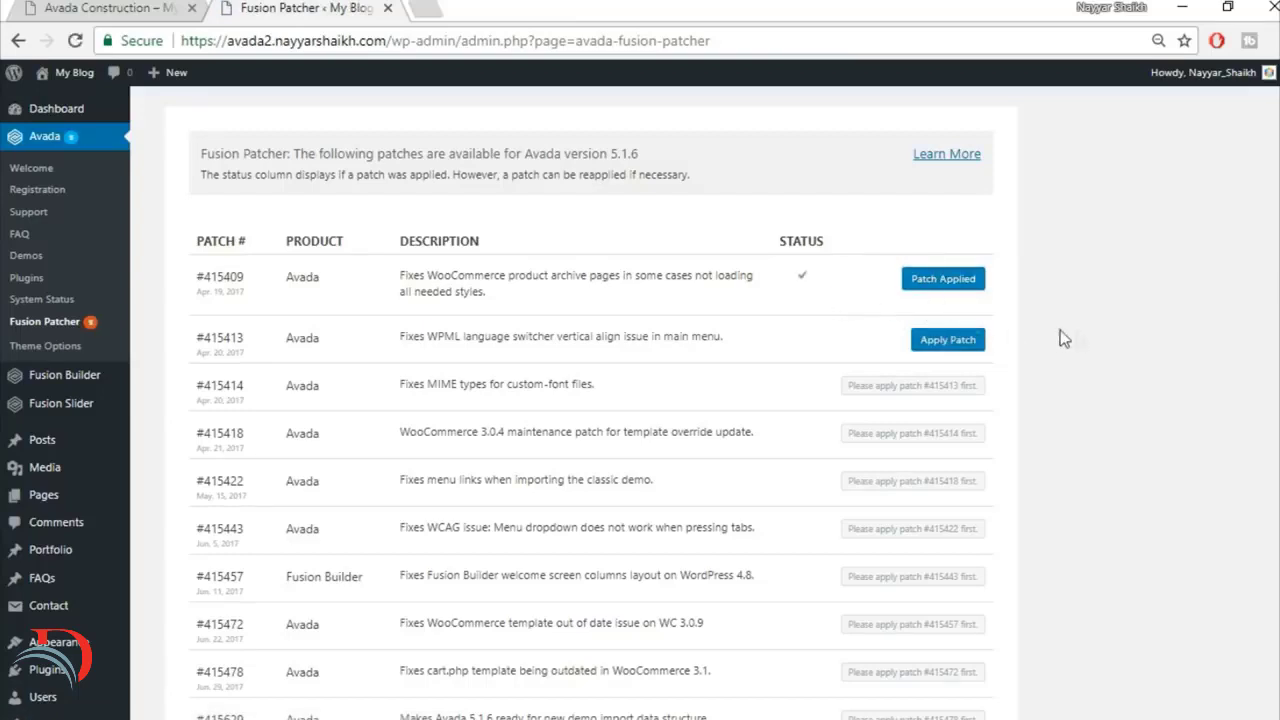
pyautogui.click(945, 340)
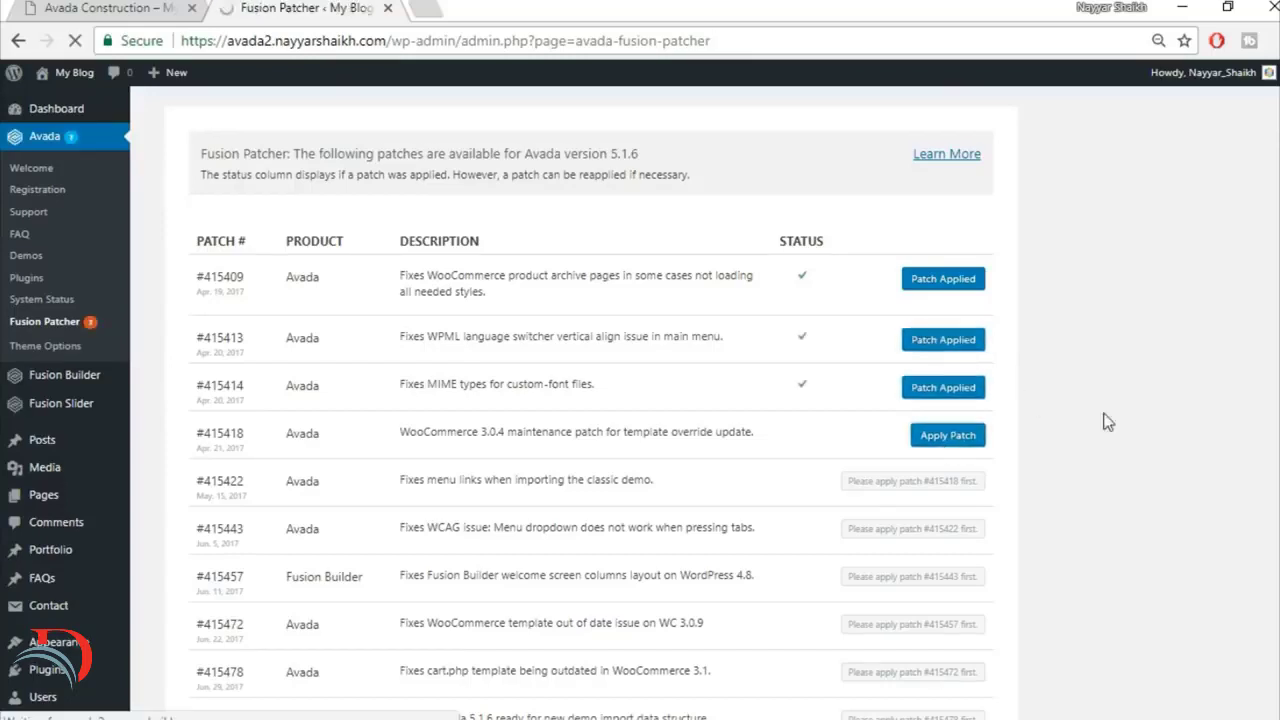
pyautogui.scroll(-2, 1106, 423)
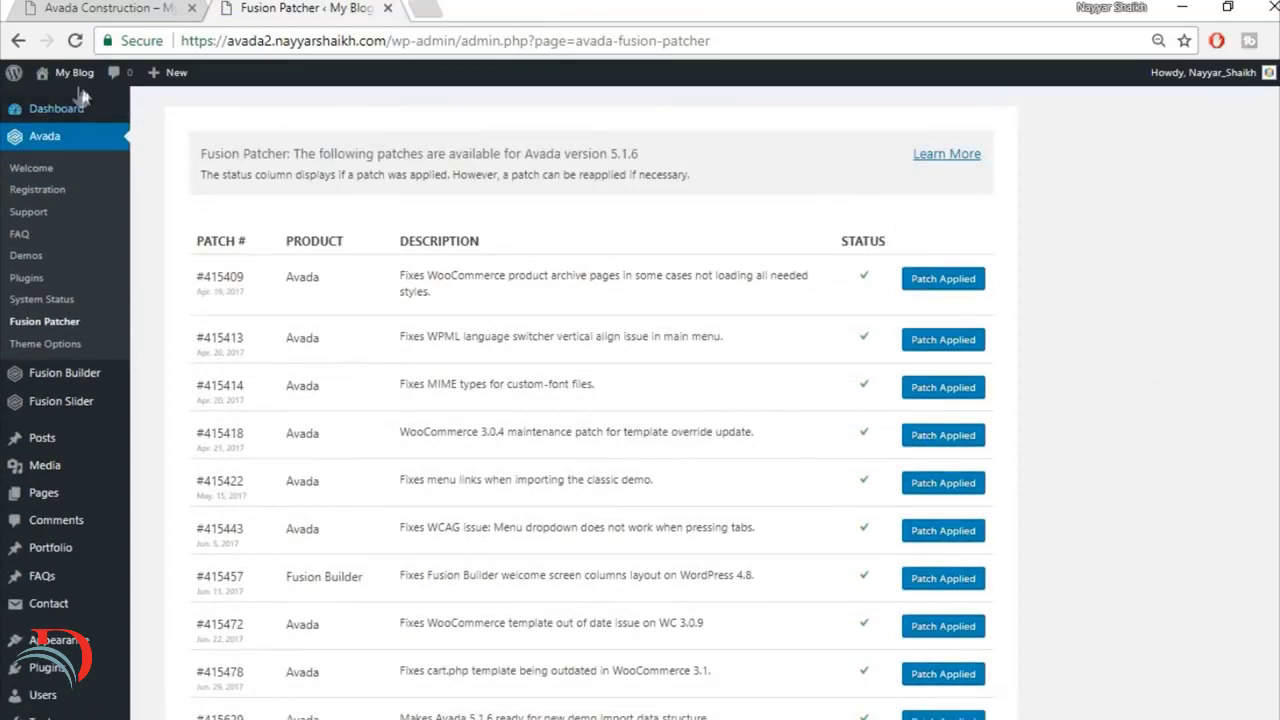
# Step: Open the My Blog site's front end in a new browser tab and view it
pyautogui.moveTo(72, 74)
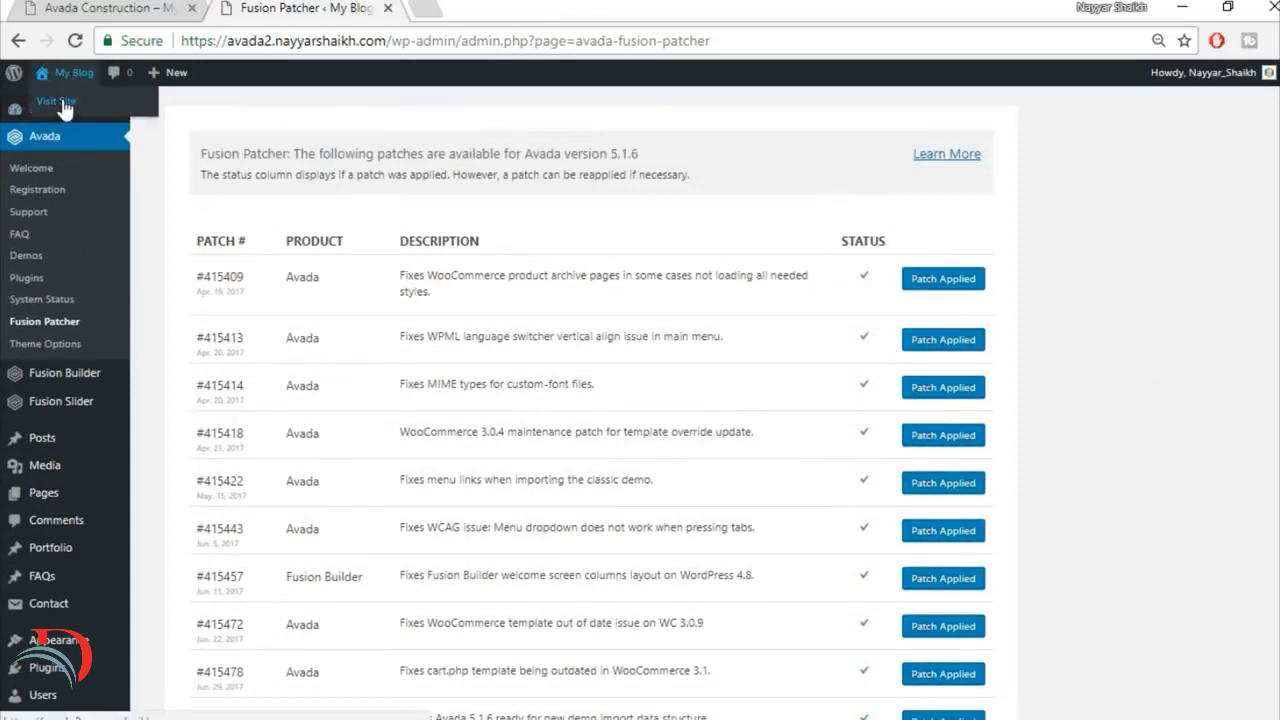
pyautogui.rightClick(62, 104)
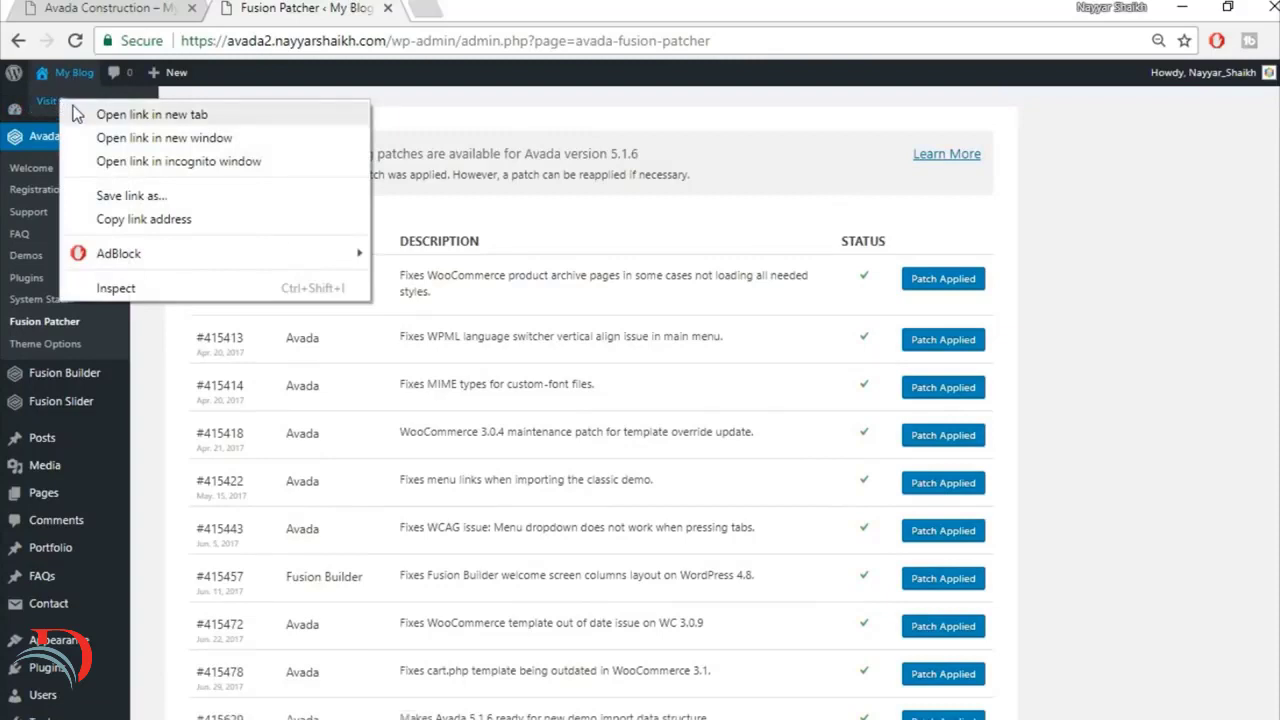
pyautogui.click(150, 114)
pyautogui.hotkey('ctrl', 'Tab')
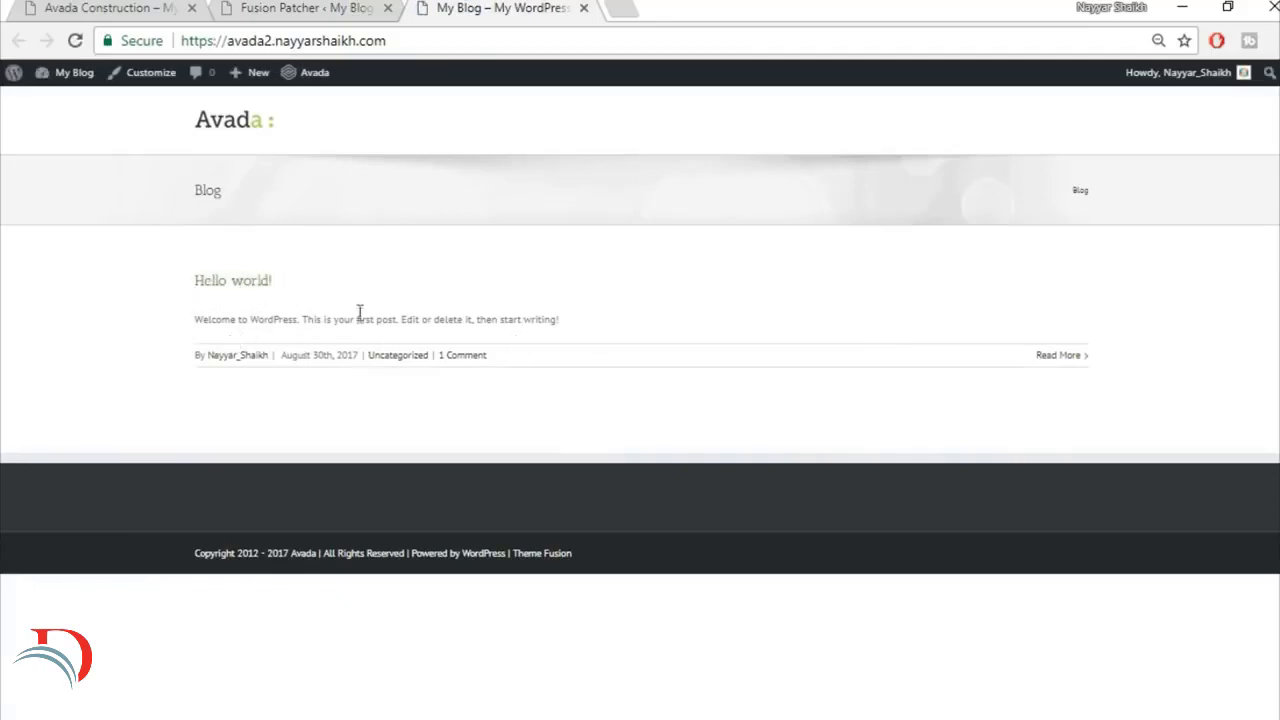
# Step: Compare the finished Avada Construction home page with the new site's current front page
pyautogui.click(100, 7)
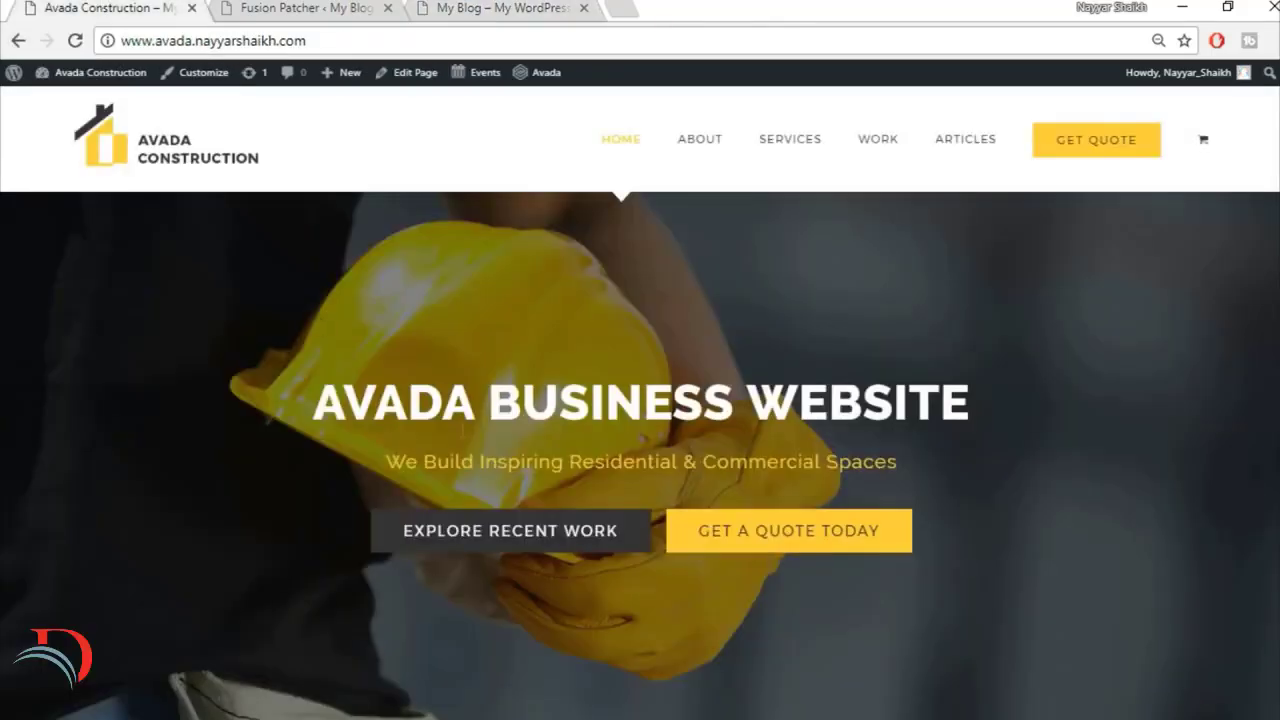
pyautogui.scroll(-3, 800, 509)
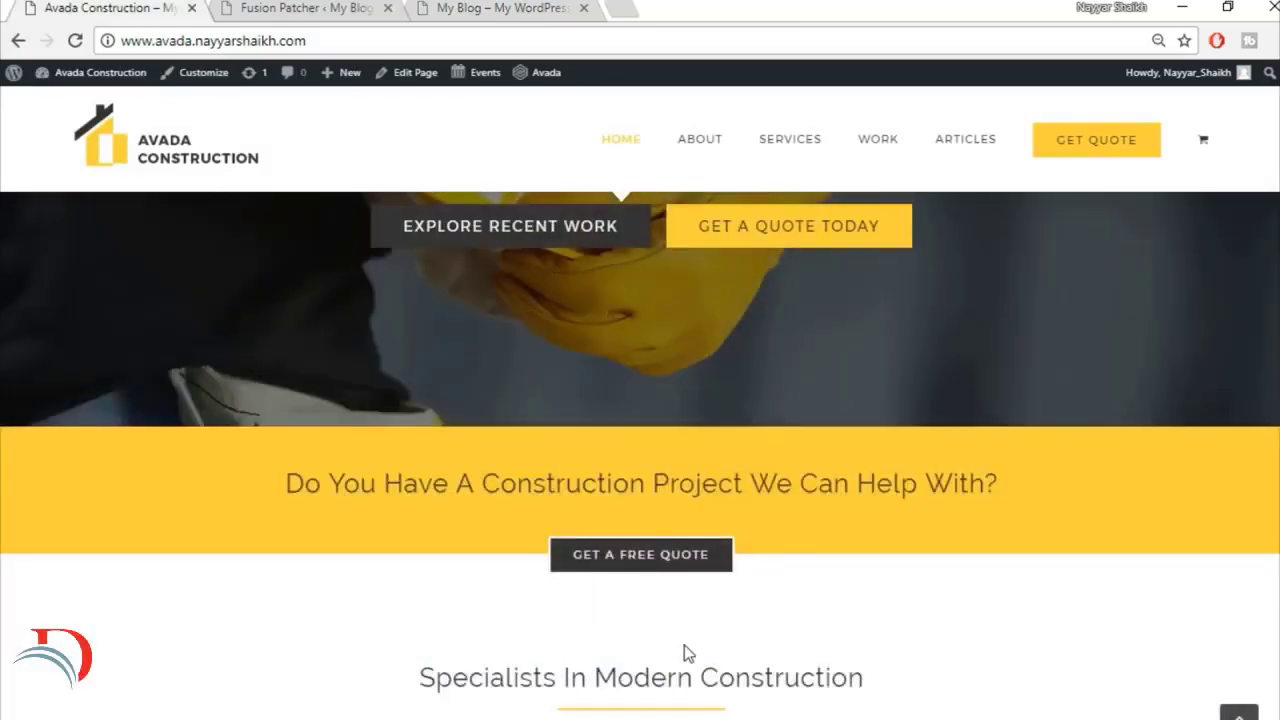
pyautogui.scroll(3, 686, 654)
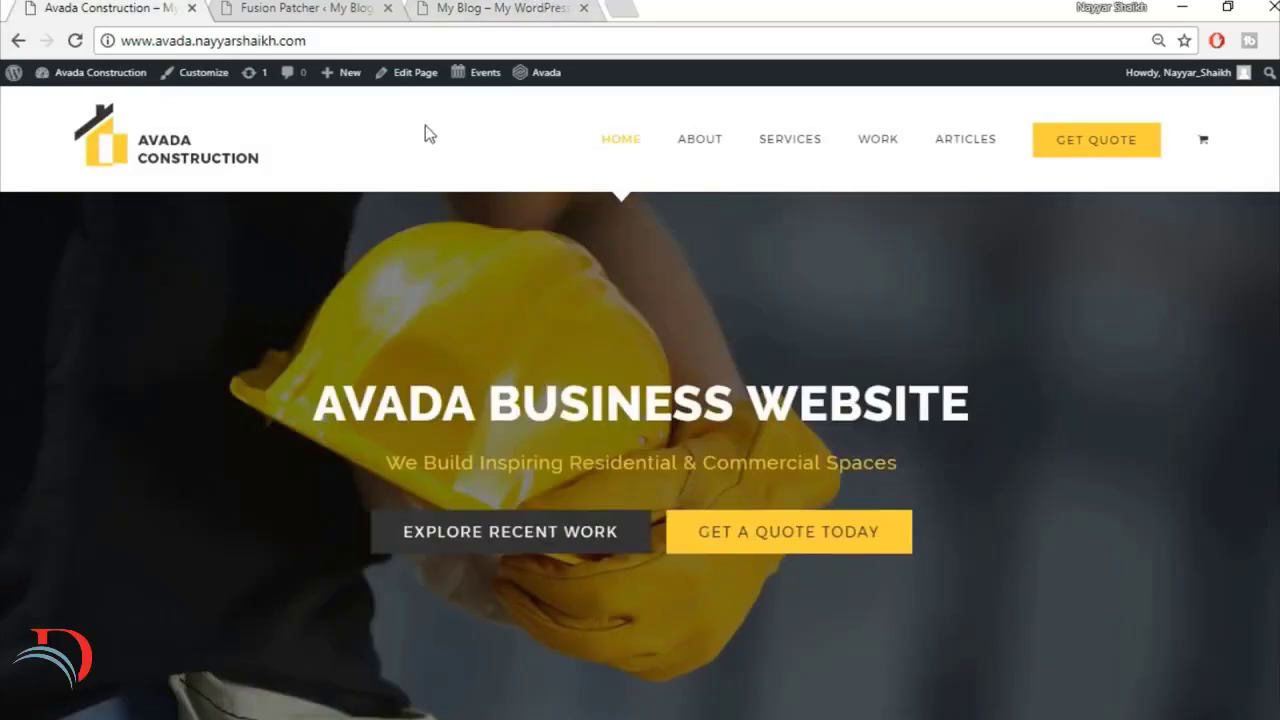
pyautogui.click(495, 8)
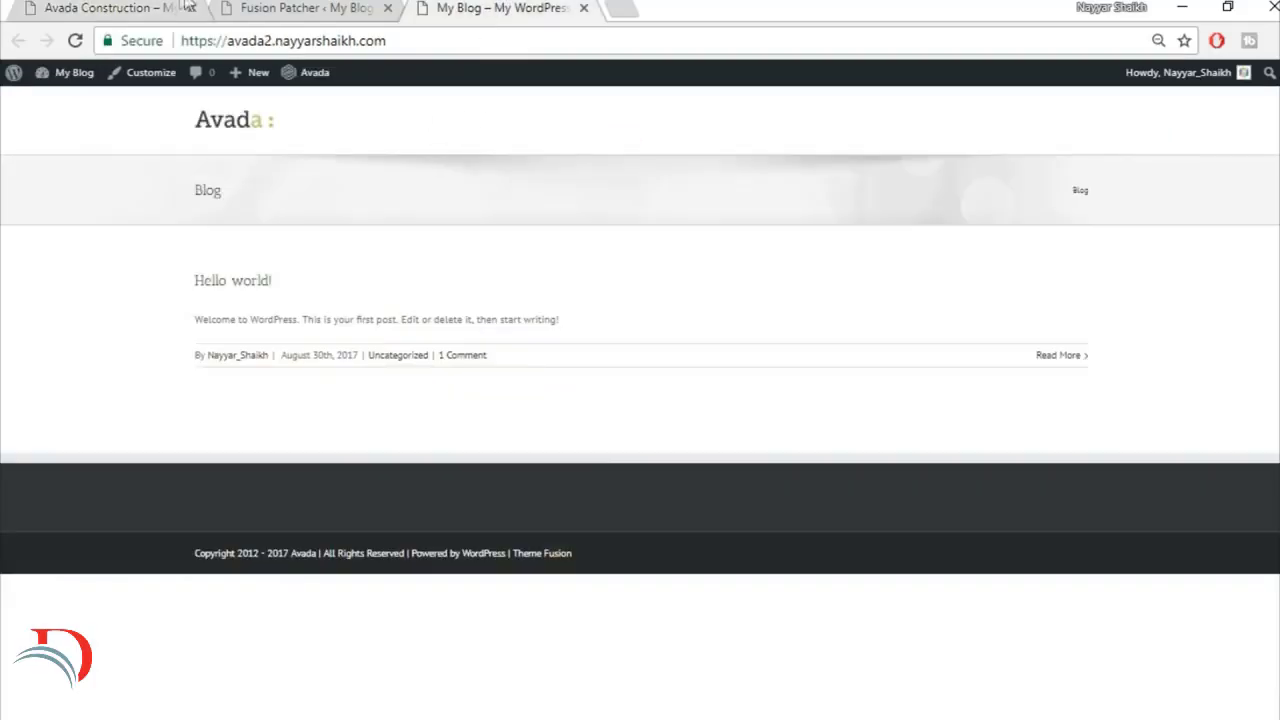
pyautogui.click(120, 7)
# Step: In Avada's Theme Options, set the Main Menu Height to 130 and the Main Menu Highlight Style to Arrow
pyautogui.click(285, 7)
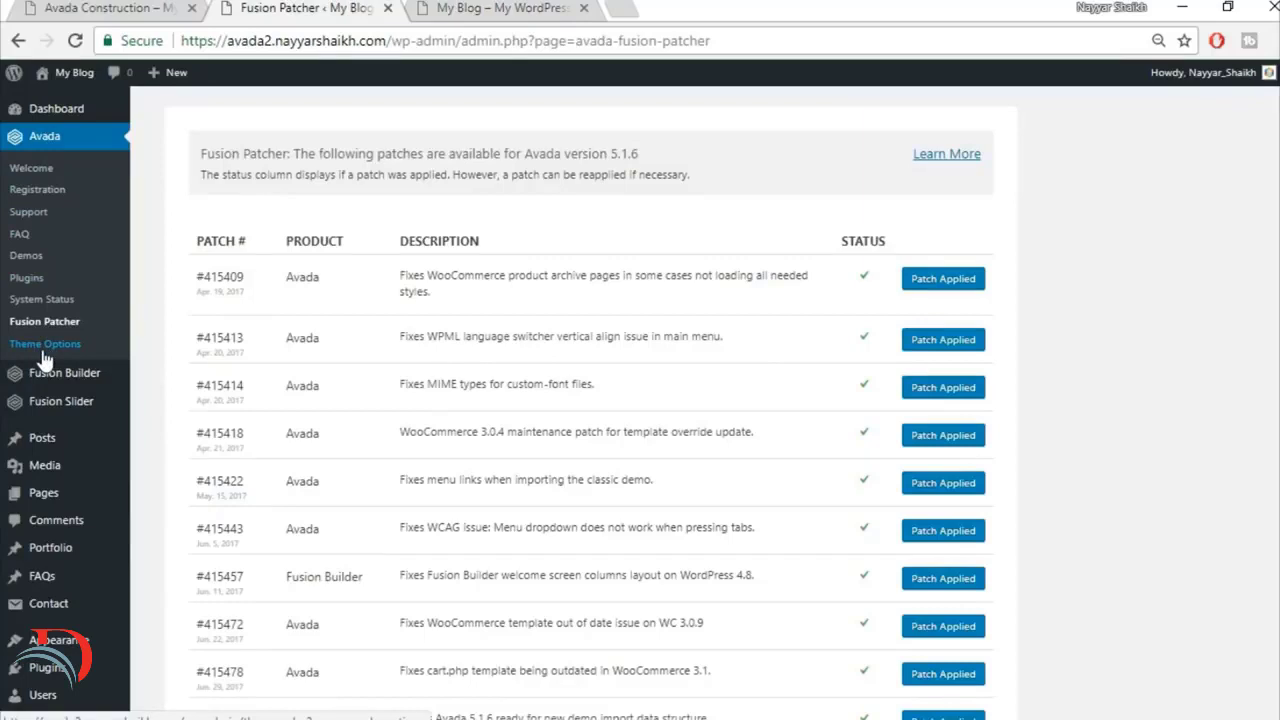
pyautogui.click(46, 353)
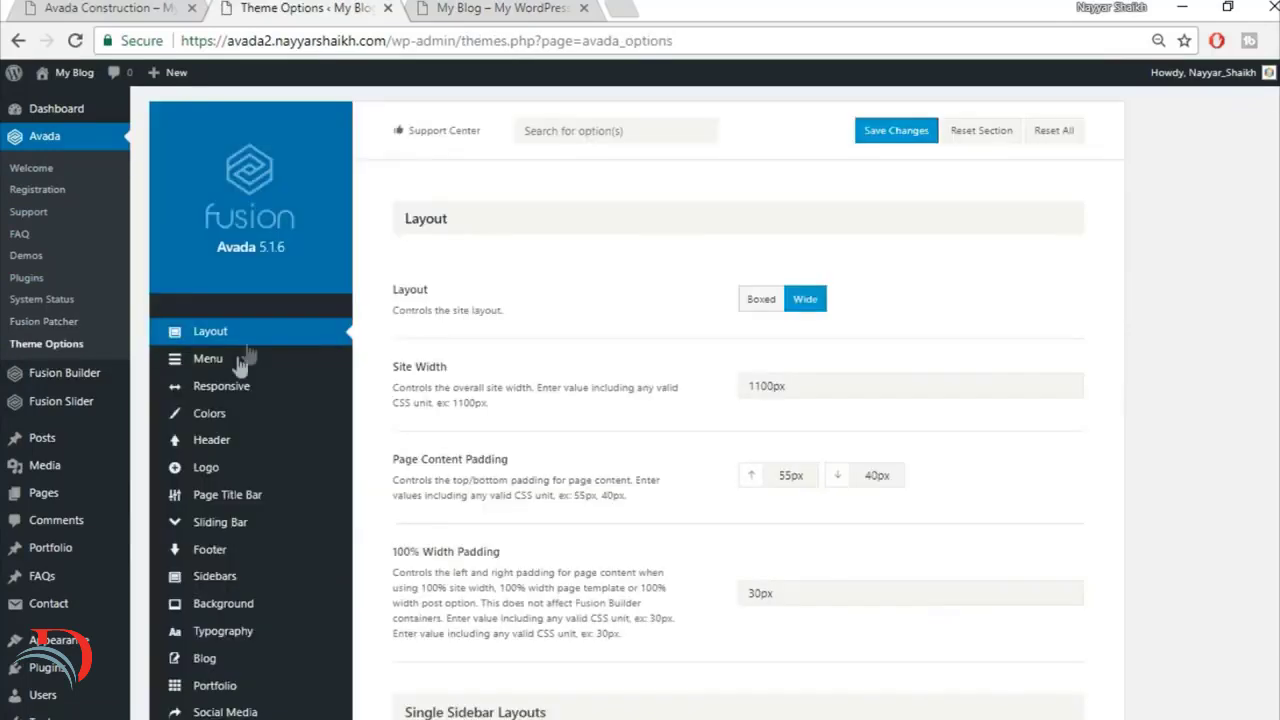
pyautogui.click(238, 365)
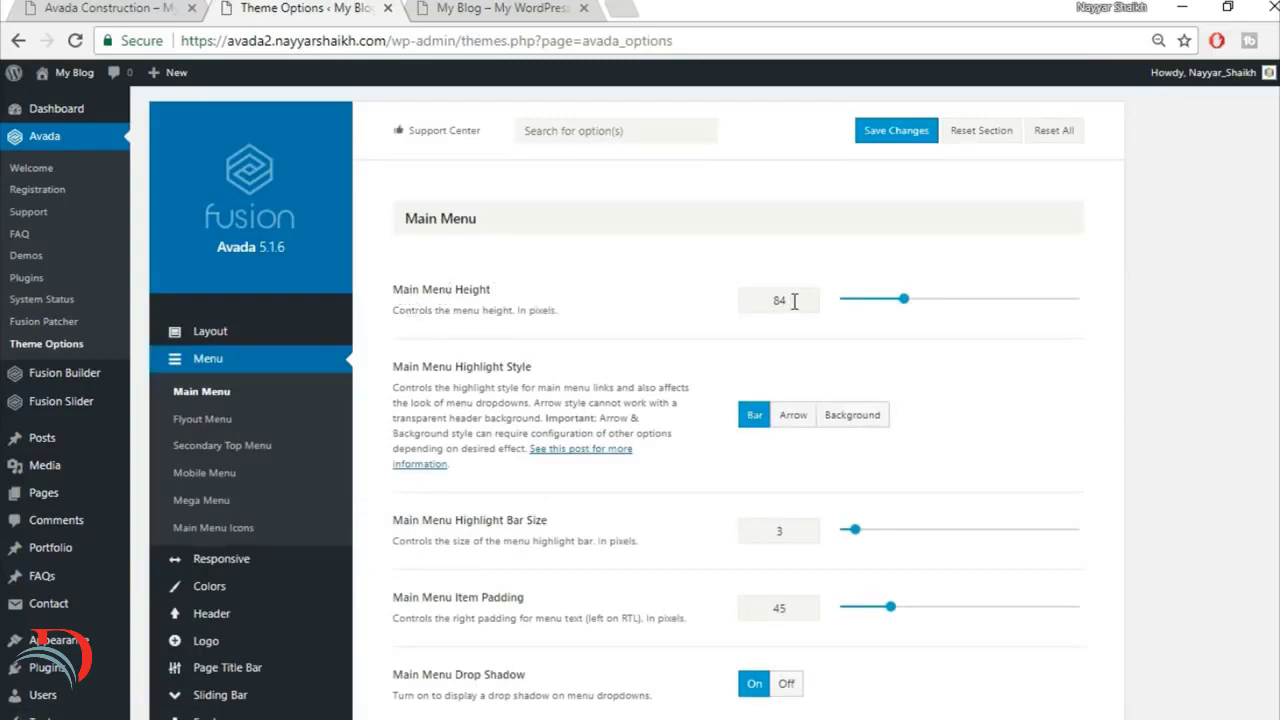
pyautogui.moveTo(794, 301); pyautogui.dragTo(716, 309)
pyautogui.click(795, 421)
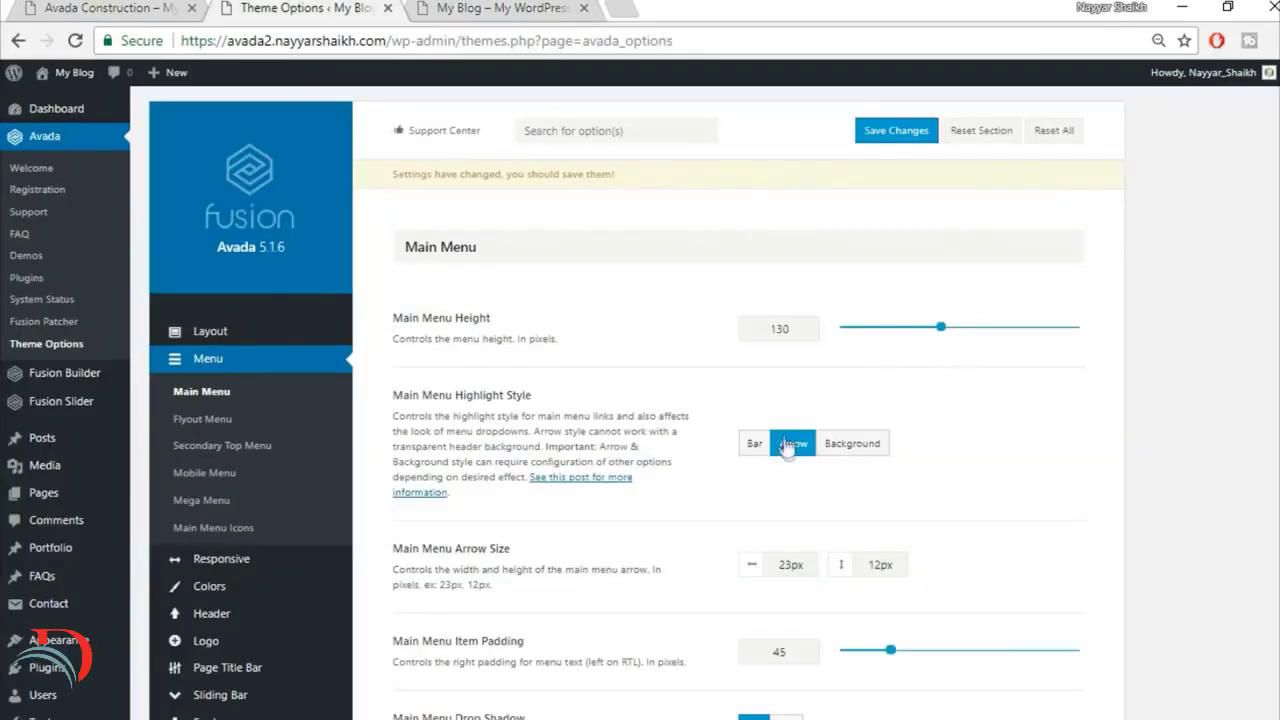
# Step: Set the Menus Typography to Montserrat with Arial, Helvetica, sans-serif as backup font and a letter spacing of 1px
pyautogui.scroll(-3, 905, 449)
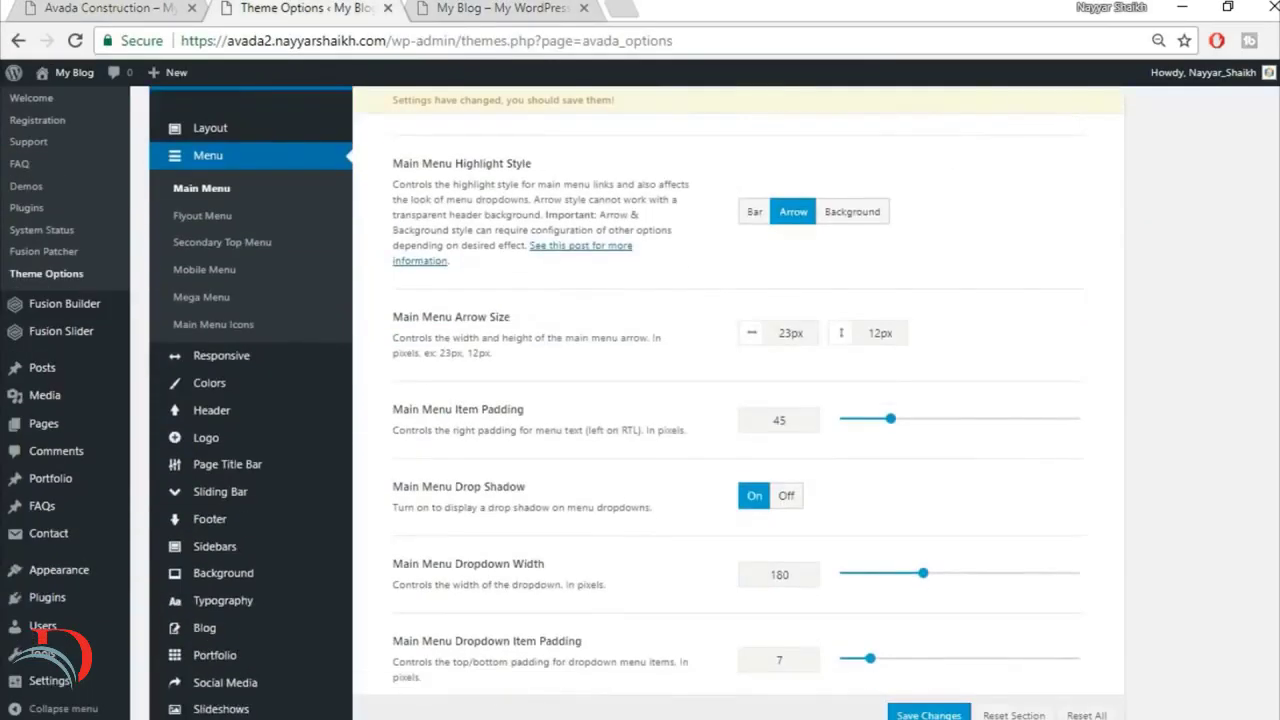
pyautogui.scroll(-5, 905, 449)
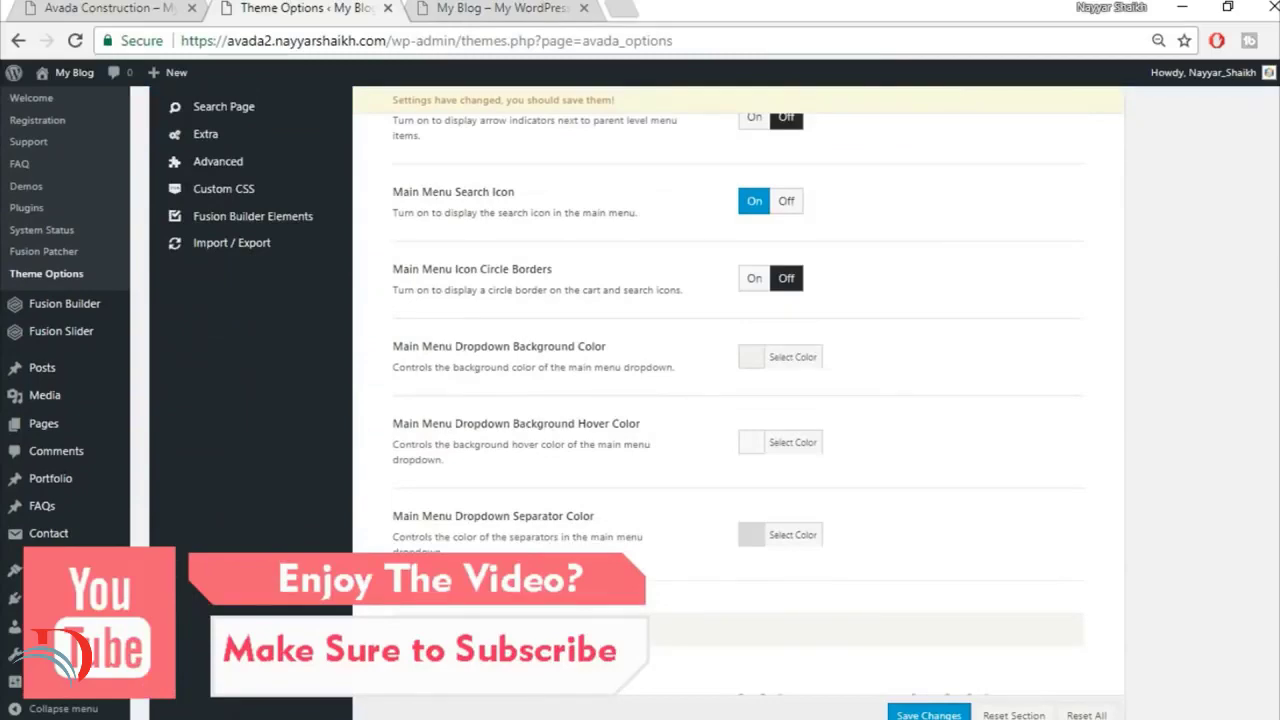
pyautogui.scroll(-5, 400, 346)
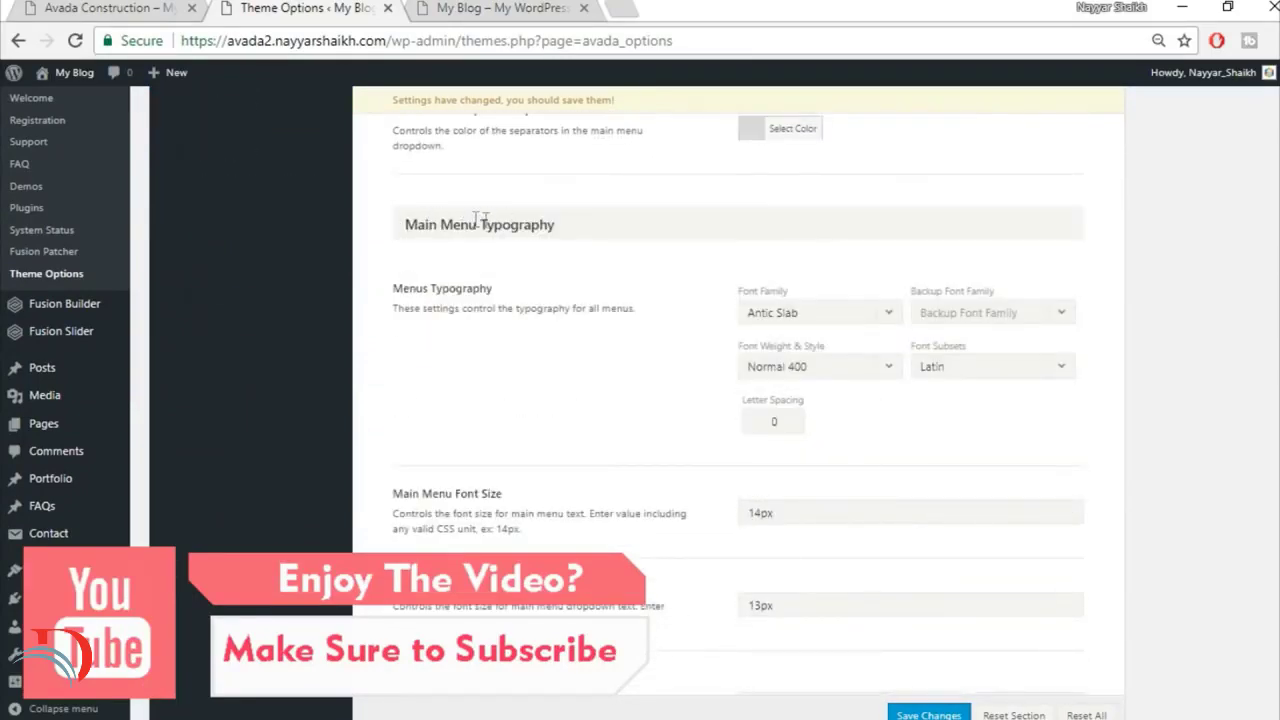
pyautogui.click(815, 313)
pyautogui.write('mon')
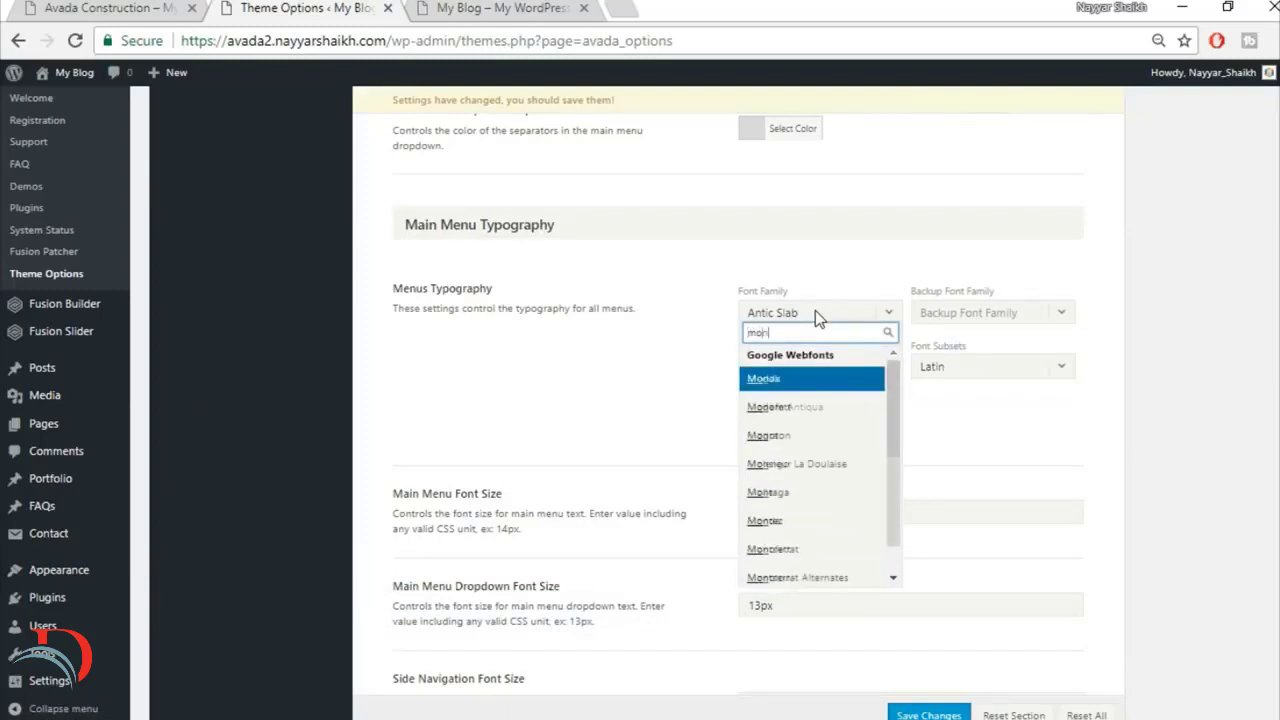
pyautogui.write('t')
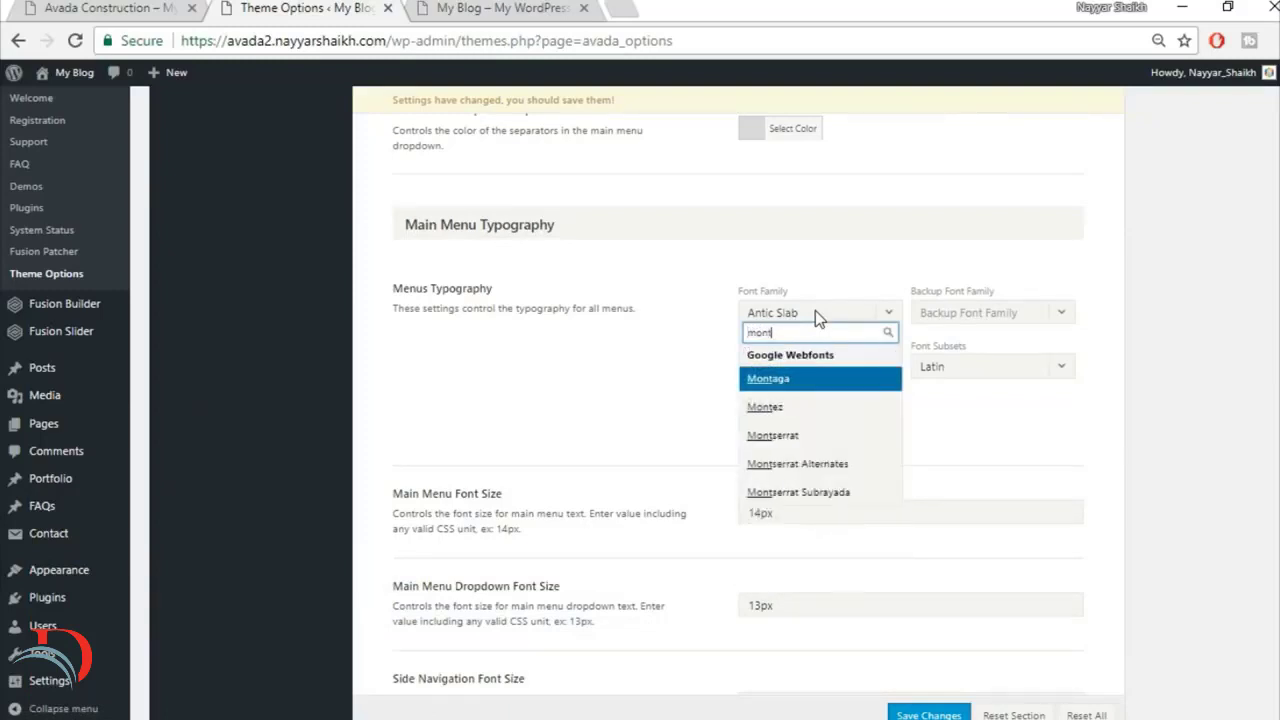
pyautogui.write('s')
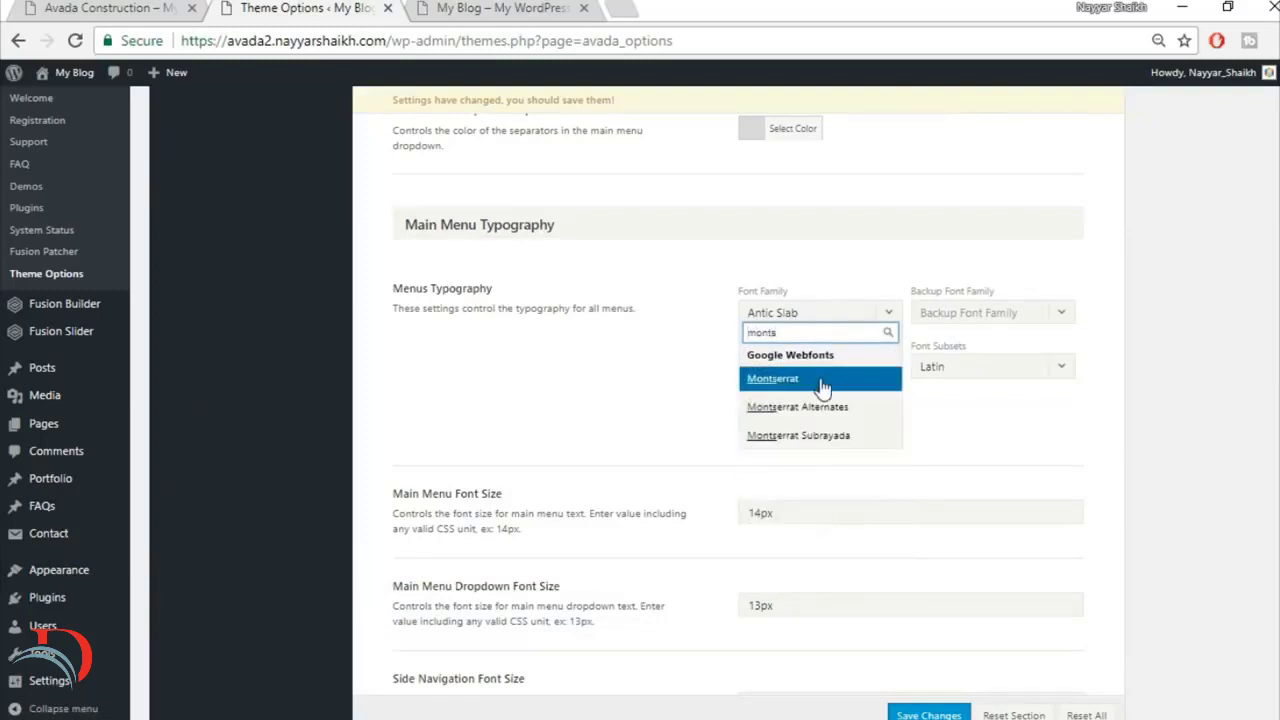
pyautogui.click(822, 380)
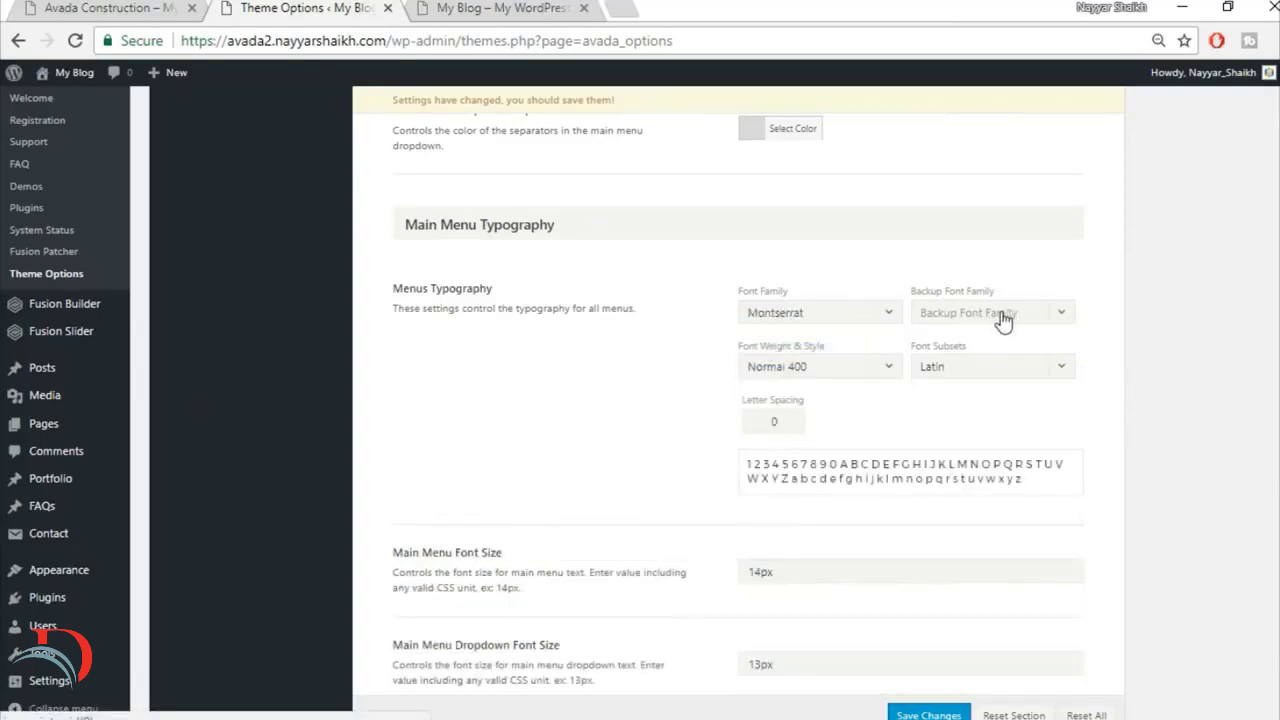
pyautogui.click(1001, 319)
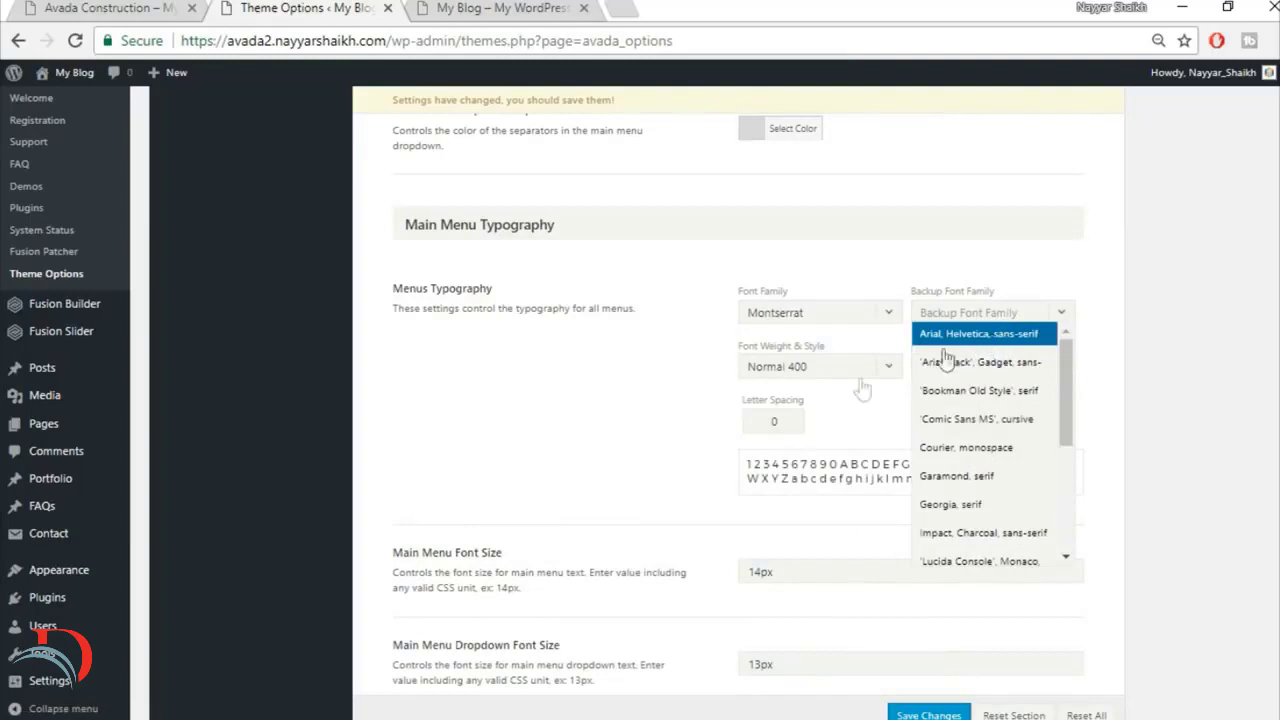
pyautogui.click(945, 345)
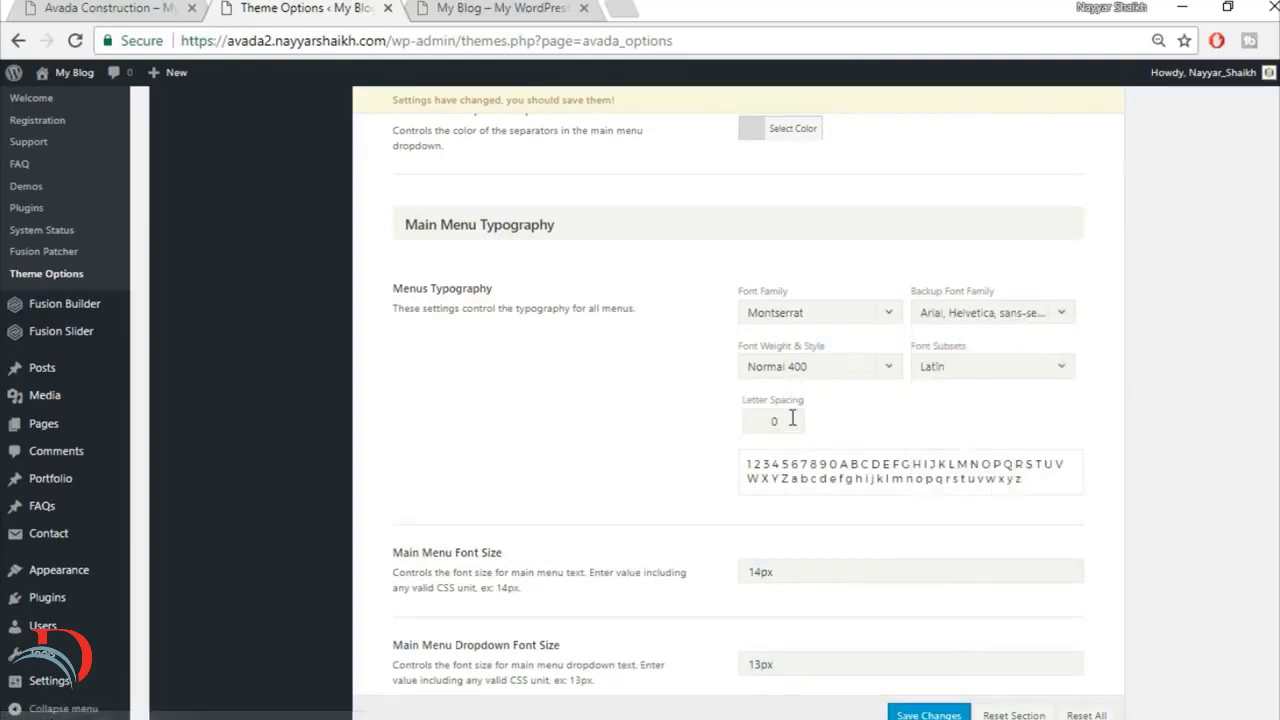
pyautogui.moveTo(794, 419); pyautogui.dragTo(716, 424)
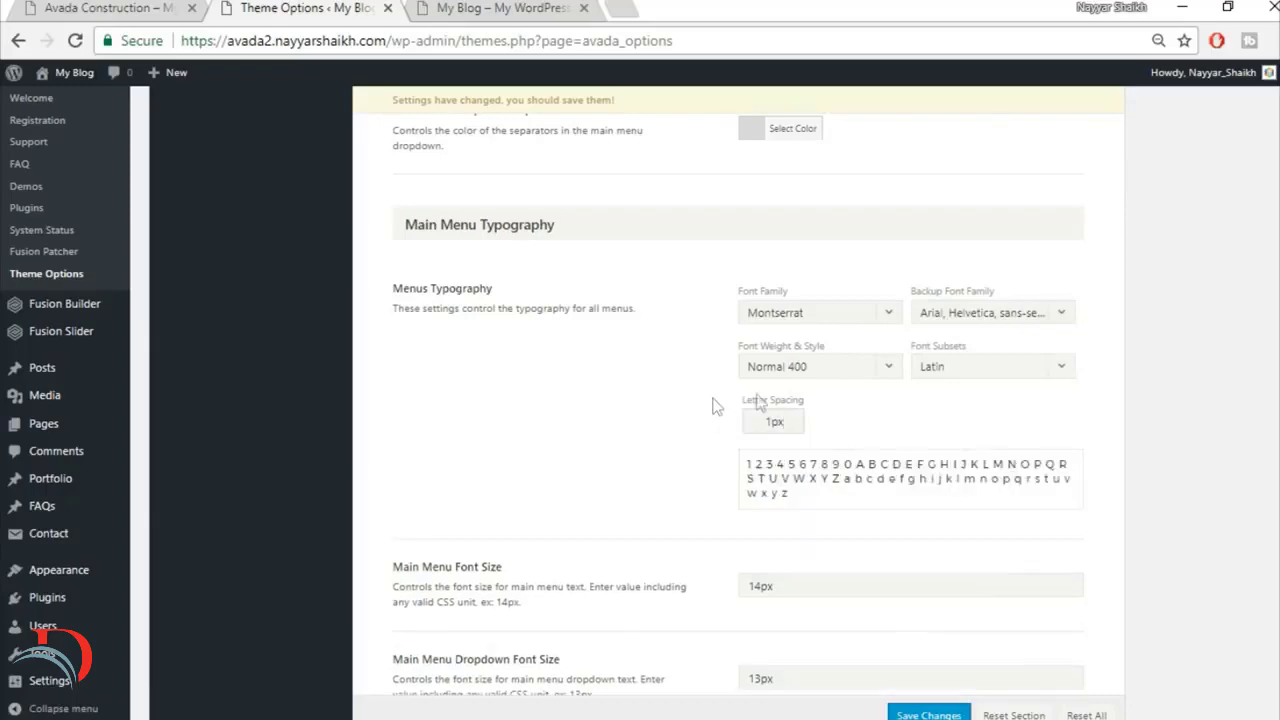
# Step: Set the Main Menu Dropdown Font Size to 14px
pyautogui.scroll(-2, 1002, 518)
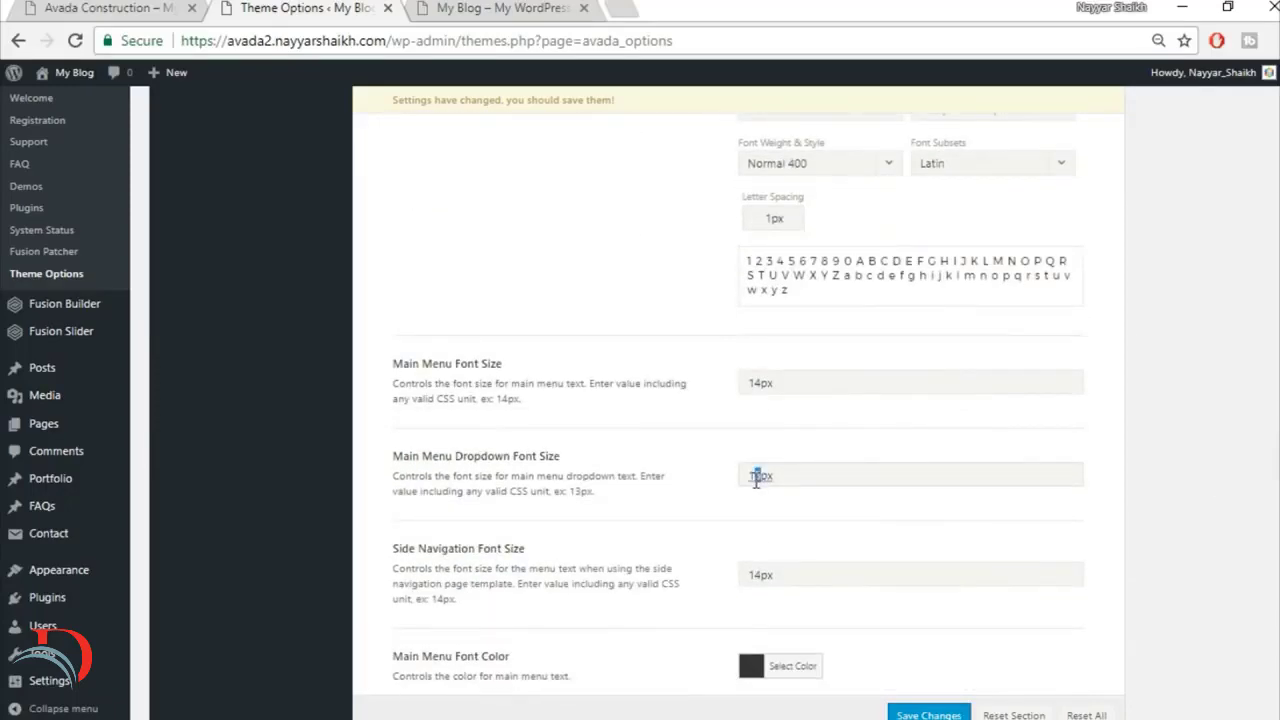
pyautogui.scroll(-2, 807, 517)
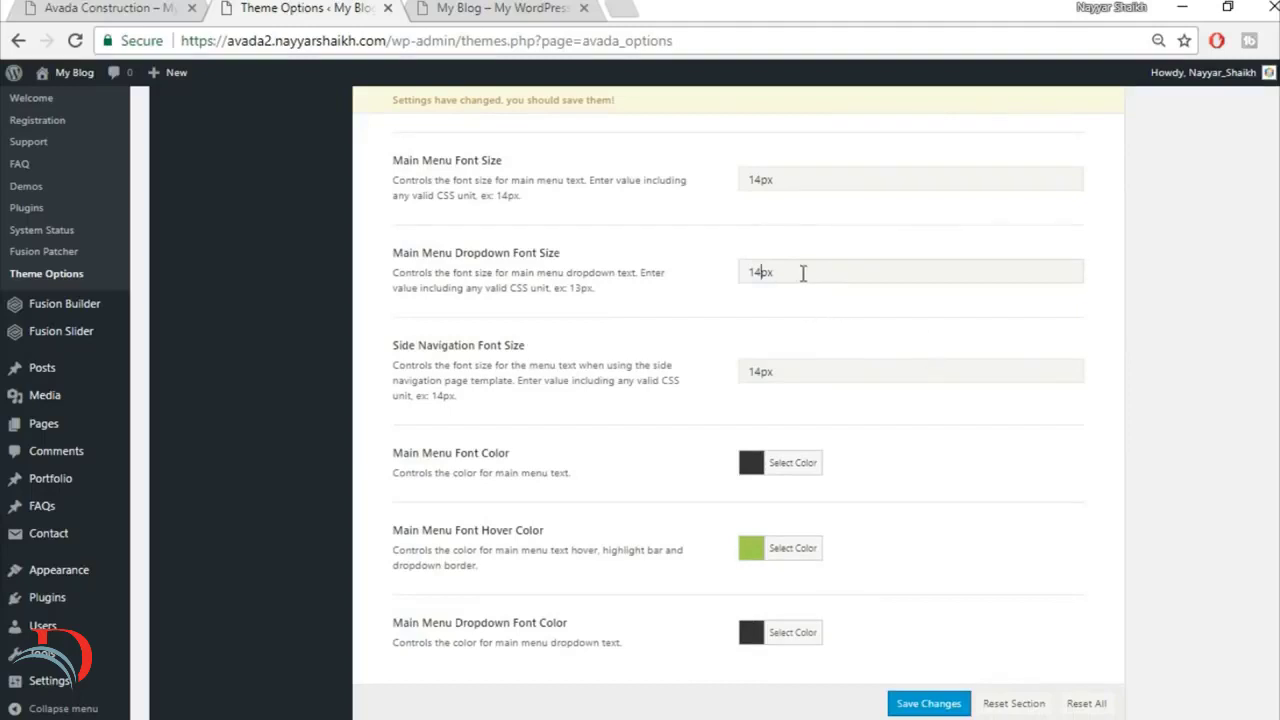
# Step: Set the Main Menu Font Hover Color to #fec832 and save the menu options
pyautogui.scroll(-1, 900, 410)
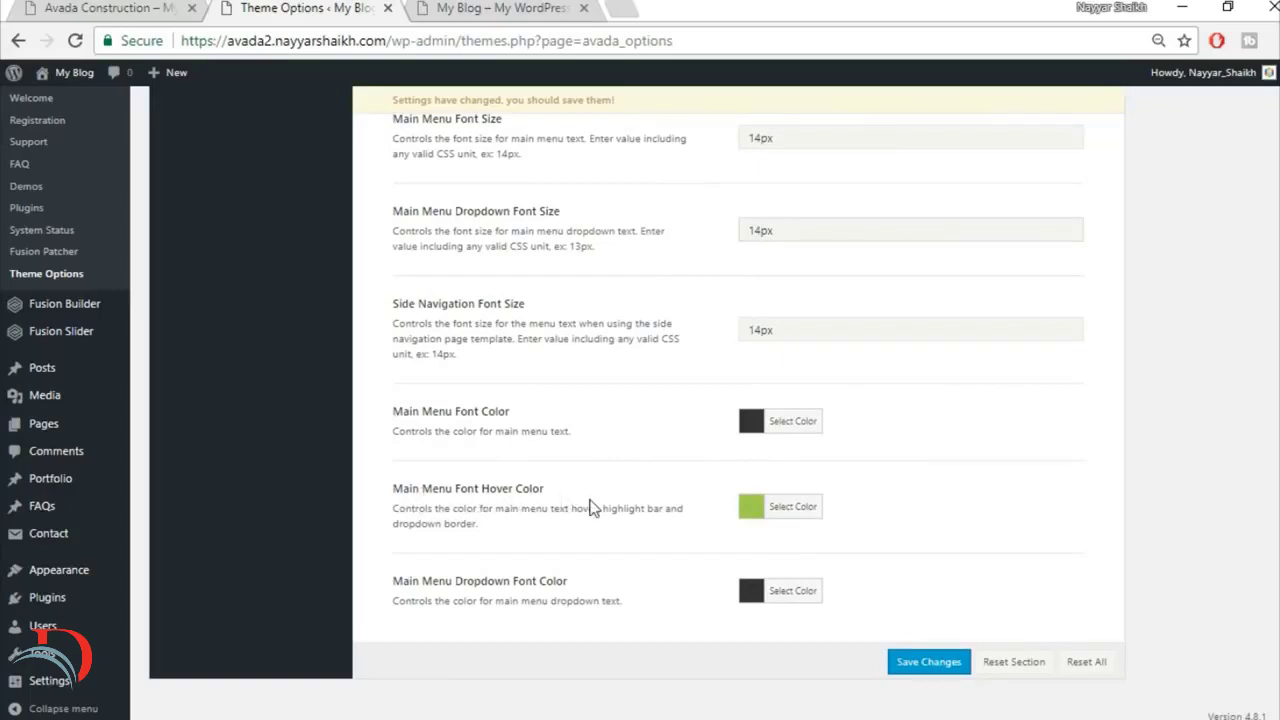
pyautogui.click(570, 8)
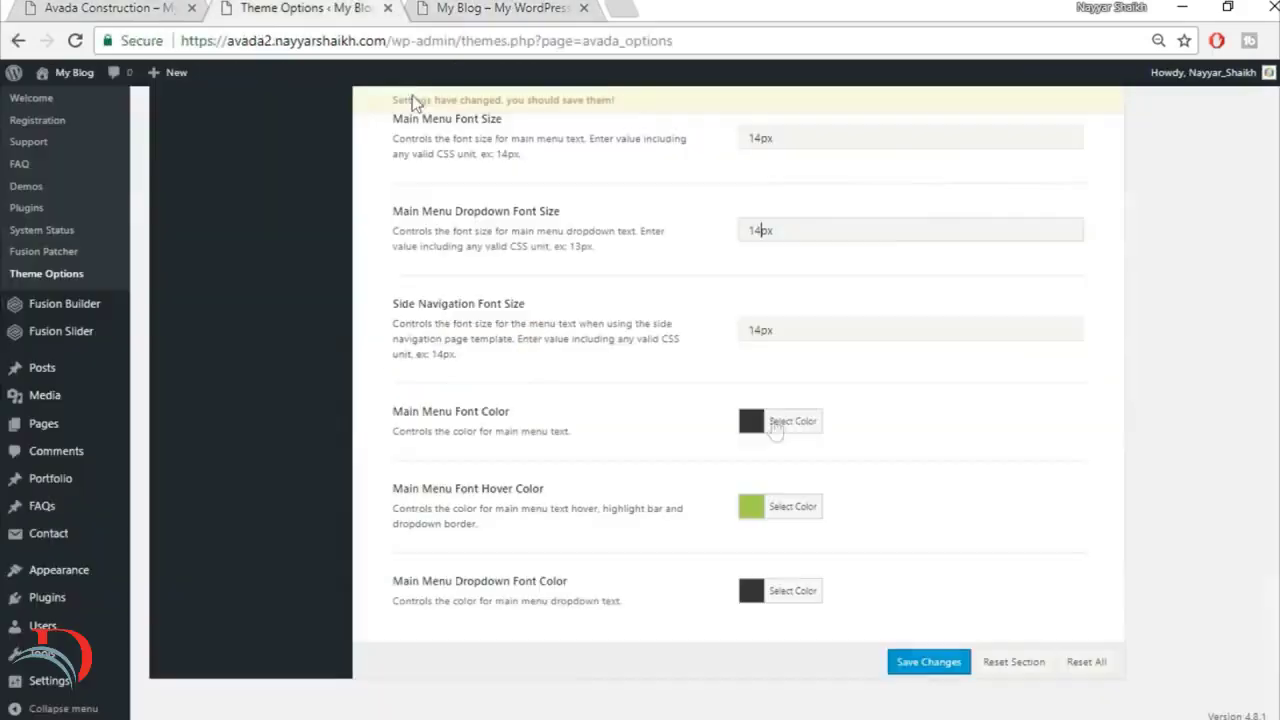
pyautogui.click(790, 506)
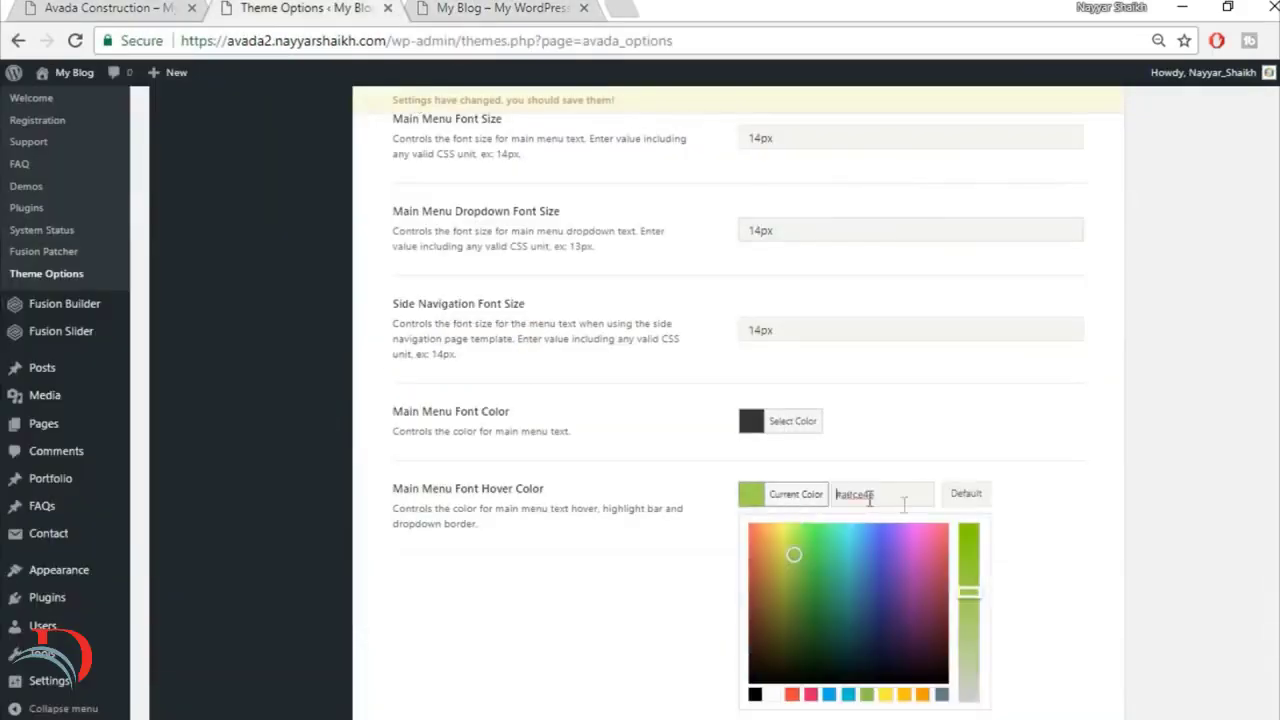
pyautogui.moveTo(911, 493); pyautogui.dragTo(795, 493)
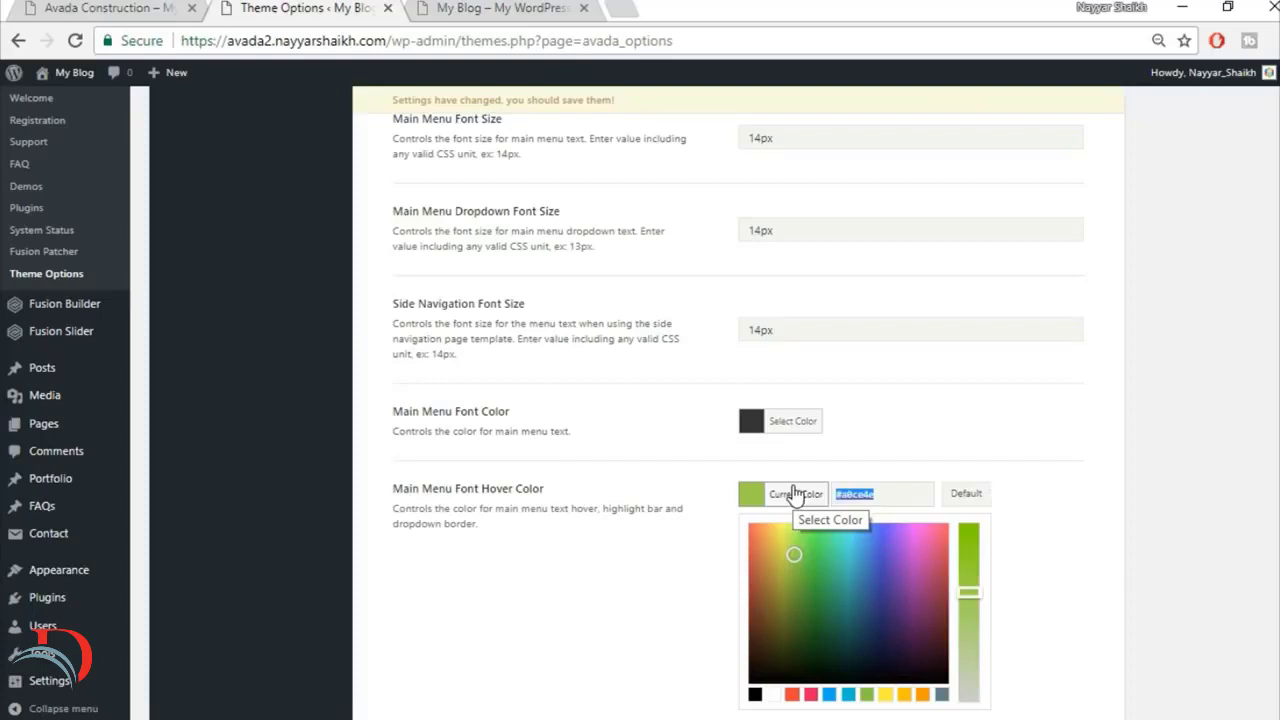
pyautogui.write('fed')
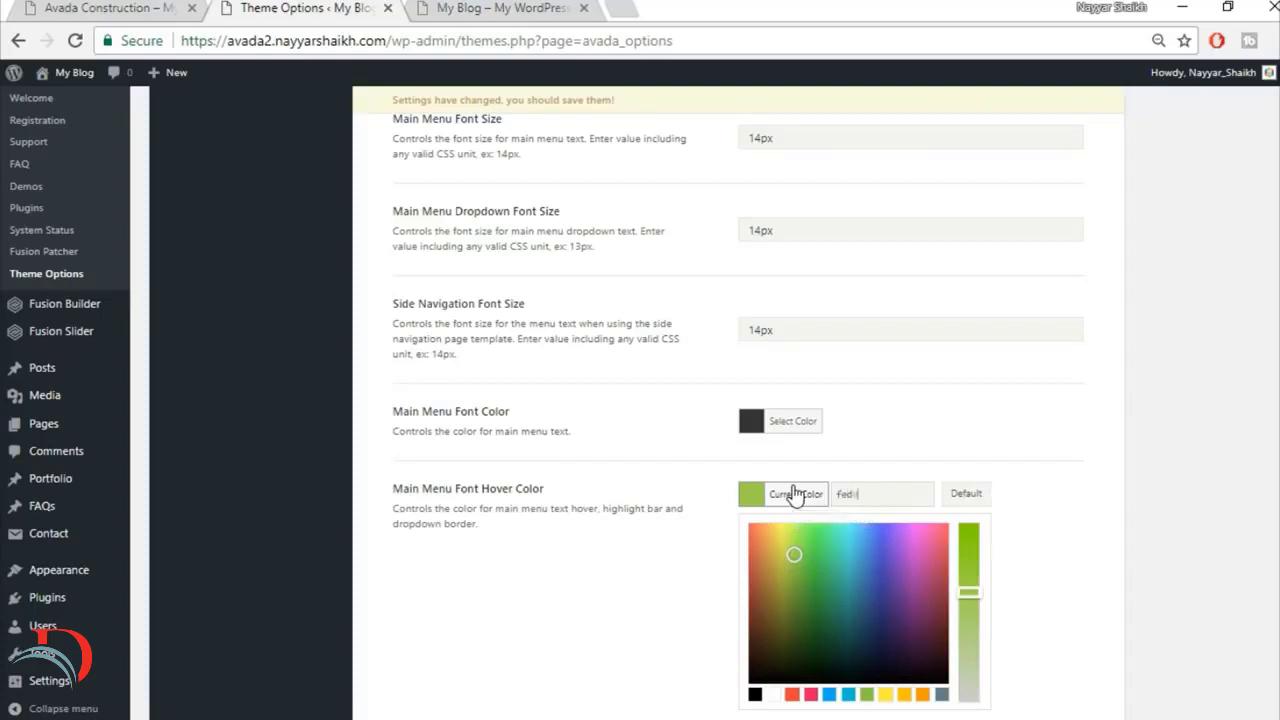
pyautogui.write('c832')
pyautogui.click(932, 375)
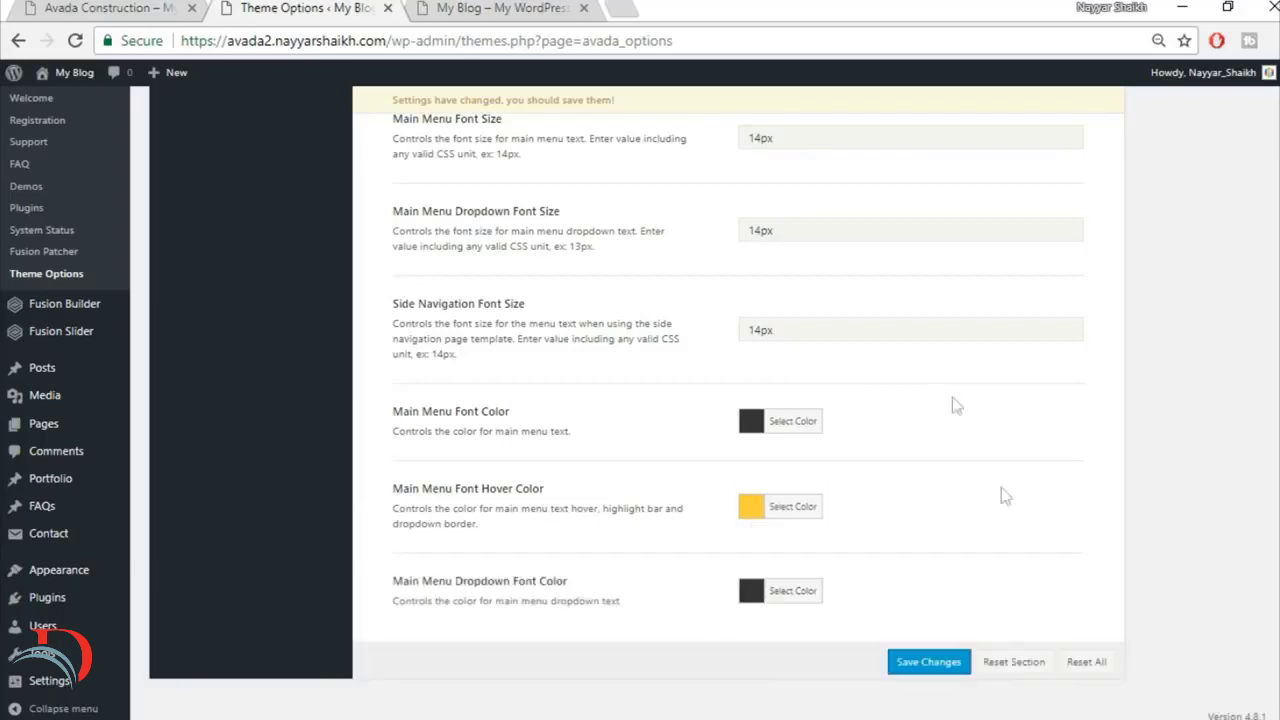
pyautogui.click(931, 668)
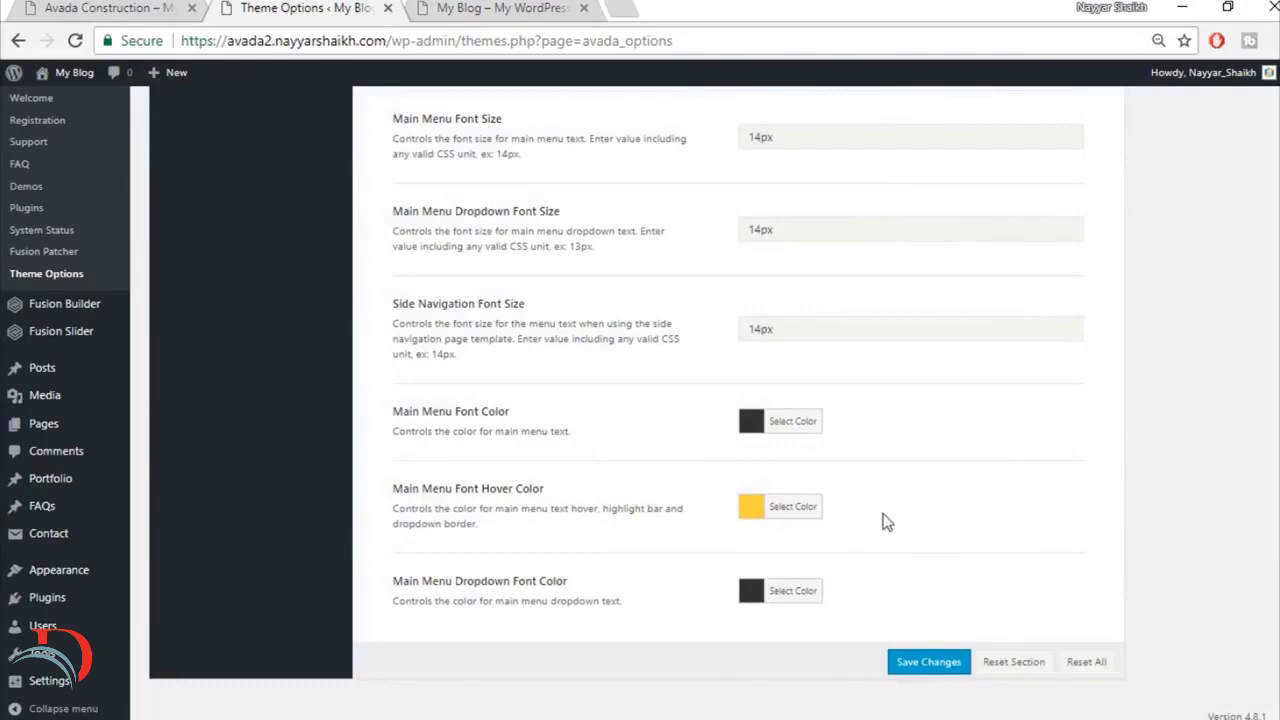
# Step: In the general color options, set the Primary Color to #fed83d and save the changes
pyautogui.scroll(10, 883, 521)
pyautogui.click(422, 7)
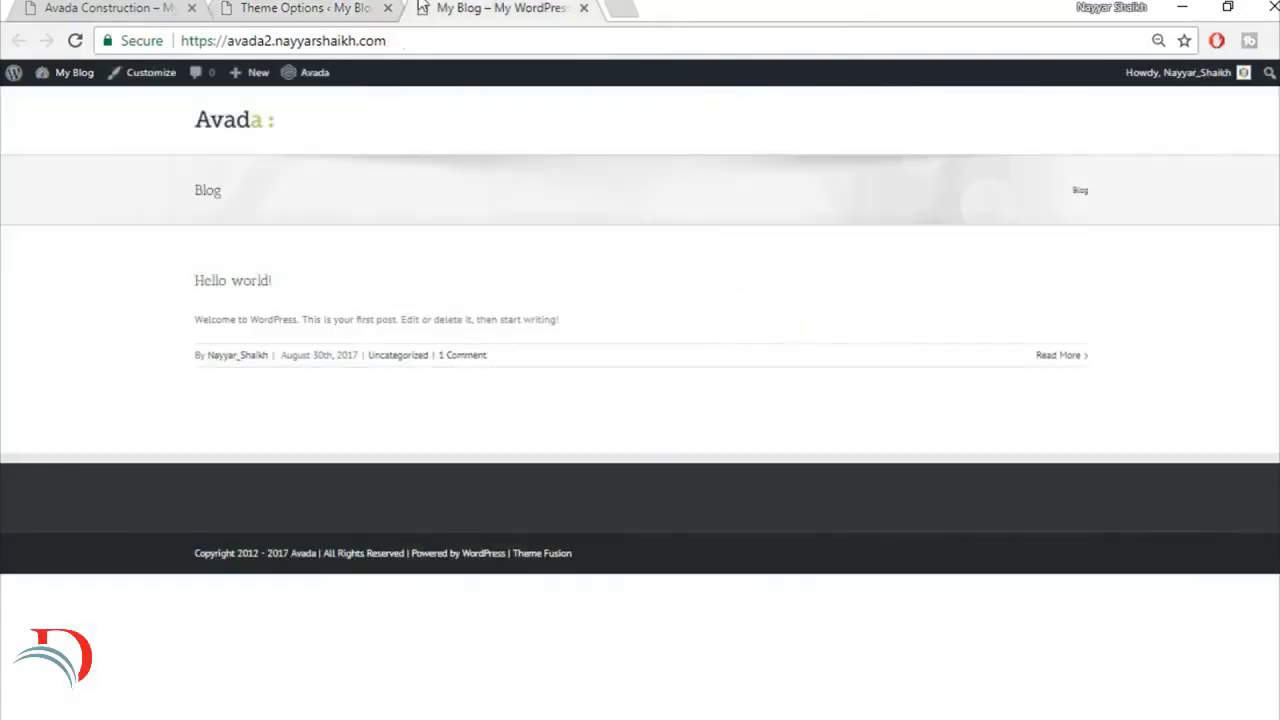
pyautogui.click(285, 10)
pyautogui.scroll(6, 374, 380)
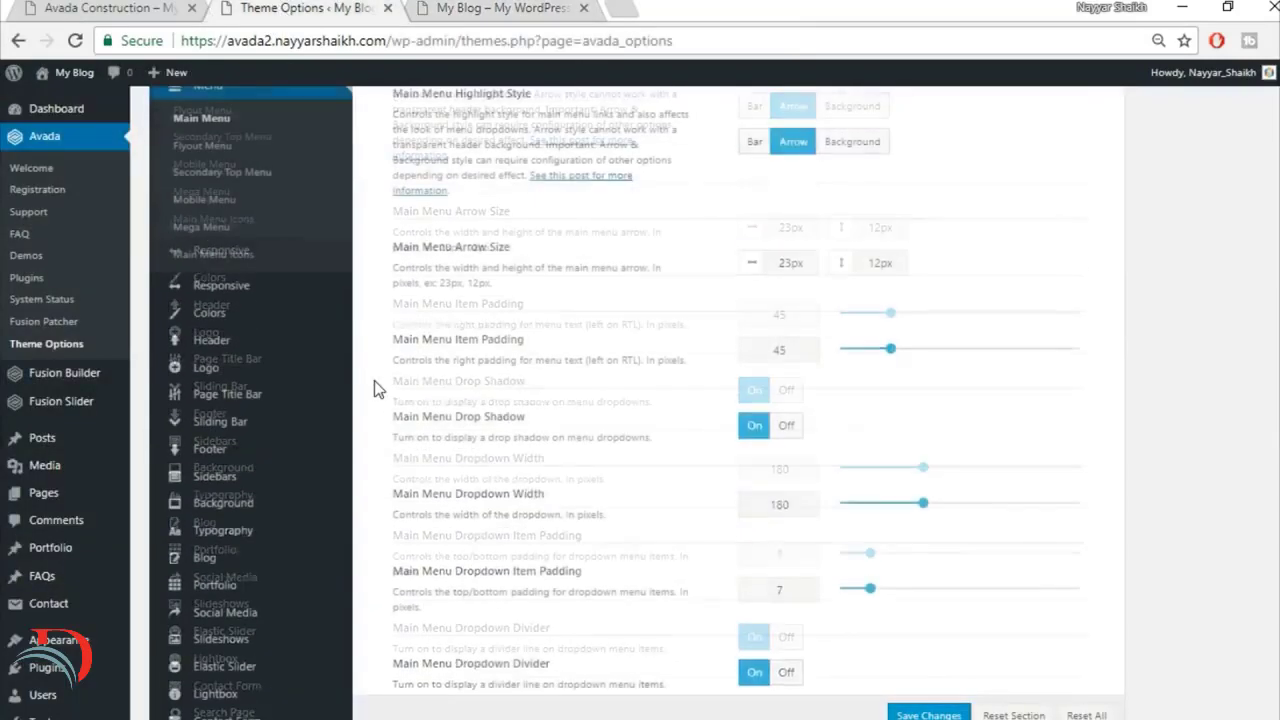
pyautogui.click(226, 314)
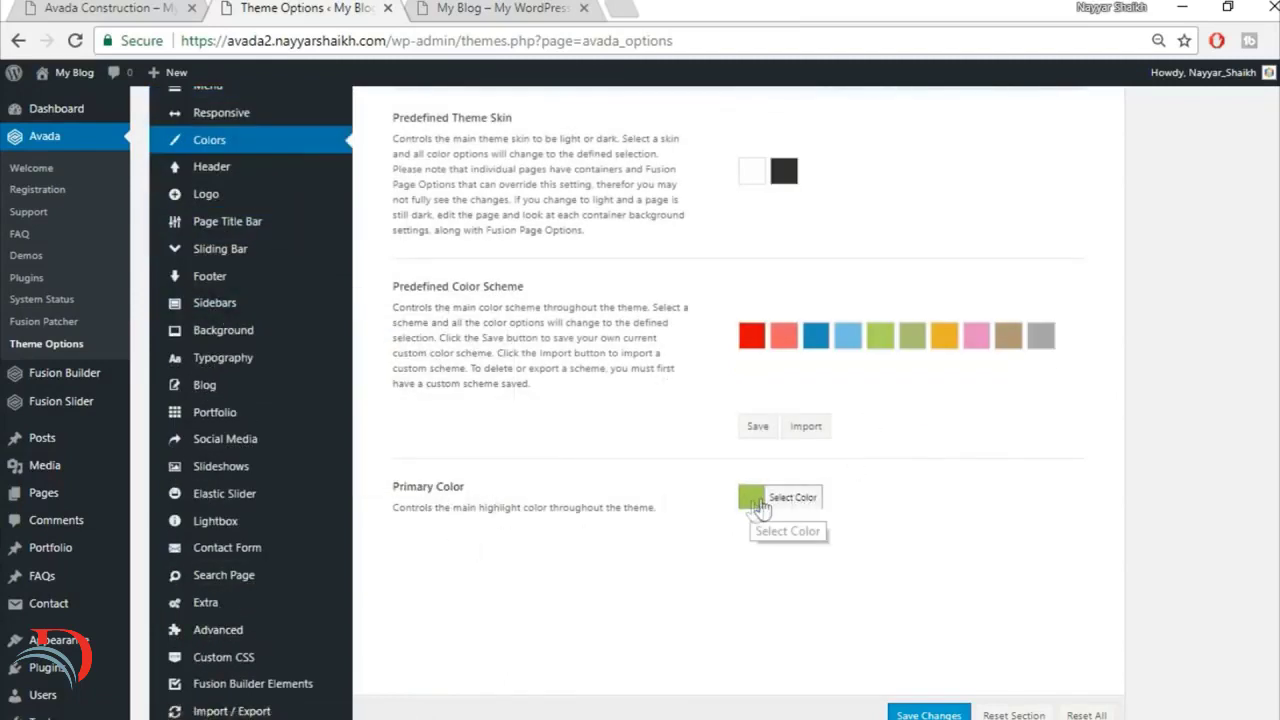
pyautogui.click(757, 505)
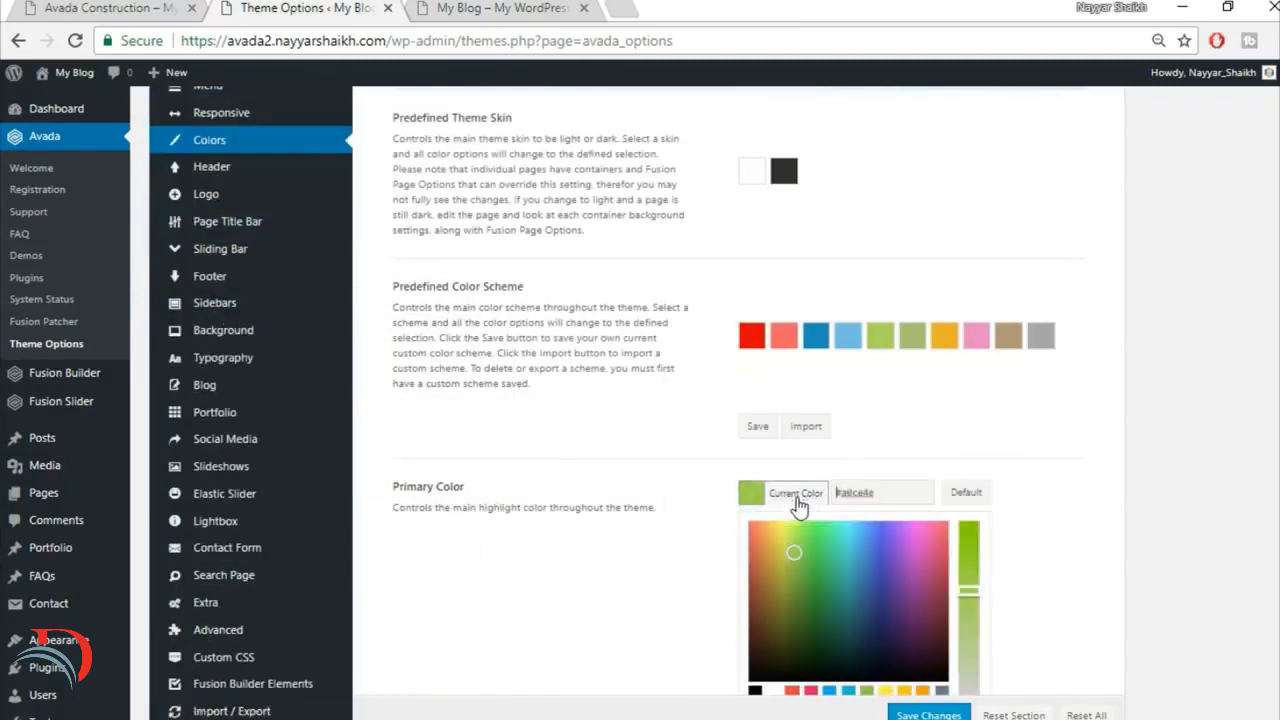
pyautogui.scroll(-1, 825, 540)
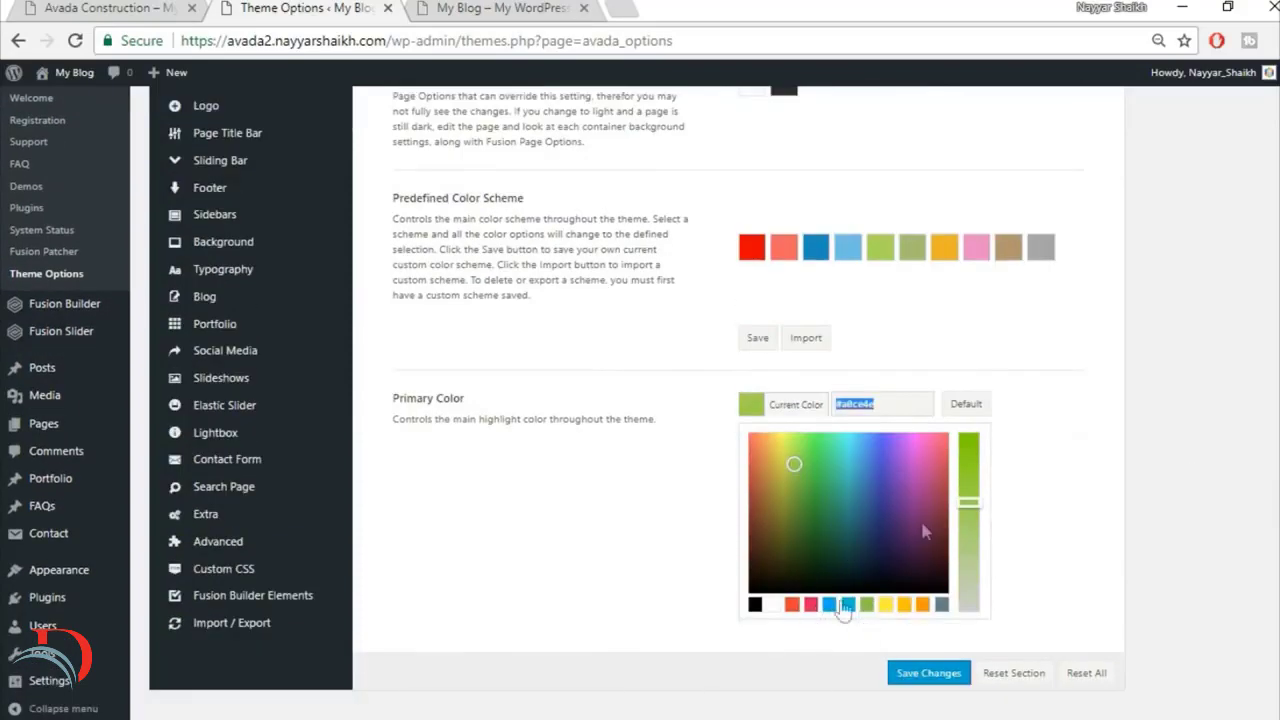
pyautogui.write('fed83d')
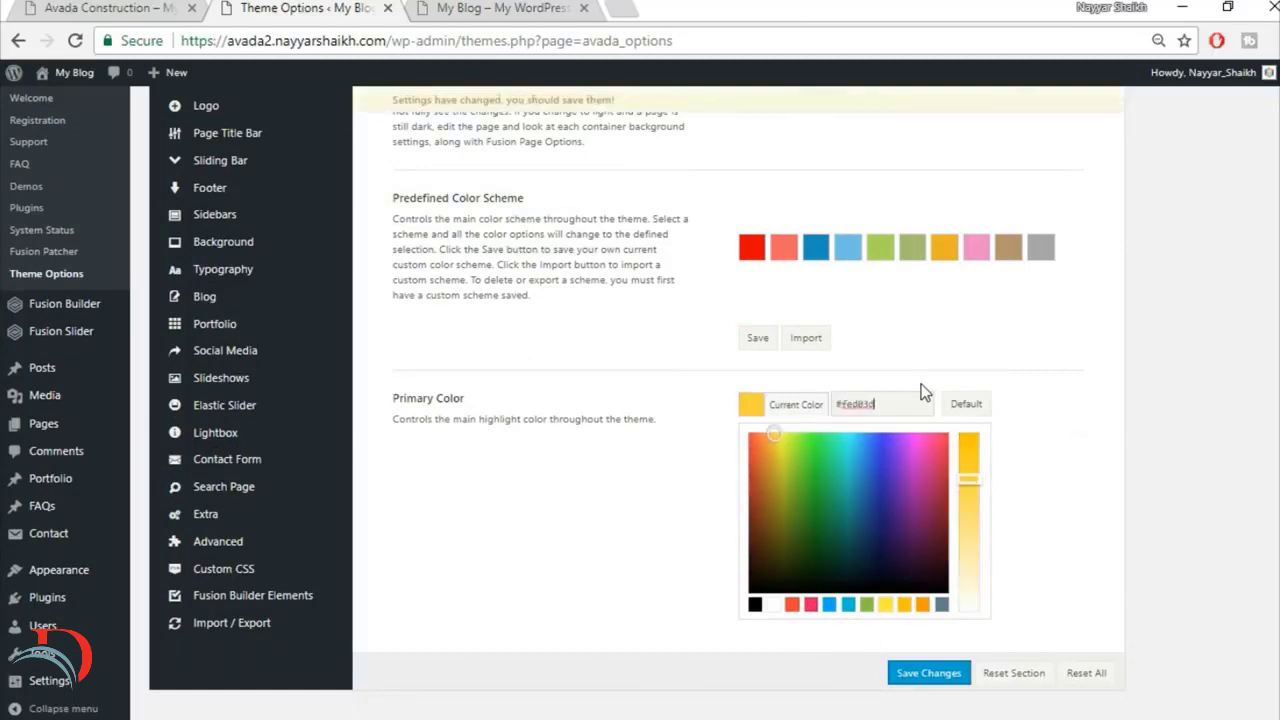
pyautogui.click(1064, 394)
pyautogui.click(927, 676)
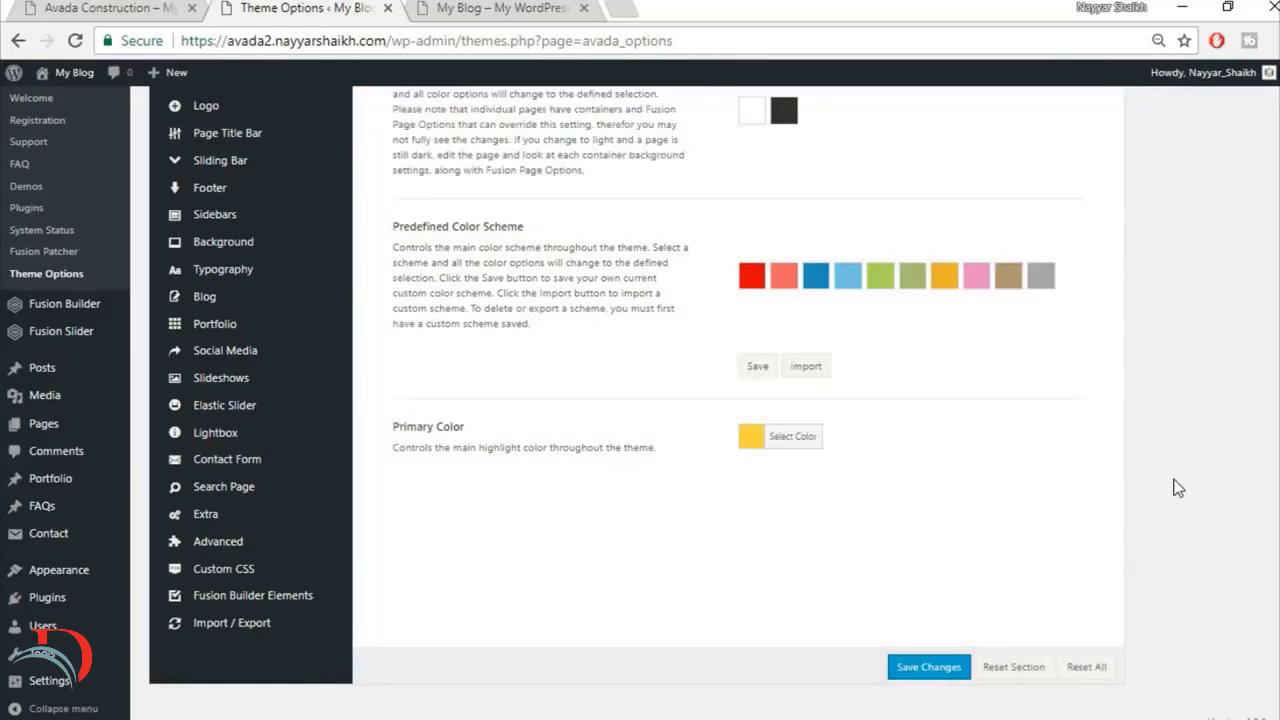
# Step: Check the Header Content position, layout and slider options against the finished home page, then save the options
pyautogui.scroll(4, 470, 360)
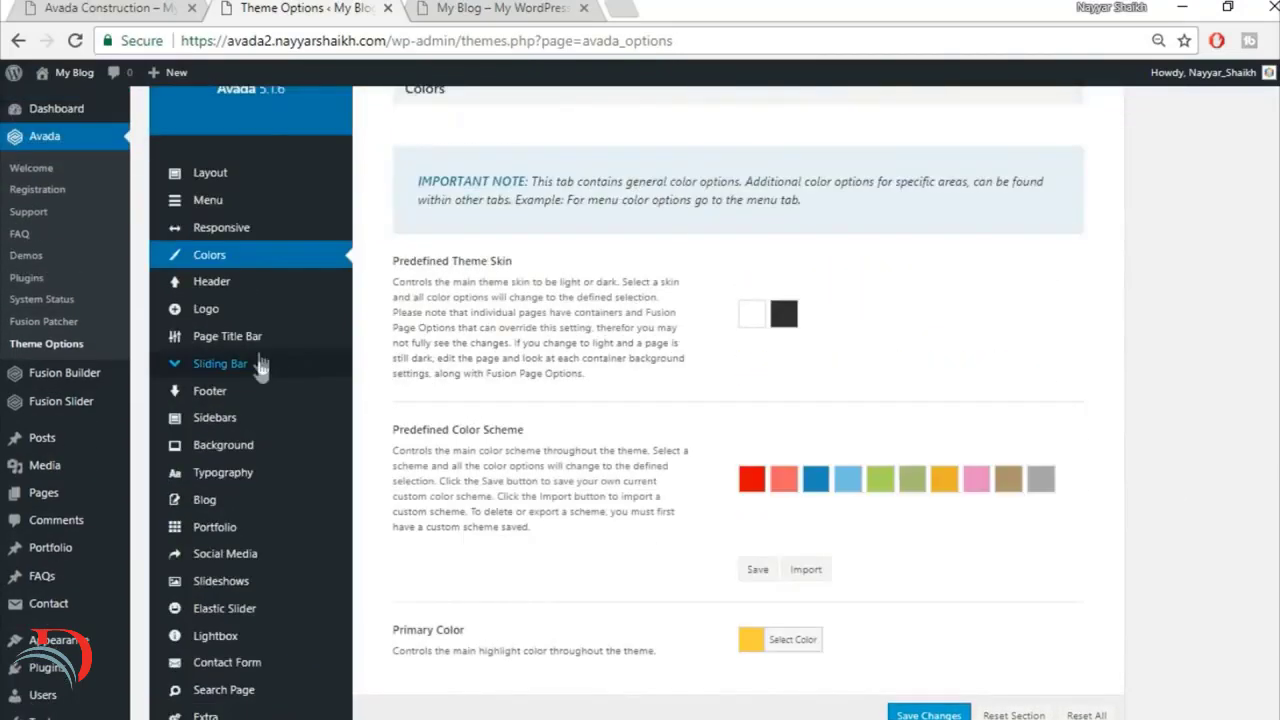
pyautogui.click(229, 286)
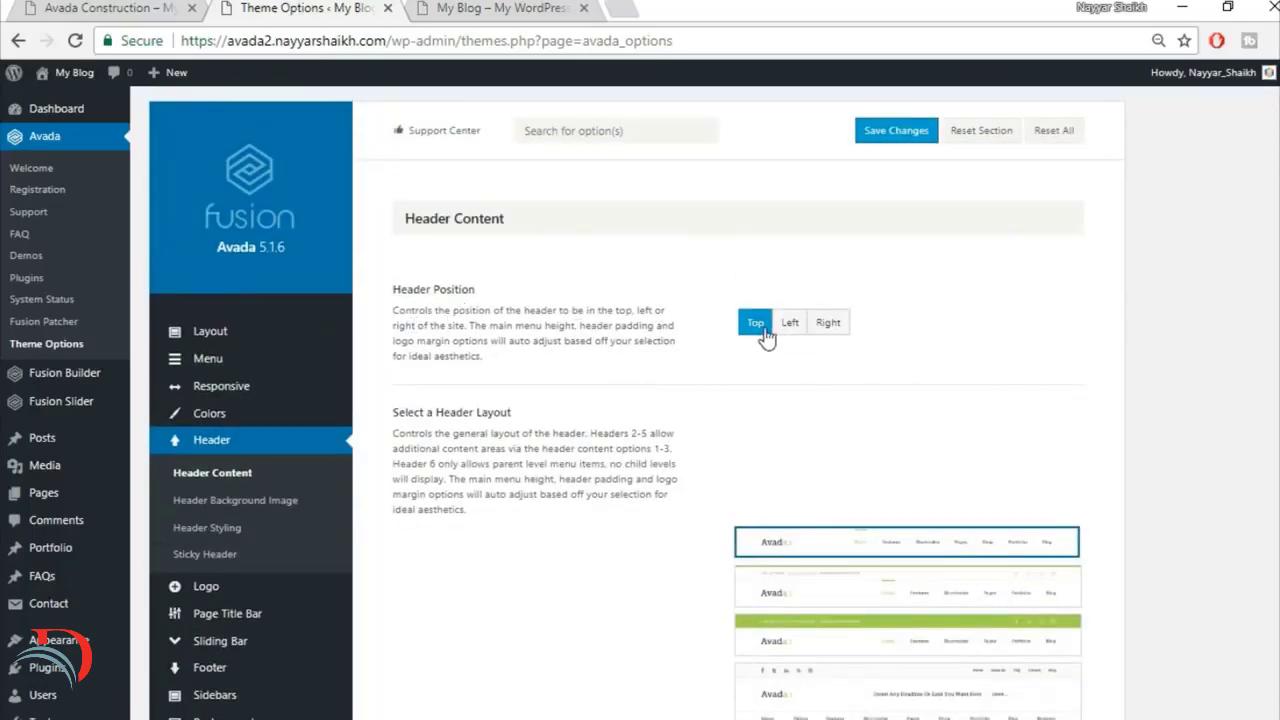
pyautogui.click(500, 8)
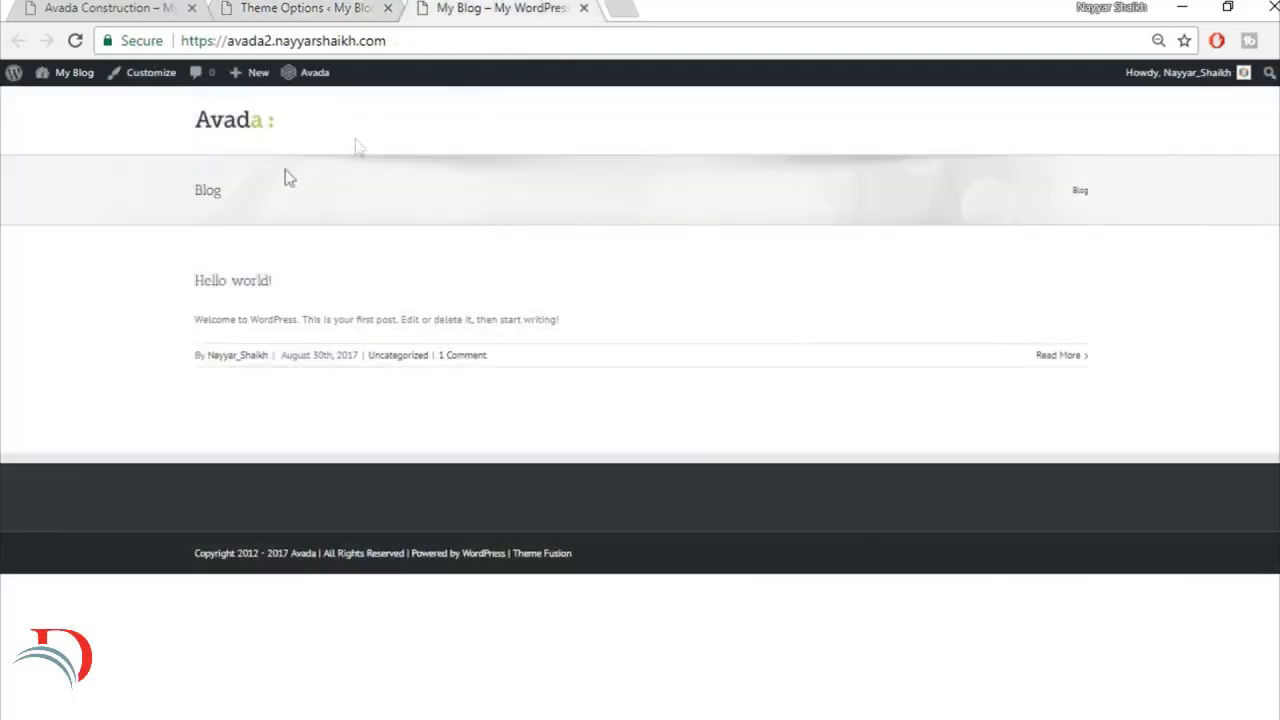
pyautogui.click(97, 7)
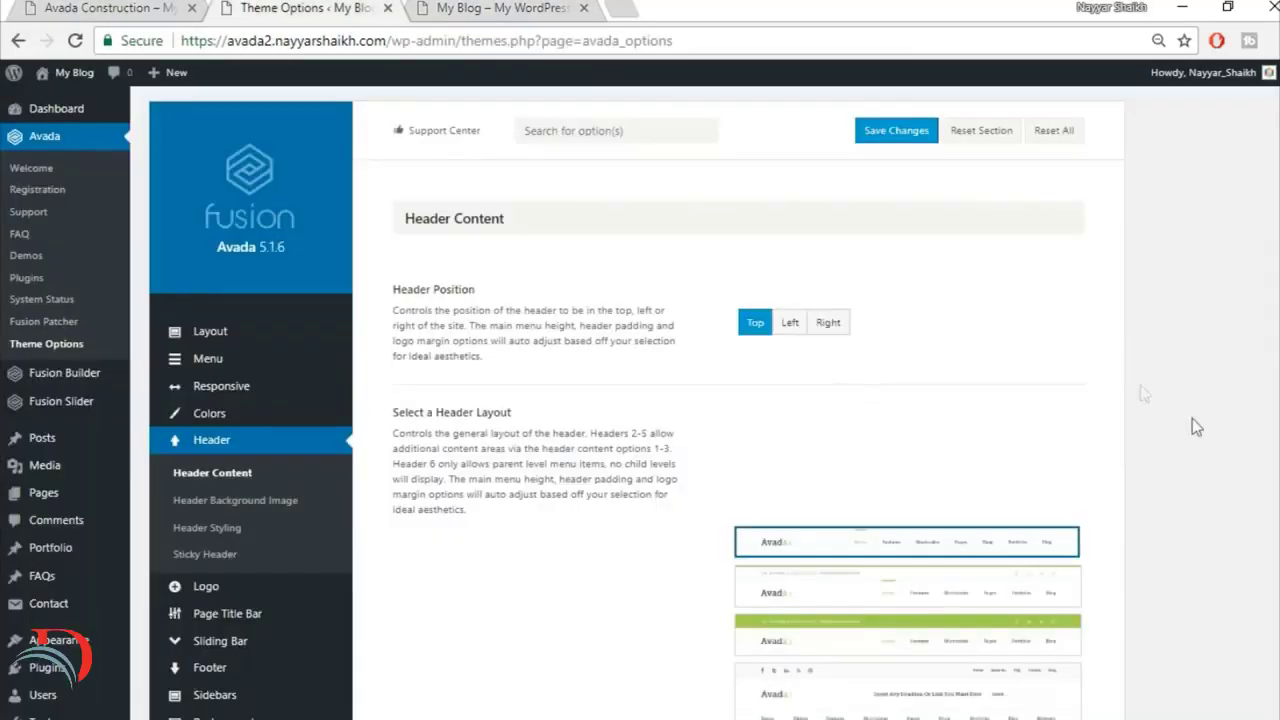
pyautogui.scroll(-1, 1185, 430)
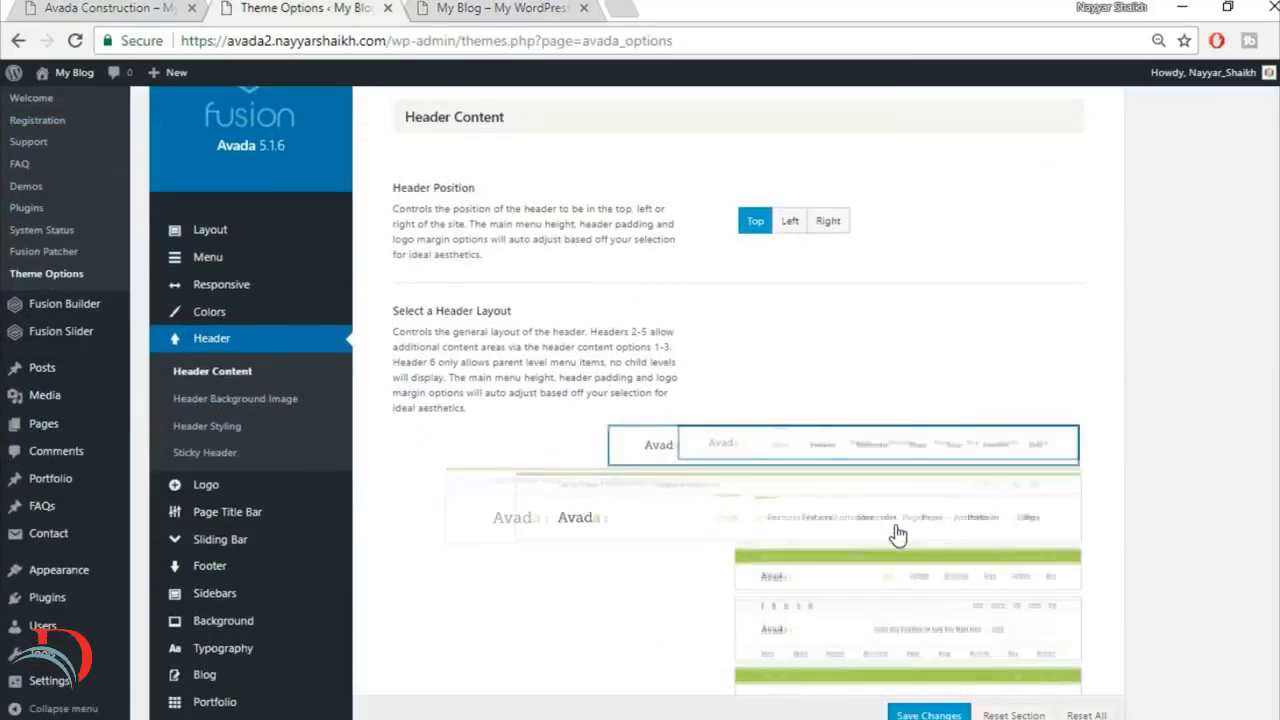
pyautogui.scroll(-1, 897, 670)
pyautogui.scroll(-1, 897, 670)
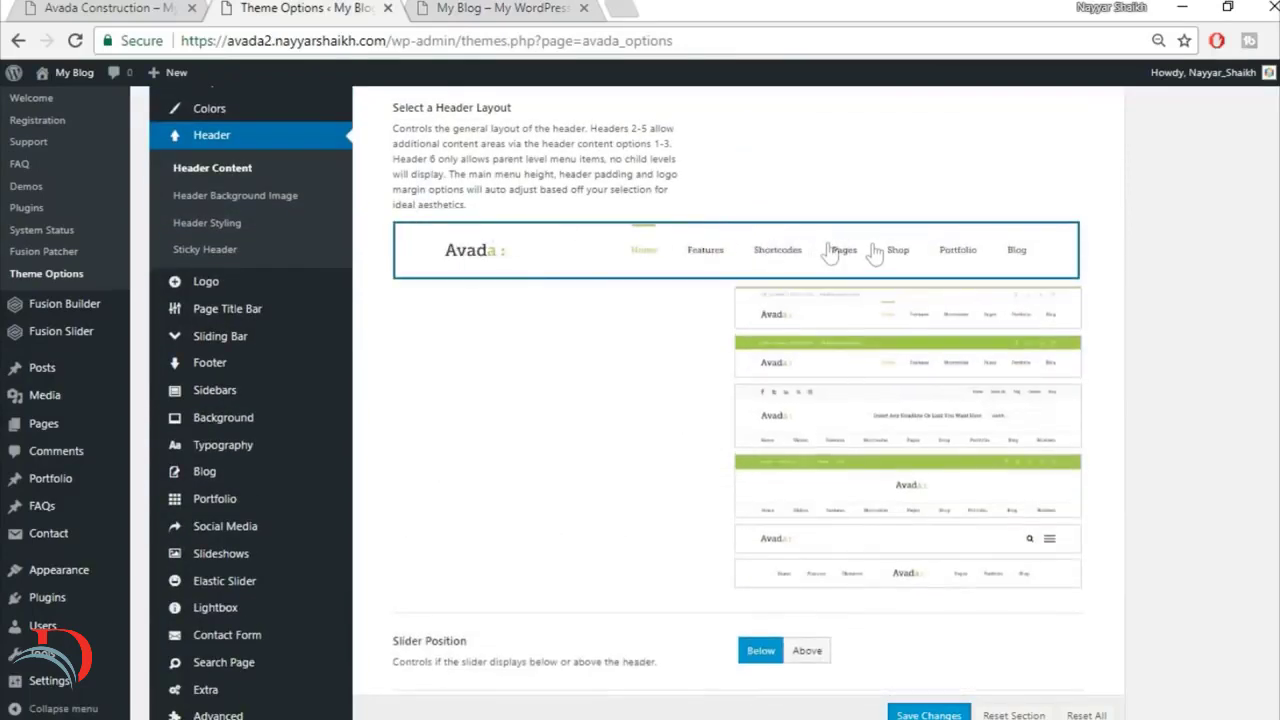
pyautogui.scroll(-1, 738, 430)
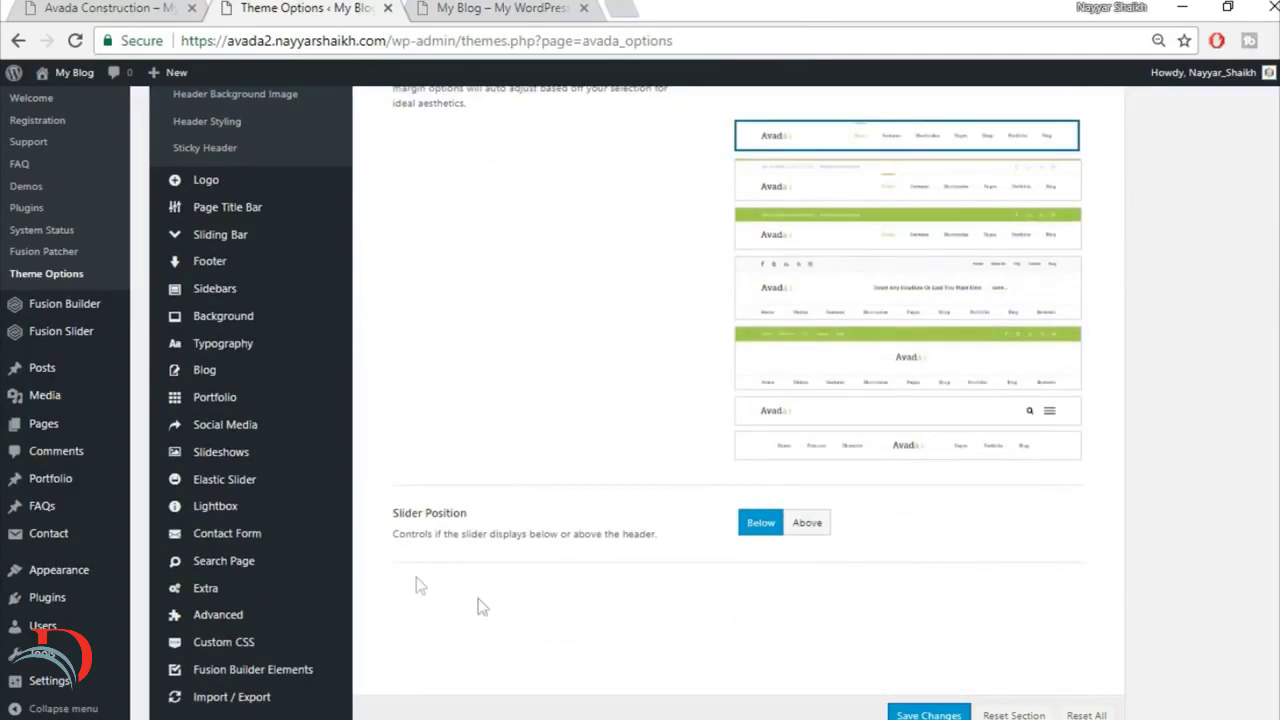
pyautogui.scroll(-1, 986, 600)
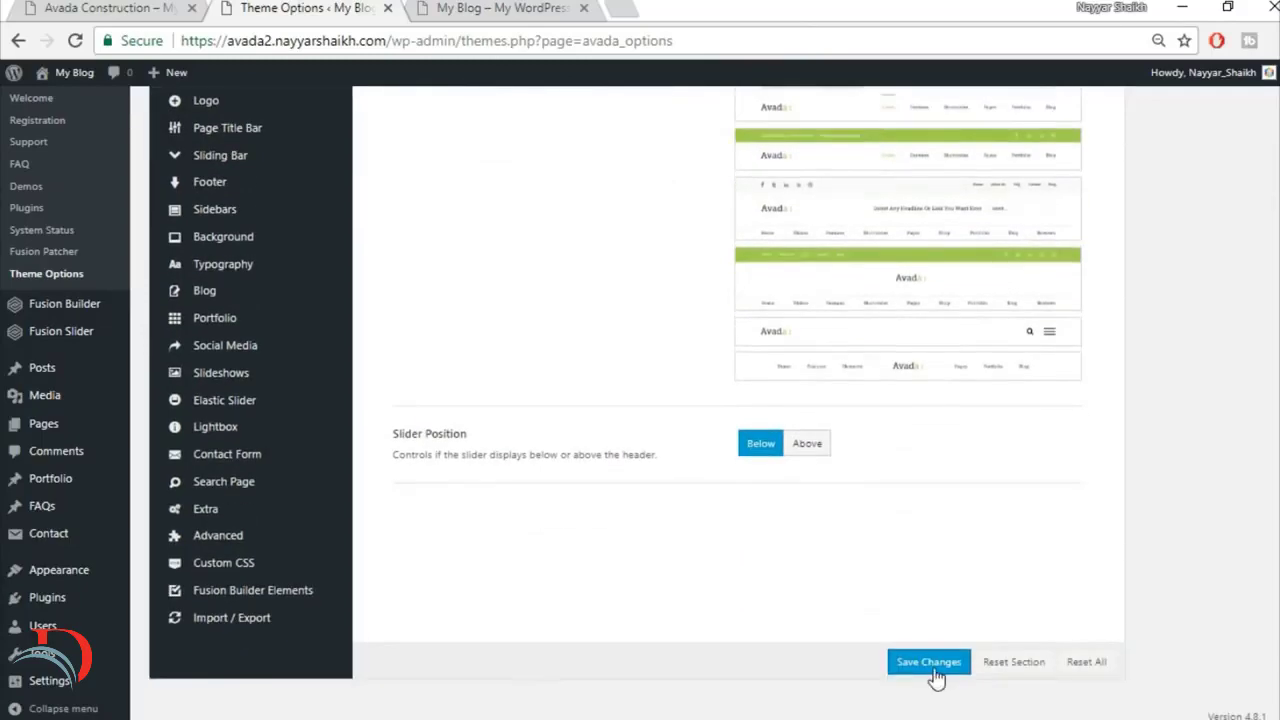
pyautogui.click(932, 665)
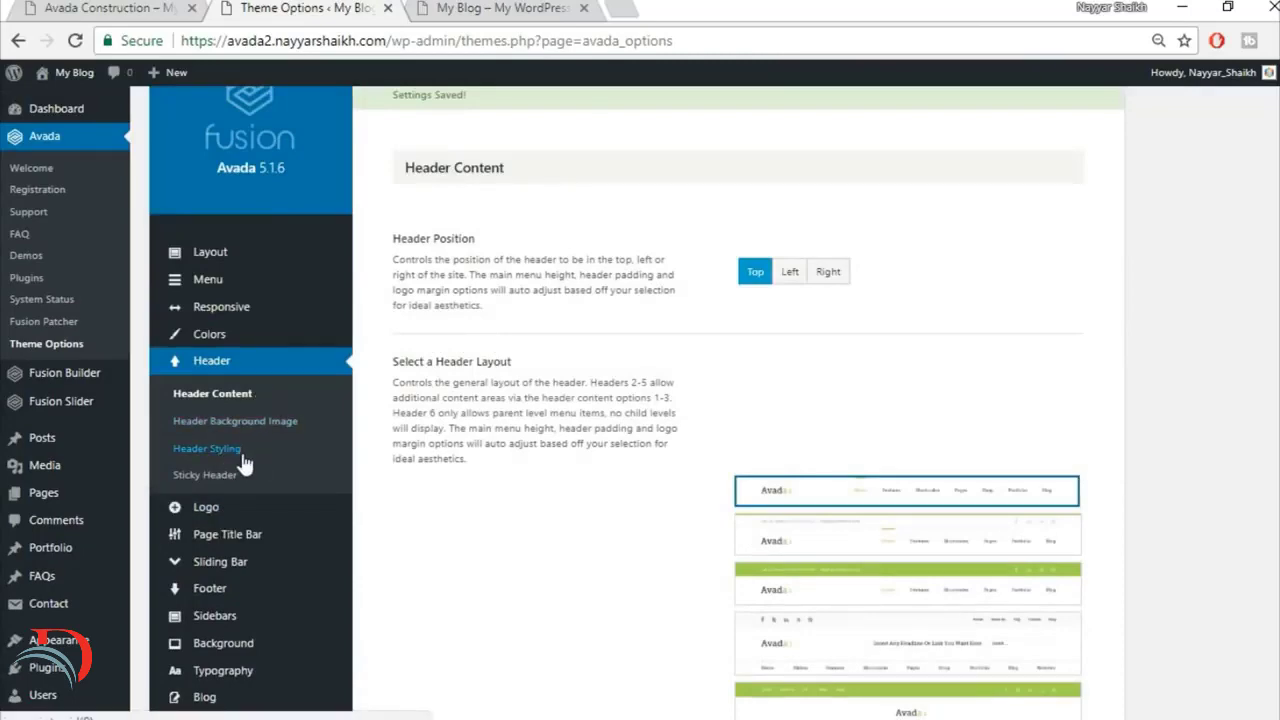
# Step: Compare the new site's header with the finished home page and turn on 100% Header Width under Header Styling
pyautogui.click(242, 456)
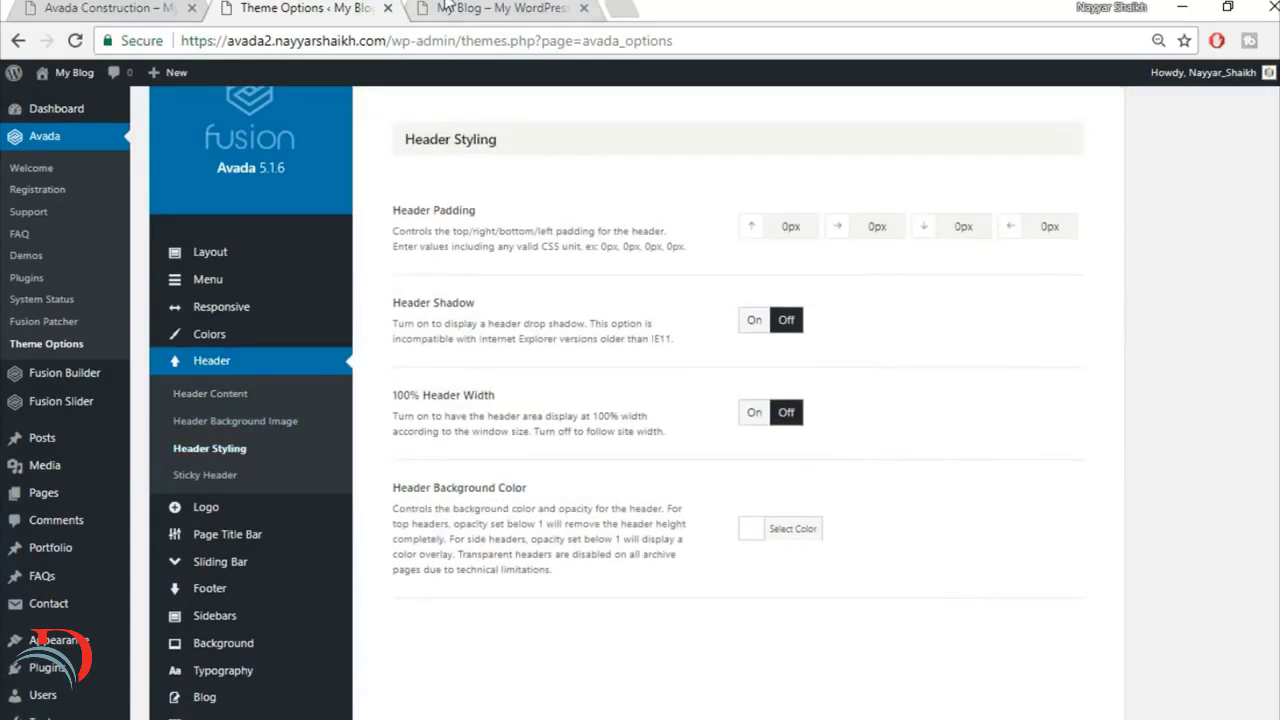
pyautogui.click(447, 7)
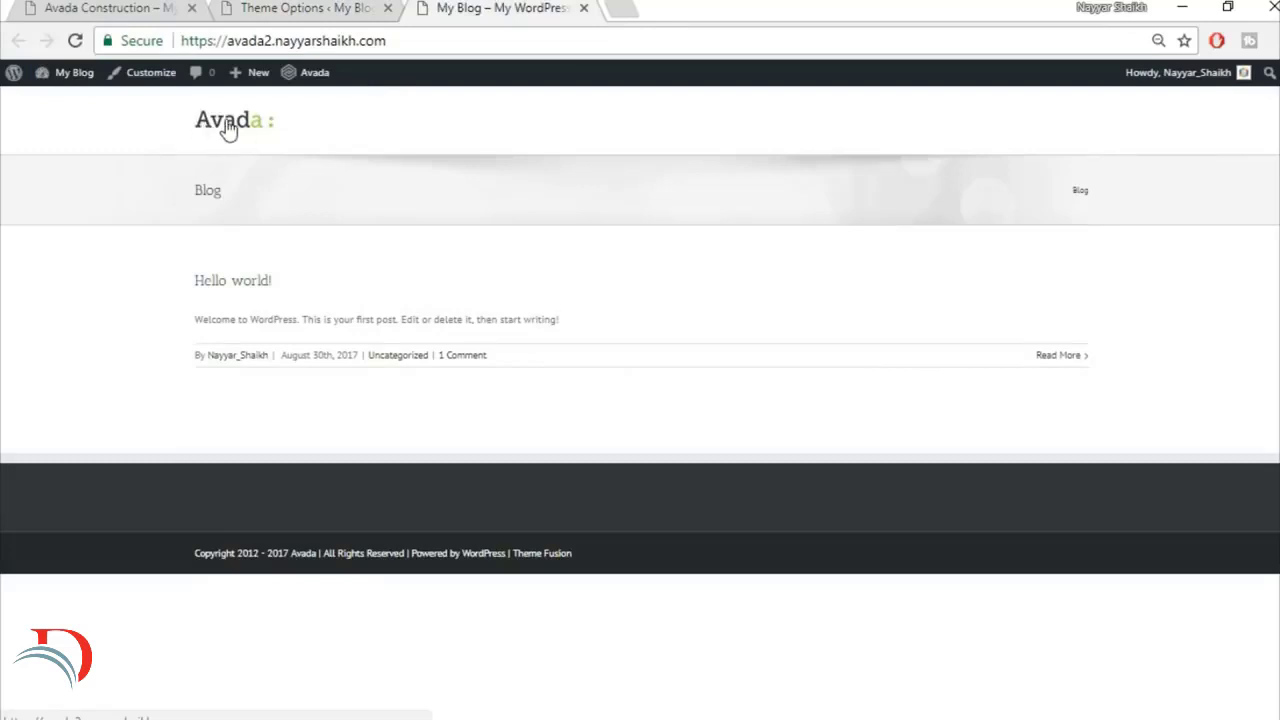
pyautogui.click(100, 7)
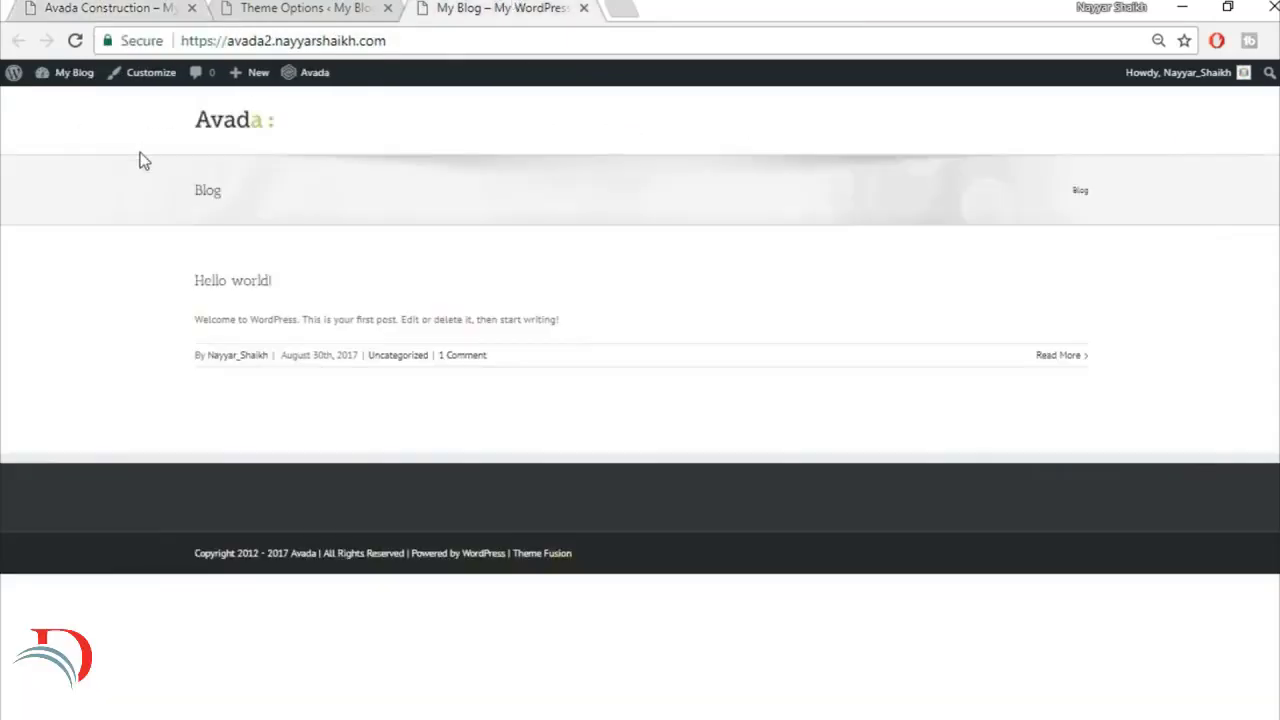
pyautogui.click(100, 6)
pyautogui.click(269, 6)
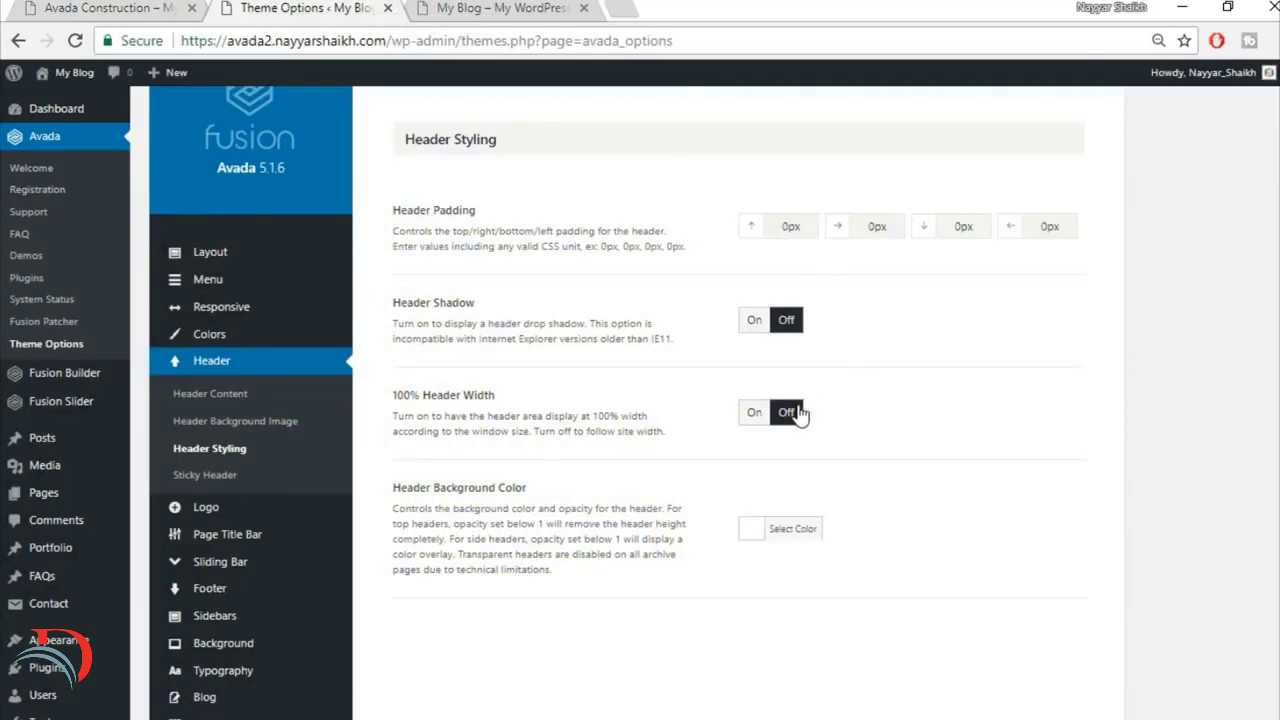
pyautogui.click(754, 416)
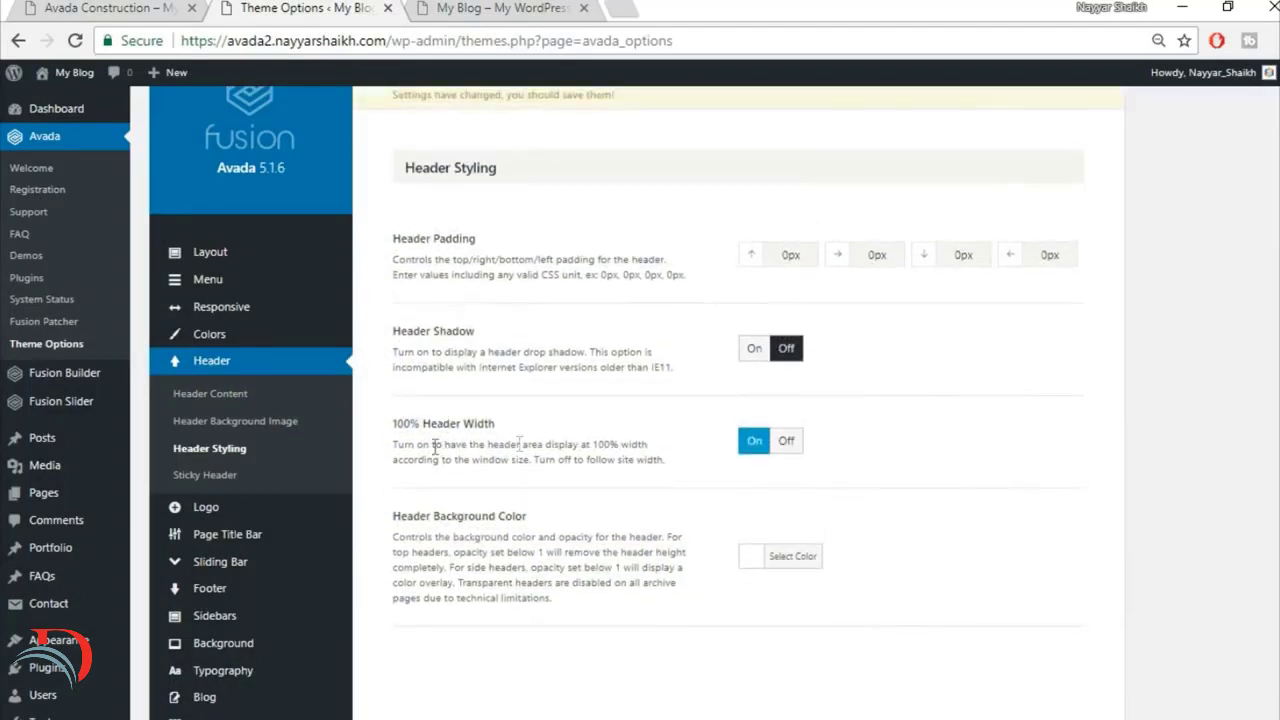
# Step: Set the right and left Header Padding to 4%, save the changes, and return to the new site's front page
pyautogui.click(484, 7)
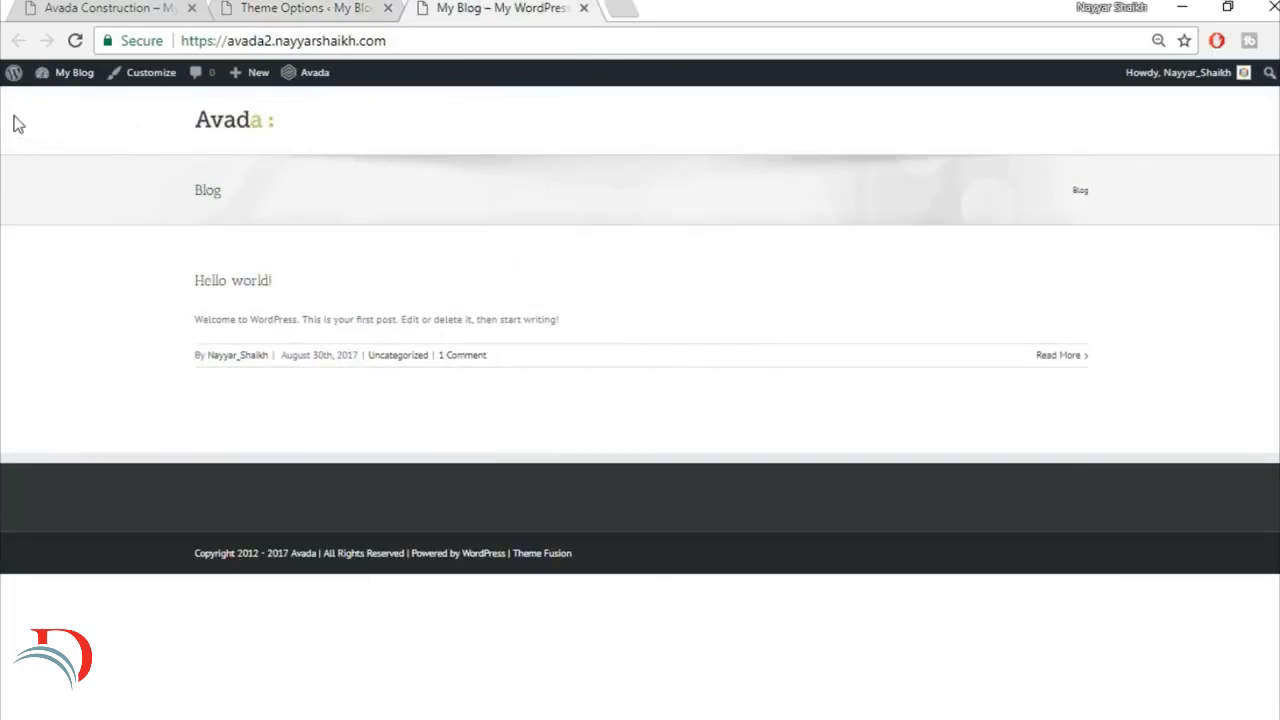
pyautogui.click(312, 8)
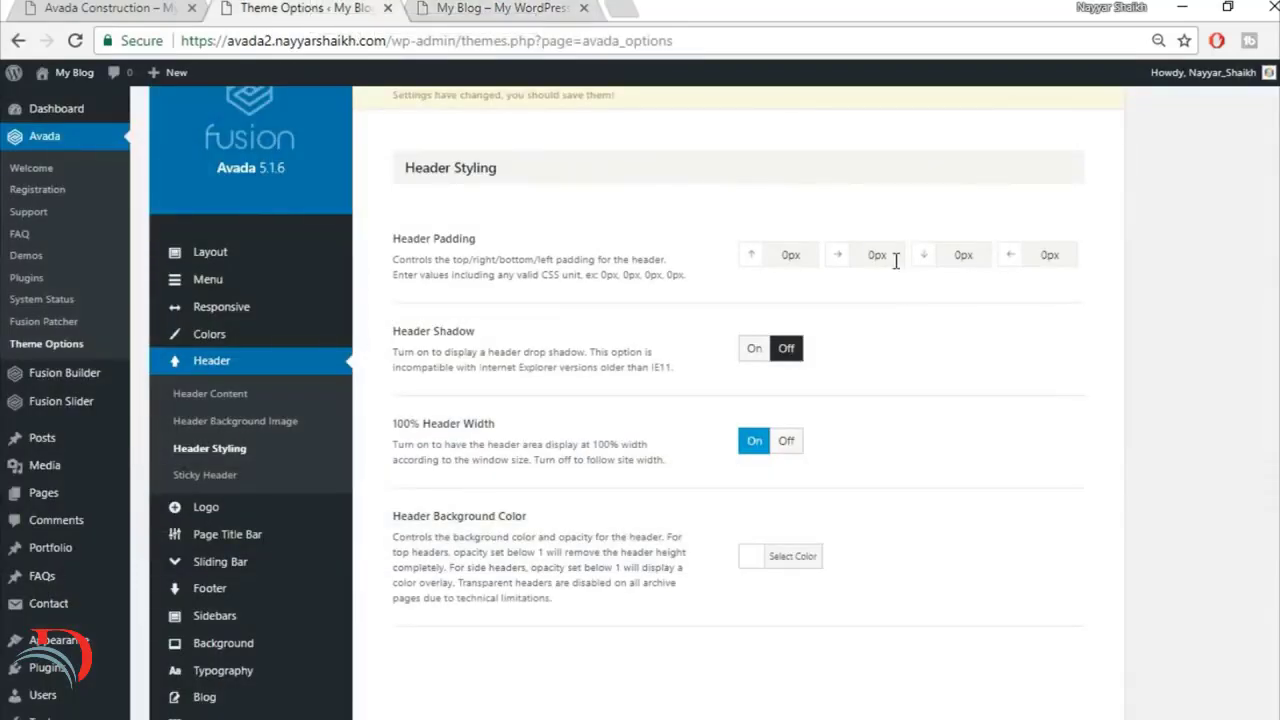
pyautogui.moveTo(893, 259); pyautogui.dragTo(815, 256)
pyautogui.moveTo(1067, 255); pyautogui.dragTo(1024, 256)
pyautogui.click(125, 9)
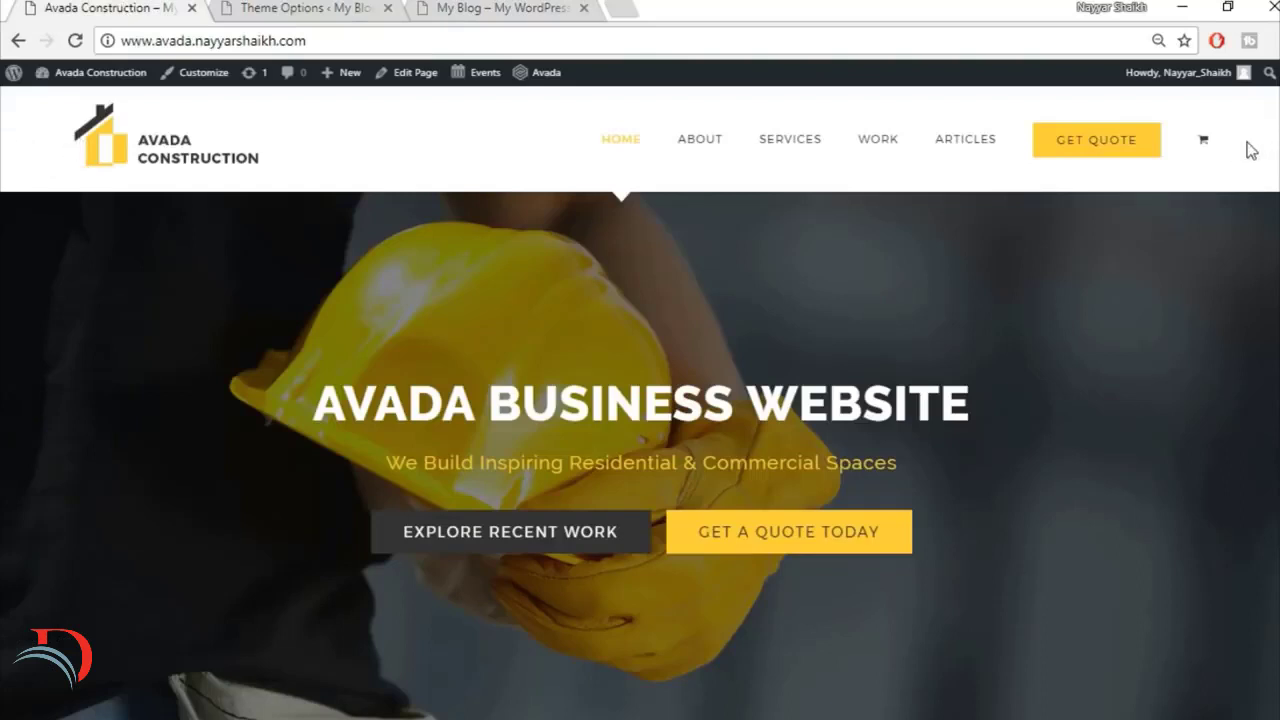
pyautogui.click(497, 8)
pyautogui.click(273, 7)
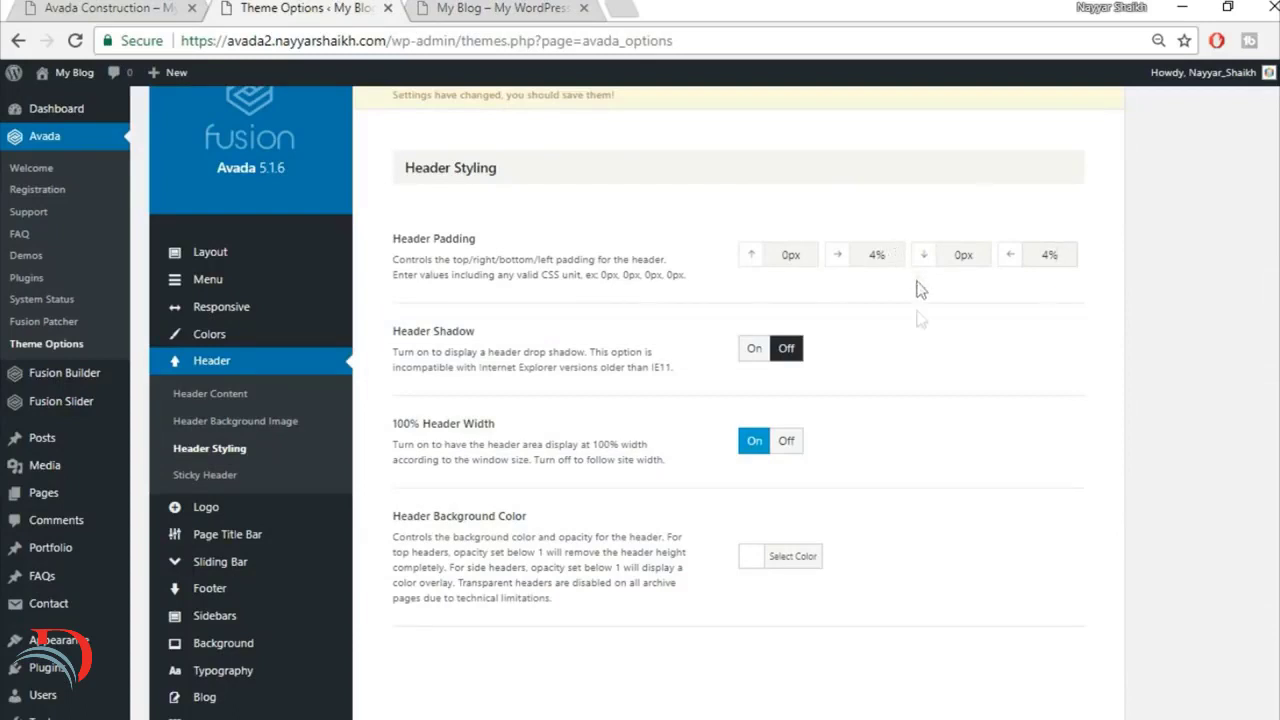
pyautogui.scroll(-3, 940, 537)
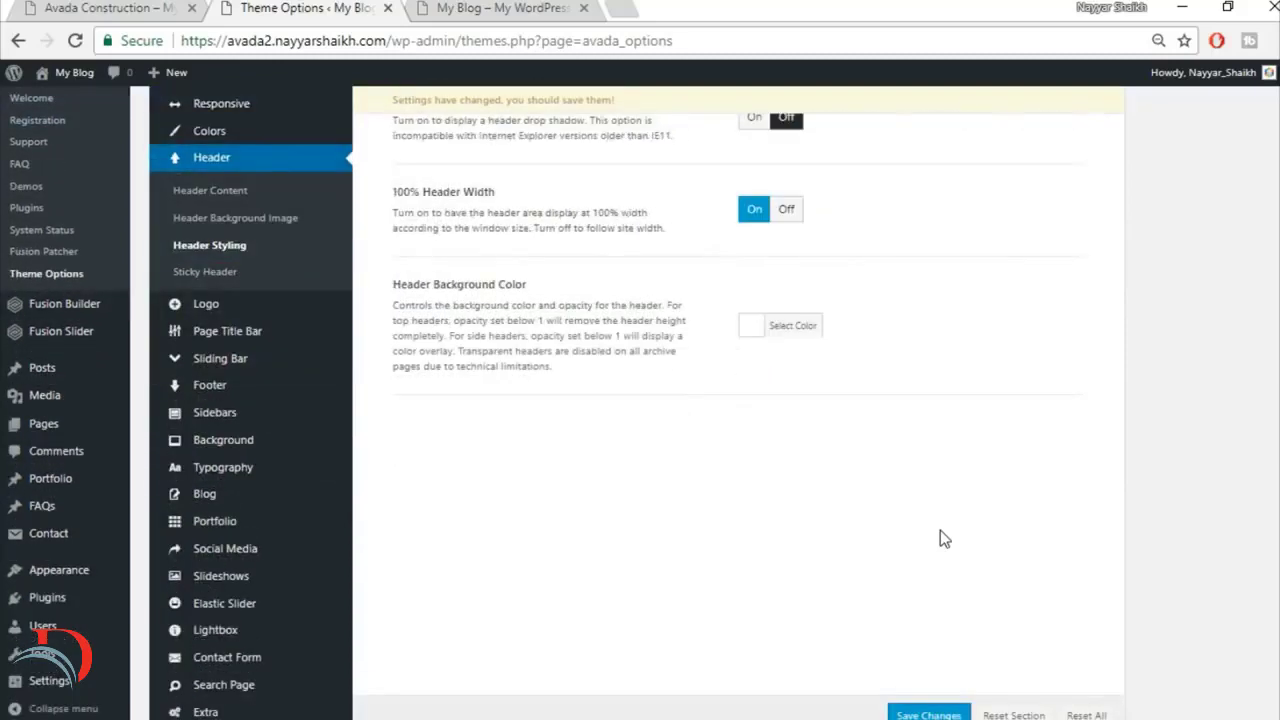
pyautogui.click(929, 714)
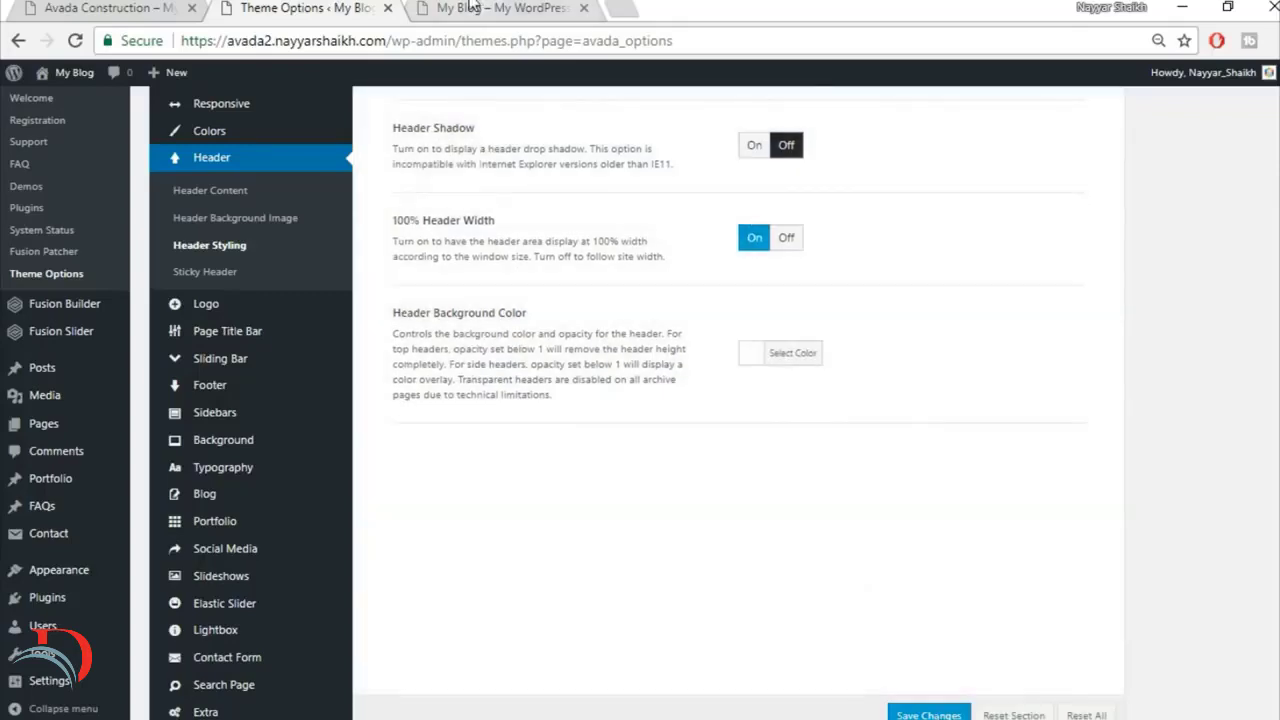
pyautogui.click(480, 8)
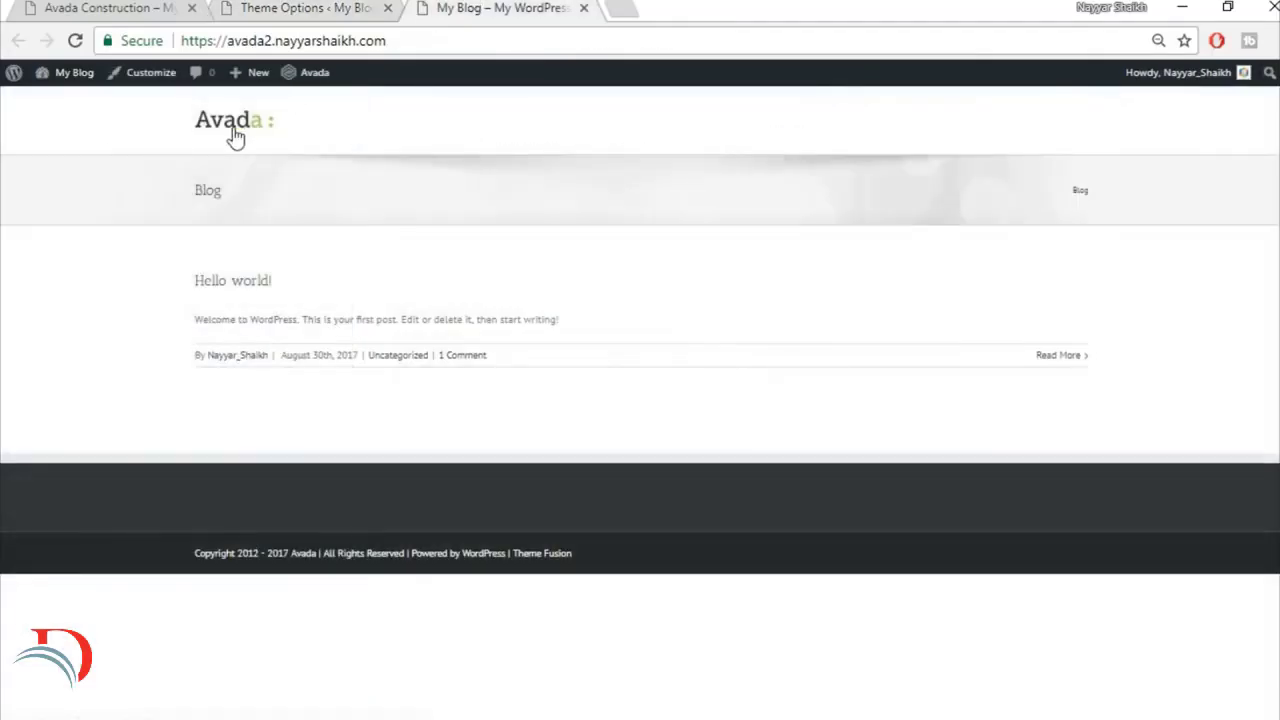
# Step: In the theme's Logo options, set the top and bottom Logo Margins to 20px
pyautogui.click(282, 8)
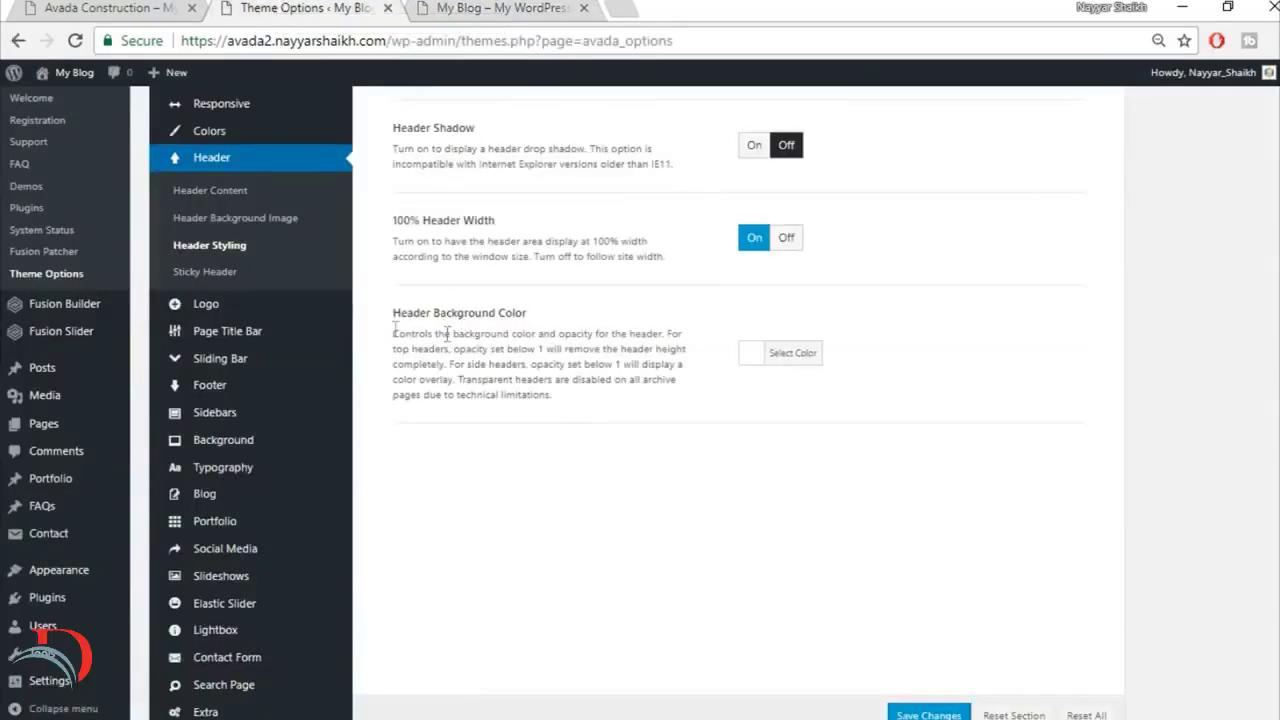
pyautogui.moveTo(296, 484)
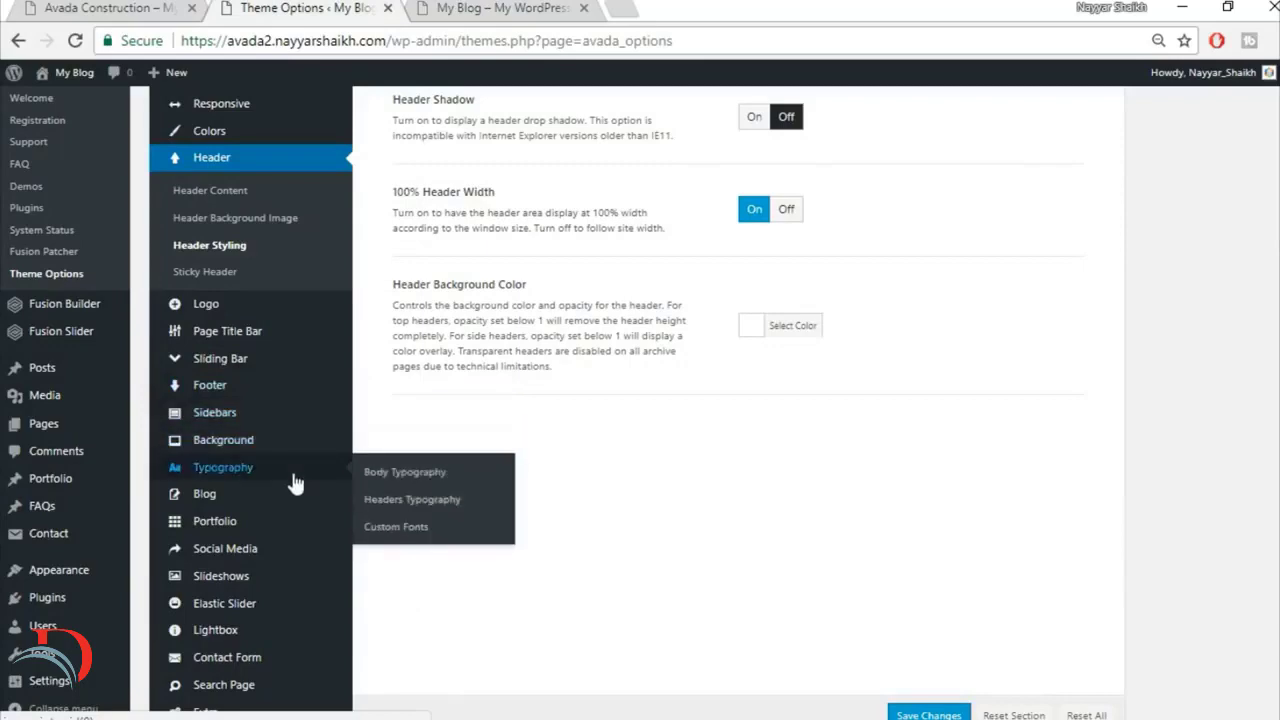
pyautogui.scroll(-1, 296, 484)
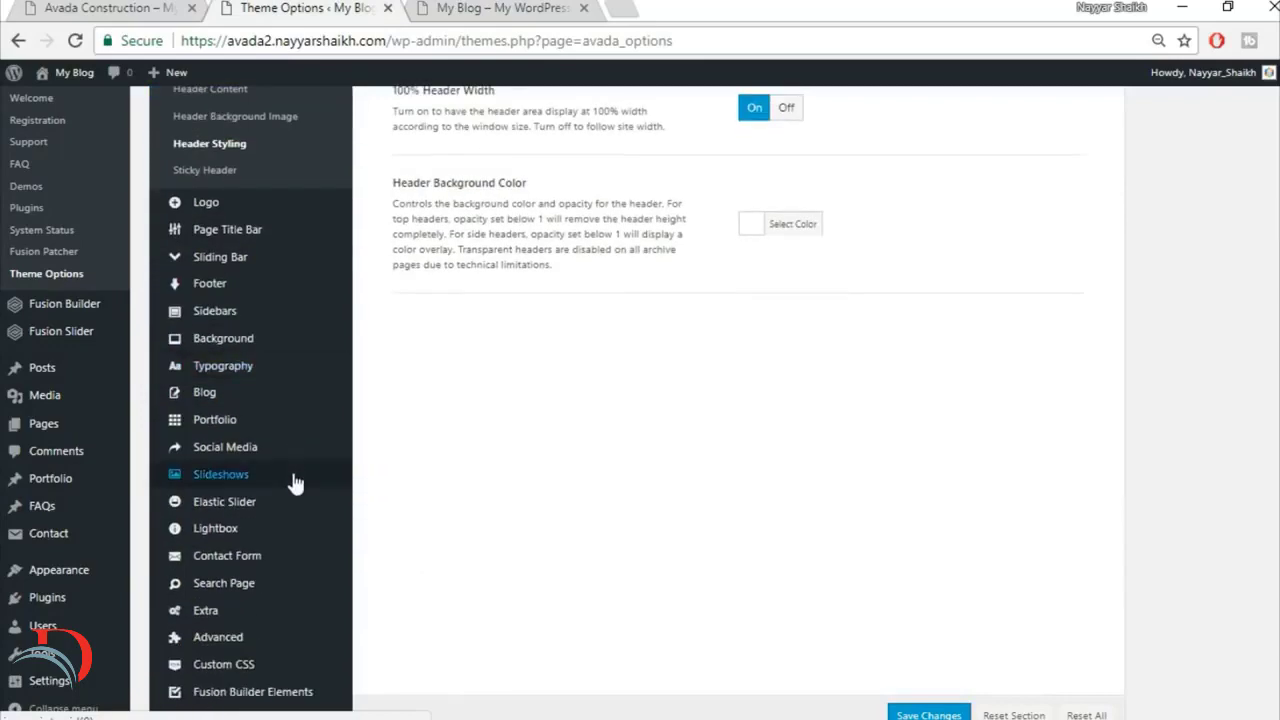
pyautogui.click(243, 206)
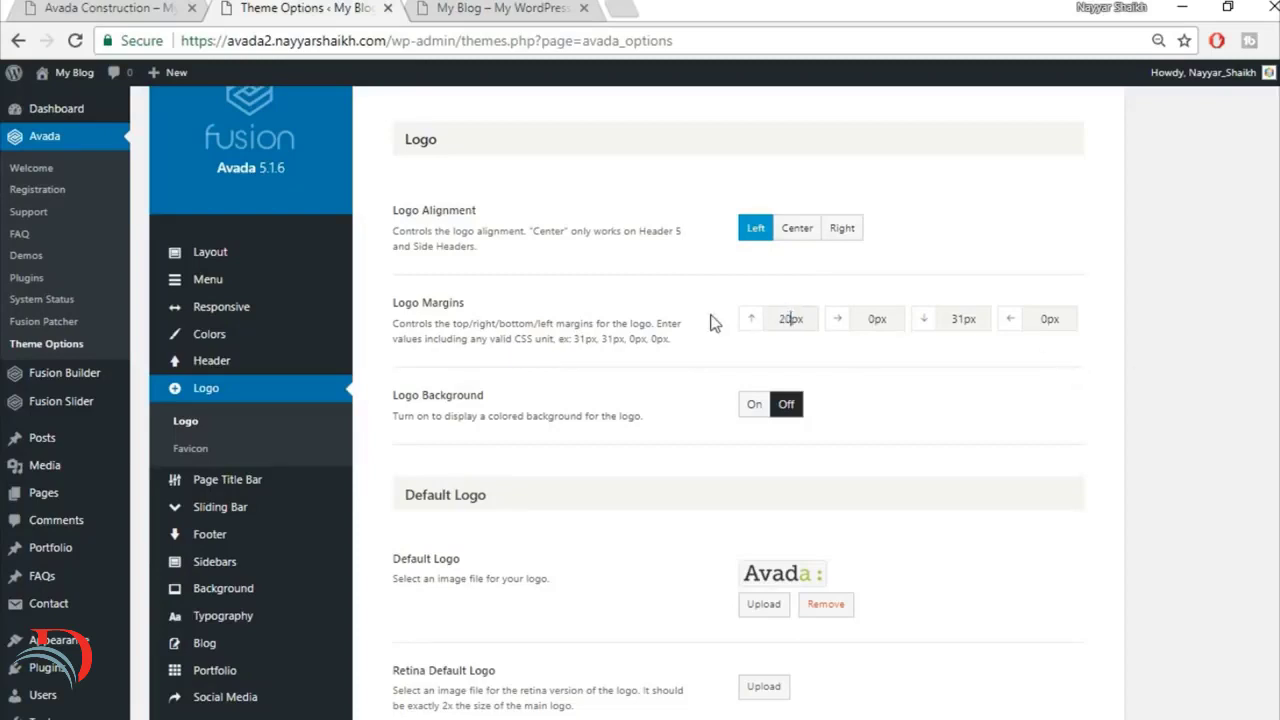
pyautogui.doubleClick(967, 322)
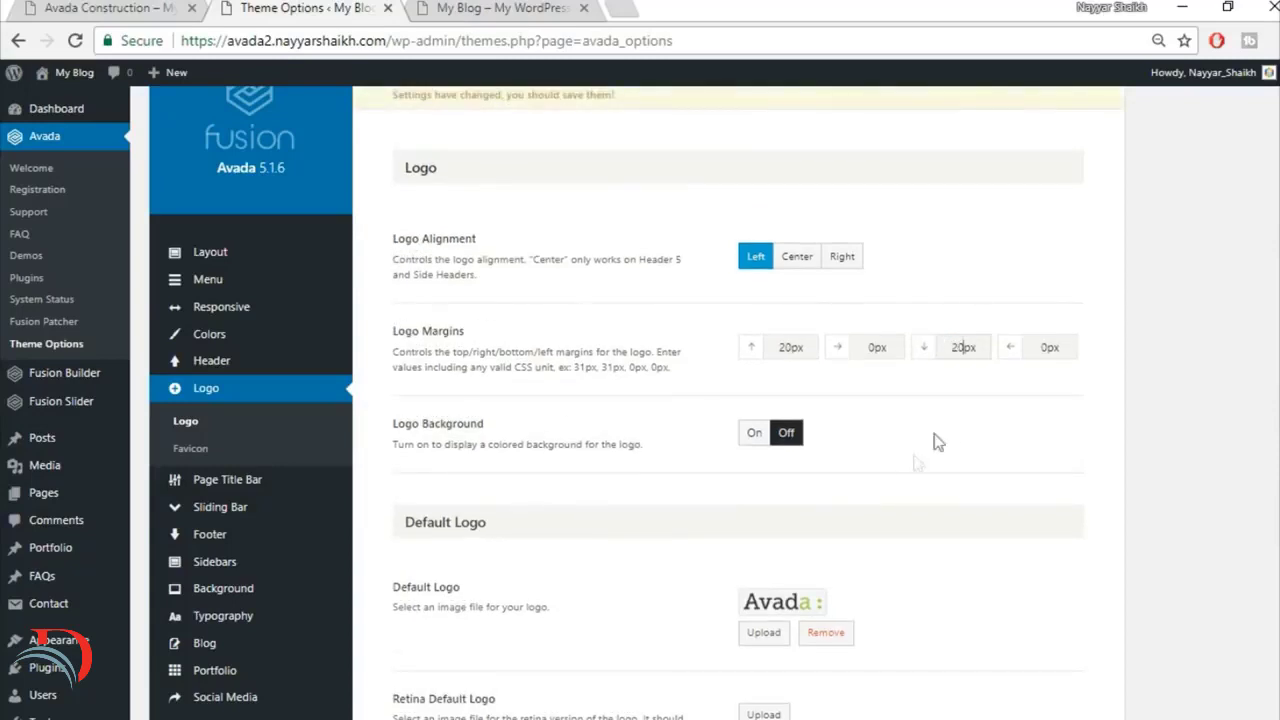
# Step: Check the current logo on the new site's front page, remove it from Default Logo, and open the media library for a replacement
pyautogui.scroll(-3, 988, 431)
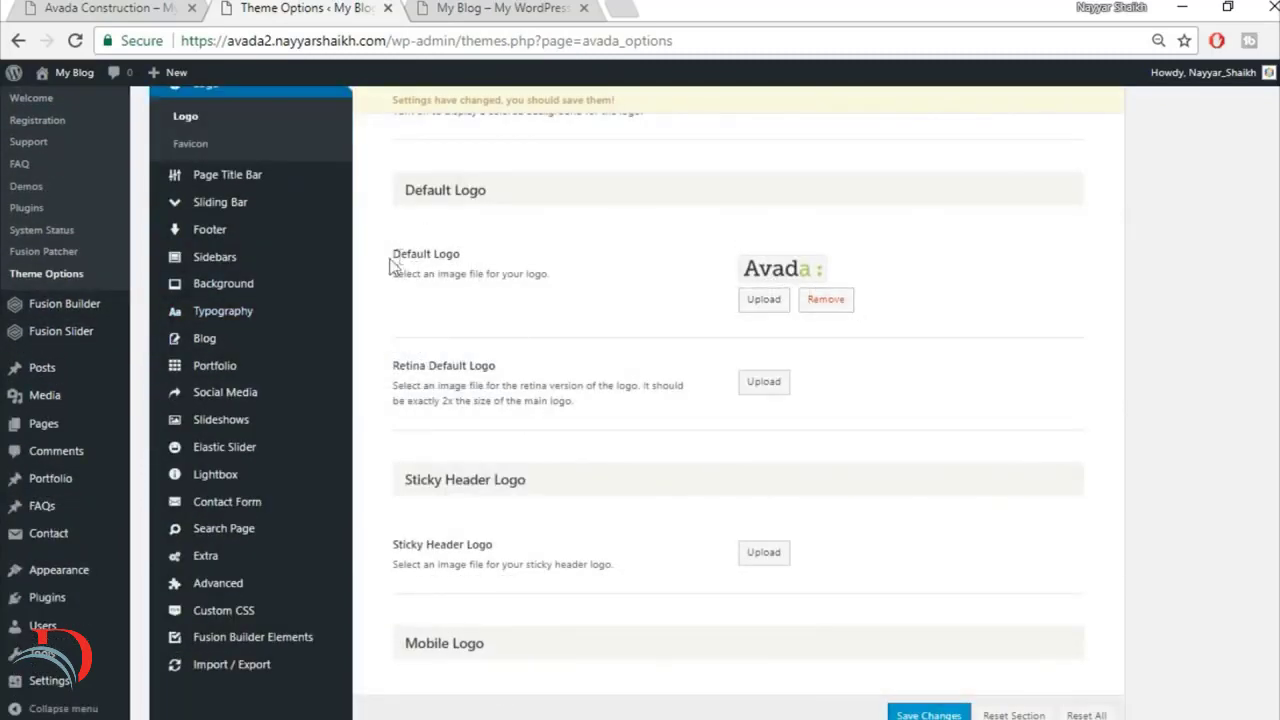
pyautogui.click(447, 7)
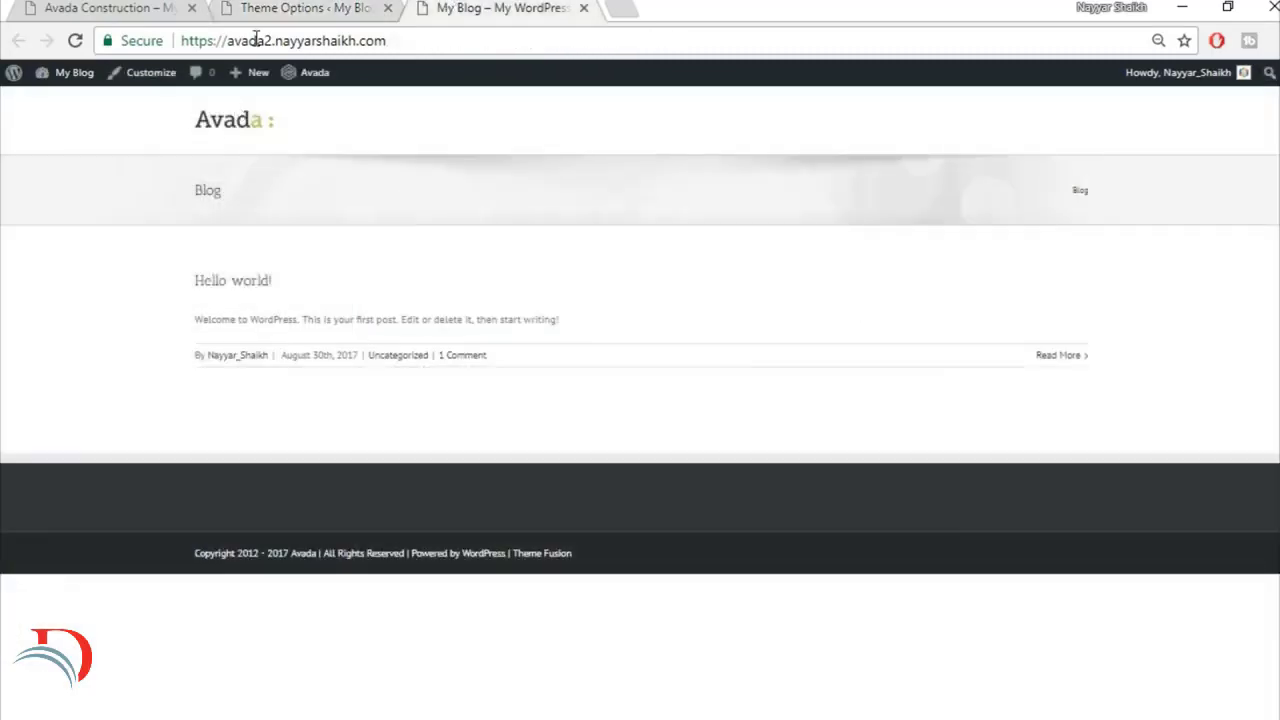
pyautogui.click(280, 7)
pyautogui.click(832, 301)
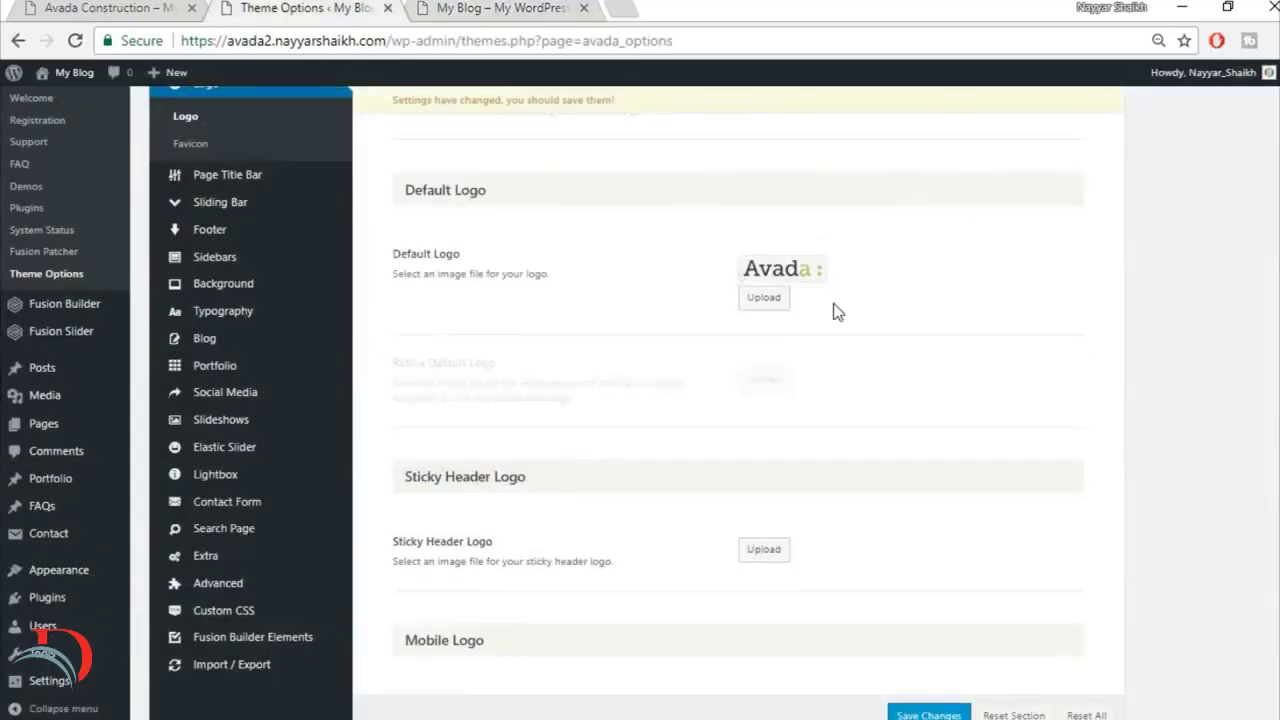
pyautogui.scroll(4, 764, 186)
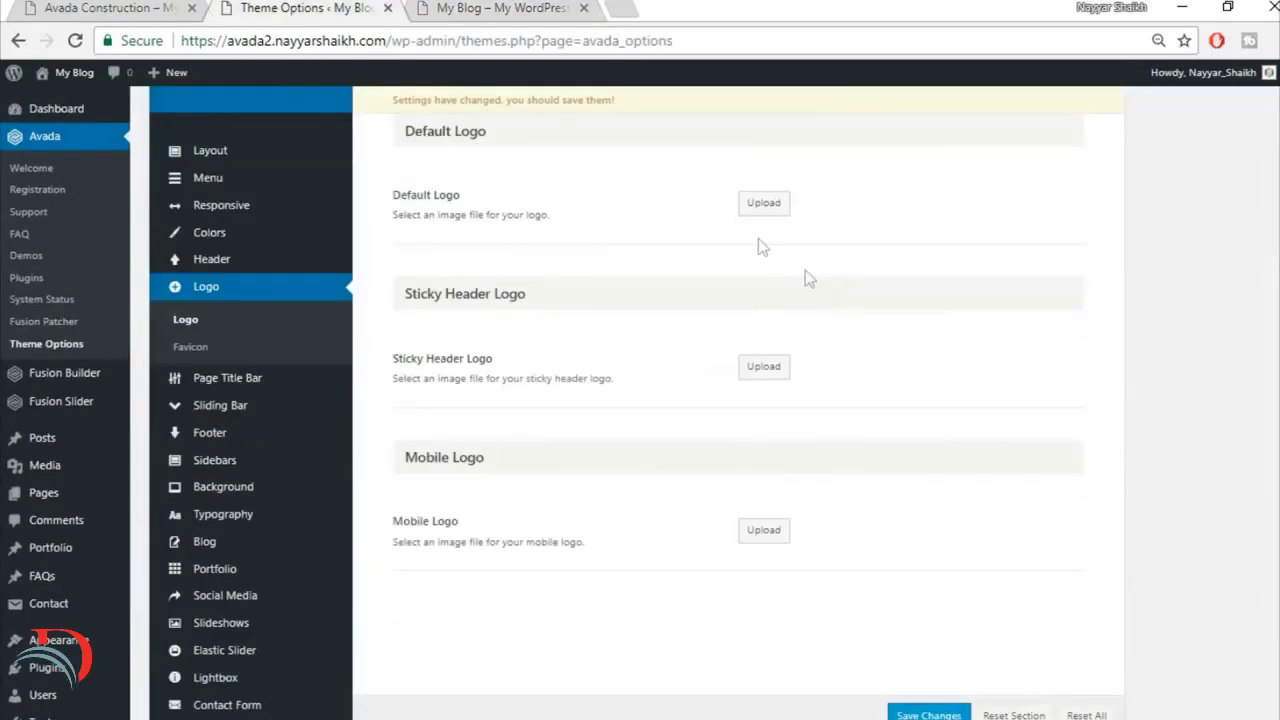
pyautogui.click(769, 332)
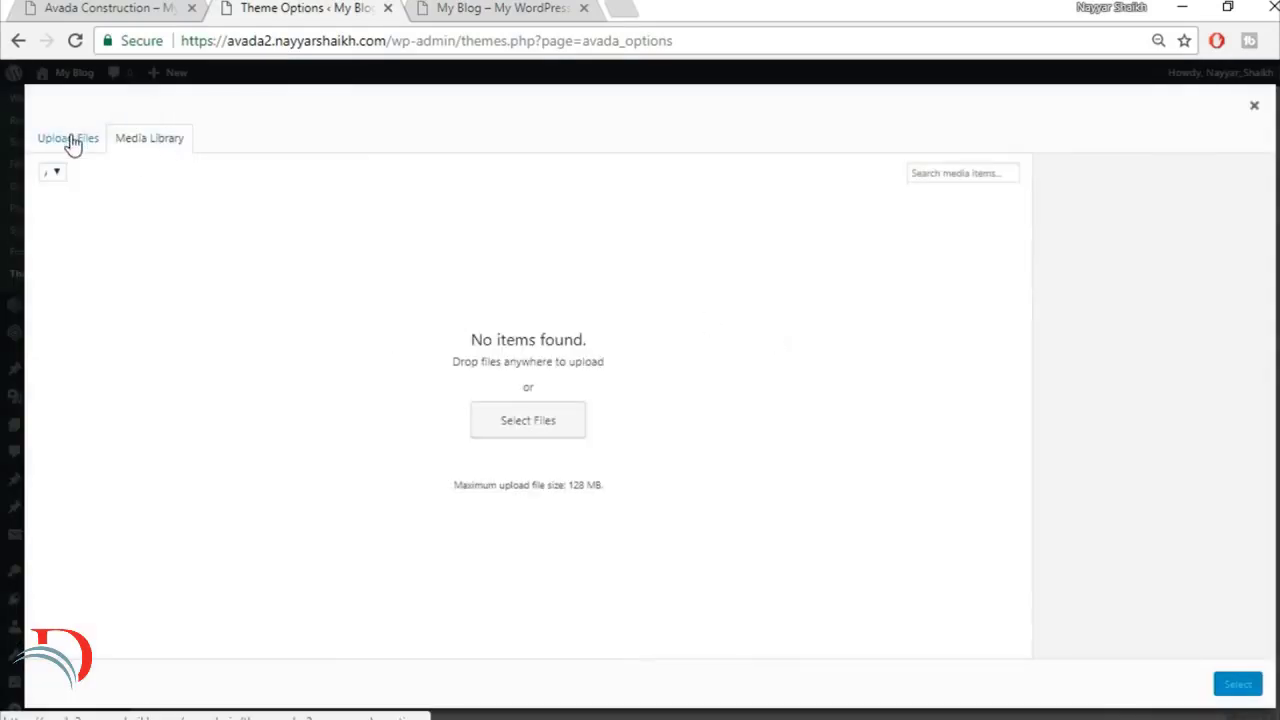
# Step: Look through the images used on the finished Avada Construction home page and return to its beginning
pyautogui.click(122, 7)
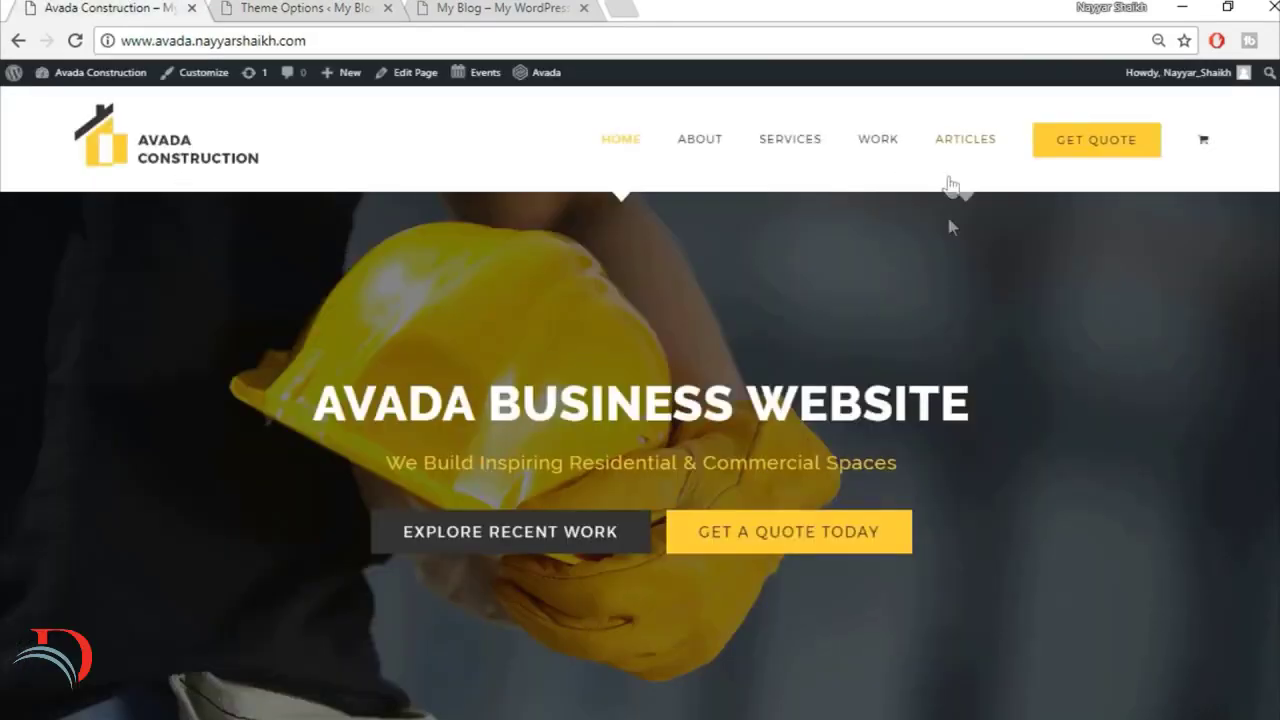
pyautogui.scroll(-8, 988, 511)
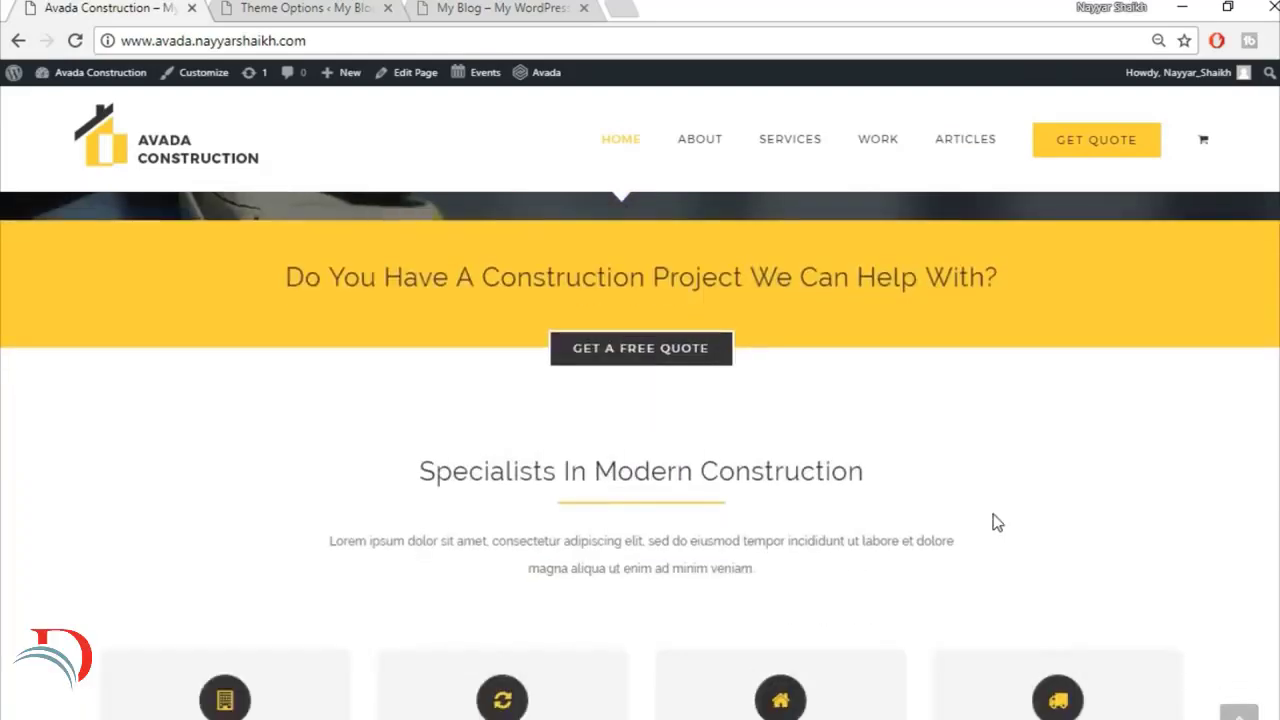
pyautogui.scroll(-6, 995, 521)
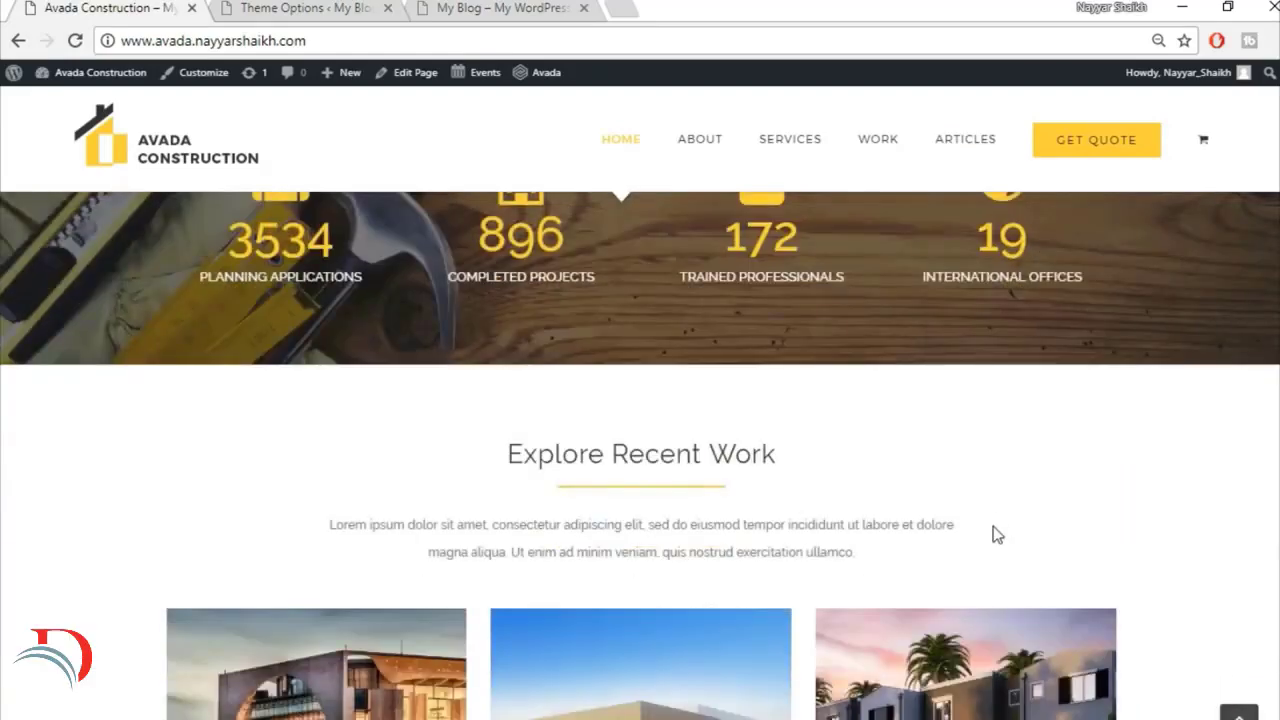
pyautogui.click(1239, 712)
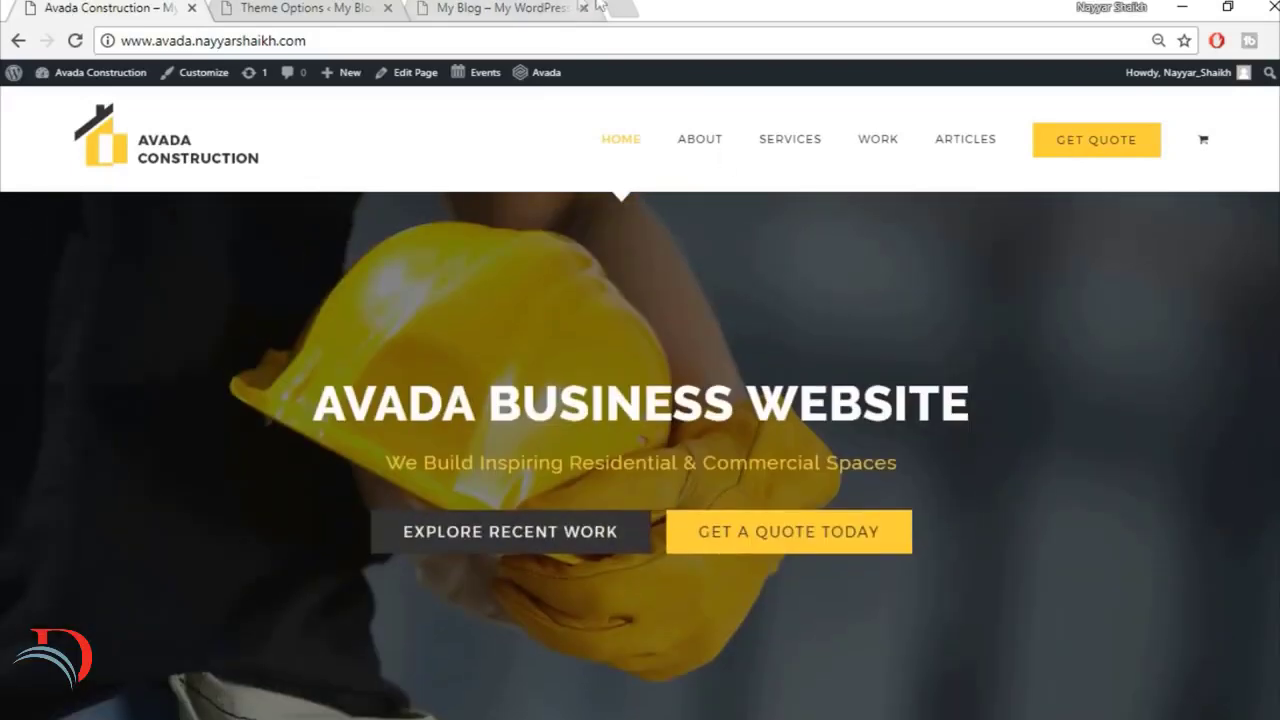
# Step: Open bloggdude.com in a new browser tab and view the download links in the Avada Theme Tutorial post
pyautogui.click(618, 7)
pyautogui.write('bloggdude.com')
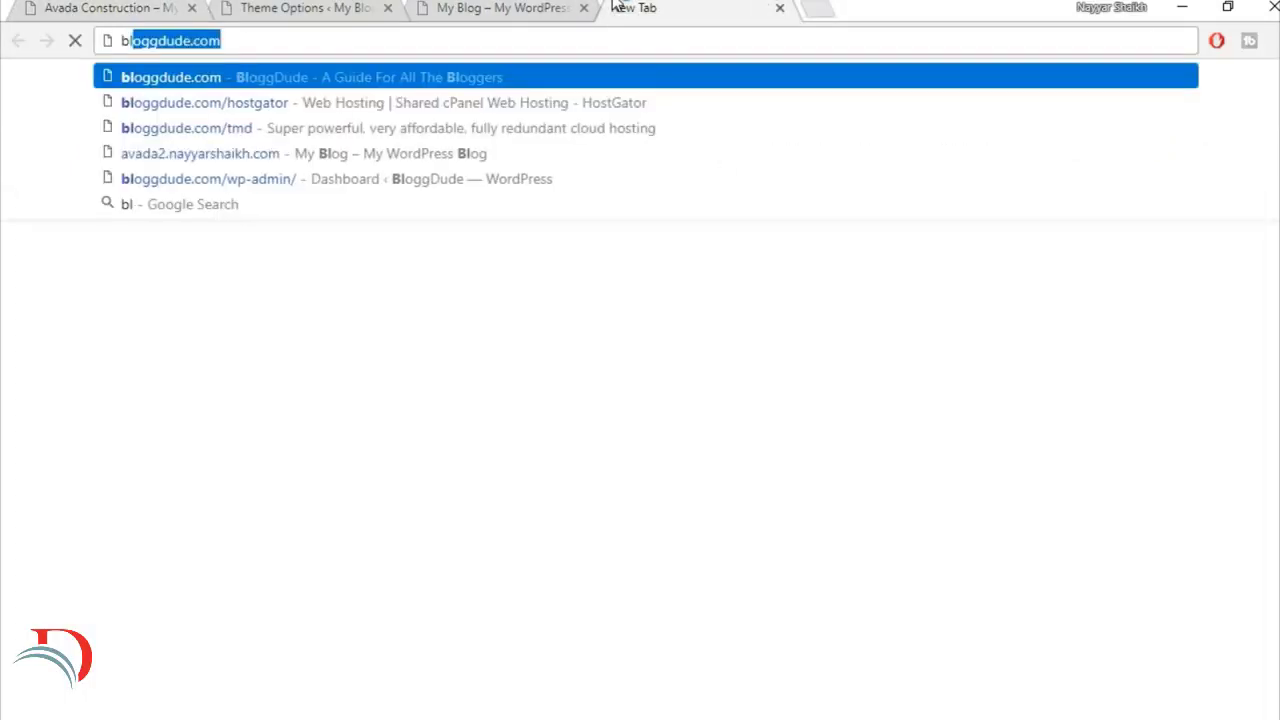
pyautogui.press('Return')
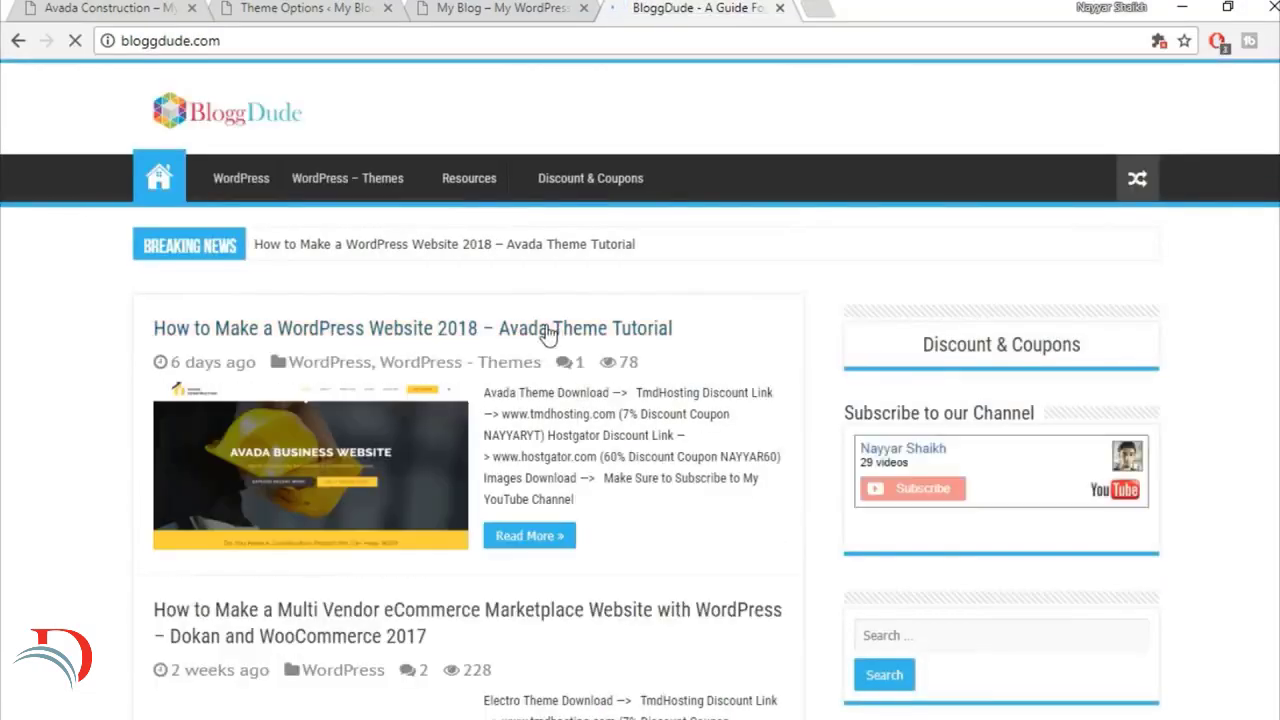
pyautogui.click(609, 333)
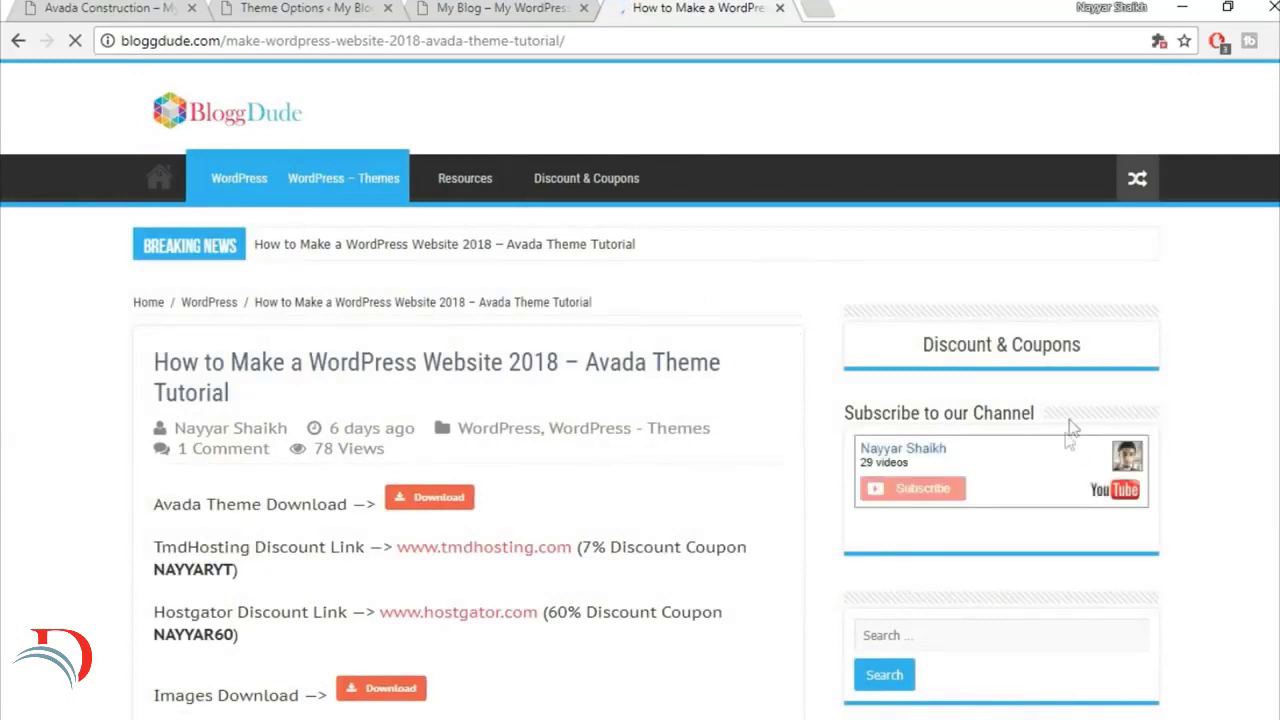
pyautogui.scroll(-4, 697, 399)
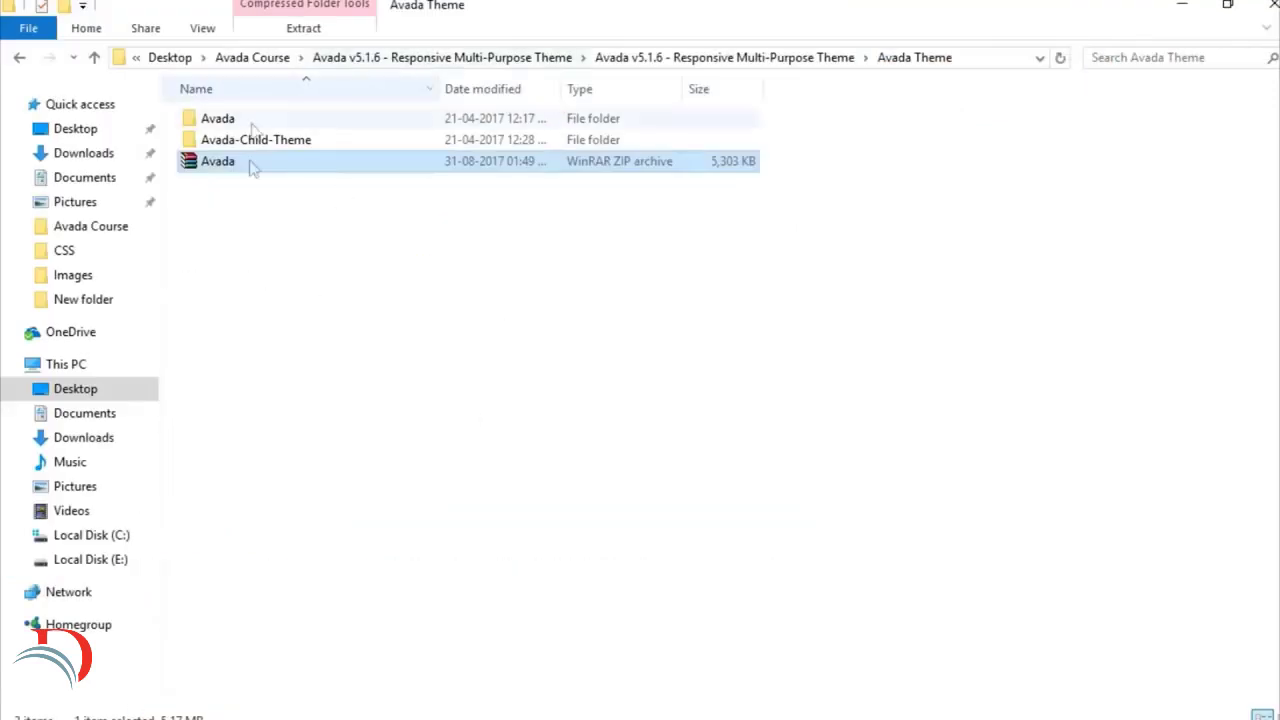
# Step: In File Explorer, open the Images folder inside Avada Course and look through the supplied website images
pyautogui.click(262, 58)
pyautogui.click(321, 207)
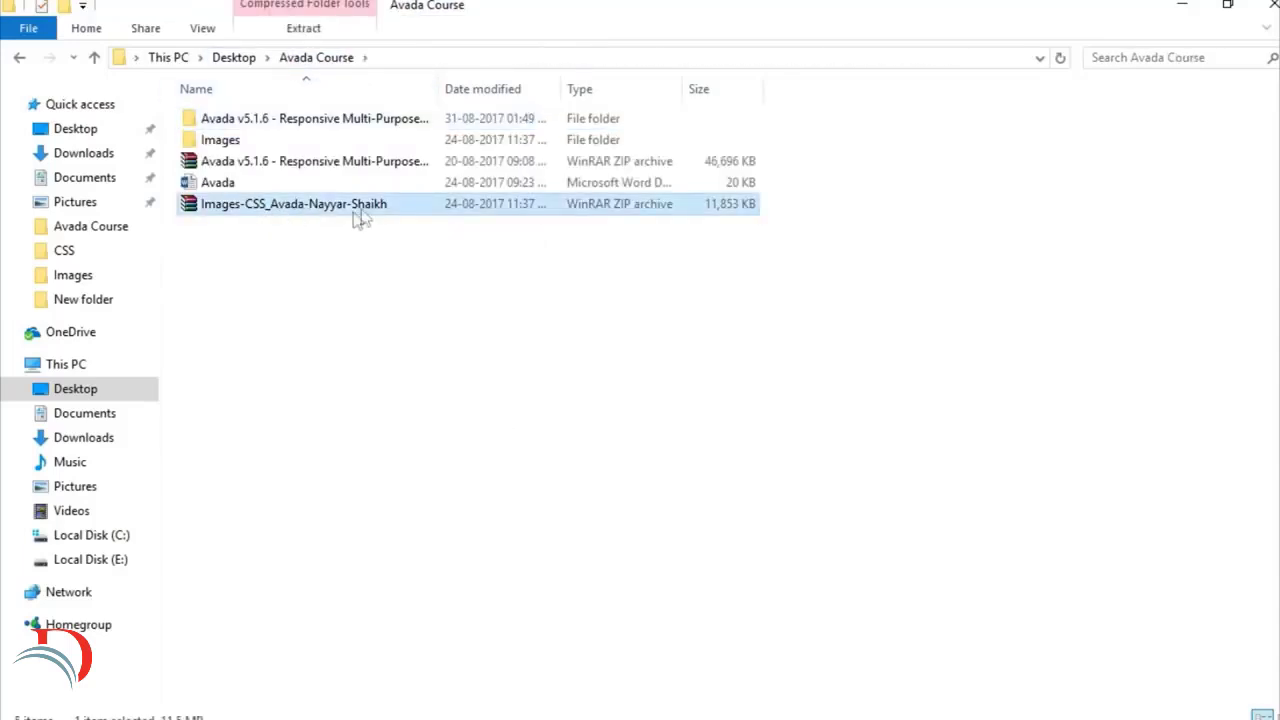
pyautogui.doubleClick(262, 145)
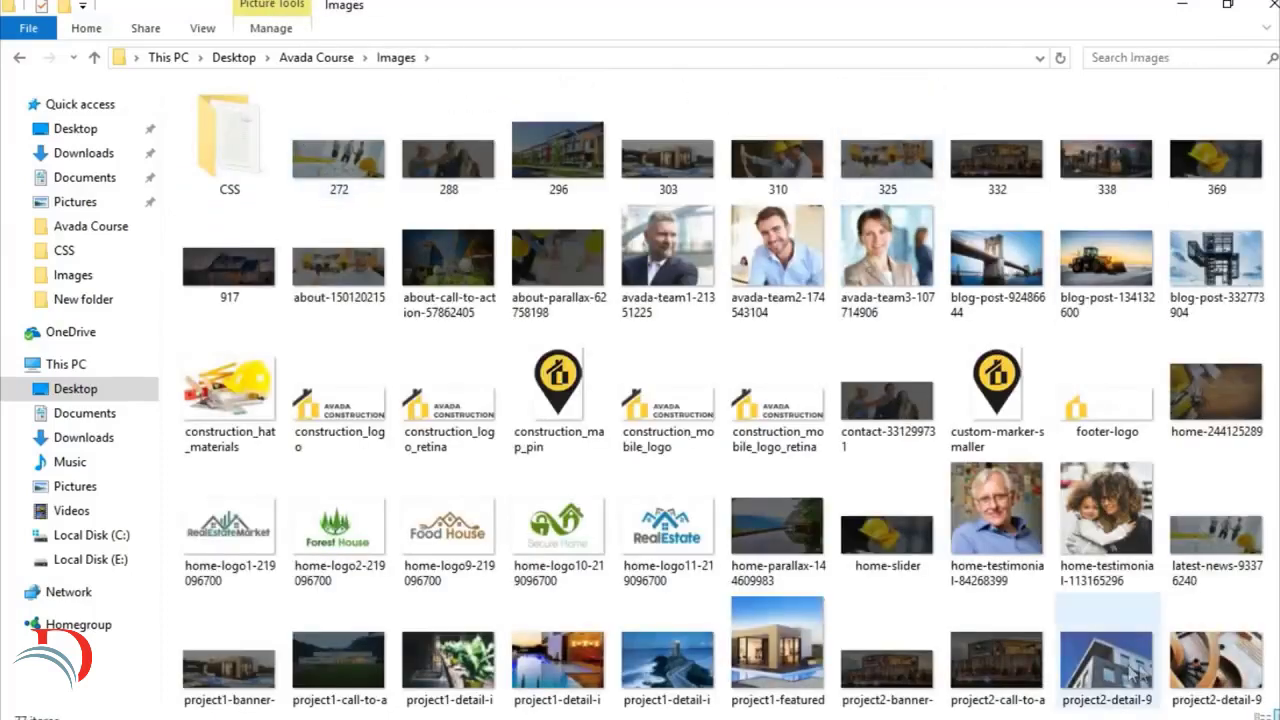
pyautogui.scroll(-5, 1110, 672)
pyautogui.scroll(5, 1126, 669)
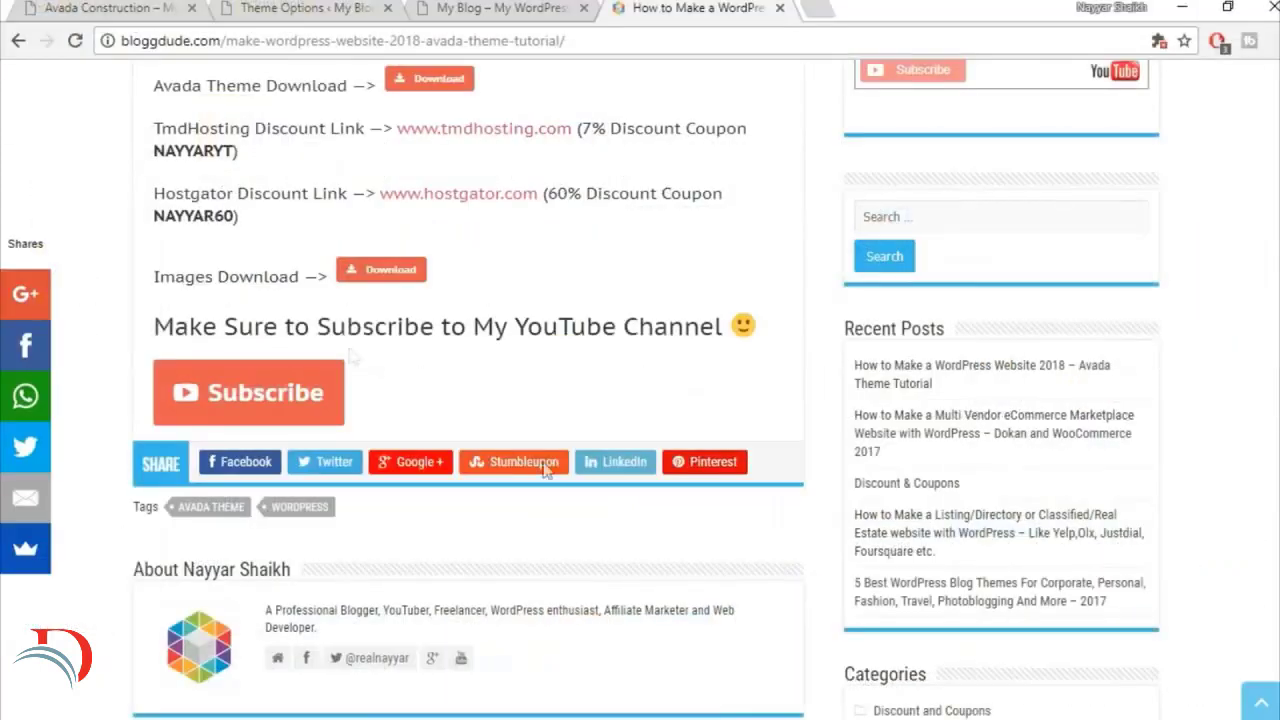
# Step: Review the download links and the TmdHosting discount coupon in the BloggDude tutorial post
pyautogui.scroll(1, 356, 350)
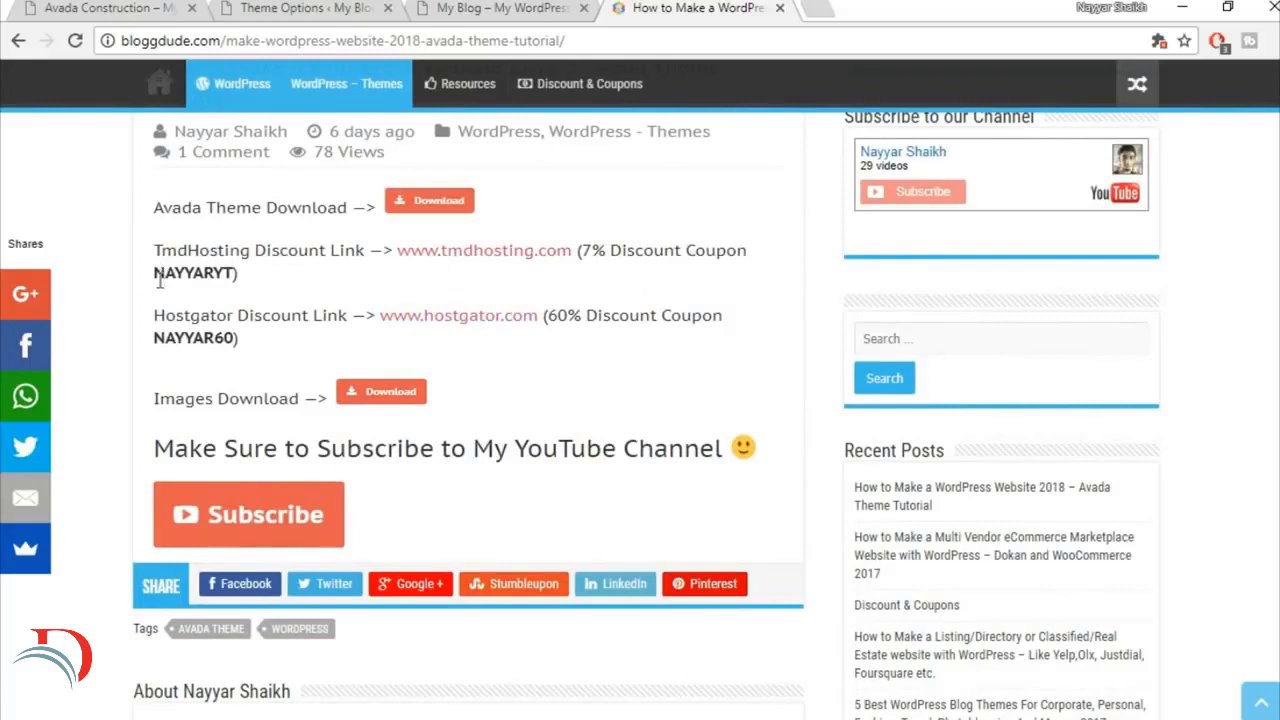
pyautogui.moveTo(156, 276); pyautogui.dragTo(246, 276)
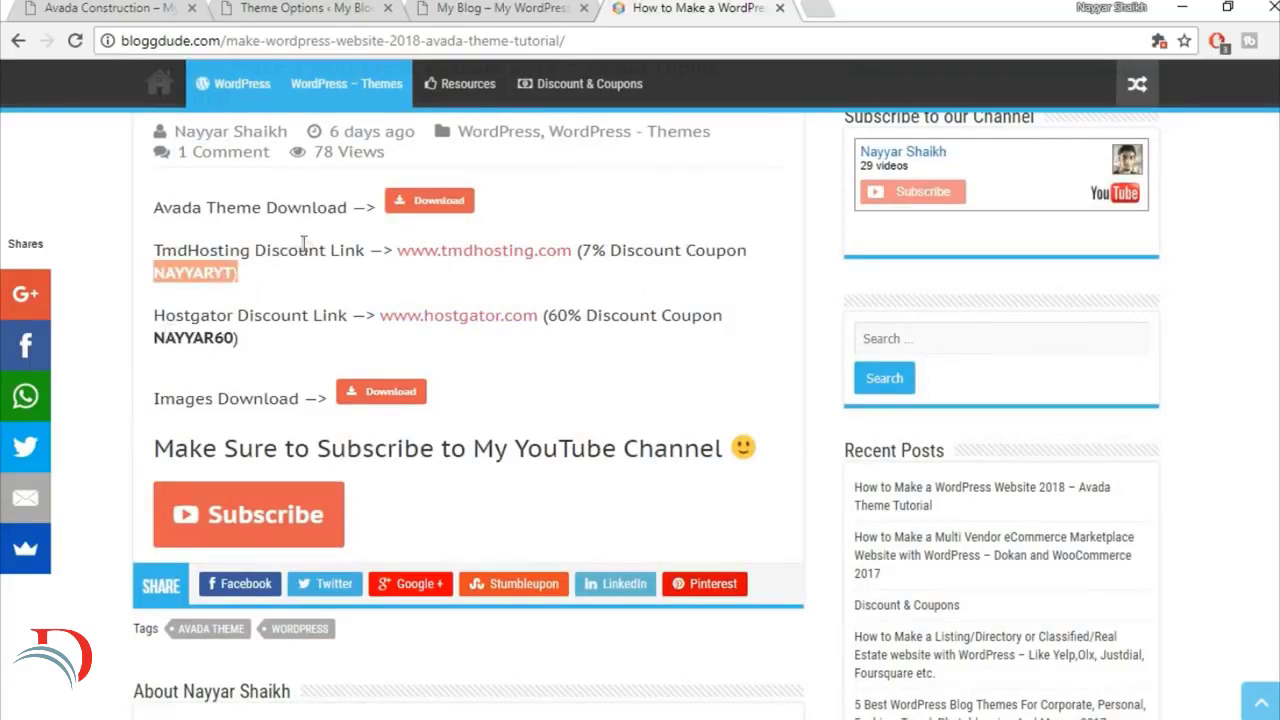
pyautogui.click(306, 238)
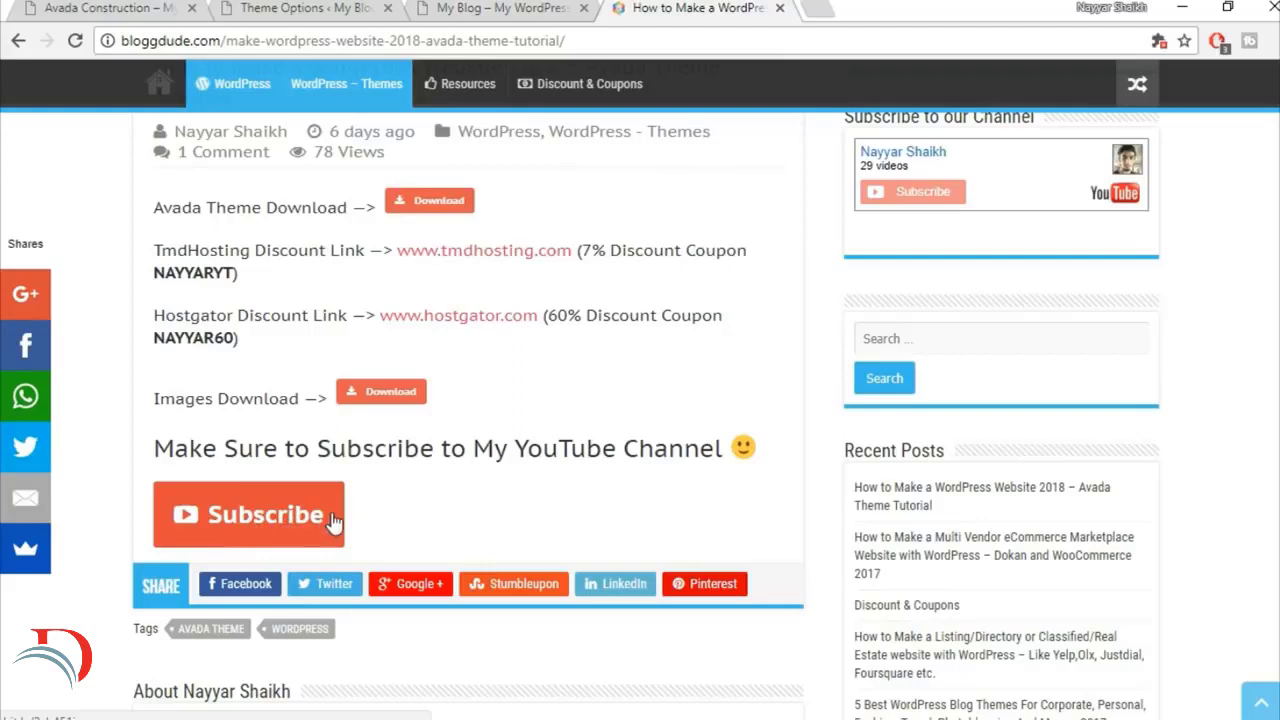
# Step: Upload construction_logo from the Images folder in Avada Course, use it as the Default Logo, and save the changes
pyautogui.click(480, 7)
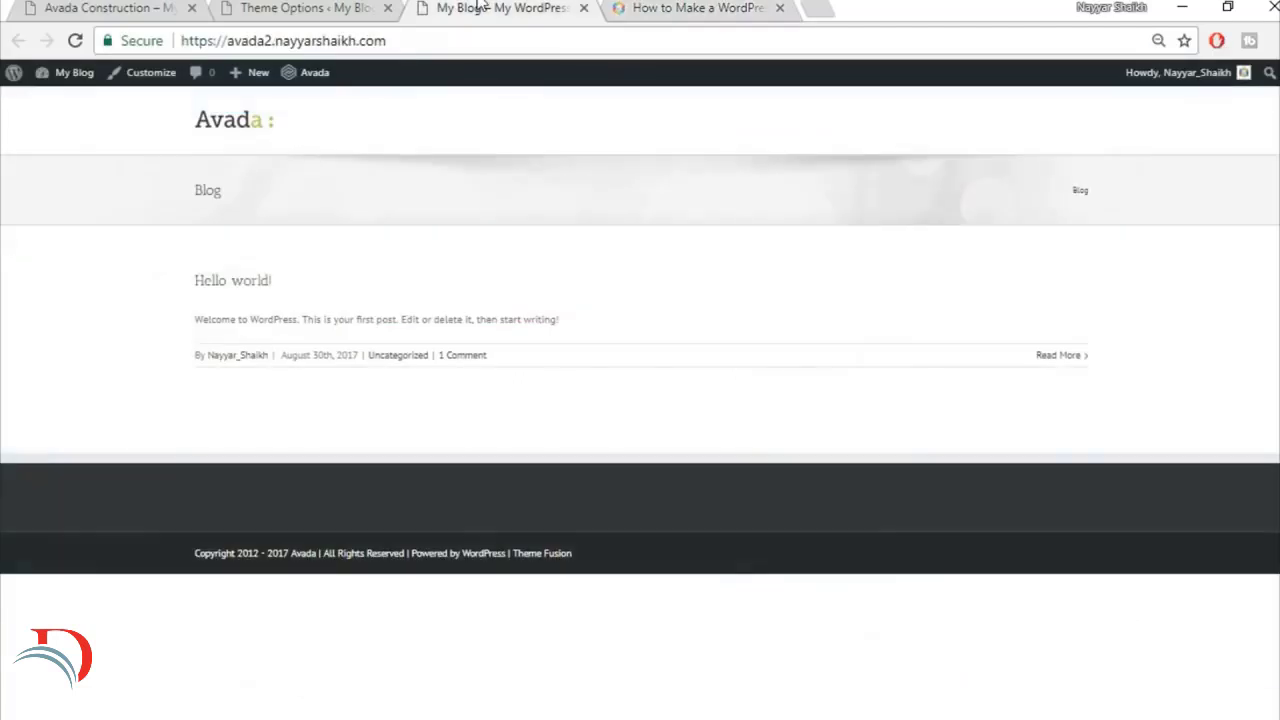
pyautogui.click(254, 7)
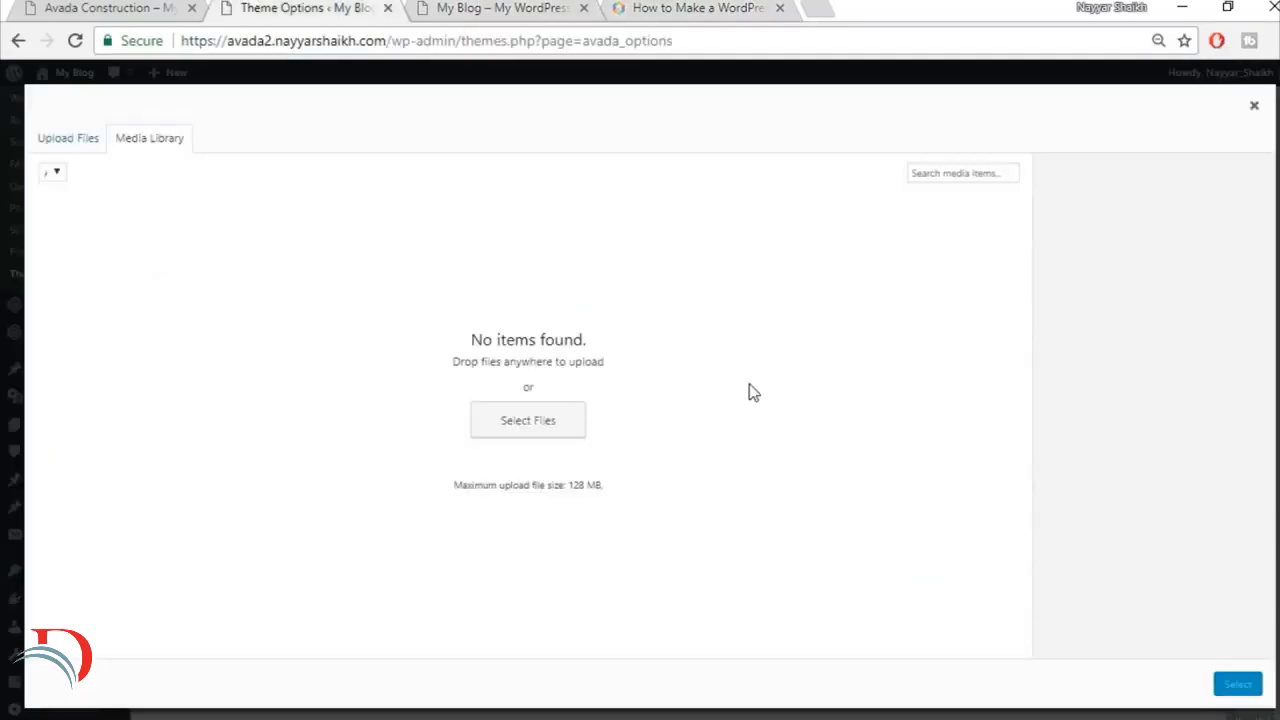
pyautogui.click(93, 147)
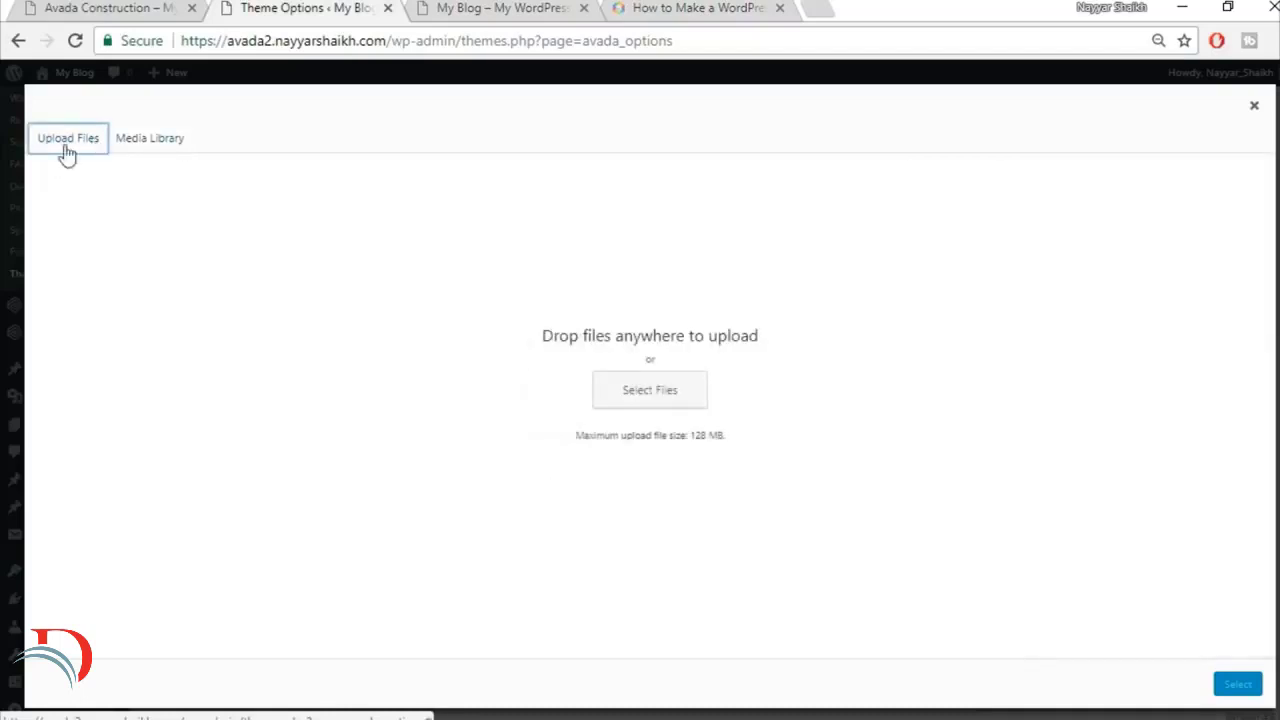
pyautogui.click(641, 390)
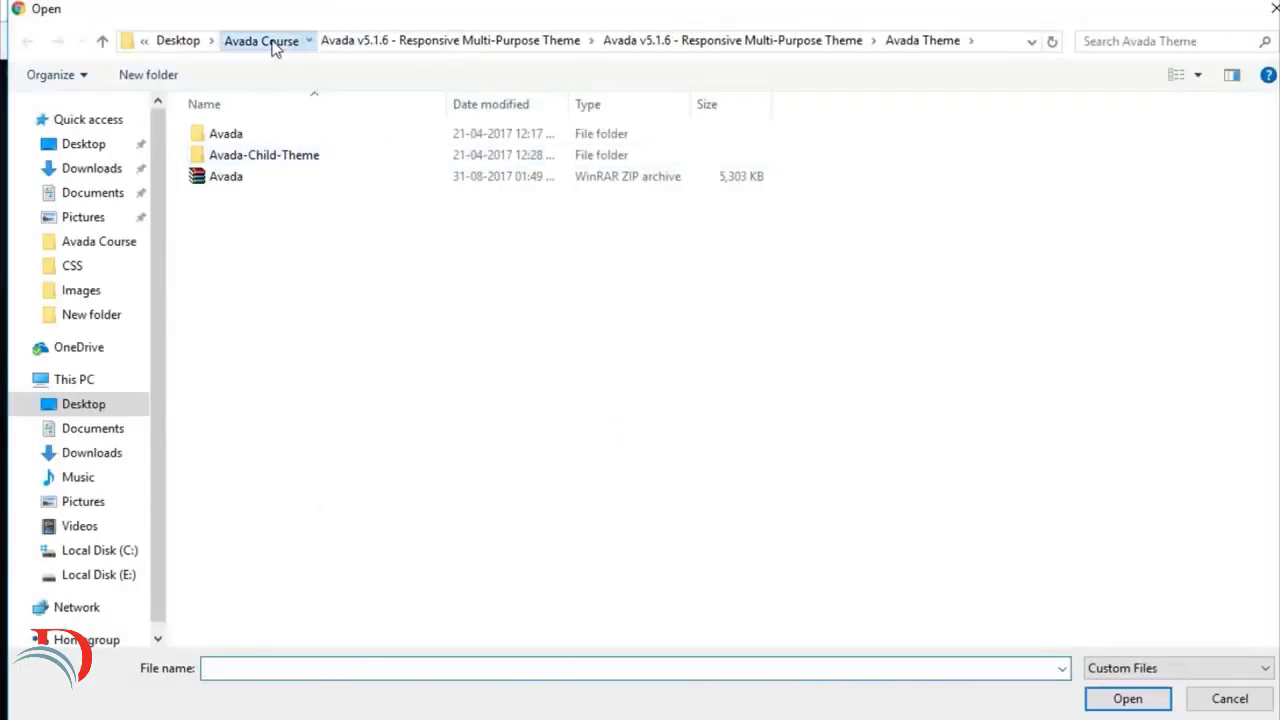
pyautogui.click(268, 42)
pyautogui.doubleClick(274, 157)
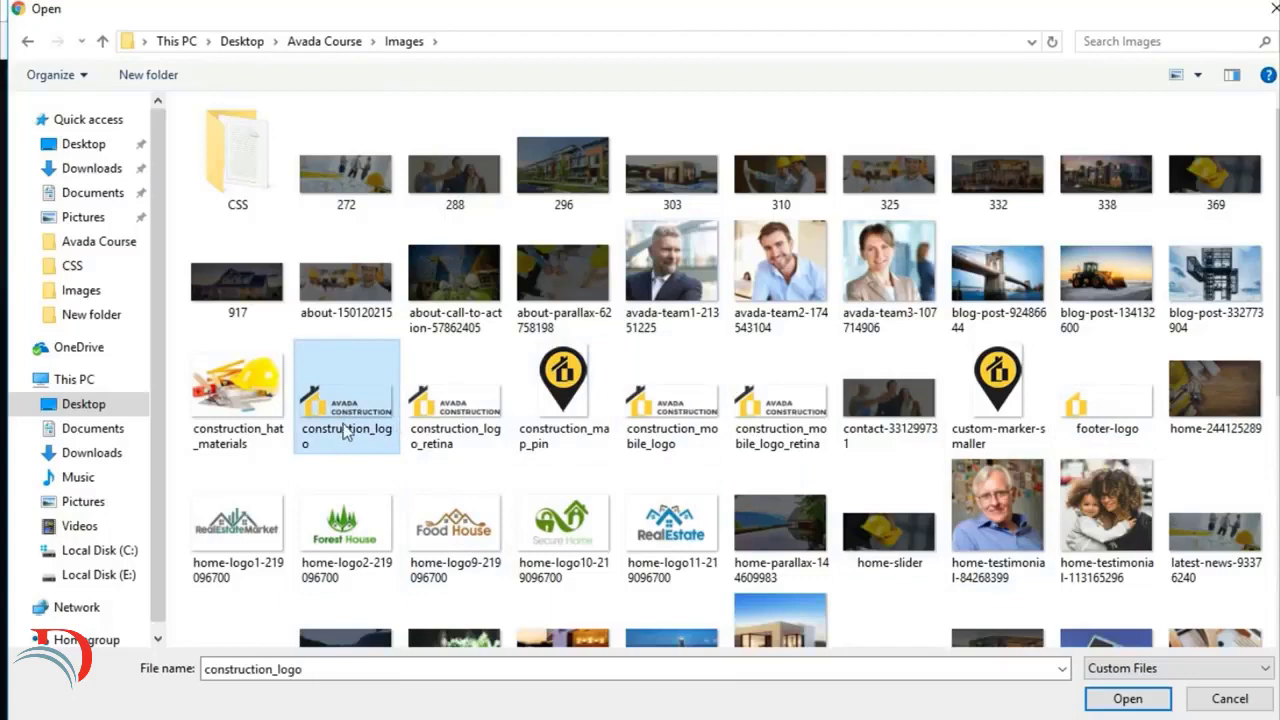
pyautogui.click(1120, 699)
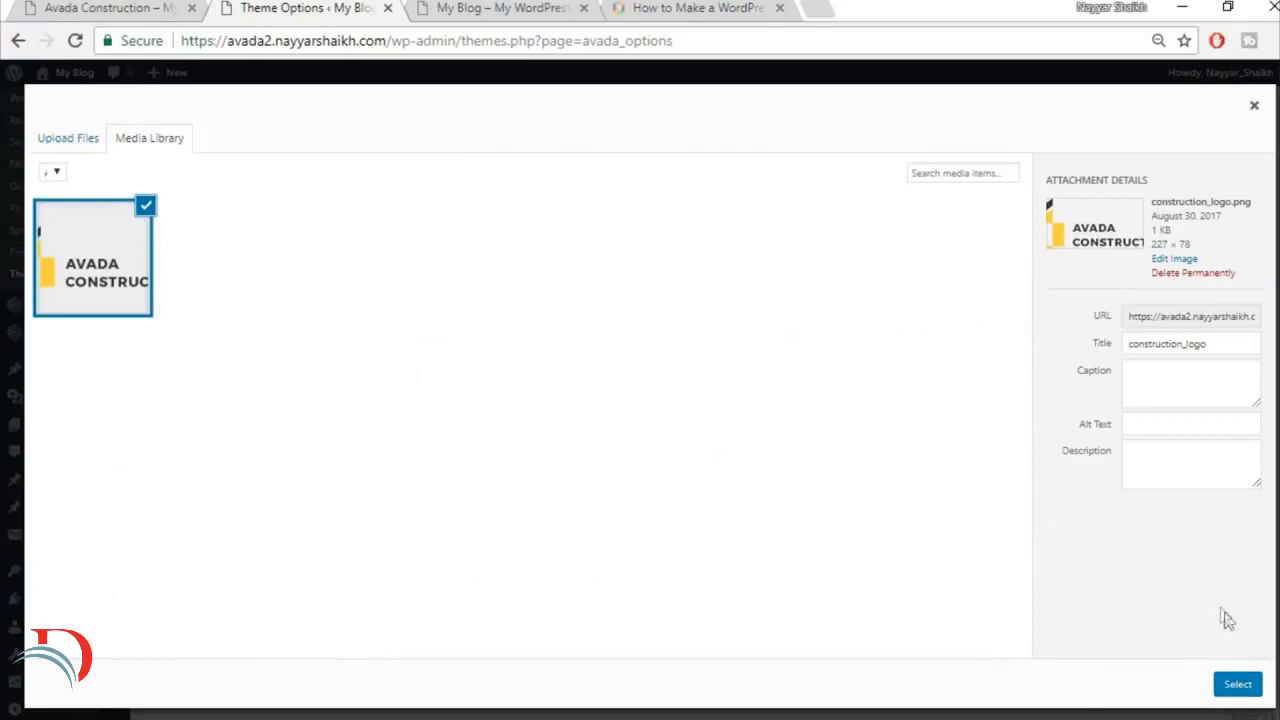
pyautogui.click(1239, 686)
pyautogui.scroll(-5, 1187, 563)
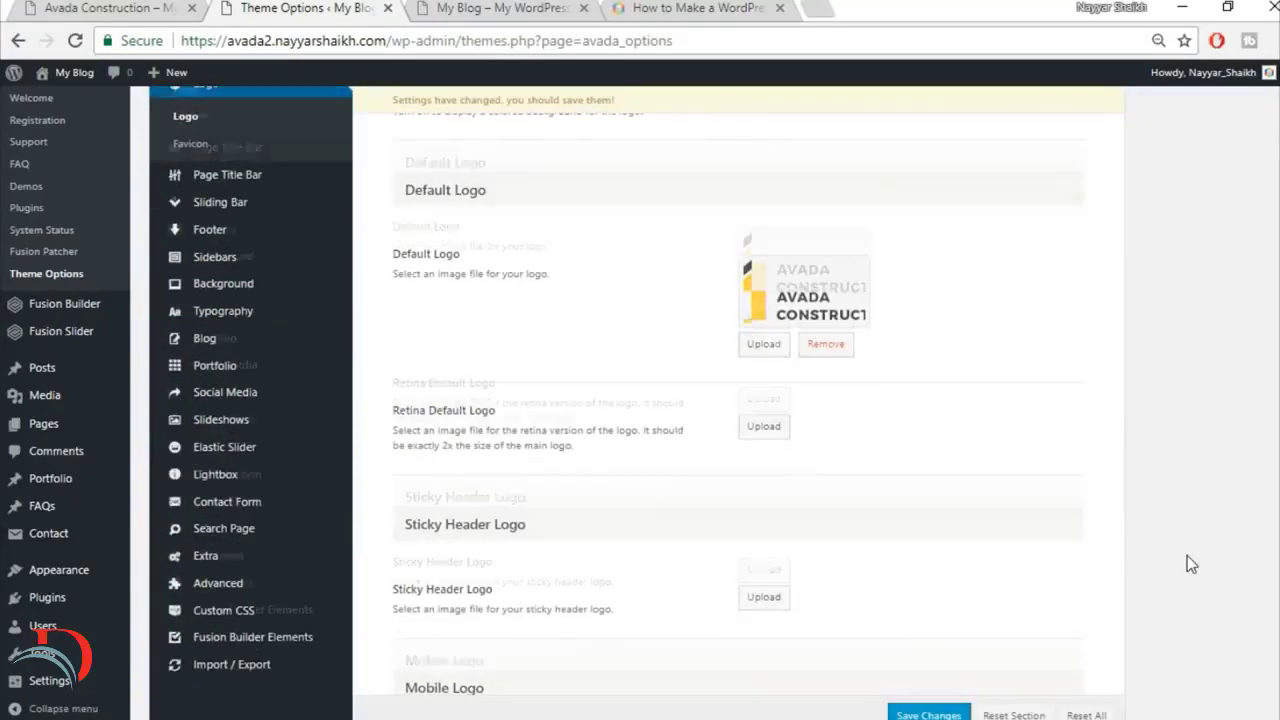
pyautogui.click(929, 663)
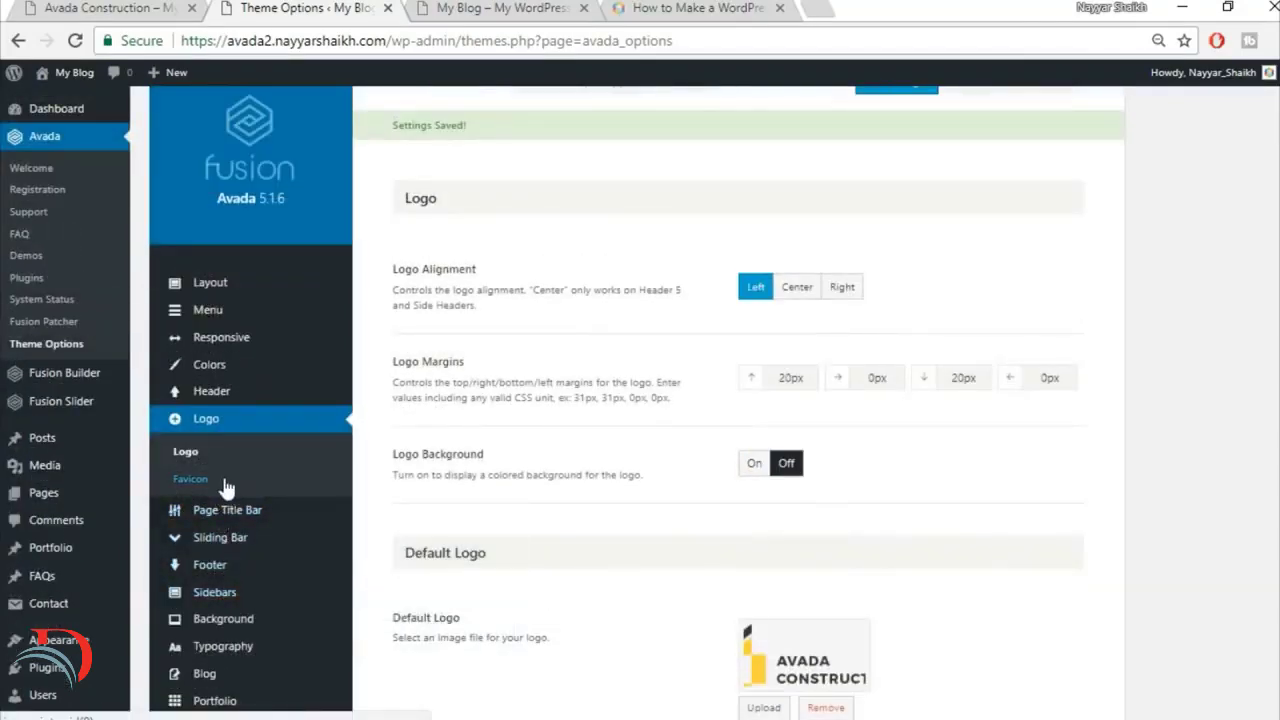
# Step: Open the theme's Favicon options and compare them with the icon shown on the BloggDude browser tab
pyautogui.click(227, 487)
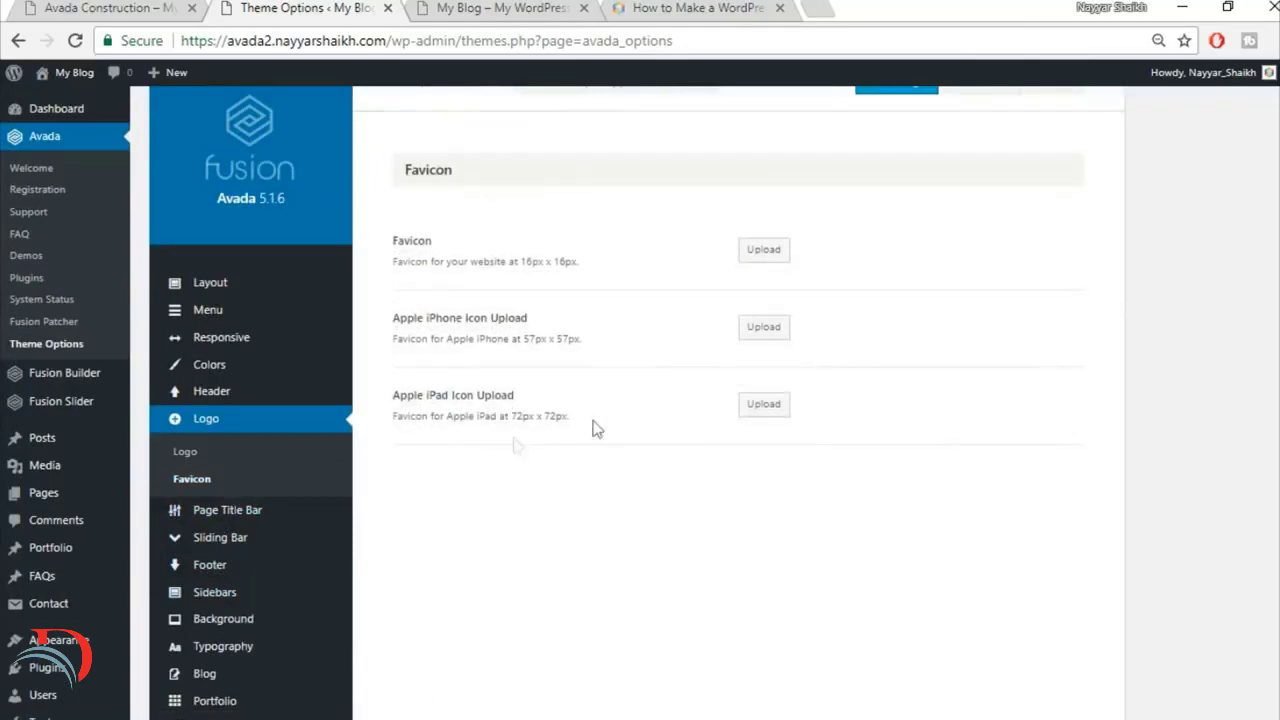
pyautogui.click(708, 7)
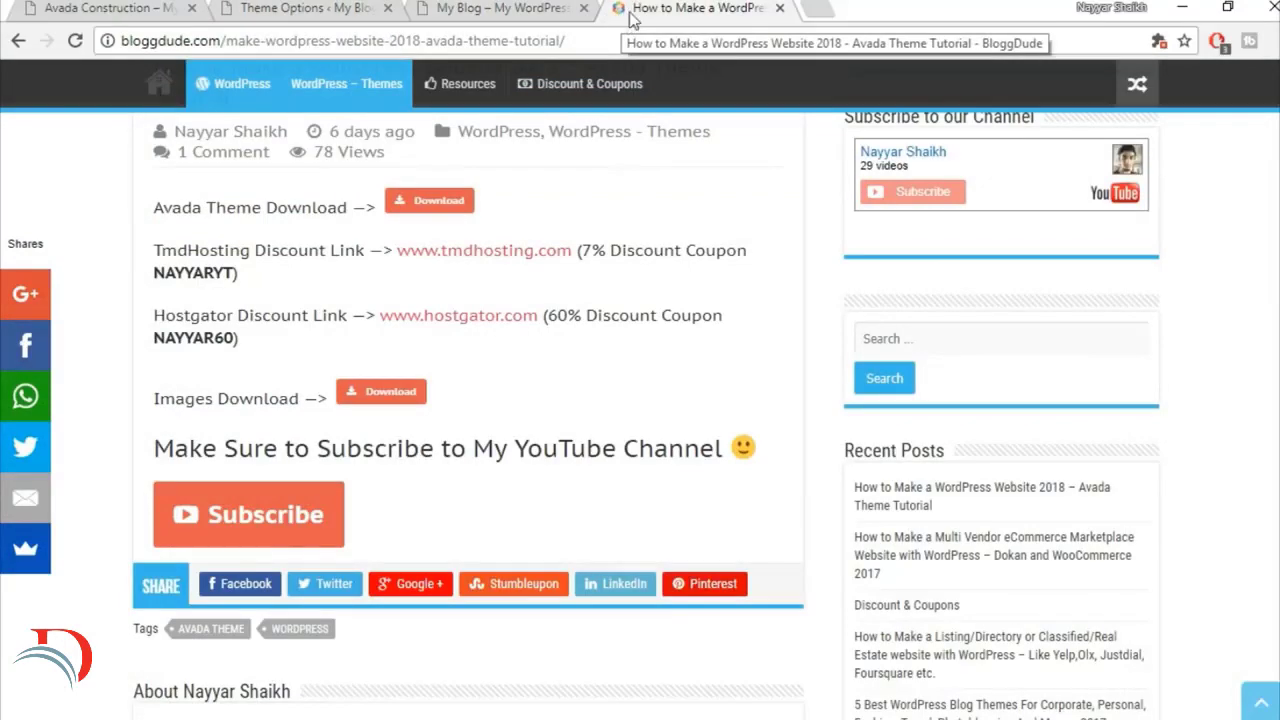
pyautogui.click(300, 10)
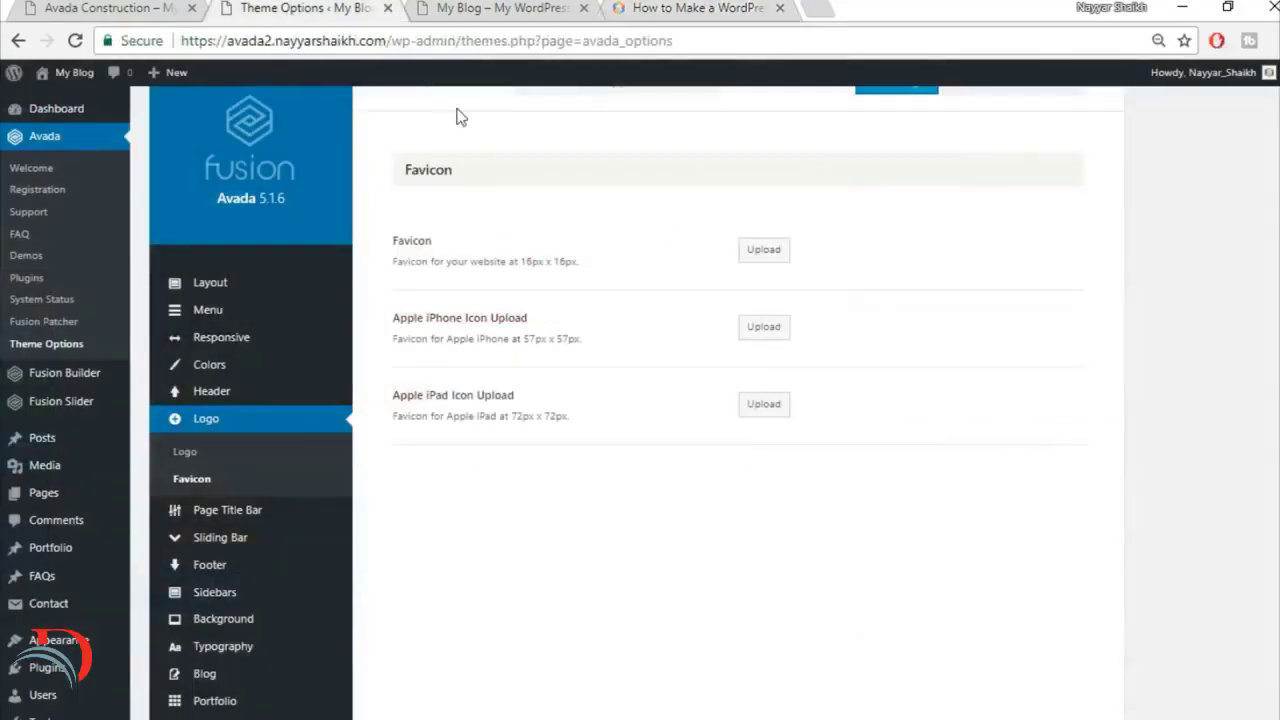
# Step: Upload construction_map_pin from the Images folder in Avada Course, use it as the website Favicon, and save the changes
pyautogui.click(727, 6)
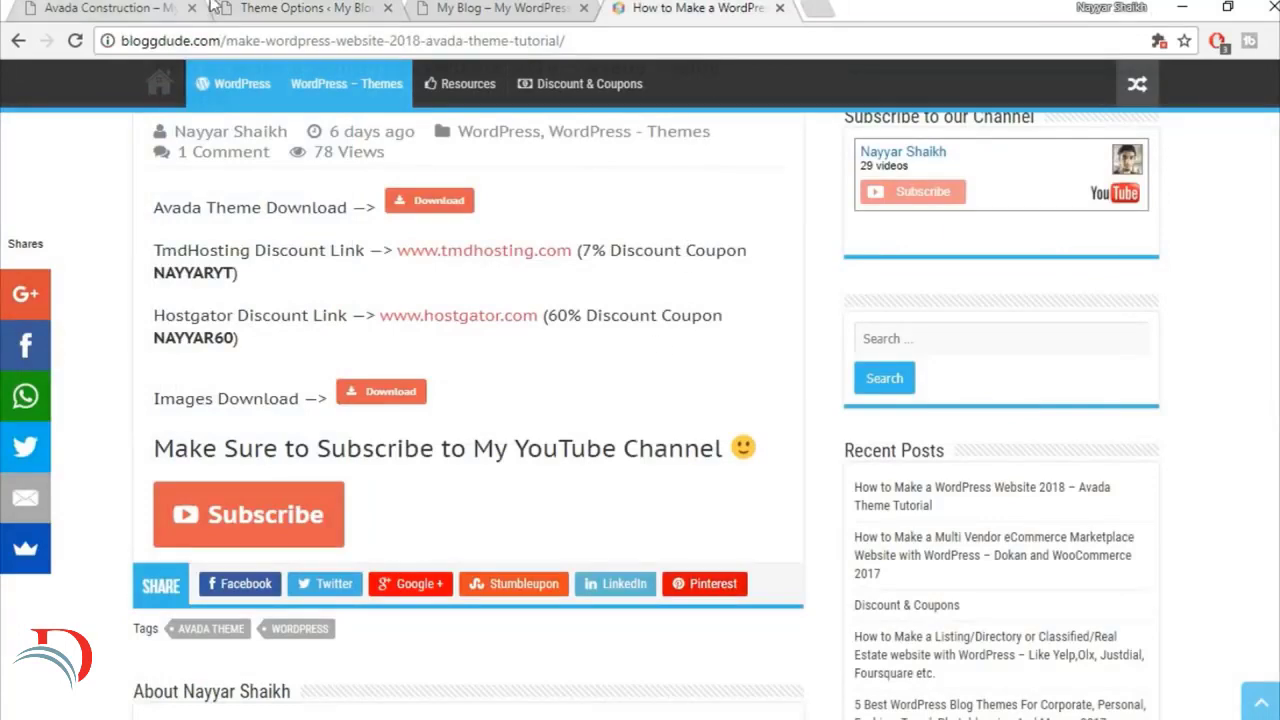
pyautogui.click(372, 8)
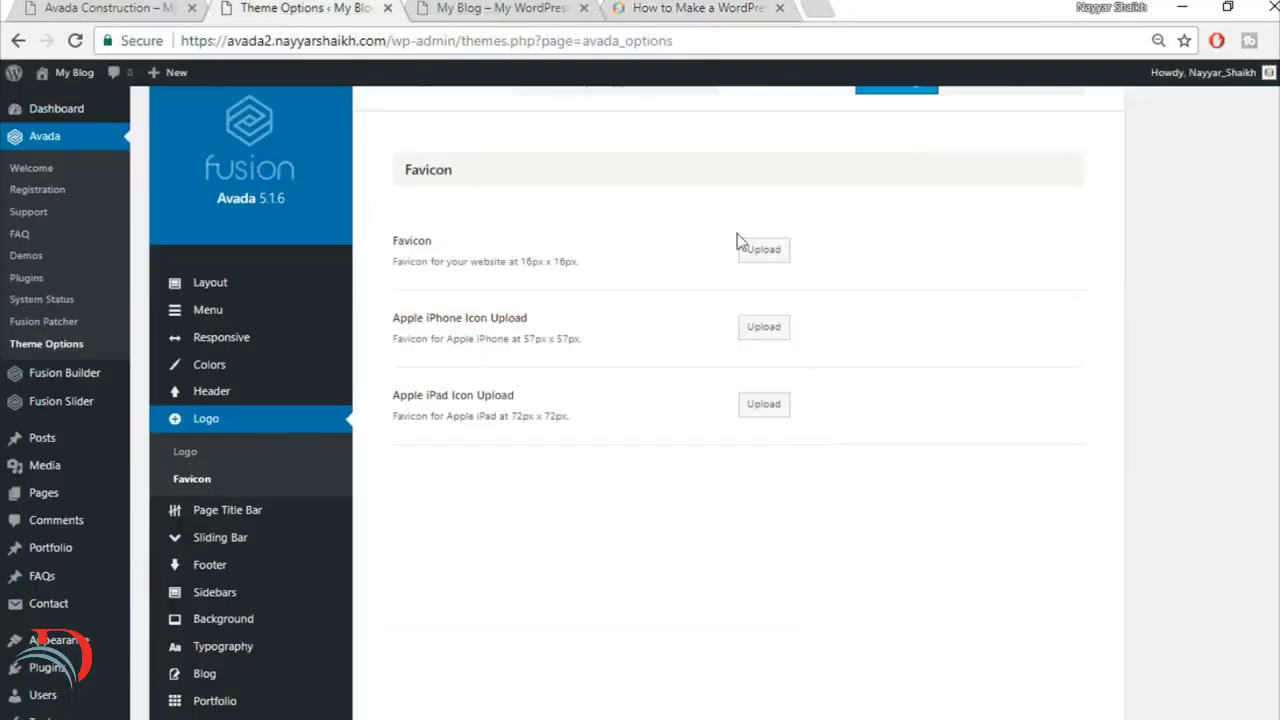
pyautogui.click(764, 250)
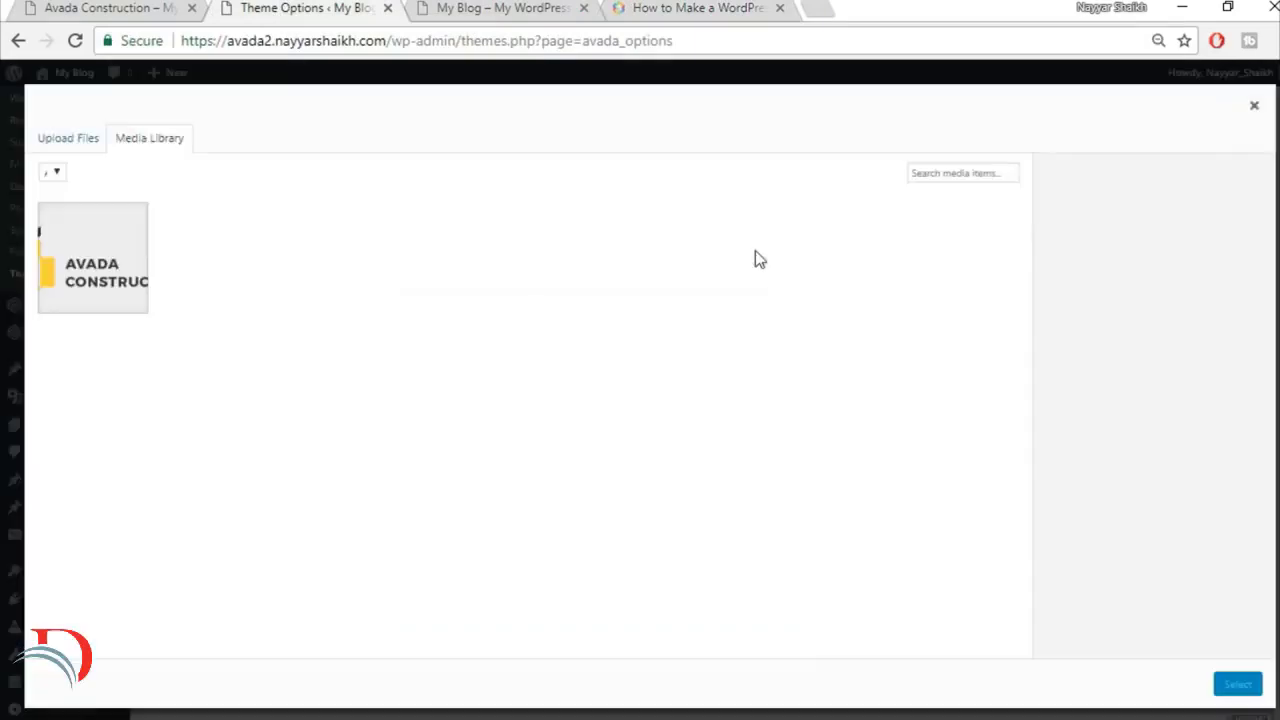
pyautogui.click(86, 137)
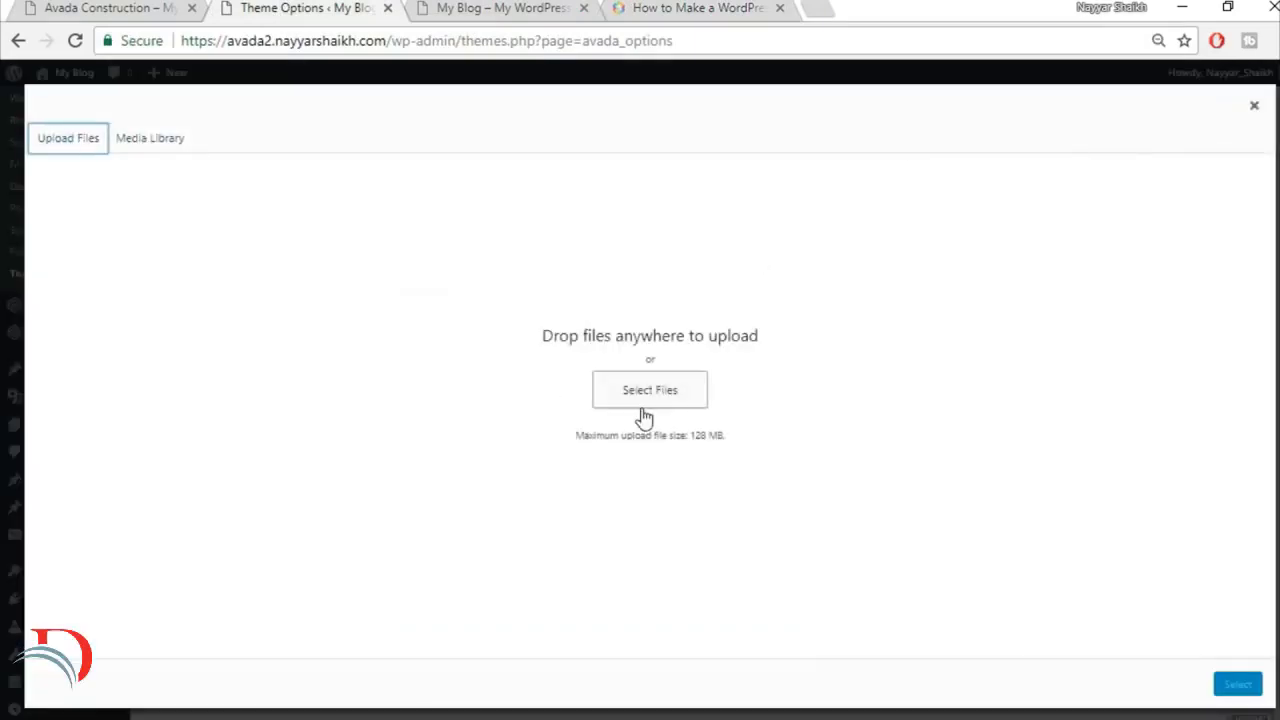
pyautogui.click(645, 395)
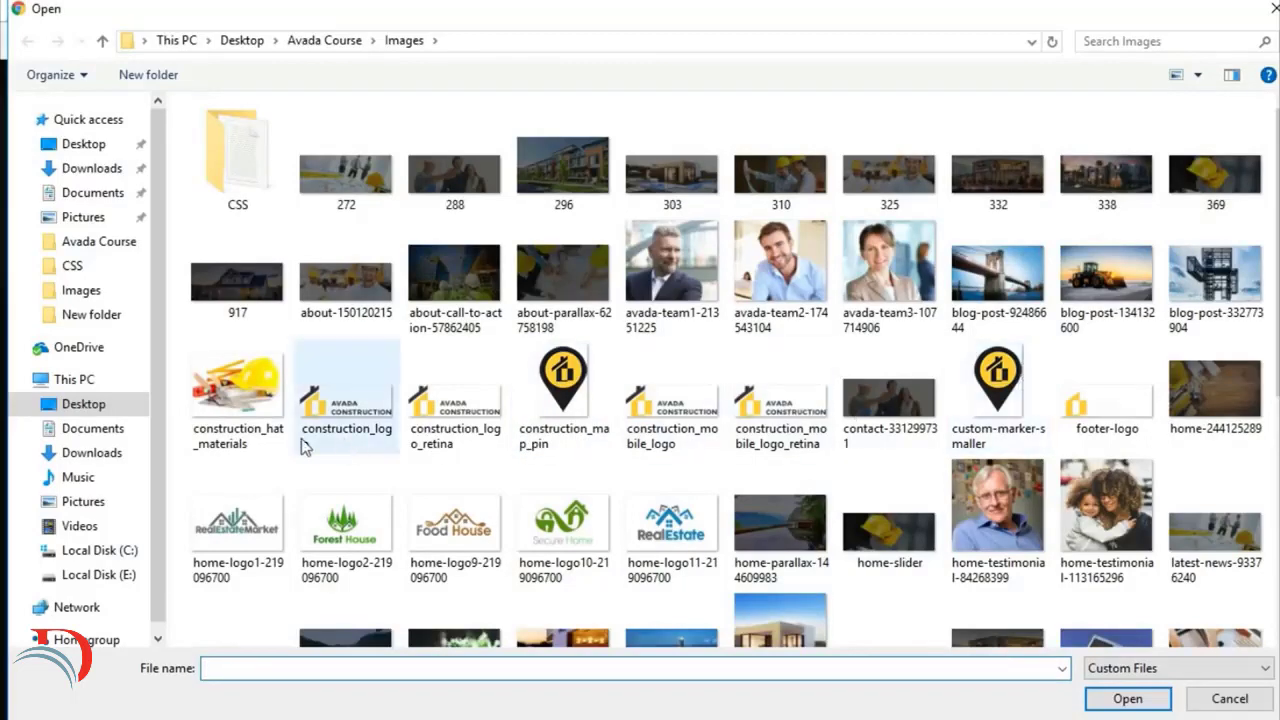
pyautogui.click(606, 412)
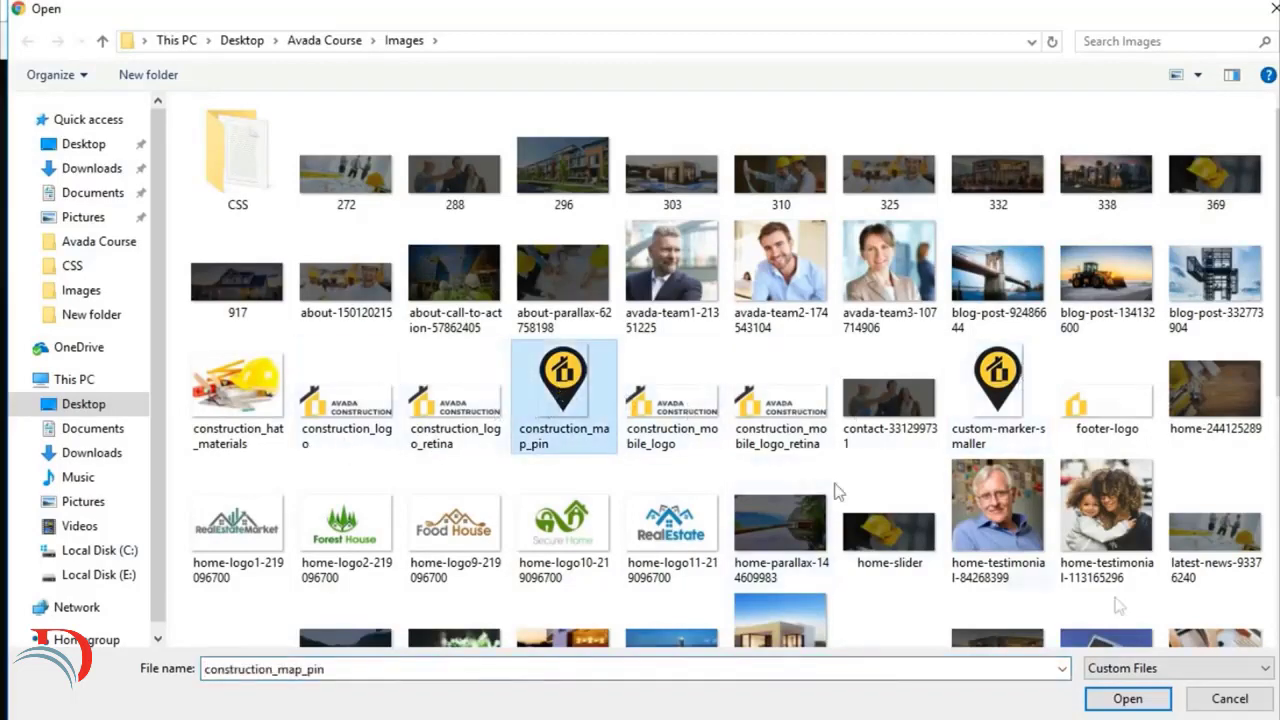
pyautogui.click(1128, 697)
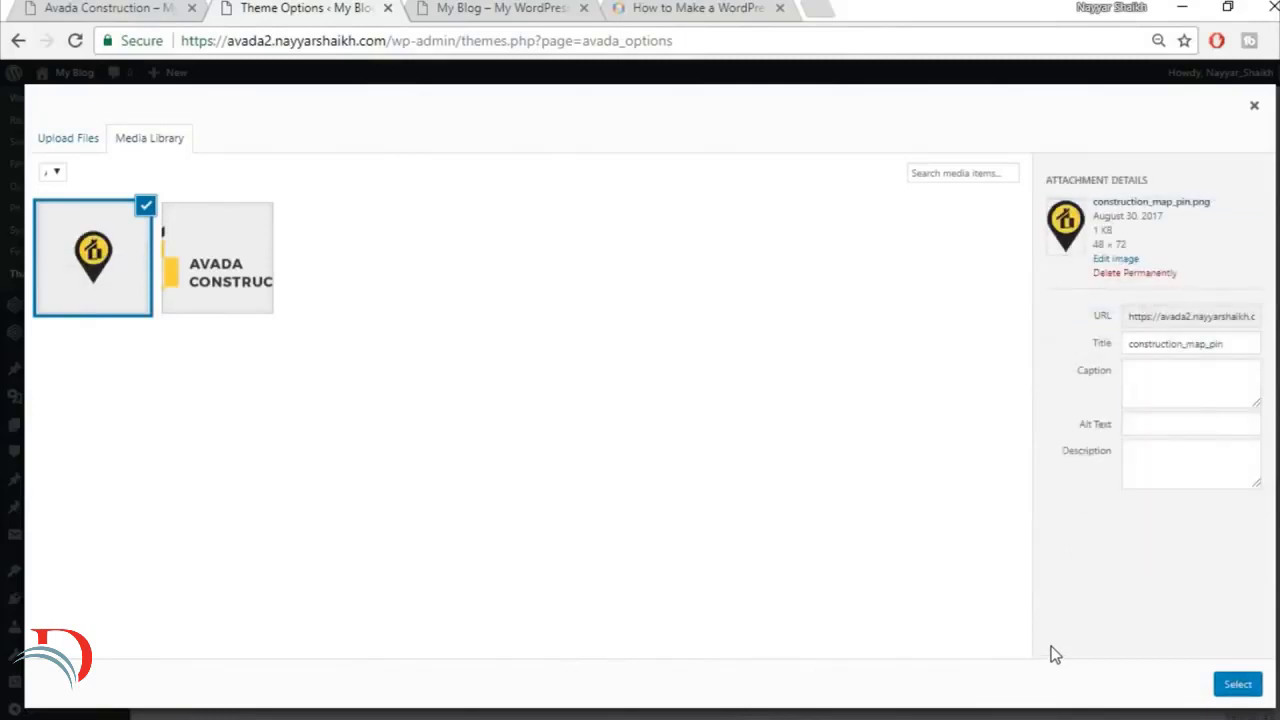
pyautogui.click(1237, 686)
pyautogui.scroll(1, 997, 478)
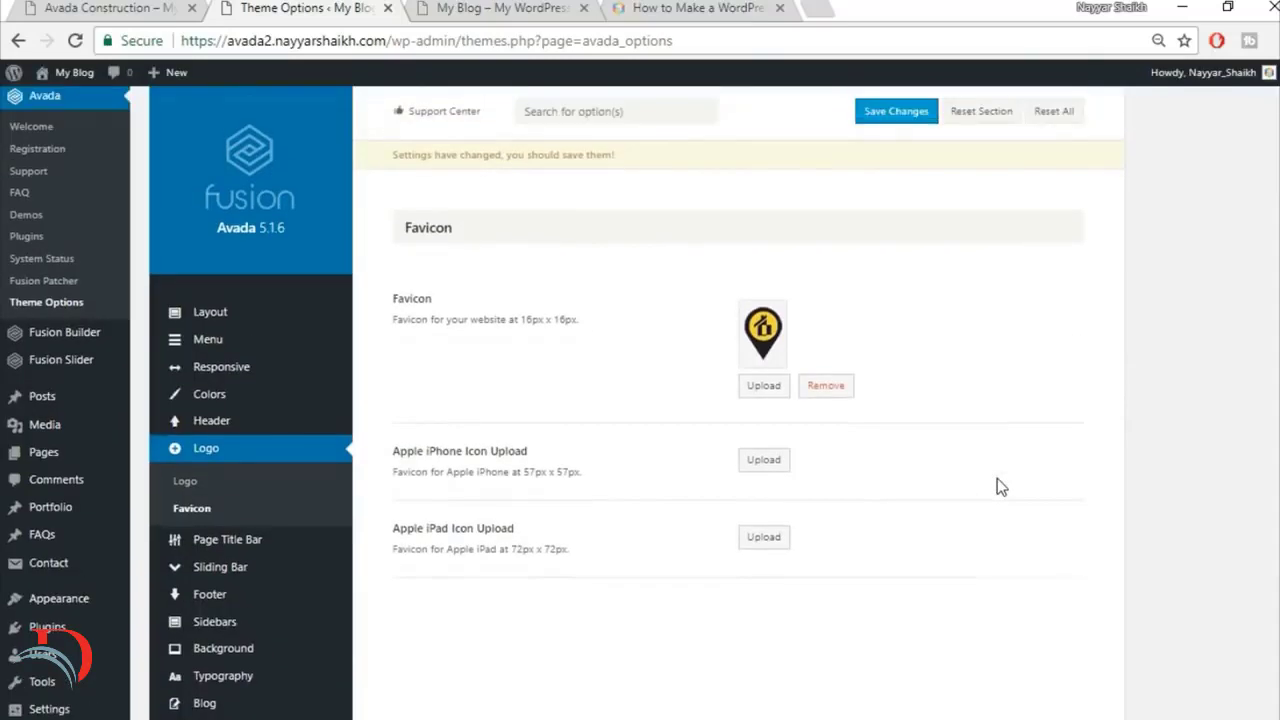
pyautogui.click(900, 138)
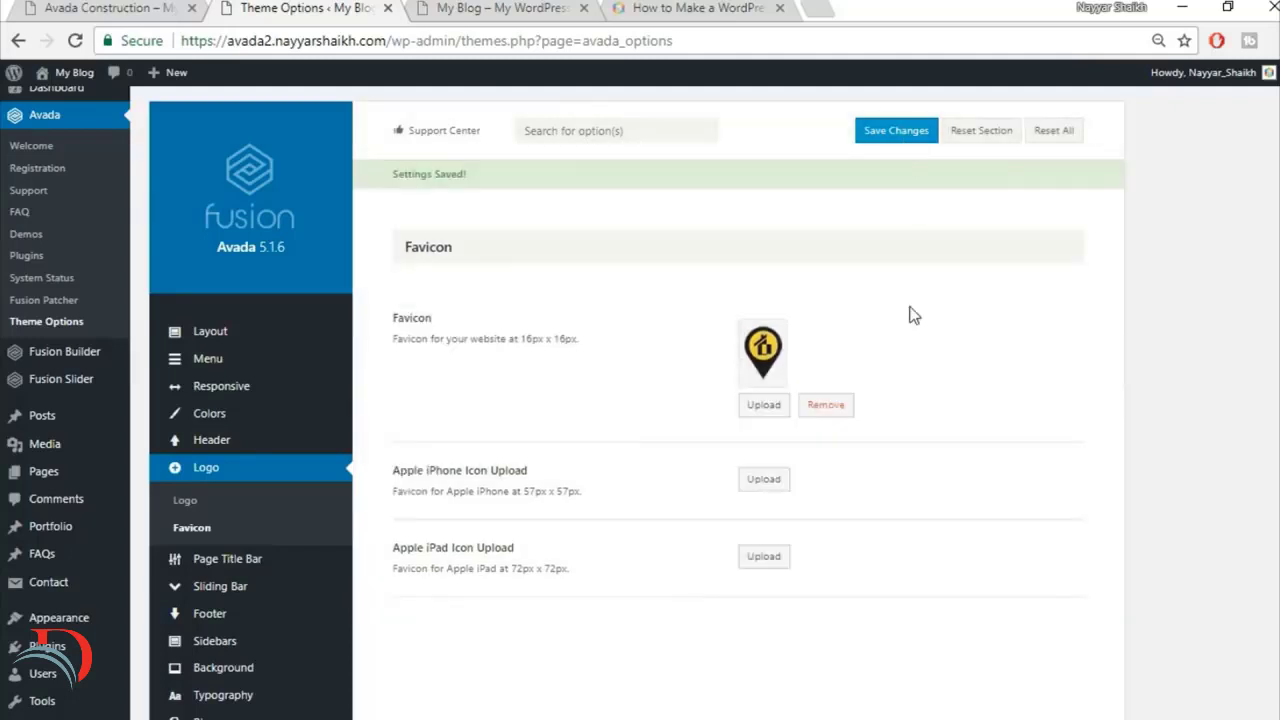
# Step: Compare the new My Blog site with the finished Avada Construction home page, examining its headings and service boxes
pyautogui.click(520, 8)
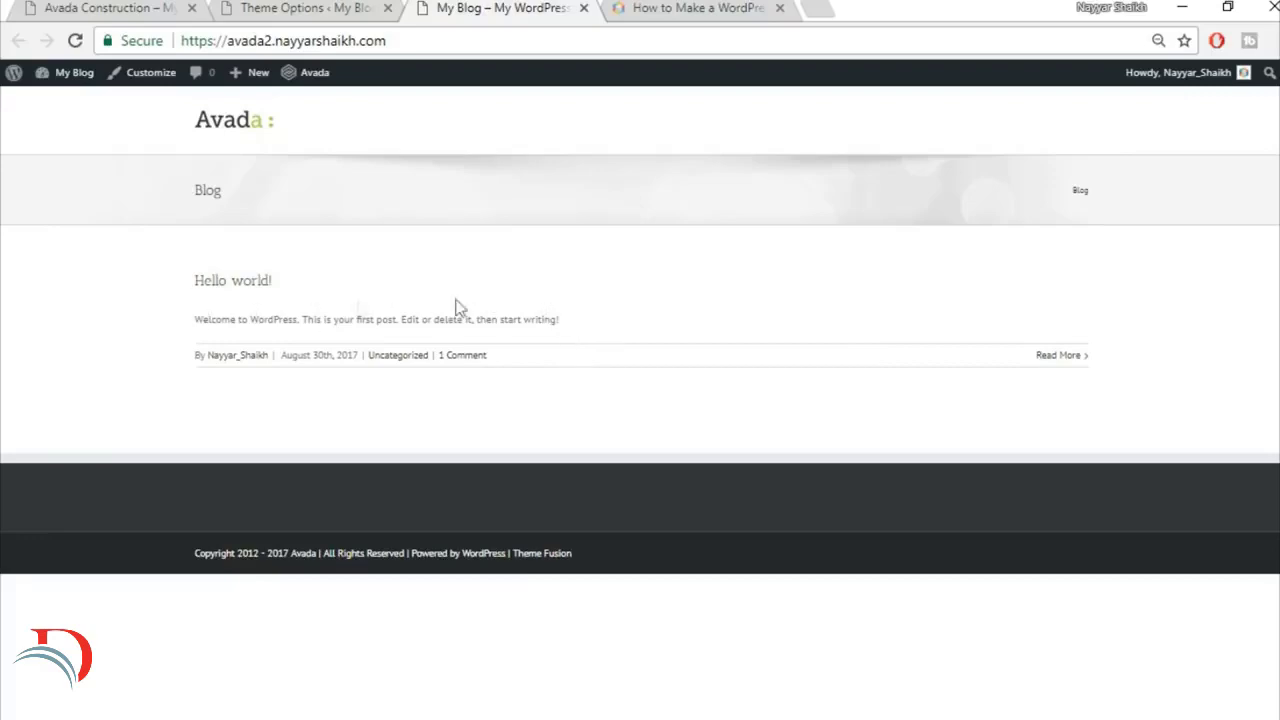
pyautogui.click(113, 6)
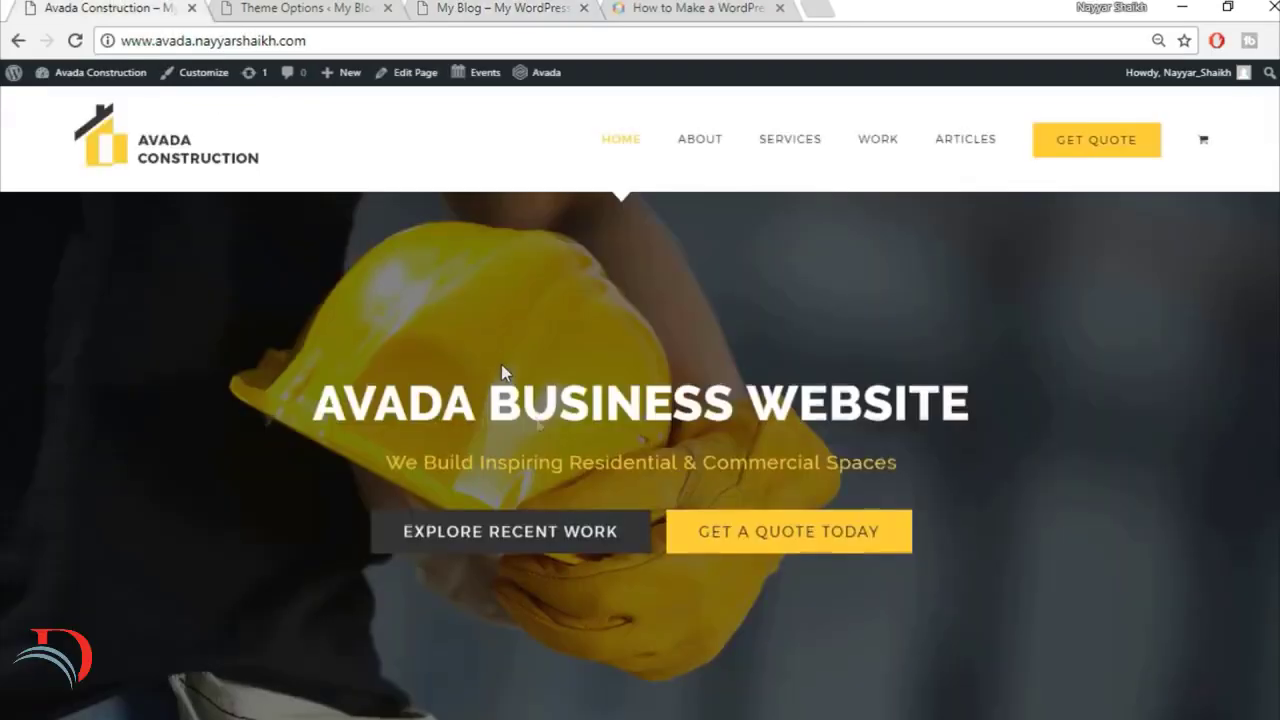
pyautogui.scroll(-5, 501, 364)
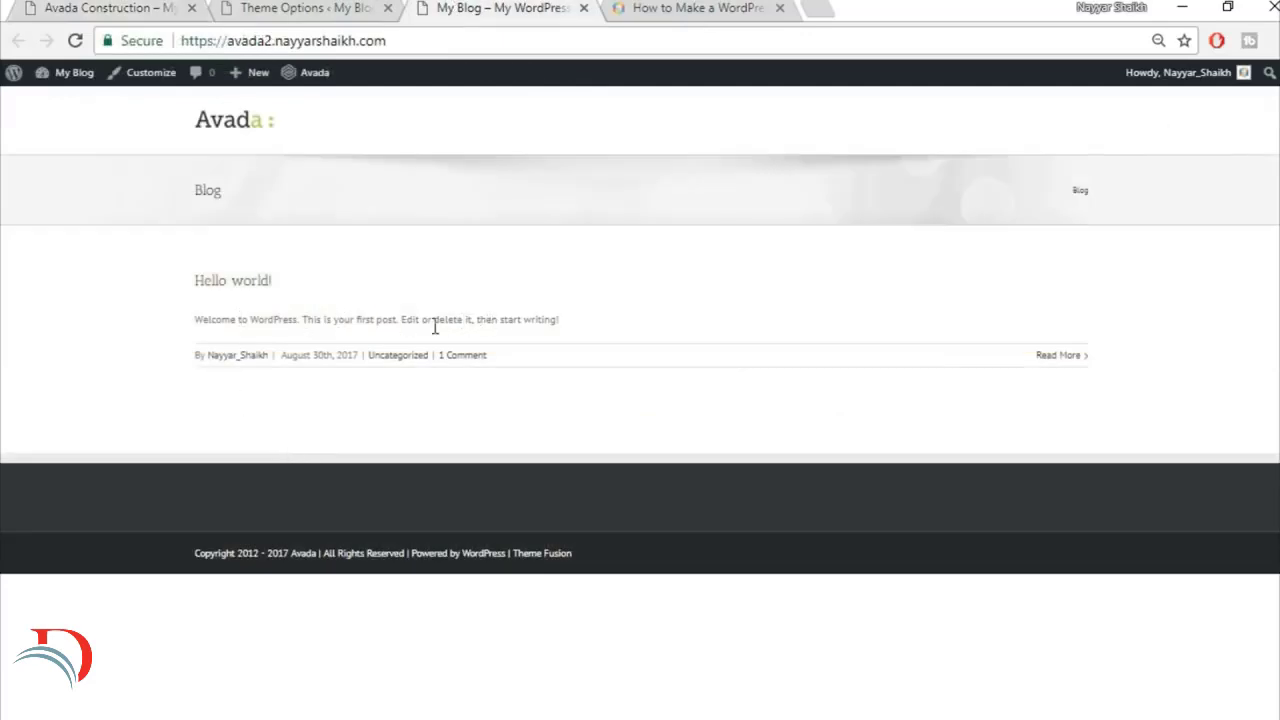
pyautogui.click(100, 6)
pyautogui.scroll(-2, 600, 526)
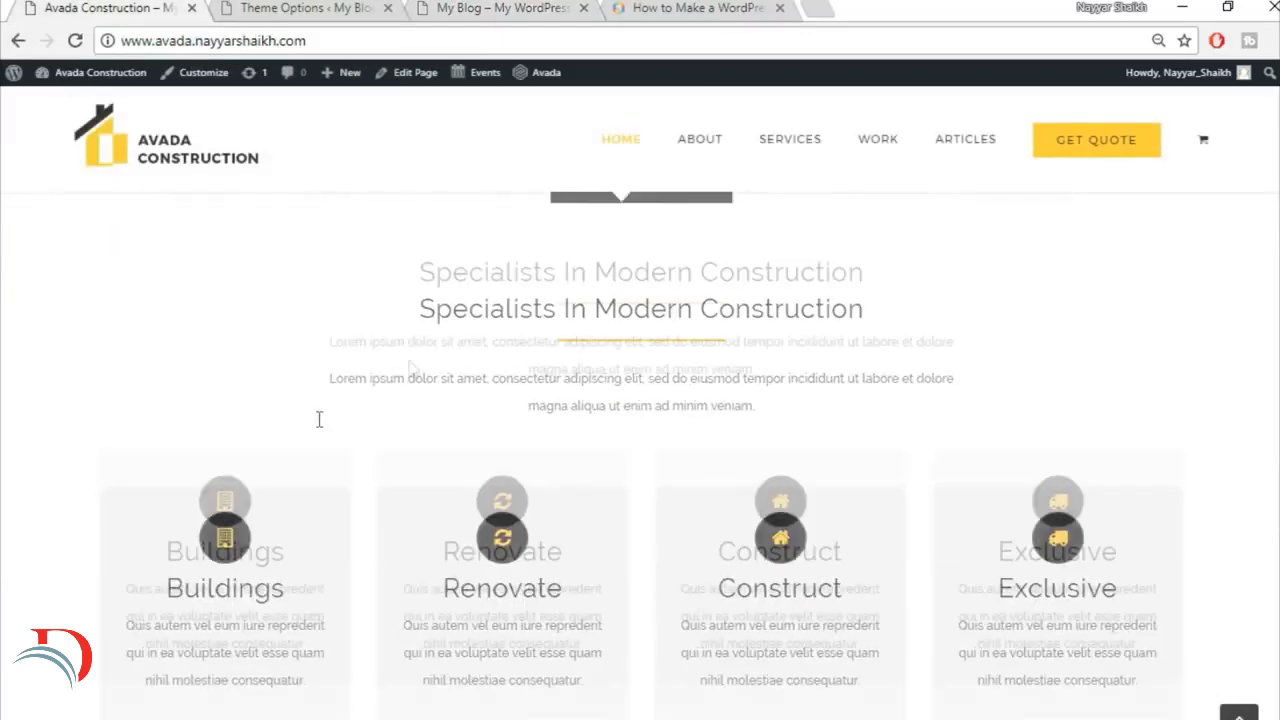
pyautogui.scroll(-1, 652, 441)
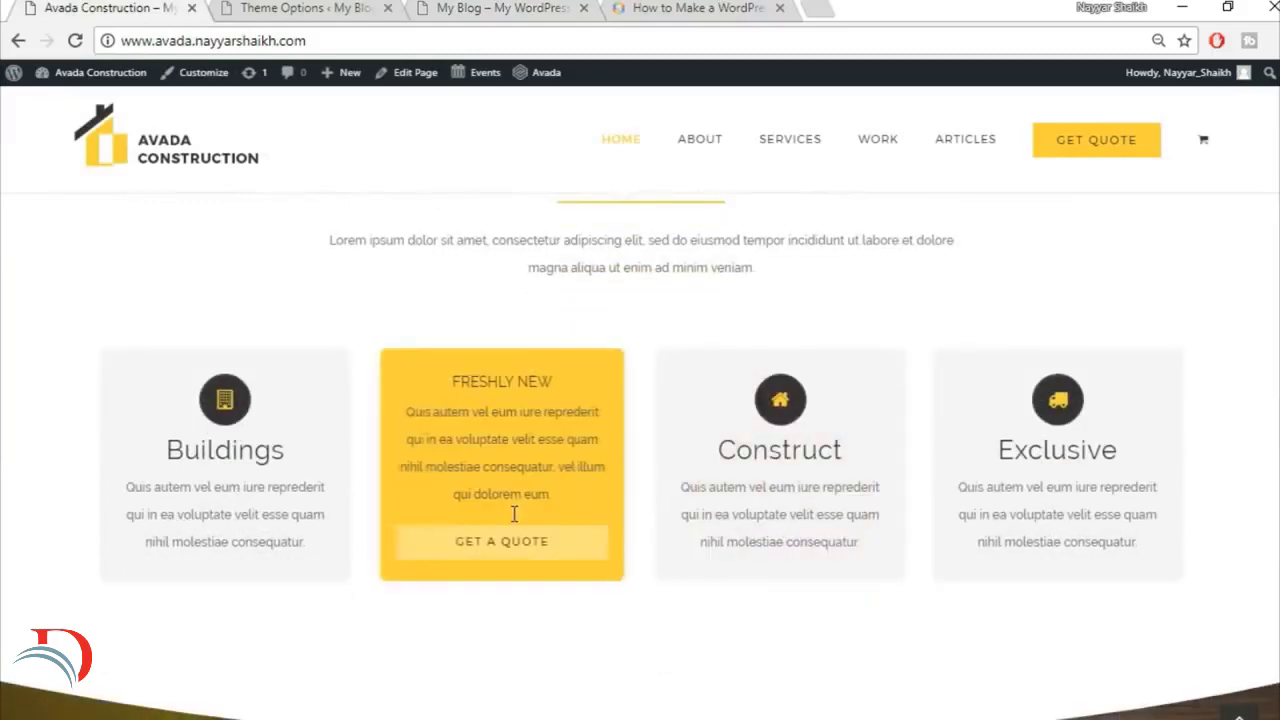
pyautogui.scroll(8, 1188, 495)
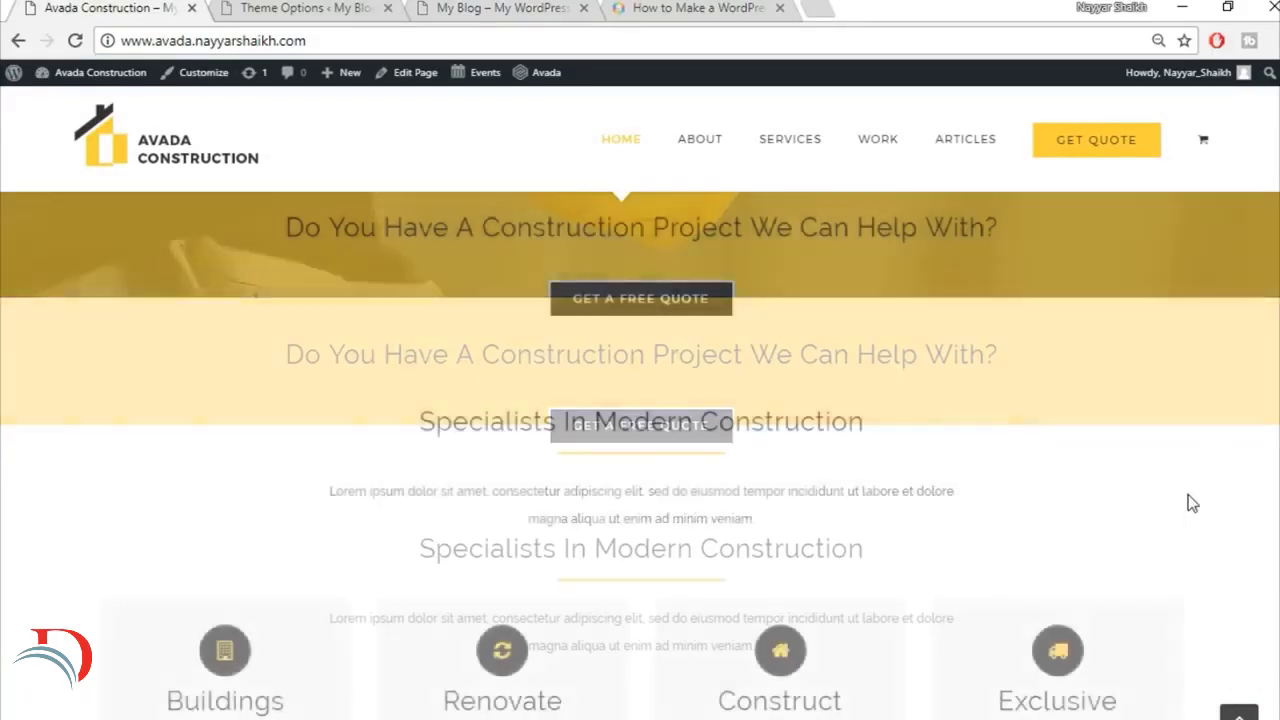
pyautogui.click(535, 7)
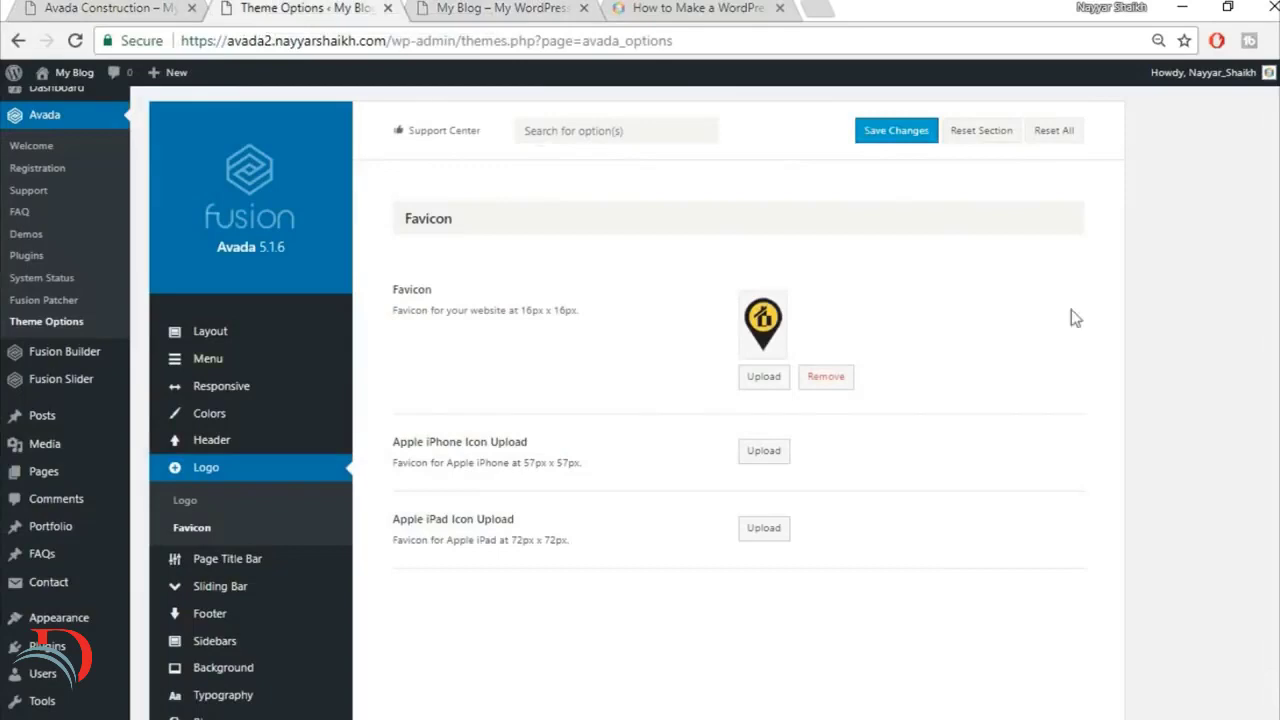
# Step: In the theme's Body Typography options, set the font family to Raleway and the backup font family to Arial, Helvetica, sans-serif
pyautogui.scroll(-1, 1260, 422)
pyautogui.scroll(-3, 1260, 422)
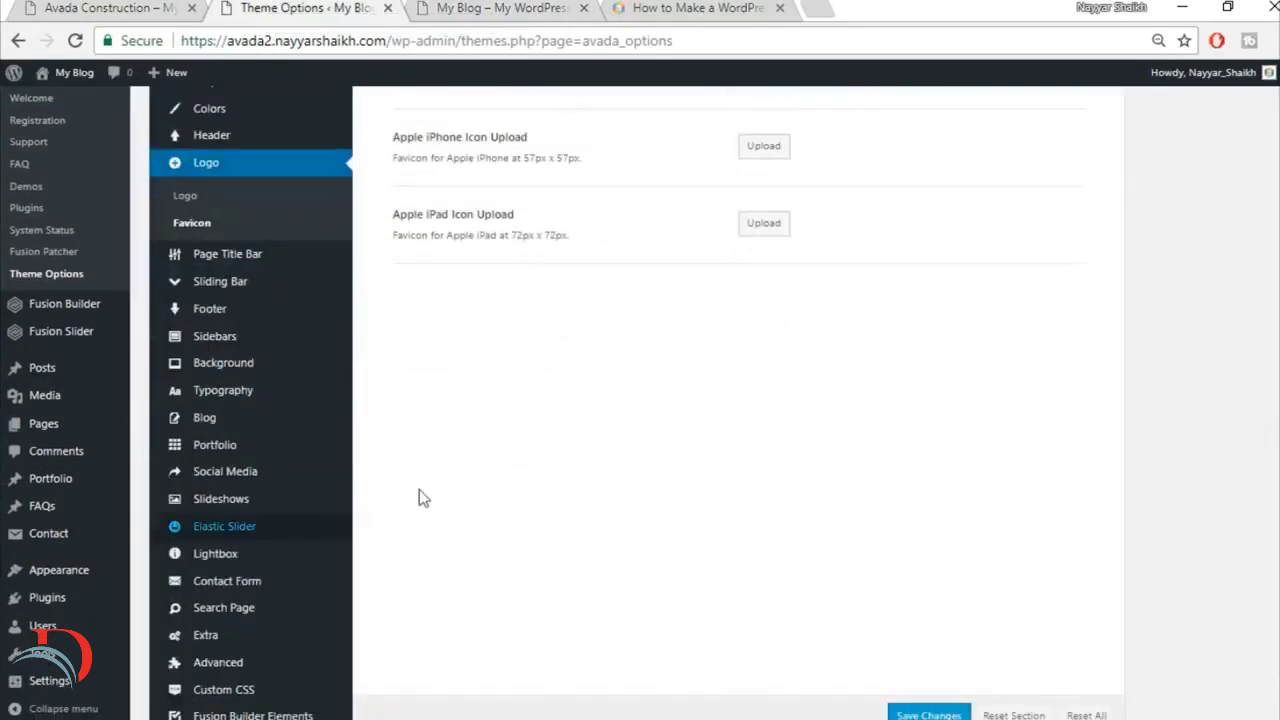
pyautogui.click(246, 390)
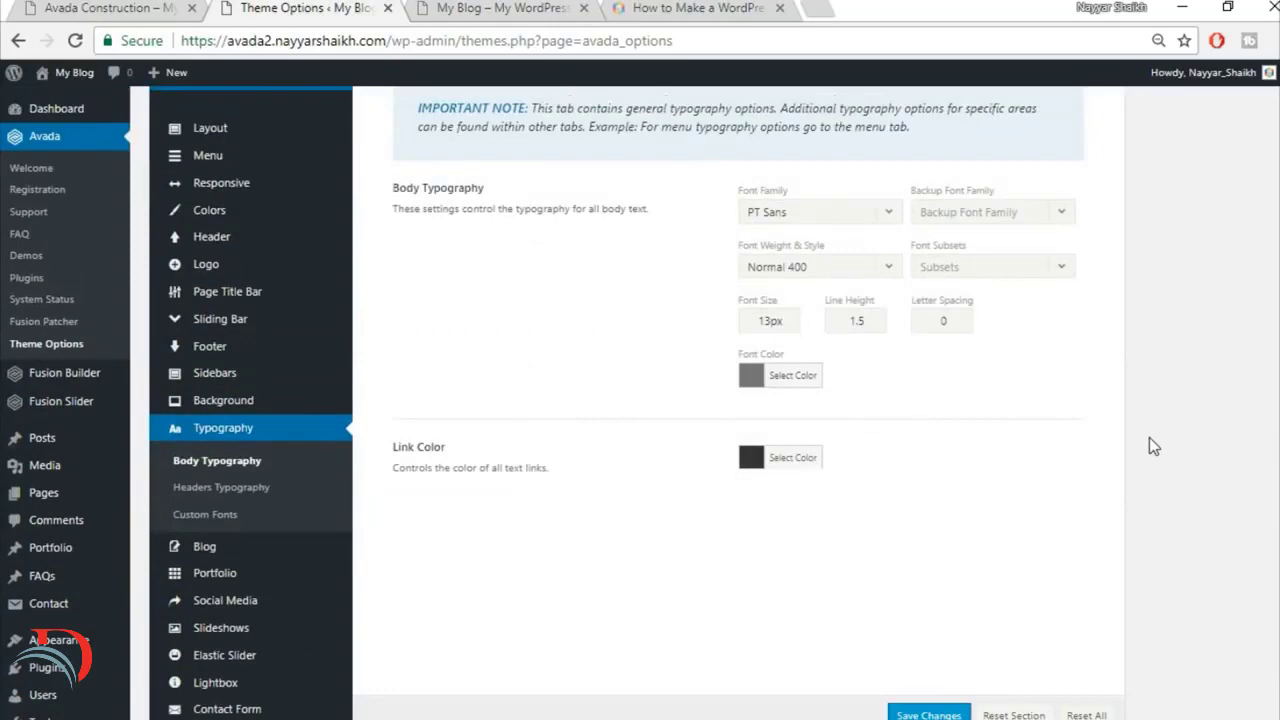
pyautogui.scroll(1, 1153, 446)
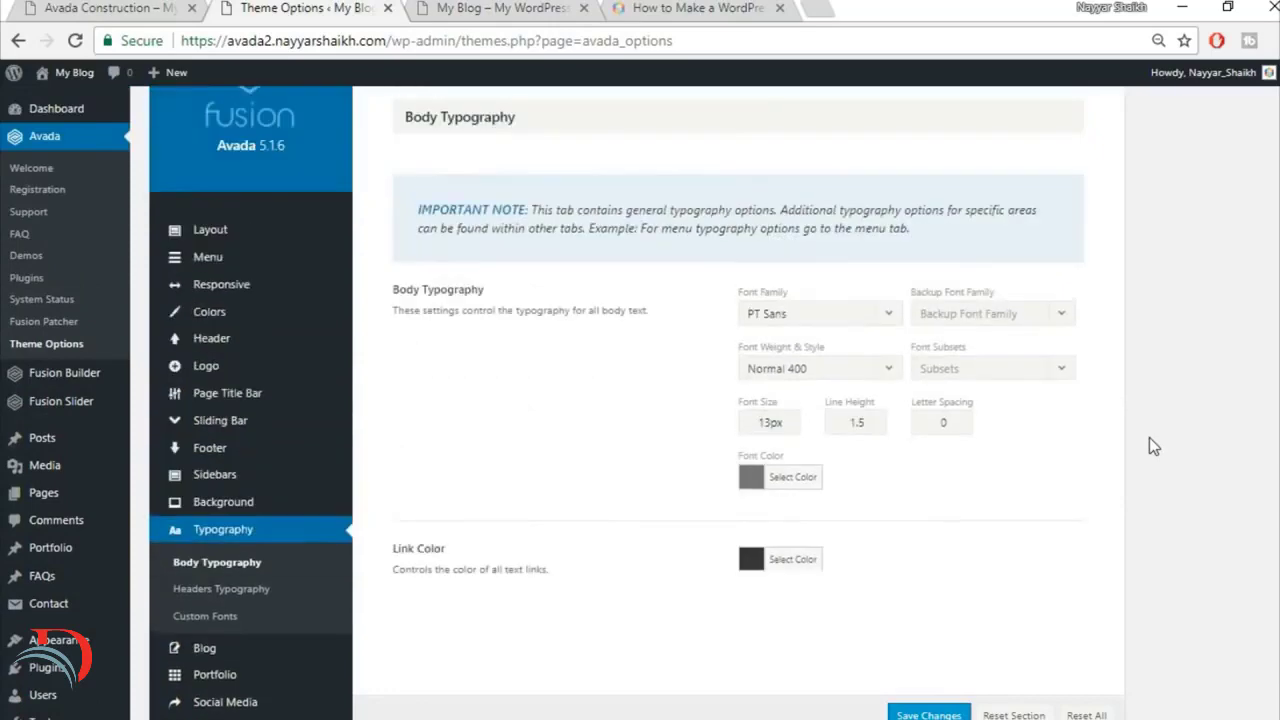
pyautogui.click(866, 320)
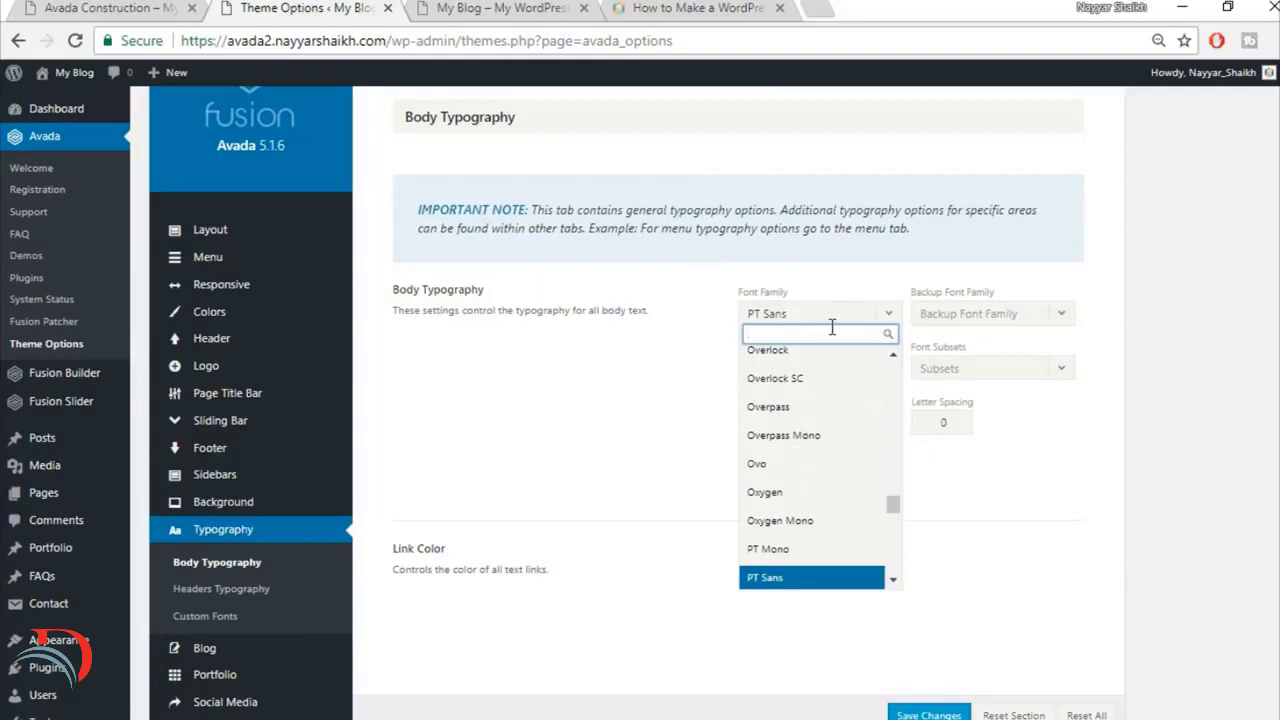
pyautogui.write('rale')
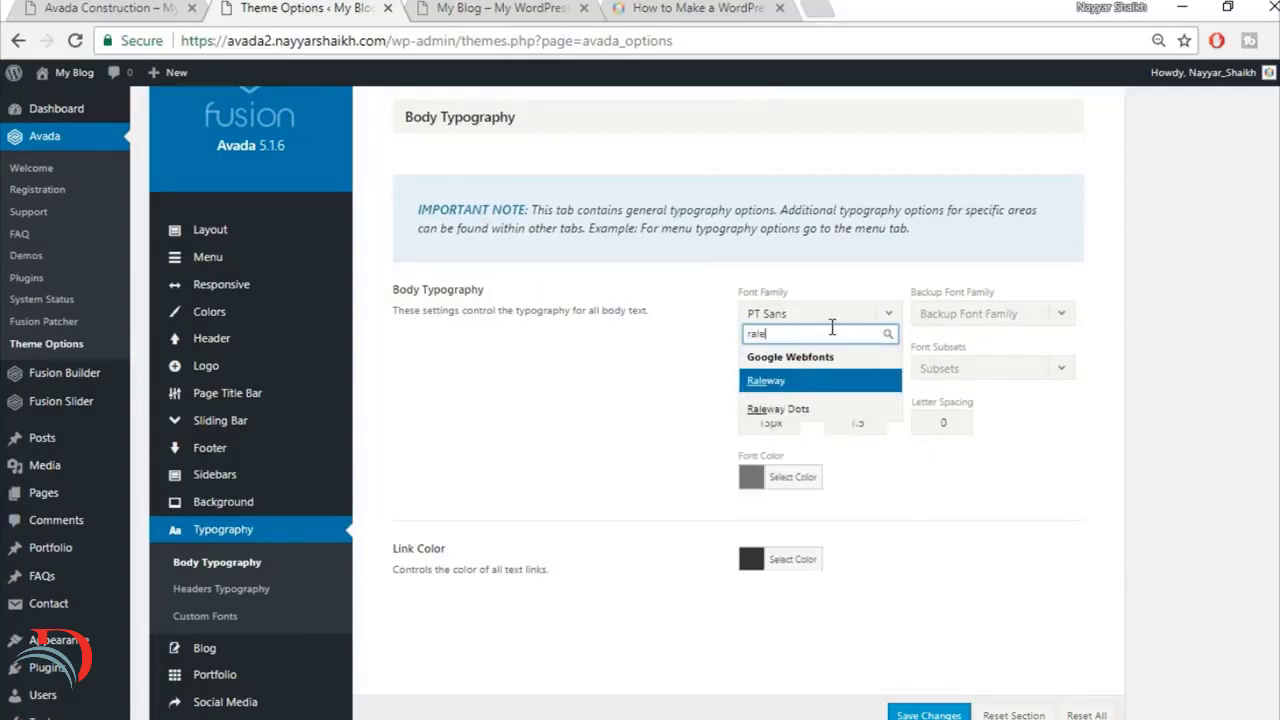
pyautogui.click(815, 385)
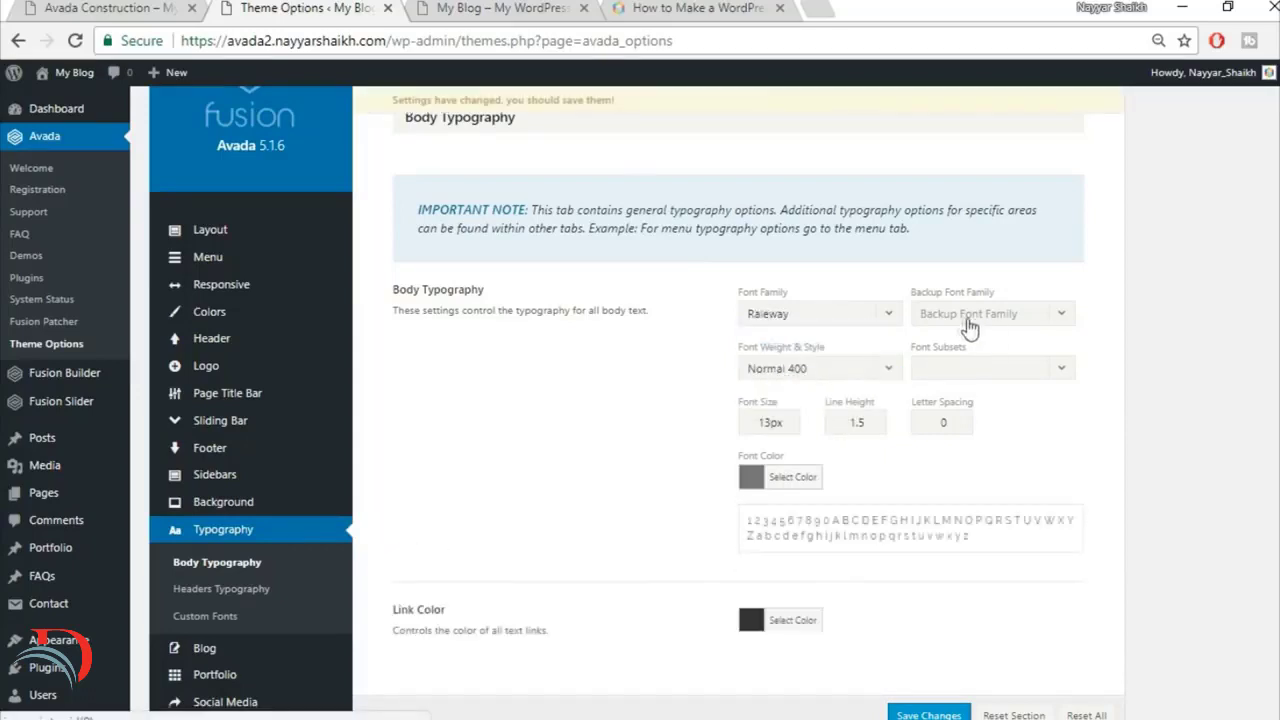
pyautogui.click(970, 318)
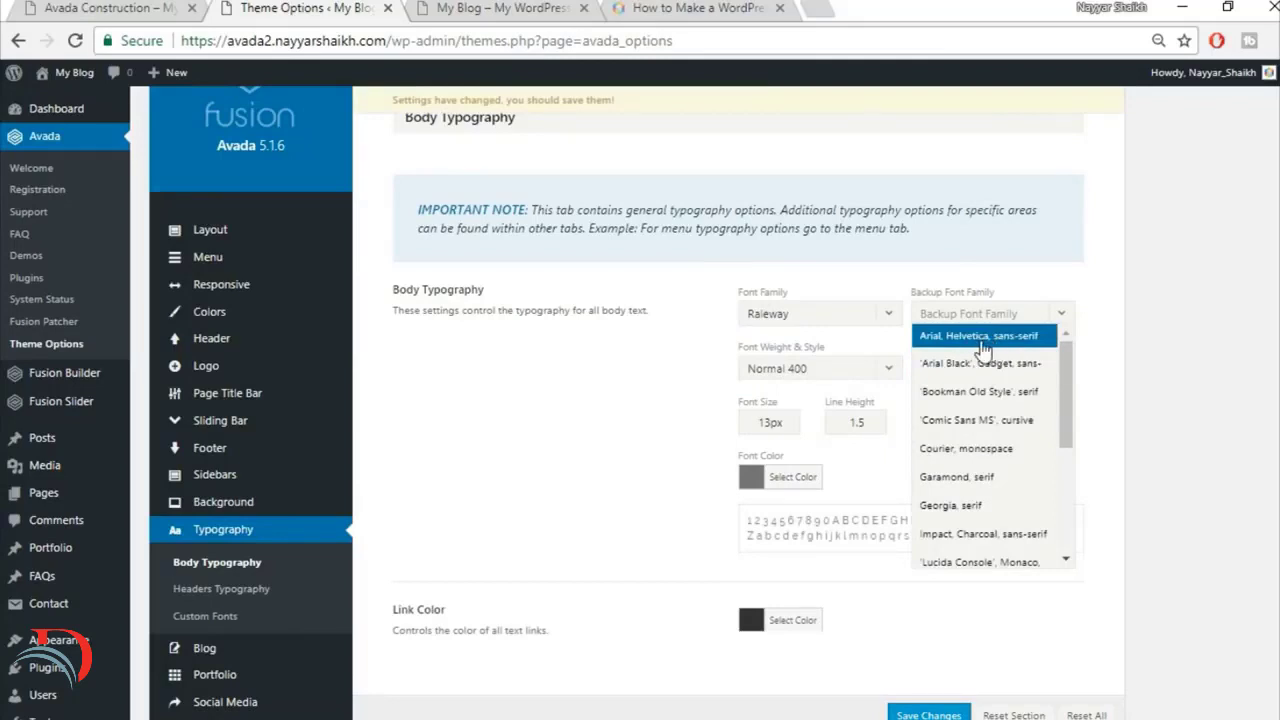
pyautogui.click(985, 341)
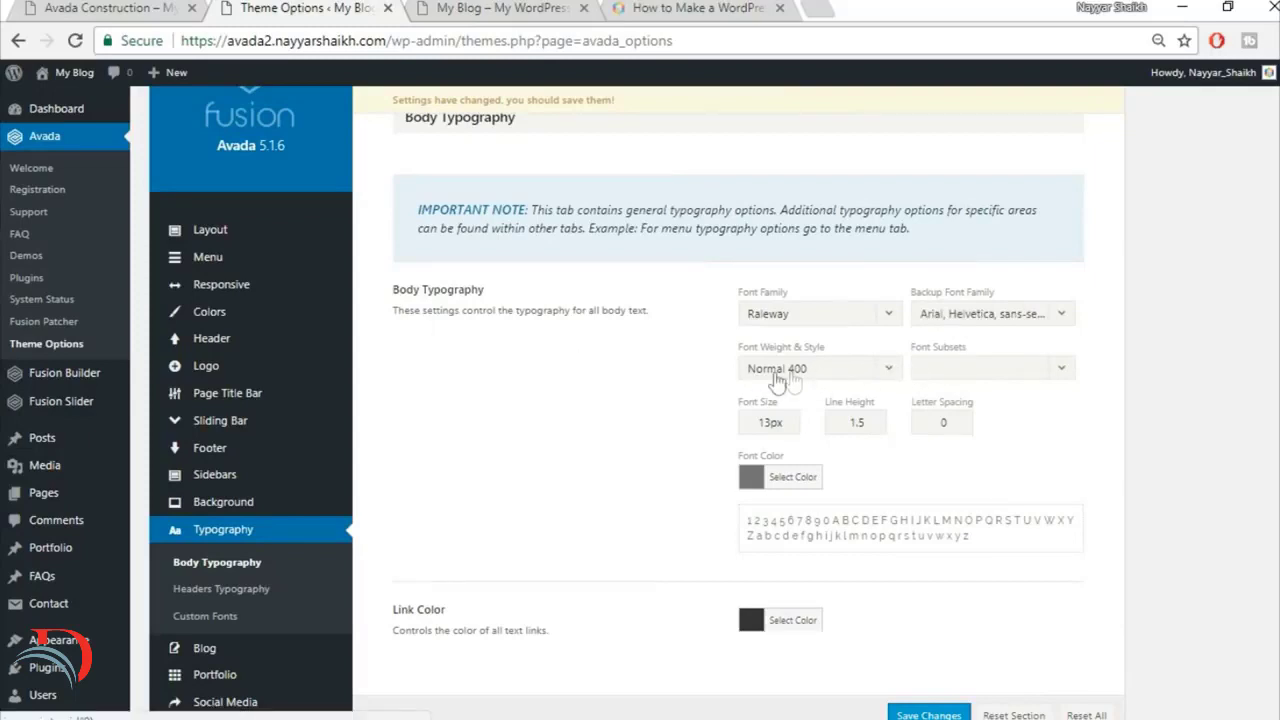
# Step: Set the body text's font weight and style to Medium 500
pyautogui.click(834, 372)
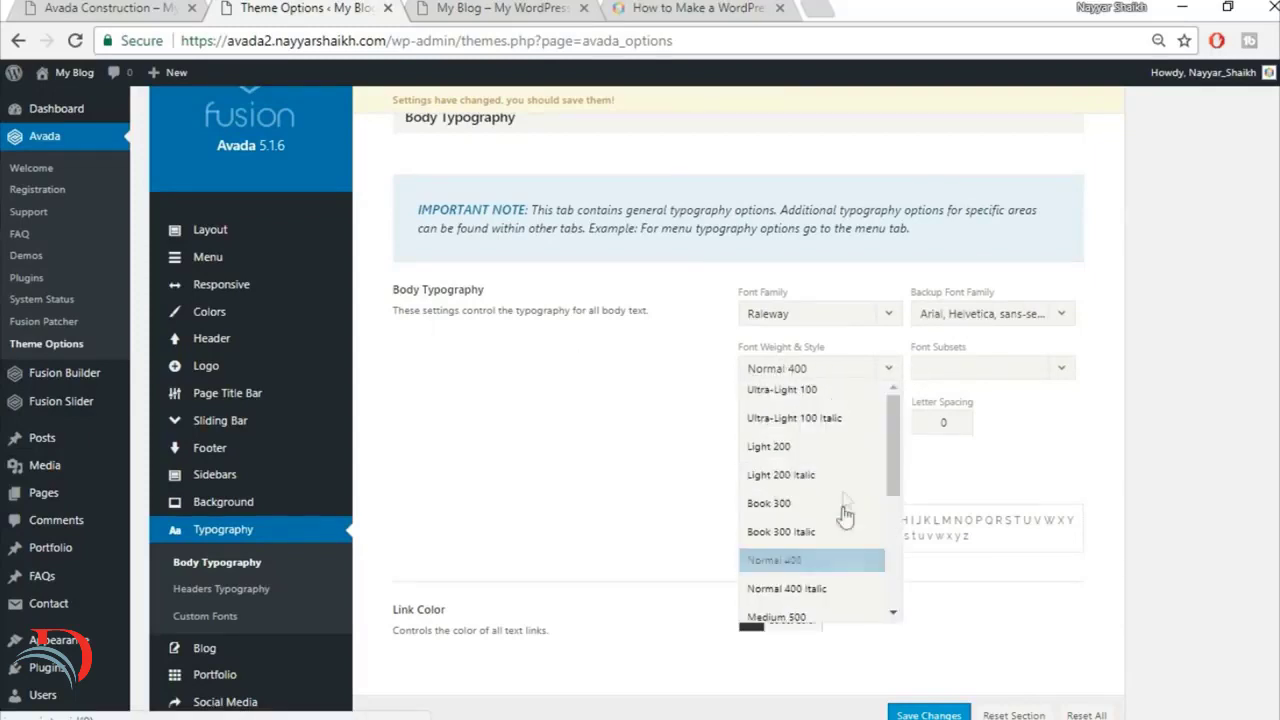
pyautogui.scroll(-2, 843, 525)
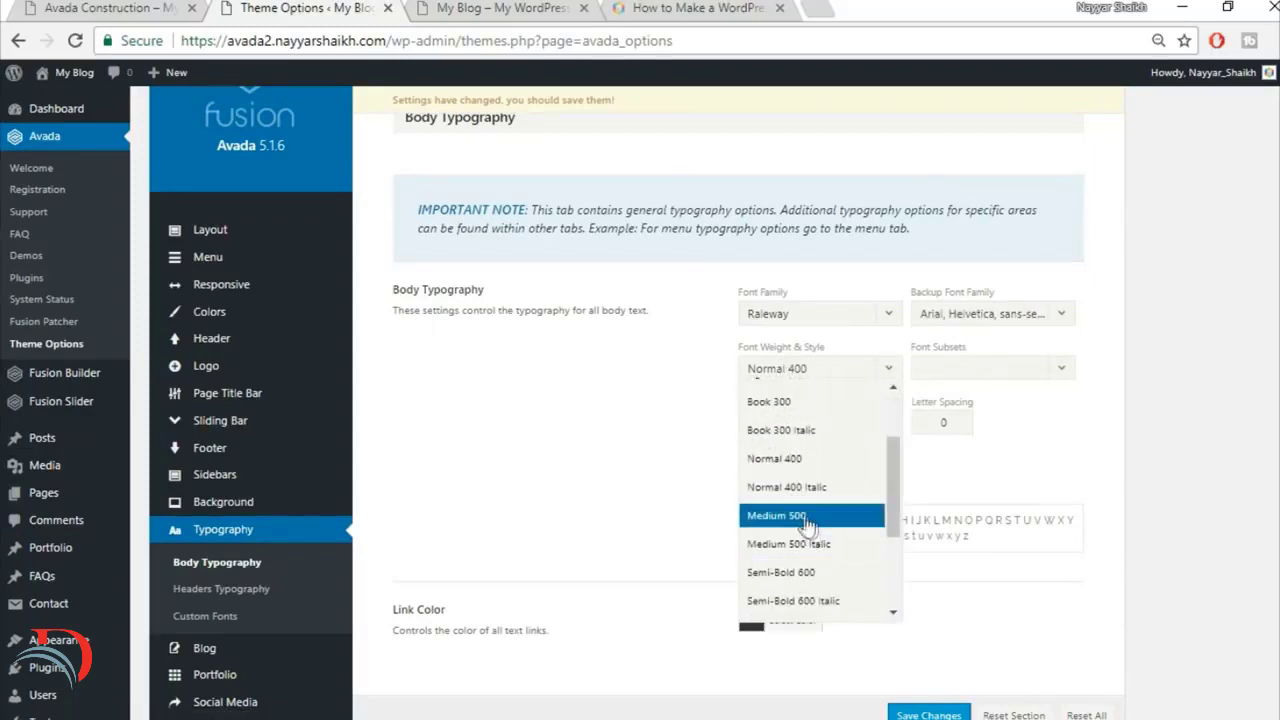
pyautogui.click(820, 518)
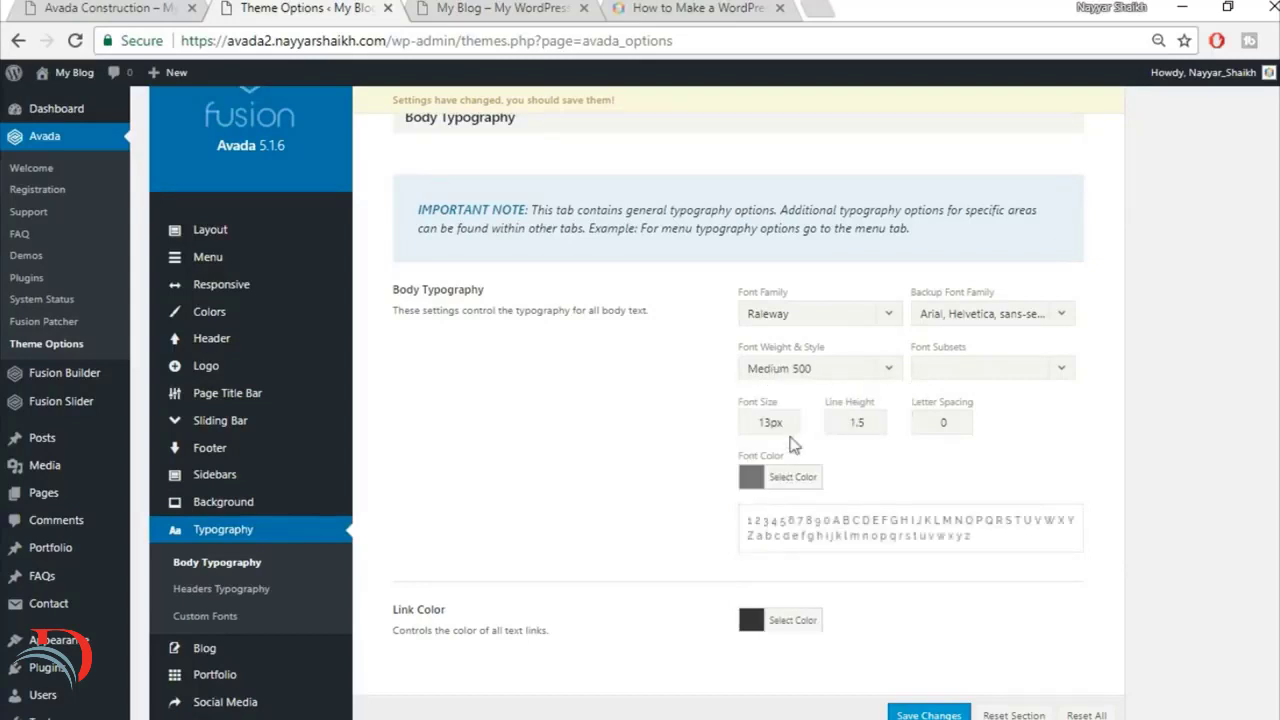
# Step: Set the body text's font size to 15px and its line height to 2.27
pyautogui.click(768, 426)
pyautogui.press('BackSpace')
pyautogui.write('5')
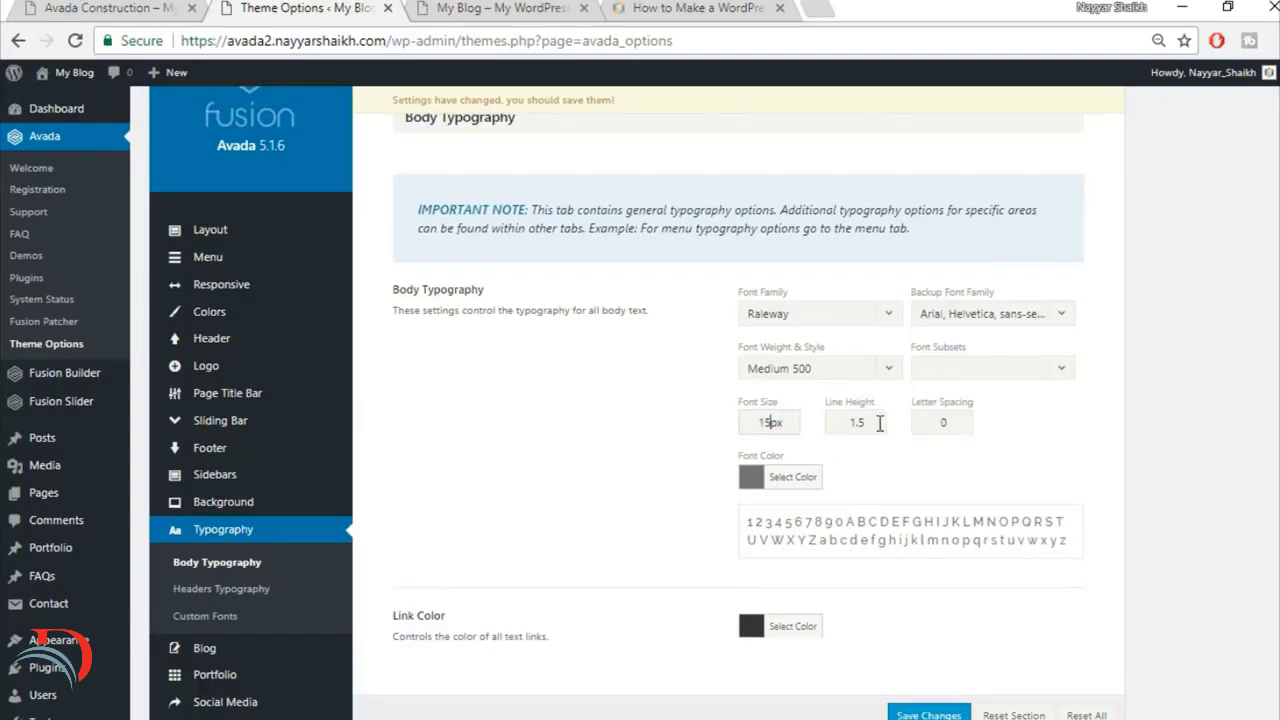
pyautogui.moveTo(880, 422); pyautogui.dragTo(783, 426)
pyautogui.write('2')
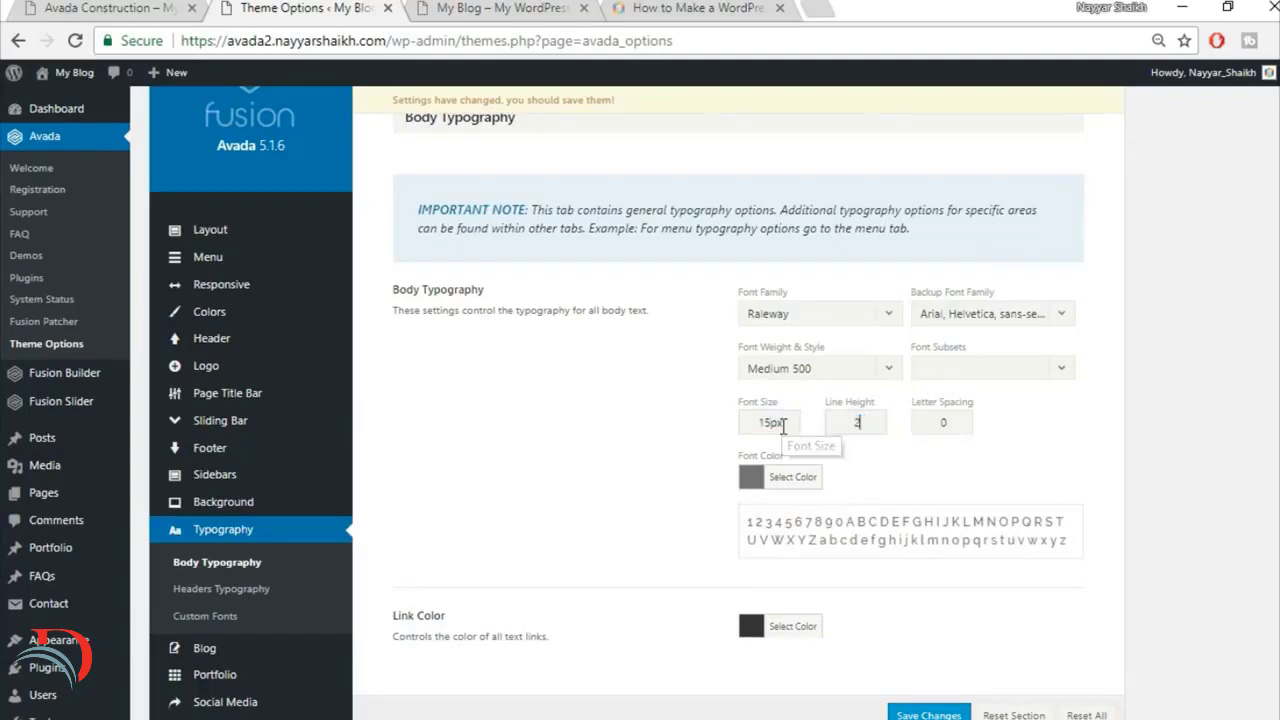
pyautogui.write('.27')
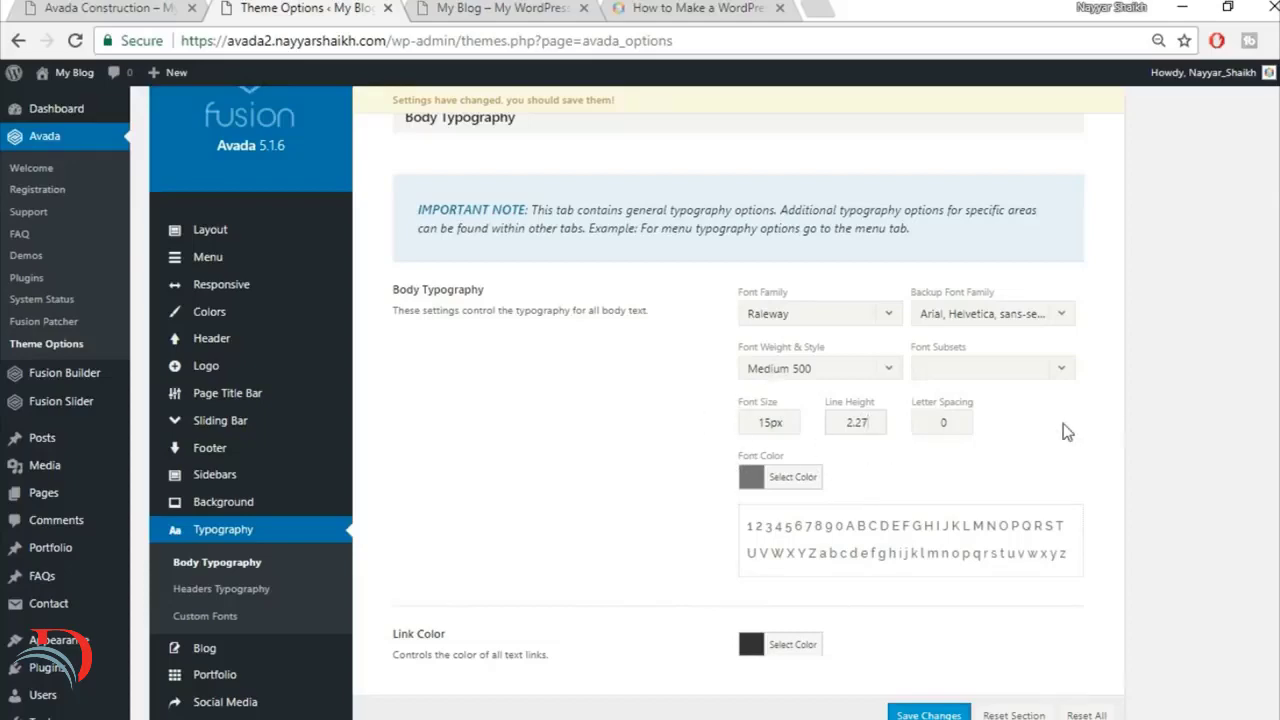
# Step: Examine the body text and line spacing on the finished Avada Construction home page, then return to the Body Typography options
pyautogui.click(116, 8)
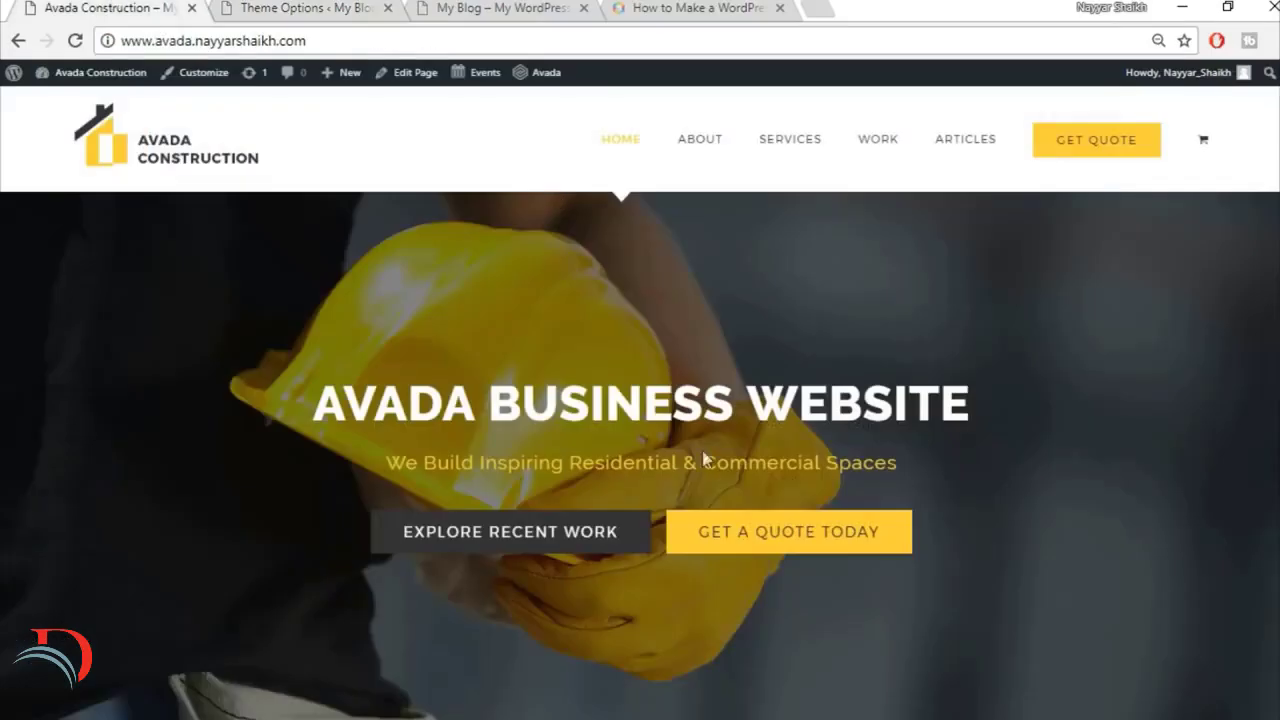
pyautogui.scroll(-5, 723, 537)
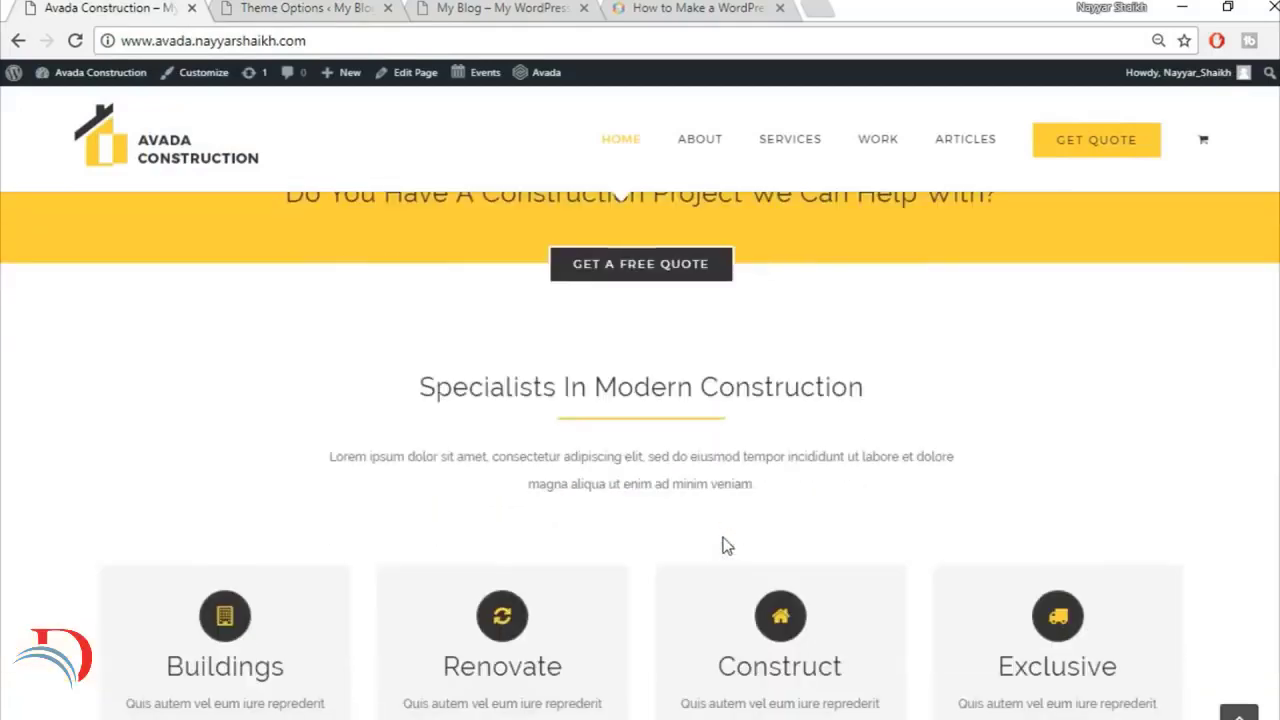
pyautogui.scroll(3, 724, 545)
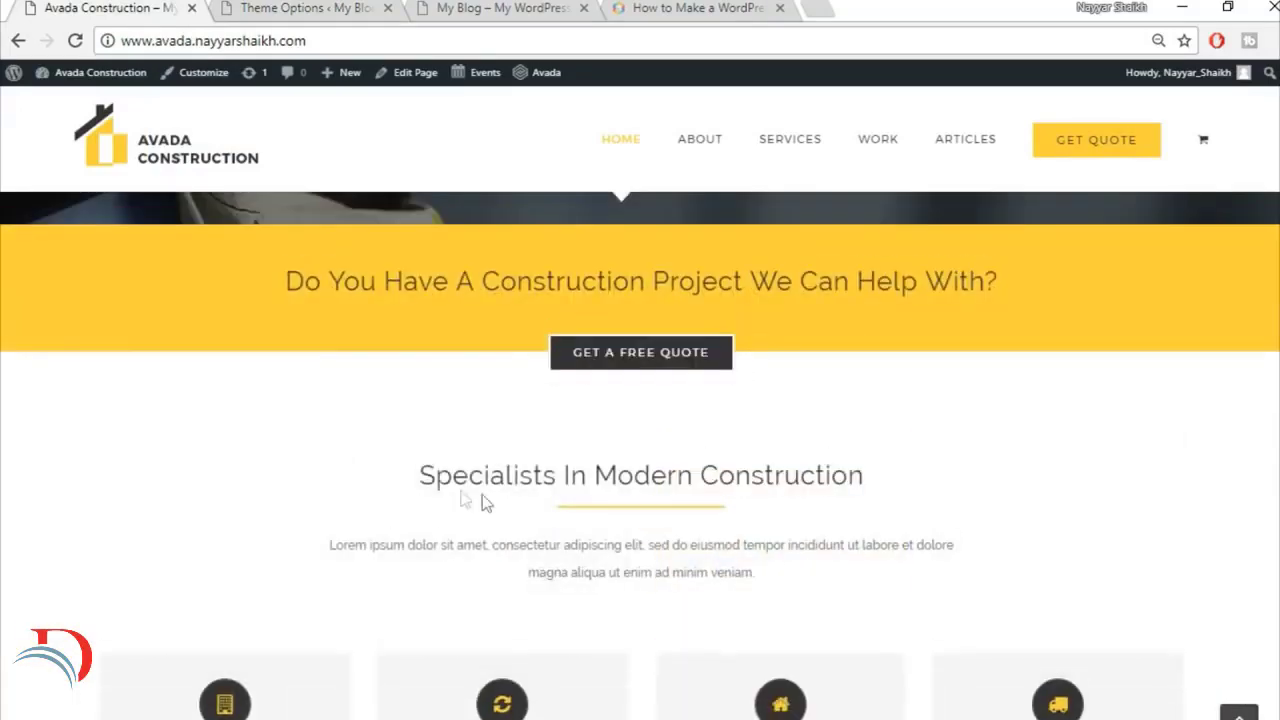
pyautogui.scroll(-2, 857, 494)
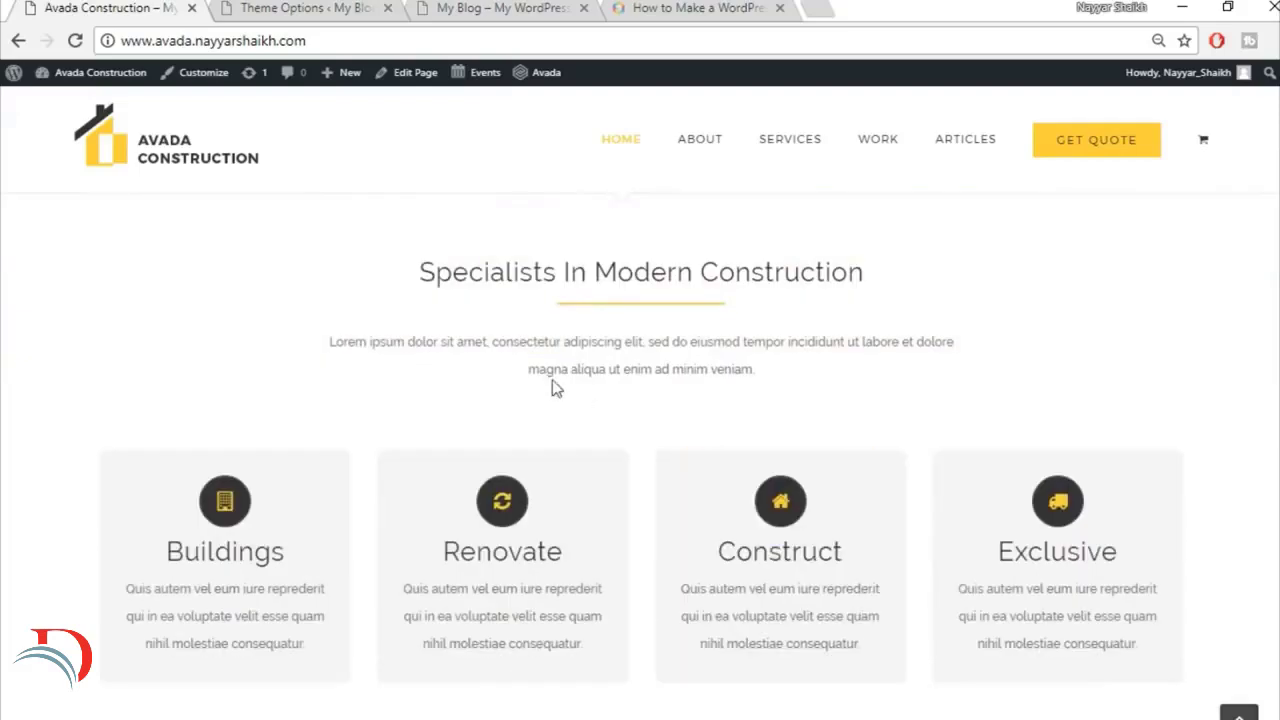
pyautogui.scroll(2, 795, 416)
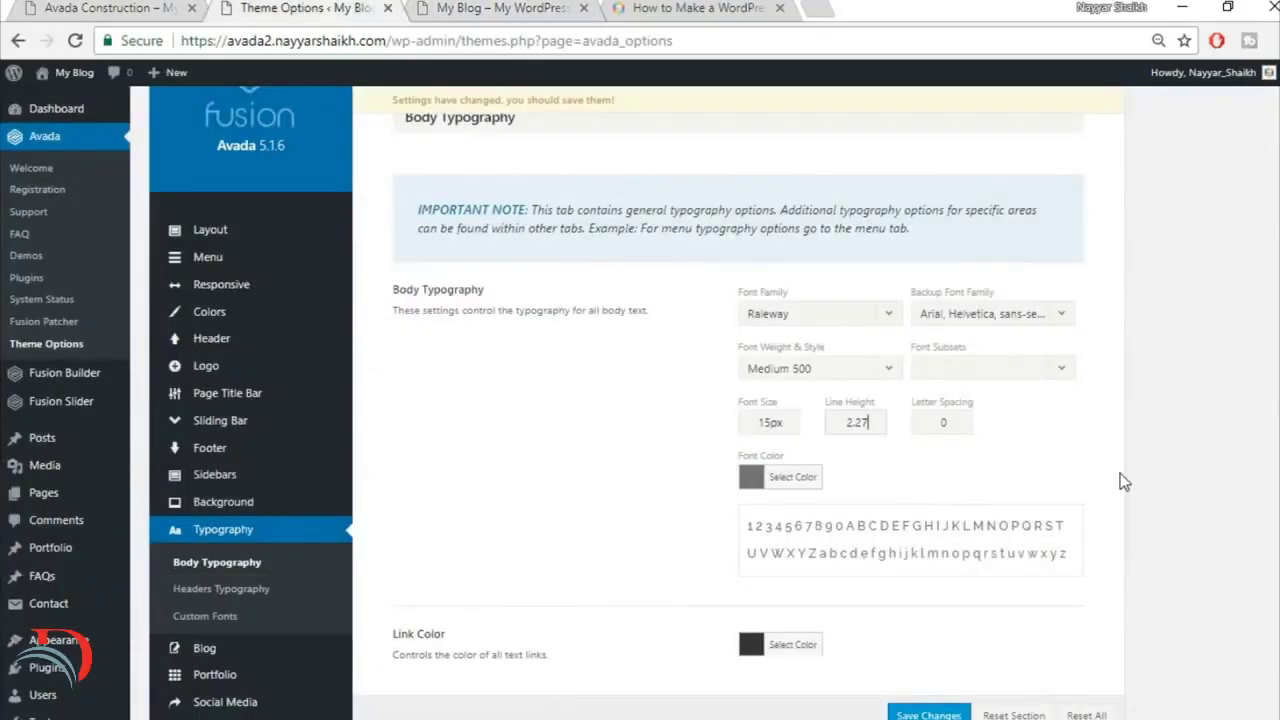
# Step: Save the Body Typography changes and open the Headers Typography options
pyautogui.scroll(-2, 1120, 474)
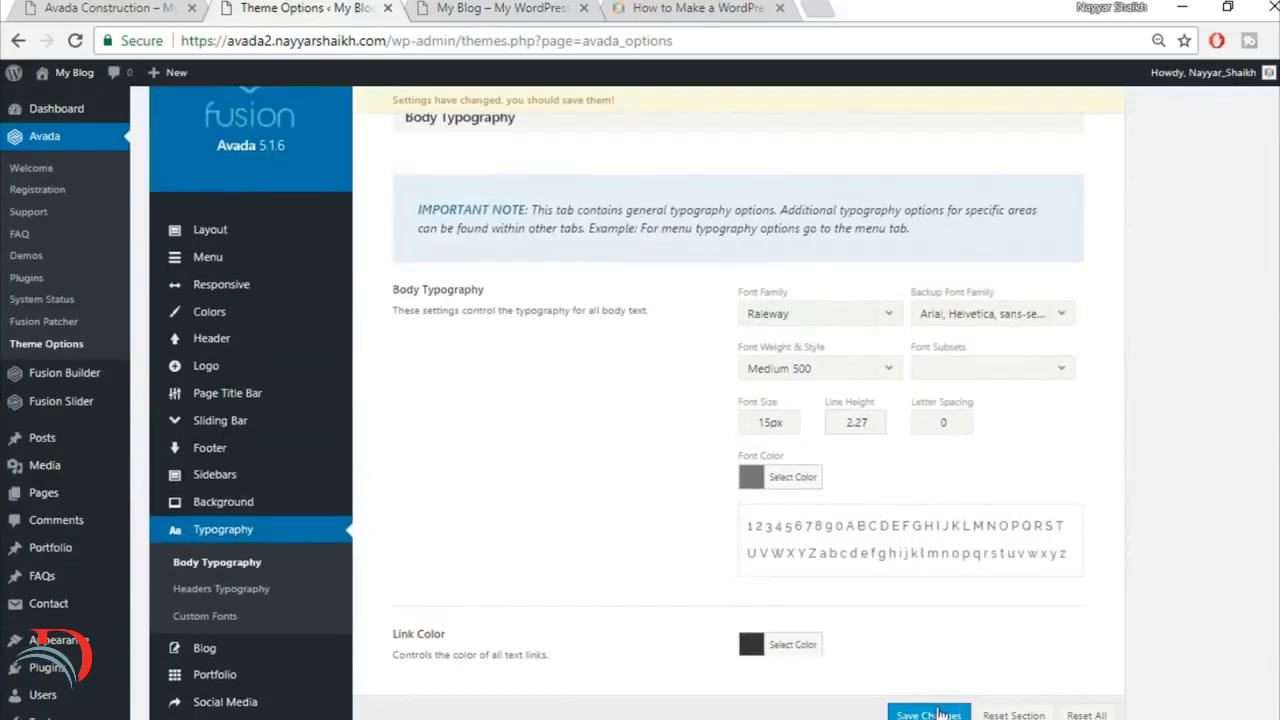
pyautogui.click(940, 714)
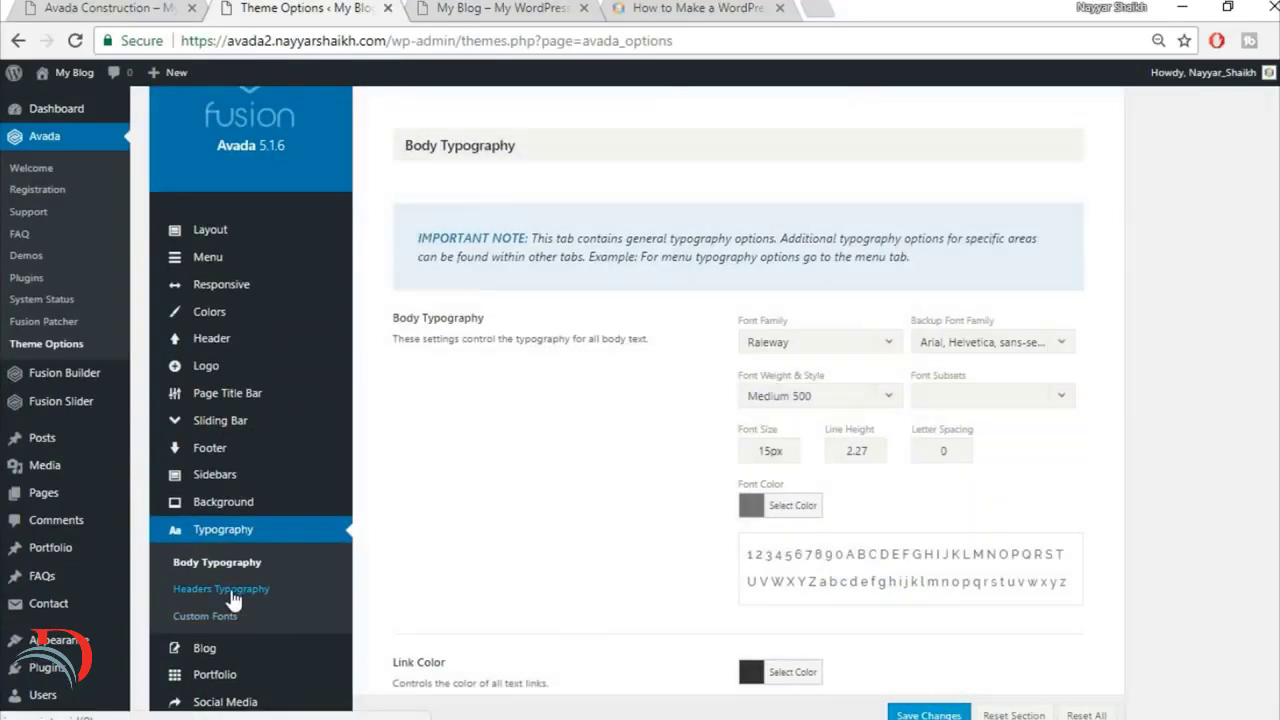
pyautogui.click(231, 596)
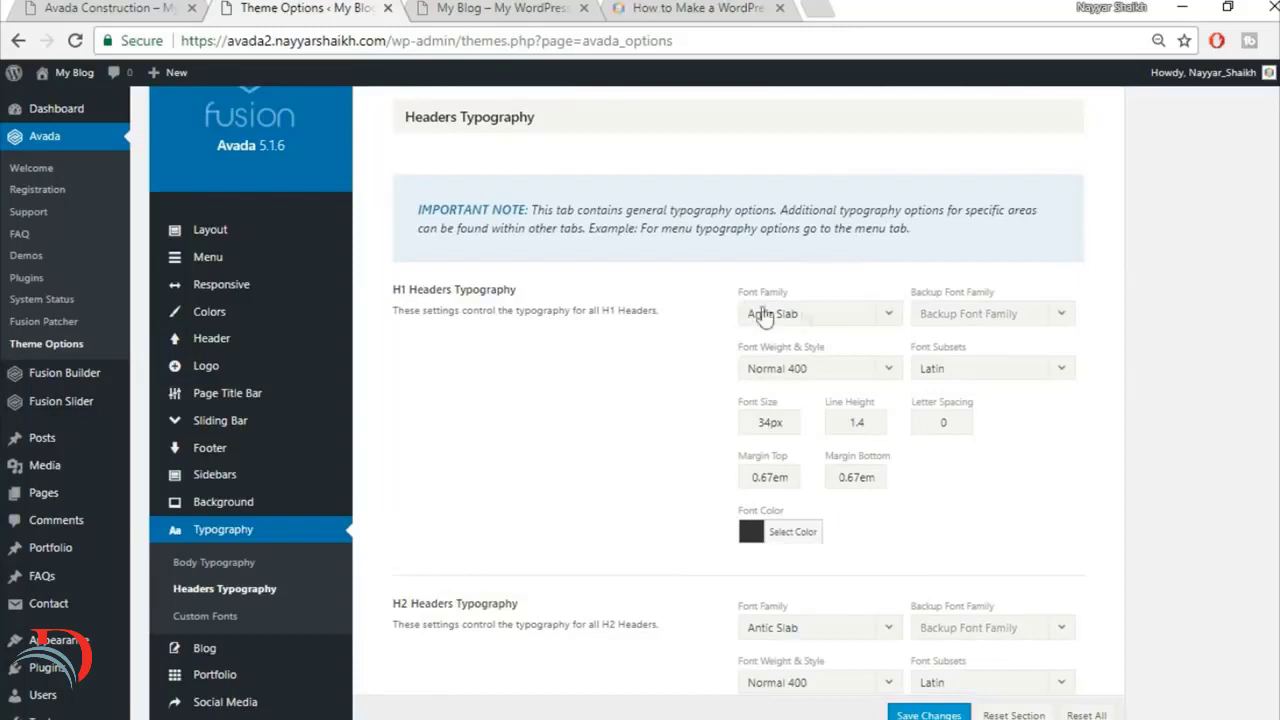
# Step: Set the H1 headers' font family to Raleway and their backup font family to Arial, Helvetica, sans-serif
pyautogui.click(825, 320)
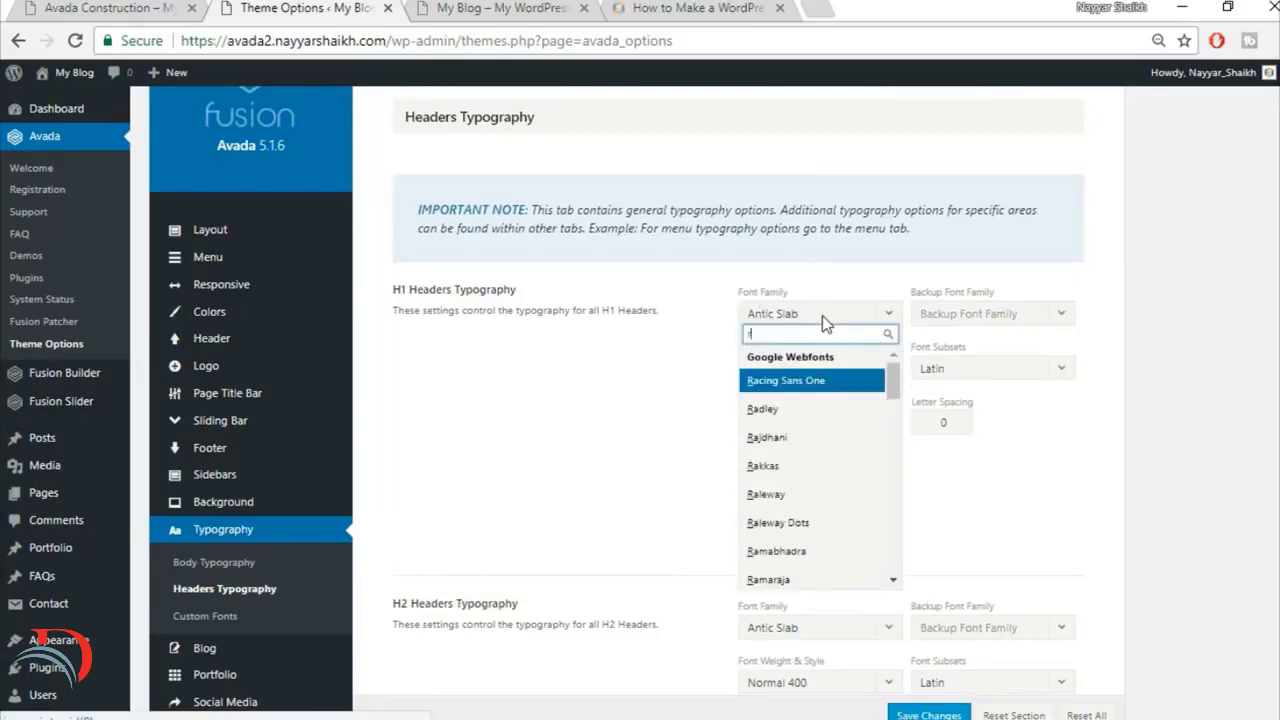
pyautogui.write('rale')
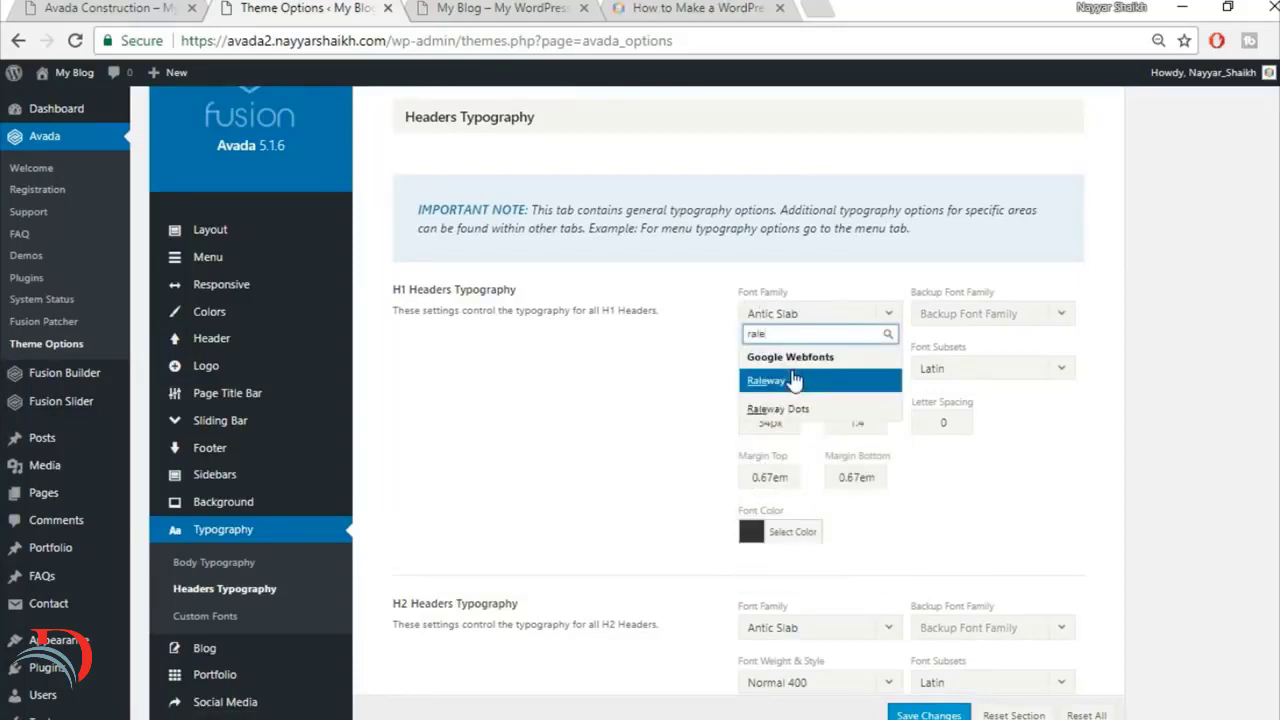
pyautogui.press('Return')
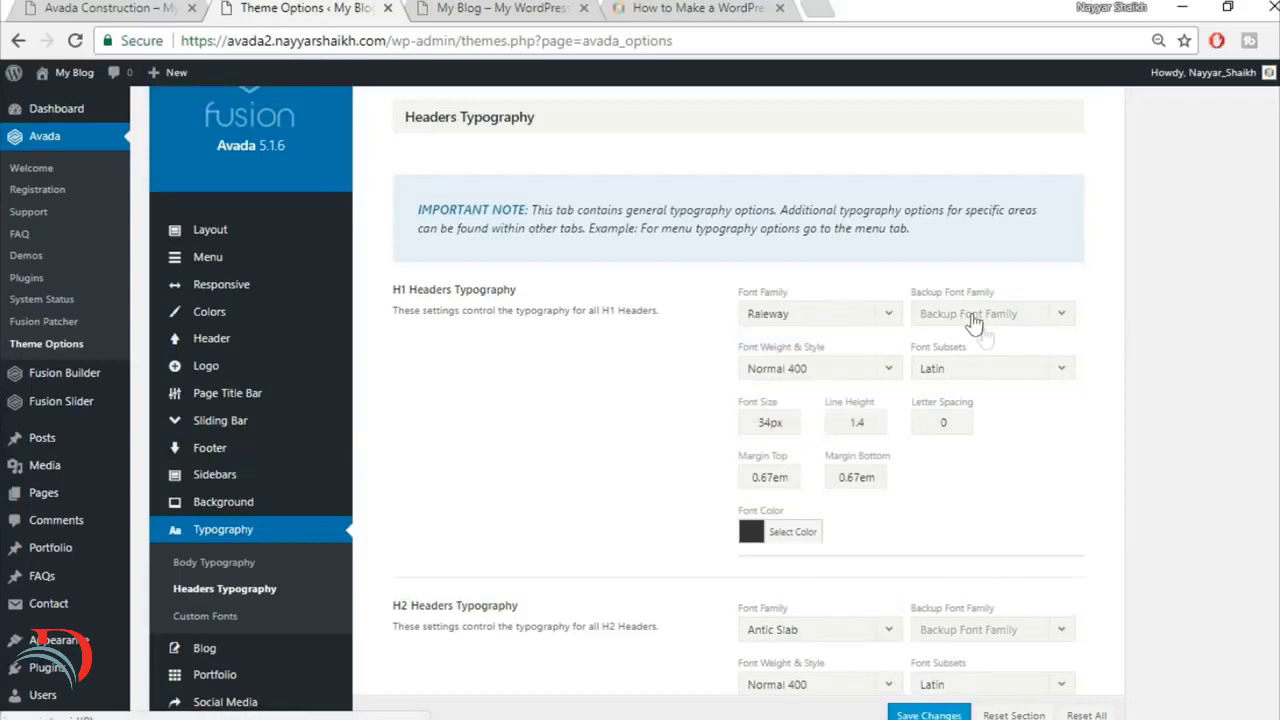
pyautogui.click(975, 320)
pyautogui.click(982, 332)
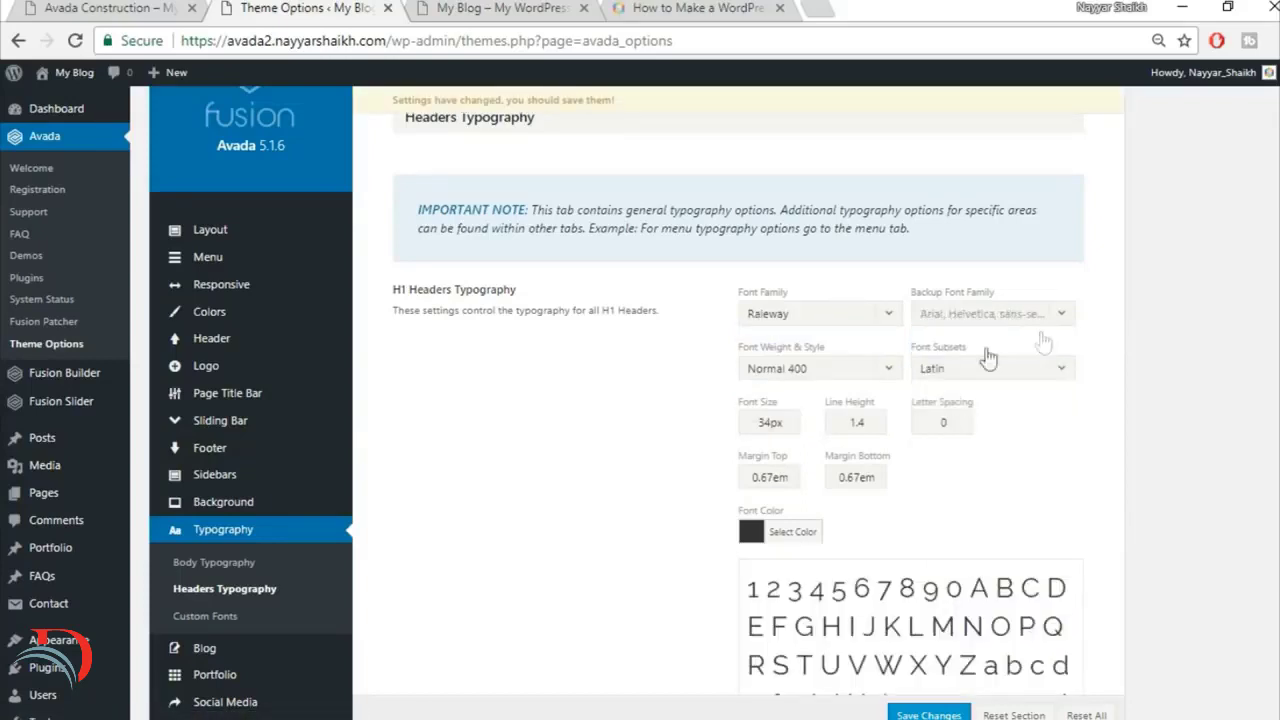
# Step: Set the H1 headers' font weight and style to Extra-Bold 800
pyautogui.click(828, 370)
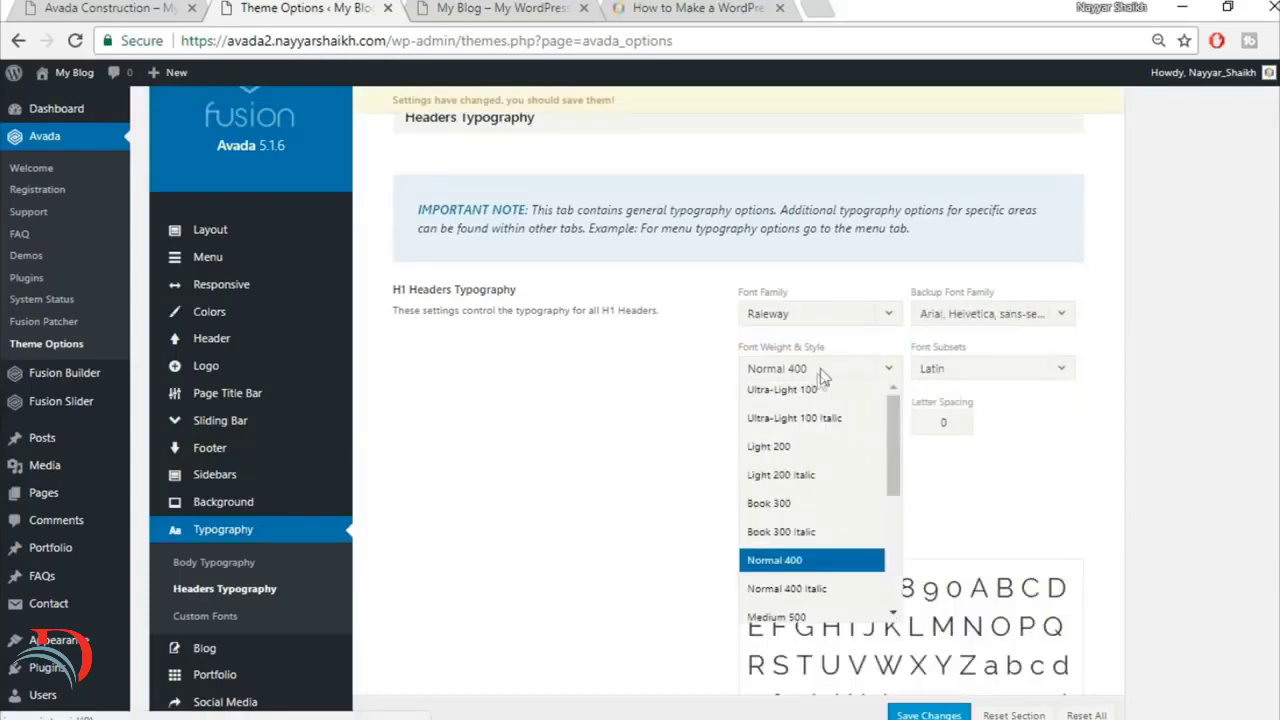
pyautogui.scroll(-2, 830, 450)
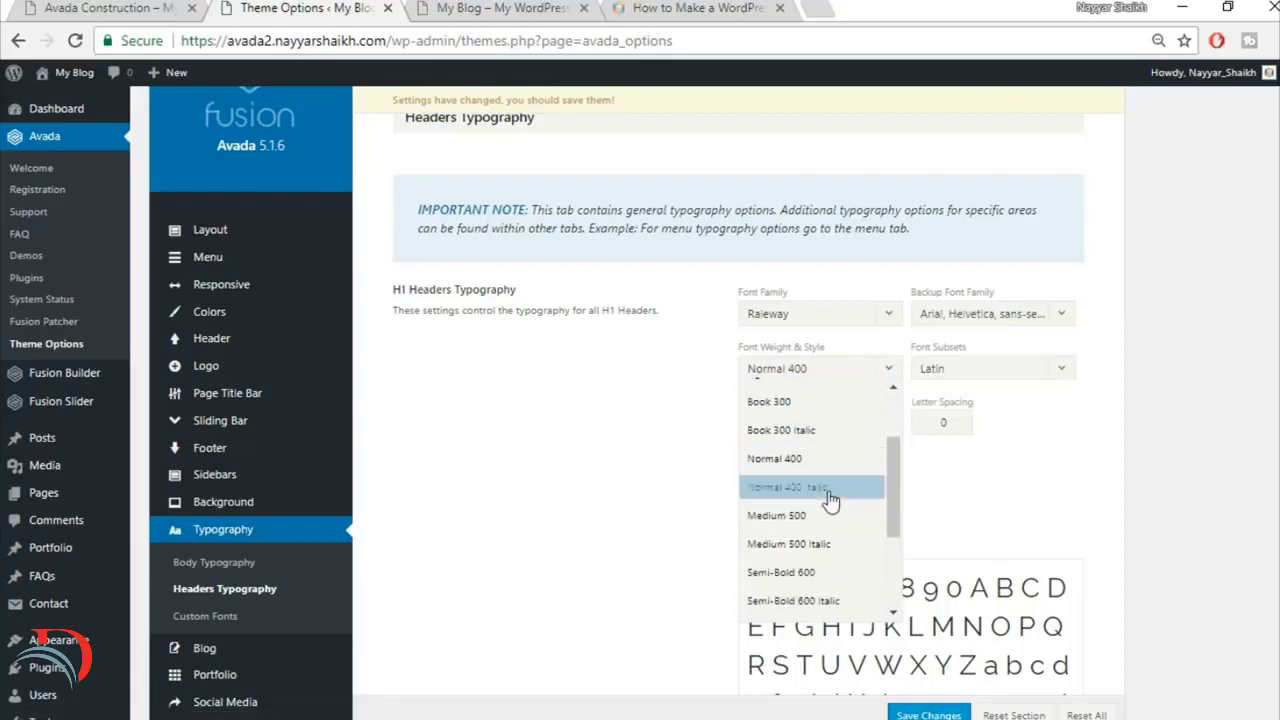
pyautogui.scroll(-3, 829, 490)
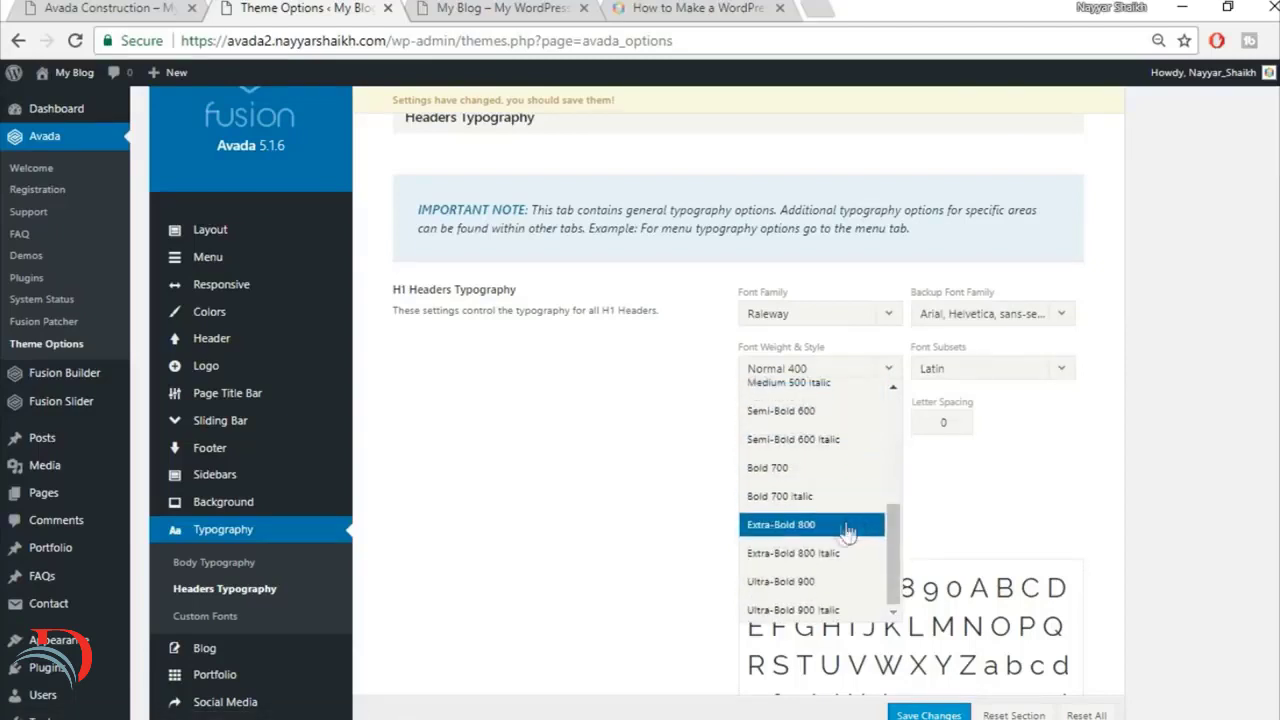
pyautogui.click(842, 535)
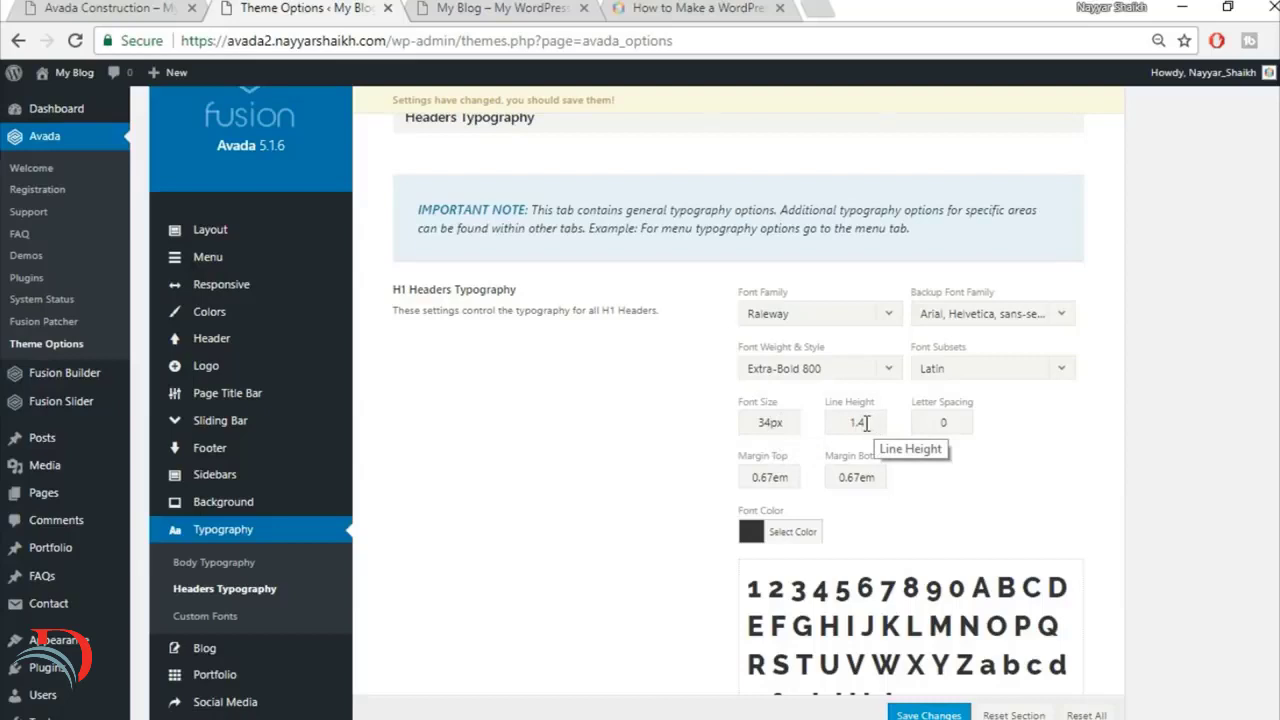
# Step: Set the H1 headers' letter spacing to 2px
pyautogui.doubleClick(953, 423)
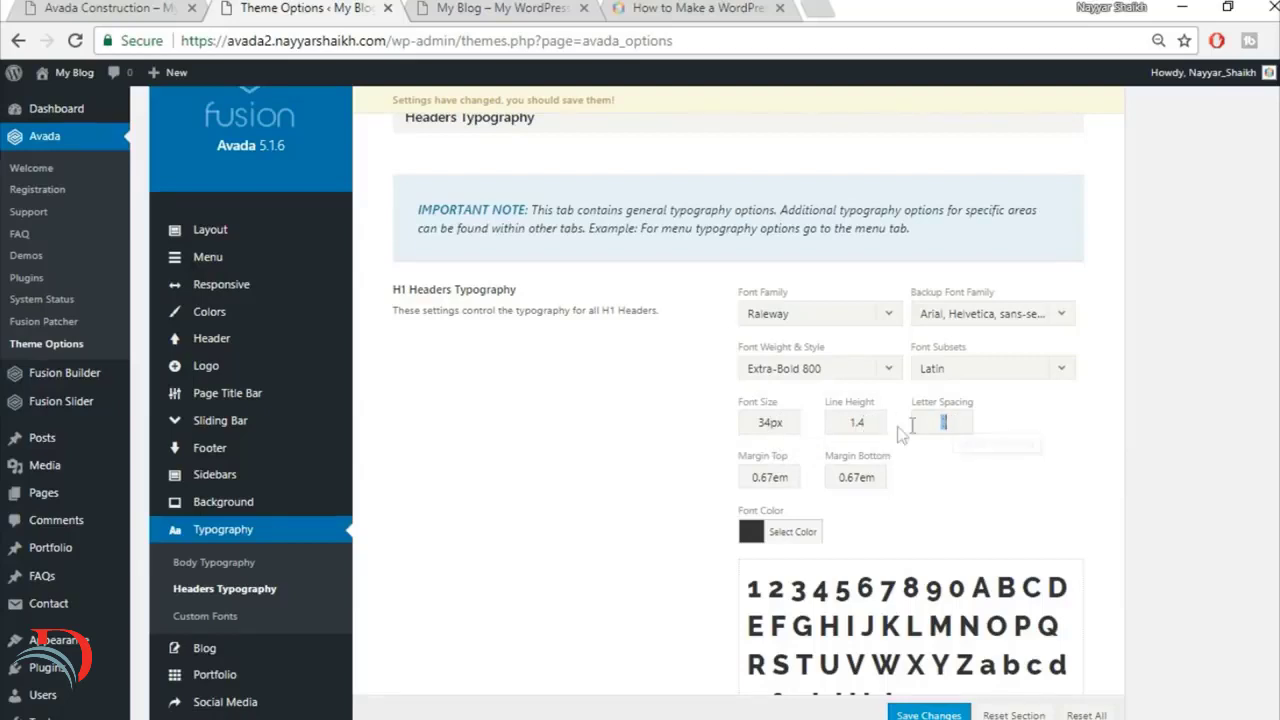
pyautogui.write('2px')
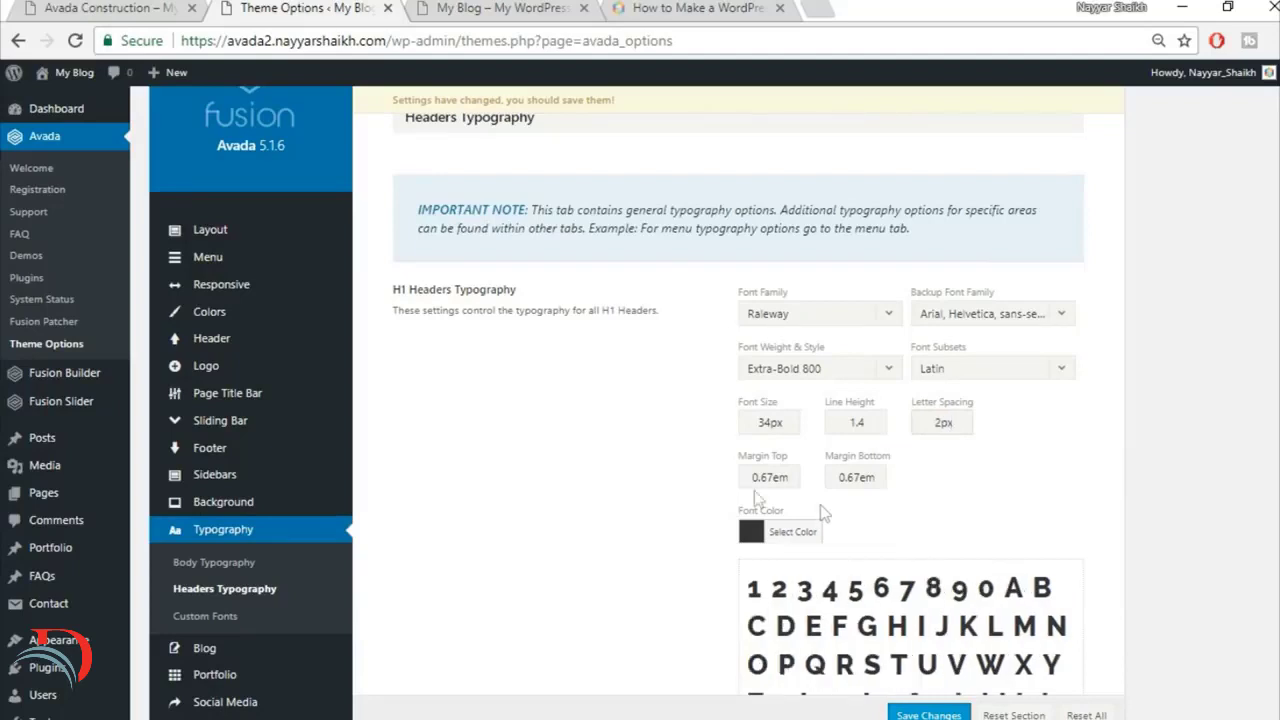
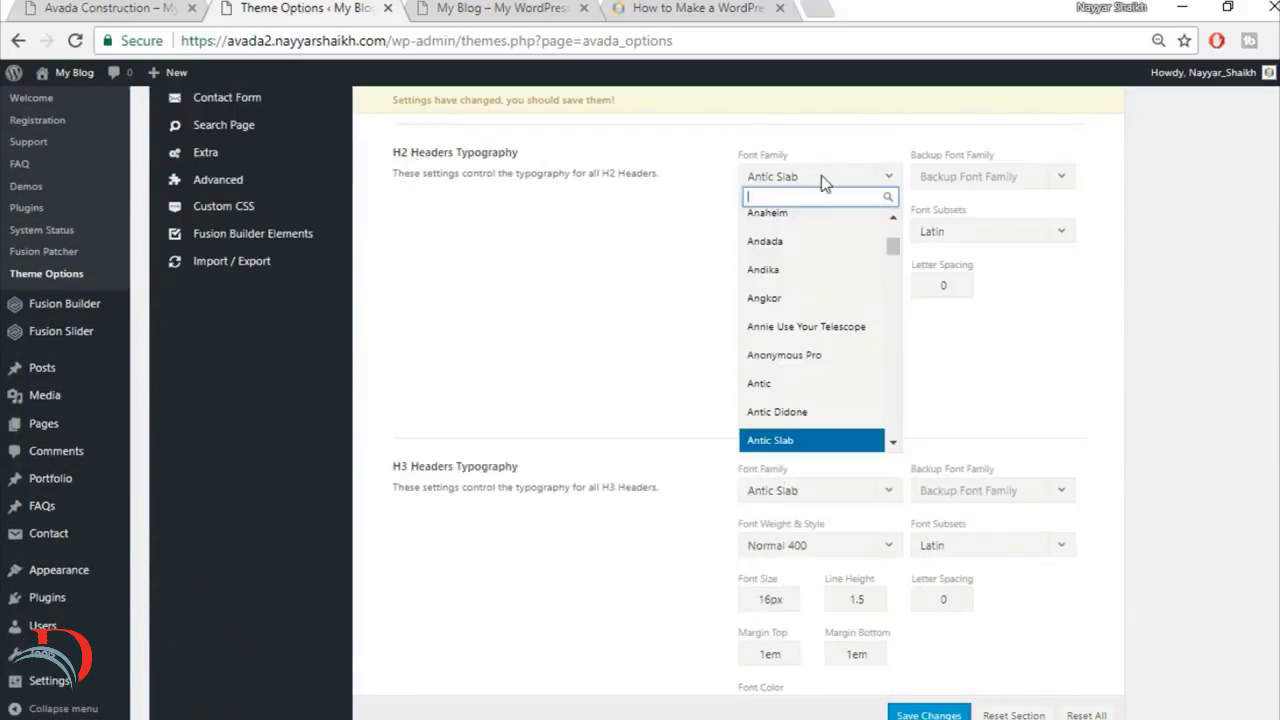
# Step: Set the H2 headers' font family to Raleway and their backup font family to Arial, Helvetica, sans-serif
pyautogui.write('rale')
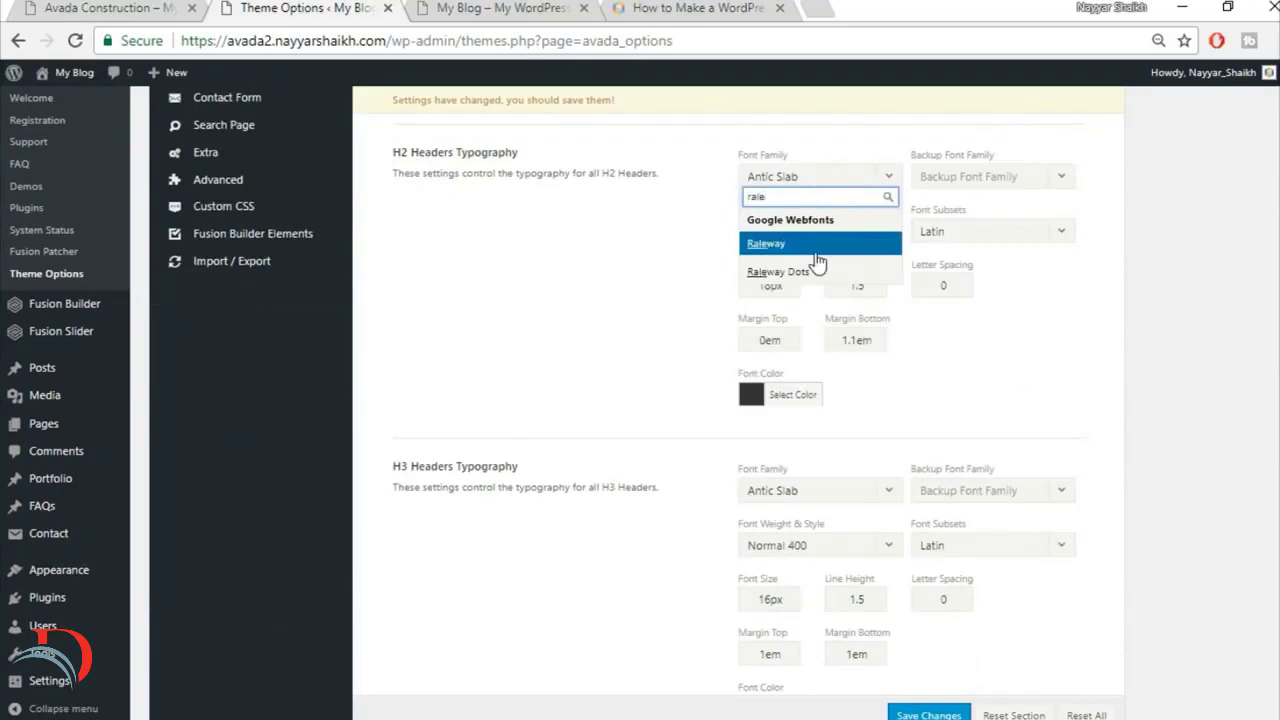
pyautogui.press('Return')
pyautogui.click(1008, 176)
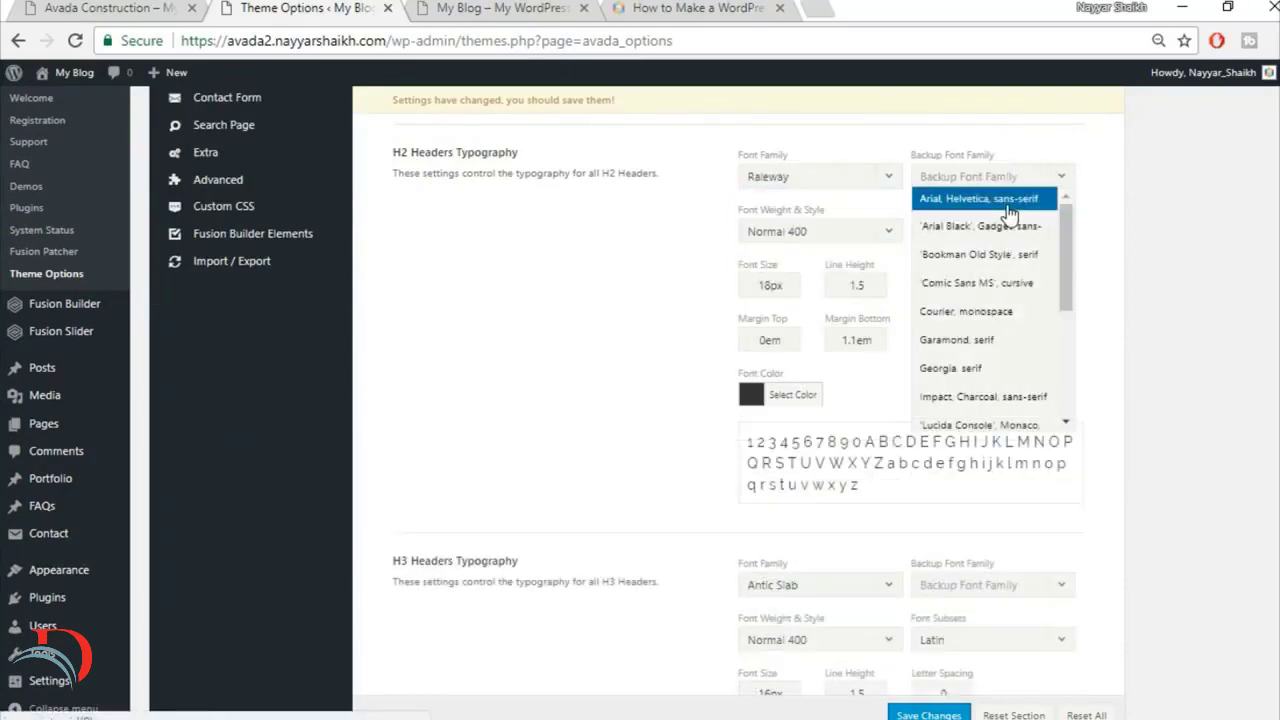
pyautogui.click(985, 199)
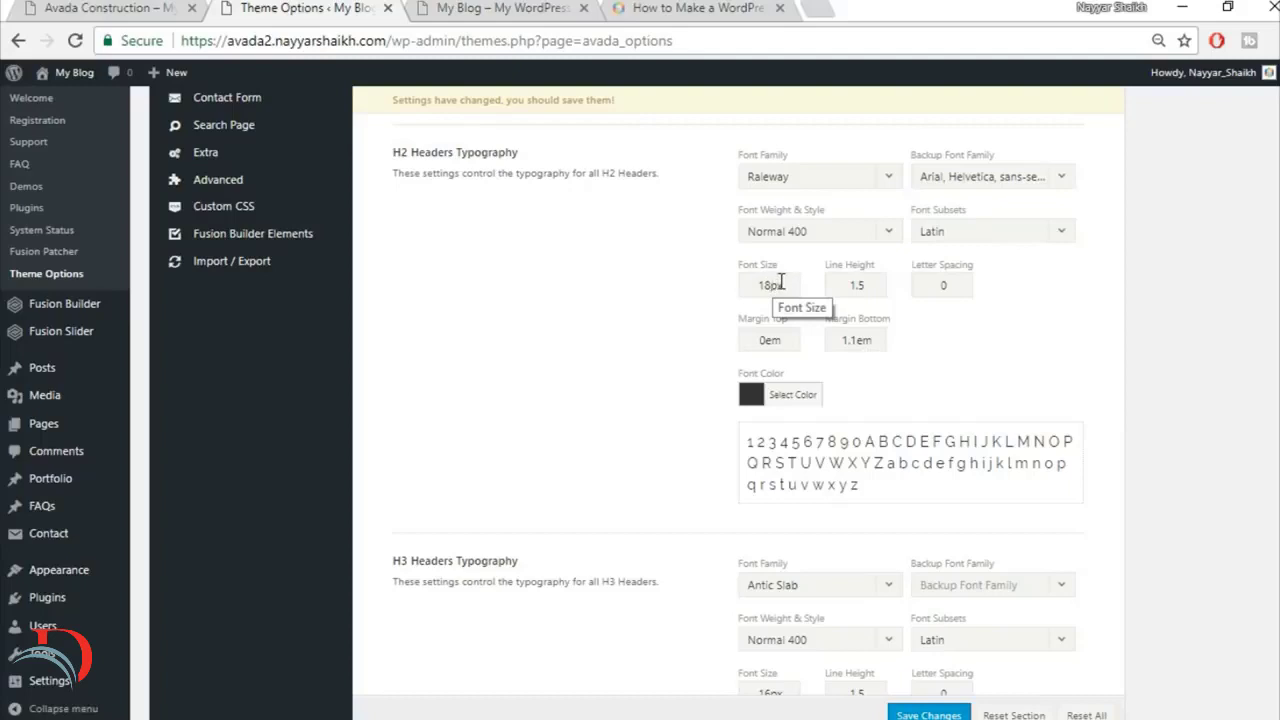
# Step: Set the H2 headers' font size to 32px and their line height to 1.3
pyautogui.moveTo(780, 284); pyautogui.dragTo(703, 284)
pyautogui.press('BackSpace')
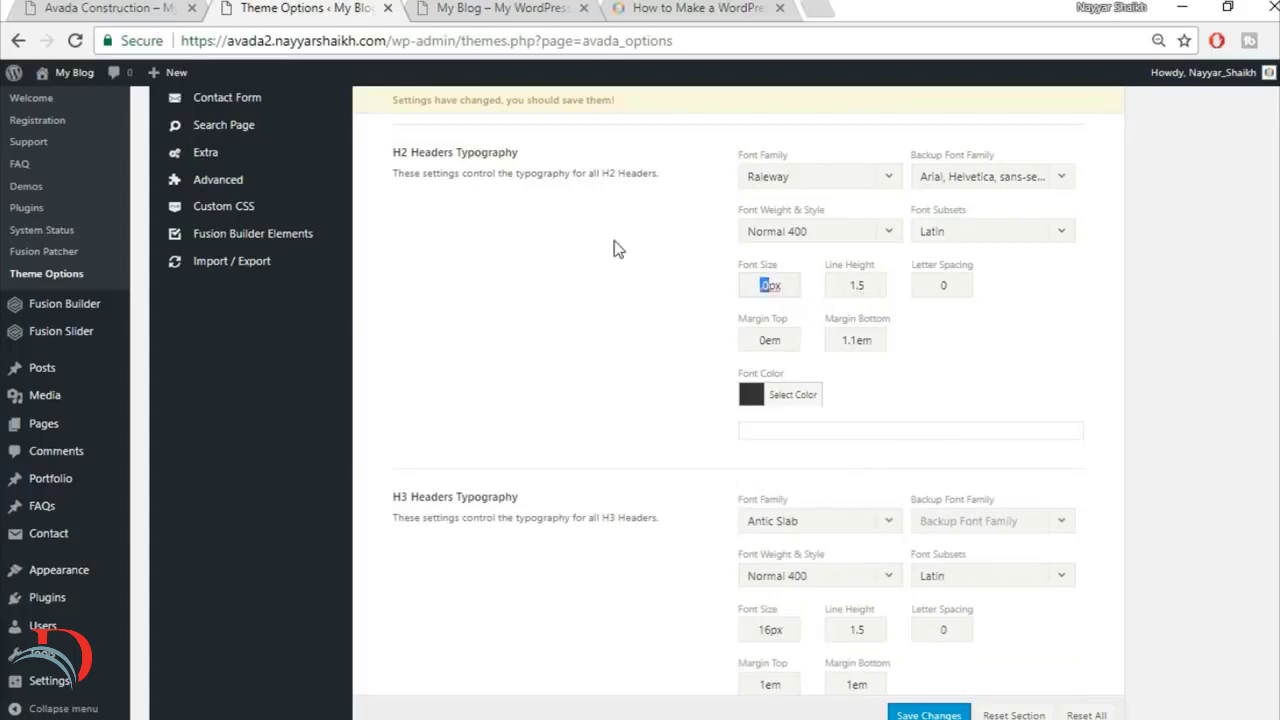
pyautogui.write('32')
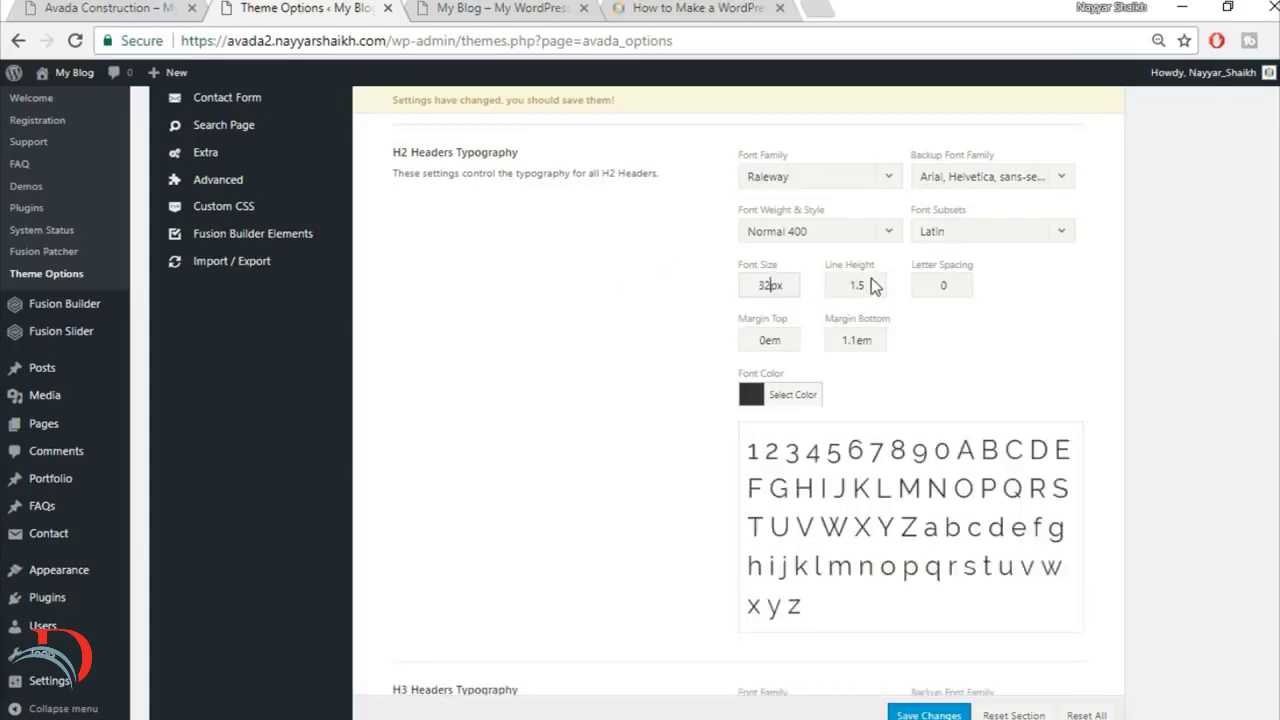
pyautogui.doubleClick(870, 286)
pyautogui.write('1.3')
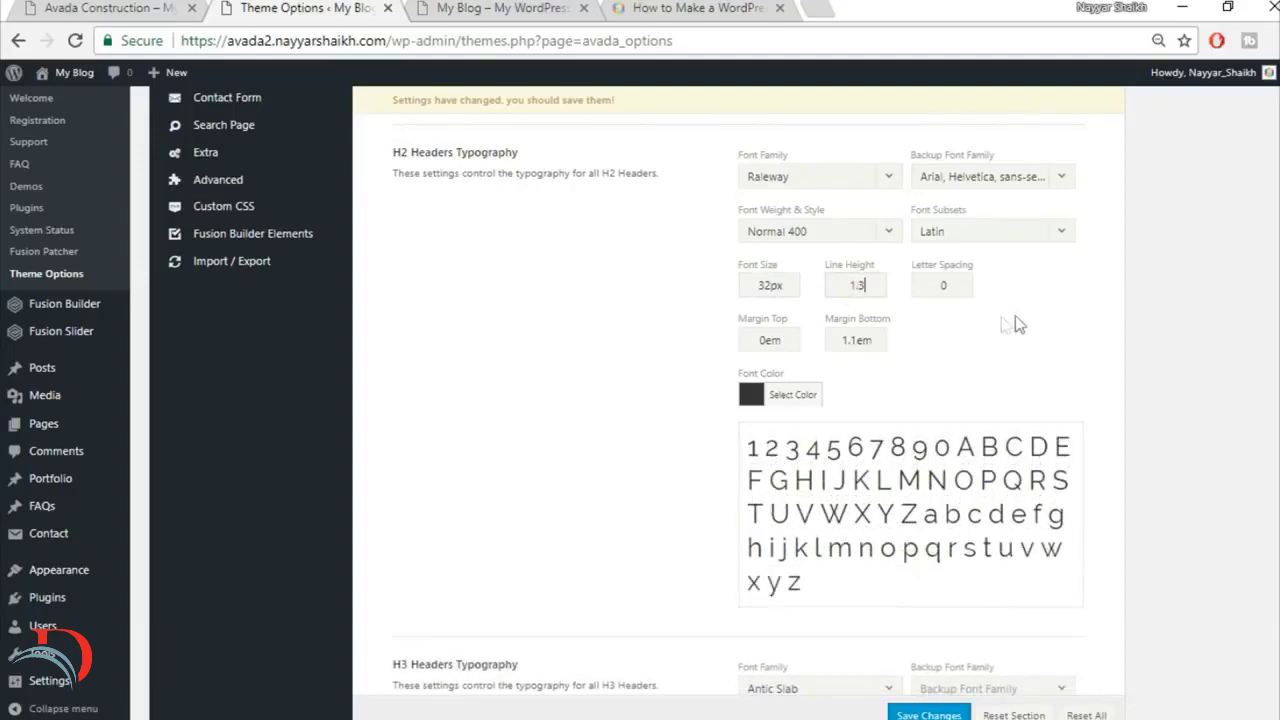
# Step: Set the H2 headers' letter spacing to 1px and their bottom margin to 0em
pyautogui.press('Tab')
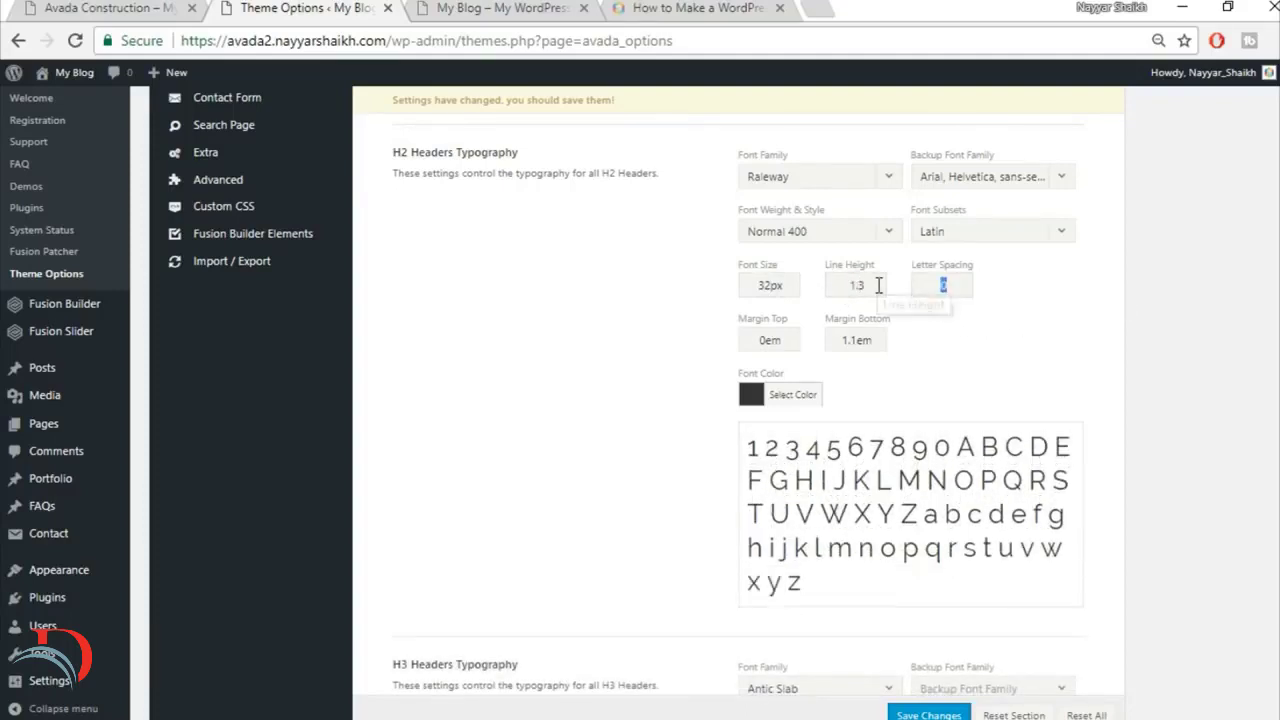
pyautogui.write('1p')
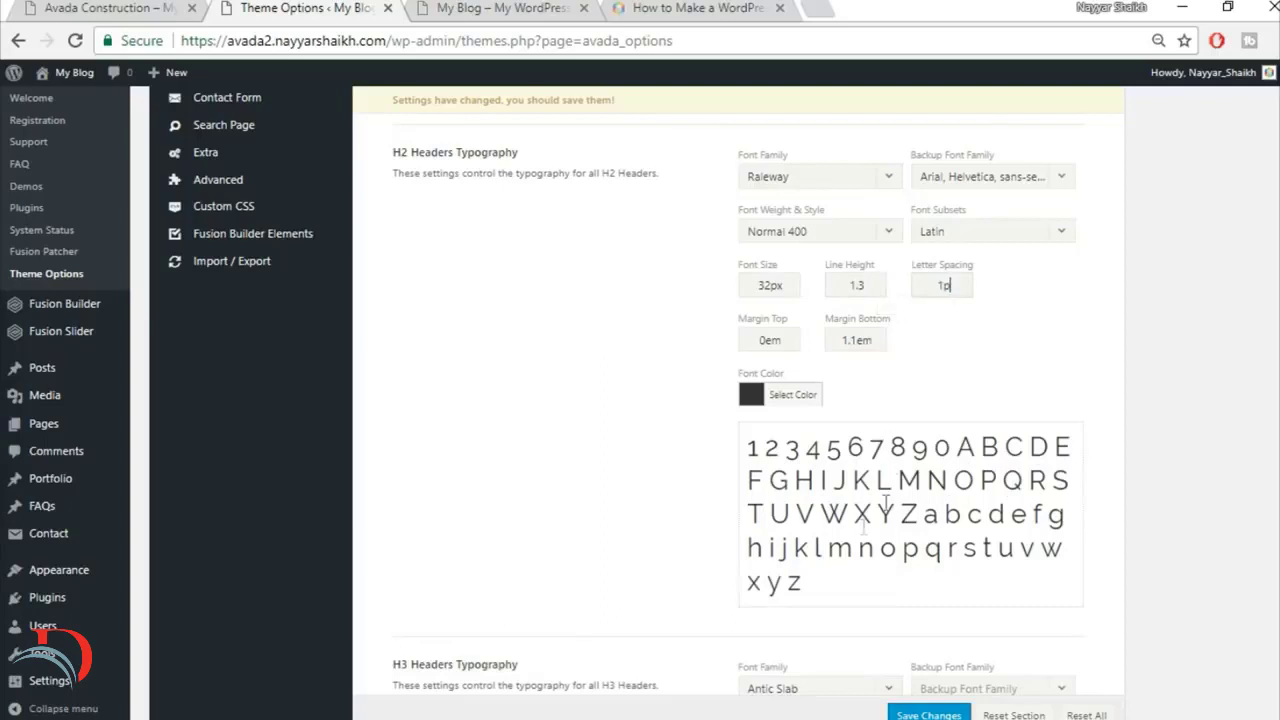
pyautogui.write('x')
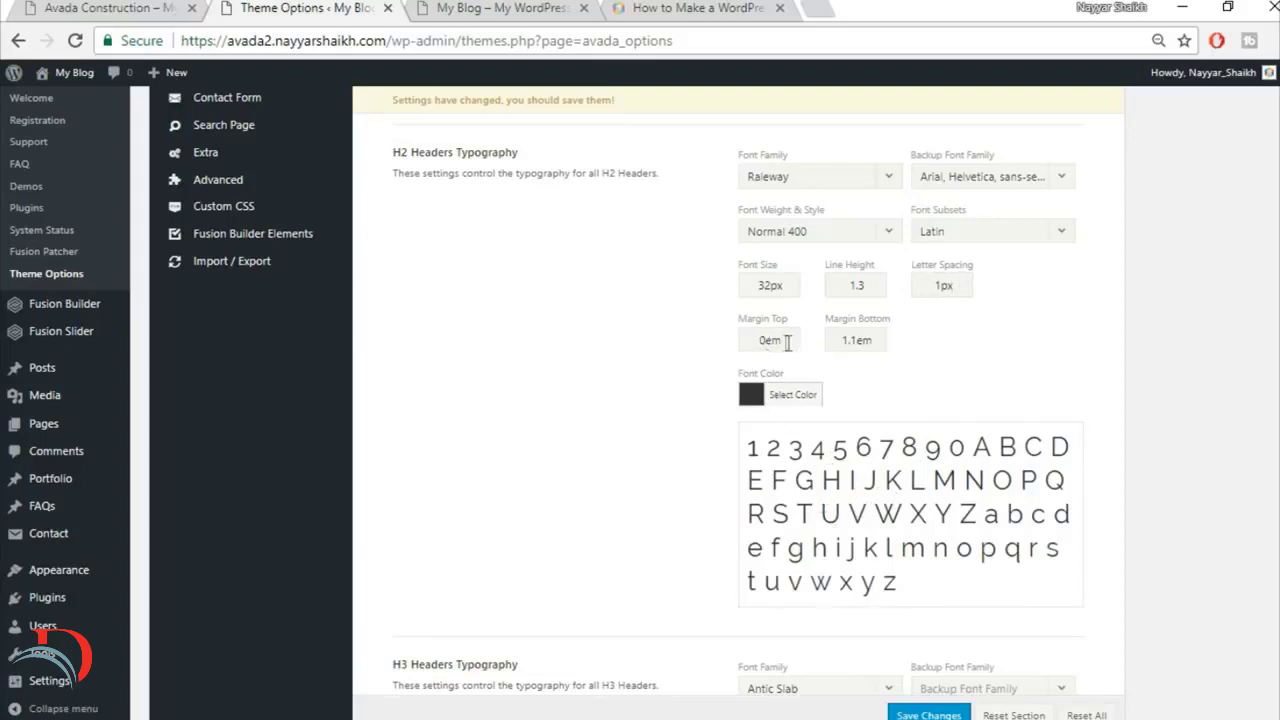
pyautogui.doubleClick(860, 338)
pyautogui.write('0em')
# Step: Set the H3 headers' font family to Raleway and their backup font family to Arial, Helvetica, sans-serif
pyautogui.scroll(-3, 998, 360)
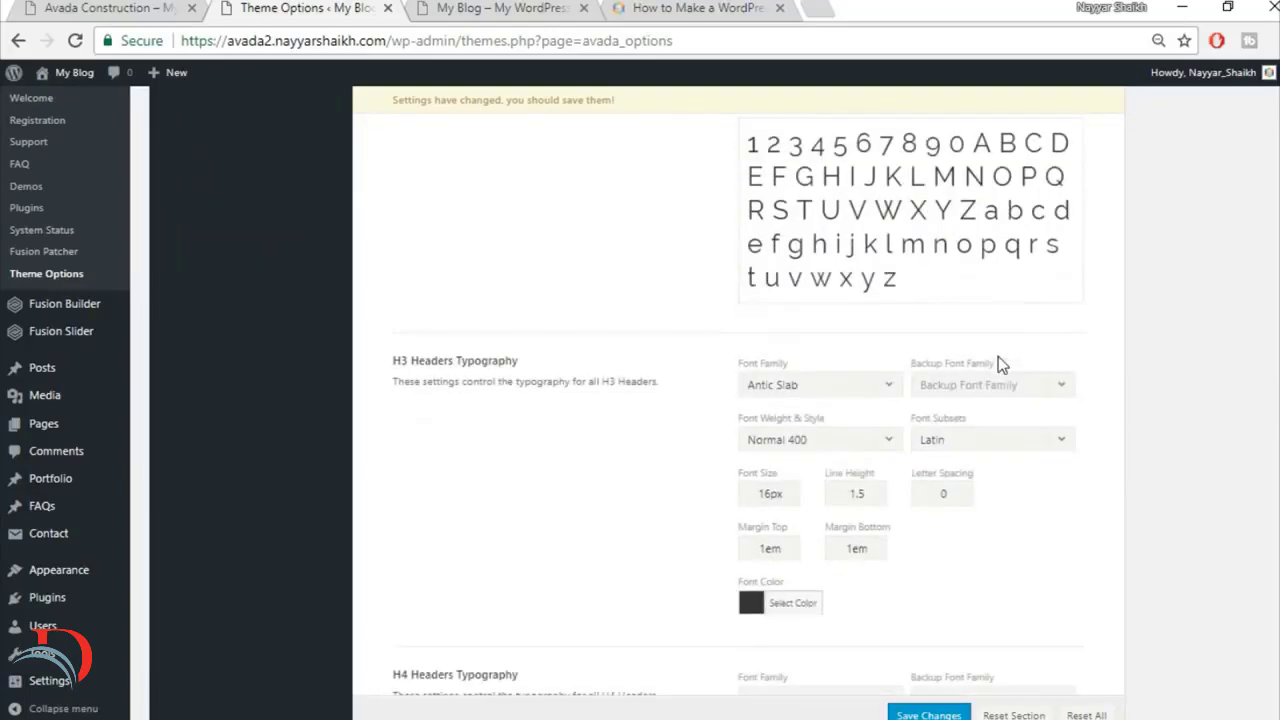
pyautogui.scroll(-1, 998, 356)
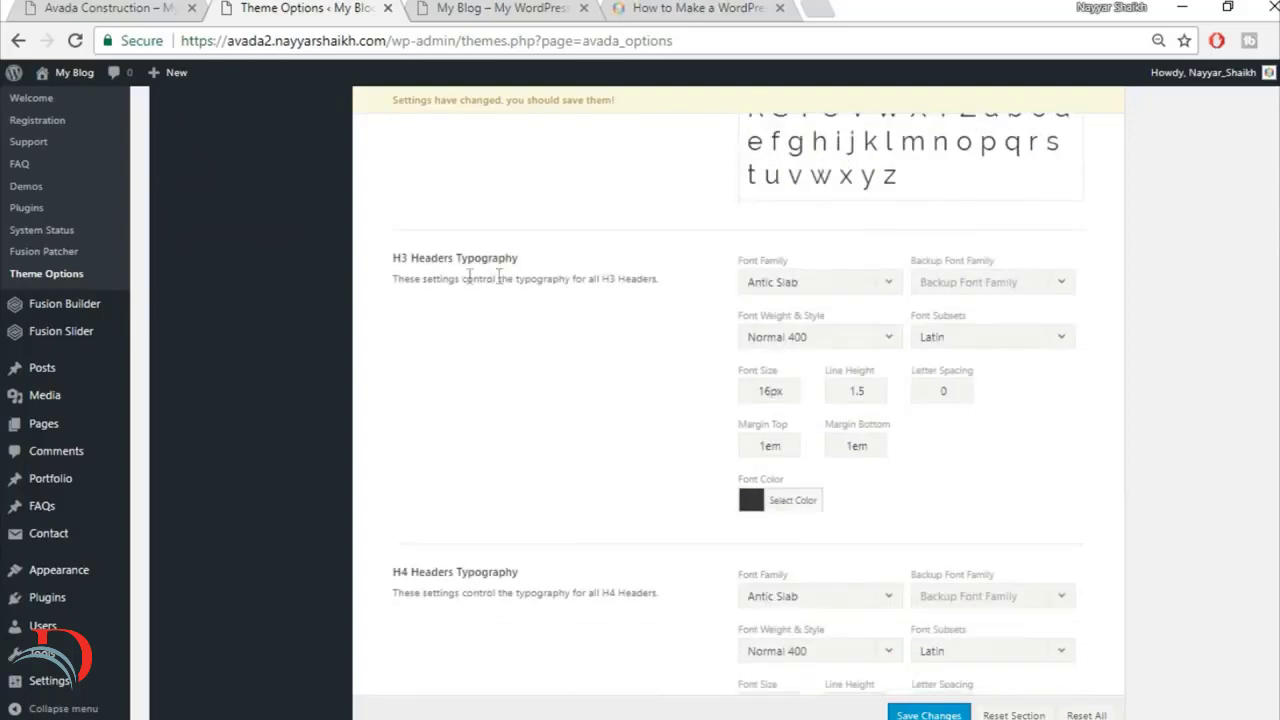
pyautogui.scroll(-1, 532, 298)
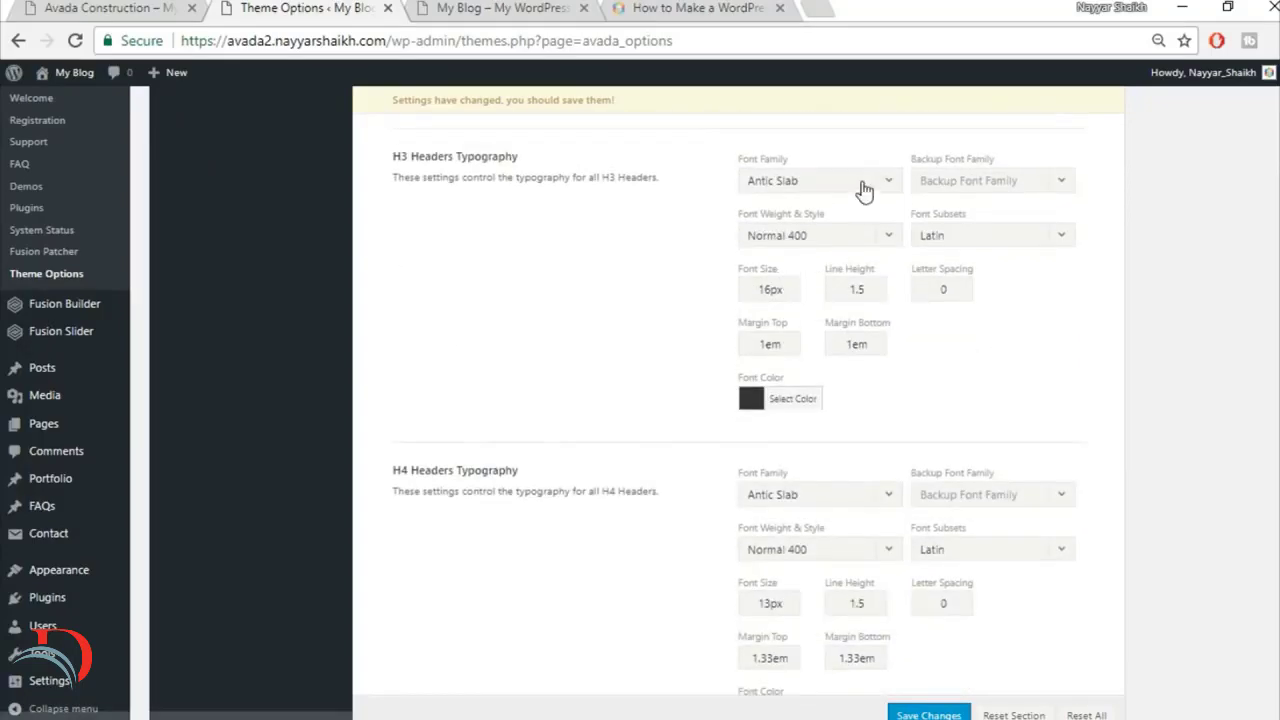
pyautogui.click(816, 183)
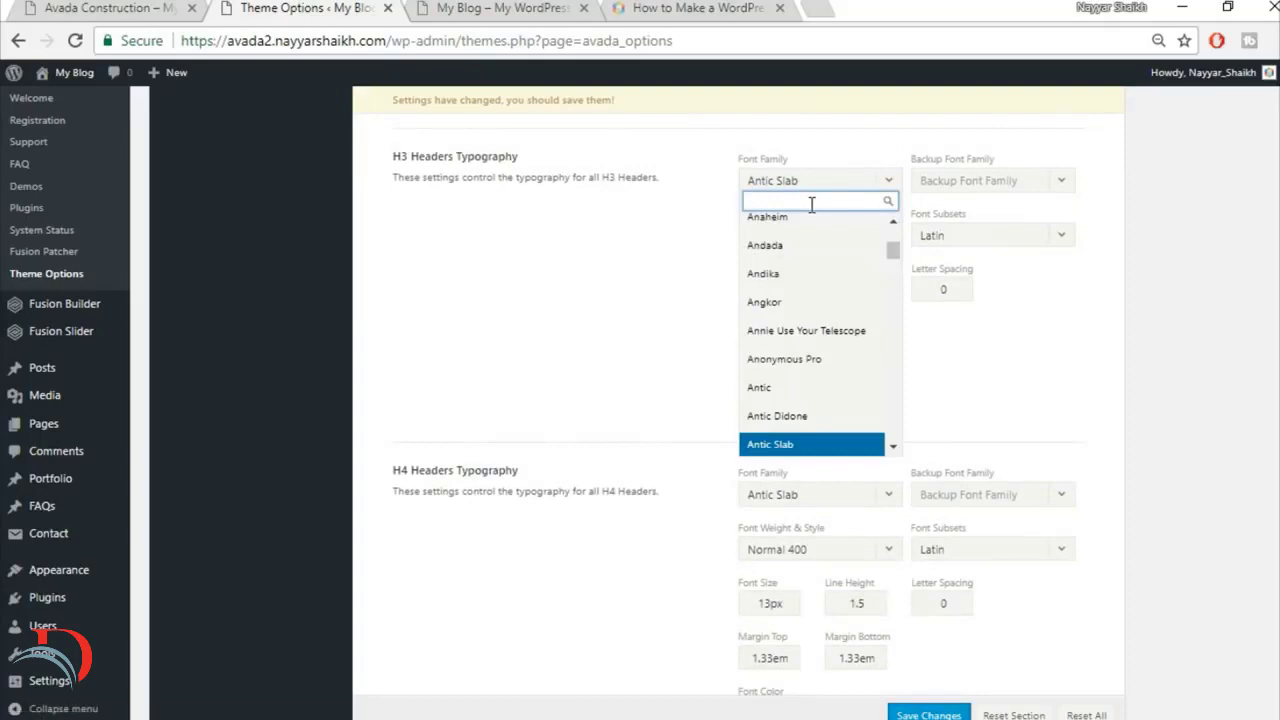
pyautogui.write('rale')
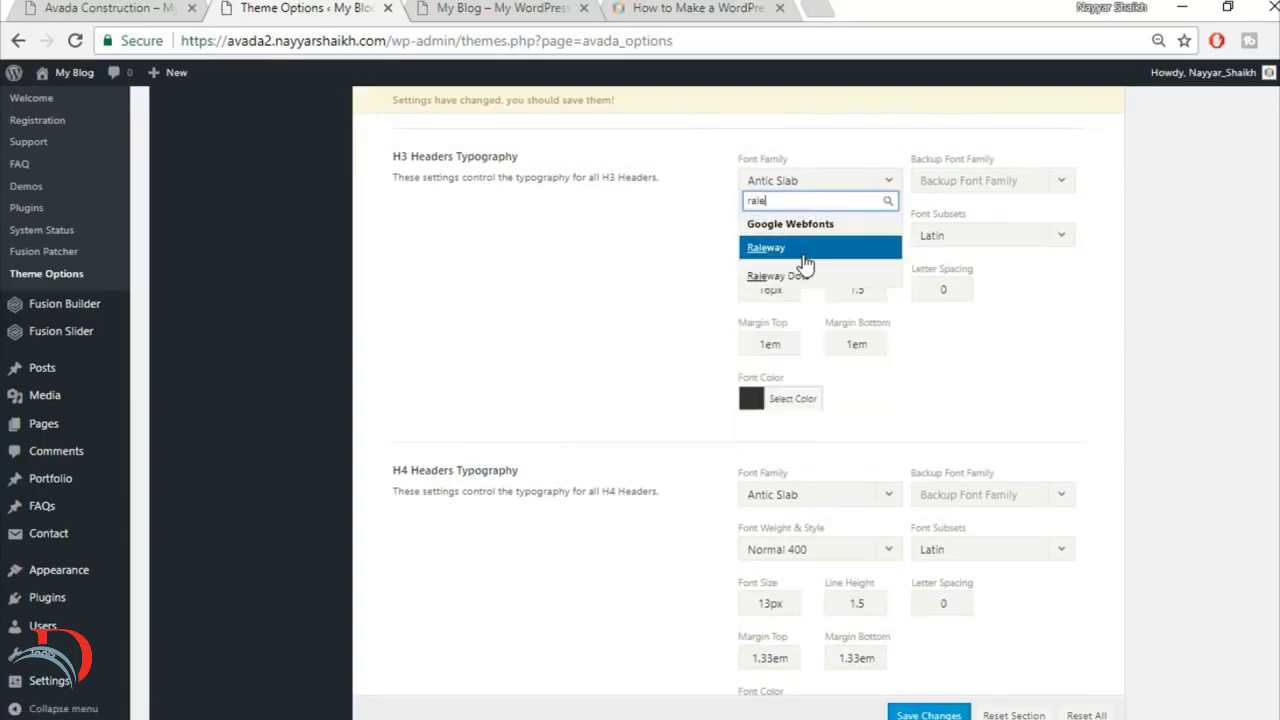
pyautogui.click(806, 250)
pyautogui.click(1022, 186)
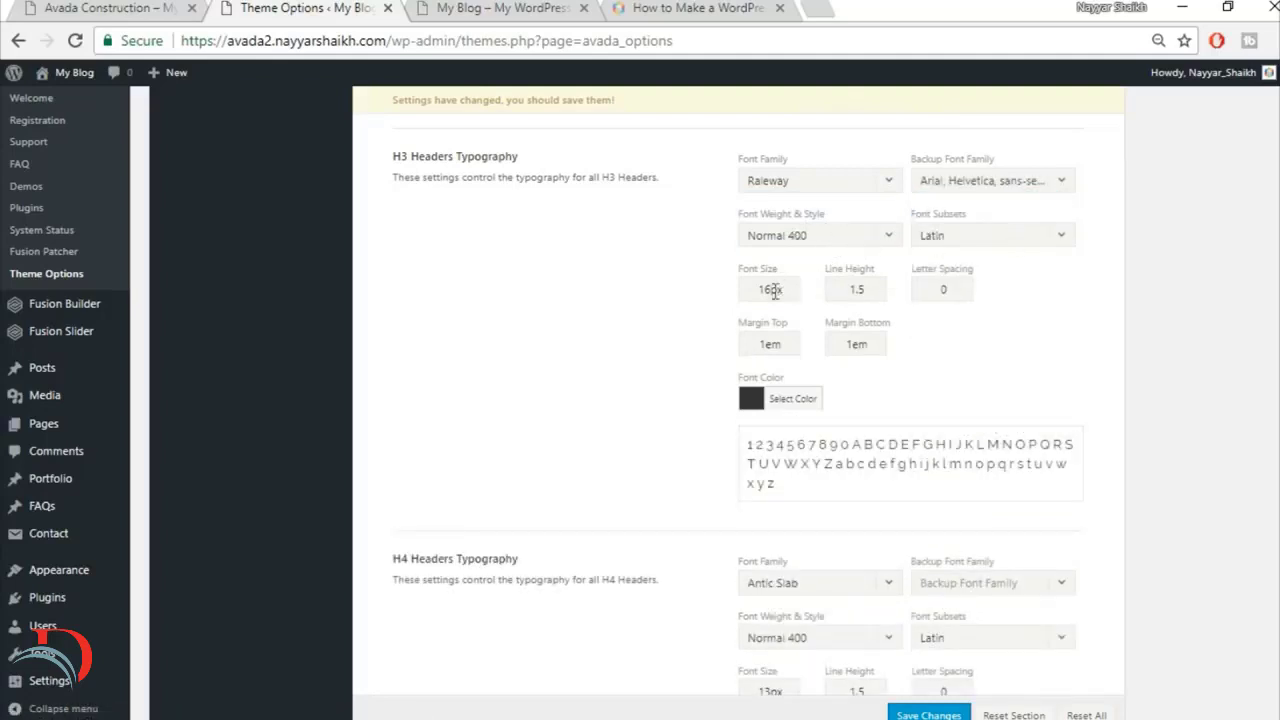
# Step: Set the H3 headers' font size to 20px and their letter spacing to 1px
pyautogui.moveTo(768, 291); pyautogui.dragTo(714, 291)
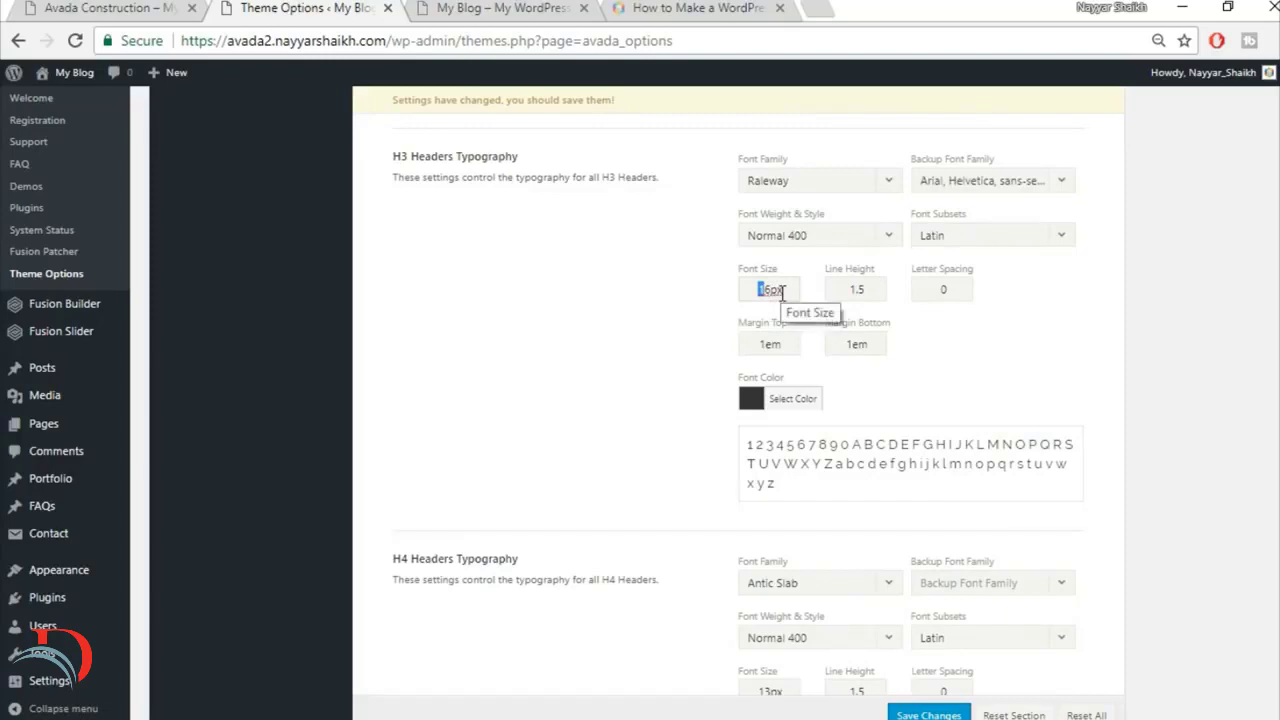
pyautogui.press('BackSpace')
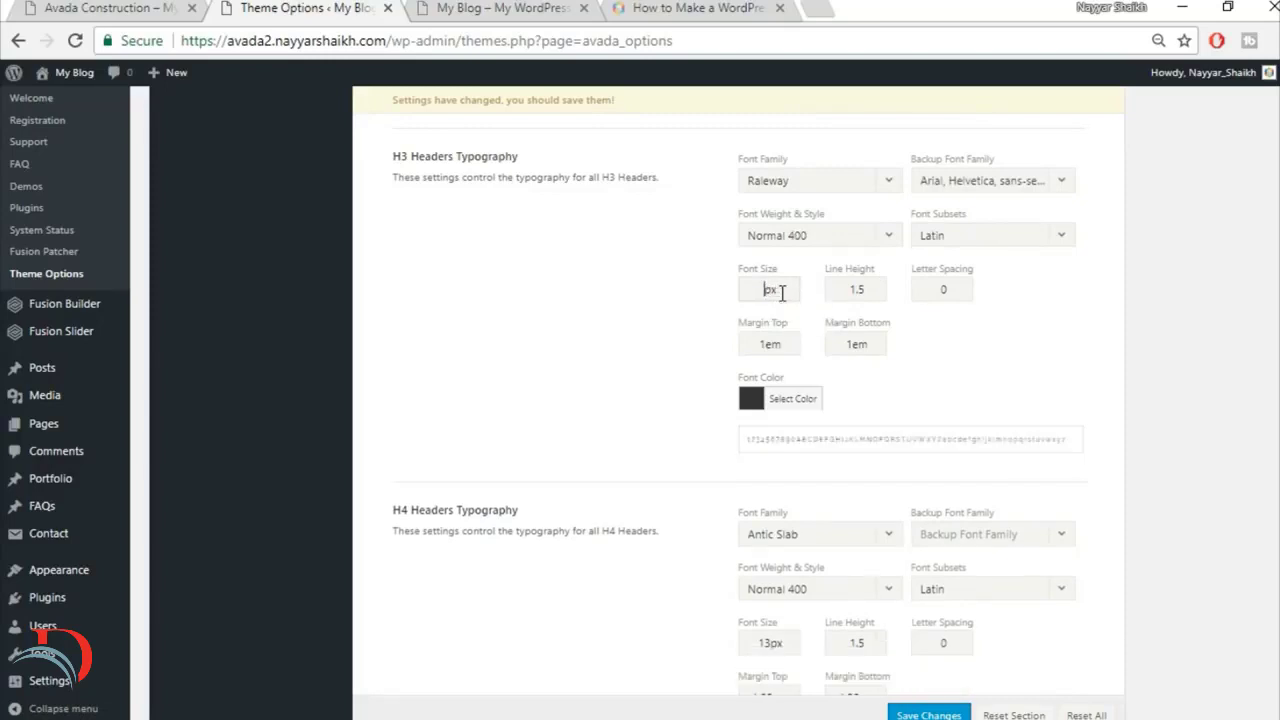
pyautogui.write('20')
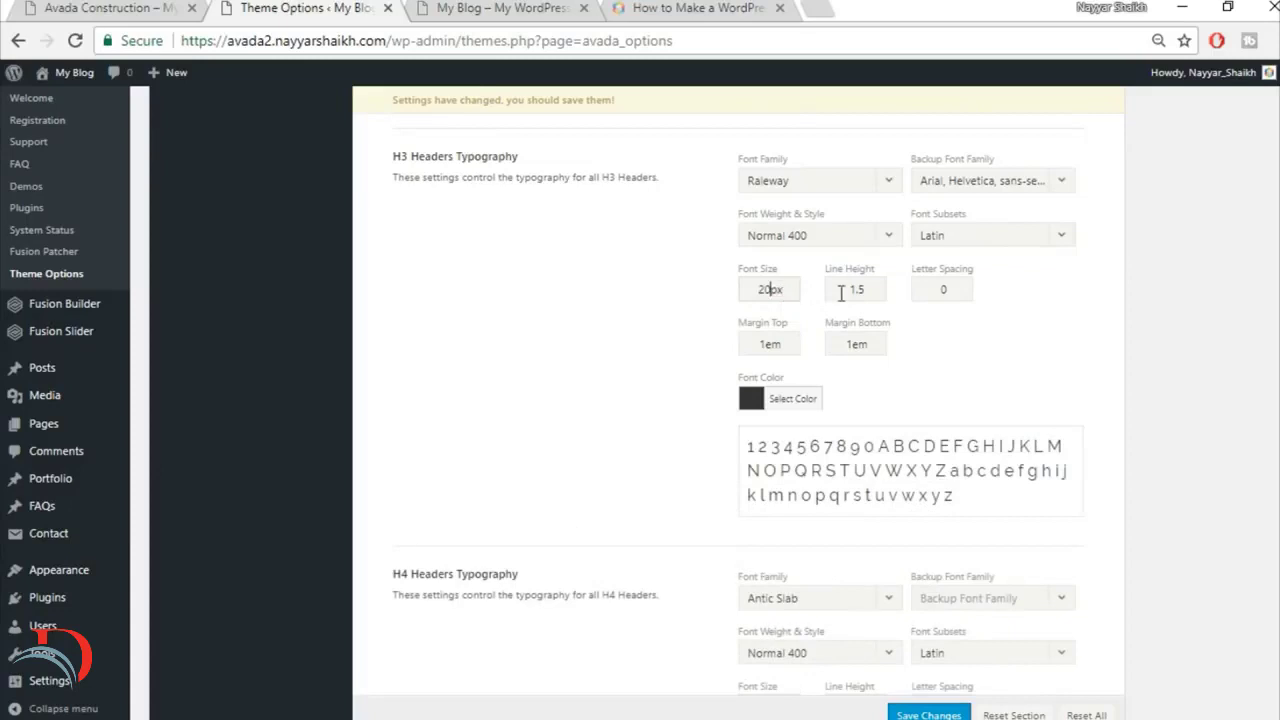
pyautogui.doubleClick(956, 284)
pyautogui.write('1px')
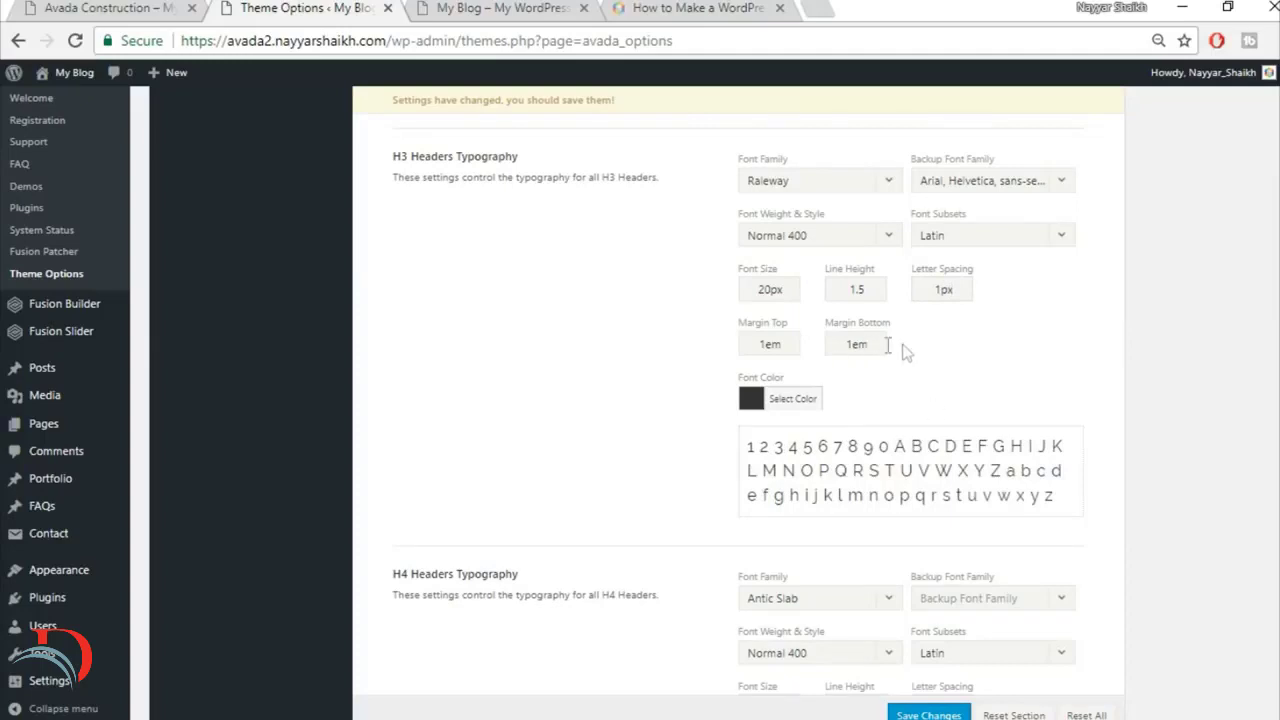
# Step: Set the H4 headers' font family to Raleway and their backup font family to Arial, Helvetica, sans-serif
pyautogui.scroll(-1, 1081, 377)
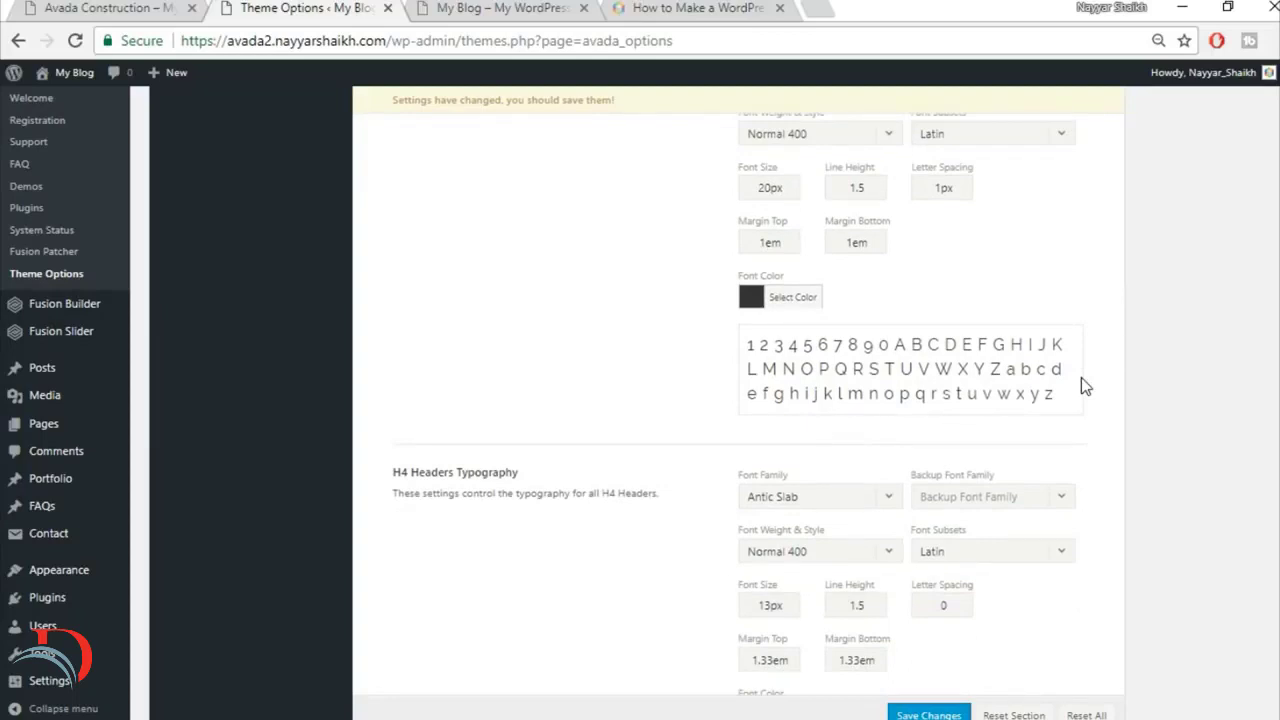
pyautogui.scroll(-2, 1081, 378)
pyautogui.click(831, 290)
pyautogui.write('rale')
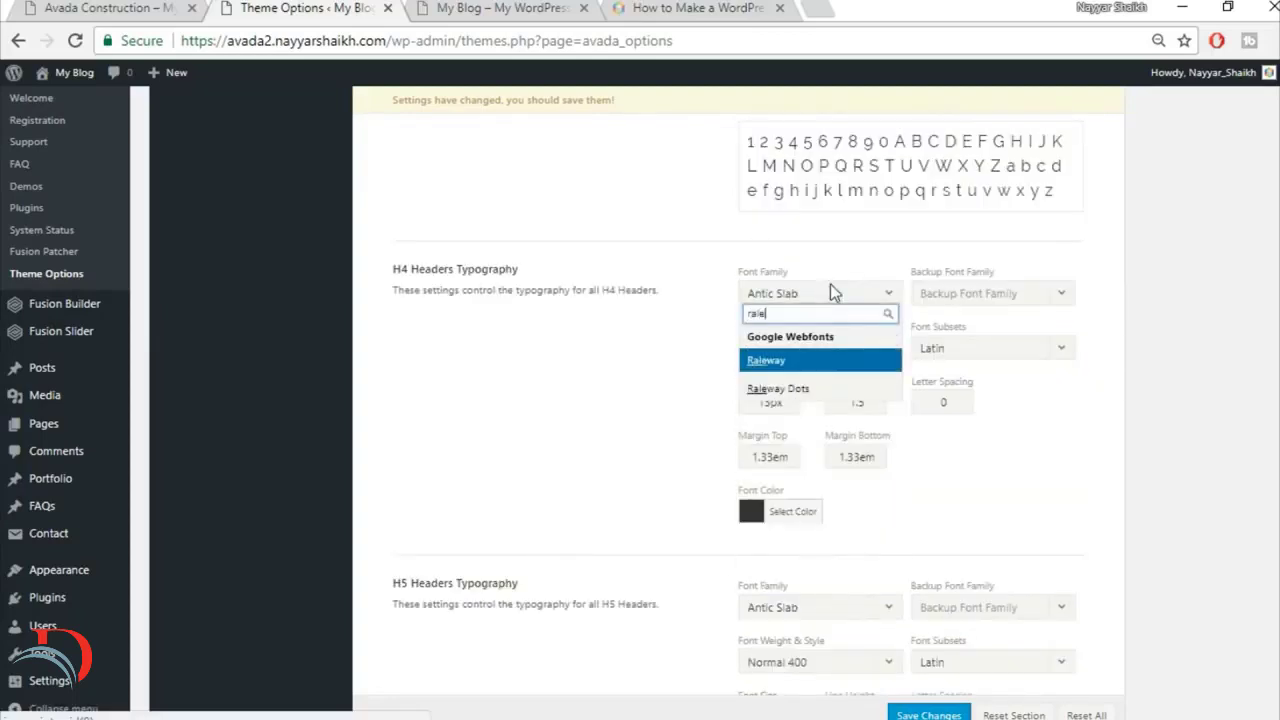
pyautogui.click(1020, 300)
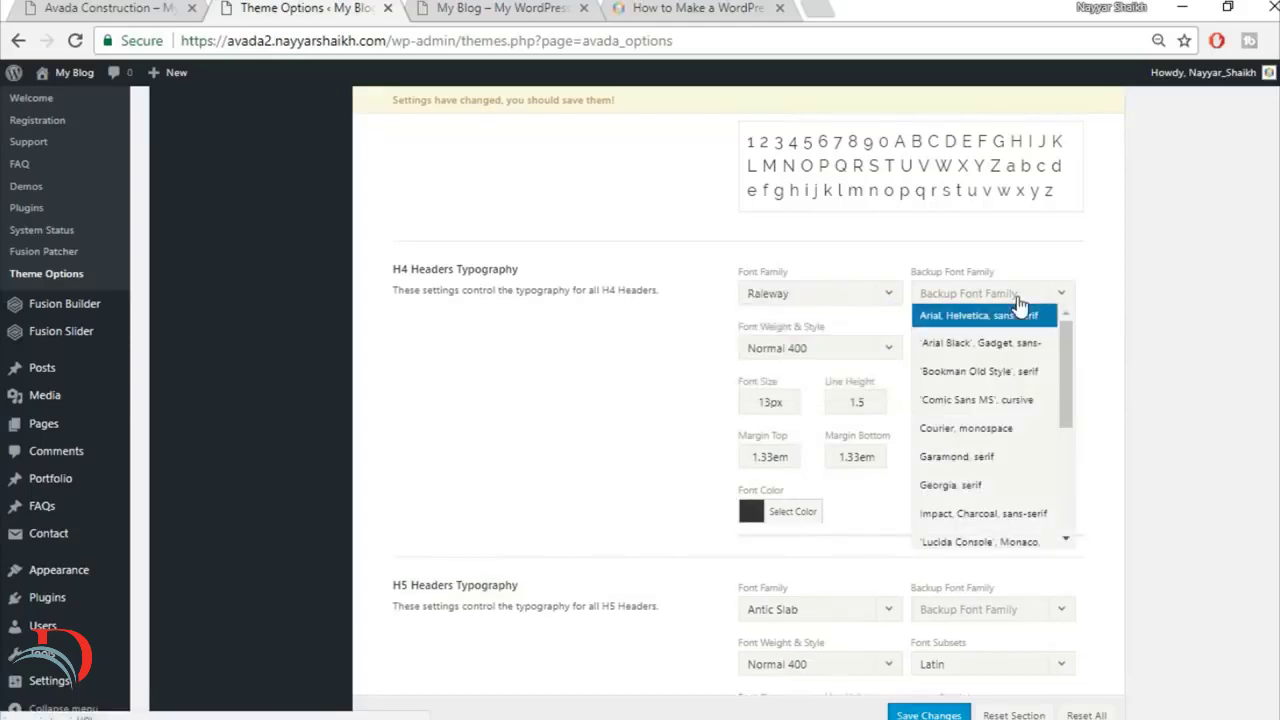
pyautogui.click(922, 320)
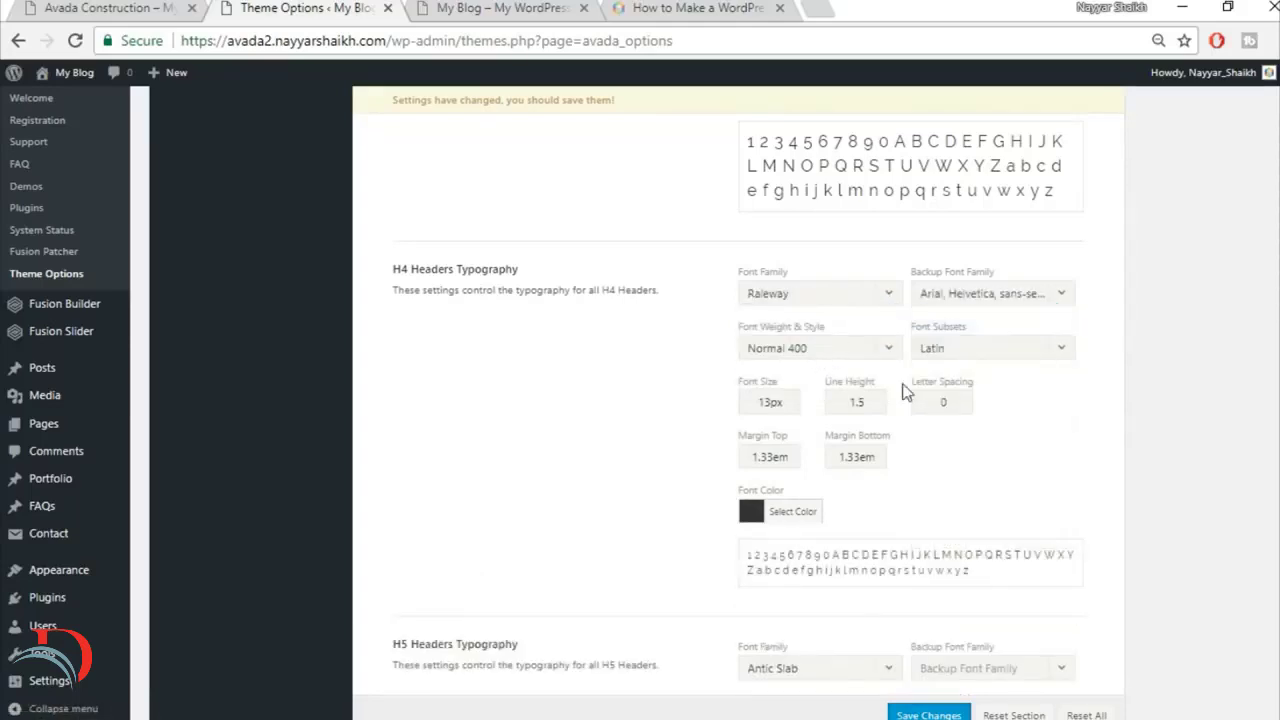
# Step: Set the H4 headers' font size to 18px
pyautogui.moveTo(771, 406); pyautogui.dragTo(688, 398)
pyautogui.write('18')
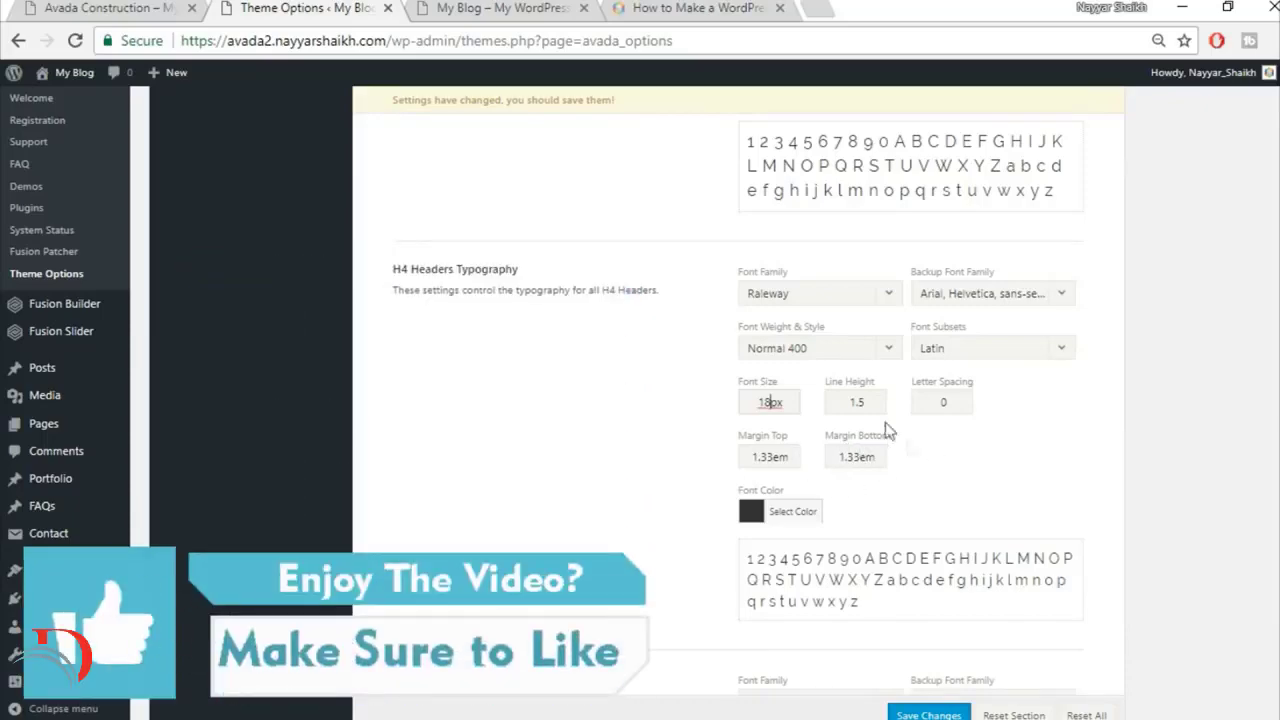
# Step: Set the H5 headers' font family to Raleway and their backup font family to Arial, Helvetica, sans-serif
pyautogui.scroll(-5, 939, 434)
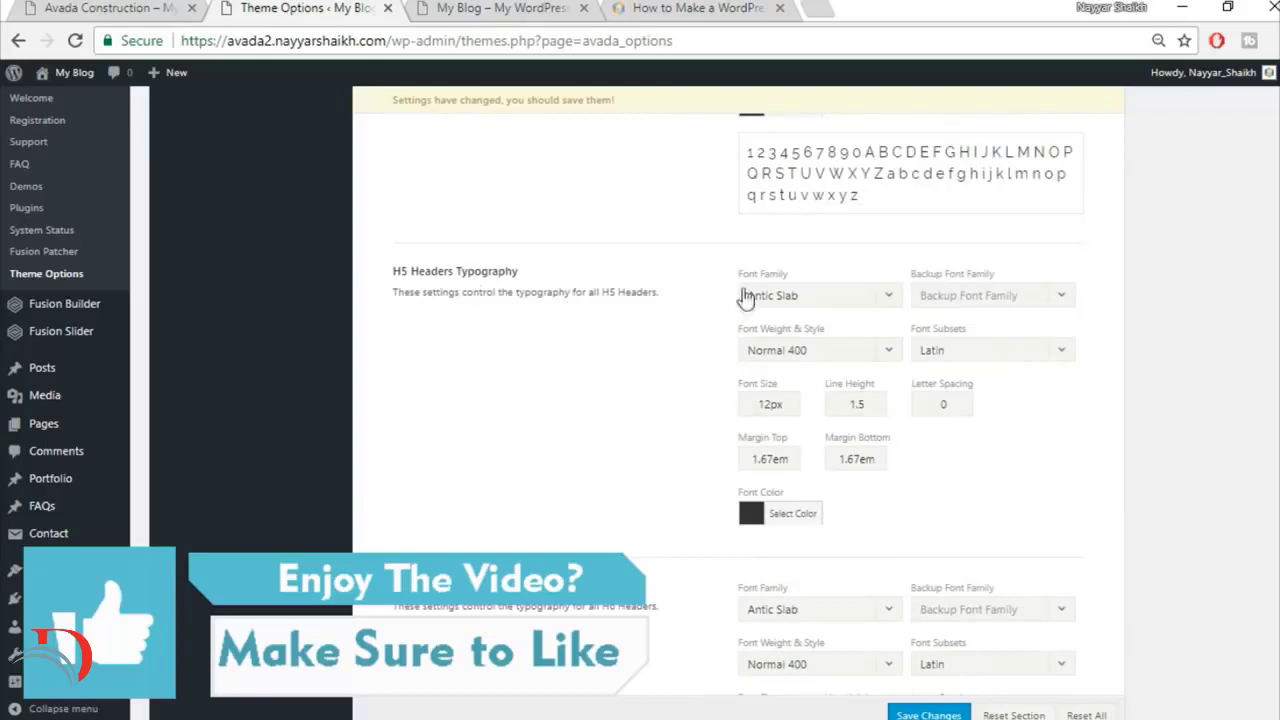
pyautogui.click(796, 296)
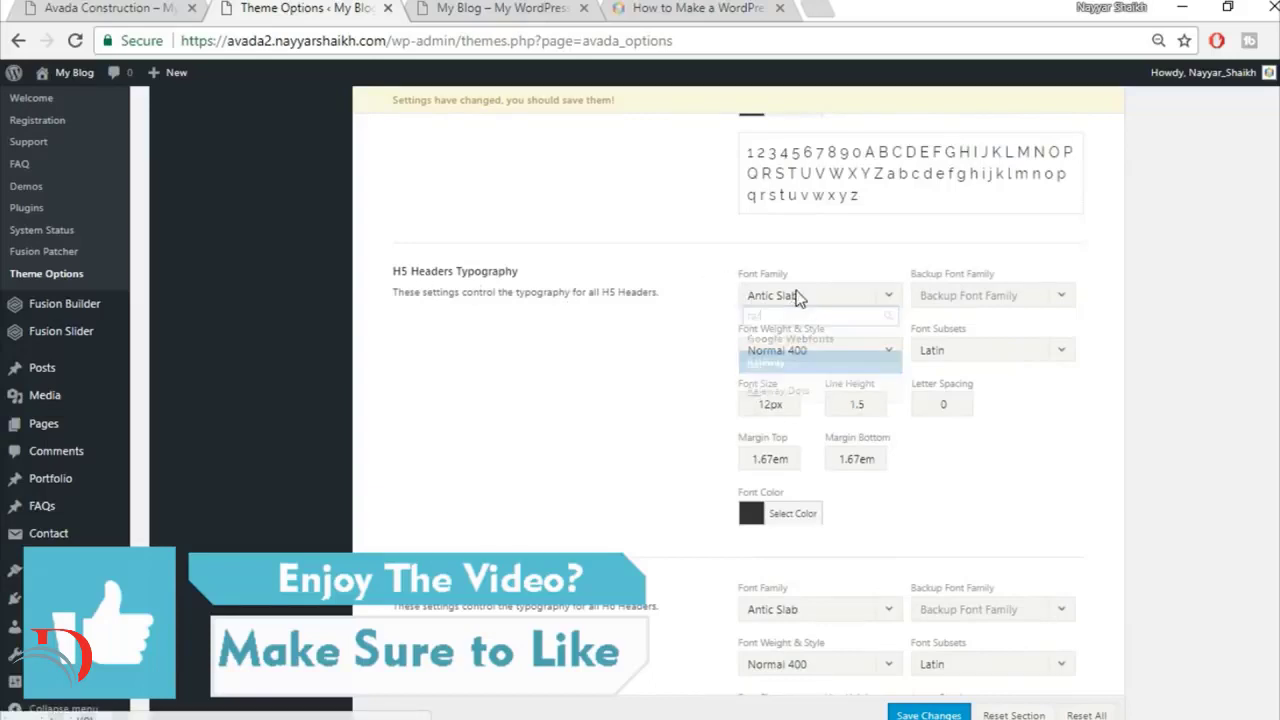
pyautogui.write('rale')
pyautogui.press('Return')
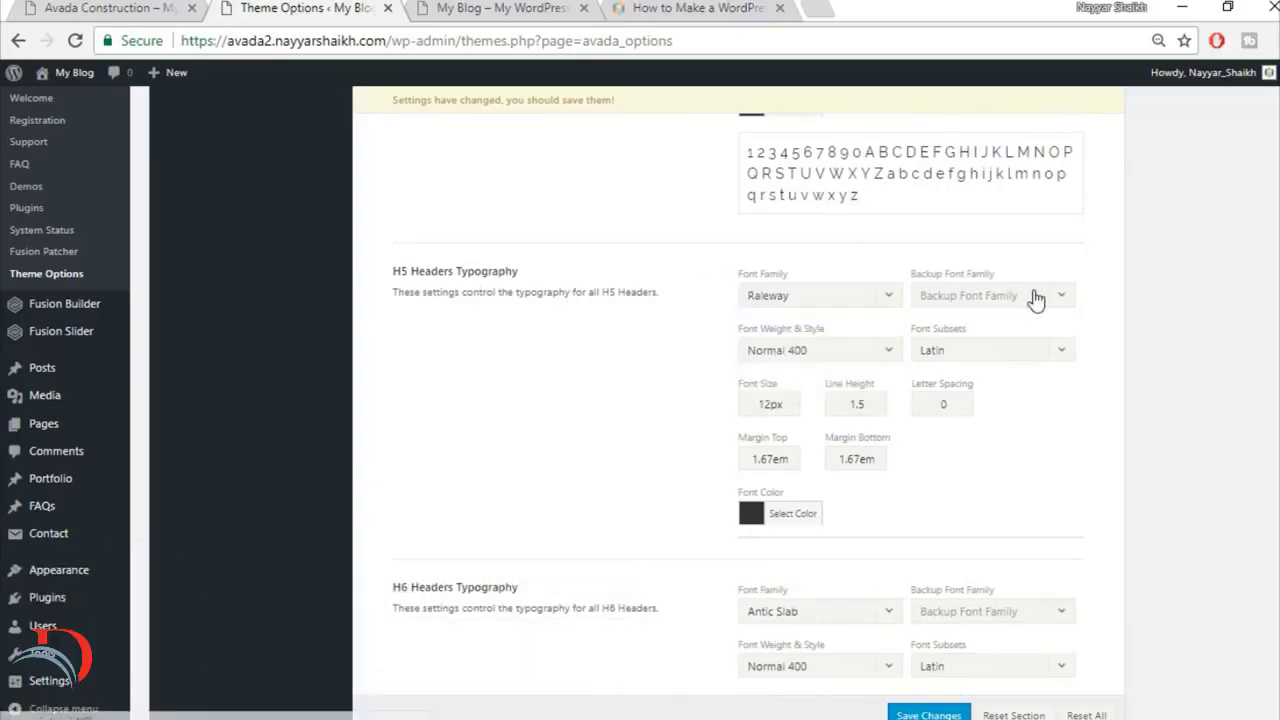
pyautogui.click(1030, 295)
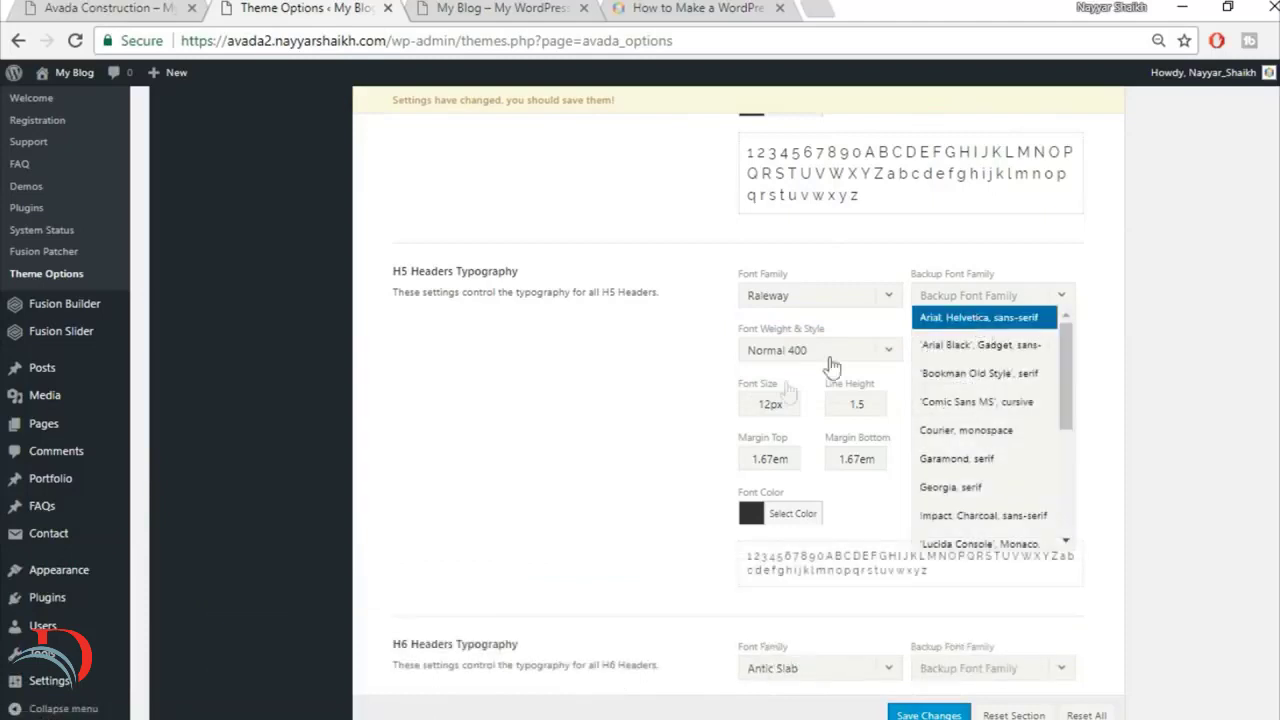
# Step: Set the H5 headers' font size to 16px and their line height to 1.4
pyautogui.click(776, 404)
pyautogui.moveTo(771, 404); pyautogui.dragTo(707, 413)
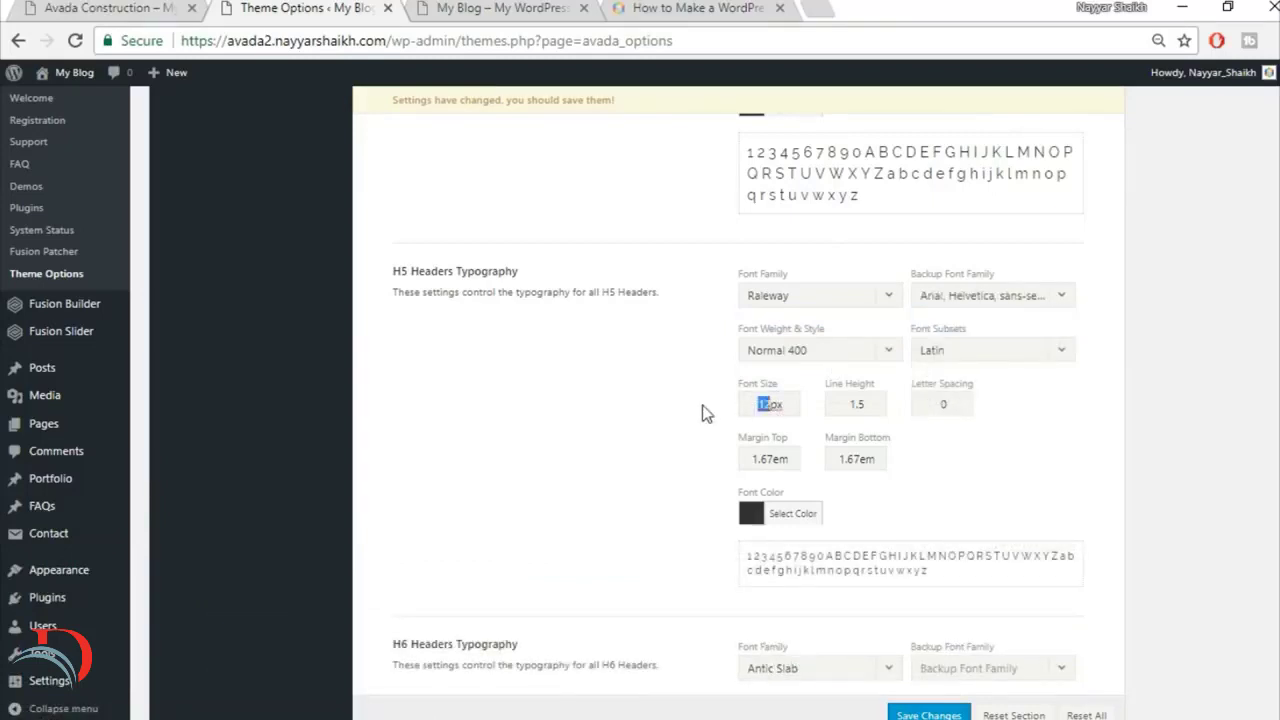
pyautogui.write('16')
pyautogui.click(869, 405)
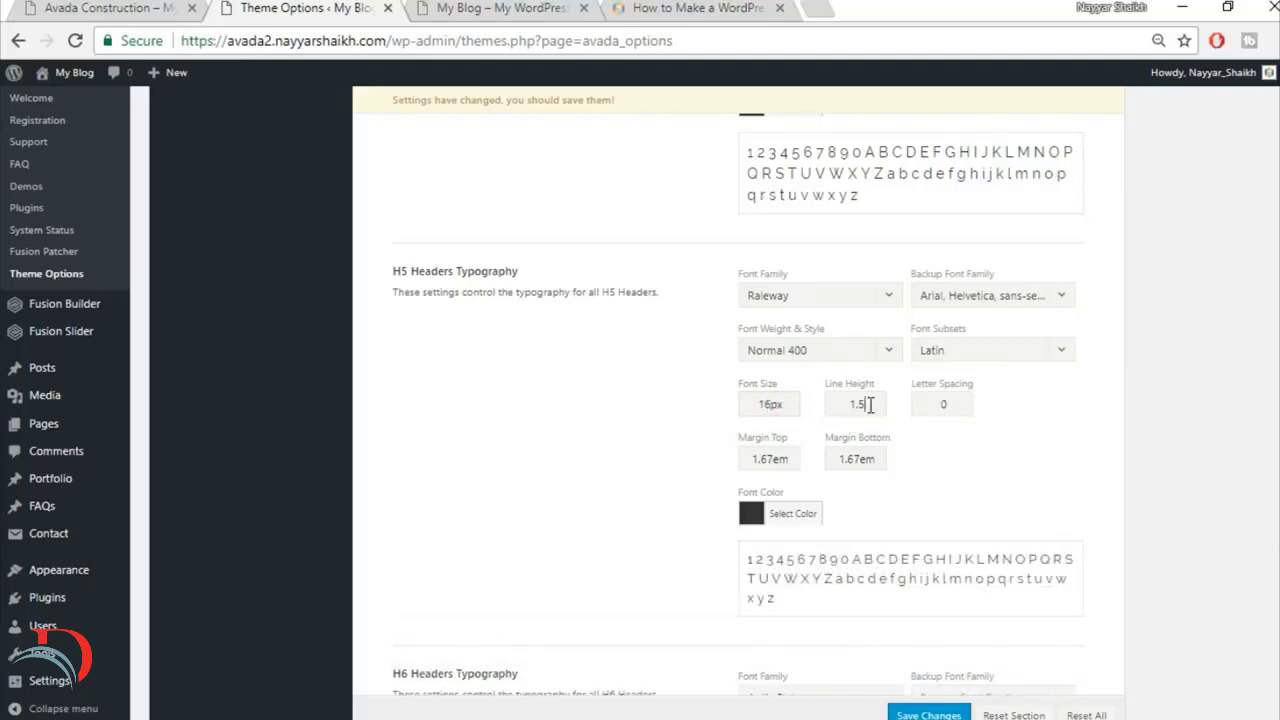
pyautogui.press('BackSpace')
pyautogui.press('BackSpace')
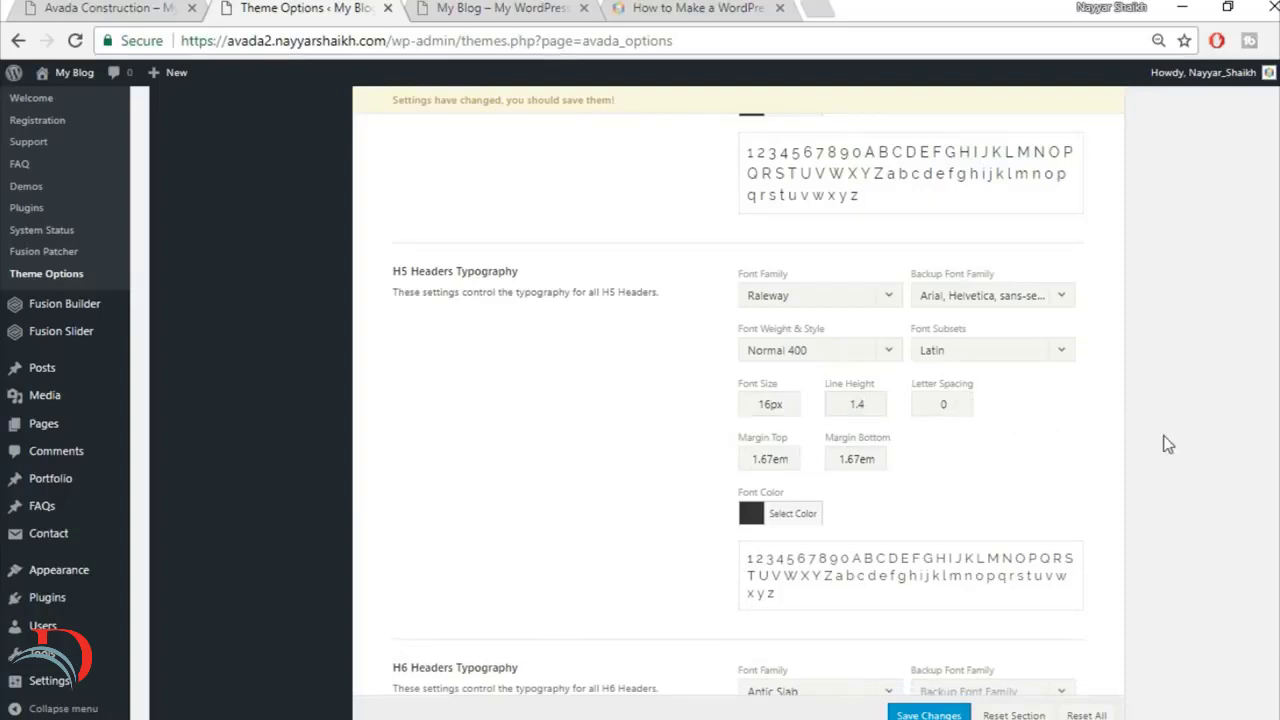
# Step: Set the H6 headers' font family to Raleway and their backup font family to Arial, Helvetica, sans-serif
pyautogui.scroll(-4, 1168, 444)
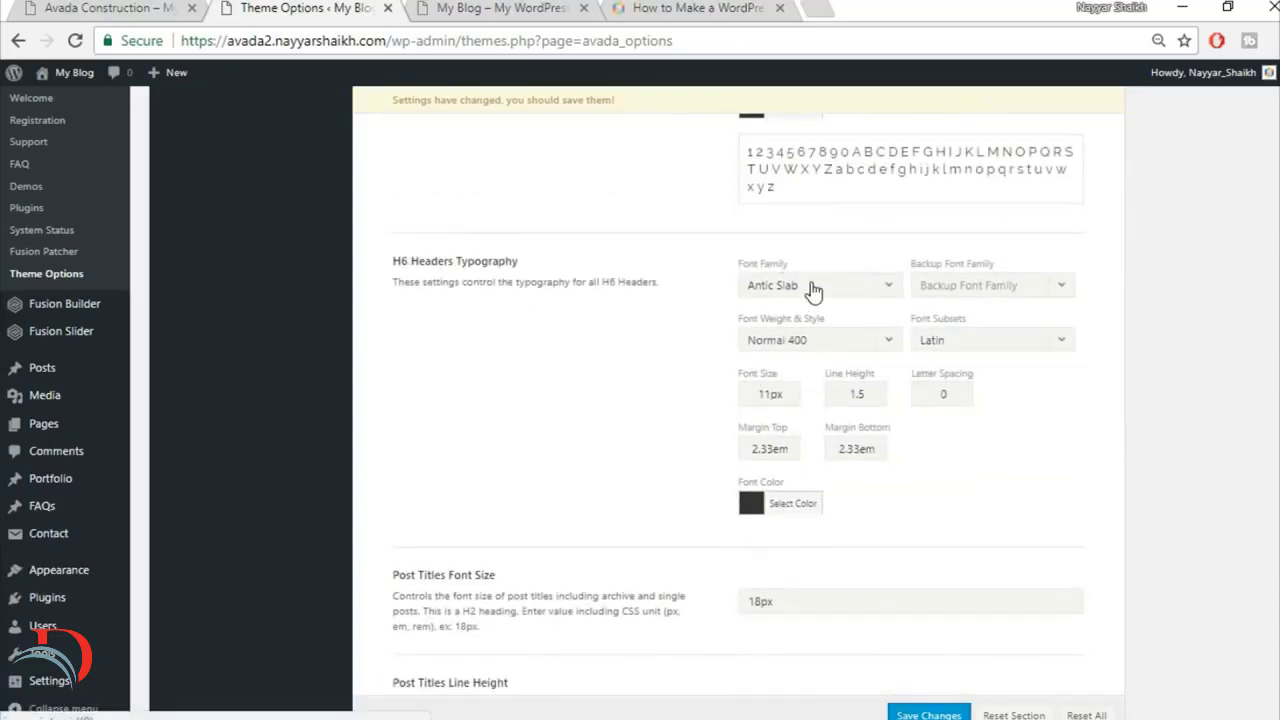
pyautogui.click(811, 287)
pyautogui.write('rale')
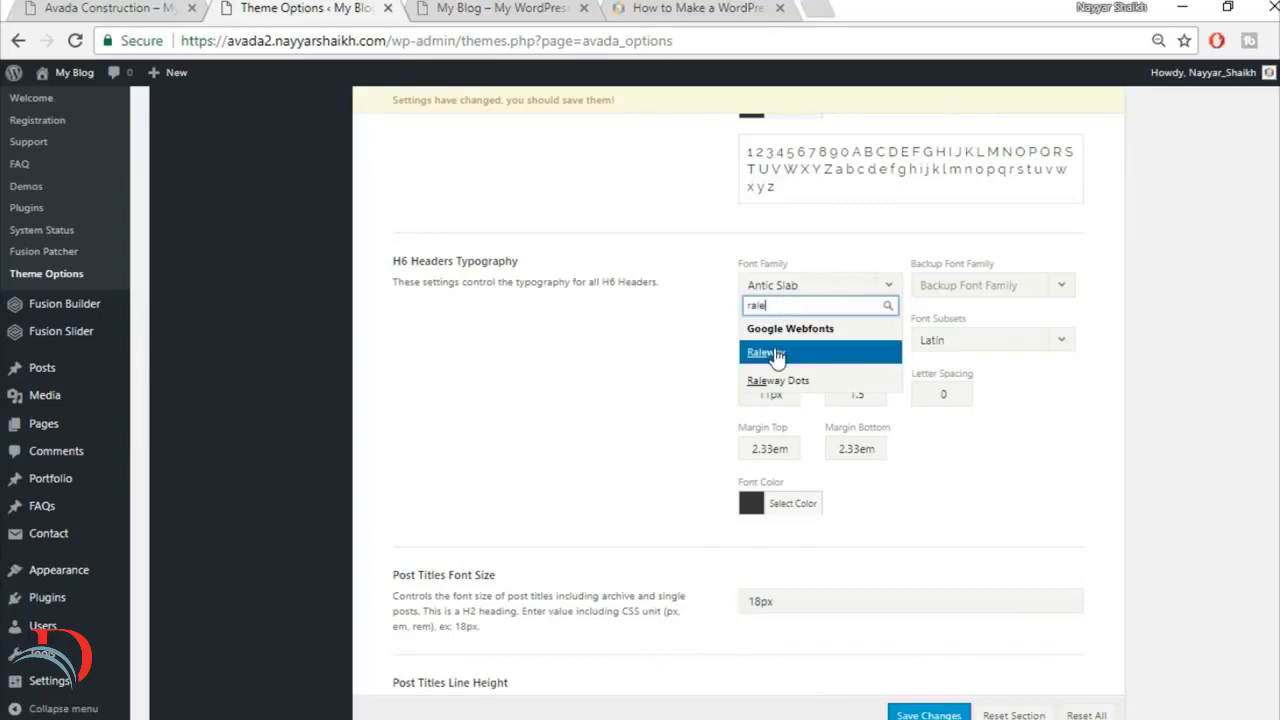
pyautogui.click(775, 357)
pyautogui.click(1005, 292)
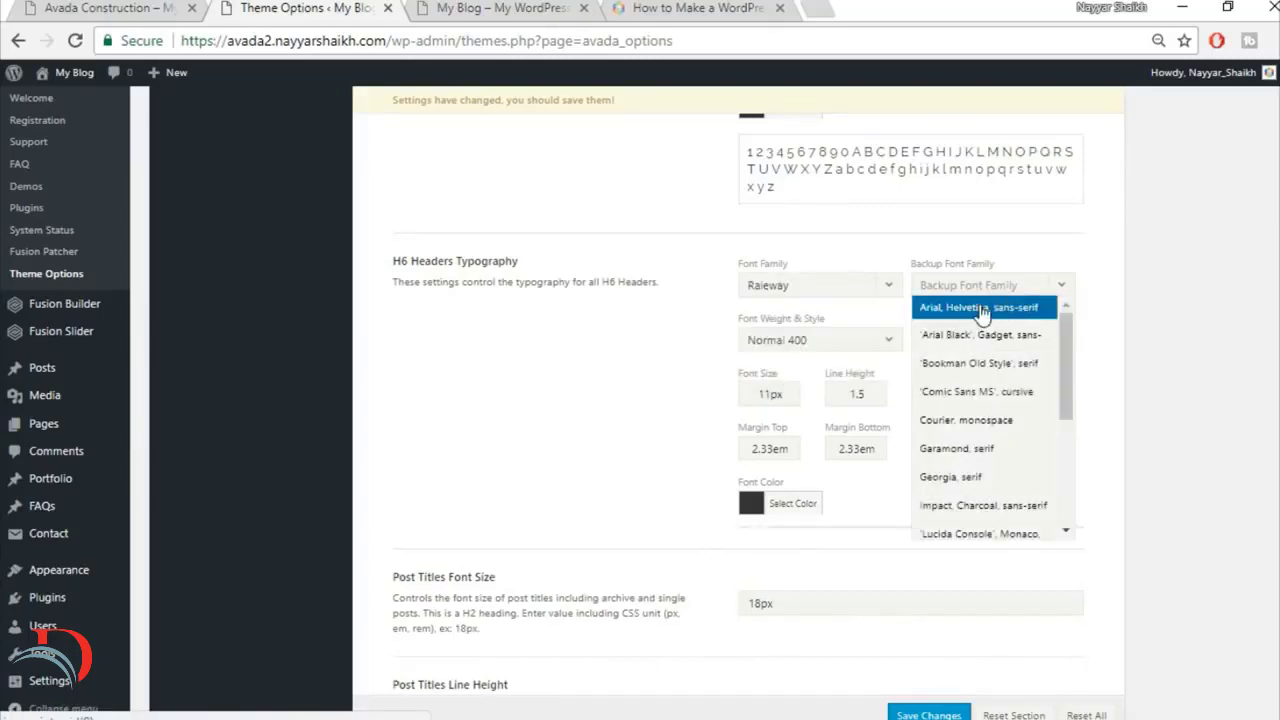
pyautogui.click(983, 310)
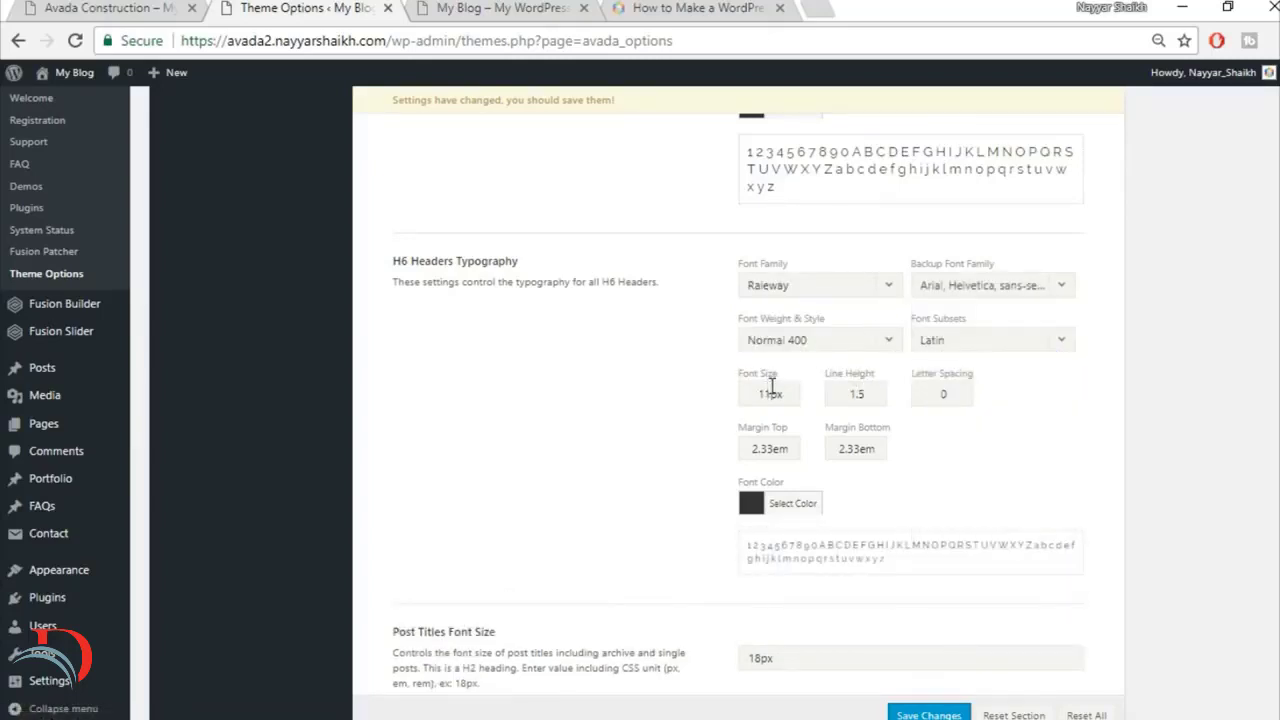
# Step: Set the H6 headers' font size to 12px, line height to 1.2 and letter spacing to 1px
pyautogui.moveTo(771, 394); pyautogui.dragTo(656, 404)
pyautogui.write('1')
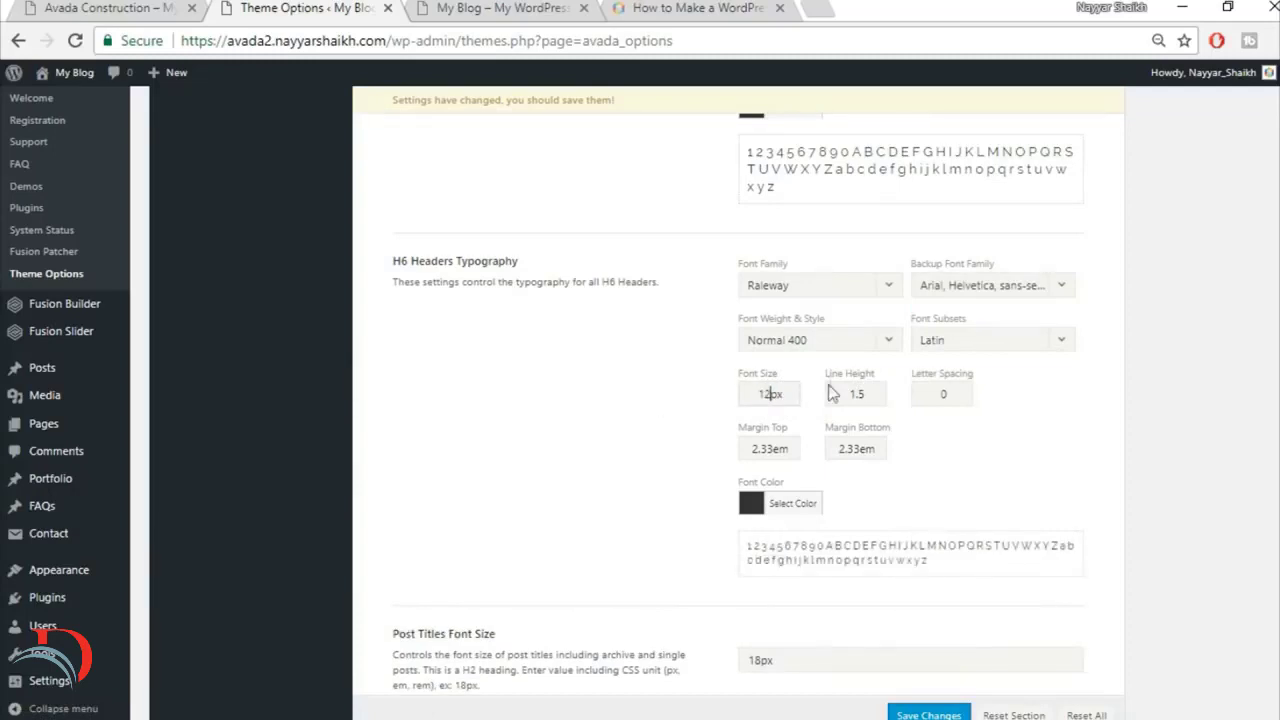
pyautogui.write('2')
pyautogui.moveTo(870, 394); pyautogui.dragTo(860, 398)
pyautogui.doubleClick(941, 396)
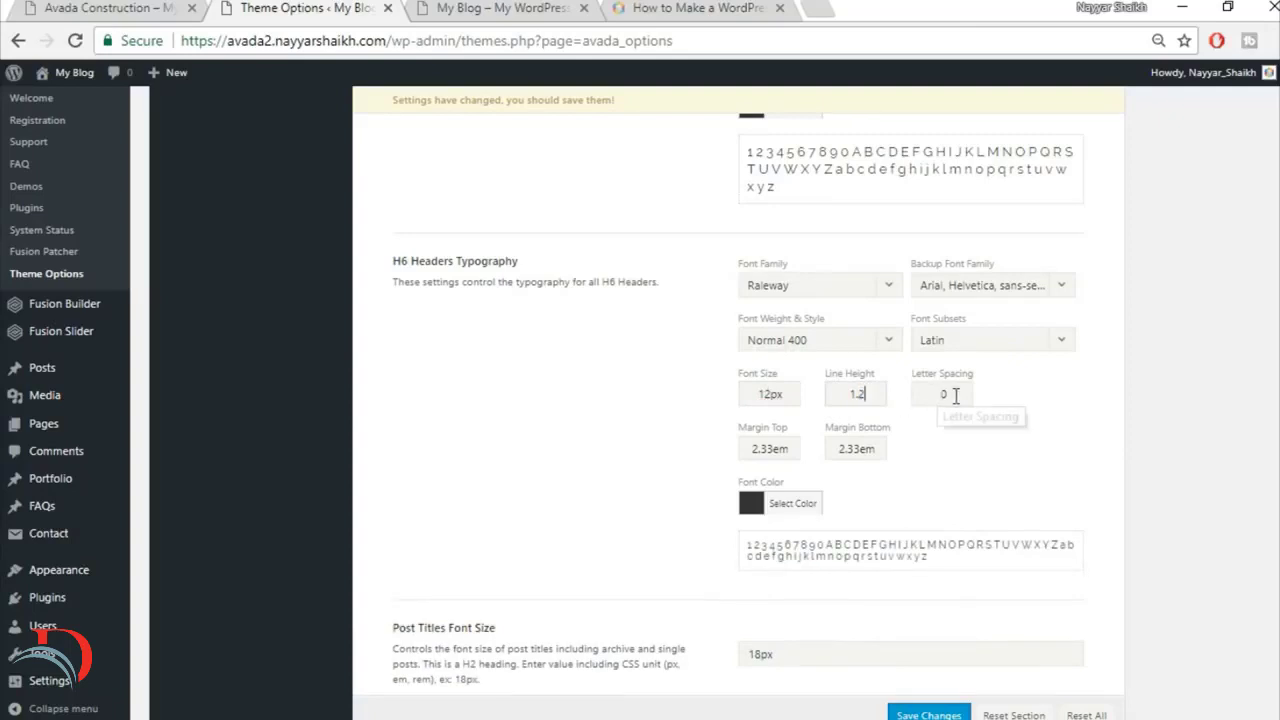
pyautogui.write('1px')
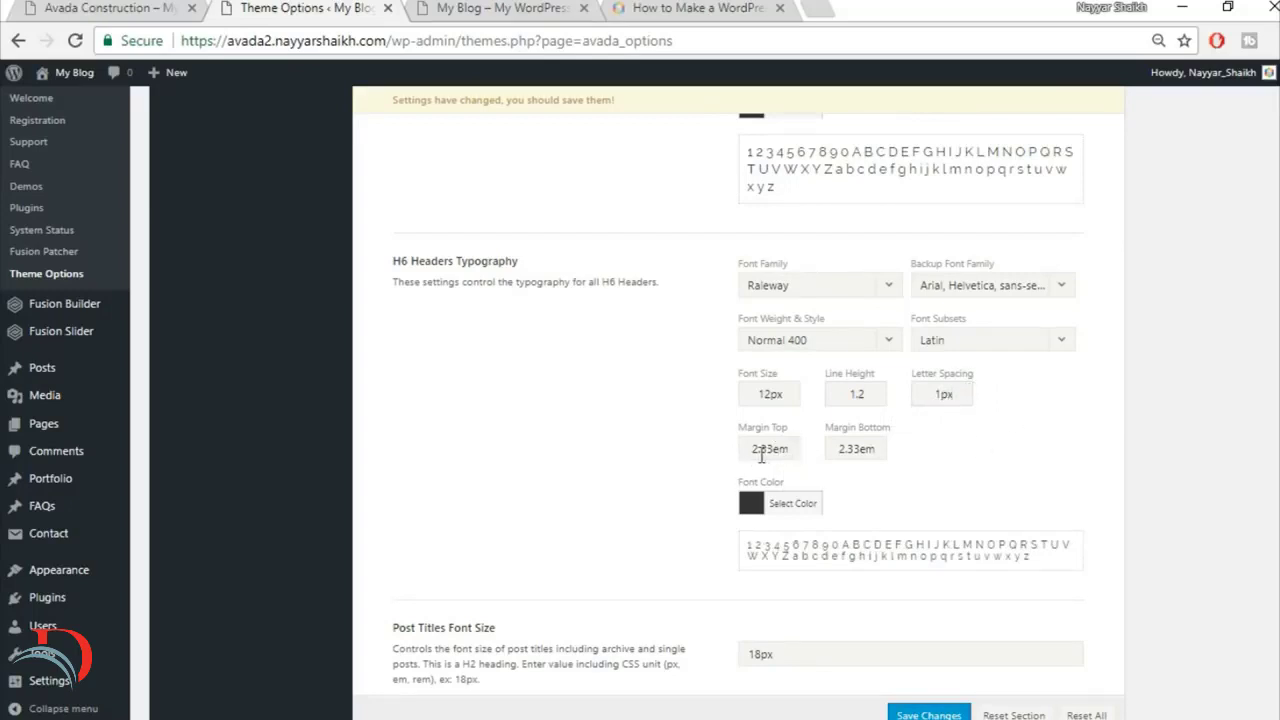
# Step: Set the H6 headers' top and bottom margins to 0.4em
pyautogui.moveTo(771, 448); pyautogui.dragTo(751, 448)
pyautogui.write('0.4')
pyautogui.press('Tab')
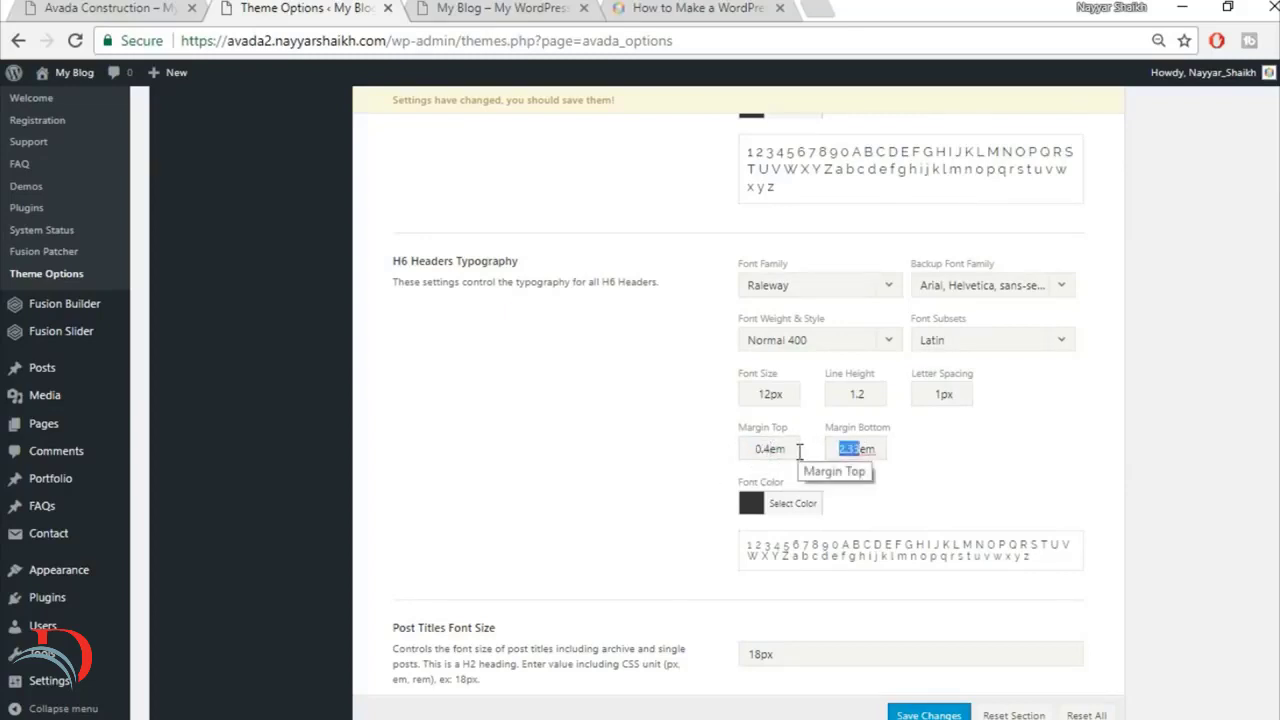
pyautogui.write('0')
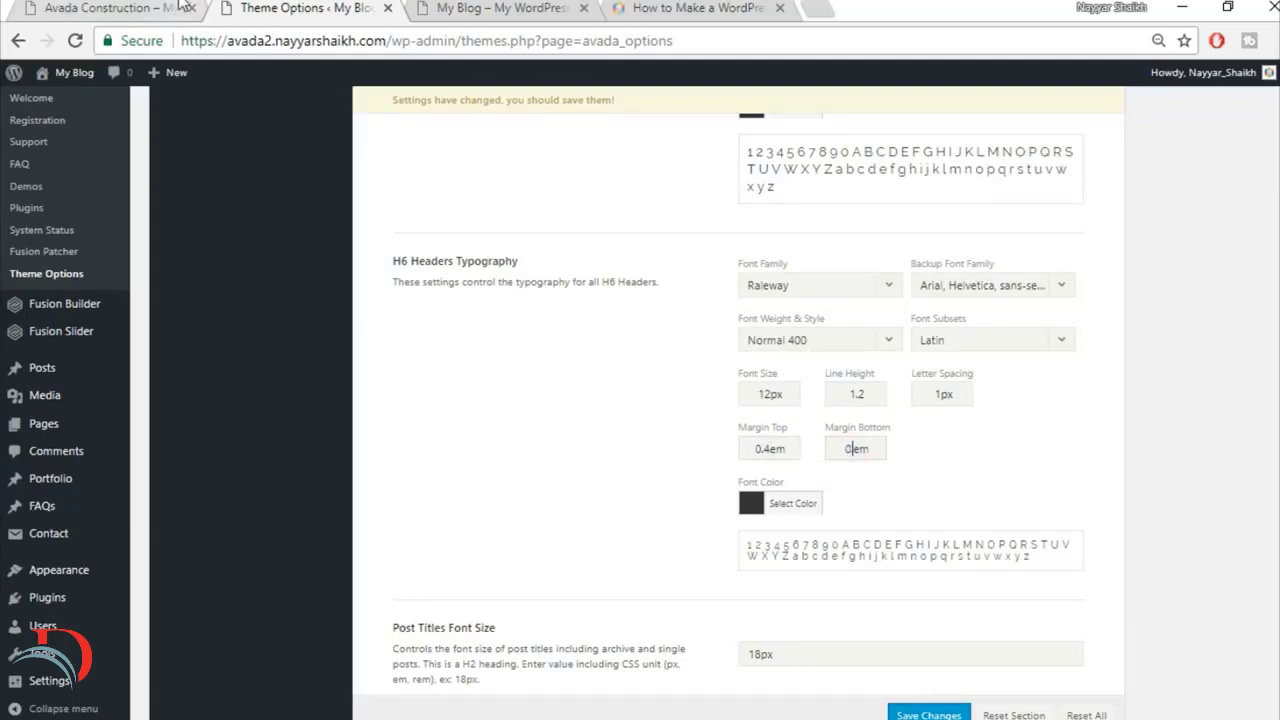
# Step: Compare the headings on the finished Avada Construction home page with the new site's blog page
pyautogui.click(150, 10)
pyautogui.scroll(5, 730, 468)
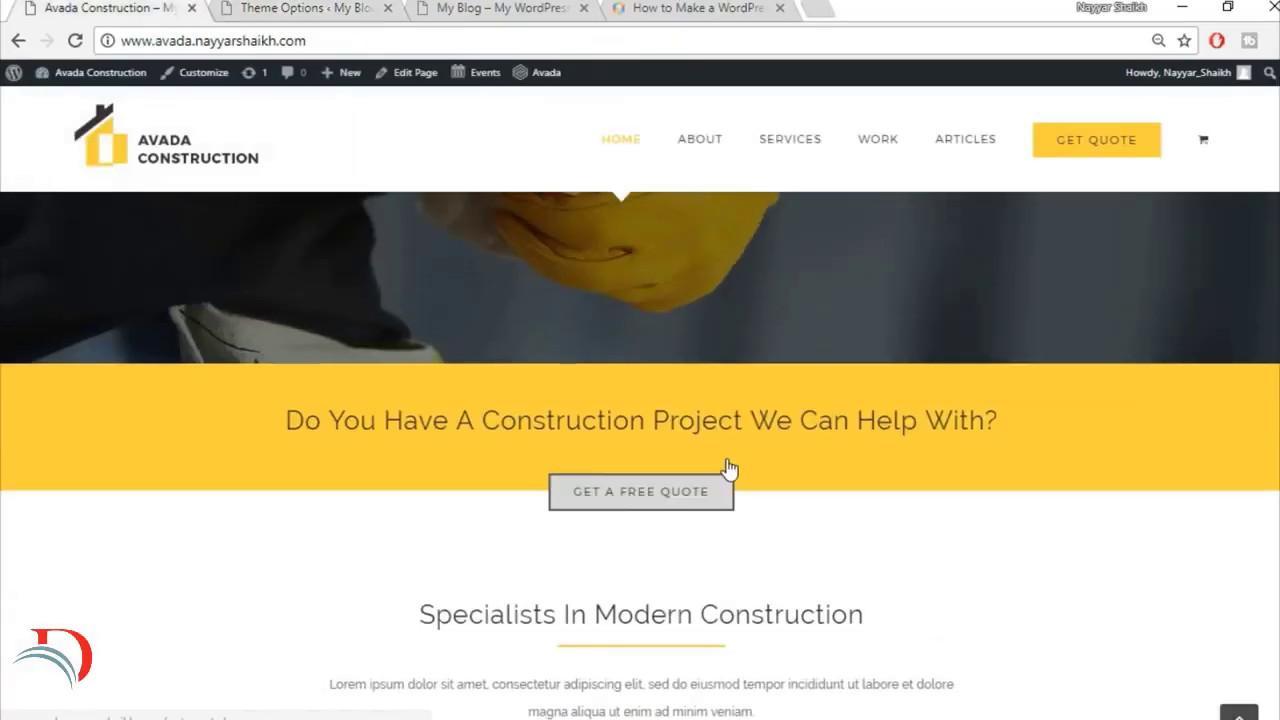
pyautogui.scroll(-10, 997, 460)
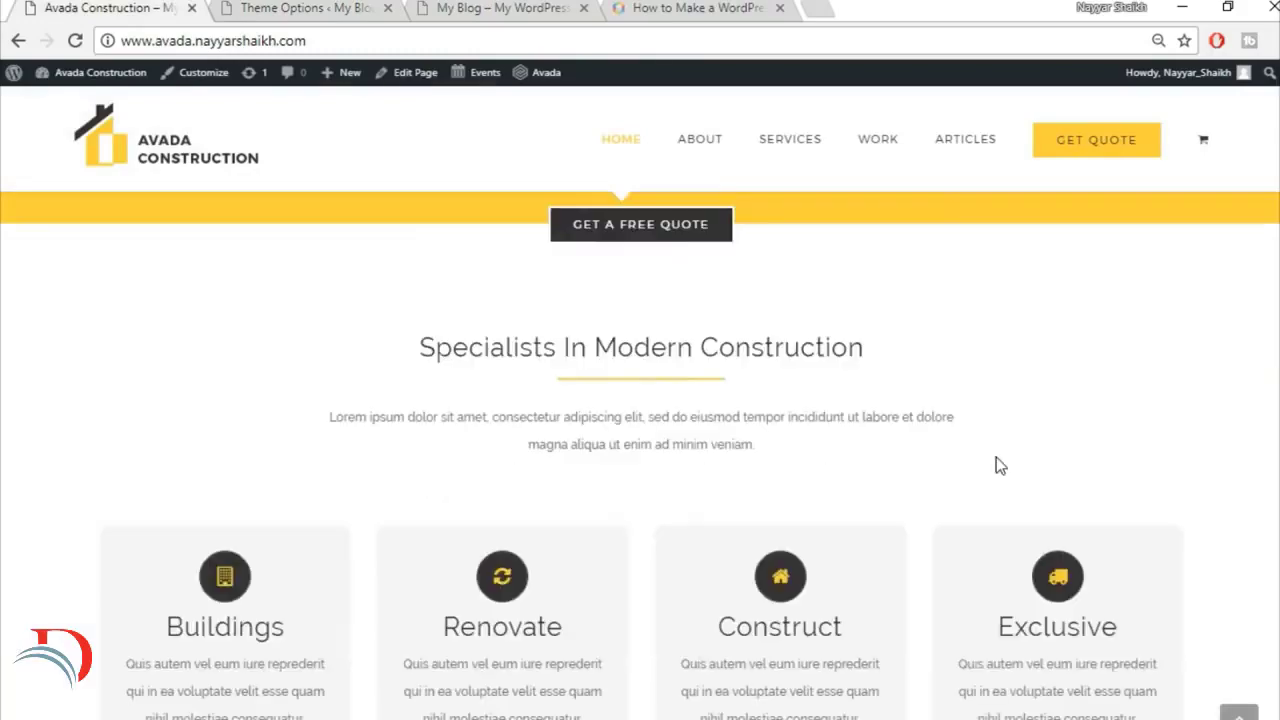
pyautogui.scroll(10, 996, 464)
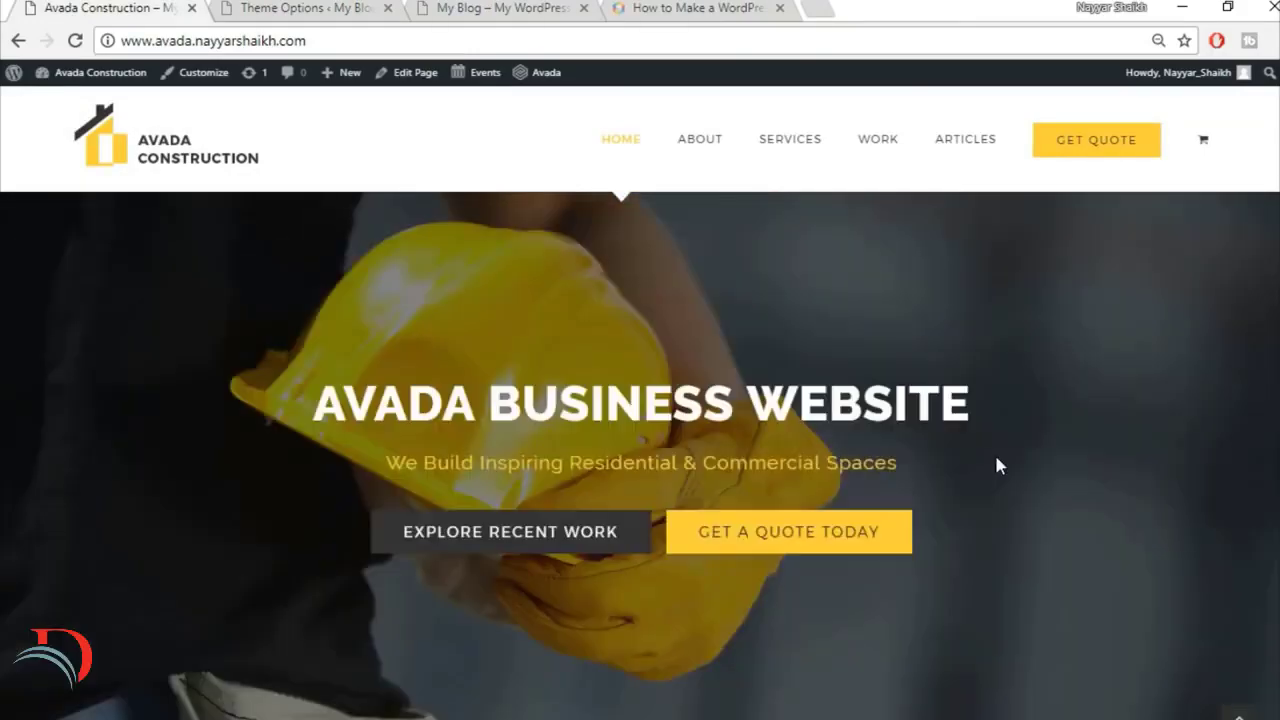
pyautogui.click(482, 5)
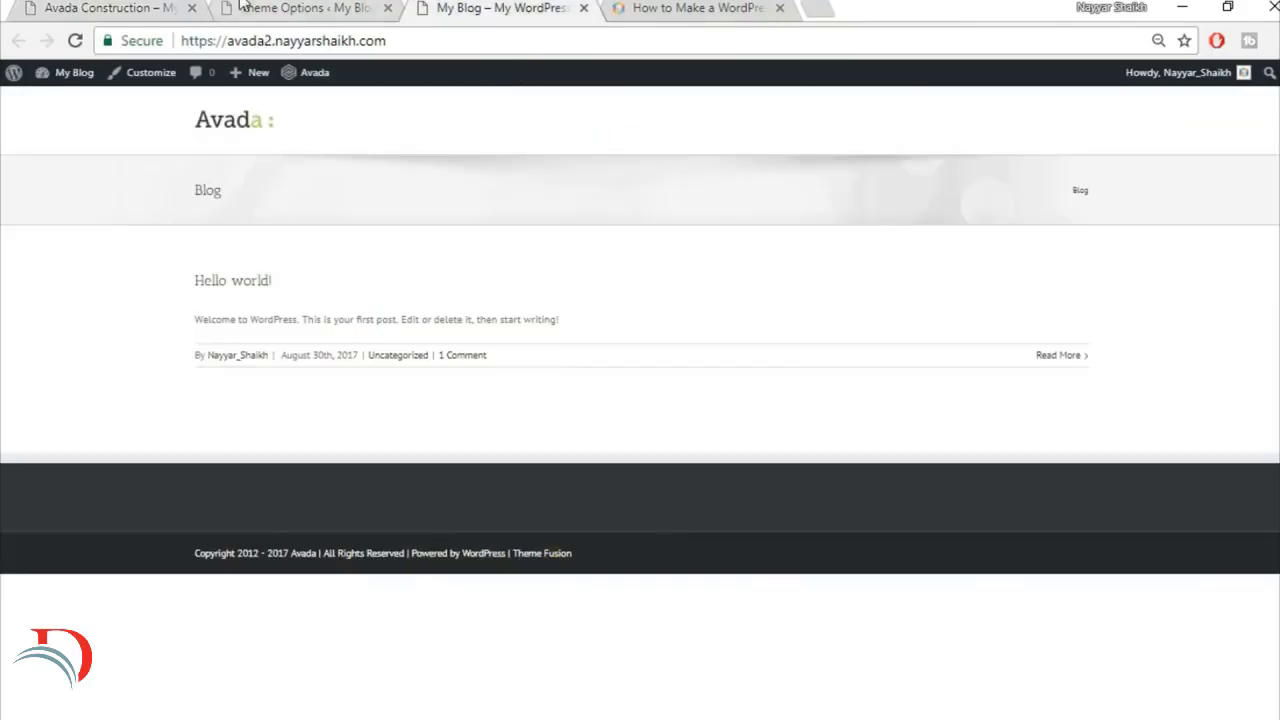
pyautogui.click(288, 7)
# Step: Set the post titles' font size to 24px and replace their line height
pyautogui.scroll(-3, 1229, 470)
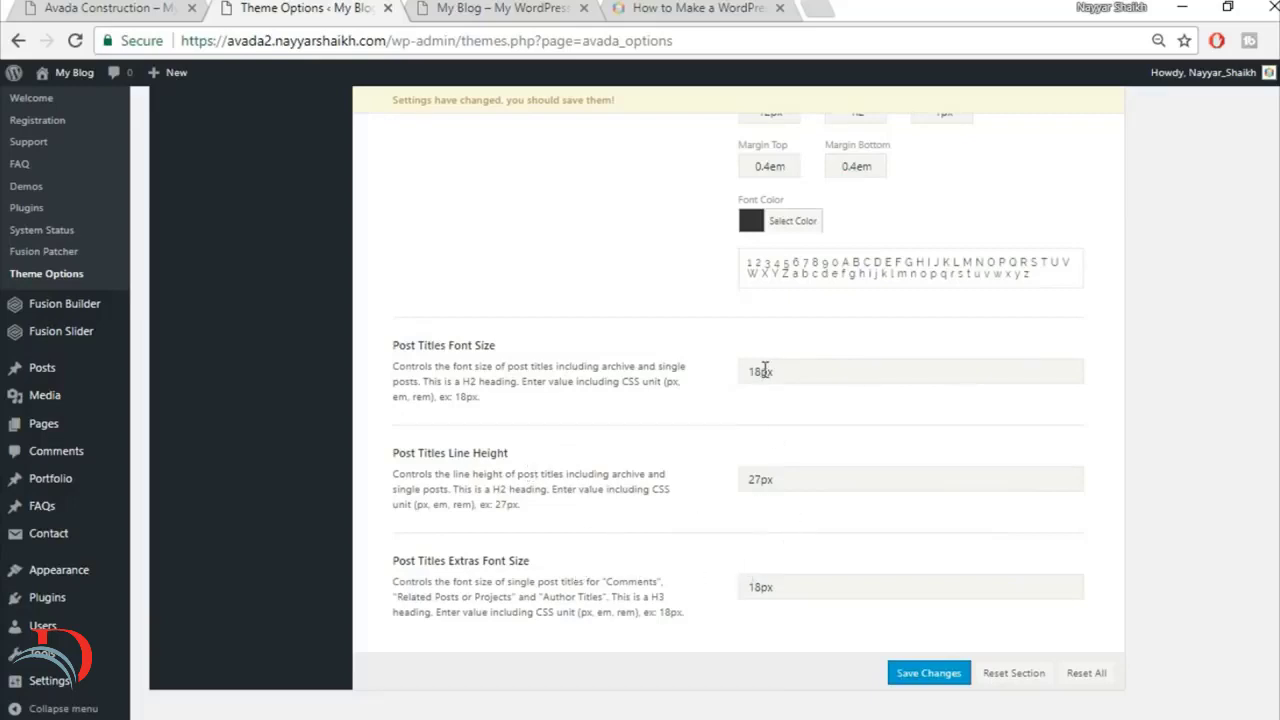
pyautogui.moveTo(764, 367); pyautogui.dragTo(689, 360)
pyautogui.write('24')
pyautogui.moveTo(765, 478); pyautogui.dragTo(715, 481)
pyautogui.write('36')
# Step: Set the post titles extras font size to 30 and save the theme options
pyautogui.moveTo(817, 583); pyautogui.dragTo(626, 577)
pyautogui.write('30')
pyautogui.click(940, 680)
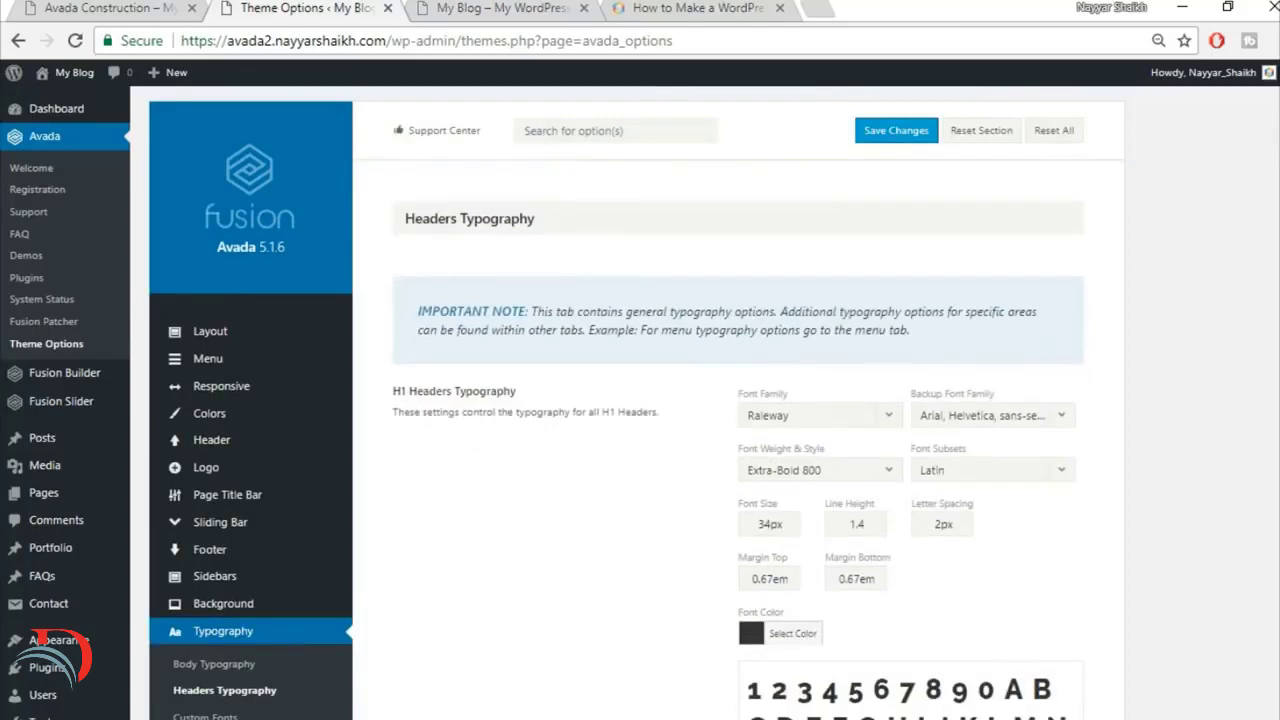
# Step: Check the finished site's slider, then start a new Fusion slider named Slider
pyautogui.click(93, 7)
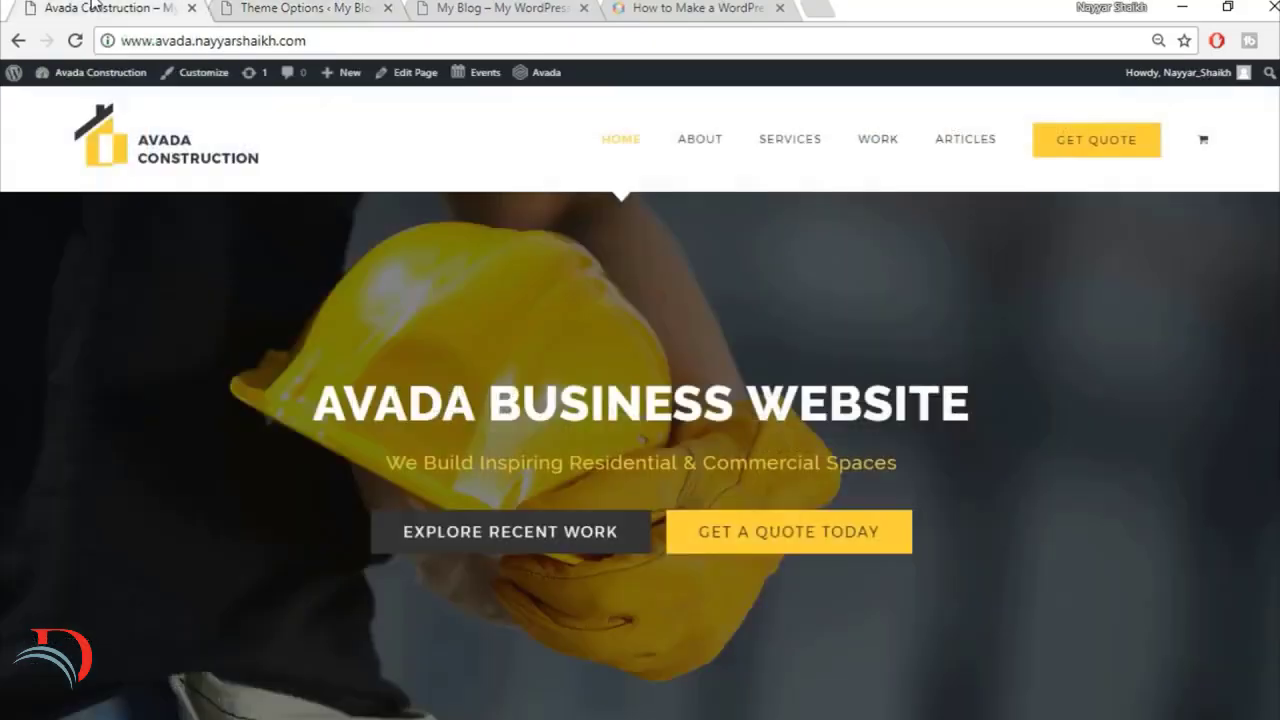
pyautogui.click(360, 6)
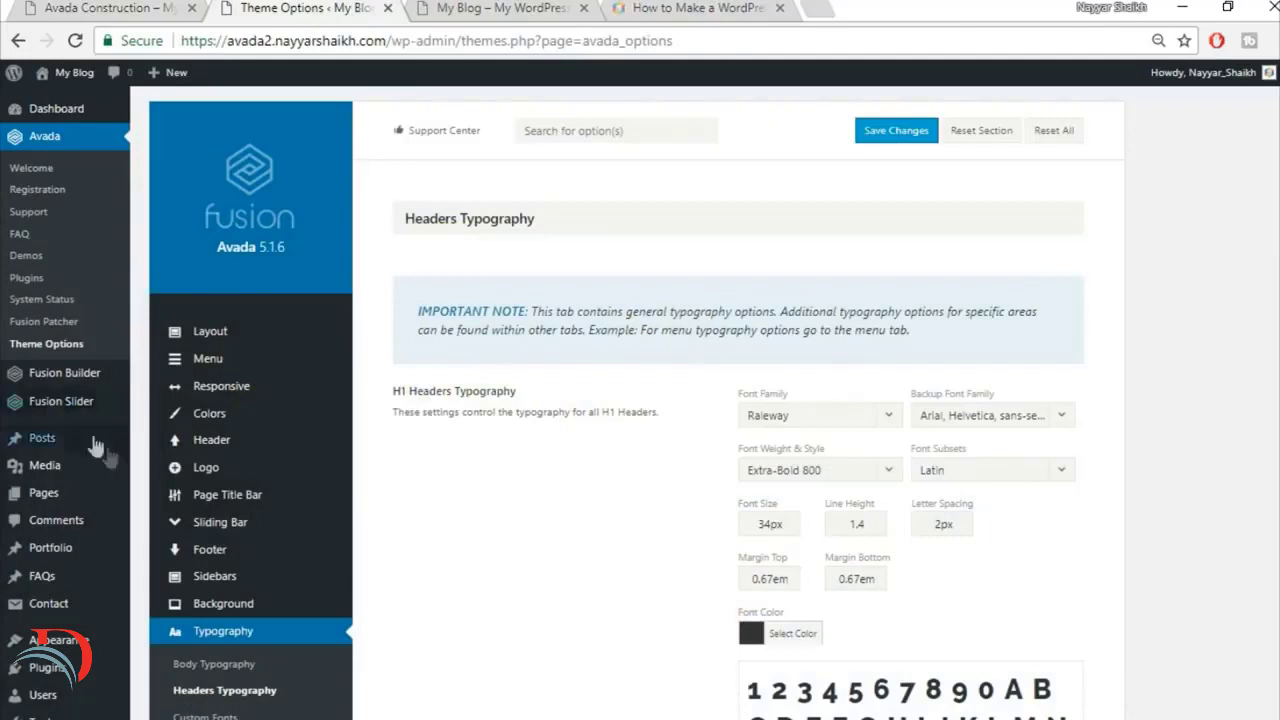
pyautogui.moveTo(68, 410)
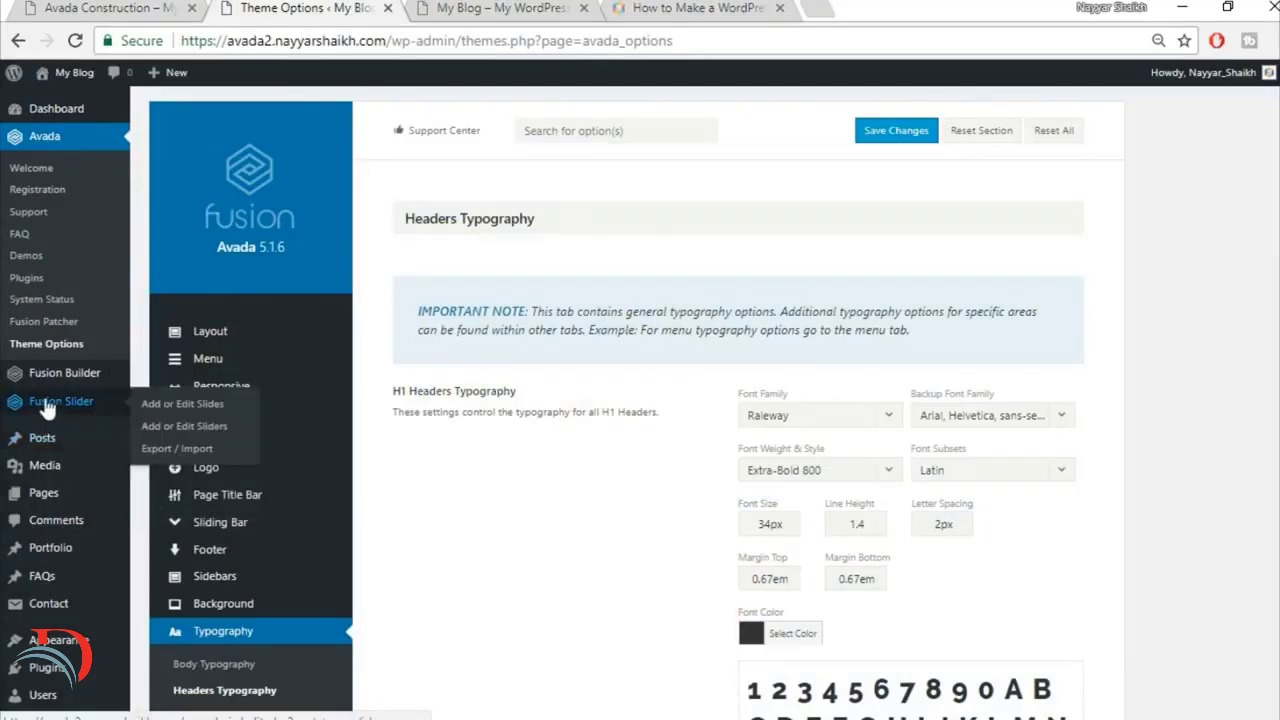
pyautogui.click(192, 438)
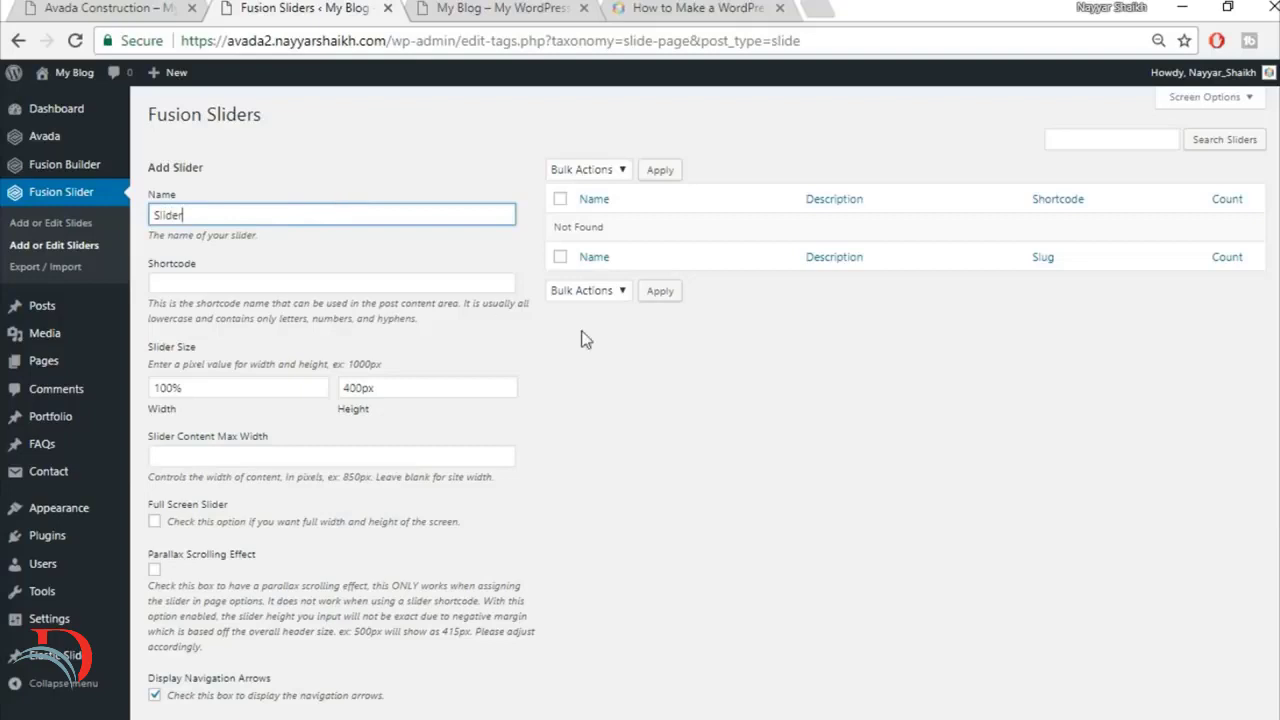
# Step: Change the new slider's height and add the slider, leaving its other options at their defaults
pyautogui.scroll(-1, 583, 340)
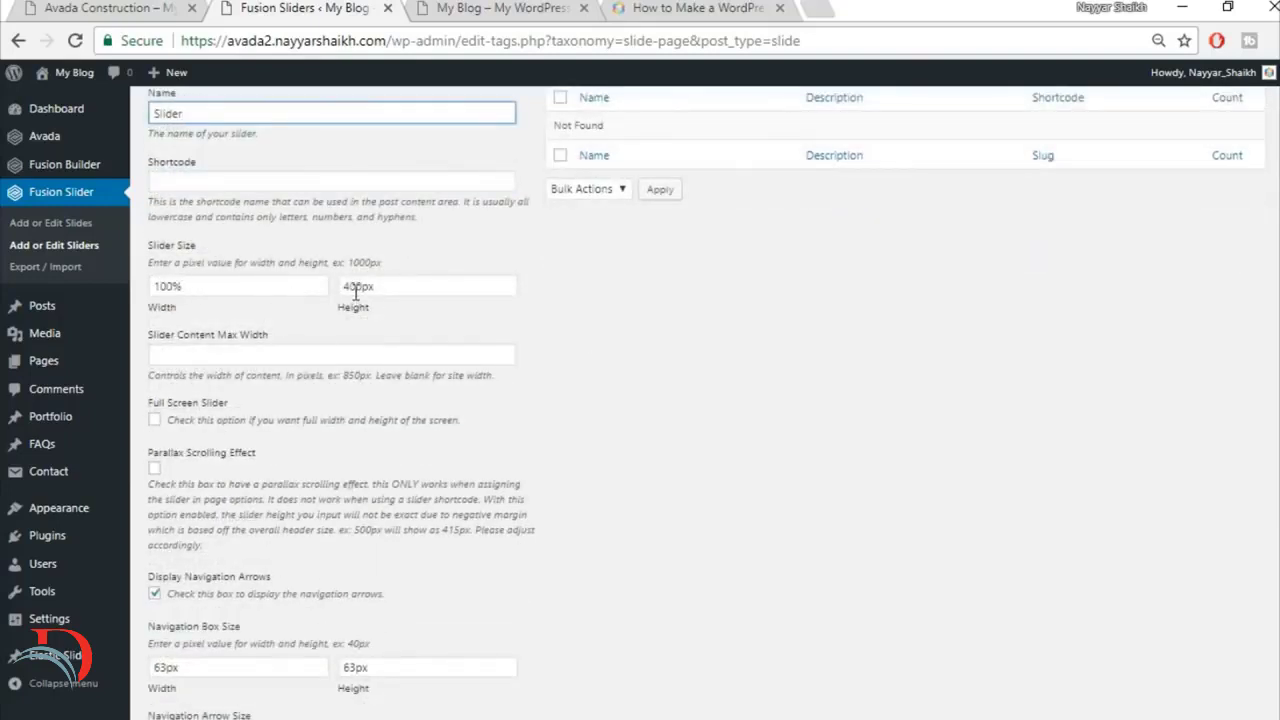
pyautogui.moveTo(363, 288); pyautogui.dragTo(290, 279)
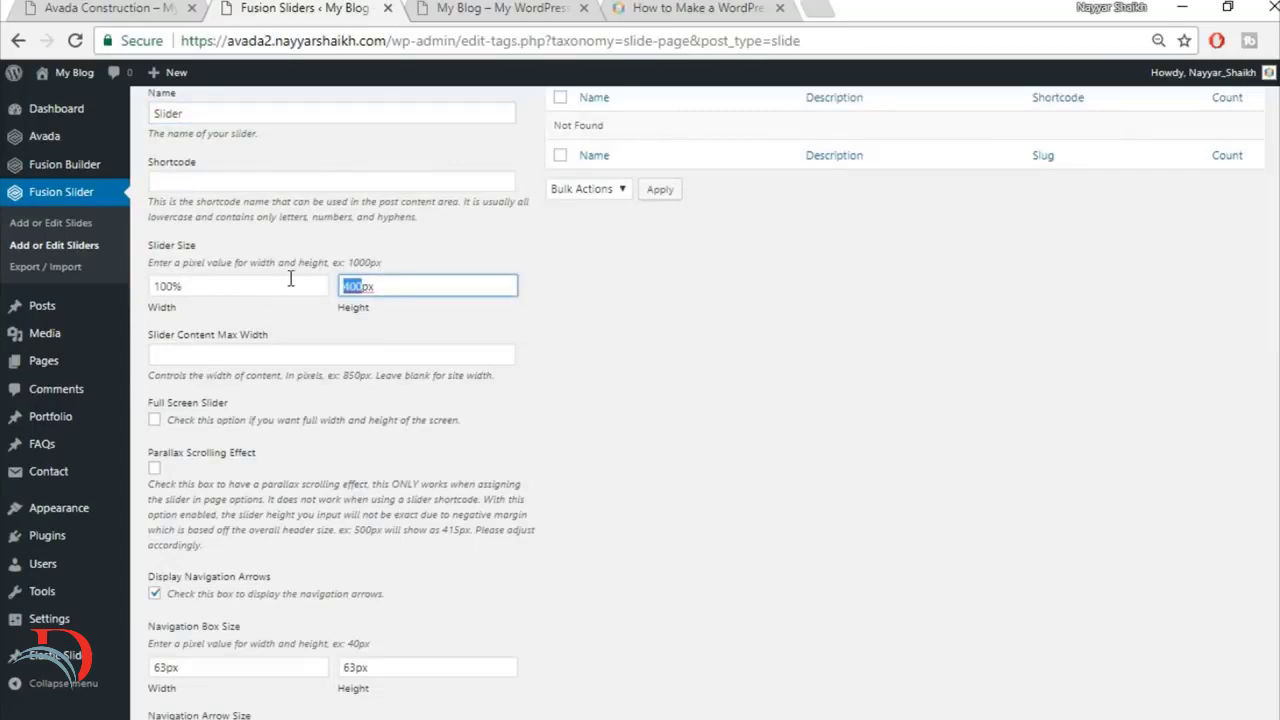
pyautogui.write('50')
pyautogui.scroll(-3, 779, 452)
pyautogui.scroll(-3, 784, 457)
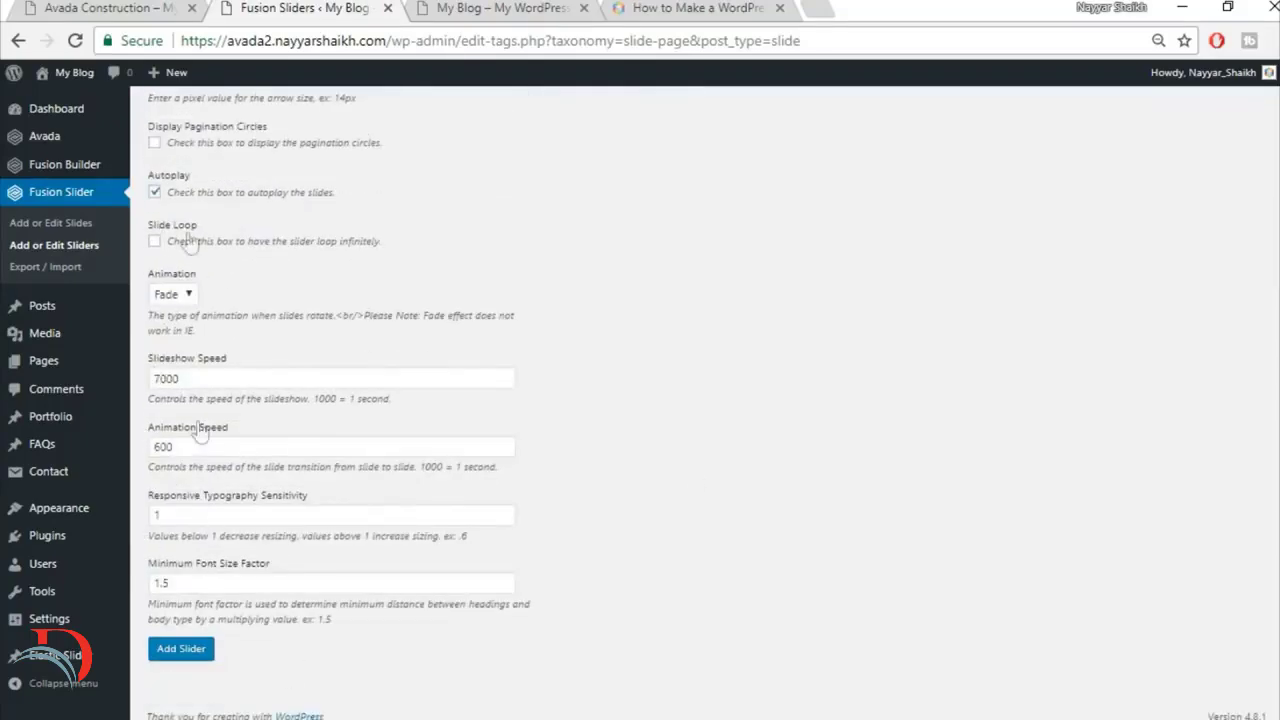
pyautogui.click(182, 650)
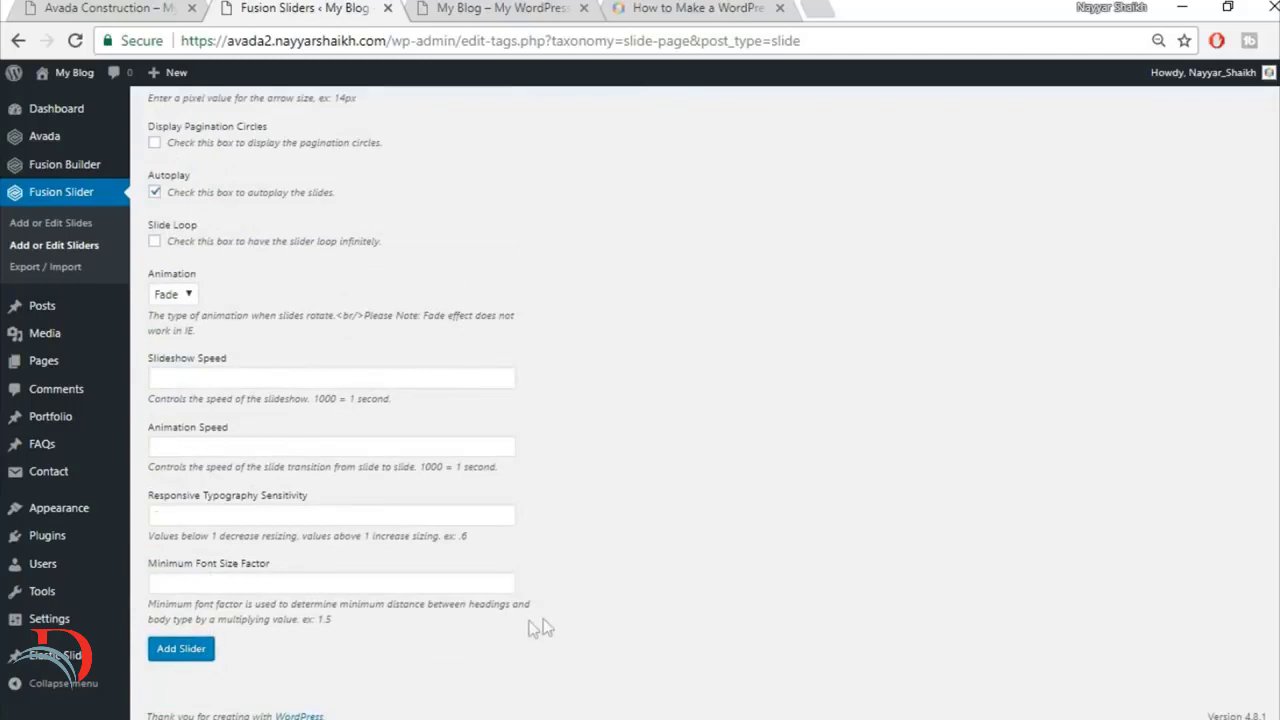
pyautogui.scroll(7, 543, 620)
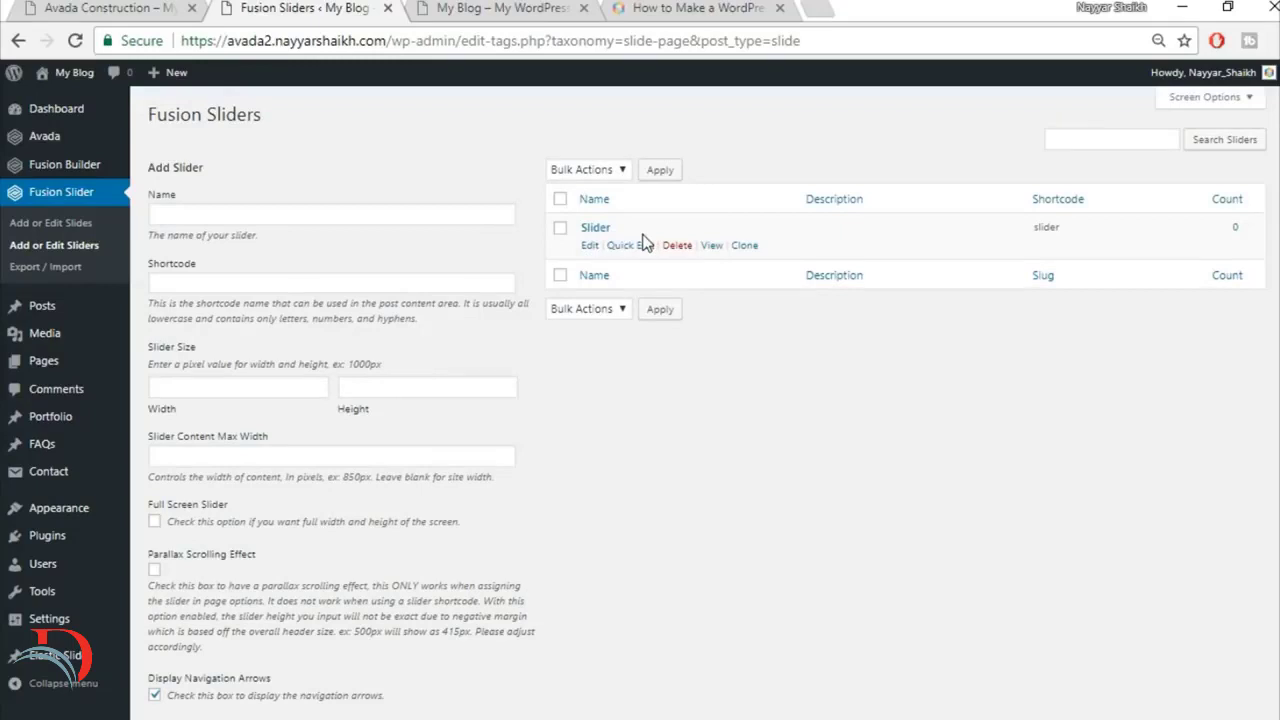
# Step: Create a new Fusion slide titled Slide1
pyautogui.click(82, 226)
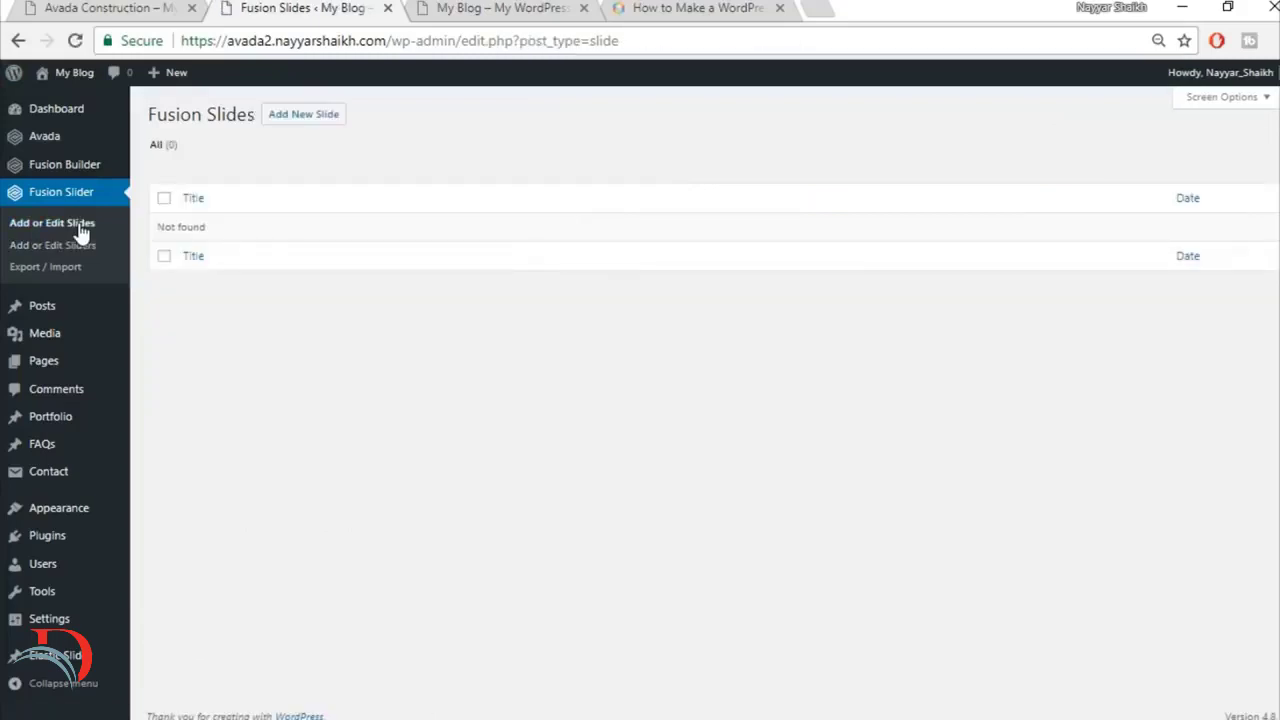
pyautogui.click(312, 122)
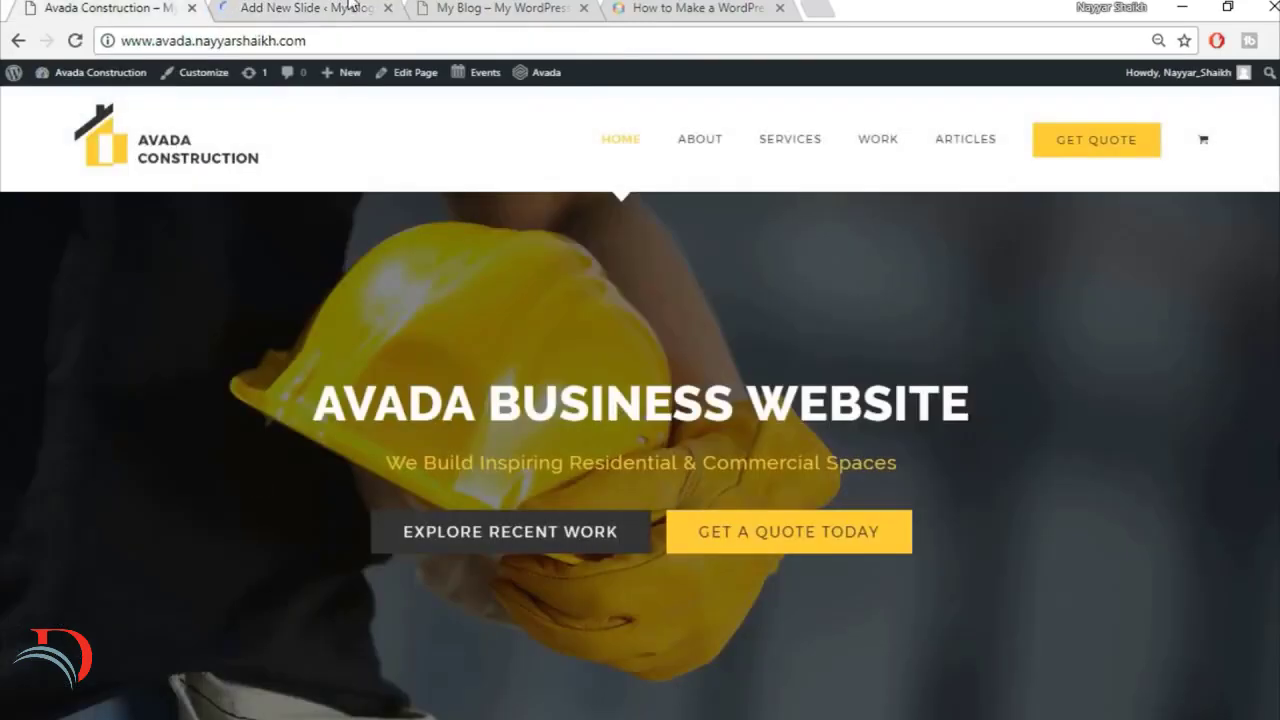
pyautogui.click(348, 7)
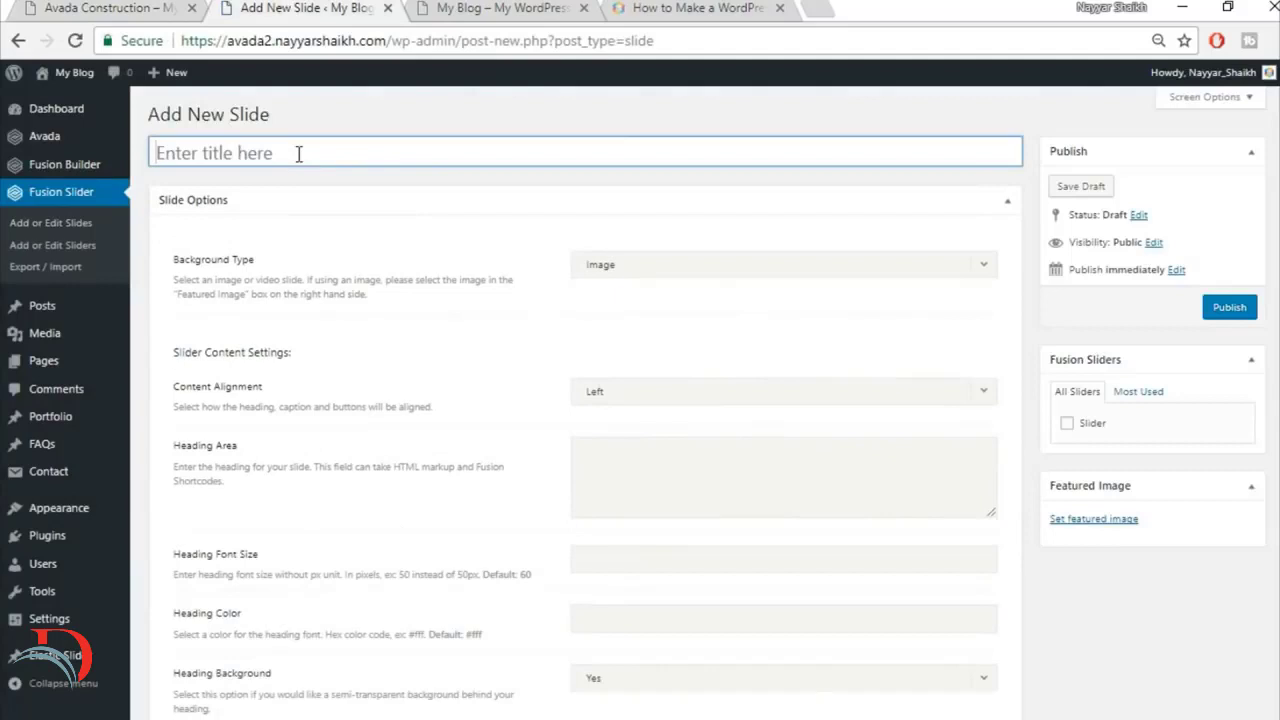
pyautogui.click(298, 153)
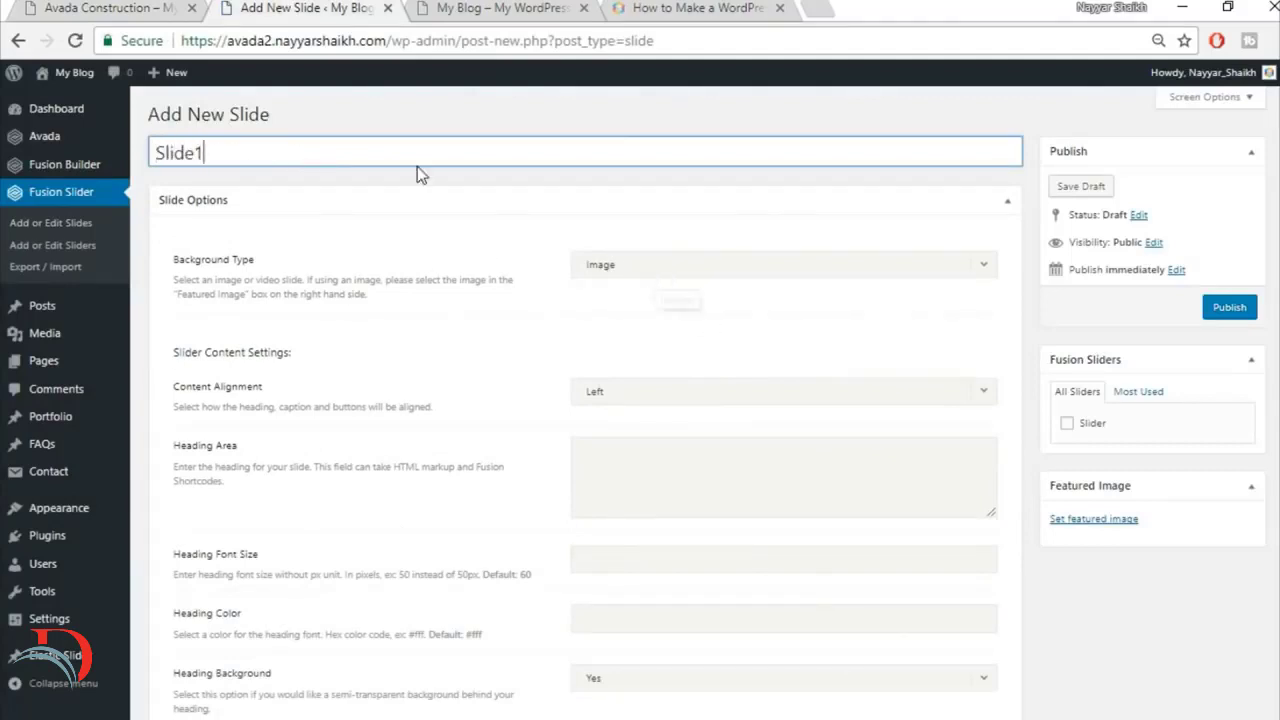
# Step: Check the hero text on the finished site and set Slide1's content alignment to Center
pyautogui.click(108, 8)
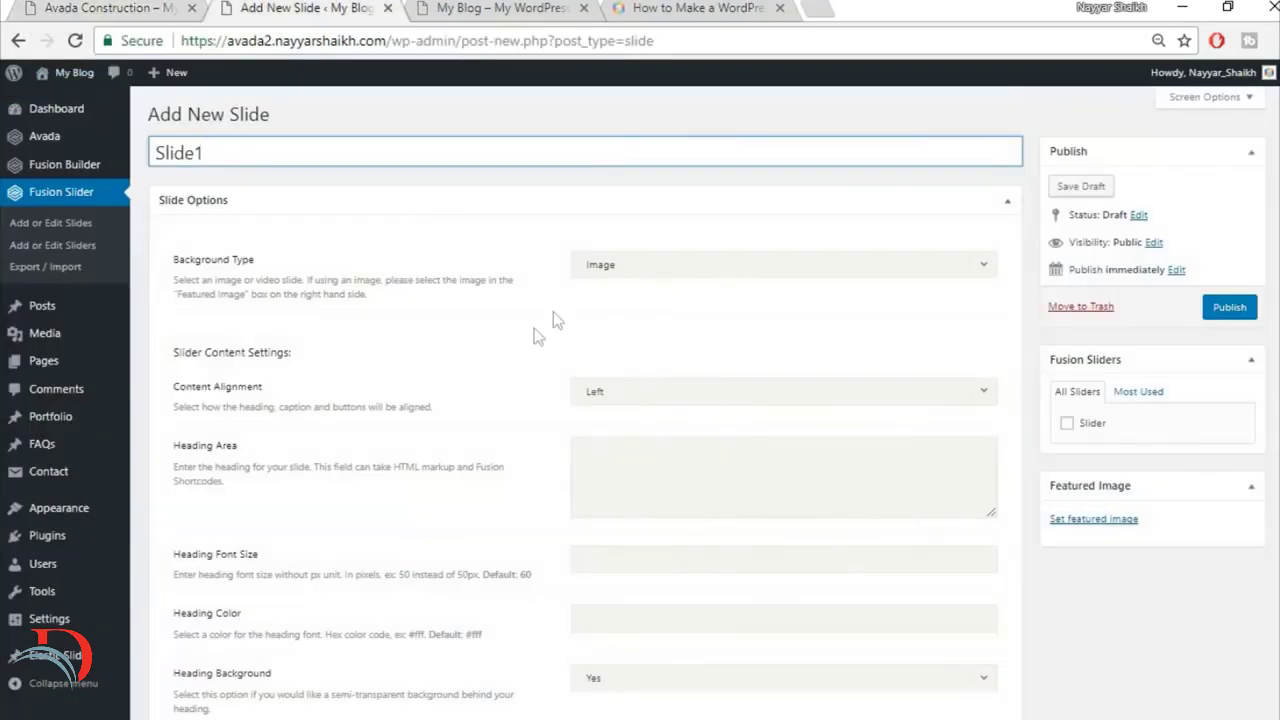
pyautogui.scroll(-1, 540, 330)
pyautogui.click(112, 8)
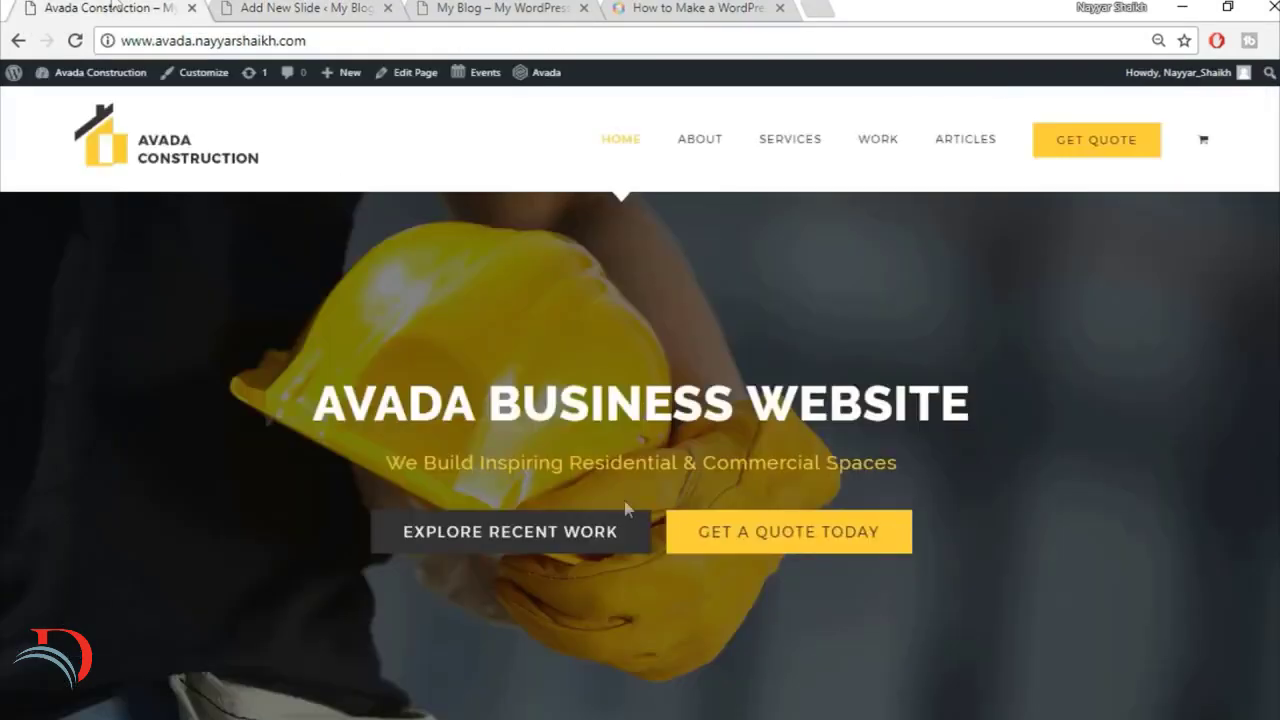
pyautogui.moveTo(332, 398); pyautogui.dragTo(977, 408)
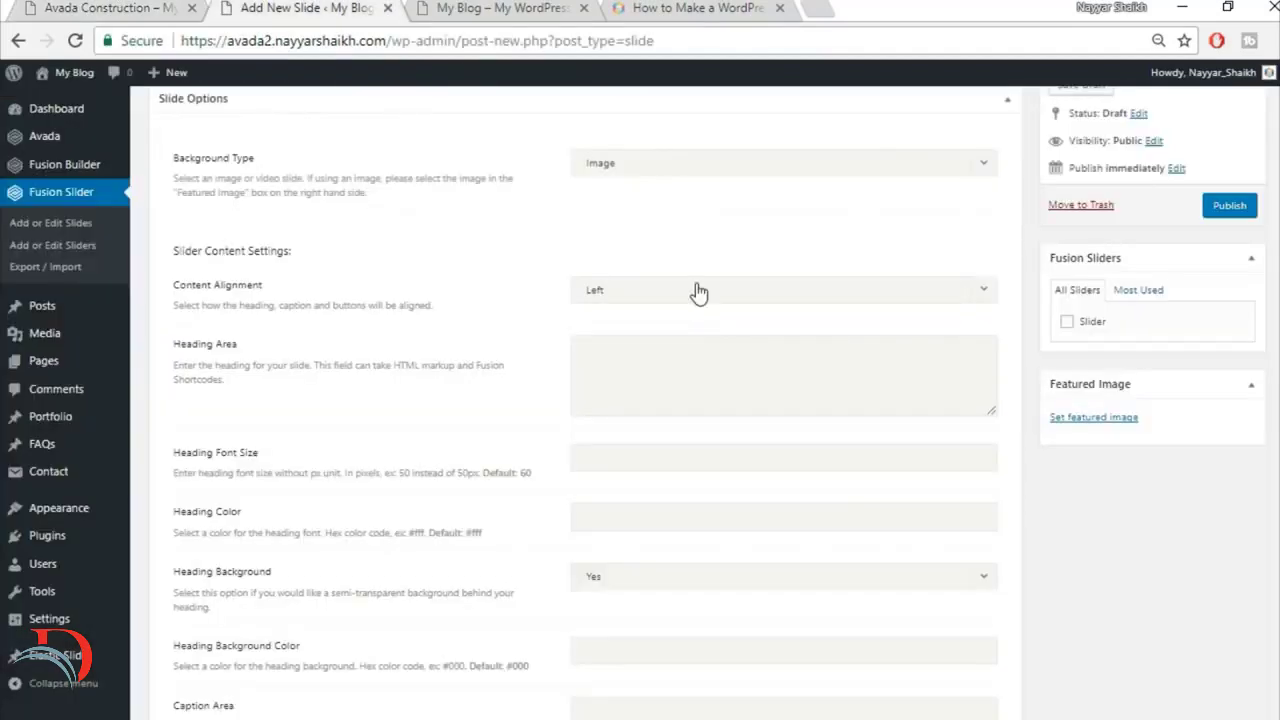
pyautogui.click(694, 291)
pyautogui.click(685, 358)
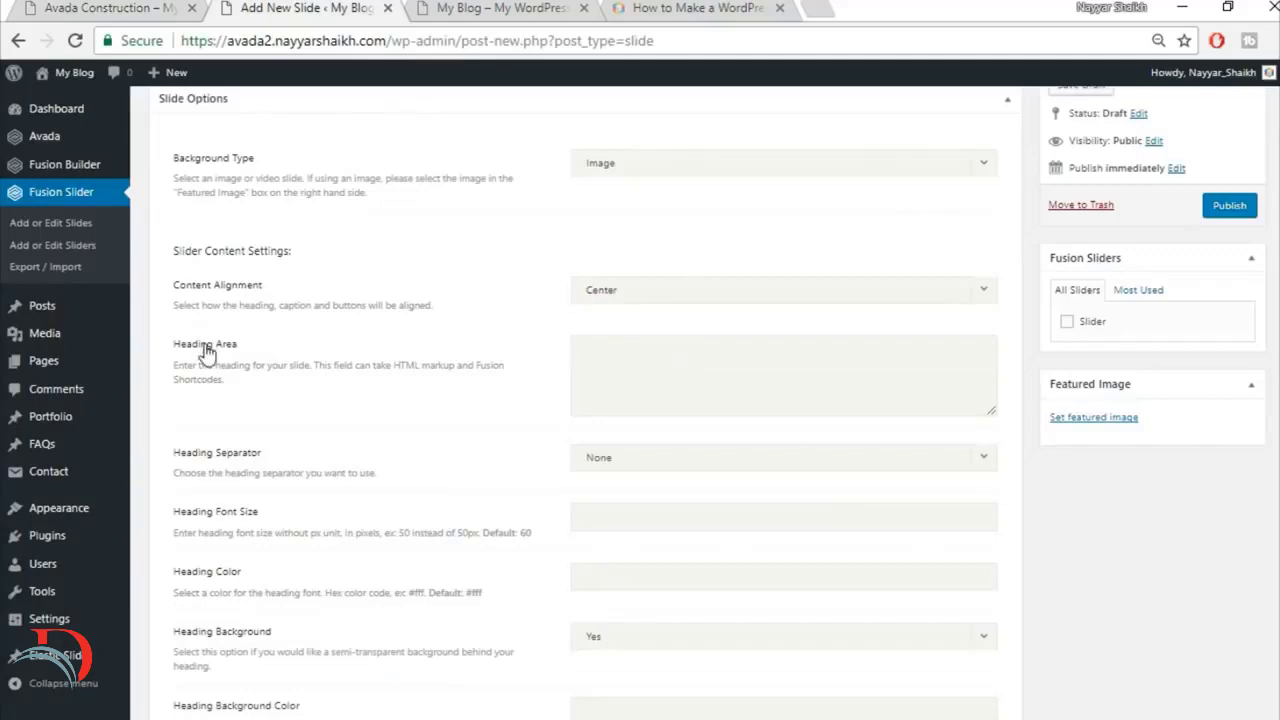
# Step: Copy the heading AVADA BUSINESS WEBSITE from the finished site into the slide's Heading Area and wrap it in <strong> tags
pyautogui.click(60, 8)
pyautogui.moveTo(332, 400); pyautogui.dragTo(990, 380)
pyautogui.hotkey('ctrl', 'c')
pyautogui.click(305, 8)
pyautogui.hotkey('ctrl', 'v')
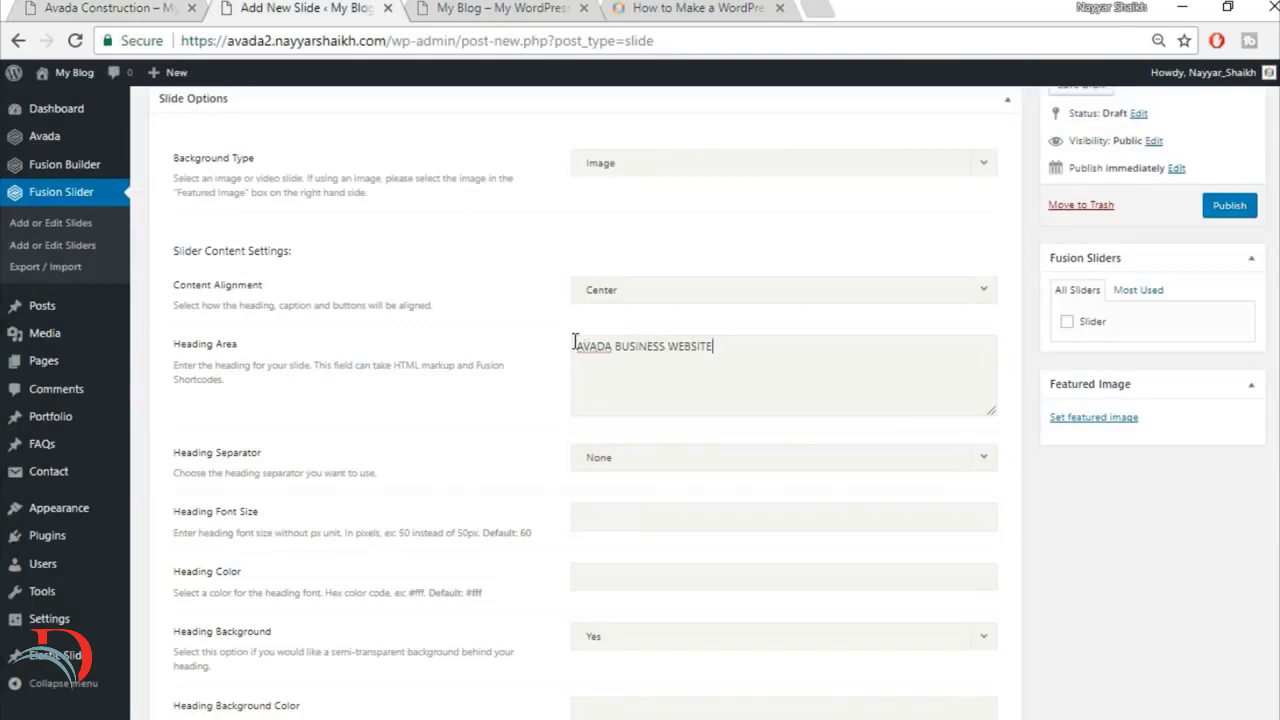
pyautogui.write('<str')
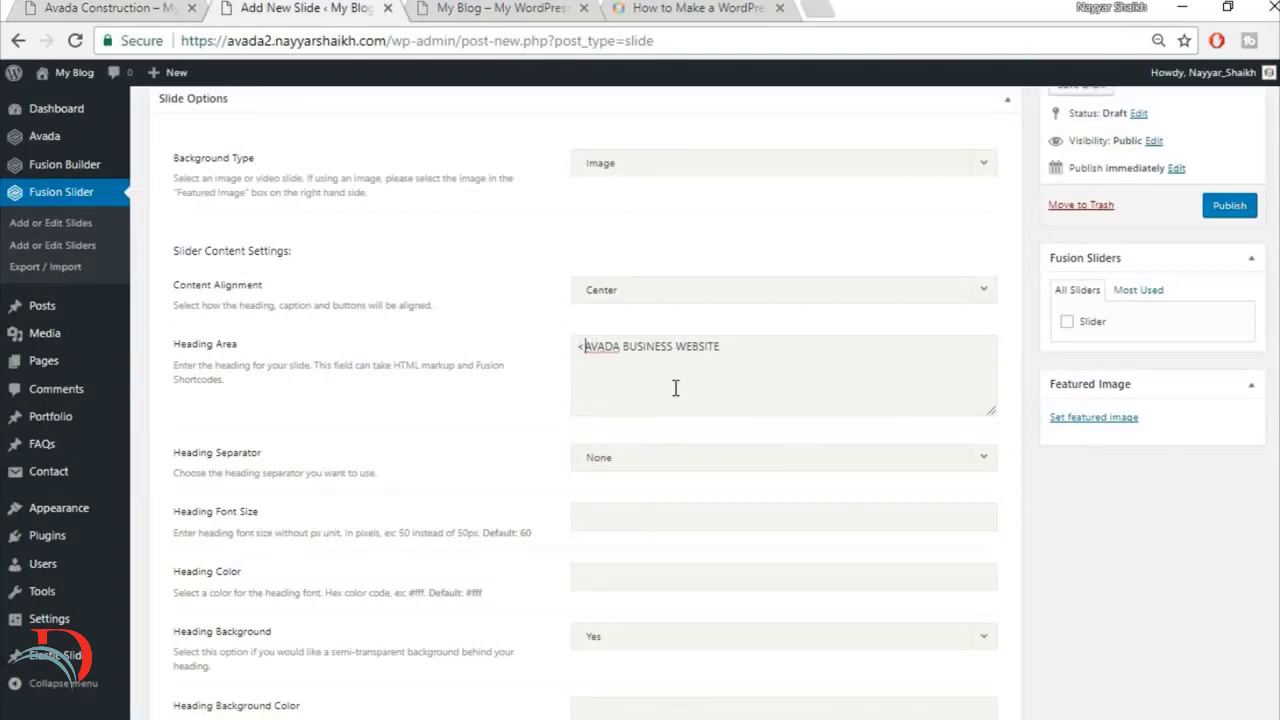
pyautogui.write('on')
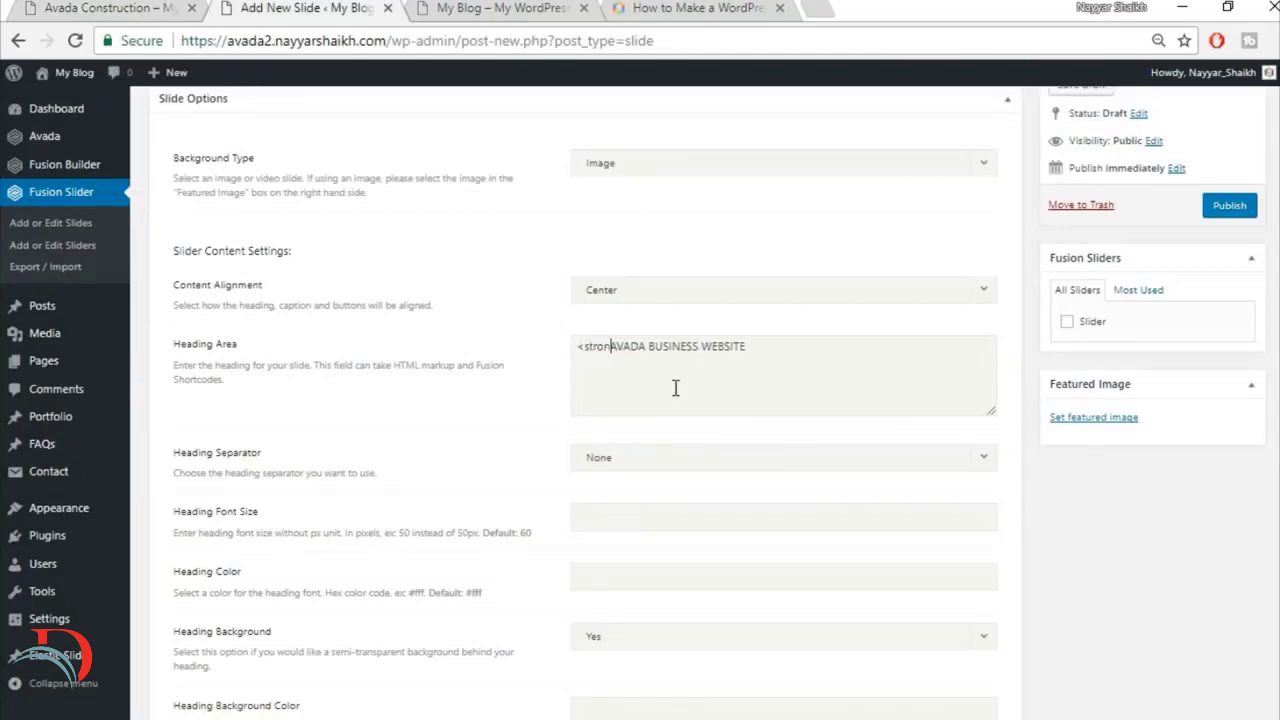
pyautogui.write('g>')
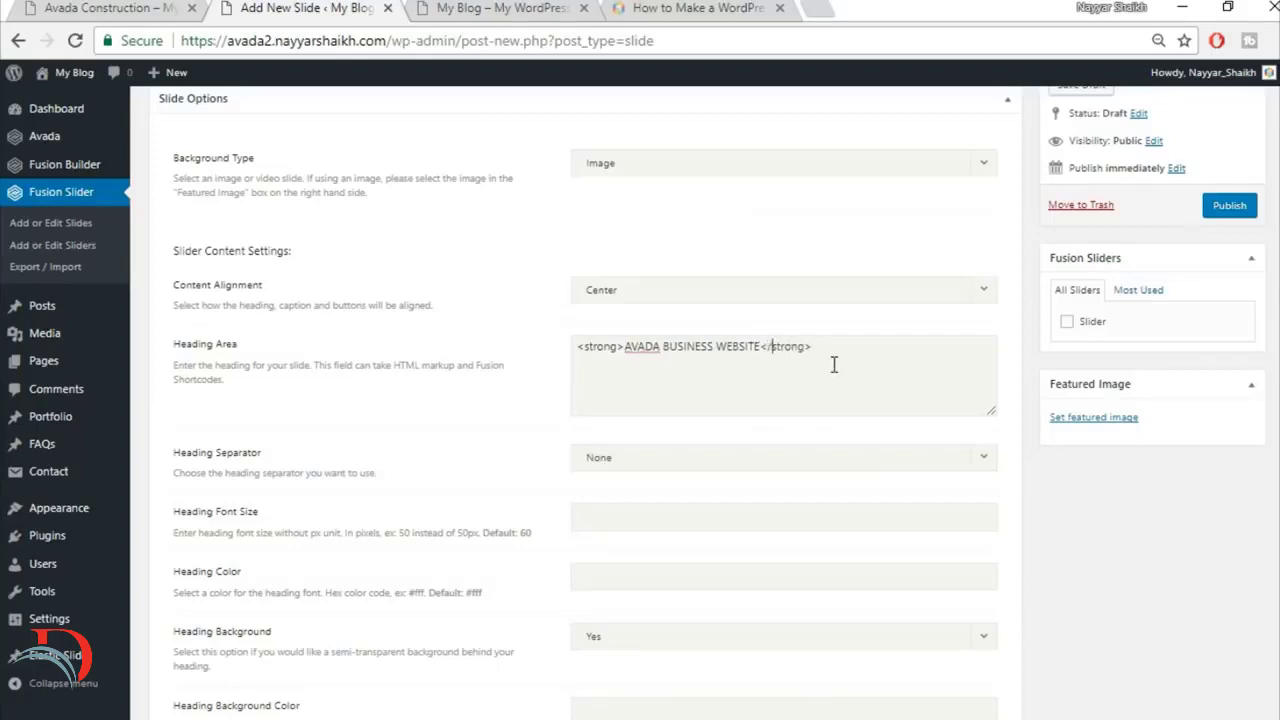
# Step: Check the hero heading's look on the finished site and set the slide's Heading Color to #fff
pyautogui.click(155, 7)
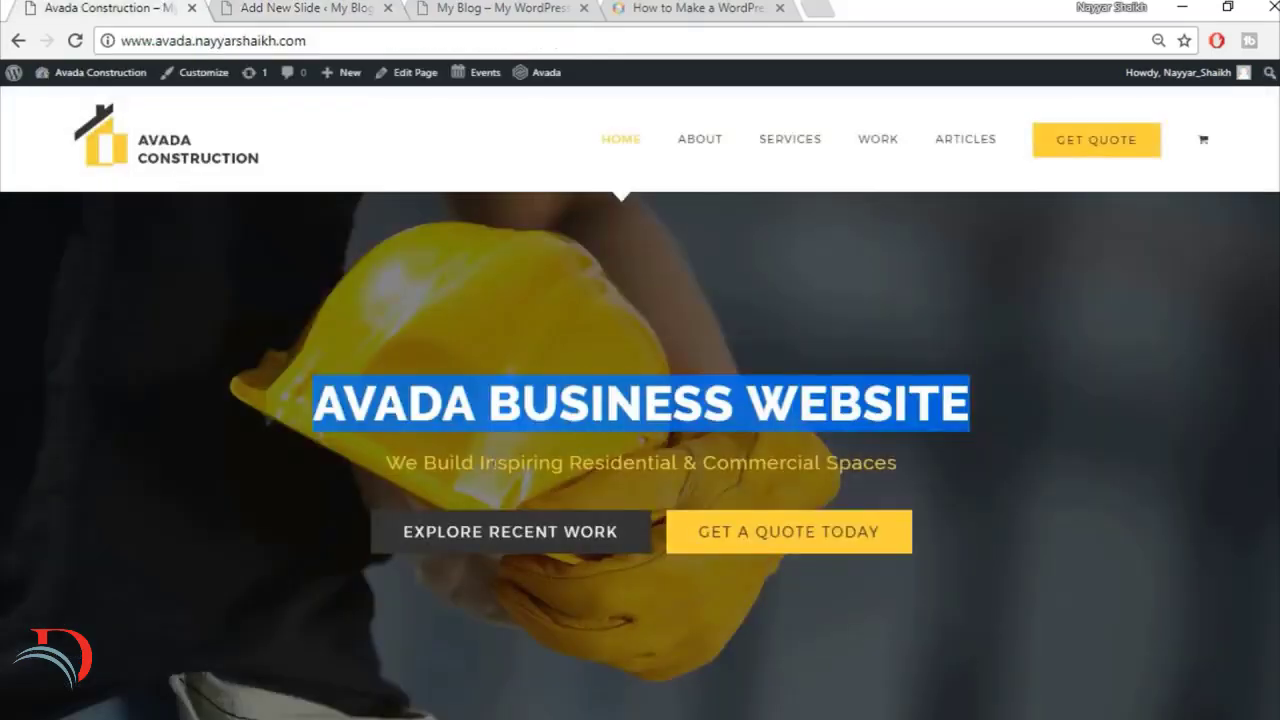
pyautogui.click(450, 418)
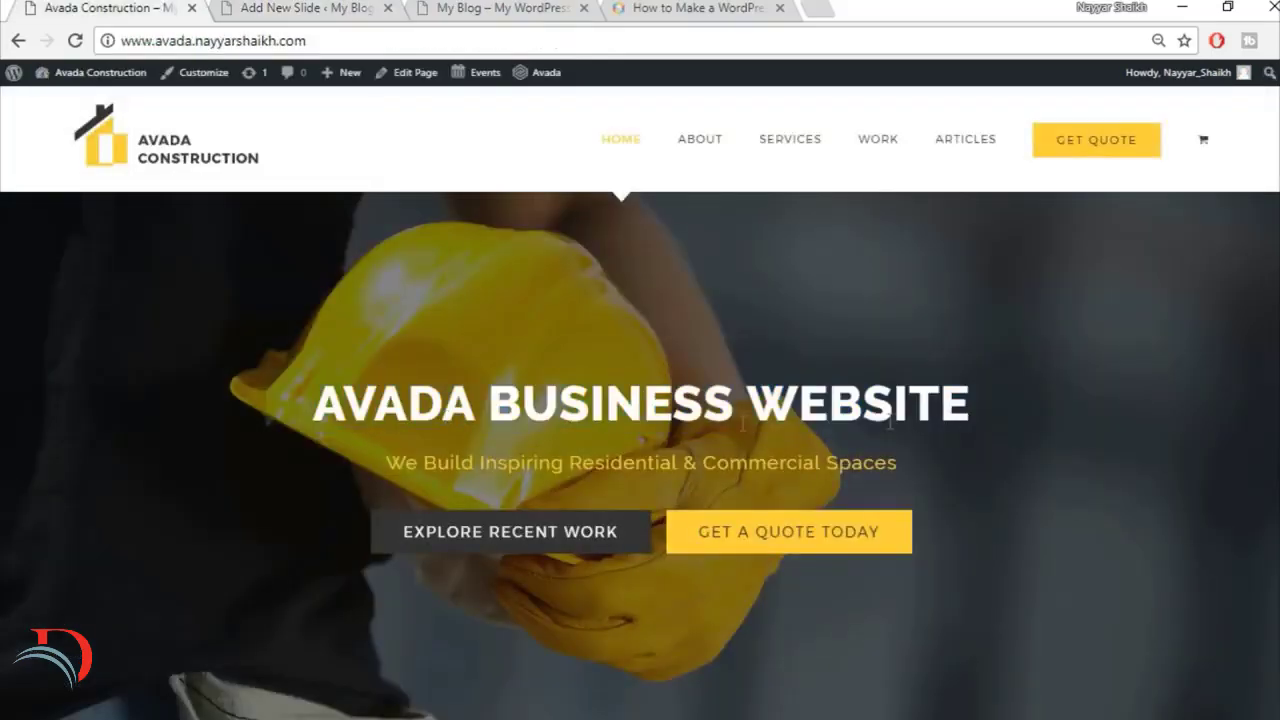
pyautogui.moveTo(316, 412); pyautogui.dragTo(1002, 406)
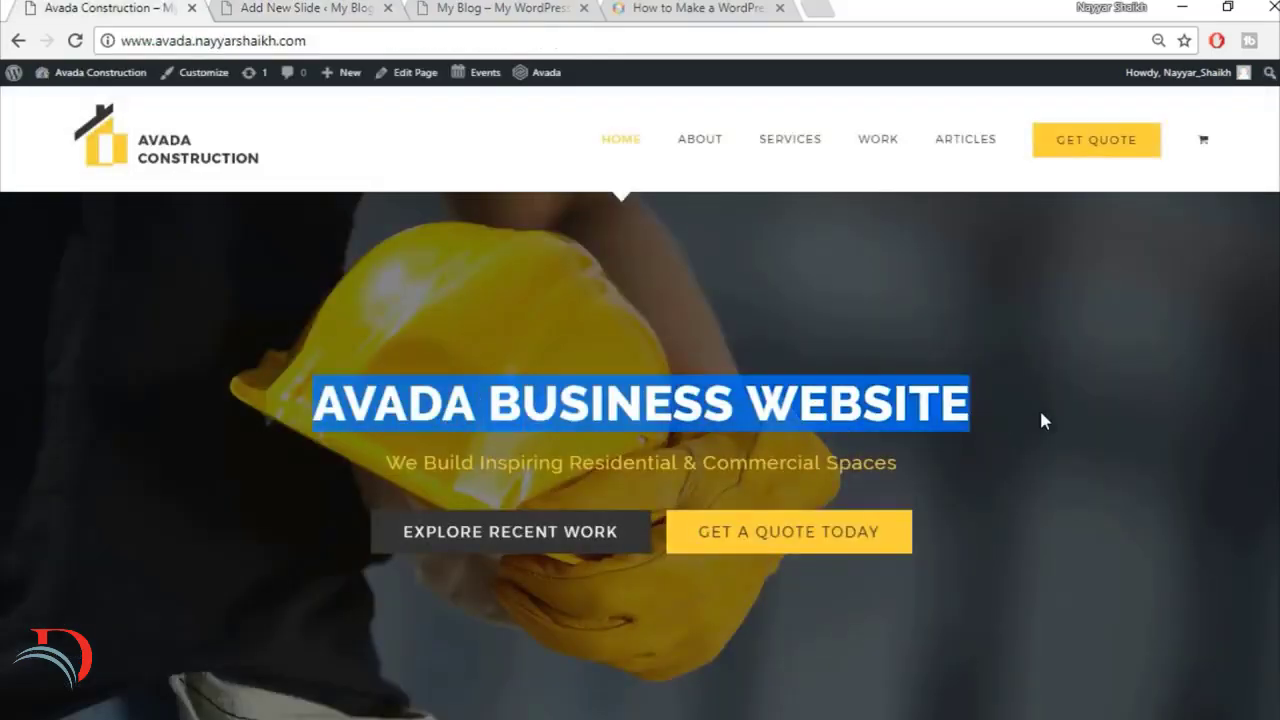
pyautogui.click(1039, 407)
pyautogui.click(330, 7)
pyautogui.scroll(-1, 811, 466)
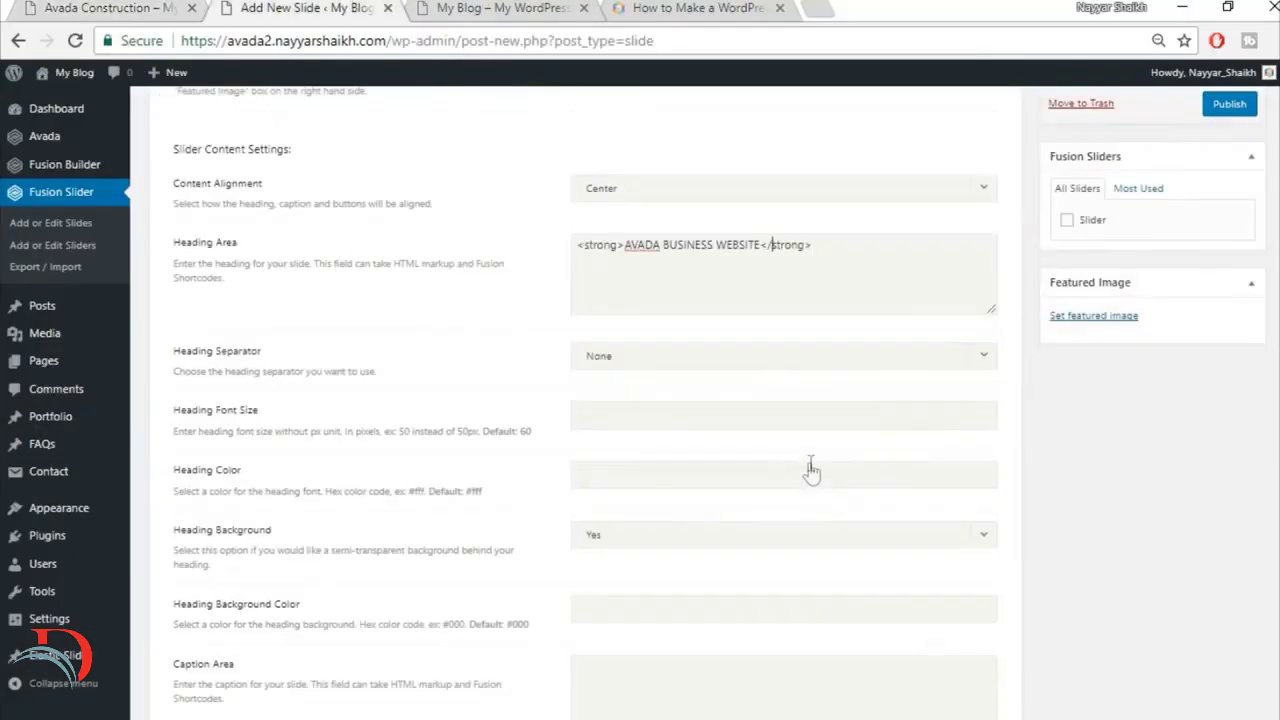
pyautogui.scroll(-1, 857, 391)
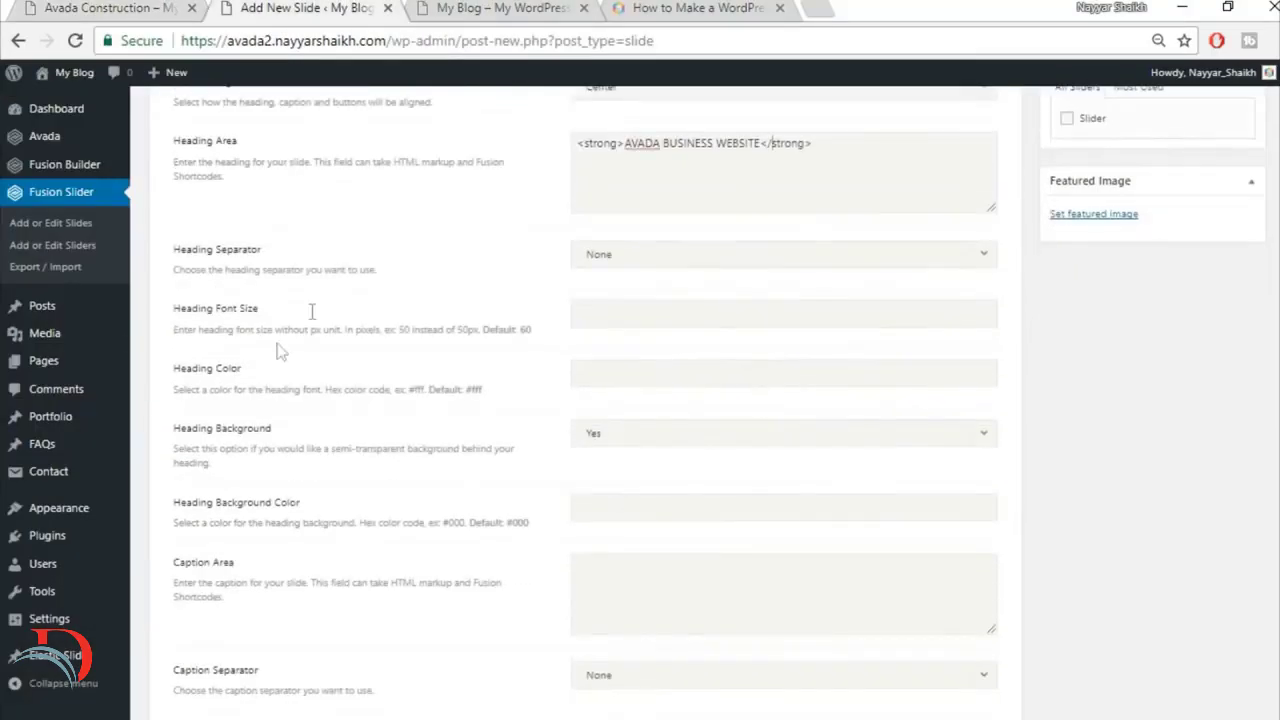
pyautogui.click(30, 7)
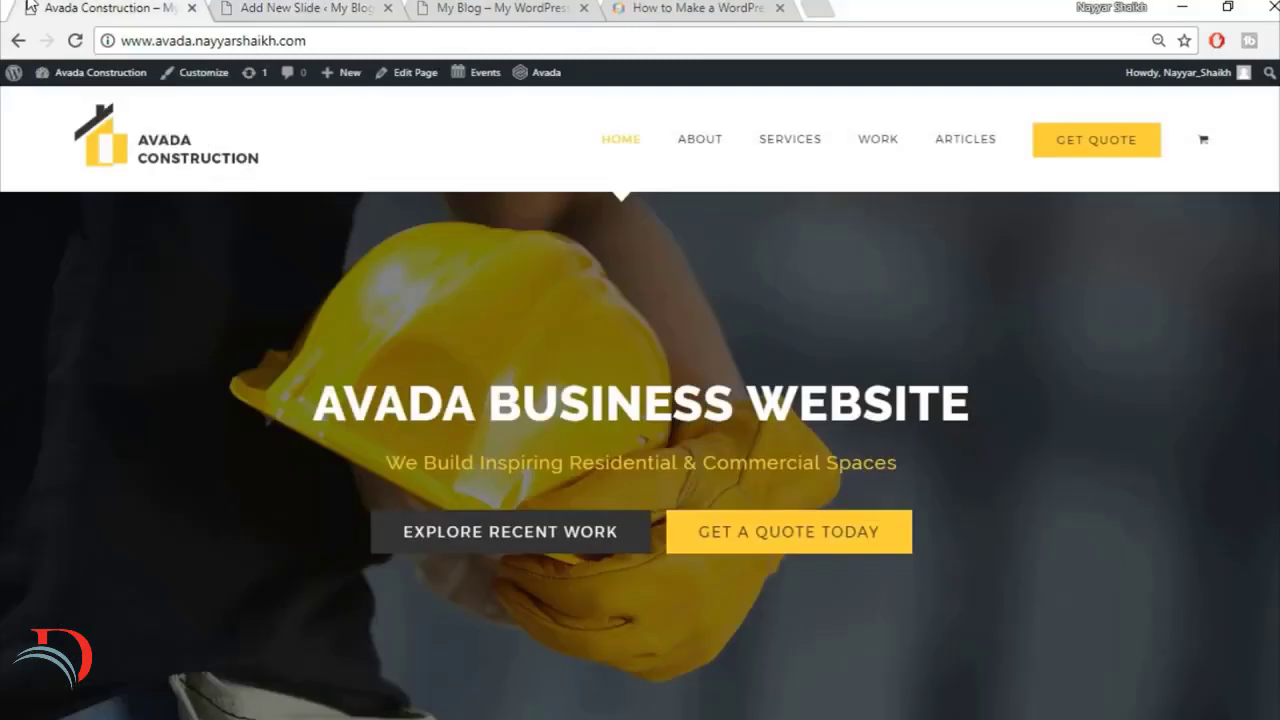
pyautogui.click(320, 7)
pyautogui.click(648, 378)
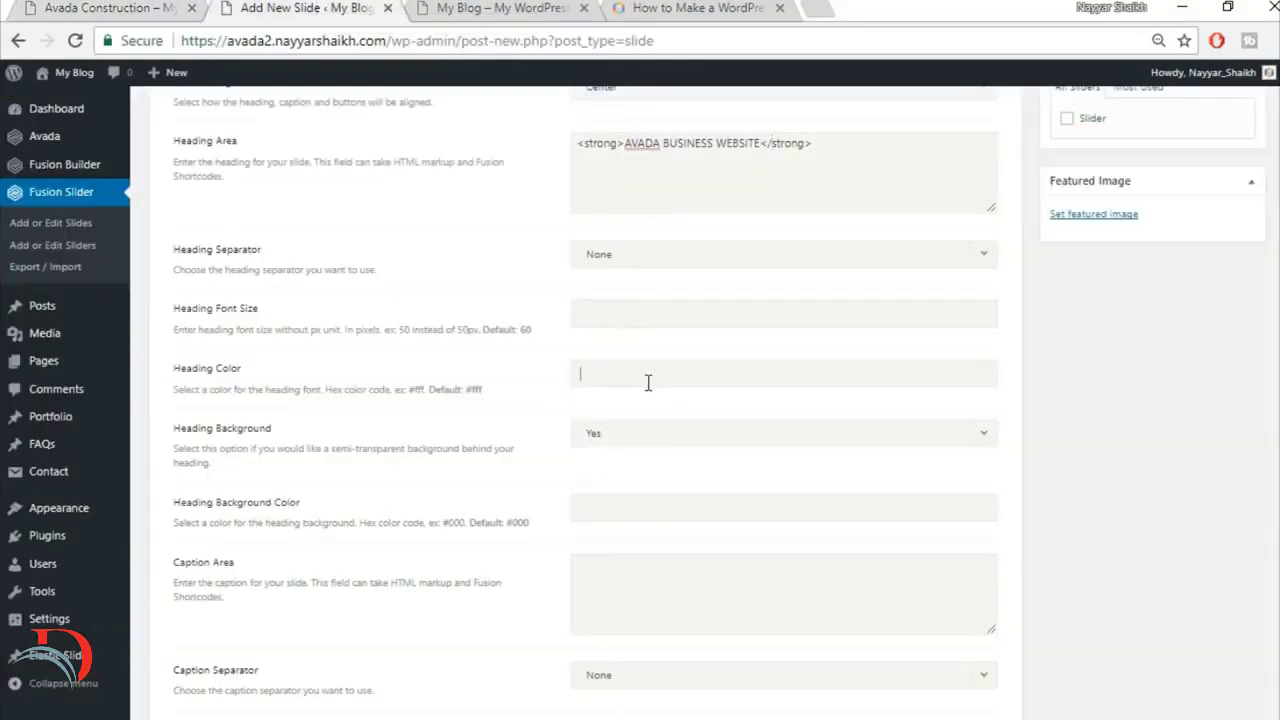
pyautogui.write('#')
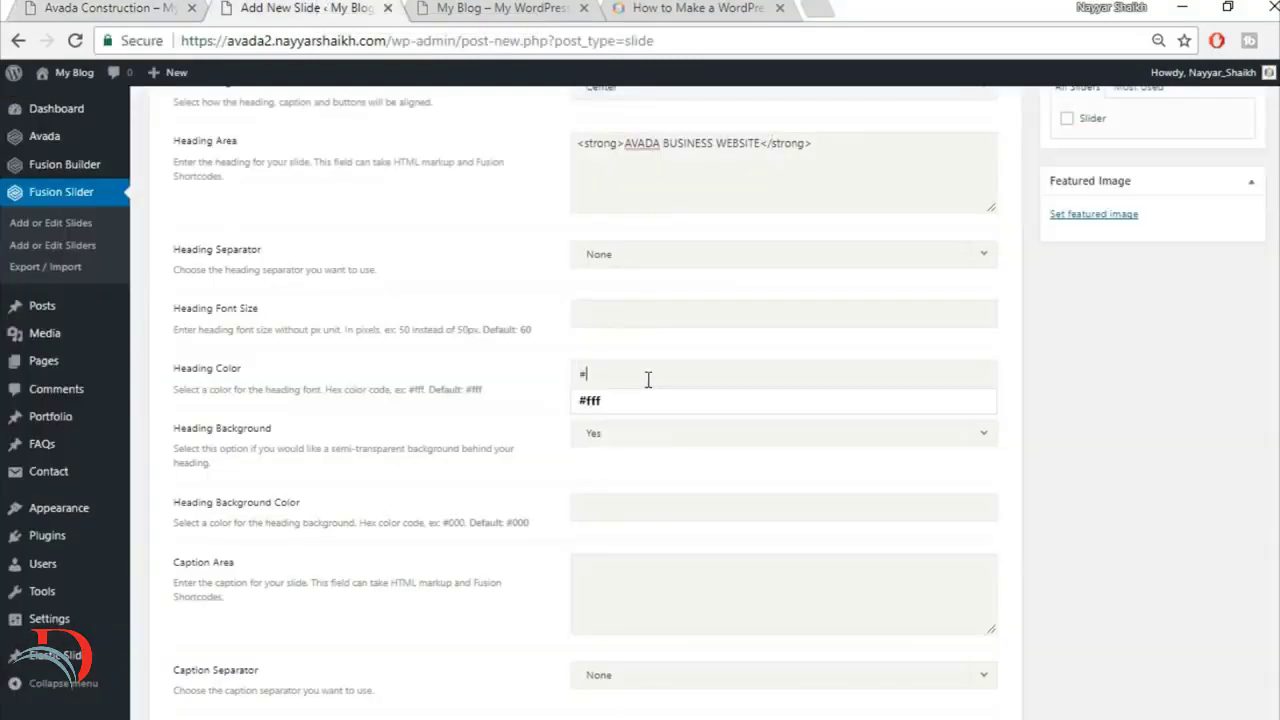
pyautogui.write('fff')
pyautogui.click(674, 336)
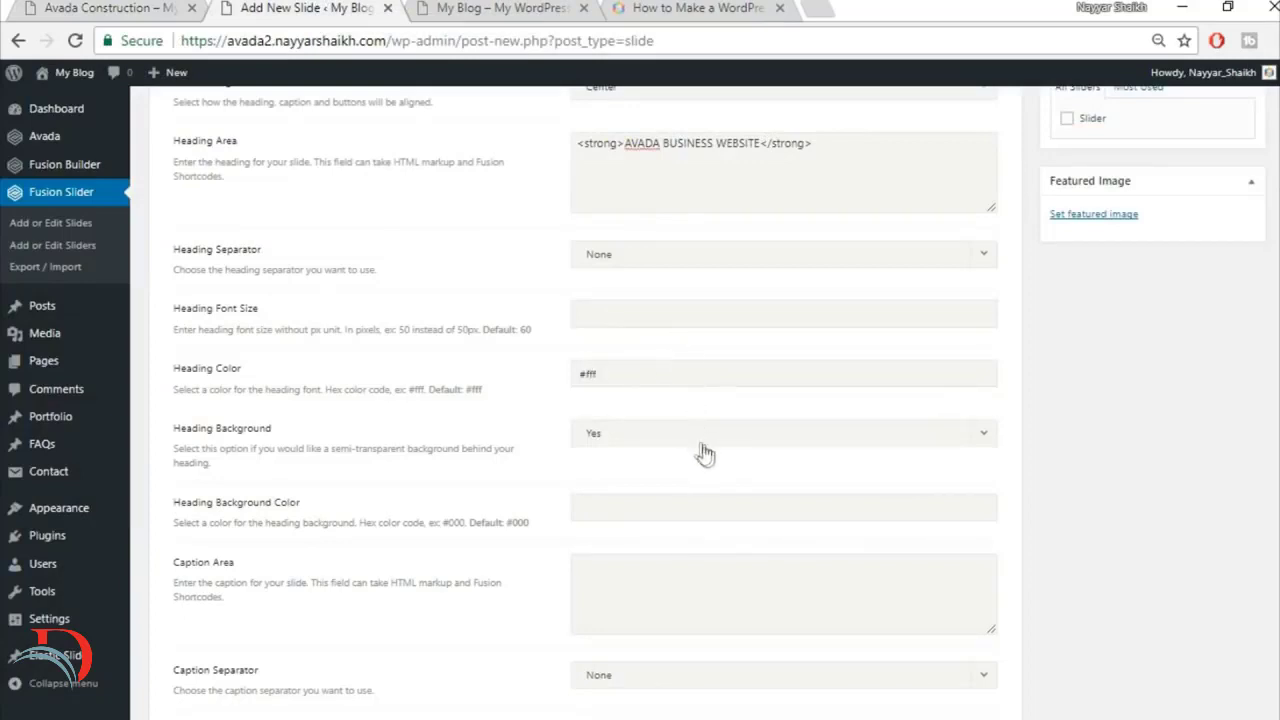
# Step: Set the slide's Heading Background to No
pyautogui.scroll(-2, 457, 514)
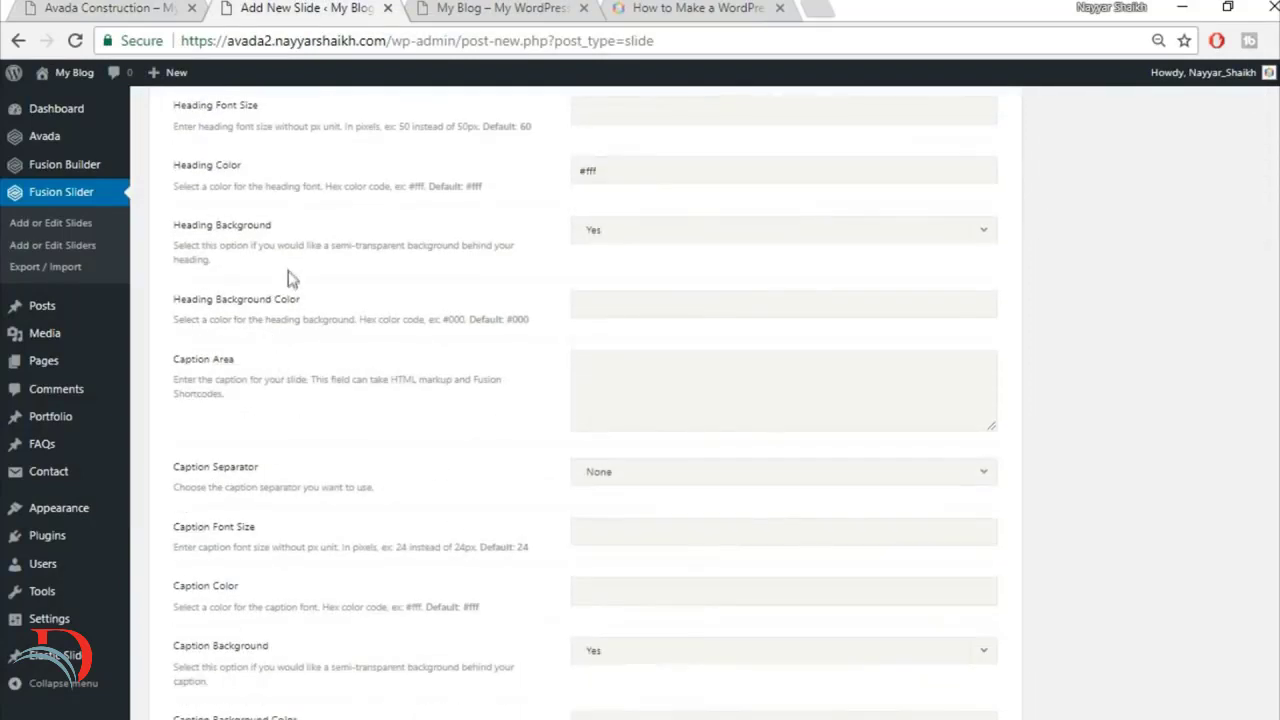
pyautogui.click(689, 238)
pyautogui.click(674, 286)
# Step: Copy the caption "We Build Inspiring Residential & Commercial Spaces" from the finished site into the slide's Caption Area
pyautogui.click(172, 6)
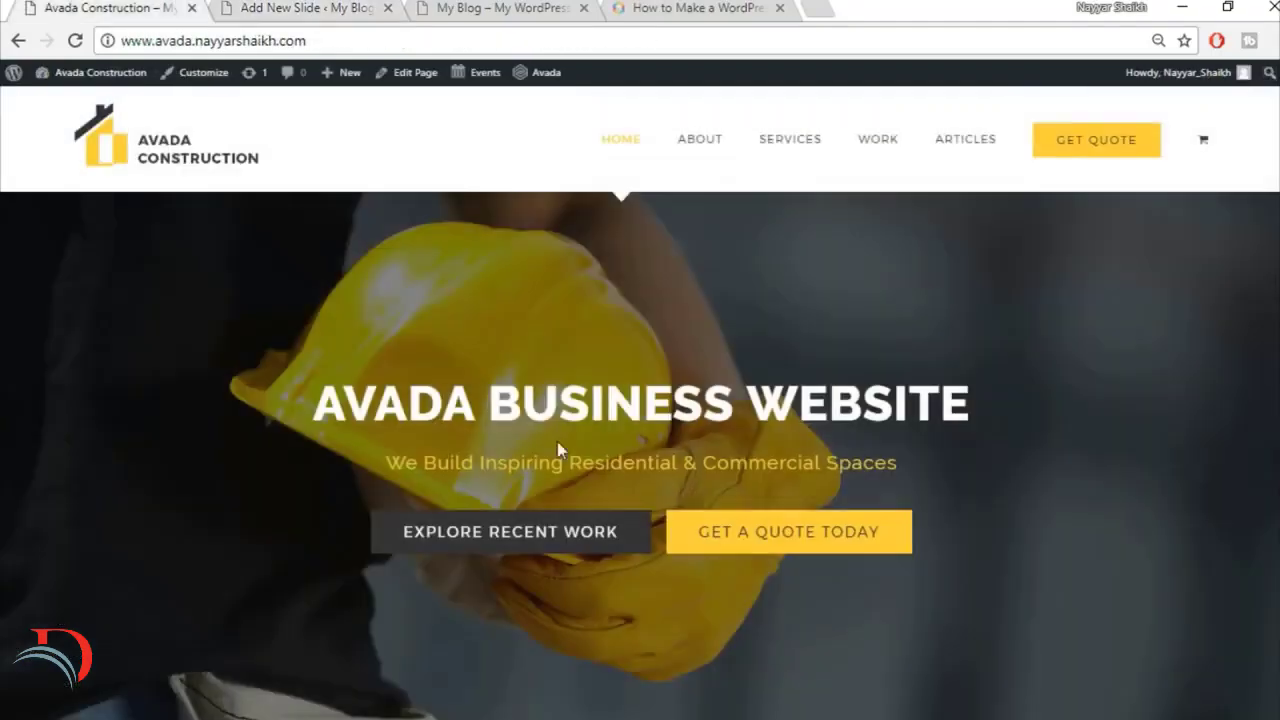
pyautogui.moveTo(386, 462); pyautogui.dragTo(897, 455)
pyautogui.hotkey('ctrl', 'c')
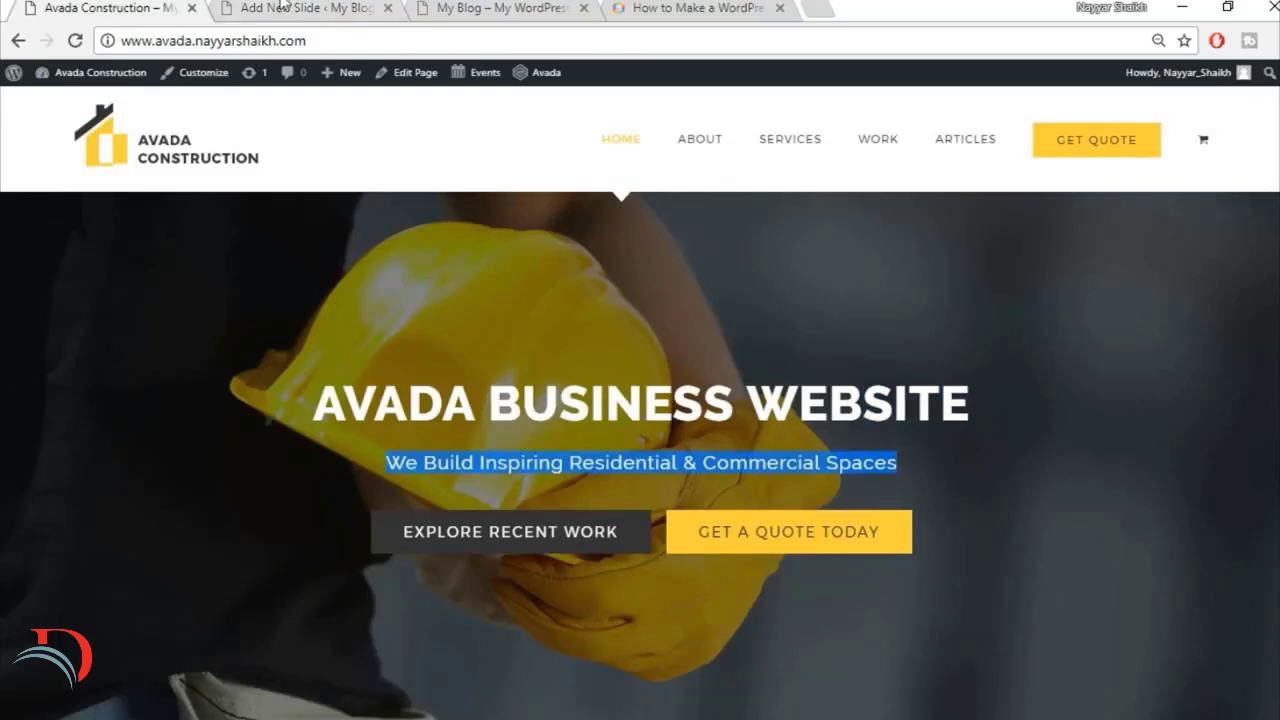
pyautogui.click(281, 6)
pyautogui.click(646, 386)
pyautogui.hotkey('ctrl', 'v')
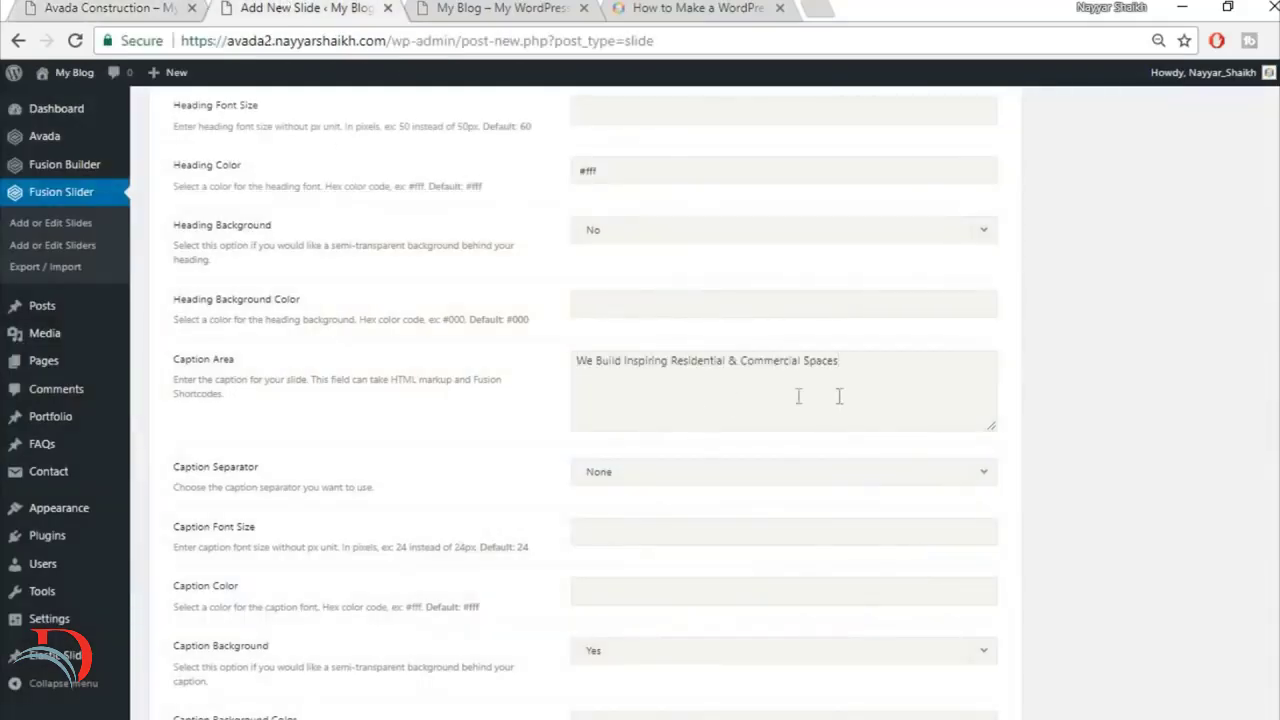
# Step: Check the caption on the finished site, then set Caption Color to #fed03d and Caption Background to No
pyautogui.scroll(-2, 1134, 463)
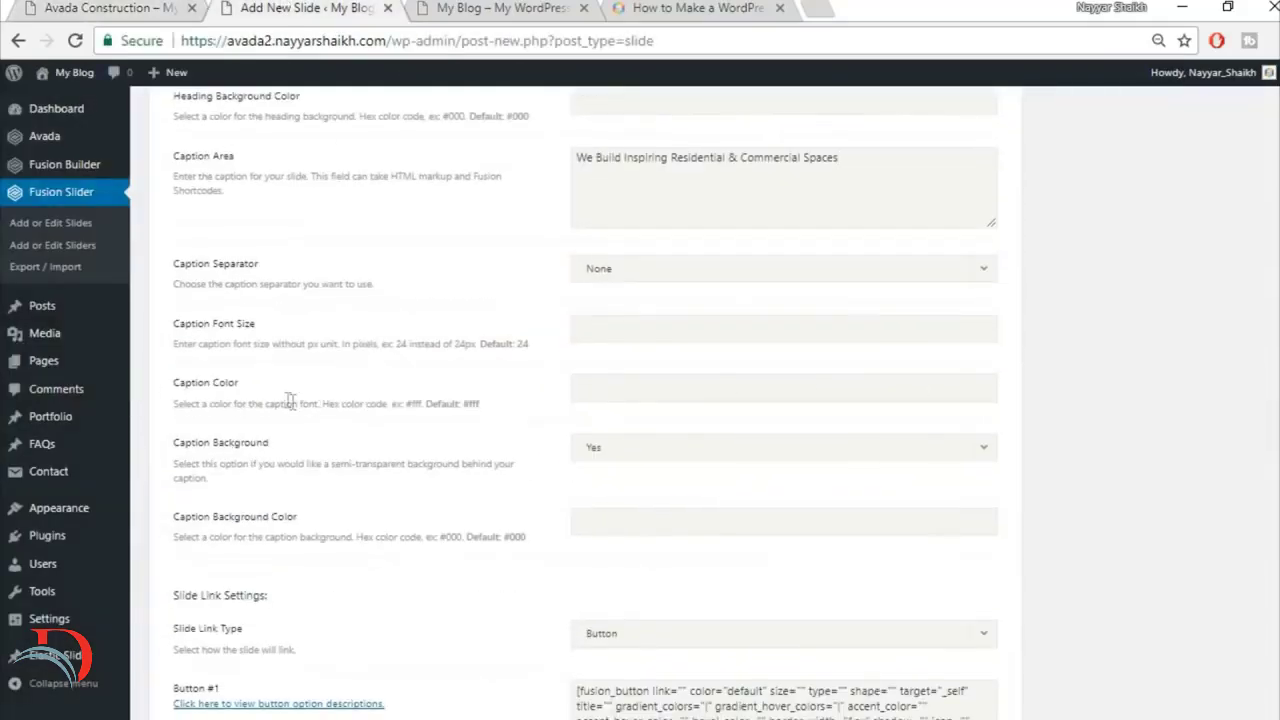
pyautogui.click(88, 7)
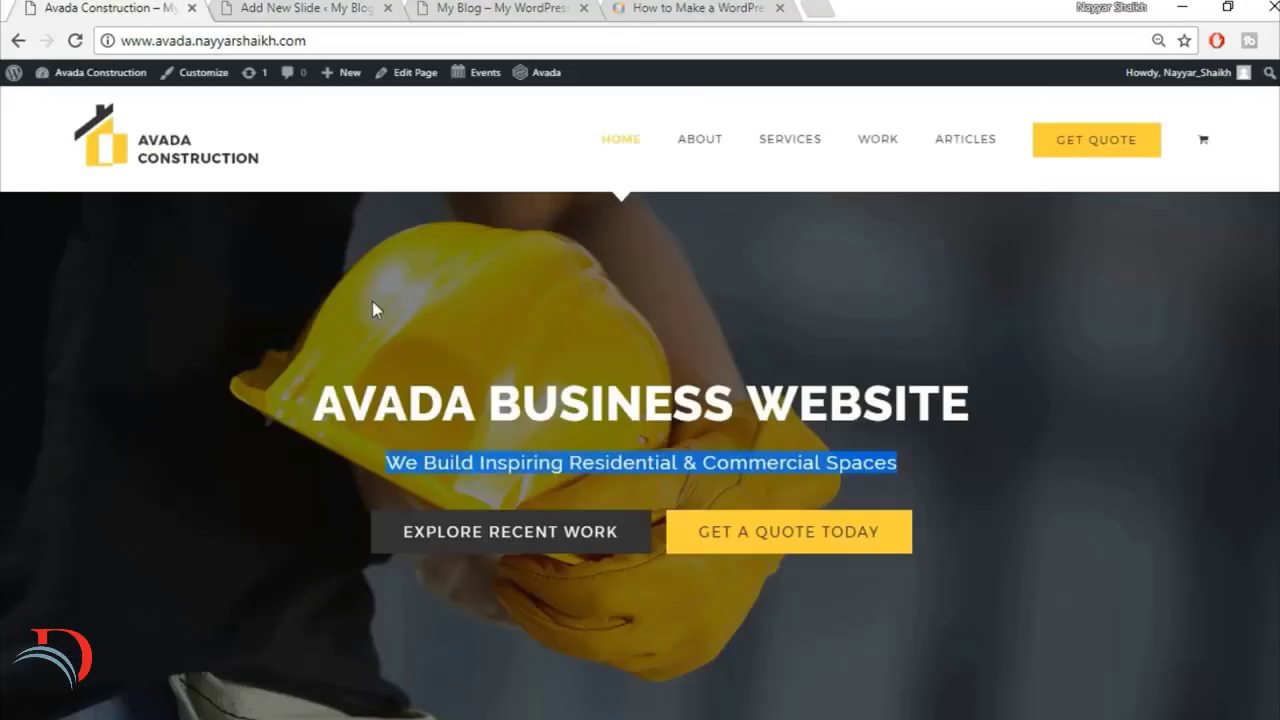
pyautogui.click(587, 467)
pyautogui.click(292, 7)
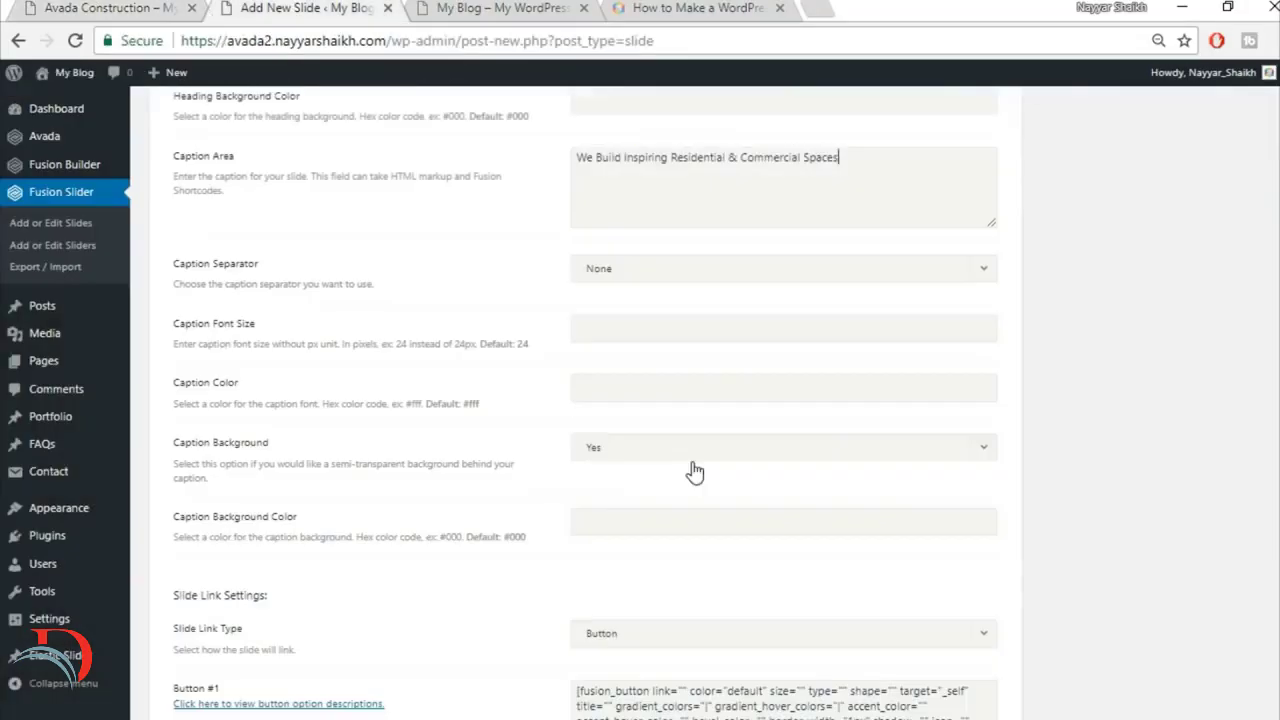
pyautogui.click(665, 396)
pyautogui.write('#fed03d')
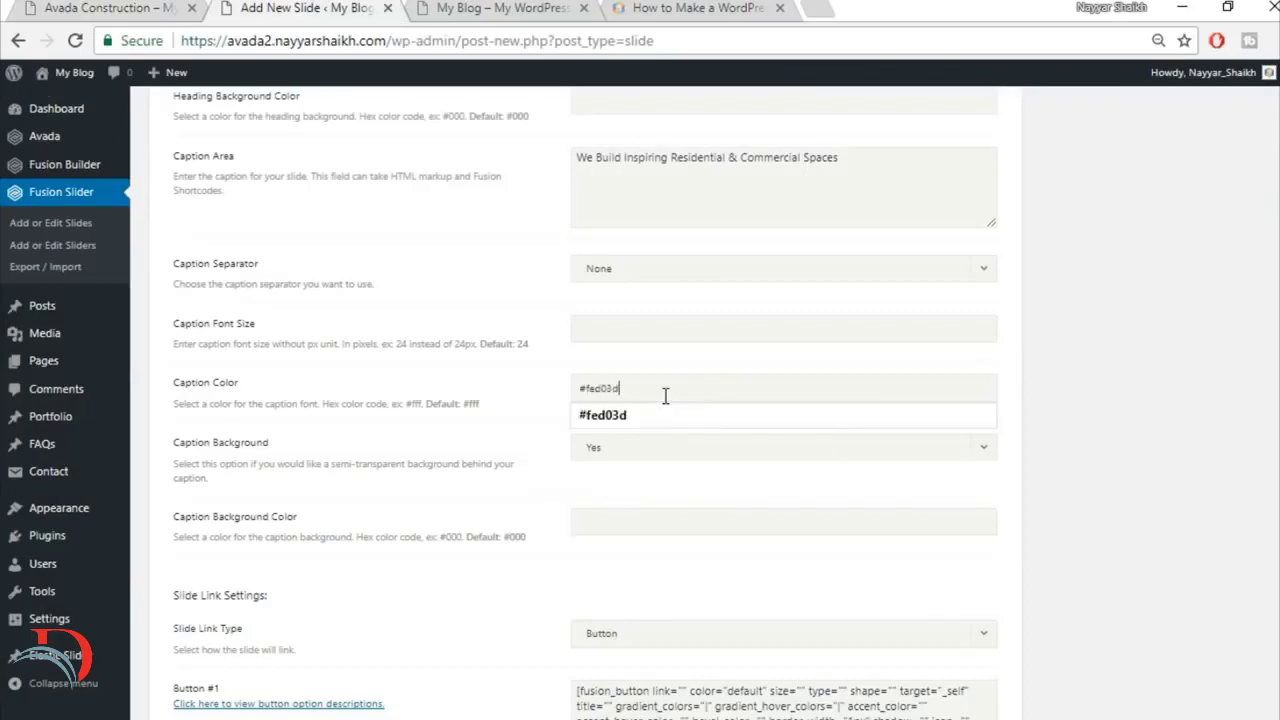
pyautogui.click(1095, 416)
pyautogui.scroll(-1, 1127, 424)
pyautogui.click(689, 349)
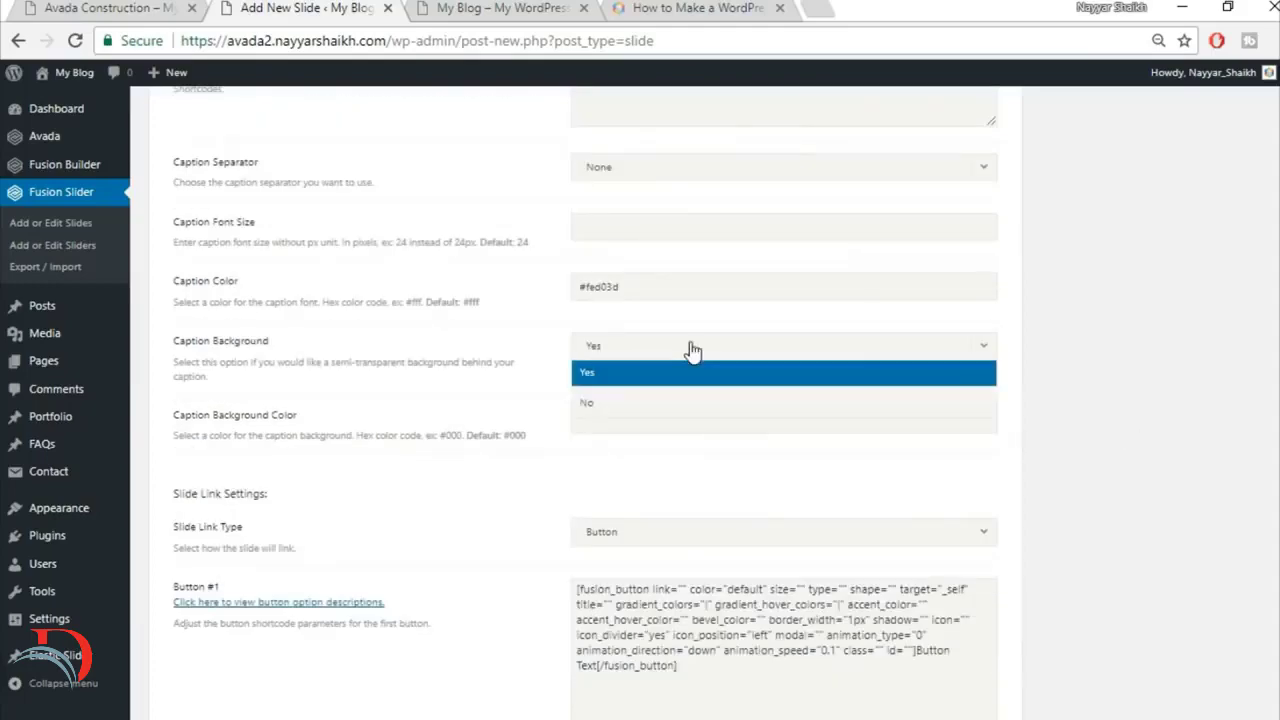
pyautogui.click(669, 405)
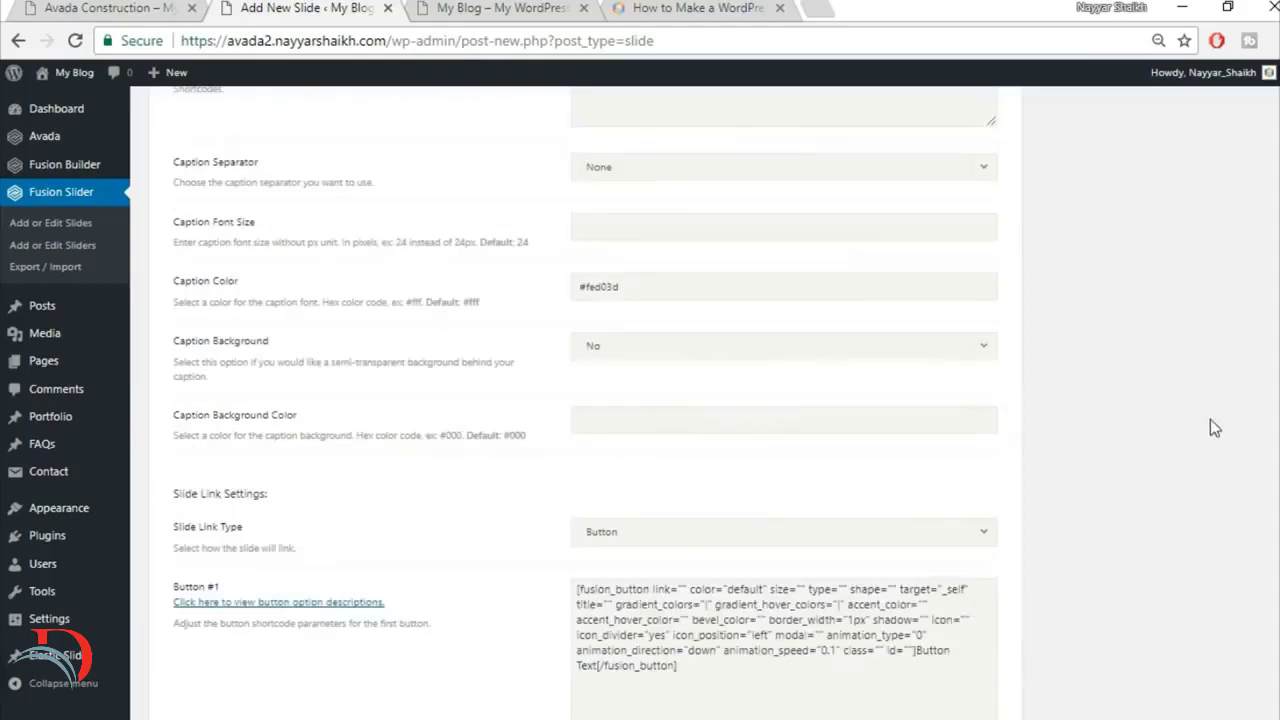
# Step: Check the hero buttons on the finished site and set the link in the Button #1 shortcode to "#"
pyautogui.scroll(-1, 1210, 419)
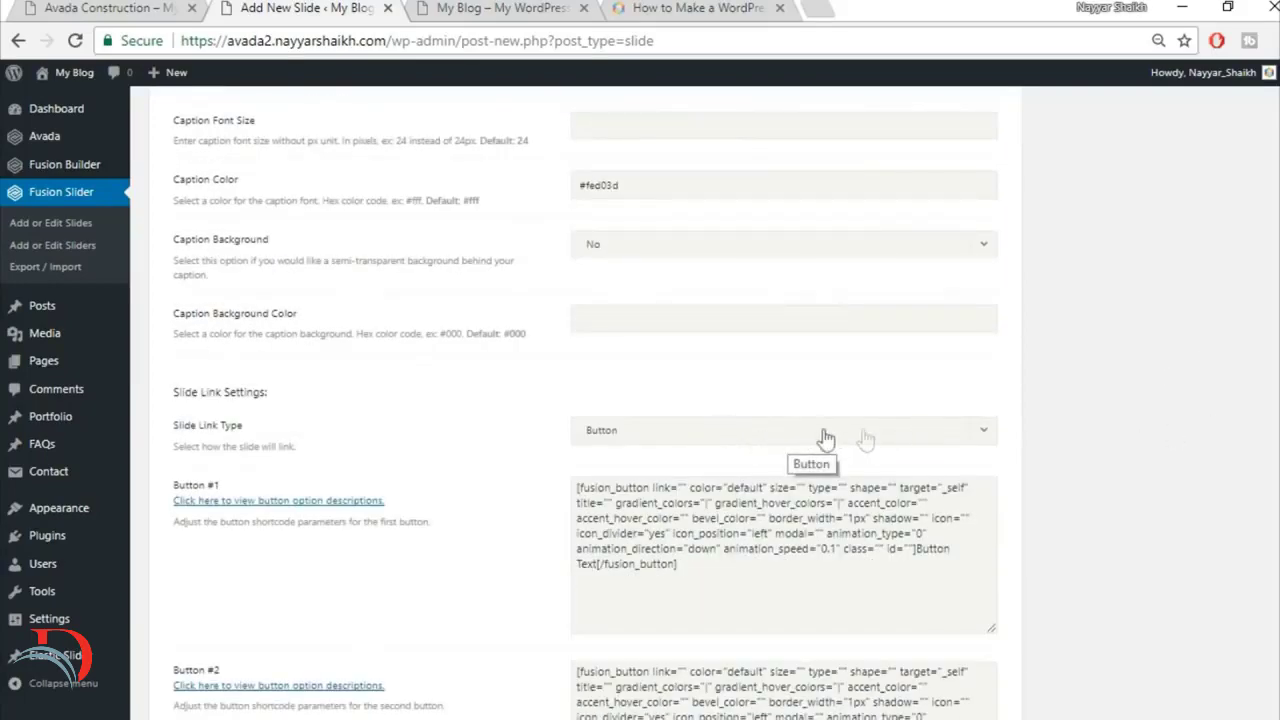
pyautogui.scroll(-2, 1121, 471)
pyautogui.click(125, 5)
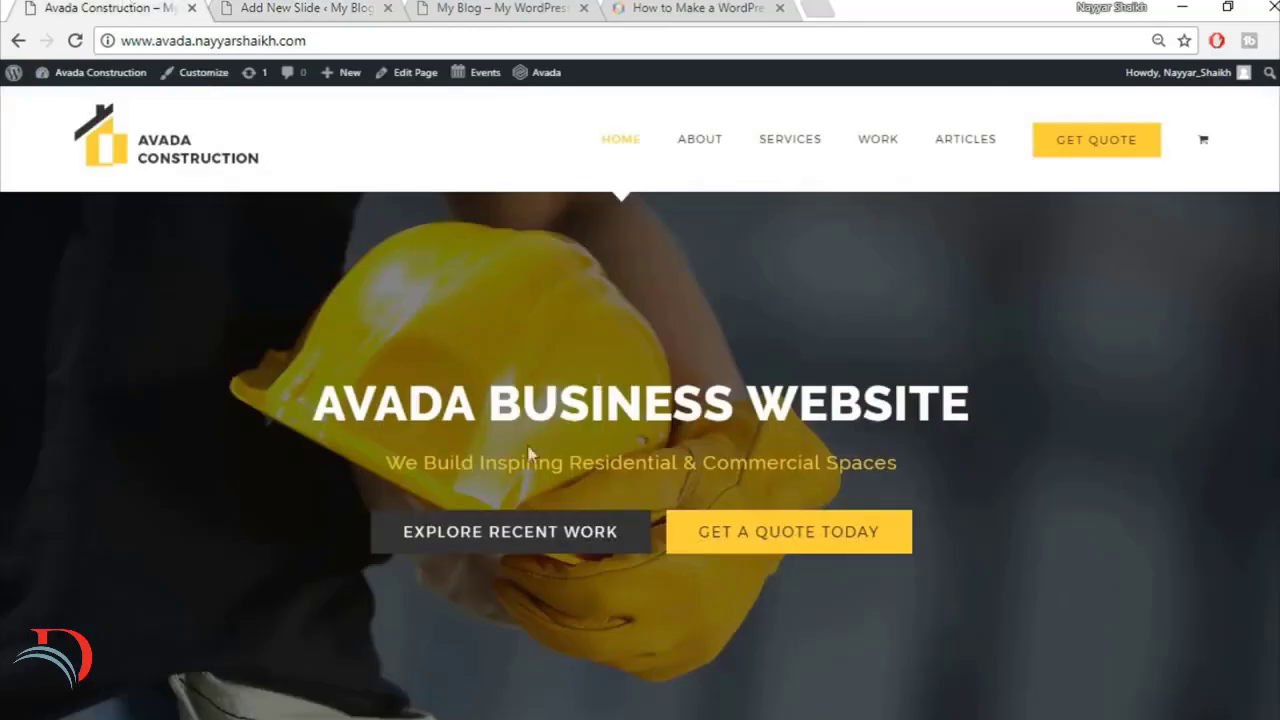
pyautogui.click(292, 8)
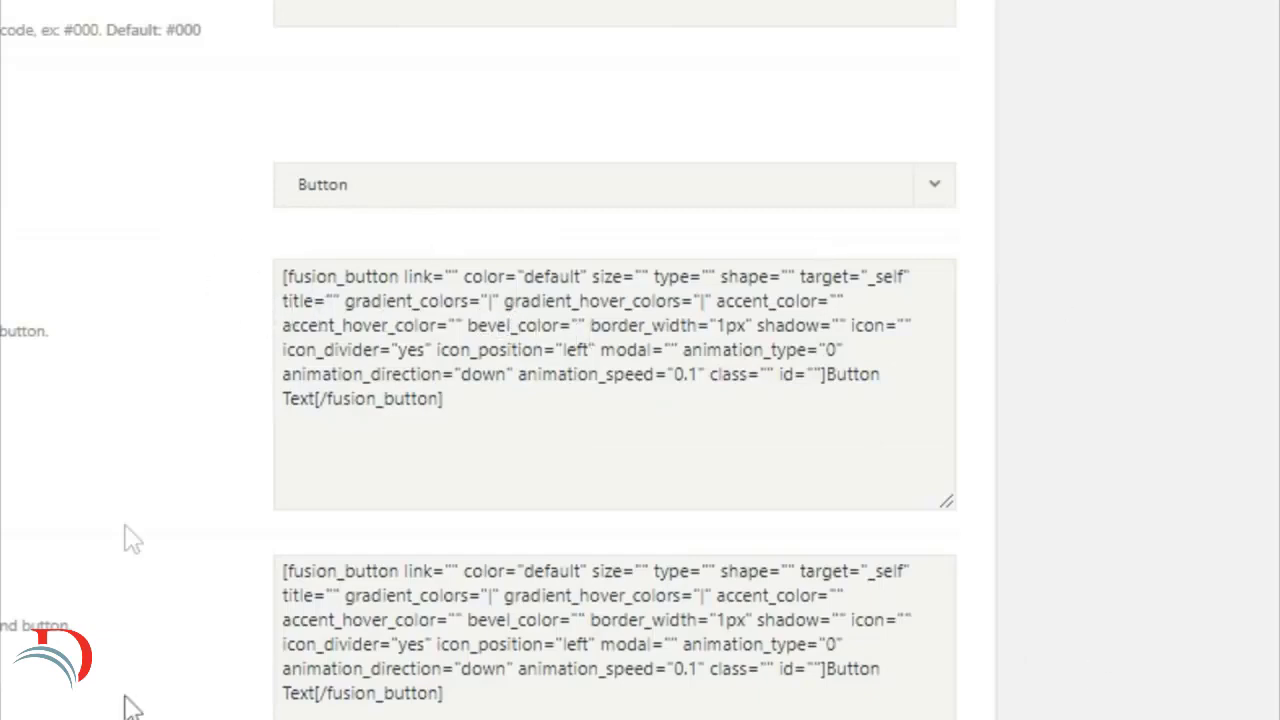
pyautogui.click(461, 290)
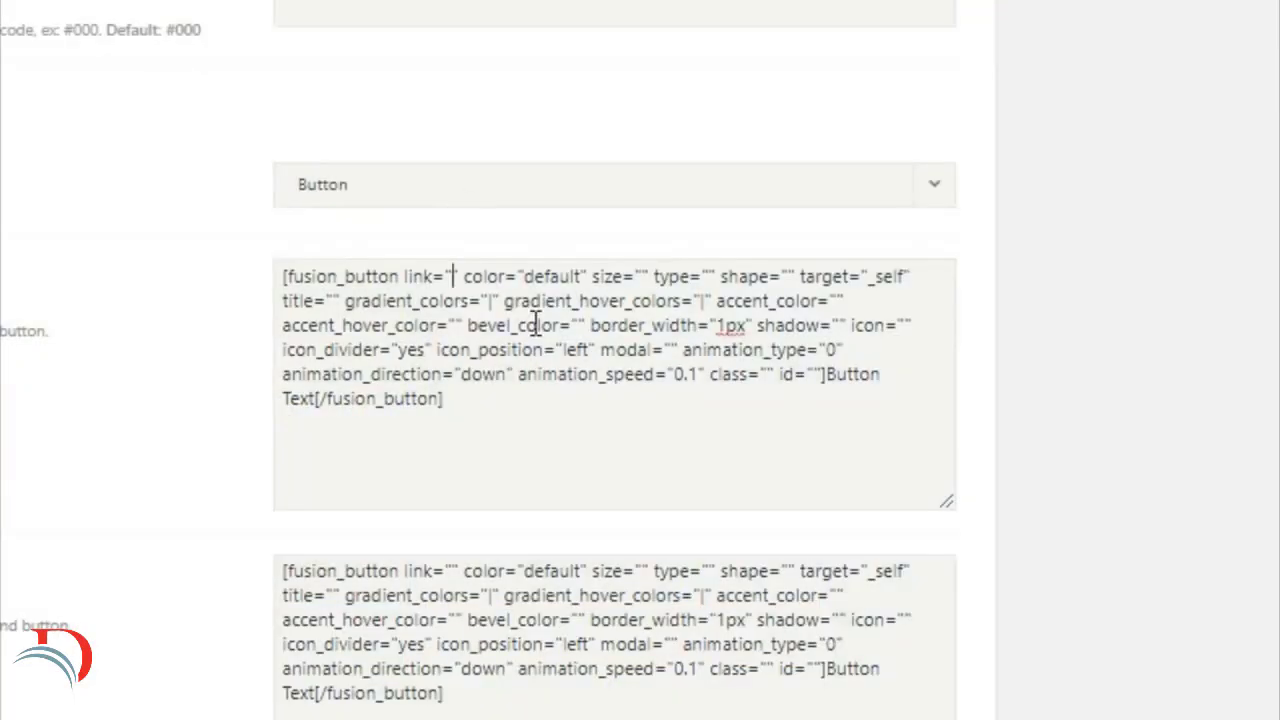
pyautogui.write('#')
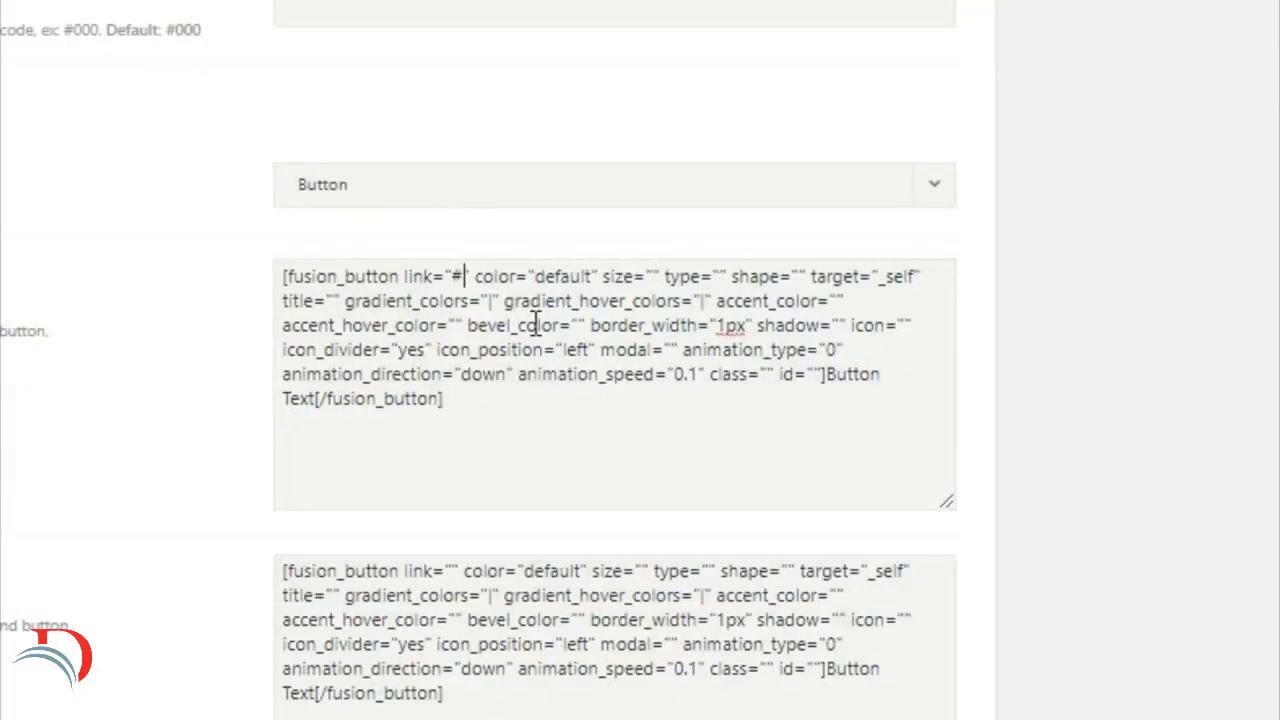
pyautogui.doubleClick(455, 278)
# Step: In the Button #1 shortcode, set color to "custom" and size to "xlarge"
pyautogui.moveTo(536, 278); pyautogui.dragTo(592, 278)
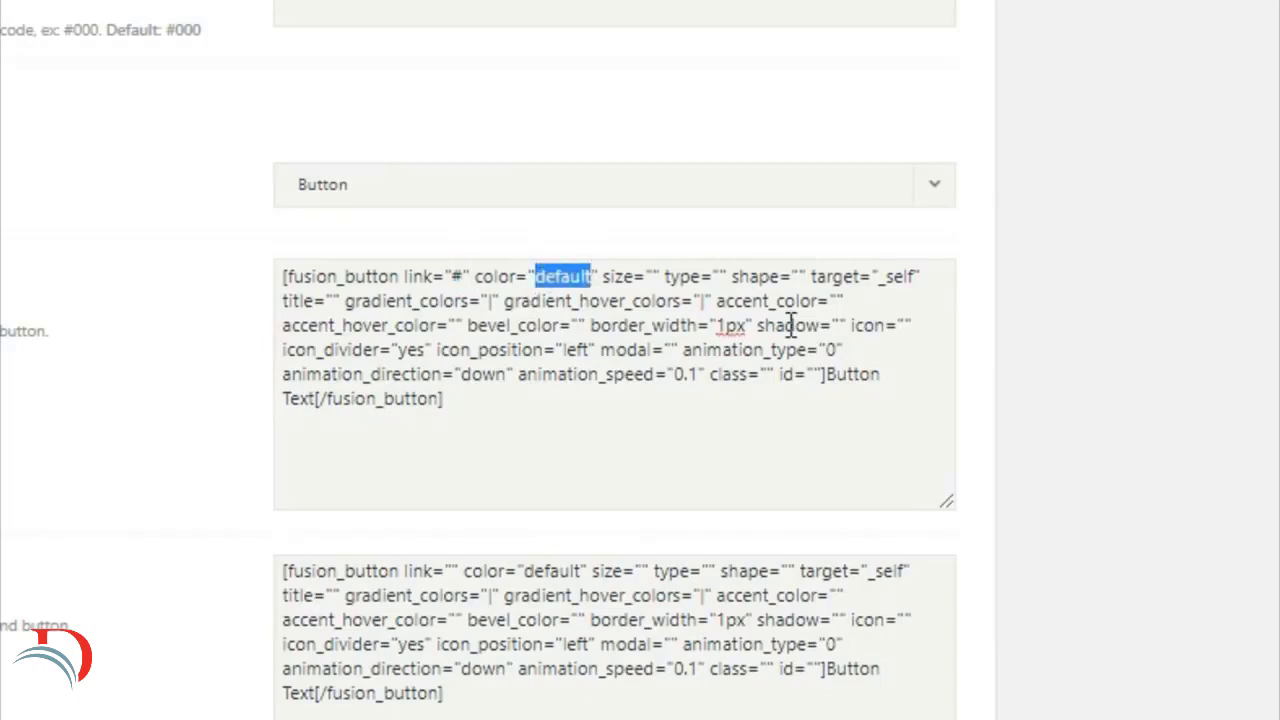
pyautogui.press('BackSpace')
pyautogui.write('custom')
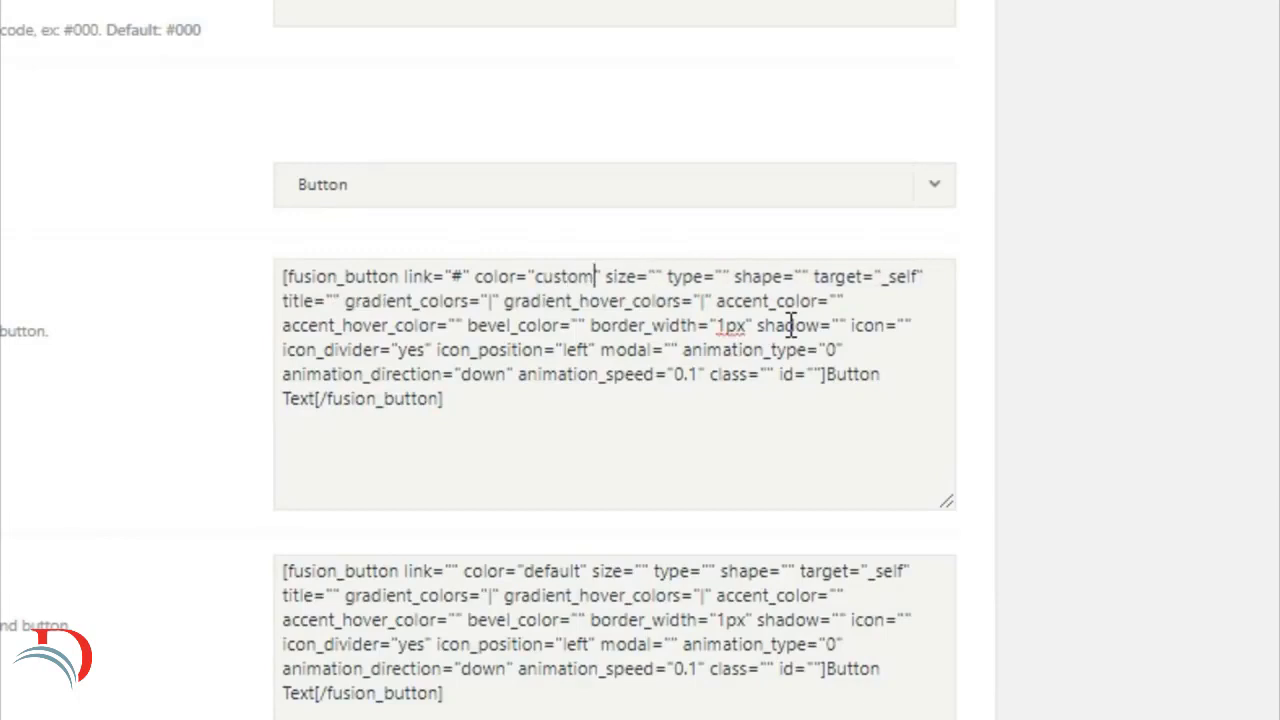
pyautogui.click(660, 277)
pyautogui.write('x')
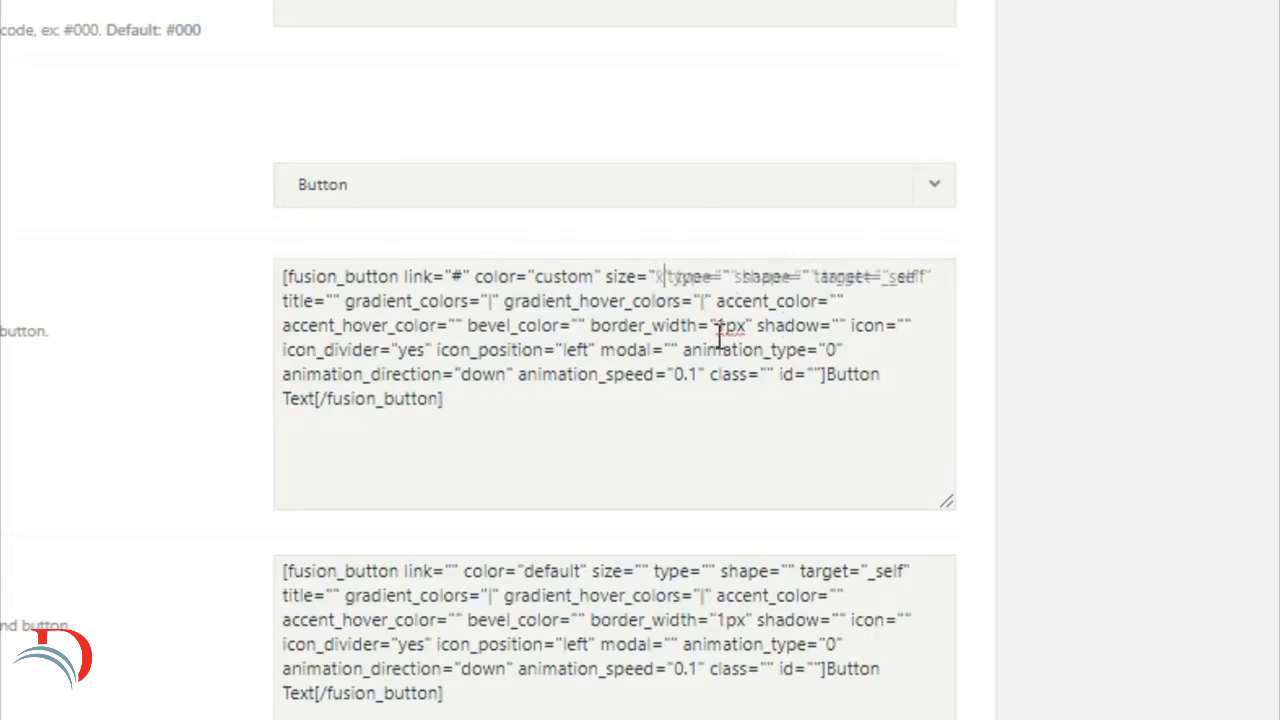
pyautogui.write('large')
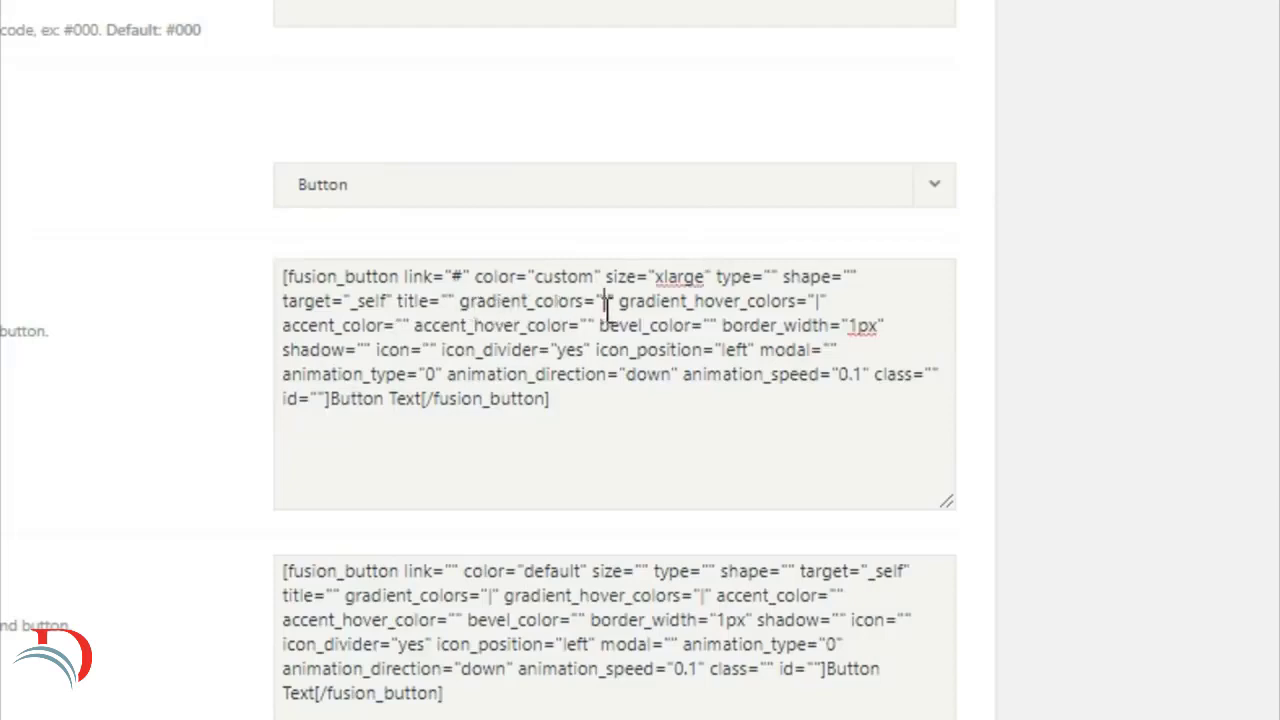
# Step: In the Button #1 shortcode, set gradient_colors to "#333" and gradient_hover_colors to "#fed03d"
pyautogui.press('BackSpace')
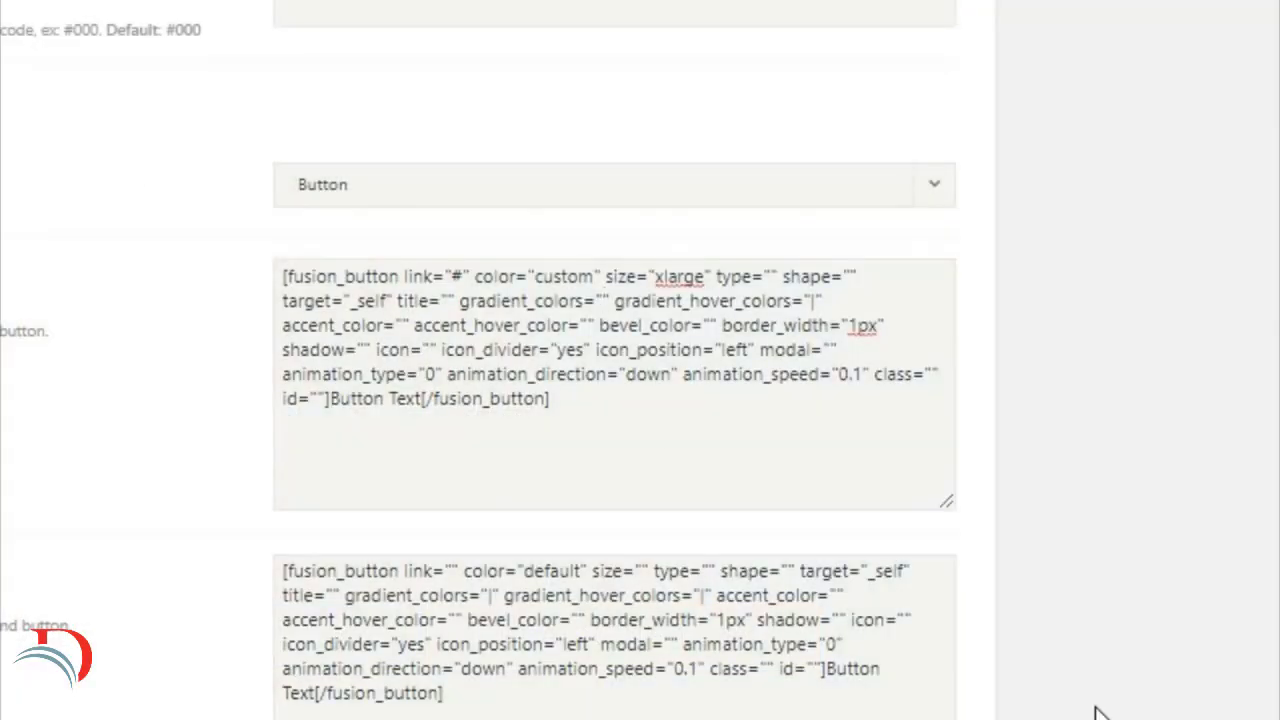
pyautogui.write('#333')
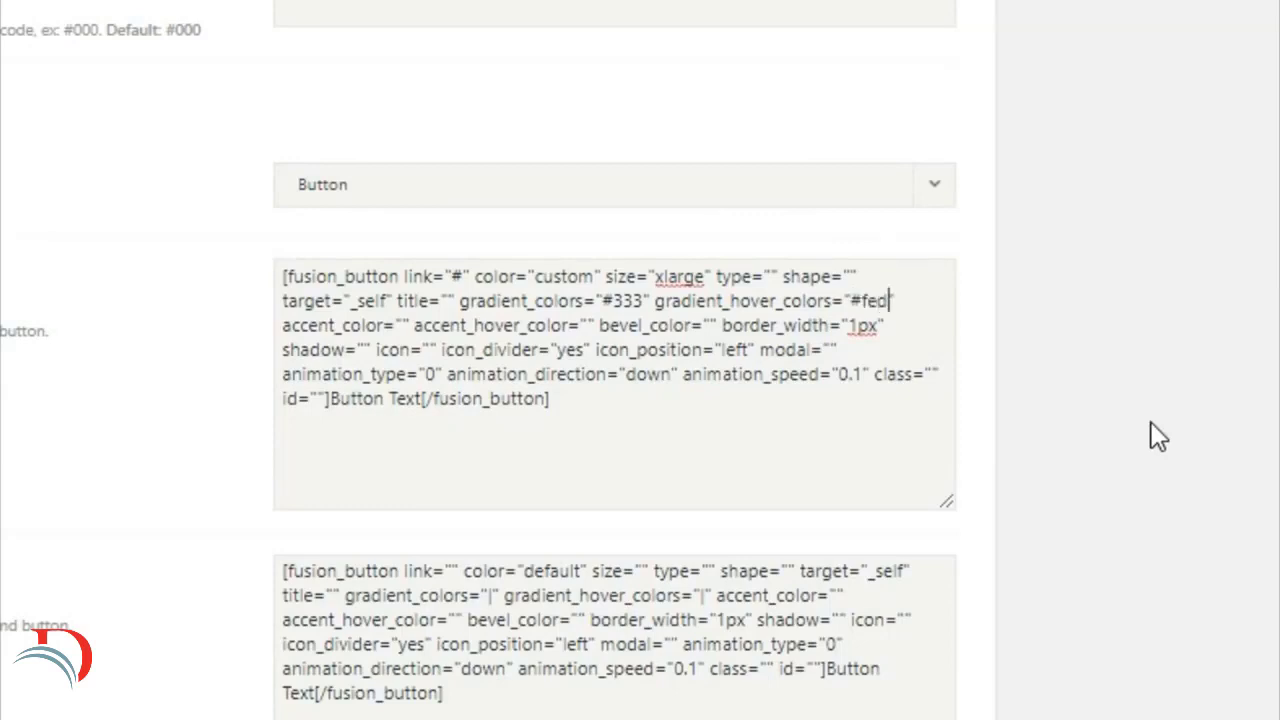
pyautogui.write('3c')
# Step: In the Button #1 shortcode, set accent_color to "#fff" and accent_hover_color to "#333"
pyautogui.click(410, 325)
pyautogui.write('#fff')
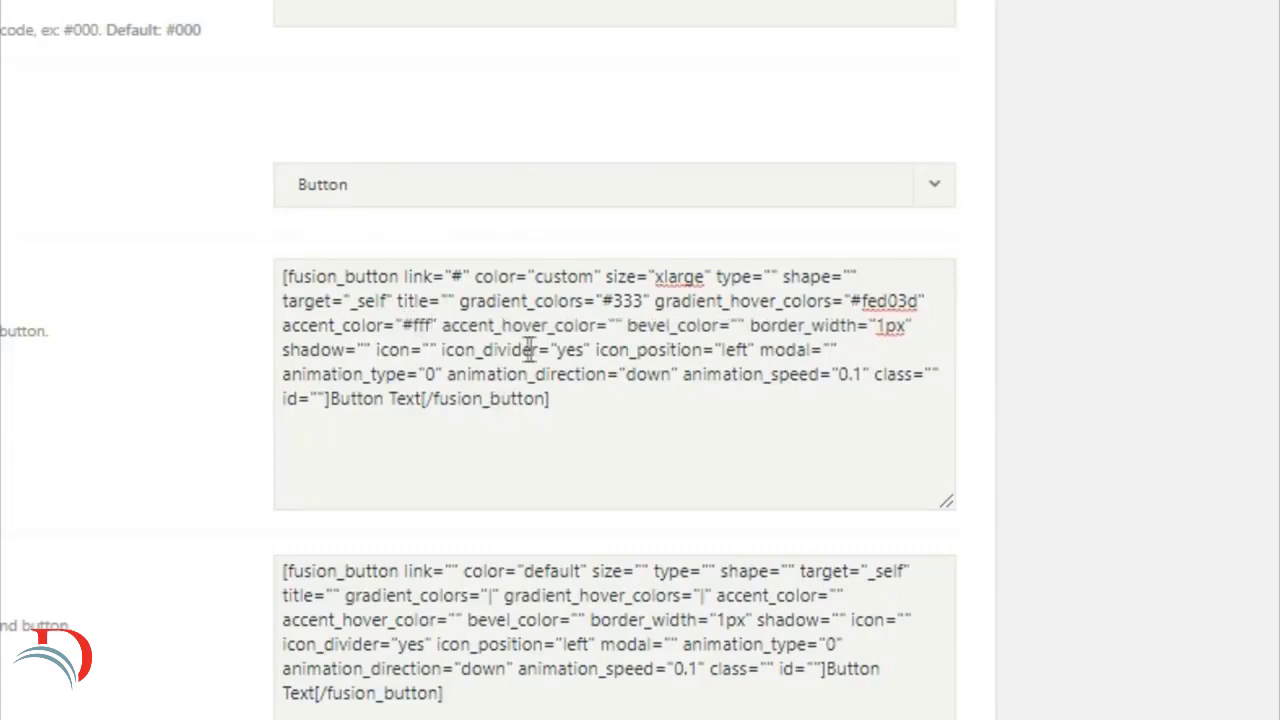
pyautogui.click(617, 325)
pyautogui.write('#333')
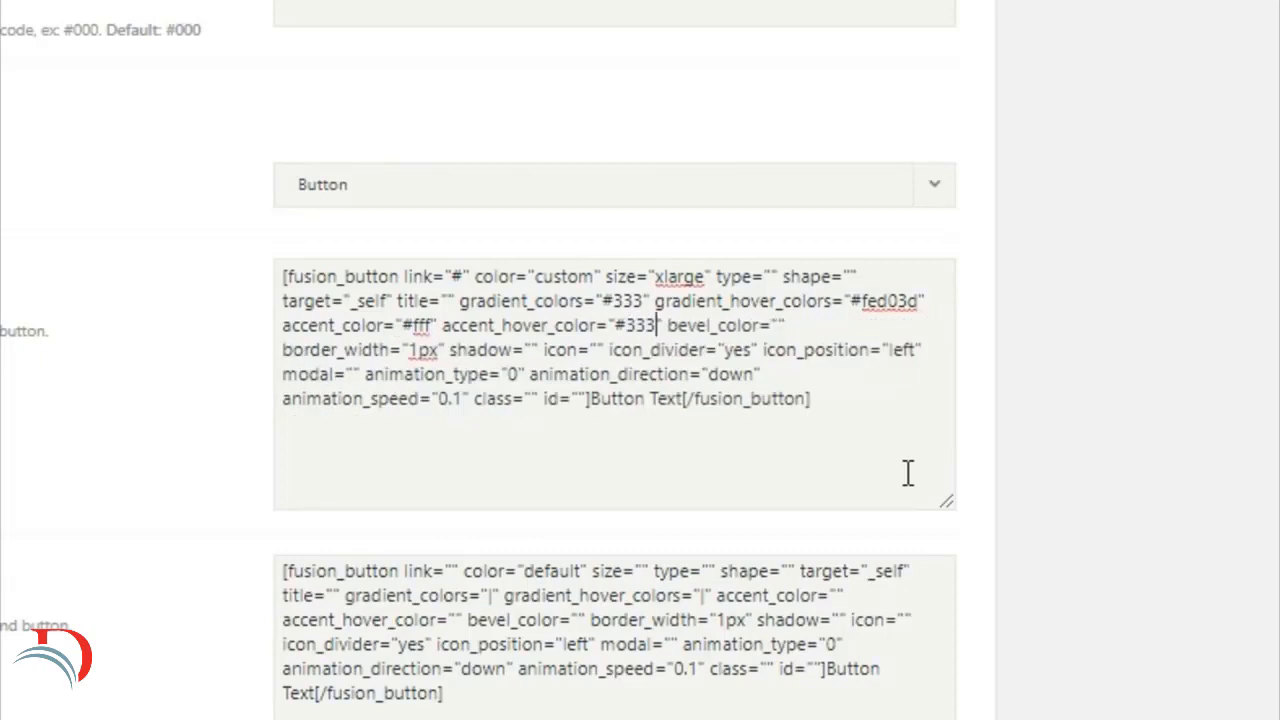
# Step: In the Button #1 shortcode, set border_width to "0px" and replace the button text with "EXPLORE RECENT WORK"
pyautogui.click(411, 350)
pyautogui.write('0')
pyautogui.moveTo(590, 400); pyautogui.dragTo(685, 406)
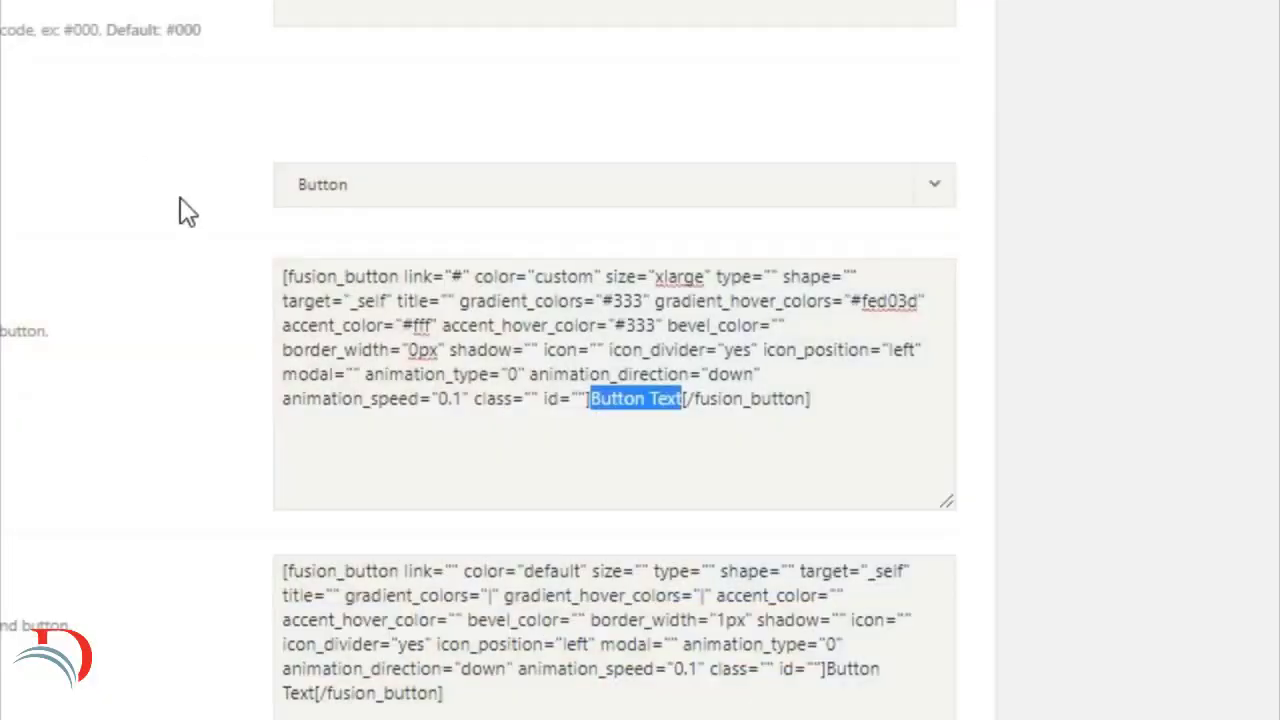
pyautogui.write('EXPLORE')
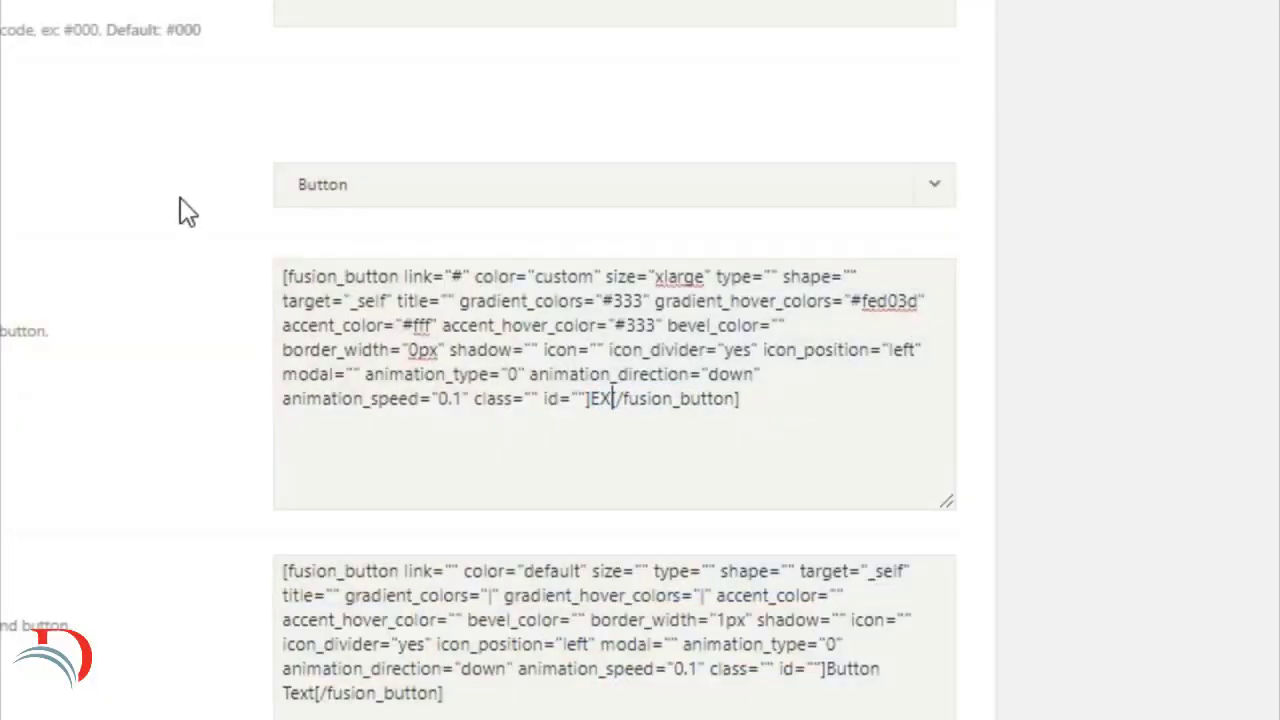
pyautogui.write(' RECENT ')
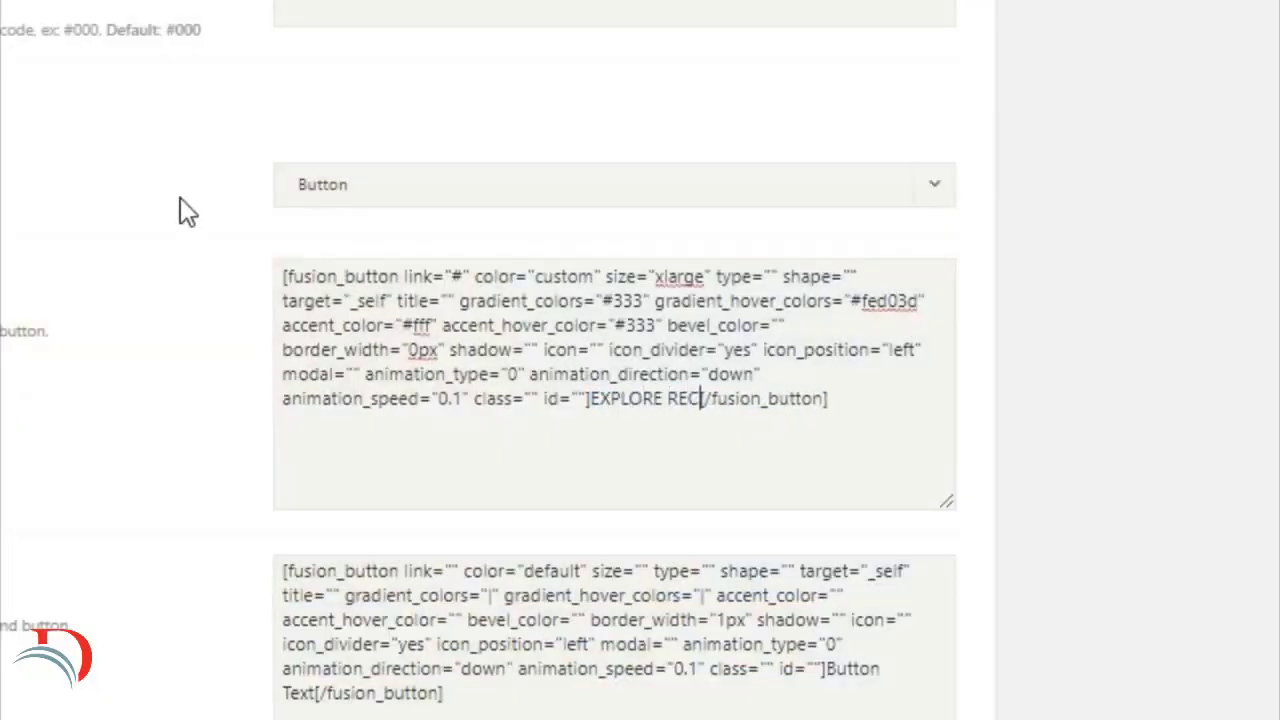
pyautogui.write('WORK')
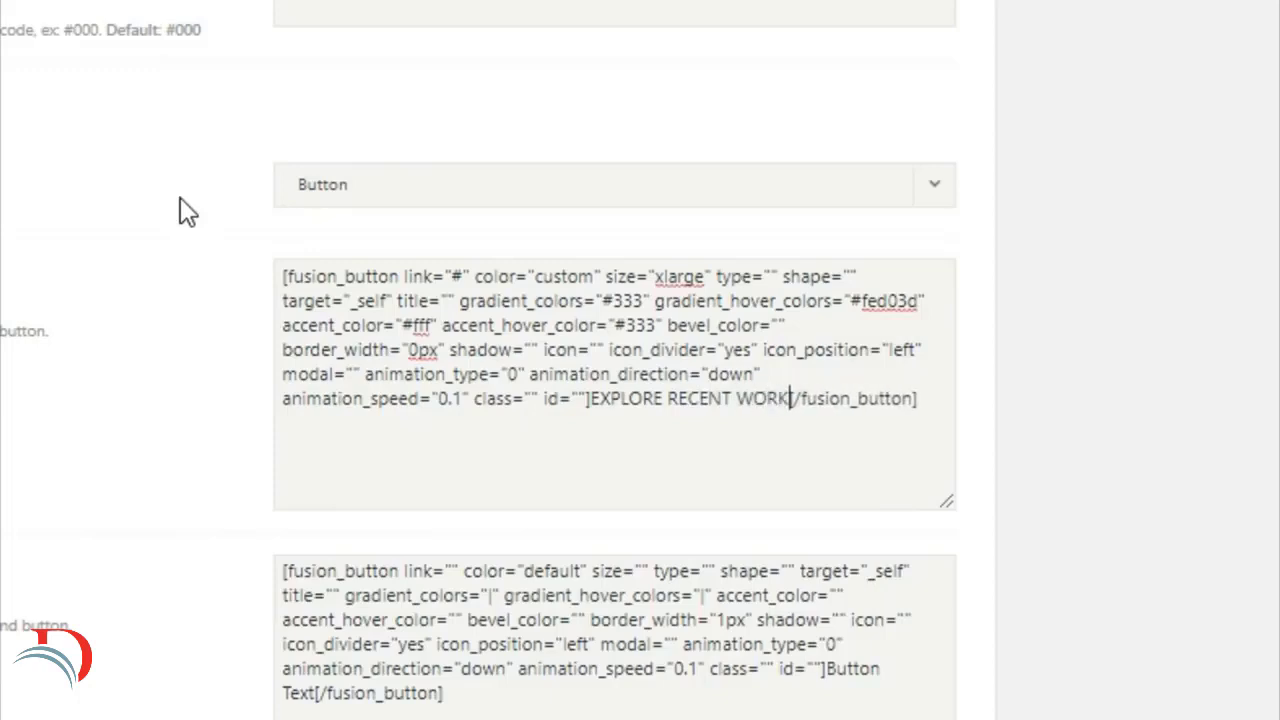
# Step: In the Button #2 shortcode, set link to "#", color to "custom" and size to "xlarge"
pyautogui.click(451, 570)
pyautogui.write('#')
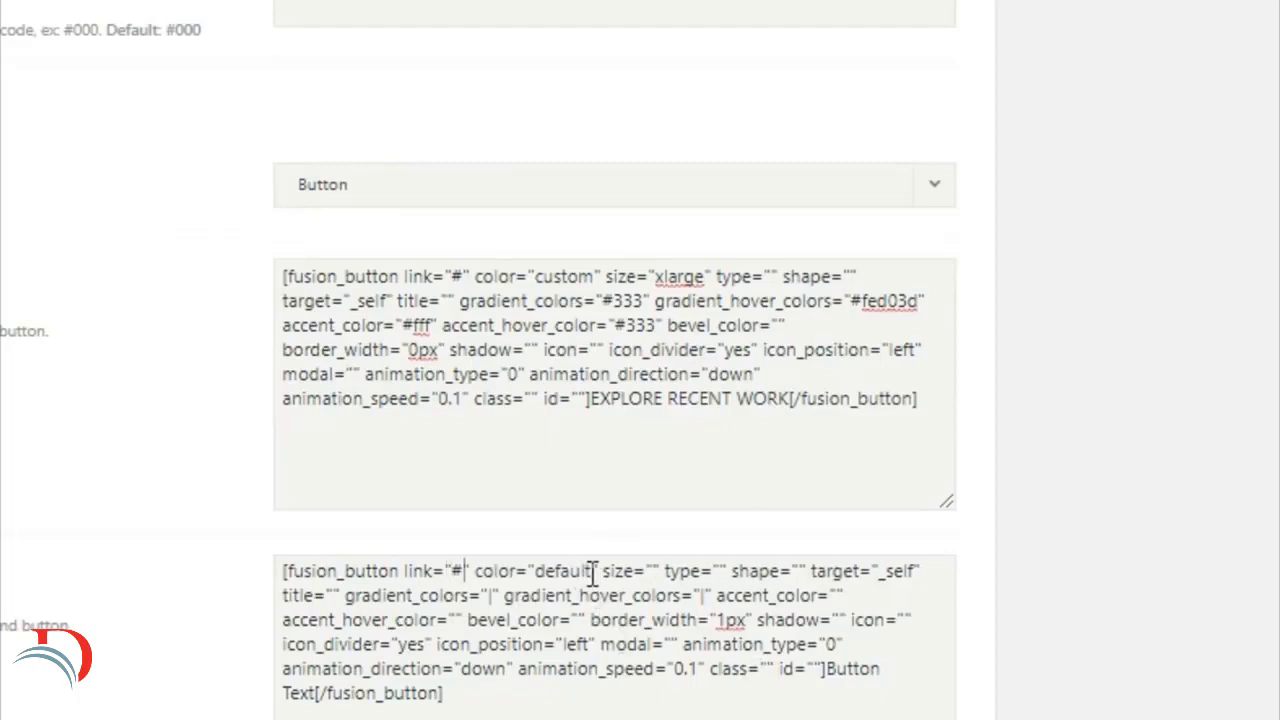
pyautogui.moveTo(592, 572); pyautogui.dragTo(551, 585)
pyautogui.press('BackSpace')
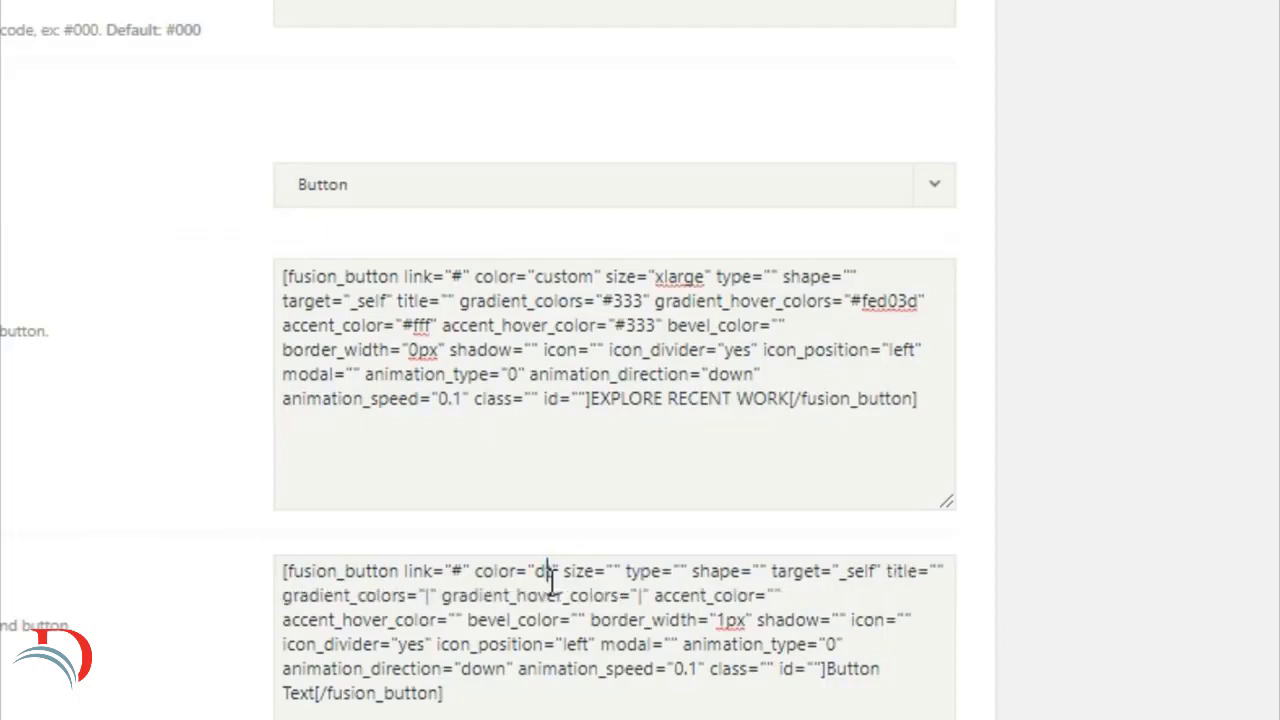
pyautogui.press('BackSpace')
pyautogui.write('cust')
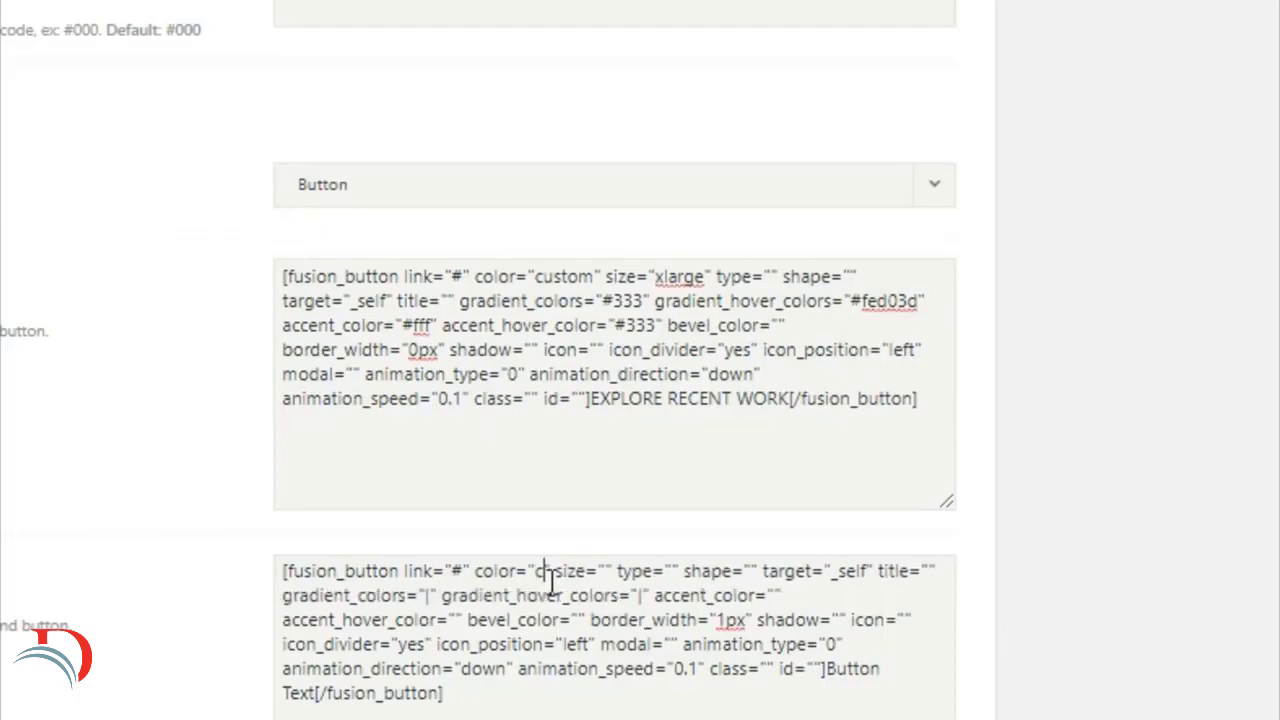
pyautogui.write('om')
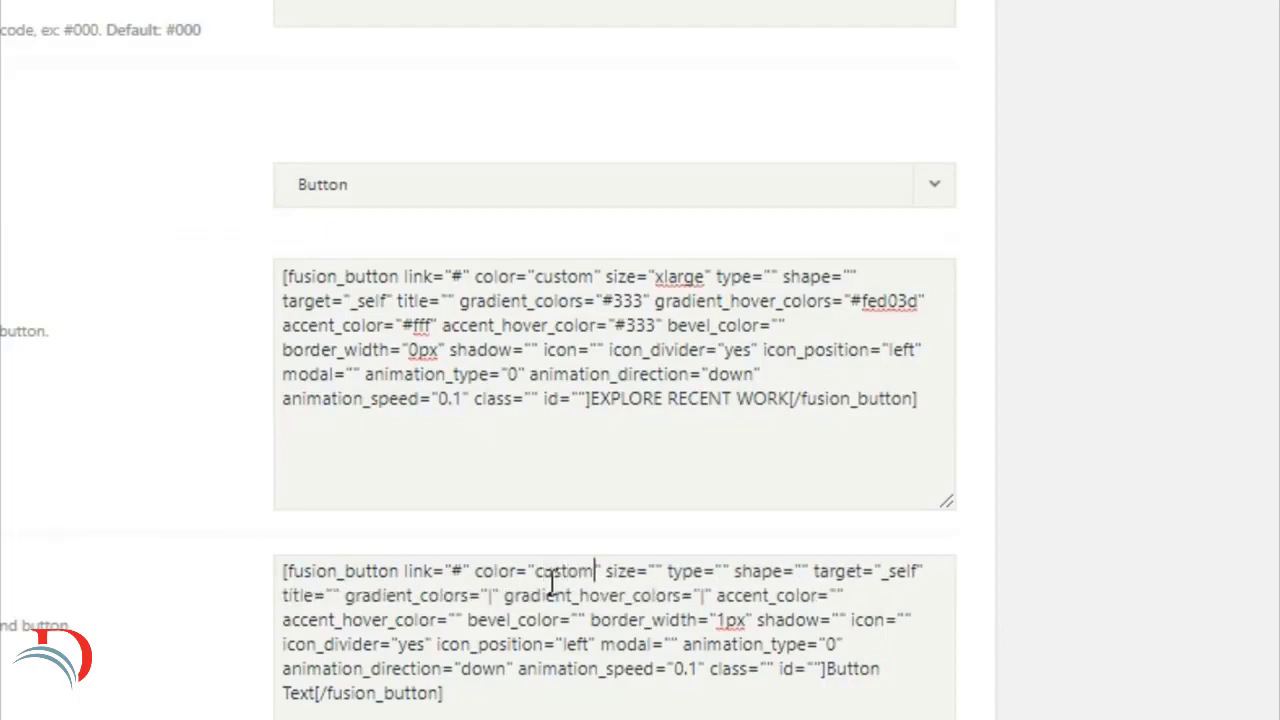
pyautogui.click(659, 571)
pyautogui.write('xlarge')
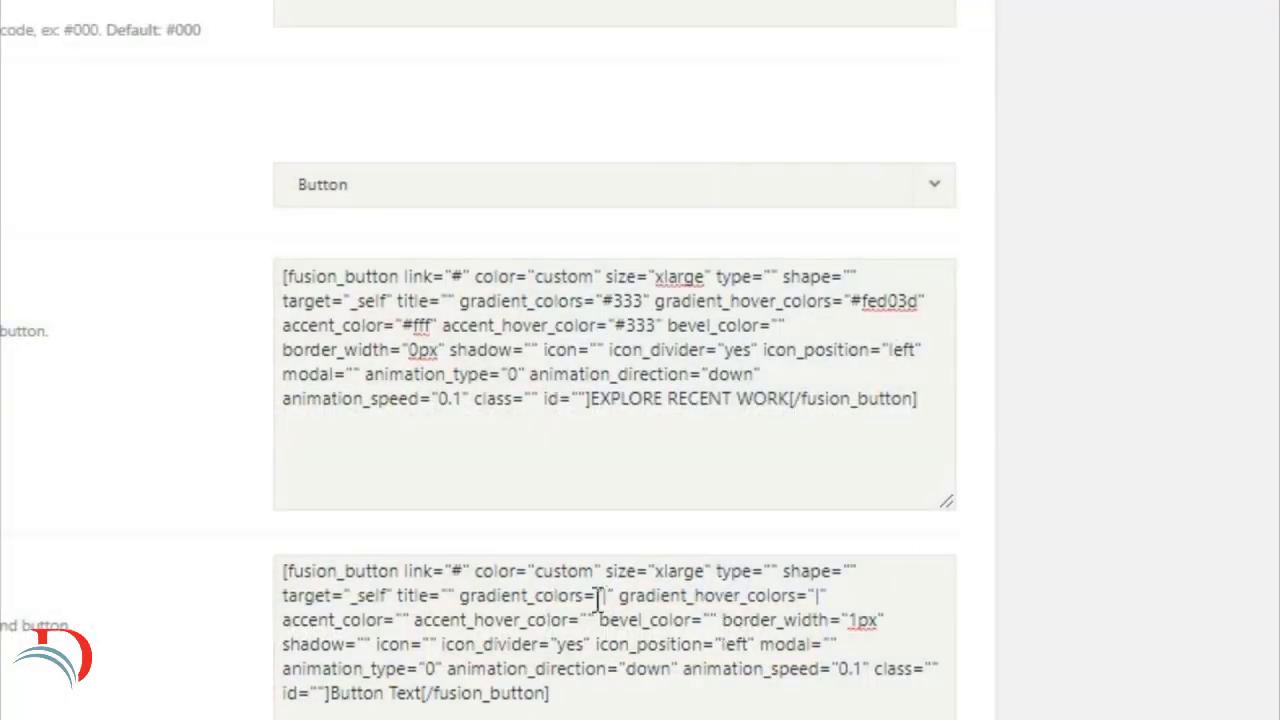
# Step: In the Button #2 shortcode, set gradient_colors to "#fed03d" and gradient_hover_colors to "#333"
pyautogui.moveTo(598, 596); pyautogui.dragTo(613, 596)
pyautogui.write('#fe')
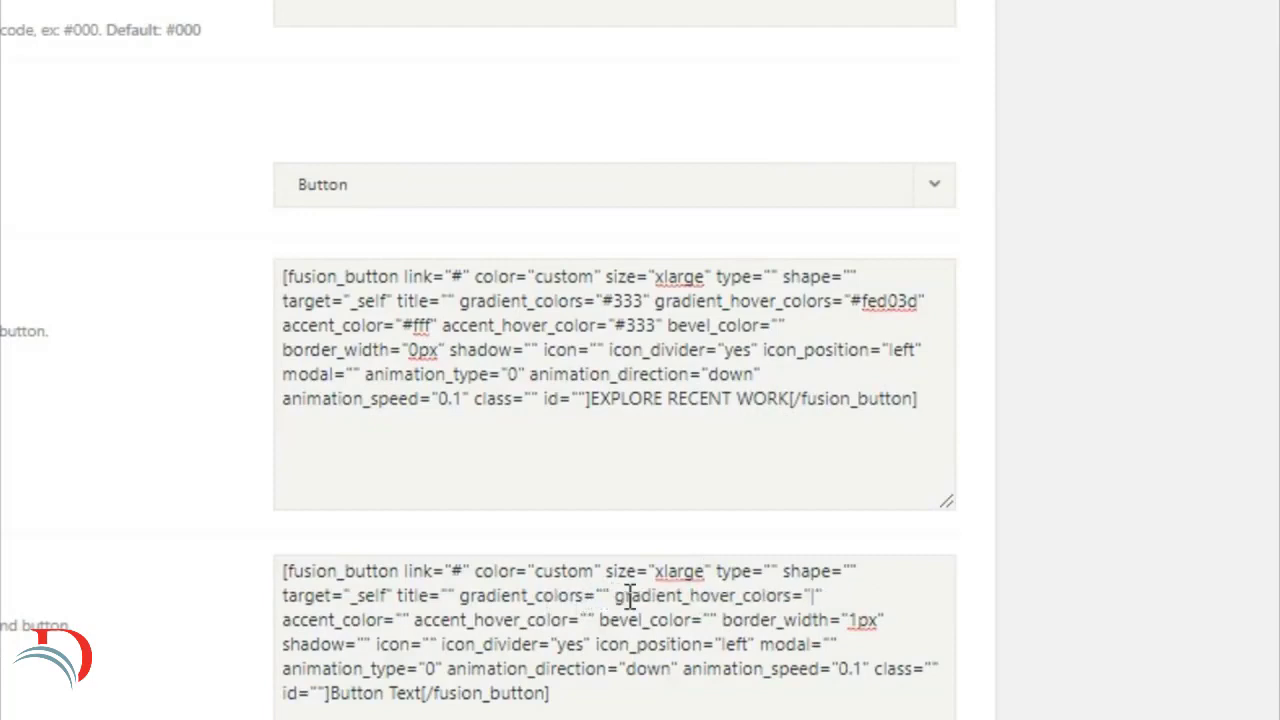
pyautogui.write('d03d')
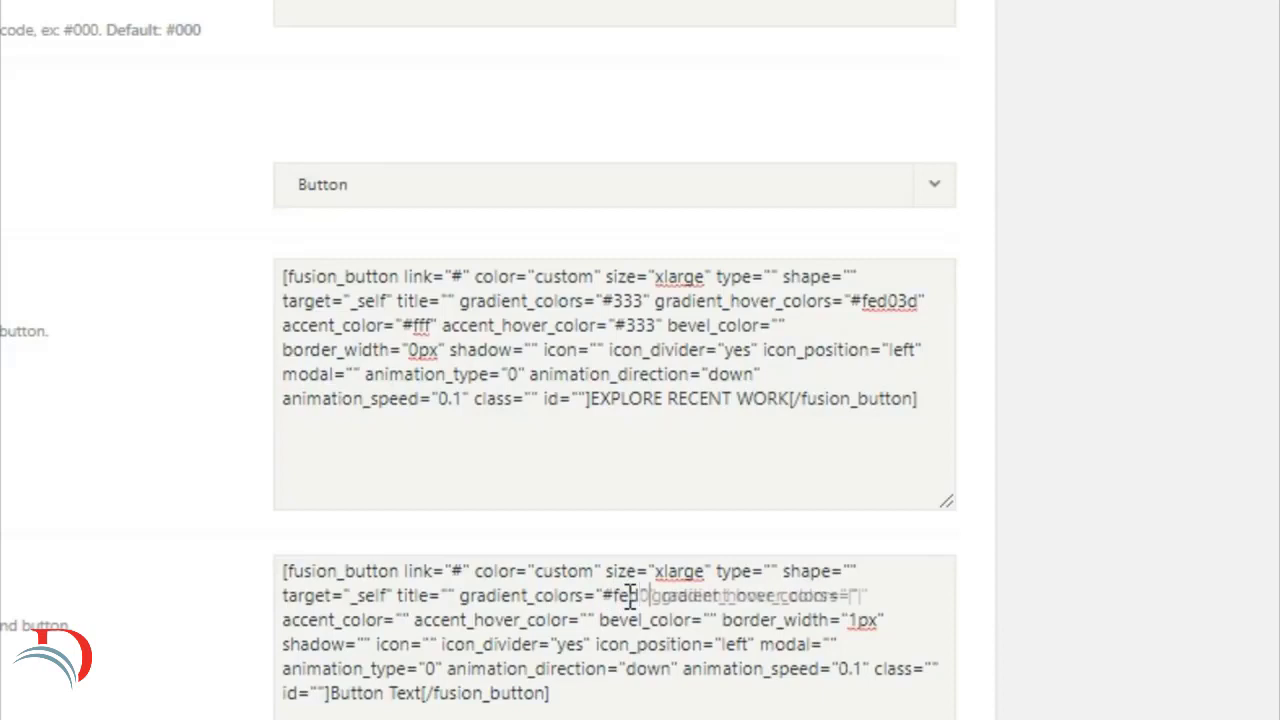
pyautogui.doubleClick(881, 596)
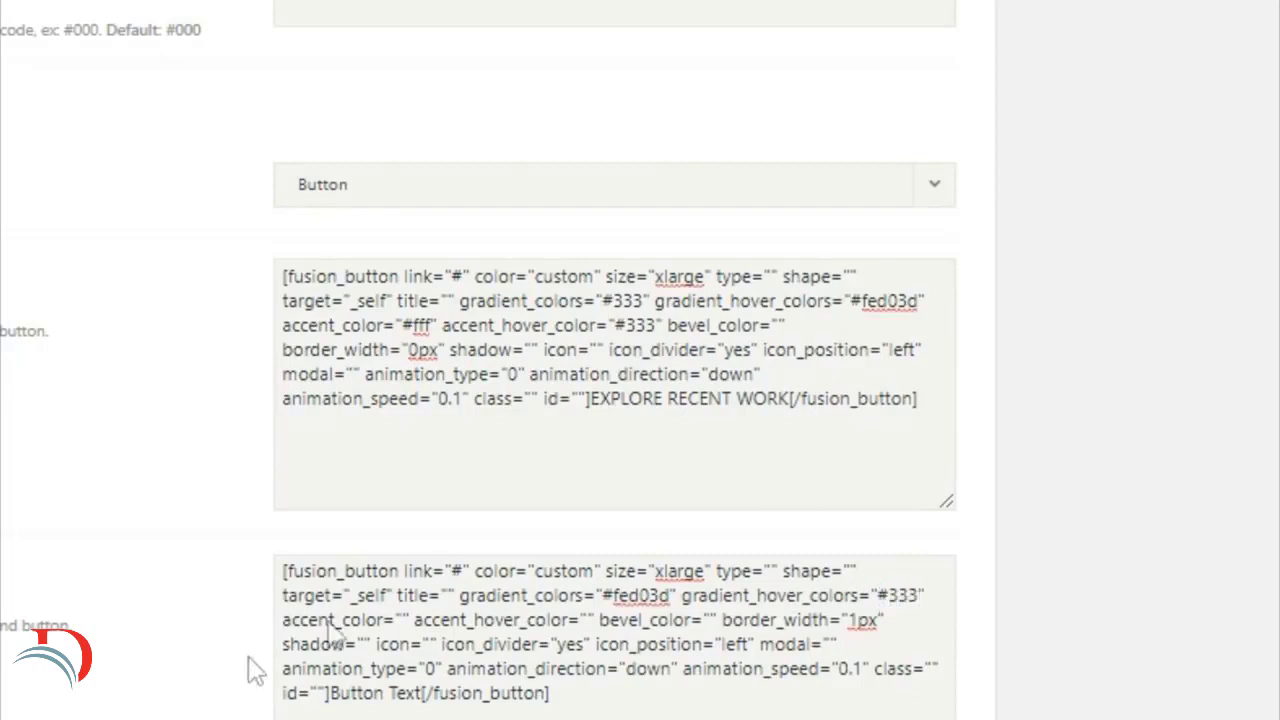
# Step: In the Button #2 shortcode, set accent_color to "#333" and accent_hover_color to "#fff"
pyautogui.click(405, 620)
pyautogui.write('#333')
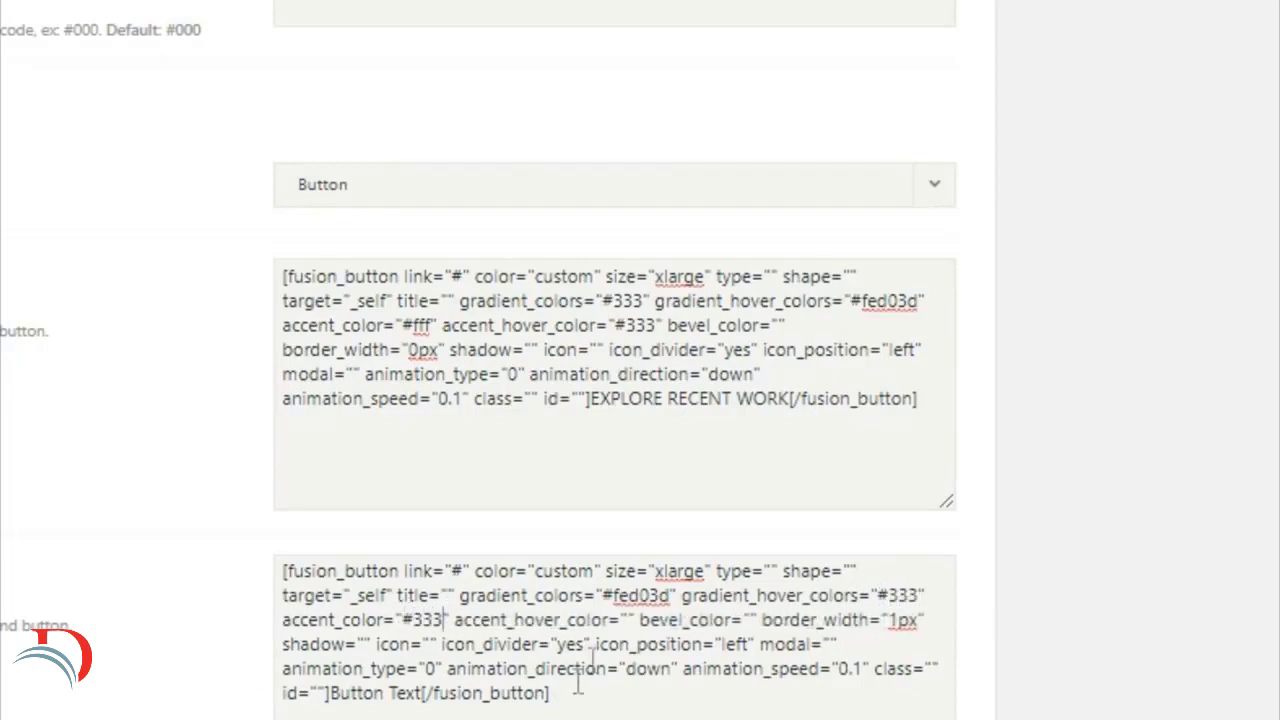
pyautogui.doubleClick(623, 620)
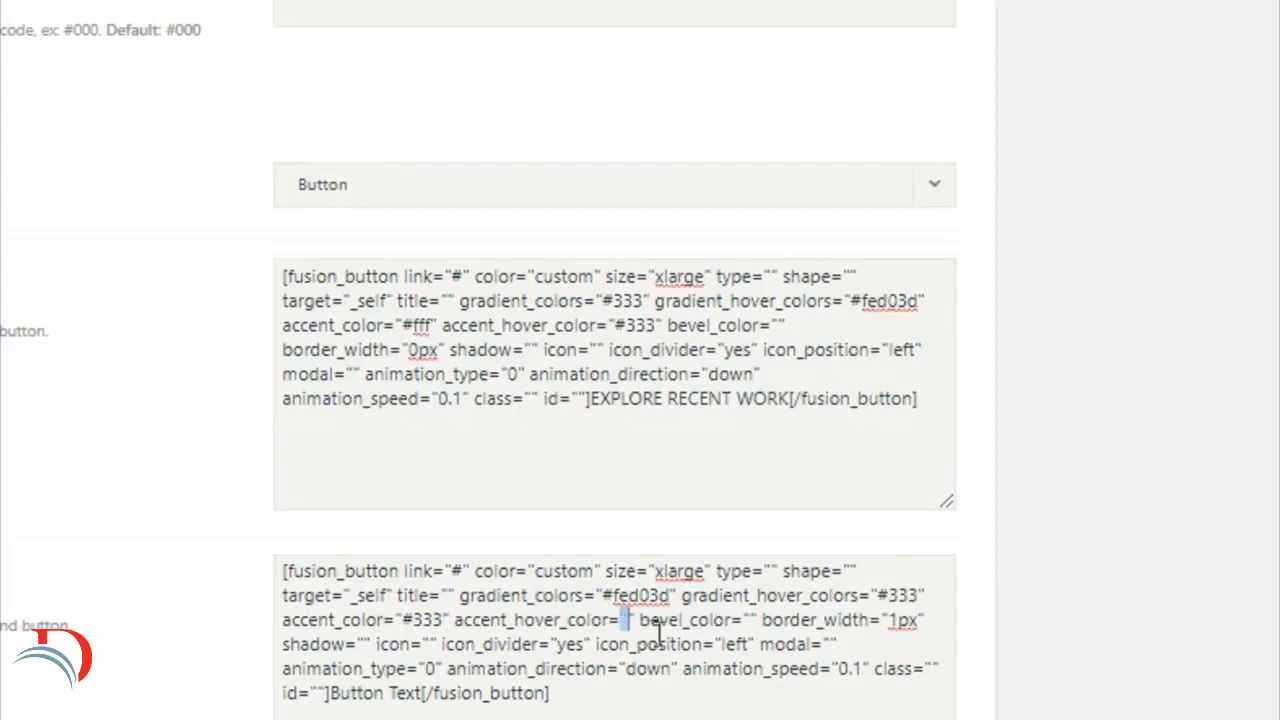
pyautogui.write('#fff')
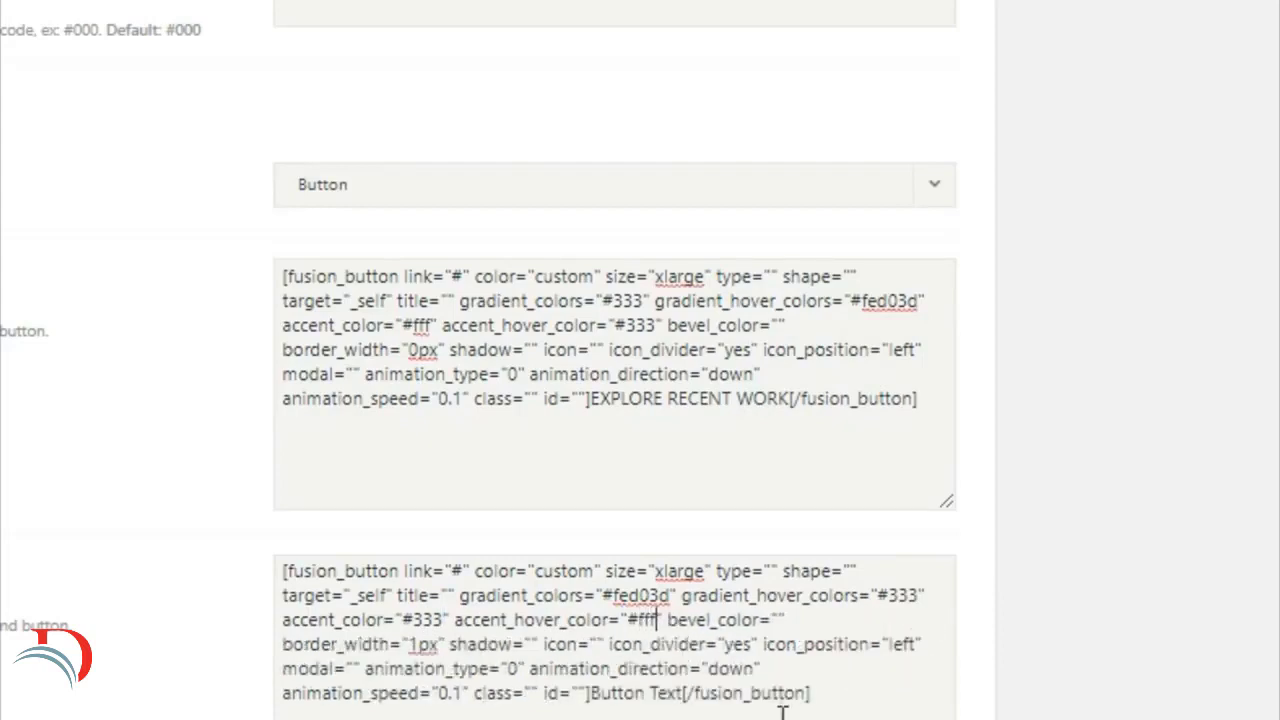
# Step: In the Button #2 shortcode, set border_width to "0px" and replace the button text with "GET A QUOTE TODAY"
pyautogui.click(418, 650)
pyautogui.hotkey('shift', 'Right')
pyautogui.press('BackSpace')
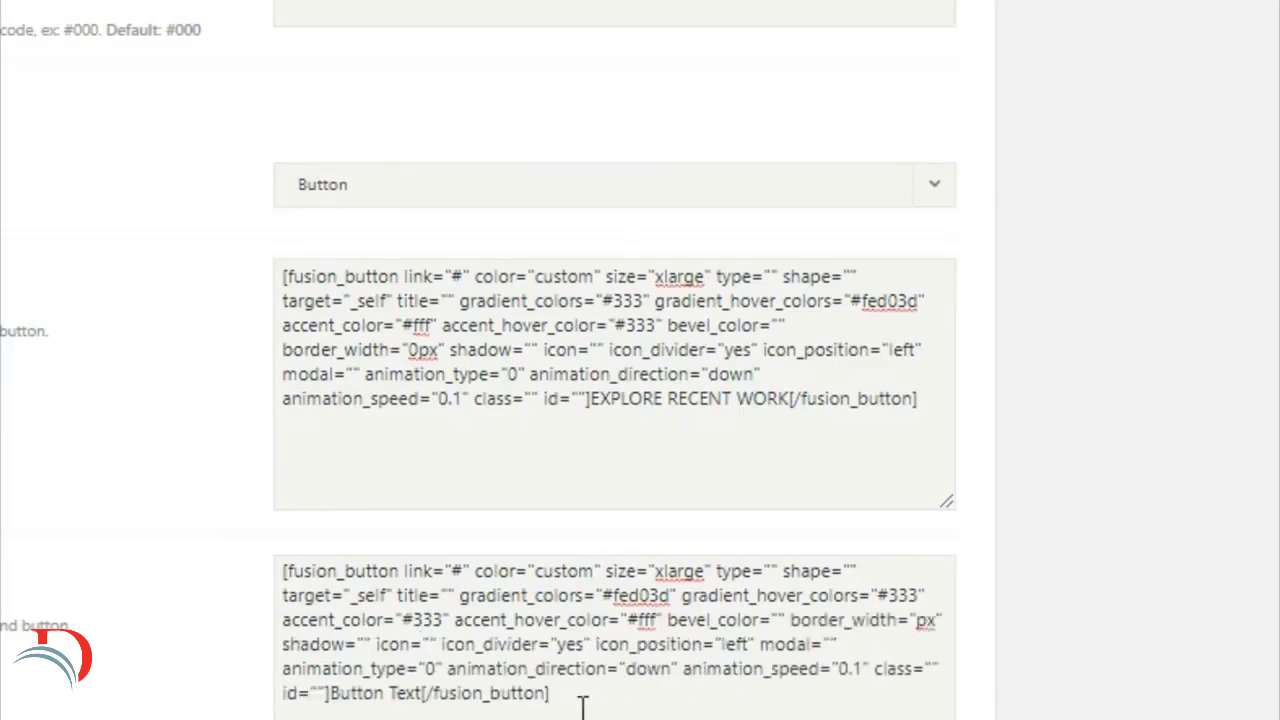
pyautogui.write('0')
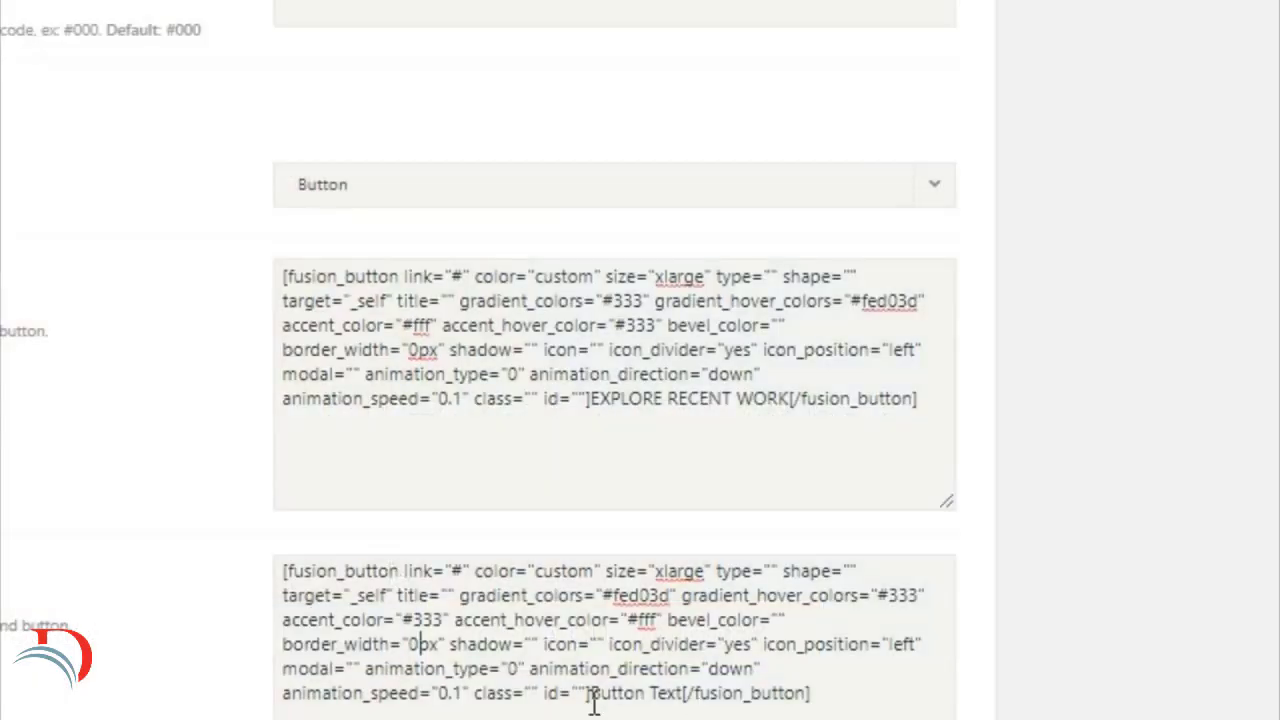
pyautogui.moveTo(592, 700); pyautogui.dragTo(686, 705)
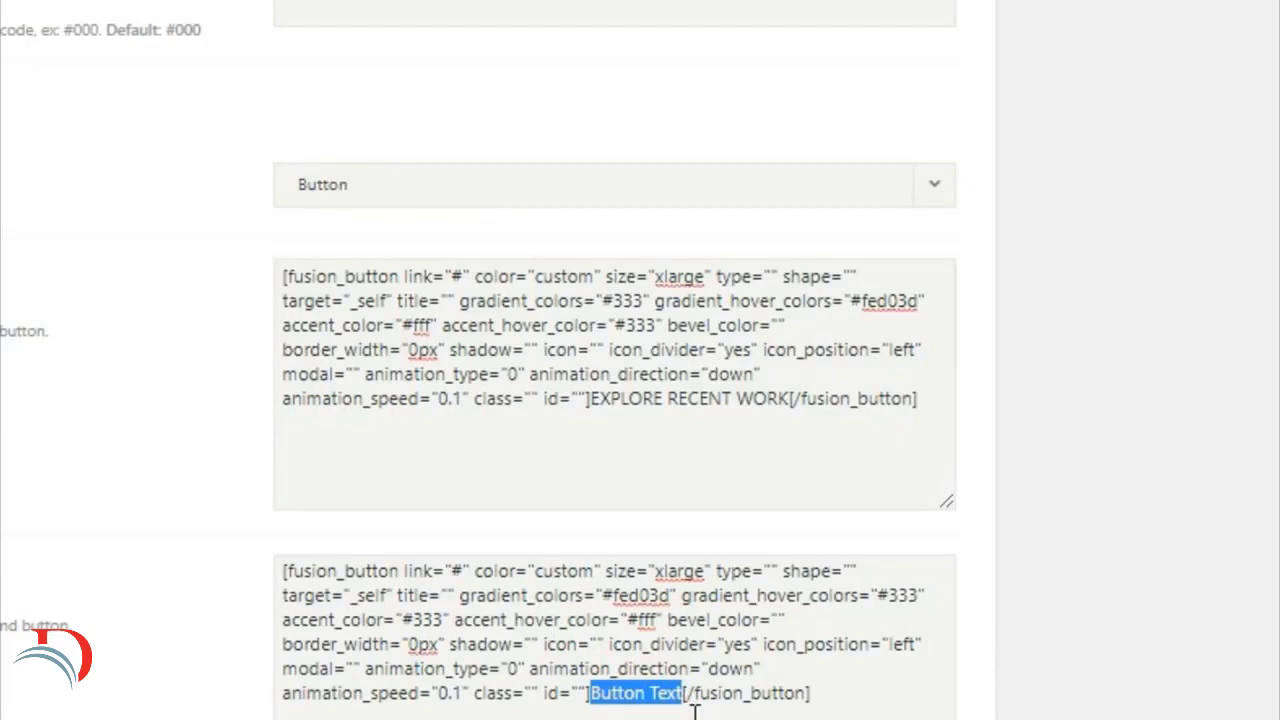
pyautogui.write('GET A')
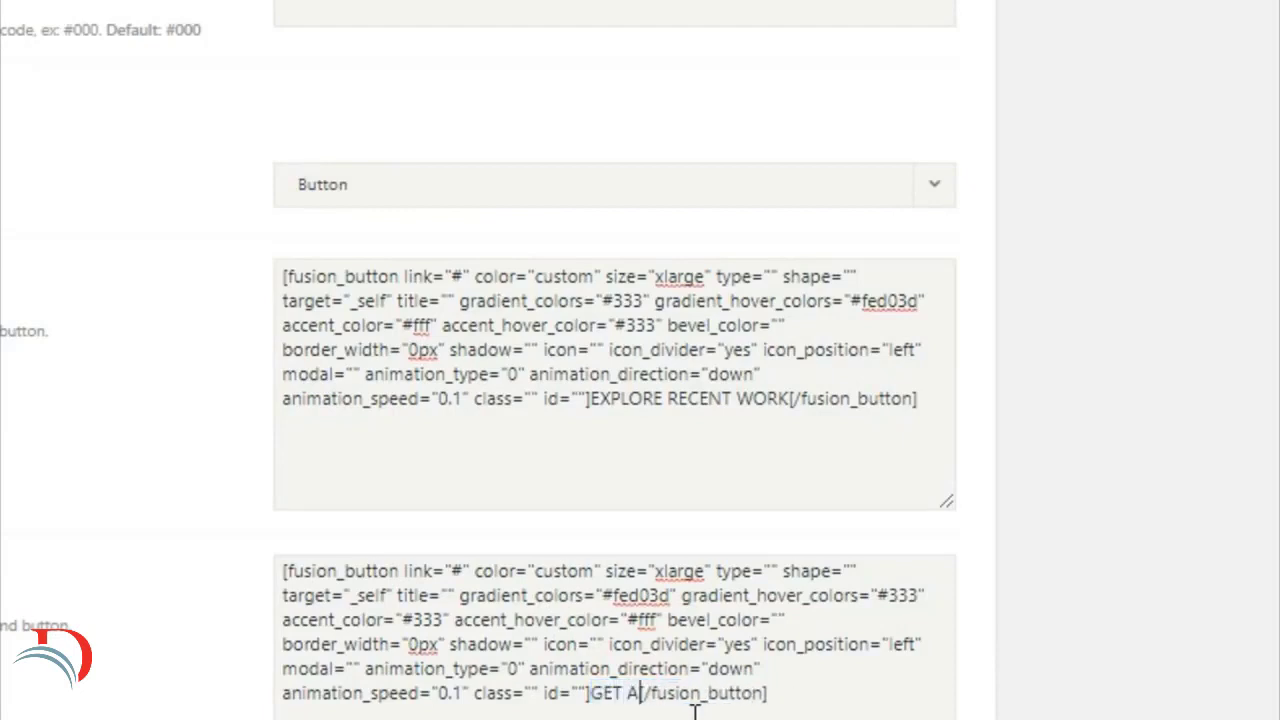
pyautogui.write(' QUOT')
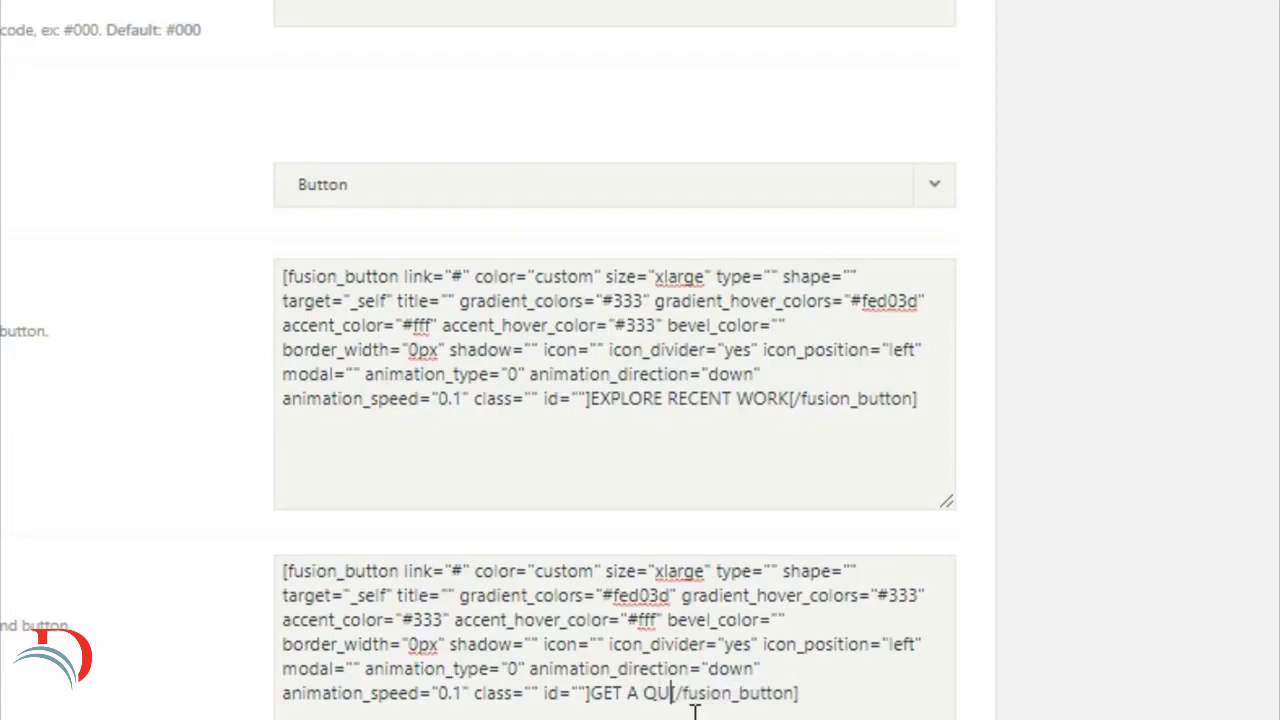
pyautogui.write('E TDAY')
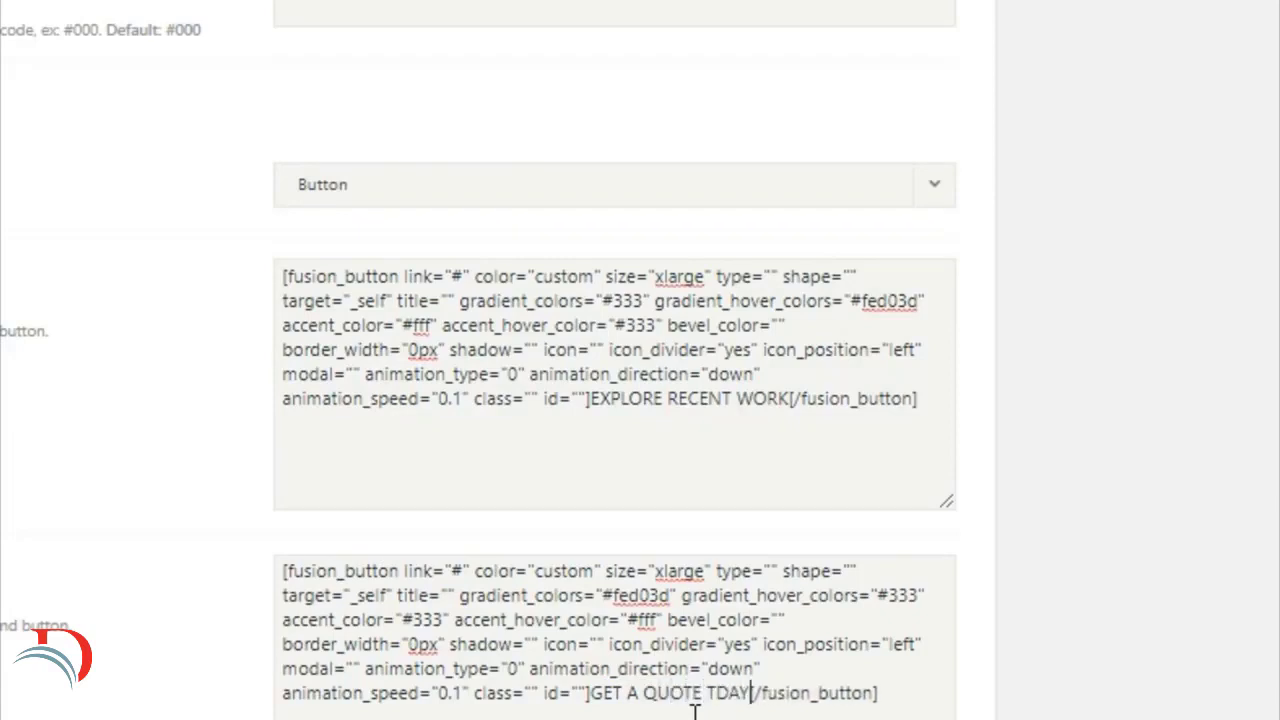
pyautogui.click(704, 692)
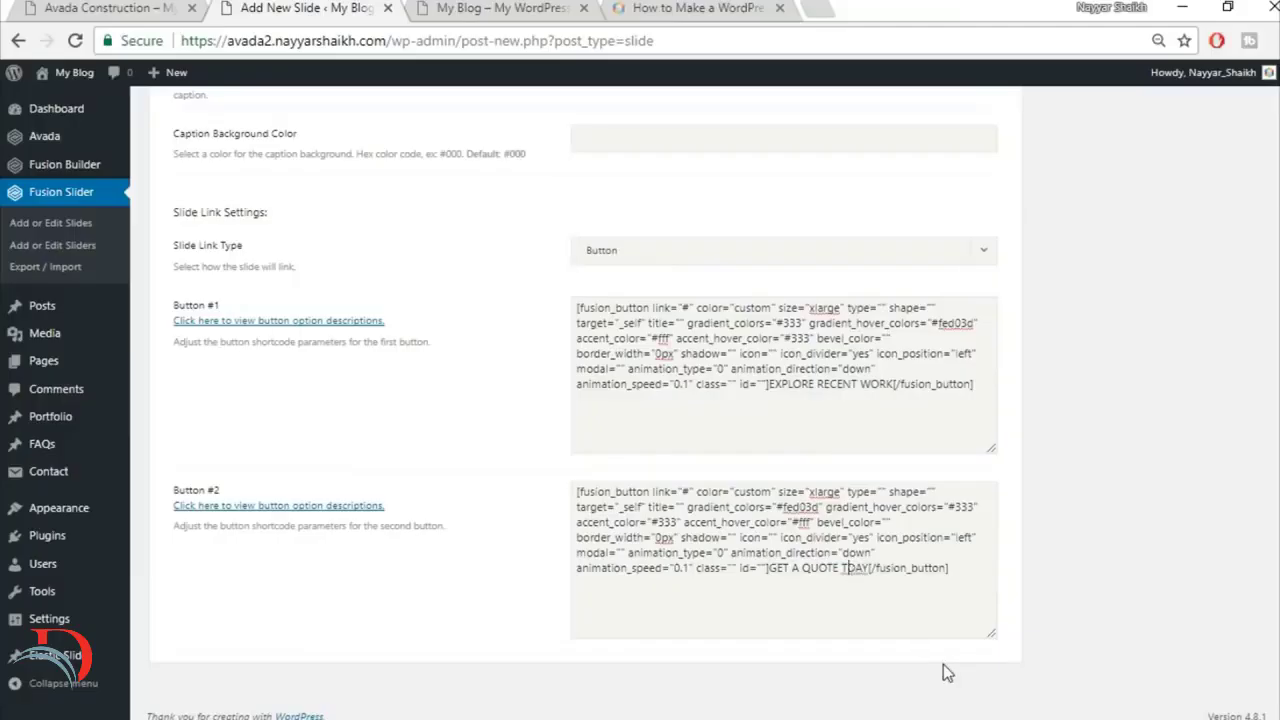
pyautogui.write('O')
# Step: Assign Slide1 to the Fusion slider named Slider
pyautogui.scroll(15, 1063, 533)
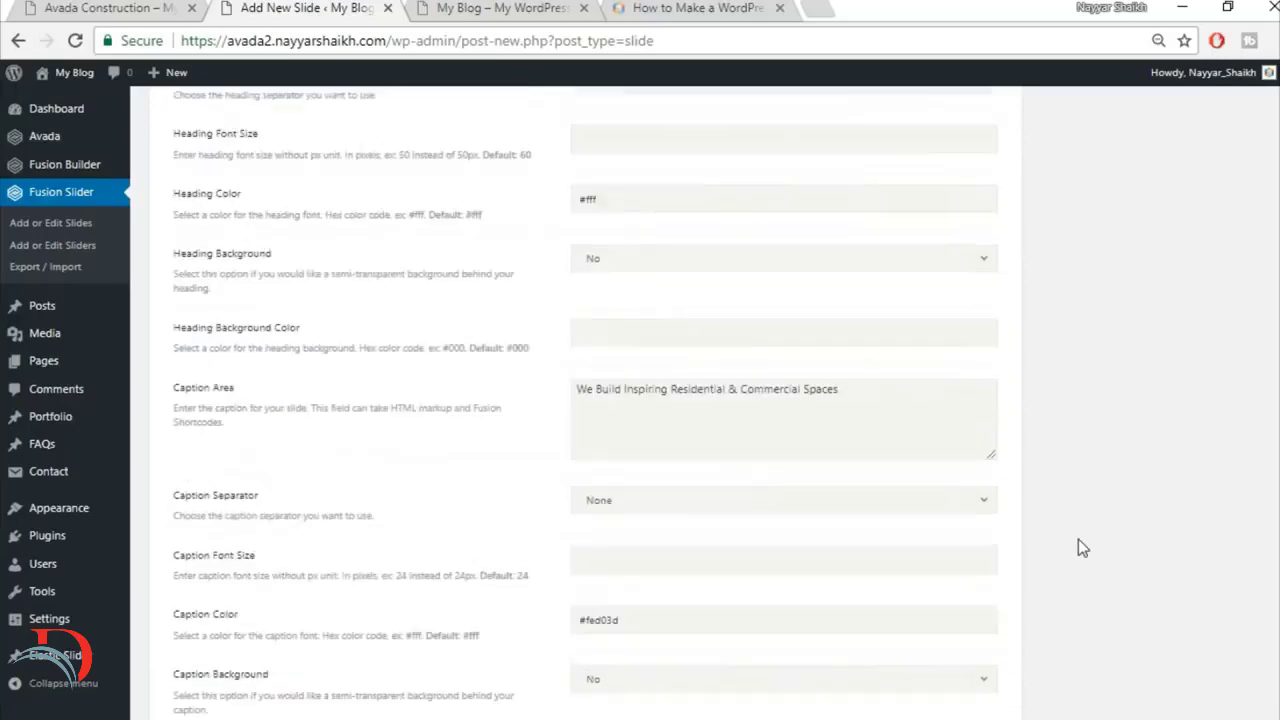
pyautogui.click(1067, 423)
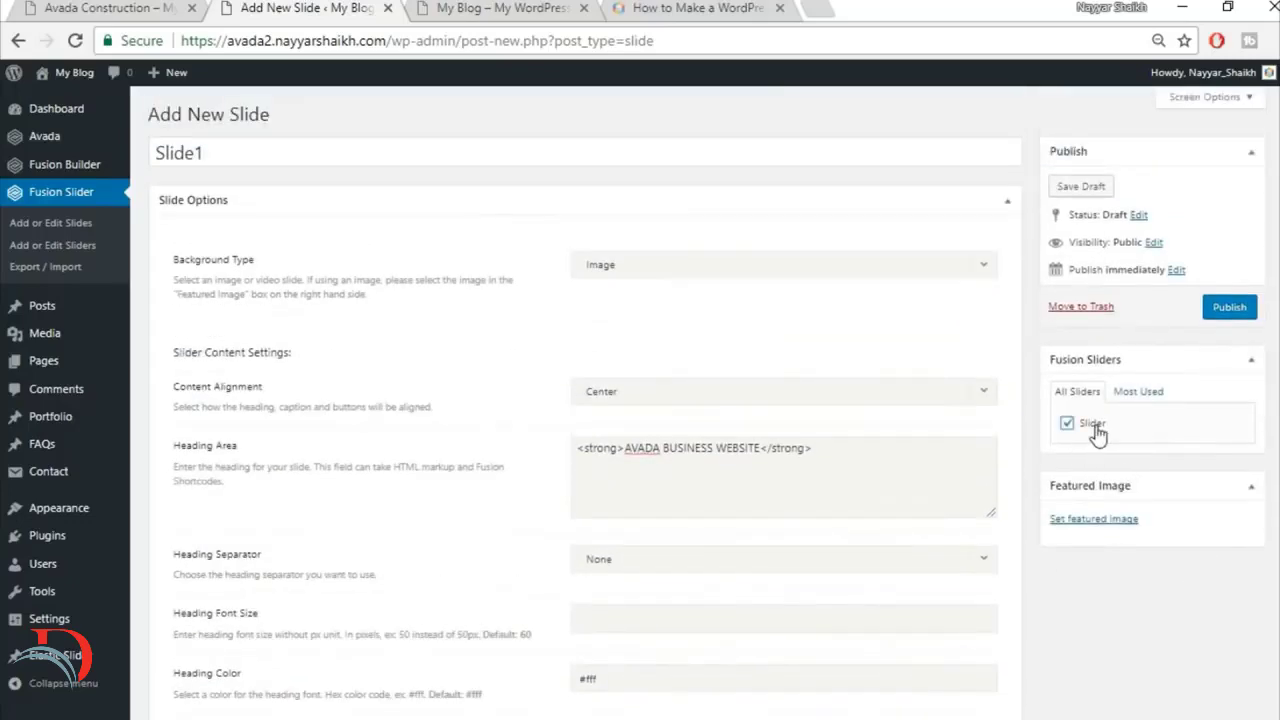
# Step: Upload home-slider.jpg from the Images folder as the slide's featured image and publish the slide
pyautogui.click(1090, 521)
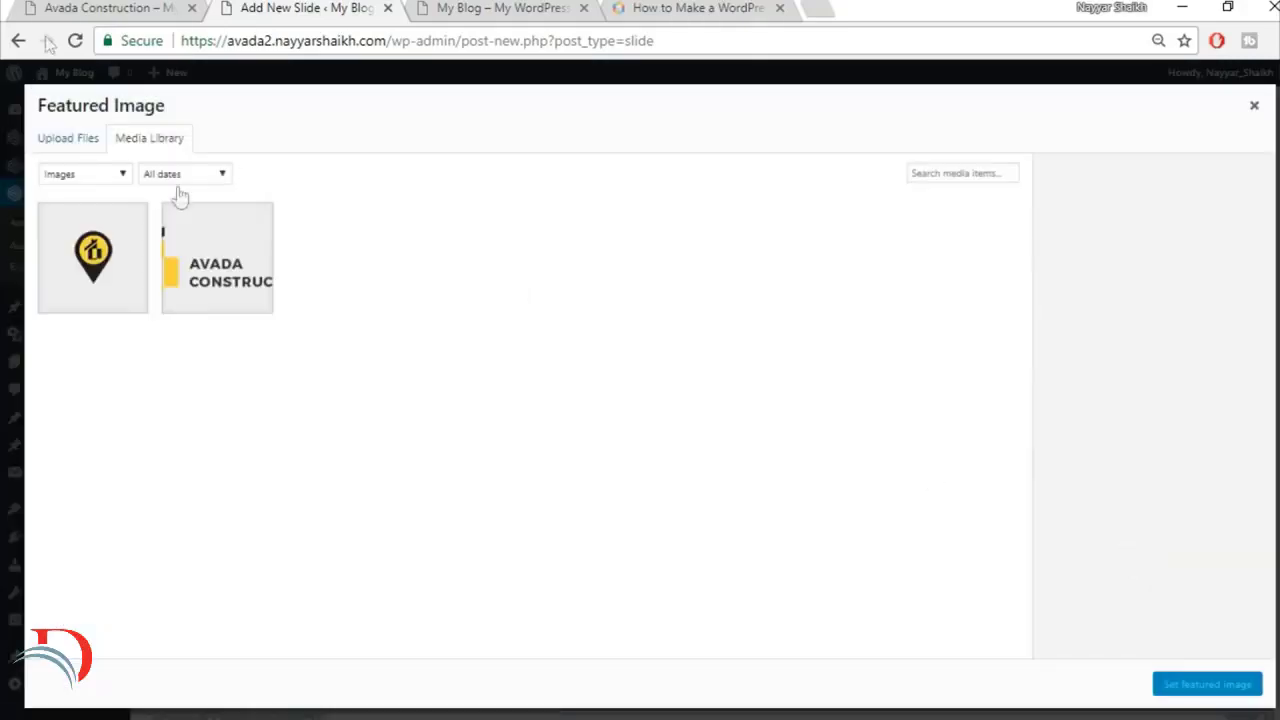
pyautogui.click(67, 140)
pyautogui.click(700, 389)
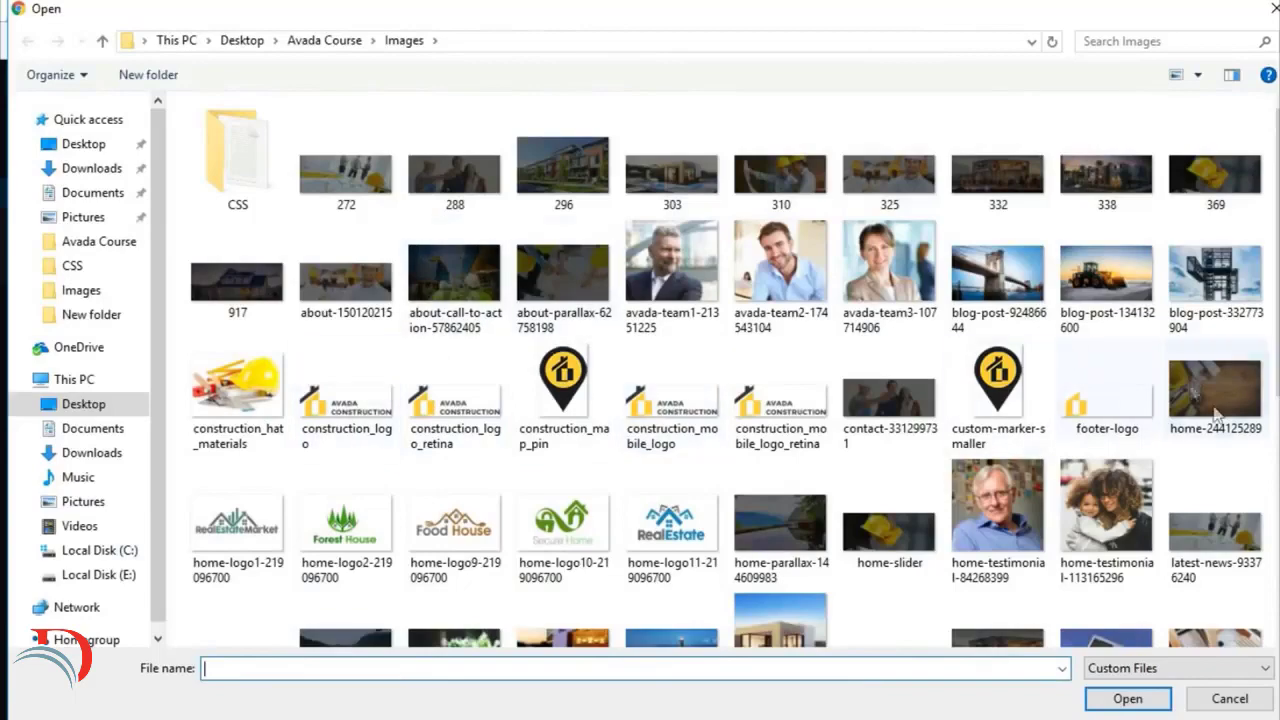
pyautogui.scroll(-5, 1212, 439)
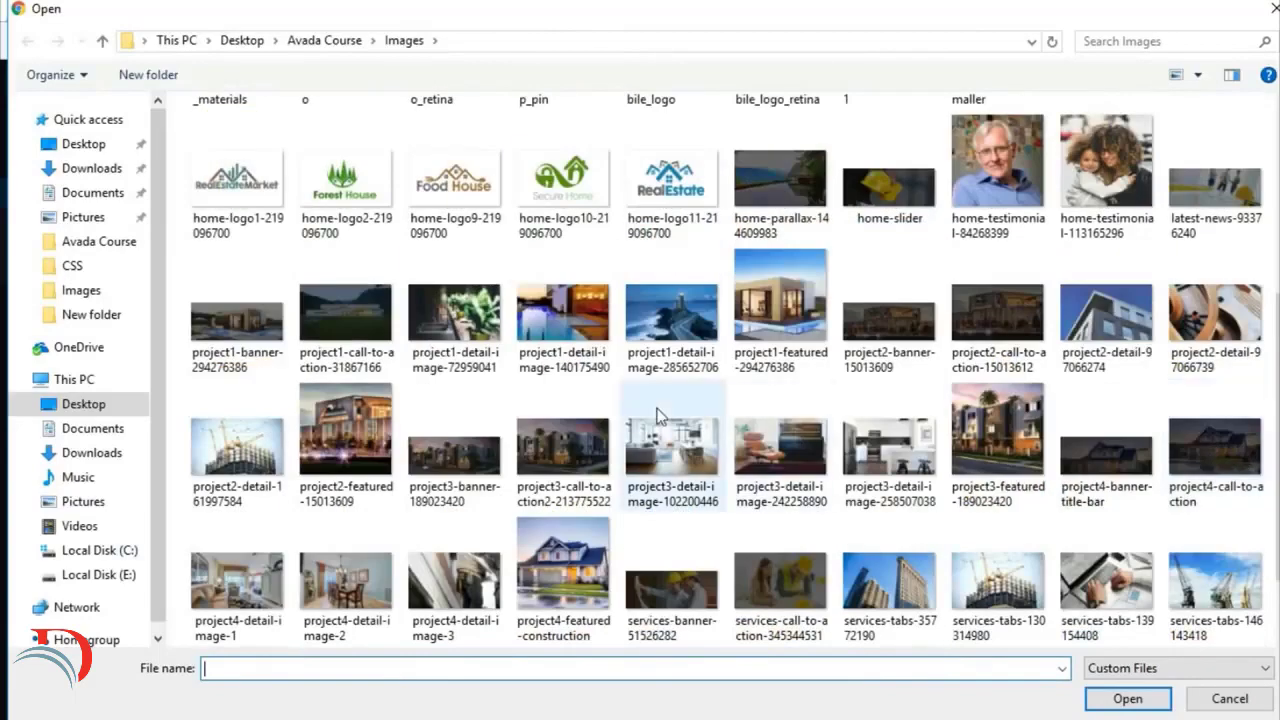
pyautogui.write('H')
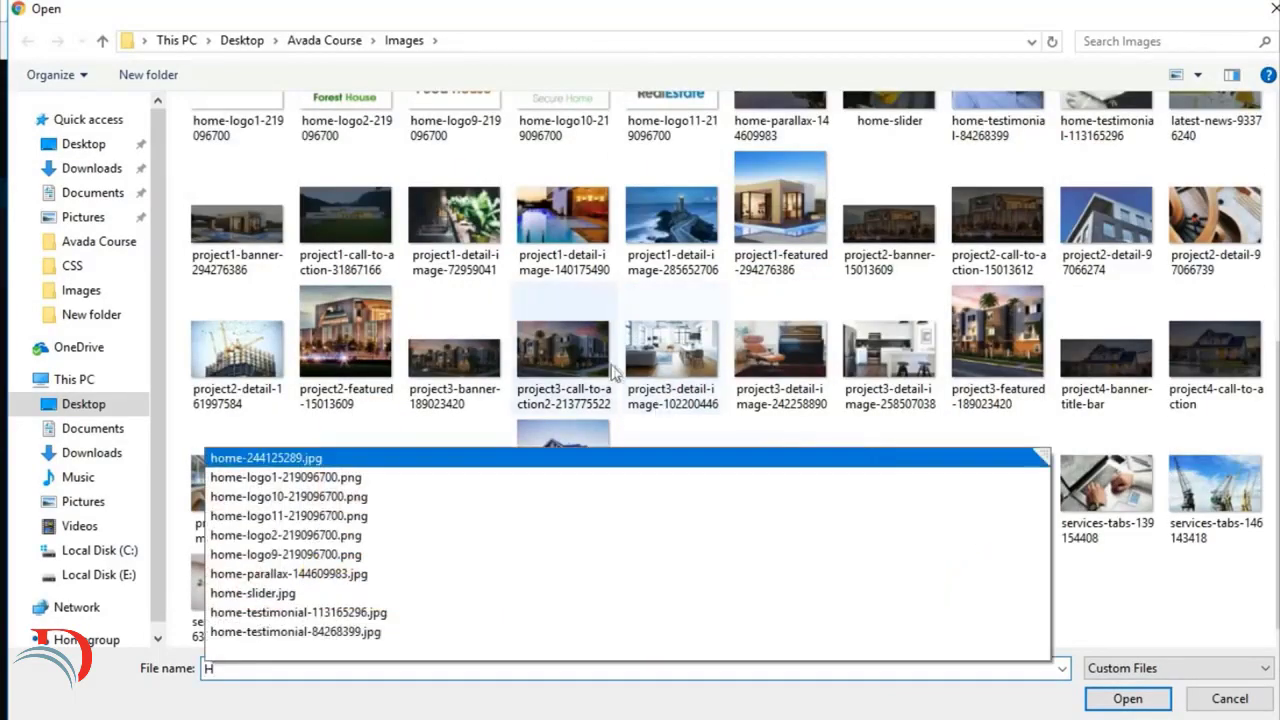
pyautogui.click(308, 594)
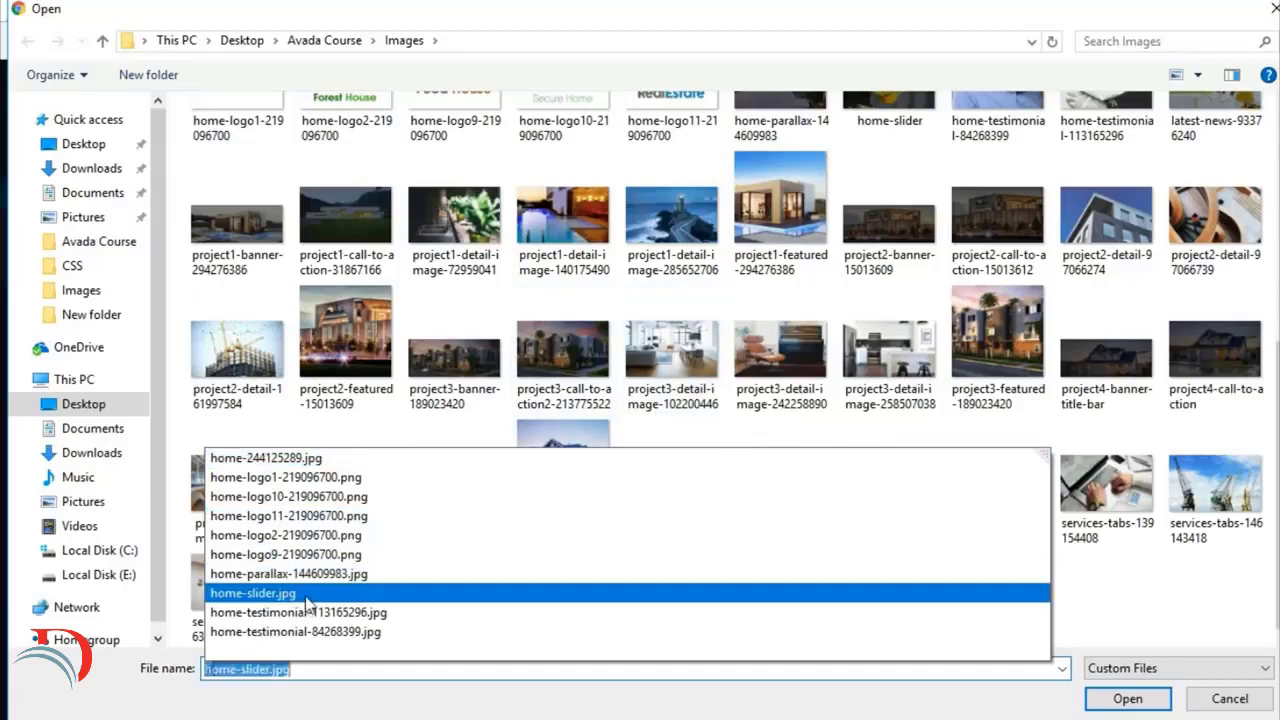
pyautogui.click(1128, 698)
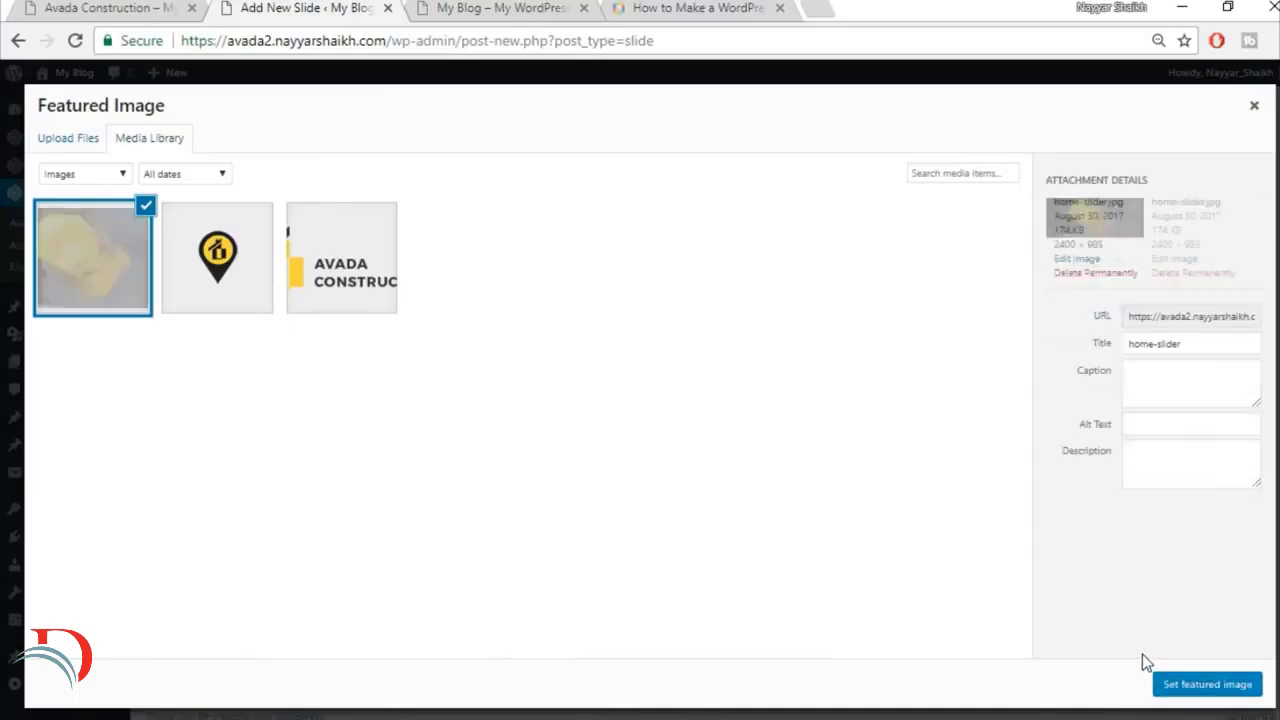
pyautogui.click(1210, 686)
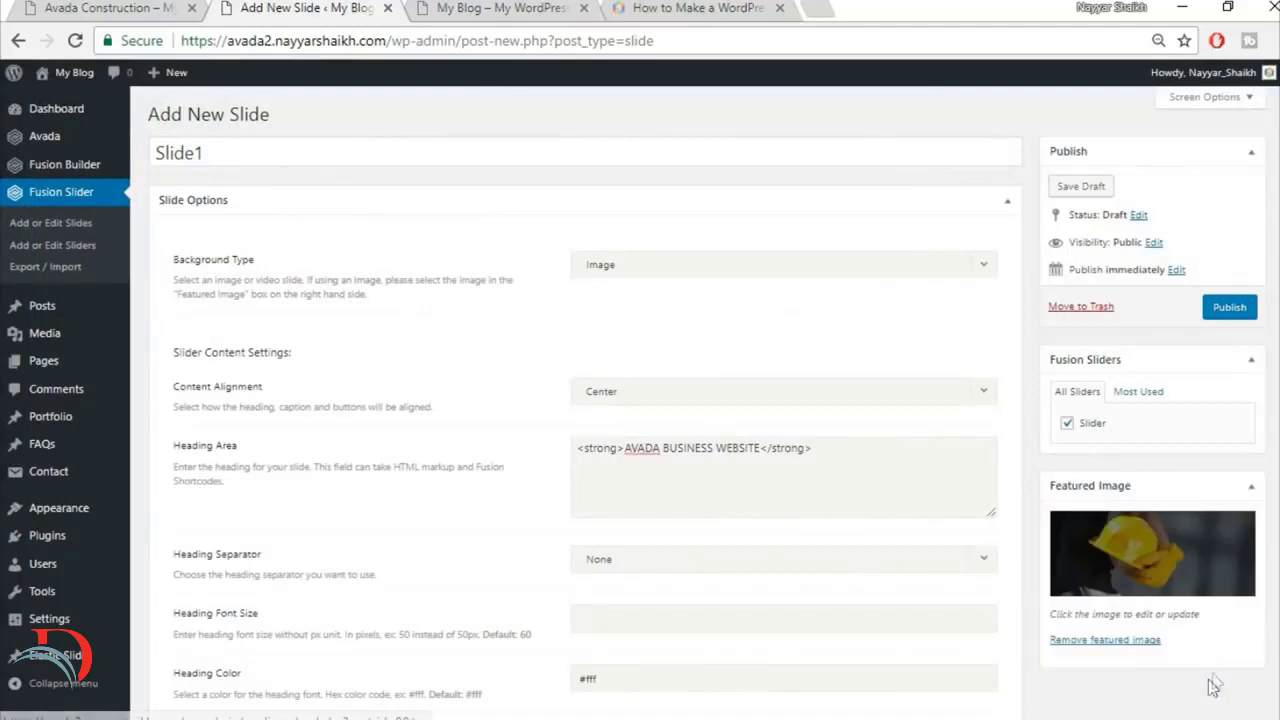
pyautogui.click(1227, 308)
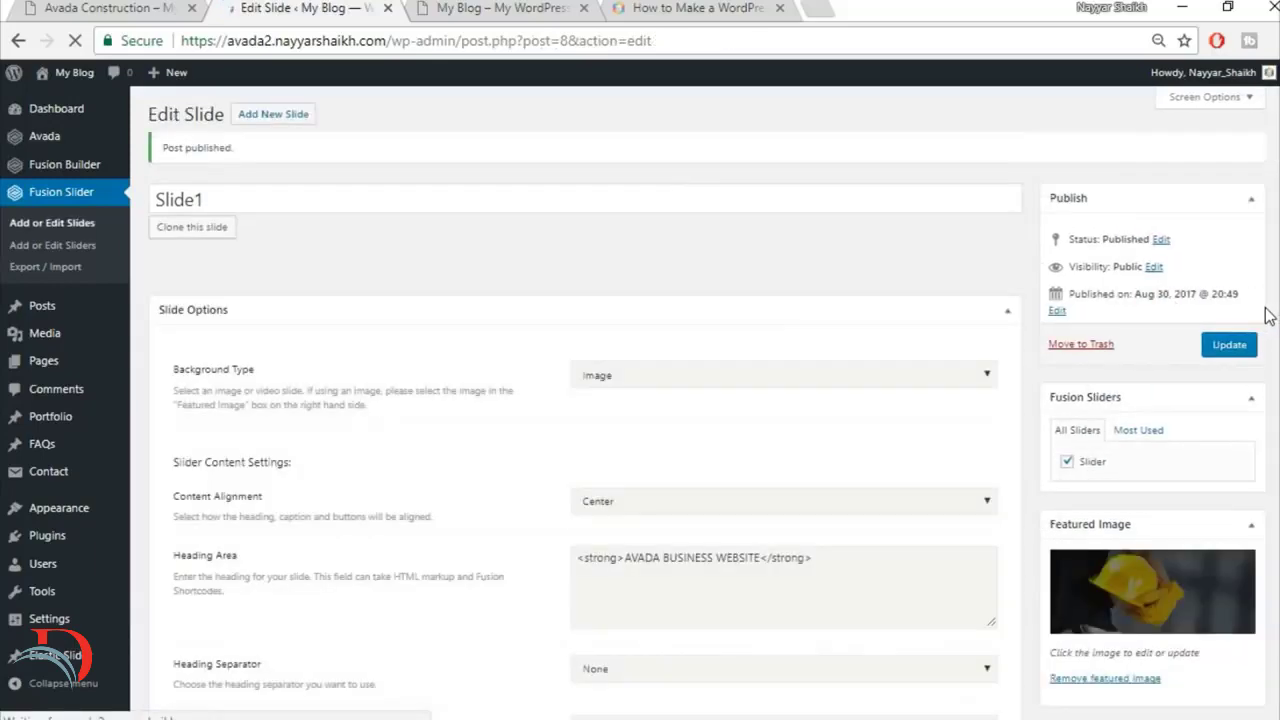
# Step: Examine the sections below the hero slider on the finished Avada Construction home page
pyautogui.click(134, 7)
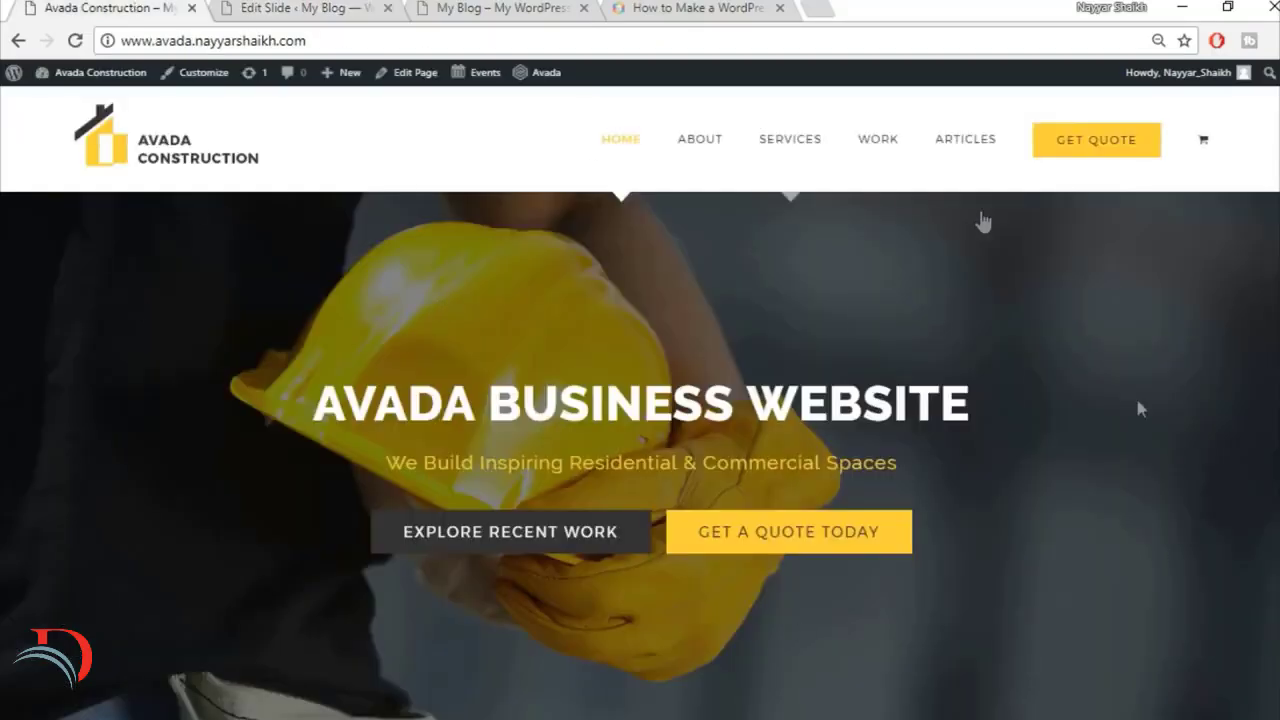
pyautogui.scroll(-5, 1141, 463)
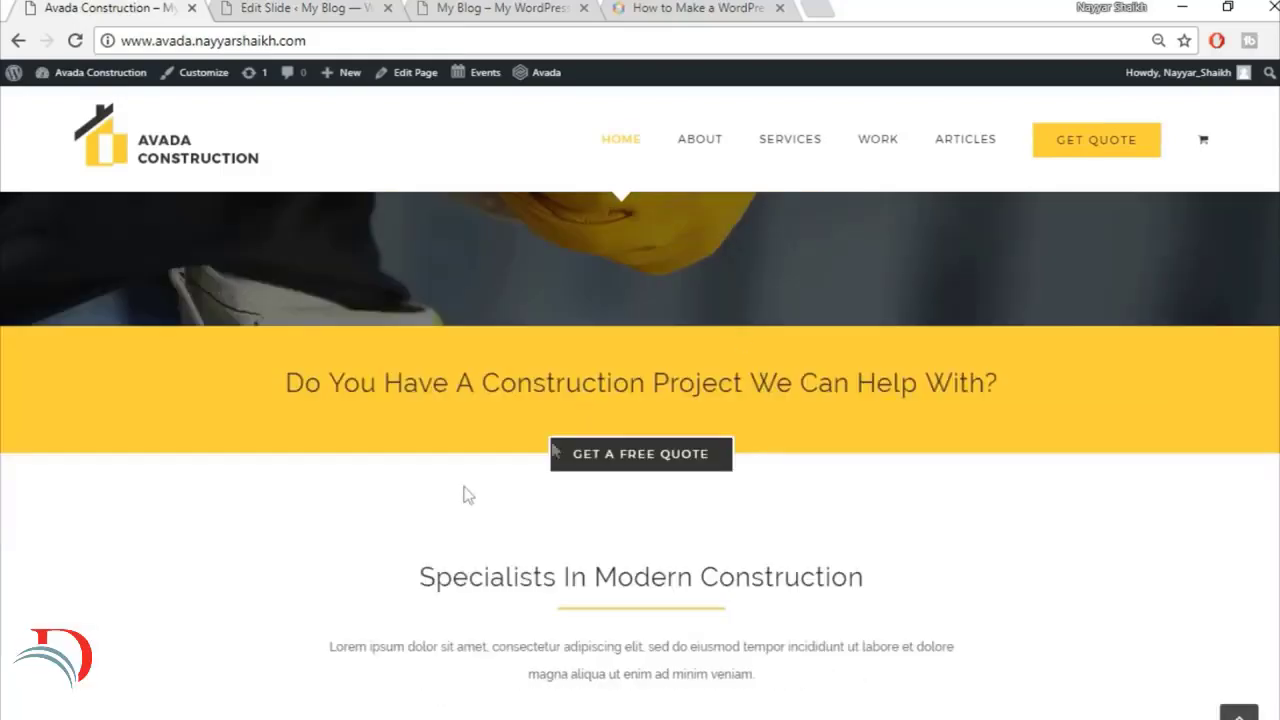
pyautogui.scroll(-1, 447, 497)
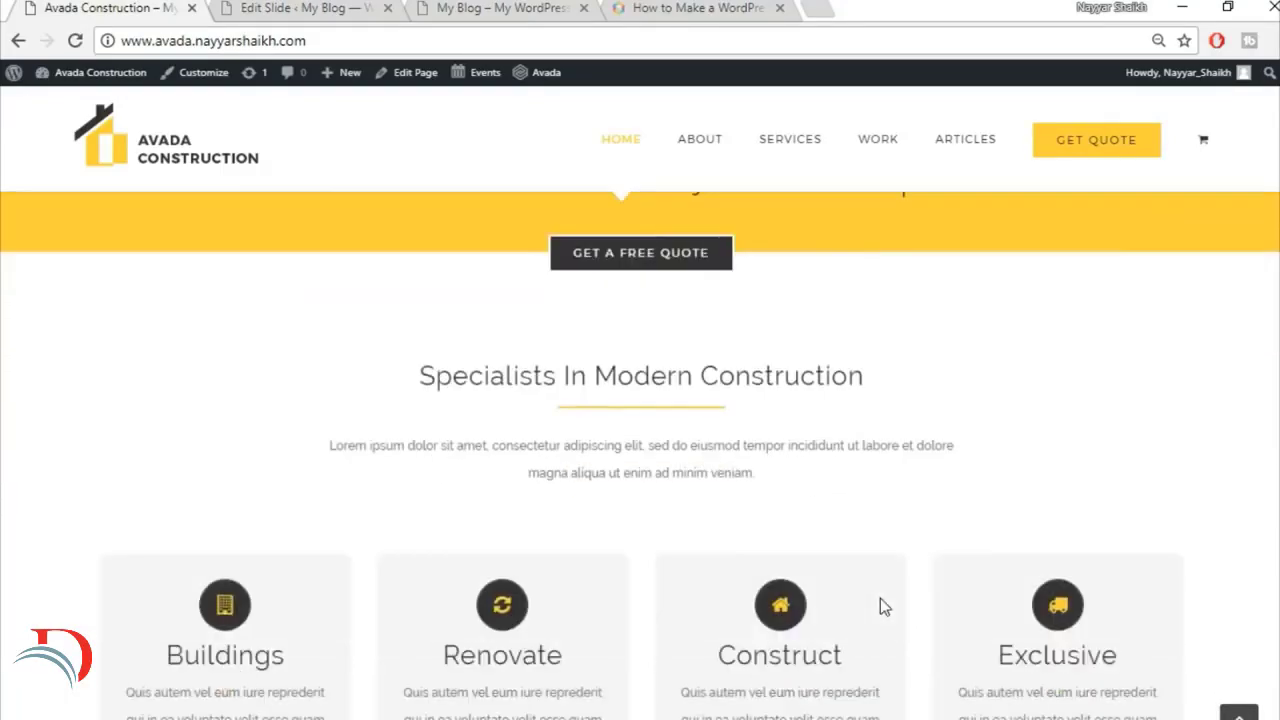
# Step: Add a new page titled "Home Page" on the avada2 site and assign it the 100% Width template
pyautogui.scroll(7, 880, 598)
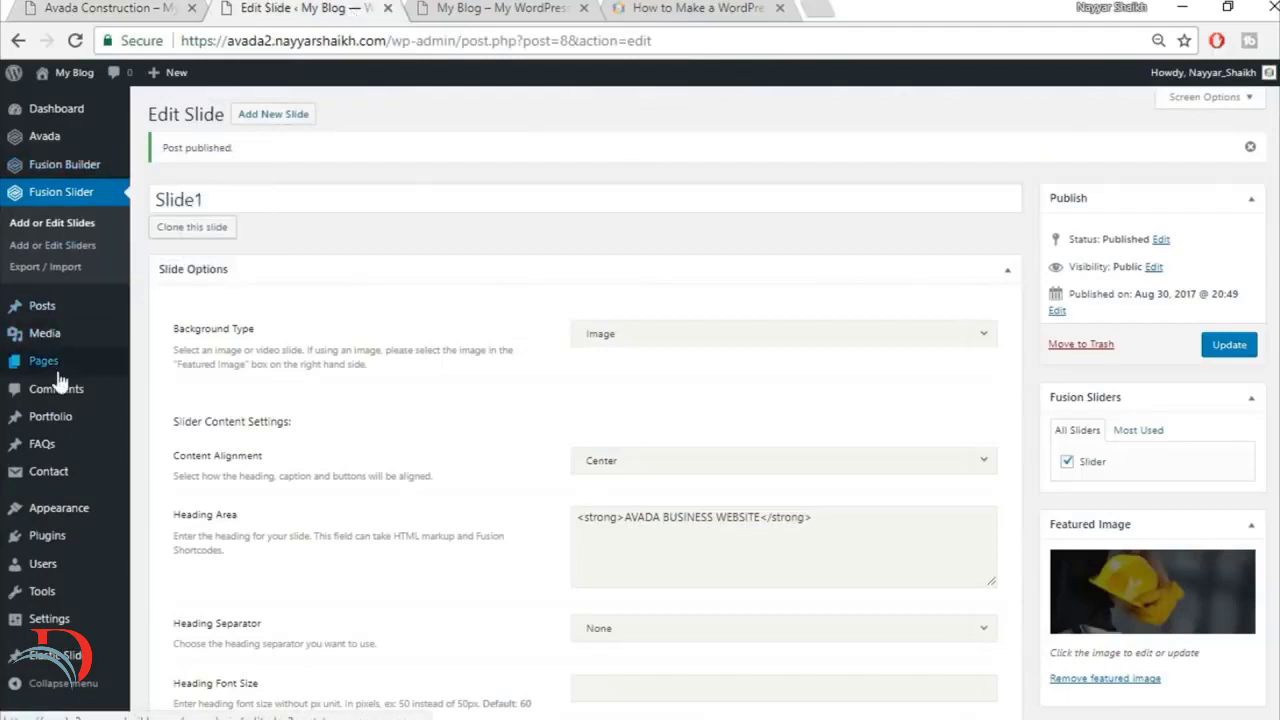
pyautogui.moveTo(63, 366)
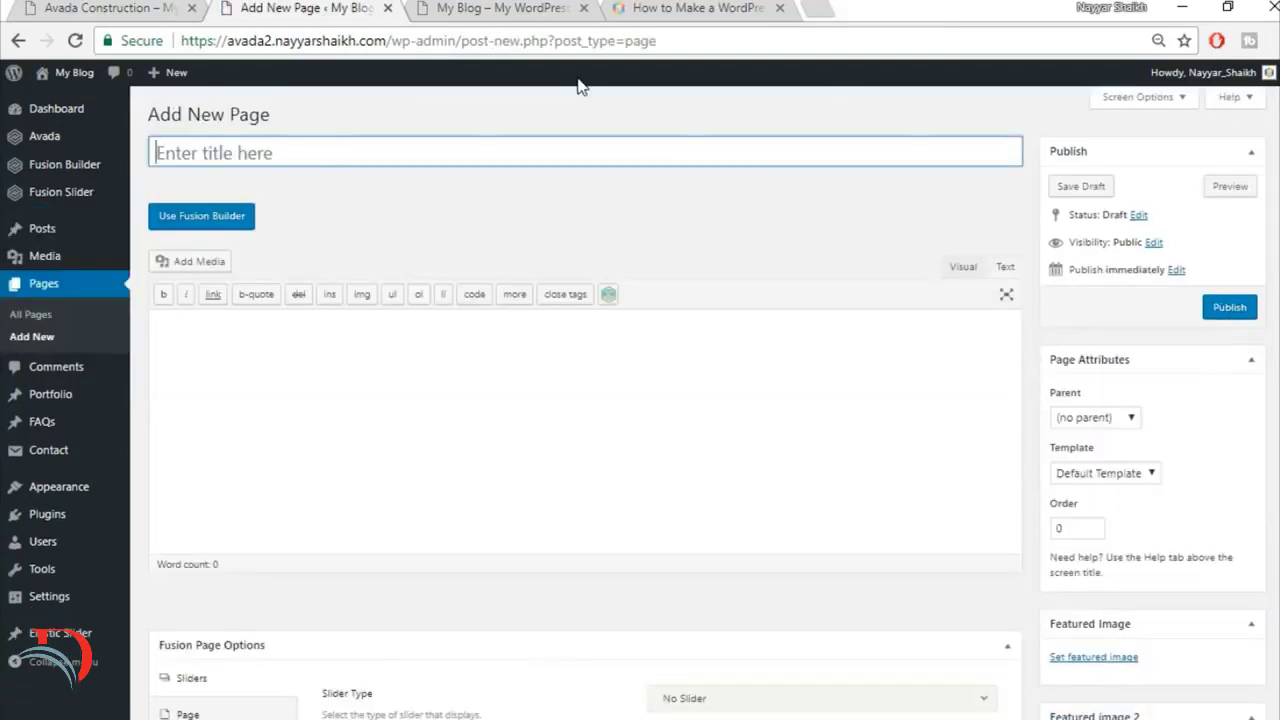
pyautogui.write('ME')
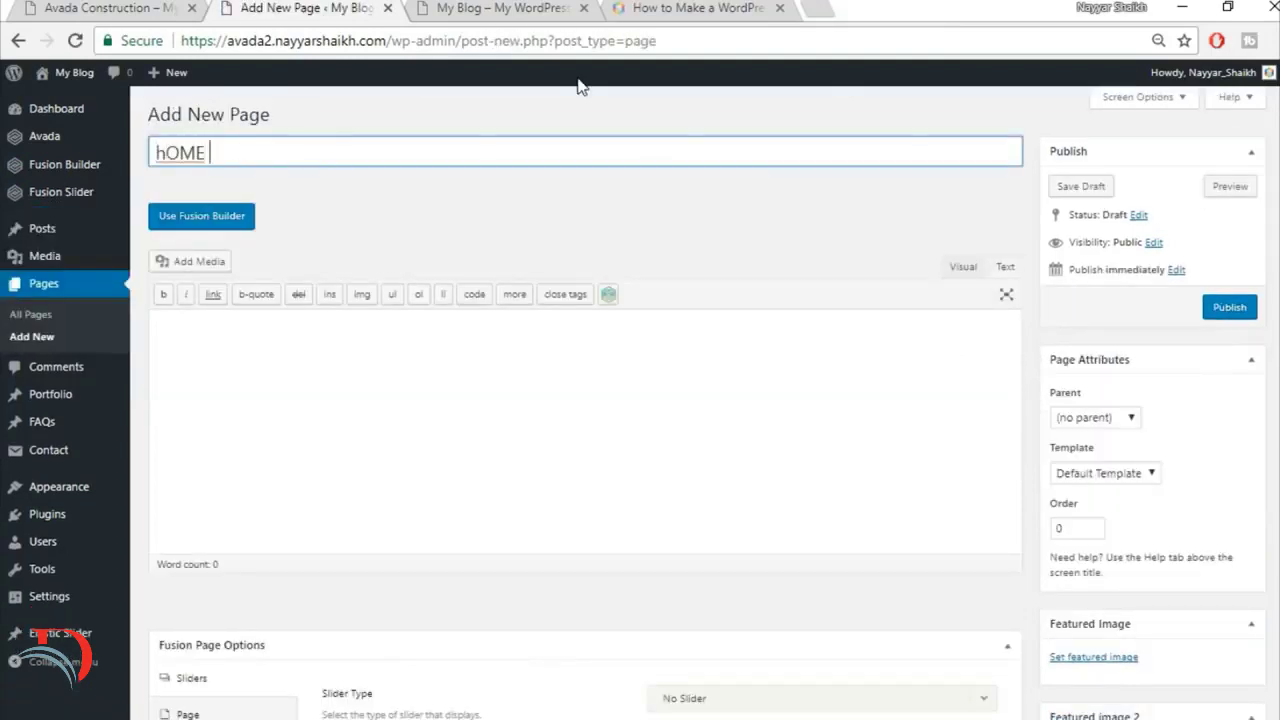
pyautogui.press('BackSpace')
pyautogui.press('BackSpace')
pyautogui.press('BackSpace')
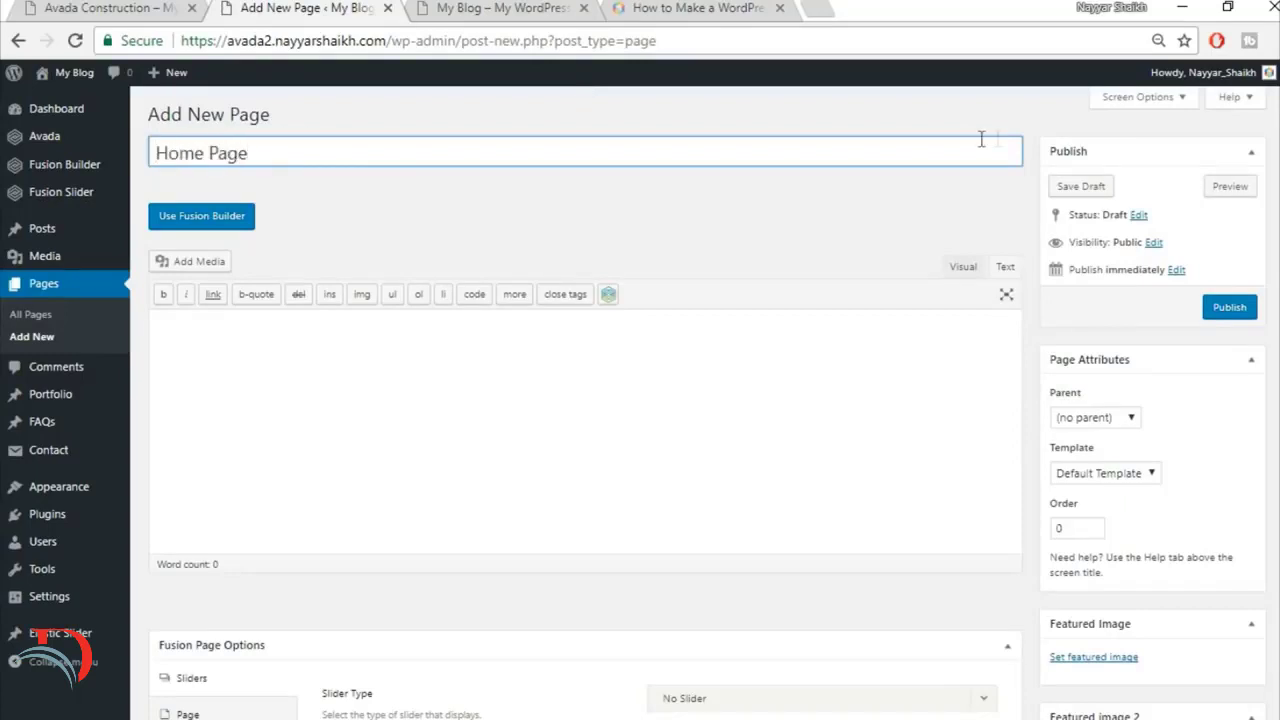
pyautogui.click(1086, 480)
pyautogui.click(1095, 508)
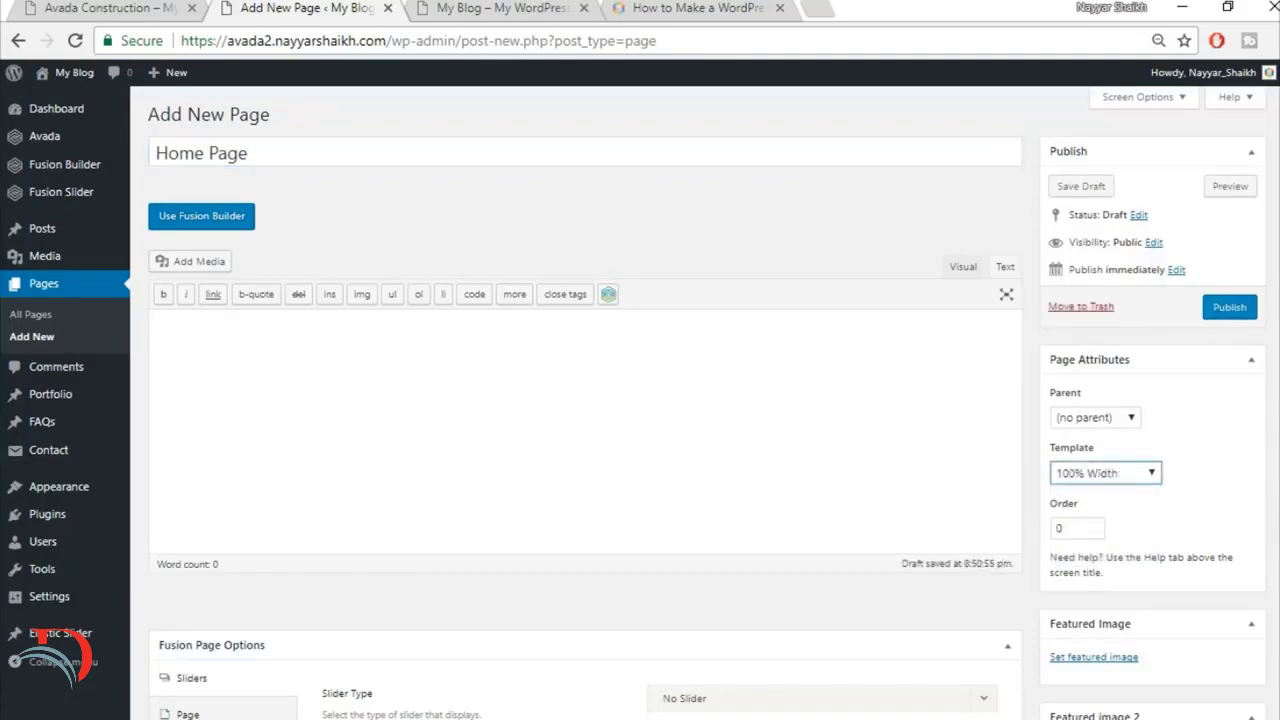
# Step: In the page's Fusion options, set the slider type to Fusion Slider and choose the slider named Slider
pyautogui.scroll(-4, 203, 412)
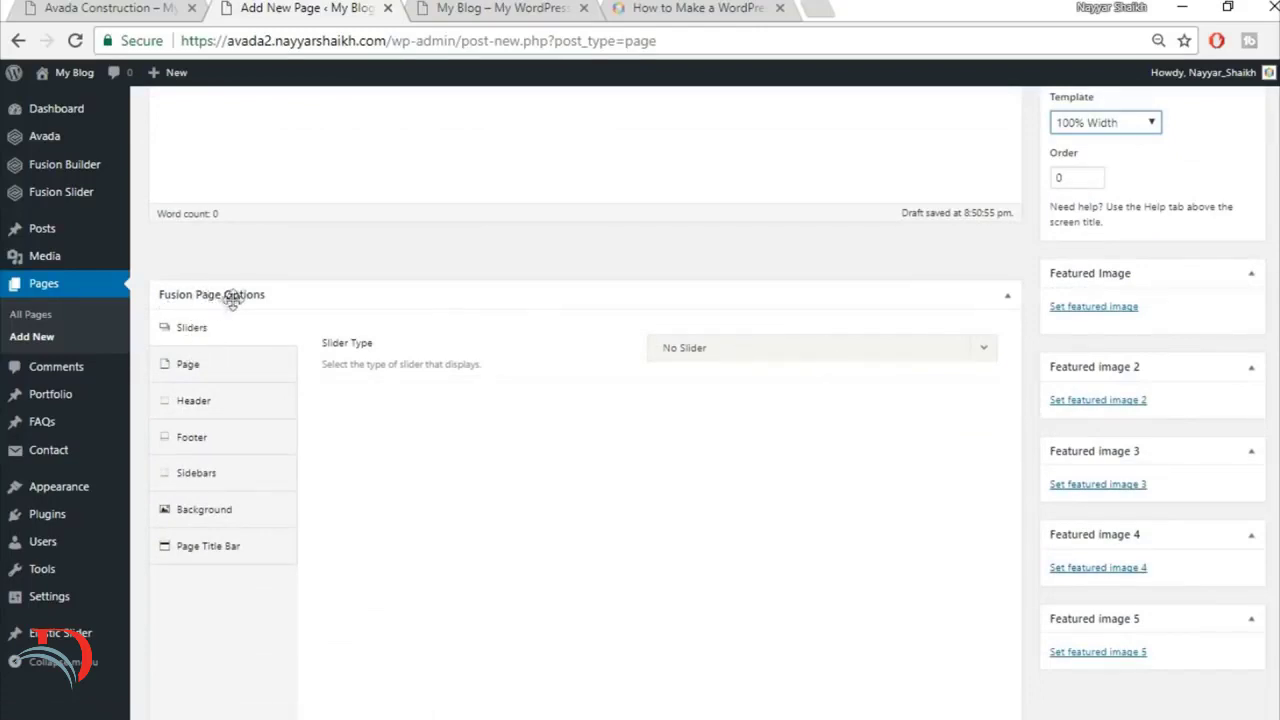
pyautogui.click(731, 352)
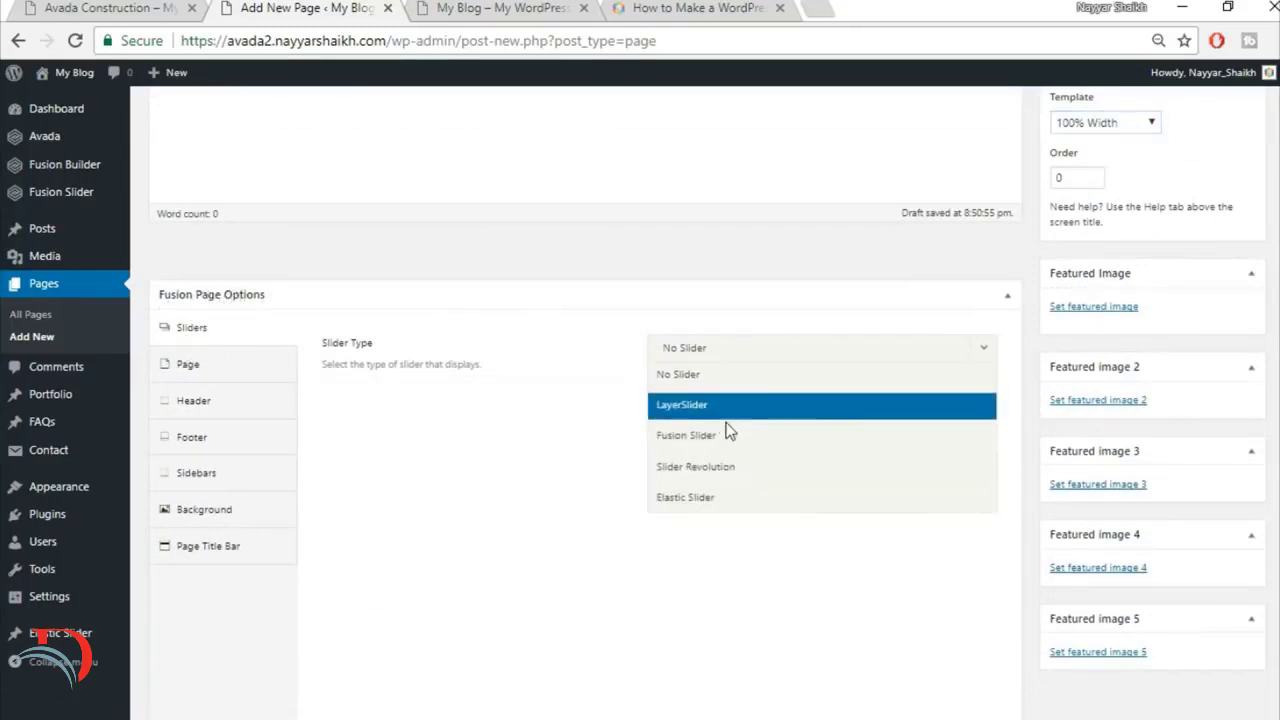
pyautogui.click(760, 437)
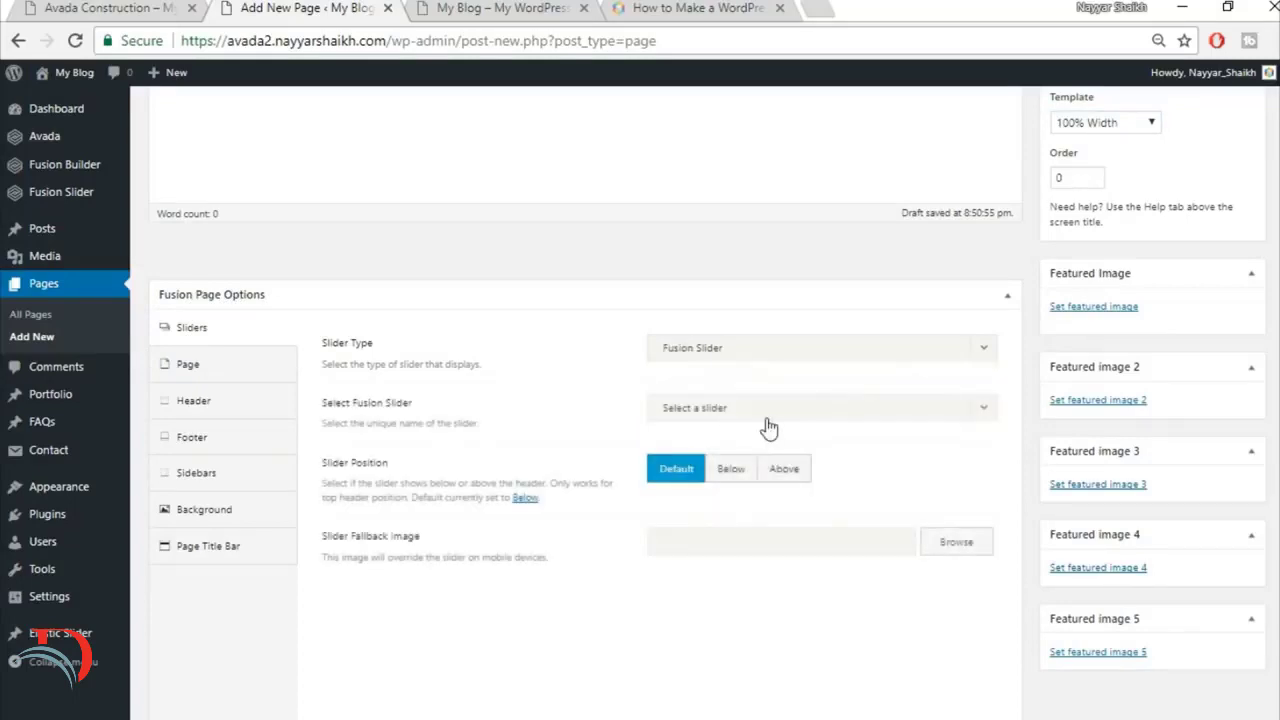
pyautogui.click(768, 428)
pyautogui.click(750, 471)
# Step: Set the page content padding to 0 for both top and bottom
pyautogui.click(213, 383)
pyautogui.click(716, 346)
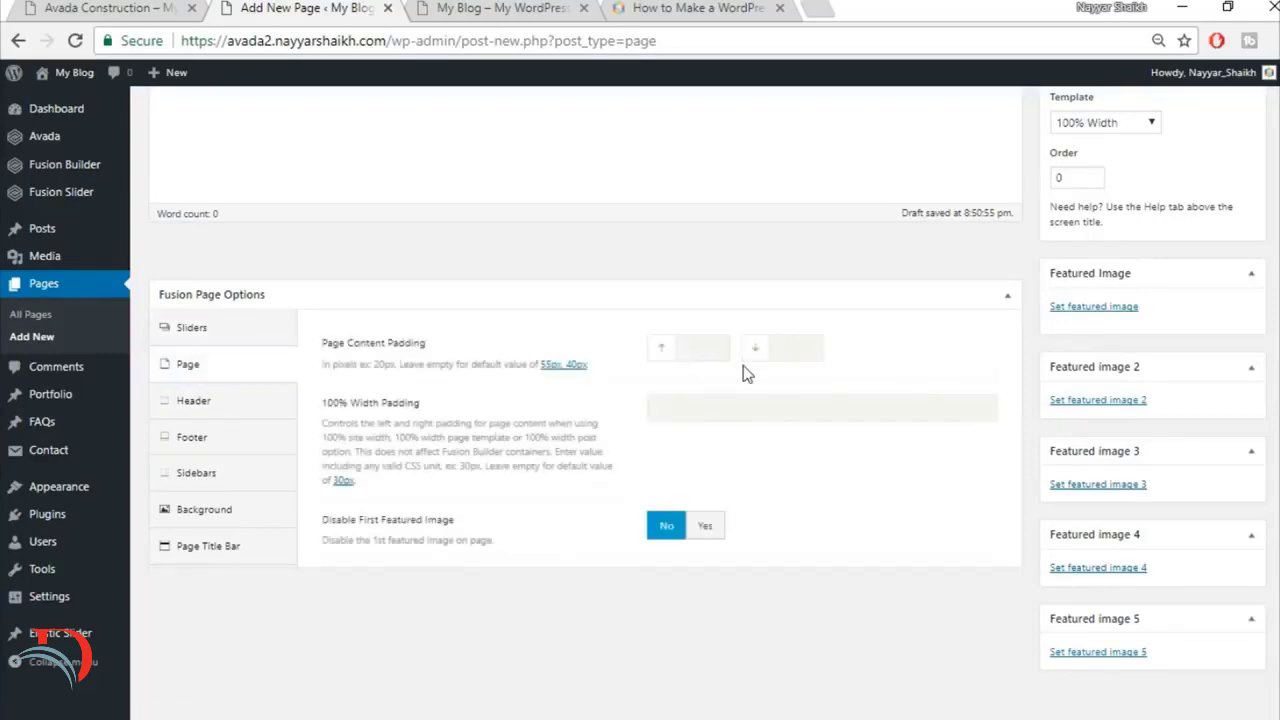
pyautogui.write('0')
pyautogui.press('Tab')
pyautogui.write('0')
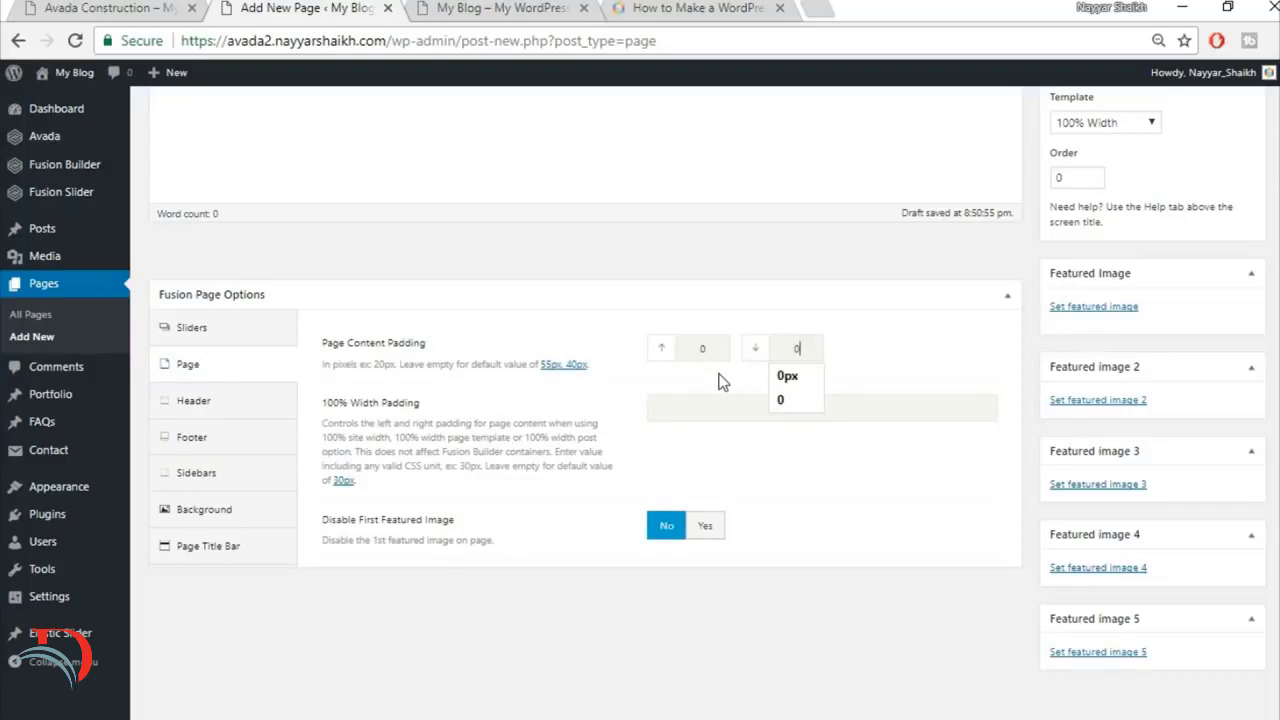
pyautogui.click(719, 374)
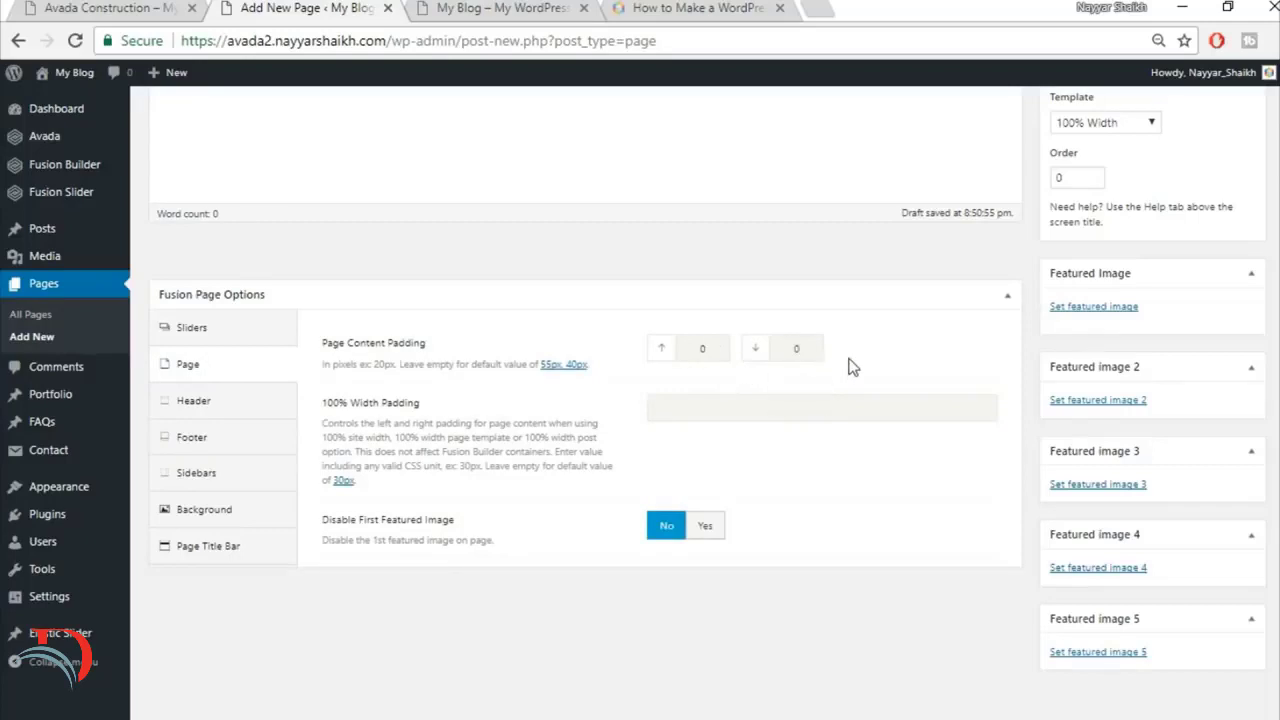
# Step: Set the Page Title Bar option to Hide for the Home Page
pyautogui.click(211, 556)
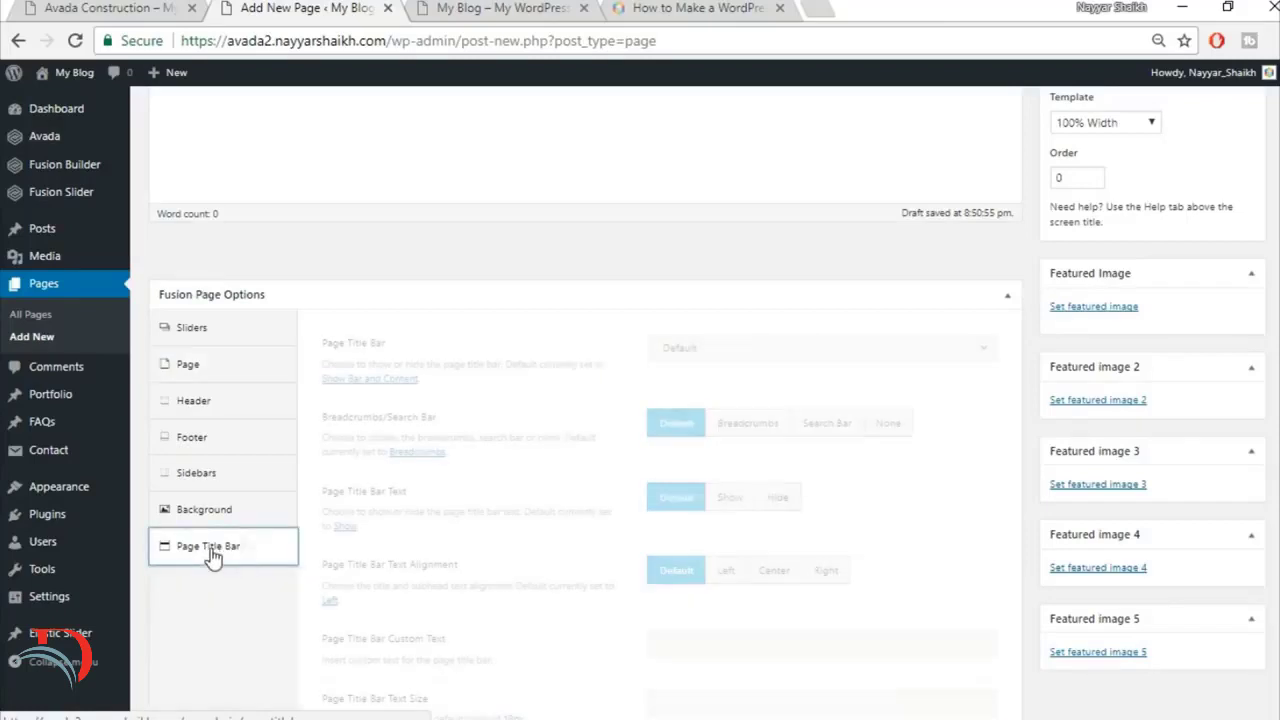
pyautogui.click(706, 352)
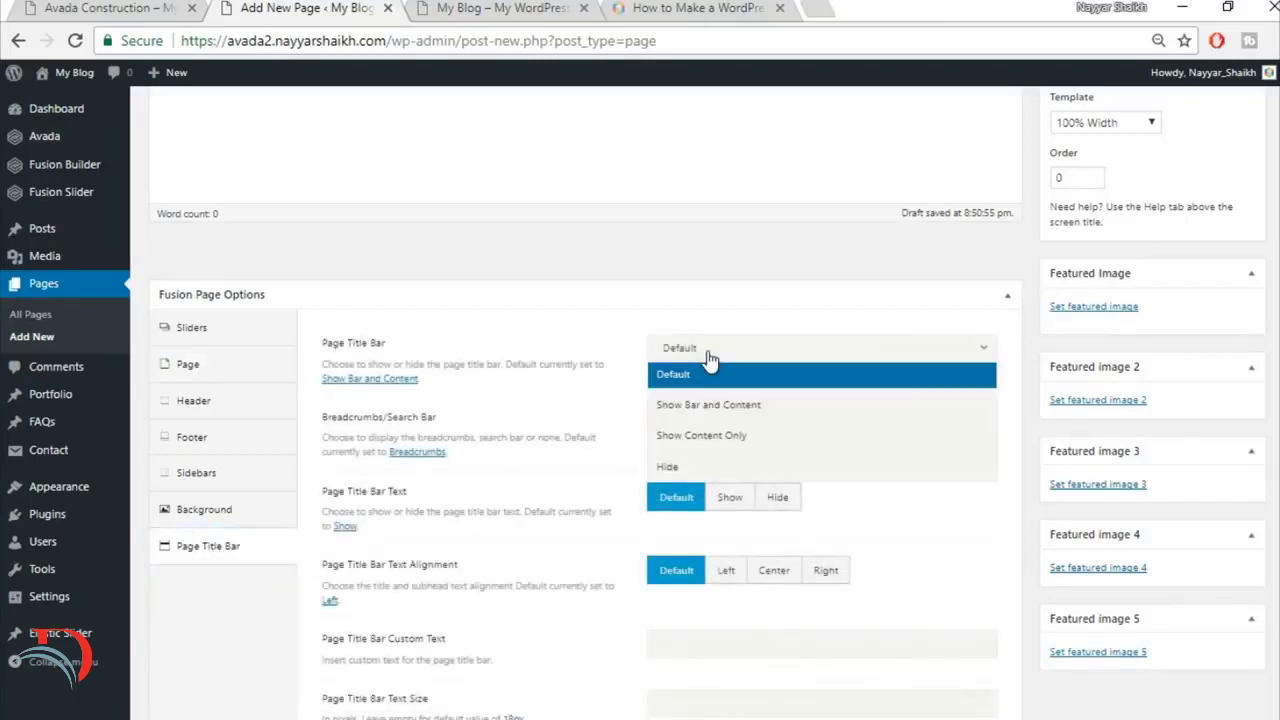
pyautogui.click(706, 470)
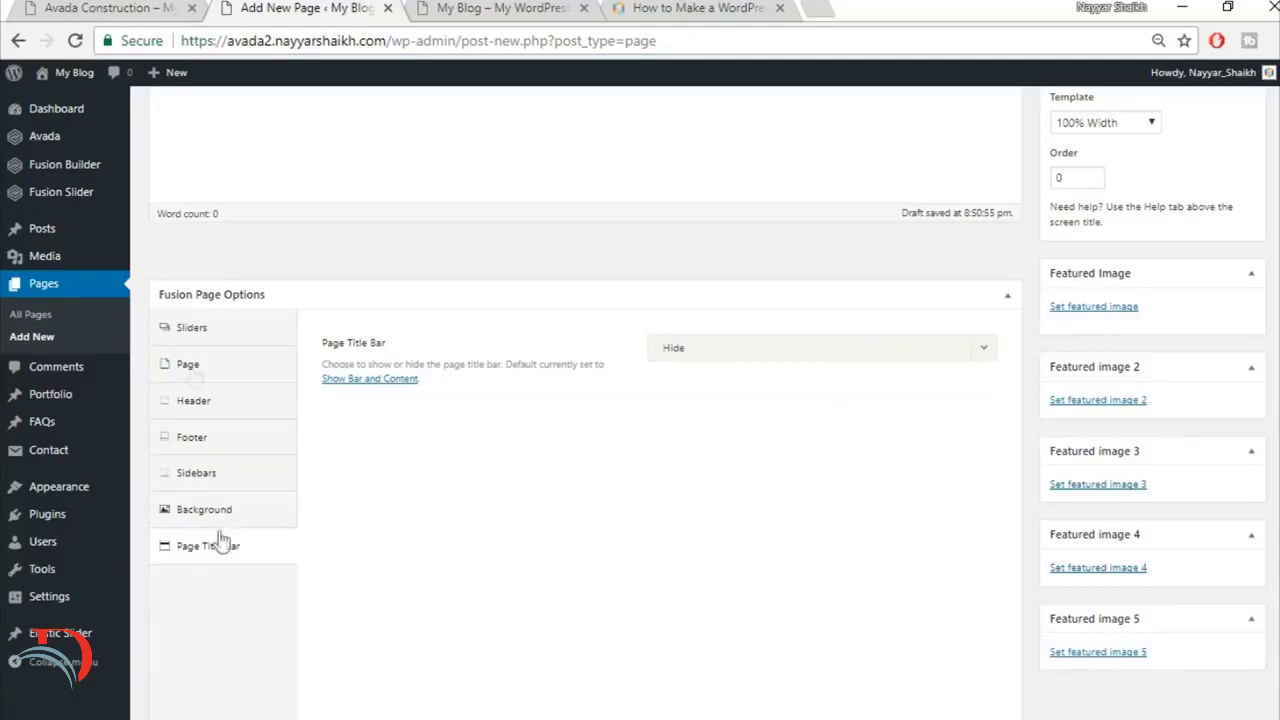
# Step: Review the Home Page's slider, content padding and page title bar options against the finished site
pyautogui.click(220, 336)
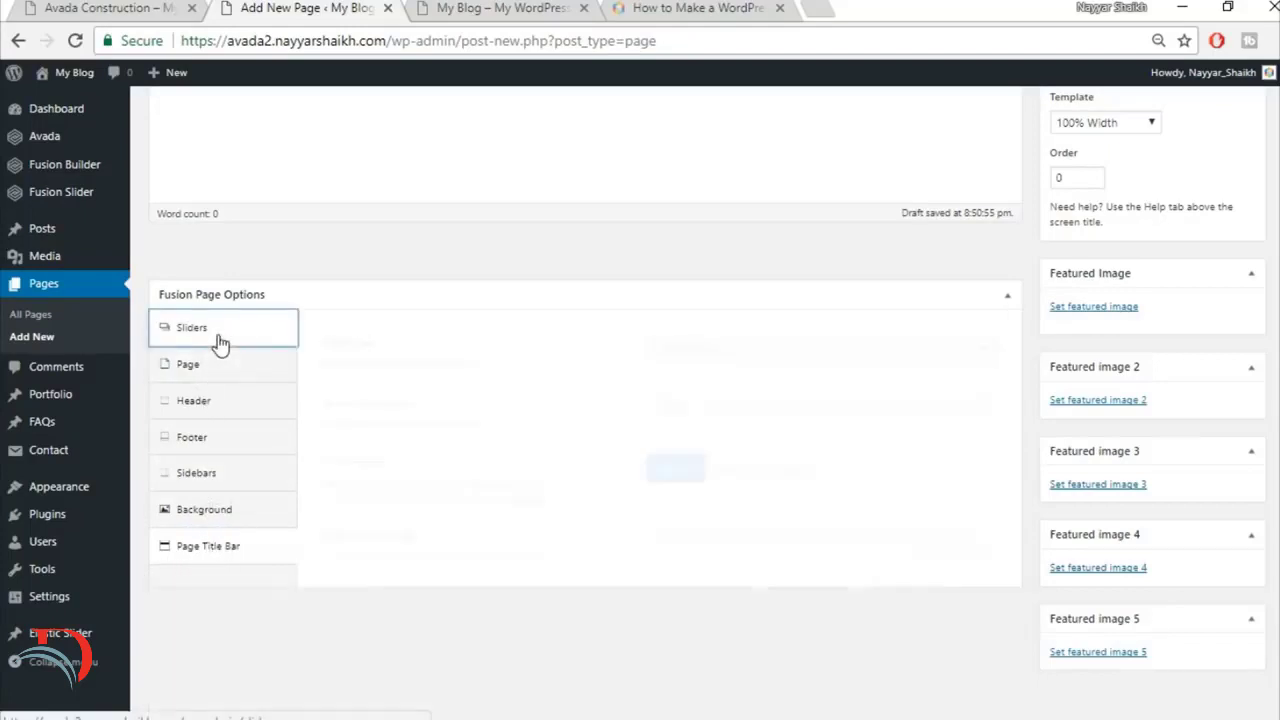
pyautogui.click(58, 7)
pyautogui.click(291, 7)
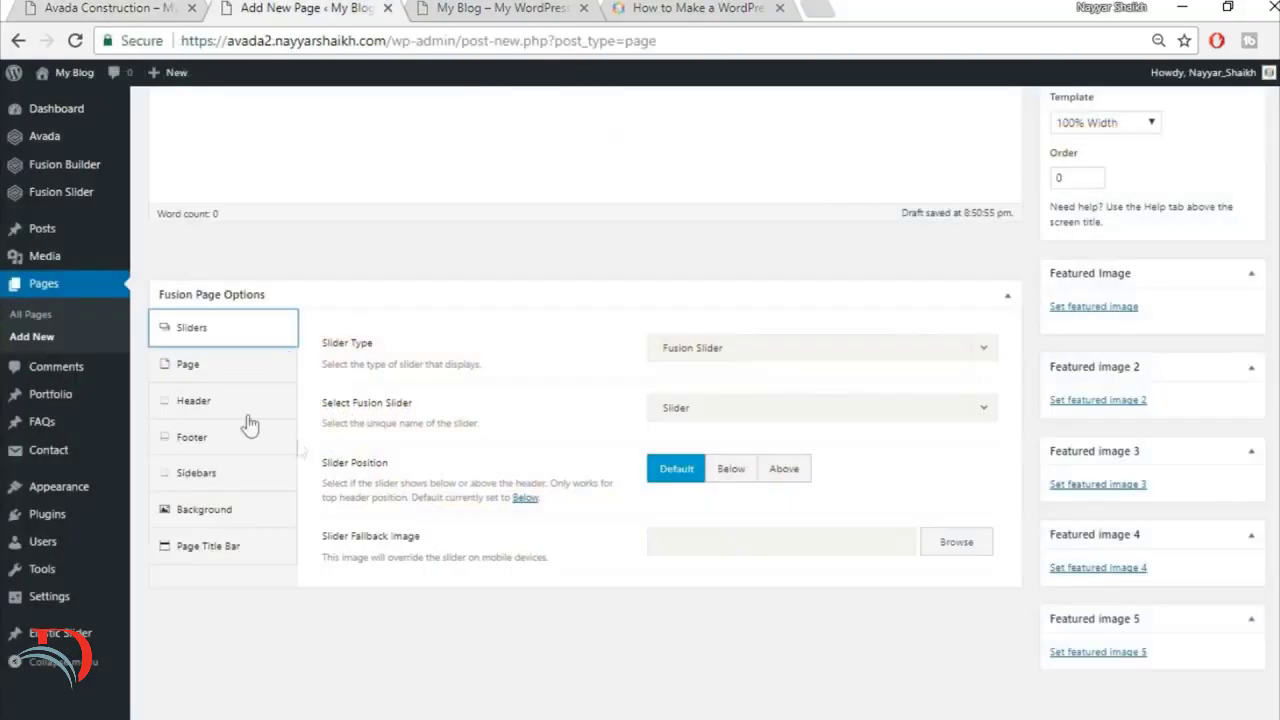
pyautogui.click(231, 368)
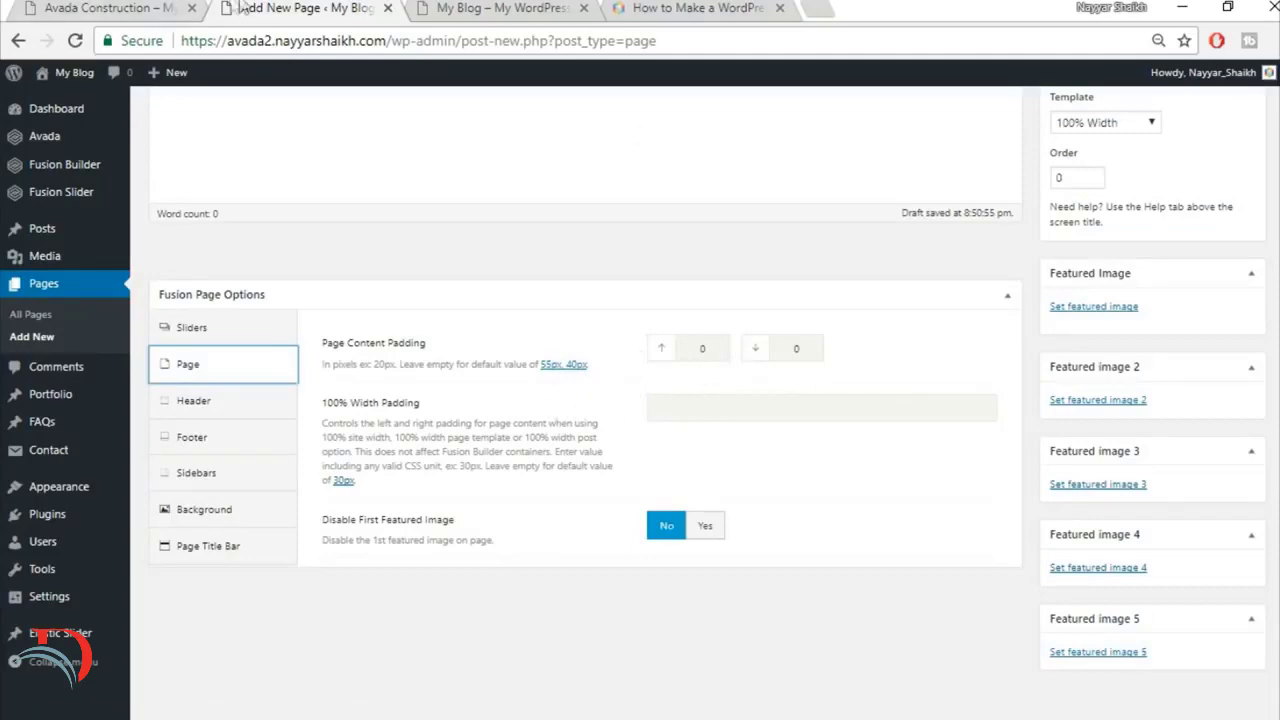
pyautogui.click(122, 7)
pyautogui.click(230, 548)
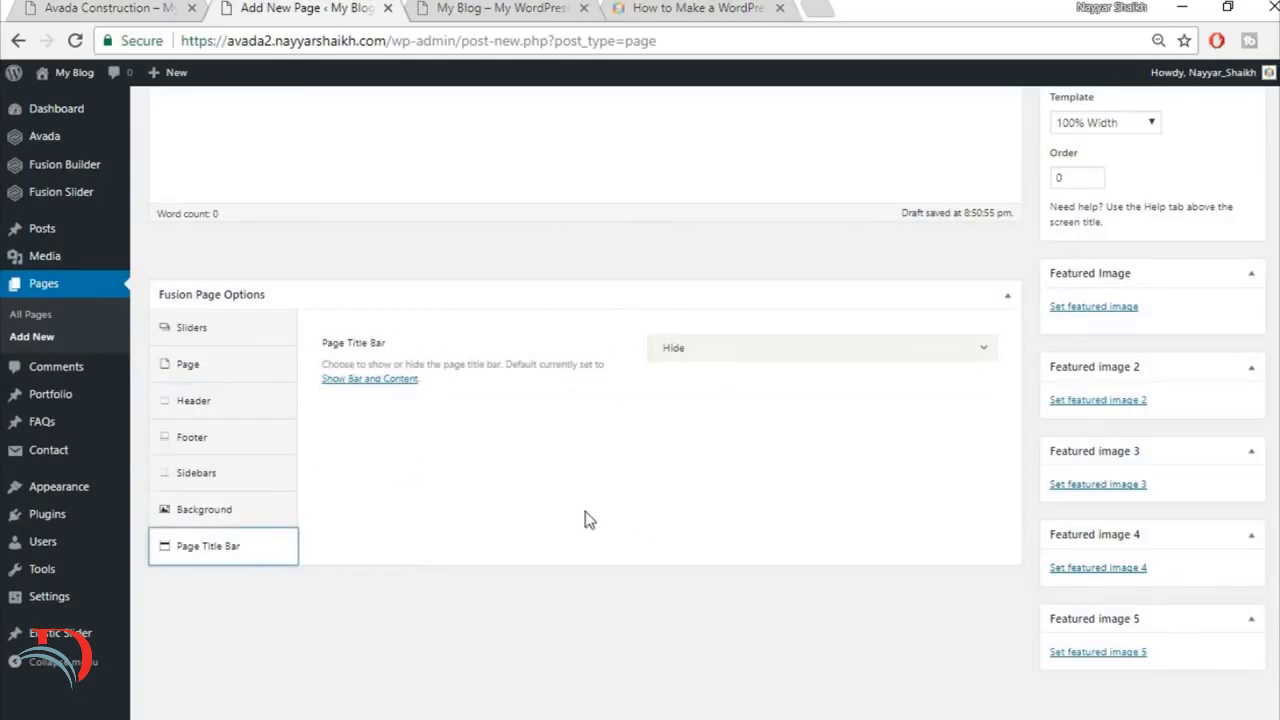
pyautogui.scroll(4, 585, 400)
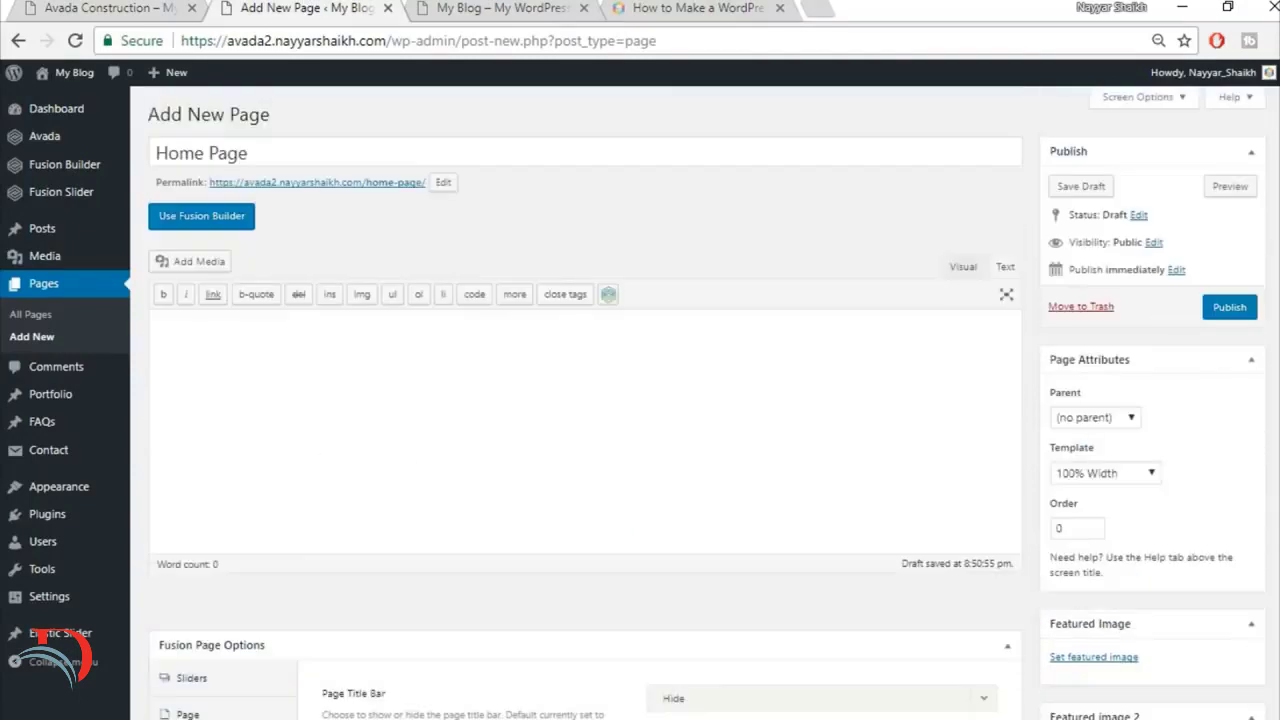
# Step: Switch the Home Page from the default editor to Fusion Builder
pyautogui.click(110, 6)
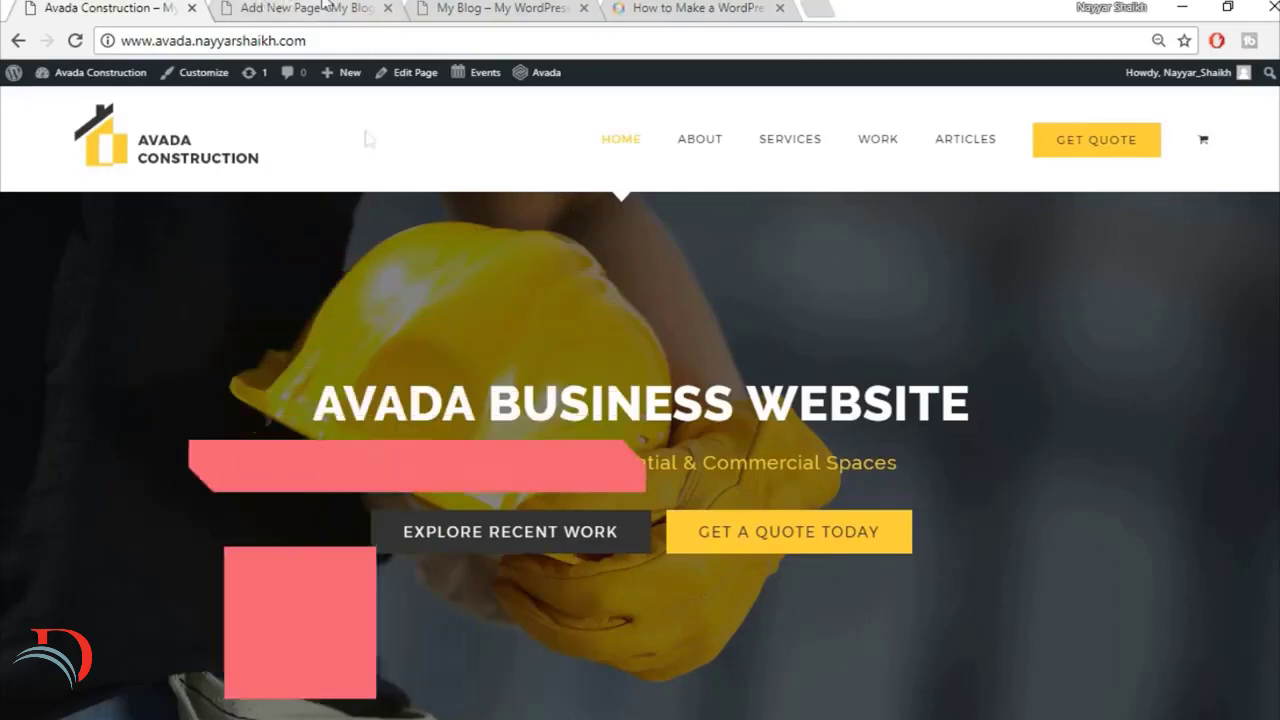
pyautogui.click(298, 7)
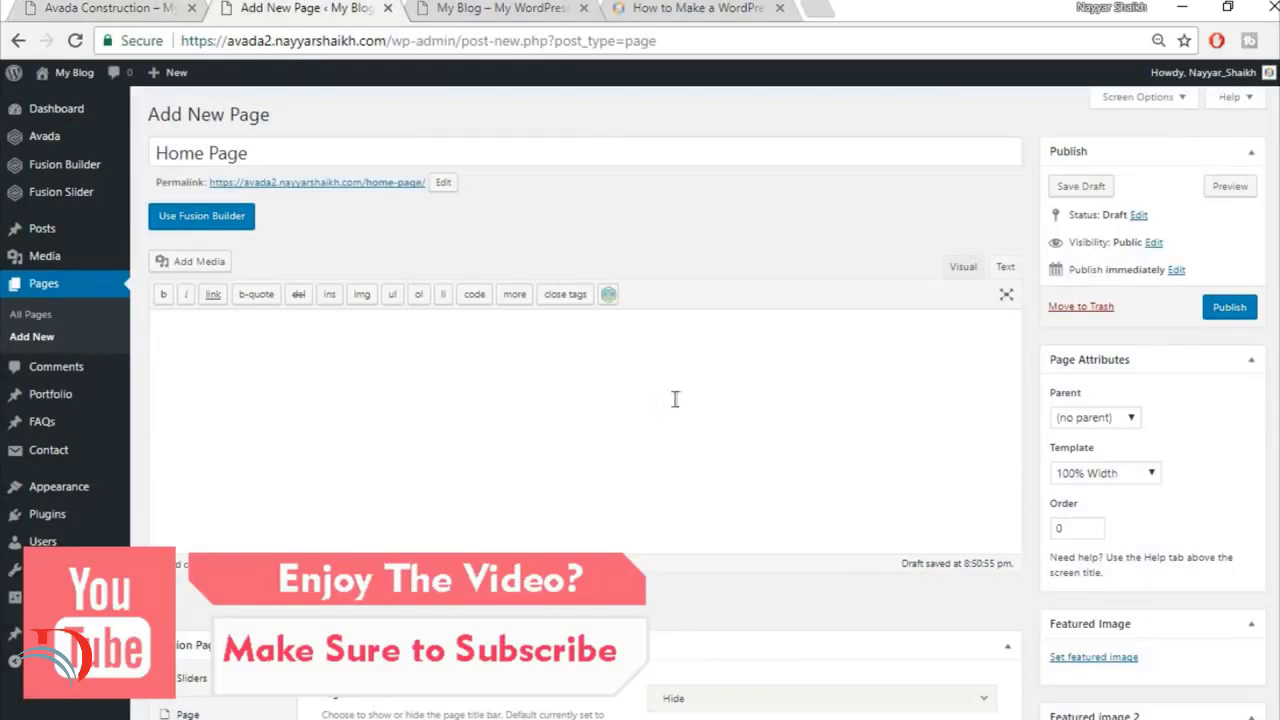
pyautogui.click(227, 222)
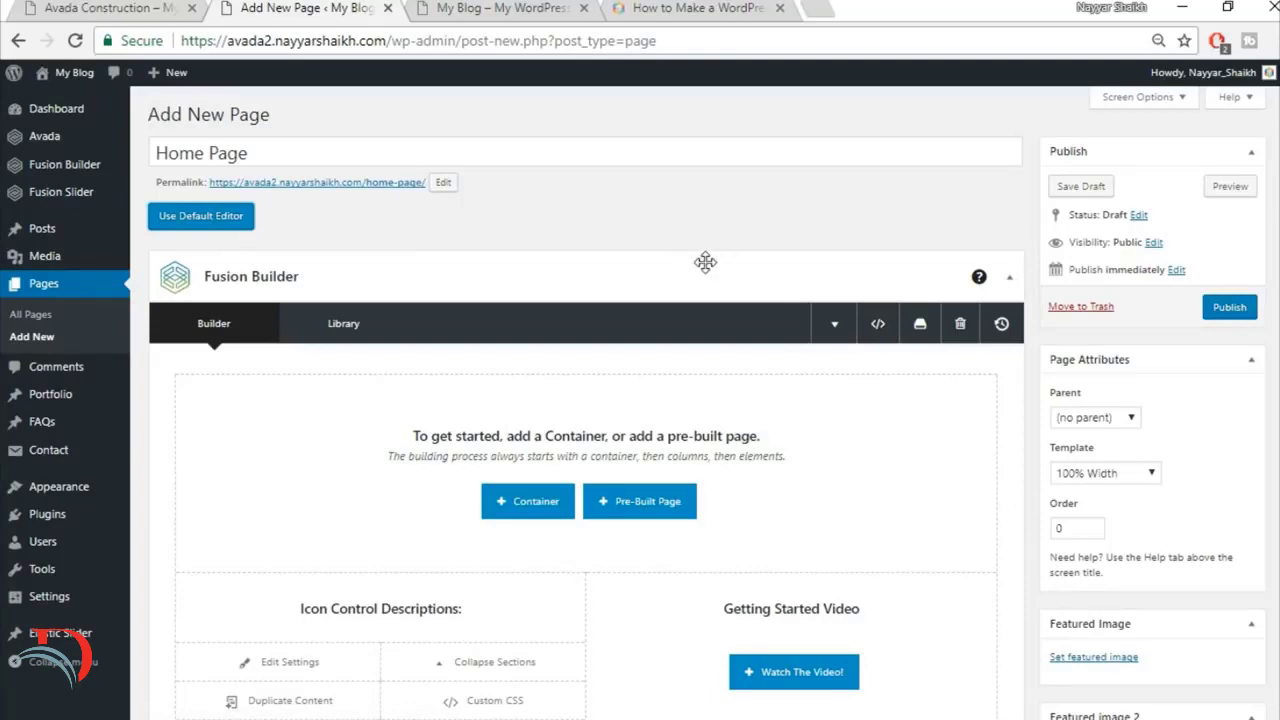
pyautogui.scroll(-1, 800, 312)
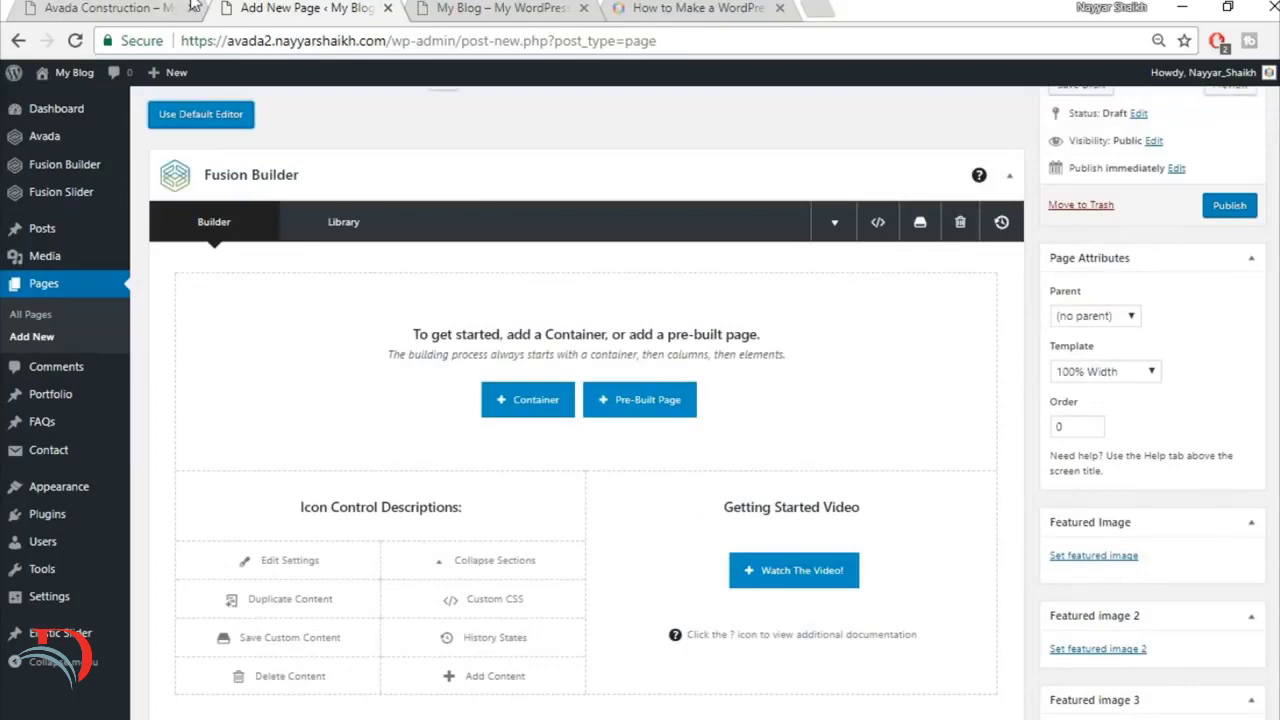
# Step: Examine how the finished Avada Construction home page is divided into sections, from the hero slider to the statistics counters
pyautogui.click(138, 6)
pyautogui.scroll(-4, 1033, 306)
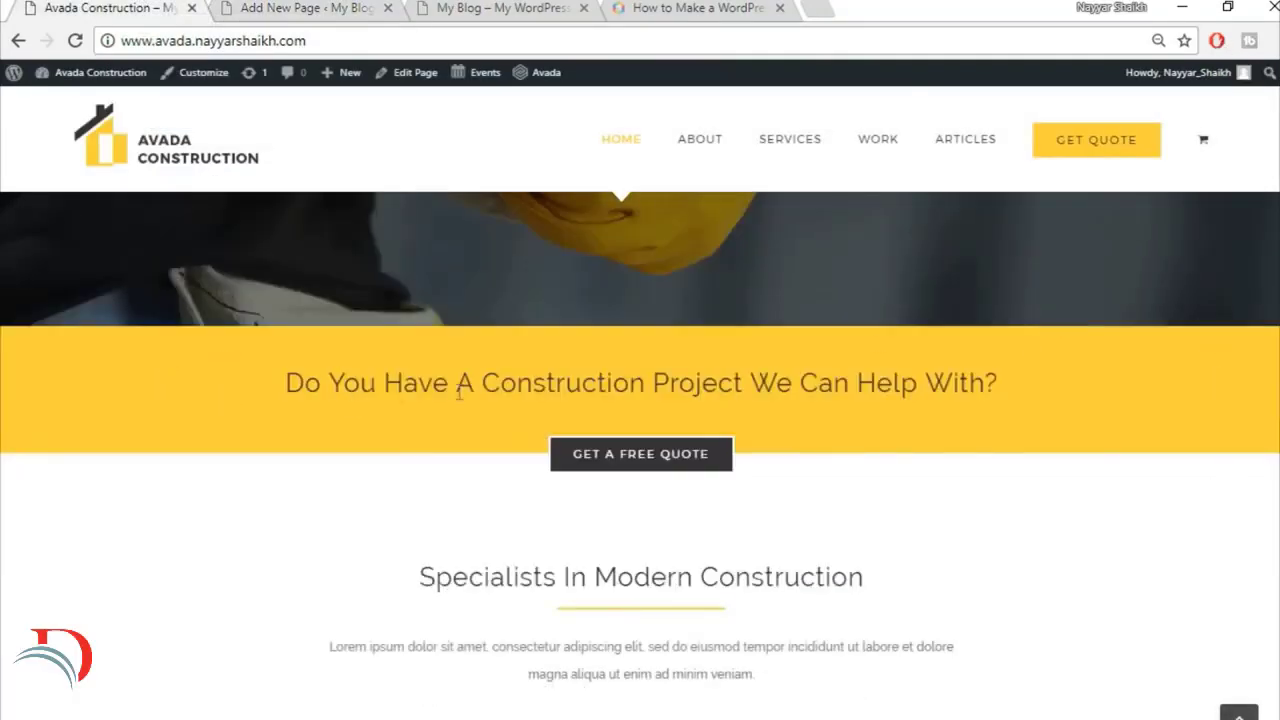
pyautogui.click(285, 6)
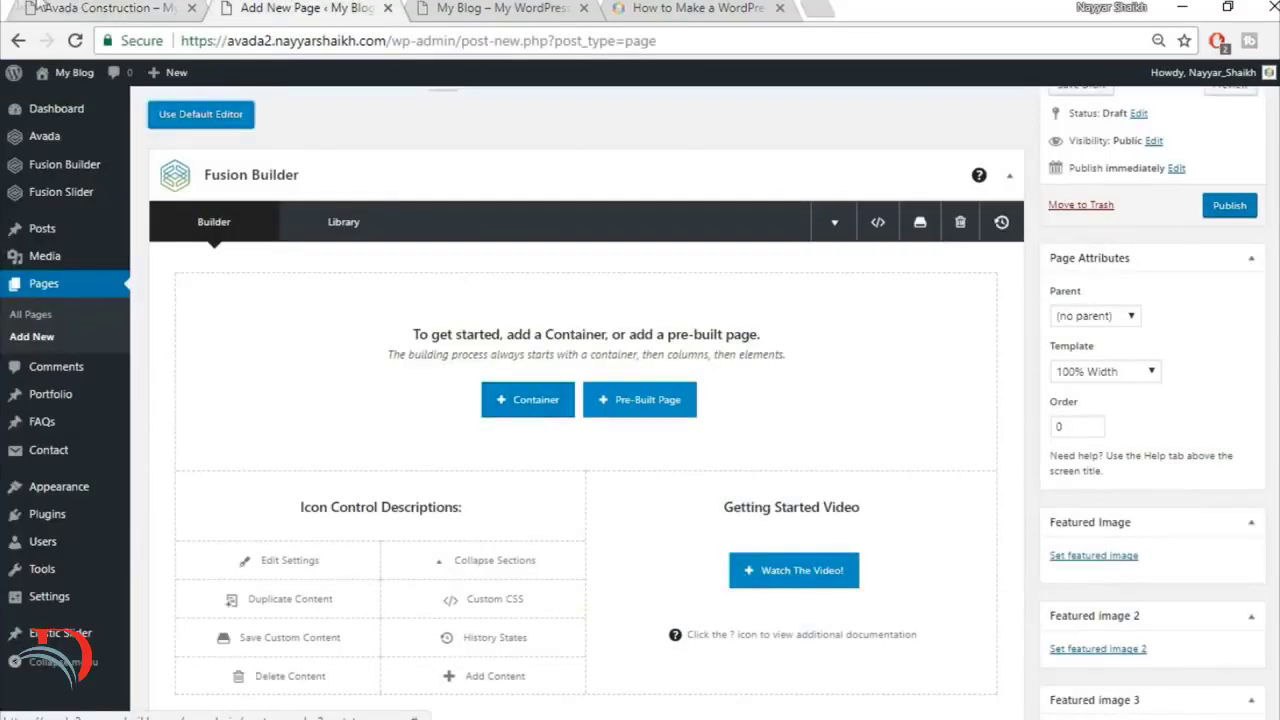
pyautogui.click(108, 6)
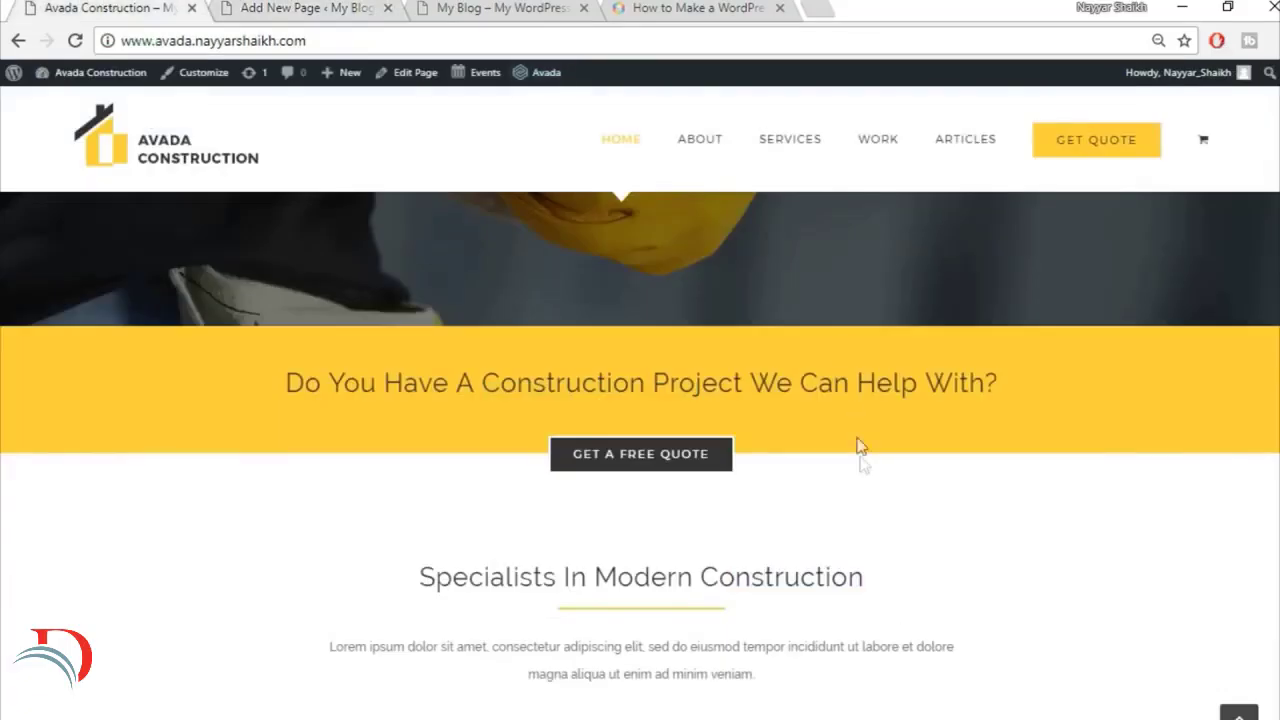
pyautogui.click(297, 7)
pyautogui.click(110, 7)
pyautogui.scroll(5, 116, 440)
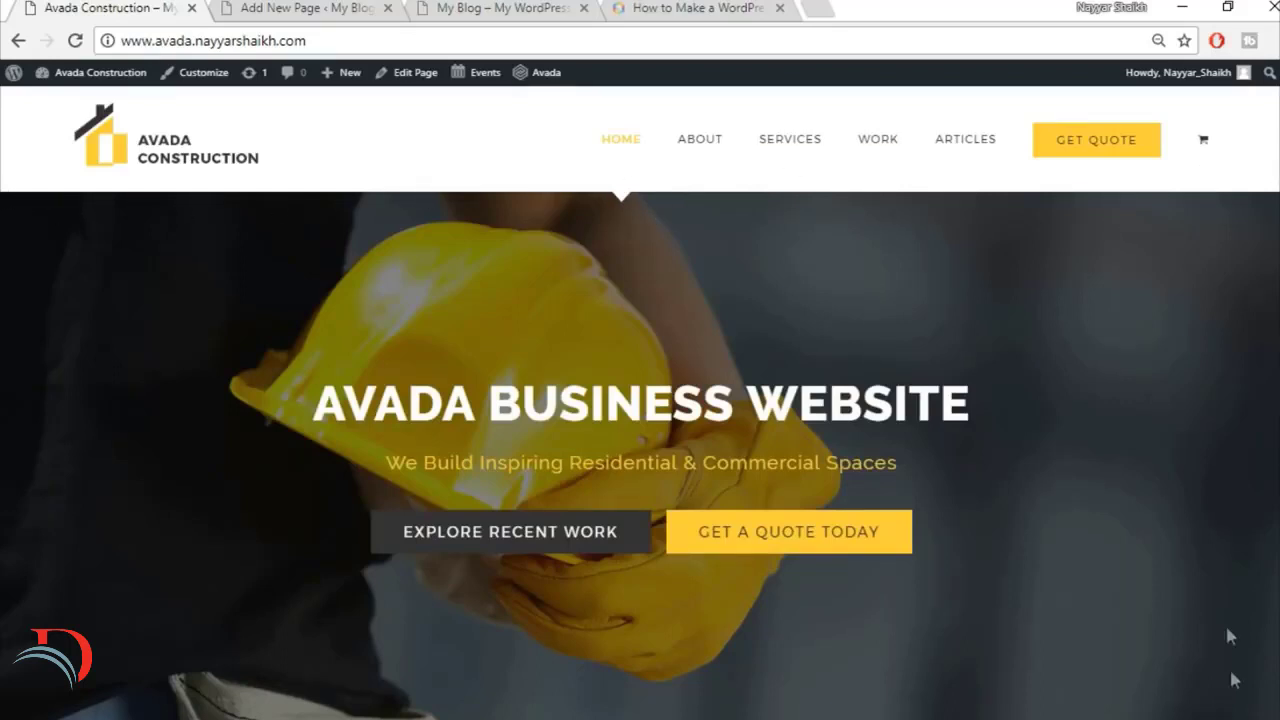
pyautogui.moveTo(3, 202); pyautogui.dragTo(957, 248)
pyautogui.scroll(-10, 995, 481)
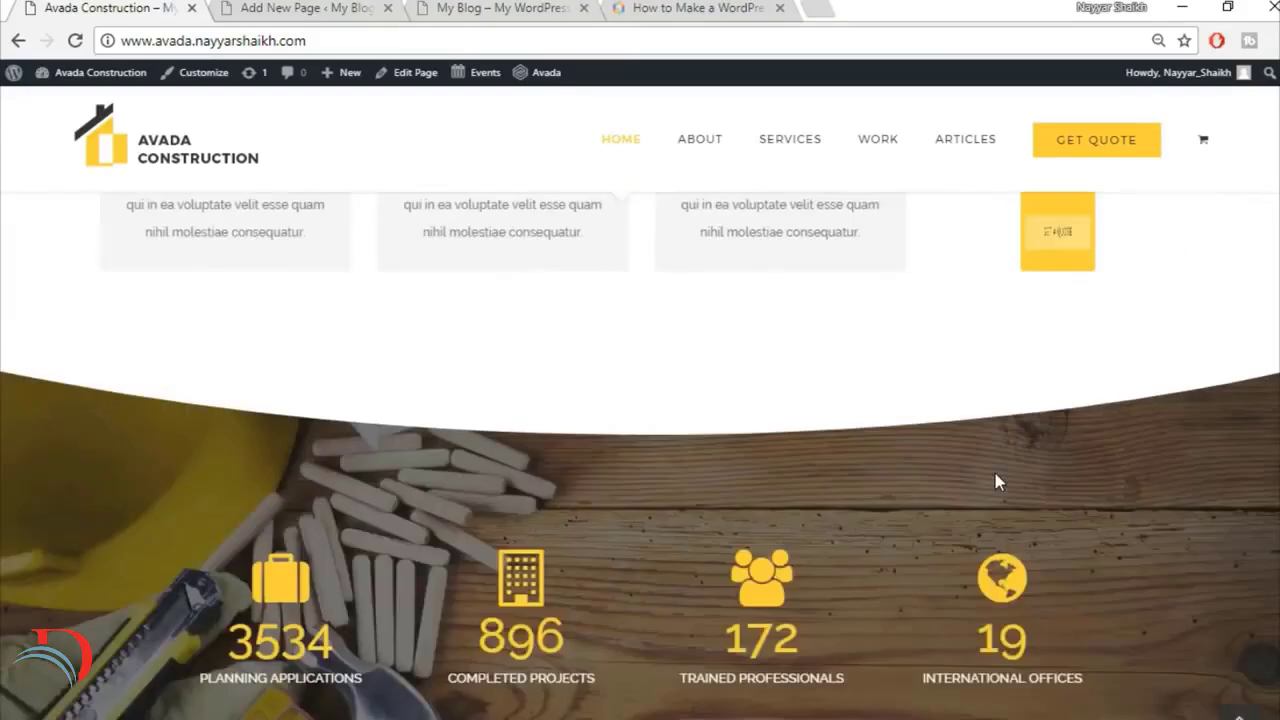
pyautogui.scroll(4, 995, 481)
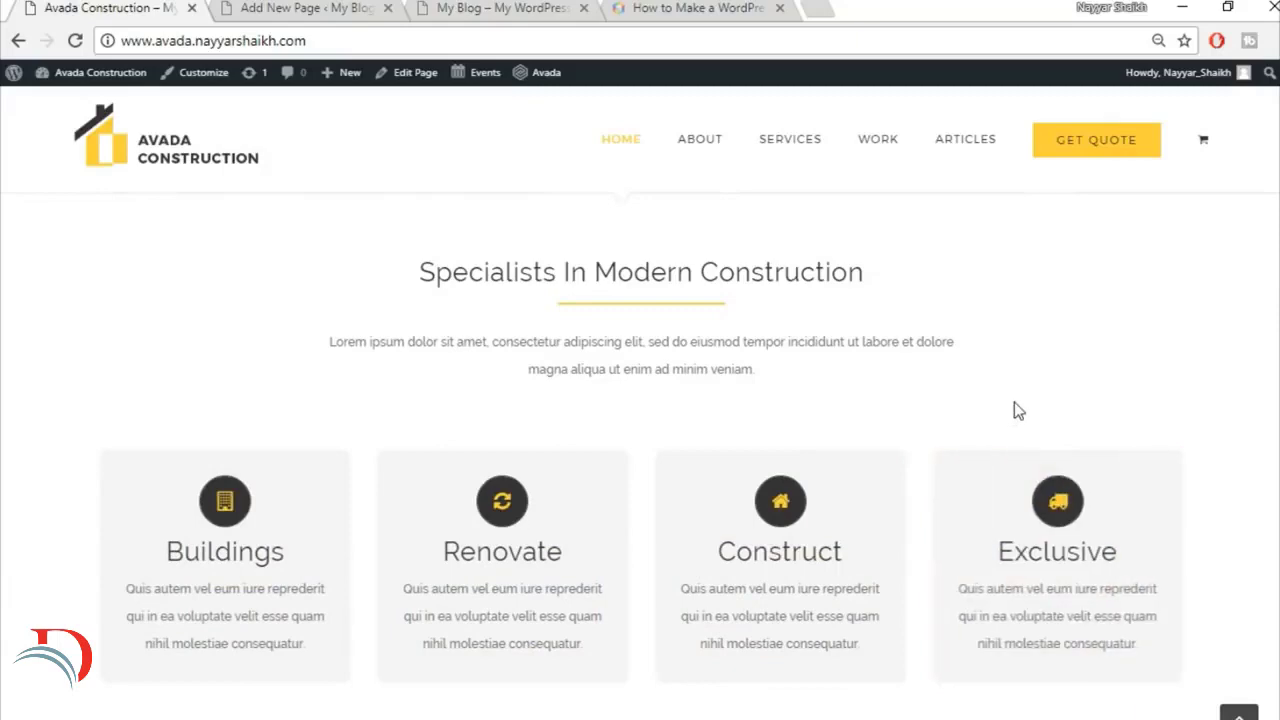
pyautogui.scroll(5, 1014, 405)
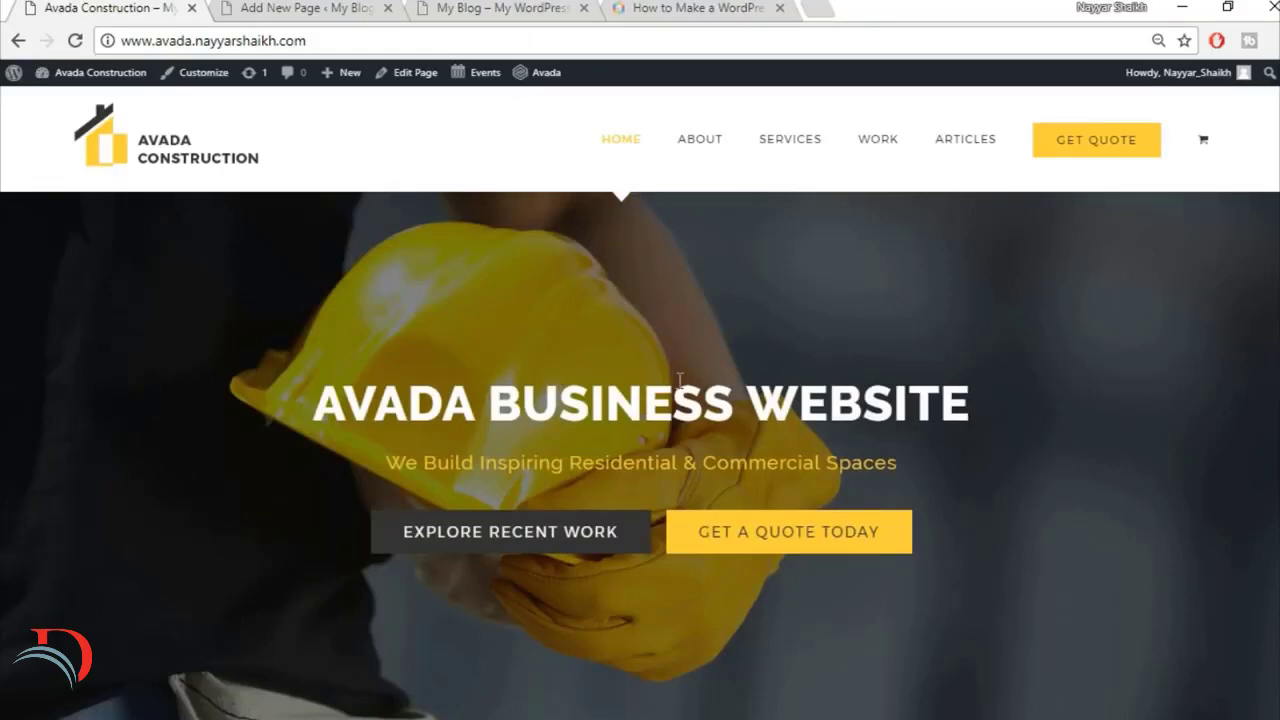
# Step: Insert a container with a single 1/1 column into the new Home Page
pyautogui.click(367, 10)
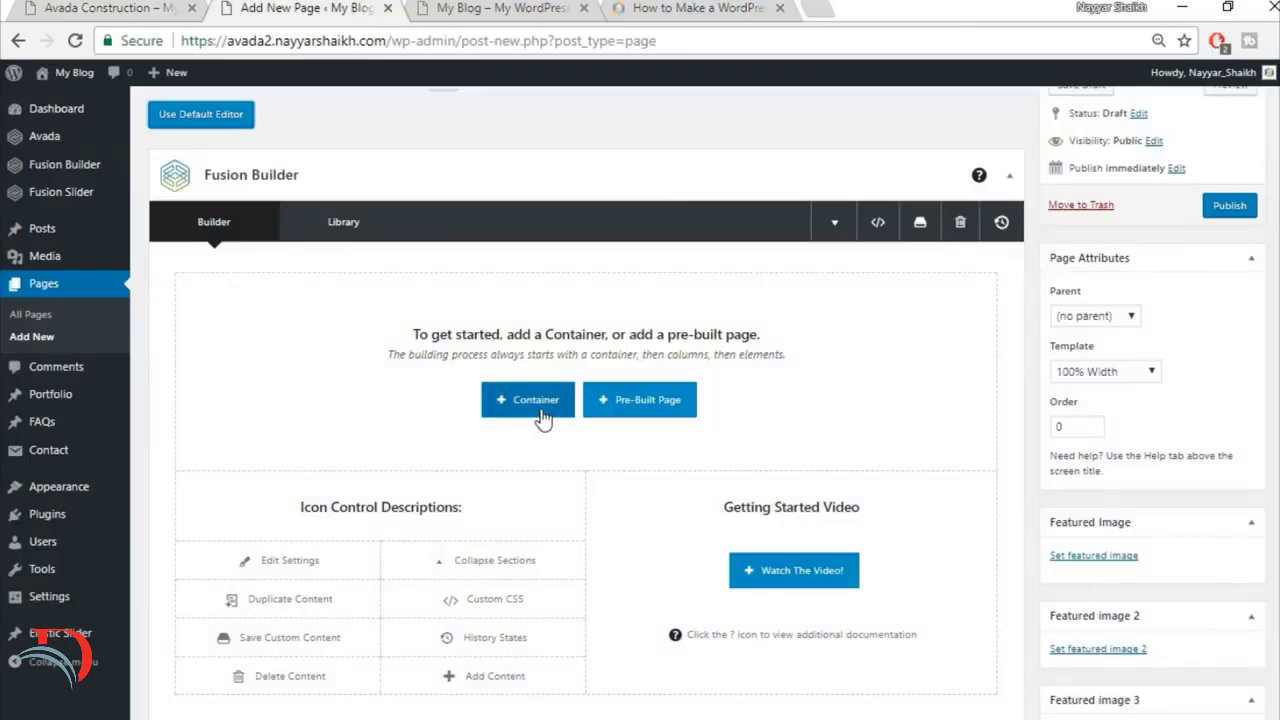
pyautogui.click(526, 557)
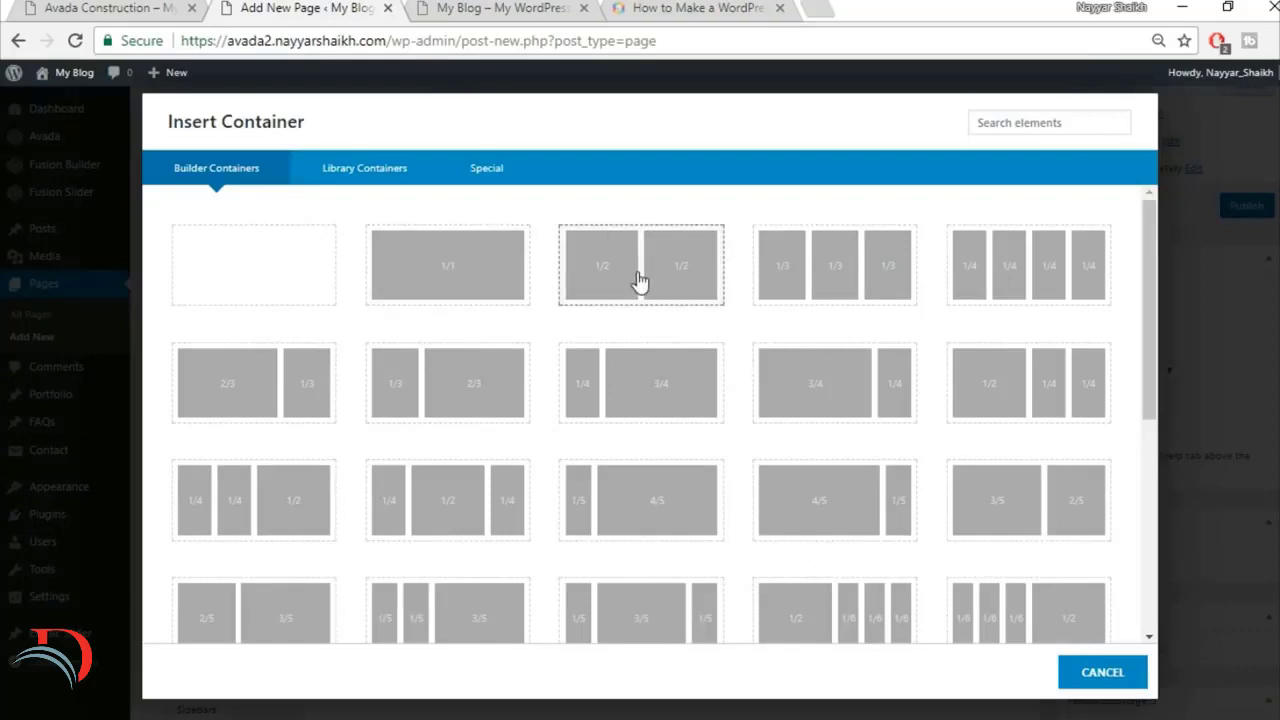
pyautogui.click(455, 285)
# Step: Copy the heading "Do You Have A Construction Project We Can Help With?" from the finished site's yellow section and return to the new page
pyautogui.click(143, 6)
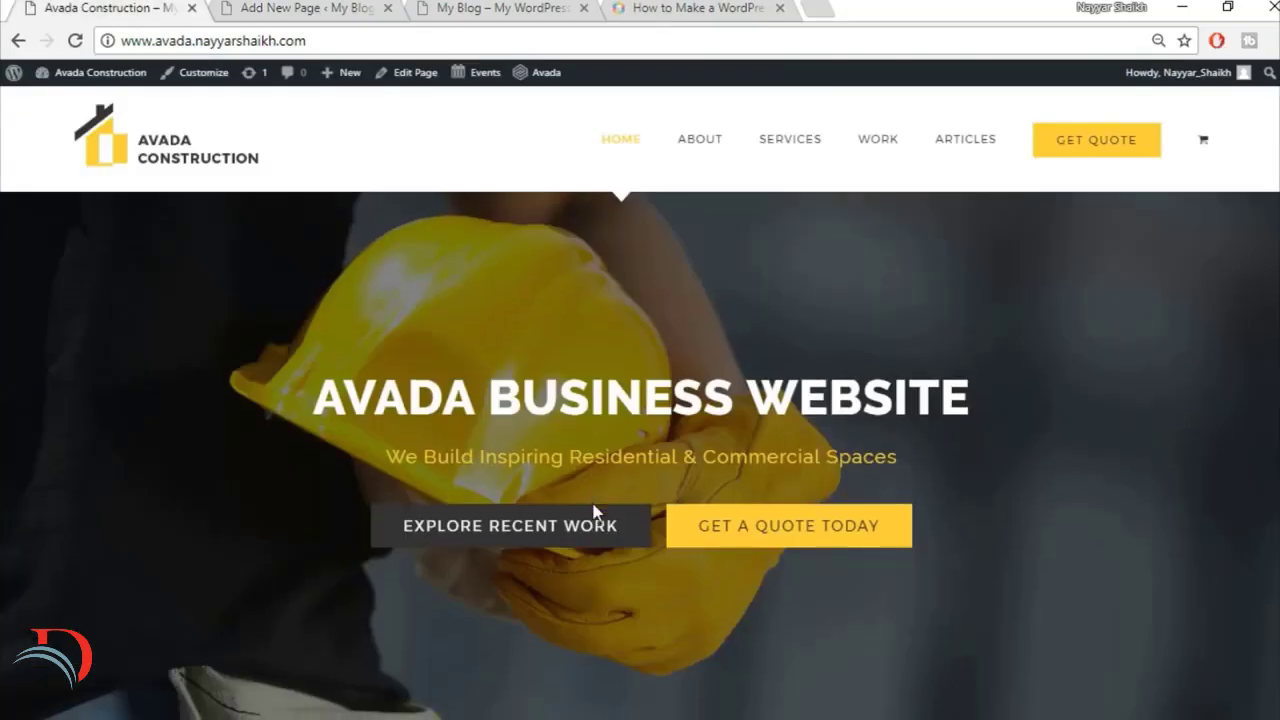
pyautogui.scroll(-4, 594, 512)
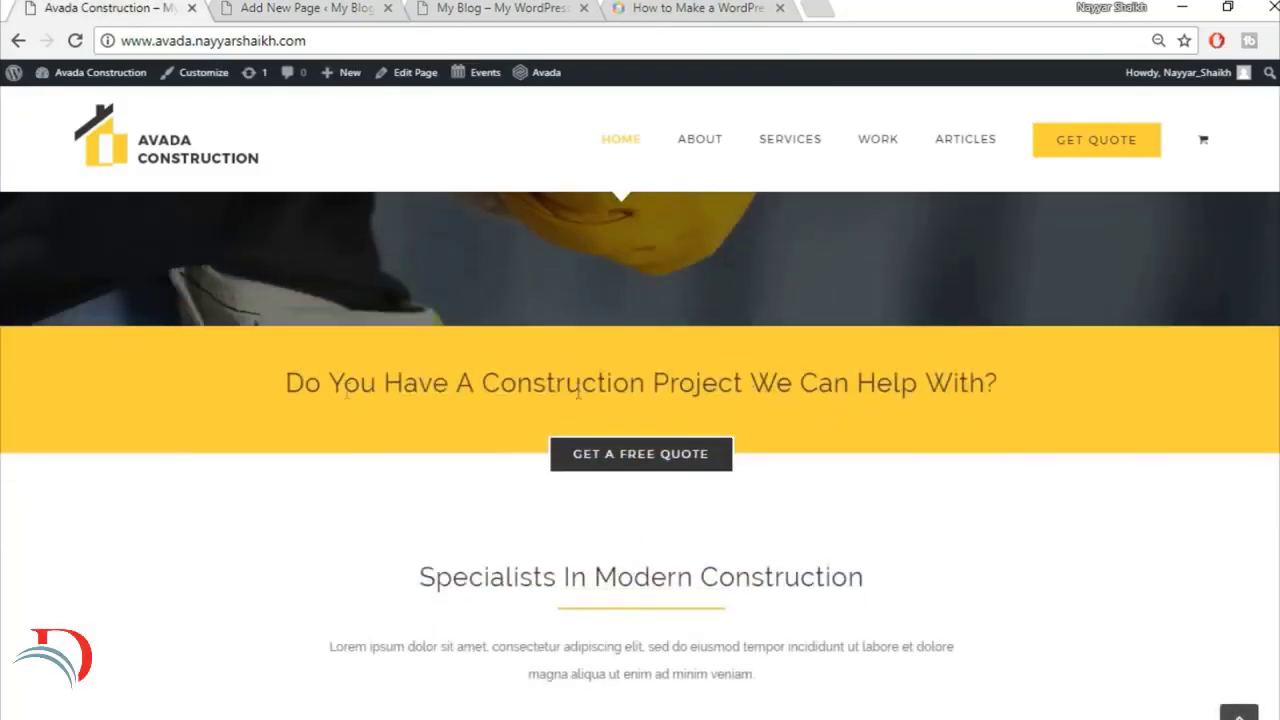
pyautogui.moveTo(284, 386); pyautogui.dragTo(995, 382)
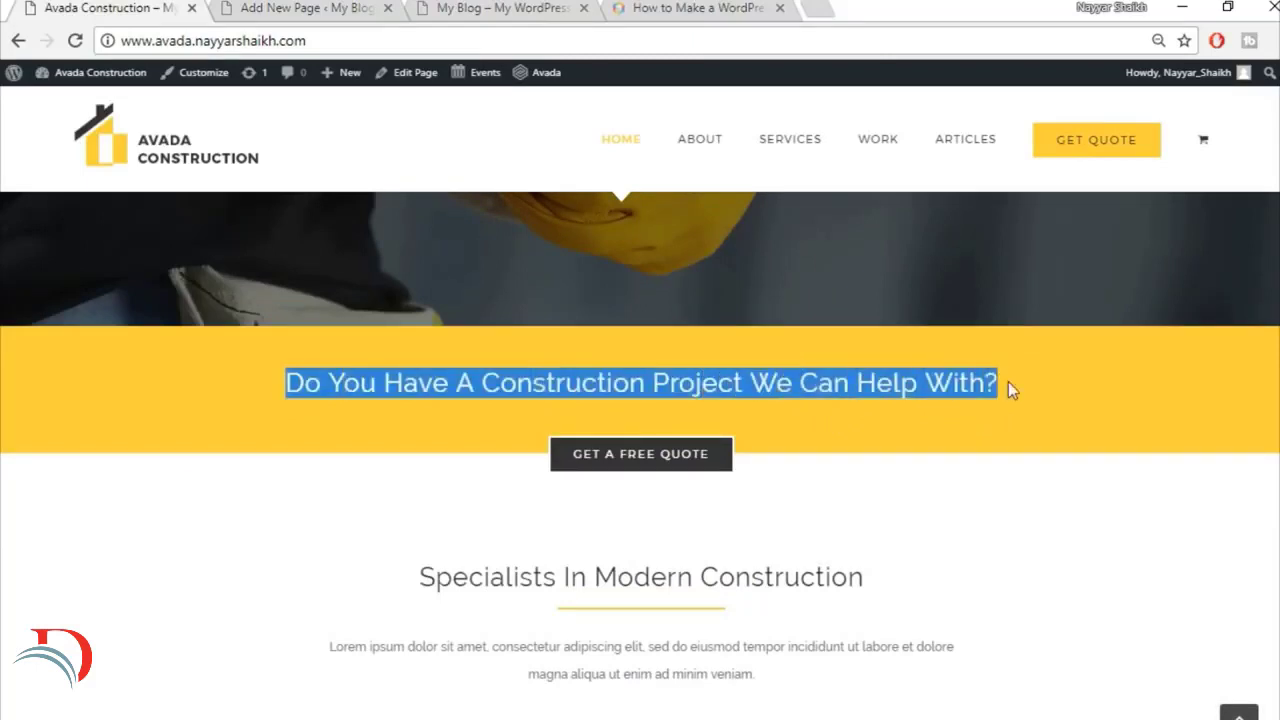
pyautogui.click(1003, 415)
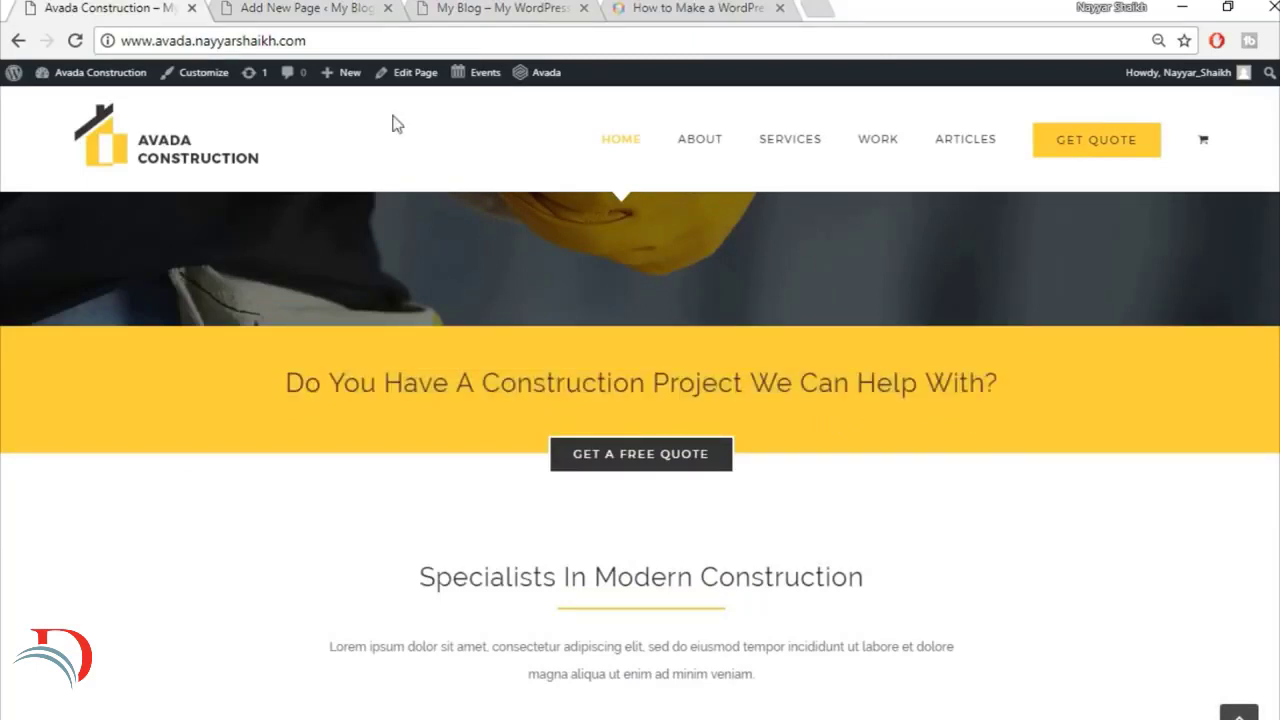
pyautogui.click(310, 8)
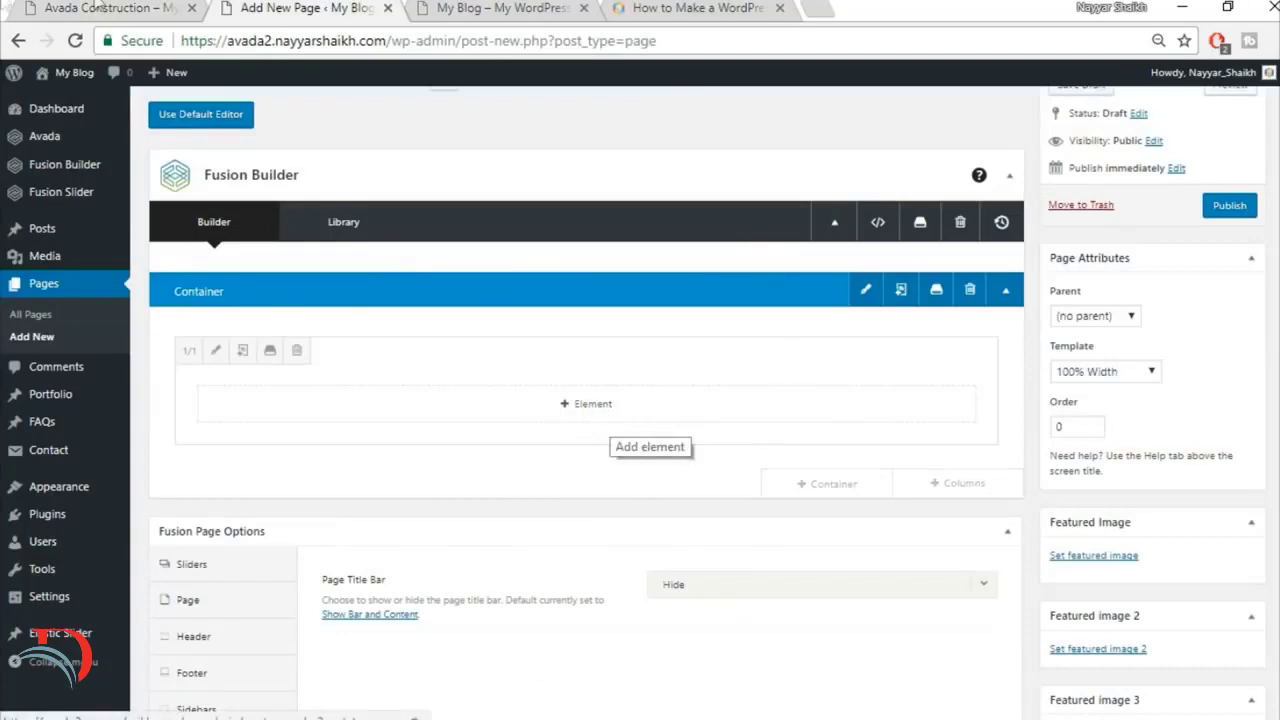
pyautogui.click(68, 8)
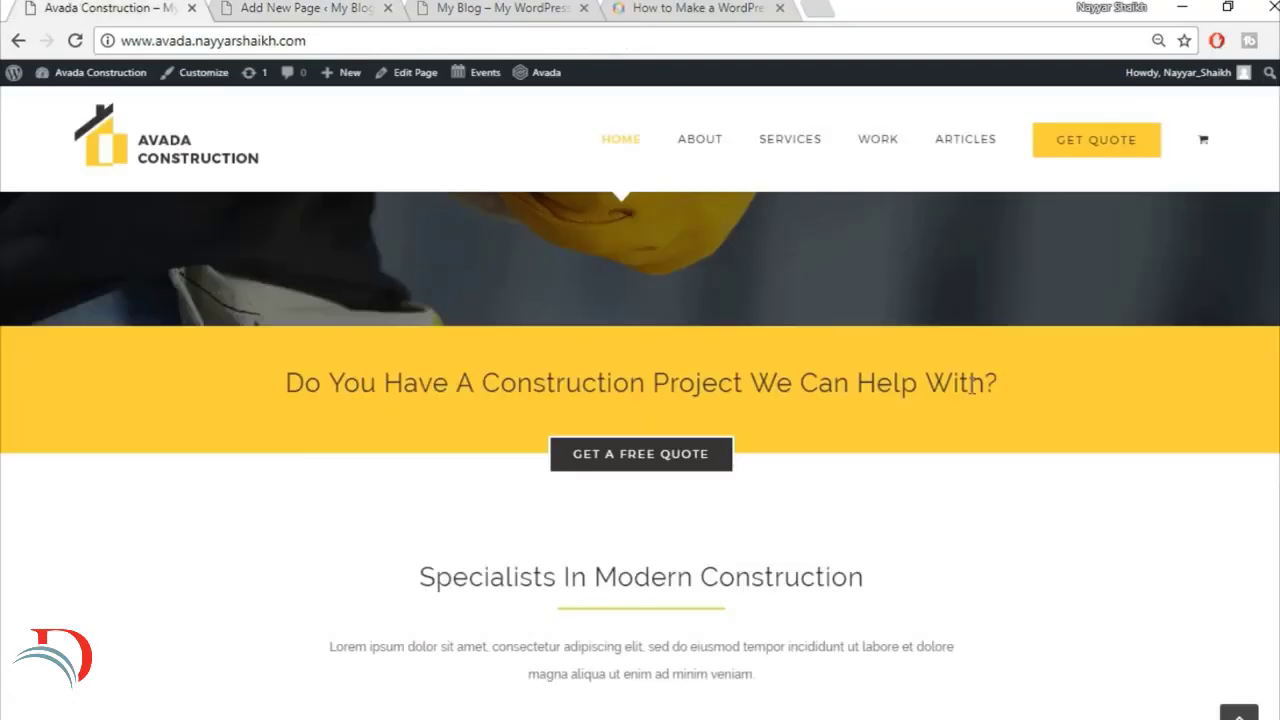
pyautogui.click(310, 8)
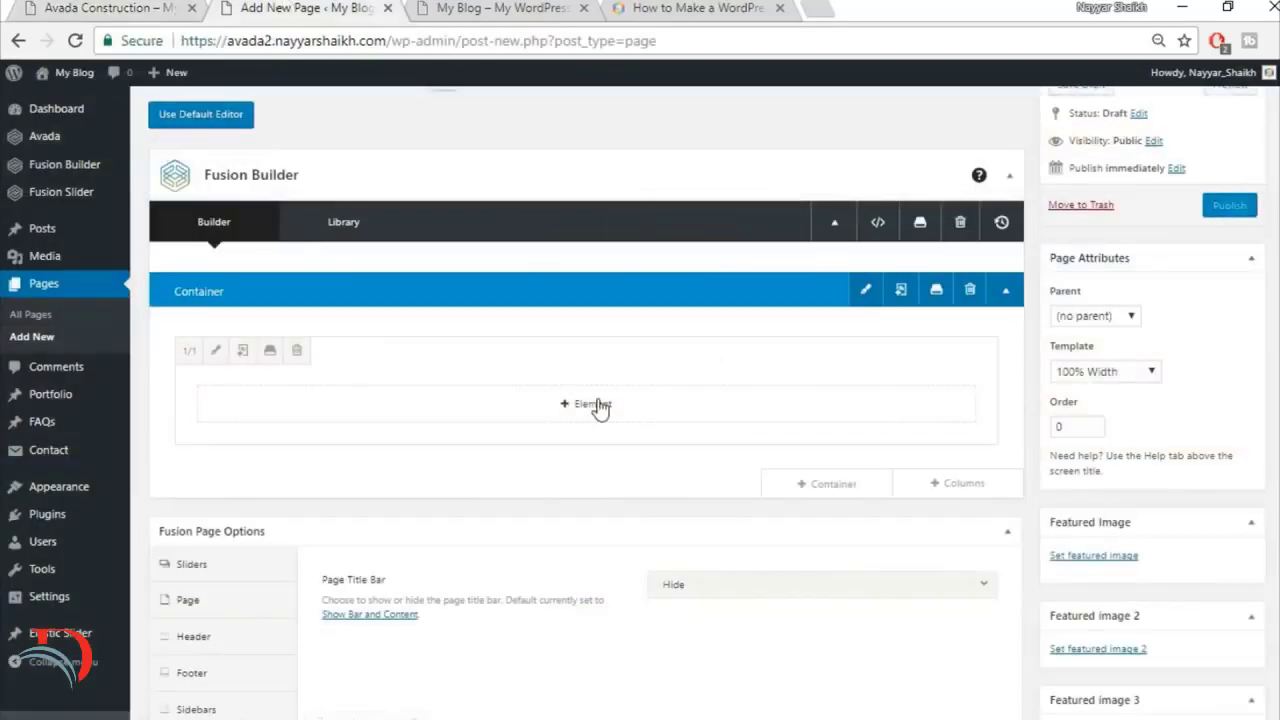
# Step: Add a Text Block to the 1/1 column containing the copied heading "Do You Have A Construction Project We Can Help With?"
pyautogui.click(597, 403)
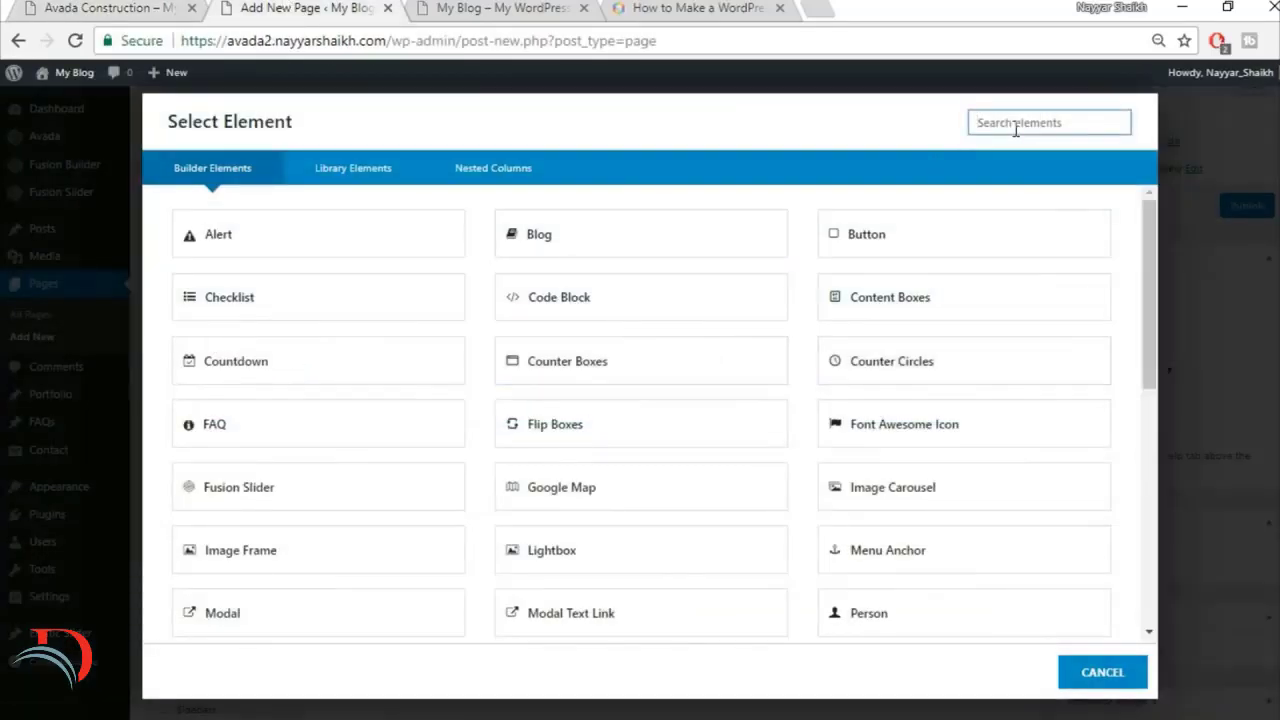
pyautogui.write('text')
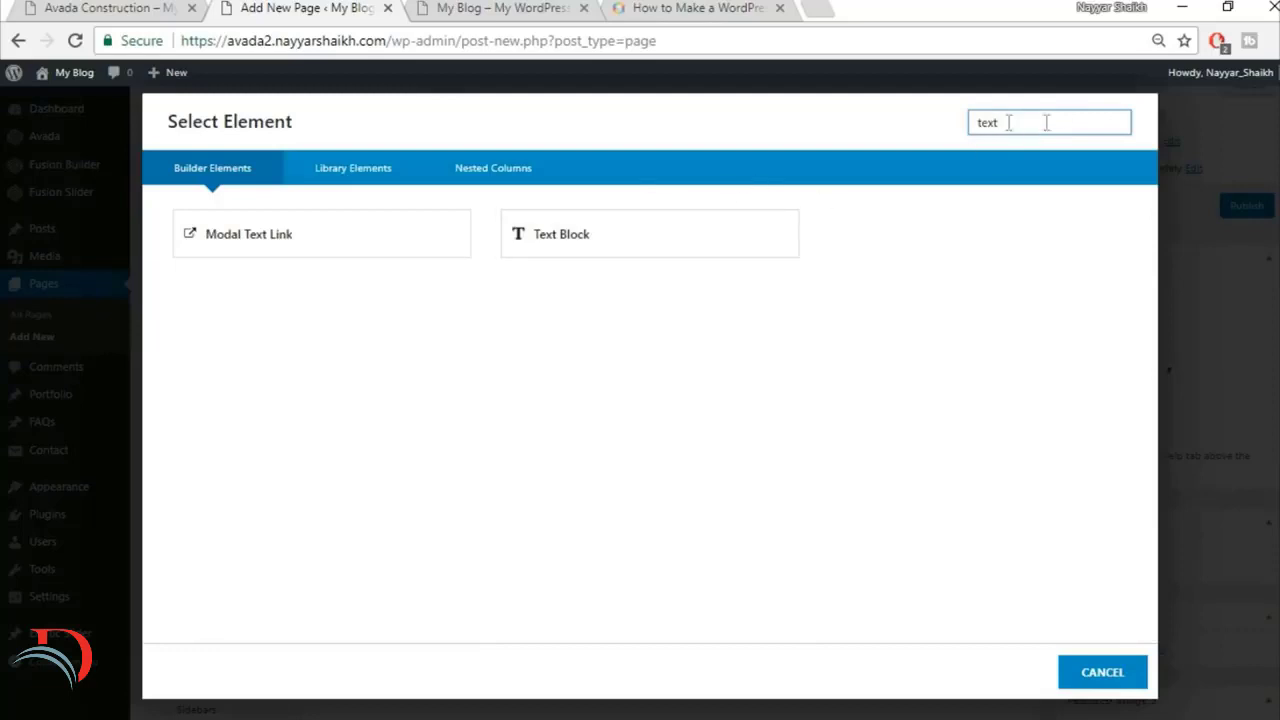
pyautogui.click(641, 237)
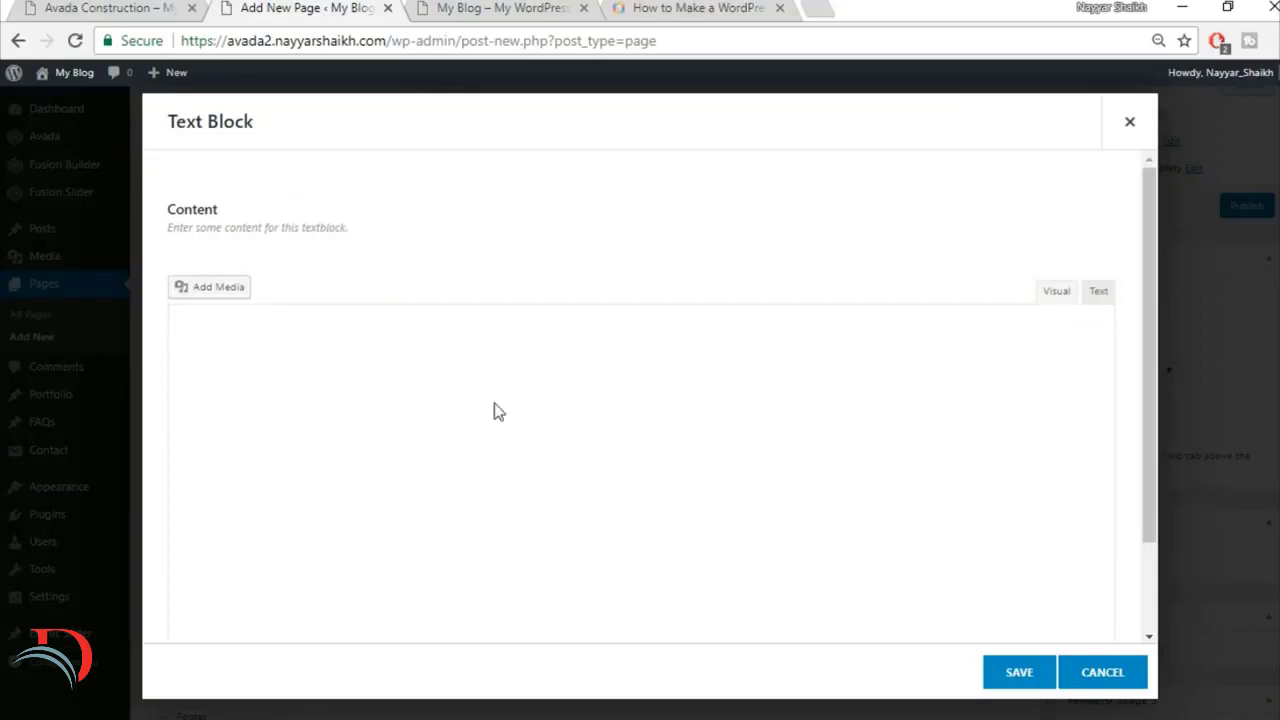
pyautogui.hotkey('ctrl', 'a')
pyautogui.write('Do You Have A Construction Project We Can Help With?')
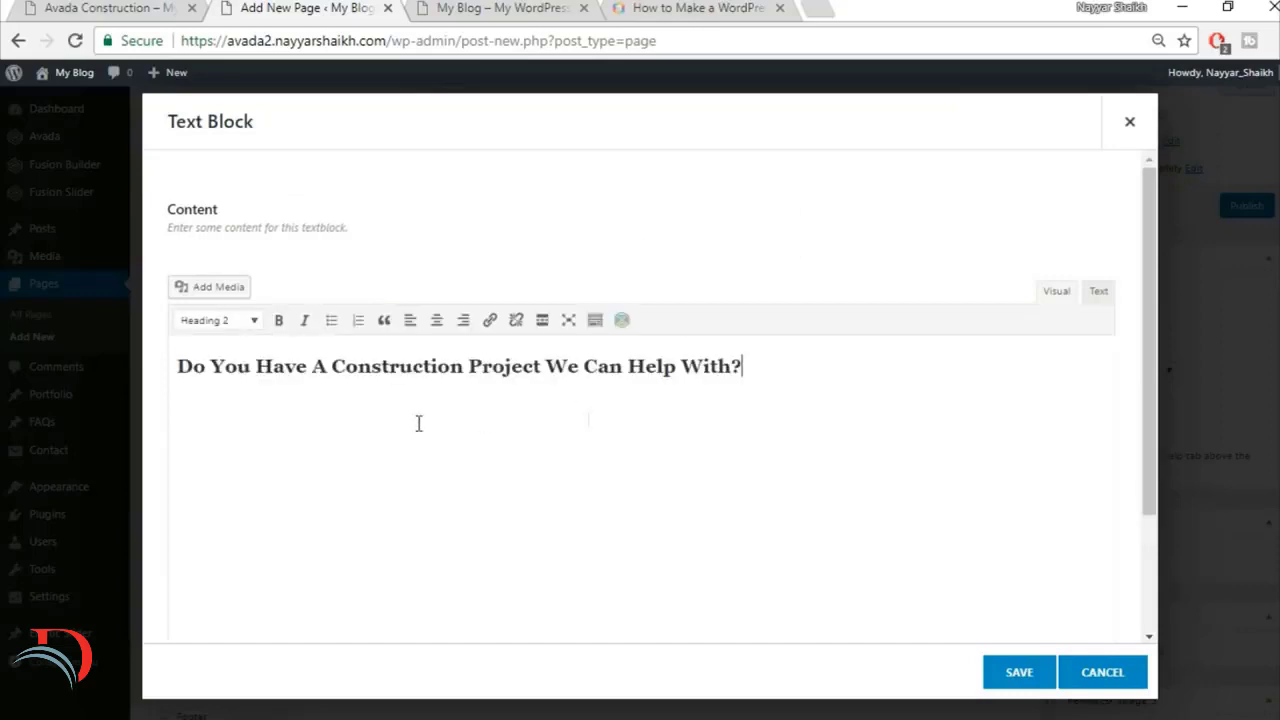
# Step: Center the heading in the text block, compare it with the finished site, and save the element
pyautogui.hotkey('ctrl', 'a')
pyautogui.click(437, 320)
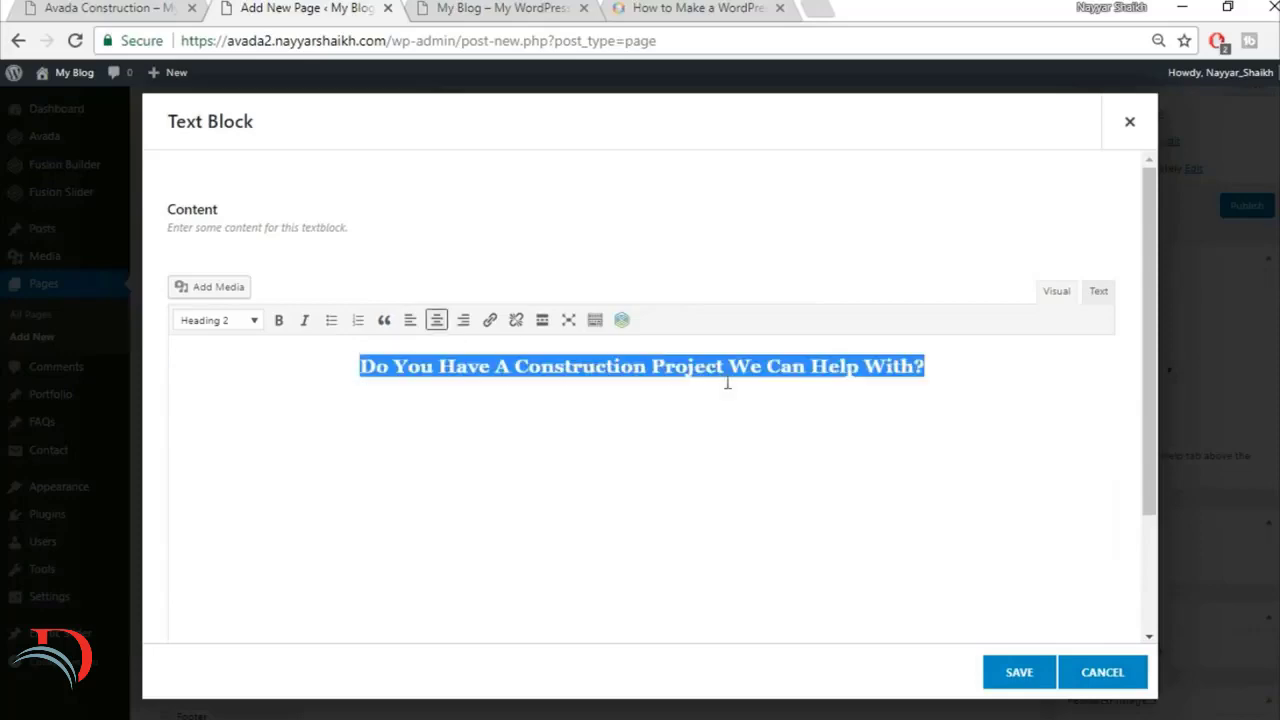
pyautogui.click(153, 6)
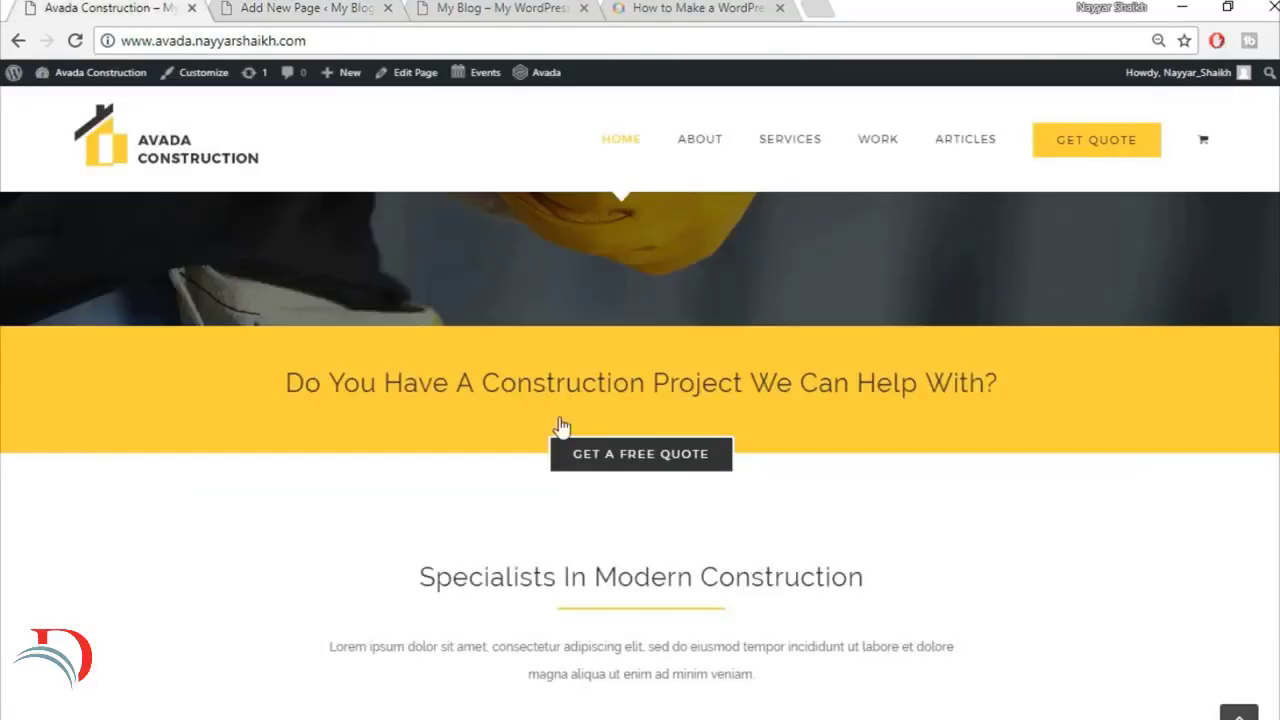
pyautogui.click(285, 6)
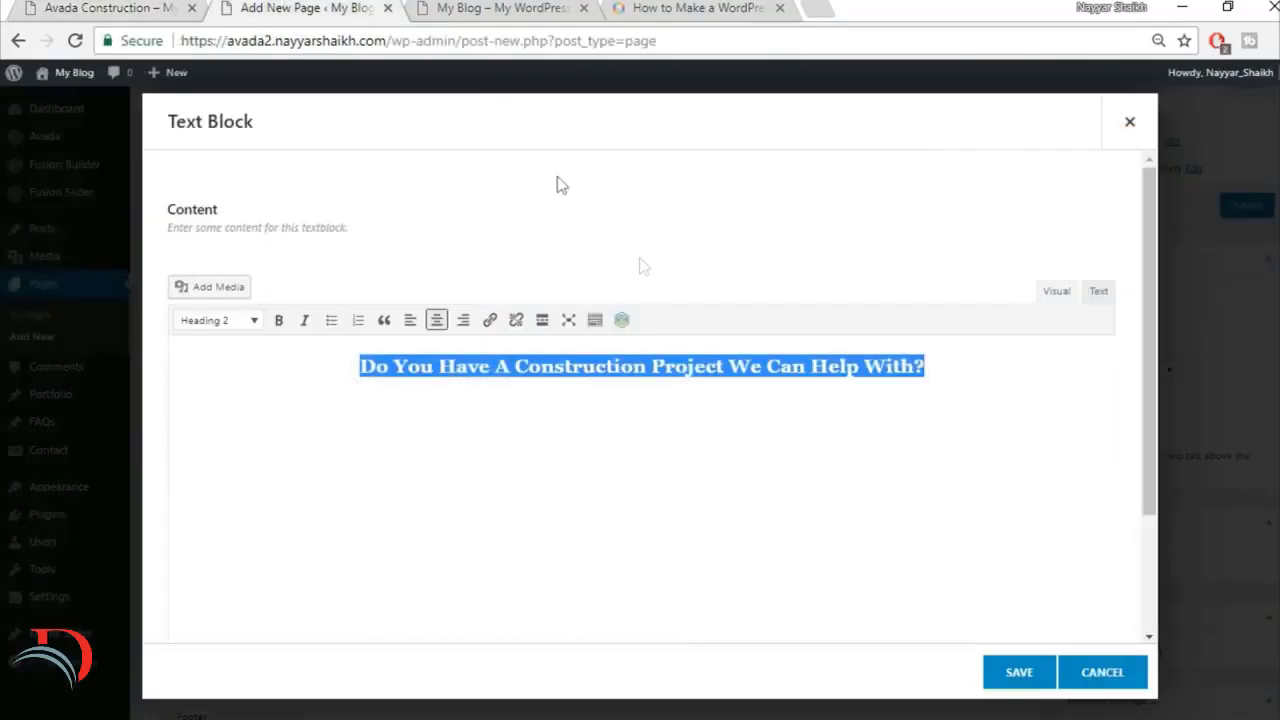
pyautogui.click(1022, 678)
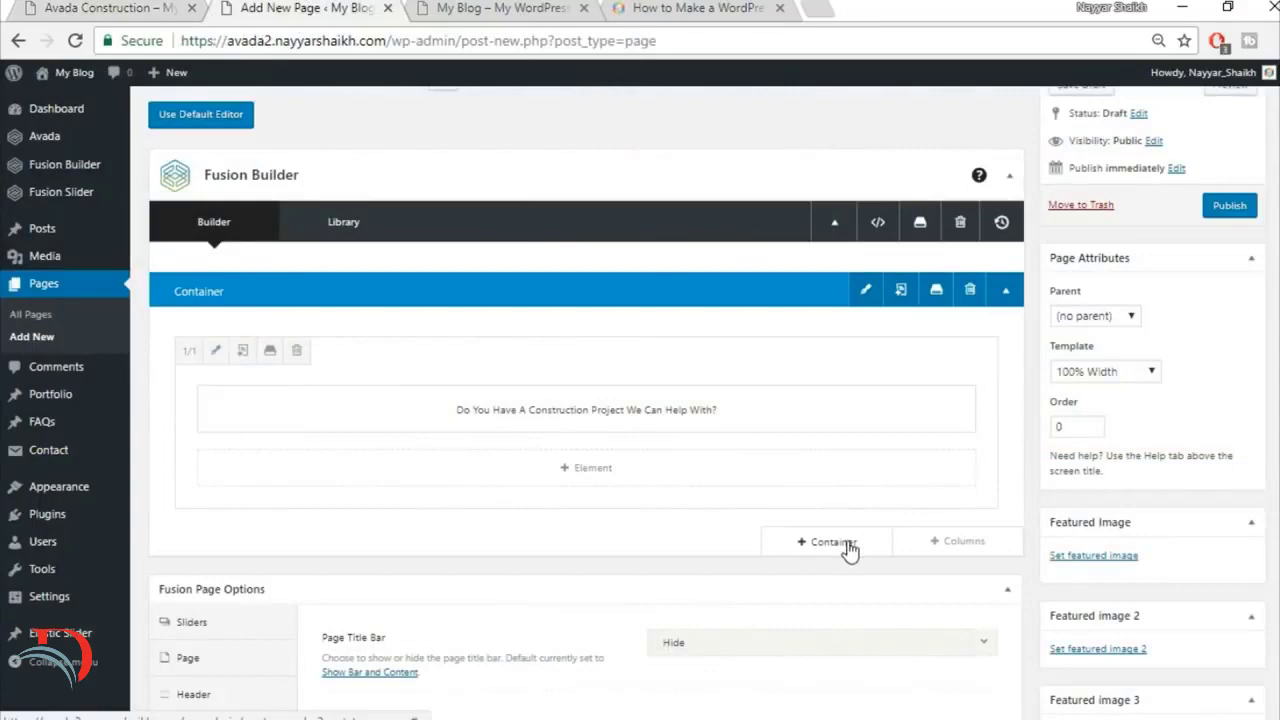
# Step: Insert a second container with a single 1/1 column below the heading container
pyautogui.click(846, 548)
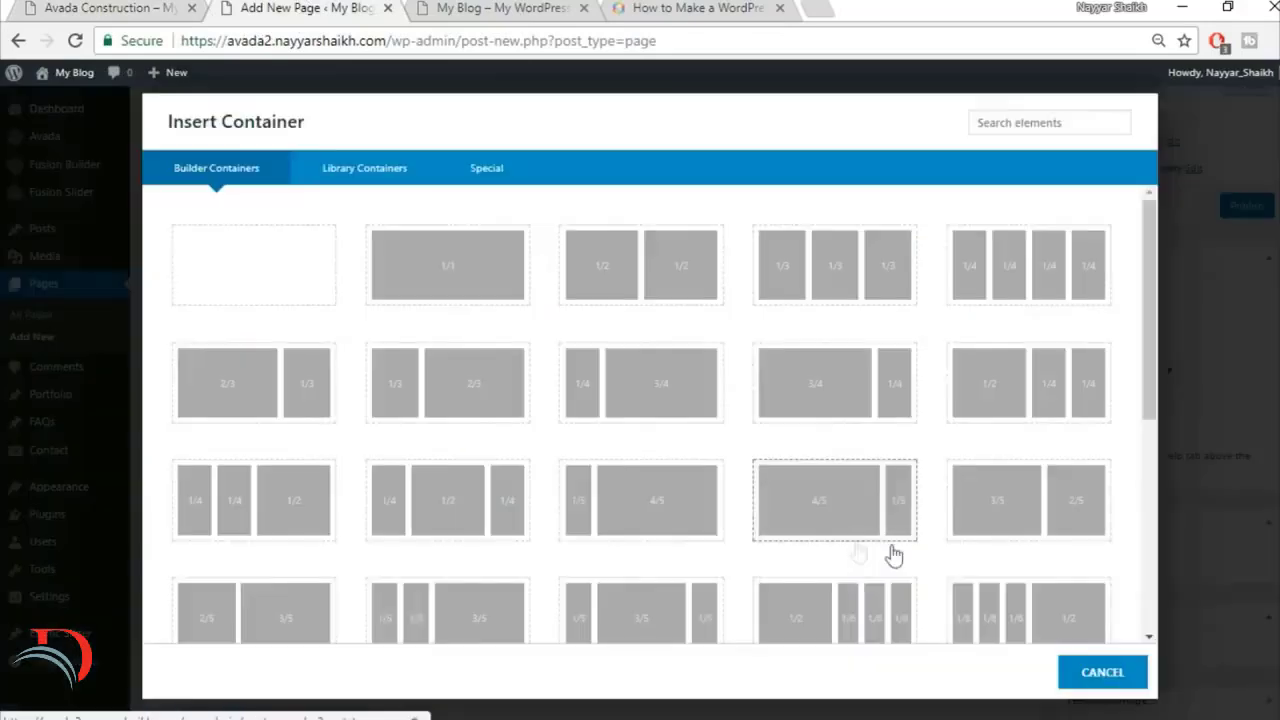
pyautogui.click(466, 277)
pyautogui.scroll(-1, 623, 497)
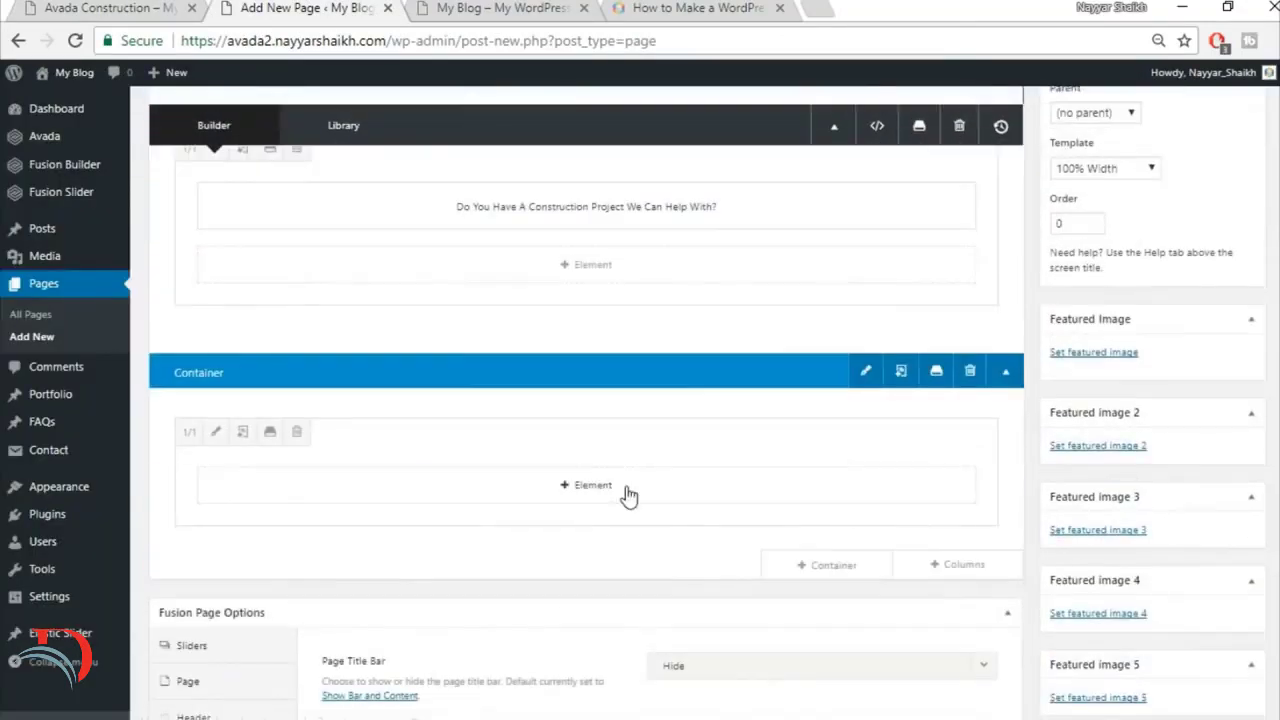
# Step: Add a Button element to the second container's 1/1 column
pyautogui.click(623, 494)
pyautogui.click(1040, 125)
pyautogui.write('butt')
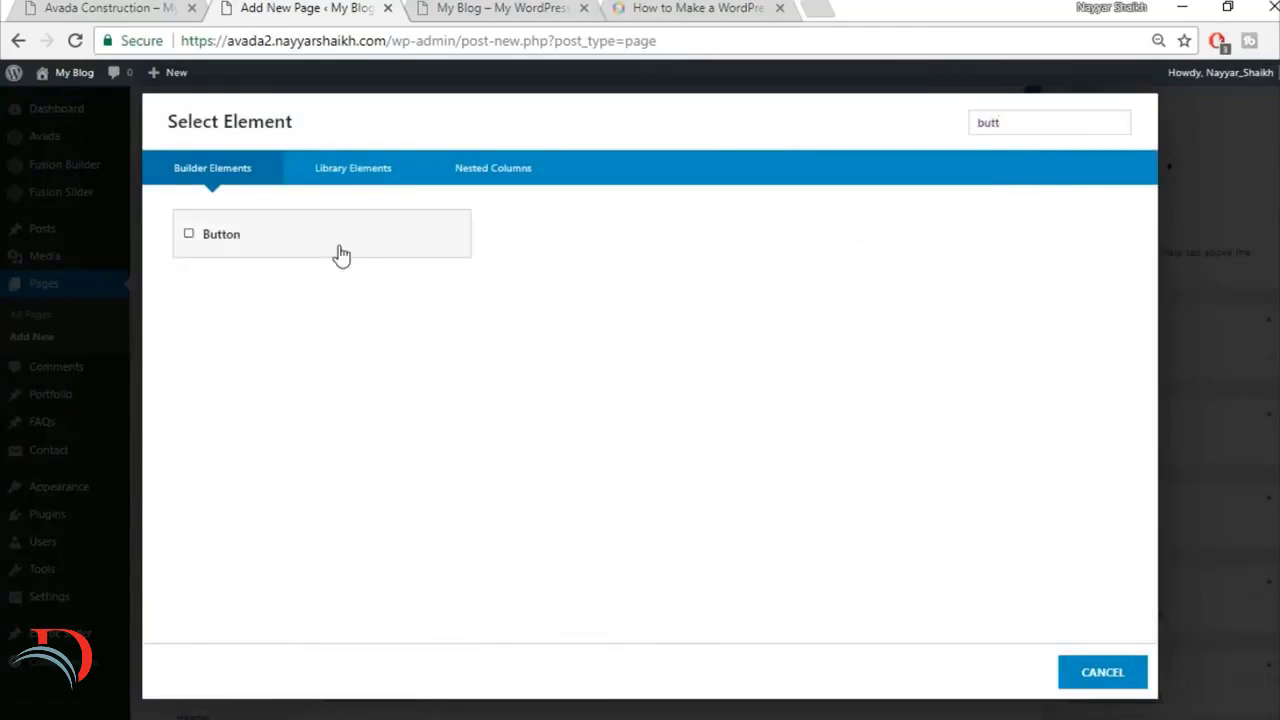
pyautogui.click(338, 253)
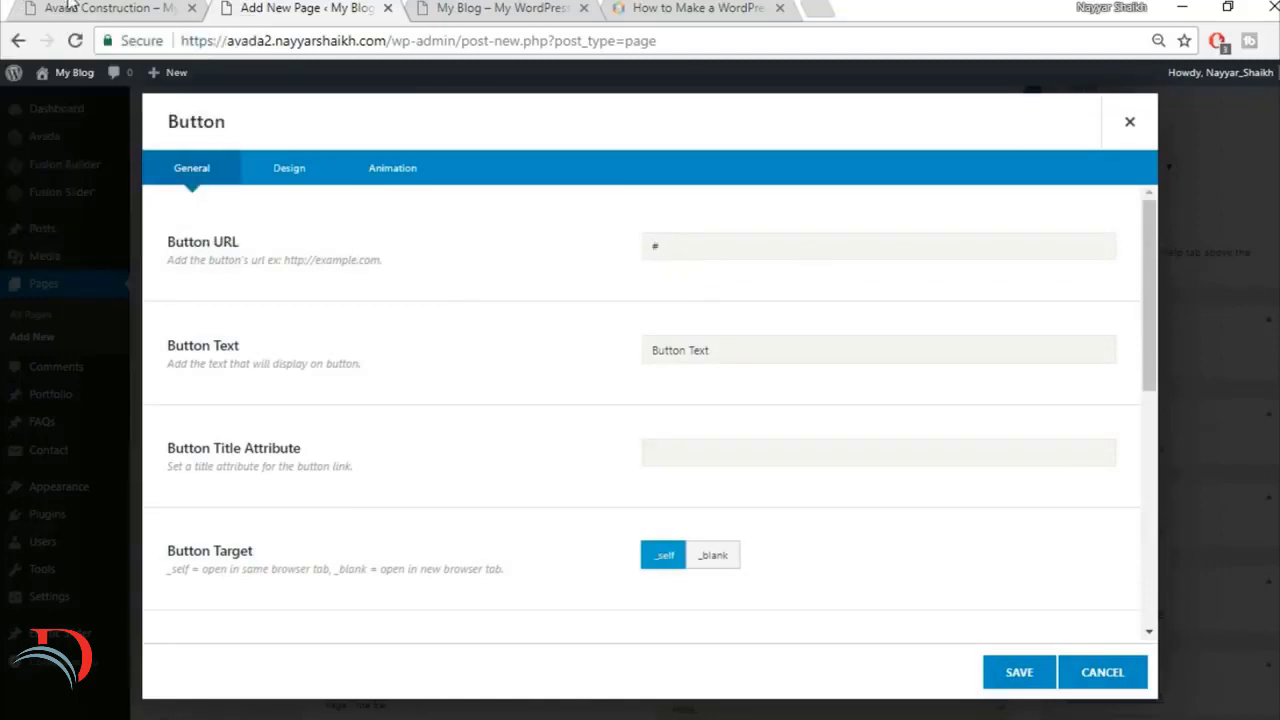
# Step: Set the button text to "GET A FREE QUOTE", matching the button on the finished site
pyautogui.click(15, 7)
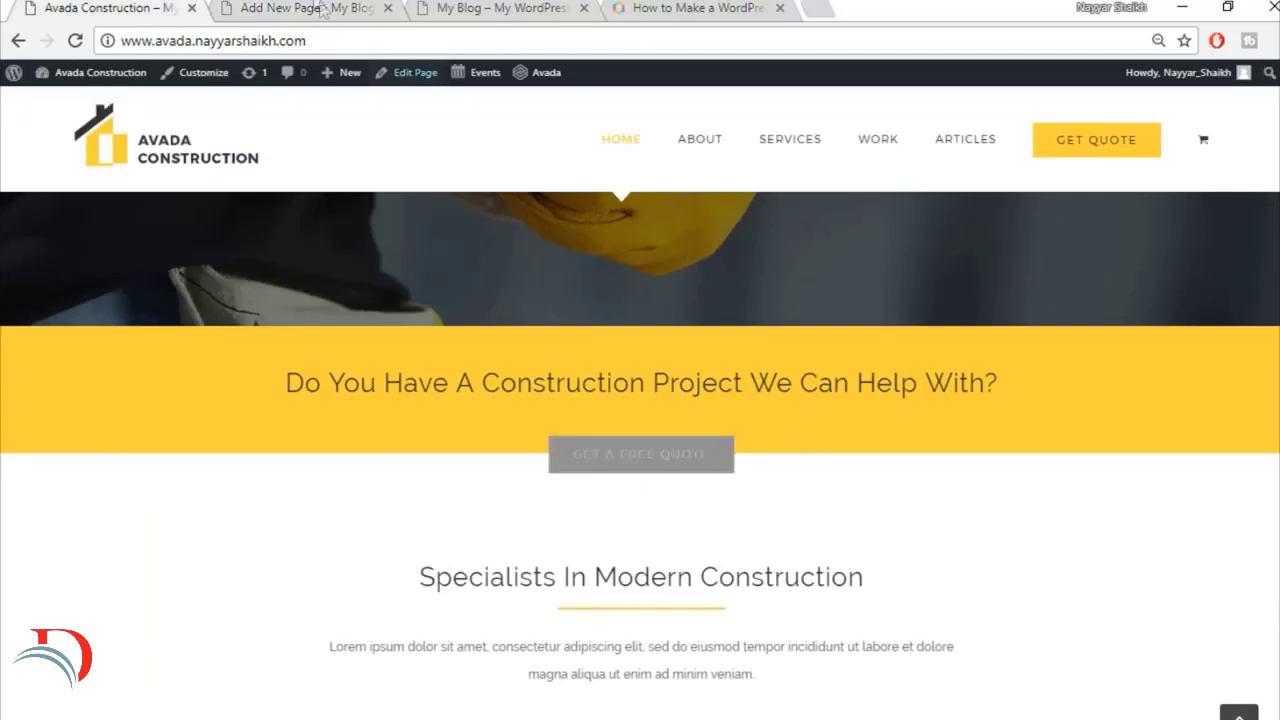
pyautogui.click(315, 6)
pyautogui.moveTo(741, 343); pyautogui.dragTo(600, 370)
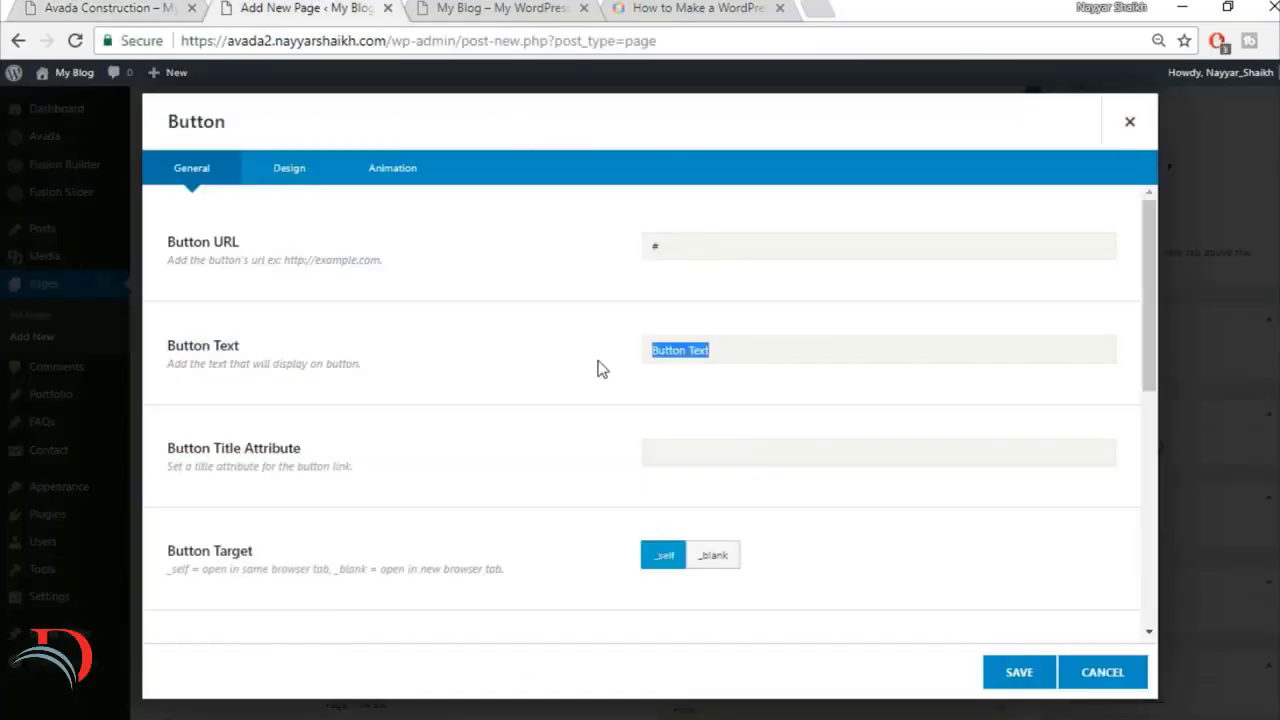
pyautogui.write('GET A FREE QUOTE')
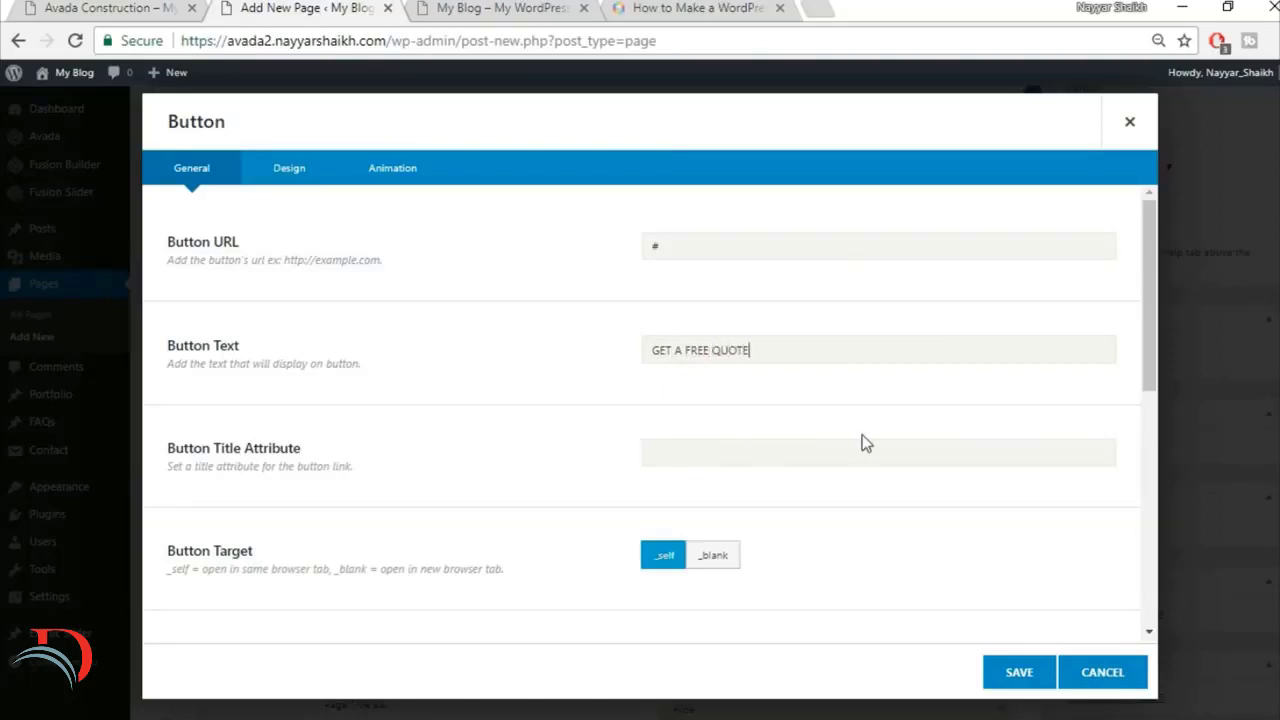
# Step: Set the button's alignment to Center and review its remaining general options
pyautogui.scroll(-2, 860, 443)
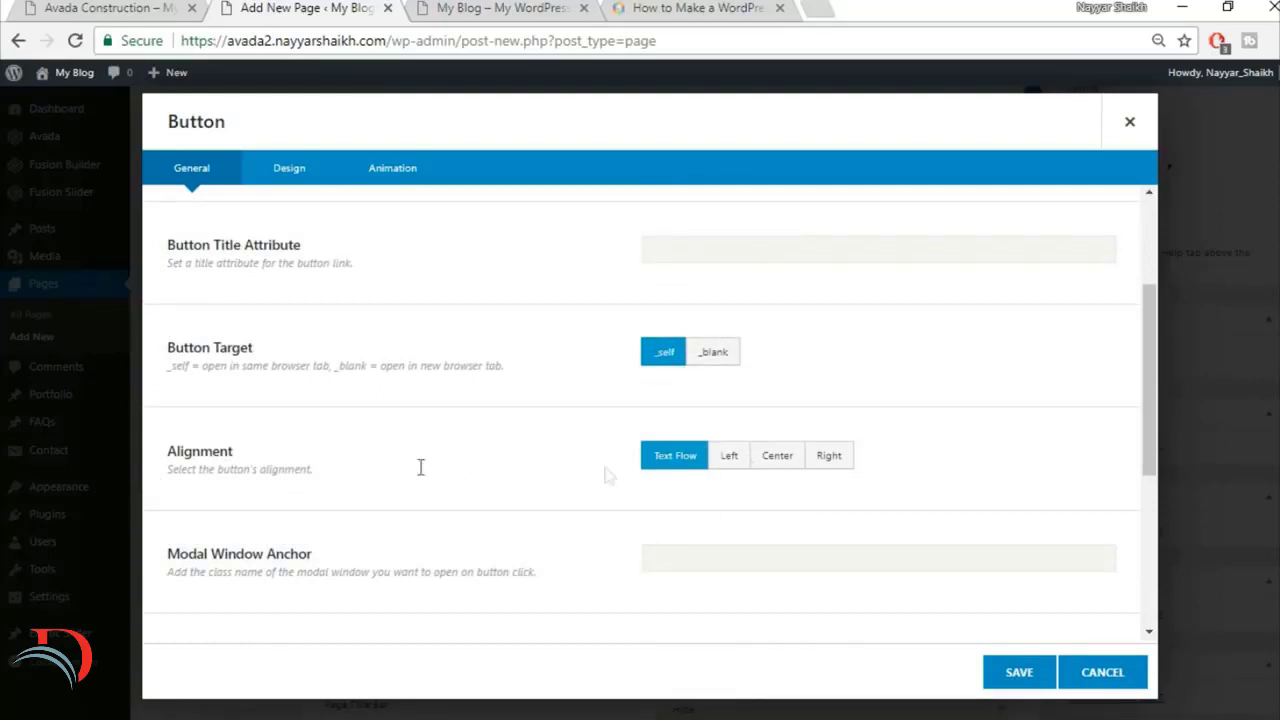
pyautogui.click(790, 462)
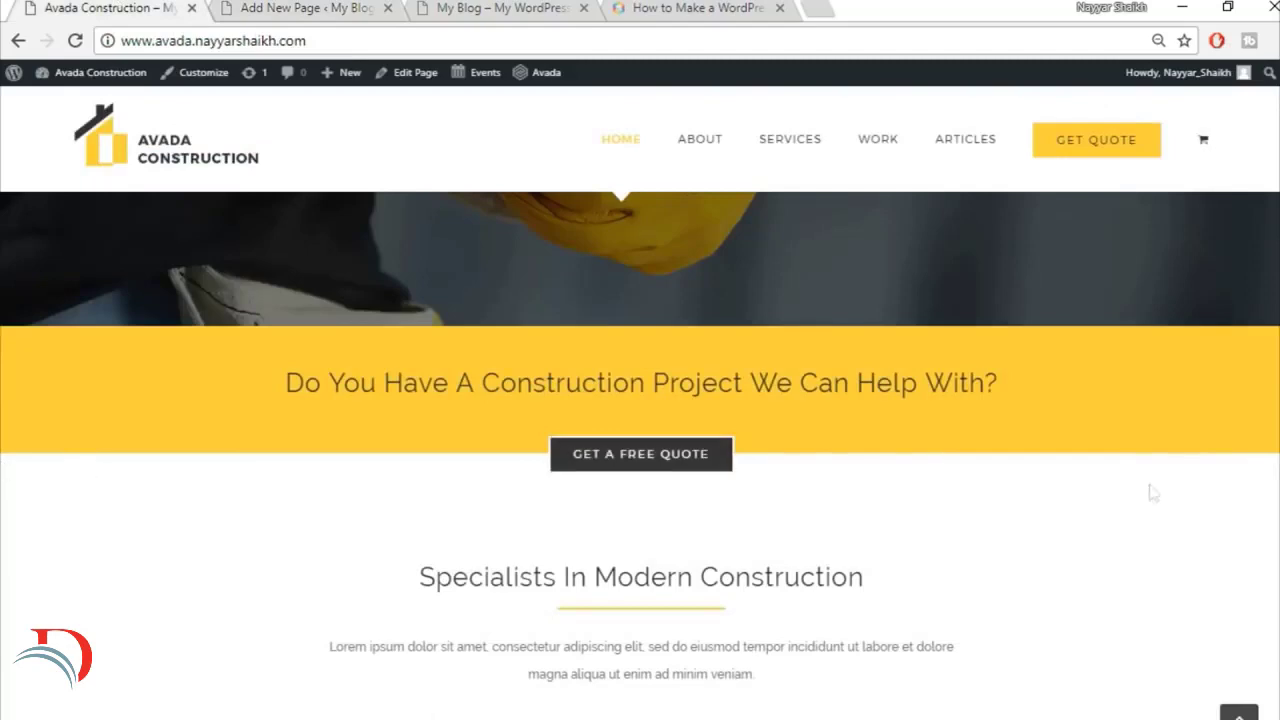
pyautogui.click(283, 5)
pyautogui.scroll(-3, 937, 393)
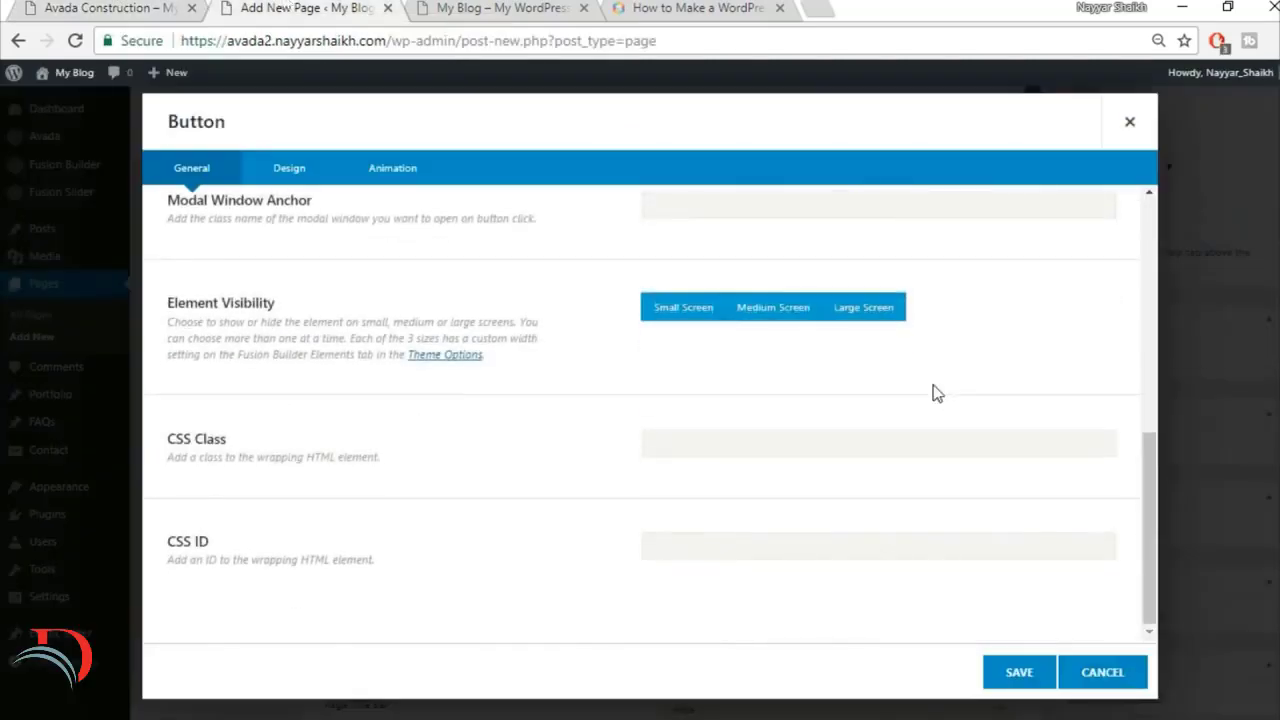
pyautogui.scroll(10, 924, 416)
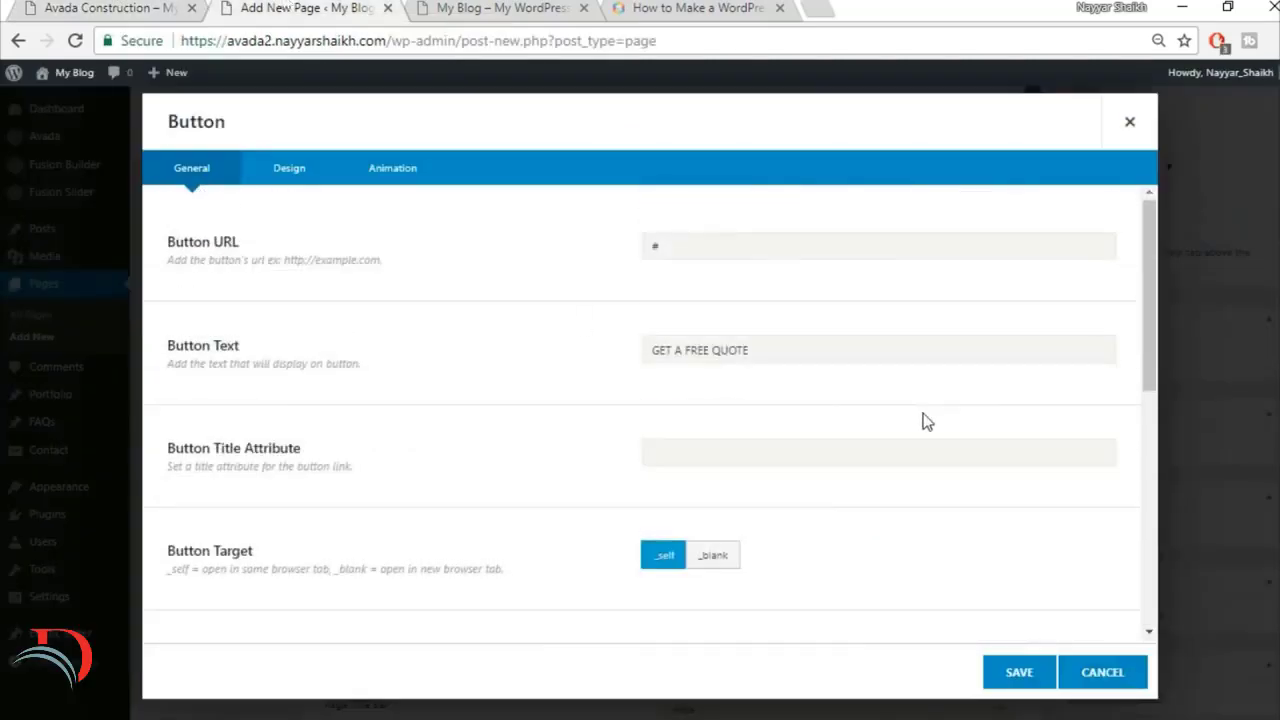
# Step: Set the button style to Custom and check the colors of the finished site's quote button
pyautogui.click(290, 170)
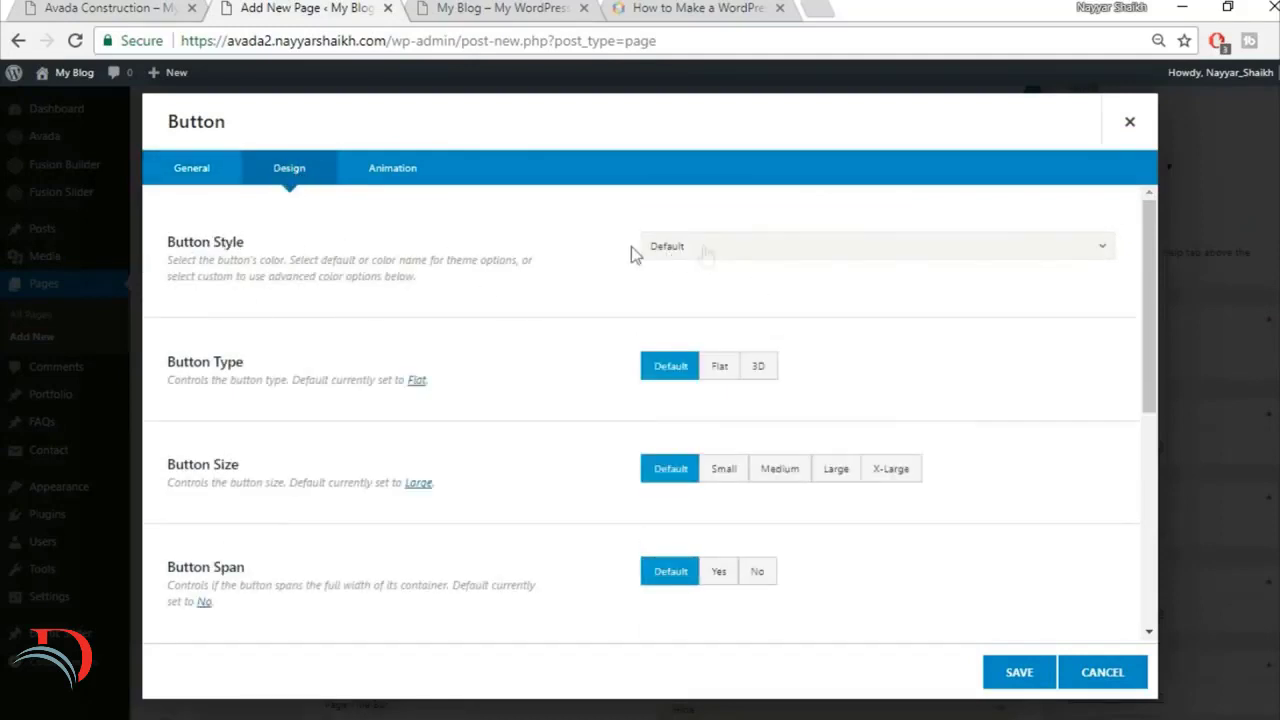
pyautogui.click(682, 247)
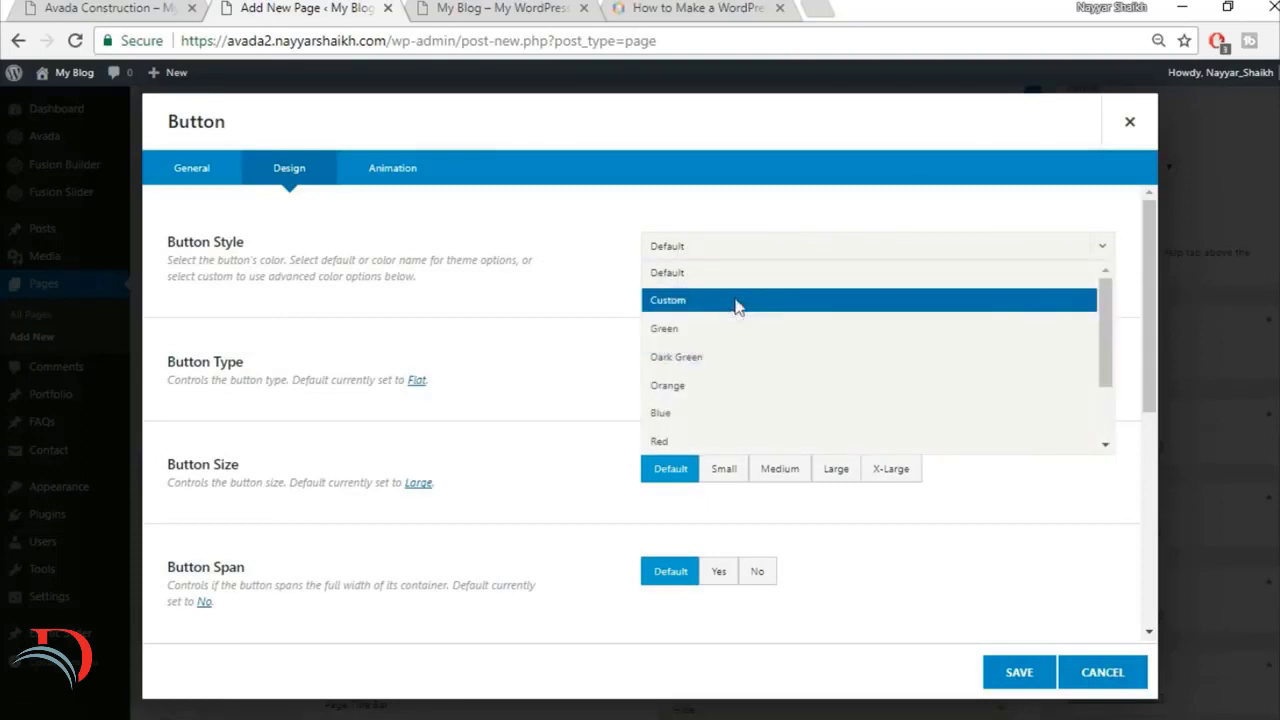
pyautogui.click(738, 301)
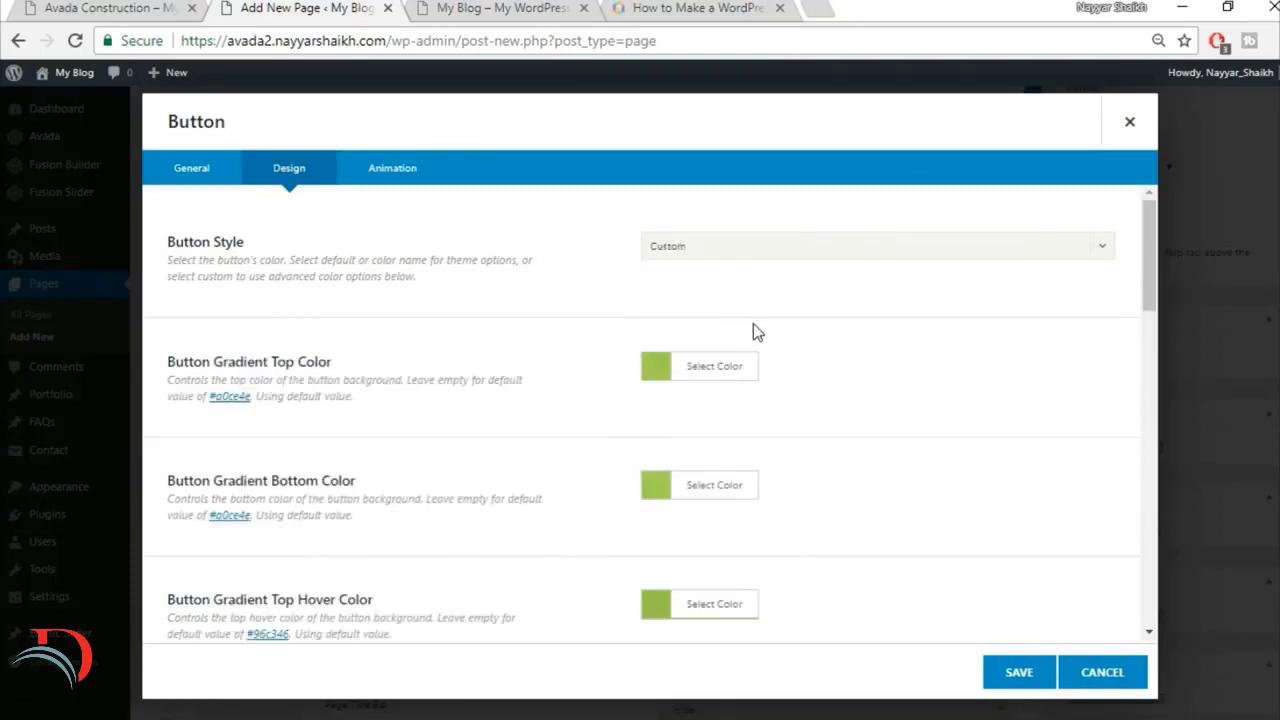
pyautogui.click(168, 6)
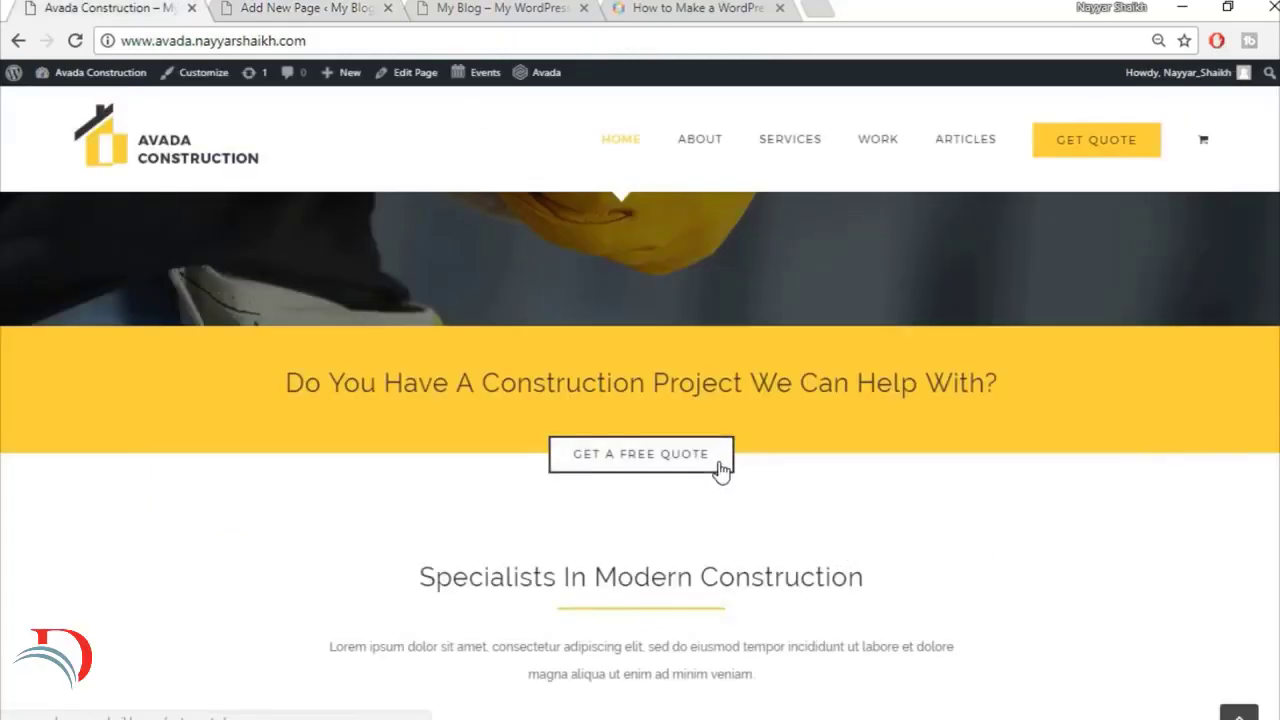
pyautogui.click(300, 8)
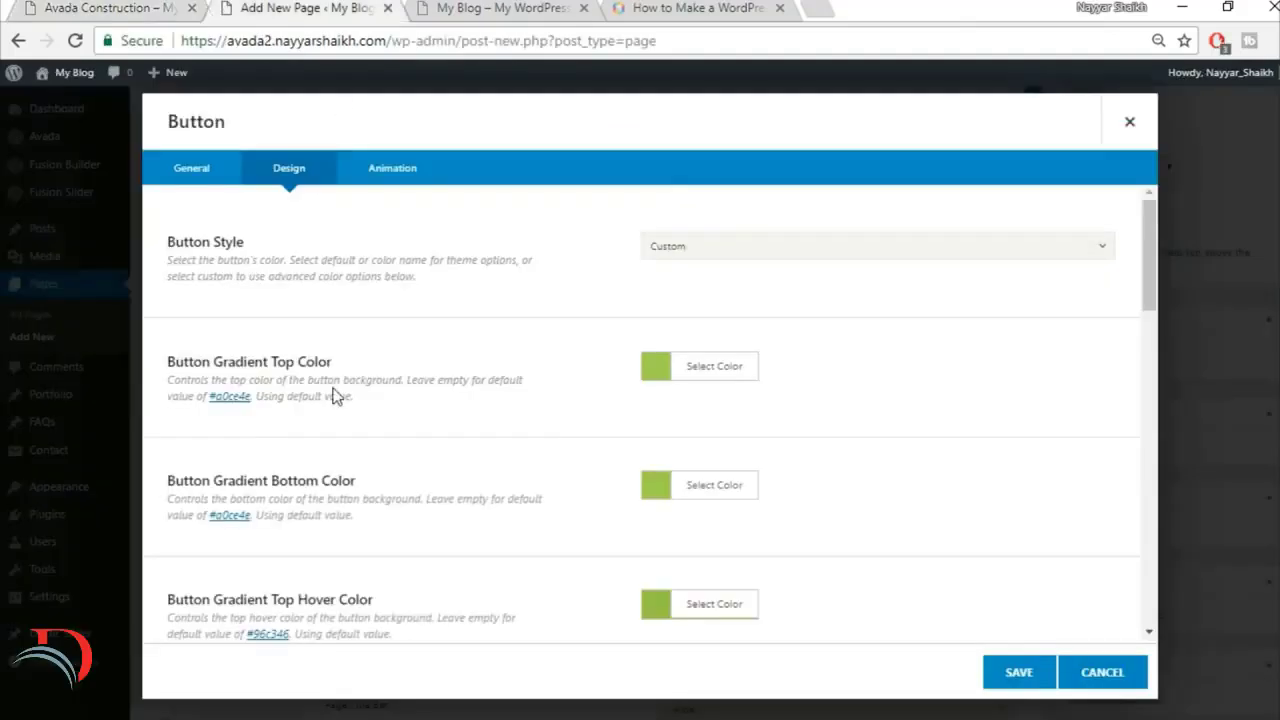
# Step: Set the button's gradient top color to #333333
pyautogui.click(720, 372)
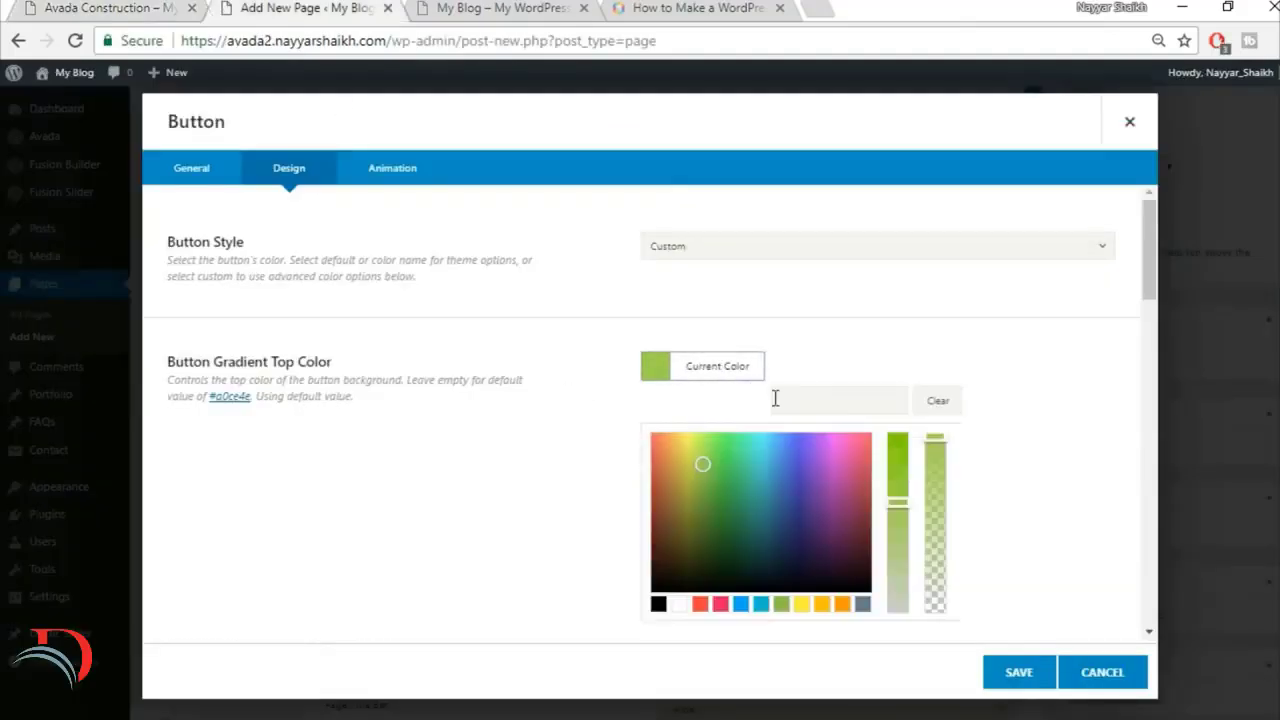
pyautogui.click(847, 390)
pyautogui.write('#333333')
pyautogui.click(1014, 348)
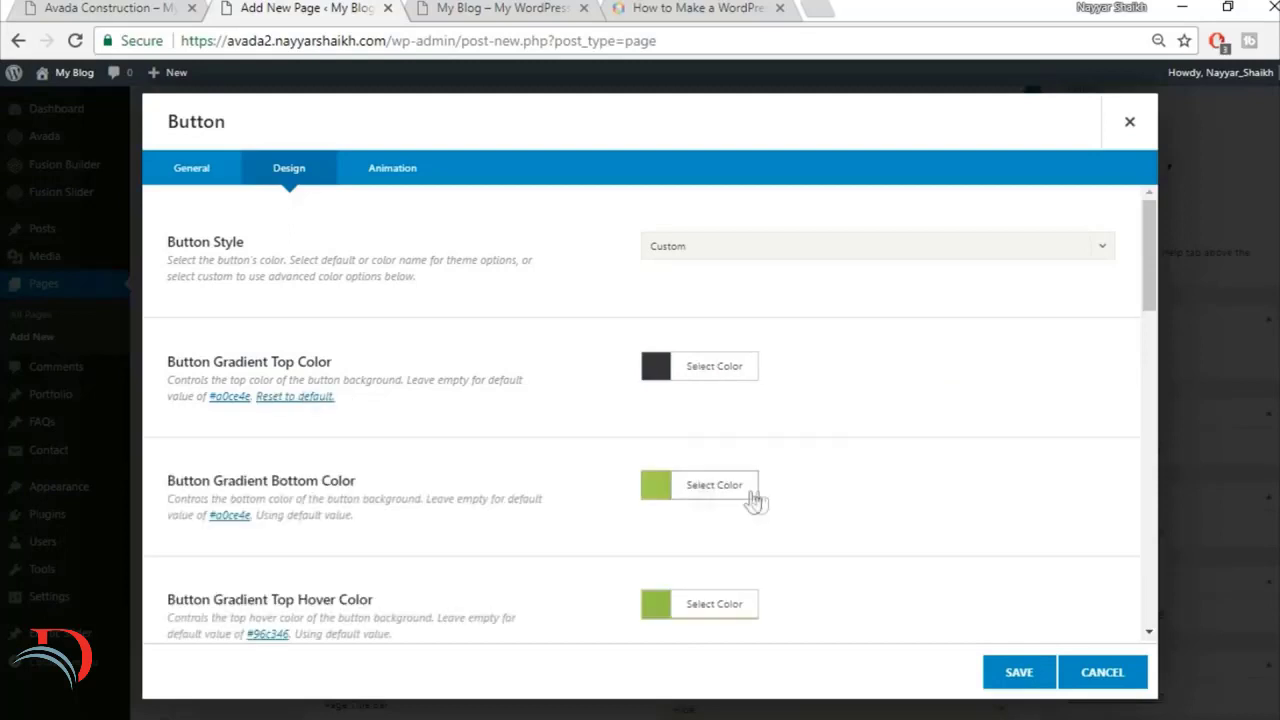
# Step: Set the button's gradient bottom color to #333333
pyautogui.click(700, 488)
pyautogui.click(833, 515)
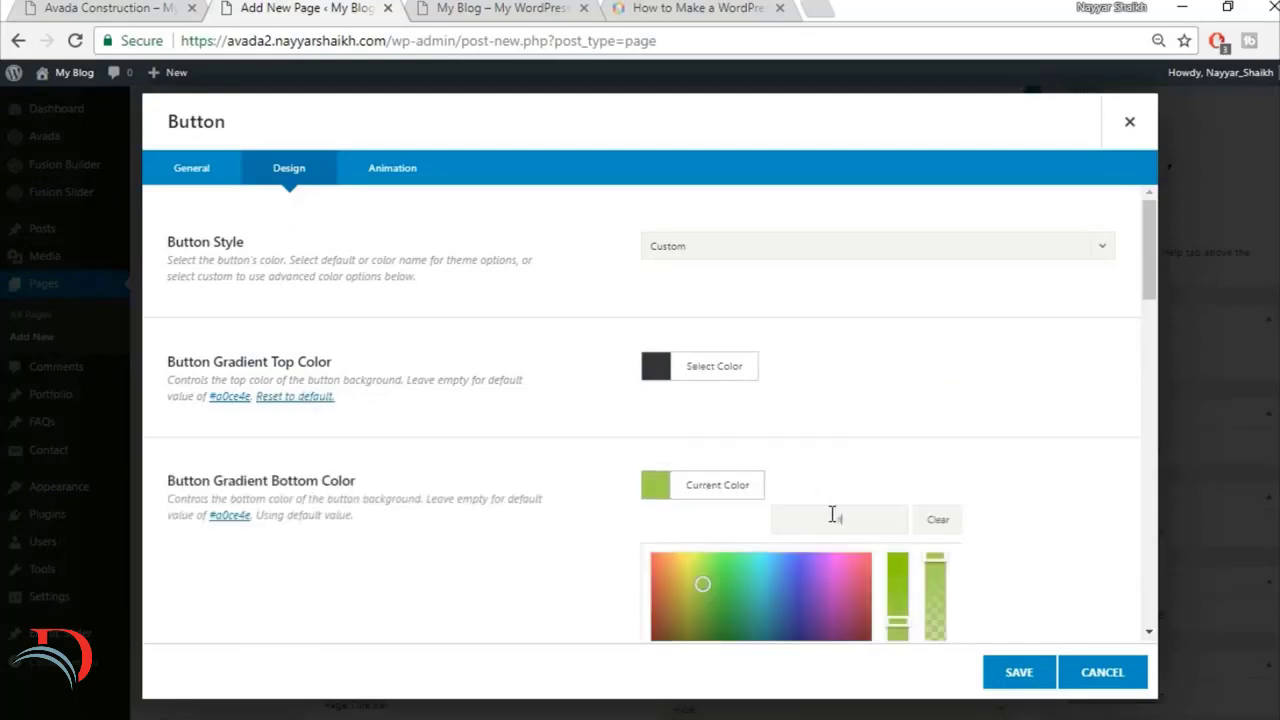
pyautogui.write('#333333')
pyautogui.click(983, 449)
# Step: Check the quote button on the finished site and set the gradient top hover color to white
pyautogui.scroll(-2, 983, 449)
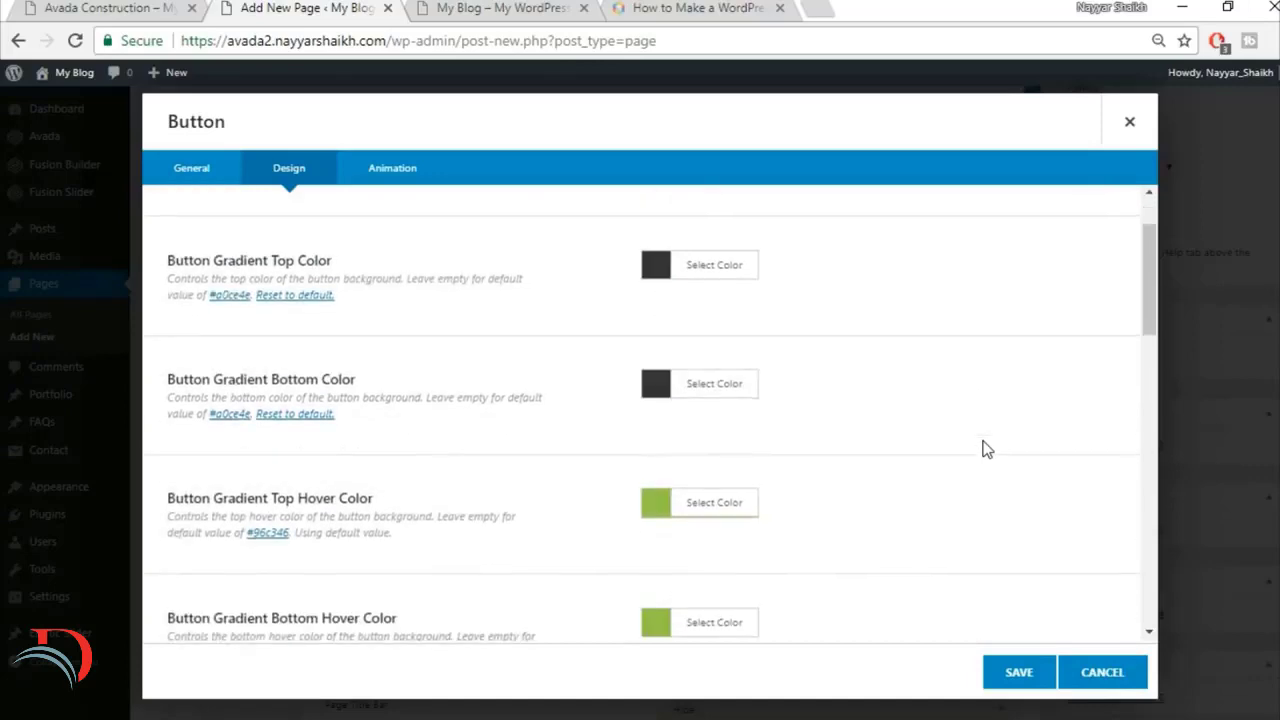
pyautogui.scroll(-2, 985, 450)
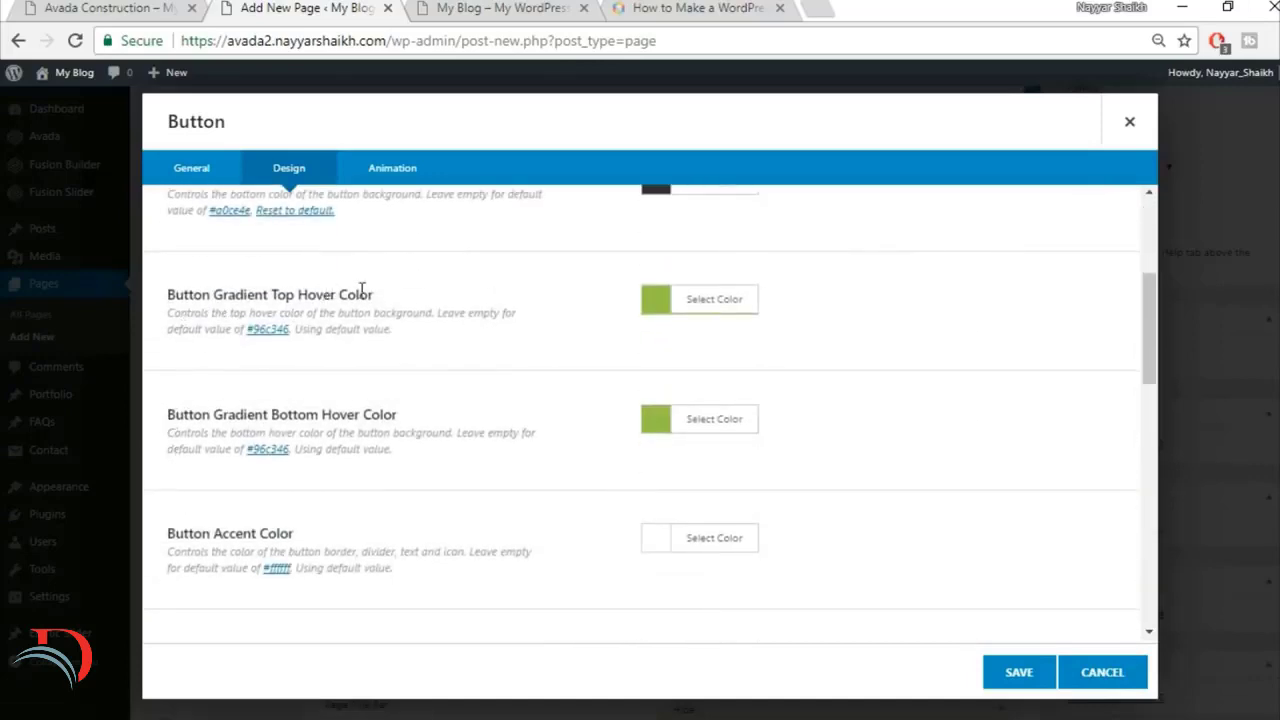
pyautogui.click(124, 7)
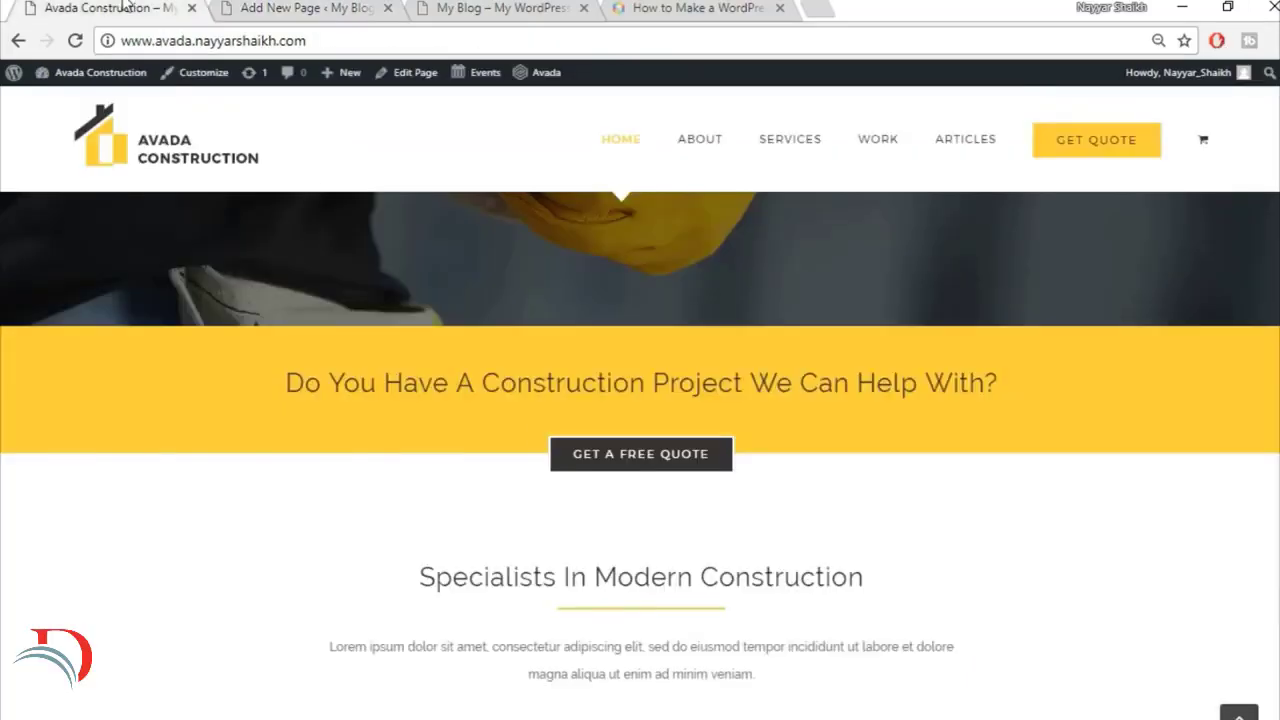
pyautogui.click(305, 8)
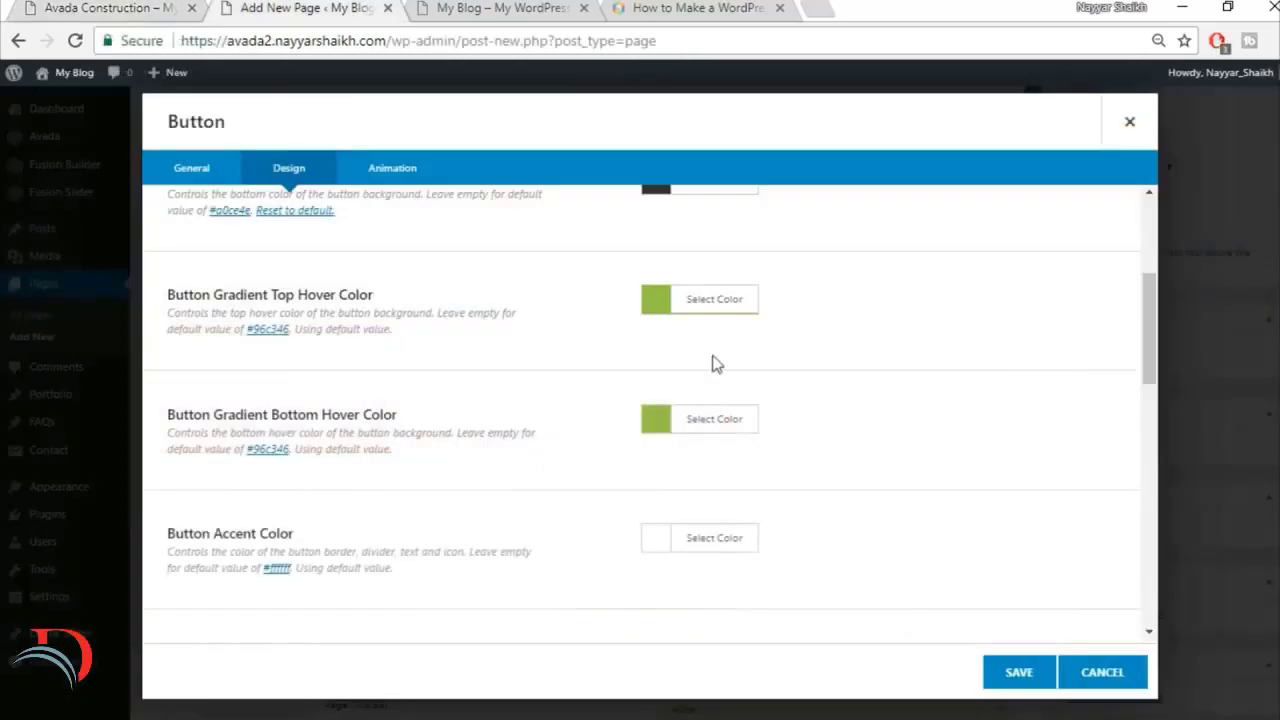
pyautogui.click(716, 302)
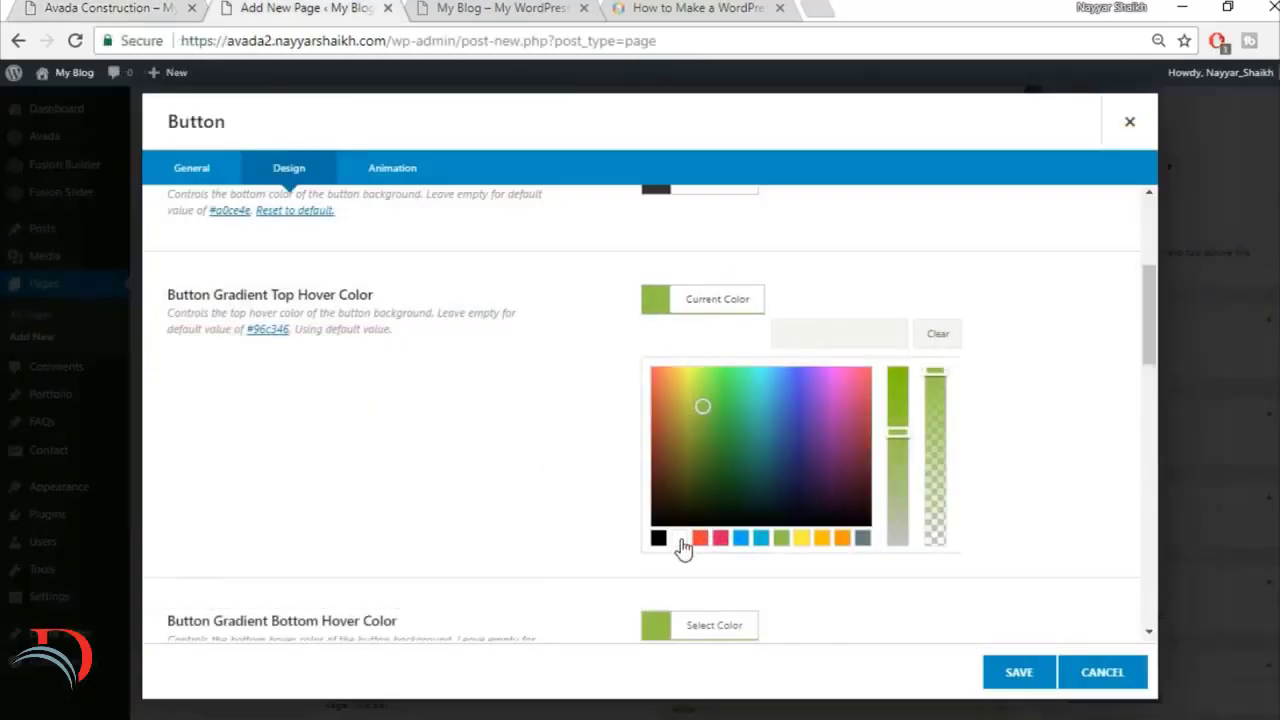
pyautogui.click(680, 540)
pyautogui.click(1018, 467)
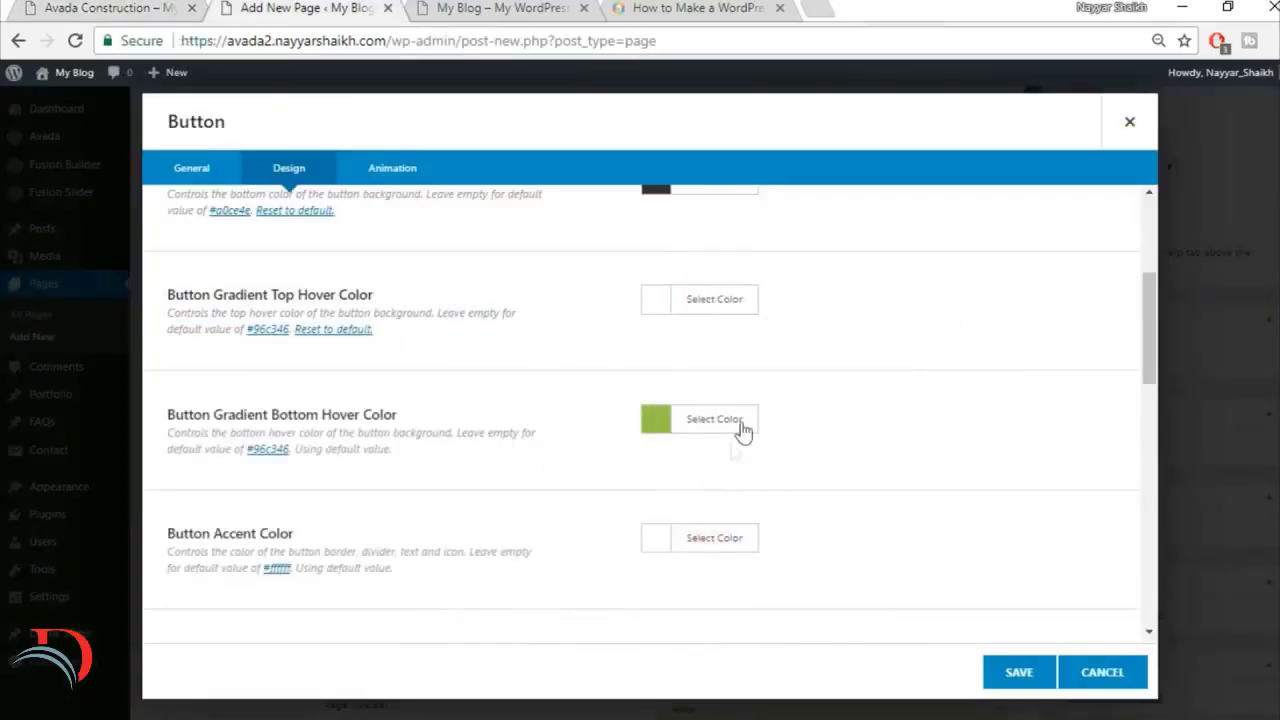
# Step: Set the button's gradient bottom hover color to white
pyautogui.click(742, 428)
pyautogui.scroll(-1, 1040, 465)
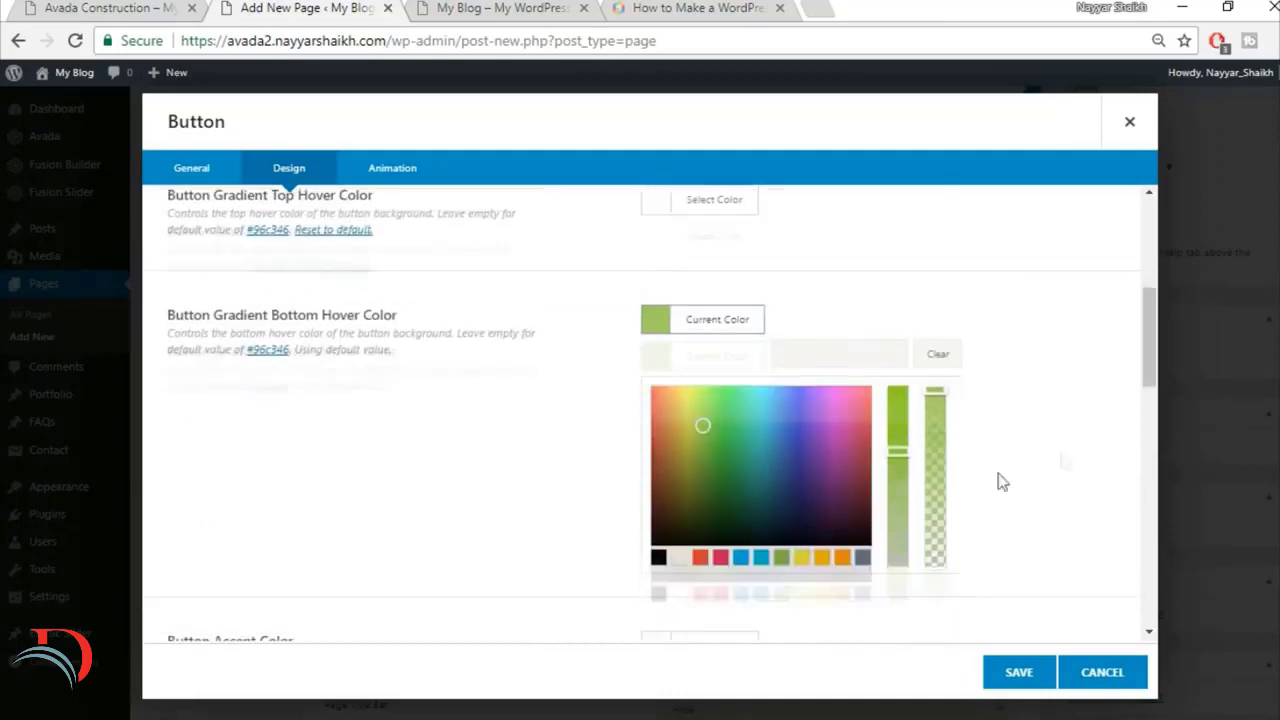
pyautogui.click(680, 556)
pyautogui.click(1049, 383)
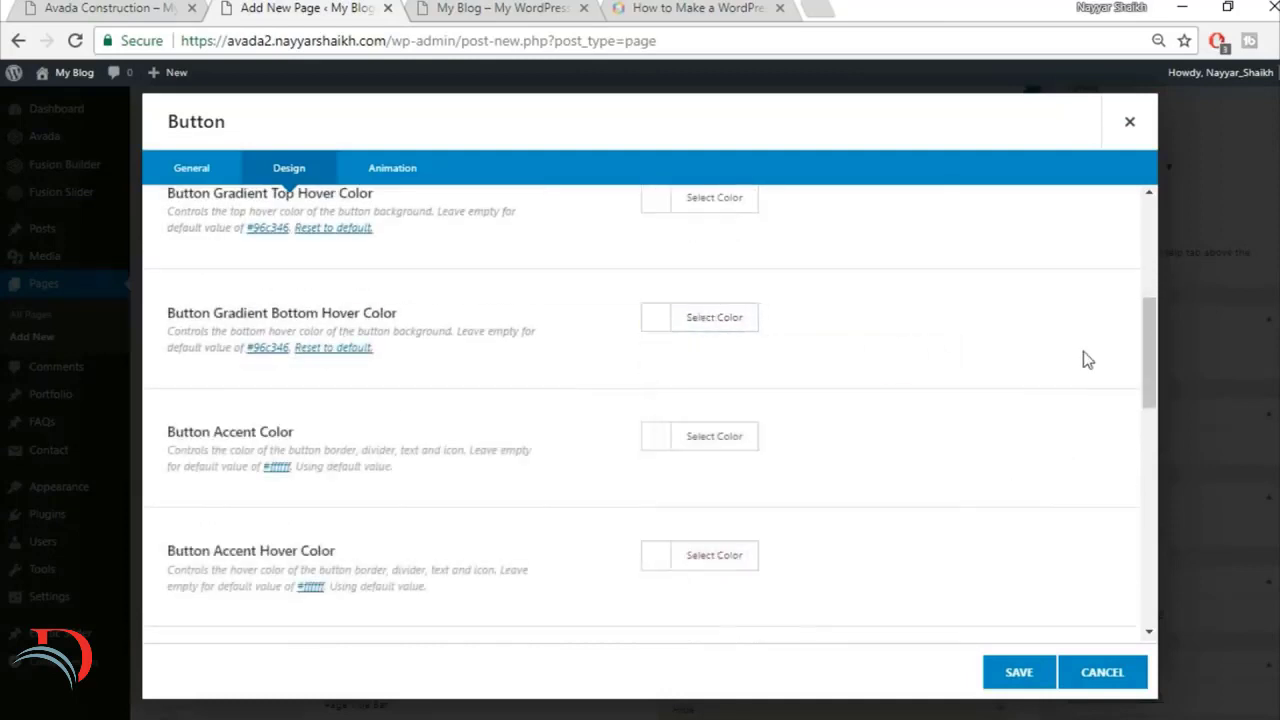
# Step: Compare with the finished site's quote button and use white for the button accent color
pyautogui.scroll(-1, 395, 383)
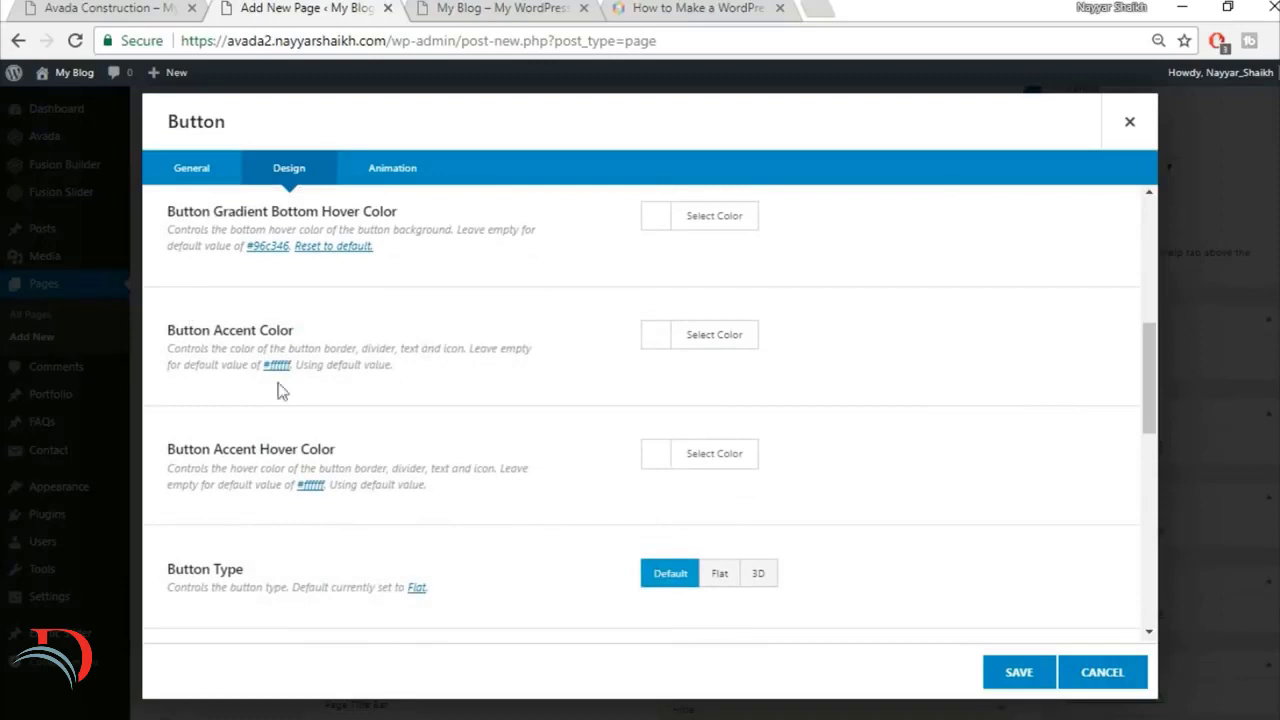
pyautogui.click(133, 7)
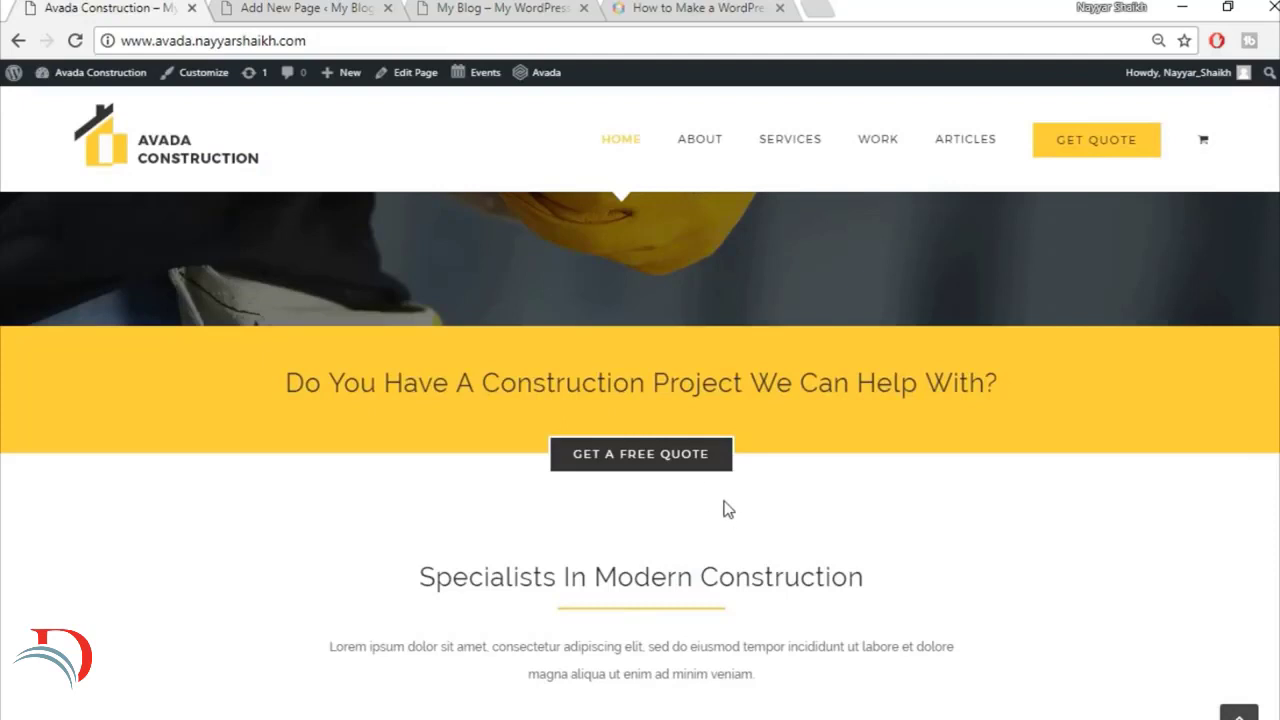
pyautogui.click(310, 8)
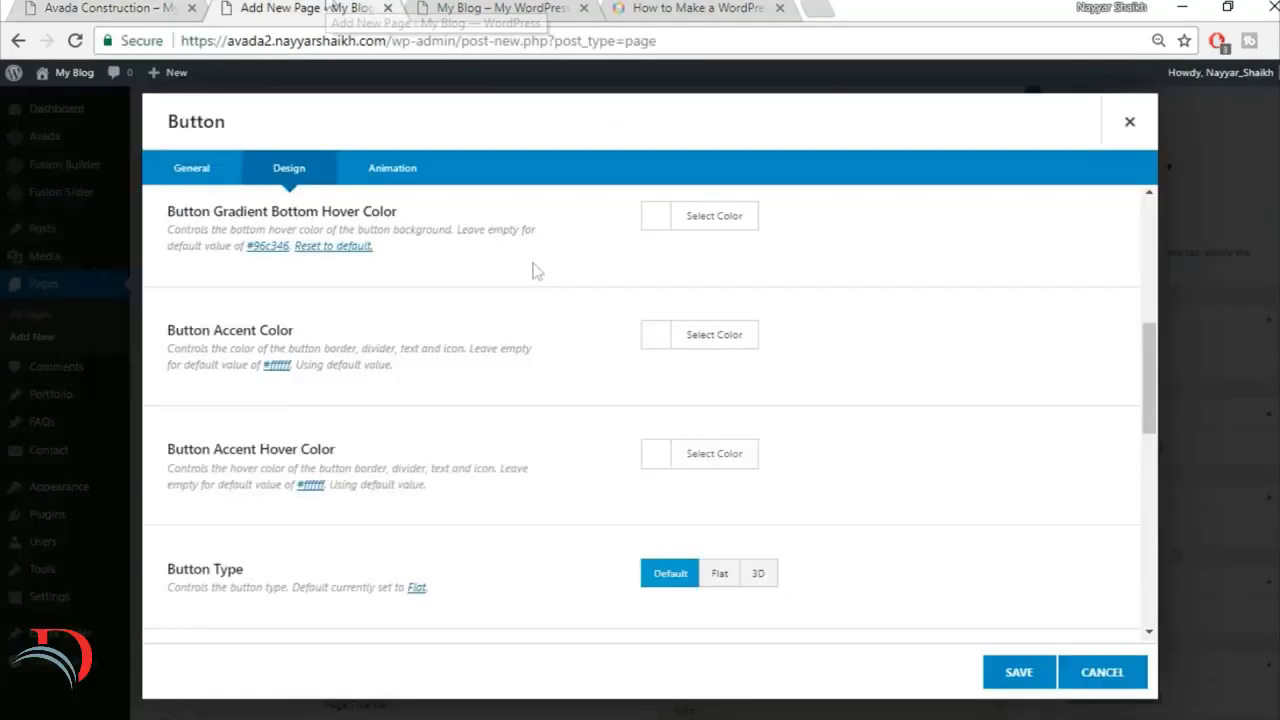
pyautogui.click(698, 336)
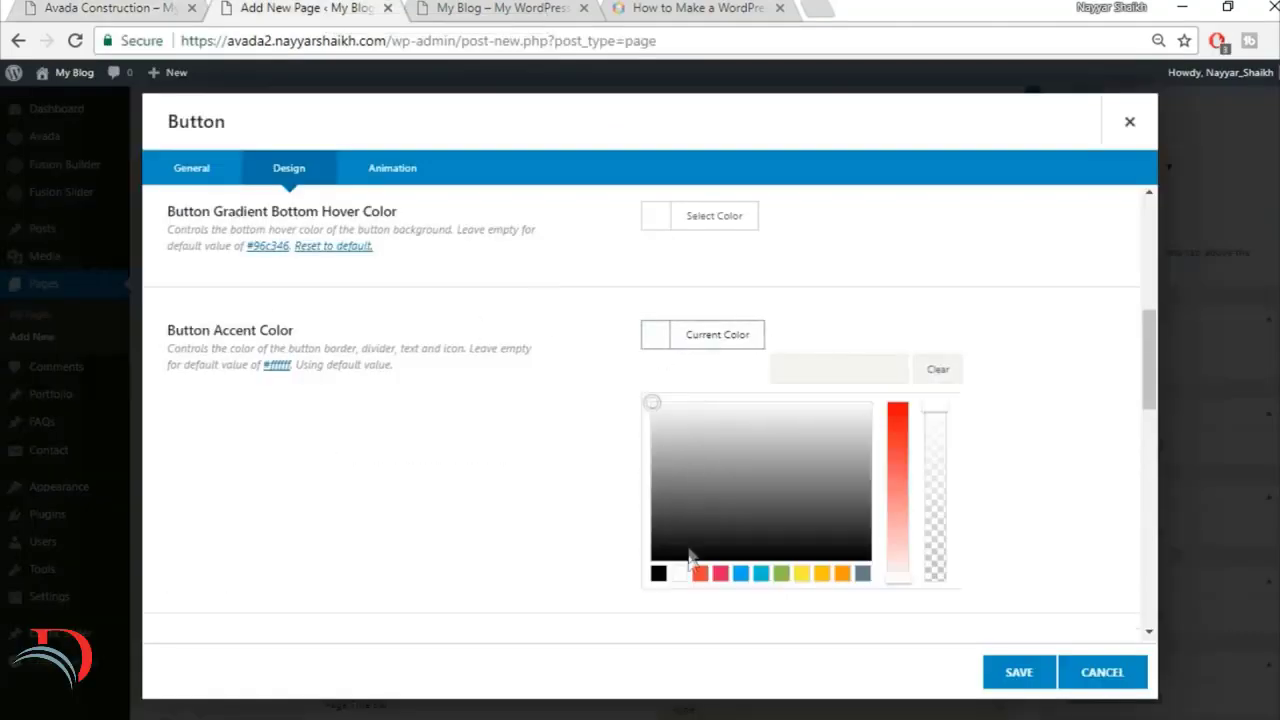
pyautogui.click(679, 573)
pyautogui.click(937, 369)
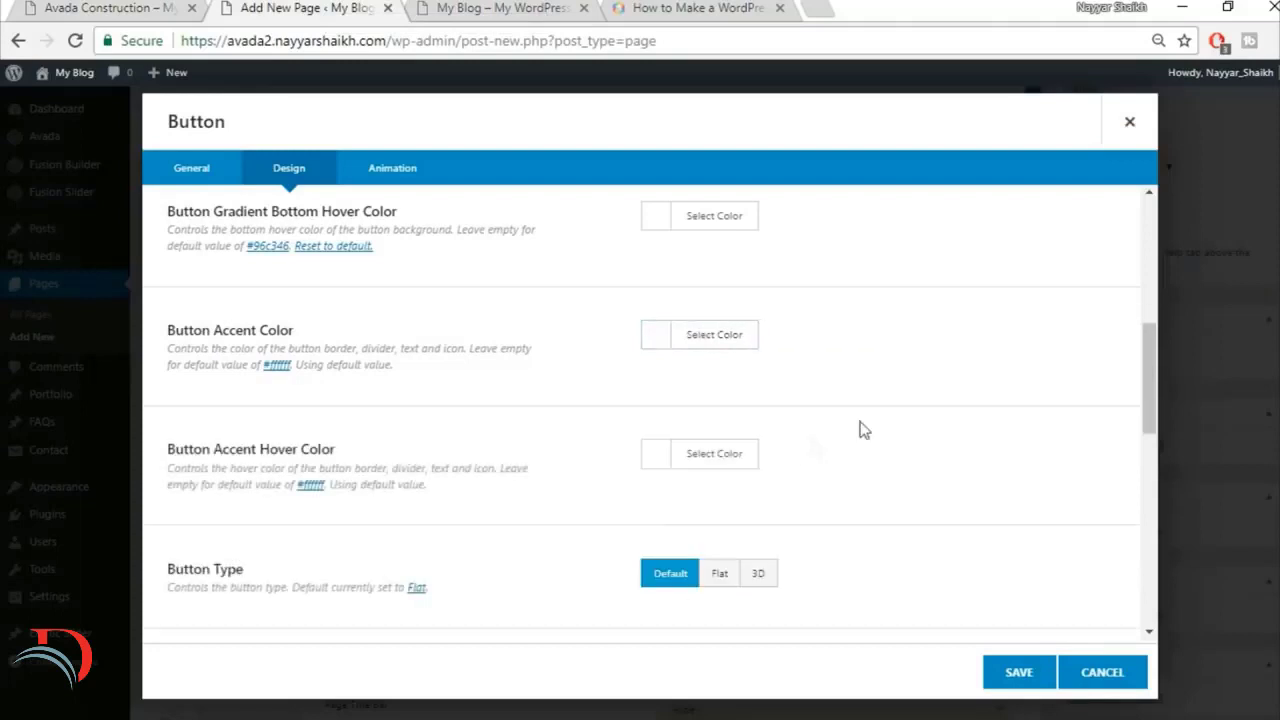
# Step: Set the button's accent hover color to black
pyautogui.click(745, 455)
pyautogui.scroll(-2, 968, 474)
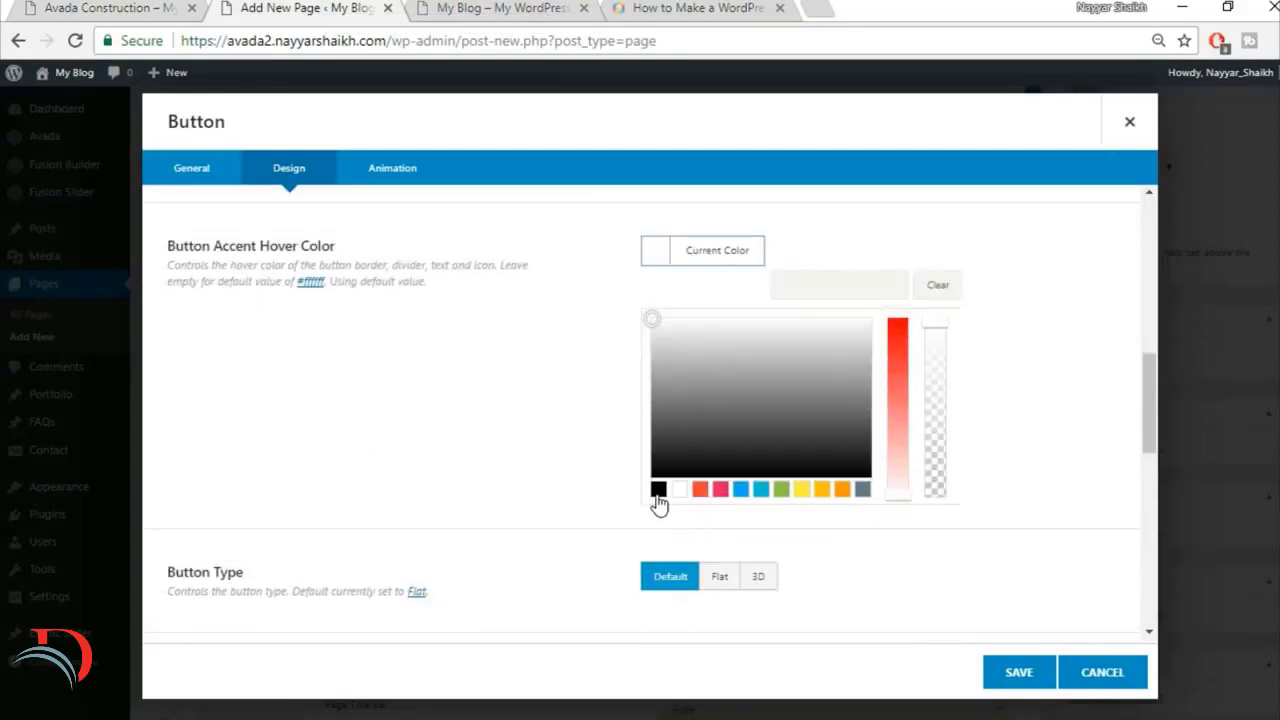
pyautogui.click(657, 492)
pyautogui.click(1008, 346)
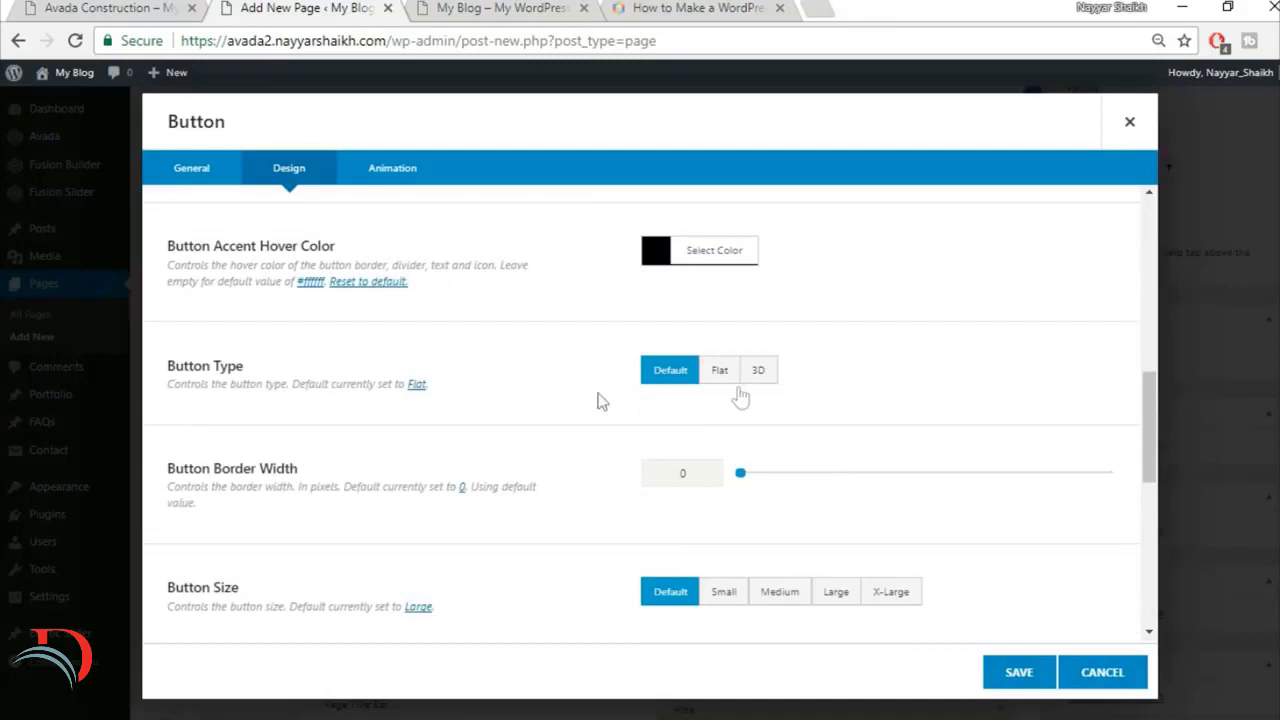
# Step: Set the button border width to 2 and compare it with the finished site's quote button
pyautogui.scroll(-1, 965, 362)
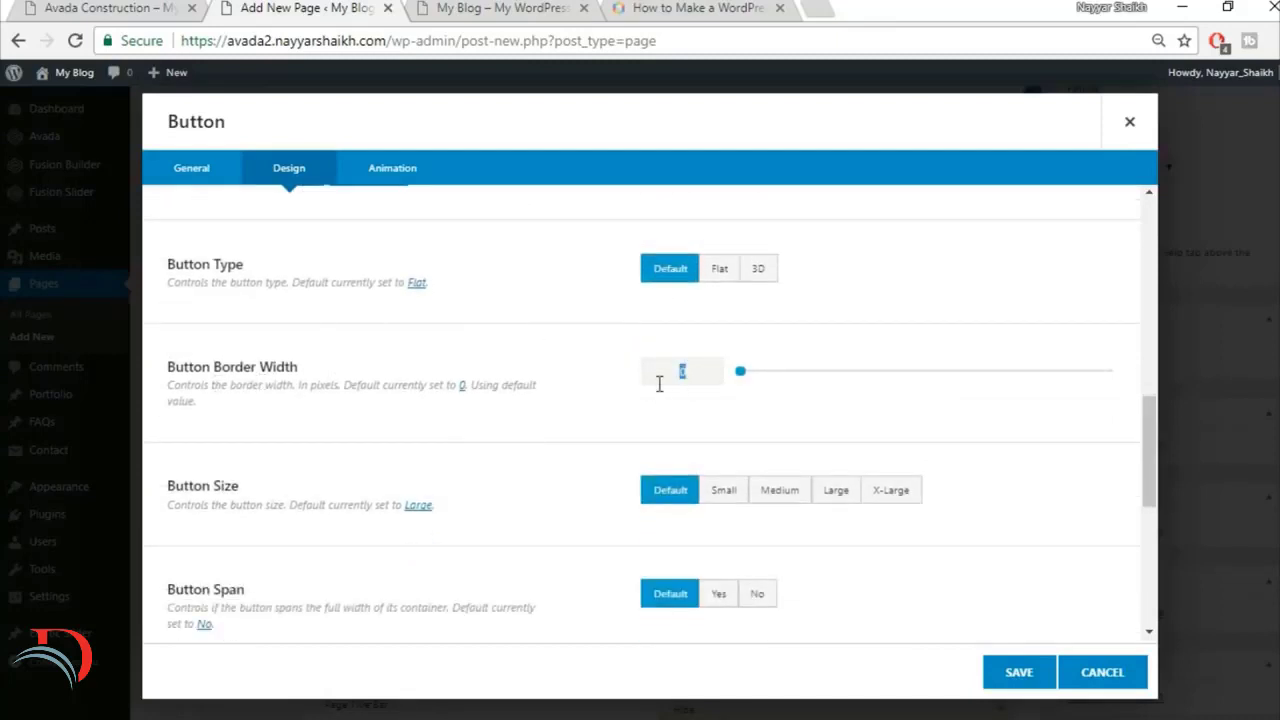
pyautogui.write('2')
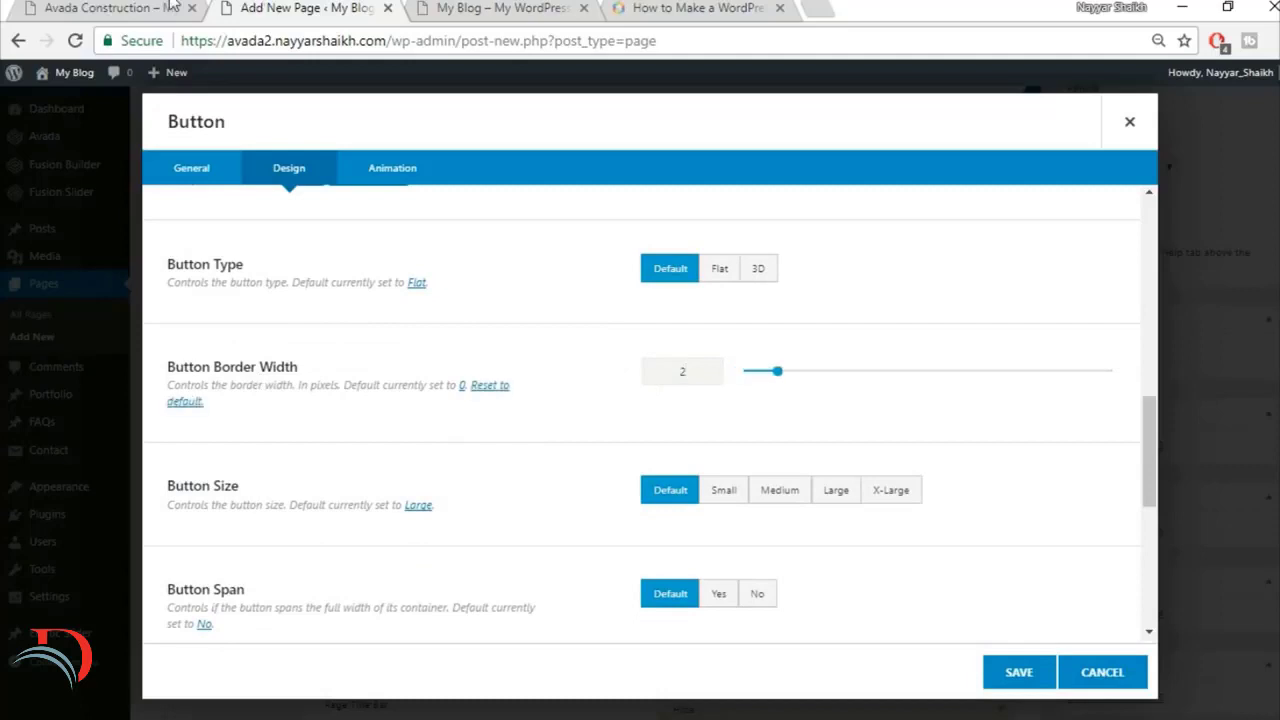
pyautogui.click(172, 6)
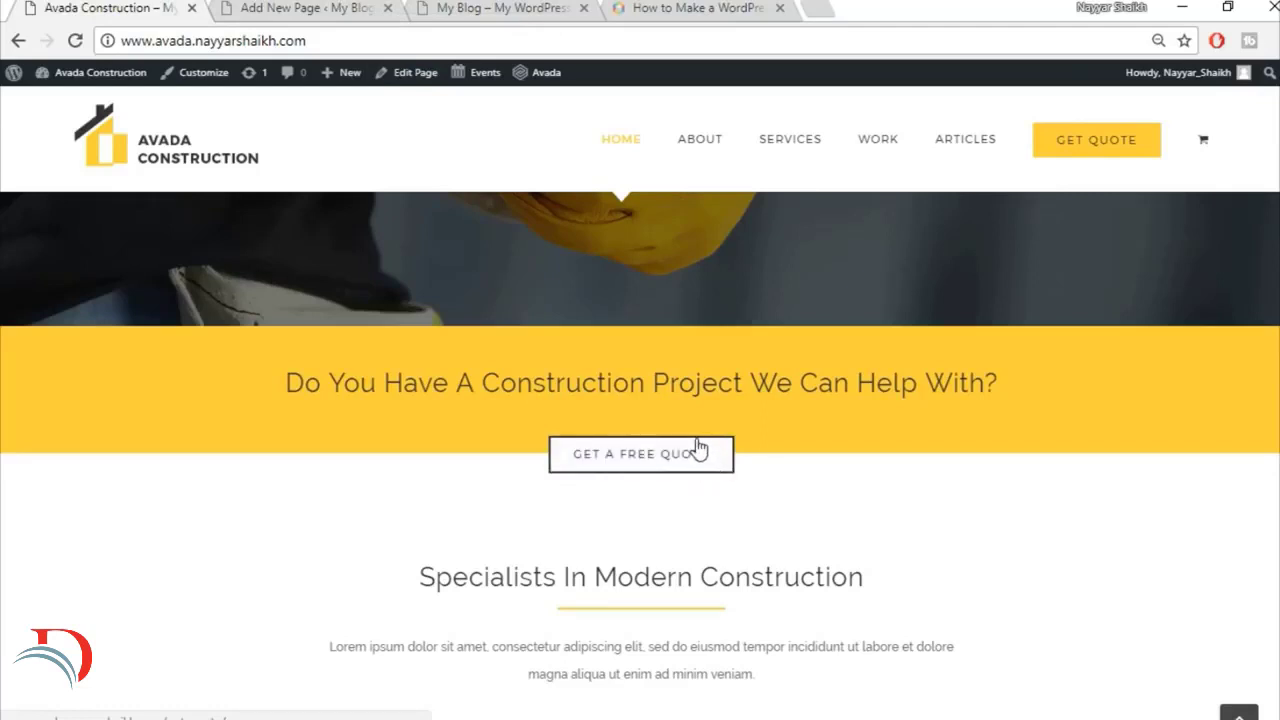
pyautogui.click(351, 6)
pyautogui.click(698, 380)
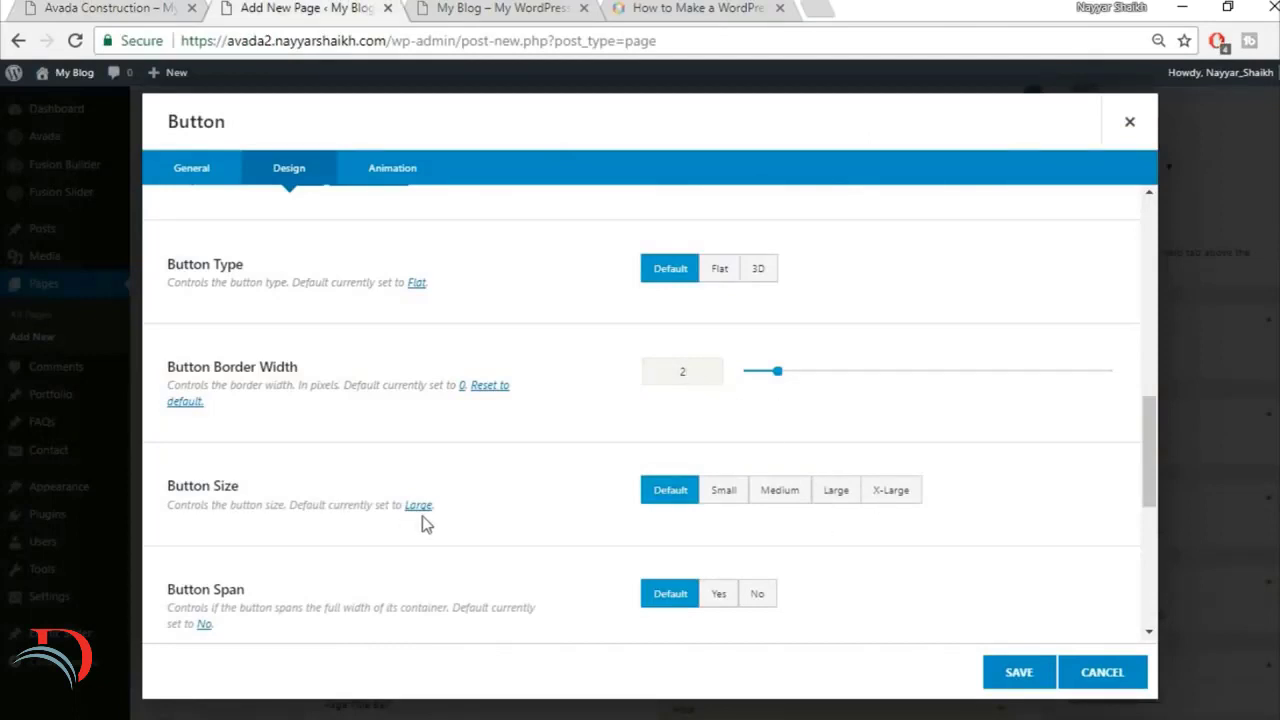
# Step: Set the button size to X-Large and review the remaining span, shape and icon options
pyautogui.click(903, 495)
pyautogui.scroll(-2, 983, 498)
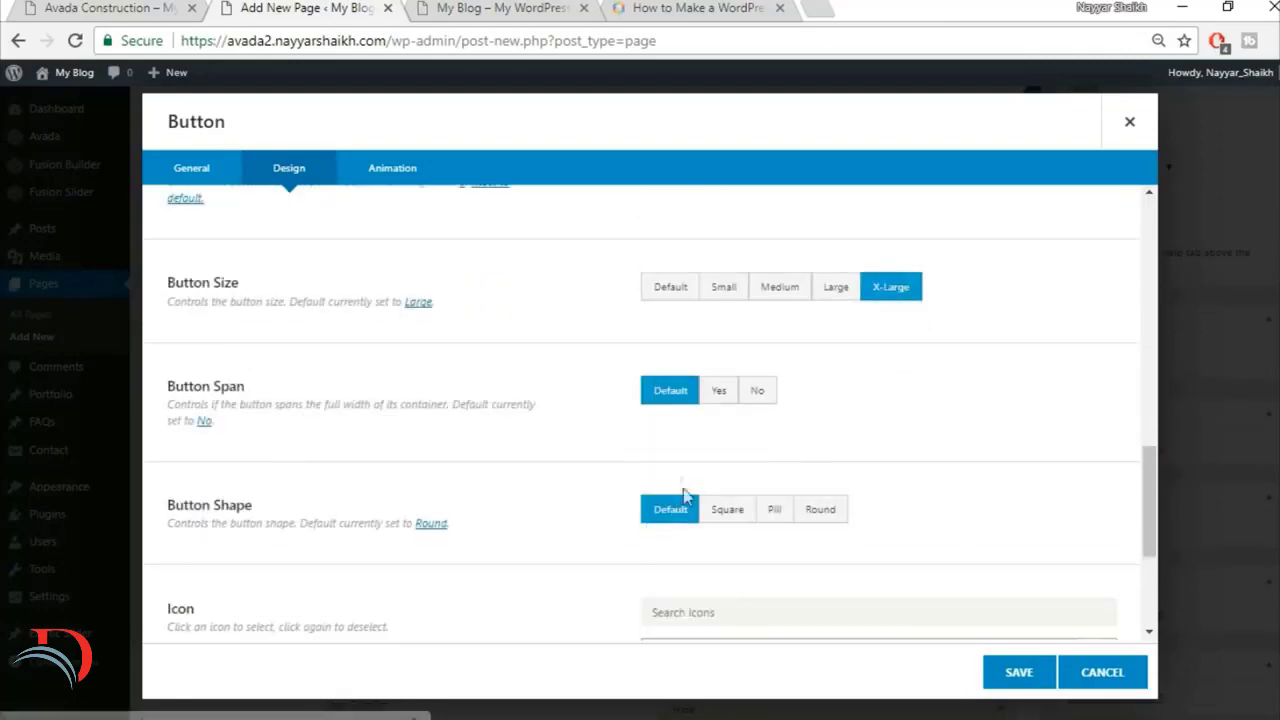
pyautogui.scroll(-3, 557, 480)
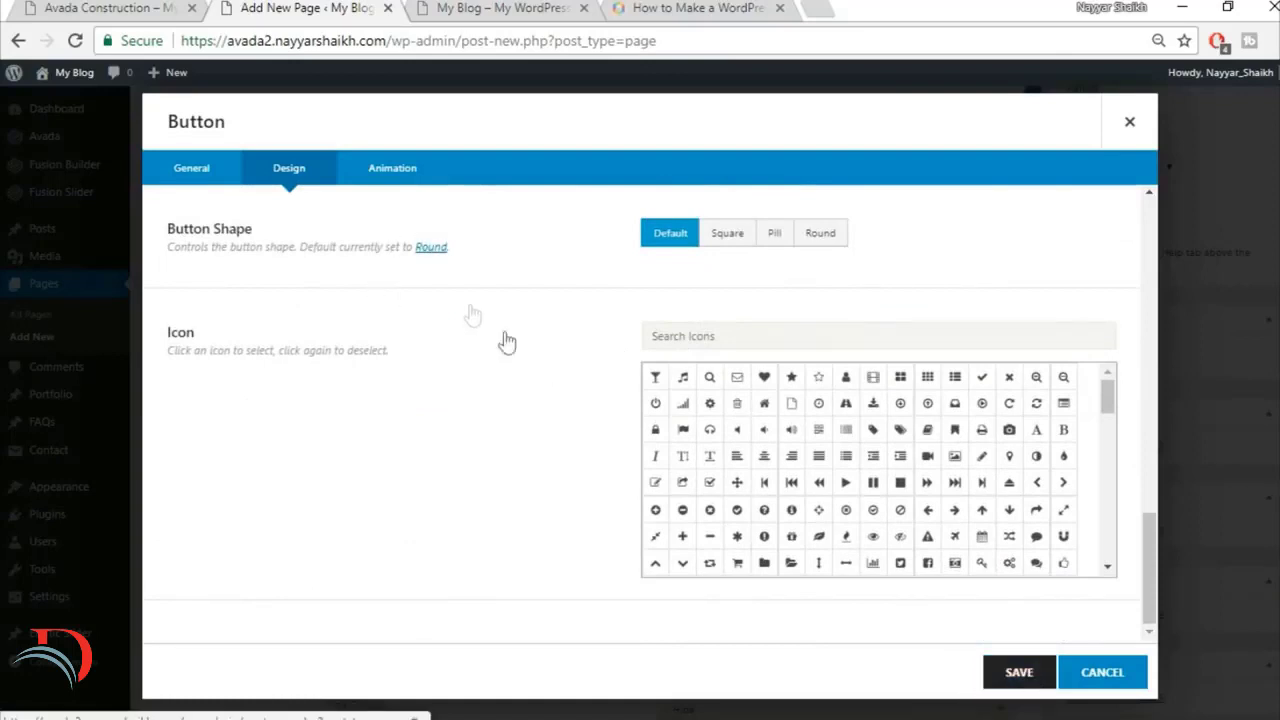
# Step: Set the button's animation type to Fade, review its animation options, and save the button element
pyautogui.click(394, 178)
pyautogui.click(730, 249)
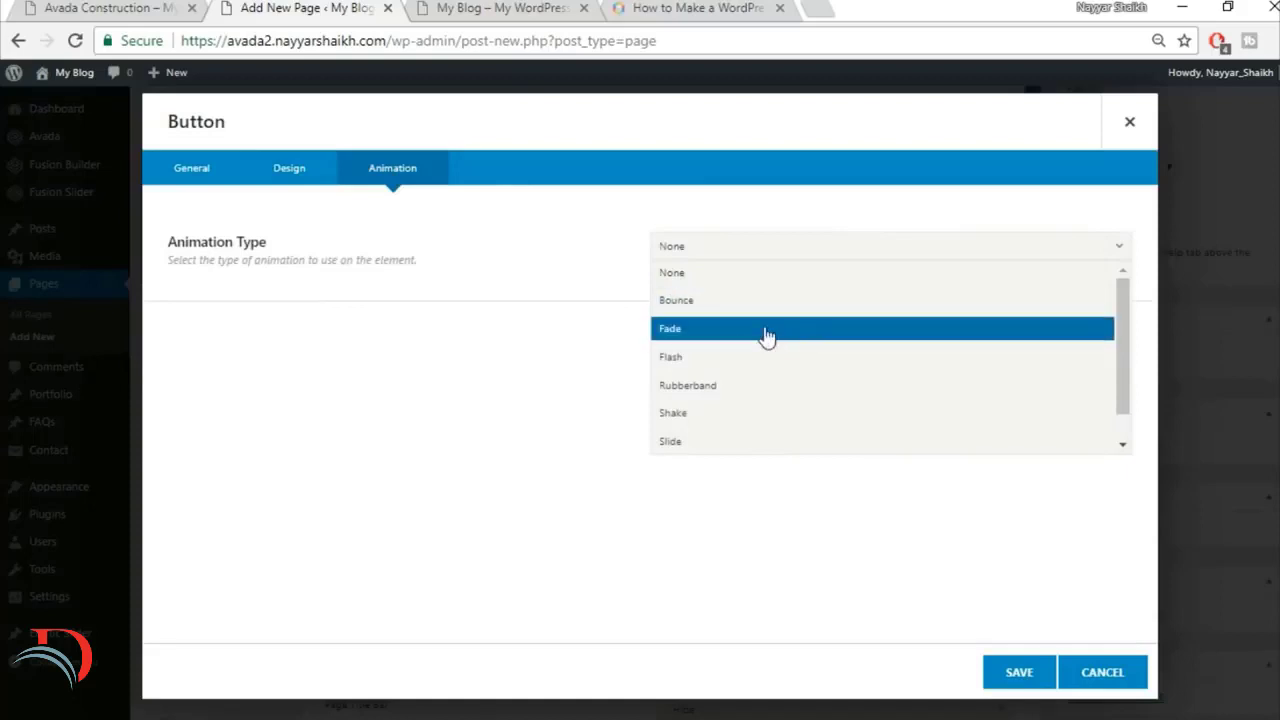
pyautogui.click(766, 335)
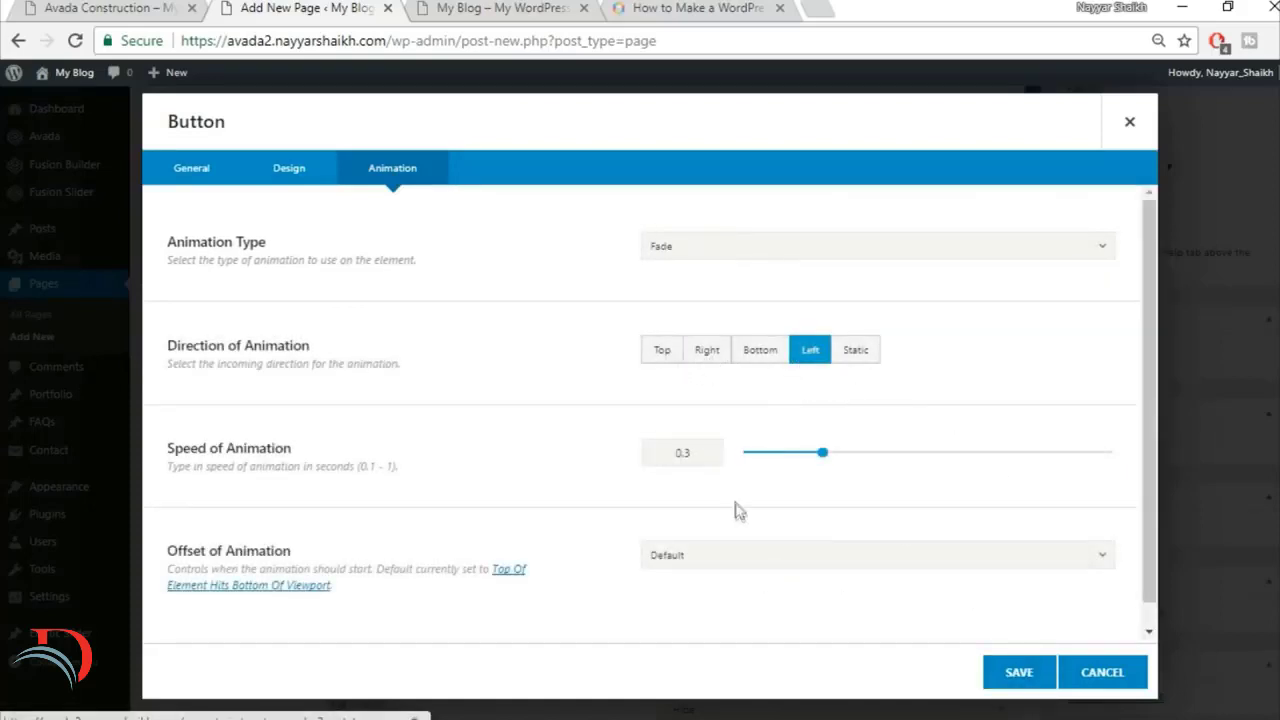
pyautogui.scroll(-1, 735, 506)
pyautogui.scroll(-1, 735, 506)
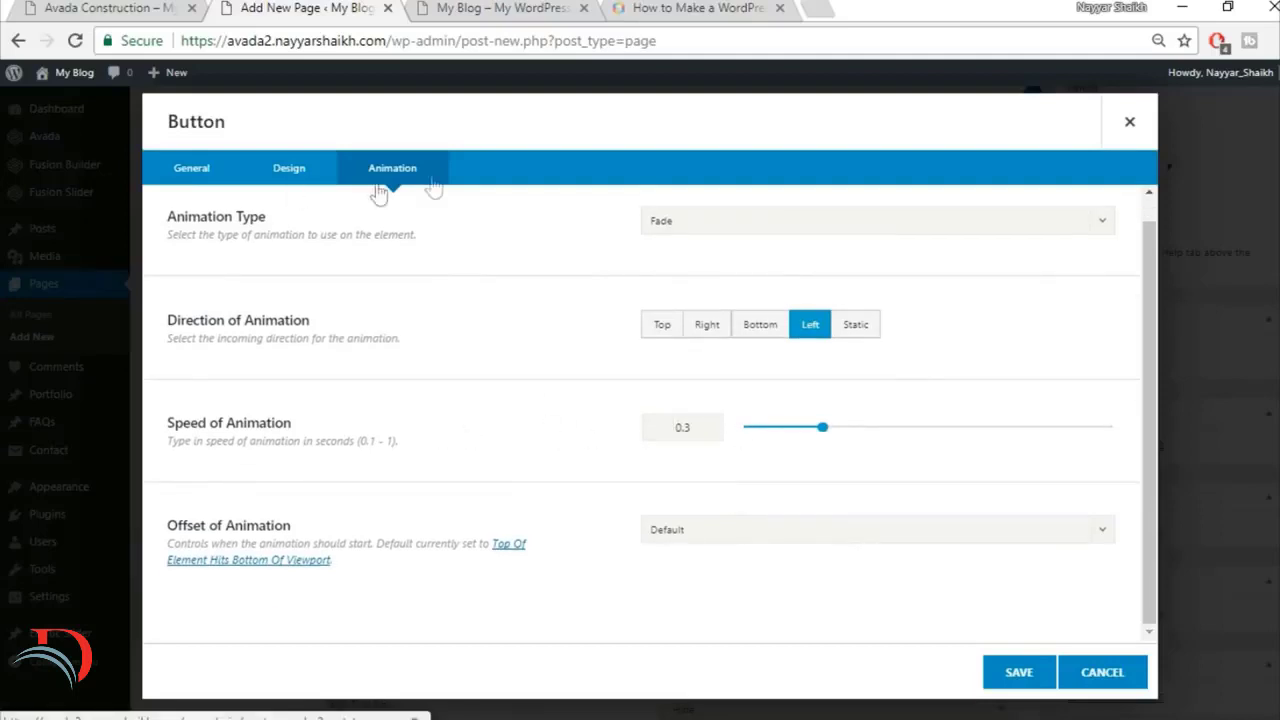
pyautogui.scroll(2, 651, 354)
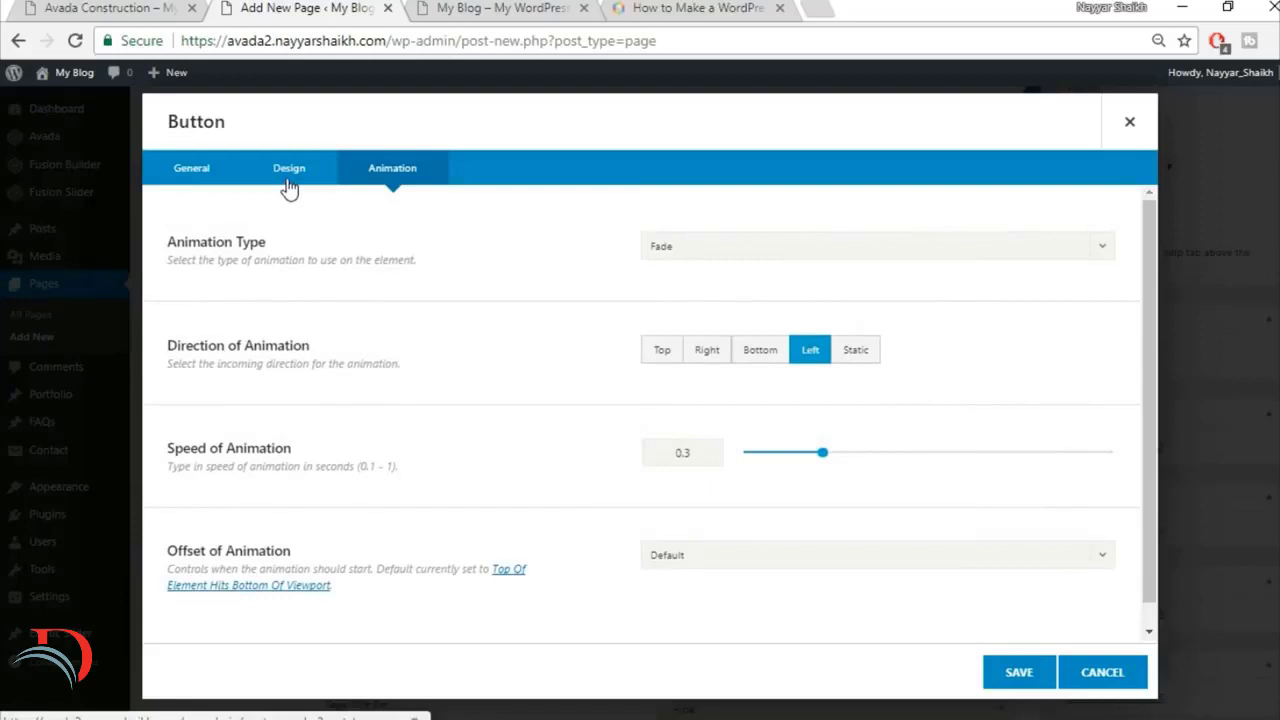
pyautogui.click(287, 182)
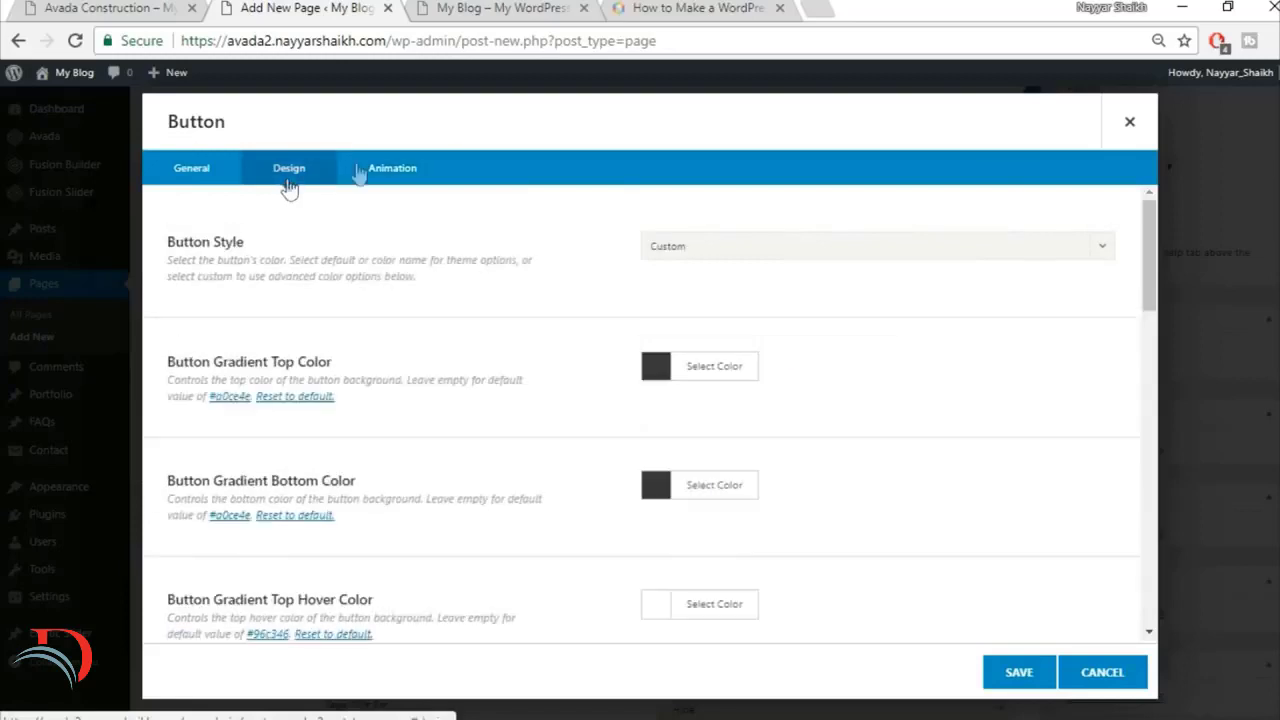
pyautogui.click(1019, 672)
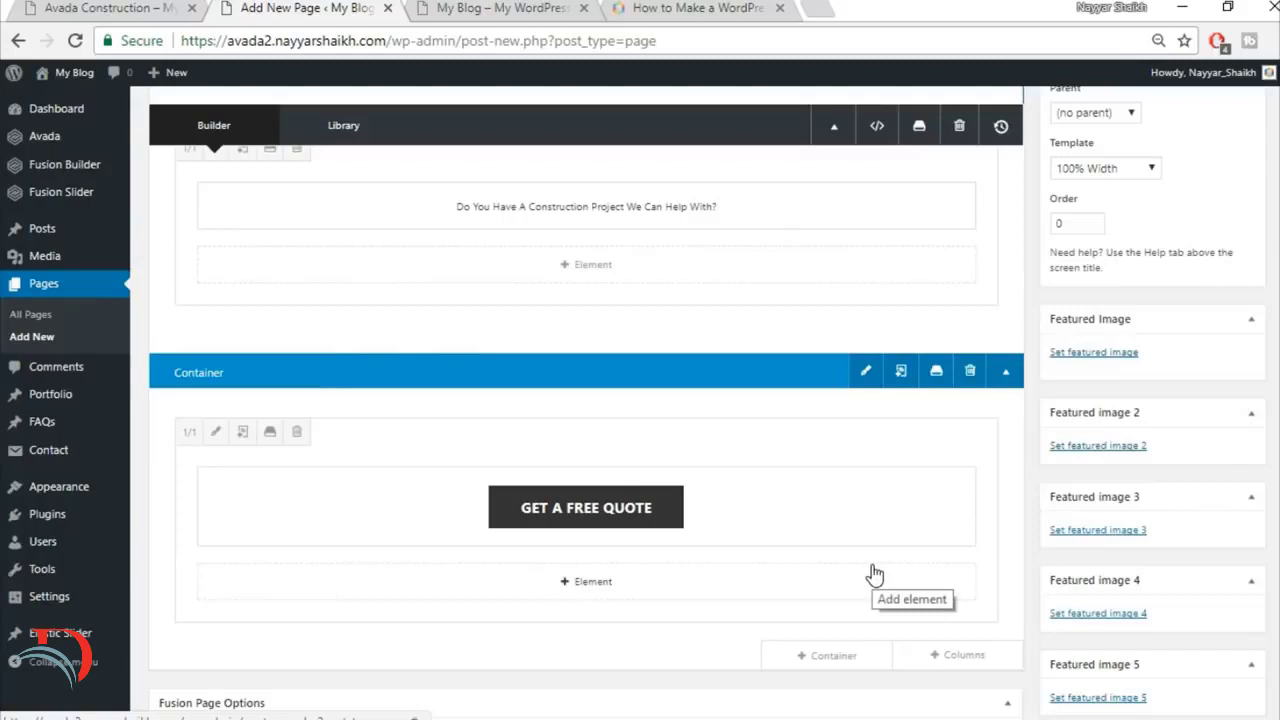
# Step: Publish the Home Page with the new quote button
pyautogui.scroll(1, 871, 565)
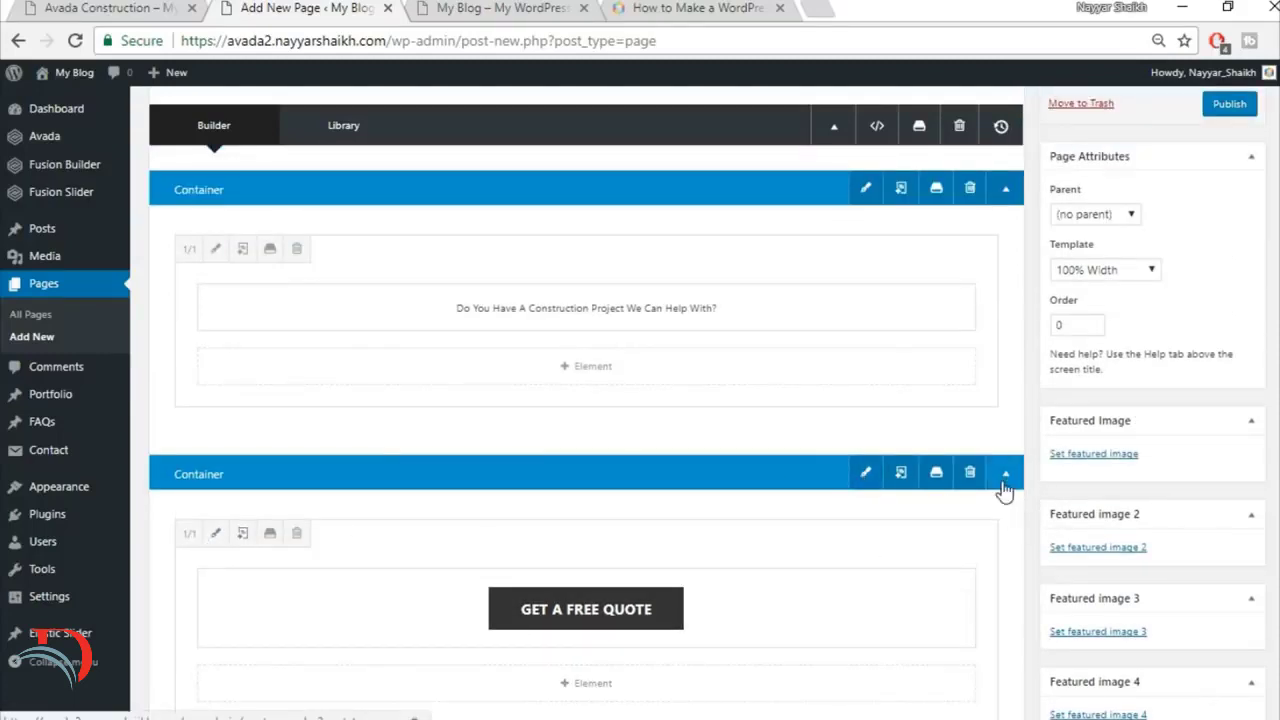
pyautogui.scroll(2, 991, 503)
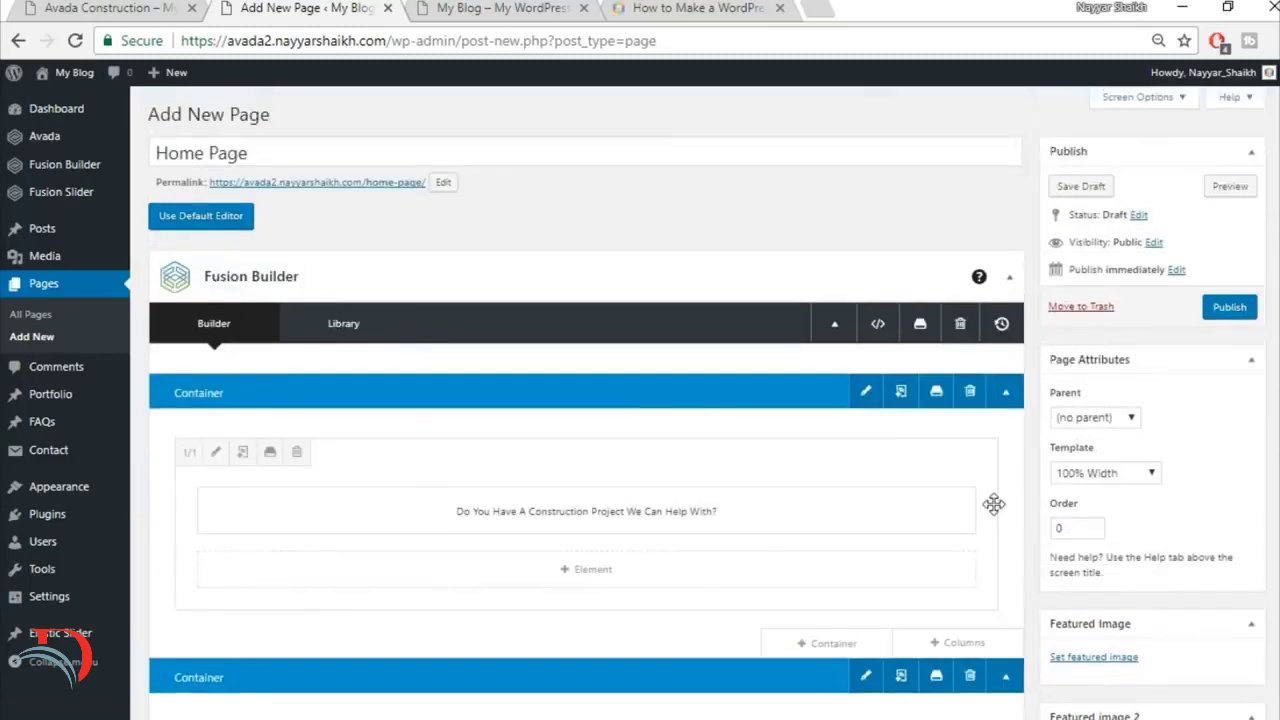
pyautogui.click(1230, 312)
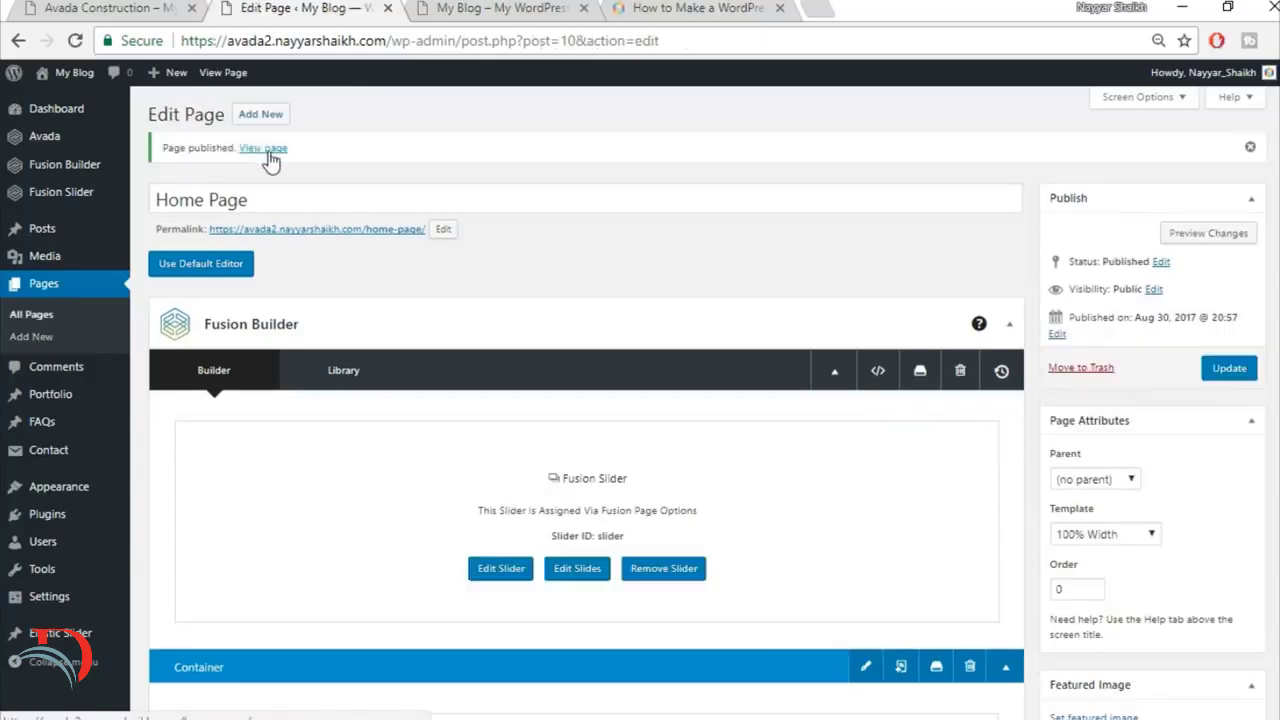
# Step: View the published home page in a new tab, compare its quote section with the finished site, and return to the page editor
pyautogui.rightClick(284, 160)
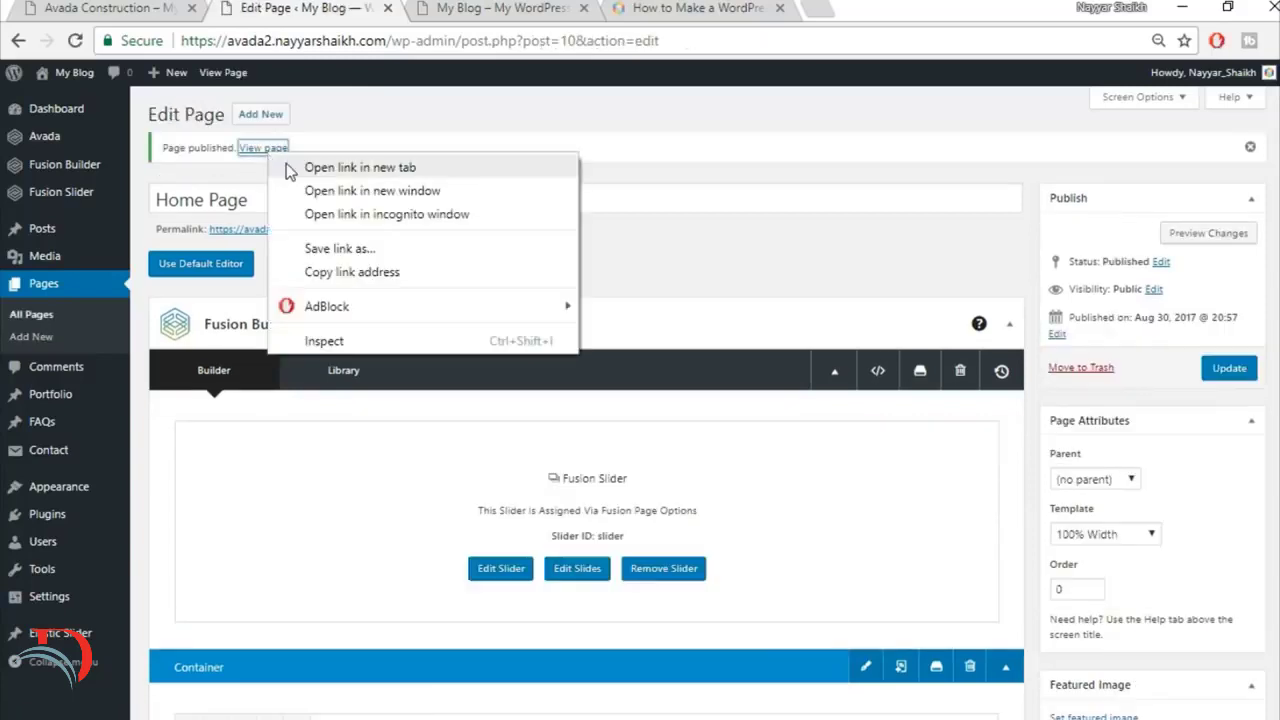
pyautogui.click(290, 170)
pyautogui.click(491, 8)
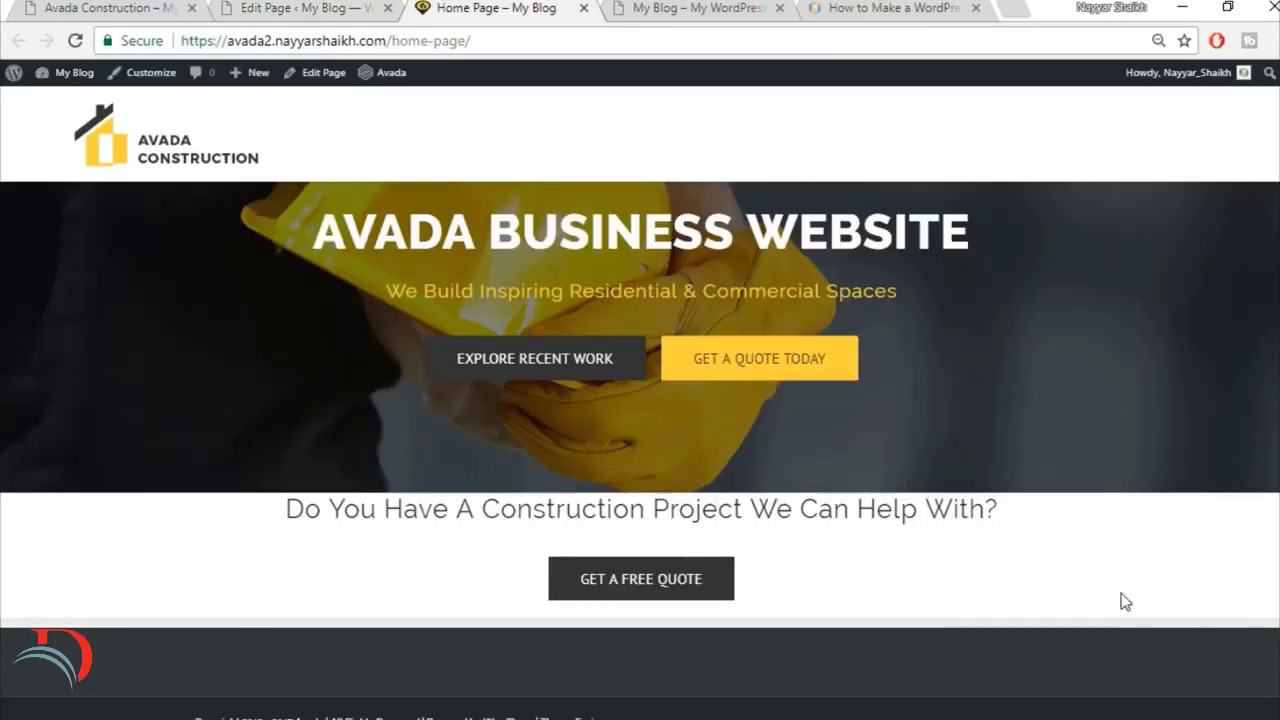
pyautogui.click(88, 8)
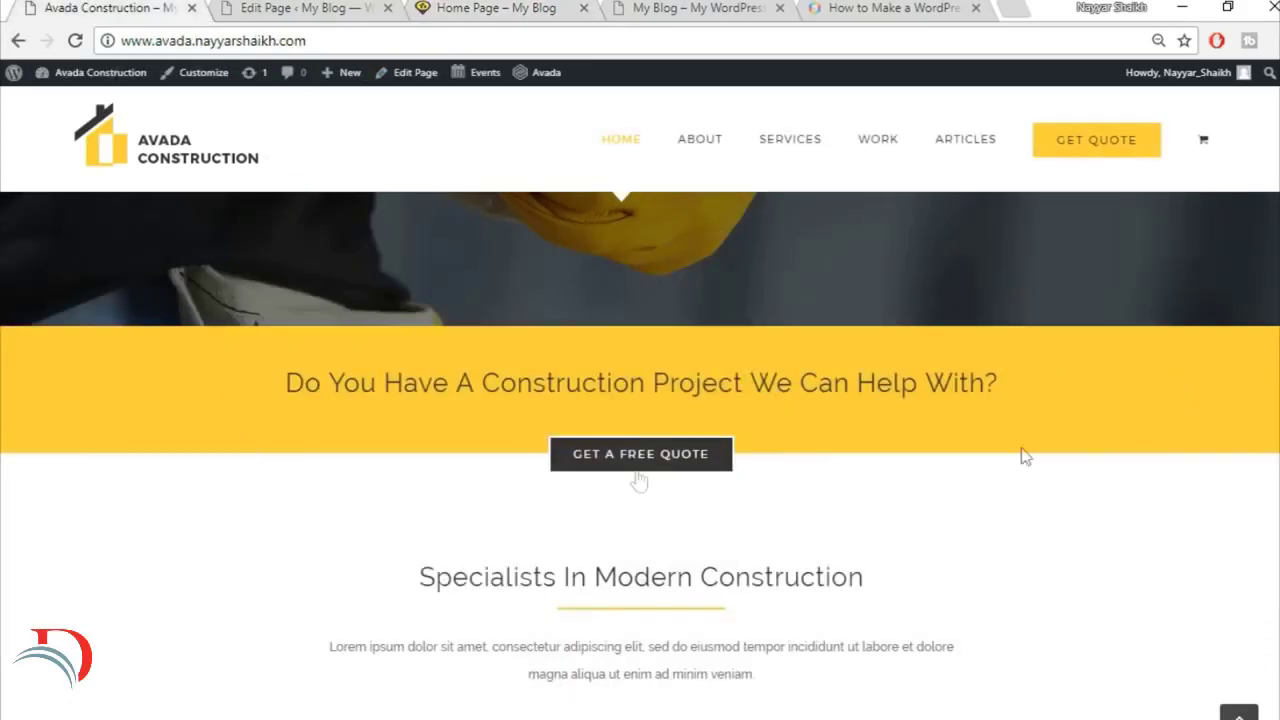
pyautogui.click(295, 9)
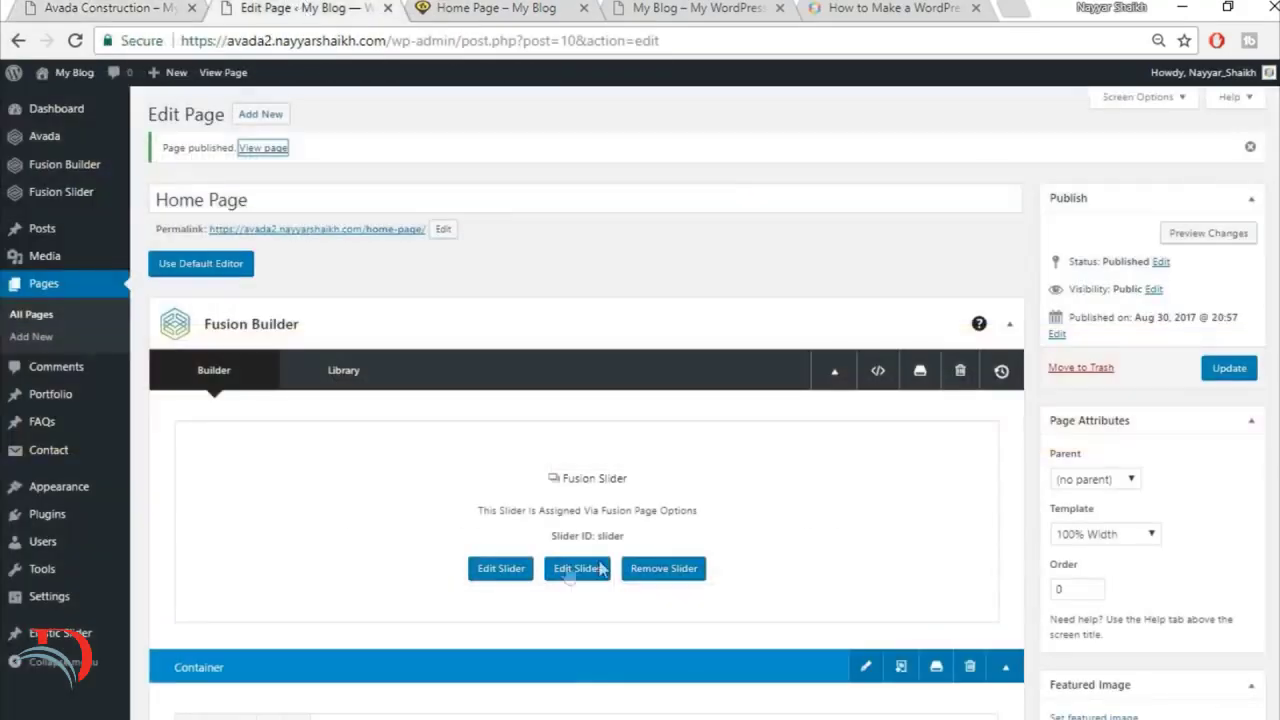
# Step: Give the container holding the "Do You Have A Construction Project We Can Help With?" title a yellow background colour, save it, and update the page
pyautogui.click(538, 7)
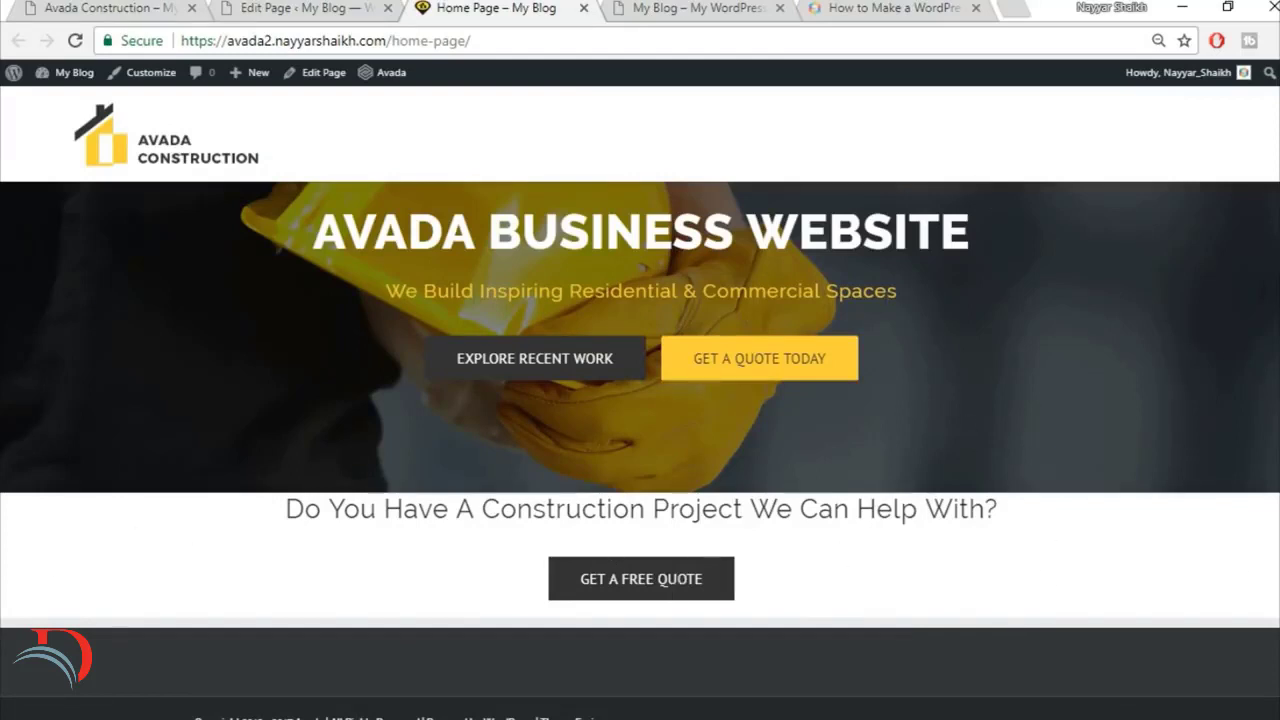
pyautogui.click(300, 8)
pyautogui.scroll(-3, 878, 476)
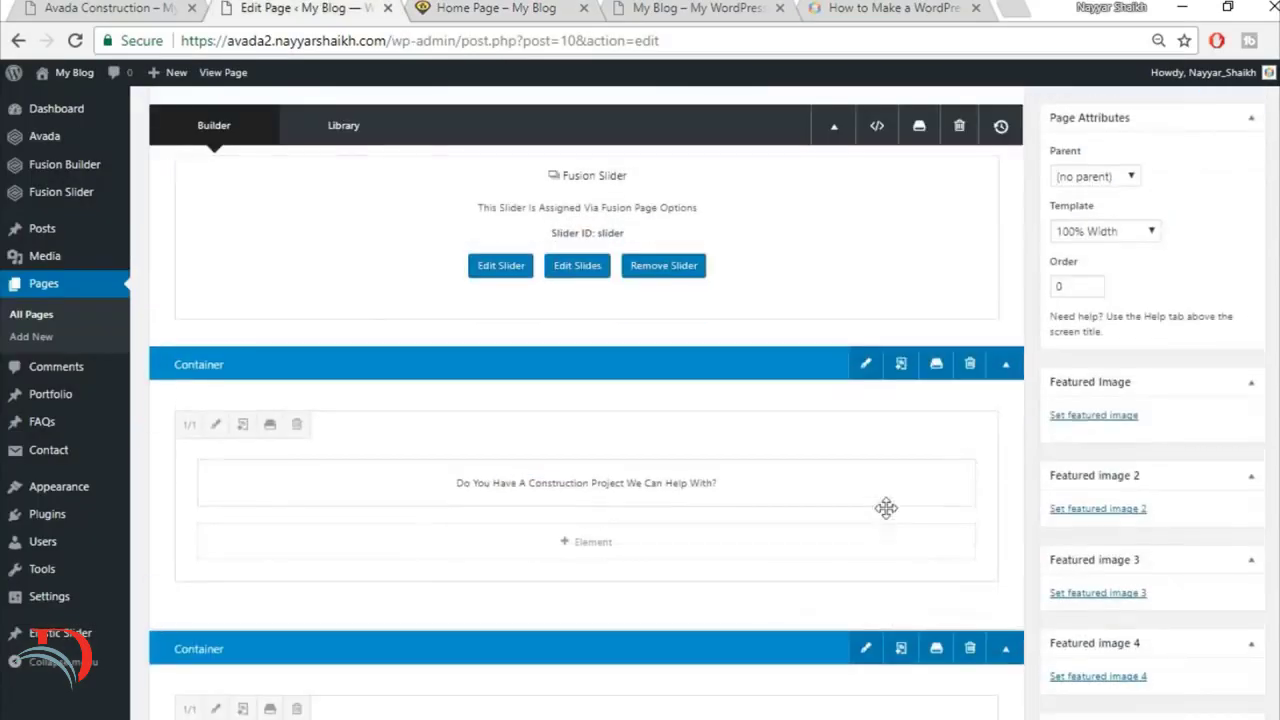
pyautogui.click(866, 372)
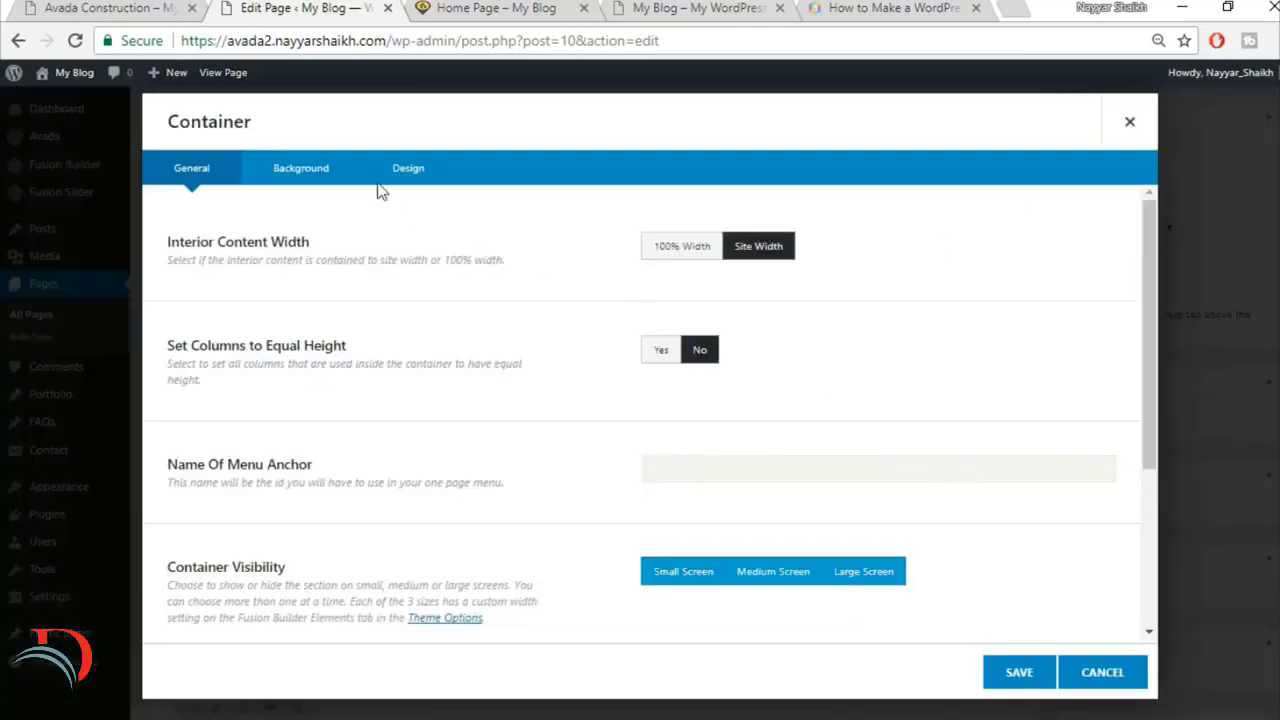
pyautogui.click(305, 172)
pyautogui.click(716, 252)
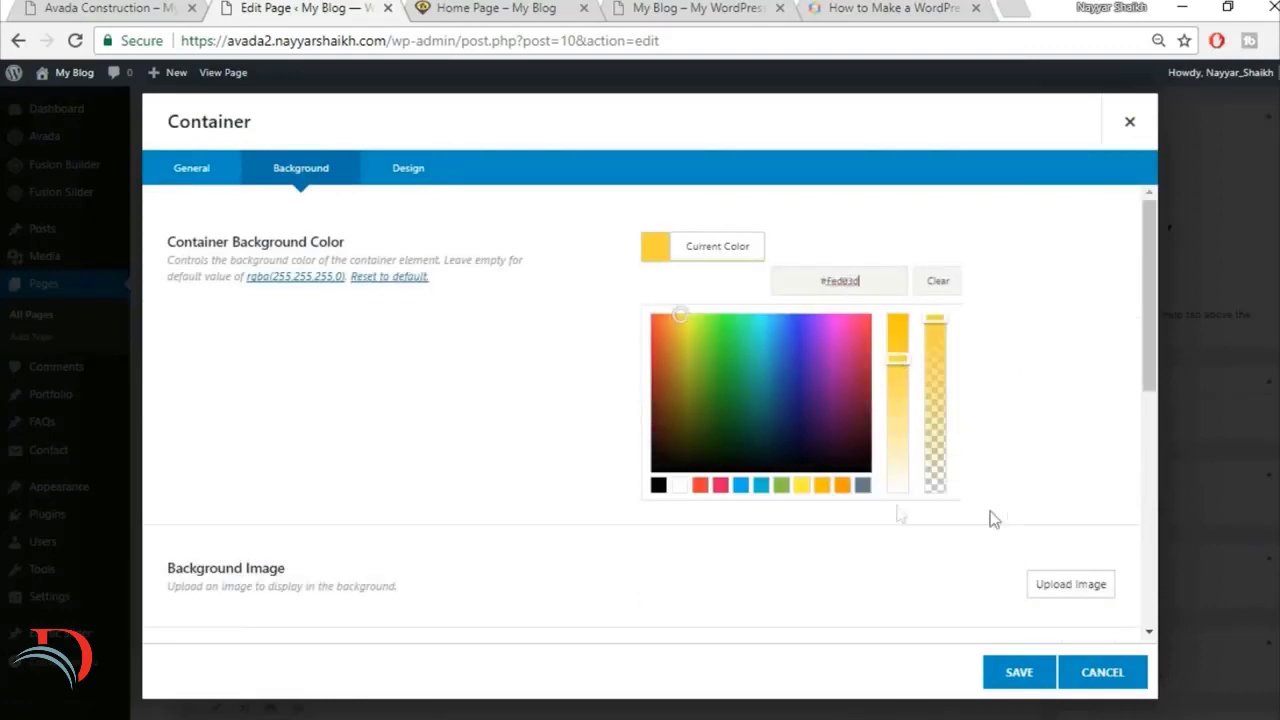
pyautogui.click(781, 556)
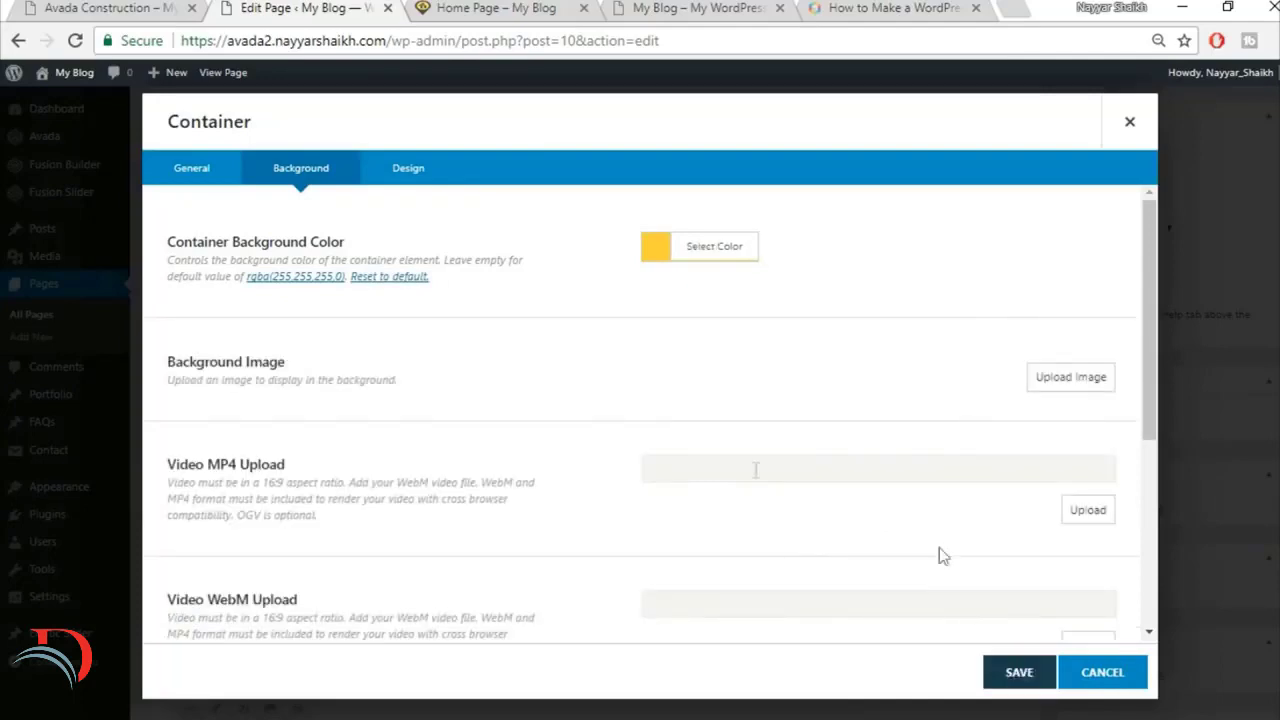
pyautogui.scroll(-5, 755, 480)
pyautogui.click(1019, 672)
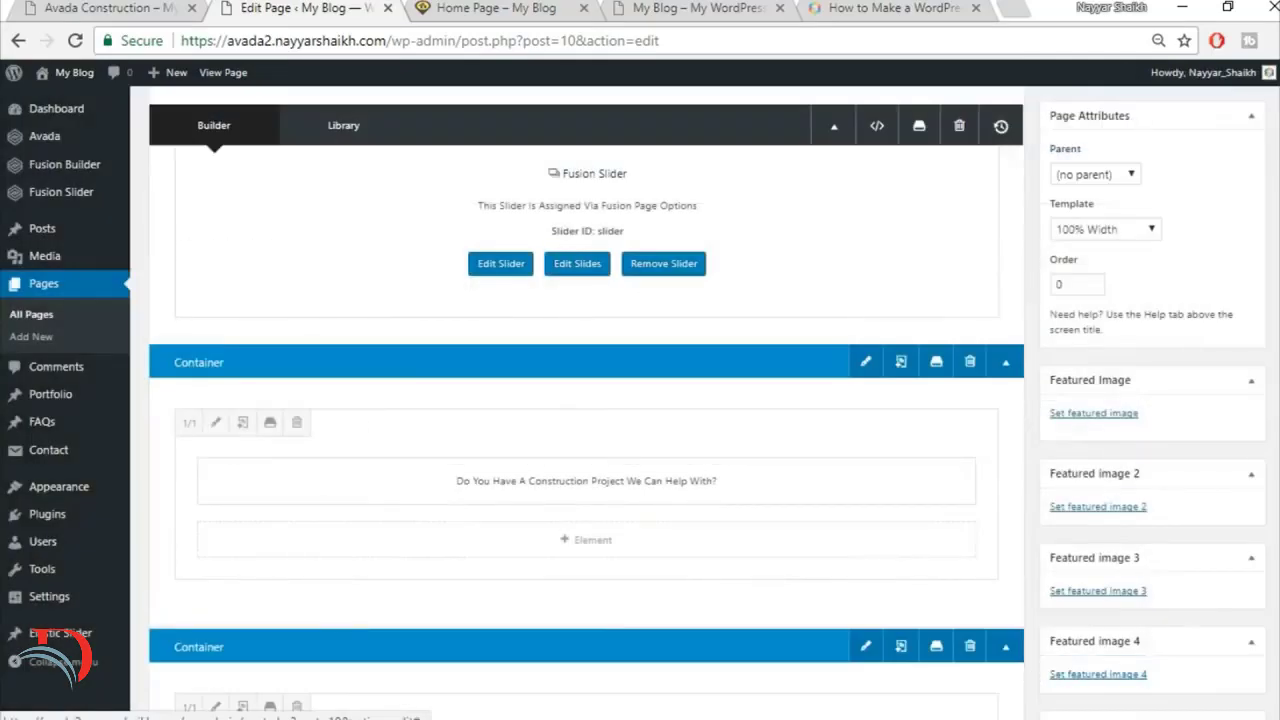
pyautogui.scroll(3, 1240, 380)
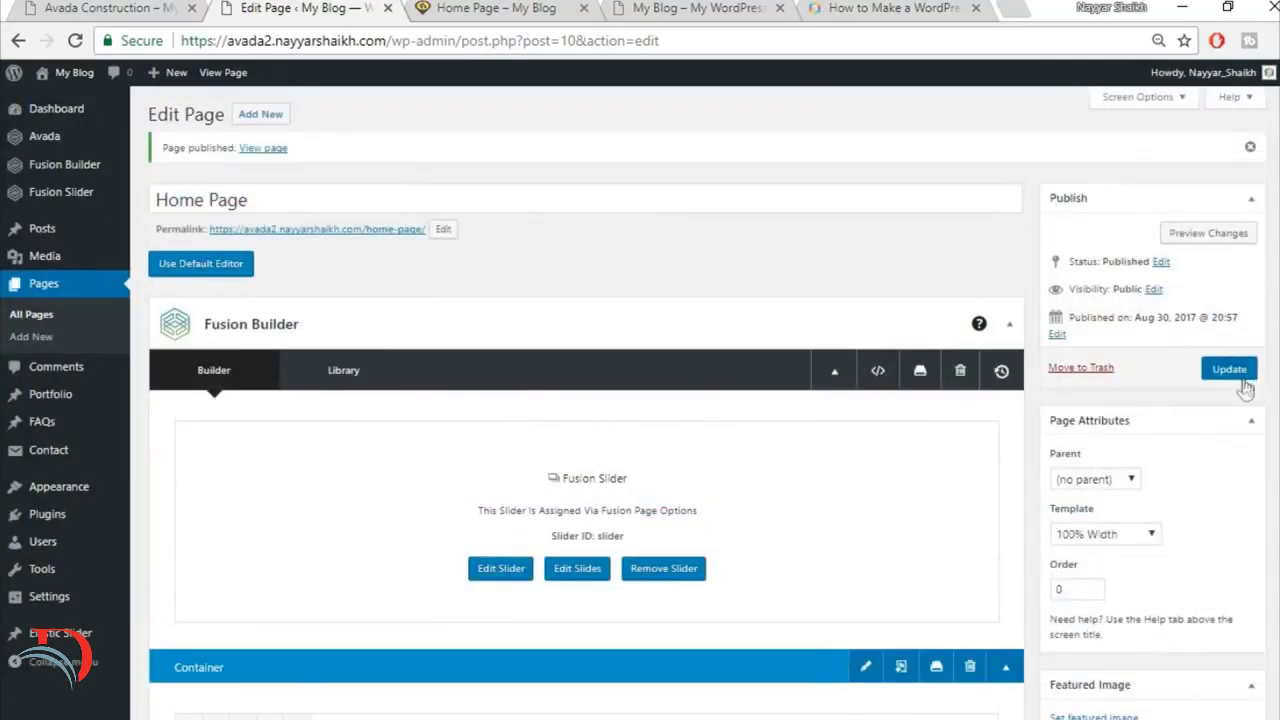
pyautogui.click(1229, 369)
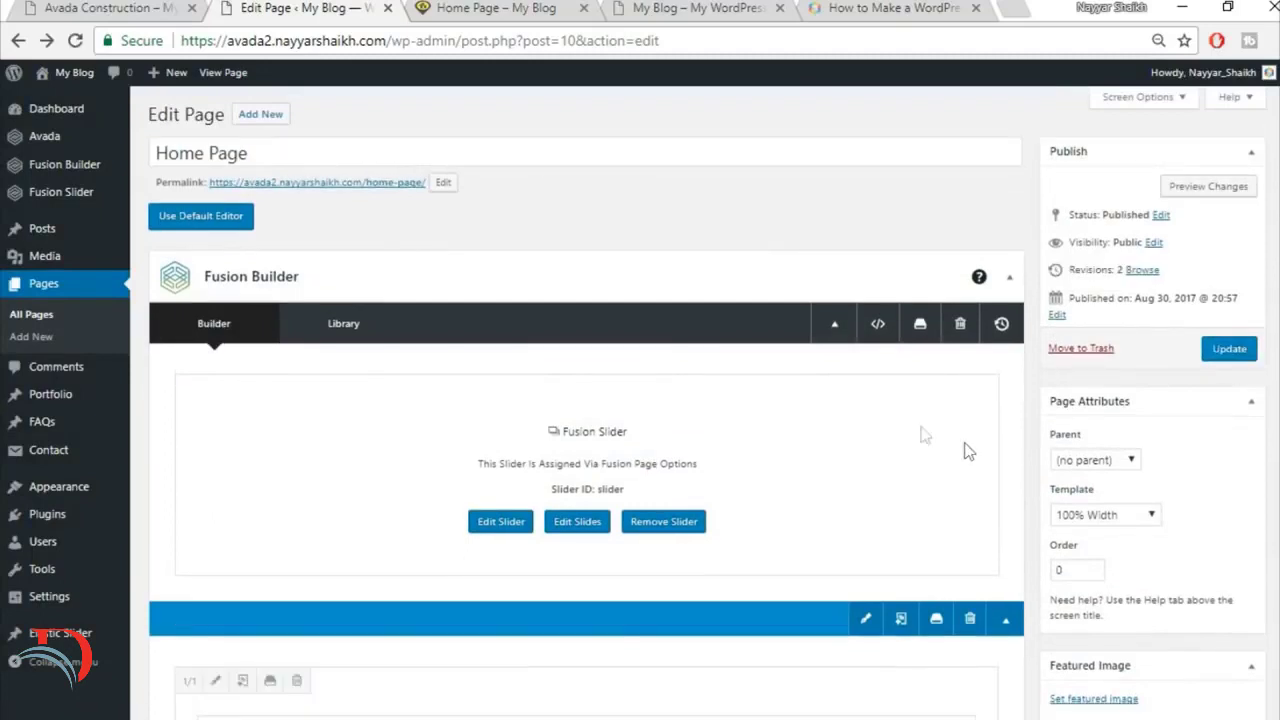
# Step: Open the Fusion slider named Slider for editing from the list of sliders
pyautogui.moveTo(95, 191)
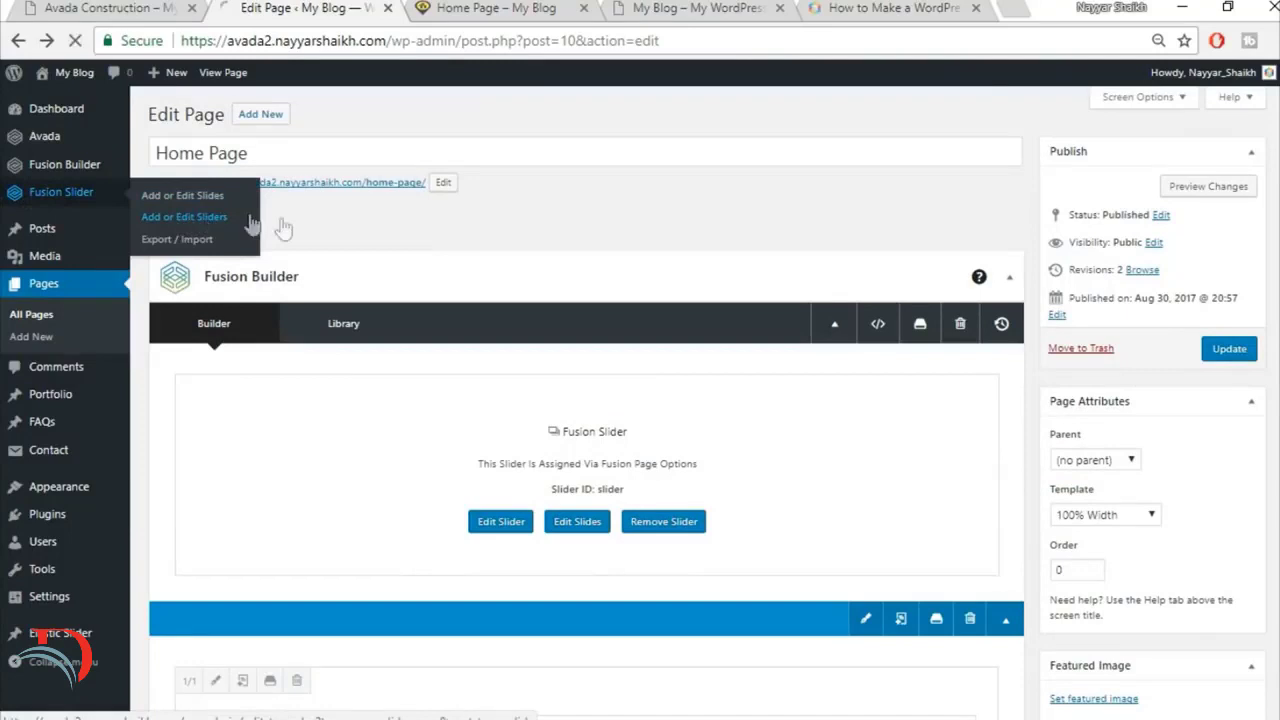
pyautogui.click(248, 221)
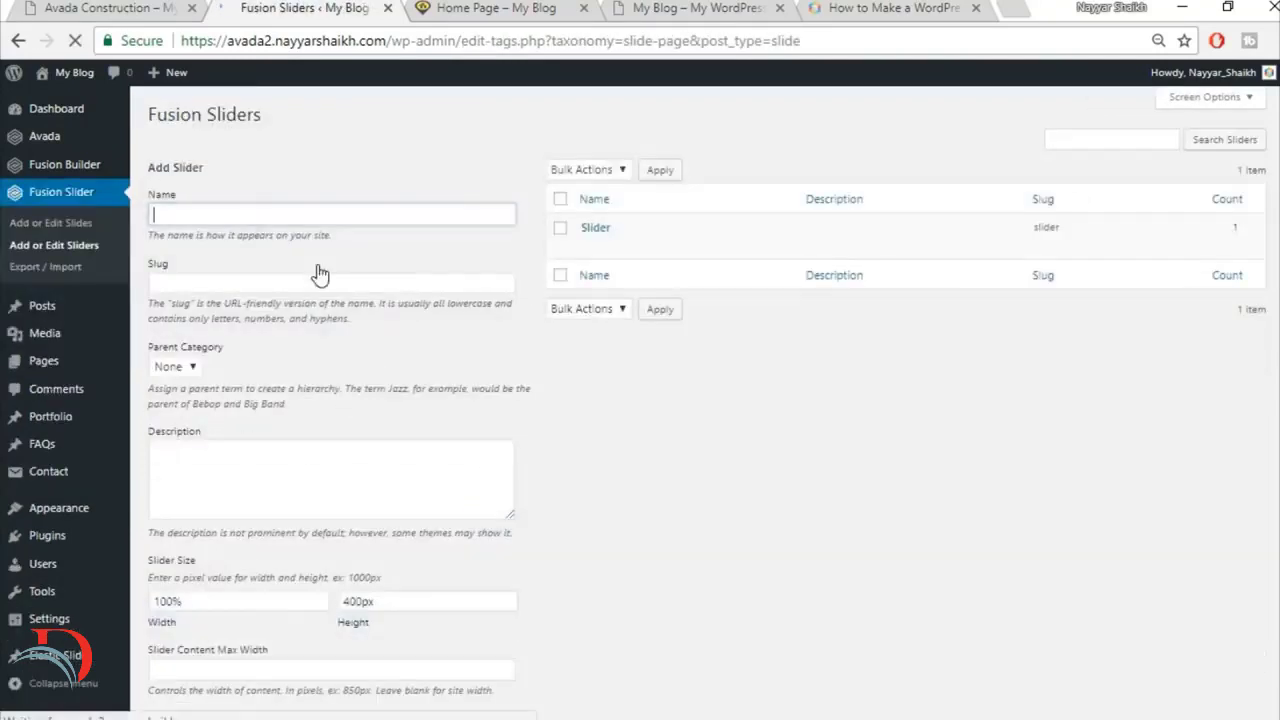
pyautogui.moveTo(626, 251)
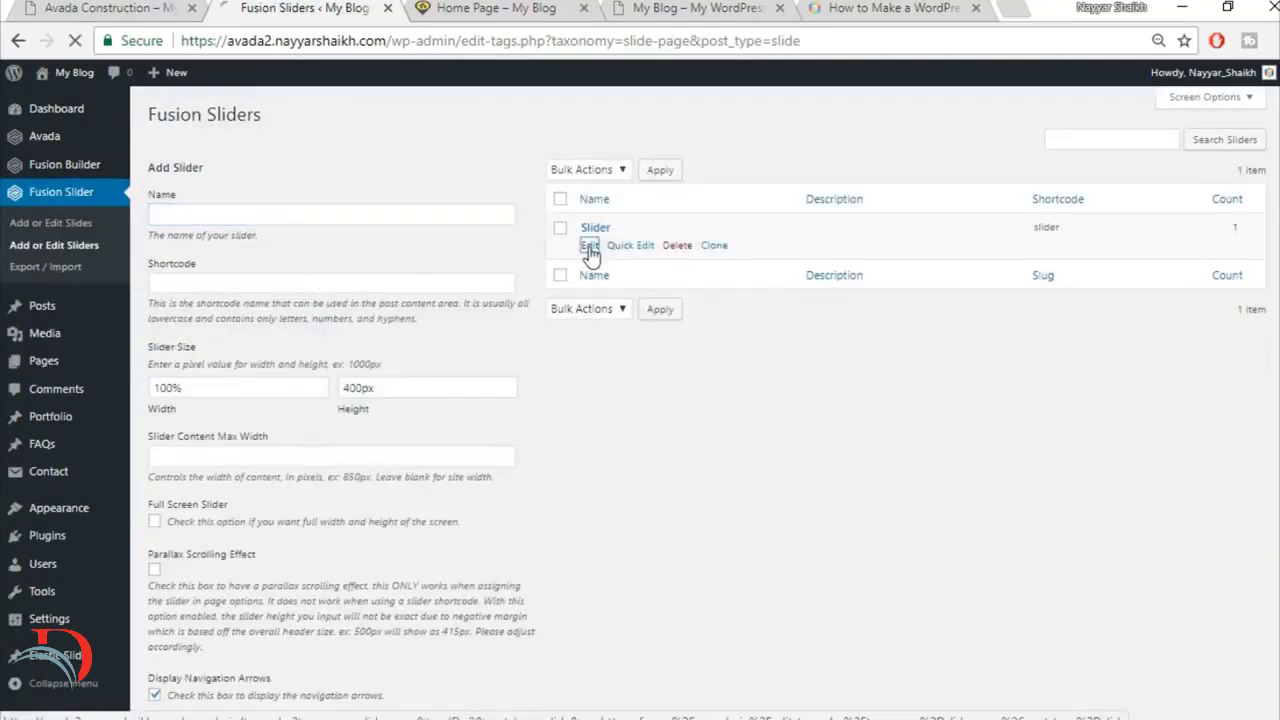
pyautogui.click(589, 247)
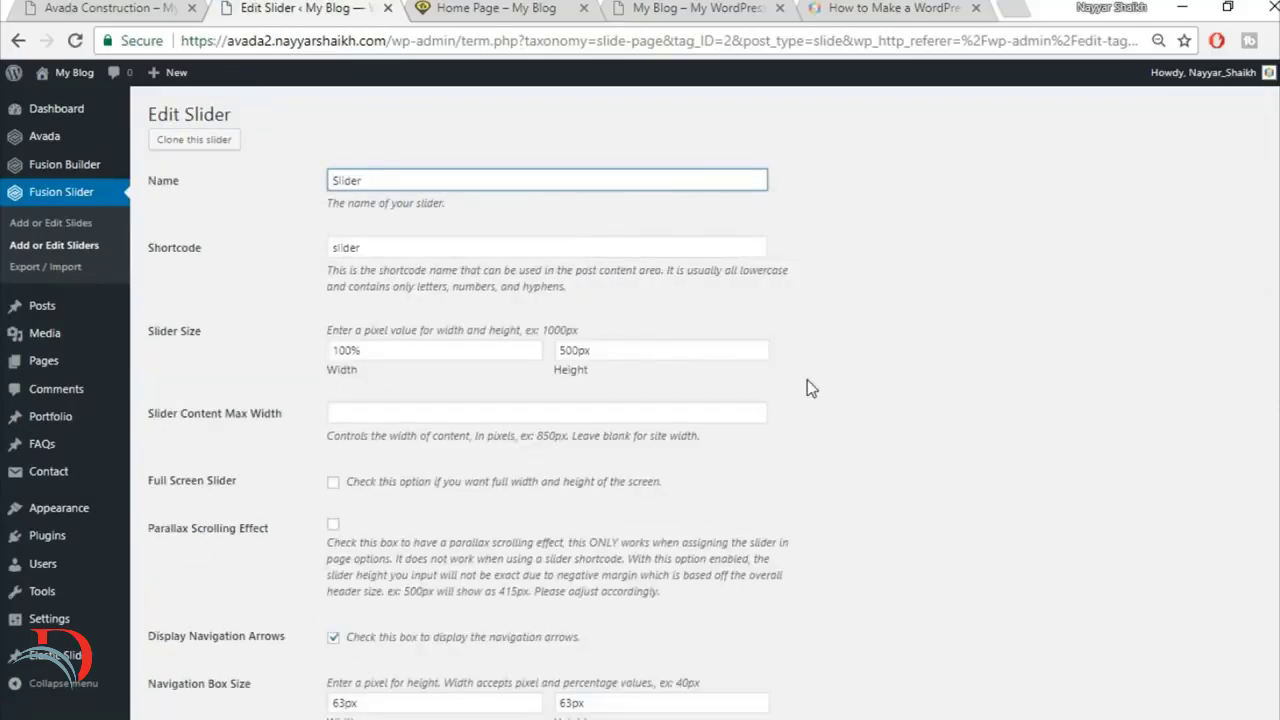
# Step: Review the slider's options, enable Full Screen Slider, and update the slider
pyautogui.scroll(-5, 807, 379)
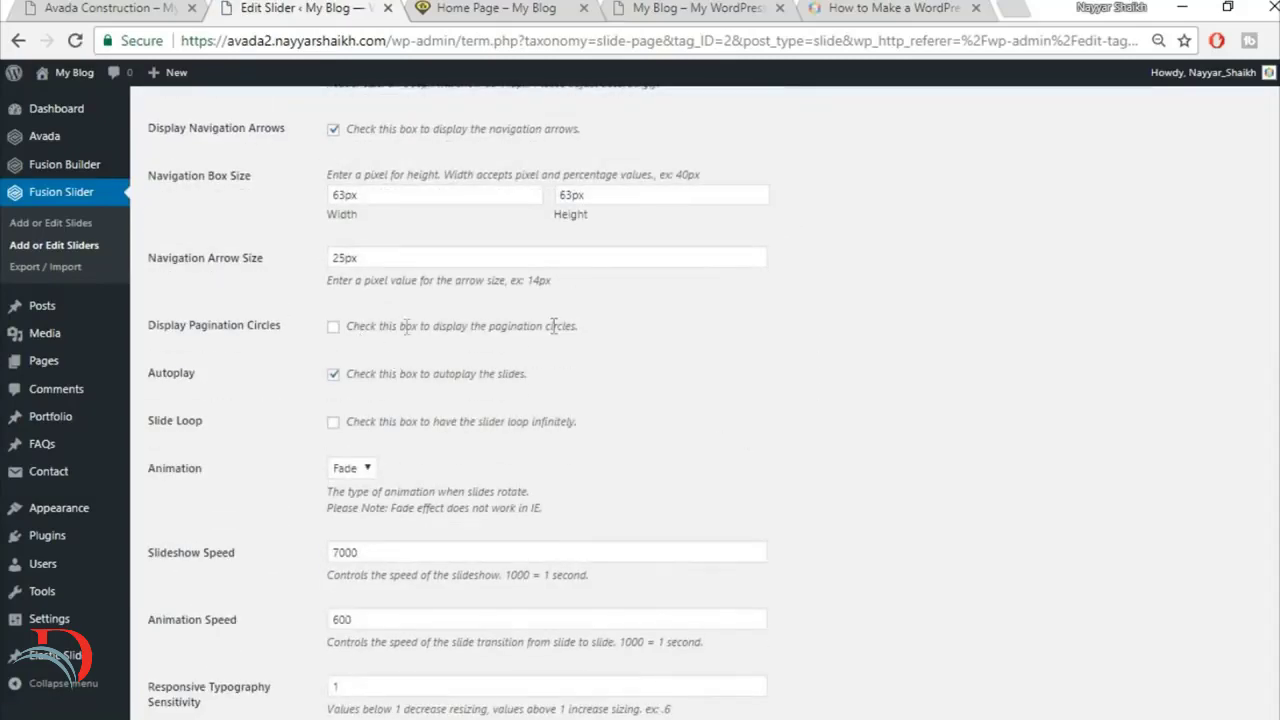
pyautogui.scroll(-2, 637, 340)
pyautogui.scroll(1, 637, 345)
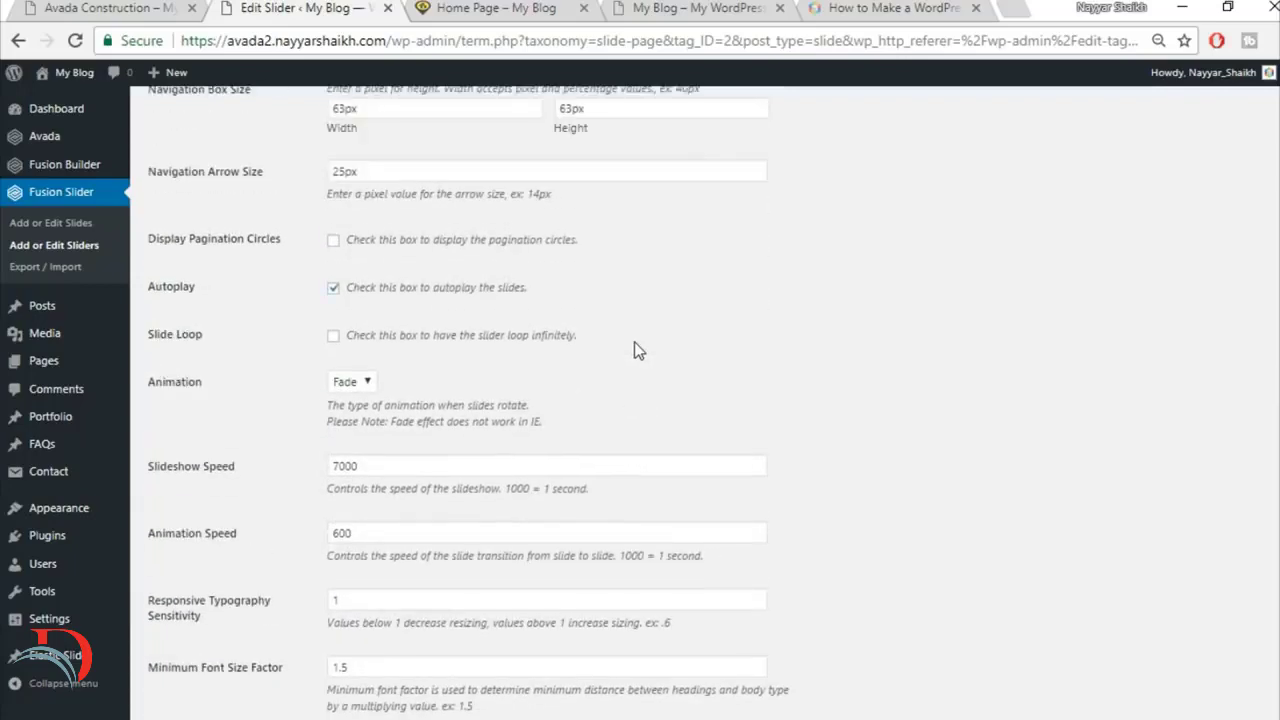
pyautogui.scroll(3, 633, 350)
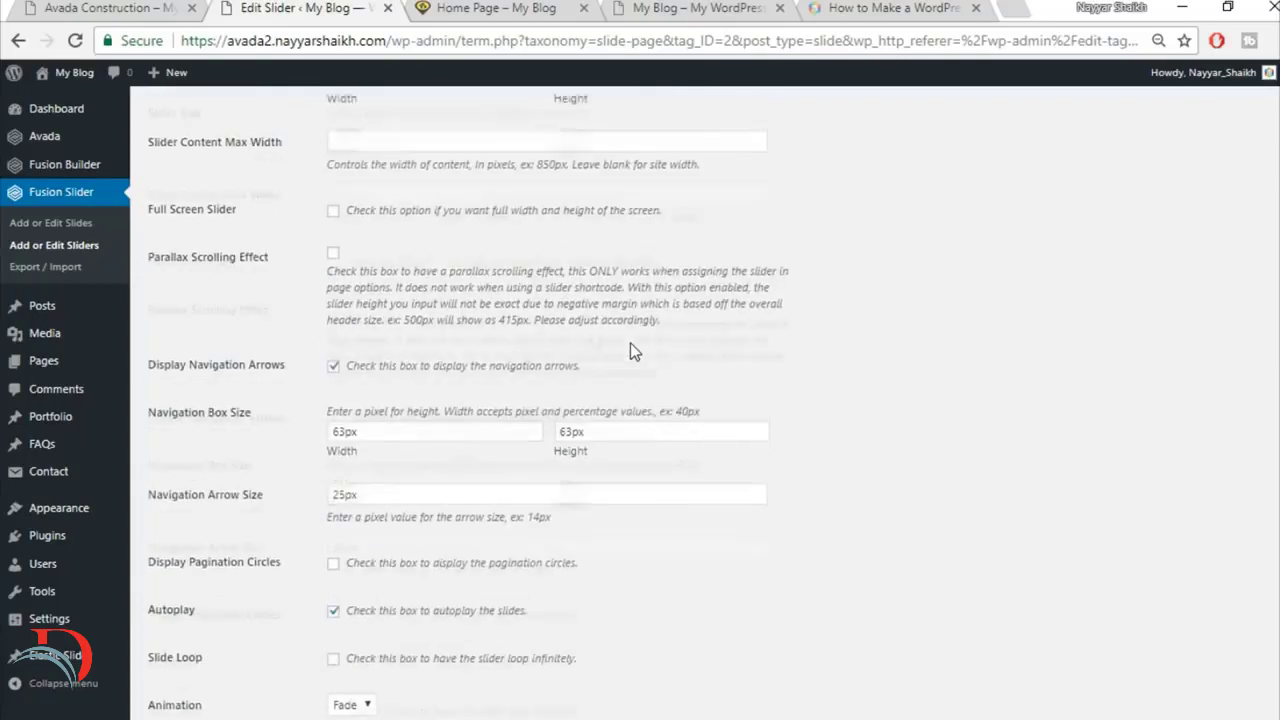
pyautogui.scroll(1, 630, 350)
pyautogui.click(333, 294)
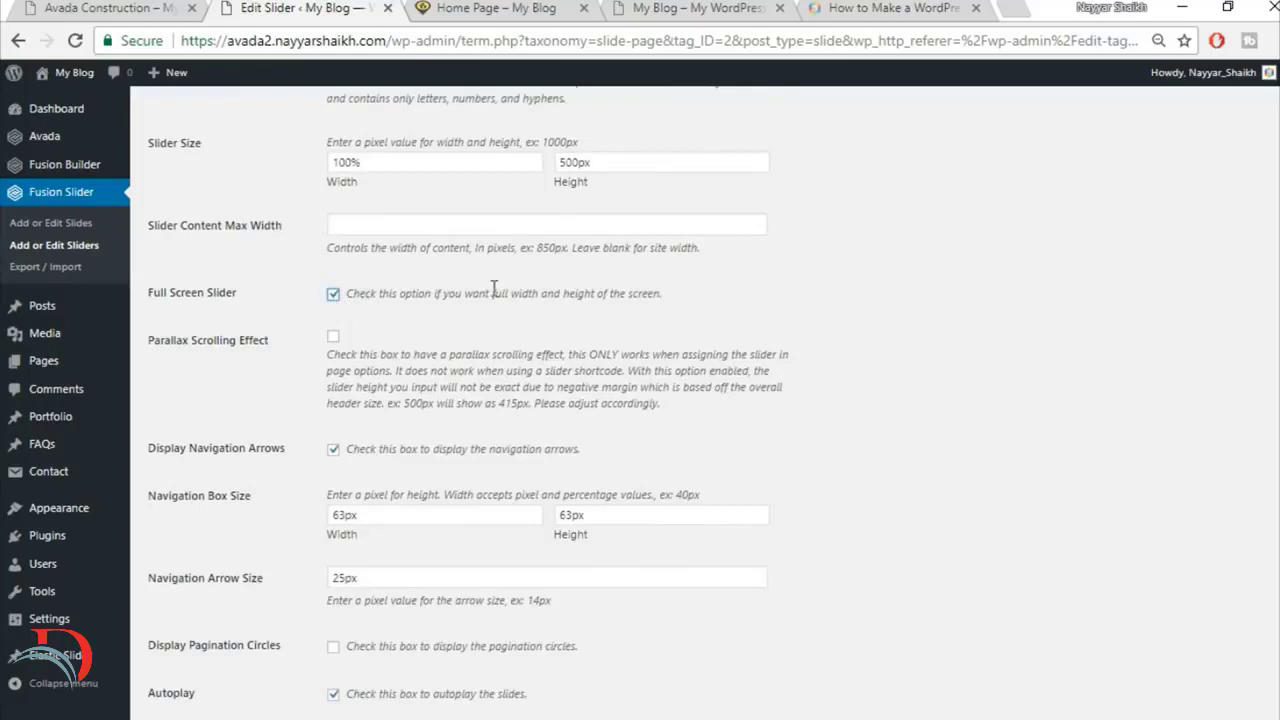
pyautogui.scroll(-5, 786, 399)
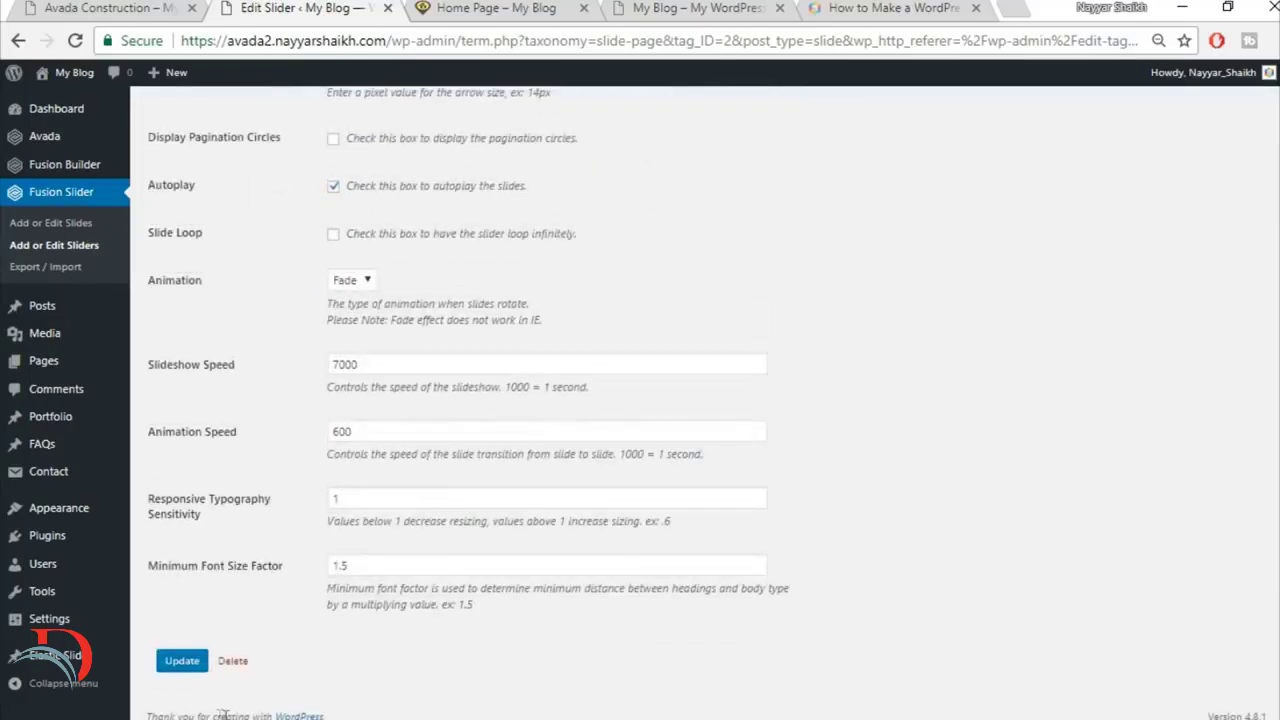
pyautogui.click(173, 668)
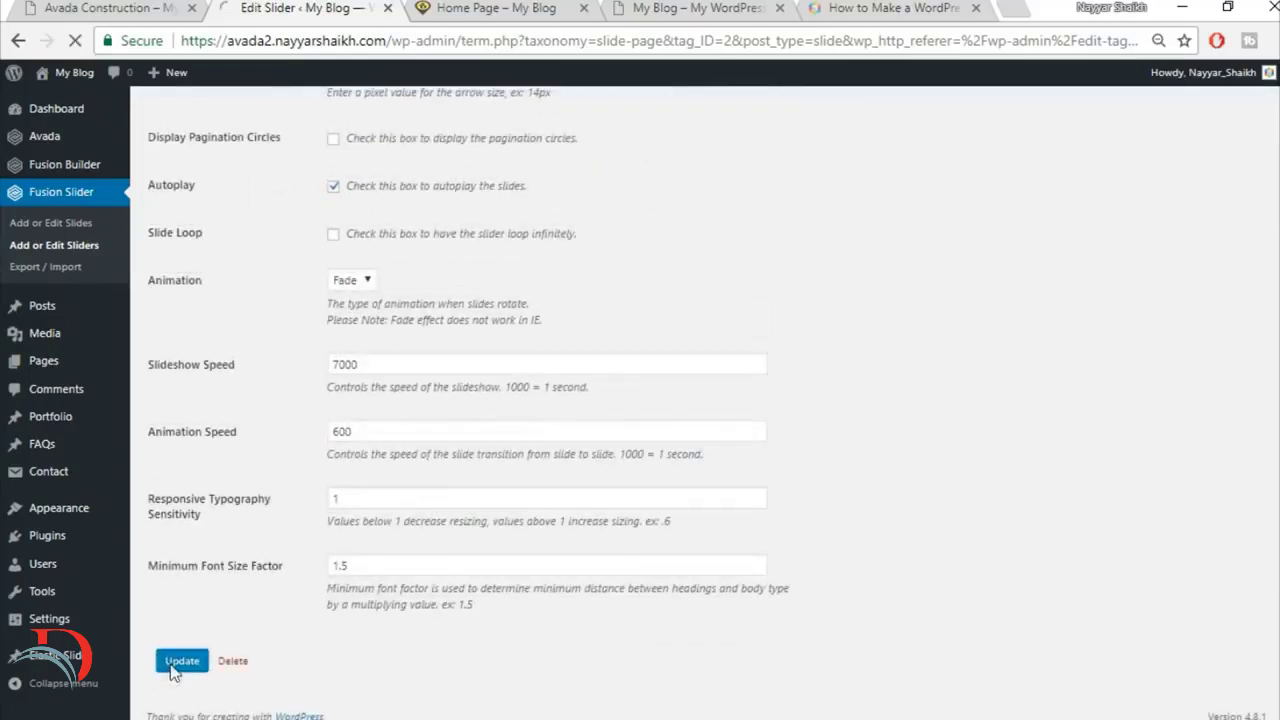
# Step: Reload the published home page and check the slider height and the quote section's background
pyautogui.click(490, 10)
pyautogui.click(500, 30)
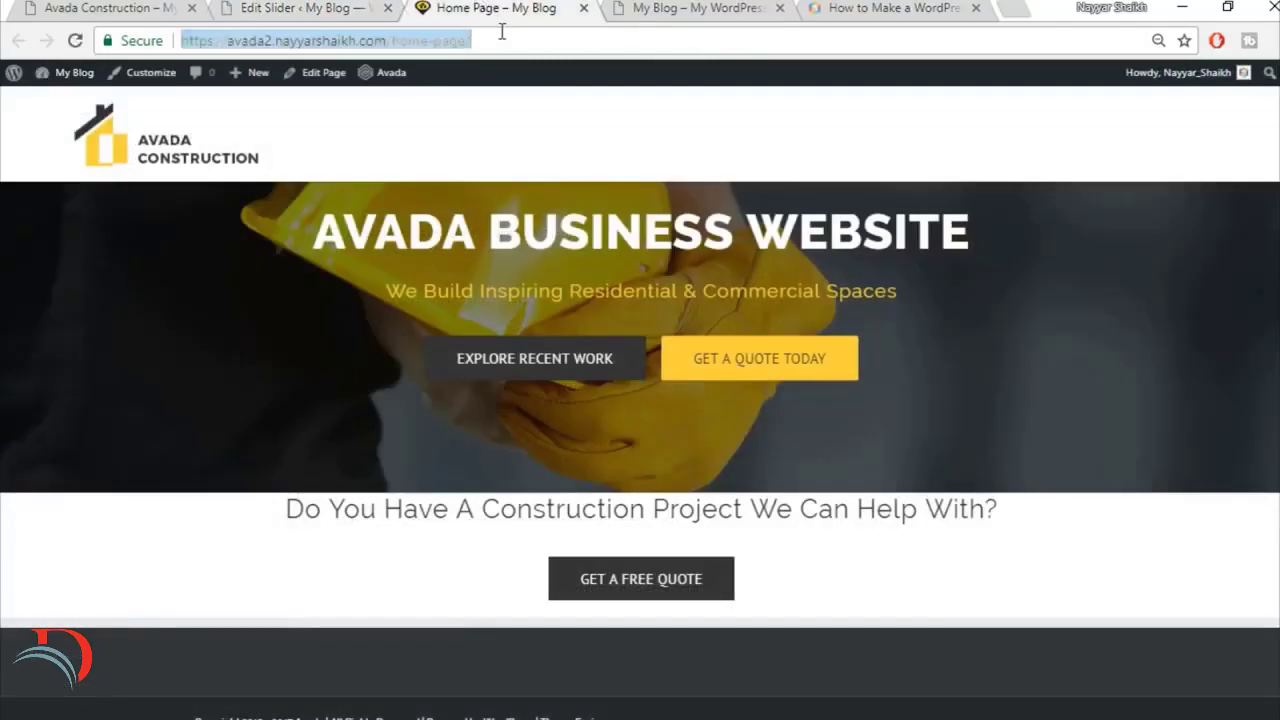
pyautogui.press('Return')
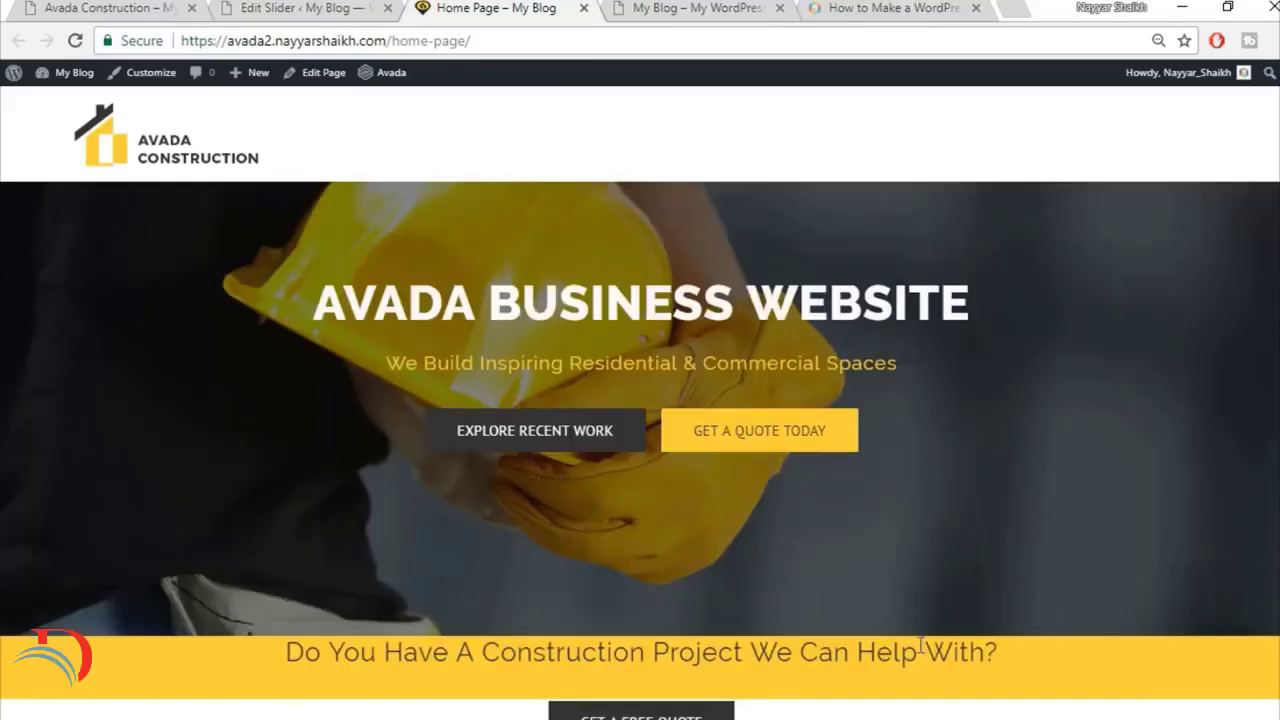
pyautogui.scroll(-2, 921, 645)
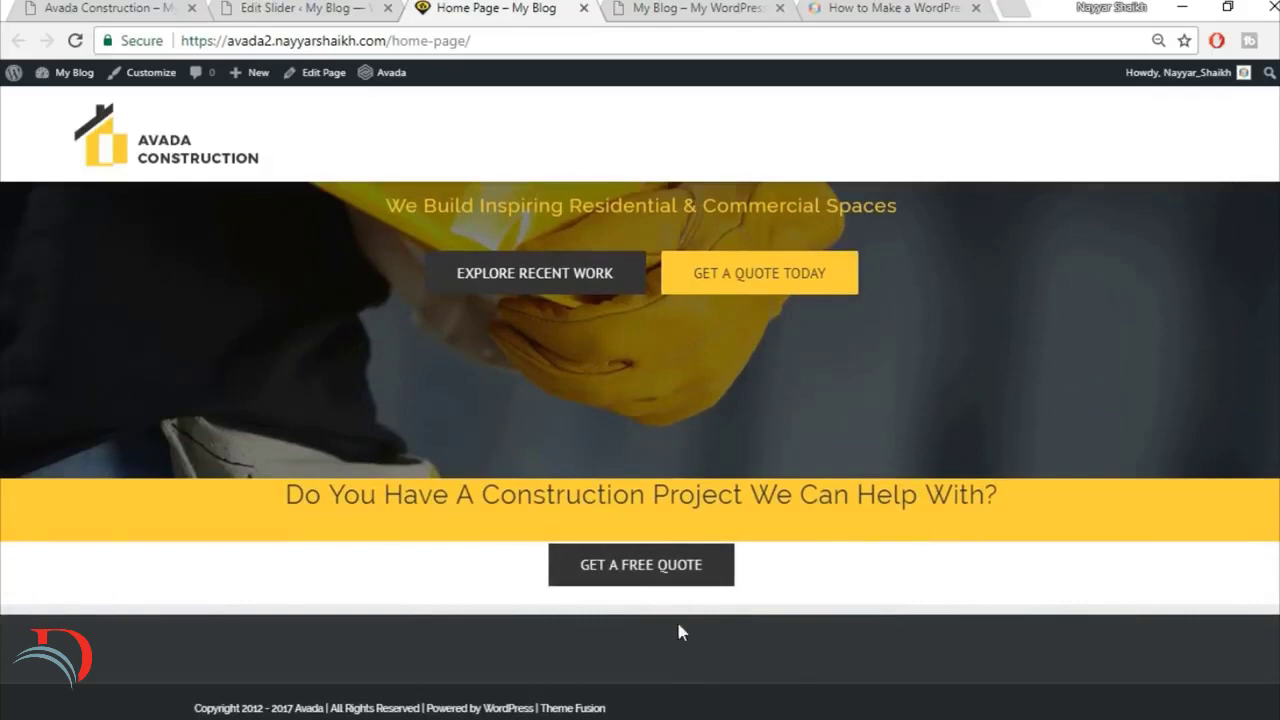
# Step: Compare the slider and quote section of the finished Avada Construction site with the published home page
pyautogui.click(152, 8)
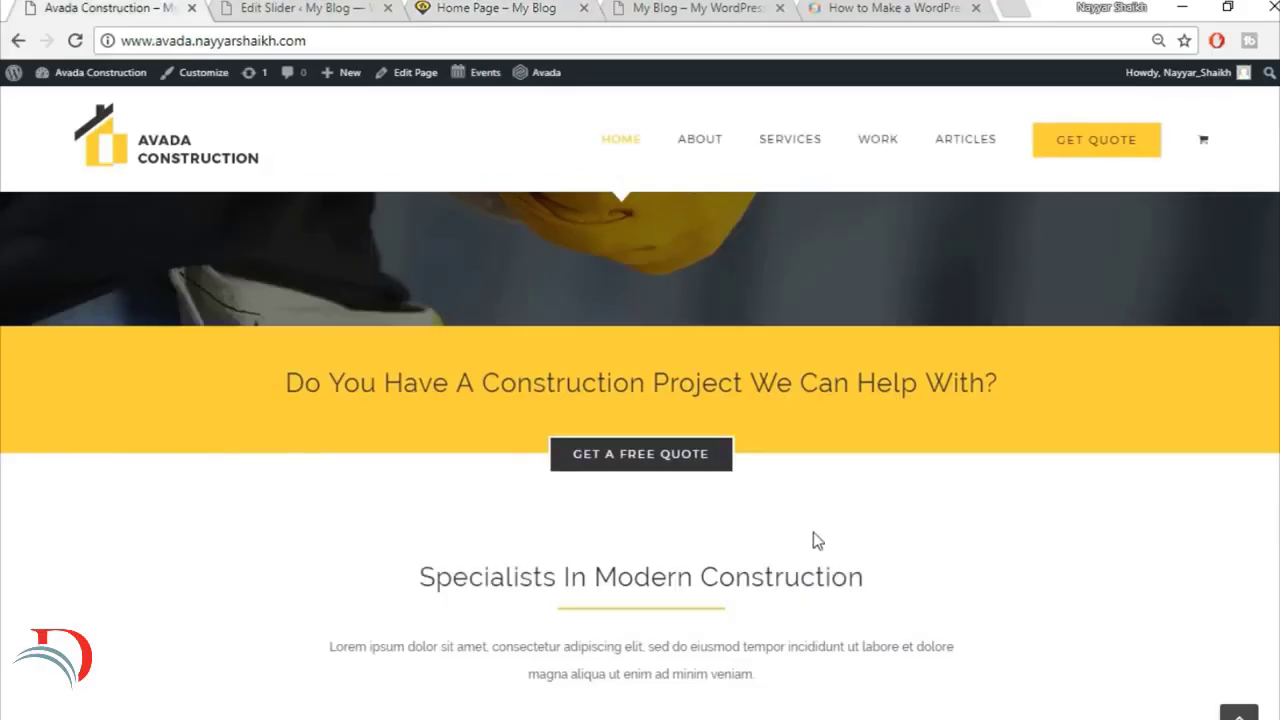
pyautogui.scroll(2, 813, 533)
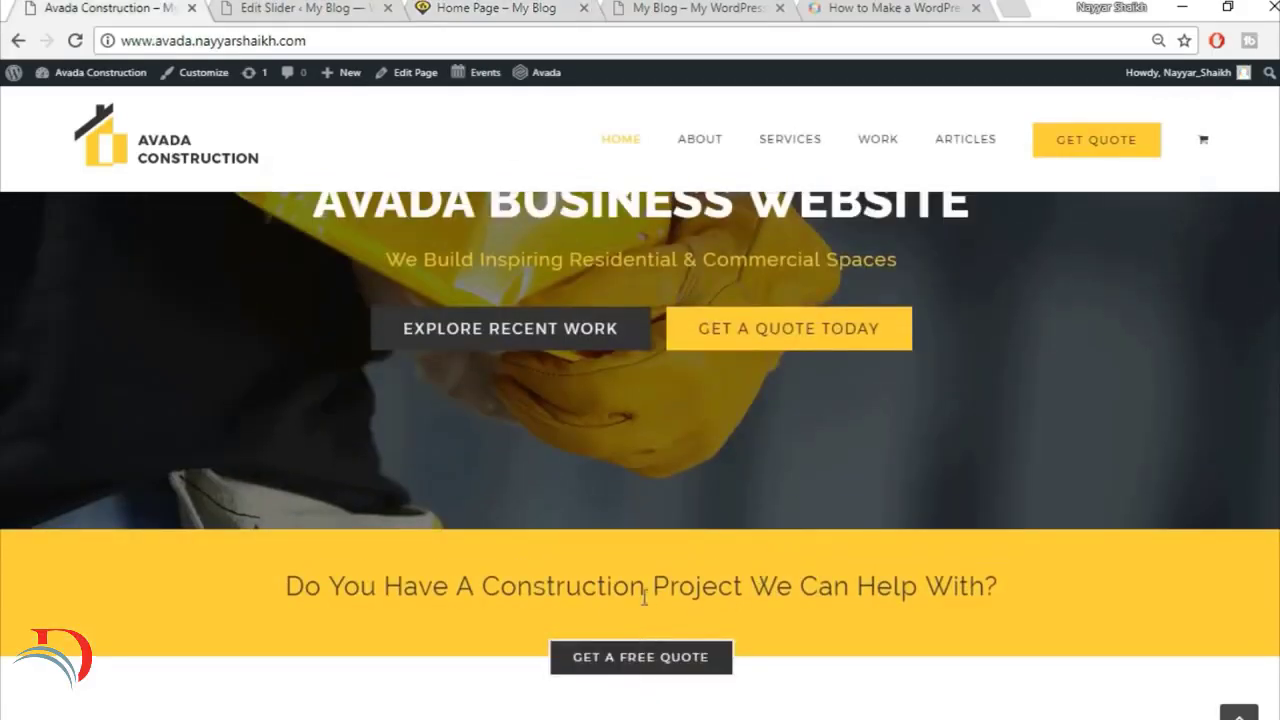
pyautogui.click(482, 8)
pyautogui.click(528, 7)
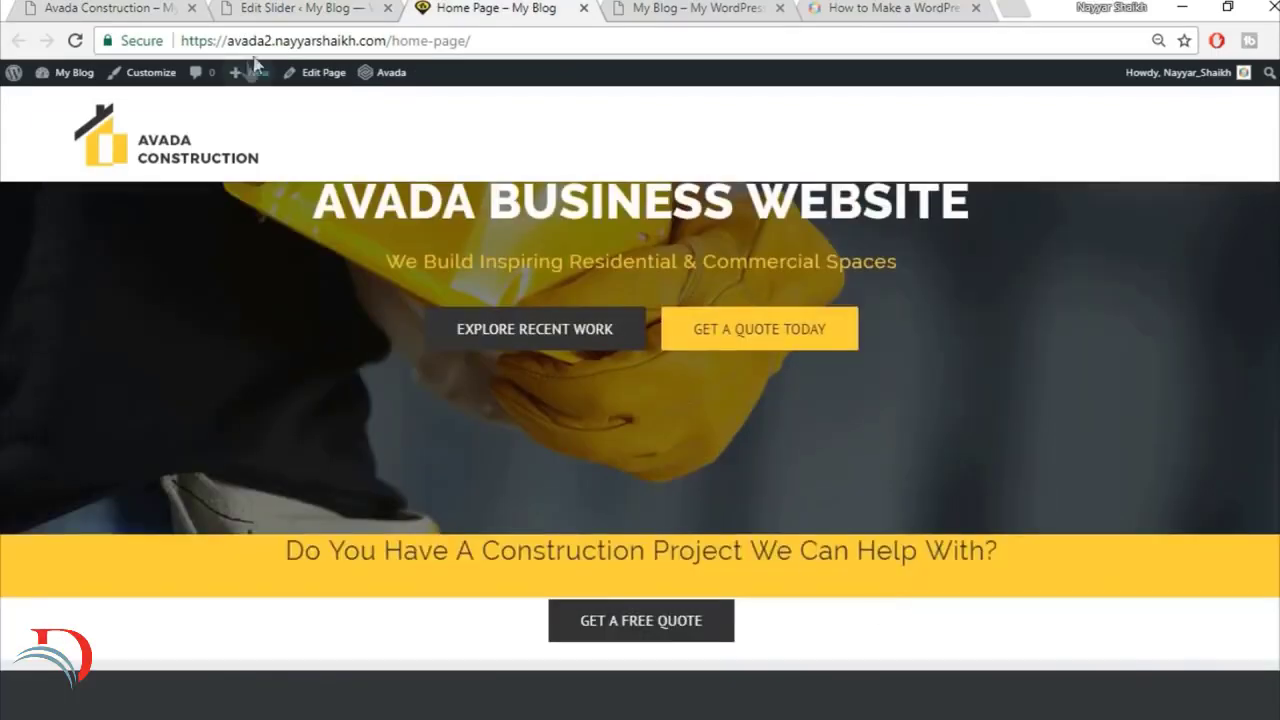
pyautogui.click(300, 8)
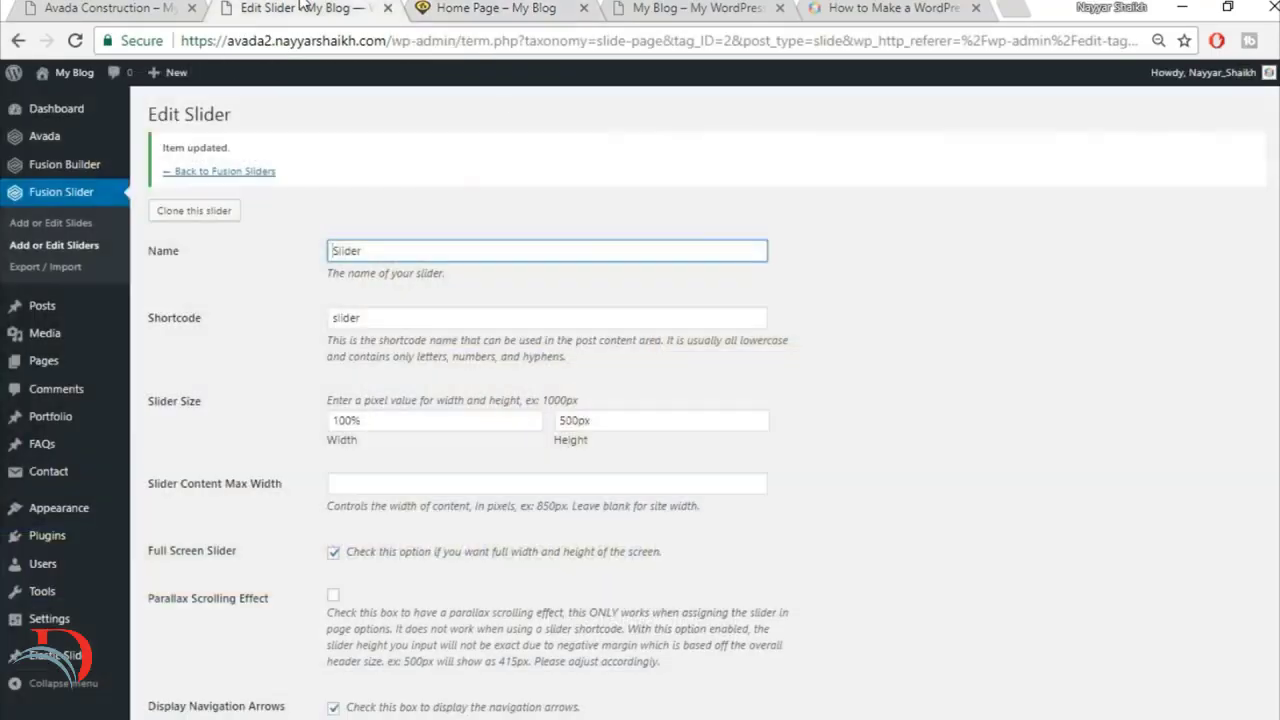
pyautogui.click(444, 7)
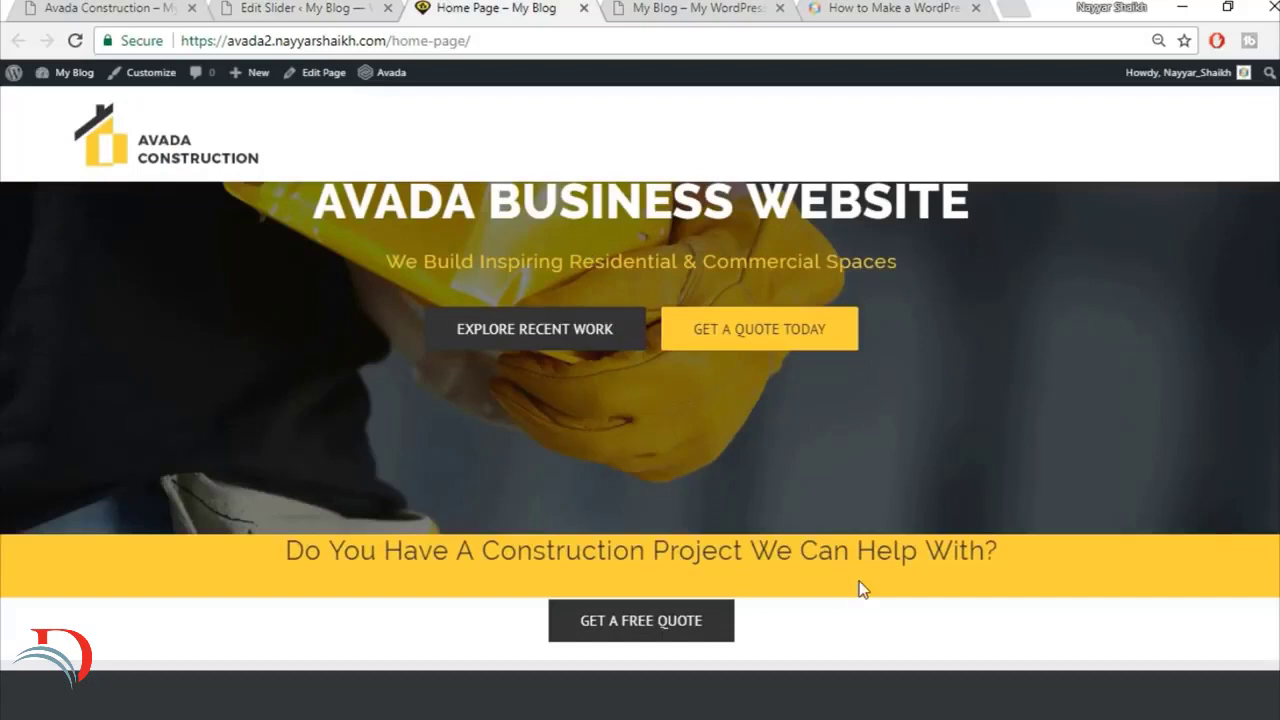
# Step: Examine the sections below the quote area on the finished site, and return to the slider area of the published home page
pyautogui.click(165, 7)
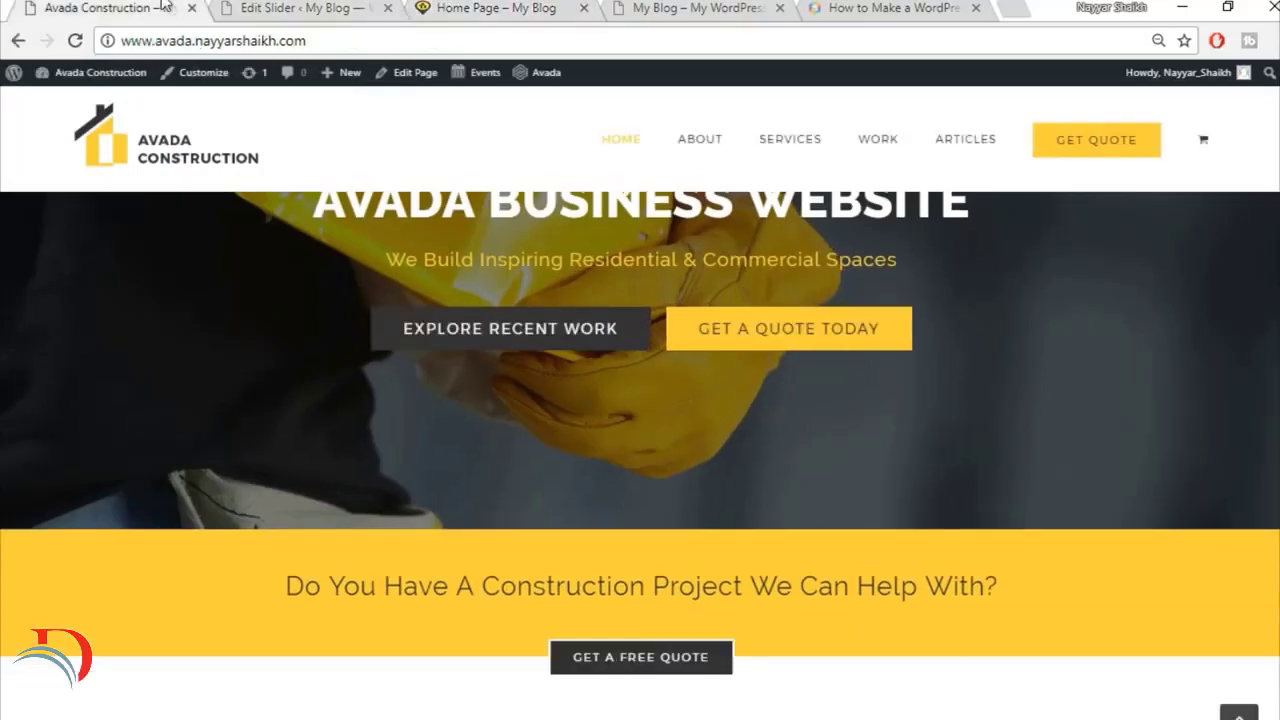
pyautogui.scroll(-11, 845, 421)
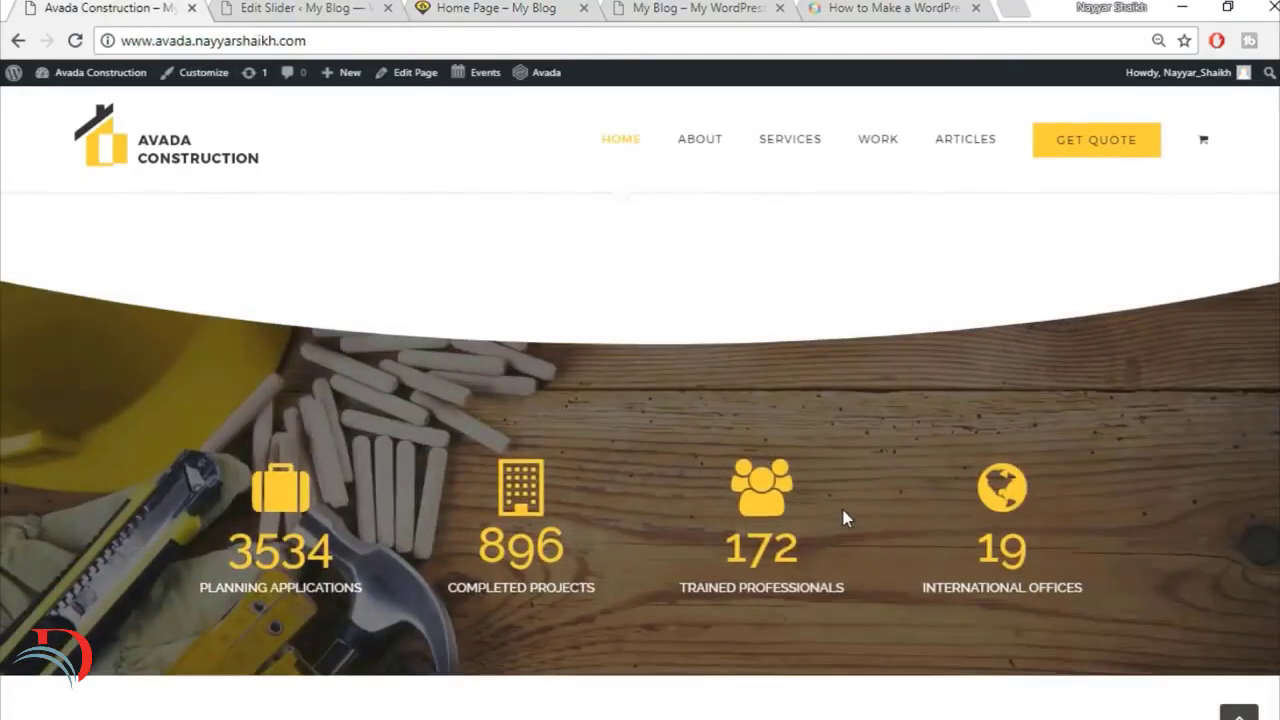
pyautogui.scroll(9, 845, 517)
pyautogui.click(287, 7)
pyautogui.click(525, 7)
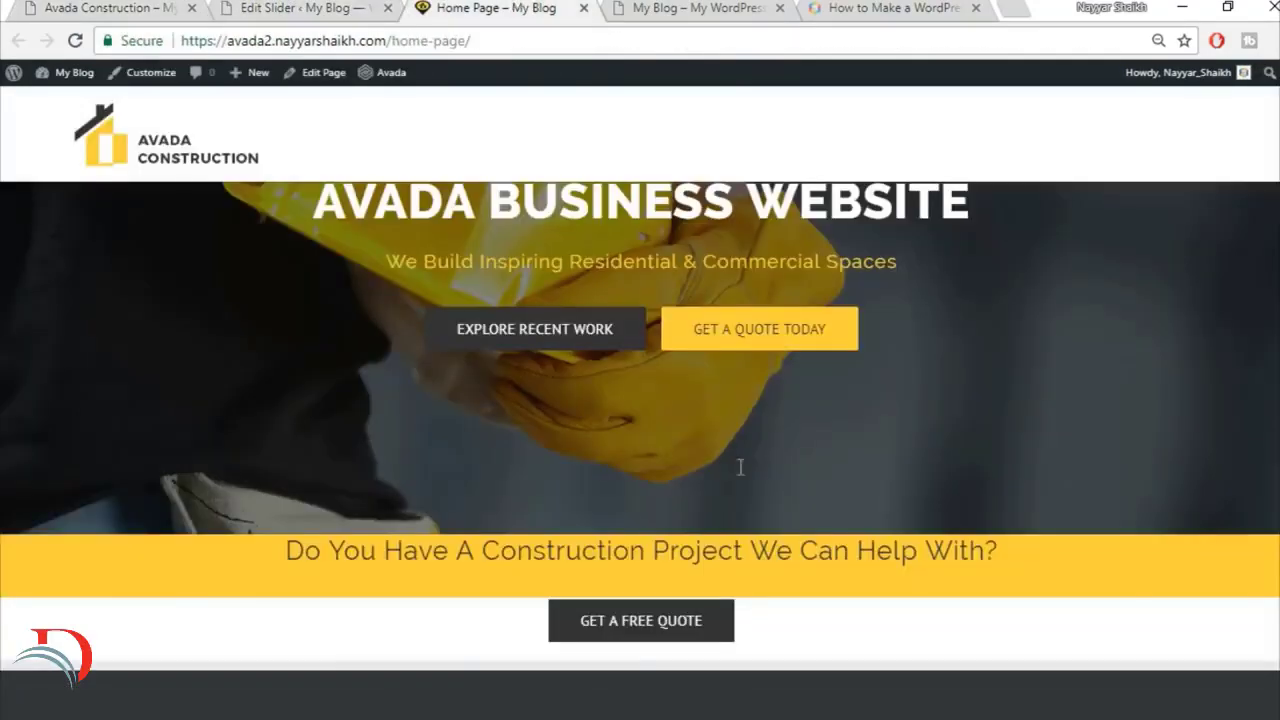
pyautogui.scroll(1, 784, 527)
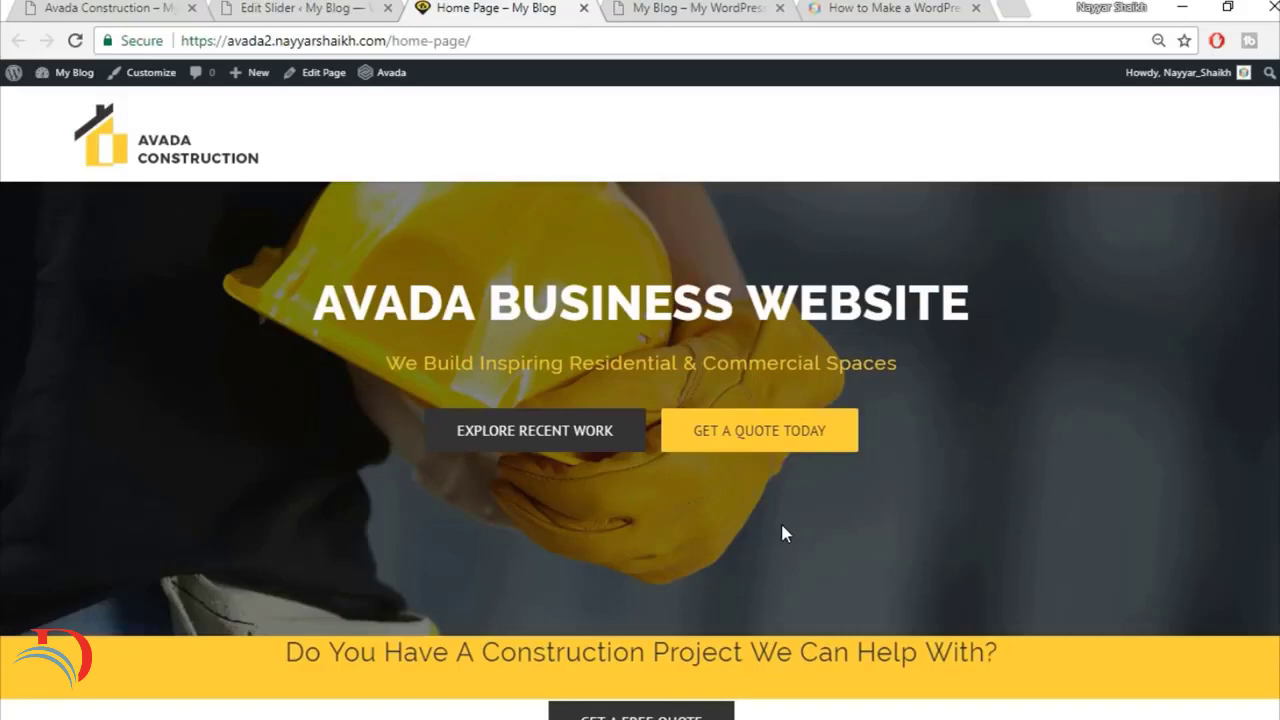
# Step: Open the home page's editor from the published page in a separate tab and close the Edit Slider tab
pyautogui.scroll(-1, 850, 590)
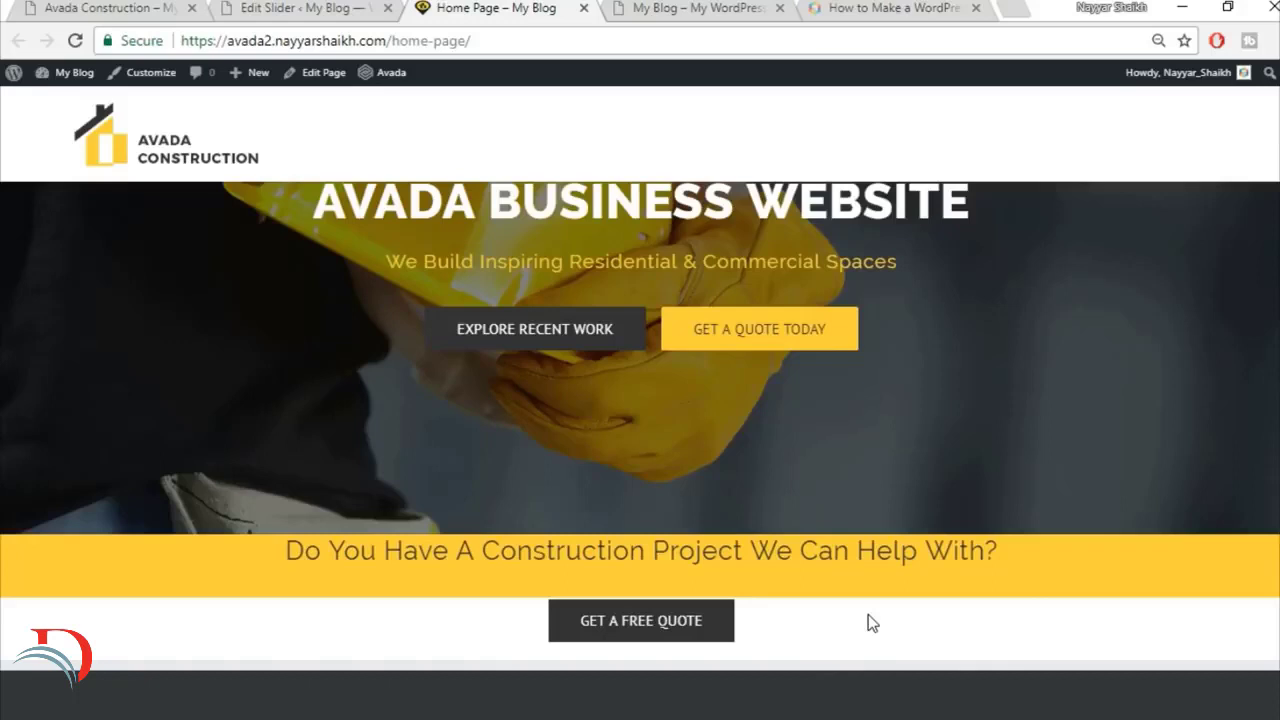
pyautogui.rightClick(321, 85)
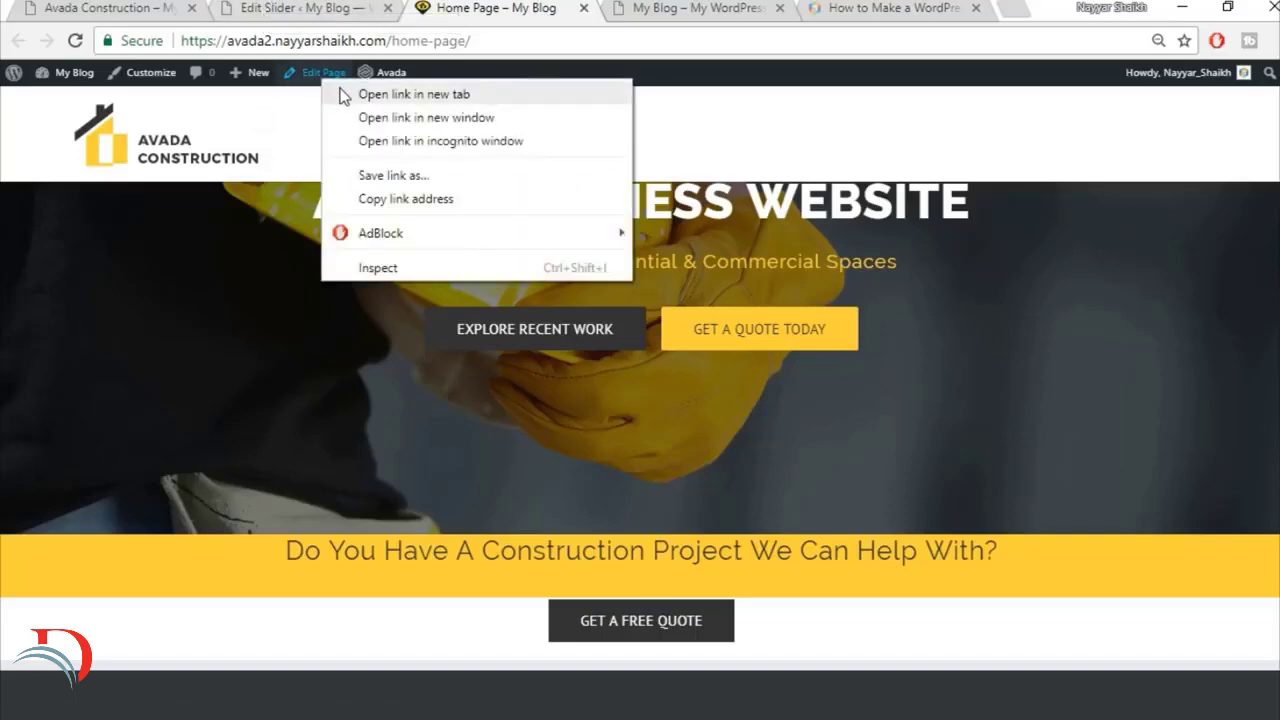
pyautogui.click(340, 94)
pyautogui.scroll(1, 462, 203)
pyautogui.click(308, 9)
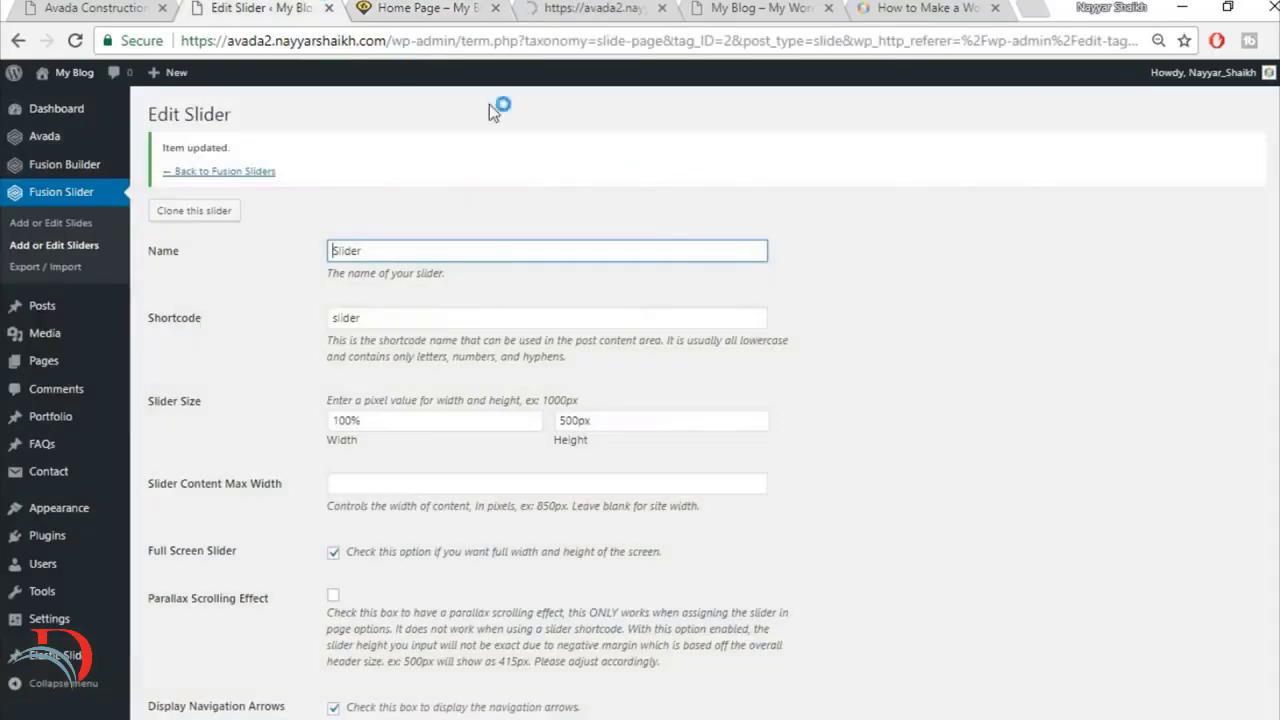
pyautogui.click(331, 9)
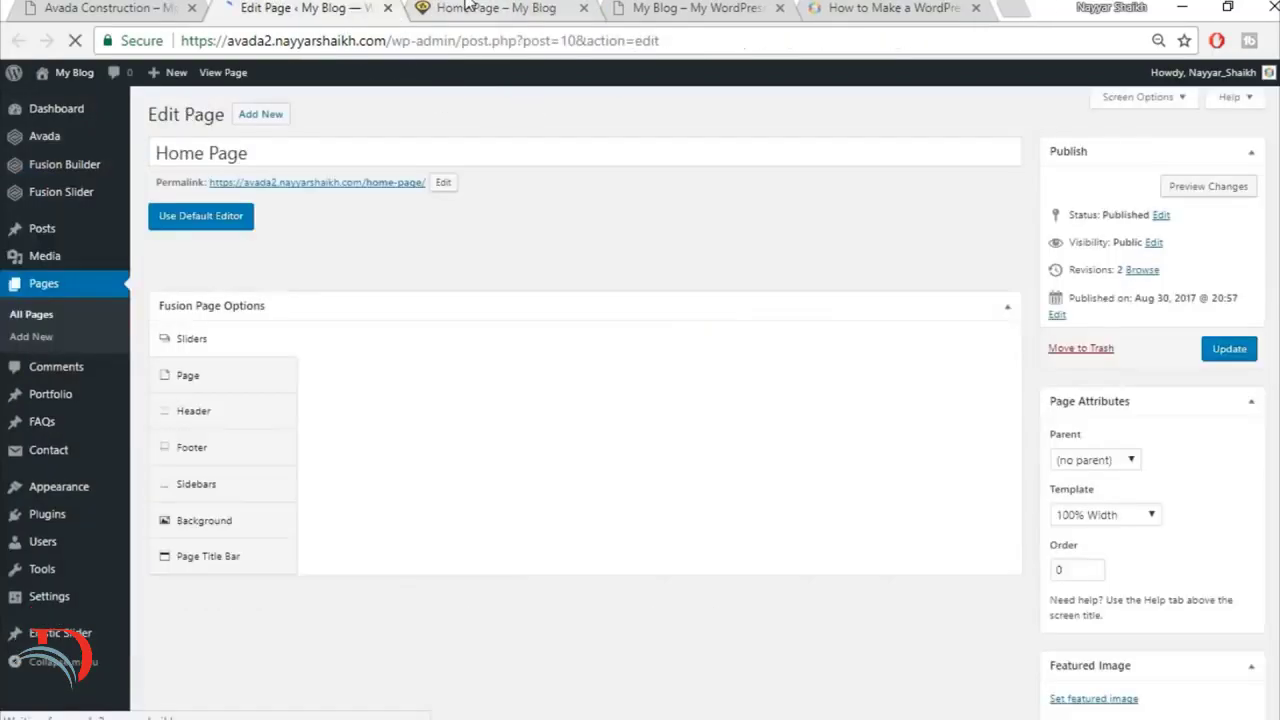
# Step: Examine the Specialists In Modern Construction section and its four service boxes on the finished Avada Construction site
pyautogui.click(464, 7)
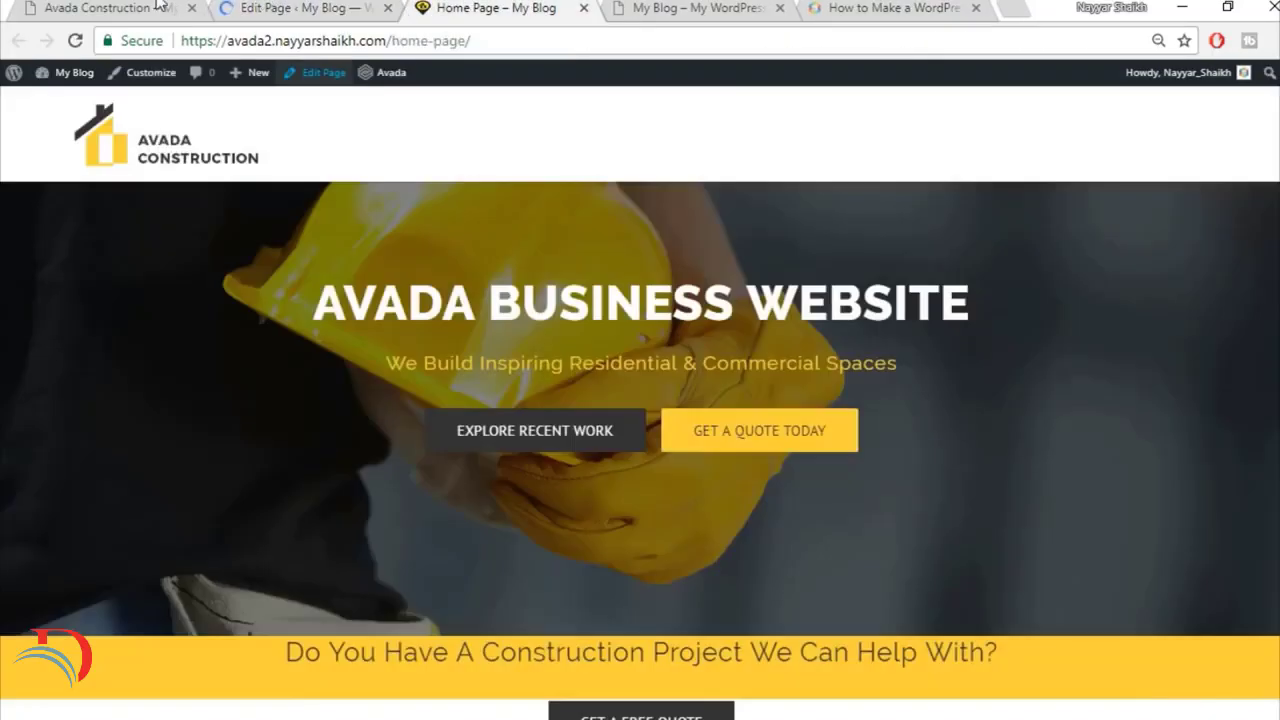
pyautogui.click(162, 7)
pyautogui.scroll(-4, 811, 450)
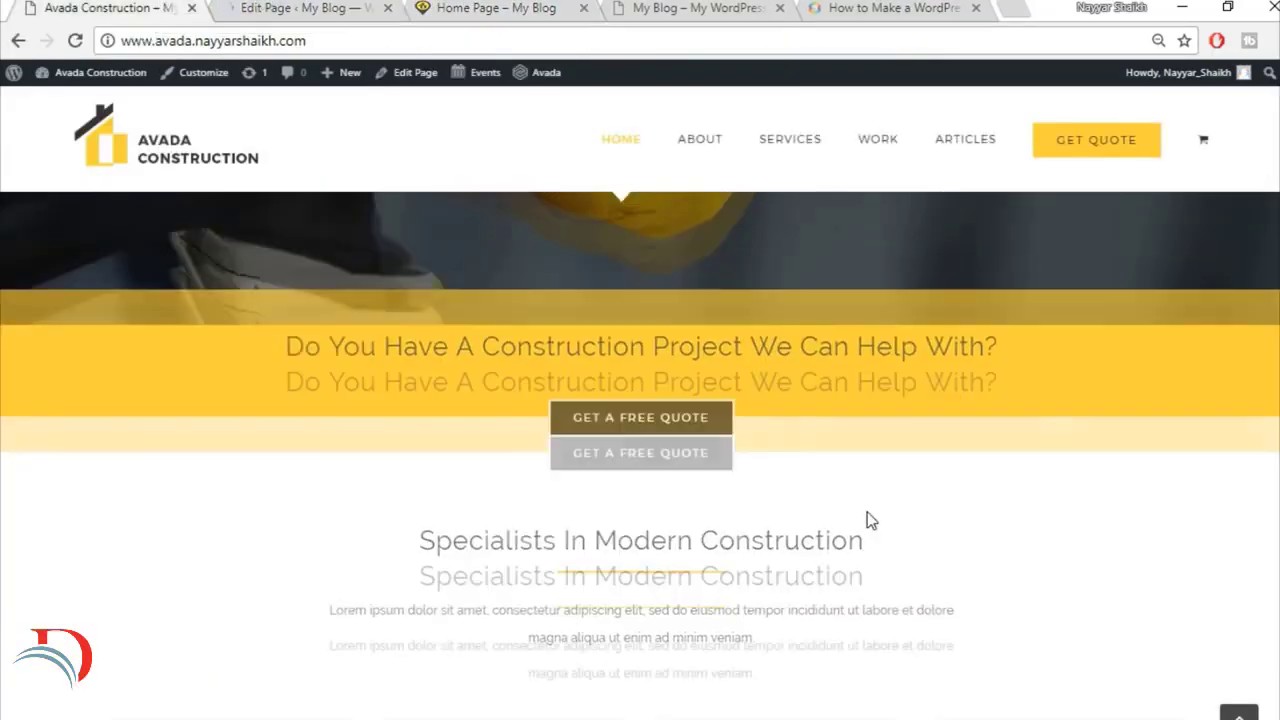
pyautogui.scroll(-4, 1068, 449)
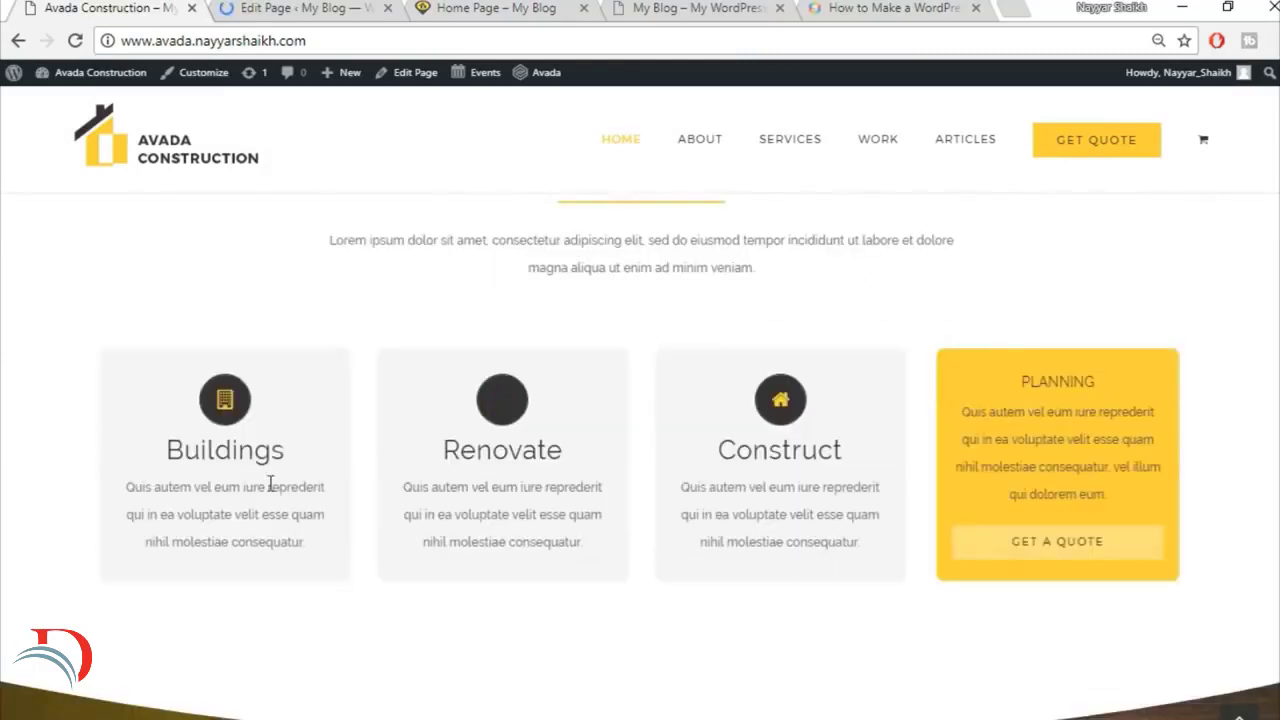
pyautogui.scroll(2, 940, 474)
pyautogui.scroll(1, 893, 464)
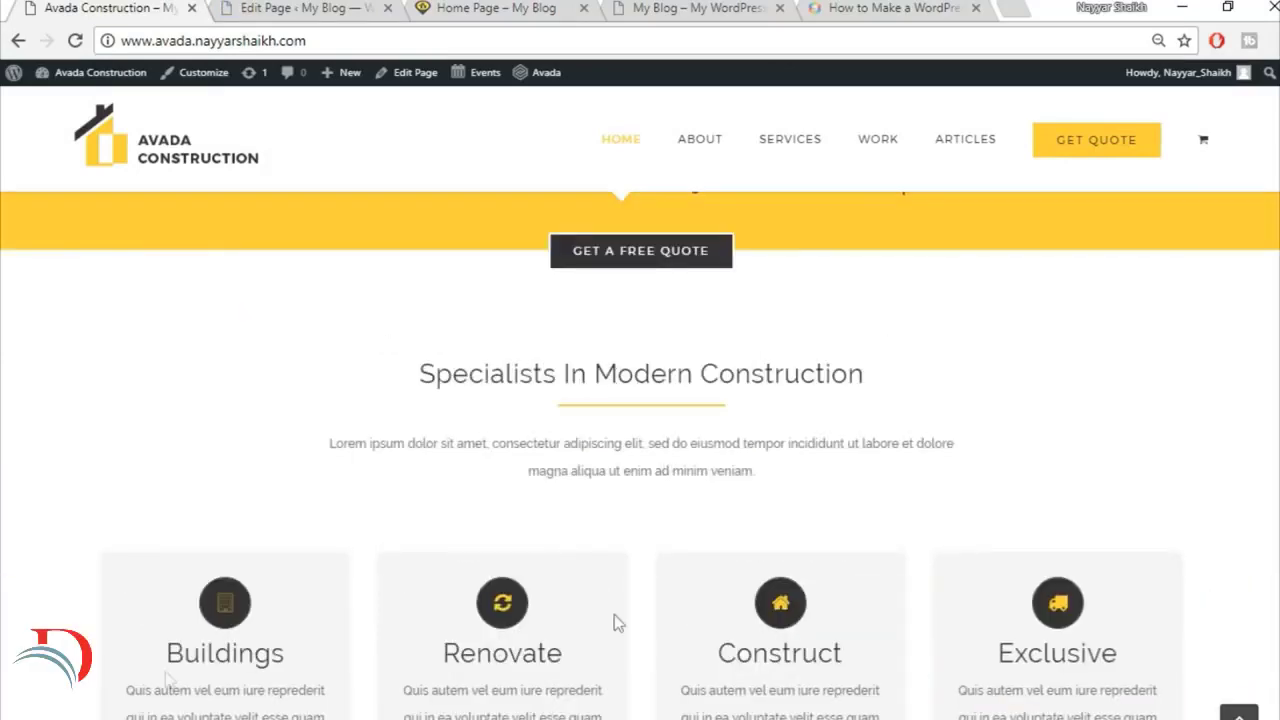
pyautogui.scroll(-1, 1134, 634)
pyautogui.scroll(-1, 1099, 632)
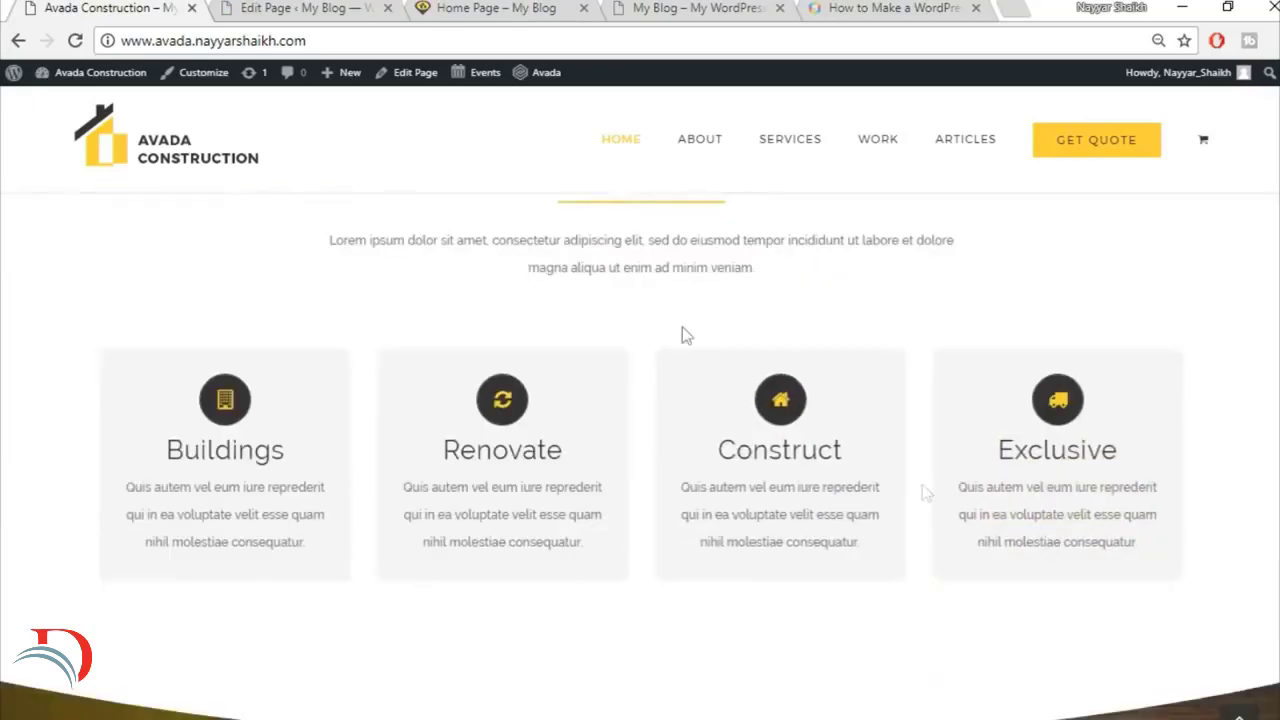
# Step: Save the container holding the "Do You Have A Construction Project We Can Help With?" heading to the library as Top1
pyautogui.click(352, 5)
pyautogui.scroll(-7, 877, 545)
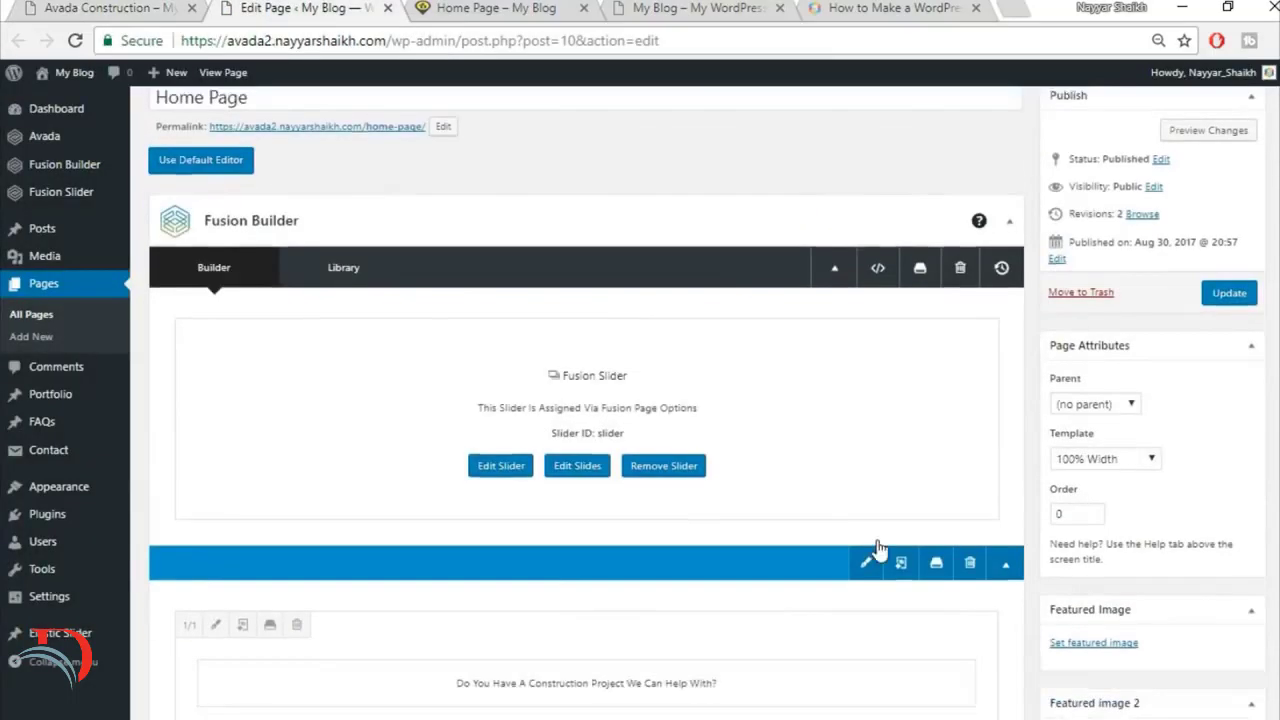
pyautogui.scroll(3, 877, 540)
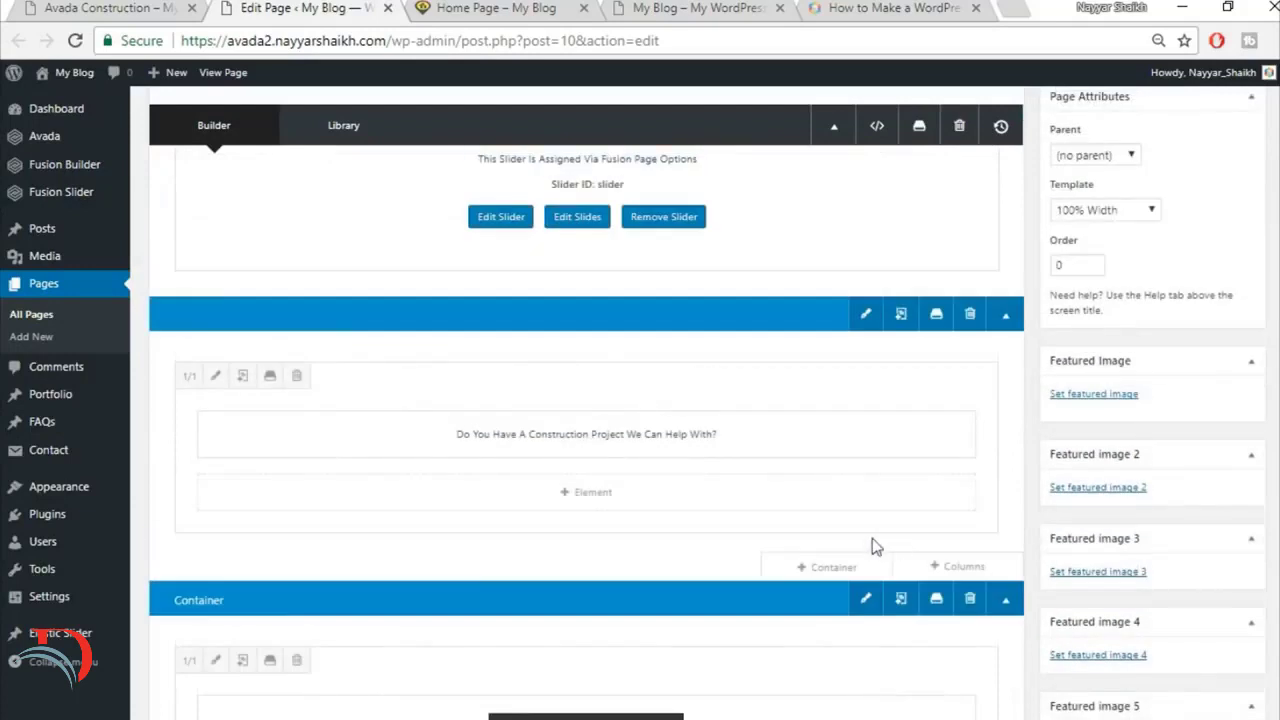
pyautogui.scroll(1, 892, 526)
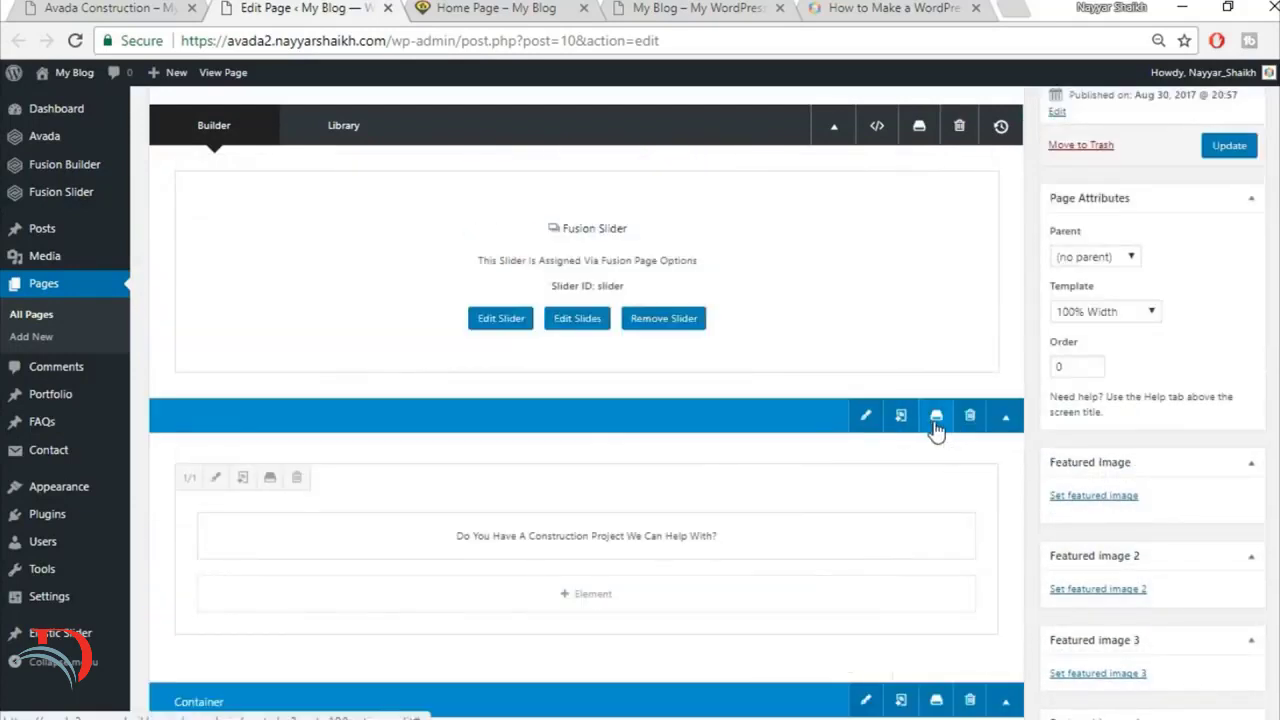
pyautogui.click(937, 418)
pyautogui.click(434, 238)
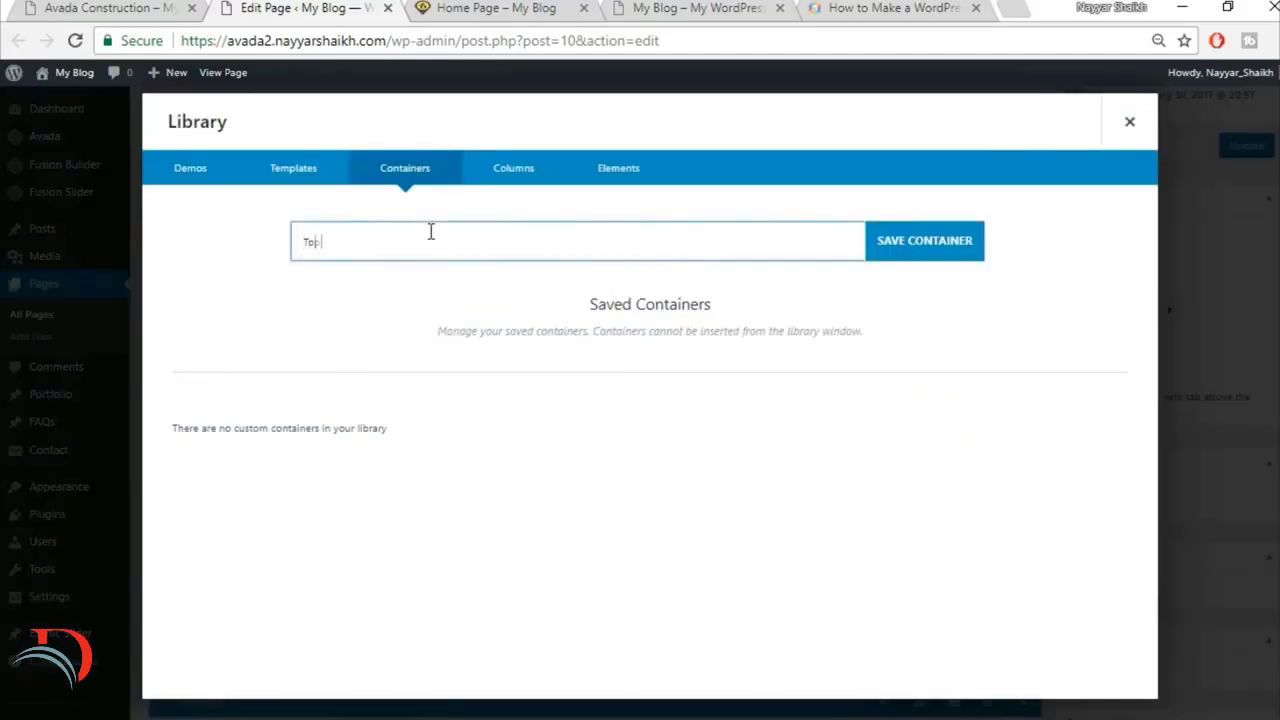
pyautogui.click(955, 245)
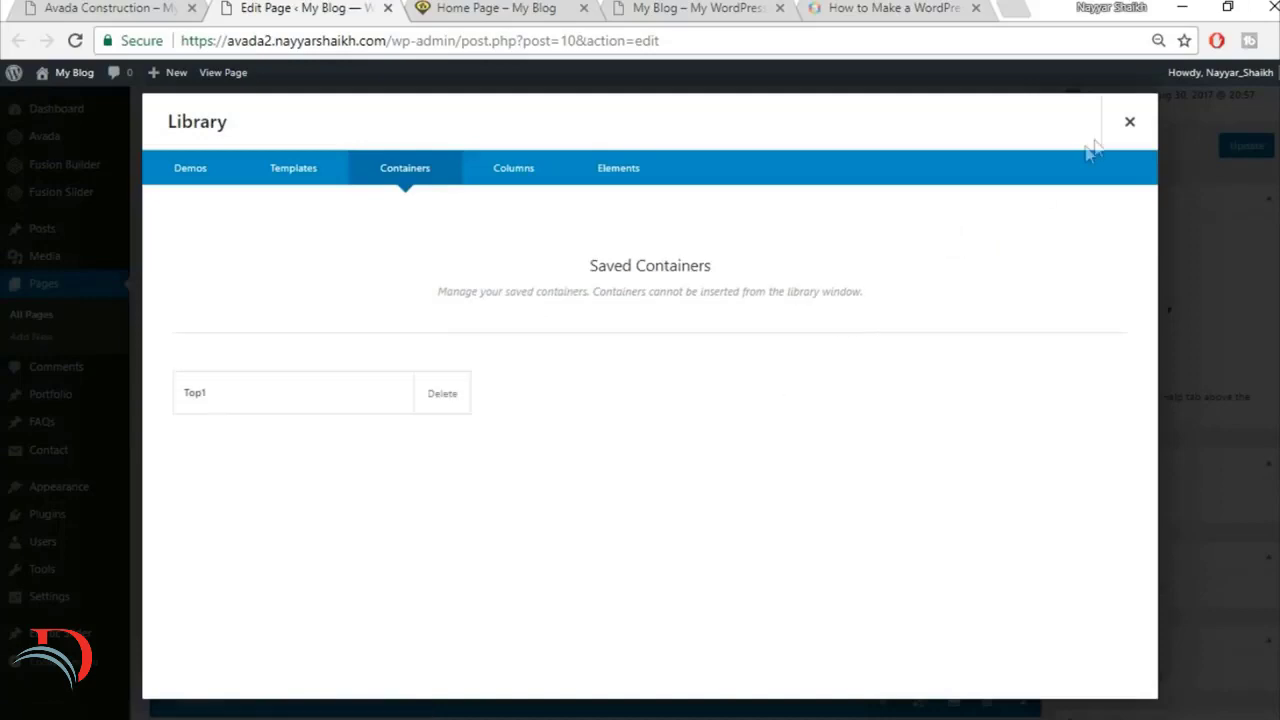
pyautogui.click(1129, 124)
# Step: Save the container holding the Get A Free Quote button to the library as Top2
pyautogui.scroll(-2, 985, 400)
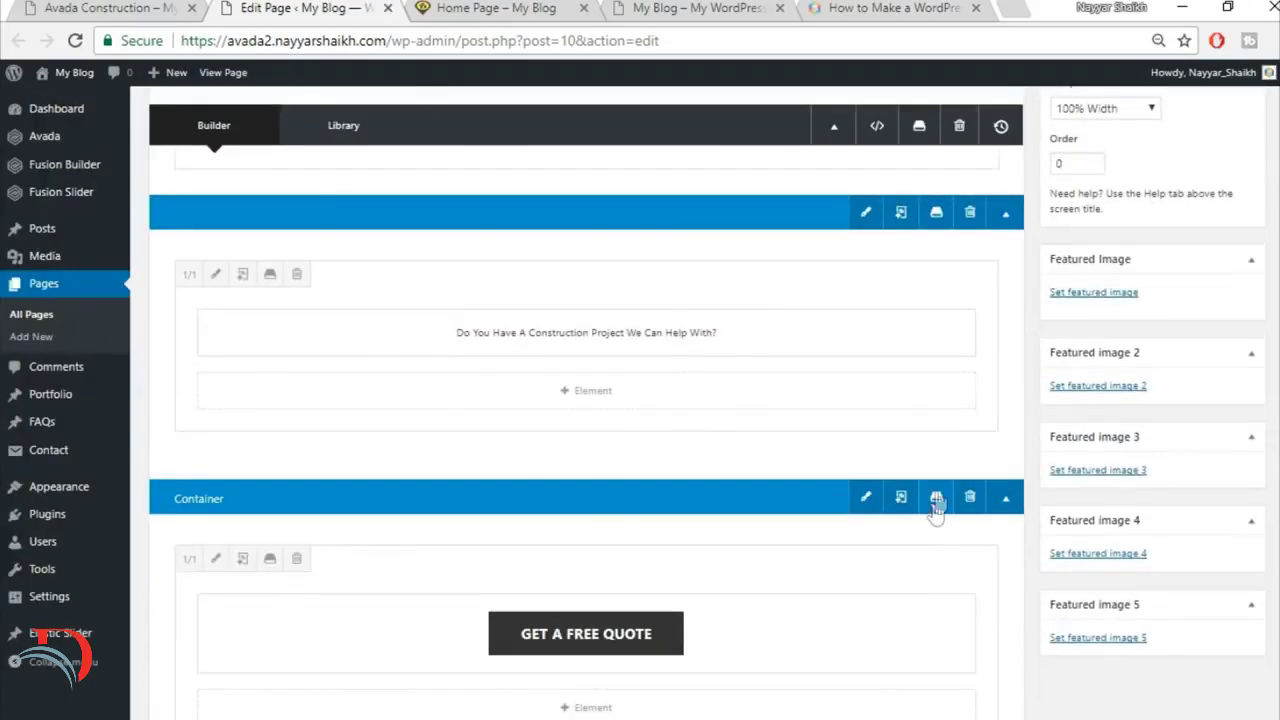
pyautogui.click(937, 497)
pyautogui.click(646, 244)
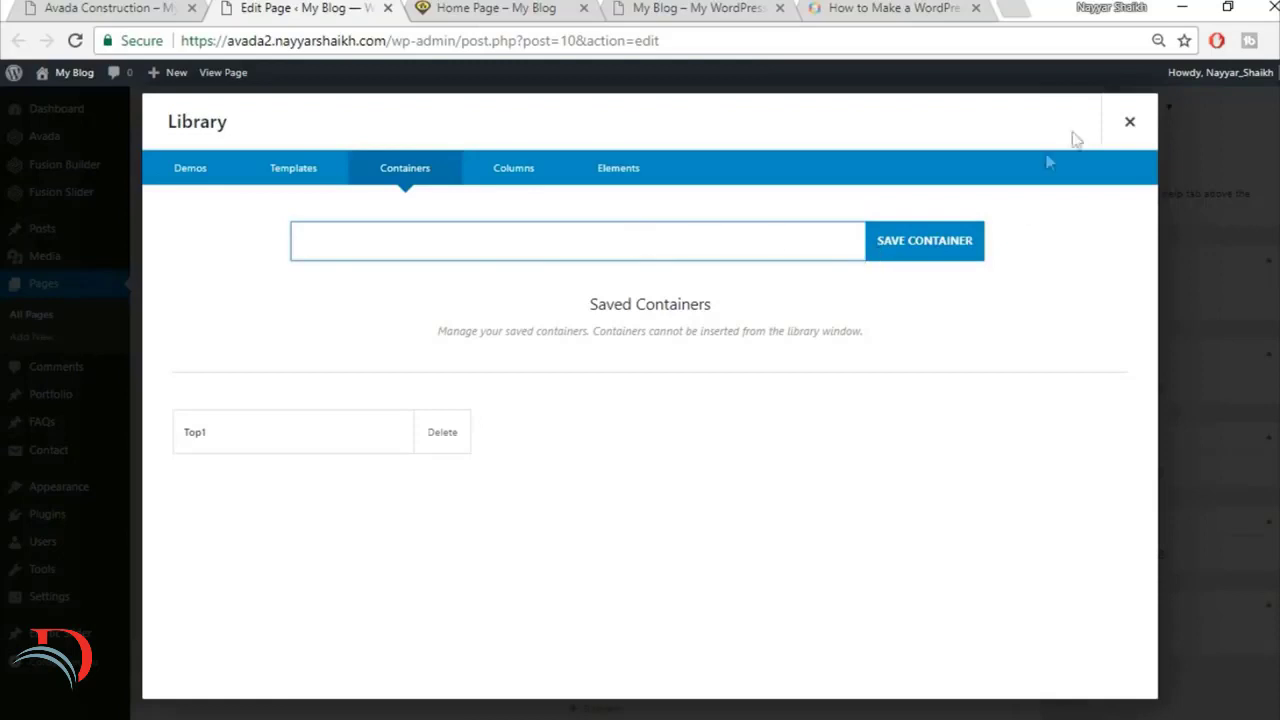
pyautogui.click(1129, 123)
pyautogui.click(937, 507)
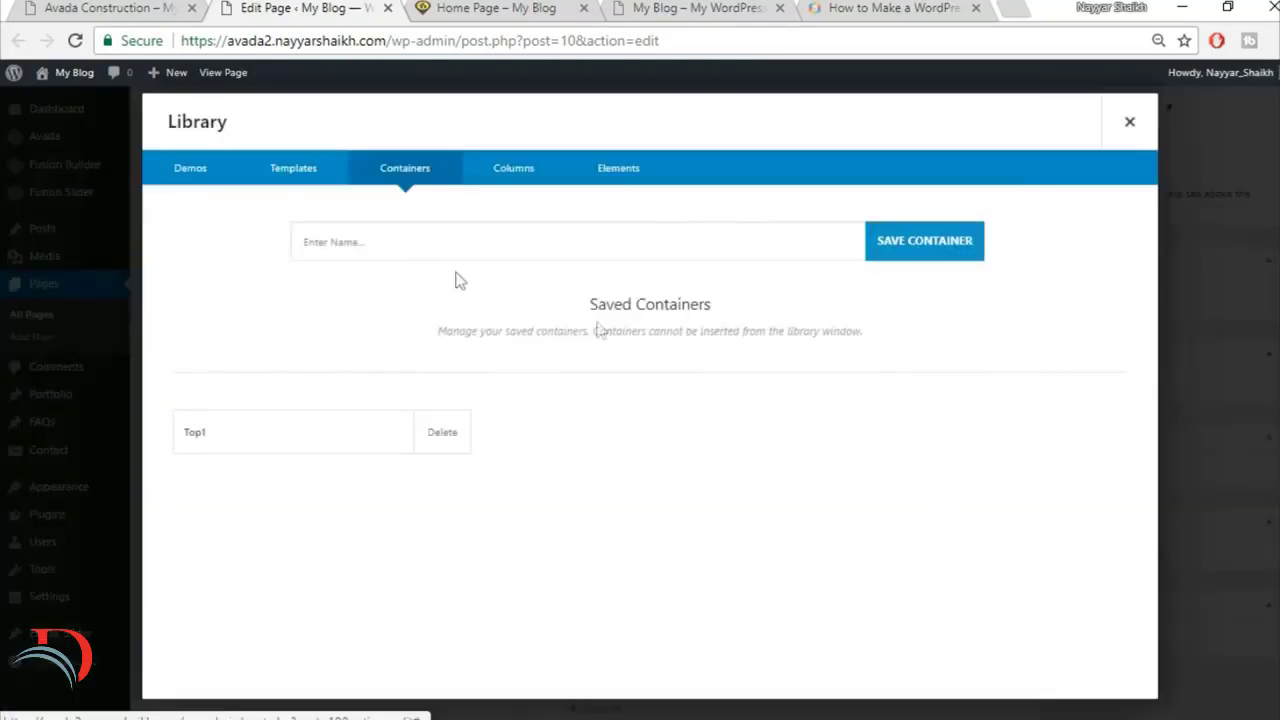
pyautogui.click(462, 250)
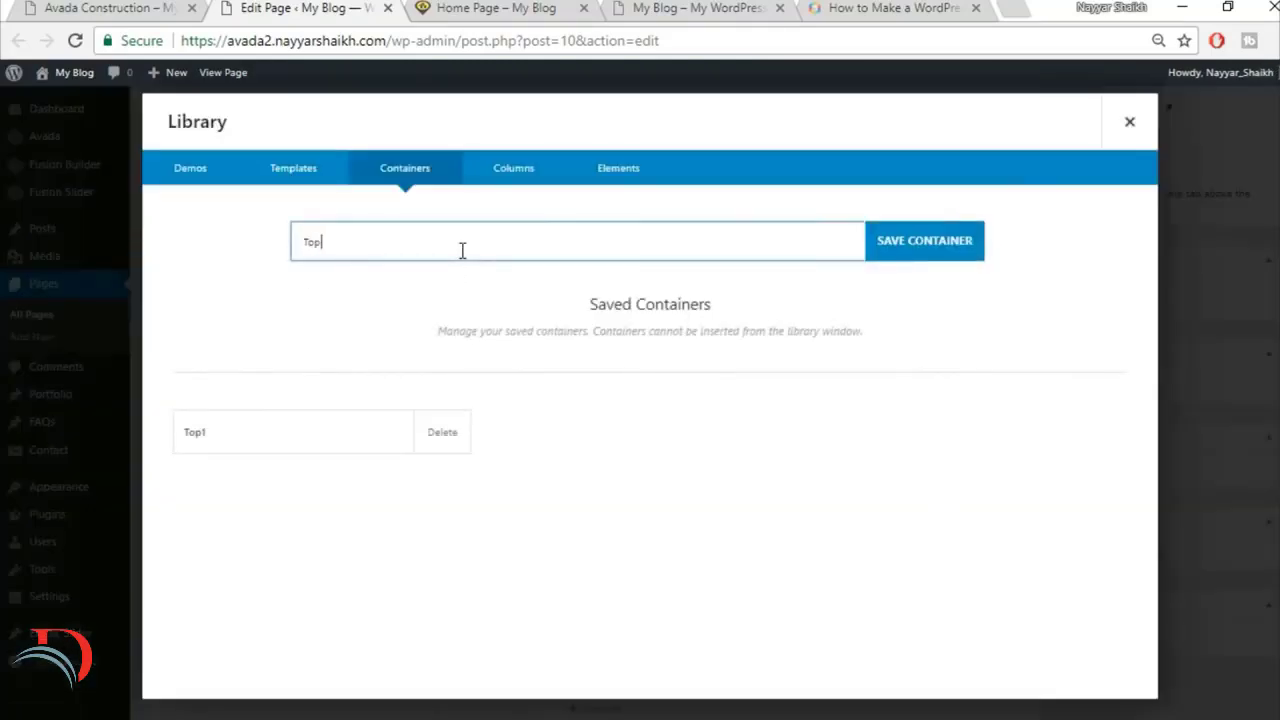
pyautogui.click(926, 240)
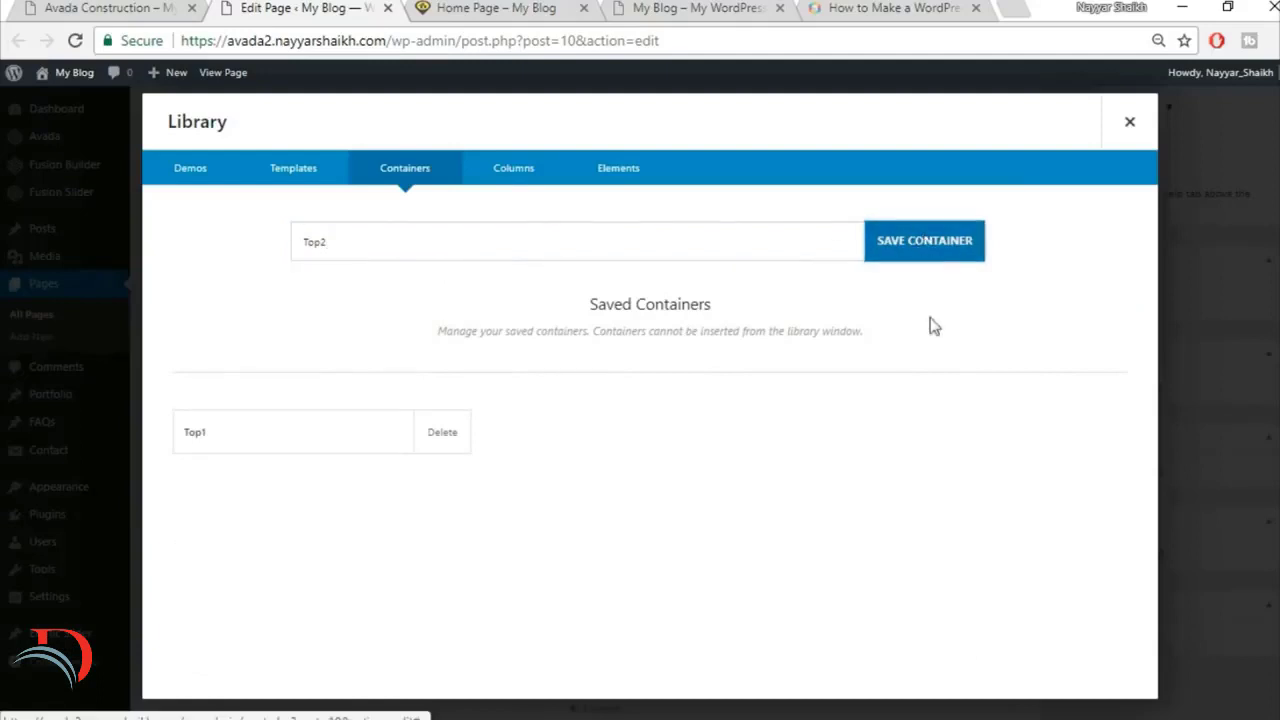
pyautogui.click(1129, 121)
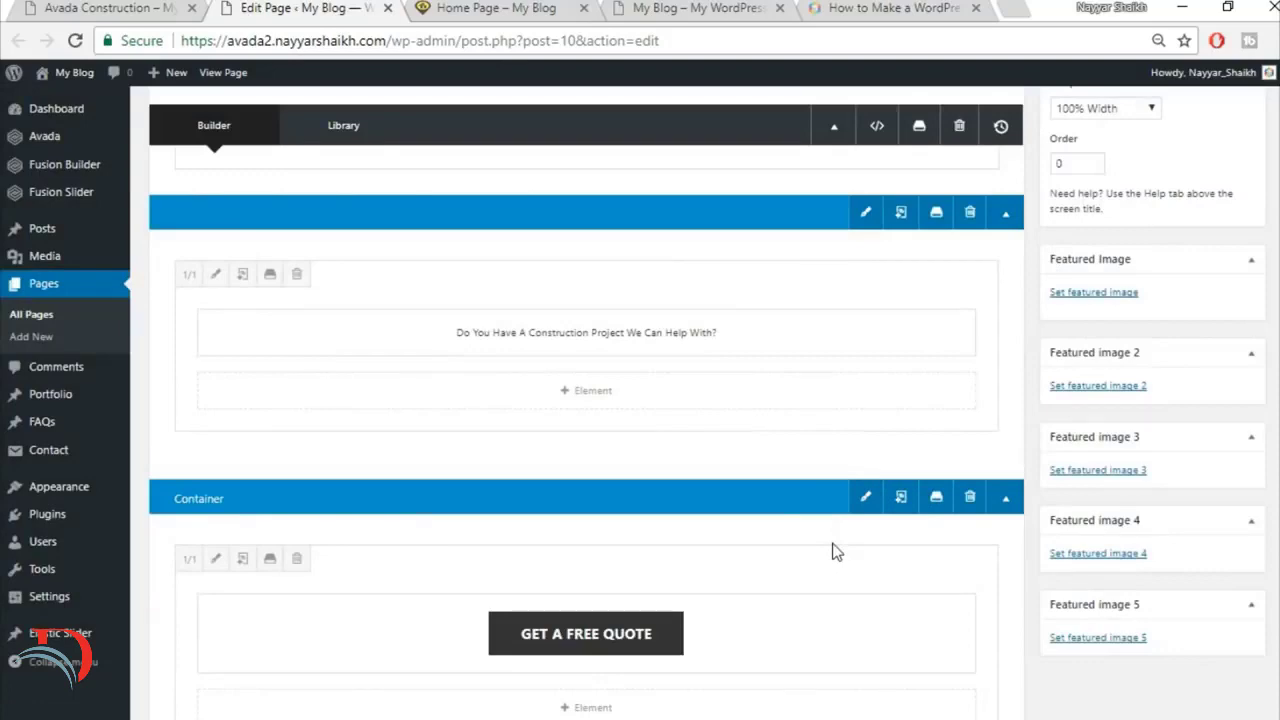
# Step: Compare the yellow quote section on the finished site with the quote containers in the home page editor
pyautogui.click(120, 8)
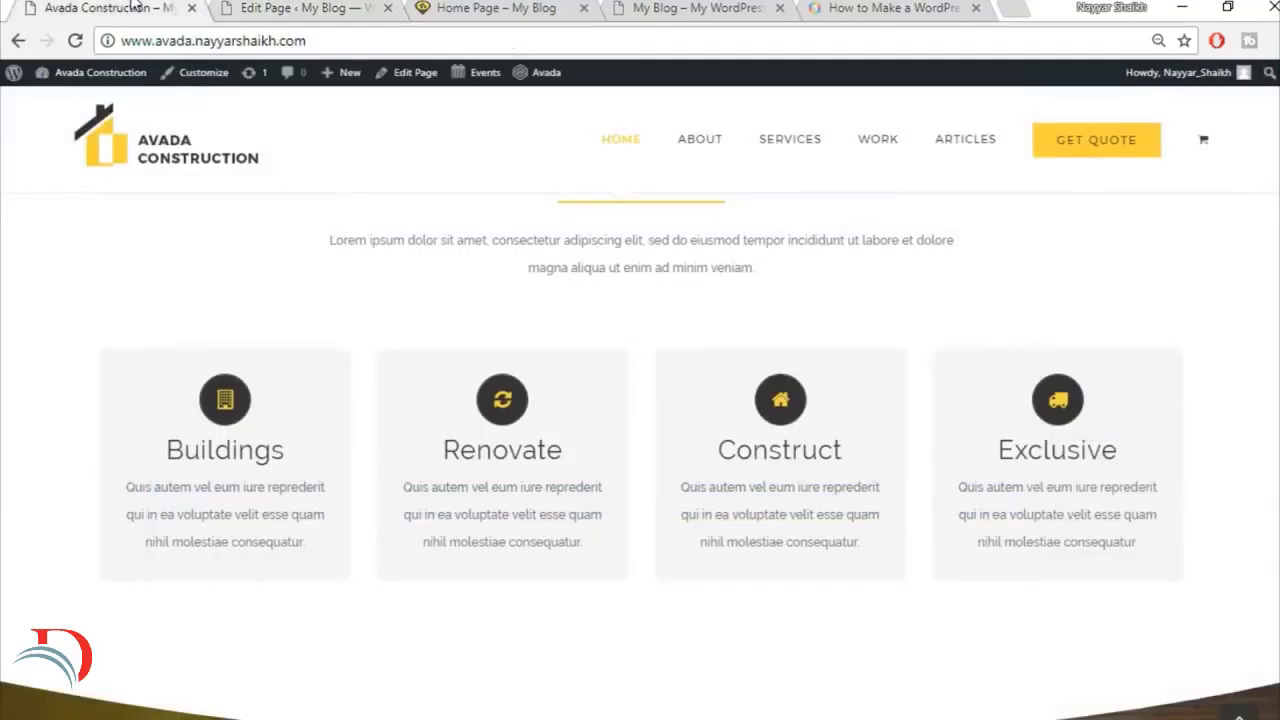
pyautogui.scroll(4, 651, 520)
pyautogui.scroll(-3, 664, 531)
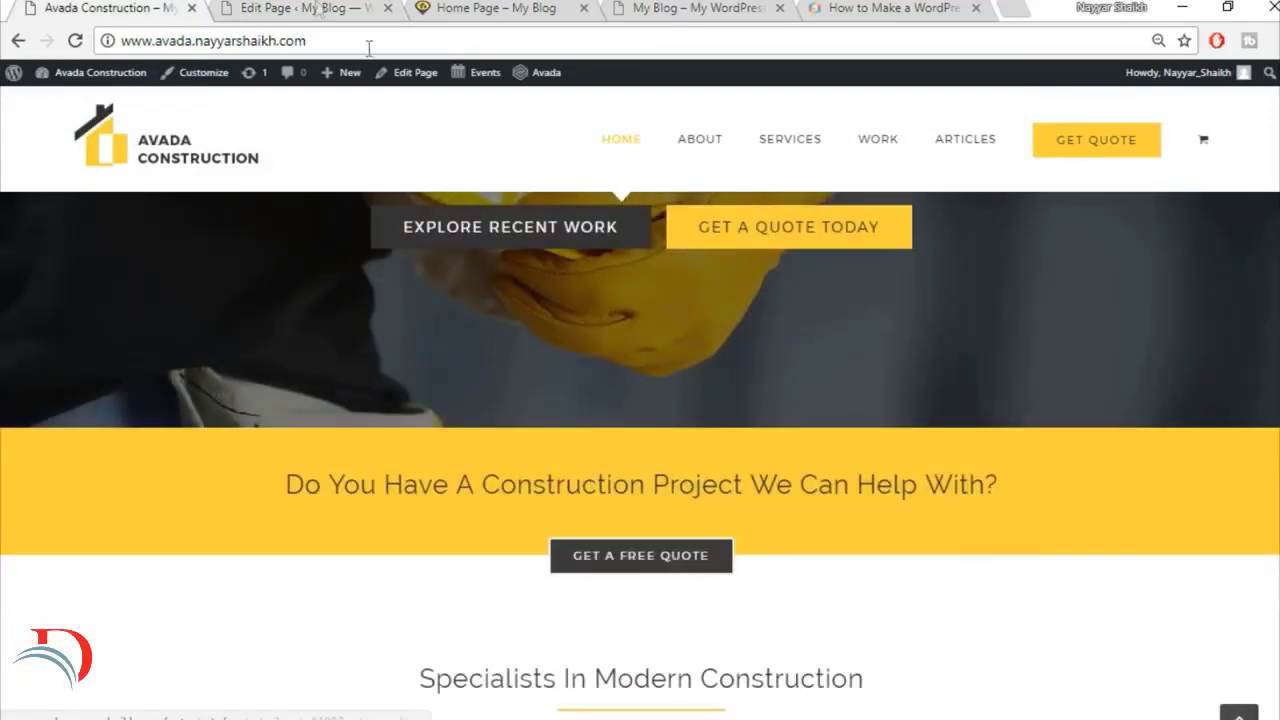
pyautogui.click(288, 8)
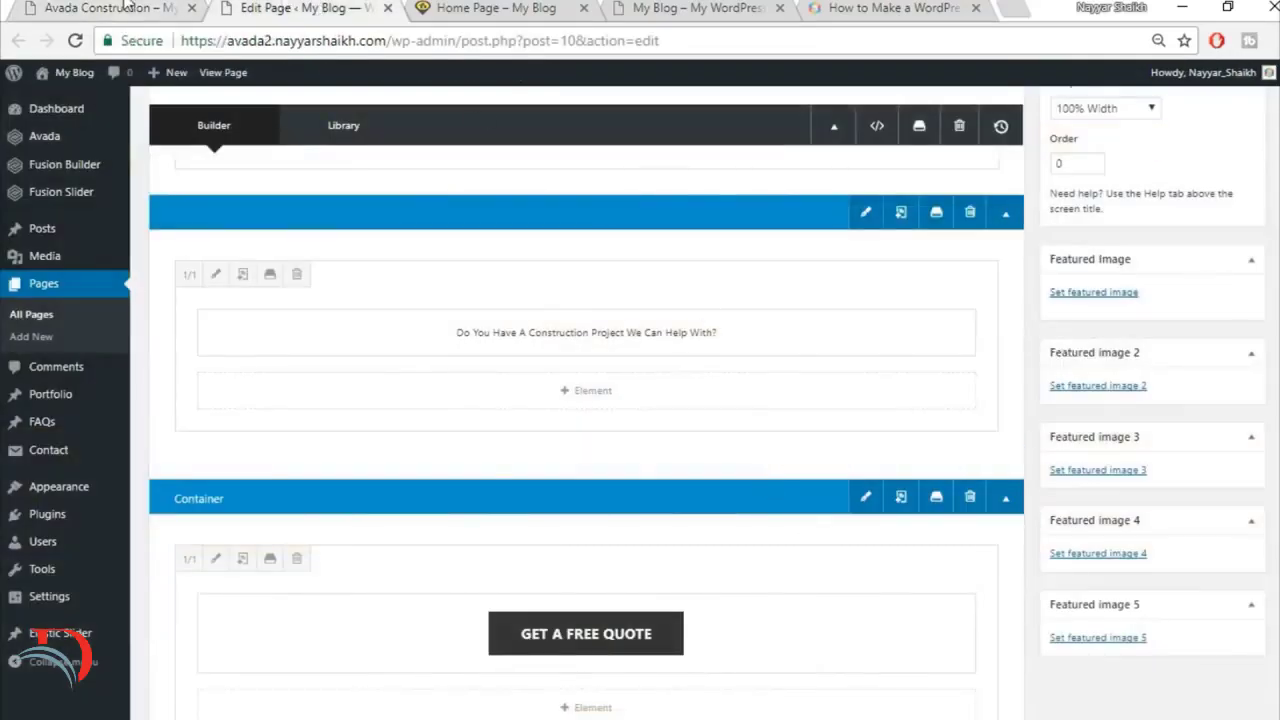
pyautogui.click(127, 8)
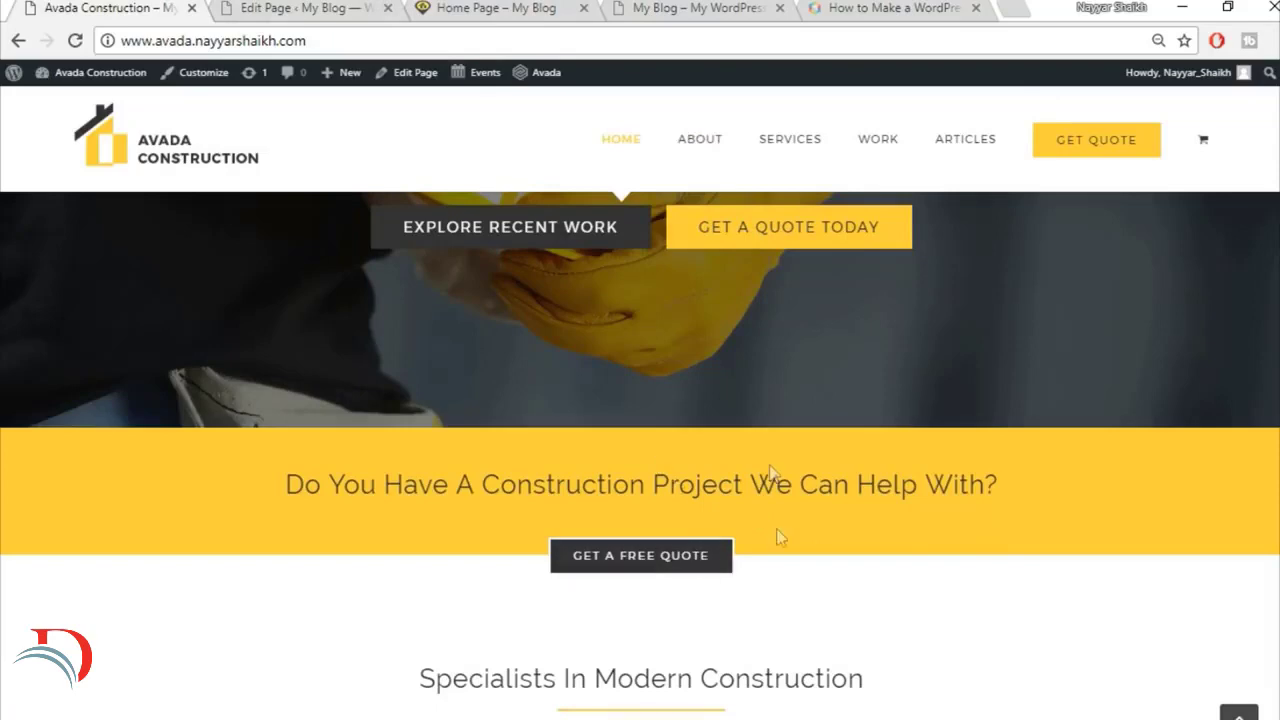
pyautogui.click(305, 8)
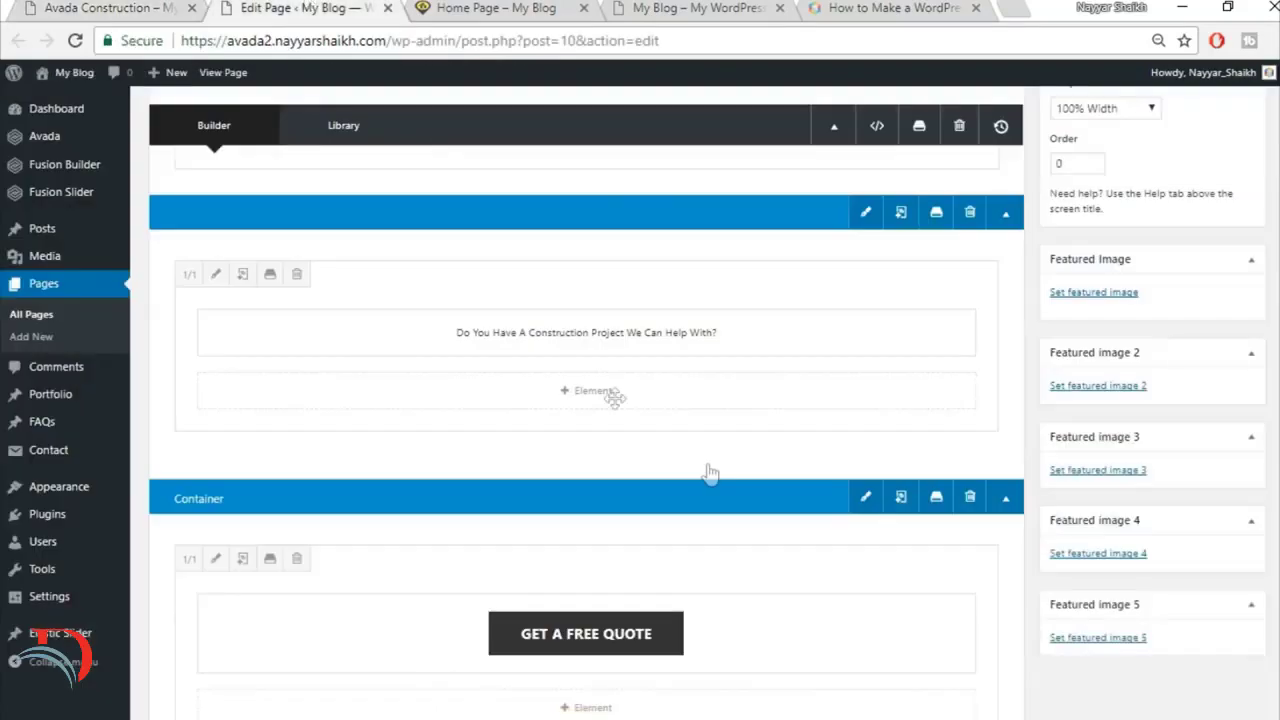
pyautogui.scroll(5, 832, 530)
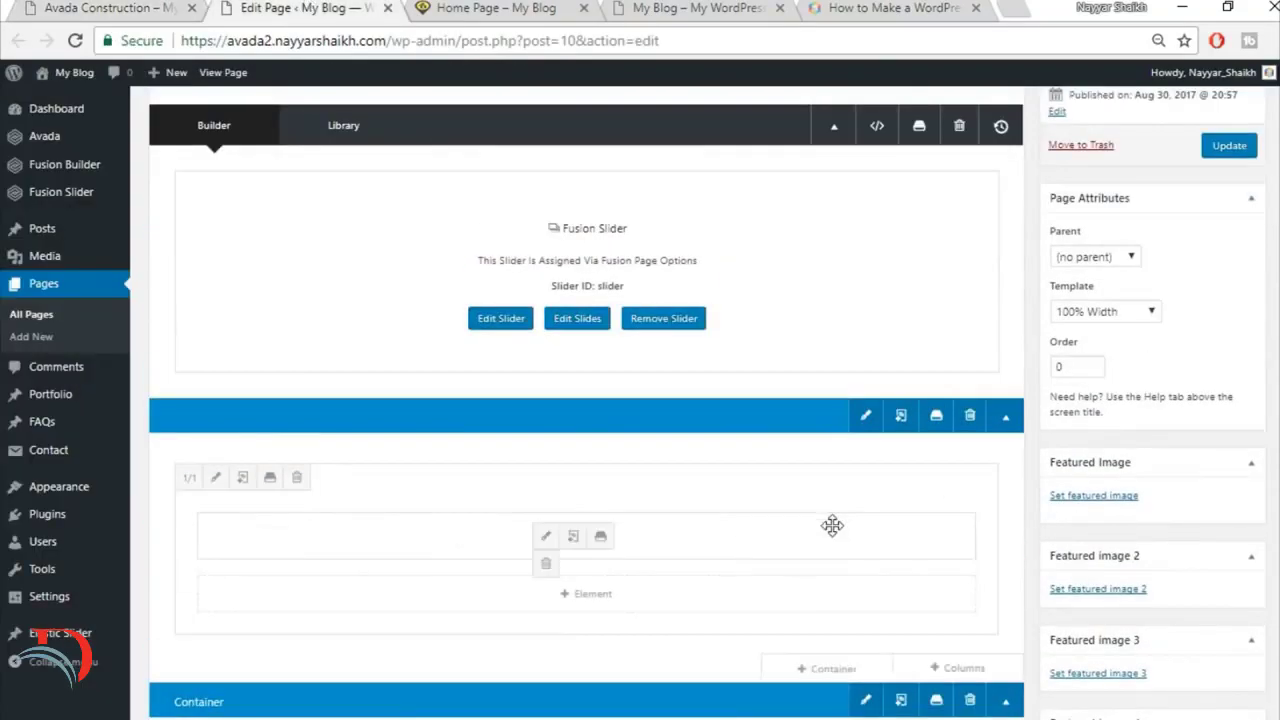
pyautogui.scroll(-5, 832, 525)
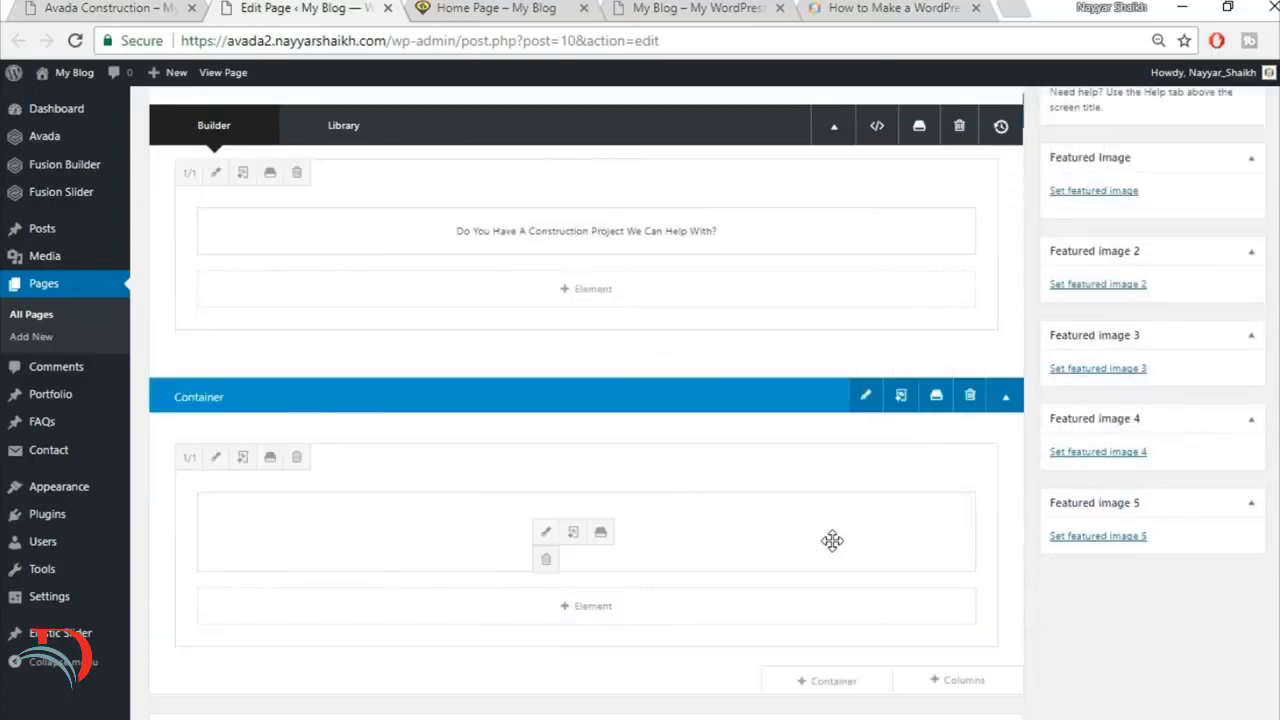
# Step: Add a container with a single full-width column below the Get A Free Quote container for the Specialists section
pyautogui.scroll(-1, 833, 551)
pyautogui.moveTo(475, 373); pyautogui.dragTo(903, 483)
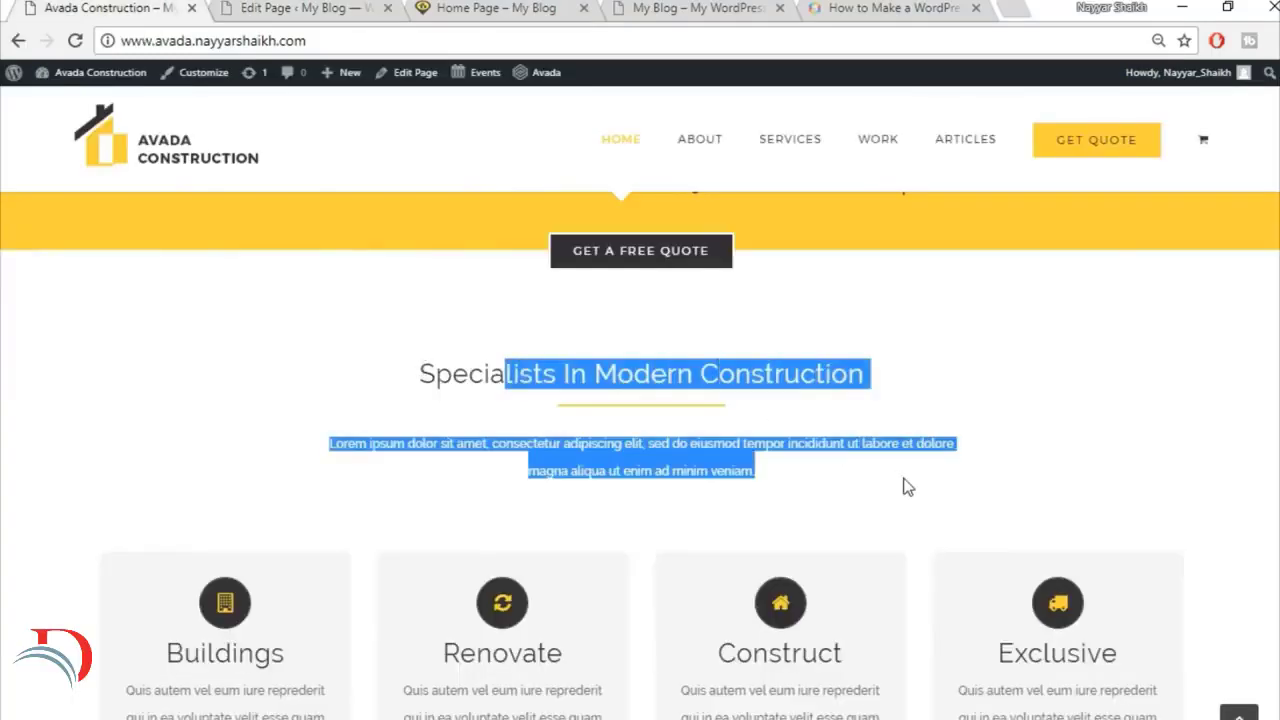
pyautogui.click(903, 483)
pyautogui.click(290, 8)
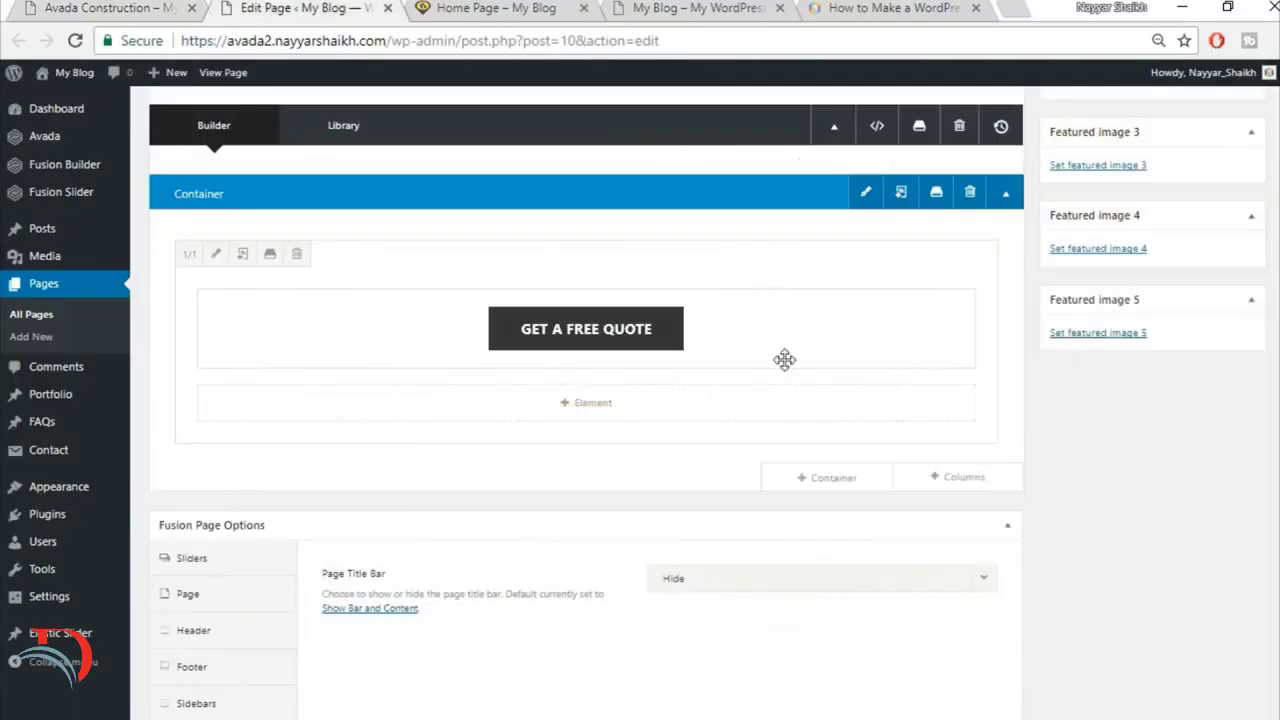
pyautogui.click(860, 480)
pyautogui.click(62, 4)
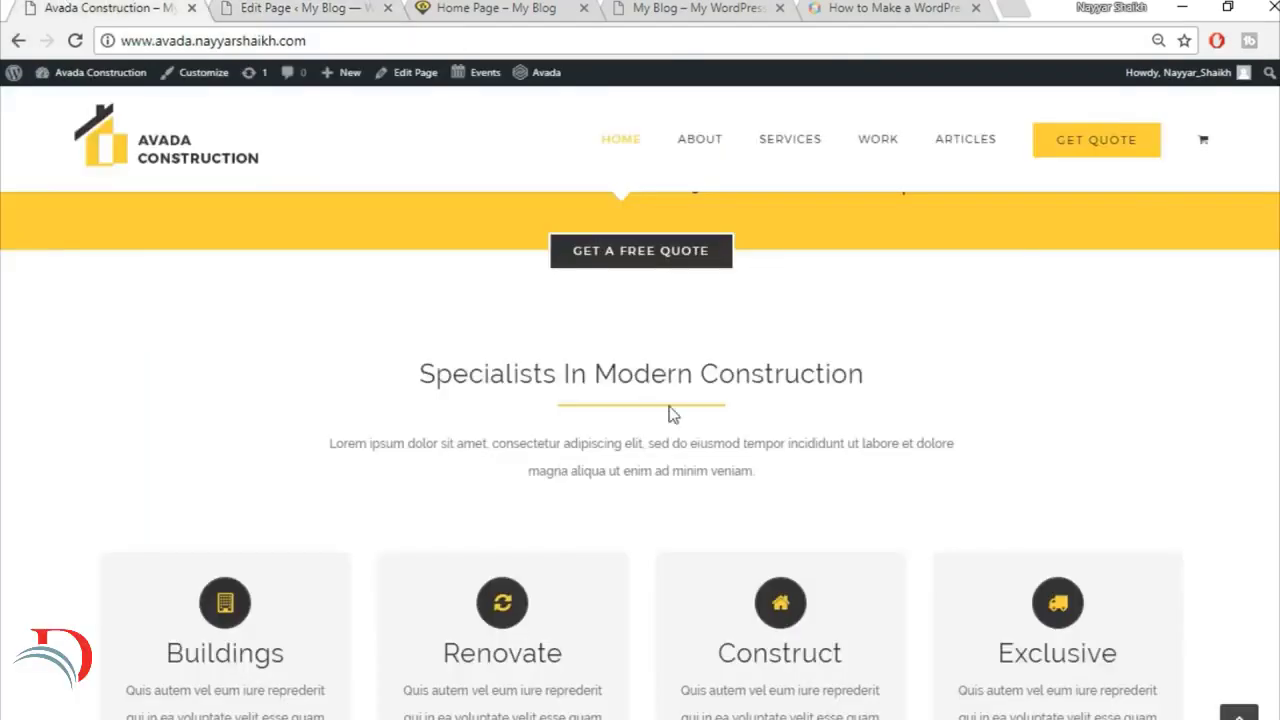
pyautogui.click(290, 8)
pyautogui.click(480, 293)
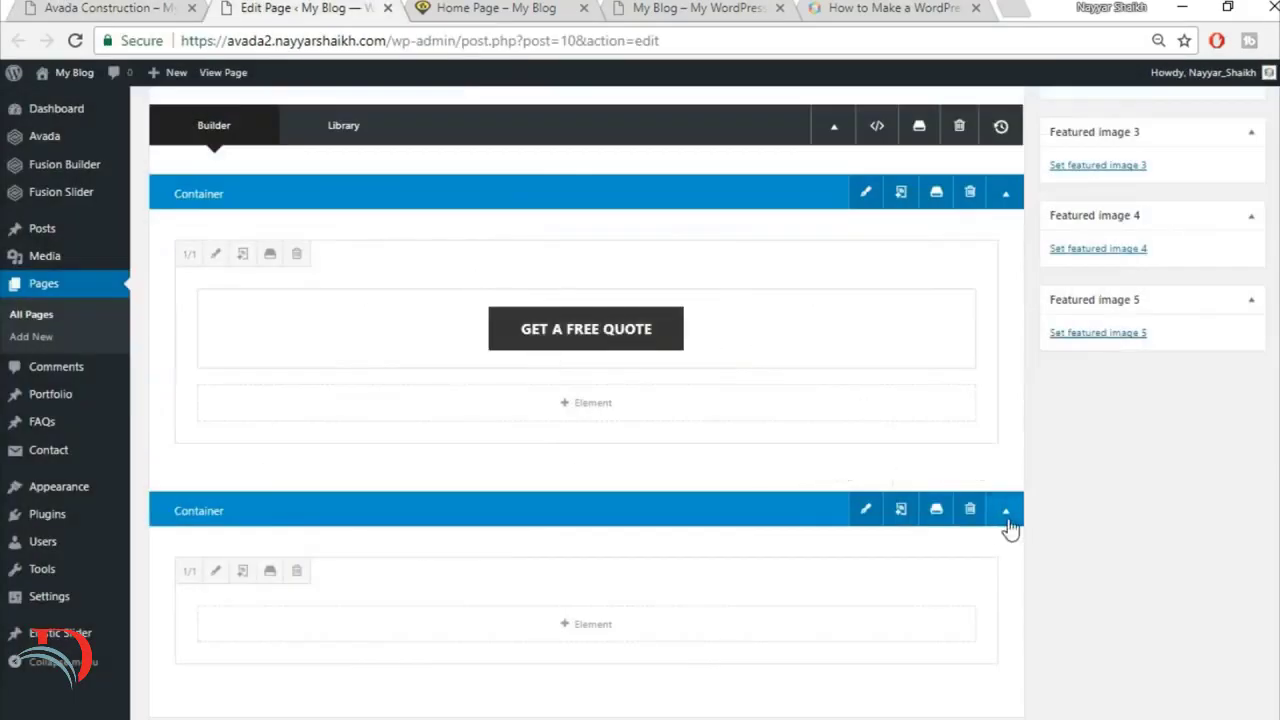
# Step: Copy the "Specialists In Modern Construction" heading from the finished site and add a Text Block element to the new container's empty column
pyautogui.scroll(-2, 651, 480)
pyautogui.click(600, 421)
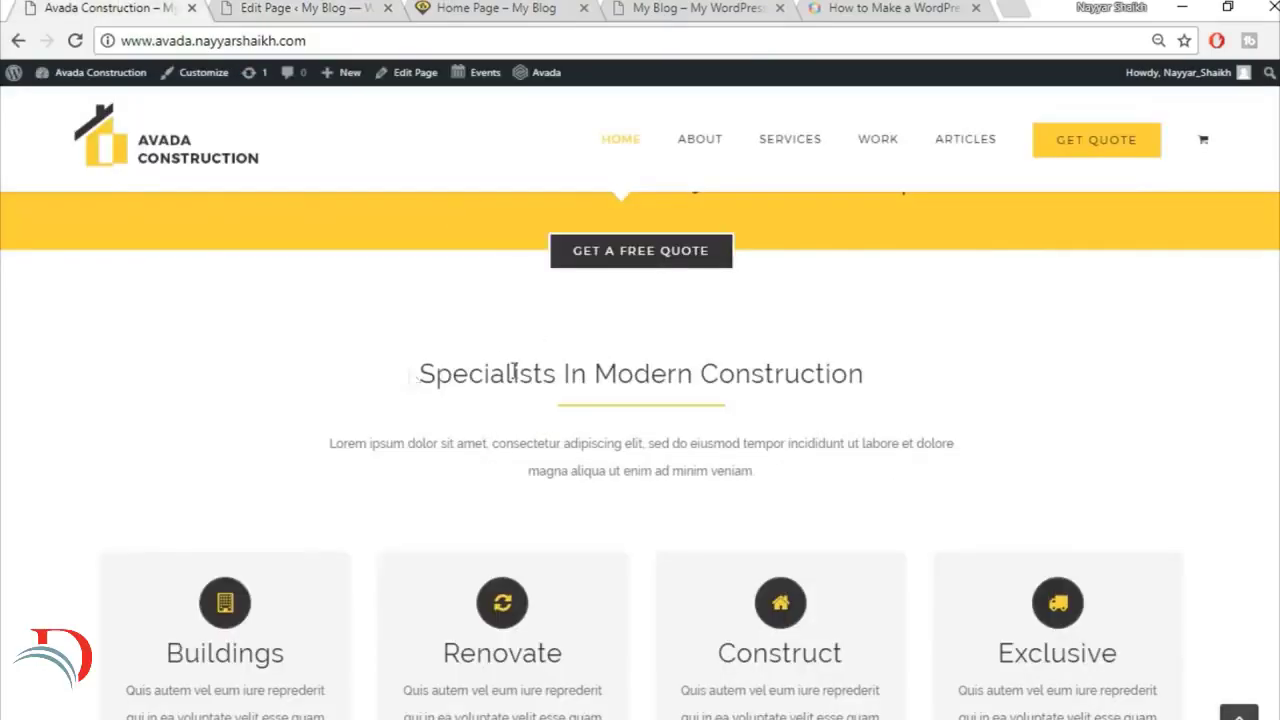
pyautogui.moveTo(415, 376); pyautogui.dragTo(933, 379)
pyautogui.hotkey('ctrl', 'c')
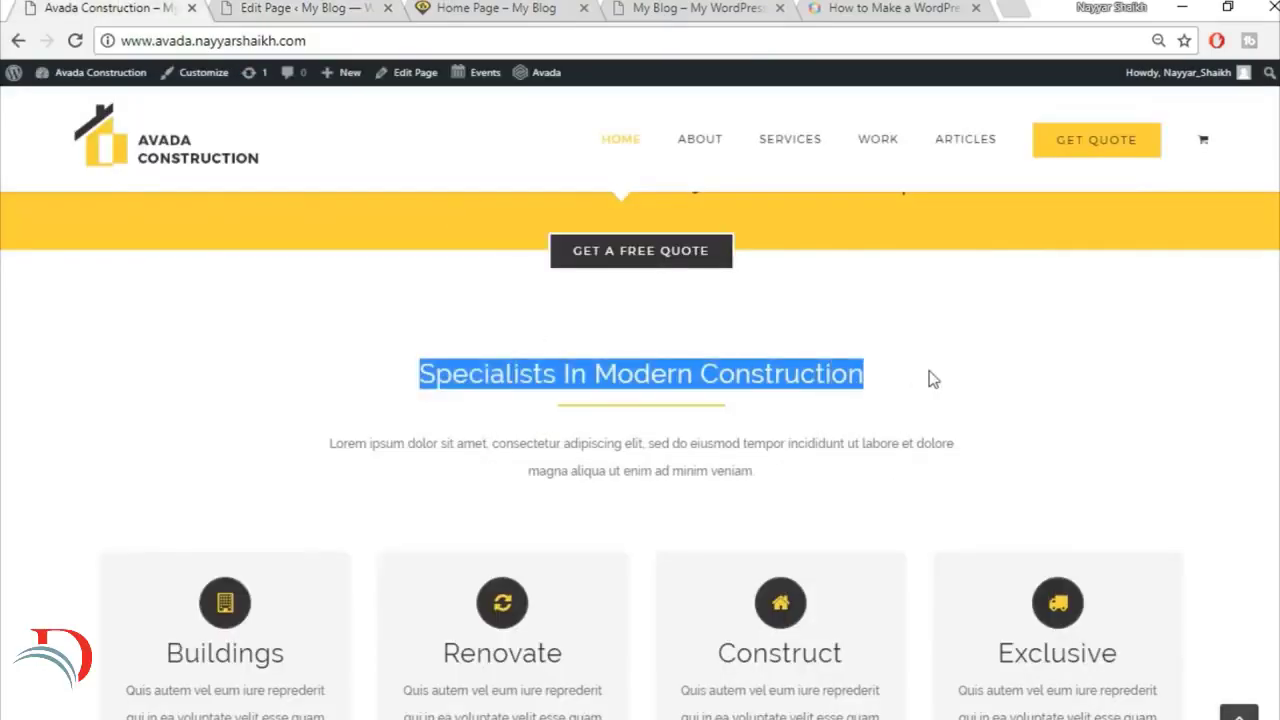
pyautogui.click(340, 7)
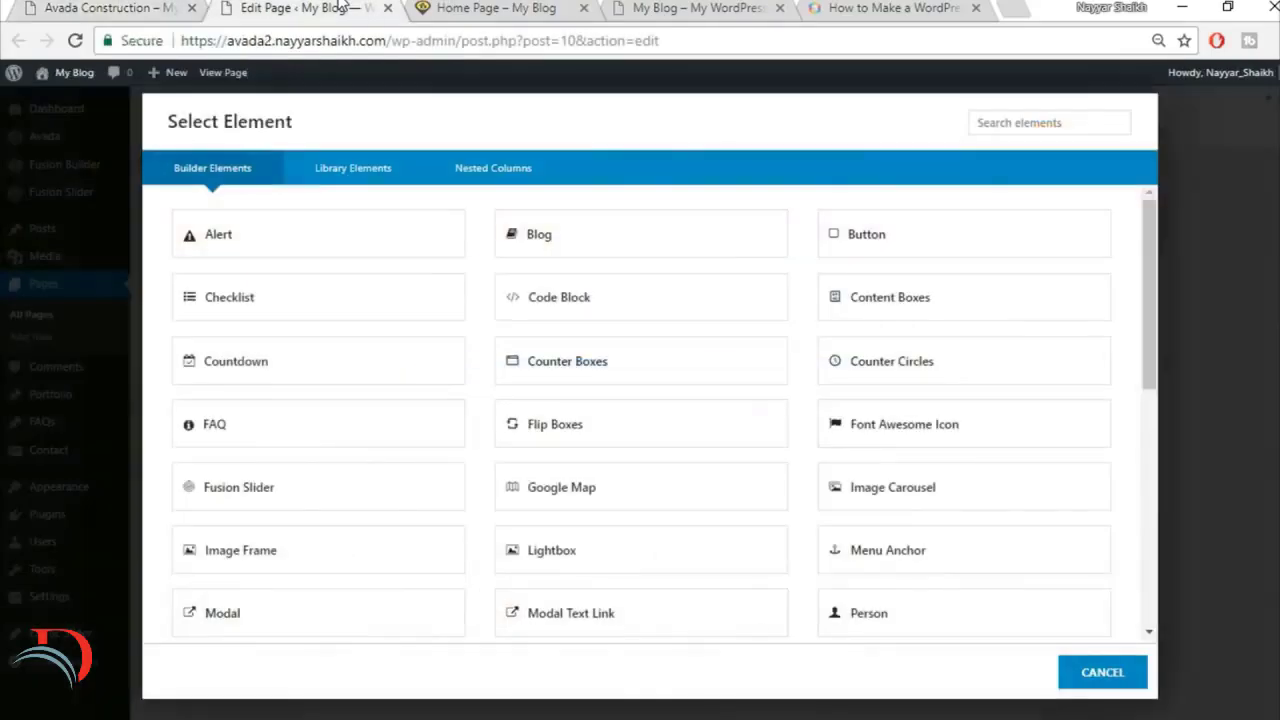
pyautogui.click(1037, 128)
pyautogui.write('tex')
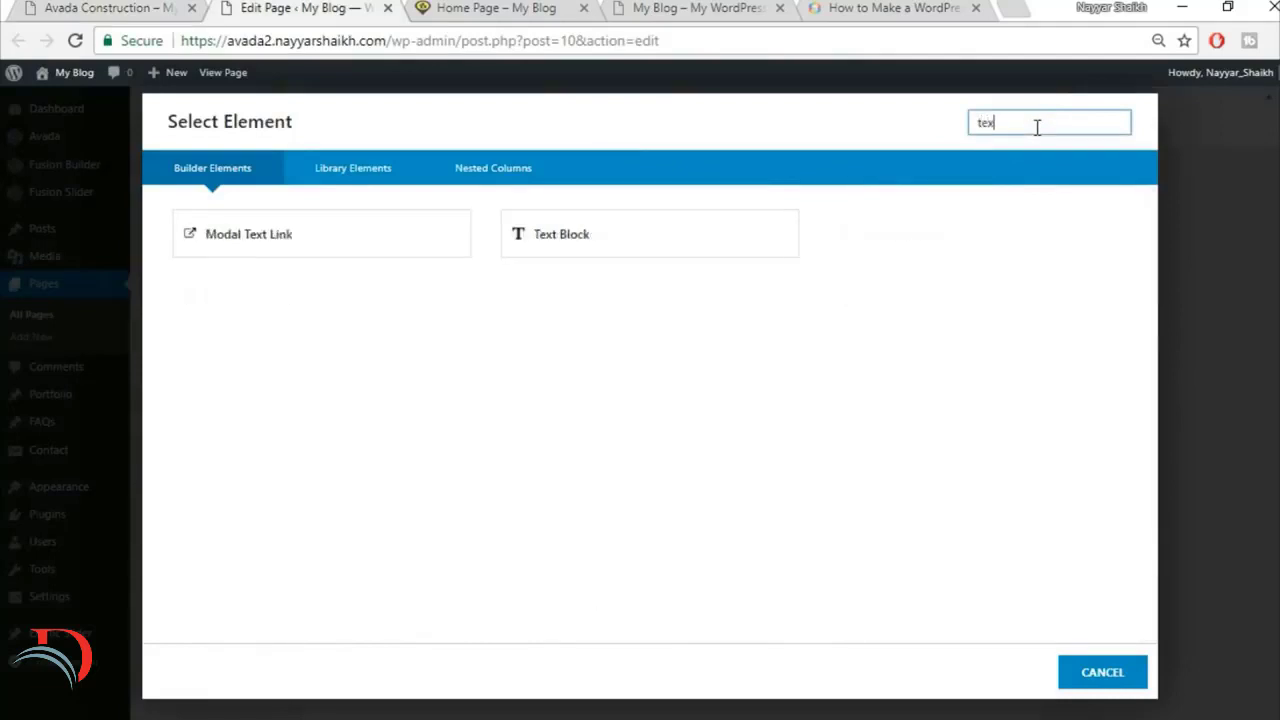
pyautogui.click(617, 249)
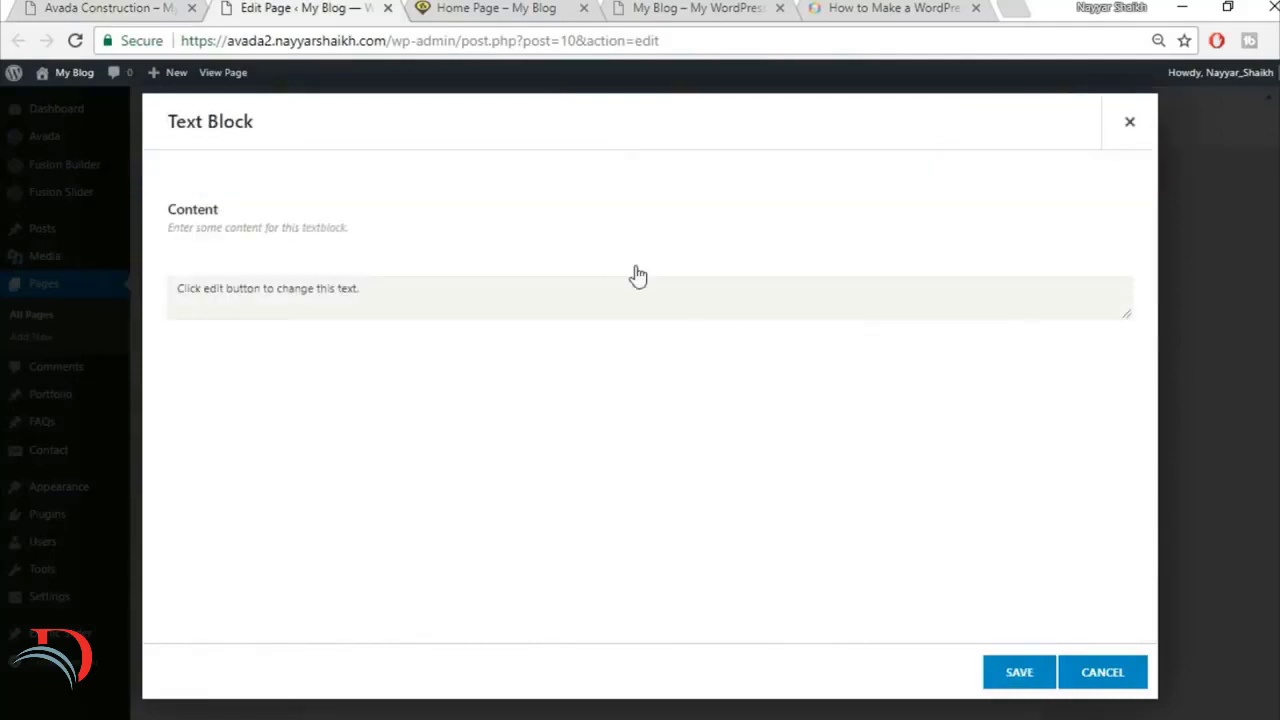
# Step: Replace the text block's placeholder with the copied "Specialists In Modern Construction" heading, centre it, and save the element
pyautogui.hotkey('ctrl', 'a')
pyautogui.hotkey('ctrl', 'v')
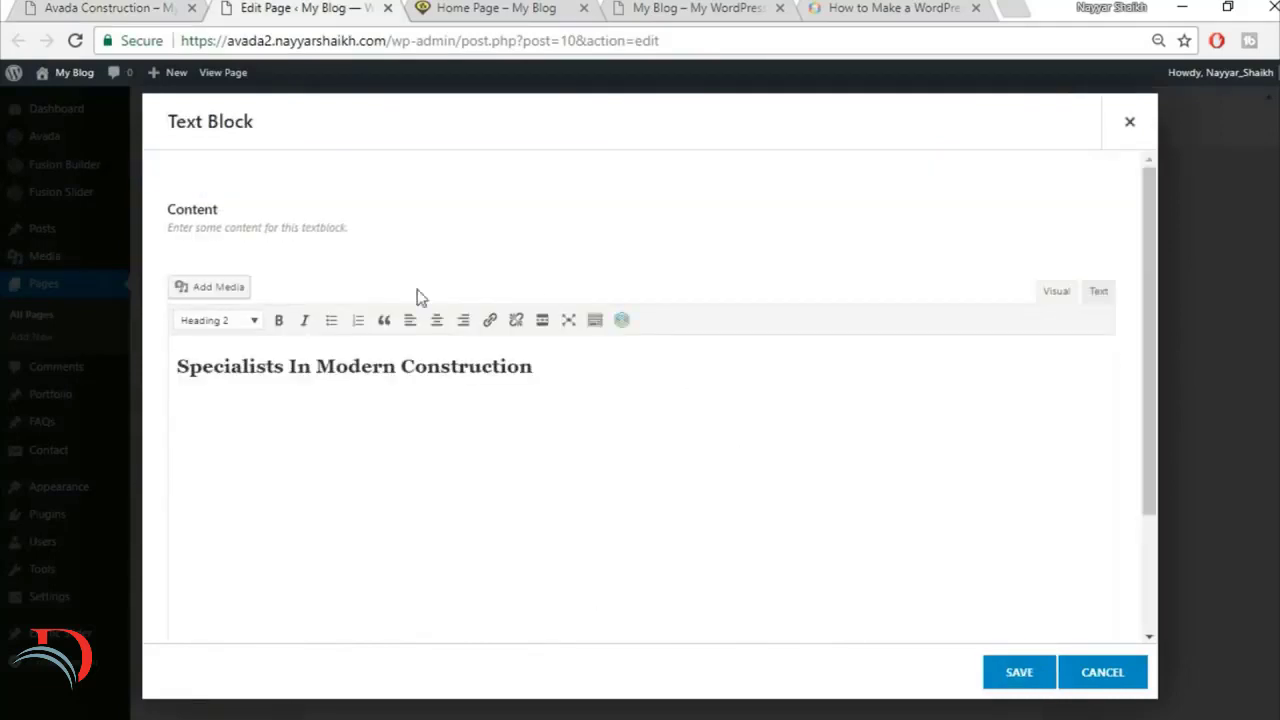
pyautogui.hotkey('ctrl', 'a')
pyautogui.click(443, 322)
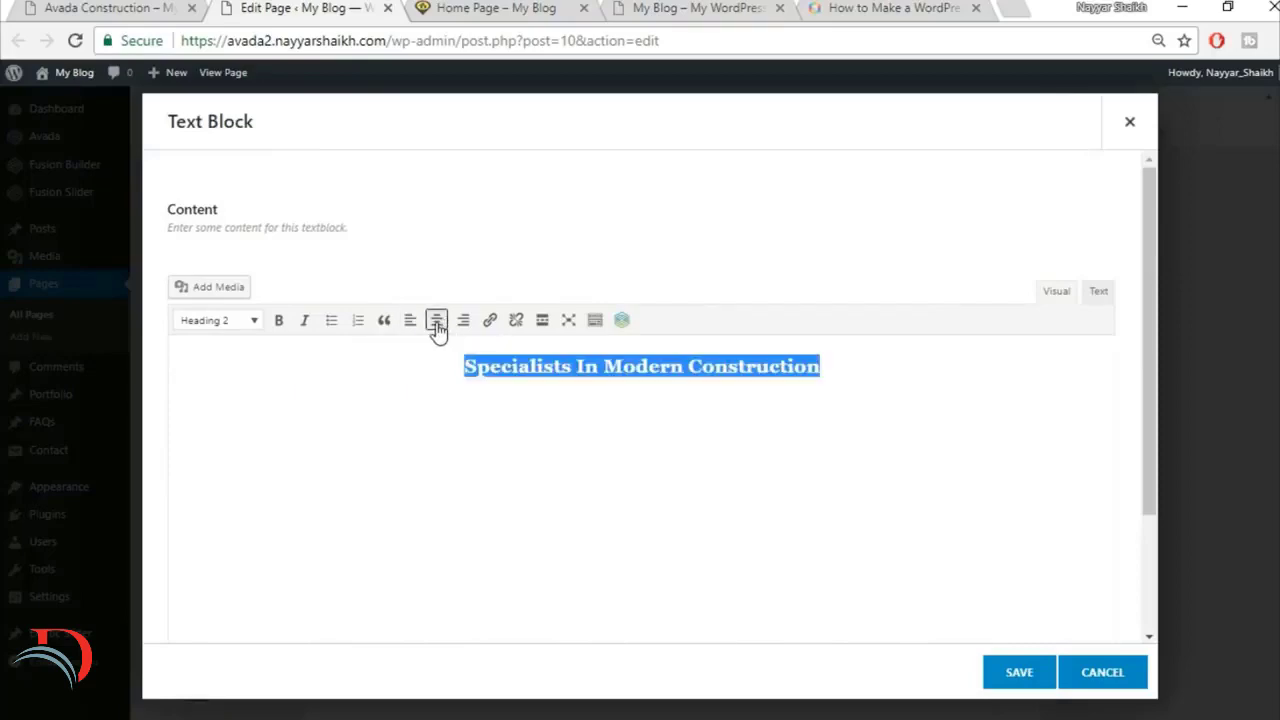
pyautogui.click(1019, 672)
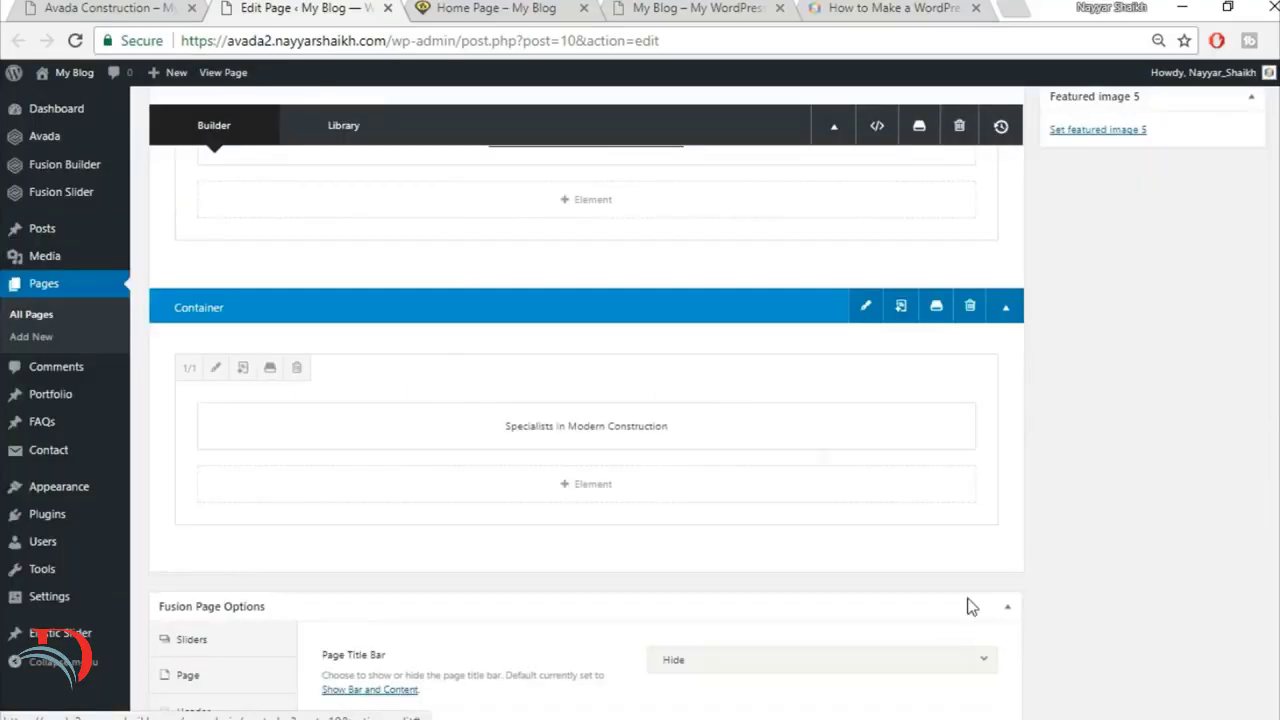
# Step: Add a Separator element below the Specialists heading and set its style to Single Border Solid
pyautogui.click(165, 6)
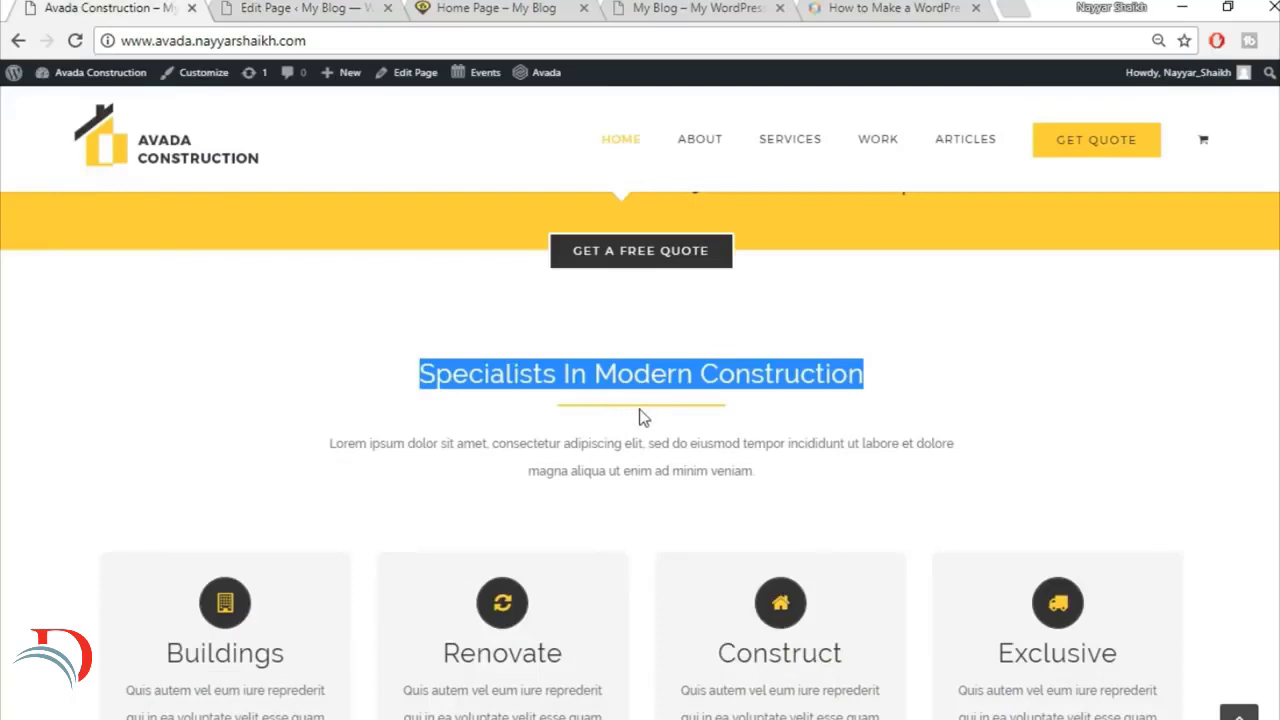
pyautogui.hotkey('ctrl', 'Tab')
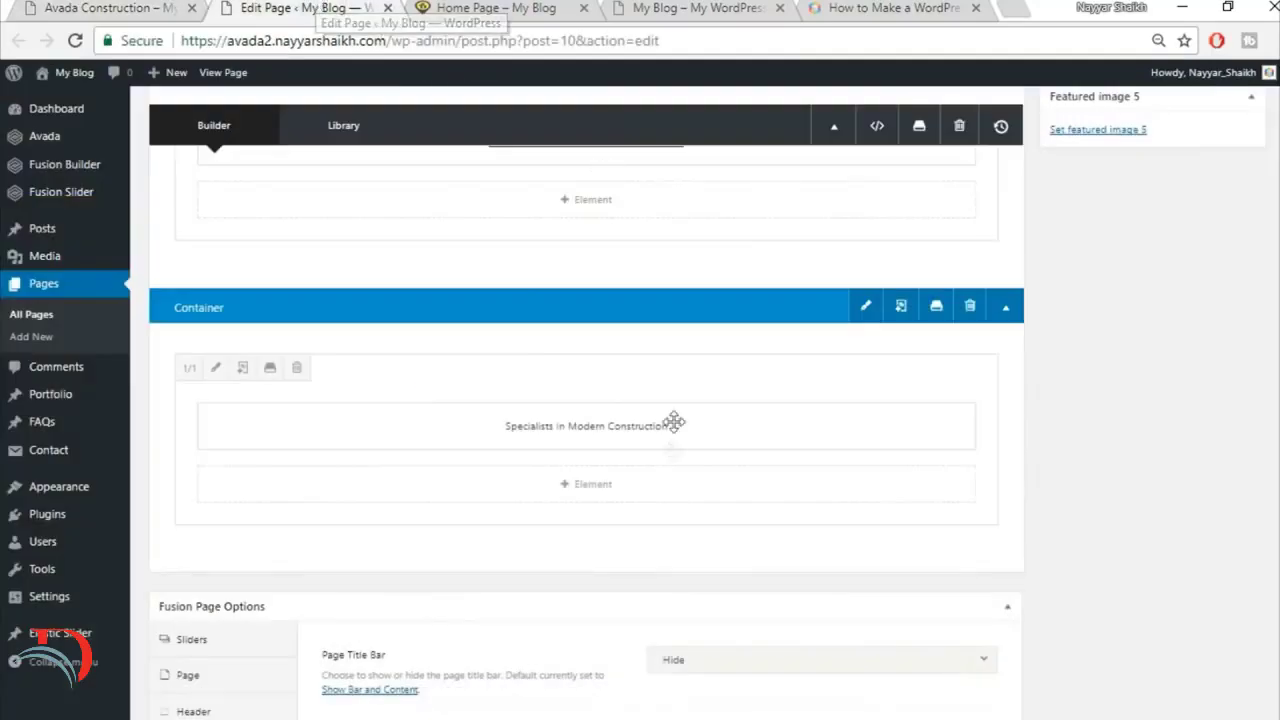
pyautogui.click(605, 495)
pyautogui.click(1034, 125)
pyautogui.write('sepa')
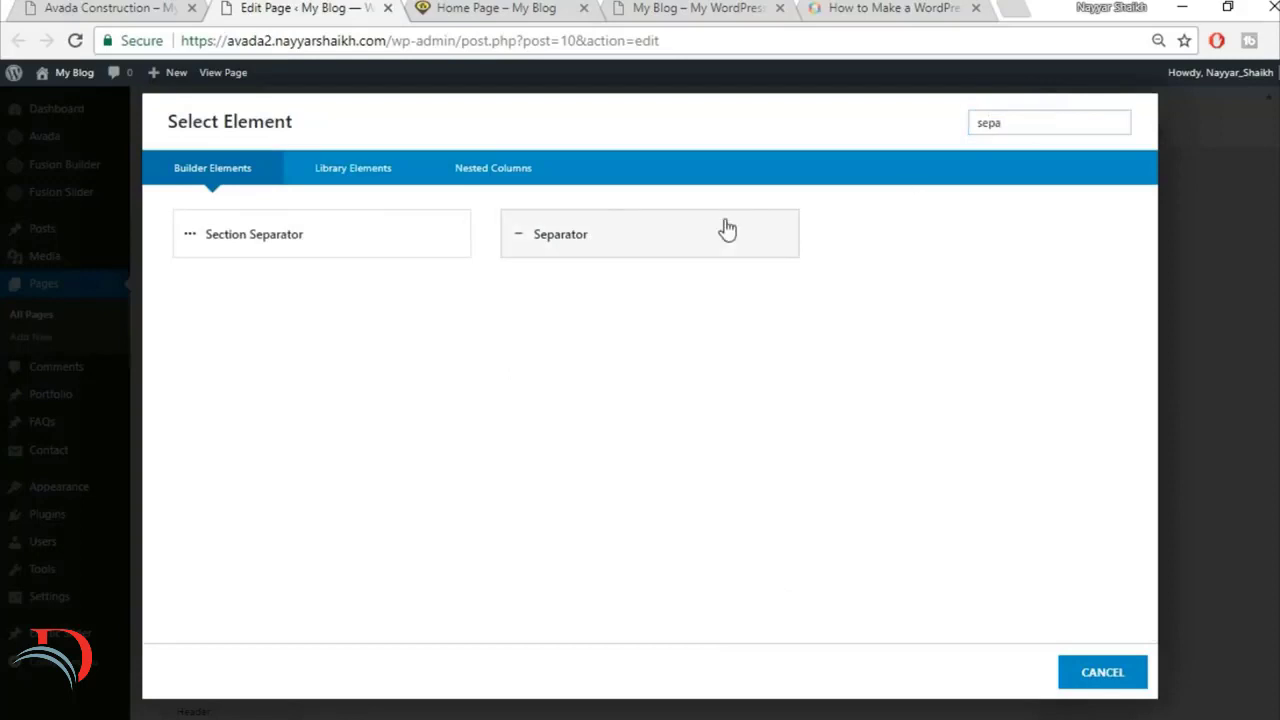
pyautogui.click(725, 230)
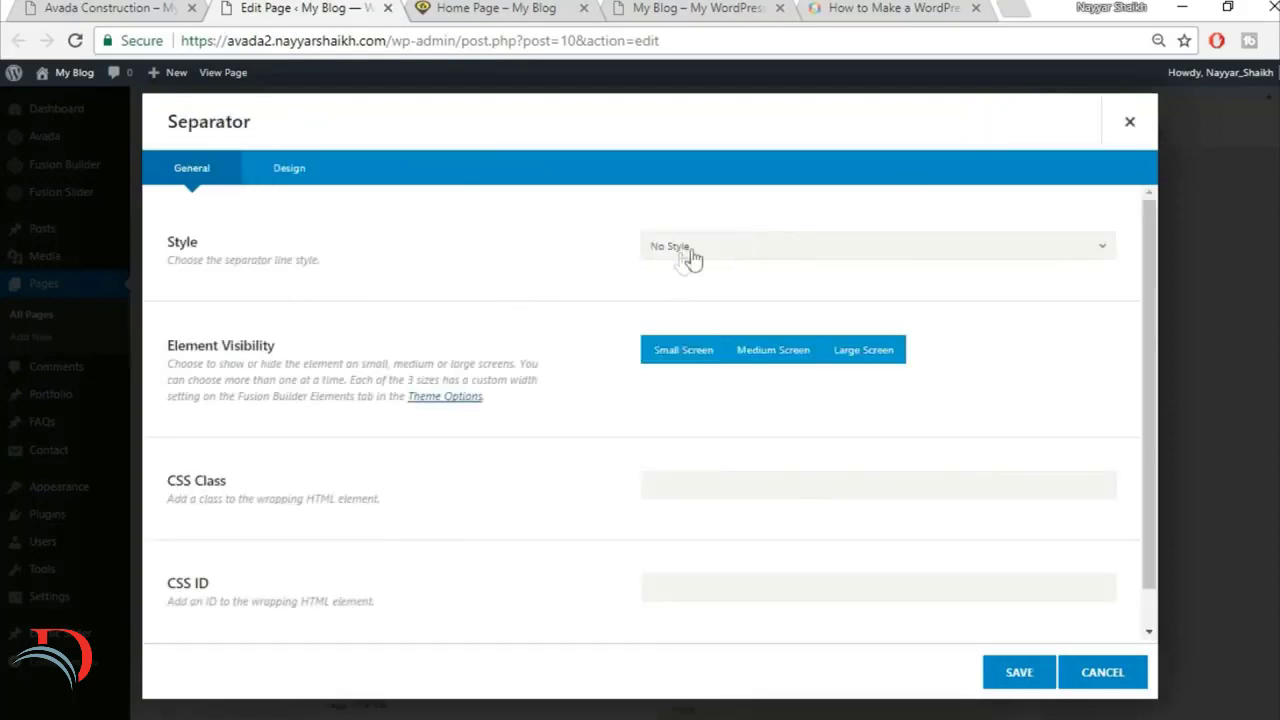
pyautogui.click(735, 254)
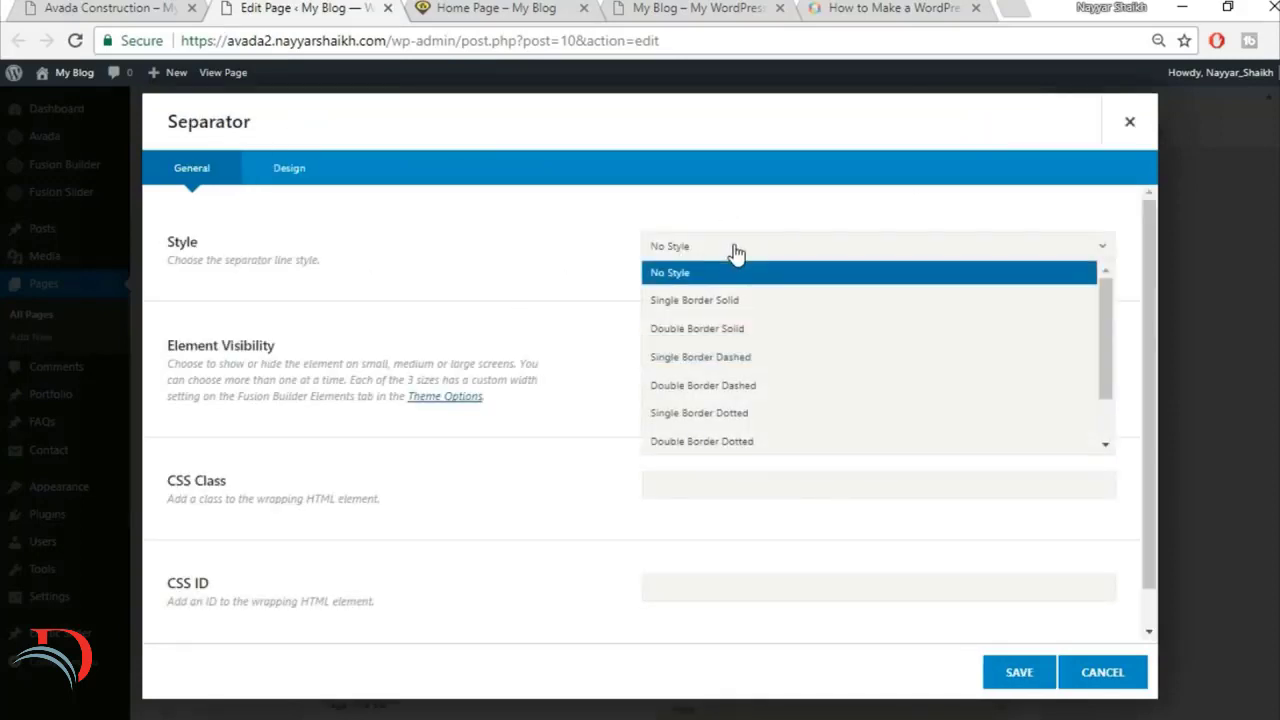
pyautogui.click(743, 302)
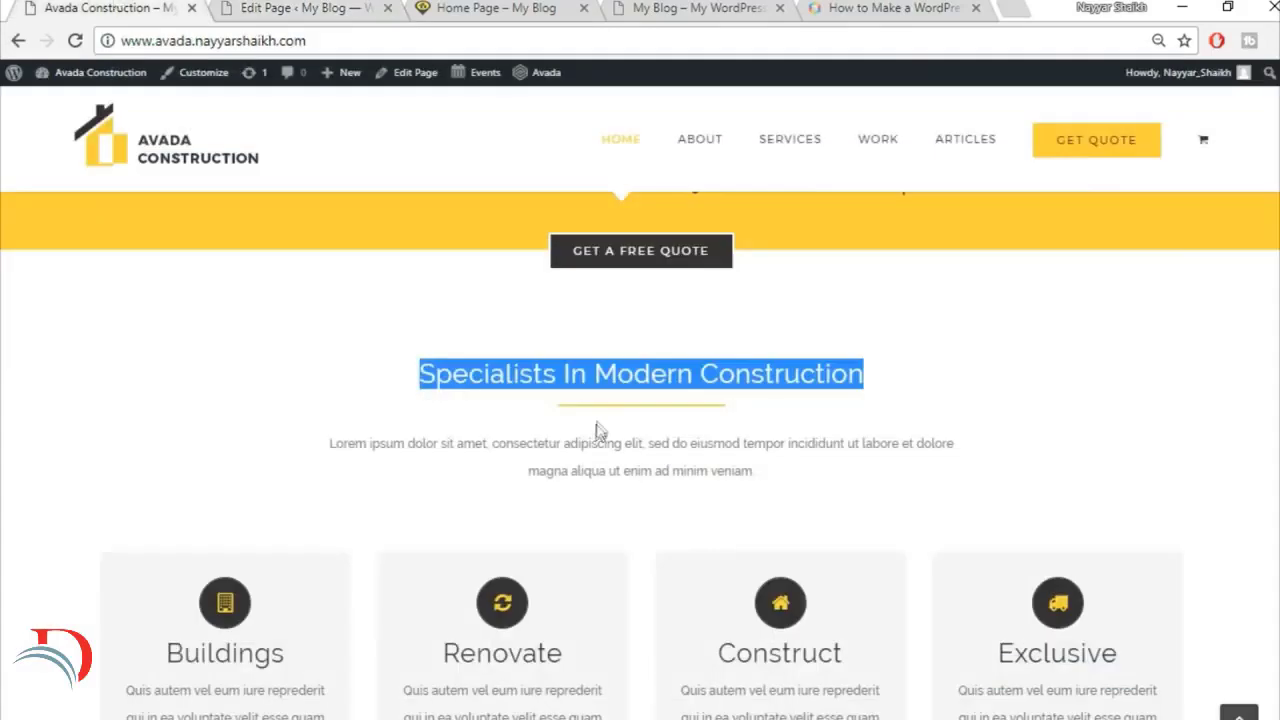
# Step: Set the separator's color to the yellow #fed03d, matching the line under the heading on the finished site
pyautogui.click(598, 428)
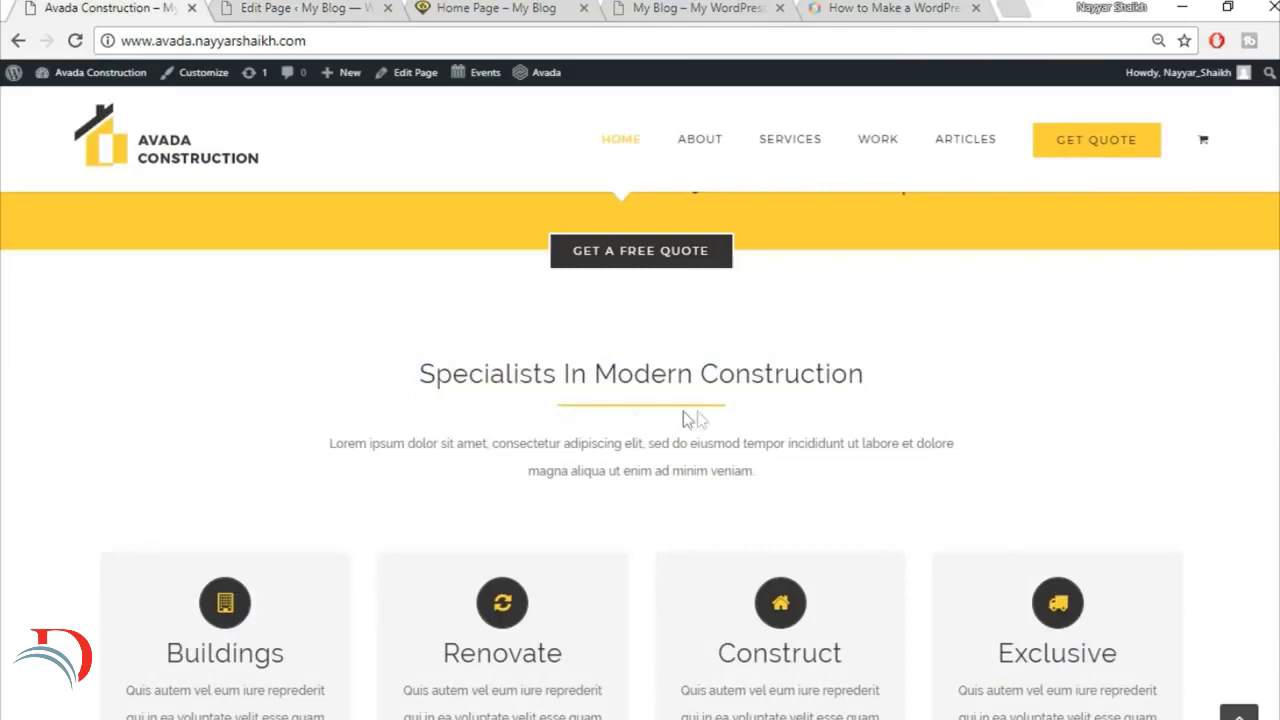
pyautogui.click(275, 9)
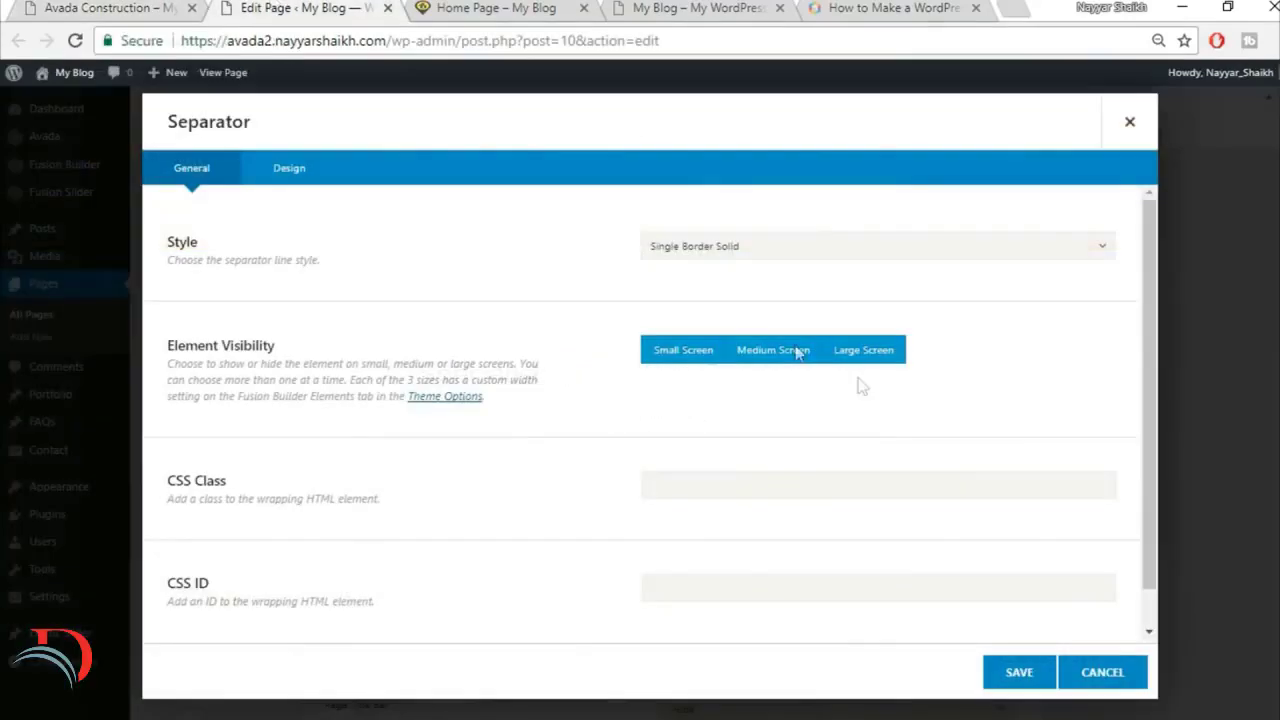
pyautogui.scroll(-1, 450, 495)
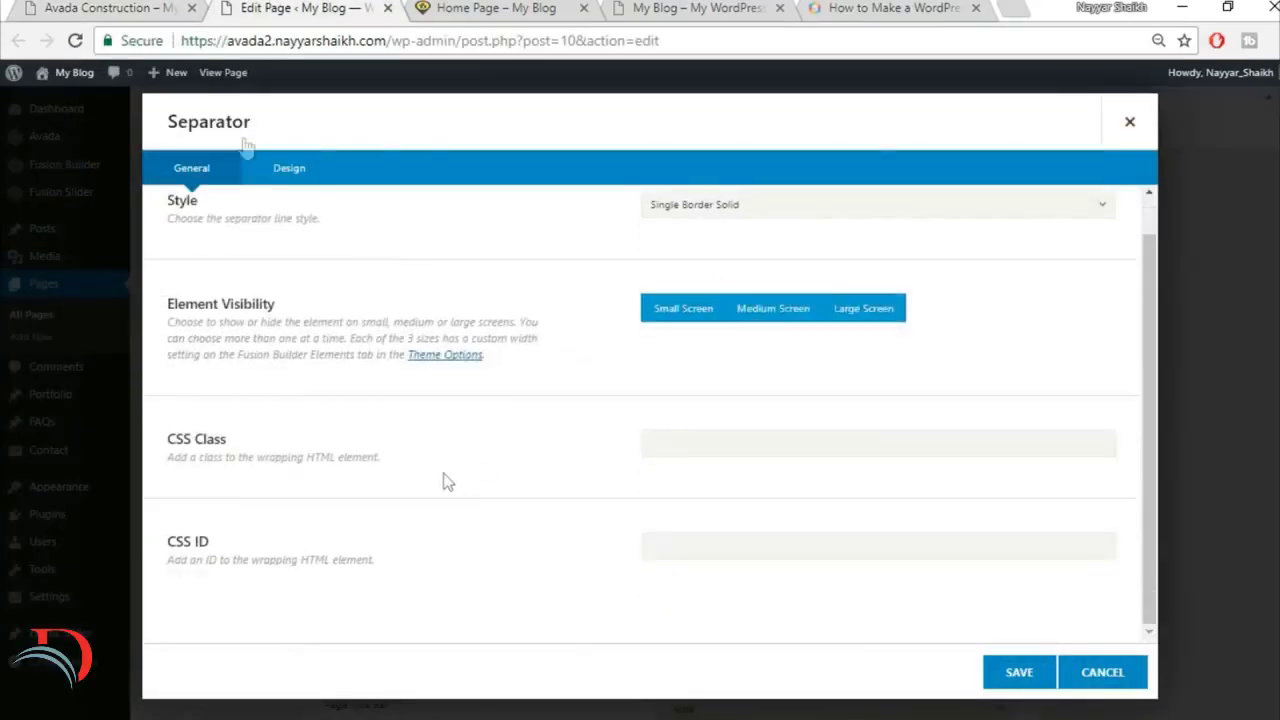
pyautogui.click(305, 184)
pyautogui.scroll(1, 707, 292)
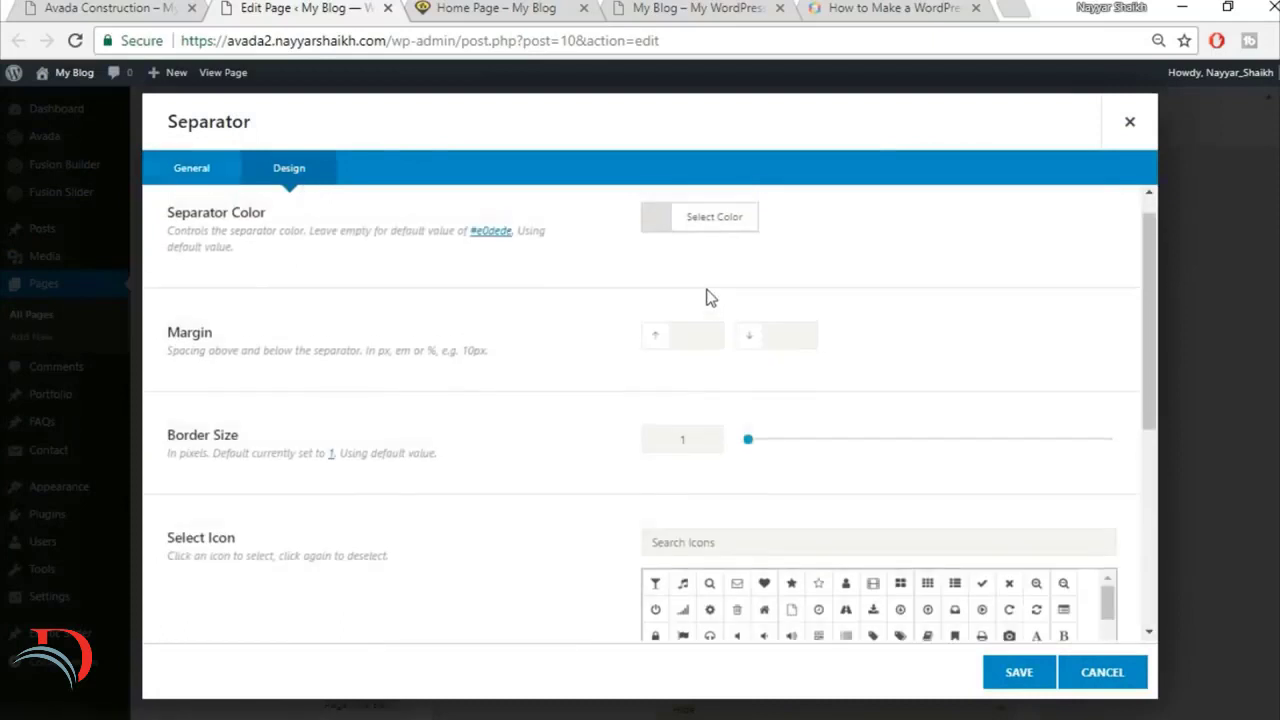
pyautogui.click(735, 255)
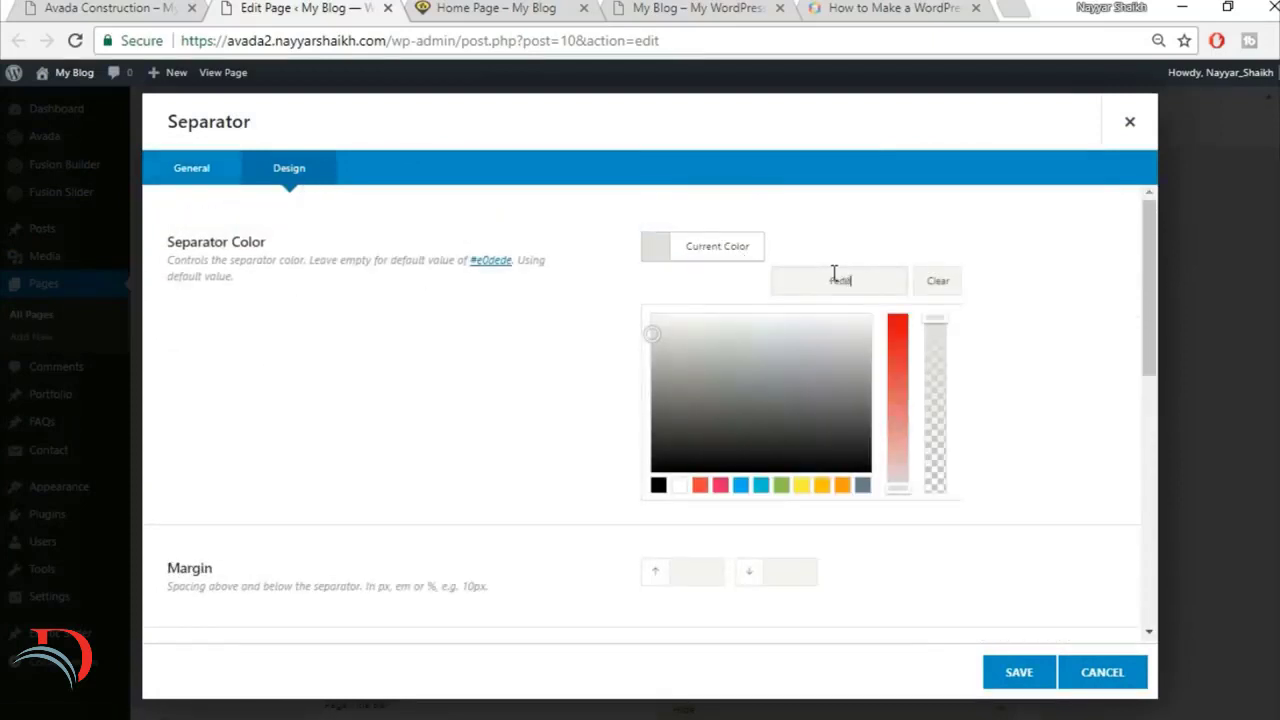
pyautogui.scroll(-2, 1056, 318)
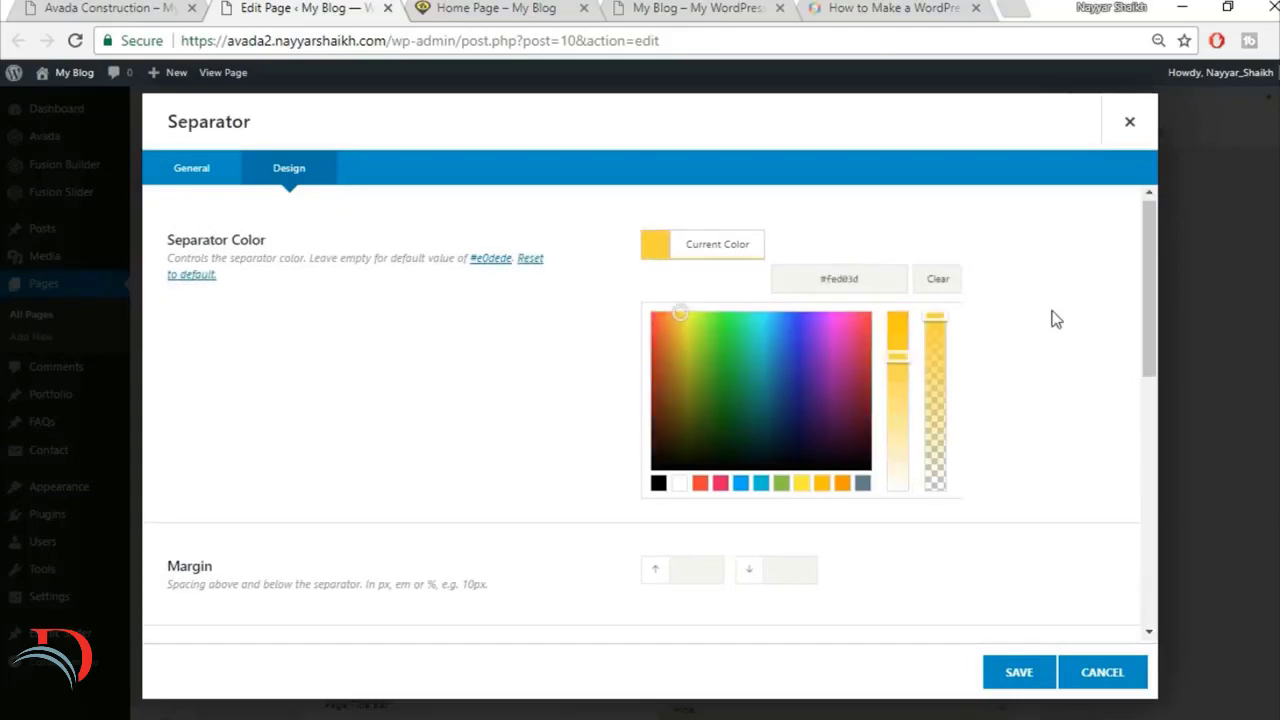
# Step: Set the separator's margins to 0 above and 30 below, and its border size to 2
pyautogui.scroll(-3, 1056, 318)
pyautogui.scroll(1, 862, 325)
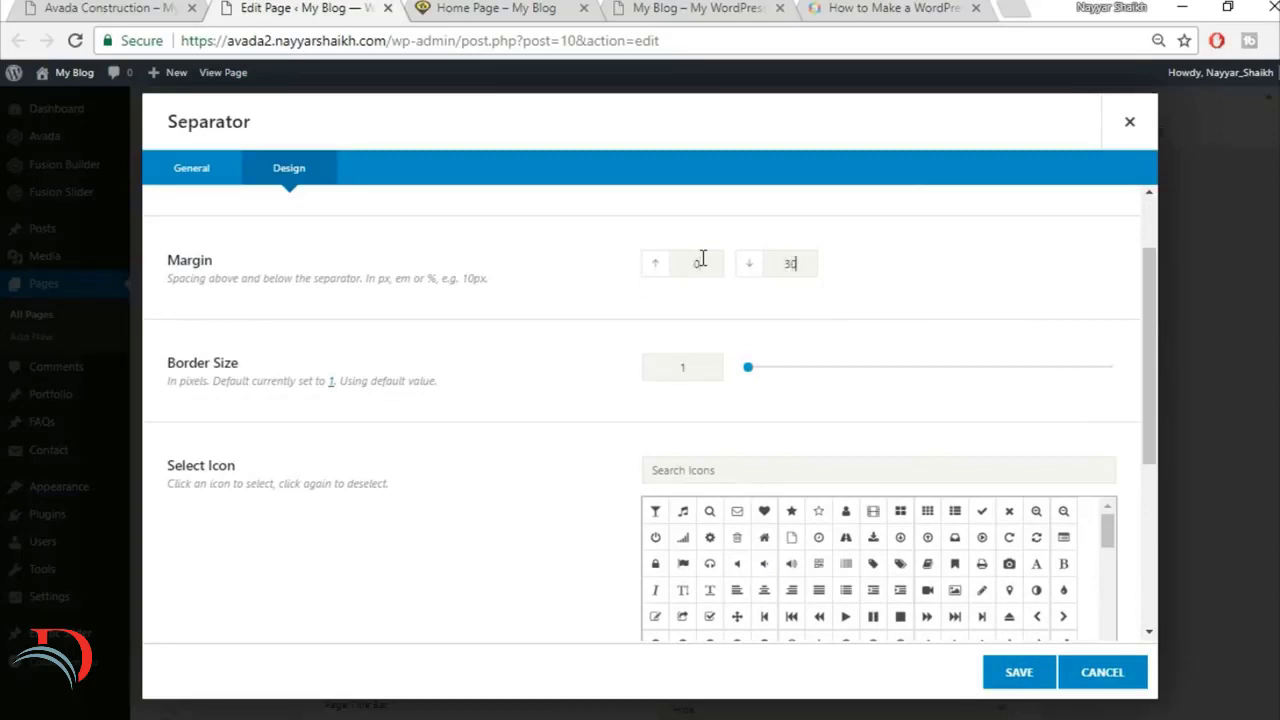
pyautogui.click(157, 7)
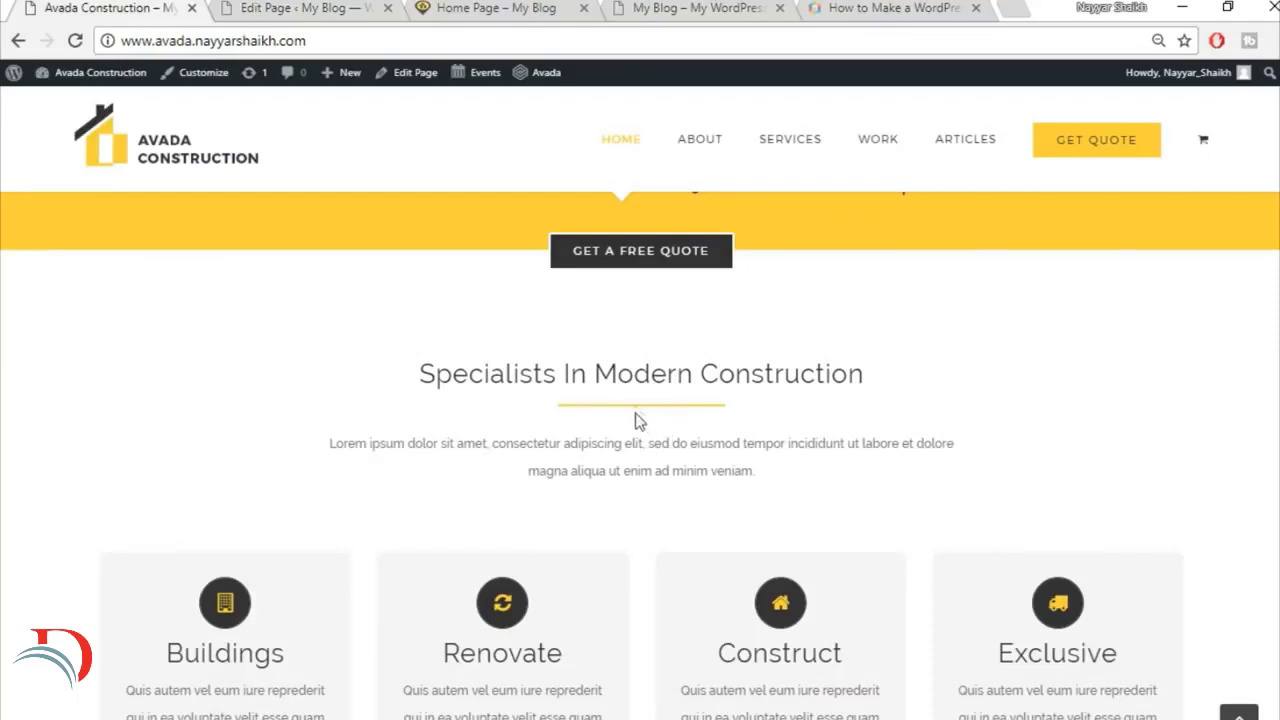
pyautogui.click(245, 7)
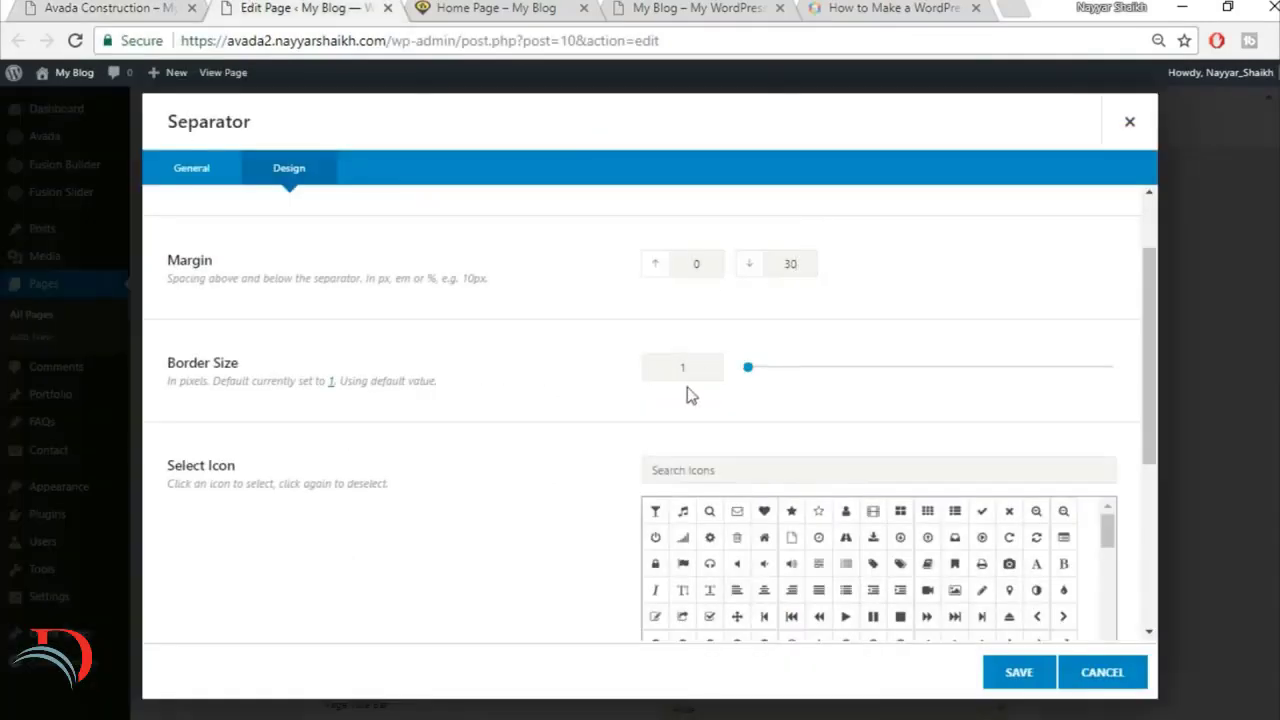
pyautogui.doubleClick(700, 362)
pyautogui.write('2')
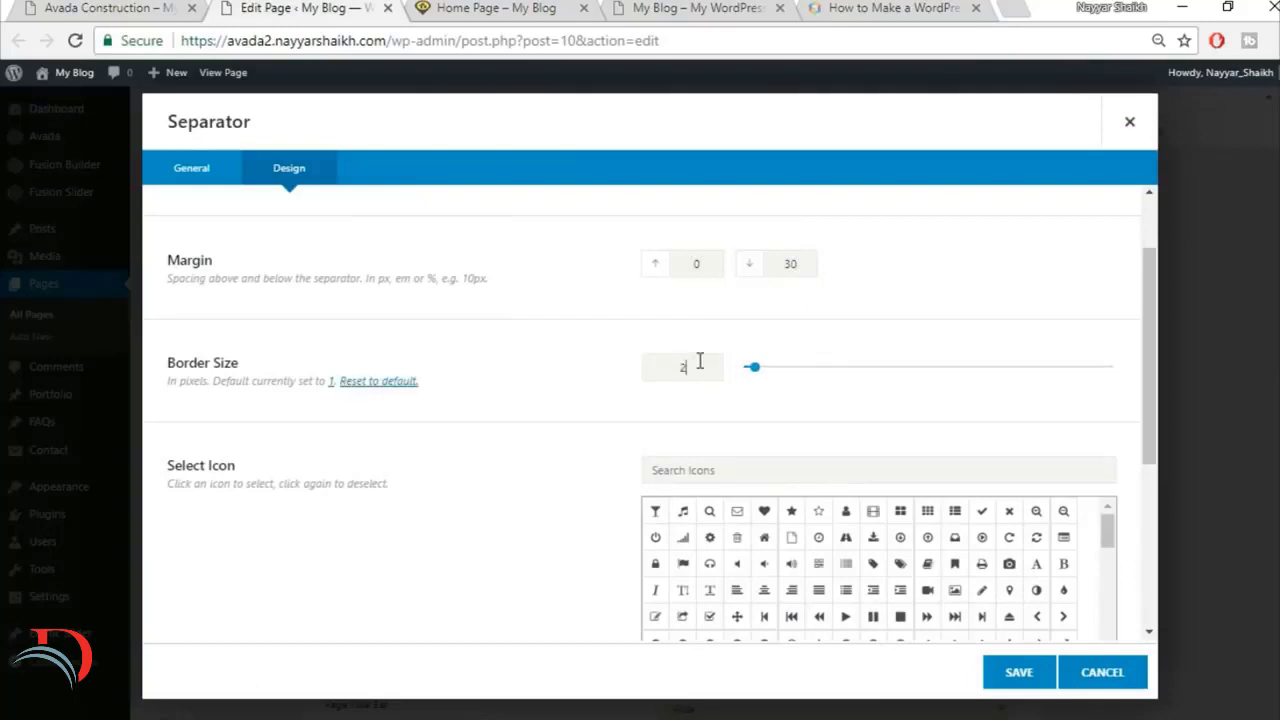
# Step: Compare with the finished site's line, set the separator width to 200px with center alignment, and save the separator
pyautogui.click(140, 6)
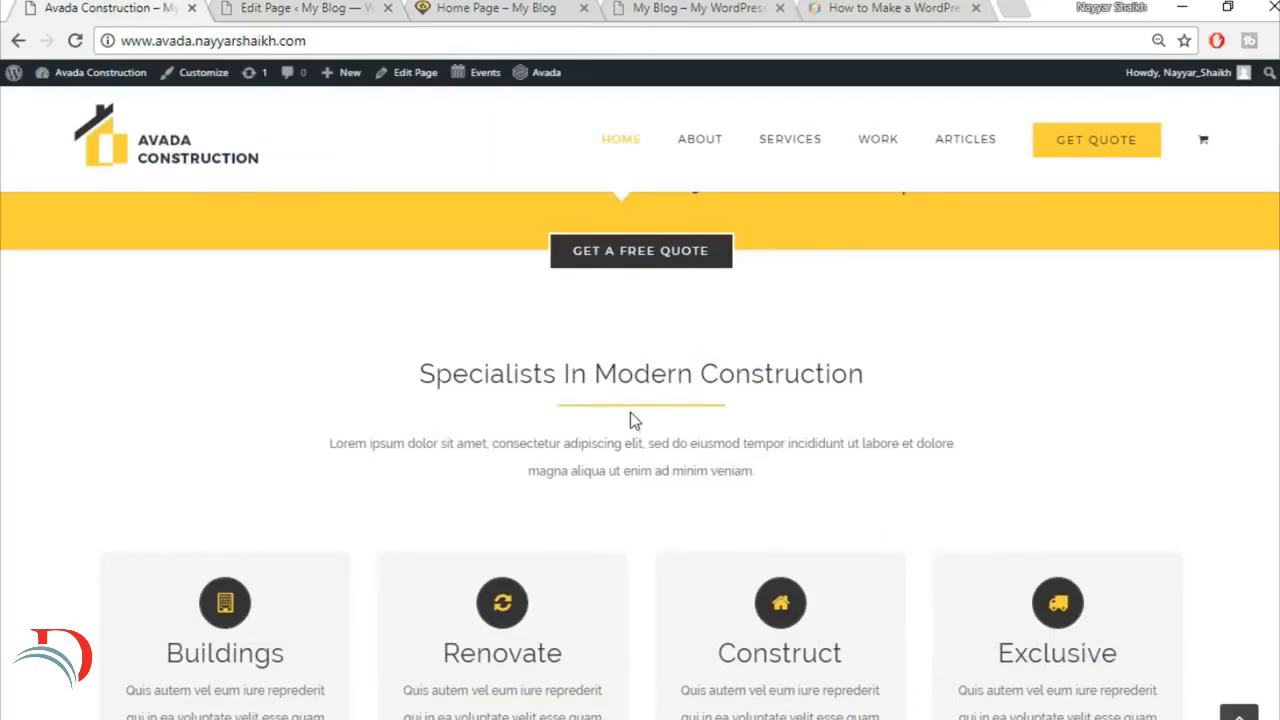
pyautogui.click(310, 7)
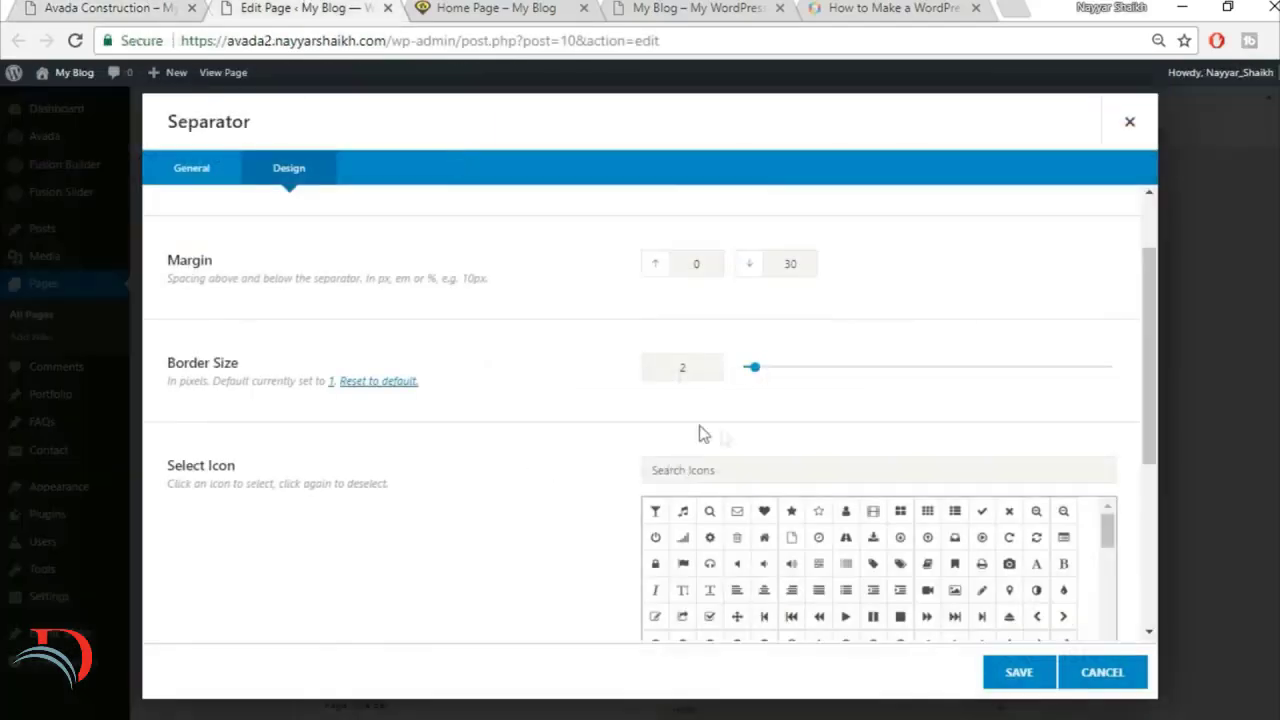
pyautogui.click(116, 6)
pyautogui.click(308, 7)
pyautogui.scroll(-5, 505, 481)
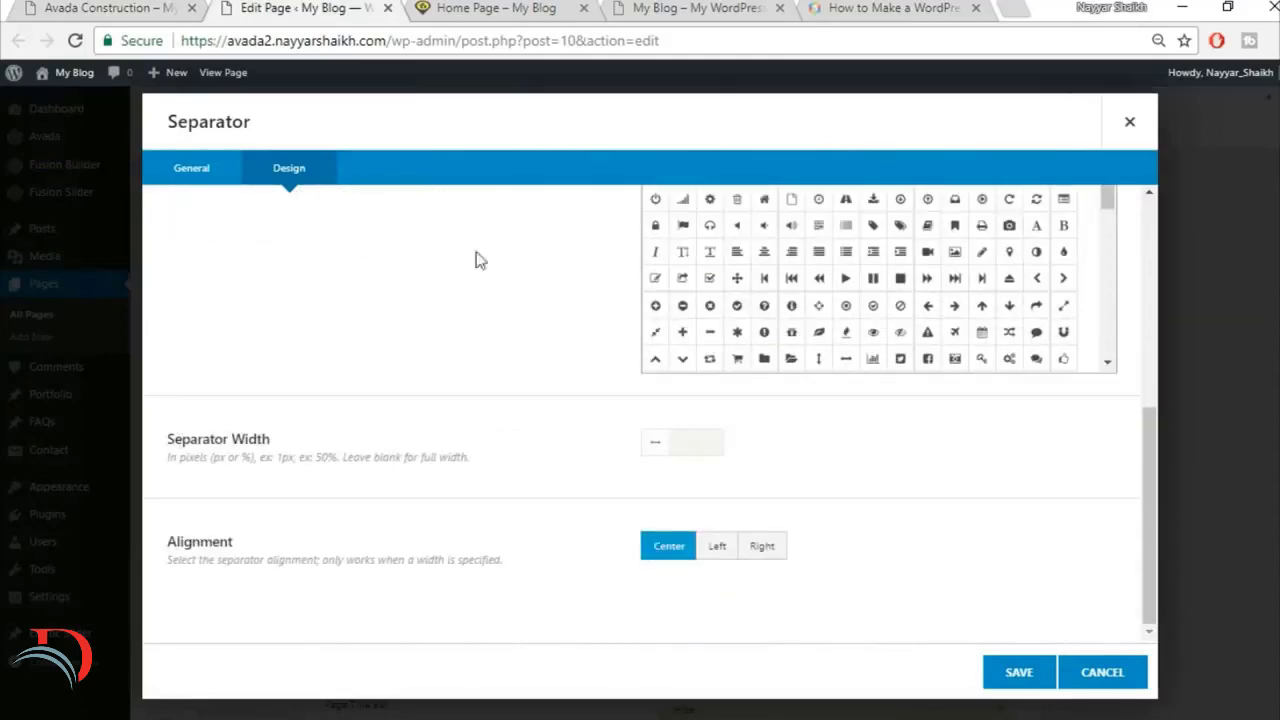
pyautogui.click(131, 6)
pyautogui.click(286, 7)
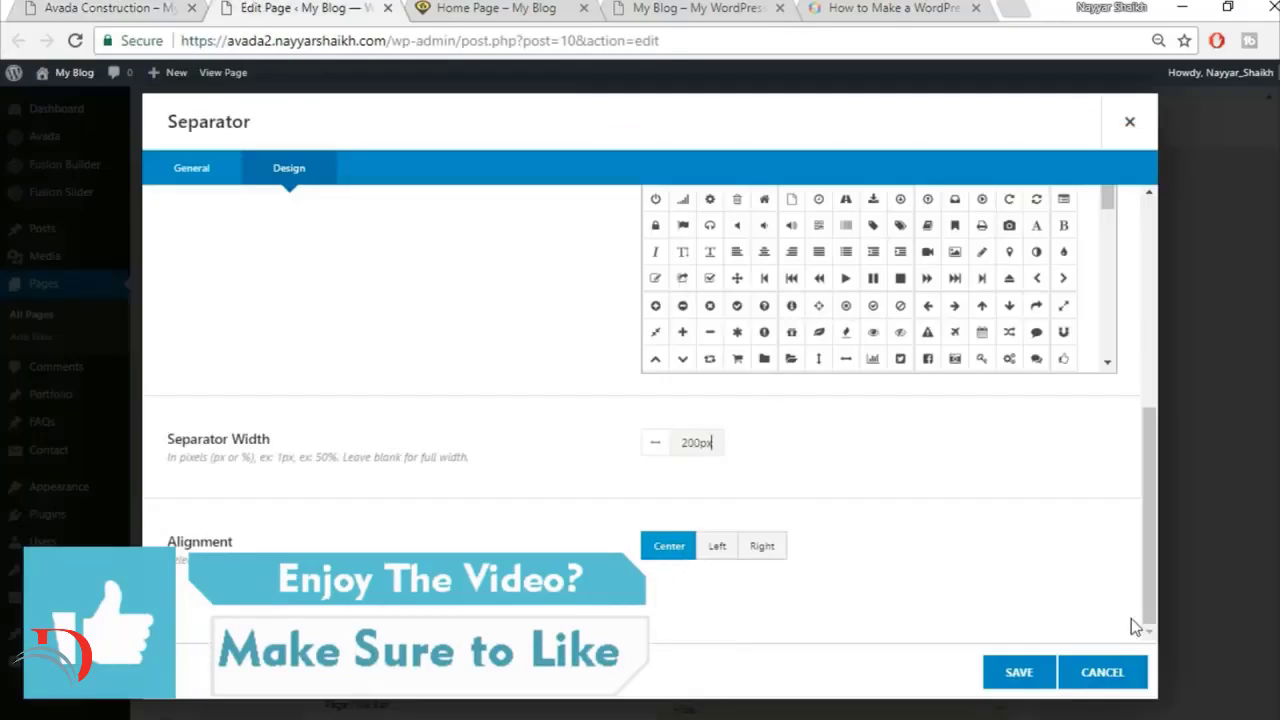
pyautogui.click(1011, 674)
# Step: Copy the Lorem ipsum paragraph under the Specialists heading on the finished site and add a Text Block element below the separator
pyautogui.click(66, 7)
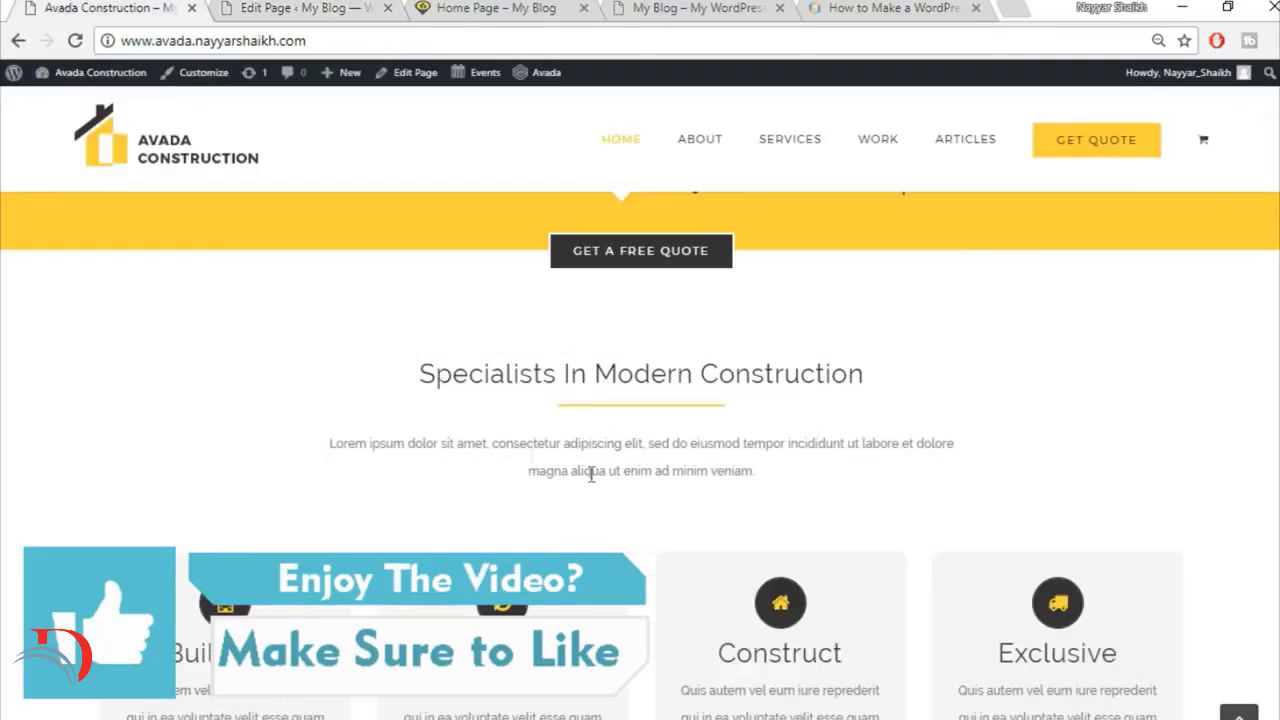
pyautogui.moveTo(335, 445); pyautogui.dragTo(918, 475)
pyautogui.hotkey('ctrl', 'c')
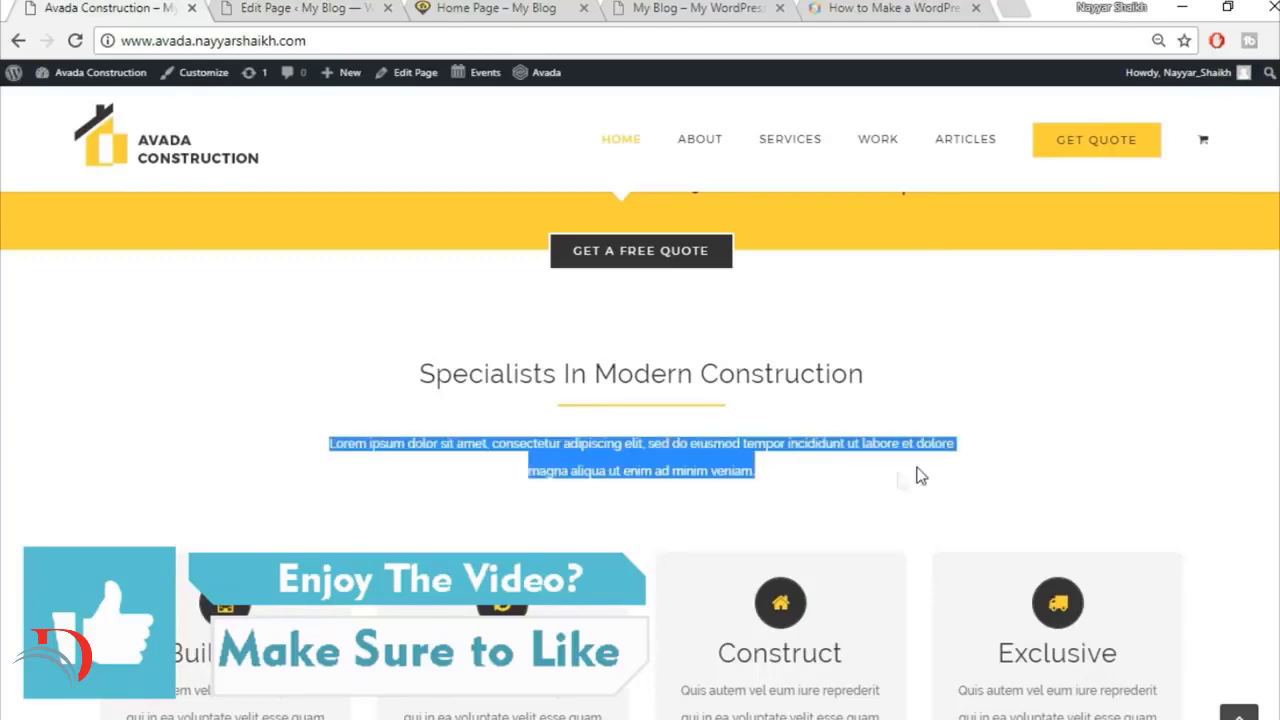
pyautogui.click(308, 9)
pyautogui.click(621, 552)
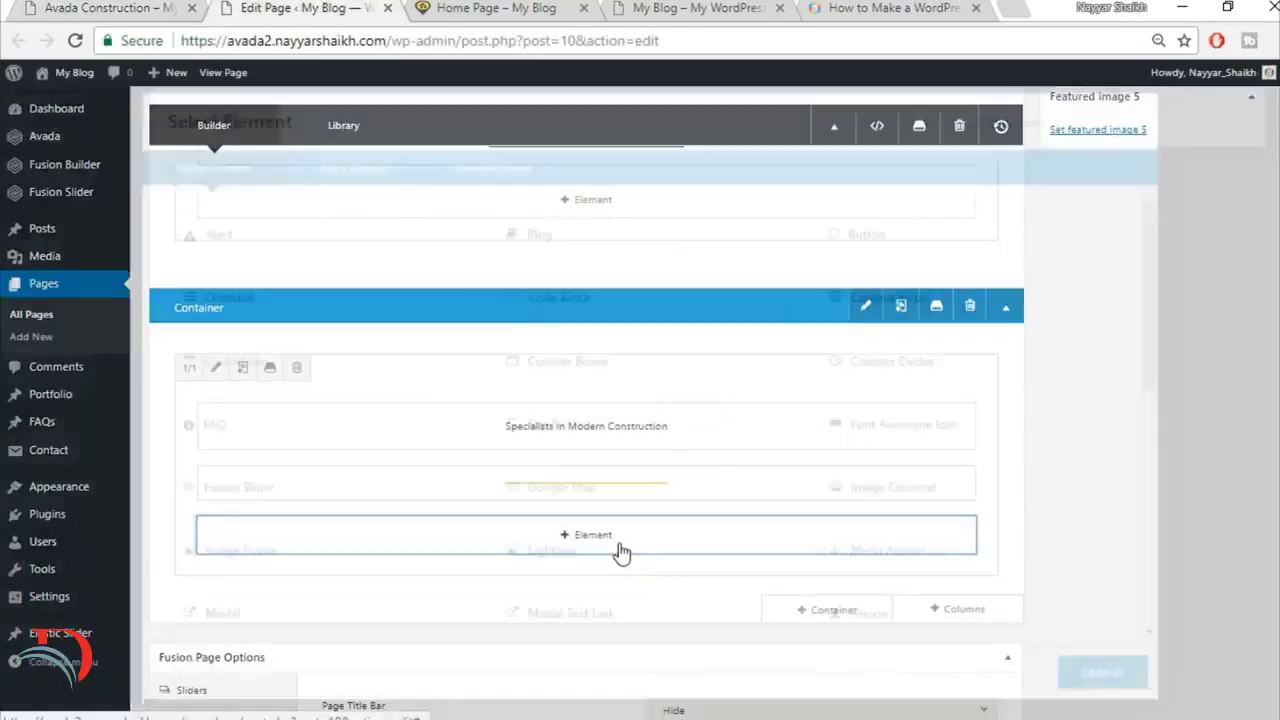
pyautogui.click(1027, 116)
pyautogui.write('tex')
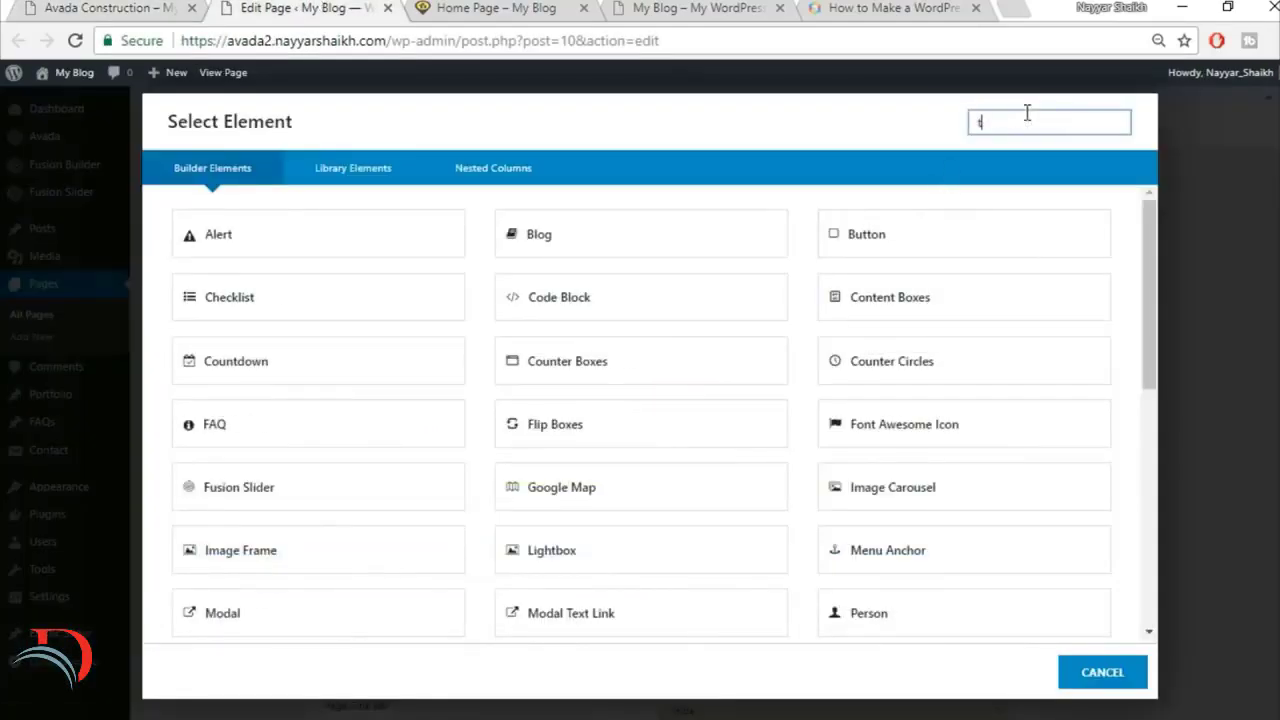
pyautogui.click(741, 249)
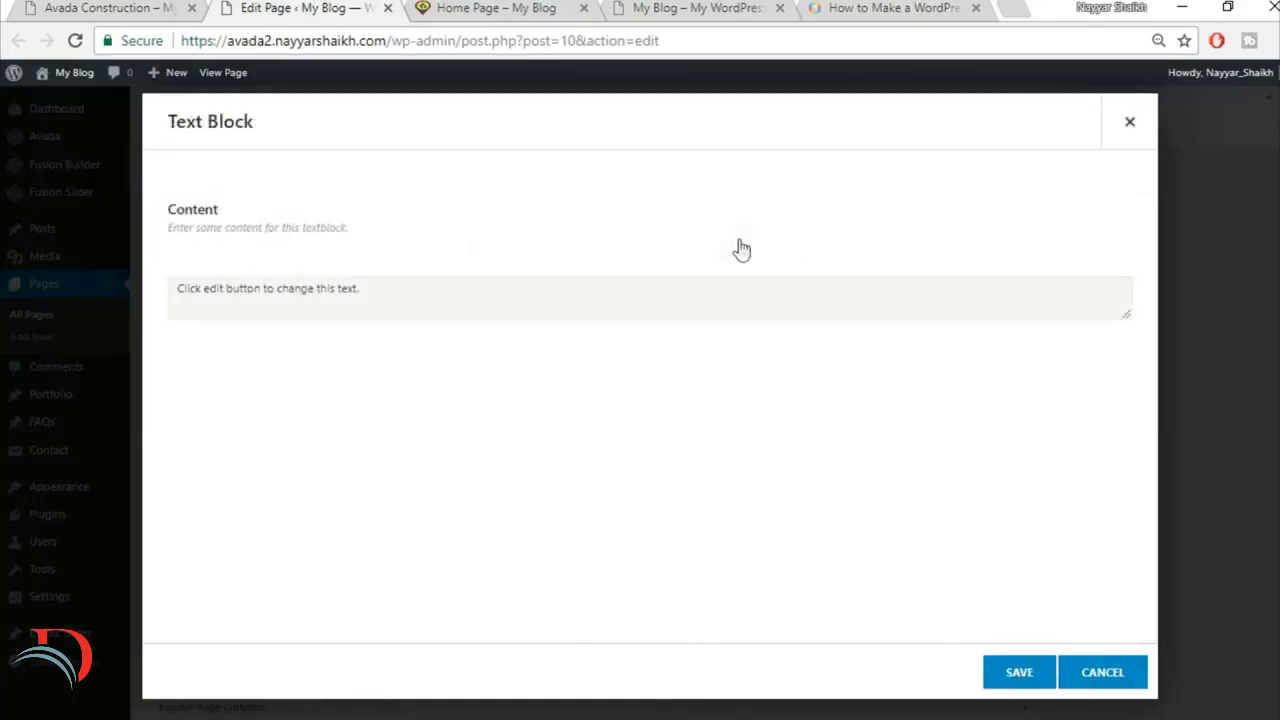
# Step: Replace the new text block's placeholder with the copied Lorem ipsum paragraph as plain text and return to the visual editor
pyautogui.click(674, 450)
pyautogui.hotkey('ctrl', 'a')
pyautogui.press('BackSpace')
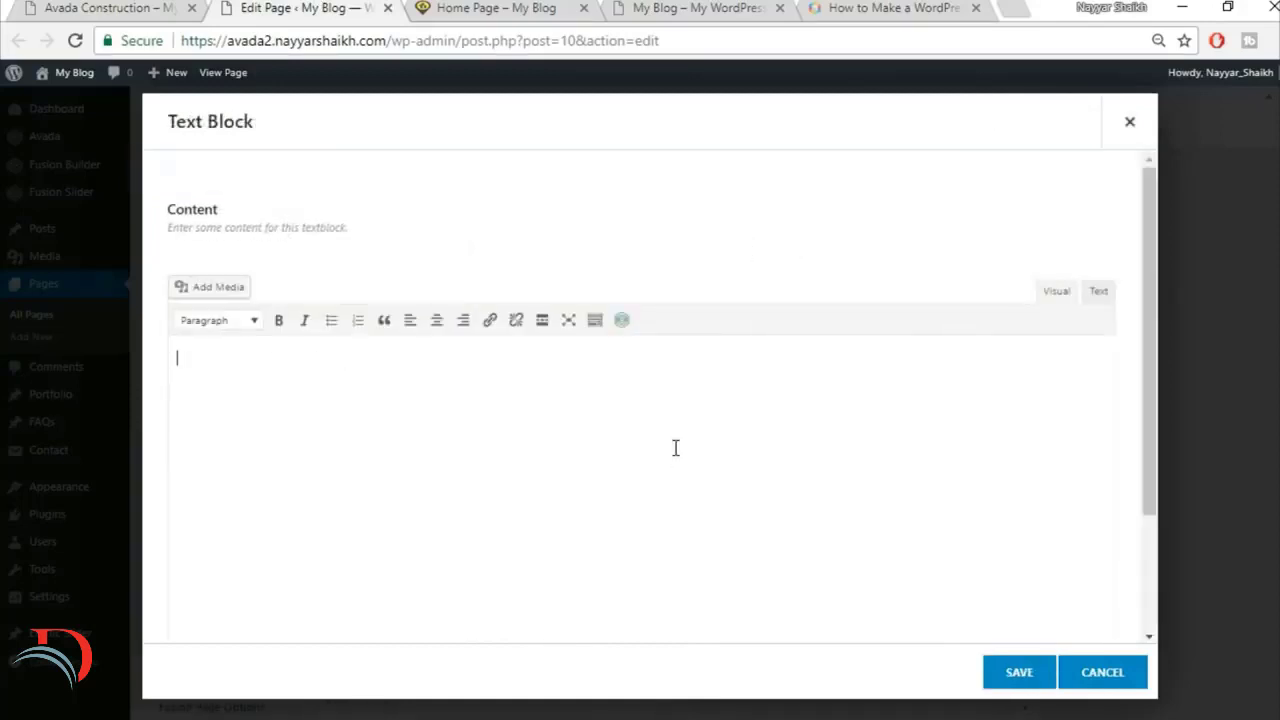
pyautogui.click(1098, 291)
pyautogui.hotkey('ctrl', 'v')
pyautogui.click(1057, 300)
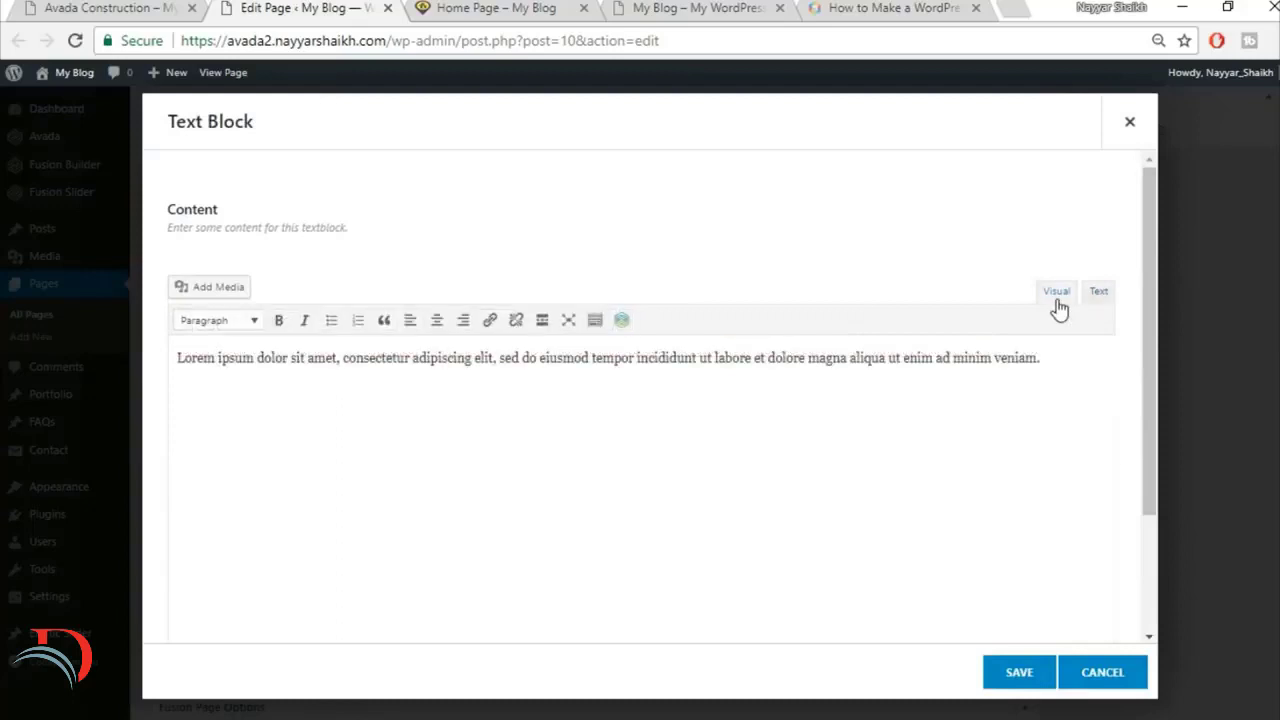
# Step: Center-align the Lorem ipsum paragraph, save the text block, and update the Home Page
pyautogui.click(437, 321)
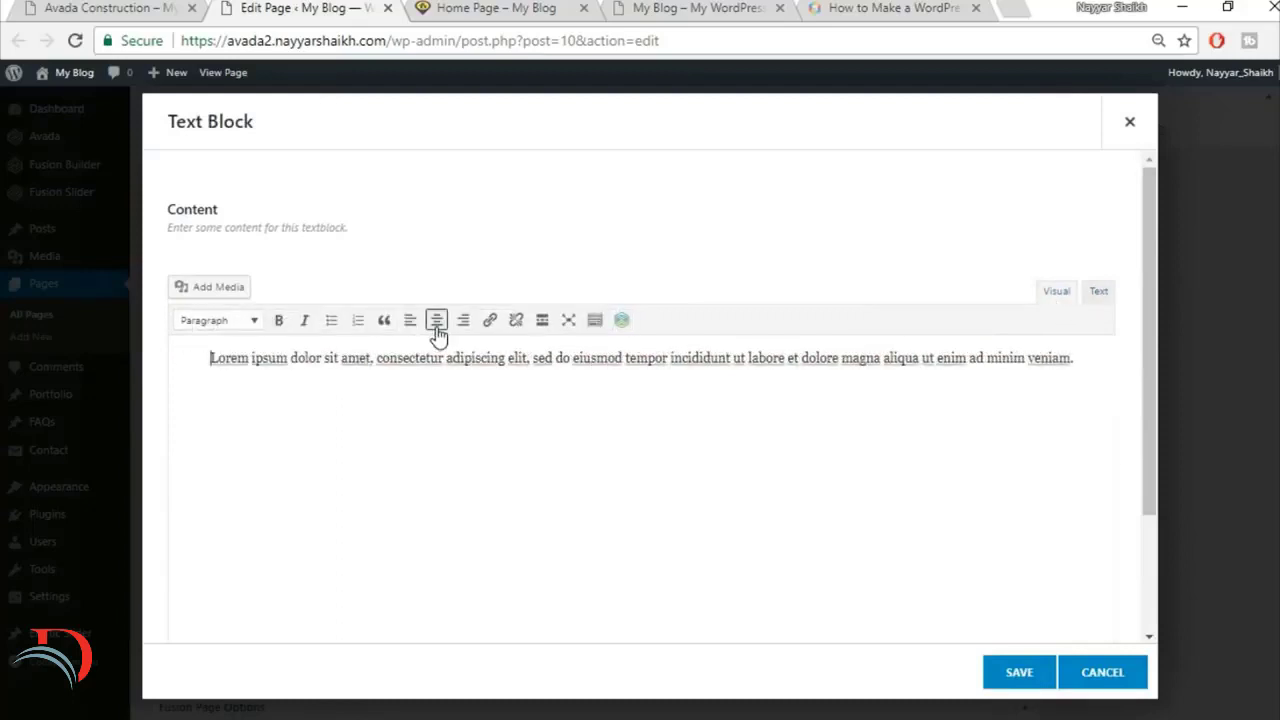
pyautogui.click(1007, 678)
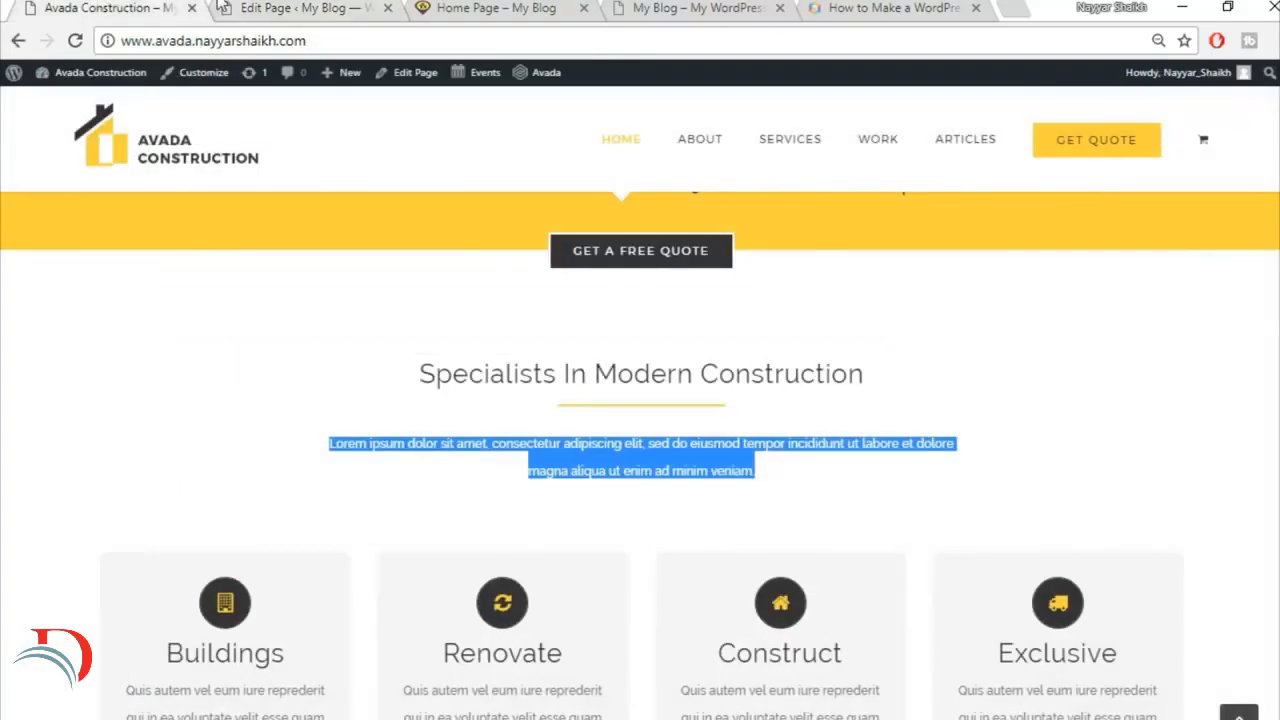
pyautogui.click(218, 8)
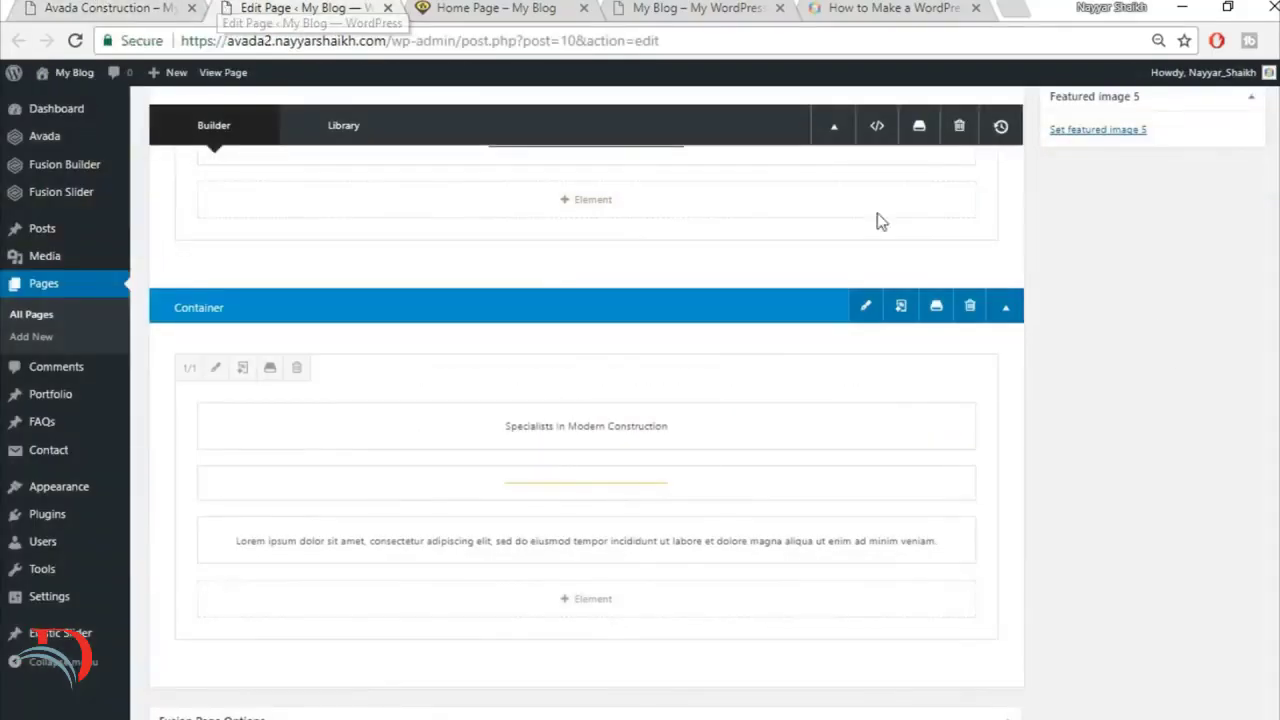
pyautogui.scroll(10, 1249, 546)
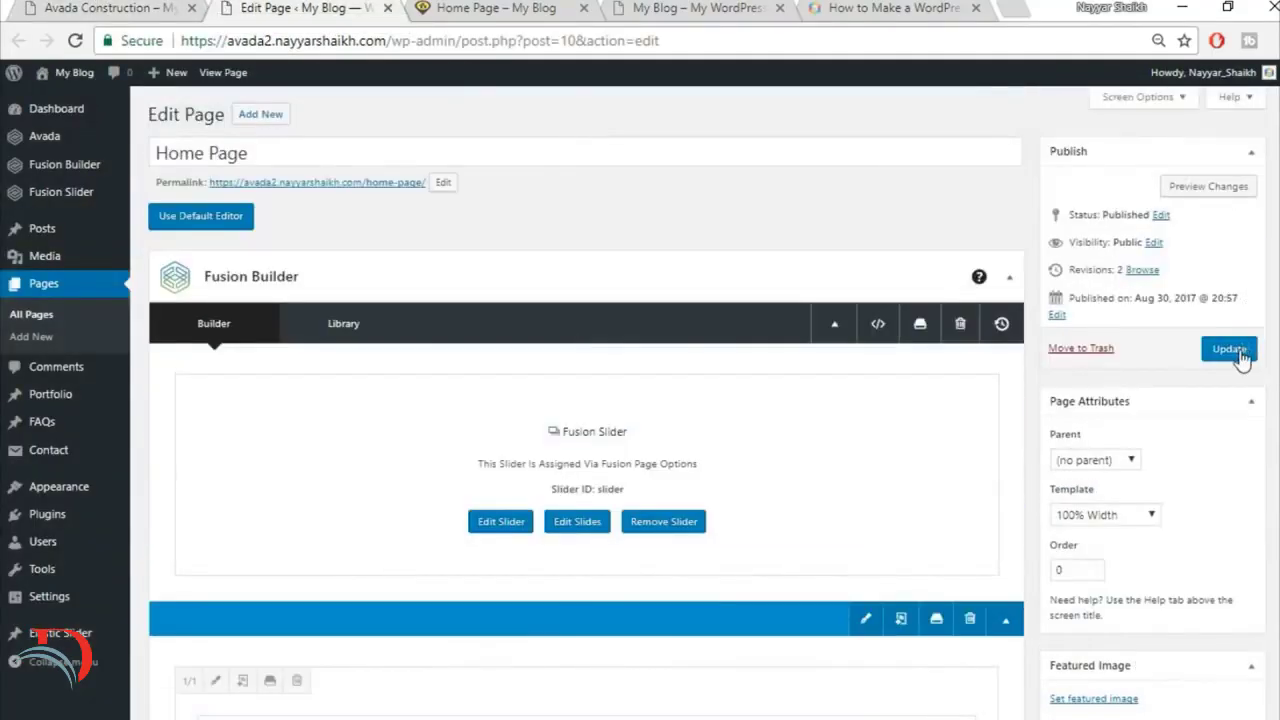
pyautogui.click(1229, 348)
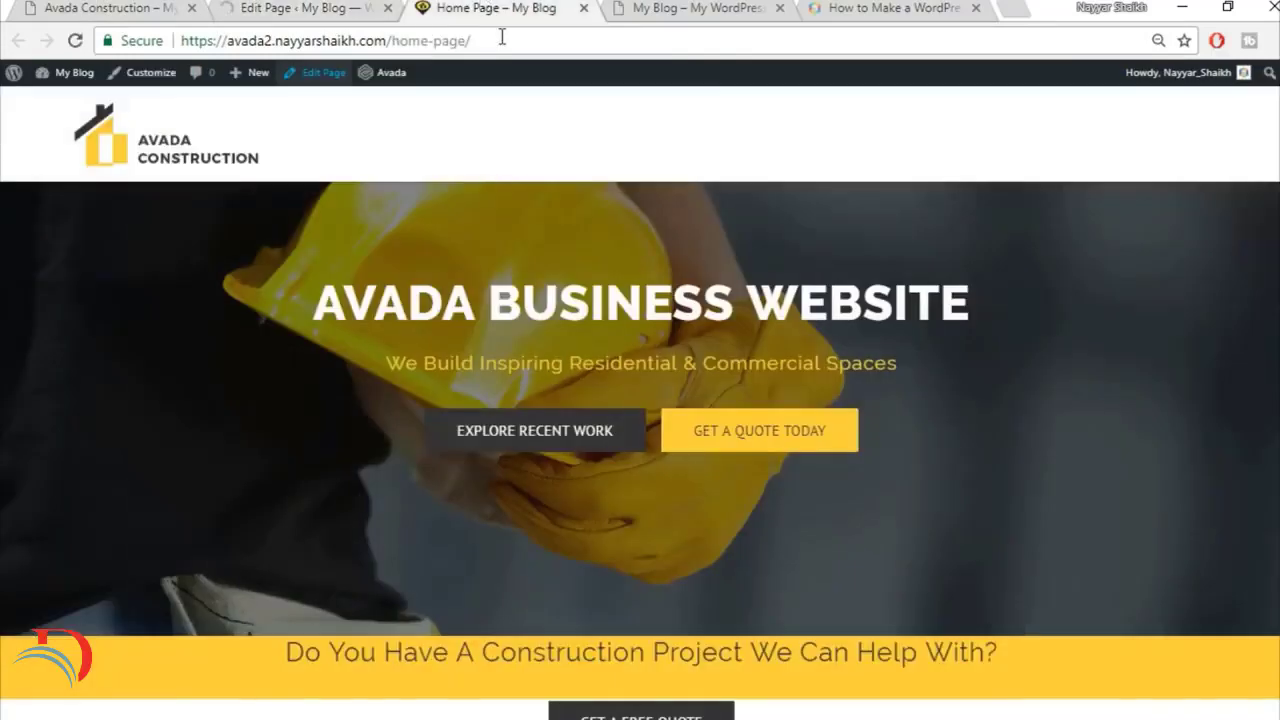
# Step: Reload the live home page and check the Specialists heading, separator and intro text
pyautogui.click(502, 37)
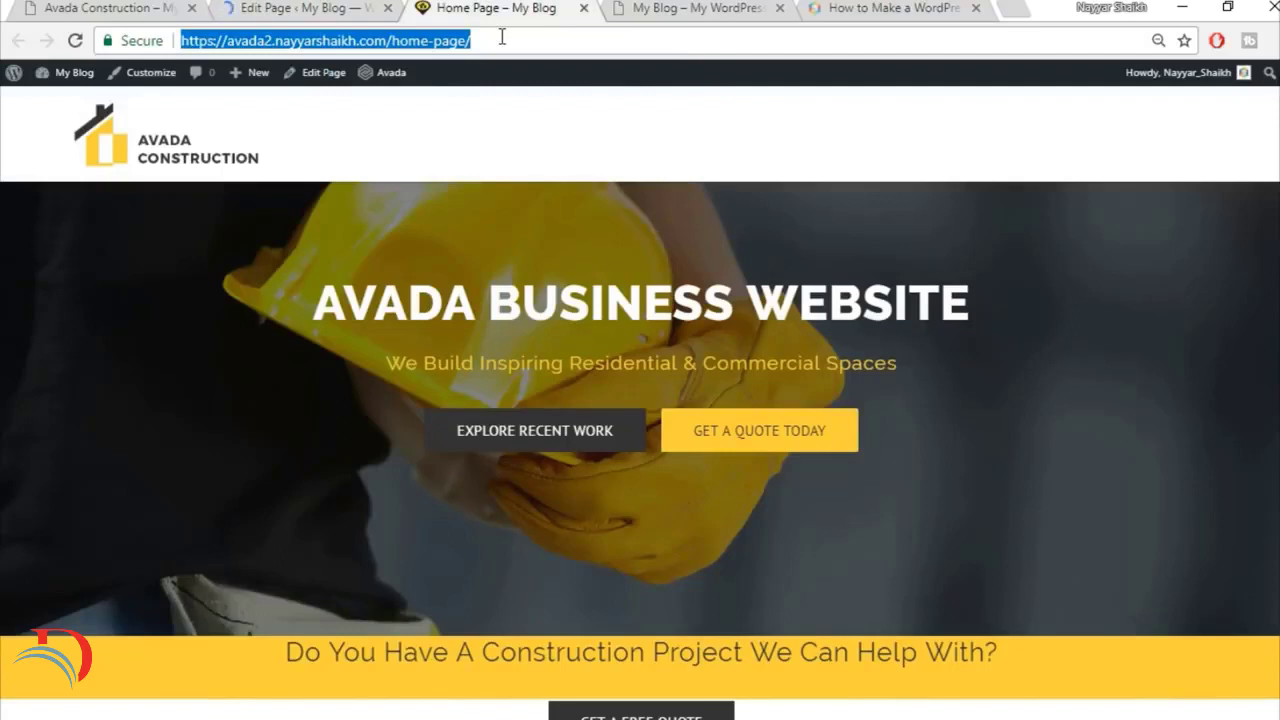
pyautogui.press('Return')
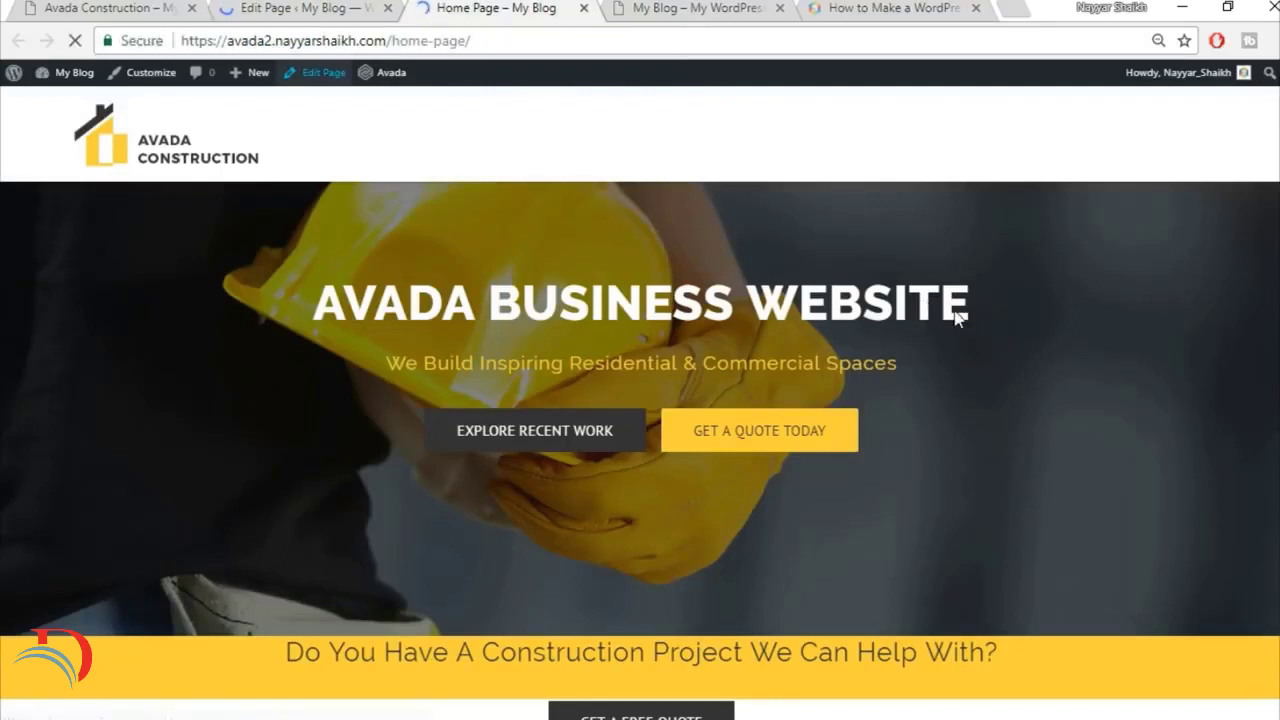
pyautogui.scroll(-3, 954, 323)
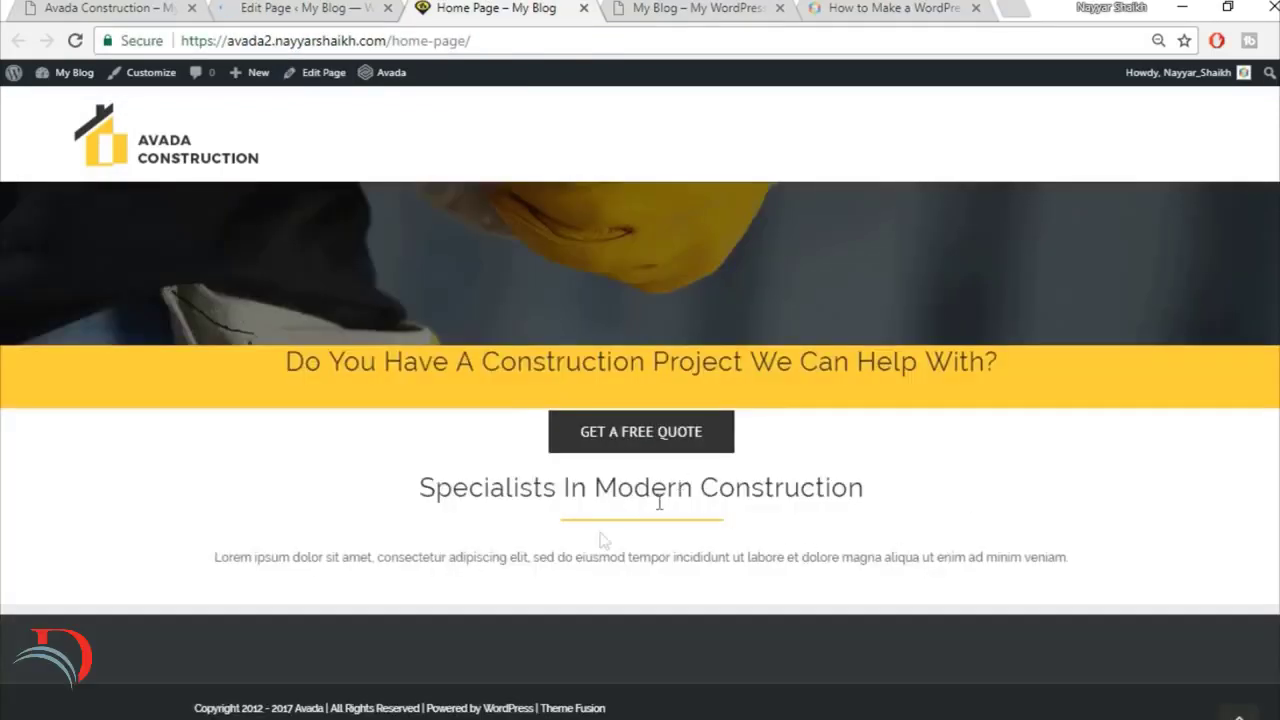
pyautogui.scroll(3, 966, 589)
pyautogui.scroll(-3, 926, 554)
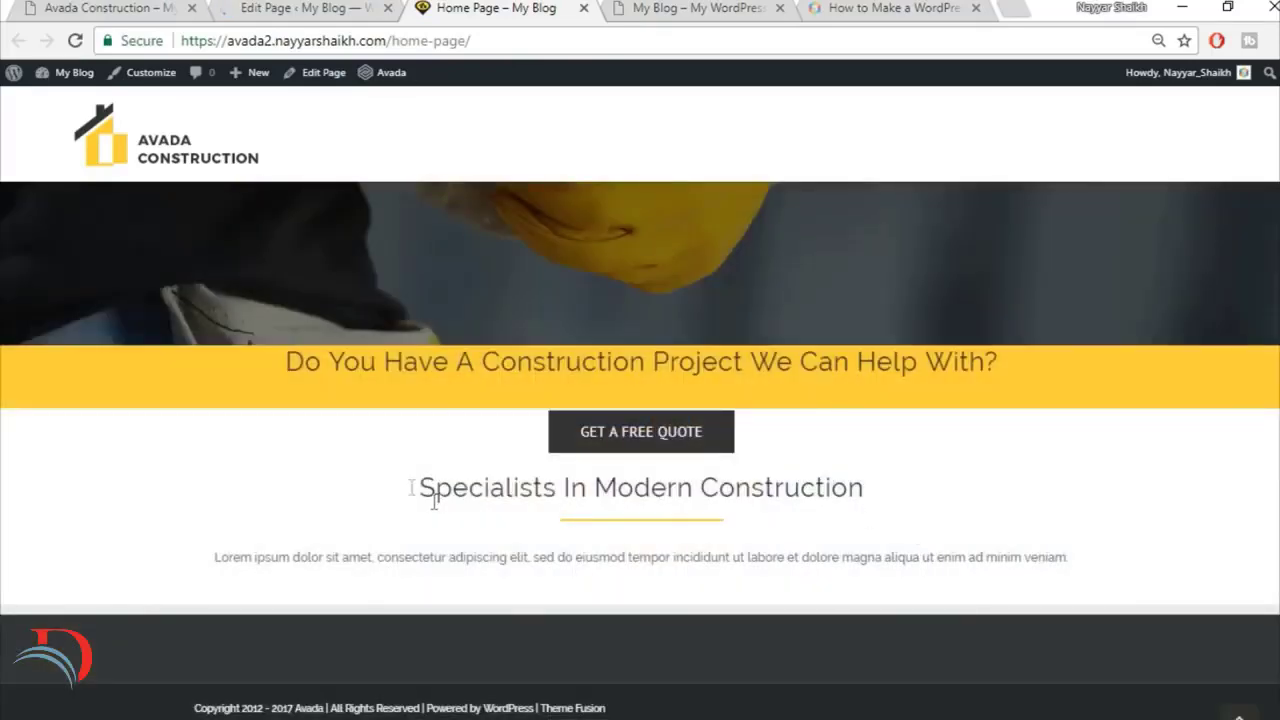
# Step: Compare the line wrapping of the Specialists intro paragraph on the finished site with the new home page
pyautogui.click(110, 7)
pyautogui.click(367, 450)
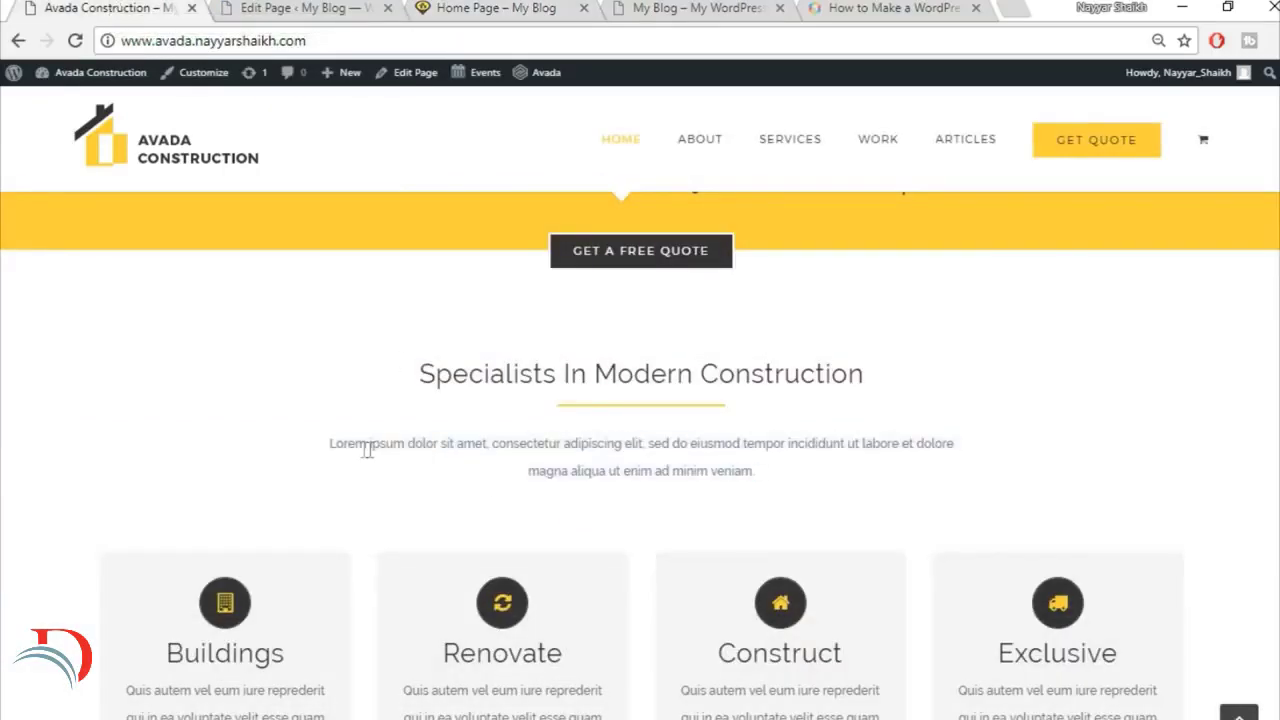
pyautogui.moveTo(319, 450); pyautogui.dragTo(762, 478)
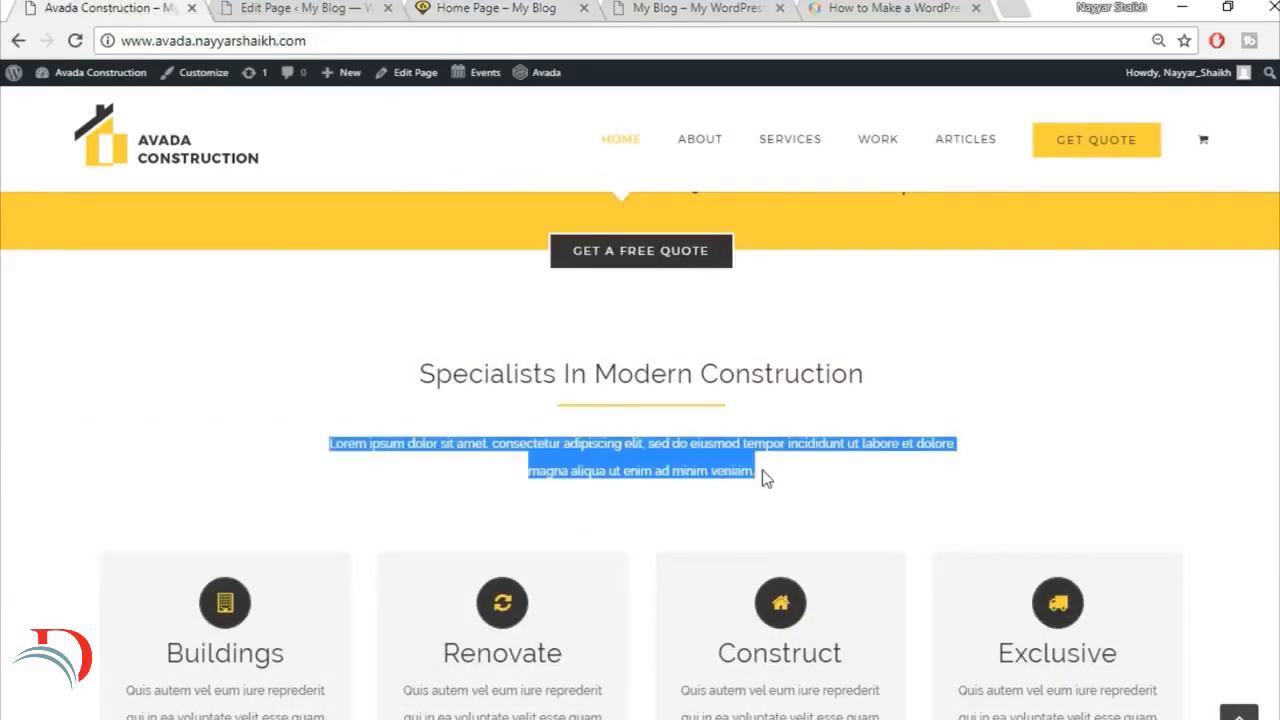
pyautogui.click(325, 8)
pyautogui.click(518, 7)
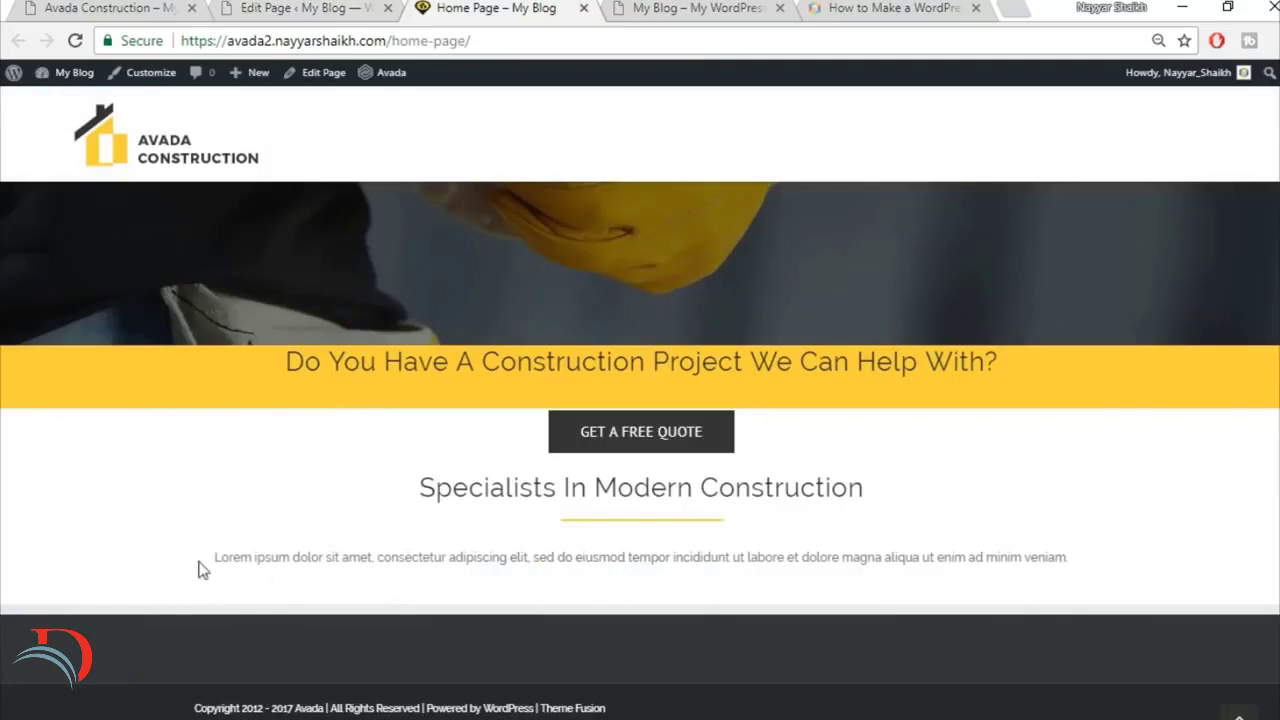
pyautogui.moveTo(203, 570); pyautogui.dragTo(1019, 592)
pyautogui.click(130, 7)
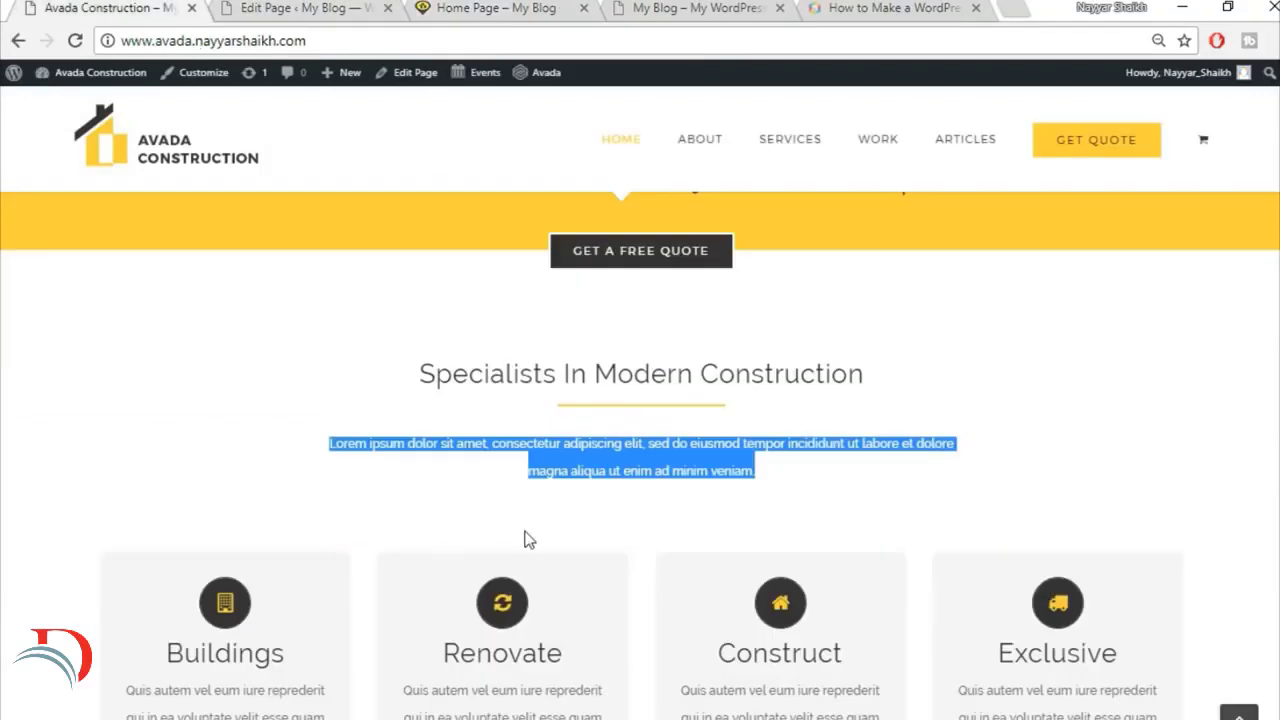
pyautogui.click(510, 476)
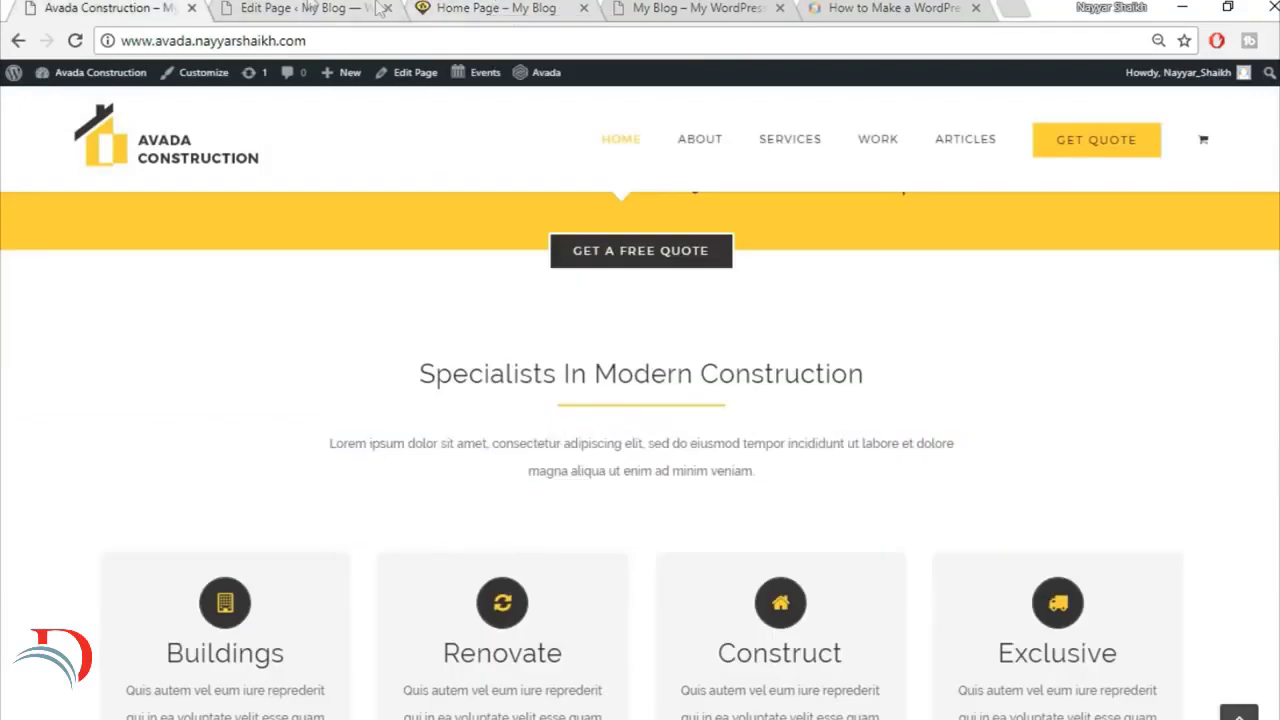
# Step: Review the service boxes on the finished site and add a 1/1 container below the Specialists container in the page editor
pyautogui.click(305, 7)
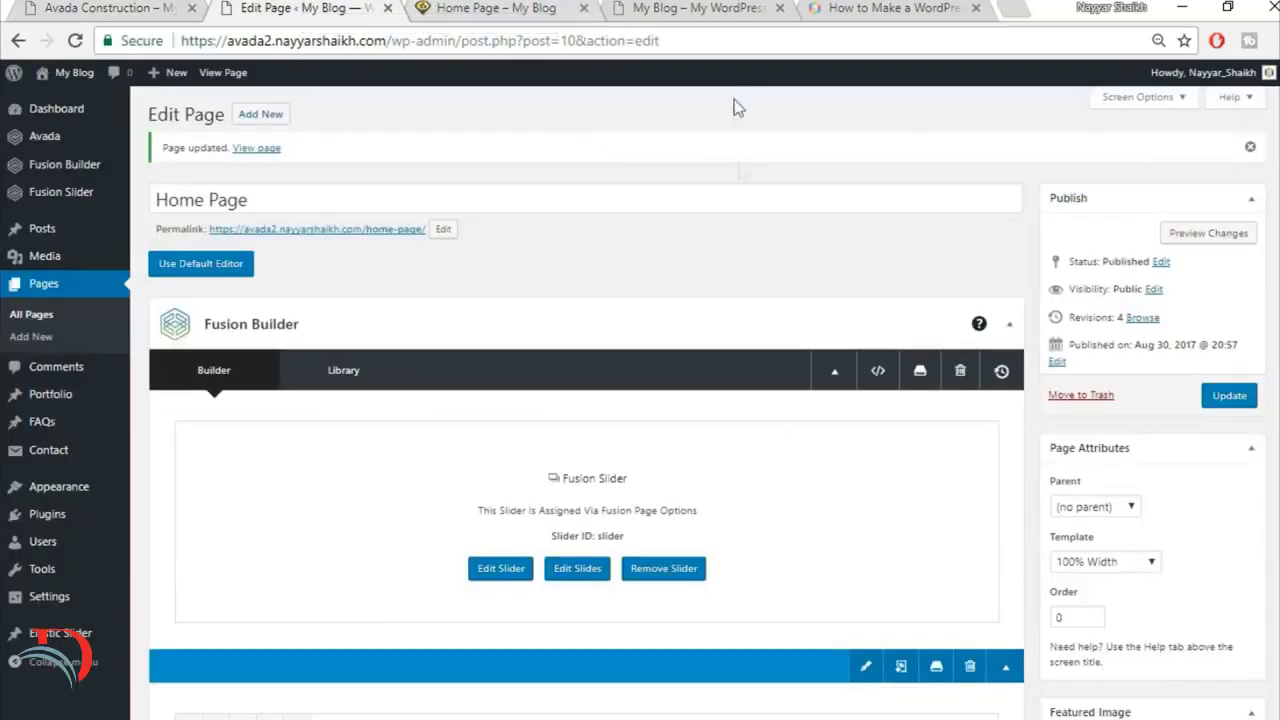
pyautogui.scroll(-4, 790, 455)
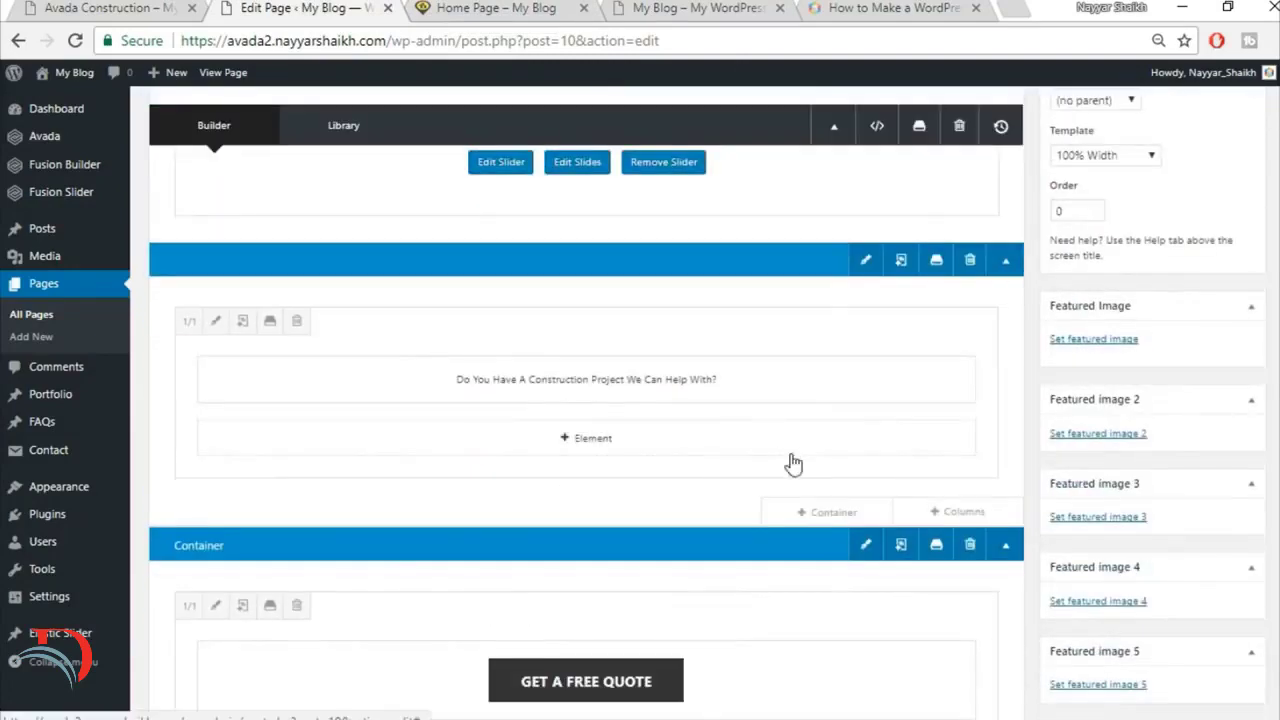
pyautogui.scroll(-4, 793, 462)
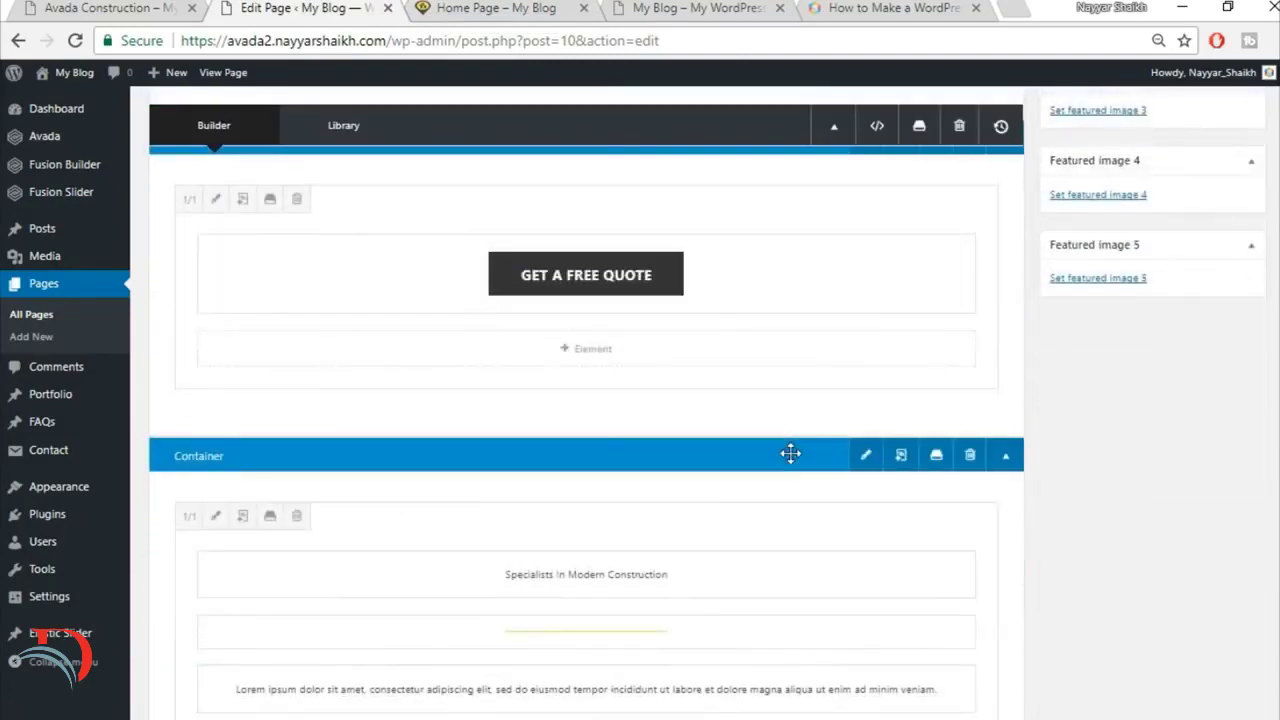
pyautogui.scroll(-4, 791, 455)
pyautogui.click(137, 7)
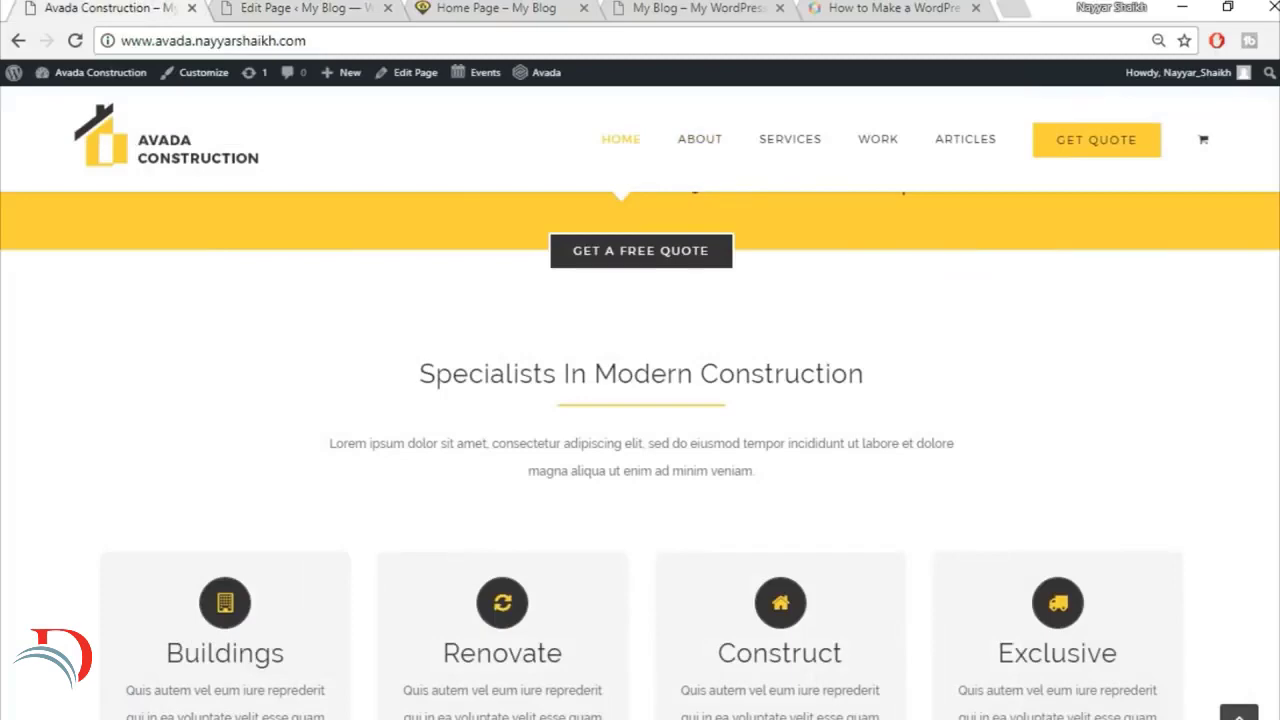
pyautogui.scroll(-1, 583, 503)
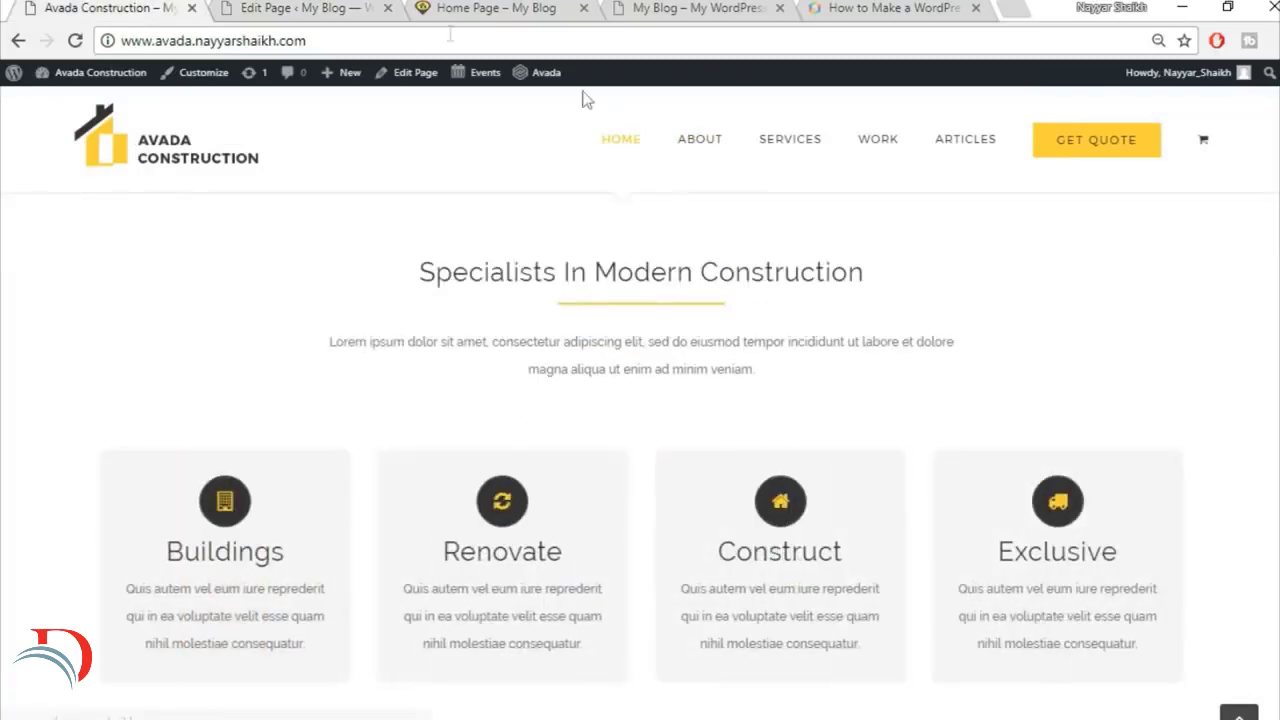
pyautogui.click(300, 7)
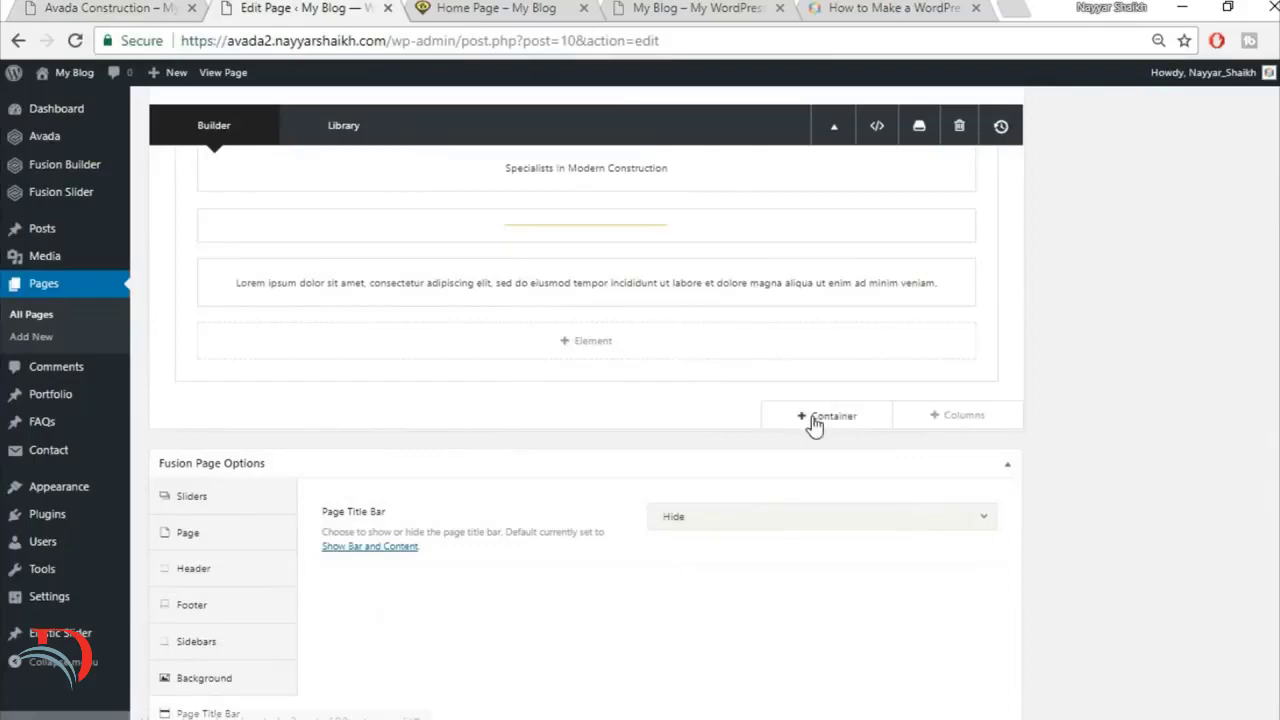
pyautogui.click(816, 425)
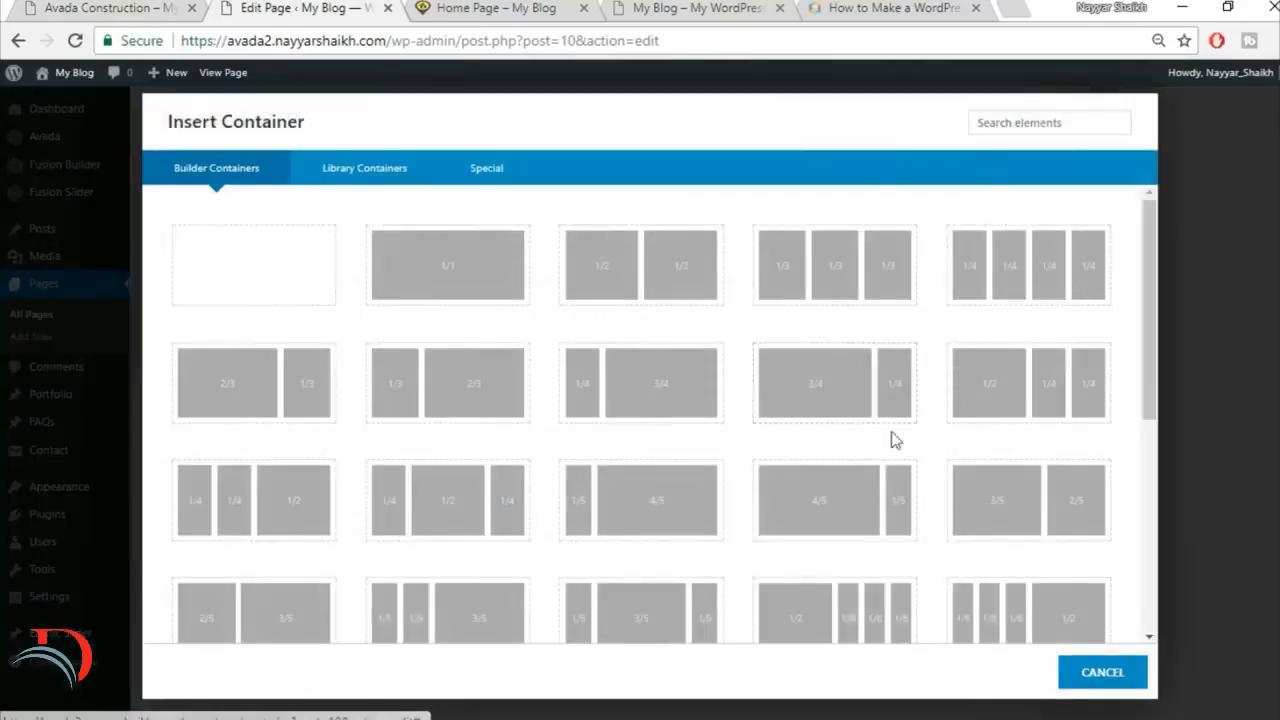
pyautogui.click(428, 274)
# Step: Add a Flip Boxes element to the new container, checking the flipping service boxes on the finished site
pyautogui.scroll(-1, 603, 568)
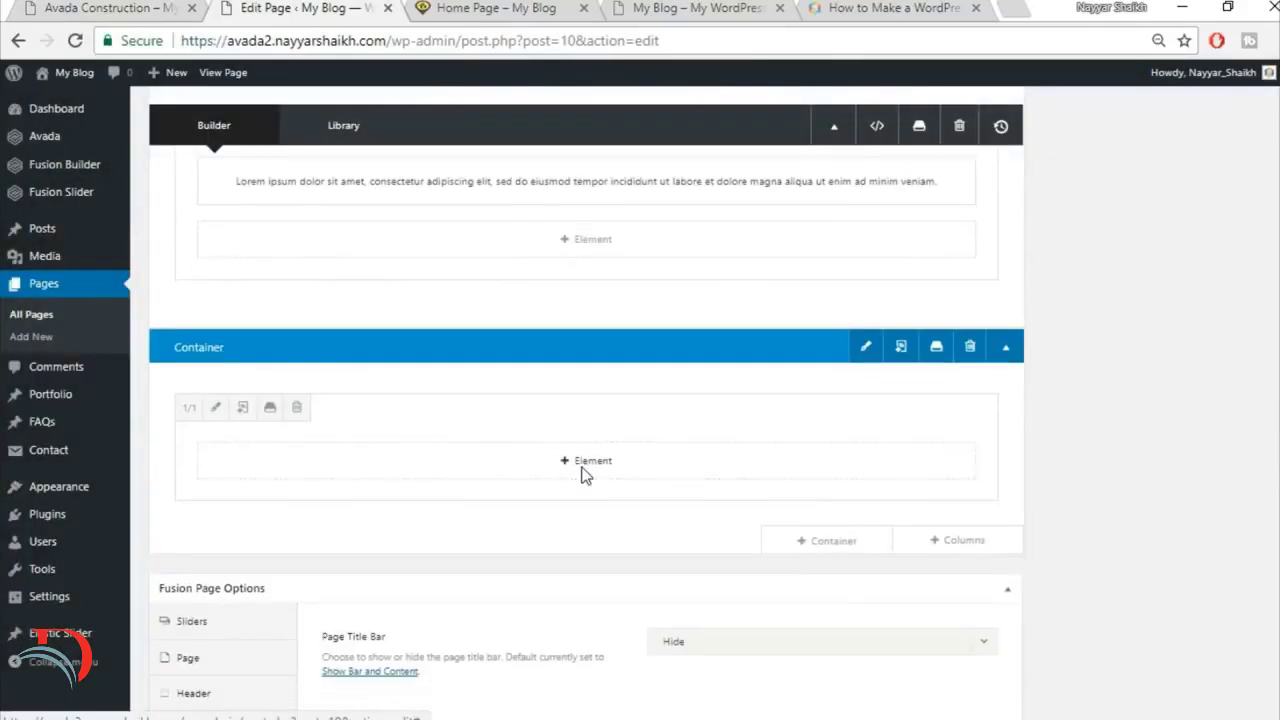
pyautogui.click(584, 466)
pyautogui.click(1052, 128)
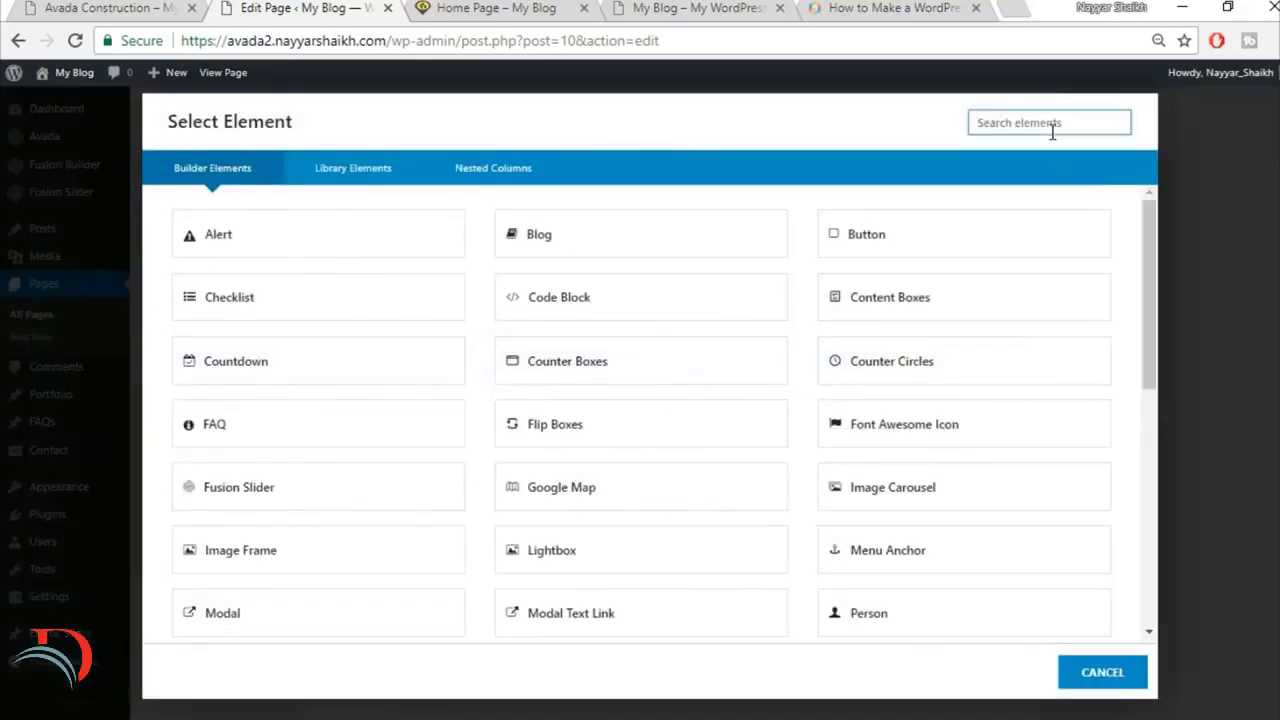
pyautogui.write('fli')
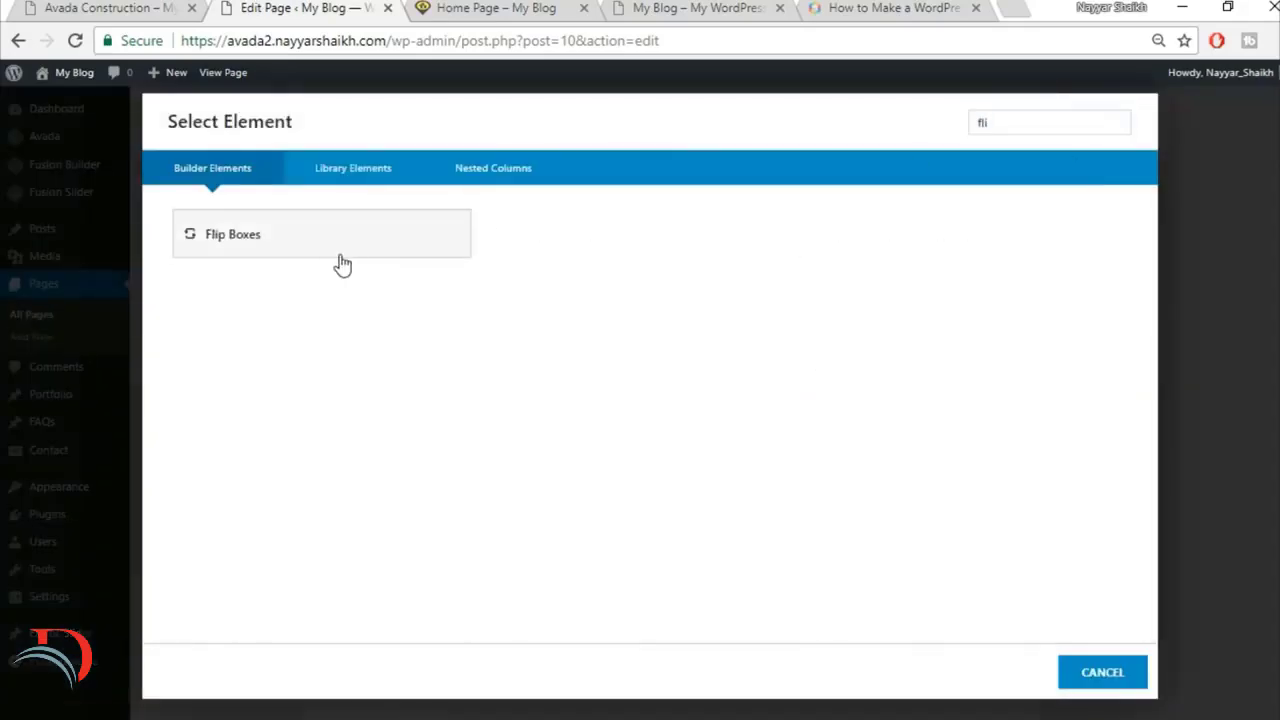
pyautogui.click(103, 5)
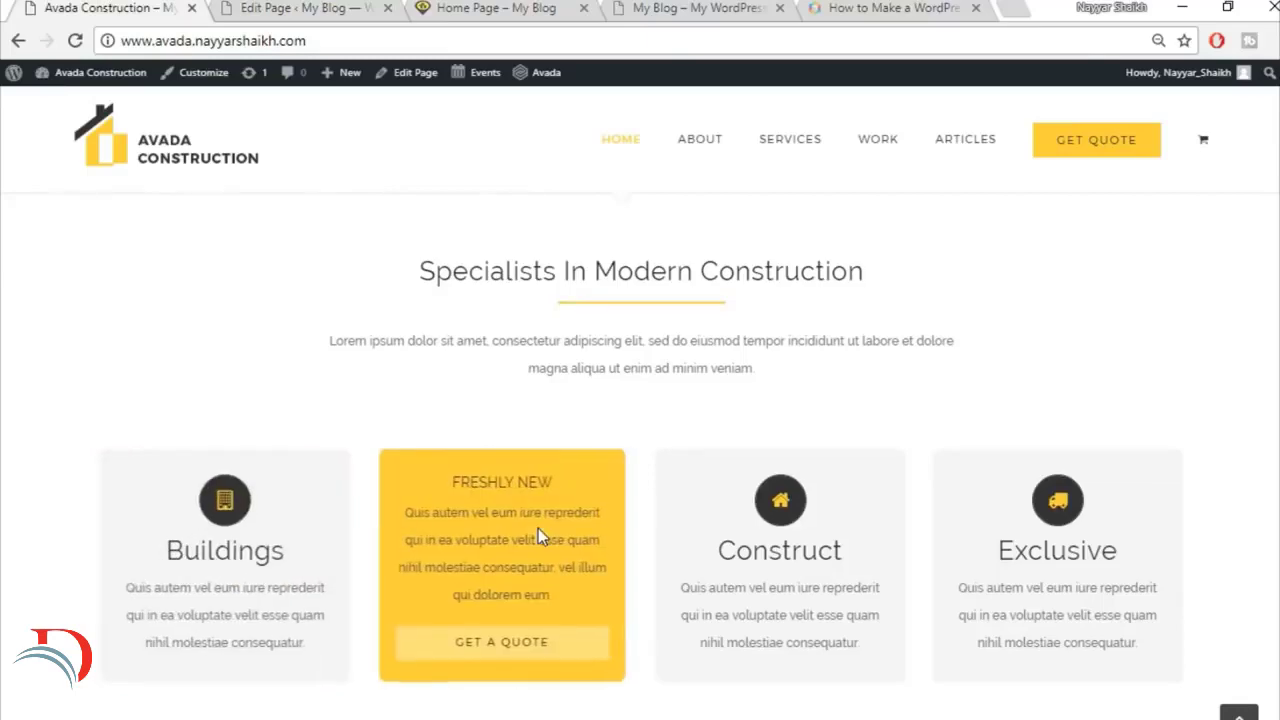
pyautogui.scroll(-2, 538, 528)
pyautogui.click(300, 7)
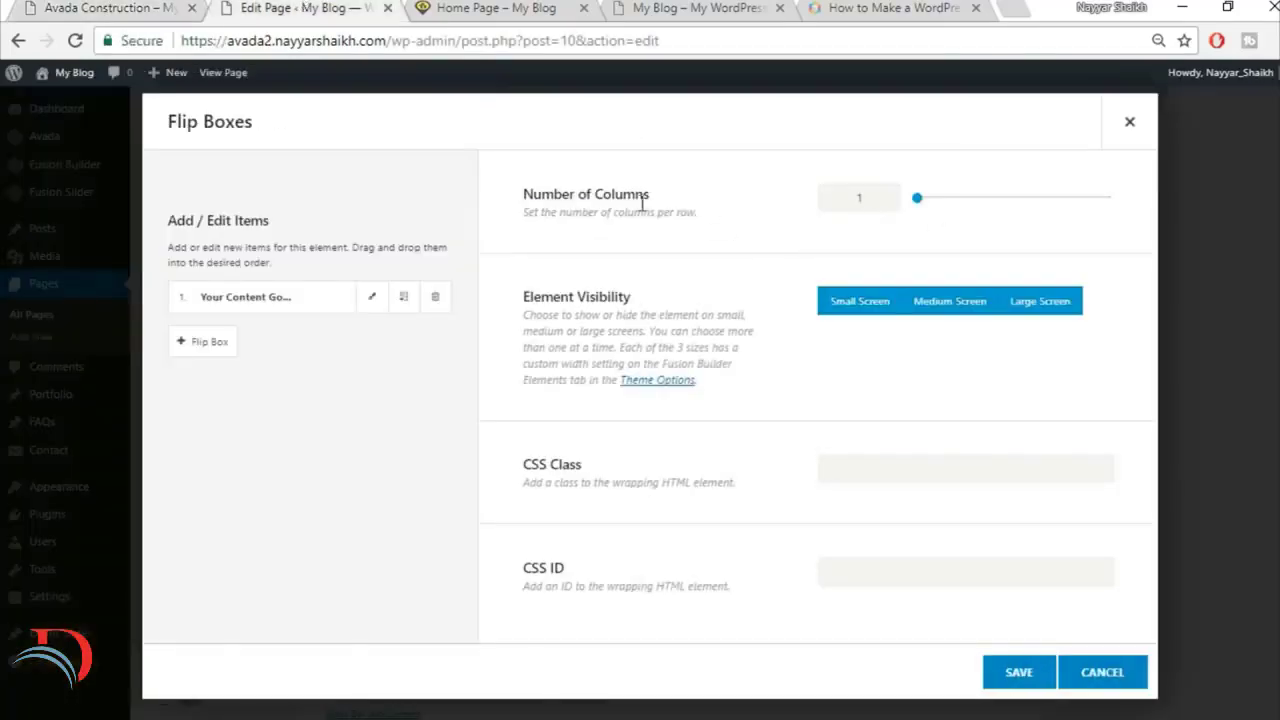
# Step: Check the box layout on the finished site and set the Flip Boxes number of columns to 4
pyautogui.click(150, 7)
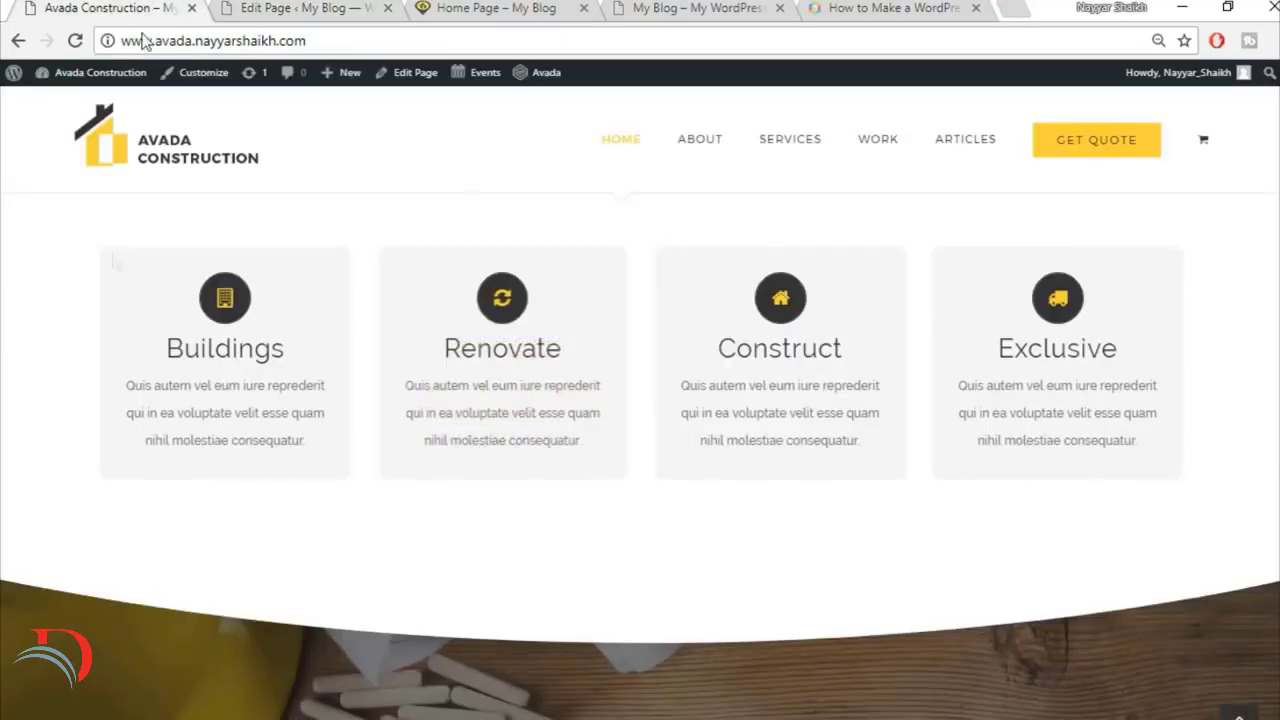
pyautogui.click(257, 7)
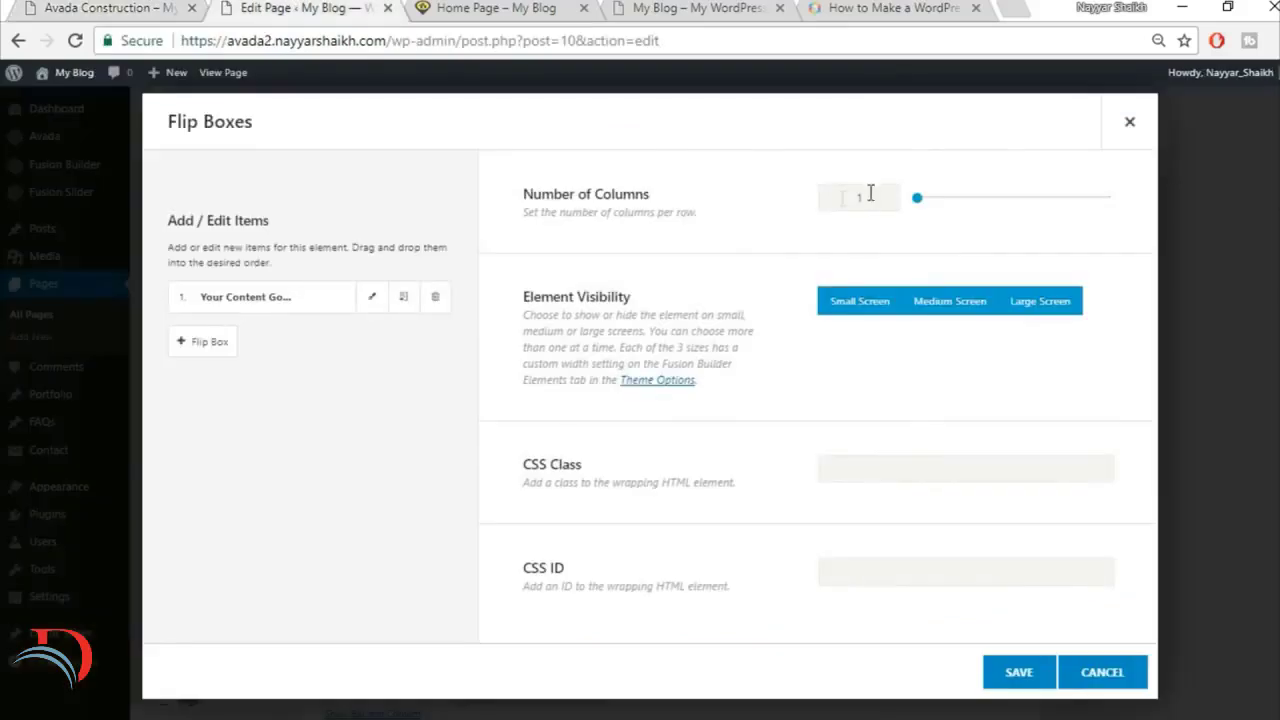
pyautogui.write('4')
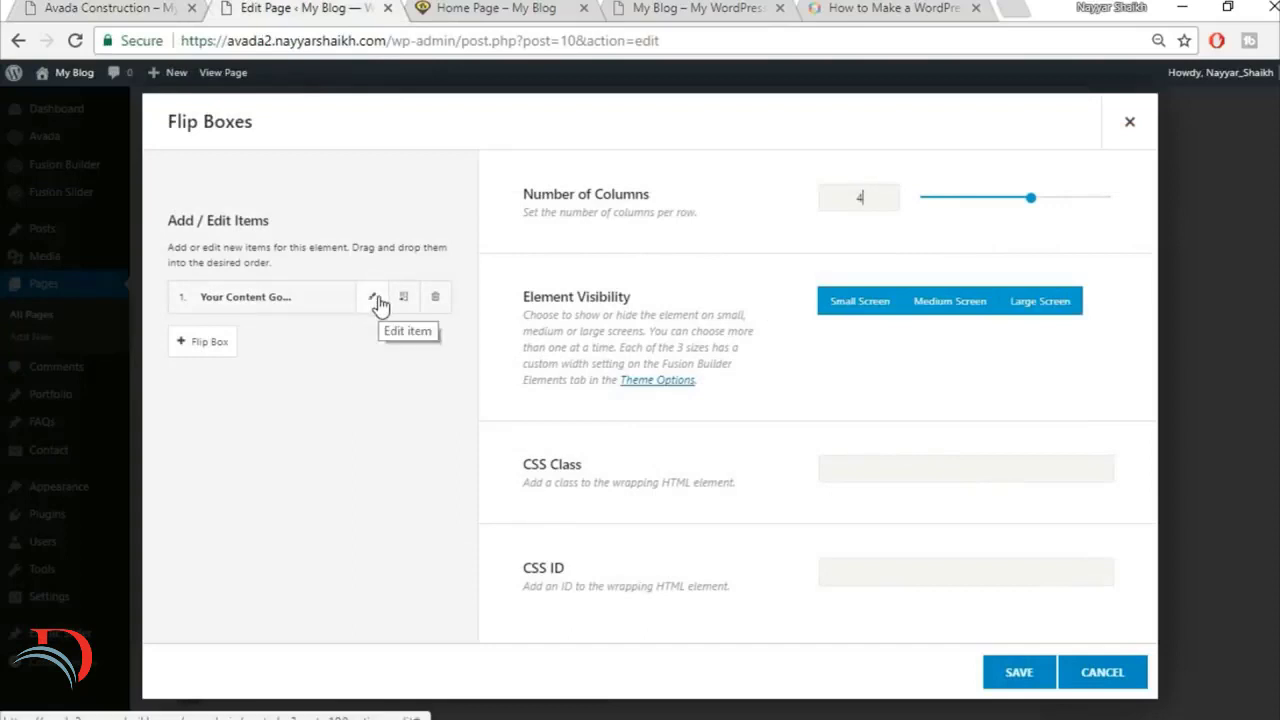
# Step: Edit the first flip box and set its frontside heading to "Buildings", matching the finished site
pyautogui.click(370, 301)
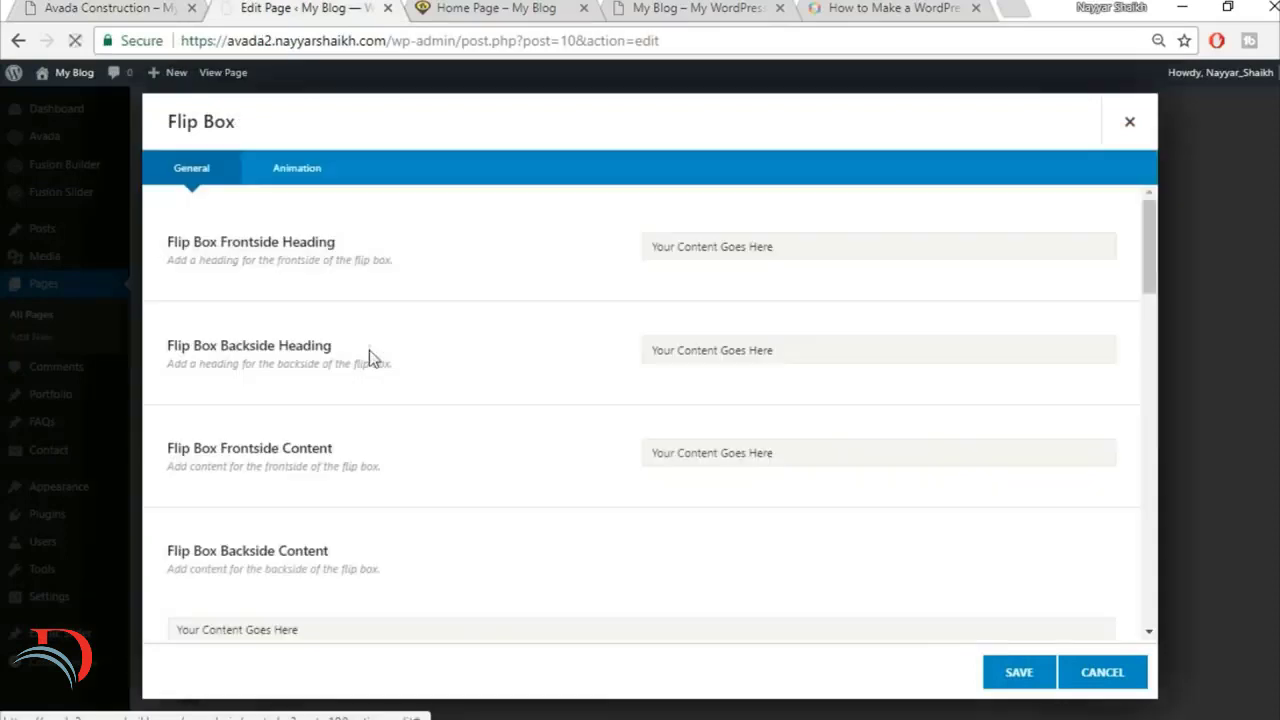
pyautogui.click(140, 7)
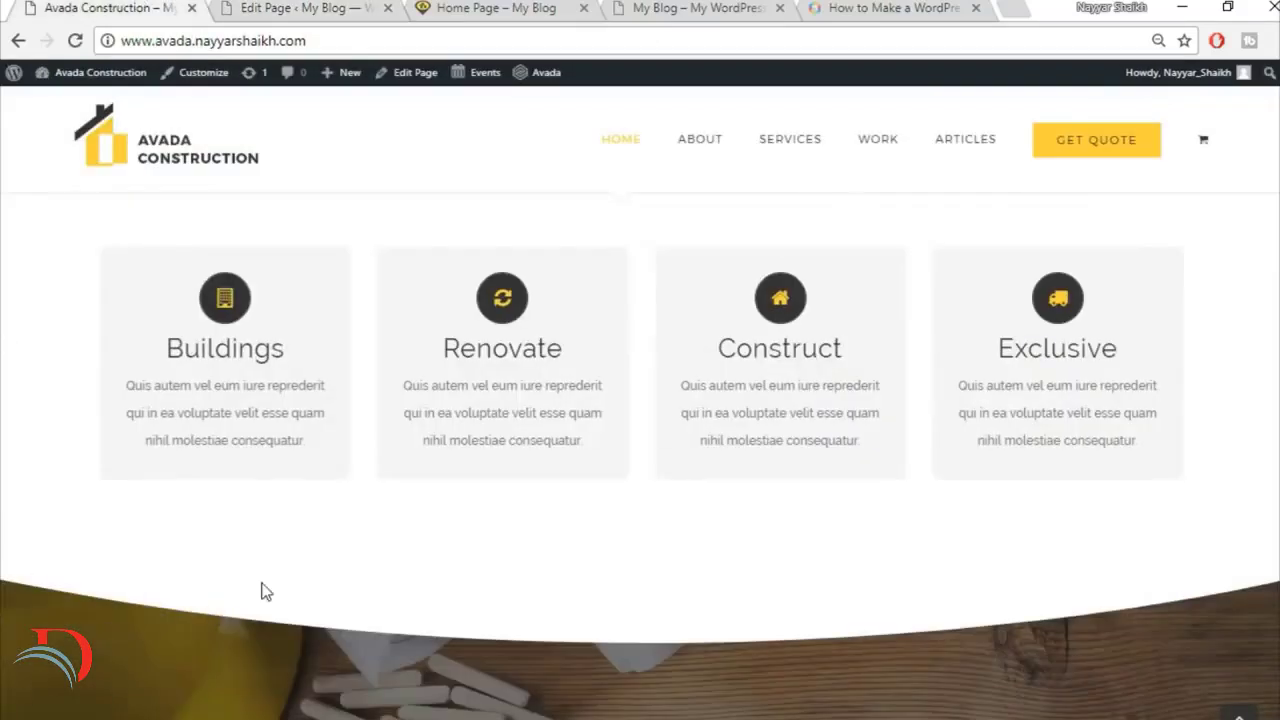
pyautogui.moveTo(179, 334)
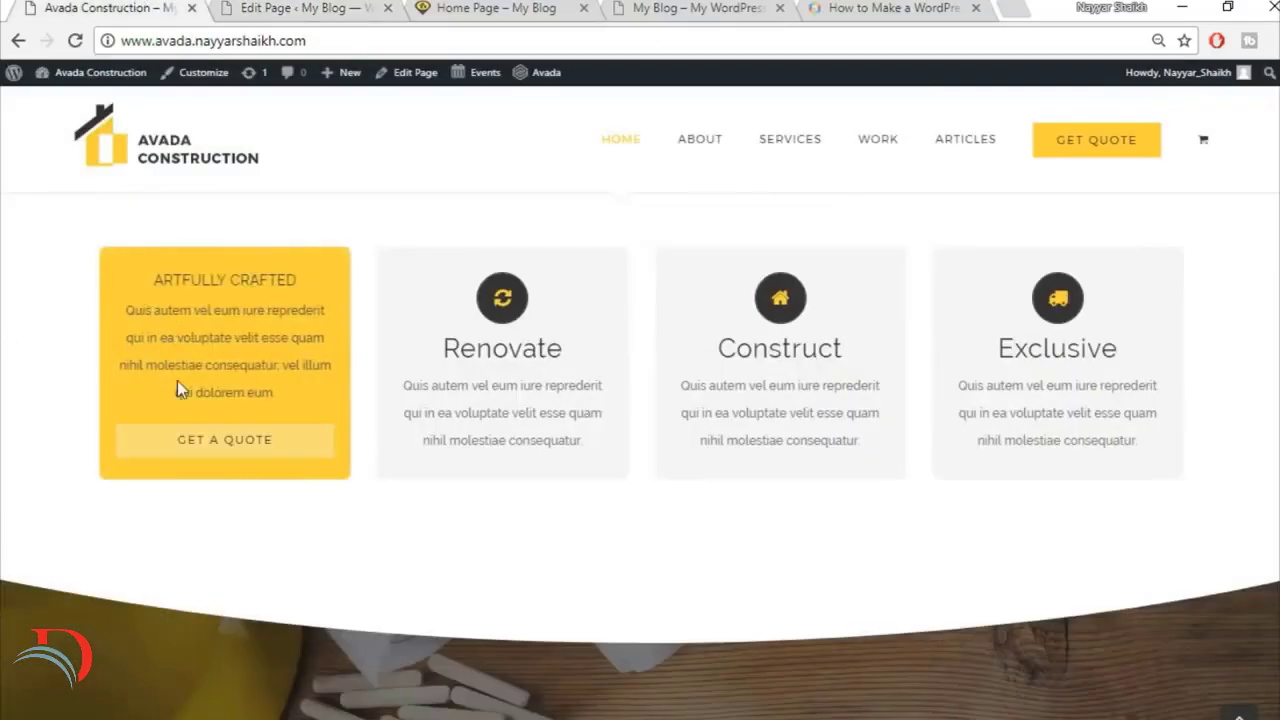
pyautogui.click(333, 8)
pyautogui.click(771, 247)
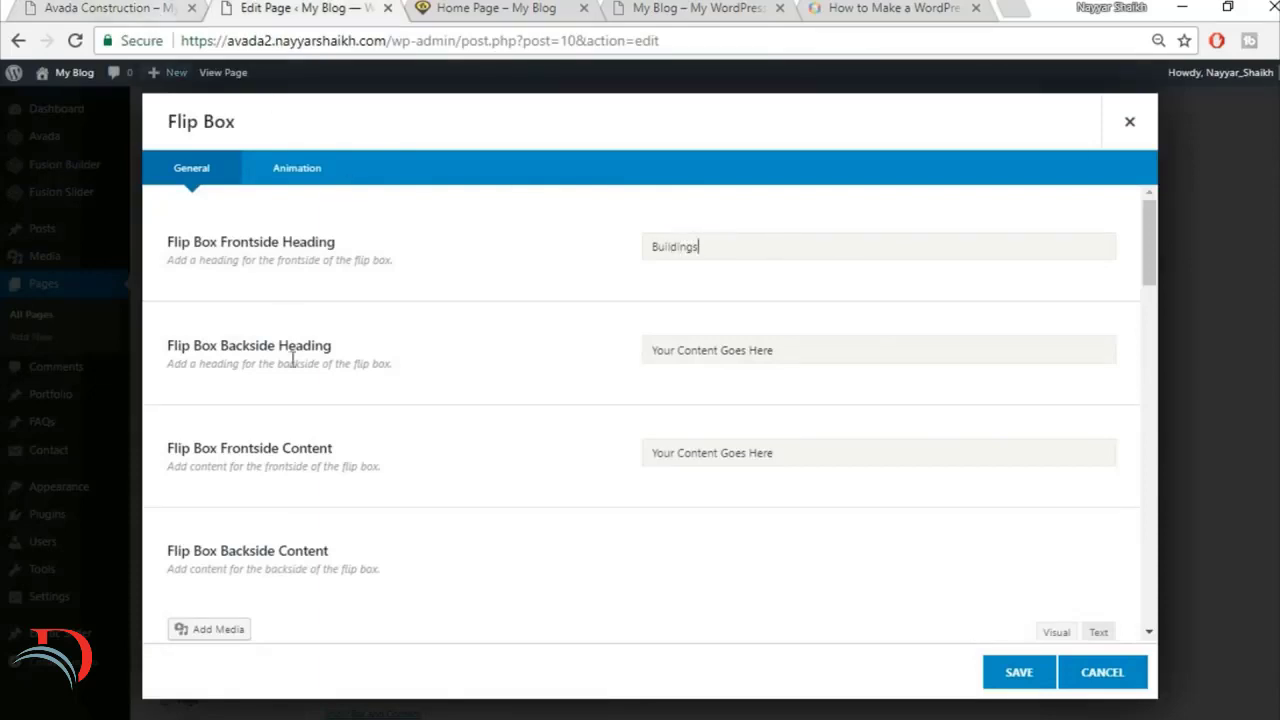
# Step: Set the flip box's backside heading to "ARTFULLY CRAFTED", copied from the Buildings box on the finished site
pyautogui.click(72, 5)
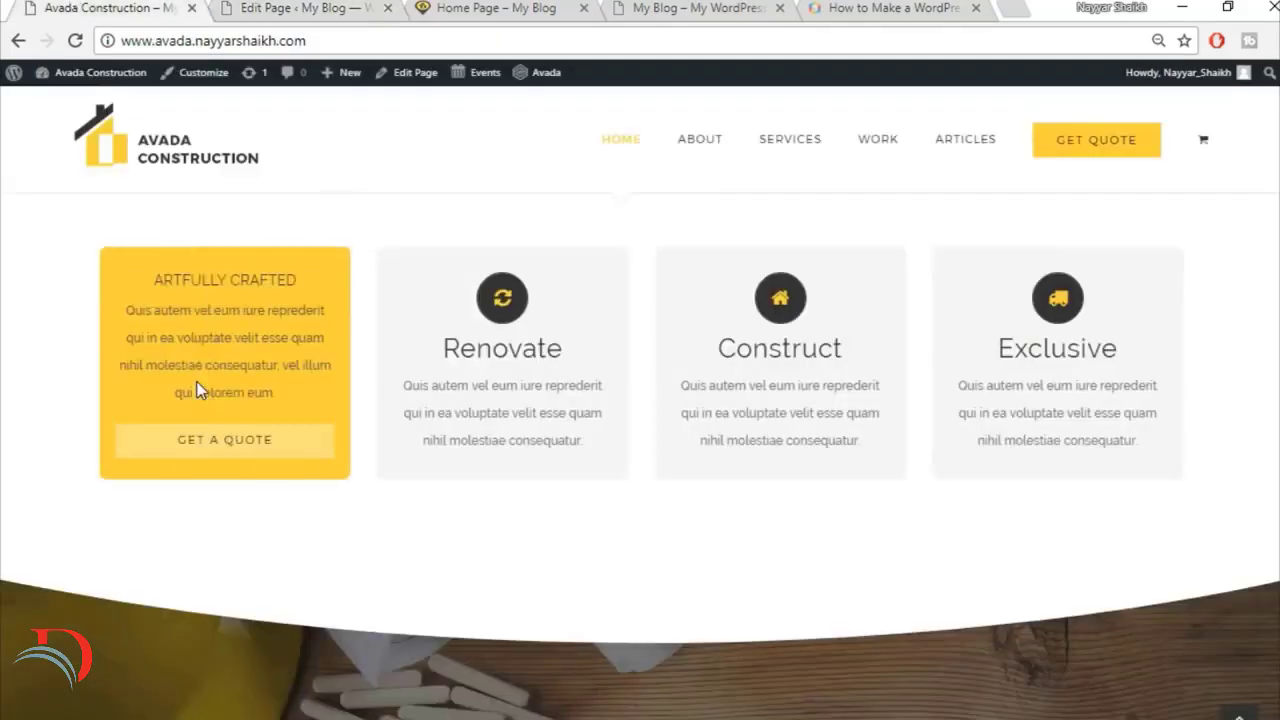
pyautogui.moveTo(245, 279); pyautogui.dragTo(317, 278)
pyautogui.hotkey('ctrl', 'c')
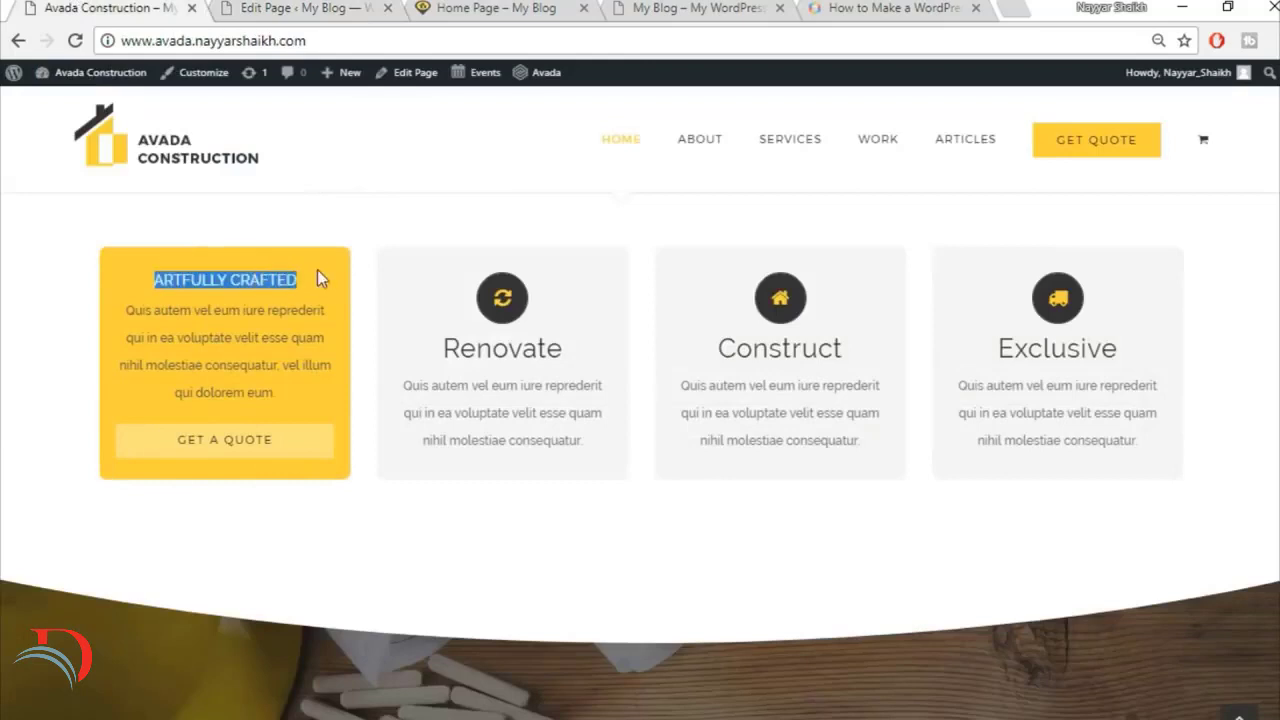
pyautogui.click(295, 8)
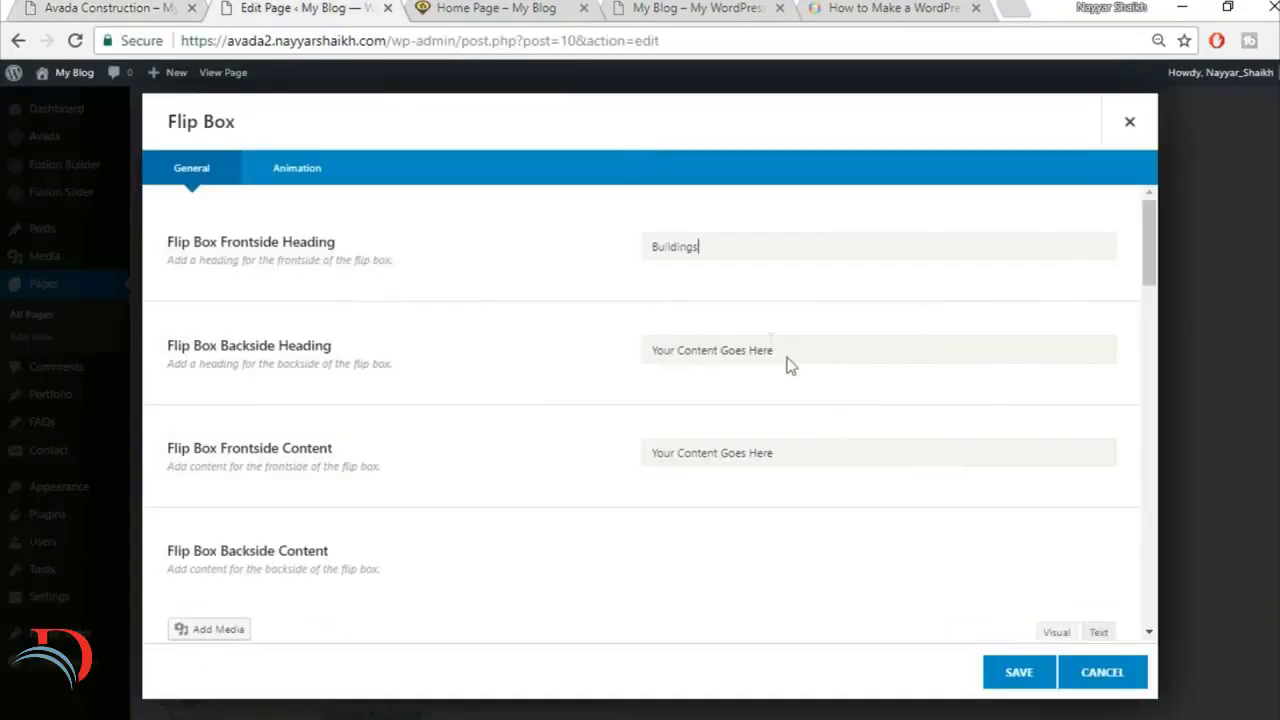
pyautogui.click(771, 342)
pyautogui.hotkey('ctrl', 'v')
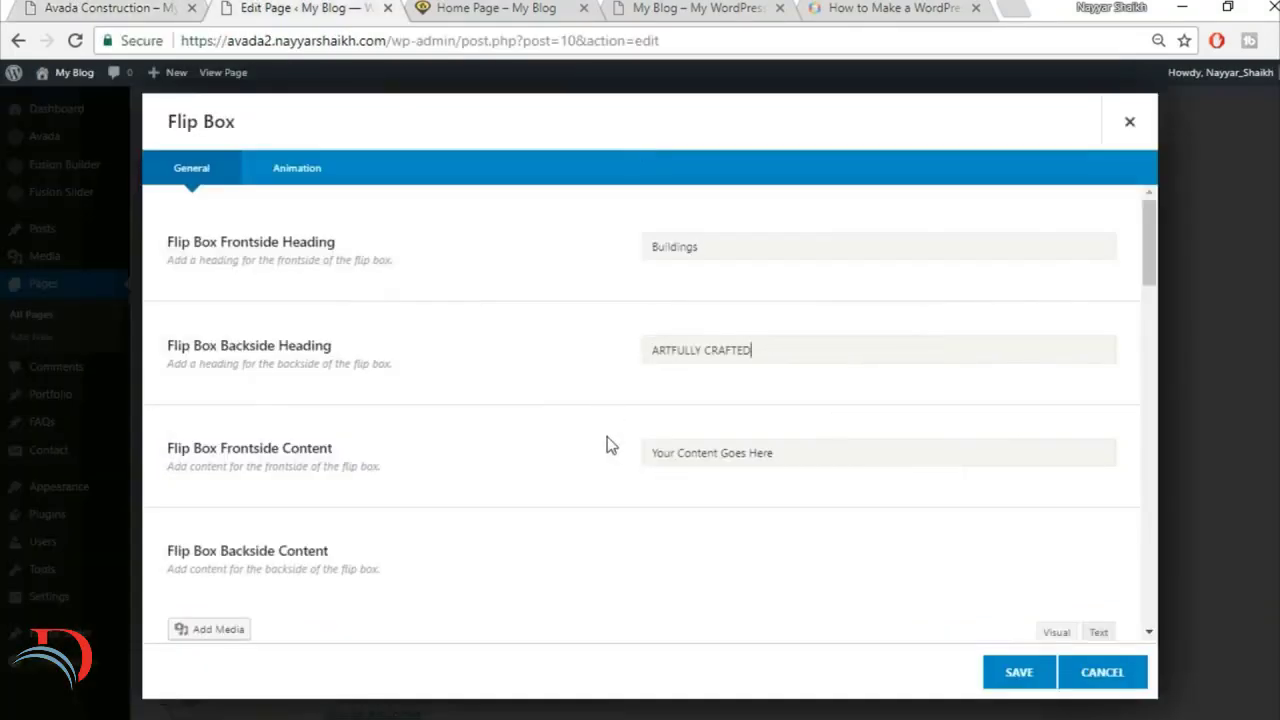
# Step: Copy the "Quis autem vel eum iure" paragraph from the finished site's Buildings box and use it as the frontside content
pyautogui.scroll(-2, 610, 445)
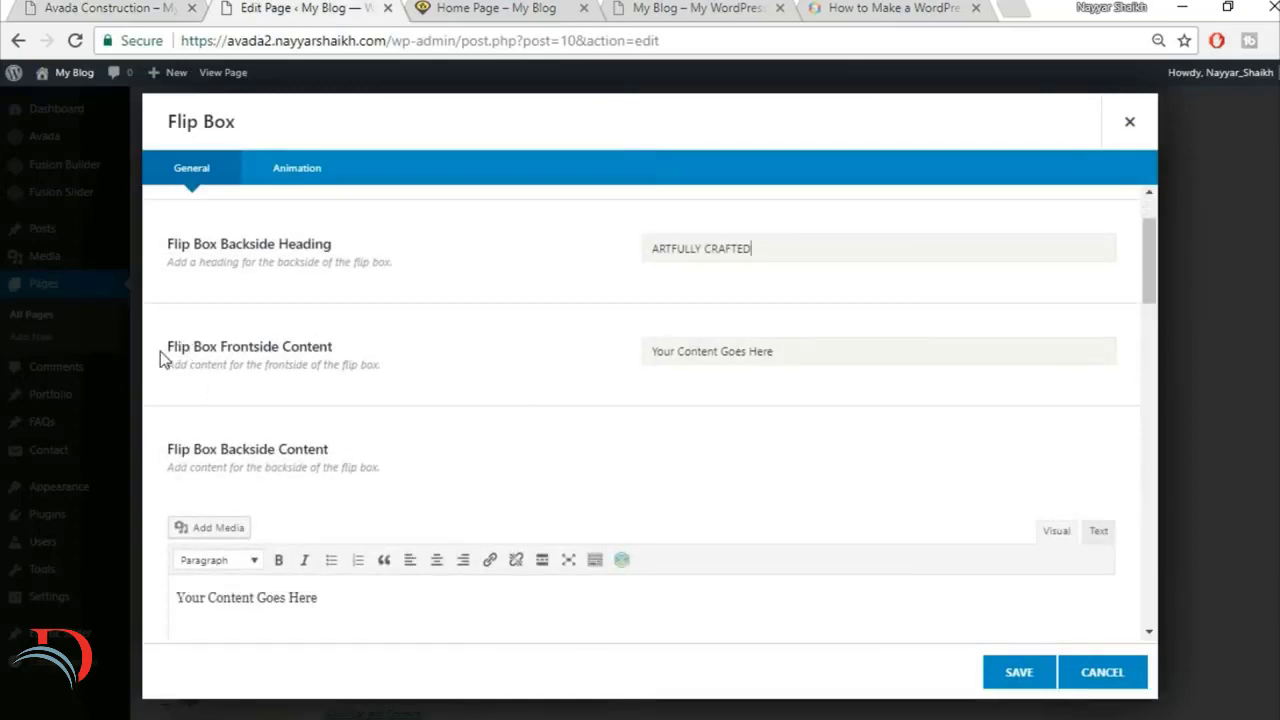
pyautogui.click(88, 7)
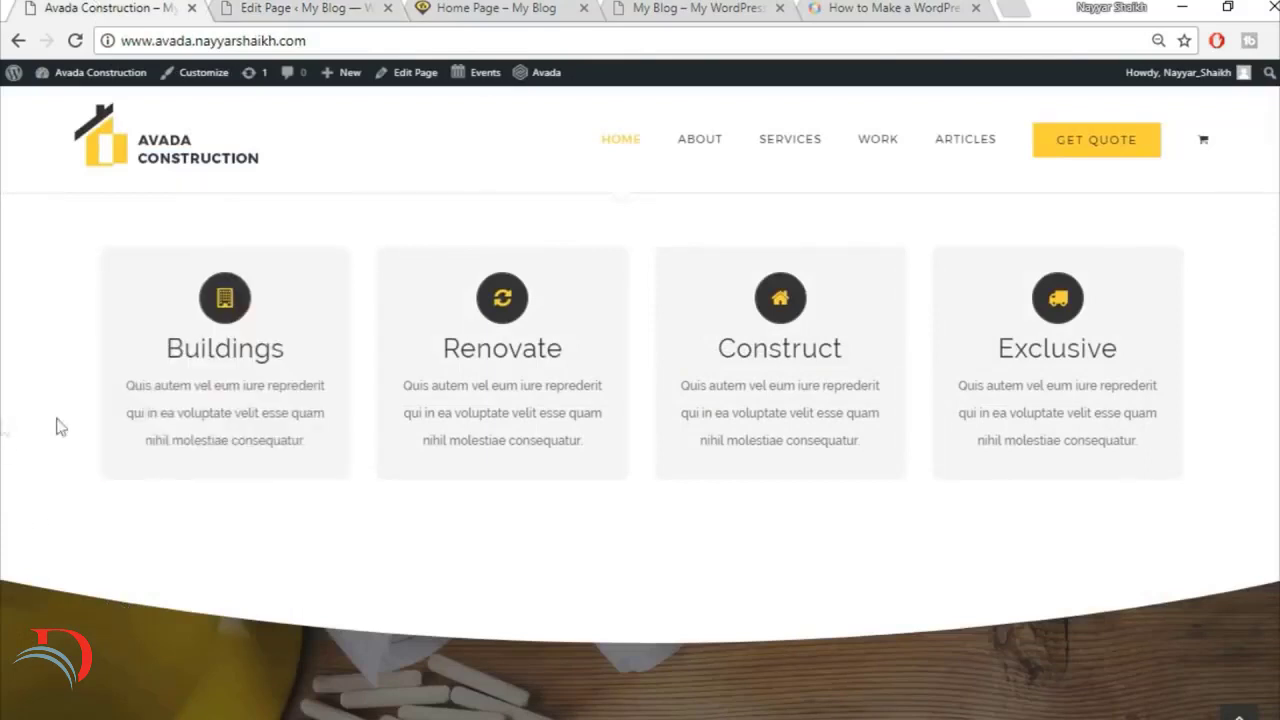
pyautogui.moveTo(125, 306); pyautogui.dragTo(320, 393)
pyautogui.hotkey('ctrl', 'c')
pyautogui.click(262, 8)
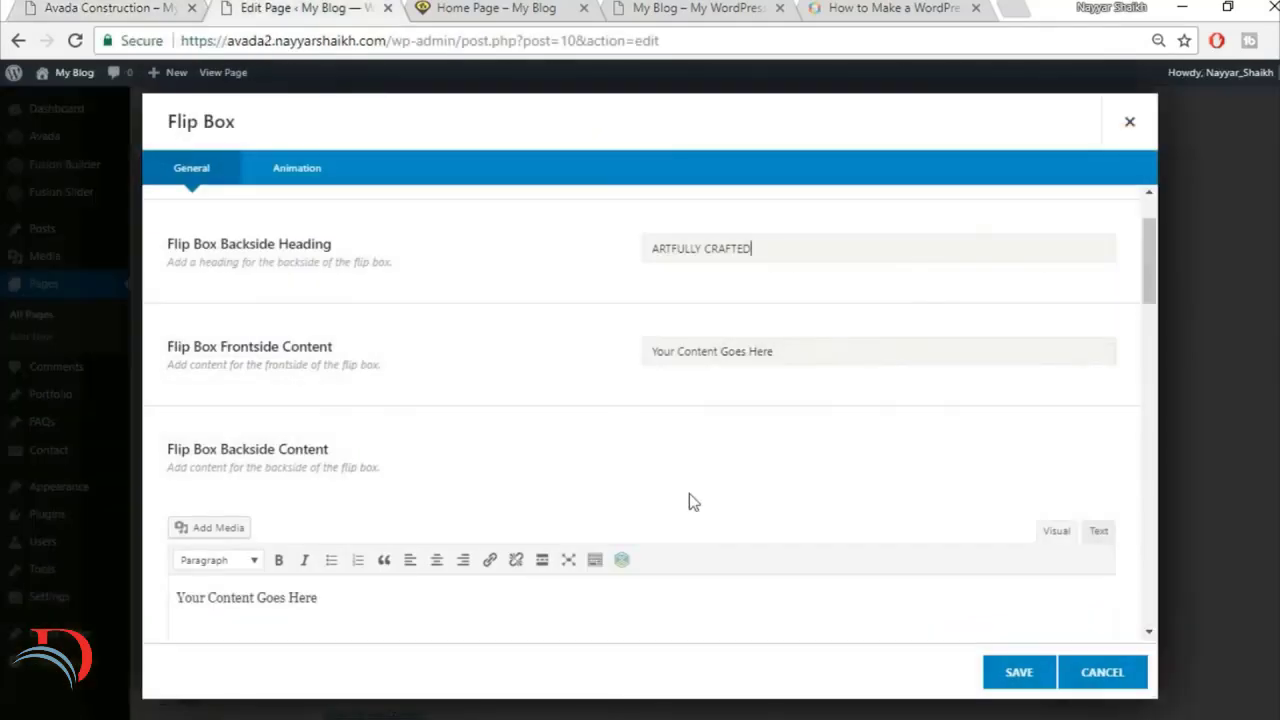
pyautogui.tripleClick(739, 345)
pyautogui.press('BackSpace')
pyautogui.hotkey('ctrl', 'v')
# Step: Replace the placeholder in the backside content with the same "Quis autem vel eum iure" paragraph, inserted as plain text
pyautogui.scroll(-2, 757, 531)
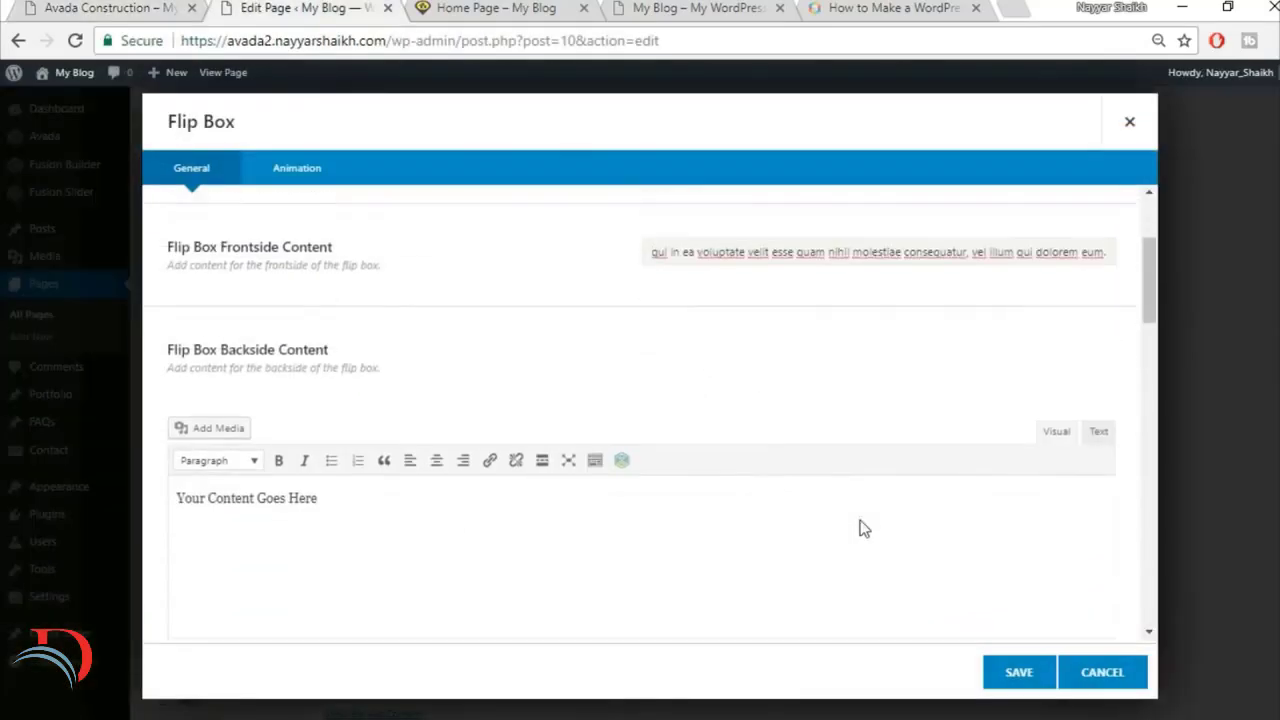
pyautogui.click(998, 443)
pyautogui.hotkey('ctrl', 'a')
pyautogui.press('BackSpace')
pyautogui.click(1098, 328)
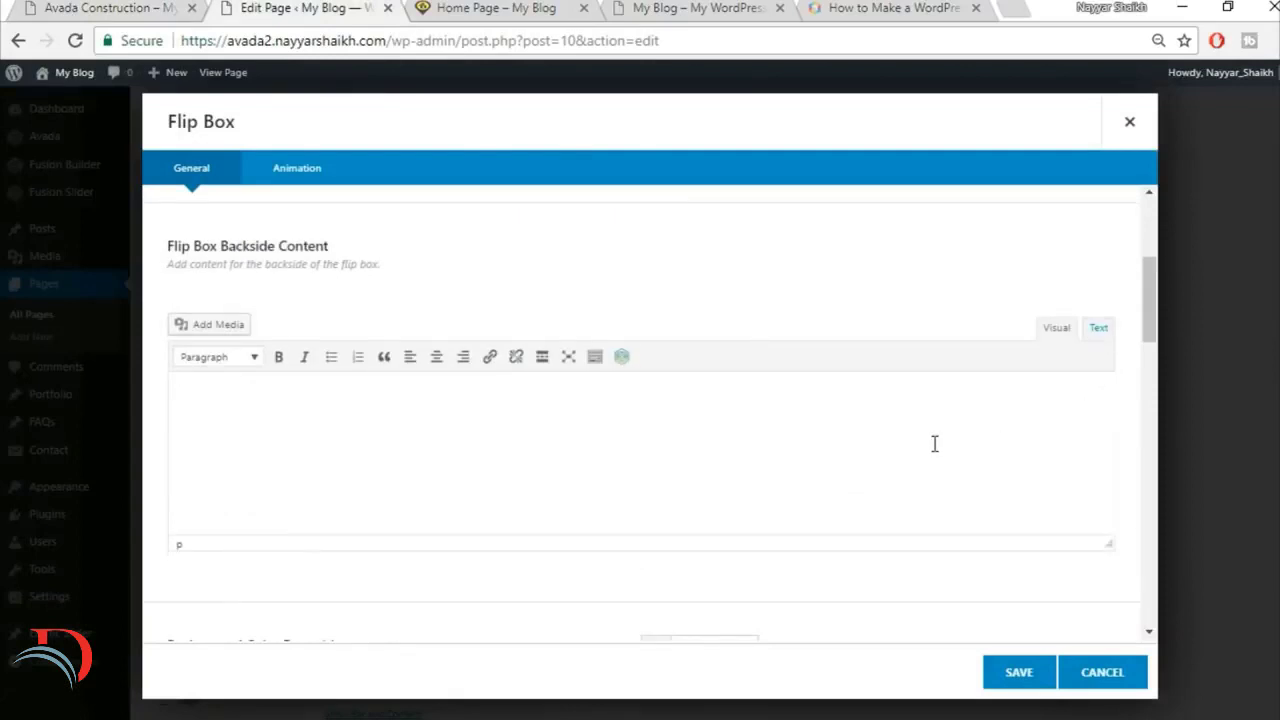
pyautogui.hotkey('ctrl', 'v')
pyautogui.click(1055, 328)
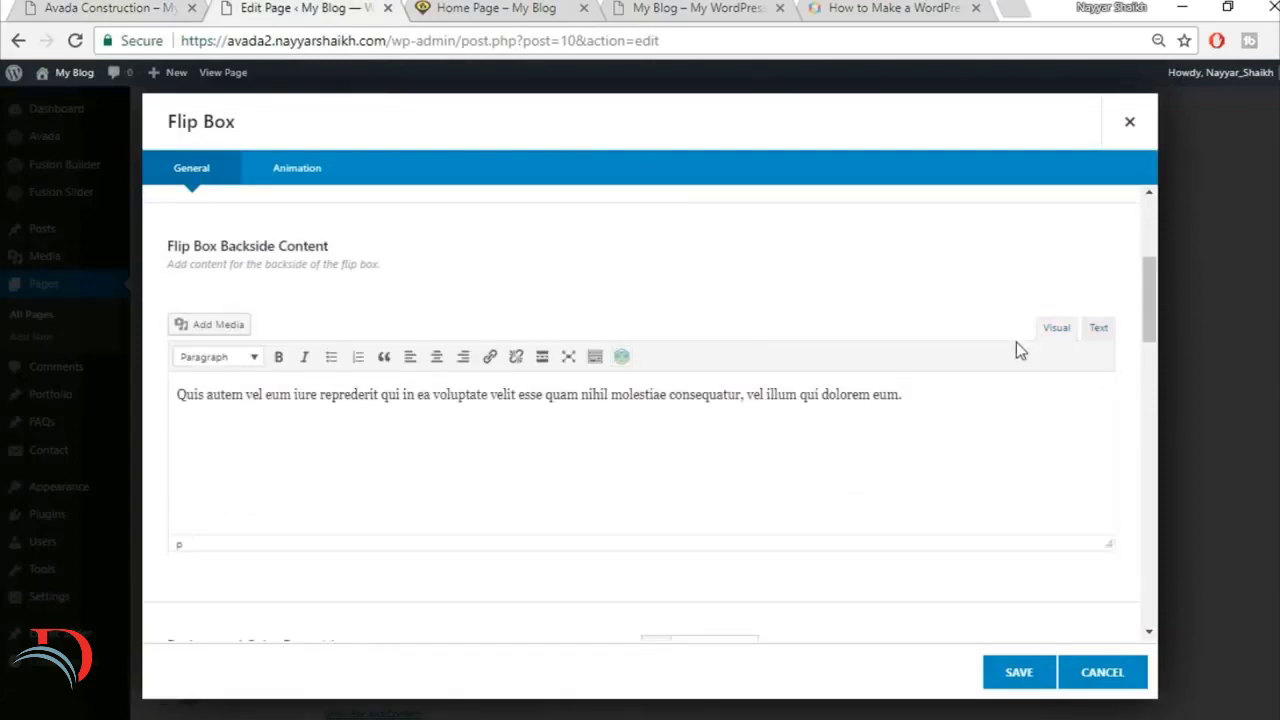
# Step: Compare the frontside background, heading and text color settings with the service boxes on the finished site
pyautogui.scroll(-3, 897, 517)
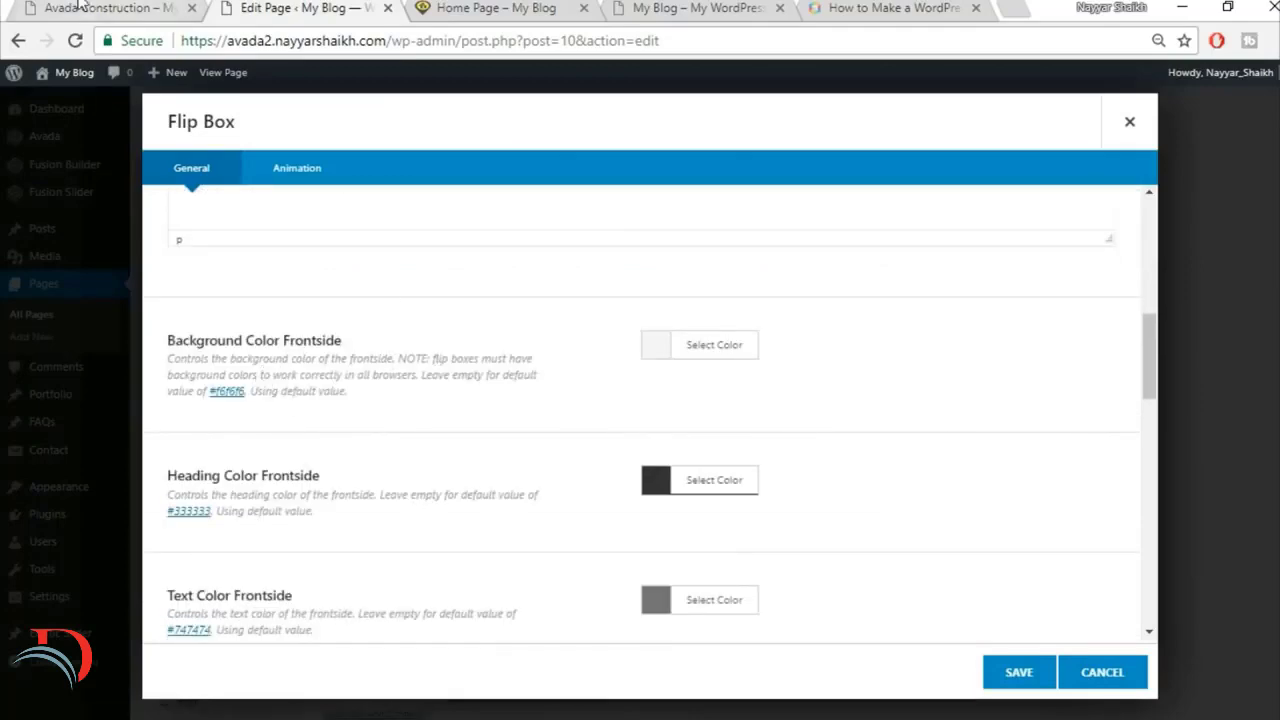
pyautogui.click(80, 6)
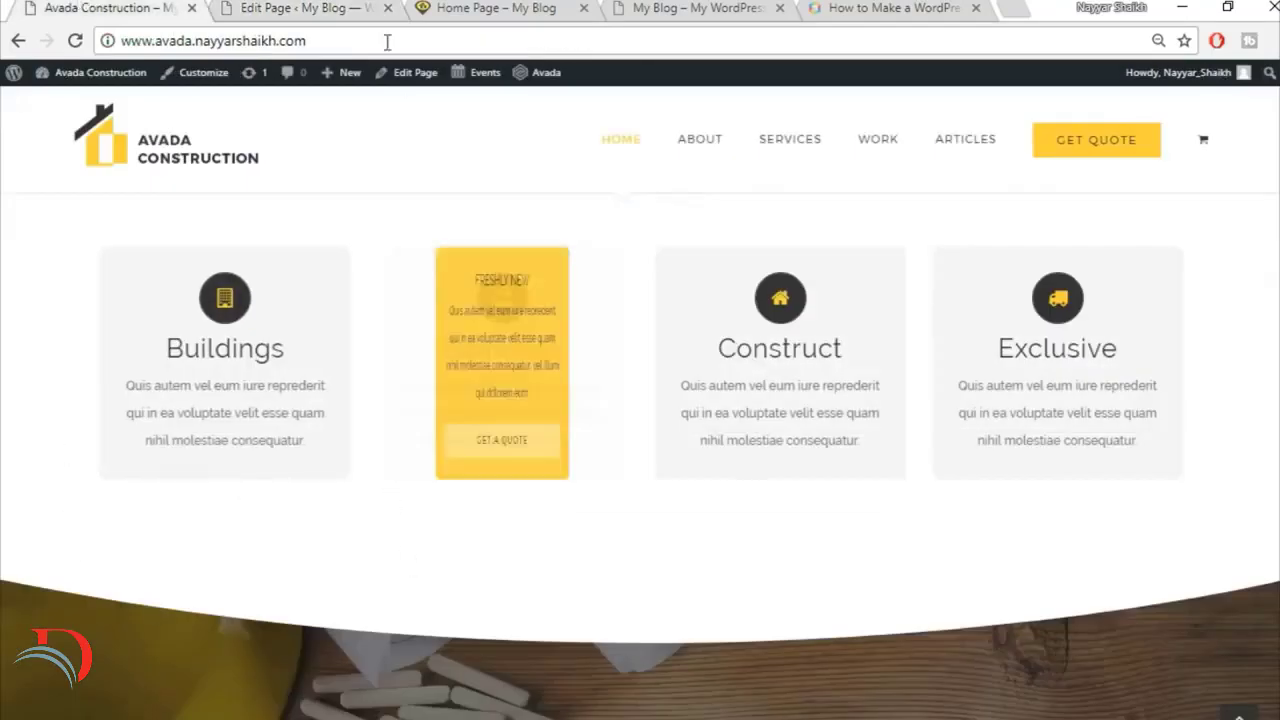
pyautogui.click(289, 5)
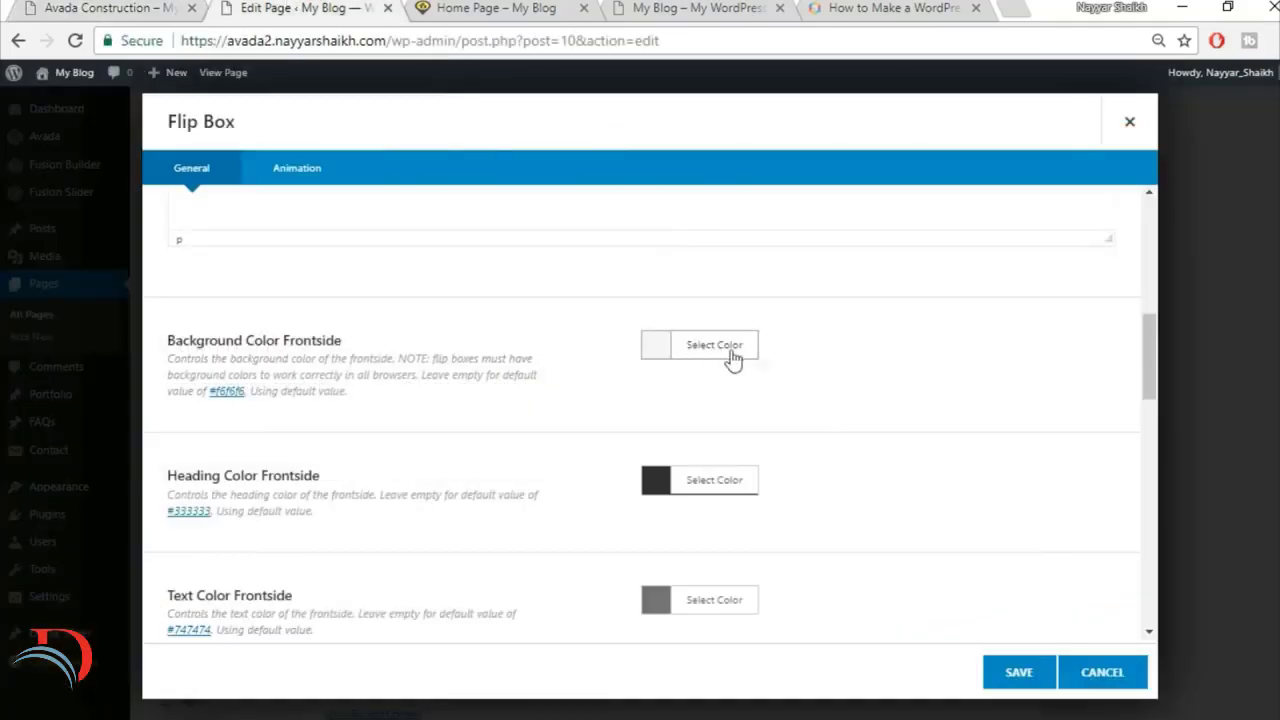
pyautogui.scroll(-1, 1106, 476)
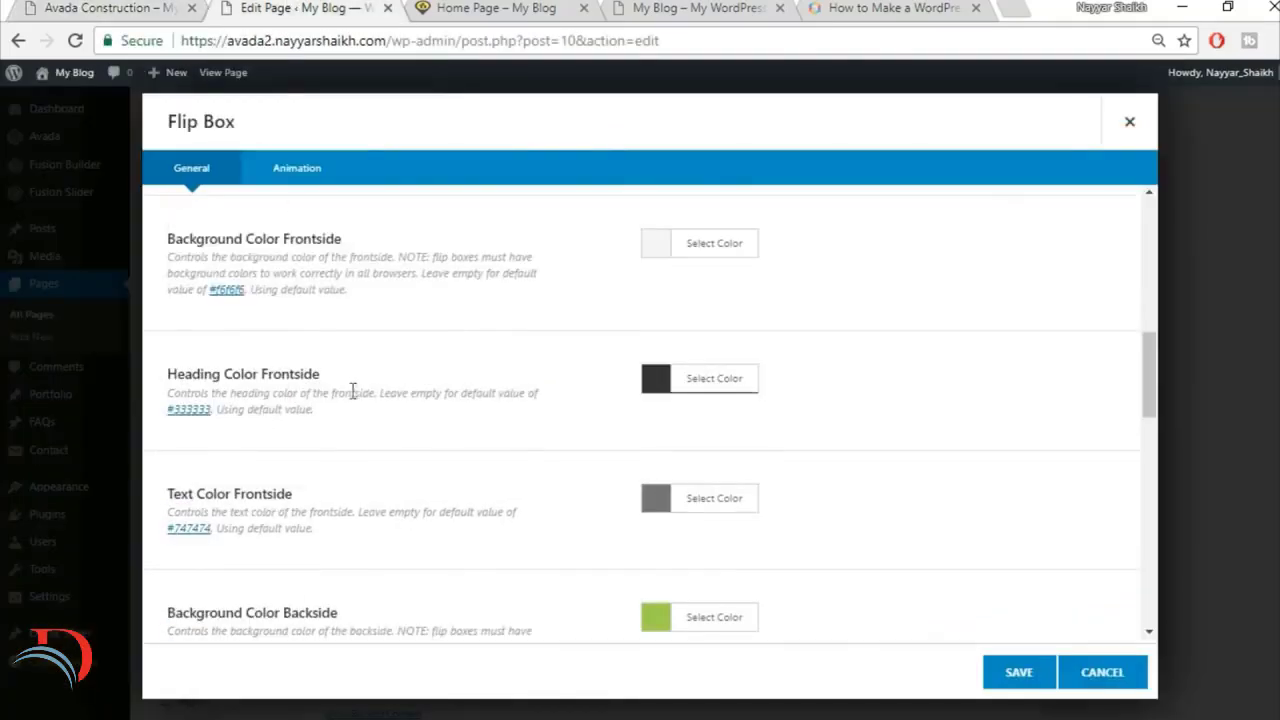
pyautogui.click(100, 7)
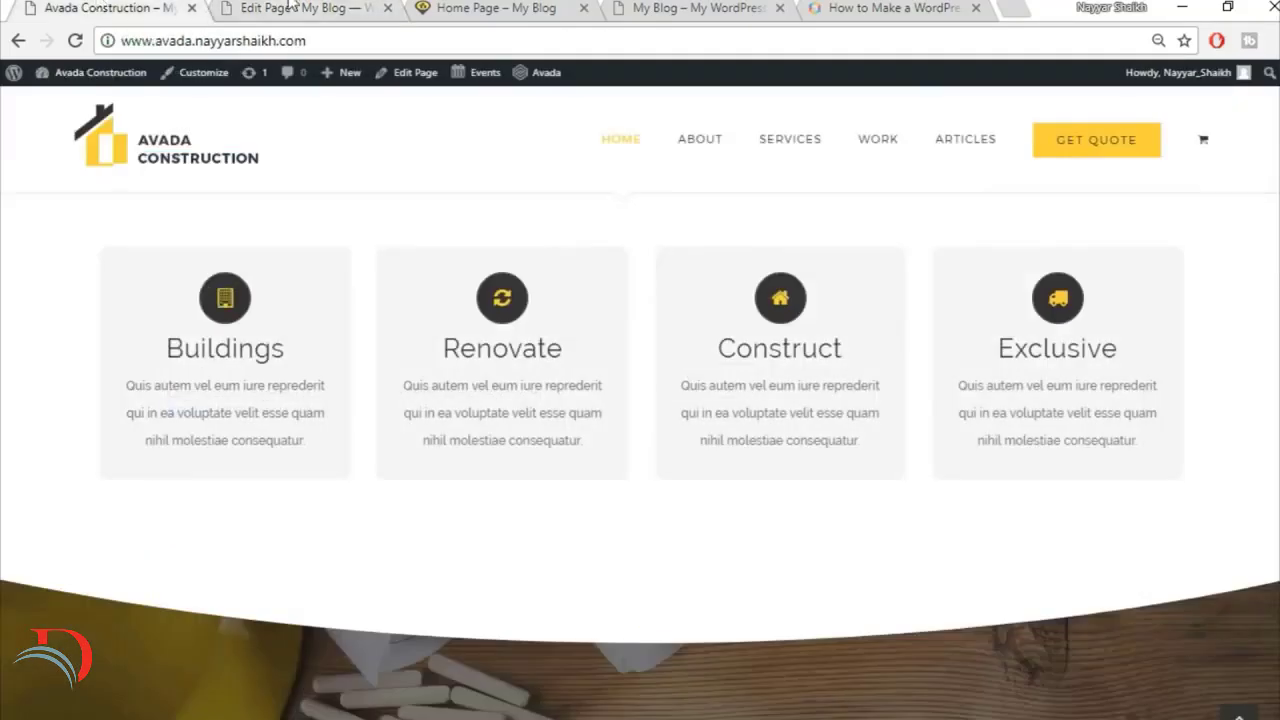
pyautogui.click(289, 6)
pyautogui.scroll(-1, 807, 434)
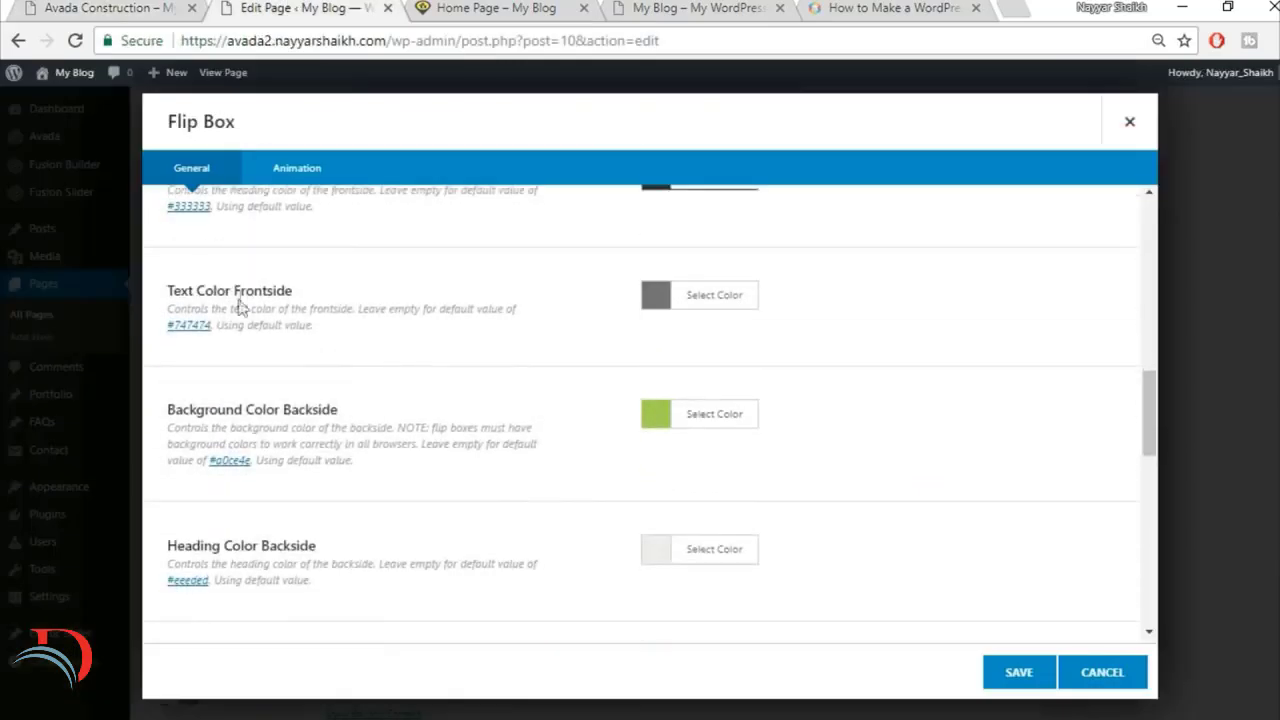
pyautogui.scroll(1, 391, 374)
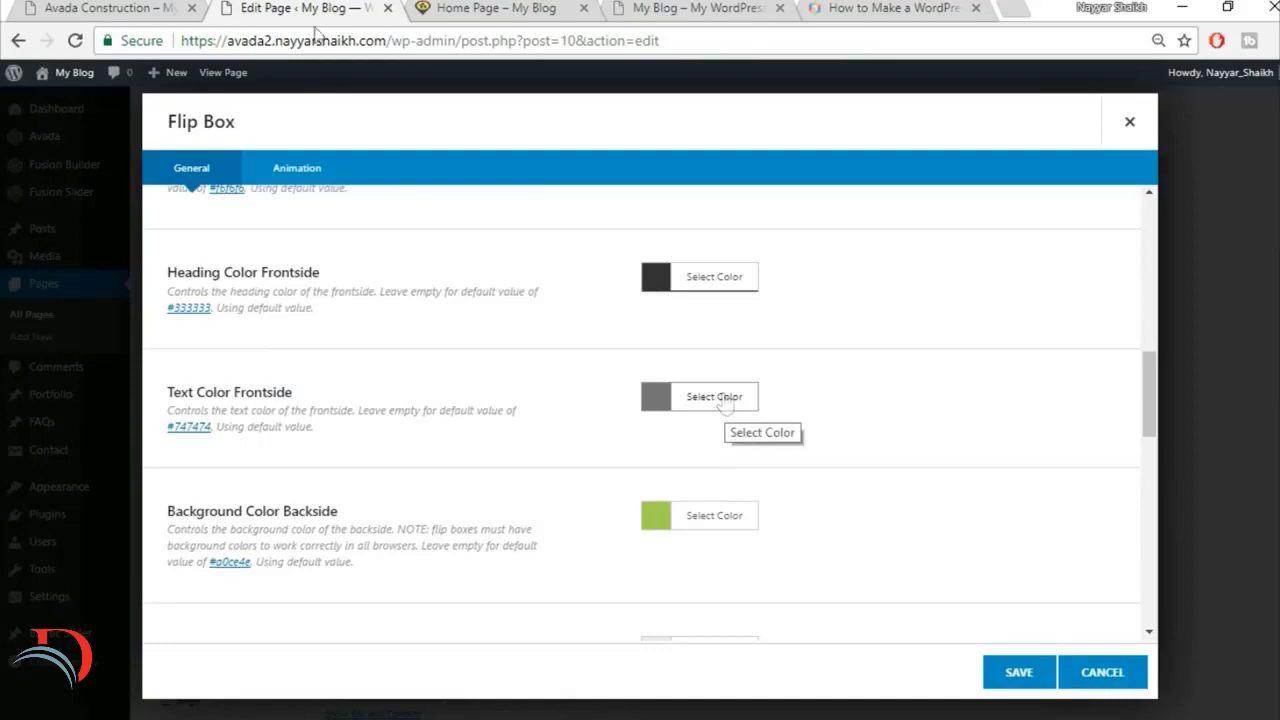
pyautogui.click(149, 7)
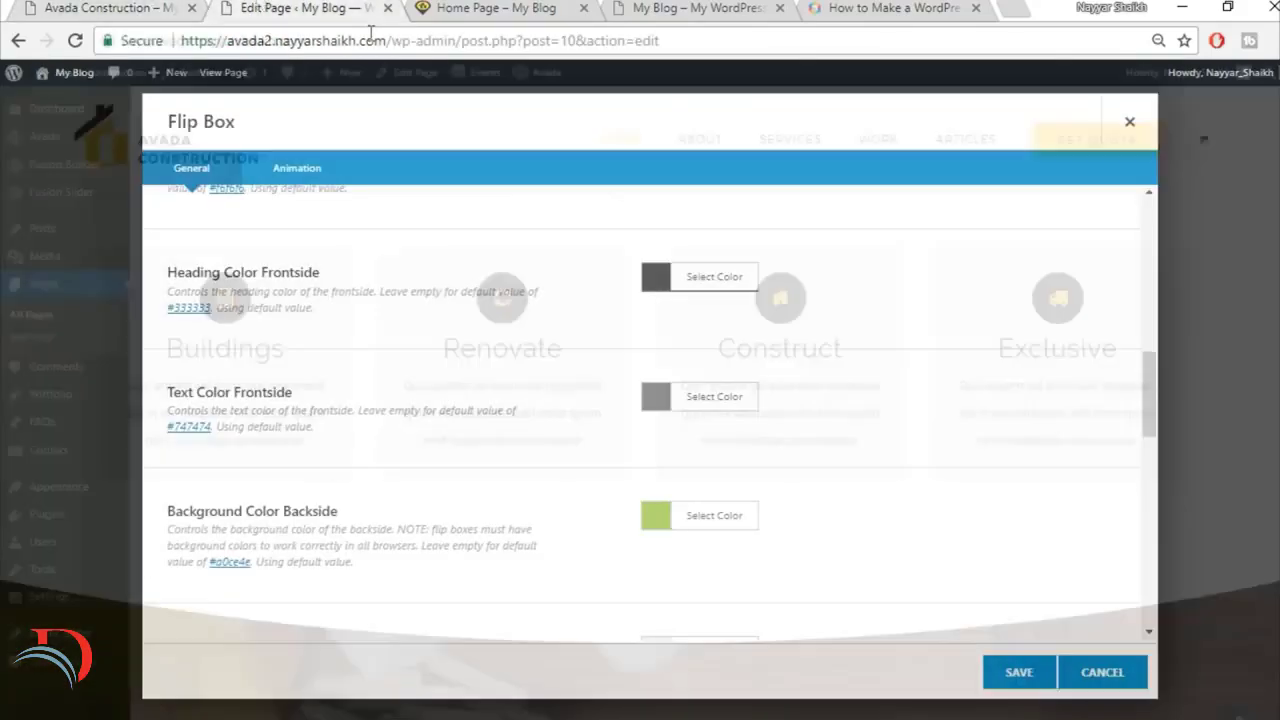
pyautogui.scroll(-1, 1015, 470)
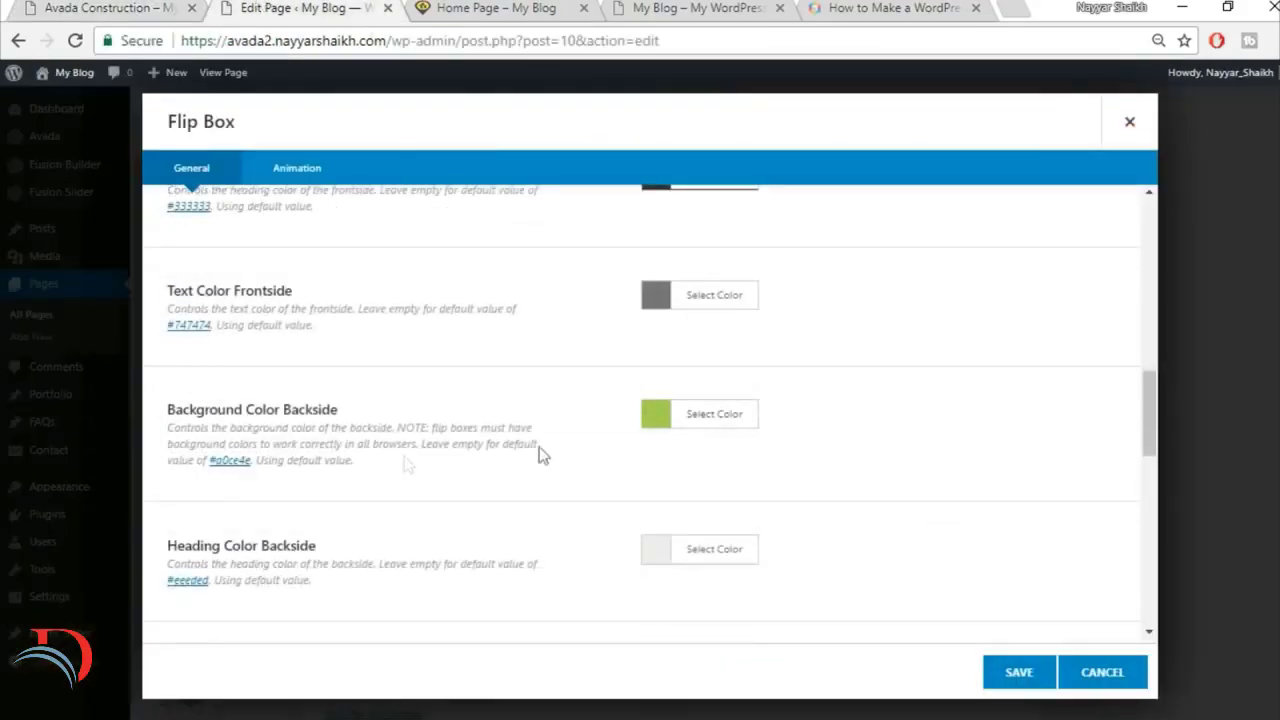
# Step: Check the flipped Buildings box on the finished site and set the backside background color to the matching yellow
pyautogui.click(68, 8)
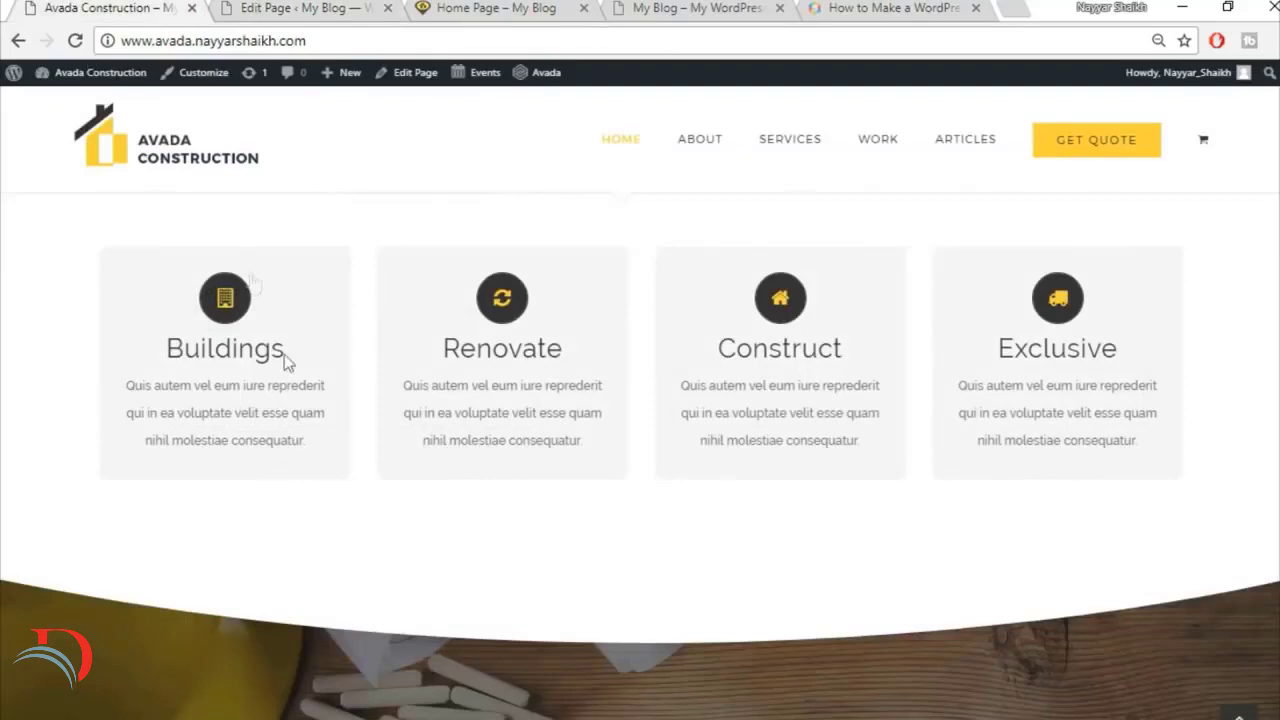
pyautogui.click(171, 288)
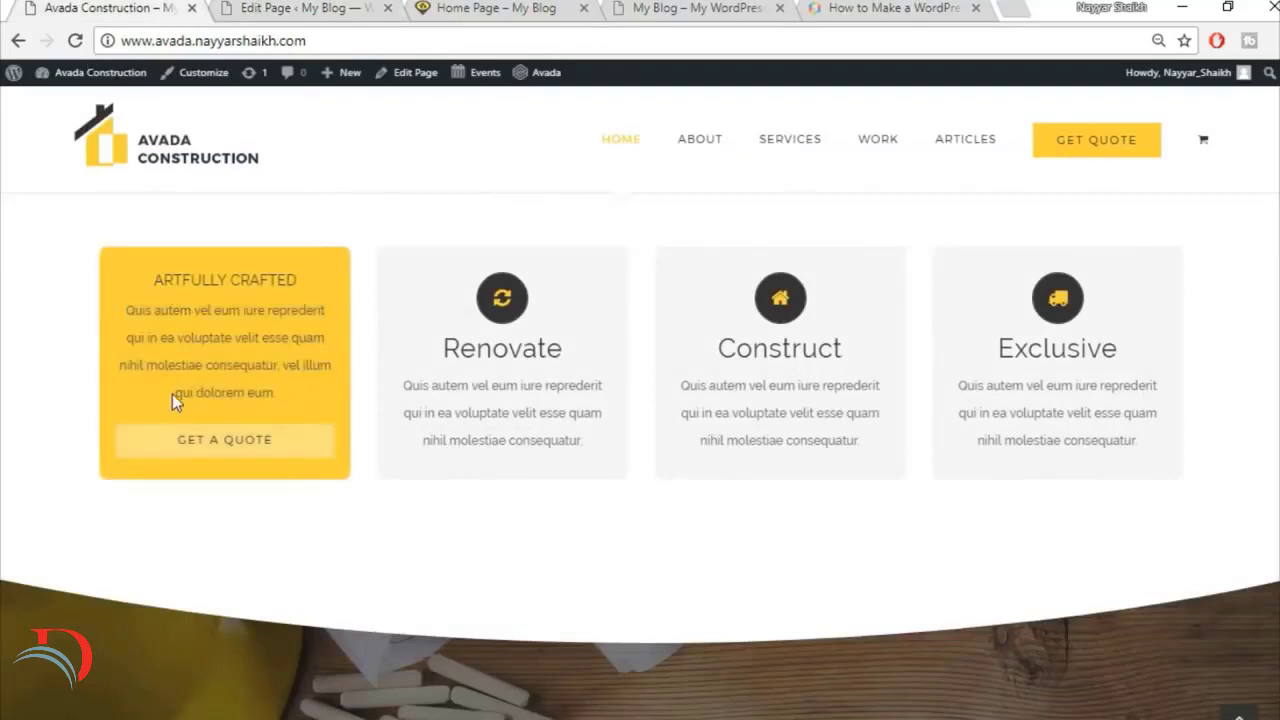
pyautogui.click(300, 8)
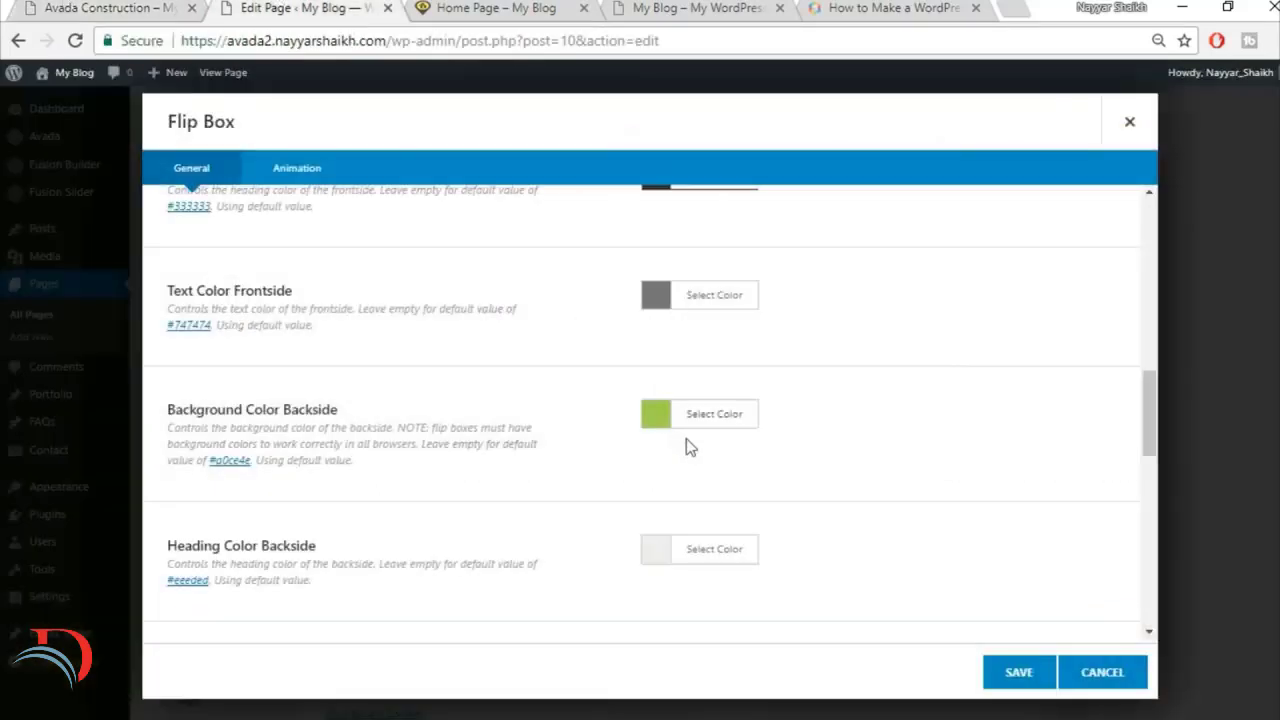
pyautogui.click(714, 428)
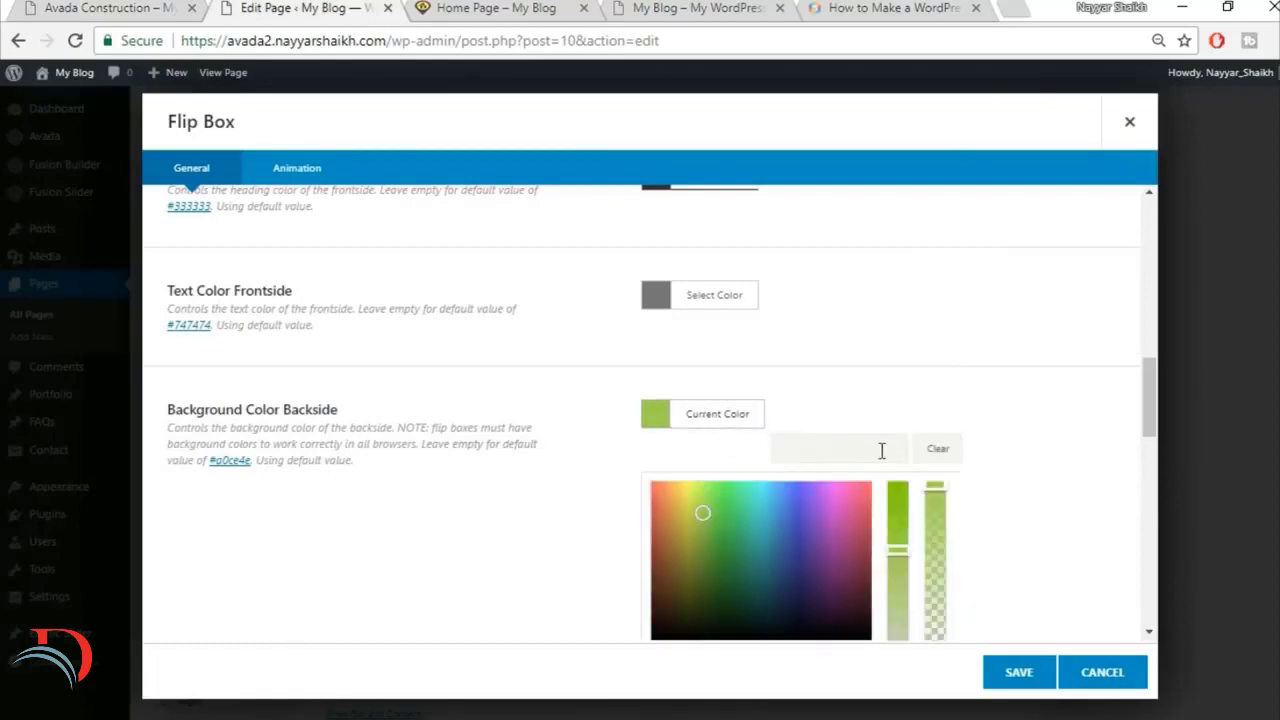
pyautogui.click(942, 402)
pyautogui.scroll(-3, 437, 461)
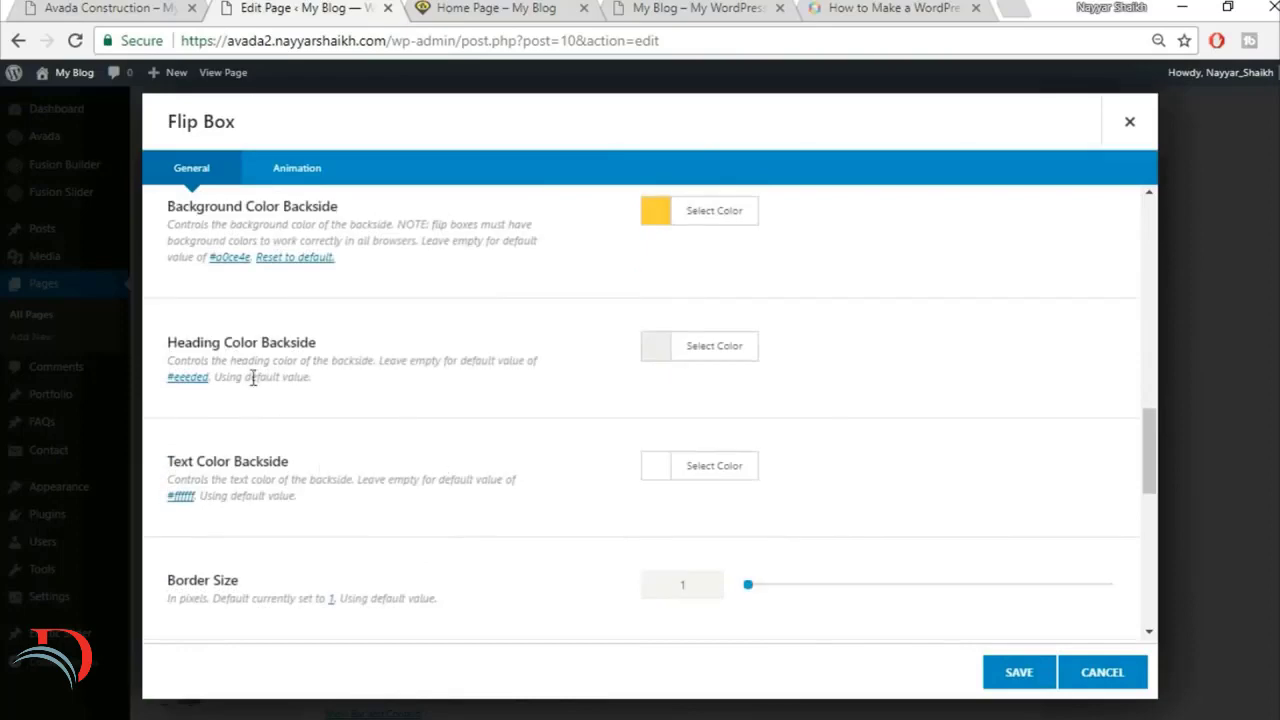
# Step: Check the flipped heading on the finished site and set the backside heading color to black (#000000)
pyautogui.click(84, 7)
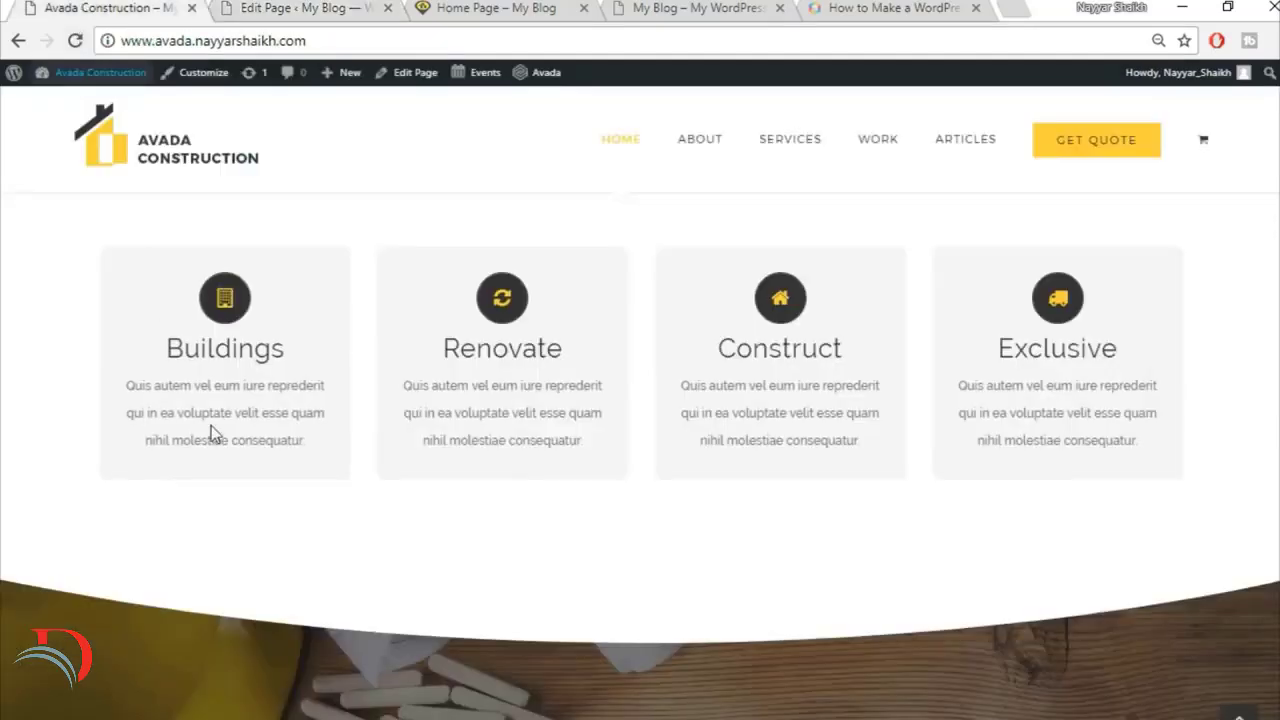
pyautogui.moveTo(185, 396)
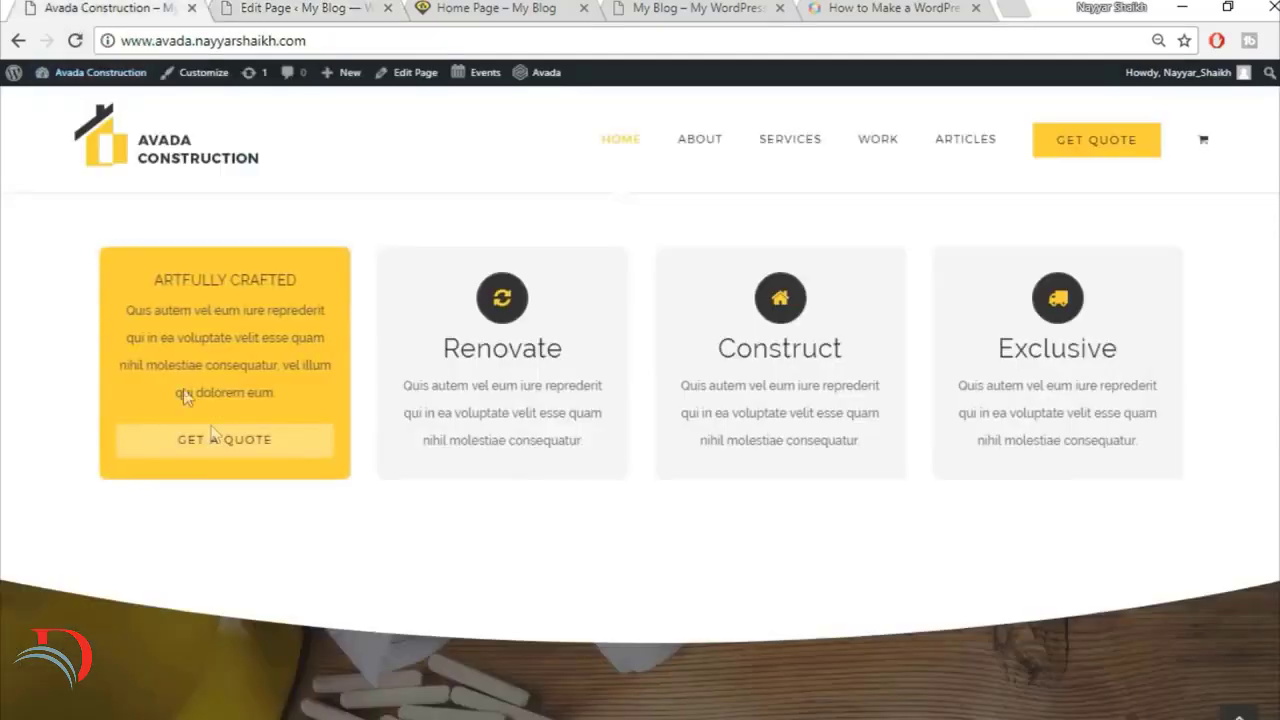
pyautogui.click(257, 7)
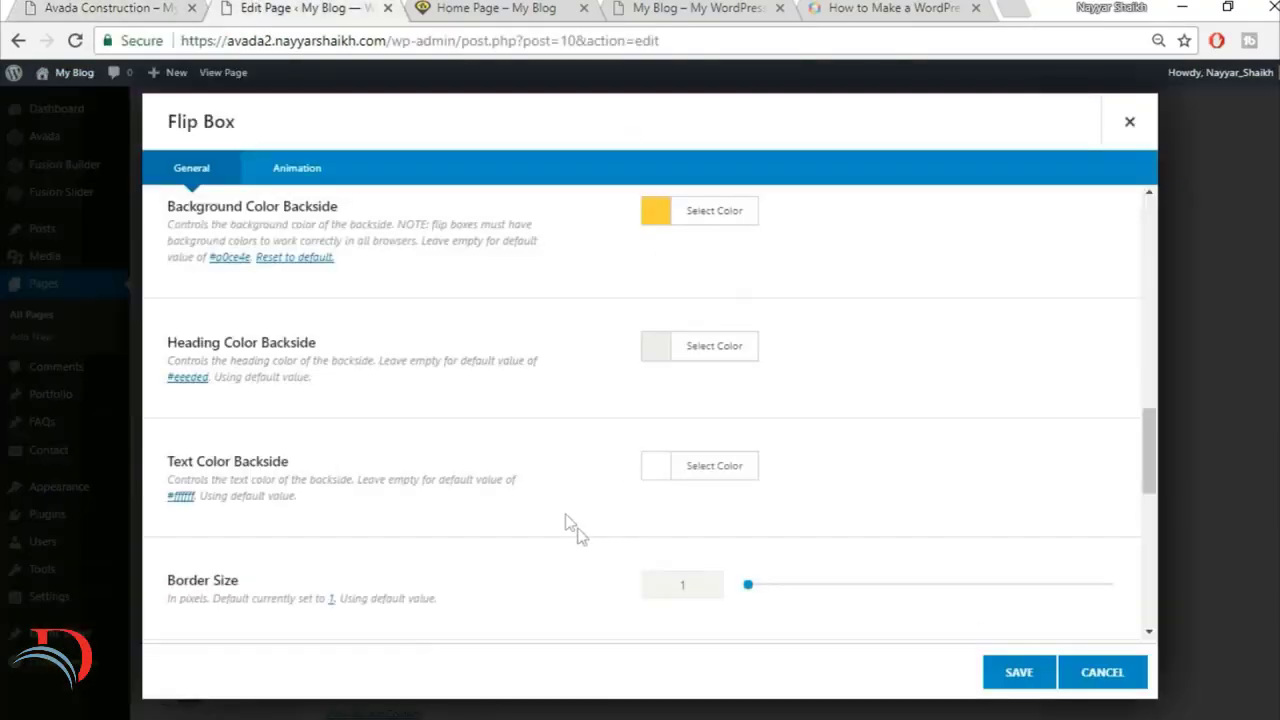
pyautogui.click(702, 365)
pyautogui.click(658, 585)
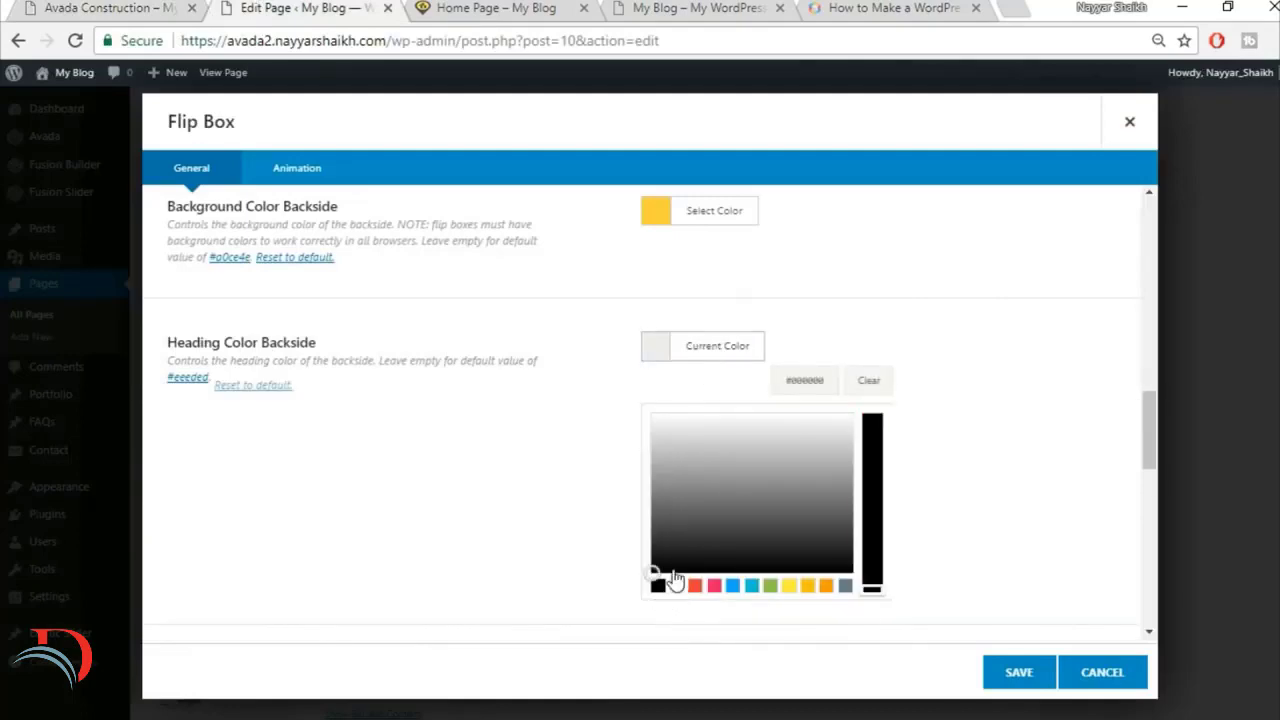
pyautogui.click(897, 314)
# Step: Check the flipped text on the finished site and set the backside text color to dark grey
pyautogui.click(110, 7)
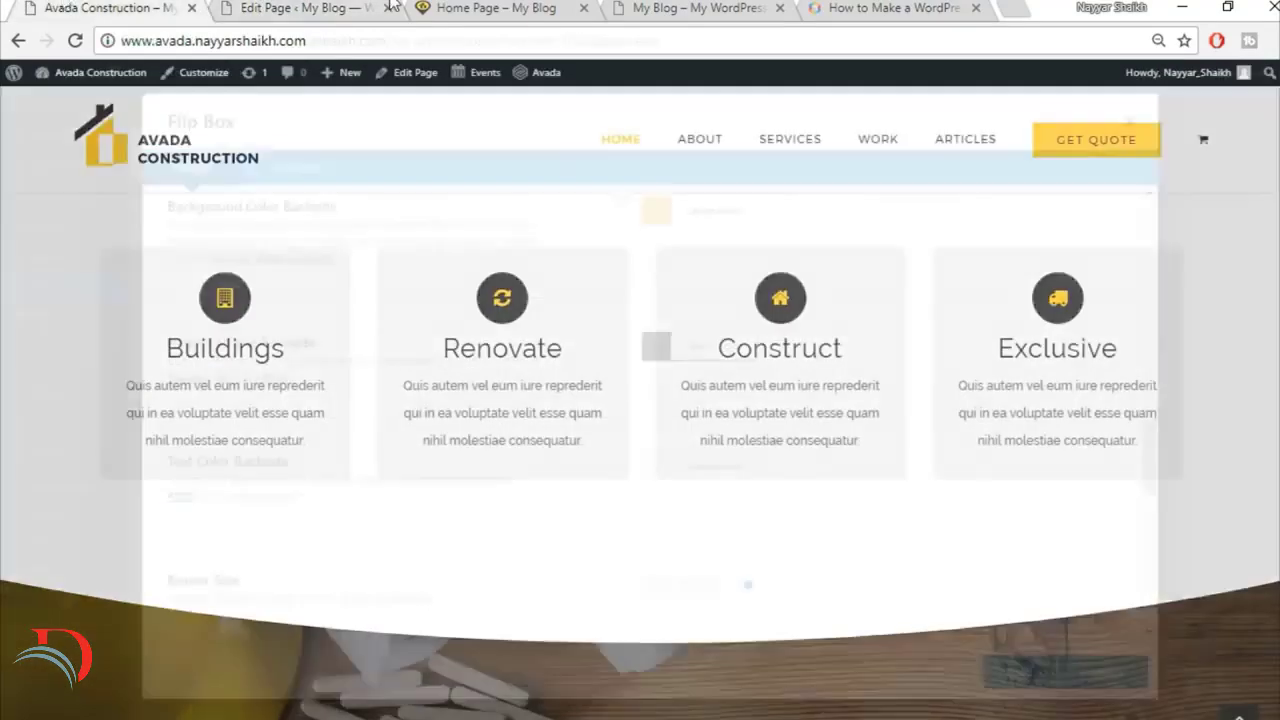
pyautogui.click(257, 7)
pyautogui.scroll(-1, 618, 412)
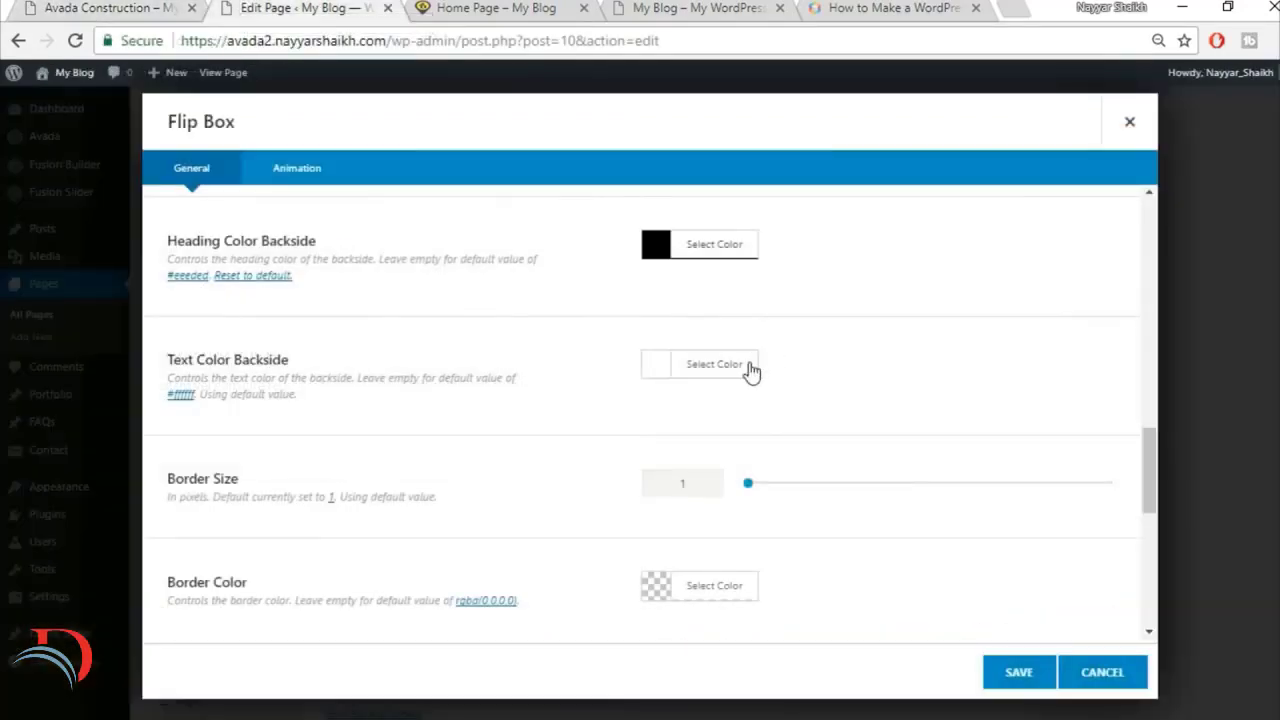
pyautogui.click(714, 364)
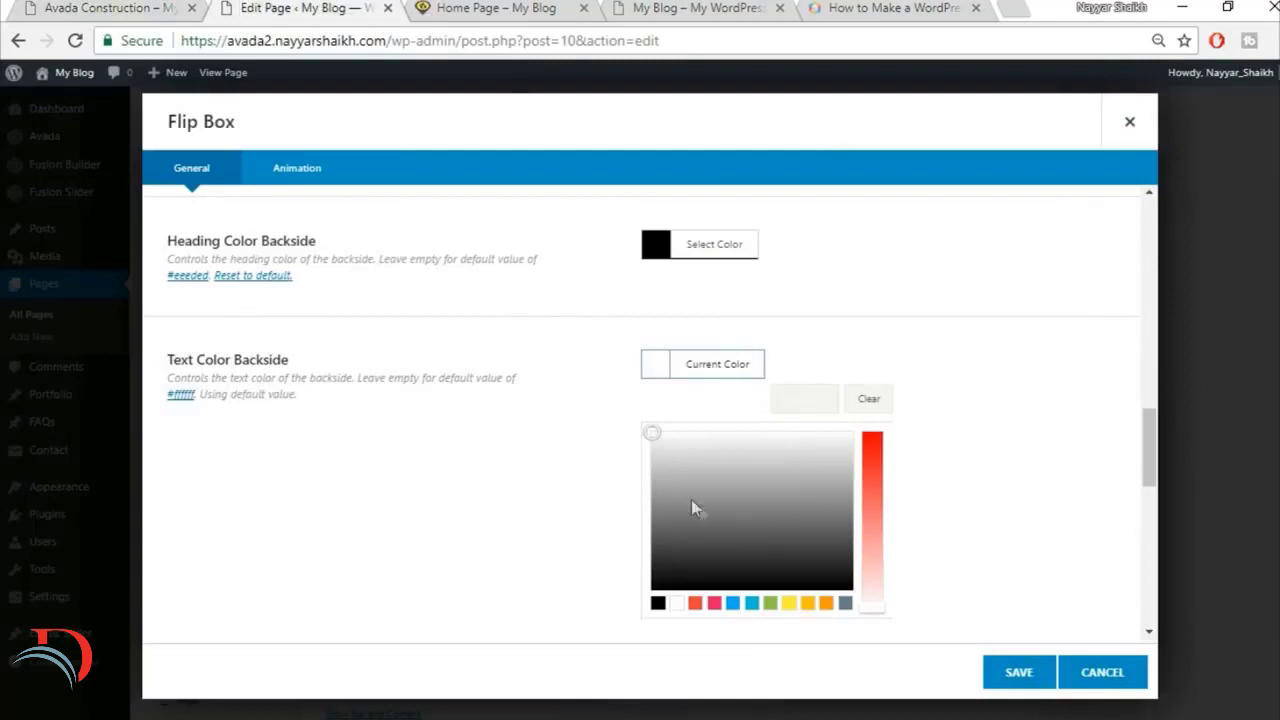
pyautogui.moveTo(661, 518); pyautogui.dragTo(665, 559)
pyautogui.click(932, 481)
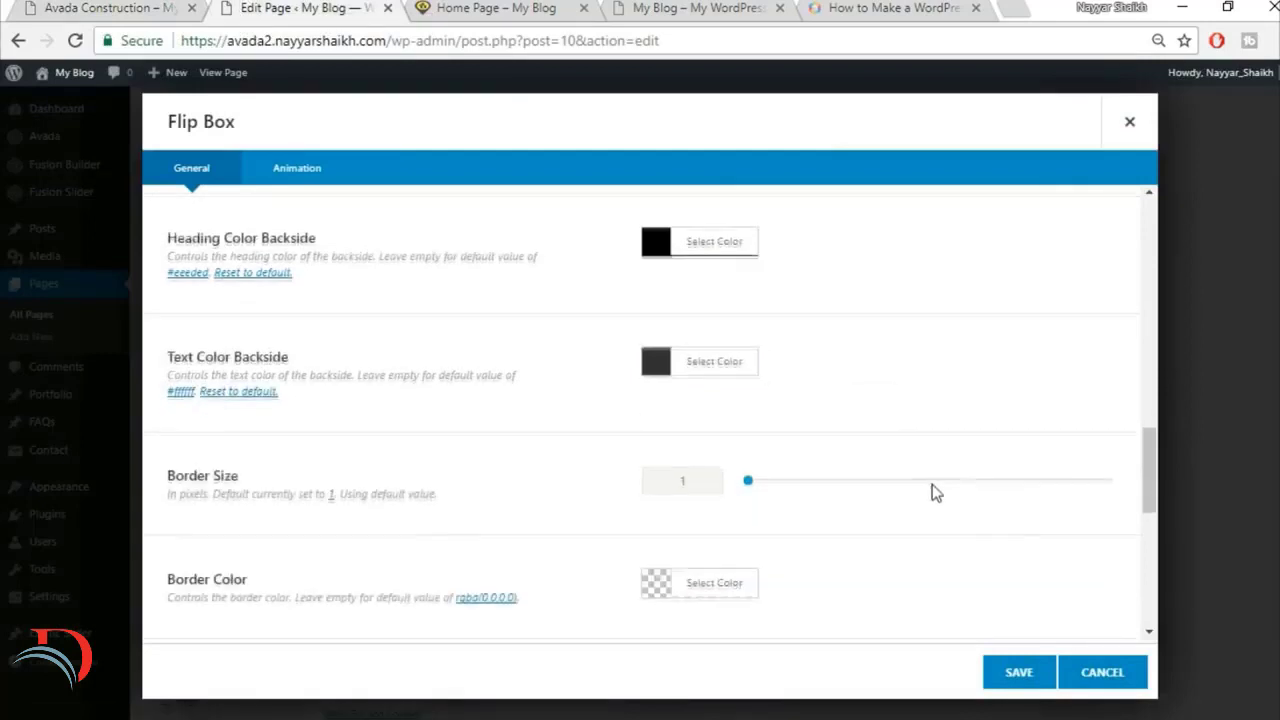
# Step: Check the box edges on the finished site and set the flip box's border size to 0
pyautogui.scroll(-1, 378, 459)
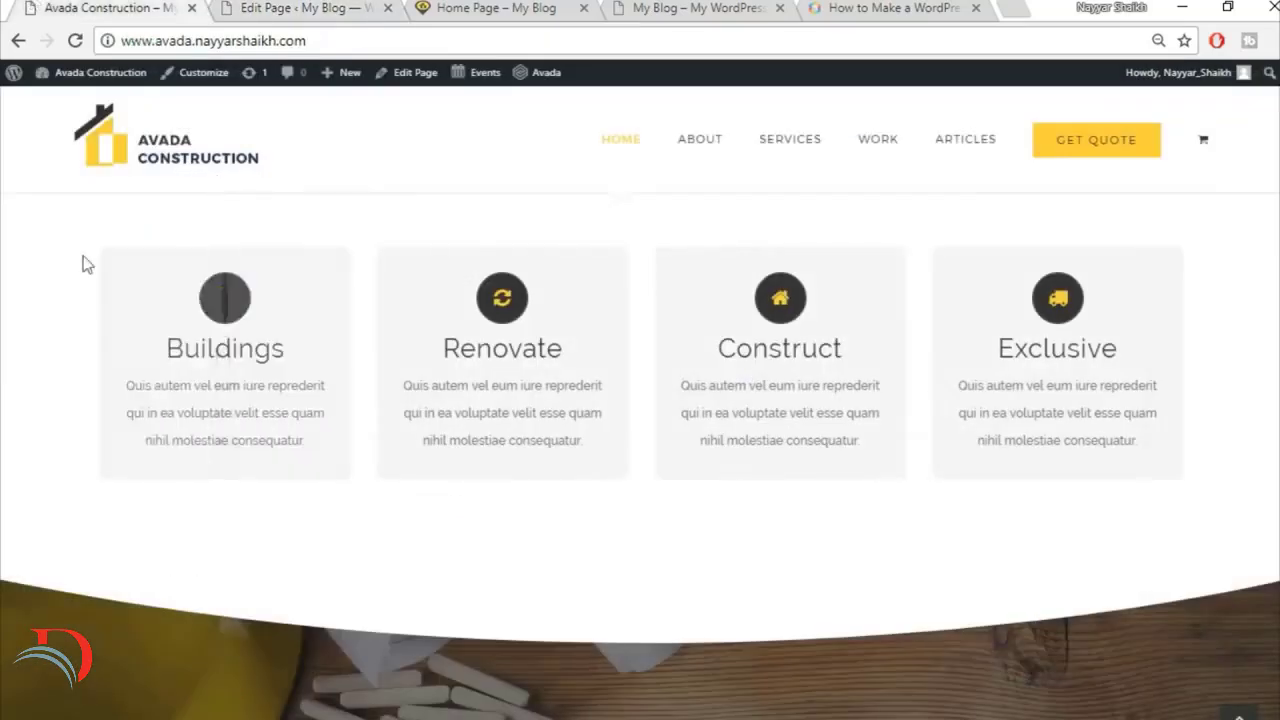
pyautogui.moveTo(183, 283)
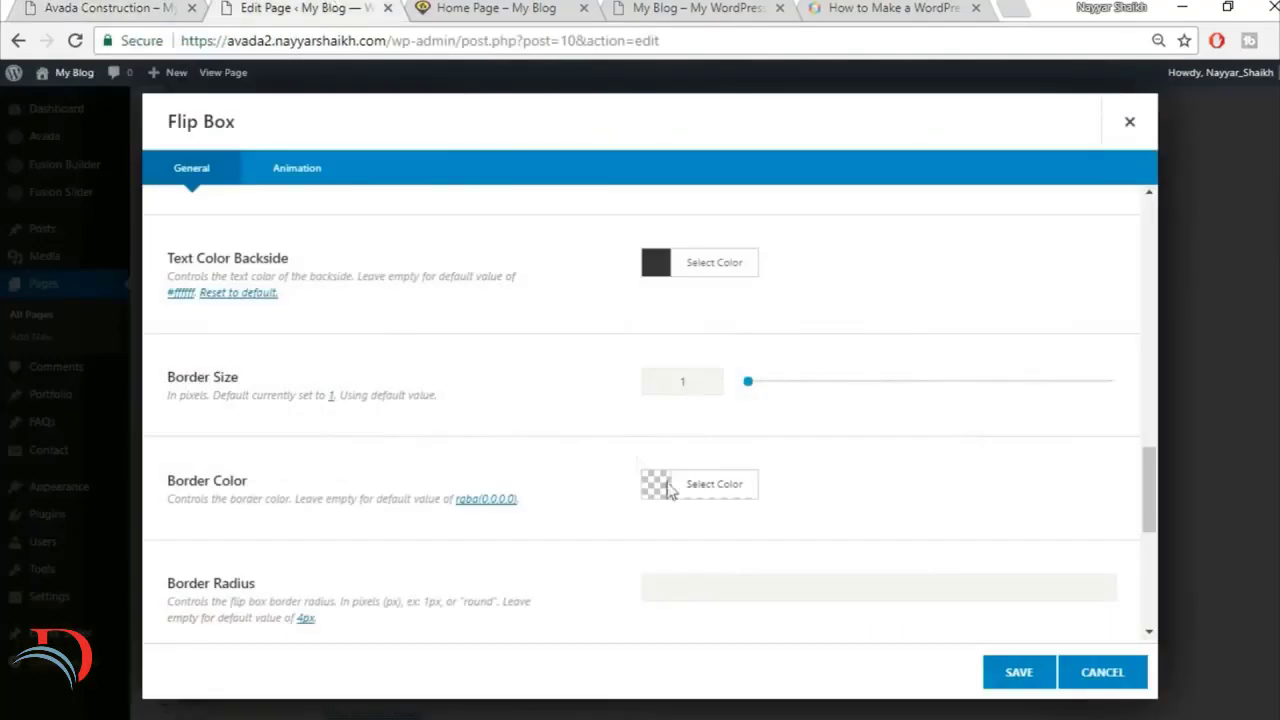
pyautogui.write('0')
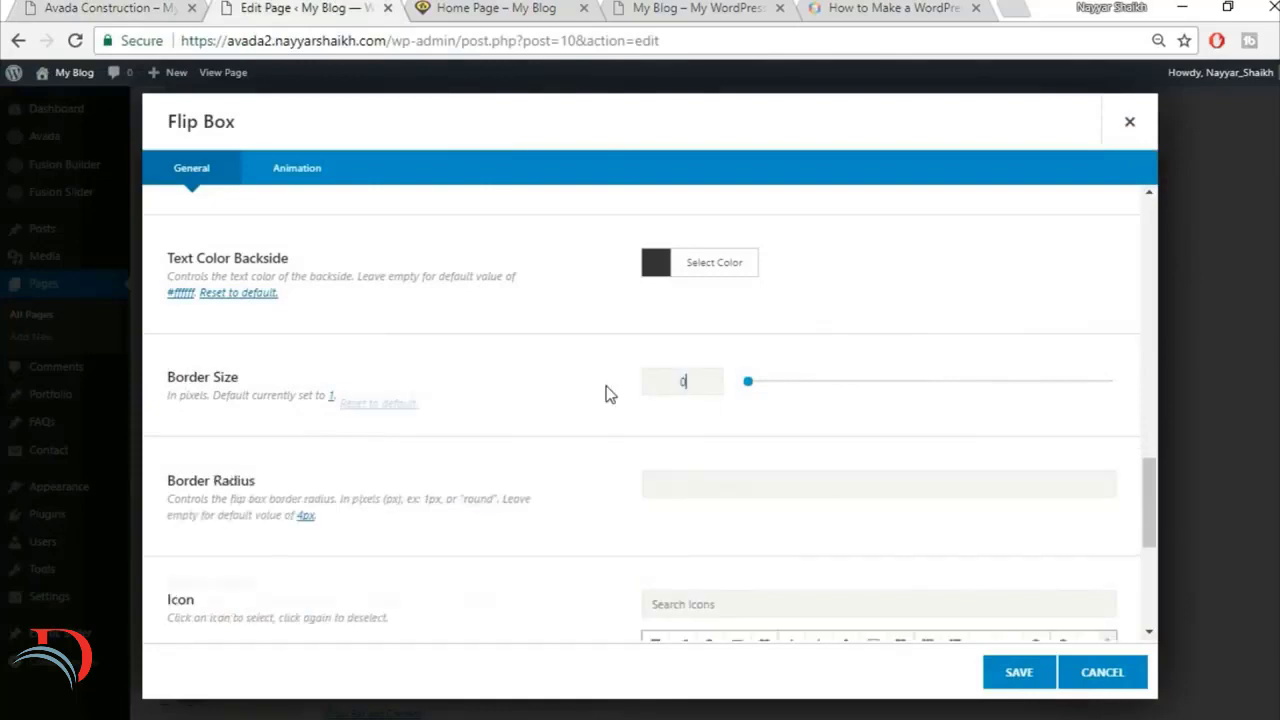
# Step: Set the flip box's border radius to round
pyautogui.scroll(-3, 602, 399)
pyautogui.click(655, 468)
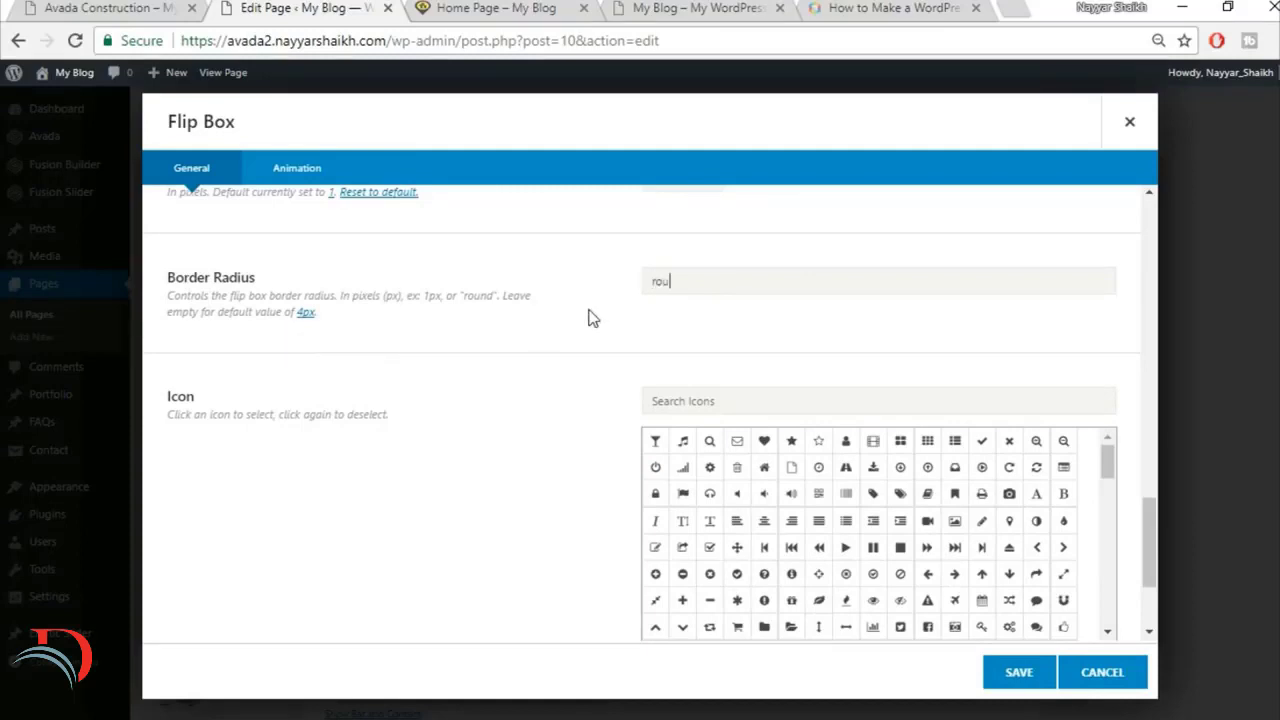
# Step: Check the Buildings icon on the finished site, search the icons for "buil" and select the matching building icon
pyautogui.click(101, 6)
pyautogui.click(155, 6)
pyautogui.write('bul')
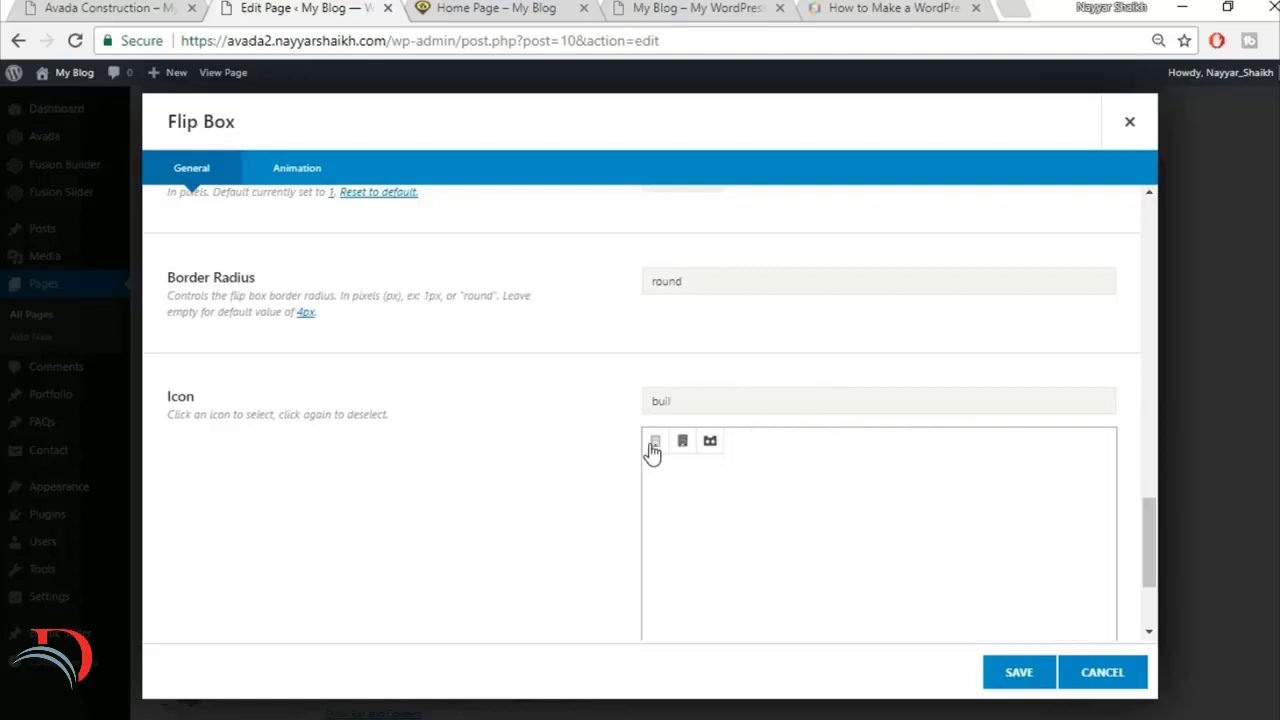
pyautogui.click(653, 448)
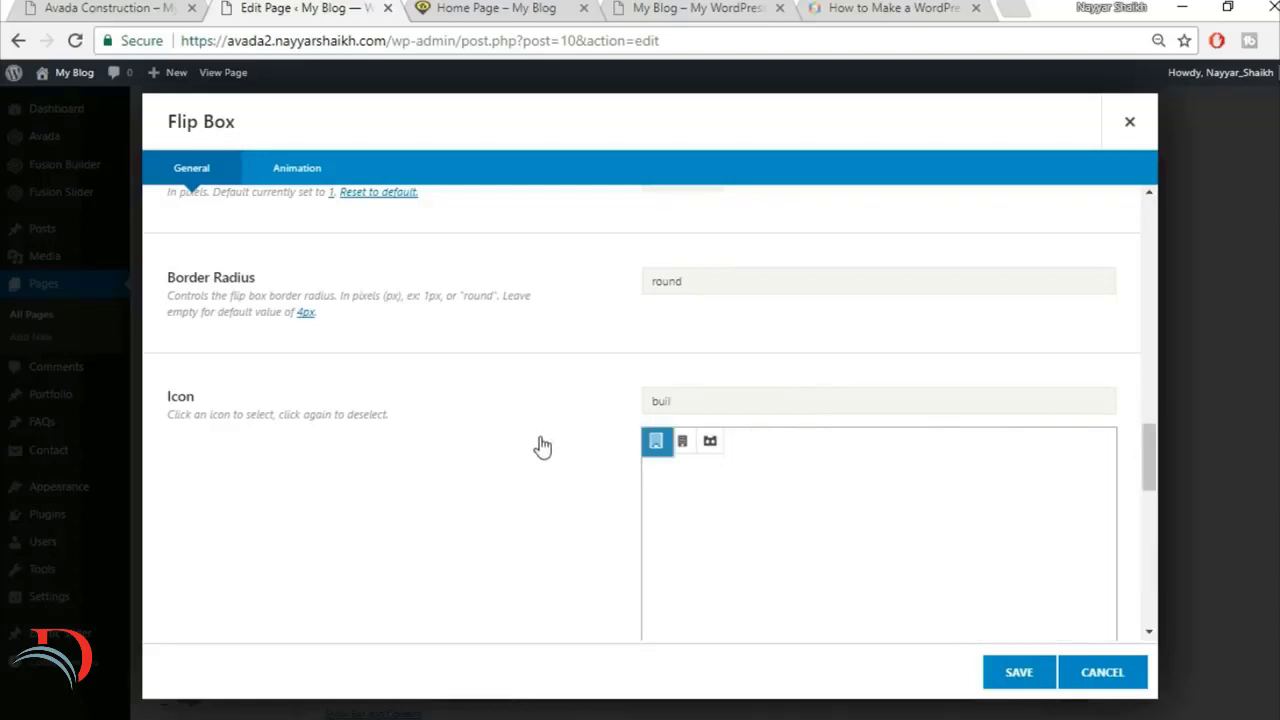
# Step: Check the Buildings icon's color on the finished site and set the icon color to the matching yellow
pyautogui.scroll(-7, 540, 445)
pyautogui.scroll(3, 540, 445)
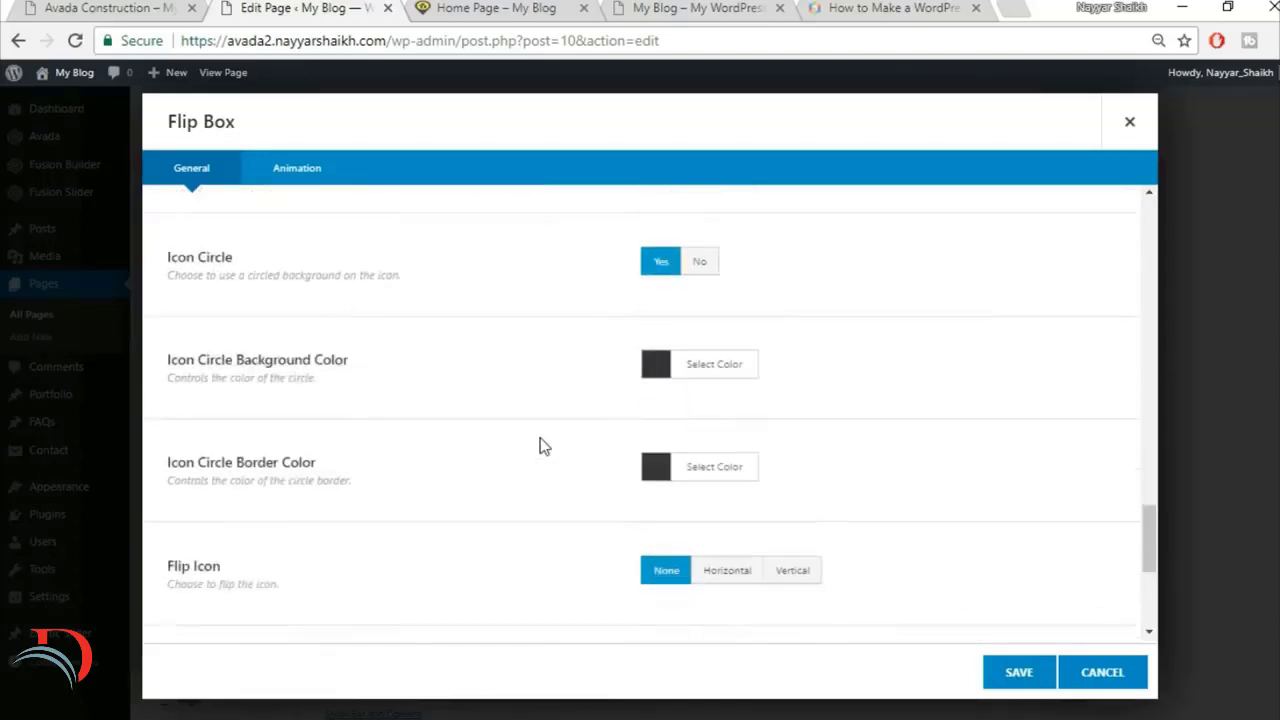
pyautogui.click(176, 8)
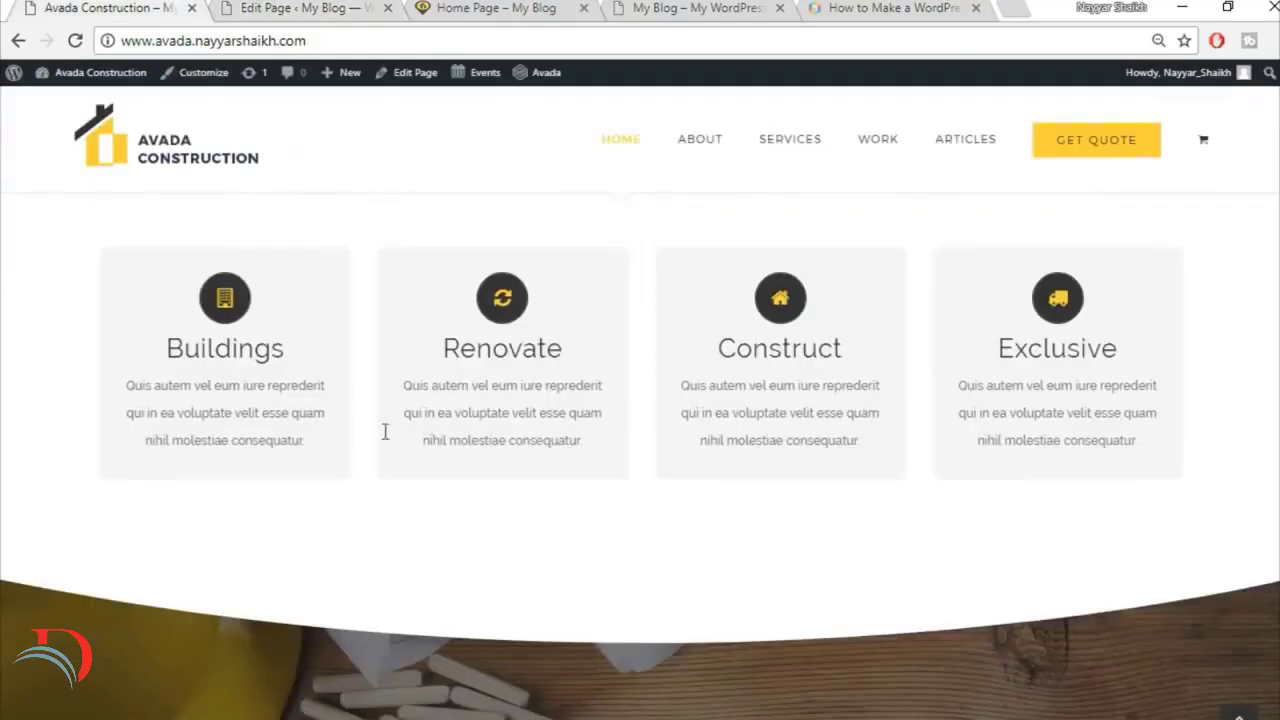
pyautogui.click(274, 9)
pyautogui.click(737, 406)
pyautogui.click(825, 447)
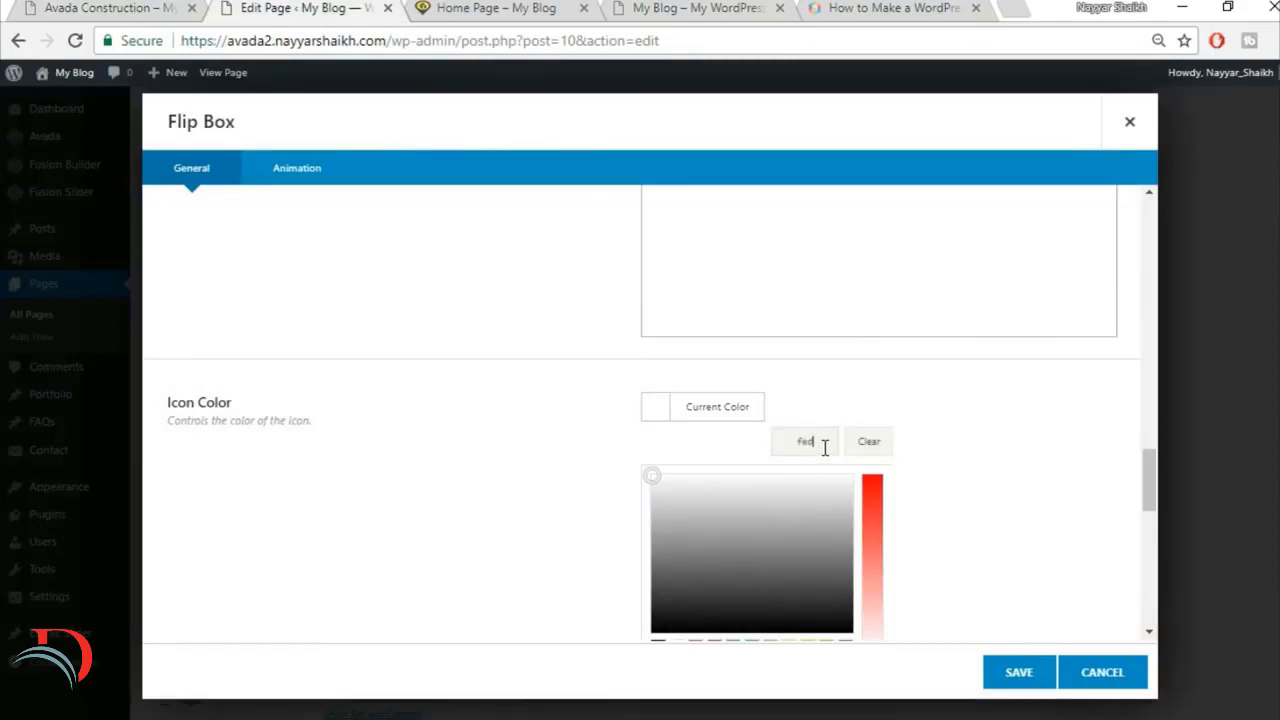
pyautogui.write('fed83d')
pyautogui.click(978, 438)
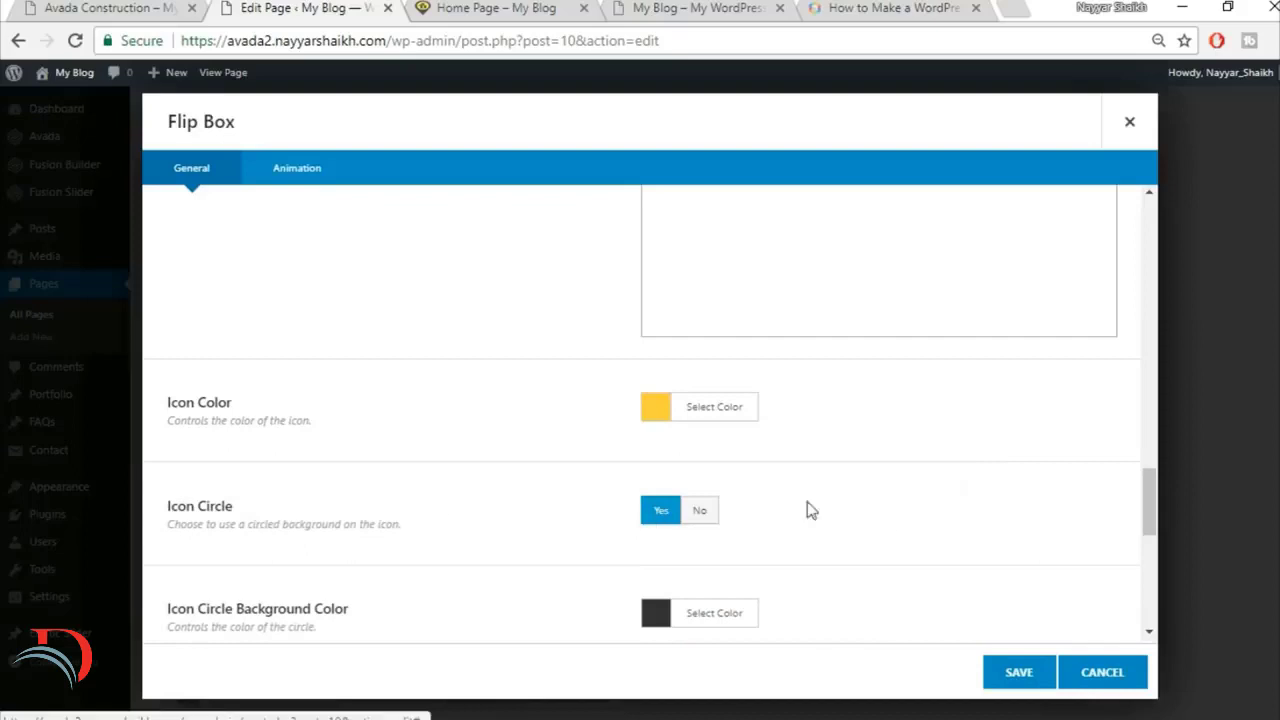
# Step: Clear the flip box's border radius value
pyautogui.scroll(-2, 968, 490)
pyautogui.scroll(6, 966, 489)
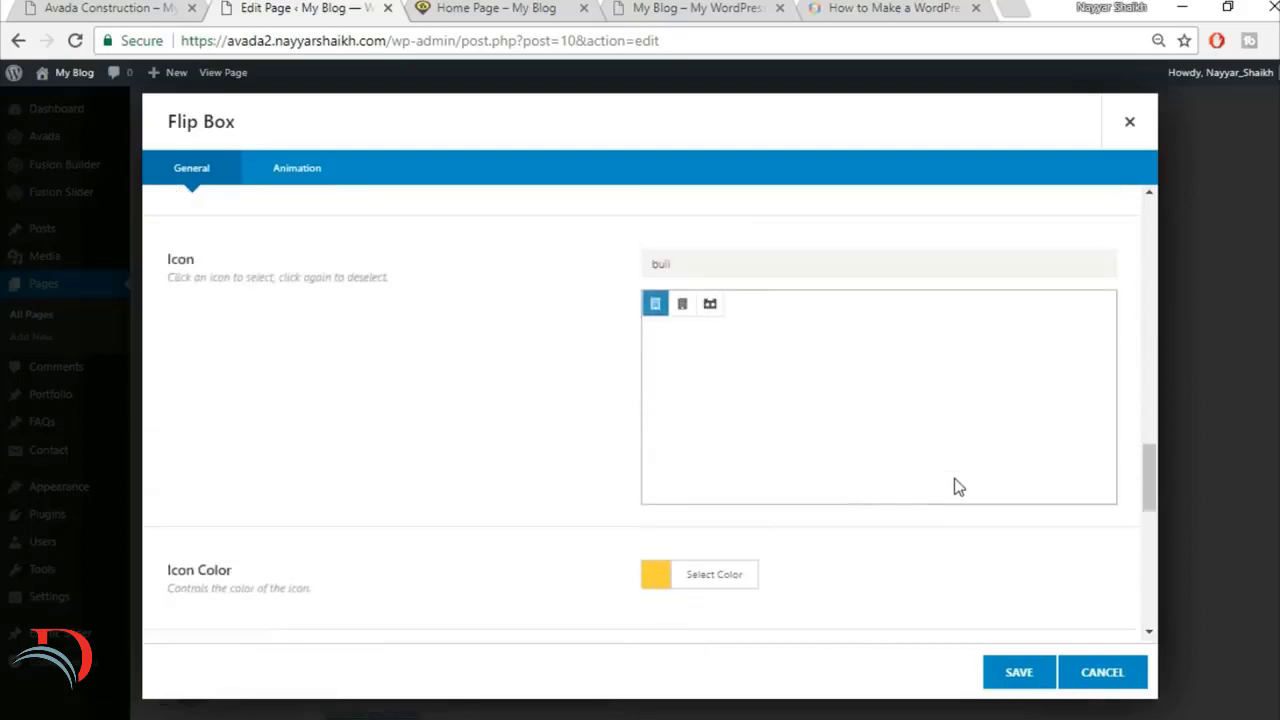
pyautogui.moveTo(712, 385); pyautogui.dragTo(603, 400)
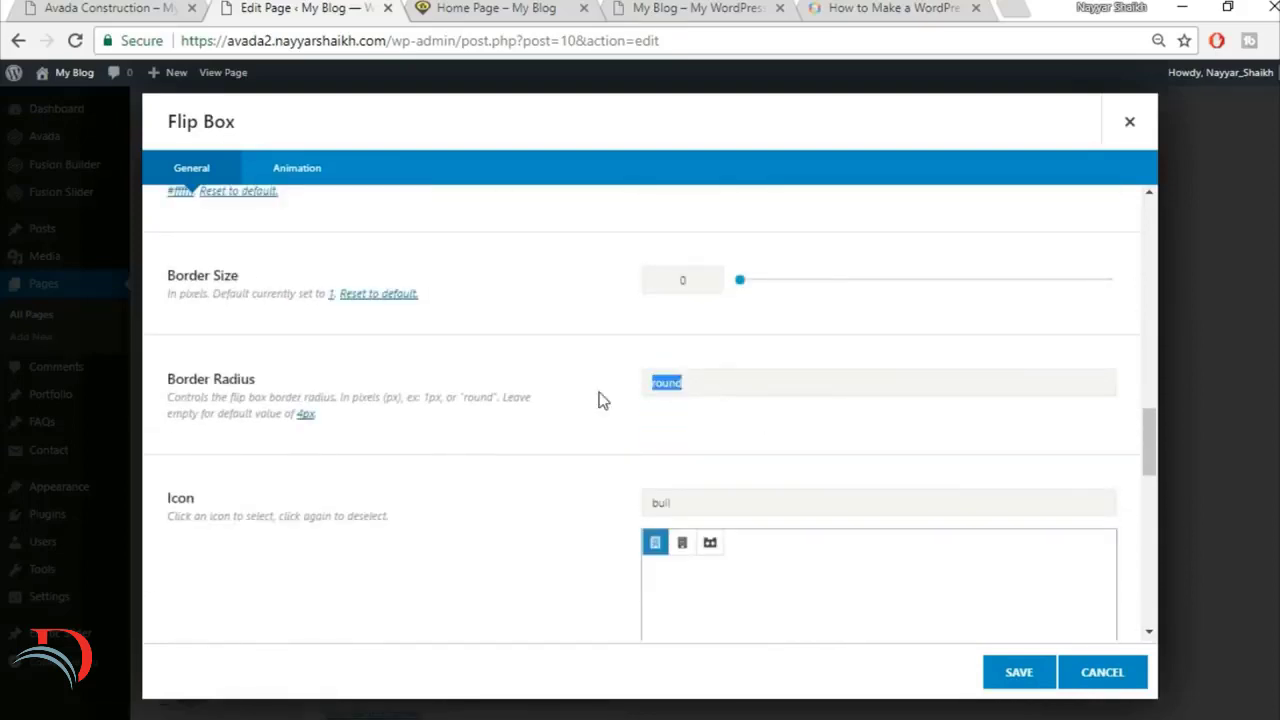
pyautogui.press('BackSpace')
# Step: Check the remaining icon settings and the animation type, and save the Buildings flip box
pyautogui.scroll(-3, 563, 436)
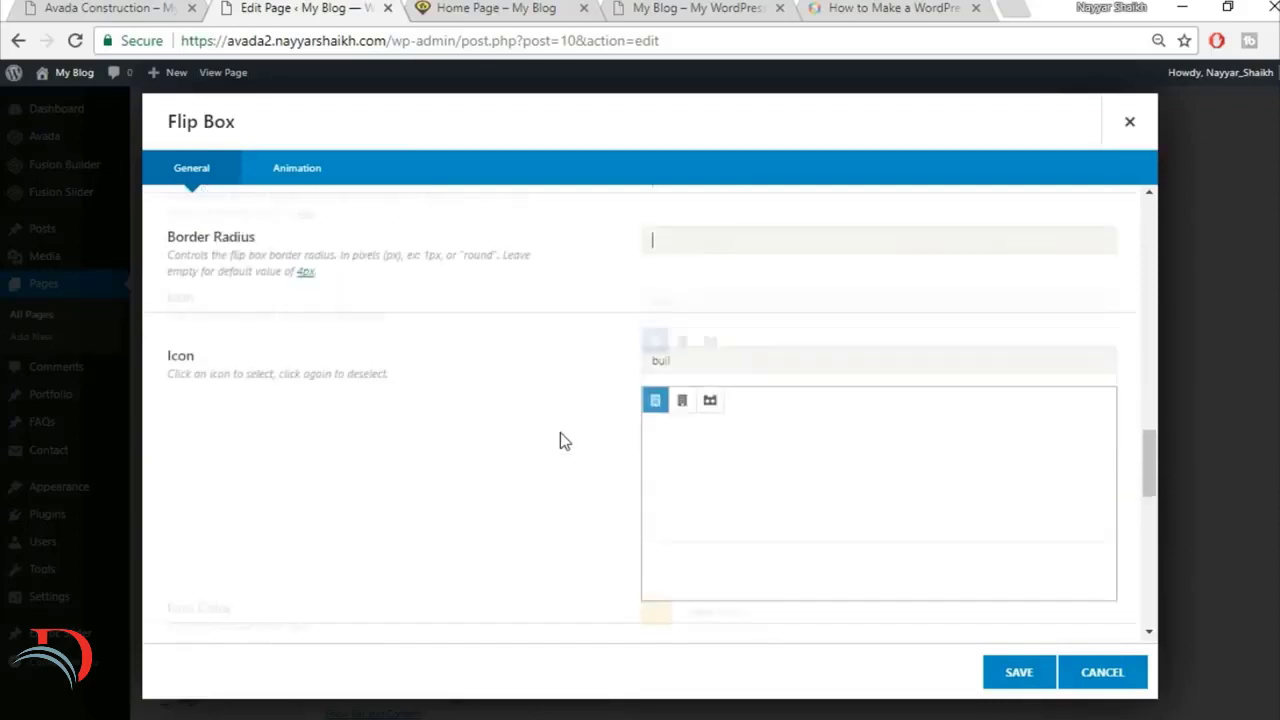
pyautogui.scroll(-3, 560, 441)
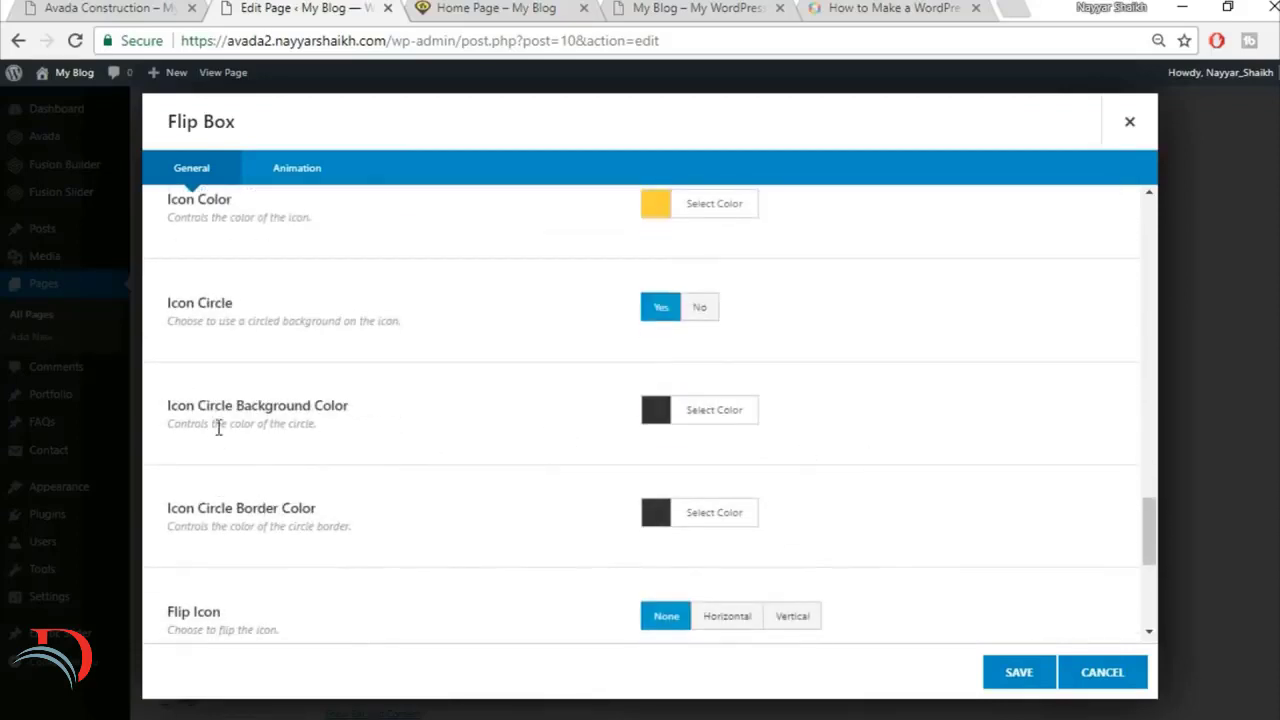
pyautogui.click(100, 8)
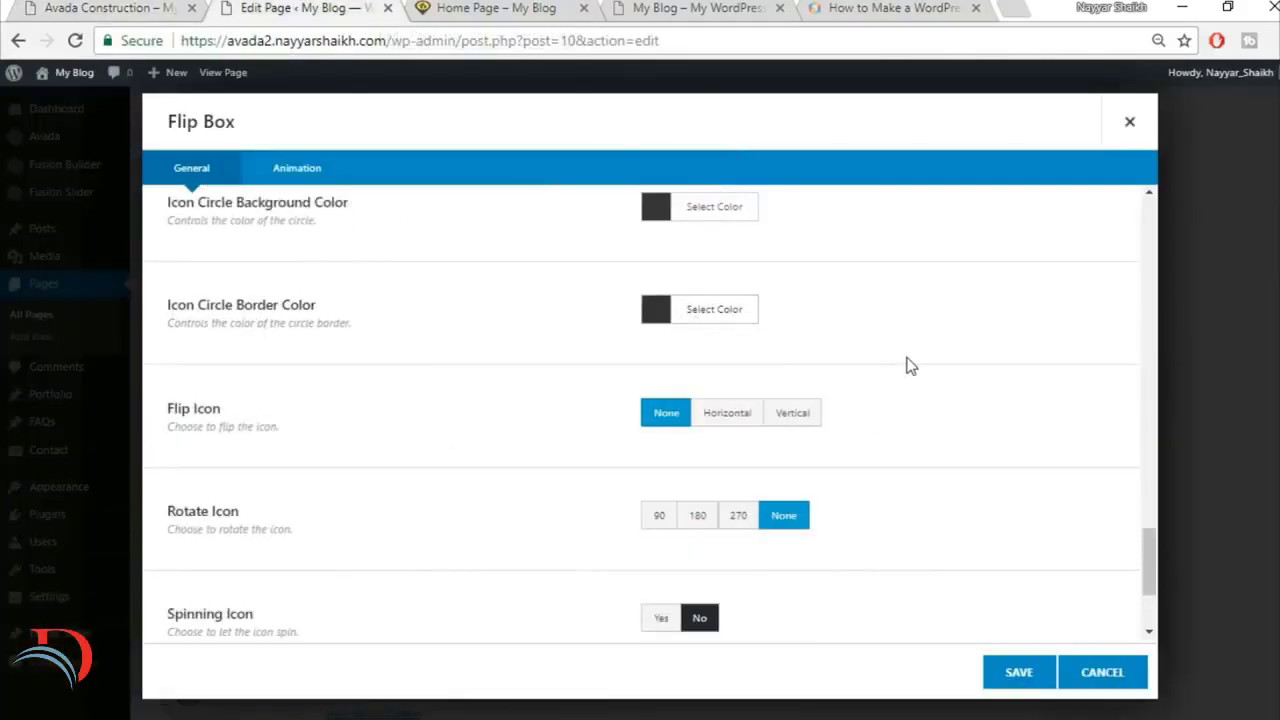
pyautogui.scroll(-1, 909, 366)
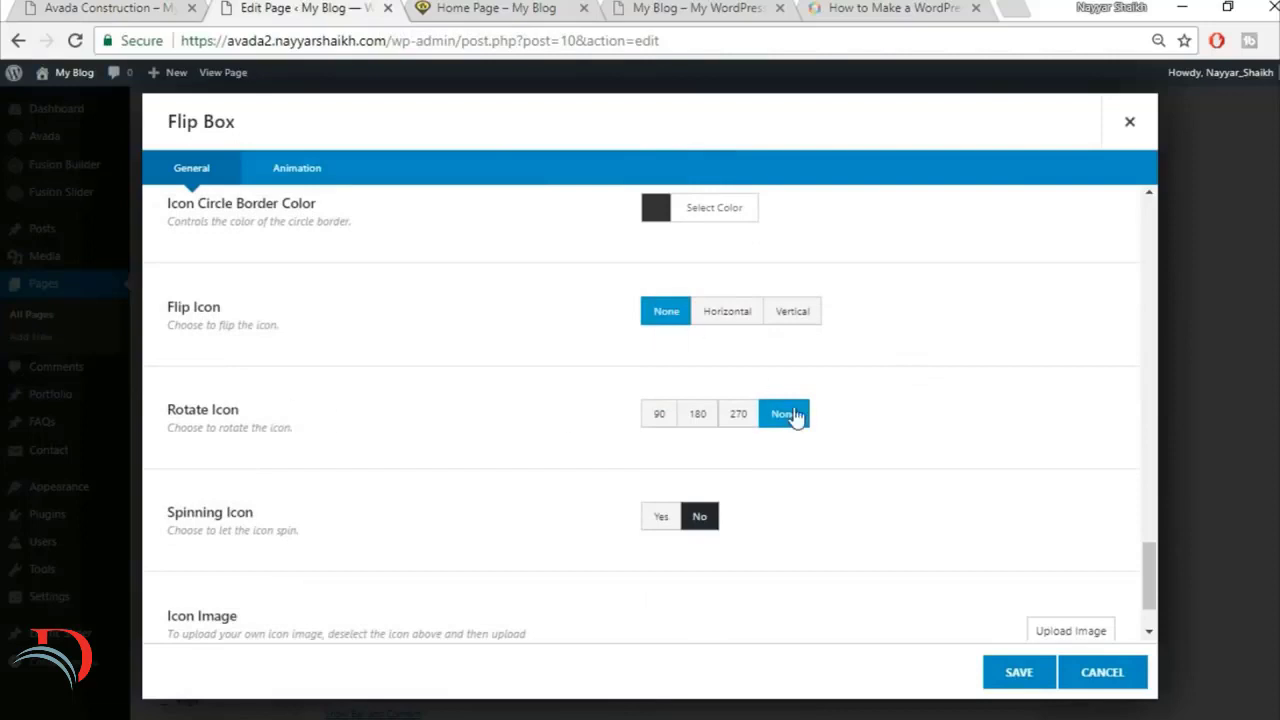
pyautogui.scroll(-1, 722, 476)
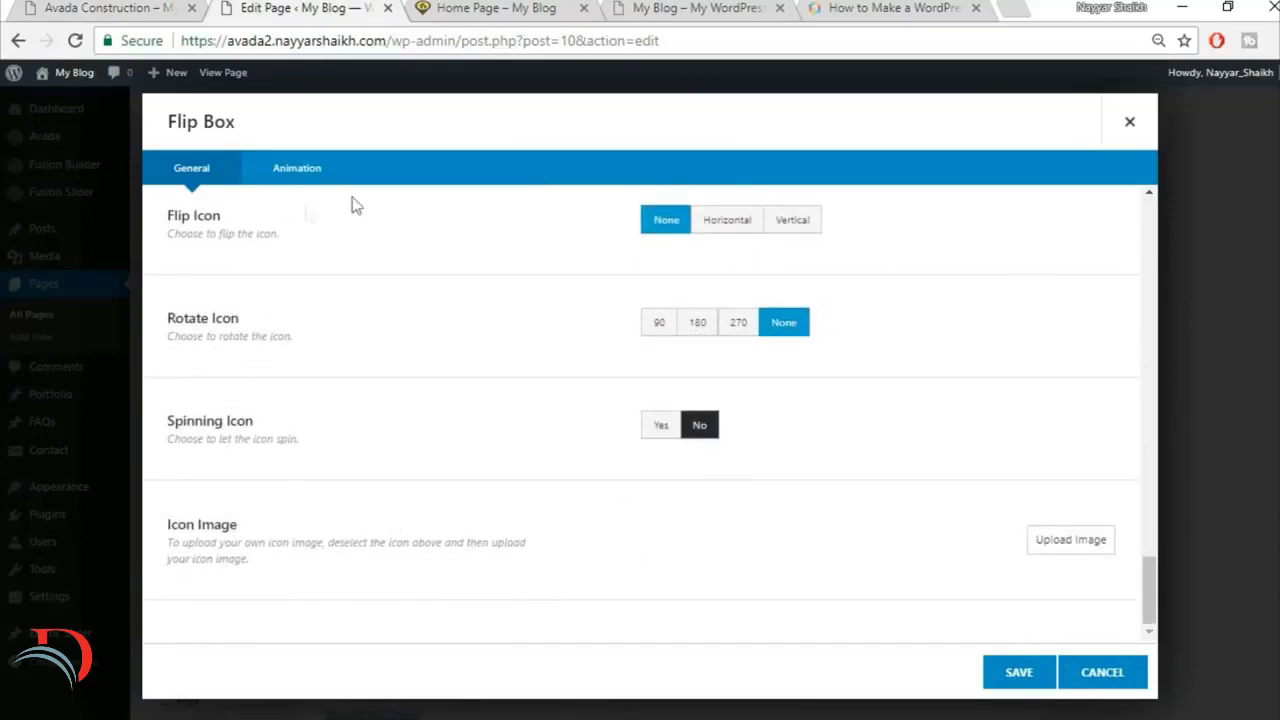
pyautogui.click(328, 184)
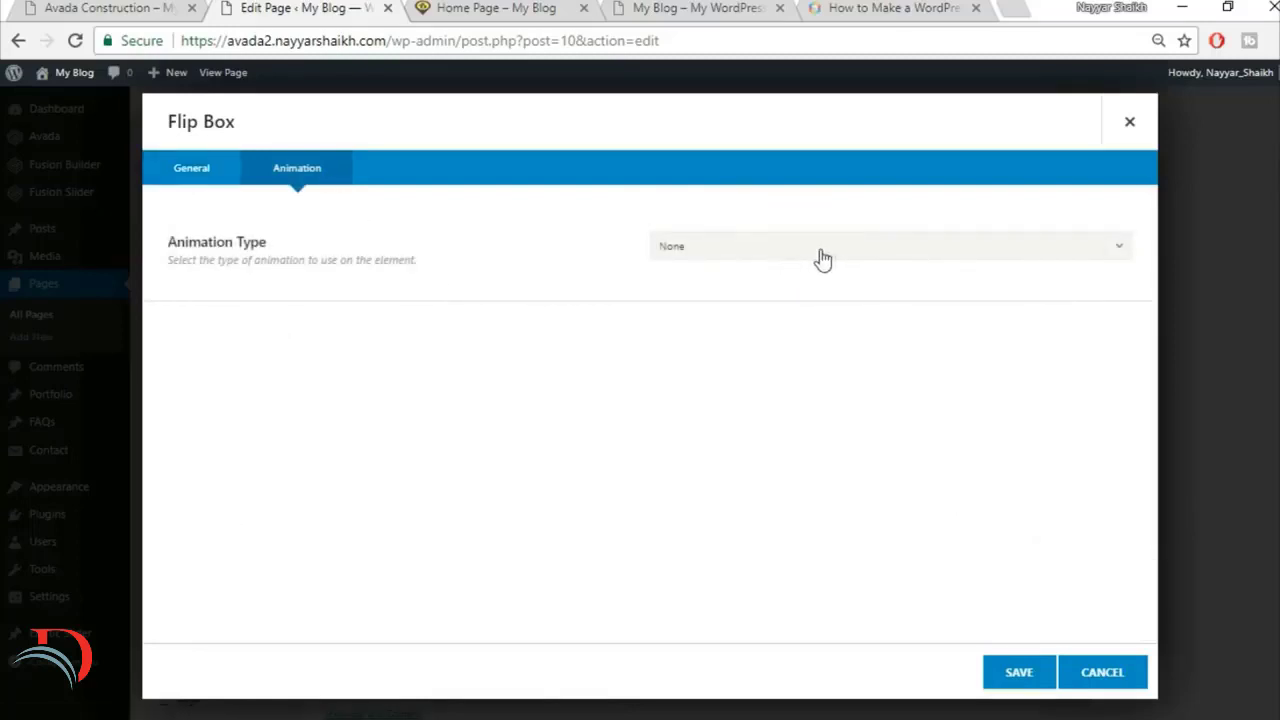
pyautogui.click(200, 172)
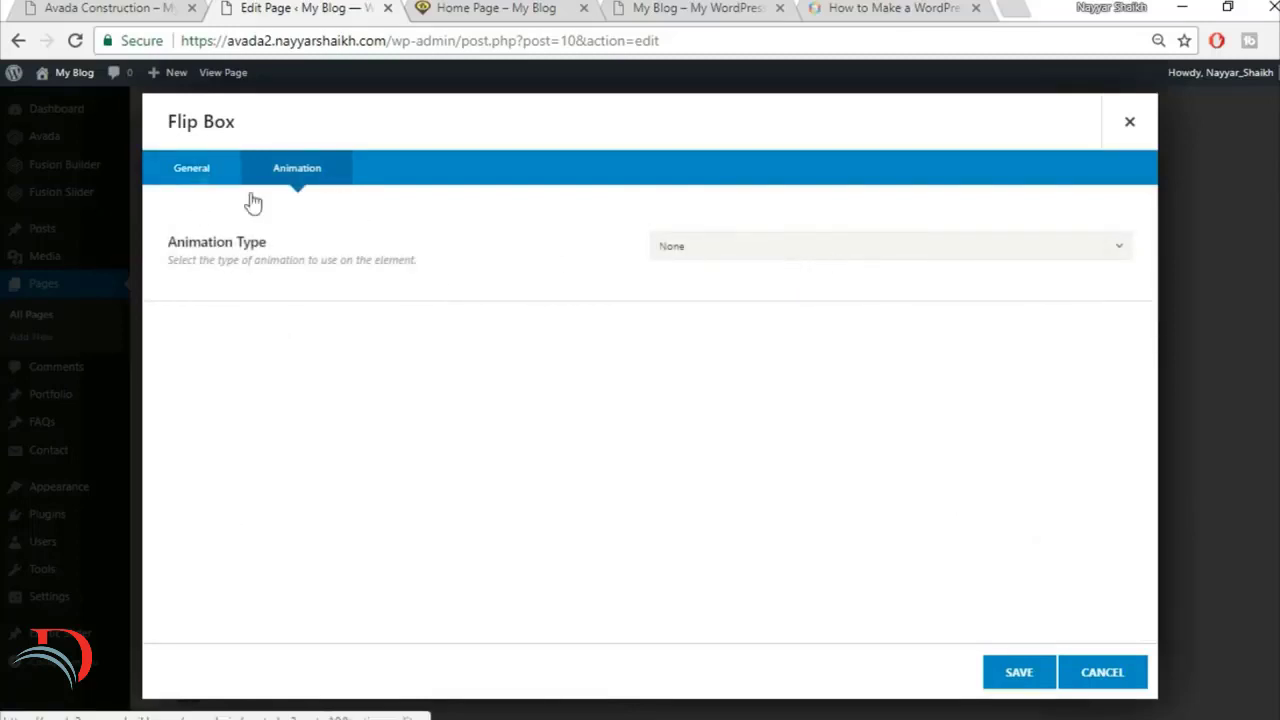
pyautogui.click(1007, 684)
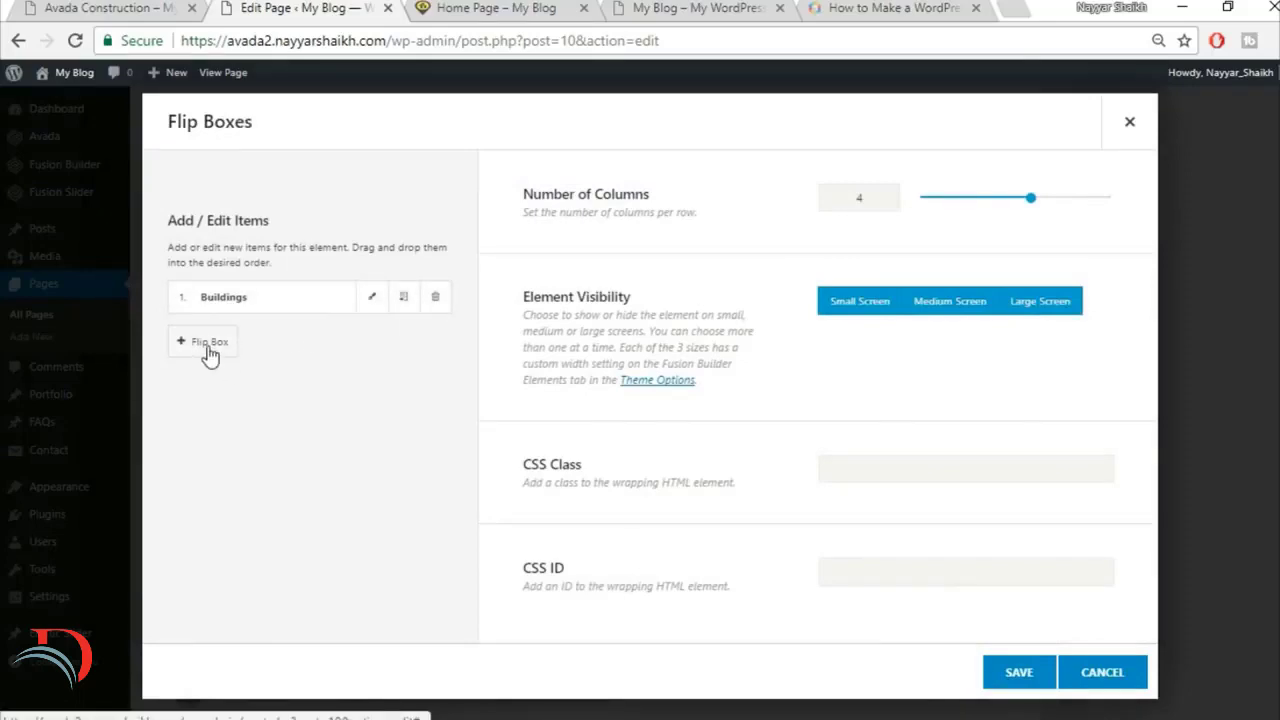
# Step: Clone the Buildings flip box three times and save the Flip Boxes element
pyautogui.click(115, 7)
pyautogui.click(403, 306)
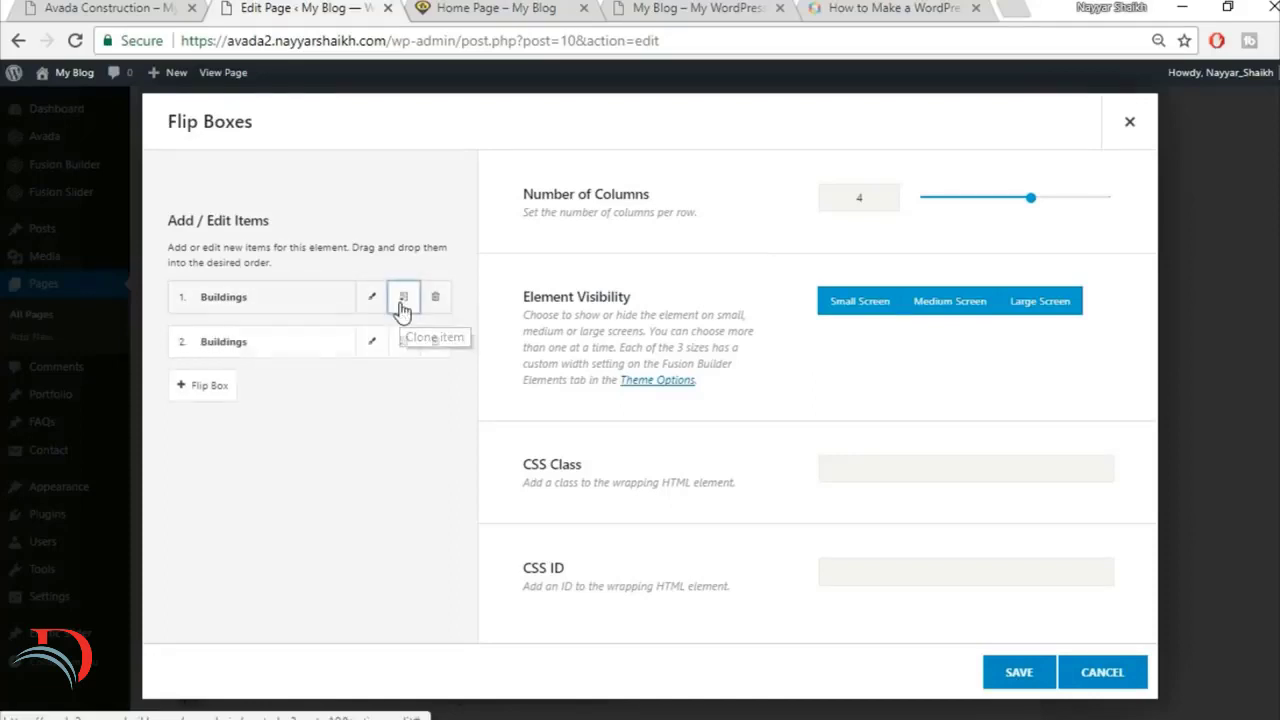
pyautogui.click(403, 308)
pyautogui.click(403, 308)
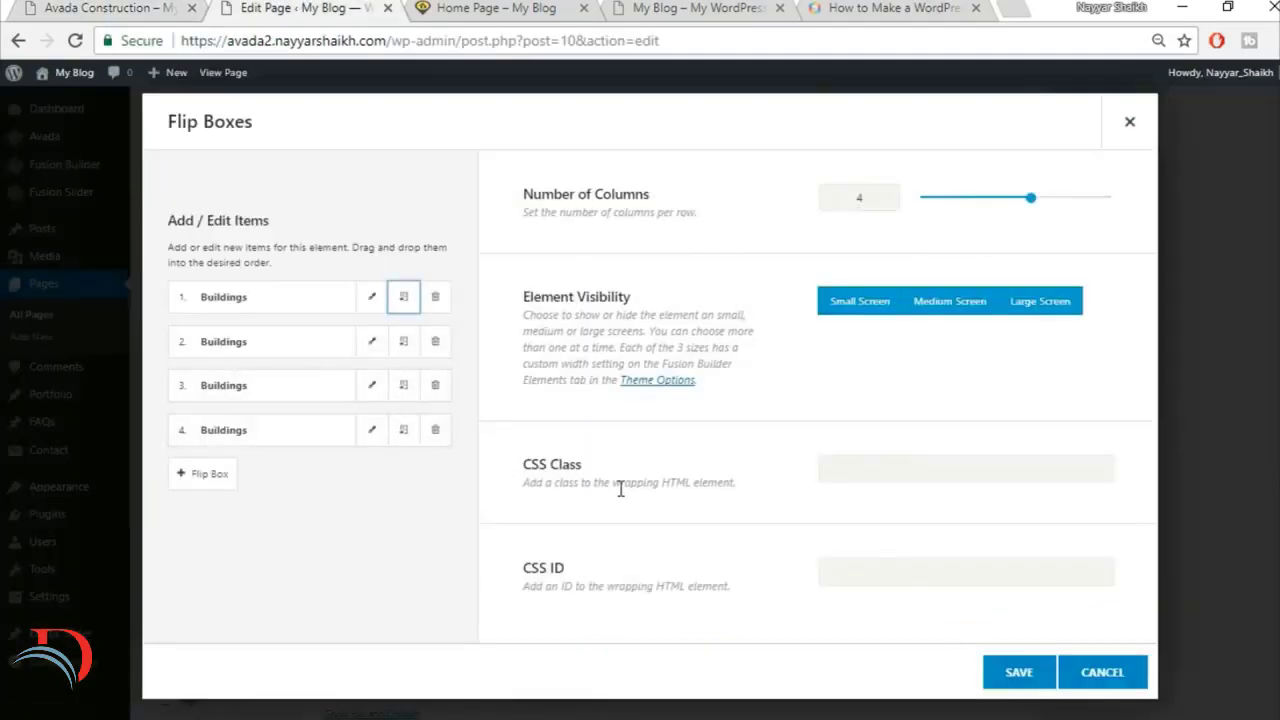
pyautogui.click(1008, 673)
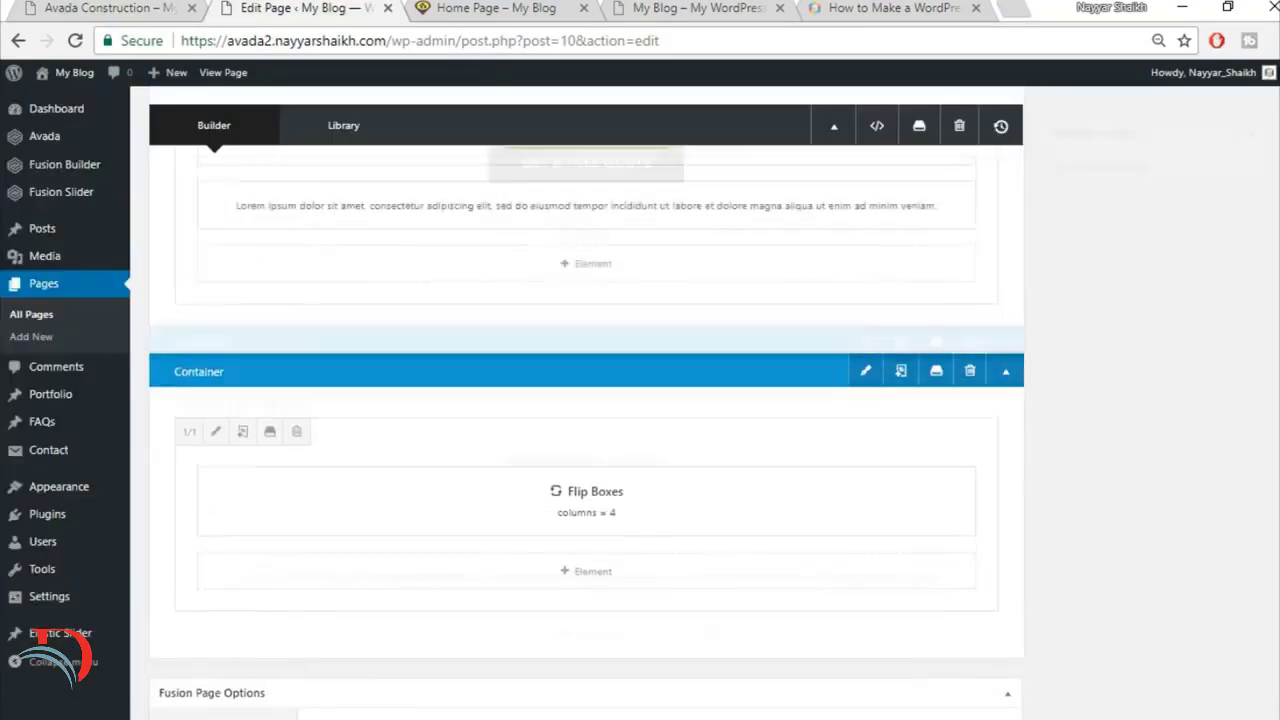
# Step: Update the page and check the row of flip boxes on the new site's home page
pyautogui.scroll(10, 1229, 200)
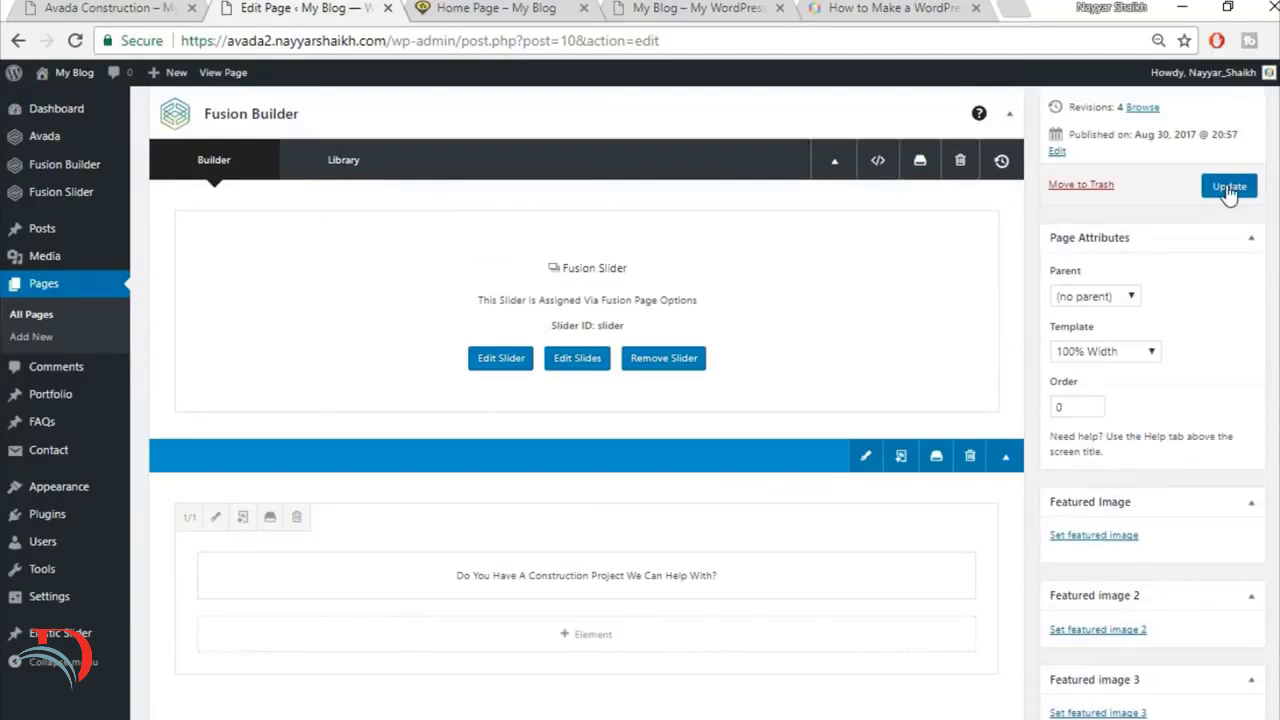
pyautogui.click(1229, 188)
pyautogui.click(496, 8)
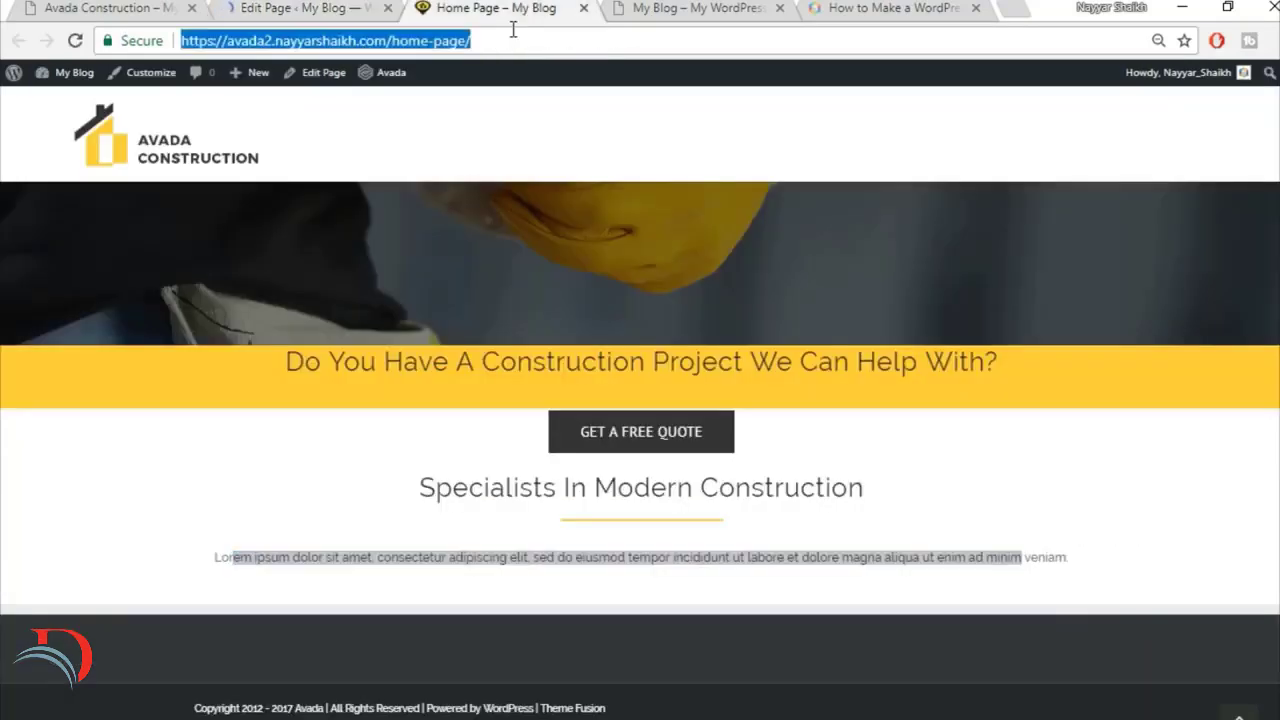
pyautogui.scroll(-3, 1200, 266)
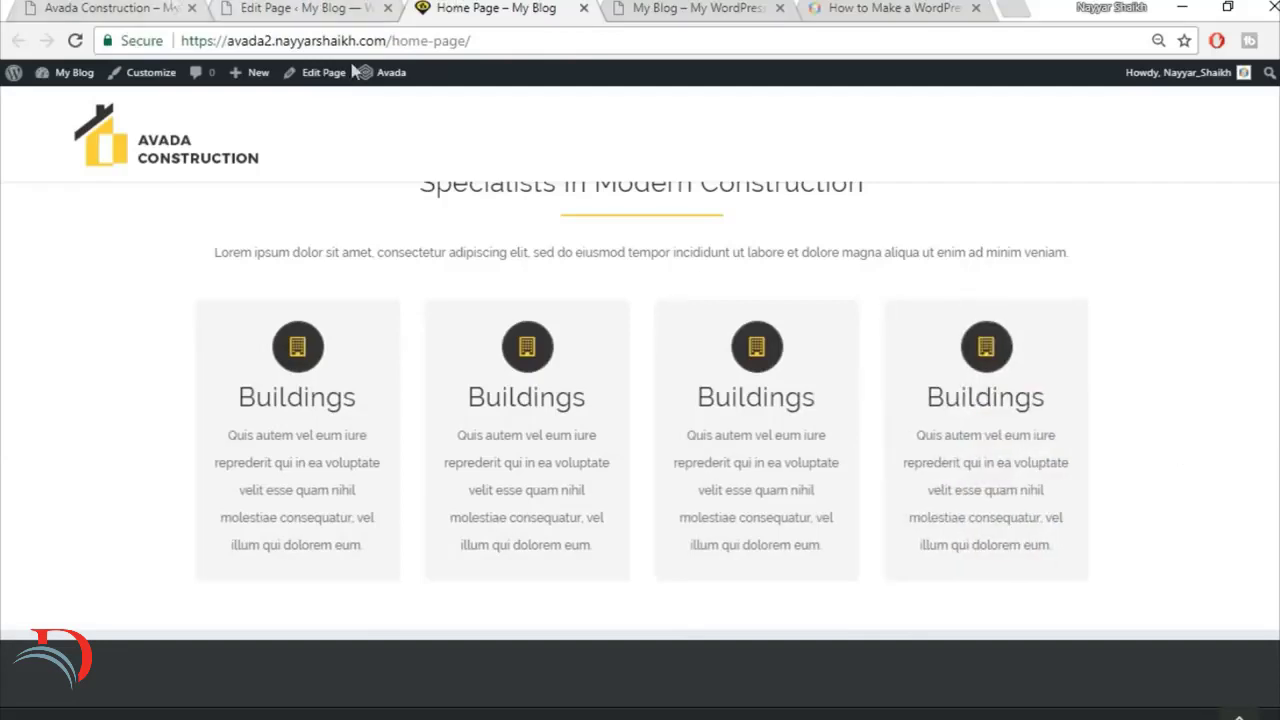
pyautogui.scroll(2, 1255, 487)
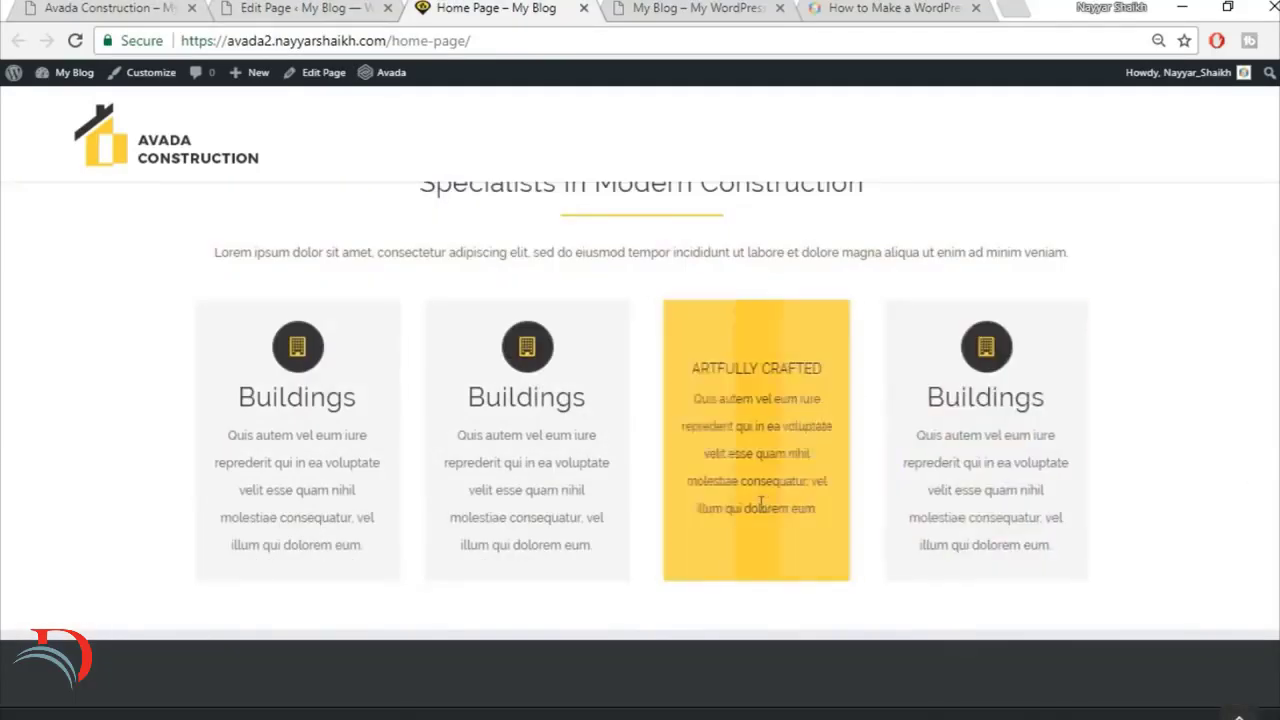
# Step: Look up the section after the flip boxes on the finished site and add a 1/1 container below the Flip Boxes container
pyautogui.click(176, 7)
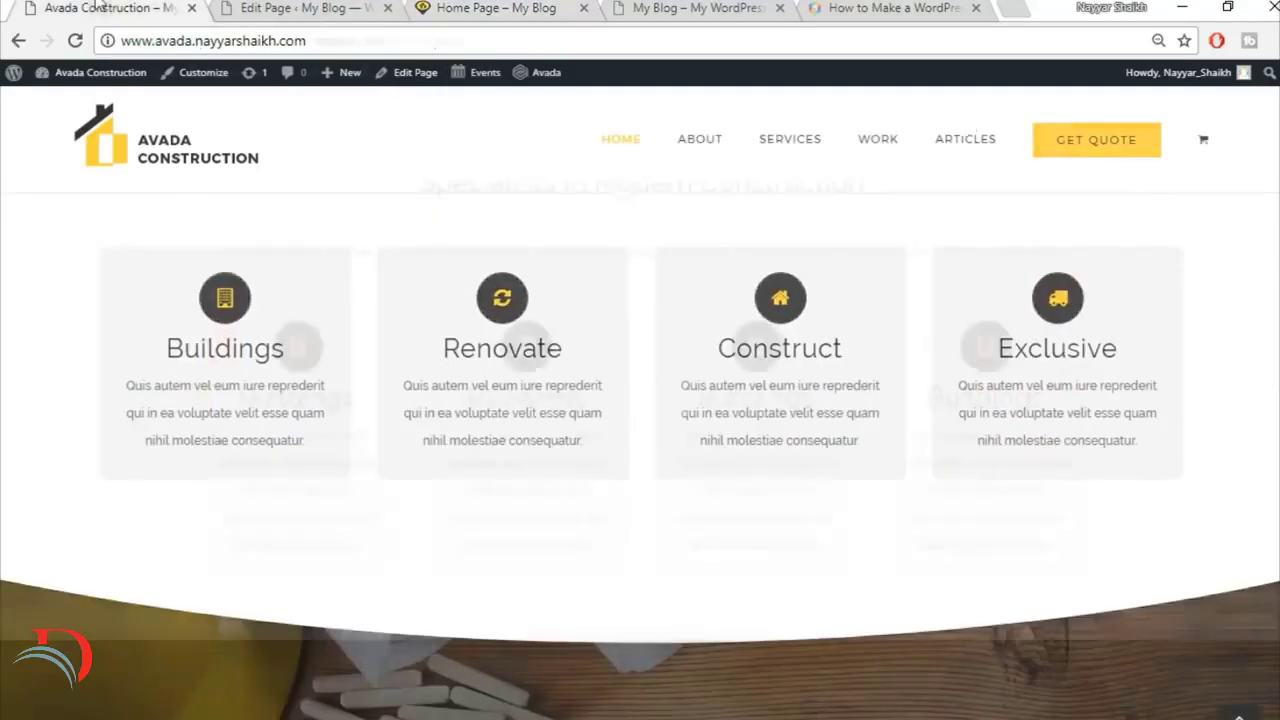
pyautogui.scroll(-3, 1249, 369)
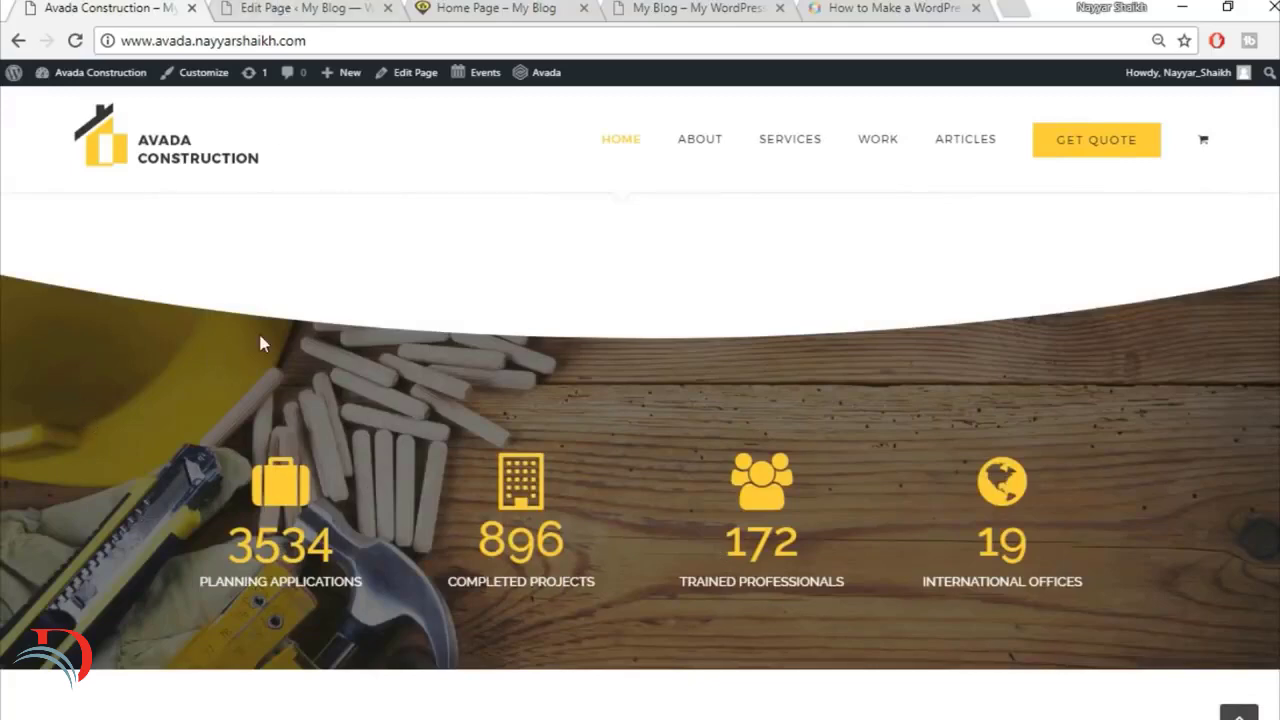
pyautogui.click(268, 8)
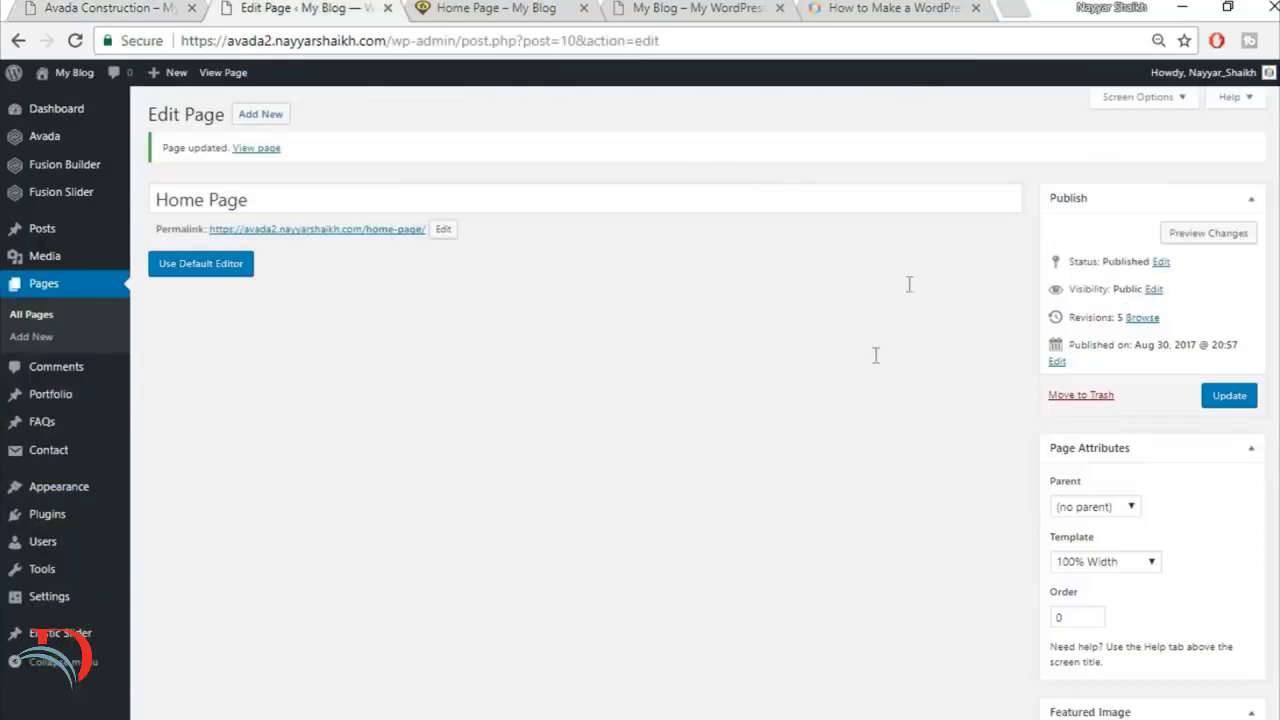
pyautogui.scroll(-15, 828, 458)
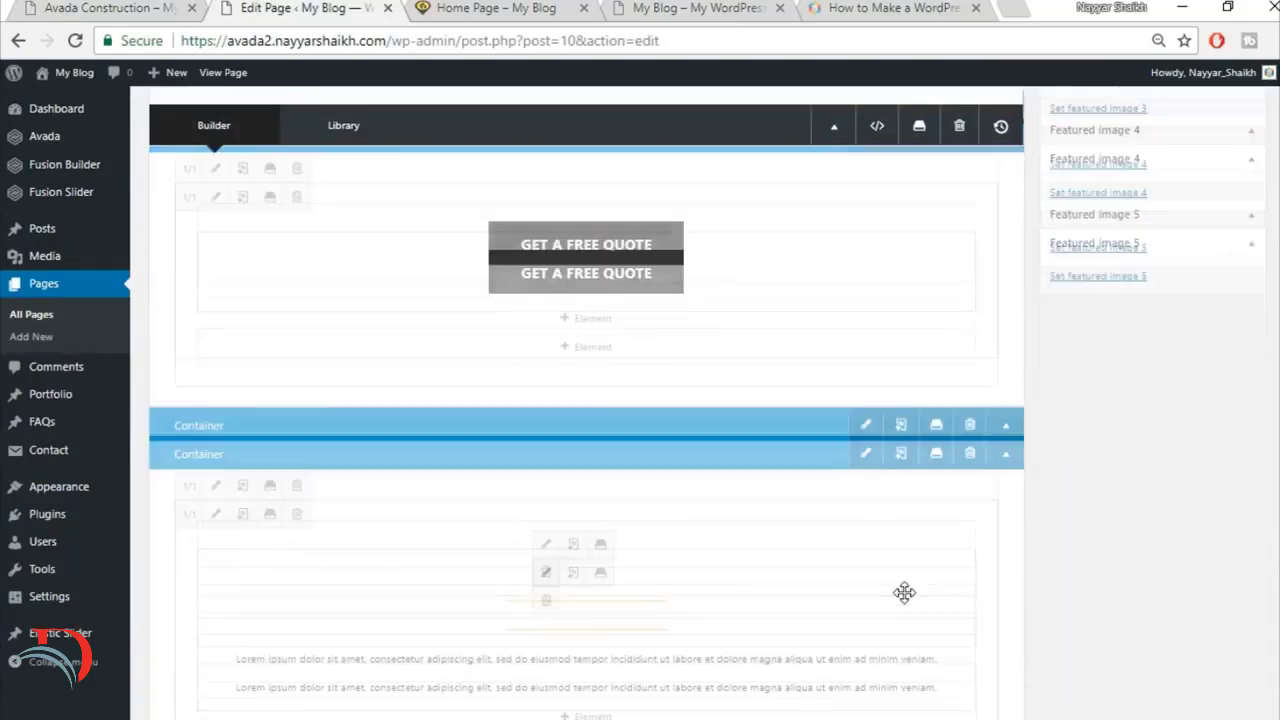
pyautogui.scroll(-3, 877, 457)
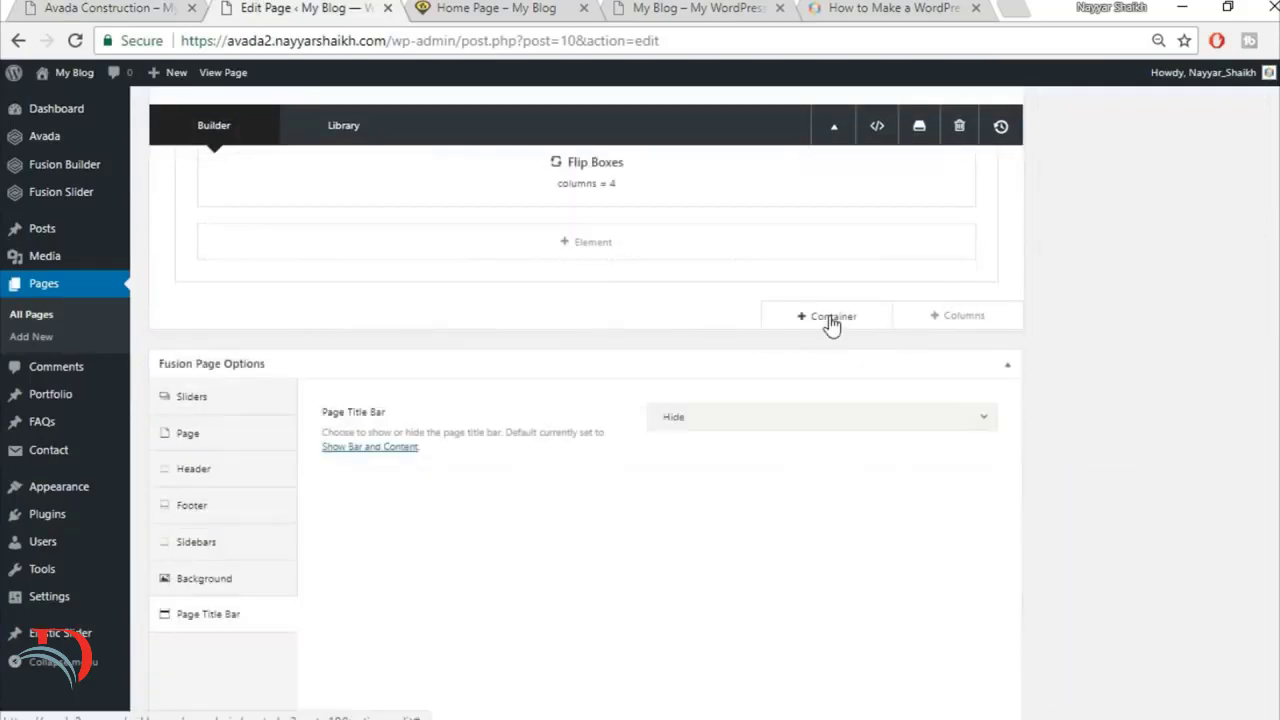
pyautogui.click(829, 318)
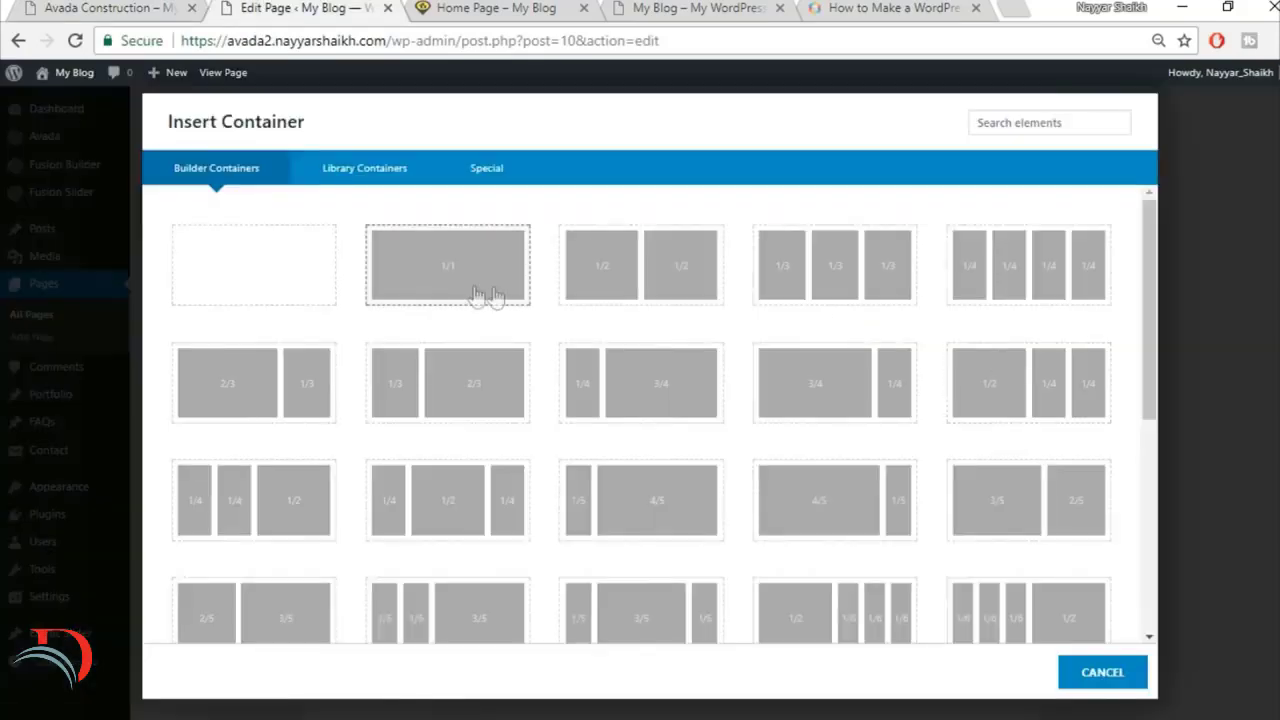
pyautogui.click(476, 287)
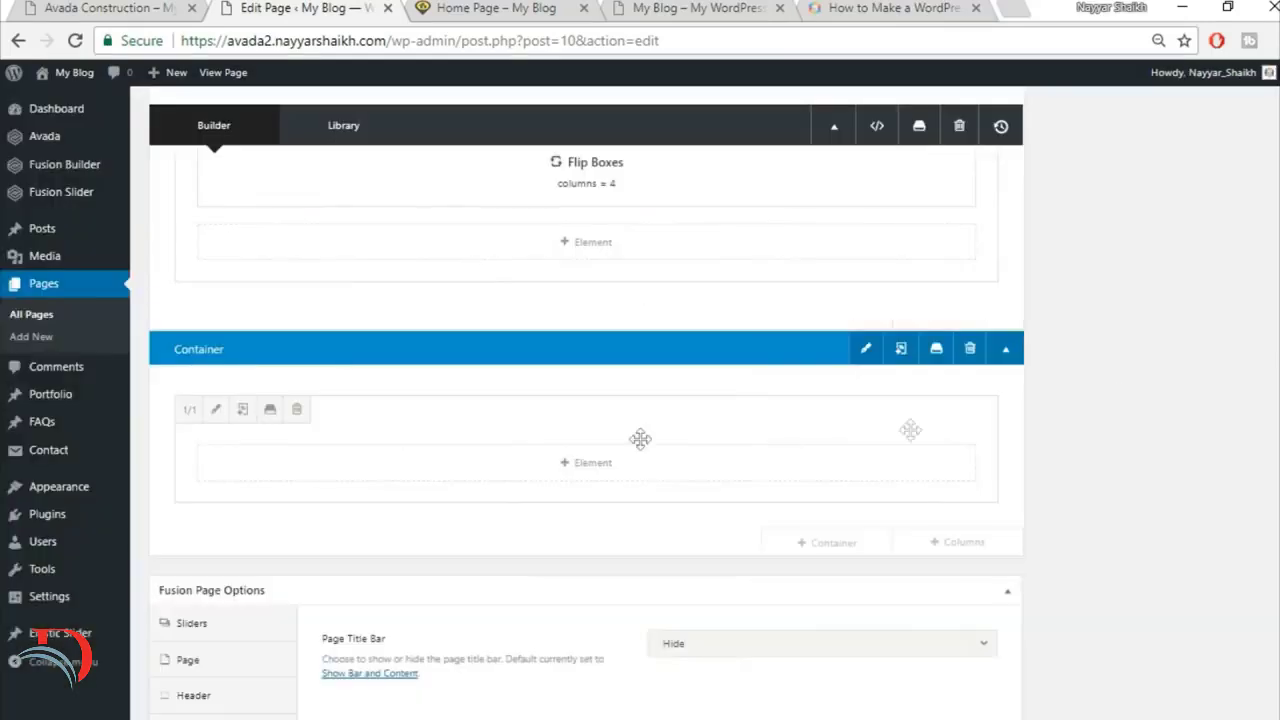
# Step: Check the curved section edge on the finished site and insert a Section Separator element into the new container
pyautogui.click(624, 472)
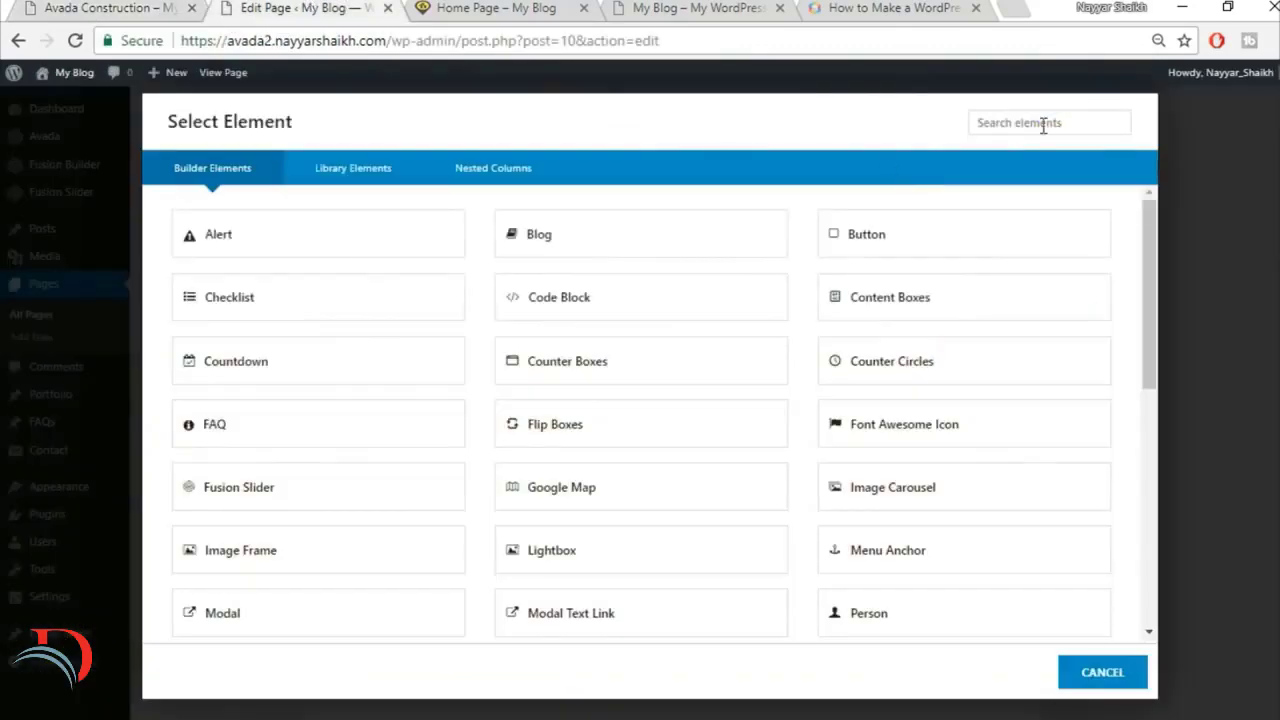
pyautogui.click(1043, 123)
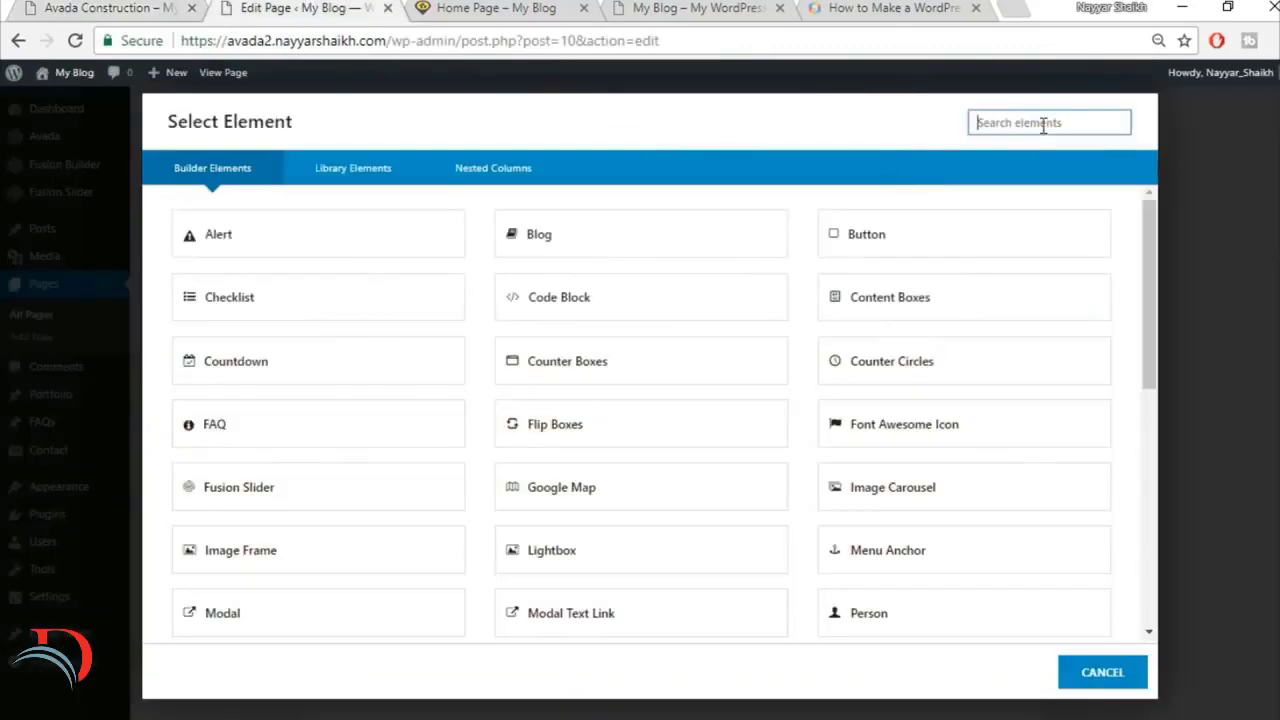
pyautogui.write('sec')
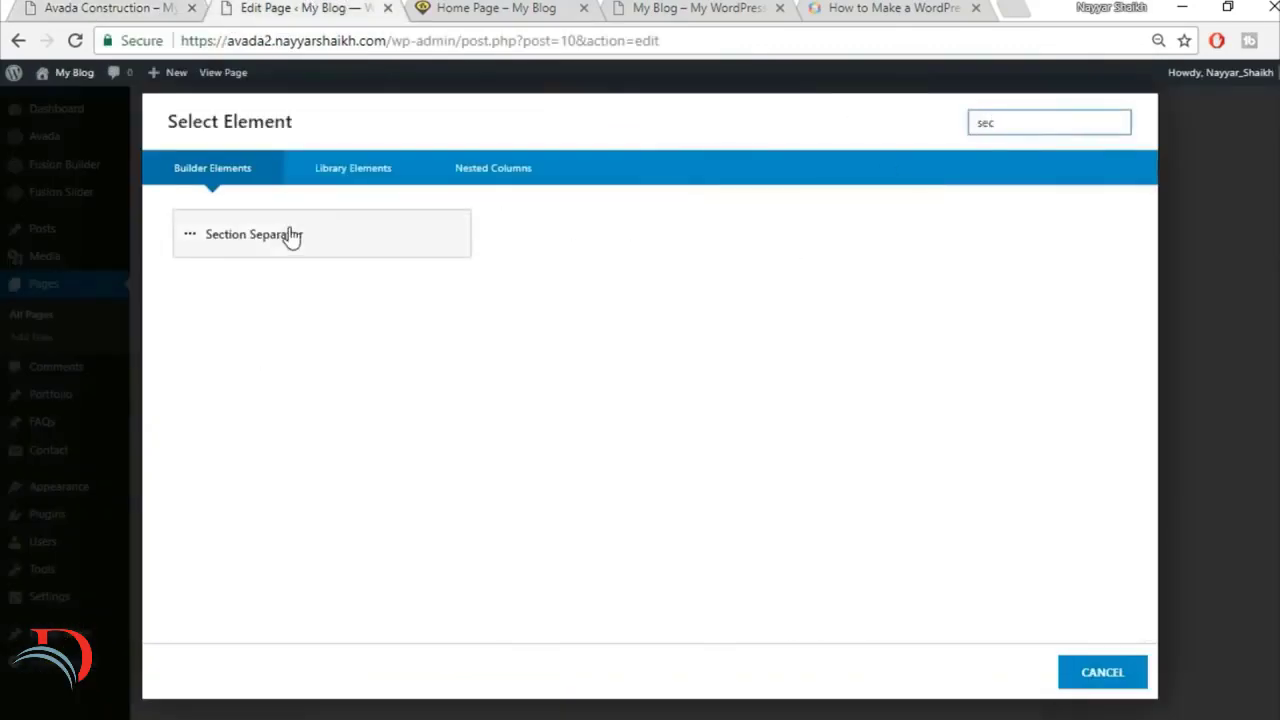
pyautogui.click(390, 234)
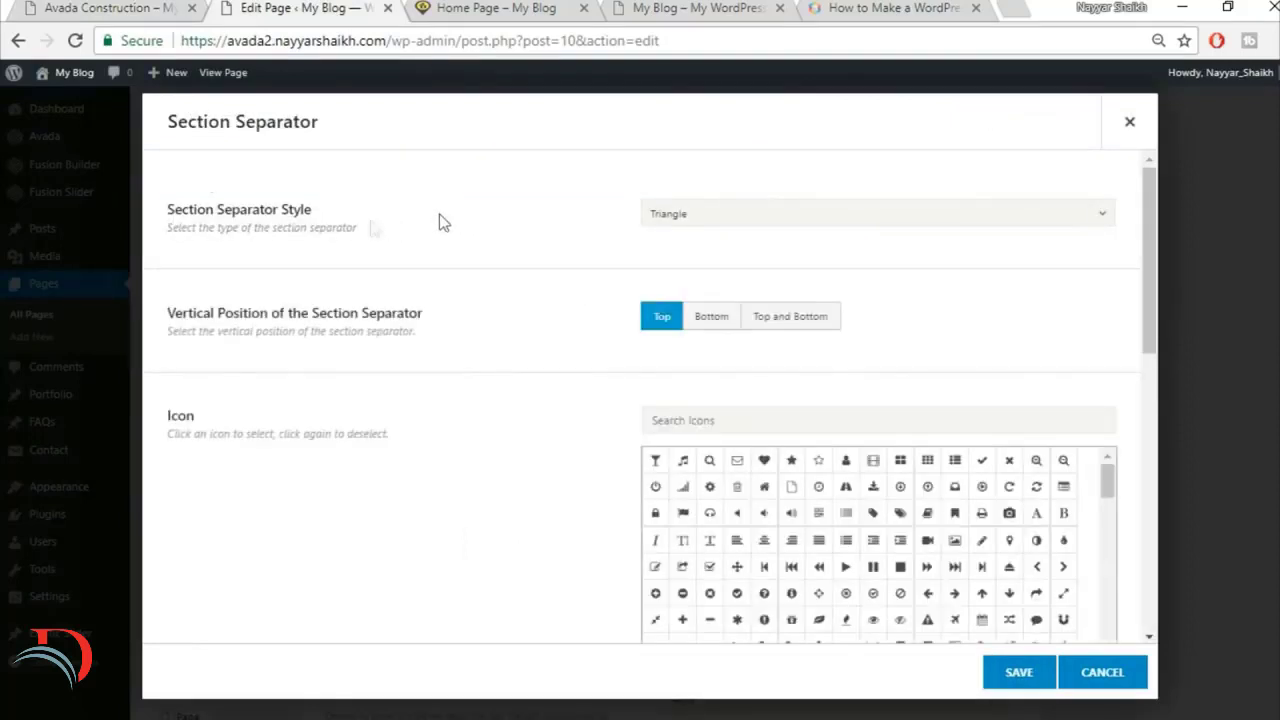
# Step: Set the section separator style to Big Half Circle with its vertical position at Bottom, and compare with the finished site's curve
pyautogui.click(765, 213)
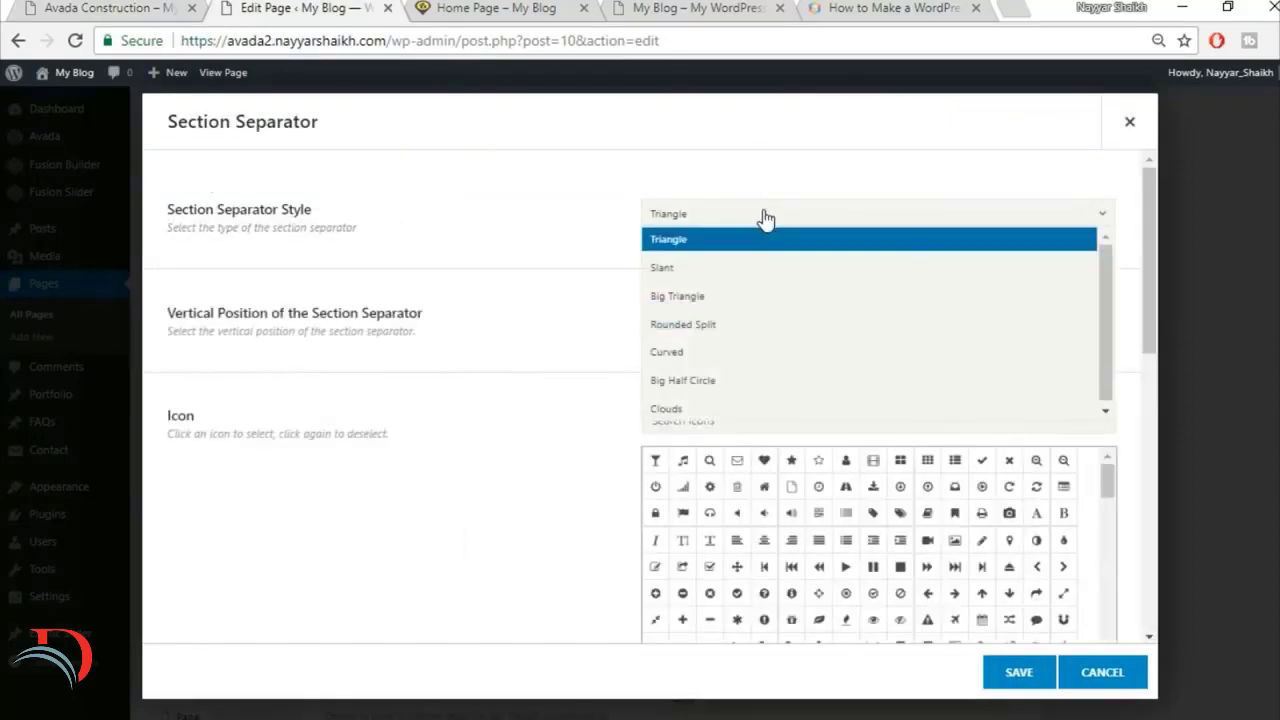
pyautogui.click(772, 380)
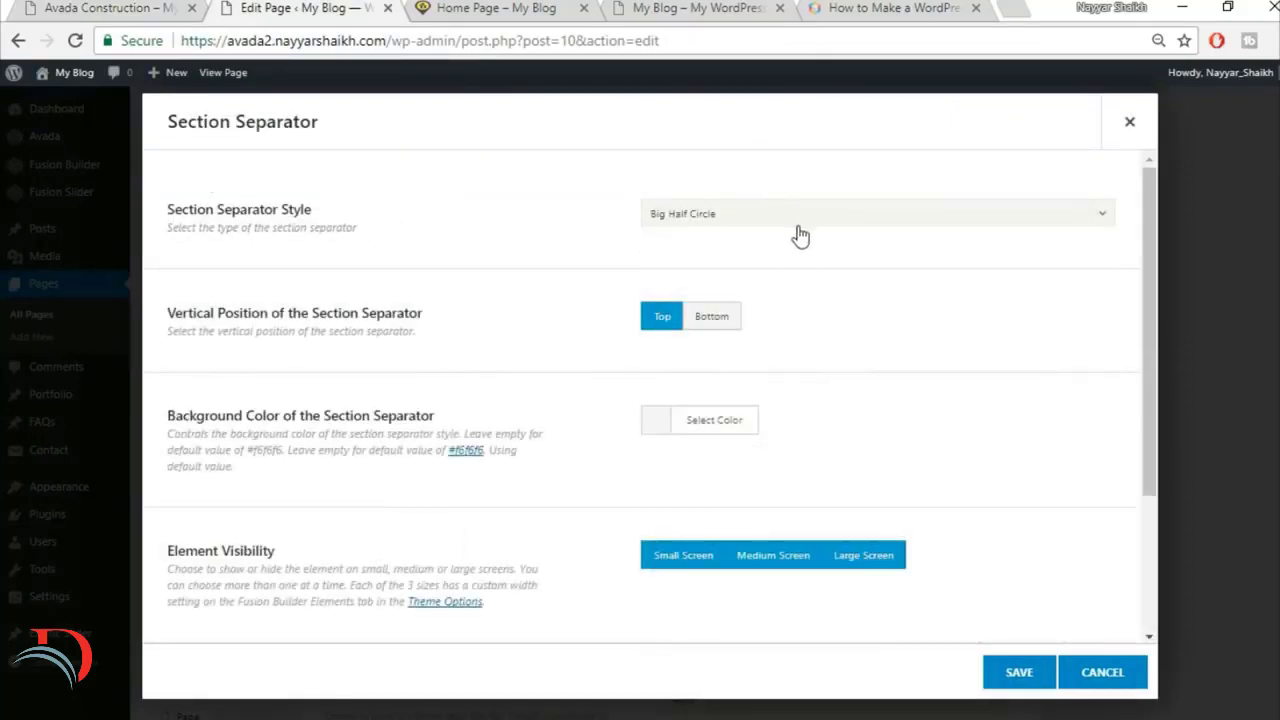
pyautogui.click(718, 320)
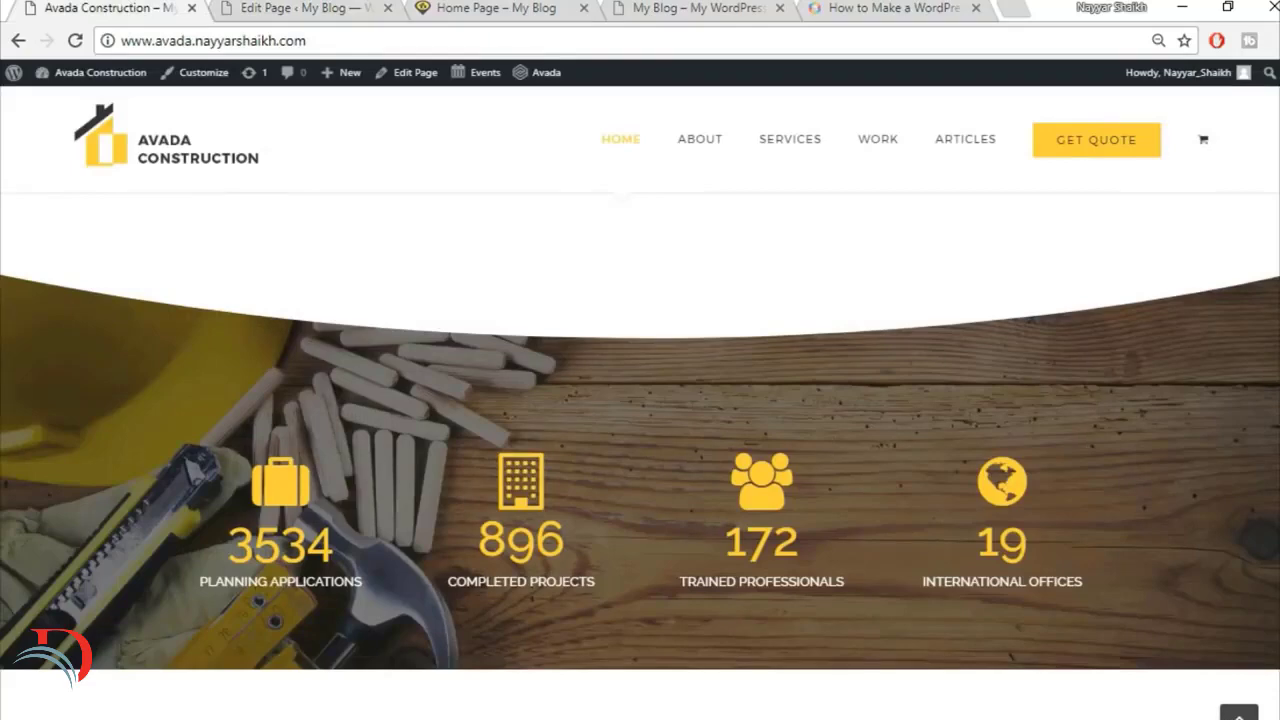
pyautogui.click(289, 7)
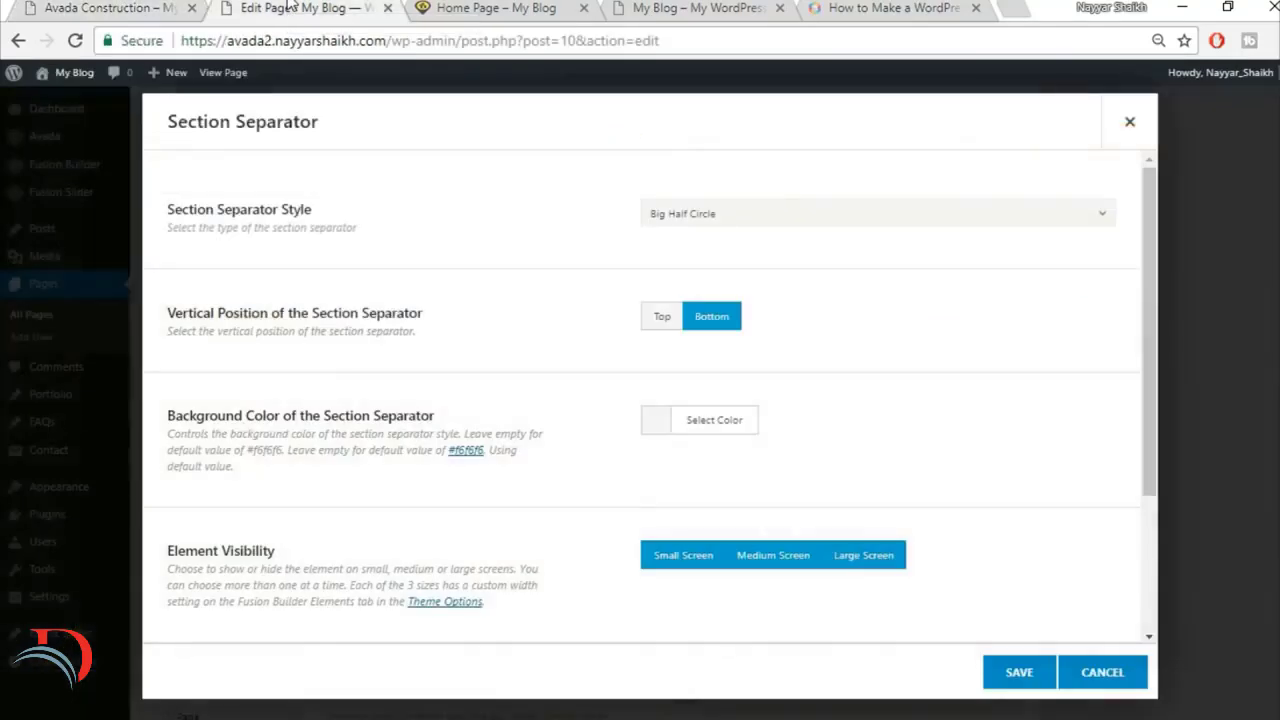
# Step: Set the section separator's background color to white, compare it with the finished site and save the element
pyautogui.scroll(-1, 1014, 340)
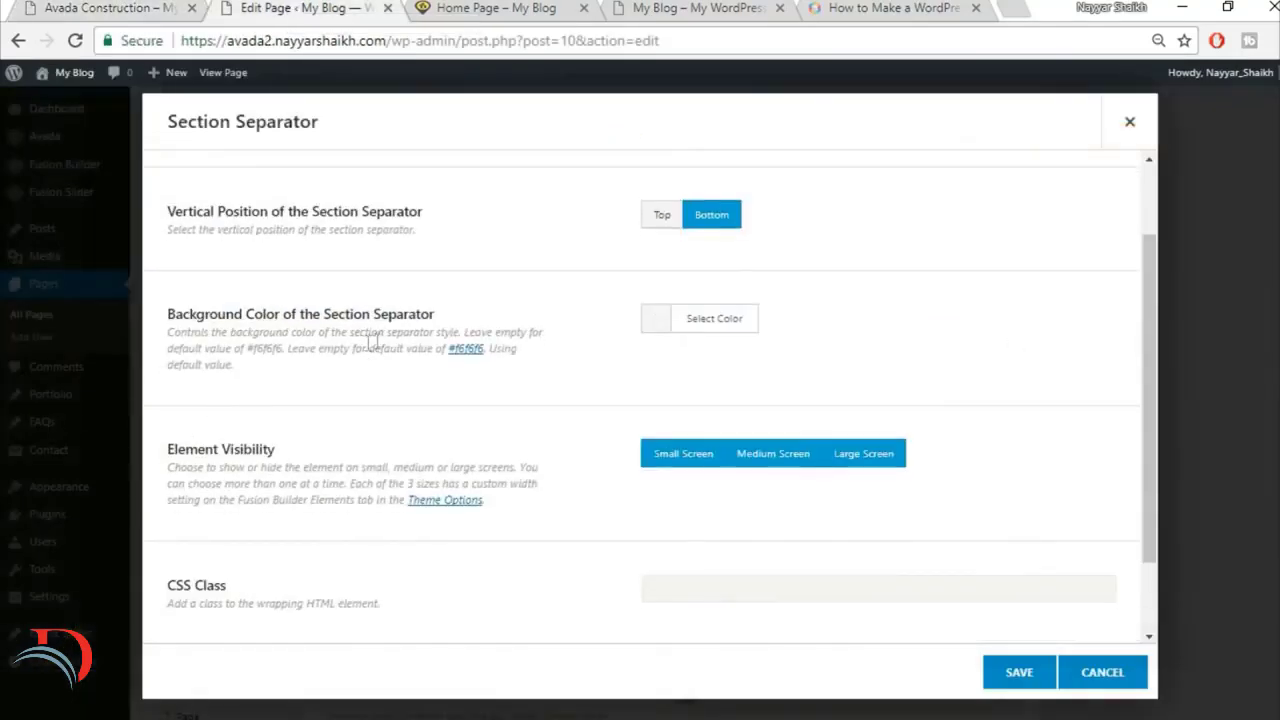
pyautogui.click(721, 321)
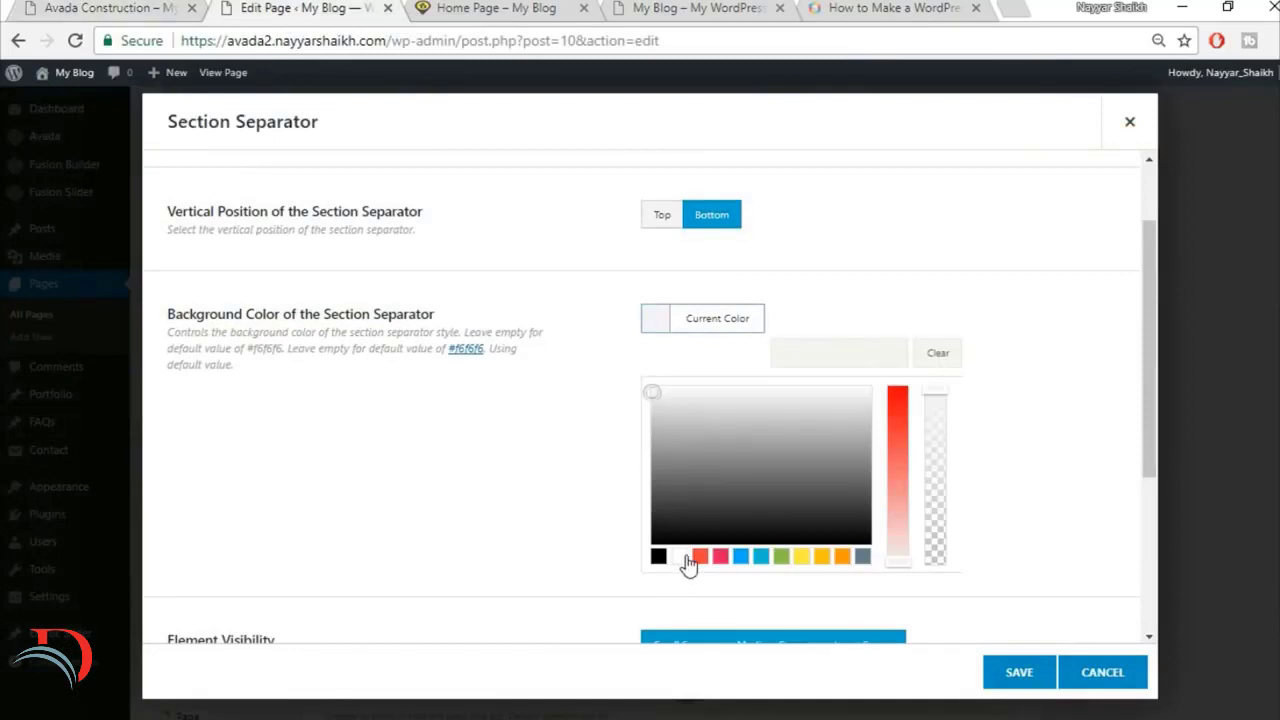
pyautogui.click(680, 557)
pyautogui.click(1072, 214)
pyautogui.click(72, 7)
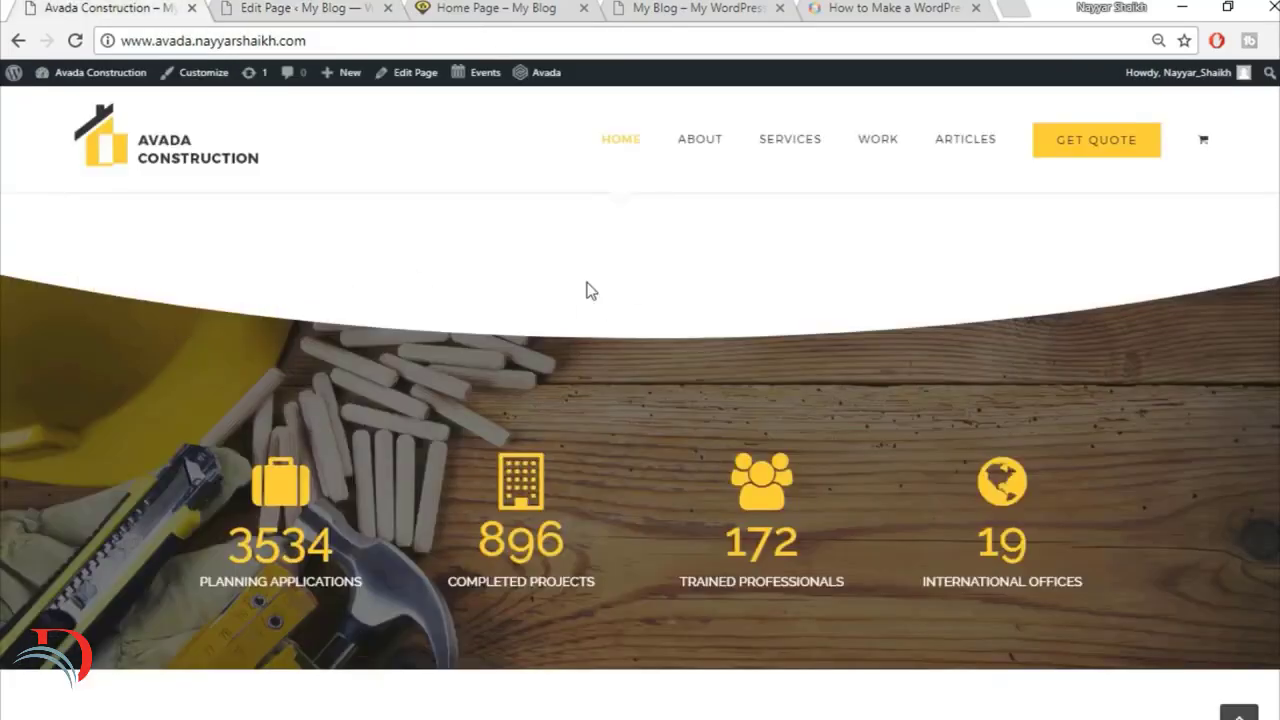
pyautogui.click(281, 7)
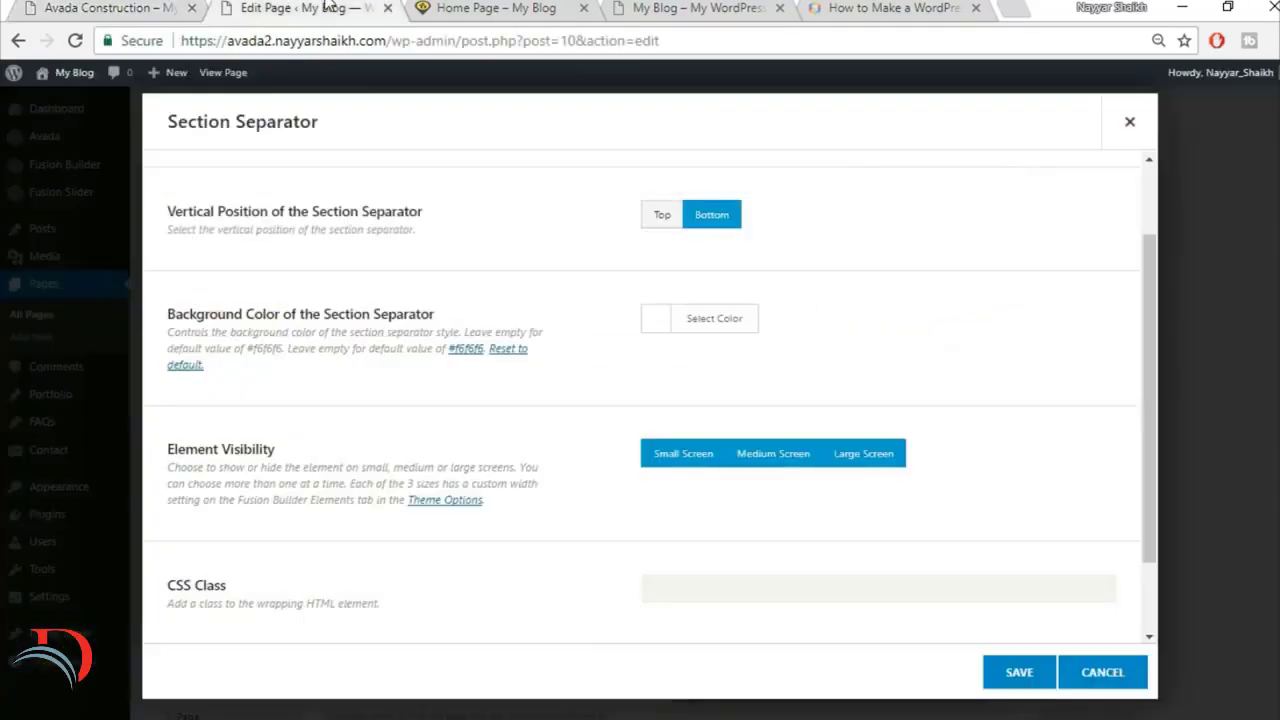
pyautogui.scroll(-2, 980, 410)
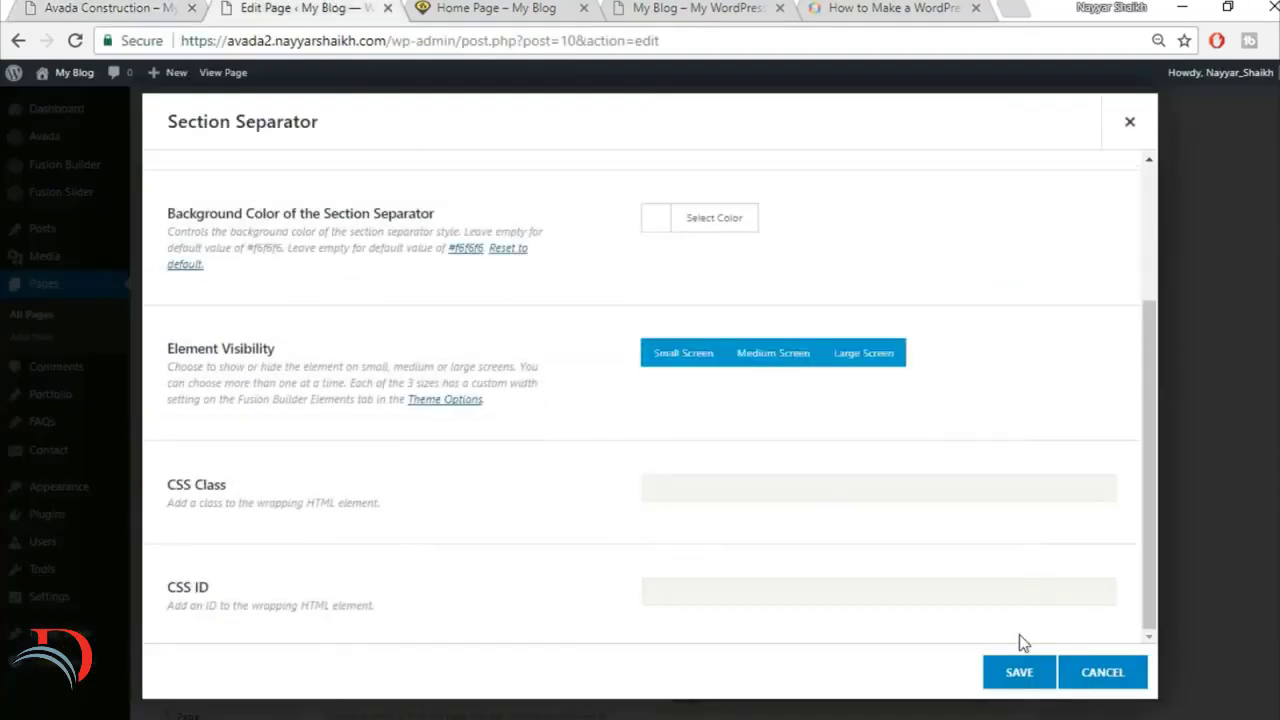
pyautogui.scroll(3, 1007, 638)
pyautogui.click(1014, 676)
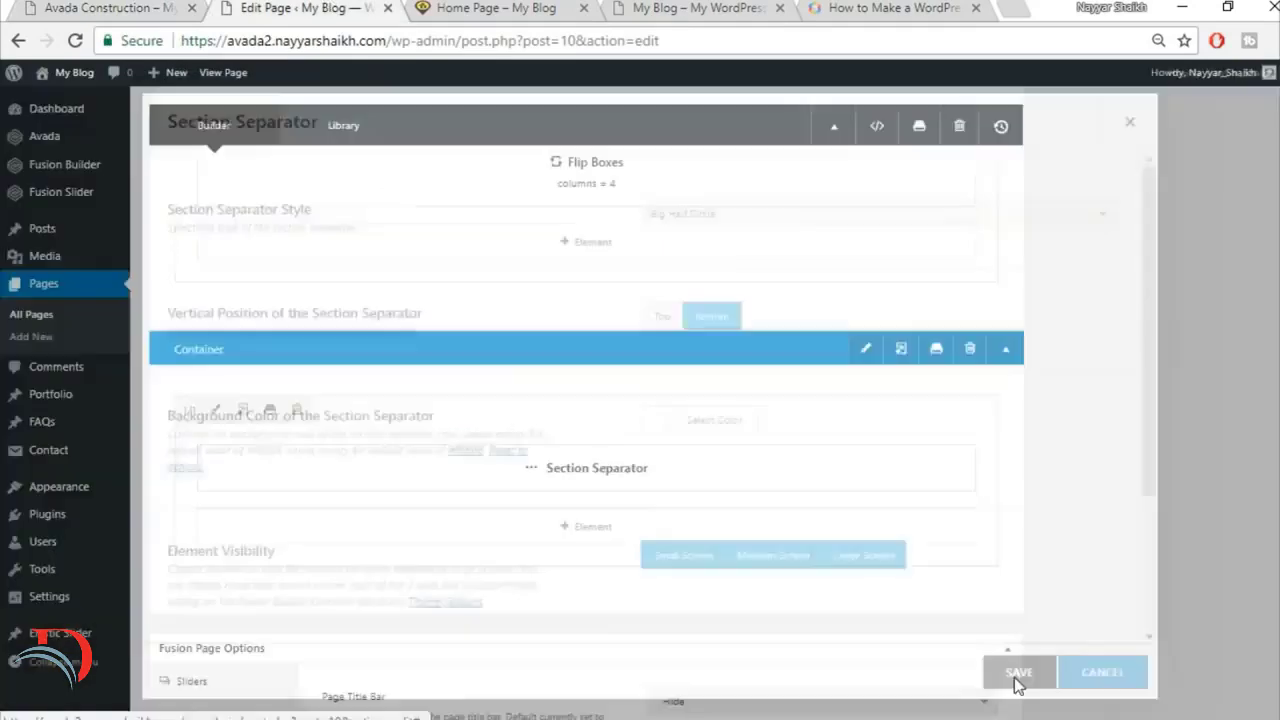
# Step: Check the counters section on the finished site and add a 1/1 column below the Section Separator column
pyautogui.click(108, 8)
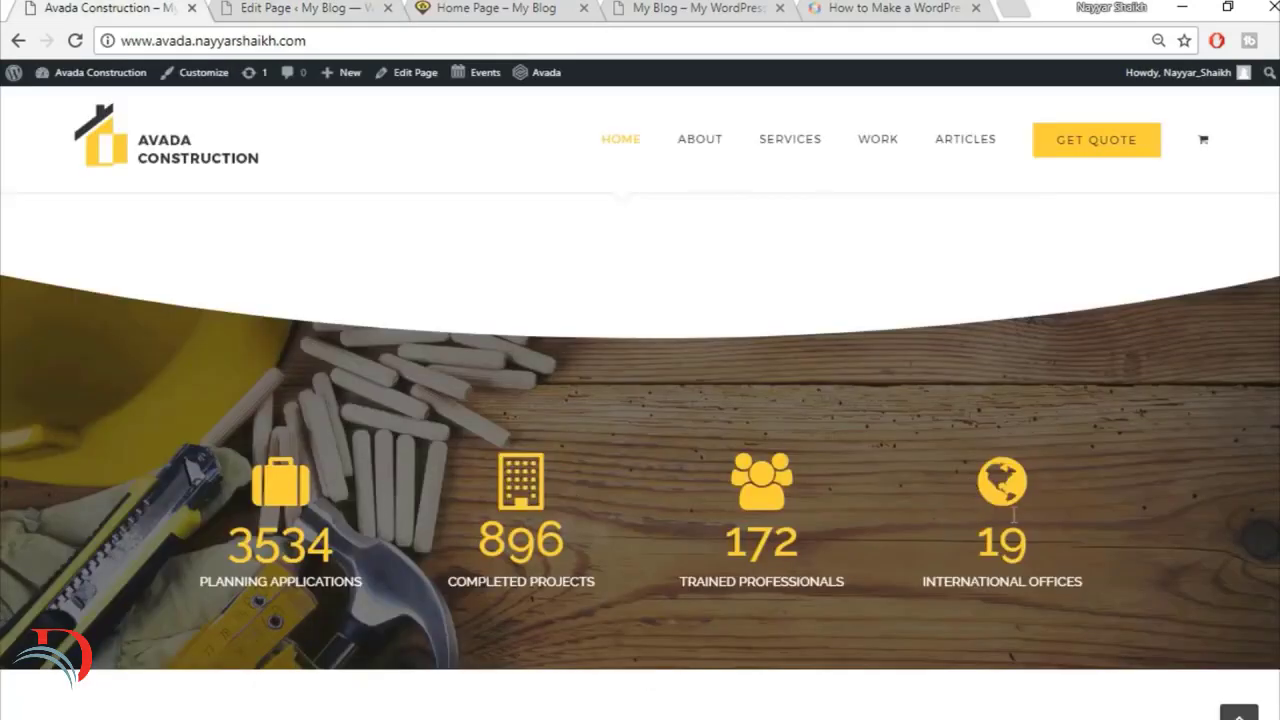
pyautogui.click(324, 8)
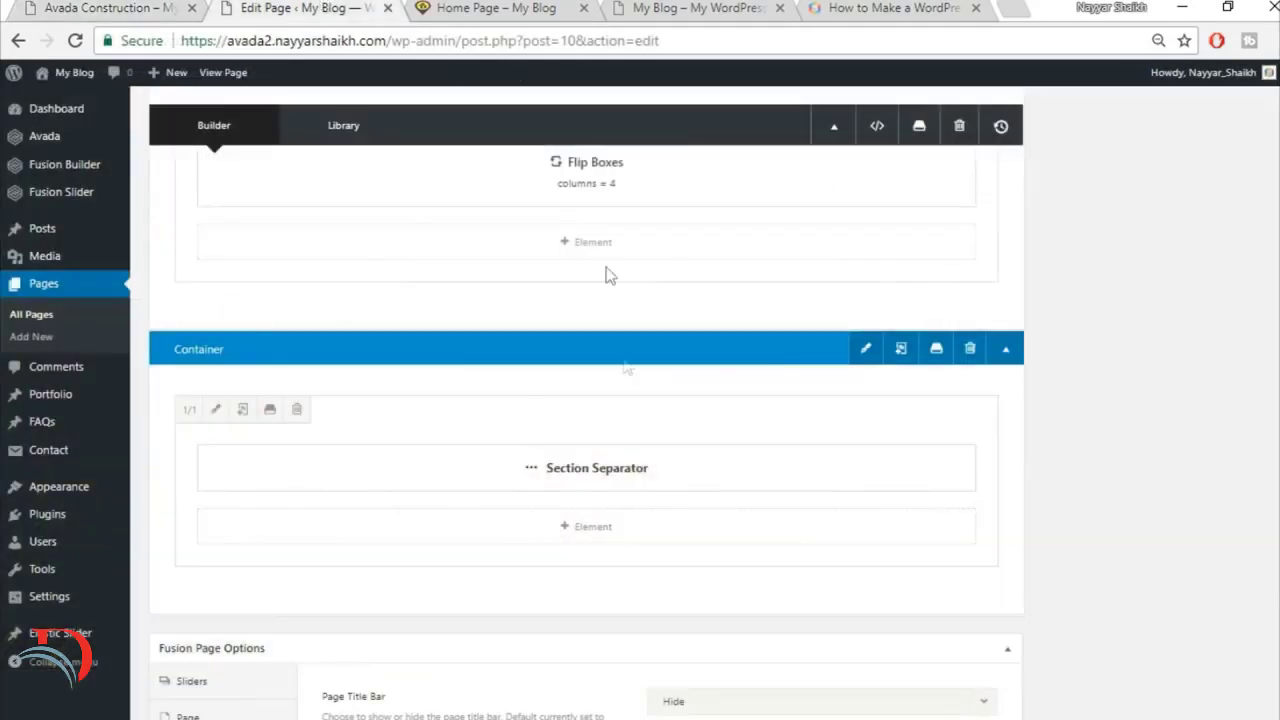
pyautogui.scroll(-1, 950, 570)
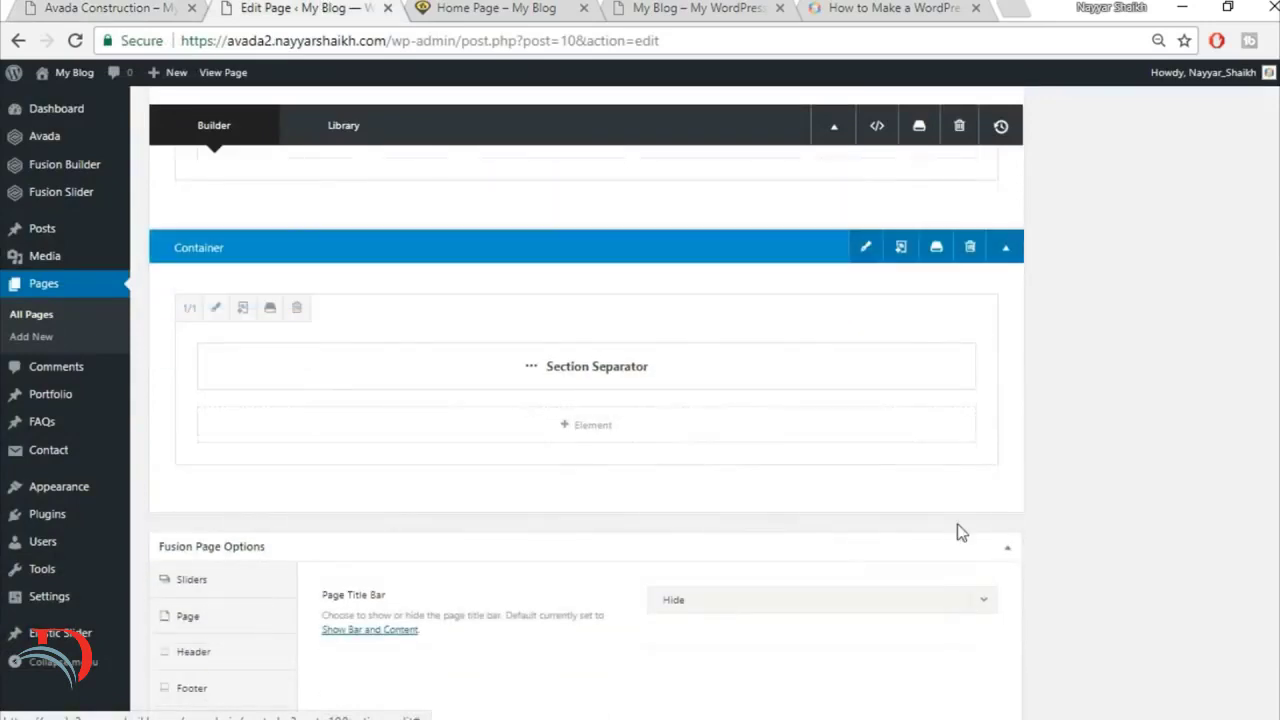
pyautogui.click(962, 500)
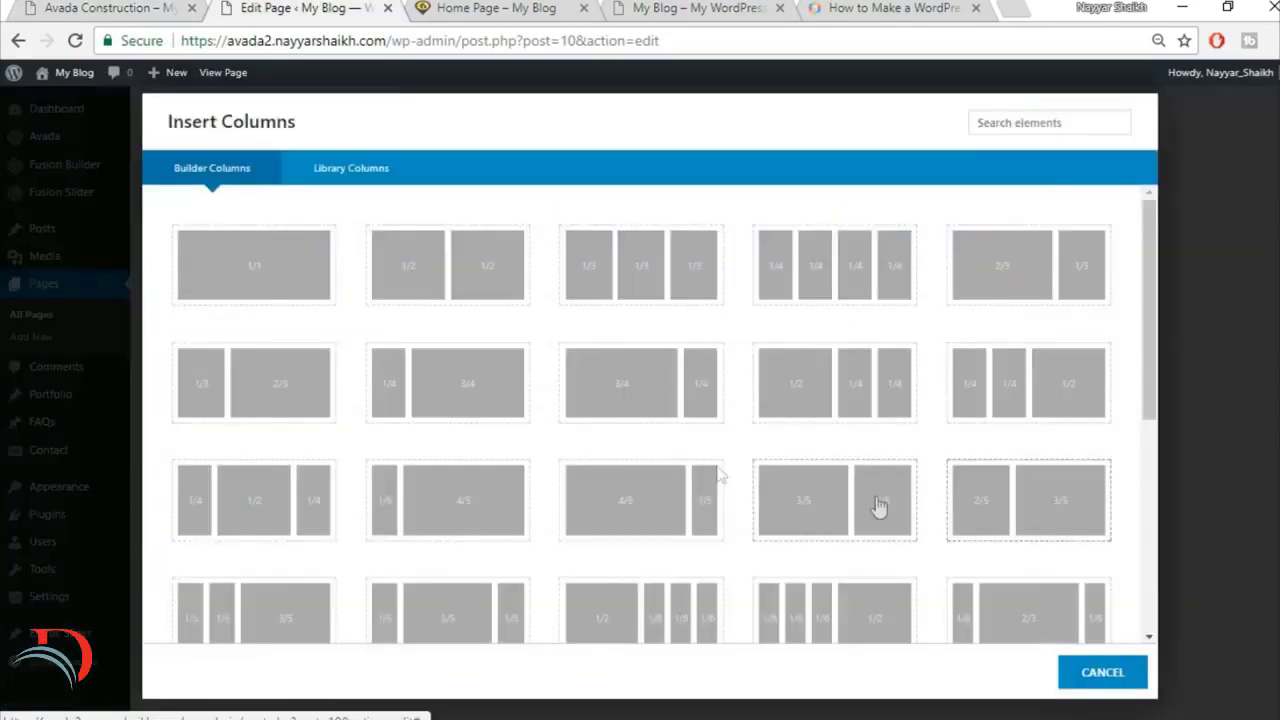
pyautogui.click(263, 279)
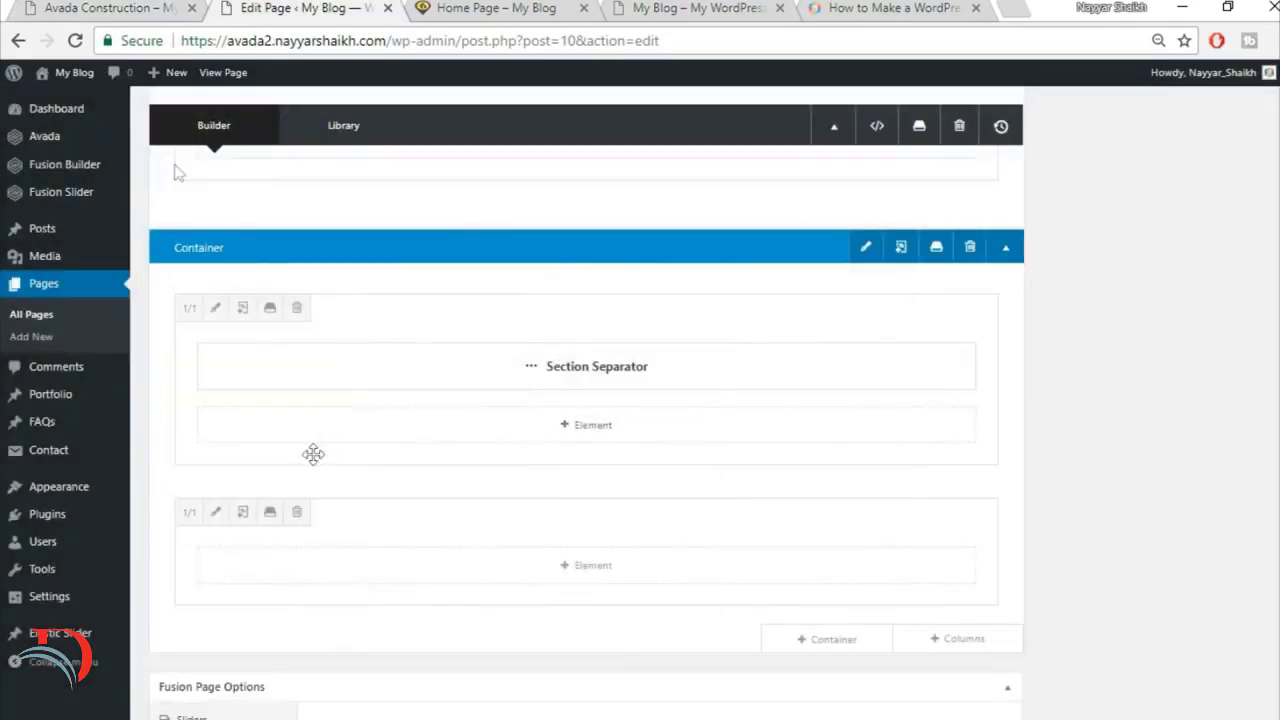
# Step: Check the counters on the finished site again and insert a Counter Boxes element into the new empty column
pyautogui.click(66, 6)
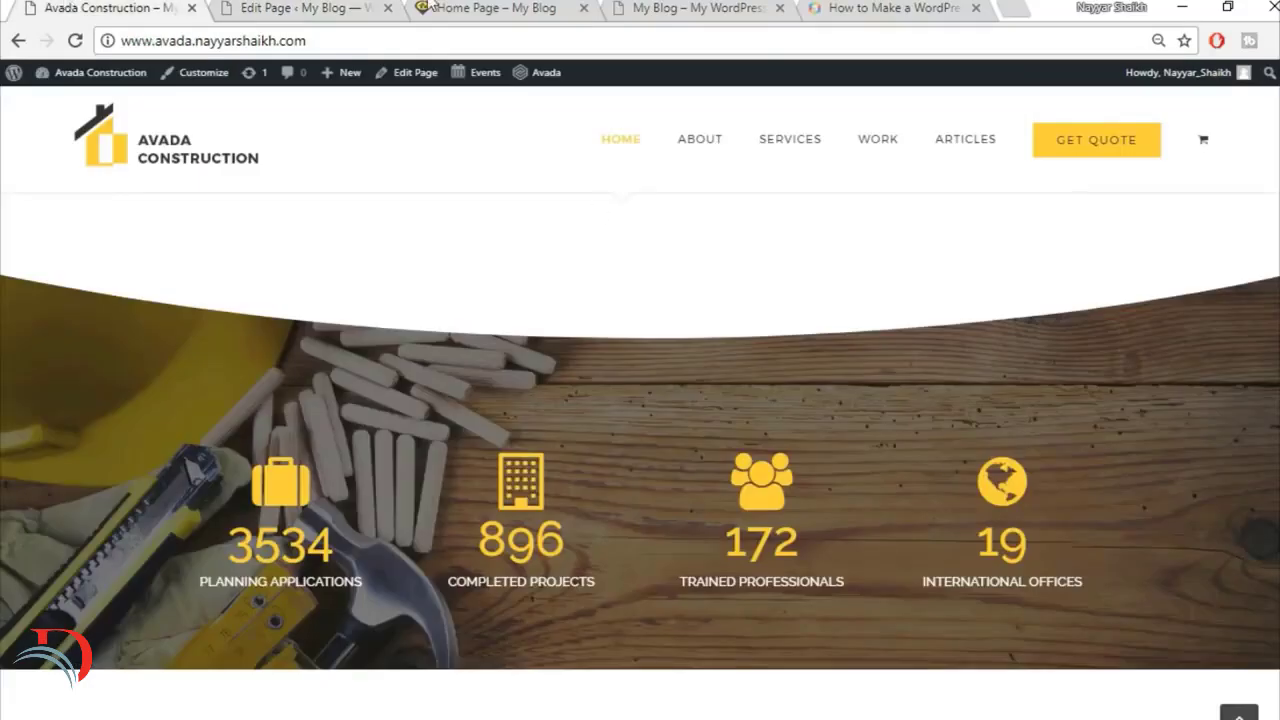
pyautogui.click(308, 6)
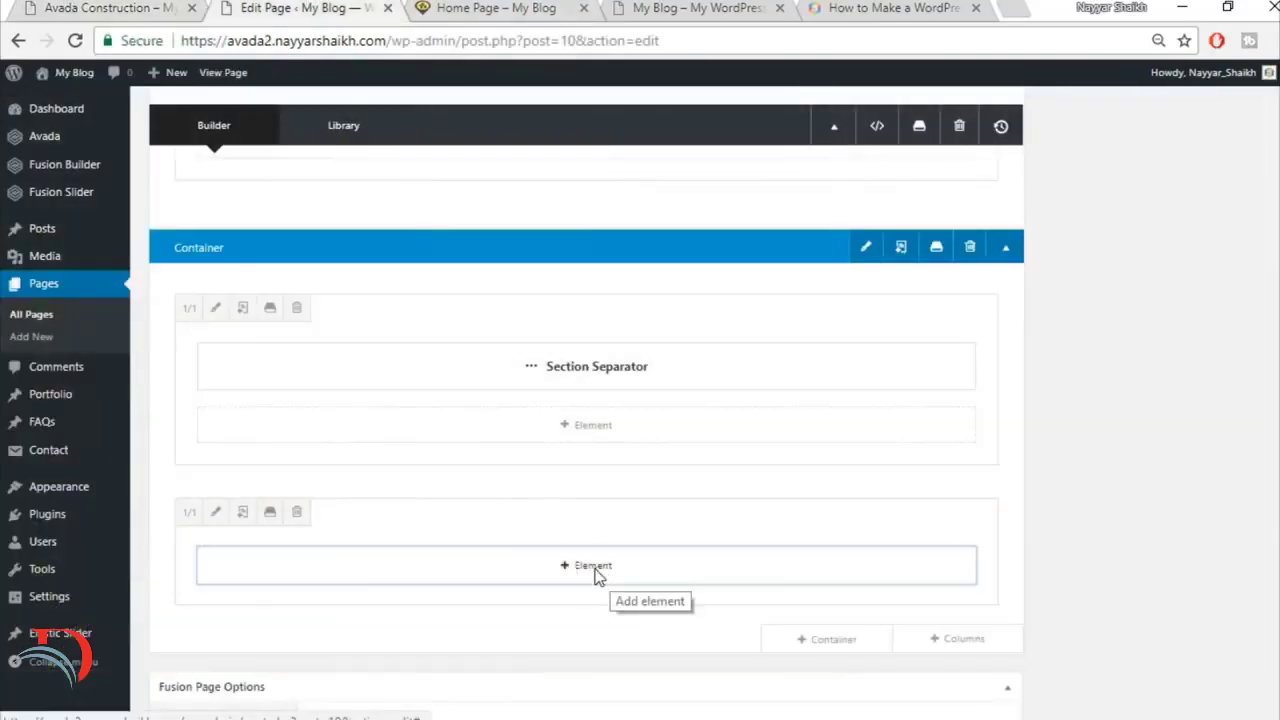
pyautogui.click(597, 574)
pyautogui.click(1023, 123)
pyautogui.write('cou')
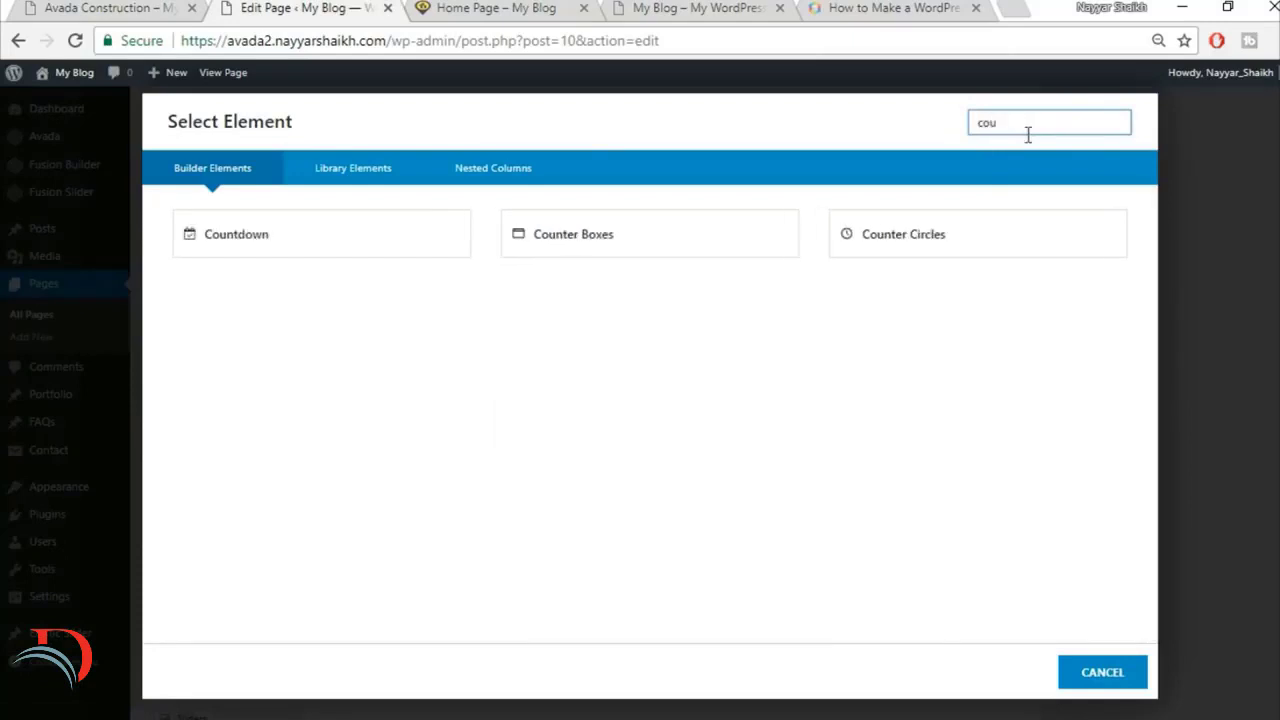
pyautogui.click(680, 243)
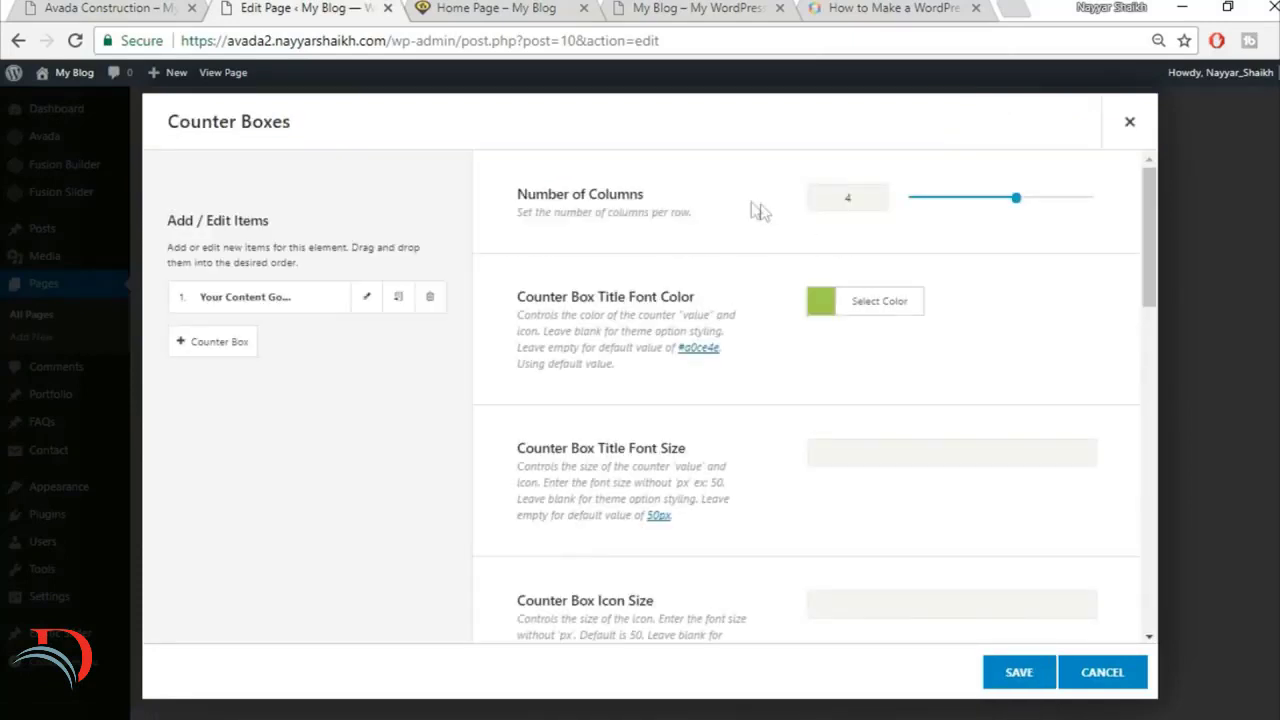
# Step: Give the counter box titles a custom font color to match the finished site's counters and set their font size to 60
pyautogui.click(105, 7)
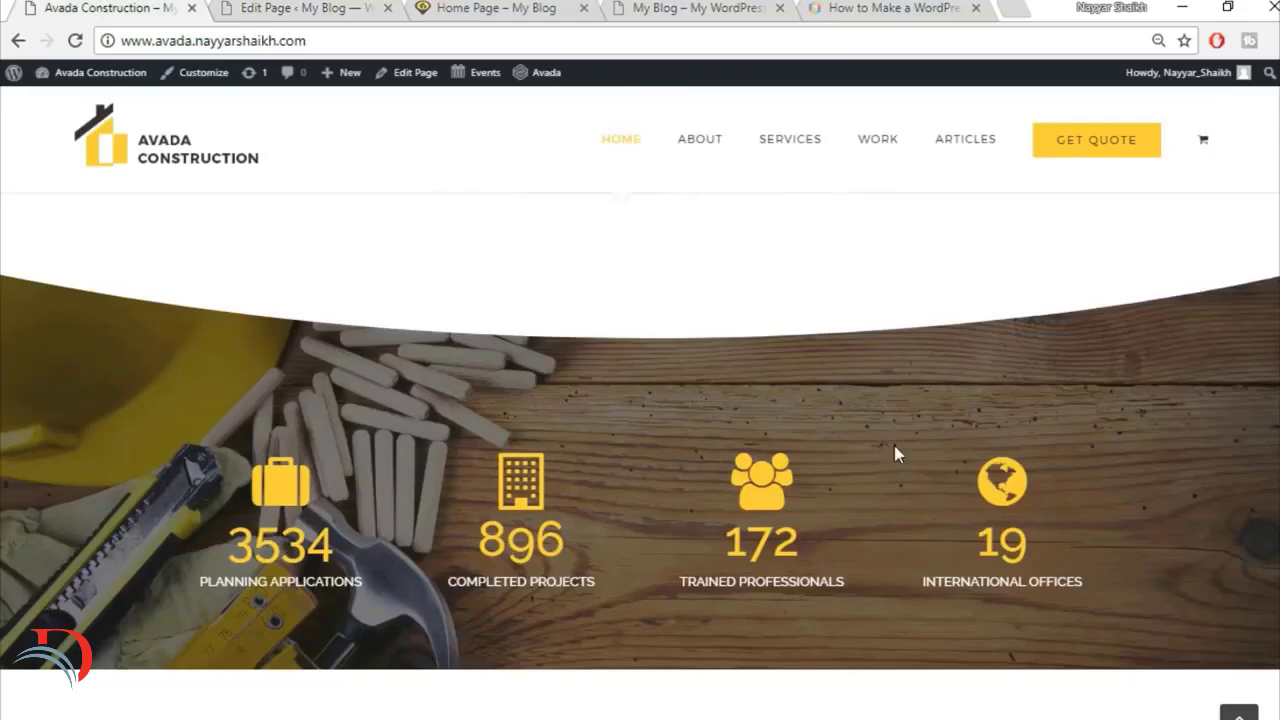
pyautogui.click(304, 6)
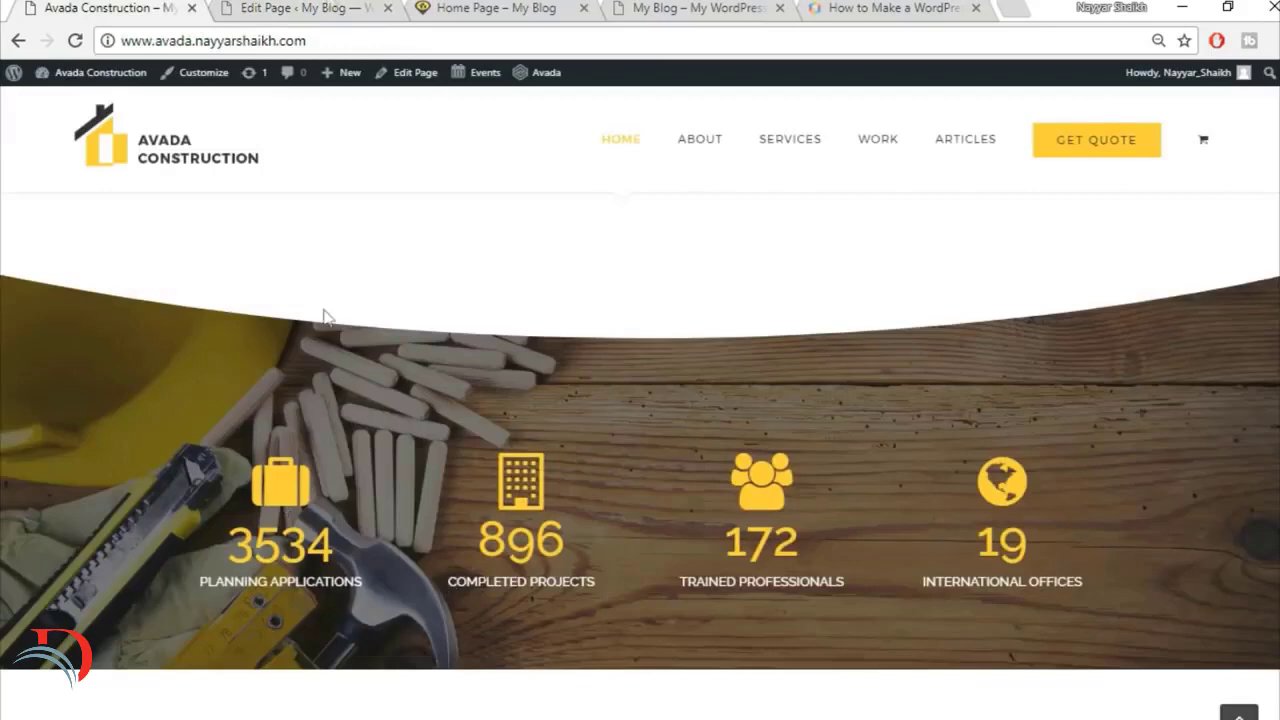
pyautogui.click(313, 6)
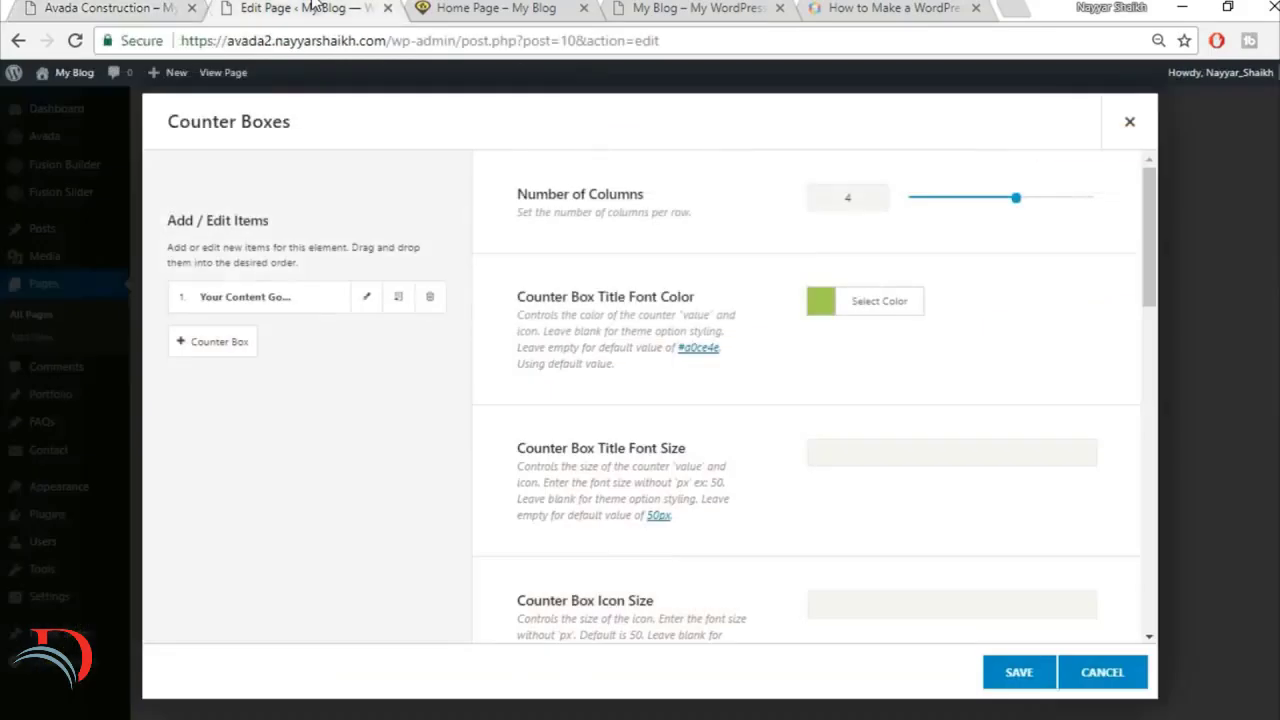
pyautogui.click(884, 303)
pyautogui.click(999, 339)
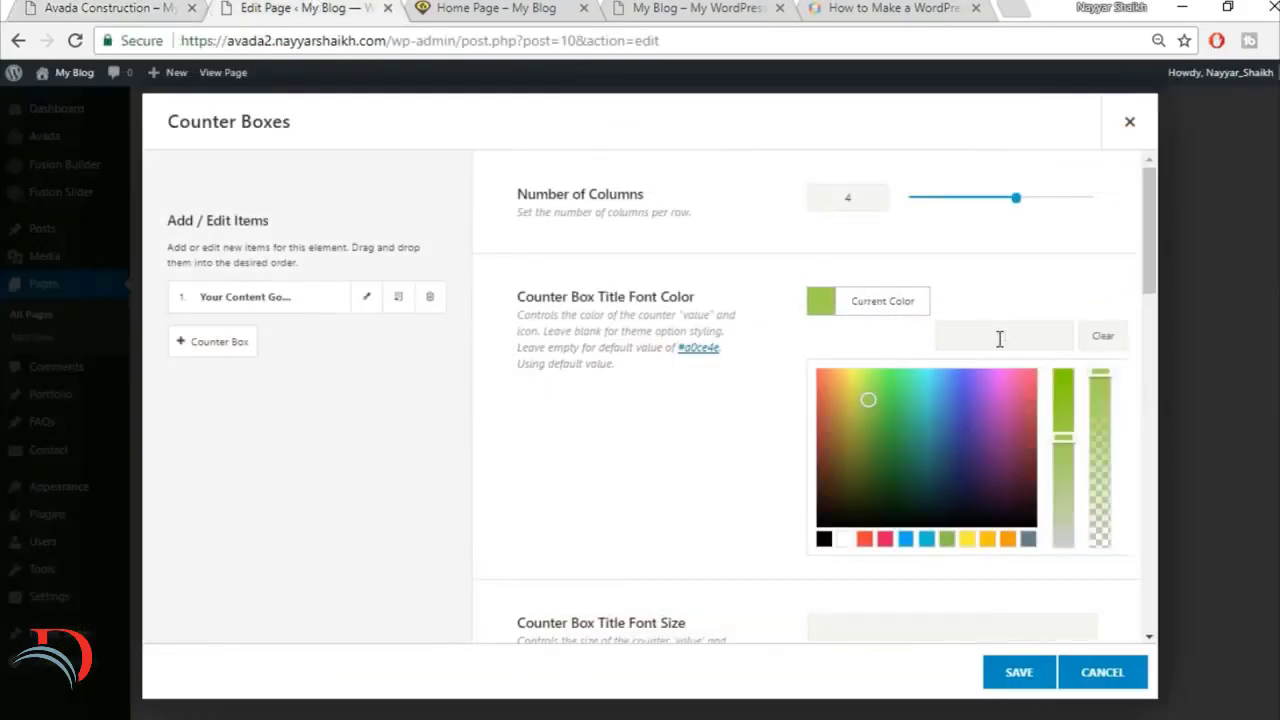
pyautogui.click(1023, 286)
pyautogui.scroll(-4, 1029, 289)
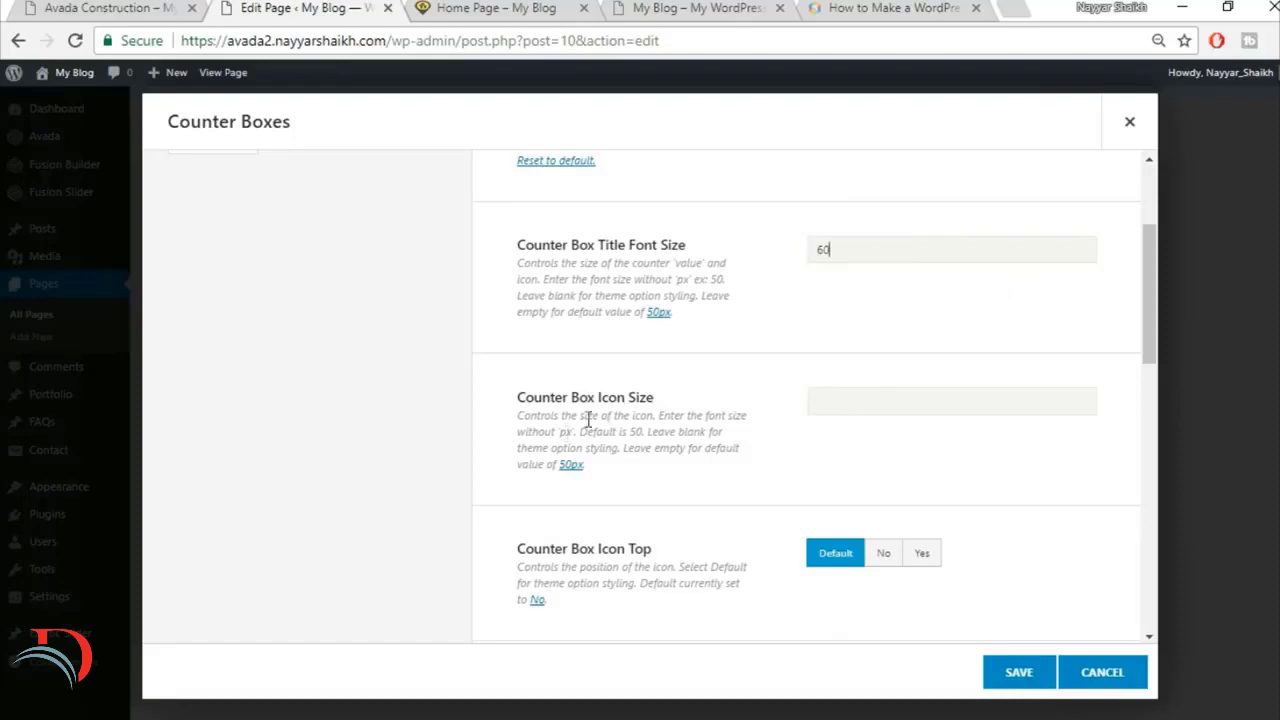
# Step: Compare with the finished site's counter icons, set the counter box icon size to 70 and Counter Box Icon Top to Yes
pyautogui.click(150, 7)
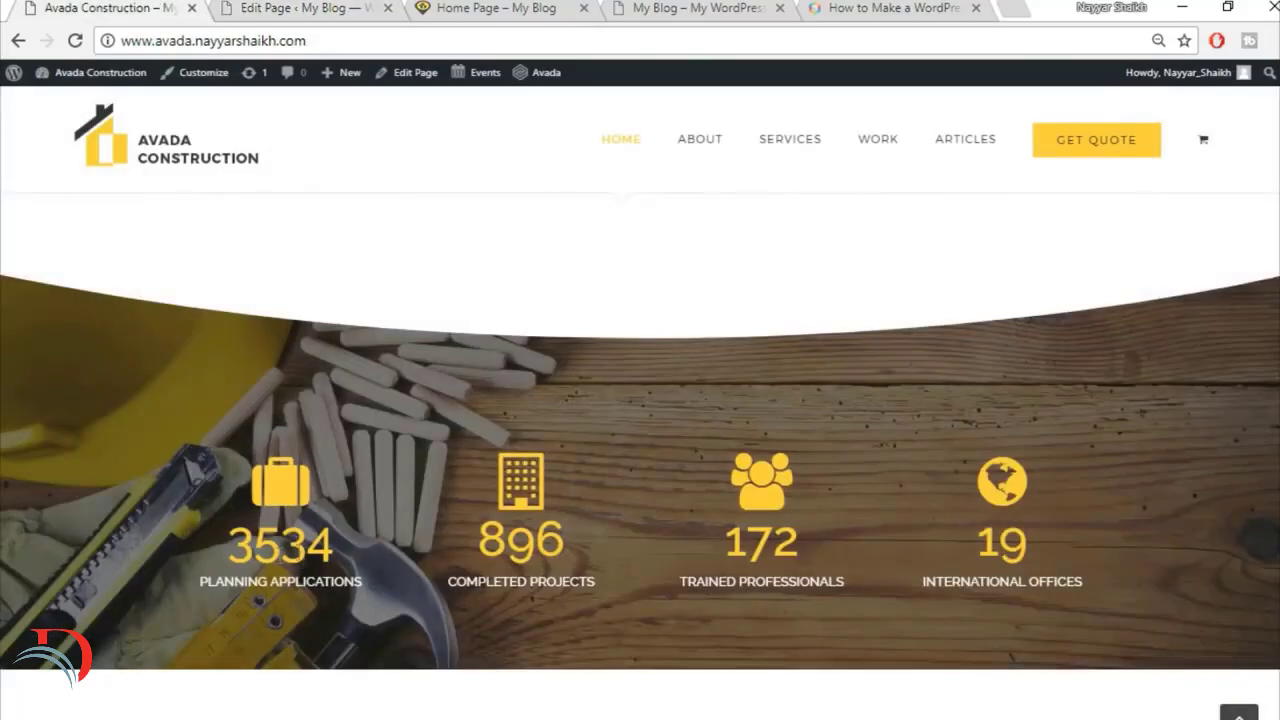
pyautogui.click(308, 7)
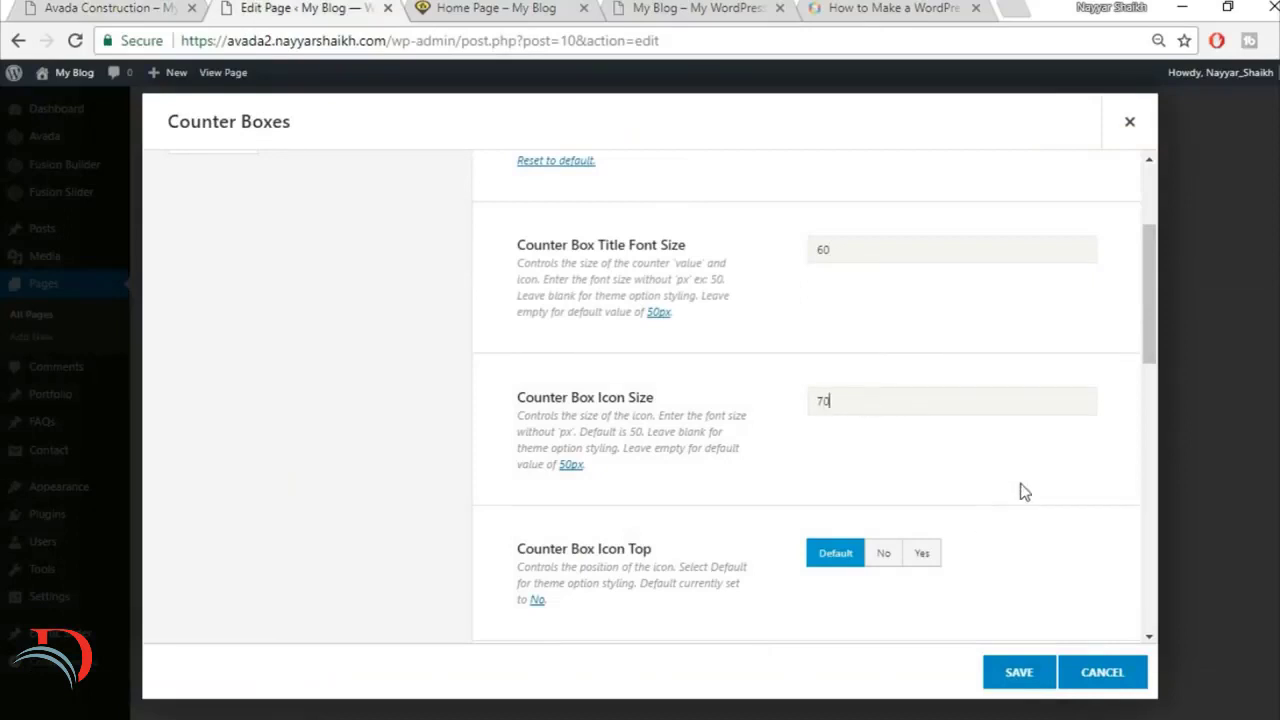
pyautogui.scroll(-1, 1010, 490)
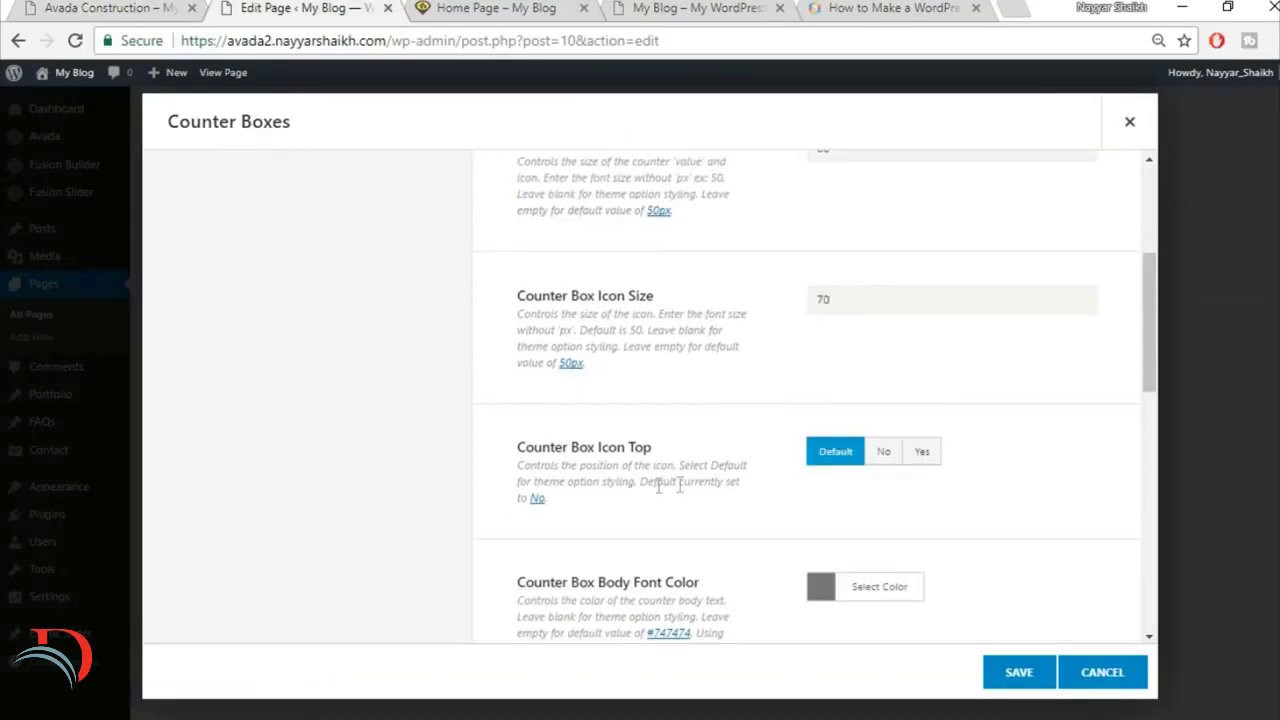
pyautogui.click(50, 6)
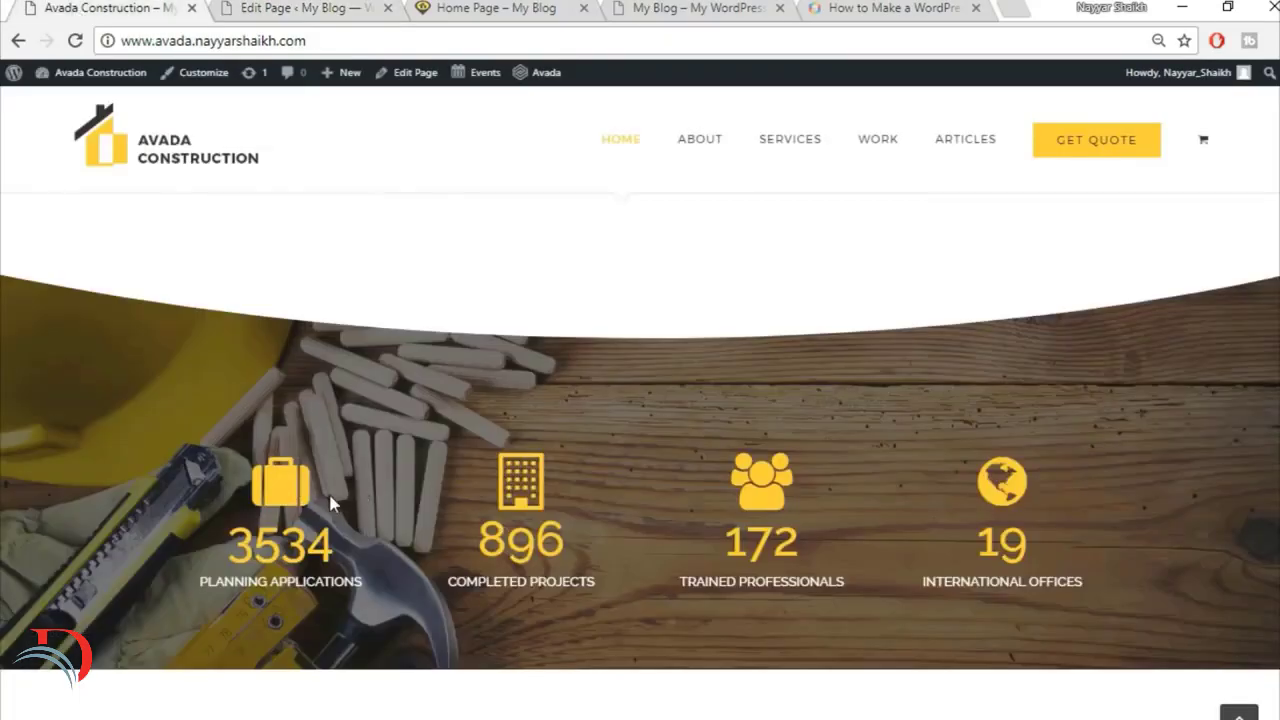
pyautogui.click(332, 7)
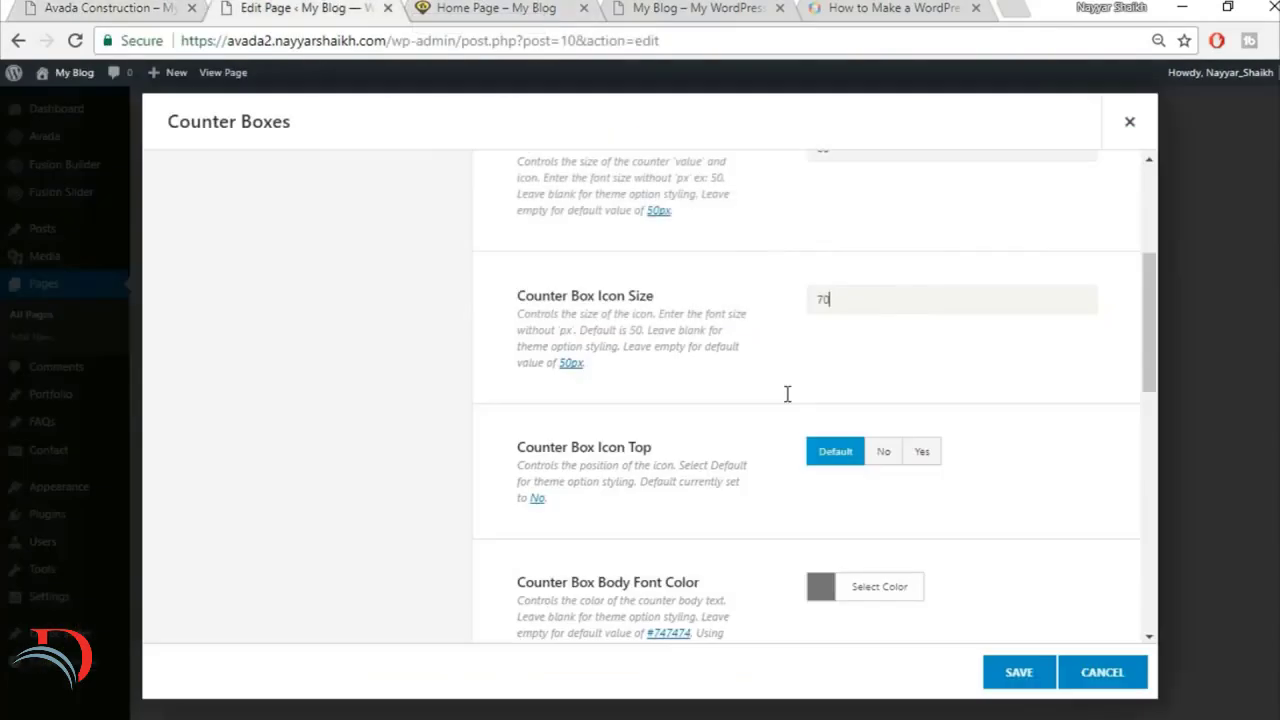
pyautogui.click(922, 460)
# Step: Check the counter label text on the finished site and set the counter box body font color to white
pyautogui.scroll(-1, 938, 418)
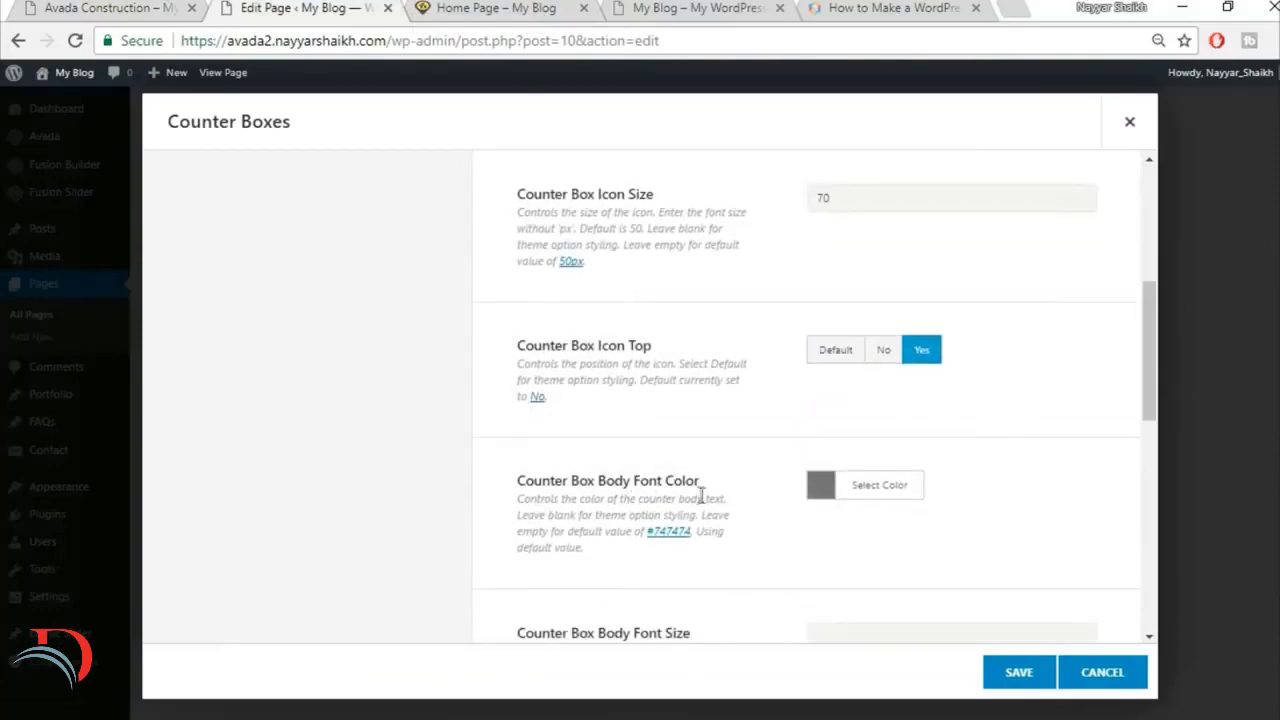
pyautogui.click(158, 6)
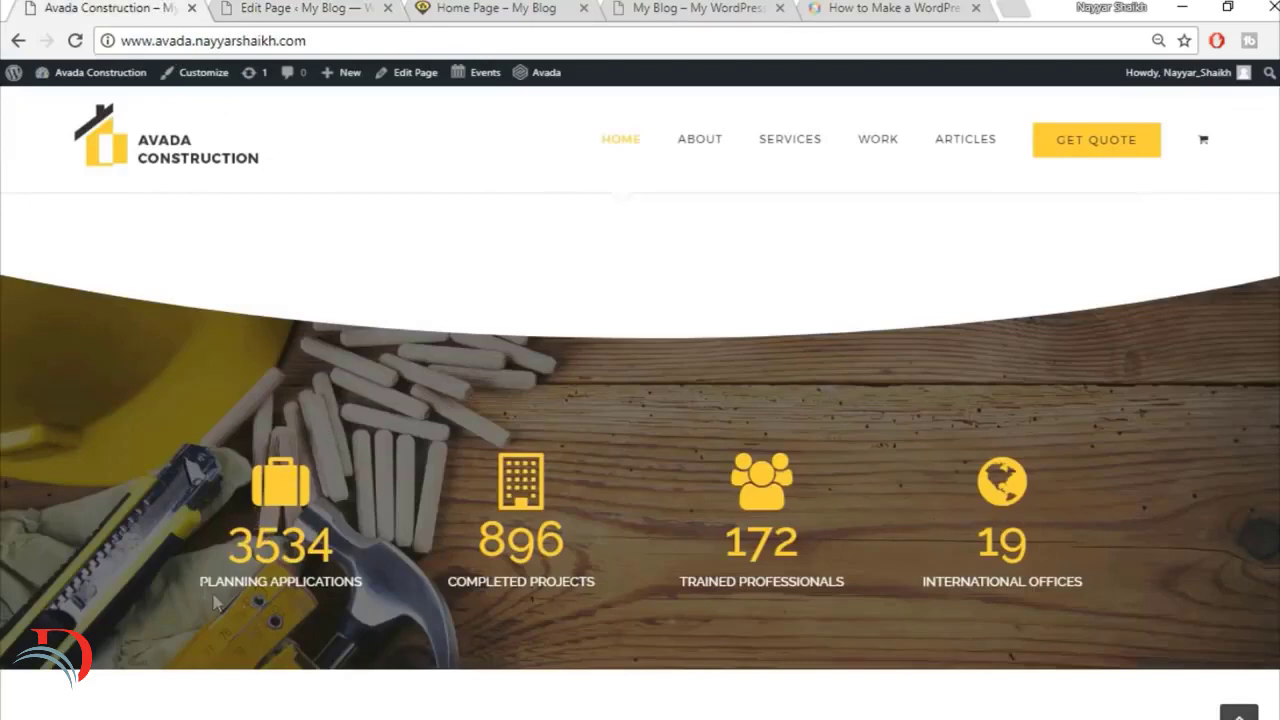
pyautogui.moveTo(199, 592); pyautogui.dragTo(382, 601)
pyautogui.click(295, 8)
pyautogui.click(889, 490)
pyautogui.scroll(-3, 1005, 478)
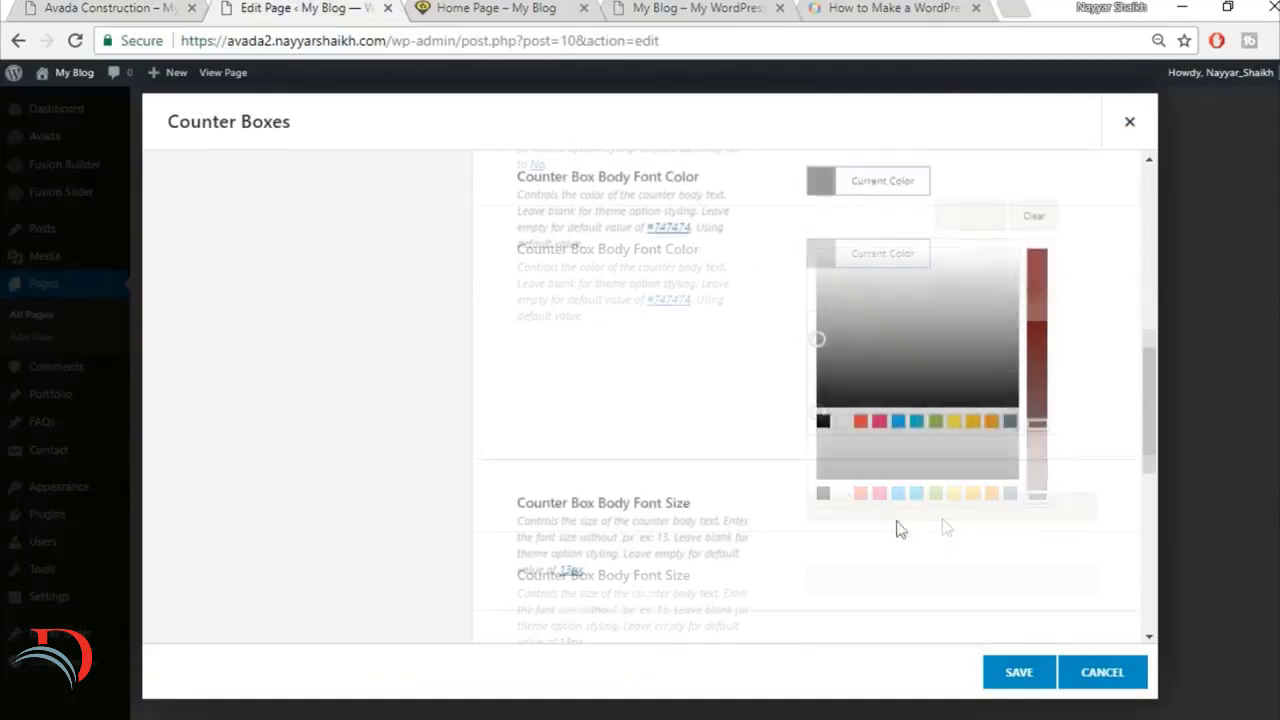
pyautogui.click(839, 423)
pyautogui.click(665, 359)
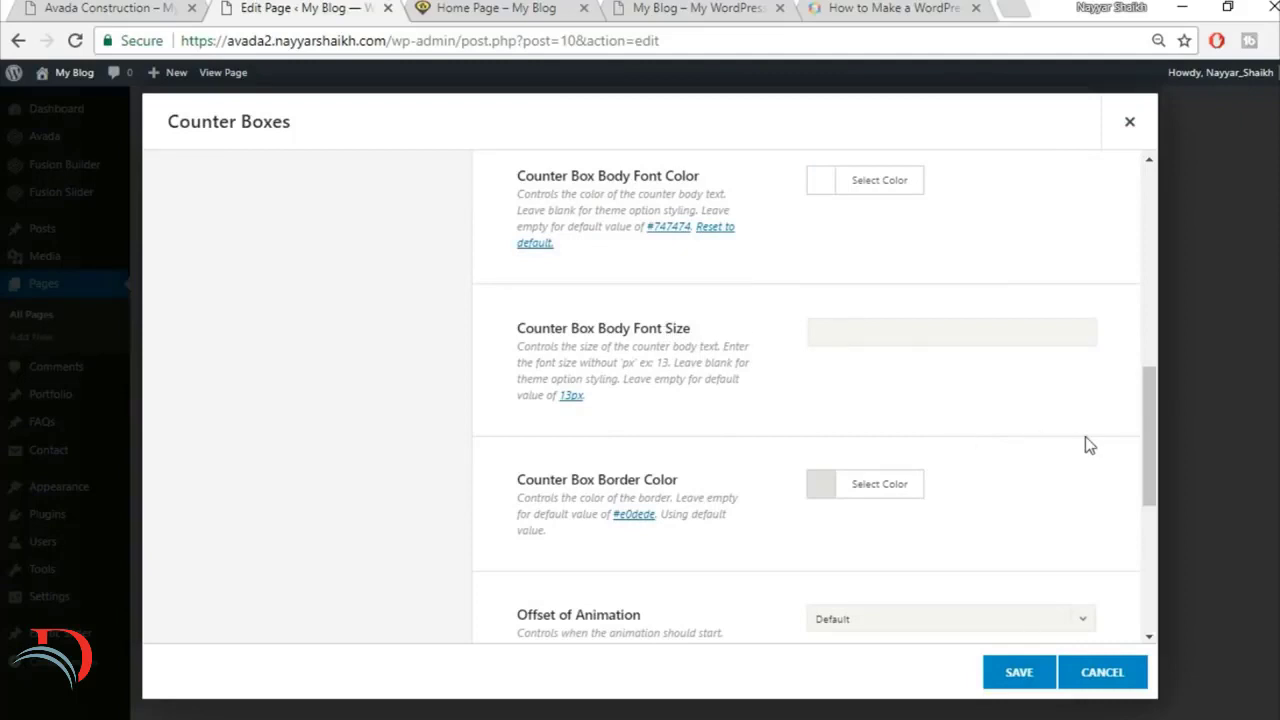
# Step: Make the counter box border color fully transparent
pyautogui.scroll(-1, 1085, 436)
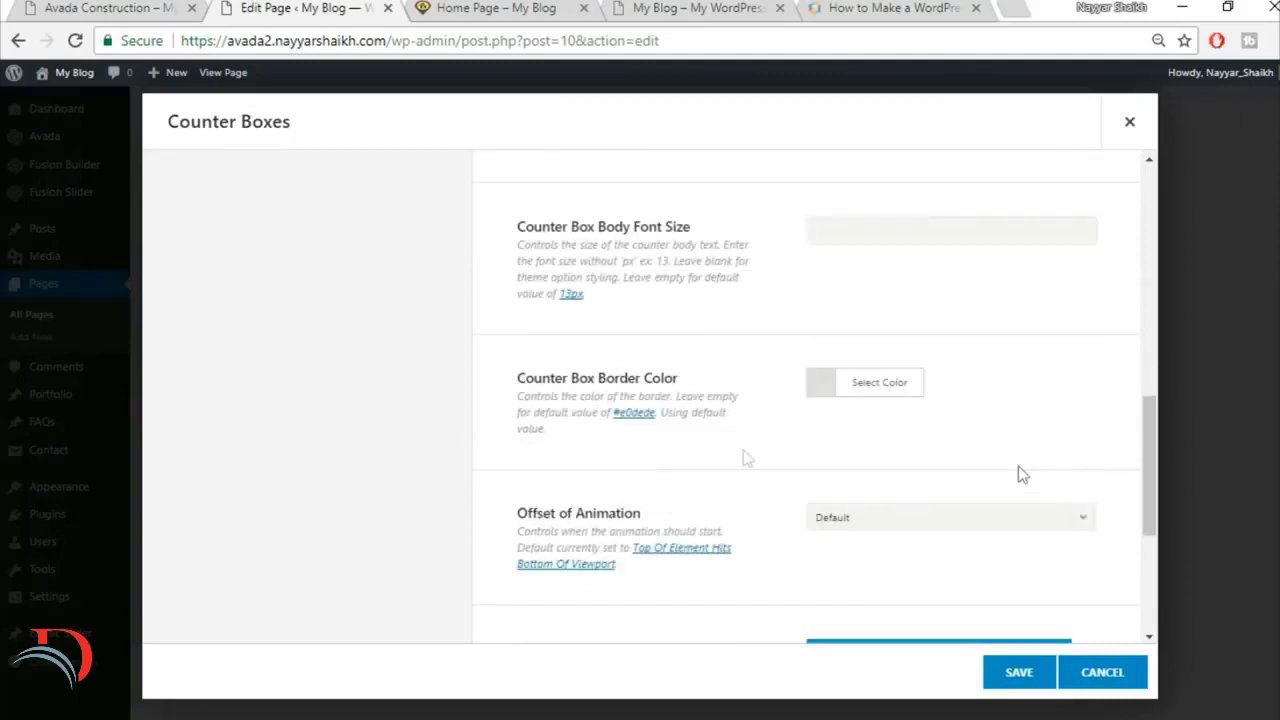
pyautogui.click(866, 388)
pyautogui.scroll(-1, 1005, 345)
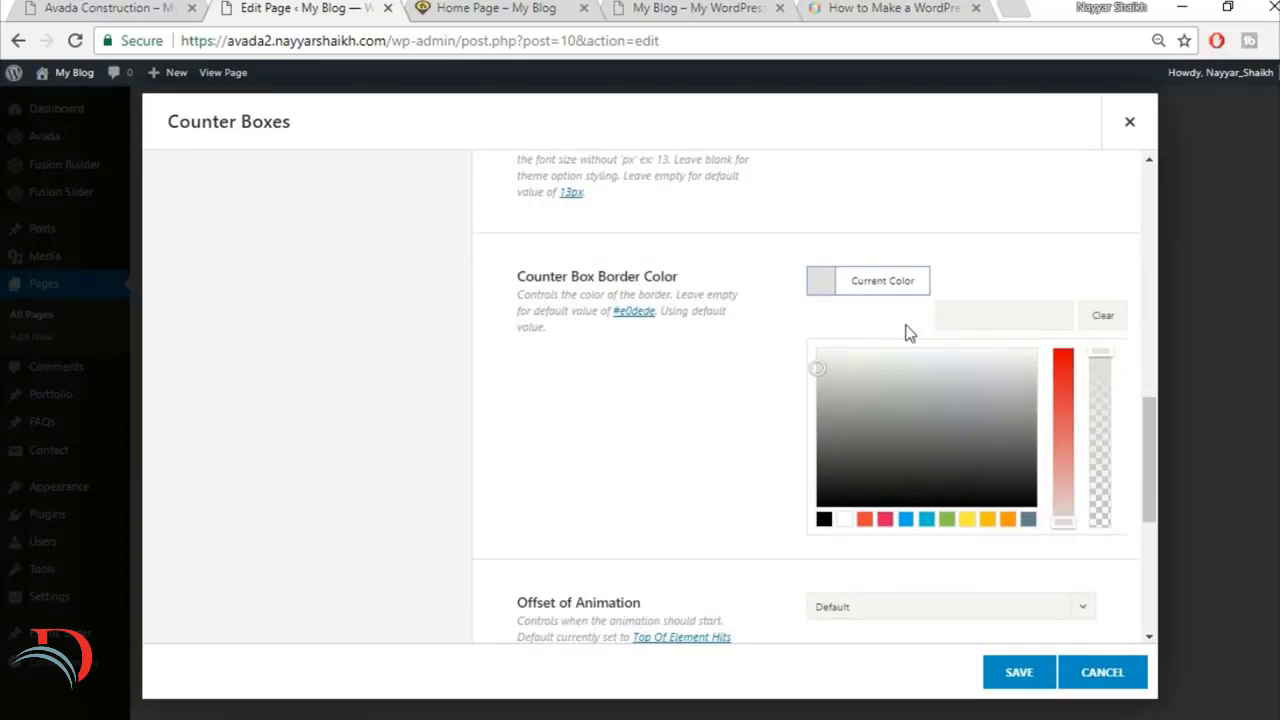
pyautogui.click(1100, 362)
pyautogui.moveTo(1104, 424); pyautogui.dragTo(1103, 534)
pyautogui.click(1088, 570)
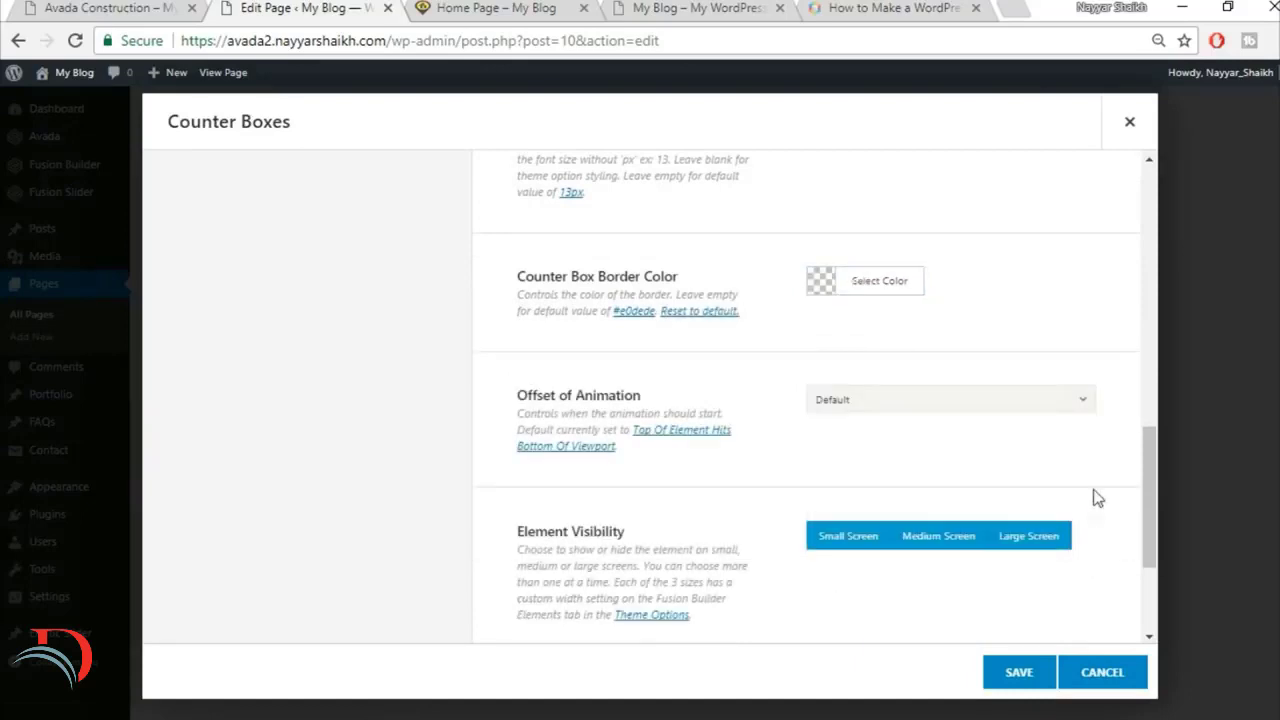
pyautogui.scroll(-2, 1011, 494)
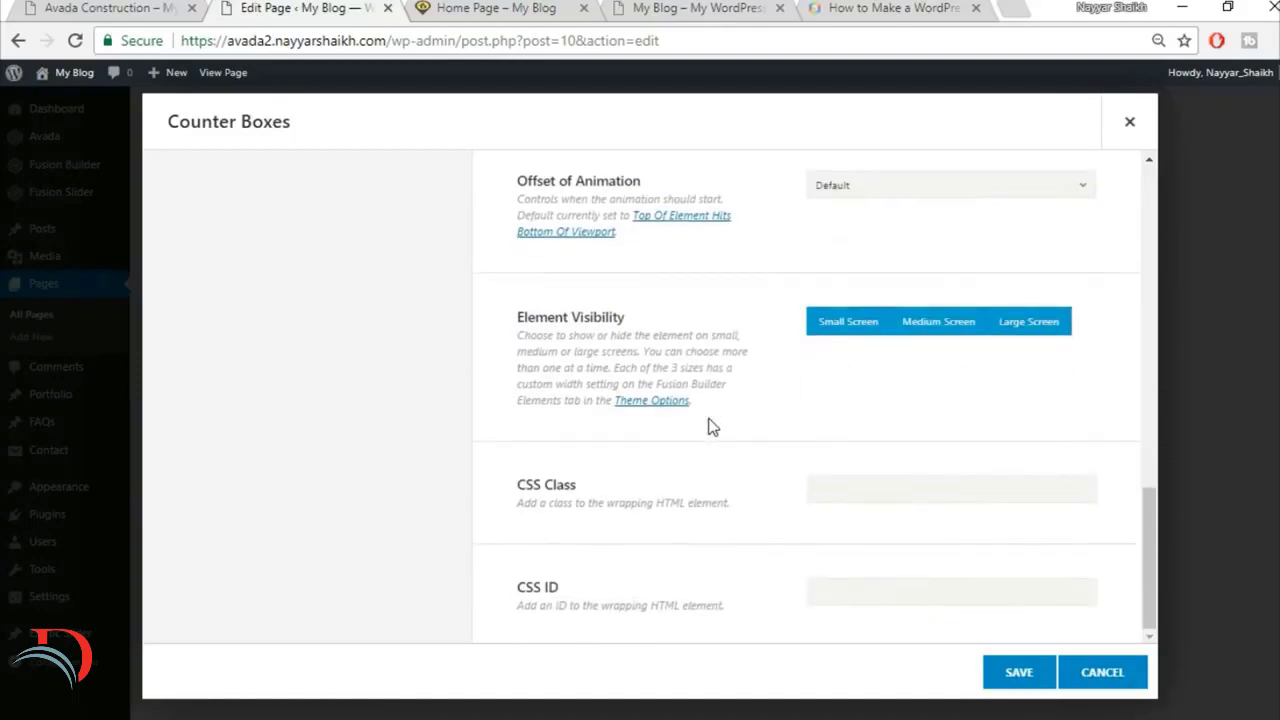
# Step: Copy the first counter's number from the finished site and set the first counter box's value to 3534
pyautogui.scroll(10, 711, 426)
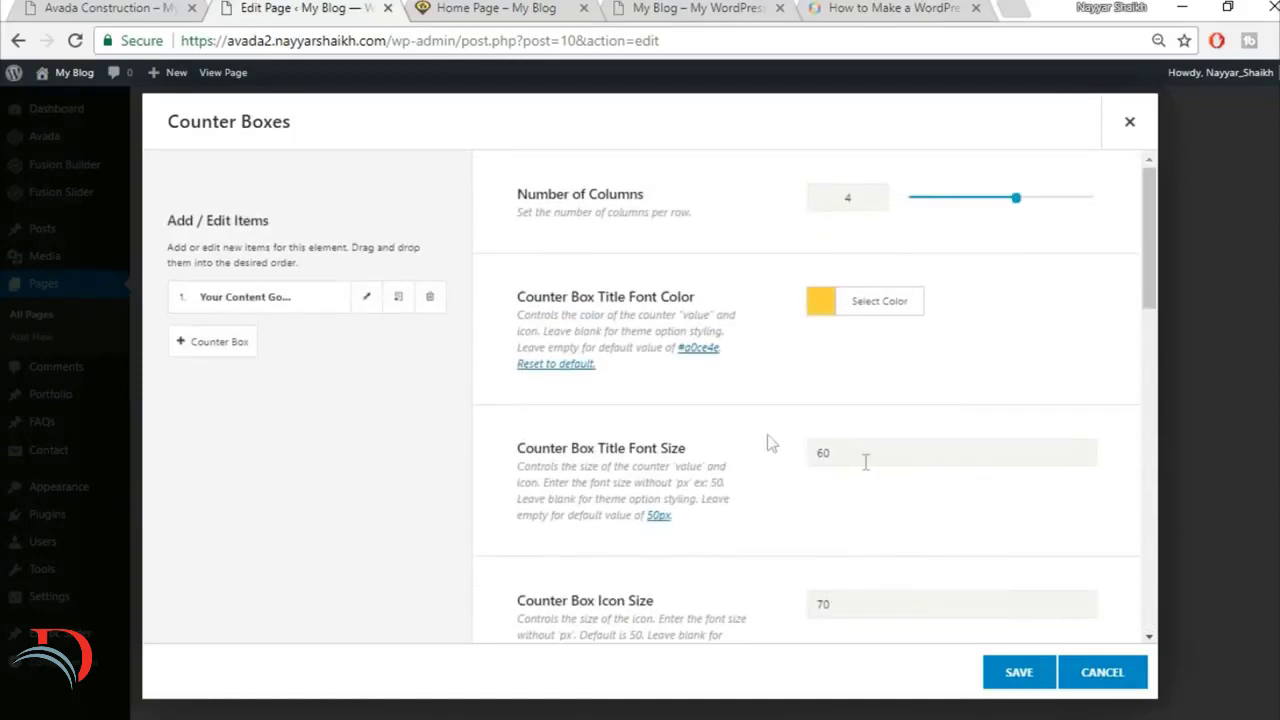
pyautogui.click(367, 300)
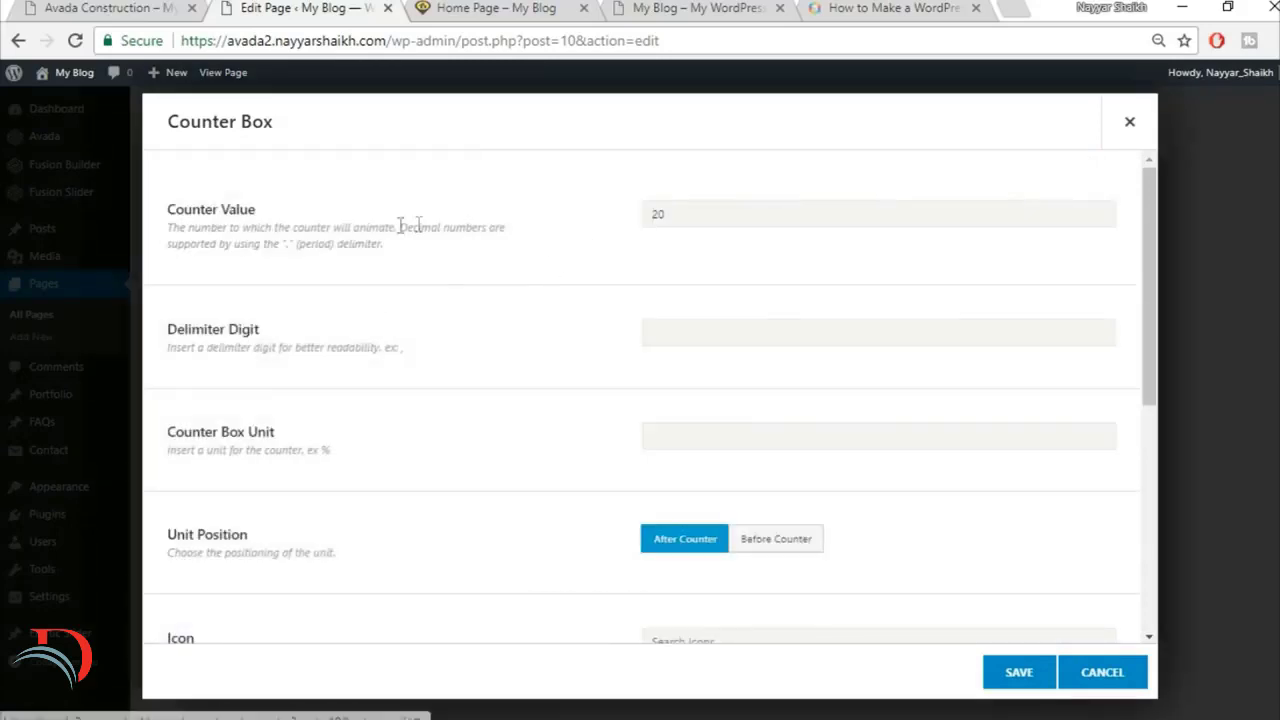
pyautogui.click(110, 8)
pyautogui.moveTo(228, 545); pyautogui.dragTo(393, 547)
pyautogui.hotkey('ctrl', 'c')
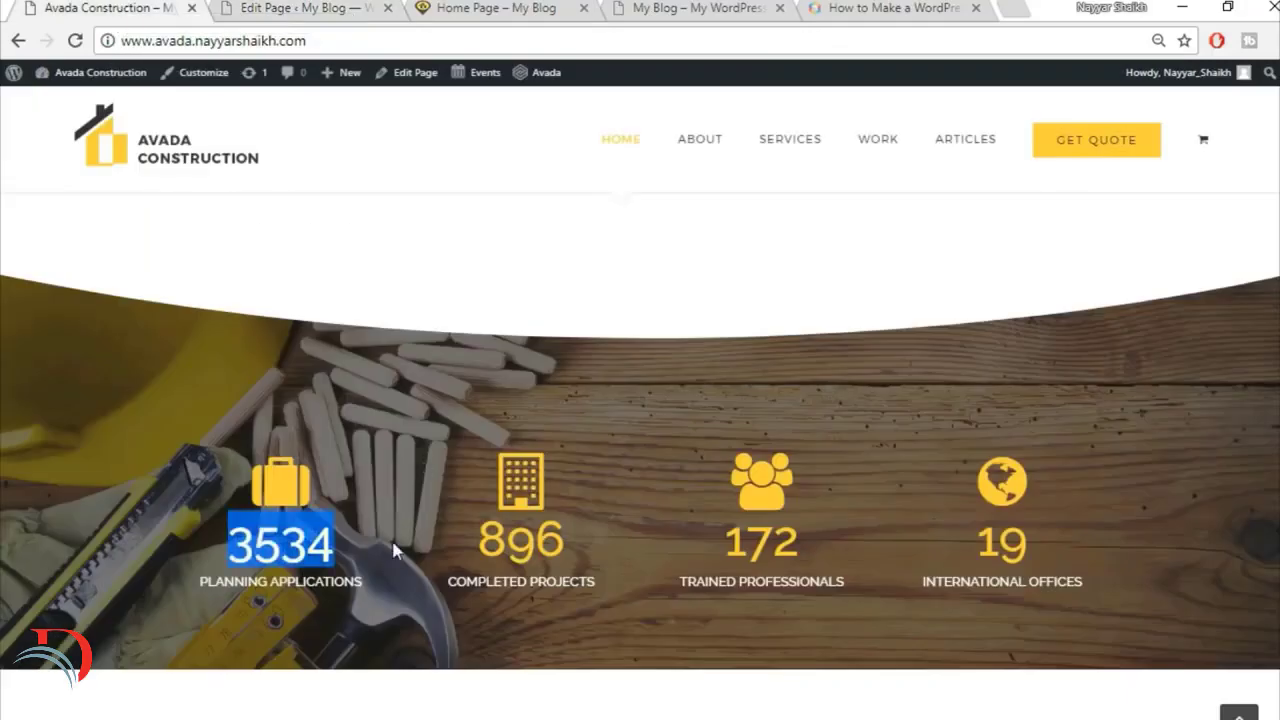
pyautogui.click(282, 8)
pyautogui.moveTo(735, 212); pyautogui.dragTo(602, 213)
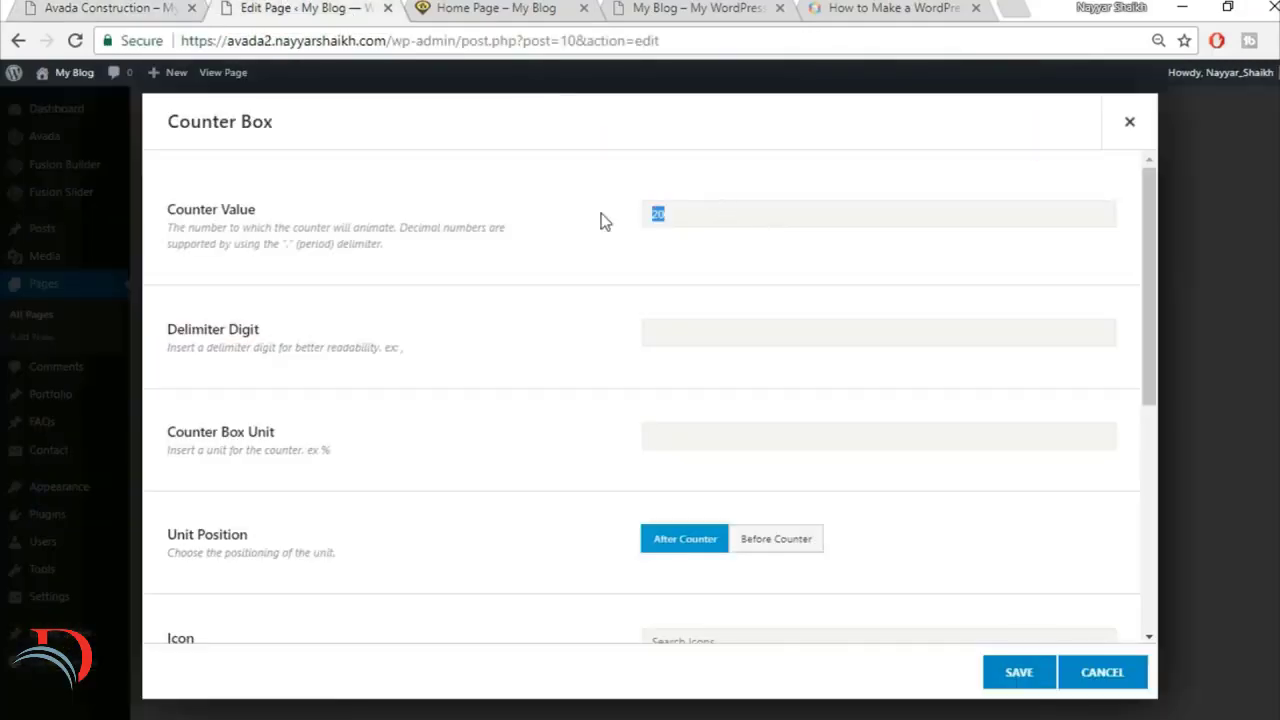
pyautogui.hotkey('ctrl', 'v')
pyautogui.scroll(-3, 617, 463)
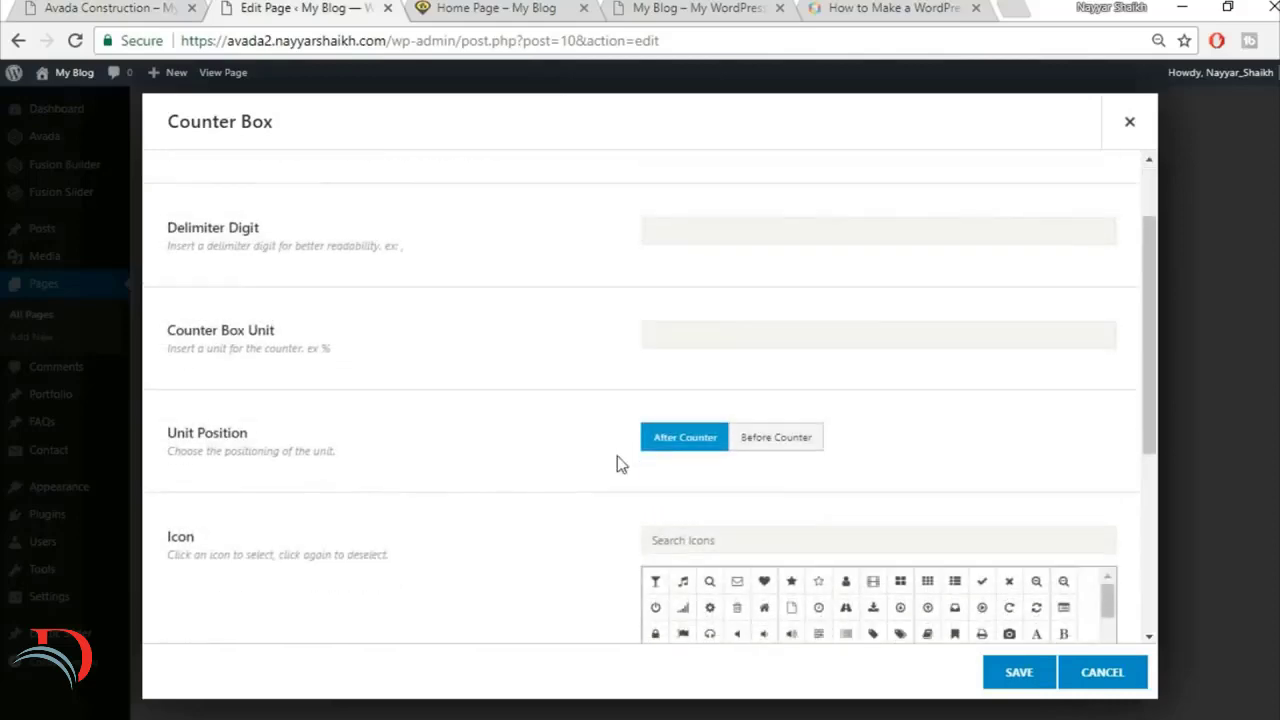
pyautogui.scroll(3, 617, 458)
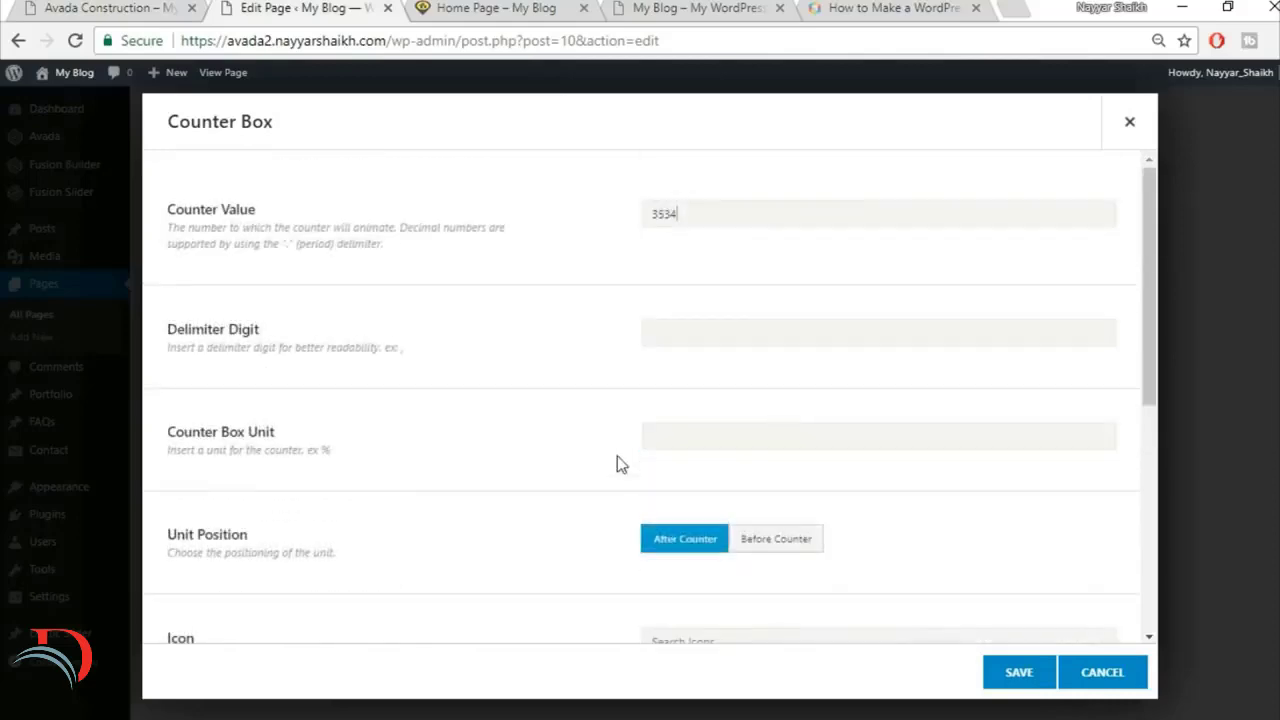
# Step: Check the first counter's icon on the finished site, search the icons for "brie" and select the briefcase icon for the counter box
pyautogui.scroll(-5, 617, 458)
pyautogui.scroll(-1, 617, 463)
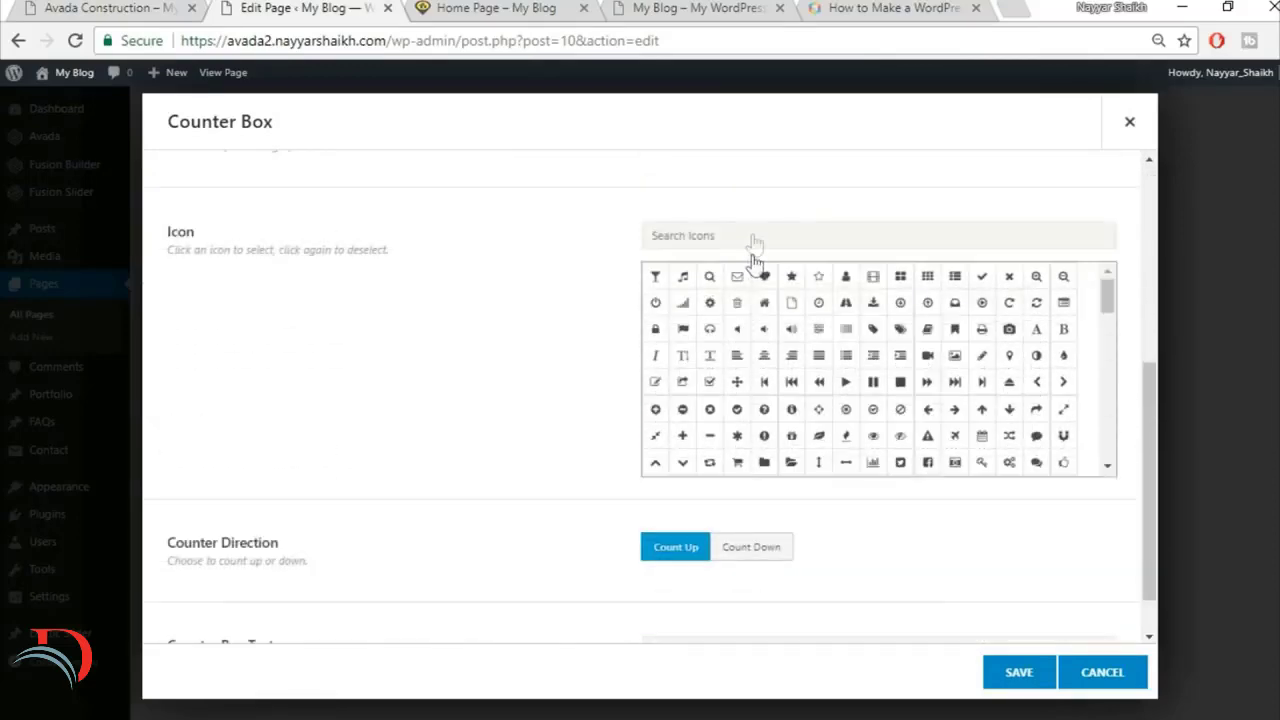
pyautogui.click(173, 6)
pyautogui.click(314, 6)
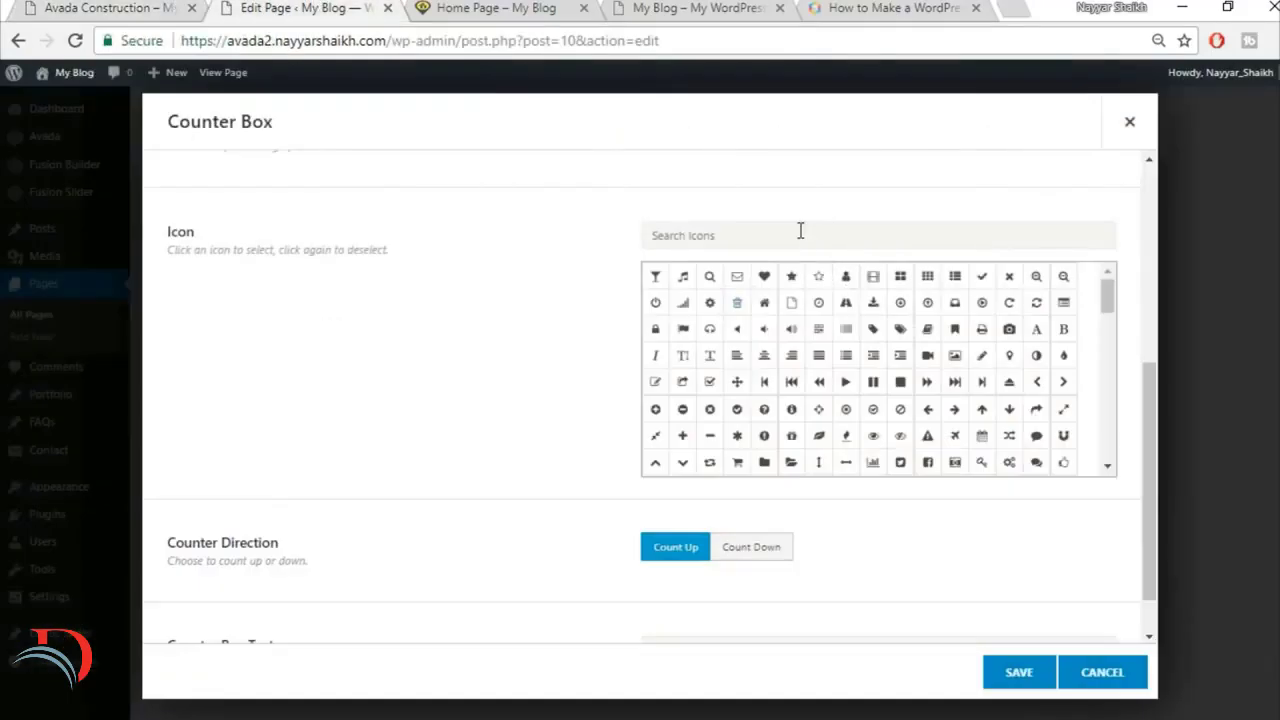
pyautogui.click(800, 231)
pyautogui.write('bi')
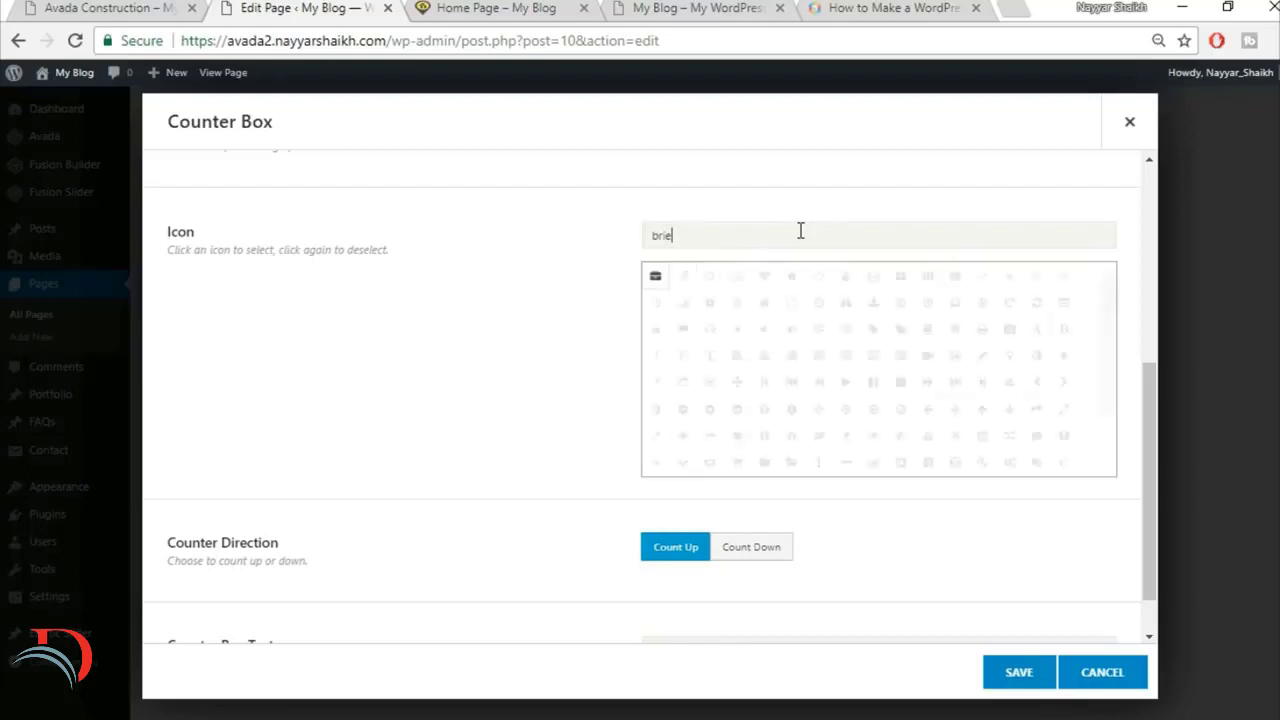
pyautogui.click(655, 279)
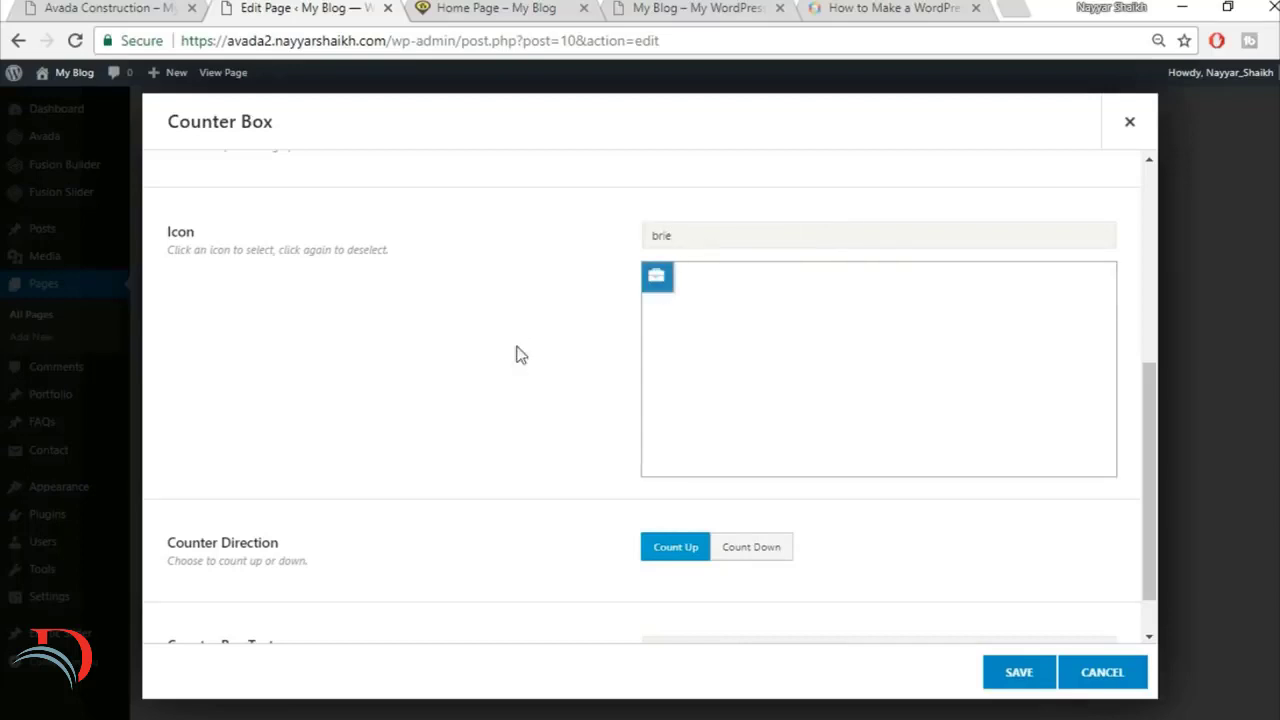
pyautogui.scroll(-1, 517, 350)
pyautogui.scroll(2, 517, 350)
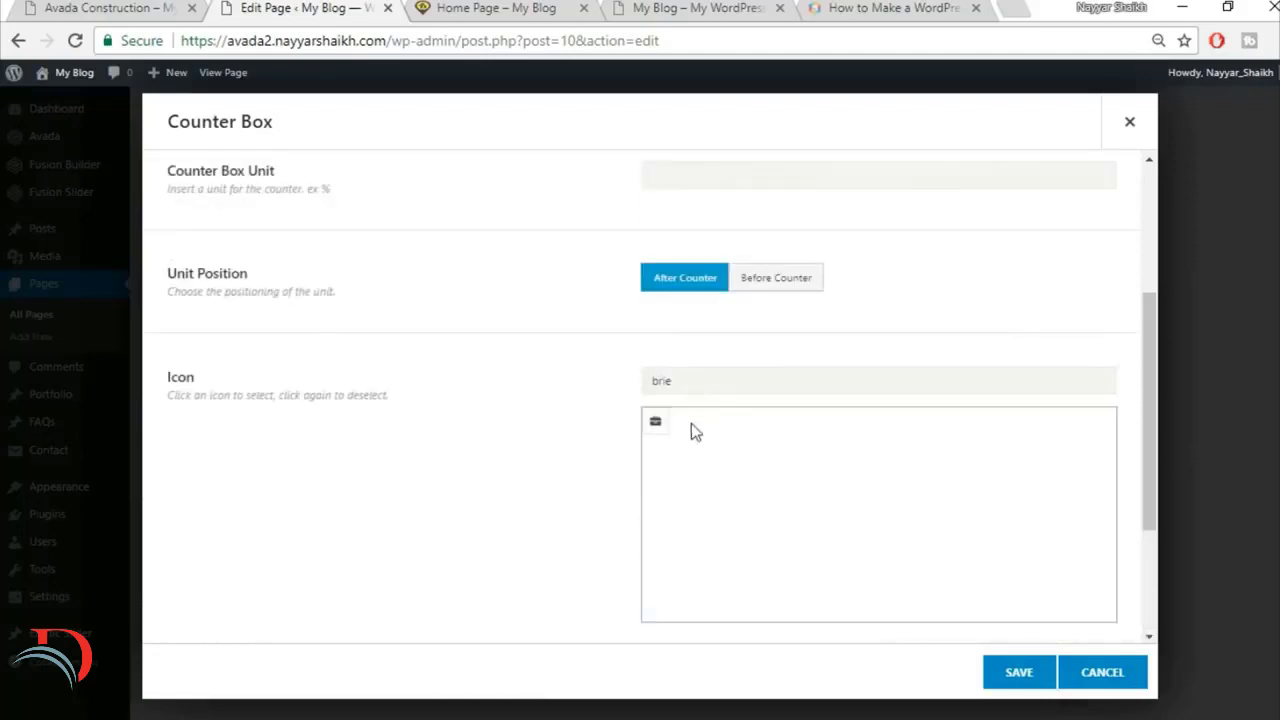
pyautogui.click(655, 421)
# Step: Copy the first counter's label from the finished site, set the counter box text to PLANNING APPLICATIONS and save the counter box
pyautogui.scroll(-2, 531, 431)
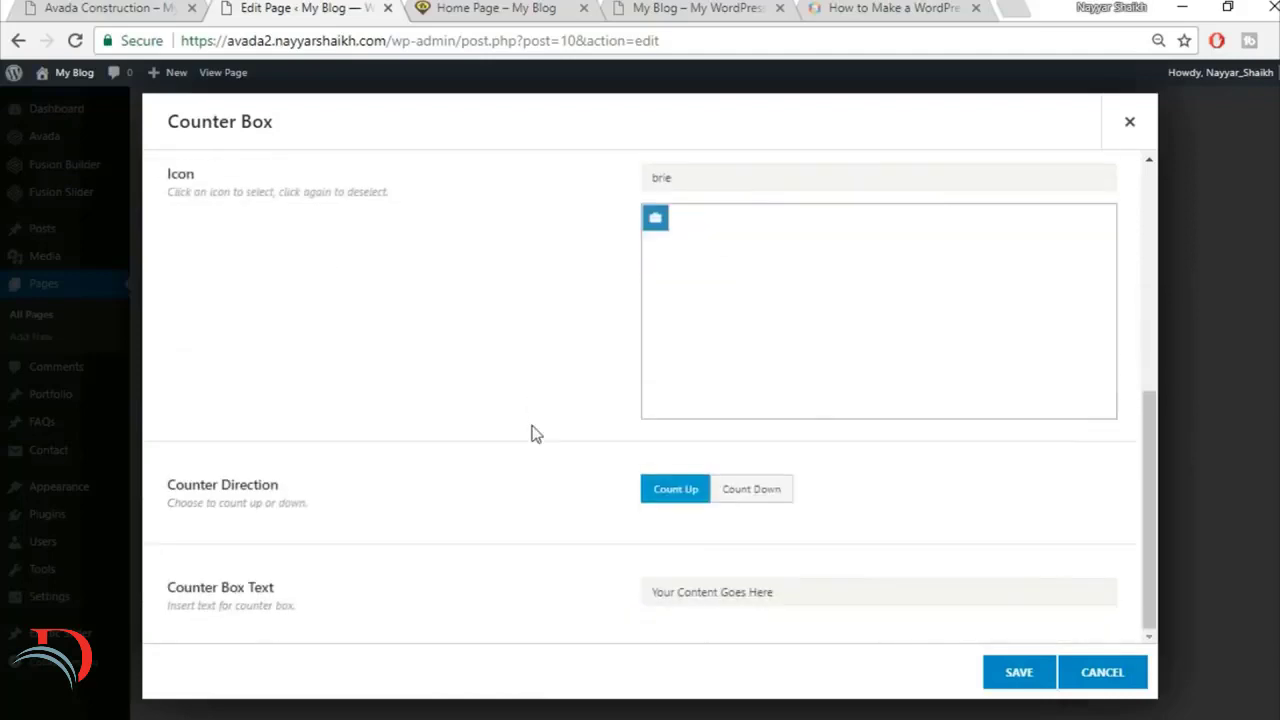
pyautogui.click(52, 8)
pyautogui.click(264, 615)
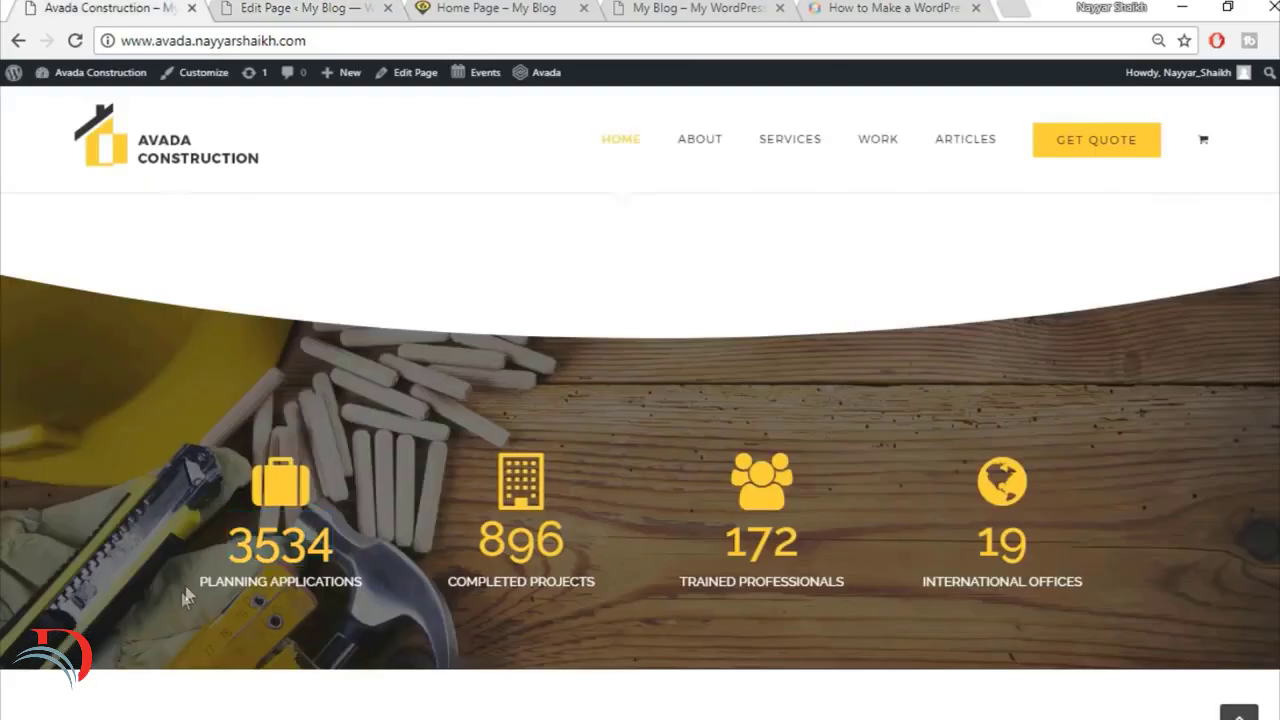
pyautogui.moveTo(183, 597); pyautogui.dragTo(378, 564)
pyautogui.hotkey('ctrl', 'c')
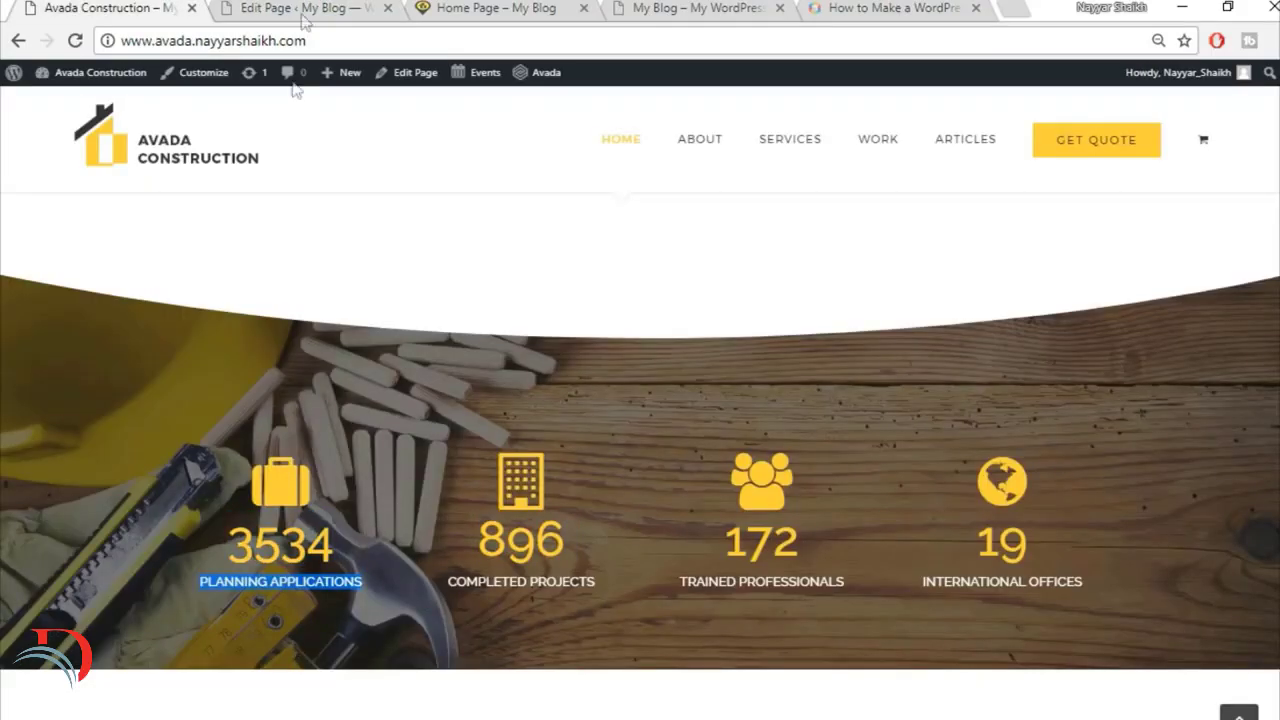
pyautogui.click(303, 14)
pyautogui.hotkey('ctrl', 'a')
pyautogui.hotkey('ctrl', 'v')
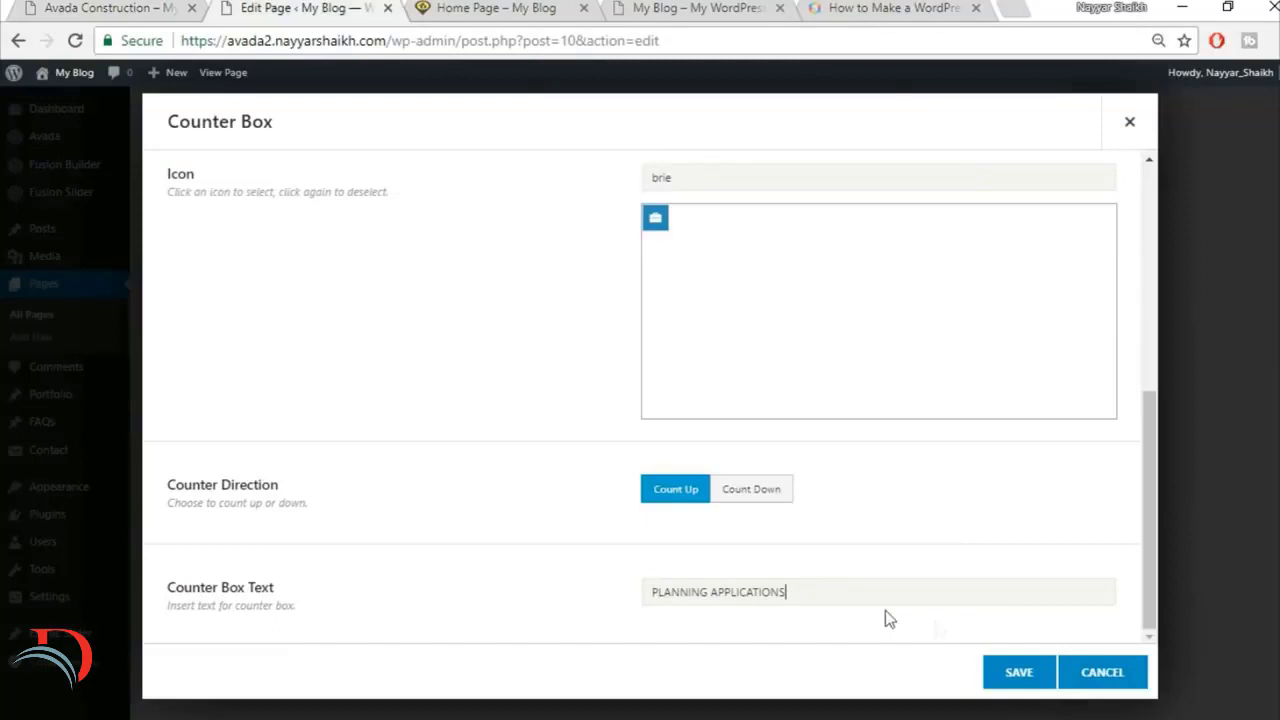
pyautogui.click(1046, 675)
# Step: Duplicate the PLANNING APPLICATIONS counter box three times and save the Counter Boxes element
pyautogui.click(398, 297)
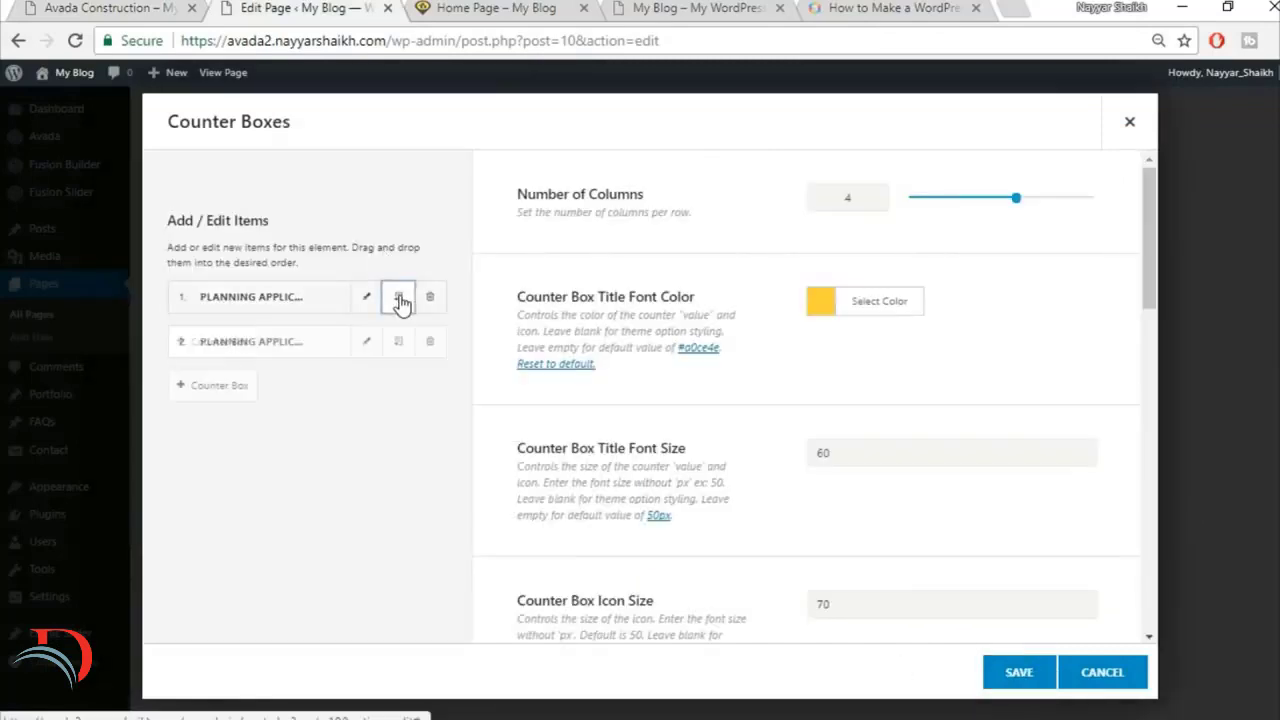
pyautogui.click(398, 297)
pyautogui.click(398, 297)
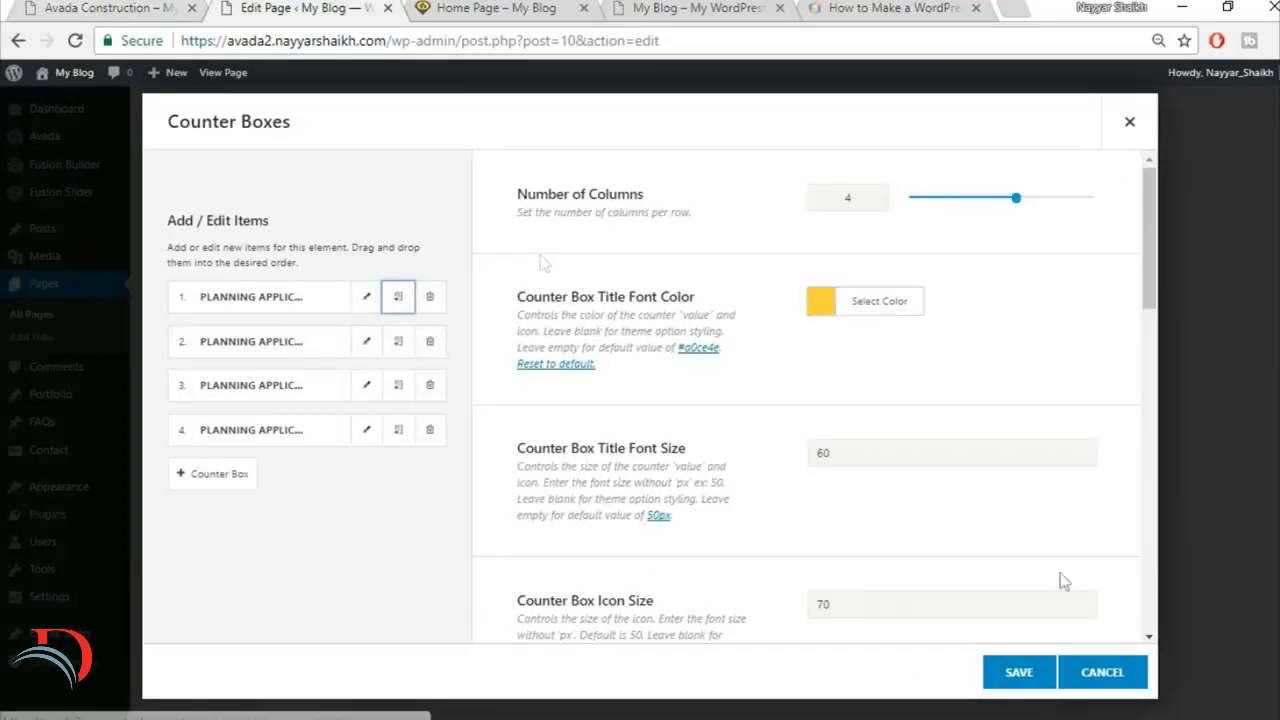
pyautogui.click(1019, 670)
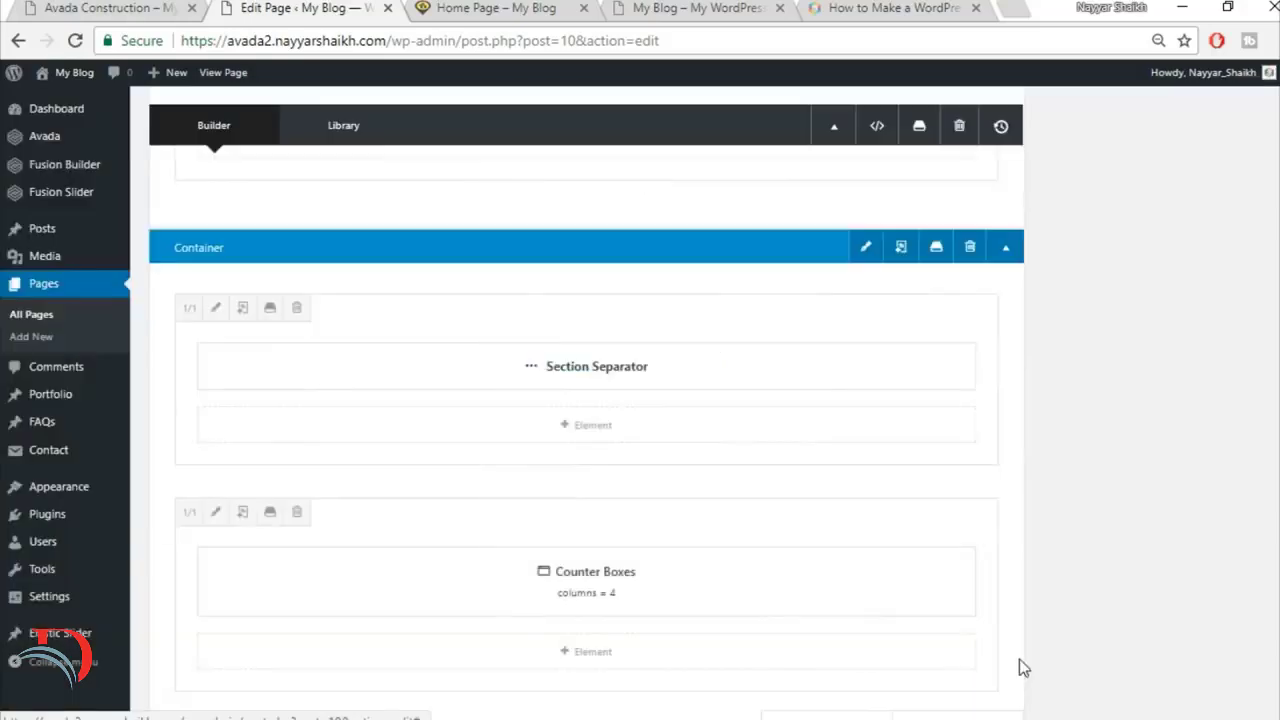
# Step: Check the counter section's background on the finished site and upload home-244125289 as the background image of the counter boxes' container
pyautogui.click(150, 8)
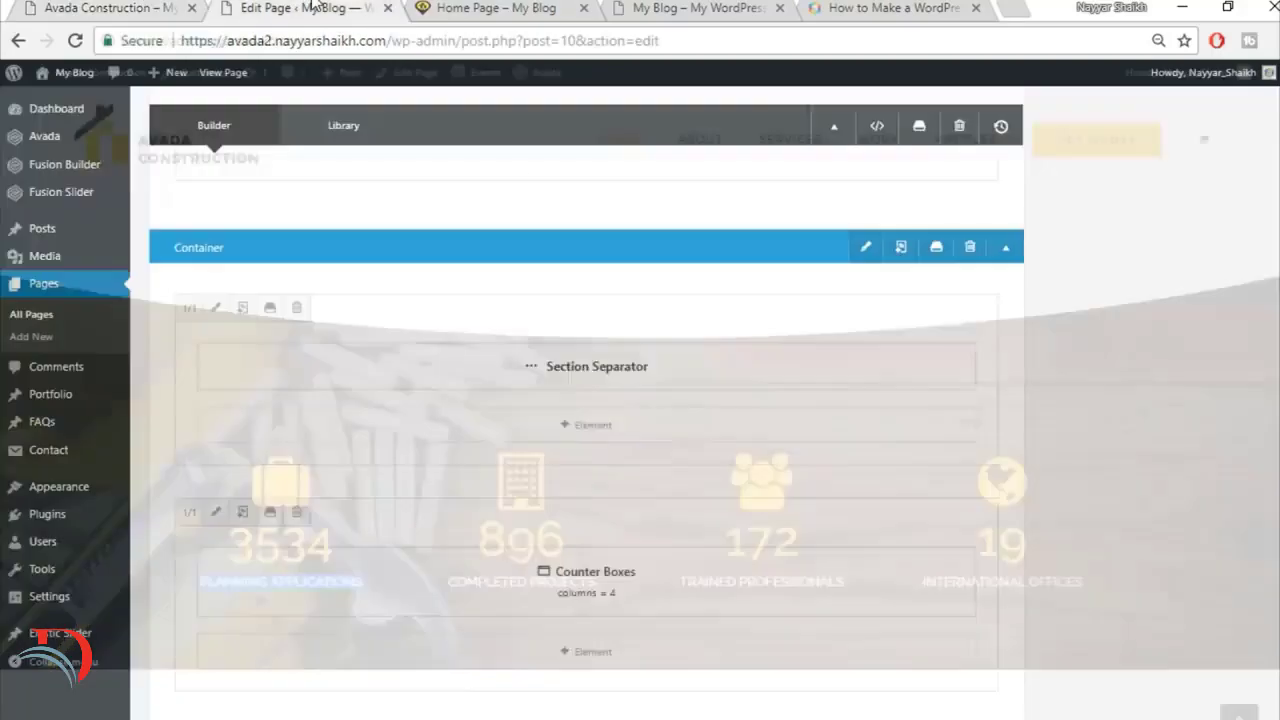
pyautogui.click(300, 8)
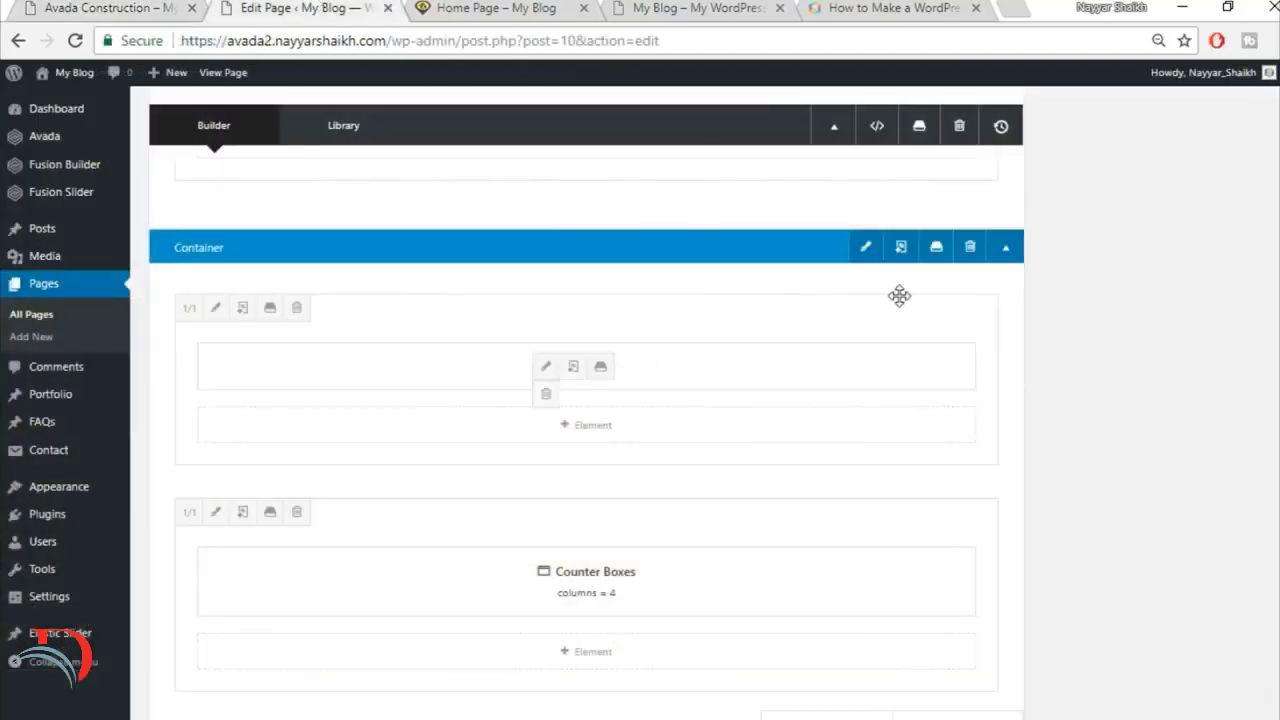
pyautogui.click(866, 249)
pyautogui.click(288, 168)
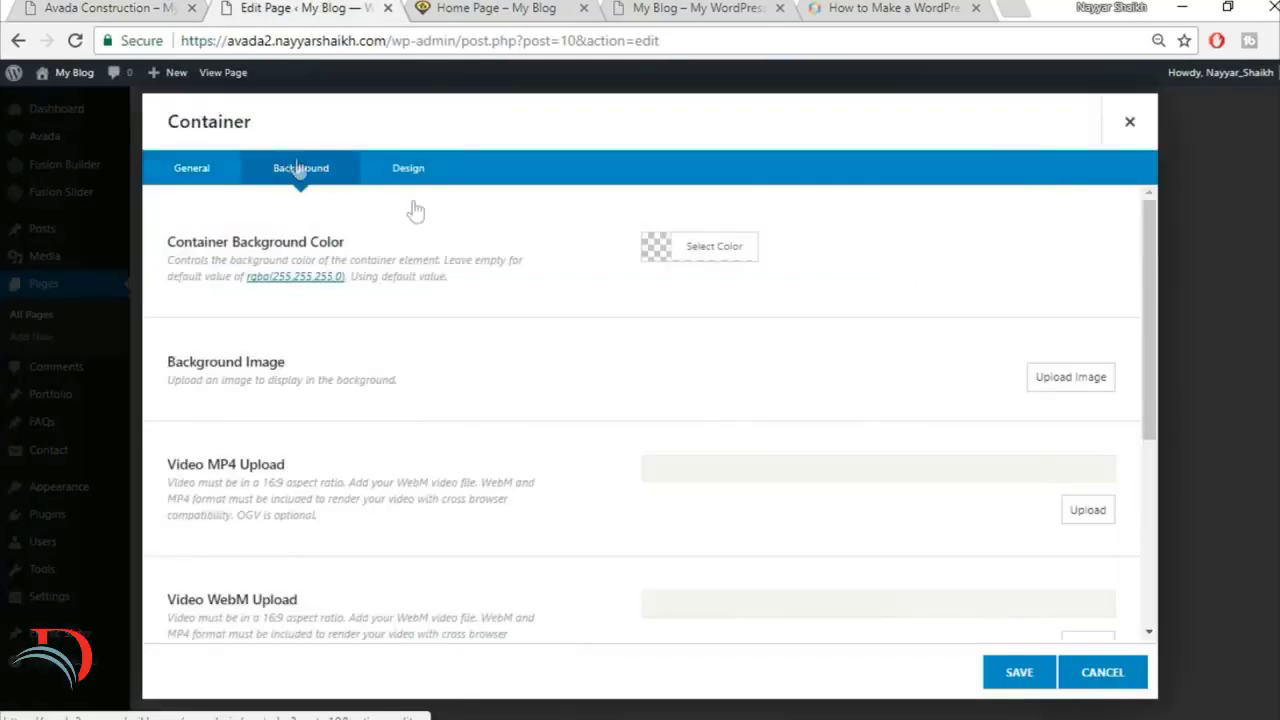
pyautogui.click(1068, 380)
pyautogui.click(250, 140)
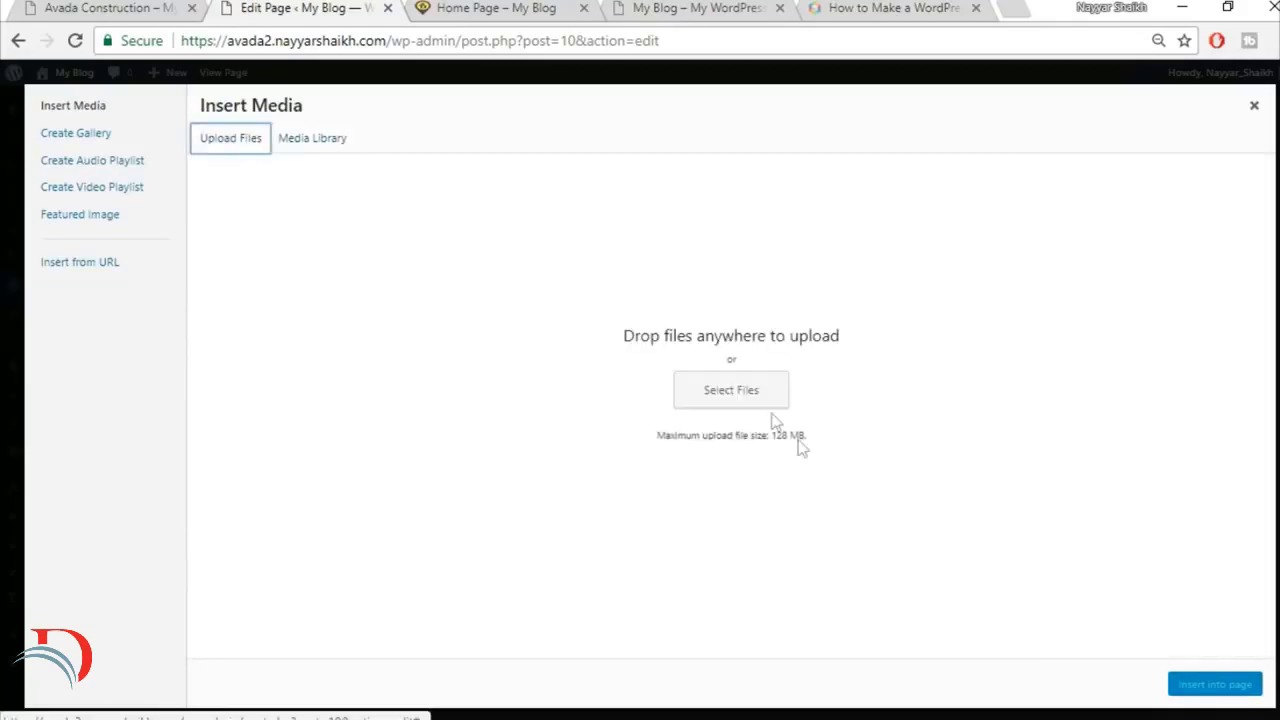
pyautogui.click(750, 388)
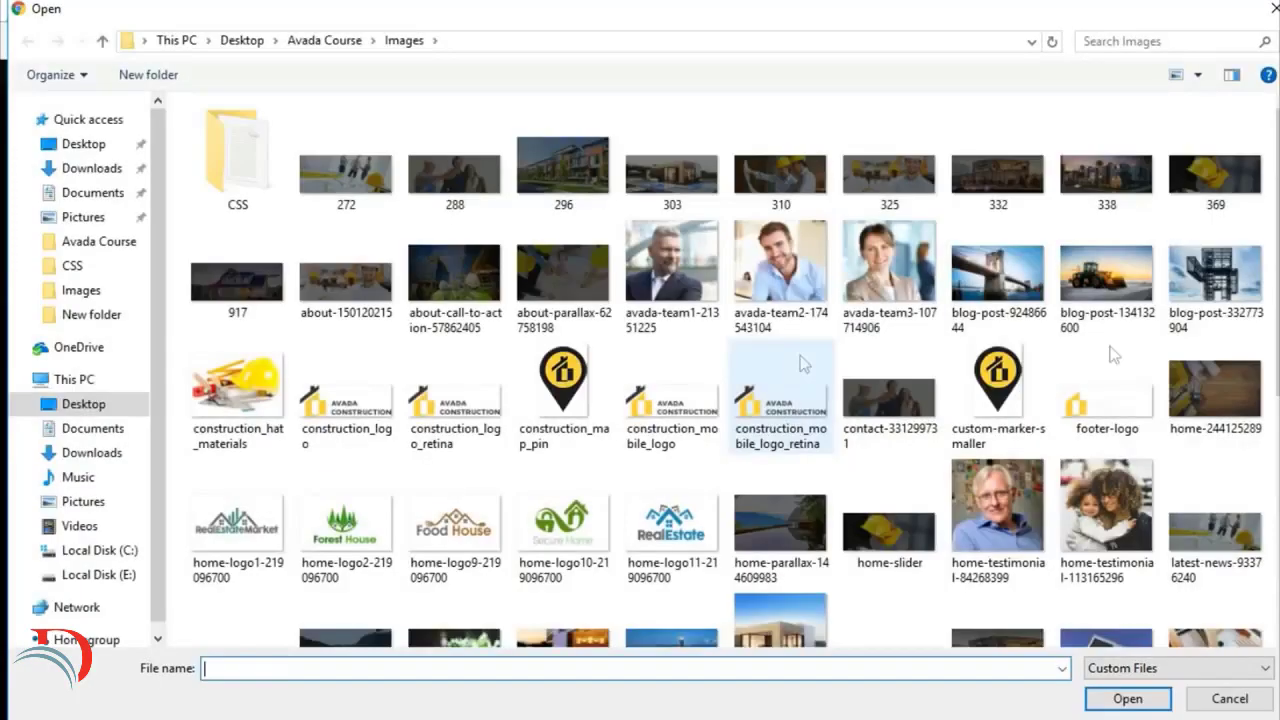
pyautogui.click(1248, 428)
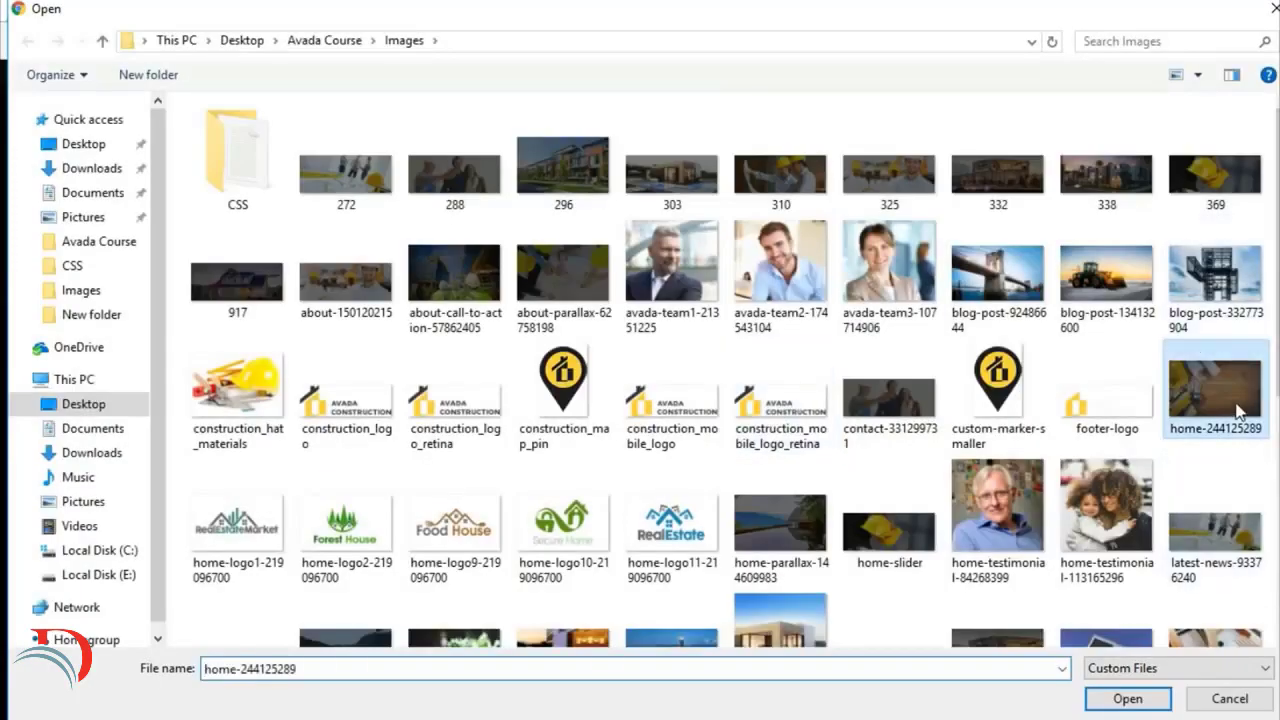
pyautogui.click(1130, 701)
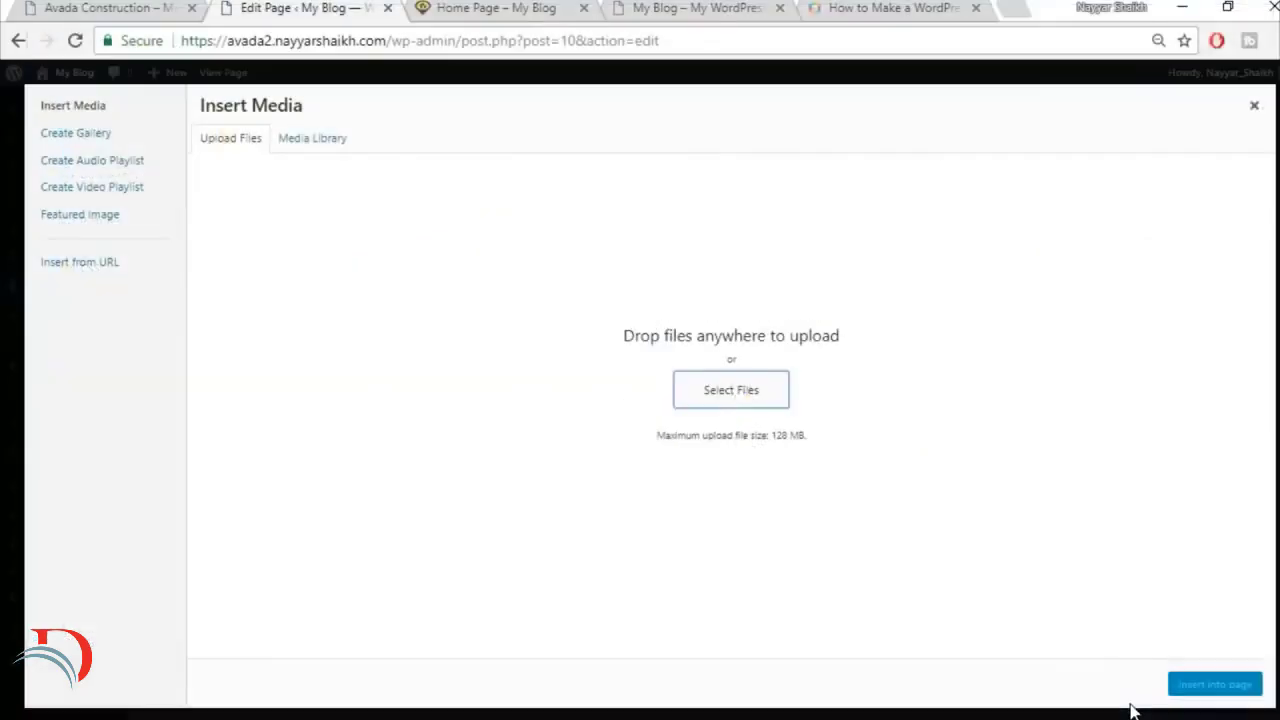
pyautogui.click(1222, 688)
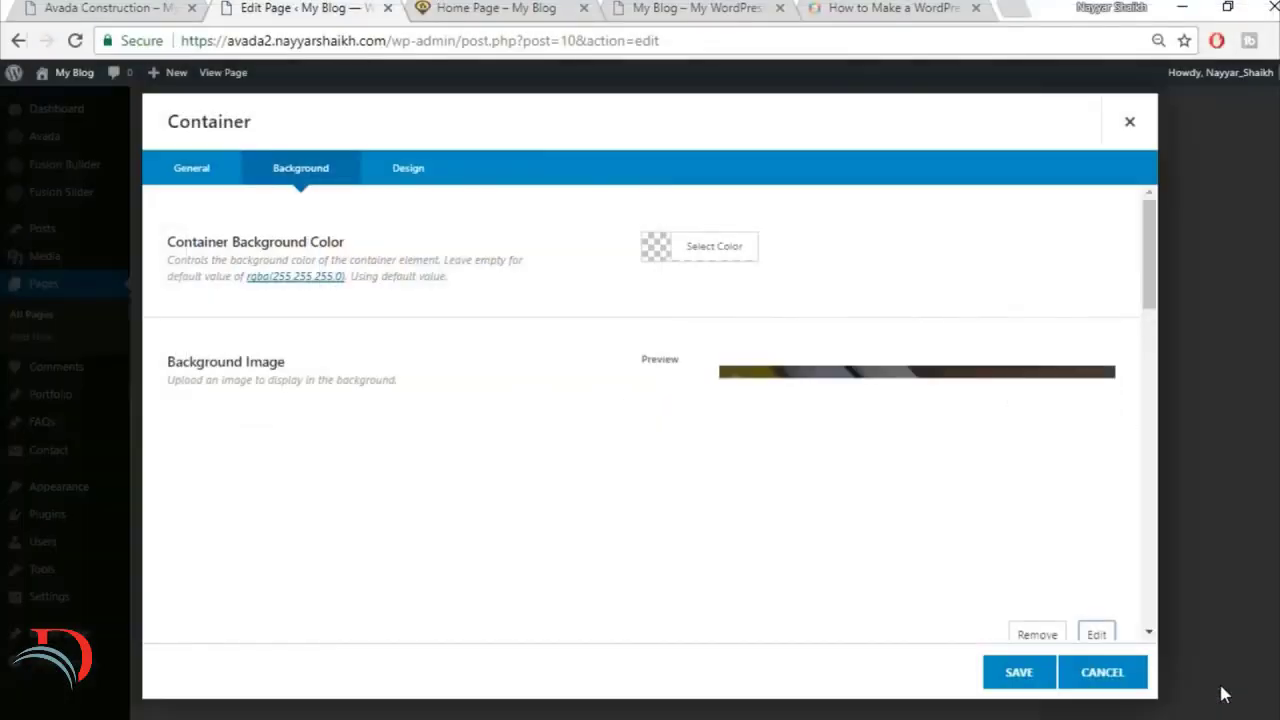
# Step: Review the container's remaining background settings, save the container and update the Home Page
pyautogui.scroll(-5, 529, 508)
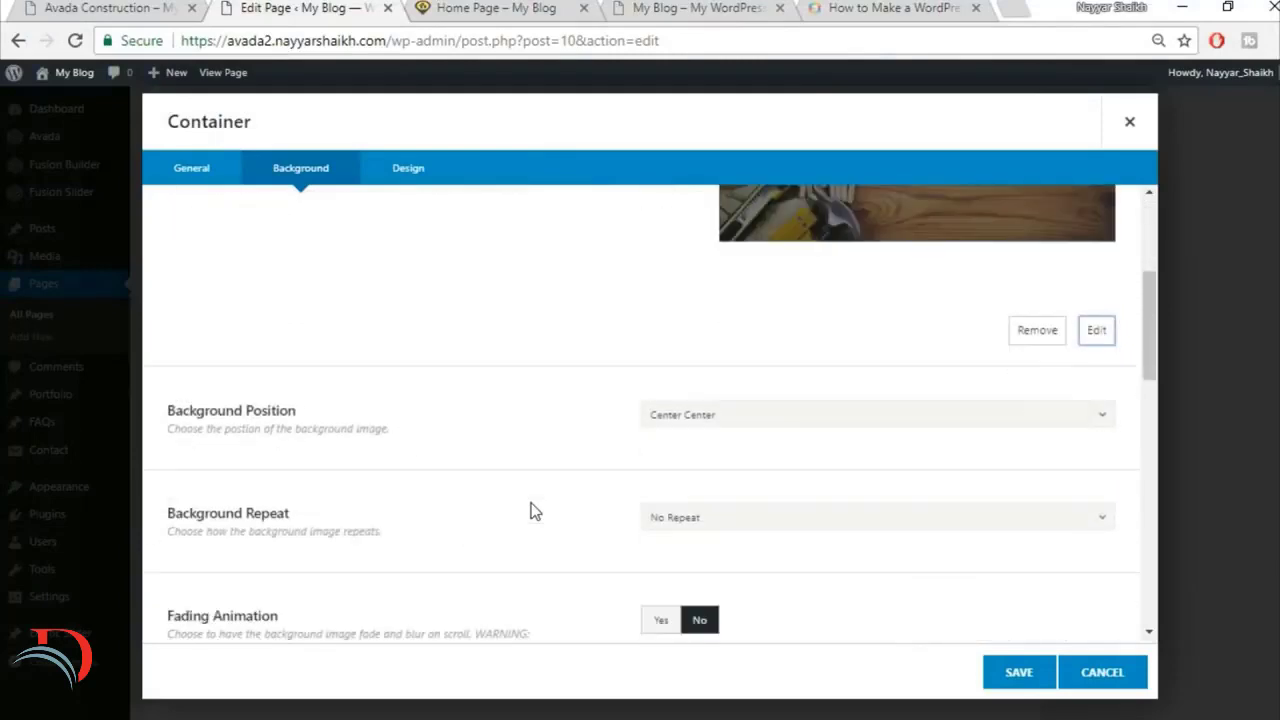
pyautogui.scroll(-1, 829, 434)
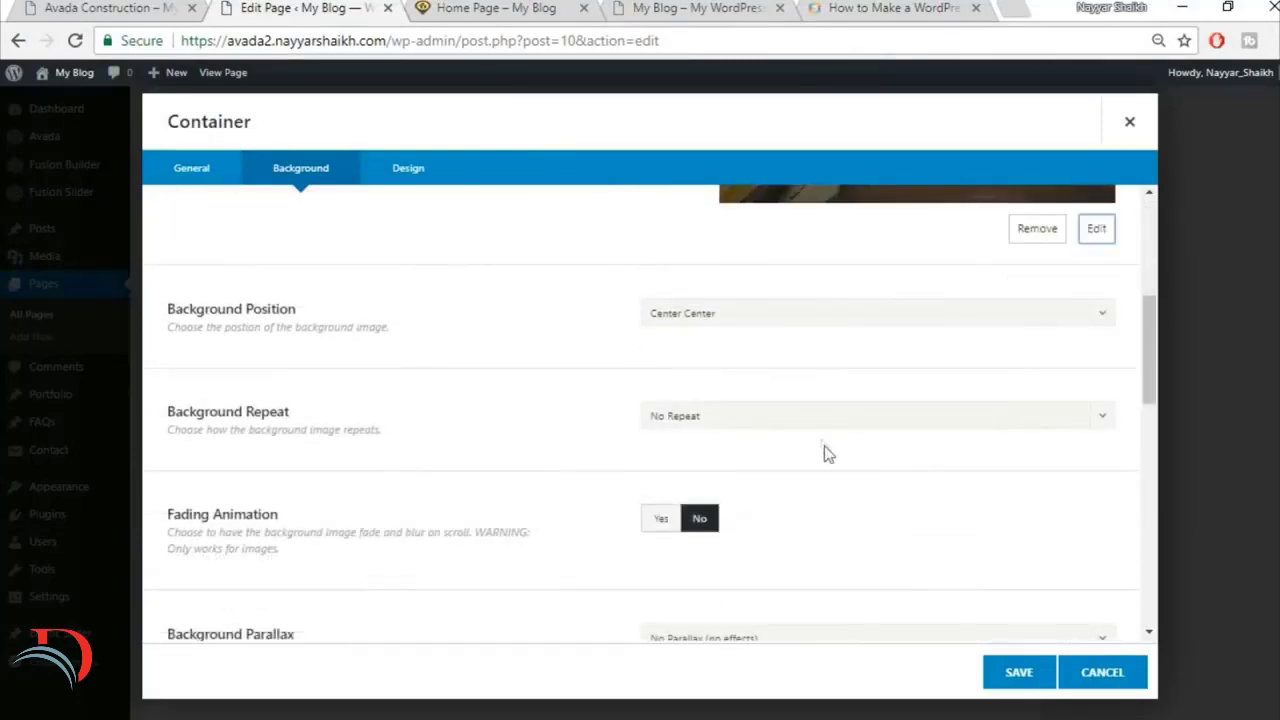
pyautogui.scroll(-1, 869, 482)
pyautogui.scroll(-5, 869, 480)
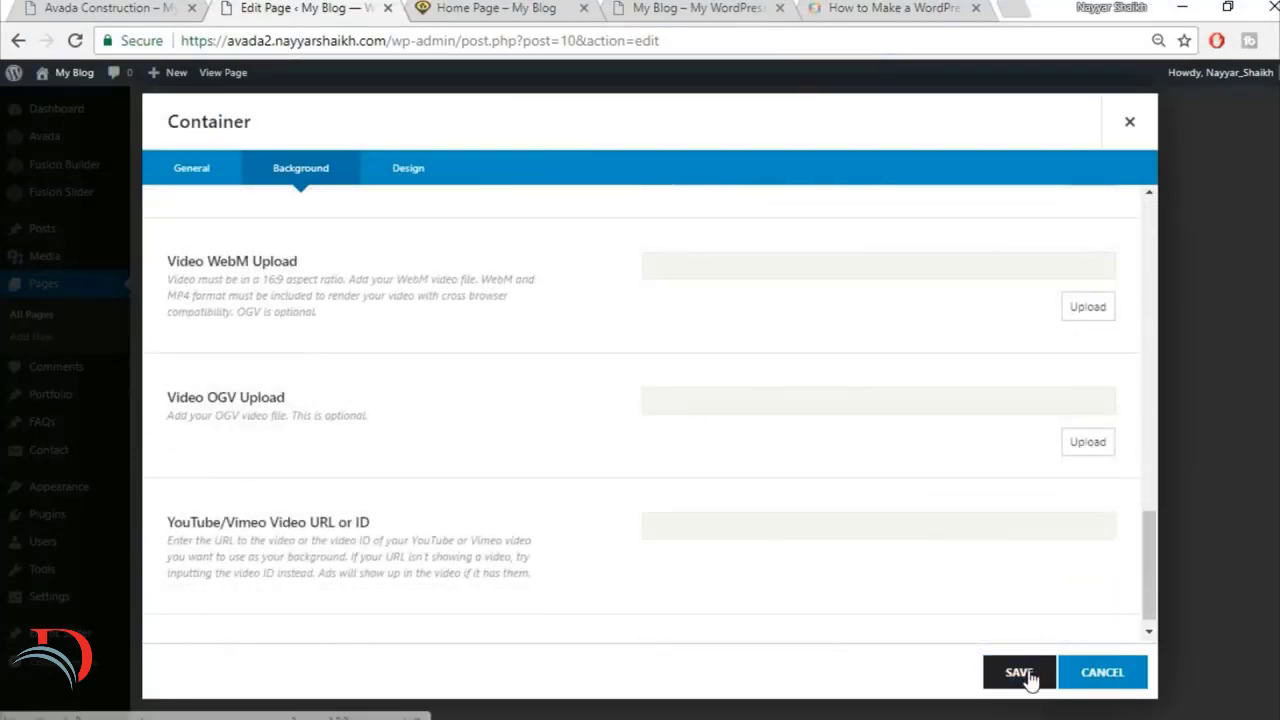
pyautogui.click(1022, 674)
pyautogui.scroll(-3, 1249, 500)
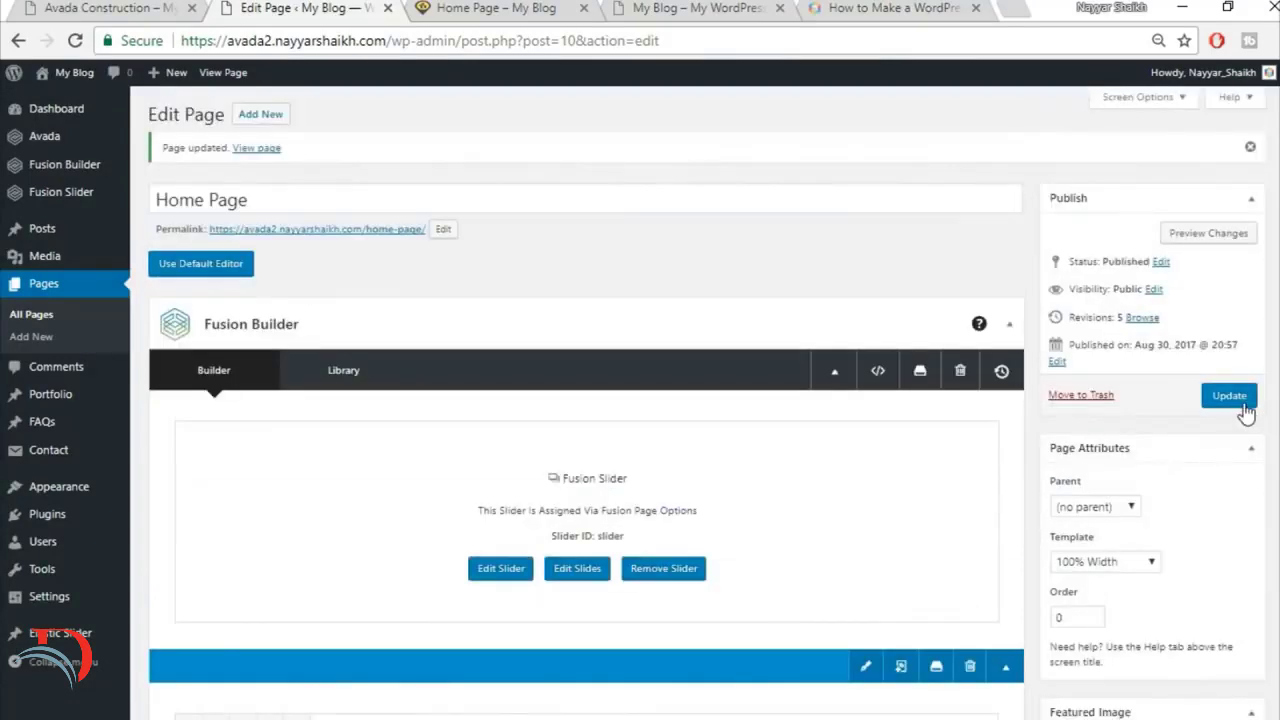
pyautogui.click(1244, 405)
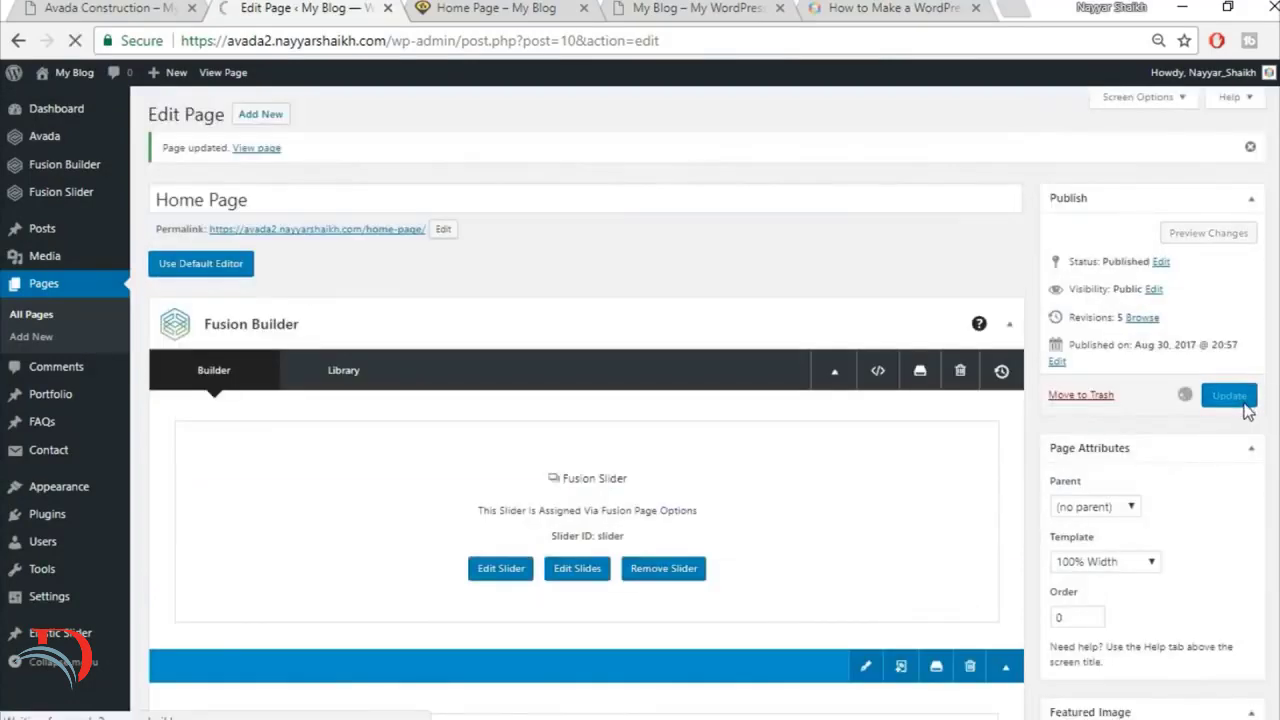
# Step: Reload the live Home Page to review the counter section and examine the Explore Recent Work section on the finished site
pyautogui.click(487, 8)
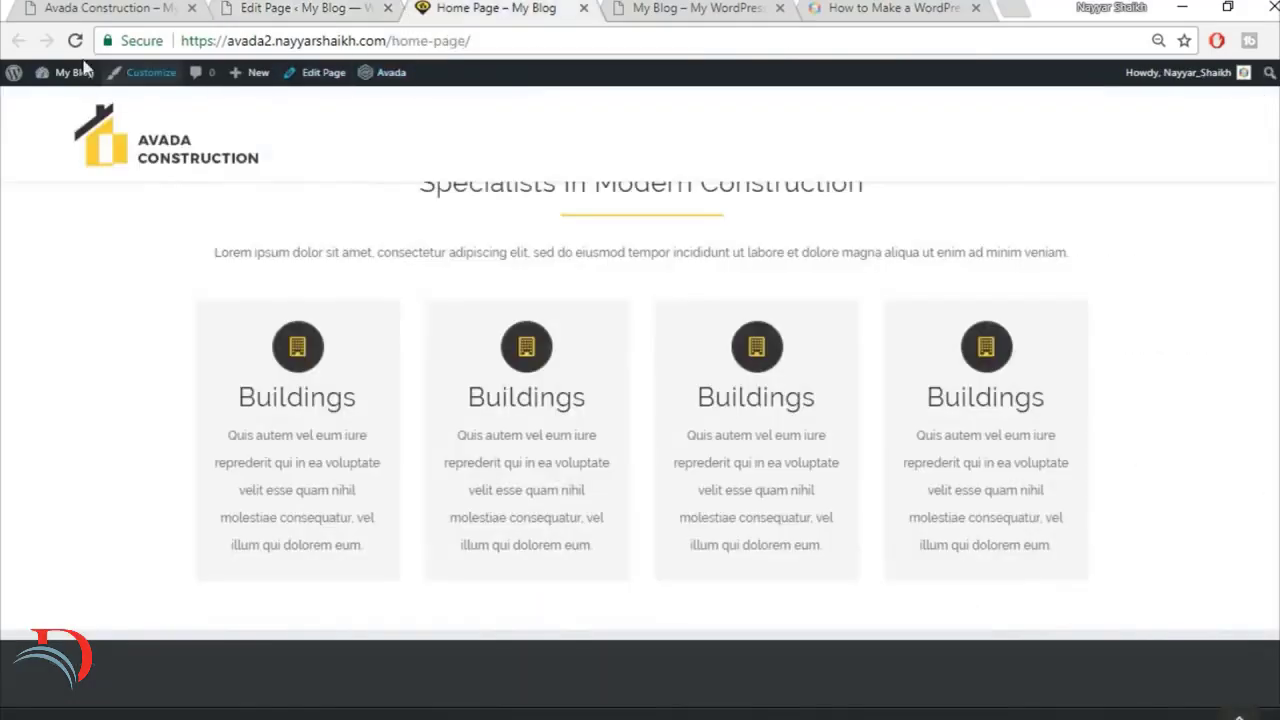
pyautogui.click(76, 41)
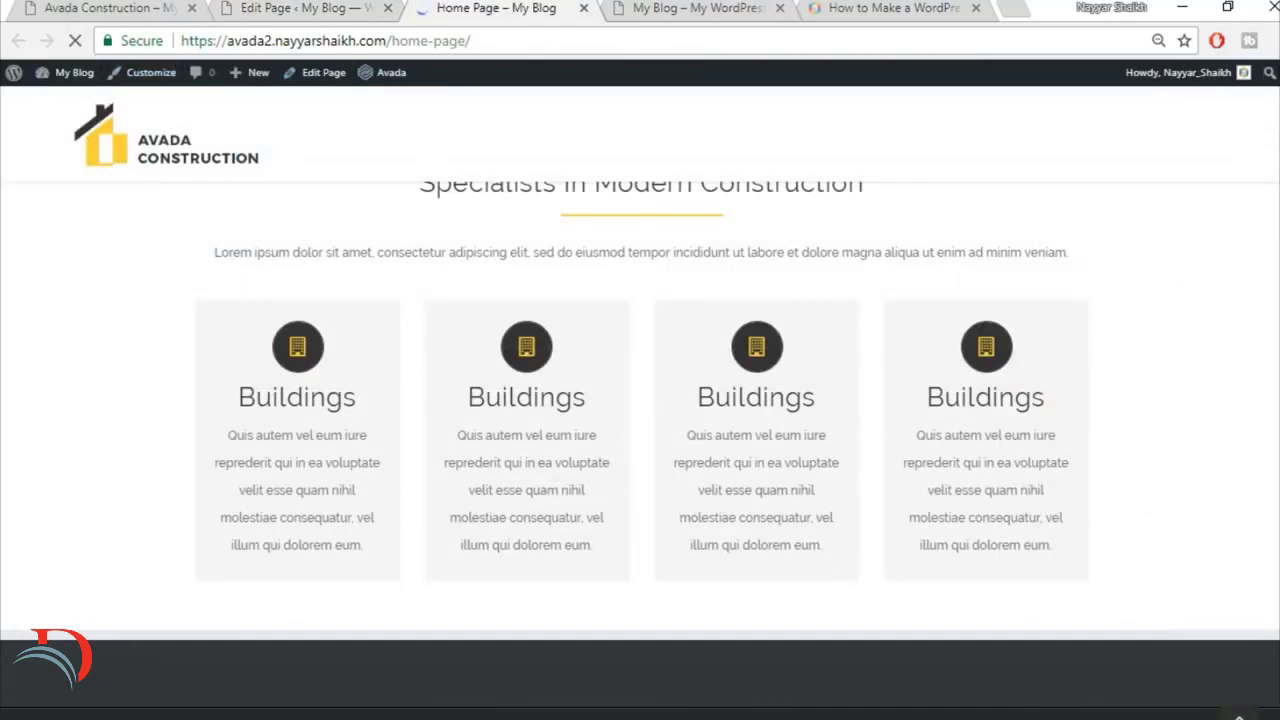
pyautogui.scroll(-3, 857, 366)
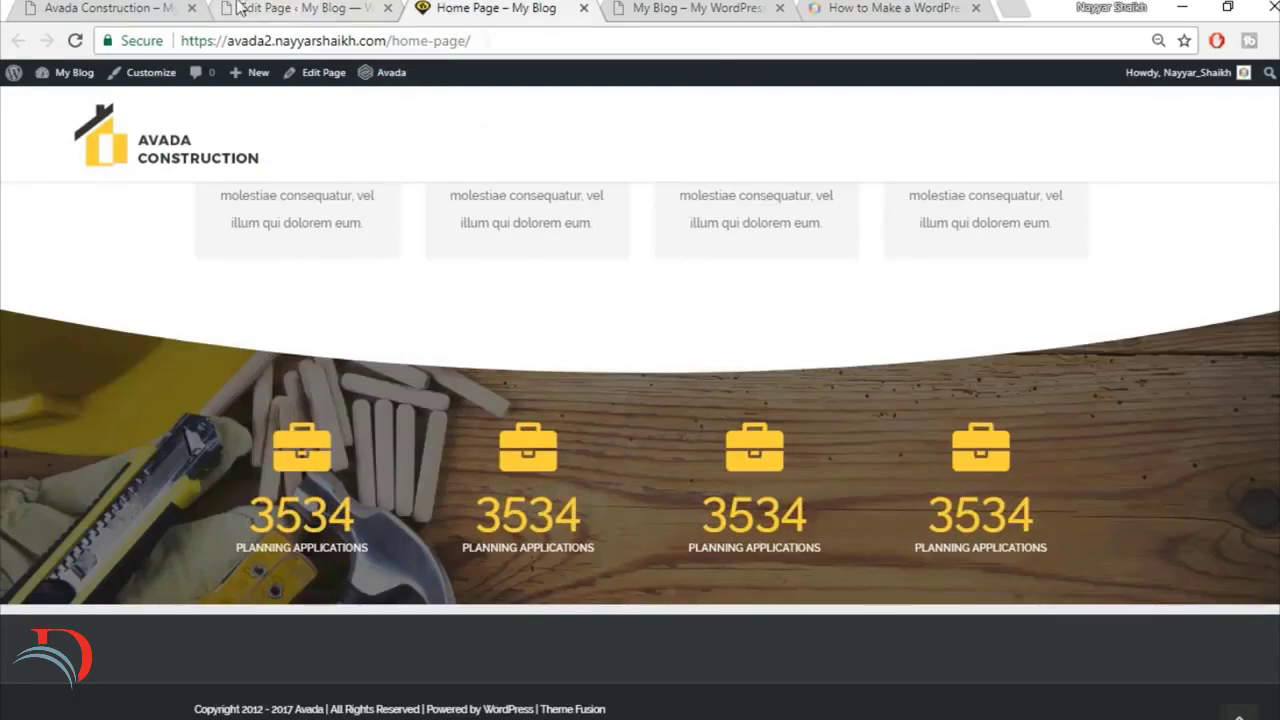
pyautogui.click(148, 8)
pyautogui.scroll(-5, 836, 400)
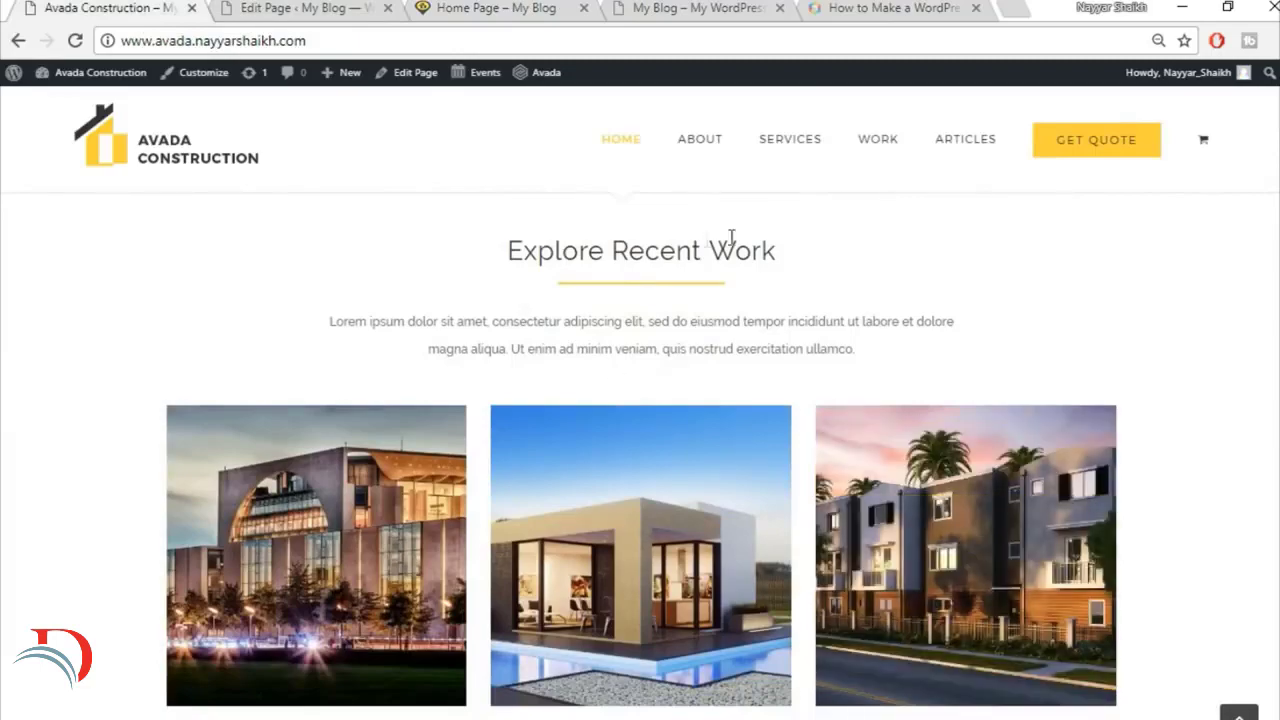
pyautogui.scroll(-3, 877, 328)
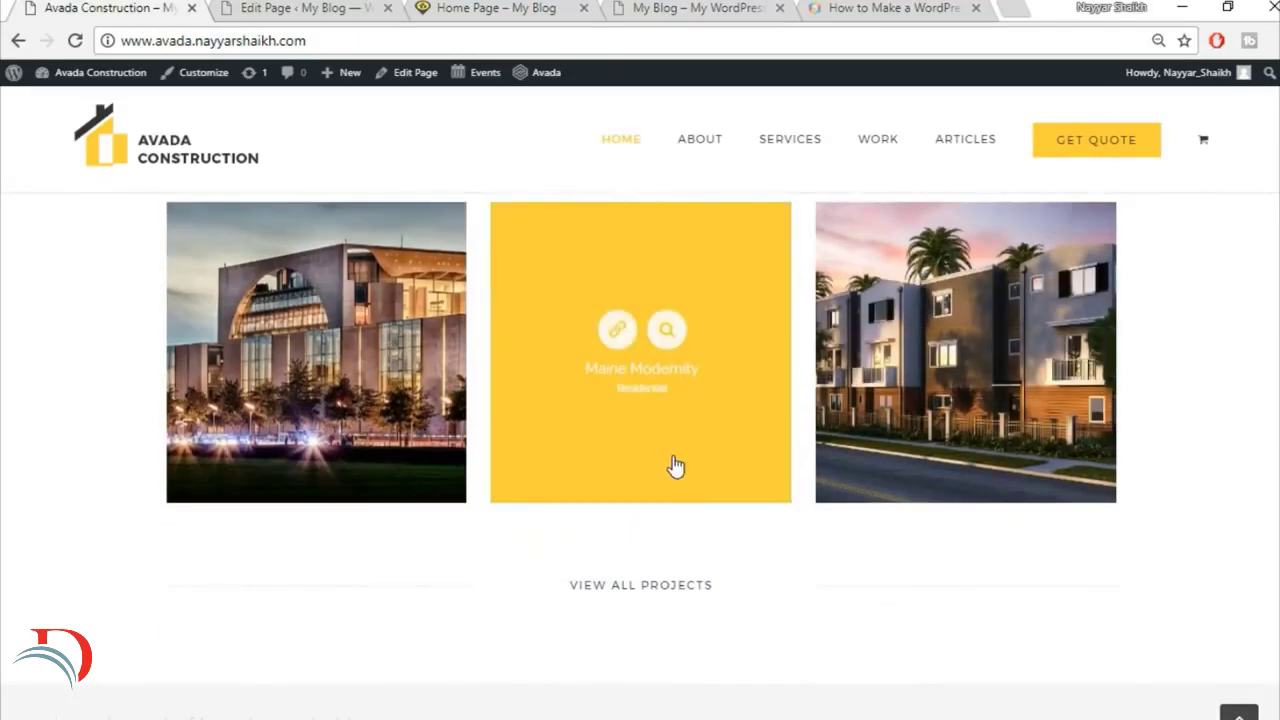
pyautogui.scroll(2, 674, 460)
pyautogui.scroll(-1, 310, 490)
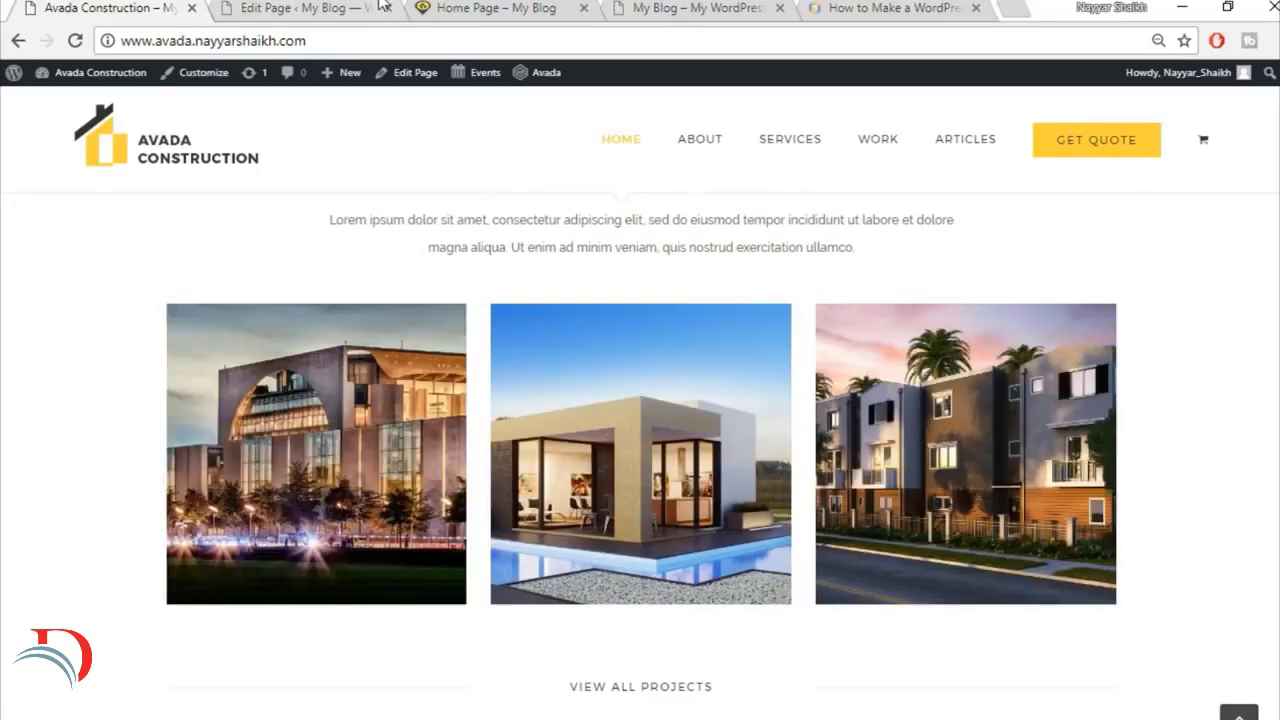
# Step: Examine the spacing around the construction project heading and the Get a Free Quote button on the live Home Page
pyautogui.click(305, 8)
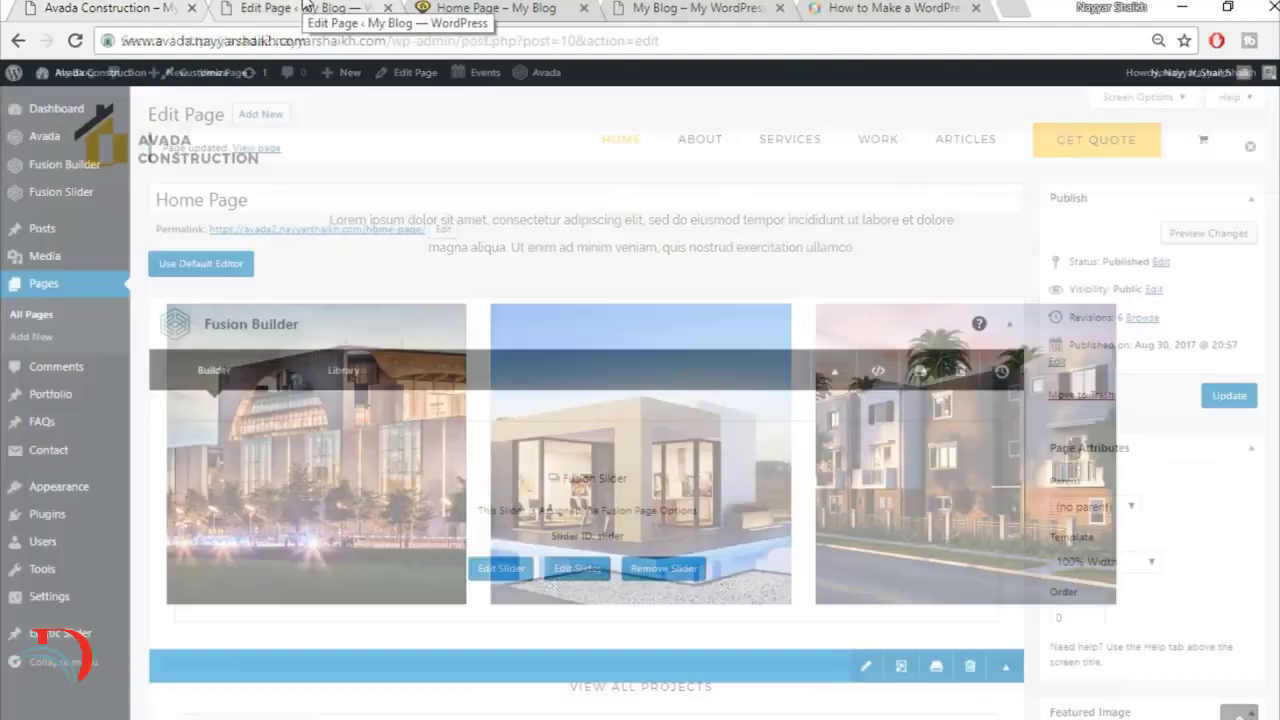
pyautogui.click(485, 8)
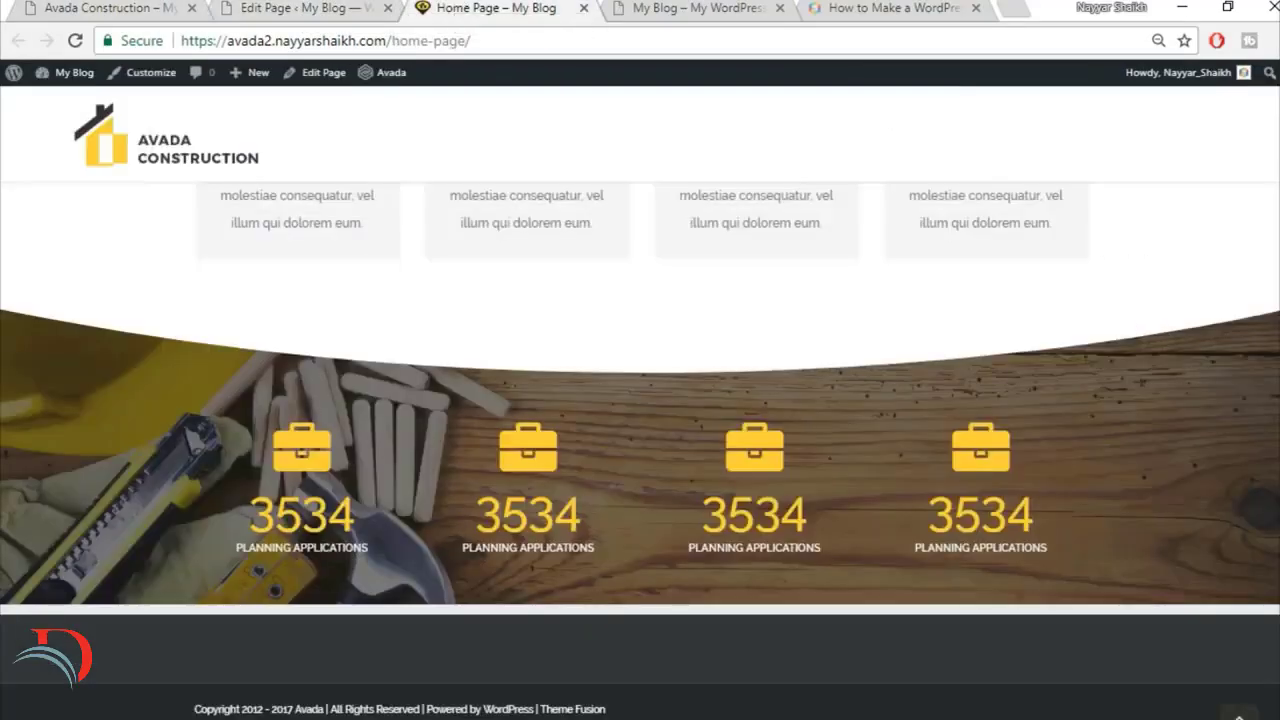
pyautogui.scroll(5, 640, 450)
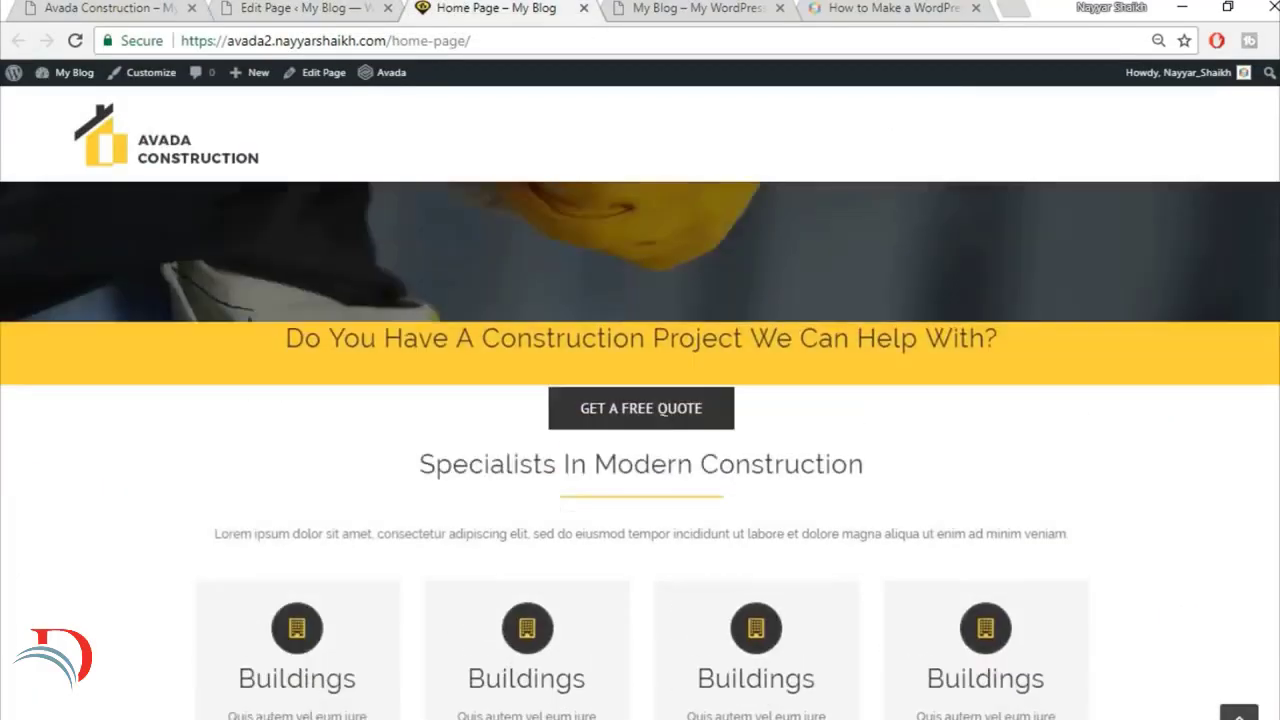
pyautogui.scroll(3, 884, 601)
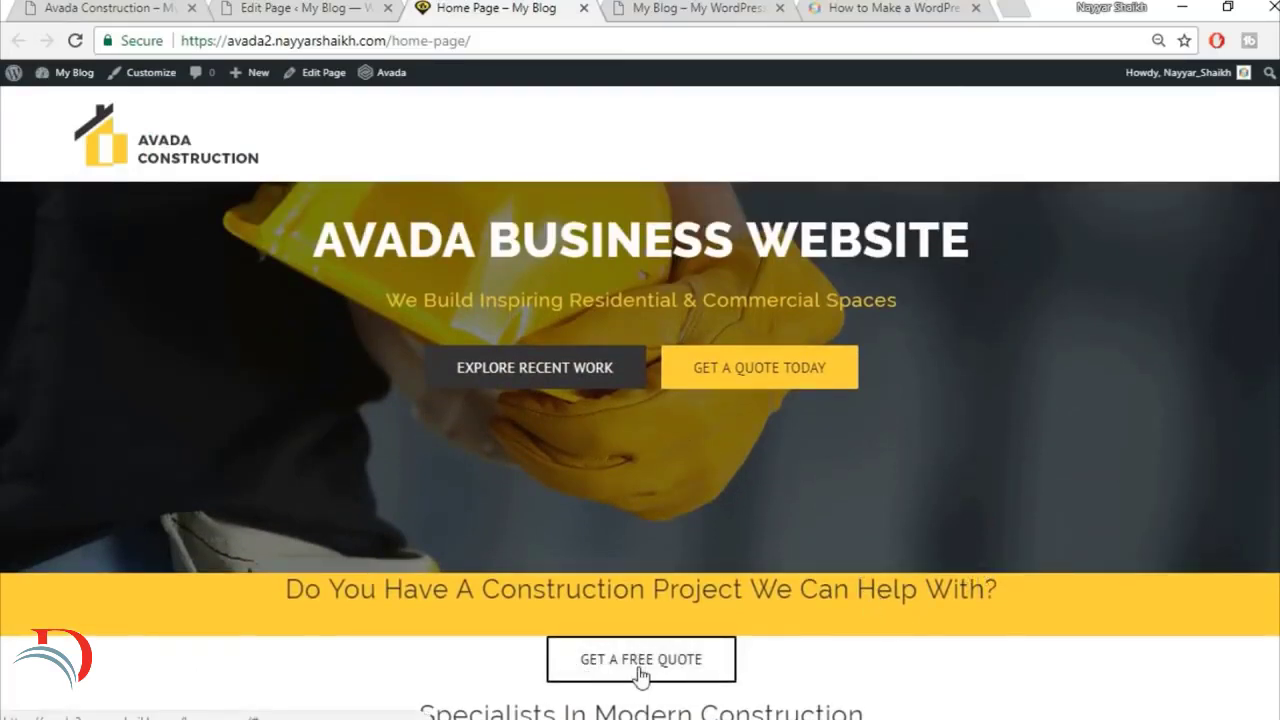
pyautogui.scroll(-2, 1034, 669)
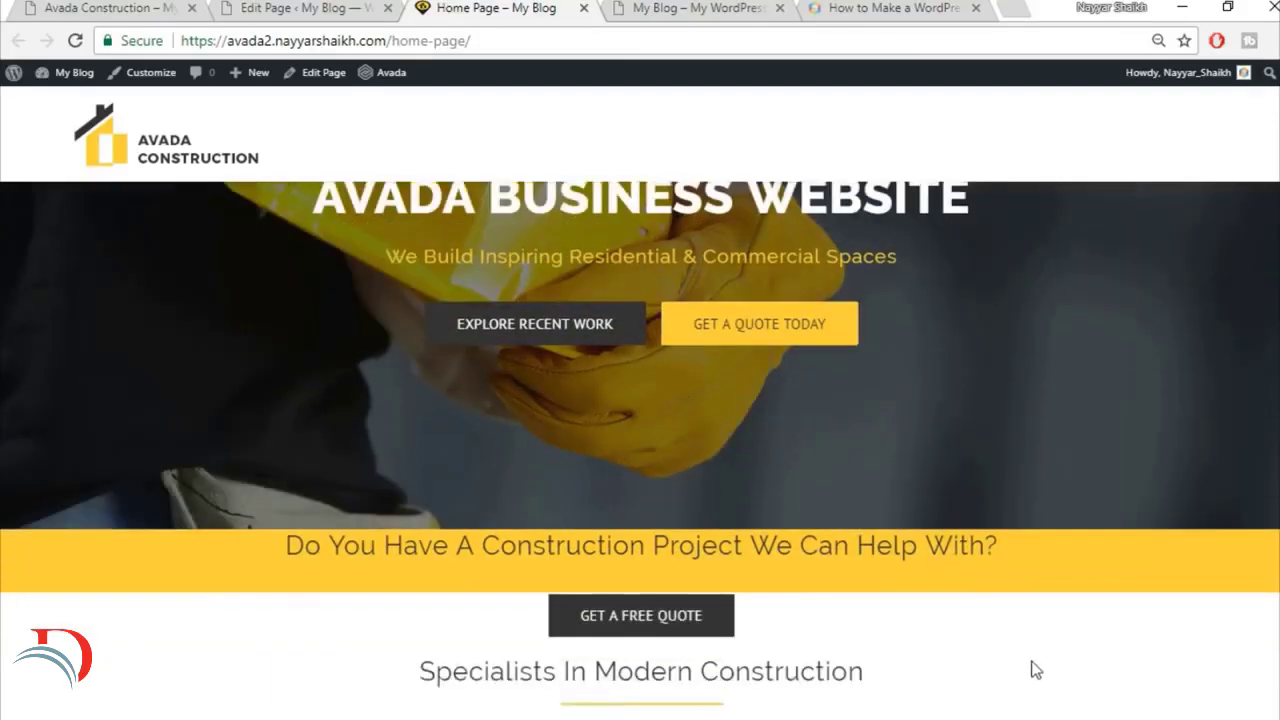
pyautogui.scroll(1, 1057, 566)
pyautogui.click(292, 8)
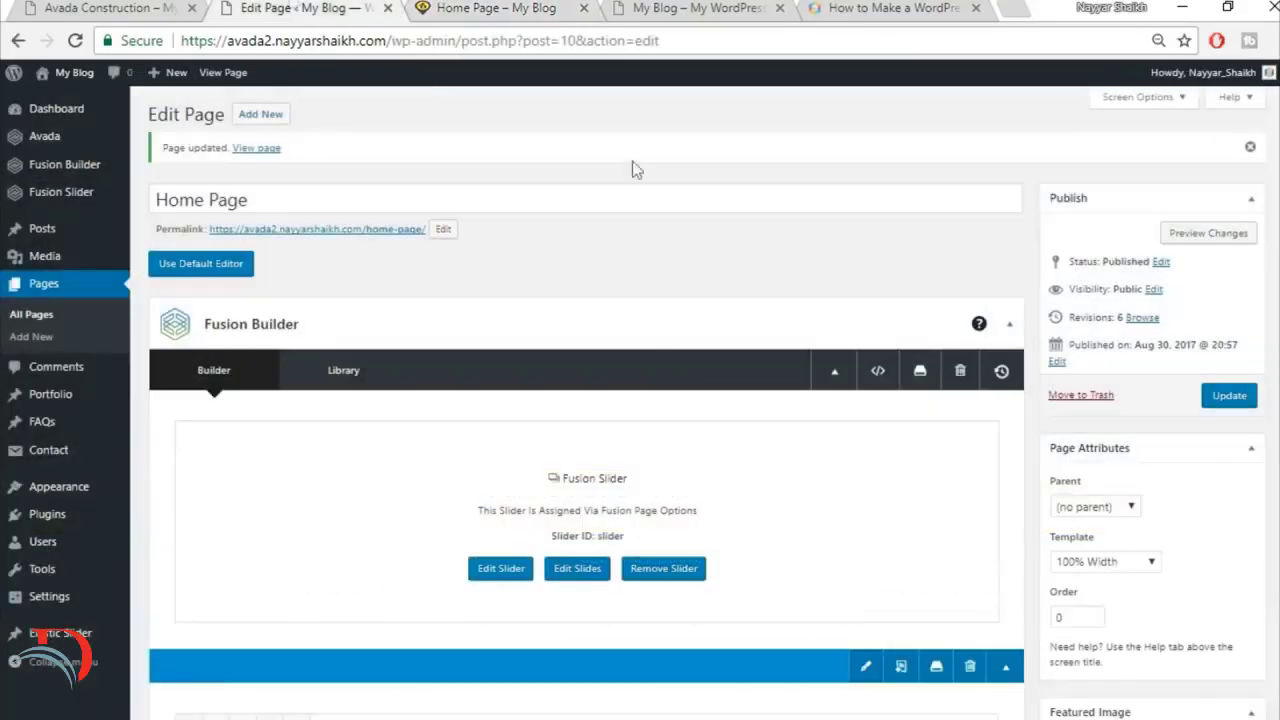
pyautogui.scroll(-3, 726, 570)
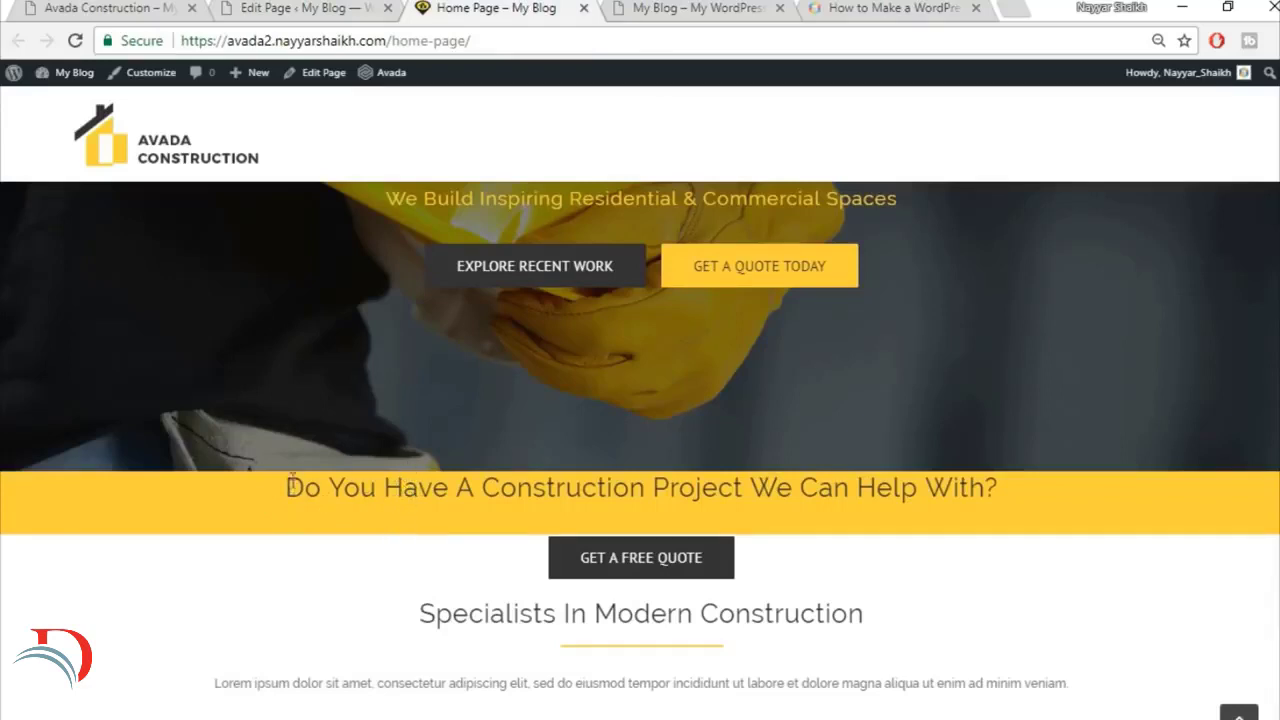
# Step: Set the top padding to 50 for the column holding the Do You Have A Construction Project heading and save the column
pyautogui.click(290, 8)
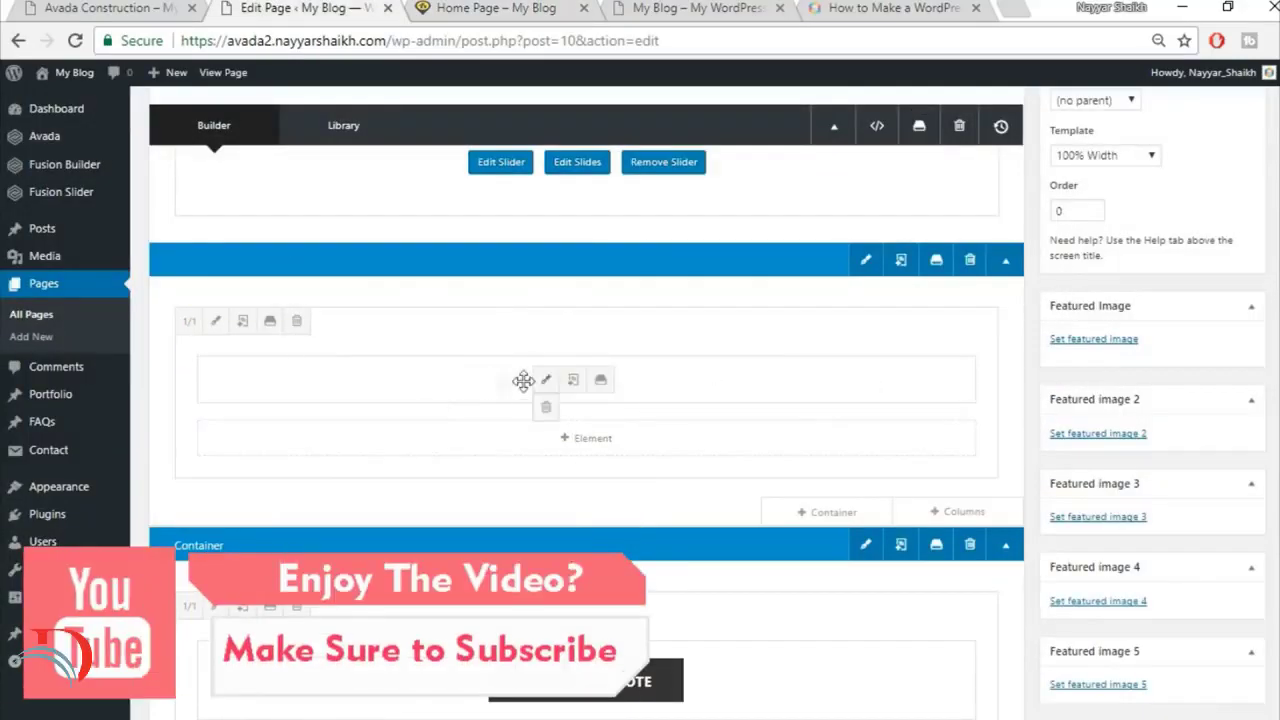
pyautogui.click(216, 322)
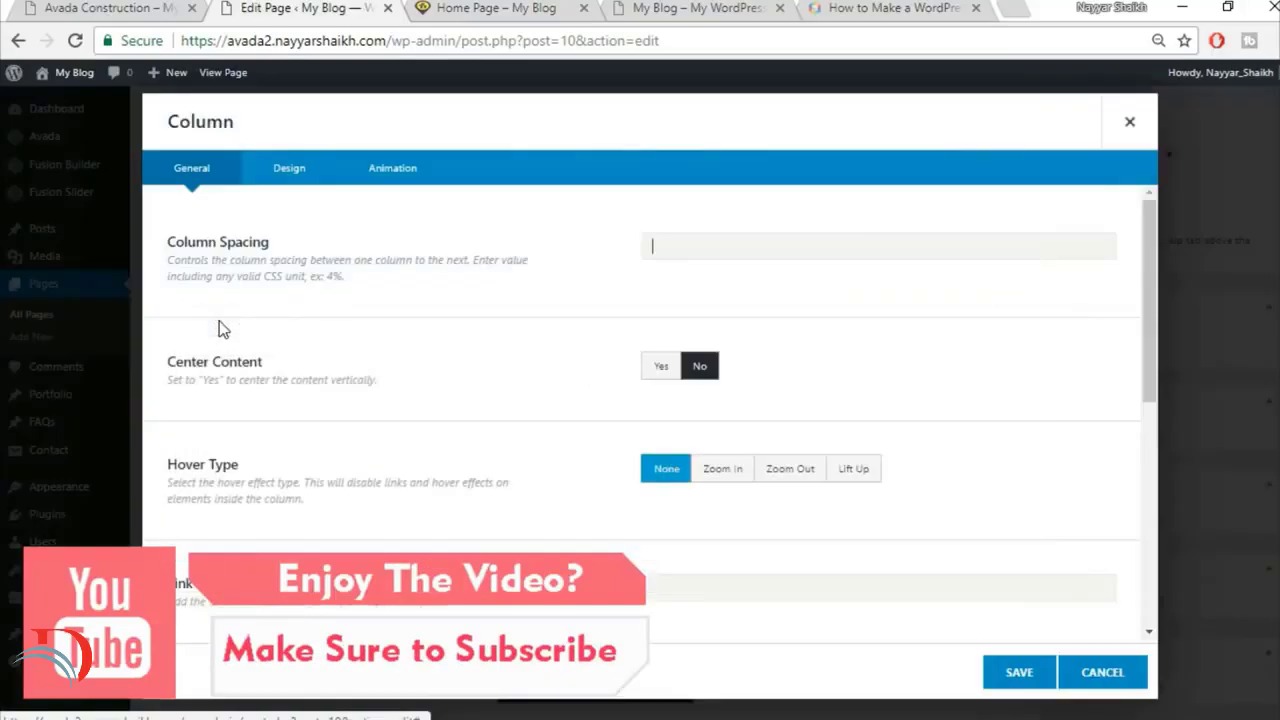
pyautogui.click(289, 168)
pyautogui.scroll(-1, 818, 496)
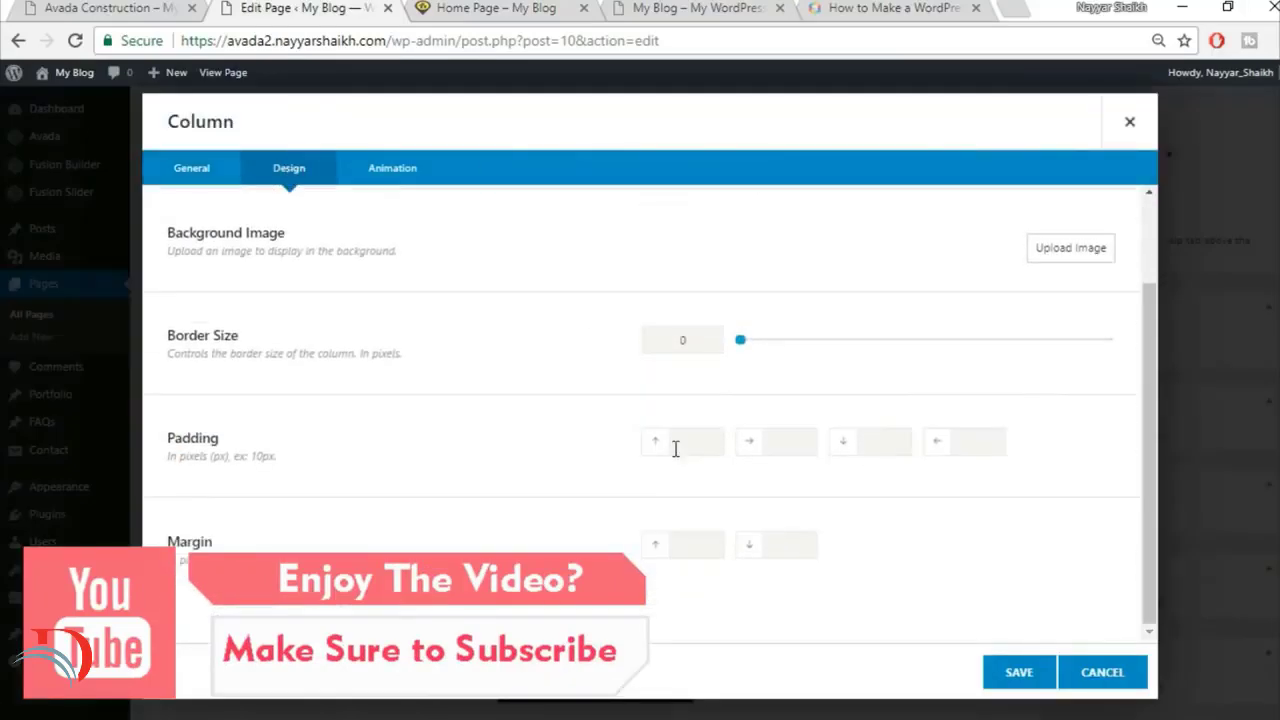
pyautogui.click(680, 447)
pyautogui.write('50')
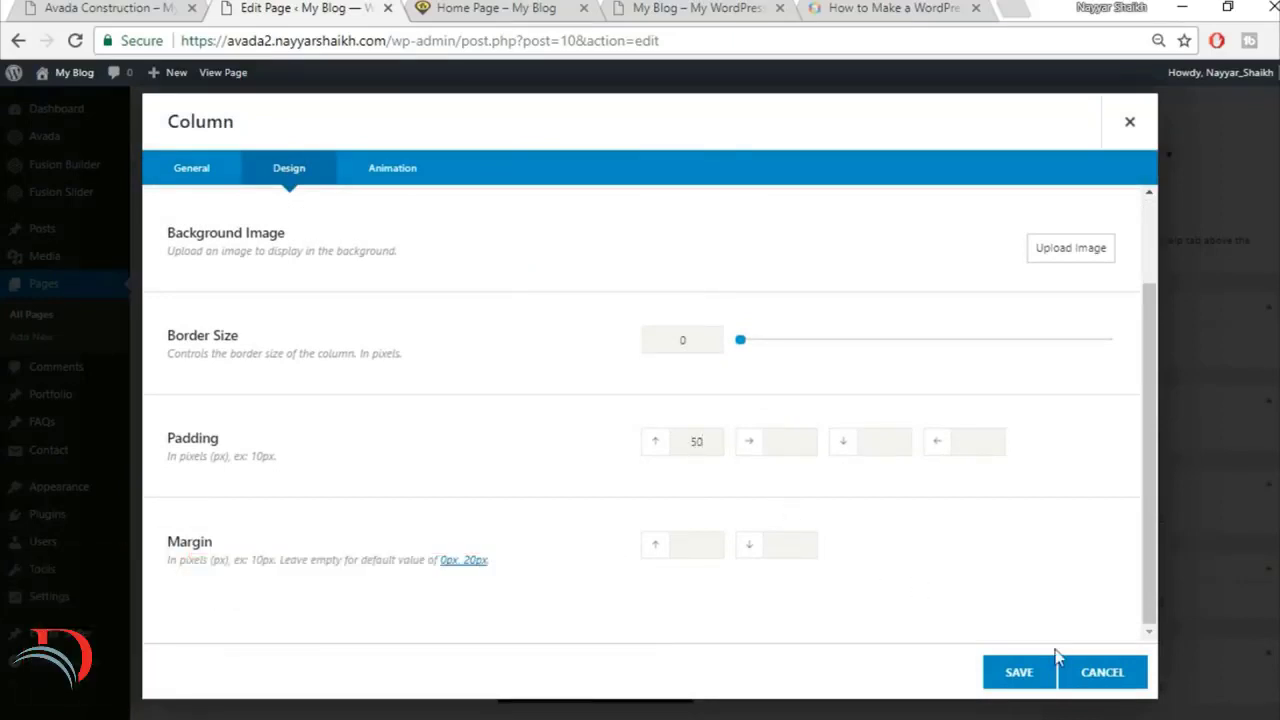
pyautogui.click(1019, 674)
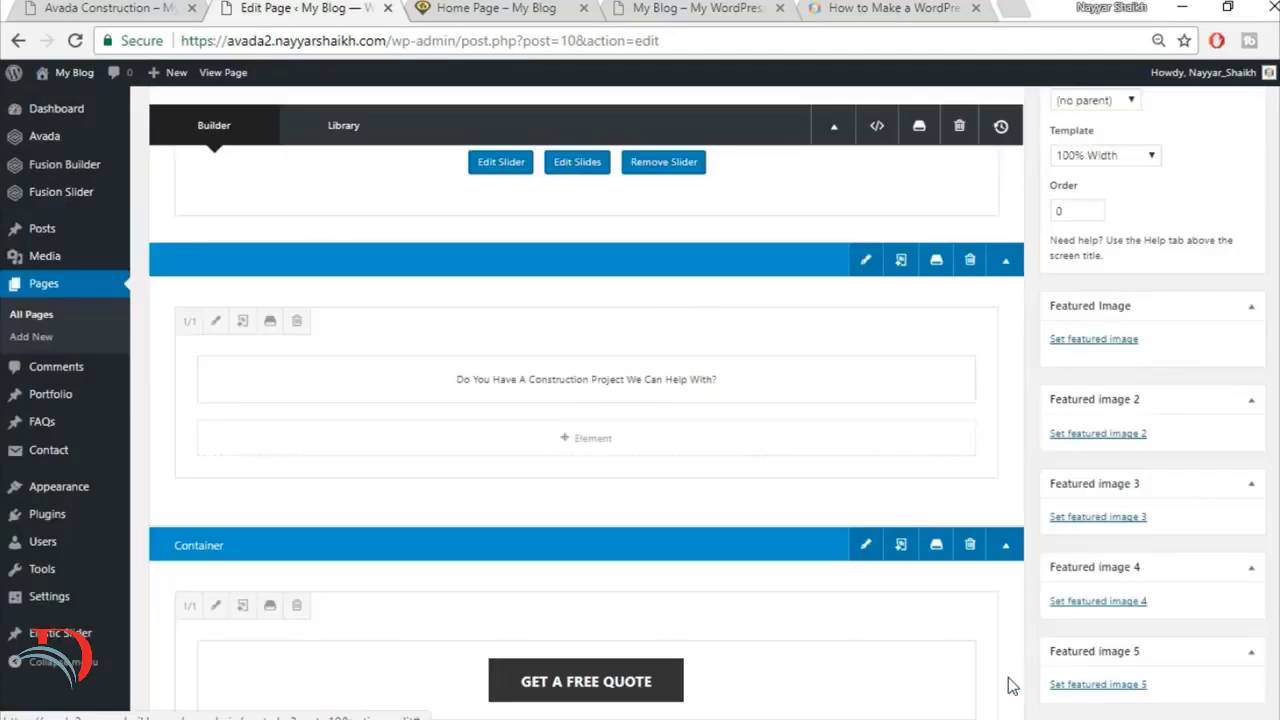
# Step: Check the heading's position in the yellow banner on the live page and update the Home Page
pyautogui.click(489, 12)
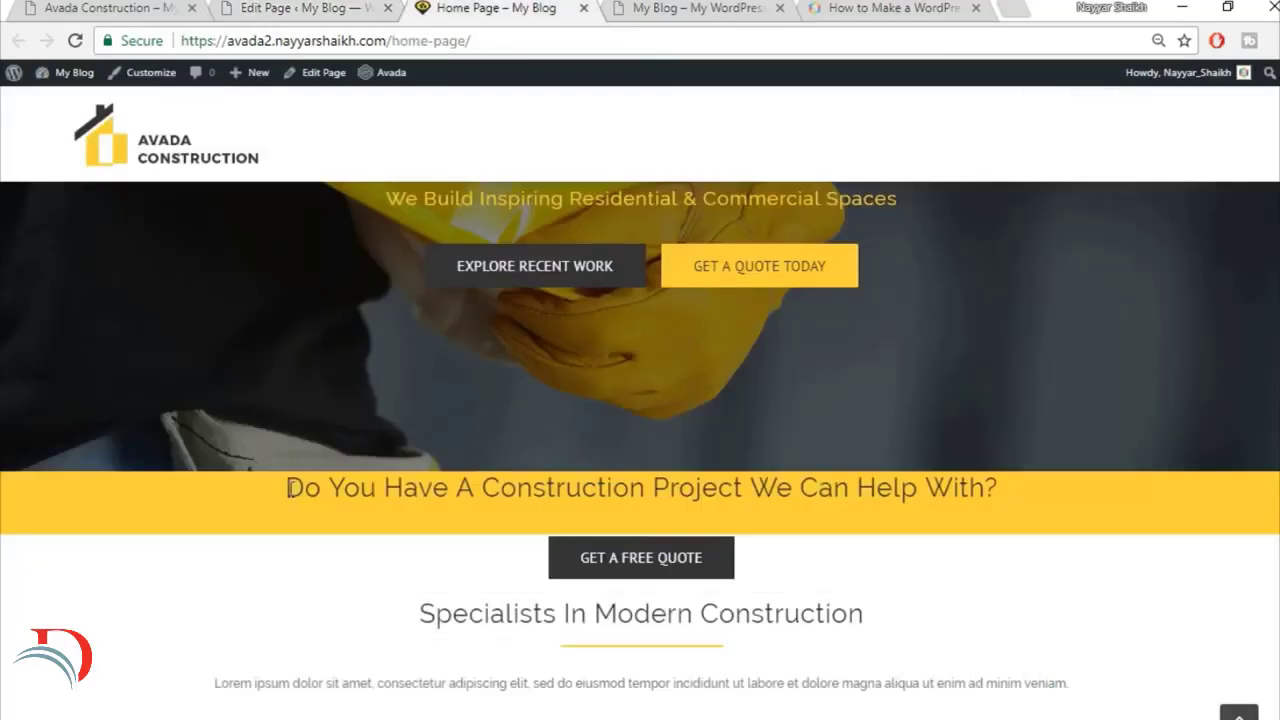
pyautogui.moveTo(288, 488); pyautogui.dragTo(1013, 520)
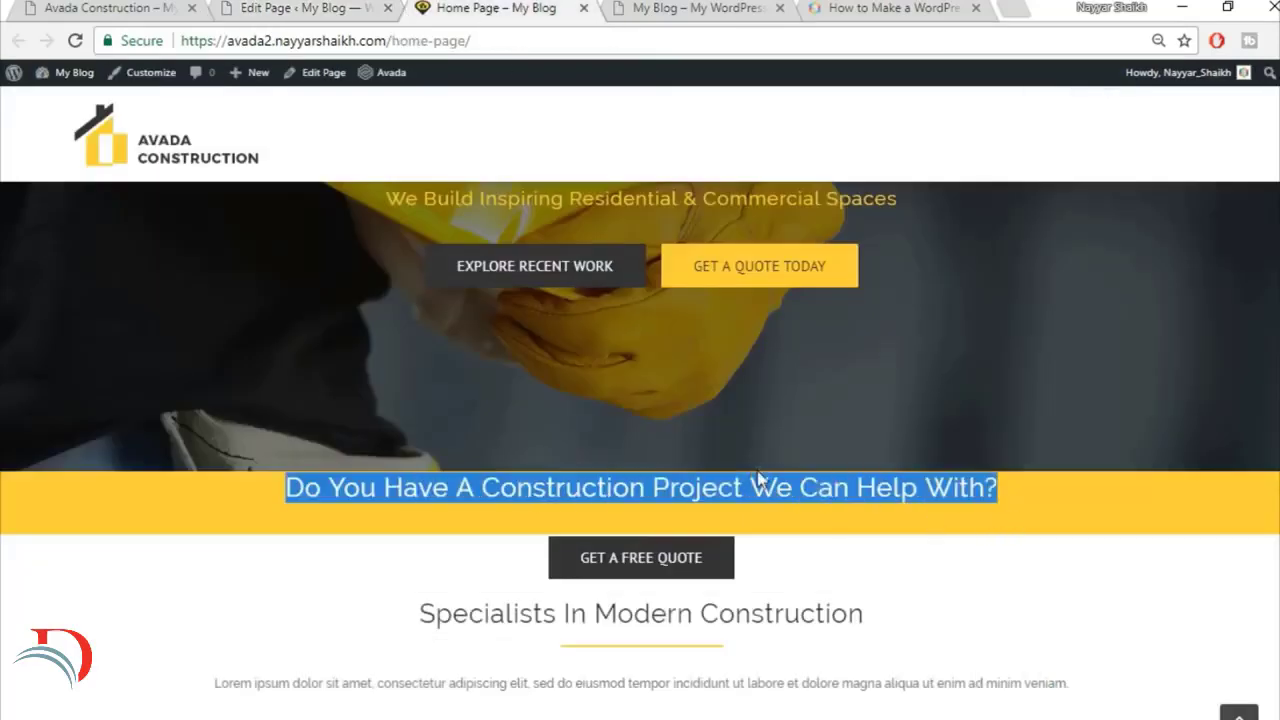
pyautogui.click(803, 521)
pyautogui.click(352, 8)
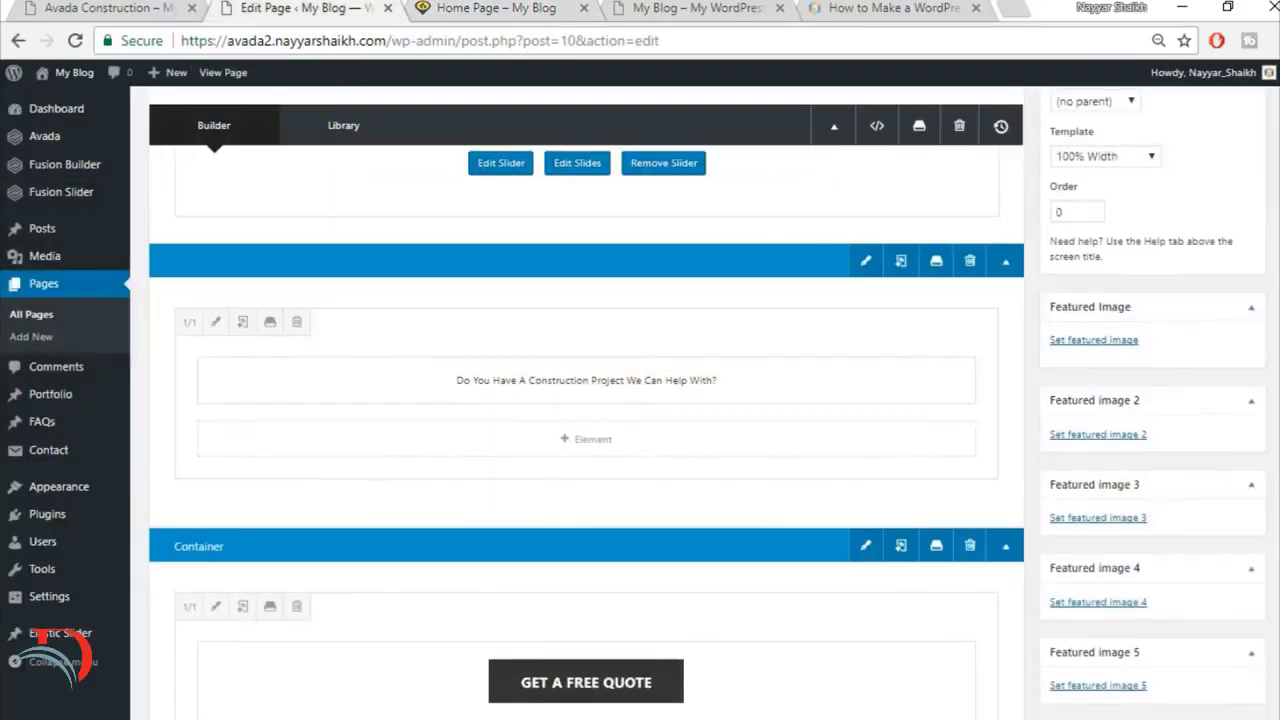
pyautogui.scroll(3, 586, 400)
pyautogui.click(1229, 294)
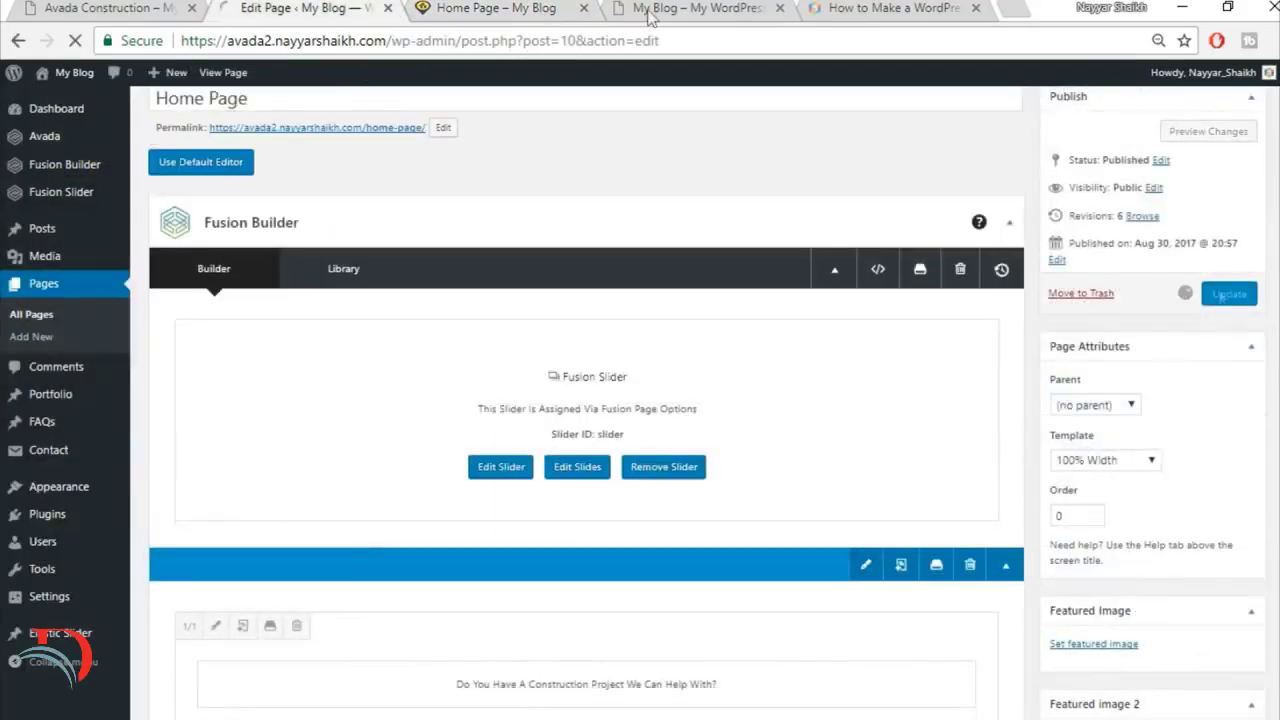
# Step: Reload the live Home Page and examine the heading's spacing in the yellow banner and the gap to the quote button
pyautogui.click(503, 7)
pyautogui.click(507, 38)
pyautogui.press('Return')
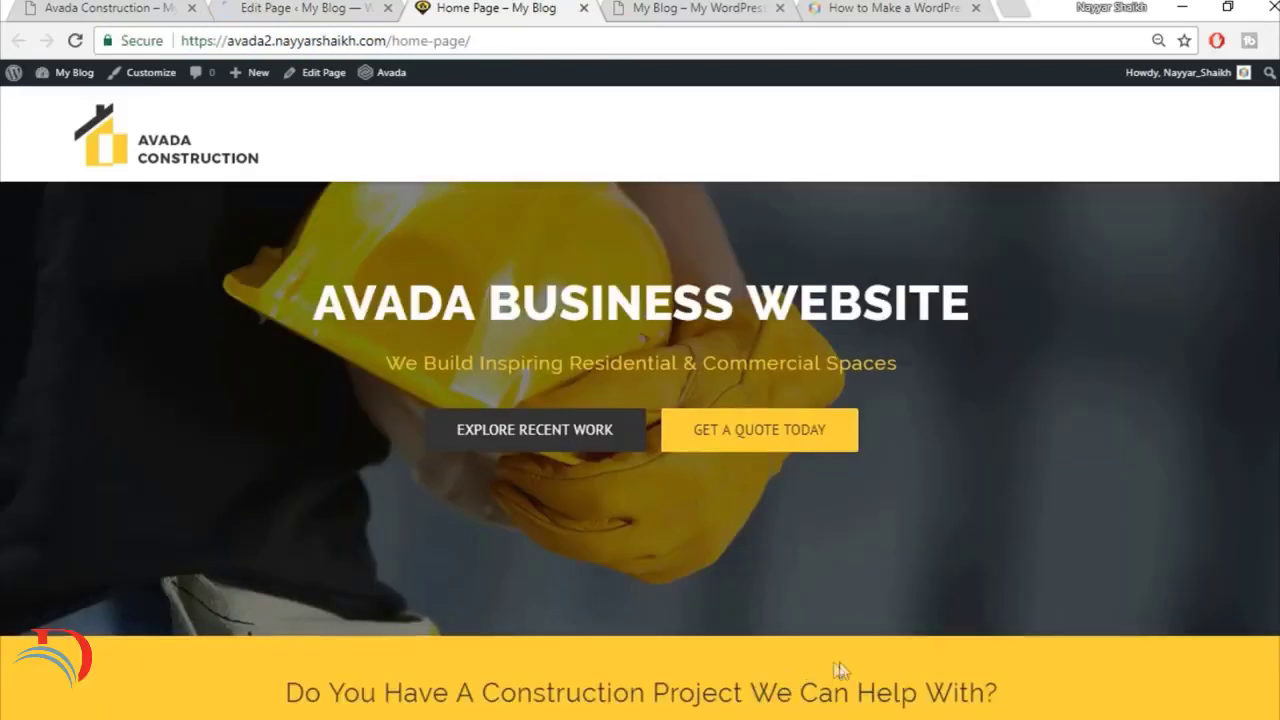
pyautogui.scroll(-1, 839, 661)
pyautogui.scroll(1, 839, 661)
pyautogui.scroll(-1, 914, 637)
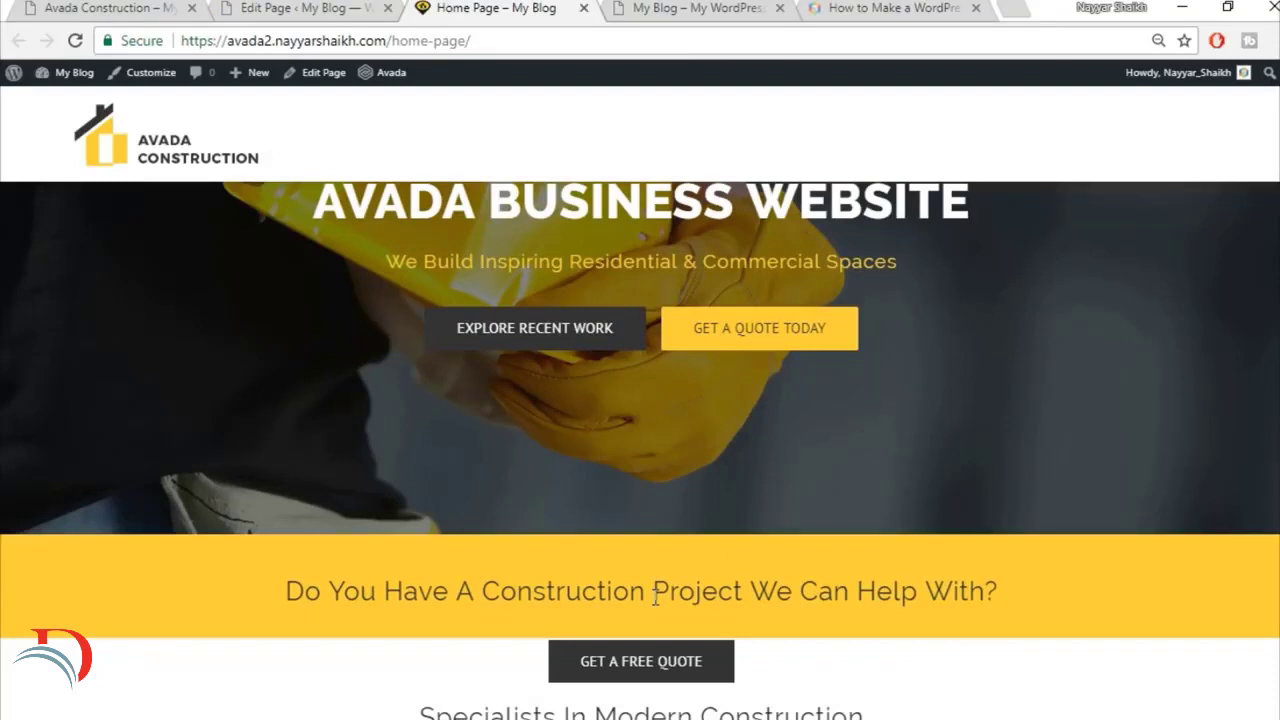
pyautogui.scroll(-2, 655, 597)
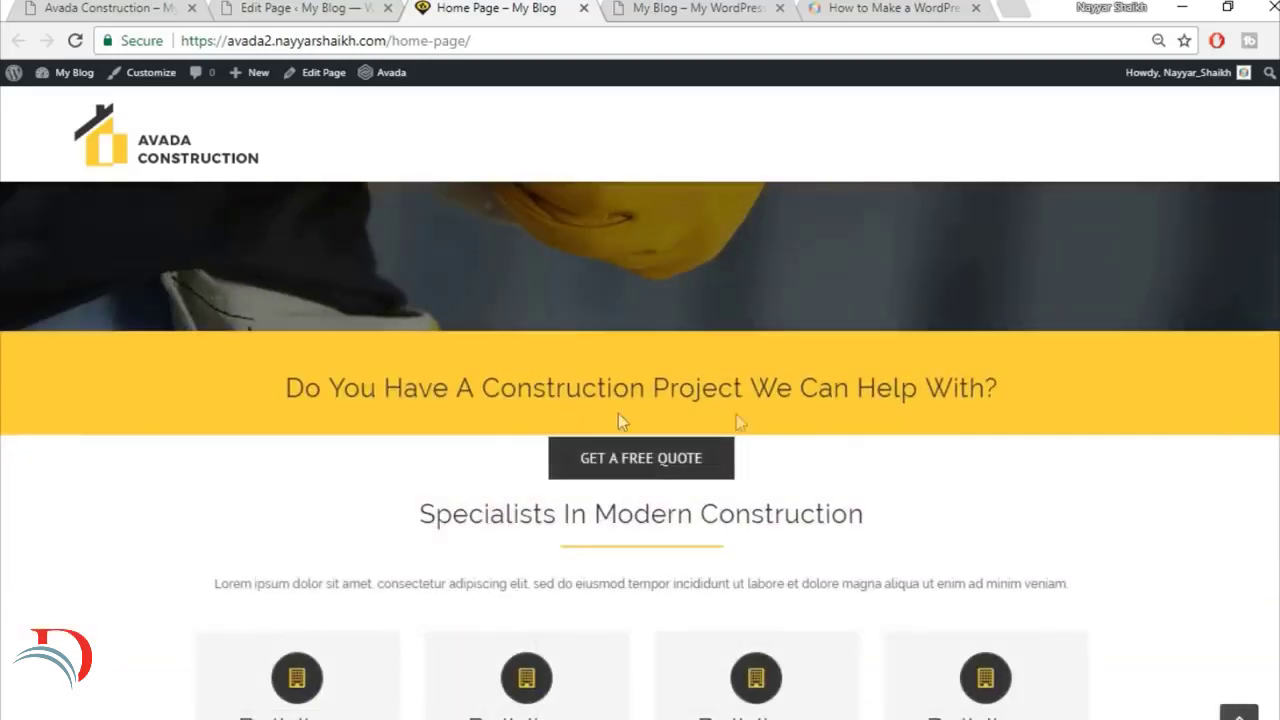
# Step: Set the top margin of the Get a Free Quote button's column to -22 and check the button's position on the live page
pyautogui.click(278, 6)
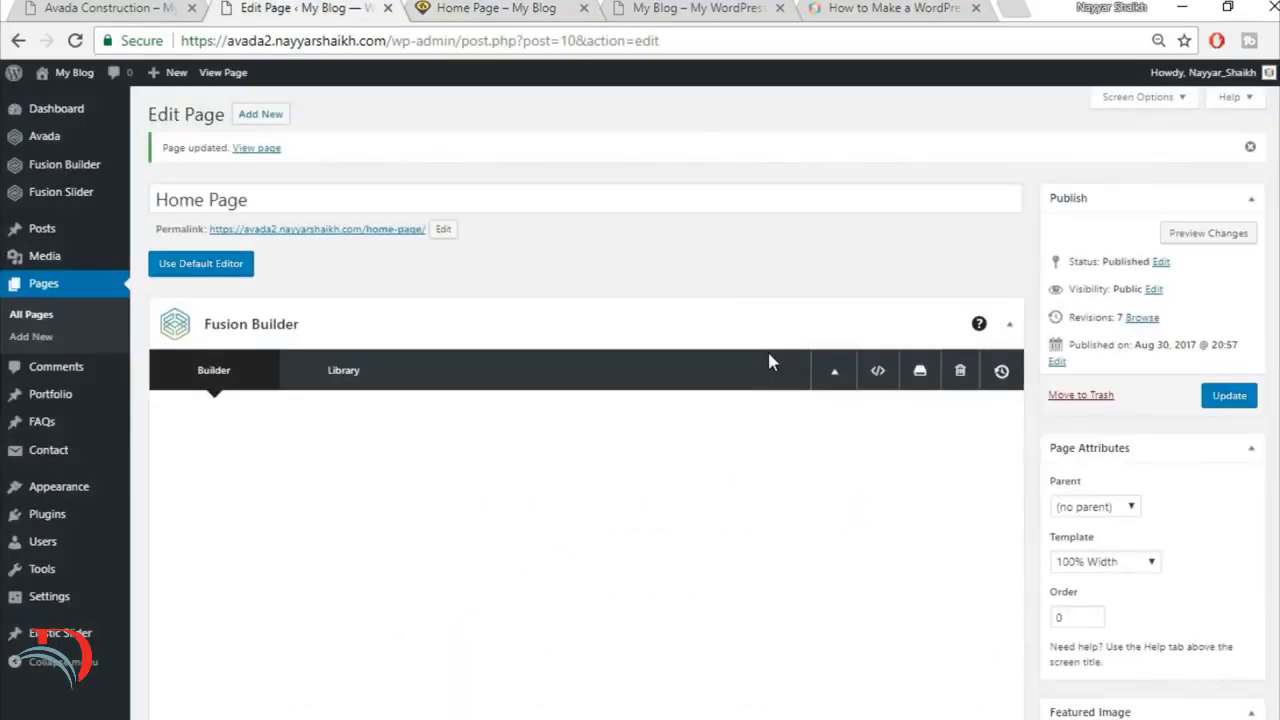
pyautogui.scroll(-3, 767, 352)
pyautogui.scroll(-3, 767, 352)
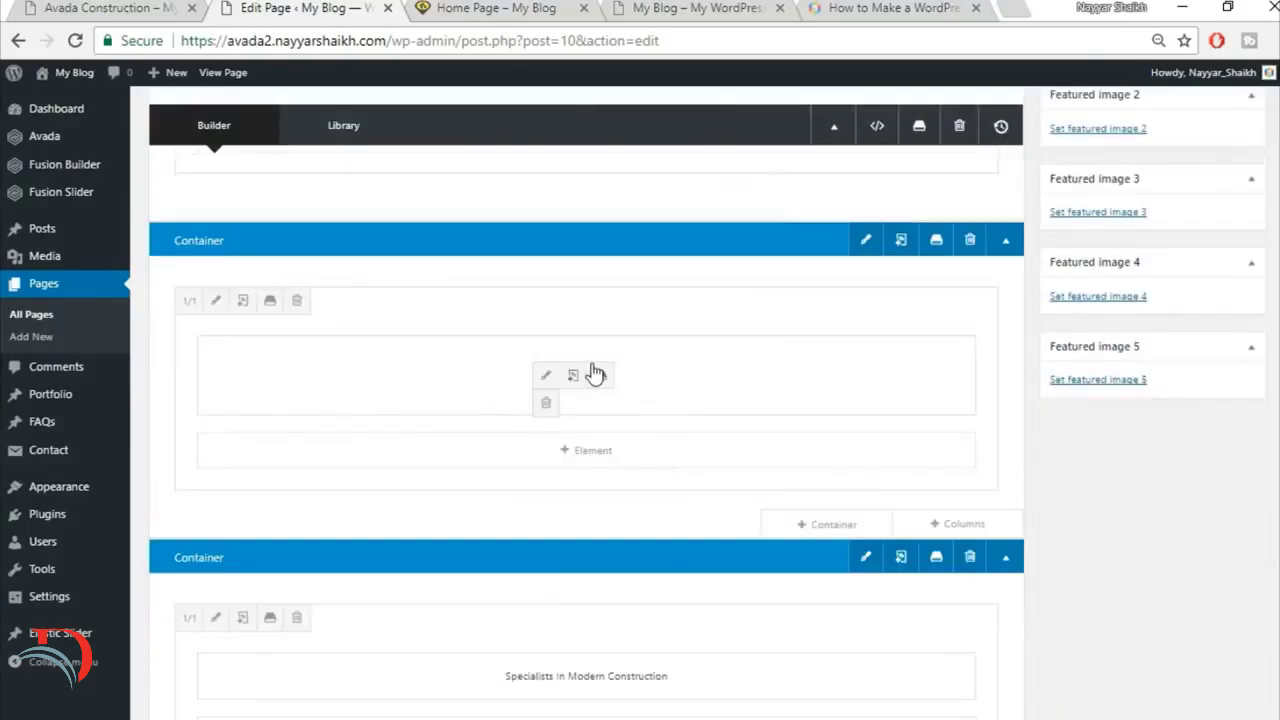
pyautogui.click(215, 301)
pyautogui.click(285, 173)
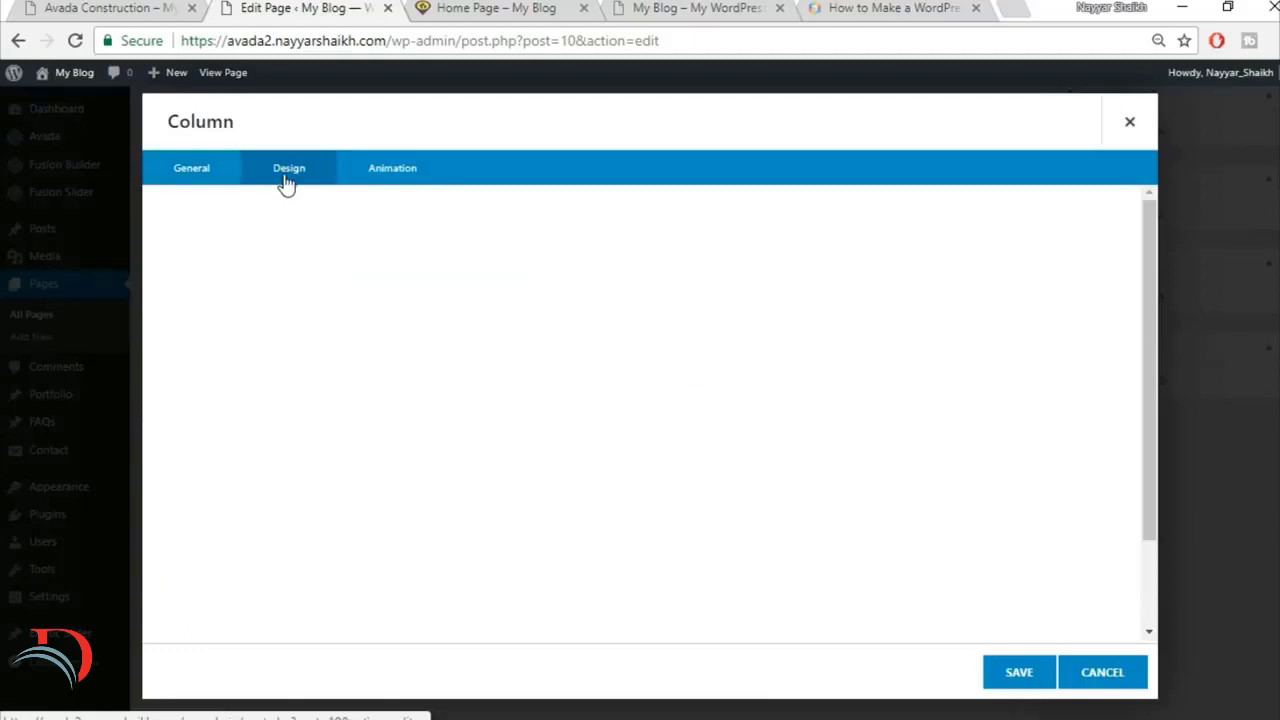
pyautogui.scroll(-2, 734, 557)
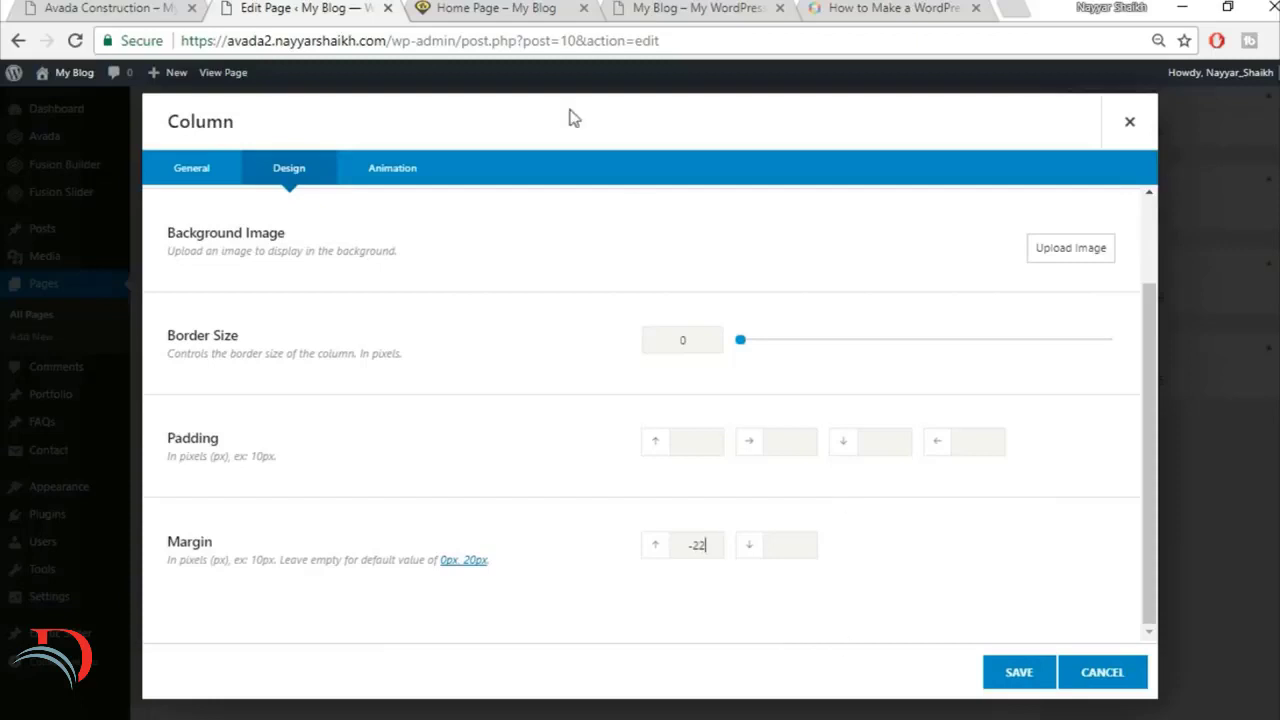
pyautogui.click(505, 10)
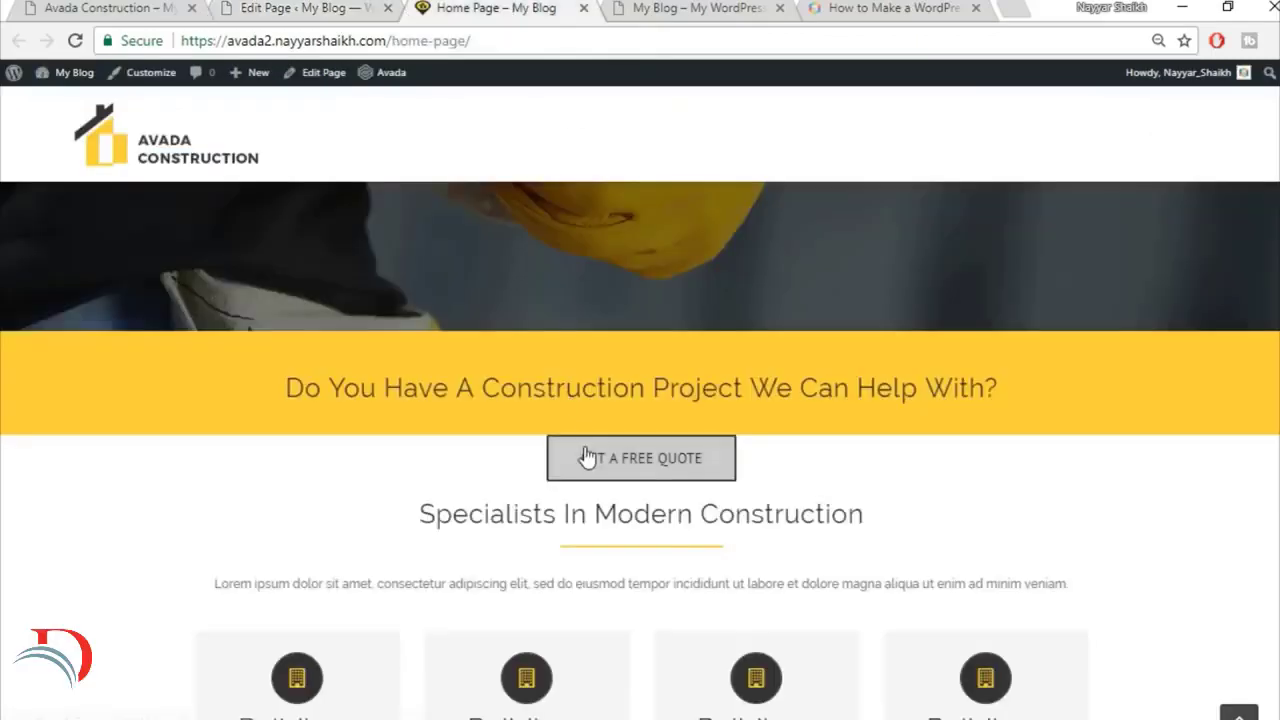
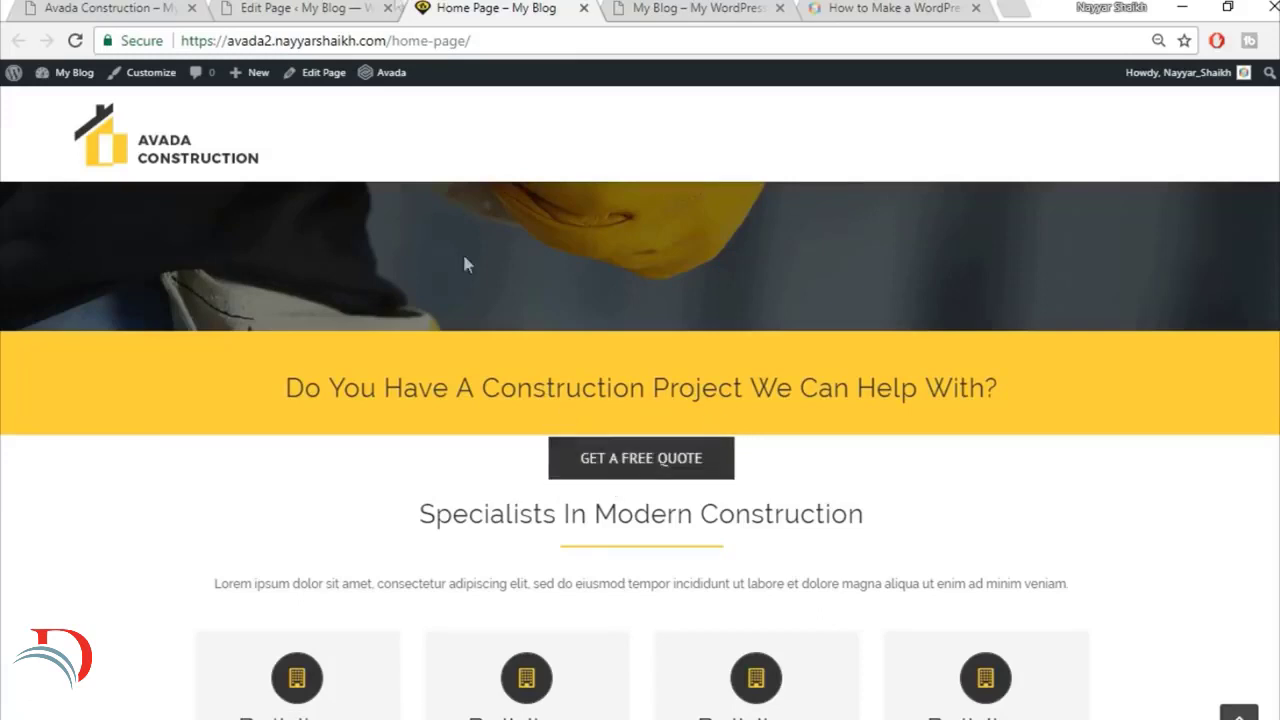
# Step: Set the top margin of the GET A FREE QUOTE button's column to -22 and publish the change to the live home page
pyautogui.click(340, 8)
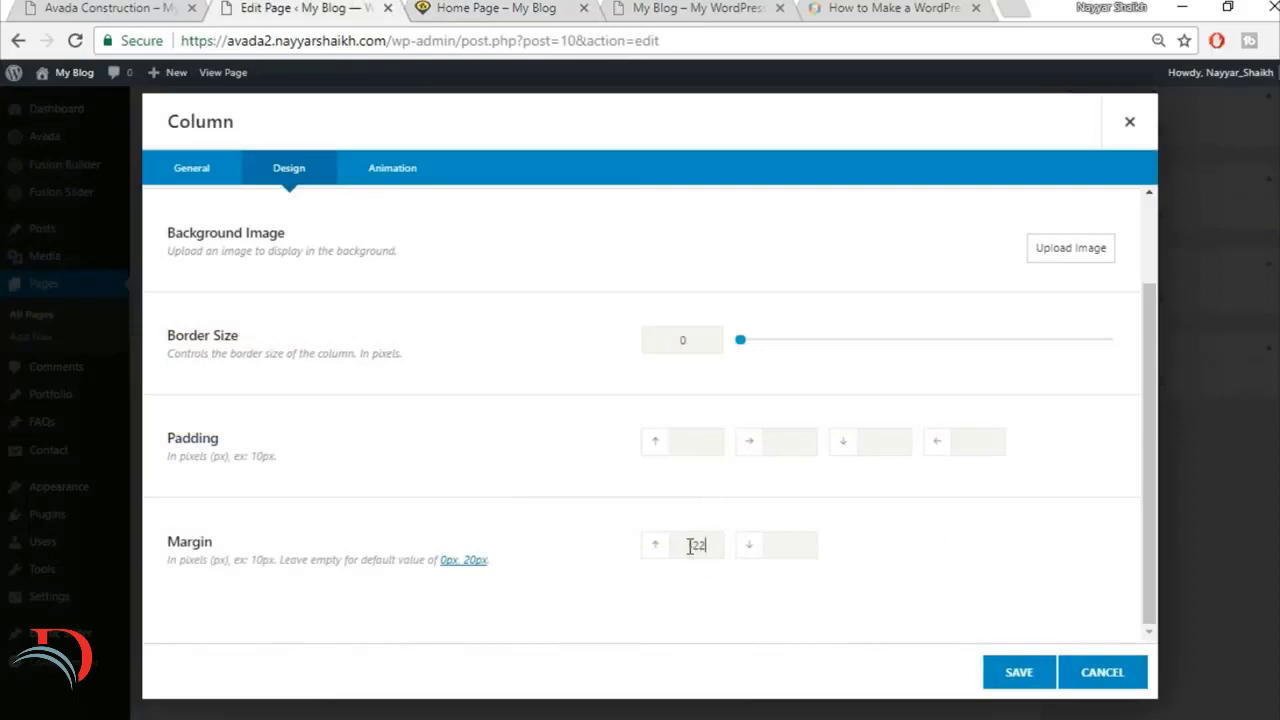
pyautogui.click(1030, 684)
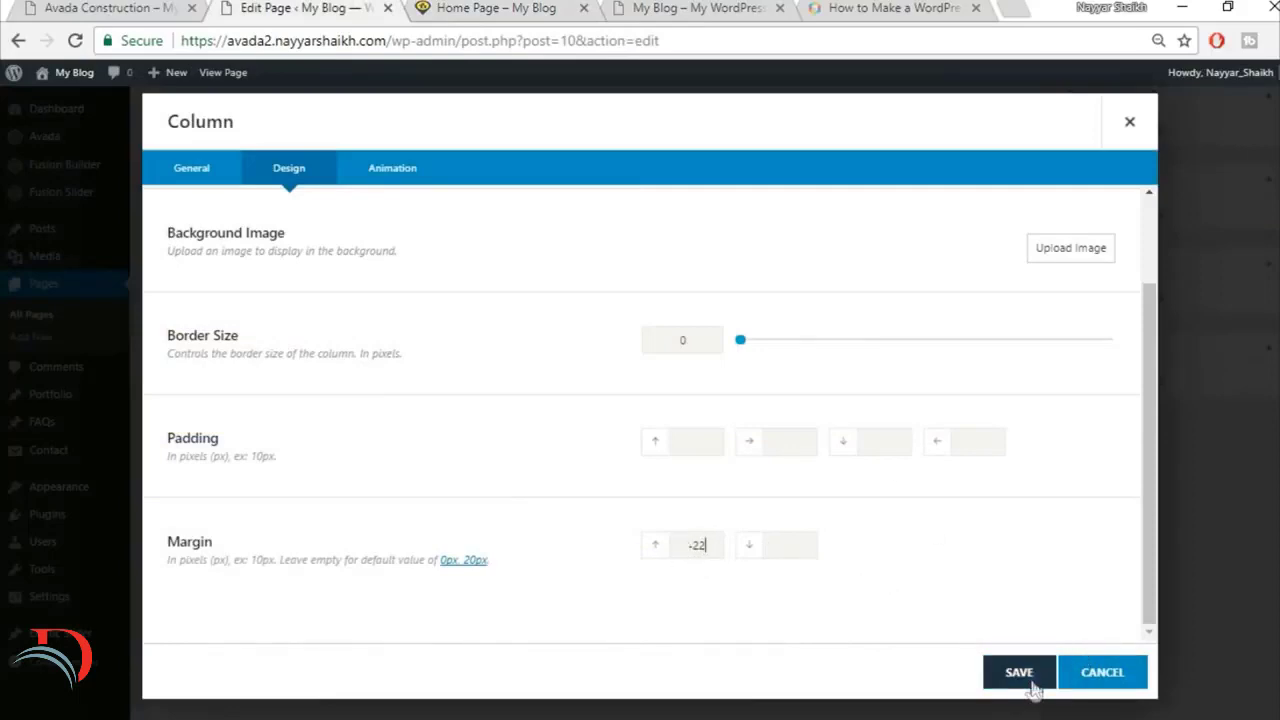
pyautogui.scroll(8, 1037, 686)
pyautogui.click(1219, 298)
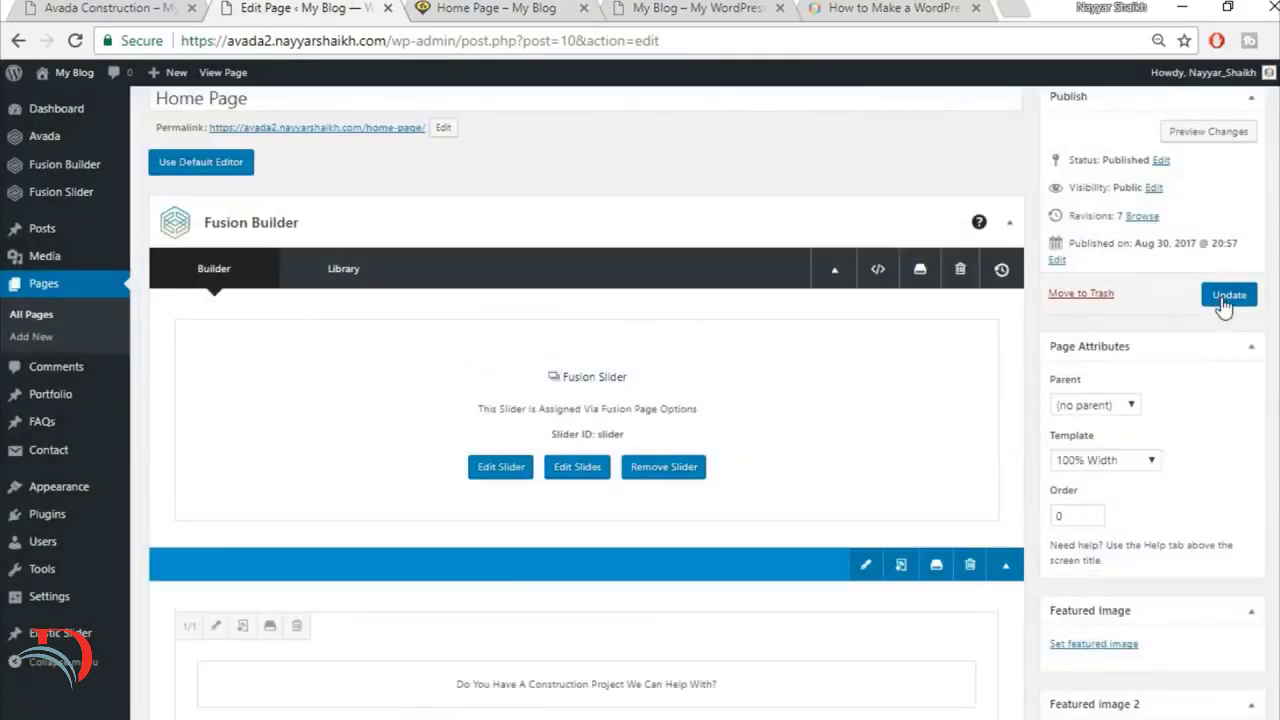
pyautogui.click(520, 8)
pyautogui.press('Return')
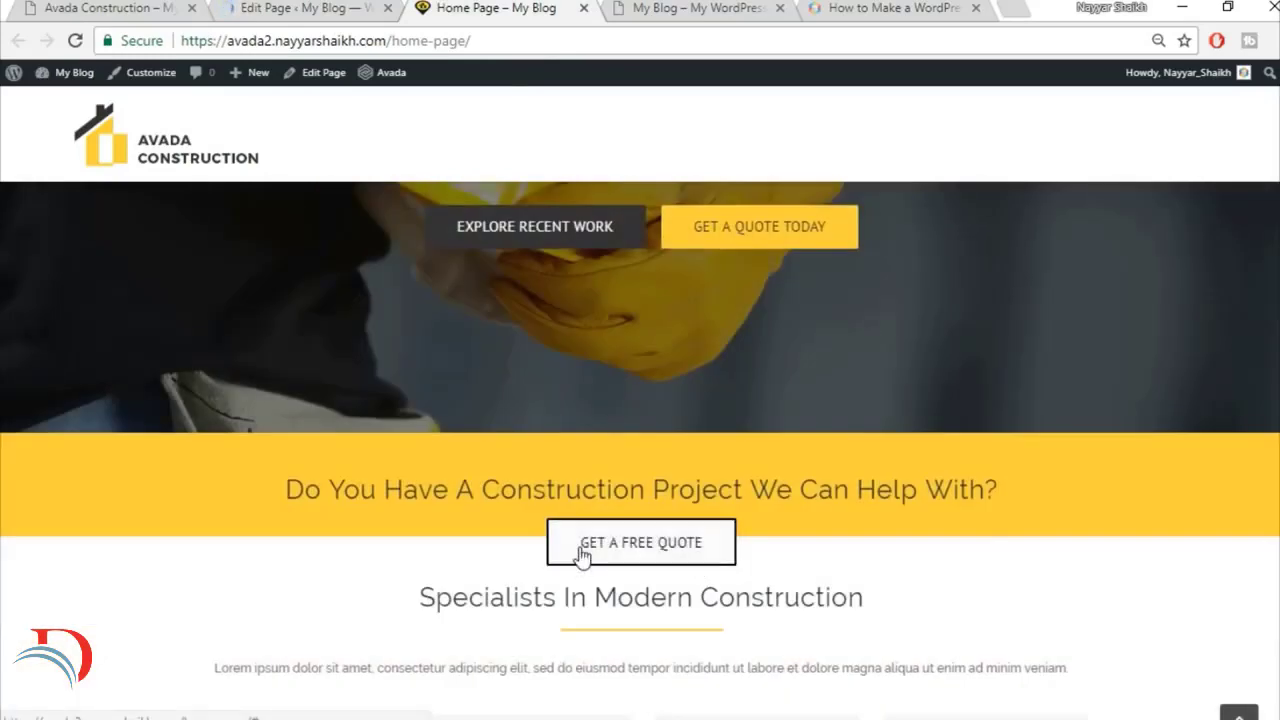
pyautogui.scroll(-2, 653, 386)
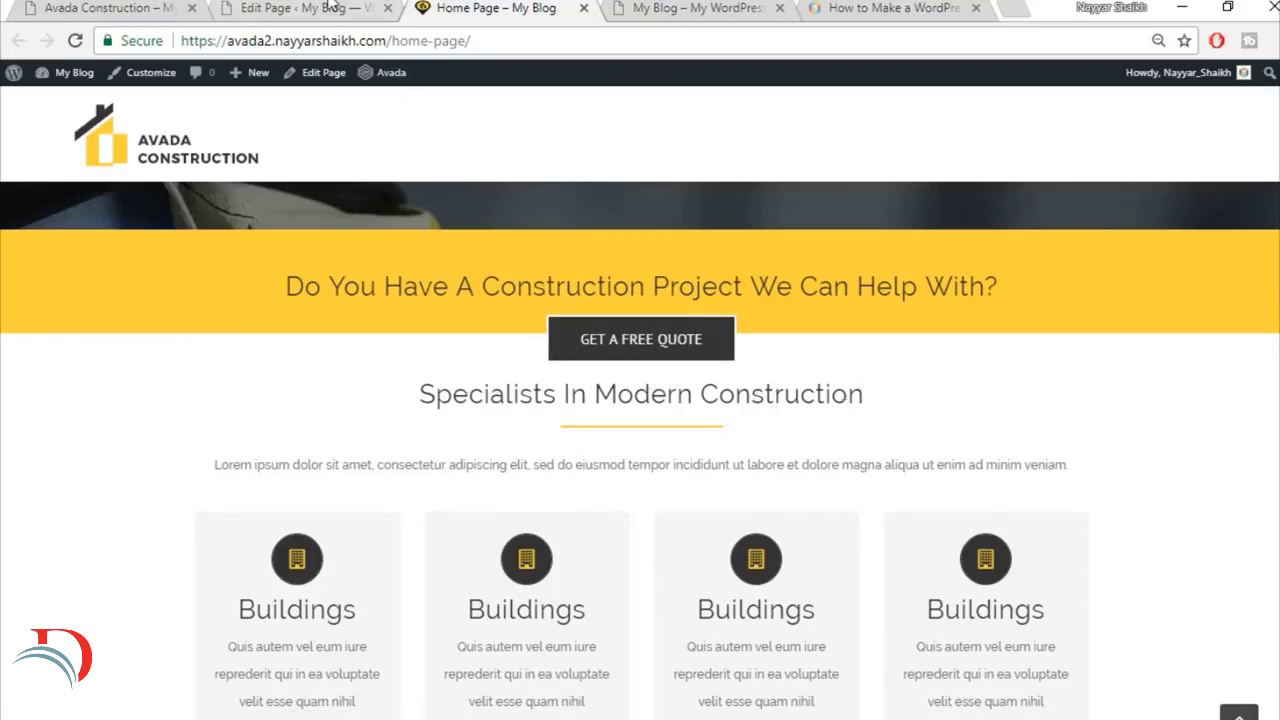
# Step: Examine the live home page's quote button and Specialists In Modern Construction sections against their containers in the page editor
pyautogui.click(330, 7)
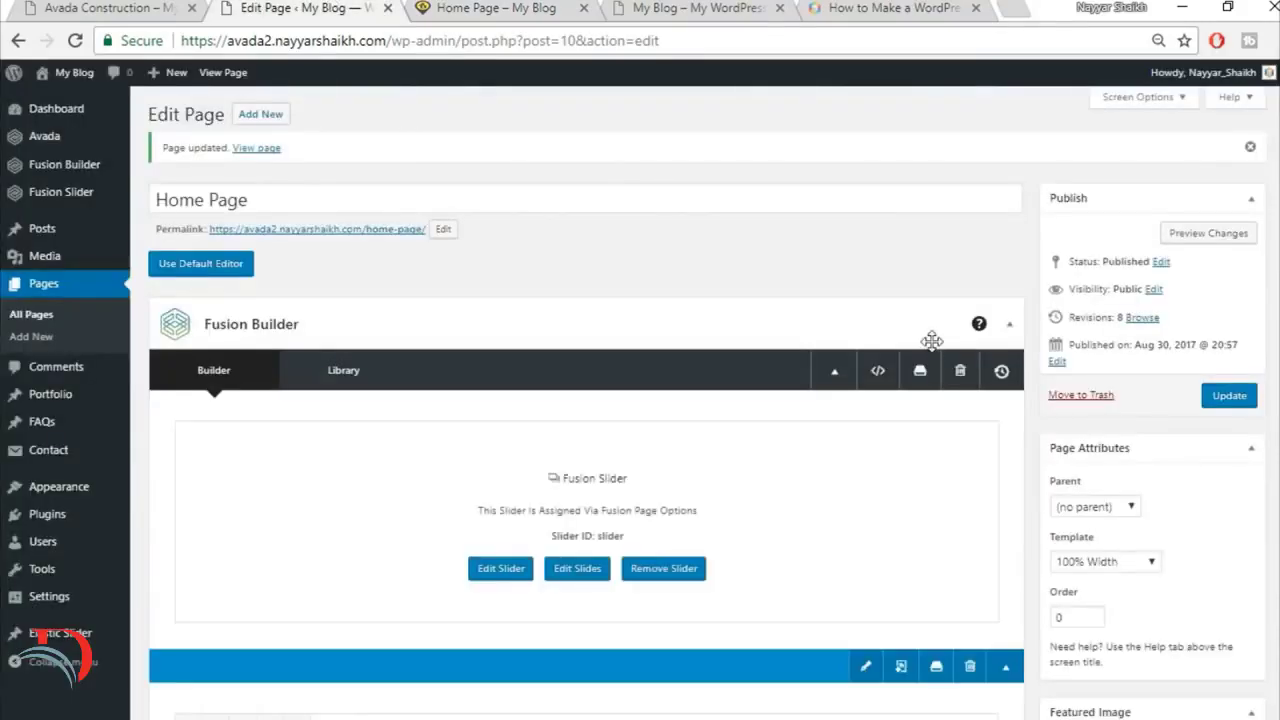
pyautogui.scroll(-5, 929, 343)
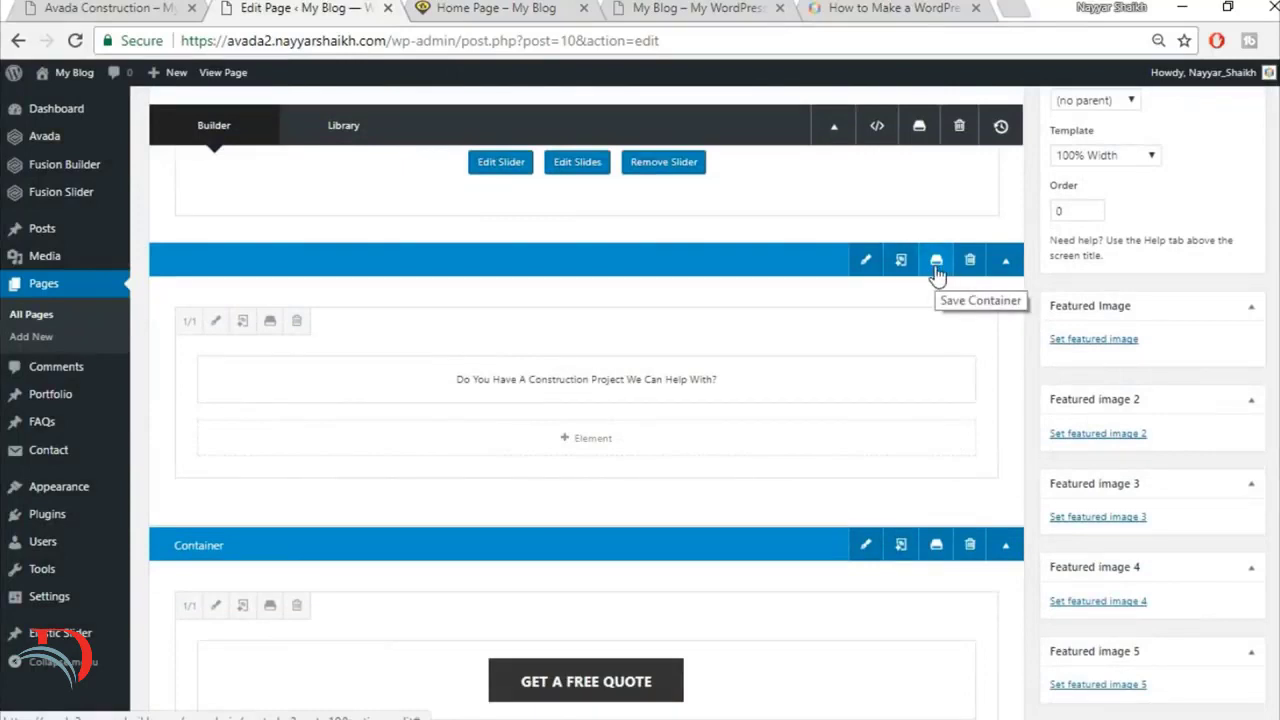
pyautogui.click(521, 7)
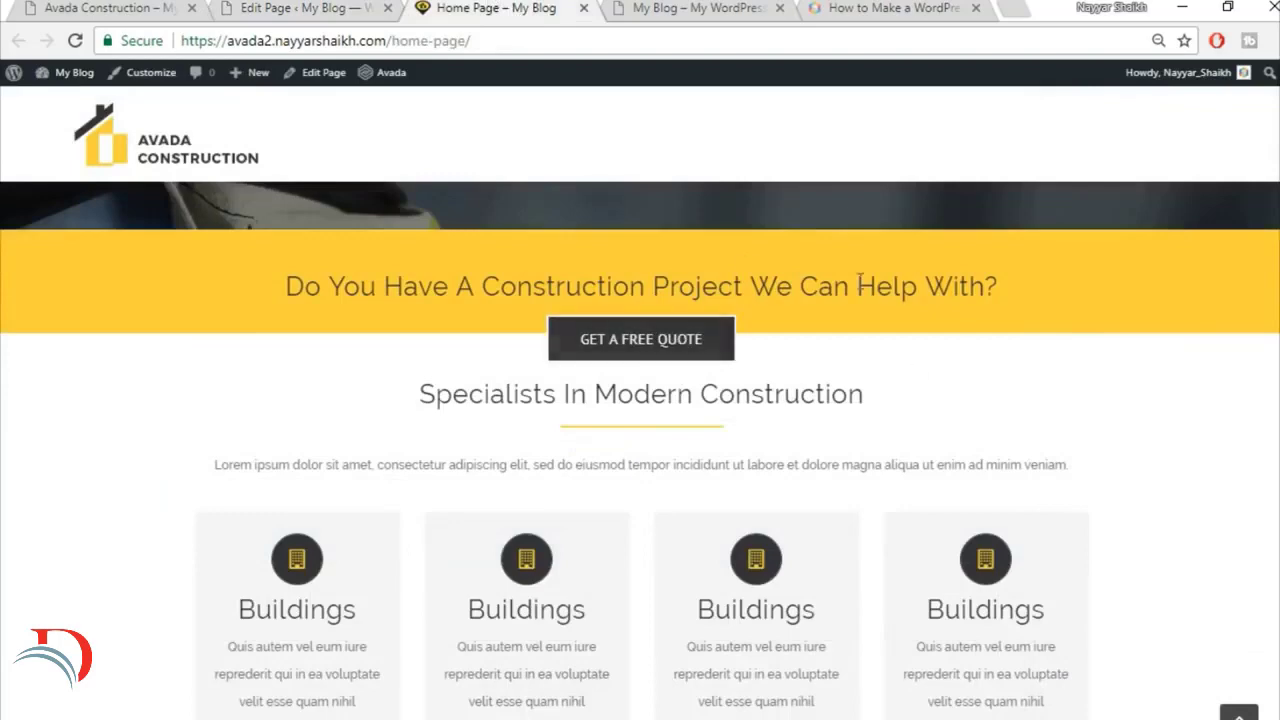
pyautogui.scroll(2, 935, 401)
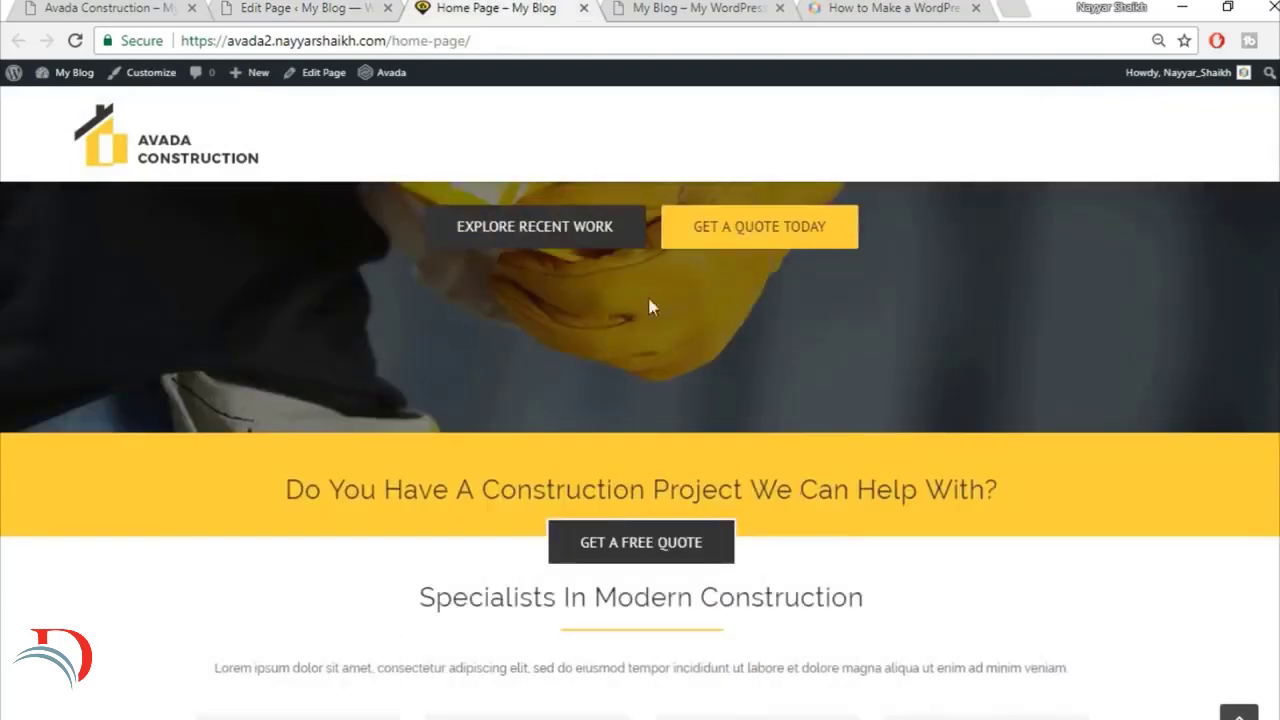
pyautogui.click(330, 8)
pyautogui.click(463, 7)
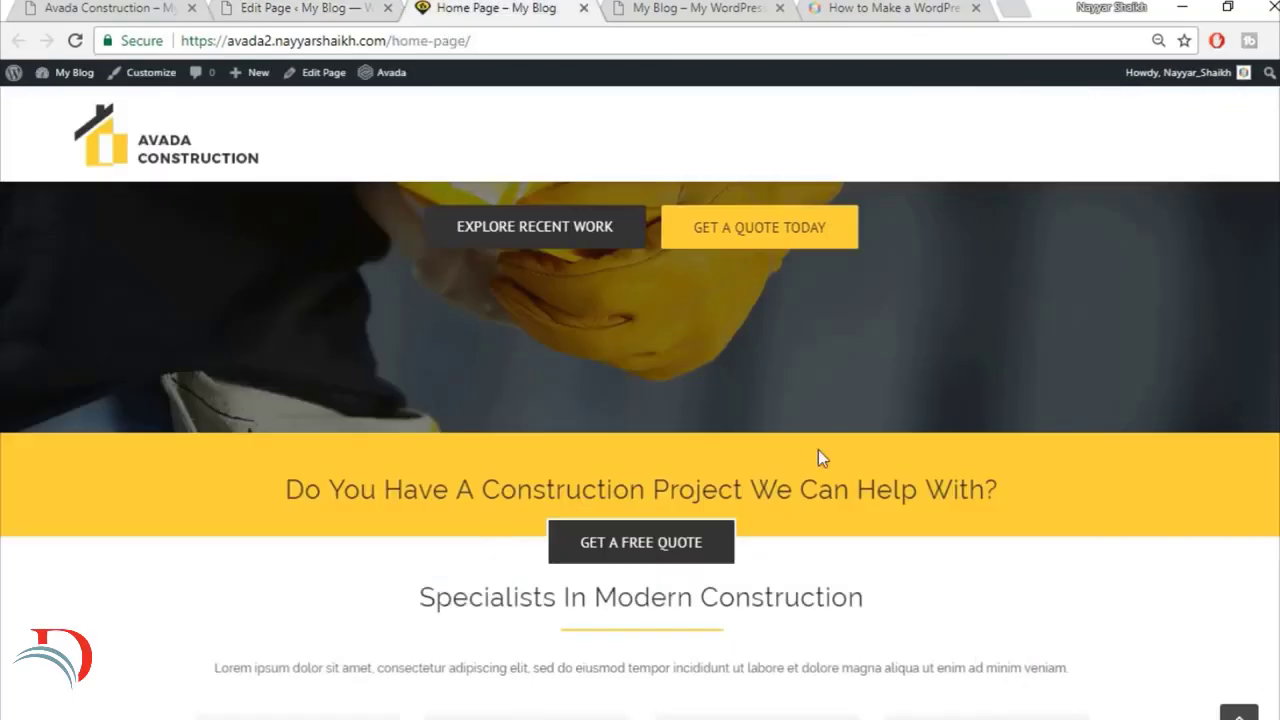
pyautogui.scroll(-2, 897, 489)
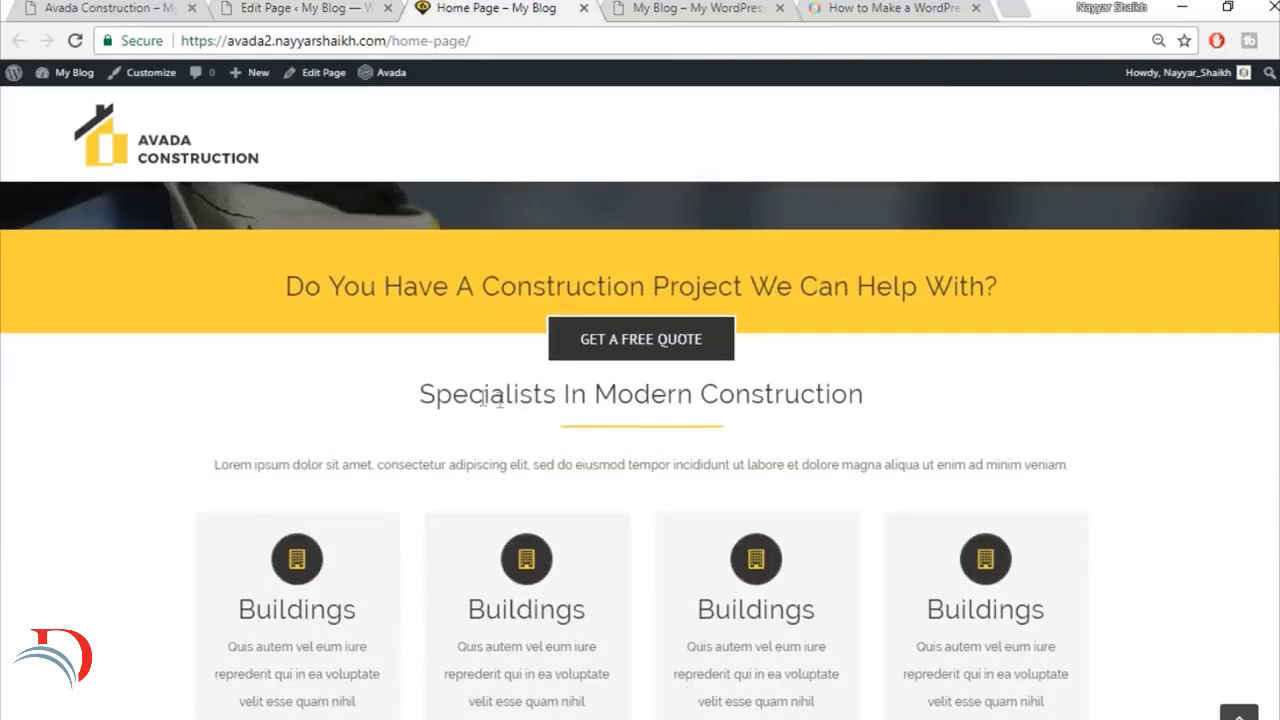
pyautogui.moveTo(428, 394); pyautogui.dragTo(862, 395)
pyautogui.click(850, 397)
# Step: Set the top padding to 50 for the column holding the section heading, yellow separator and lorem ipsum text
pyautogui.click(333, 7)
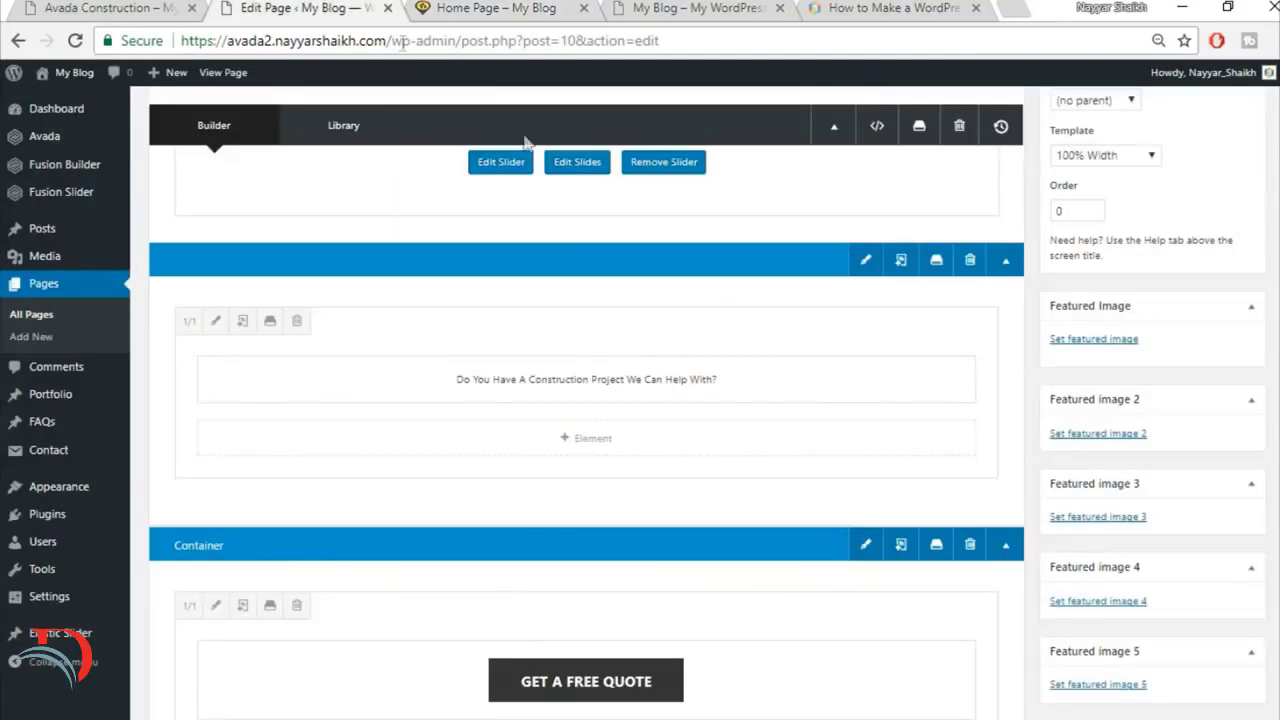
pyautogui.scroll(-5, 731, 323)
pyautogui.scroll(-1, 768, 356)
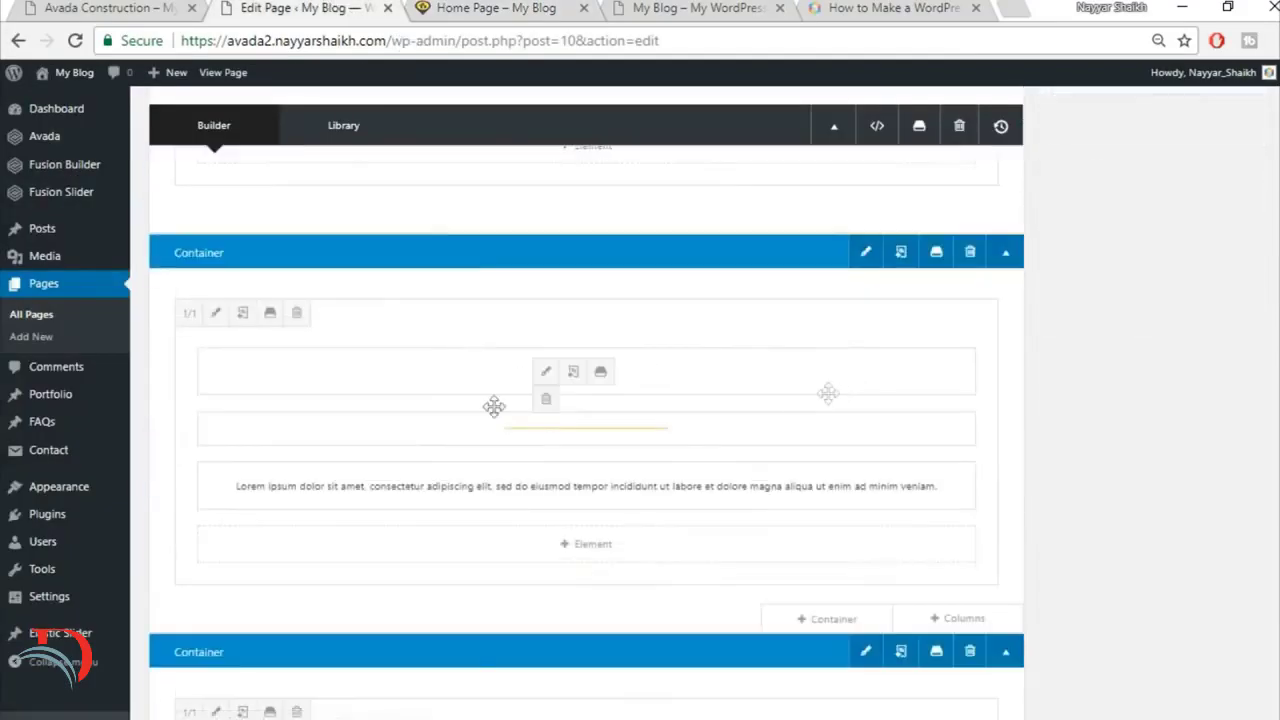
pyautogui.click(213, 318)
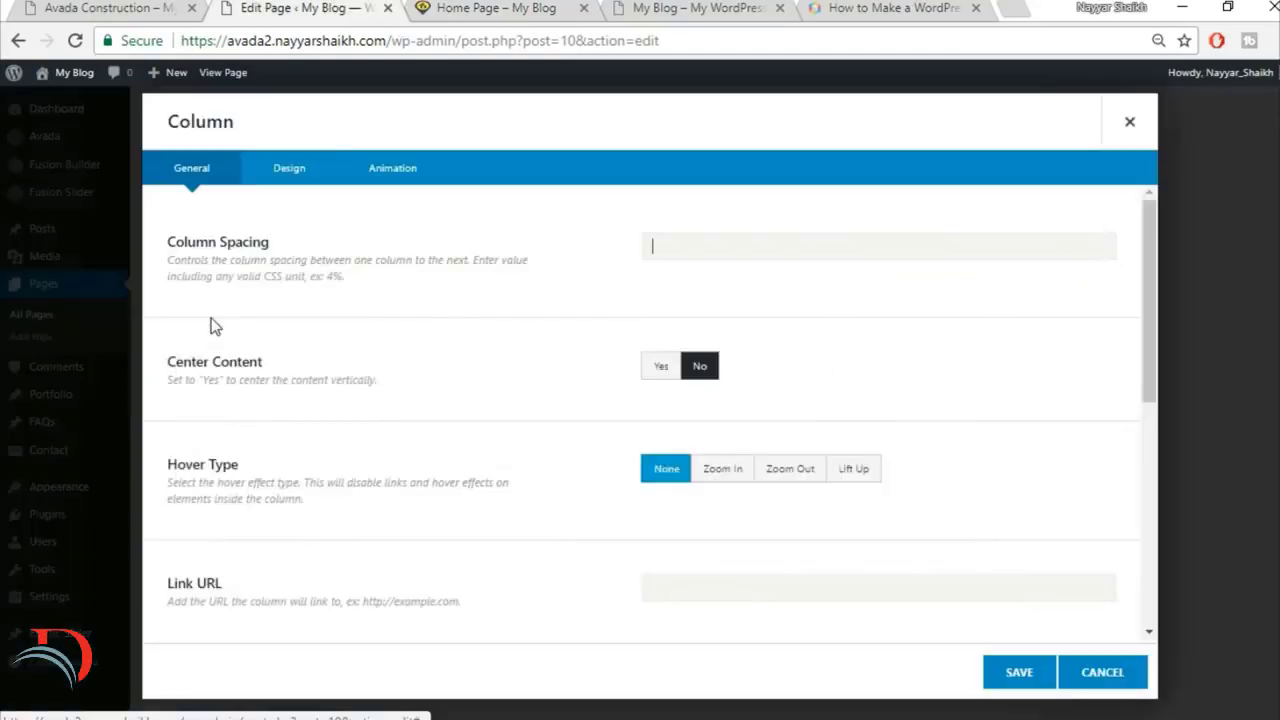
pyautogui.click(300, 170)
pyautogui.scroll(-1, 905, 390)
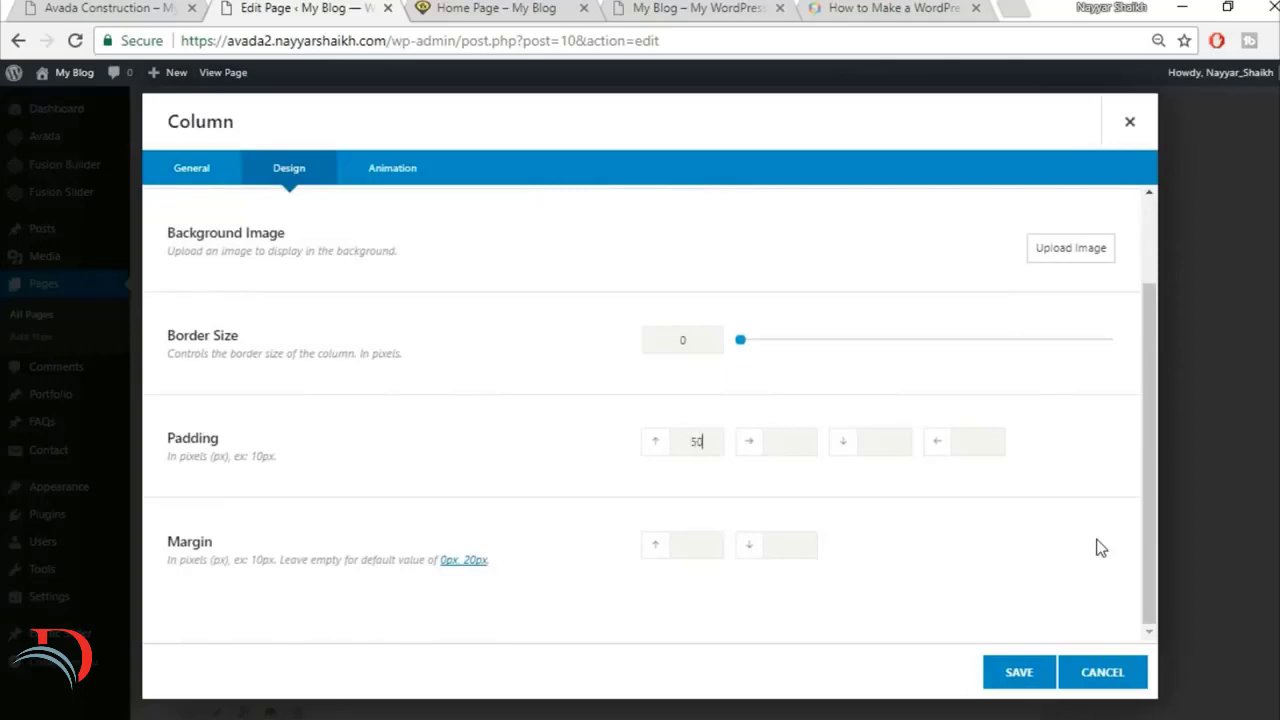
pyautogui.click(1000, 668)
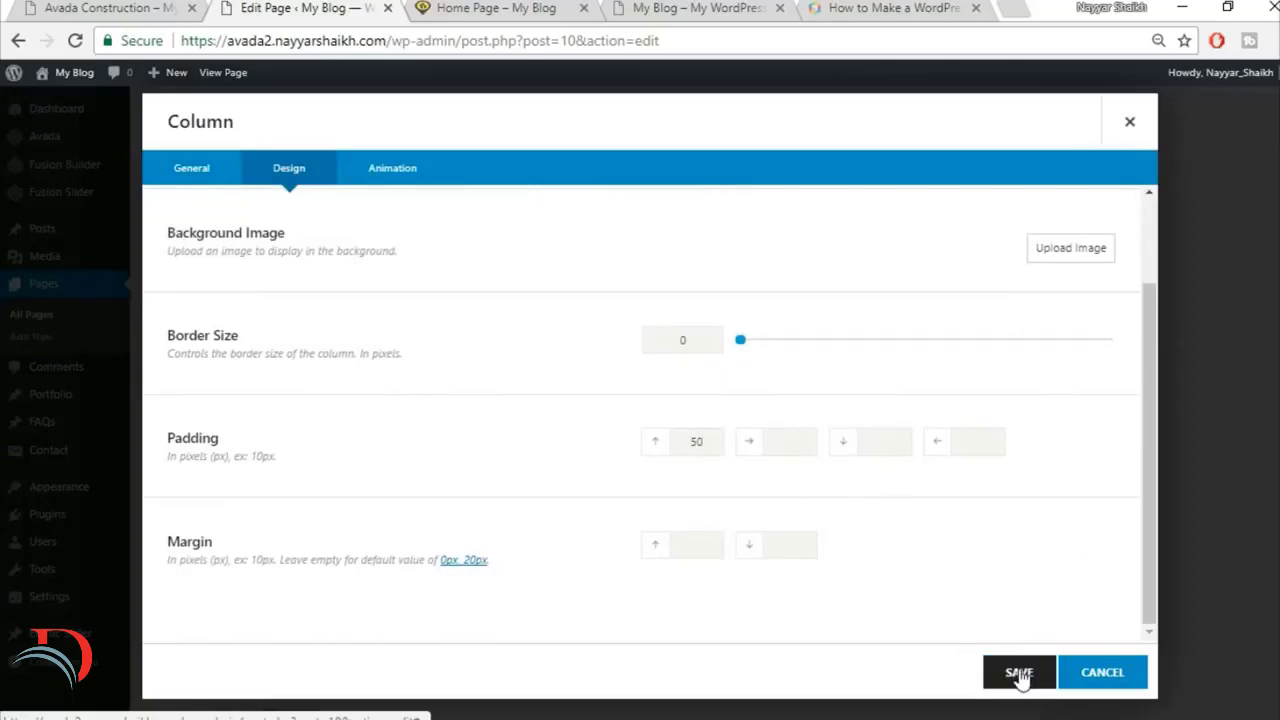
# Step: Update the page and reload the live home page to check the spacing above Specialists In Modern Construction
pyautogui.scroll(-5, 1004, 662)
pyautogui.scroll(10, 1002, 660)
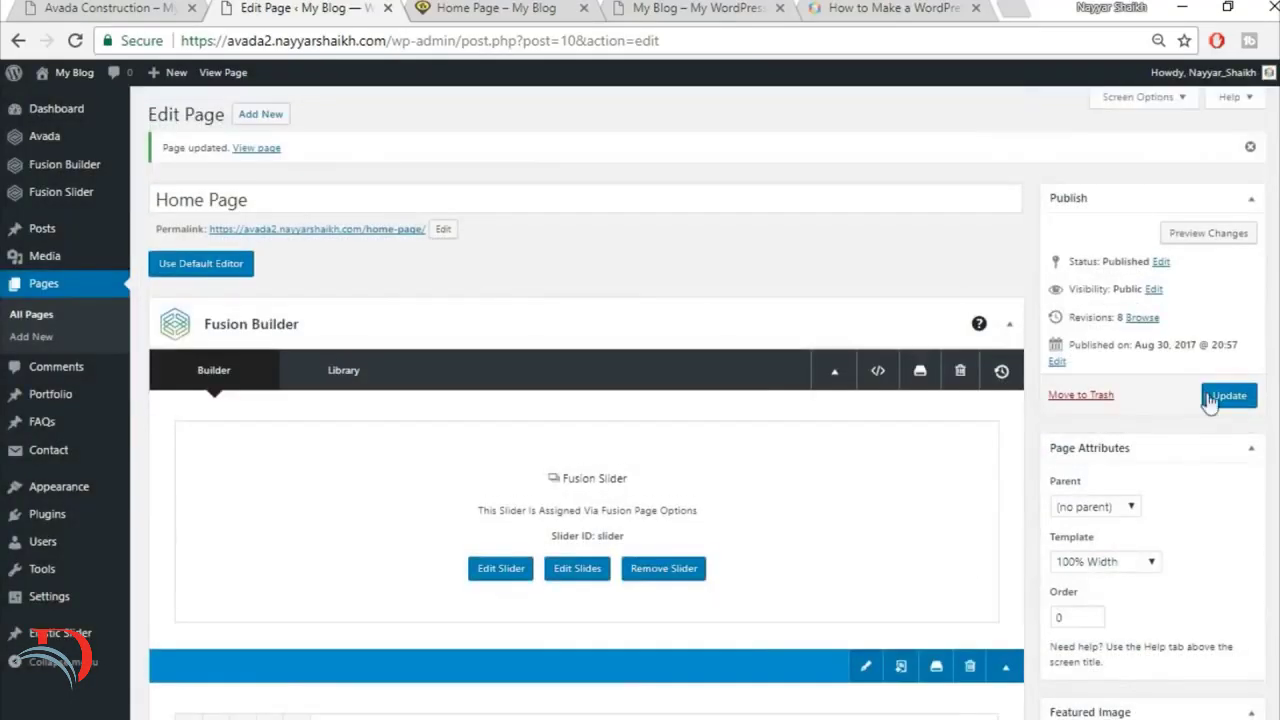
pyautogui.click(1215, 400)
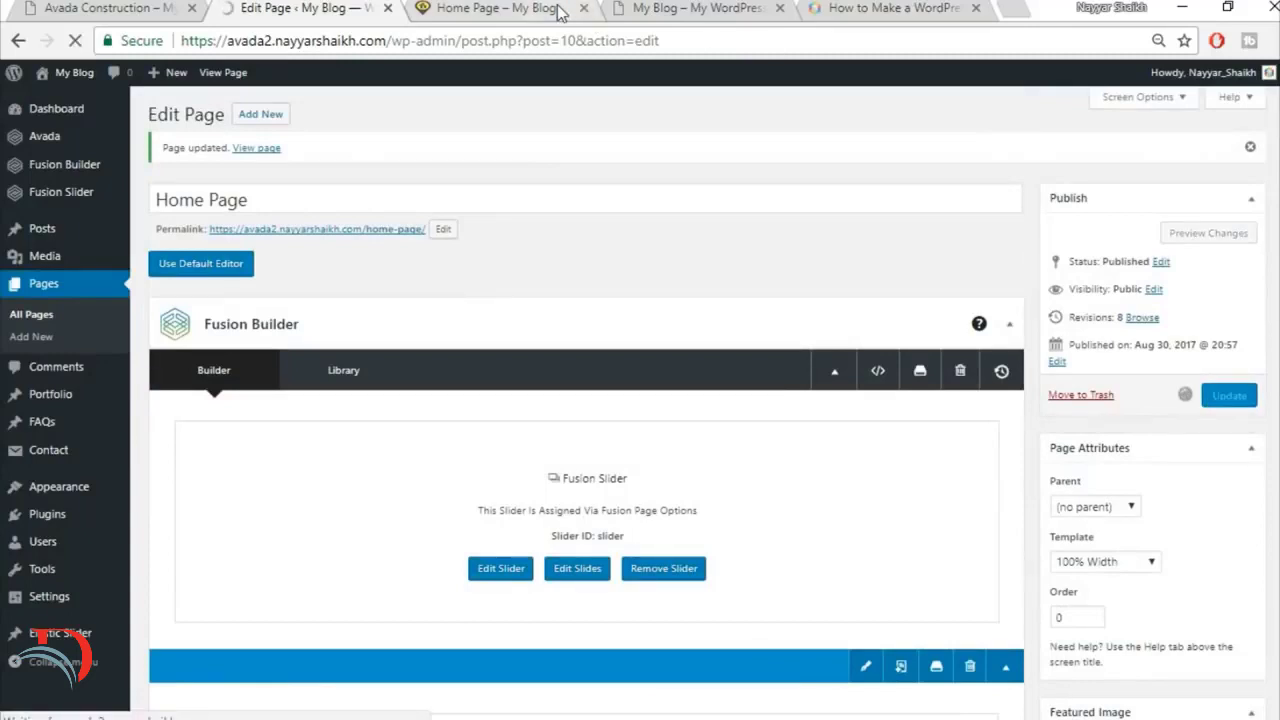
pyautogui.click(528, 16)
pyautogui.click(528, 44)
pyautogui.press('Return')
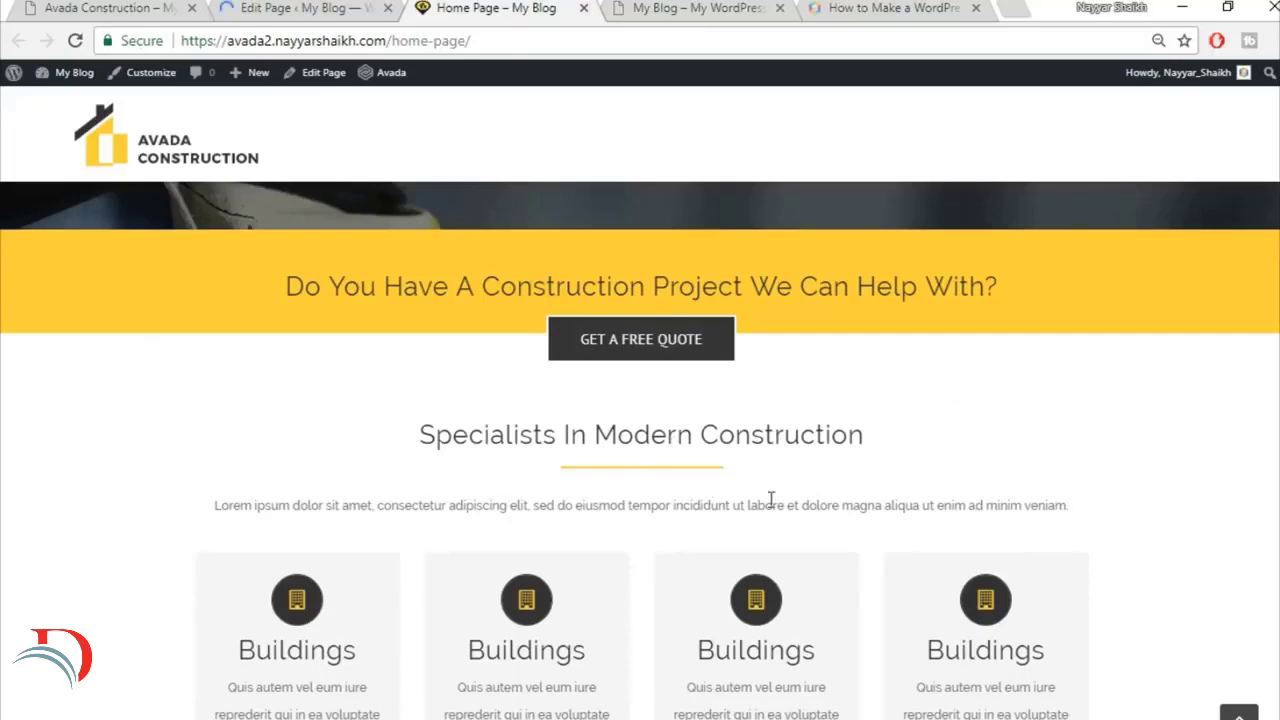
pyautogui.scroll(-2, 869, 397)
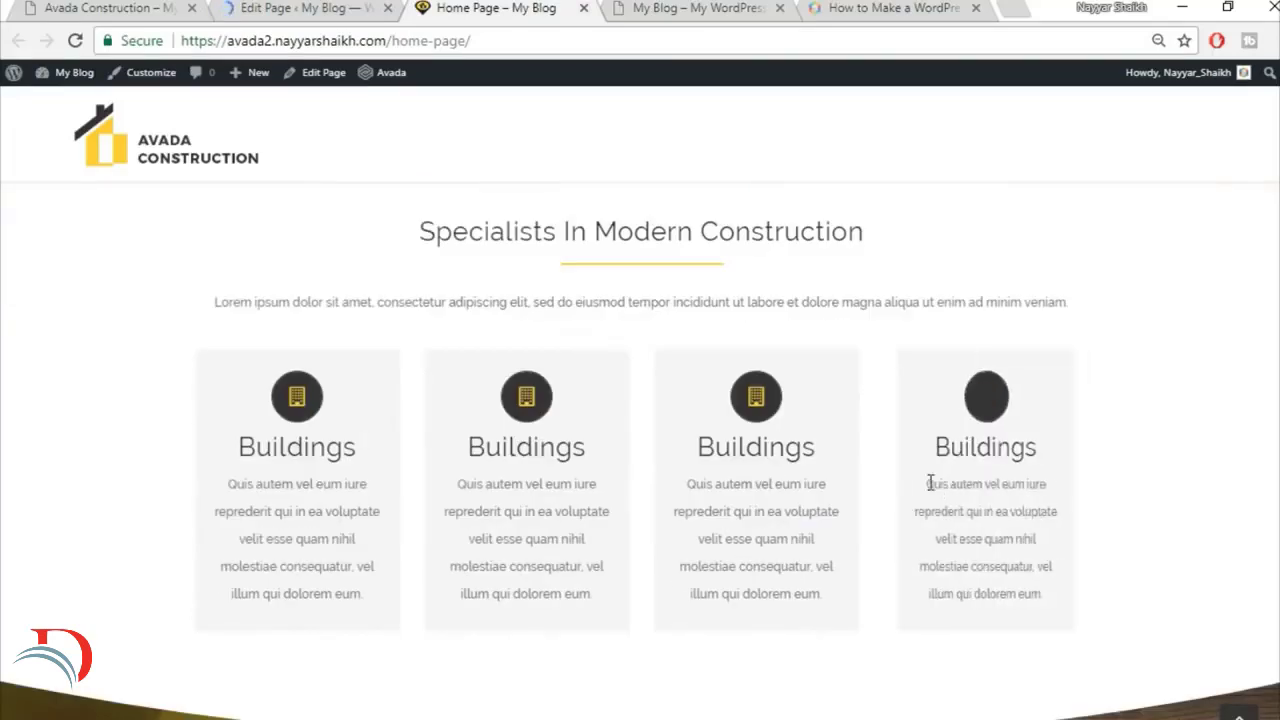
# Step: Check the reference site's flip boxes and set the left and right padding of the Flip Boxes column to 8%
pyautogui.click(121, 6)
pyautogui.scroll(8, 353, 410)
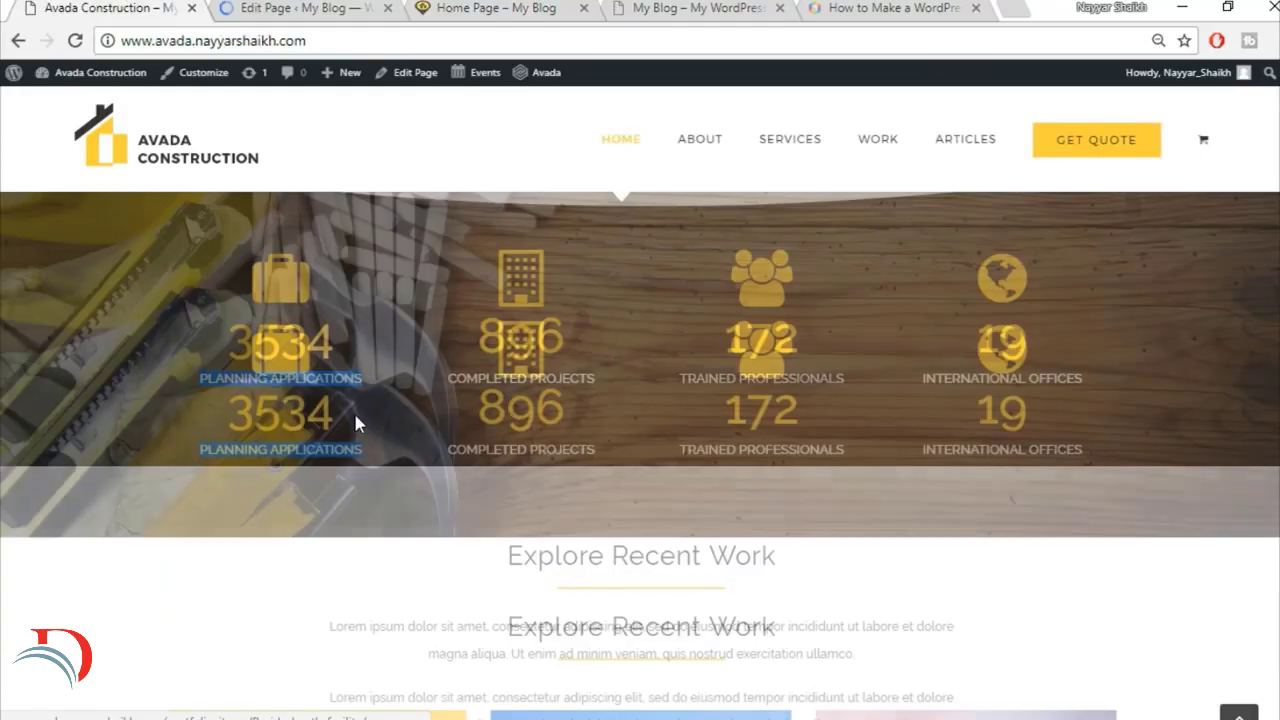
pyautogui.scroll(-1, 300, 500)
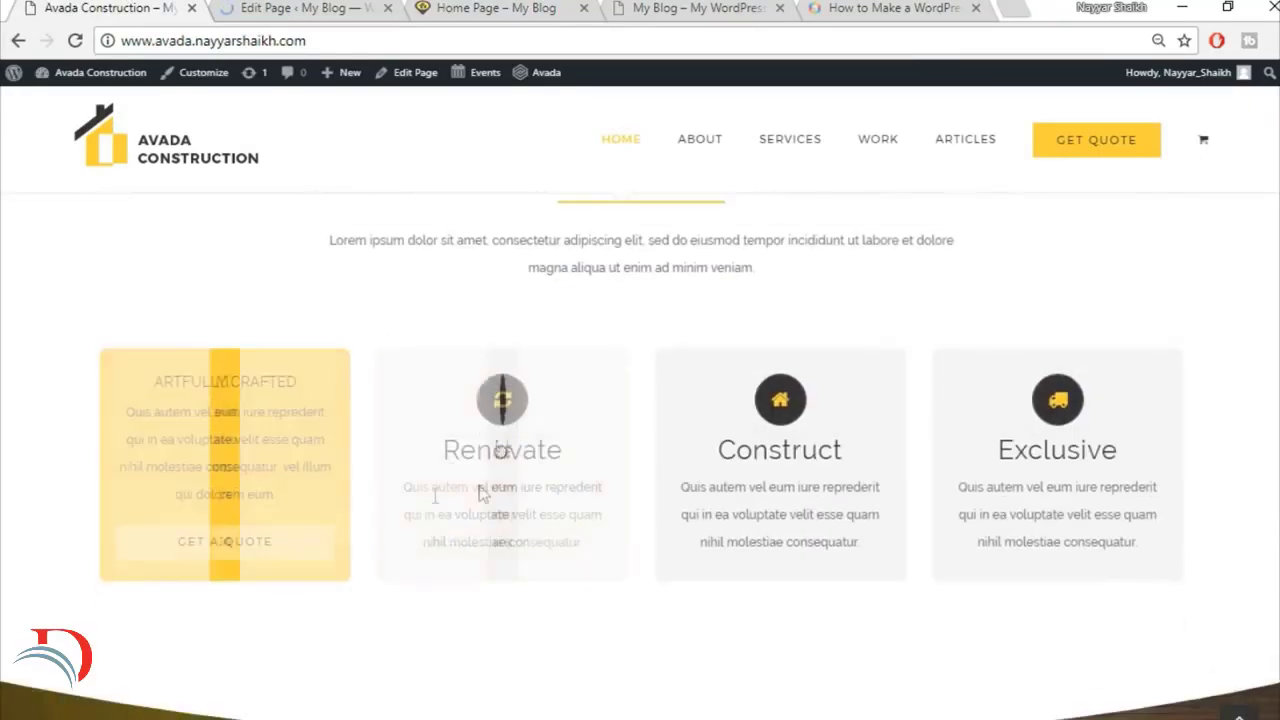
pyautogui.click(305, 6)
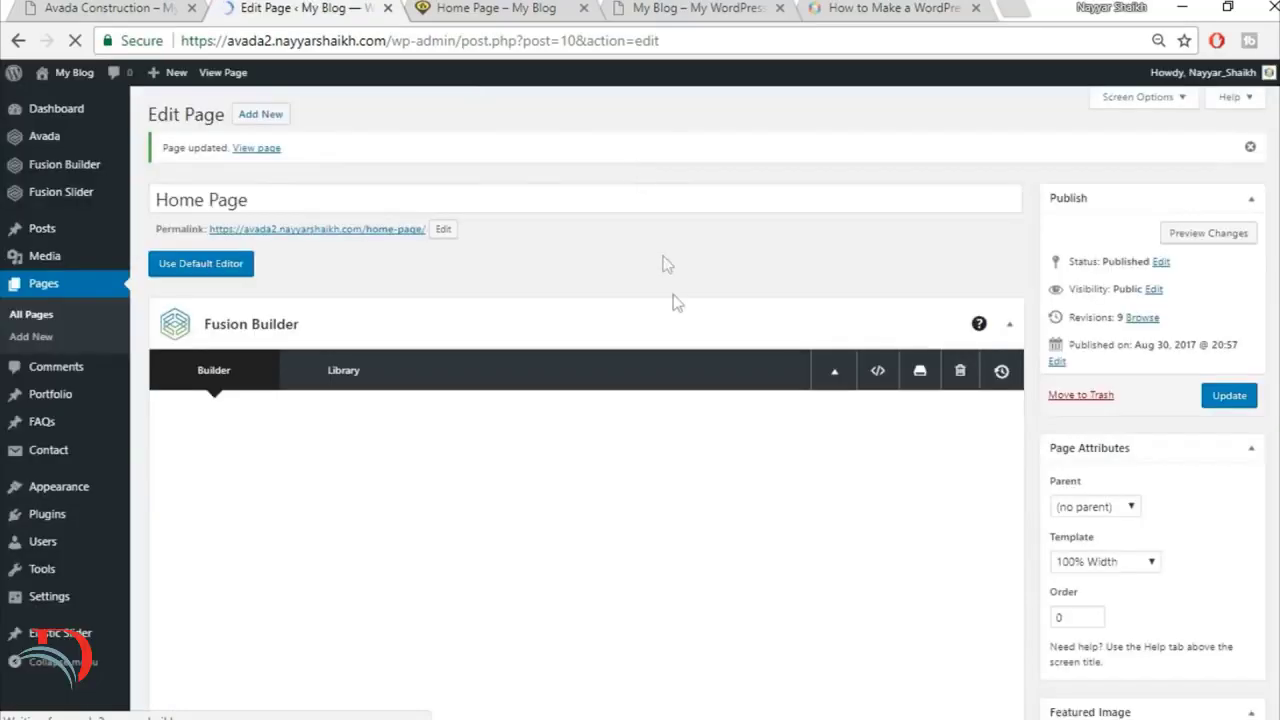
pyautogui.scroll(-8, 737, 310)
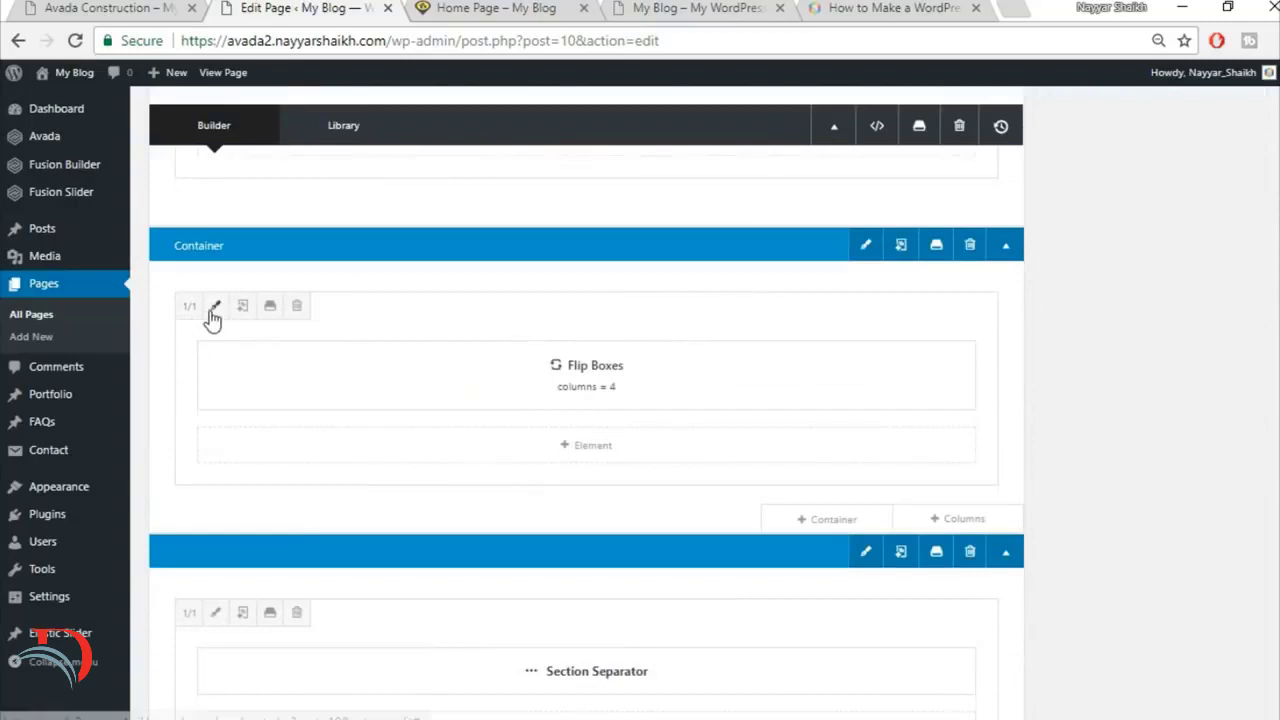
pyautogui.click(214, 307)
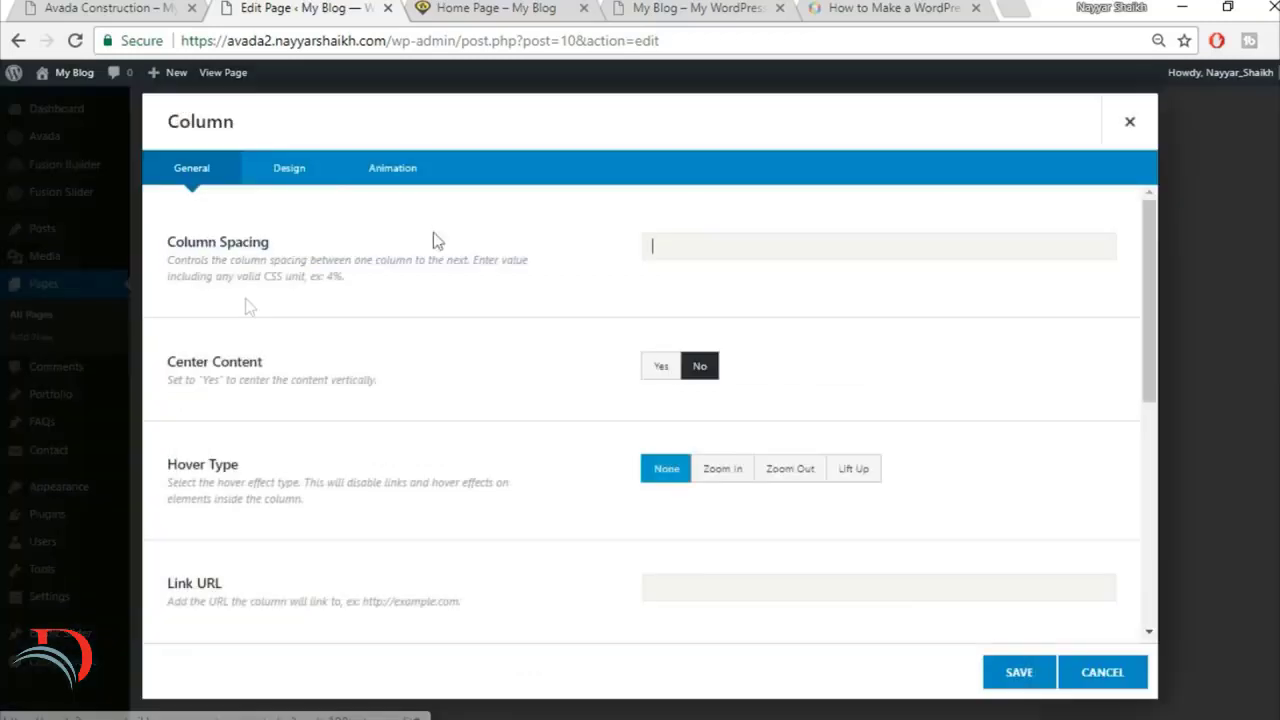
pyautogui.click(289, 182)
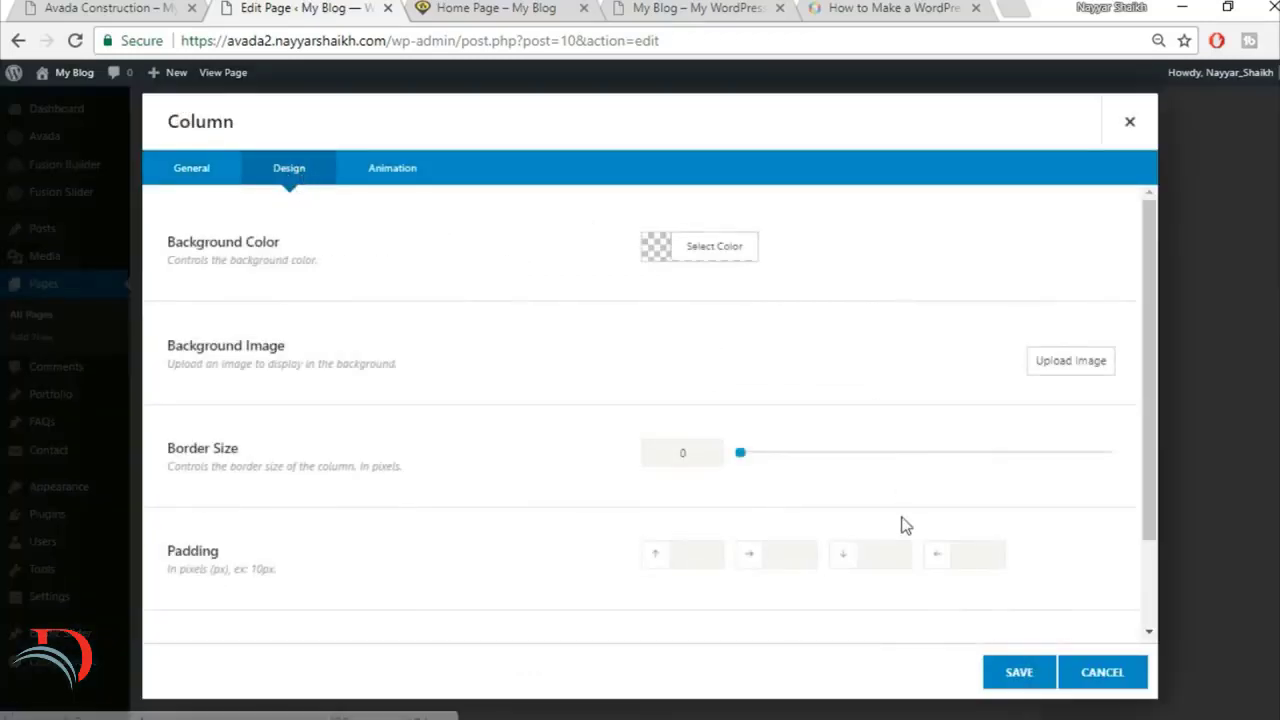
pyautogui.scroll(-2, 903, 523)
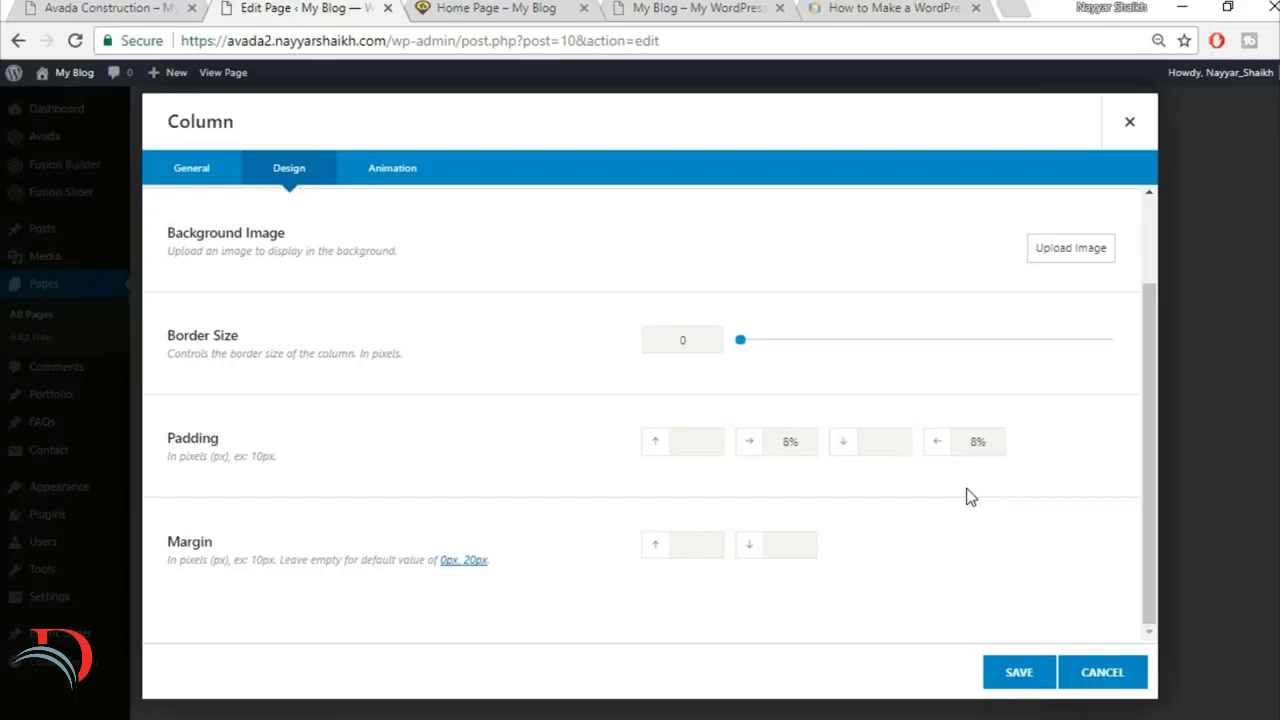
pyautogui.click(1019, 680)
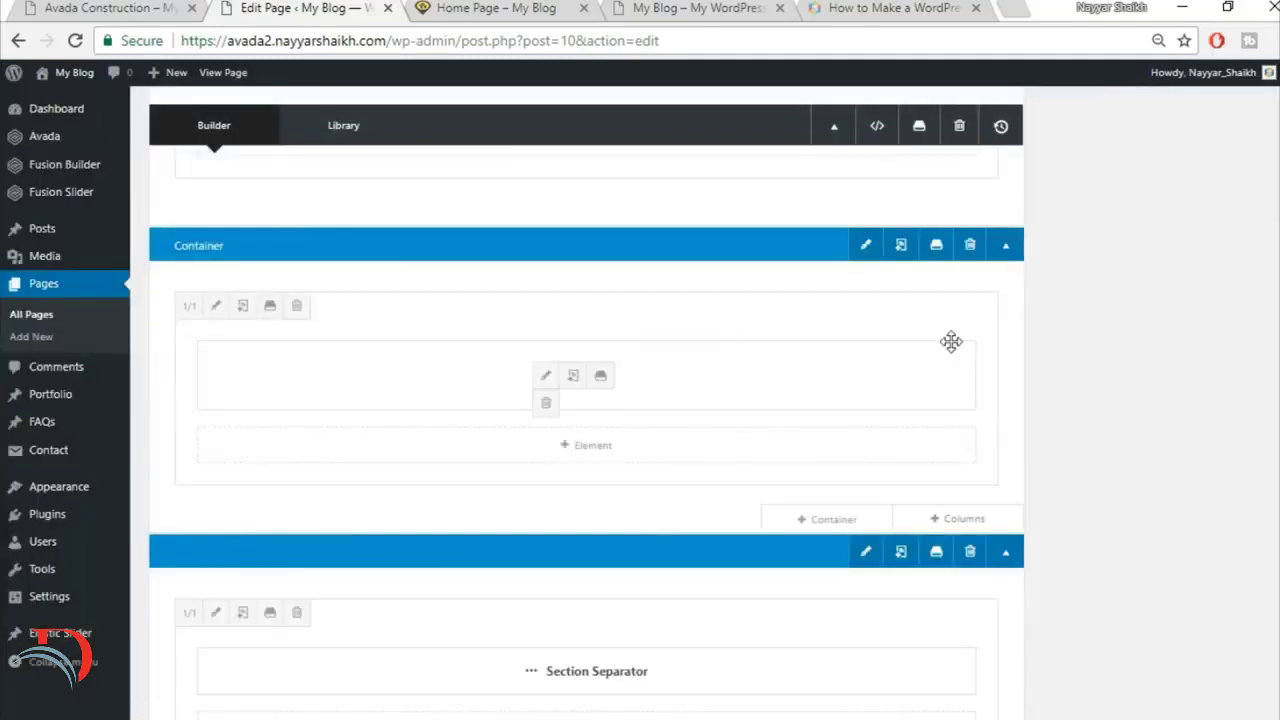
# Step: Set the Flip Boxes container's interior content to 100% Width and enable equal-height columns
pyautogui.click(862, 246)
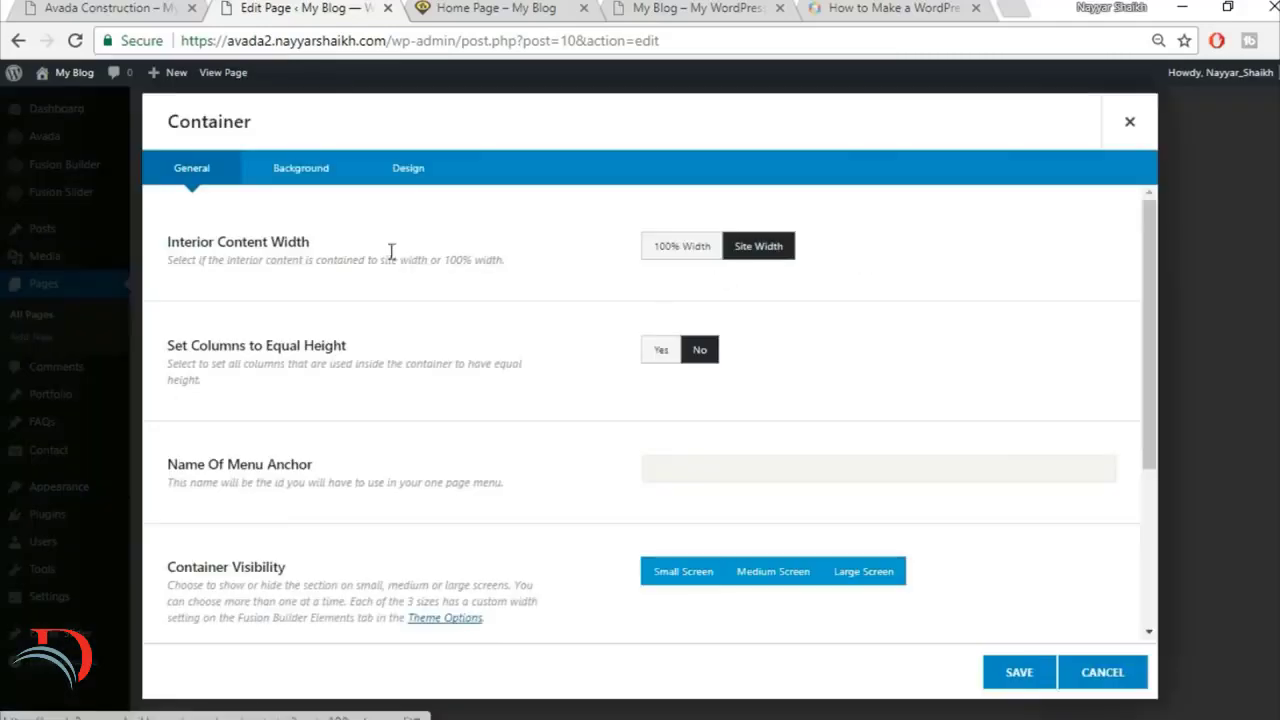
pyautogui.click(683, 250)
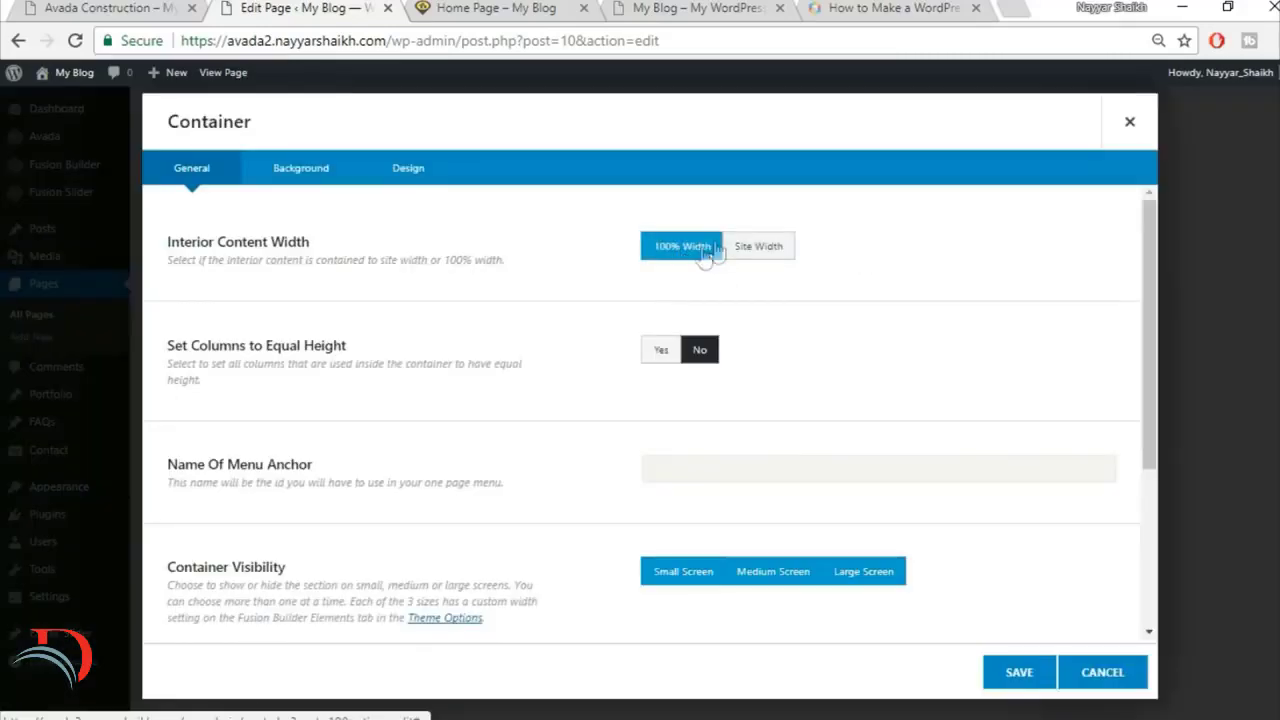
pyautogui.click(655, 350)
pyautogui.click(1019, 672)
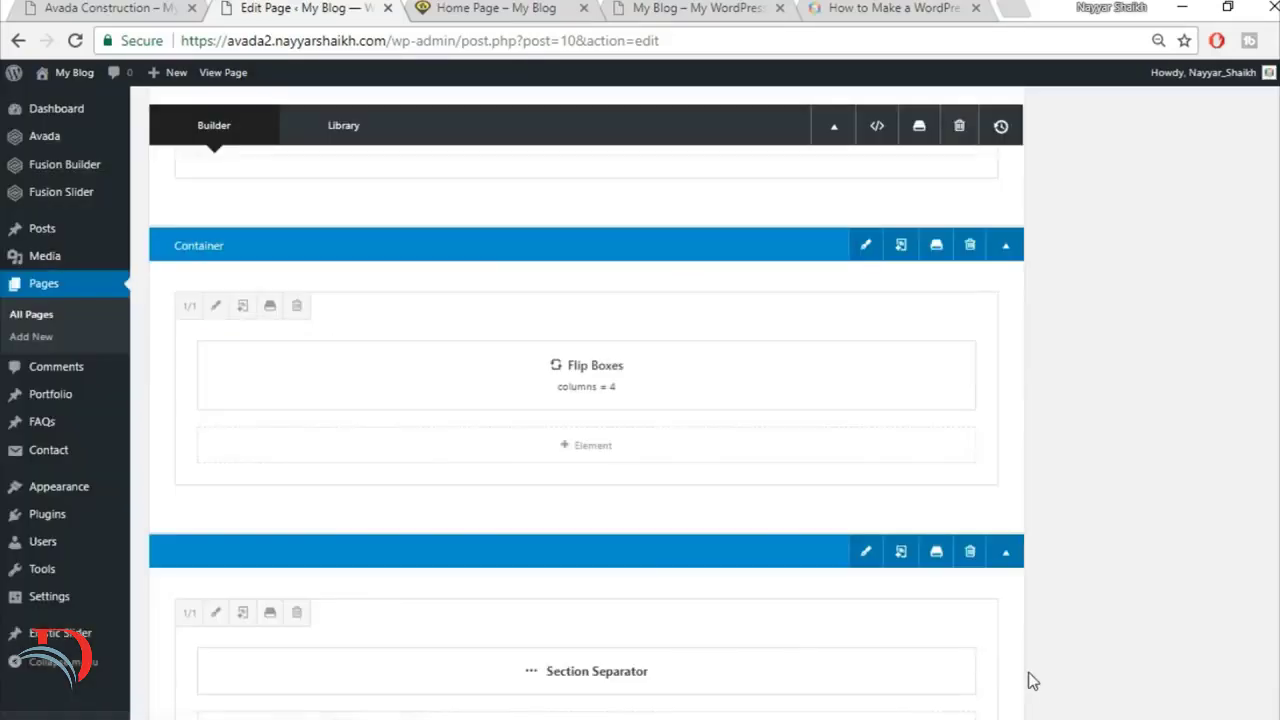
# Step: Update the page and reload the live home page to check the flip boxes and the counter section below
pyautogui.scroll(10, 1031, 680)
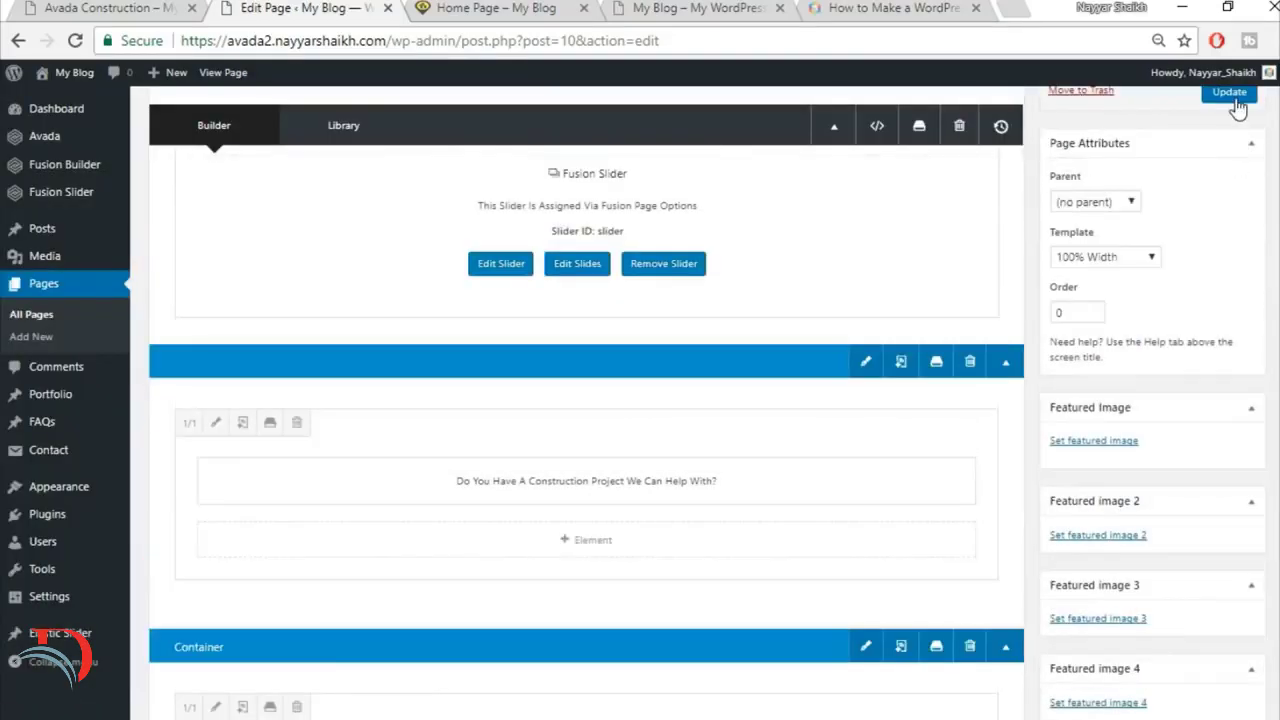
pyautogui.click(1232, 96)
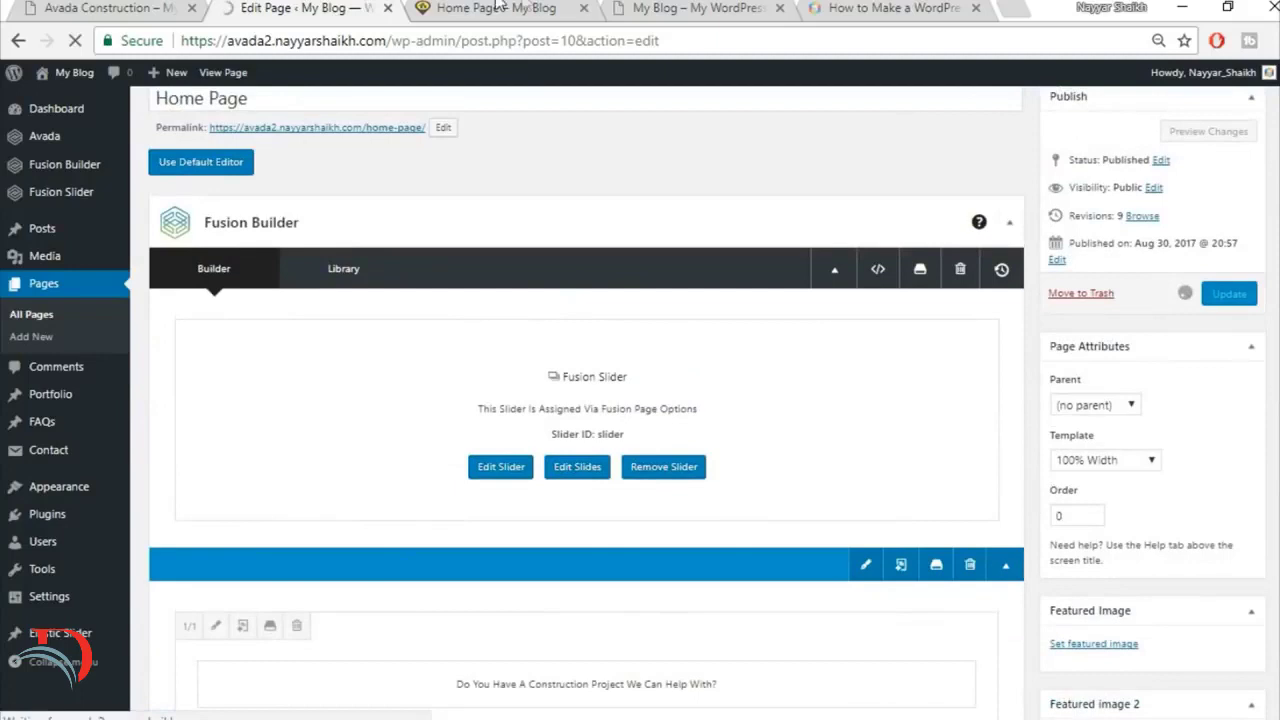
pyautogui.click(496, 9)
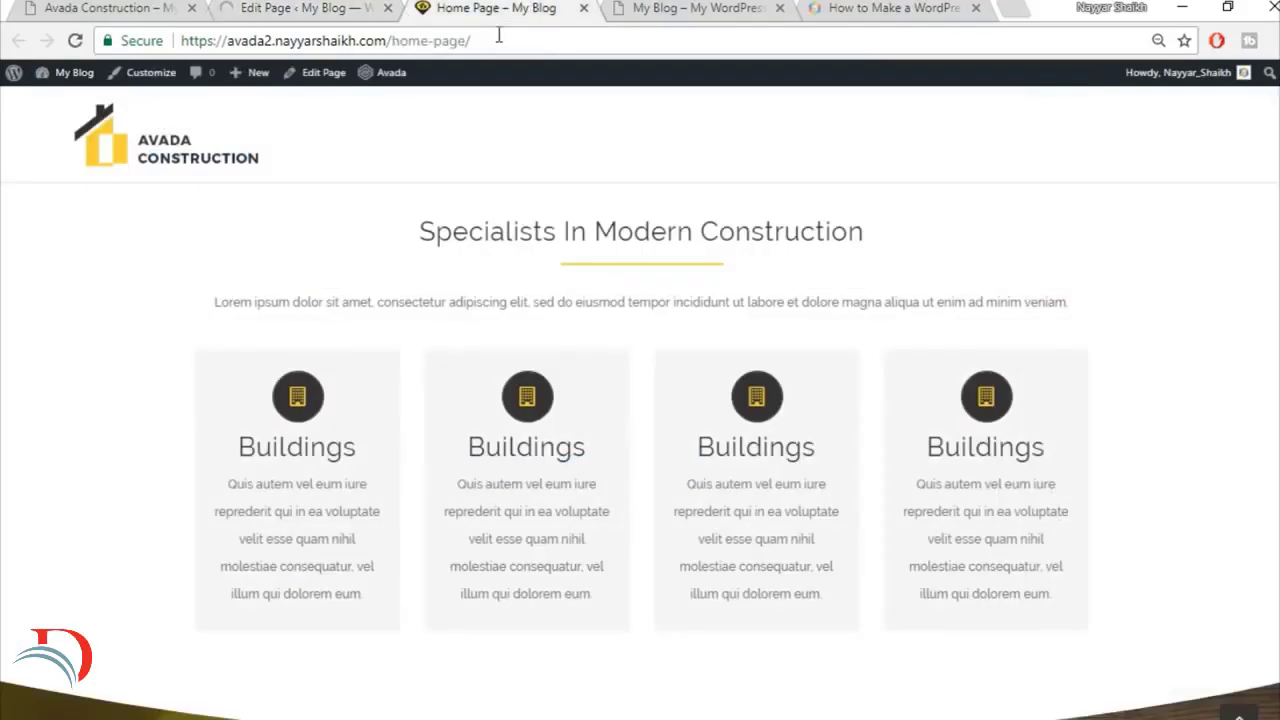
pyautogui.moveTo(211, 373)
pyautogui.click(76, 41)
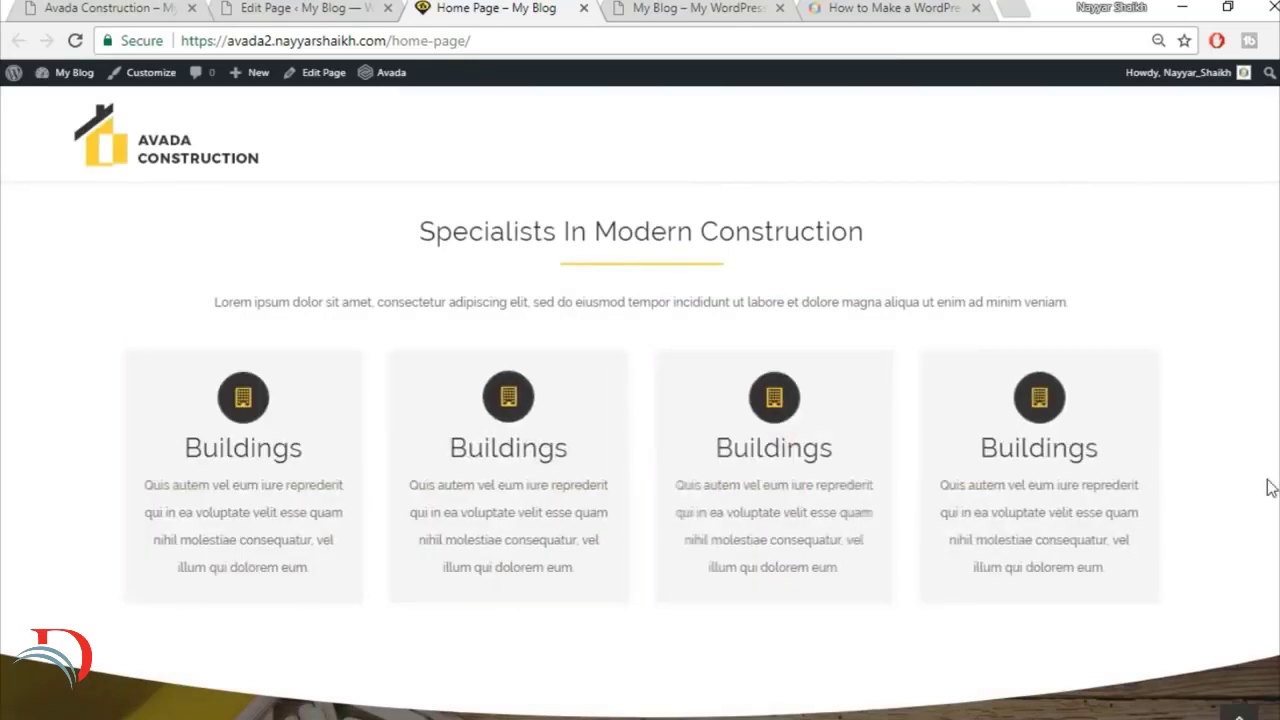
pyautogui.scroll(-3, 1270, 488)
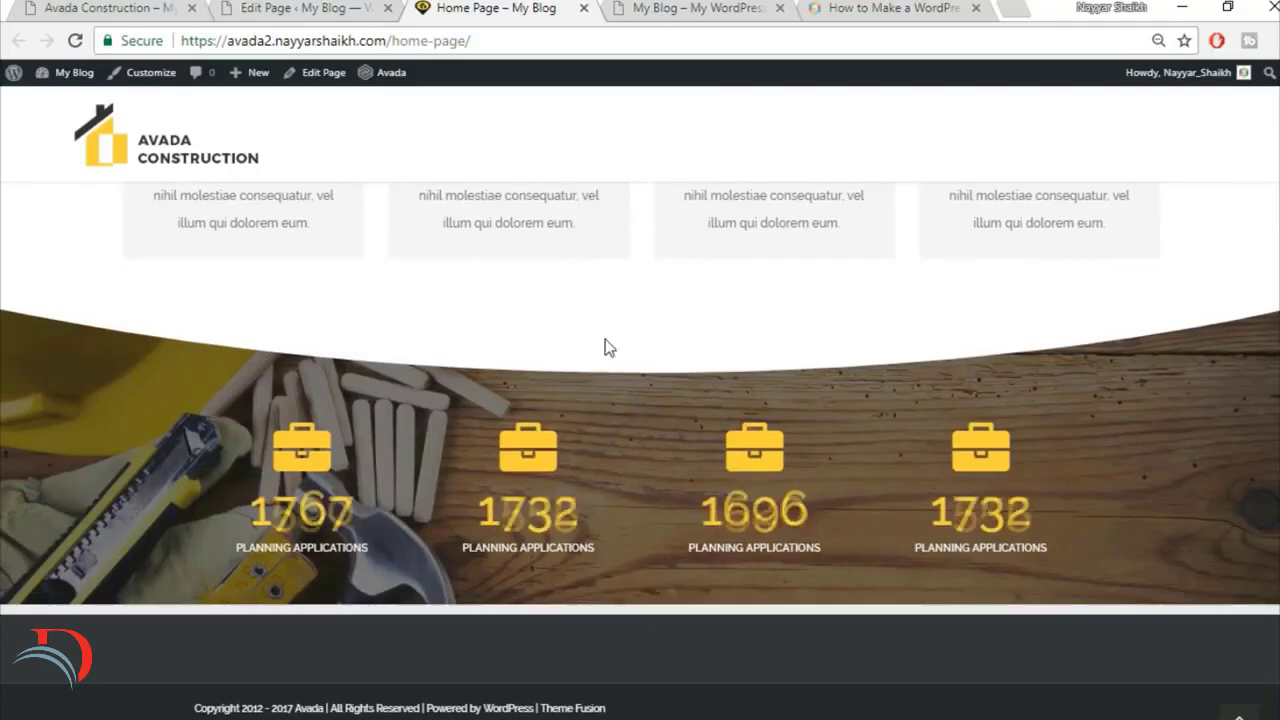
# Step: Set the Counter Boxes column's top margin to 90 in its design settings and save the column
pyautogui.click(279, 8)
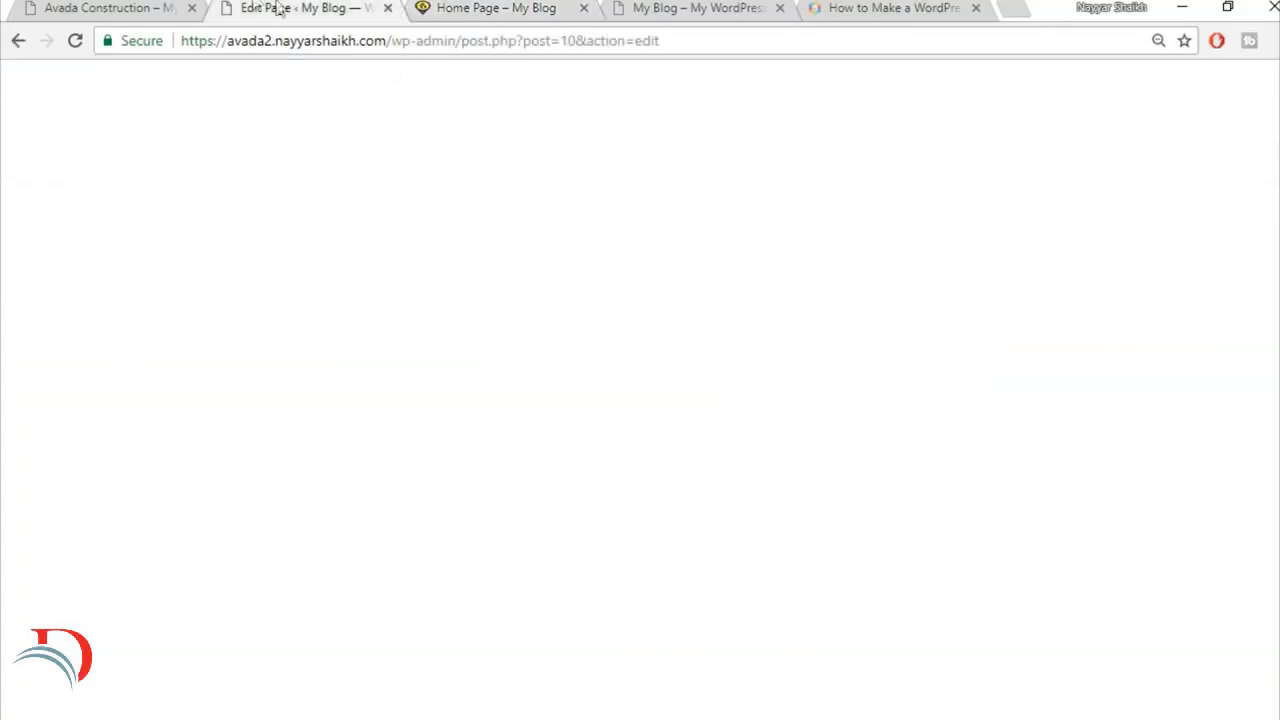
pyautogui.scroll(-10, 725, 455)
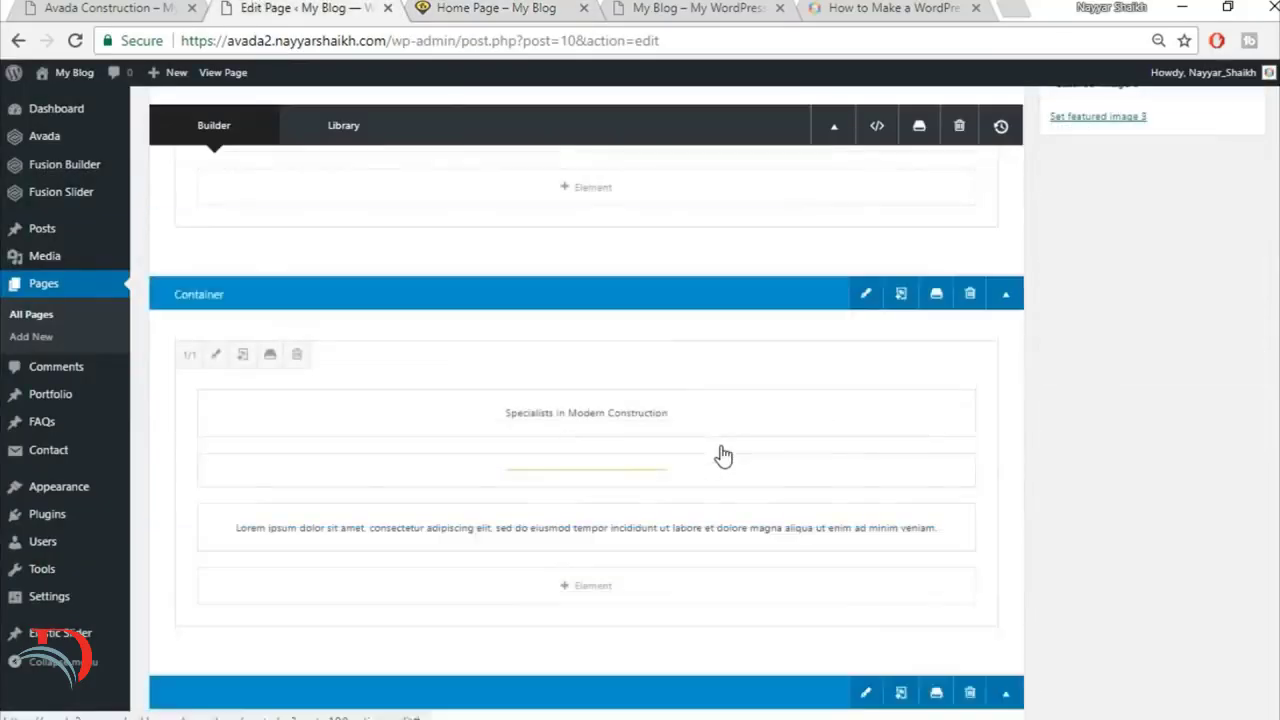
pyautogui.scroll(-5, 725, 455)
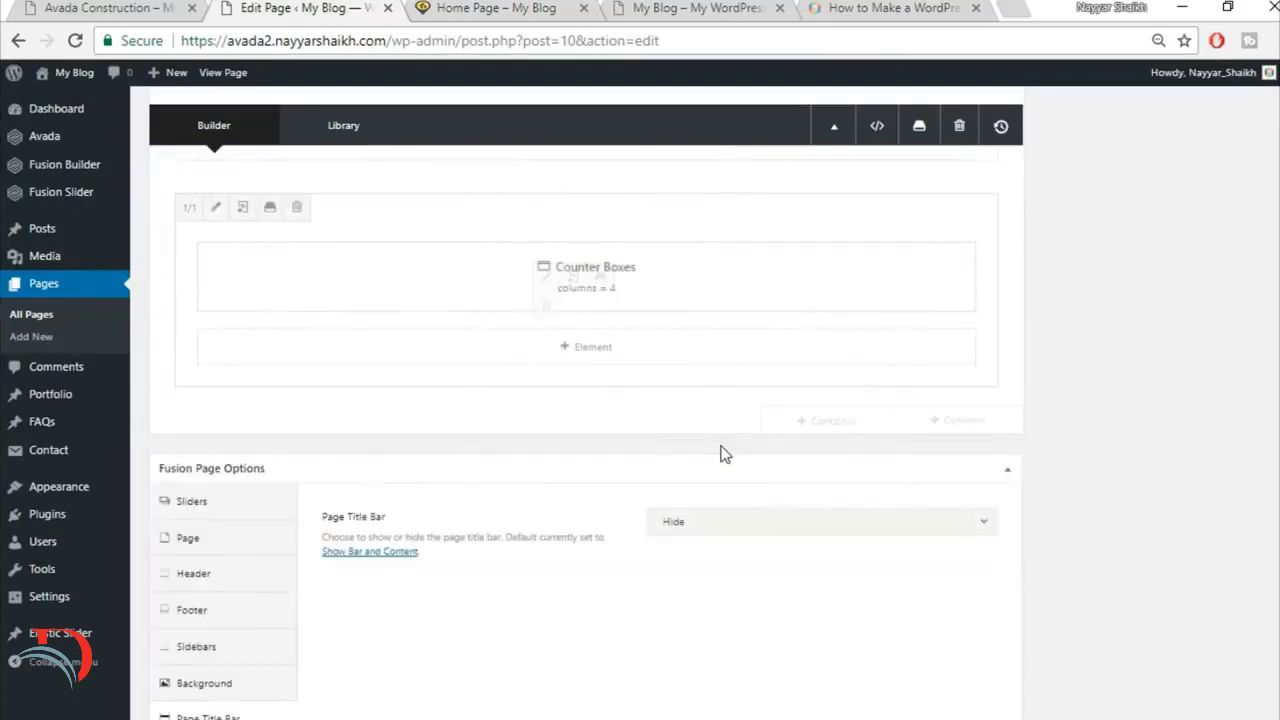
pyautogui.scroll(3, 725, 454)
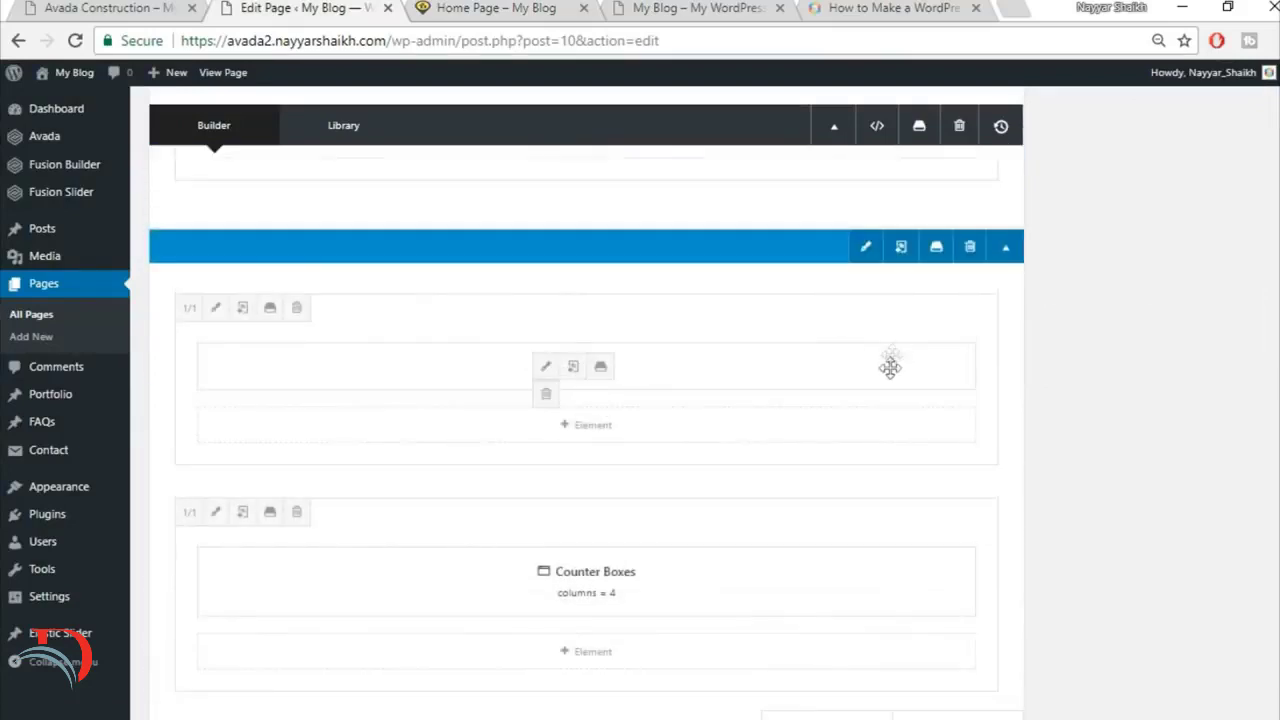
pyautogui.click(215, 512)
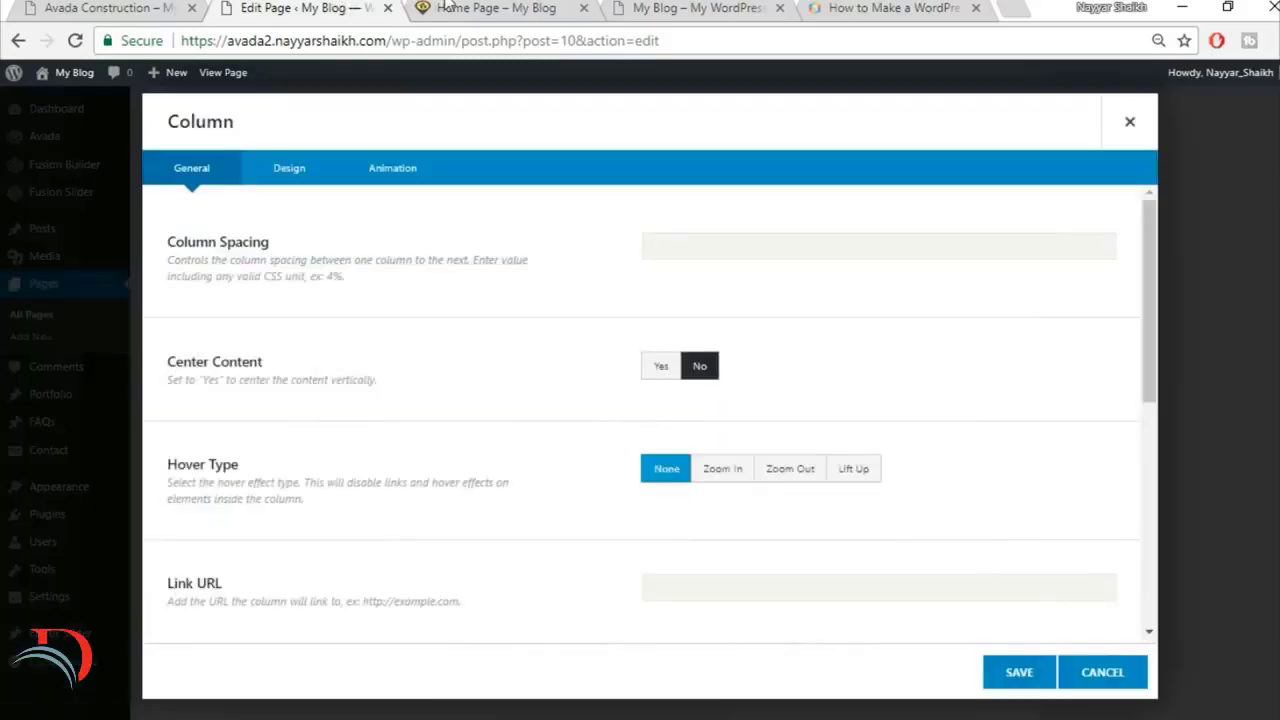
pyautogui.click(455, 8)
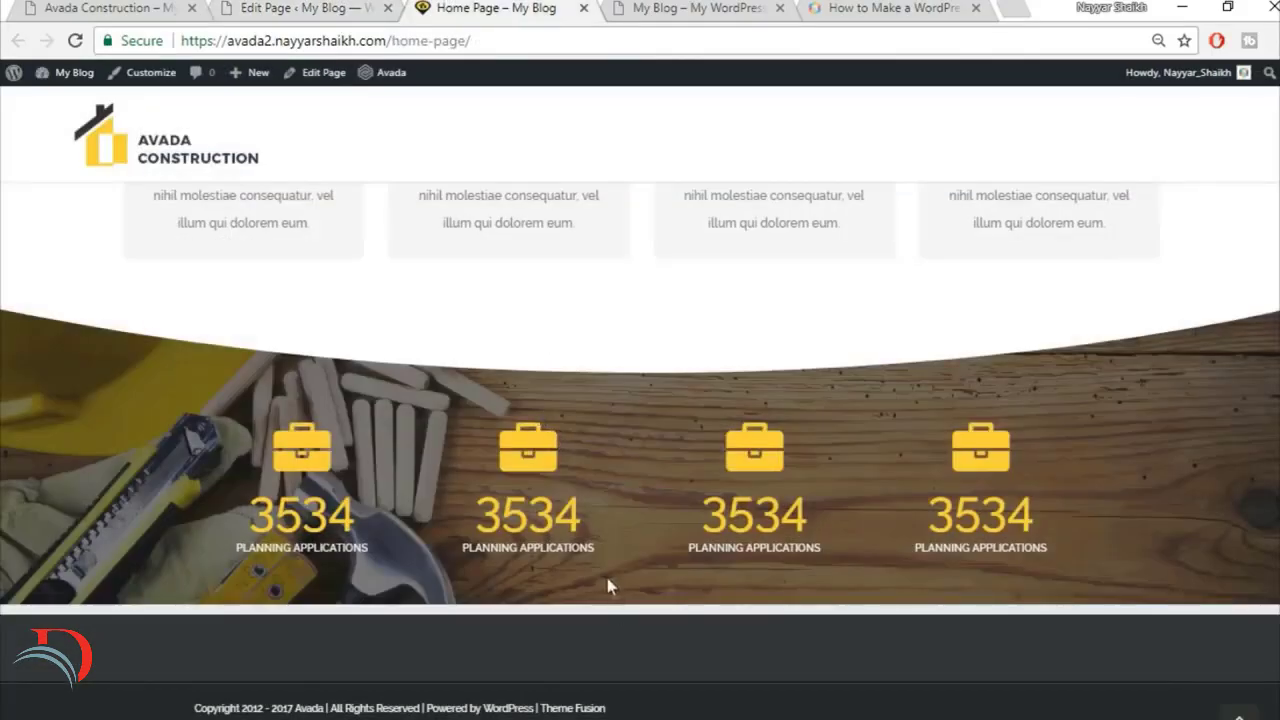
pyautogui.click(350, 8)
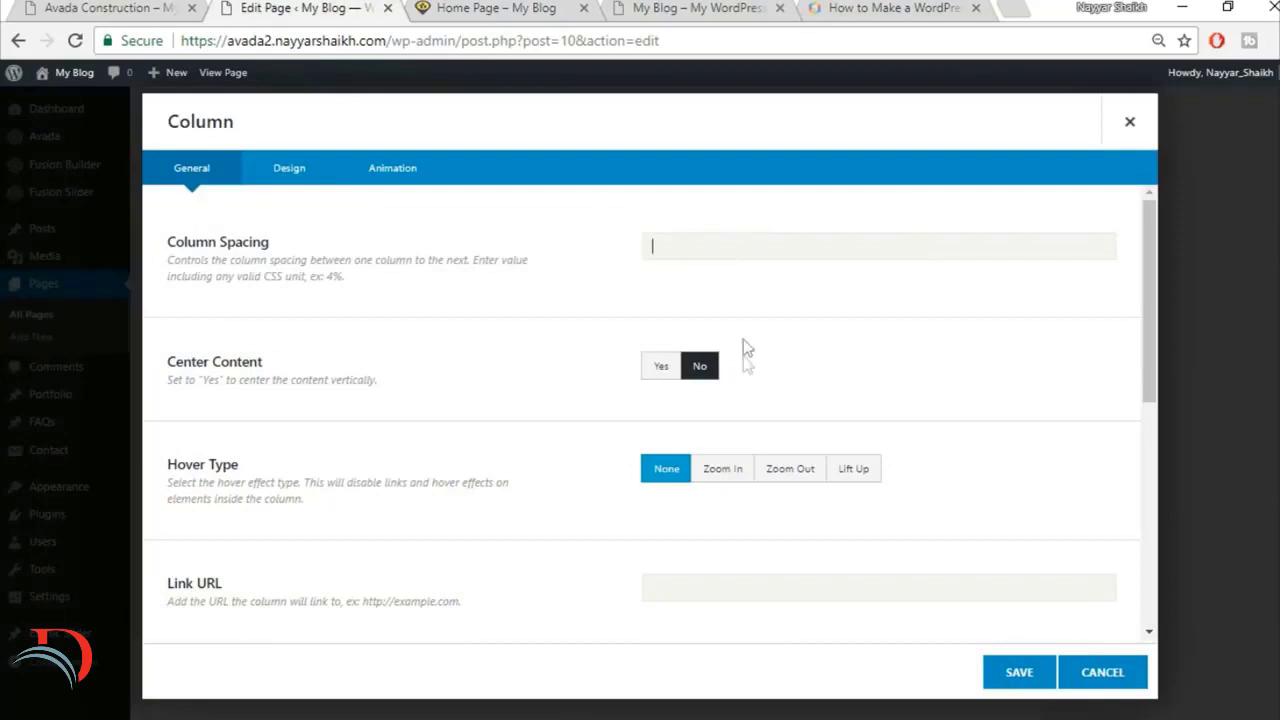
pyautogui.click(280, 169)
pyautogui.scroll(-1, 679, 528)
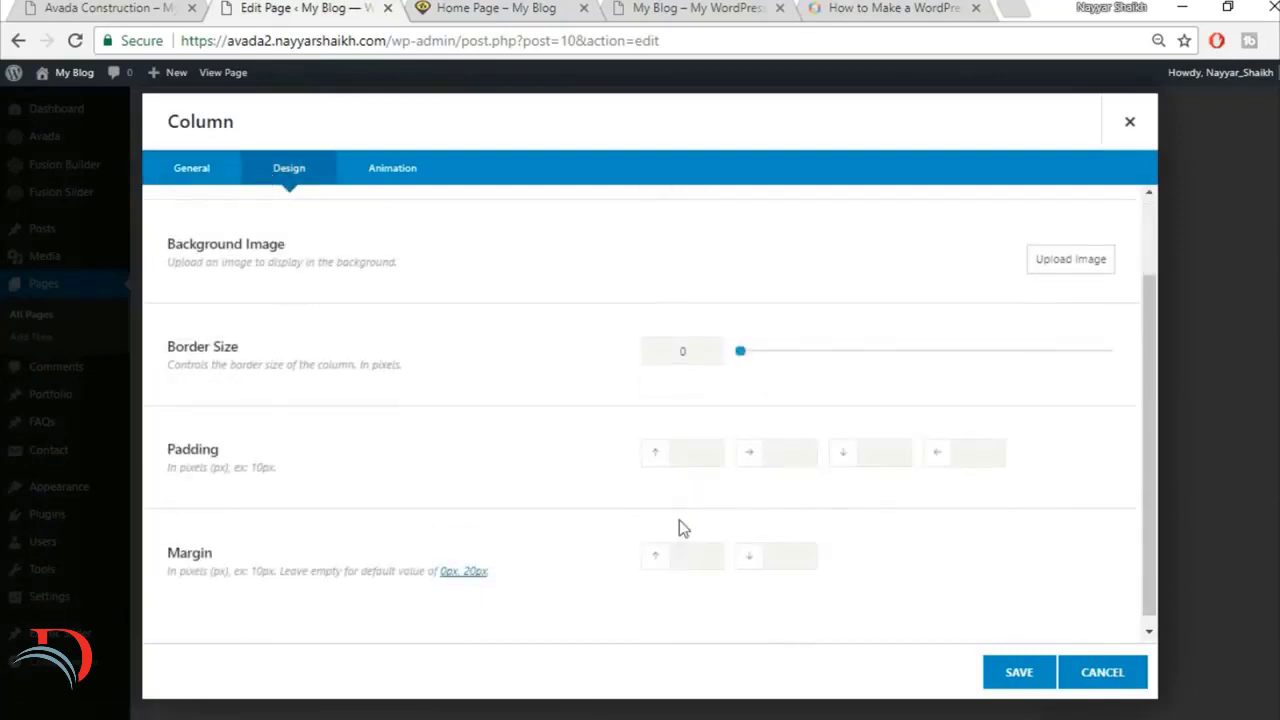
pyautogui.write('90')
pyautogui.click(1016, 672)
# Step: Update the page and reload the live home page to check the spacing around the counter section
pyautogui.scroll(3, 1080, 616)
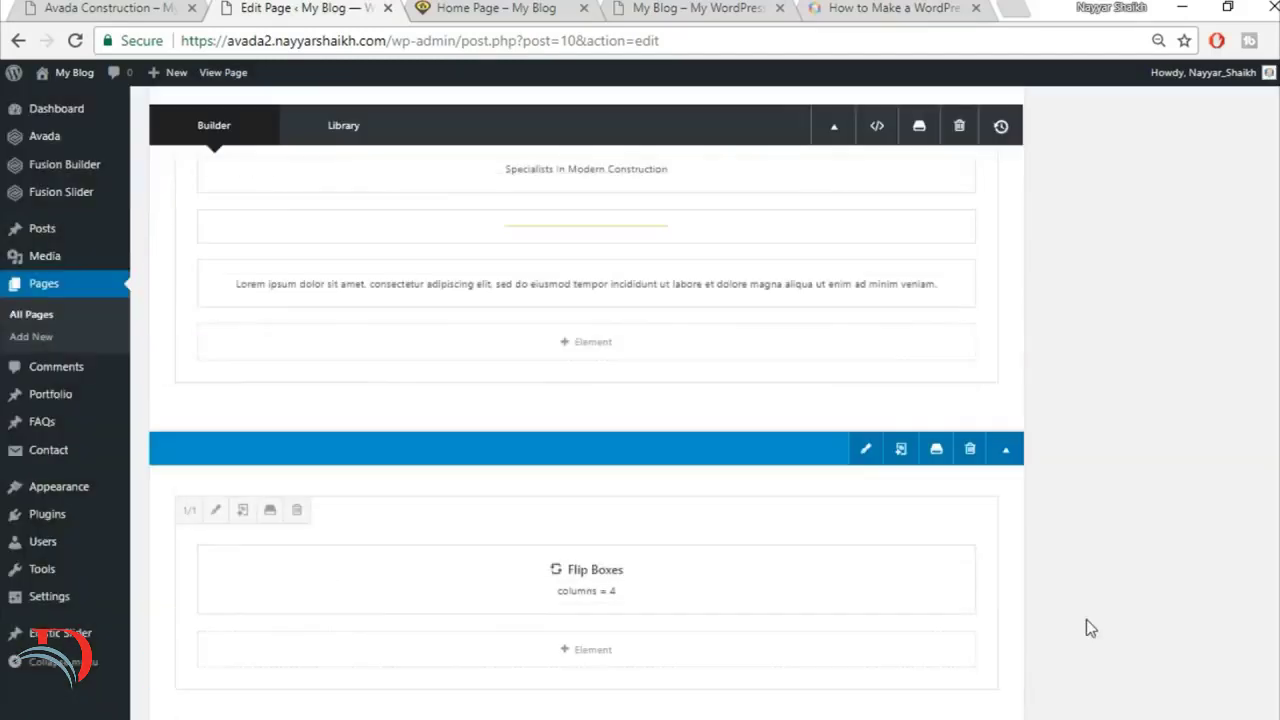
pyautogui.scroll(10, 1086, 619)
pyautogui.click(1230, 398)
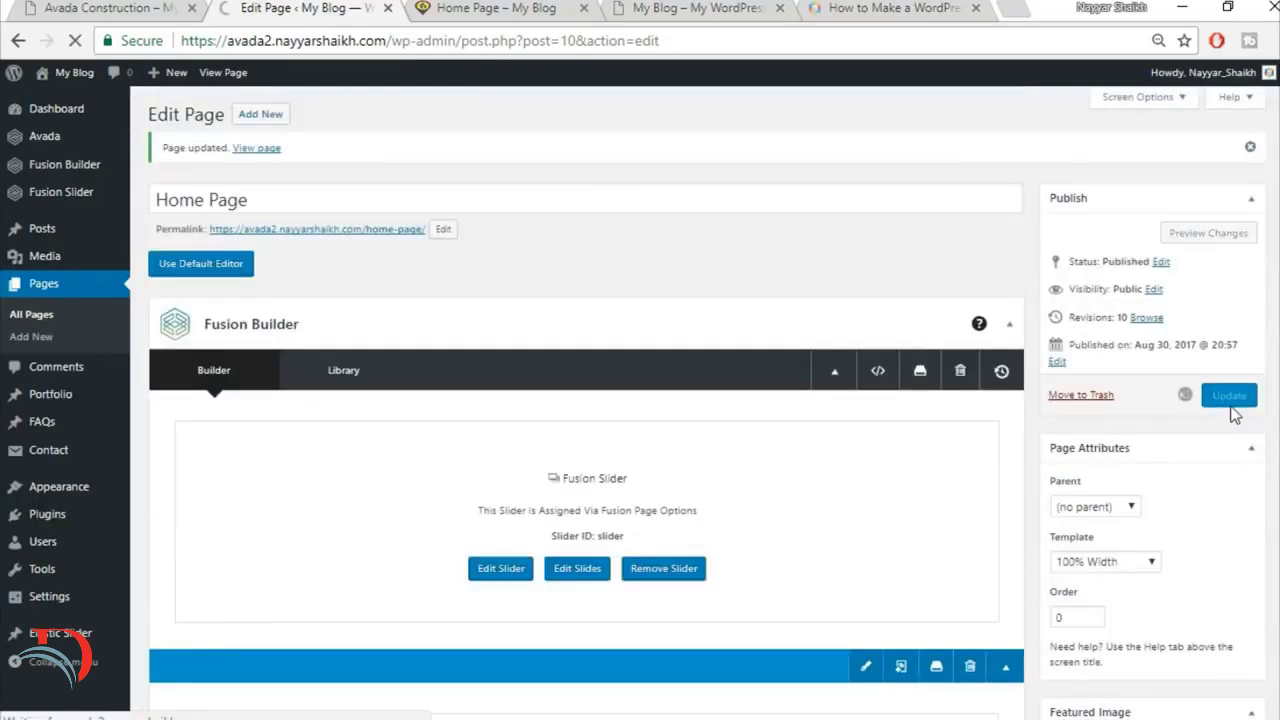
pyautogui.click(498, 9)
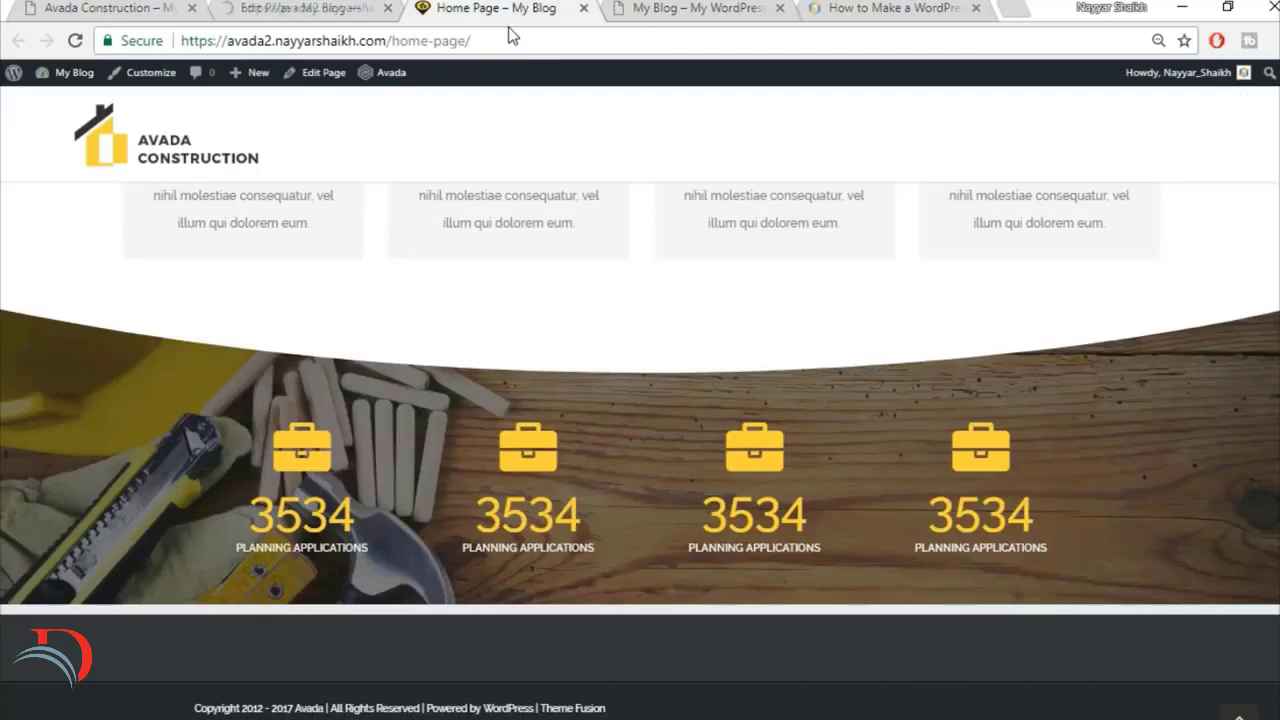
pyautogui.click(528, 42)
pyautogui.press('Return')
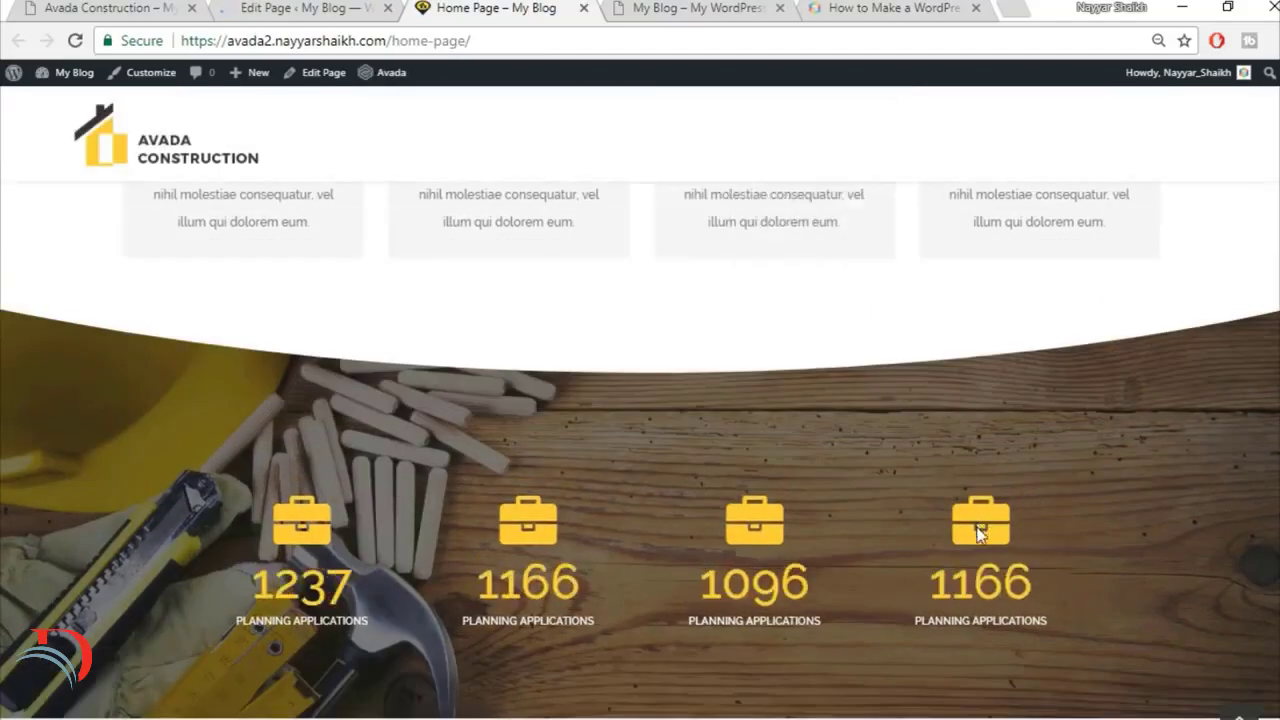
pyautogui.scroll(-2, 632, 362)
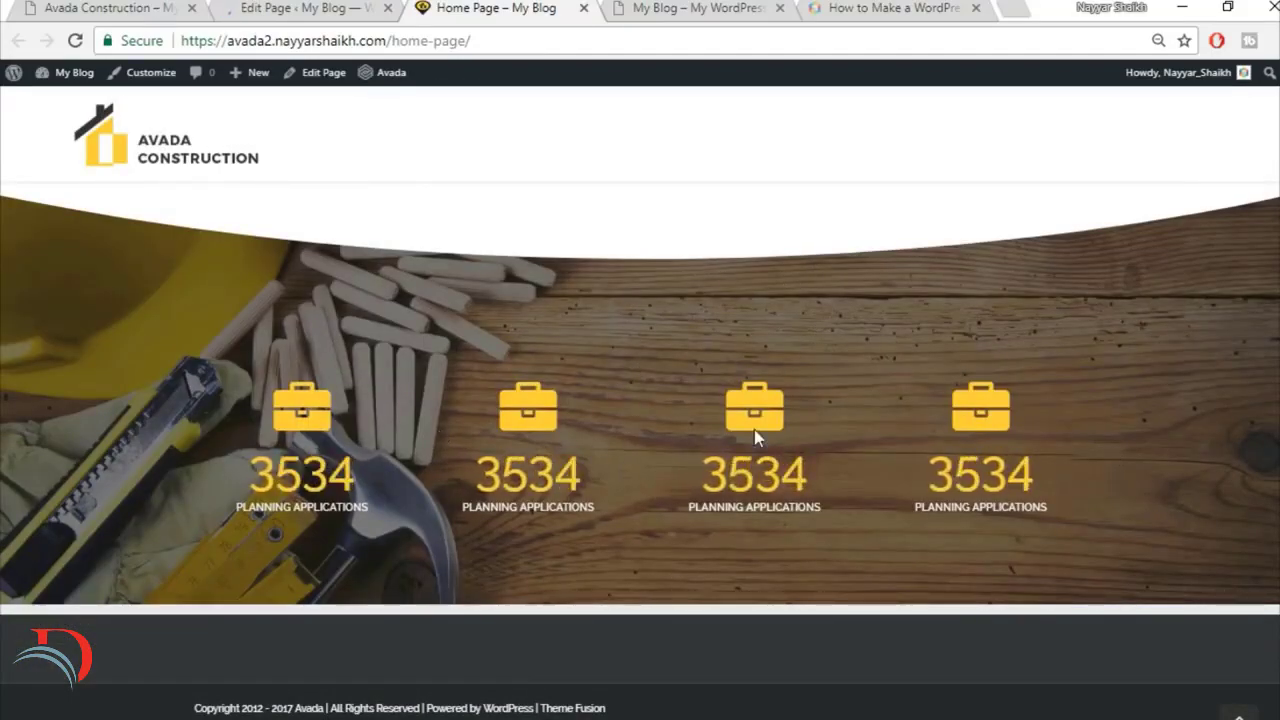
pyautogui.scroll(10, 754, 429)
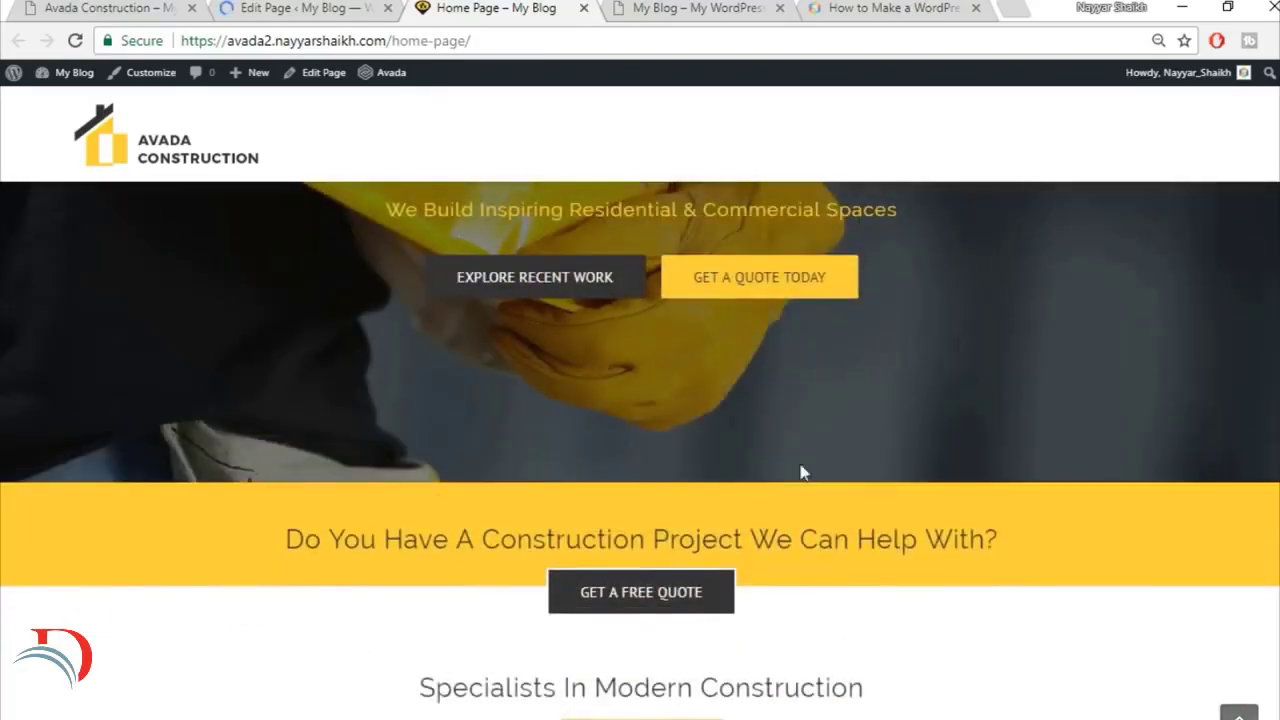
pyautogui.scroll(2, 956, 495)
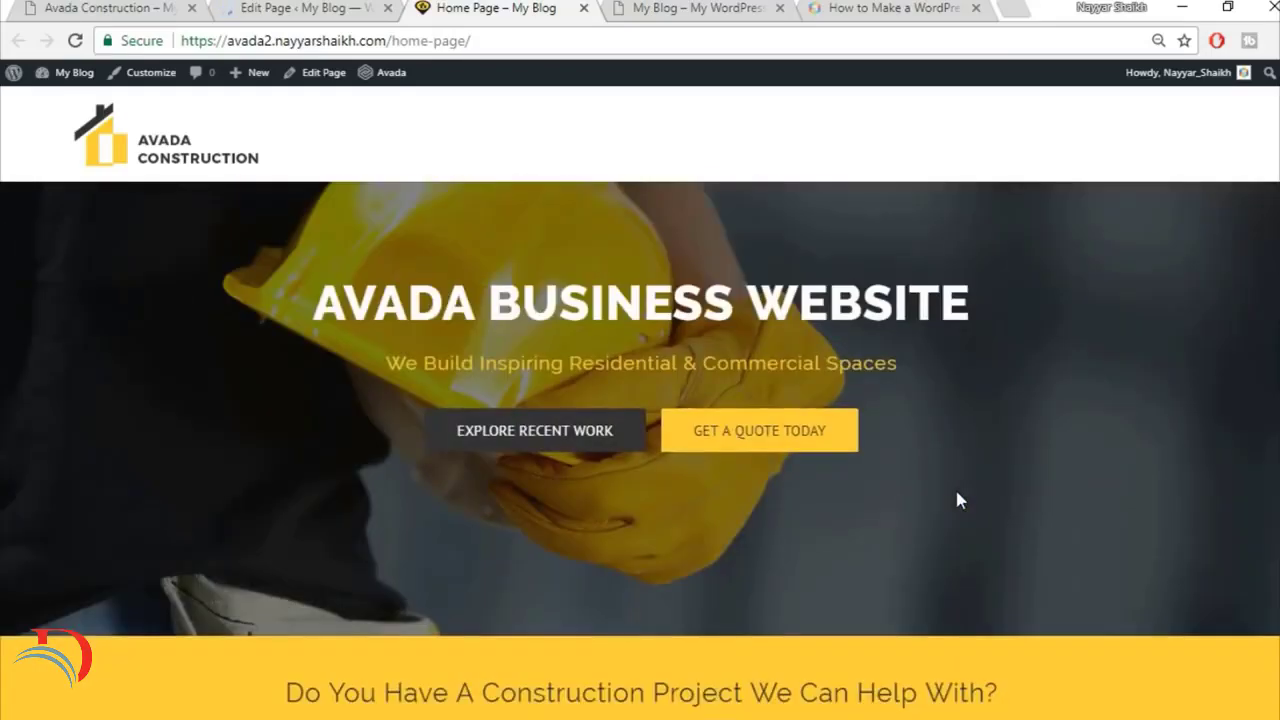
# Step: Check the project gallery on the reference site and add a portfolio category named Commercial
pyautogui.click(110, 6)
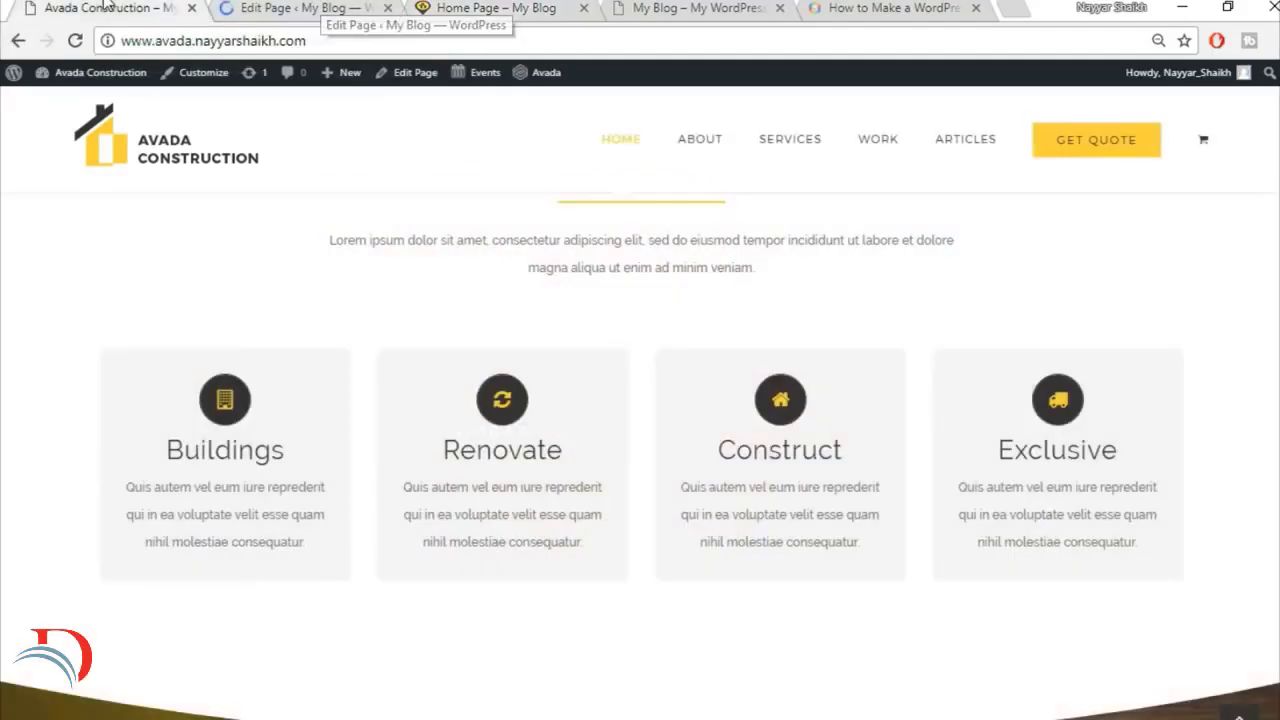
pyautogui.scroll(-2, 702, 450)
pyautogui.scroll(-10, 702, 450)
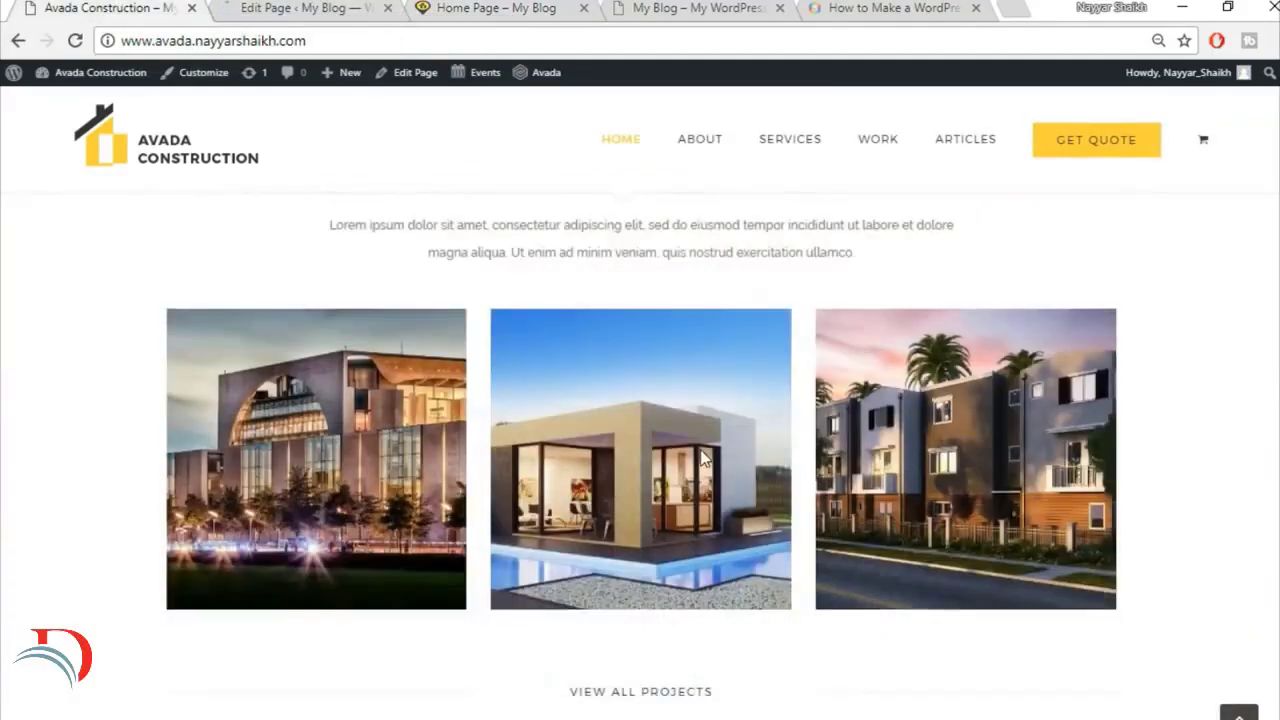
pyautogui.scroll(3, 428, 352)
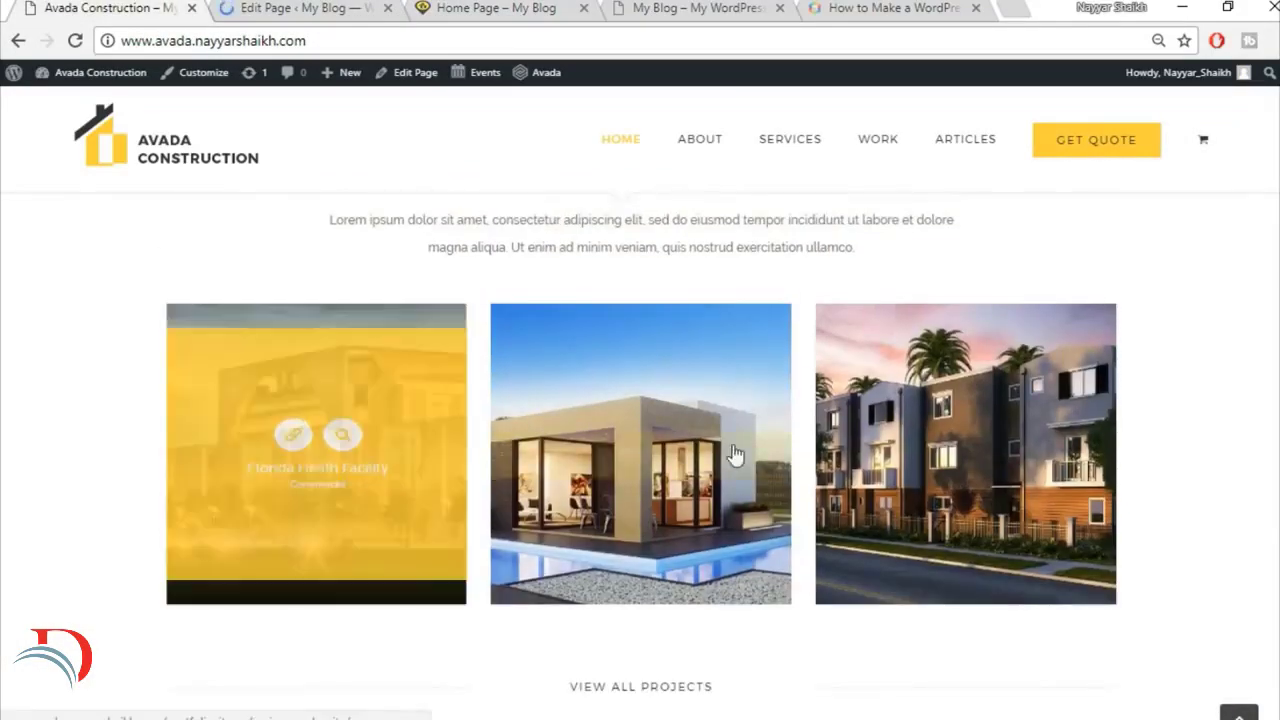
pyautogui.click(309, 8)
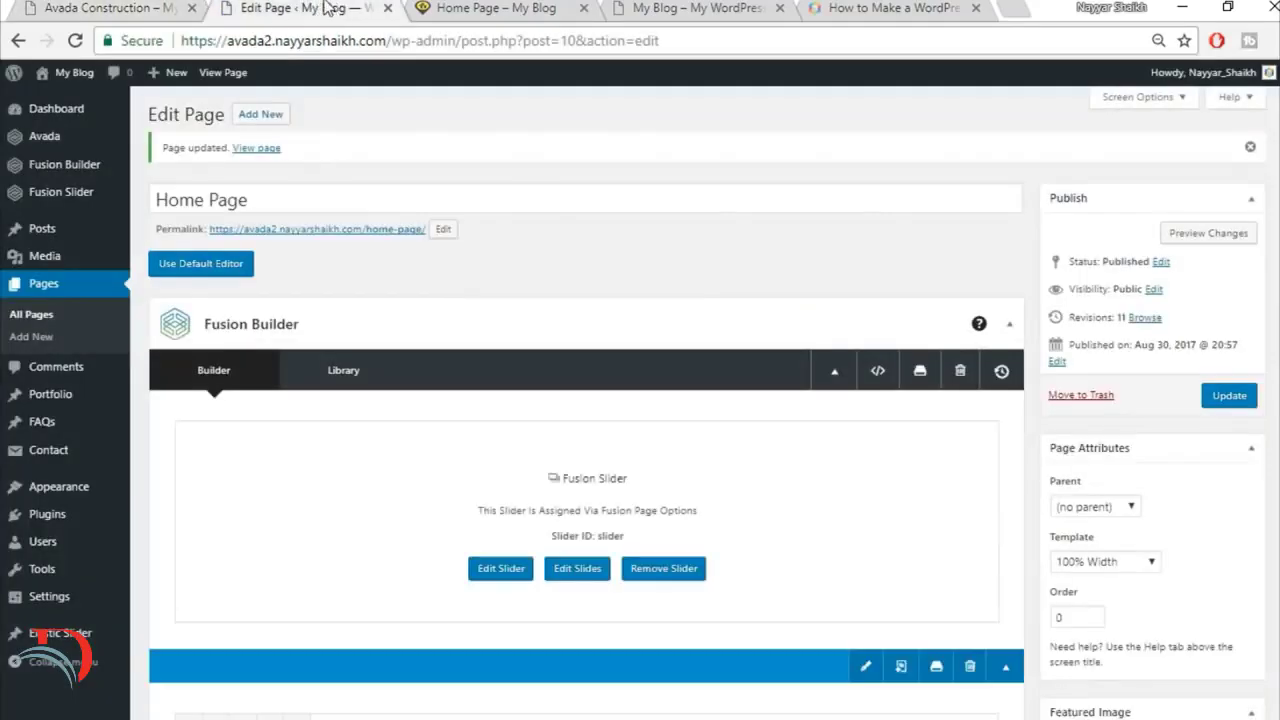
pyautogui.moveTo(55, 406)
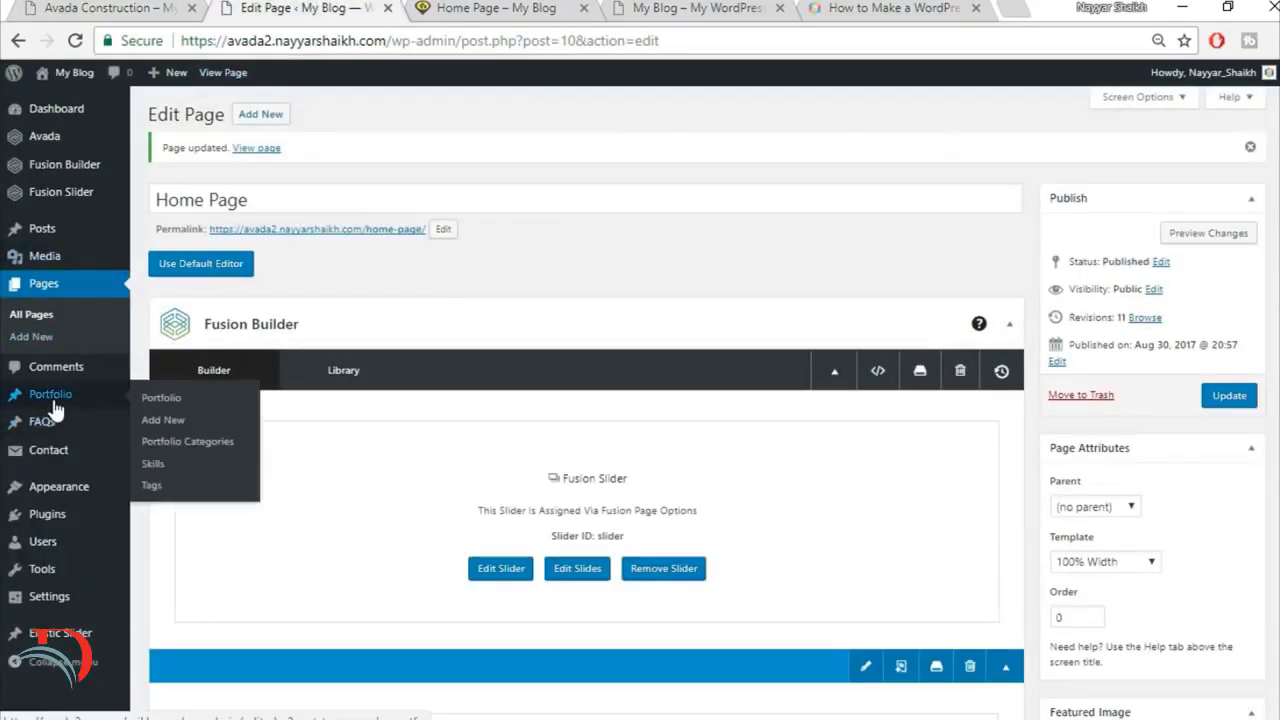
pyautogui.click(201, 445)
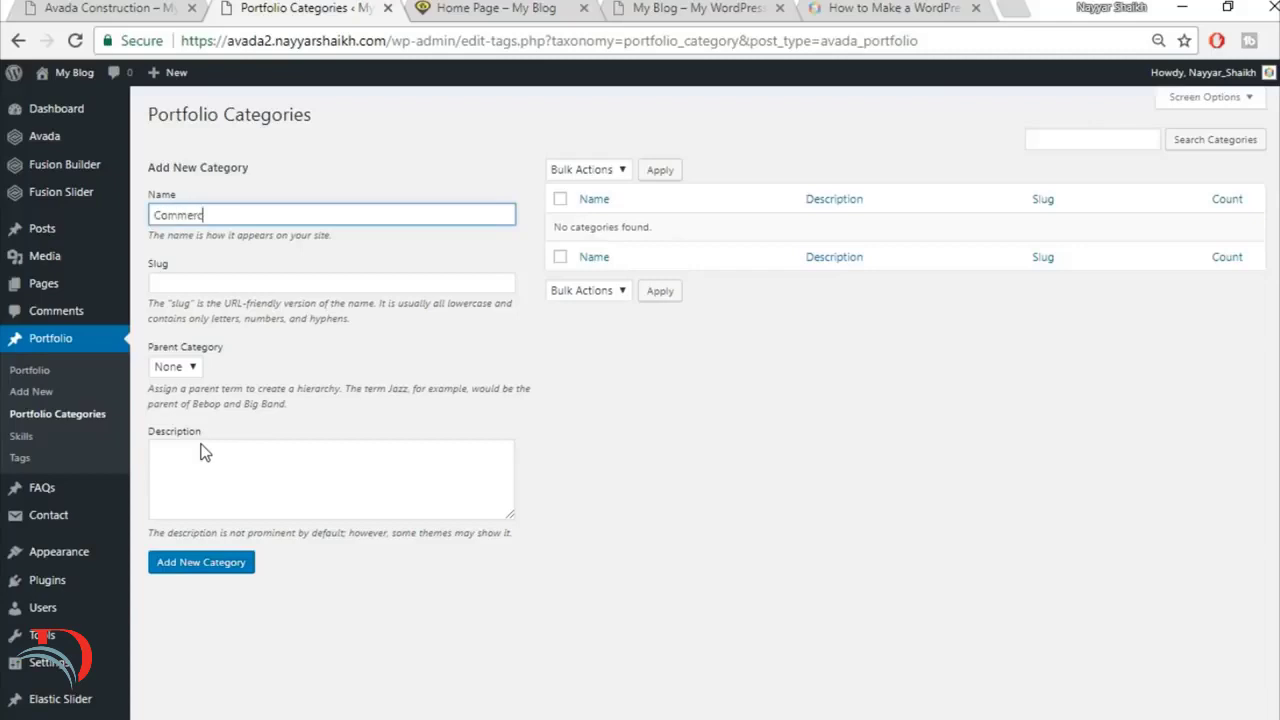
pyautogui.click(232, 576)
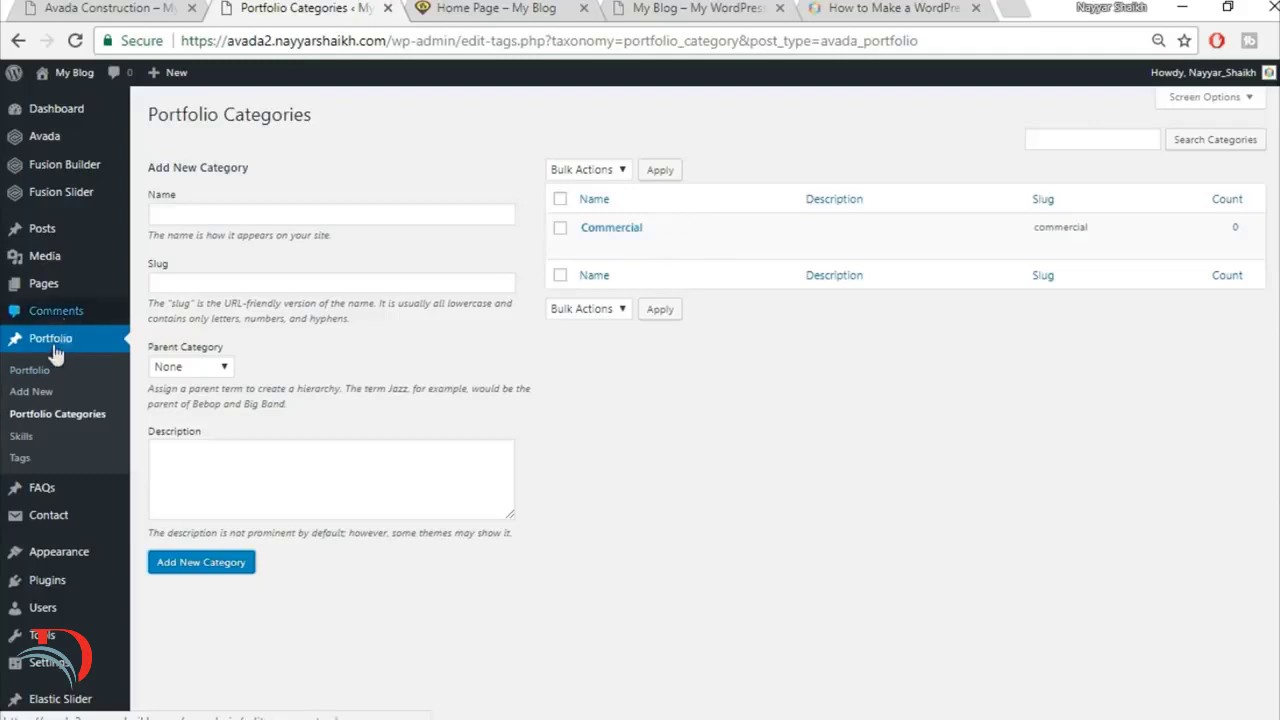
# Step: Start a new portfolio post and examine the Florida Heath Facility project page on the reference site
pyautogui.click(35, 396)
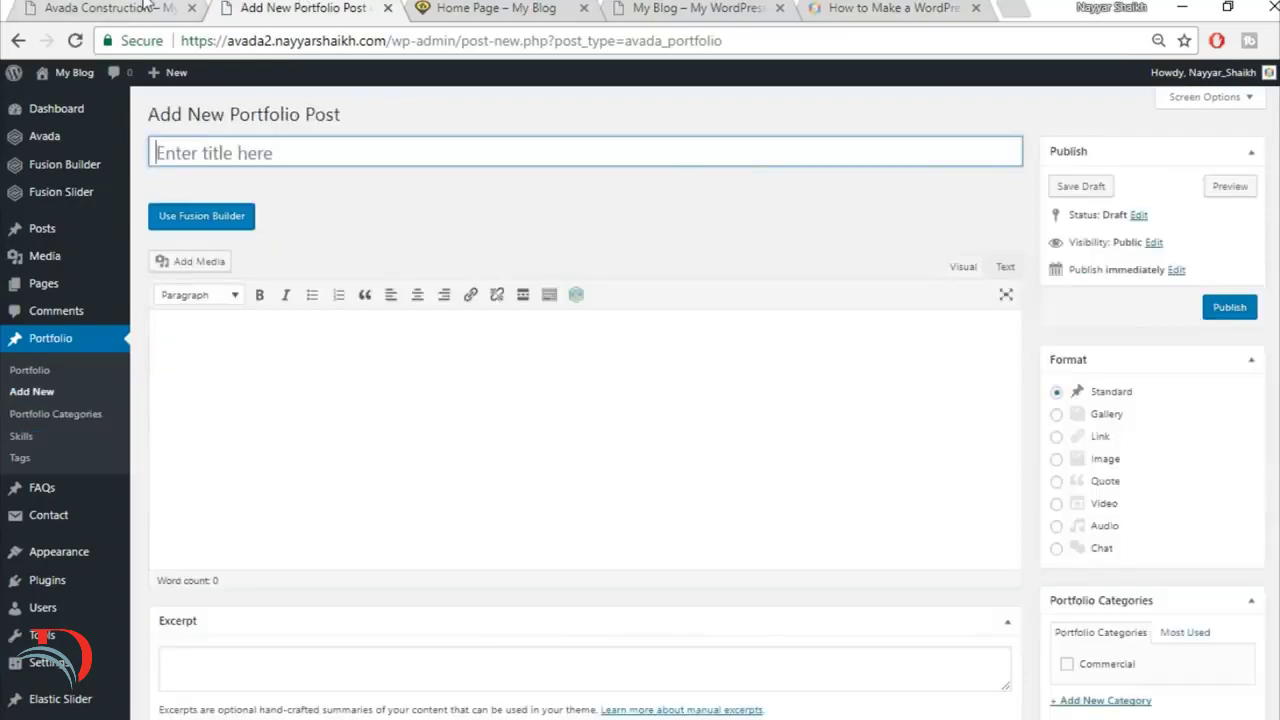
pyautogui.click(144, 6)
pyautogui.click(364, 358)
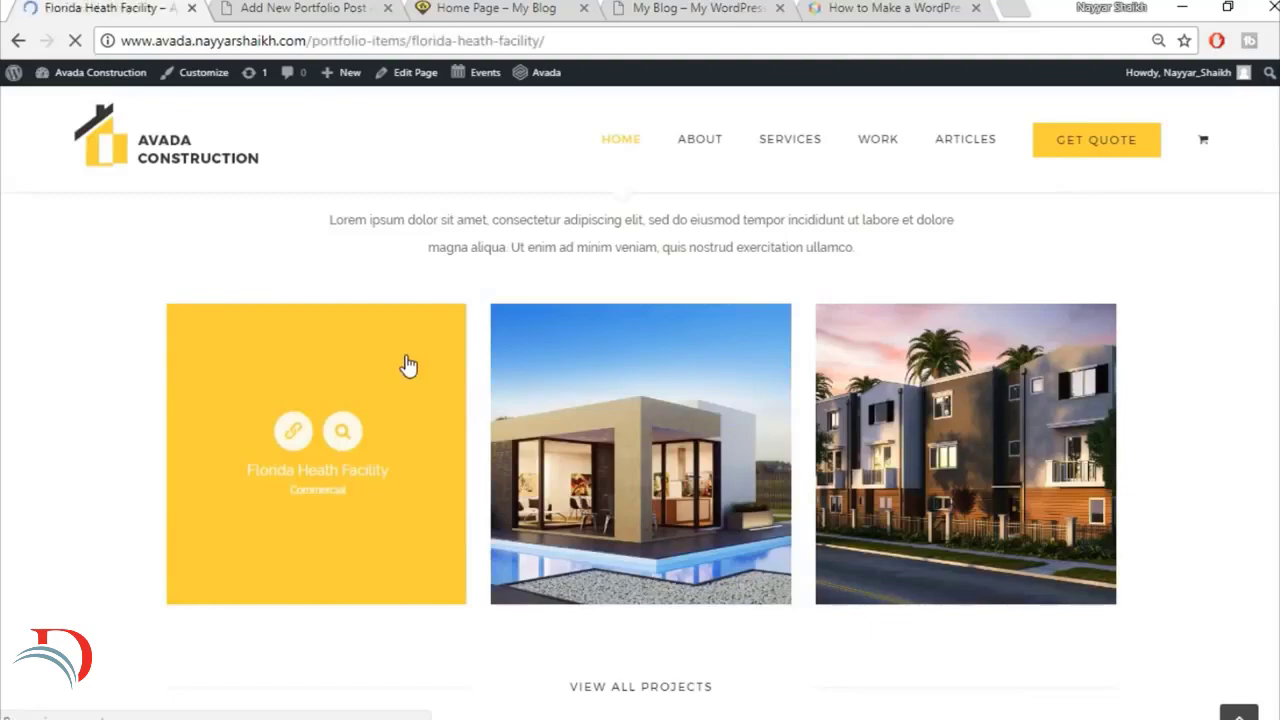
pyautogui.scroll(-5, 888, 383)
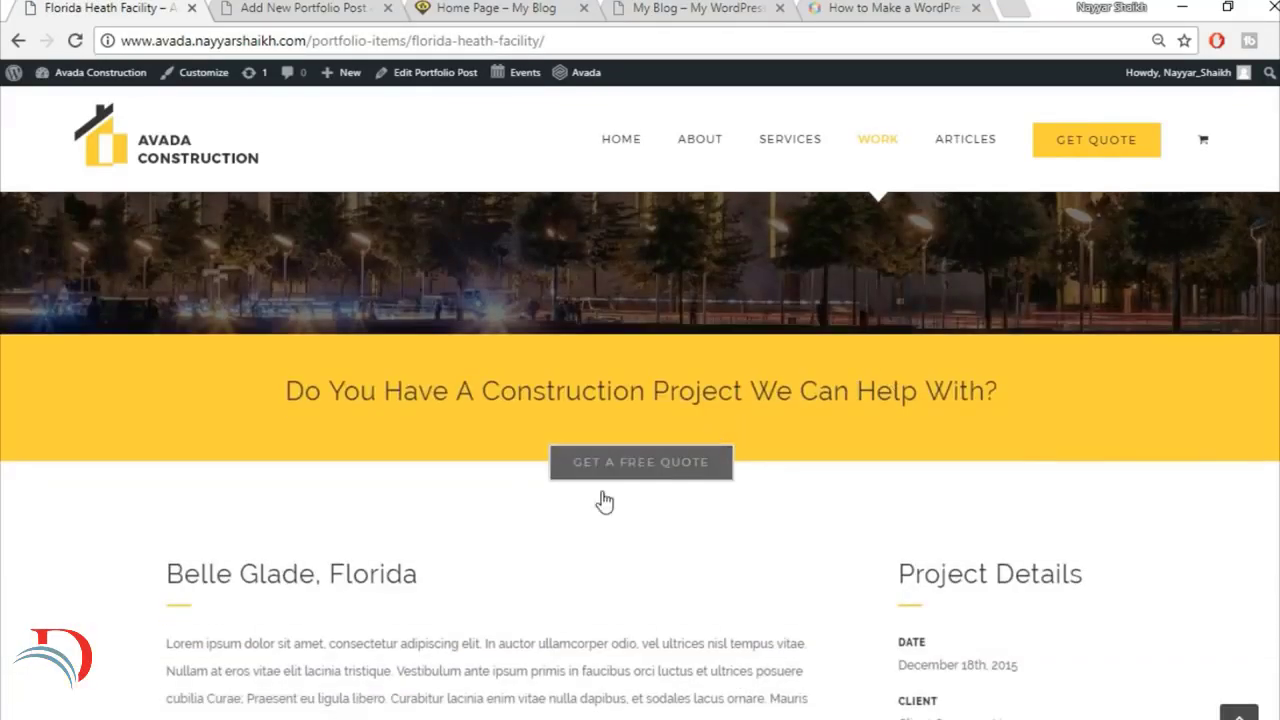
pyautogui.scroll(-4, 595, 525)
pyautogui.scroll(-12, 880, 479)
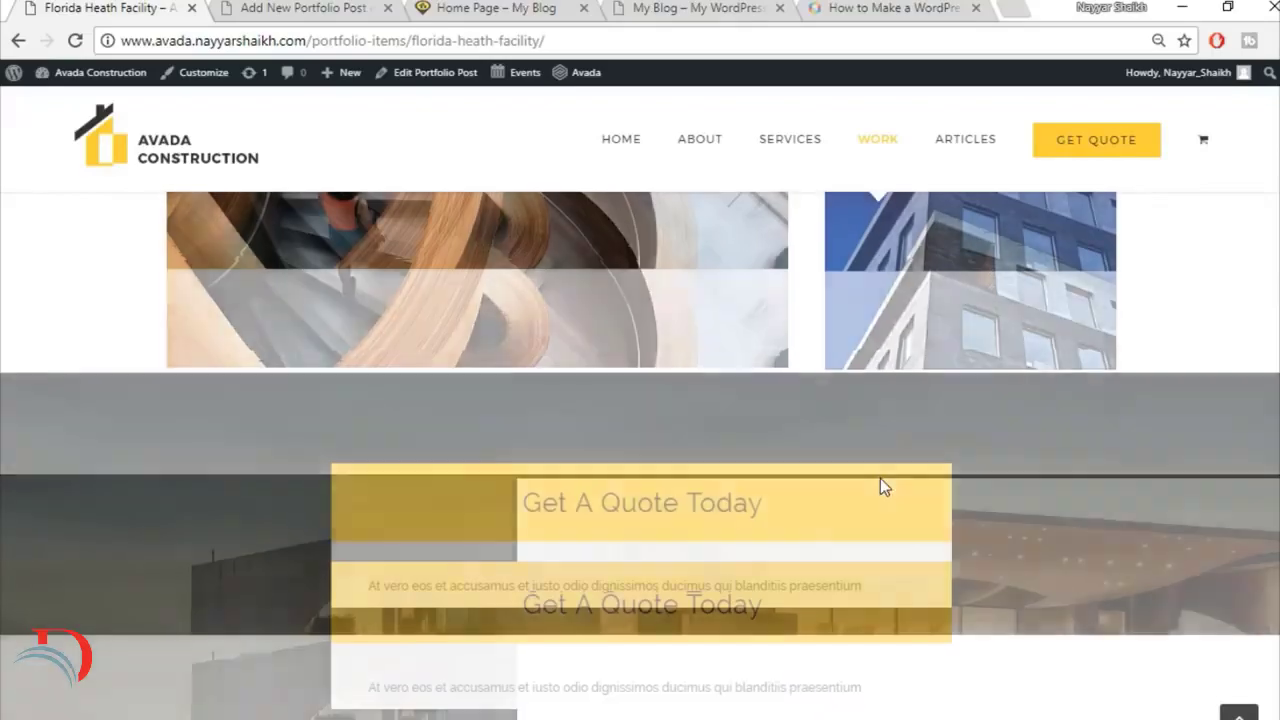
pyautogui.scroll(6, 883, 485)
pyautogui.scroll(8, 883, 485)
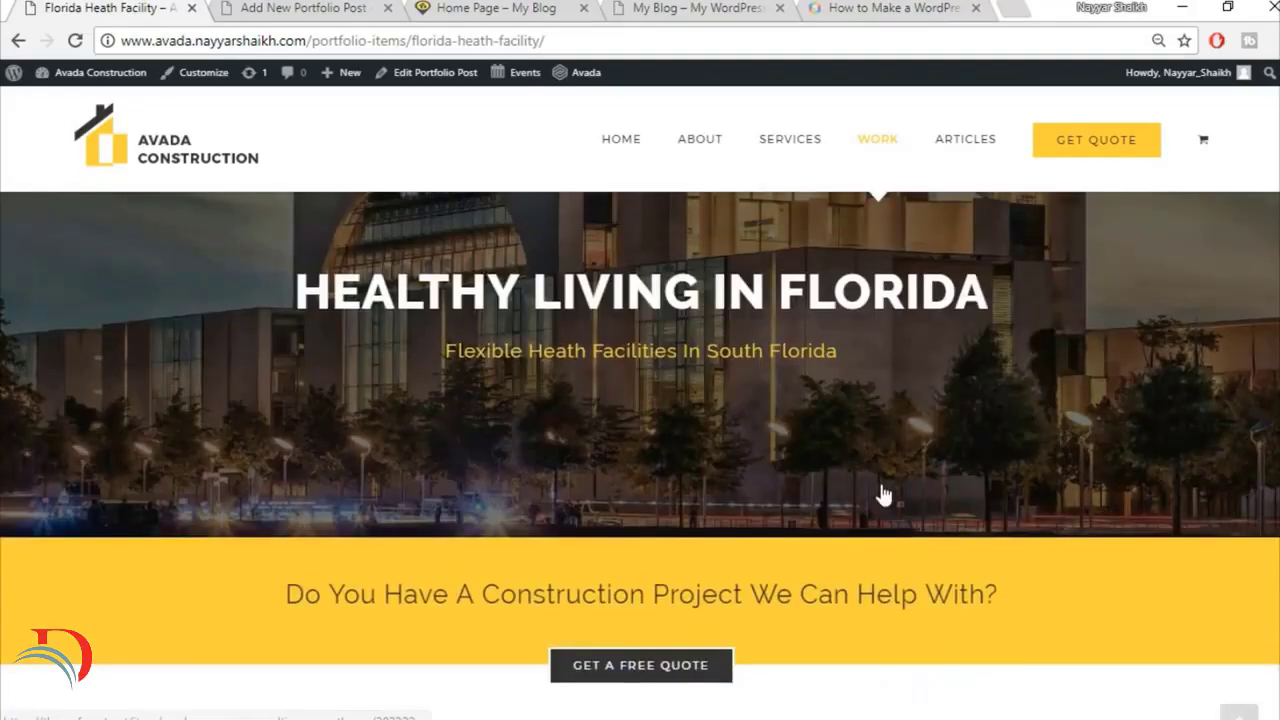
pyautogui.scroll(-2, 670, 430)
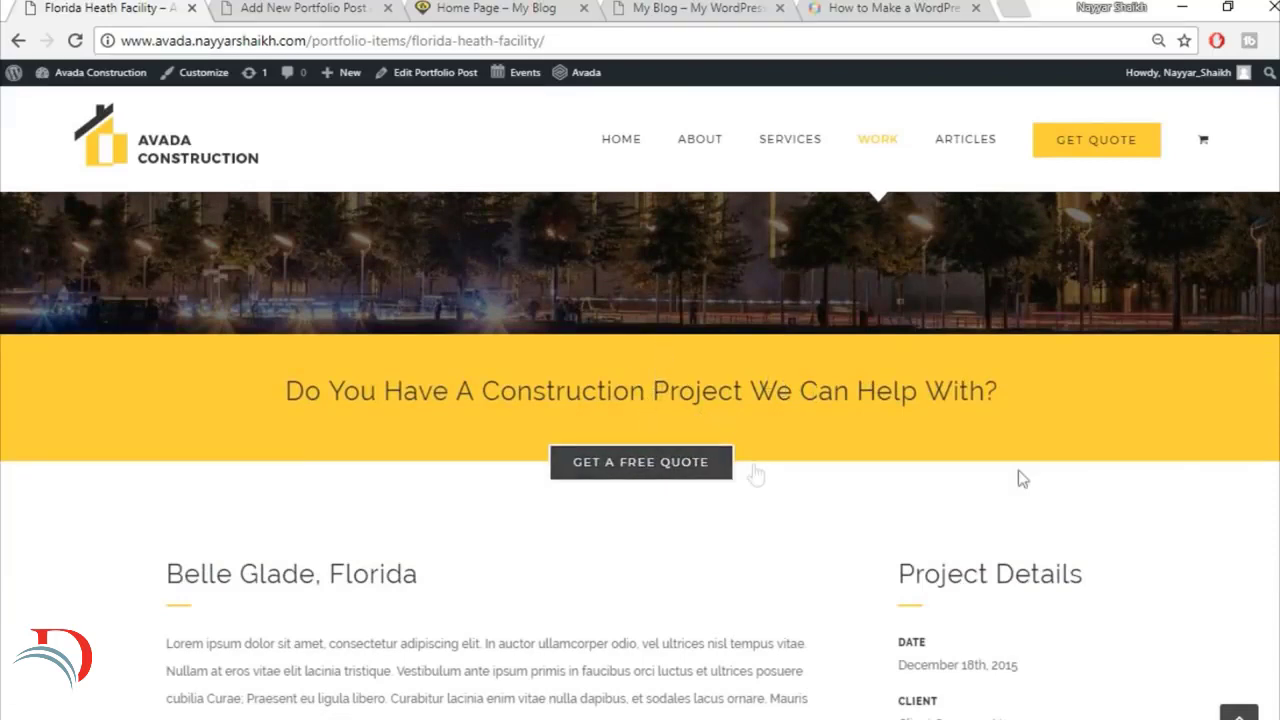
pyautogui.scroll(3, 150, 70)
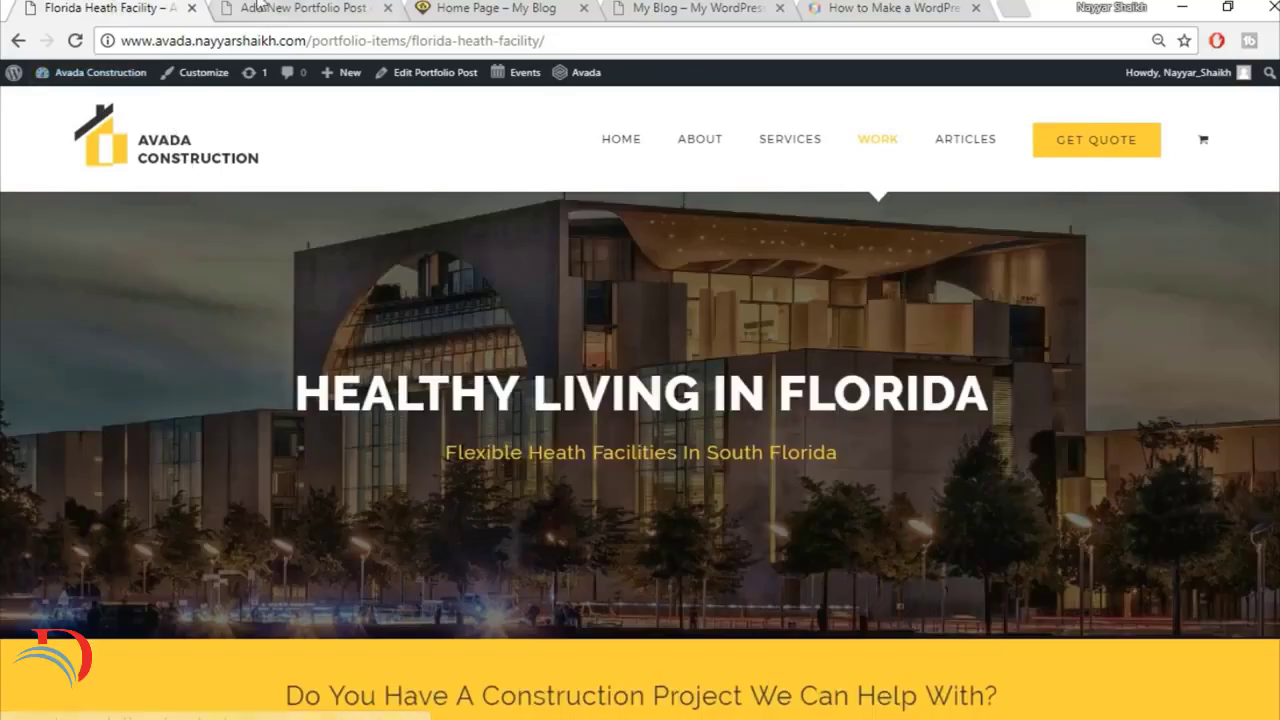
# Step: Title the new portfolio post Florida Health Facility and assign it to the Commercial category
pyautogui.click(300, 8)
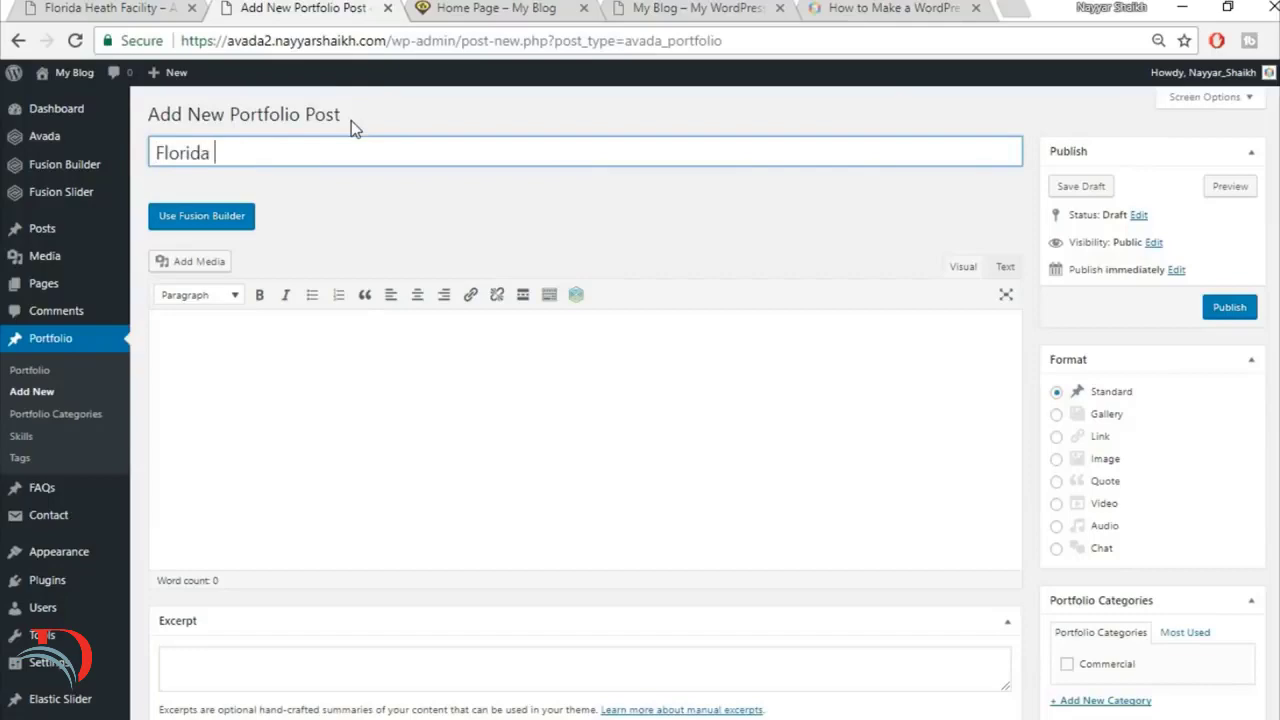
pyautogui.write('Health Facility')
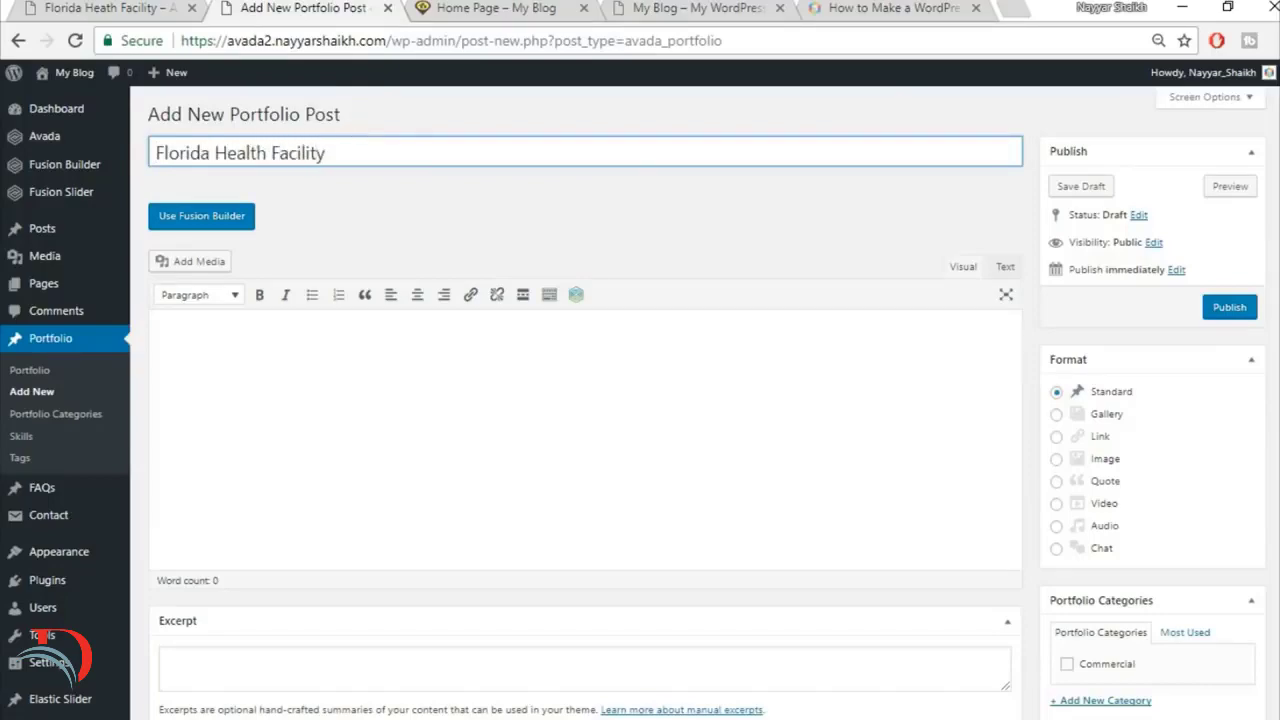
pyautogui.scroll(-2, 1100, 400)
pyautogui.click(1104, 463)
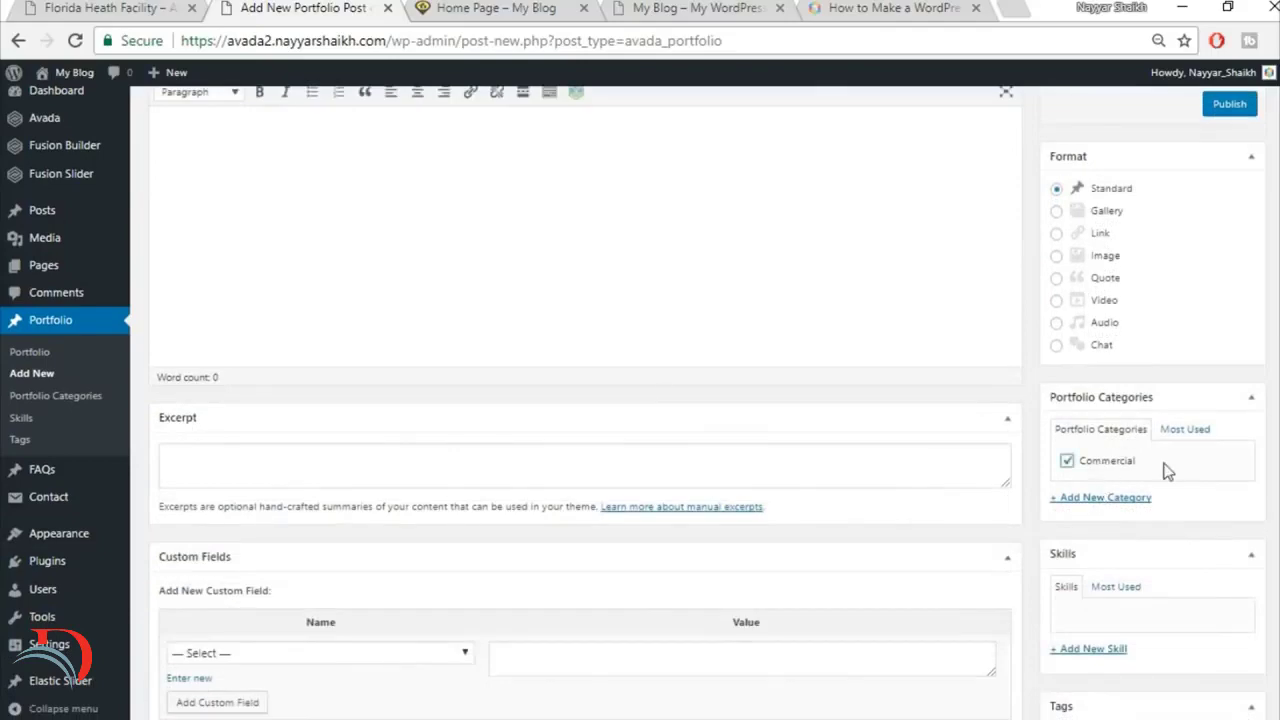
# Step: Set the post's featured image width to Full Width, enable 100% width page, and hide the project description title and project details
pyautogui.scroll(-2, 1150, 500)
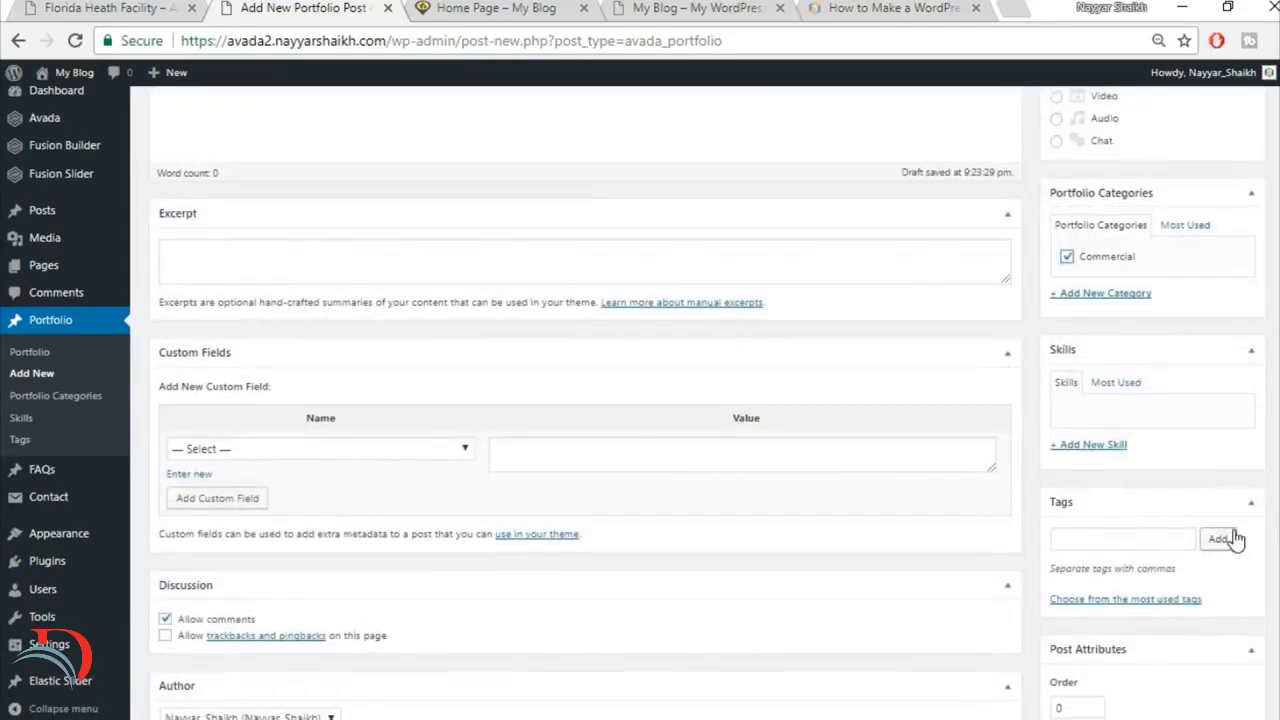
pyautogui.scroll(-4, 1234, 534)
pyautogui.scroll(1, 1230, 525)
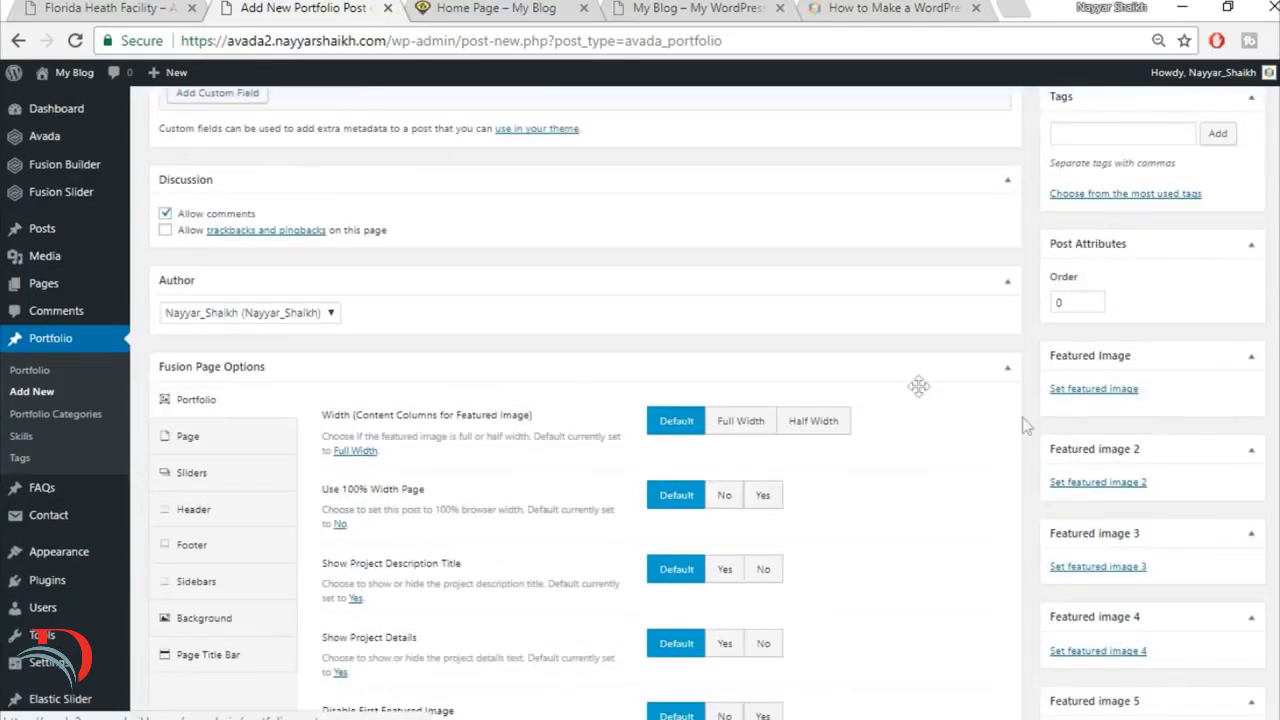
pyautogui.scroll(5, 1022, 417)
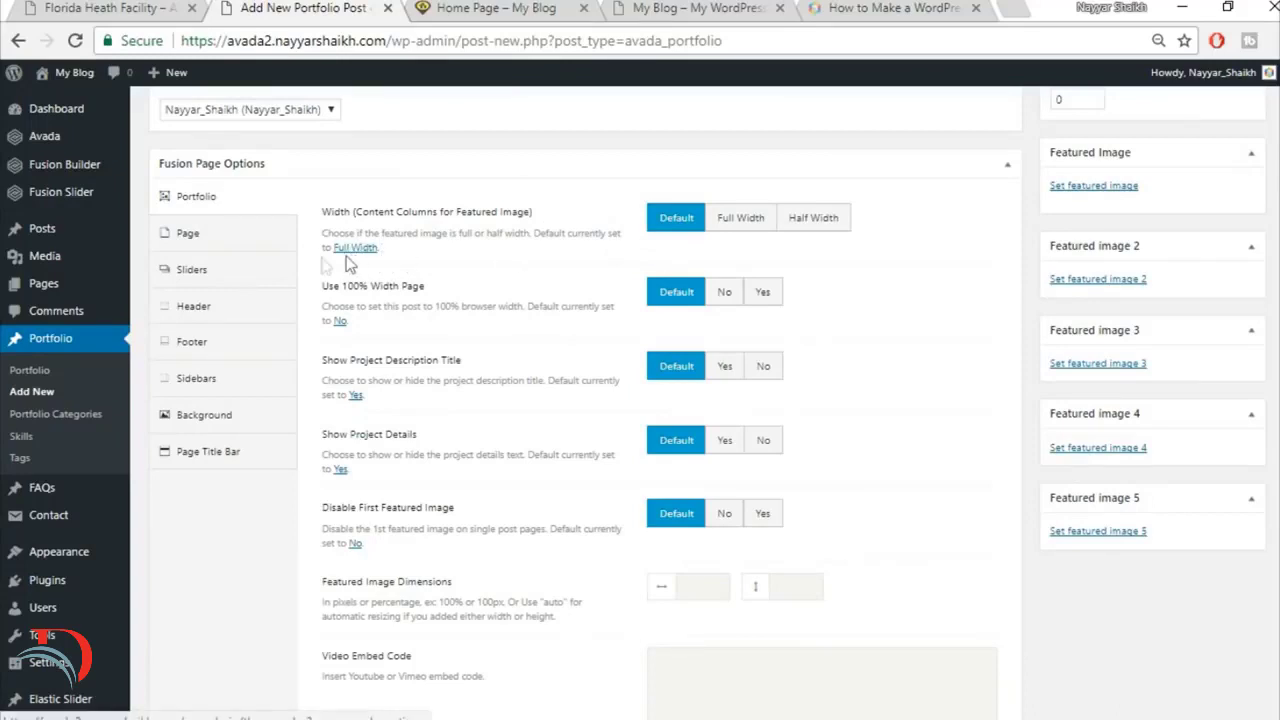
pyautogui.click(738, 222)
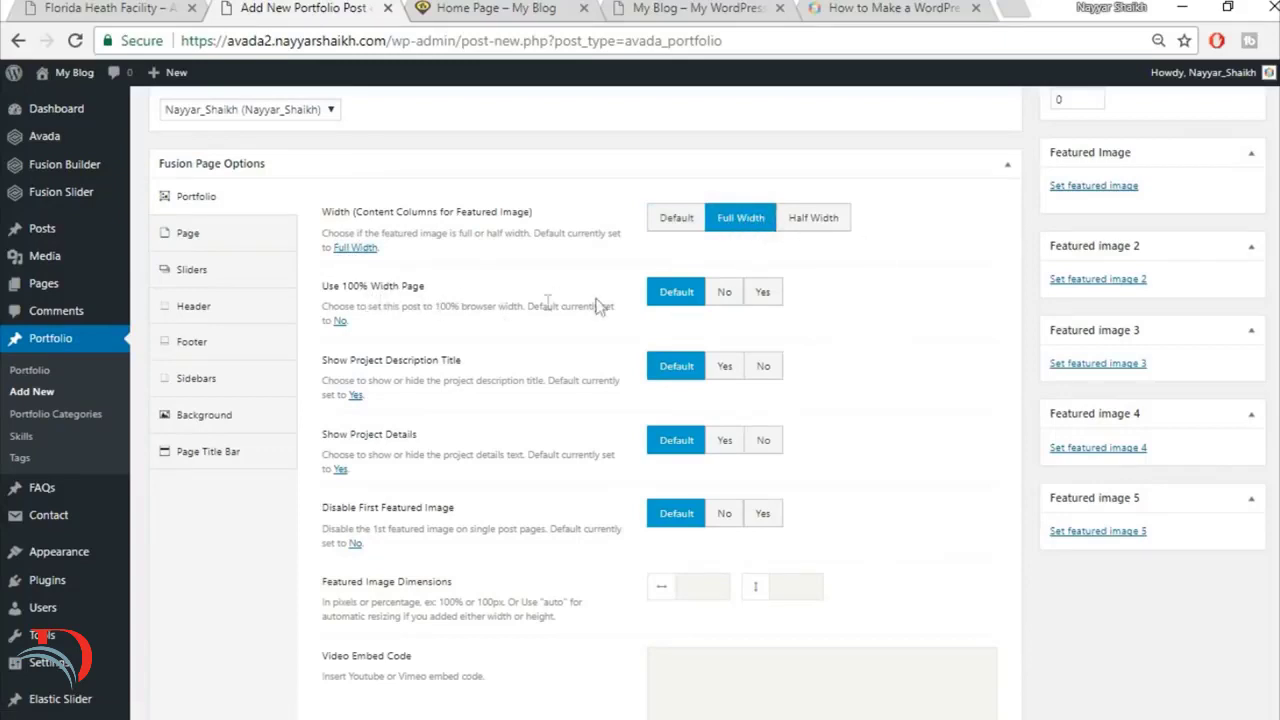
pyautogui.click(770, 293)
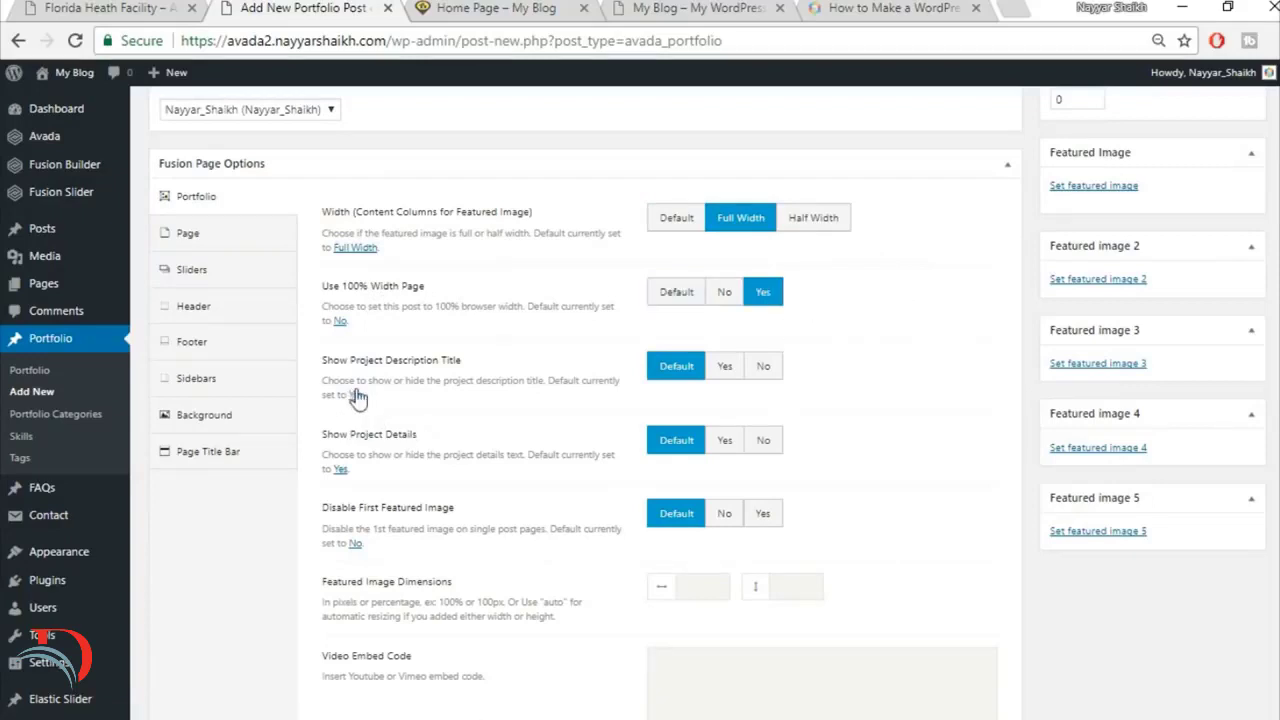
pyautogui.click(766, 371)
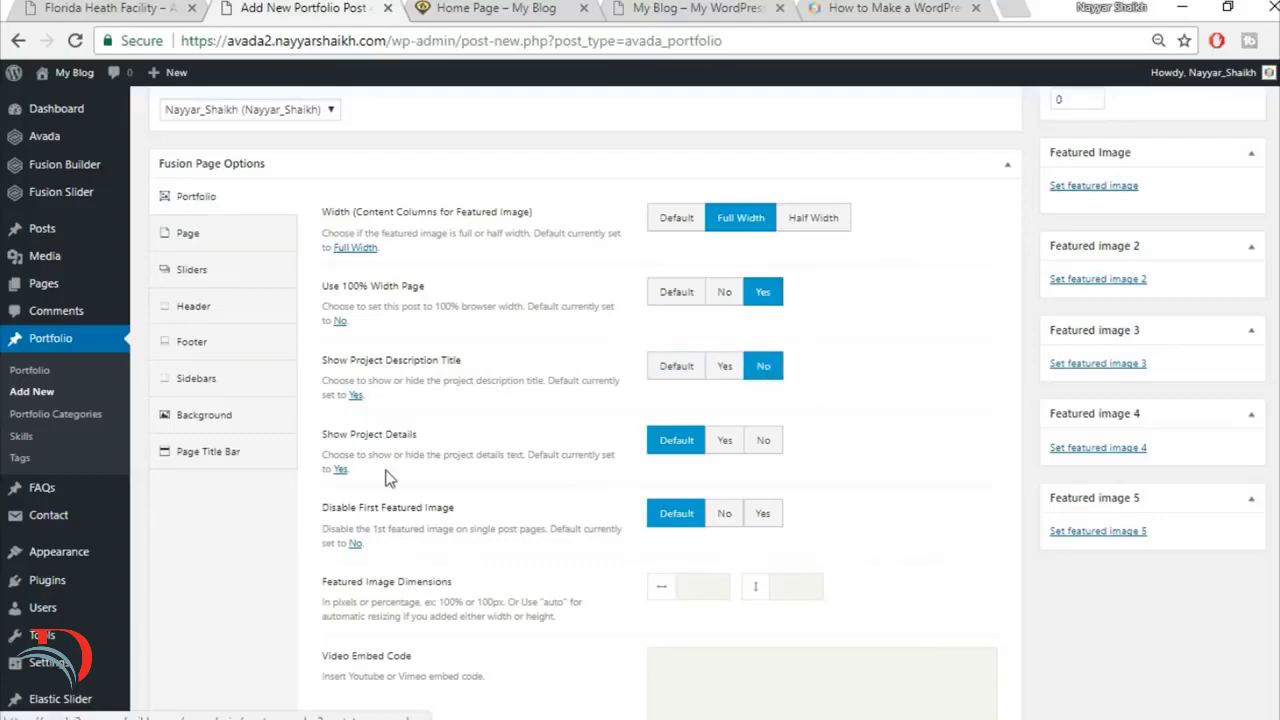
pyautogui.click(764, 441)
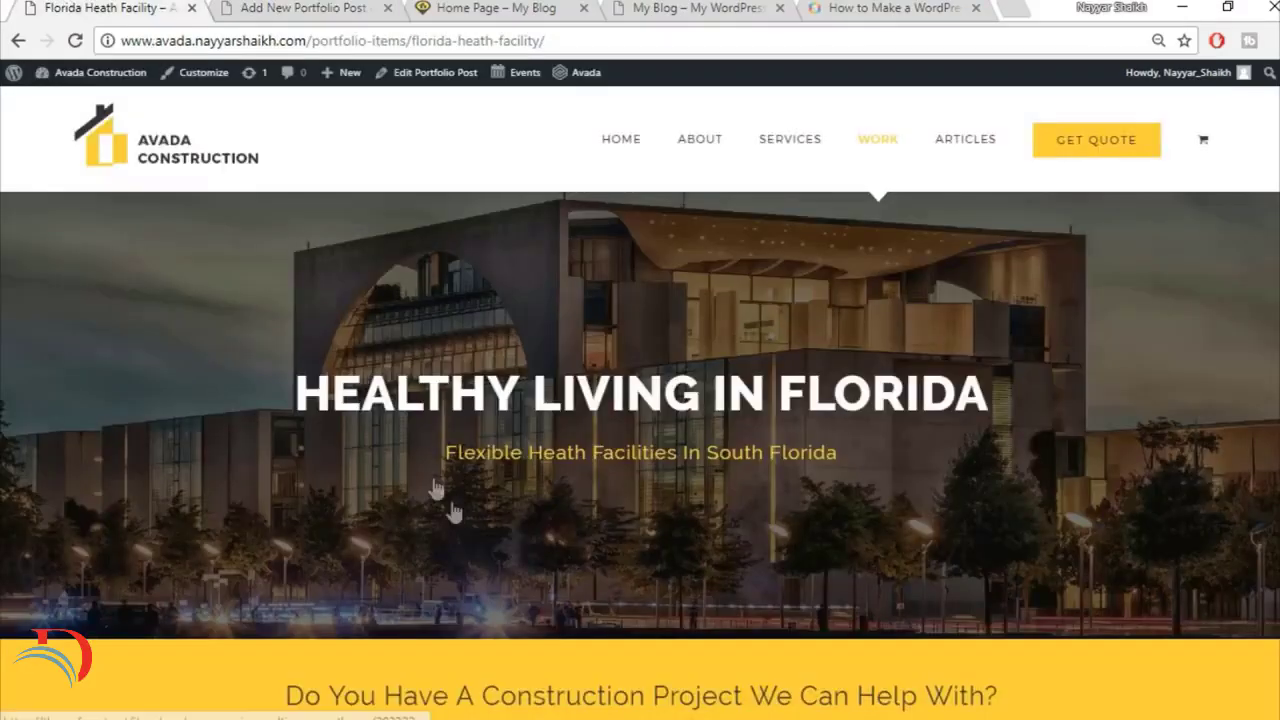
# Step: Check the project content on the reference page and disable the first featured image for the new post
pyautogui.scroll(-6, 443, 491)
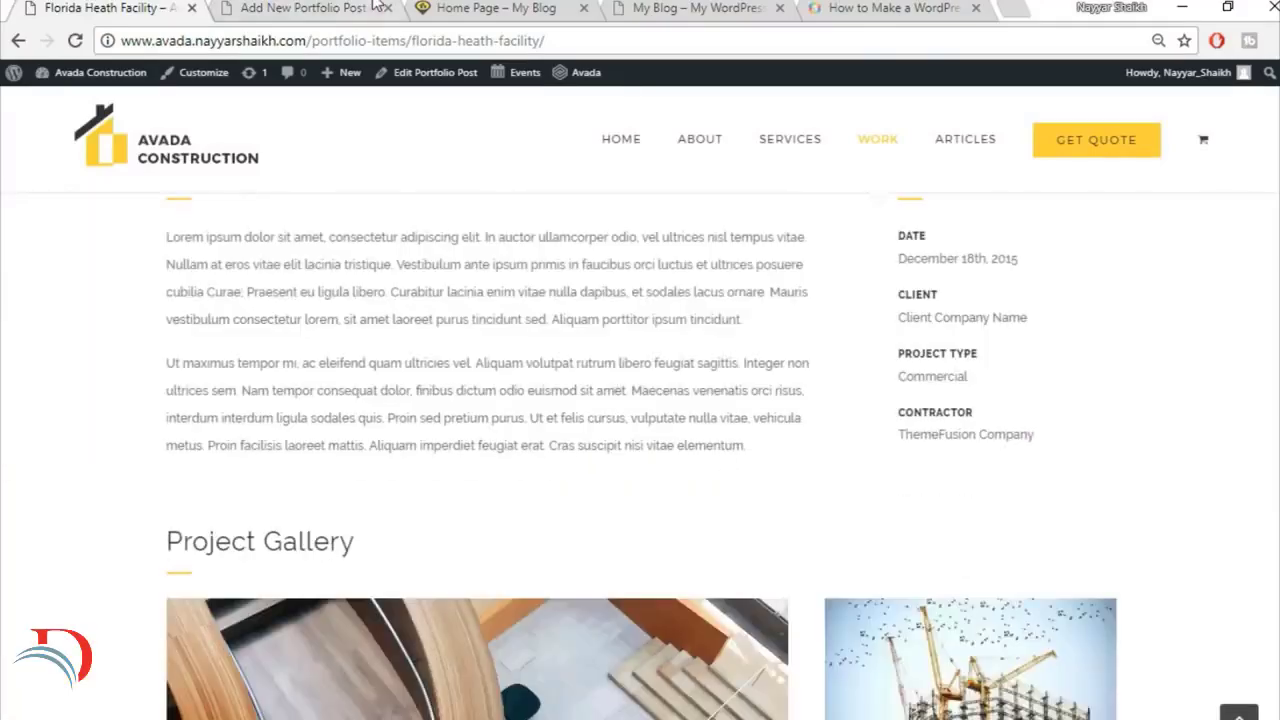
pyautogui.click(377, 8)
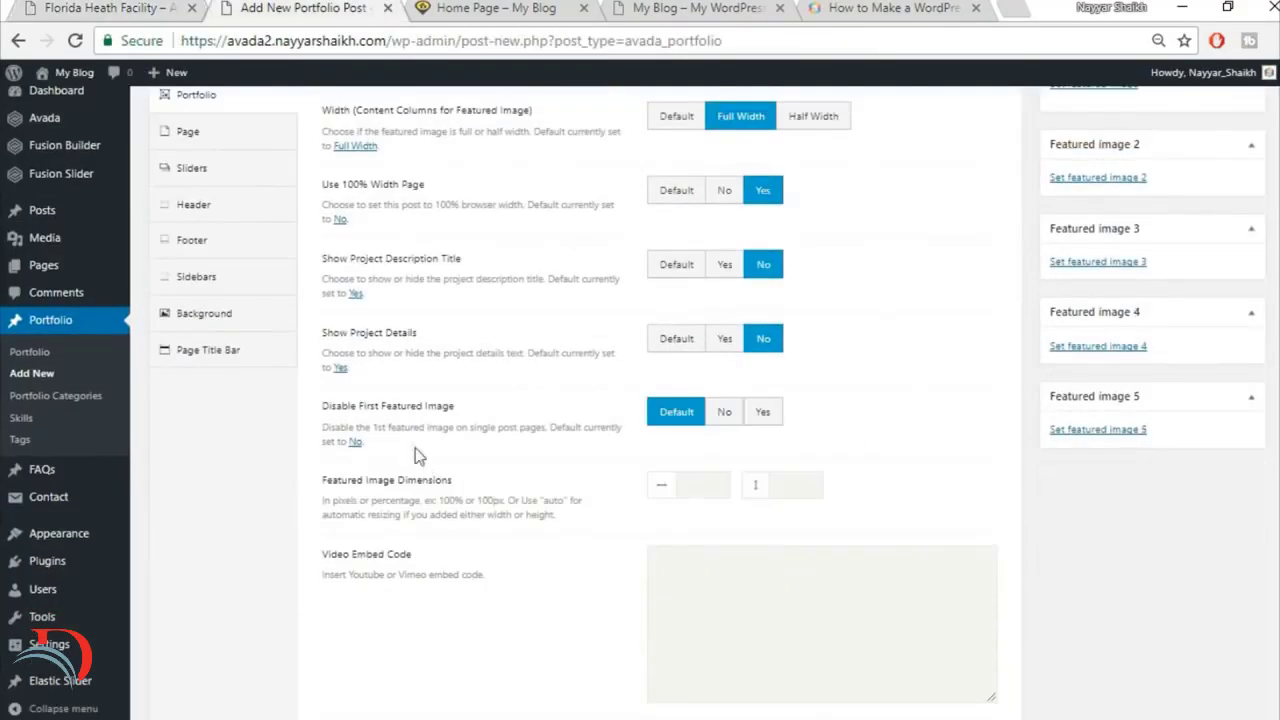
pyautogui.click(772, 418)
# Step: Make post links open in a new window and hide related projects, the social share box and previous/next pagination
pyautogui.scroll(-3, 903, 461)
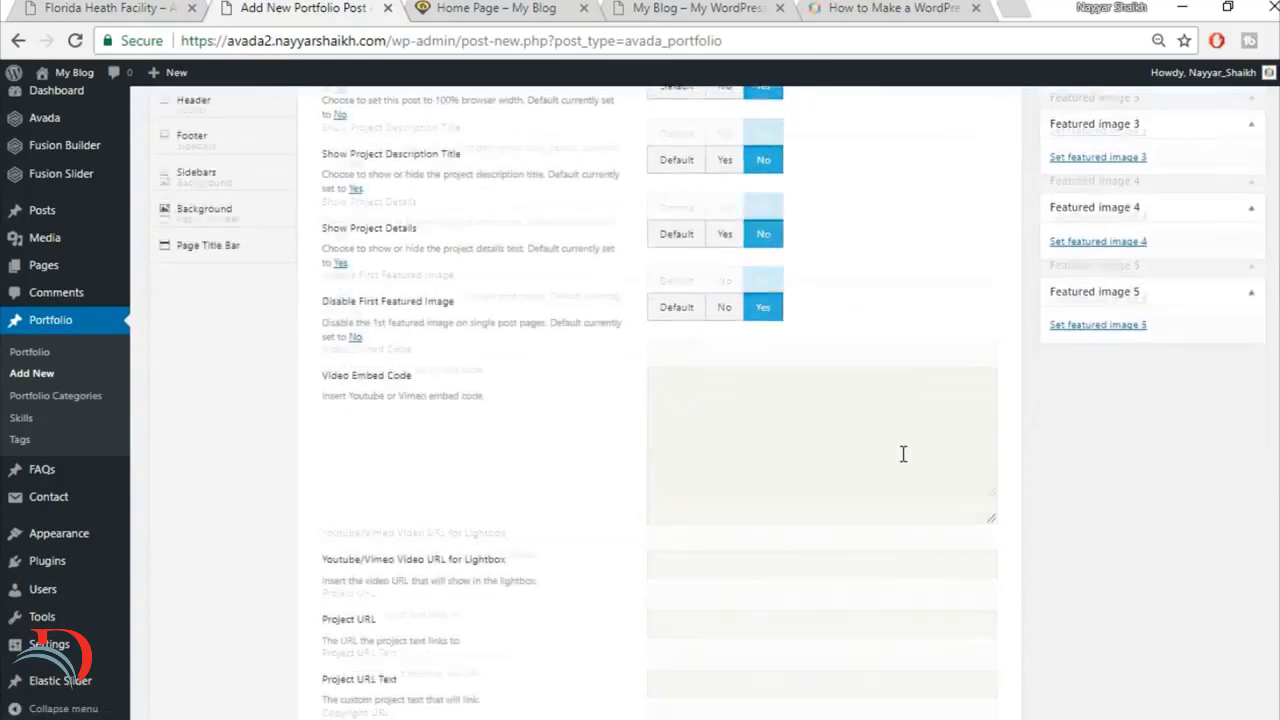
pyautogui.scroll(-4, 851, 426)
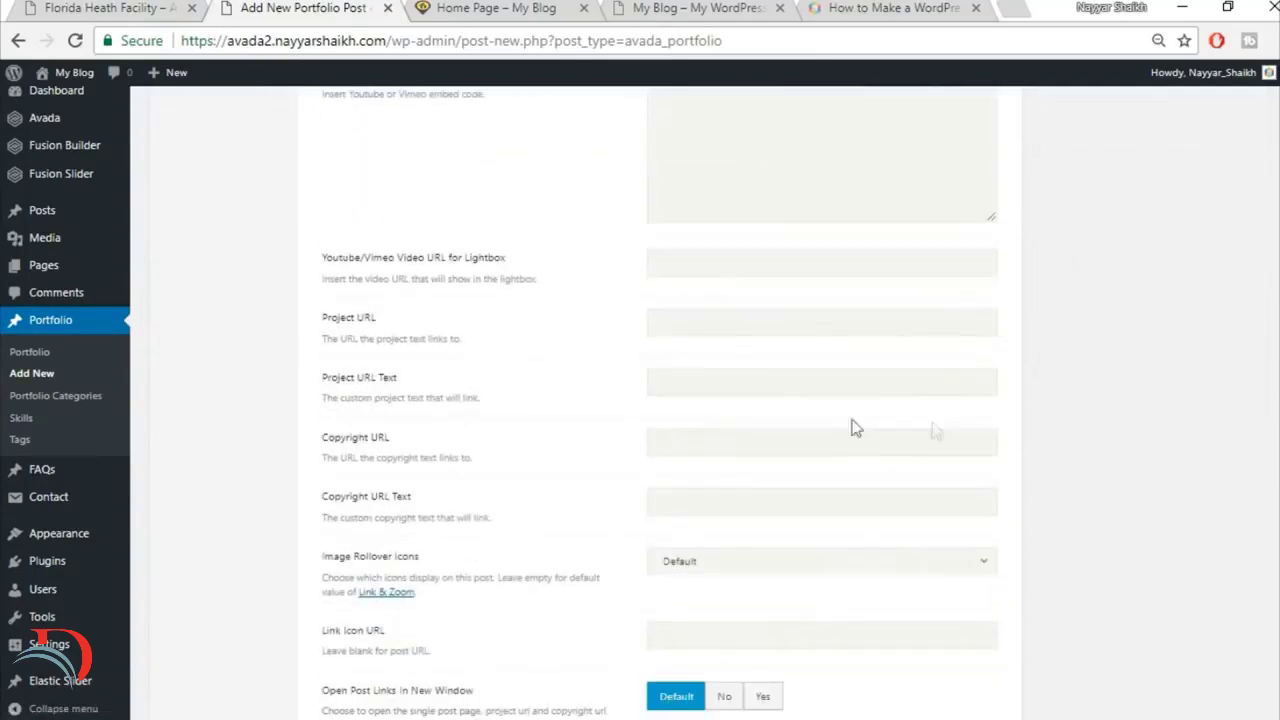
pyautogui.scroll(-1, 932, 425)
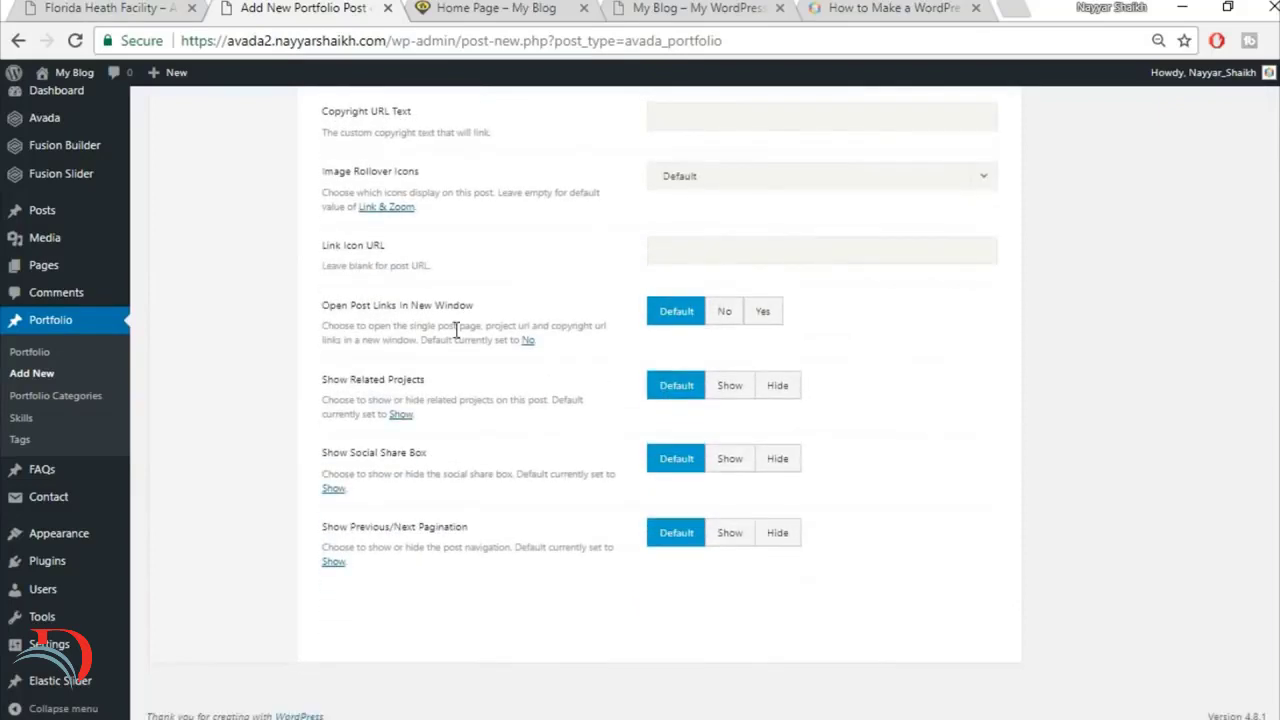
pyautogui.click(760, 315)
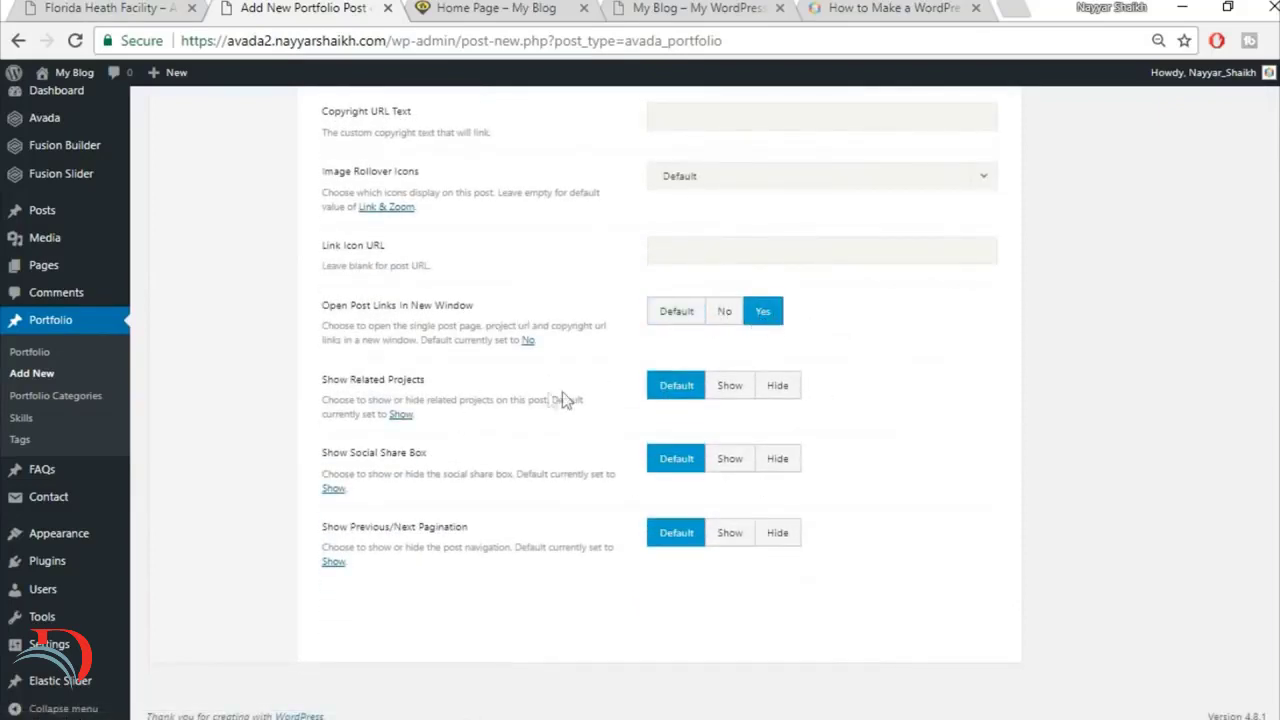
pyautogui.click(780, 388)
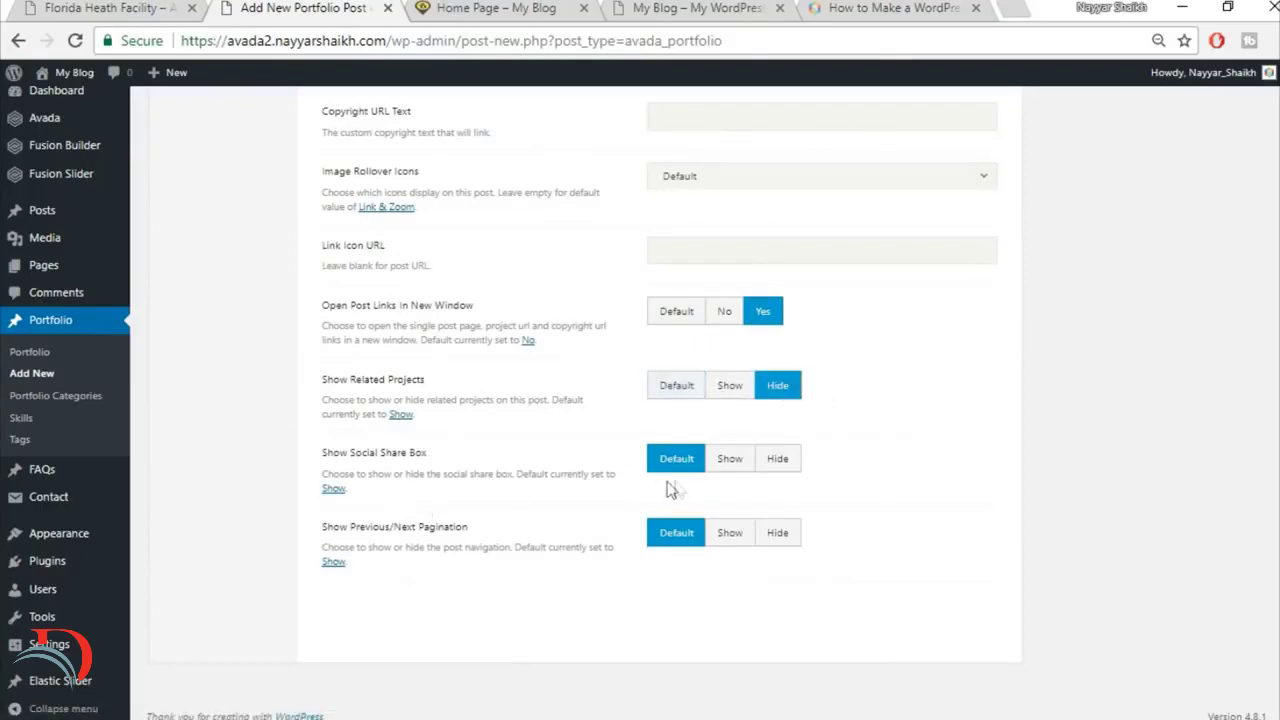
pyautogui.click(781, 466)
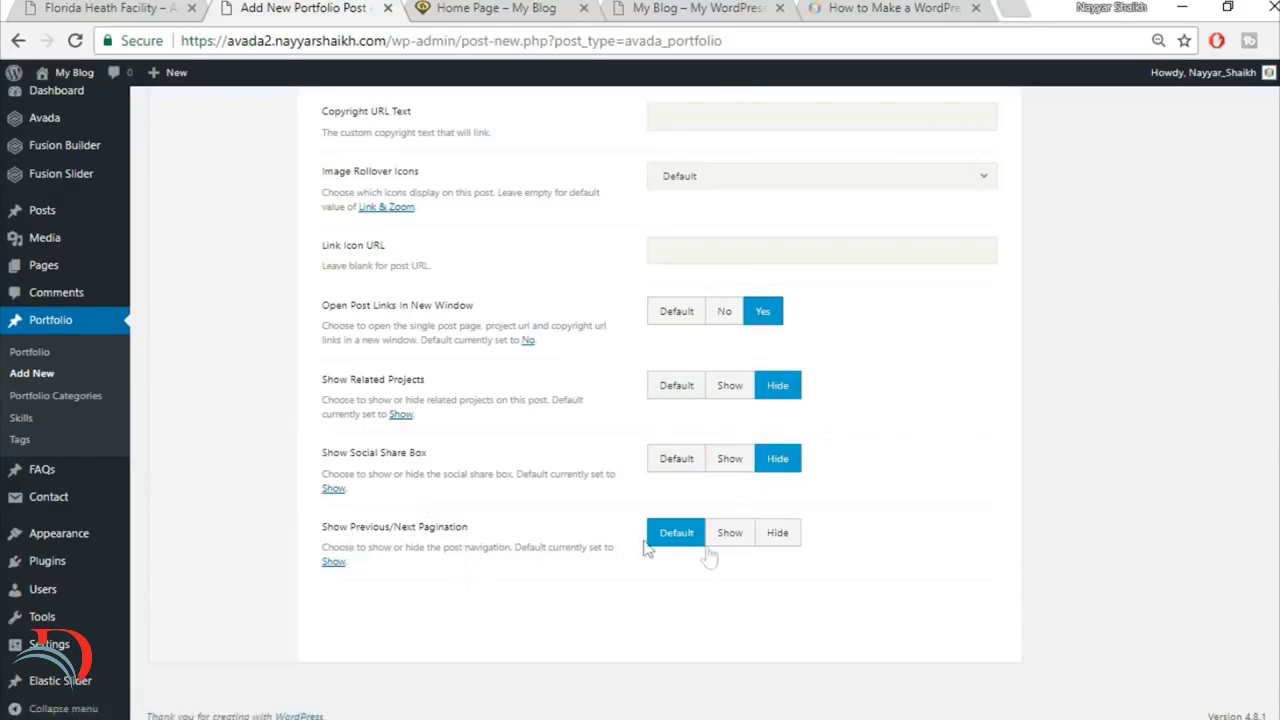
pyautogui.click(786, 536)
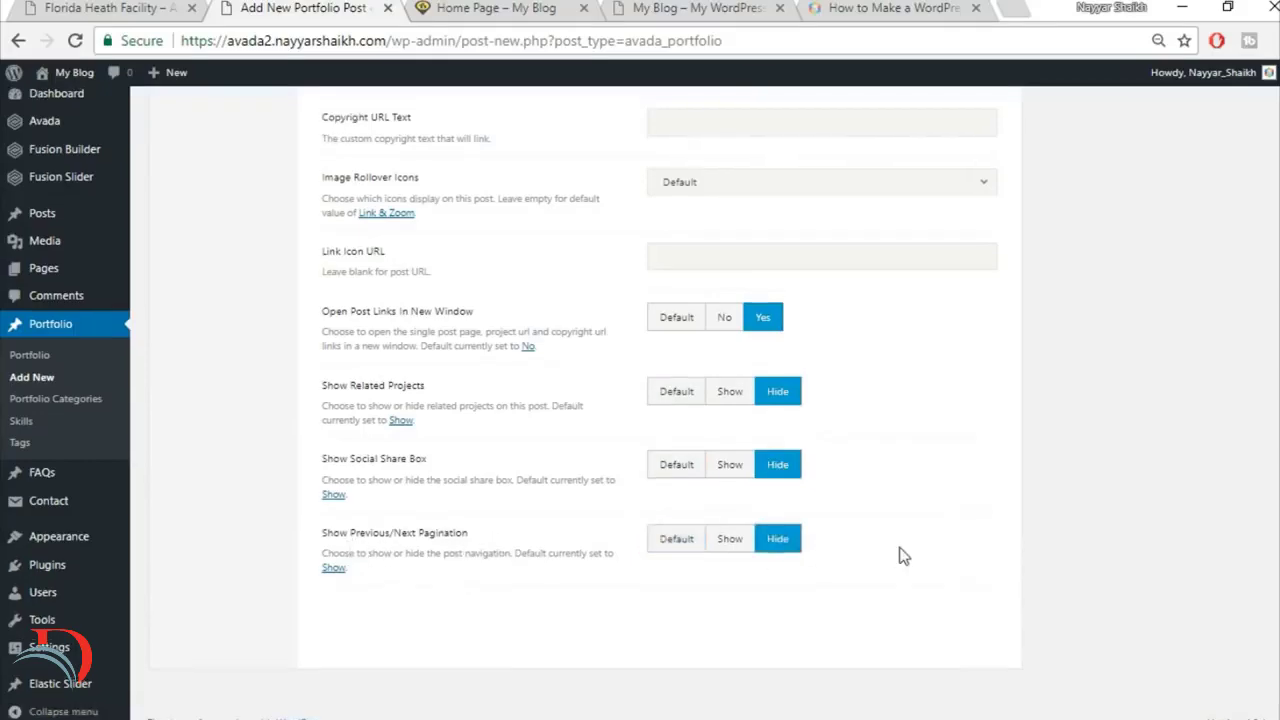
# Step: Compare with the reference project page and set the post's top and bottom page content padding to 0
pyautogui.scroll(10, 893, 548)
pyautogui.scroll(2, 901, 547)
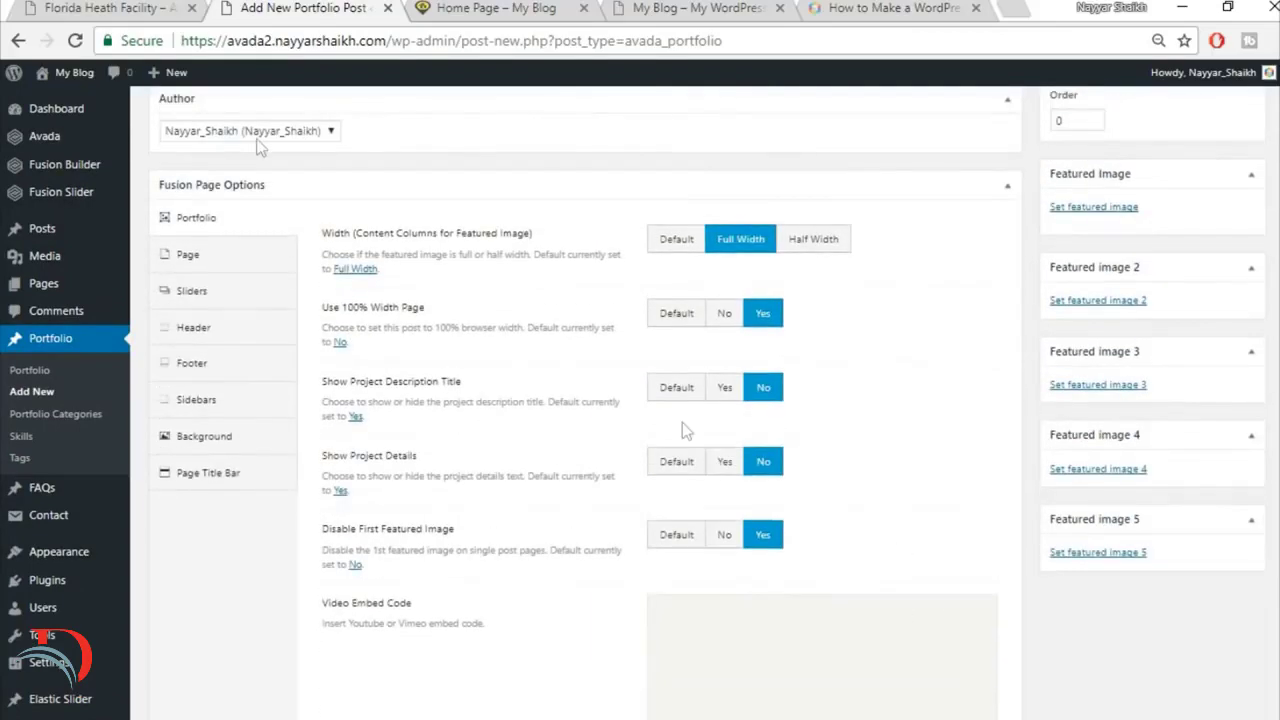
pyautogui.click(110, 6)
pyautogui.scroll(2, 670, 318)
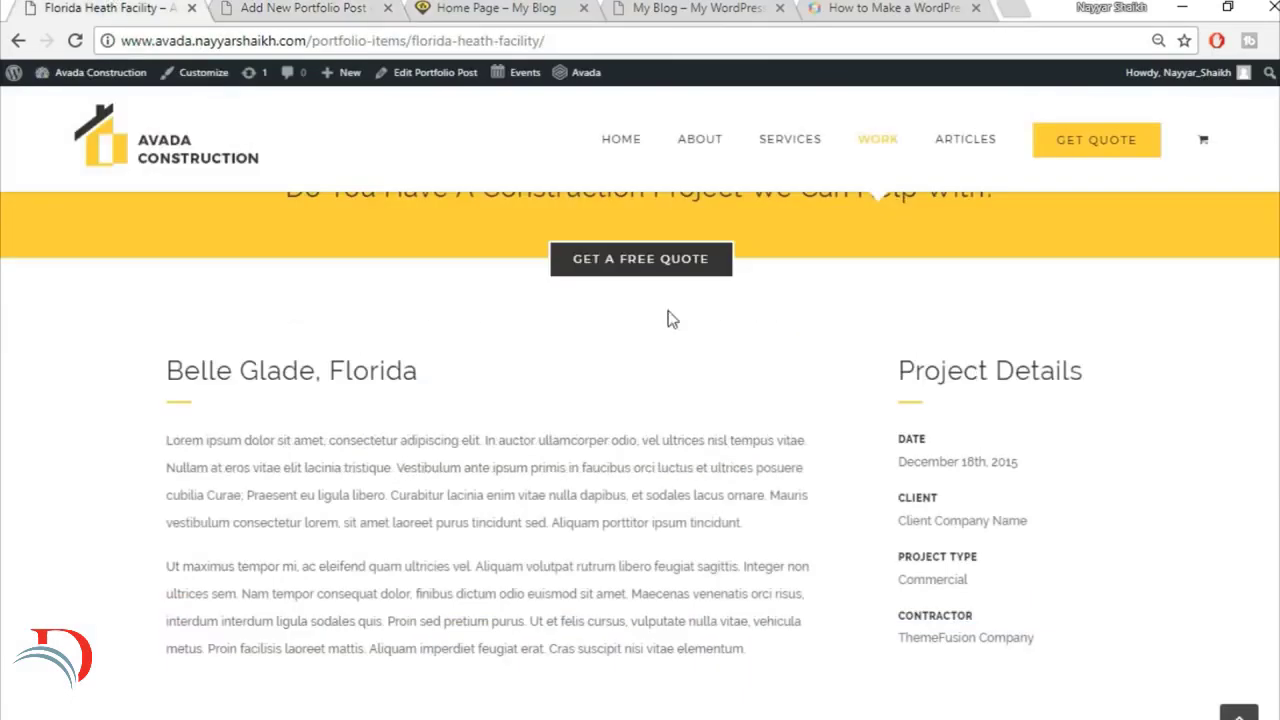
pyautogui.click(282, 6)
pyautogui.click(212, 262)
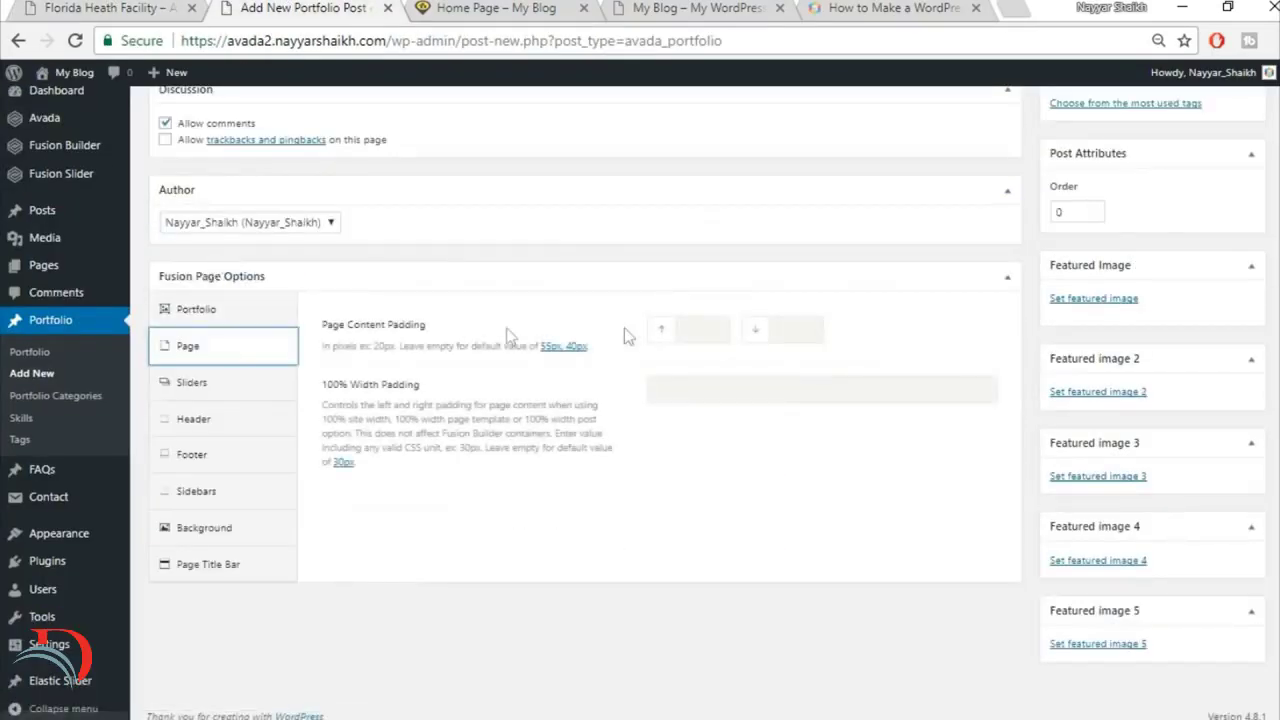
pyautogui.click(713, 323)
pyautogui.write('0')
pyautogui.press('Tab')
pyautogui.write('0')
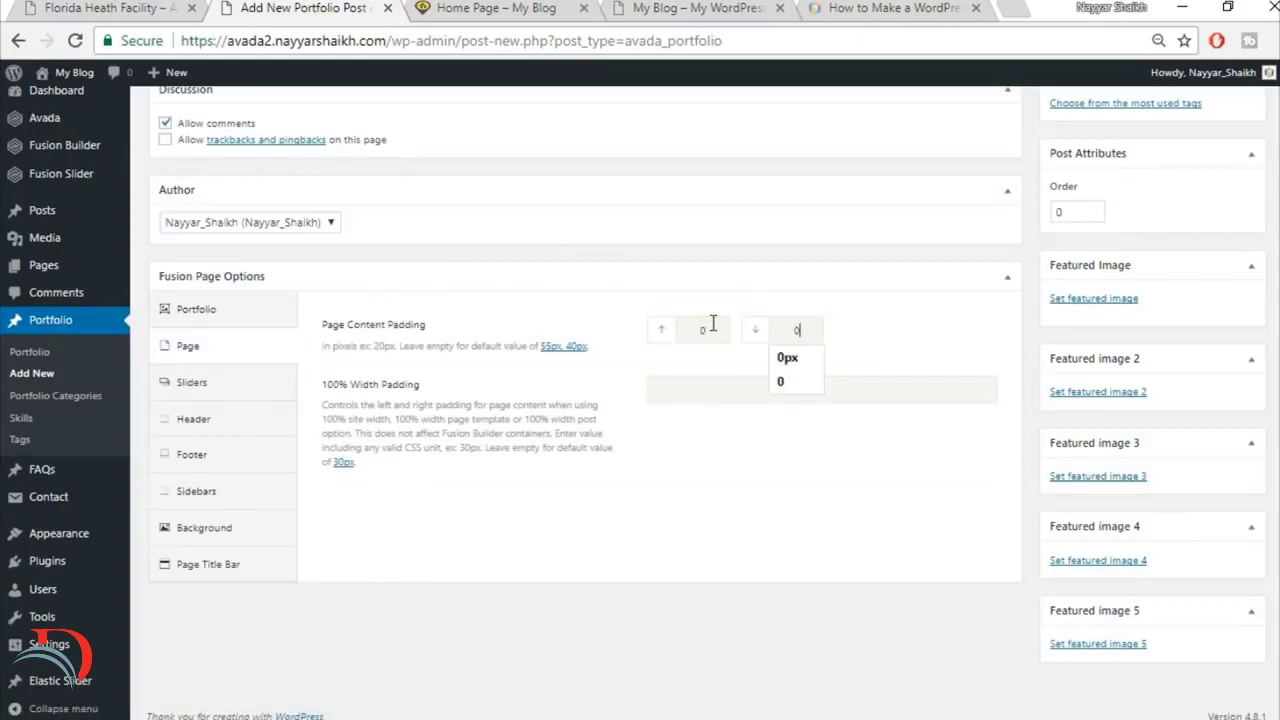
pyautogui.click(751, 464)
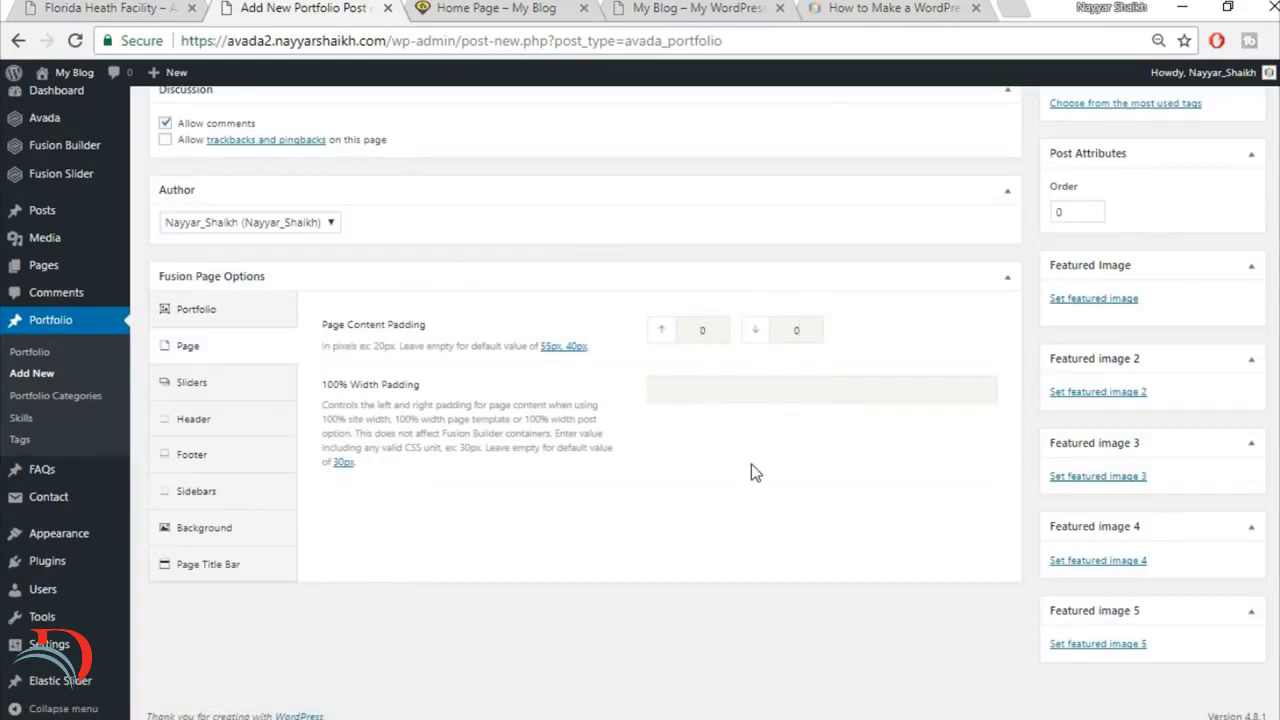
# Step: Hide the page title bar for the Florida Health Facility post and publish it
pyautogui.click(262, 566)
pyautogui.scroll(-1, 297, 491)
pyautogui.click(855, 247)
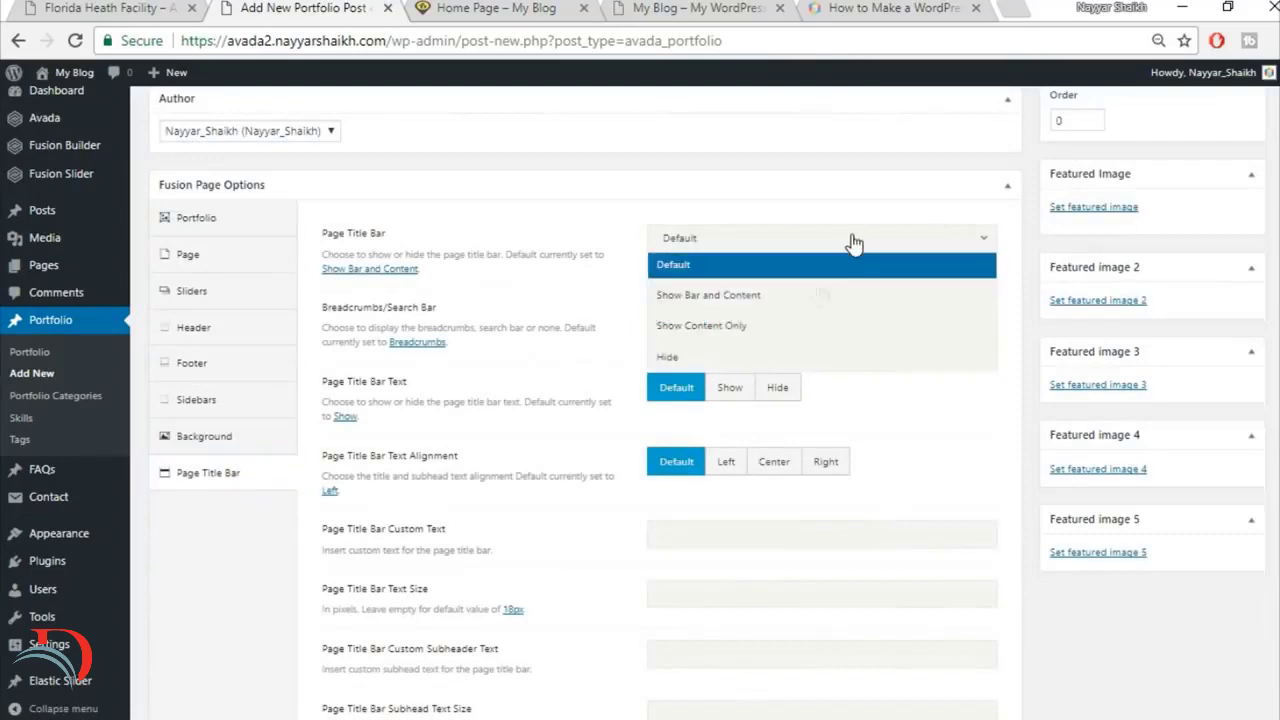
pyautogui.click(771, 363)
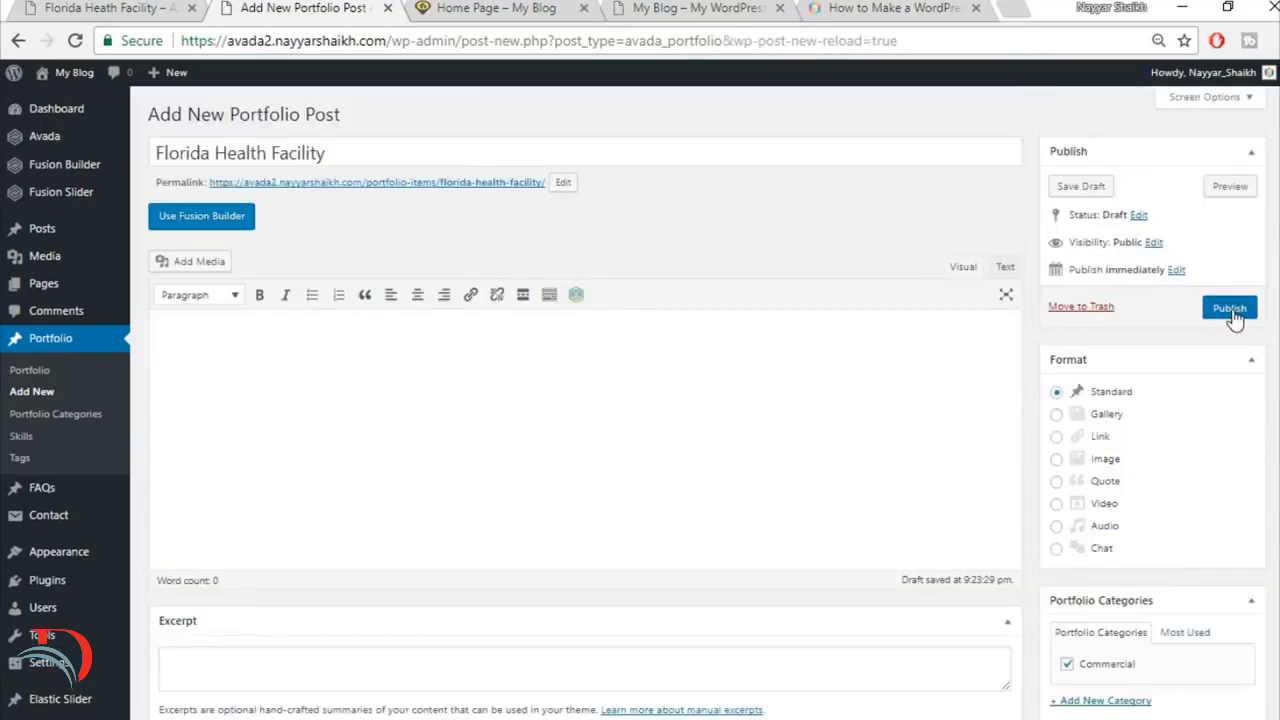
pyautogui.click(1232, 312)
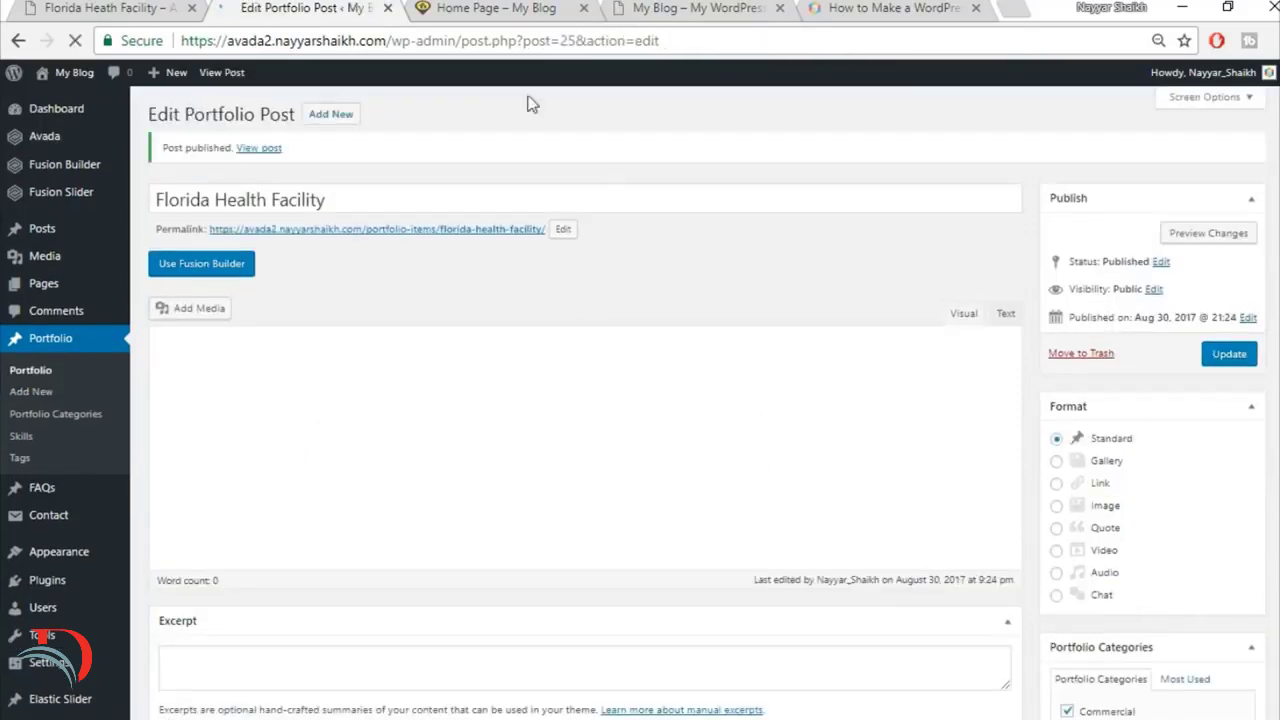
# Step: Look over the call-to-action banner and service sections on the live home page
pyautogui.click(422, 8)
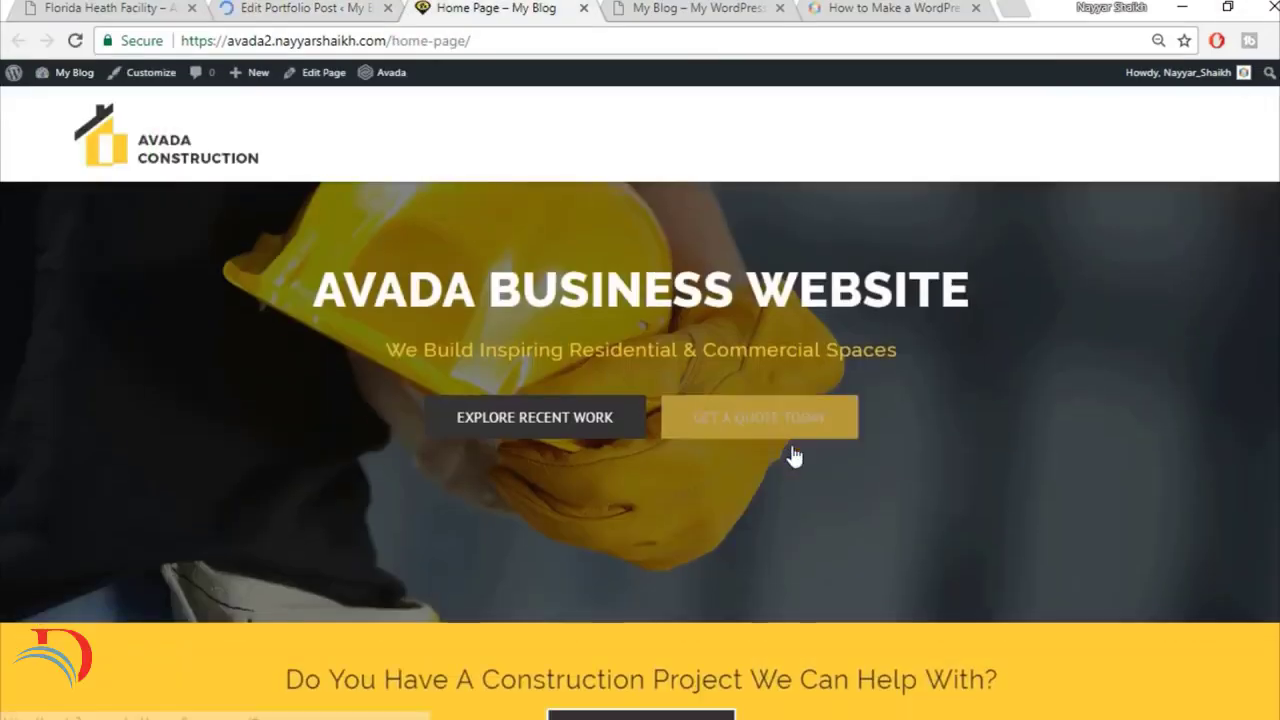
pyautogui.scroll(-2, 791, 451)
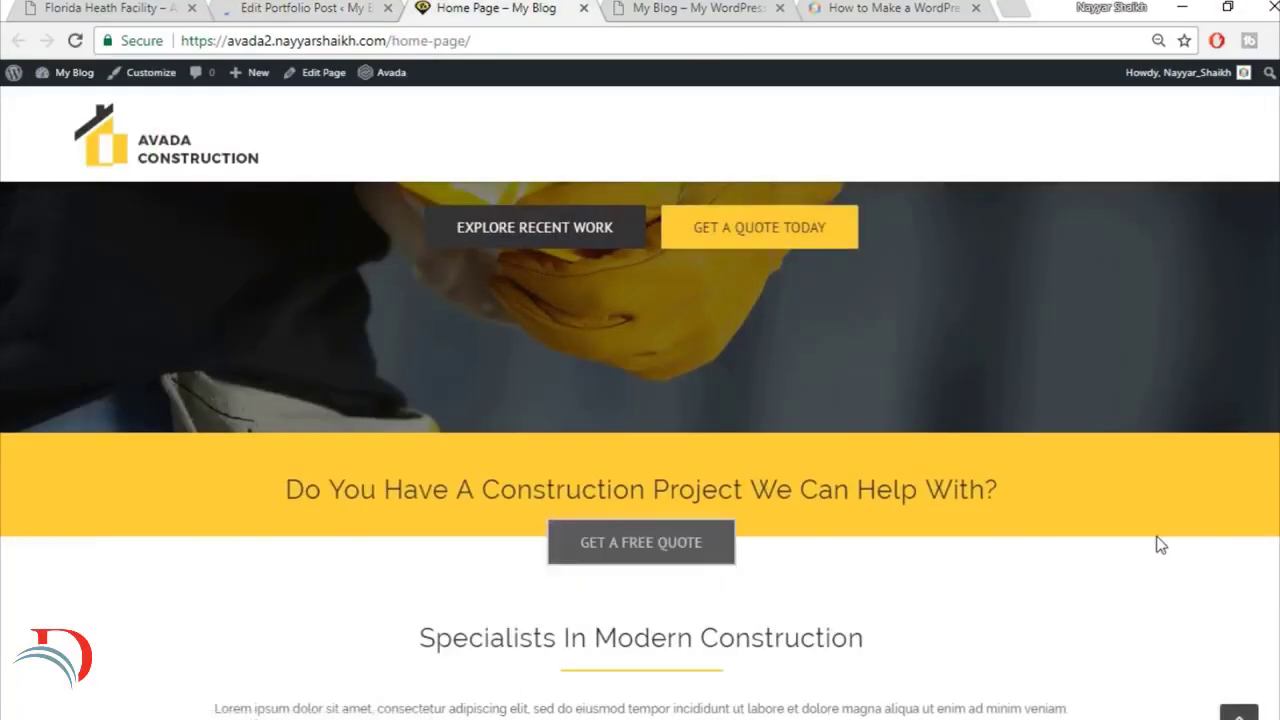
pyautogui.scroll(-3, 607, 348)
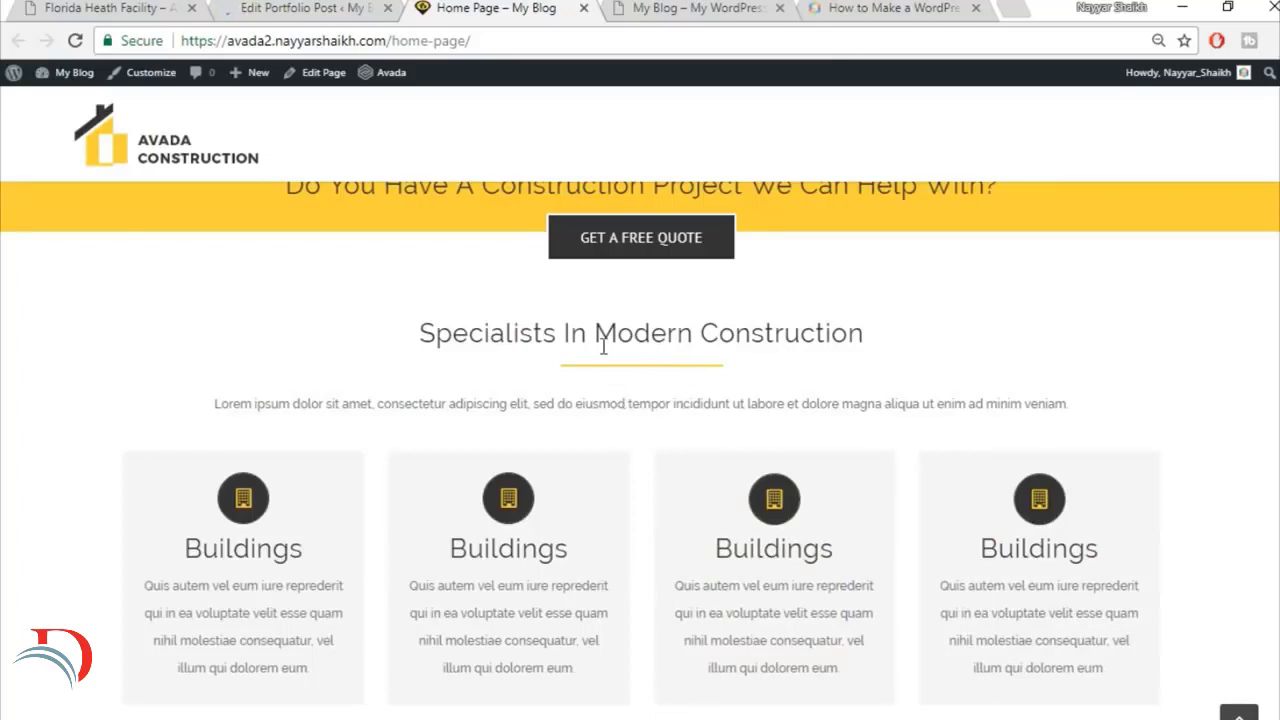
# Step: Return to the WordPress admin, list all pages and move Sample Page to the trash
pyautogui.click(310, 7)
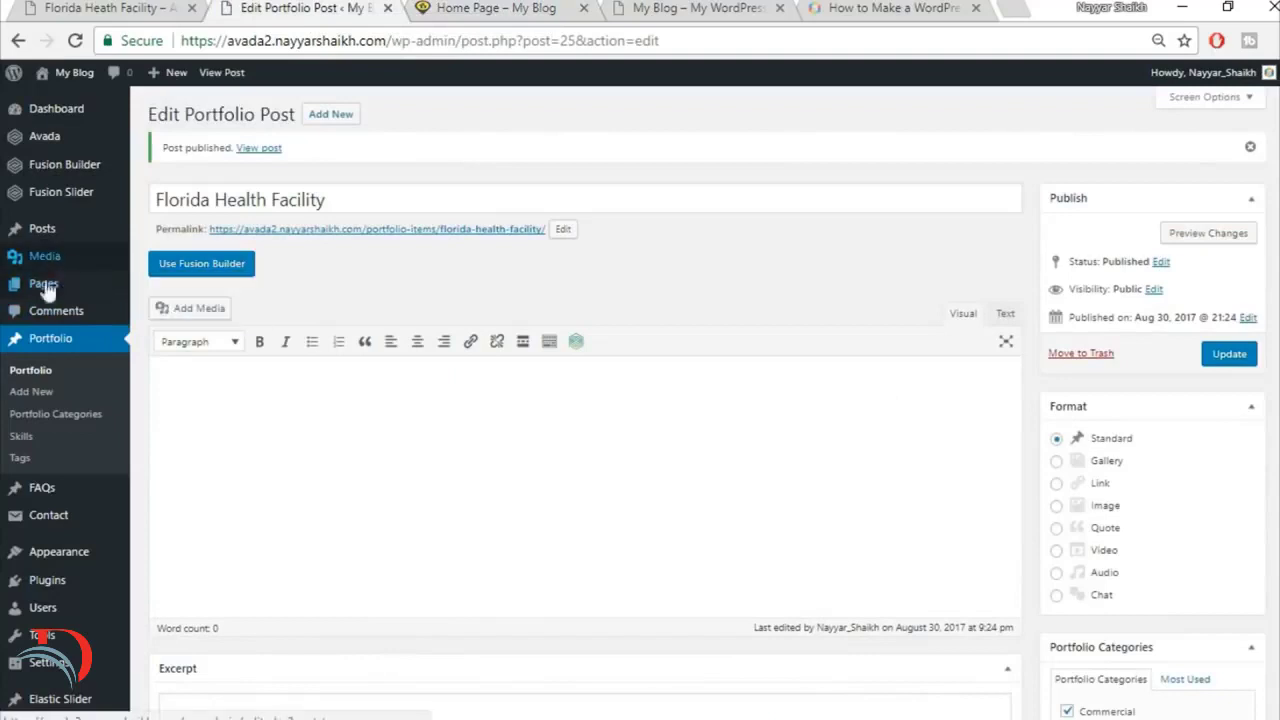
pyautogui.moveTo(45, 288)
pyautogui.click(163, 287)
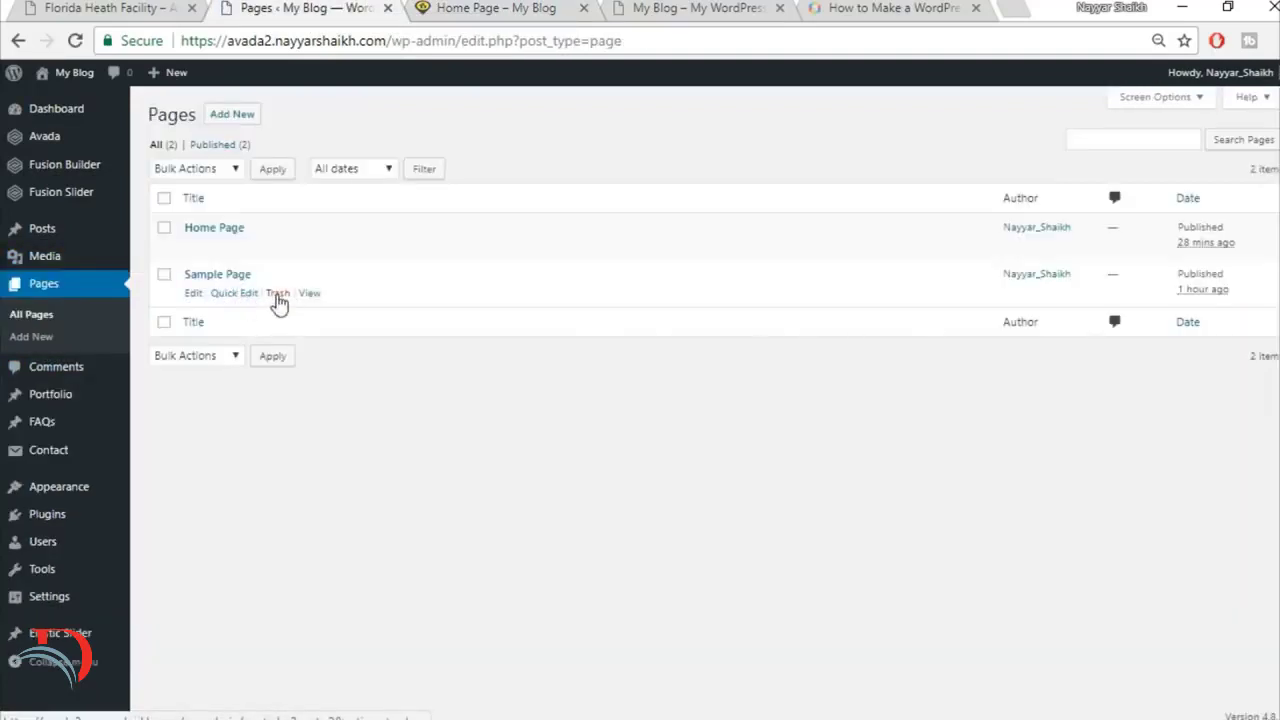
pyautogui.click(279, 293)
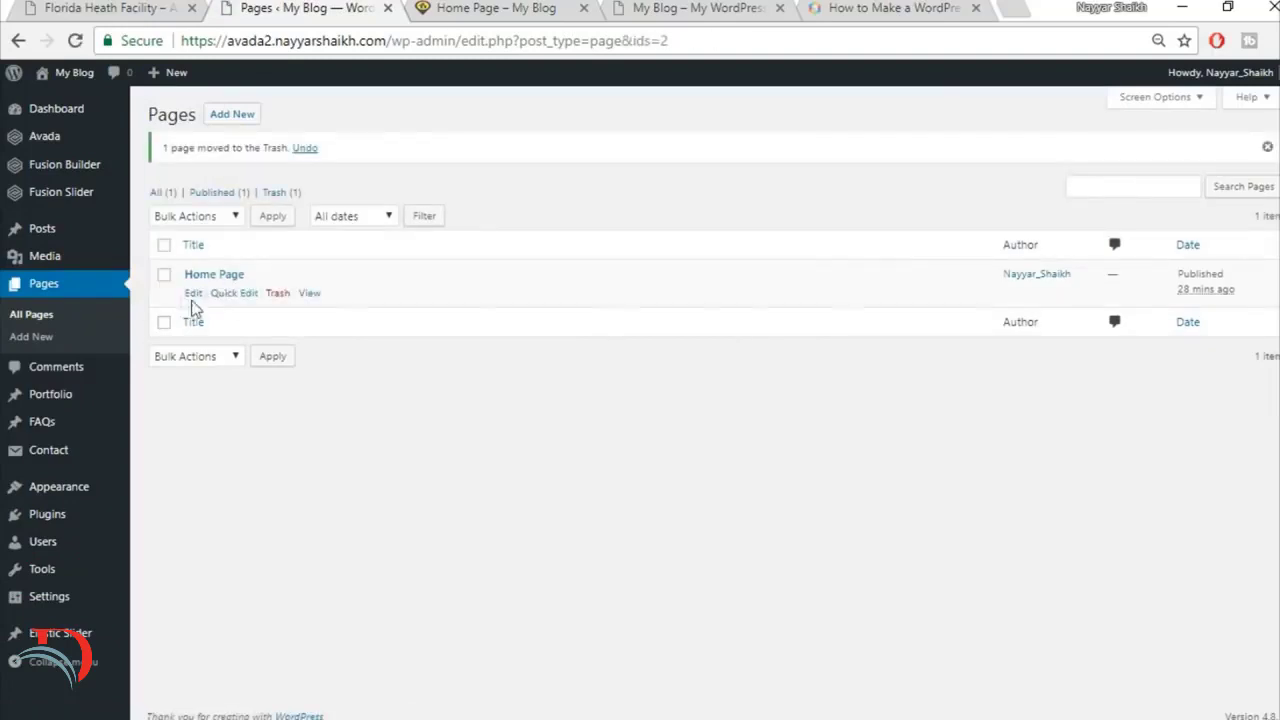
# Step: Open Home Page for editing and delete the saved Top2 and Top1 containers from the builder library
pyautogui.click(193, 293)
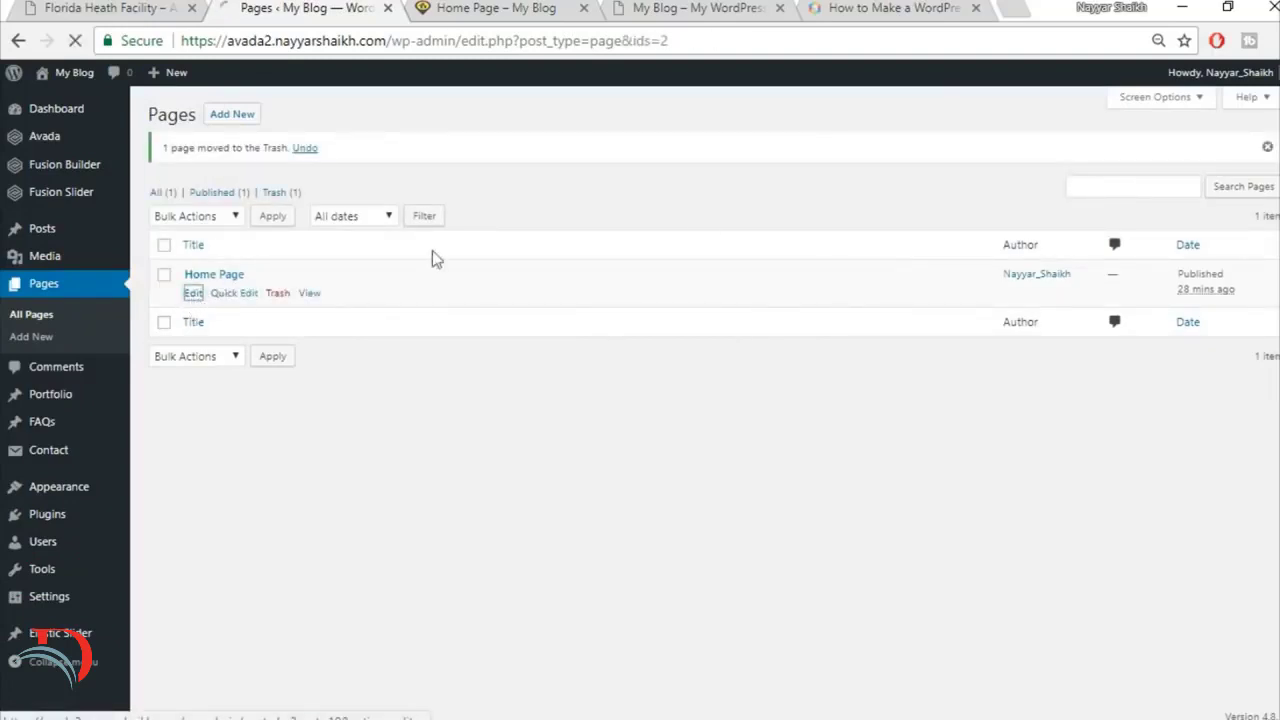
pyautogui.scroll(-6, 762, 201)
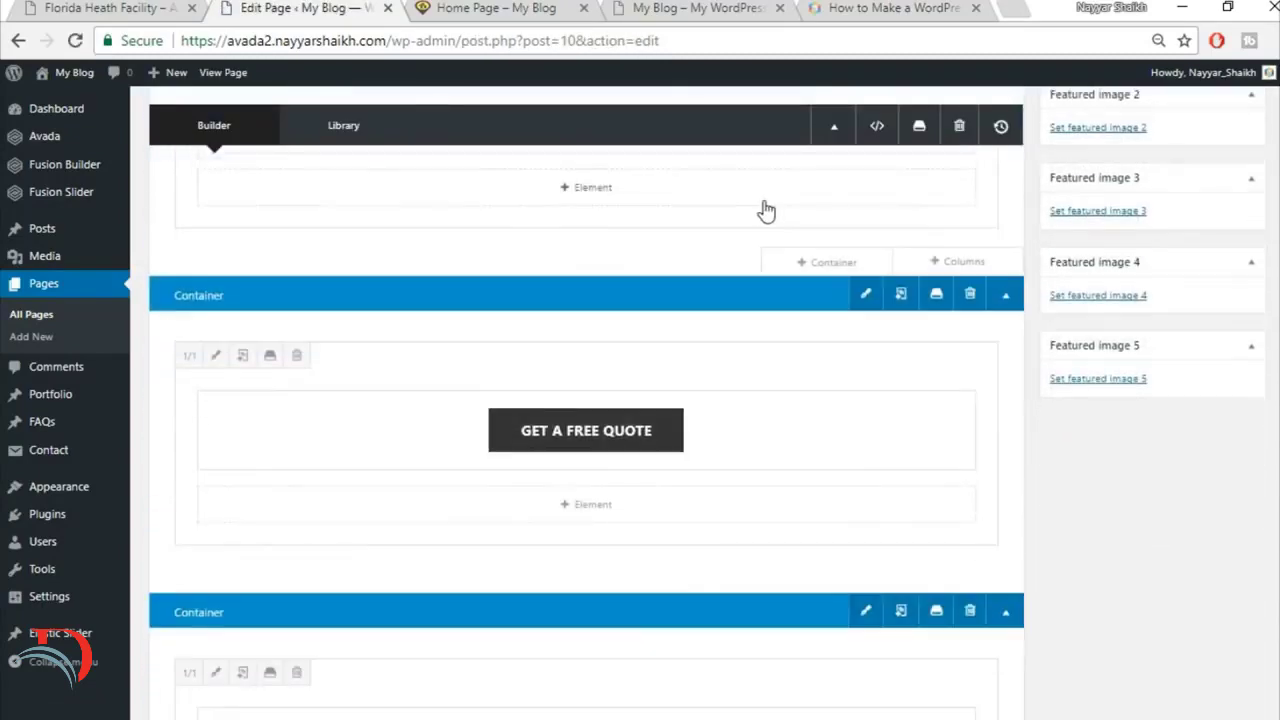
pyautogui.scroll(2, 765, 210)
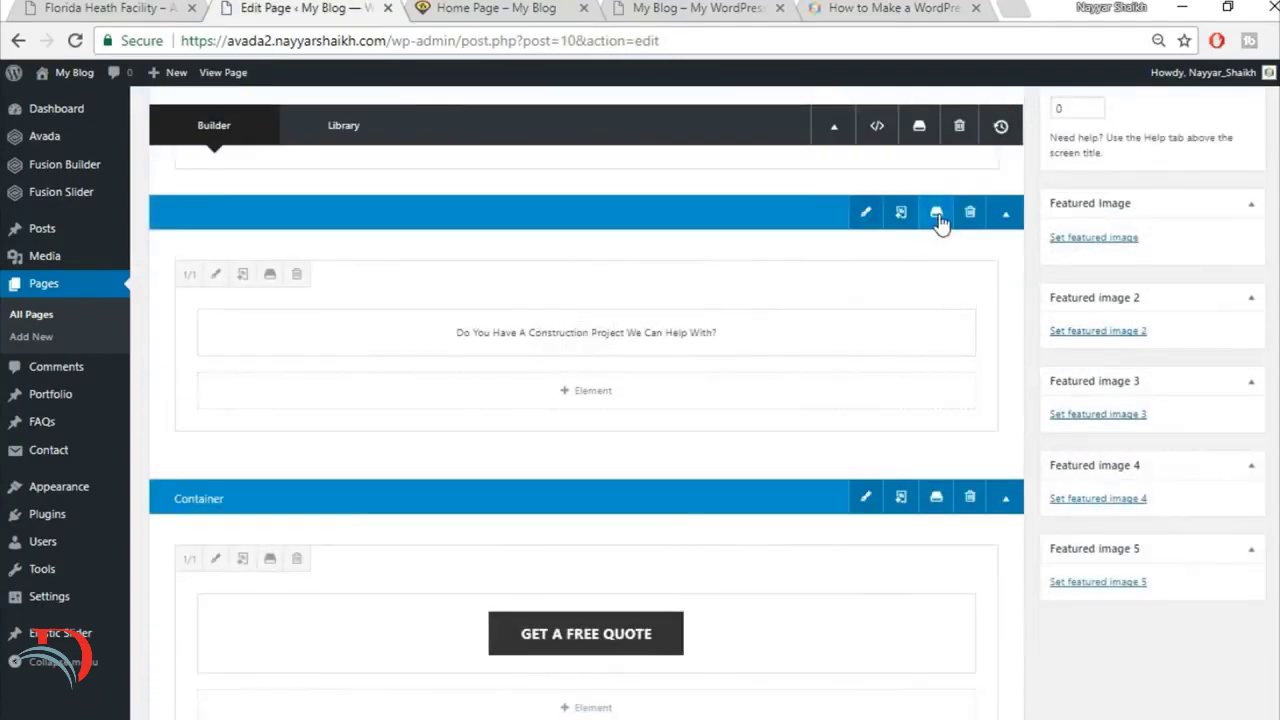
pyautogui.click(936, 212)
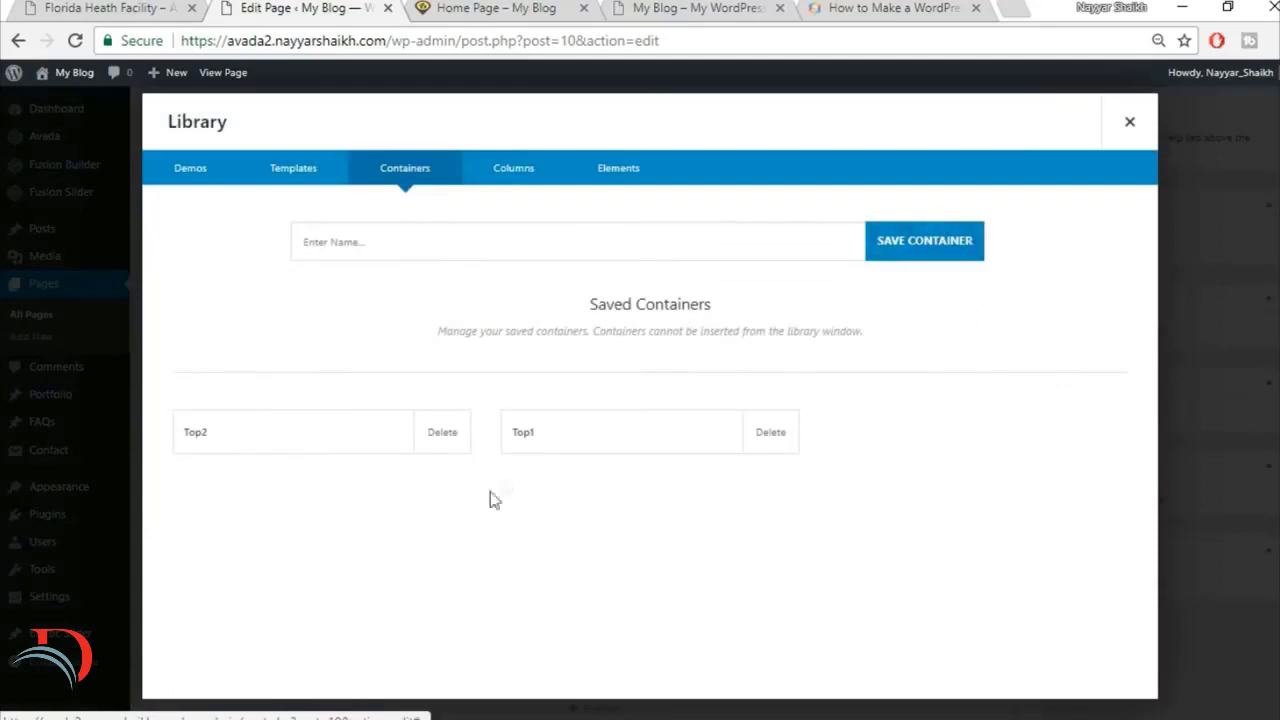
pyautogui.click(443, 440)
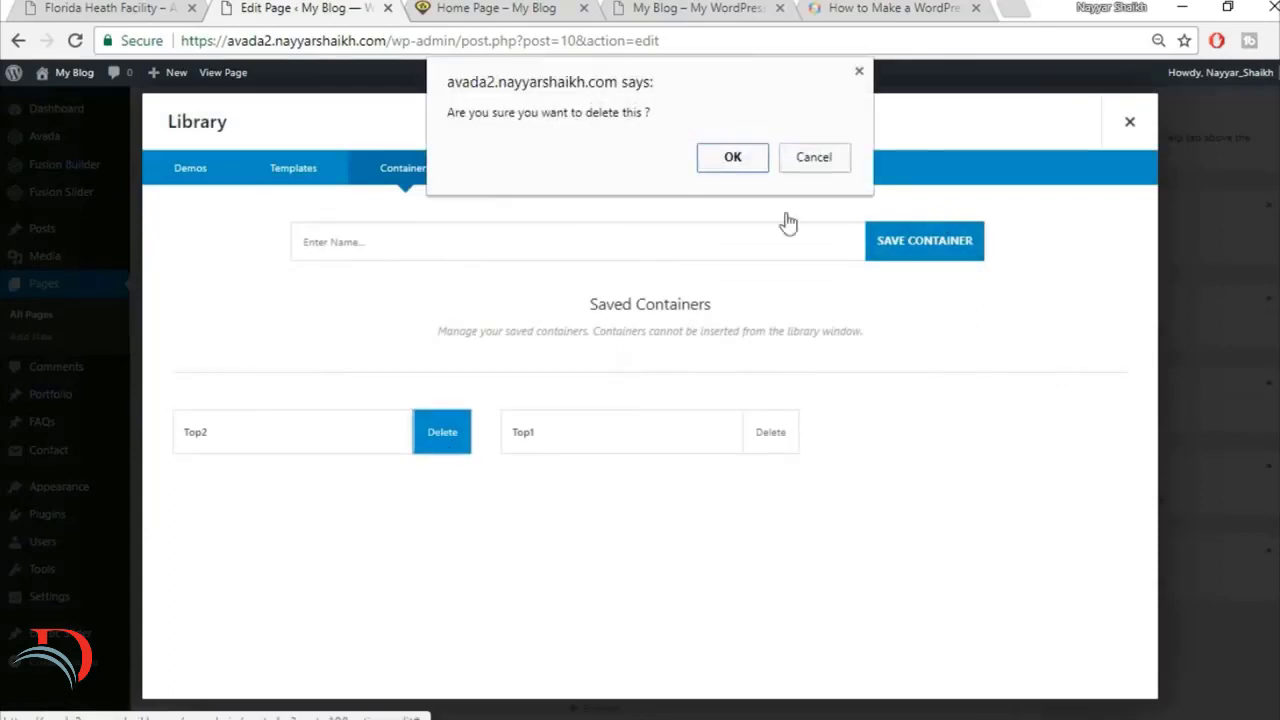
pyautogui.click(722, 163)
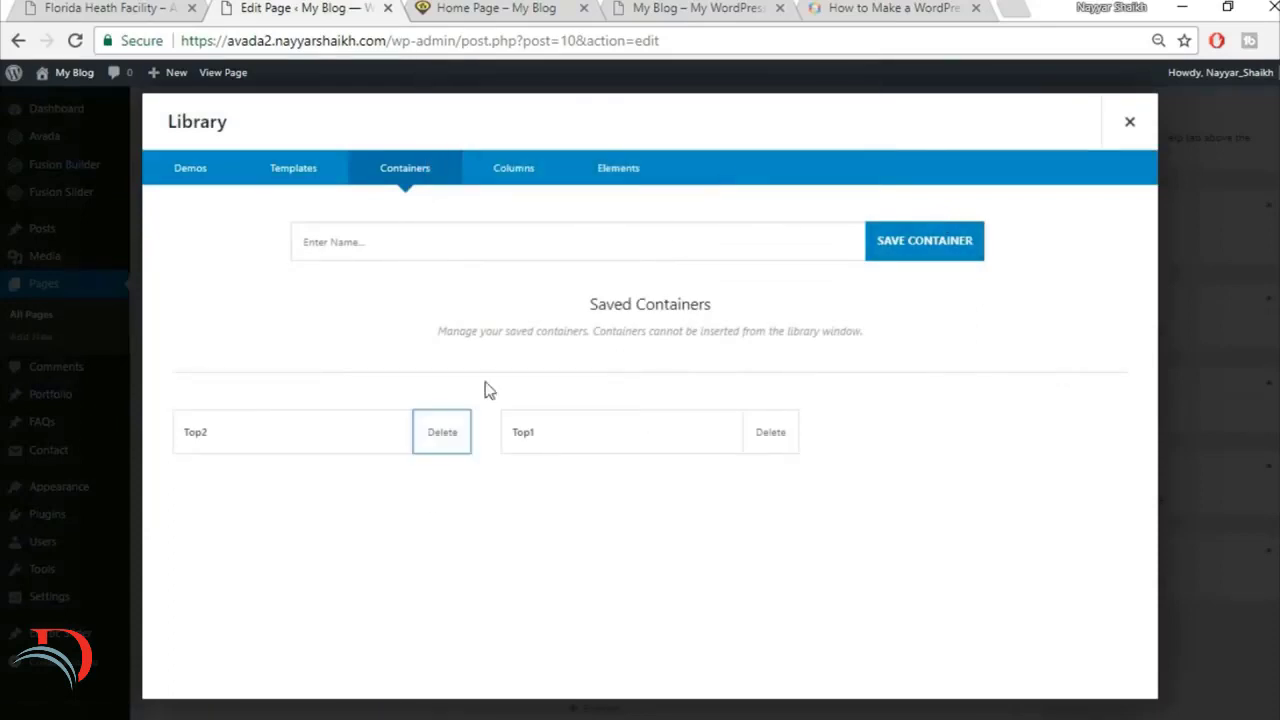
pyautogui.click(443, 440)
pyautogui.click(731, 158)
# Step: Save the "Do You Have A Construction Project We Can Help With?" container to the library as Top1
pyautogui.click(531, 250)
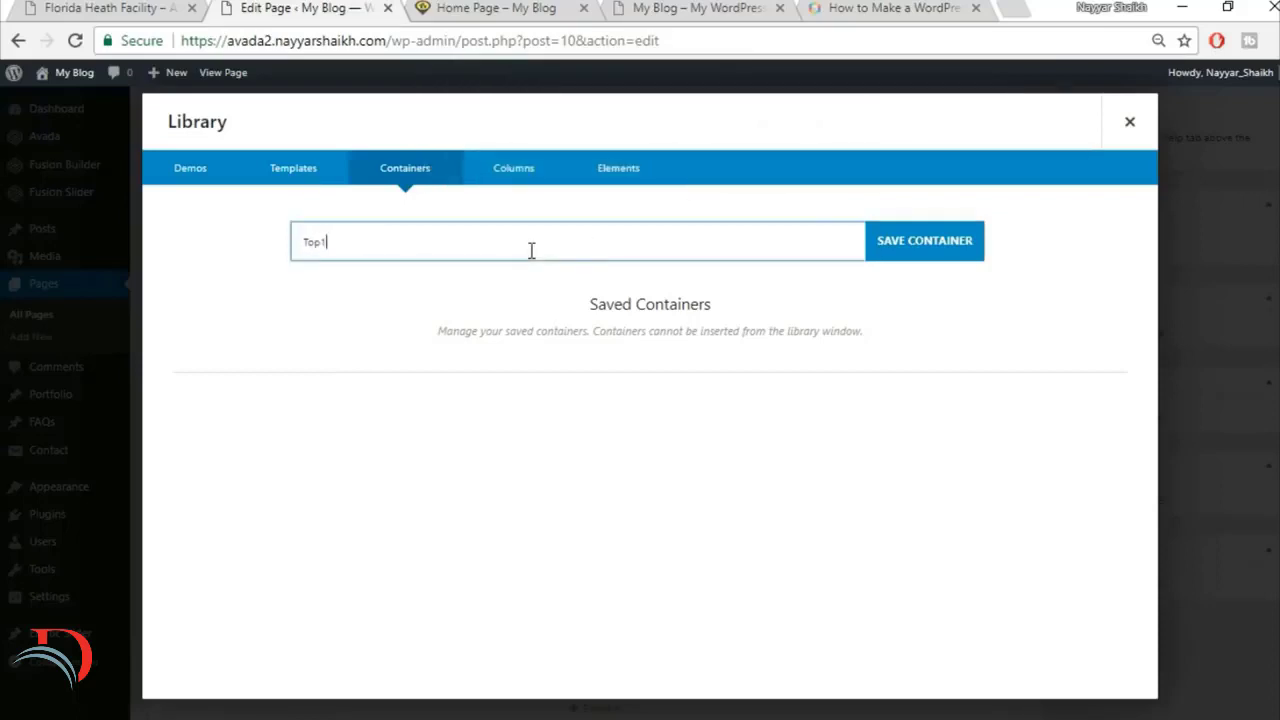
pyautogui.click(915, 240)
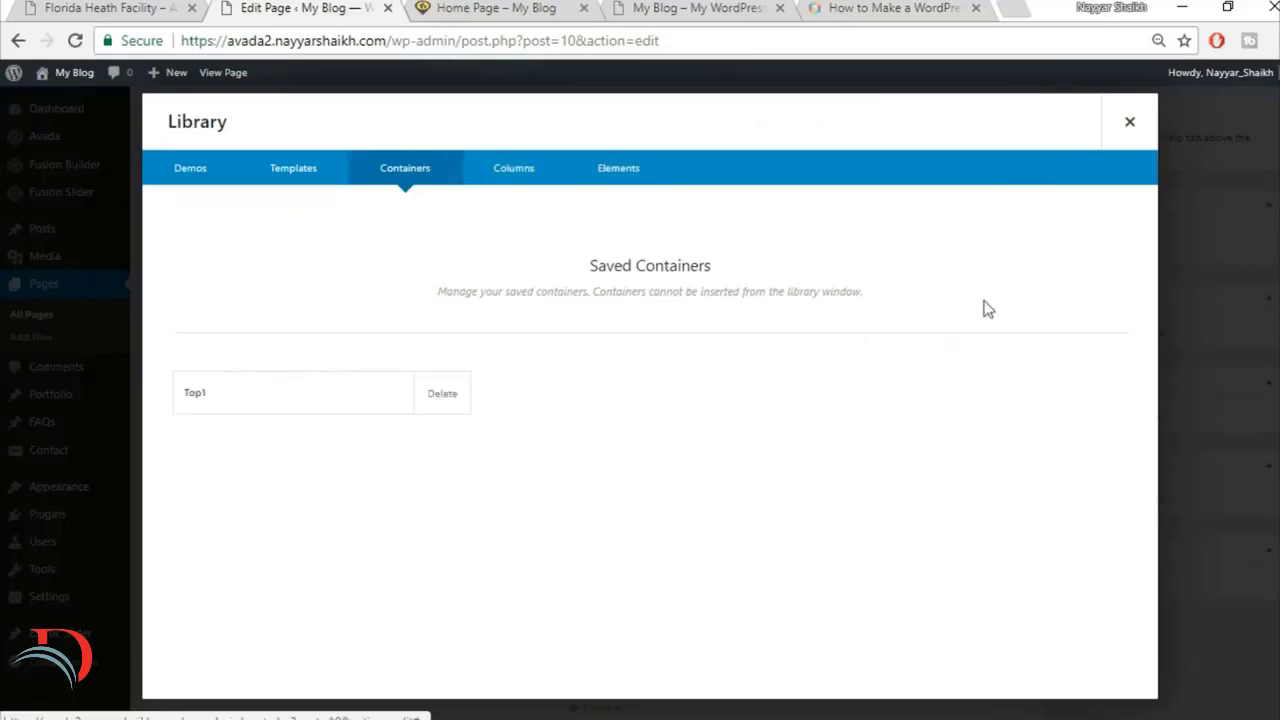
pyautogui.click(1130, 122)
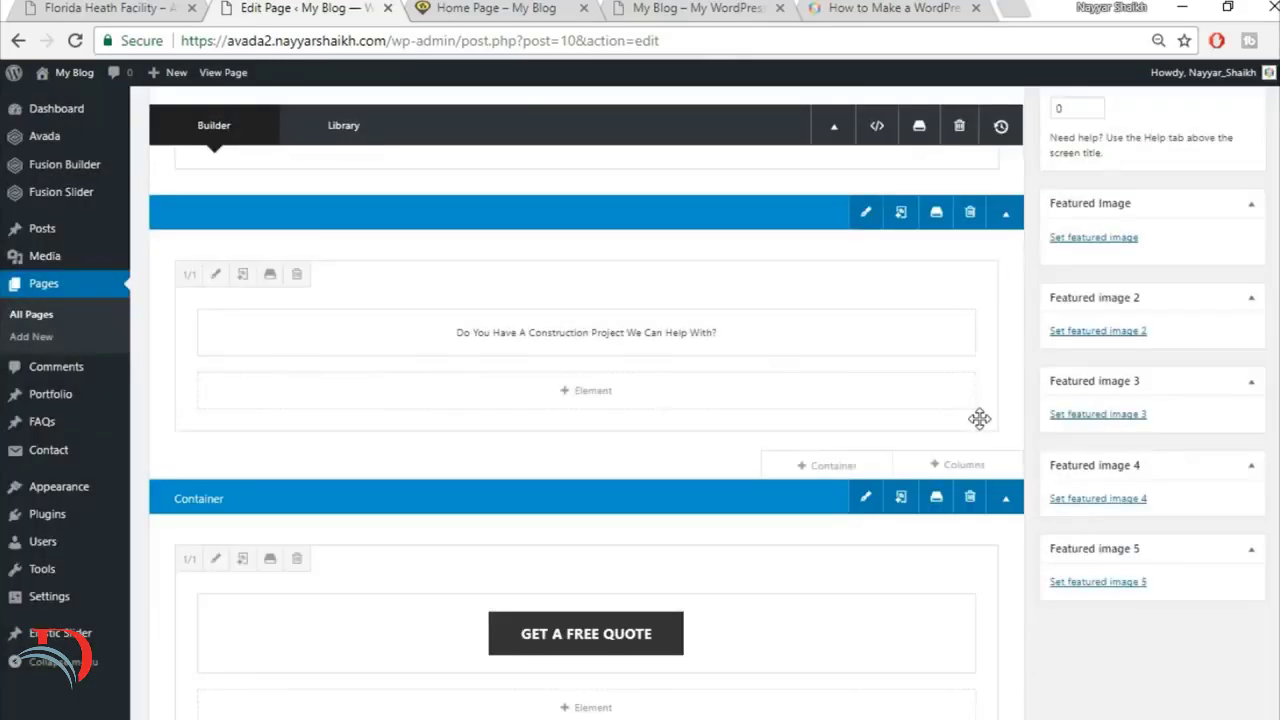
# Step: Save the container holding the Get A Free Quote button to the library as Top2
pyautogui.scroll(-1, 979, 418)
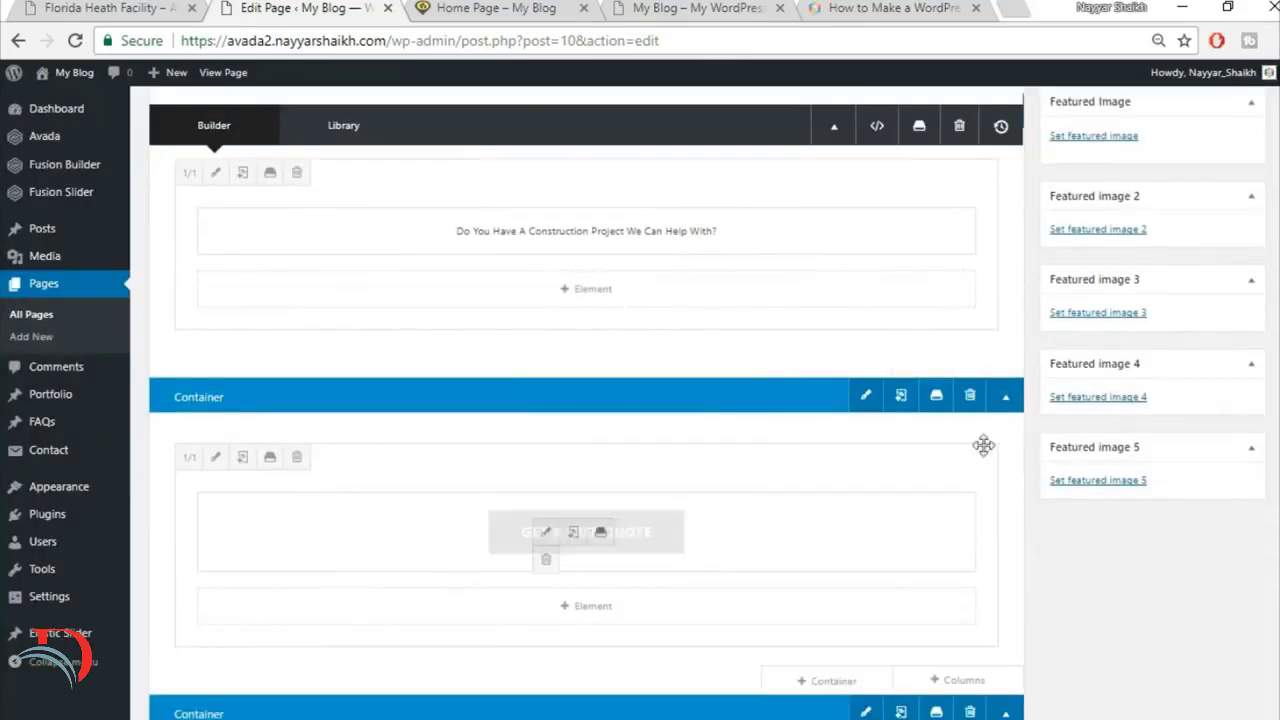
pyautogui.click(935, 400)
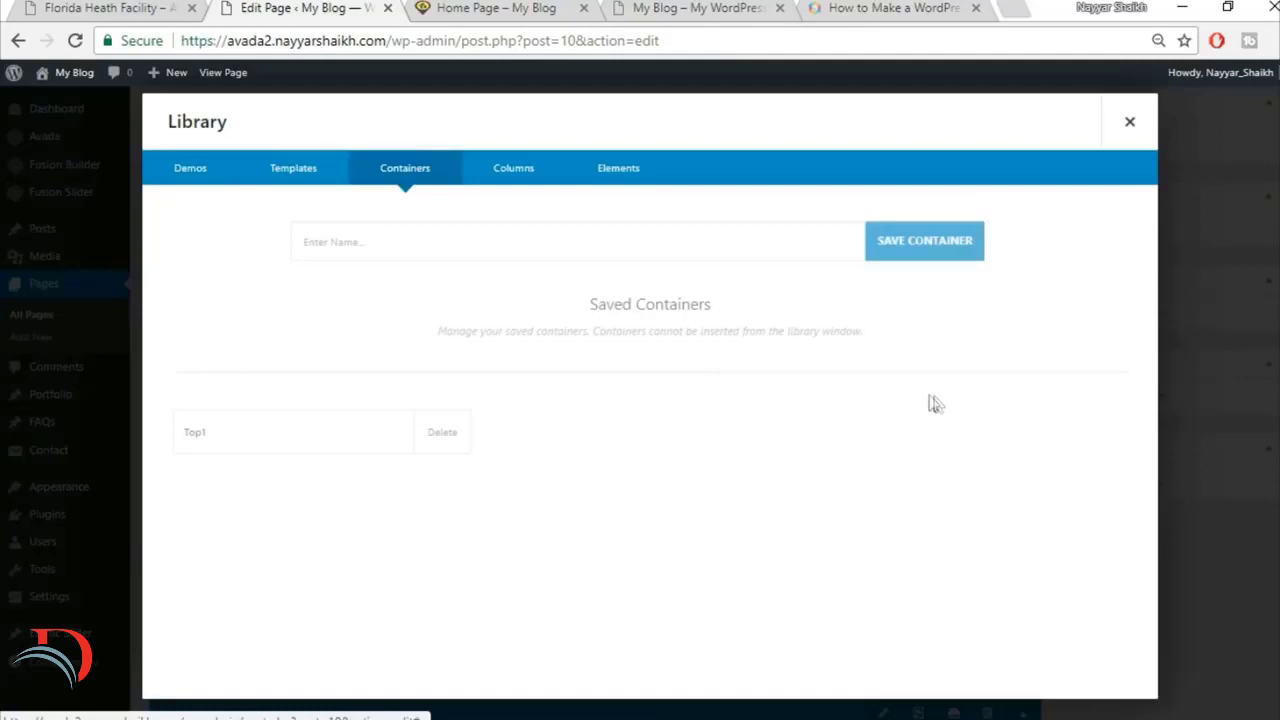
pyautogui.click(609, 241)
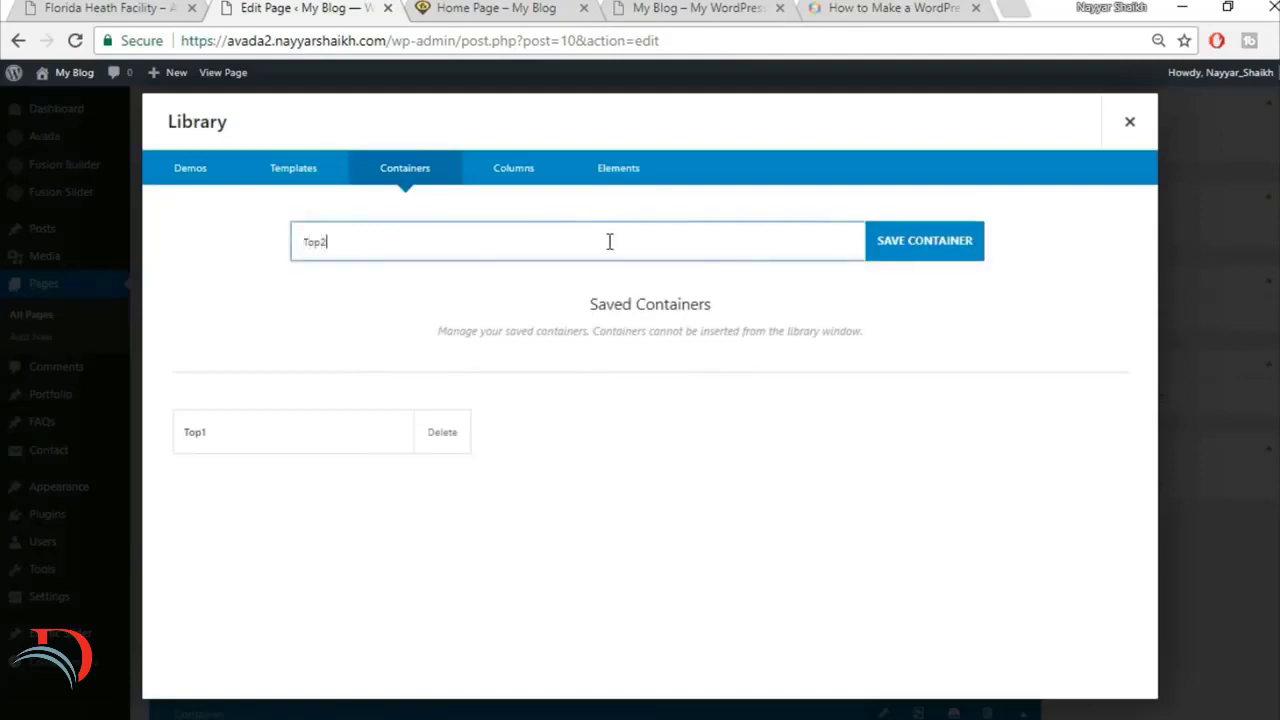
pyautogui.write('Top2')
pyautogui.click(946, 240)
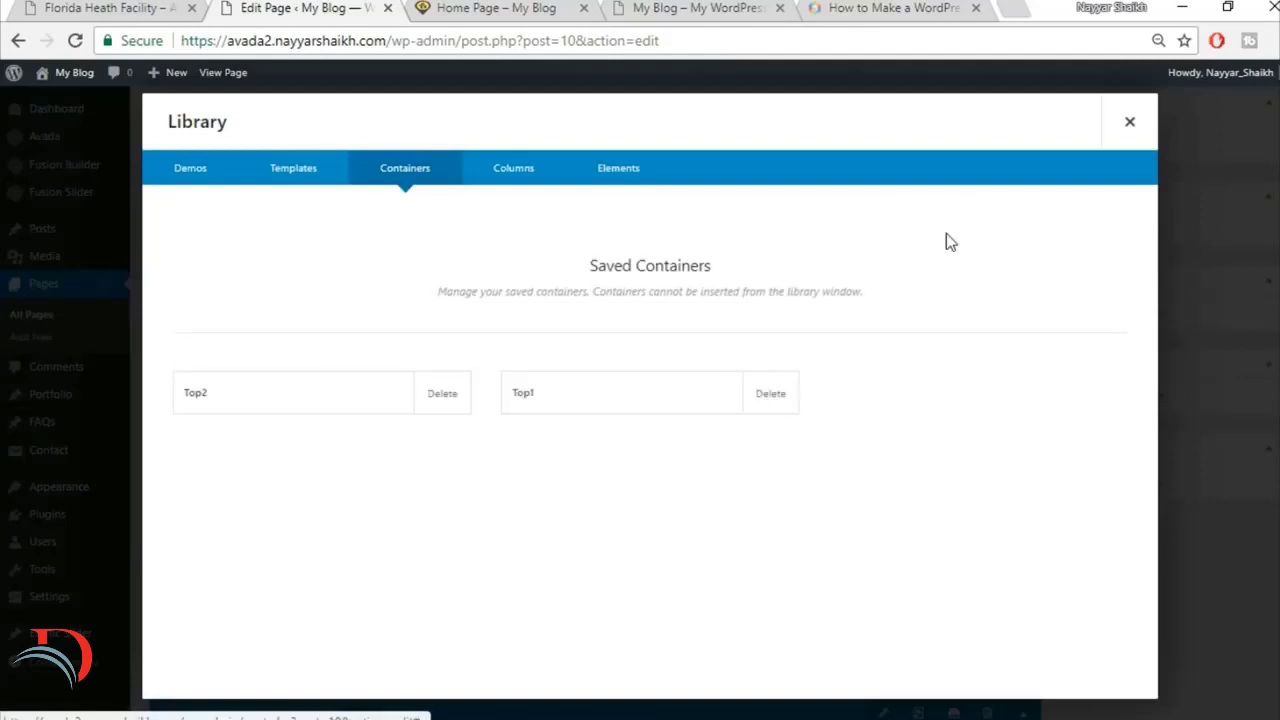
pyautogui.click(1130, 121)
# Step: Save the Specialists in Modern Construction container to the library as Title
pyautogui.scroll(-5, 890, 375)
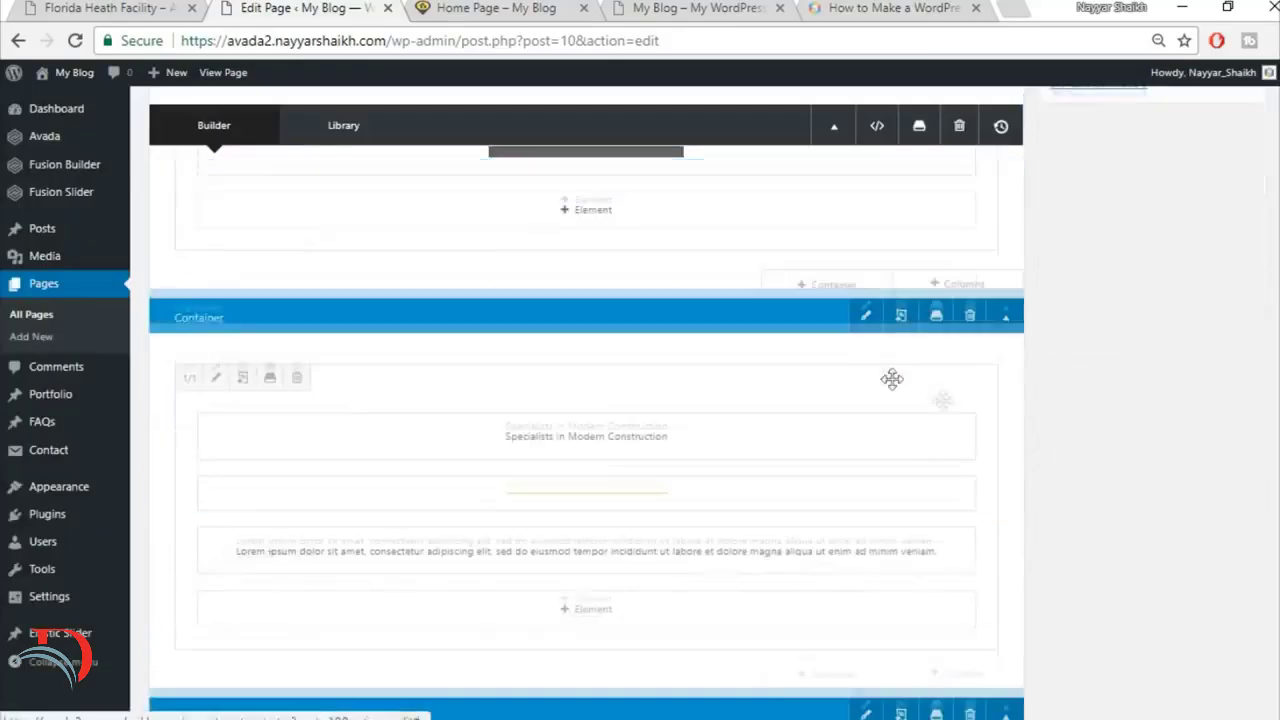
pyautogui.click(937, 308)
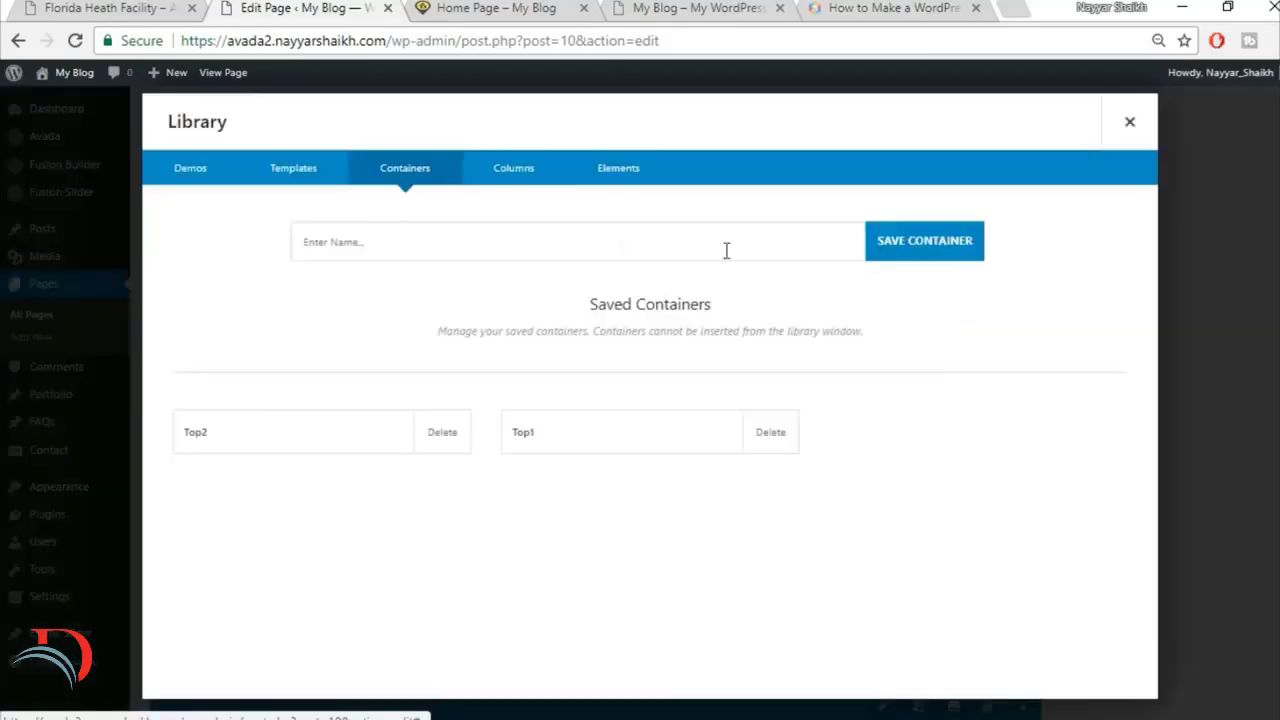
pyautogui.click(570, 241)
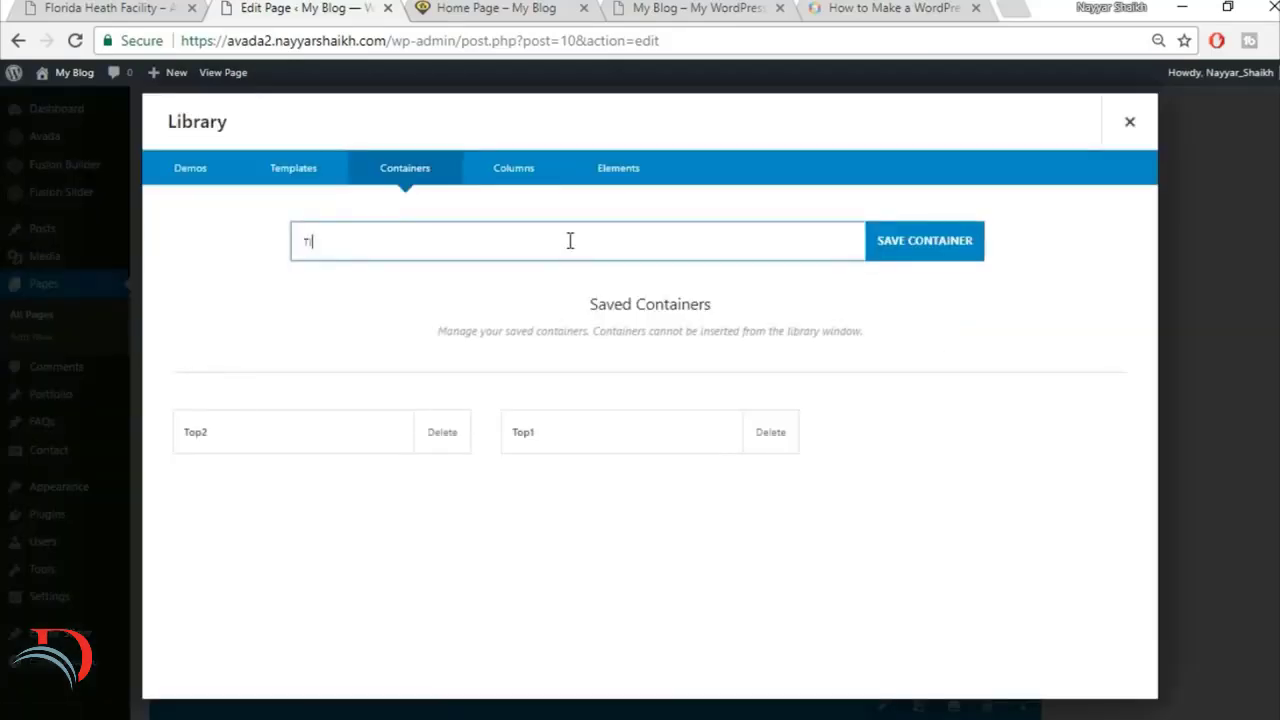
pyautogui.click(958, 244)
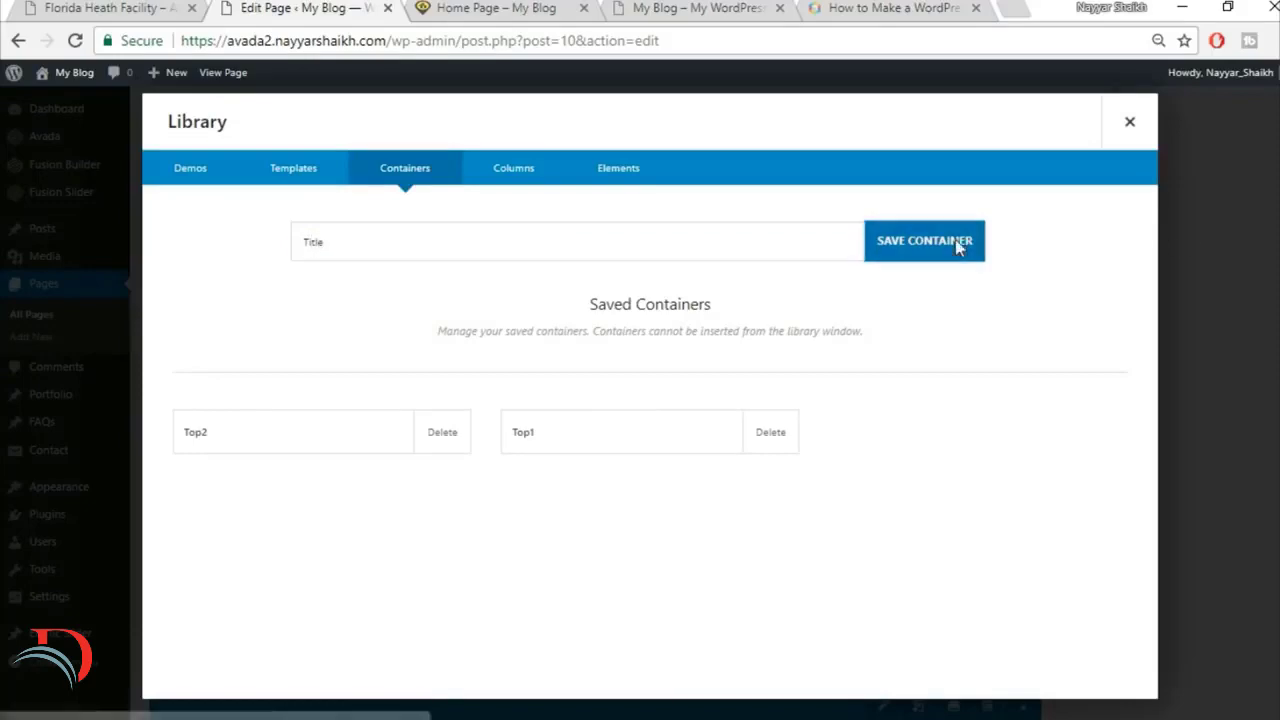
# Step: Compare the live home page's Specialists section with the layout of the reference Florida project page
pyautogui.click(532, 6)
pyautogui.scroll(-1, 664, 400)
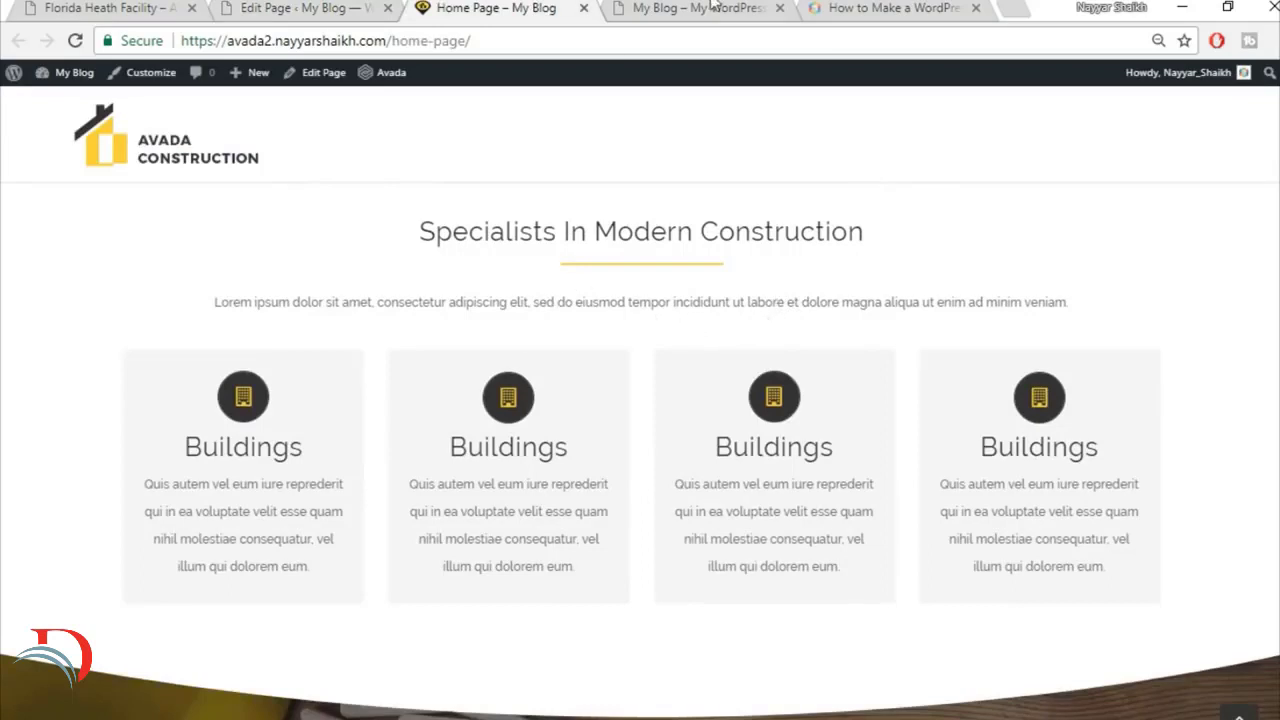
pyautogui.click(143, 7)
pyautogui.scroll(-10, 910, 410)
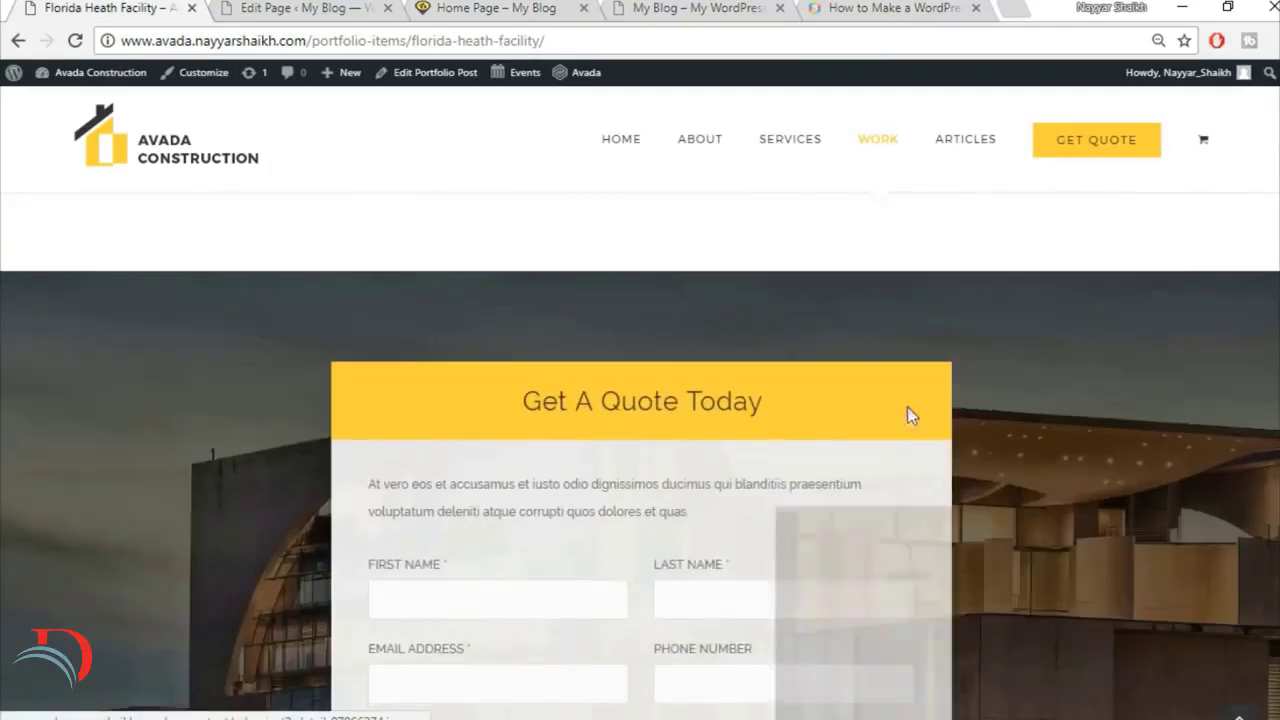
pyautogui.scroll(-3, 910, 450)
pyautogui.scroll(3, 910, 475)
pyautogui.scroll(10, 910, 480)
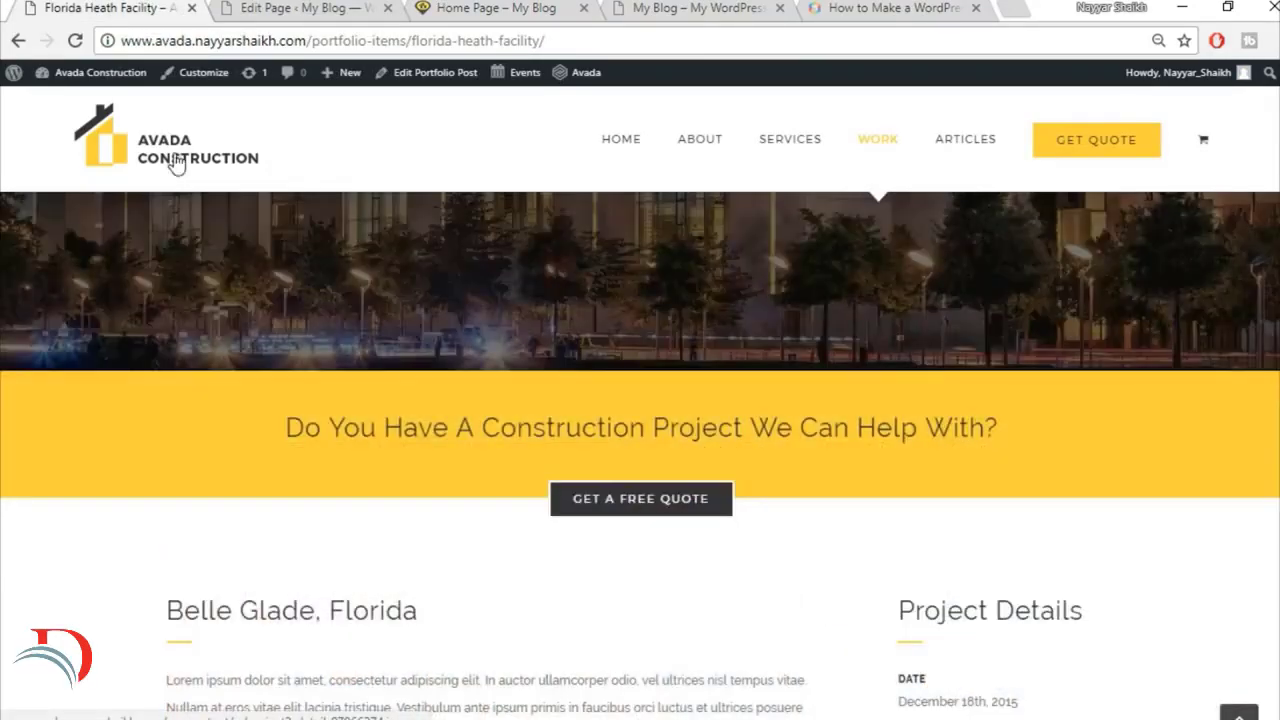
pyautogui.scroll(3, 175, 165)
# Step: Open the reference home page and examine the width and spacing of its Specialists In Modern Construction text against the rebuilt page
pyautogui.click(172, 148)
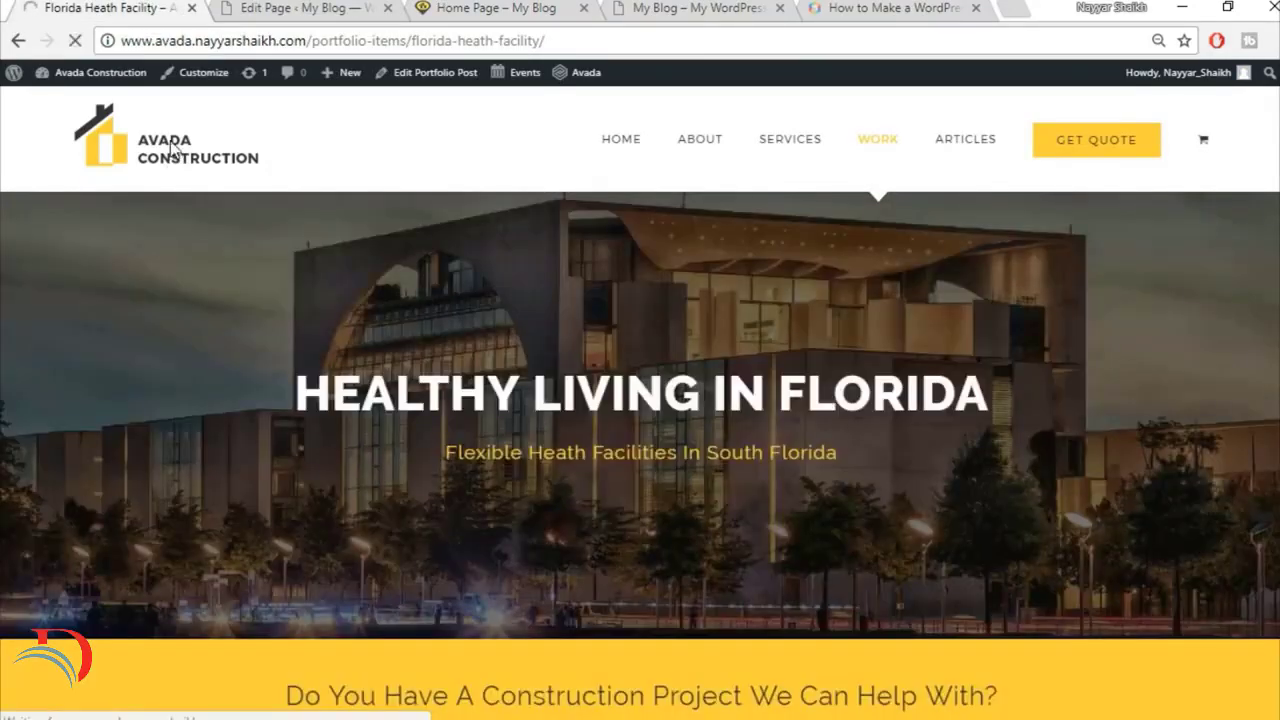
pyautogui.scroll(-8, 353, 239)
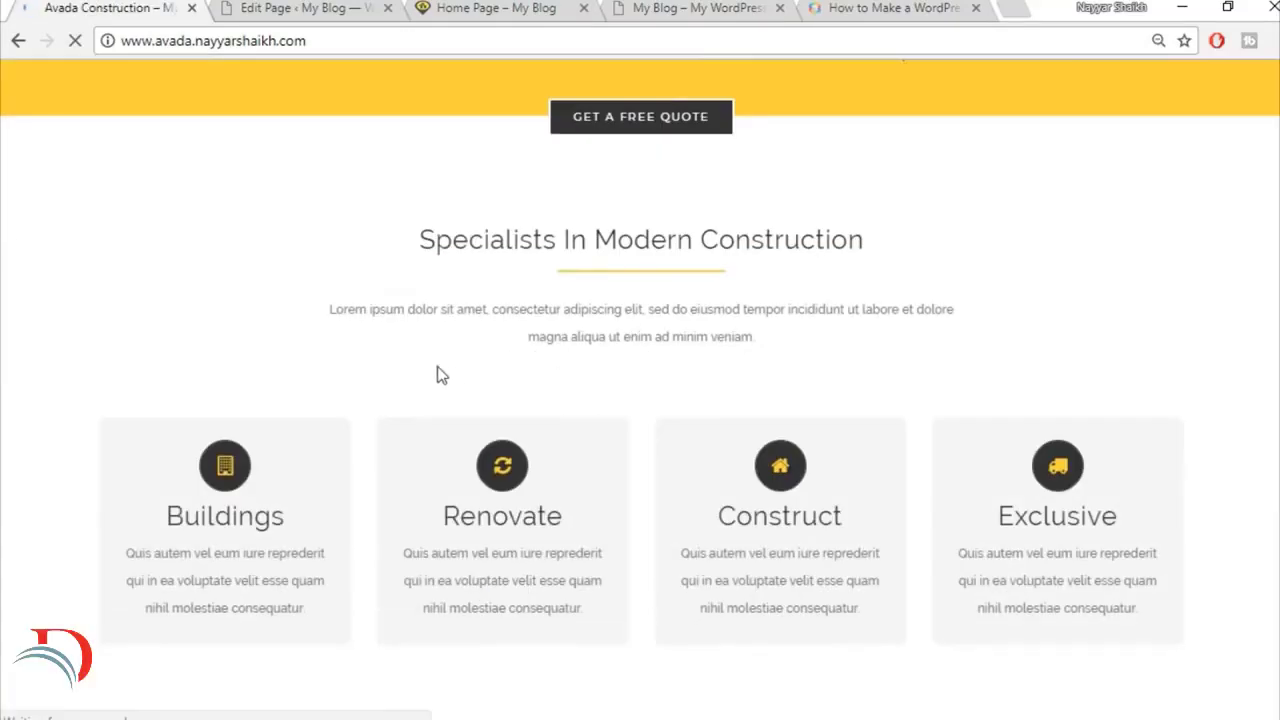
pyautogui.moveTo(335, 308); pyautogui.dragTo(785, 338)
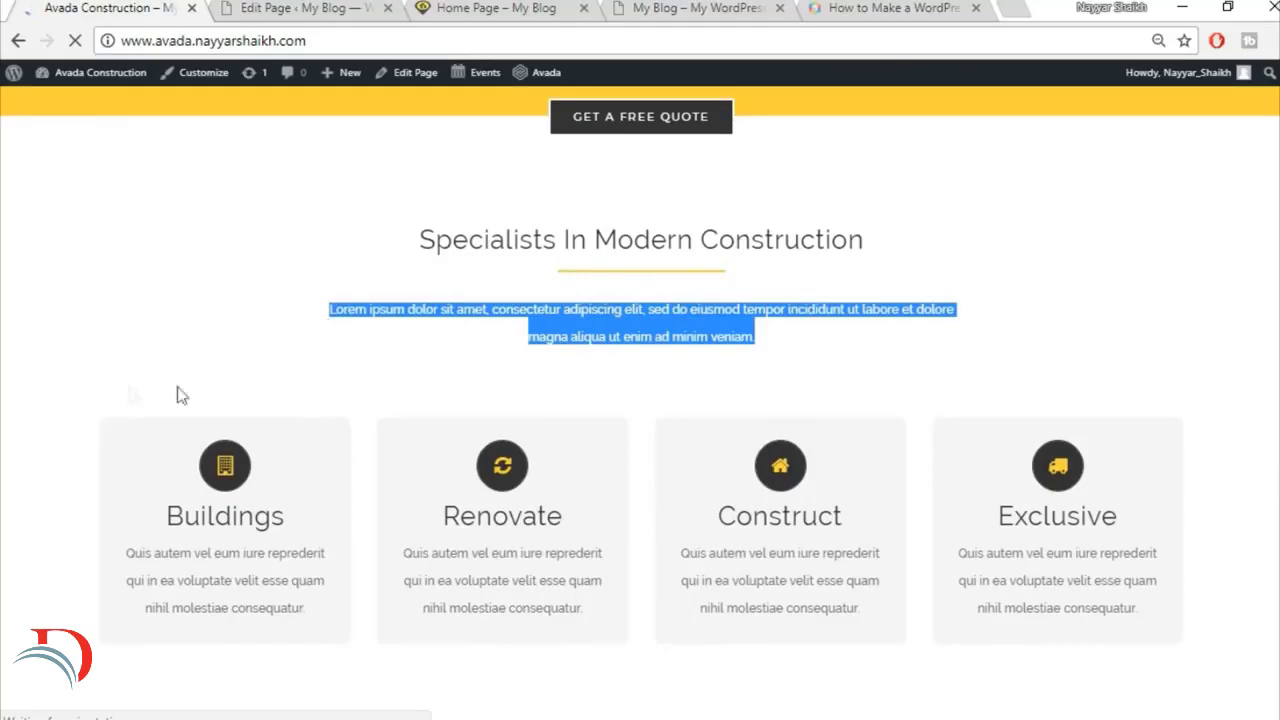
pyautogui.click(106, 356)
pyautogui.scroll(-1, 112, 355)
pyautogui.scroll(2, 100, 274)
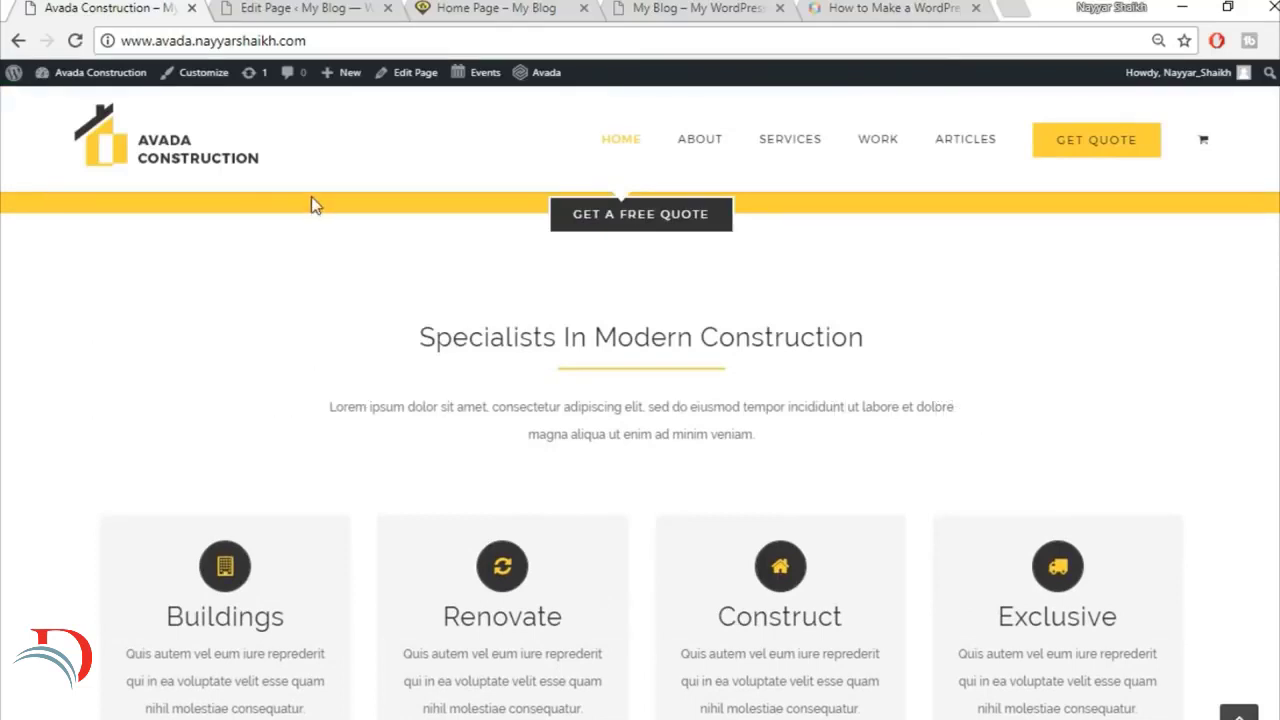
pyautogui.moveTo(311, 205); pyautogui.dragTo(857, 484)
pyautogui.click(850, 474)
pyautogui.click(500, 7)
# Step: Return to the Home Page editor and delete the saved Title container from the library
pyautogui.click(300, 8)
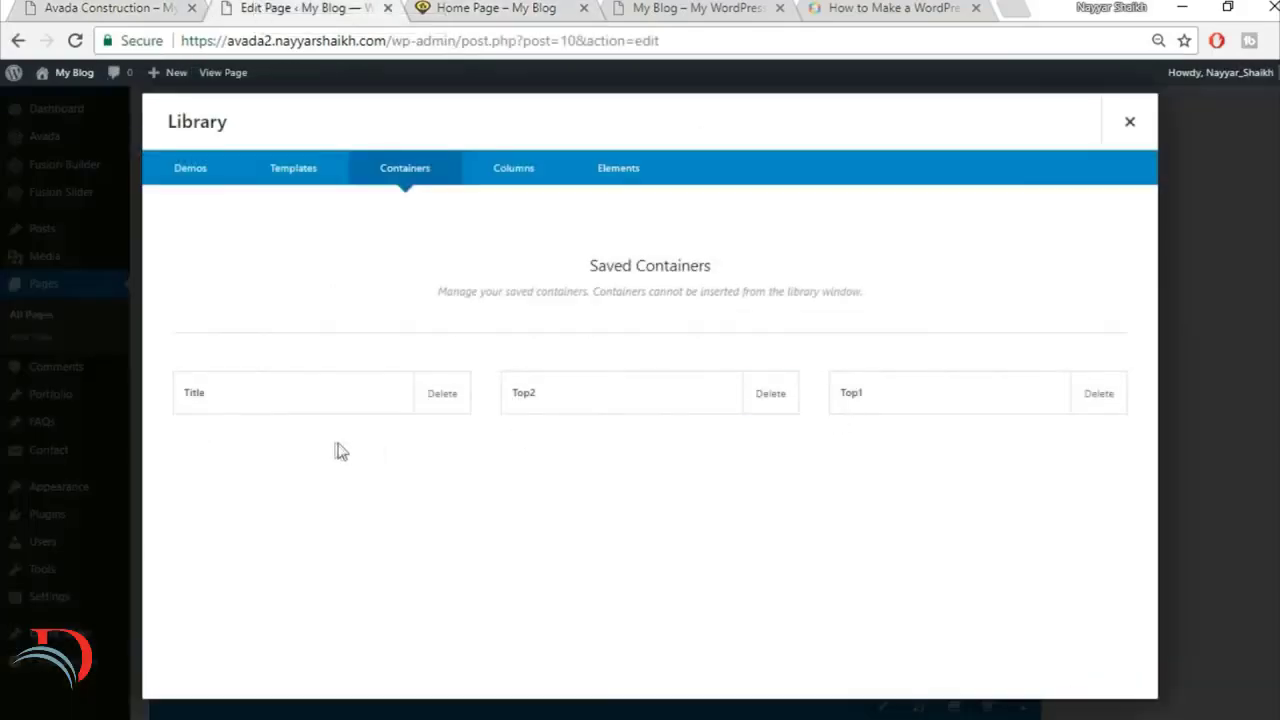
pyautogui.click(442, 408)
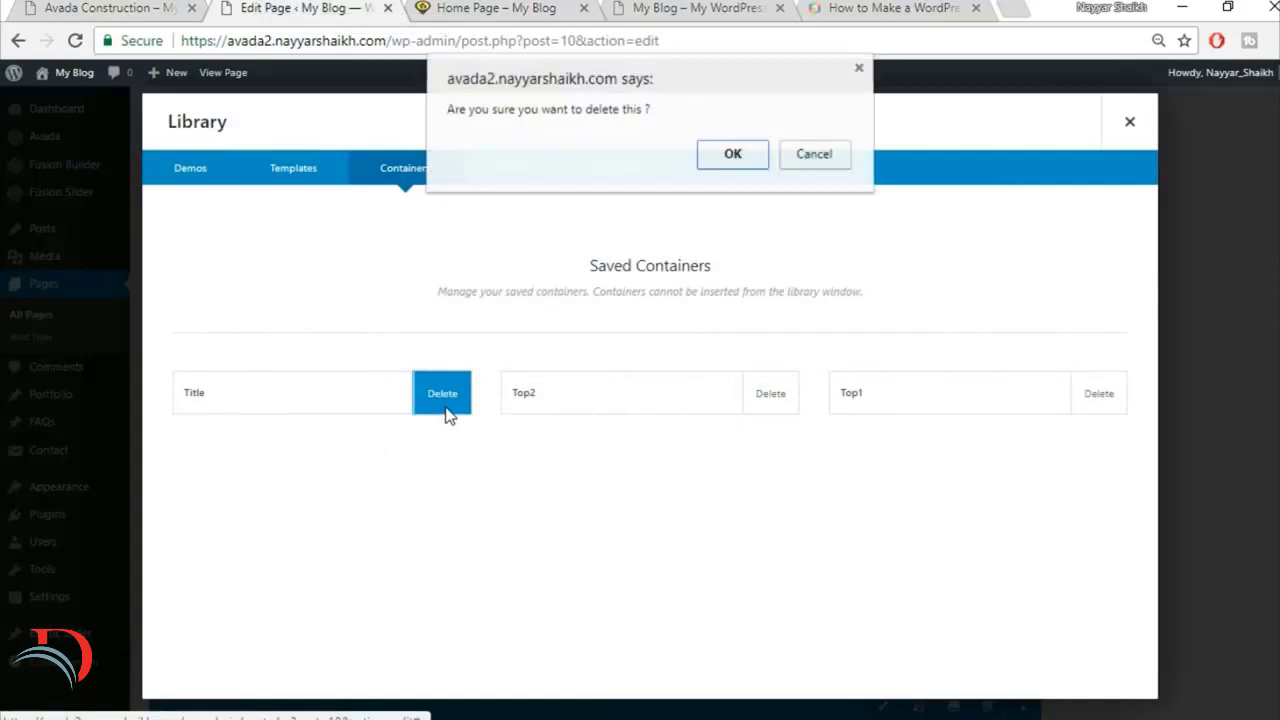
pyautogui.click(732, 158)
pyautogui.click(1129, 122)
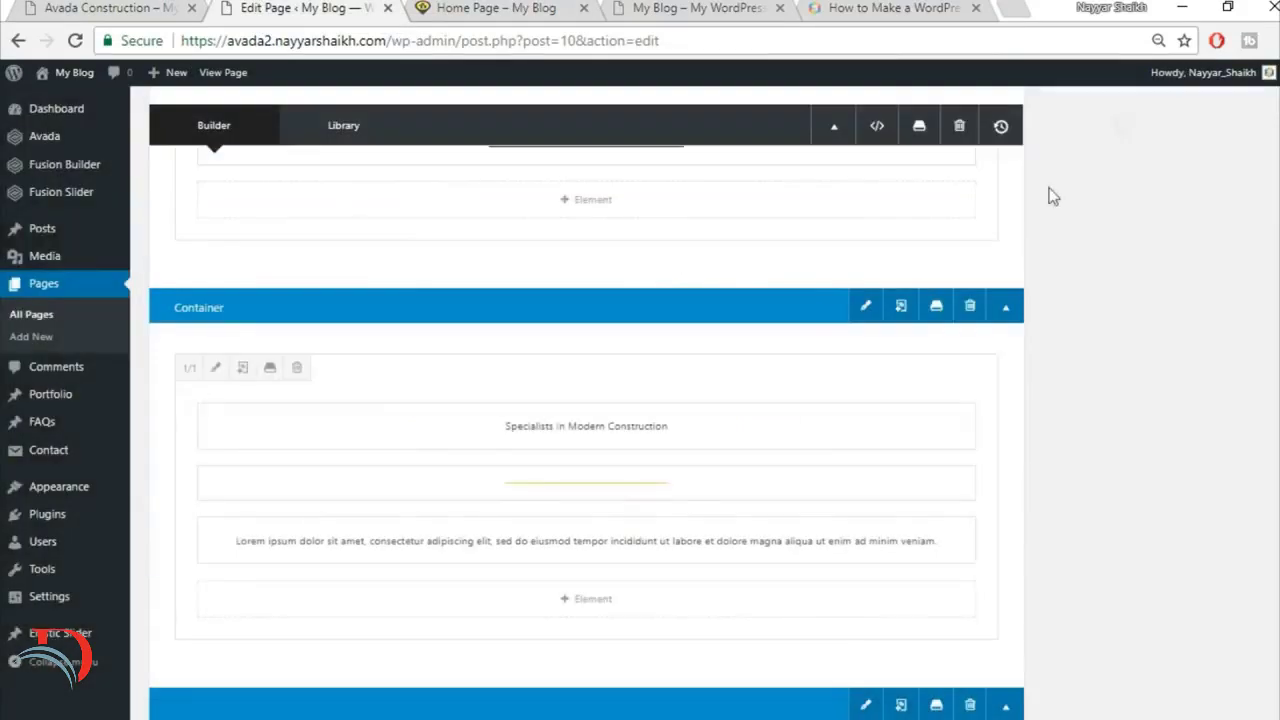
# Step: Set the Specialists in Modern Construction column's right and left padding to 15% and update the page
pyautogui.click(216, 370)
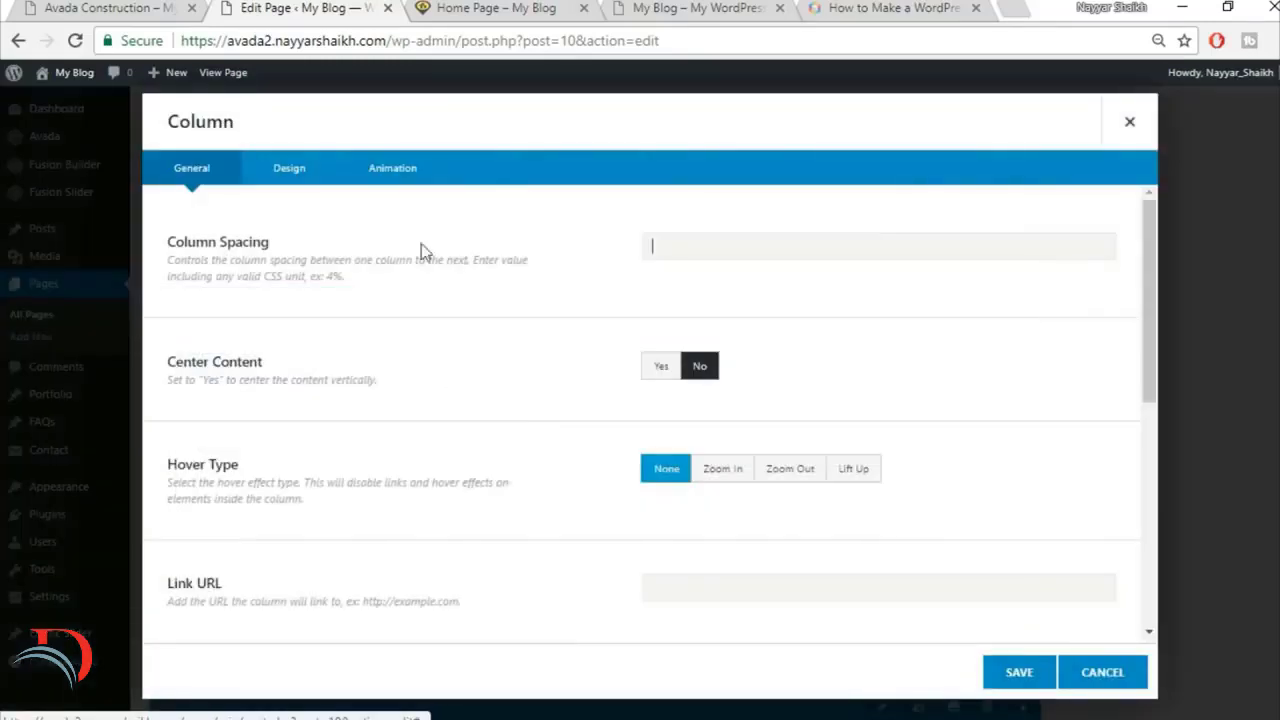
pyautogui.click(306, 182)
pyautogui.scroll(-1, 952, 405)
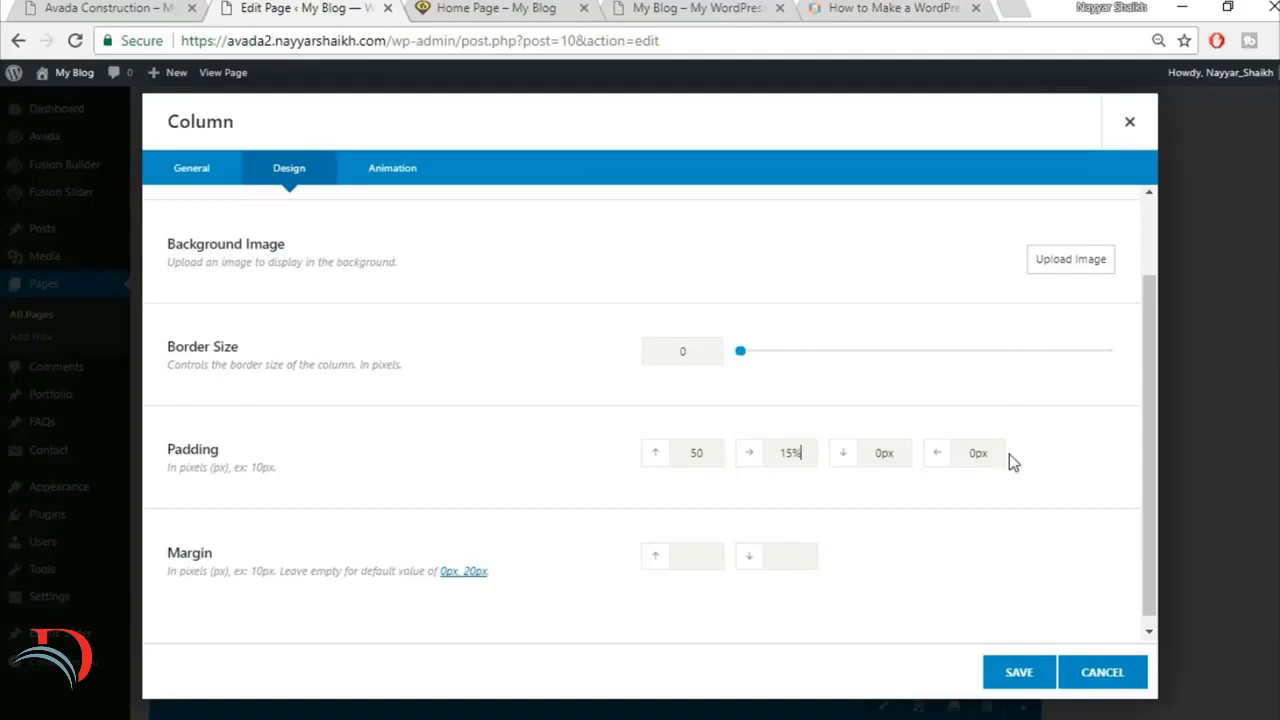
pyautogui.moveTo(998, 454); pyautogui.dragTo(918, 455)
pyautogui.click(1018, 672)
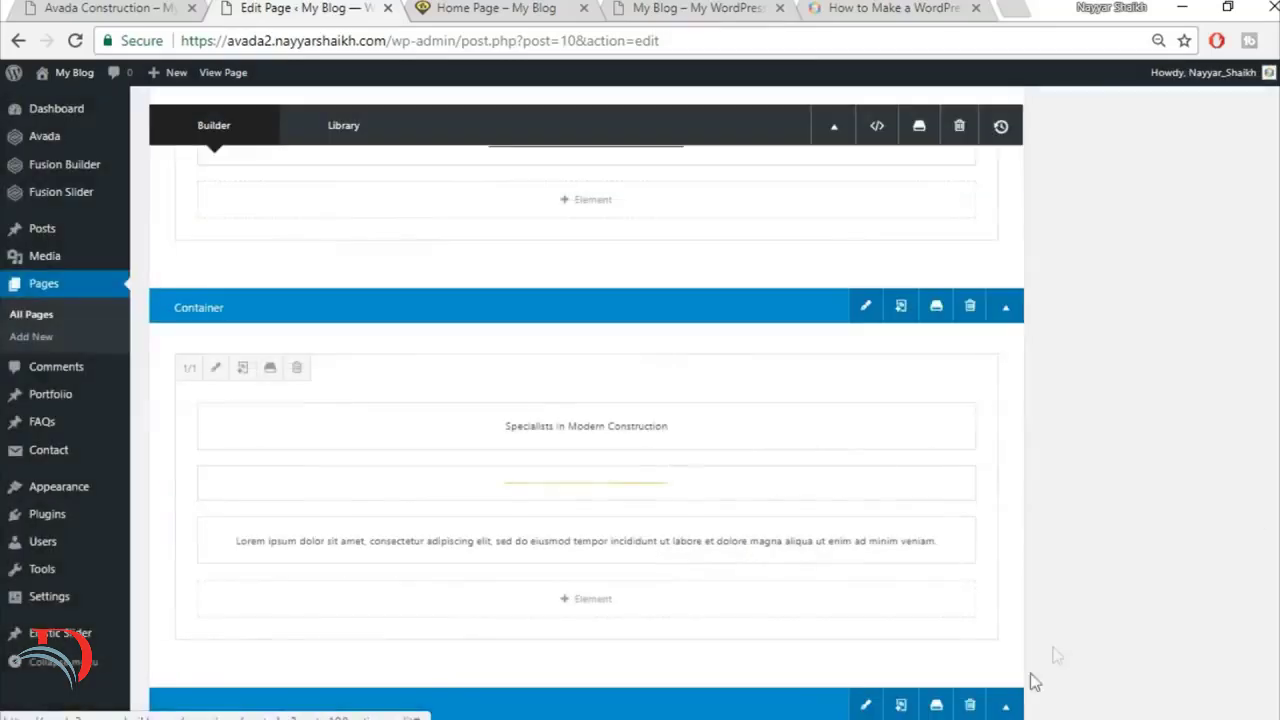
pyautogui.scroll(10, 1057, 651)
pyautogui.click(1246, 356)
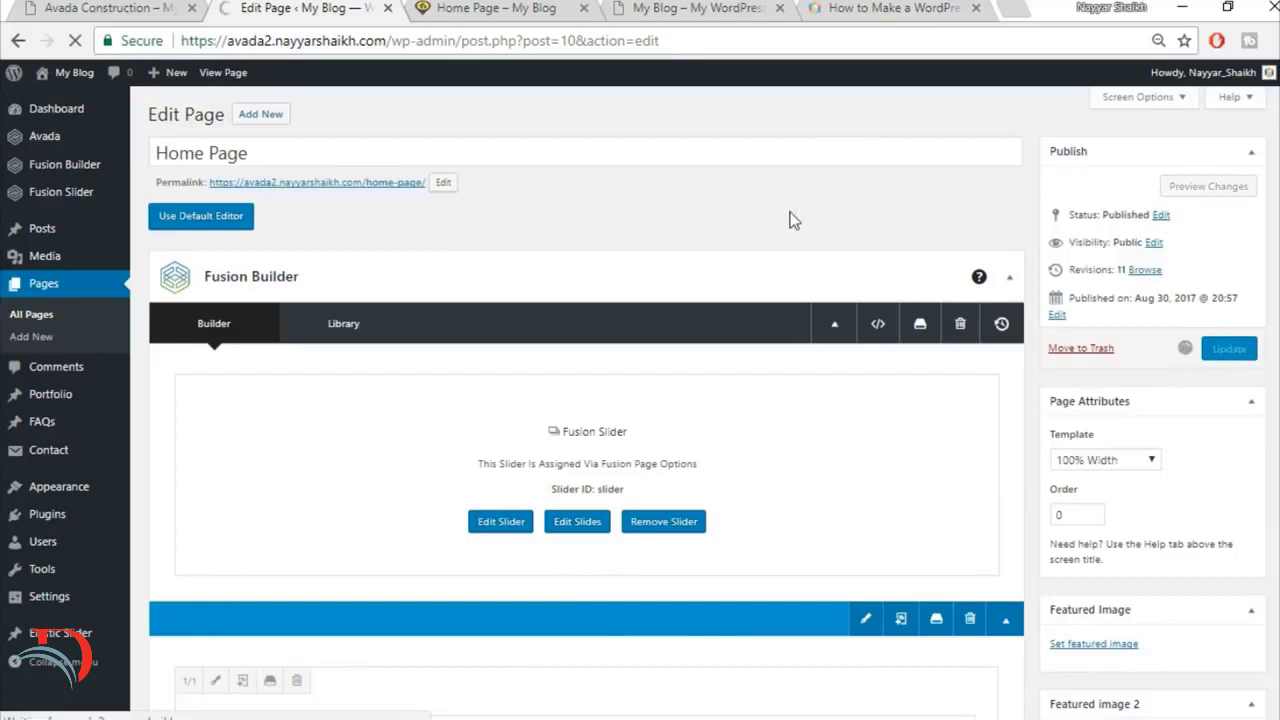
# Step: Reload the live home page, check the Specialists section's text layout, and return to the page editor
pyautogui.click(482, 8)
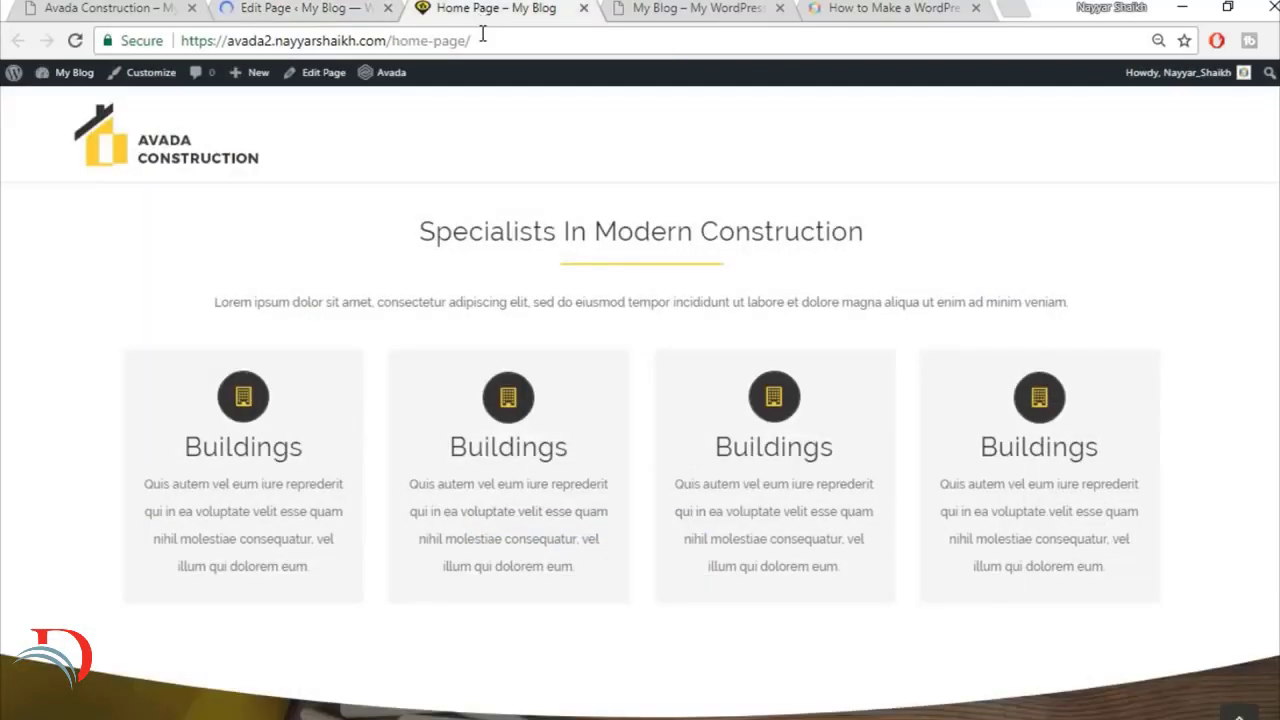
pyautogui.click(482, 38)
pyautogui.press('Return')
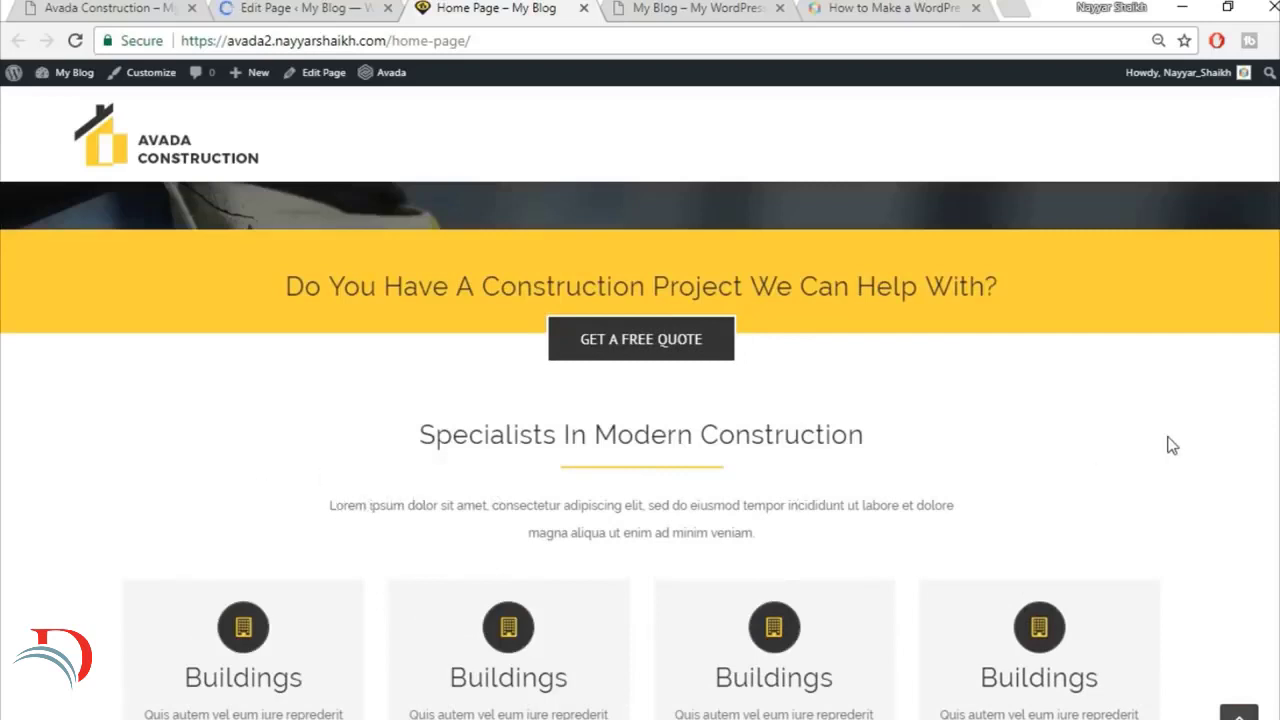
pyautogui.scroll(-1, 948, 397)
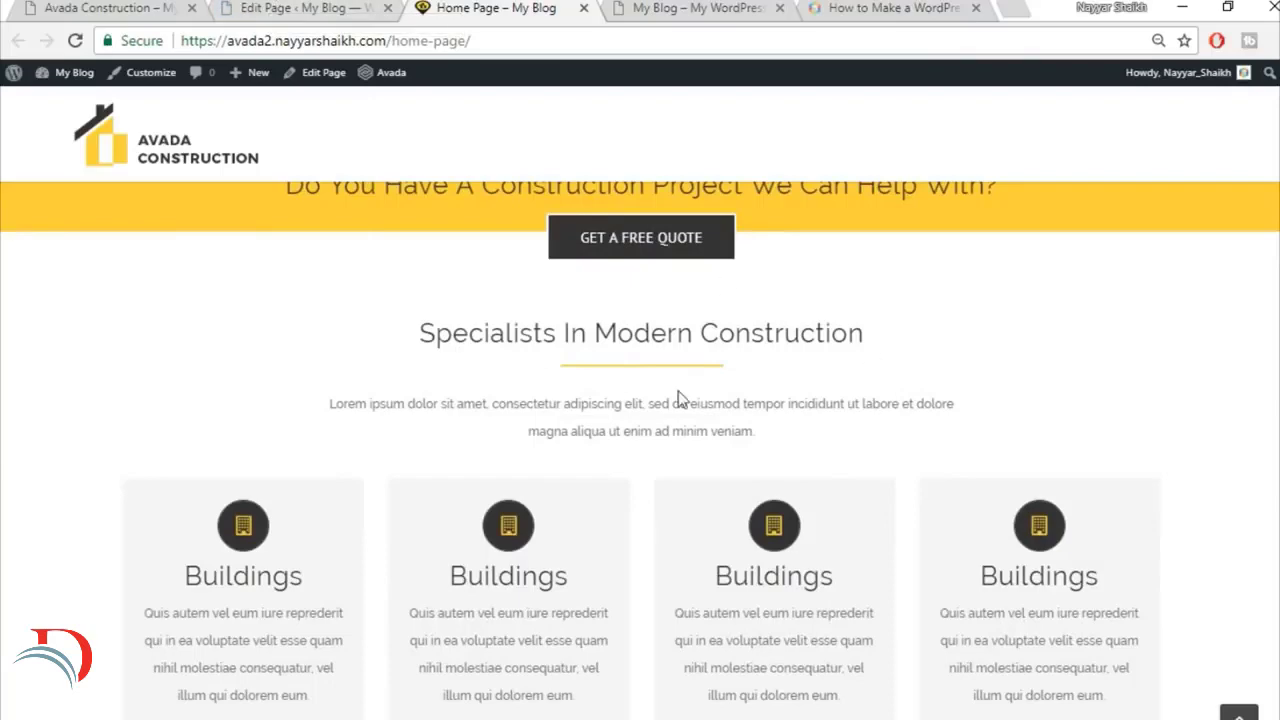
pyautogui.click(300, 7)
pyautogui.scroll(-5, 475, 336)
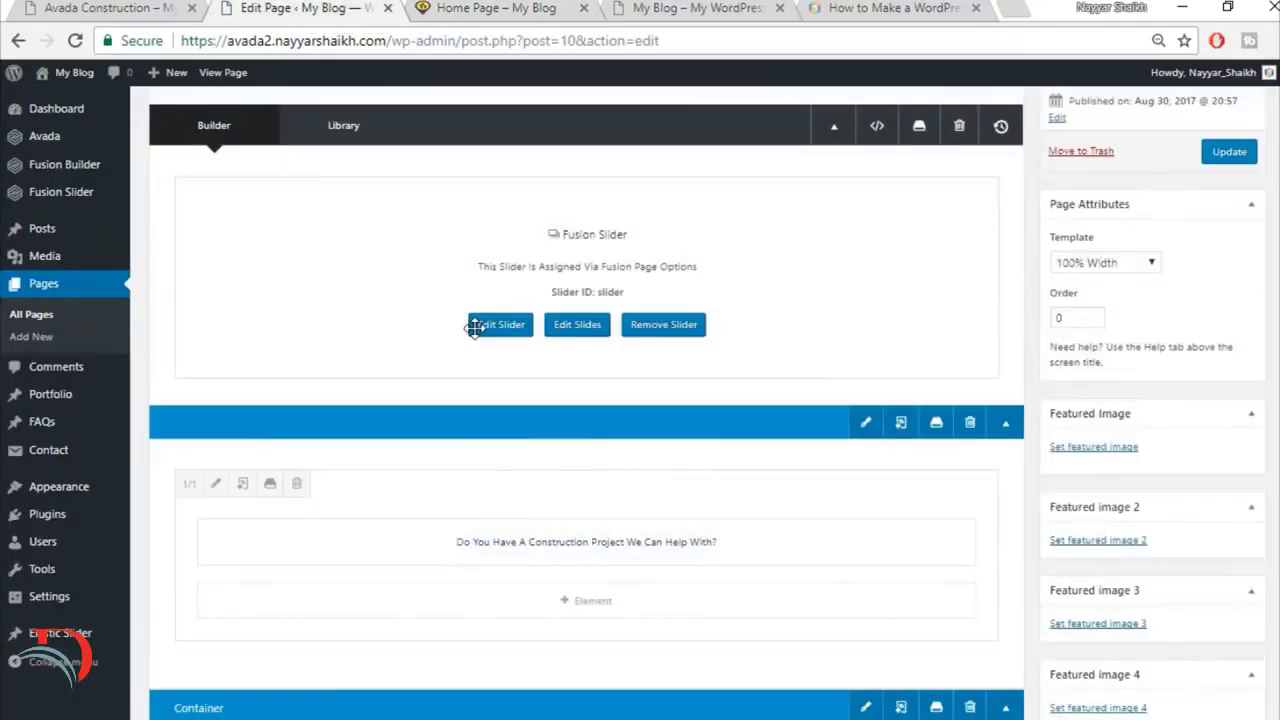
# Step: Save the Specialists in Modern Construction container to the library under the name Title
pyautogui.scroll(-5, 475, 336)
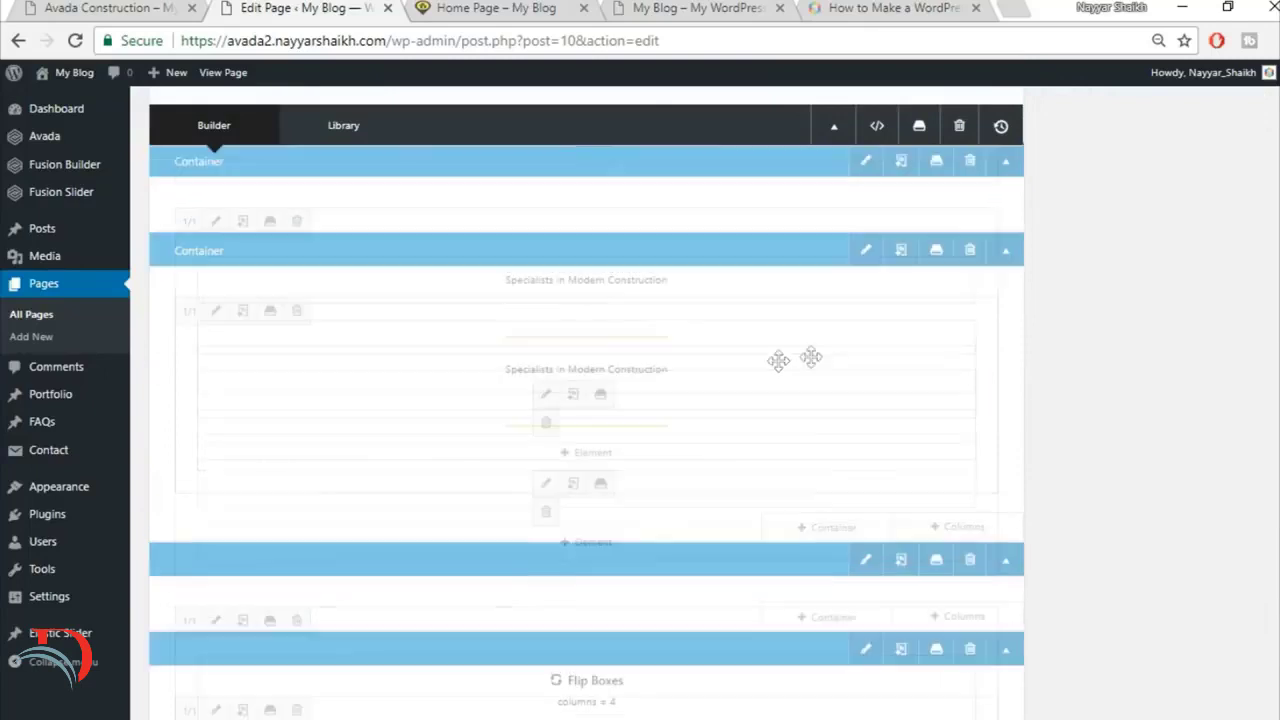
pyautogui.click(935, 251)
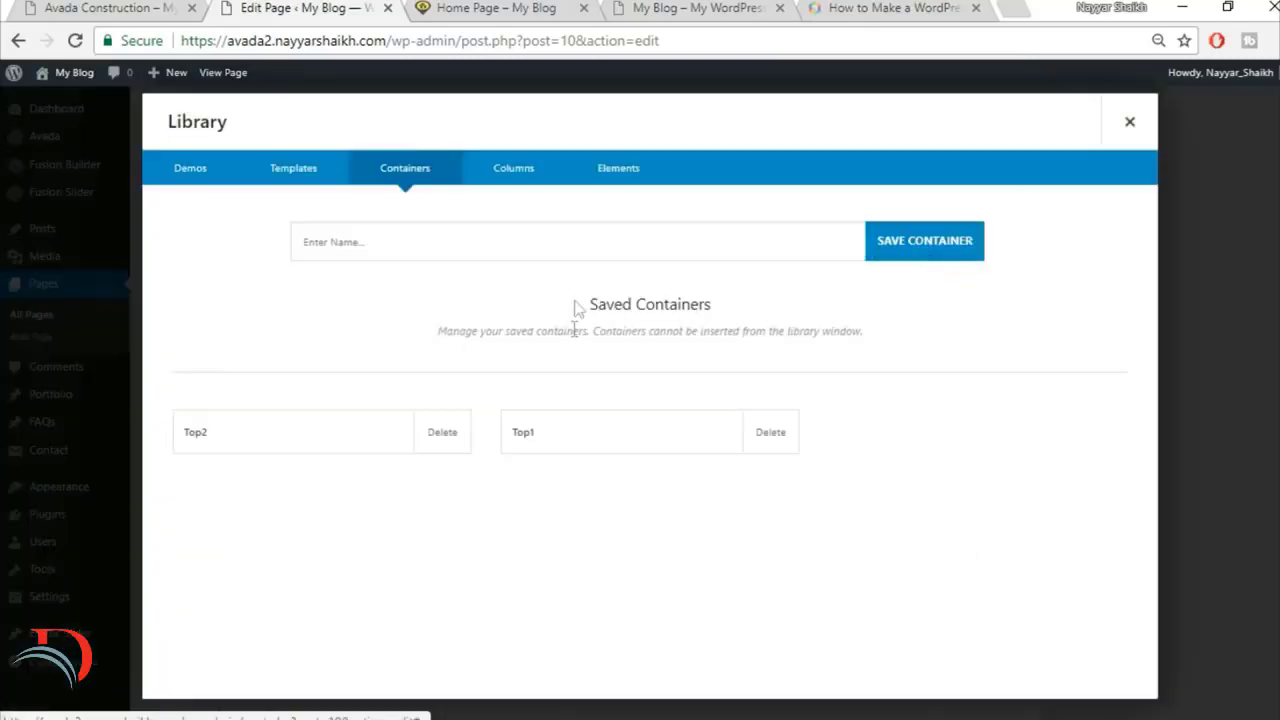
pyautogui.click(590, 246)
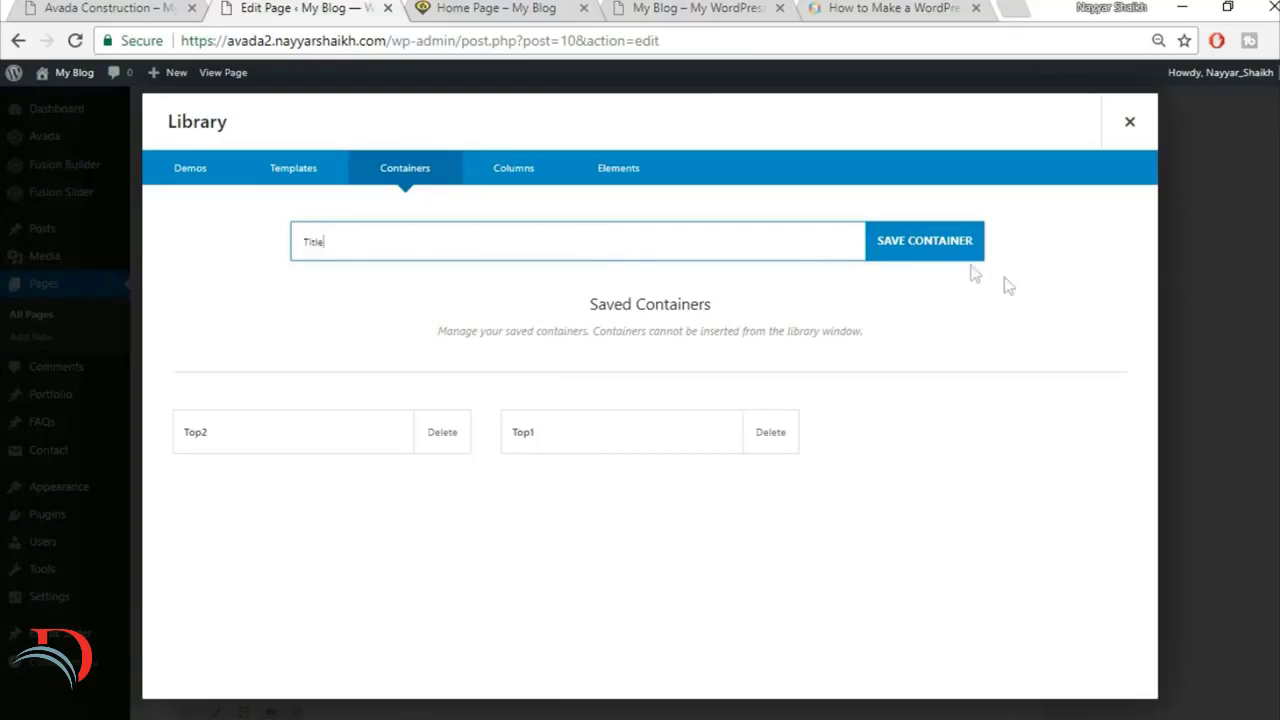
pyautogui.click(917, 264)
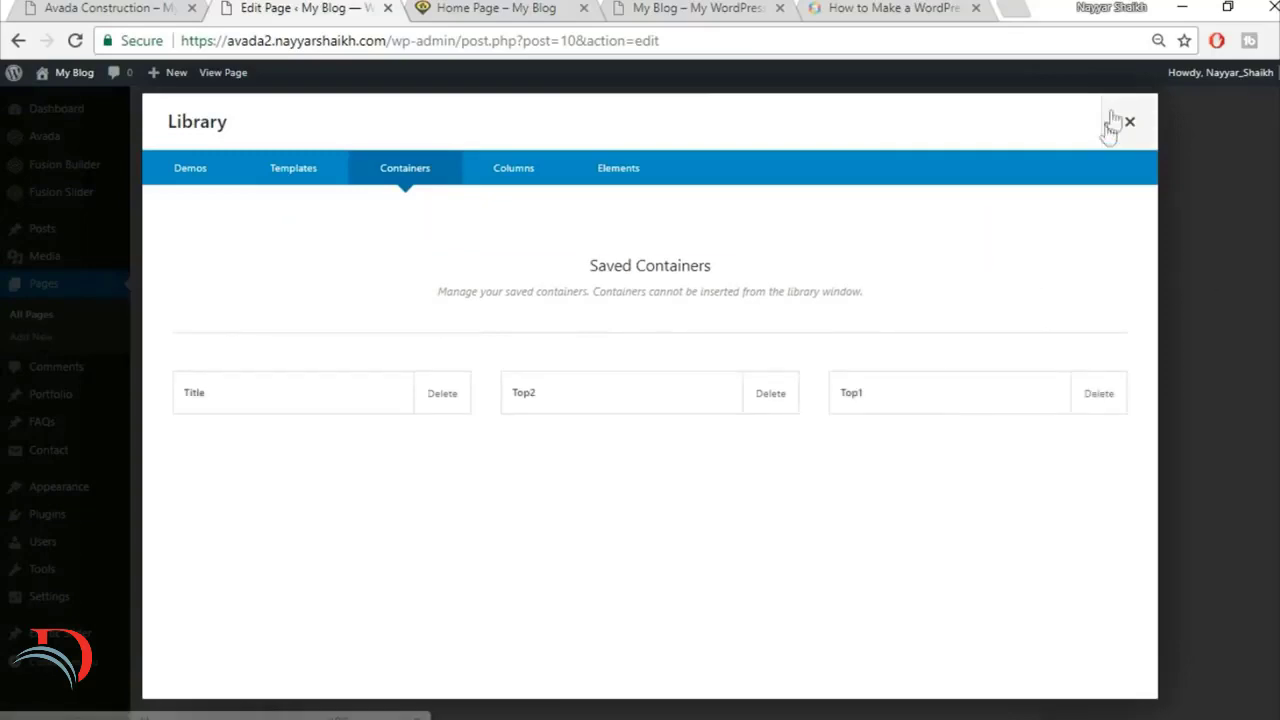
pyautogui.click(1128, 122)
pyautogui.scroll(-5, 1130, 240)
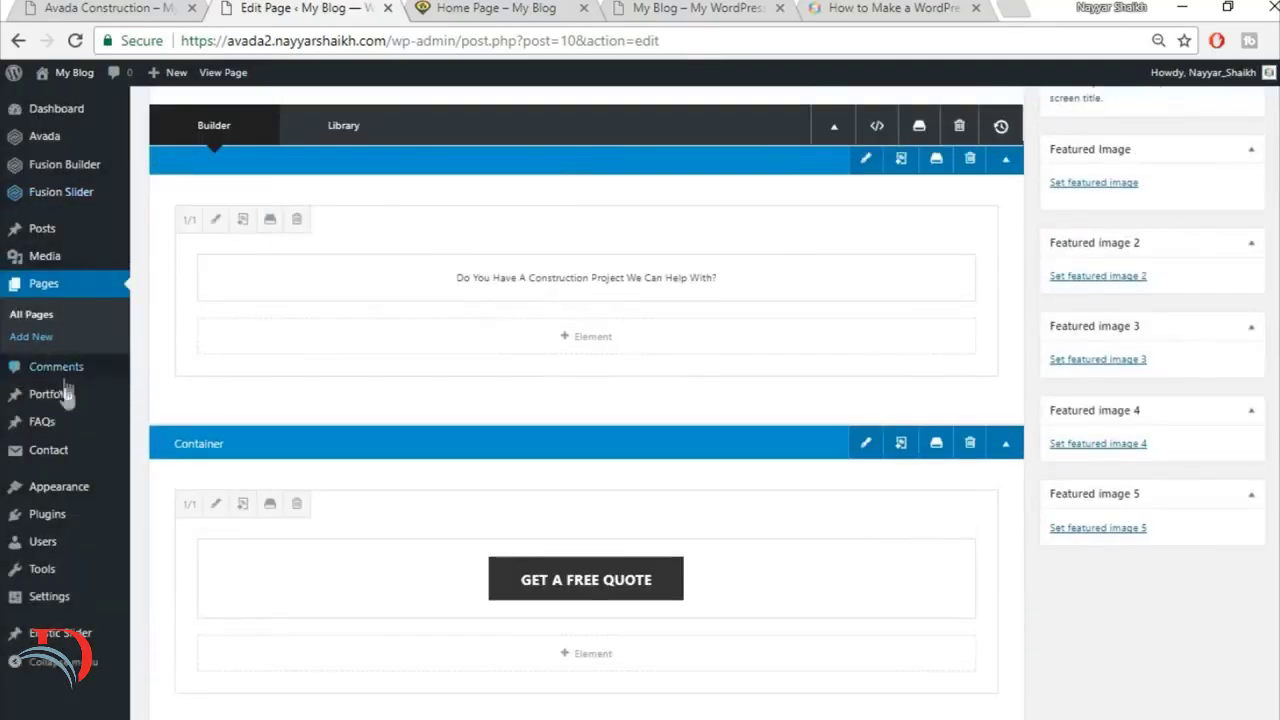
# Step: Open the Florida Health Facility portfolio item for editing and bring up the matching project page on the reference site
pyautogui.moveTo(53, 401)
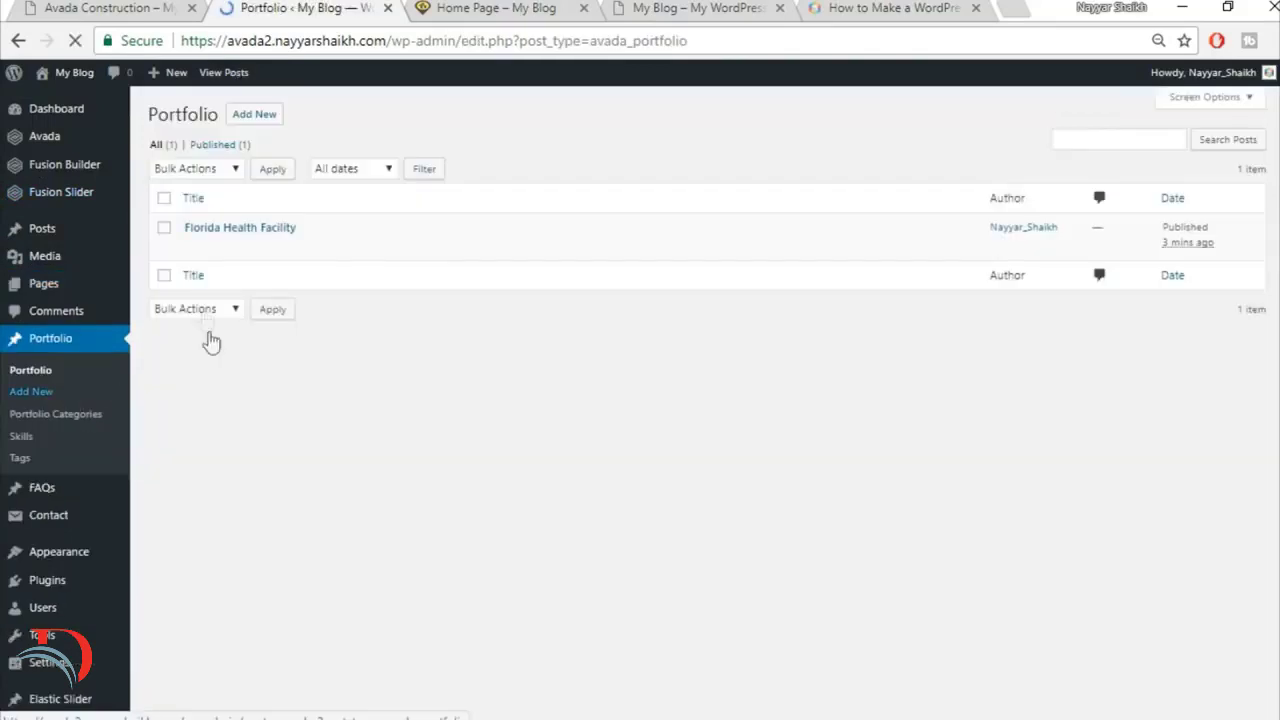
pyautogui.moveTo(195, 245)
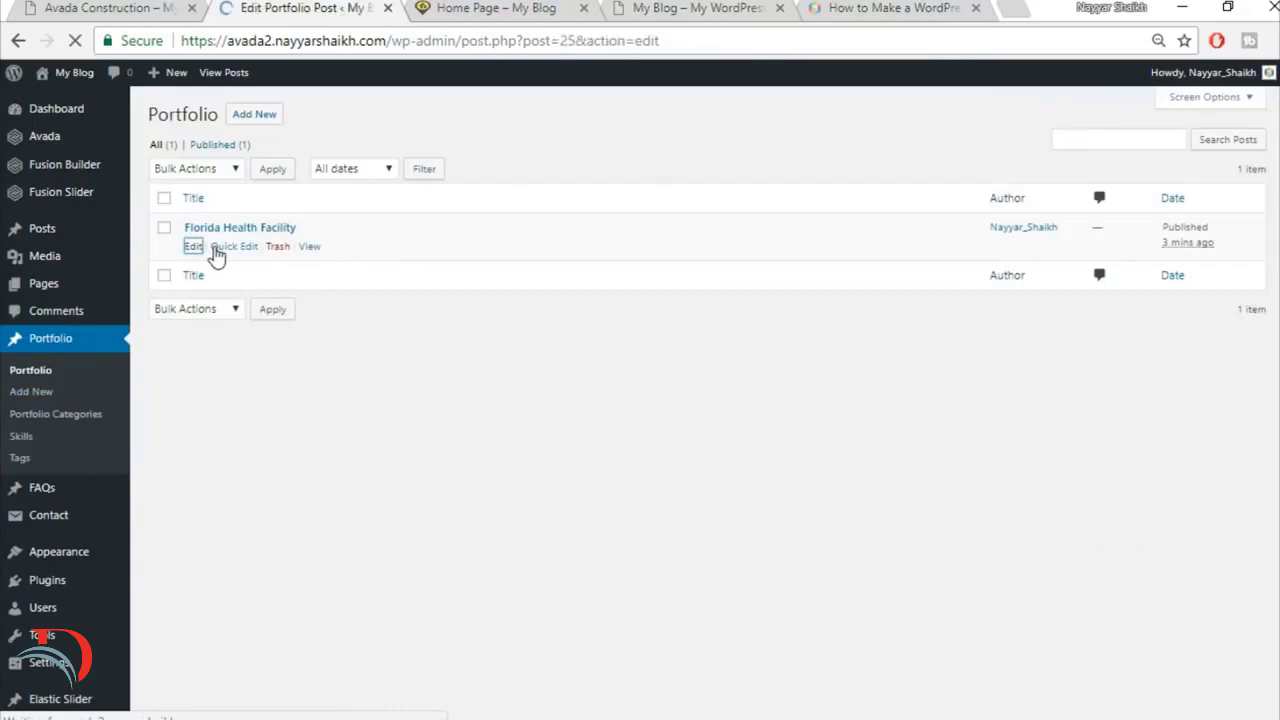
pyautogui.click(80, 8)
pyautogui.scroll(1, 608, 552)
pyautogui.scroll(5, 607, 550)
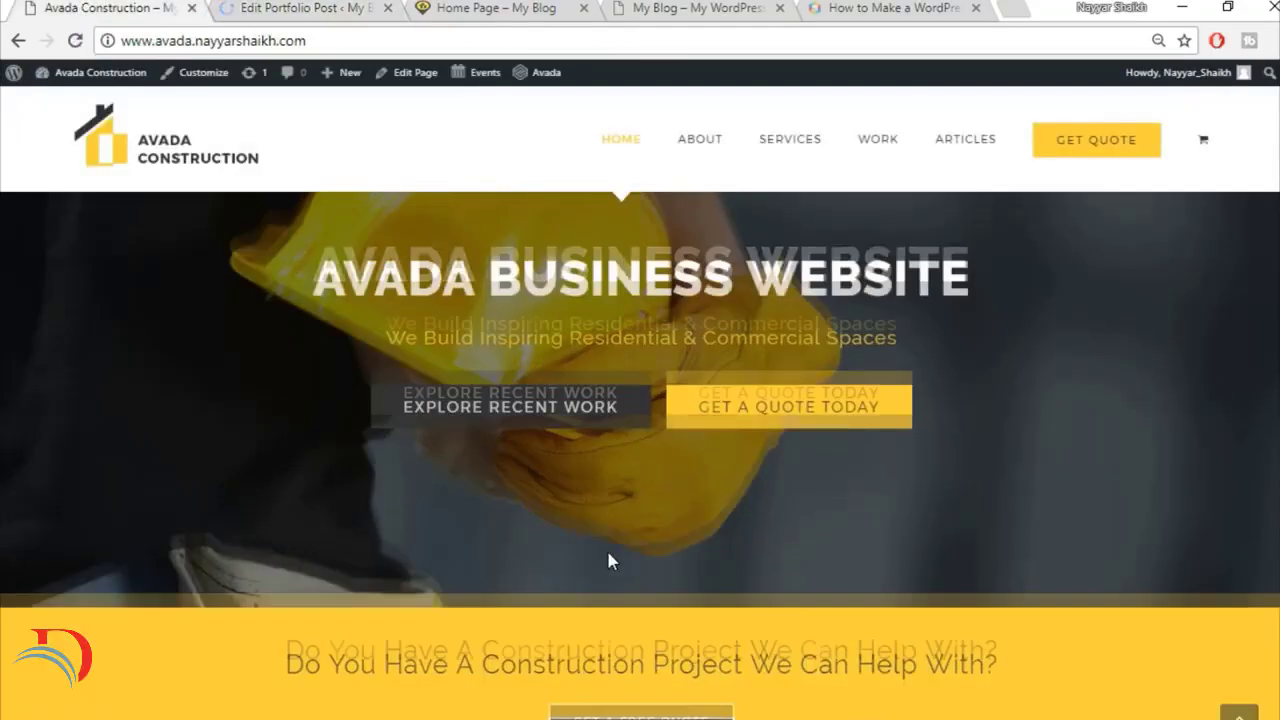
pyautogui.click(318, 6)
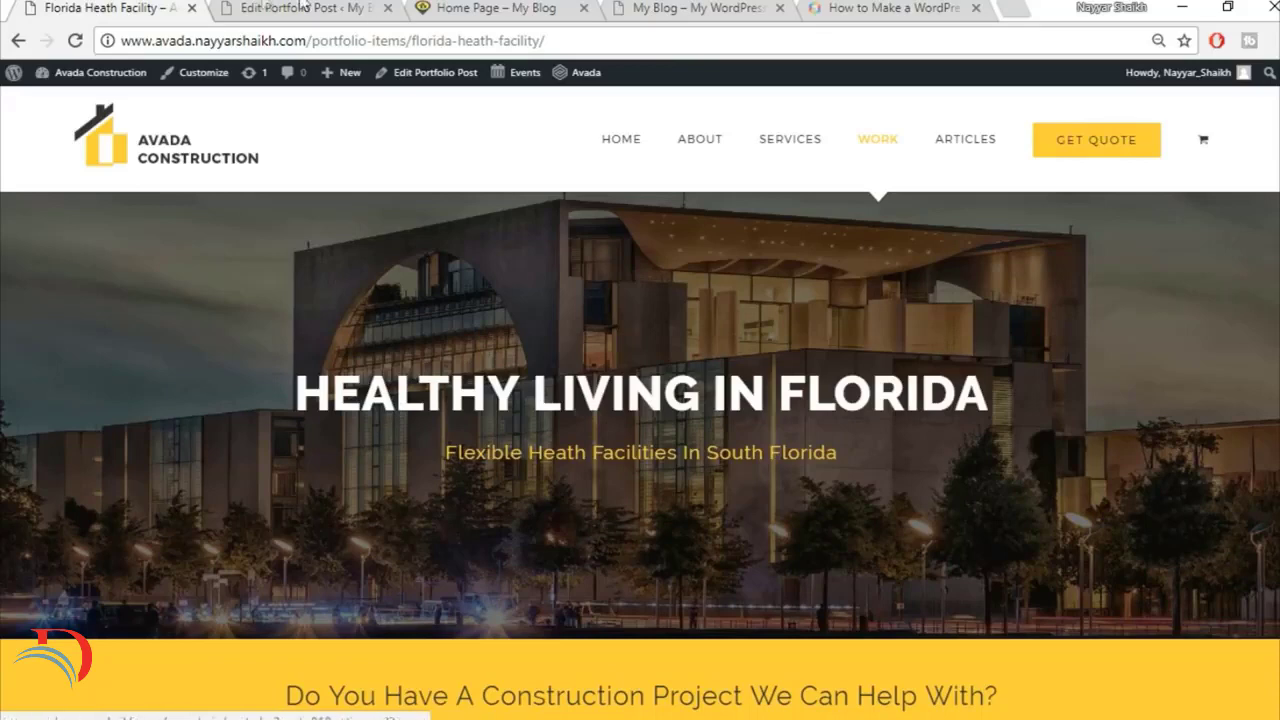
pyautogui.click(266, 6)
pyautogui.click(212, 224)
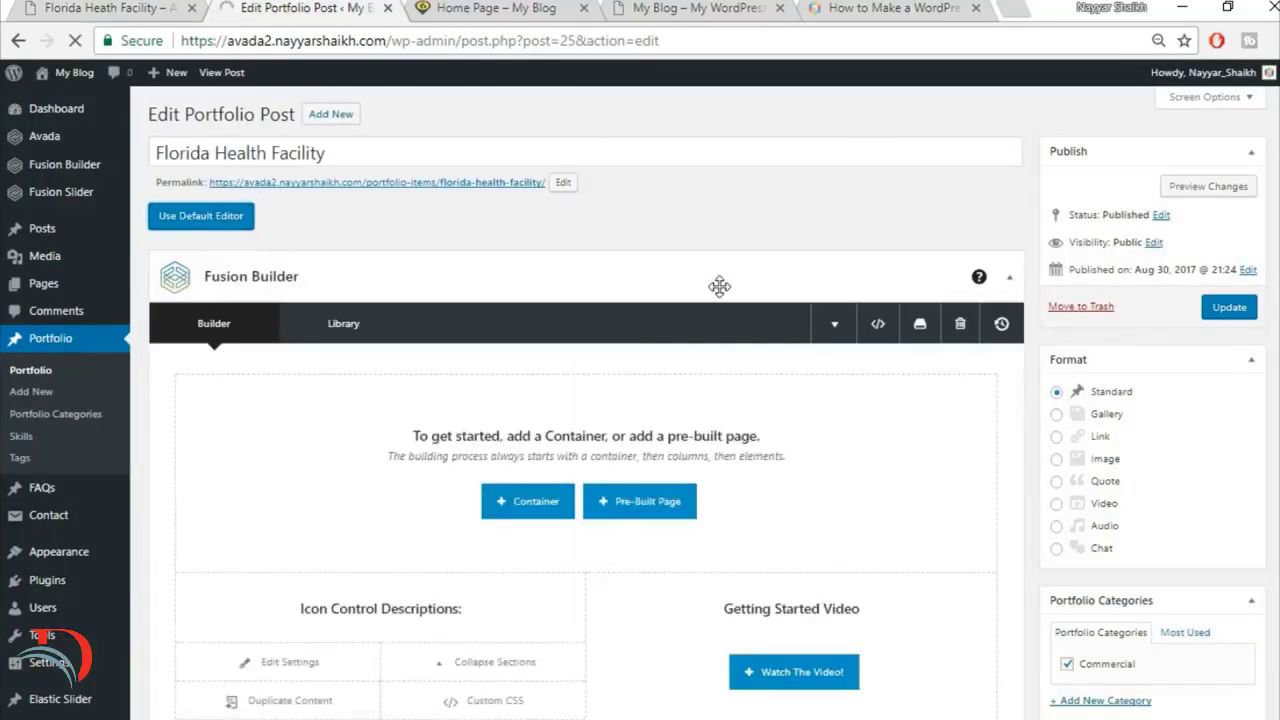
# Step: Collapse the Custom Fields, Excerpt, Comments and Discussion sections of the portfolio post
pyautogui.scroll(-10, 1022, 344)
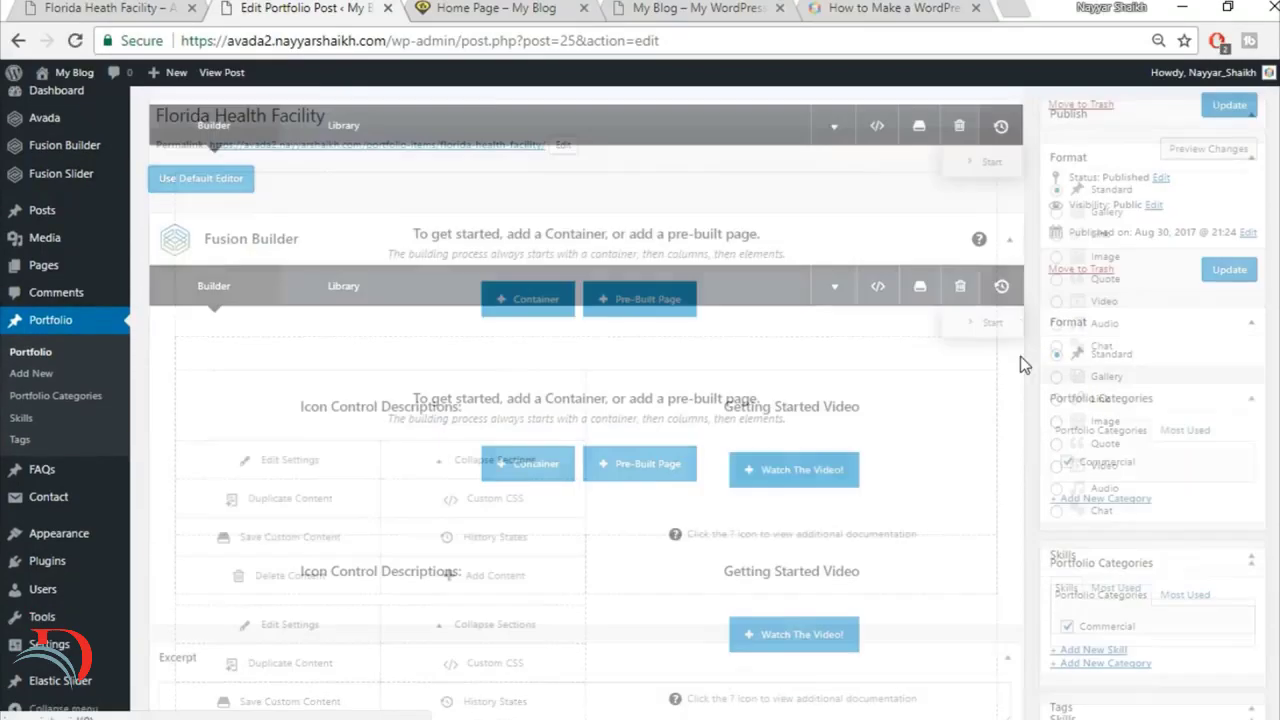
pyautogui.scroll(10, 1020, 356)
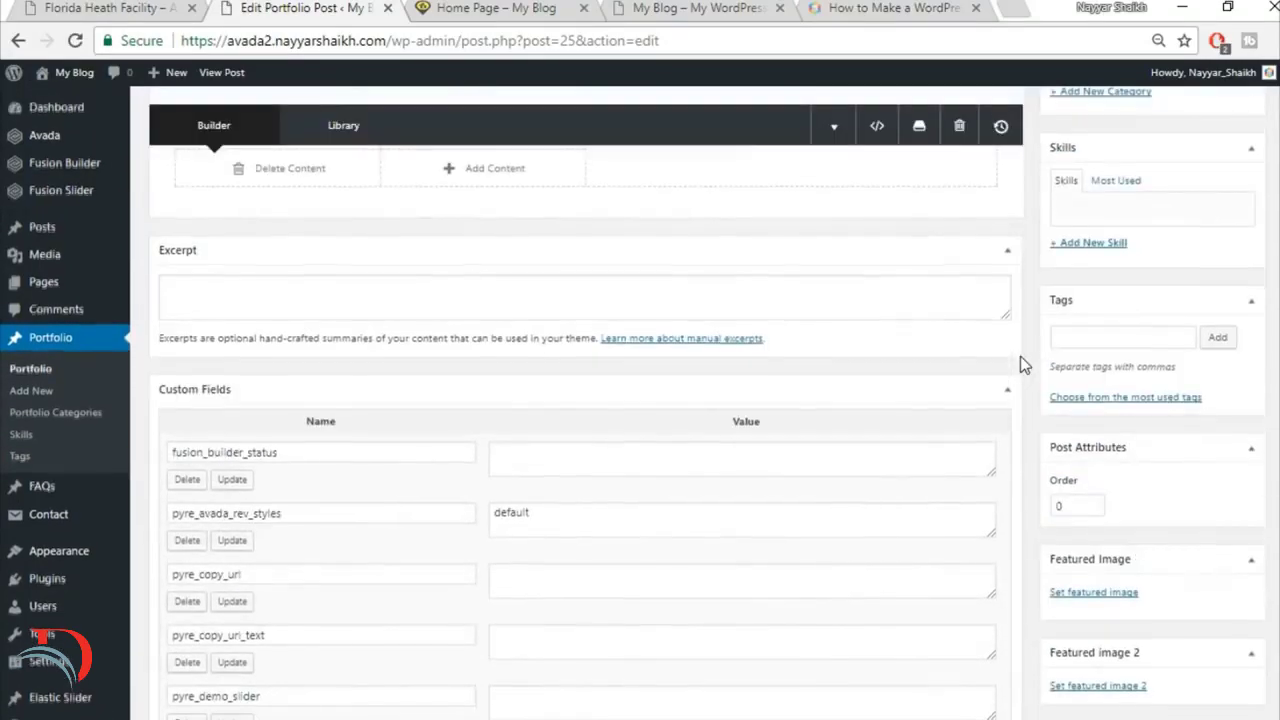
pyautogui.click(998, 390)
pyautogui.click(1002, 264)
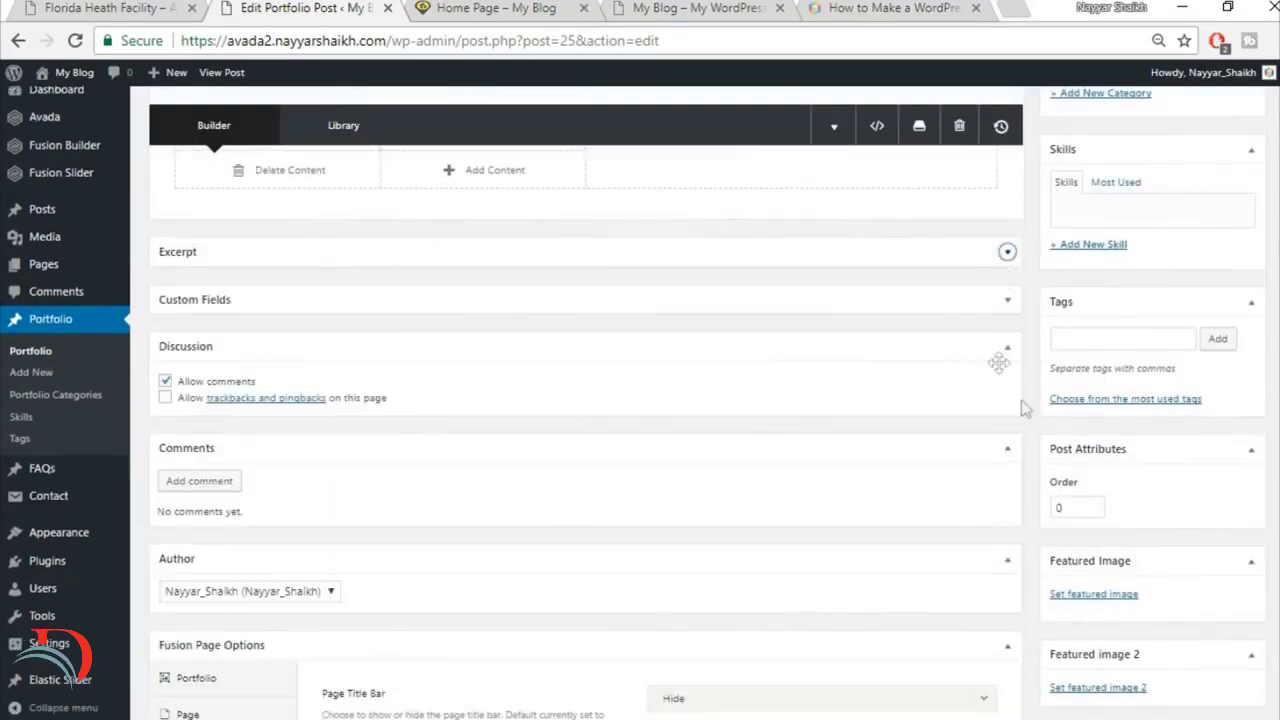
pyautogui.click(1006, 457)
pyautogui.click(995, 348)
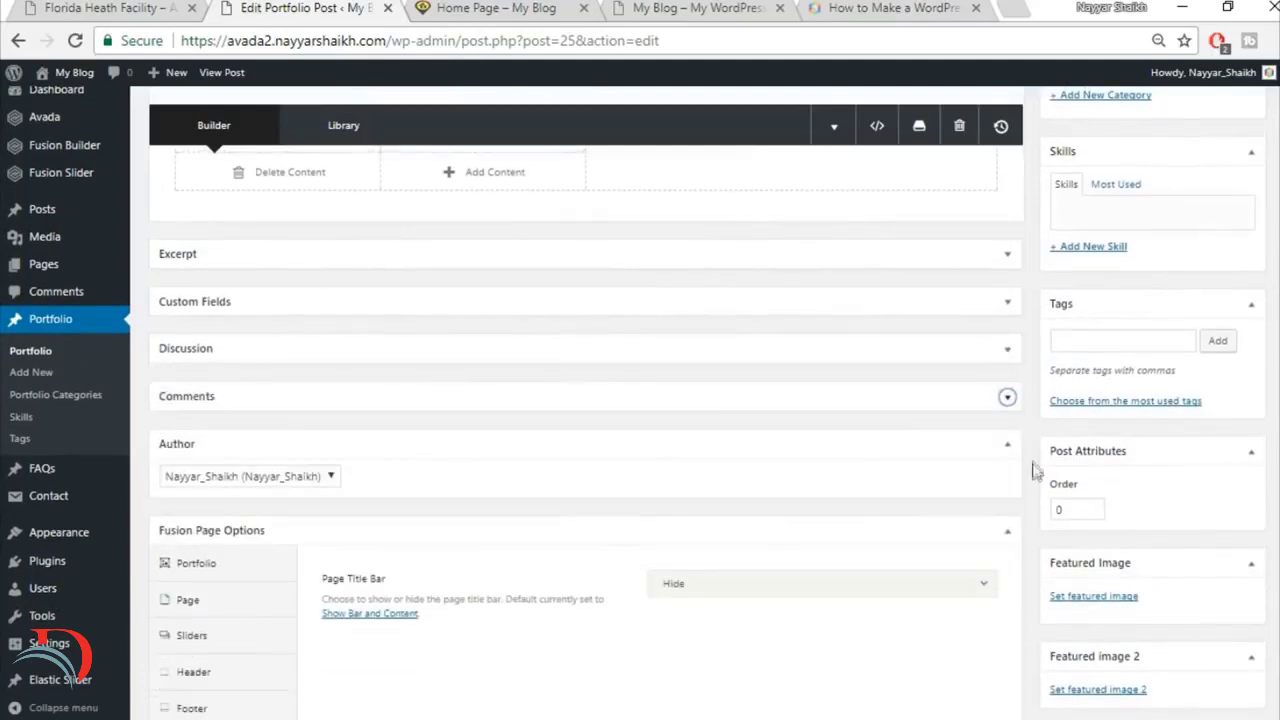
# Step: Set the portfolio post's slider type to Fusion Slider and select the slider named Slider
pyautogui.scroll(-1, 1035, 472)
pyautogui.click(206, 535)
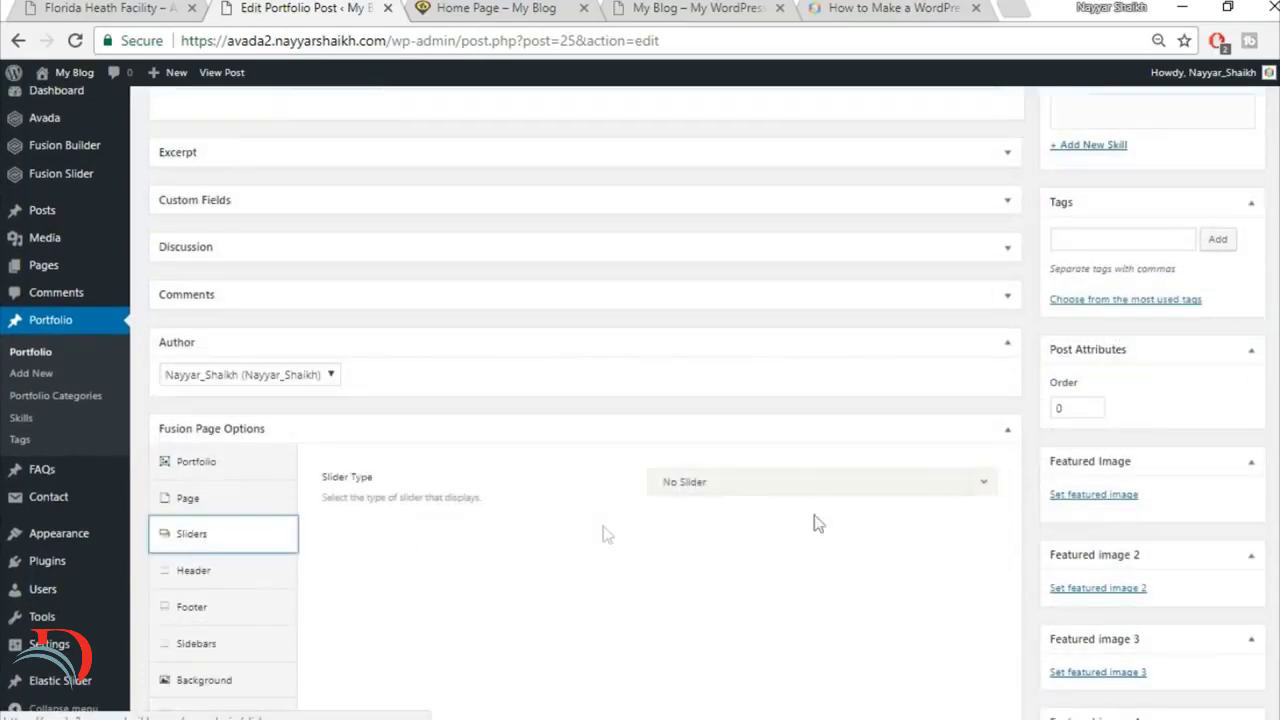
pyautogui.click(790, 490)
pyautogui.click(740, 569)
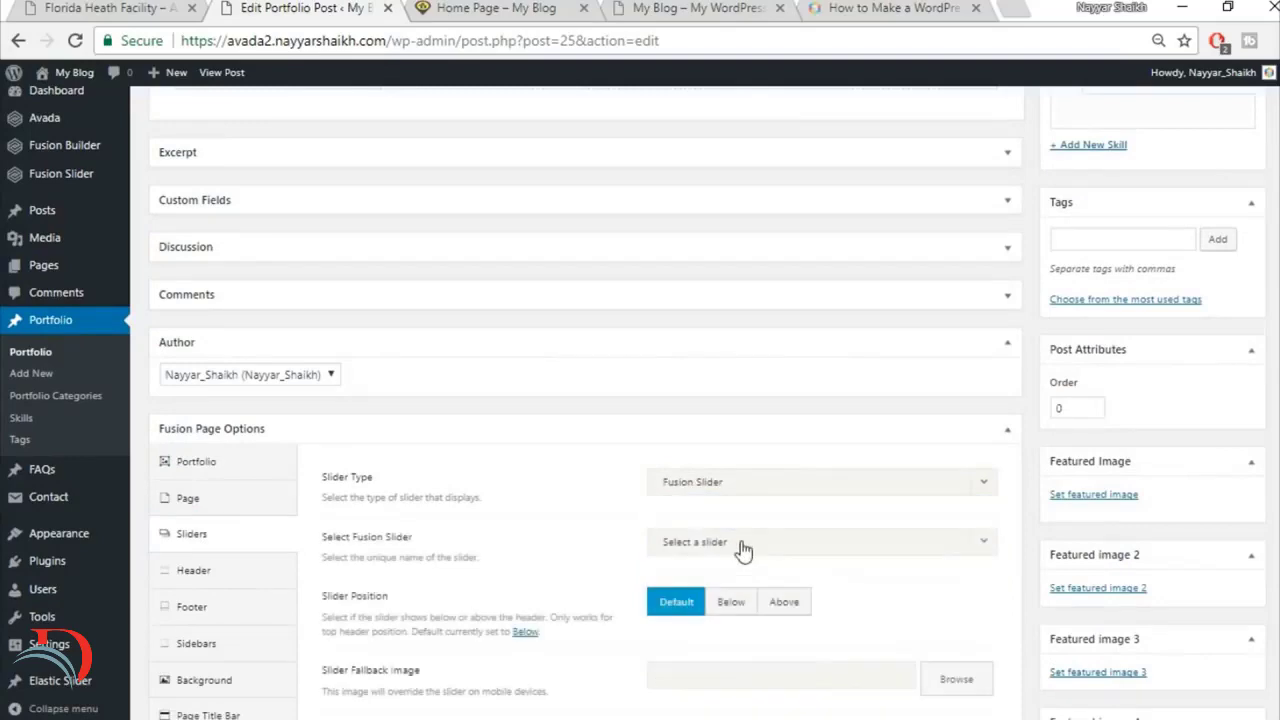
pyautogui.click(737, 549)
pyautogui.click(728, 602)
pyautogui.scroll(-2, 946, 569)
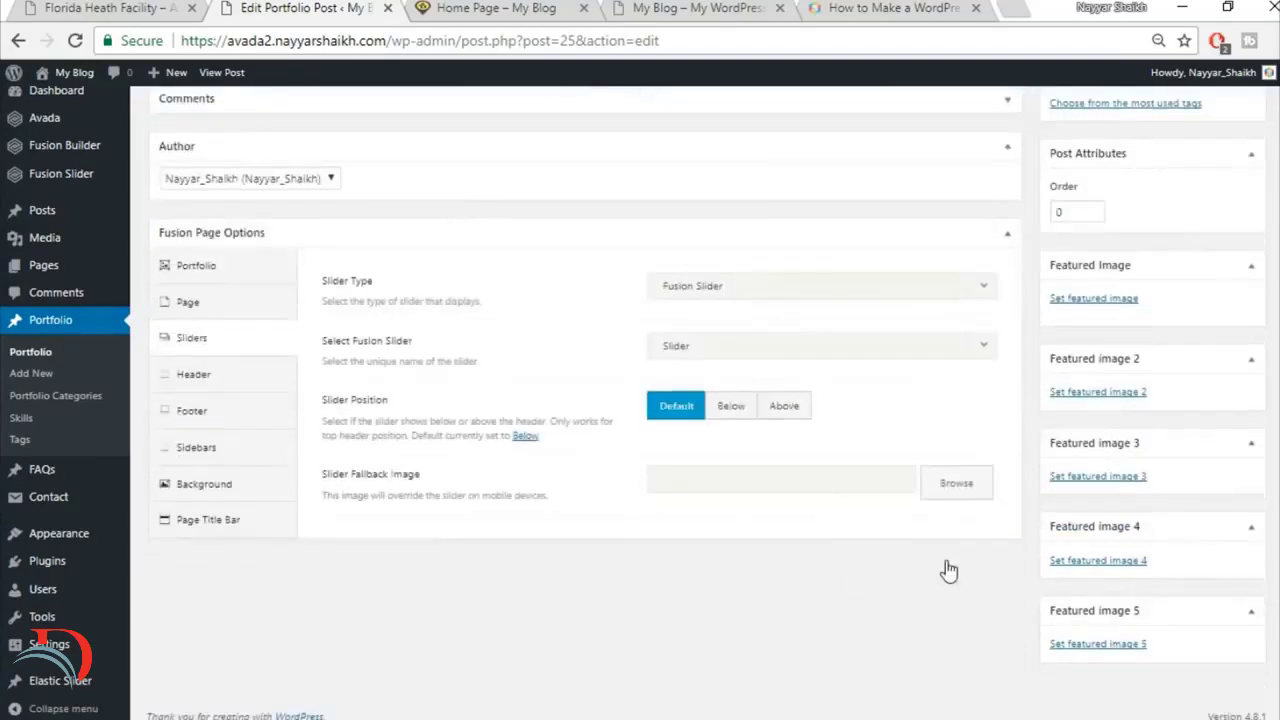
pyautogui.scroll(3, 975, 530)
pyautogui.scroll(5, 900, 460)
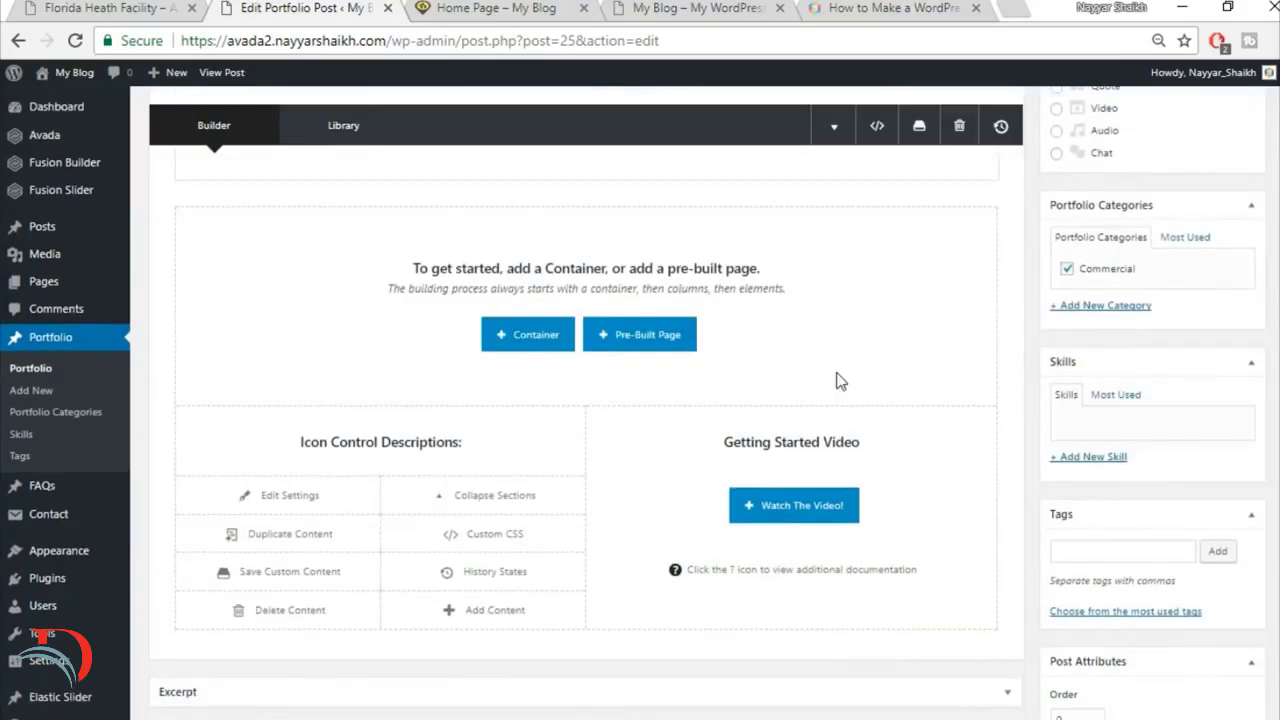
pyautogui.scroll(2, 840, 381)
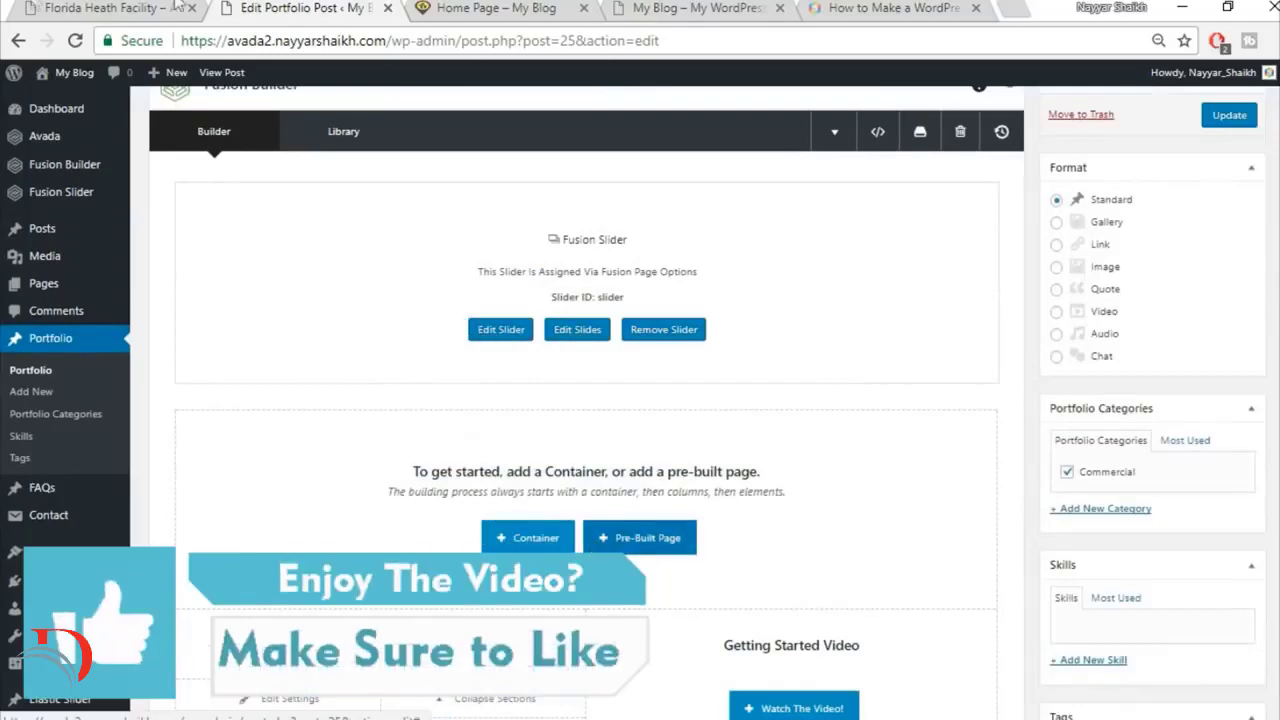
# Step: Check the reference project page's upper section and insert the saved Top1 library container into the portfolio post
pyautogui.click(178, 7)
pyautogui.scroll(-4, 673, 407)
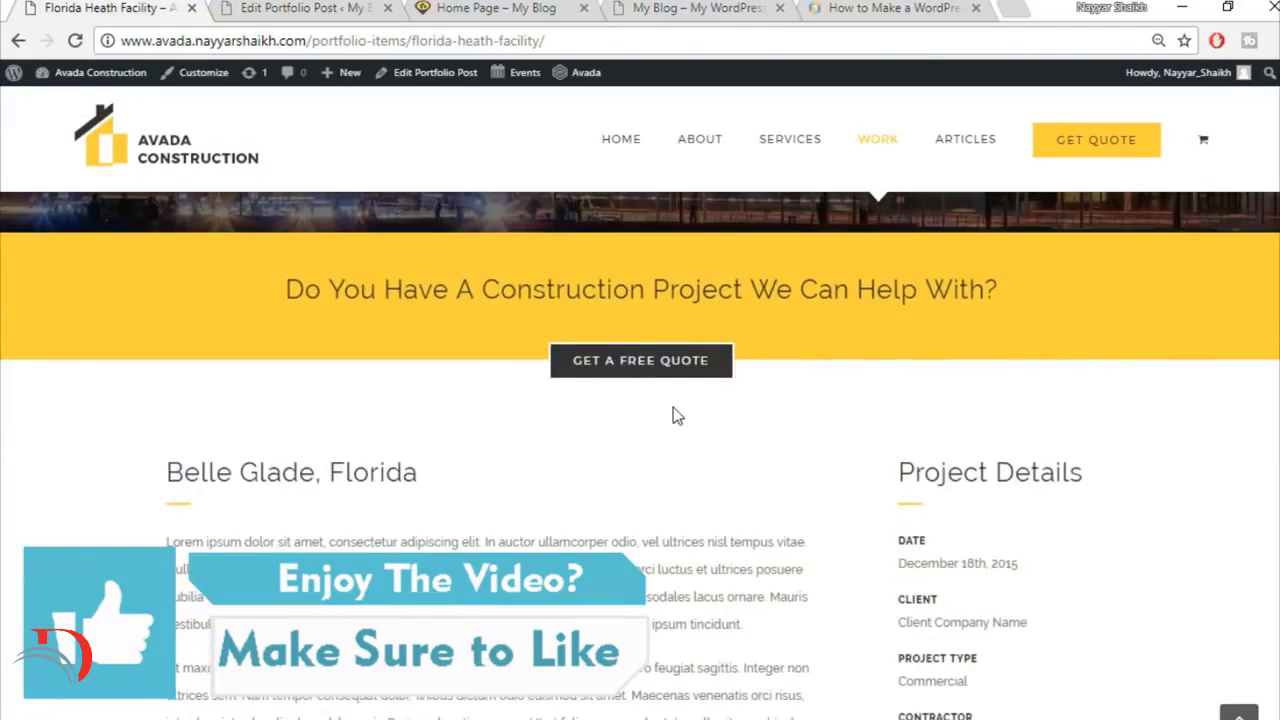
pyautogui.scroll(1, 673, 416)
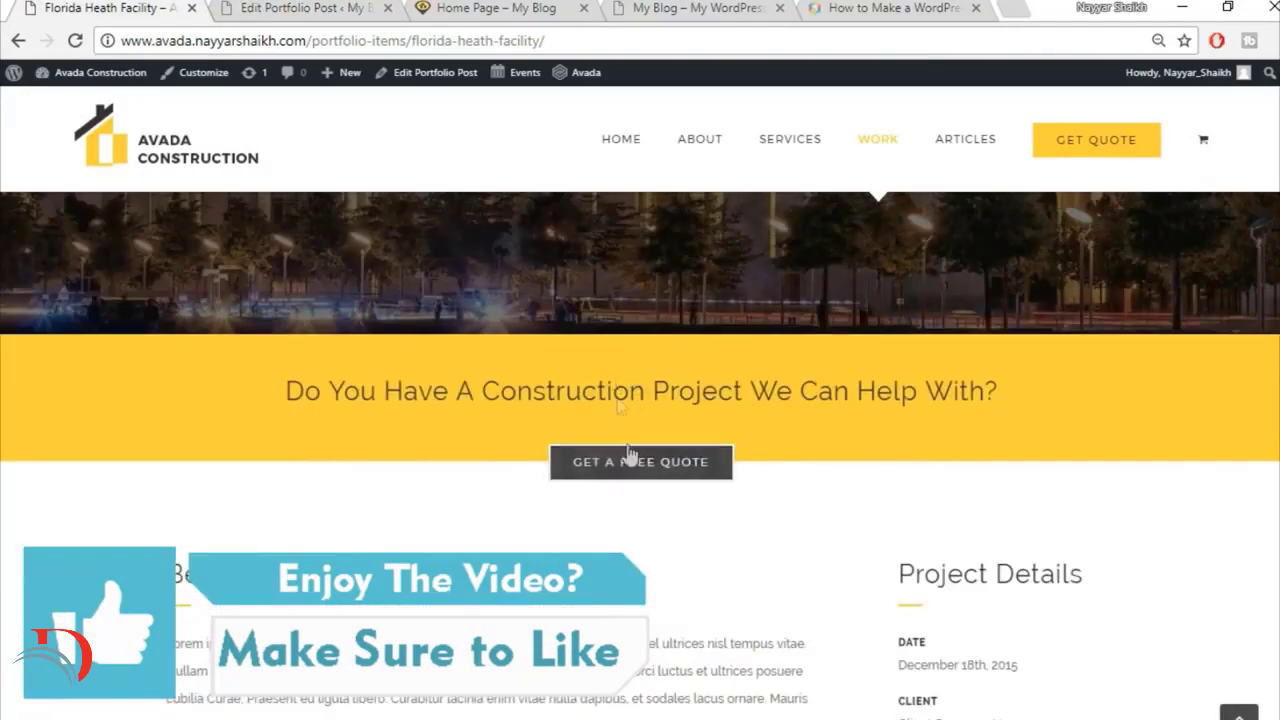
pyautogui.click(297, 7)
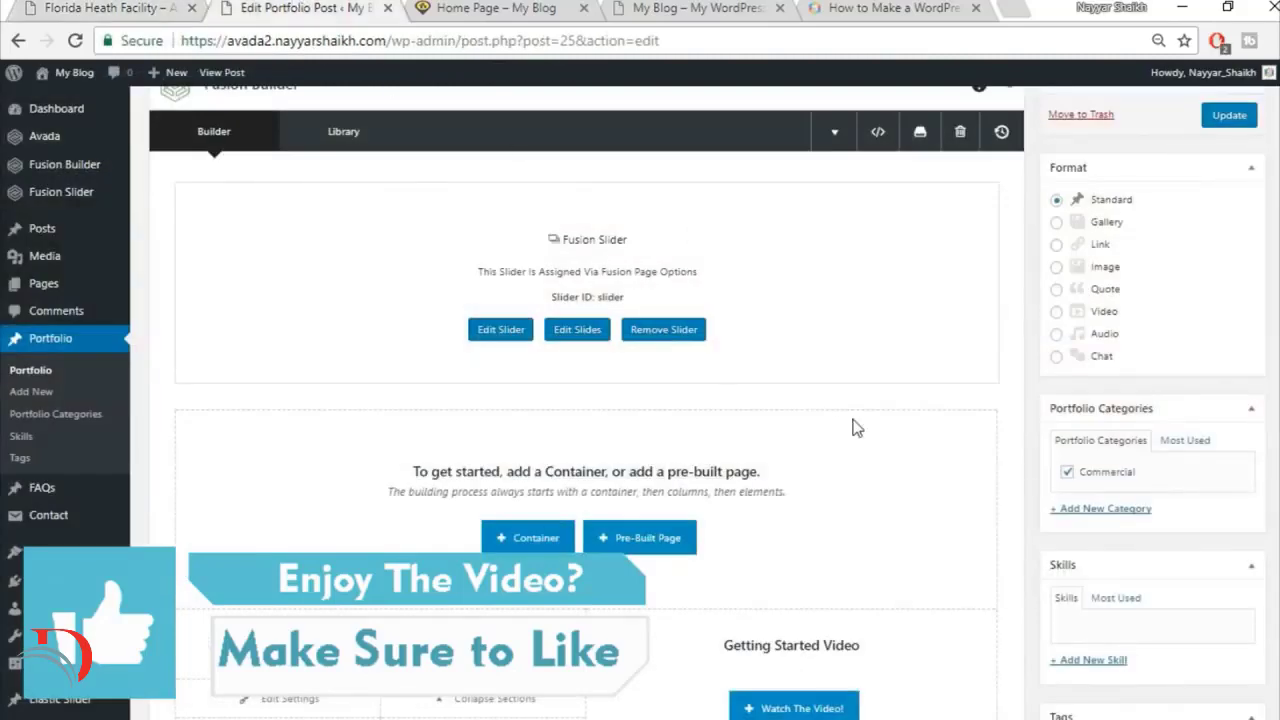
pyautogui.click(528, 538)
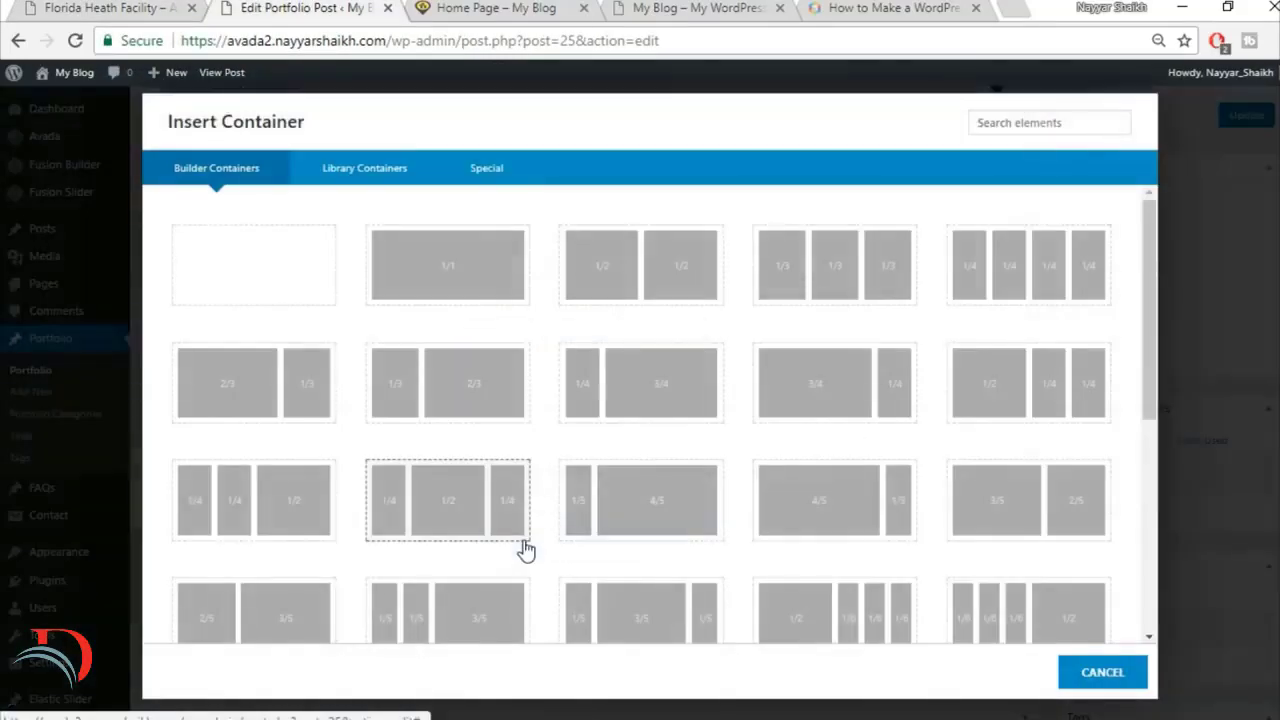
pyautogui.click(362, 178)
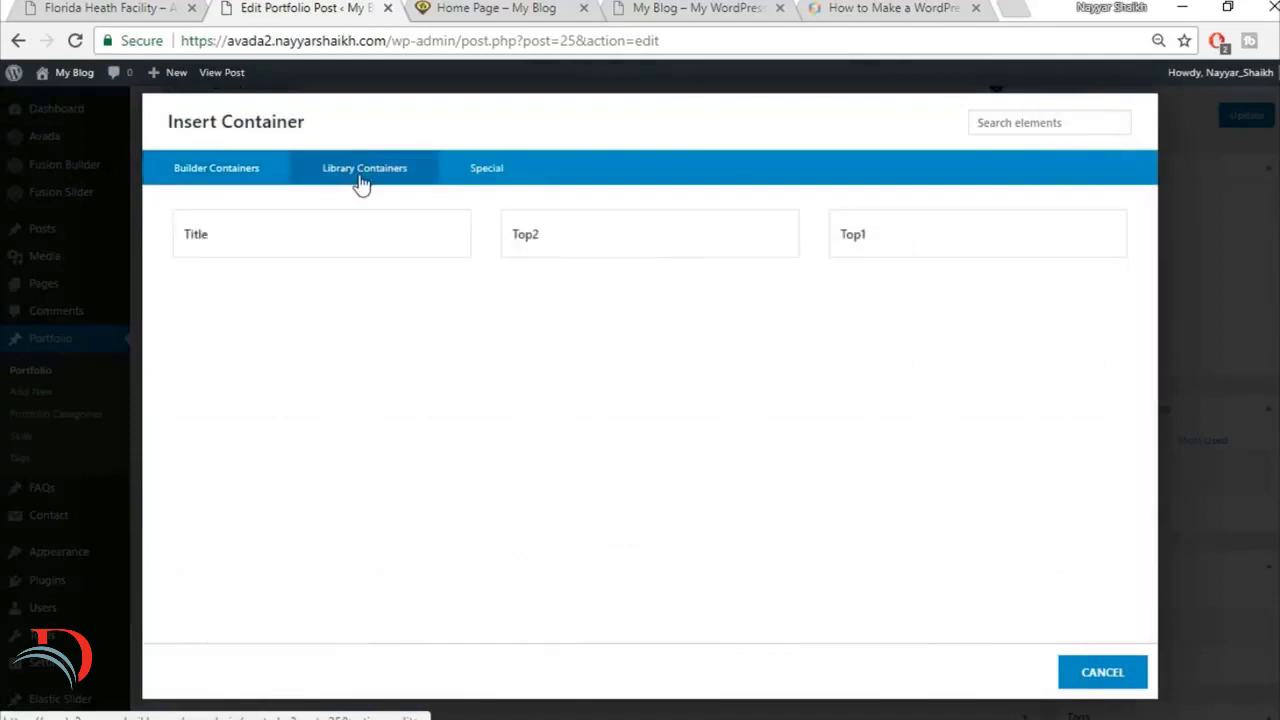
pyautogui.click(909, 232)
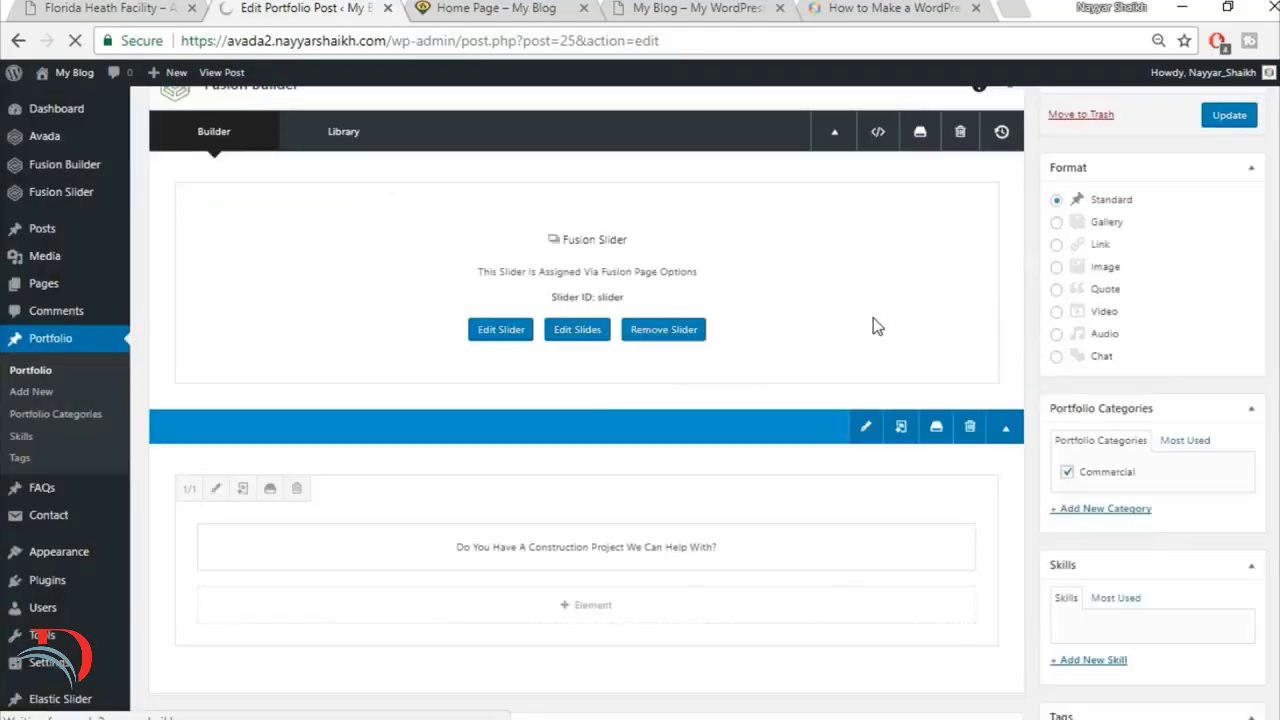
# Step: Insert the saved Top2 library container below the construction project heading and update the portfolio post
pyautogui.scroll(-3, 865, 355)
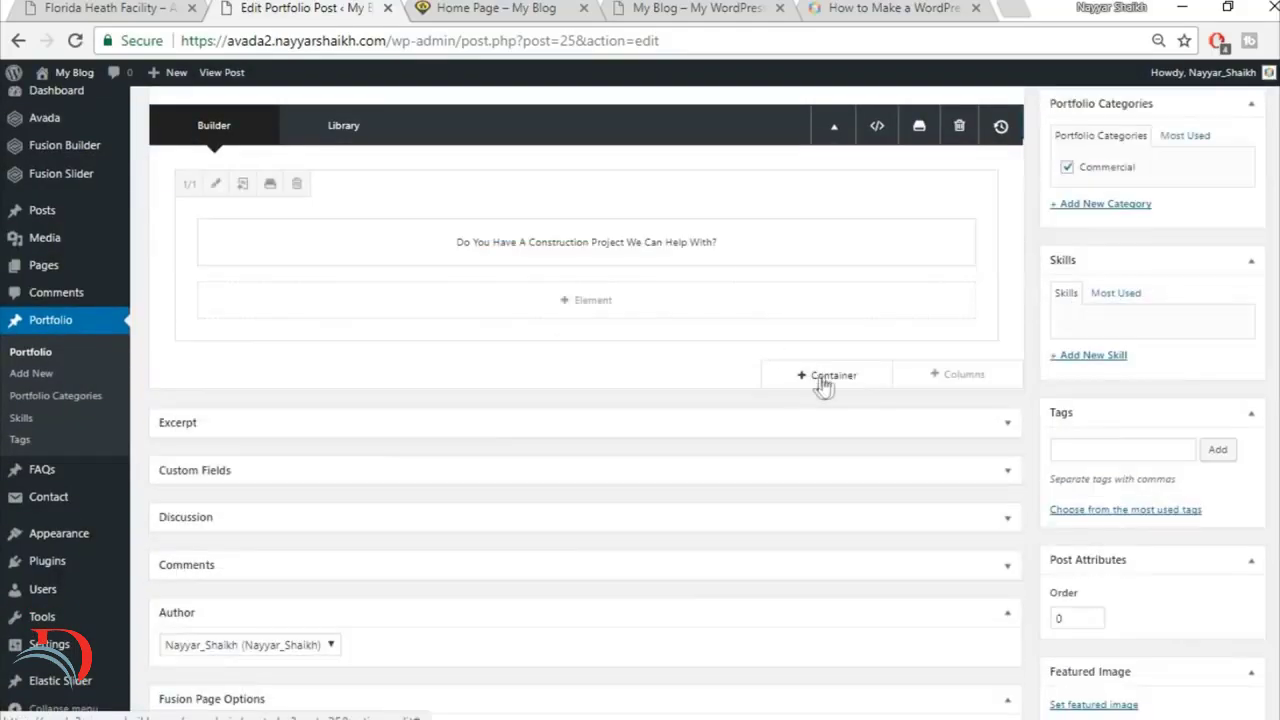
pyautogui.click(823, 380)
pyautogui.click(371, 169)
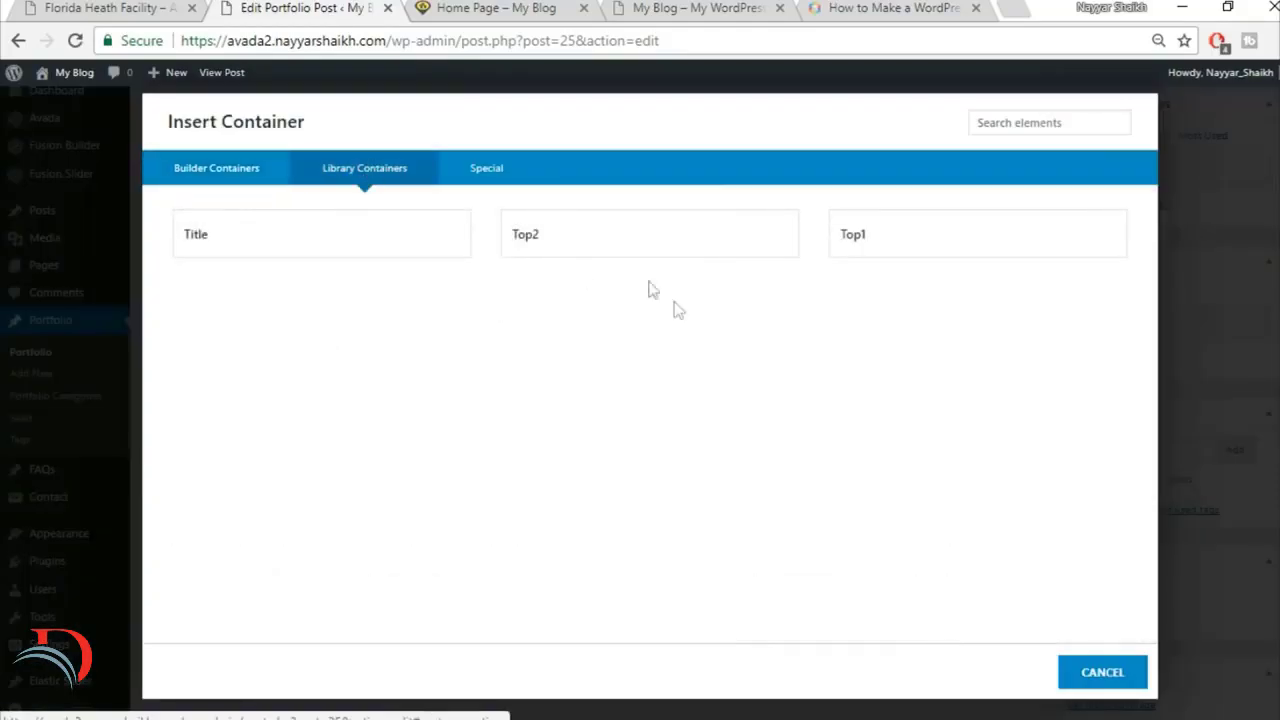
pyautogui.click(605, 232)
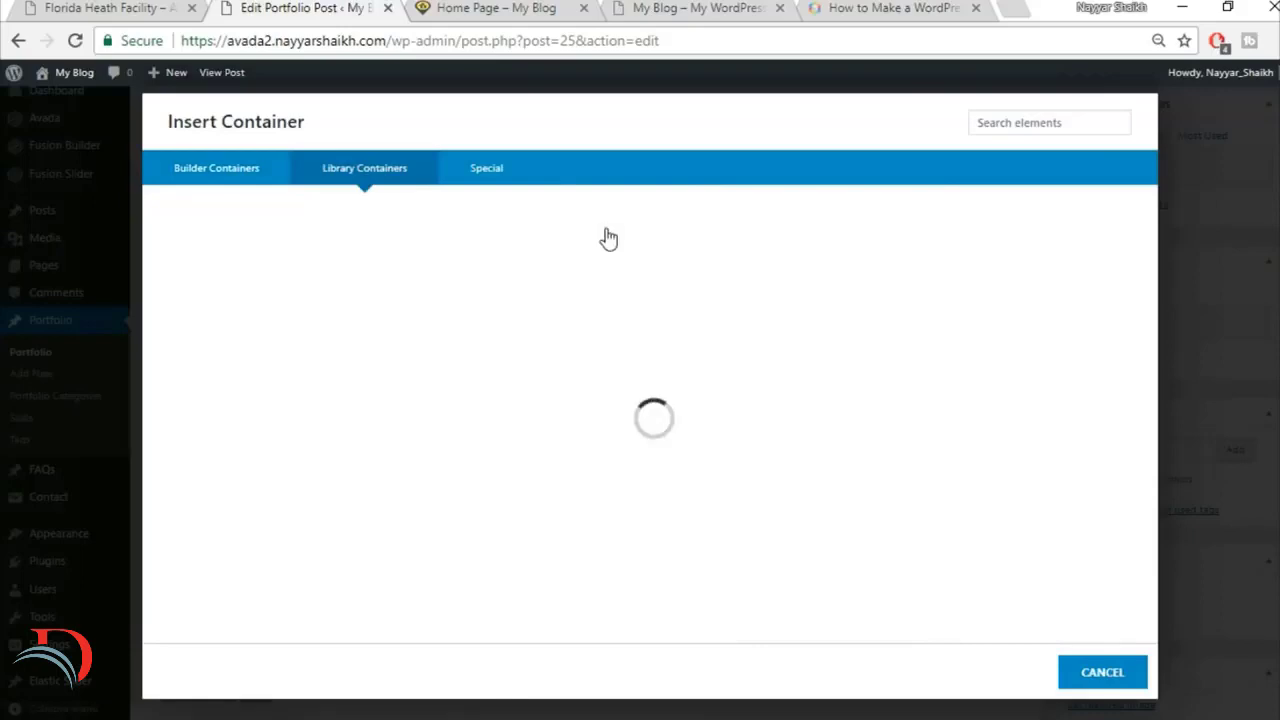
pyautogui.scroll(3, 800, 463)
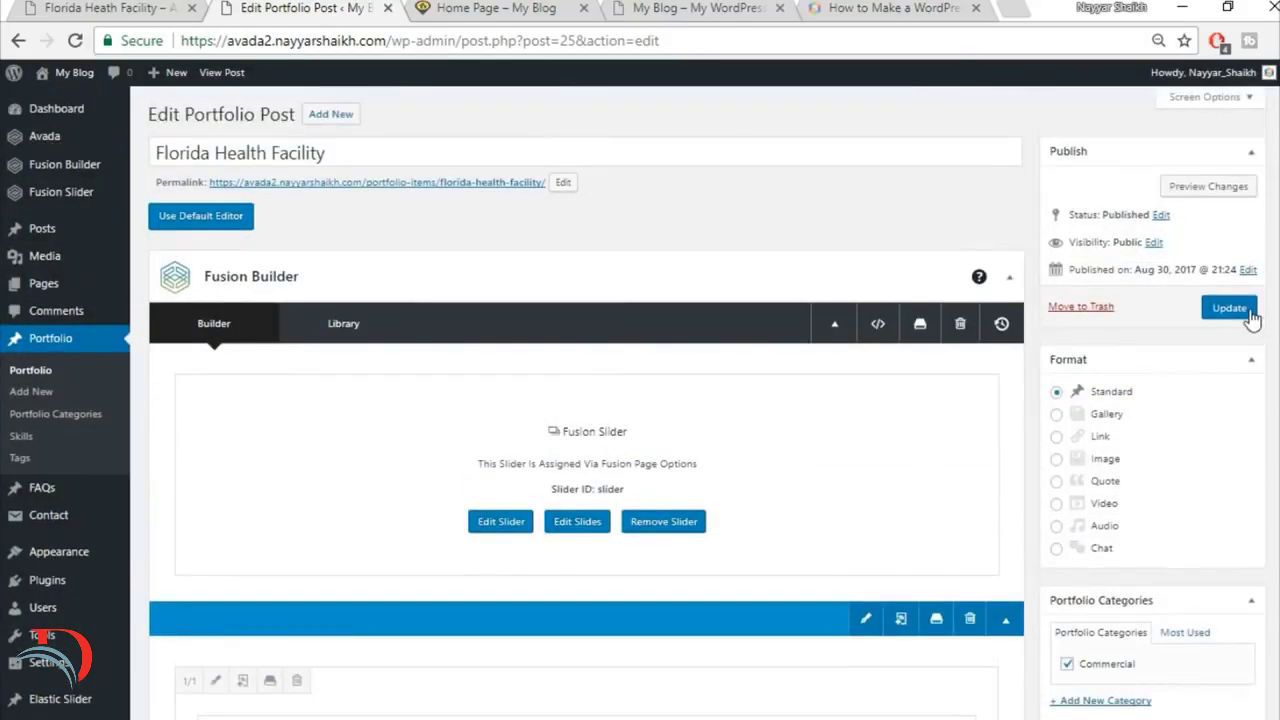
pyautogui.click(1252, 316)
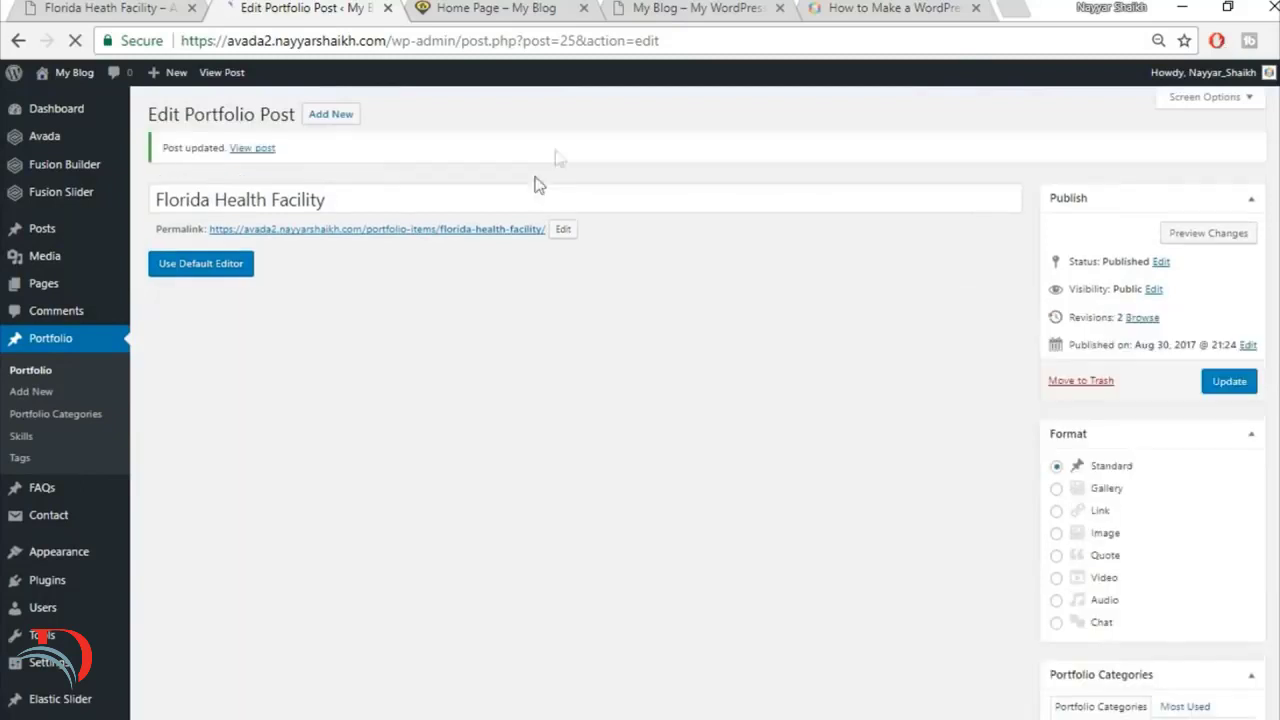
# Step: View the updated Florida Health Facility post in a new browser tab
pyautogui.rightClick(255, 151)
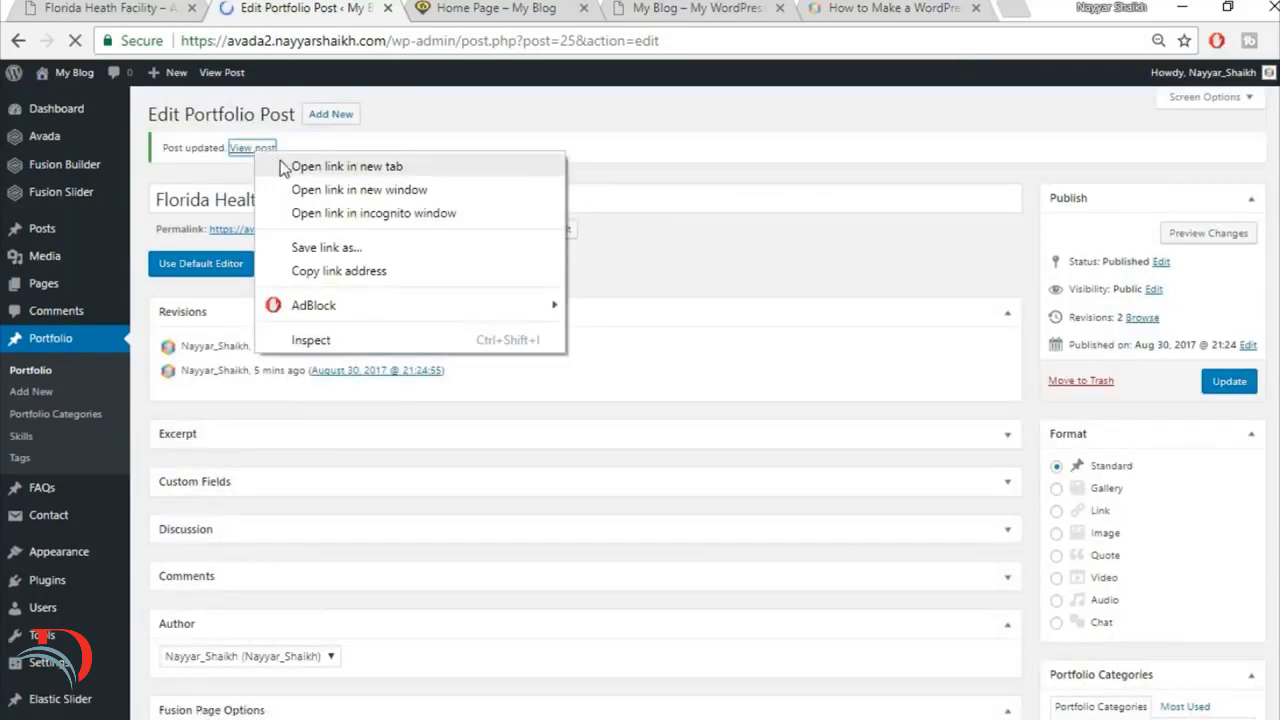
pyautogui.click(284, 166)
pyautogui.click(445, 7)
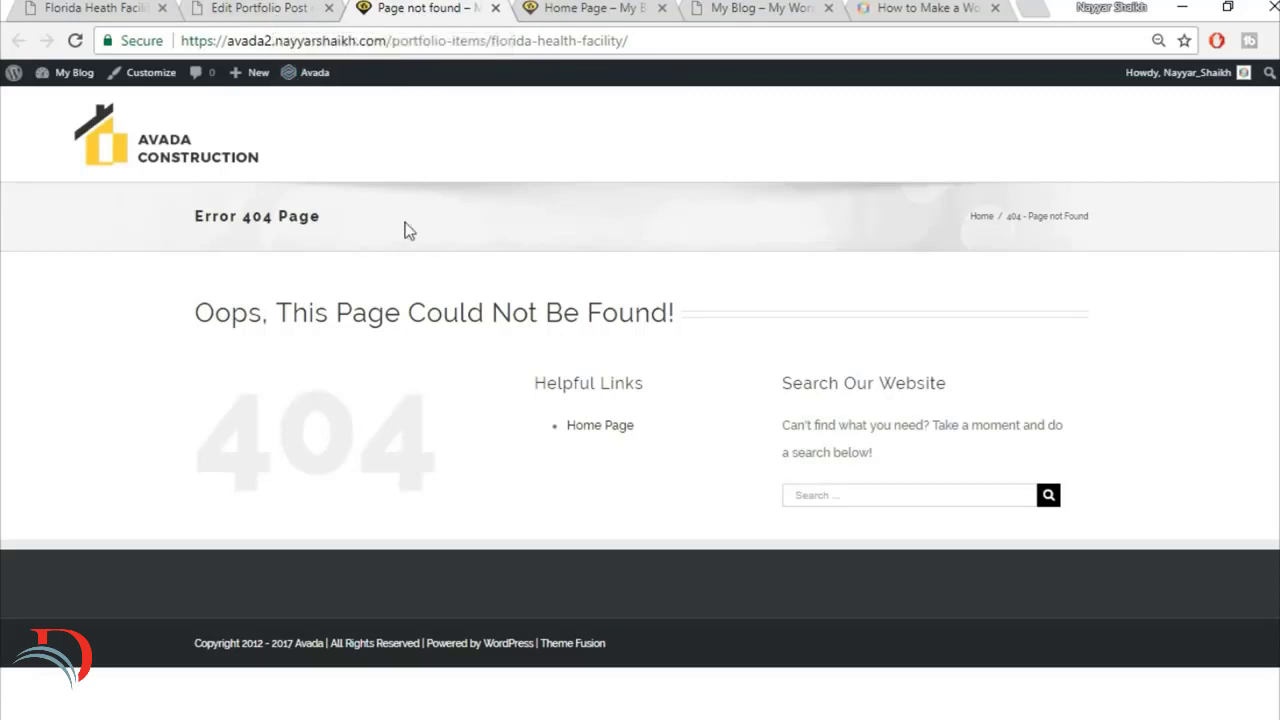
# Step: Set the WordPress site's permalink structure to Post name in the dashboard and save the changes
pyautogui.moveTo(65, 76)
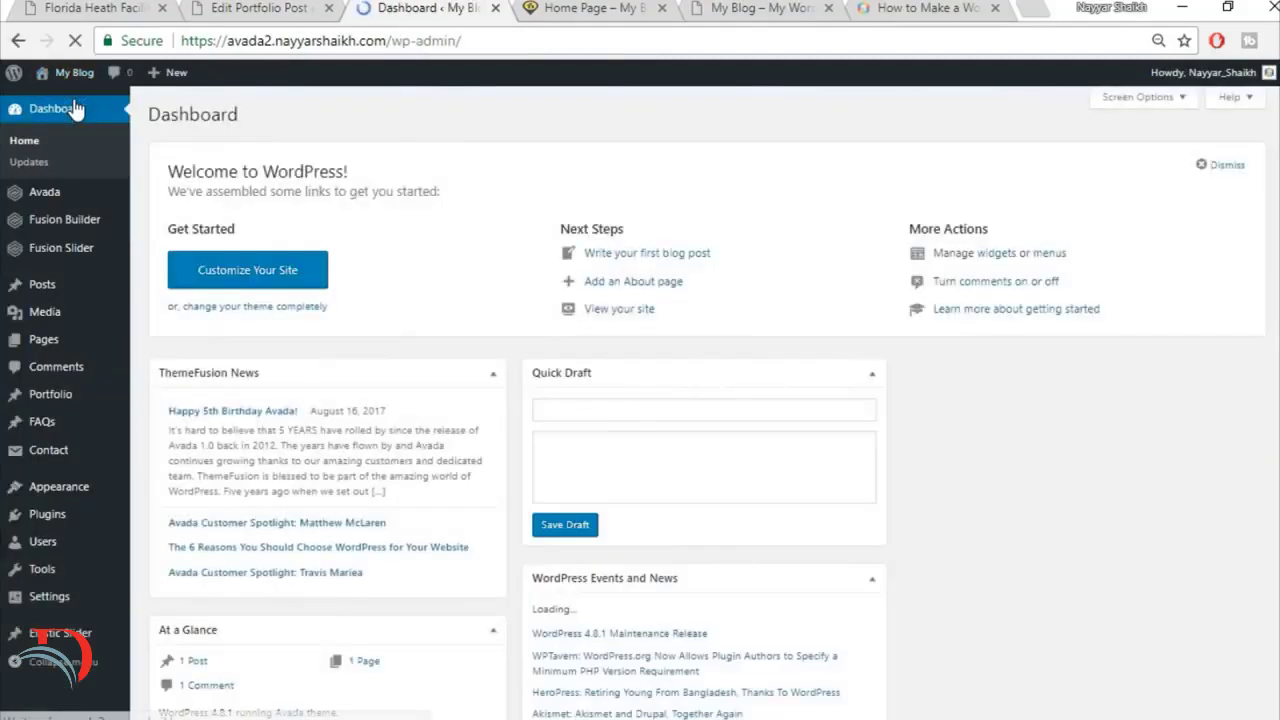
pyautogui.moveTo(54, 606)
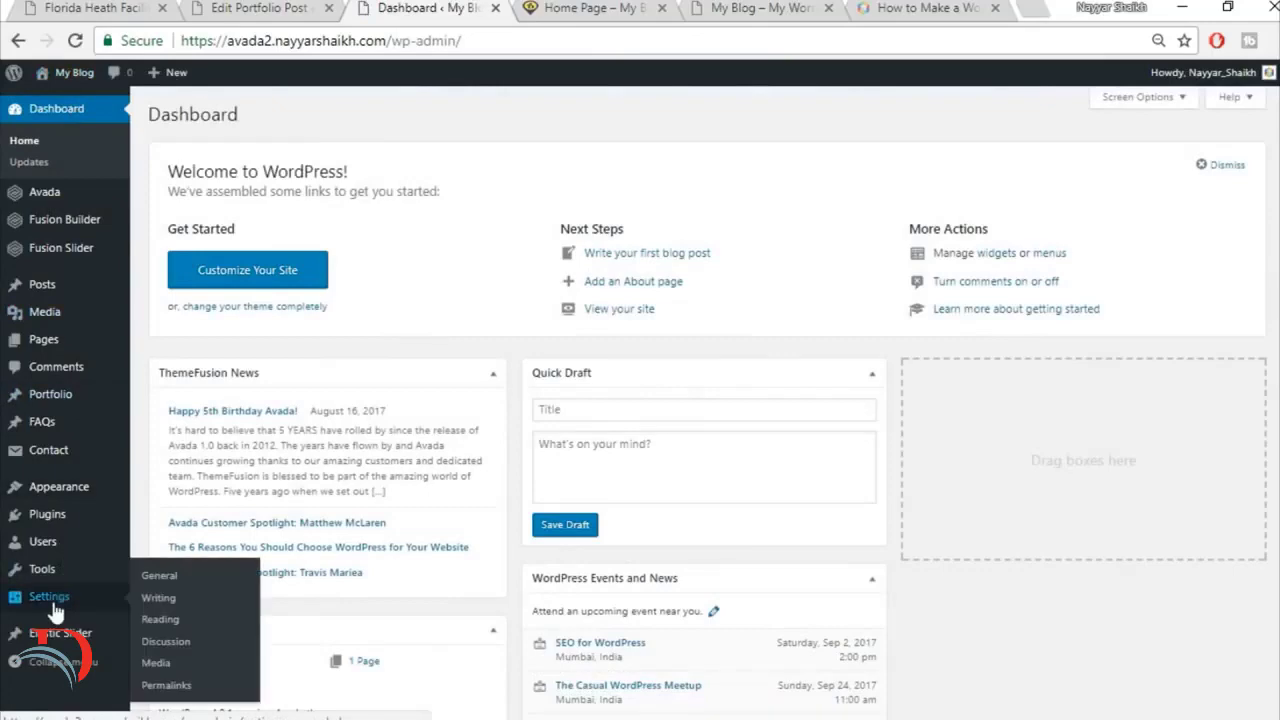
pyautogui.scroll(-1, 150, 620)
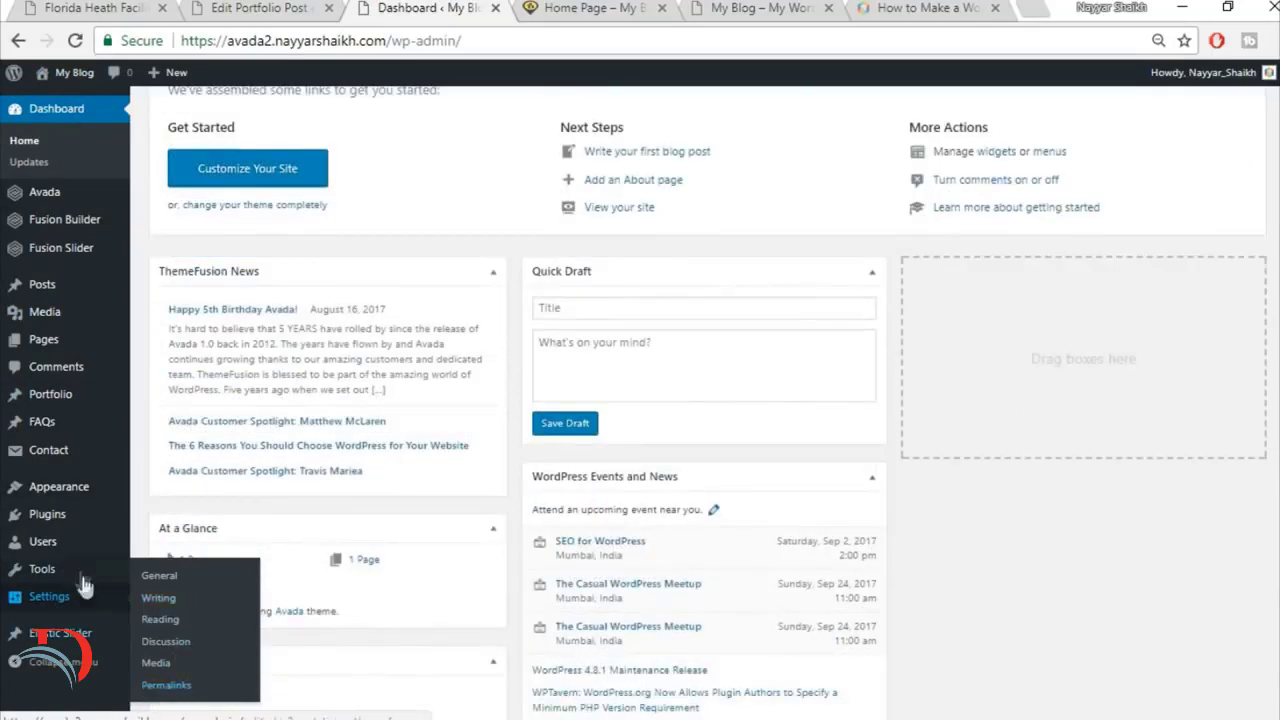
pyautogui.click(172, 687)
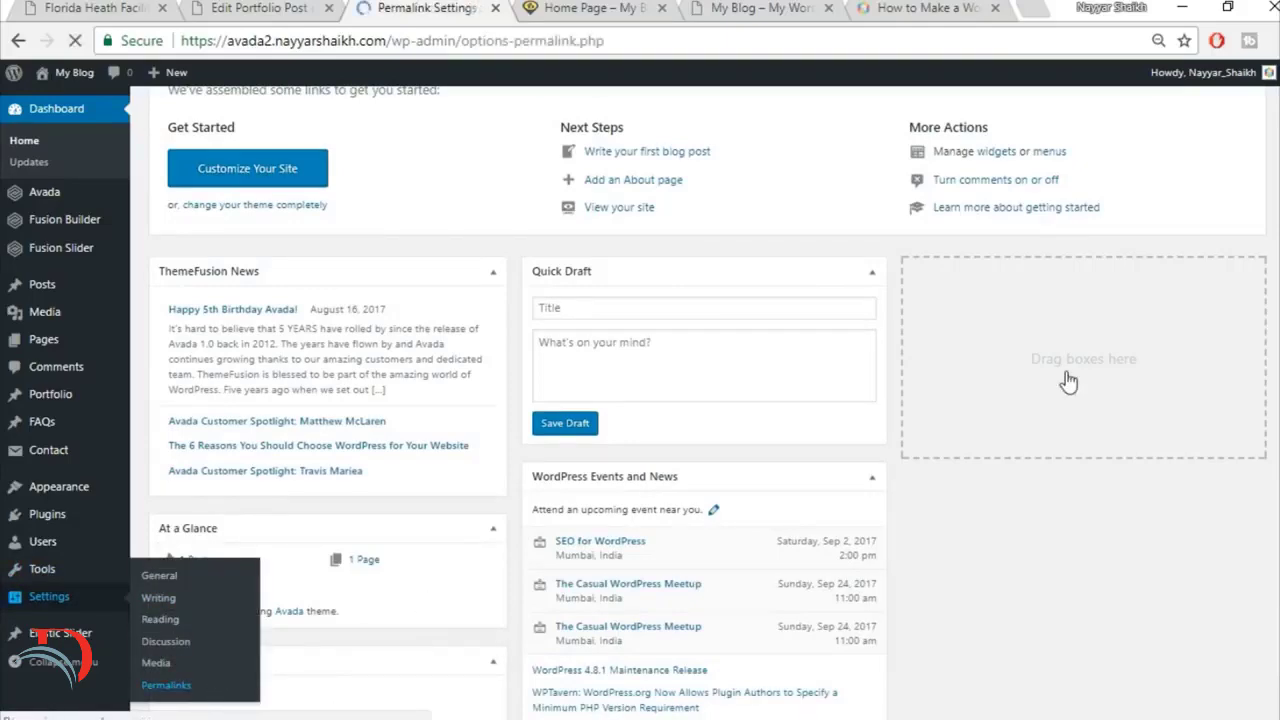
pyautogui.scroll(-1, 1068, 378)
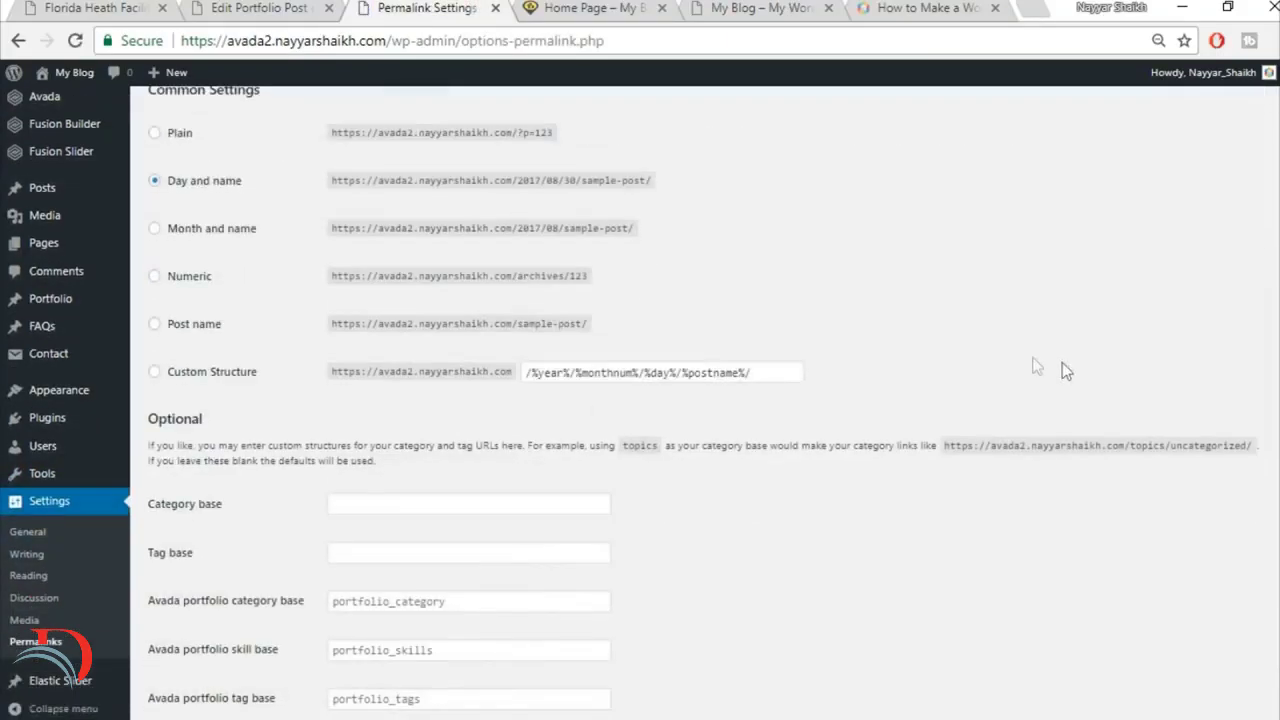
pyautogui.click(198, 326)
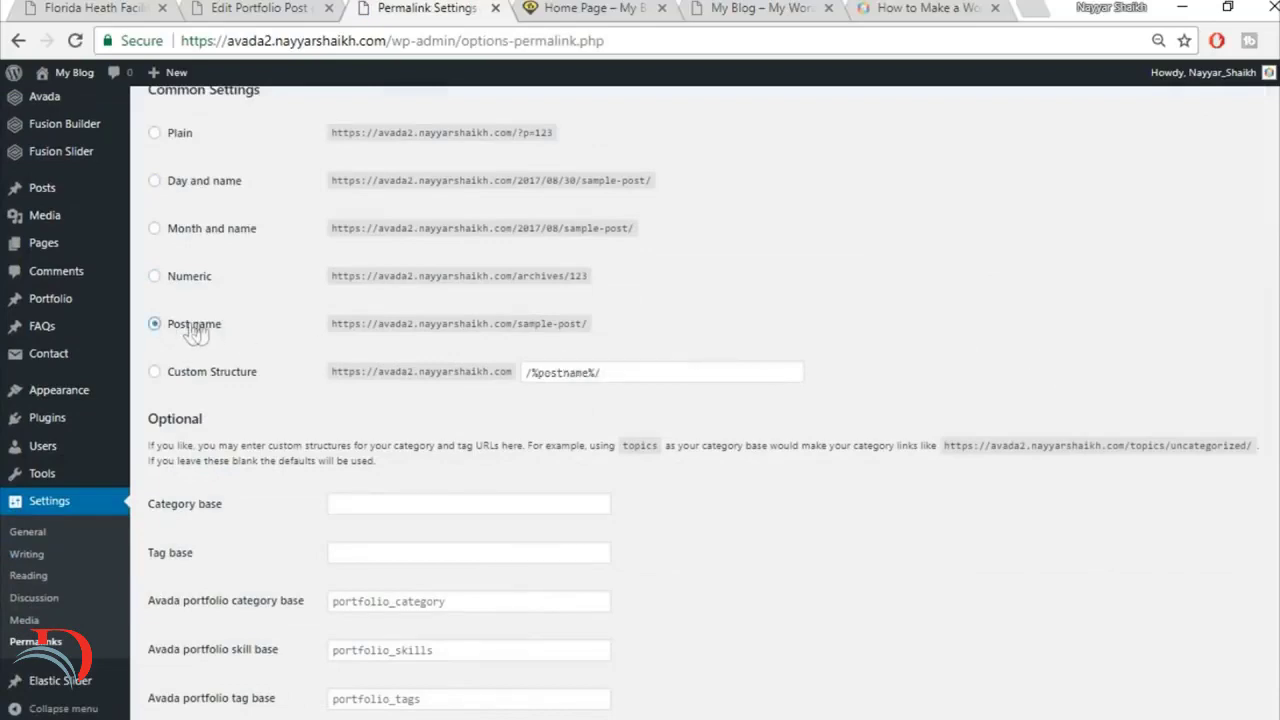
pyautogui.scroll(1, 224, 340)
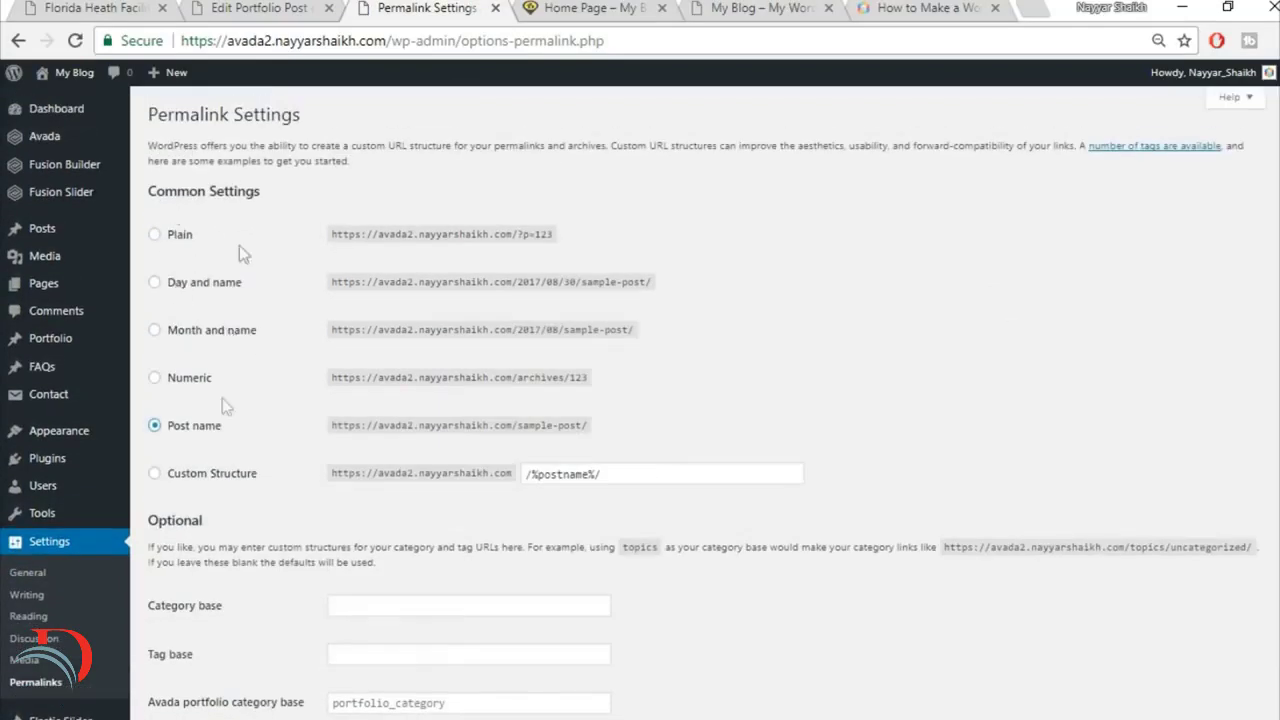
pyautogui.scroll(-2, 806, 445)
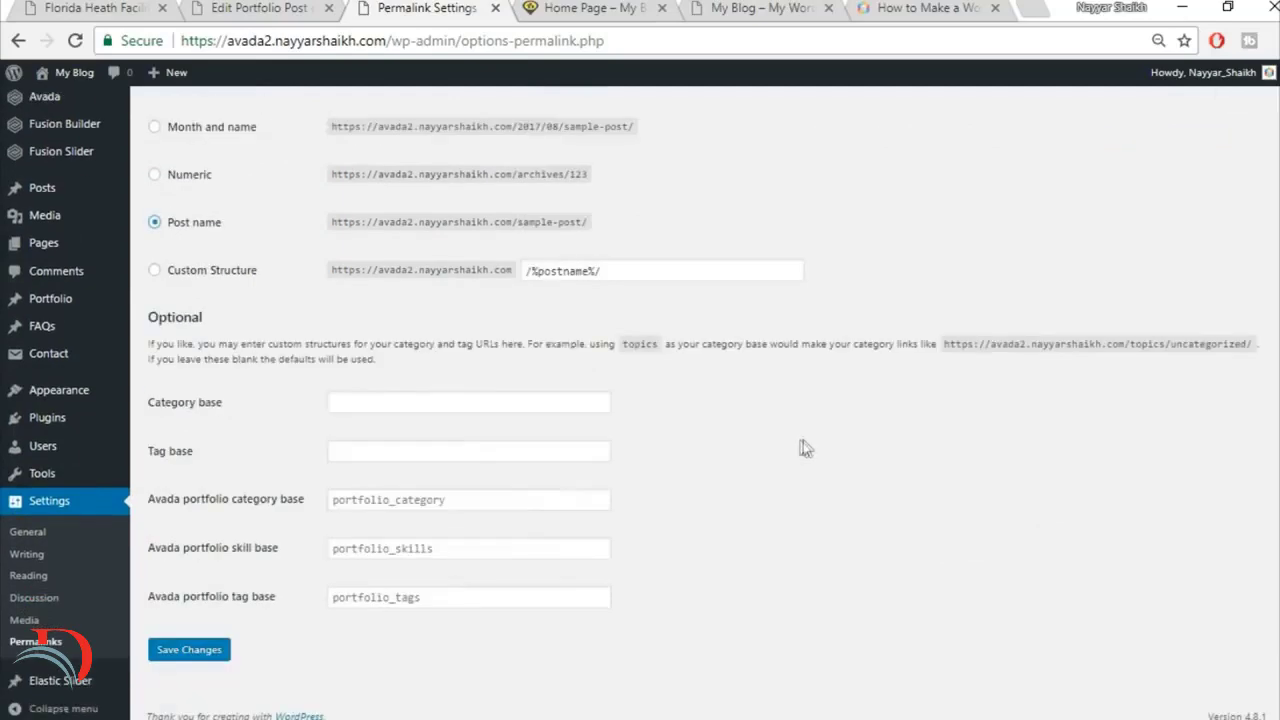
pyautogui.click(189, 651)
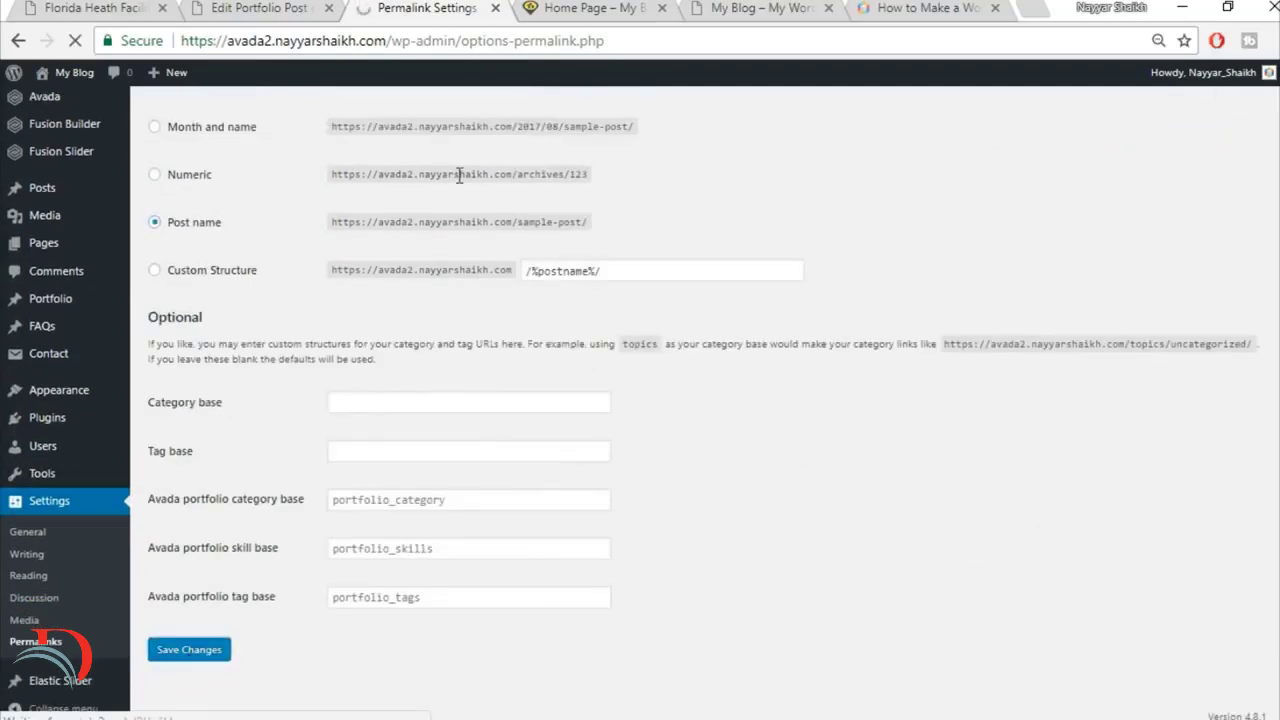
# Step: View the Florida Health Facility post in a new browser tab and compare it with the reference project page
pyautogui.click(495, 9)
pyautogui.rightClick(239, 149)
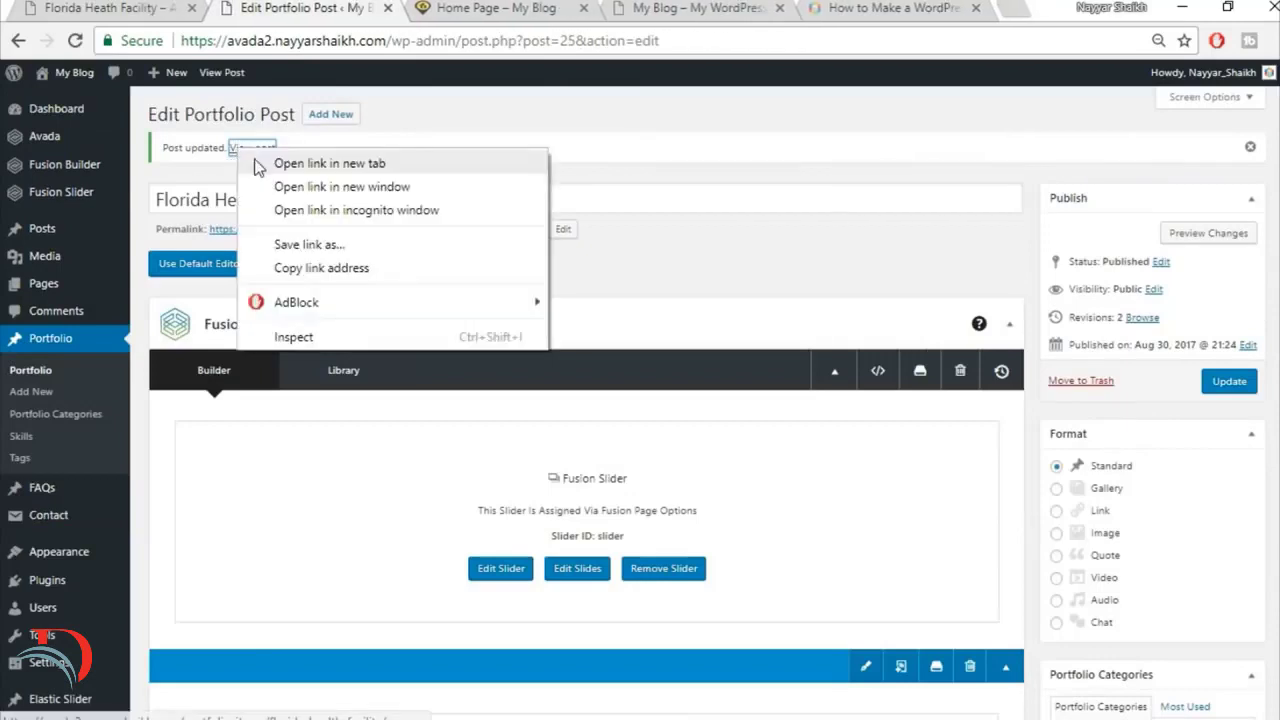
pyautogui.click(330, 163)
pyautogui.click(432, 8)
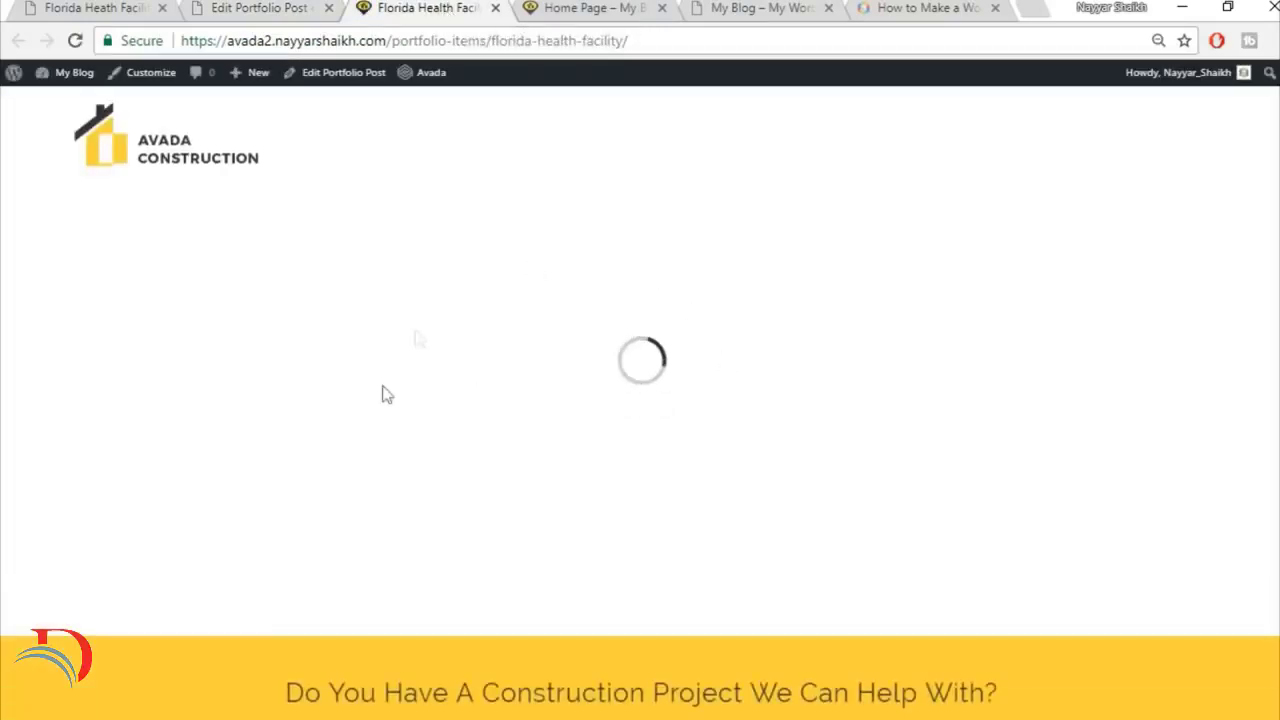
pyautogui.scroll(-3, 1099, 298)
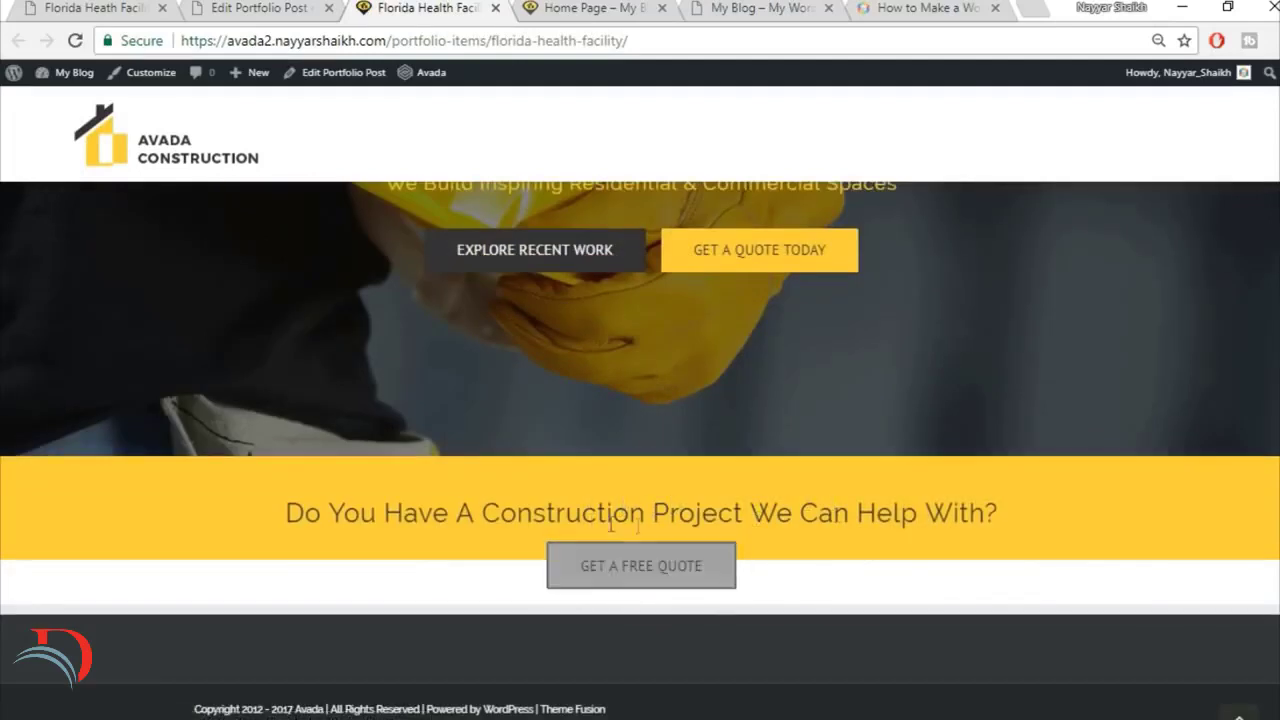
pyautogui.click(213, 6)
pyautogui.click(95, 7)
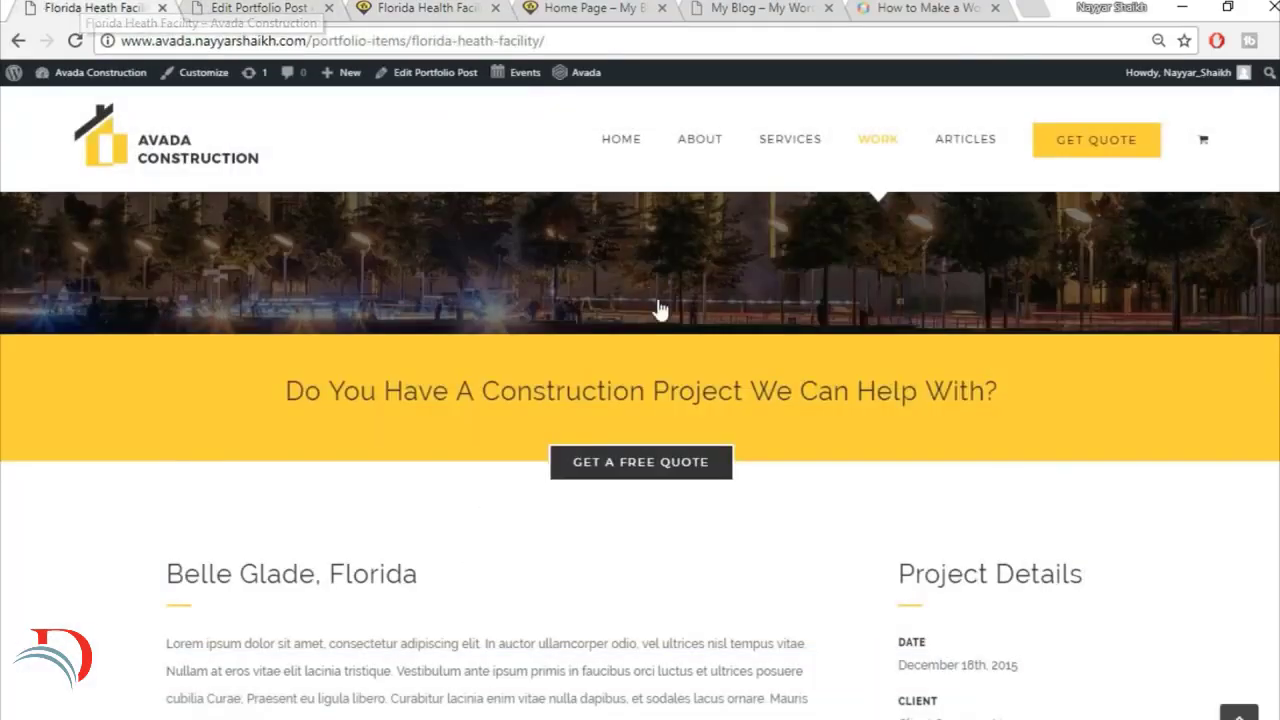
pyautogui.scroll(-3, 660, 300)
pyautogui.scroll(1, 351, 341)
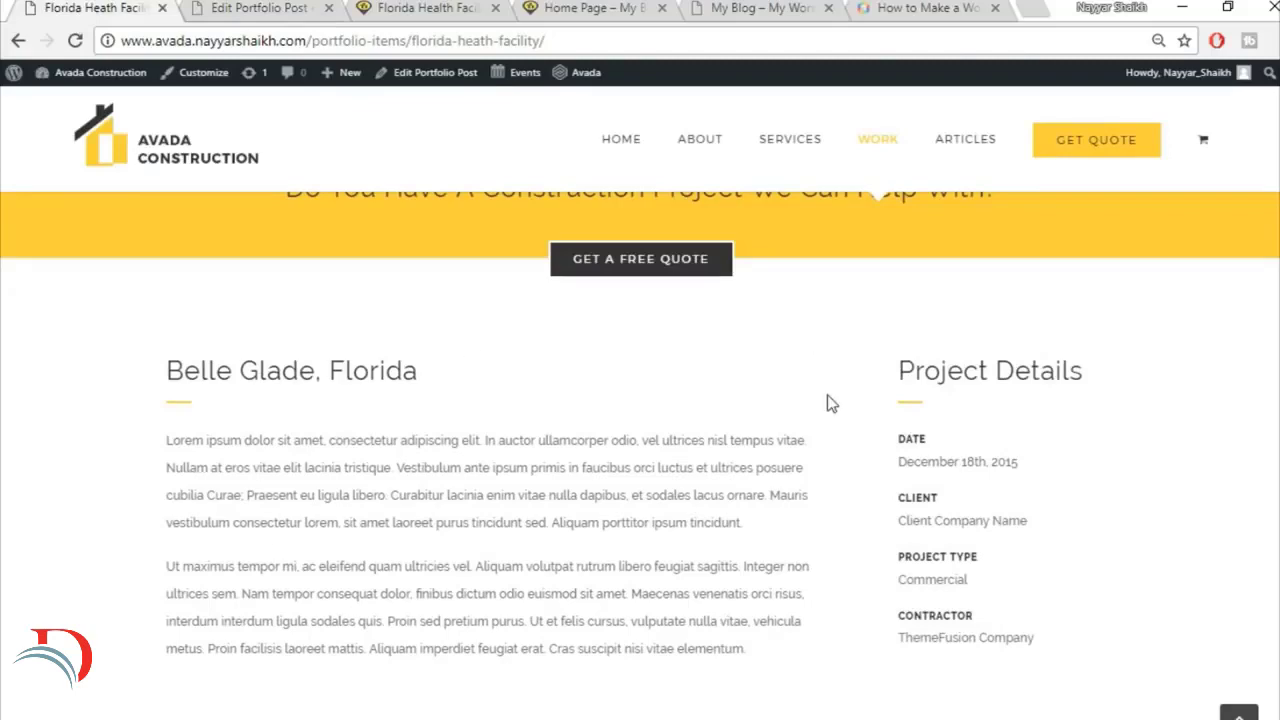
pyautogui.scroll(1, 829, 400)
pyautogui.scroll(-1, 460, 474)
# Step: Insert a container with 3/4 and 1/4 columns below the free quote section of the portfolio post
pyautogui.click(217, 7)
pyautogui.scroll(-10, 749, 366)
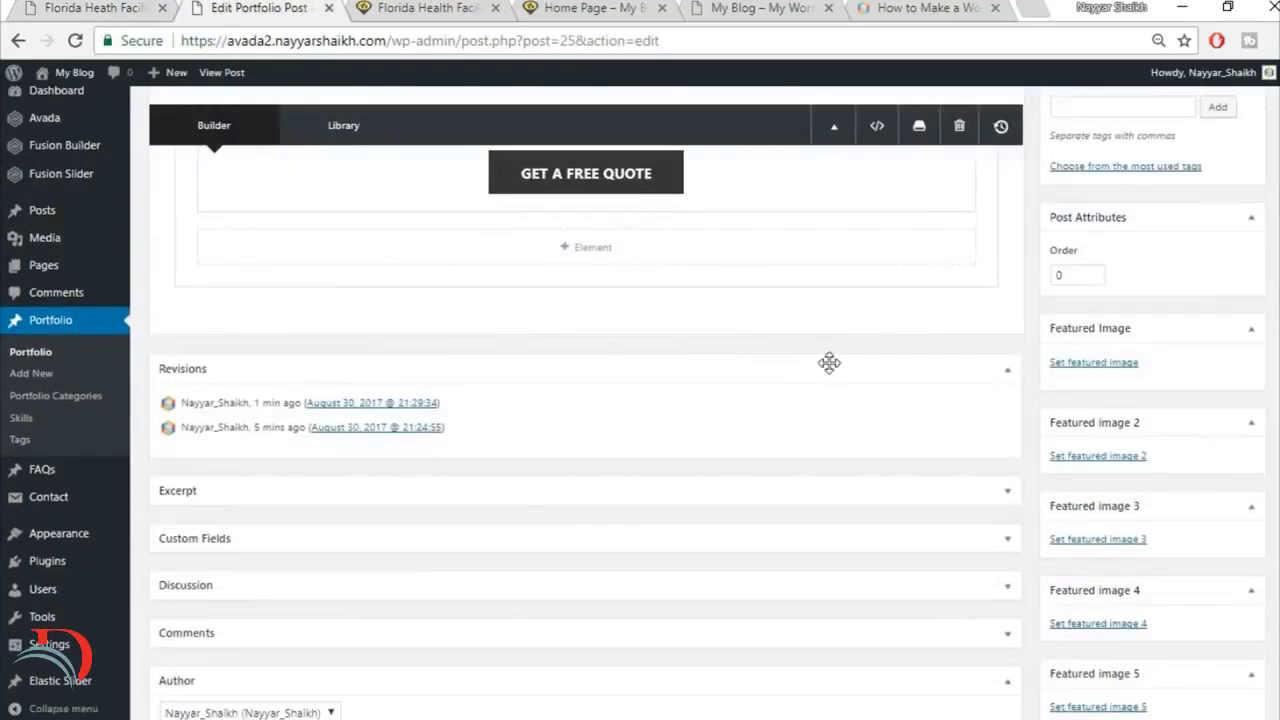
pyautogui.click(849, 331)
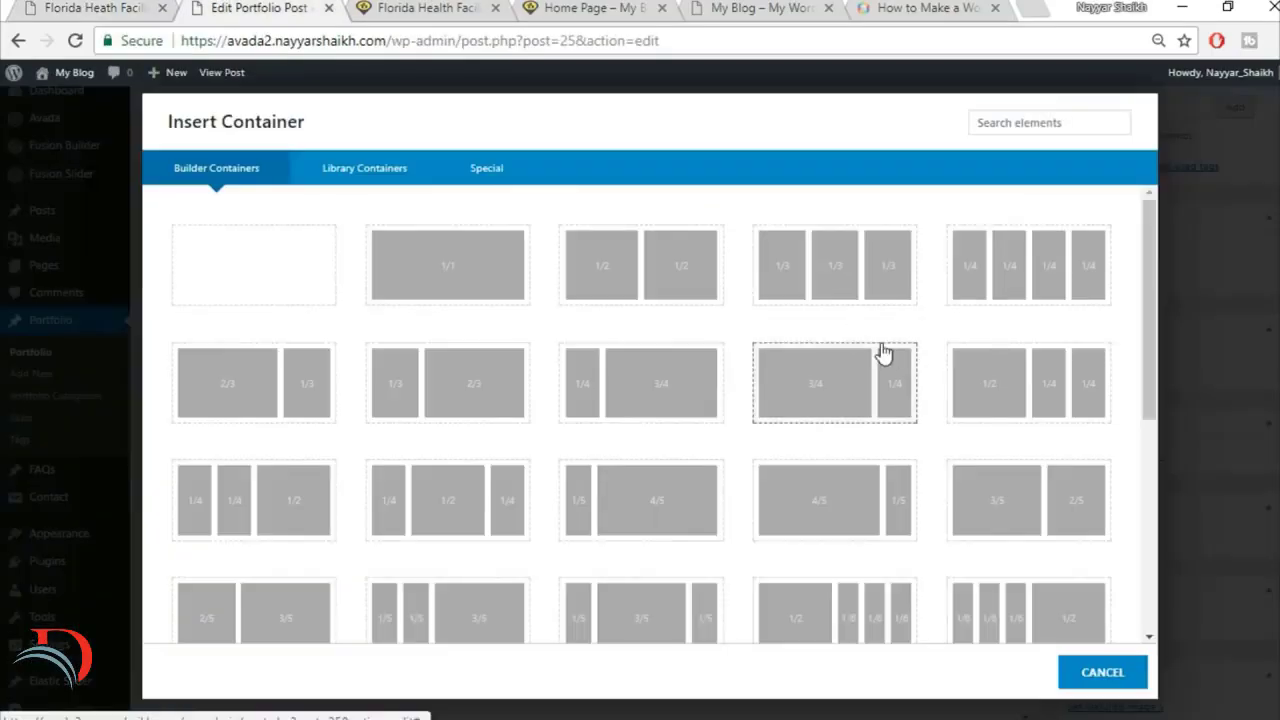
pyautogui.click(62, 7)
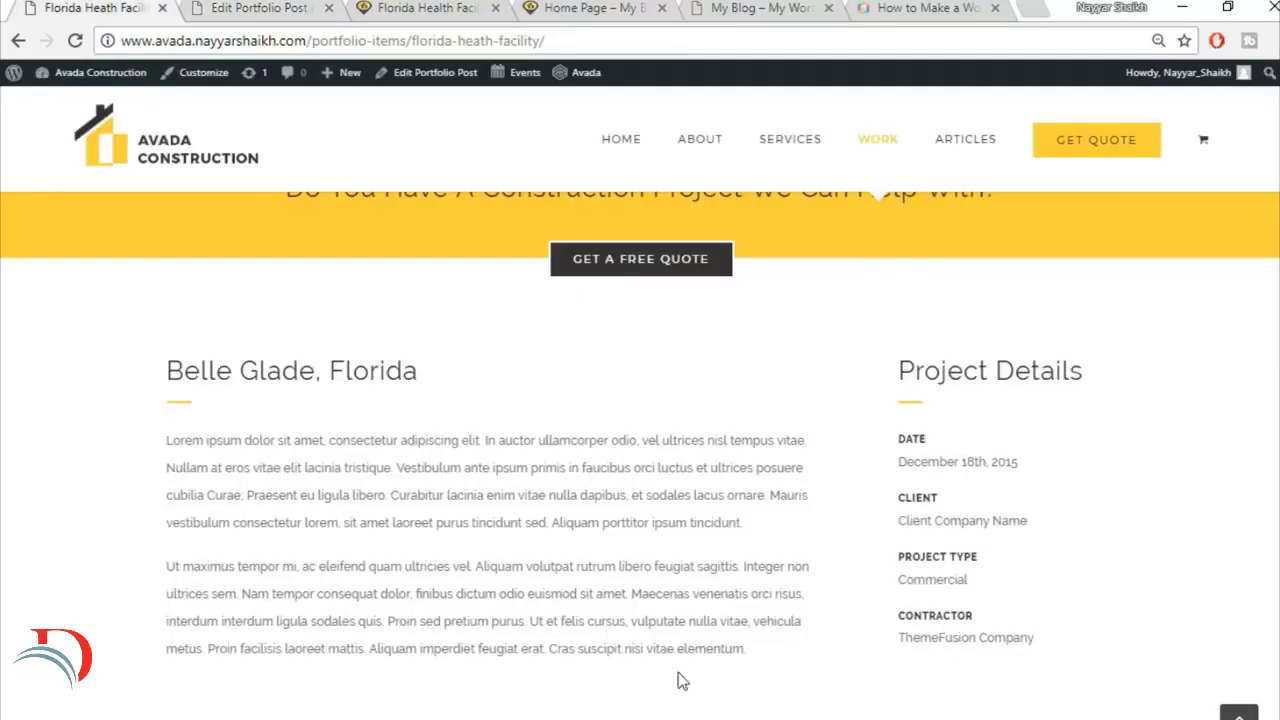
pyautogui.click(277, 7)
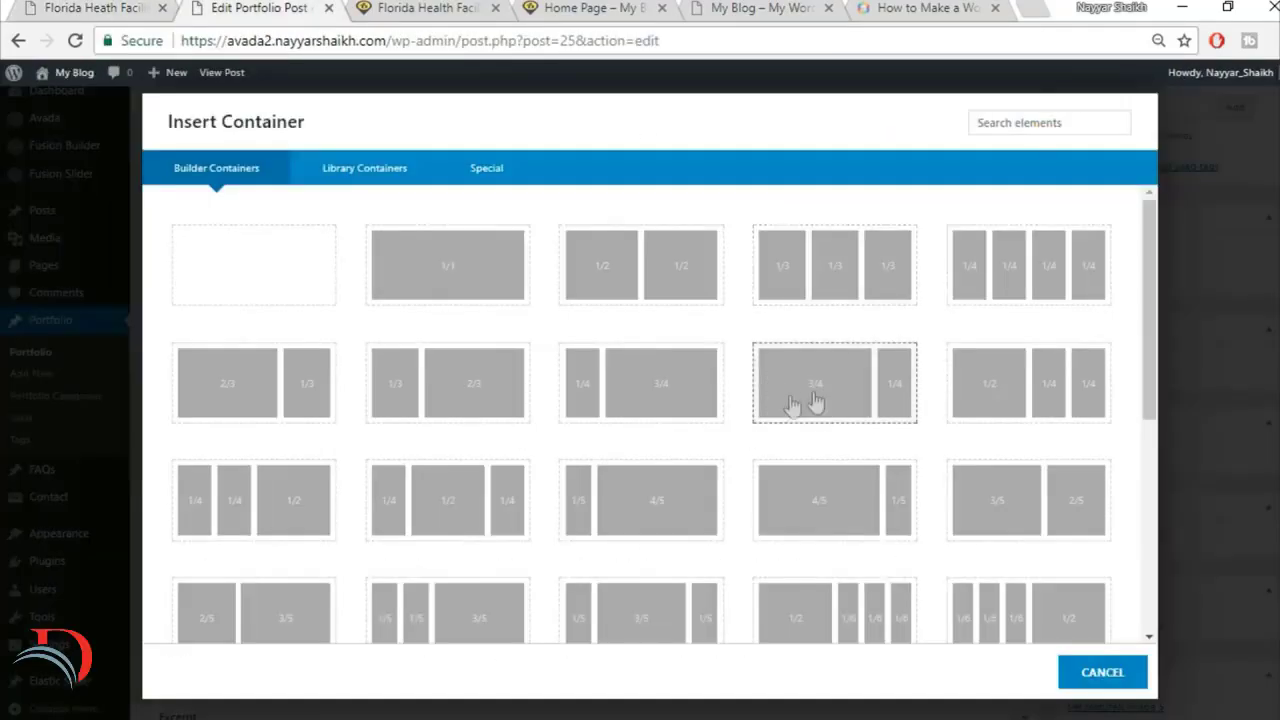
pyautogui.click(822, 403)
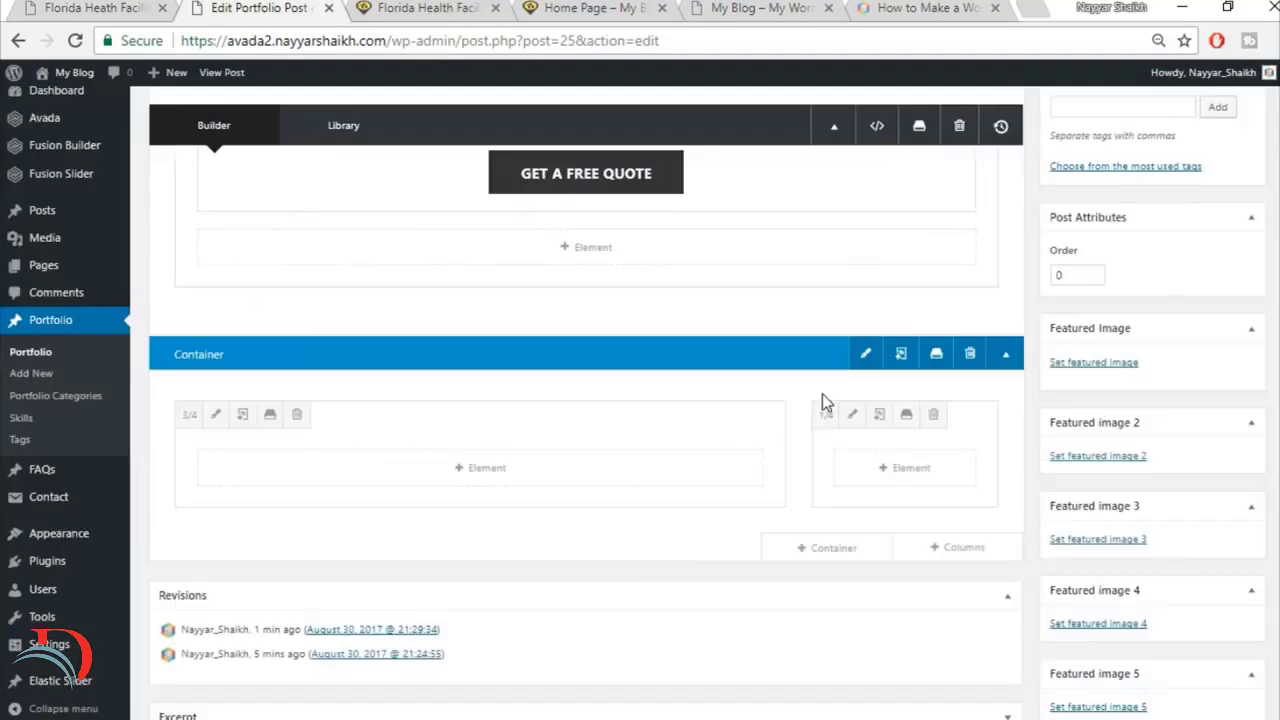
# Step: Copy the heading "Belle Glade, Florida" from the reference page into a new Text Block in the 3/4 column and save it
pyautogui.scroll(-2, 822, 400)
pyautogui.hotkey('ctrl', '1')
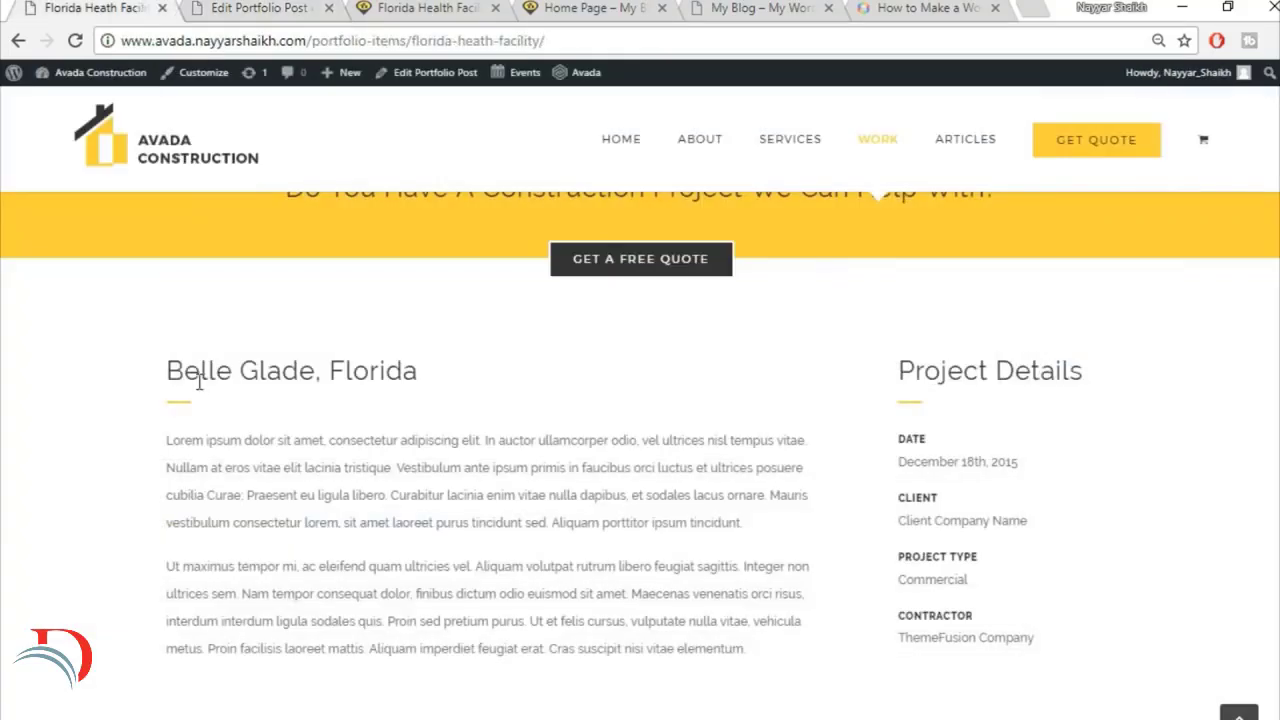
pyautogui.moveTo(180, 379); pyautogui.dragTo(491, 374)
pyautogui.hotkey('ctrl', 'c')
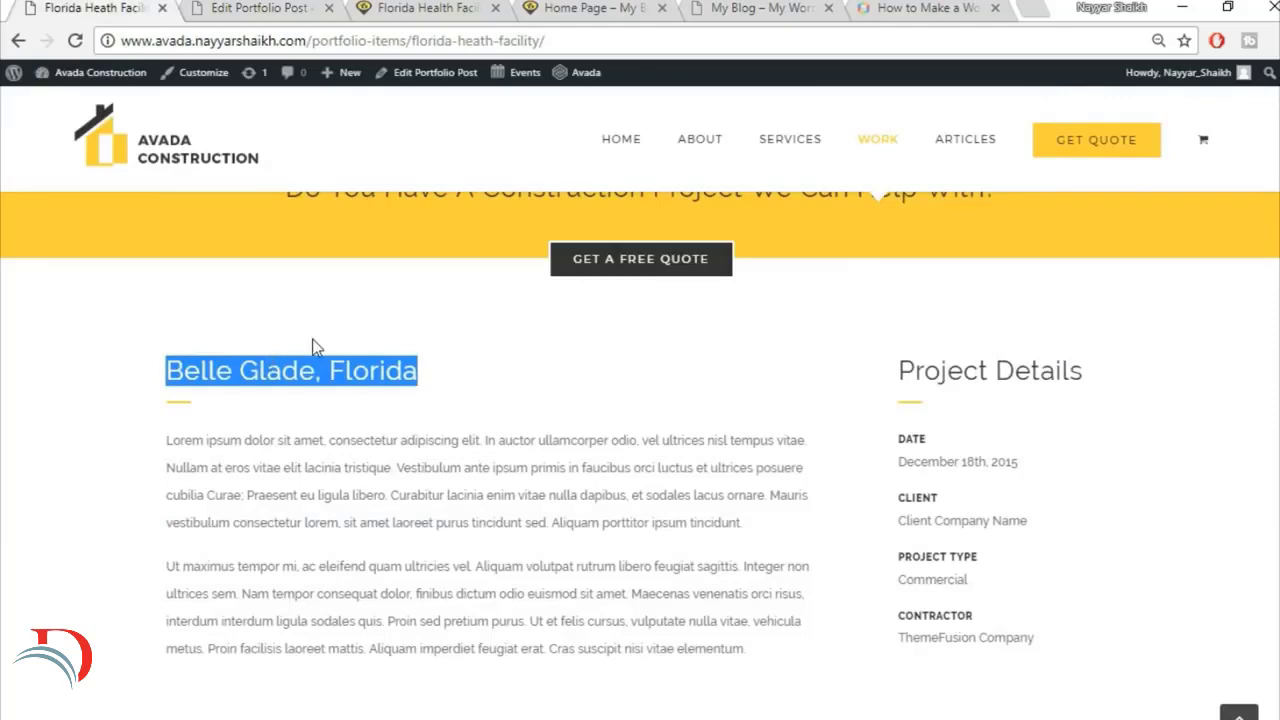
pyautogui.click(258, 5)
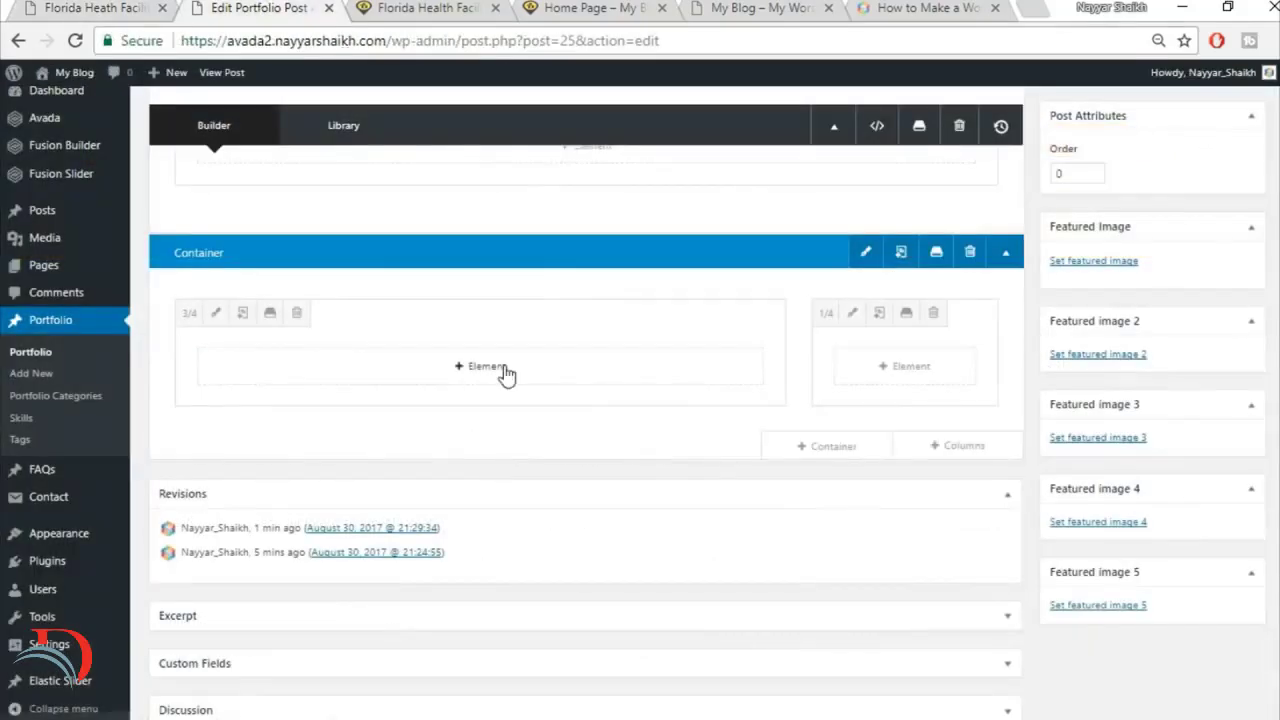
pyautogui.click(503, 373)
pyautogui.click(1008, 126)
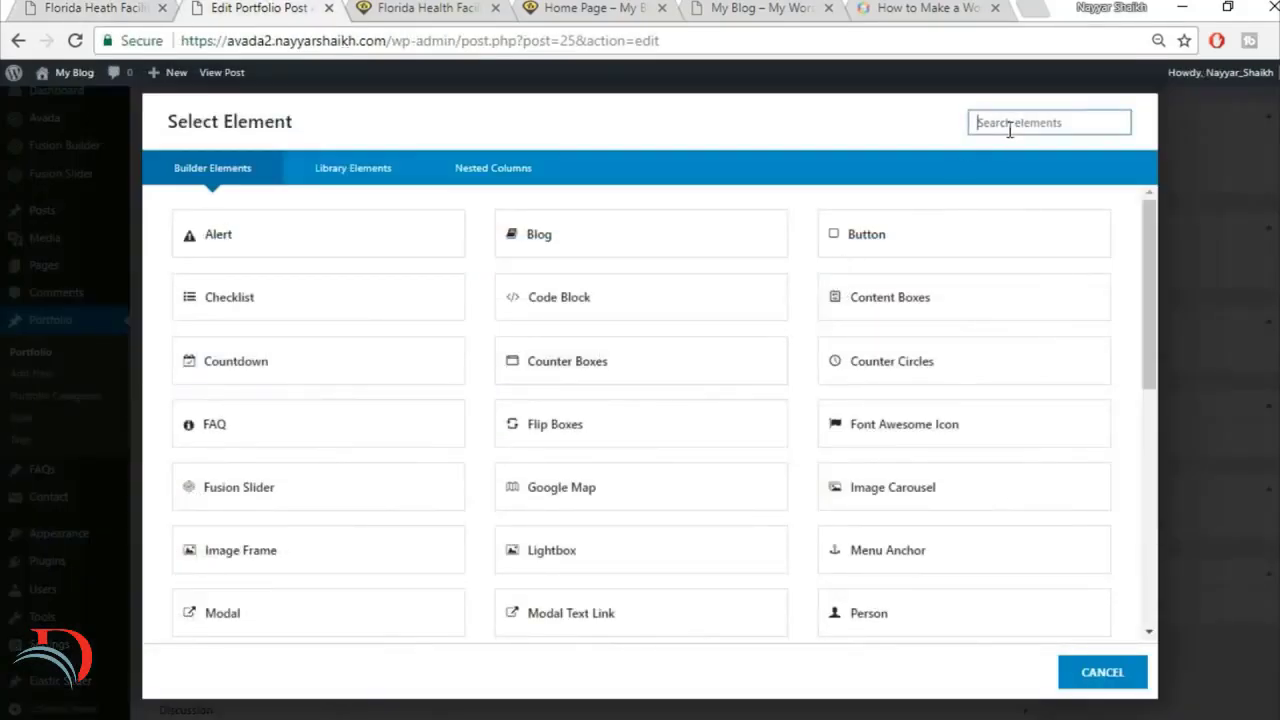
pyautogui.write('tex')
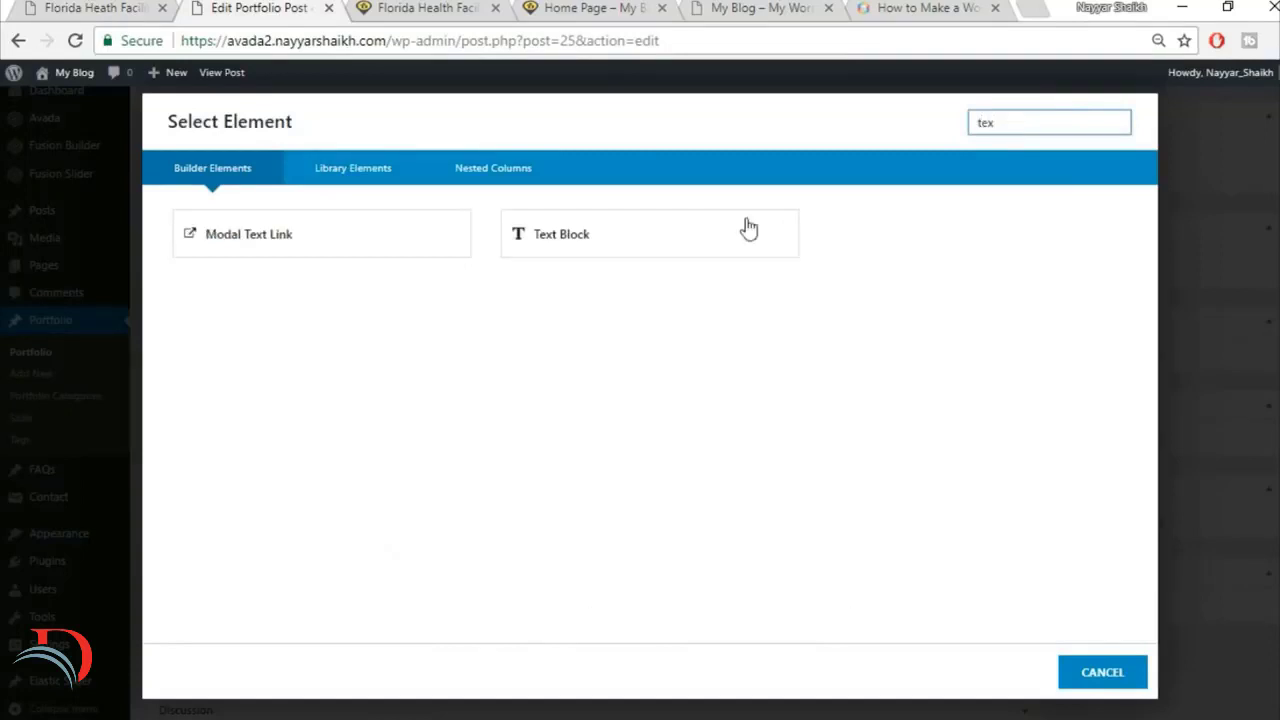
pyautogui.click(745, 230)
pyautogui.click(683, 446)
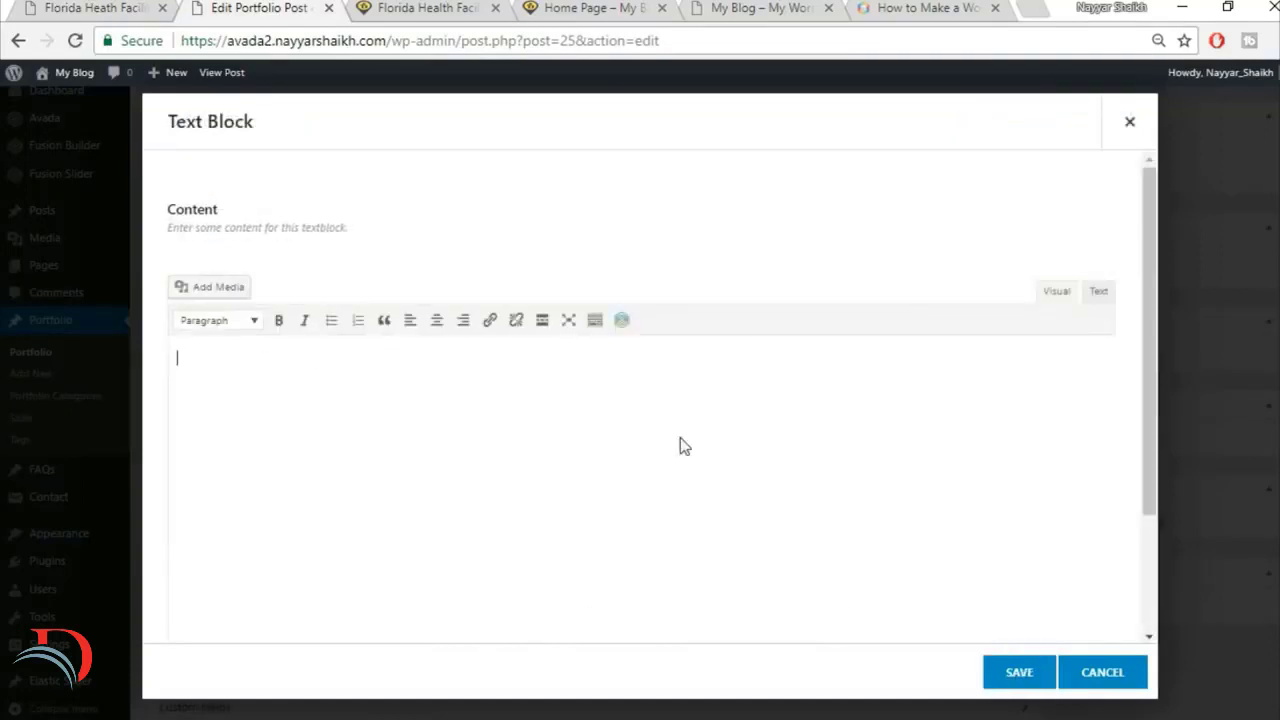
pyautogui.hotkey('ctrl', 'v')
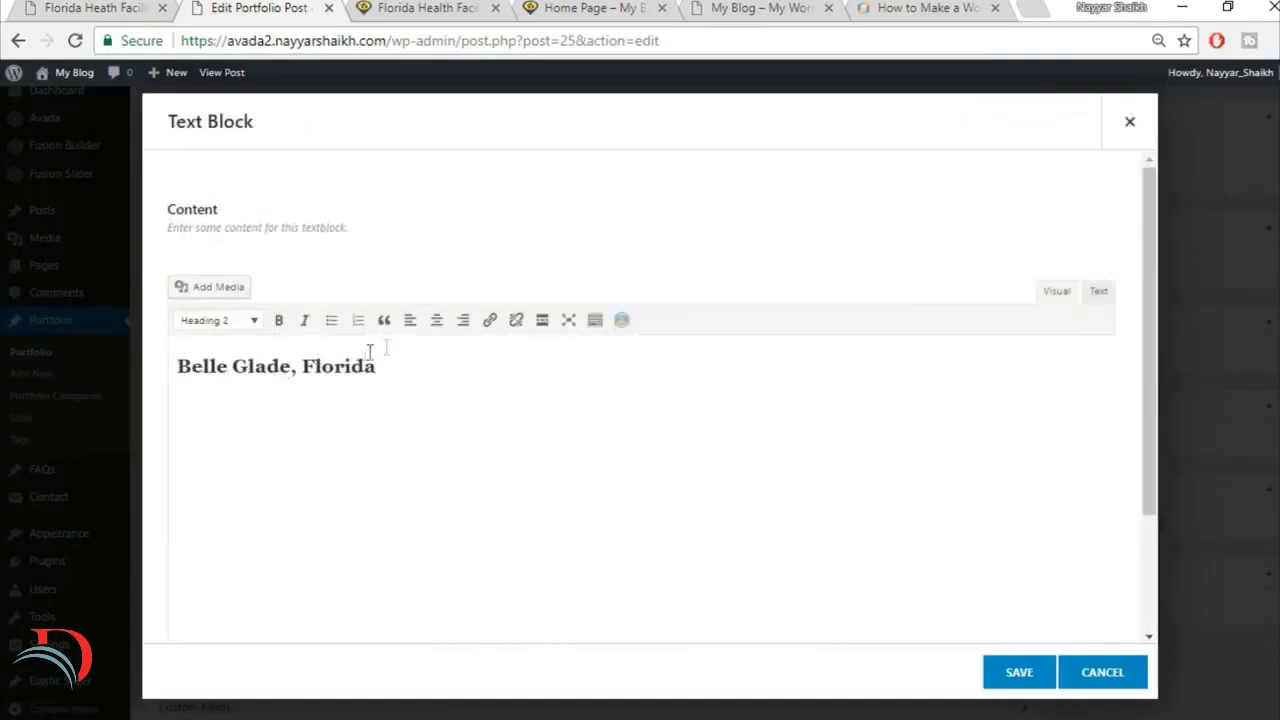
pyautogui.click(1025, 674)
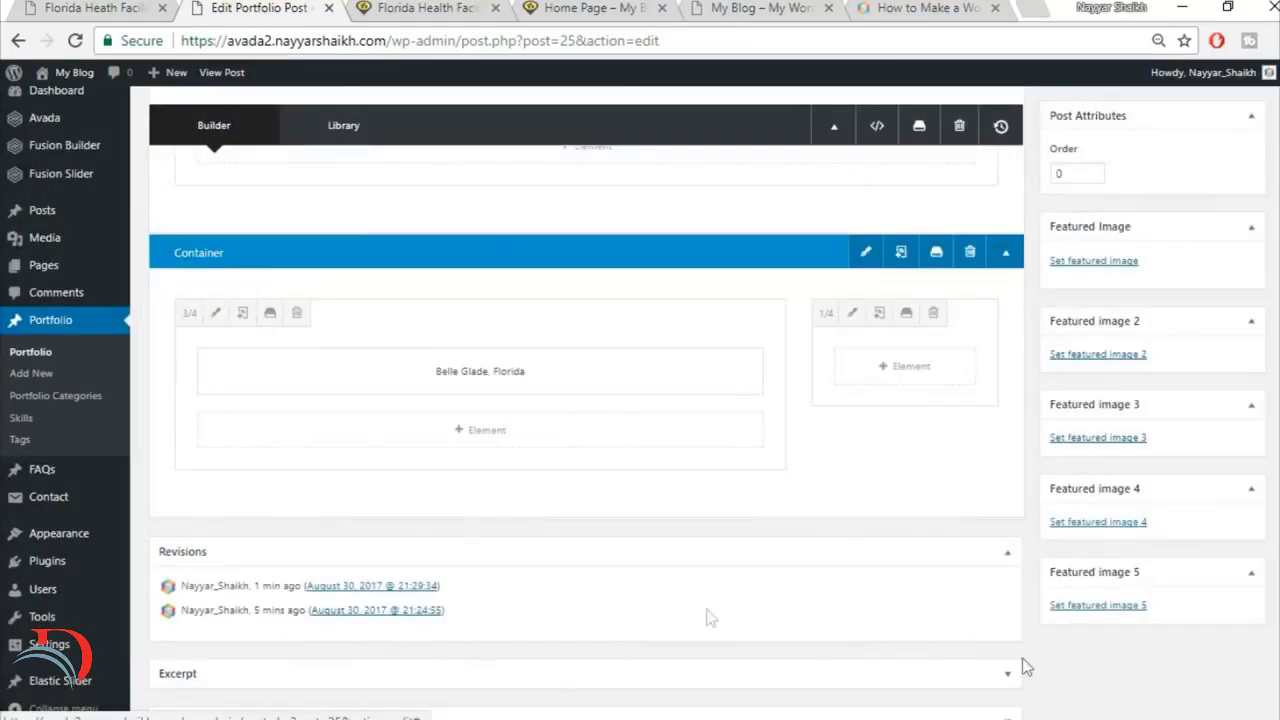
# Step: Add a Separator element below the Belle Glade, Florida heading and choose its line style
pyautogui.click(131, 9)
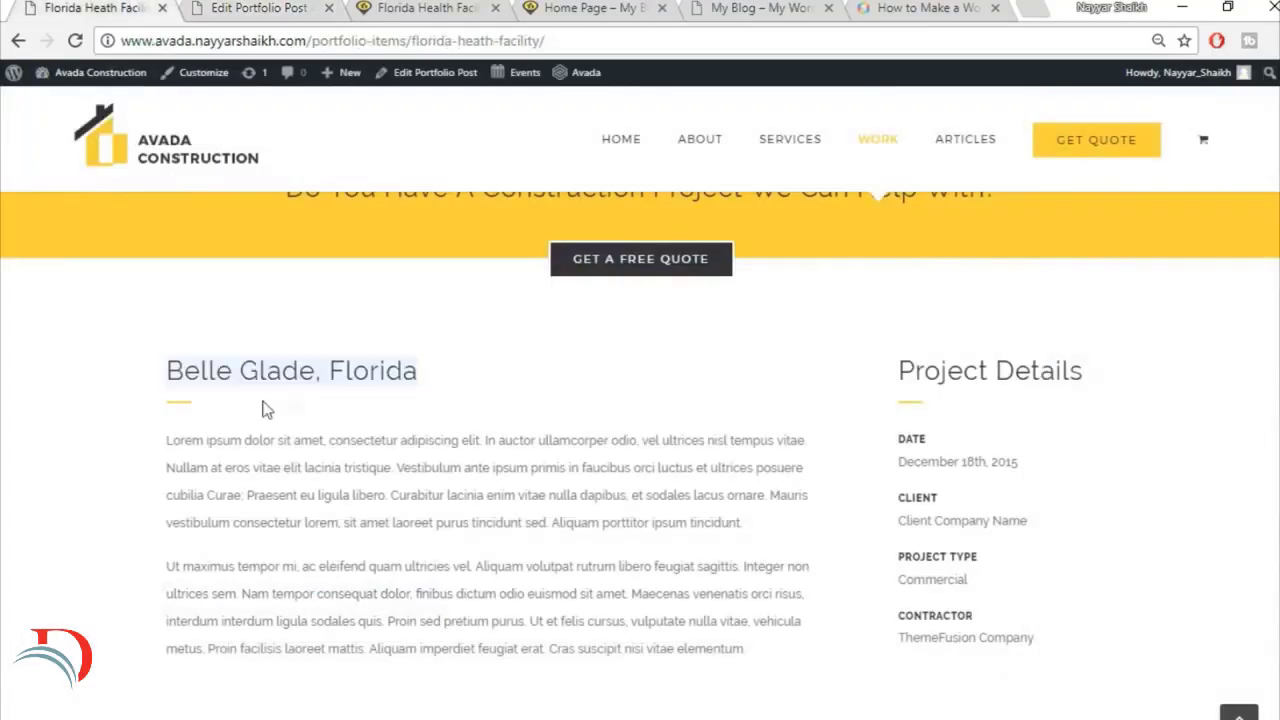
pyautogui.click(180, 7)
pyautogui.click(472, 438)
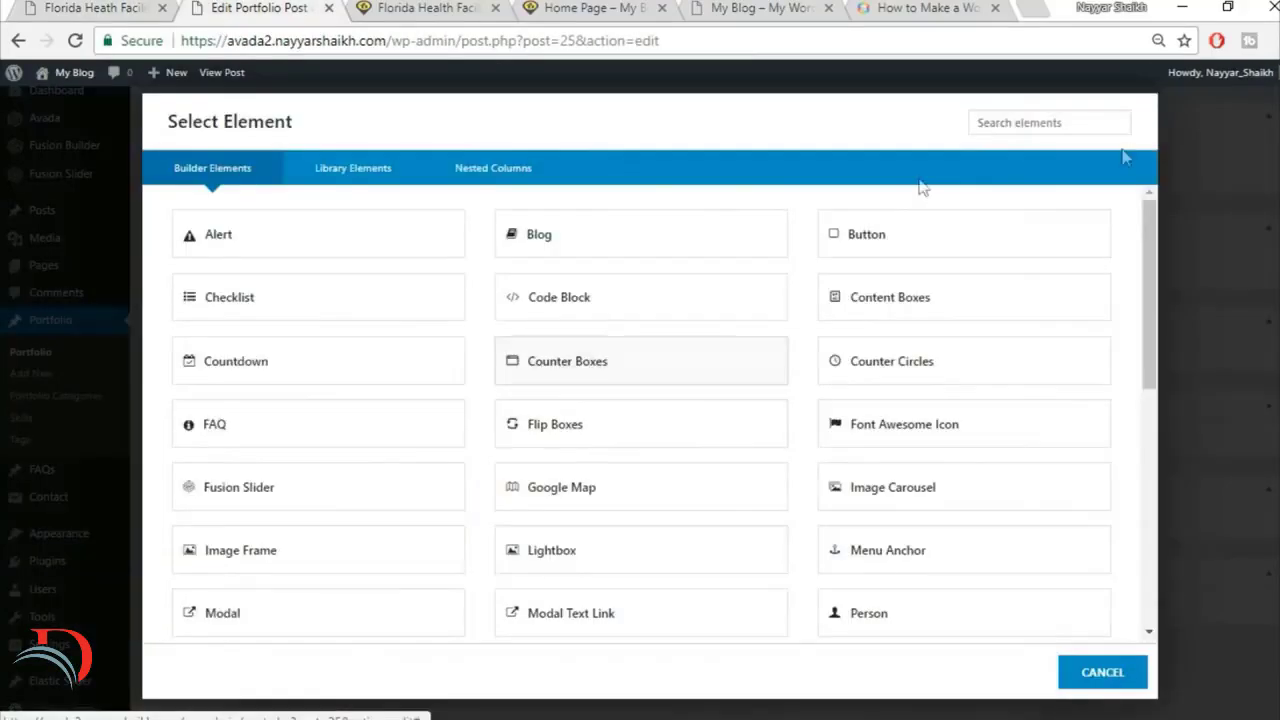
pyautogui.click(992, 118)
pyautogui.write('sepa')
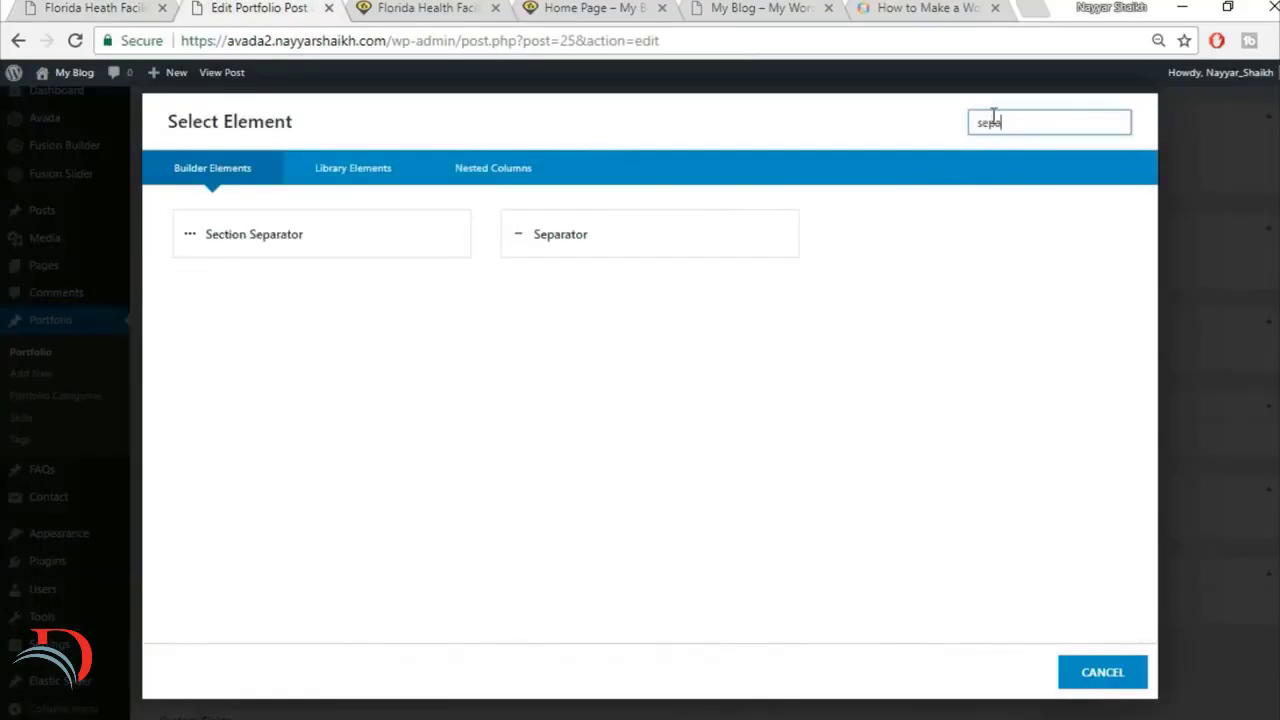
pyautogui.click(791, 237)
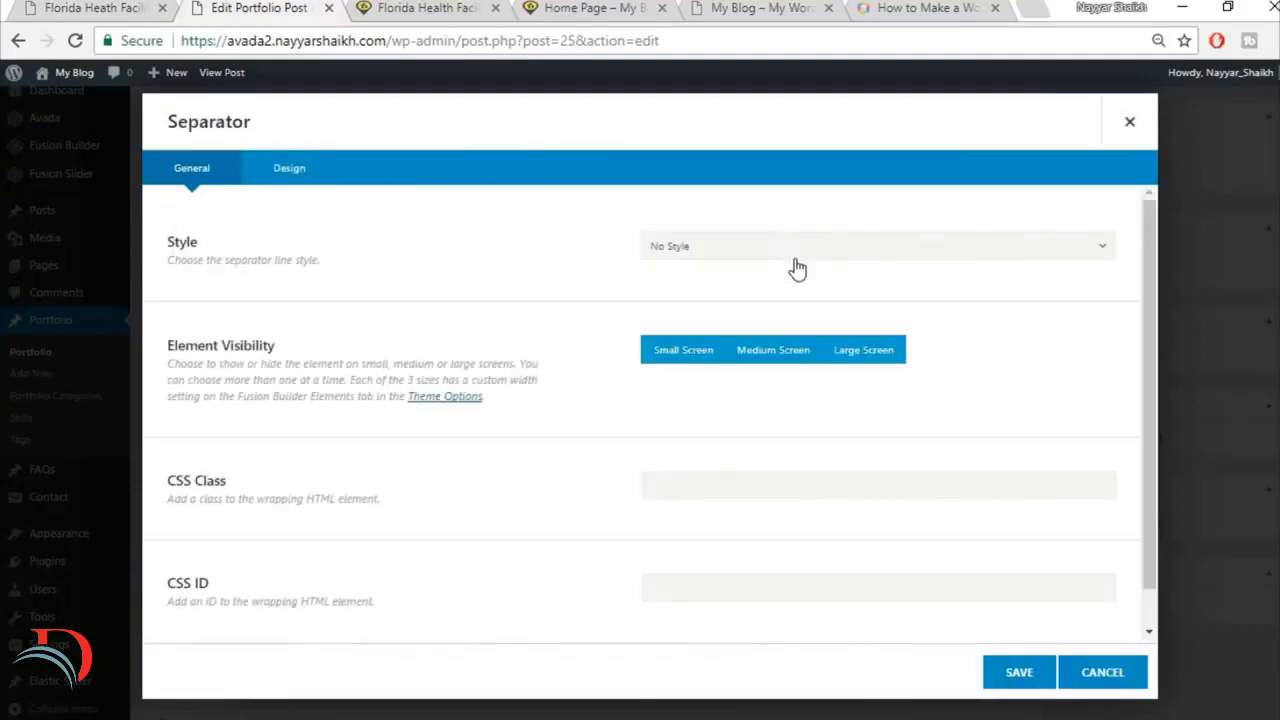
pyautogui.click(796, 255)
pyautogui.click(750, 300)
pyautogui.scroll(-1, 988, 321)
# Step: Set the separator's color to ffcc33, its bottom margin to 30 and its border size to 2
pyautogui.click(287, 178)
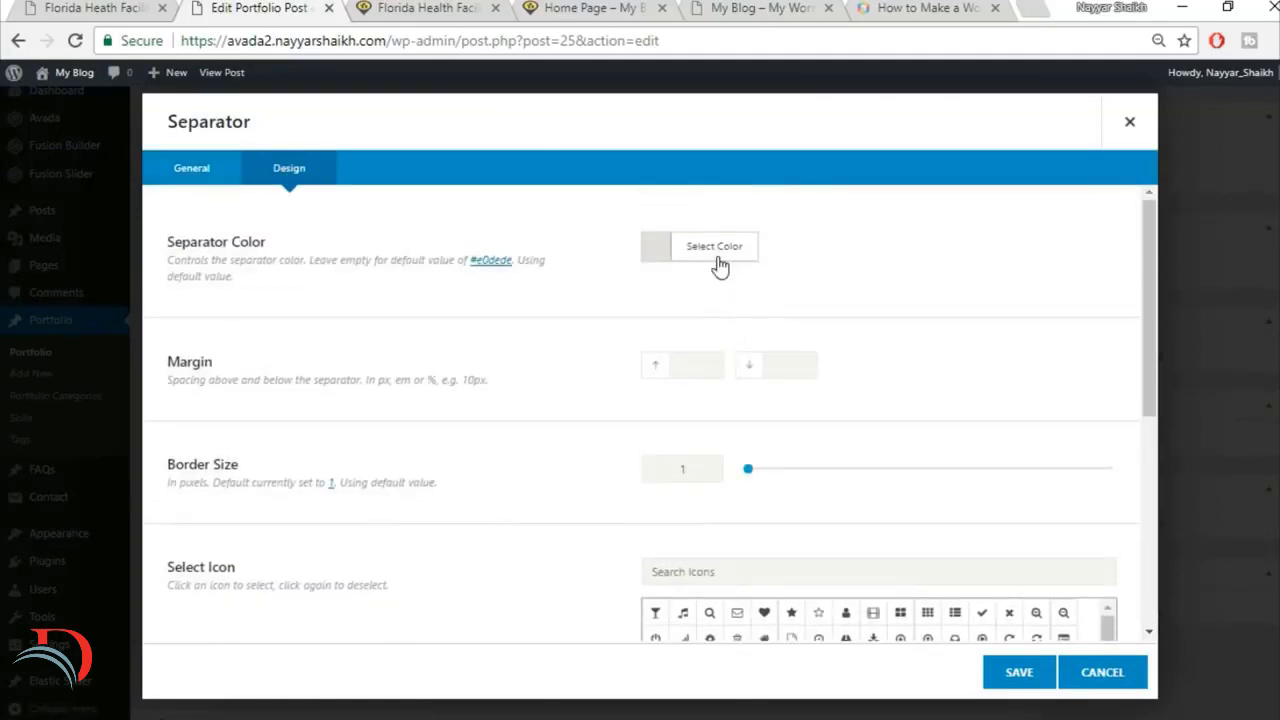
pyautogui.click(716, 250)
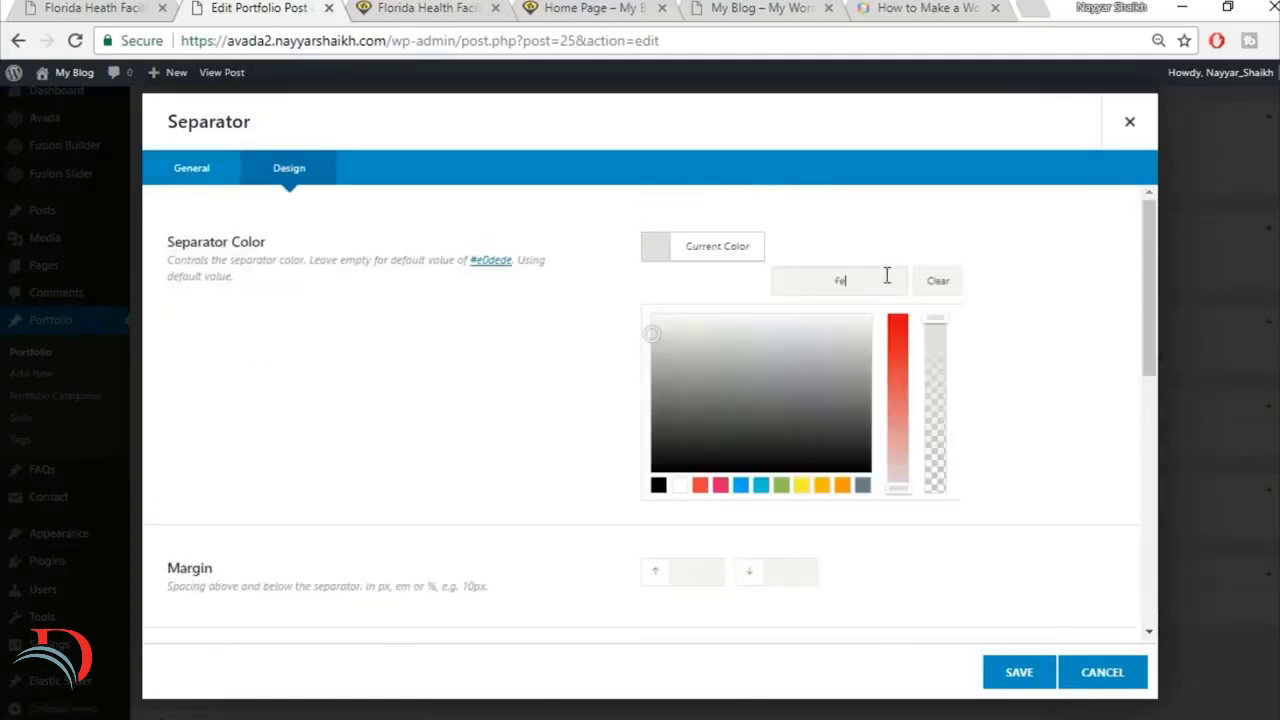
pyautogui.click(887, 276)
pyautogui.write('ffcc33')
pyautogui.click(925, 236)
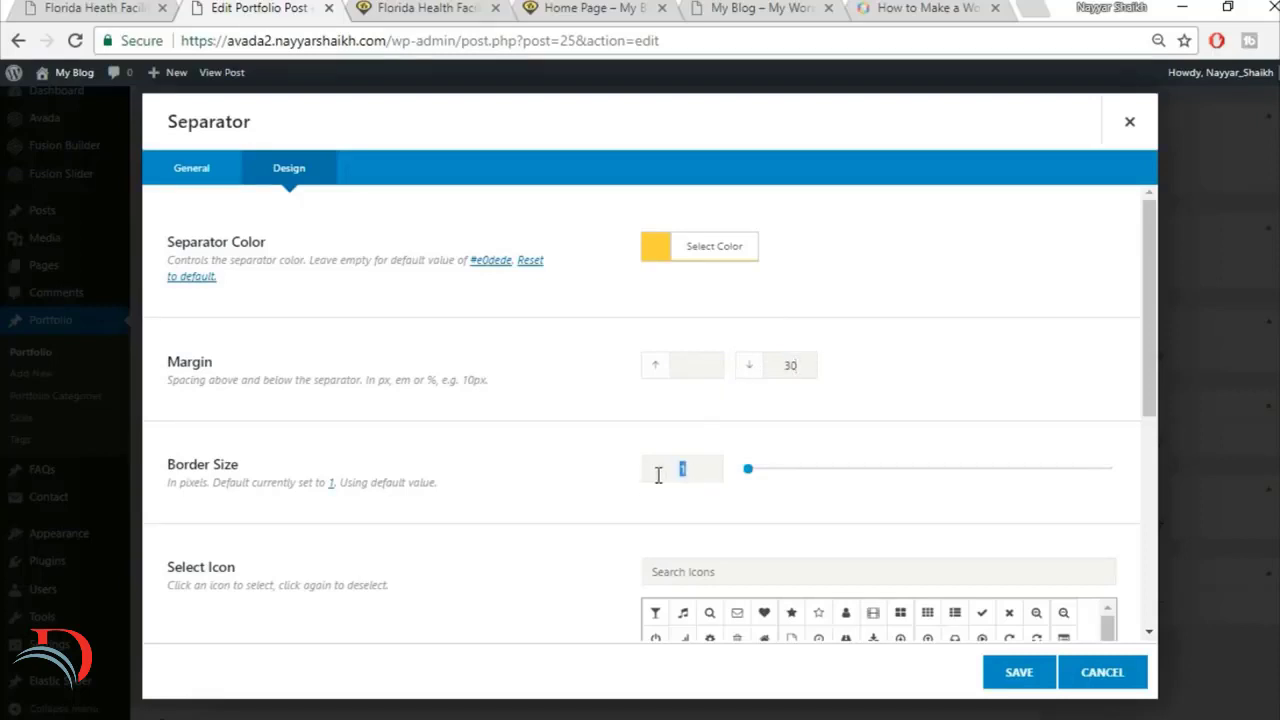
pyautogui.write('2')
# Step: Set the separator width to 30px with left alignment, checking the reference page, and save the element
pyautogui.scroll(-2, 590, 450)
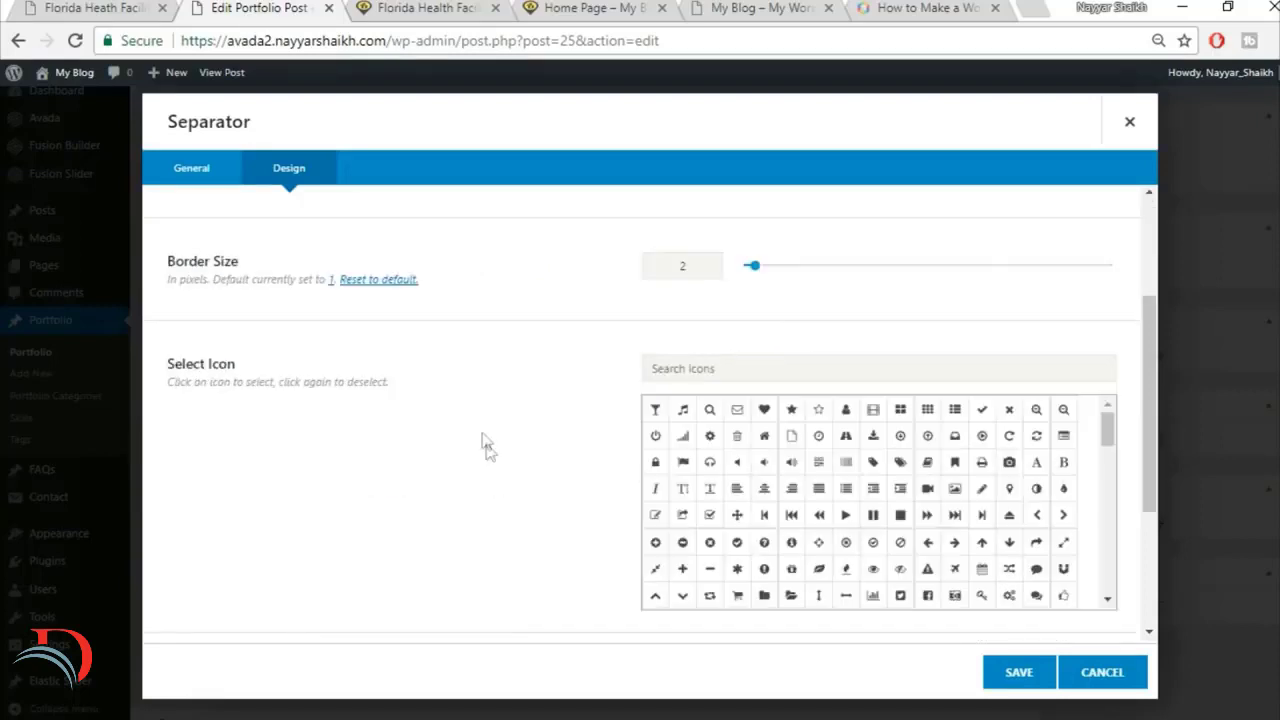
pyautogui.scroll(-2, 537, 422)
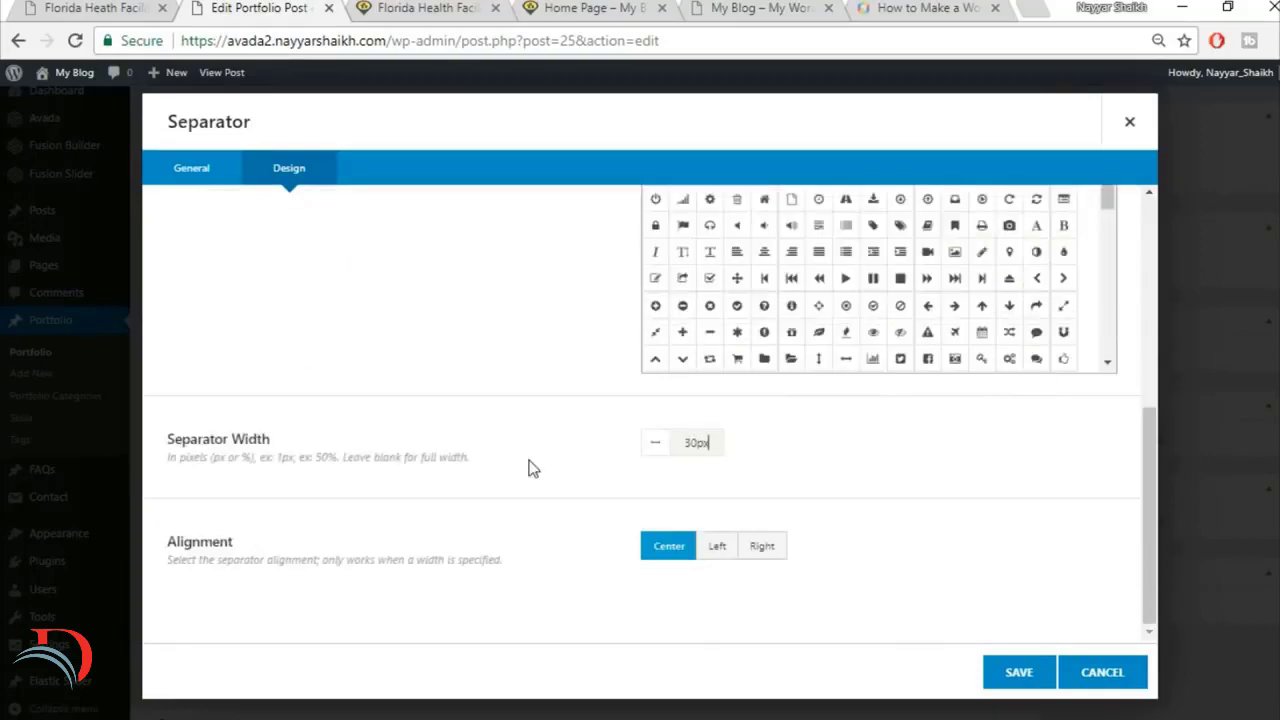
pyautogui.click(135, 6)
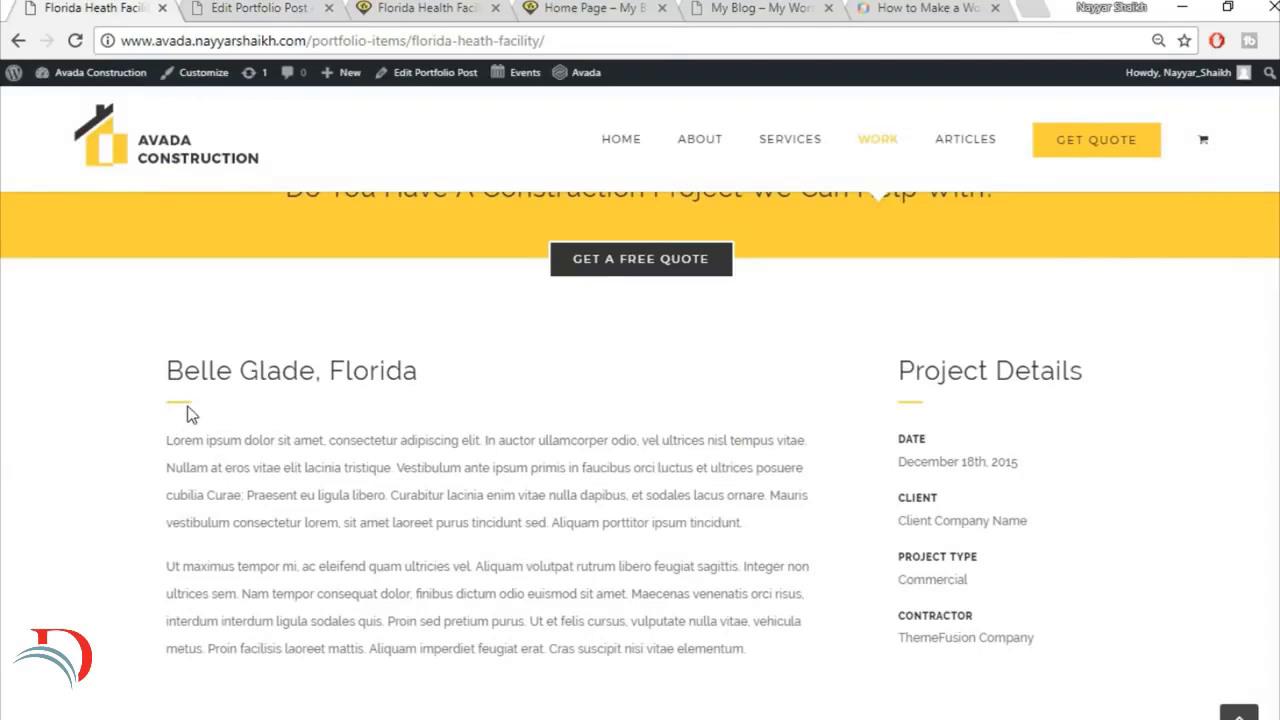
pyautogui.click(220, 7)
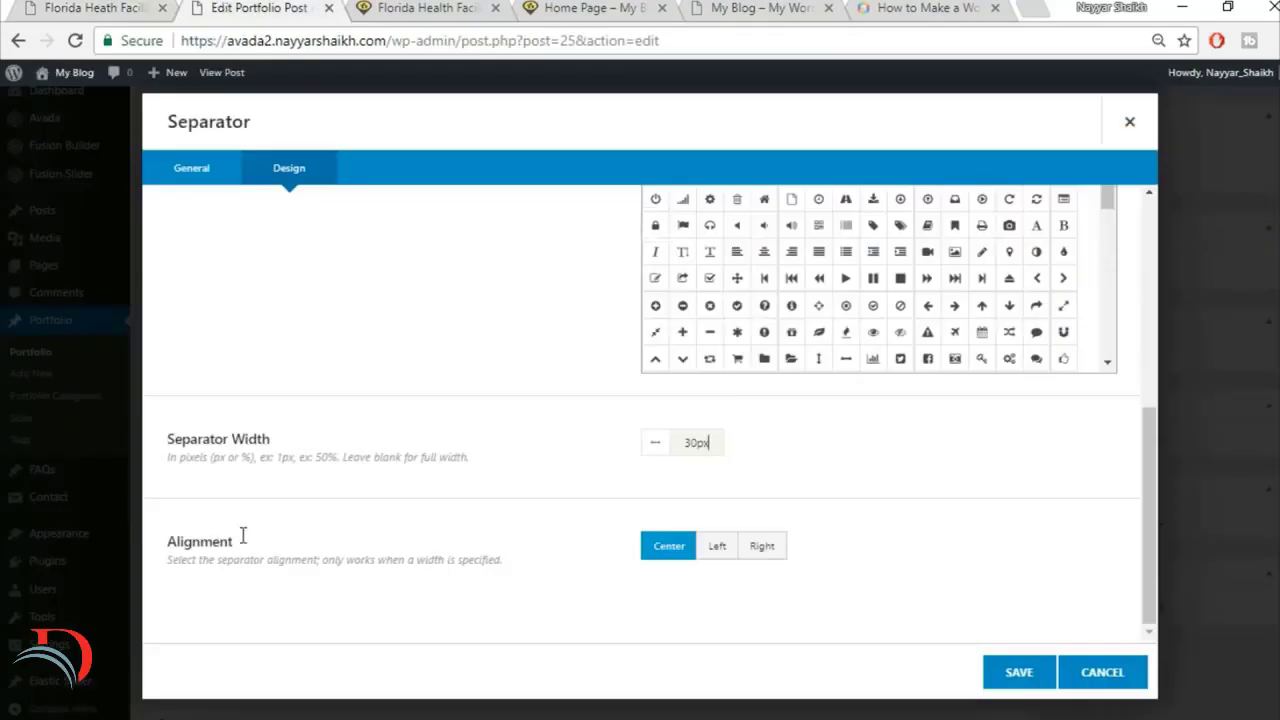
pyautogui.click(730, 561)
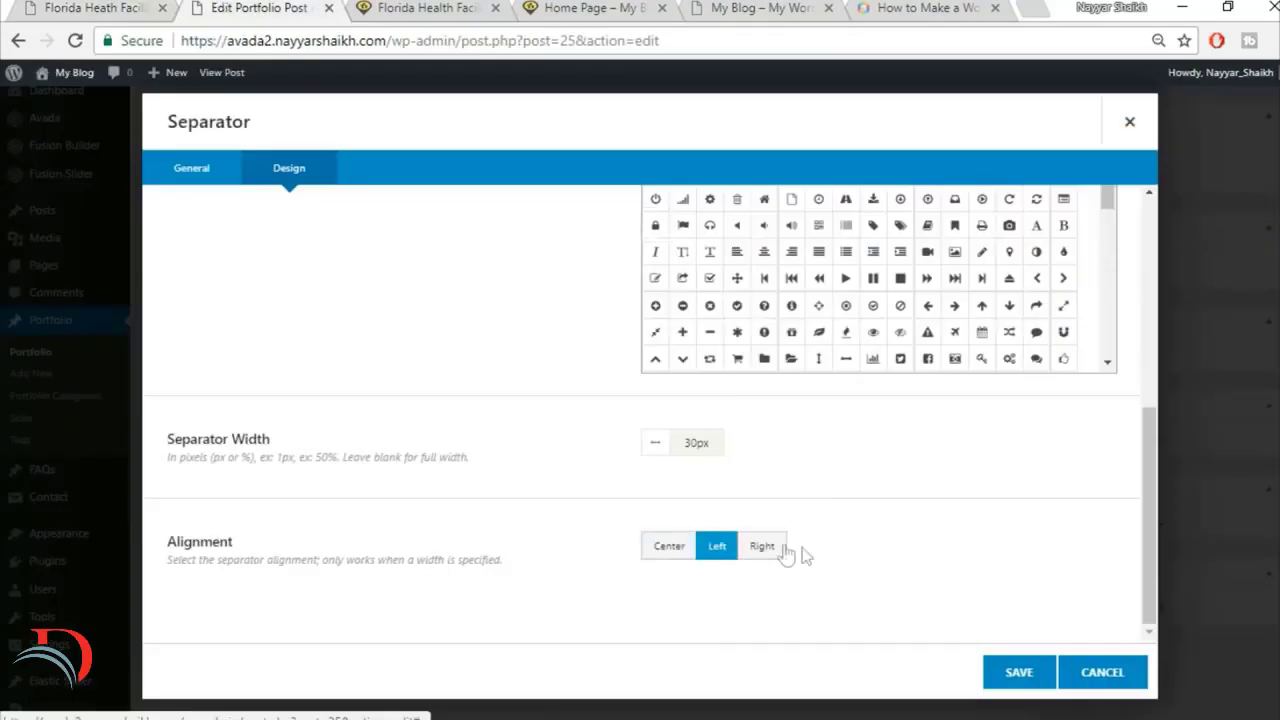
pyautogui.click(1020, 674)
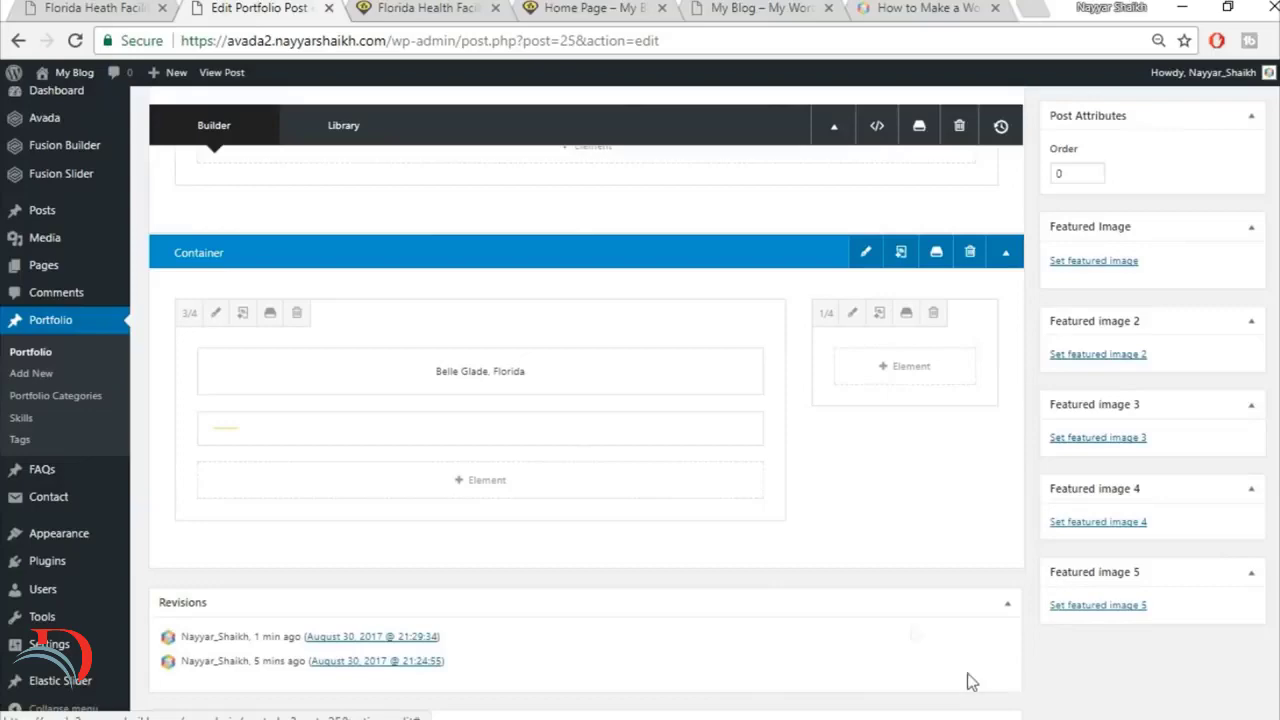
# Step: Copy the two lorem ipsum paragraphs from the reference page and add a Text Block below the separator in the 3/4 column
pyautogui.click(472, 486)
pyautogui.click(157, 7)
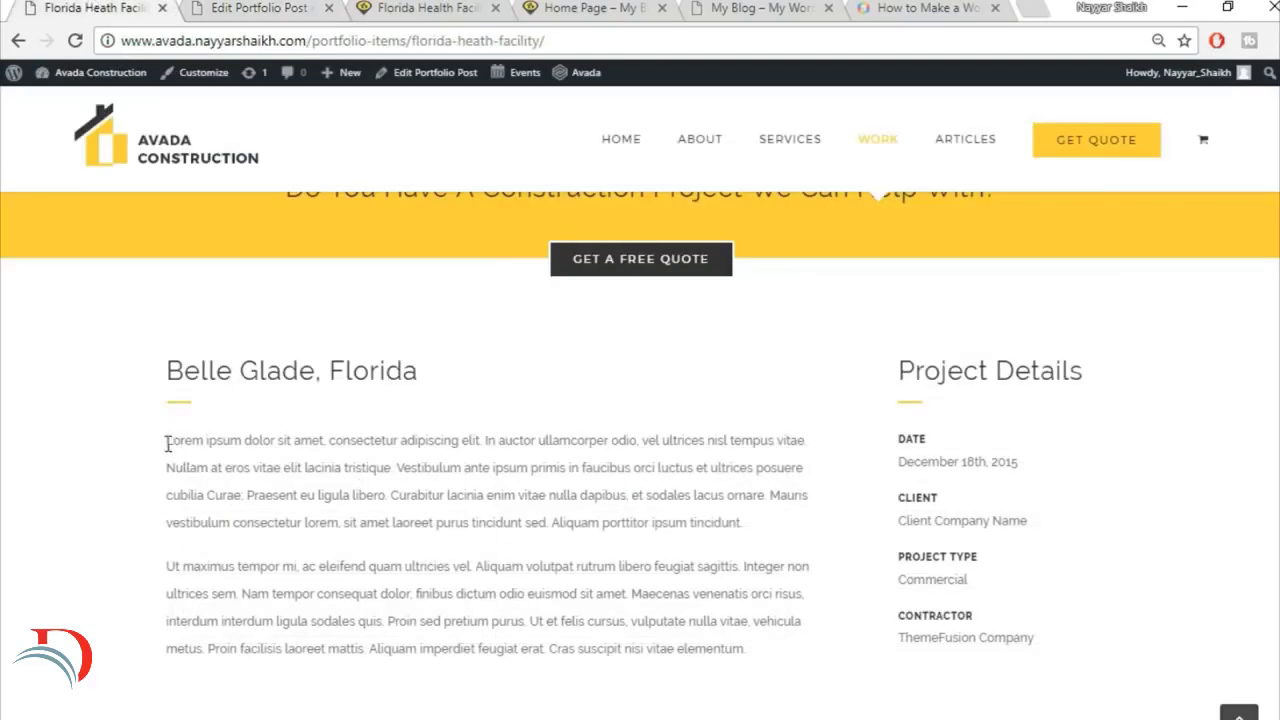
pyautogui.moveTo(168, 443); pyautogui.dragTo(664, 597)
pyautogui.hotkey('ctrl', 'c')
pyautogui.click(298, 8)
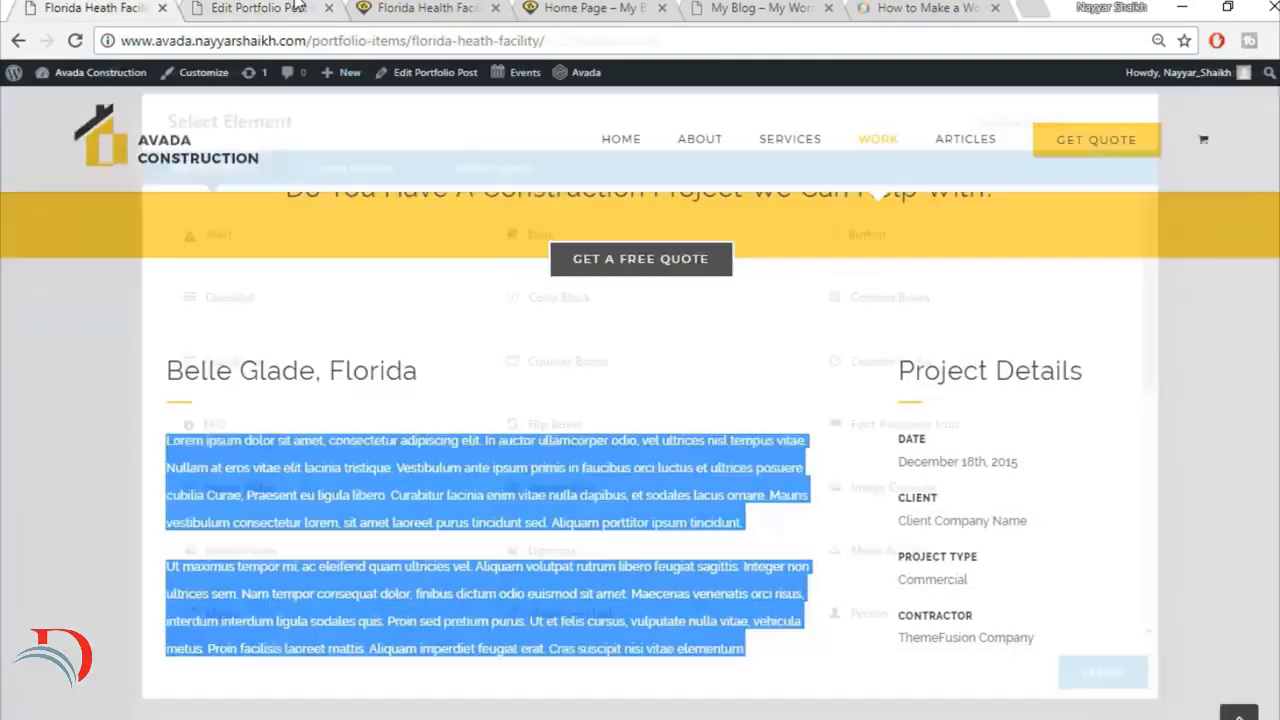
pyautogui.click(1009, 127)
pyautogui.write('tex')
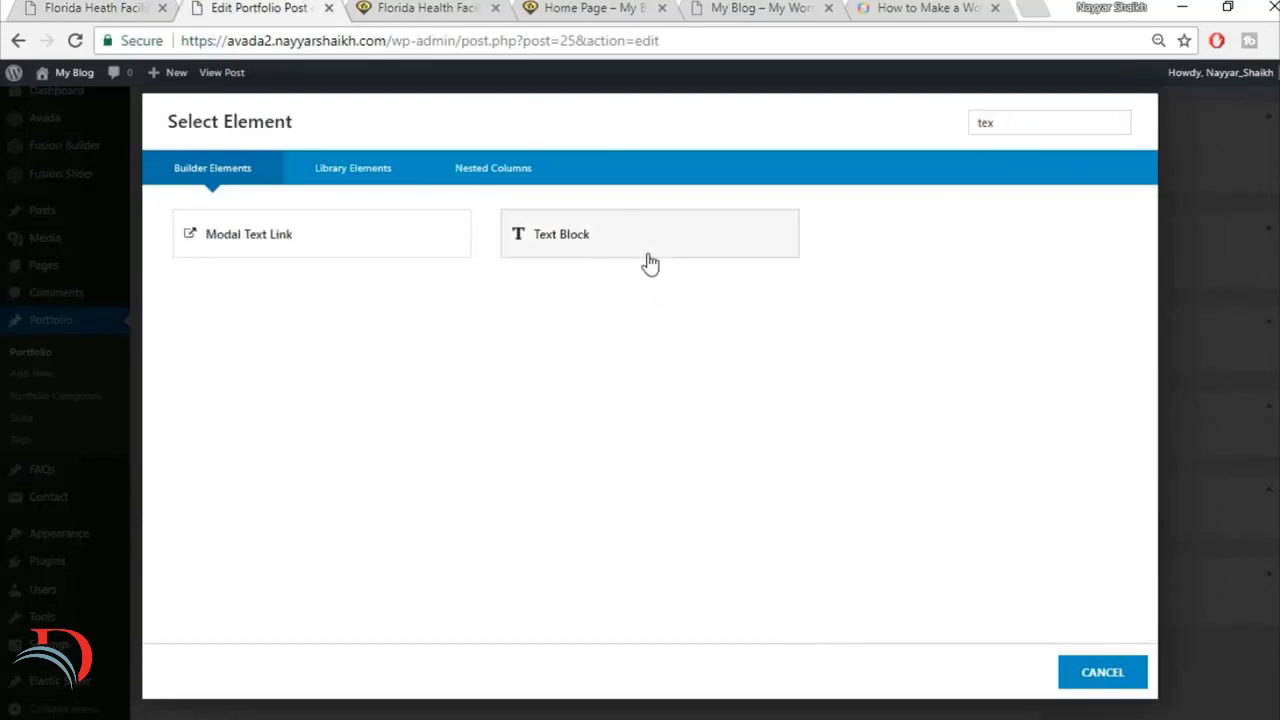
pyautogui.click(649, 262)
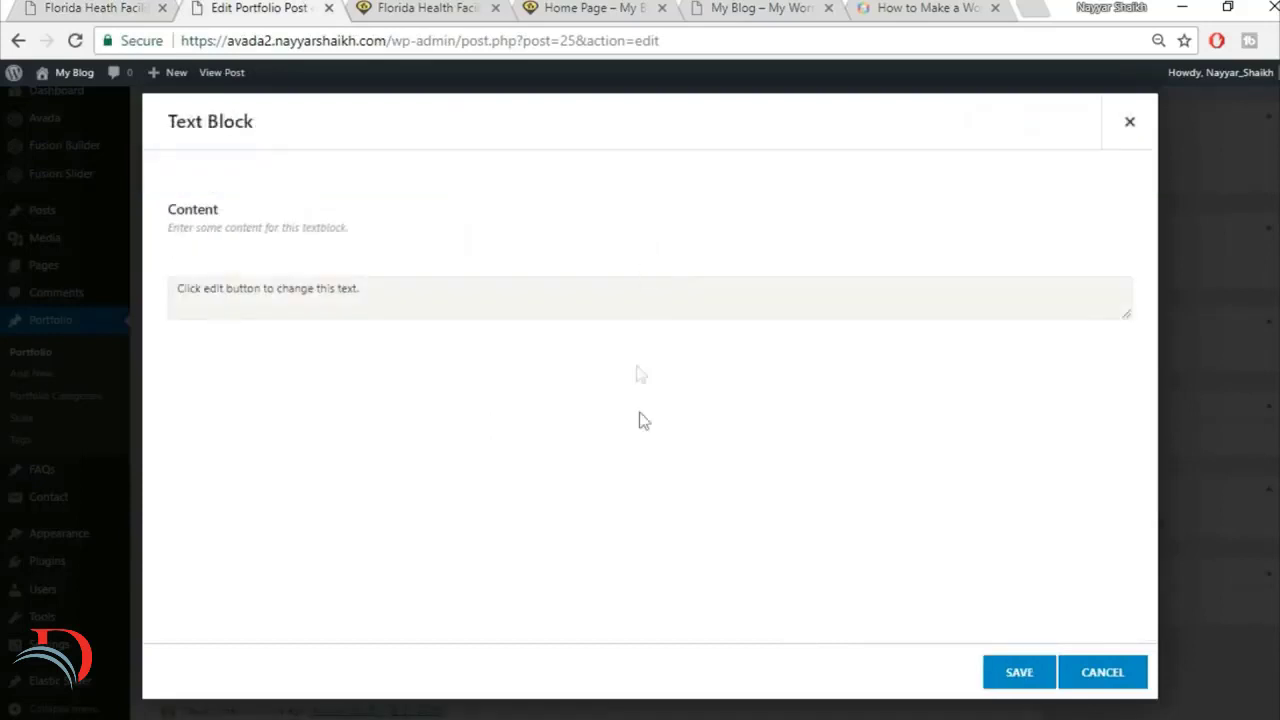
# Step: Replace the Text Block's placeholder with the copied description paragraphs and save it
pyautogui.click(746, 460)
pyautogui.hotkey('ctrl', 'a')
pyautogui.press('Delete')
pyautogui.hotkey('ctrl', 'v')
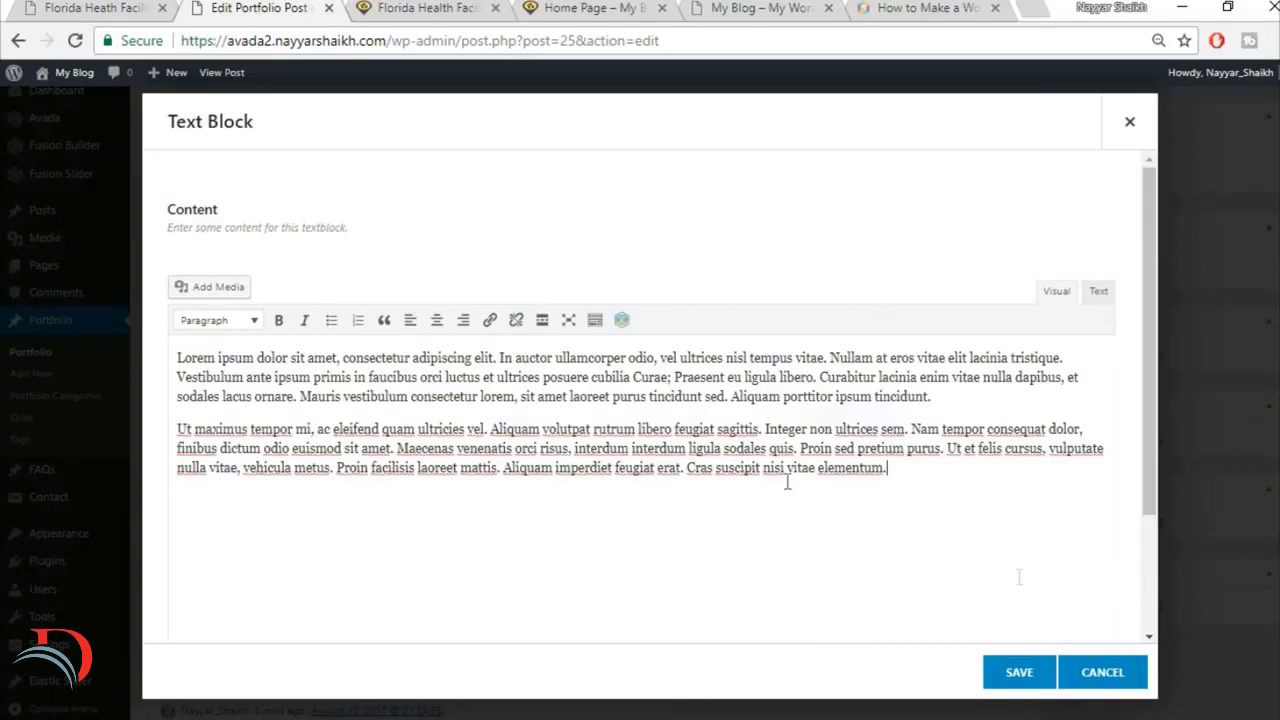
pyautogui.click(1019, 676)
# Step: Check the reference layout and add a Text Block element to the empty 1/4 column
pyautogui.click(104, 6)
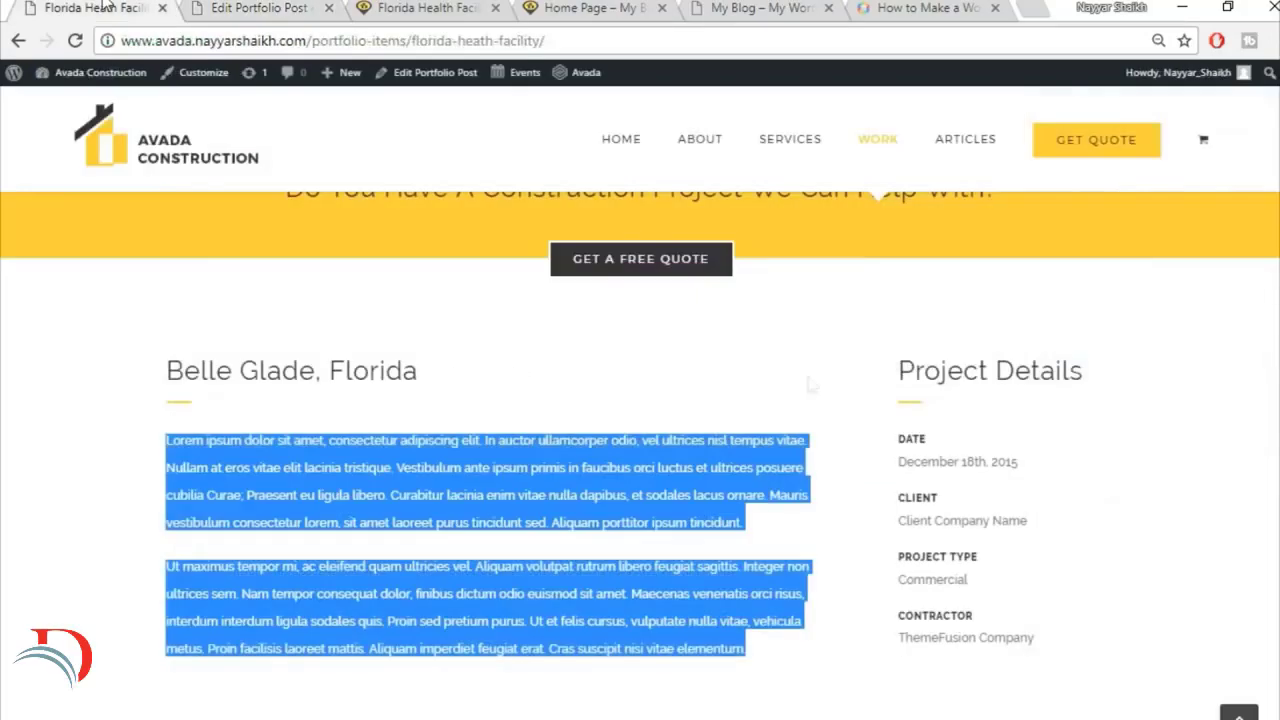
pyautogui.click(222, 6)
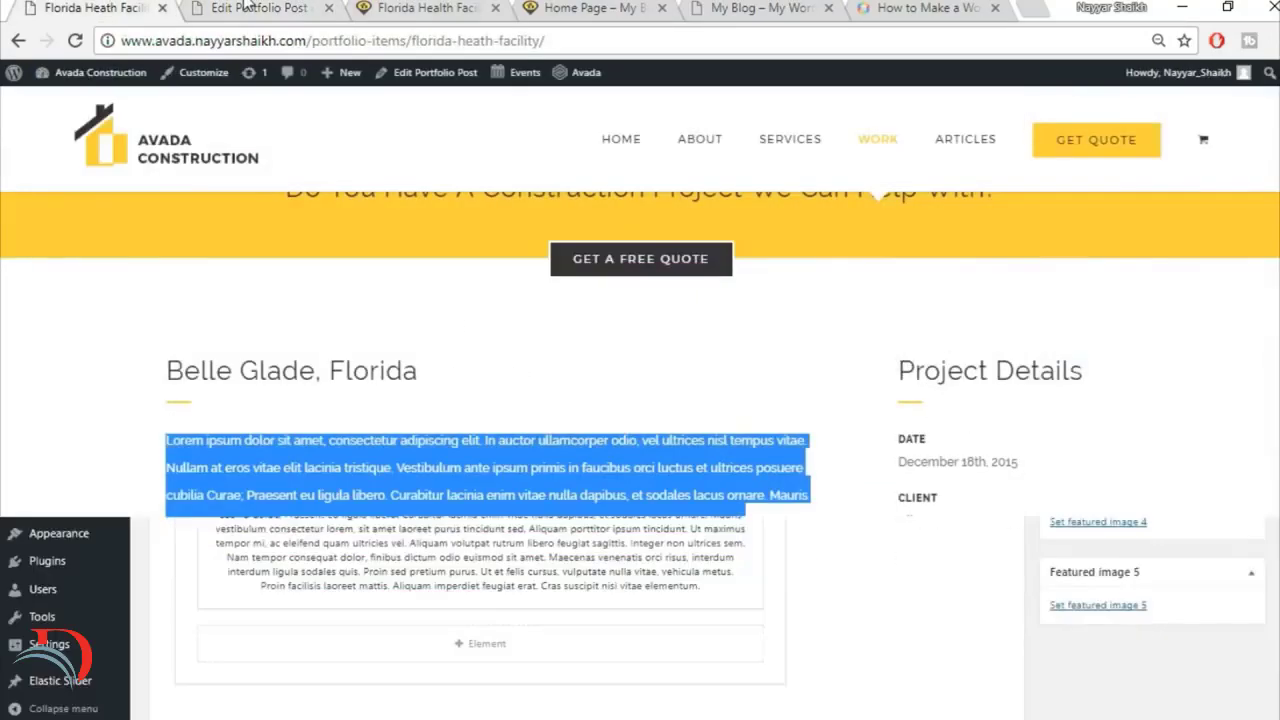
pyautogui.click(898, 370)
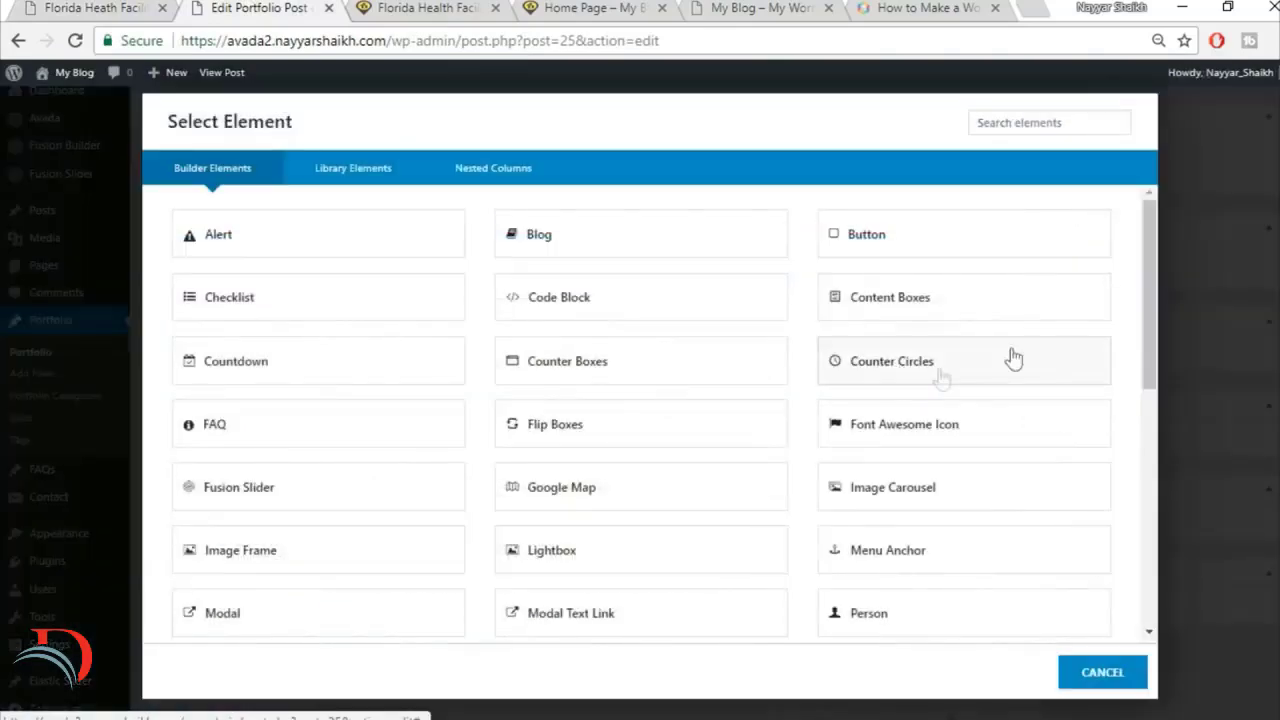
pyautogui.click(1022, 122)
pyautogui.write('tex')
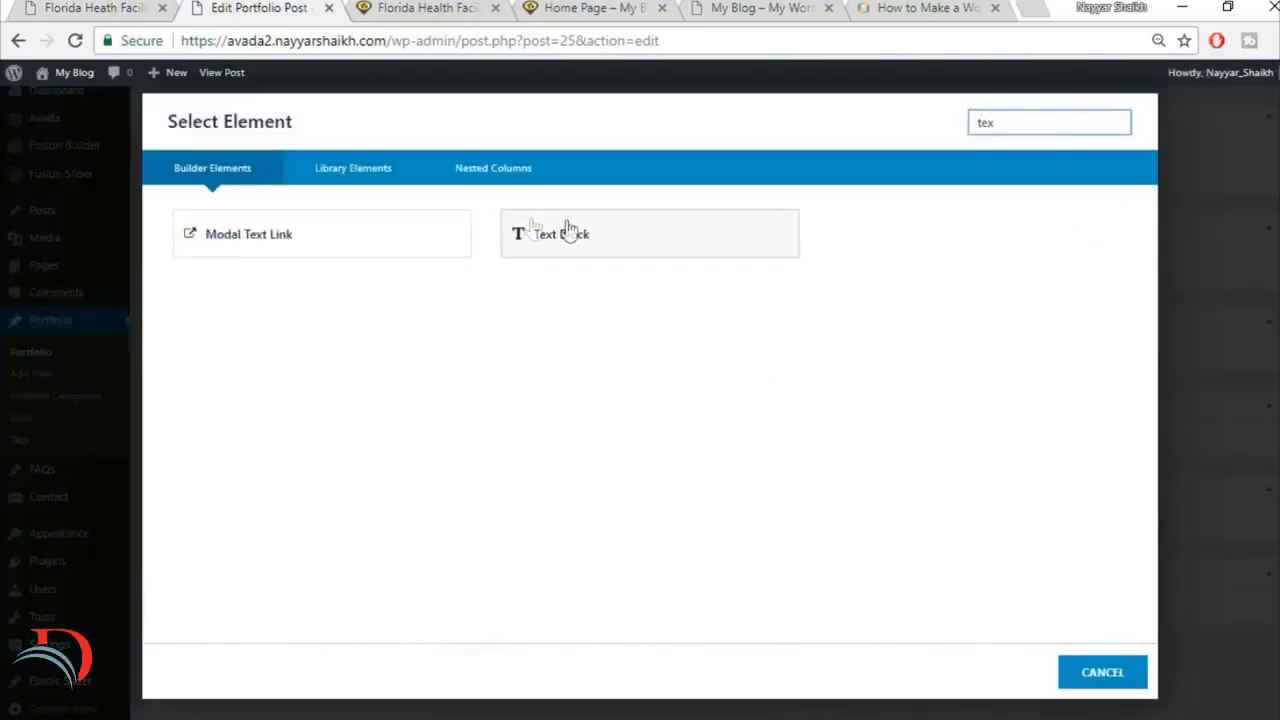
pyautogui.click(560, 232)
# Step: Copy the heading "Project Details" from the reference page into the new Text Block and save it
pyautogui.click(214, 41)
pyautogui.click(147, 6)
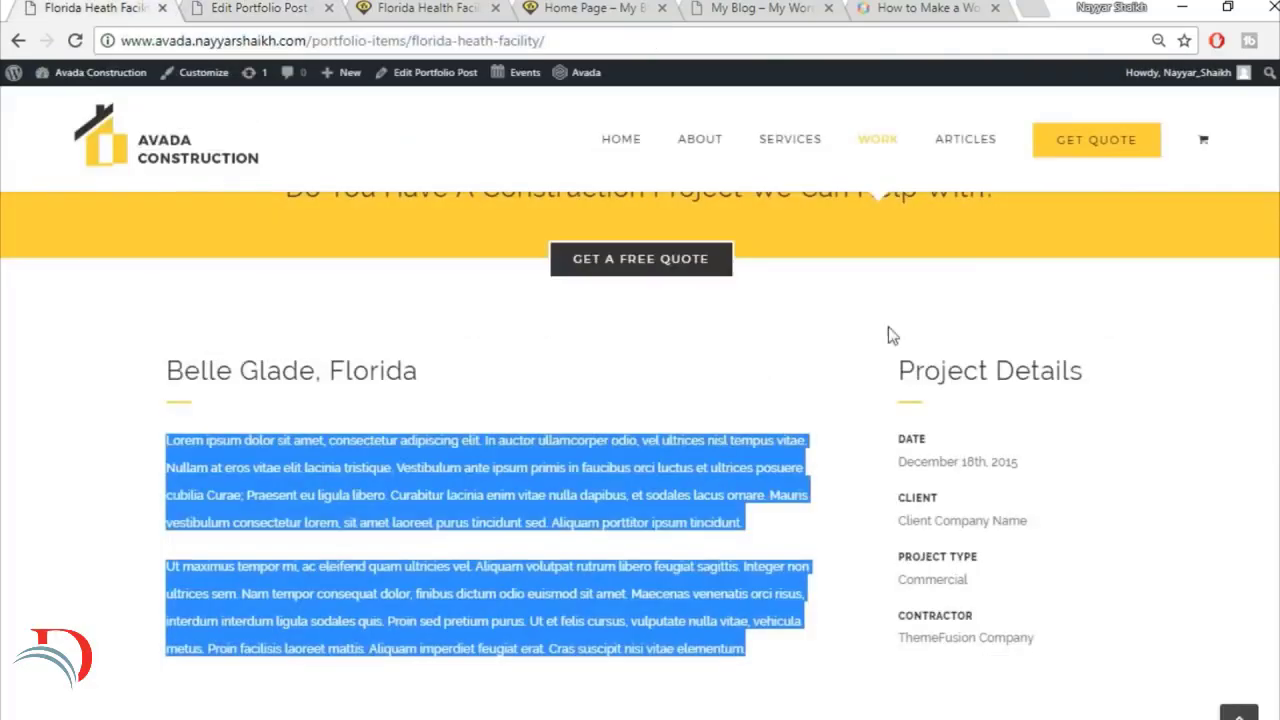
pyautogui.moveTo(903, 371); pyautogui.dragTo(1092, 358)
pyautogui.hotkey('ctrl', 'c')
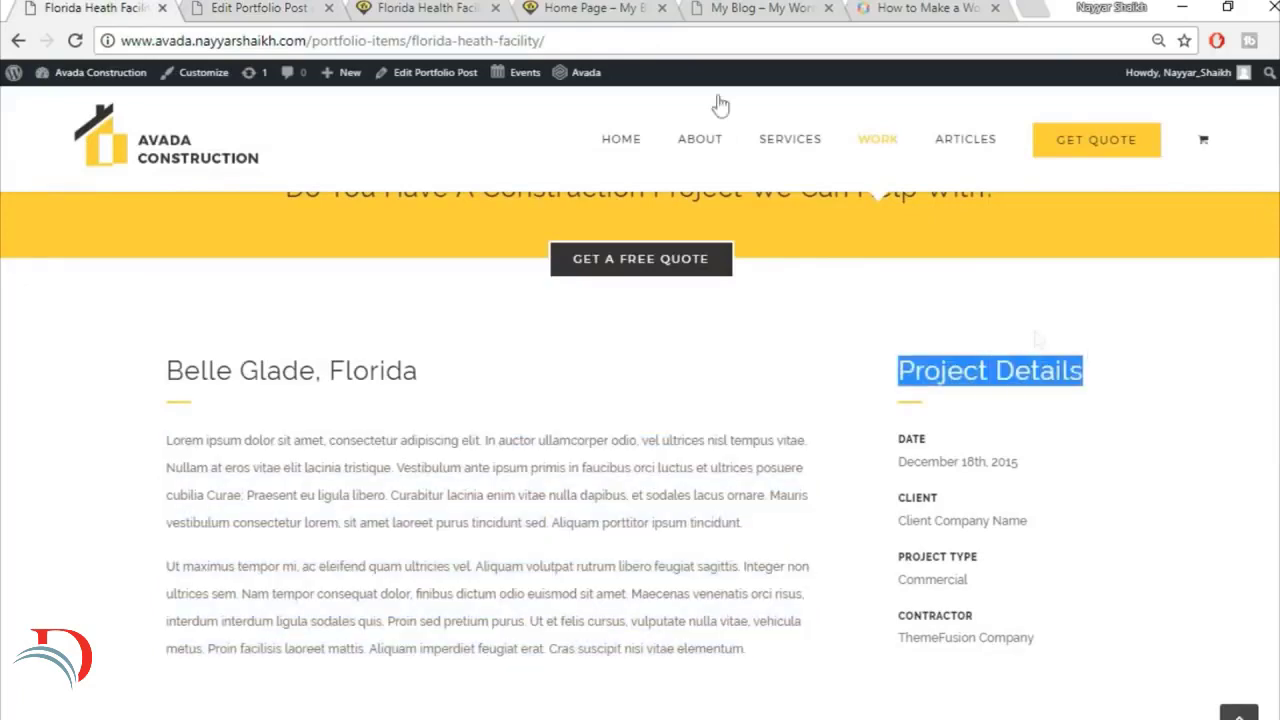
pyautogui.click(308, 7)
pyautogui.click(698, 429)
pyautogui.hotkey('ctrl', 'v')
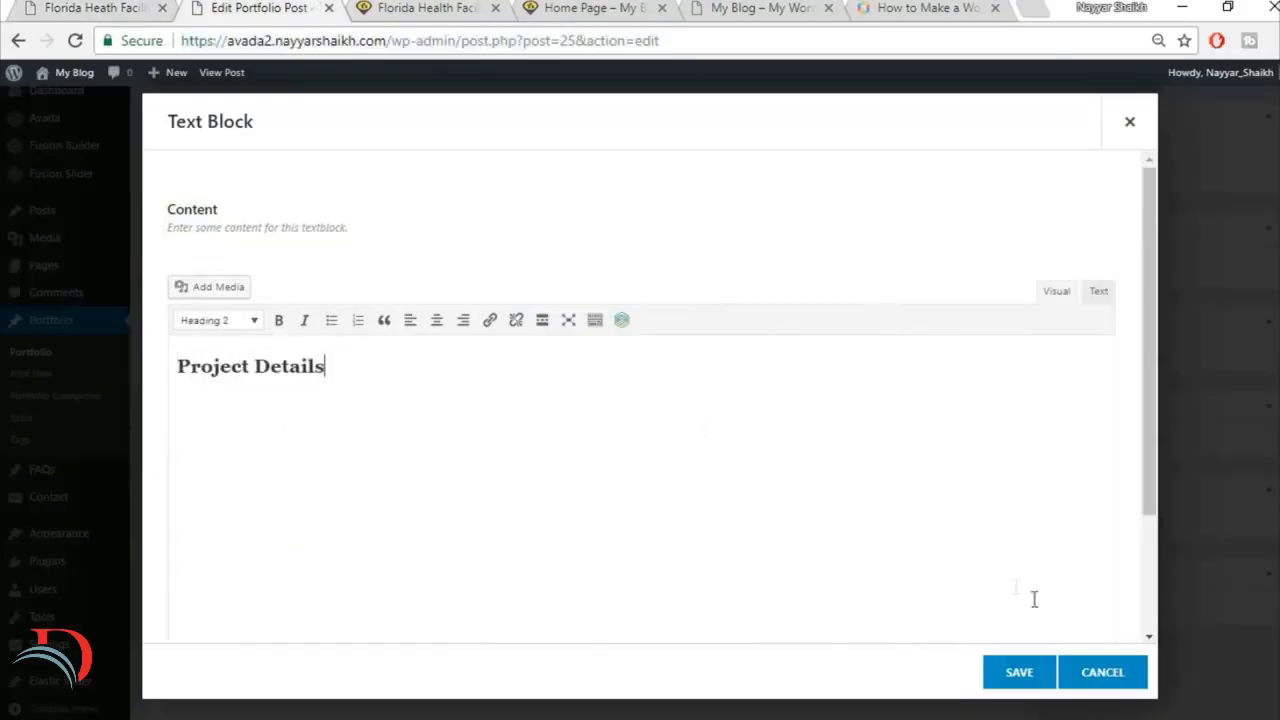
pyautogui.click(1016, 671)
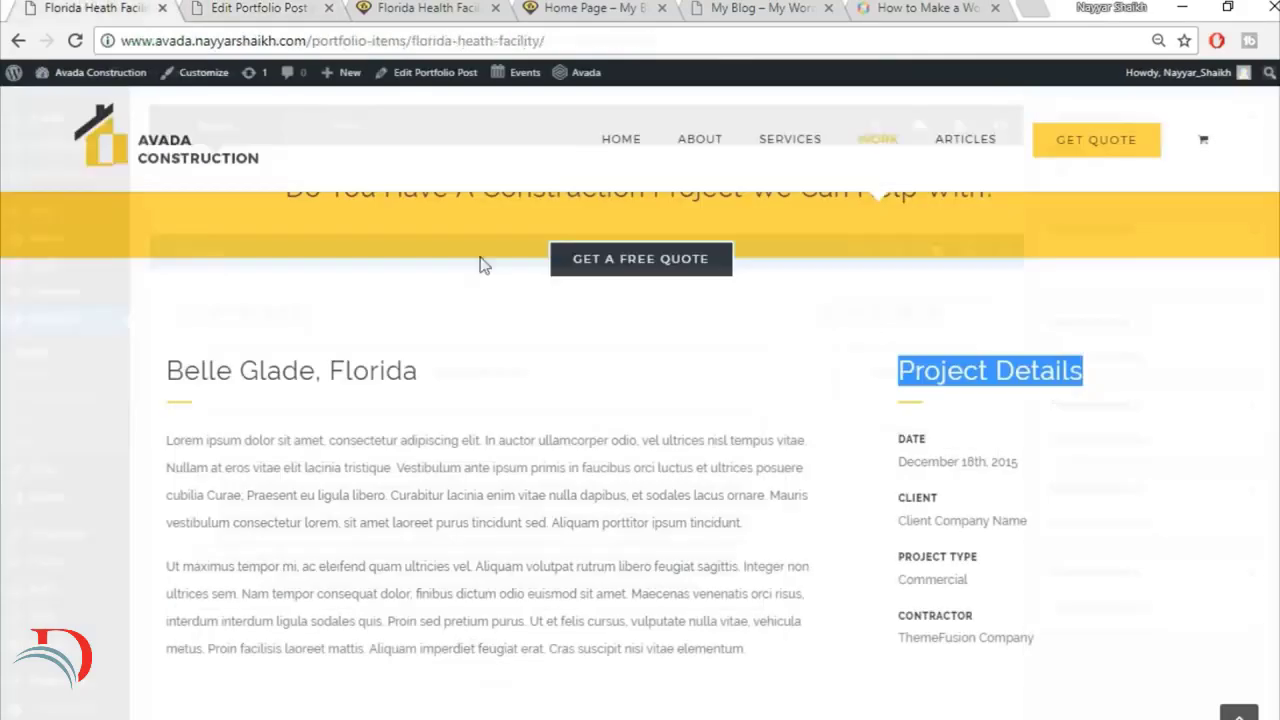
# Step: Duplicate the separator in the 3/4 column and move the copy below Project Details in the 1/4 column
pyautogui.click(254, 7)
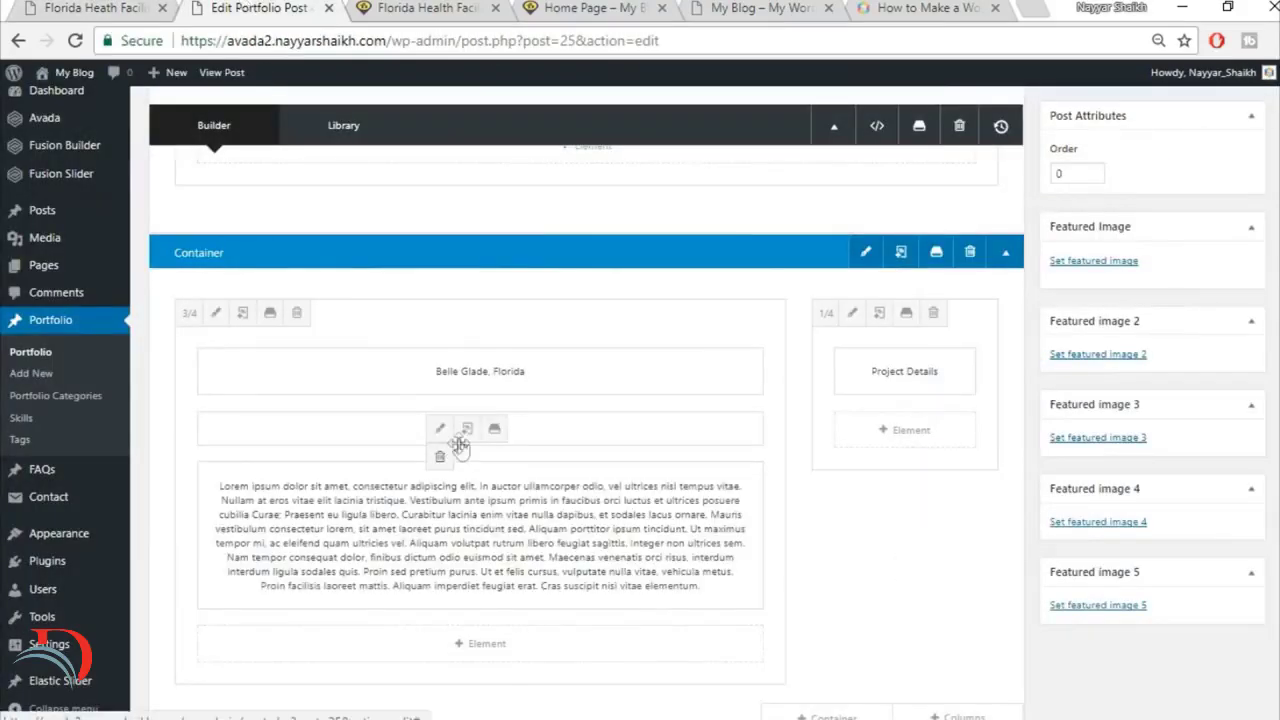
pyautogui.click(466, 431)
pyautogui.moveTo(334, 436); pyautogui.dragTo(921, 445)
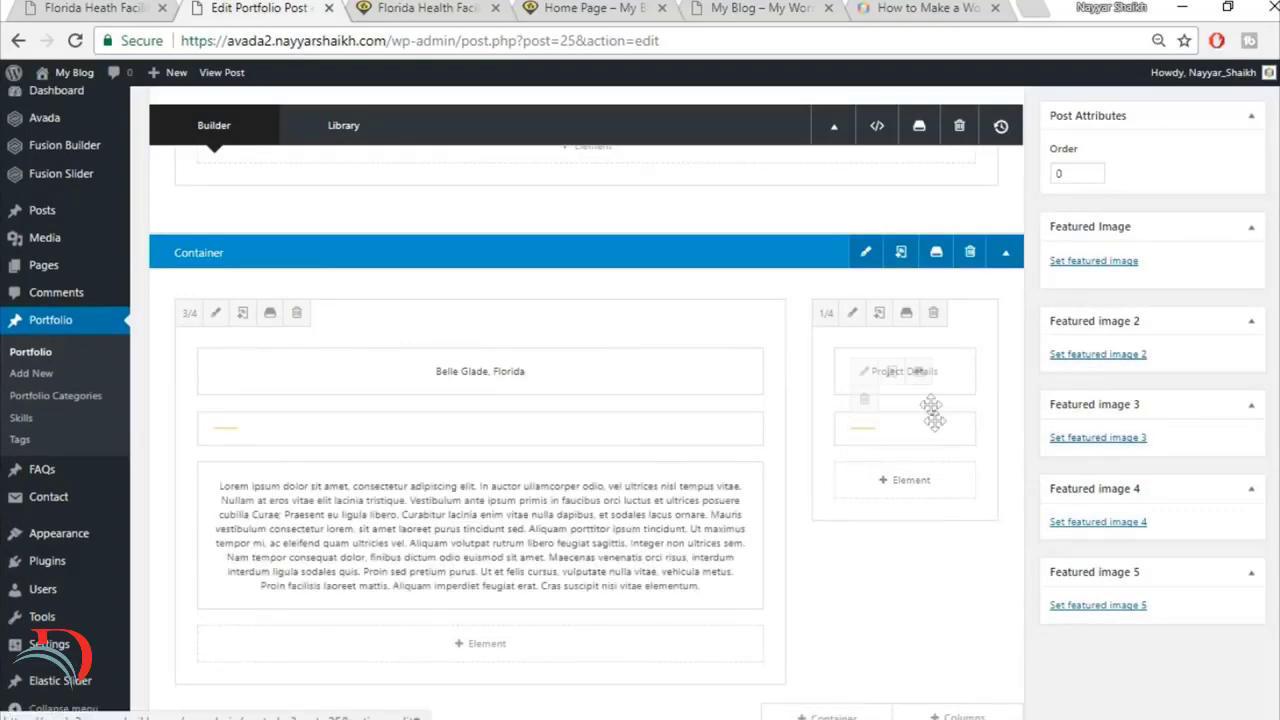
# Step: Check the reference project details and add another Text Block below the separator in the 1/4 column
pyautogui.click(96, 8)
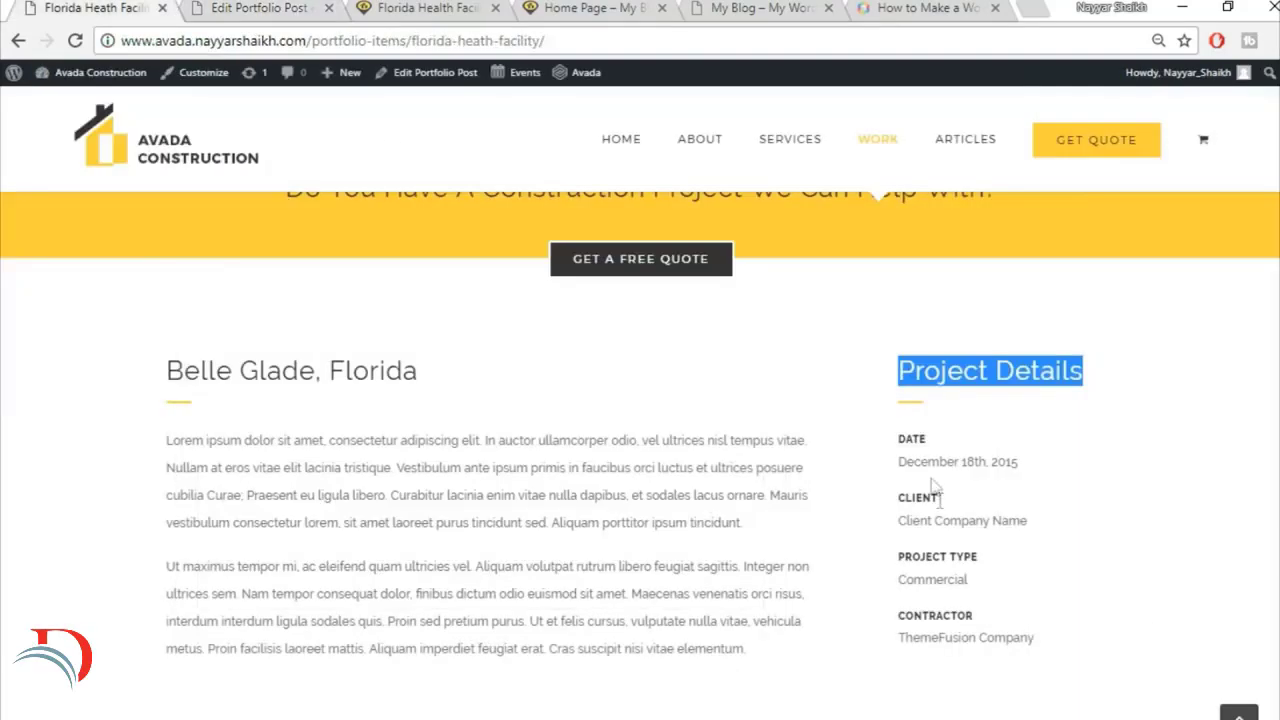
pyautogui.click(265, 8)
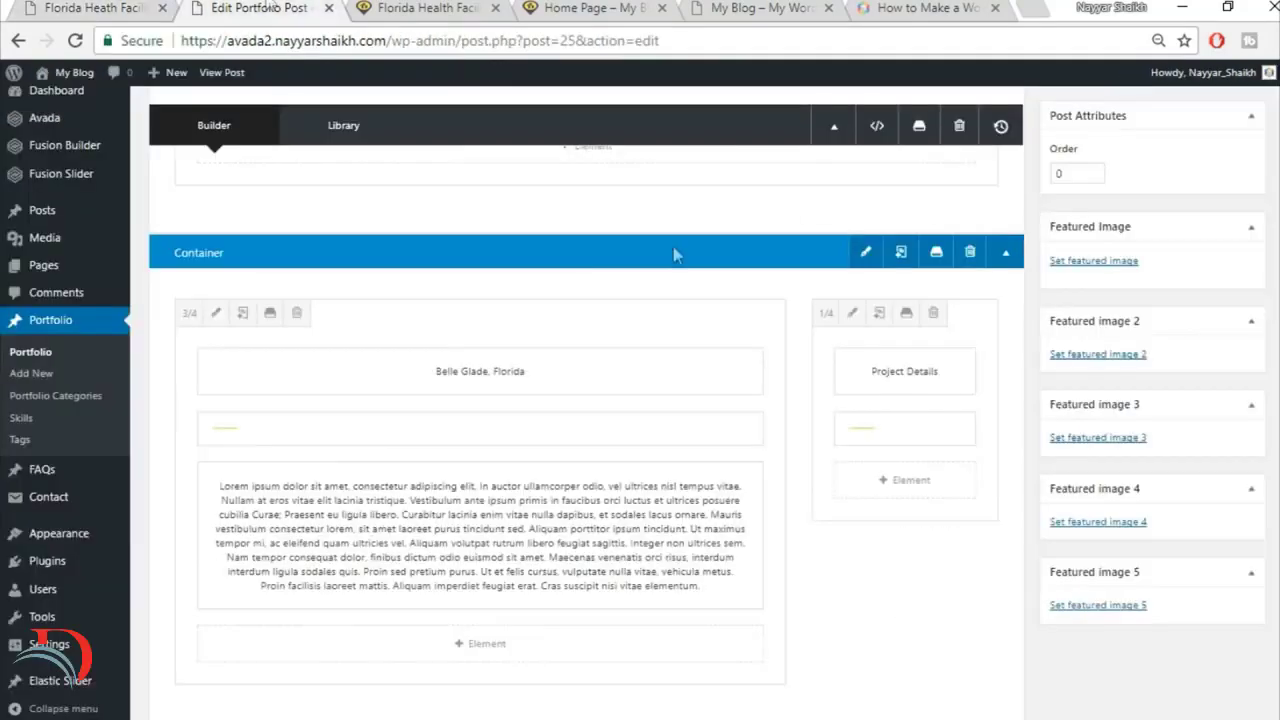
pyautogui.click(941, 494)
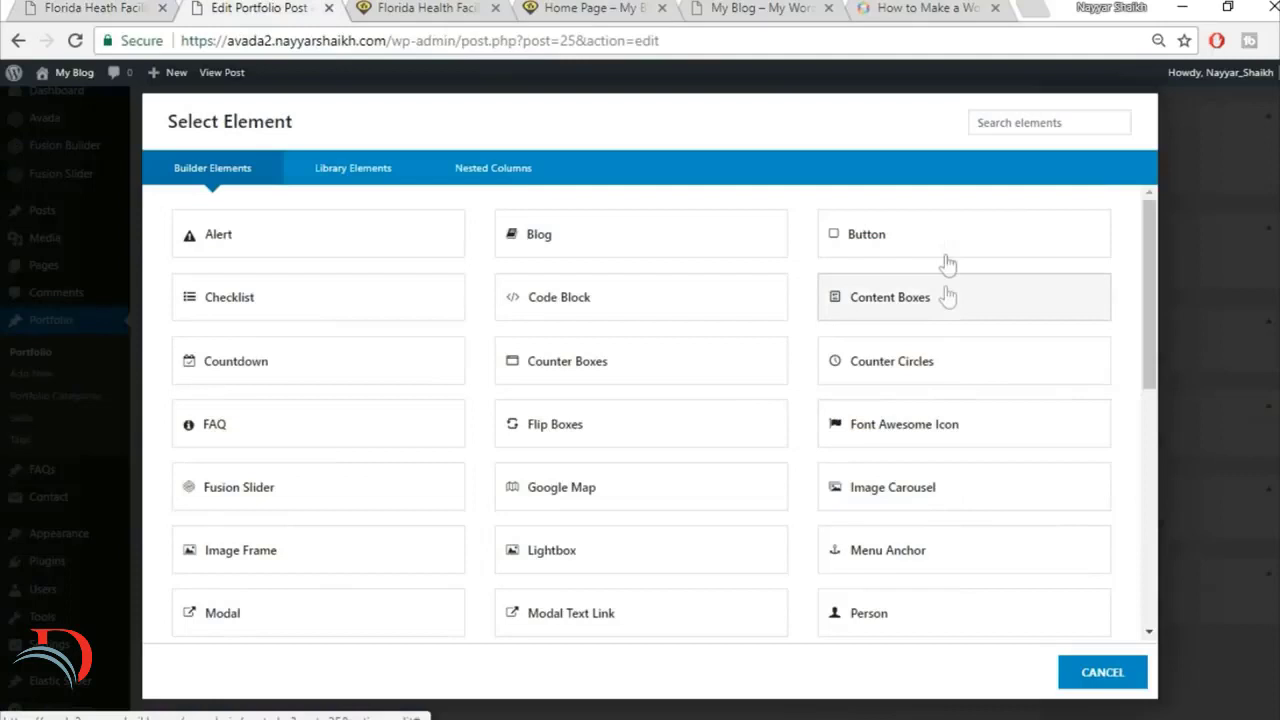
pyautogui.click(1059, 115)
pyautogui.write('text')
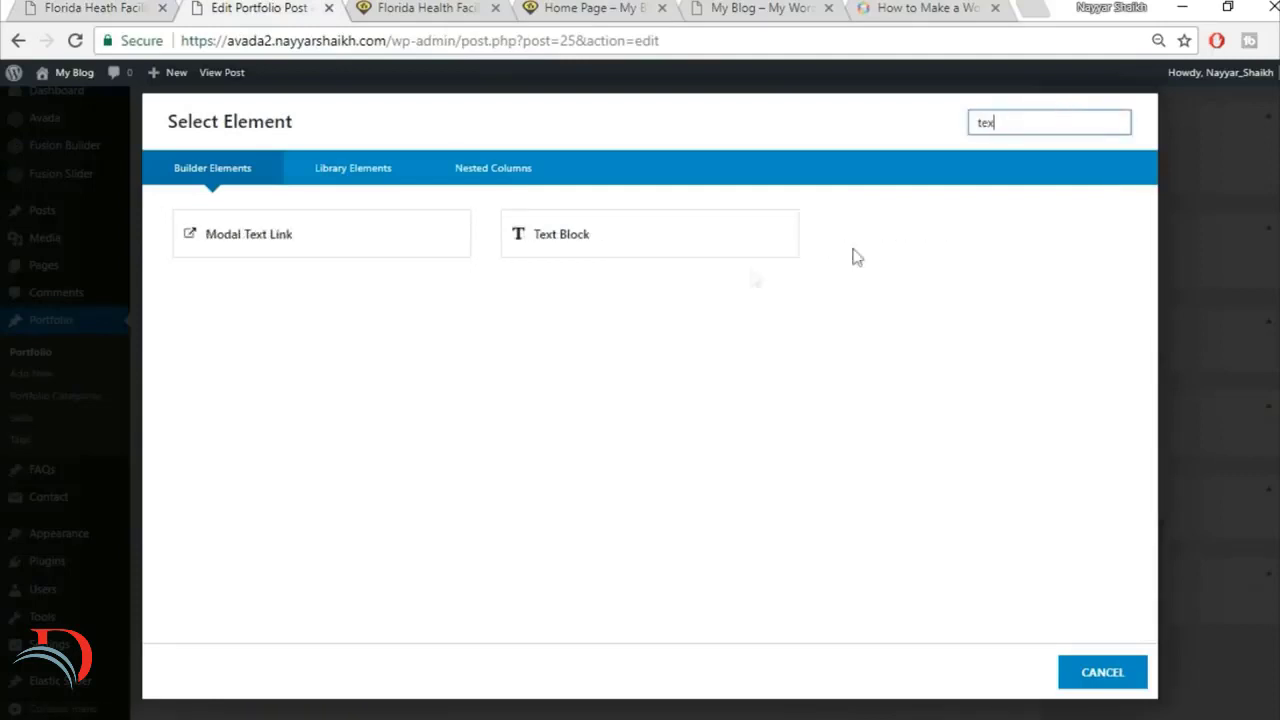
pyautogui.click(723, 240)
# Step: Replace the Text Block's placeholder with the "DATE" and "December 18th, 2015" lines copied from the reference page, and select the DATE heading
pyautogui.rightClick(3, 5)
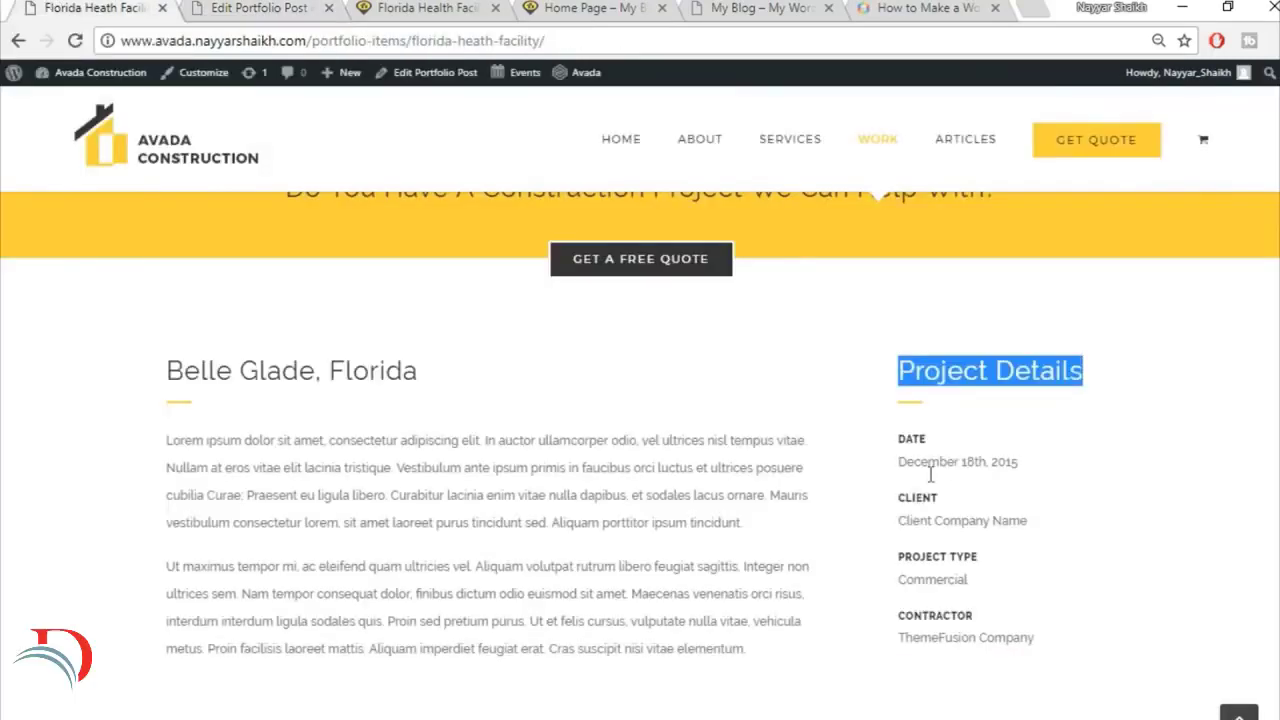
pyautogui.moveTo(895, 440); pyautogui.dragTo(1078, 468)
pyautogui.hotkey('ctrl', 'c')
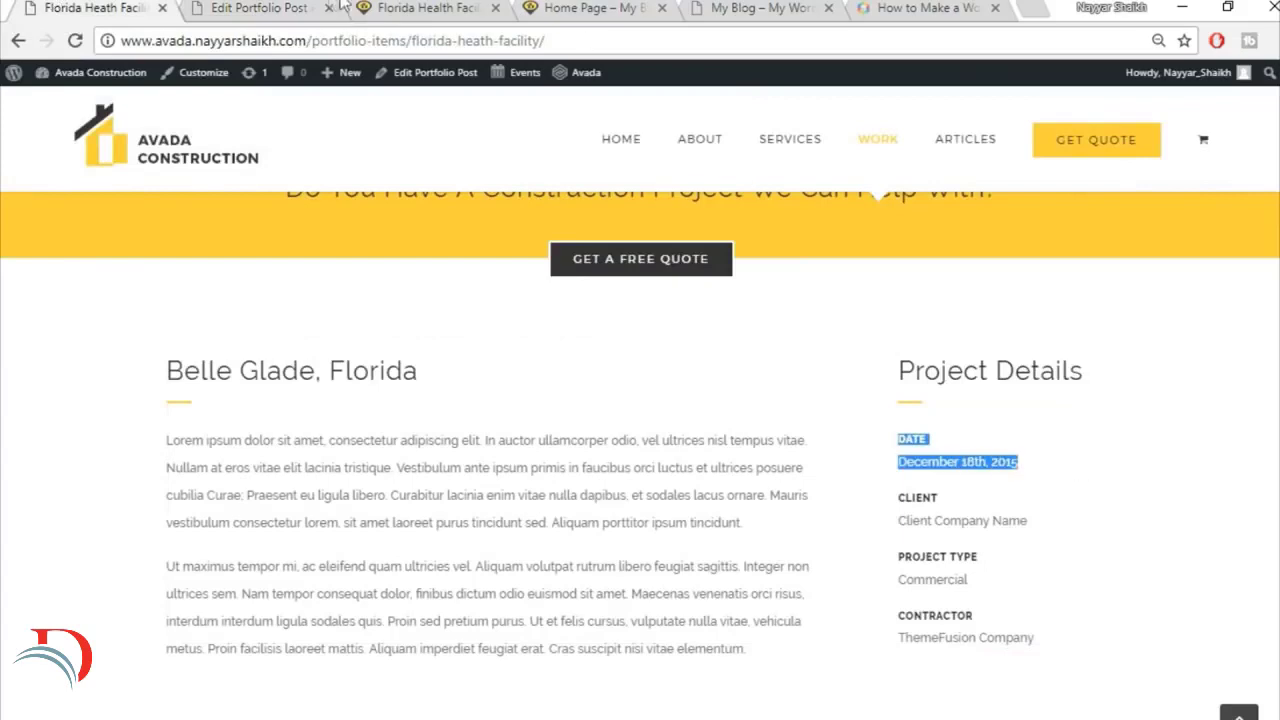
pyautogui.click(300, 8)
pyautogui.click(543, 397)
pyautogui.hotkey('ctrl', 'a')
pyautogui.press('BackSpace')
pyautogui.hotkey('ctrl', 'v')
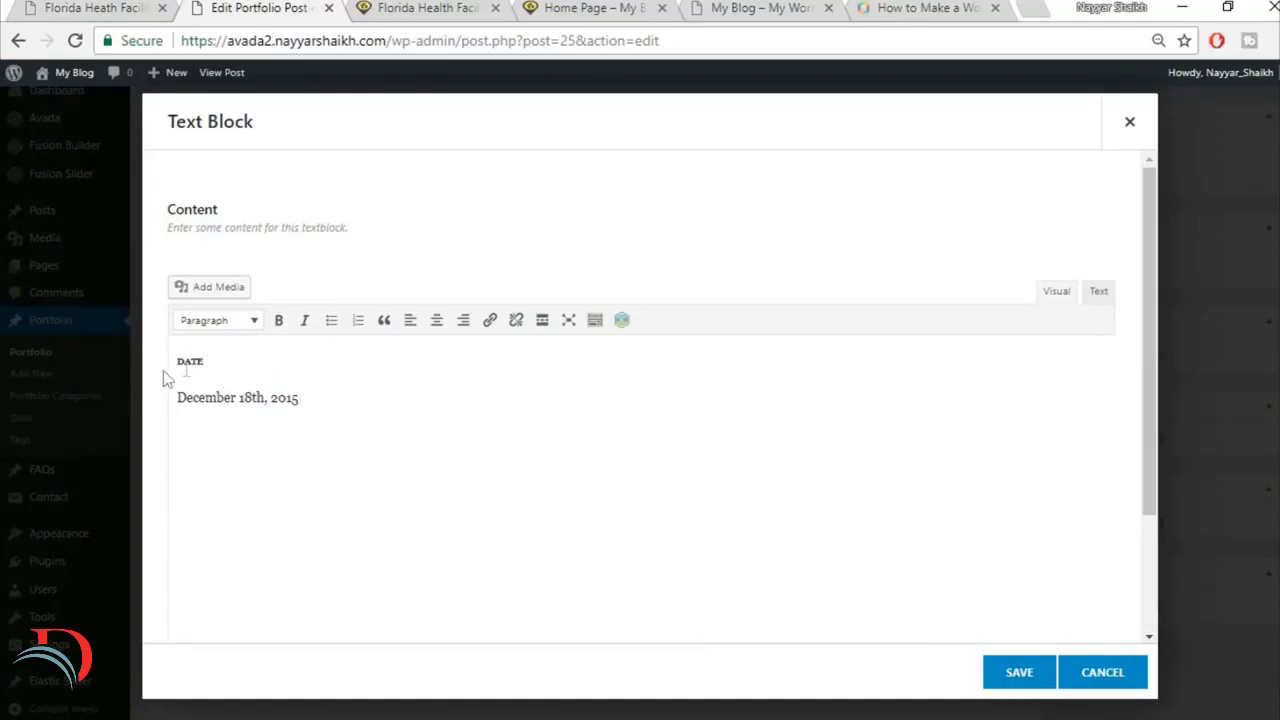
pyautogui.moveTo(212, 361); pyautogui.dragTo(176, 363)
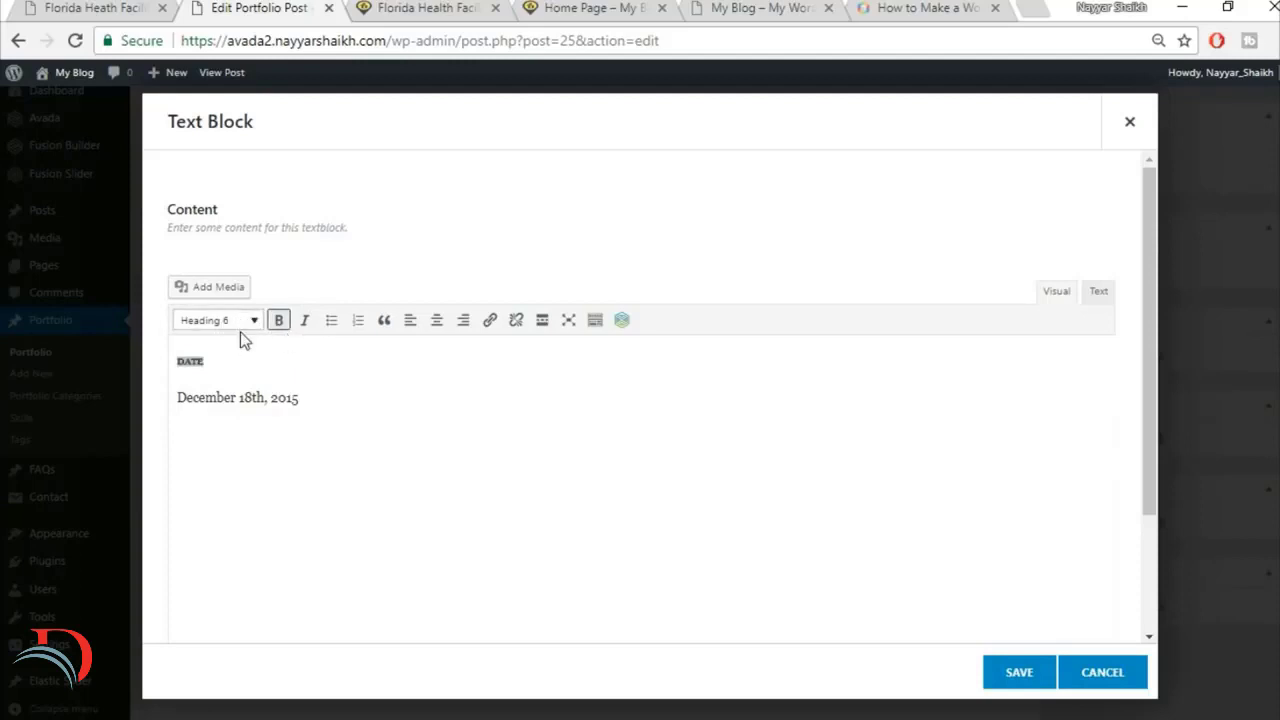
# Step: Remove the data-fontsize and data-lineheight attributes from the DATE heading's h6 tag in the HTML source and save the Text Block
pyautogui.click(239, 357)
pyautogui.moveTo(222, 361); pyautogui.dragTo(159, 363)
pyautogui.click(1097, 295)
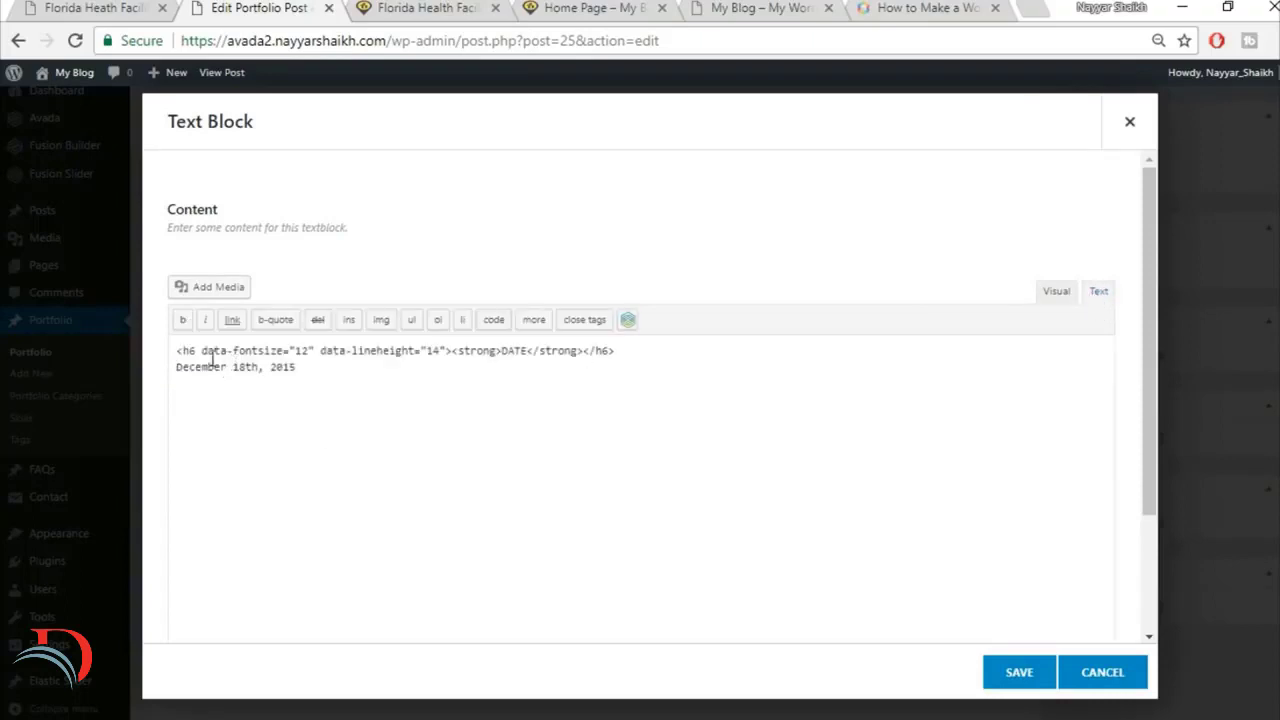
pyautogui.moveTo(202, 352); pyautogui.dragTo(443, 345)
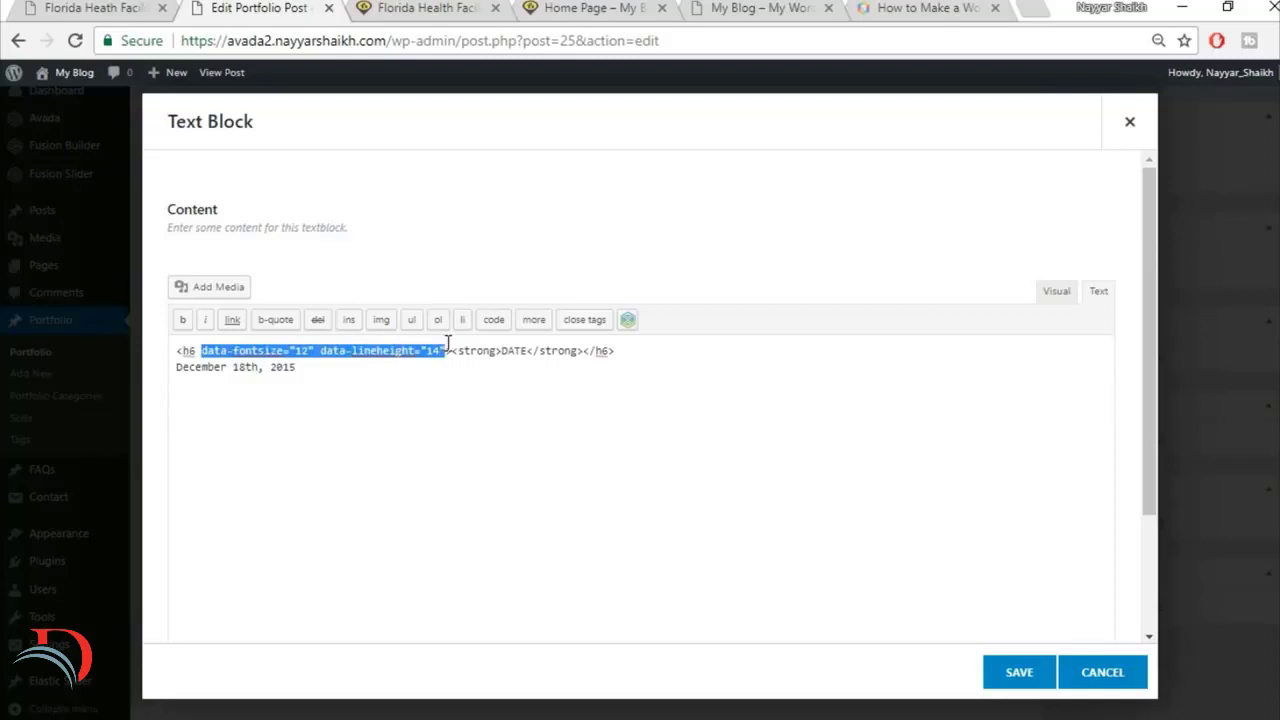
pyautogui.press('BackSpace')
pyautogui.press('BackSpace')
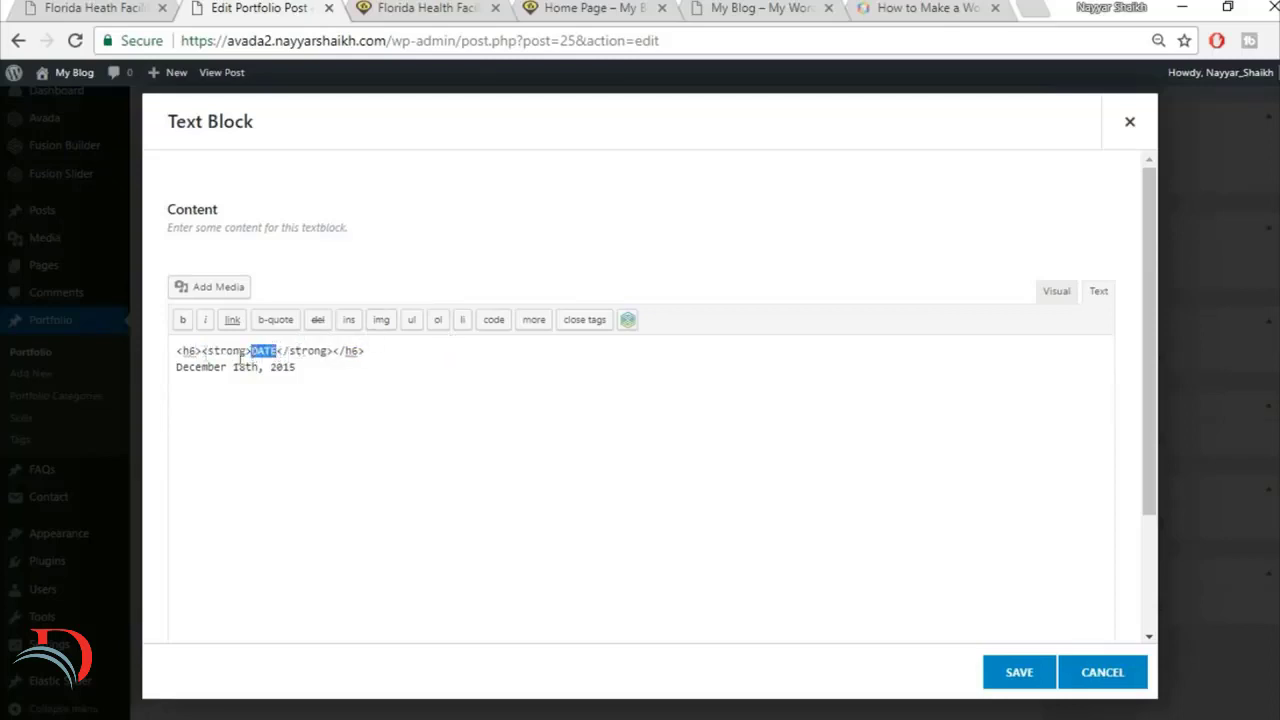
pyautogui.moveTo(203, 352); pyautogui.dragTo(175, 352)
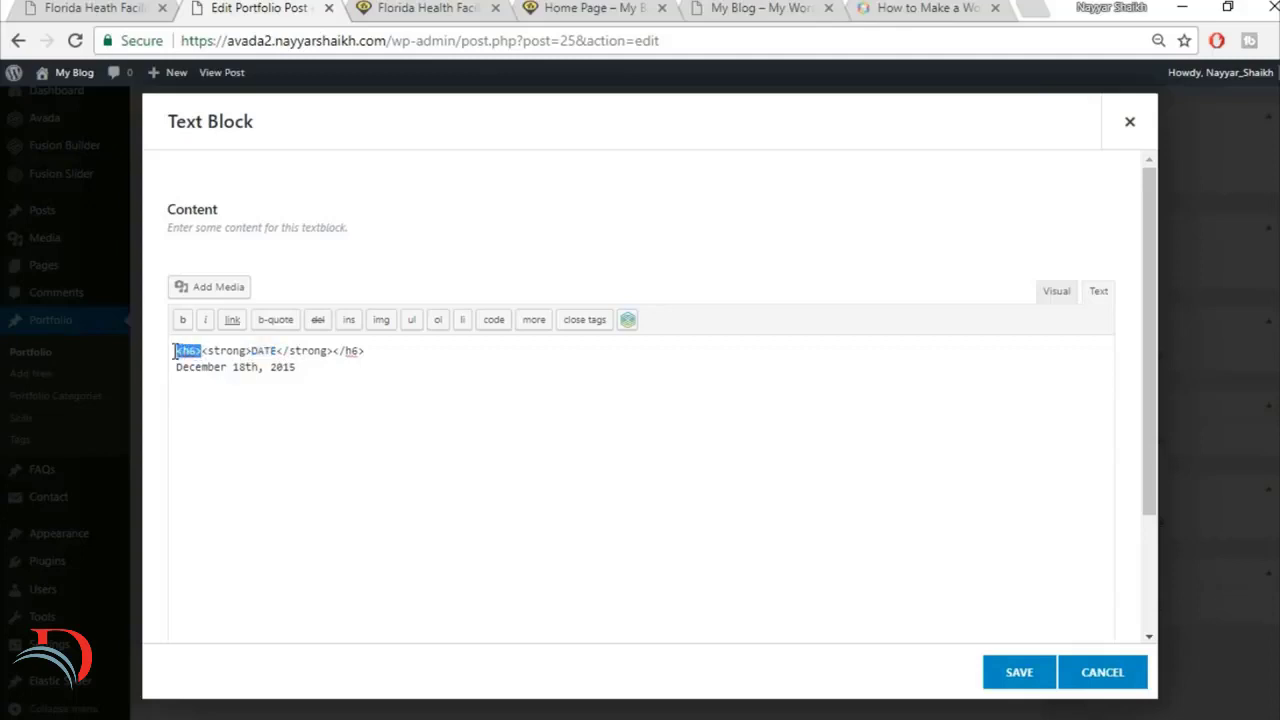
pyautogui.moveTo(366, 352); pyautogui.dragTo(335, 357)
pyautogui.click(1057, 291)
pyautogui.moveTo(329, 390); pyautogui.dragTo(178, 394)
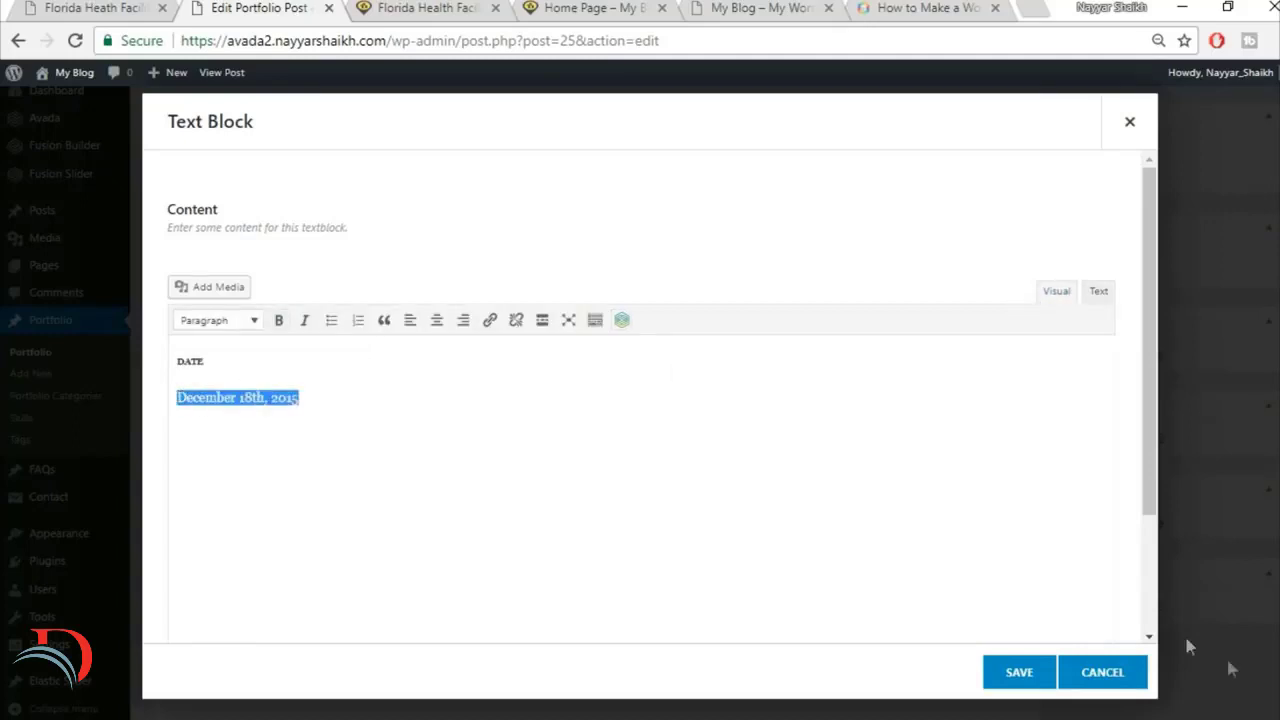
pyautogui.click(1019, 678)
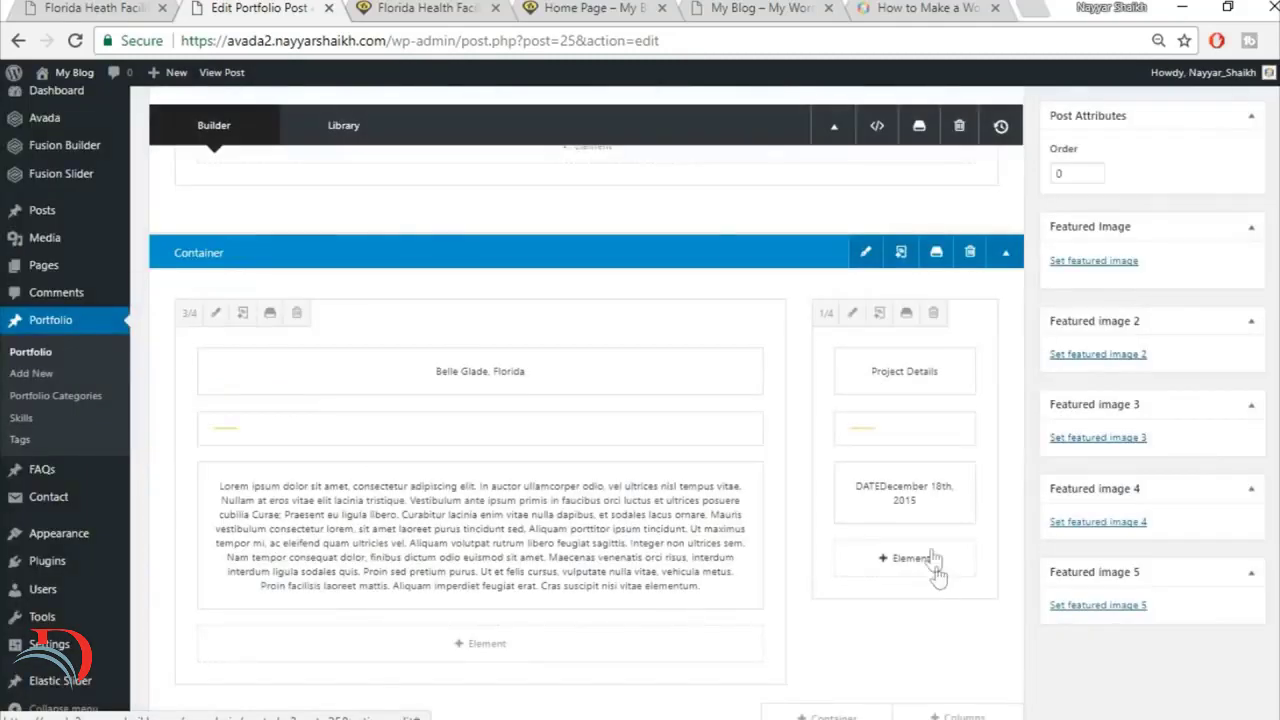
# Step: Duplicate the DATE Text Block twice in the 1/4 column and check the reference page's Project Details list
pyautogui.click(891, 492)
pyautogui.click(891, 492)
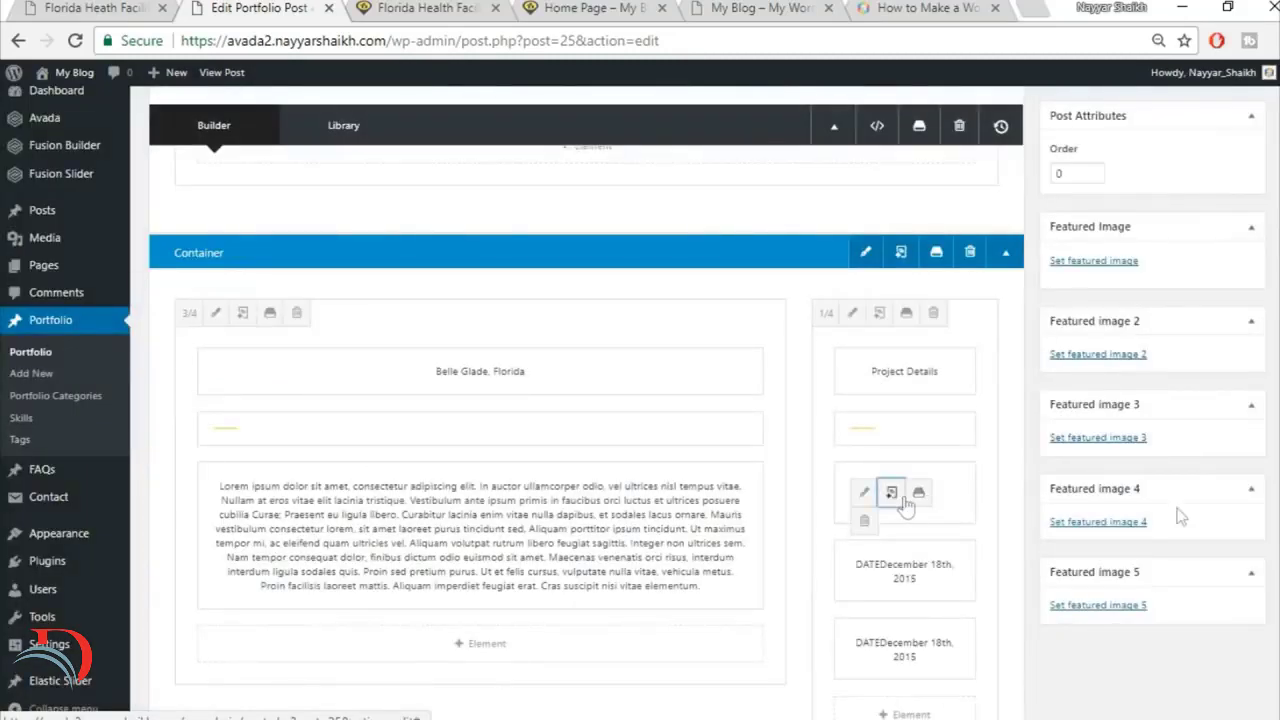
pyautogui.scroll(-2, 1086, 567)
pyautogui.scroll(1, 901, 559)
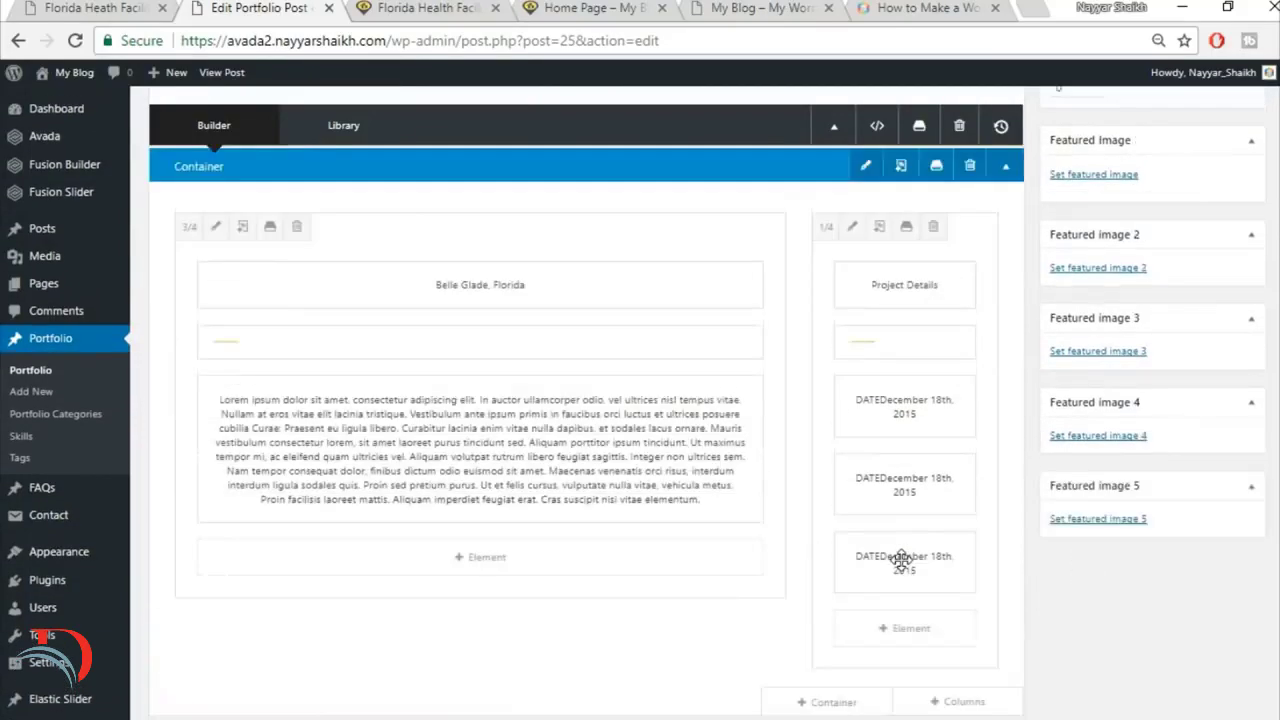
pyautogui.scroll(3, 901, 560)
pyautogui.click(88, 6)
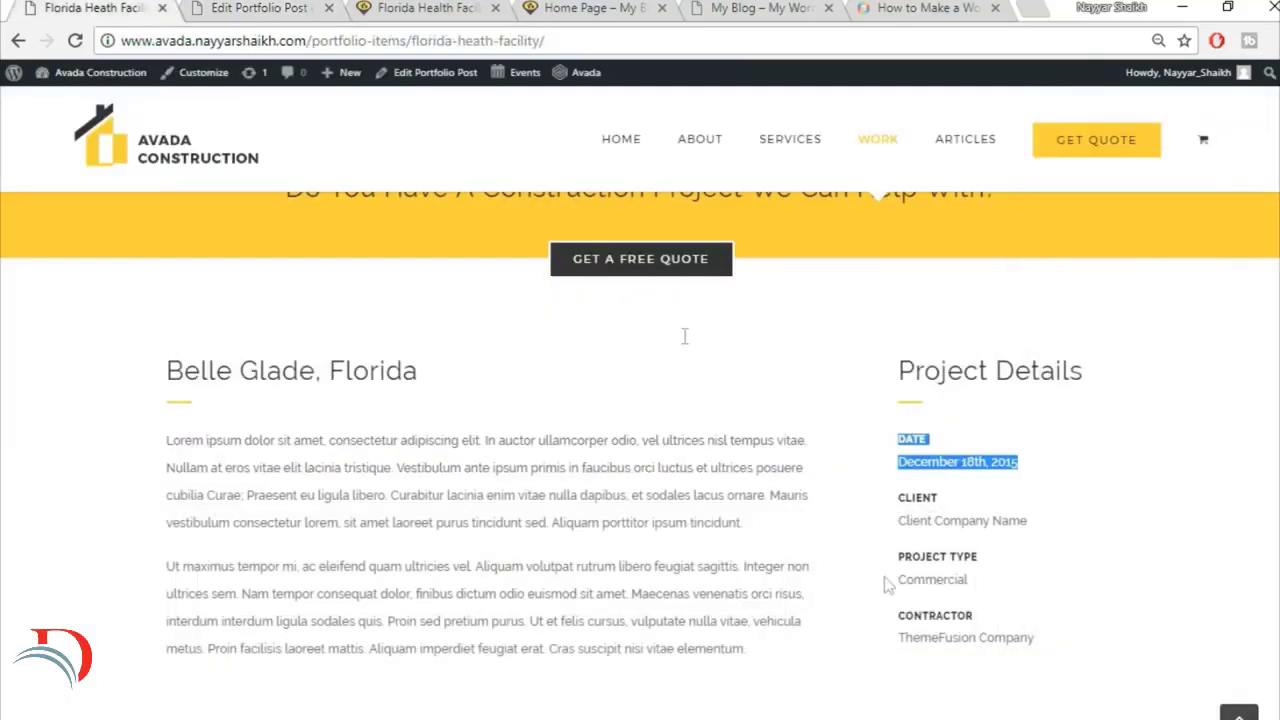
pyautogui.click(306, 6)
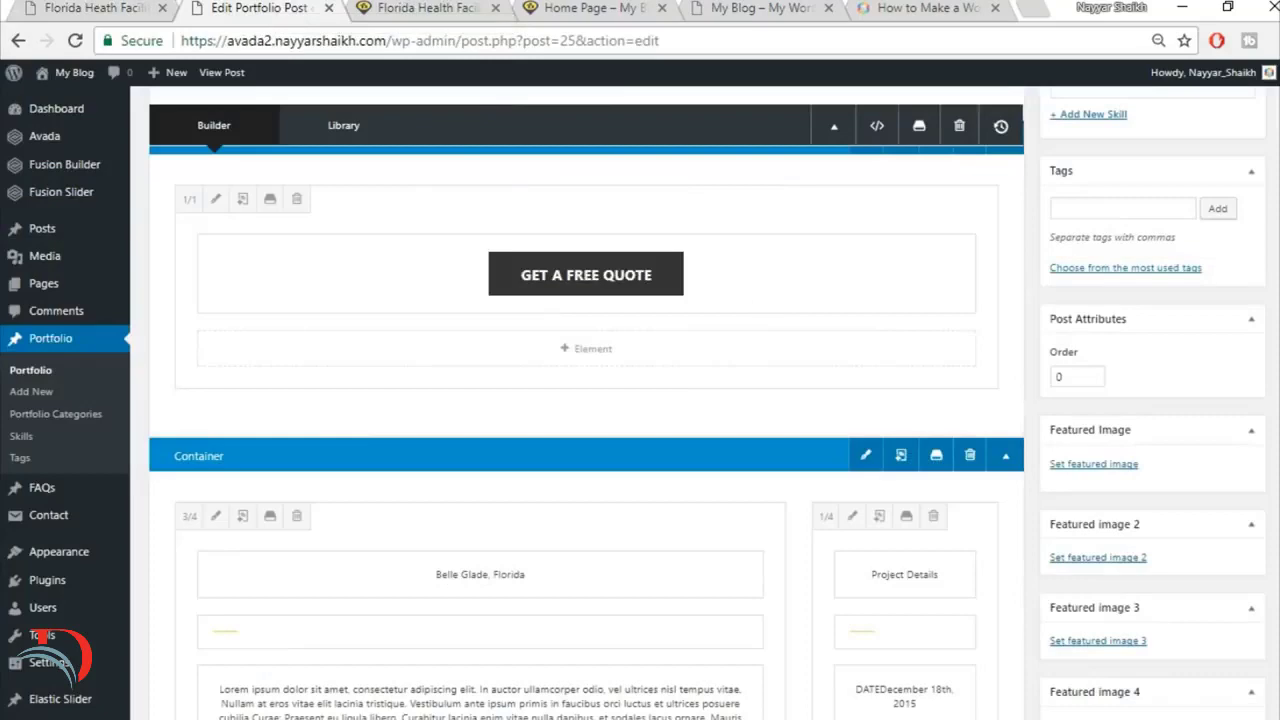
# Step: Update the portfolio post and reload the live Florida Health Facility page to review the description and Project Details columns
pyautogui.scroll(4, 766, 300)
pyautogui.scroll(5, 766, 300)
pyautogui.click(1229, 380)
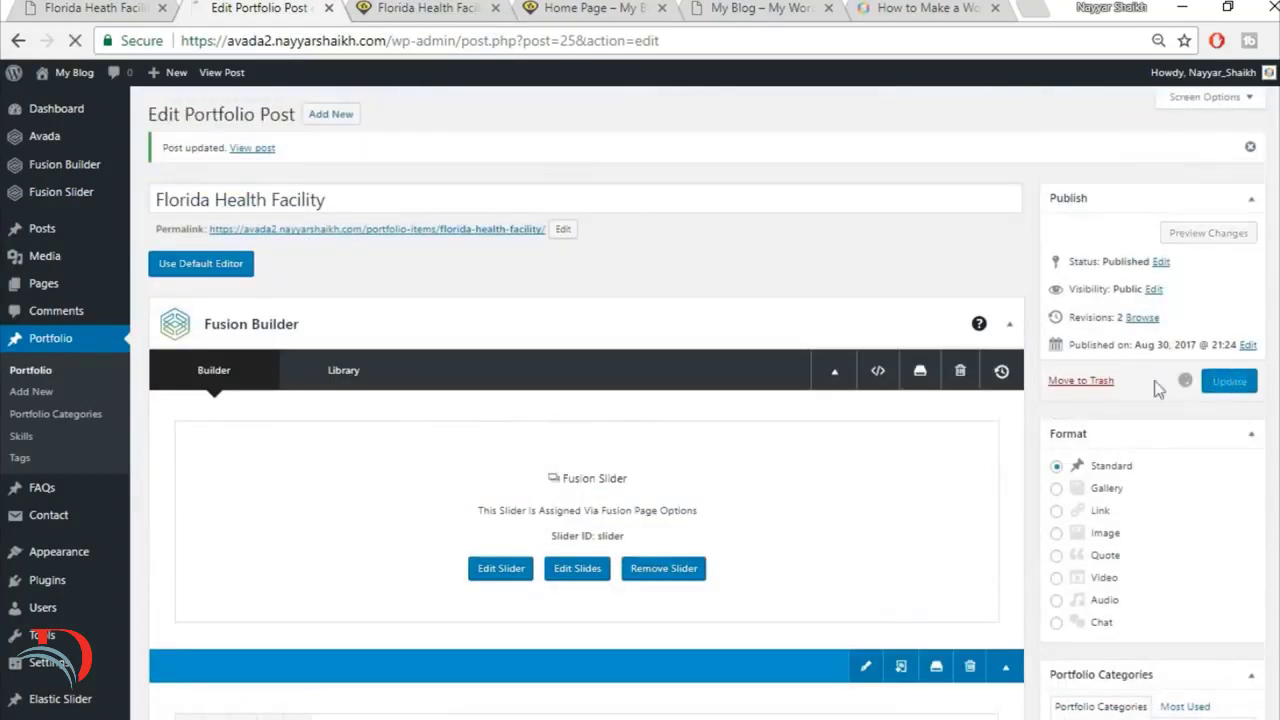
pyautogui.click(126, 7)
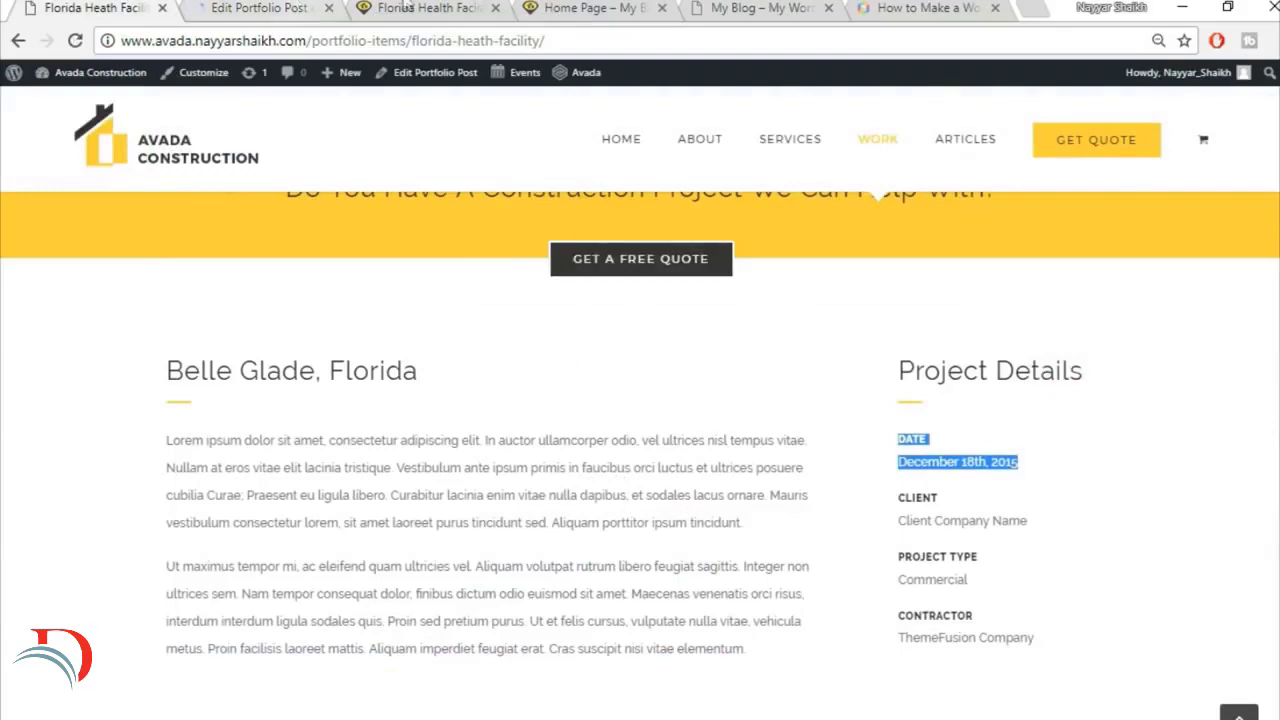
pyautogui.click(480, 7)
pyautogui.click(468, 42)
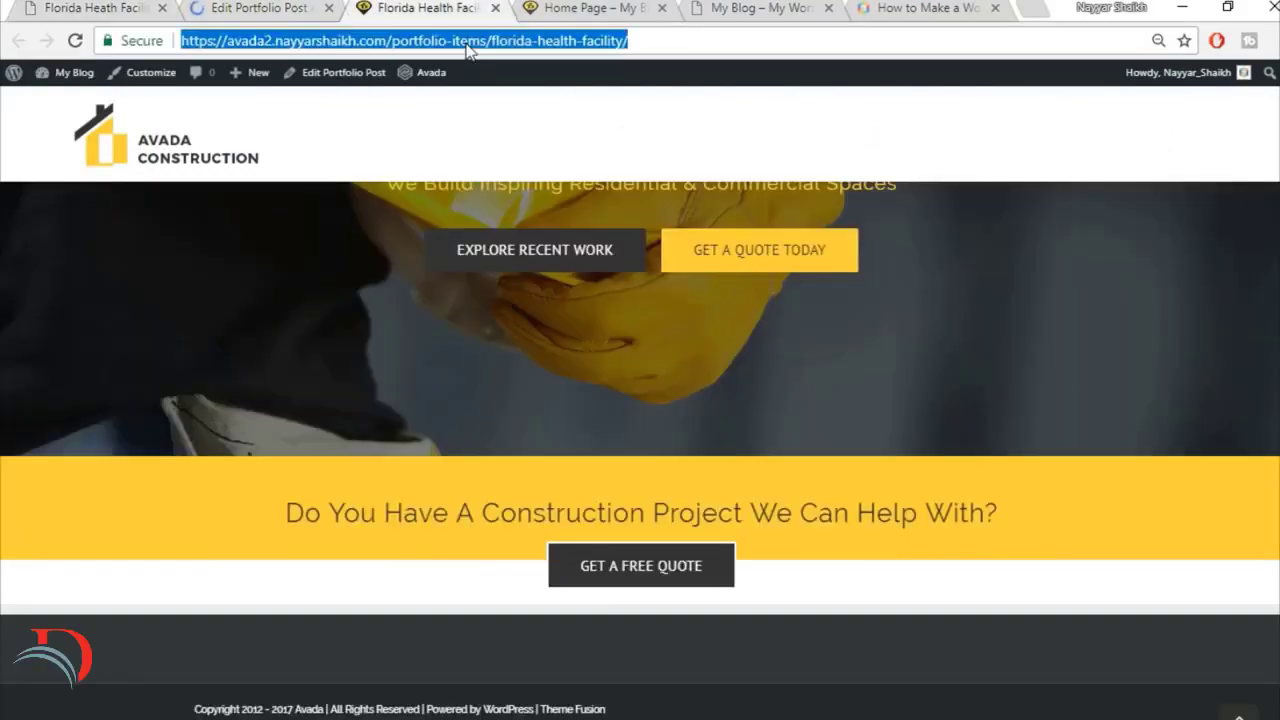
pyautogui.press('Return')
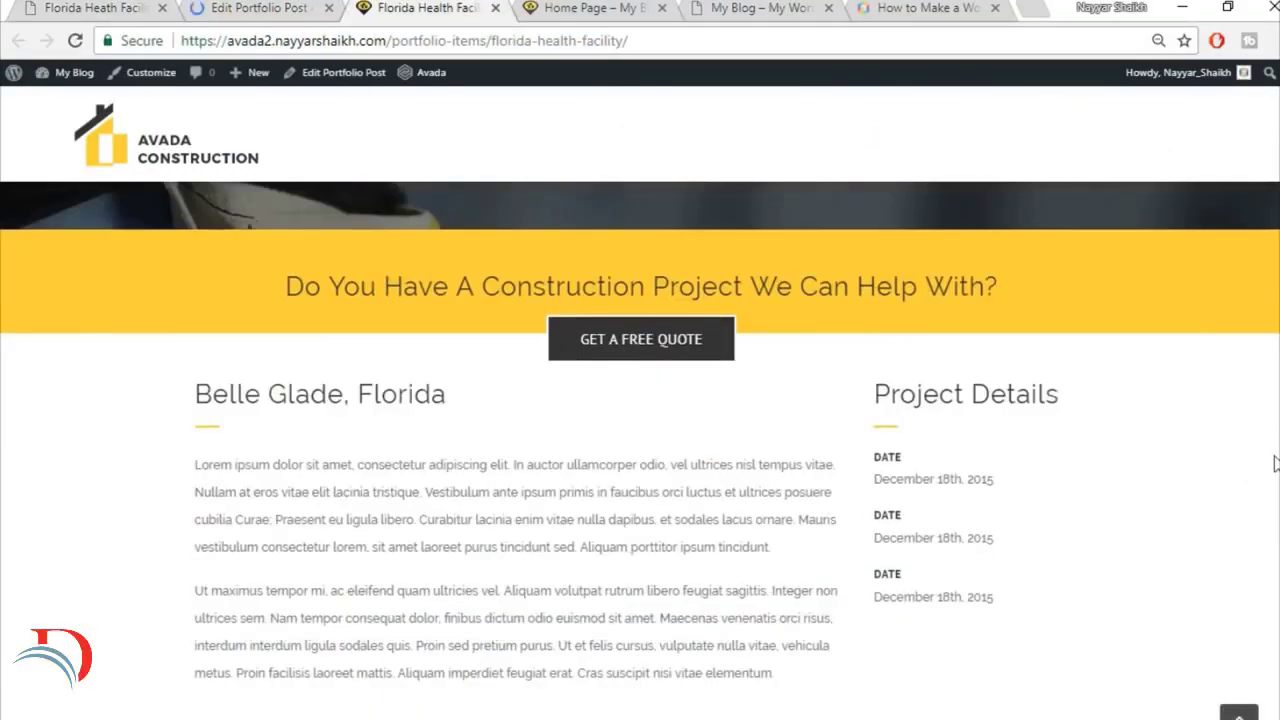
pyautogui.scroll(-2, 1274, 463)
pyautogui.scroll(1, 1222, 471)
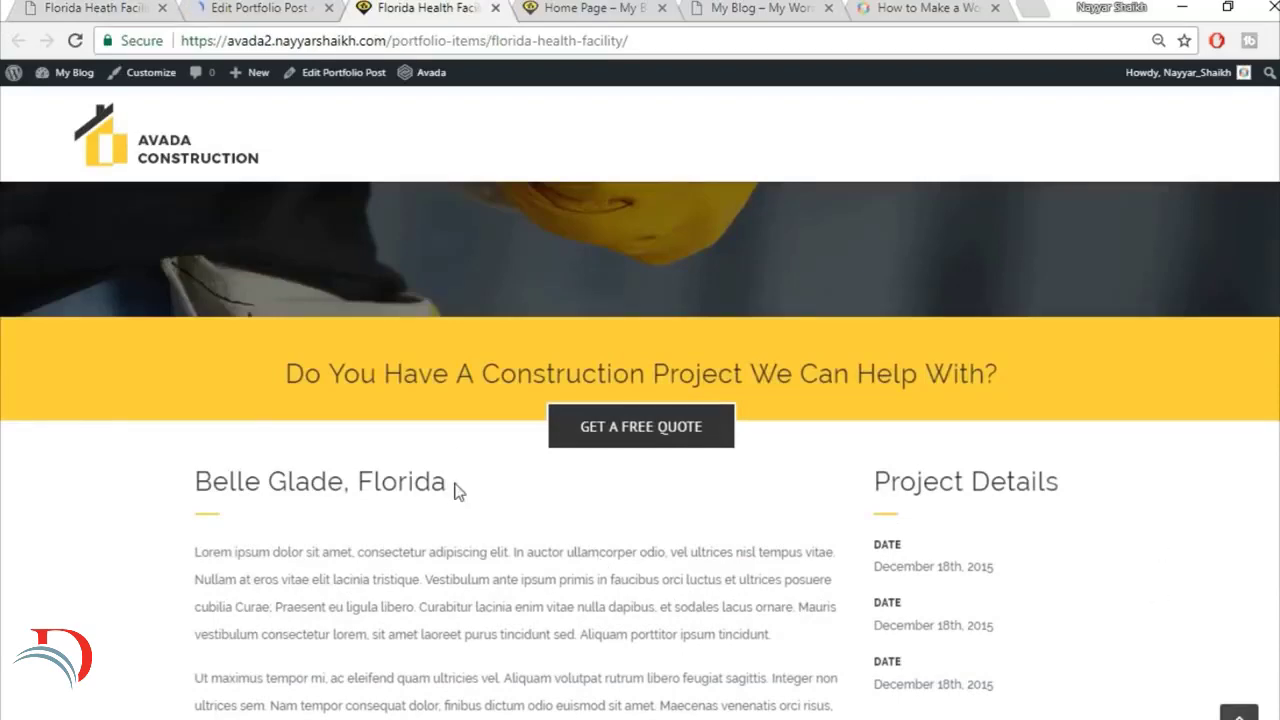
pyautogui.scroll(-1, 488, 488)
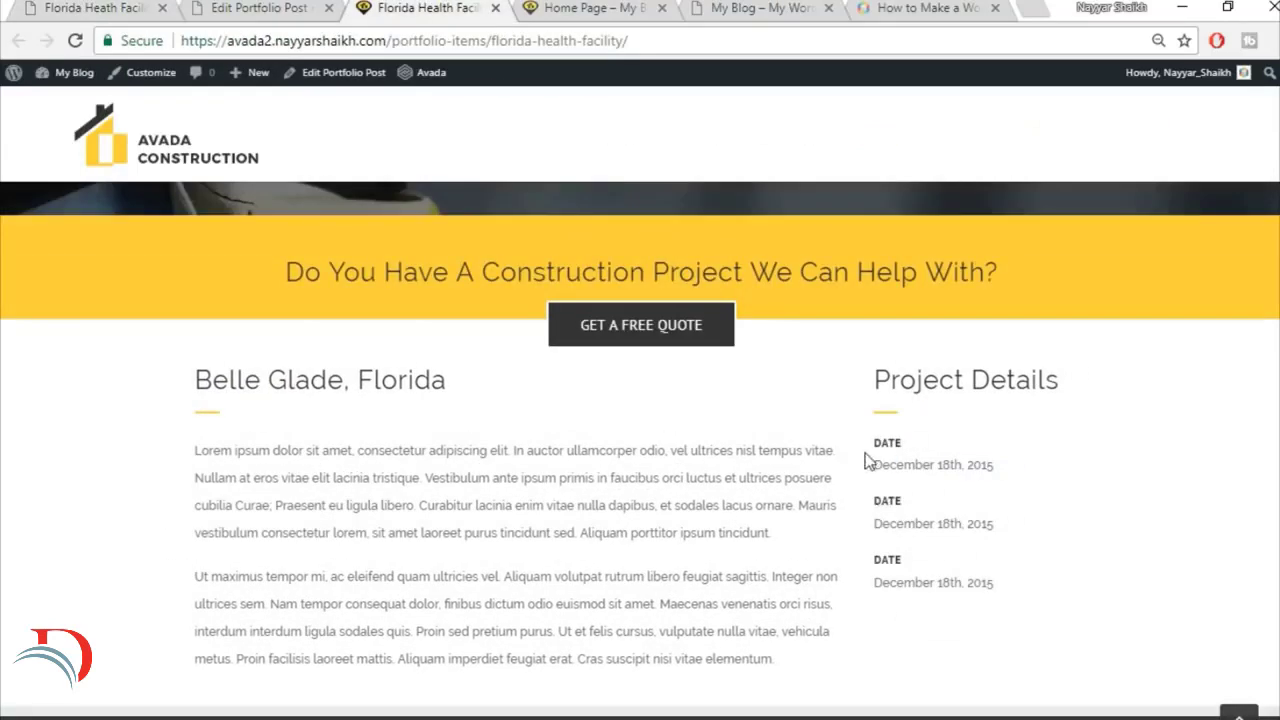
# Step: Set the 3/4 column's top padding to 30, add right padding as well, and save the column settings
pyautogui.click(276, 6)
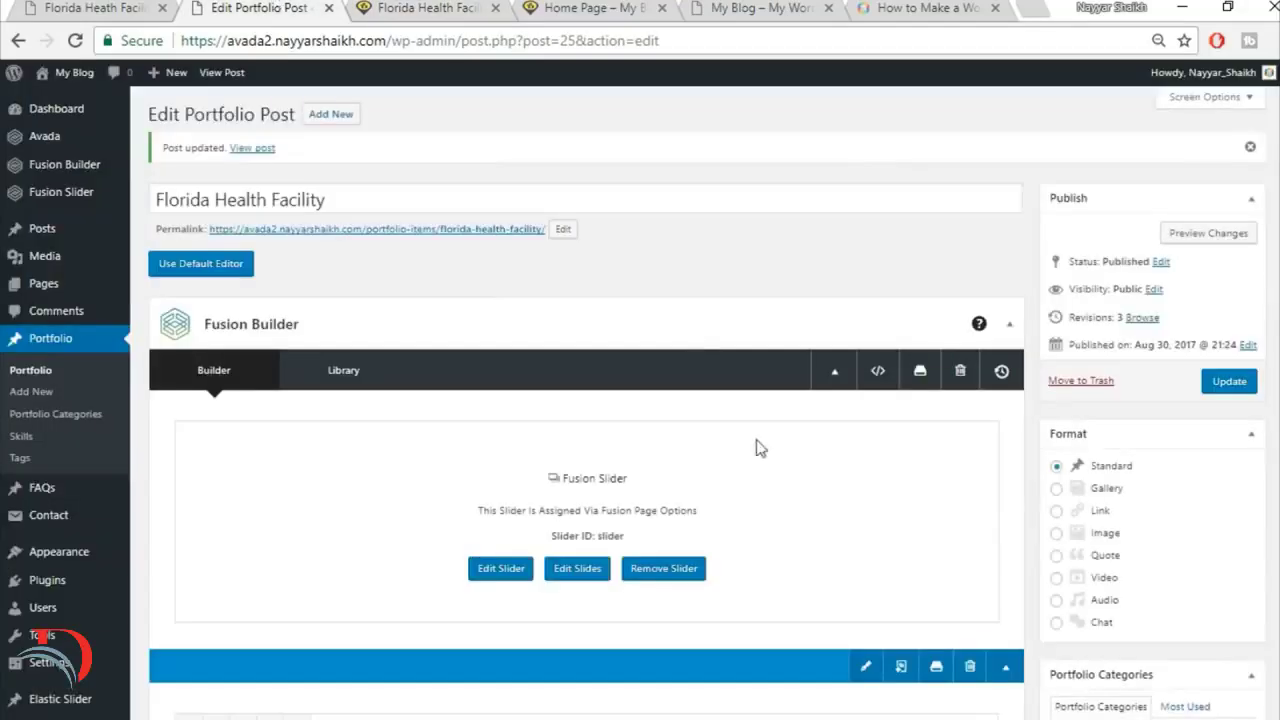
pyautogui.scroll(-10, 760, 448)
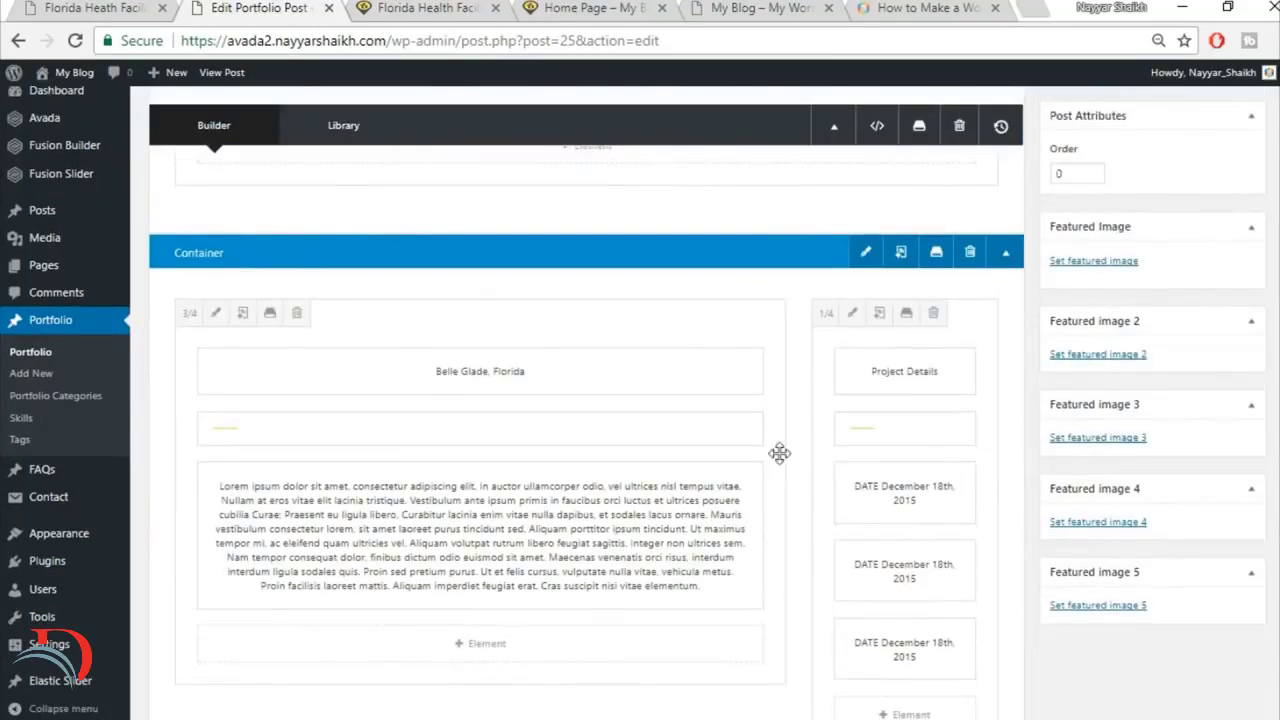
pyautogui.click(215, 313)
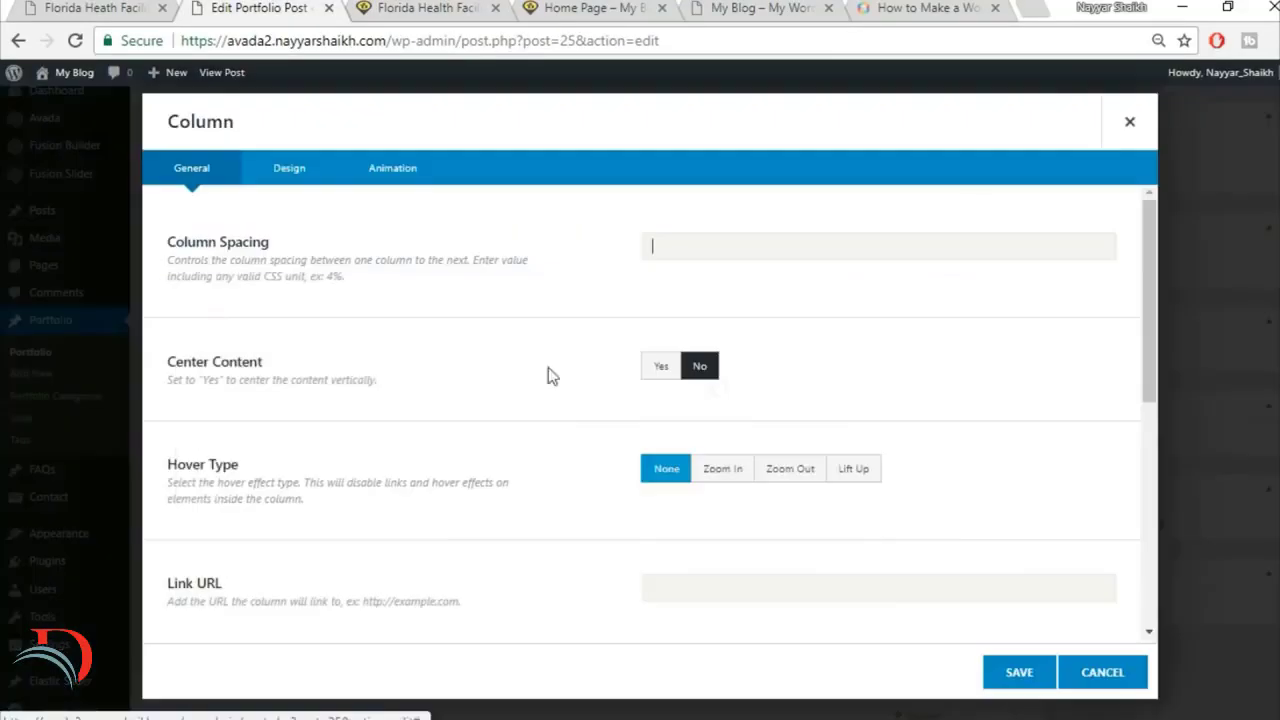
pyautogui.click(287, 169)
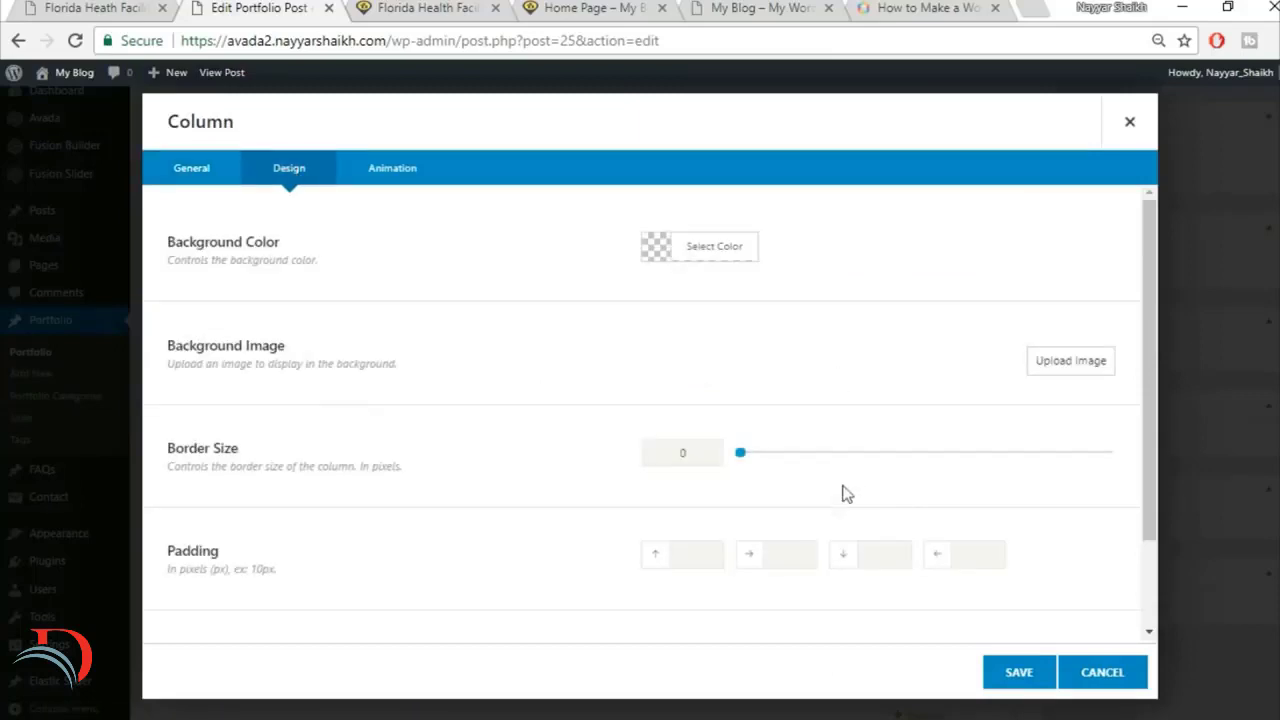
pyautogui.scroll(-1, 811, 549)
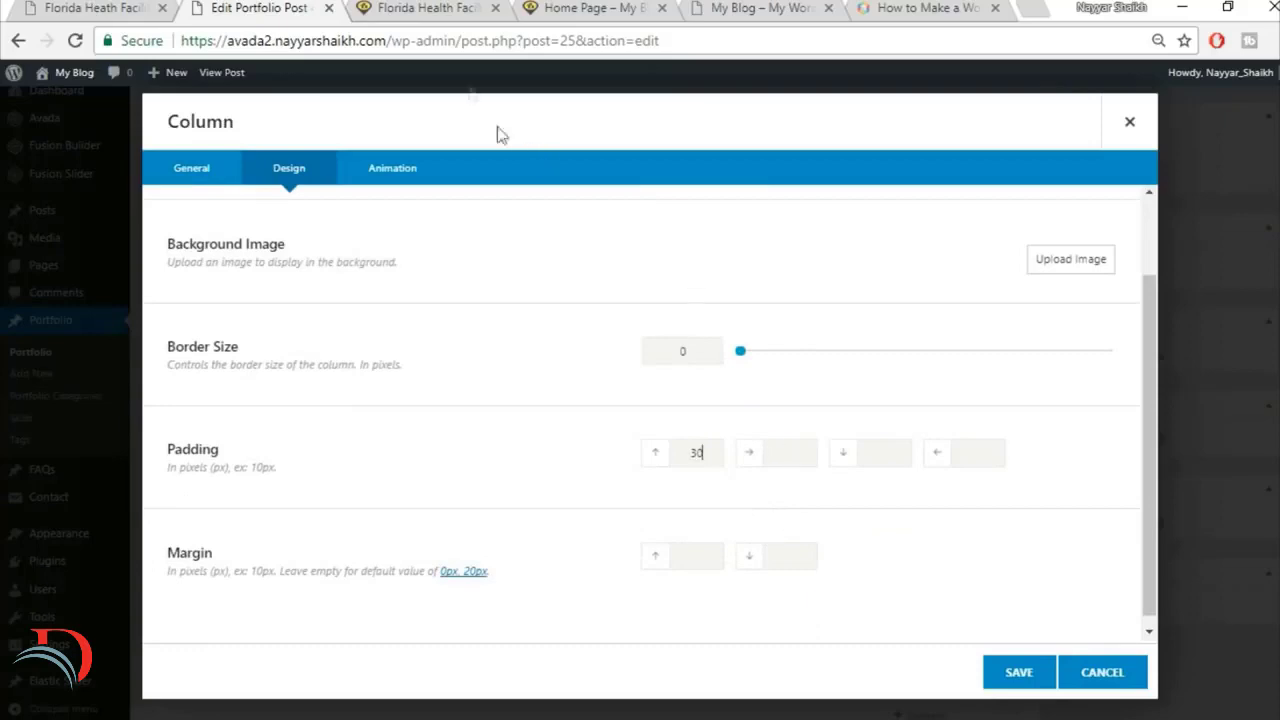
pyautogui.click(44, 6)
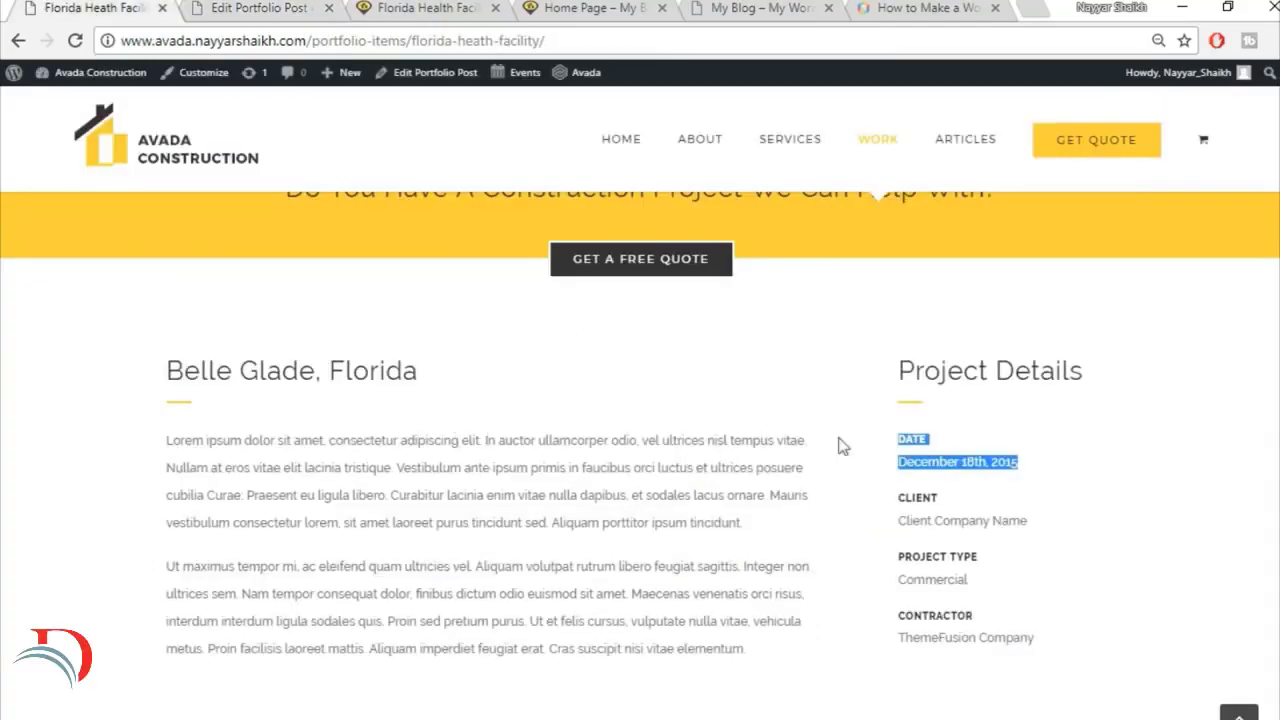
pyautogui.click(243, 7)
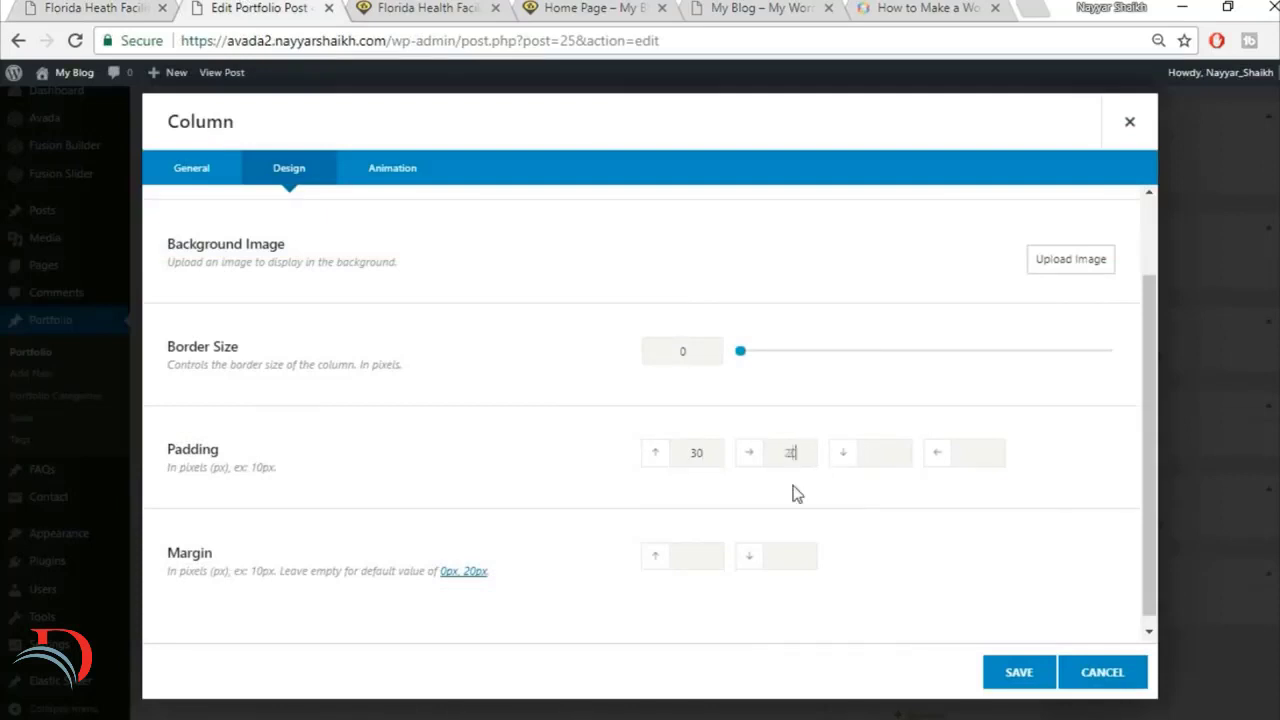
pyautogui.click(1015, 675)
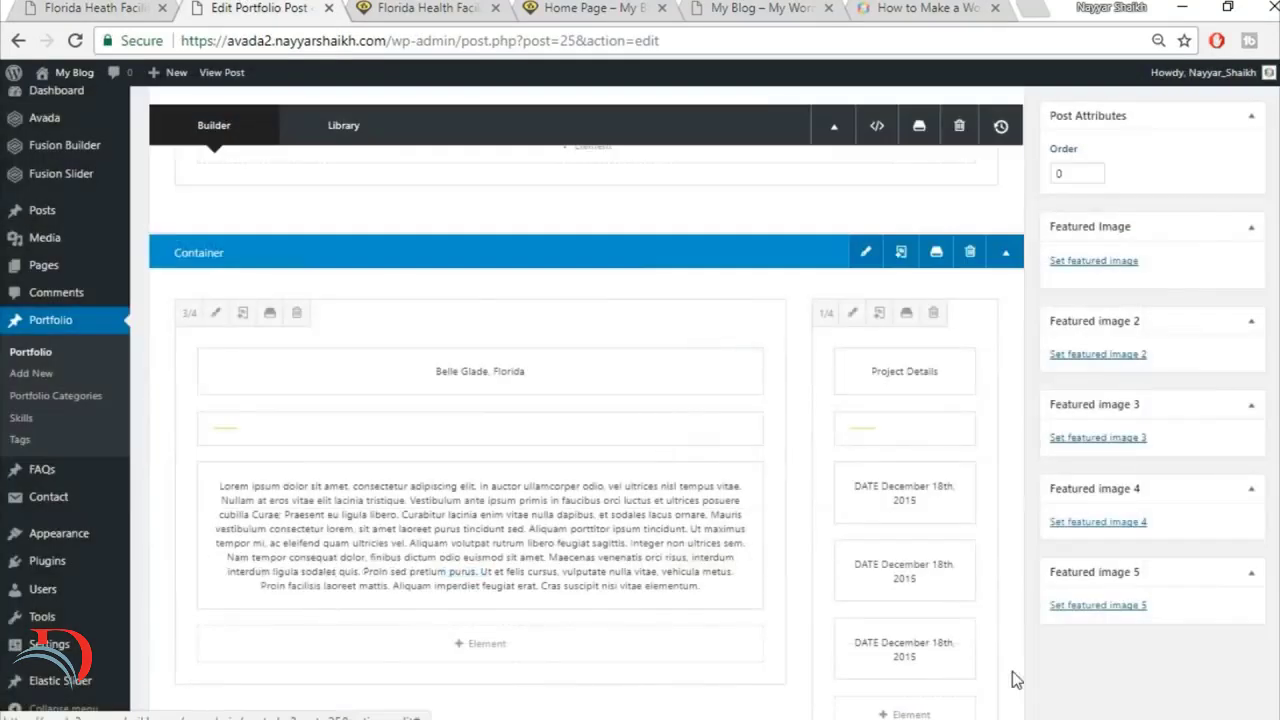
# Step: Add one more copy of the DATE Text Block to the 1/4 column and update the portfolio post
pyautogui.scroll(-9, 1014, 677)
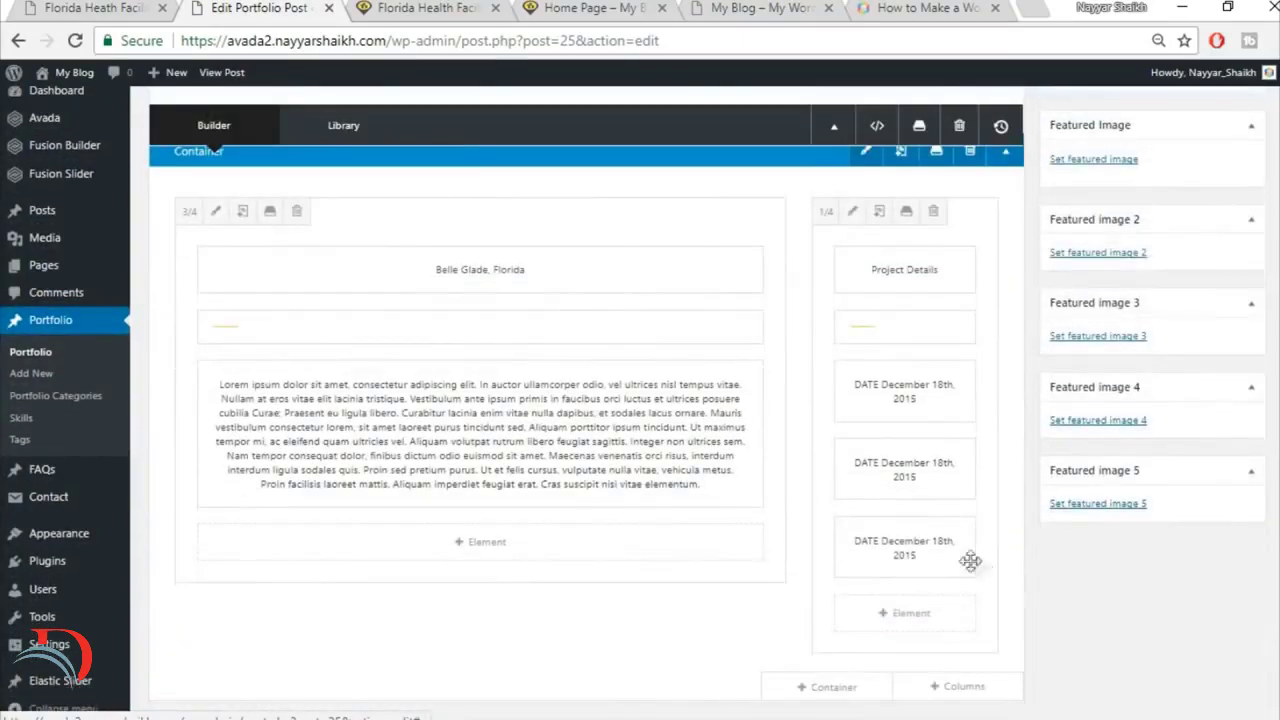
pyautogui.scroll(10, 1065, 630)
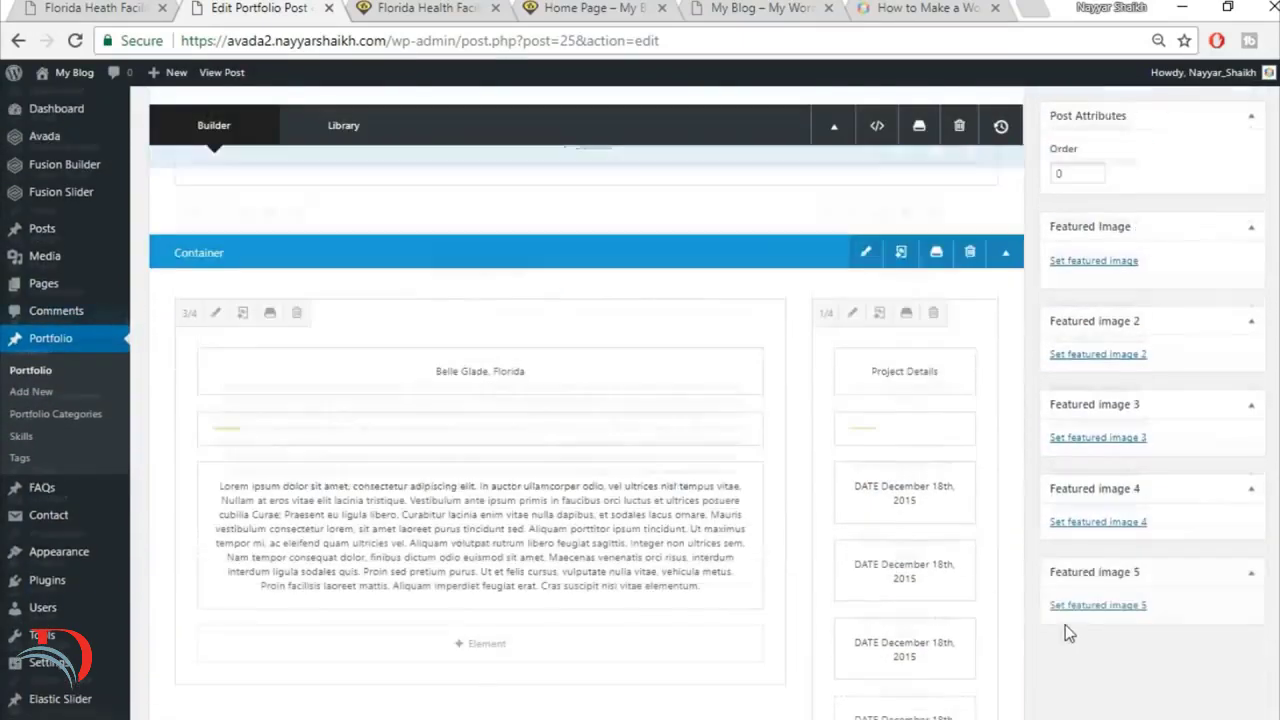
pyautogui.click(1229, 182)
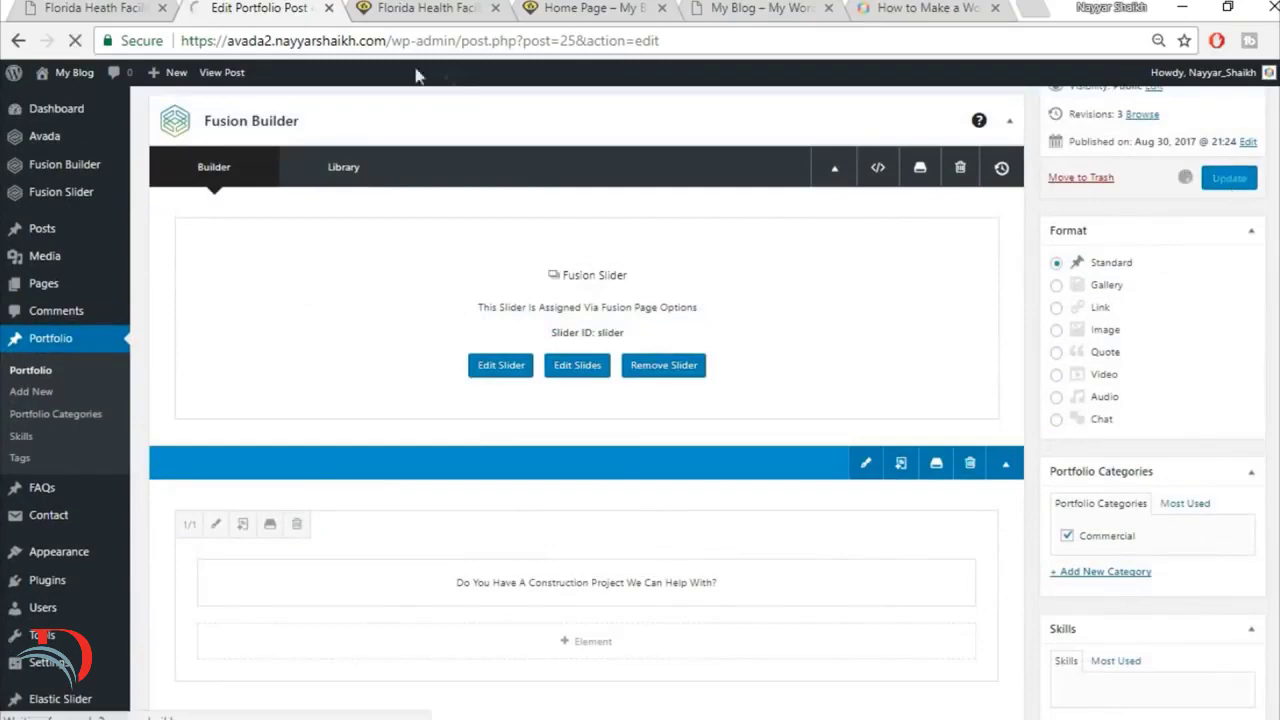
# Step: Reload the live portfolio page and compare the vertical alignment of the Belle Glade, Florida and Project Details headings
pyautogui.click(418, 8)
pyautogui.click(419, 41)
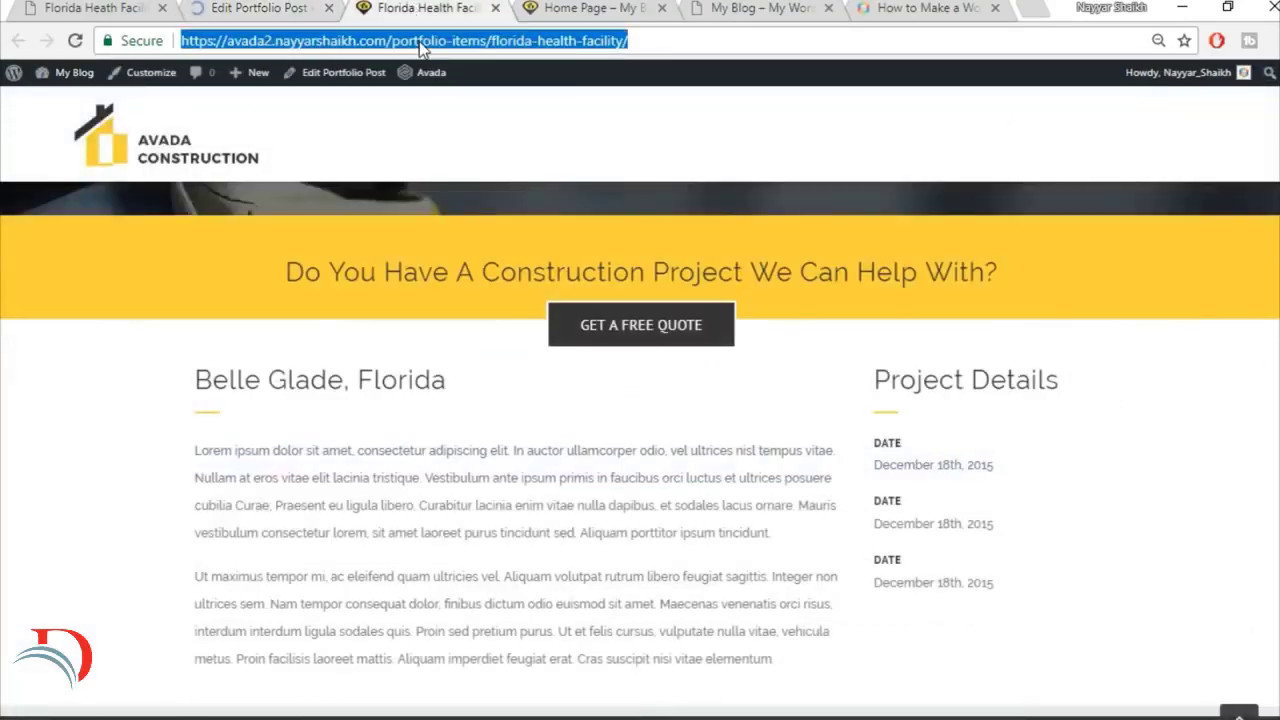
pyautogui.press('Return')
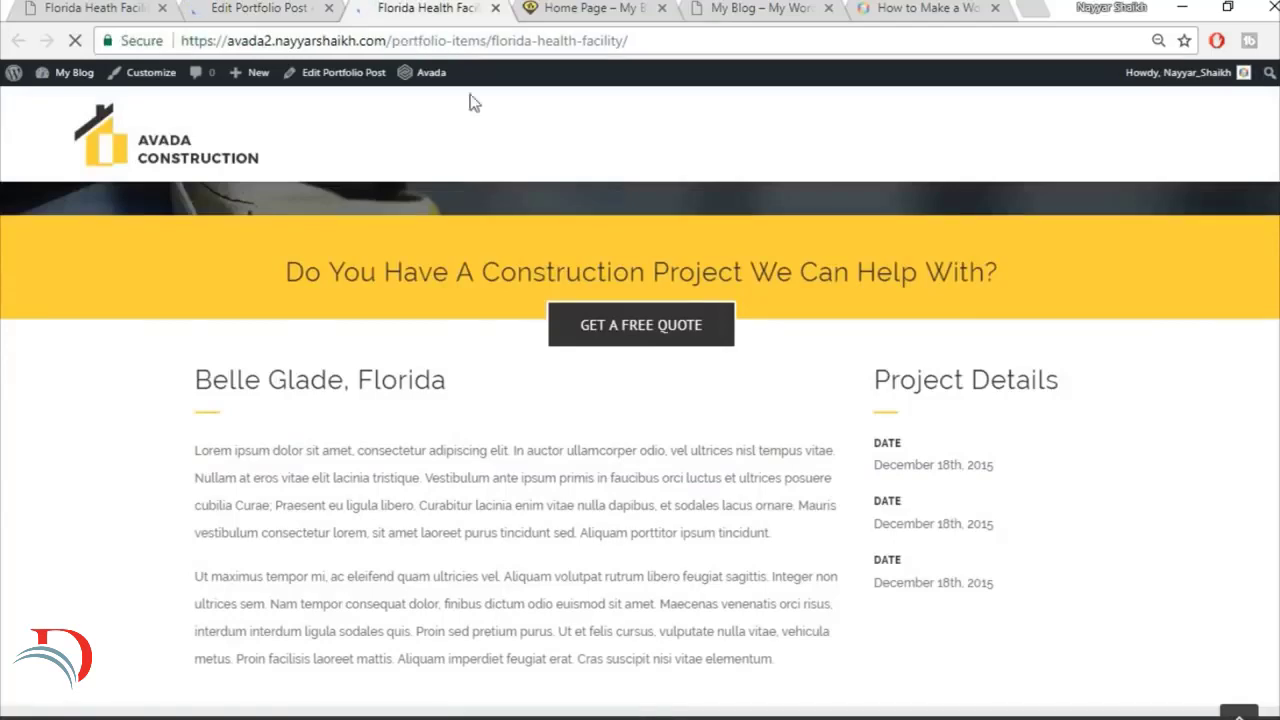
pyautogui.scroll(2, 1076, 505)
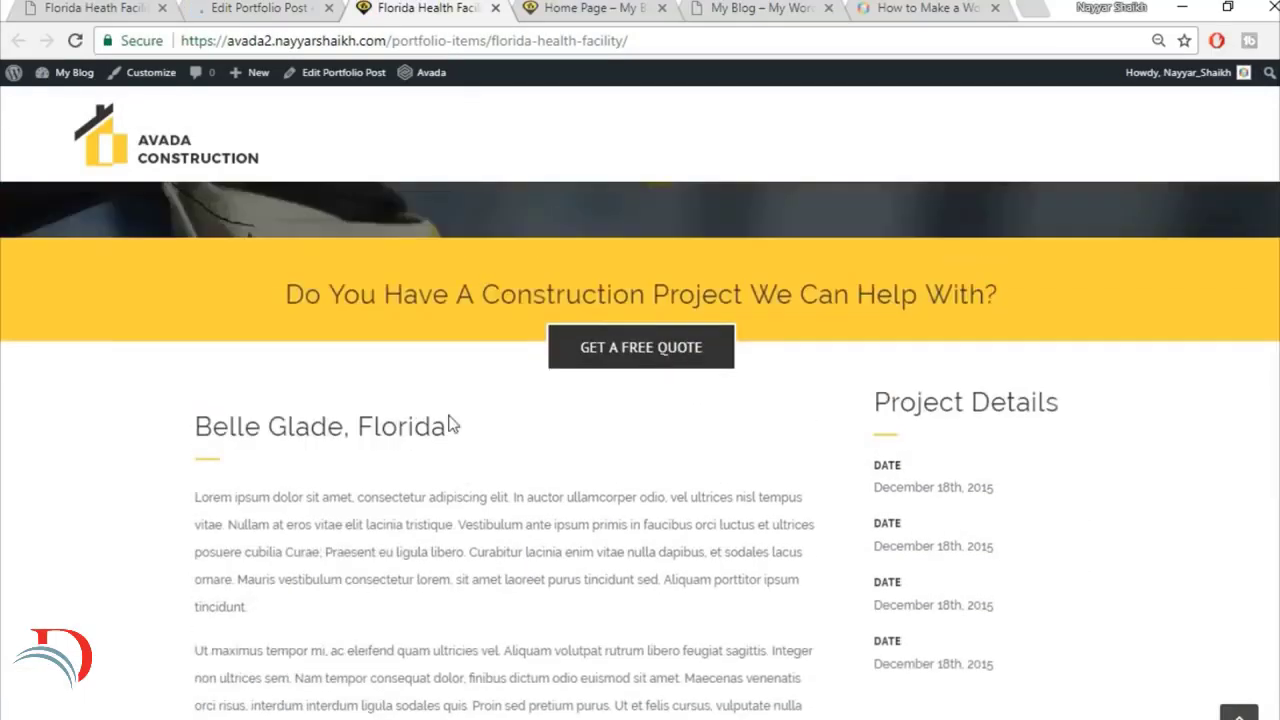
pyautogui.moveTo(176, 440); pyautogui.dragTo(494, 431)
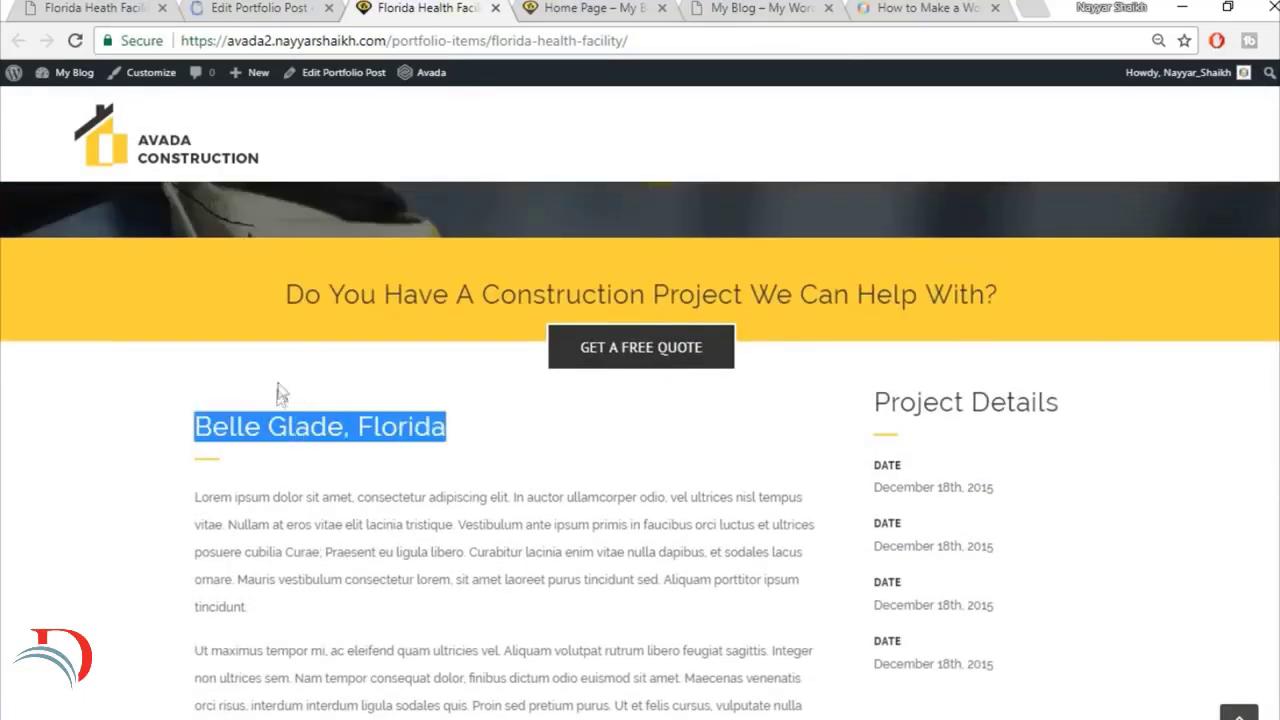
pyautogui.scroll(-1, 1019, 481)
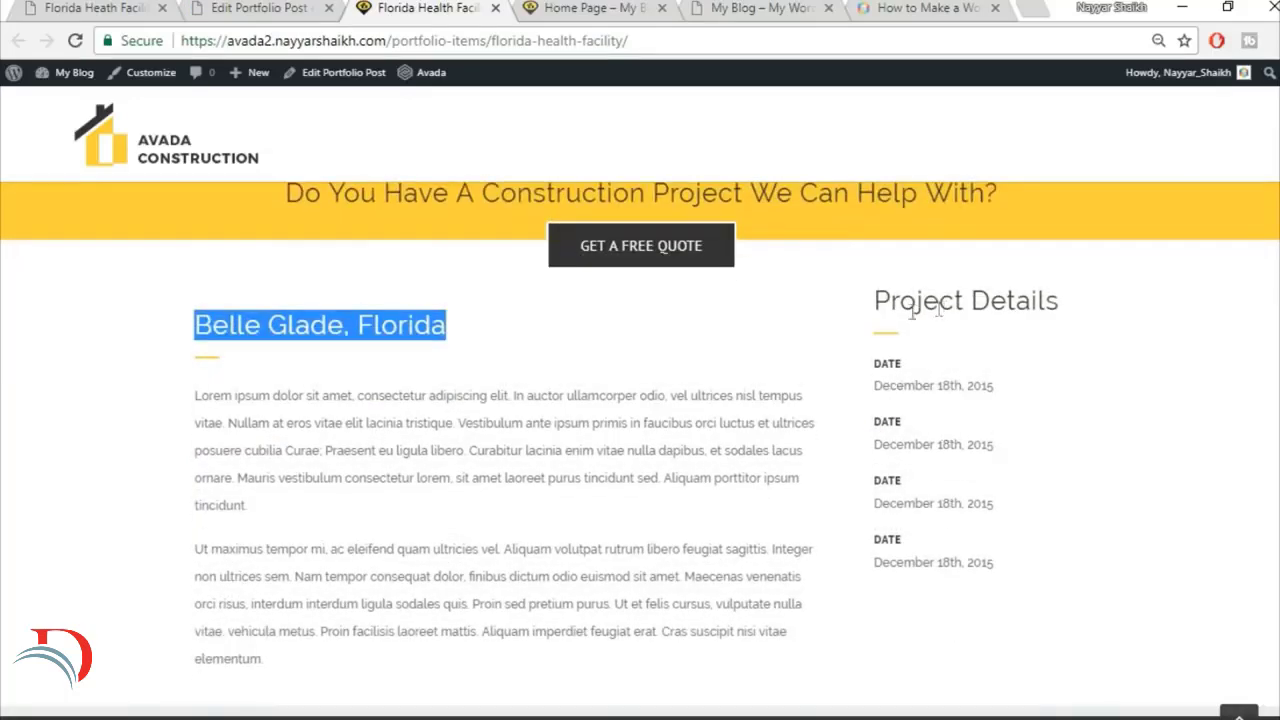
pyautogui.click(982, 364)
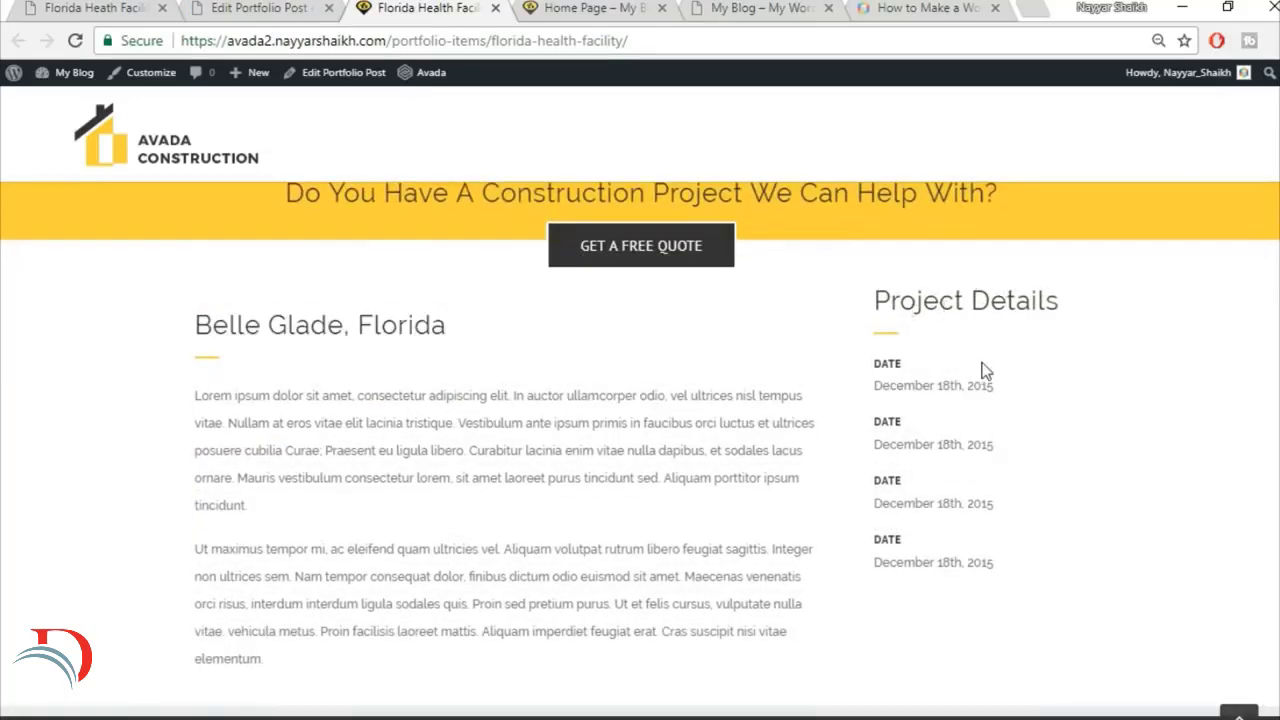
# Step: Set the top padding of the 1/4 Project Details column to 30 and save the column settings
pyautogui.click(275, 8)
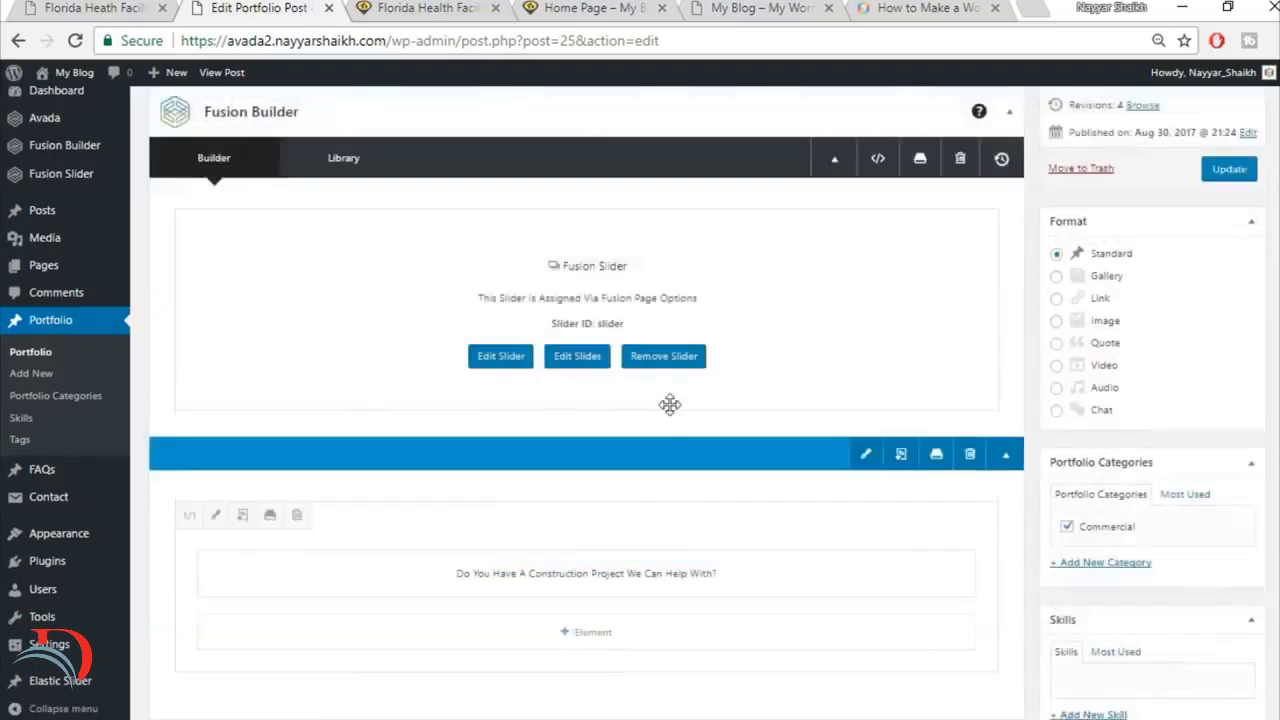
pyautogui.scroll(-8, 670, 404)
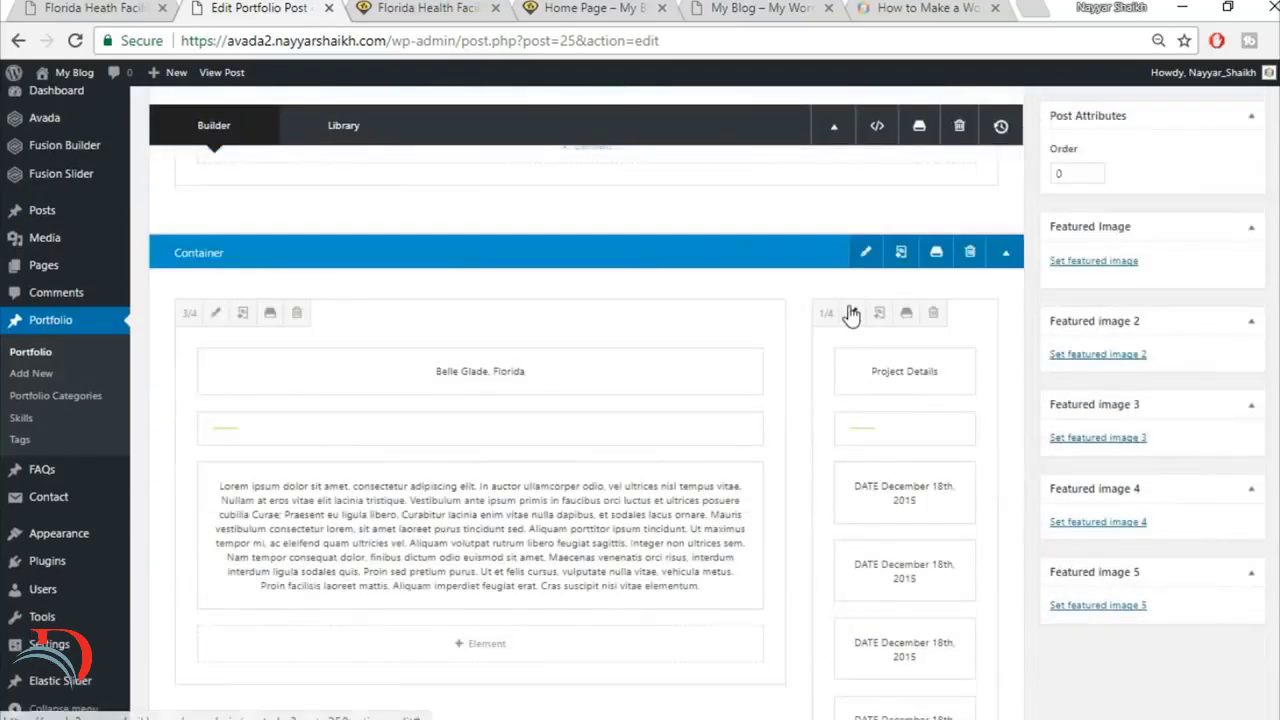
pyautogui.click(852, 316)
pyautogui.click(289, 170)
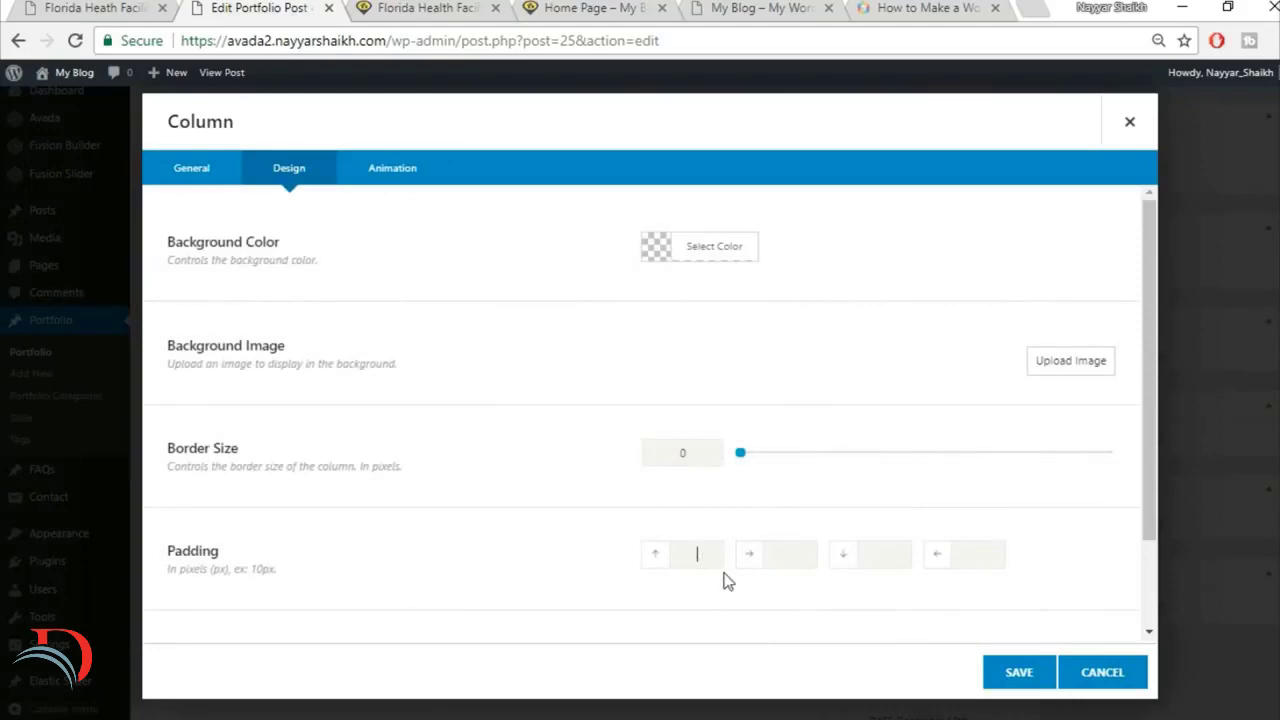
pyautogui.click(1019, 672)
# Step: Update the portfolio post and reload the live Florida Health Facility page to check the alignment of the two column headings
pyautogui.scroll(8, 997, 674)
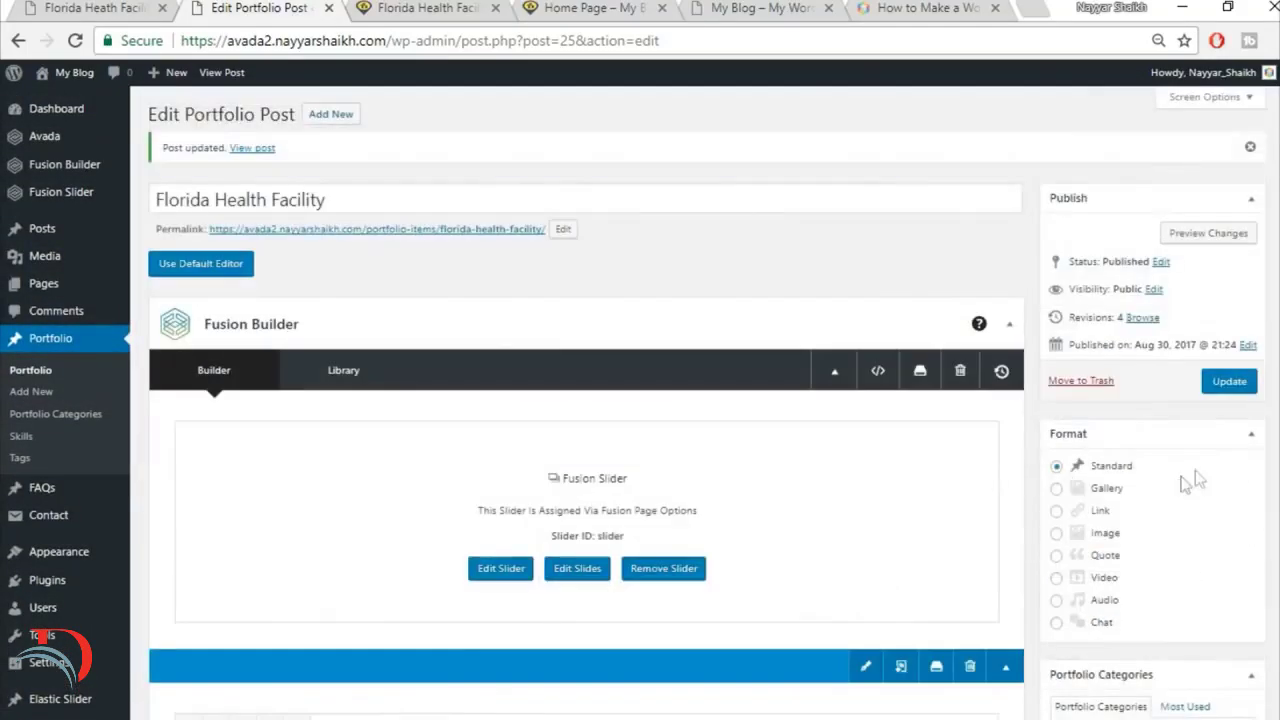
pyautogui.click(1226, 382)
pyautogui.click(430, 9)
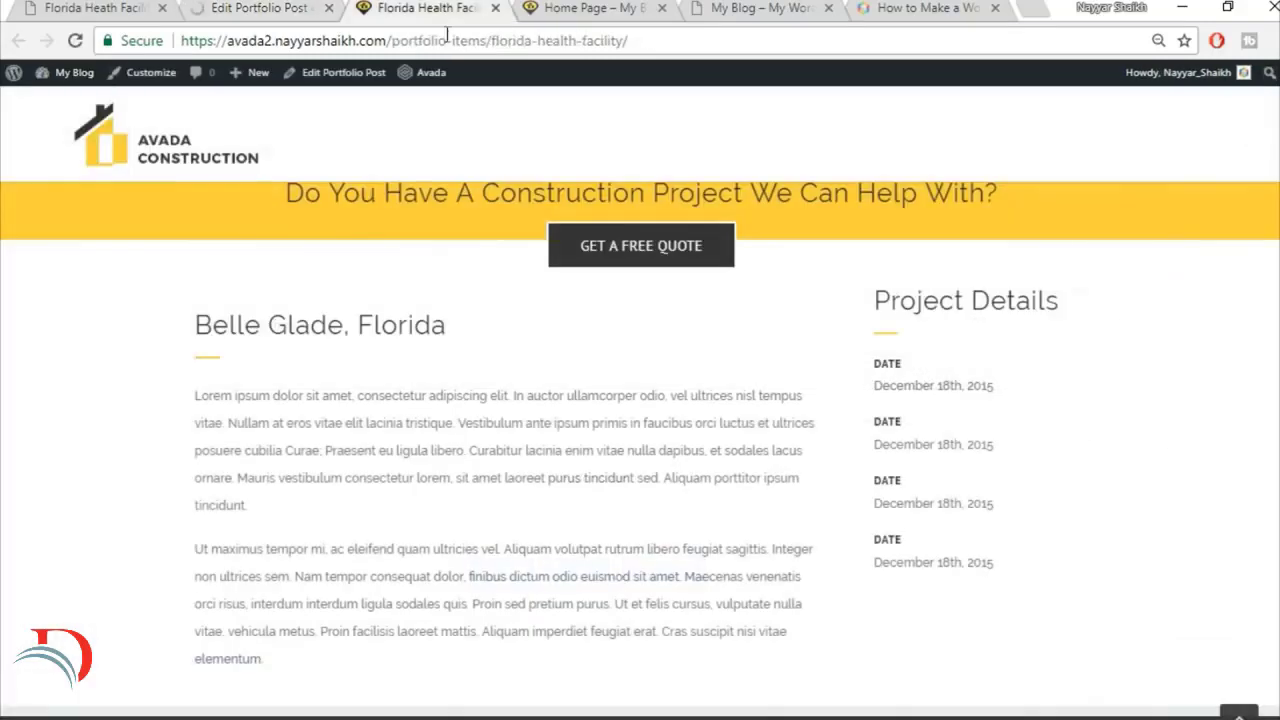
pyautogui.click(486, 40)
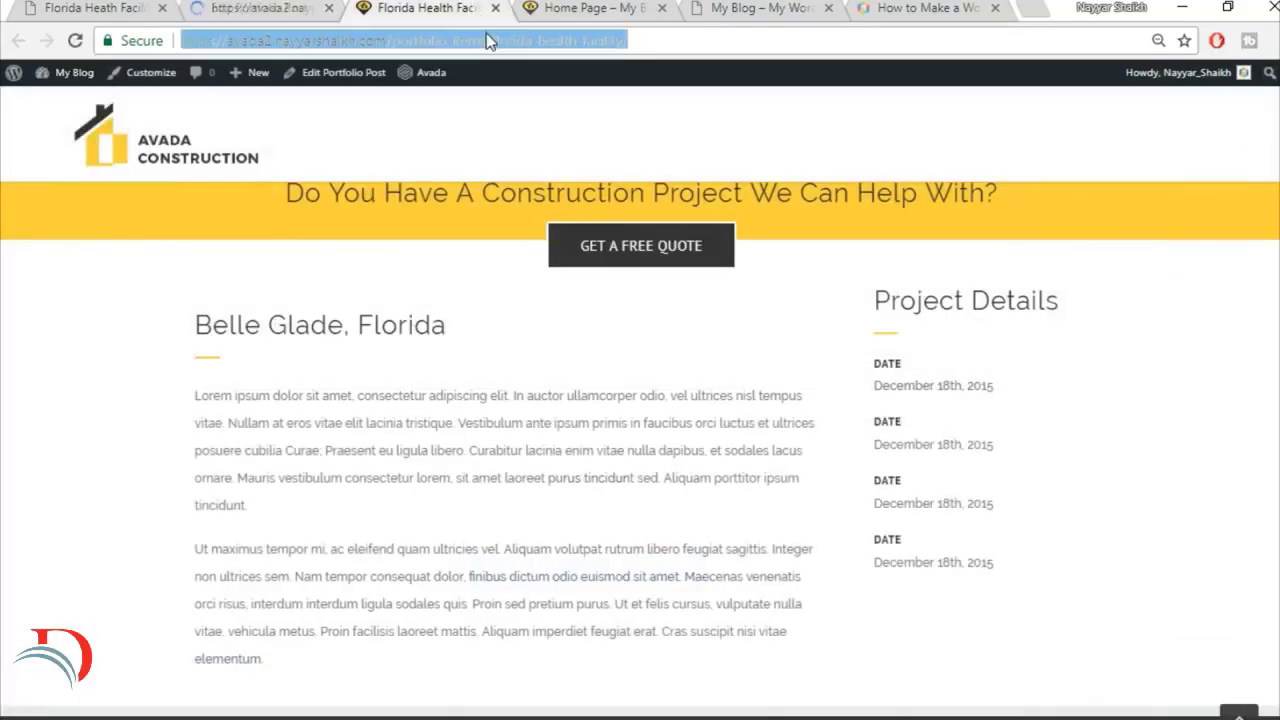
pyautogui.press('Return')
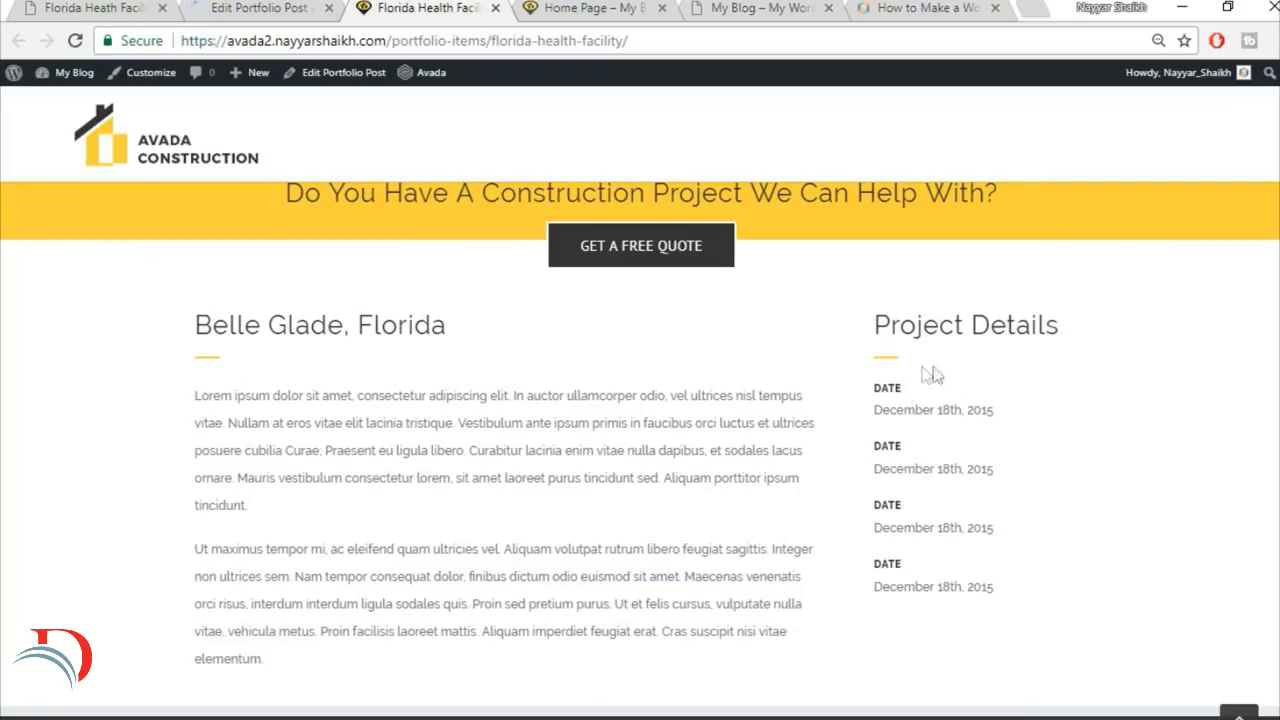
# Step: Find the gallery section on the reference Florida Heath Facility page and copy its "Project Gallery" heading
pyautogui.click(101, 7)
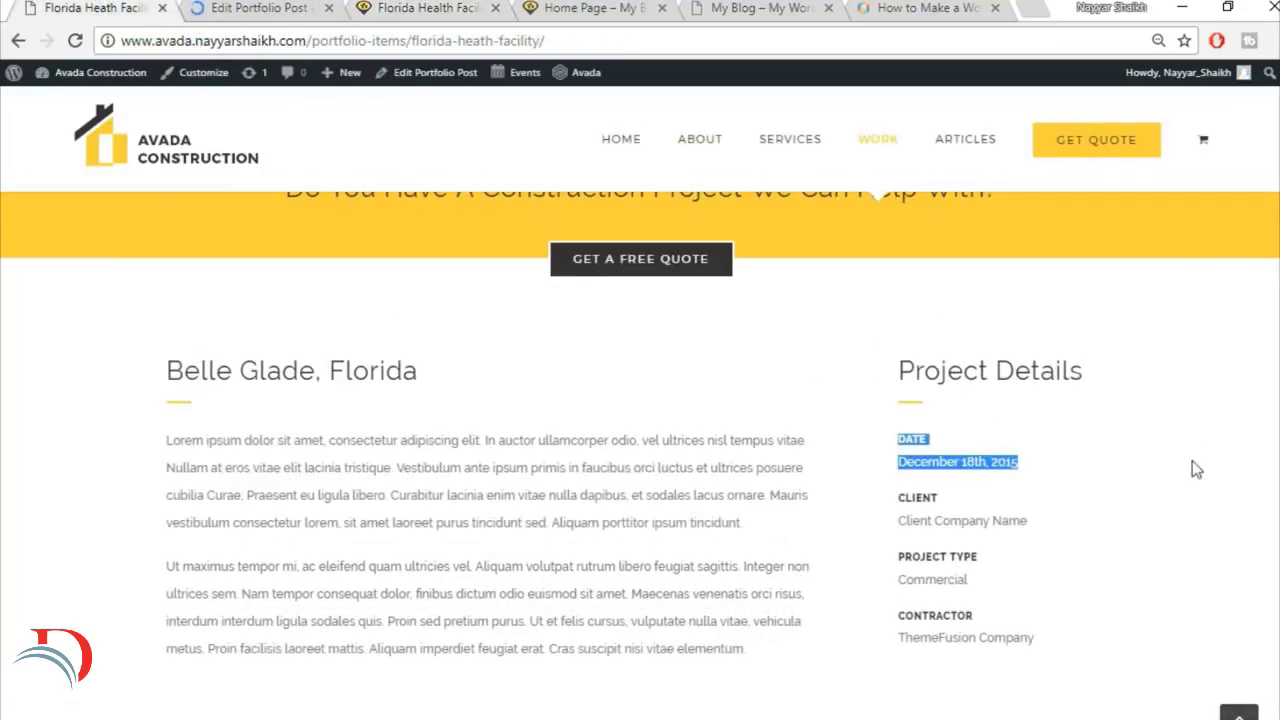
pyautogui.scroll(-6, 1195, 466)
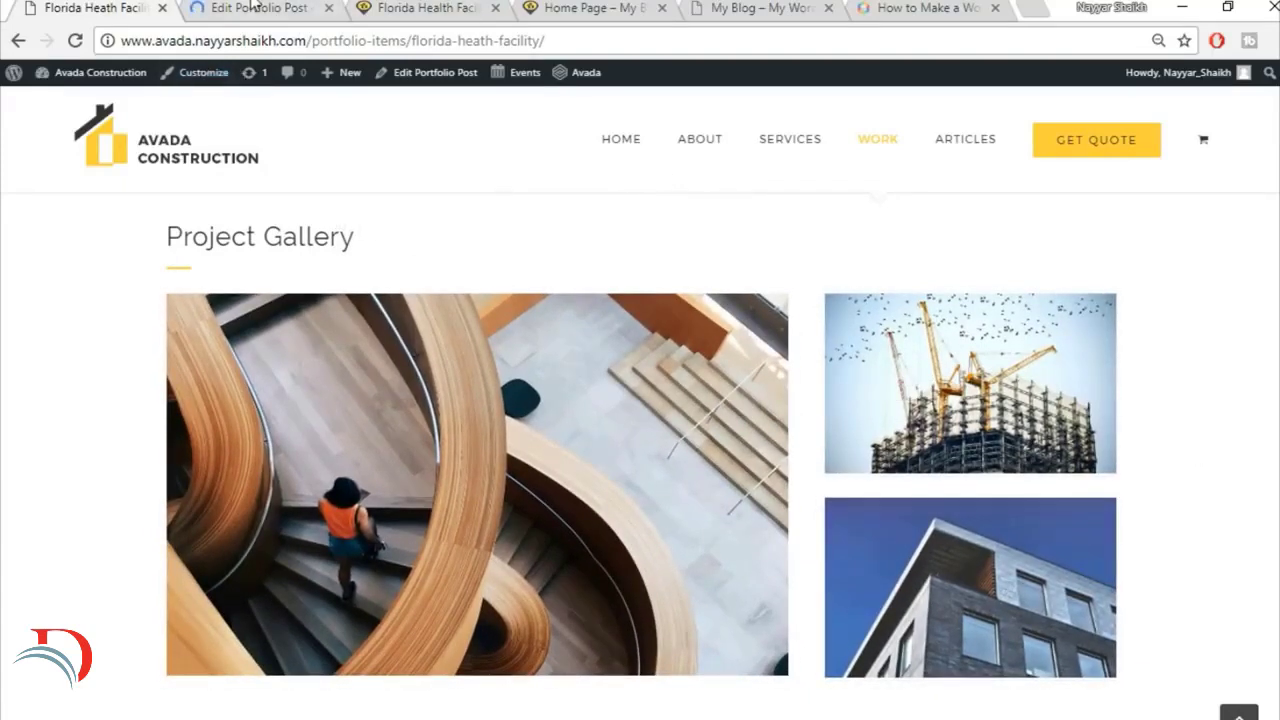
pyautogui.click(255, 7)
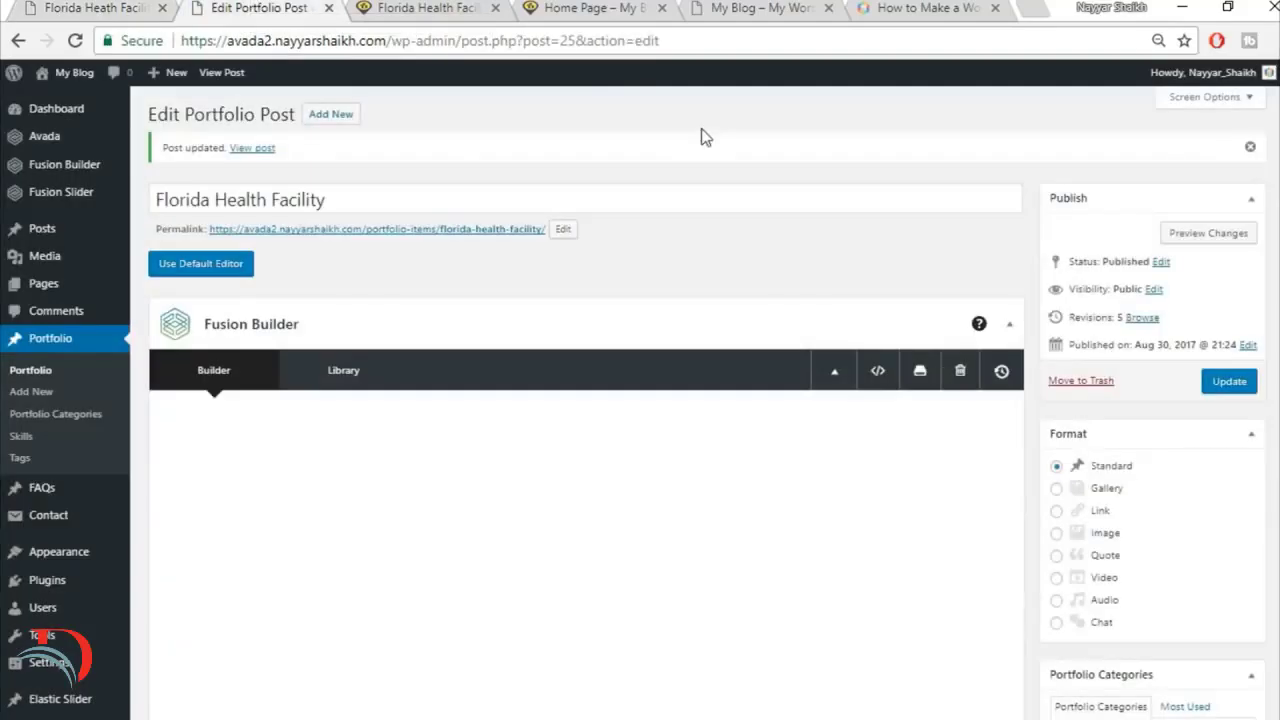
pyautogui.scroll(-10, 960, 445)
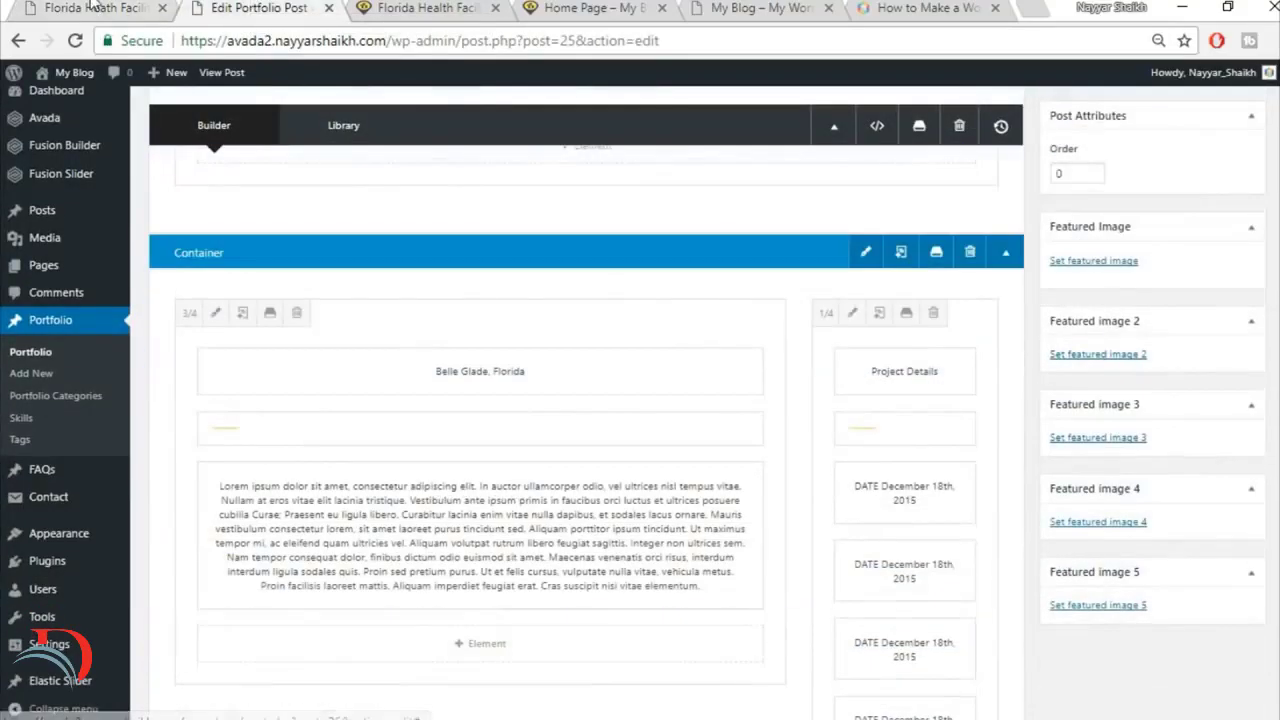
pyautogui.click(93, 6)
pyautogui.moveTo(155, 245); pyautogui.dragTo(406, 240)
pyautogui.hotkey('ctrl', 'c')
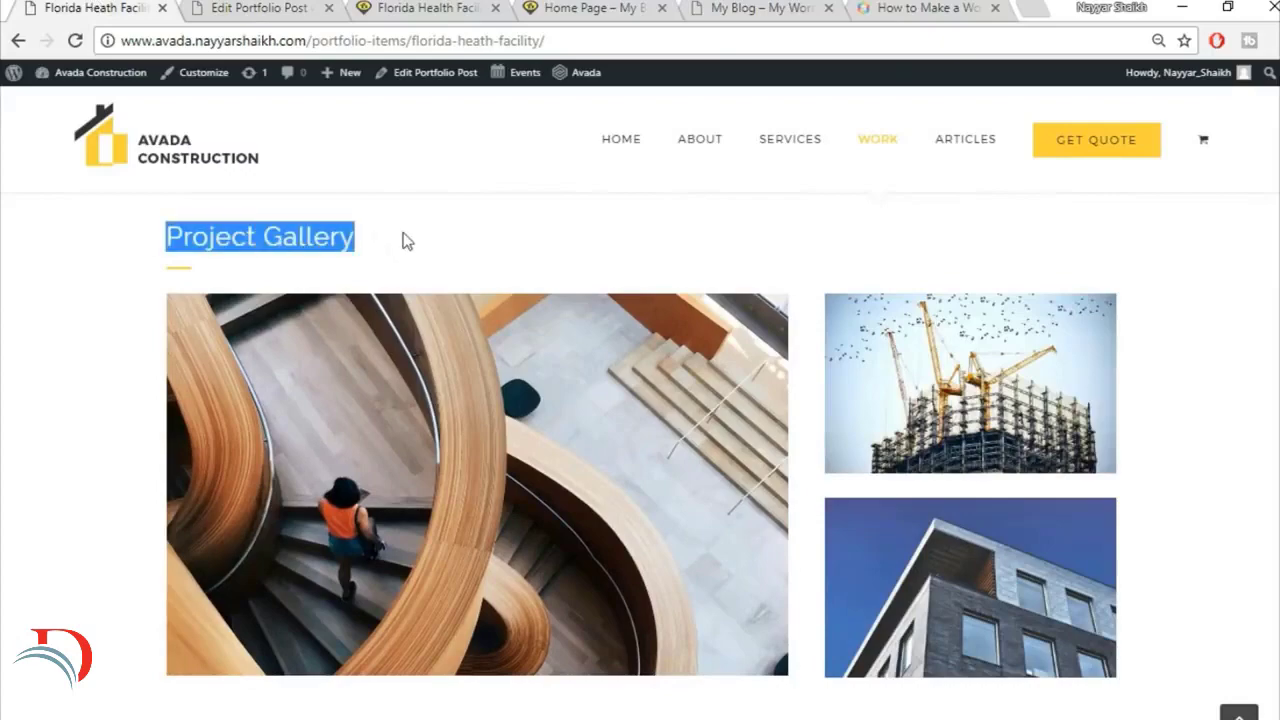
# Step: Add a new container with a single 1/1 column below the Project Details container in the portfolio post
pyautogui.click(272, 6)
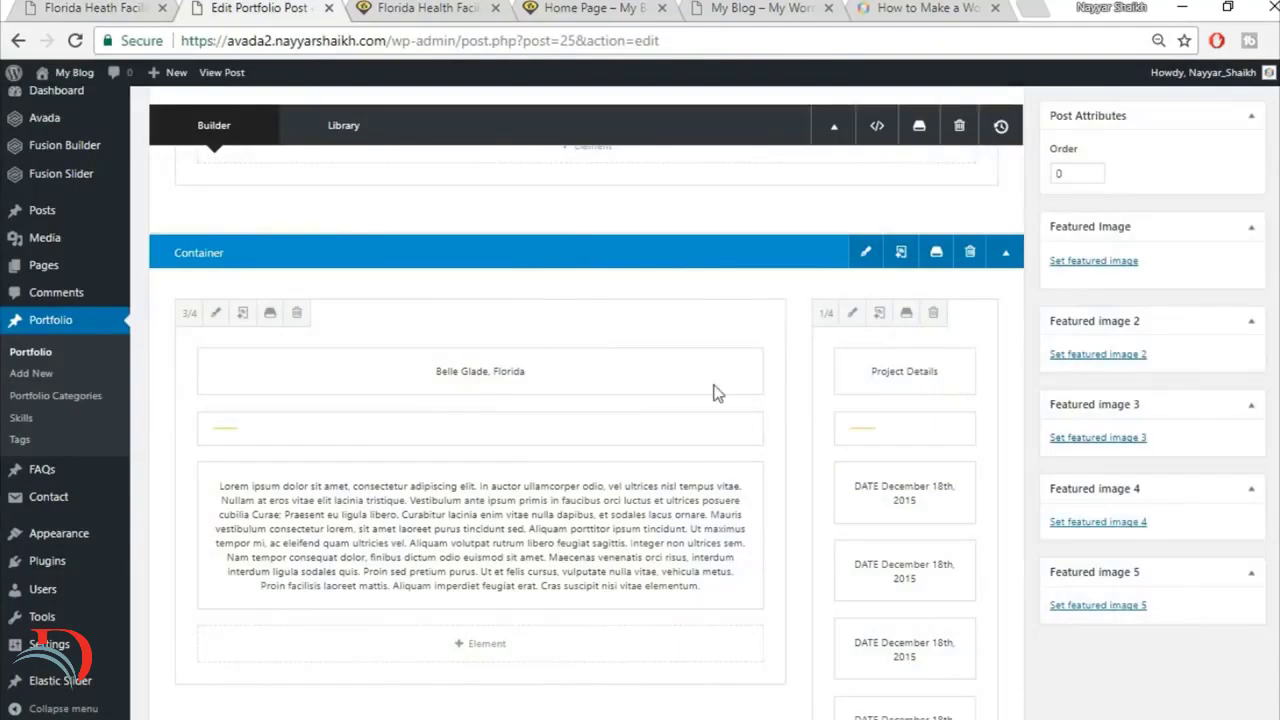
pyautogui.scroll(-5, 766, 457)
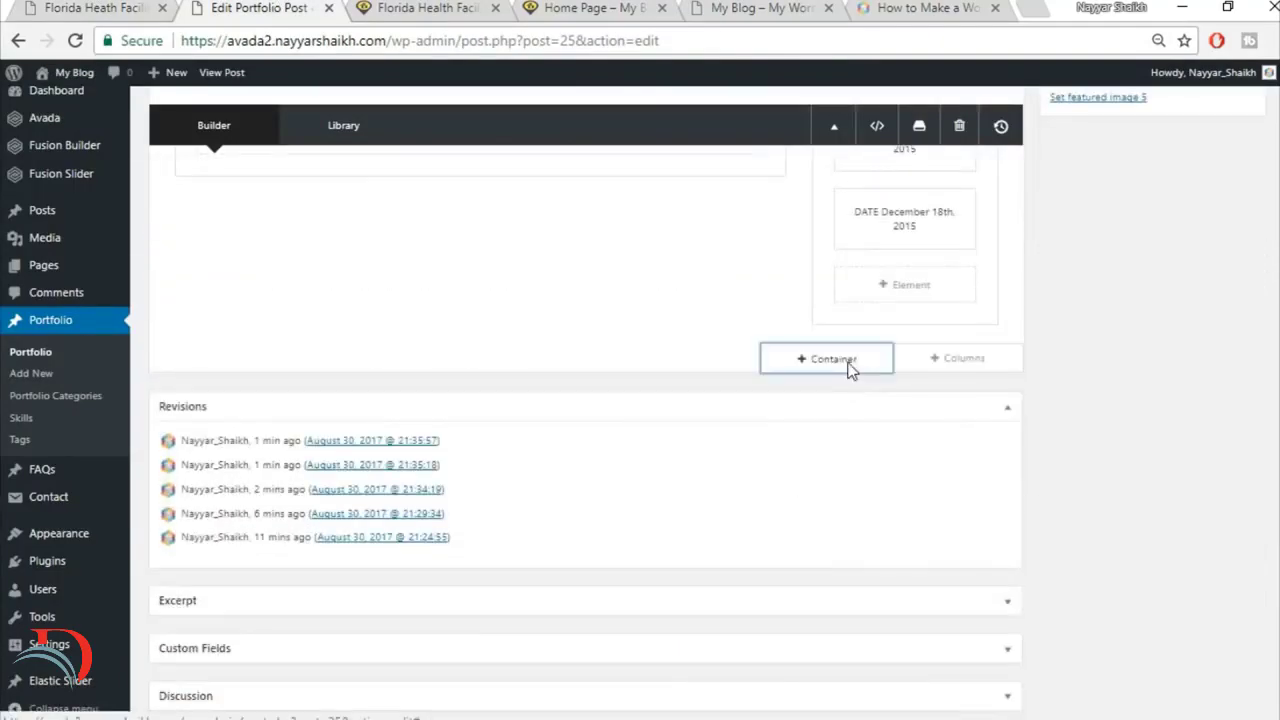
pyautogui.click(847, 365)
pyautogui.click(491, 289)
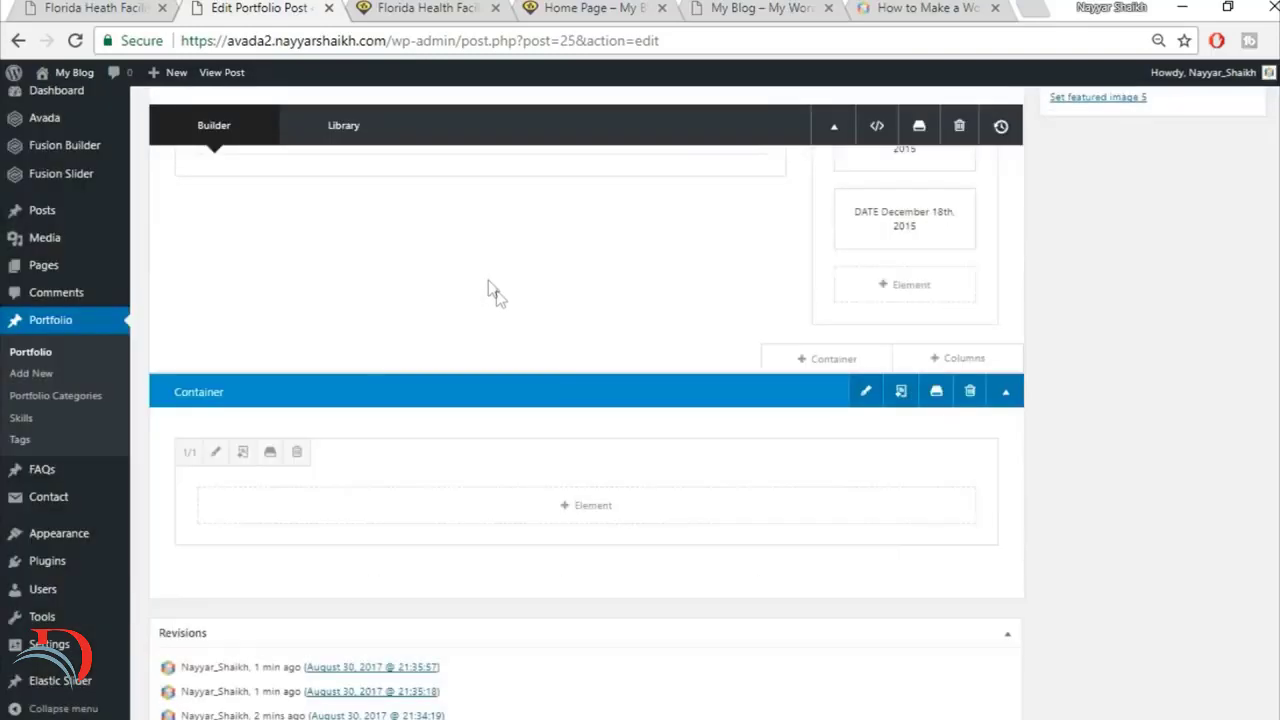
# Step: Add a Text Block with the copied "Project Gallery" heading to the new 1/1 column and save it
pyautogui.click(582, 506)
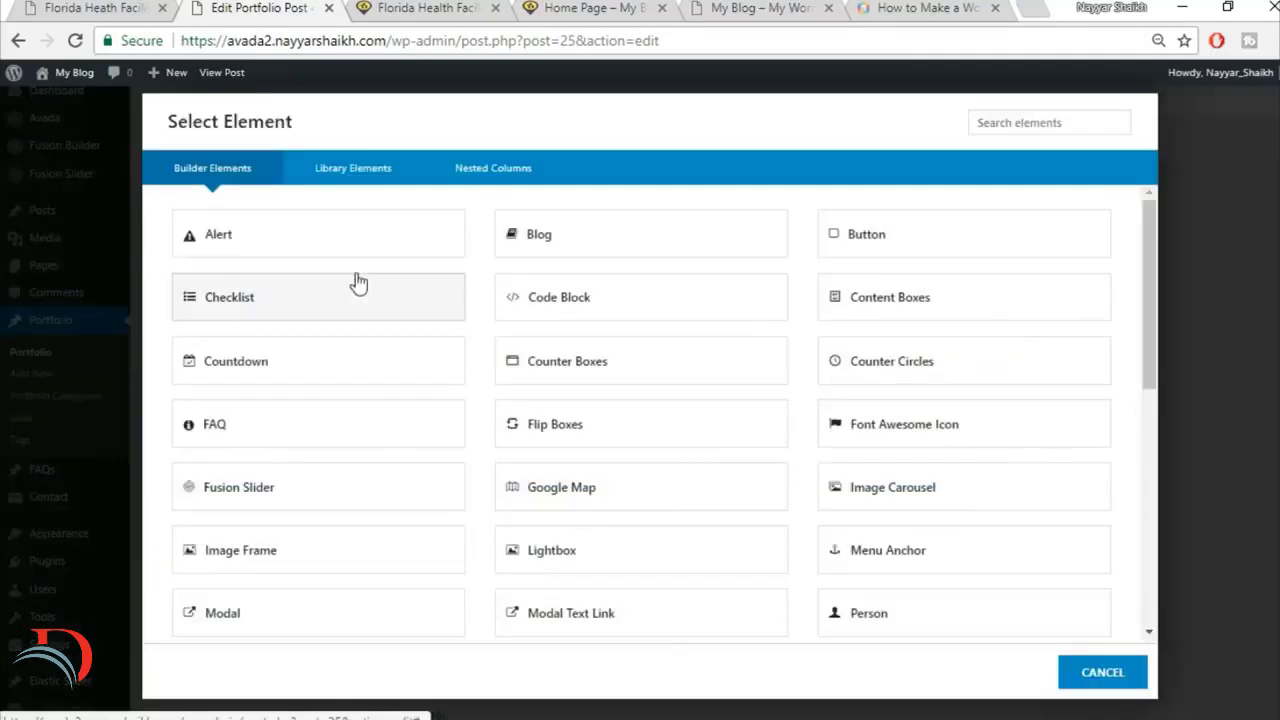
pyautogui.click(1013, 119)
pyautogui.write('text')
pyautogui.click(318, 233)
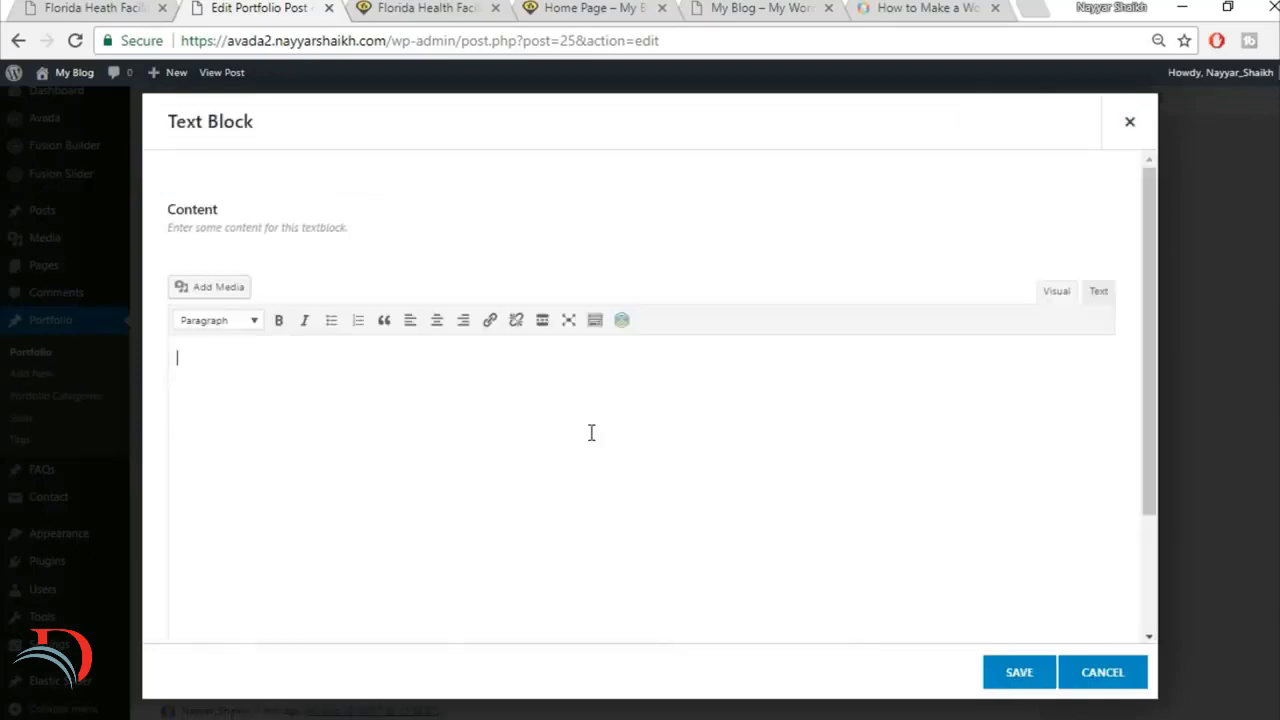
pyautogui.hotkey('ctrl', 'v')
pyautogui.click(1015, 673)
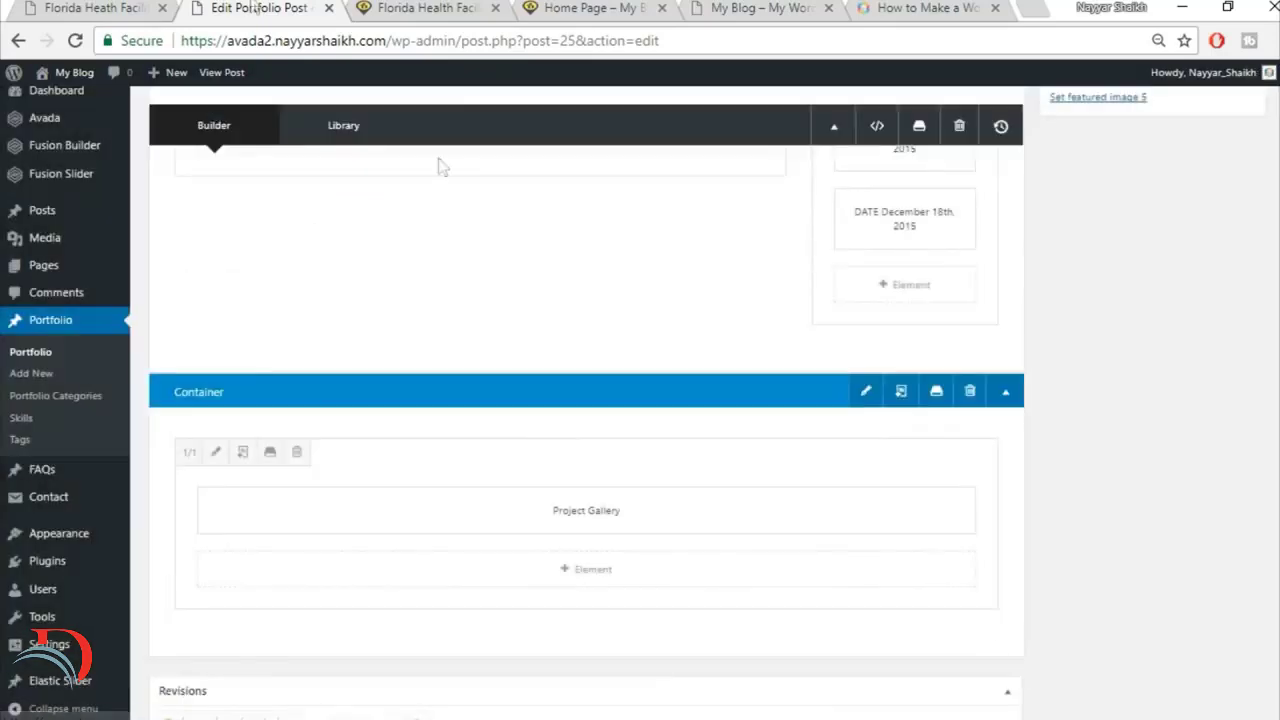
# Step: Duplicate the yellow separator from the 1/4 column and move the copy beneath the Project Gallery text in the new container
pyautogui.scroll(5, 669, 377)
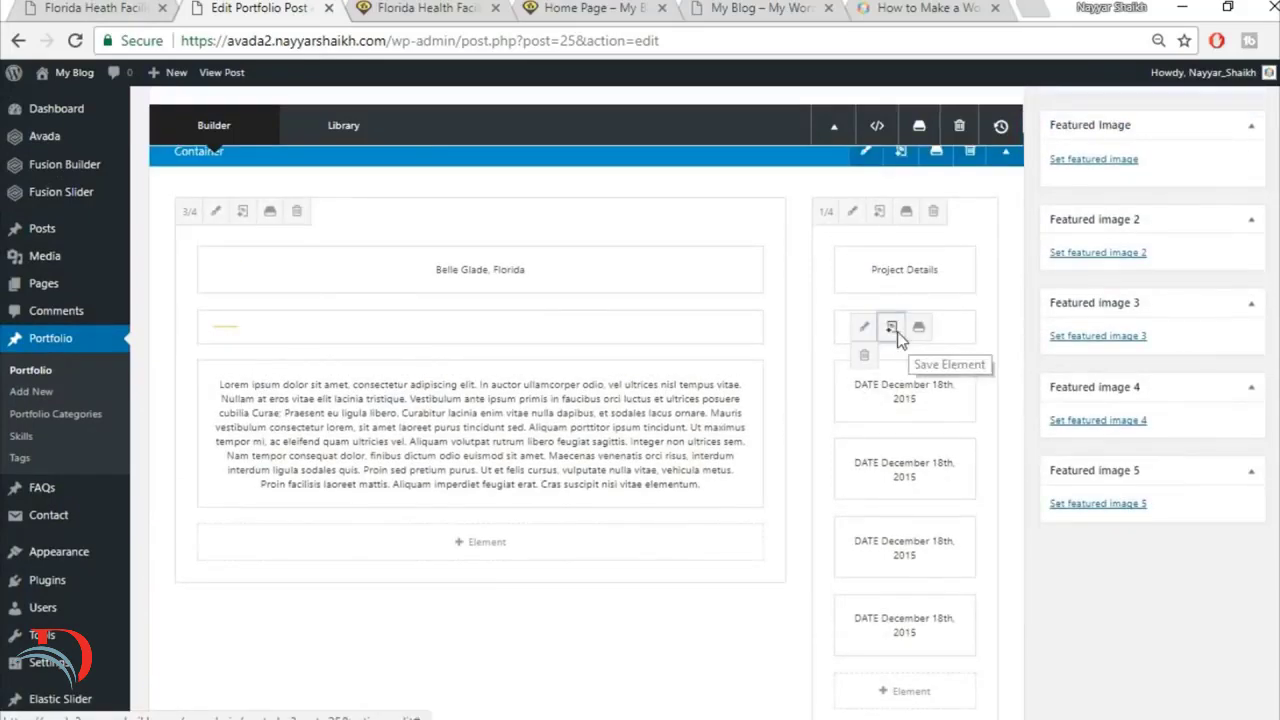
pyautogui.click(890, 331)
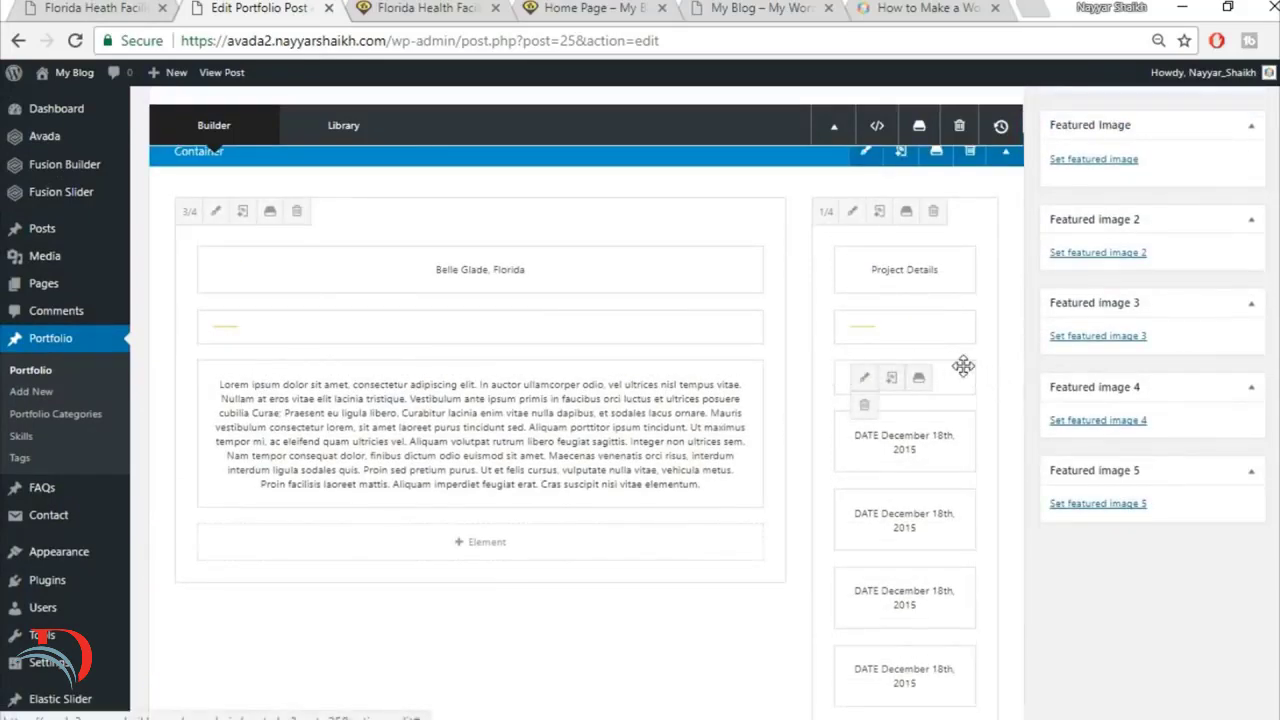
pyautogui.scroll(-3, 923, 523)
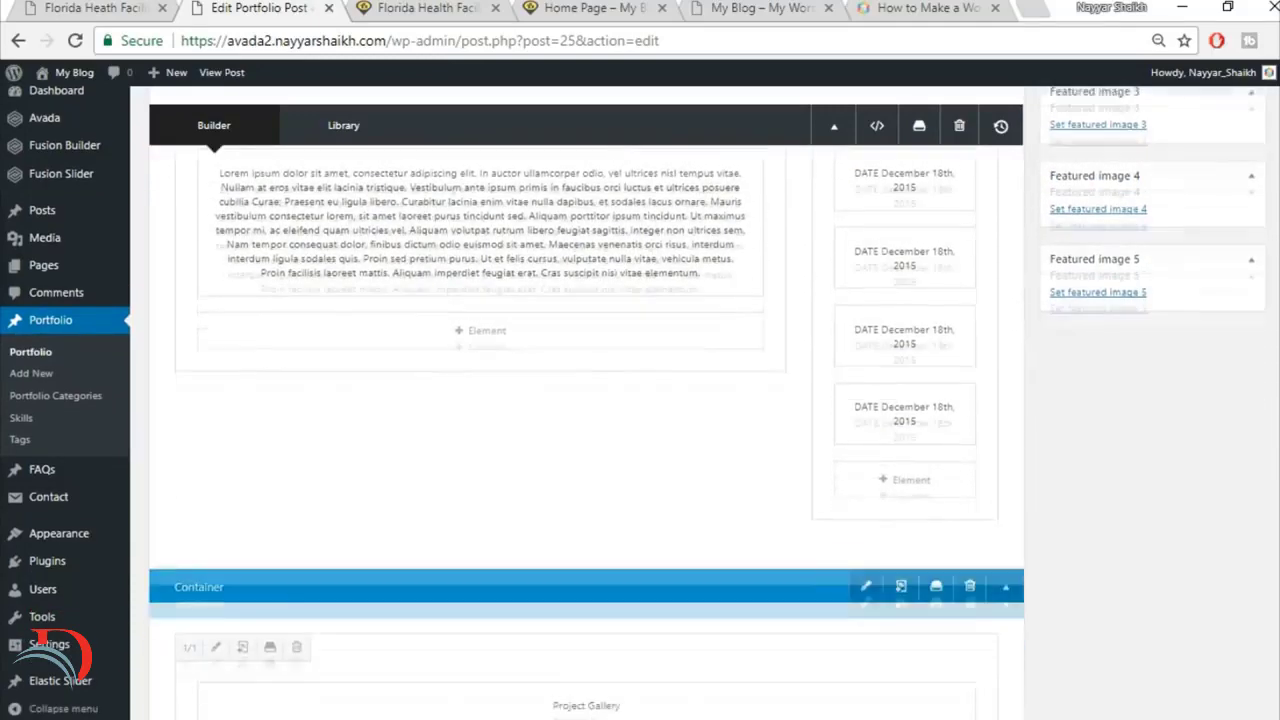
pyautogui.scroll(-2, 694, 640)
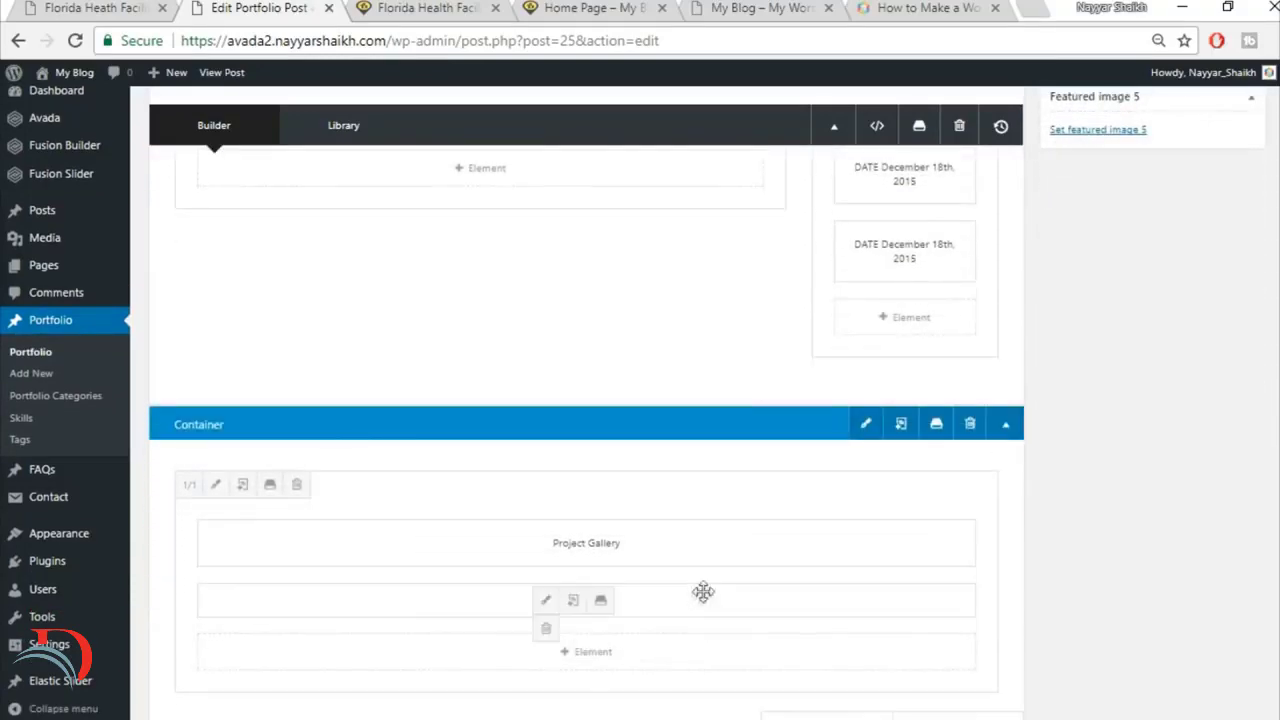
# Step: Check the reference gallery layout and insert a 2/3 and 1/3 column row below the Project Gallery heading column
pyautogui.click(38, 7)
pyautogui.click(219, 269)
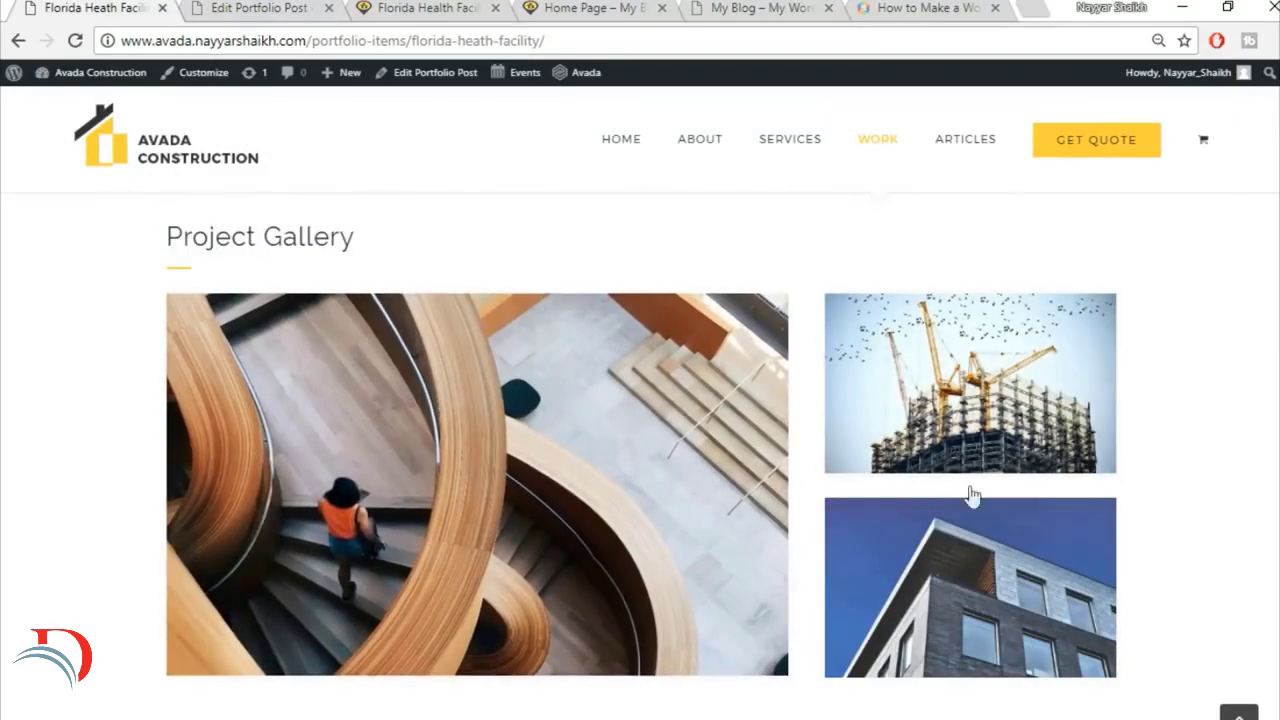
pyautogui.click(250, 7)
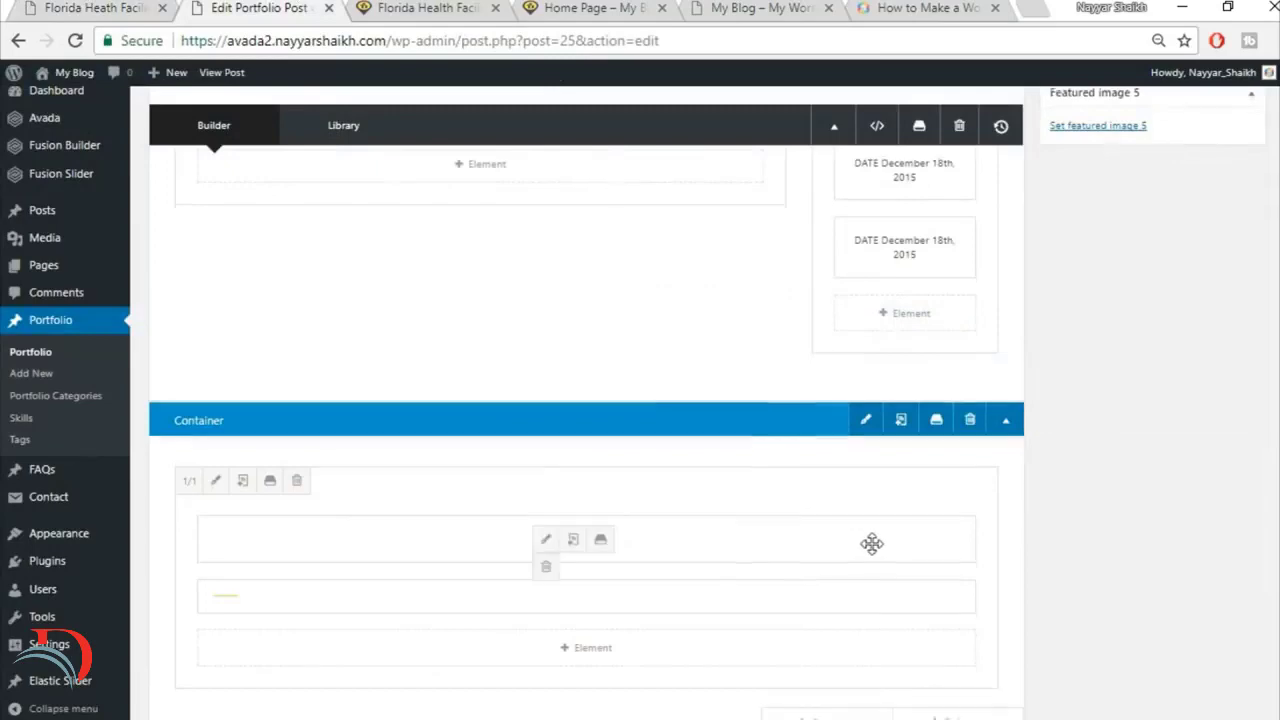
pyautogui.scroll(-2, 900, 540)
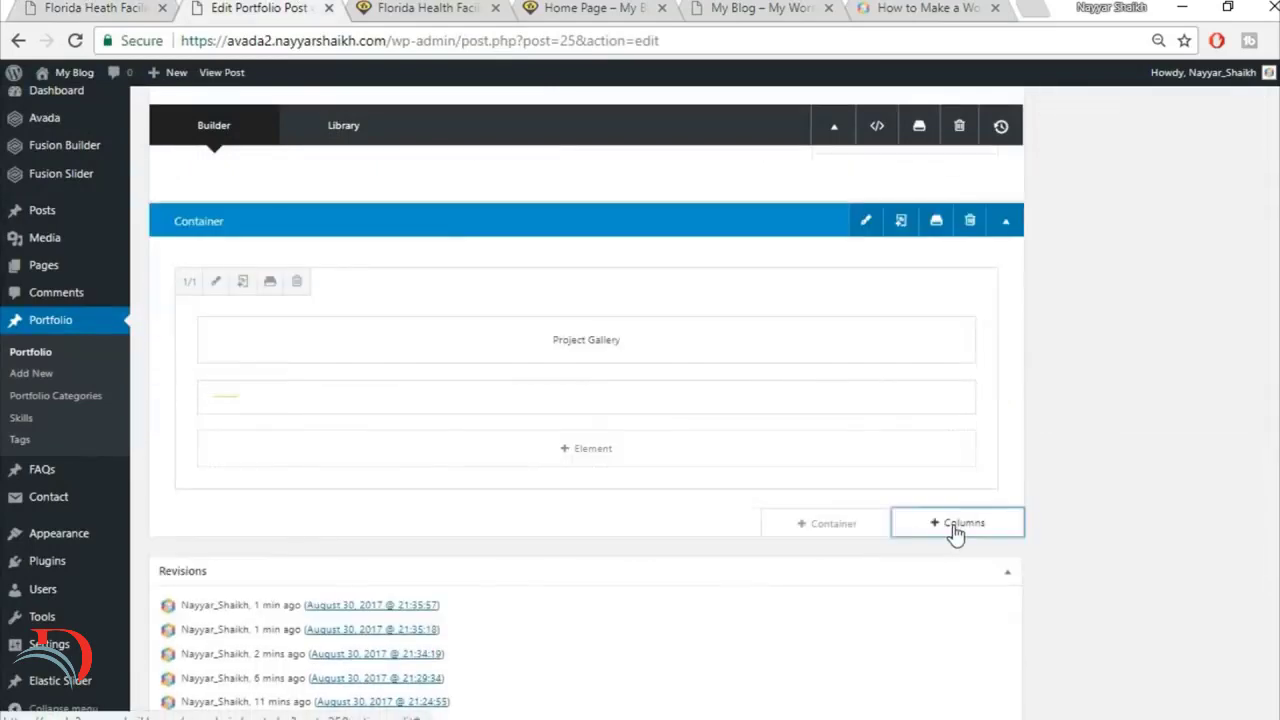
pyautogui.click(955, 525)
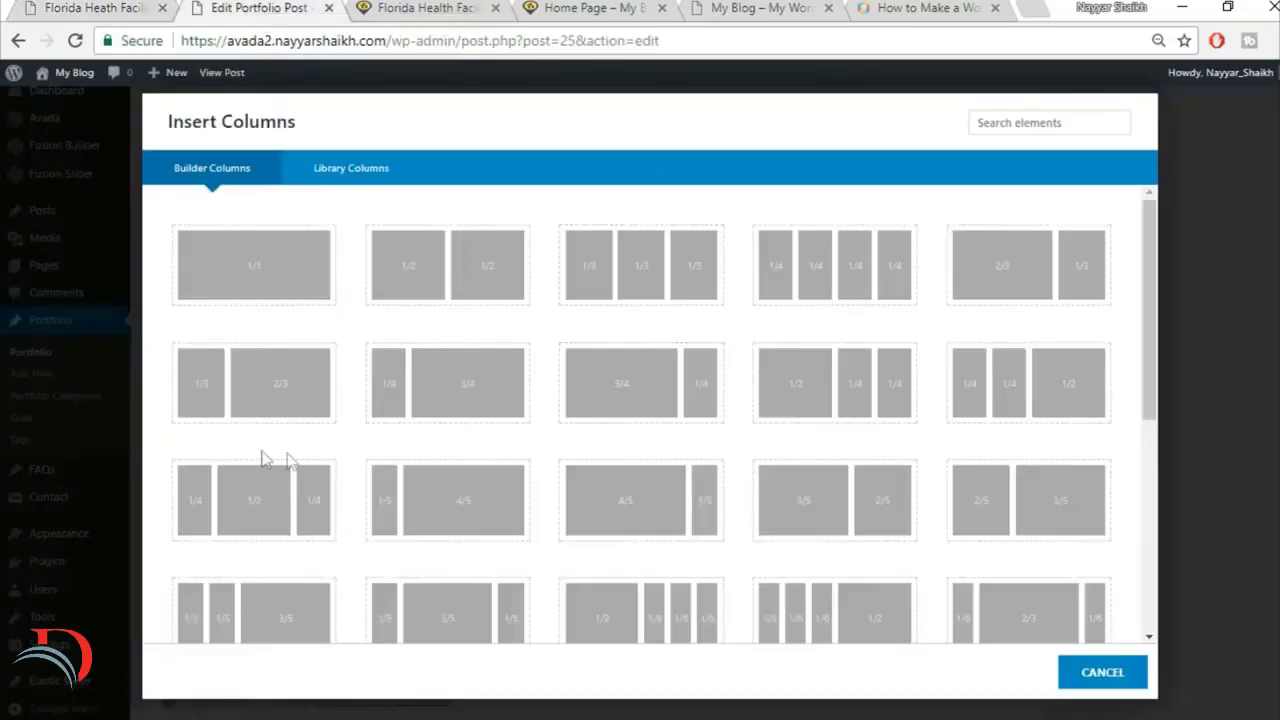
pyautogui.click(1016, 284)
pyautogui.scroll(-2, 1204, 364)
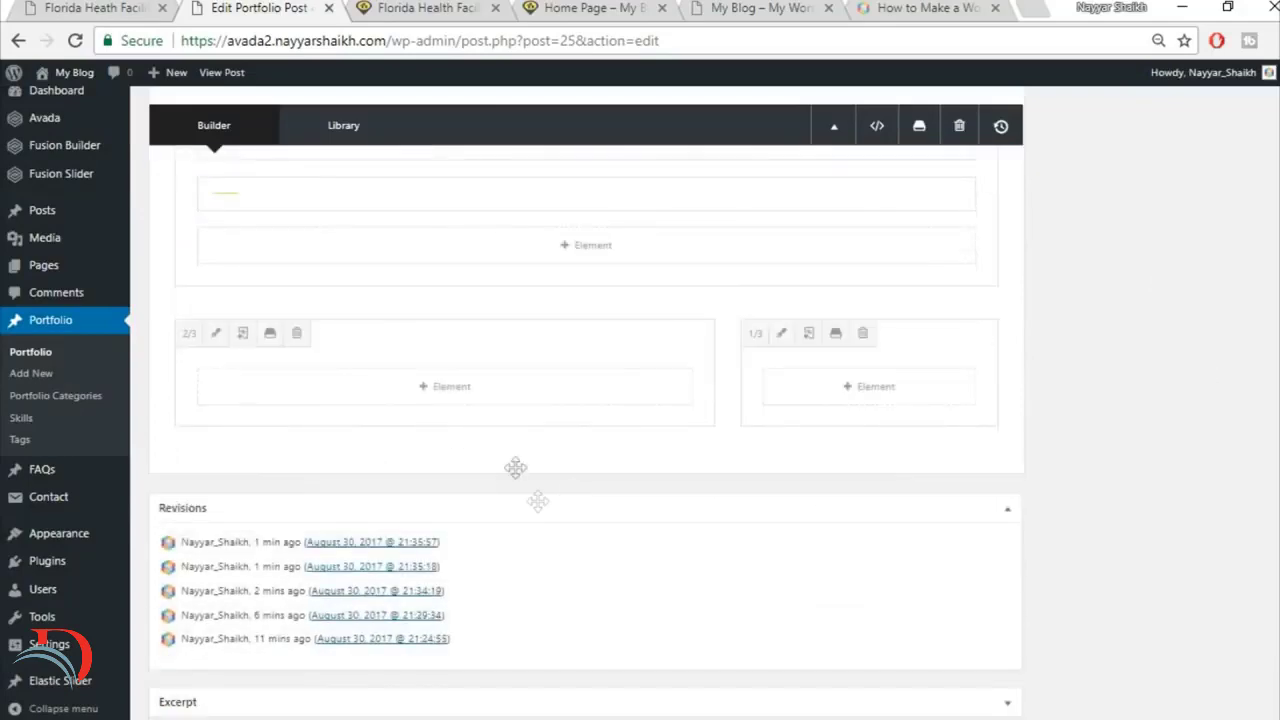
# Step: Check the large image's file name on the reference page and add an Image Frame element to the 2/3 column
pyautogui.click(121, 5)
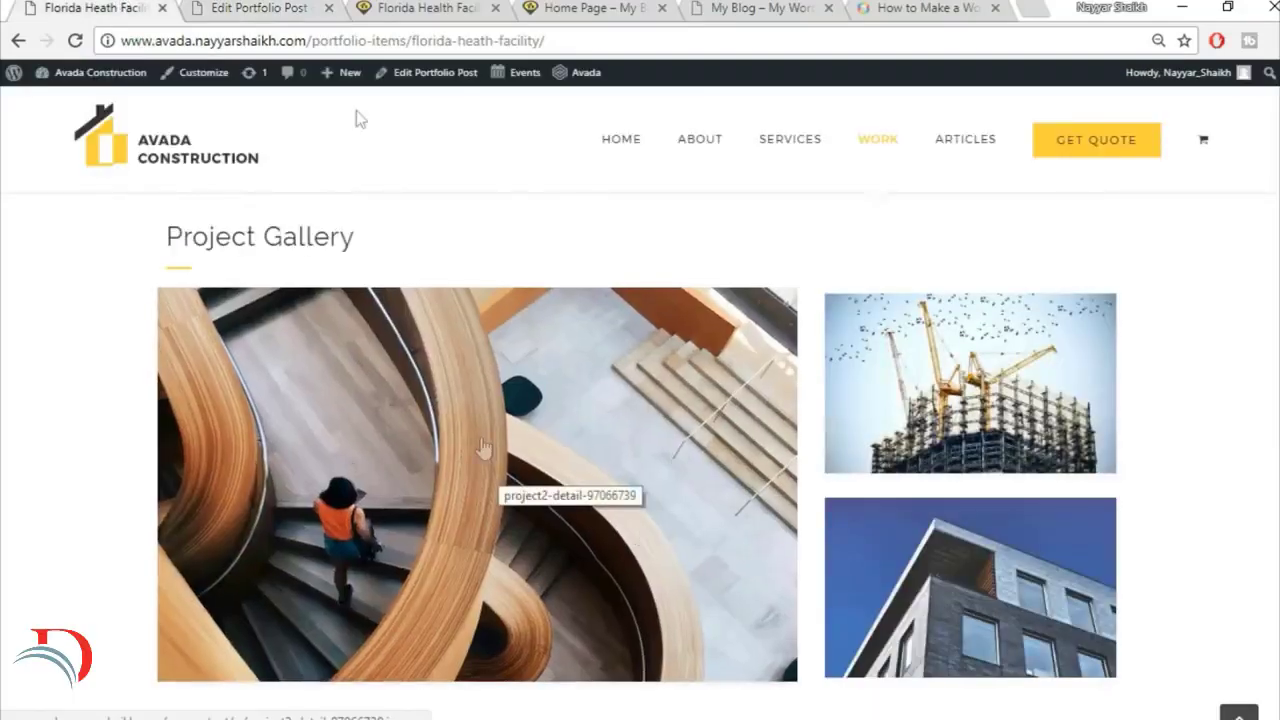
pyautogui.click(290, 6)
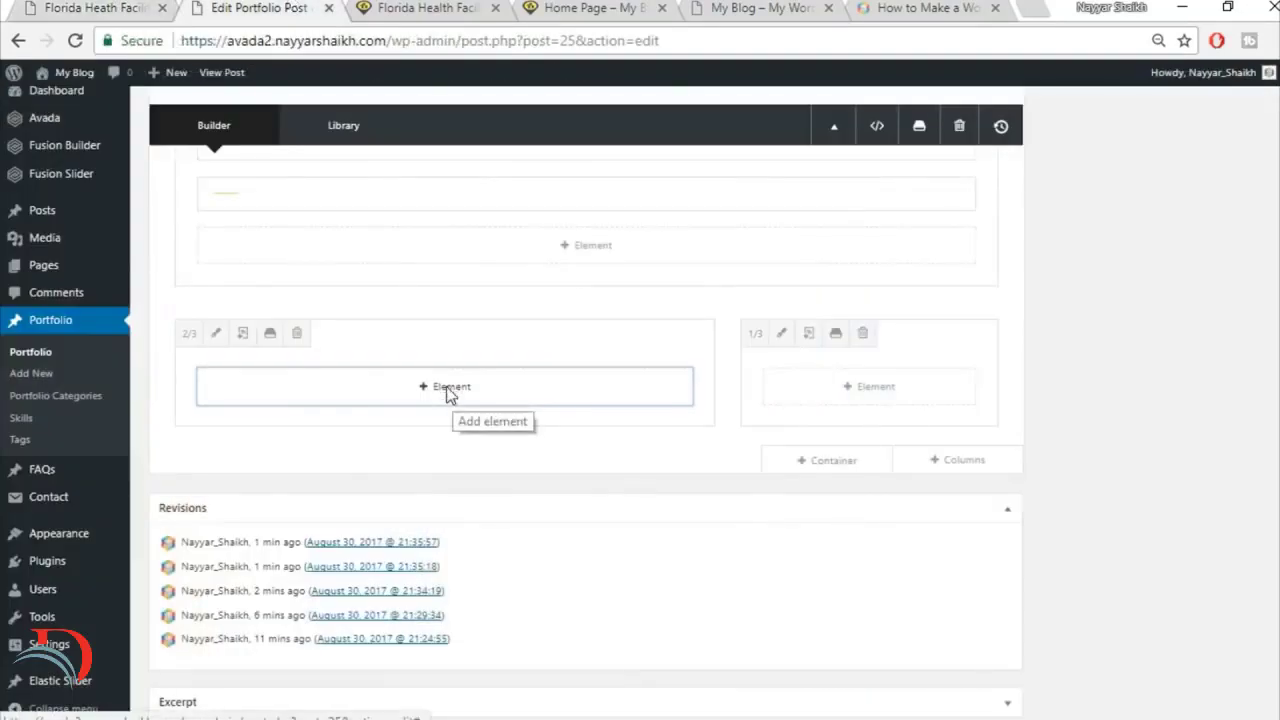
pyautogui.click(446, 386)
pyautogui.write('i')
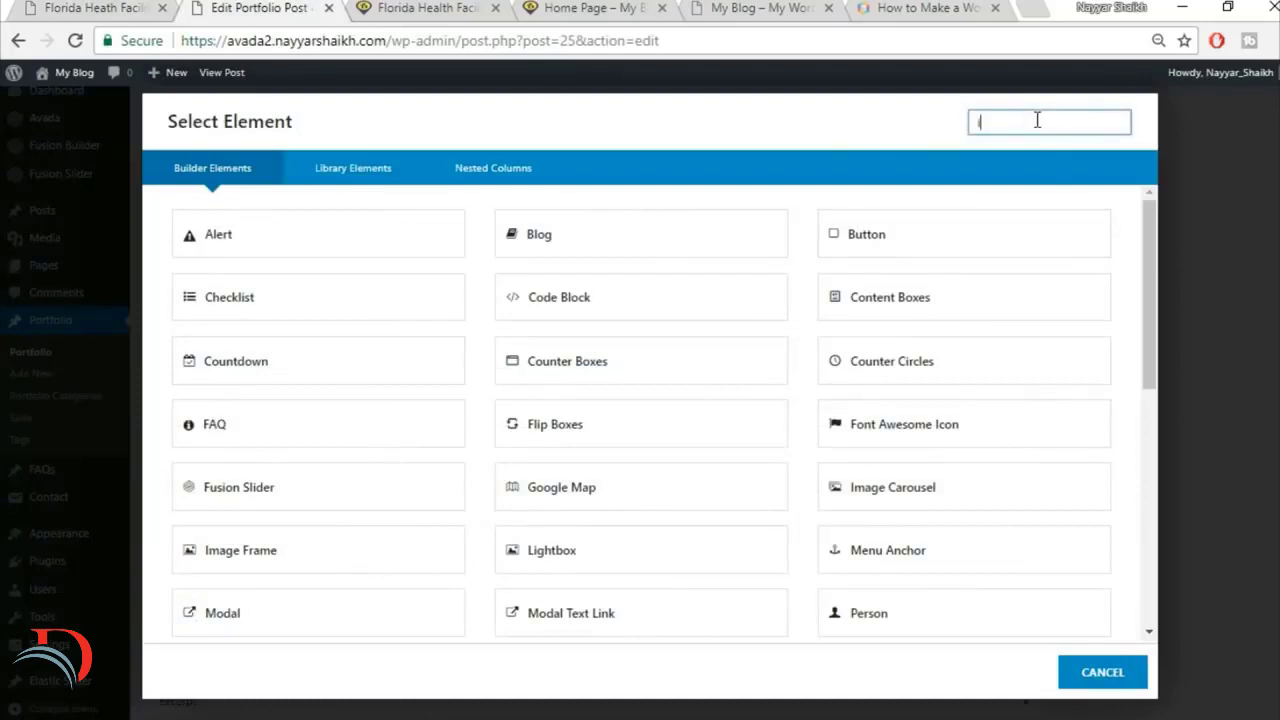
pyautogui.write('ma')
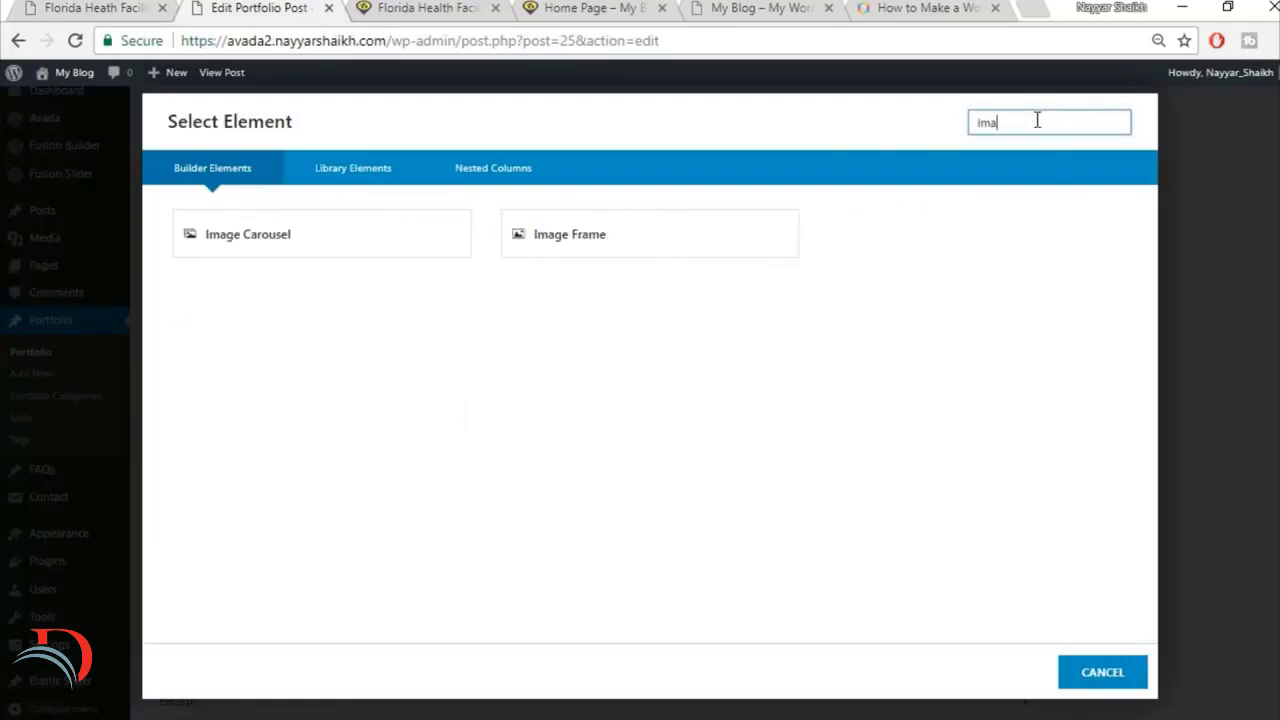
pyautogui.click(700, 240)
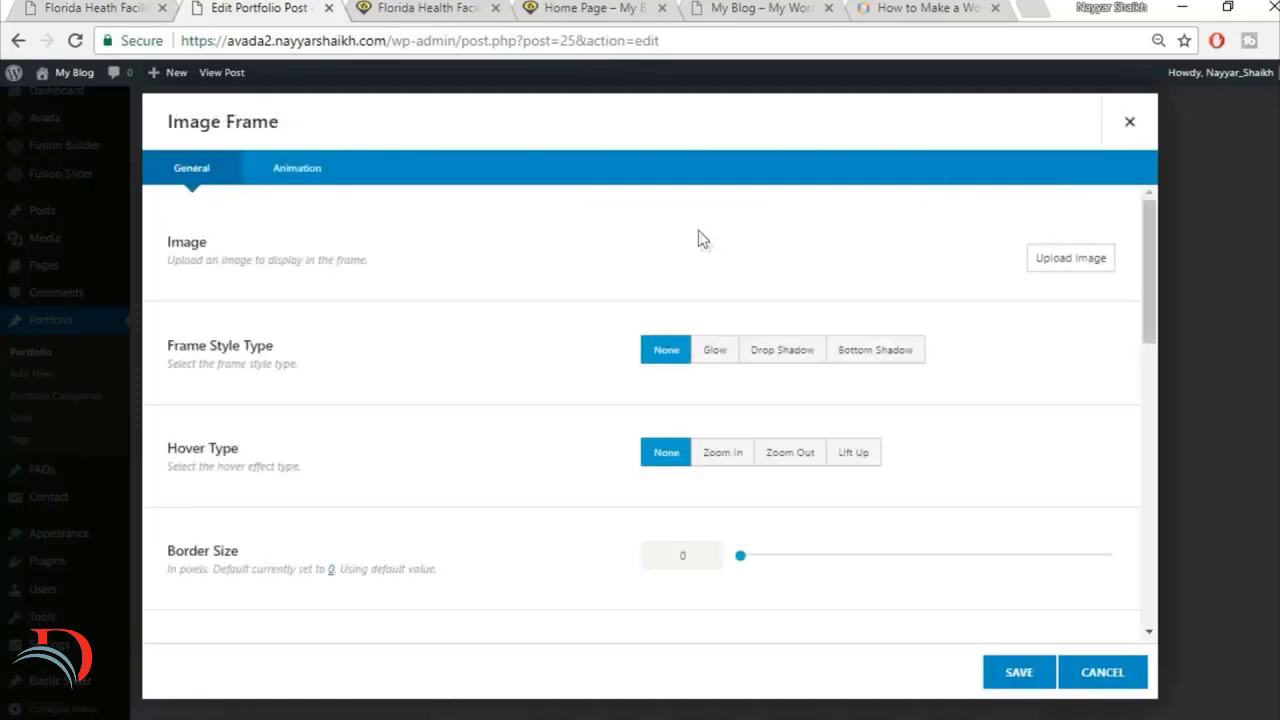
# Step: Upload project2-detail-97066739 from the Images folder and insert it at Full Size – 1200 × 738 into the Image Frame
pyautogui.click(1045, 262)
pyautogui.click(255, 145)
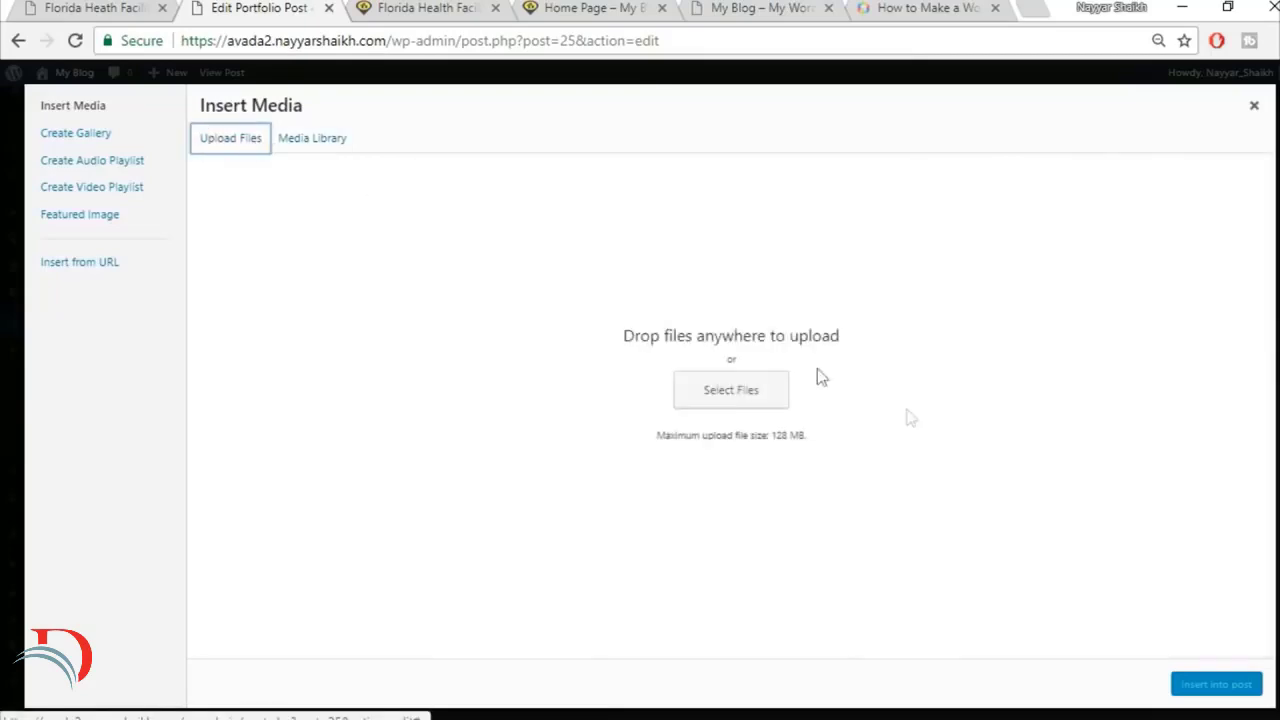
pyautogui.click(745, 391)
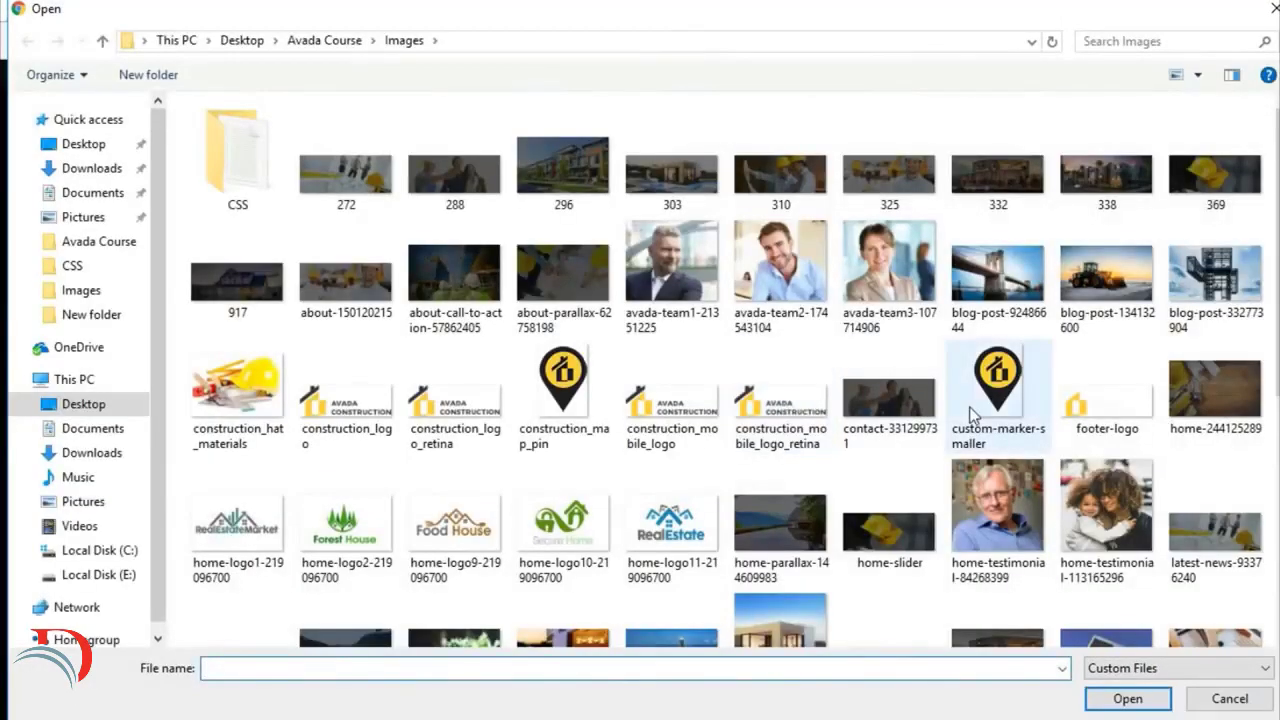
pyautogui.scroll(-3, 972, 414)
pyautogui.click(1235, 298)
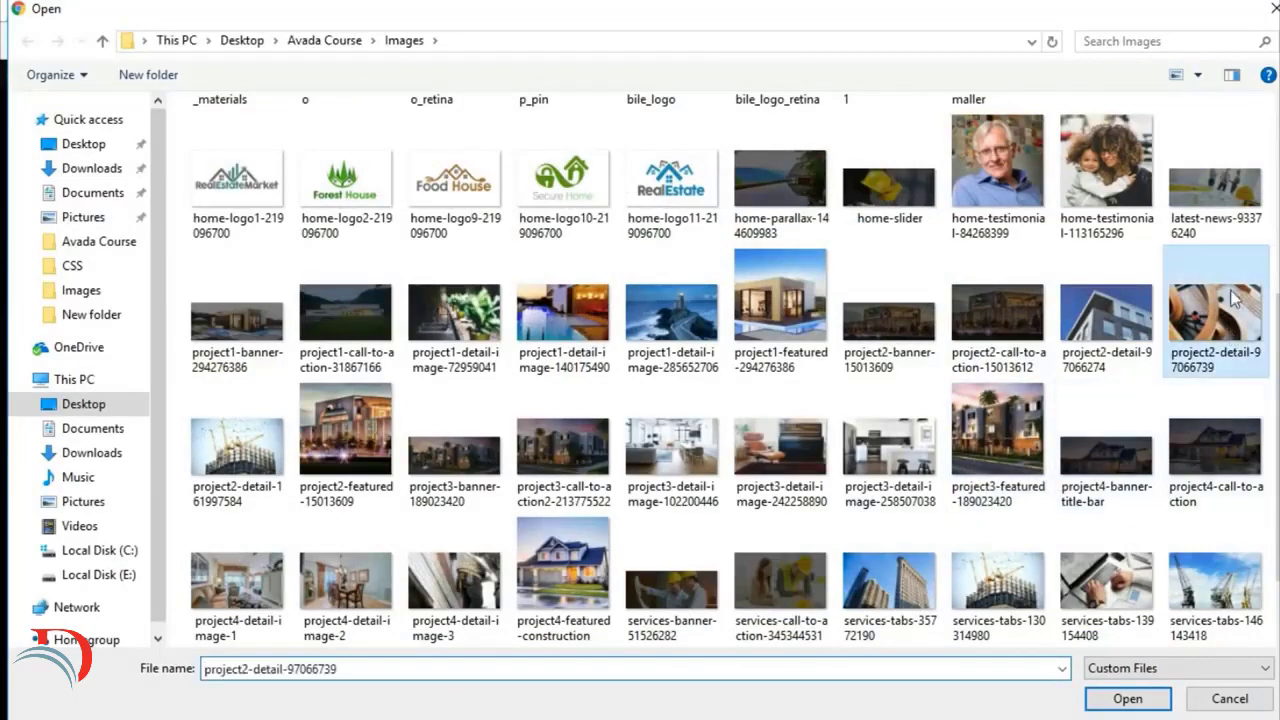
pyautogui.click(1127, 699)
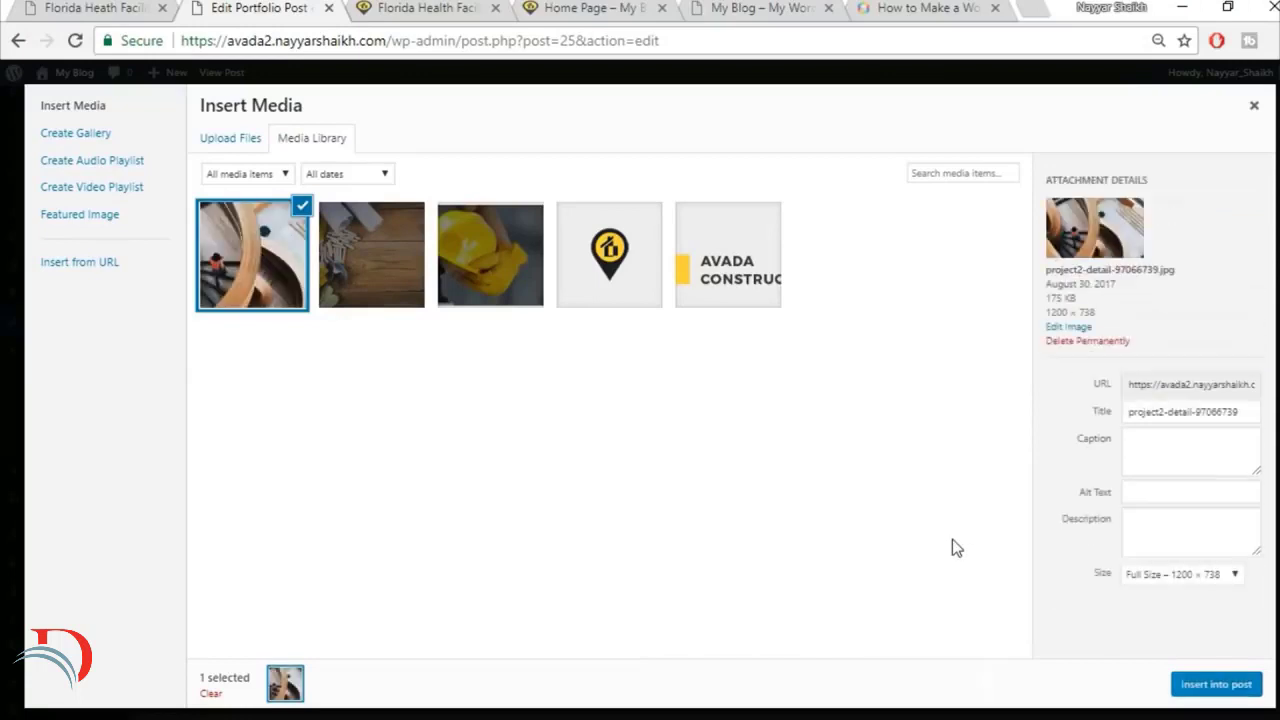
pyautogui.click(1170, 583)
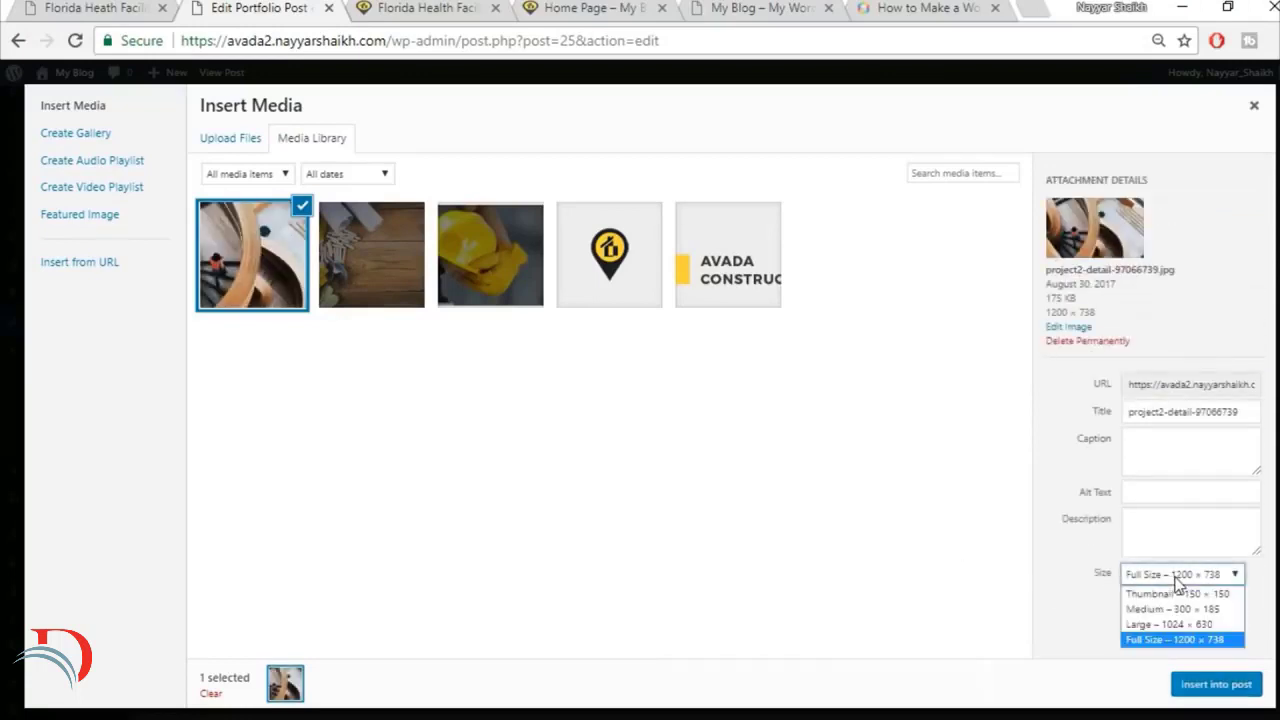
pyautogui.click(1172, 642)
pyautogui.click(1212, 684)
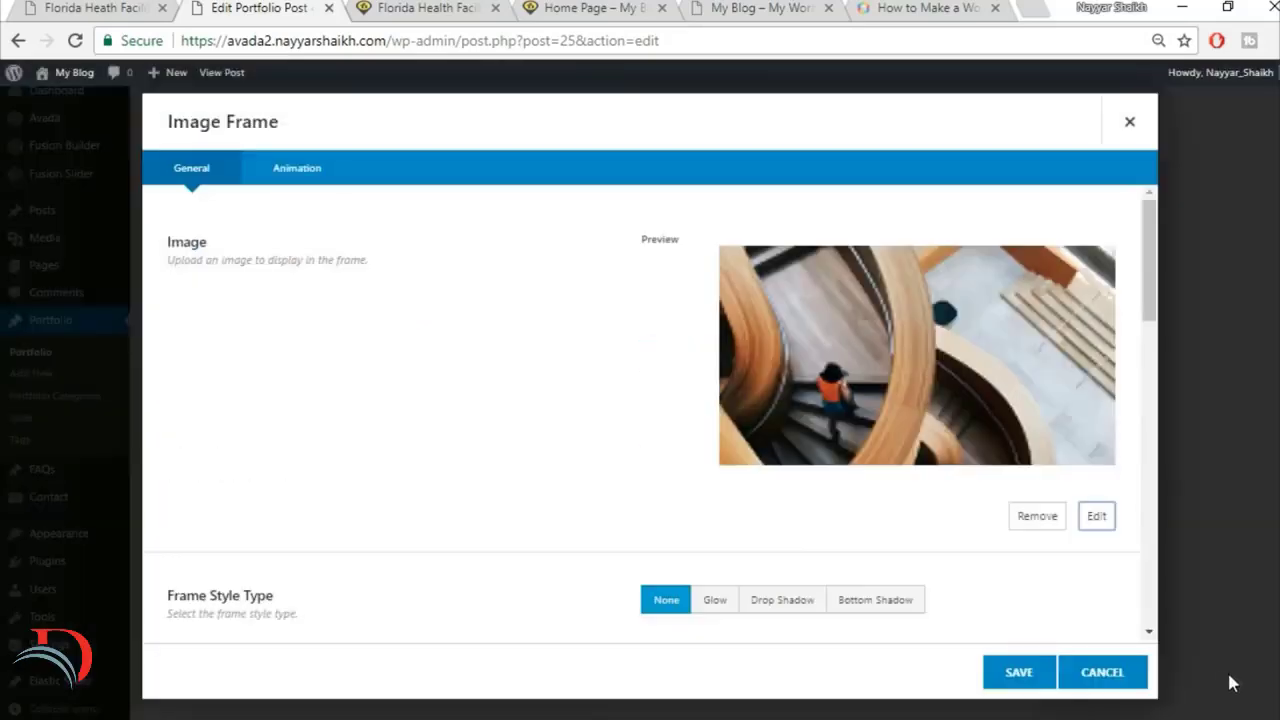
# Step: Check the large gallery image's hover effect on the reference page and set the Image Frame's Hover Type to Lift Up
pyautogui.scroll(-2, 868, 526)
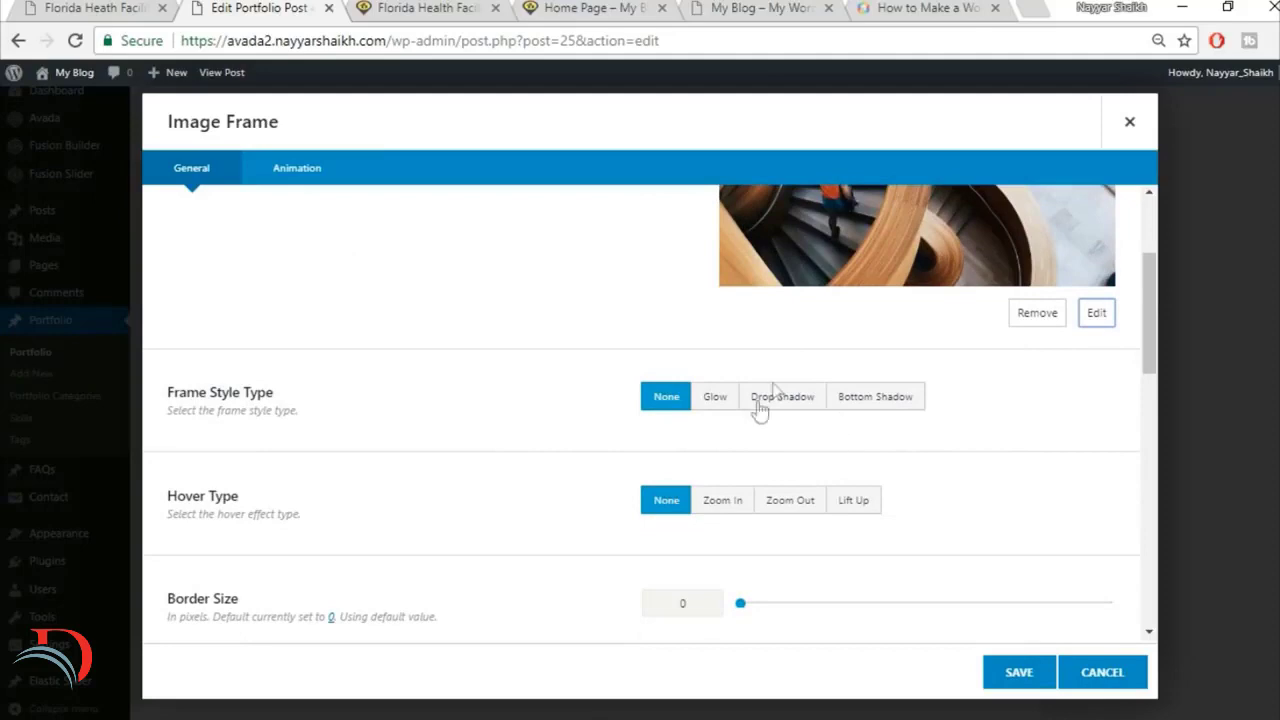
pyautogui.scroll(-1, 720, 531)
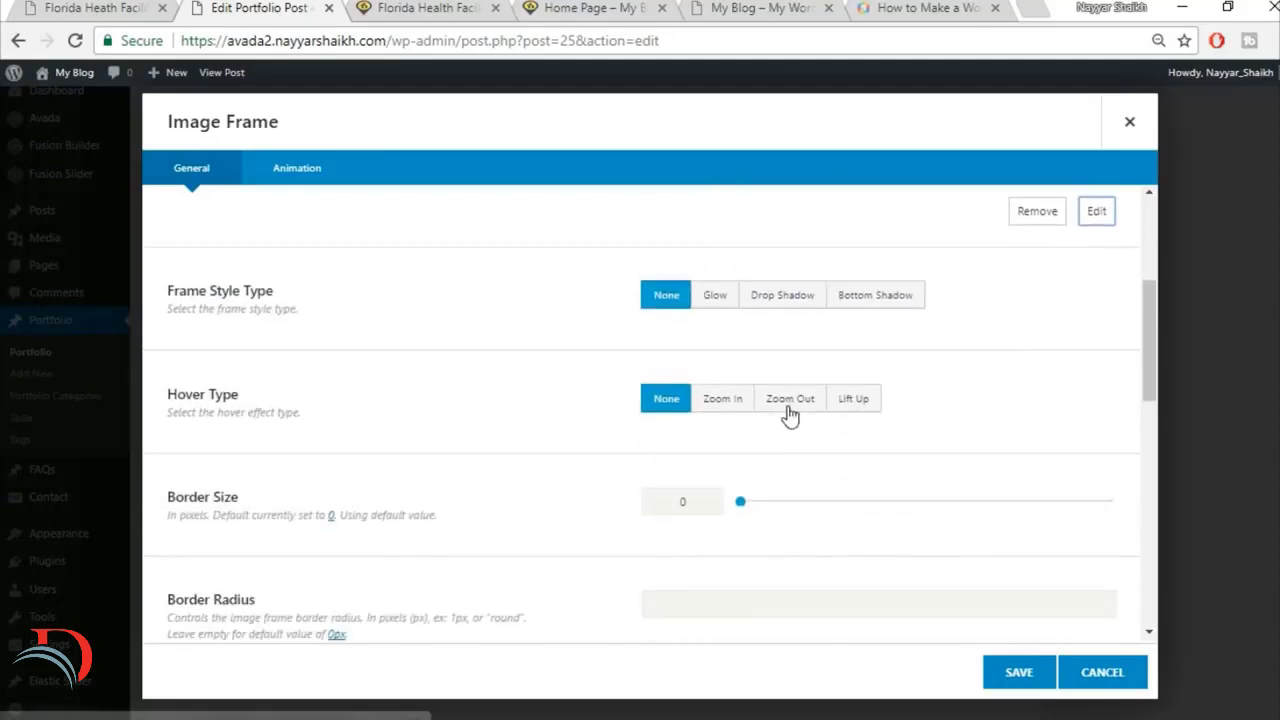
pyautogui.click(98, 7)
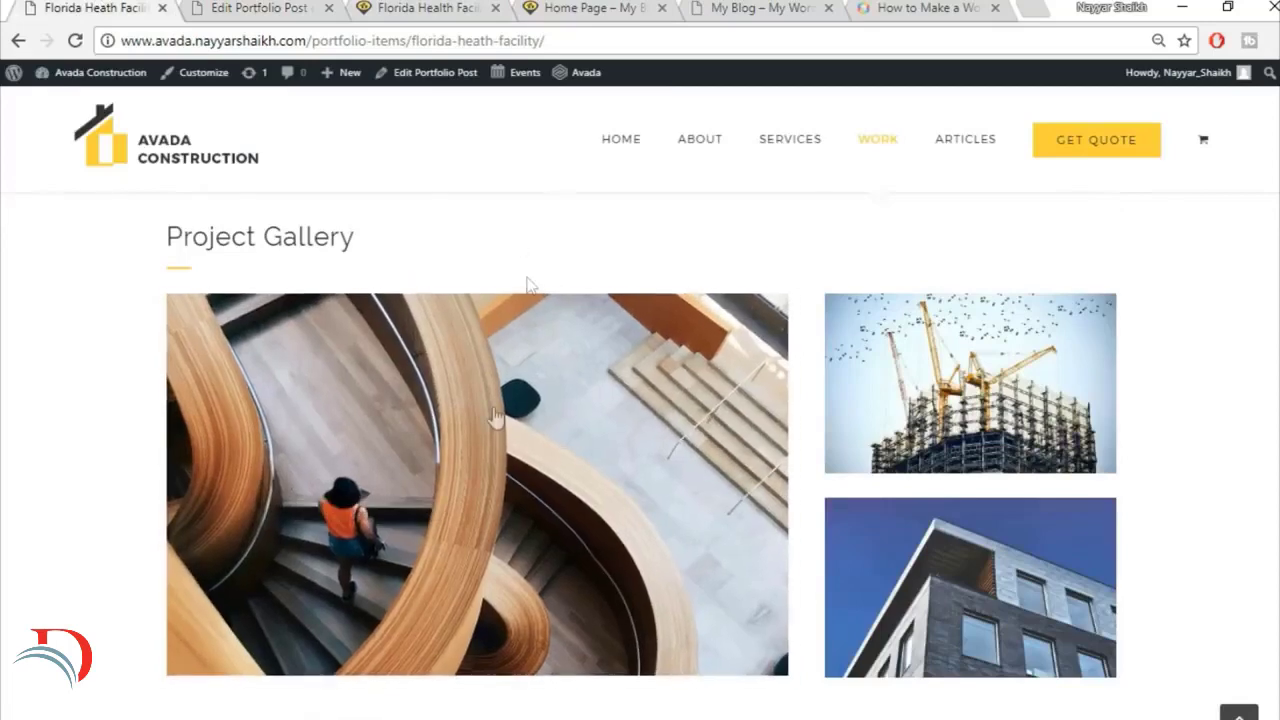
pyautogui.hotkey('ctrl', 'Tab')
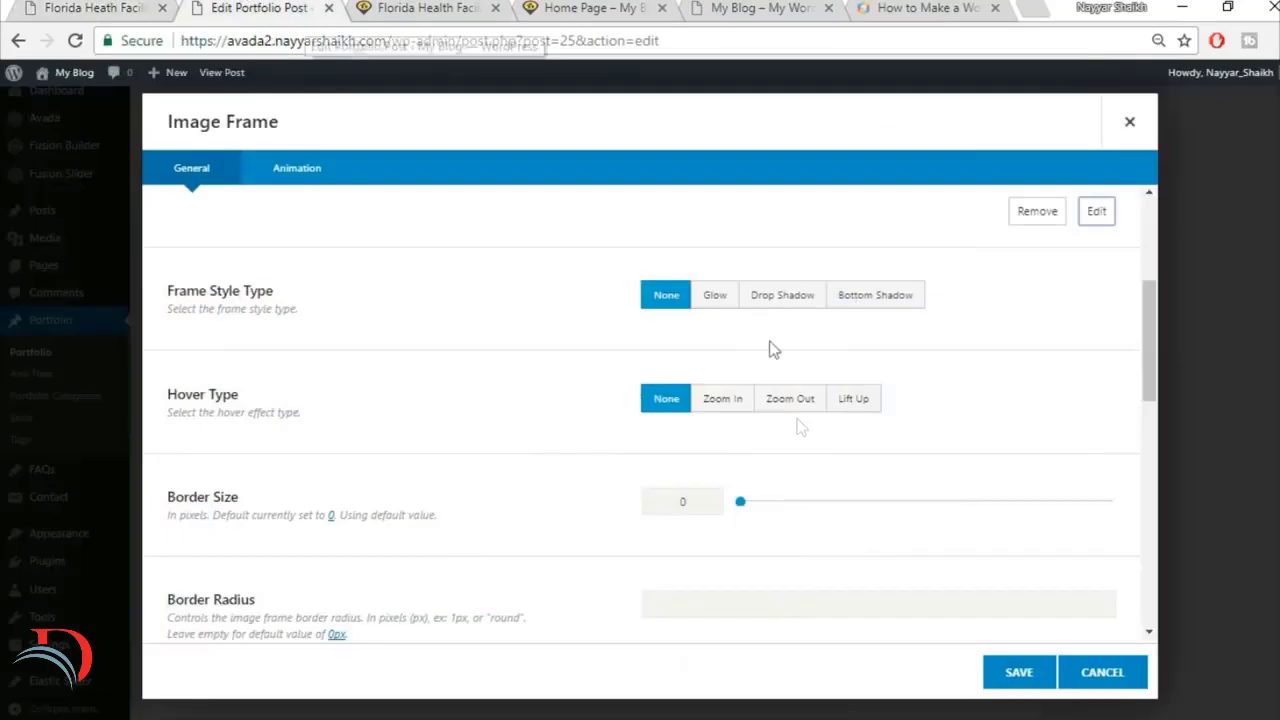
pyautogui.click(737, 406)
pyautogui.click(846, 404)
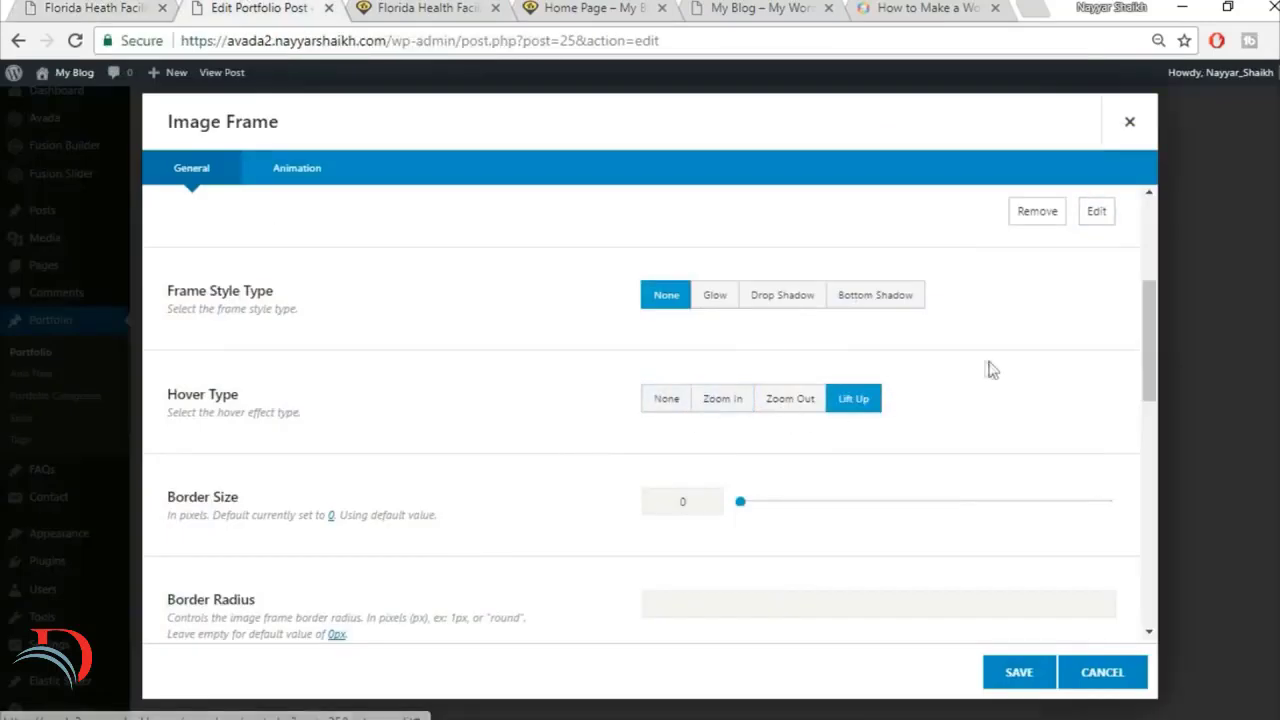
# Step: Compare the remaining Image Frame settings with the reference gallery and save the element in the 2/3 column
pyautogui.scroll(-2, 340, 442)
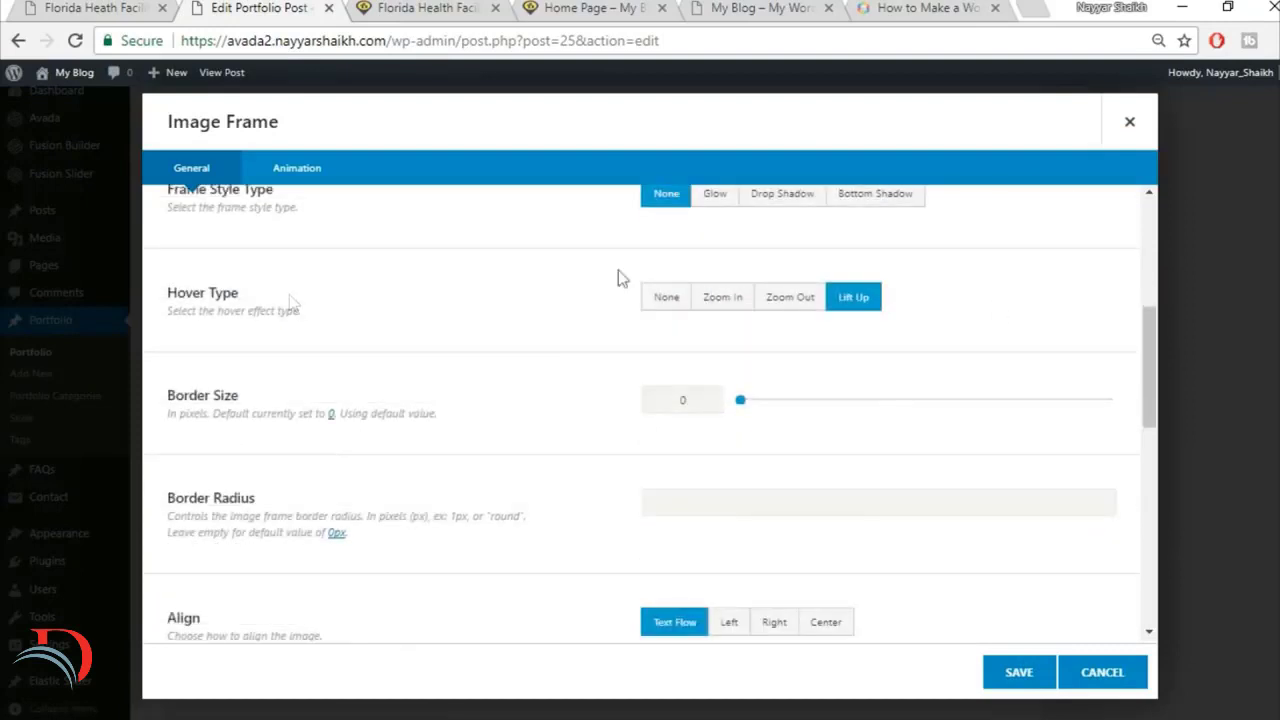
pyautogui.scroll(-1, 755, 378)
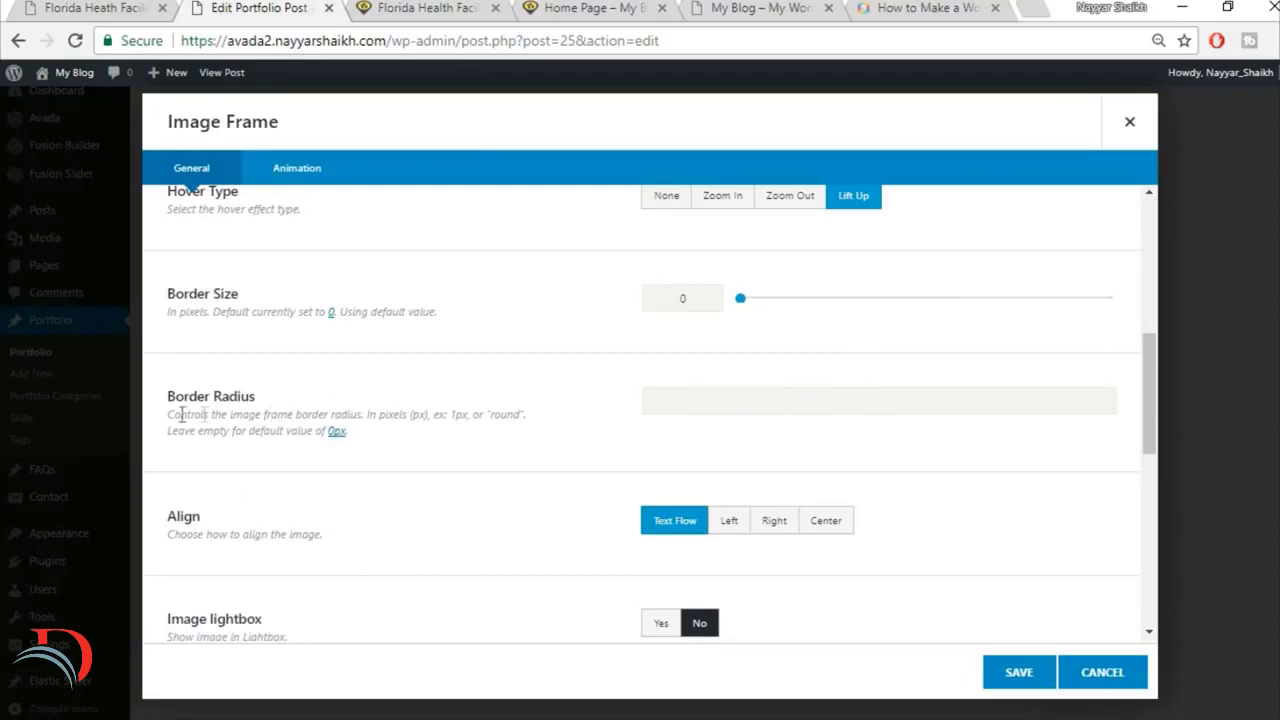
pyautogui.click(117, 5)
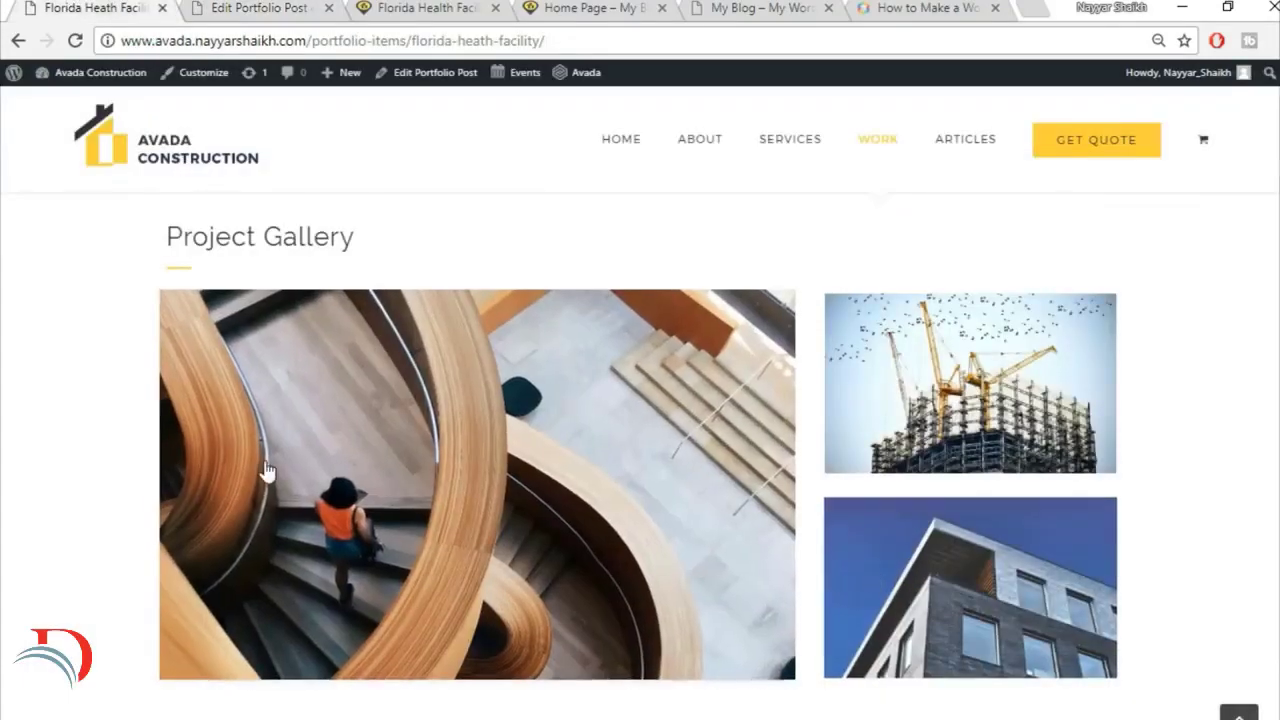
pyautogui.click(290, 7)
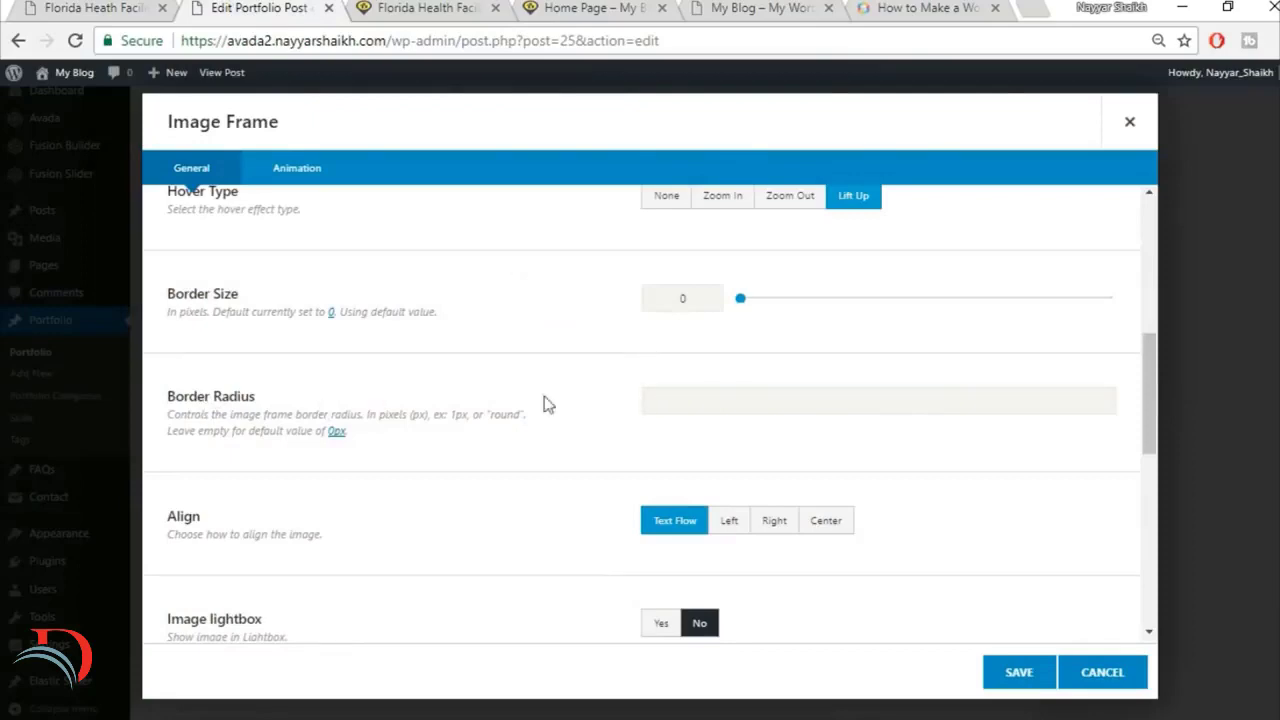
pyautogui.click(42, 5)
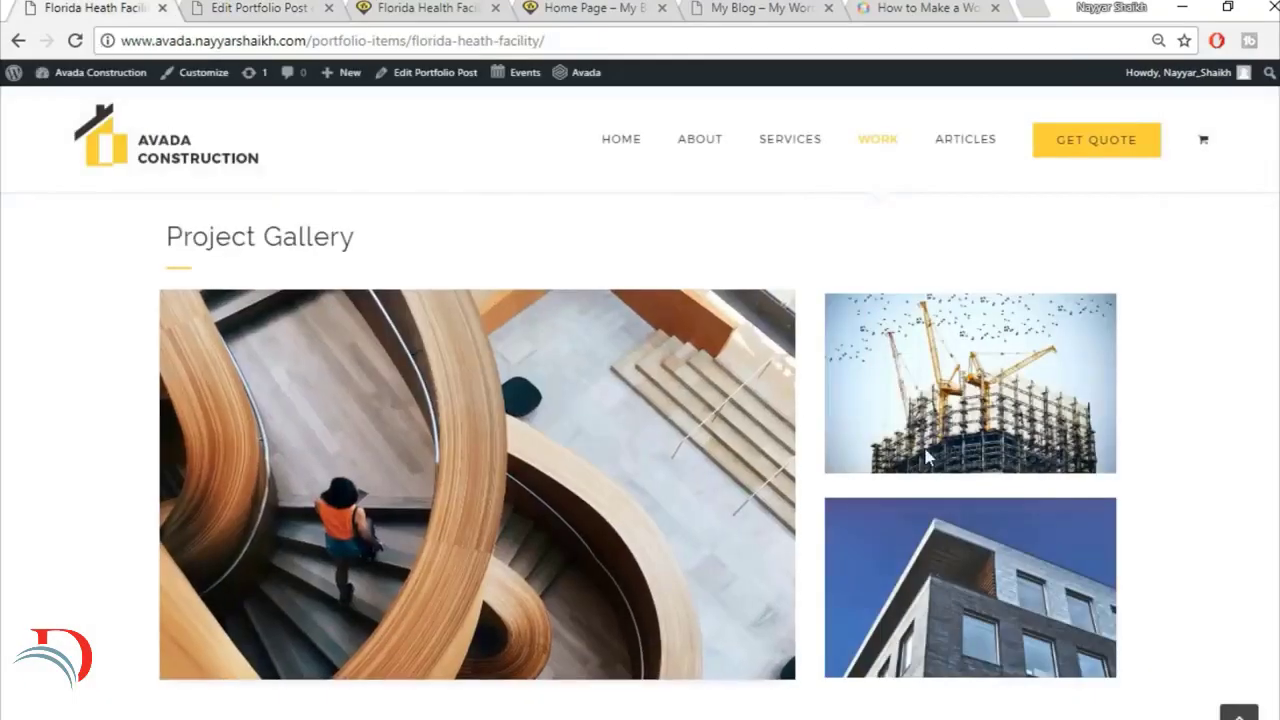
pyautogui.click(273, 6)
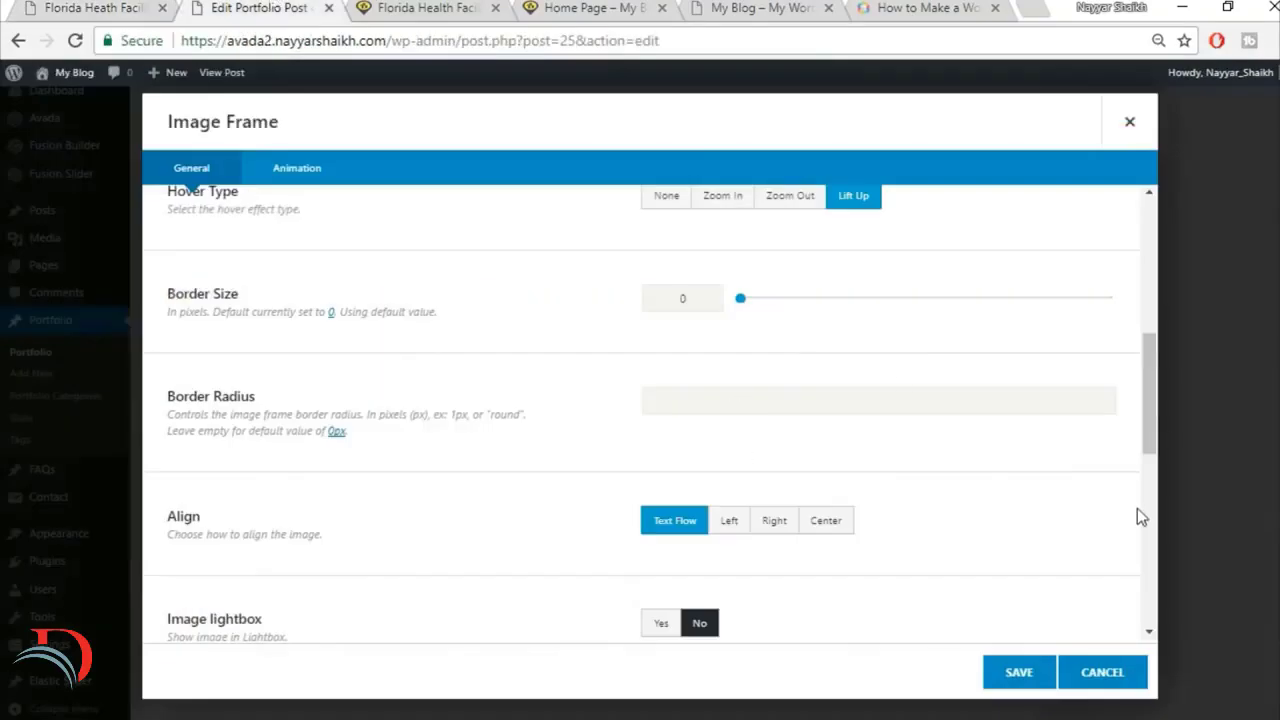
pyautogui.scroll(-1, 1137, 510)
pyautogui.scroll(-5, 944, 503)
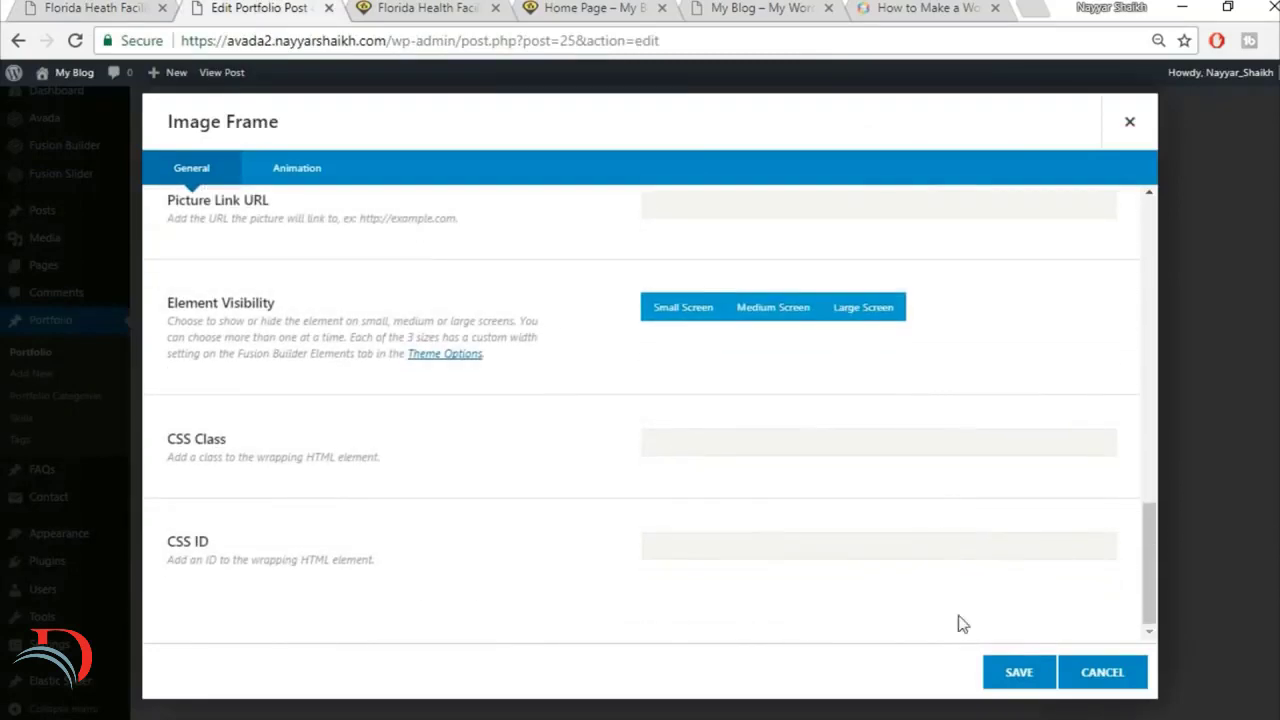
pyautogui.click(1006, 685)
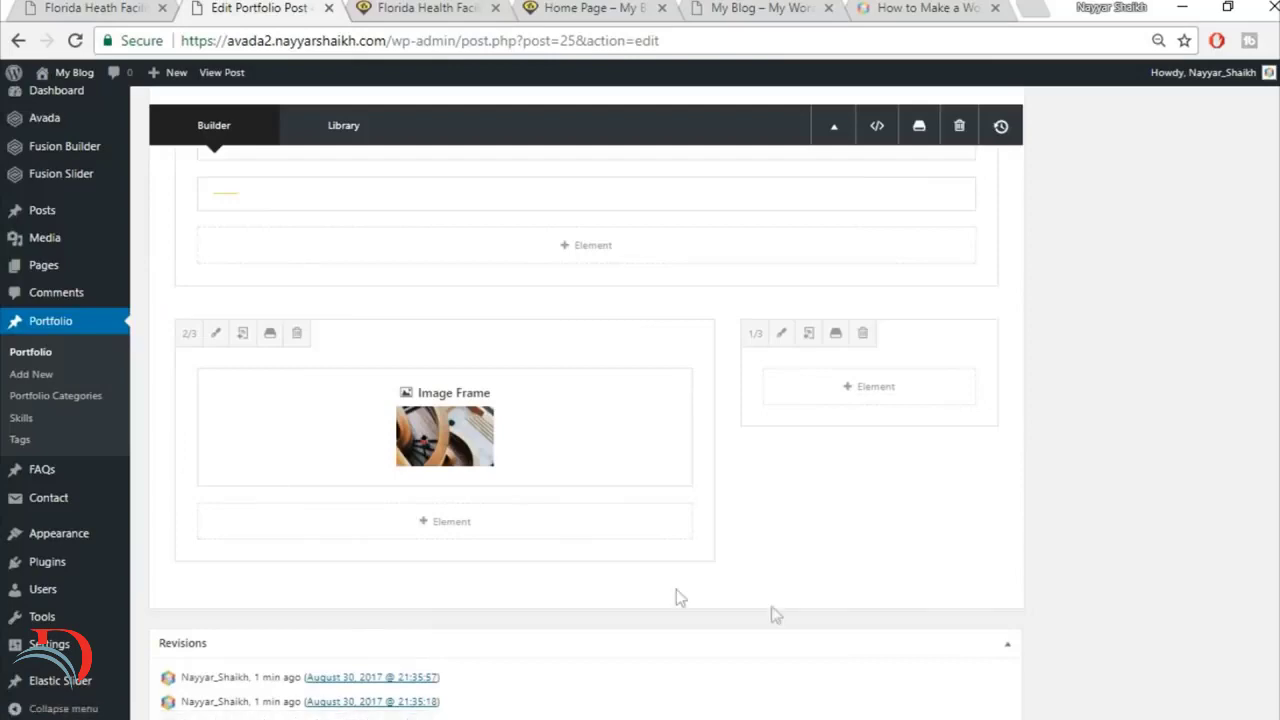
# Step: Check the smaller images on the reference gallery and add an Image Frame element to the 1/3 column
pyautogui.click(62, 8)
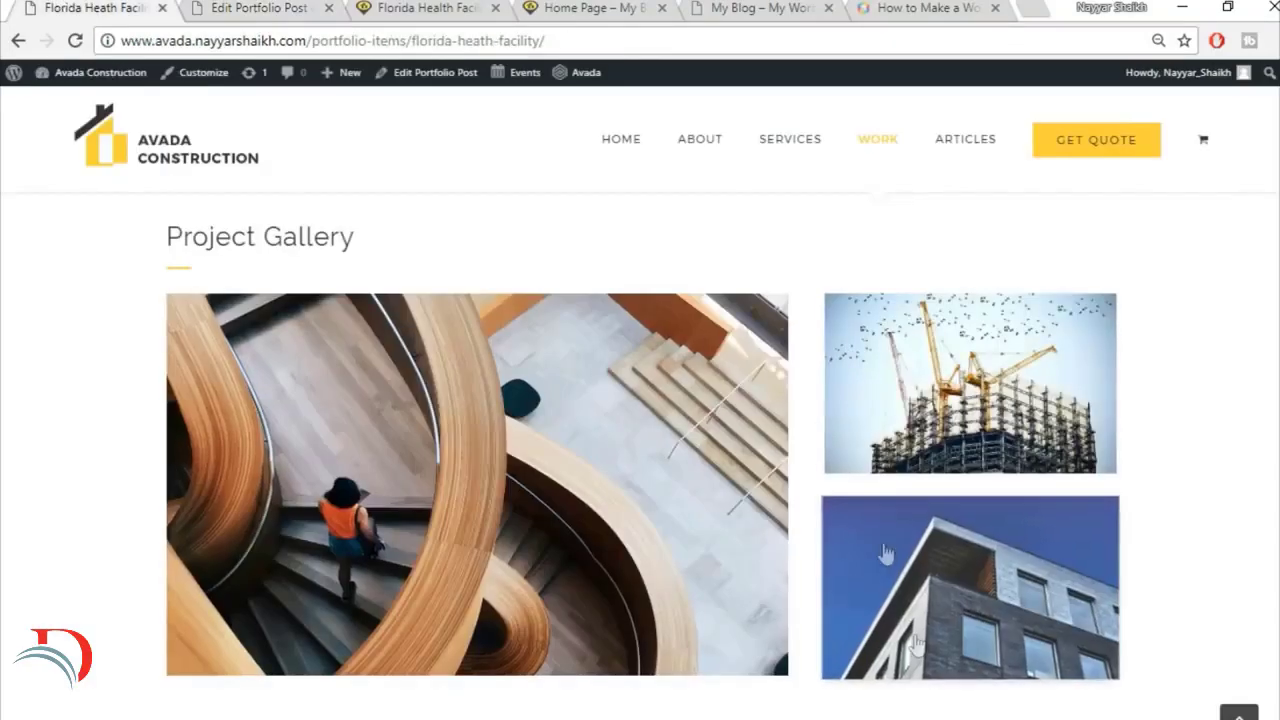
pyautogui.click(245, 8)
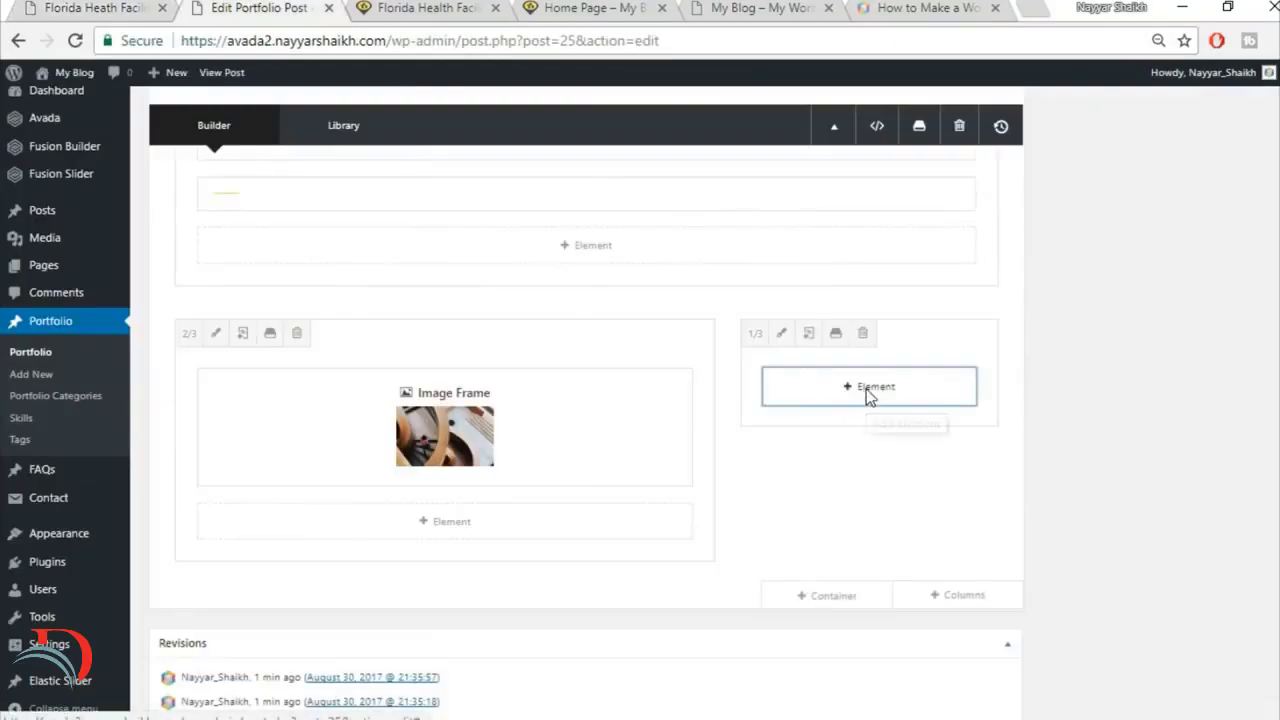
pyautogui.click(866, 389)
pyautogui.write('ima')
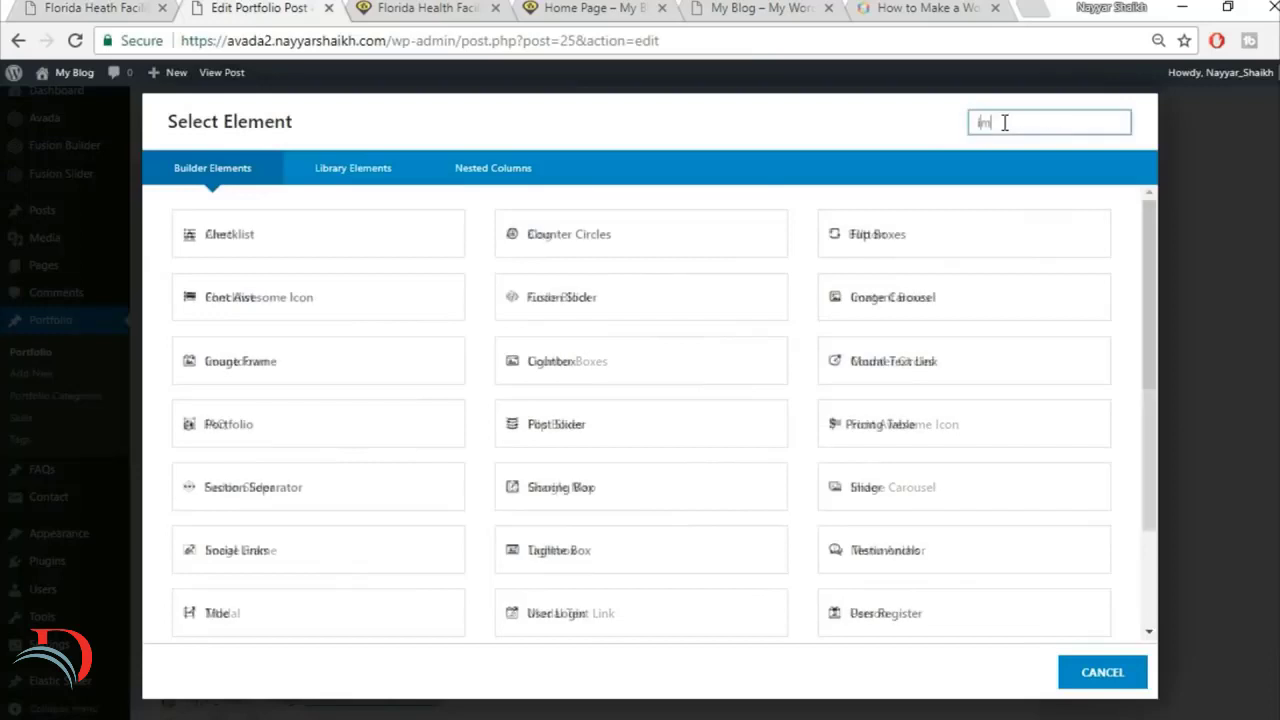
pyautogui.click(659, 249)
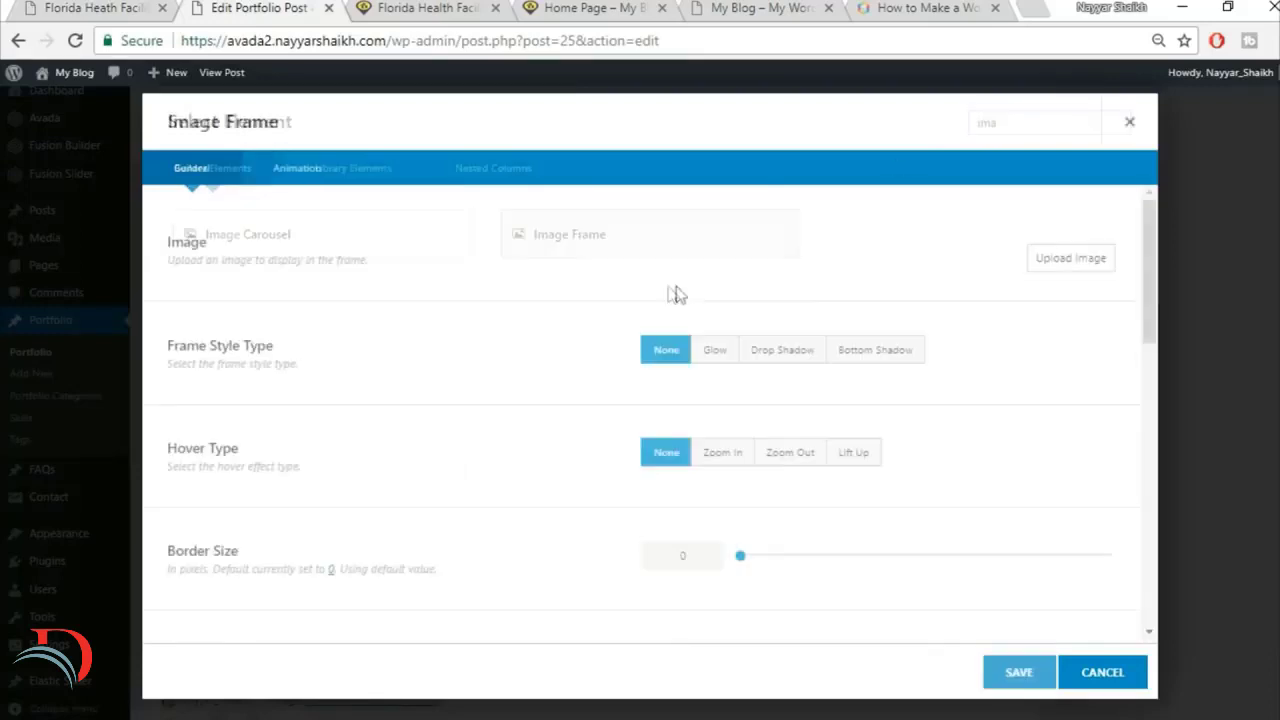
# Step: Upload project2-detail-97066274 from the Images folder and insert it into the 1/3 column's Image Frame
pyautogui.click(1061, 259)
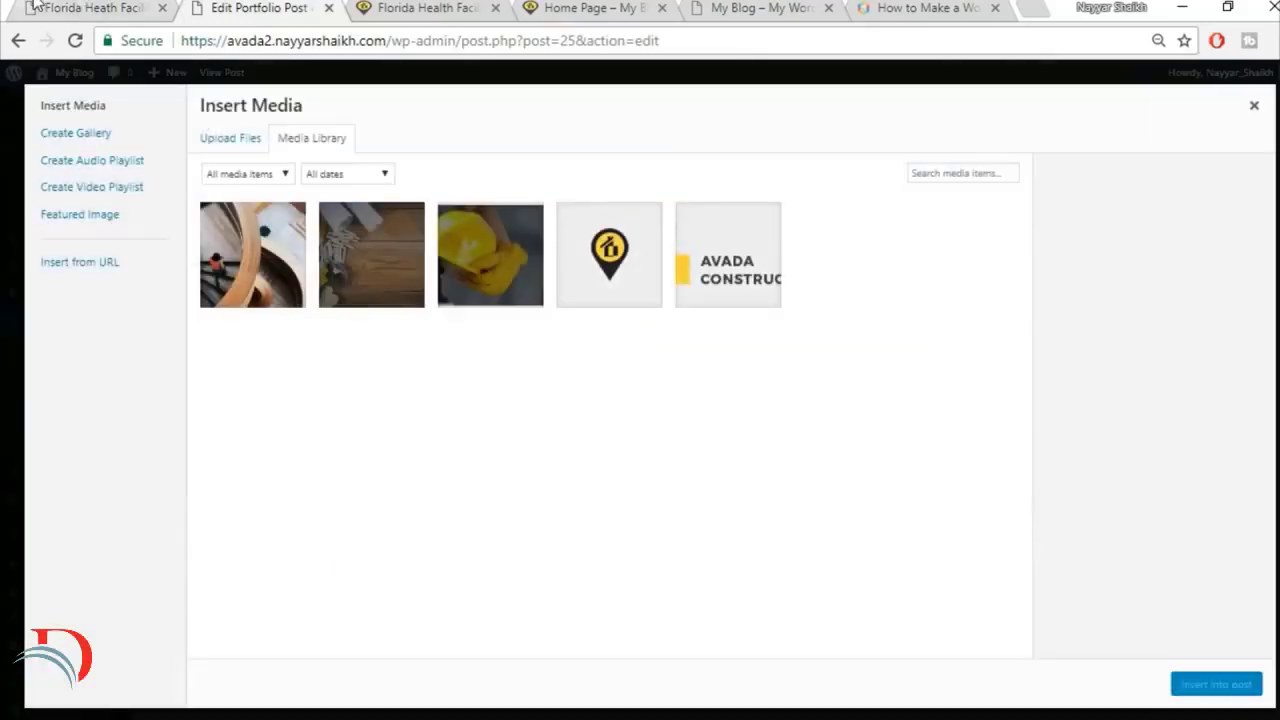
pyautogui.click(100, 8)
pyautogui.click(301, 7)
pyautogui.click(238, 142)
pyautogui.click(782, 400)
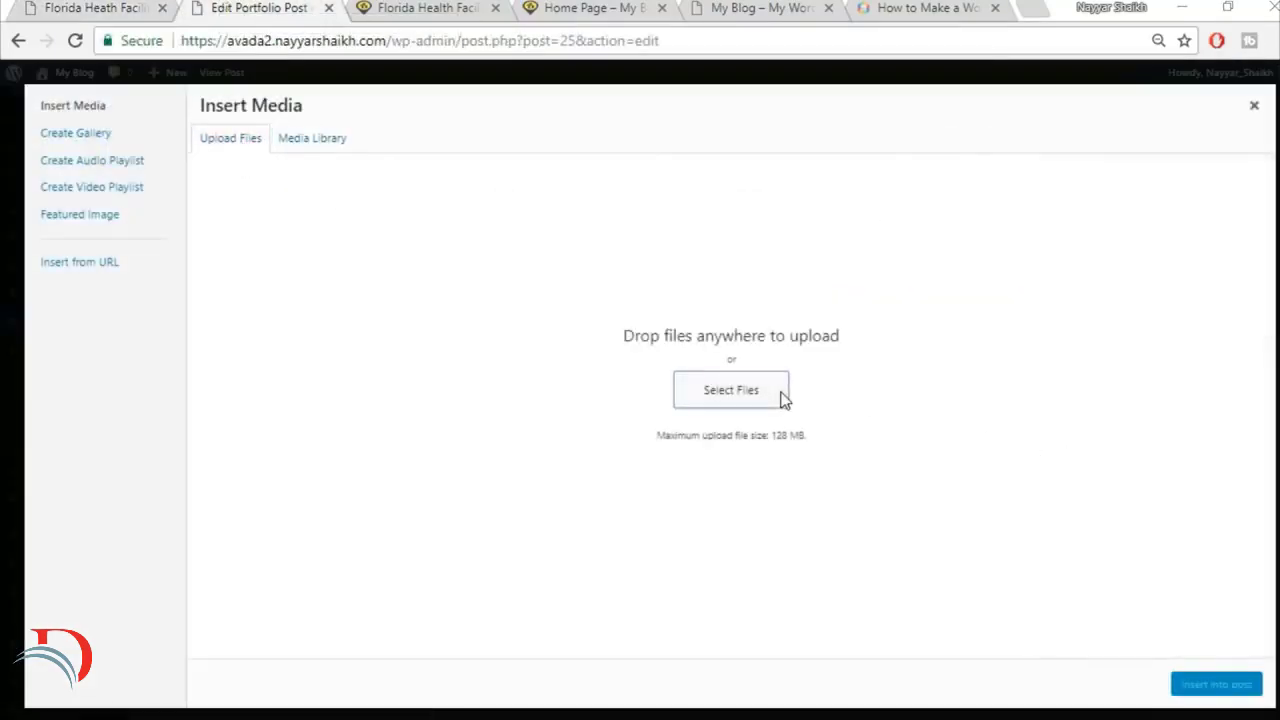
pyautogui.scroll(-3, 1129, 497)
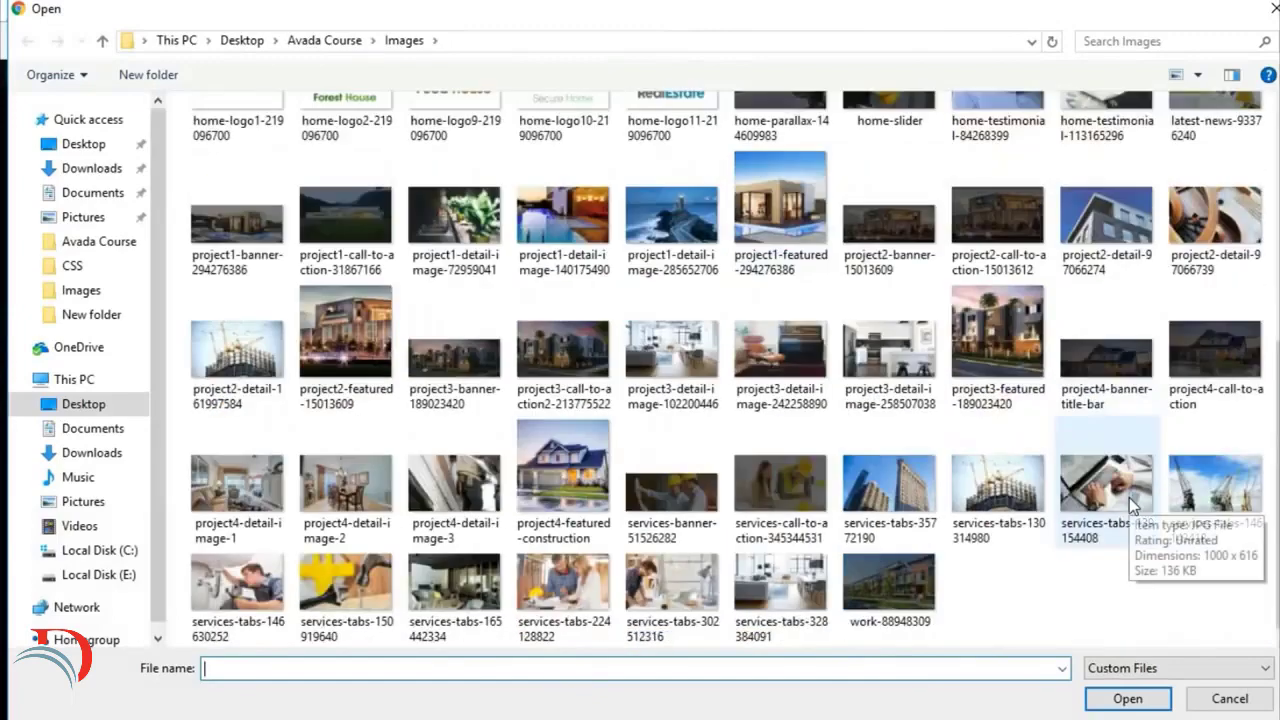
pyautogui.scroll(2, 1210, 485)
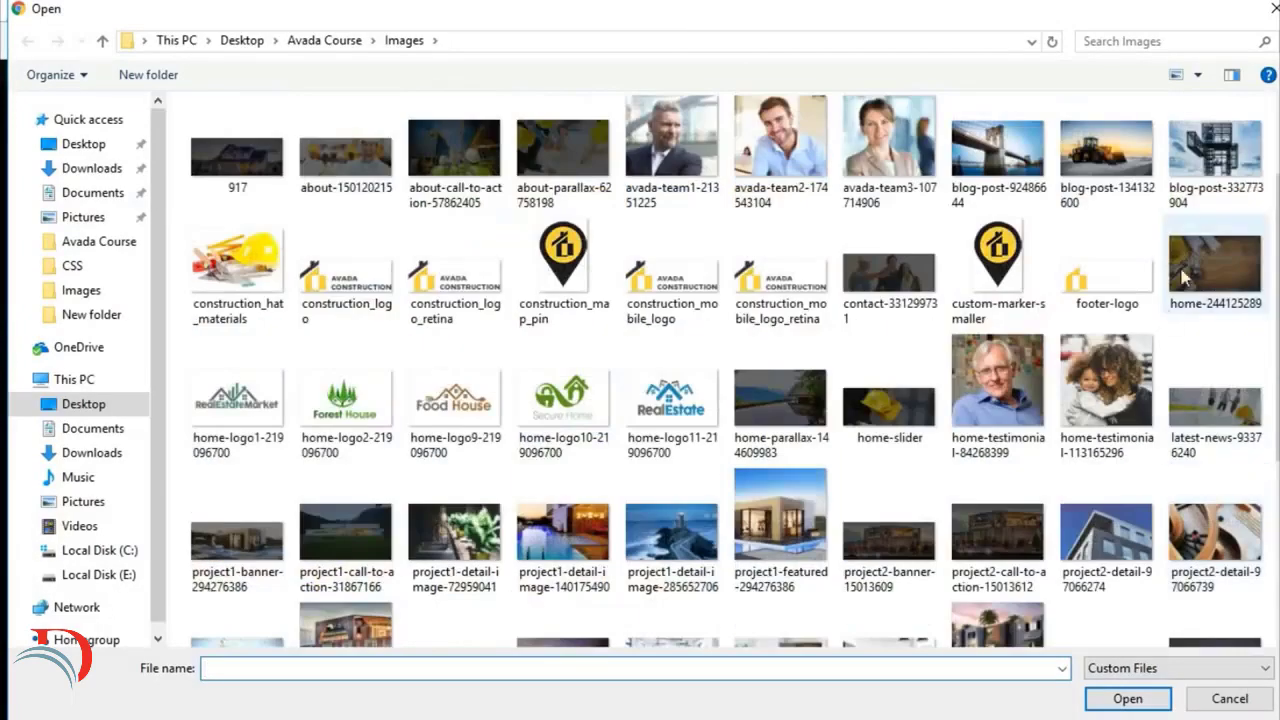
pyautogui.click(1128, 568)
pyautogui.click(1122, 700)
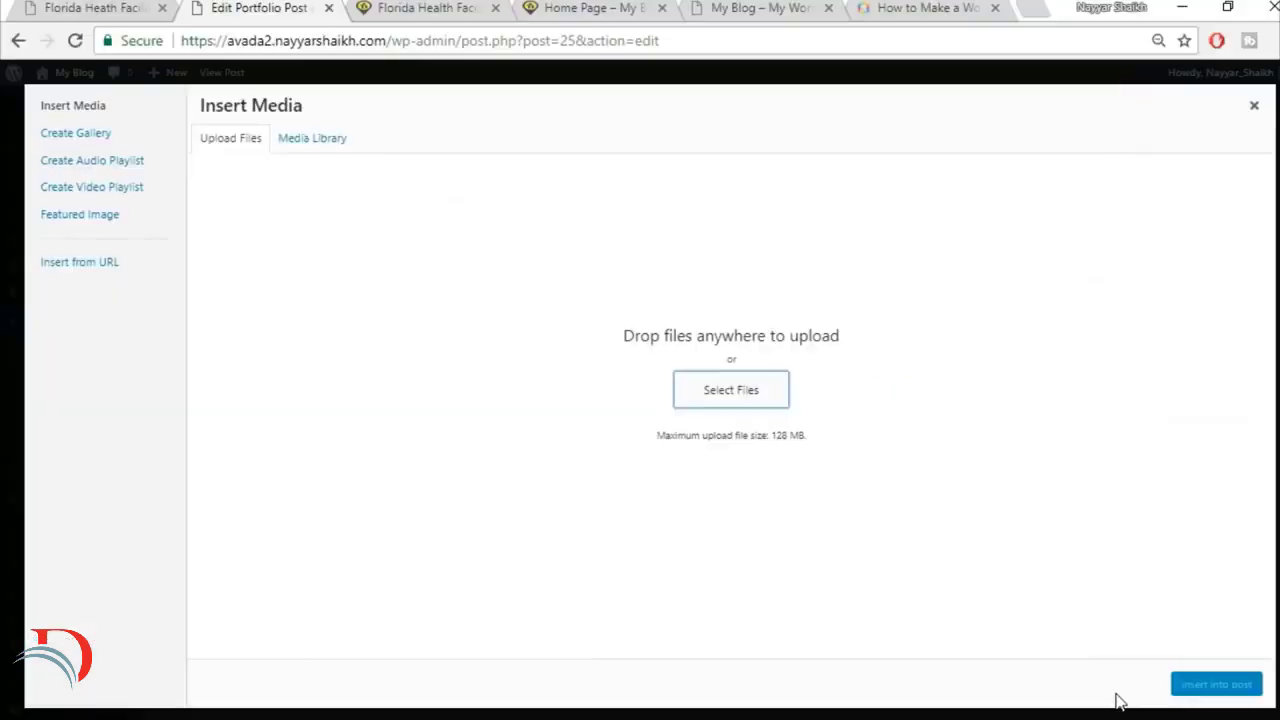
pyautogui.click(1195, 684)
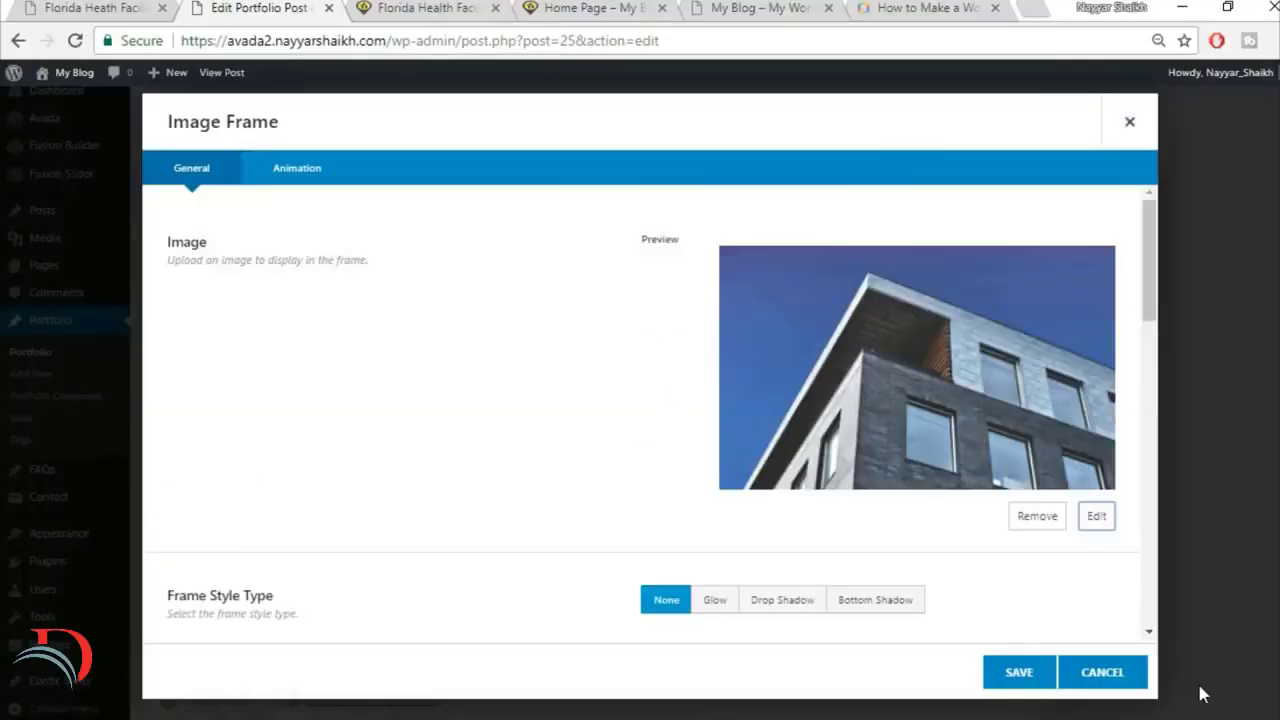
# Step: Set the building image's Hover Type to Lift Up and save the Image Frame
pyautogui.scroll(-2, 845, 549)
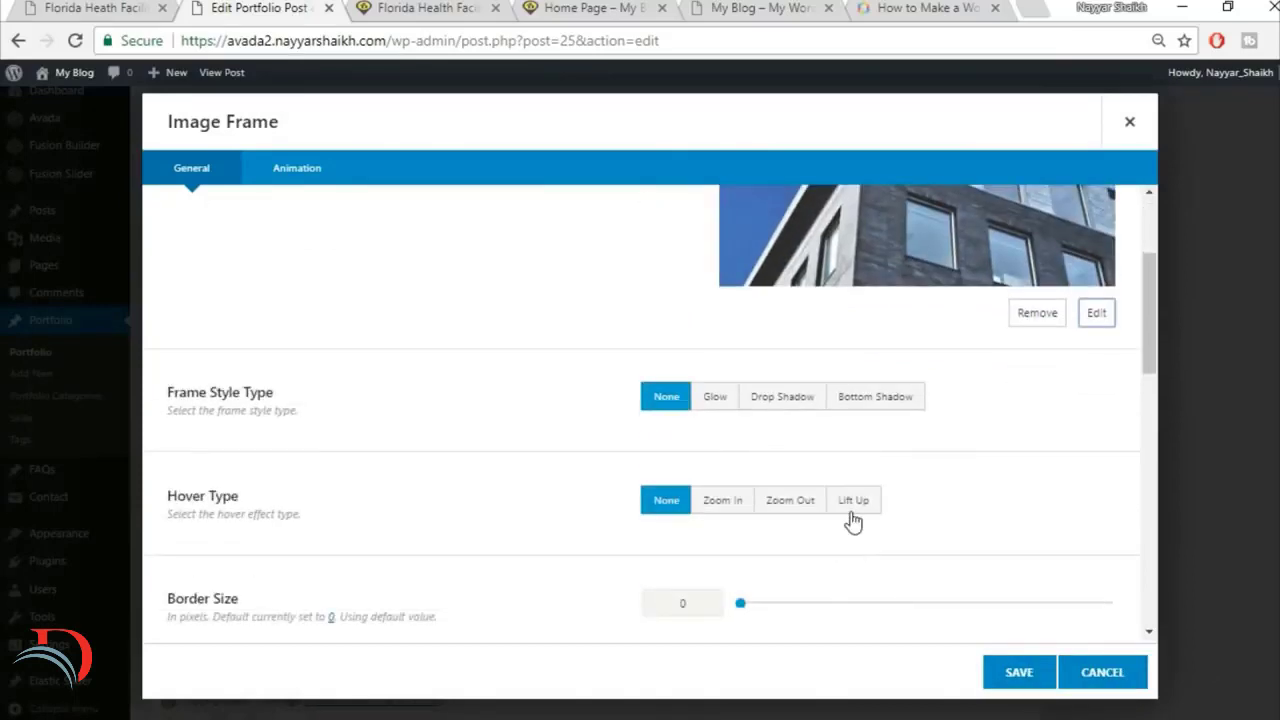
pyautogui.click(849, 510)
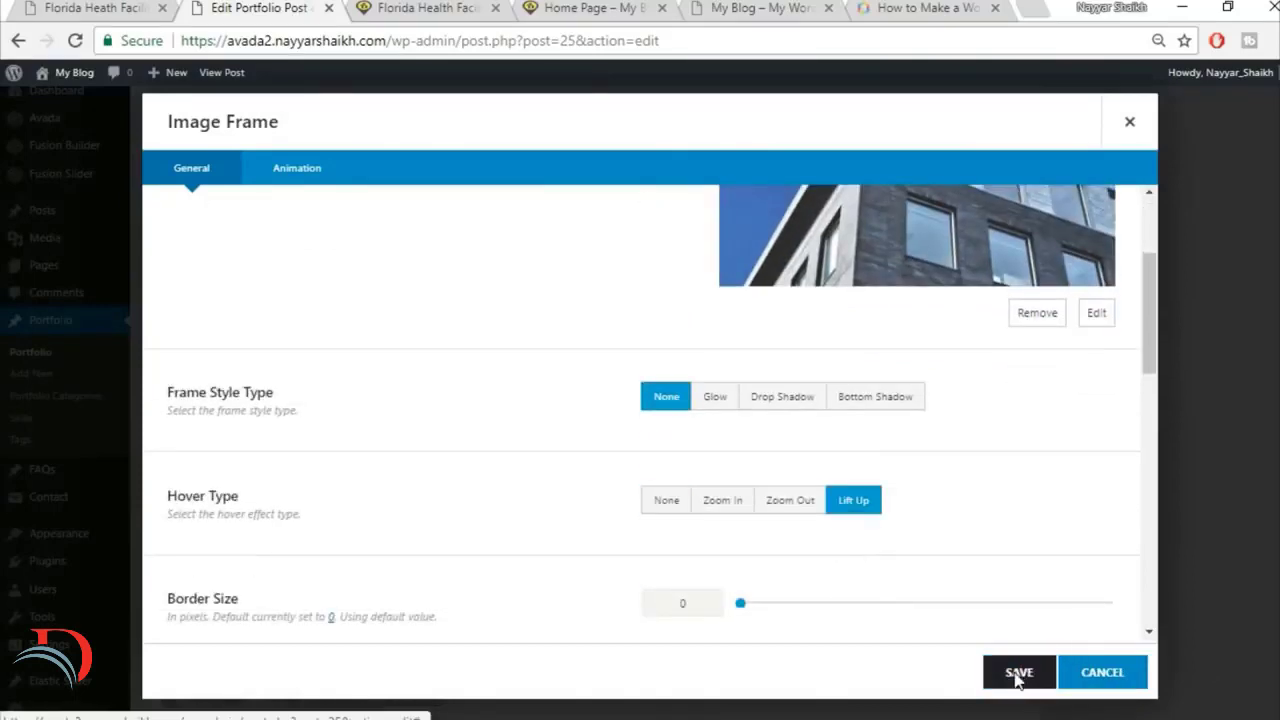
pyautogui.click(1017, 676)
# Step: Add a Separator element below the building image in the 1/3 column and check the image spacing in the reference gallery
pyautogui.click(863, 522)
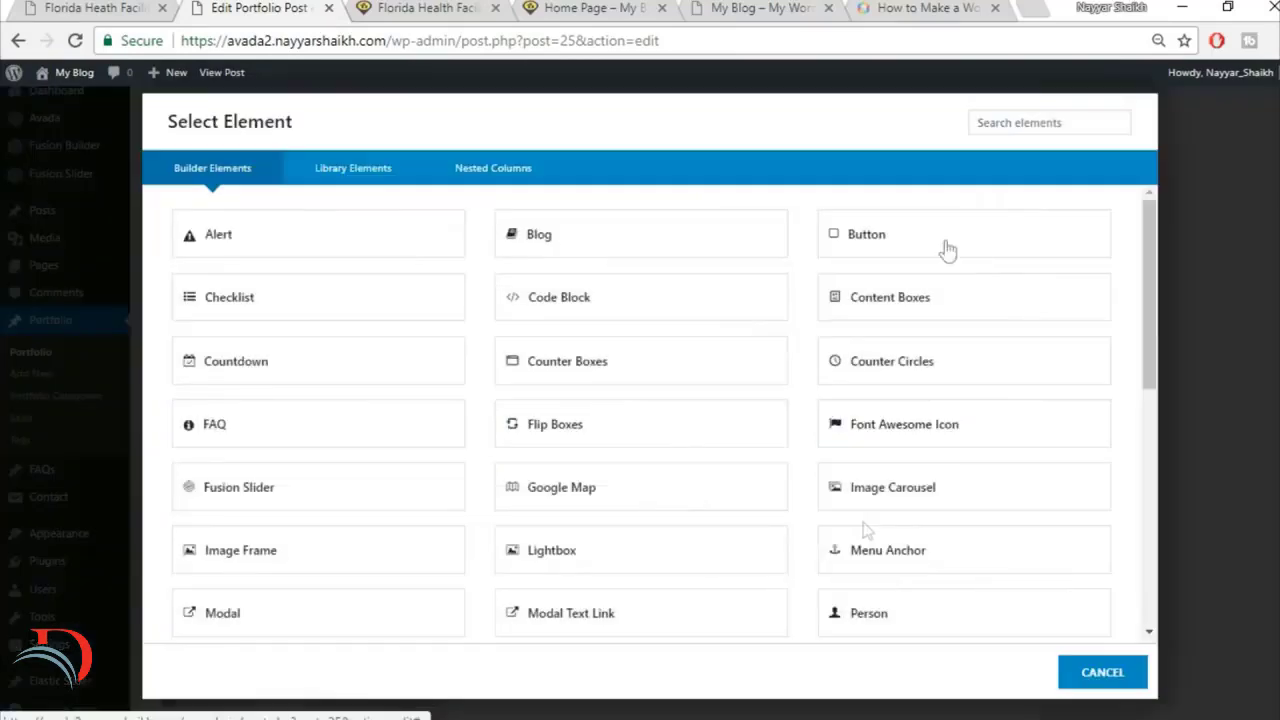
pyautogui.write('s')
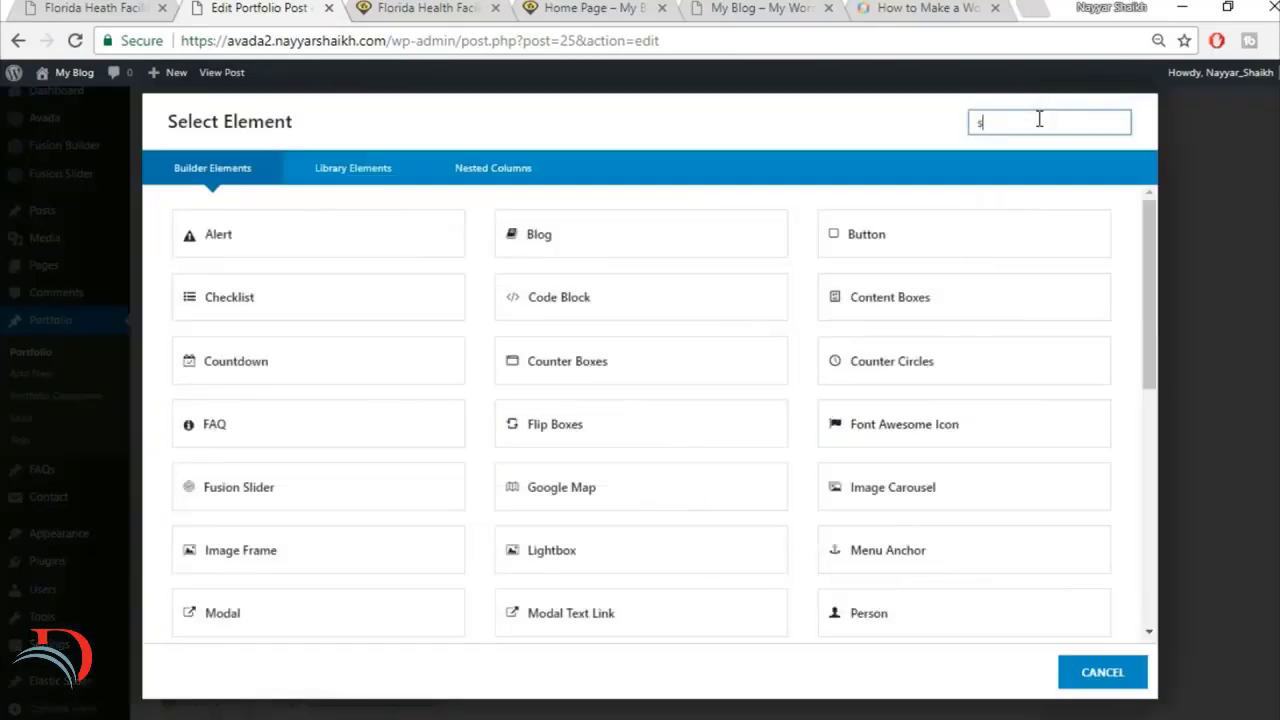
pyautogui.write('epa')
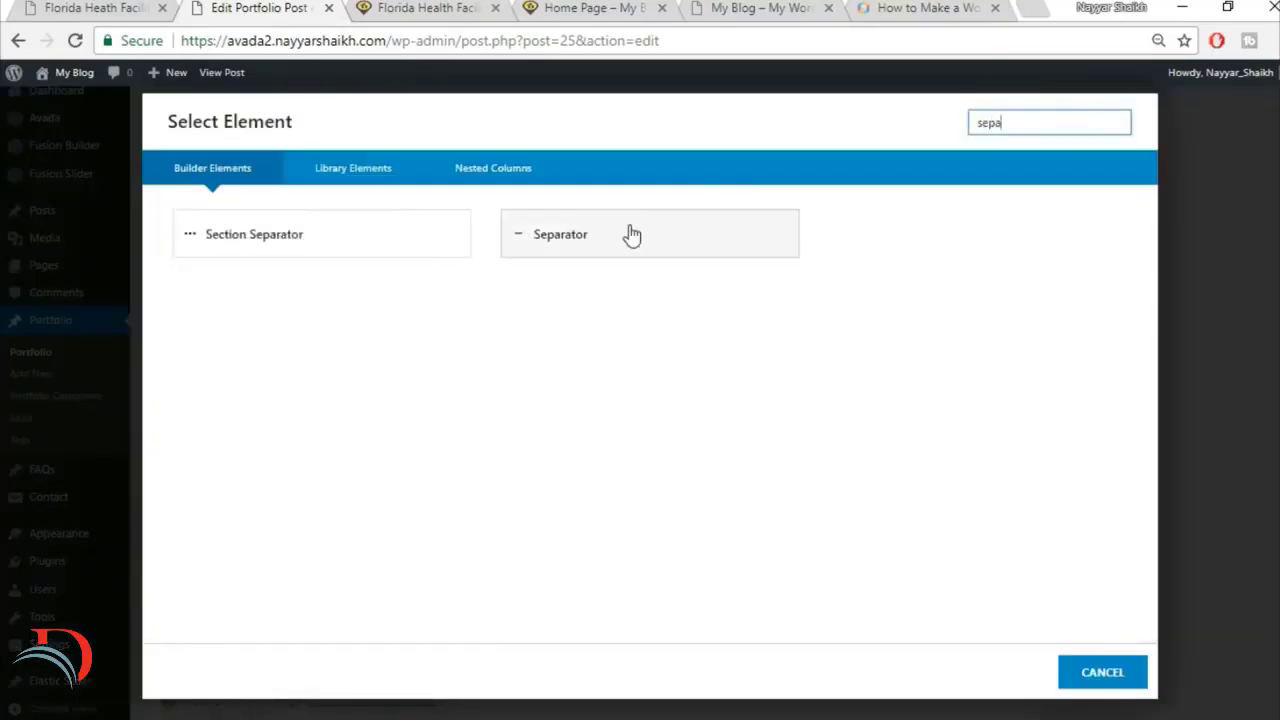
pyautogui.click(140, 8)
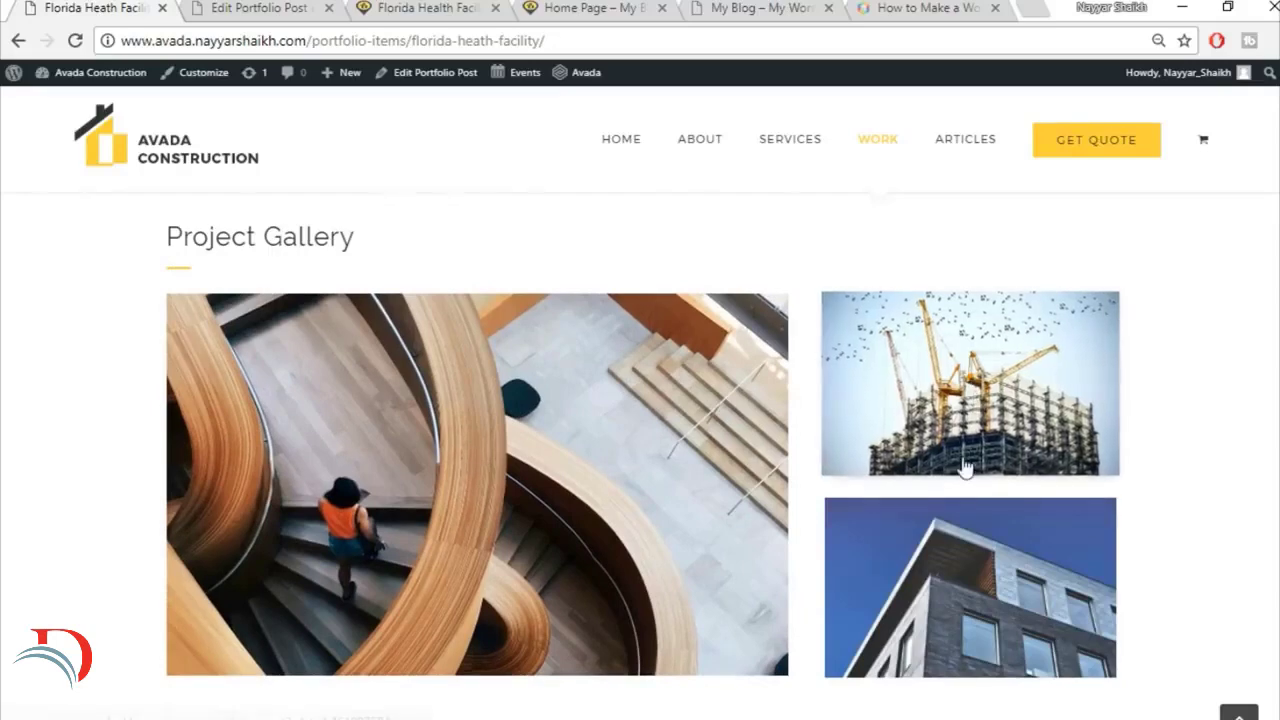
pyautogui.click(280, 6)
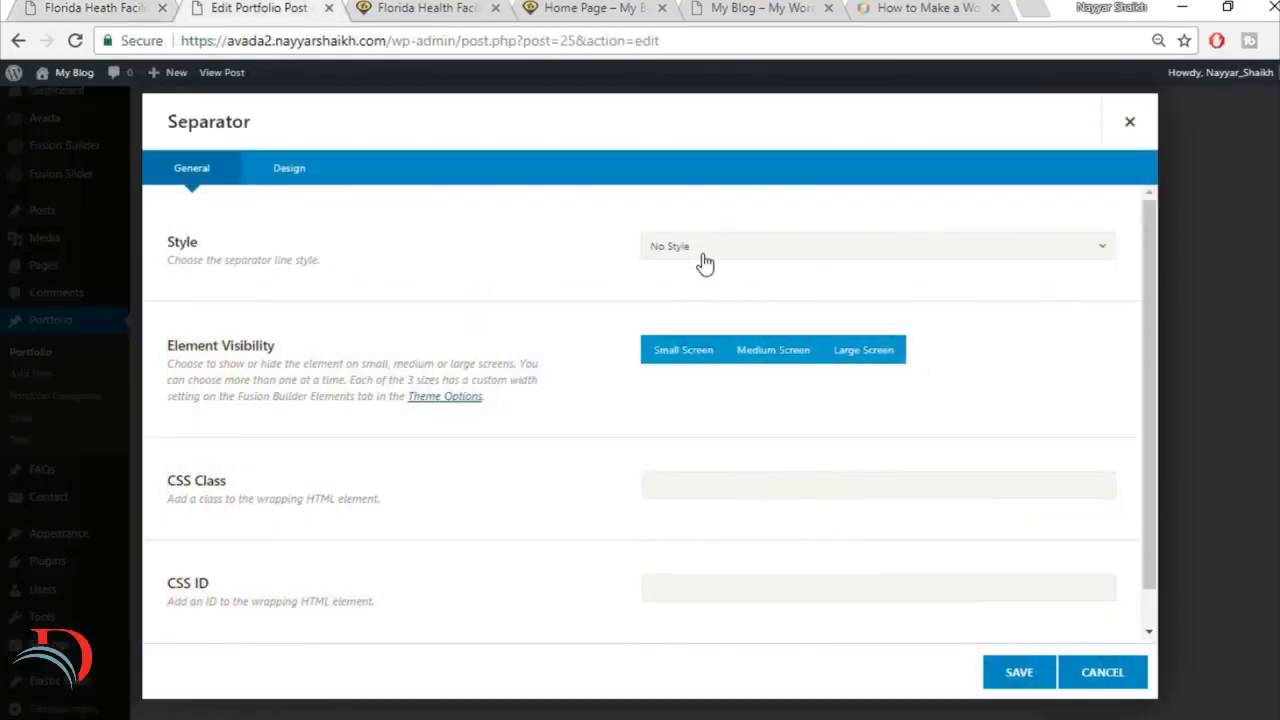
# Step: Set the separator's bottom margin to 28 and save the element
pyautogui.click(309, 181)
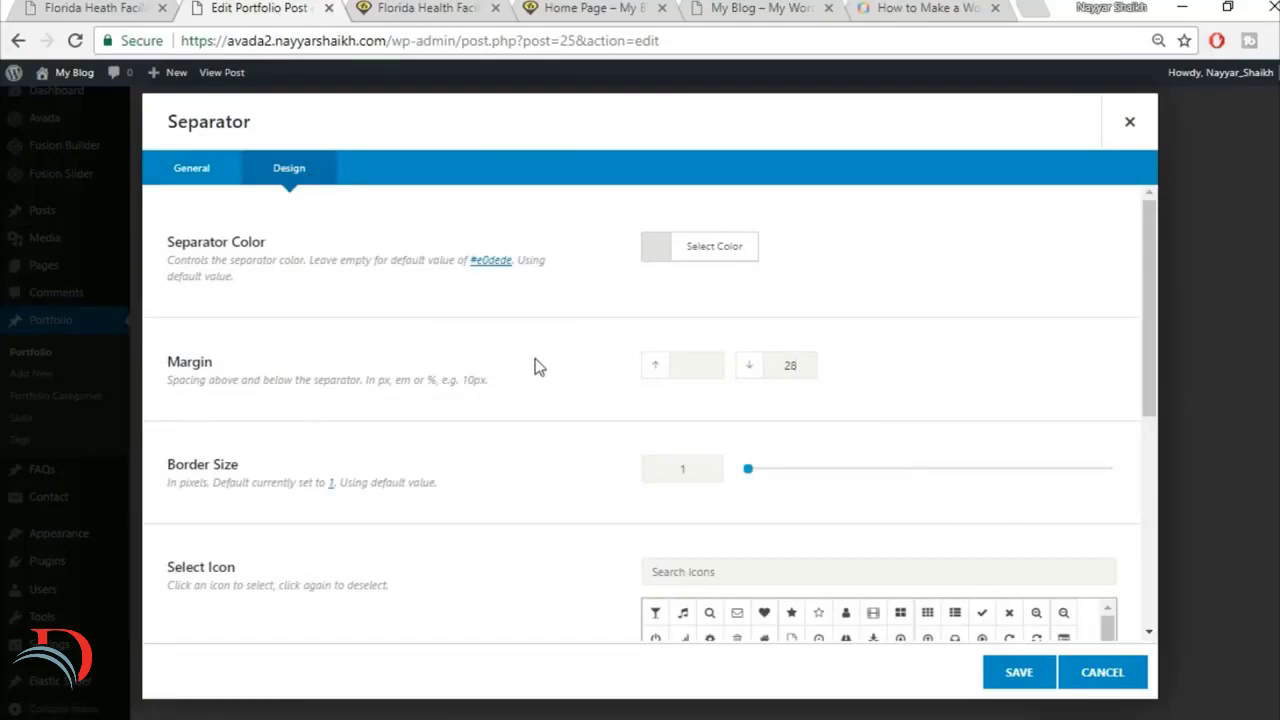
pyautogui.scroll(-5, 527, 420)
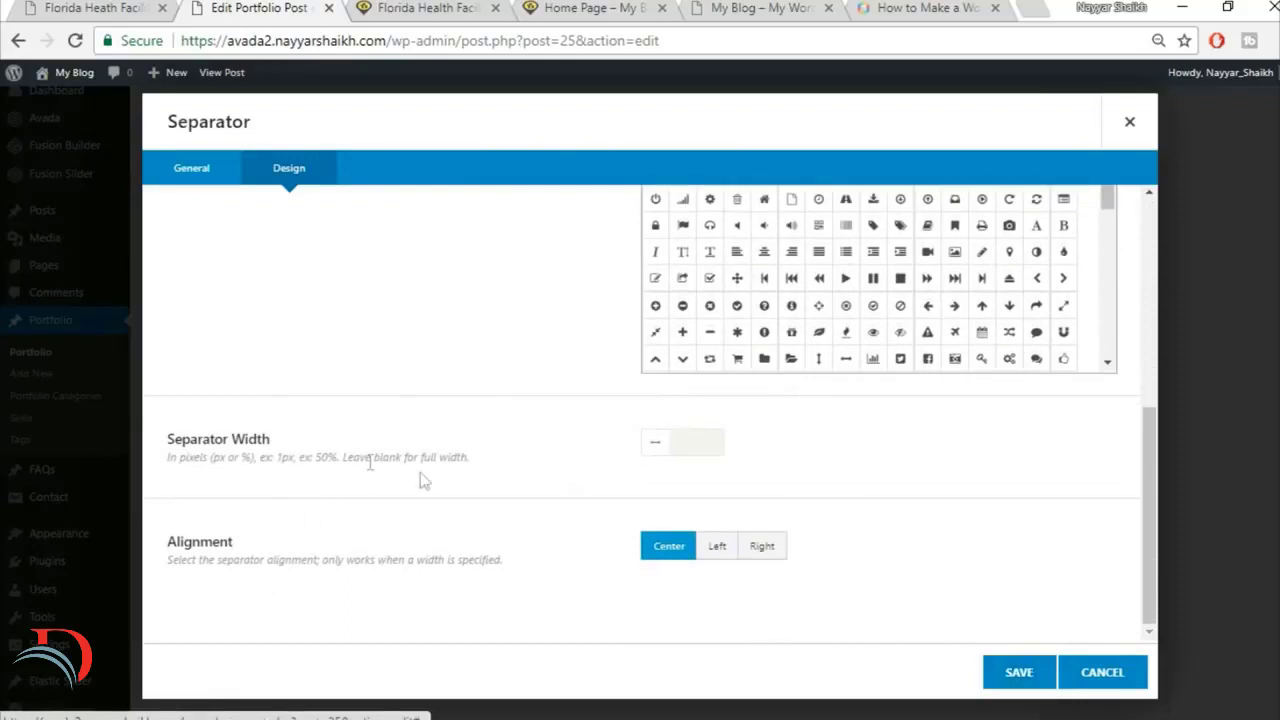
pyautogui.click(1018, 672)
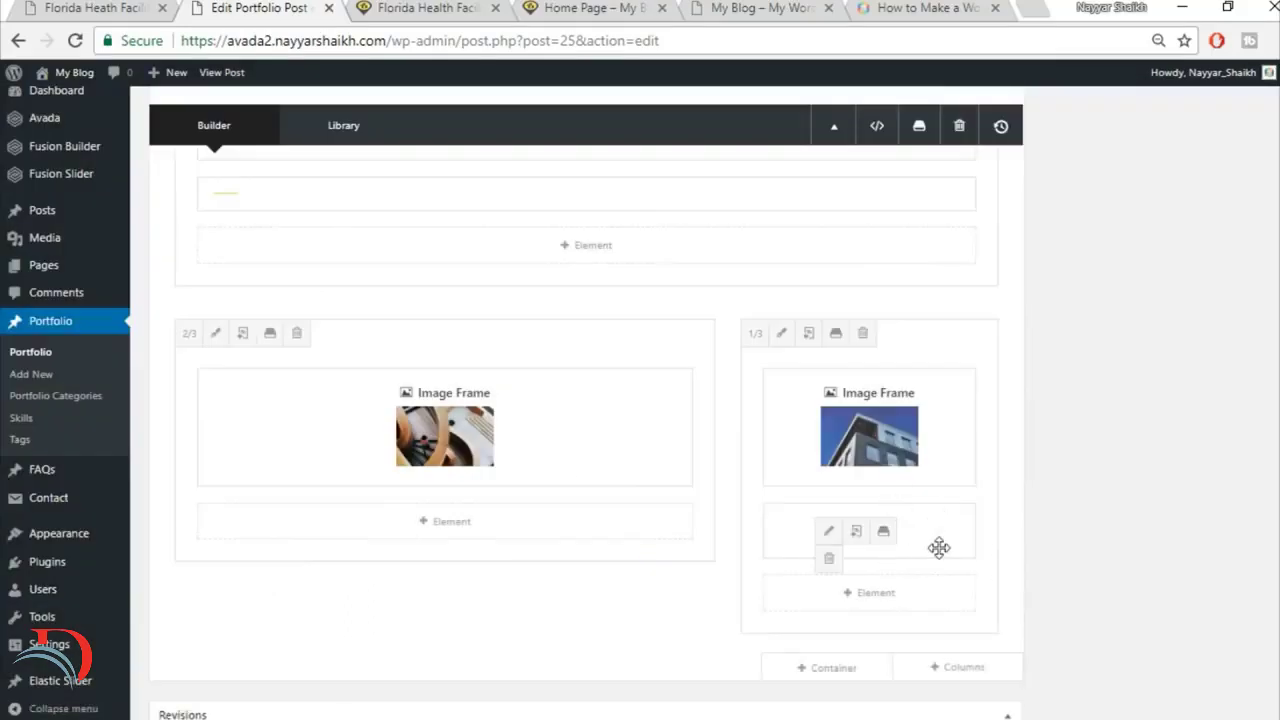
# Step: Add a second Image Frame element below the separator in the 1/3 column
pyautogui.click(886, 592)
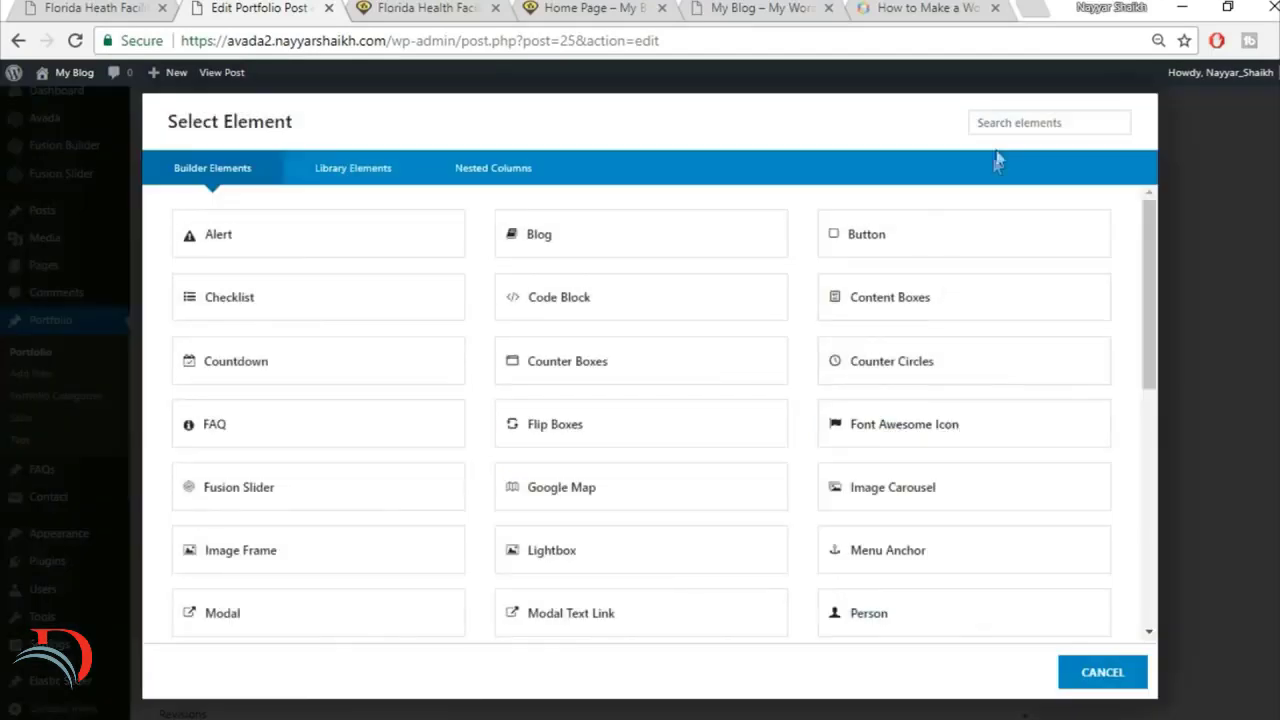
pyautogui.click(1003, 115)
pyautogui.write('ima')
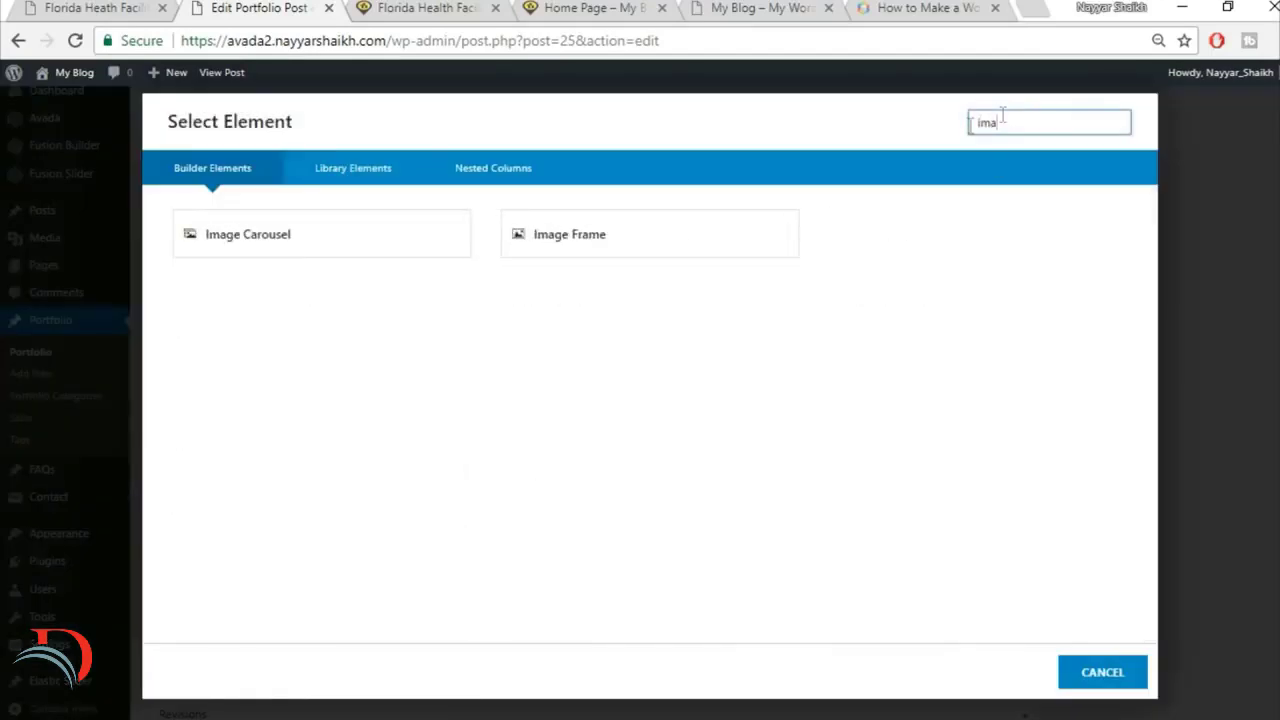
pyautogui.click(565, 245)
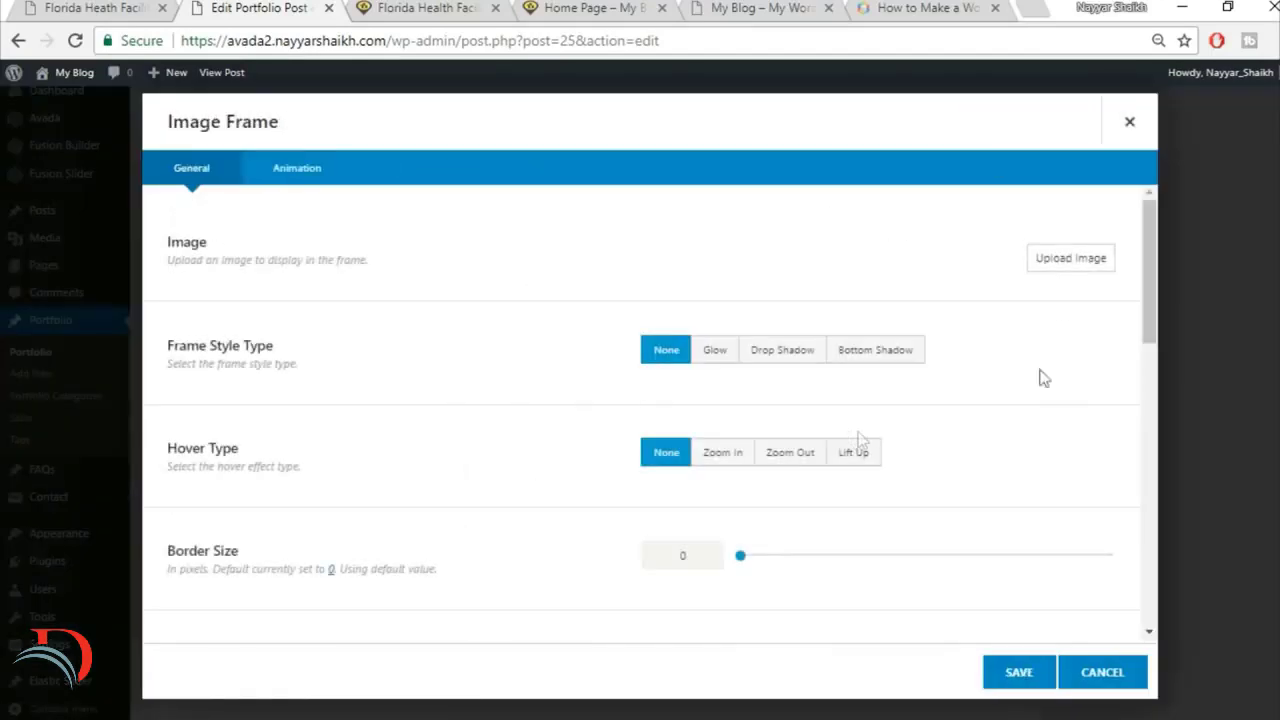
# Step: Upload project2-detail-161997584 from the Images folder, insert it into the new Image Frame and save the element
pyautogui.click(1068, 259)
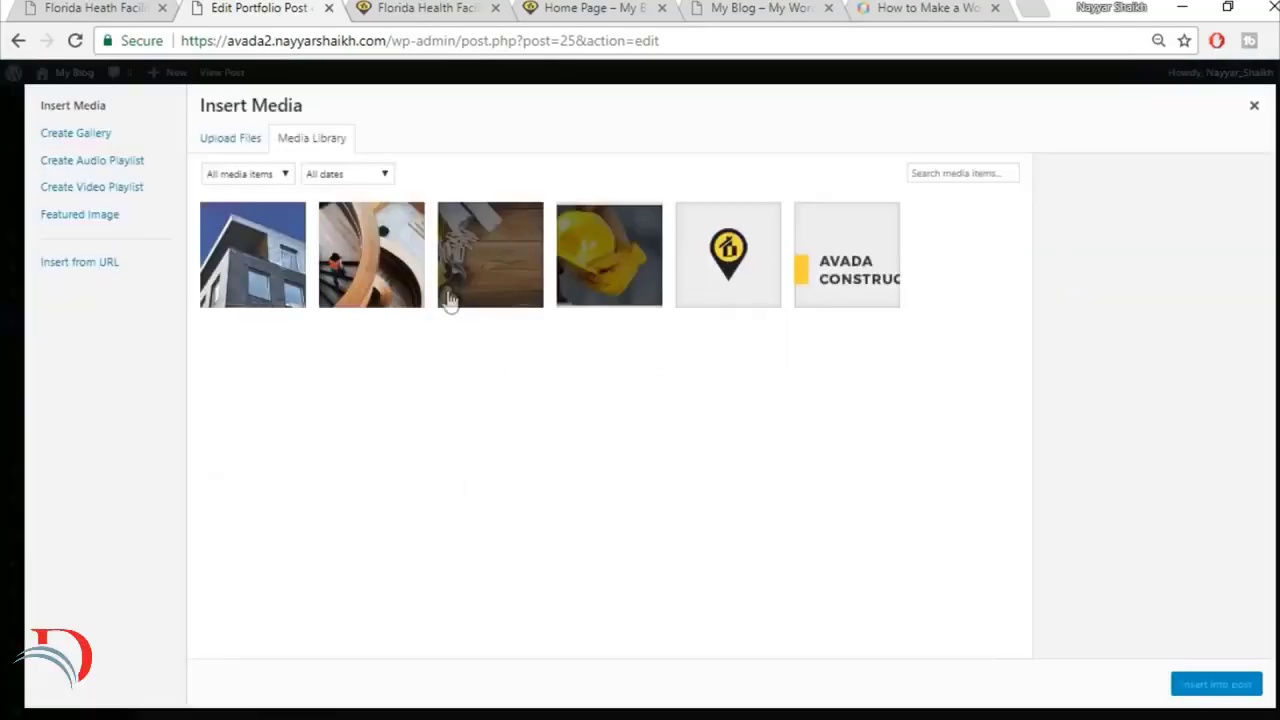
pyautogui.click(215, 136)
pyautogui.click(750, 395)
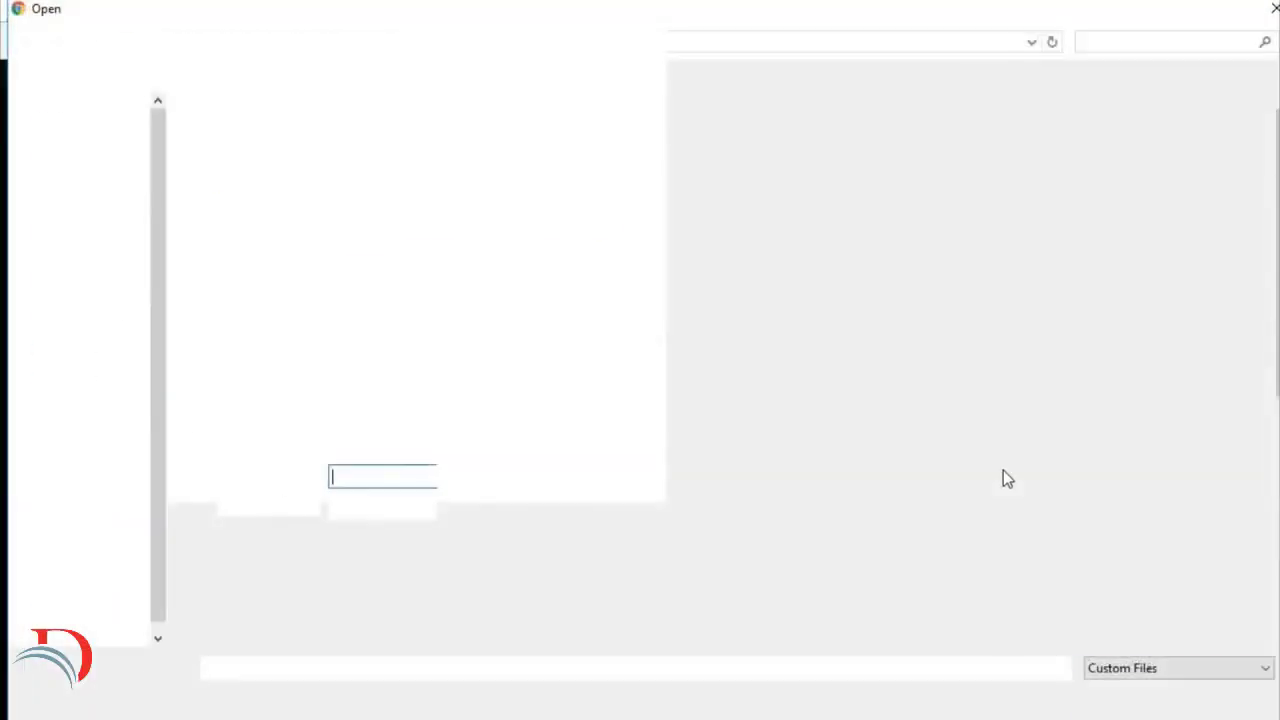
pyautogui.scroll(-5, 1003, 470)
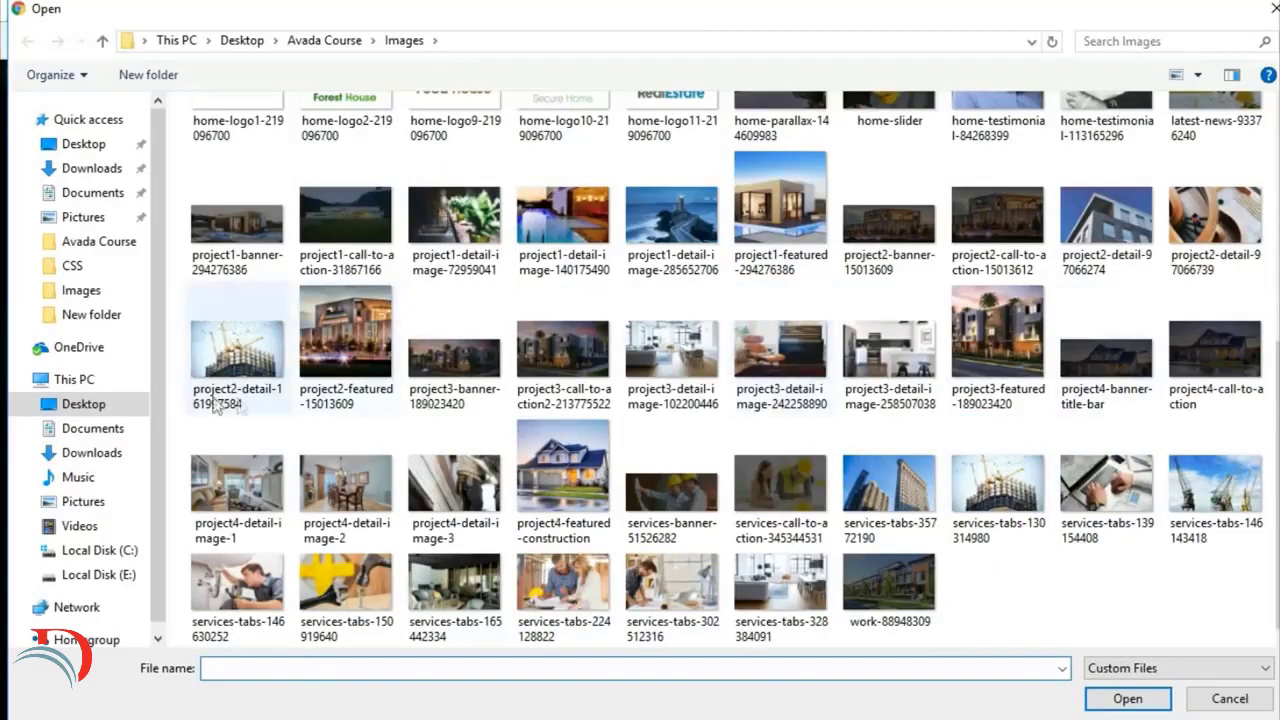
pyautogui.click(228, 365)
pyautogui.click(1128, 698)
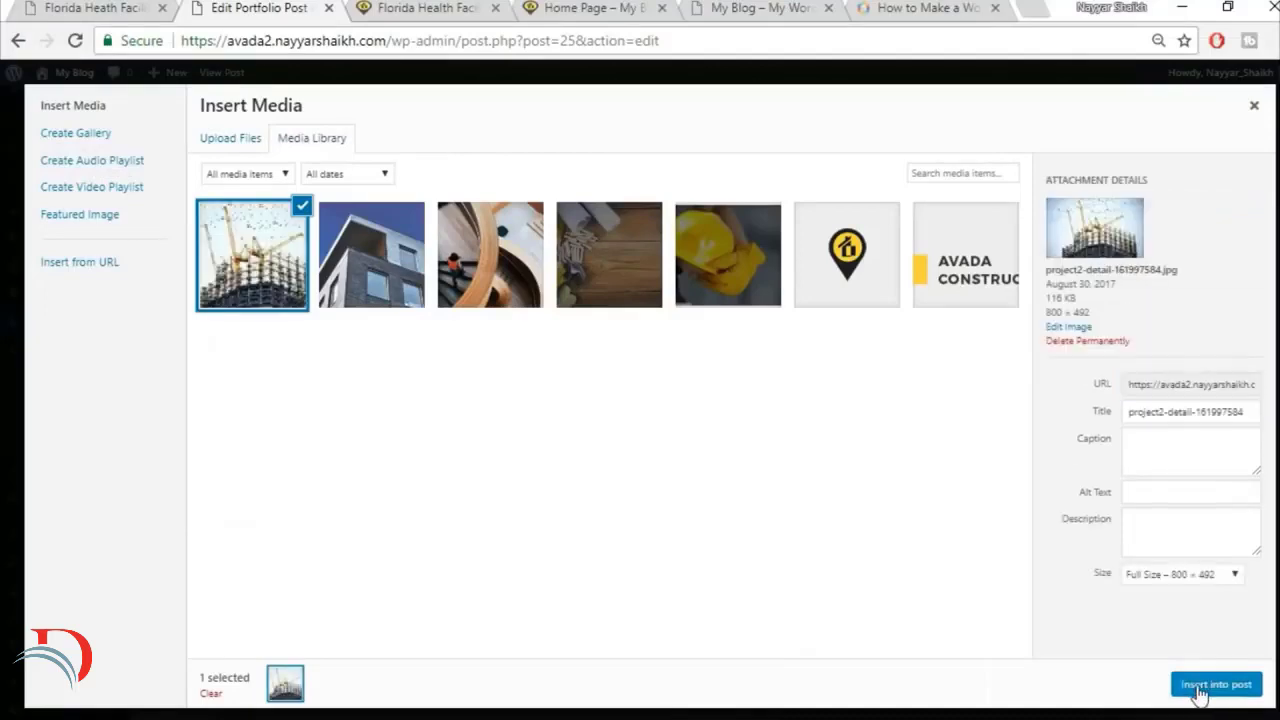
pyautogui.click(1214, 686)
pyautogui.click(1025, 678)
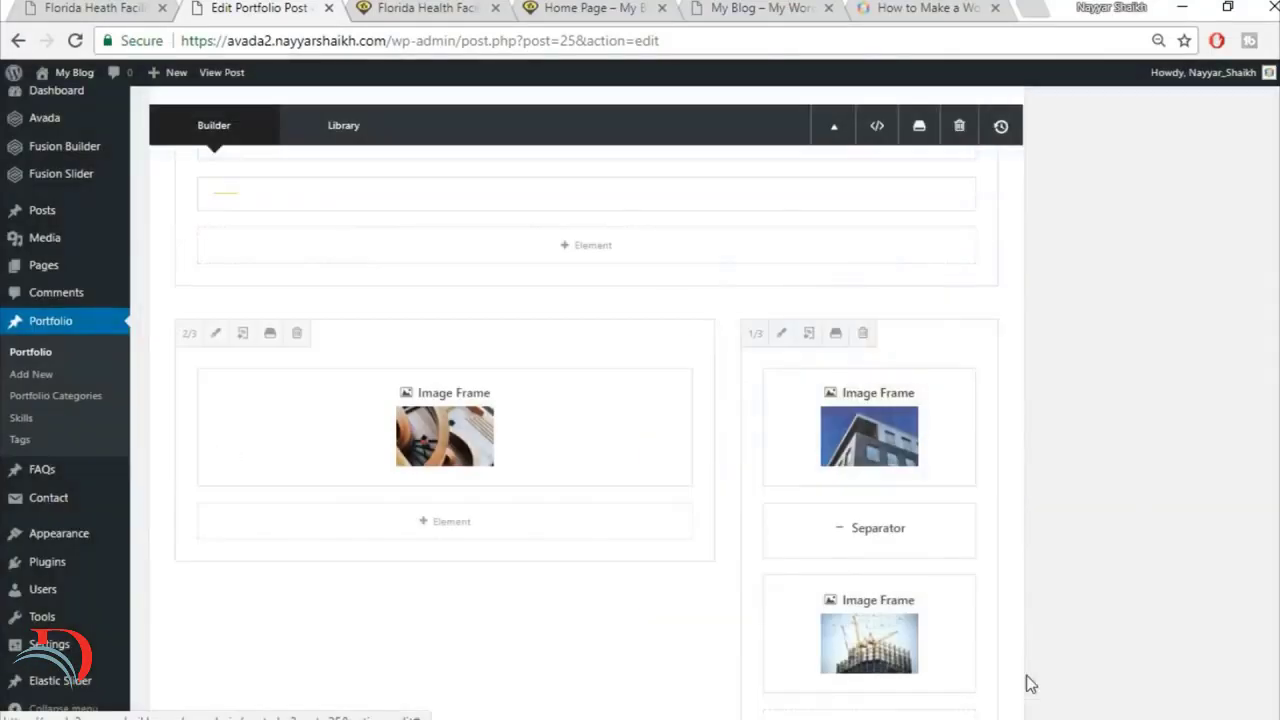
# Step: Set the construction crane image's Hover Type to Lift Up and save its Image Frame
pyautogui.click(830, 634)
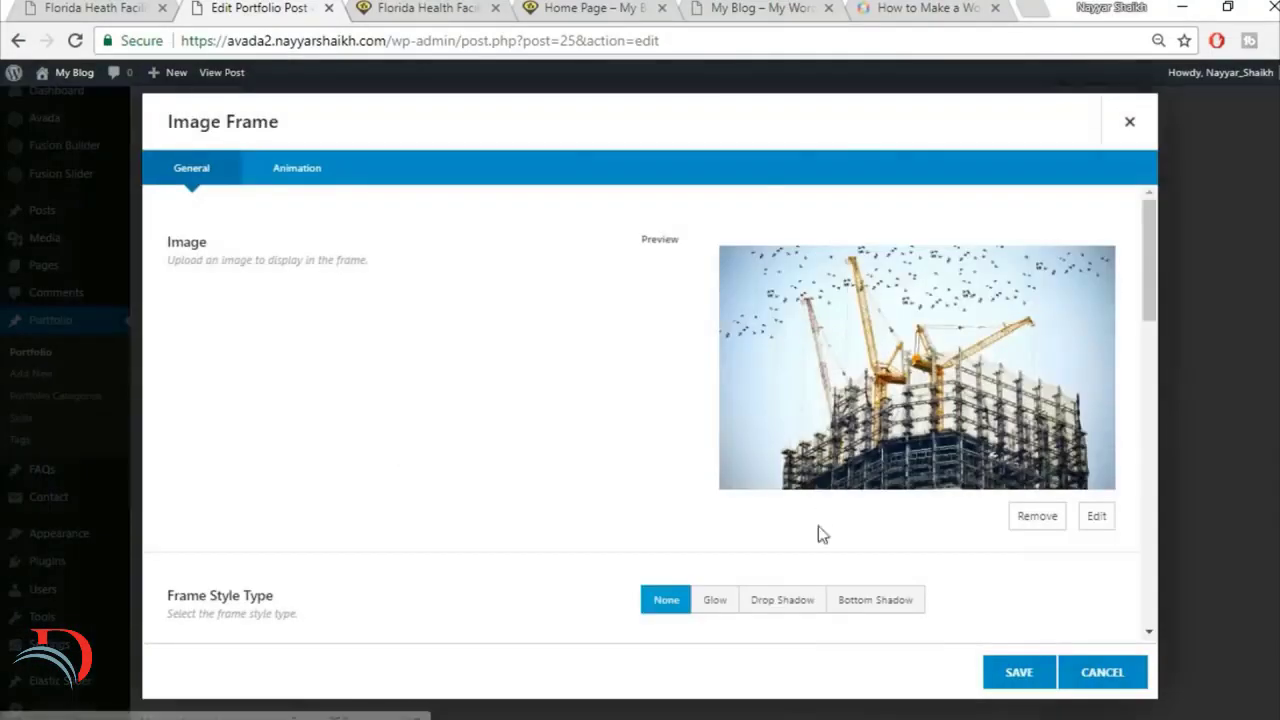
pyautogui.scroll(-3, 819, 520)
pyautogui.click(849, 503)
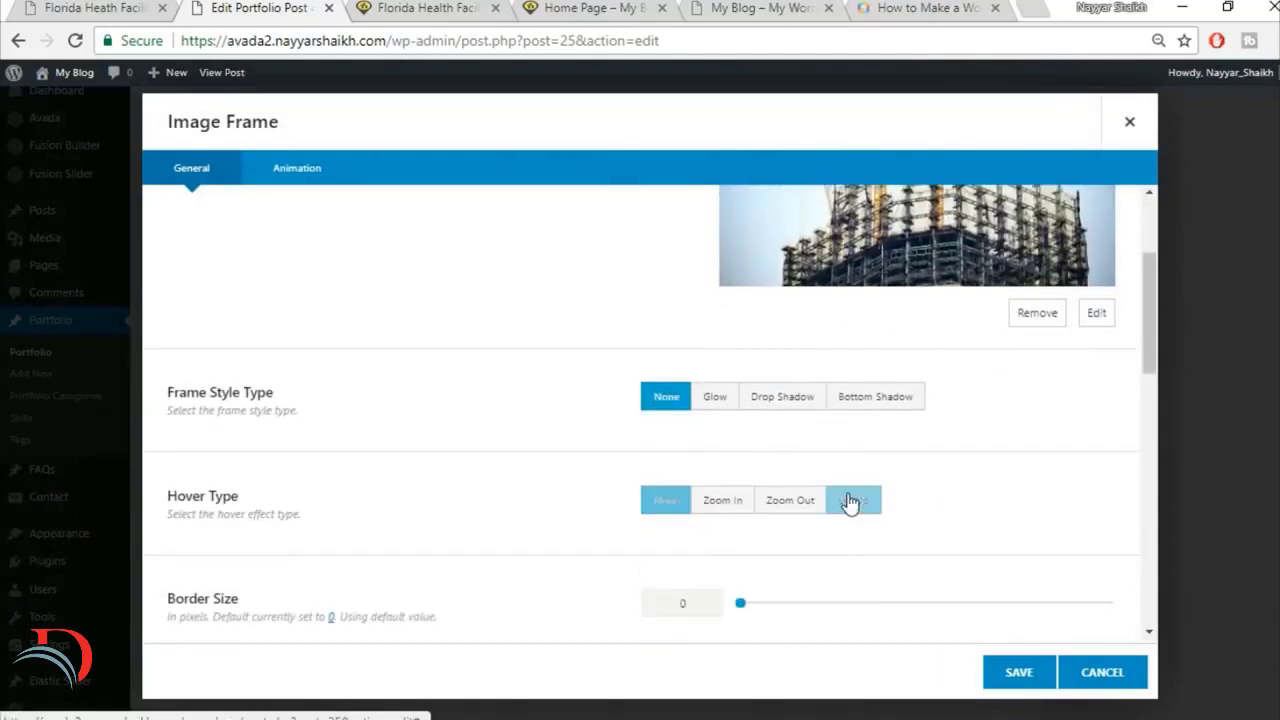
pyautogui.click(1019, 684)
# Step: Update the portfolio post and reload the live Florida Health Facility page to check its Project Gallery
pyautogui.scroll(15, 1204, 690)
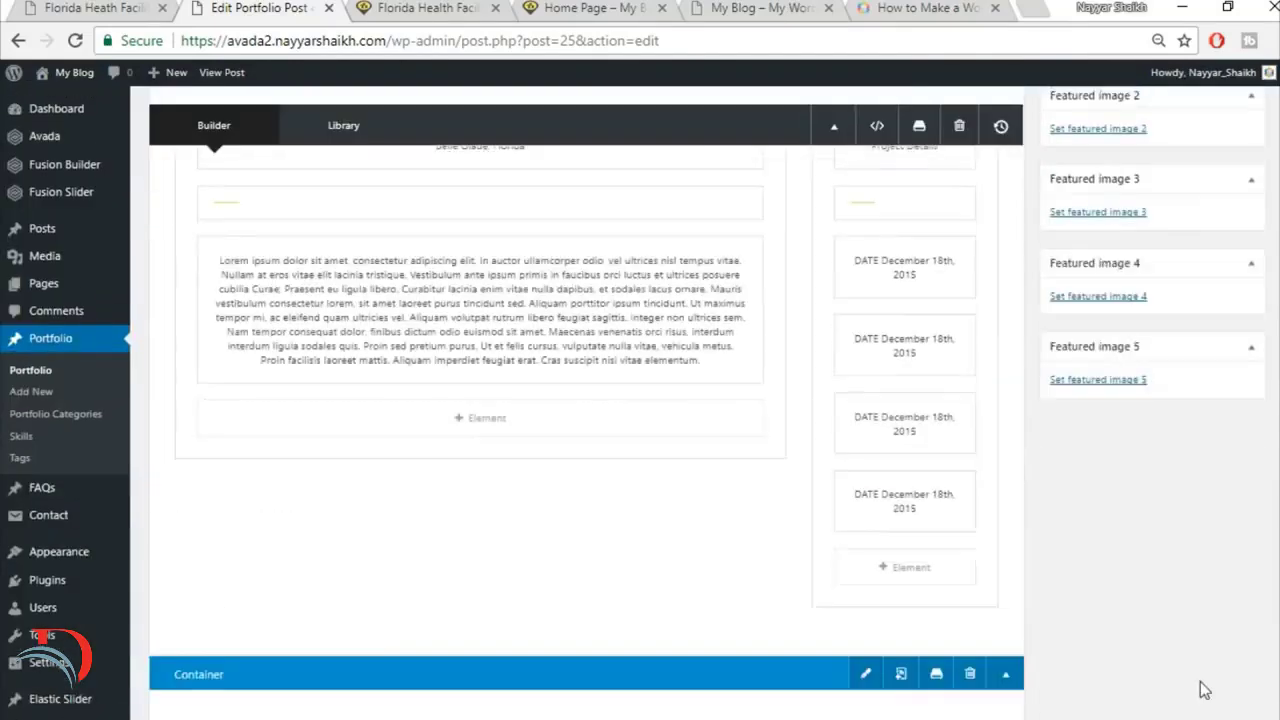
pyautogui.click(1226, 112)
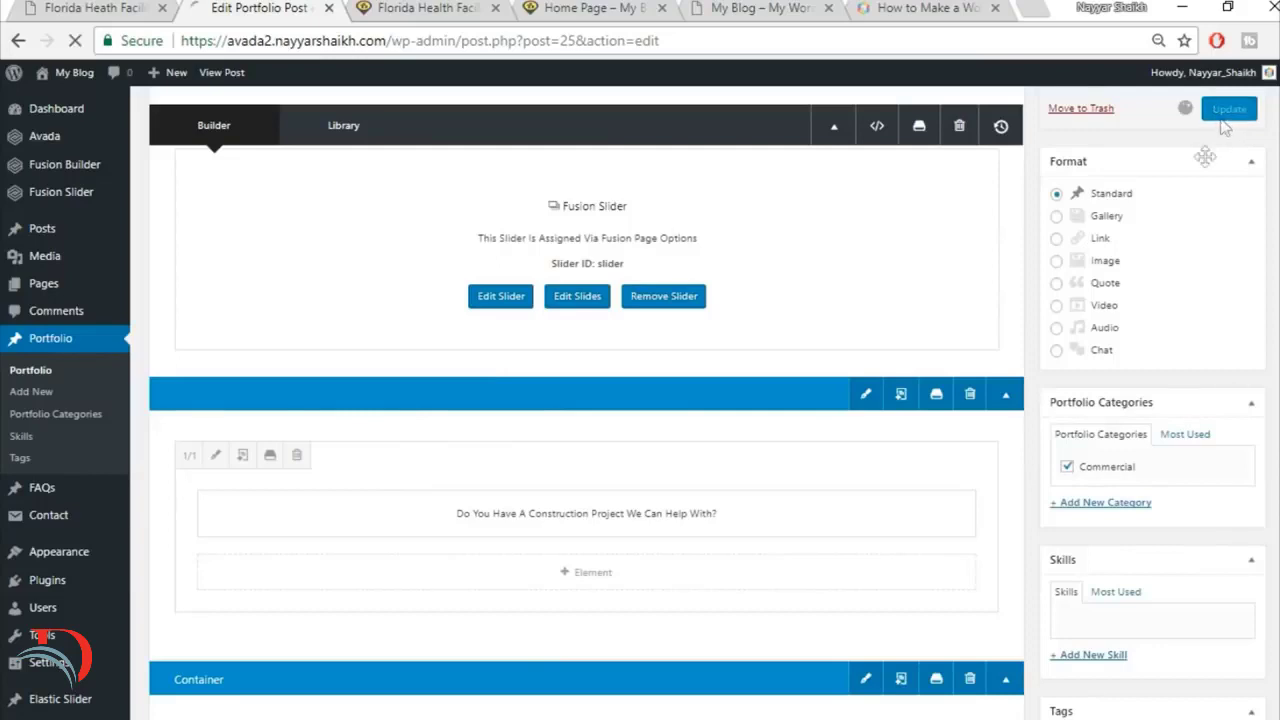
pyautogui.click(420, 9)
pyautogui.click(441, 41)
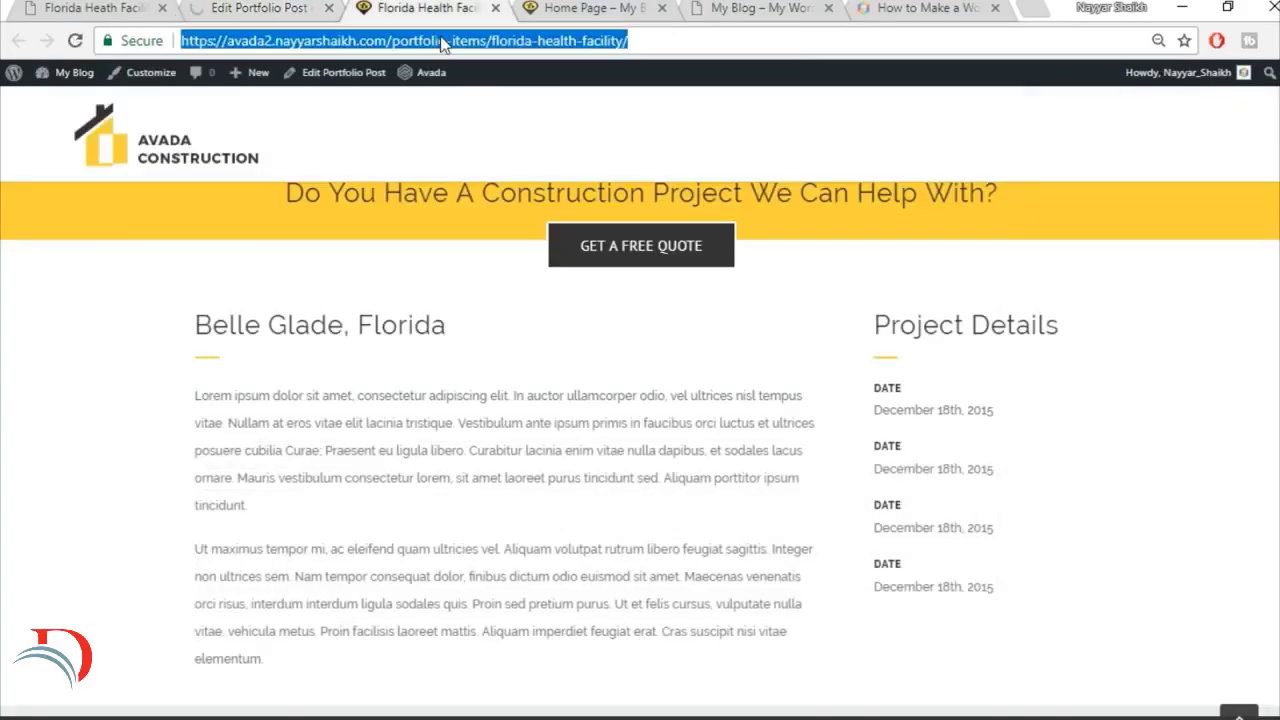
pyautogui.press('Return')
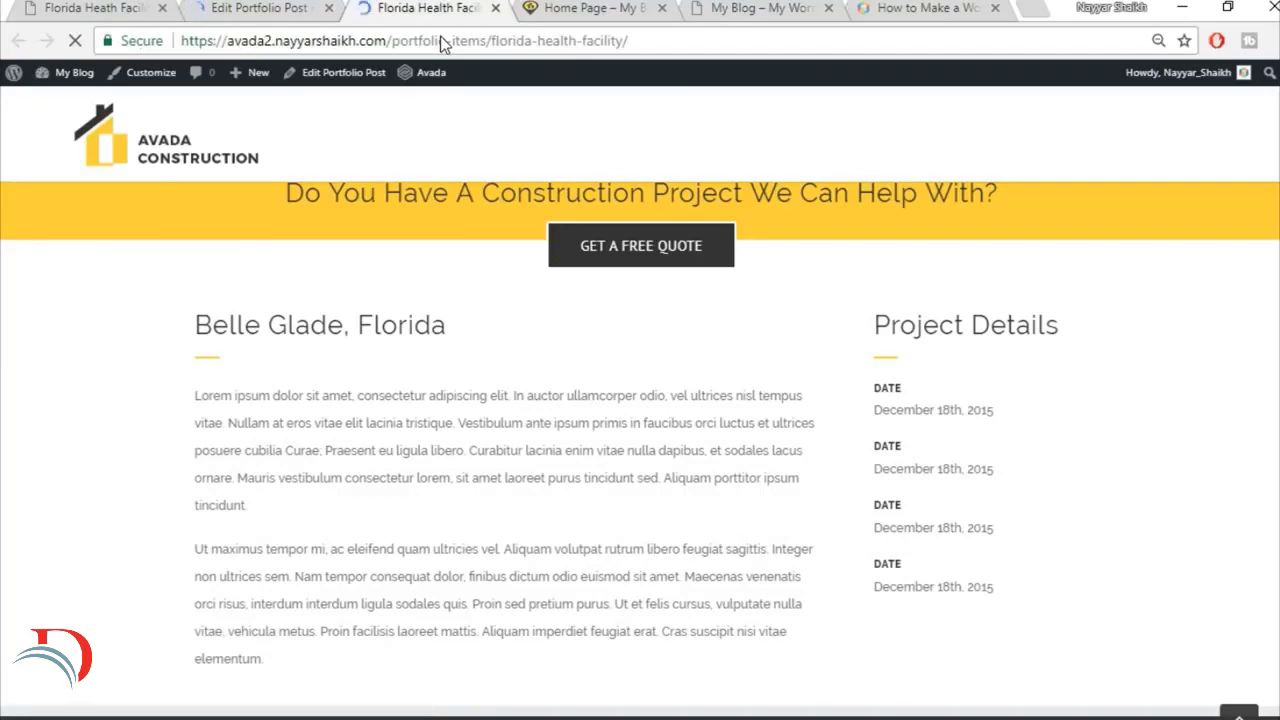
pyautogui.scroll(-3, 1133, 410)
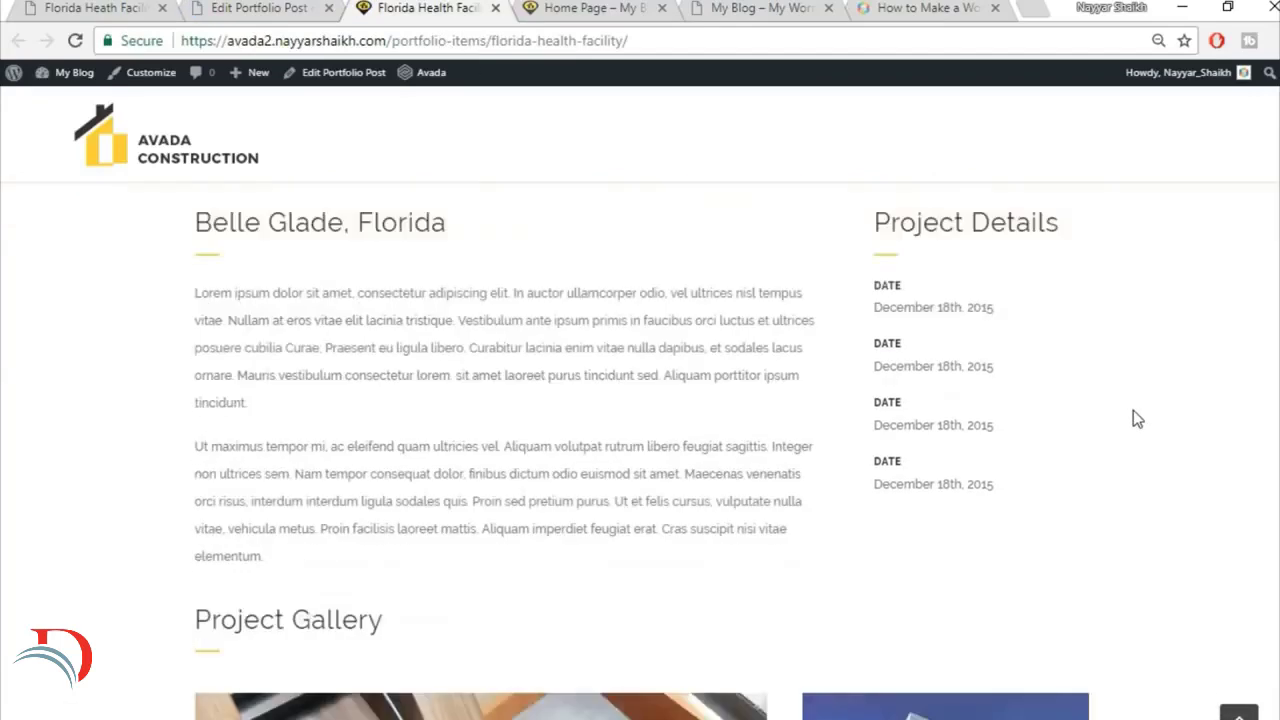
pyautogui.scroll(-2, 1133, 418)
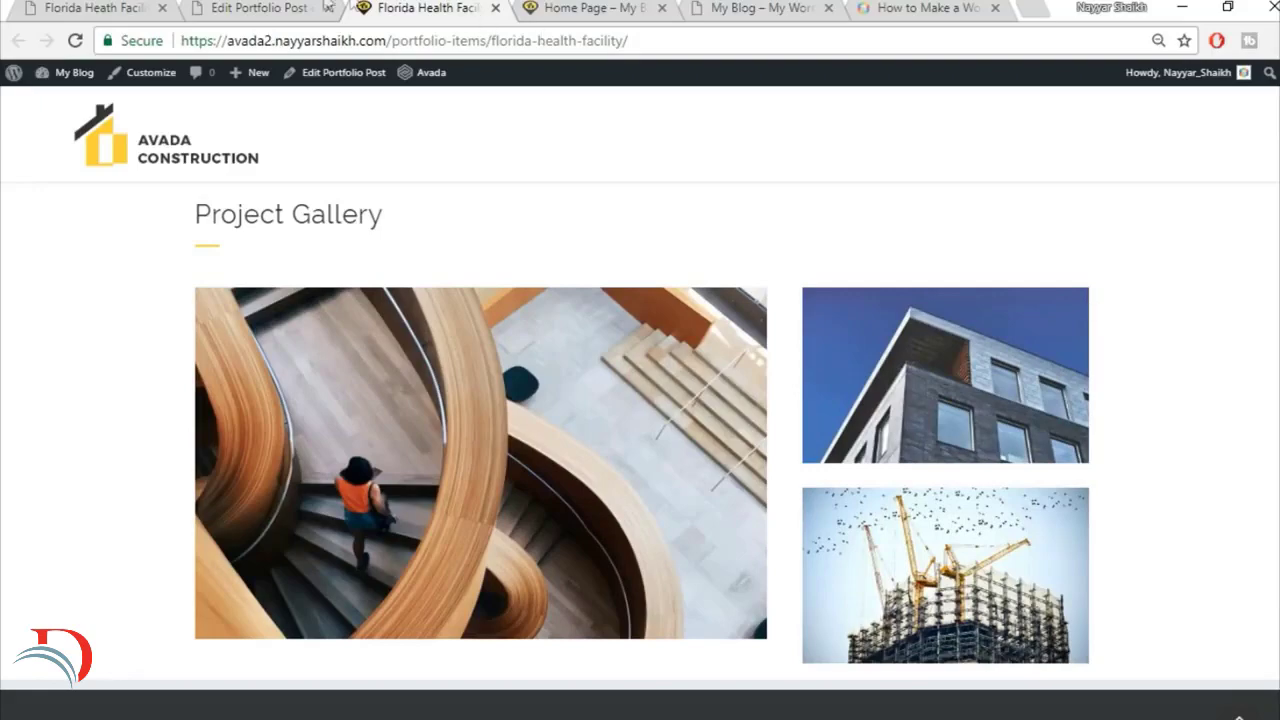
# Step: Review the Get A Quote Today form on the reference page and open a new contact form in a separate browser tab
pyautogui.click(103, 7)
pyautogui.scroll(-5, 1097, 386)
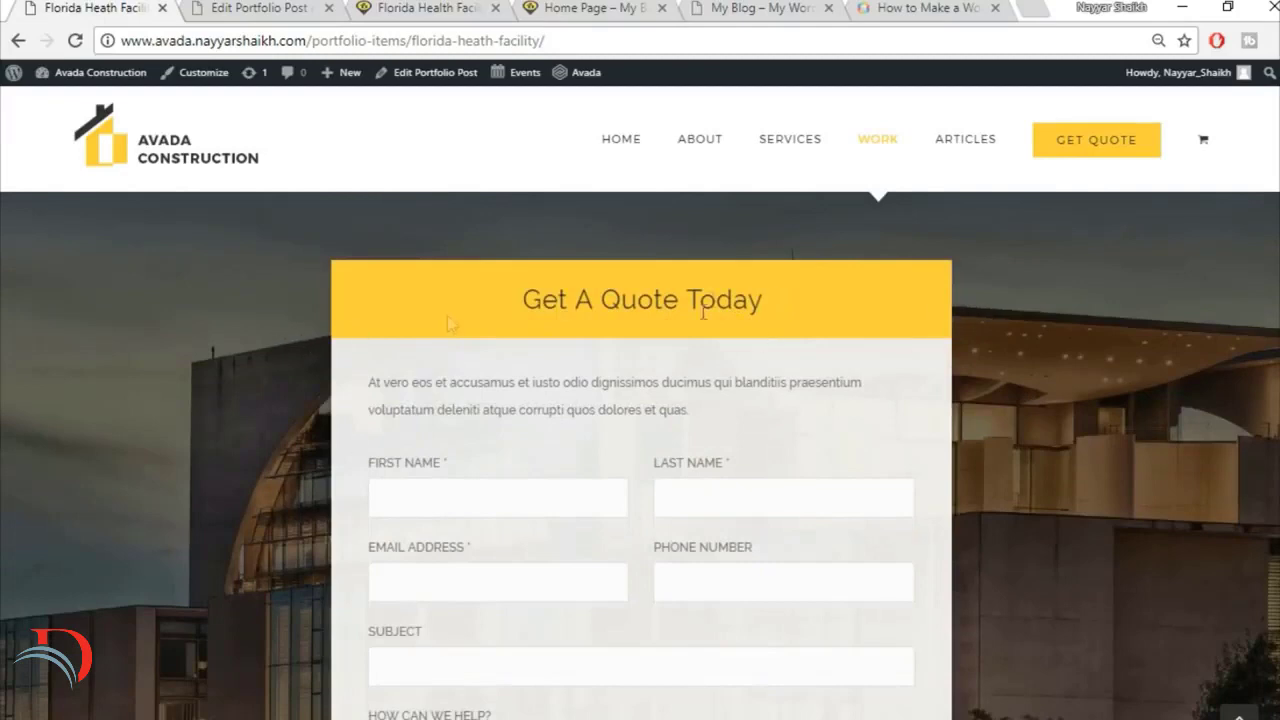
pyautogui.scroll(-1, 783, 314)
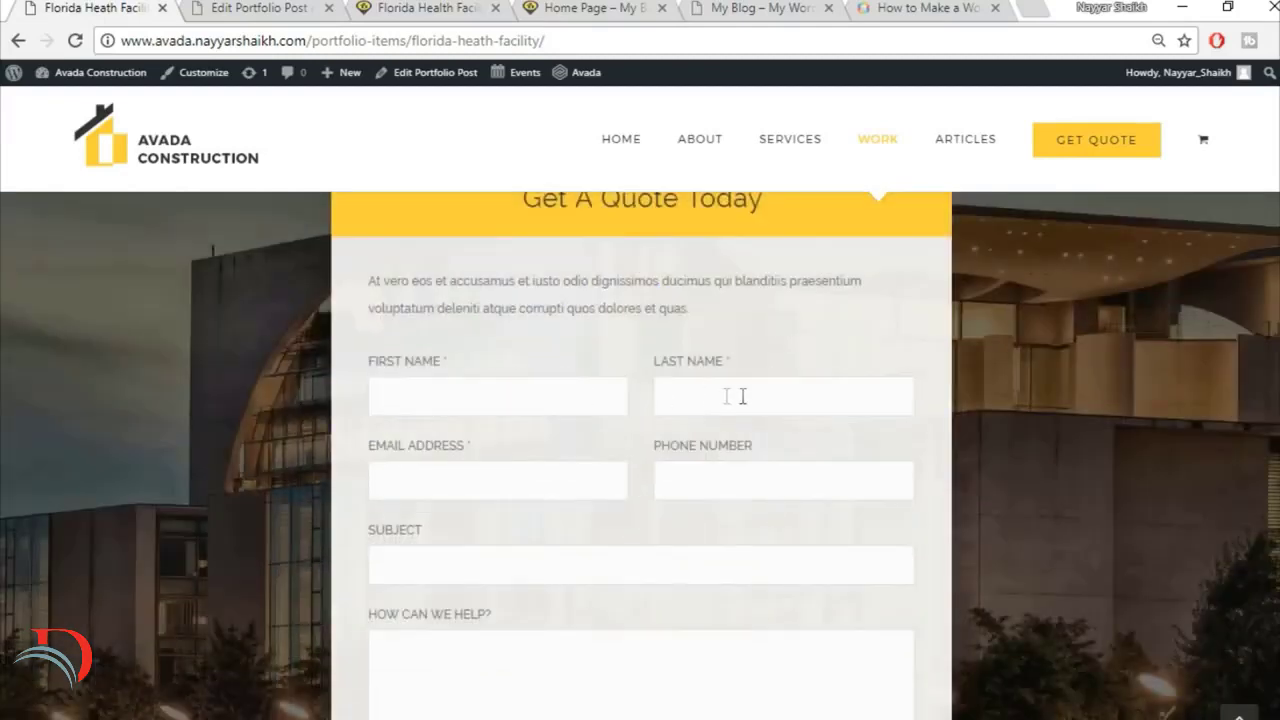
pyautogui.scroll(-2, 760, 406)
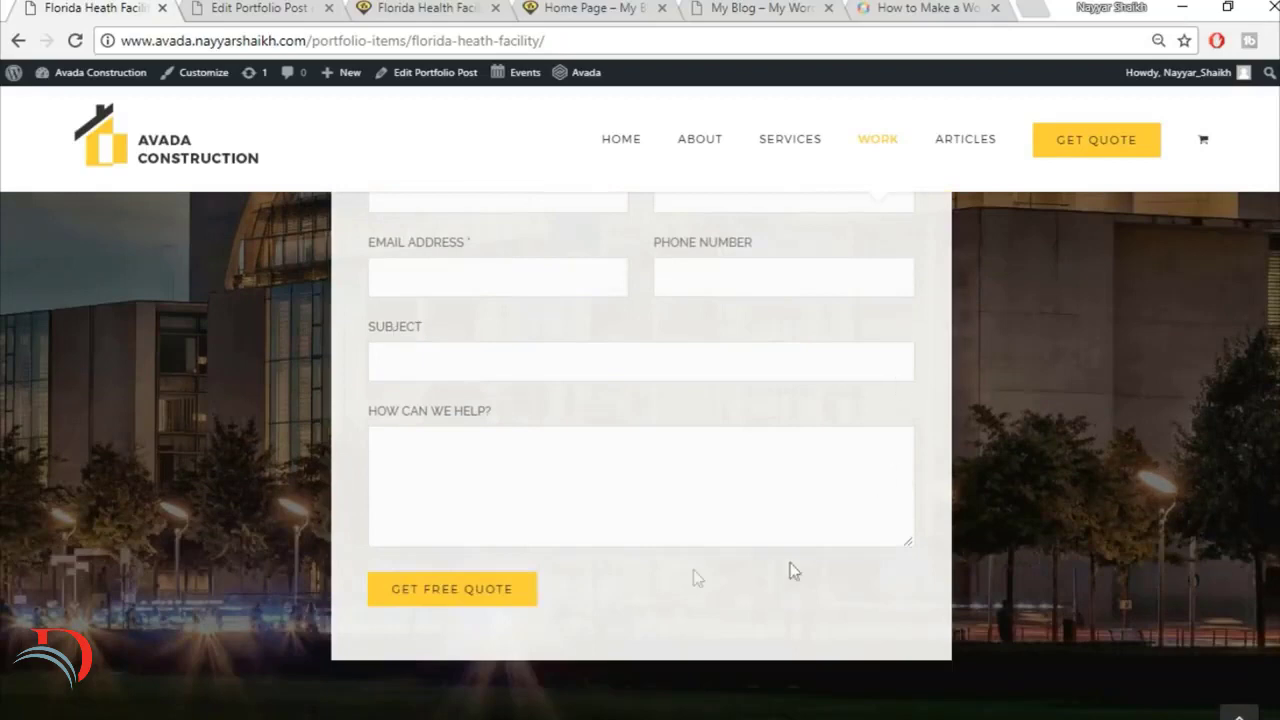
pyautogui.scroll(3, 683, 575)
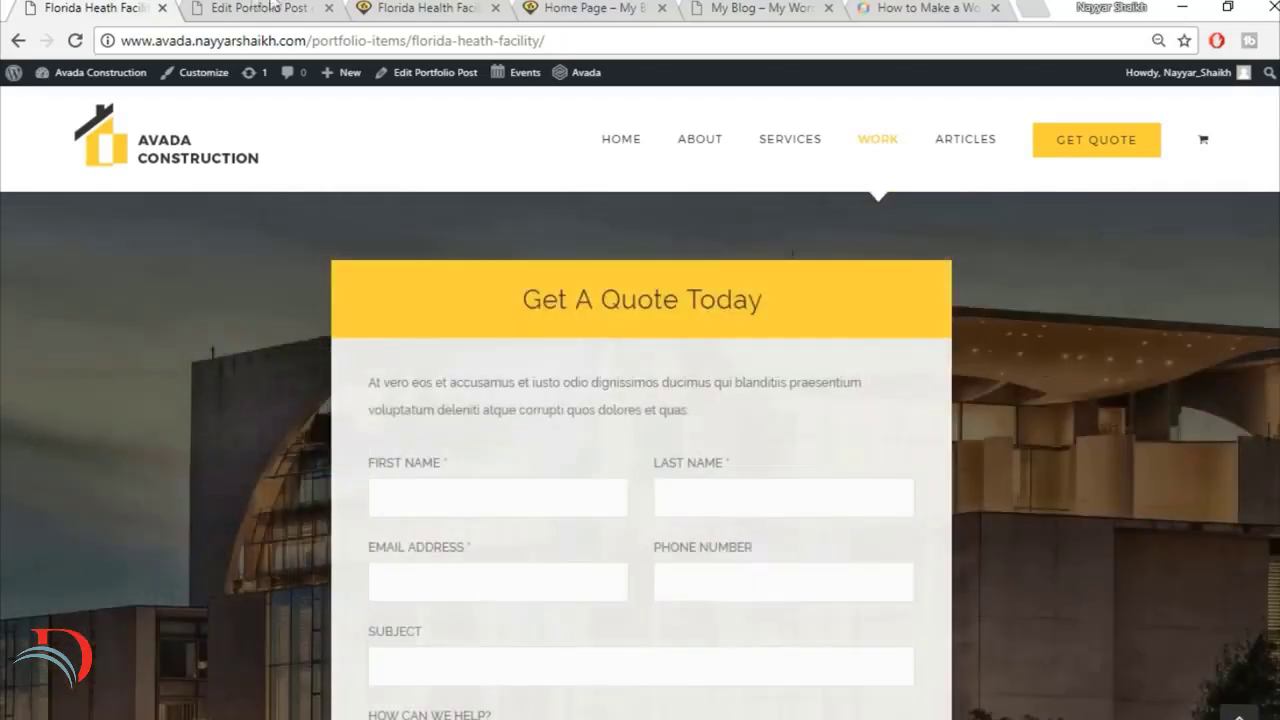
pyautogui.click(255, 7)
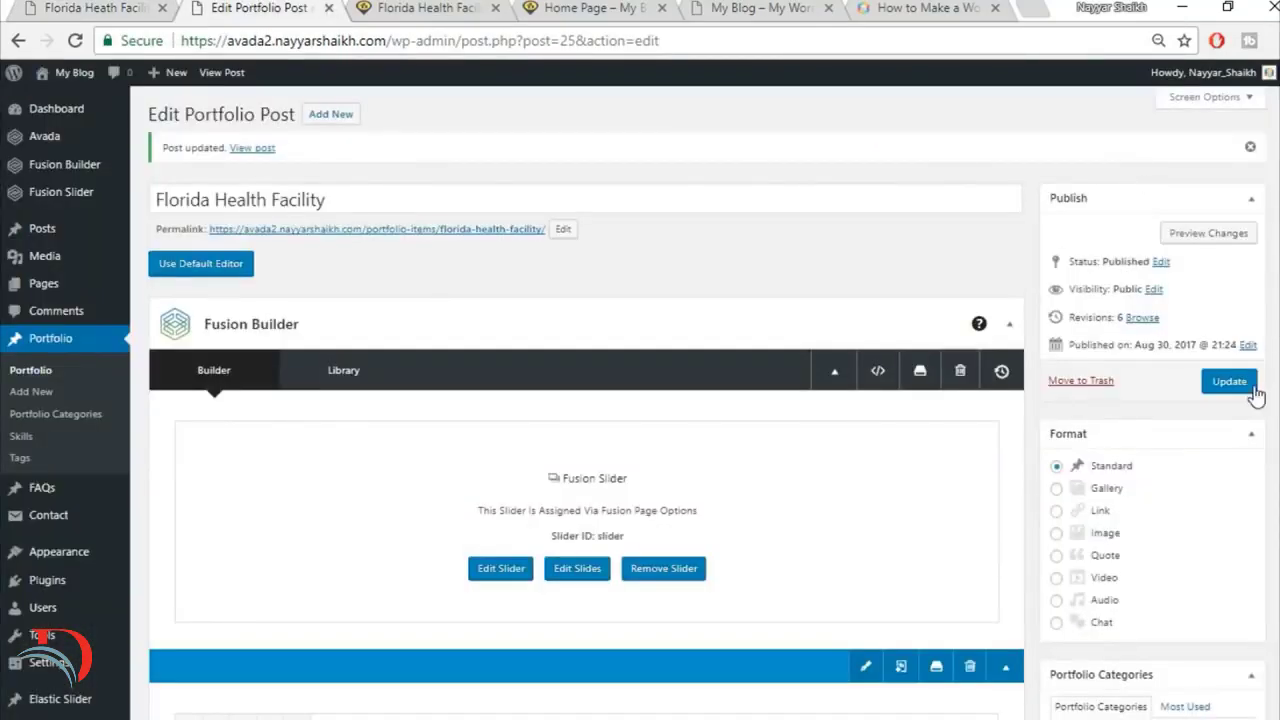
pyautogui.moveTo(48, 526)
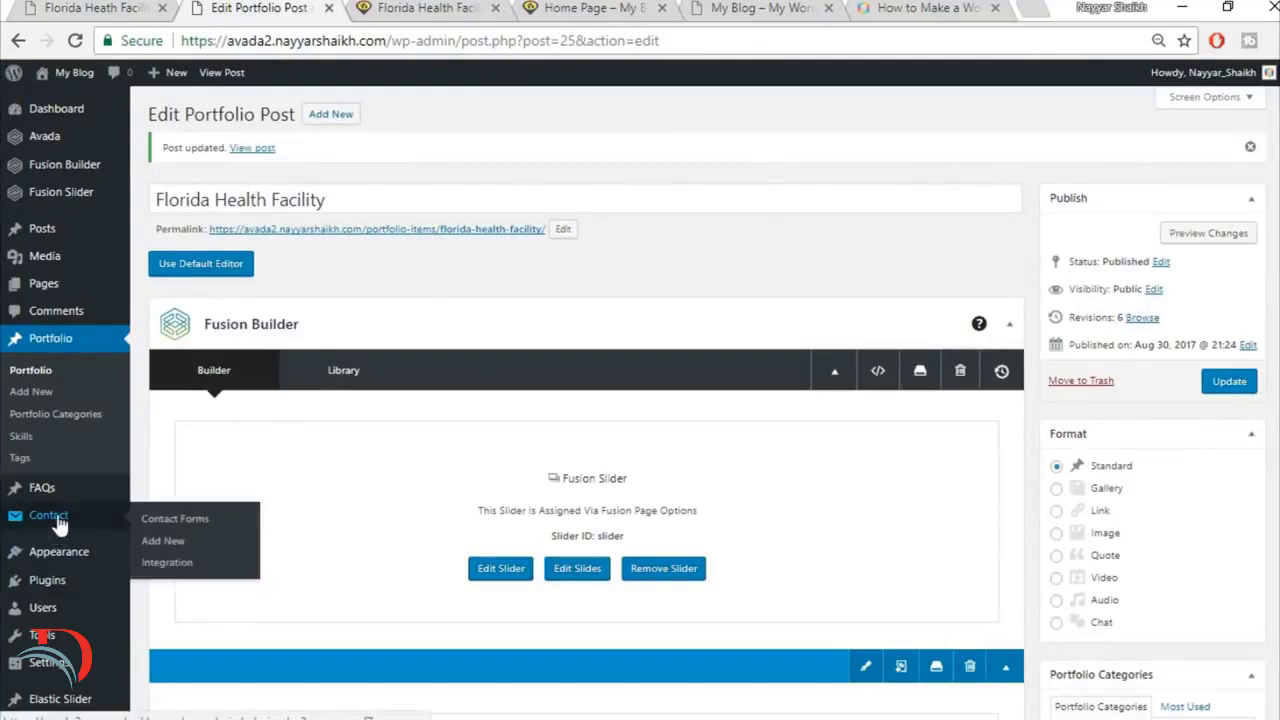
pyautogui.rightClick(177, 551)
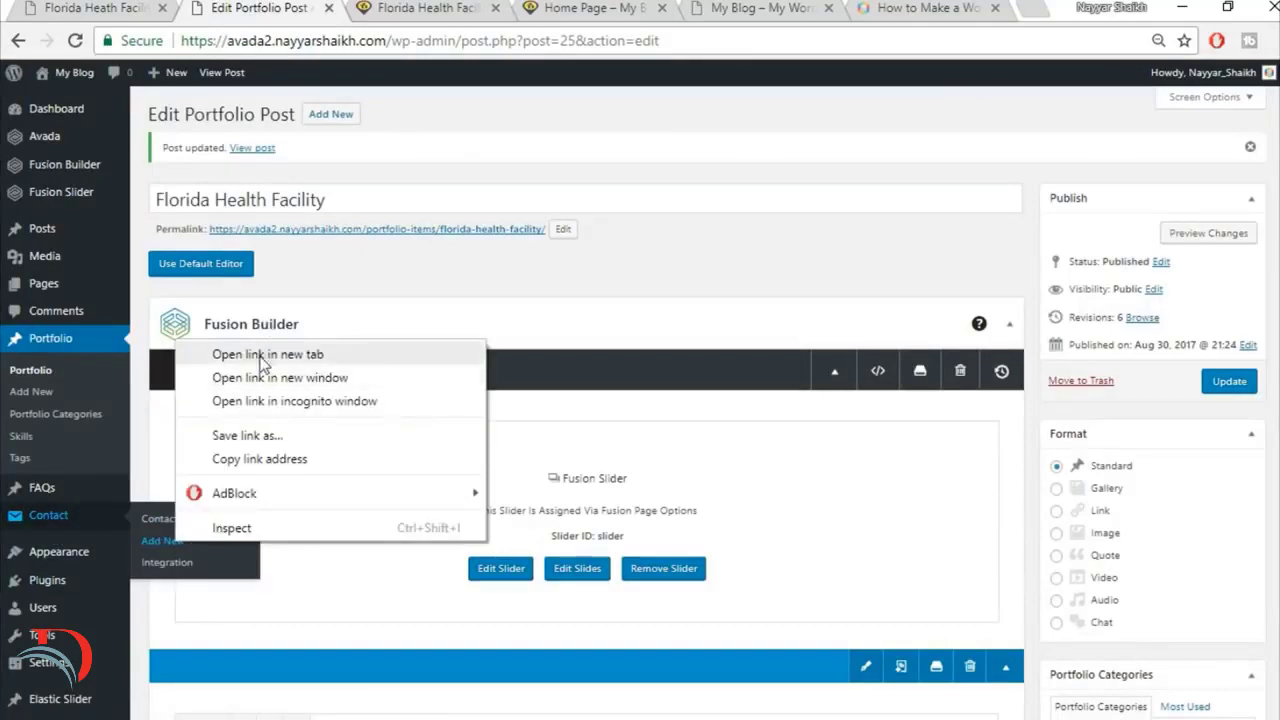
pyautogui.click(265, 360)
pyautogui.click(393, 7)
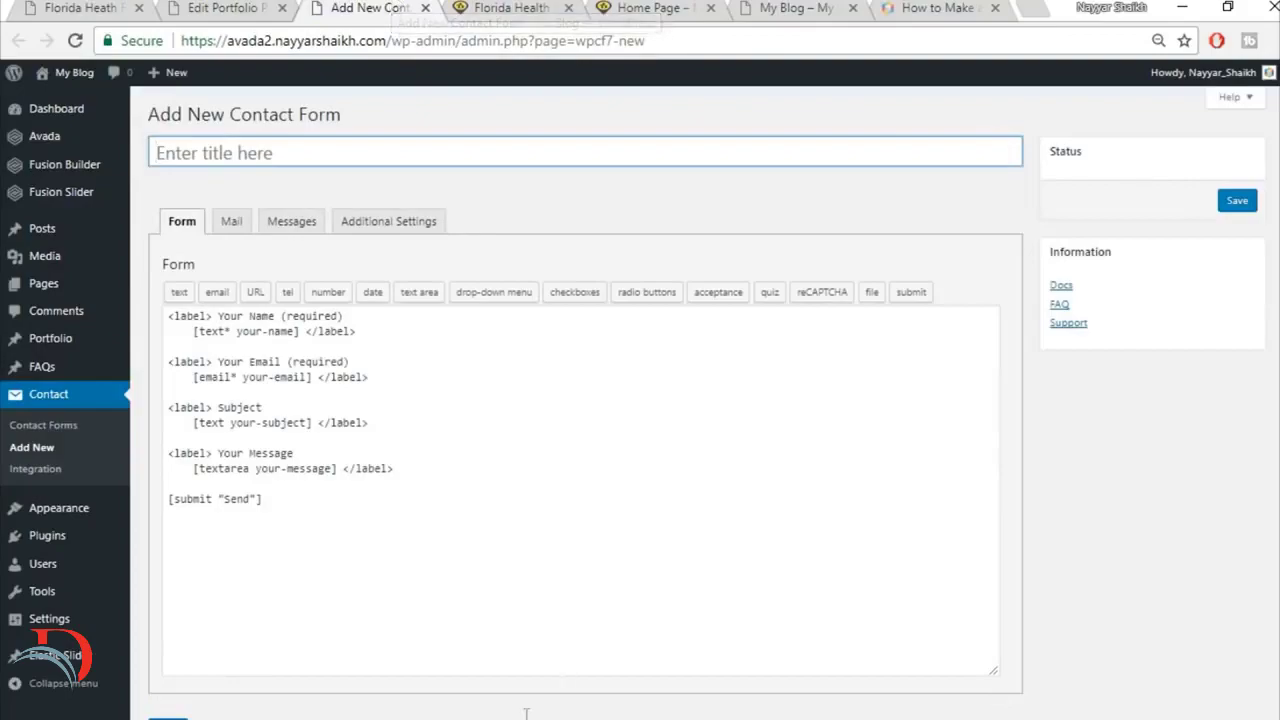
# Step: Switch to File Explorer and open the CSS text document from the CSS folder inside Images
pyautogui.hotkey('alt', 'Tab')
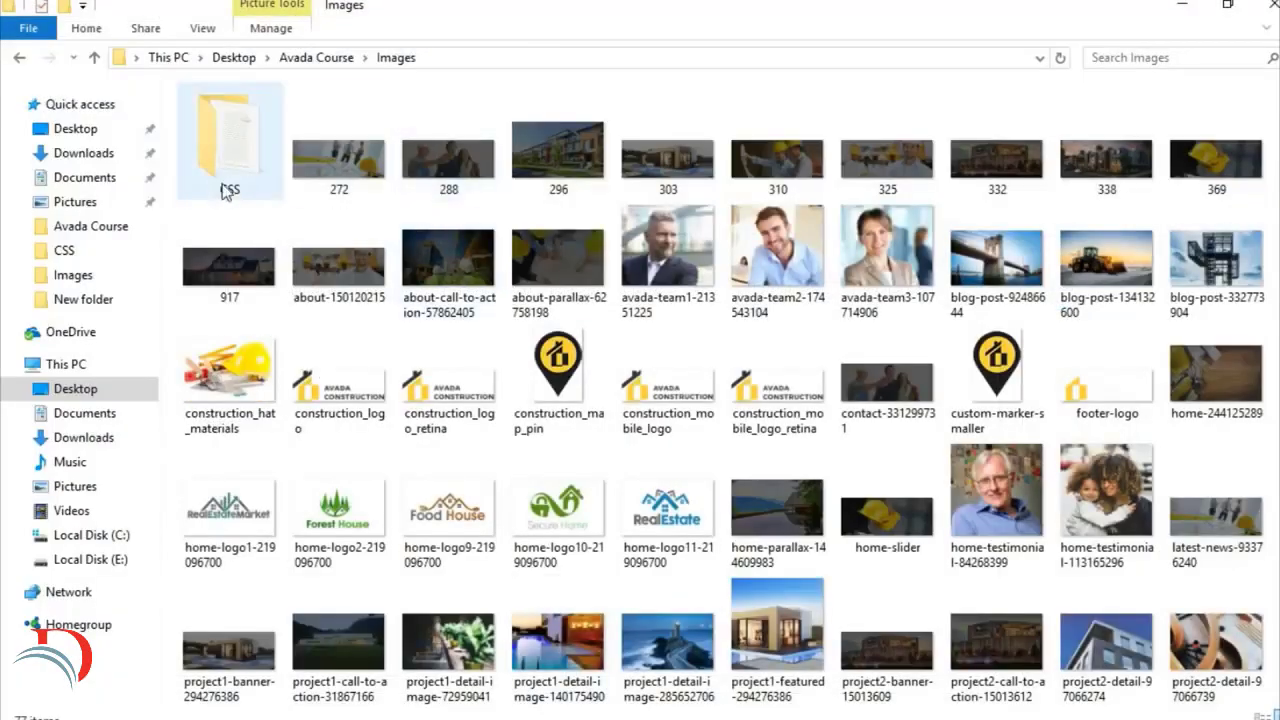
pyautogui.doubleClick(228, 152)
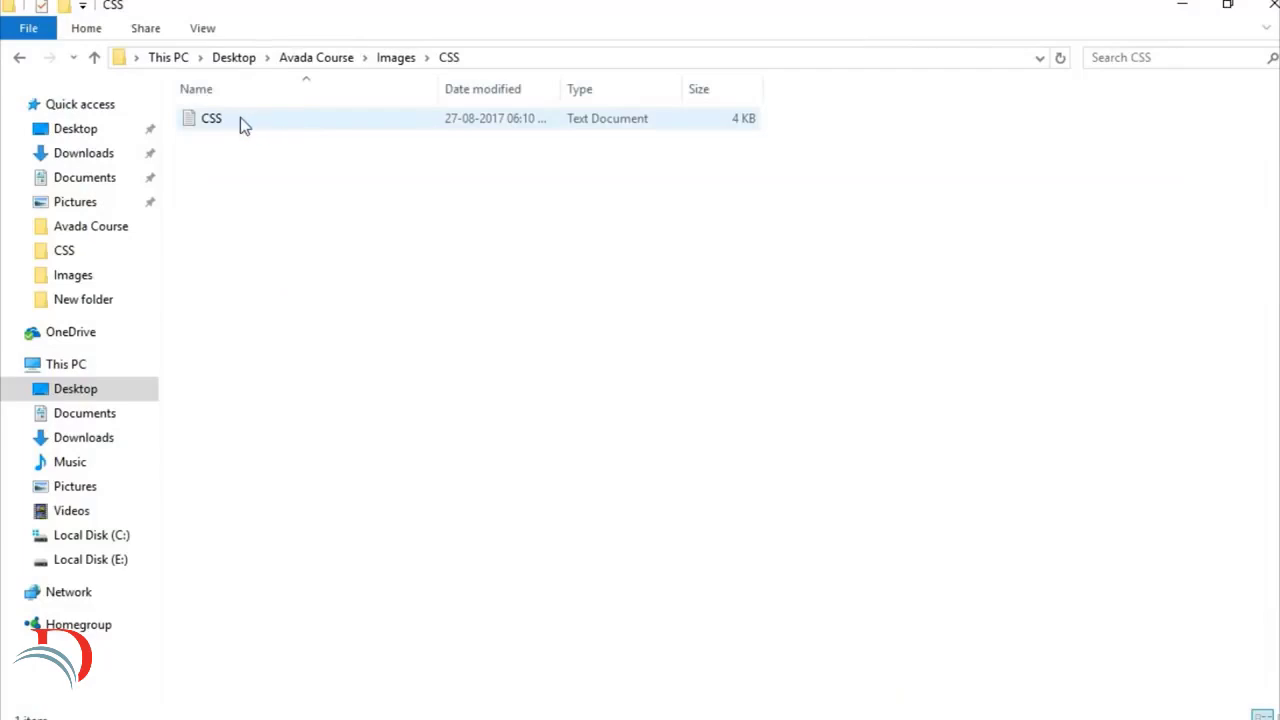
pyautogui.doubleClick(243, 120)
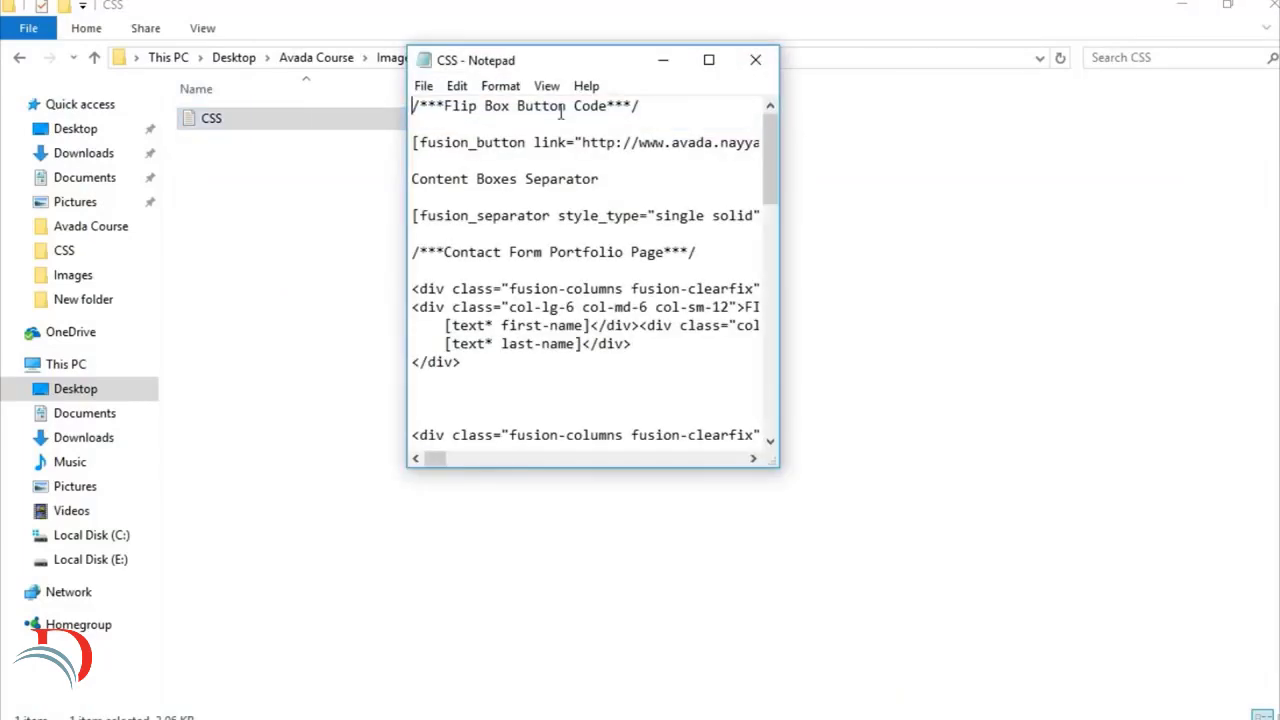
# Step: Copy the whole Contact Form Portfolio Page markup from the CSS document and switch back to the browser
pyautogui.click(705, 60)
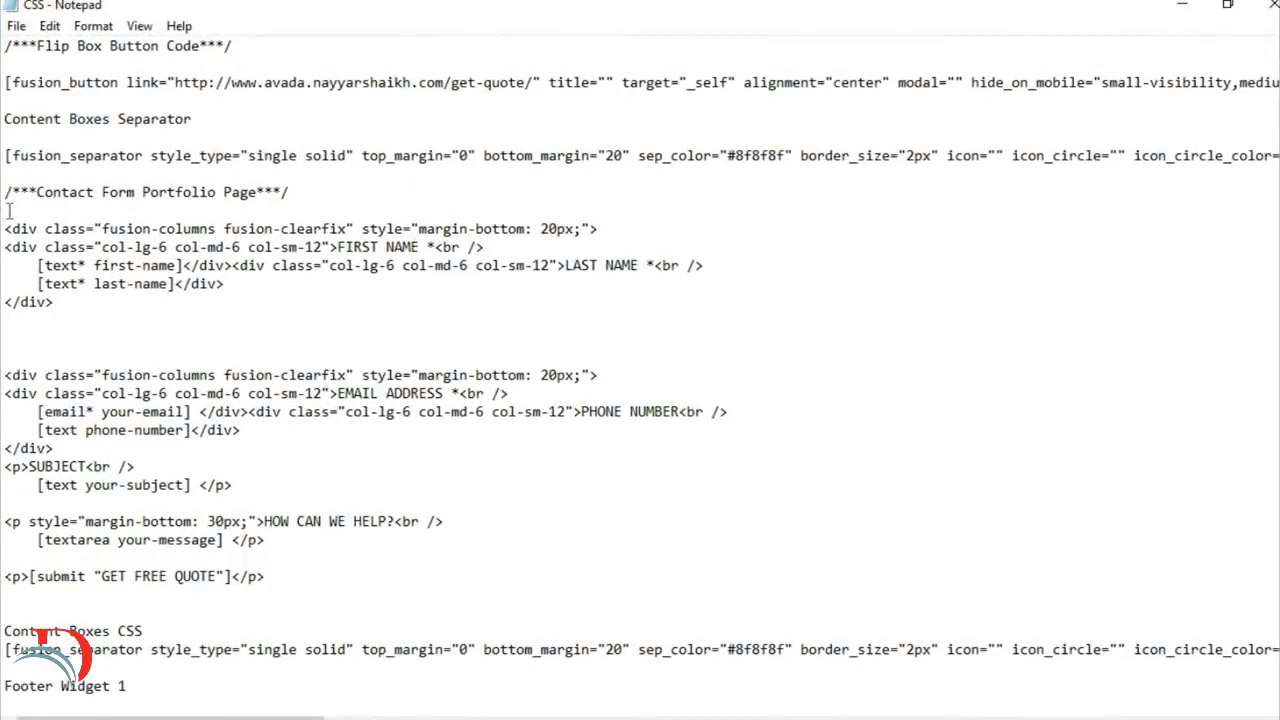
pyautogui.moveTo(8, 210); pyautogui.dragTo(353, 583)
pyautogui.hotkey('ctrl', 'c')
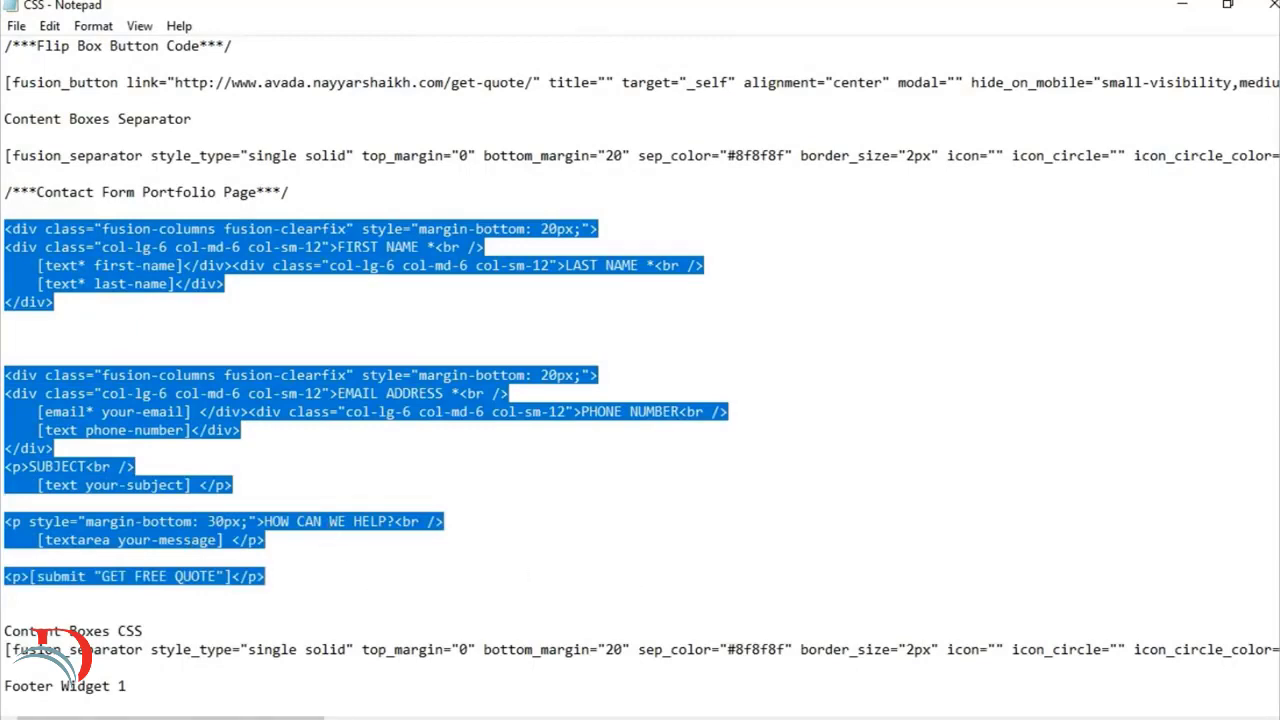
pyautogui.hotkey('alt', 'Tab')
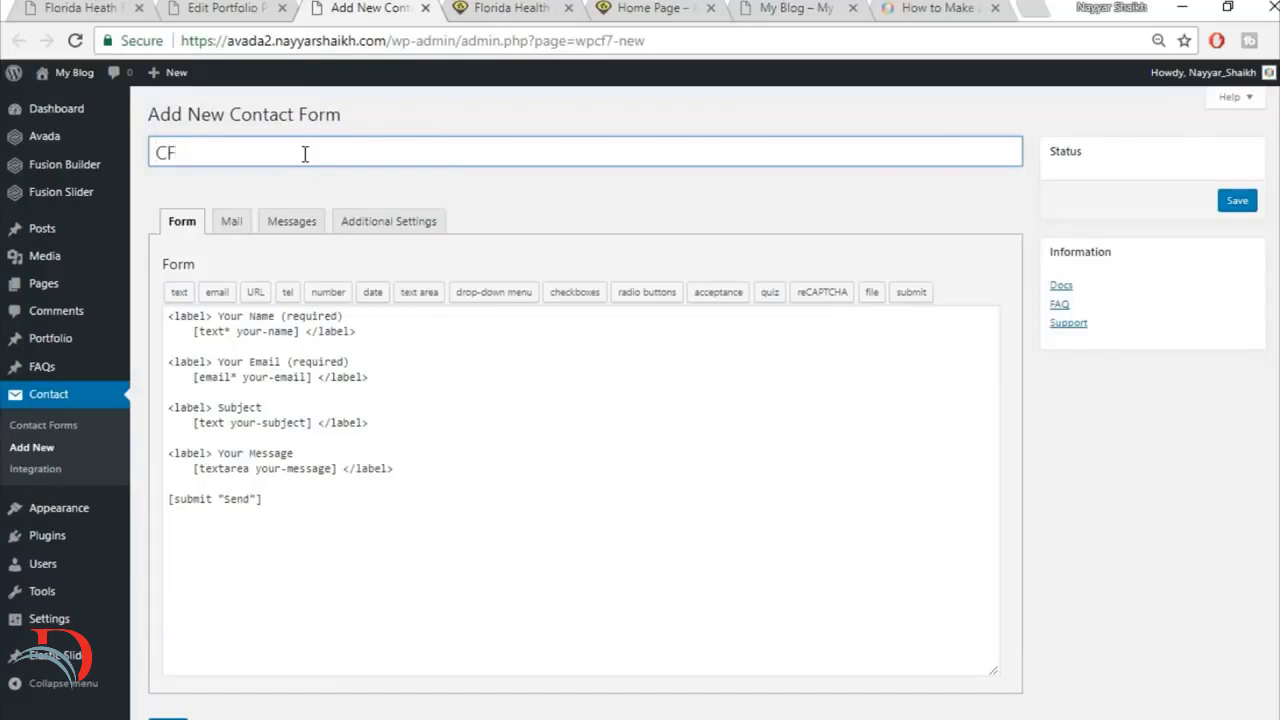
# Step: Name the new contact form CF1, replace its default template with the copied markup, and save the form
pyautogui.click(313, 452)
pyautogui.hotkey('ctrl', 'a')
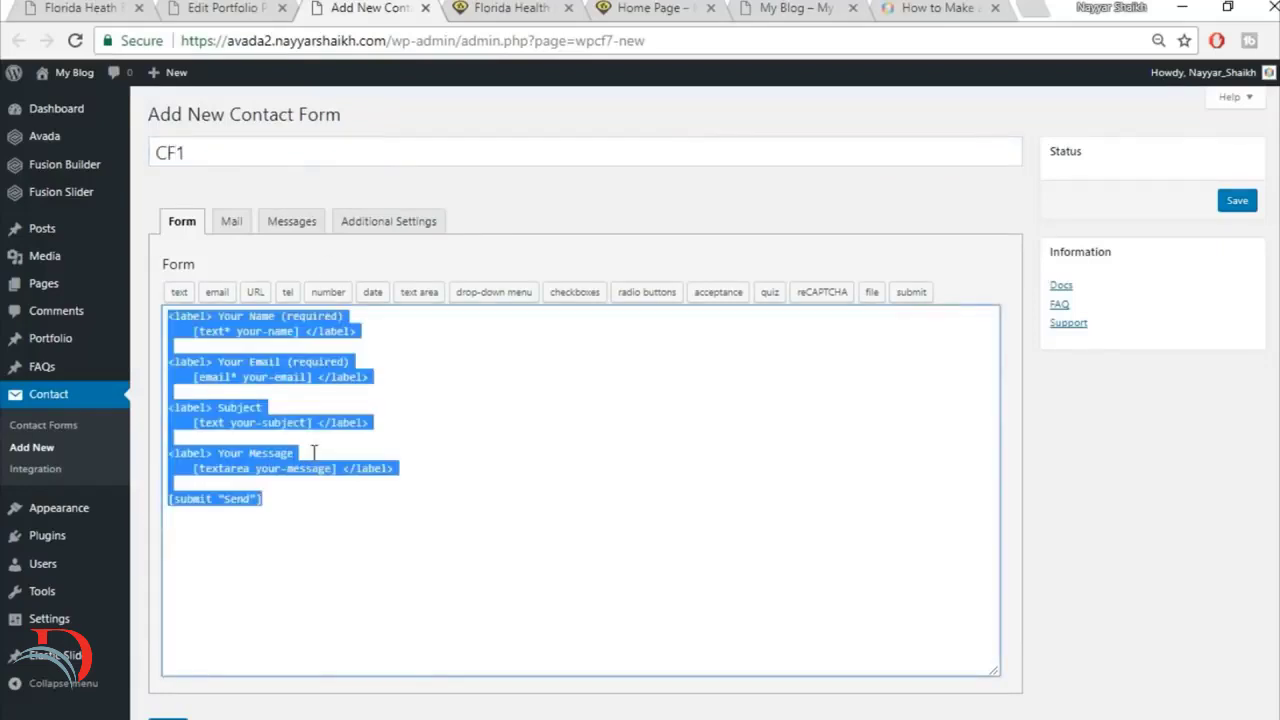
pyautogui.press('Delete')
pyautogui.hotkey('ctrl', 'v')
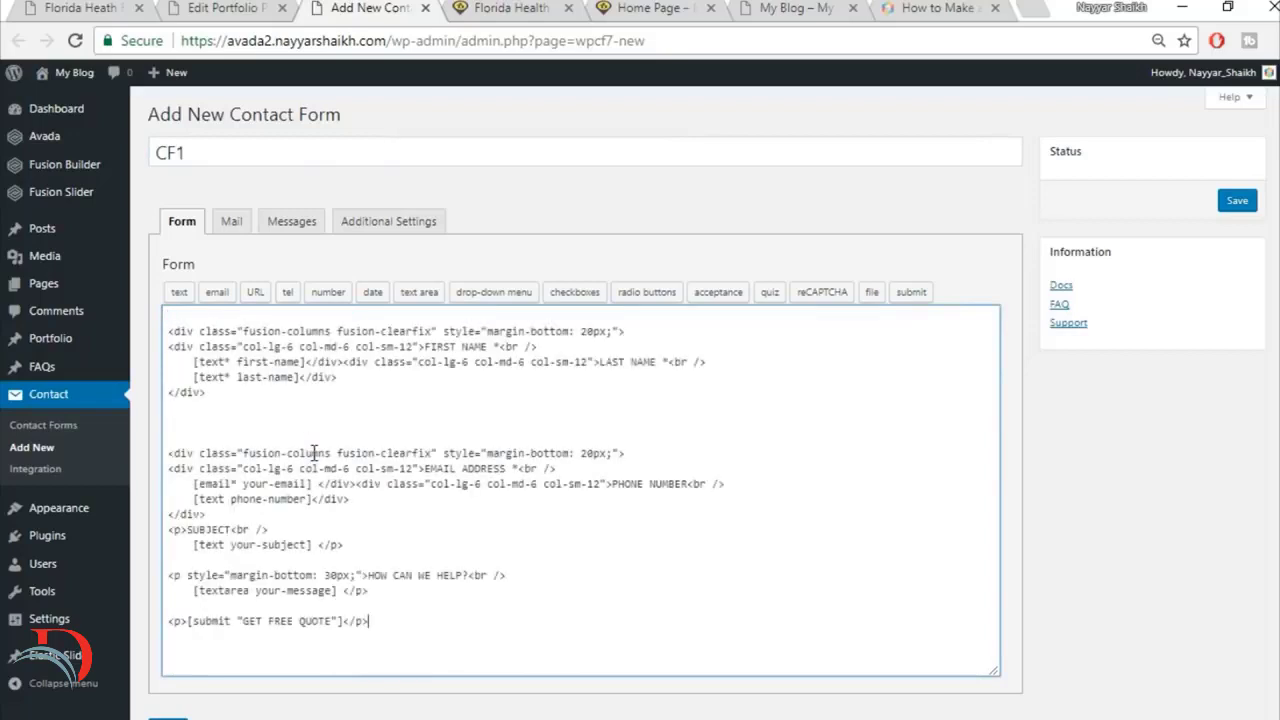
pyautogui.scroll(-1, 996, 410)
pyautogui.click(167, 650)
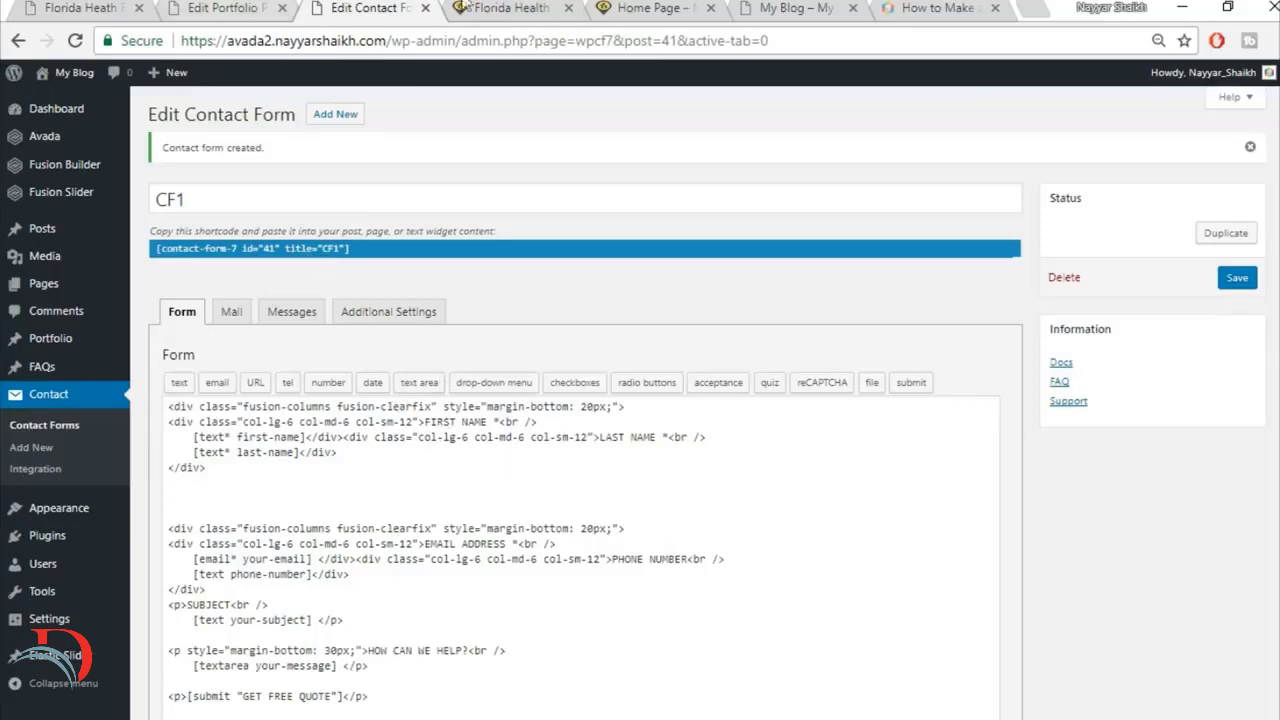
# Step: Compare the portfolio post's builder layout with the Get A Quote Today form section on the reference page
pyautogui.click(226, 8)
pyautogui.scroll(-10, 749, 317)
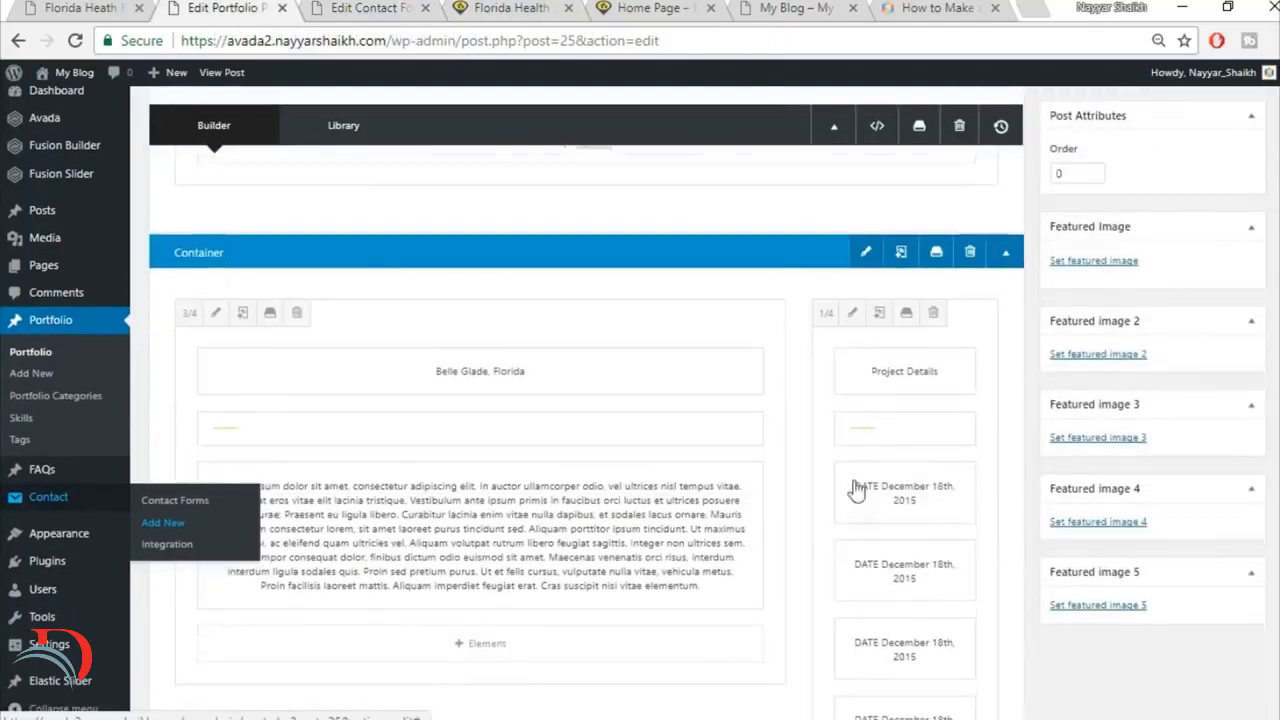
pyautogui.click(84, 8)
pyautogui.scroll(-1, 1045, 285)
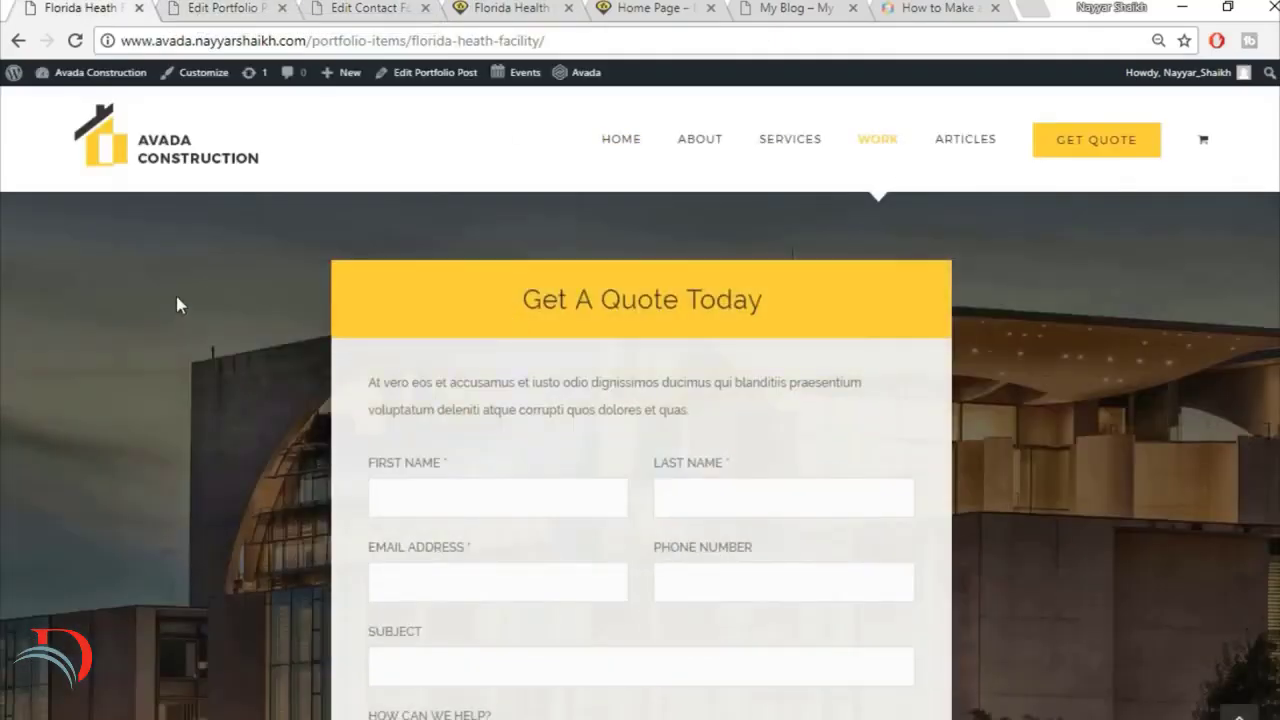
pyautogui.scroll(-2, 1088, 390)
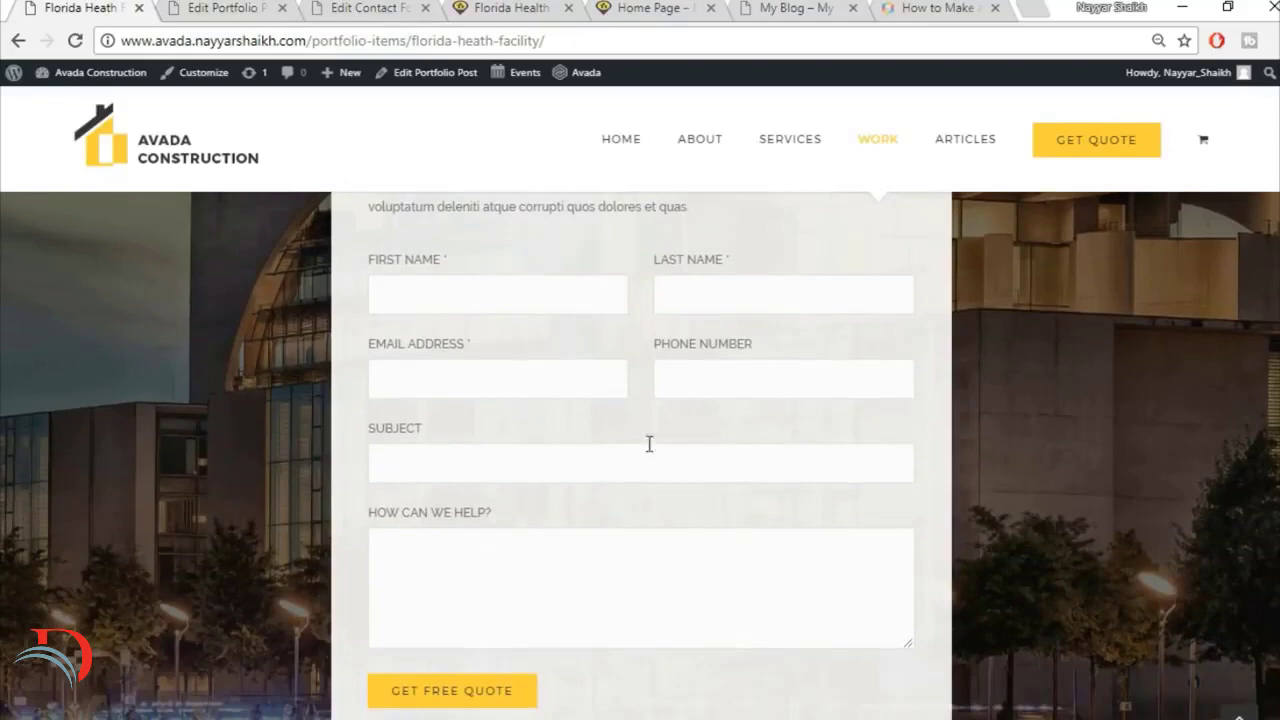
pyautogui.scroll(2, 685, 510)
pyautogui.click(229, 7)
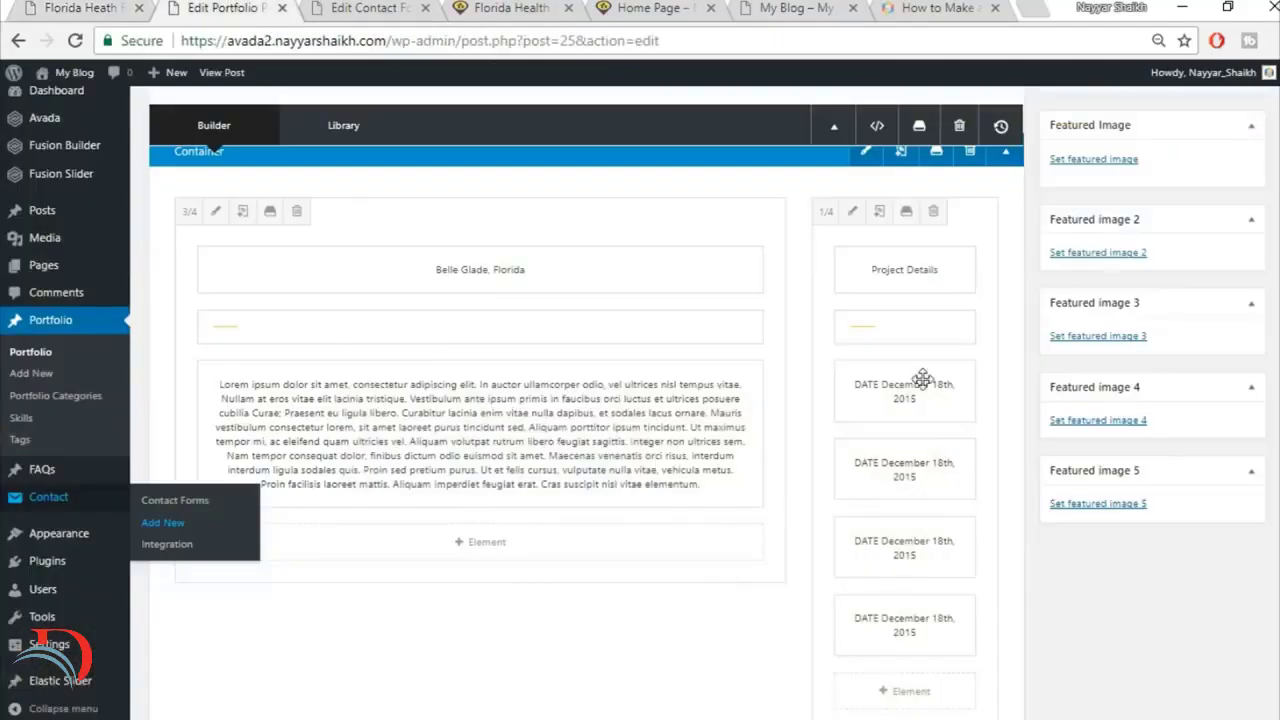
# Step: Add a container with 1/6, 2/3 and 1/6 columns below the image gallery container in the portfolio post
pyautogui.scroll(-5, 1063, 587)
pyautogui.scroll(-5, 1210, 586)
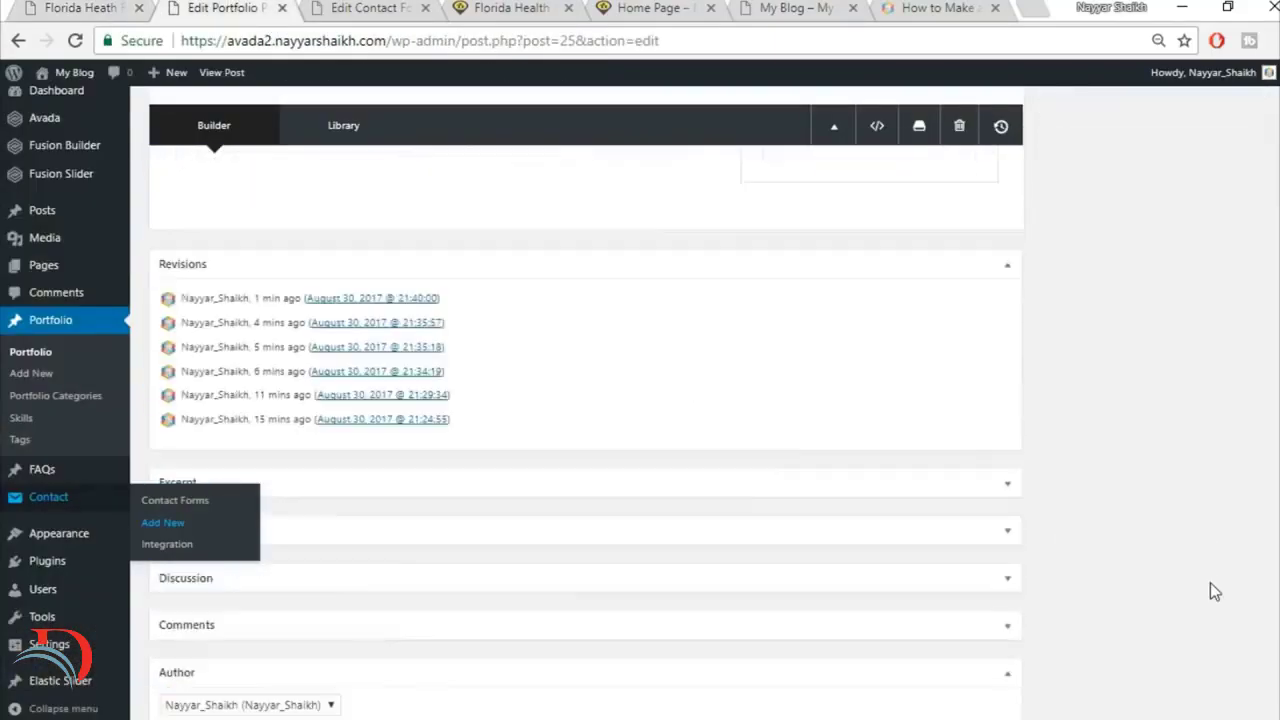
pyautogui.scroll(4, 1057, 606)
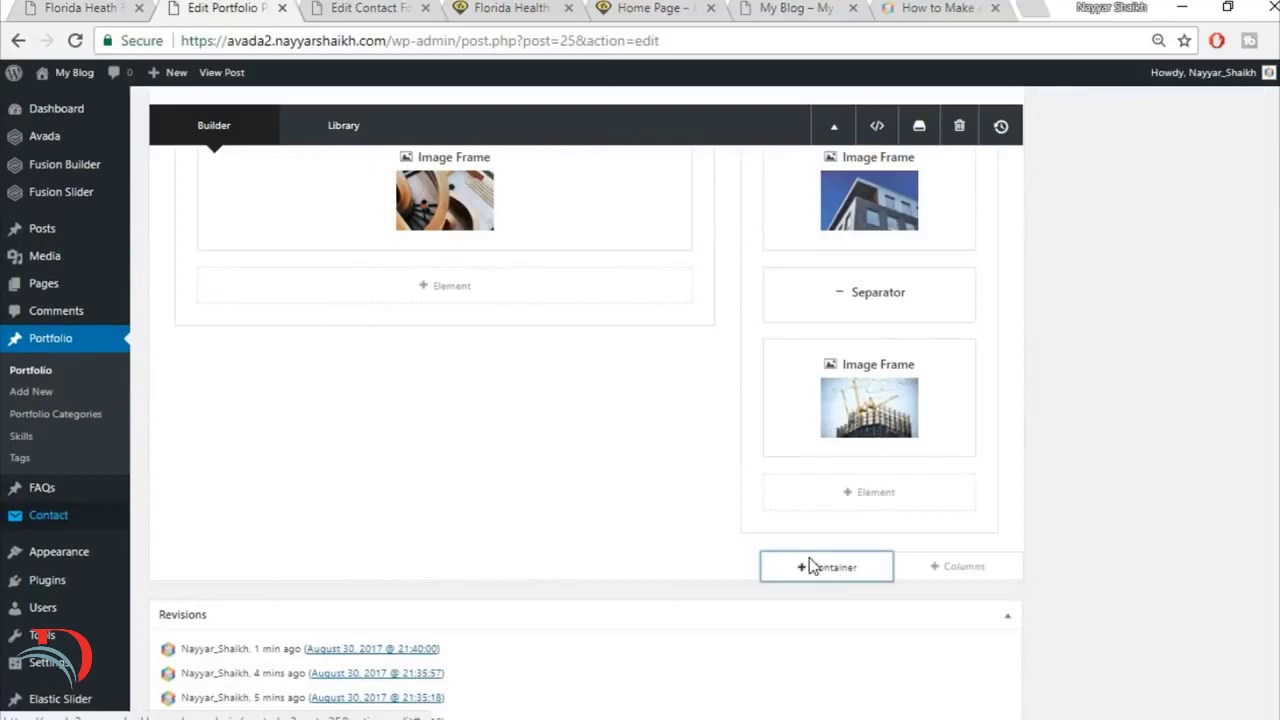
pyautogui.click(810, 568)
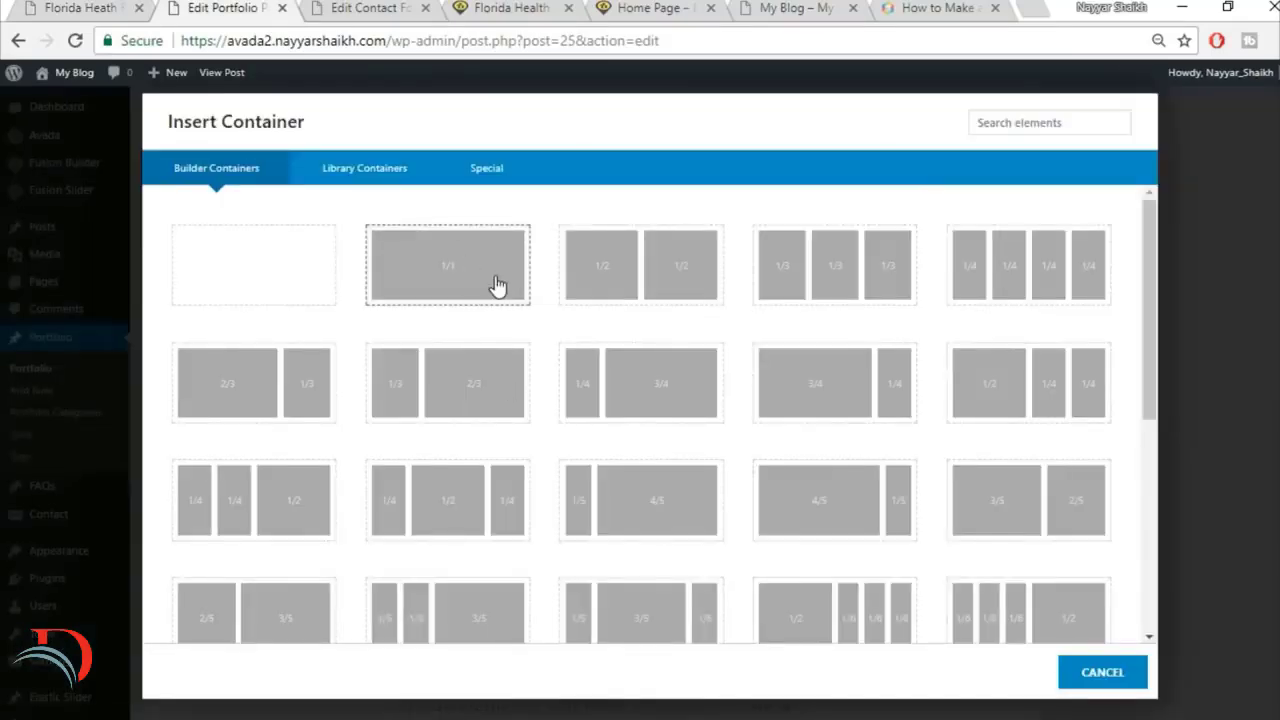
pyautogui.click(36, 8)
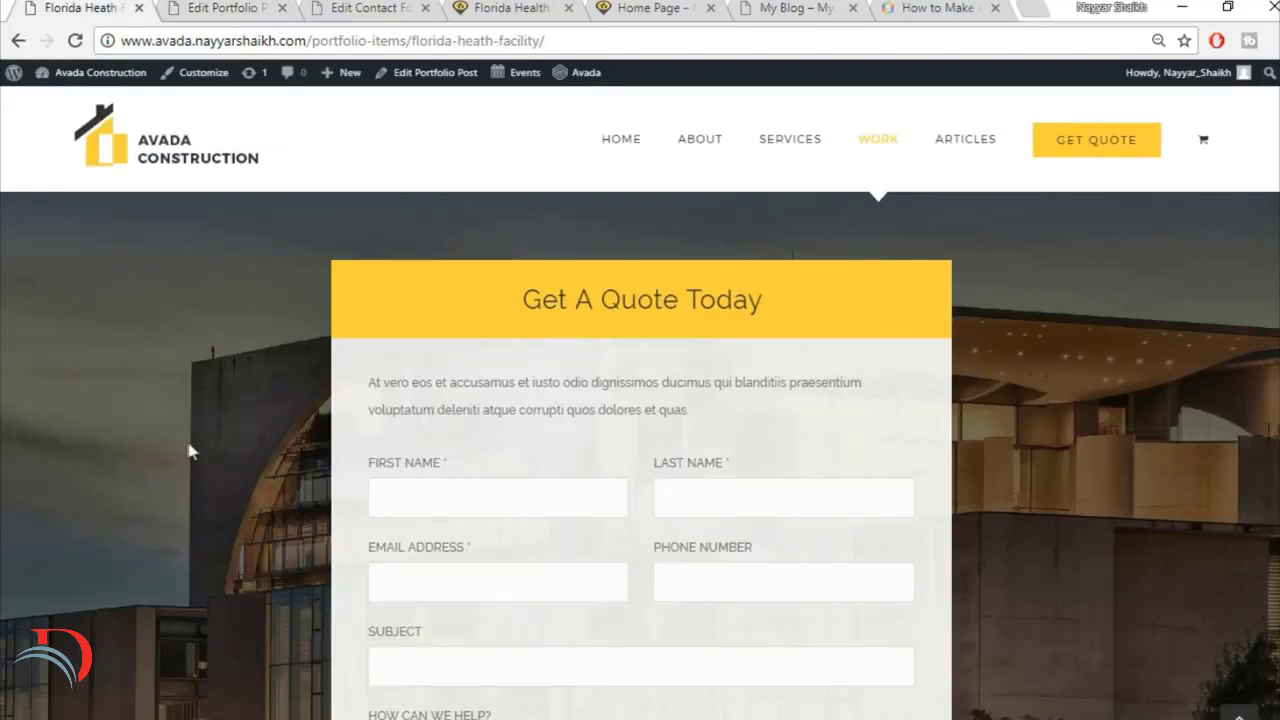
pyautogui.click(250, 6)
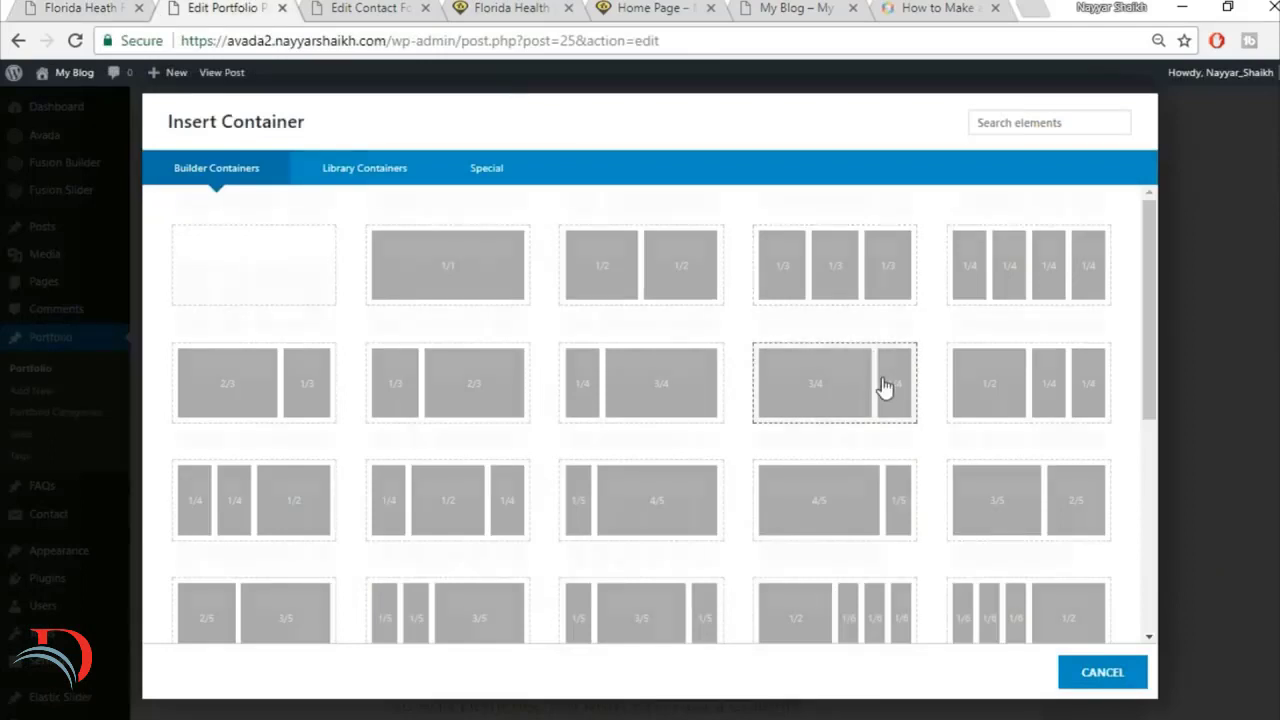
pyautogui.scroll(-2, 860, 395)
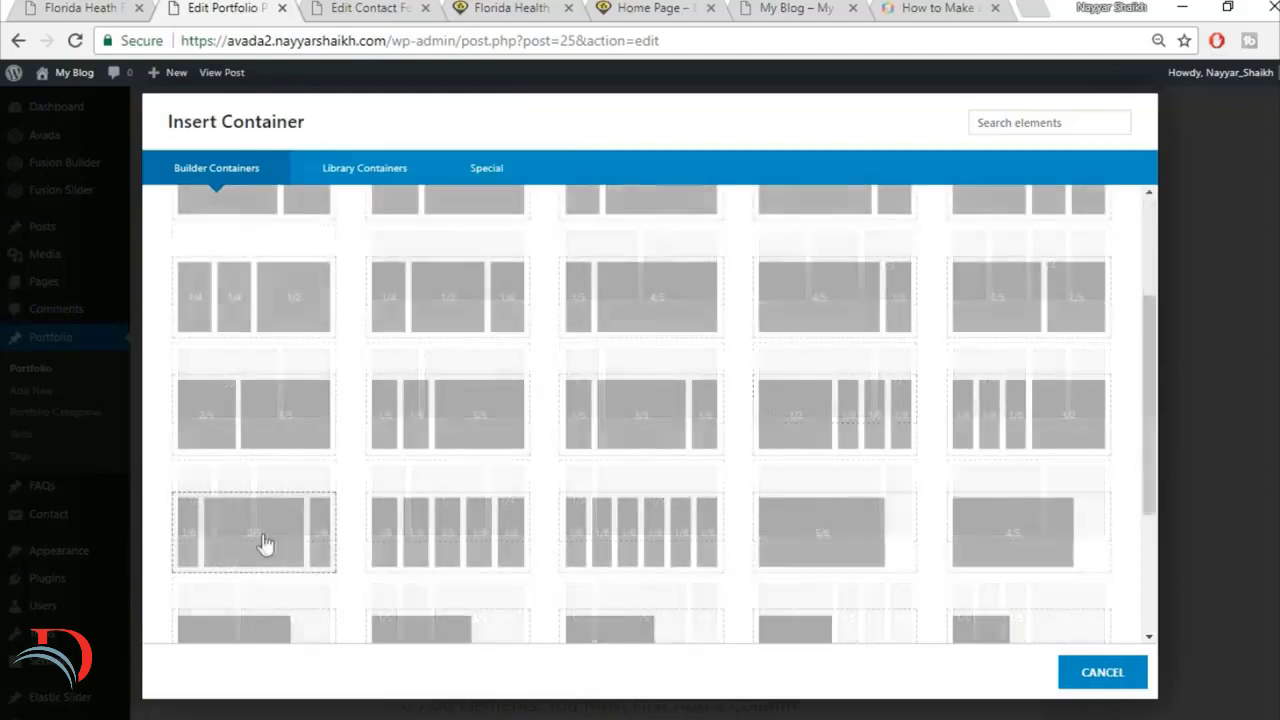
pyautogui.click(206, 557)
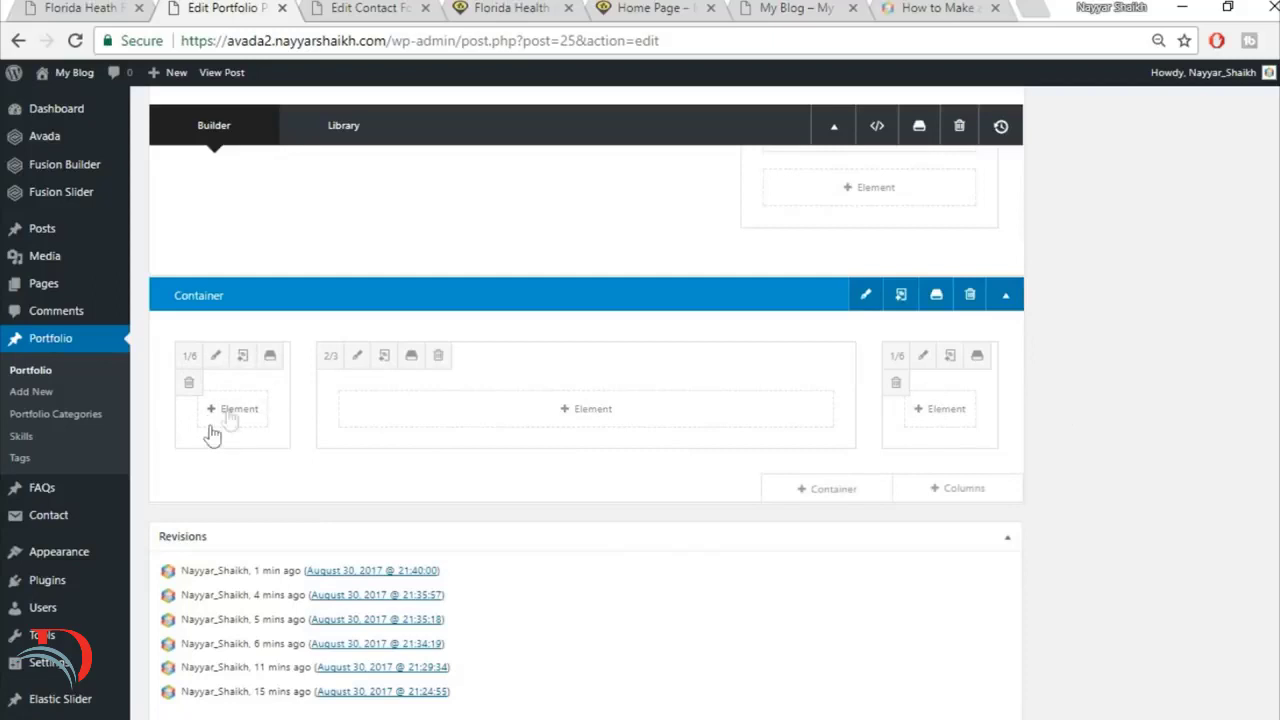
# Step: Copy the Get A Quote Today heading from the reference page and add a Tagline Box element to the 2/3 column
pyautogui.click(65, 7)
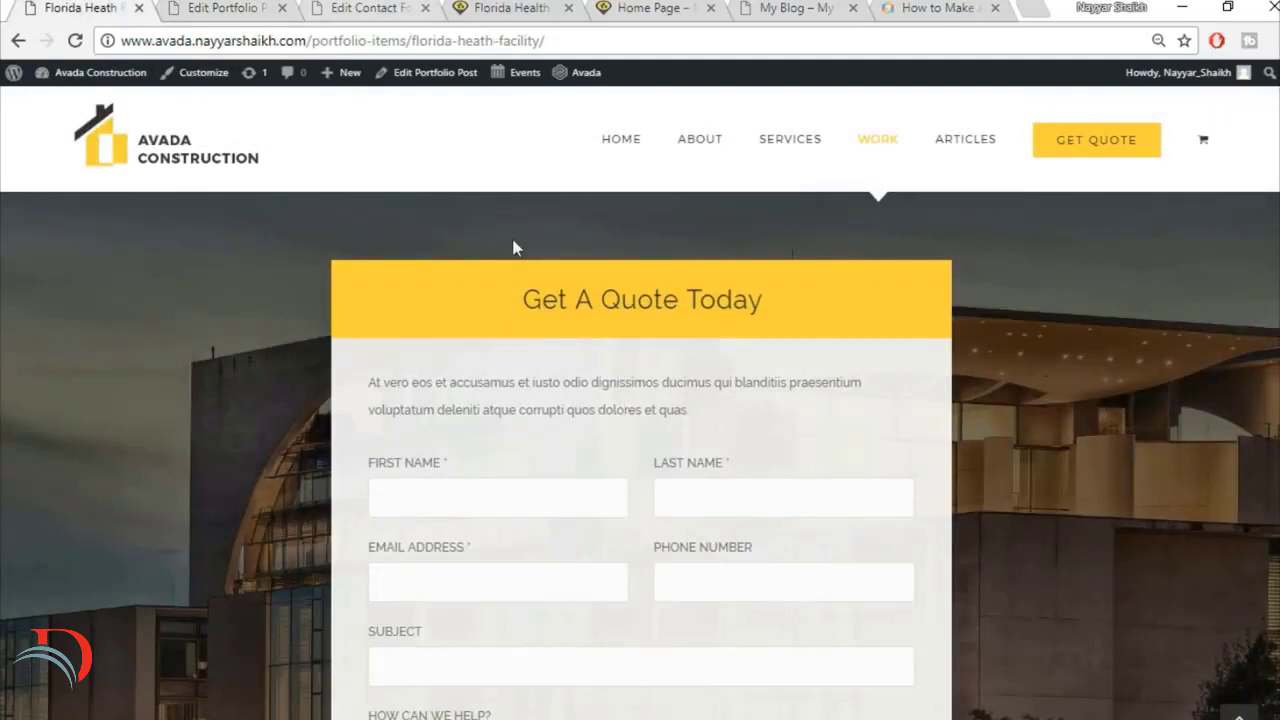
pyautogui.click(215, 8)
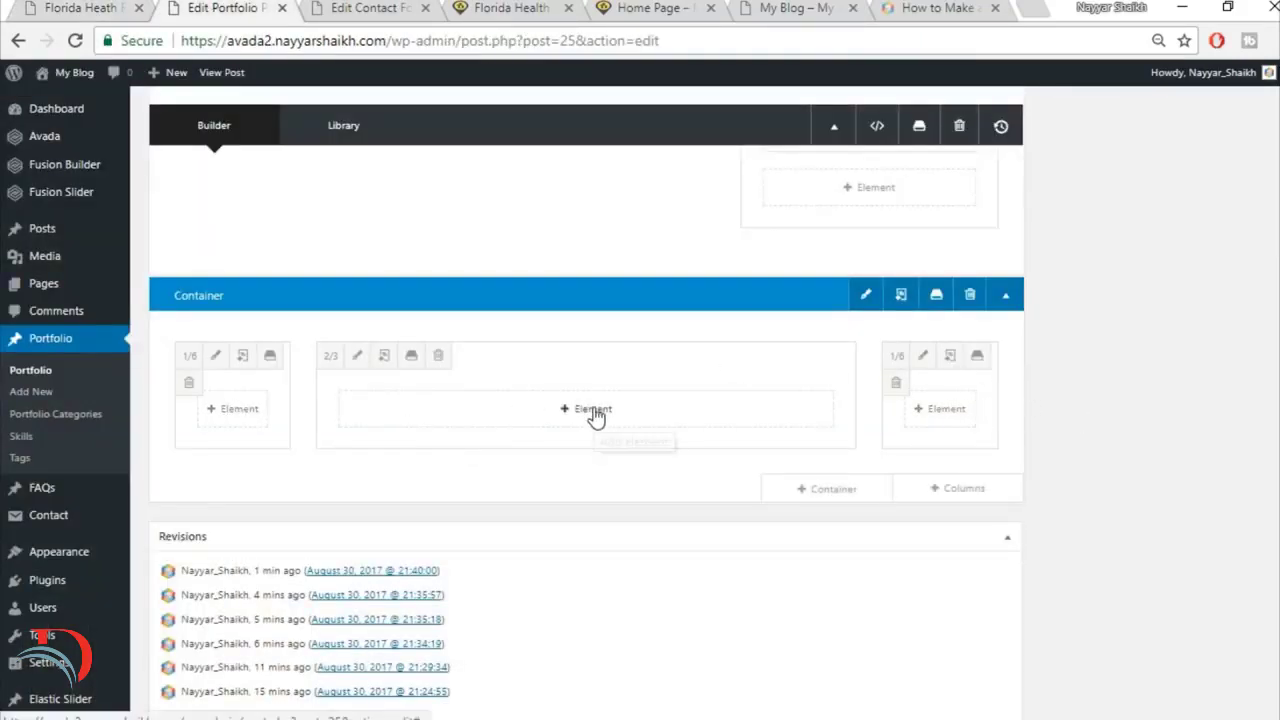
pyautogui.click(665, 425)
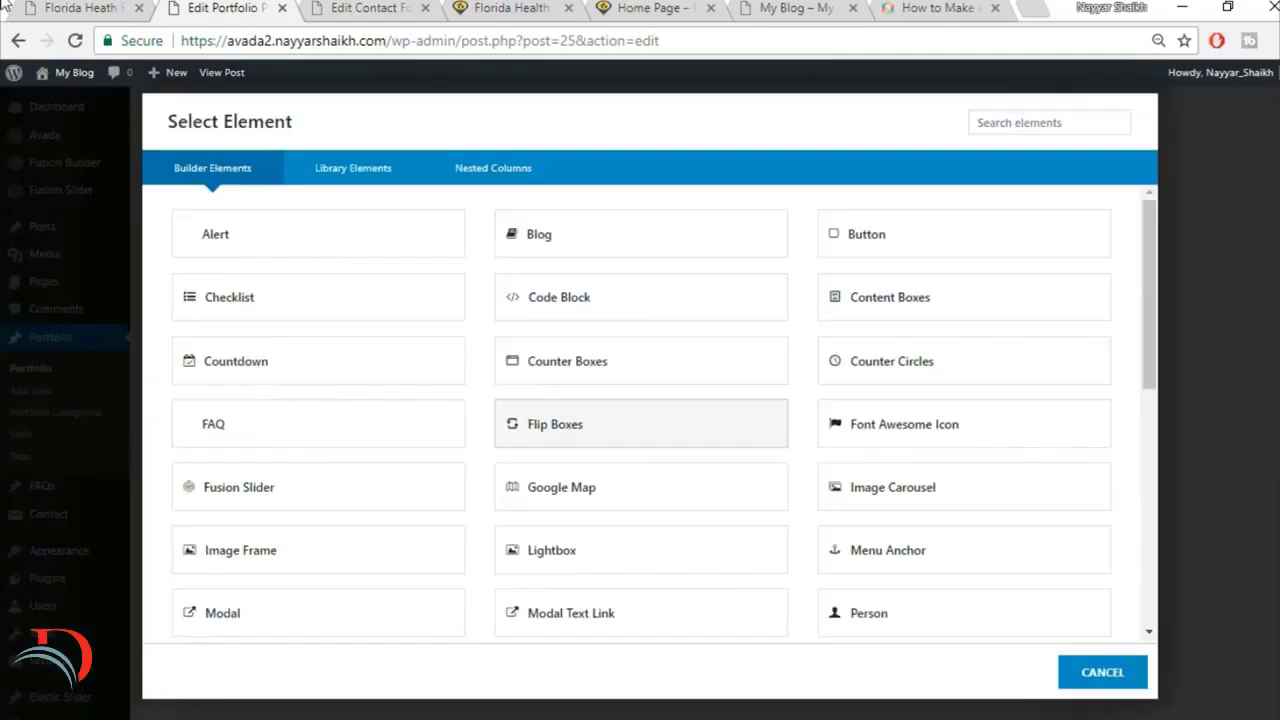
pyautogui.click(35, 8)
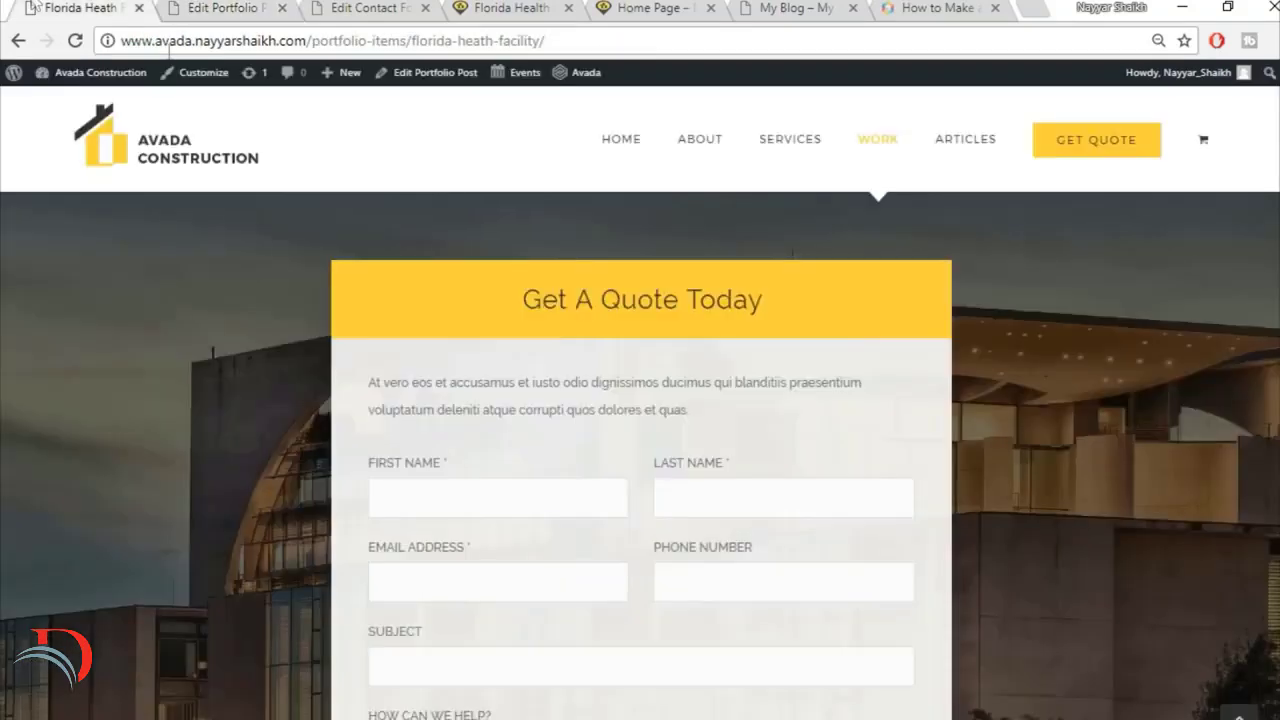
pyautogui.tripleClick(675, 282)
pyautogui.hotkey('ctrl', 'c')
pyautogui.click(252, 6)
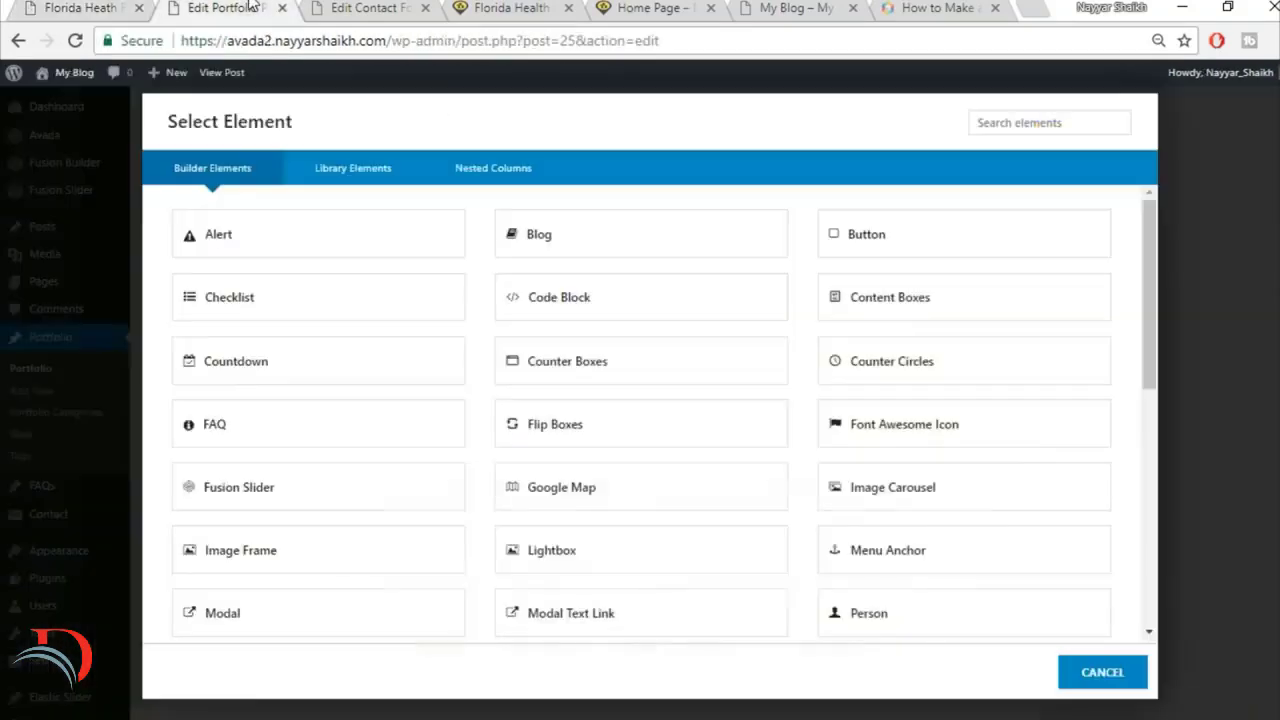
pyautogui.click(1018, 131)
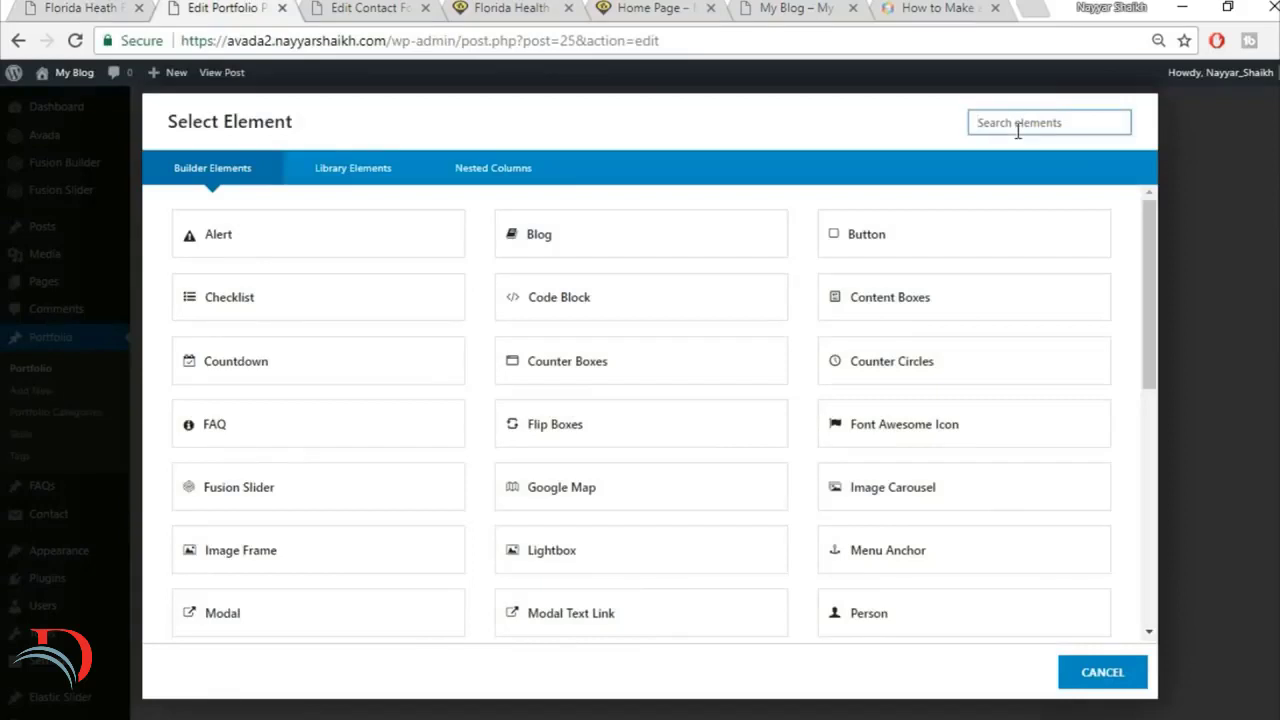
pyautogui.write('t')
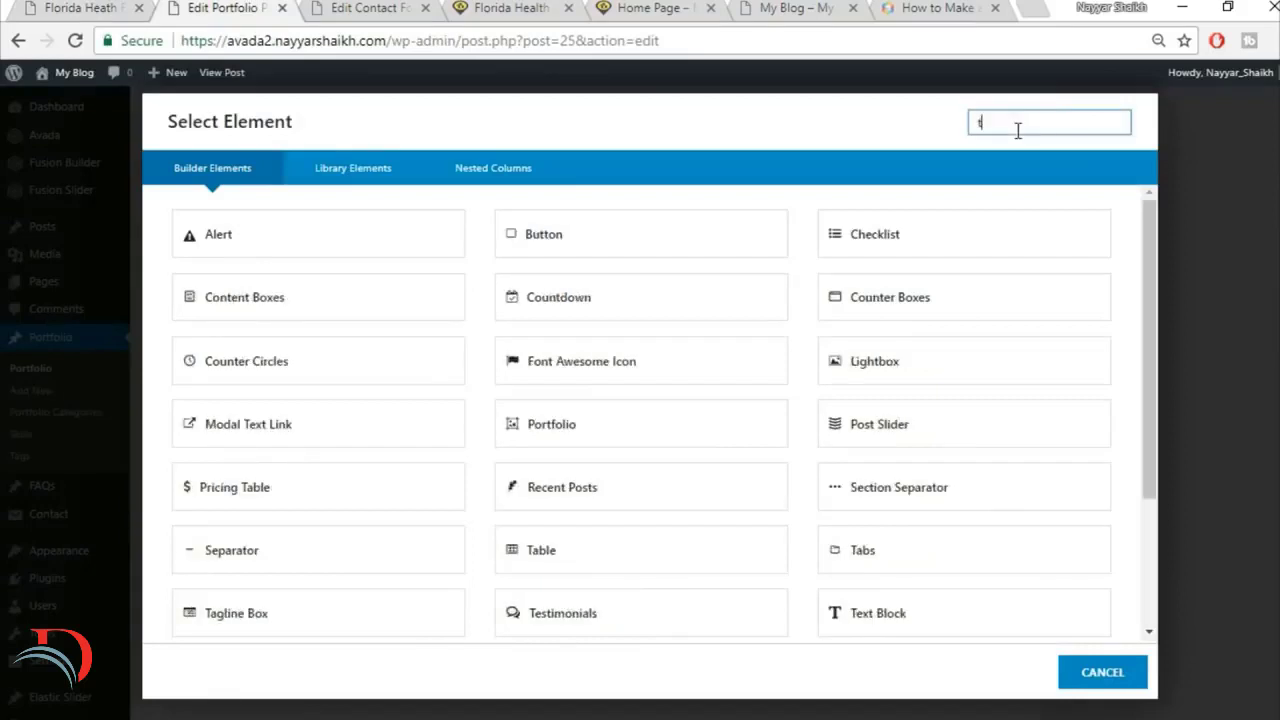
pyautogui.write('ag')
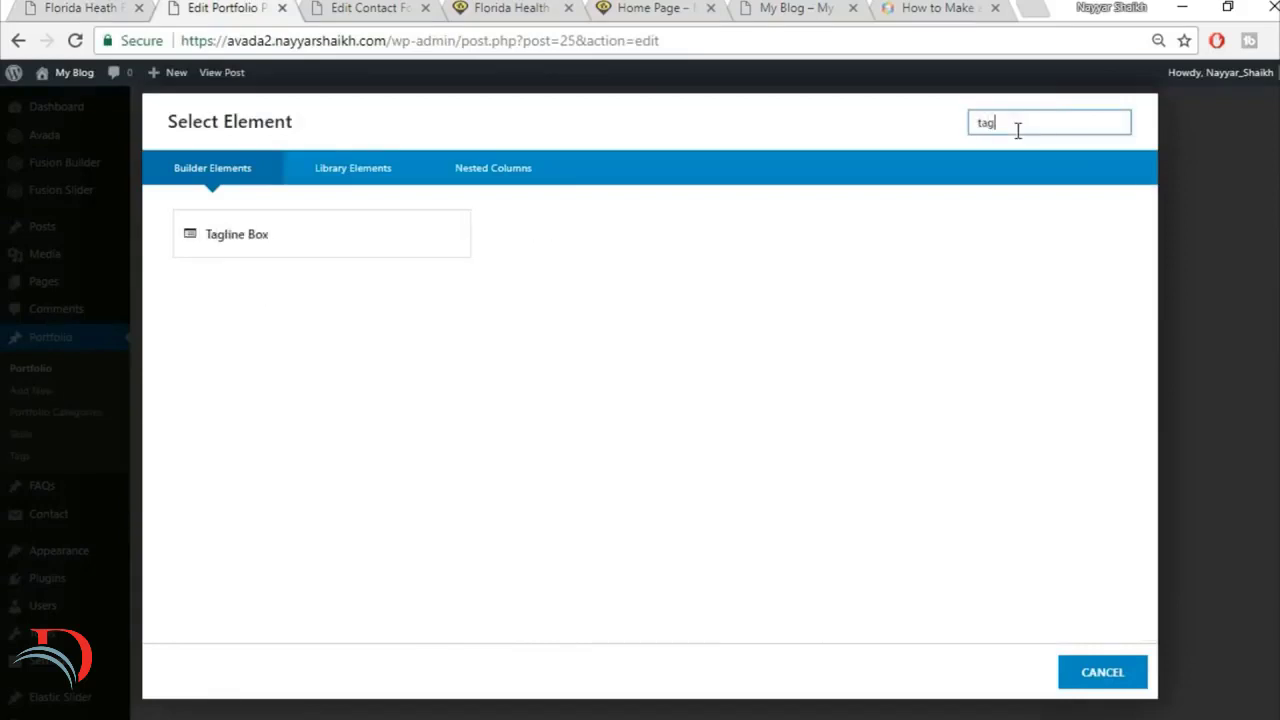
pyautogui.click(358, 246)
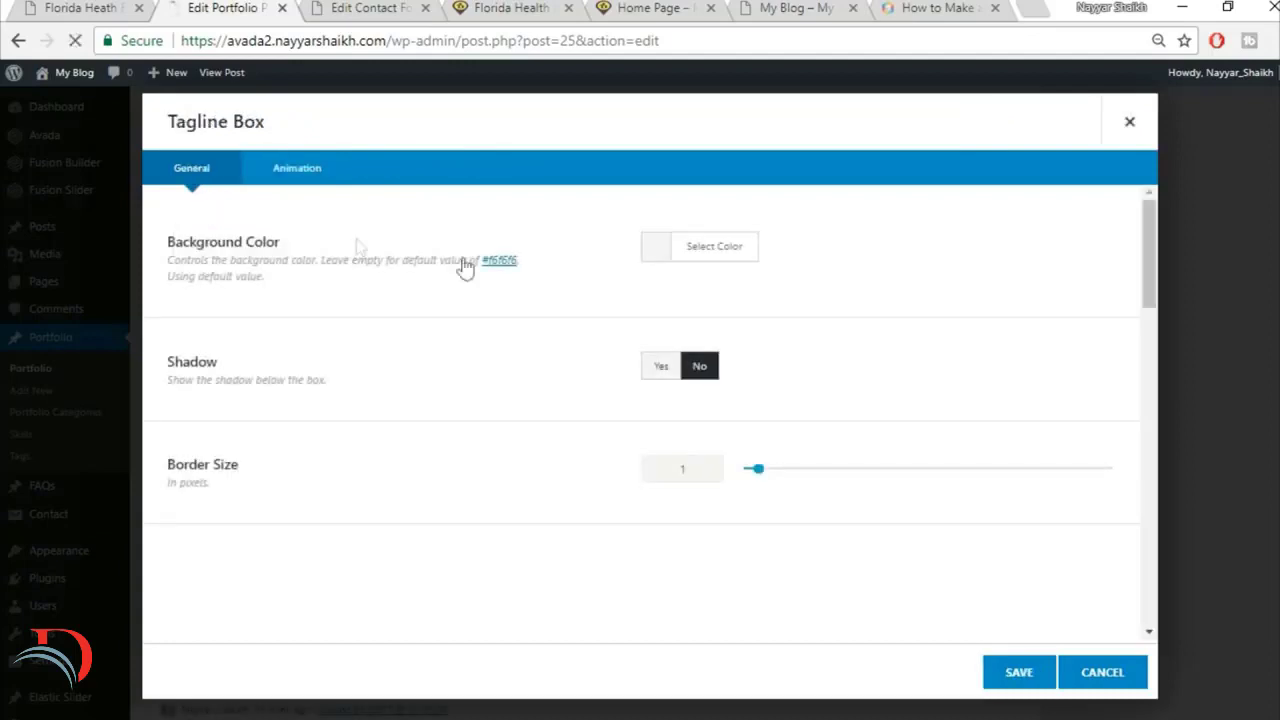
# Step: Set the Tagline Box's background color to the yellow sampled from the reference page's Get A Quote Today banner
pyautogui.click(731, 266)
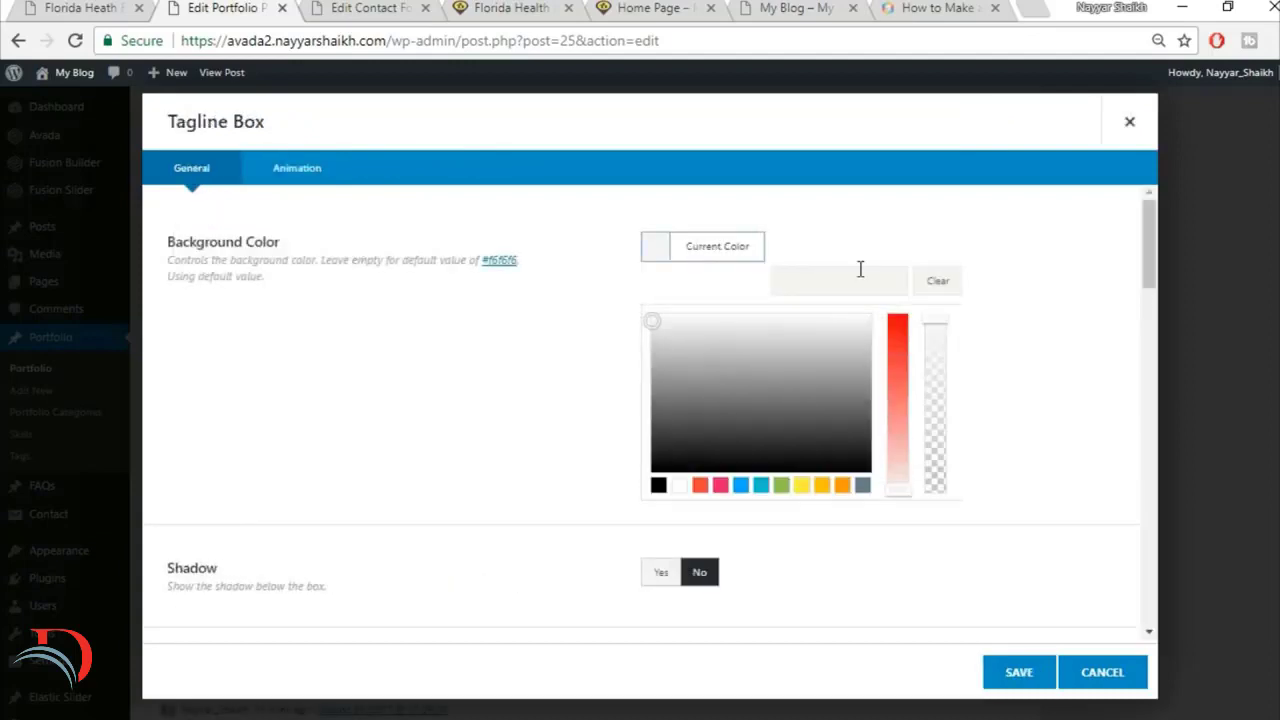
pyautogui.click(90, 8)
pyautogui.click(846, 318)
pyautogui.click(270, 7)
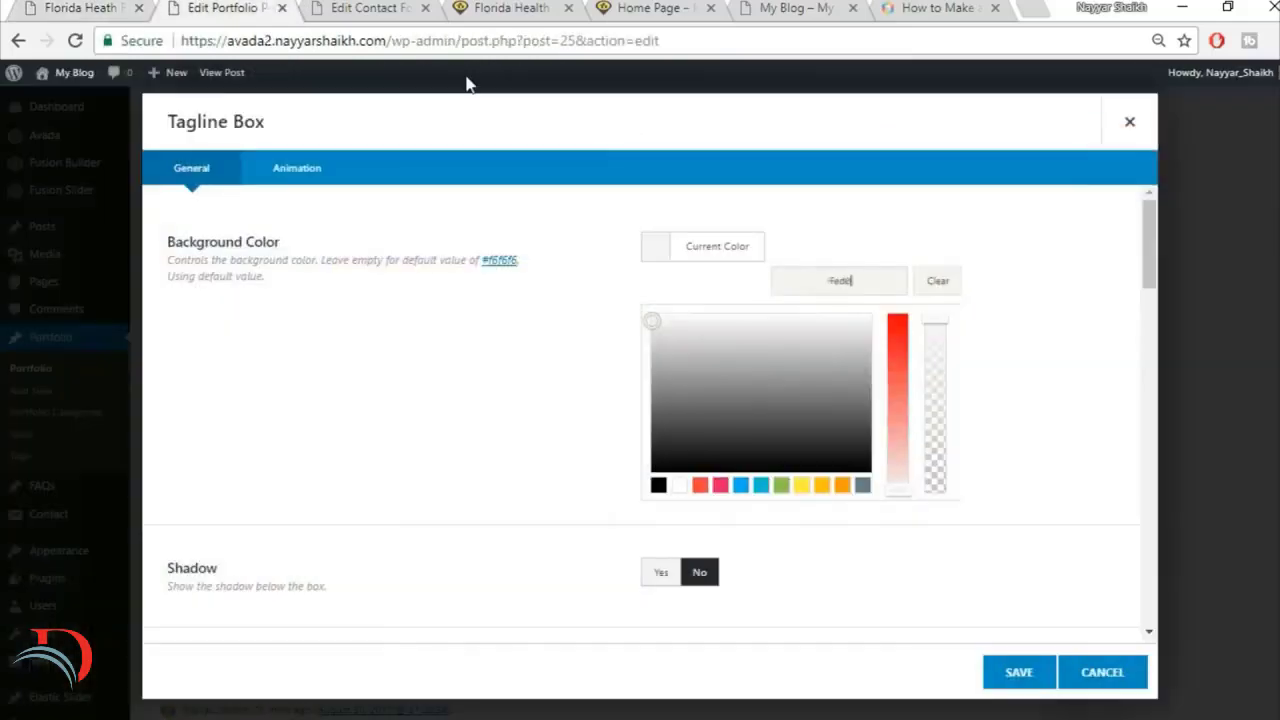
pyautogui.click(1023, 208)
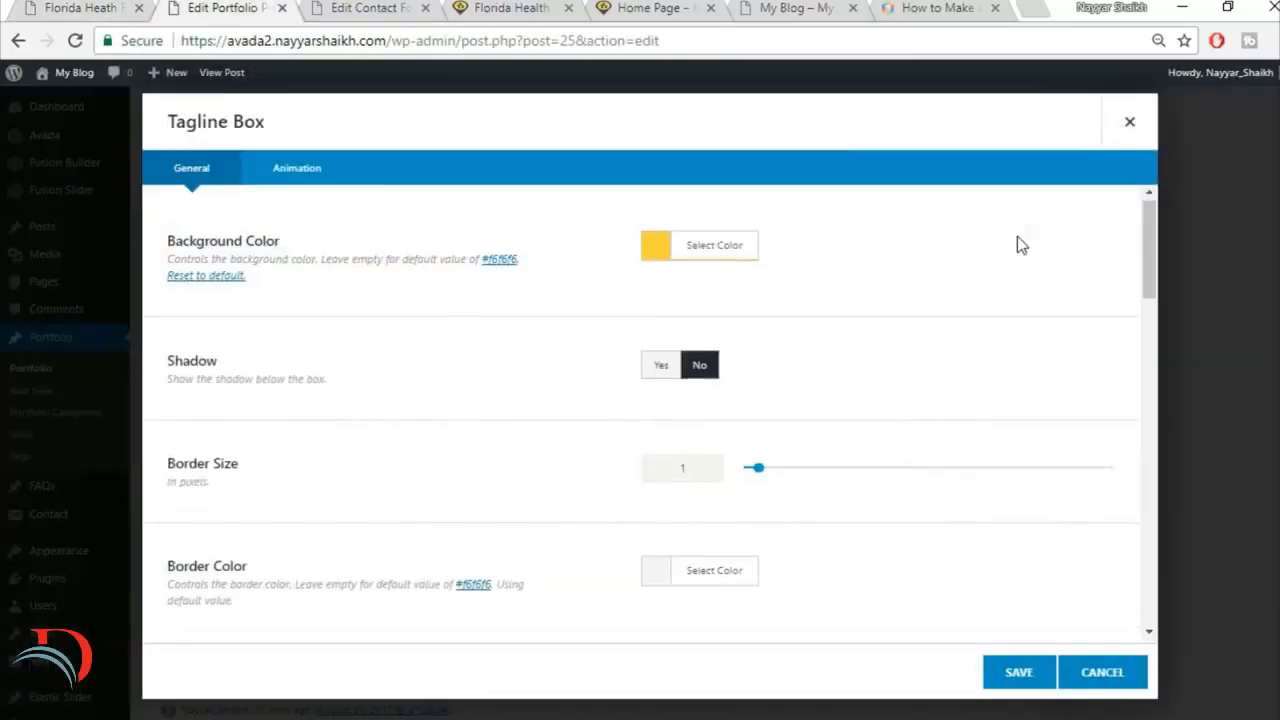
# Step: Set the Tagline Box's Border Size to 0 pixels and its Content Alignment to Center
pyautogui.scroll(-1, 689, 295)
pyautogui.doubleClick(685, 367)
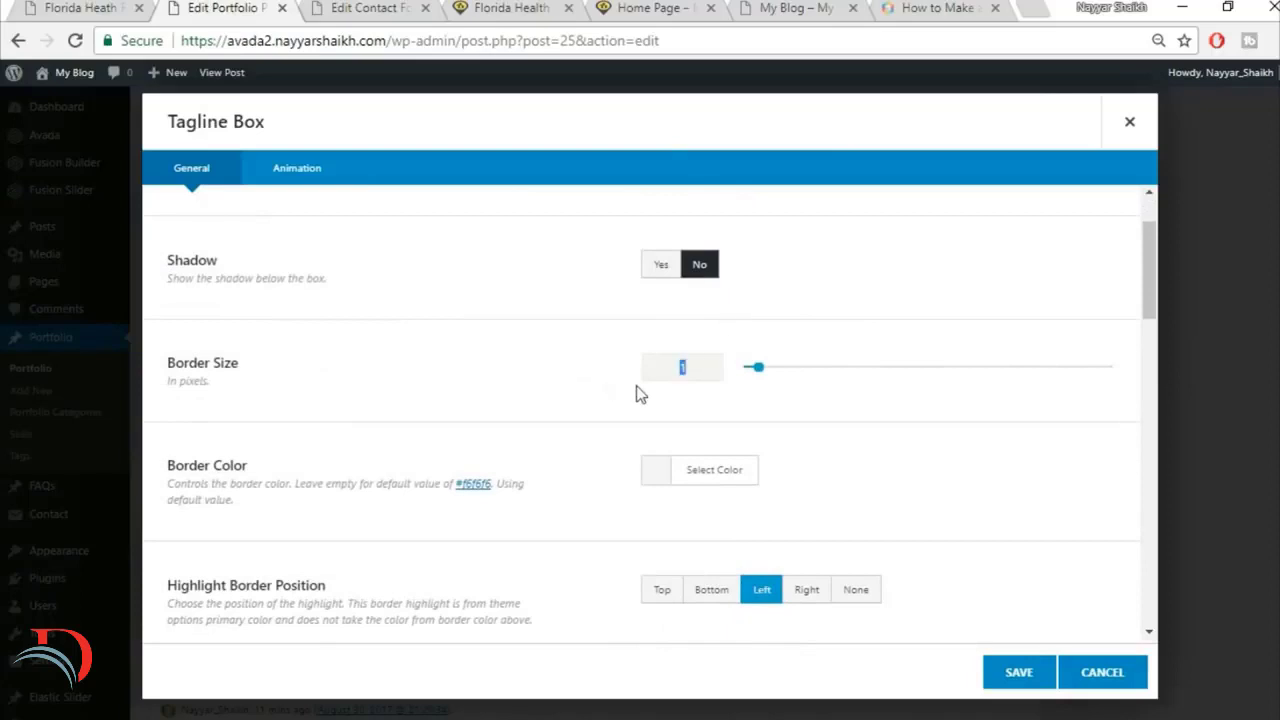
pyautogui.write('0')
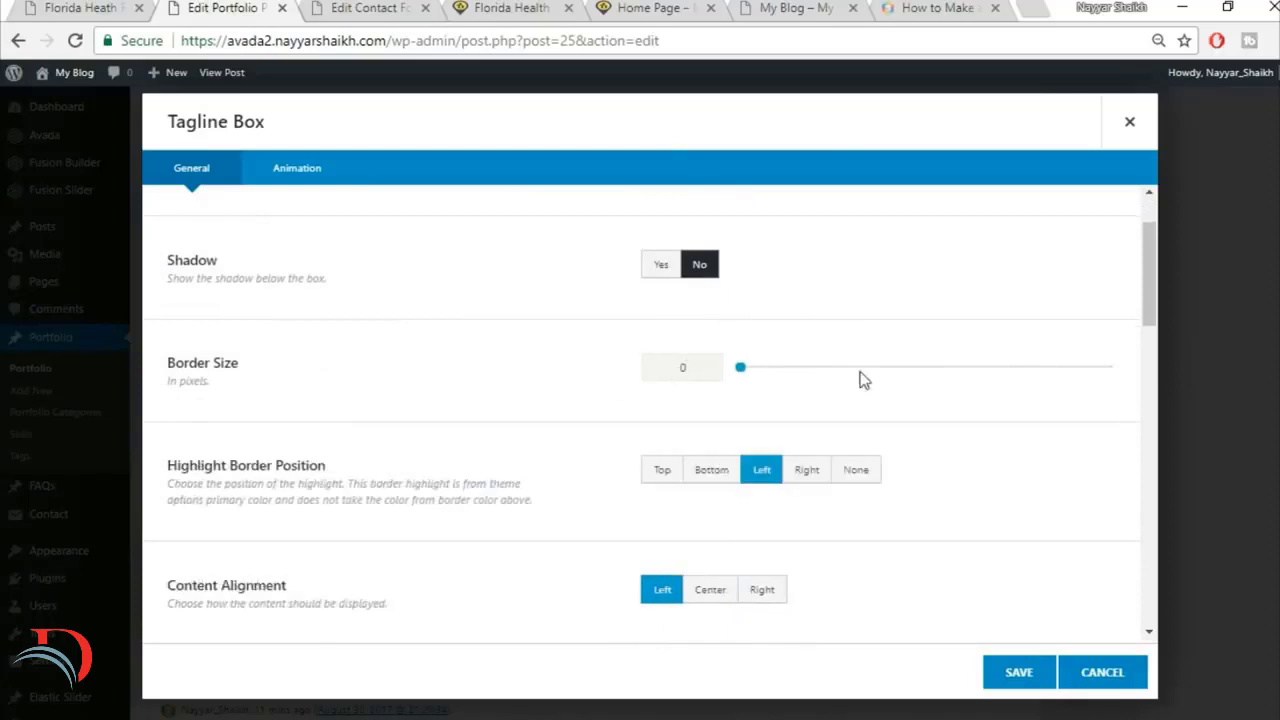
pyautogui.scroll(-1, 988, 434)
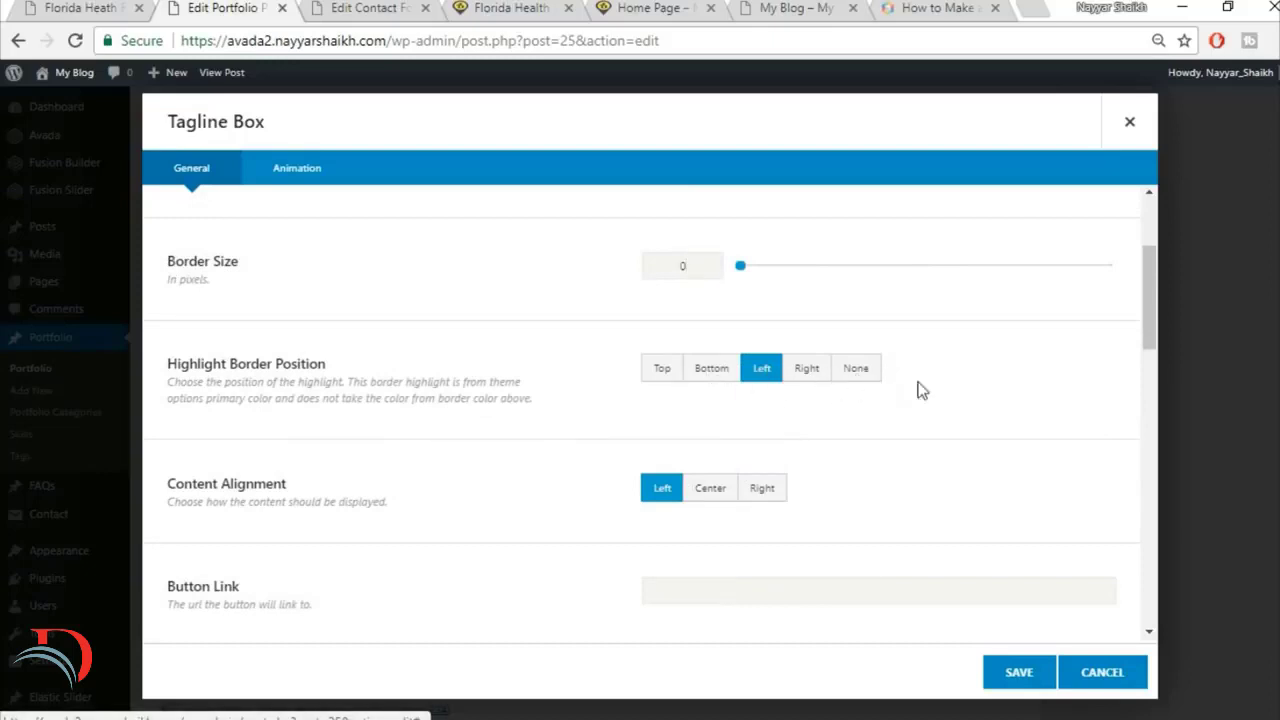
pyautogui.scroll(-2, 891, 403)
pyautogui.click(710, 300)
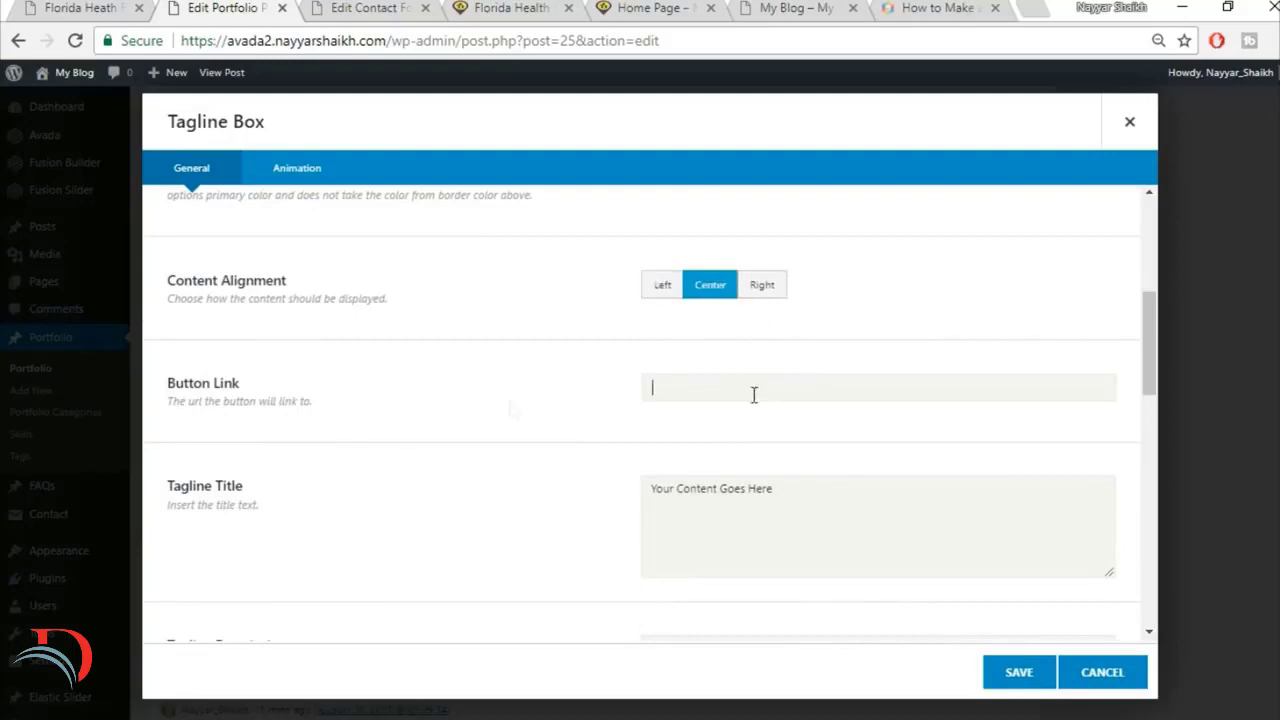
# Step: Replace the placeholder Tagline Title with the copied heading Get A Quote Today
pyautogui.scroll(-1, 883, 444)
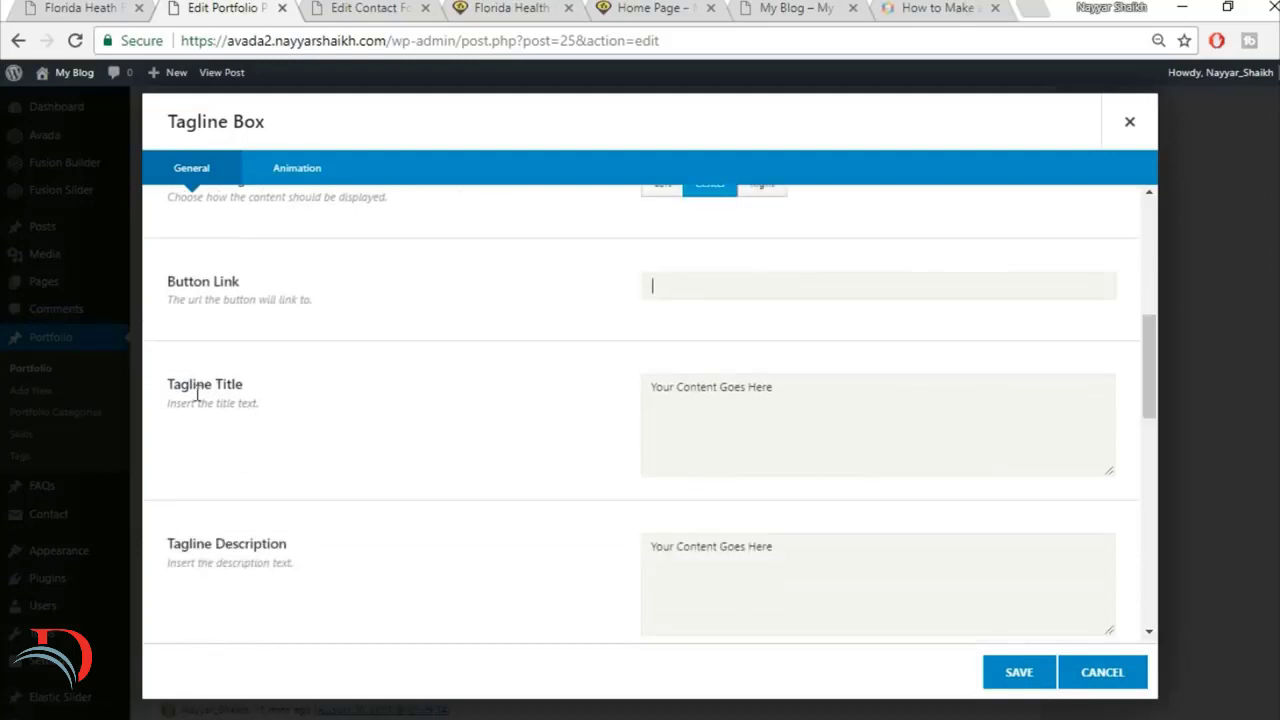
pyautogui.click(825, 418)
pyautogui.hotkey('ctrl', 'a')
pyautogui.press('BackSpace')
pyautogui.hotkey('ctrl', 'v')
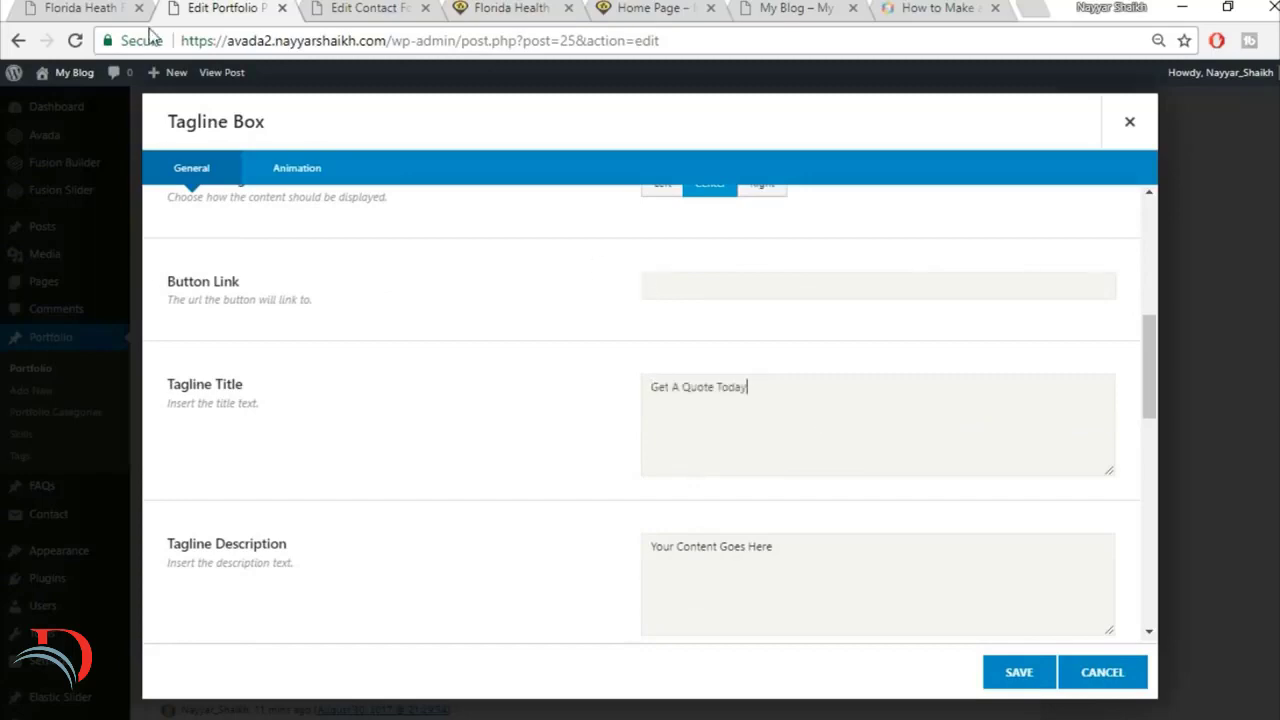
# Step: Clear the placeholder text from the Tagline Box's Tagline Description and Additional Content
pyautogui.click(20, 8)
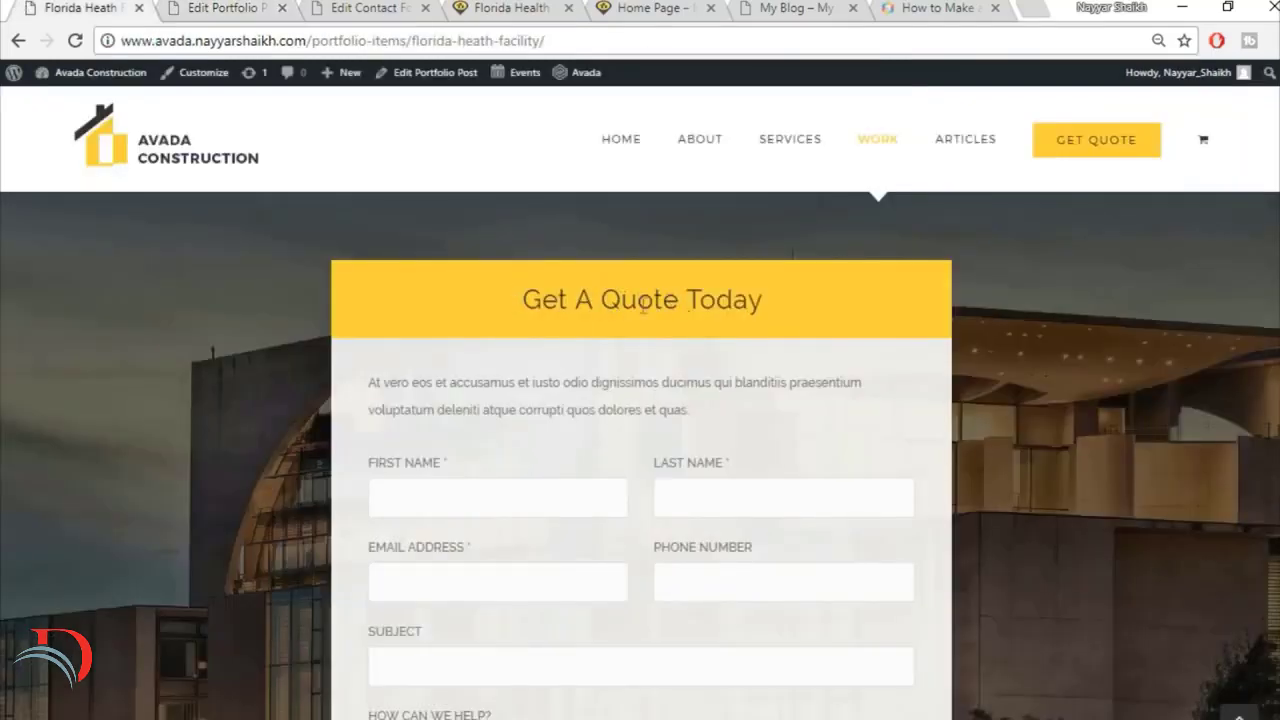
pyautogui.click(278, 8)
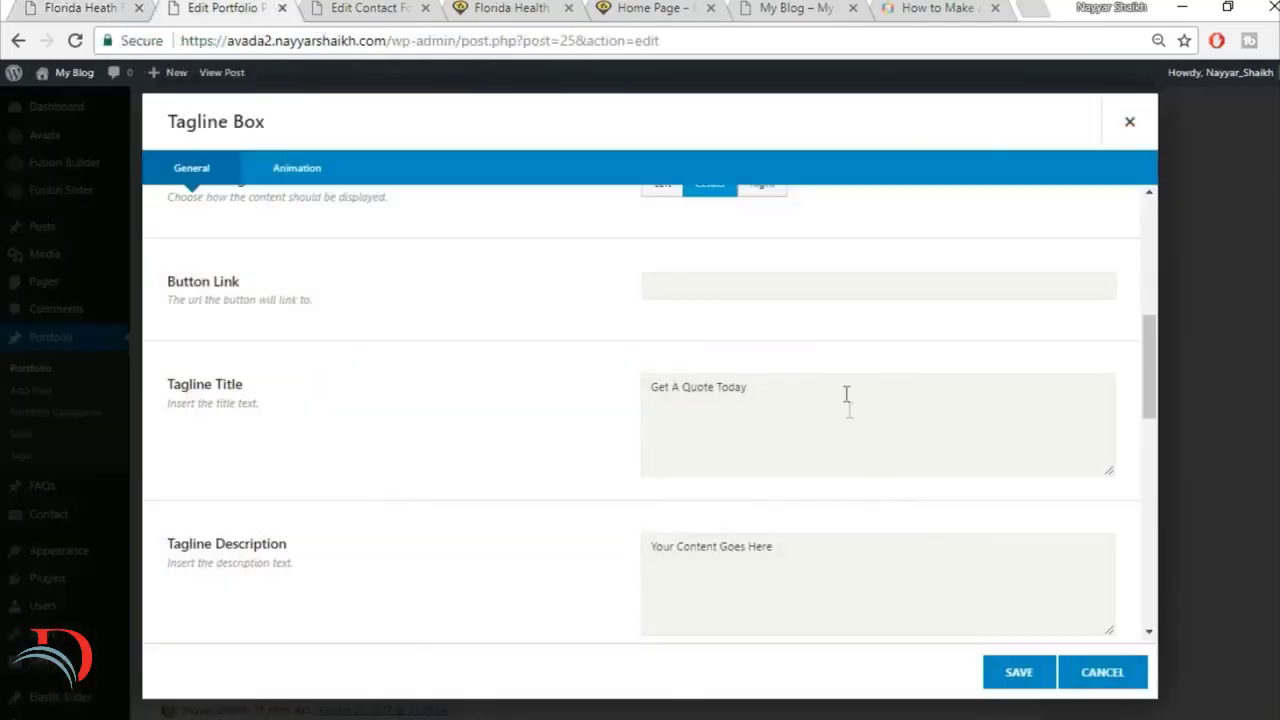
pyautogui.click(886, 571)
pyautogui.hotkey('ctrl', 'a')
pyautogui.press('BackSpace')
pyautogui.scroll(-2, 886, 571)
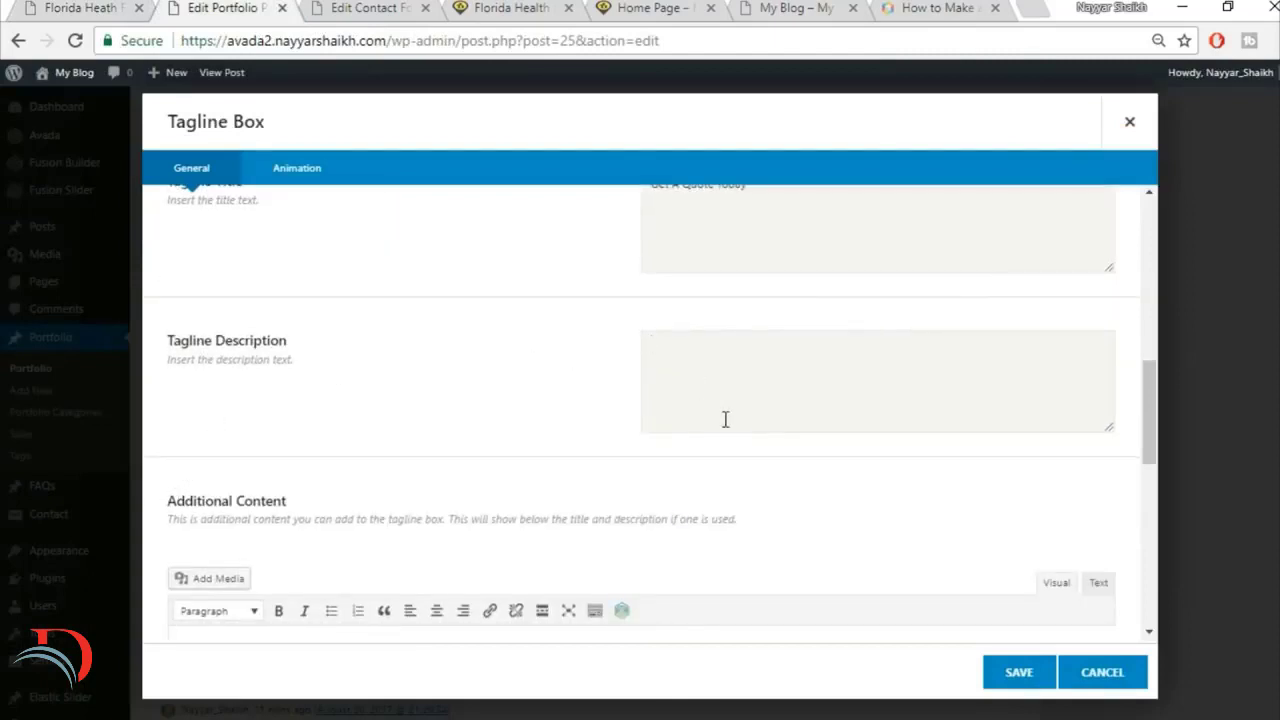
pyautogui.scroll(-3, 725, 419)
pyautogui.click(503, 471)
pyautogui.hotkey('ctrl', 'a')
pyautogui.press('BackSpace')
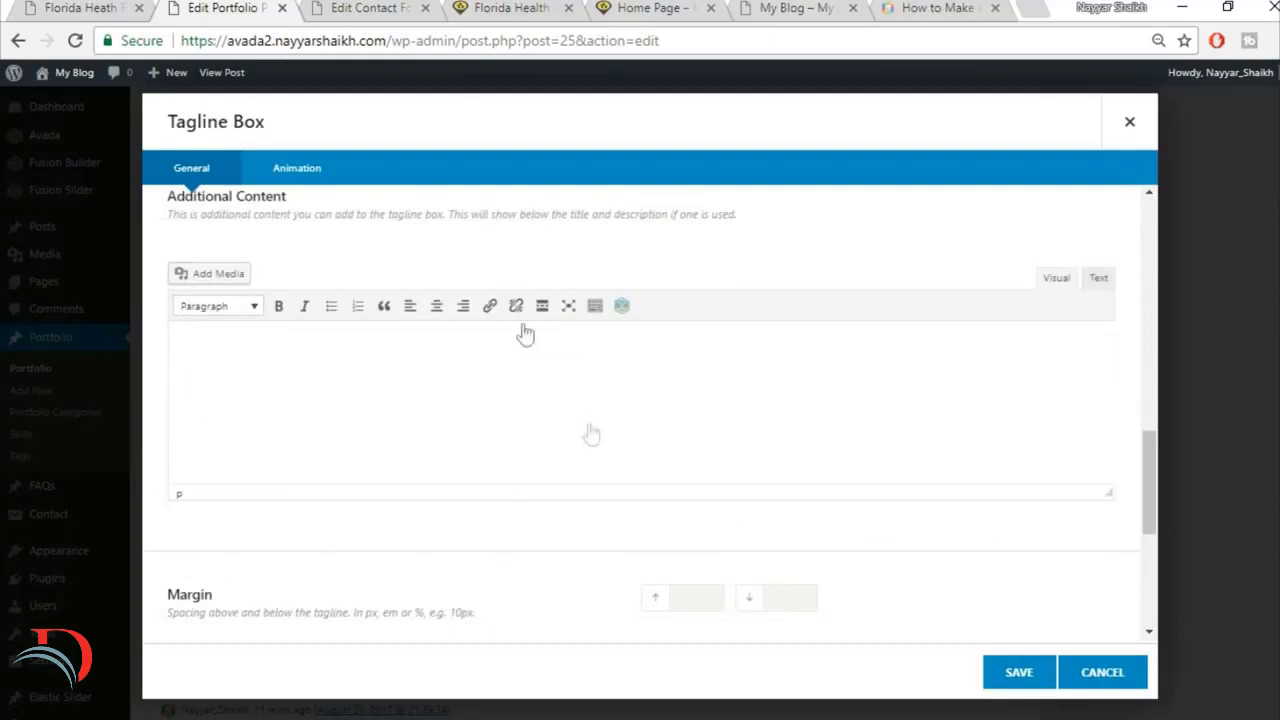
pyautogui.scroll(-2, 591, 433)
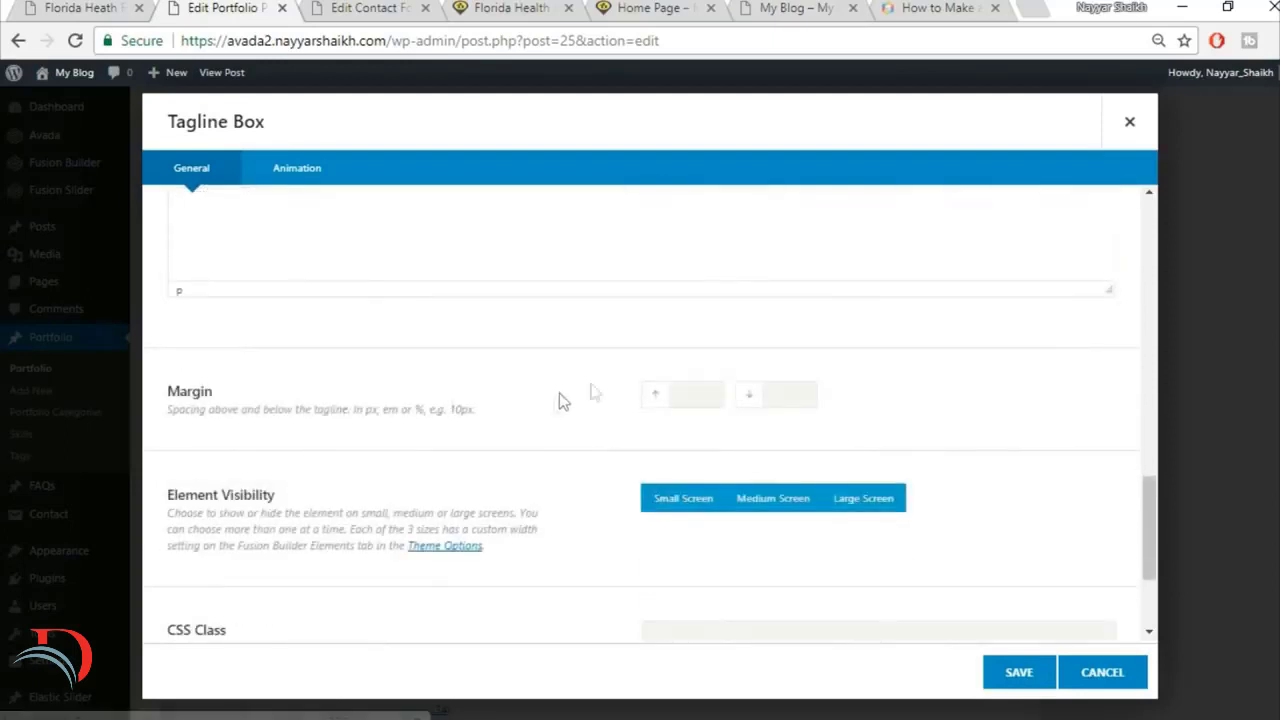
pyautogui.write('0')
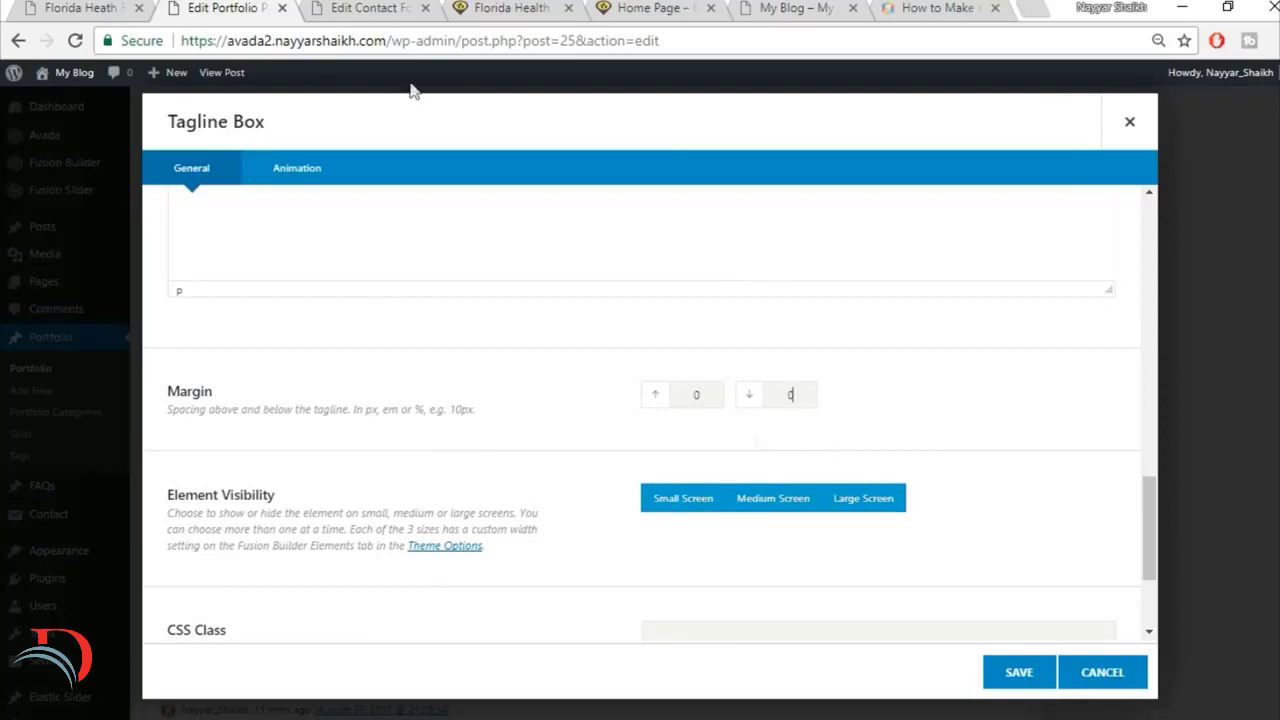
pyautogui.click(128, 7)
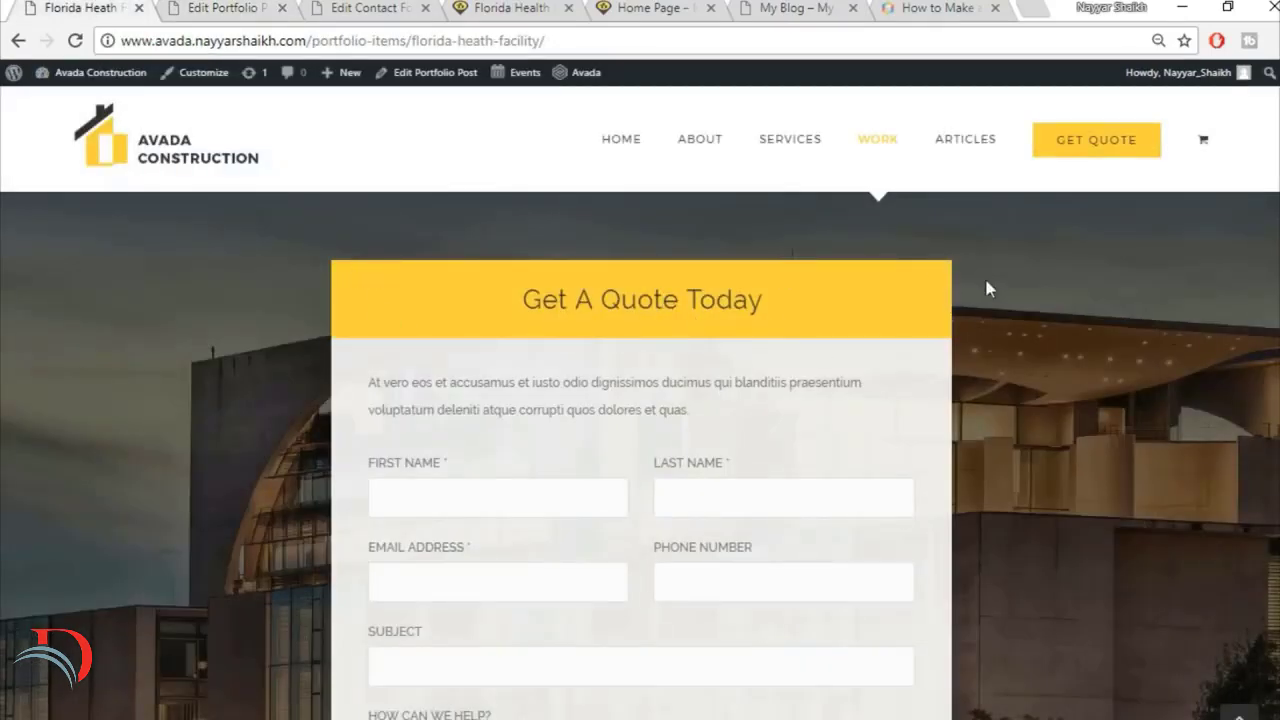
pyautogui.scroll(-1, 943, 354)
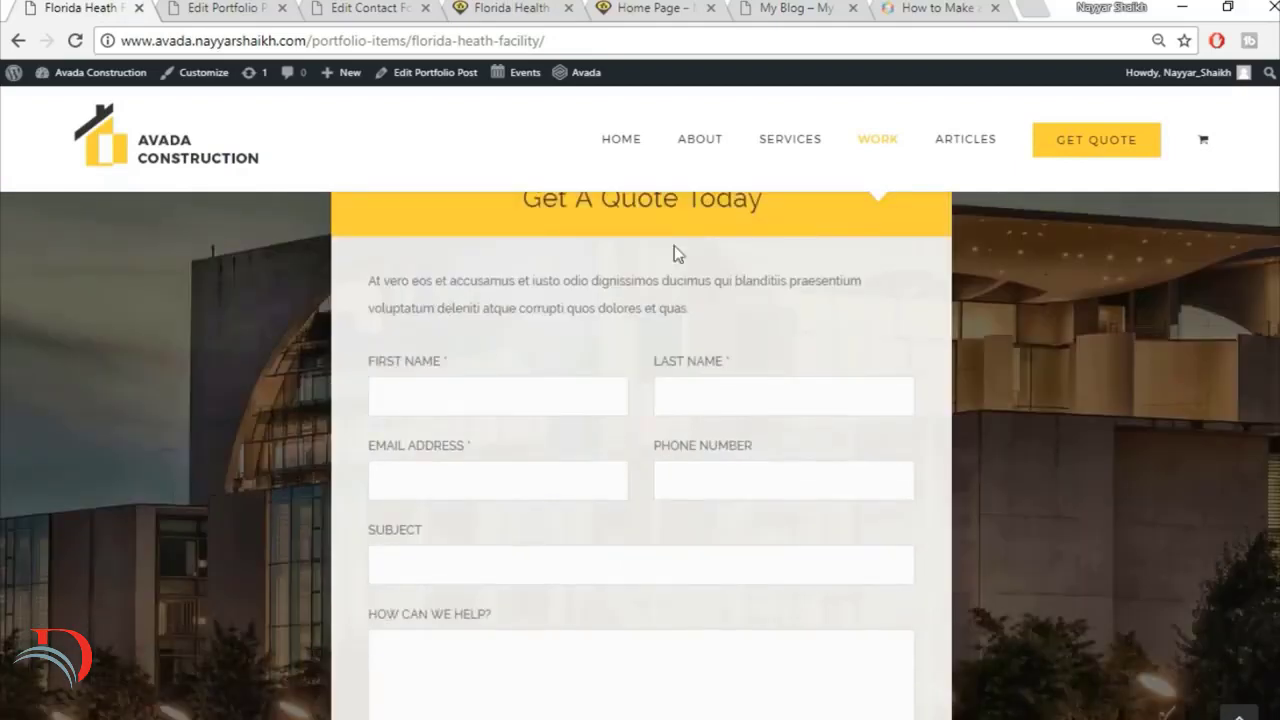
pyautogui.click(176, 7)
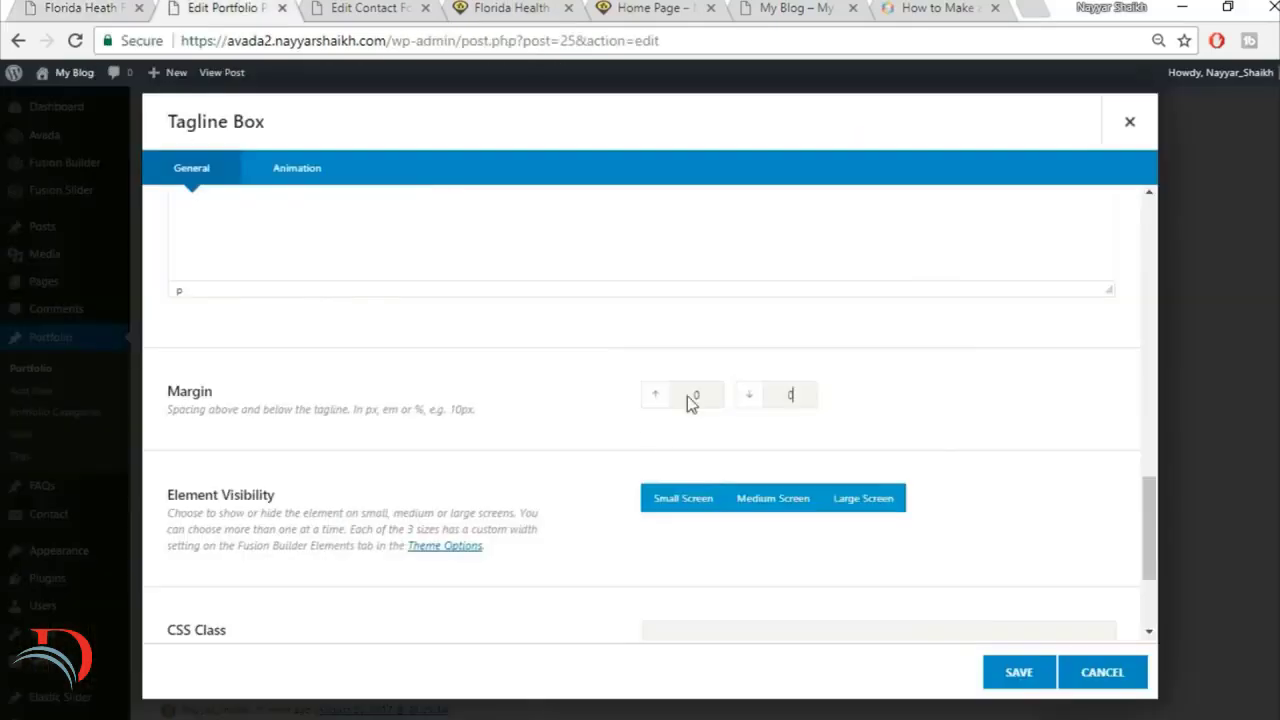
pyautogui.moveTo(708, 392); pyautogui.dragTo(643, 400)
# Step: Save the Tagline Box and add a 1/1 nested column below it in the 2/3 column
pyautogui.scroll(-3, 1075, 468)
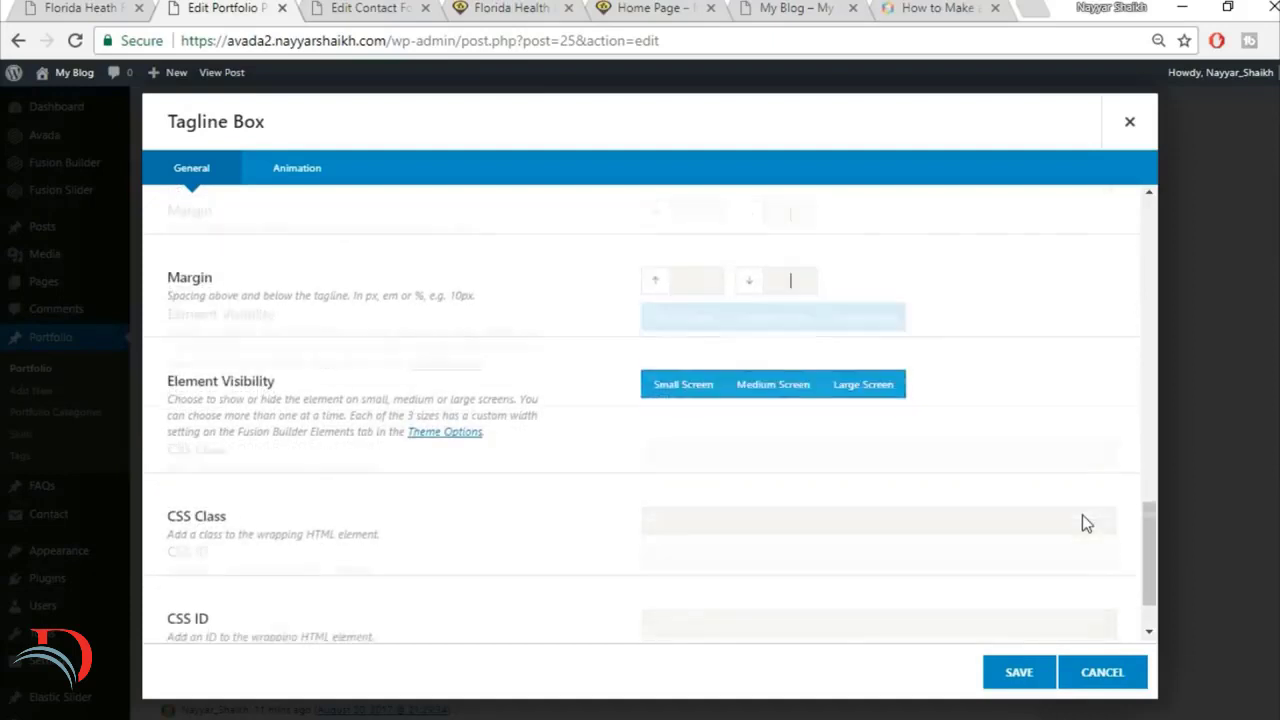
pyautogui.click(1018, 672)
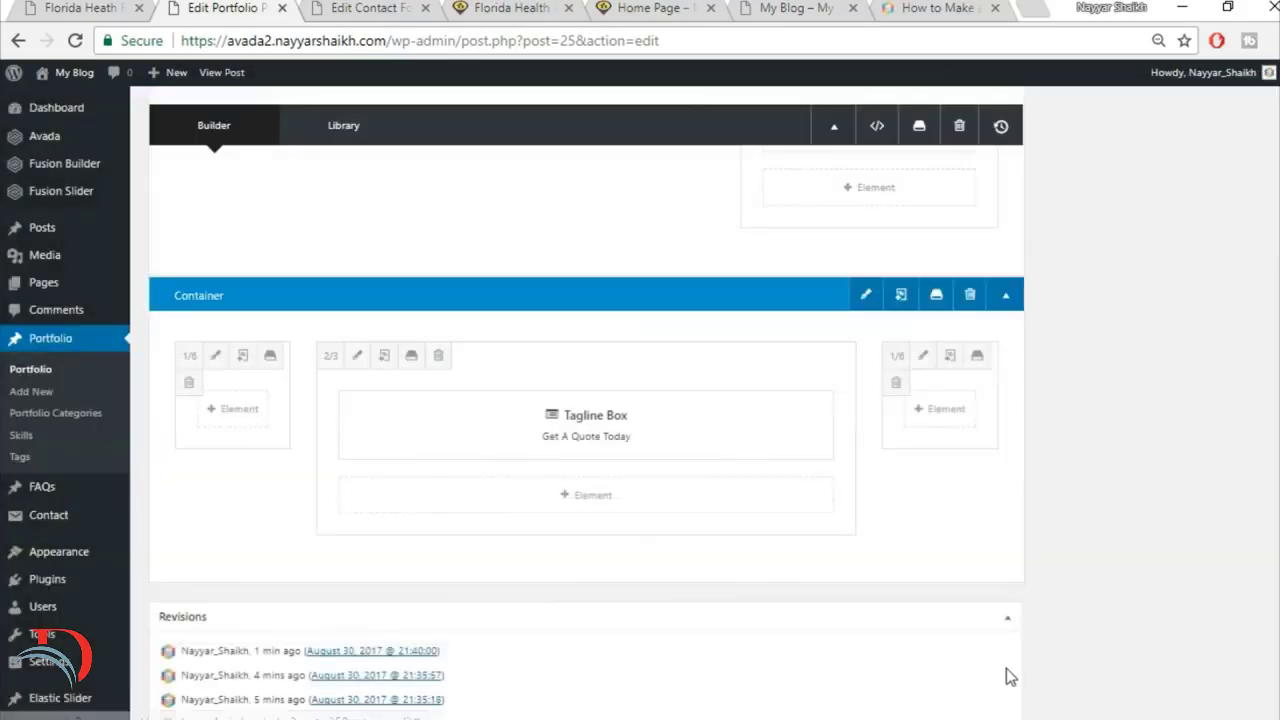
pyautogui.click(610, 502)
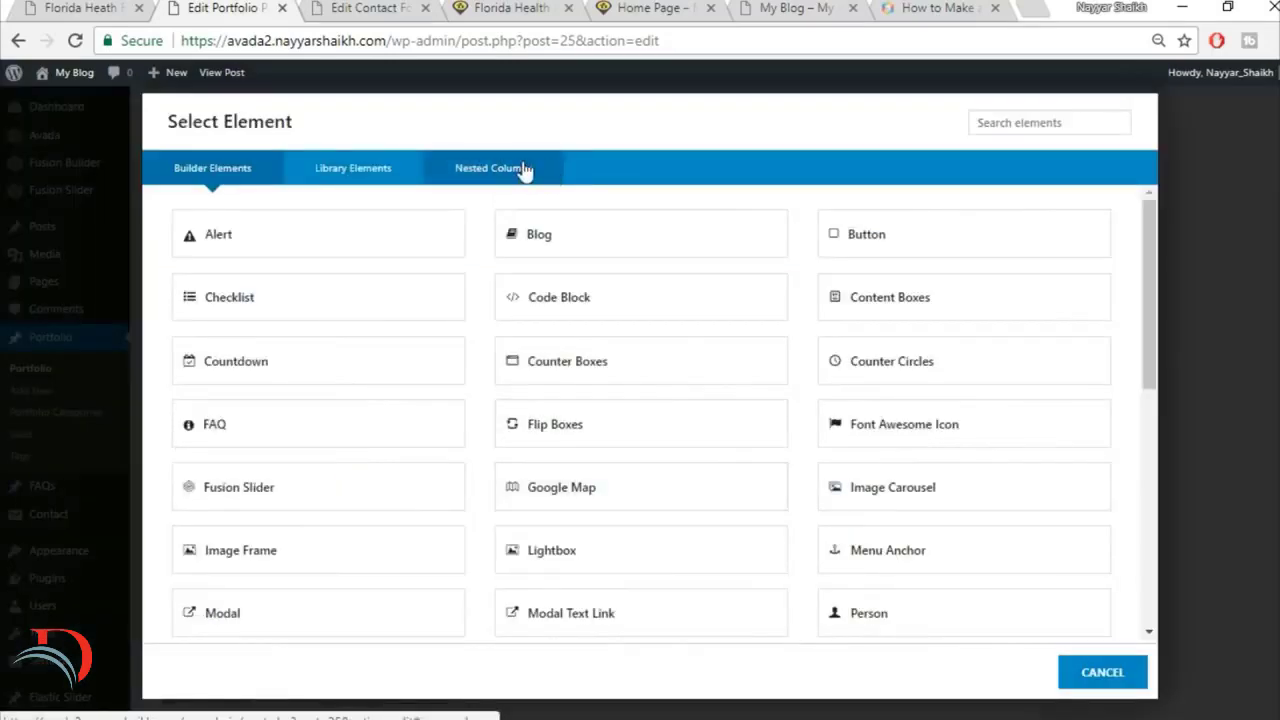
pyautogui.click(493, 172)
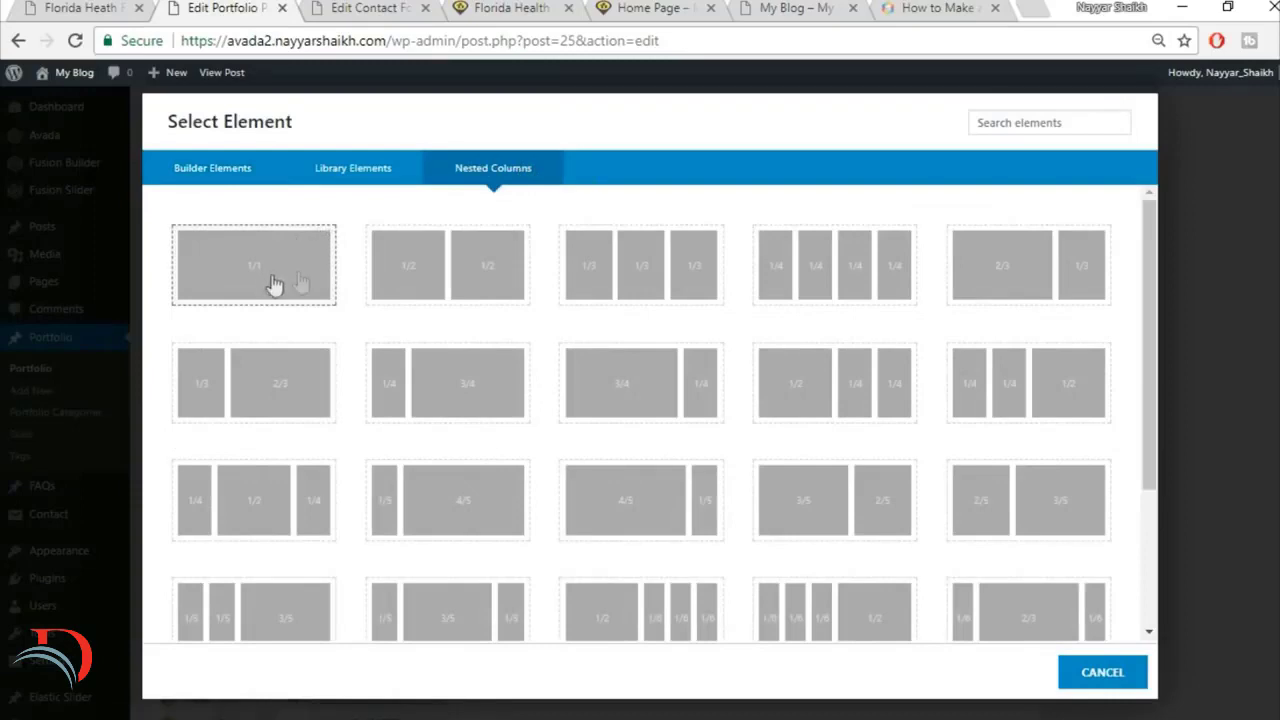
pyautogui.click(244, 287)
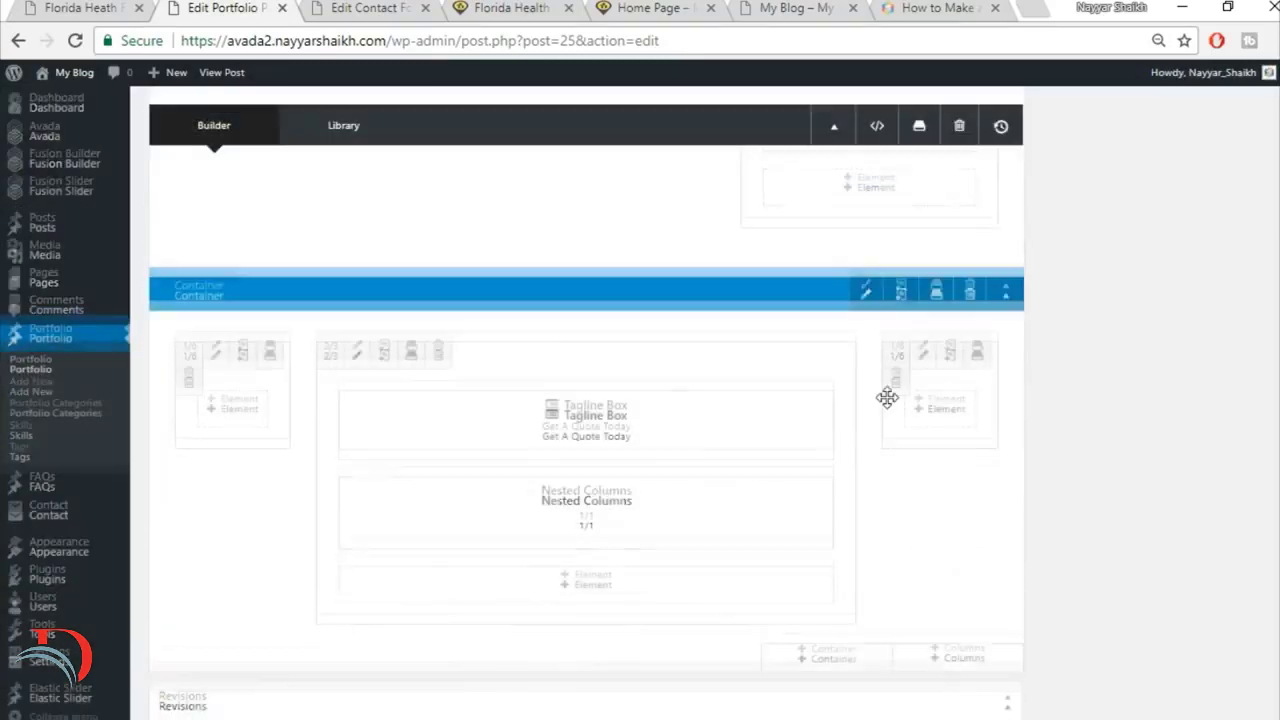
# Step: Open the nested column's contents for editing and copy the paragraph beneath the Get A Quote Today heading on the reference page
pyautogui.moveTo(589, 437)
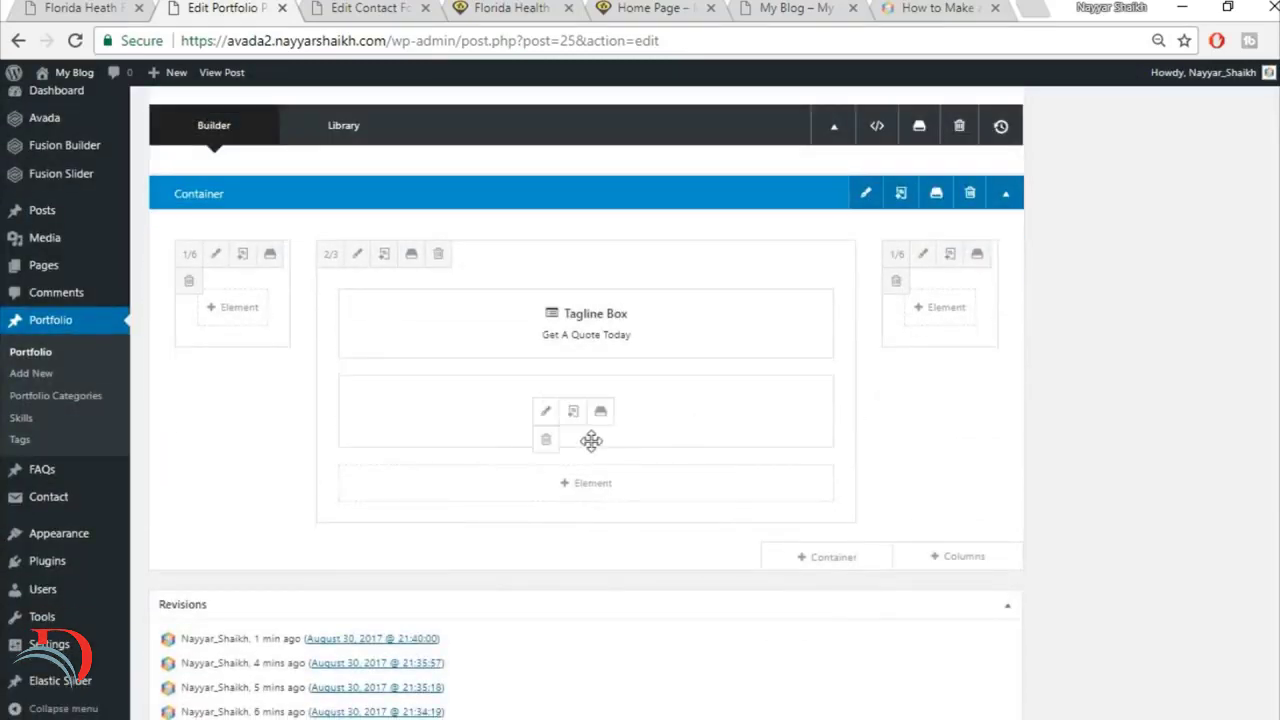
pyautogui.click(545, 412)
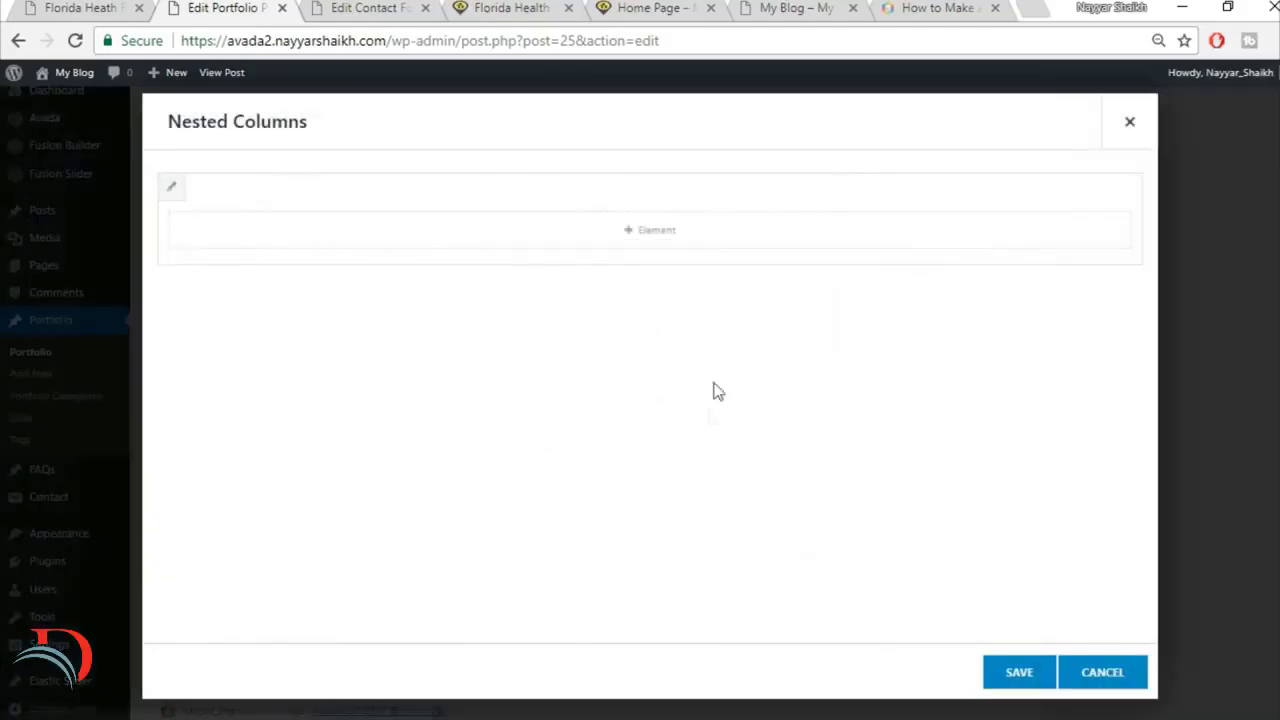
pyautogui.click(100, 7)
pyautogui.scroll(1, 579, 310)
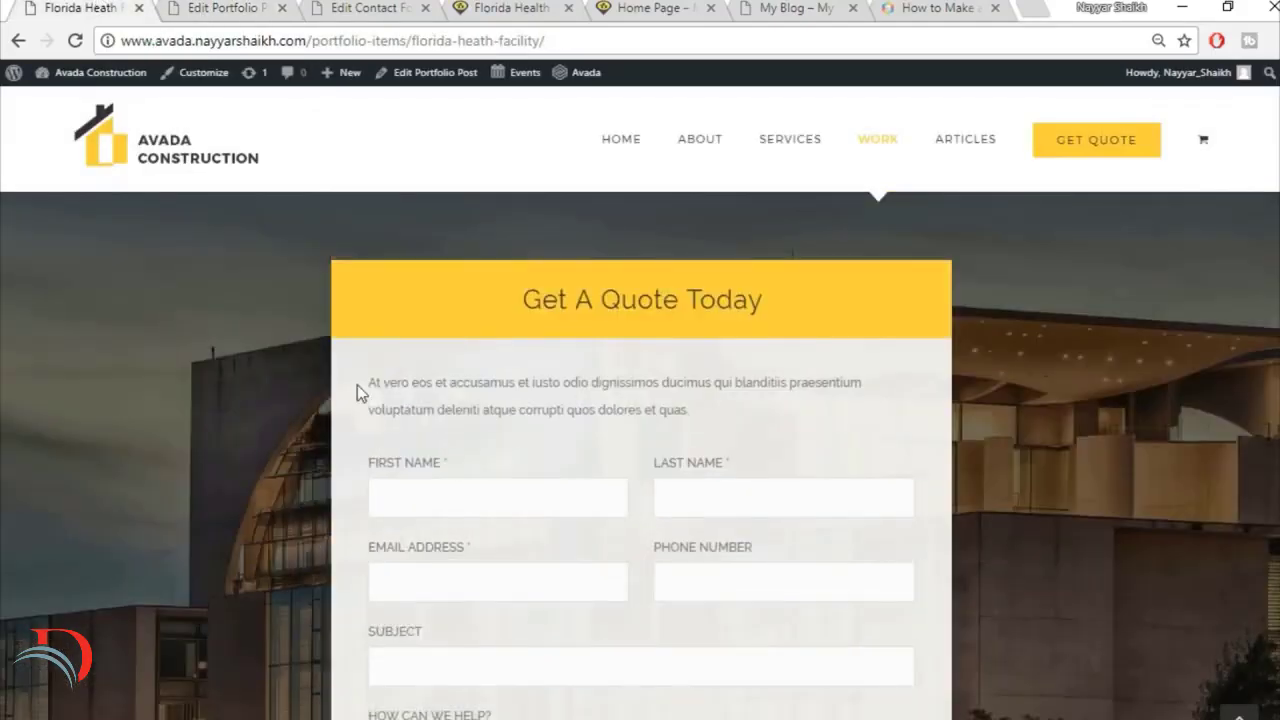
pyautogui.moveTo(360, 383); pyautogui.dragTo(736, 403)
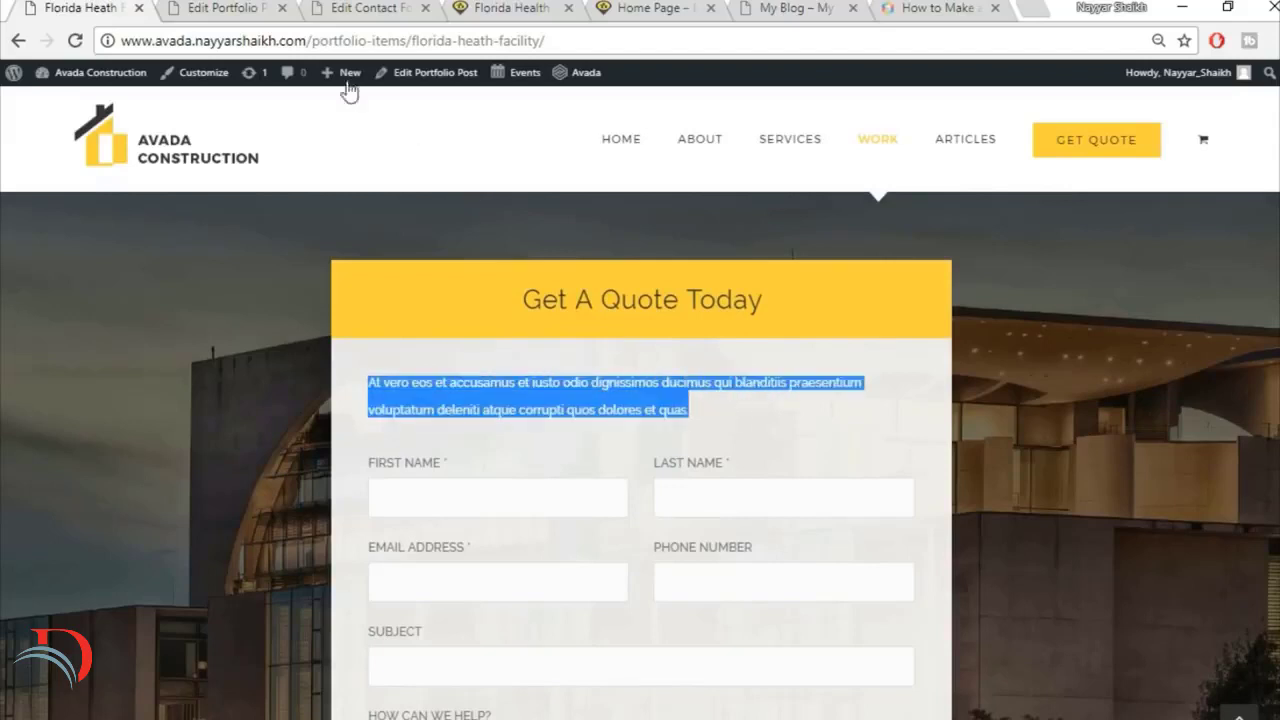
# Step: Add a Text Block element inside the nested column
pyautogui.click(238, 7)
pyautogui.click(730, 237)
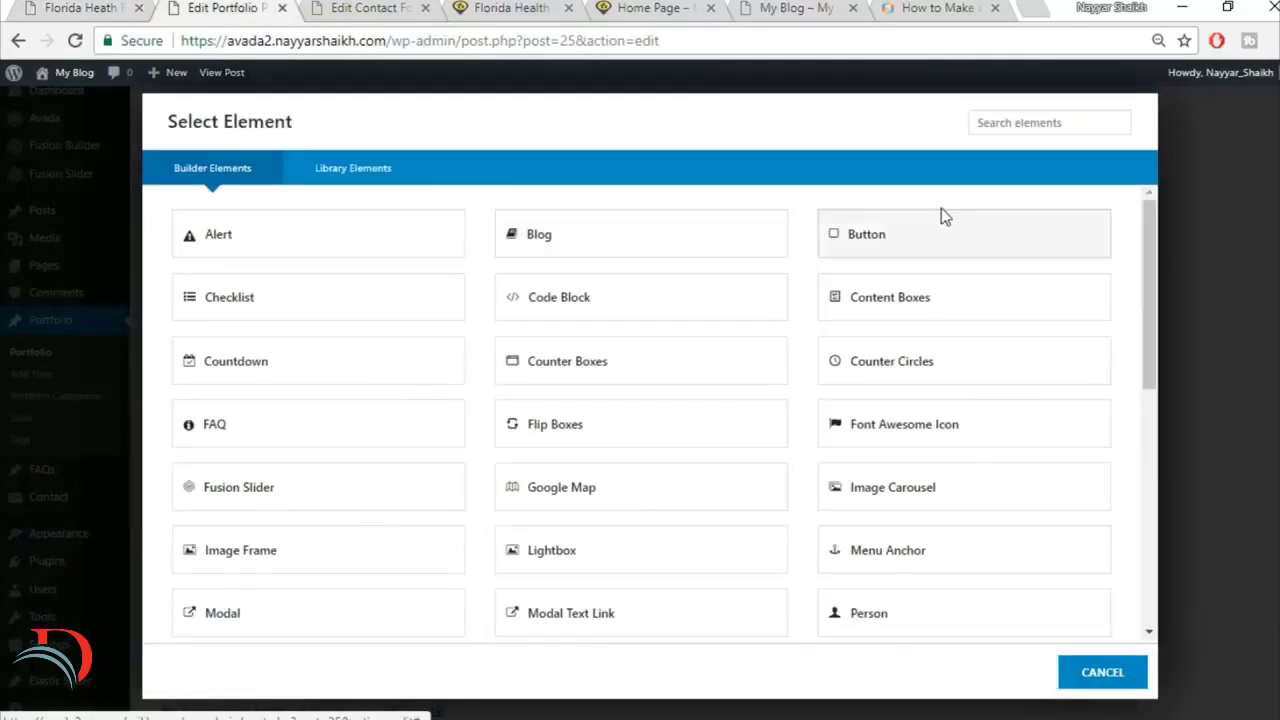
pyautogui.click(1017, 122)
pyautogui.write('tex')
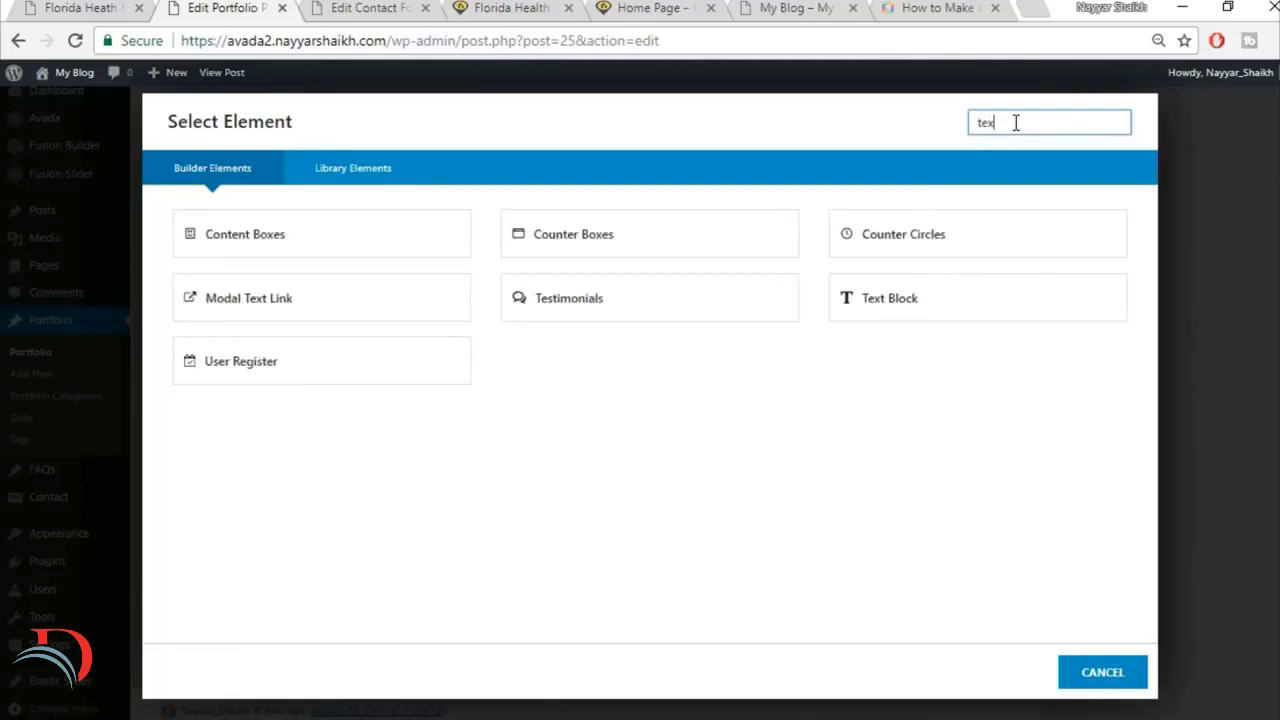
pyautogui.click(679, 236)
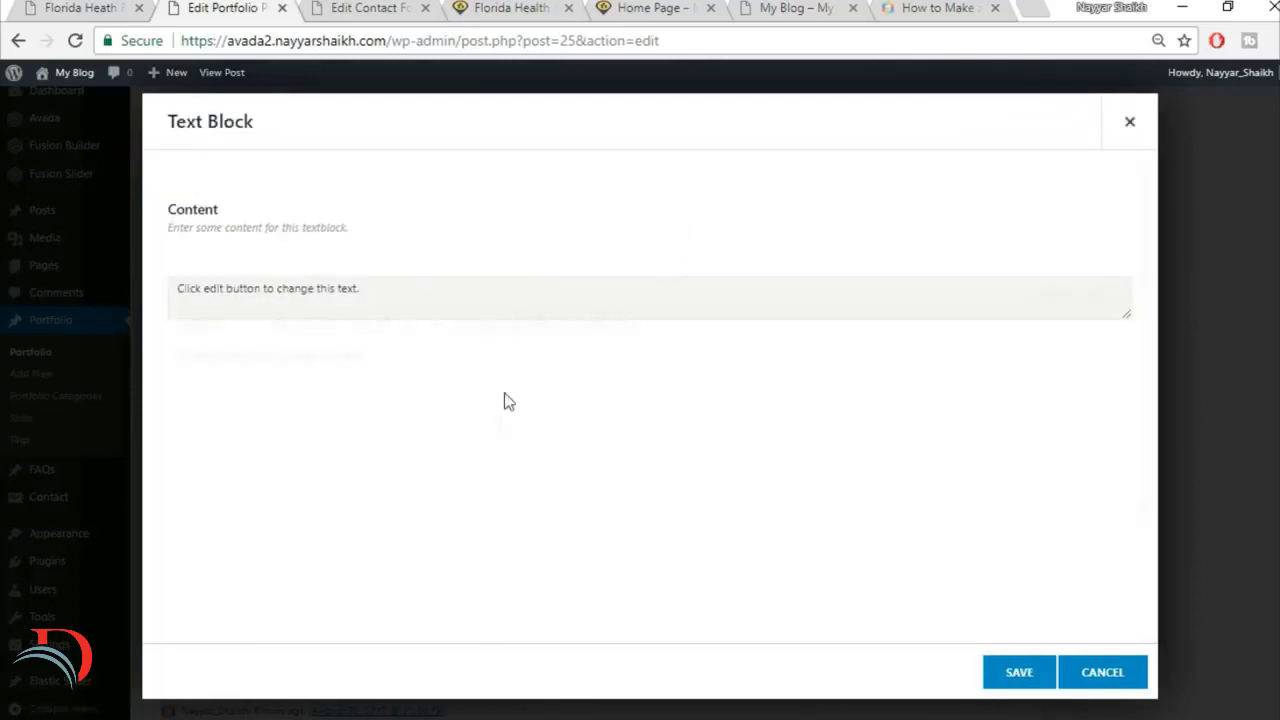
# Step: Replace the Text Block's placeholder with the copied "At vero eos et accusamus" paragraph and save the element
pyautogui.click(500, 420)
pyautogui.hotkey('ctrl', 'a')
pyautogui.press('Delete')
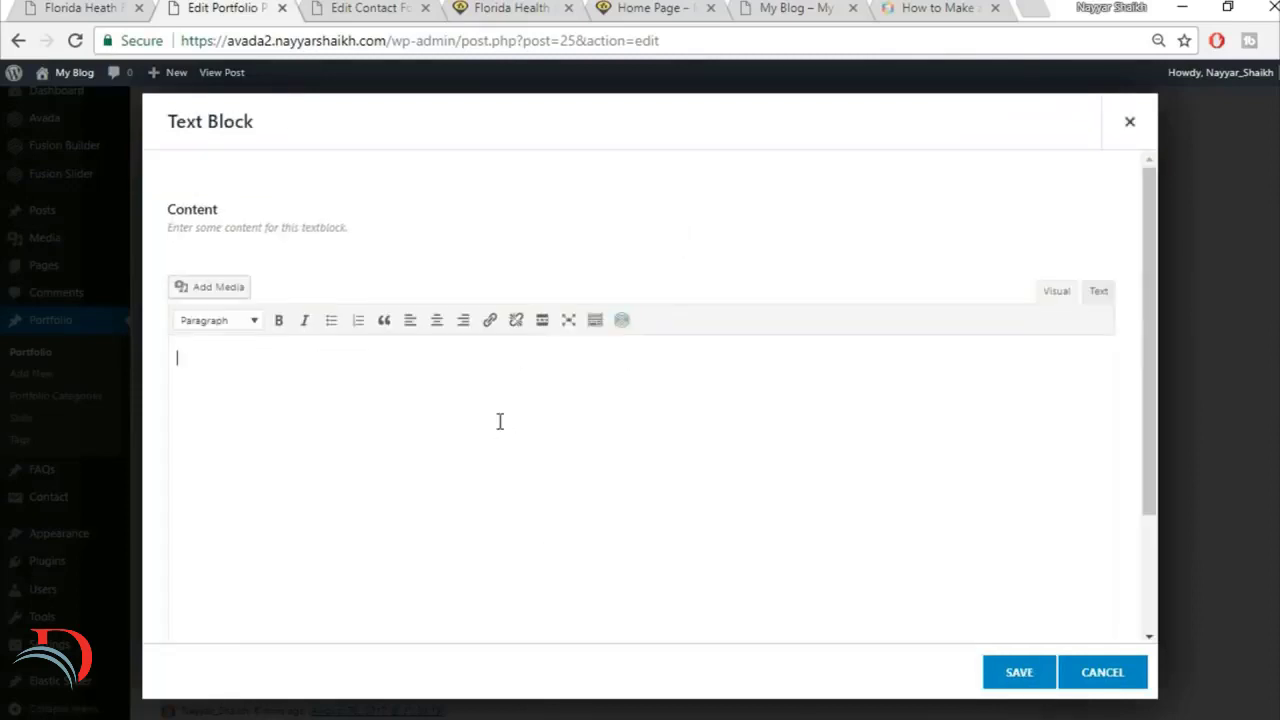
pyautogui.click(1082, 290)
pyautogui.write('At vero eos et accusamus et iusto odio dignissimos ducimus qui blanditiis praesentium voluptatum deleniti atque corrupti quos dolores et quas.')
pyautogui.click(1040, 663)
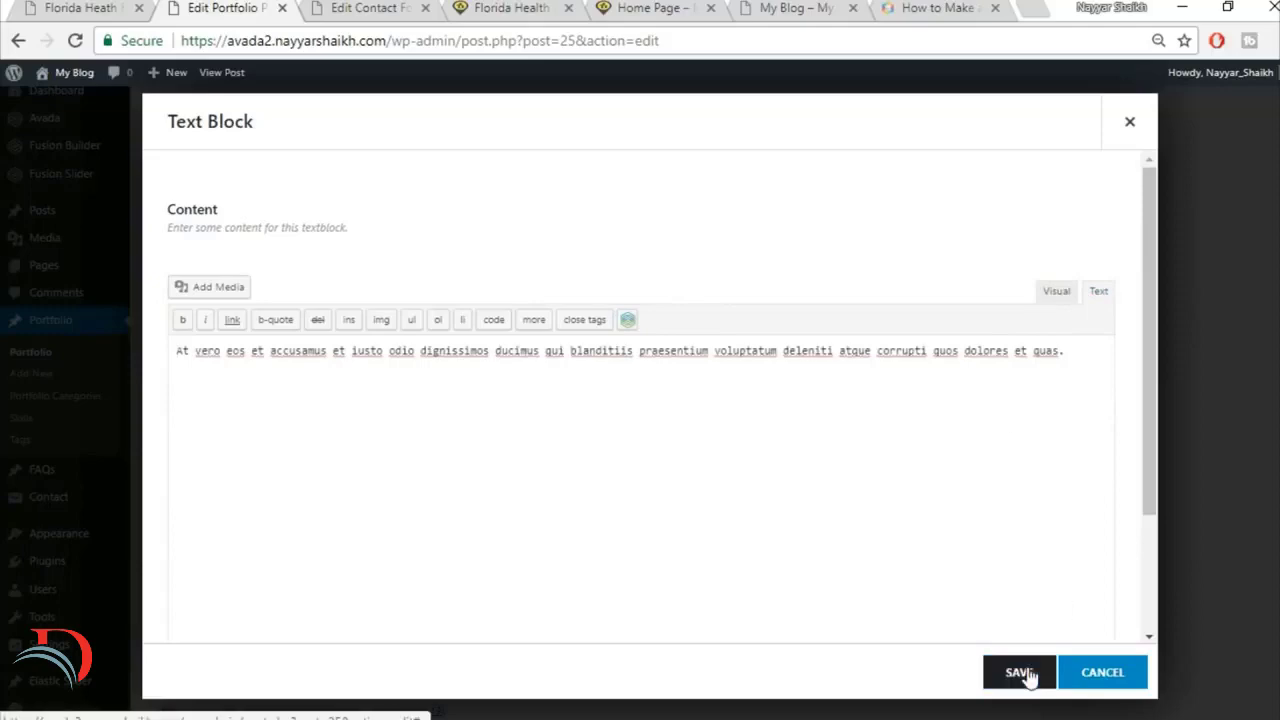
# Step: Check the form fields on the reference page and add a Code Block element below the paragraph in the nested column
pyautogui.click(88, 7)
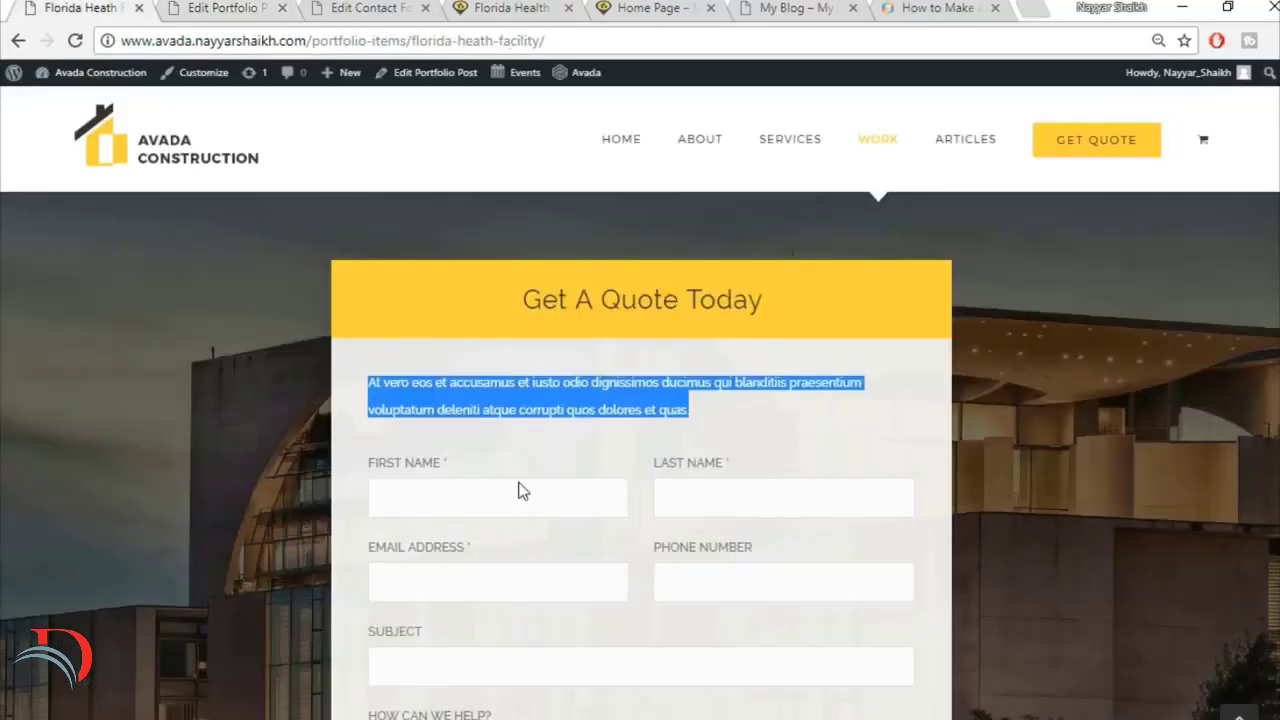
pyautogui.scroll(-1, 803, 463)
pyautogui.scroll(-3, 701, 420)
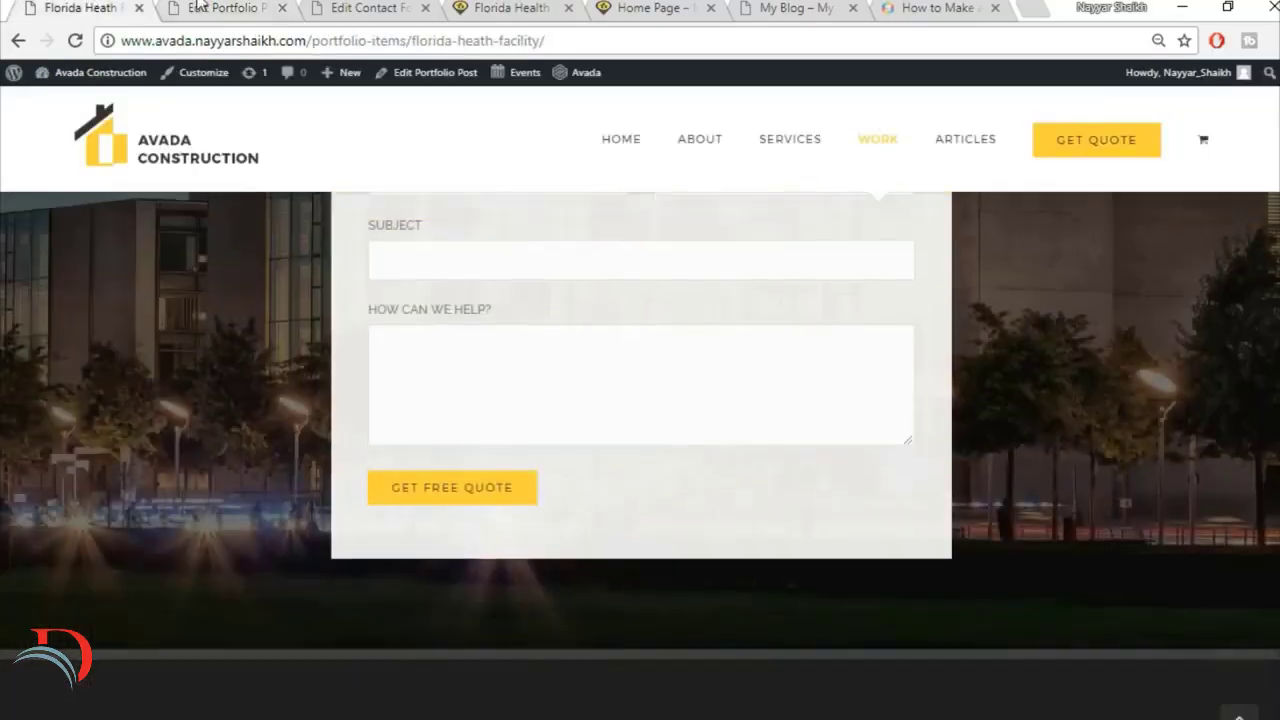
pyautogui.click(198, 6)
pyautogui.click(697, 311)
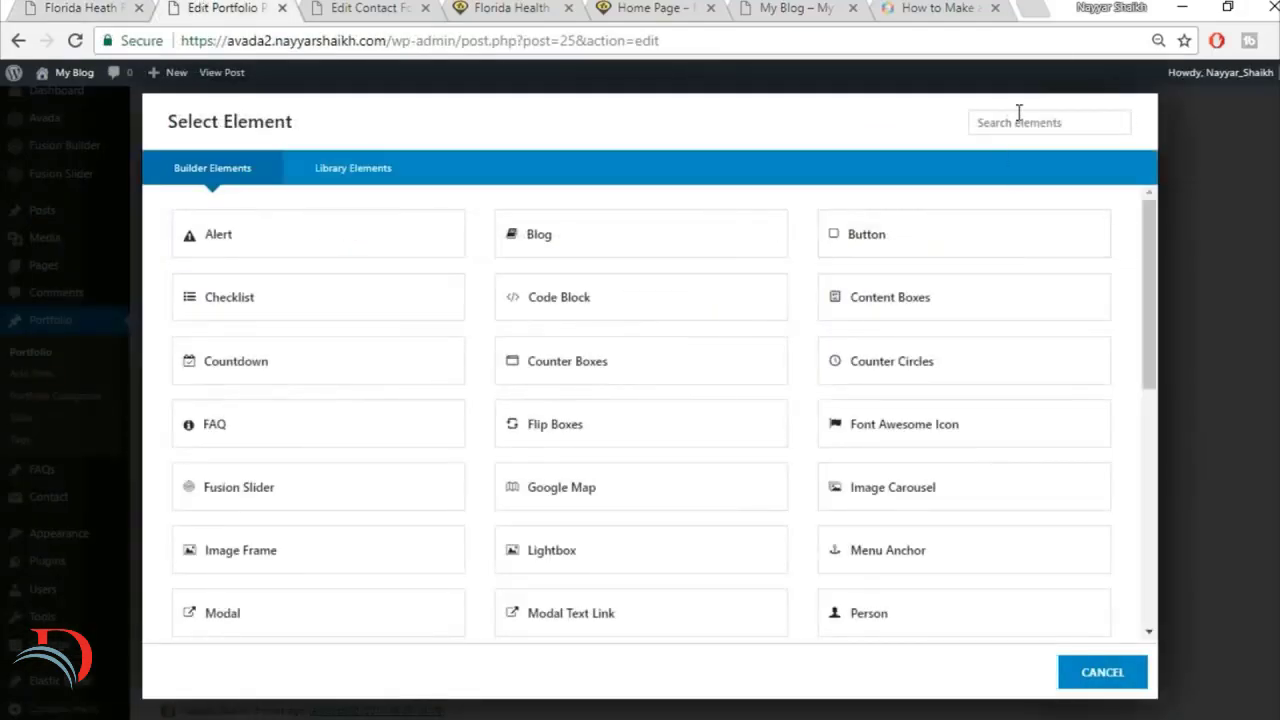
pyautogui.click(1019, 116)
pyautogui.write('cod')
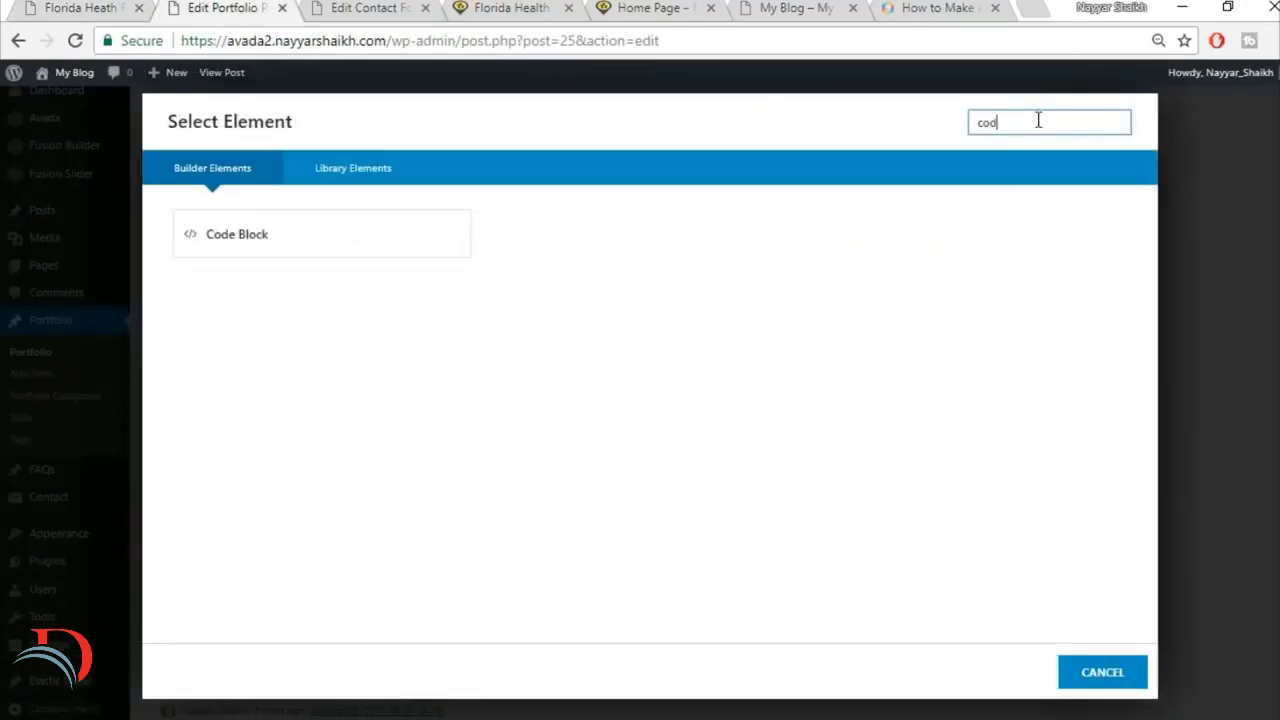
pyautogui.click(371, 259)
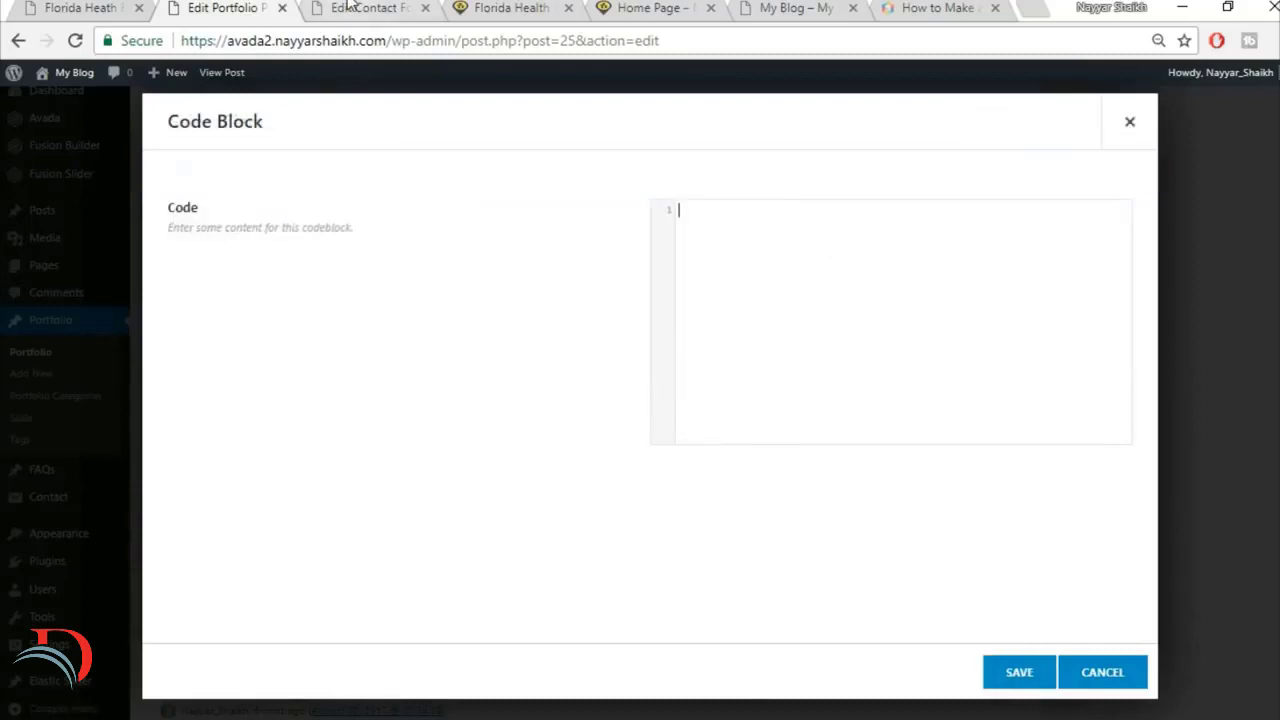
# Step: Copy the CF1 contact form's shortcode [contact-form-7 id="41" title="CF1"] into the Code Block and save both it and the nested column
pyautogui.click(345, 10)
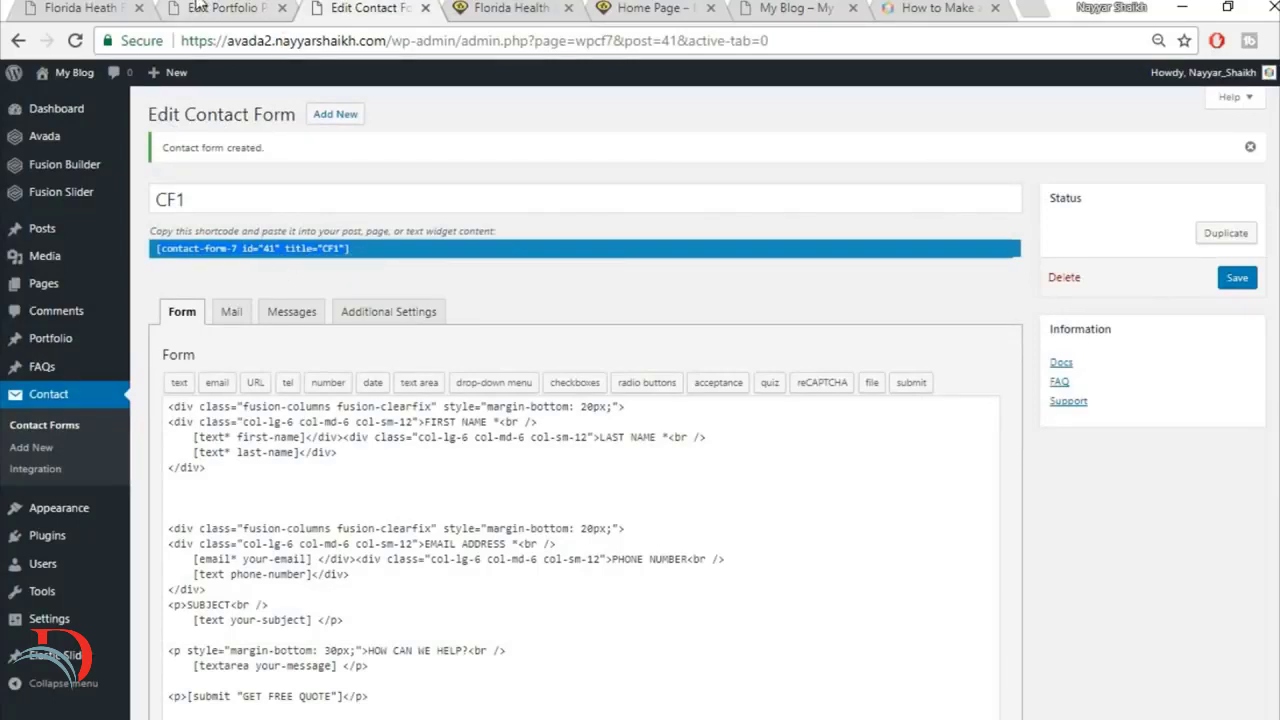
pyautogui.click(268, 8)
pyautogui.write('[contact-form-7 id="41" title="CF1"]')
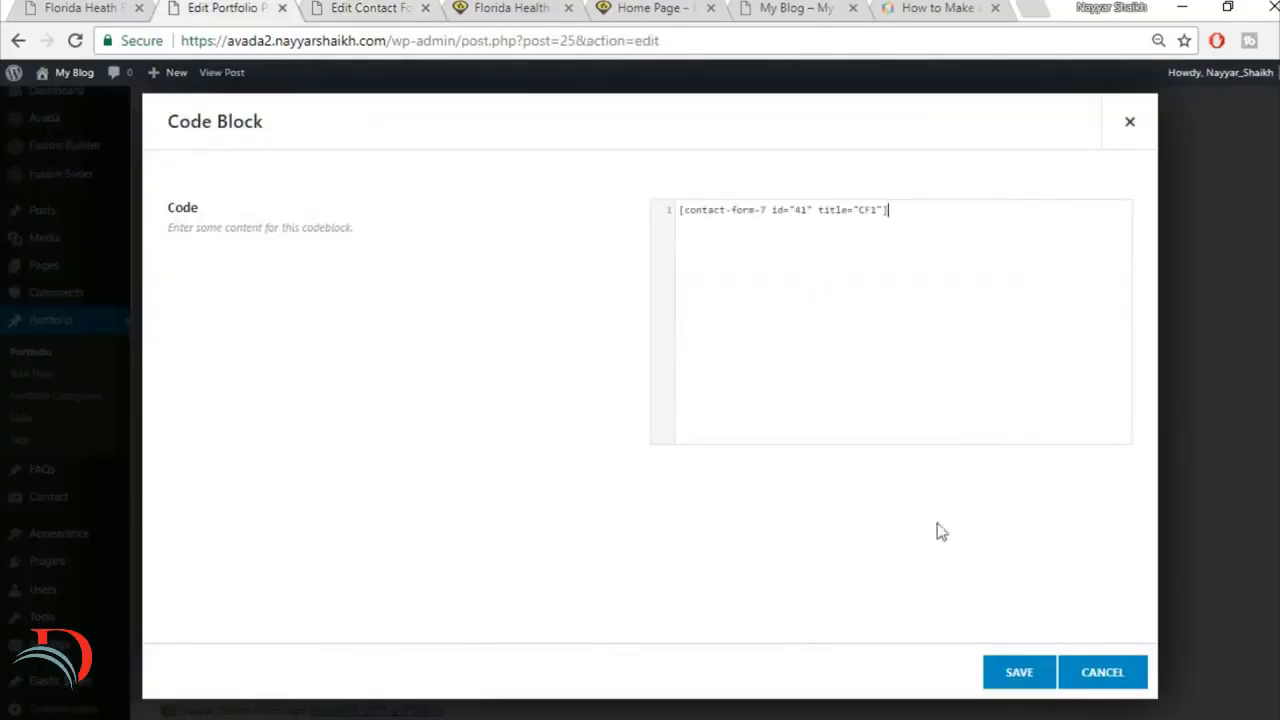
pyautogui.click(1014, 674)
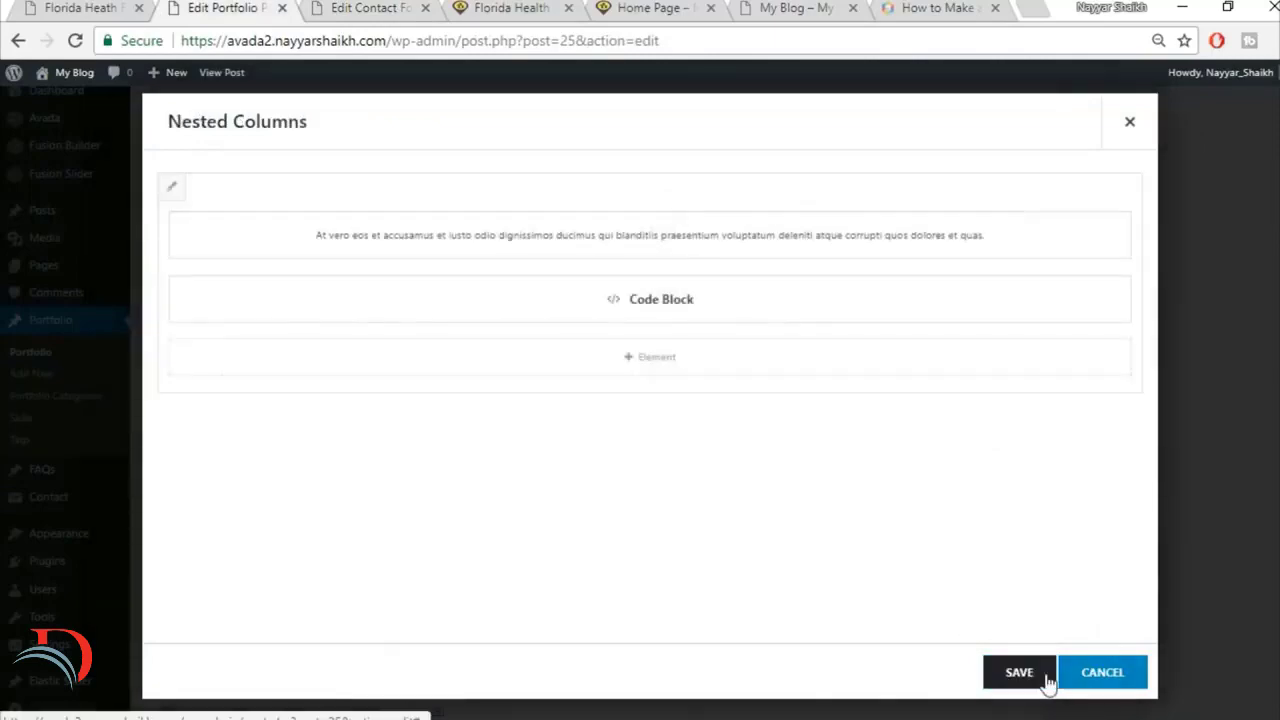
pyautogui.click(1037, 680)
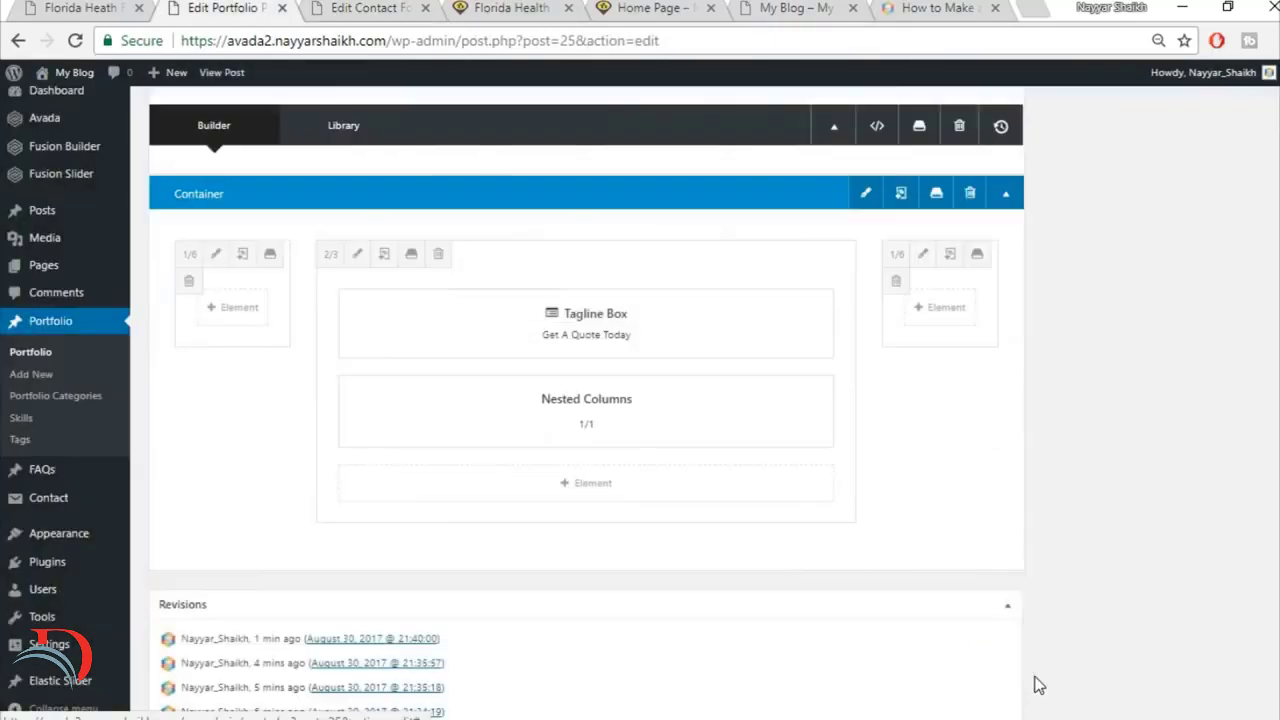
# Step: Examine the layout and background of the Get A Quote Today form section on the reference page
pyautogui.click(80, 8)
pyautogui.scroll(6, 660, 395)
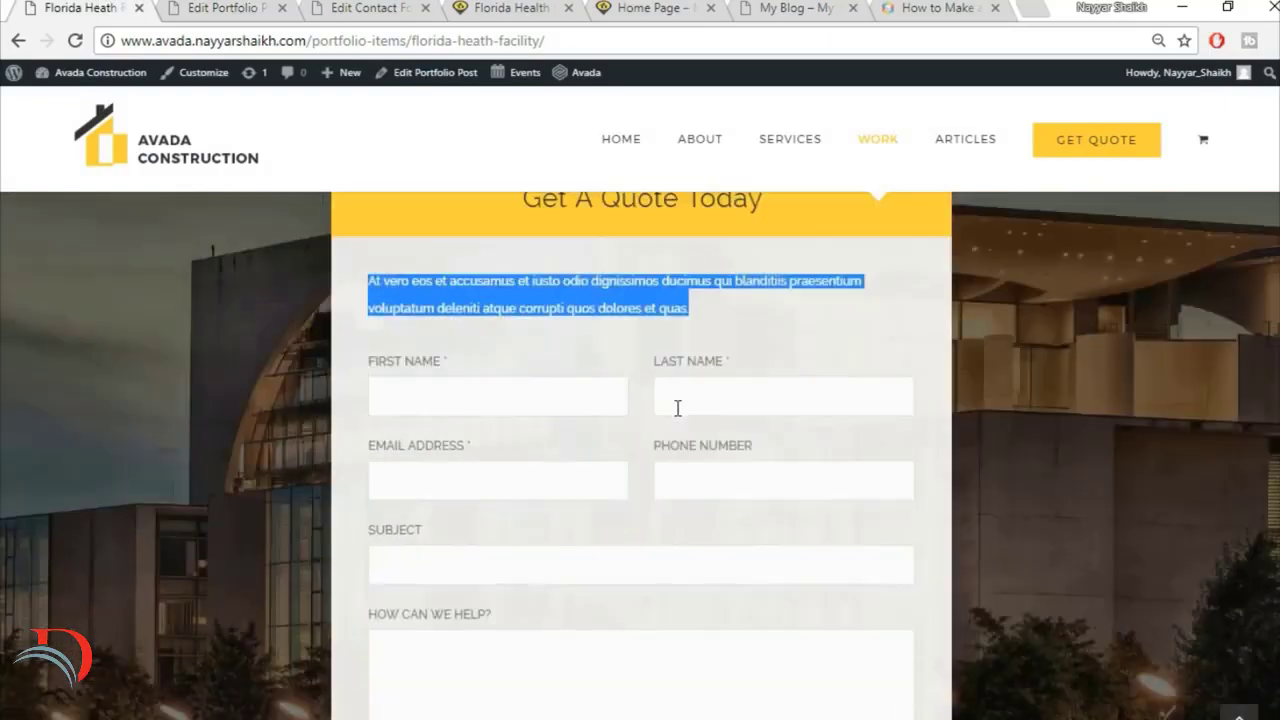
pyautogui.scroll(-8, 677, 417)
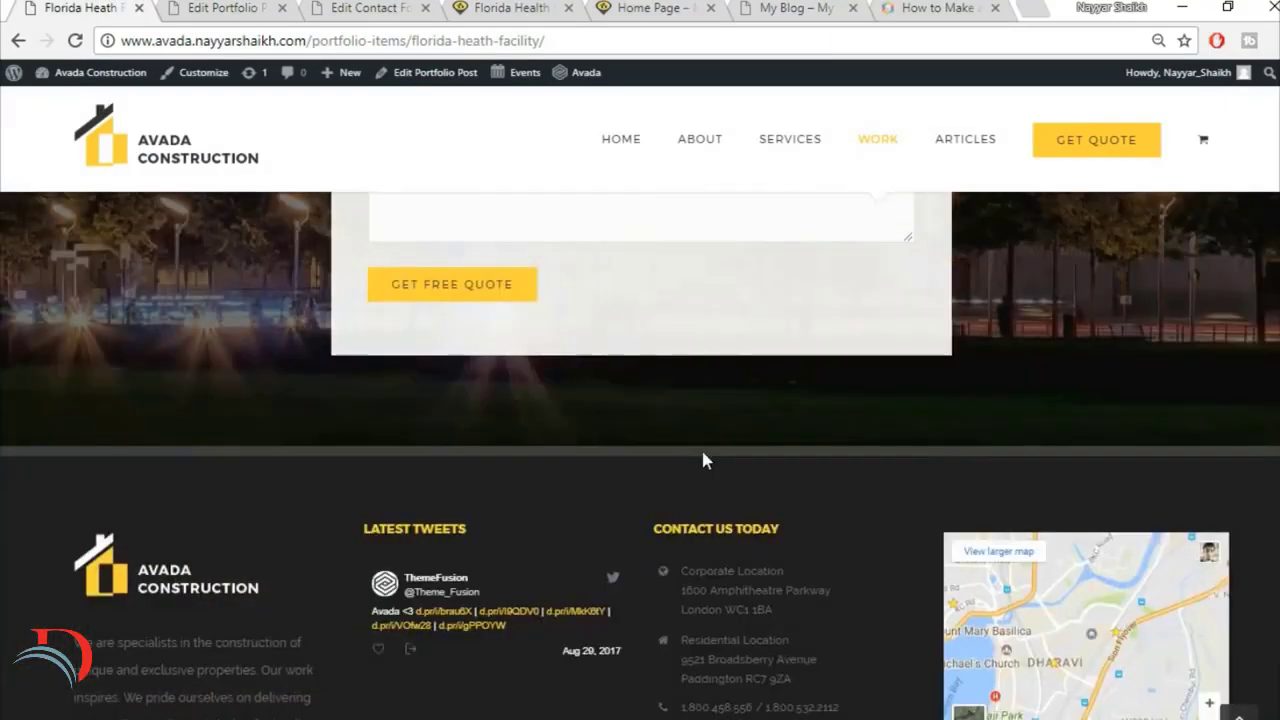
pyautogui.scroll(4, 703, 457)
pyautogui.scroll(3, 703, 451)
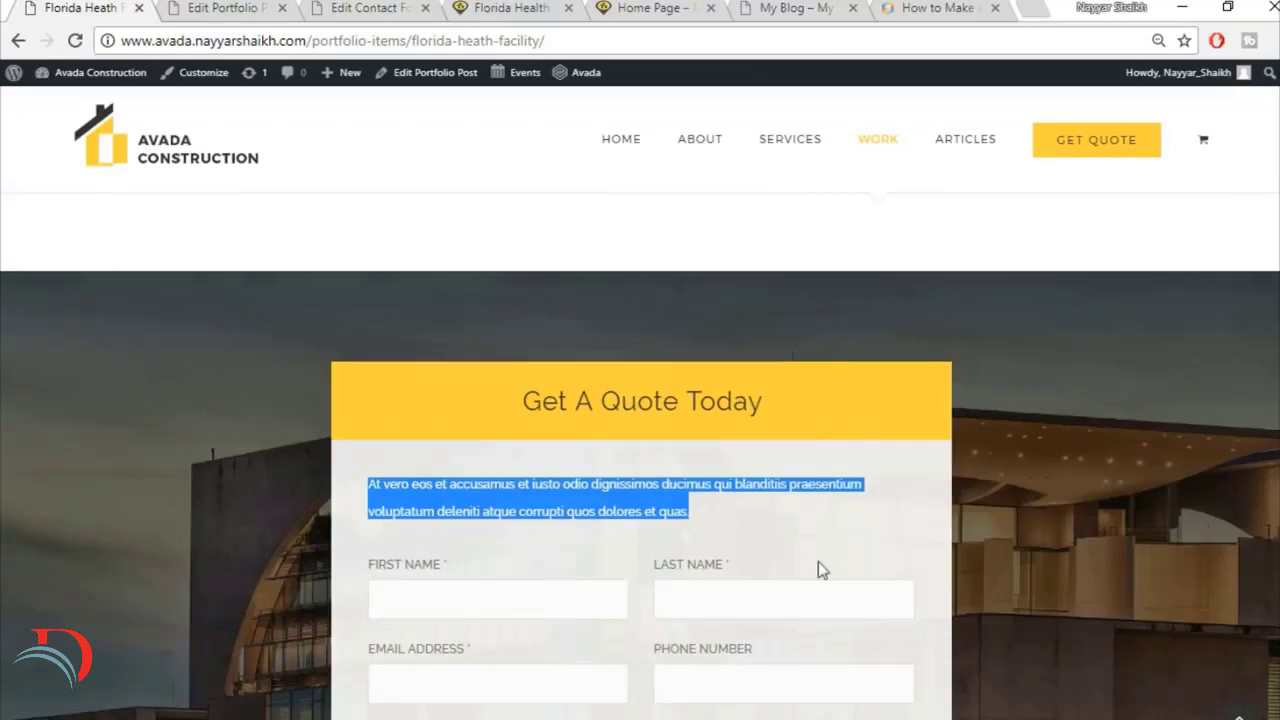
# Step: Check the reference form section's background and open the background image selection for the container holding the Get A Quote Today tagline box
pyautogui.click(918, 526)
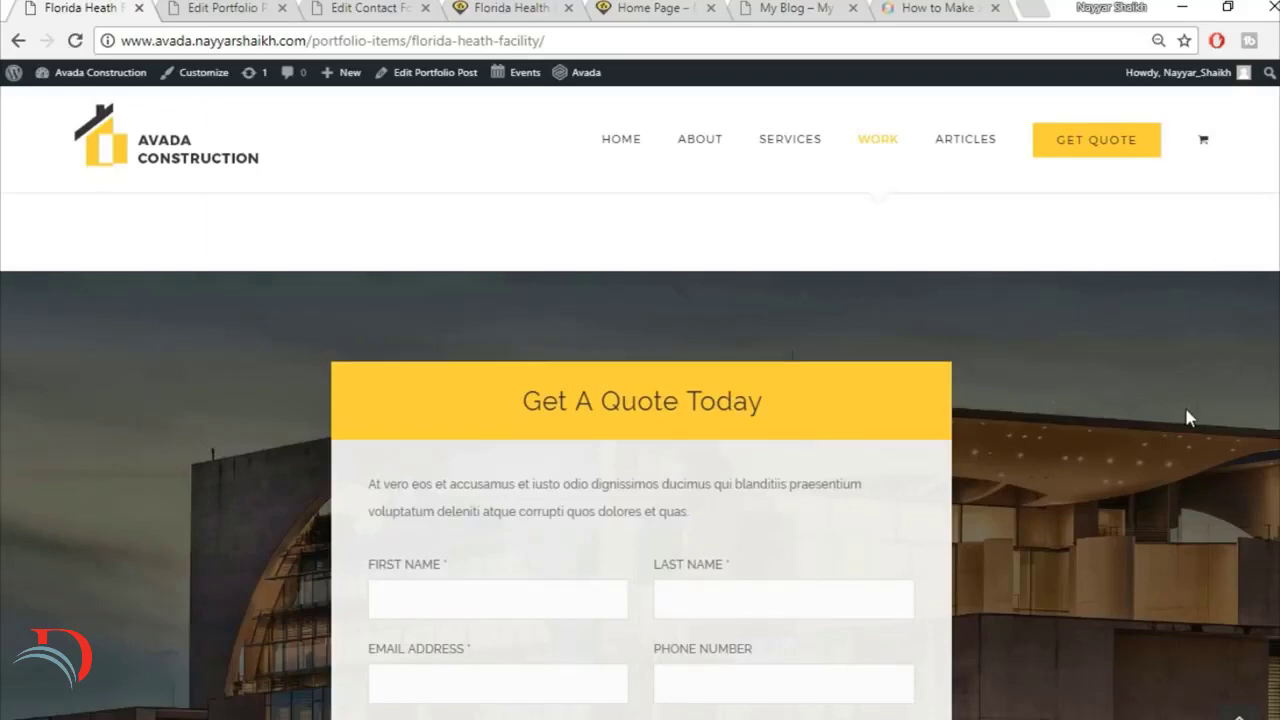
pyautogui.scroll(-6, 1188, 418)
pyautogui.hotkey('ctrl', 'Tab')
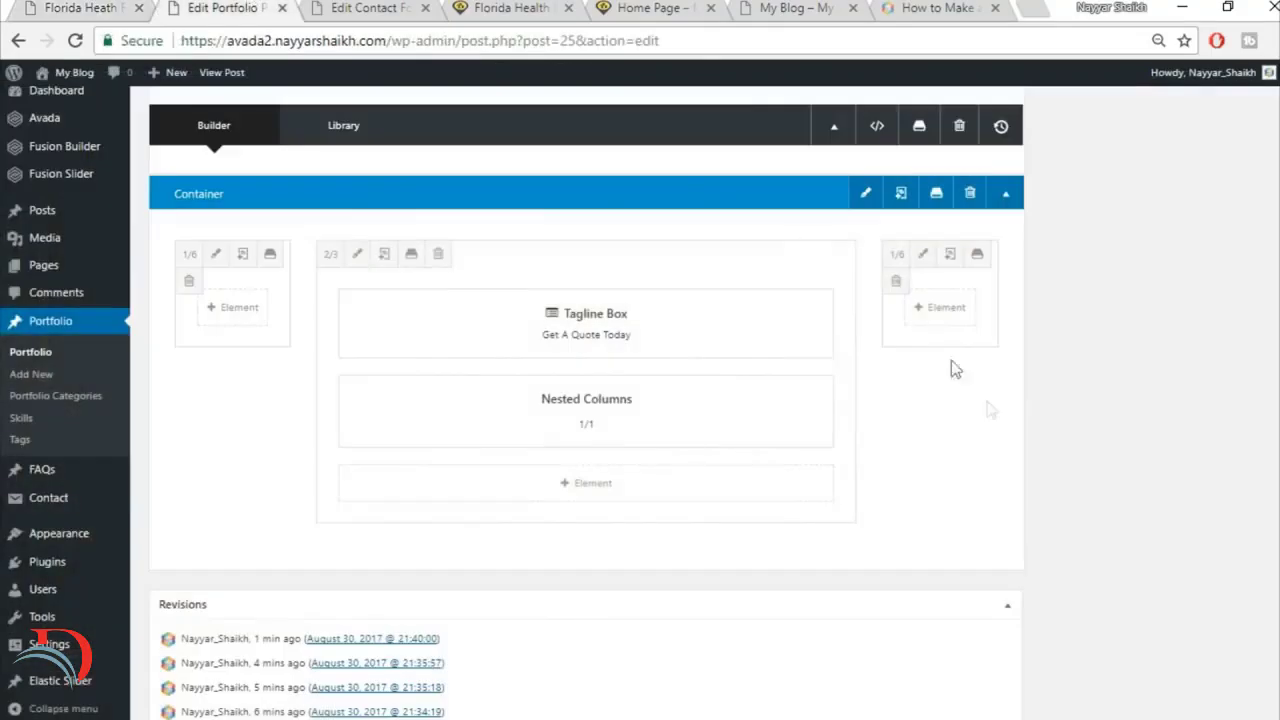
pyautogui.scroll(1, 900, 317)
pyautogui.click(866, 293)
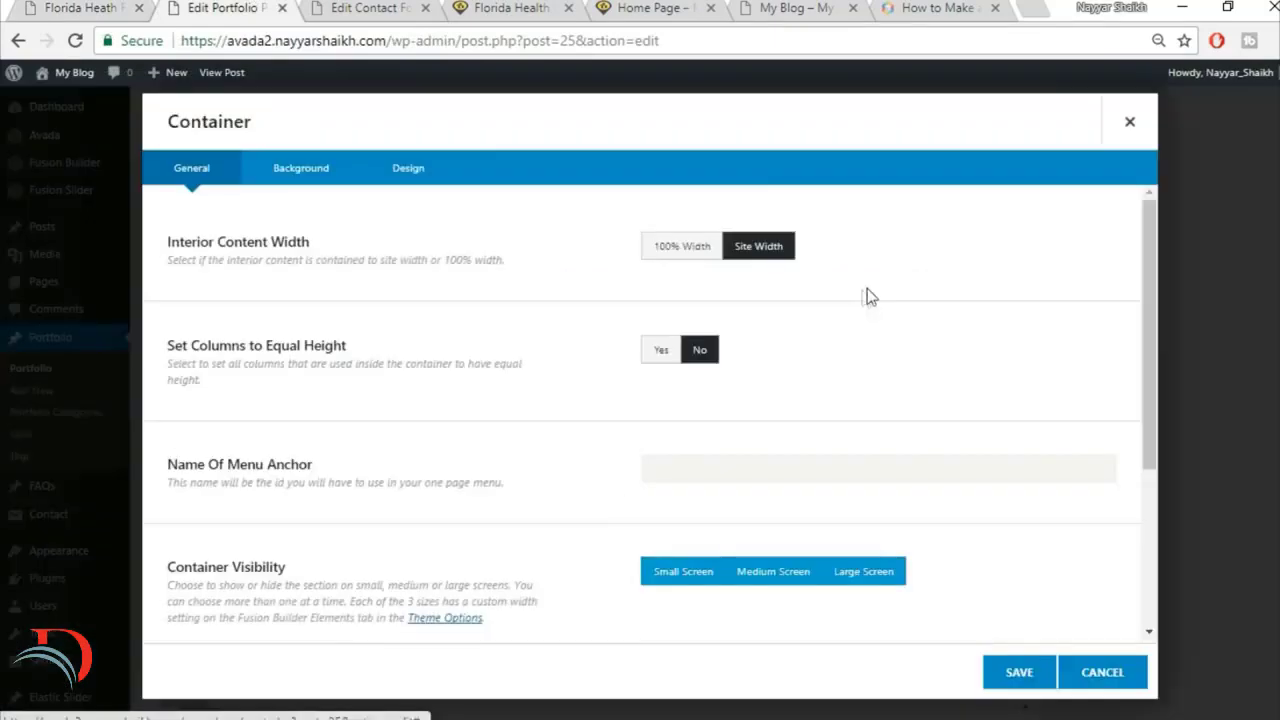
pyautogui.click(301, 180)
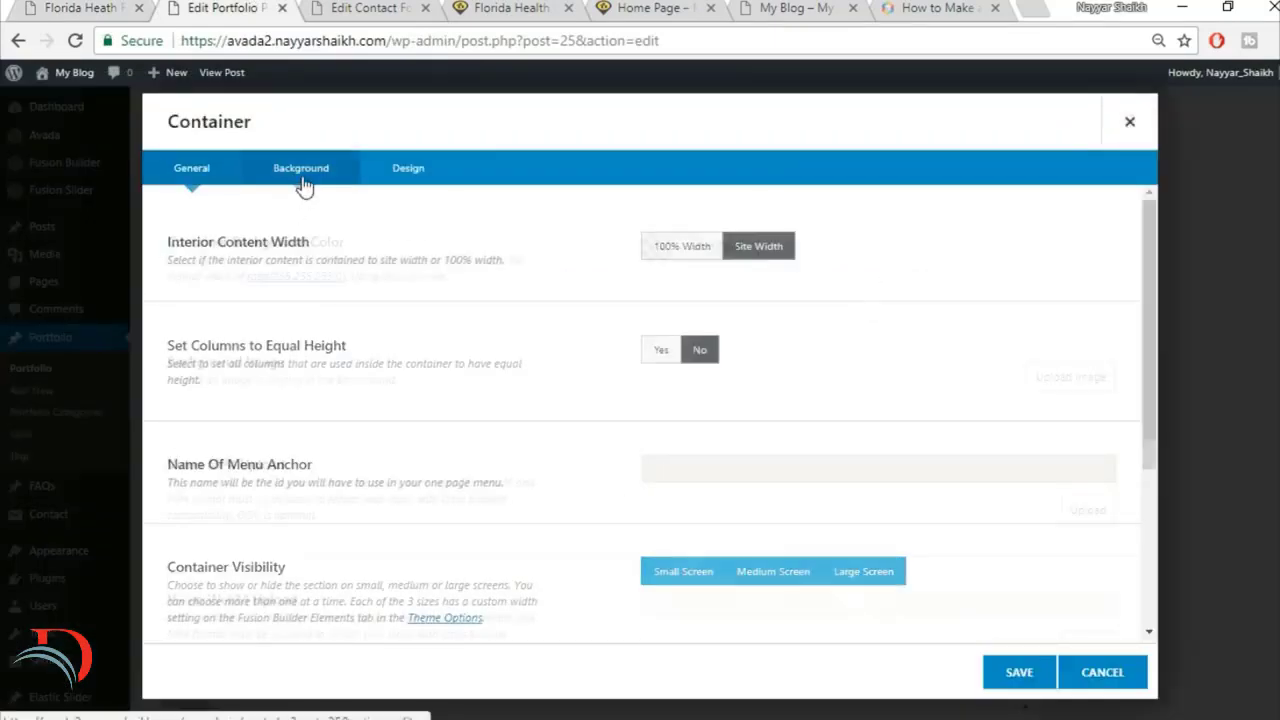
pyautogui.click(1010, 380)
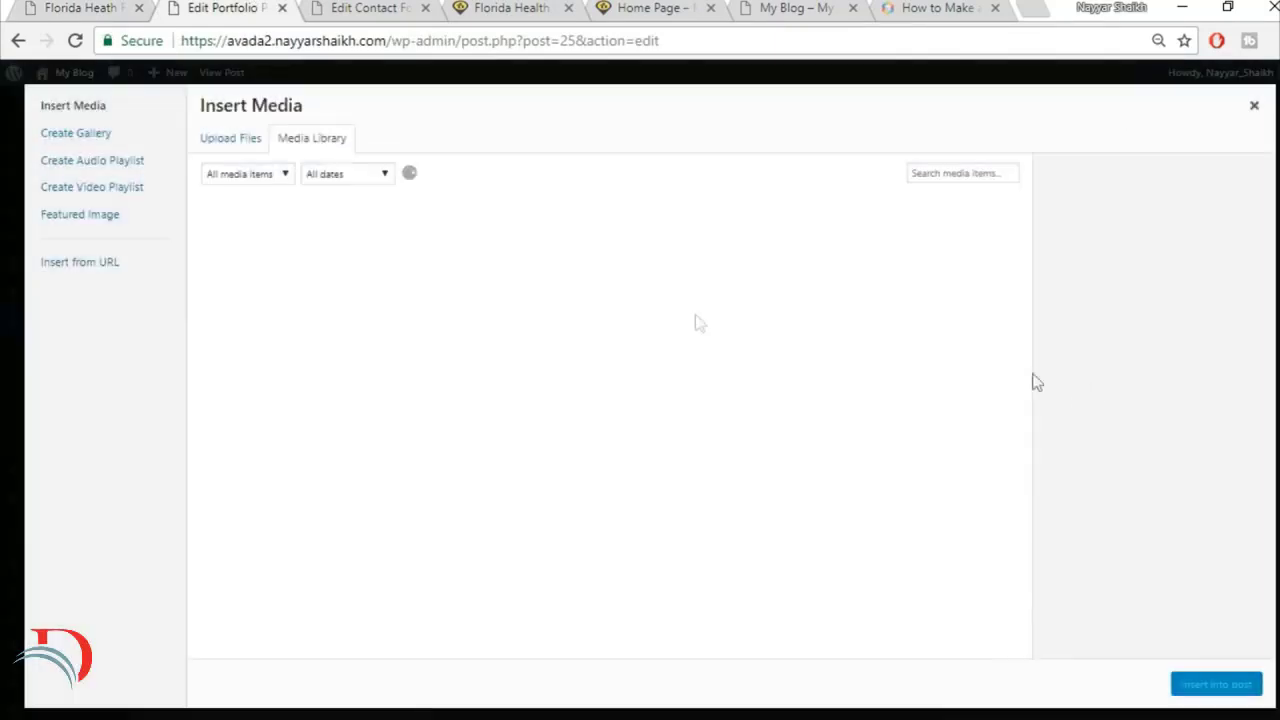
# Step: Upload 332.jpg from the Images folder, insert it as the container's background image and save the container
pyautogui.click(213, 140)
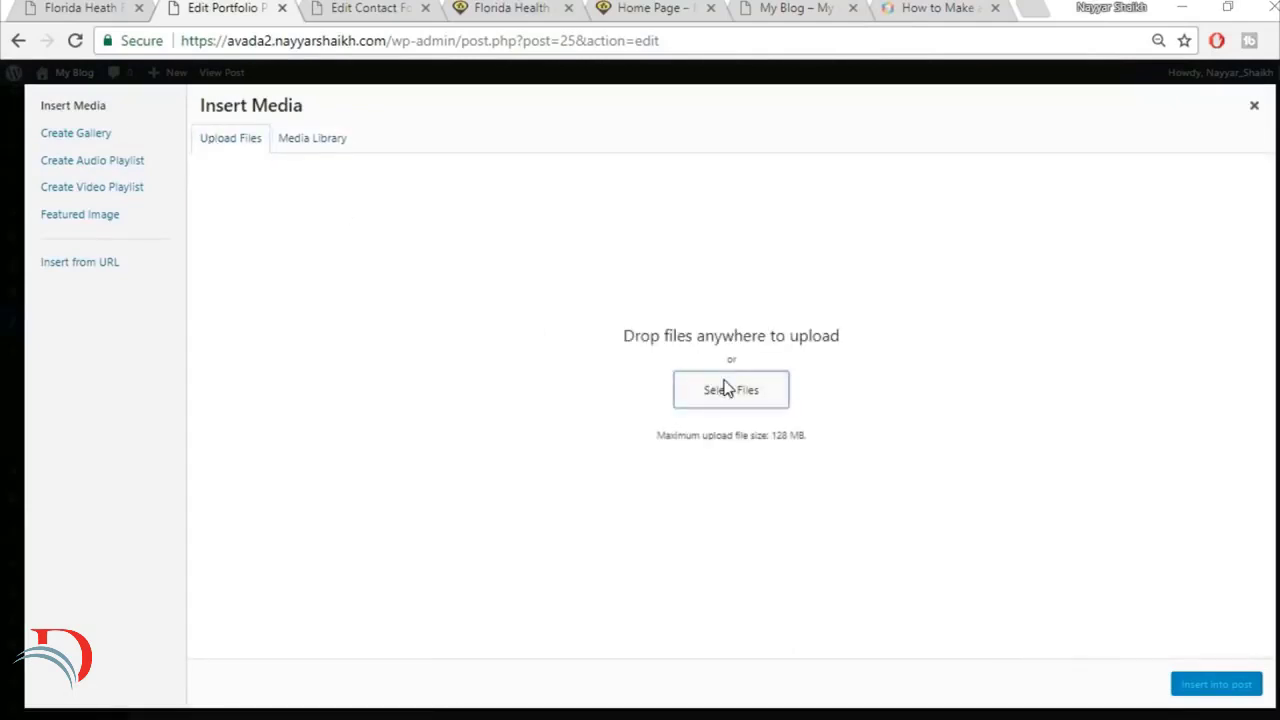
pyautogui.click(724, 388)
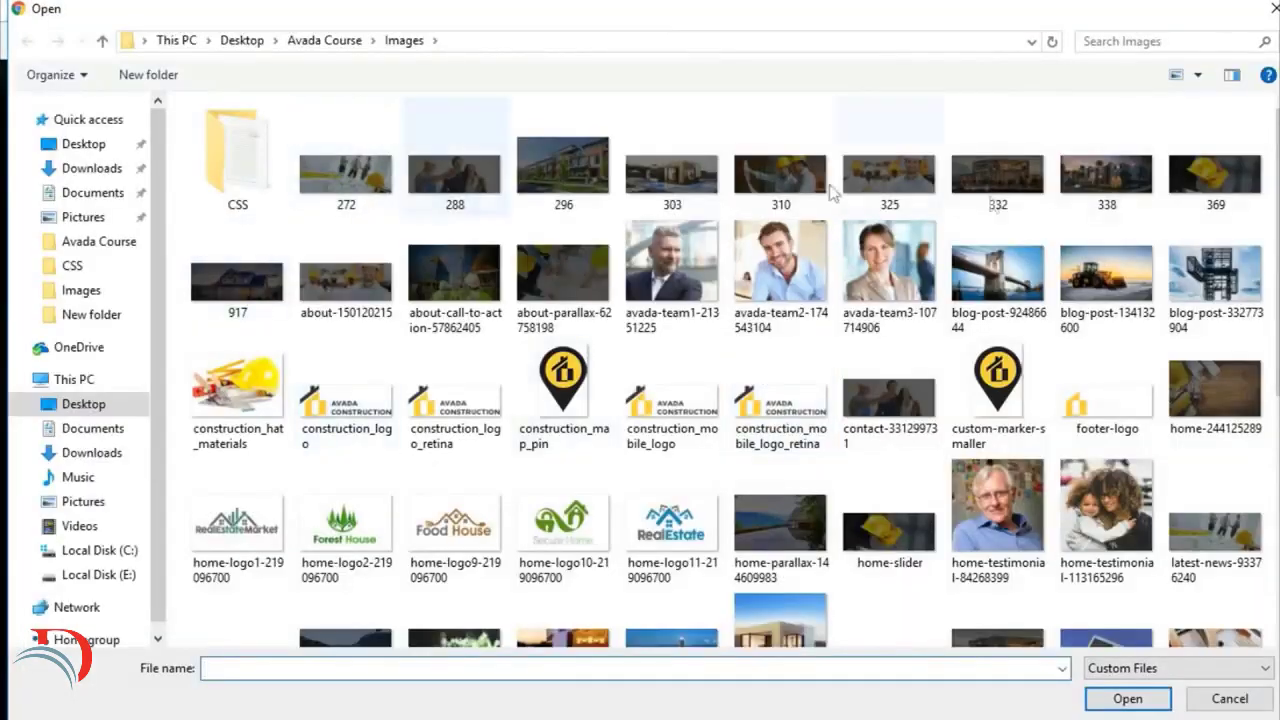
pyautogui.click(1030, 196)
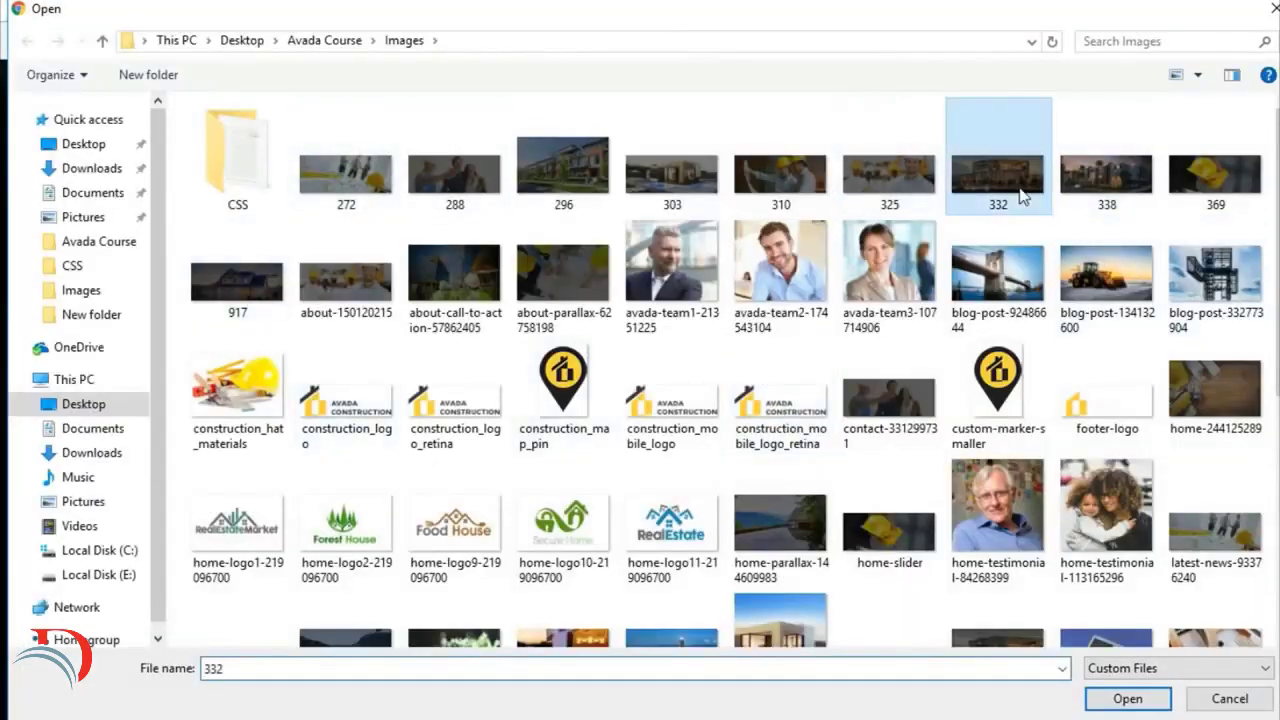
pyautogui.click(1129, 697)
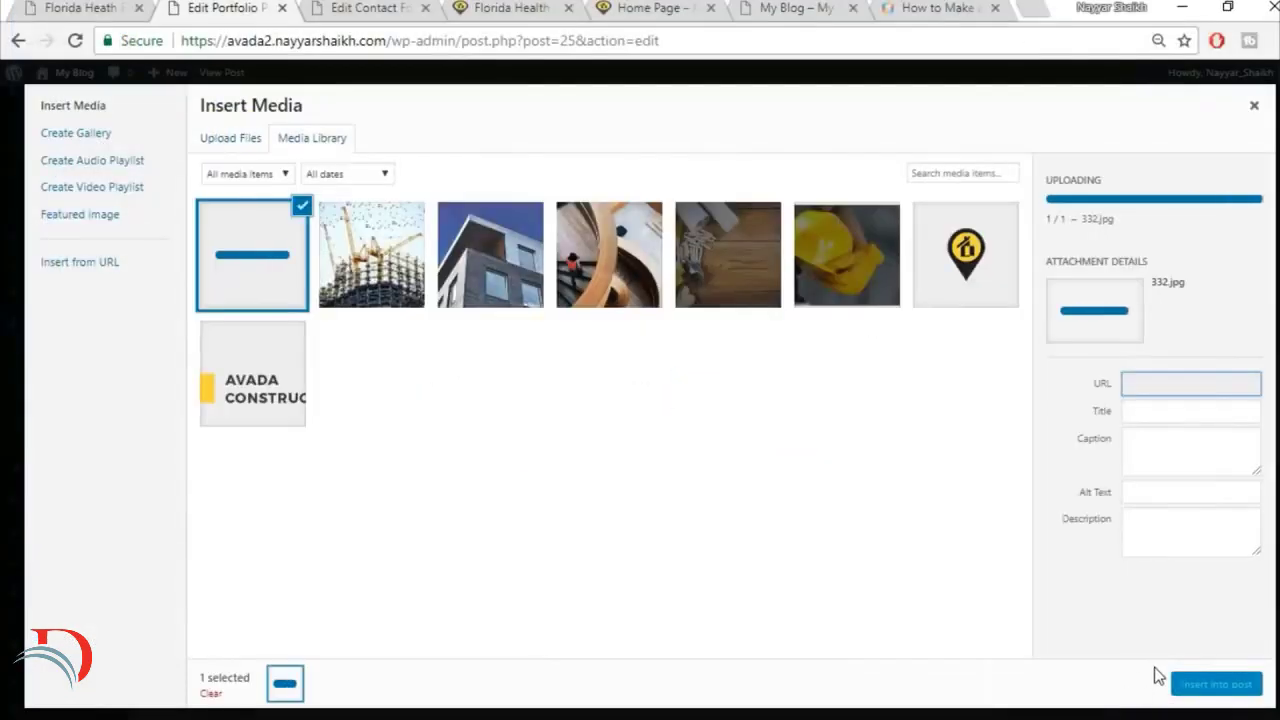
pyautogui.click(1213, 689)
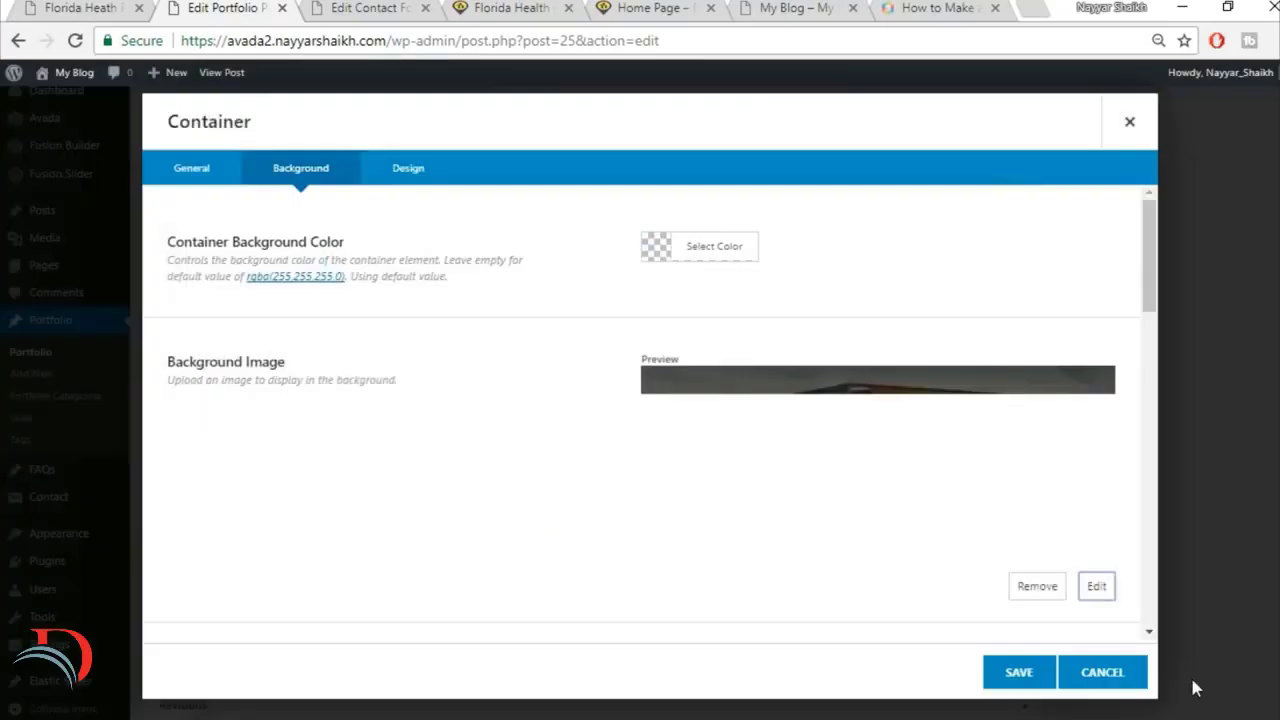
pyautogui.click(1015, 676)
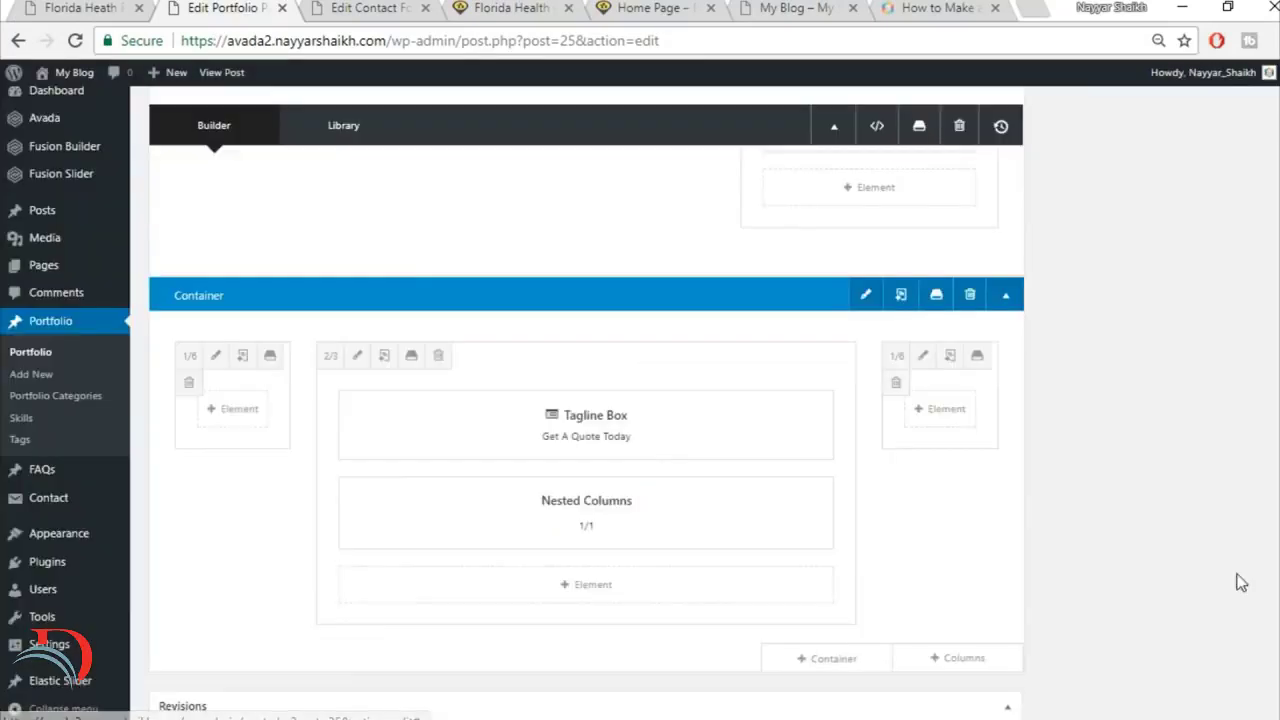
# Step: Review the reference page's Get A Quote Today section again and update the Florida Health Facility portfolio post
pyautogui.click(75, 8)
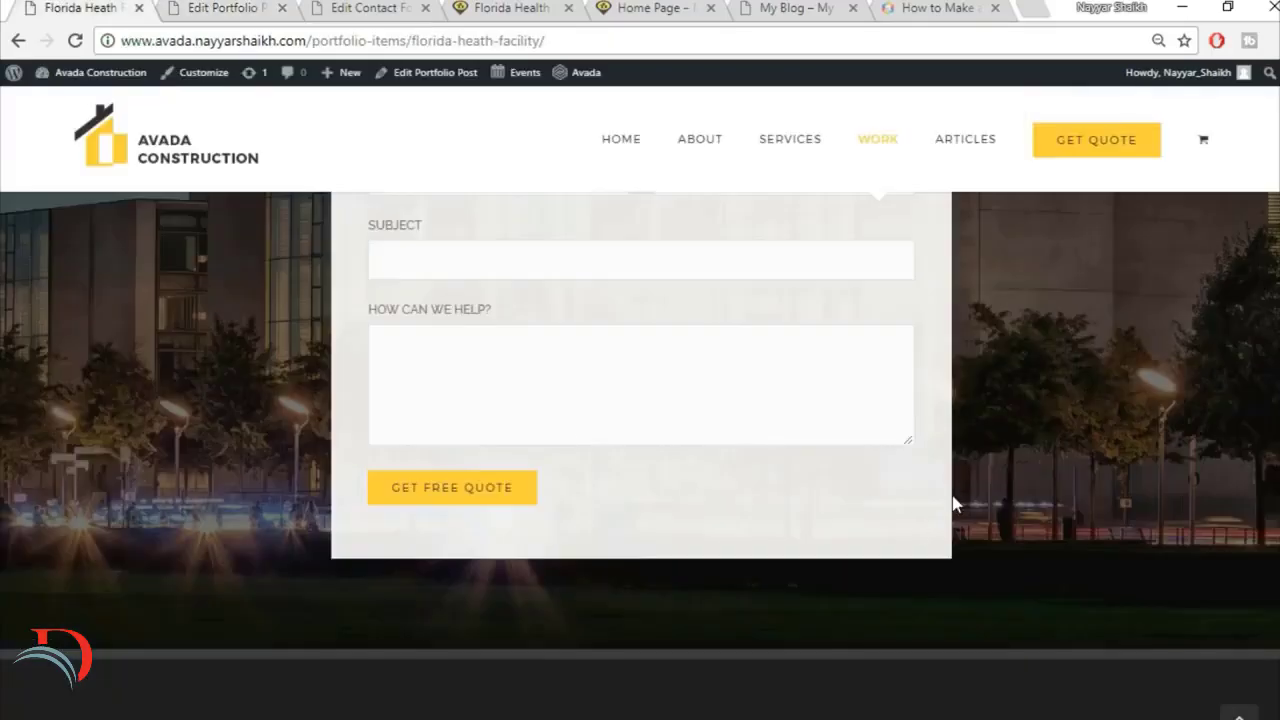
pyautogui.press('F5')
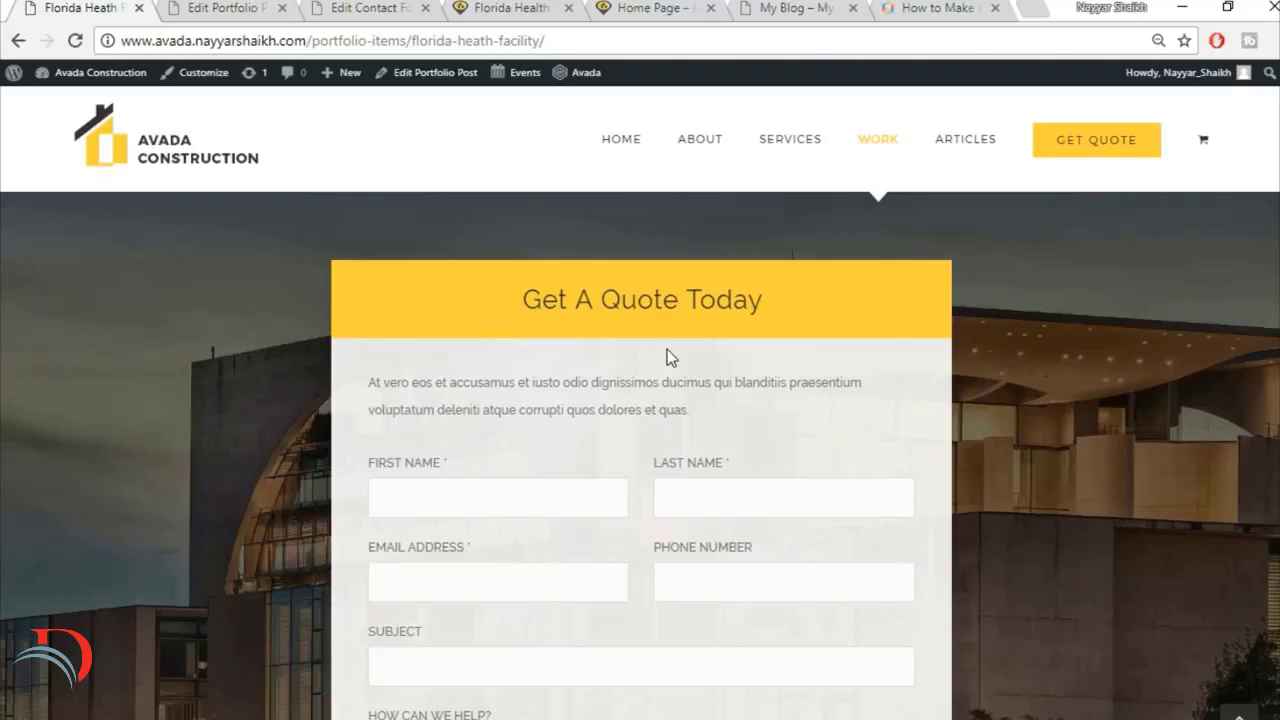
pyautogui.click(251, 18)
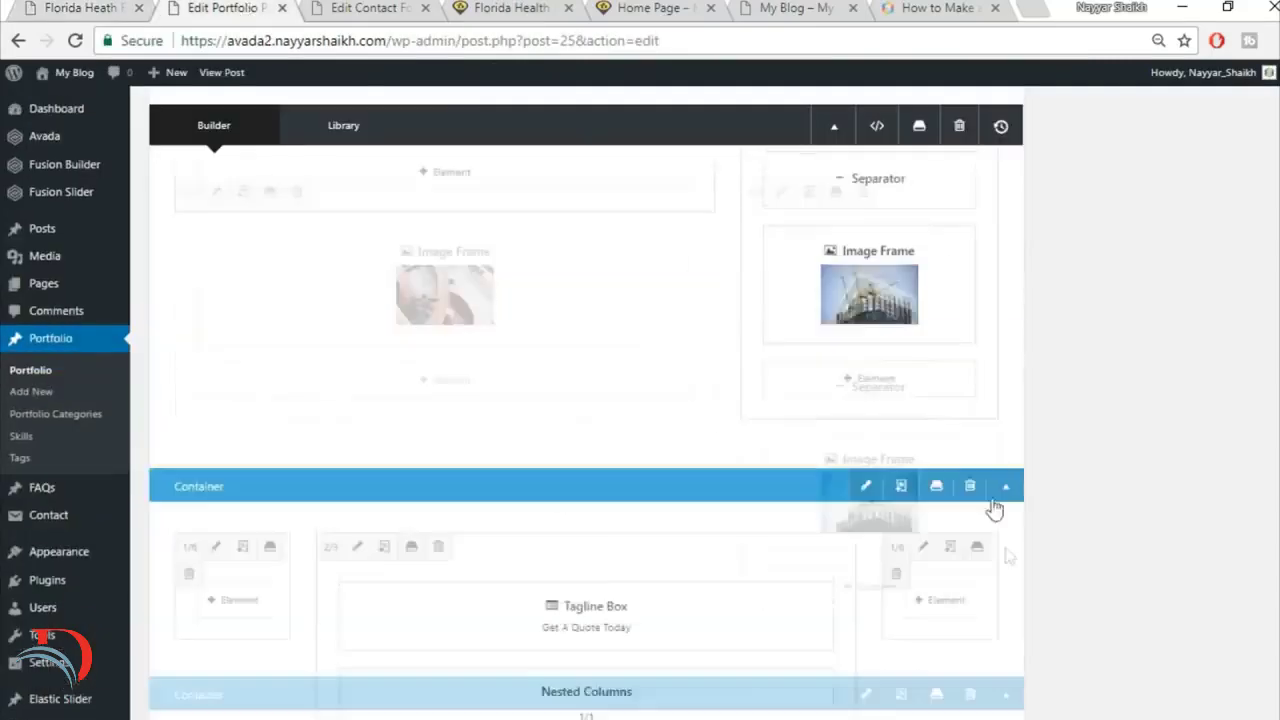
pyautogui.scroll(10, 1007, 557)
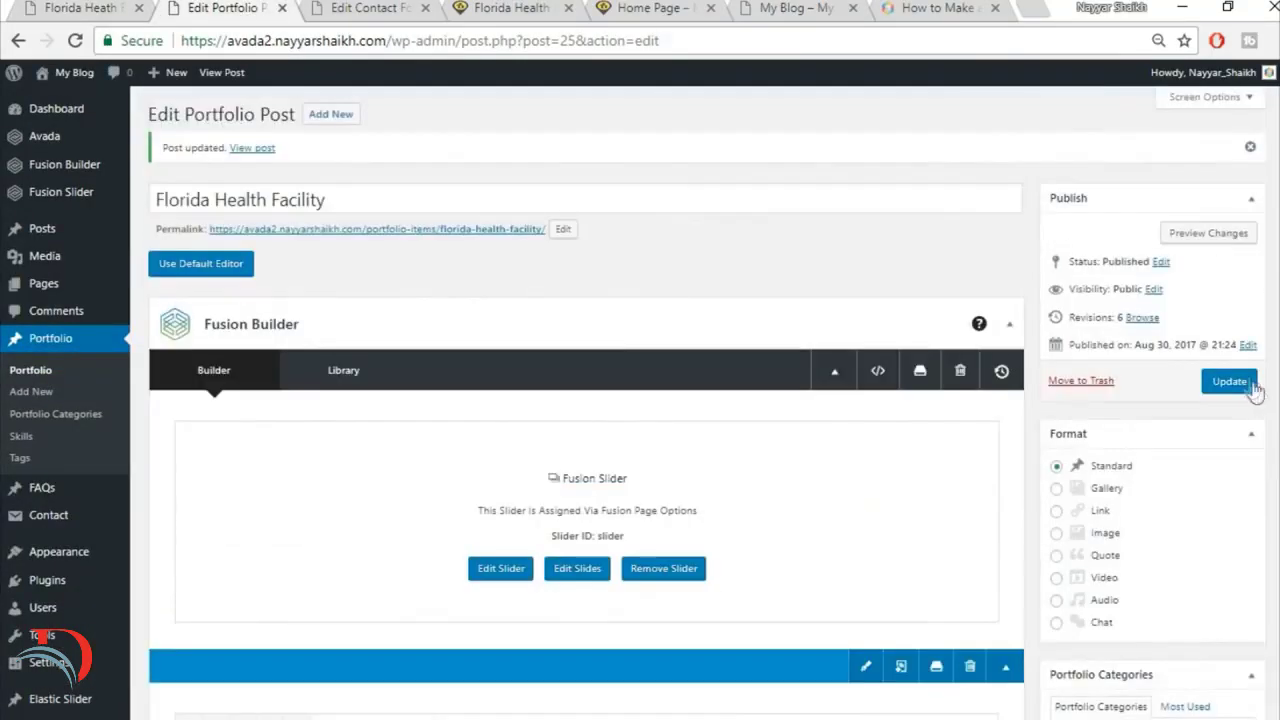
pyautogui.click(1246, 383)
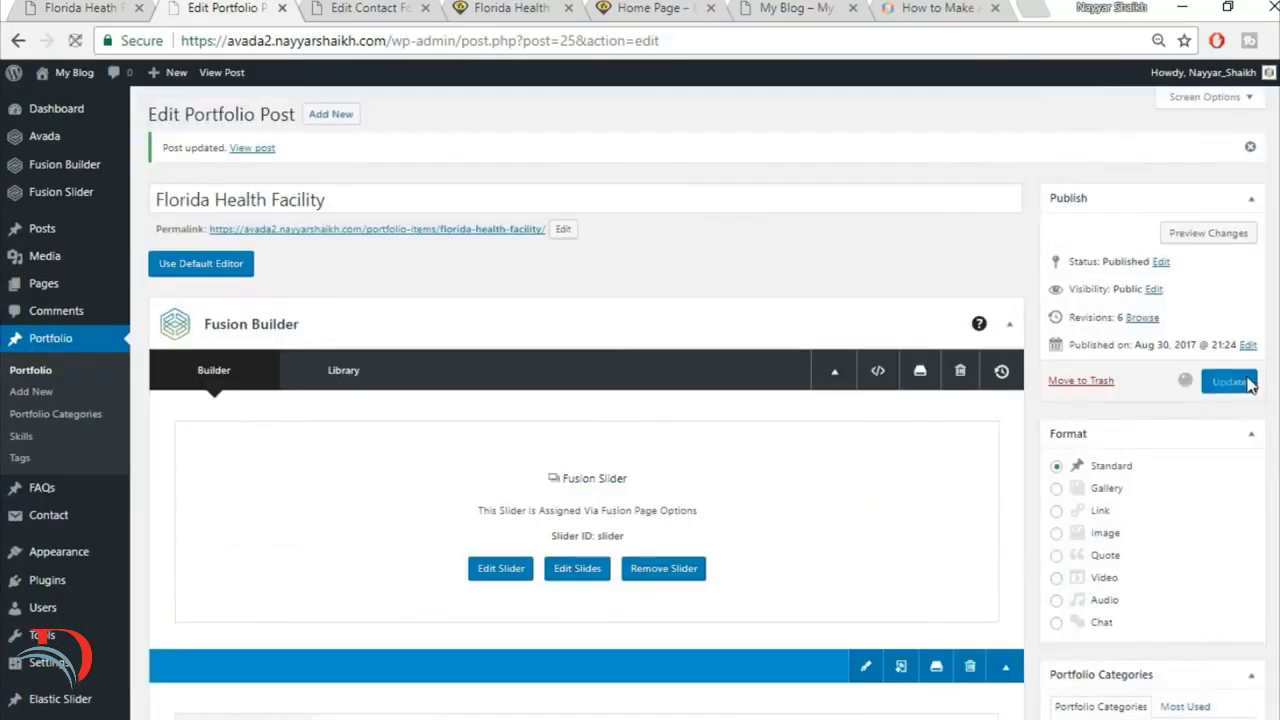
# Step: Move the contact form editor behind the other open pages and reload the live Florida Health Facility page to inspect its quote section
pyautogui.click(370, 8)
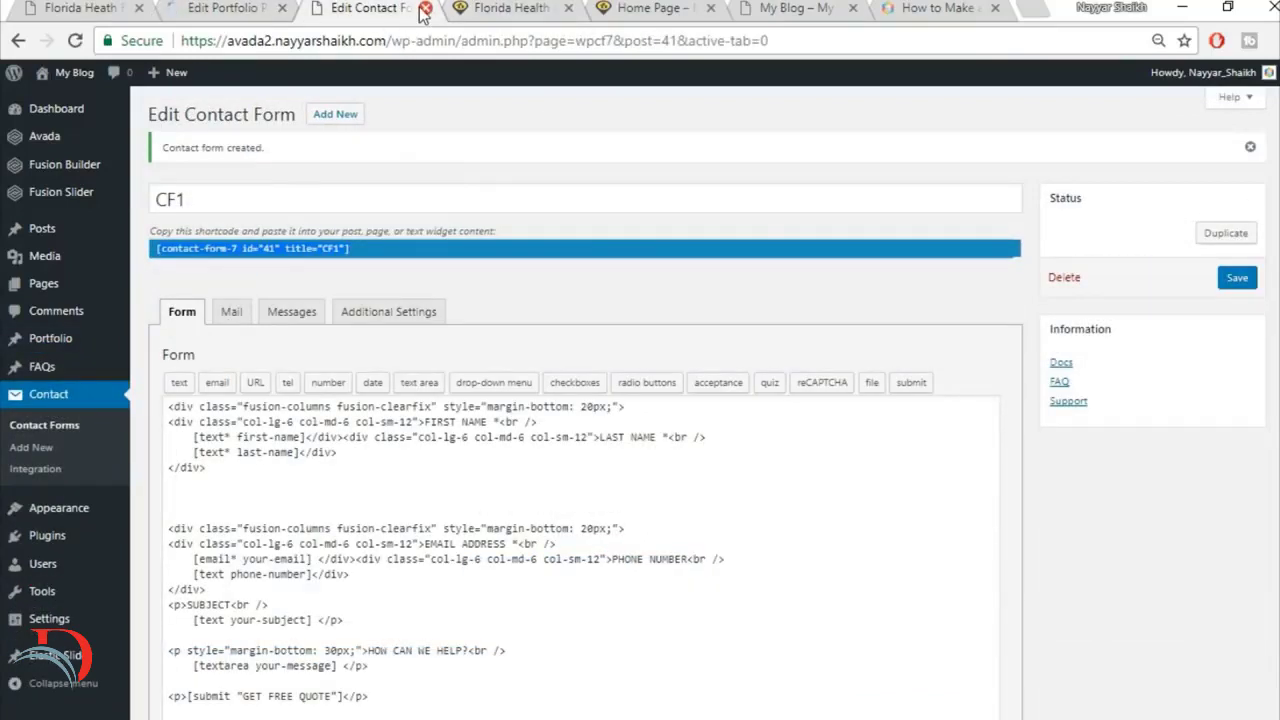
pyautogui.moveTo(380, 10); pyautogui.dragTo(960, 8)
pyautogui.click(385, 10)
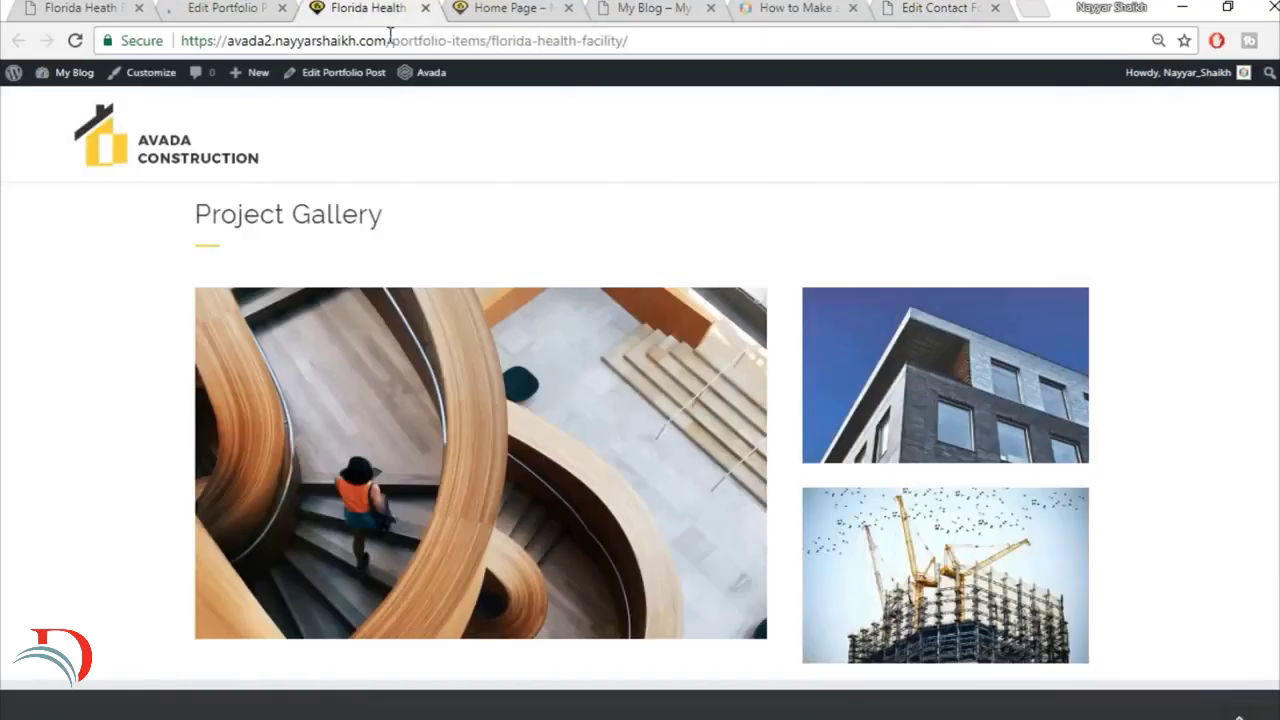
pyautogui.click(390, 40)
pyautogui.press('Return')
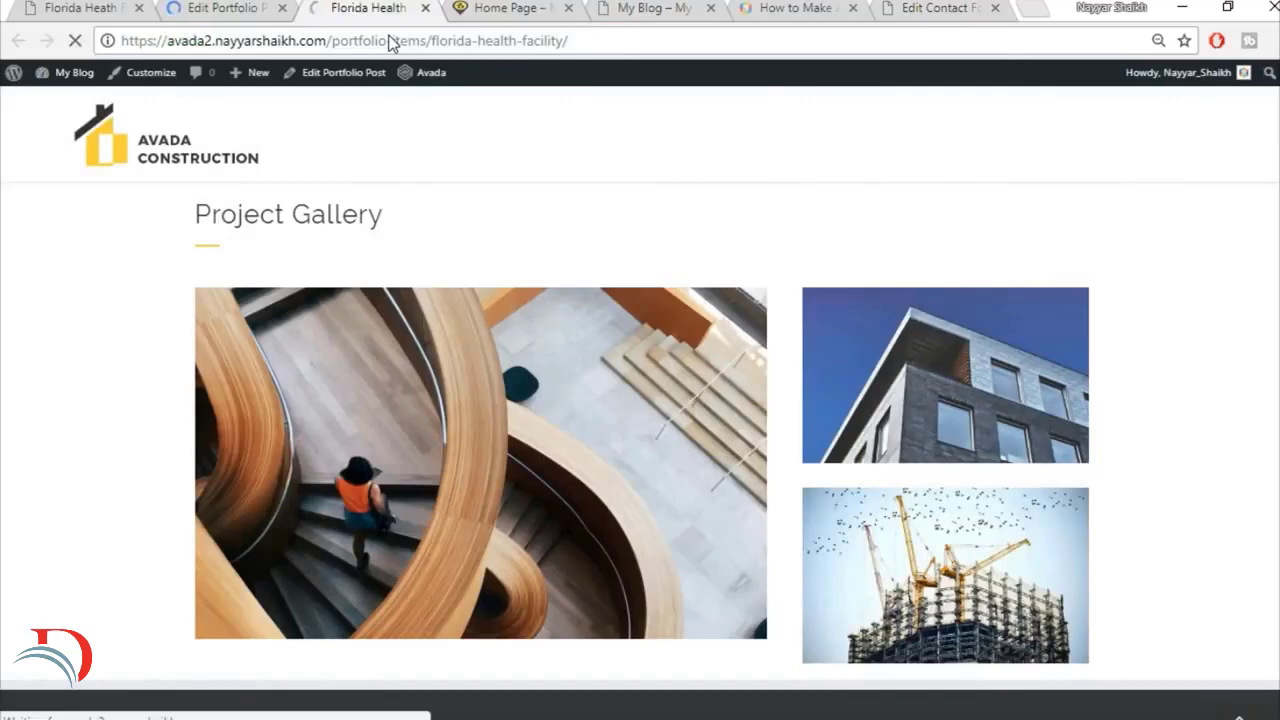
pyautogui.scroll(-4, 1246, 369)
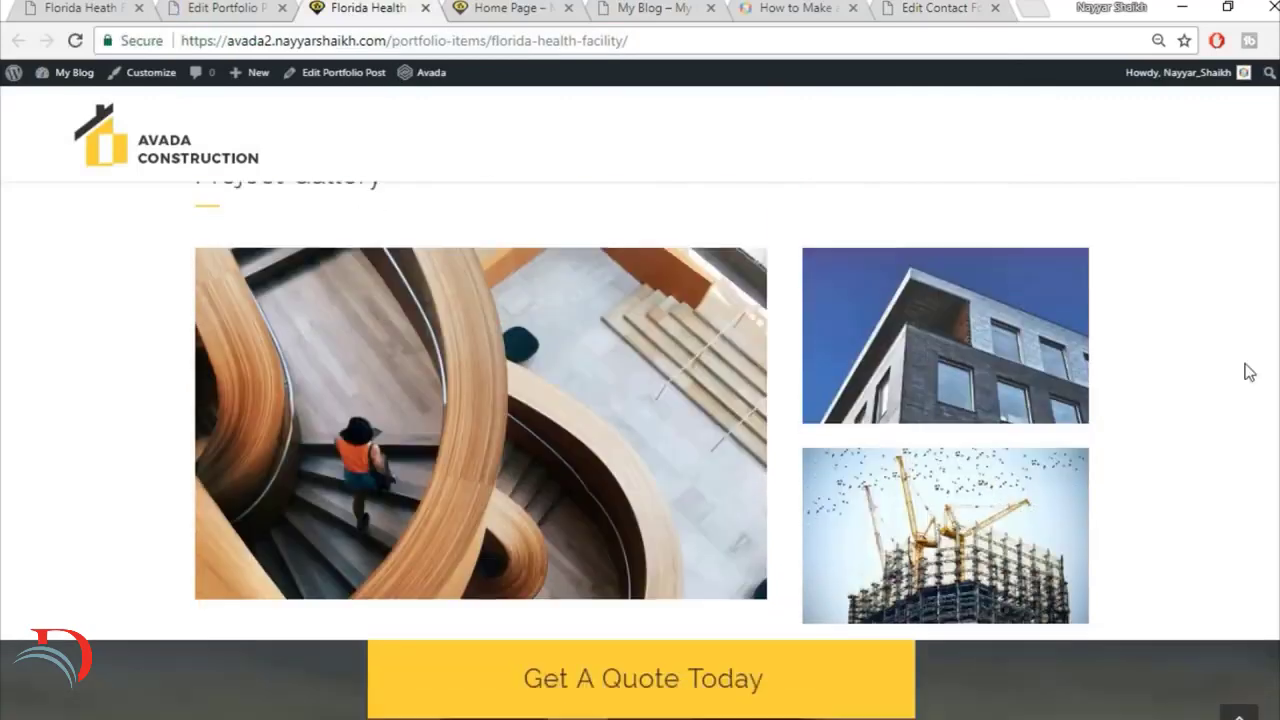
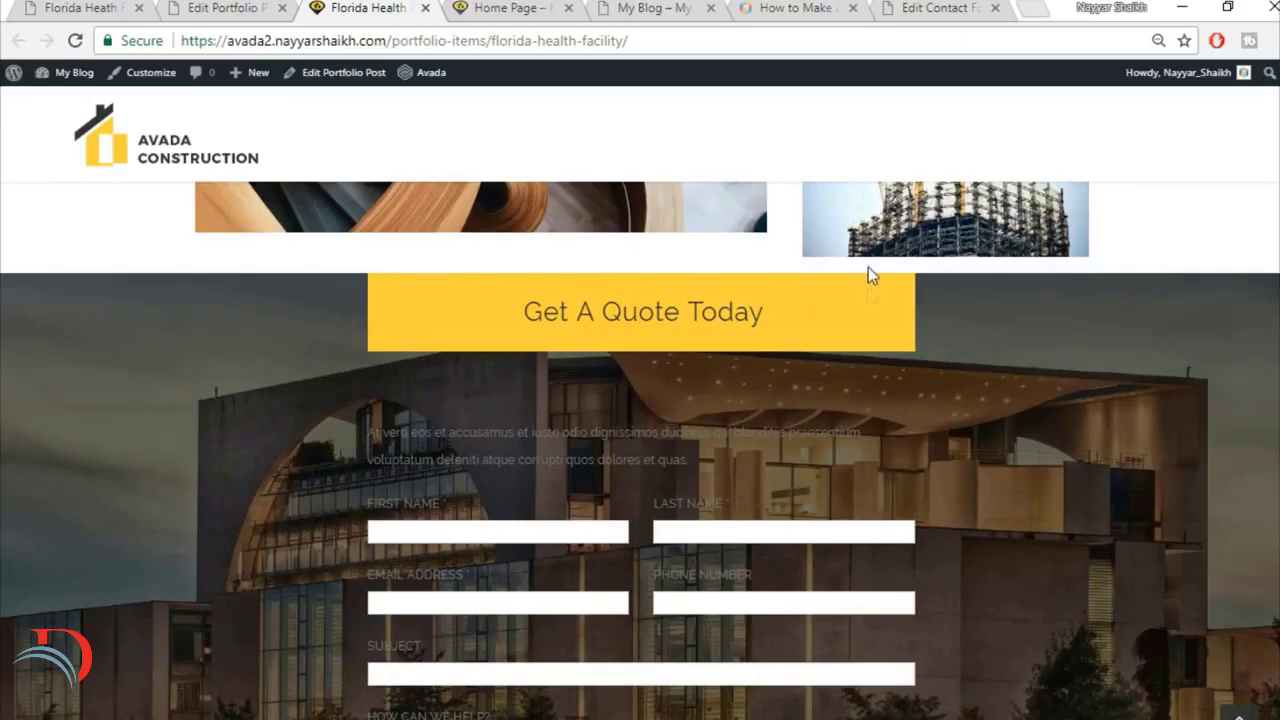
# Step: Compare the live quote form's background with the reference page's form panel and locate the form's nested columns in the portfolio post editor
pyautogui.scroll(-1, 906, 391)
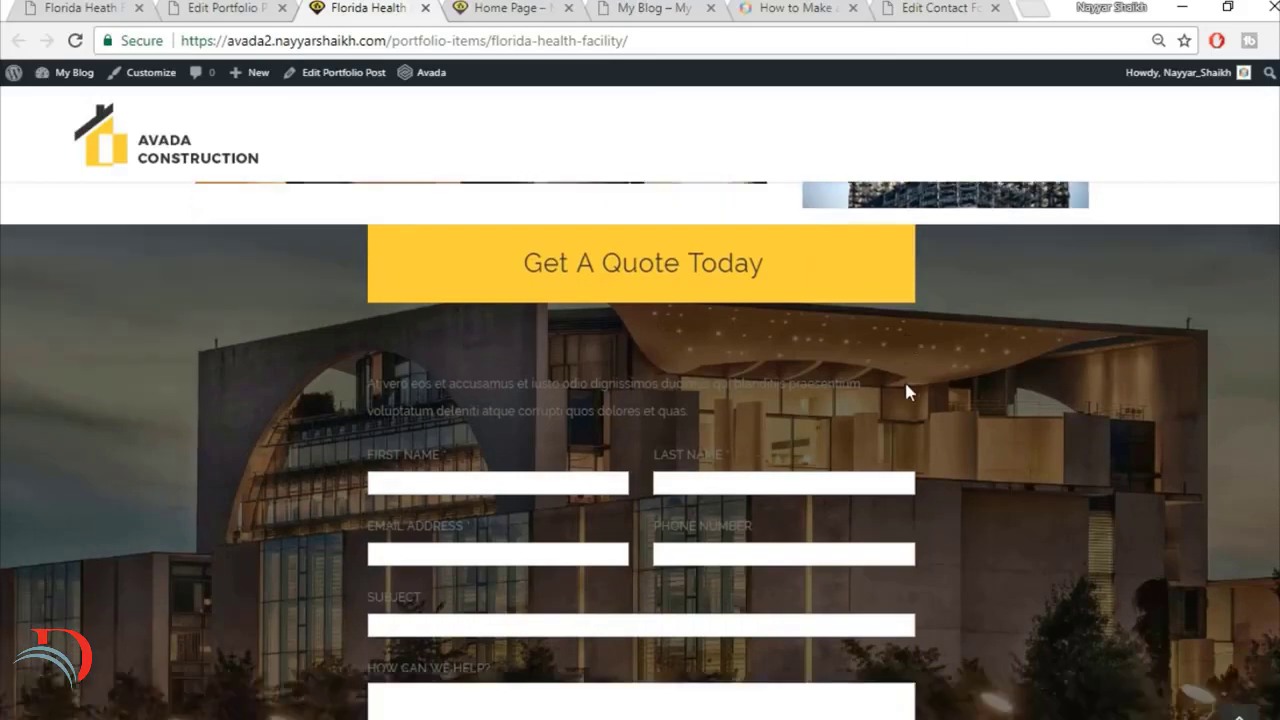
pyautogui.scroll(-3, 889, 423)
pyautogui.scroll(4, 889, 423)
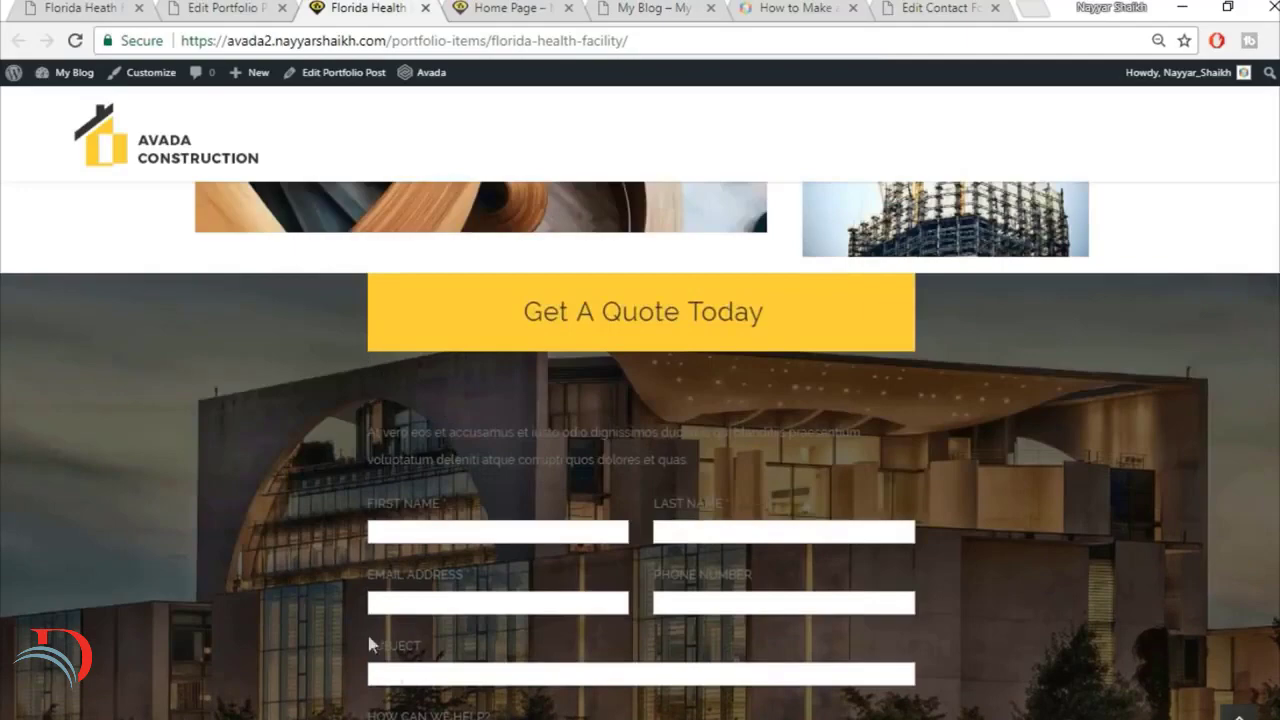
pyautogui.click(216, 10)
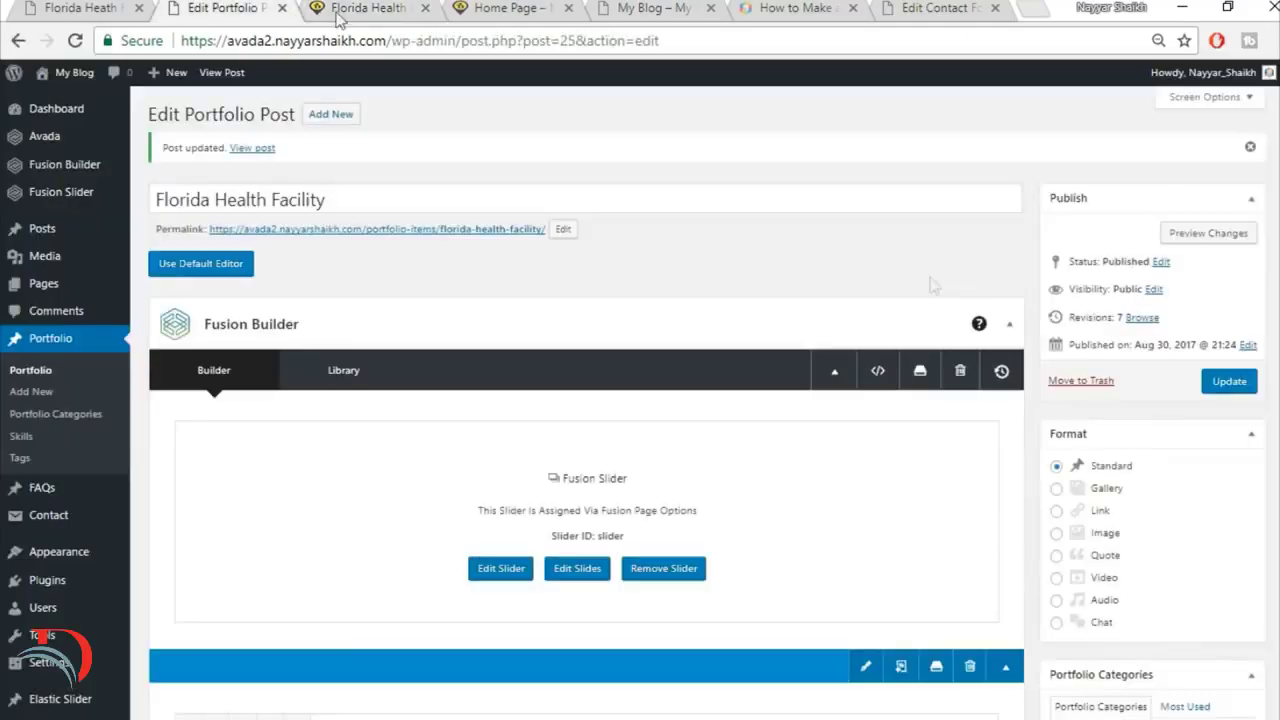
pyautogui.scroll(-3, 988, 500)
pyautogui.scroll(-10, 992, 510)
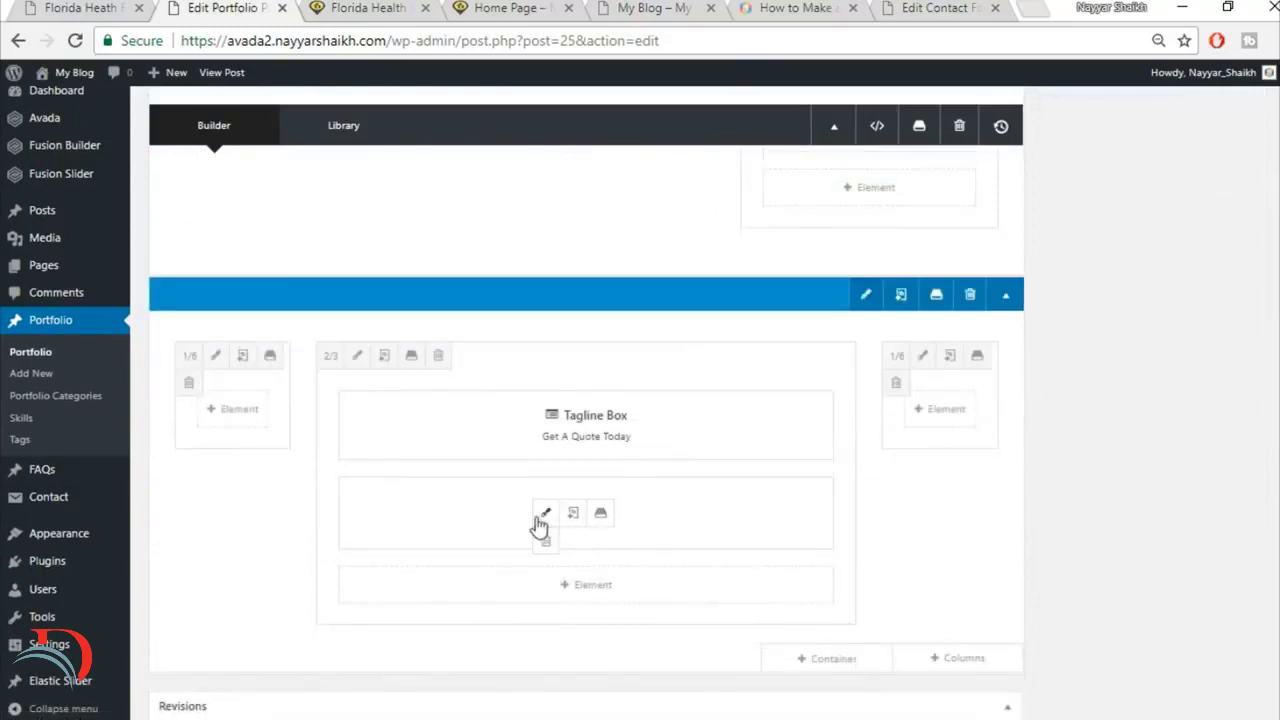
pyautogui.click(52, 7)
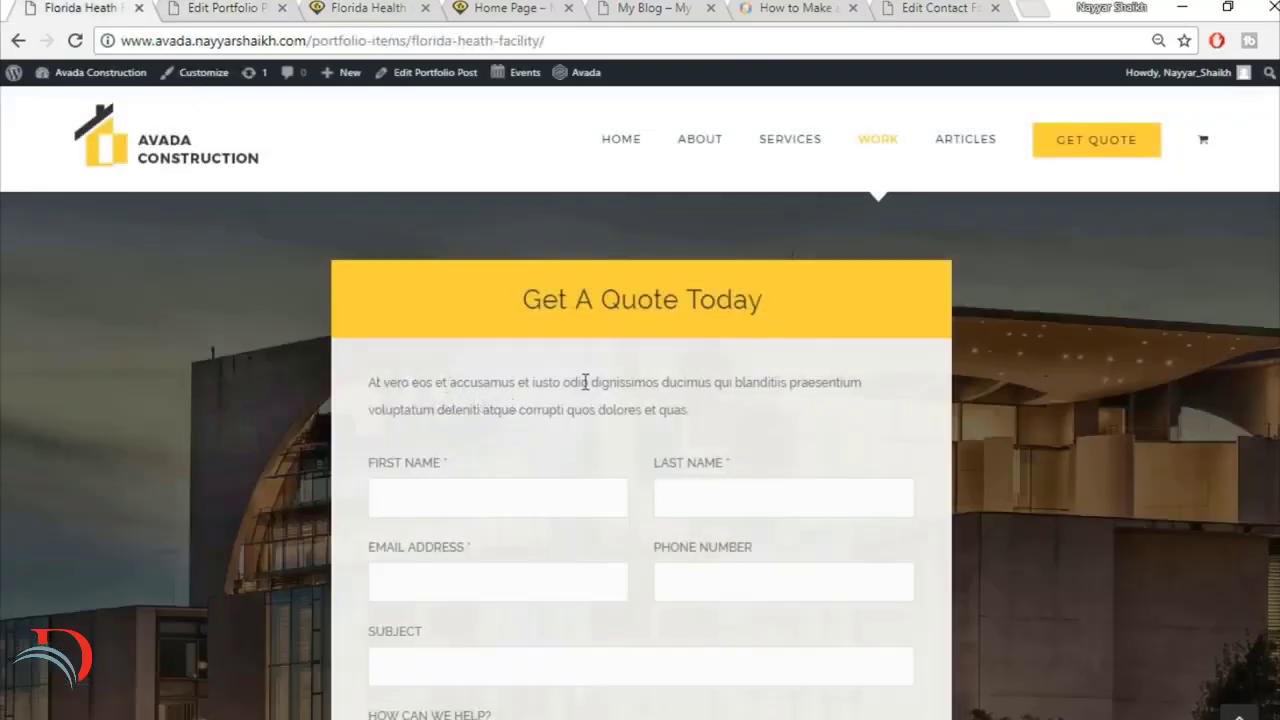
pyautogui.moveTo(375, 383); pyautogui.dragTo(640, 382)
pyautogui.click(589, 492)
pyautogui.click(182, 8)
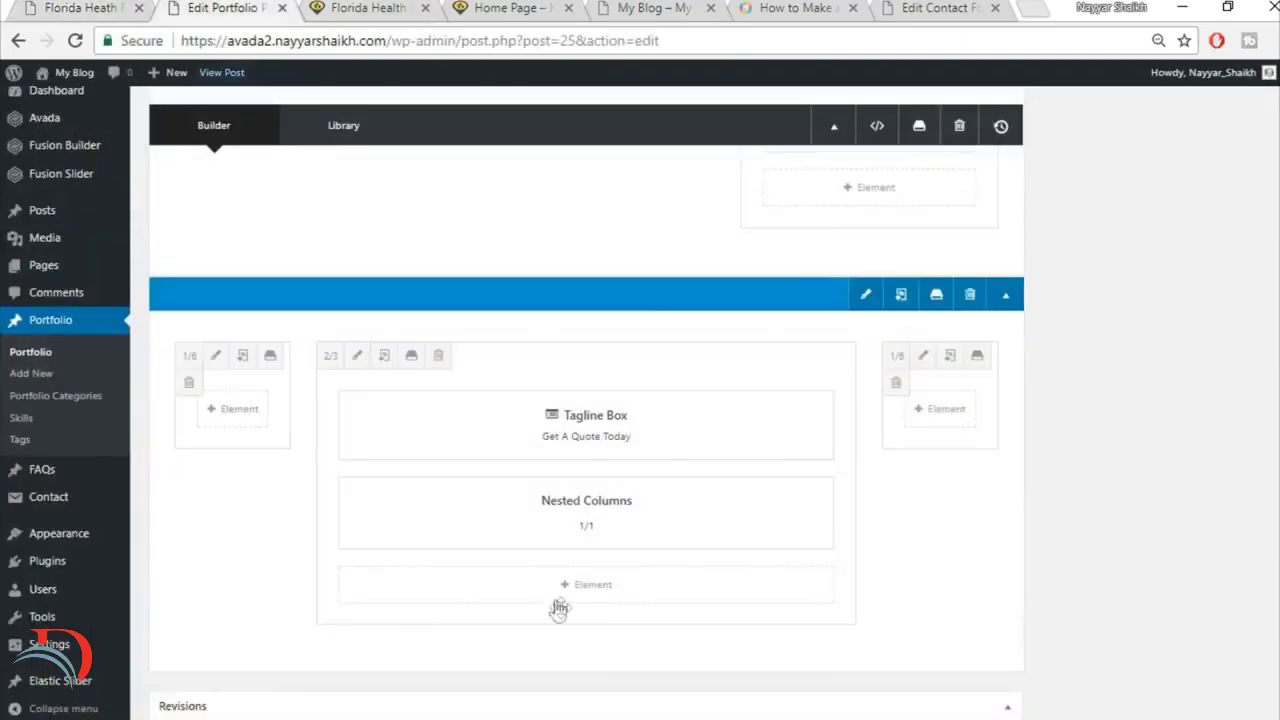
pyautogui.moveTo(574, 531)
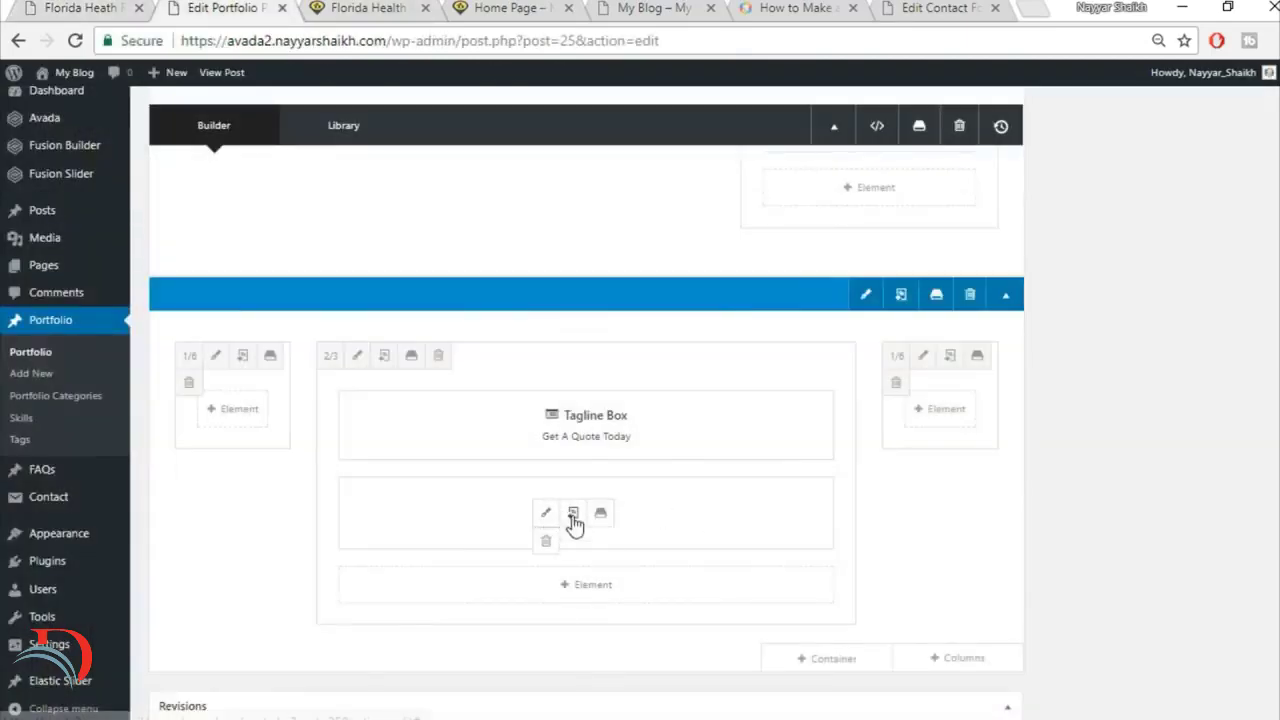
pyautogui.click(67, 6)
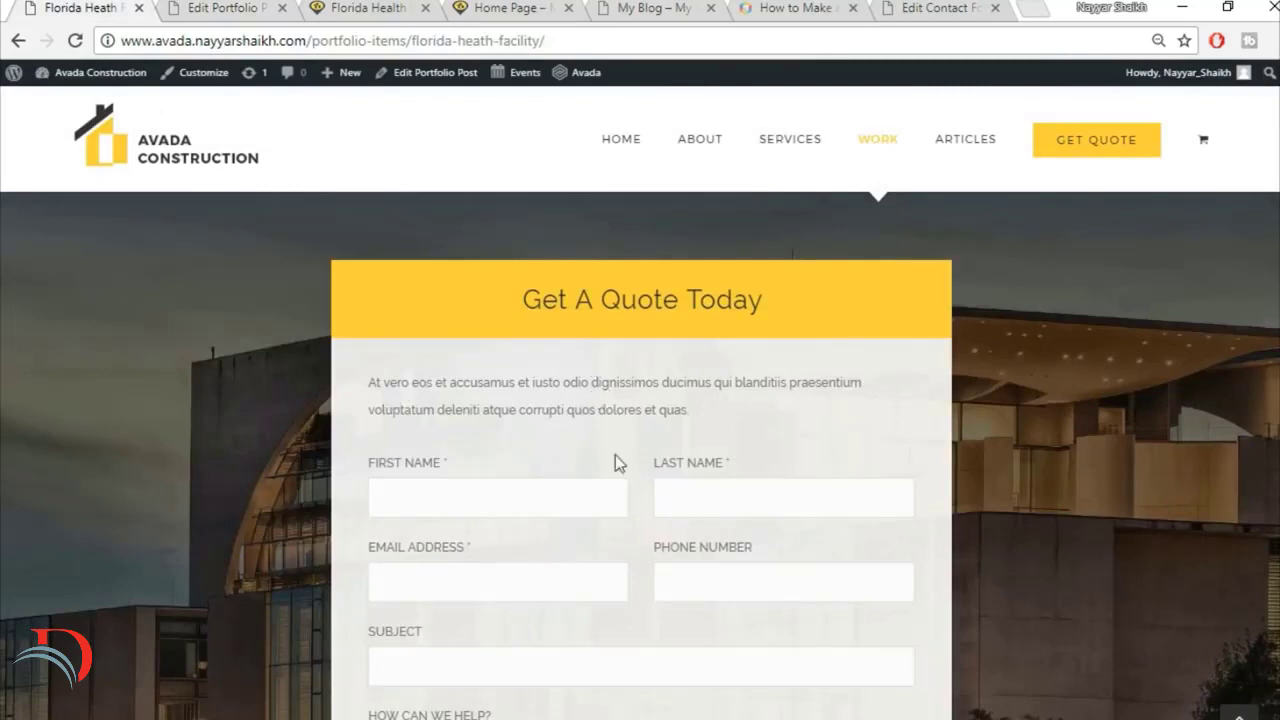
pyautogui.click(233, 6)
# Step: Set the background color of the nested column holding the quote text and form code block to #F5F5F5 and save the nested columns
pyautogui.moveTo(538, 524)
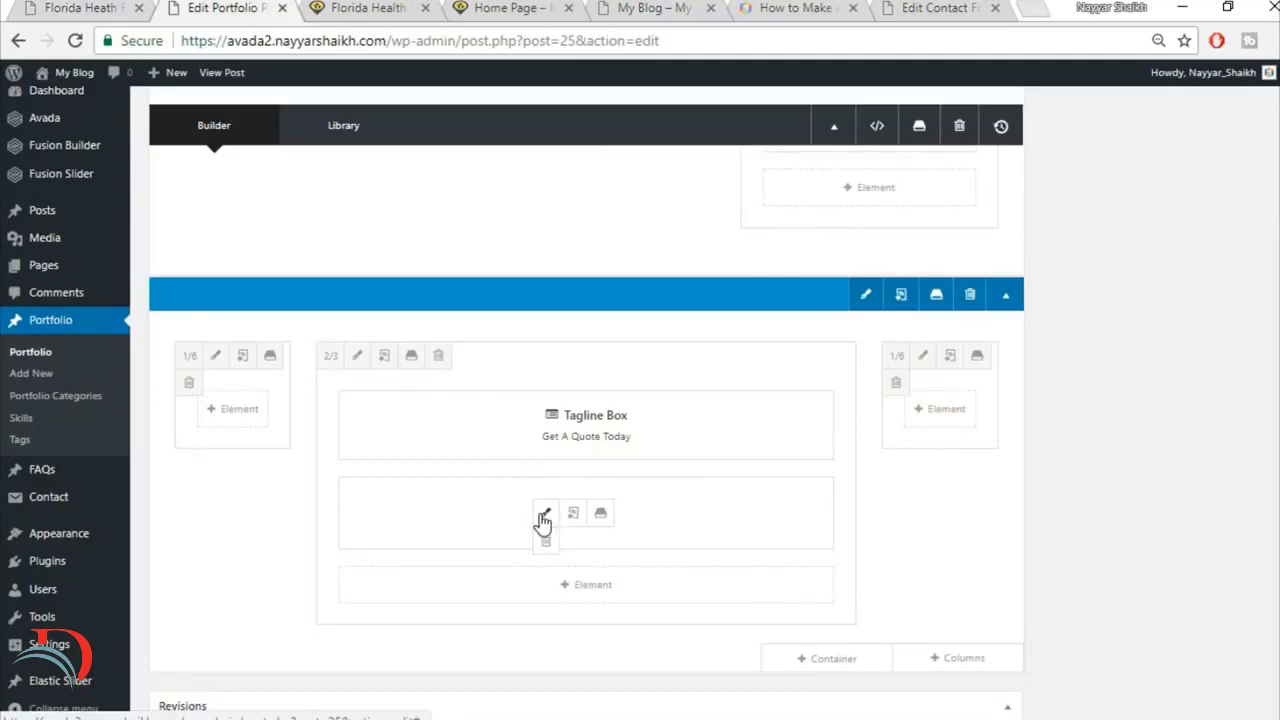
pyautogui.click(546, 518)
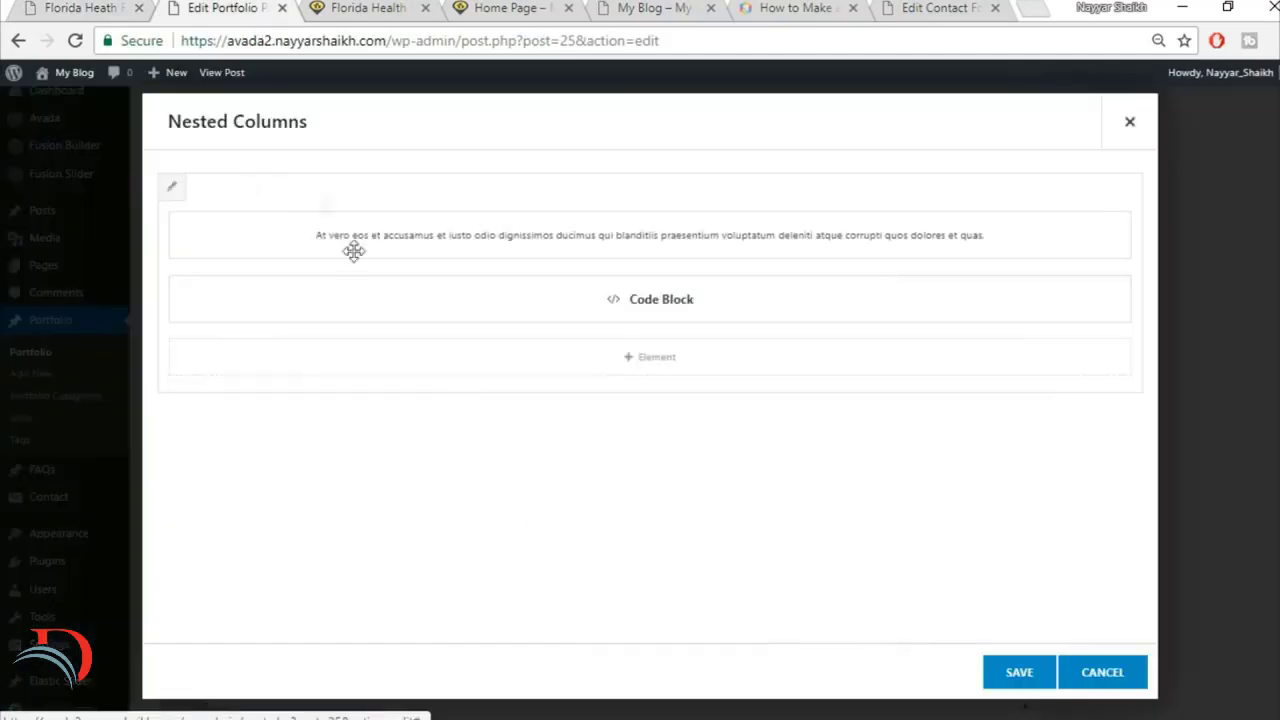
pyautogui.click(173, 193)
pyautogui.click(289, 170)
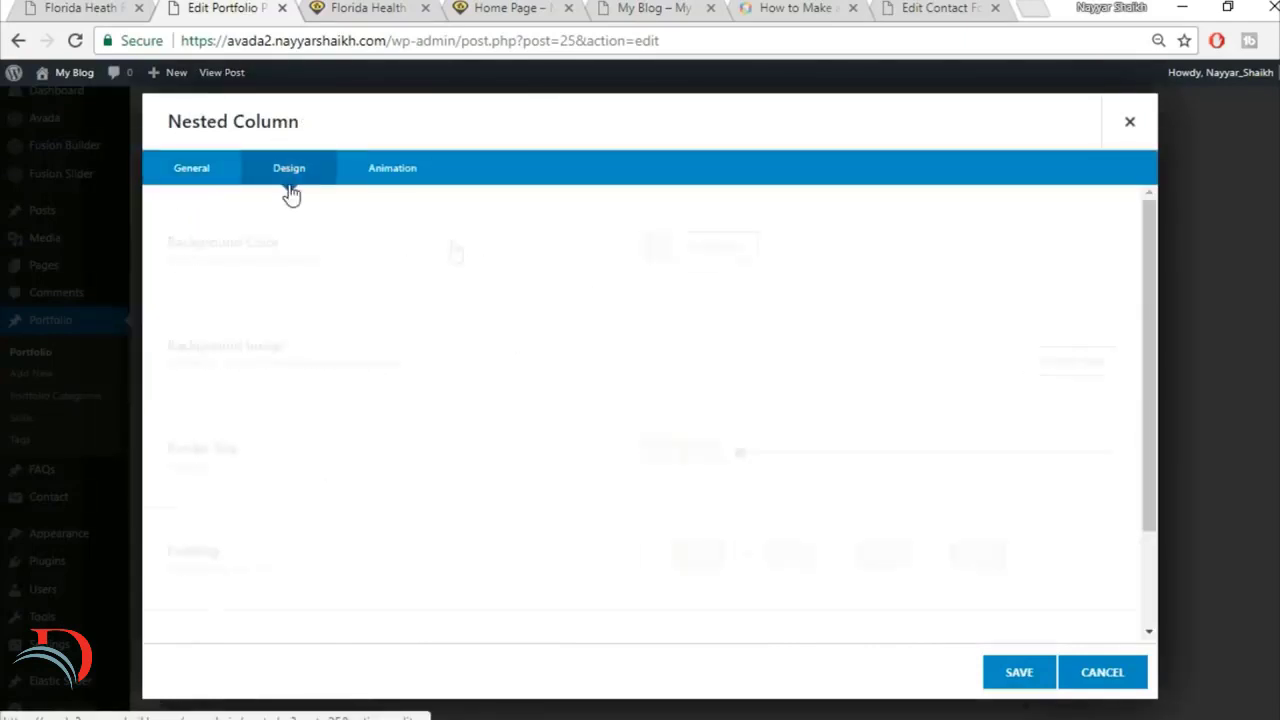
pyautogui.click(721, 248)
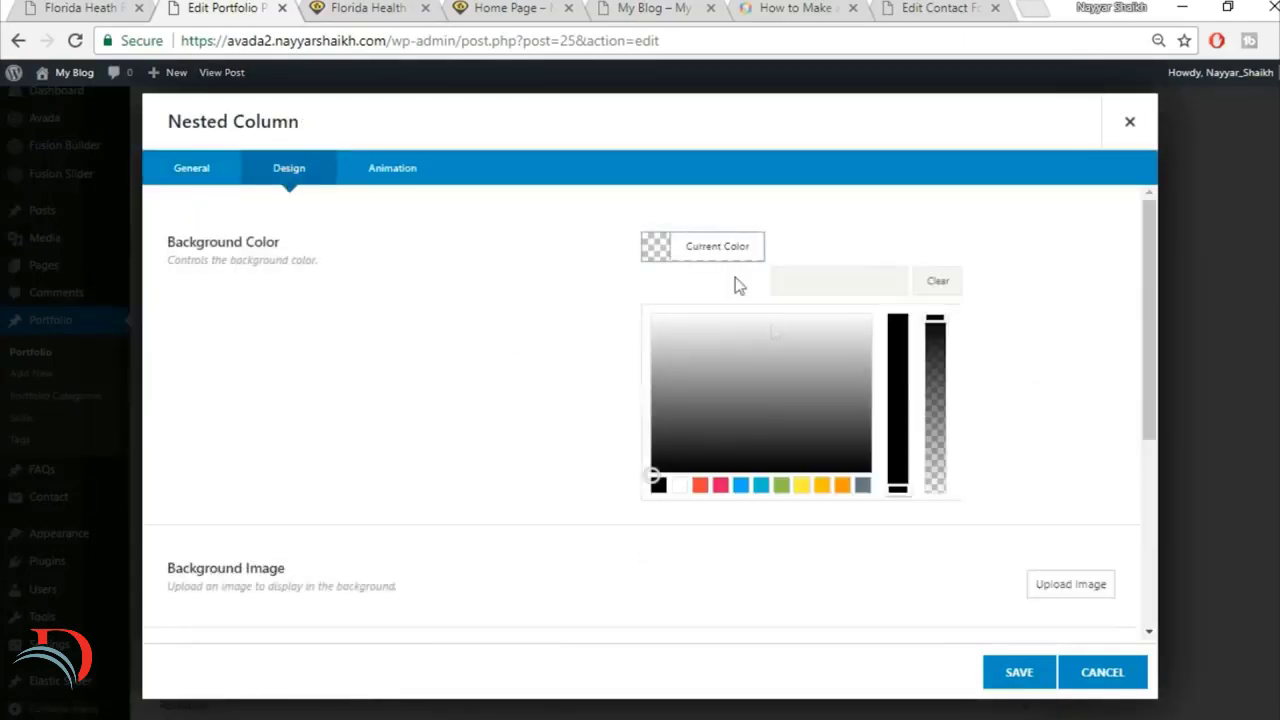
pyautogui.click(846, 284)
pyautogui.write('#F5F5F5')
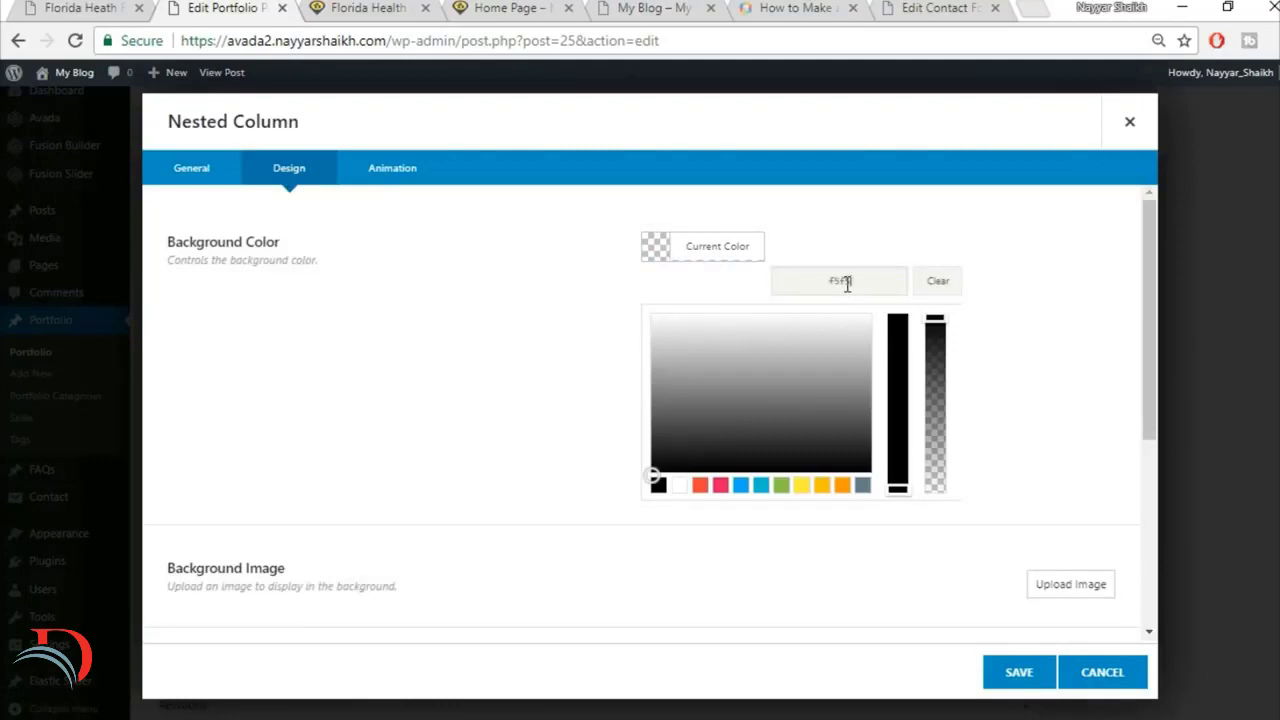
pyautogui.click(1010, 677)
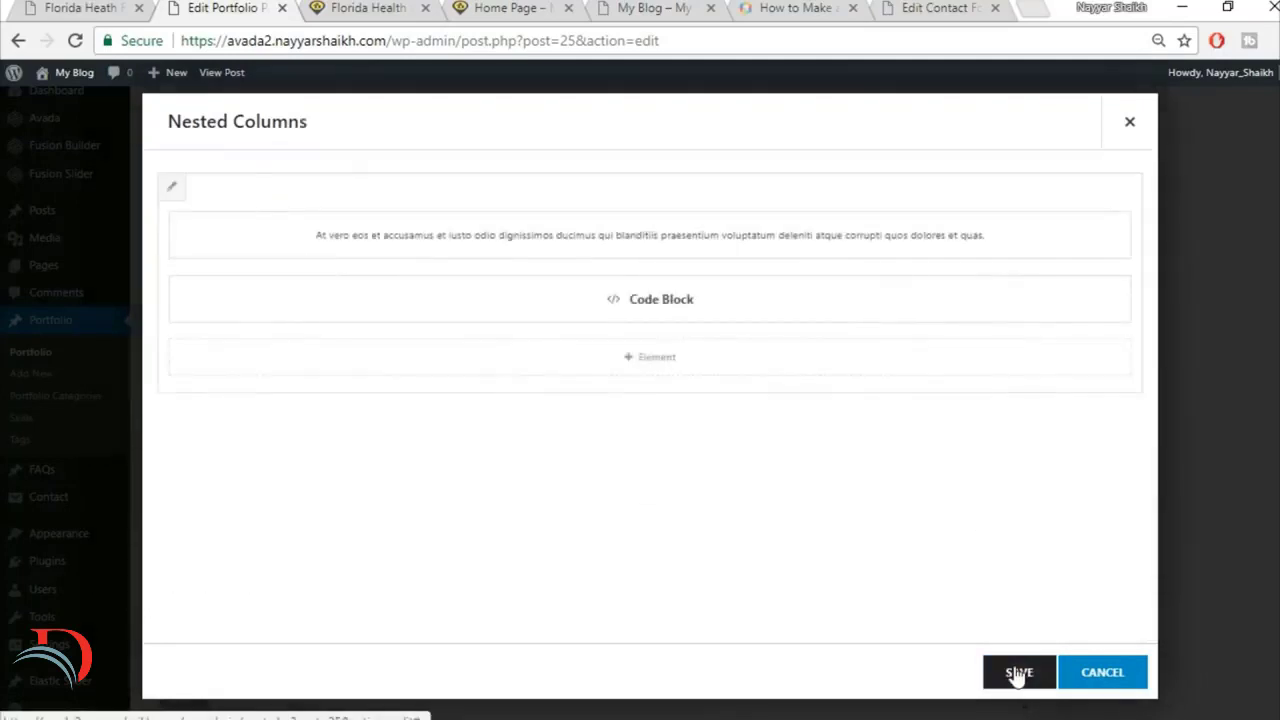
pyautogui.click(1014, 674)
# Step: Update the Florida Health Facility portfolio post and reload its live page
pyautogui.scroll(4, 1150, 380)
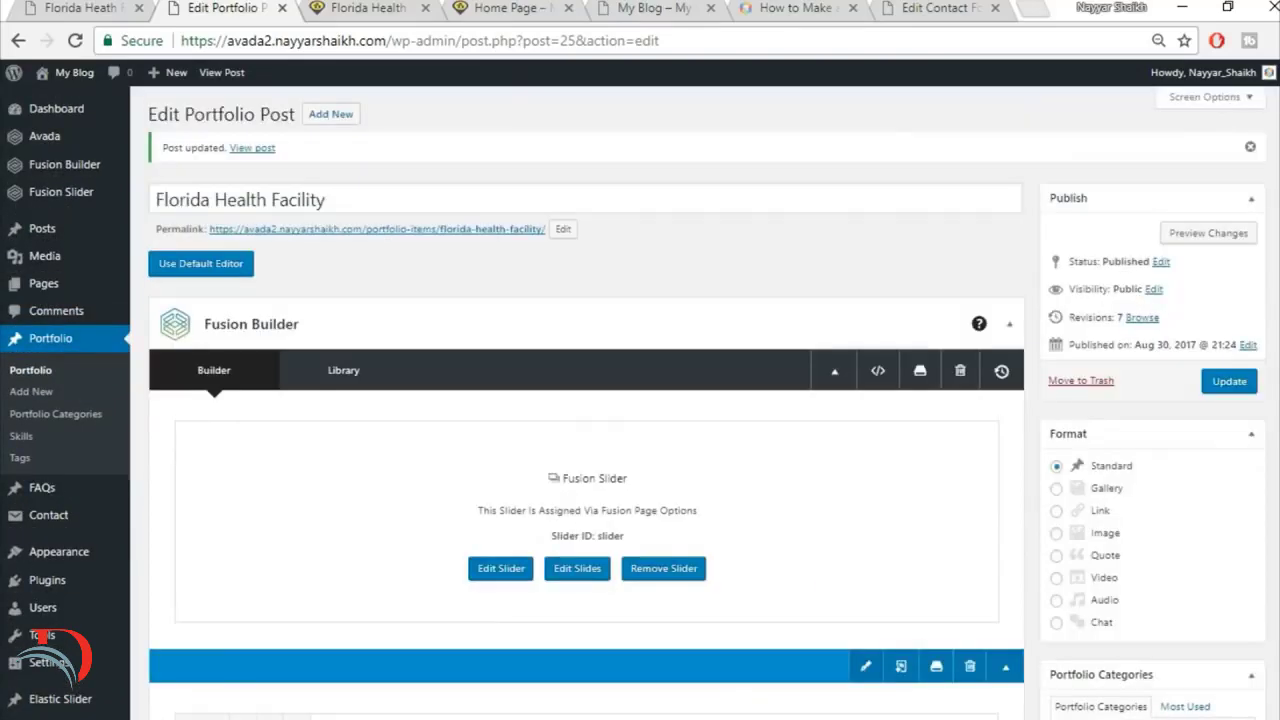
pyautogui.click(1228, 381)
pyautogui.click(352, 7)
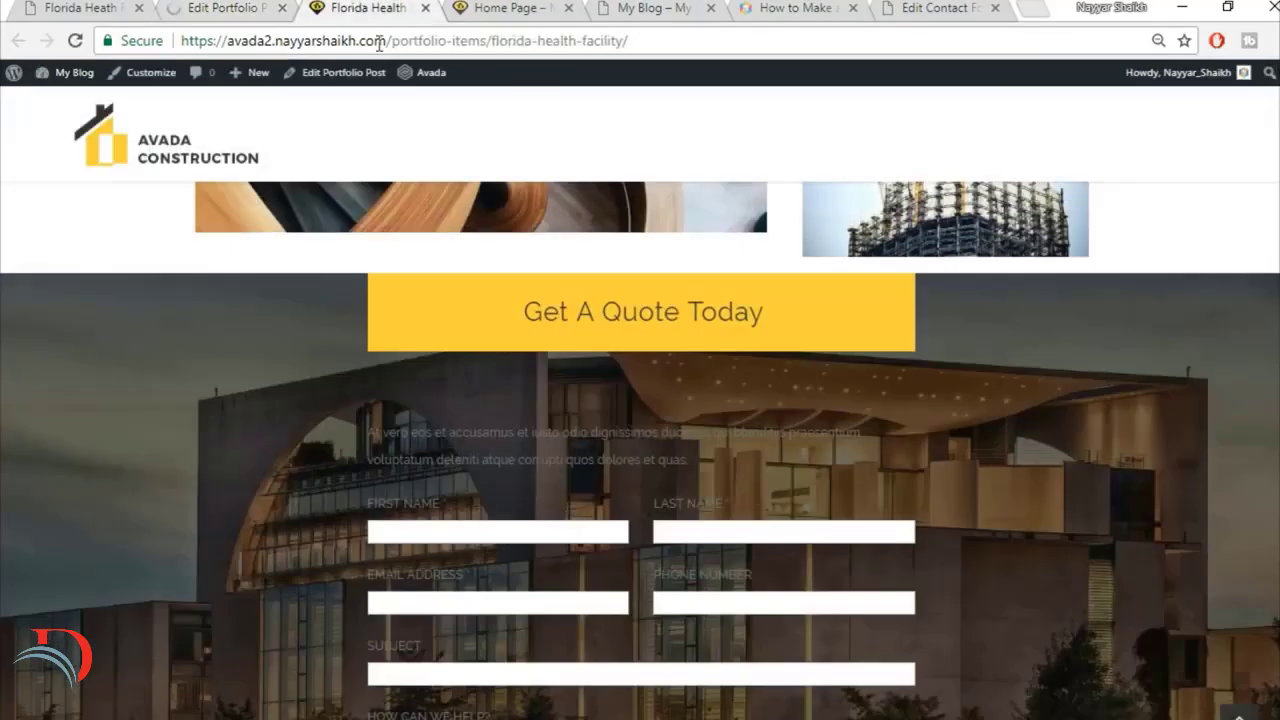
pyautogui.click(379, 44)
pyautogui.press('Return')
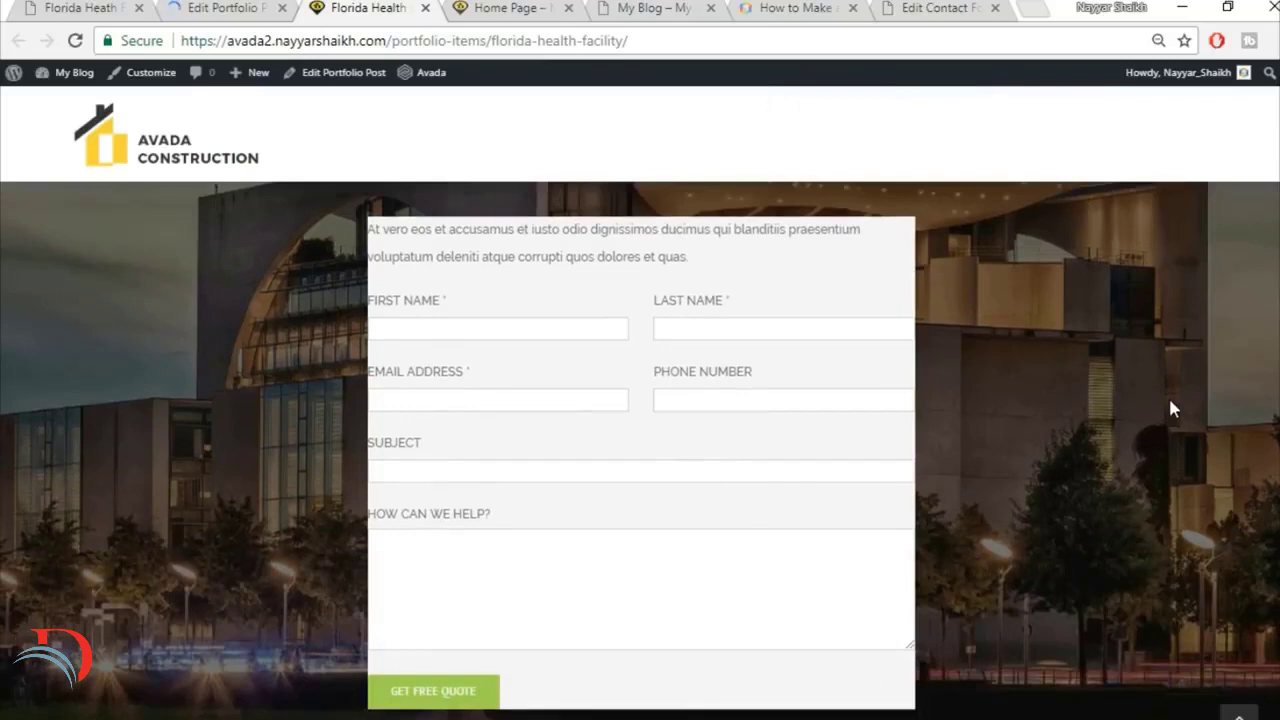
# Step: Examine the live quote form's panel and its spacing below the Get A Quote Today box, comparing it with the reference page
pyautogui.scroll(1, 1170, 401)
pyautogui.scroll(-1, 1170, 401)
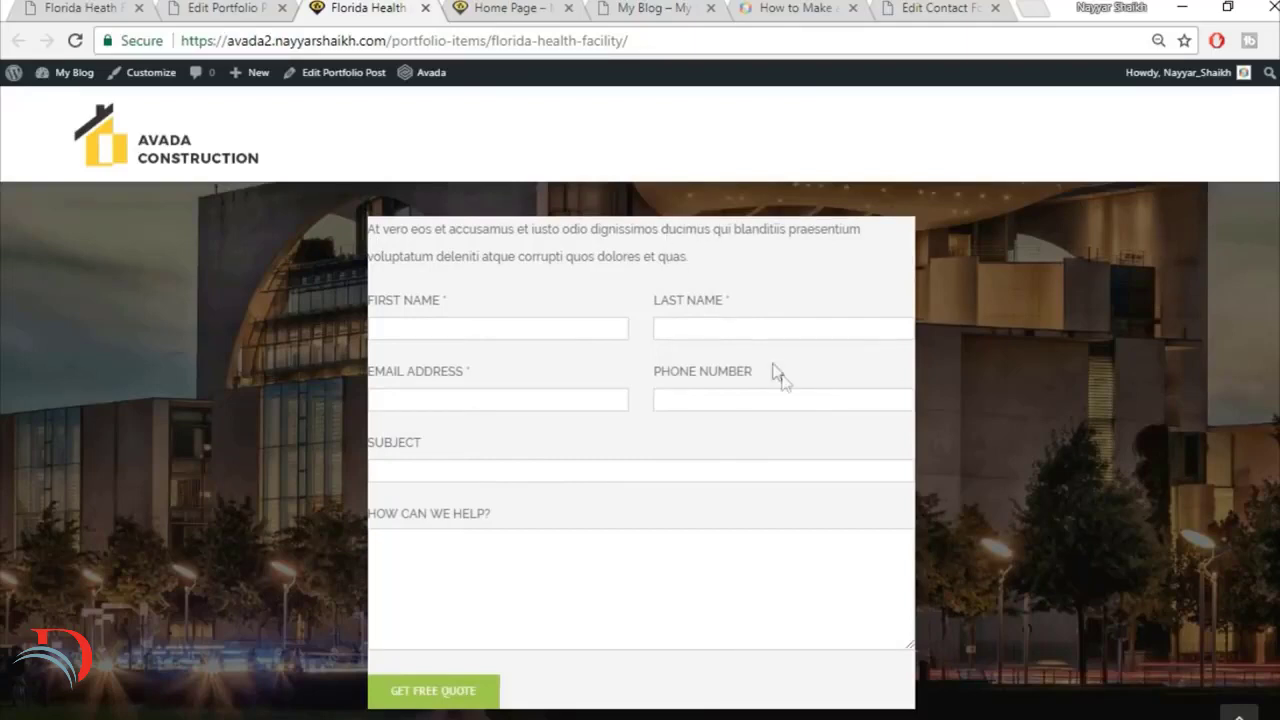
pyautogui.scroll(2, 775, 372)
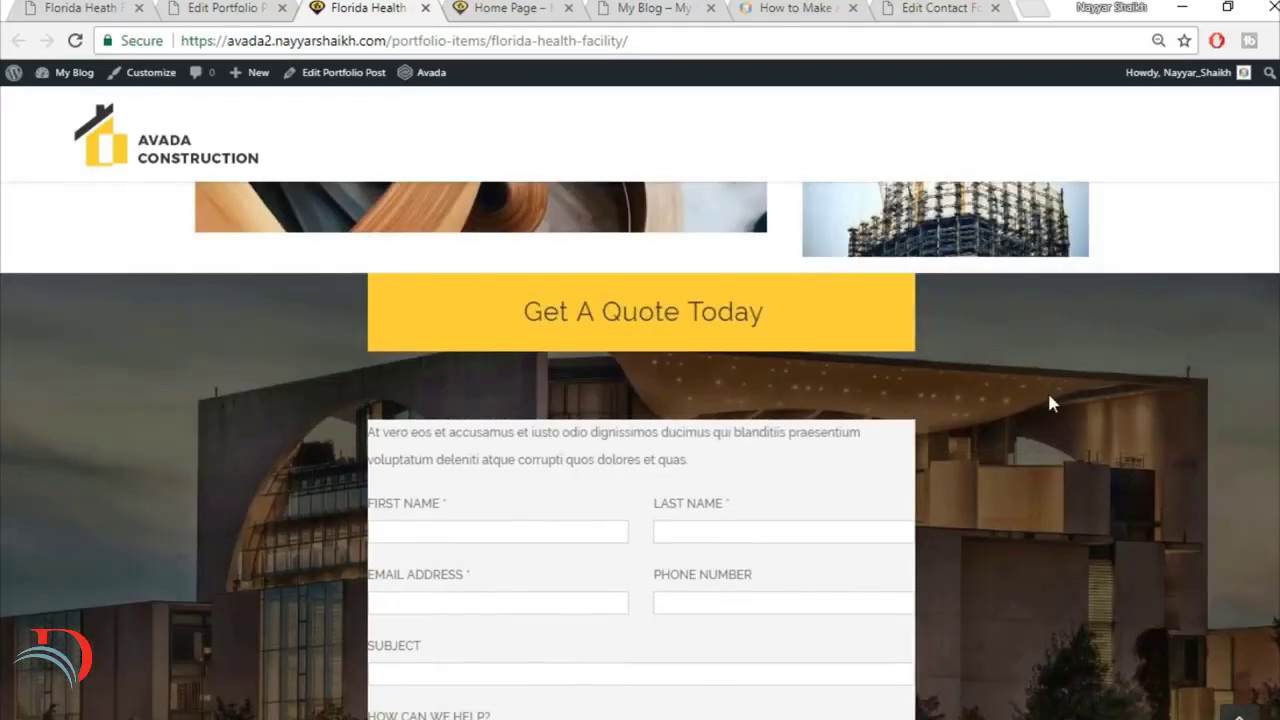
pyautogui.scroll(-3, 1047, 390)
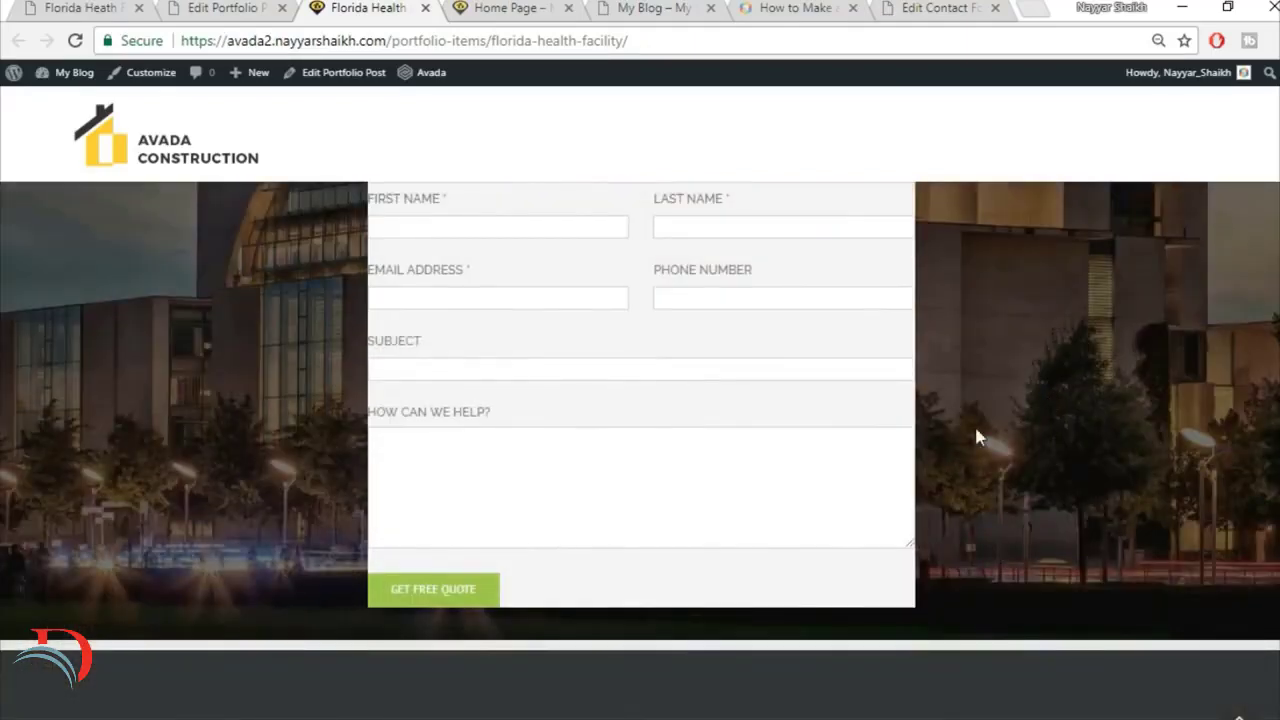
pyautogui.scroll(3, 976, 432)
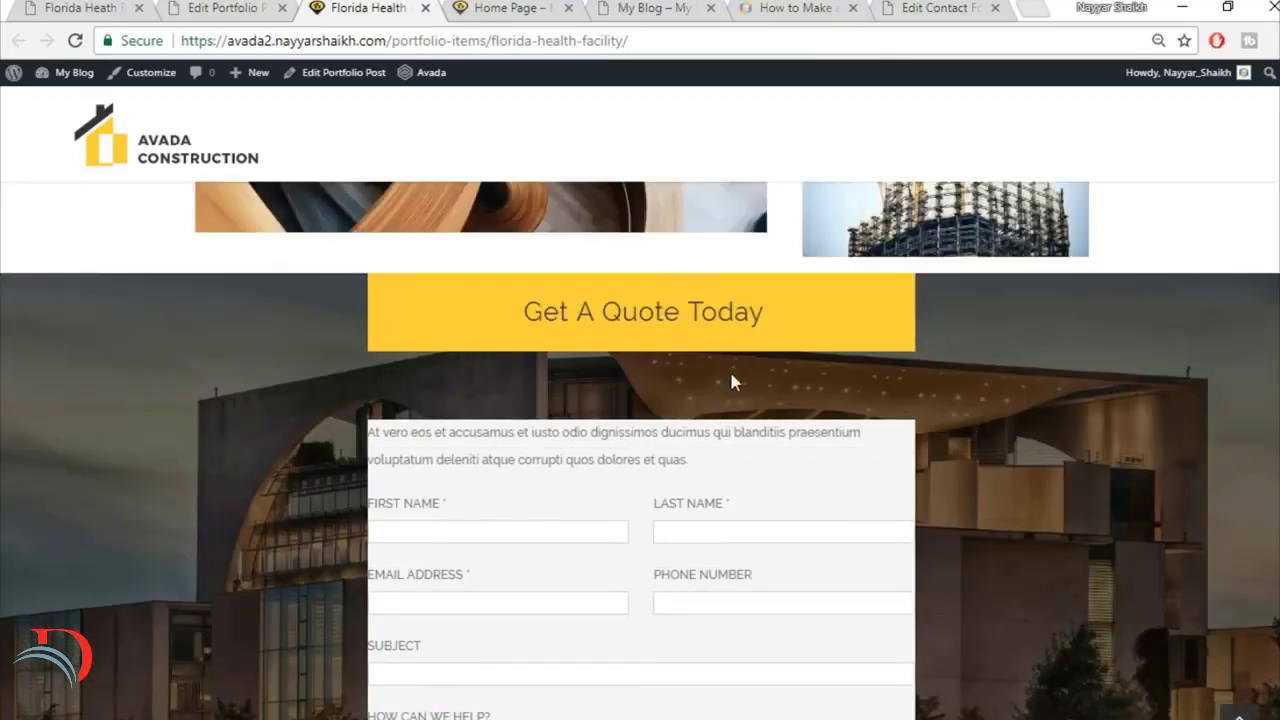
pyautogui.scroll(-1, 774, 431)
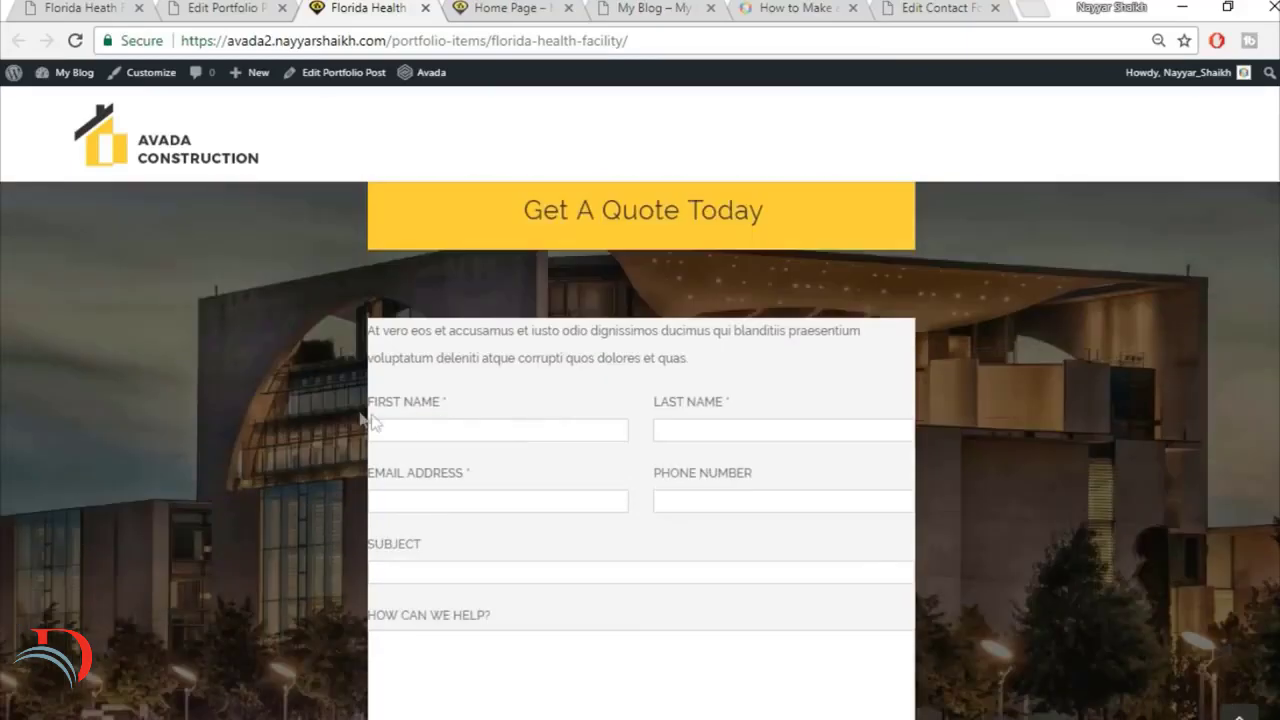
pyautogui.scroll(1, 1065, 425)
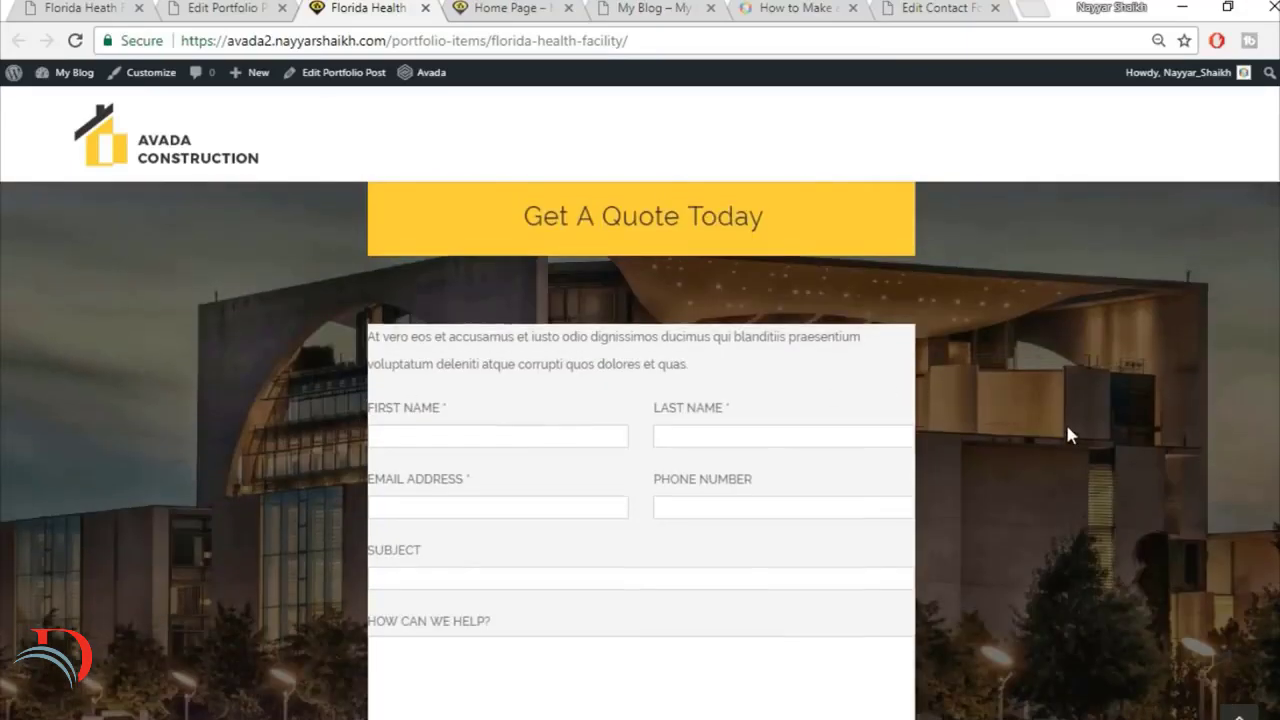
pyautogui.click(48, 6)
pyautogui.scroll(2, 661, 314)
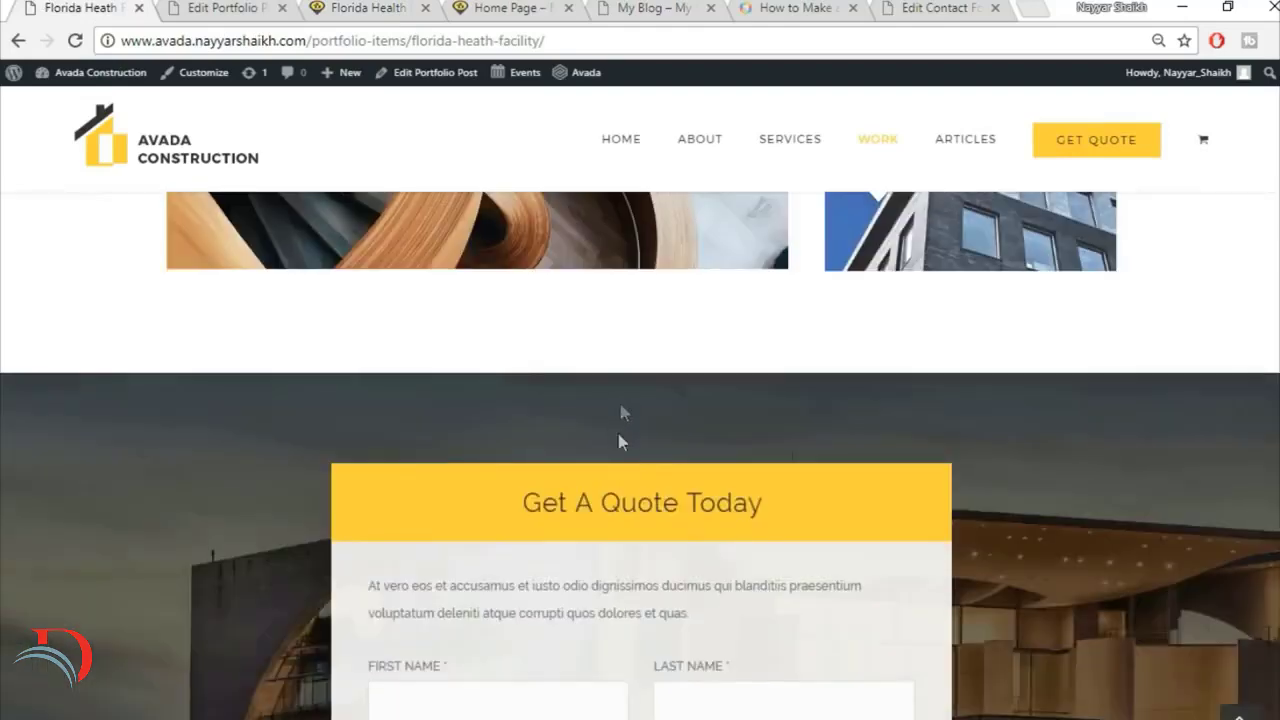
# Step: Set the Get A Quote Today tagline box's top and bottom margins to 0 and save the element
pyautogui.hotkey('ctrl', 'Tab')
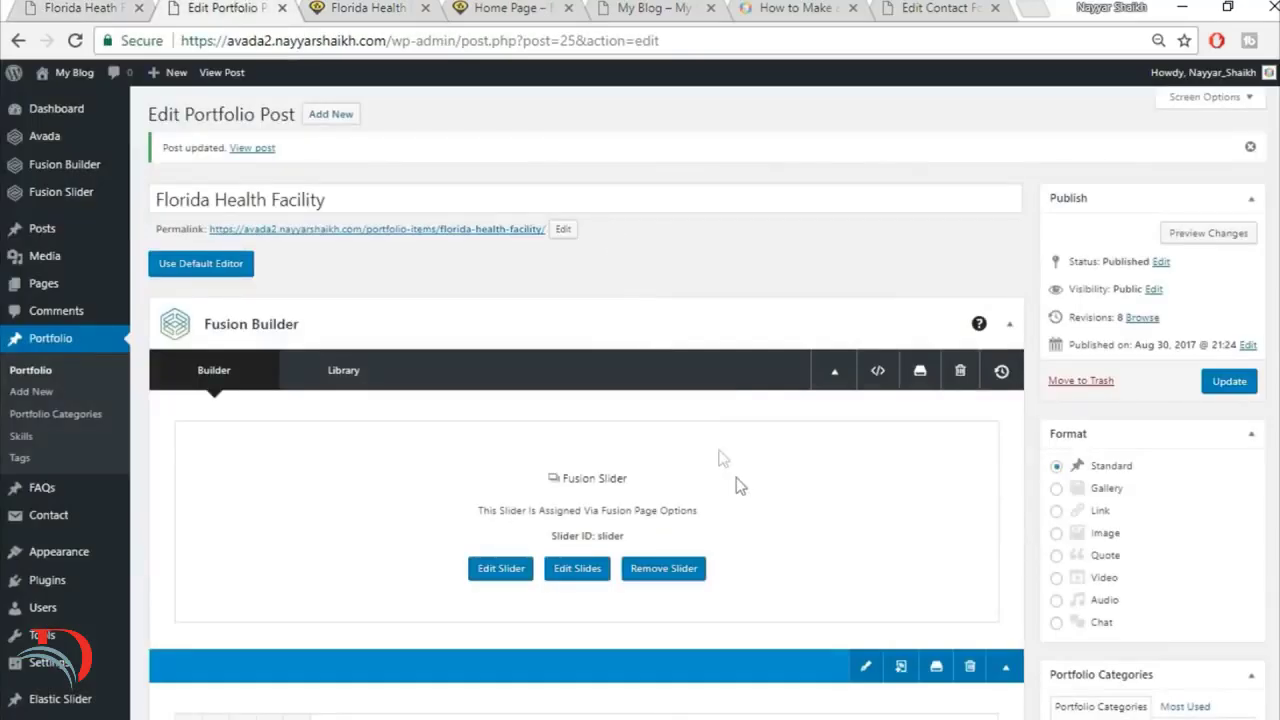
pyautogui.scroll(-8, 740, 490)
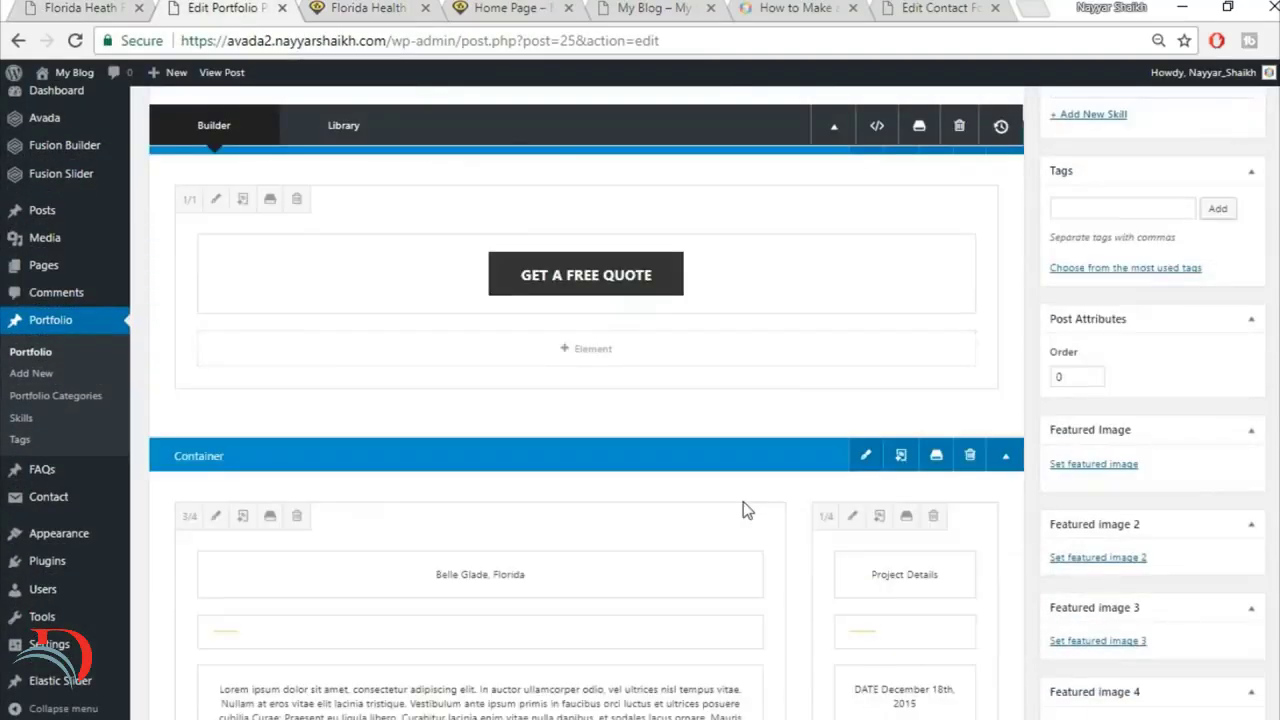
pyautogui.scroll(-5, 750, 510)
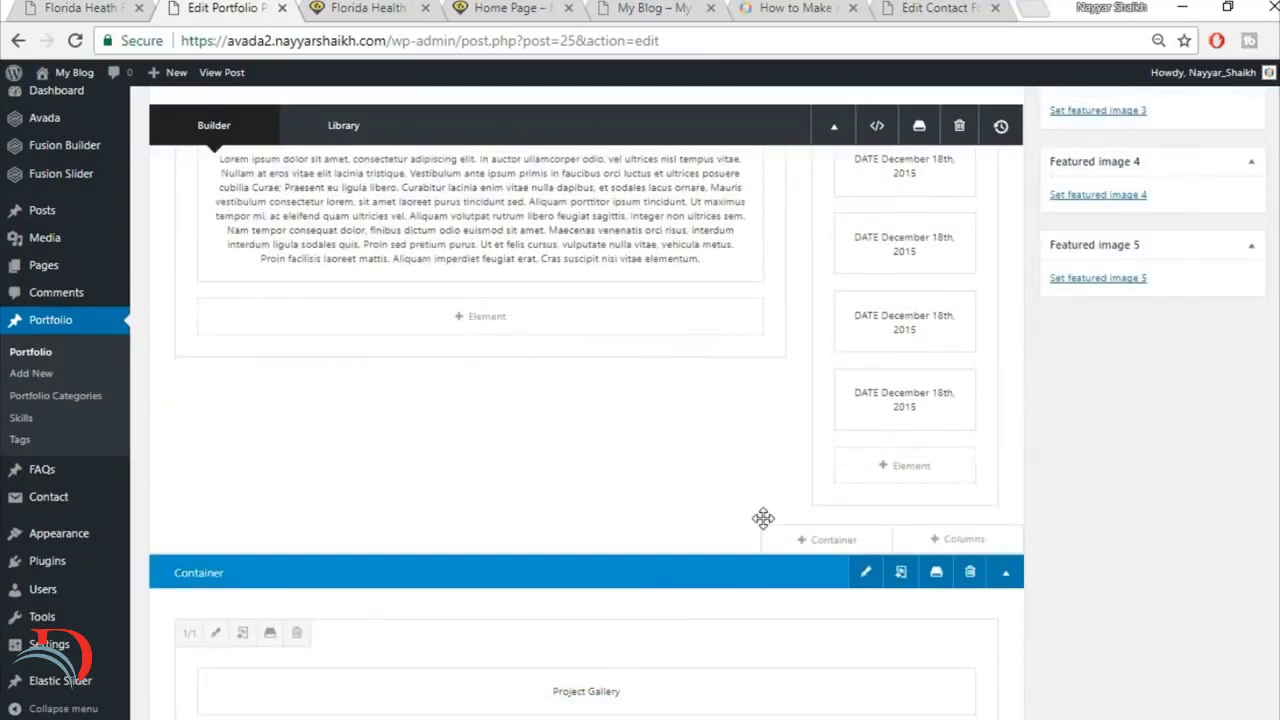
pyautogui.scroll(-10, 763, 518)
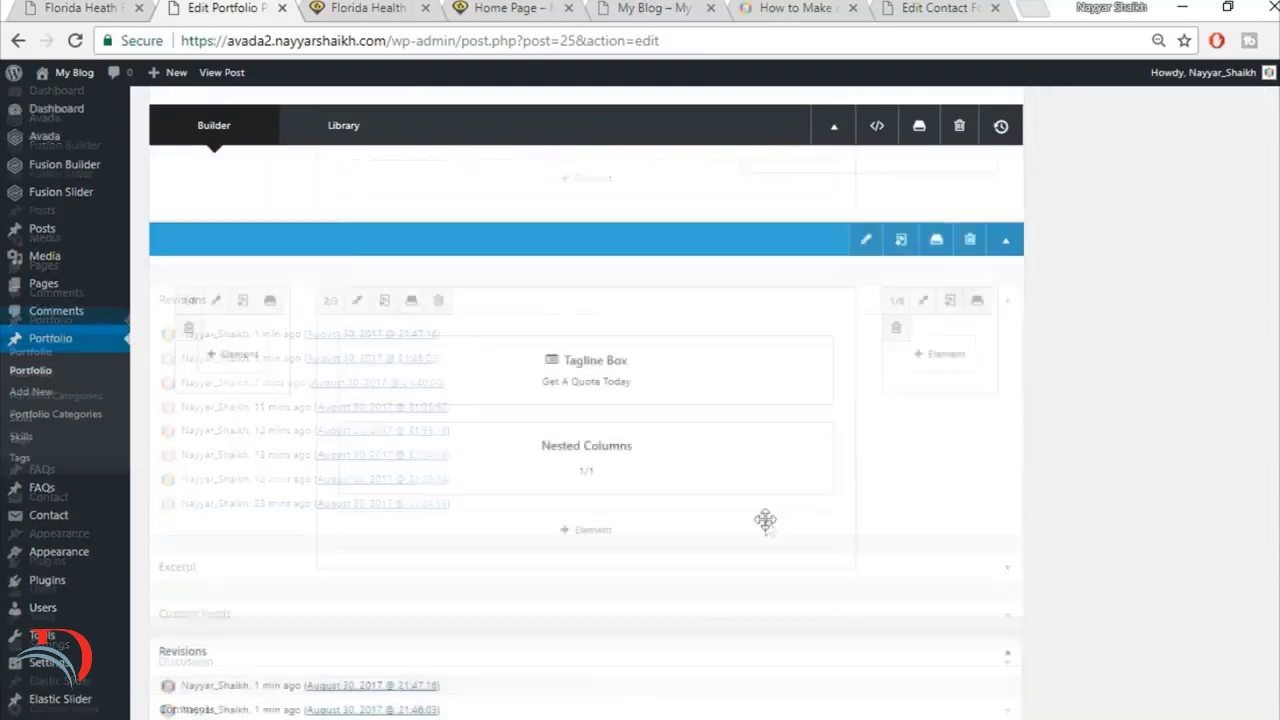
pyautogui.scroll(2, 800, 525)
pyautogui.scroll(-1, 720, 520)
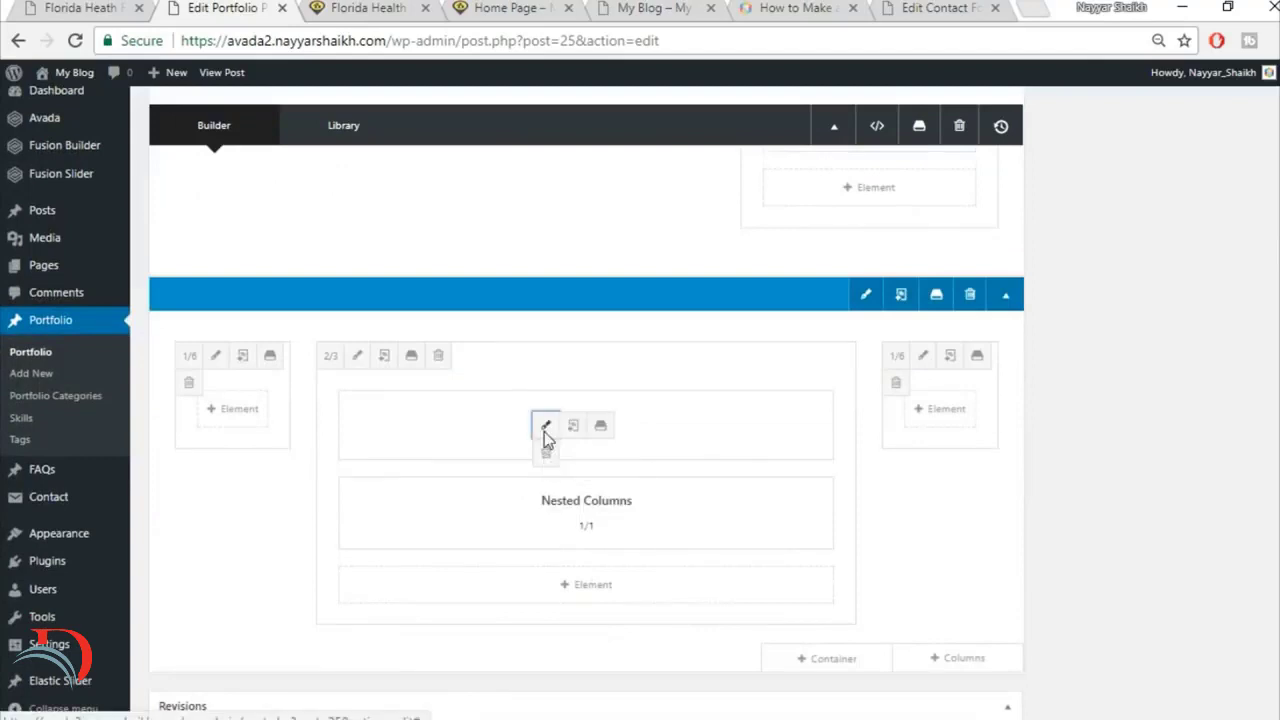
pyautogui.click(546, 424)
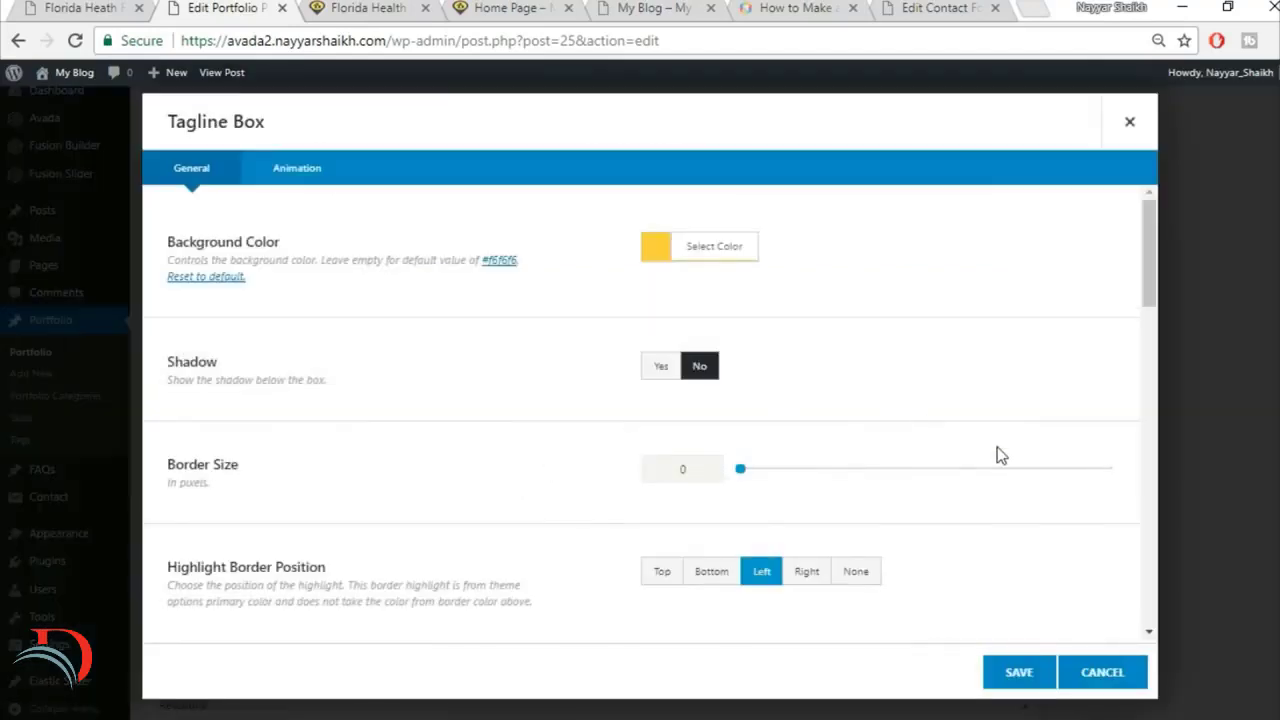
pyautogui.scroll(-10, 998, 453)
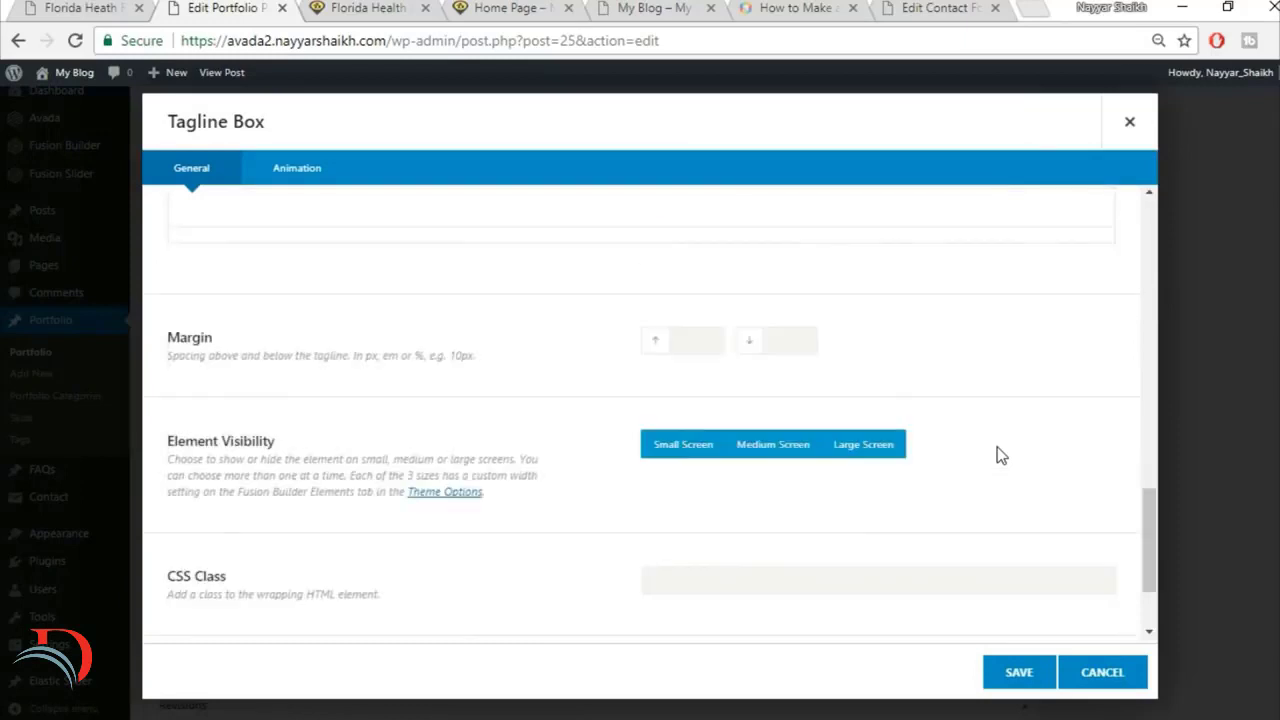
pyautogui.scroll(1, 696, 303)
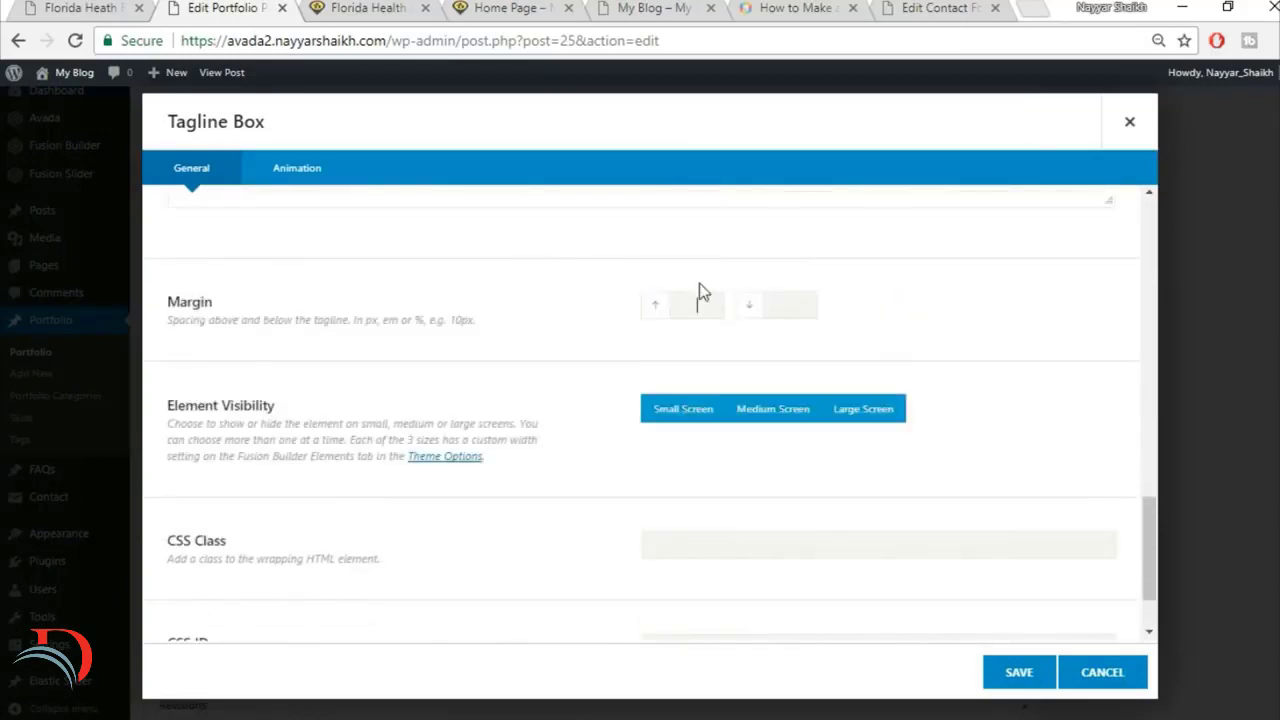
pyautogui.click(699, 290)
pyautogui.write('0')
pyautogui.click(796, 306)
pyautogui.write('0')
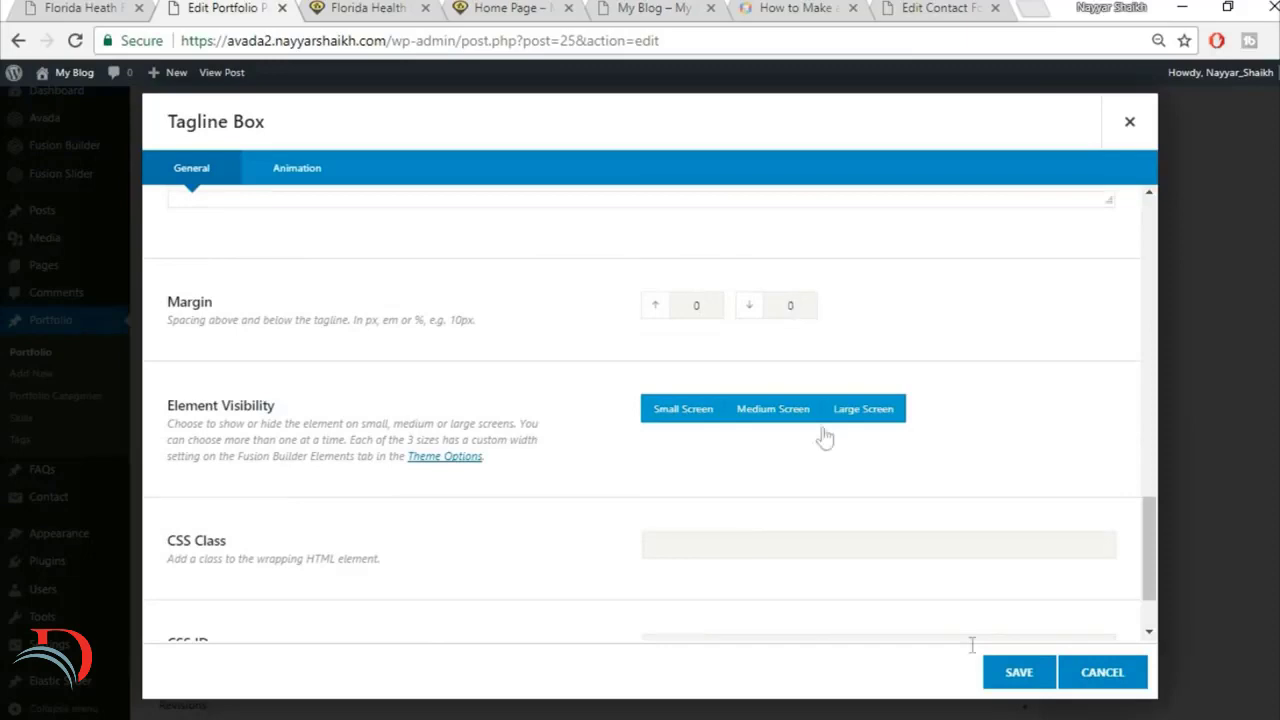
pyautogui.click(1048, 670)
# Step: Set the padding of the nested column holding the quote text and form code block to 6% on all four sides
pyautogui.click(368, 8)
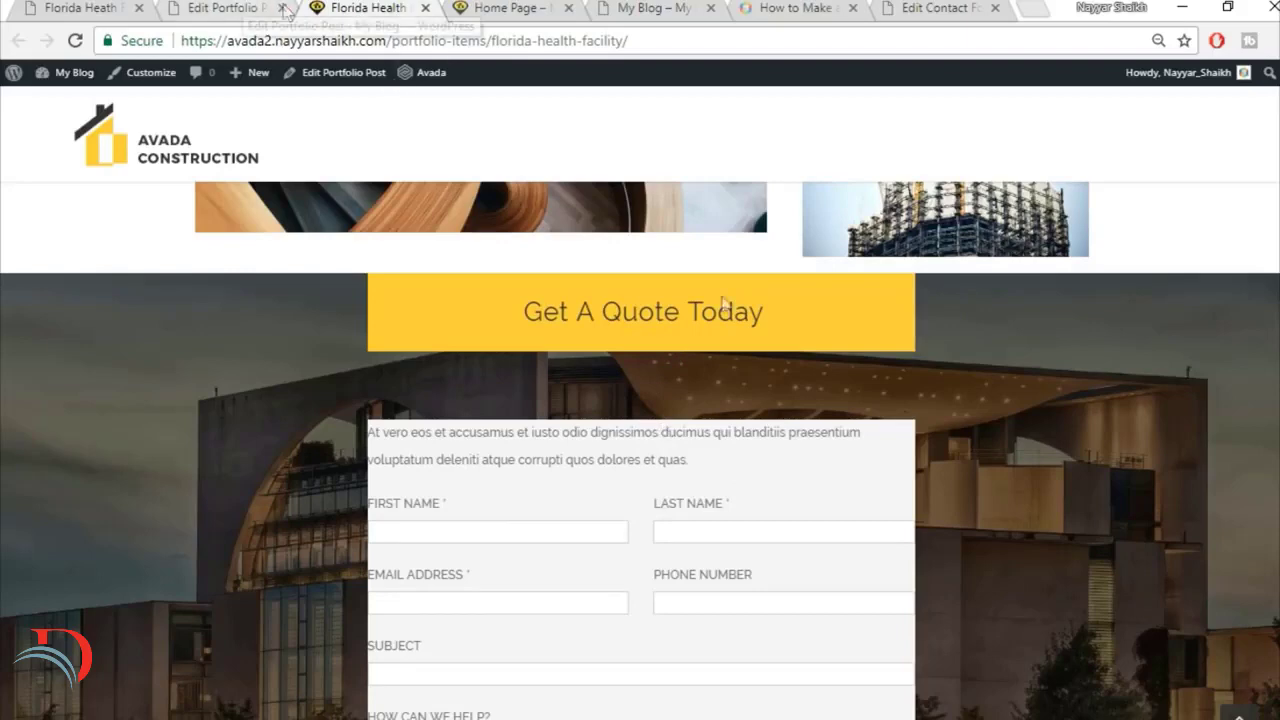
pyautogui.click(244, 6)
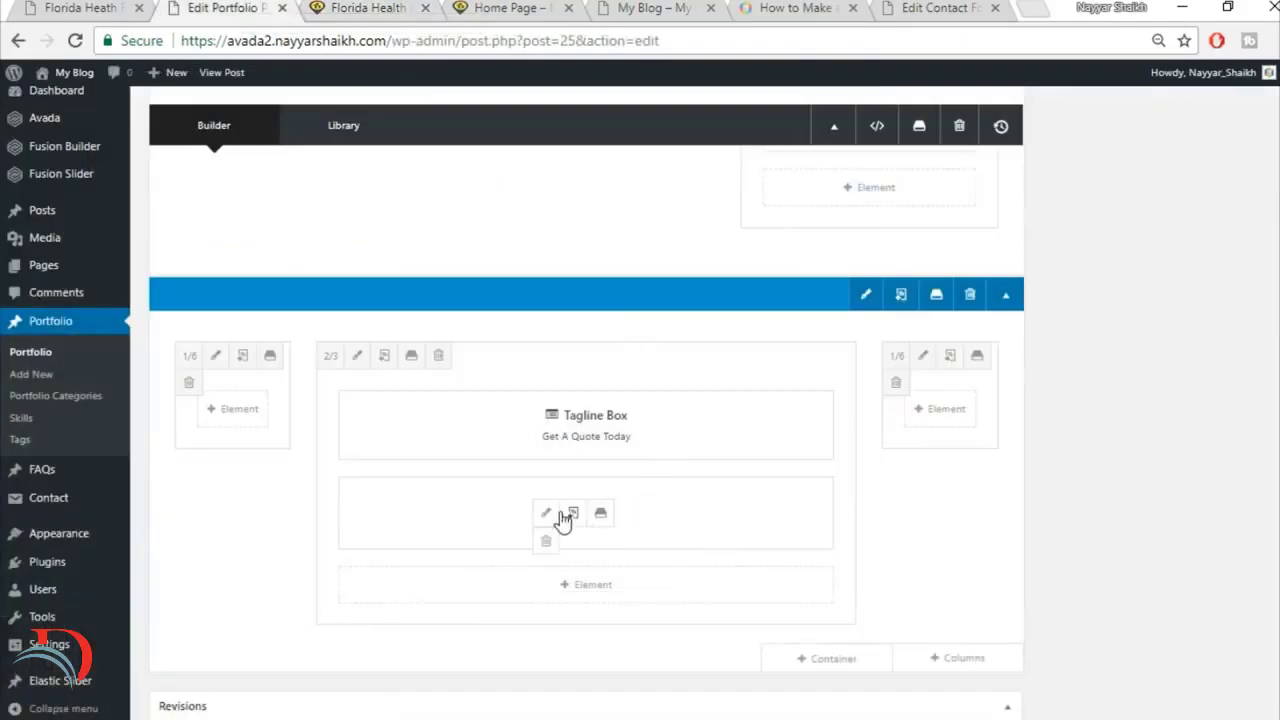
pyautogui.click(545, 515)
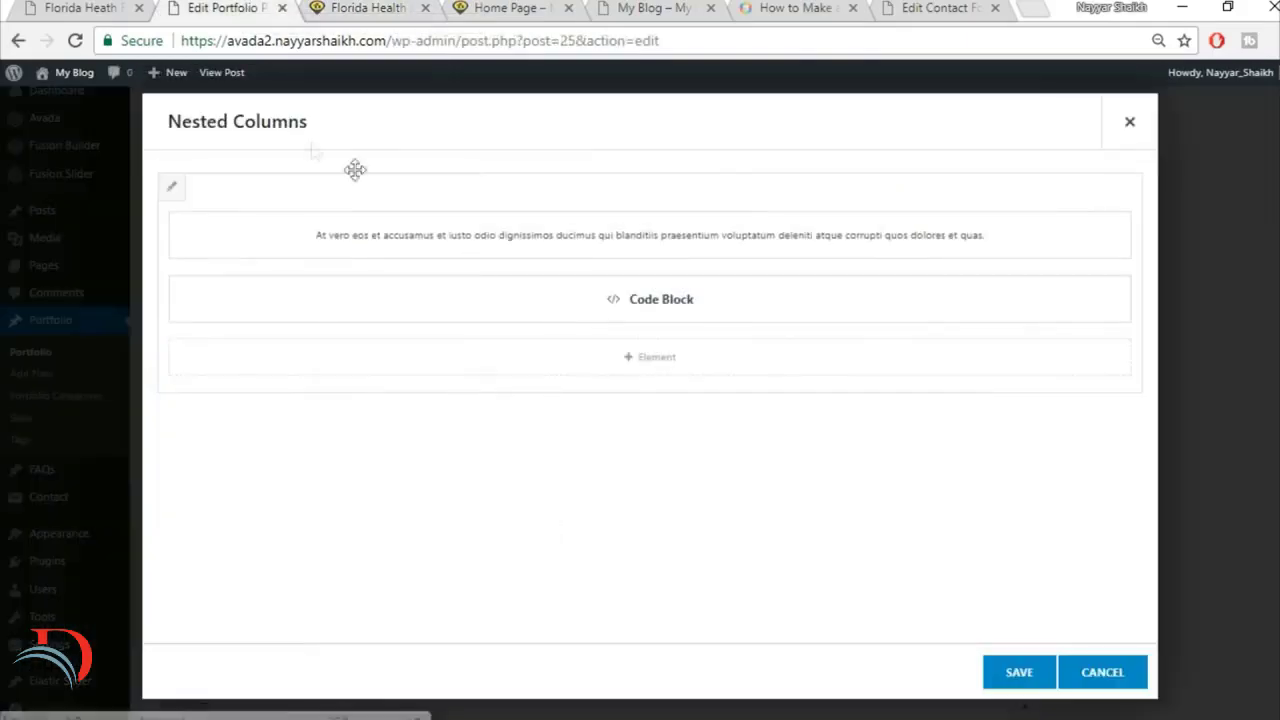
pyautogui.click(172, 191)
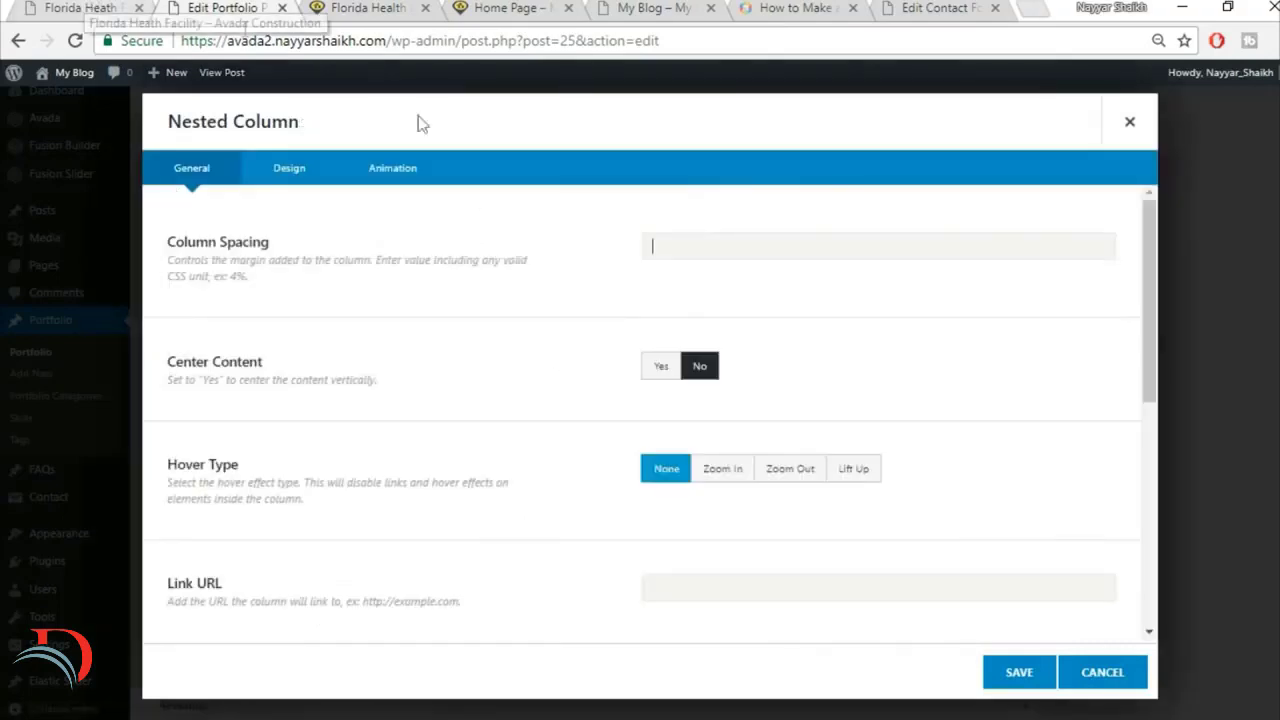
pyautogui.click(300, 168)
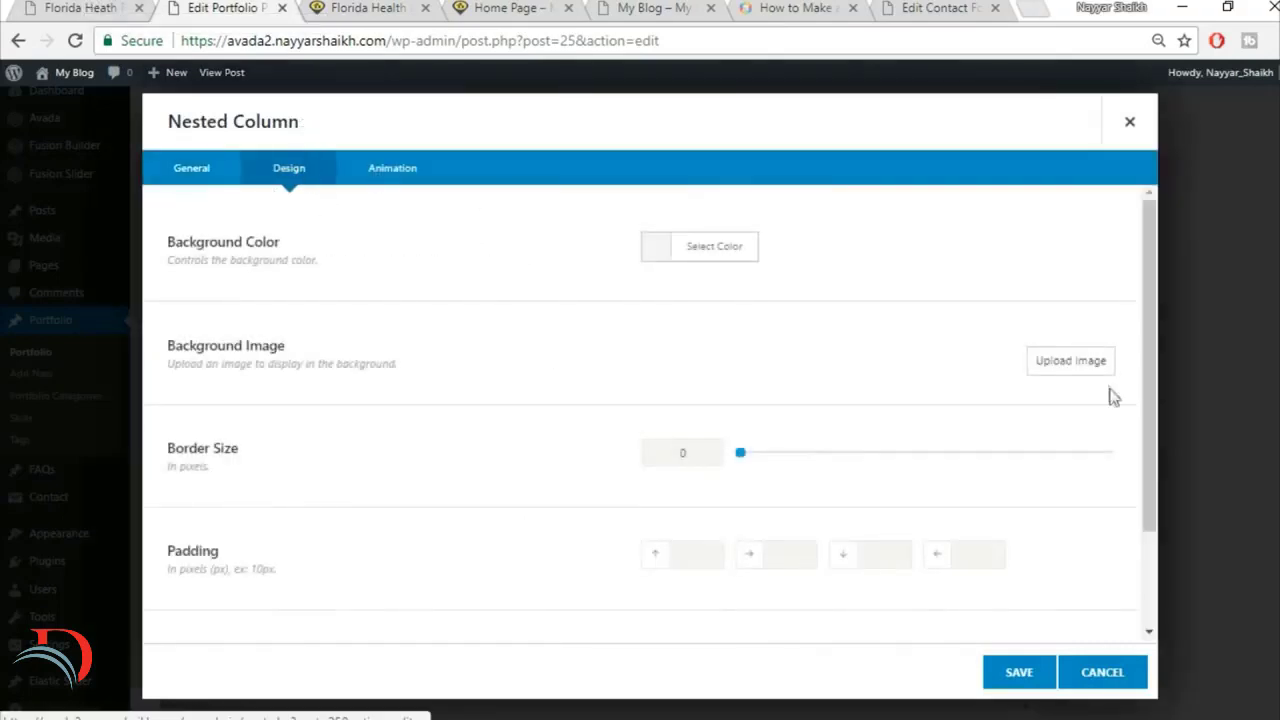
pyautogui.scroll(-2, 1111, 394)
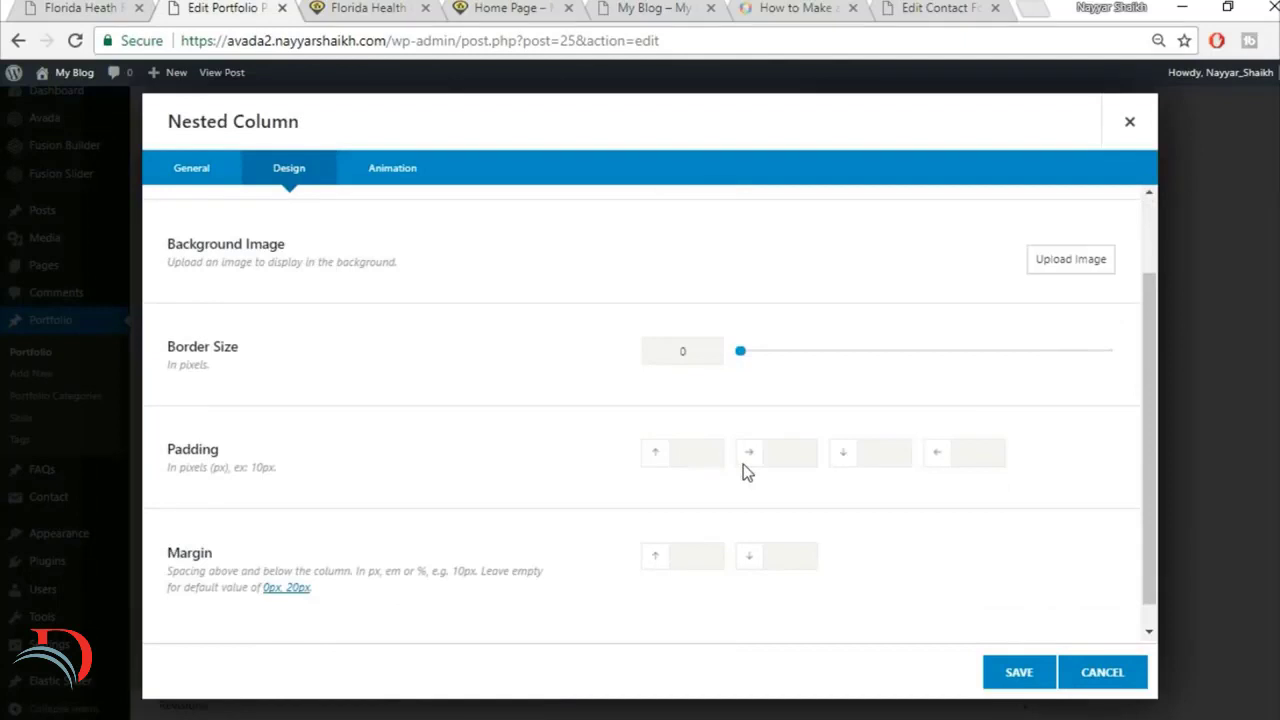
pyautogui.write('6%6%')
pyautogui.press('Tab')
pyautogui.write('6%')
pyautogui.press('Tab')
pyautogui.press('Tab')
# Step: Set the nested column's top and bottom margins to 0 and save the nested columns
pyautogui.write('0')
pyautogui.click(411, 6)
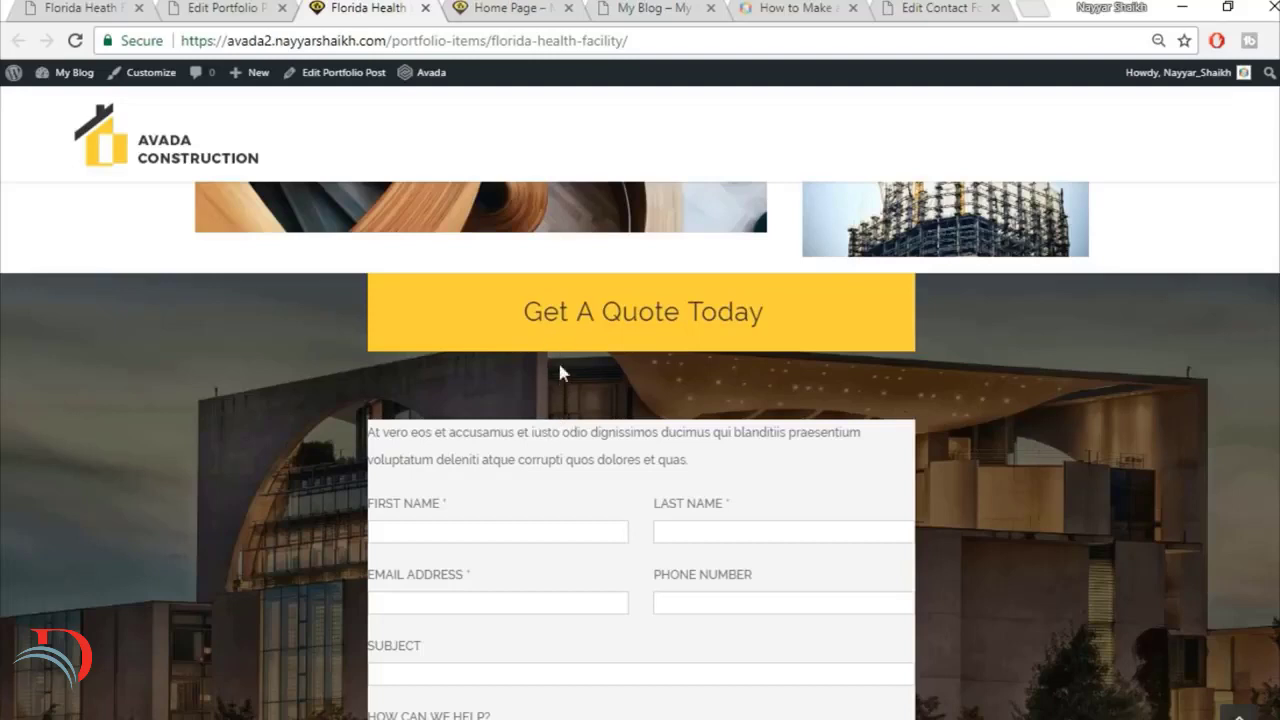
pyautogui.click(225, 8)
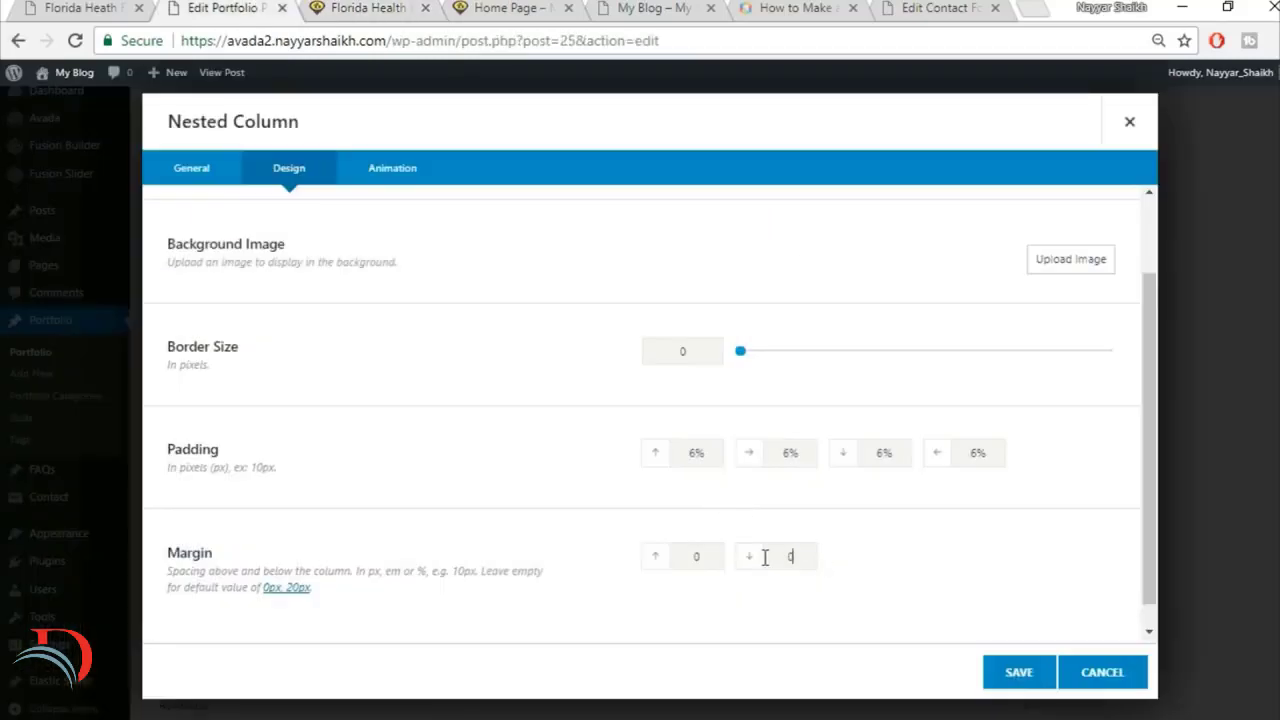
pyautogui.click(1006, 686)
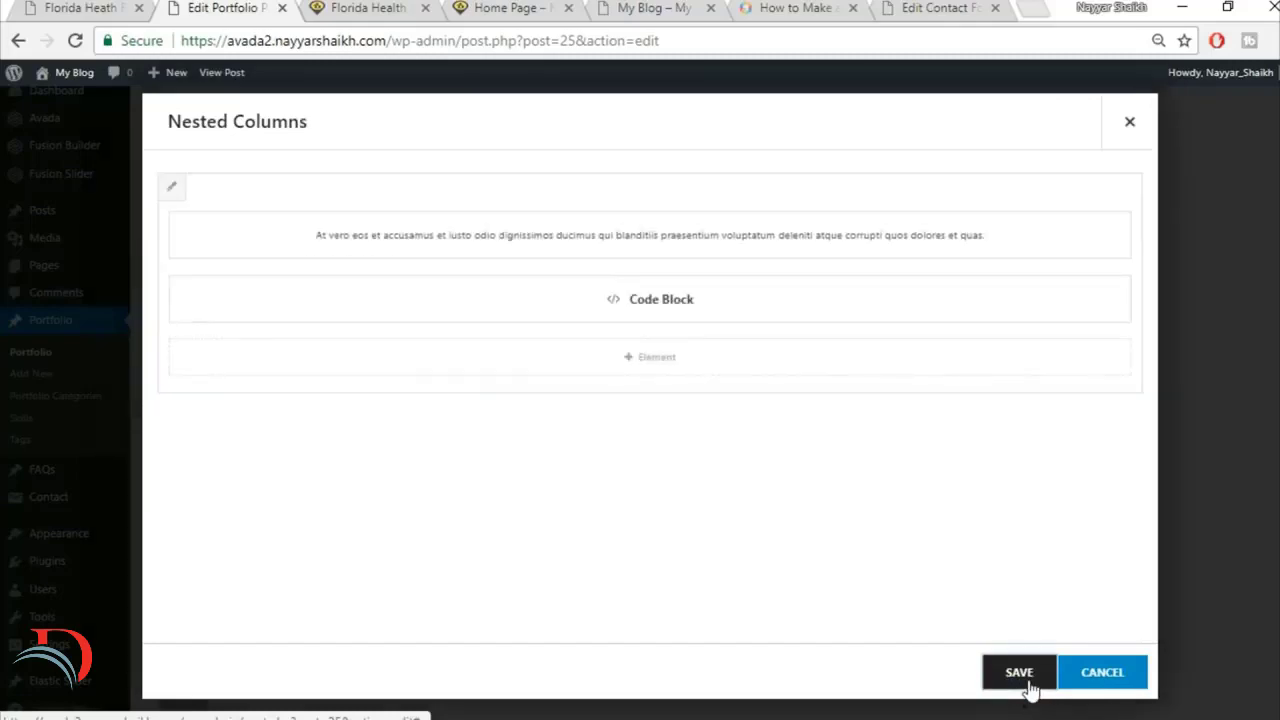
pyautogui.click(1030, 688)
# Step: Set the top padding of the container around the quote form to 6% and save the container
pyautogui.click(866, 294)
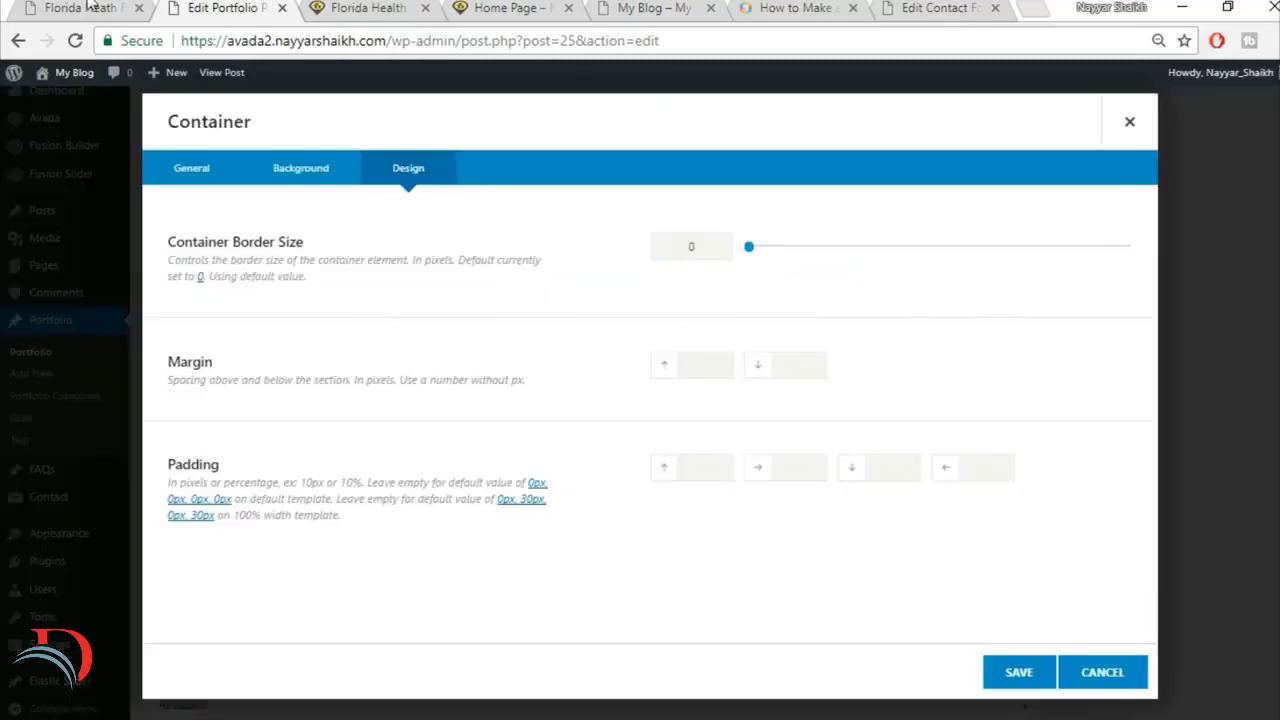
pyautogui.click(358, 14)
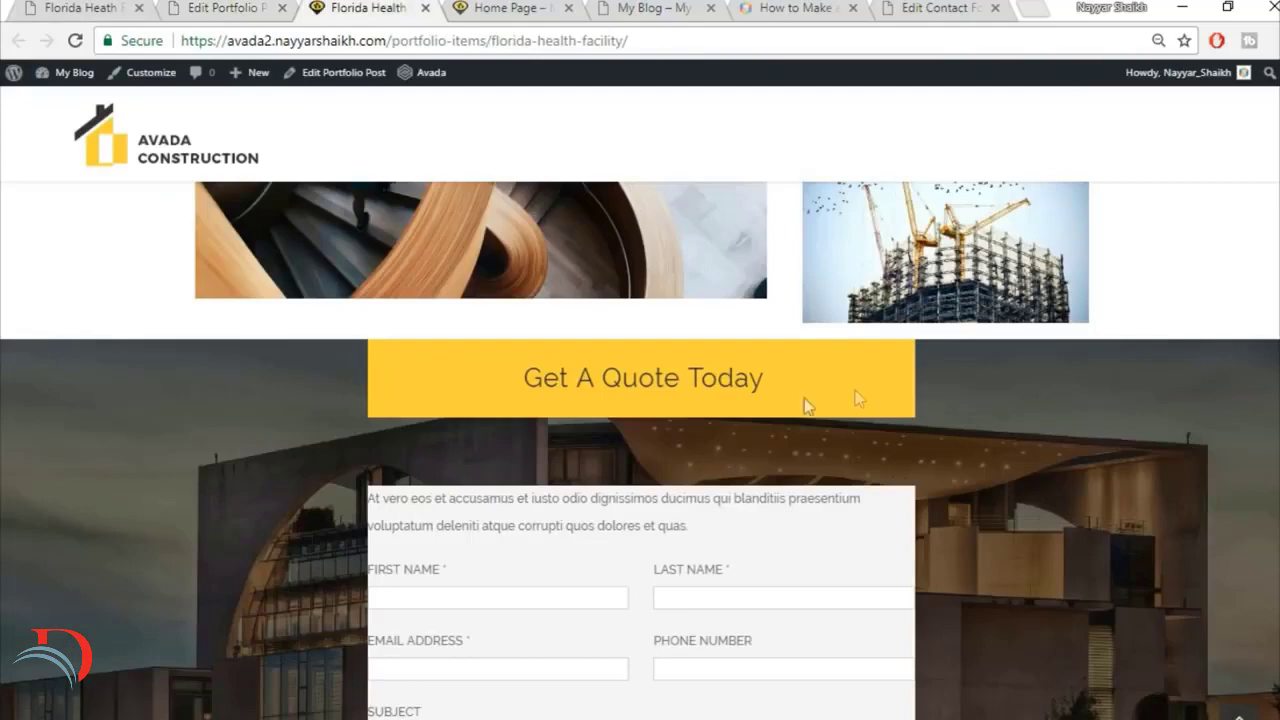
pyautogui.scroll(-4, 910, 560)
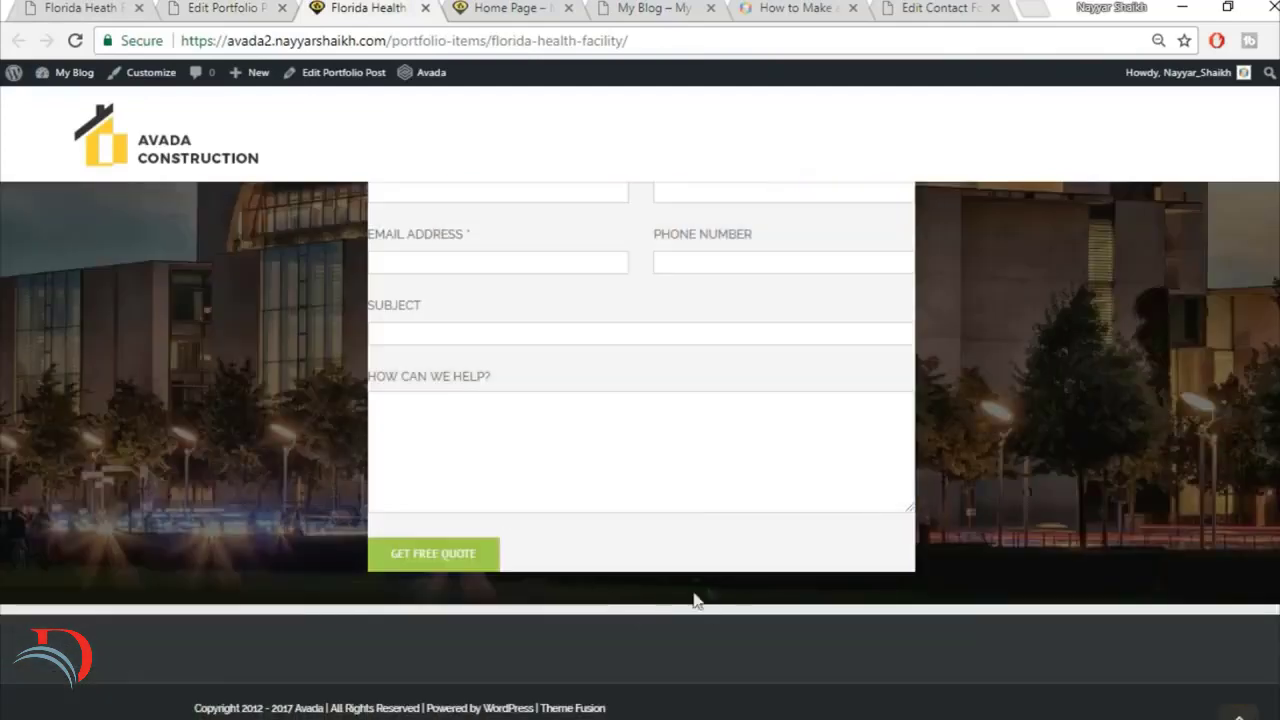
pyautogui.click(262, 8)
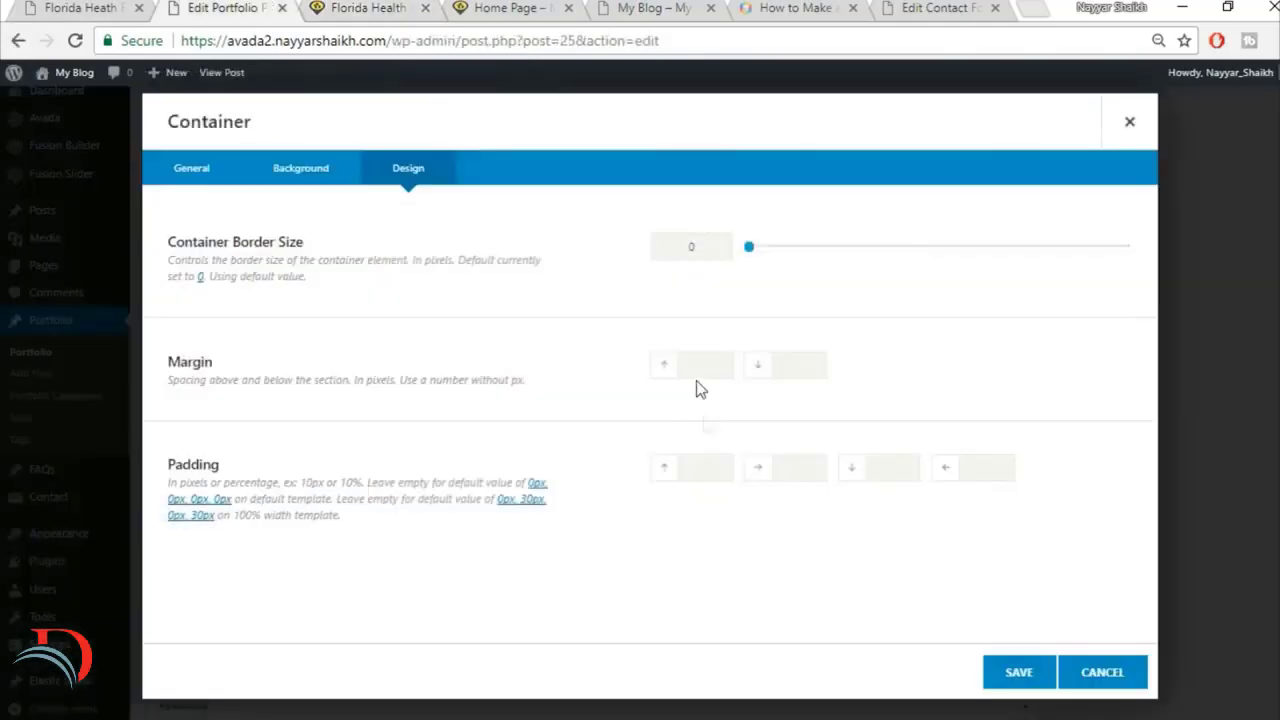
pyautogui.click(714, 467)
pyautogui.write('6%')
pyautogui.click(1016, 675)
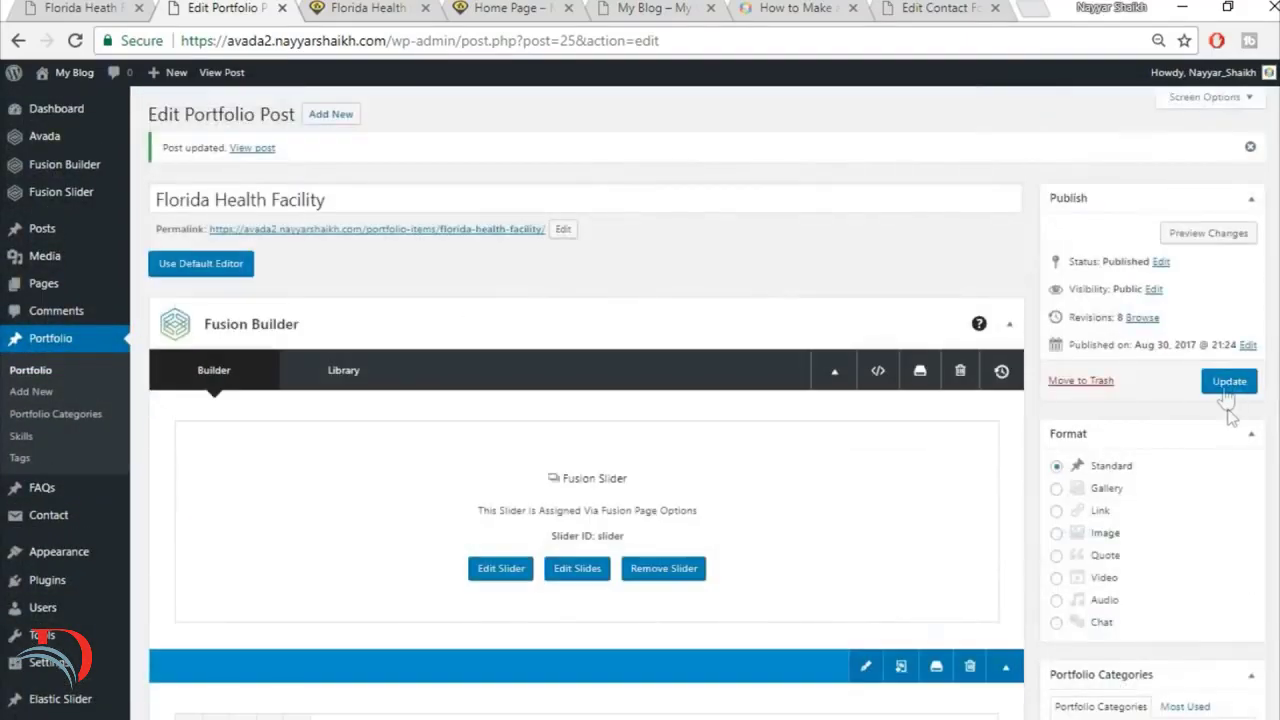
# Step: Update the Florida Health Facility portfolio post with the new spacing and reload its live page
pyautogui.click(1227, 390)
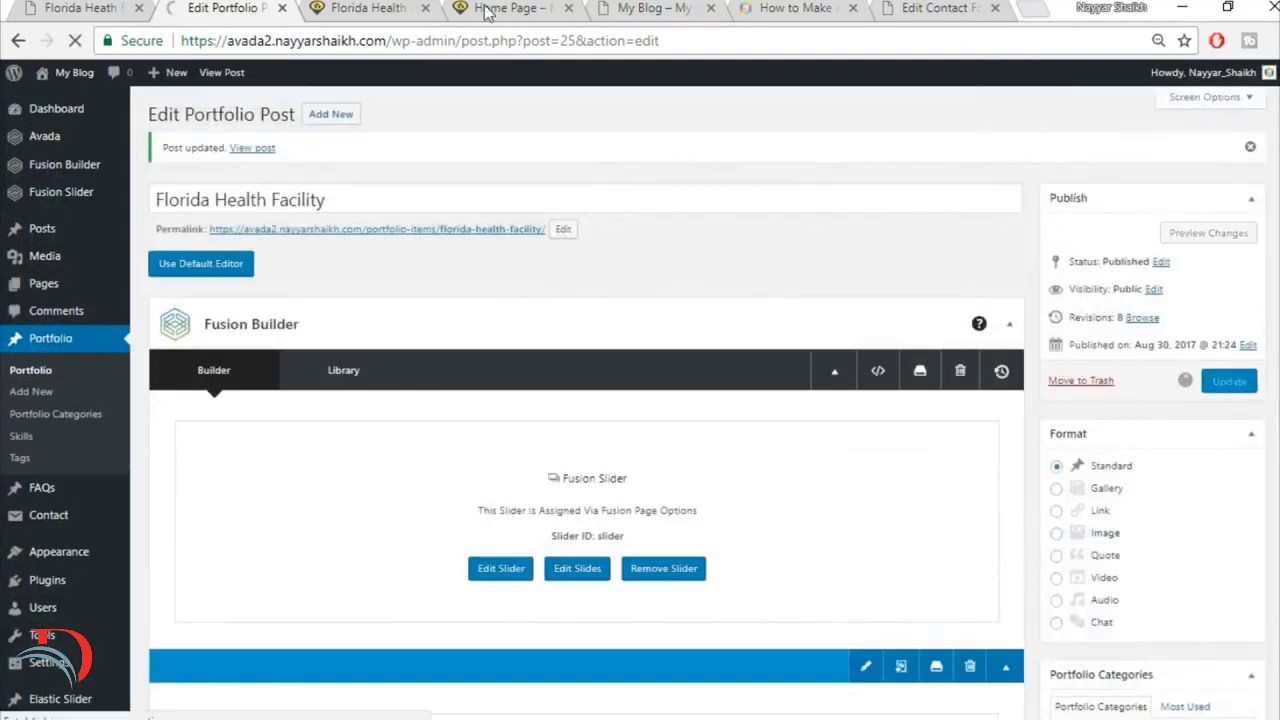
pyautogui.click(362, 8)
pyautogui.click(408, 42)
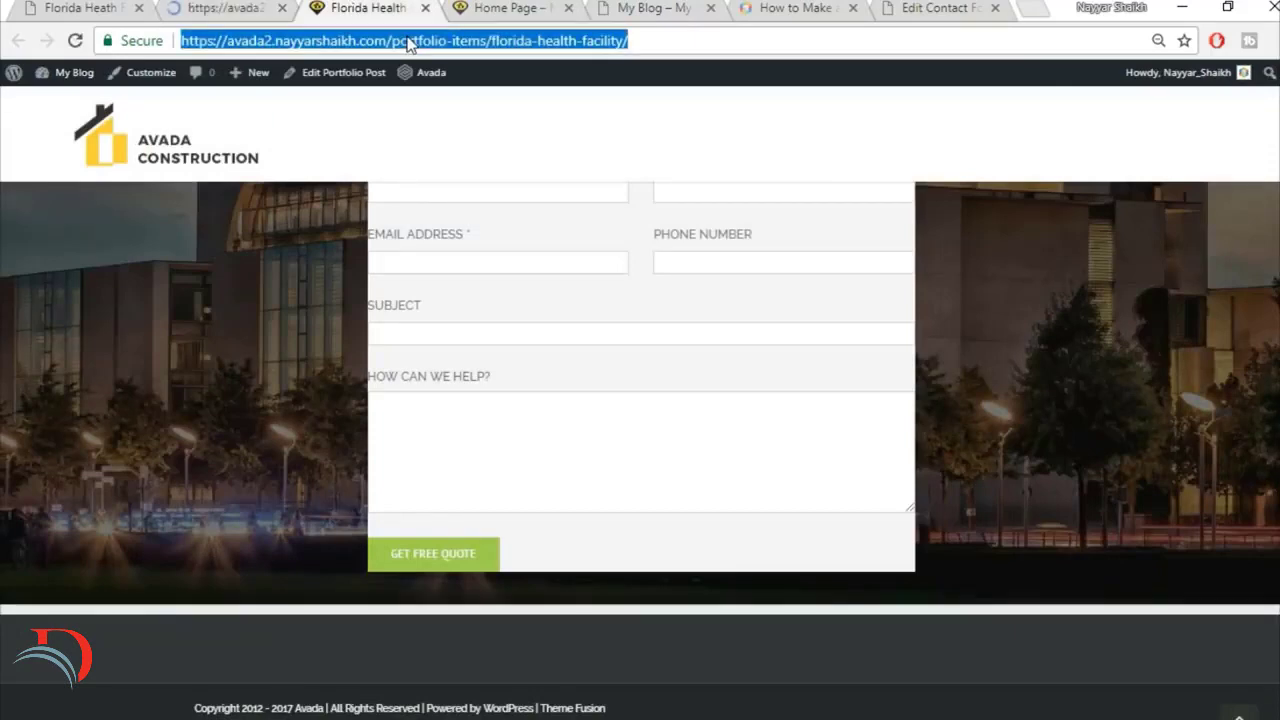
pyautogui.press('Return')
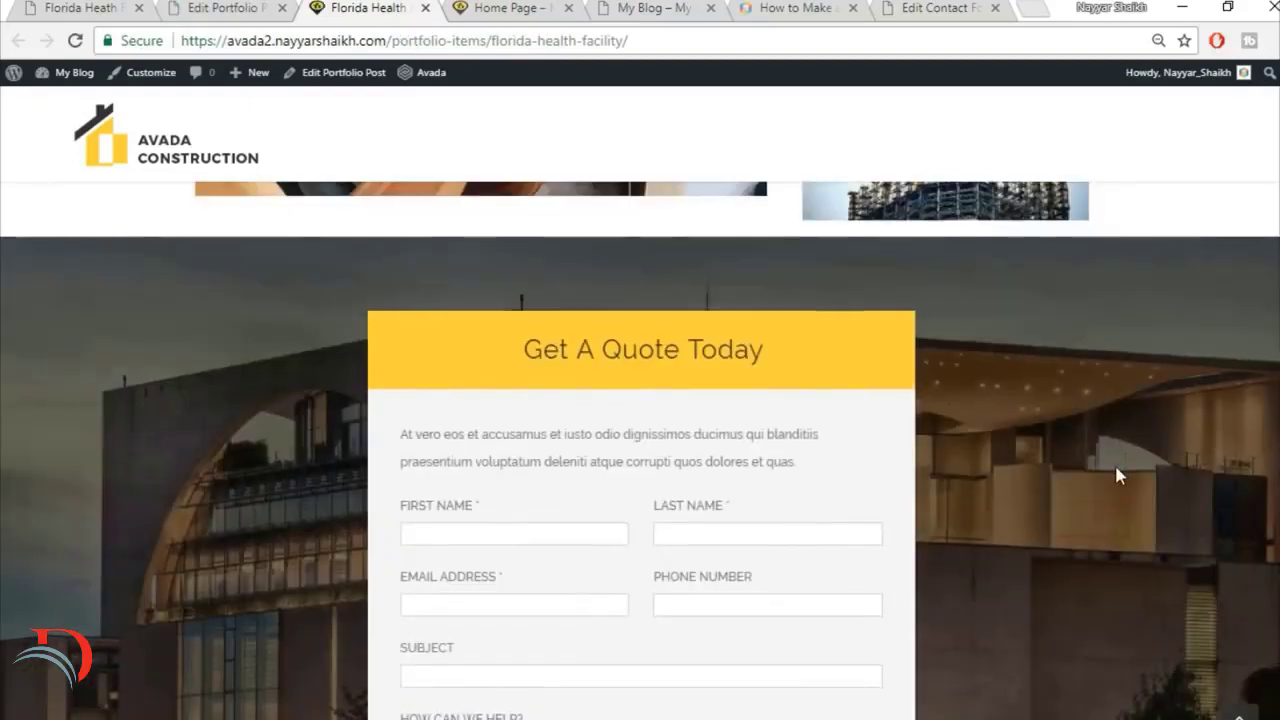
# Step: Examine the live Florida Health Facility page from slider to quote form and compare it with the reference page down to the footer
pyautogui.scroll(-4, 1114, 474)
pyautogui.scroll(8, 1116, 466)
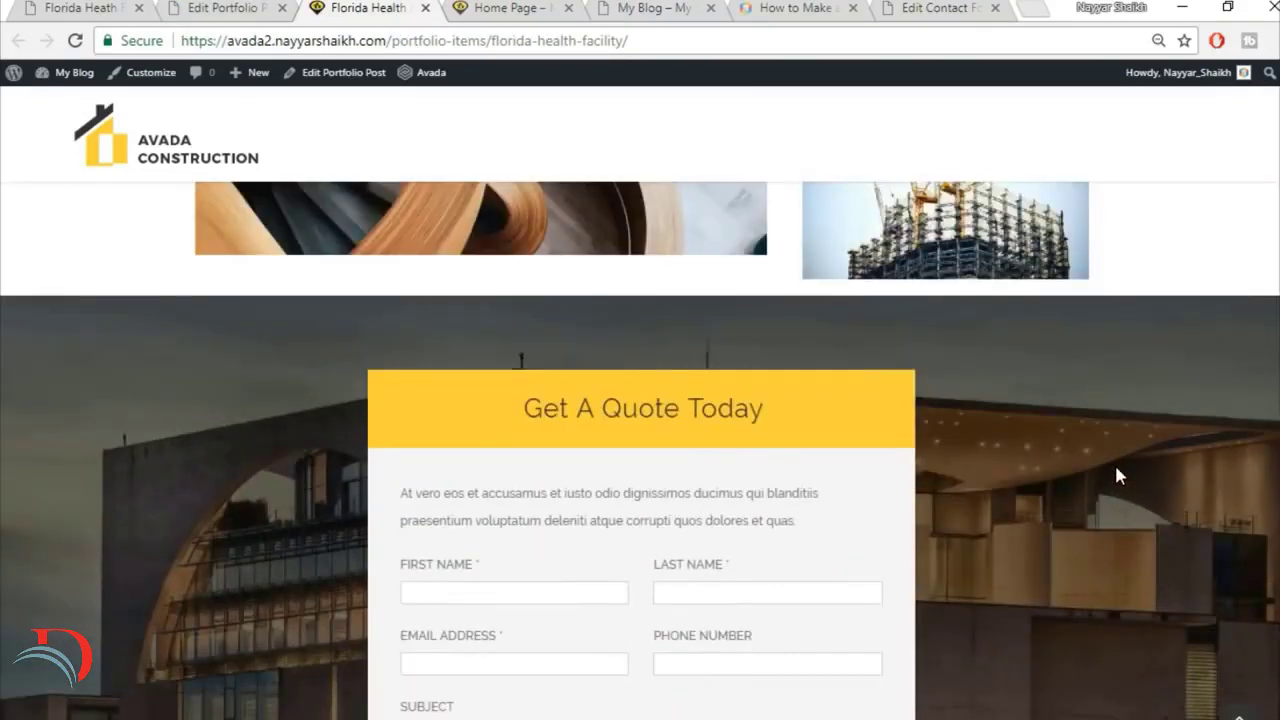
pyautogui.scroll(8, 1119, 476)
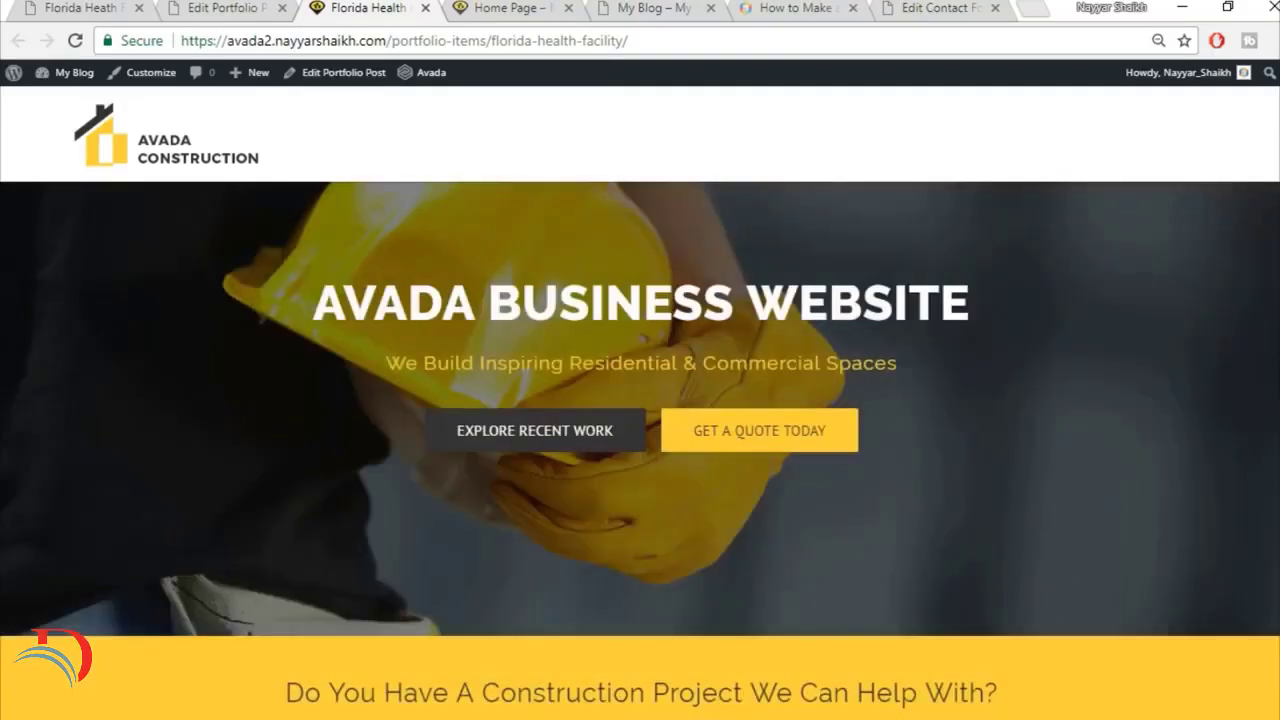
pyautogui.scroll(-14, 640, 450)
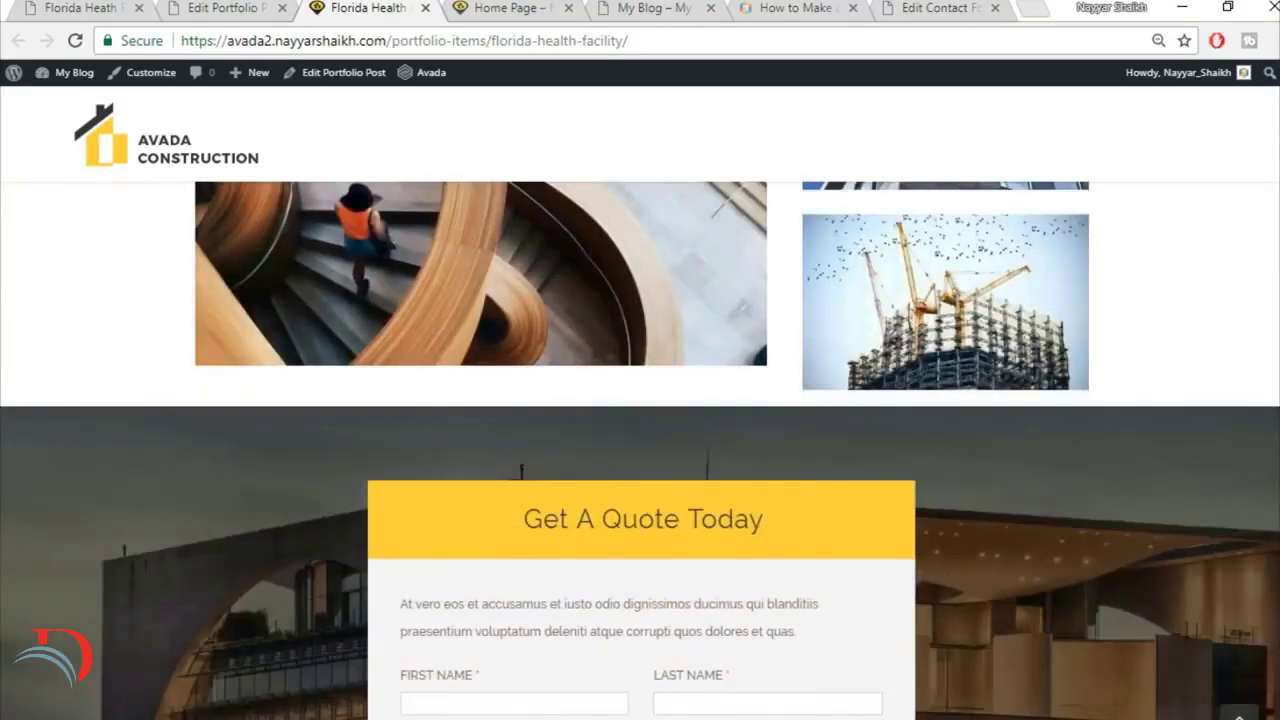
pyautogui.scroll(-3, 640, 450)
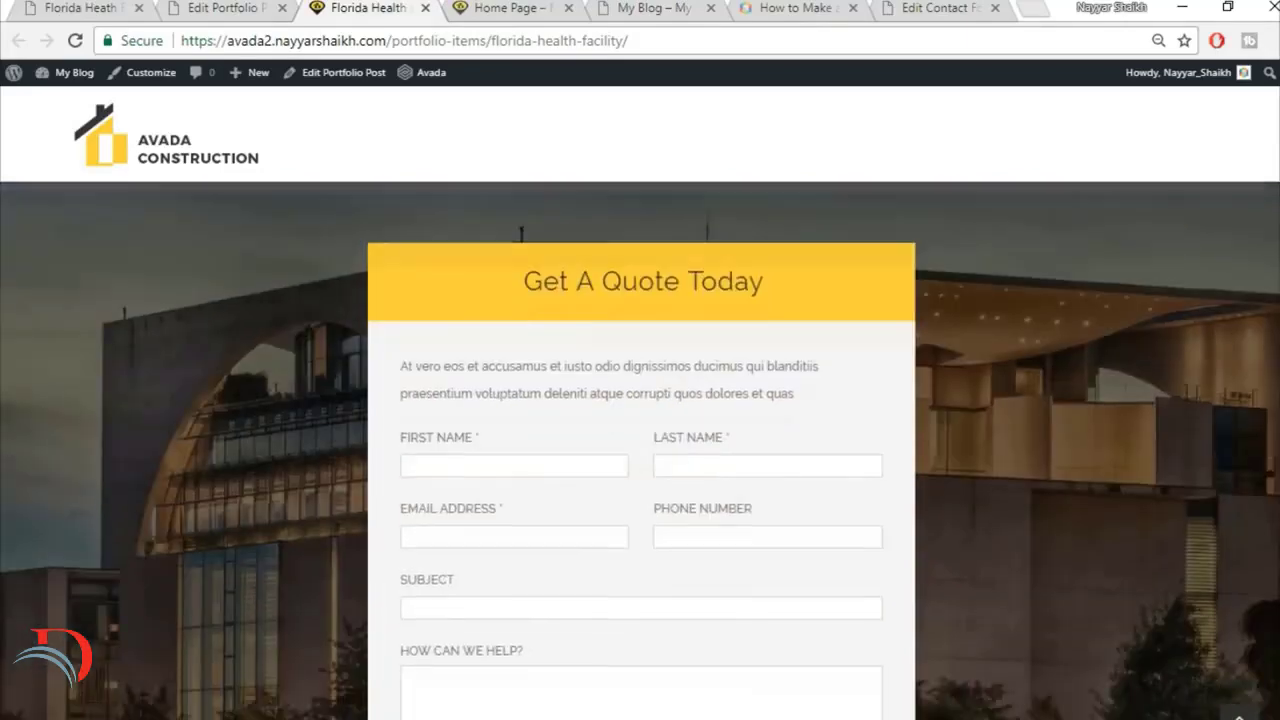
pyautogui.scroll(-1, 640, 450)
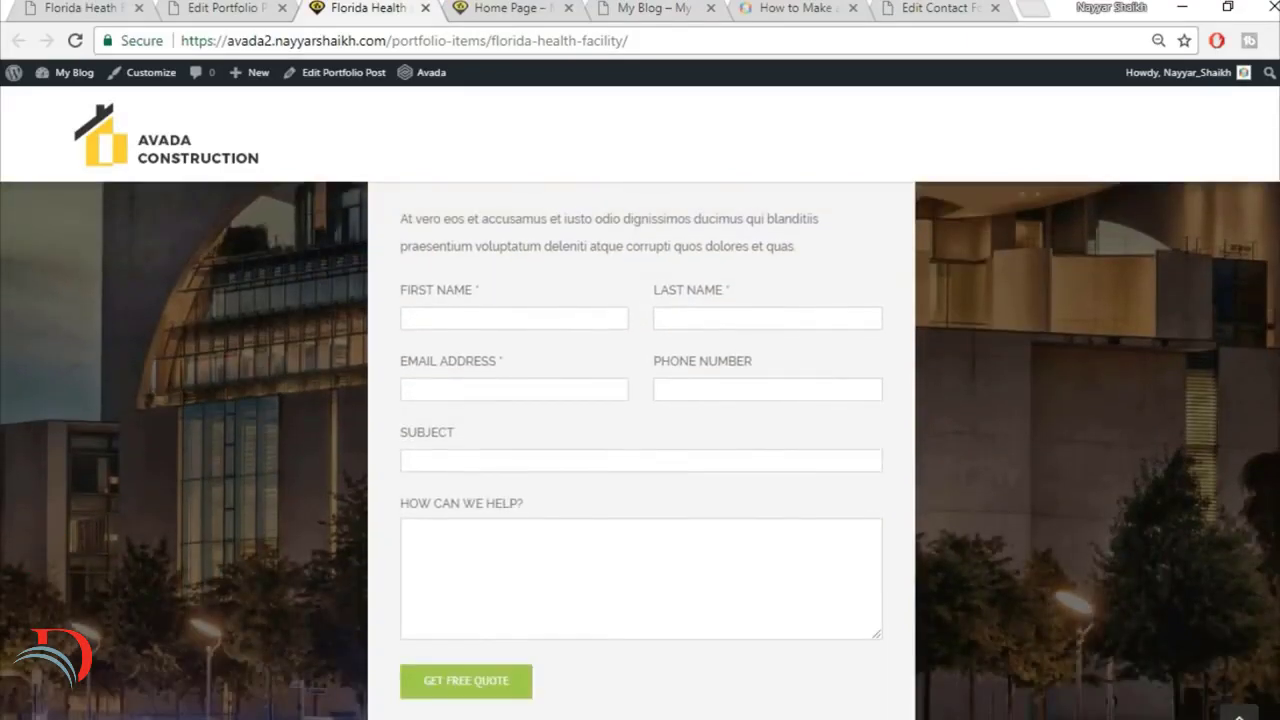
pyautogui.scroll(-2, 640, 450)
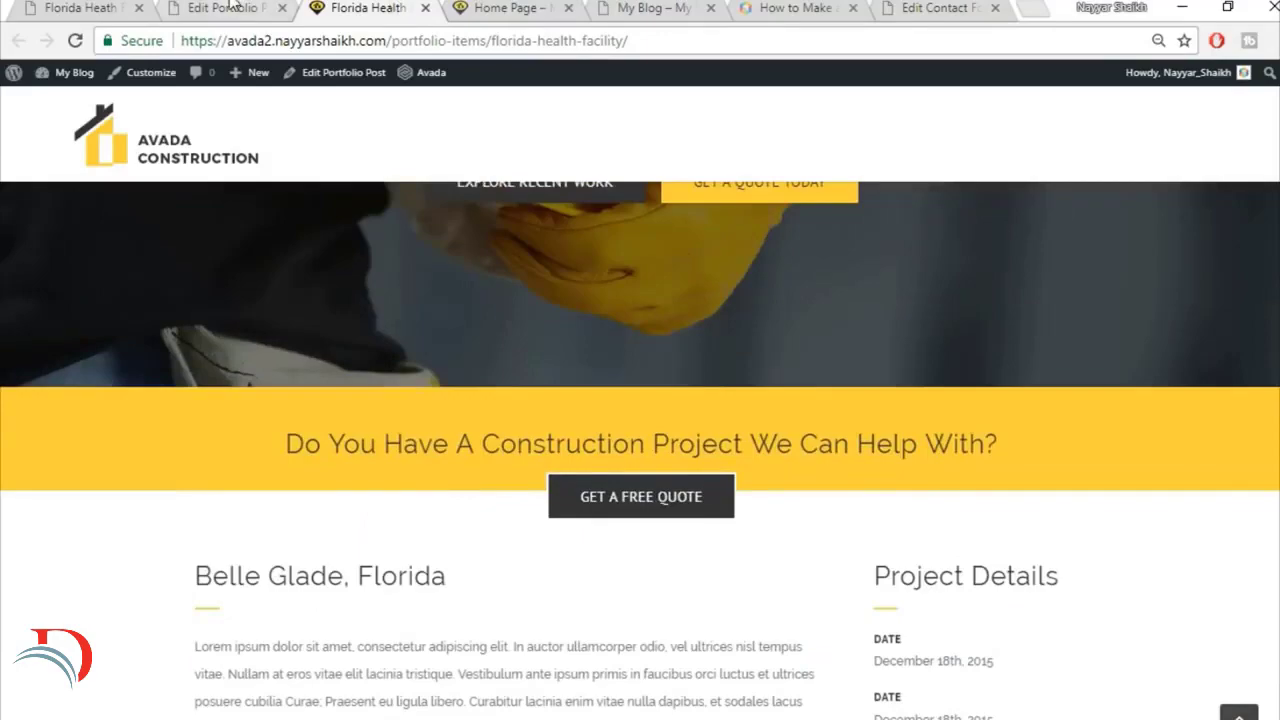
pyautogui.click(54, 7)
pyautogui.scroll(-10, 450, 418)
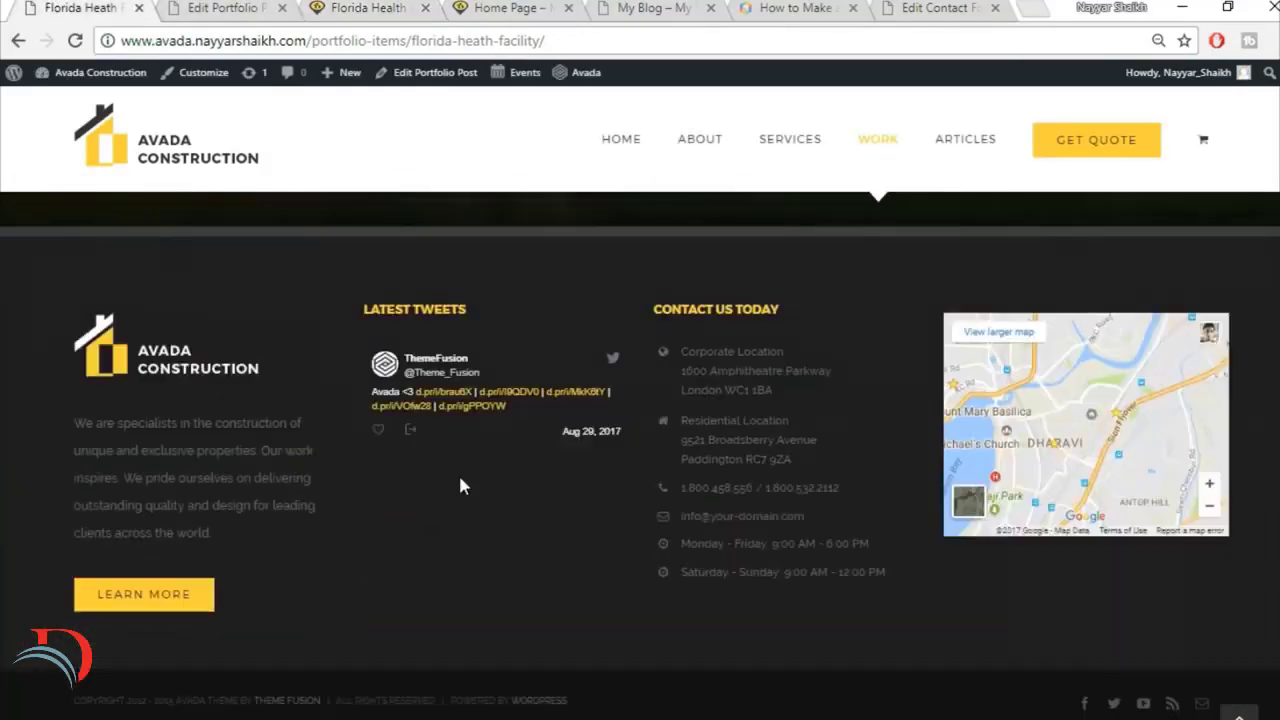
pyautogui.scroll(15, 460, 485)
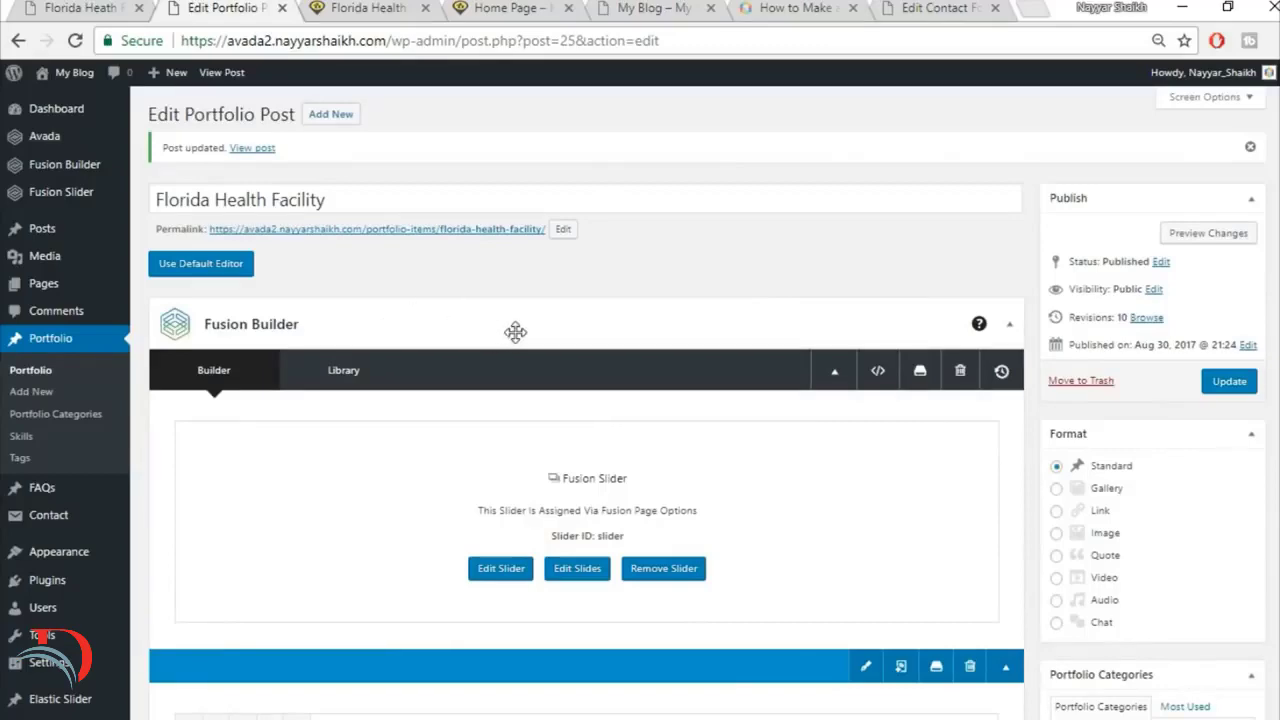
# Step: Close the live Florida Health Facility page and its post editor, and open the reference site's home page
pyautogui.click(514, 7)
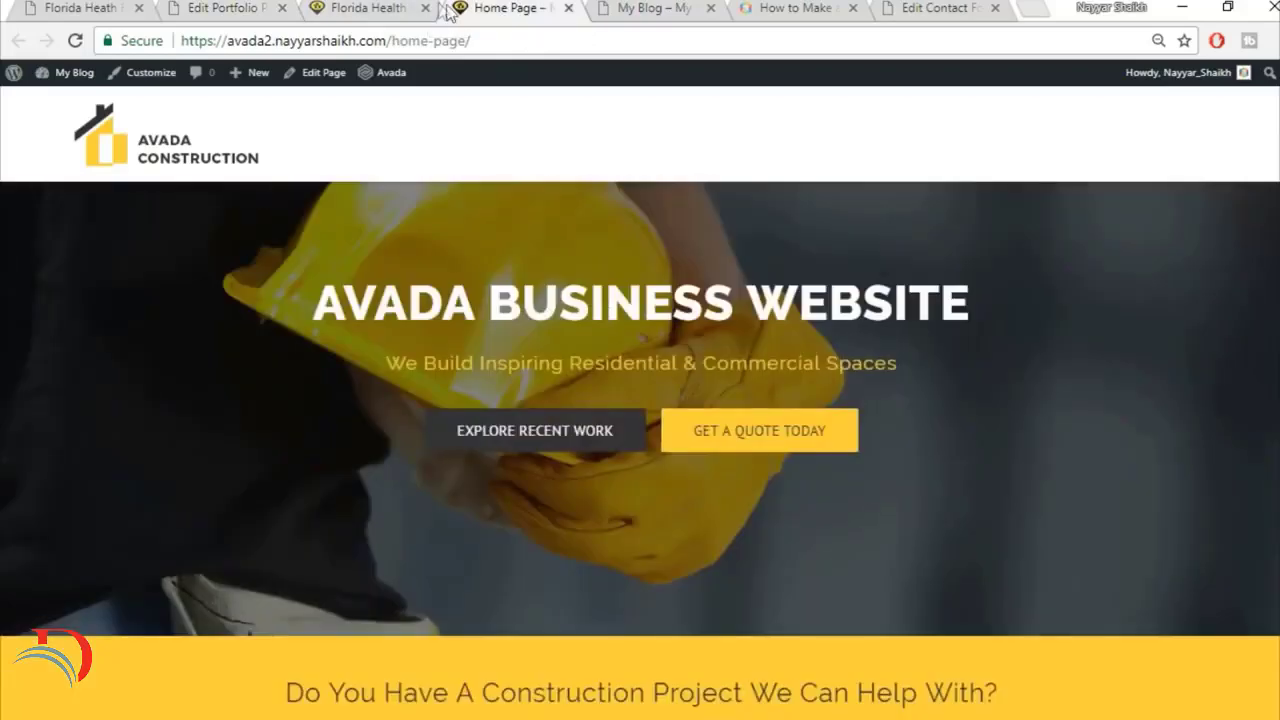
pyautogui.click(425, 7)
pyautogui.click(80, 7)
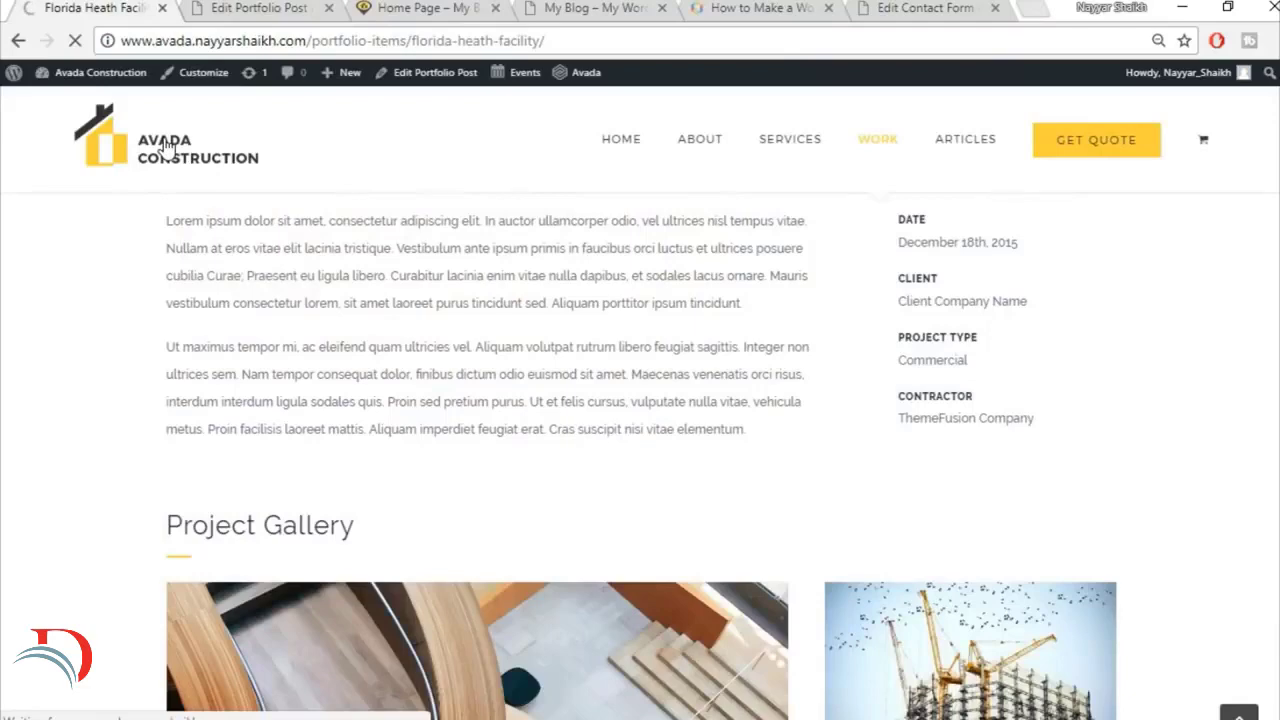
pyautogui.click(231, 7)
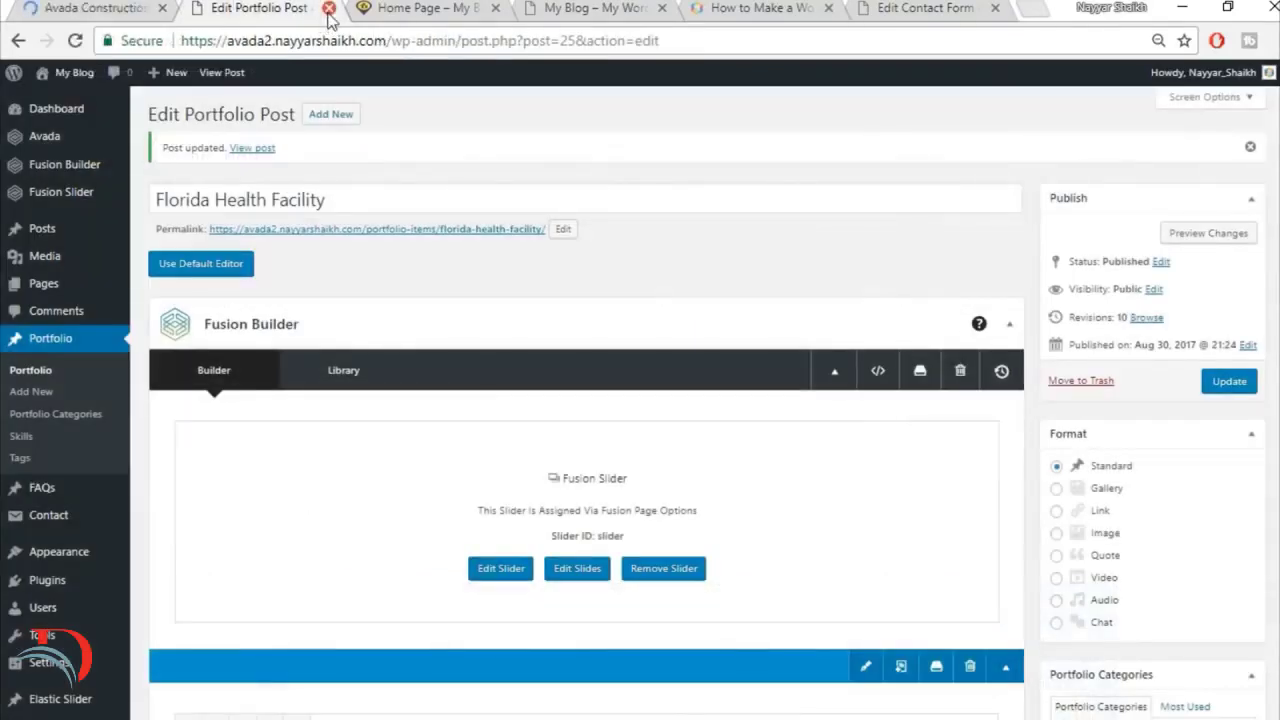
pyautogui.click(329, 7)
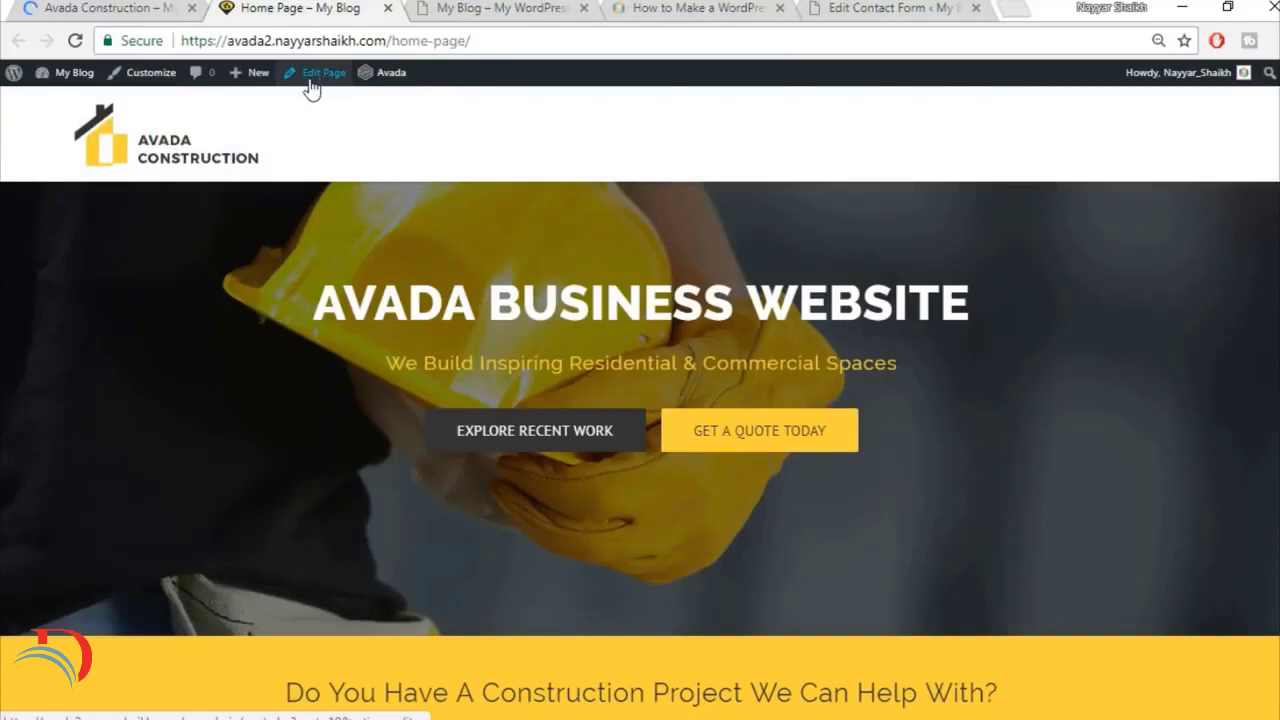
# Step: Open the Home Page for editing in a new browser tab and place that tab beside the reference site's tab
pyautogui.rightClick(312, 88)
pyautogui.click(323, 94)
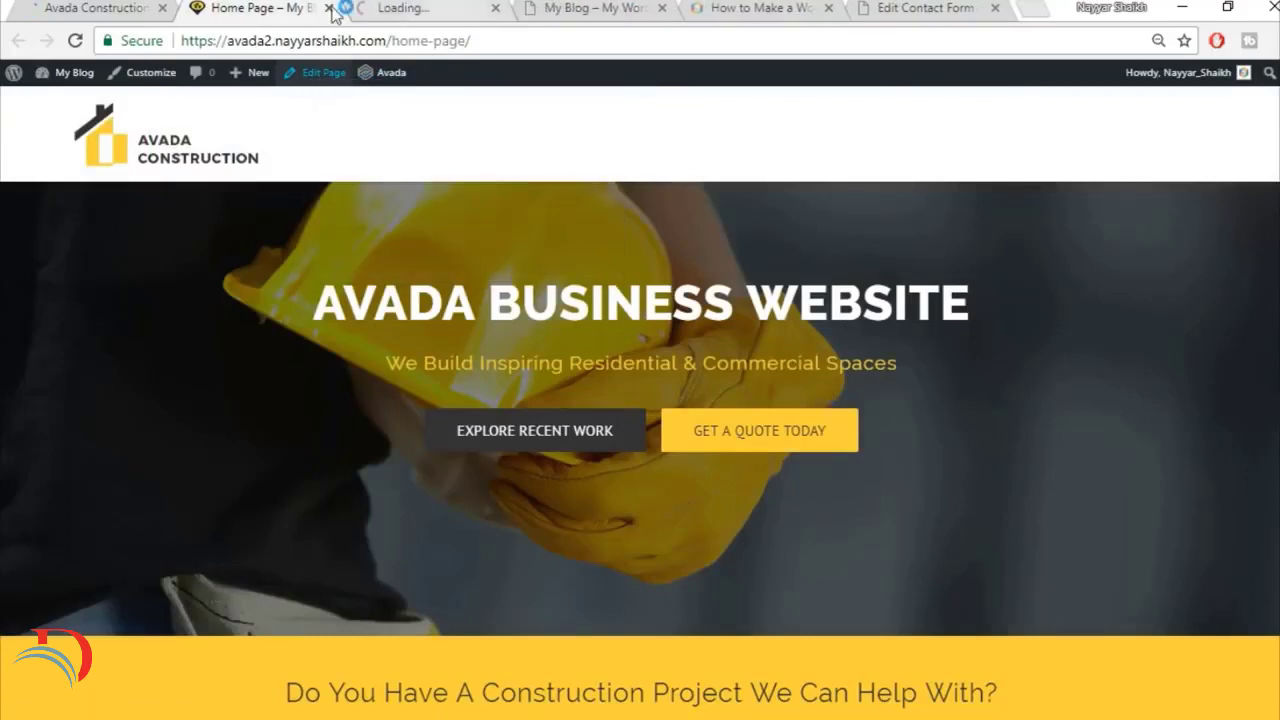
pyautogui.moveTo(337, 10); pyautogui.dragTo(277, 15)
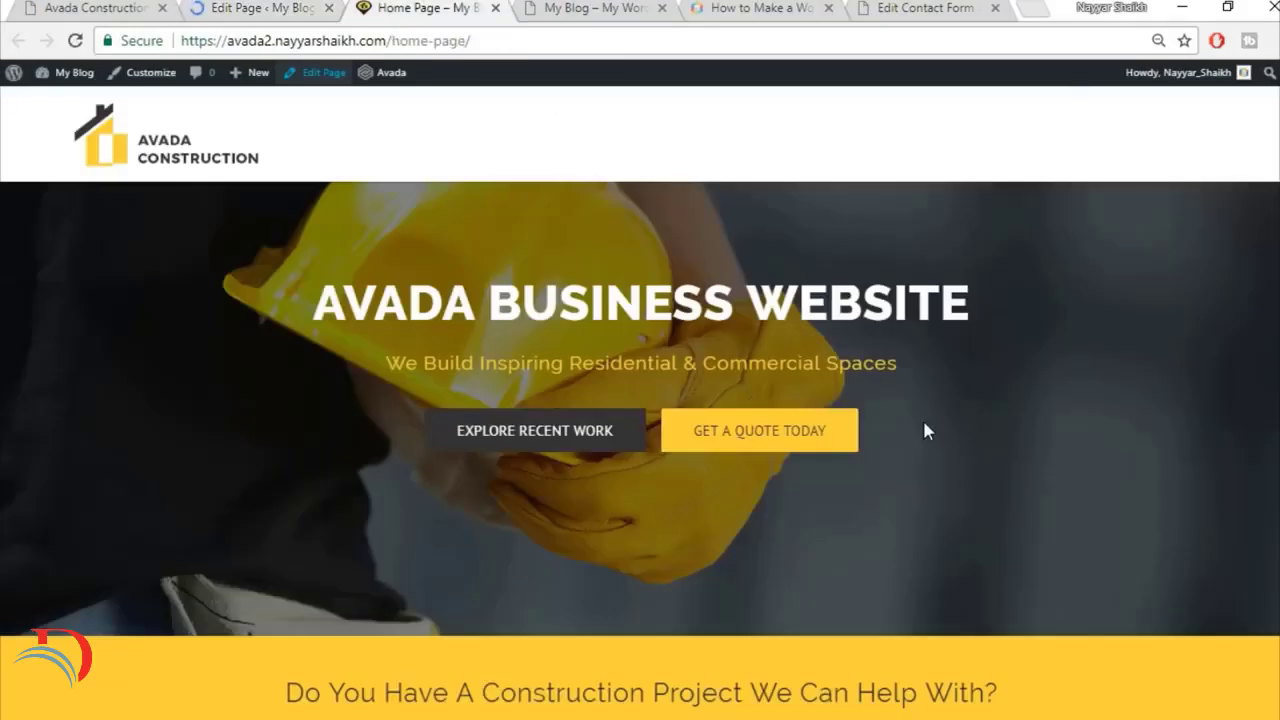
# Step: Compare the end of the live Home Page with the reference home page's counters and Explore Recent Work section
pyautogui.scroll(-15, 922, 430)
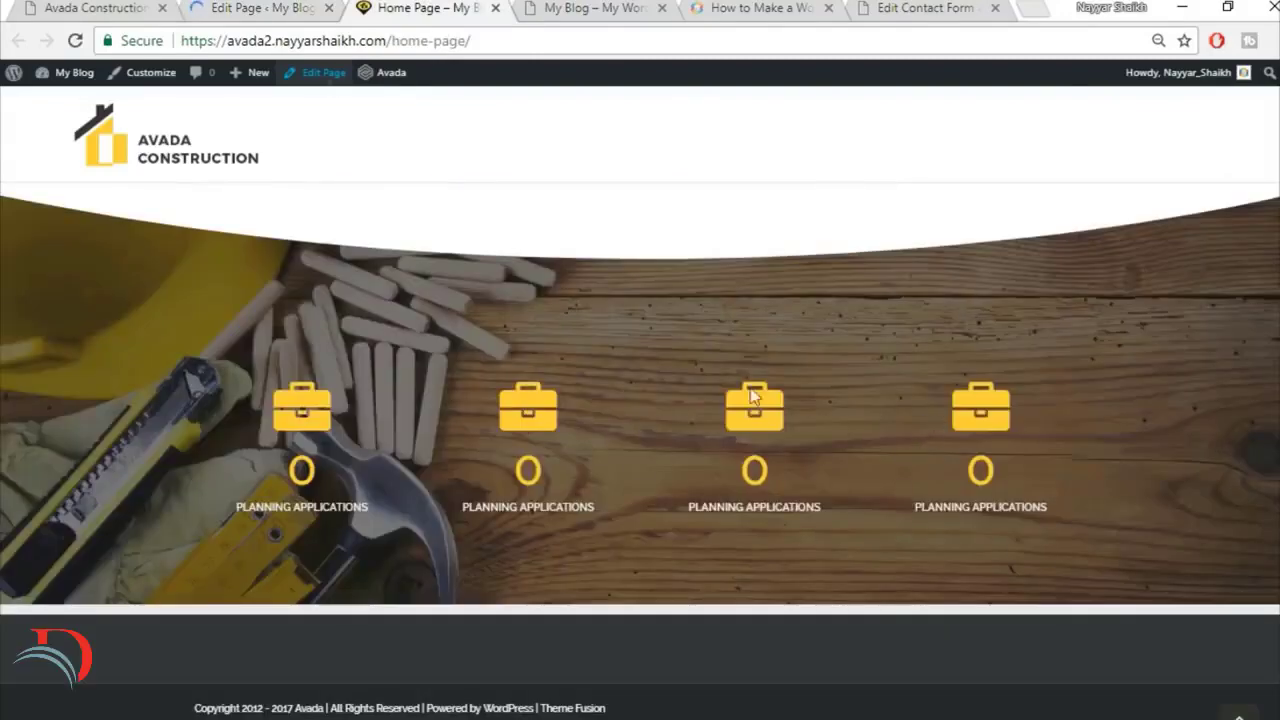
pyautogui.click(104, 7)
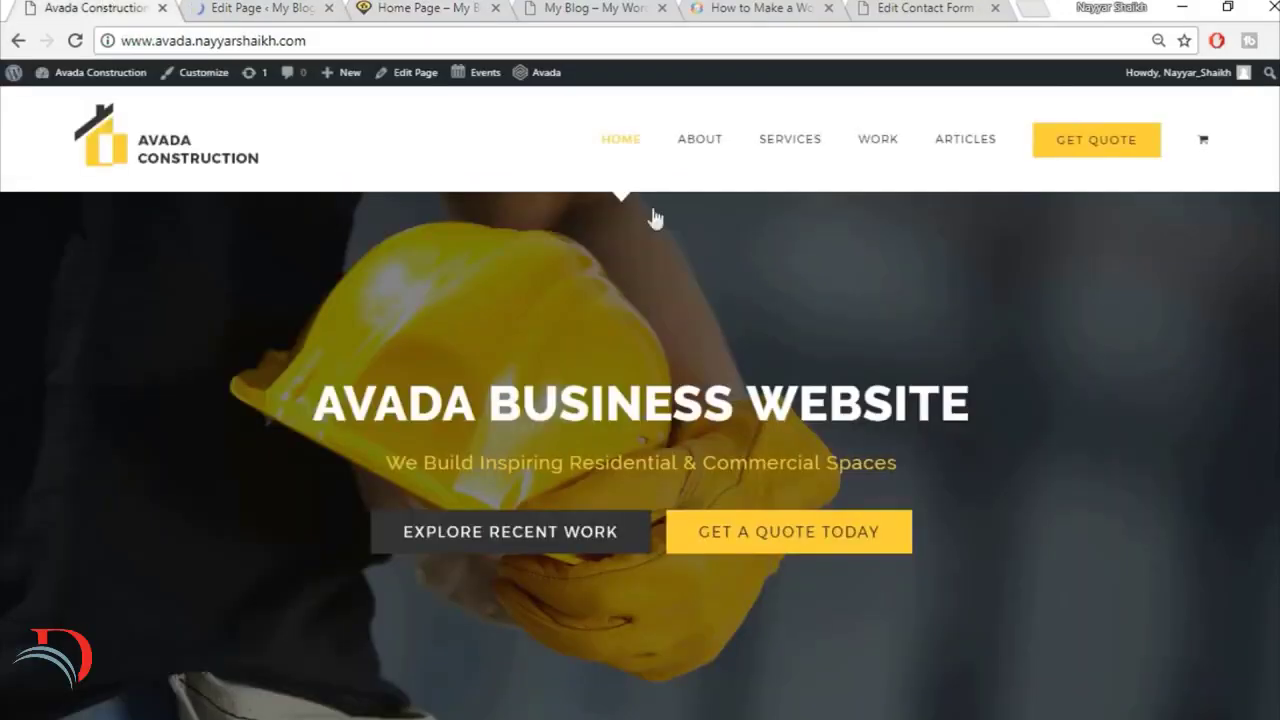
pyautogui.scroll(-10, 674, 264)
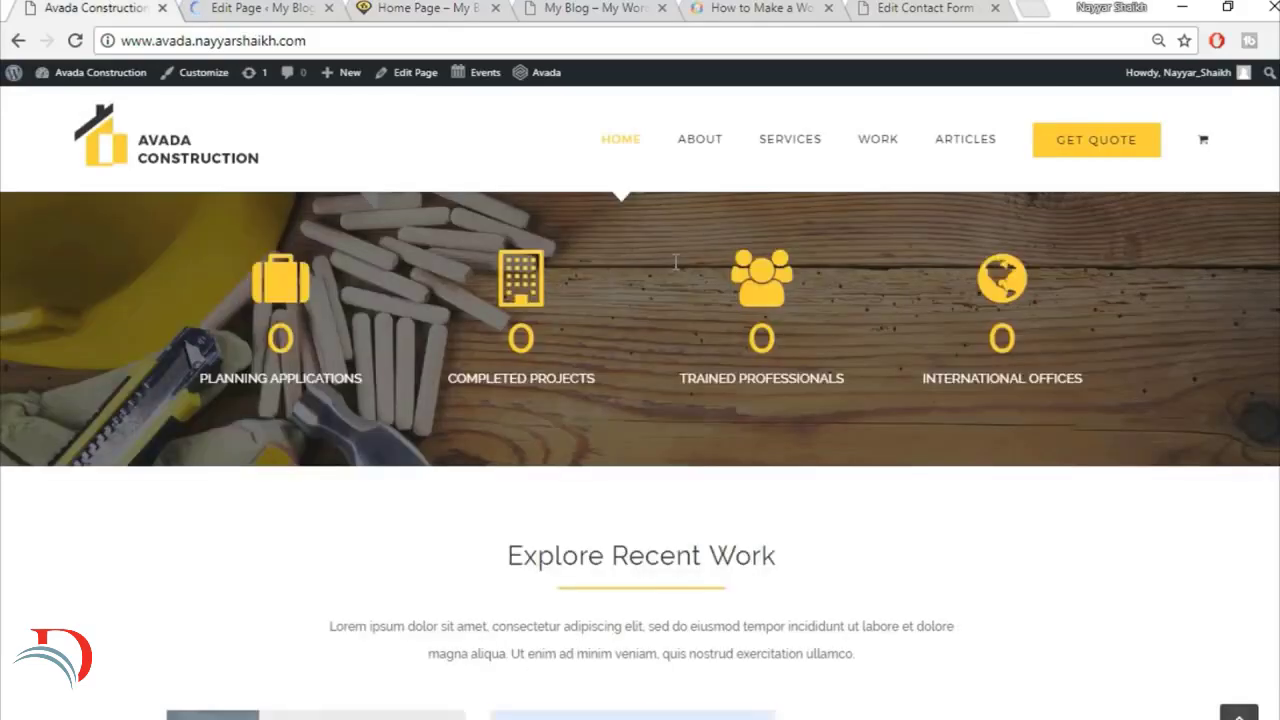
pyautogui.scroll(-4, 674, 262)
pyautogui.scroll(2, 674, 262)
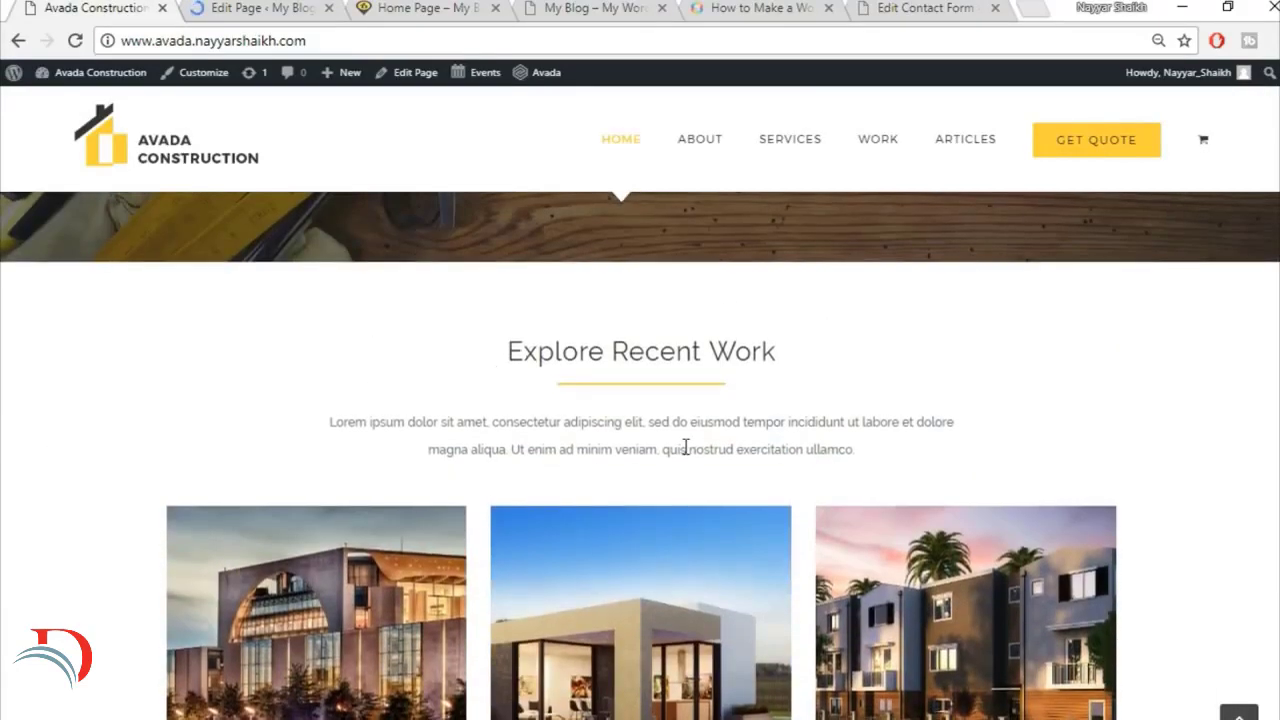
# Step: Check the reference Explore Recent Work section and insert the saved Title library container below the Home Page's Counter Boxes
pyautogui.scroll(-2, 683, 448)
pyautogui.scroll(-1, 838, 549)
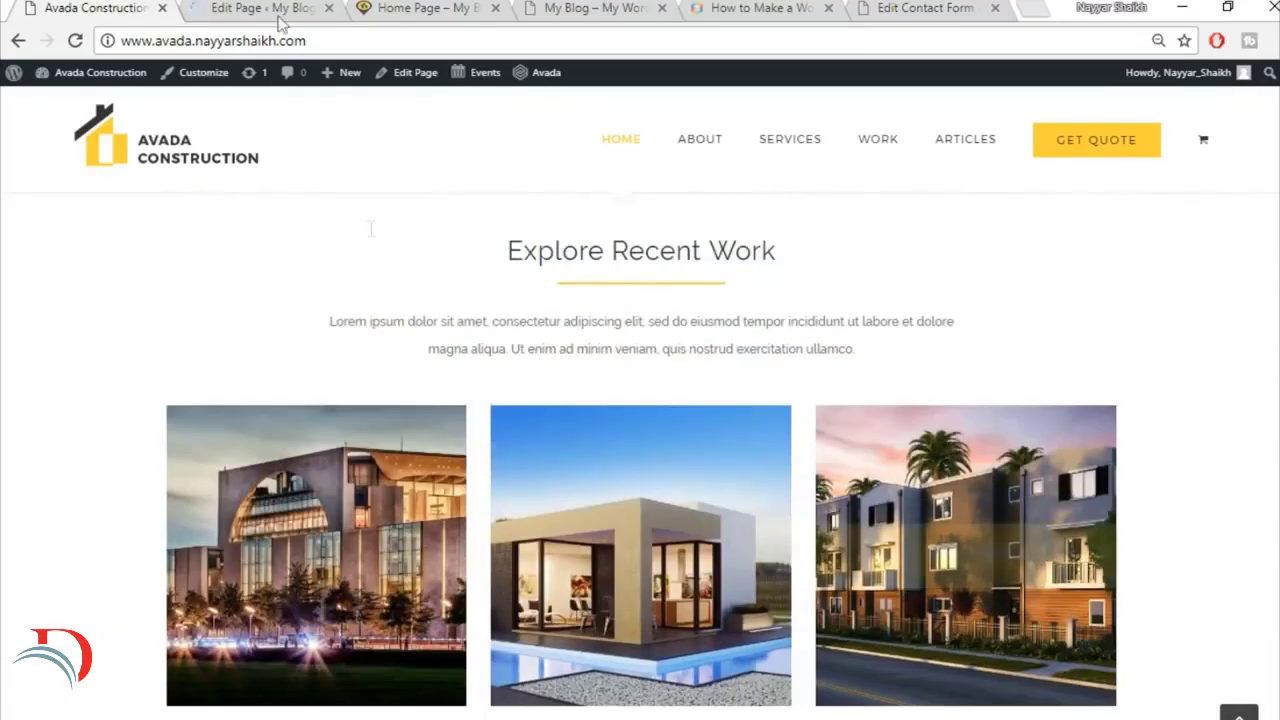
pyautogui.click(256, 7)
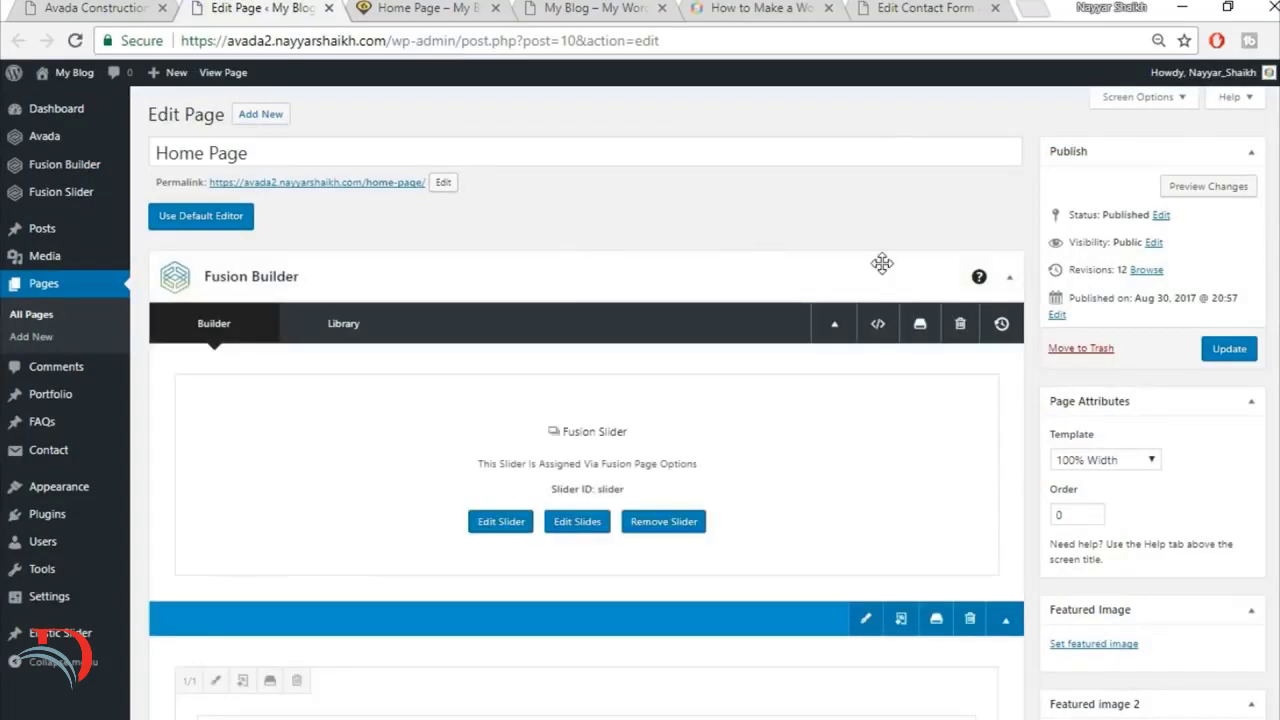
pyautogui.scroll(-8, 882, 263)
pyautogui.scroll(-10, 882, 263)
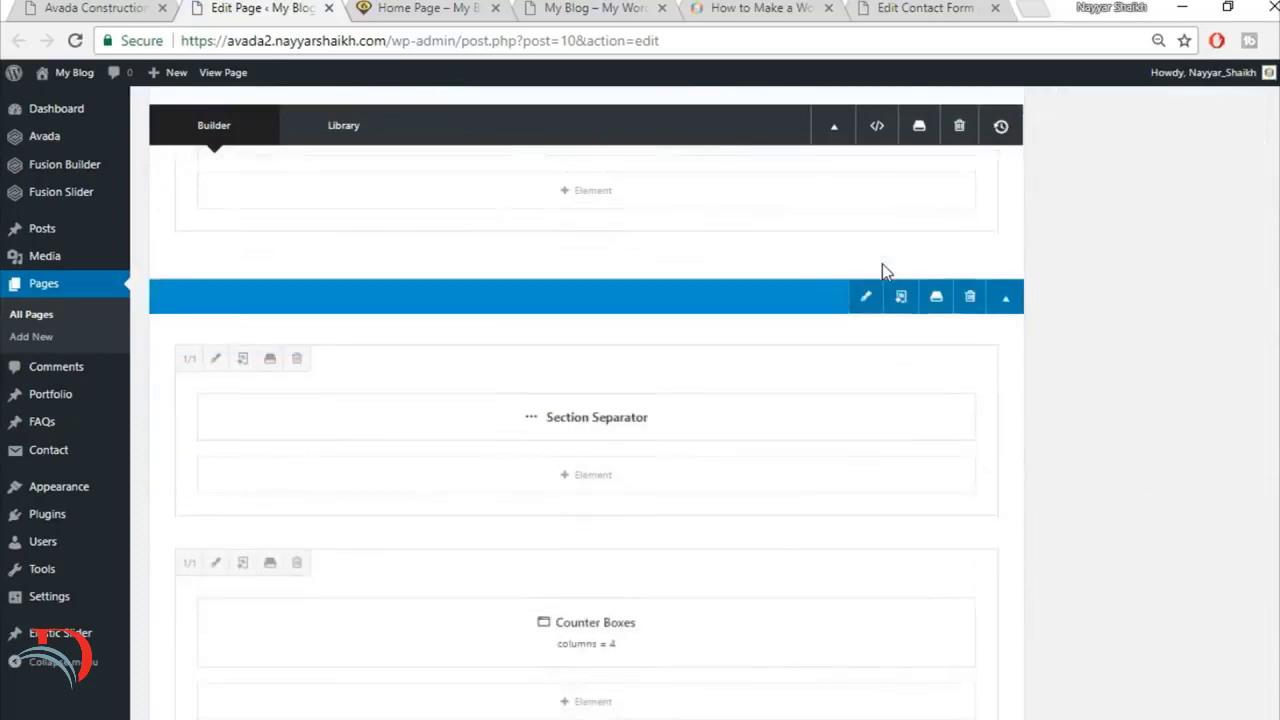
pyautogui.scroll(3, 885, 289)
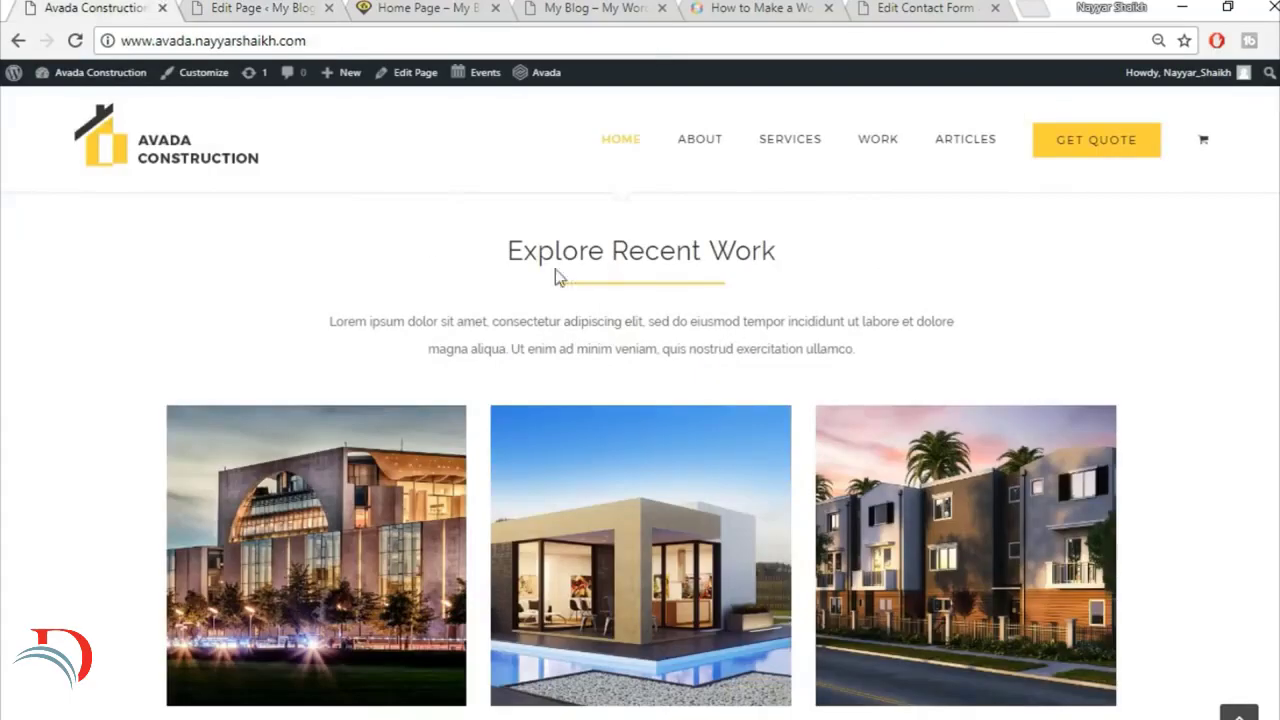
pyautogui.click(266, 6)
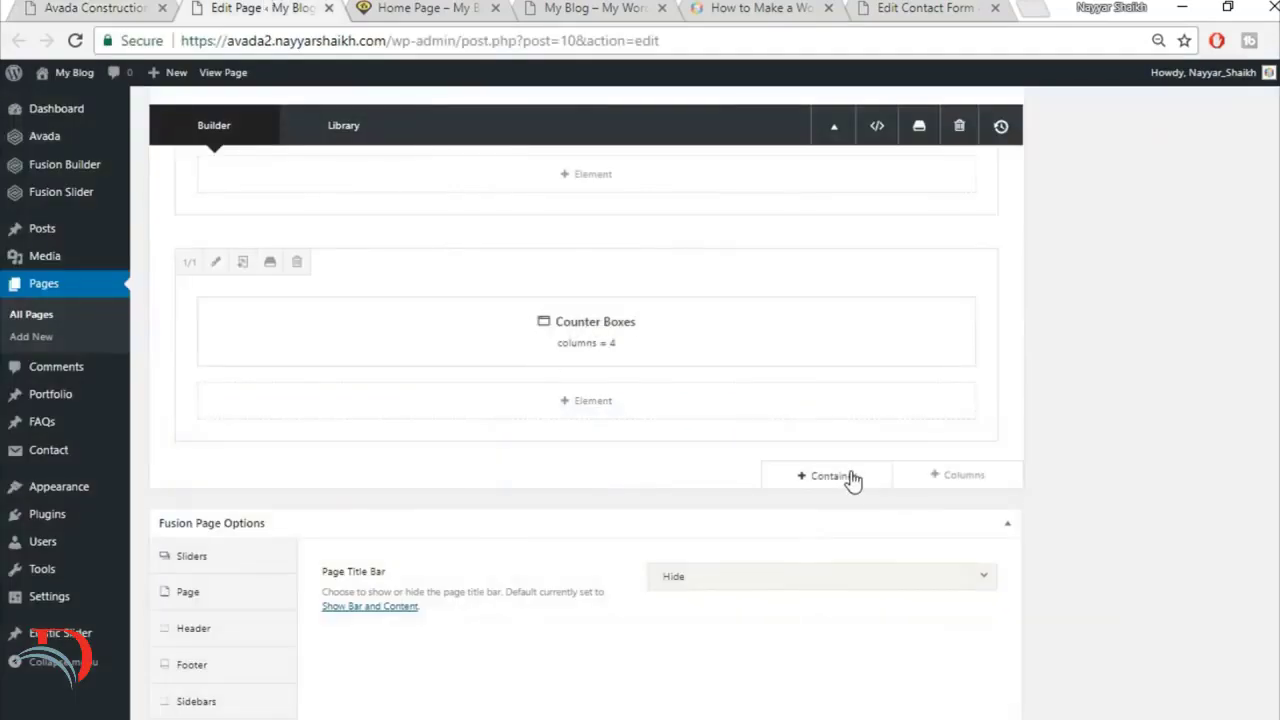
pyautogui.click(850, 478)
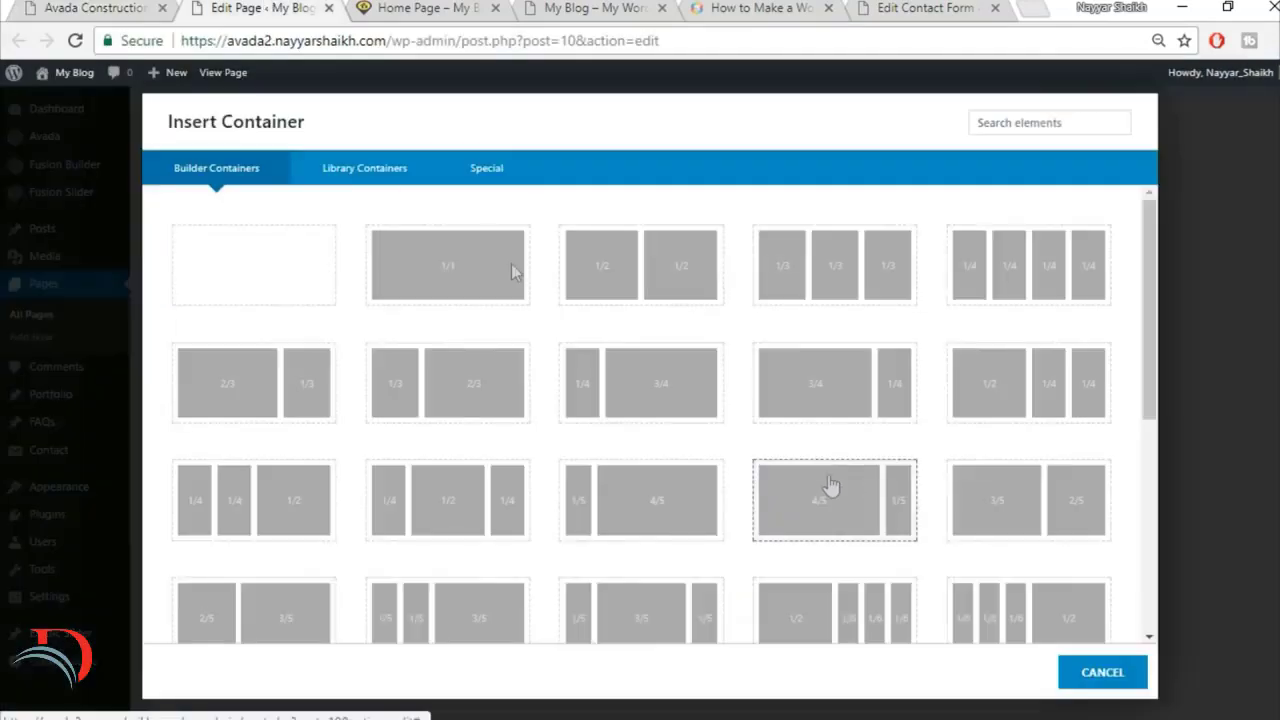
pyautogui.click(352, 174)
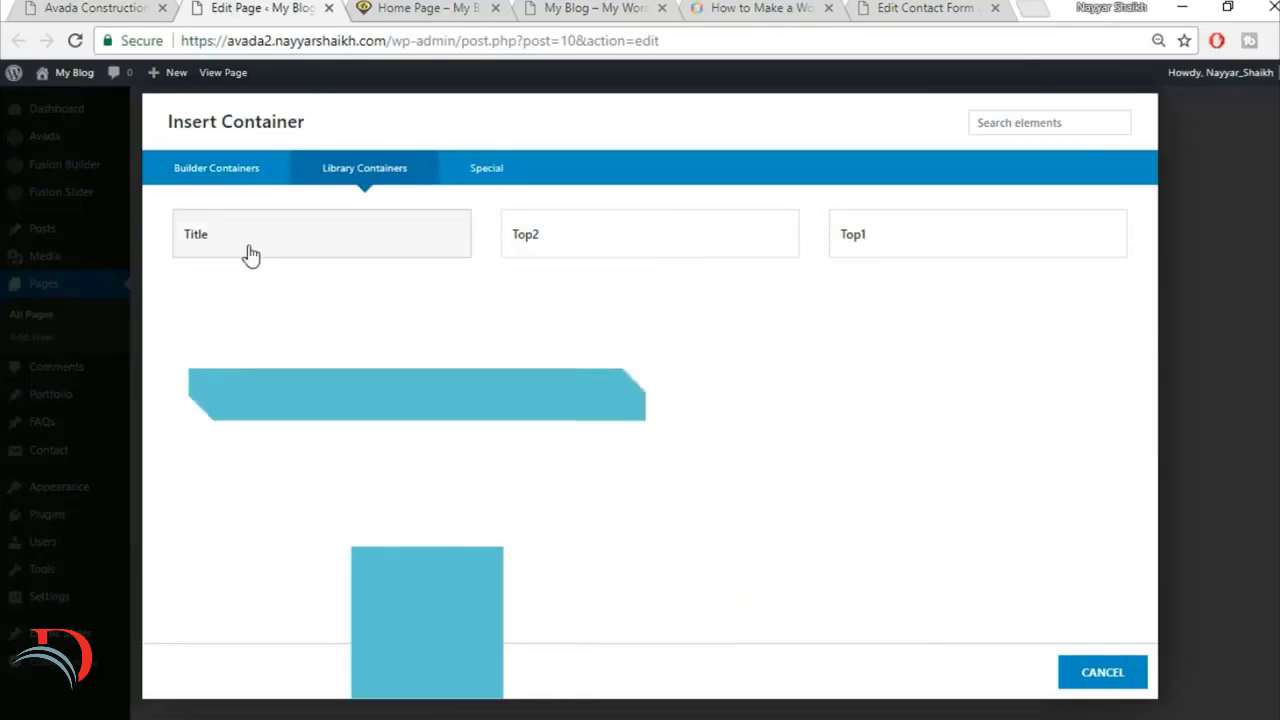
pyautogui.click(249, 253)
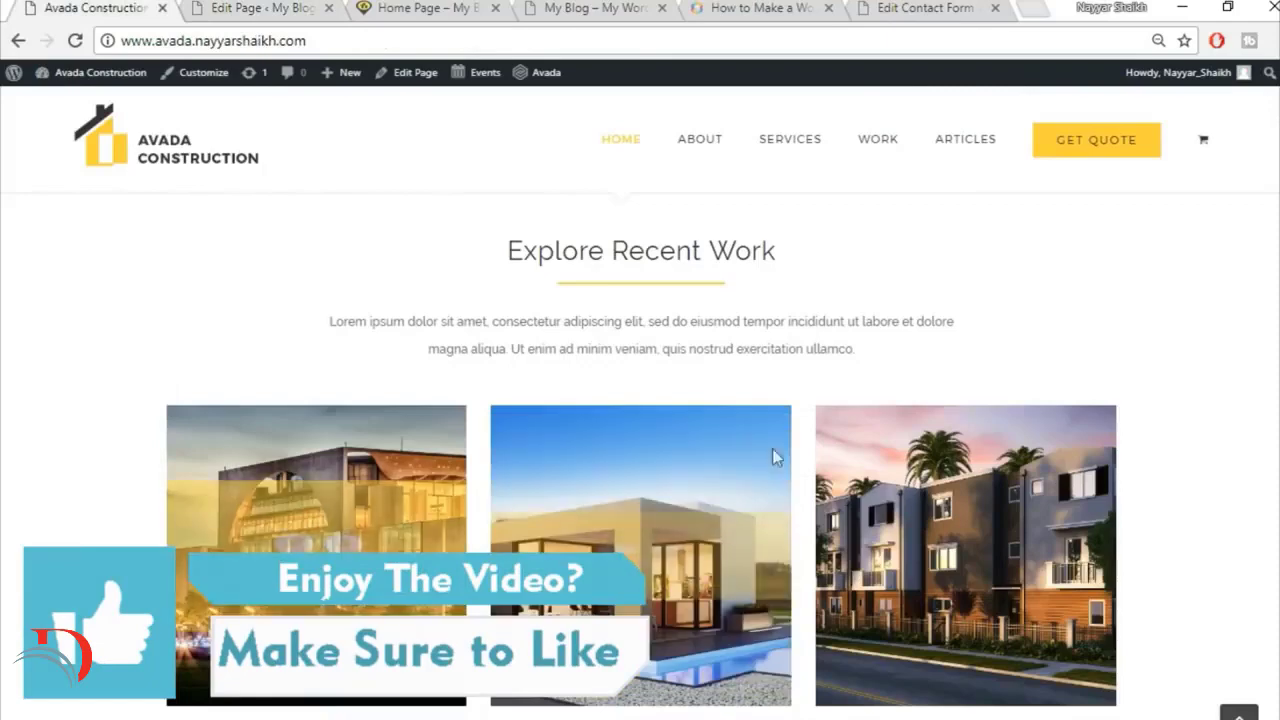
# Step: Add a full-width 1/1 column below the title column in the new container
pyautogui.scroll(-1, 1057, 575)
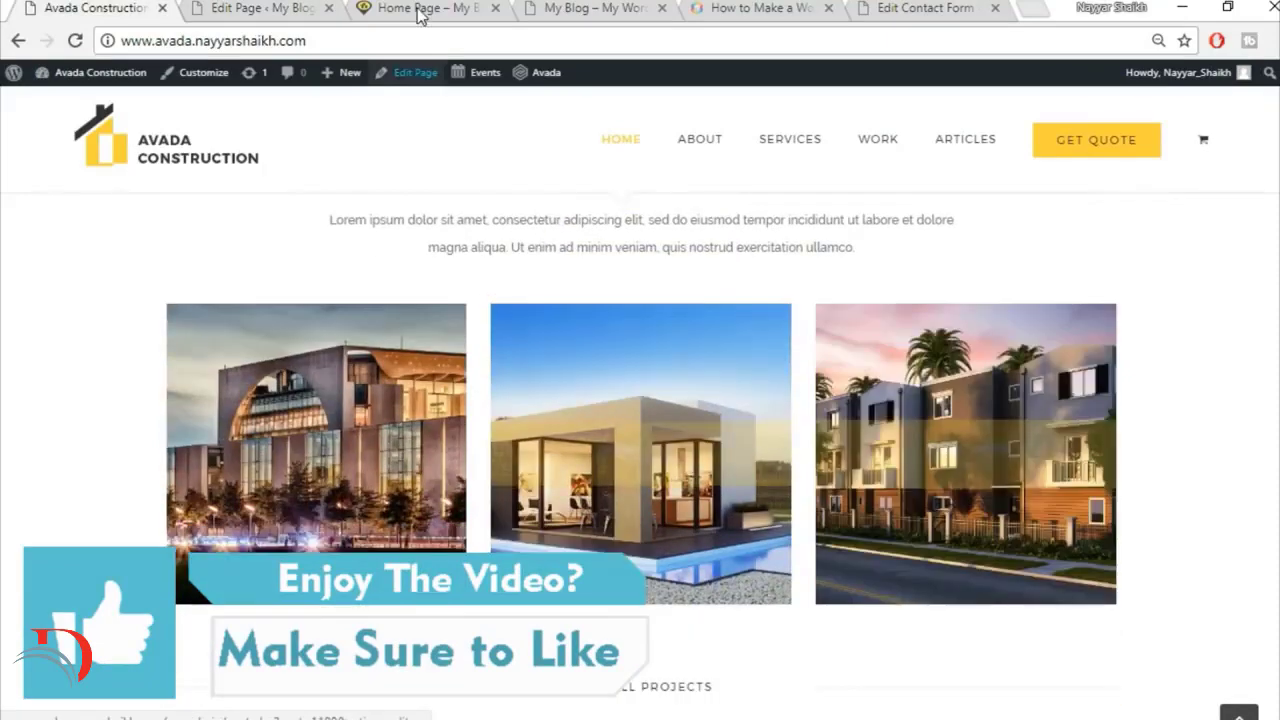
pyautogui.click(260, 8)
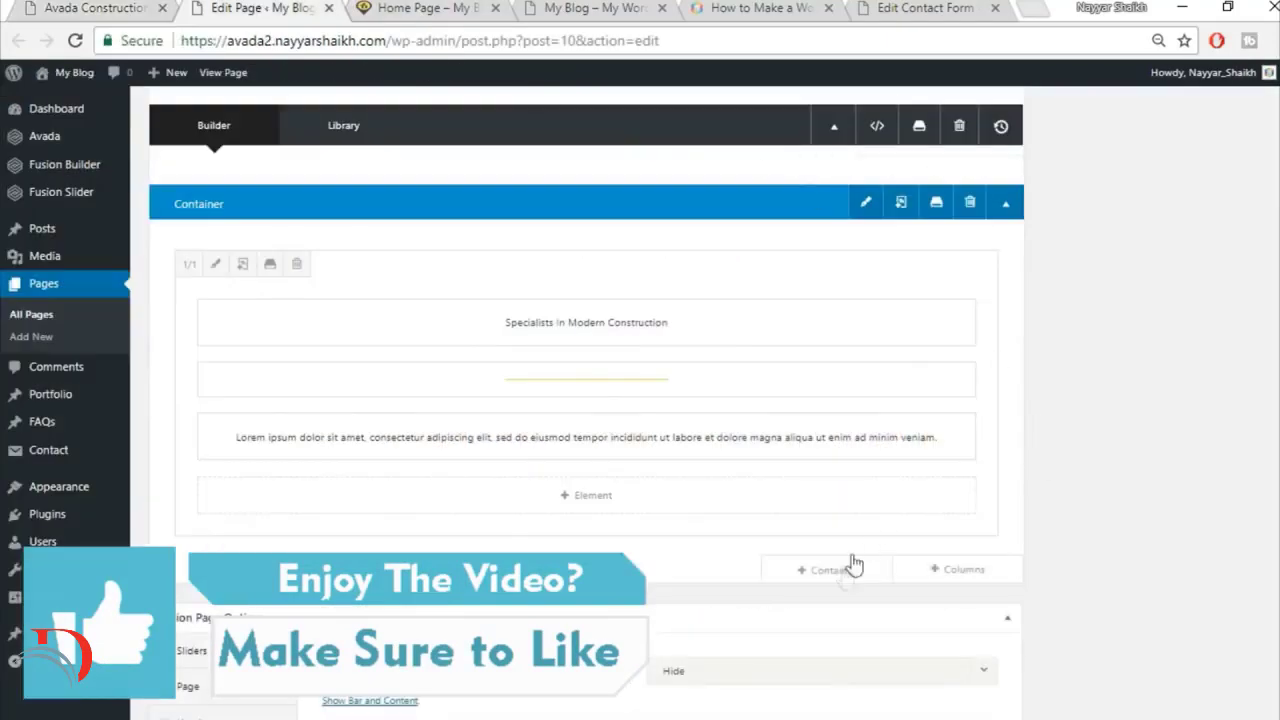
pyautogui.moveTo(849, 565)
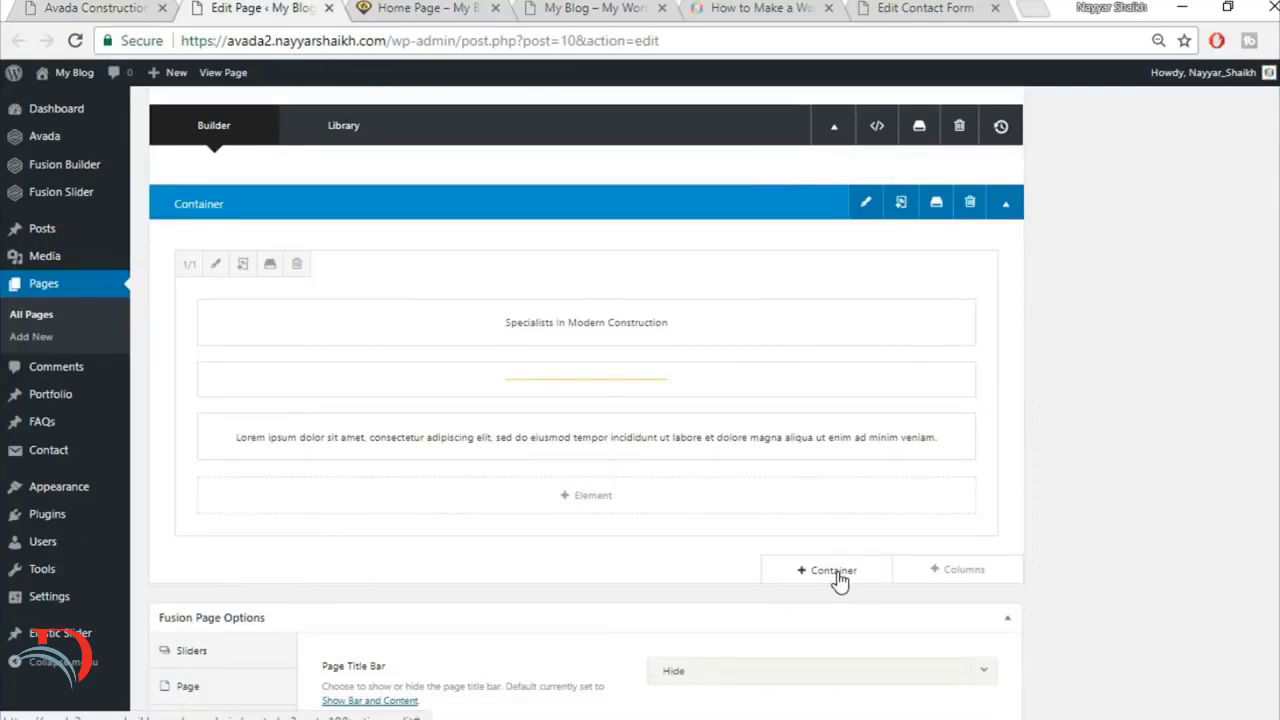
pyautogui.click(958, 569)
pyautogui.click(258, 278)
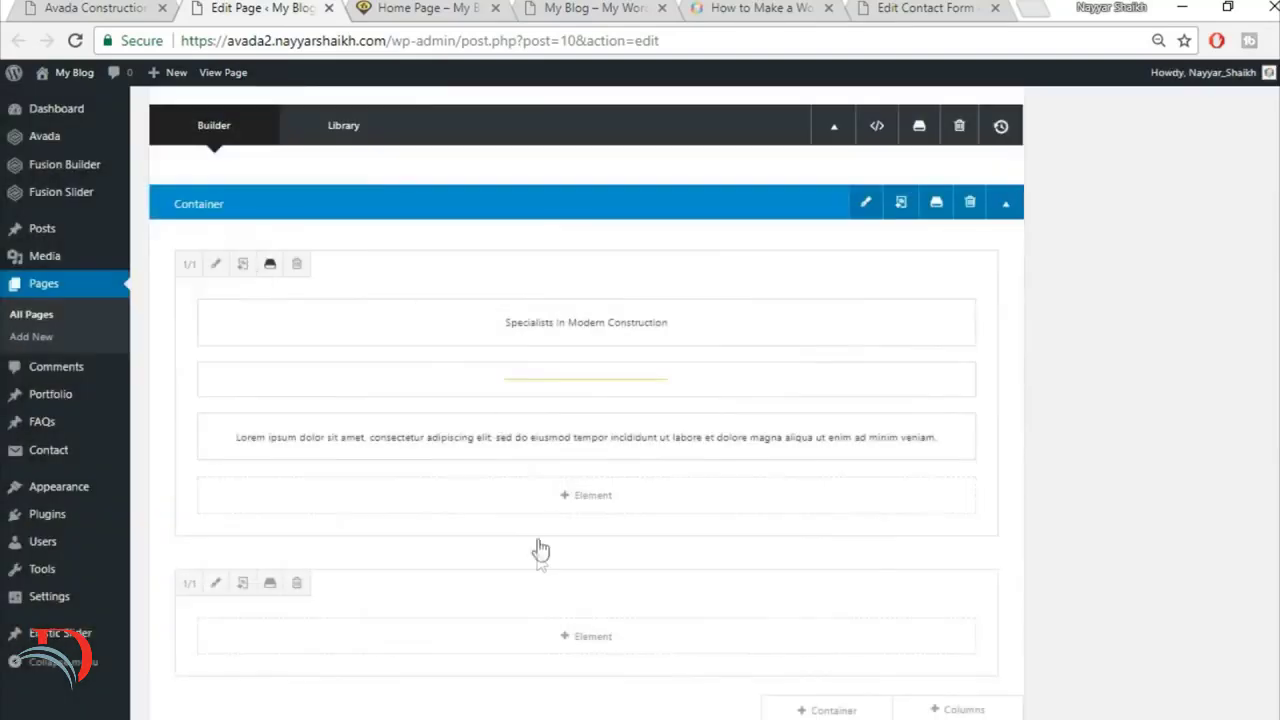
# Step: Find the Portfolio element and insert it into the new empty 1/1 column
pyautogui.click(603, 645)
pyautogui.scroll(-2, 887, 241)
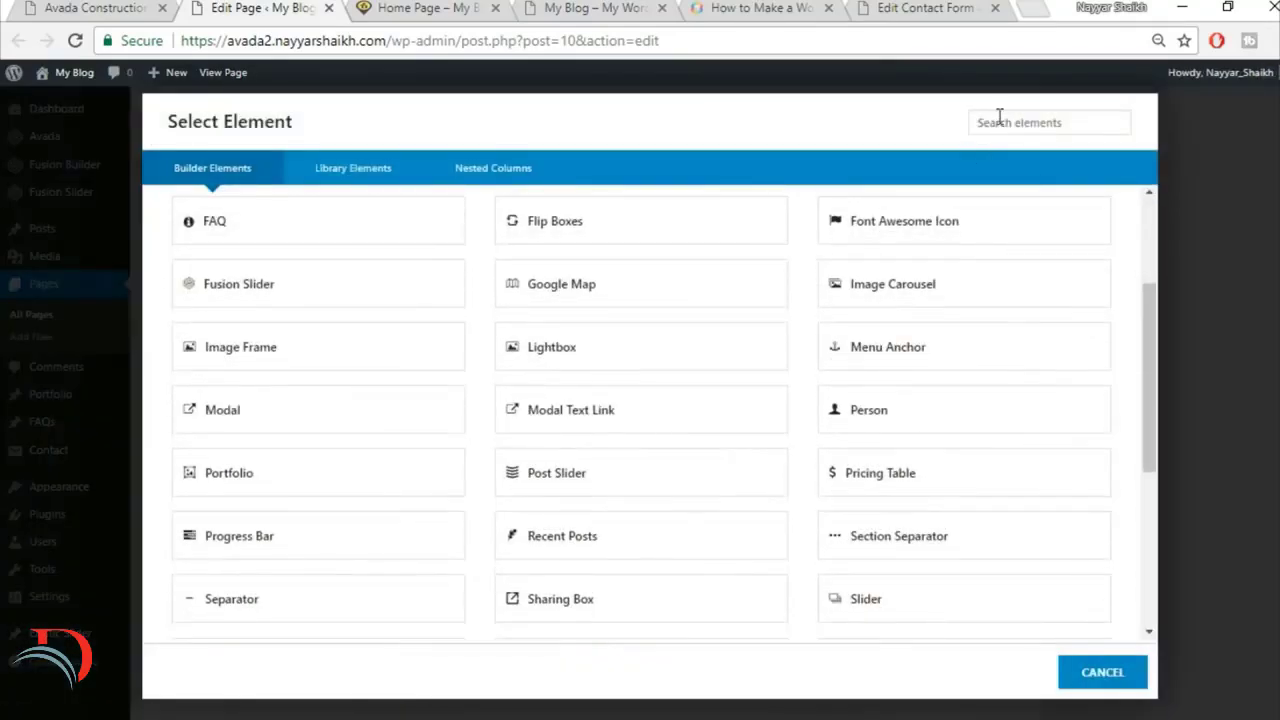
pyautogui.click(999, 118)
pyautogui.write('por')
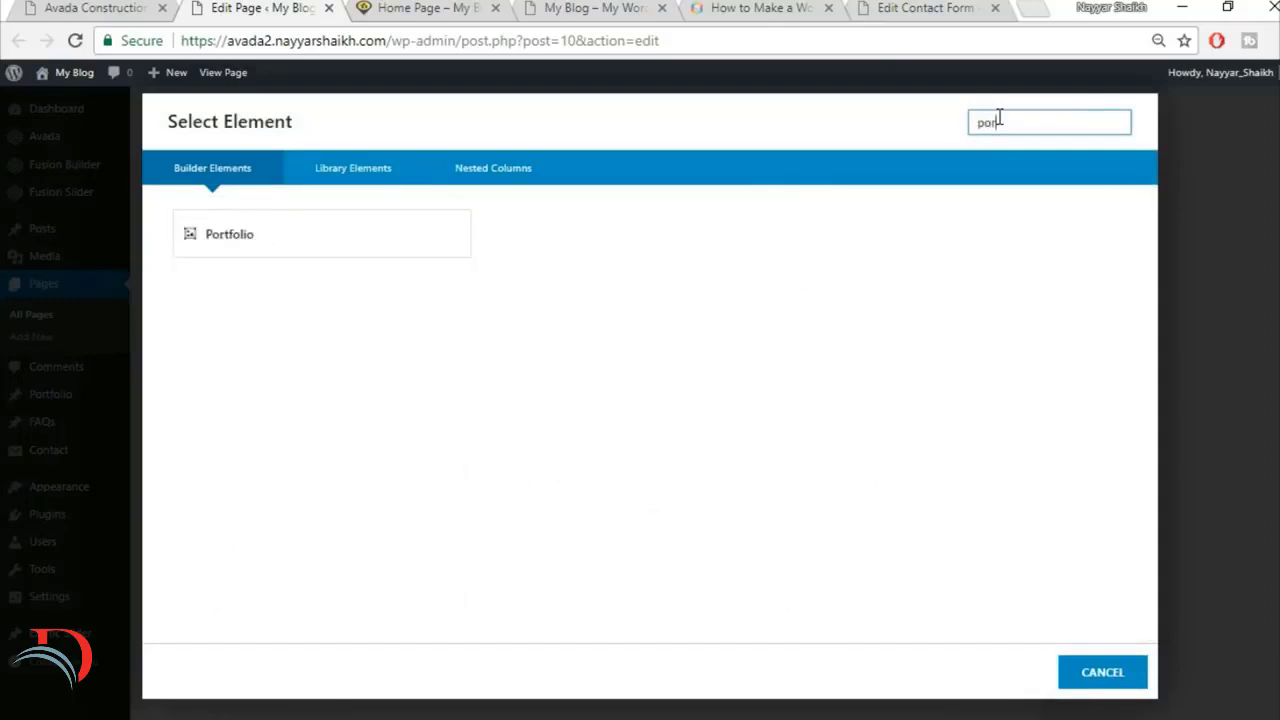
pyautogui.click(313, 254)
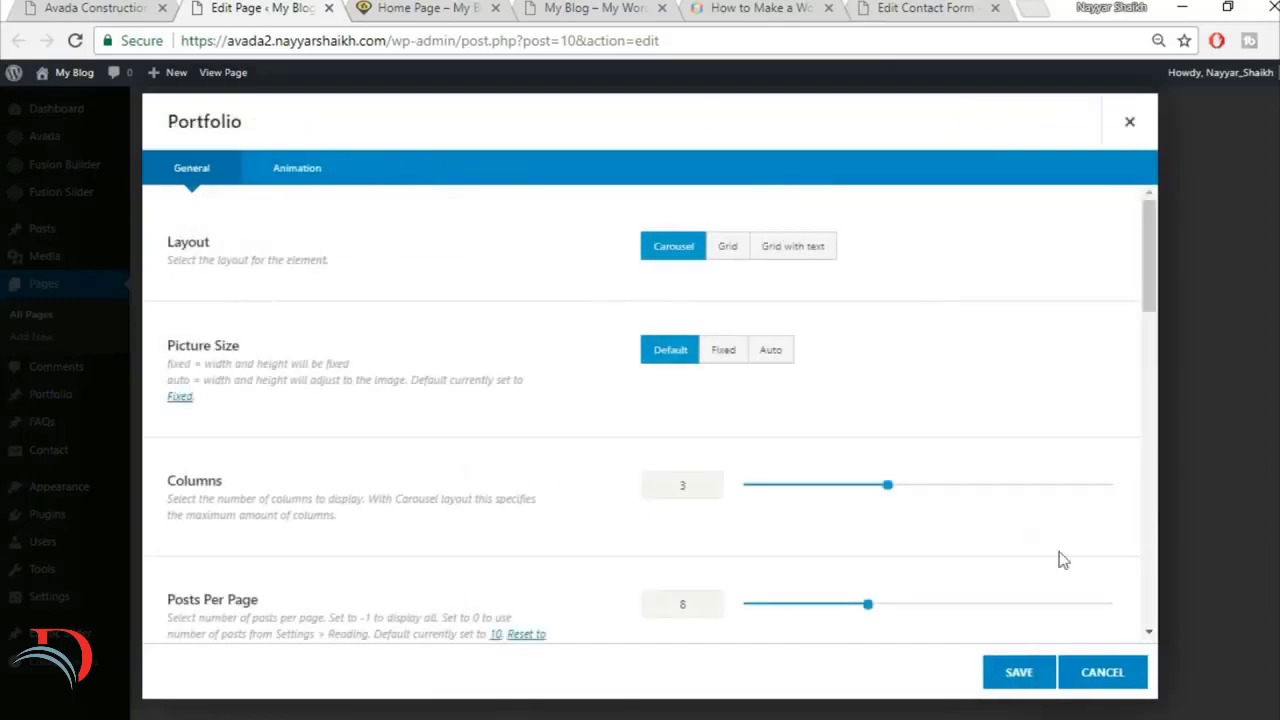
# Step: Set the Portfolio element's layout to Grid, picture size to Auto and column spacing to 30
pyautogui.click(730, 252)
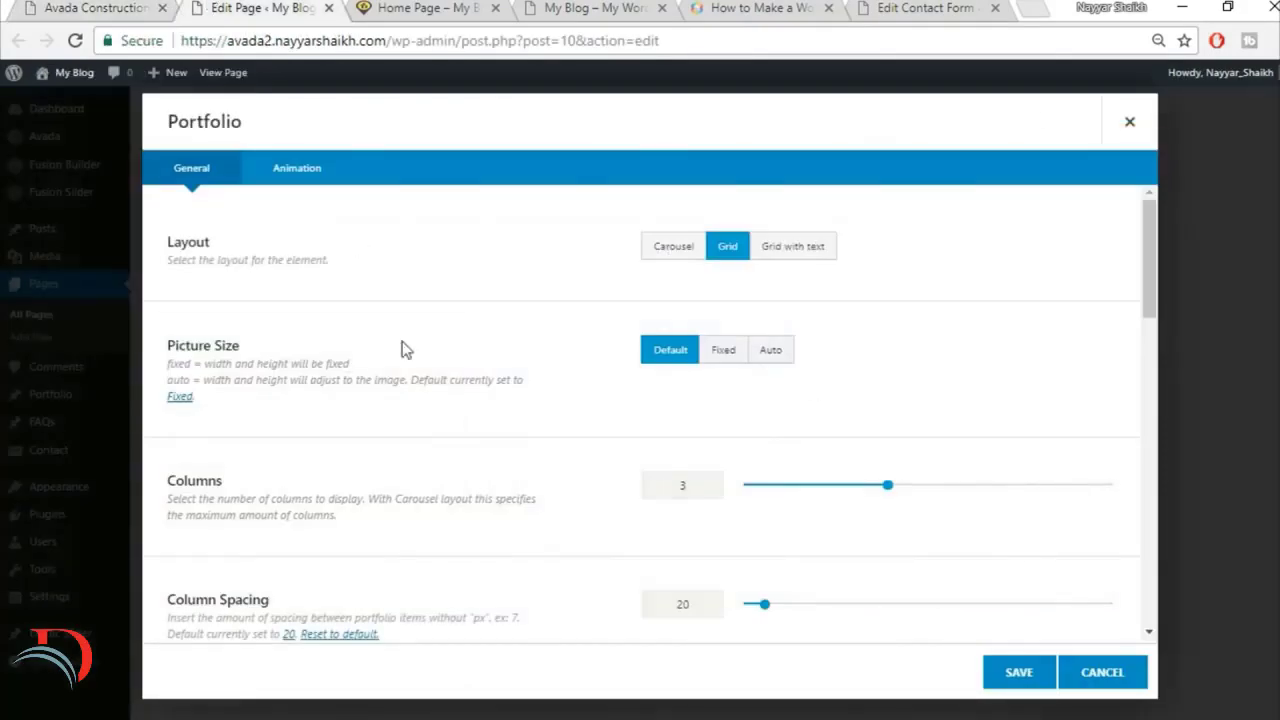
pyautogui.click(776, 355)
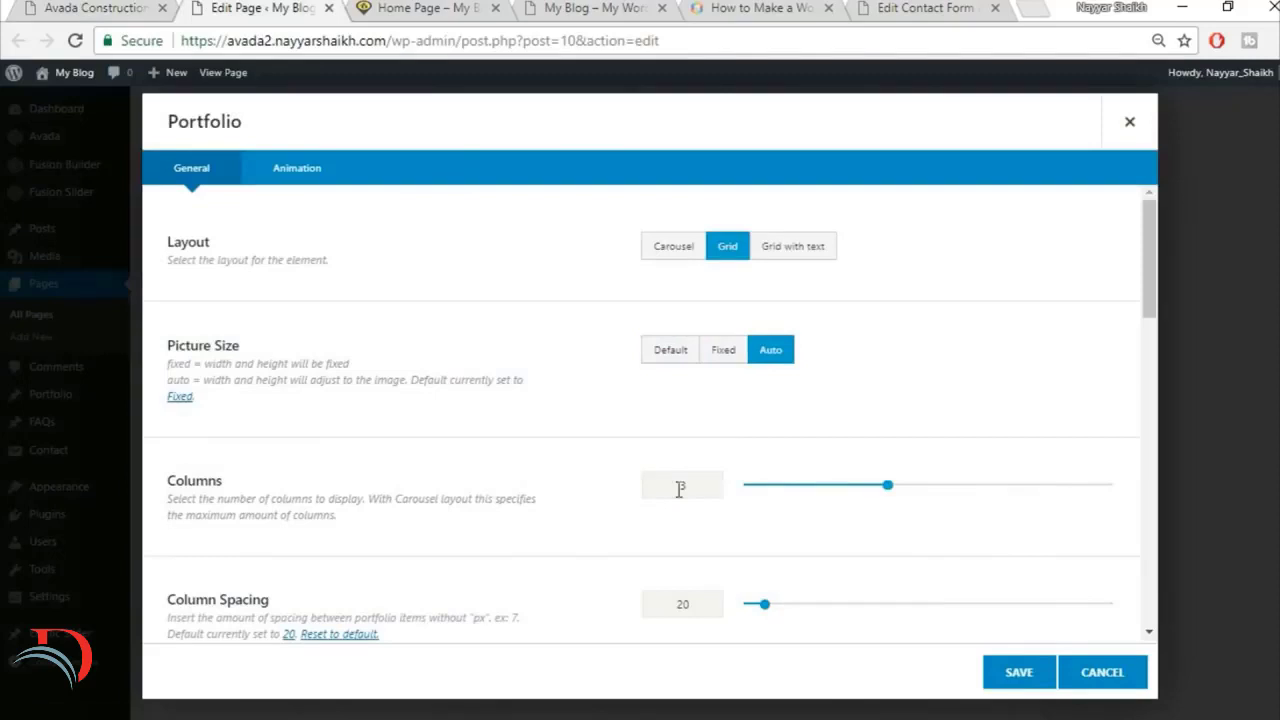
pyautogui.scroll(-2, 926, 443)
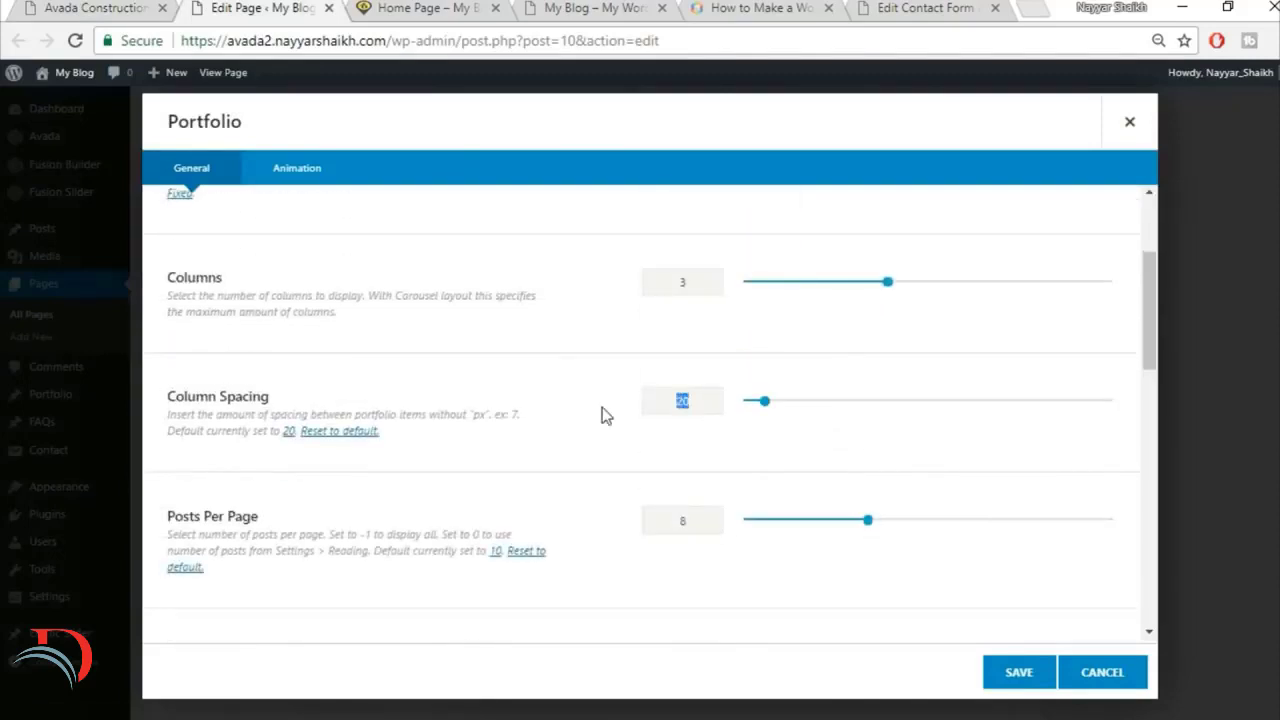
pyautogui.write('30')
# Step: Set the portfolio to 3 posts per page, turn off its category filters and save the element
pyautogui.scroll(-2, 357, 480)
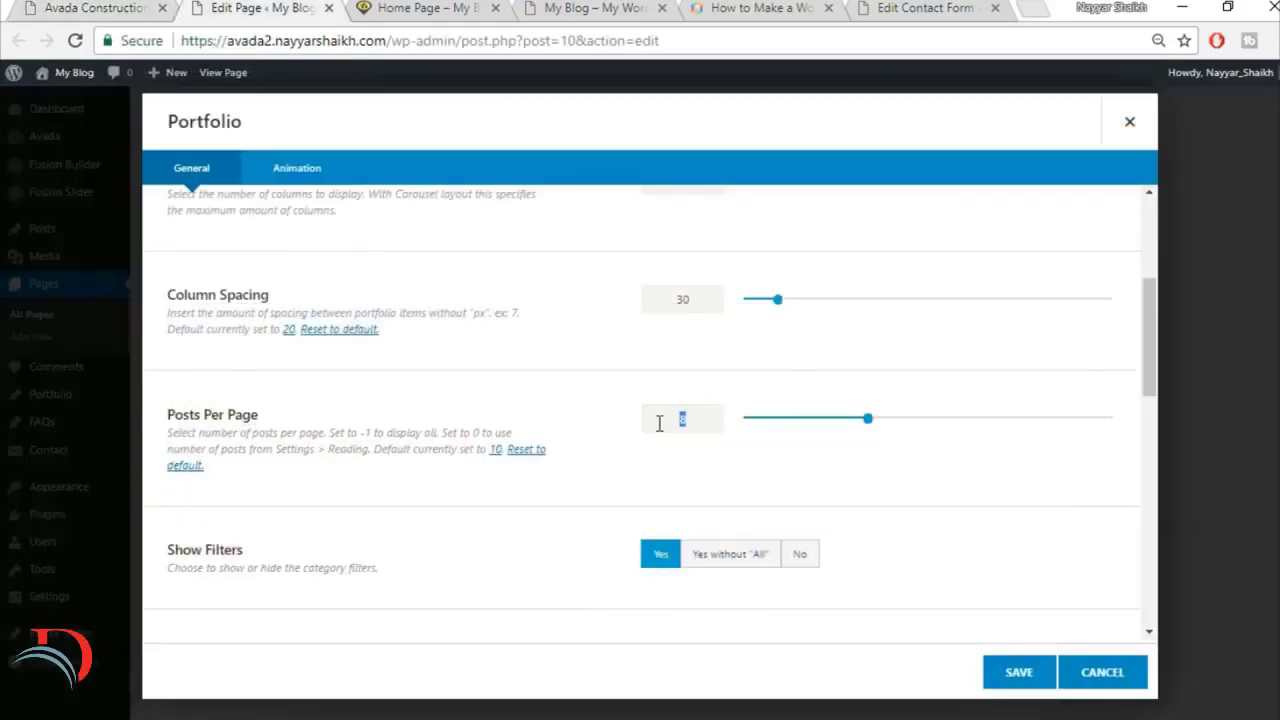
pyautogui.scroll(-2, 650, 450)
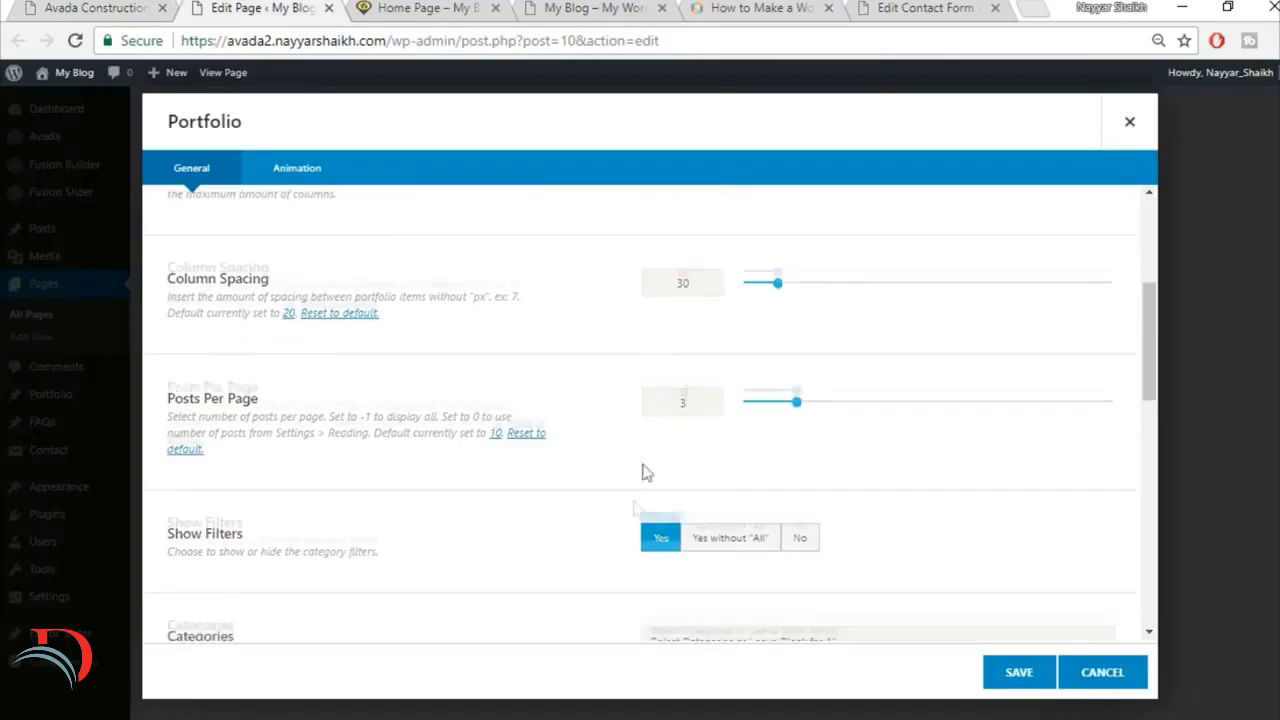
pyautogui.click(800, 355)
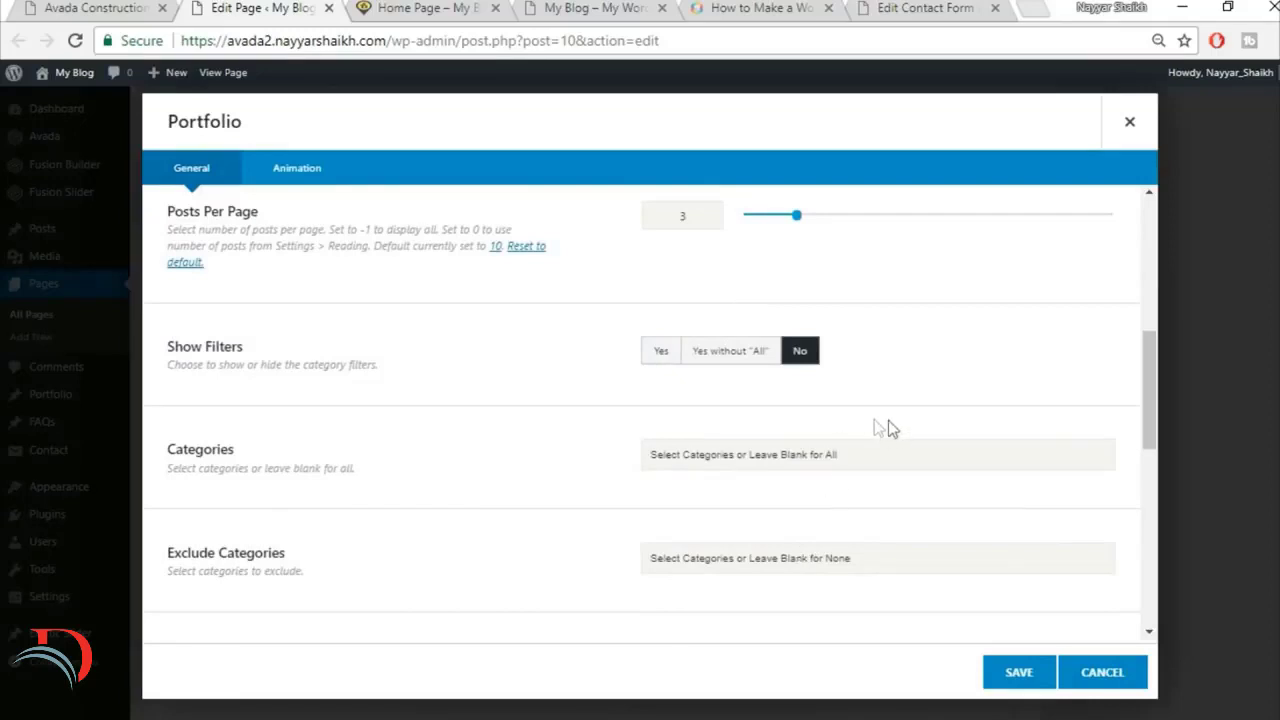
pyautogui.scroll(-1, 589, 466)
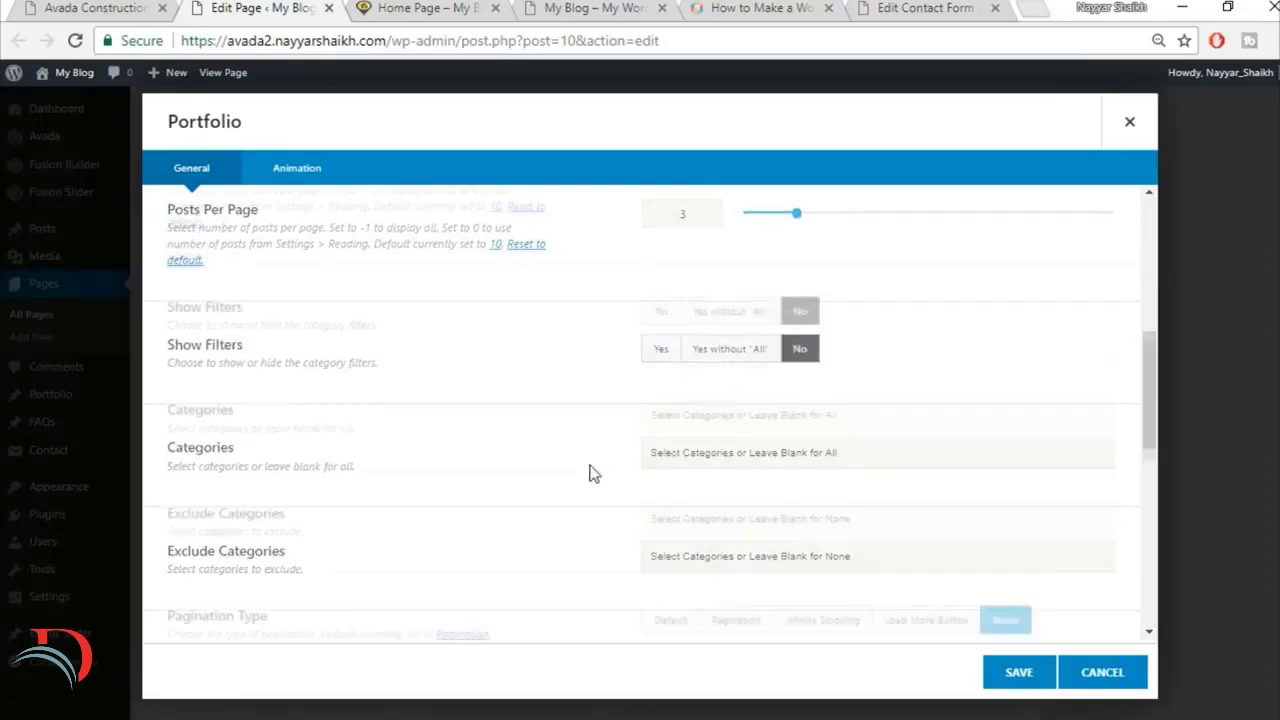
pyautogui.scroll(-2, 589, 472)
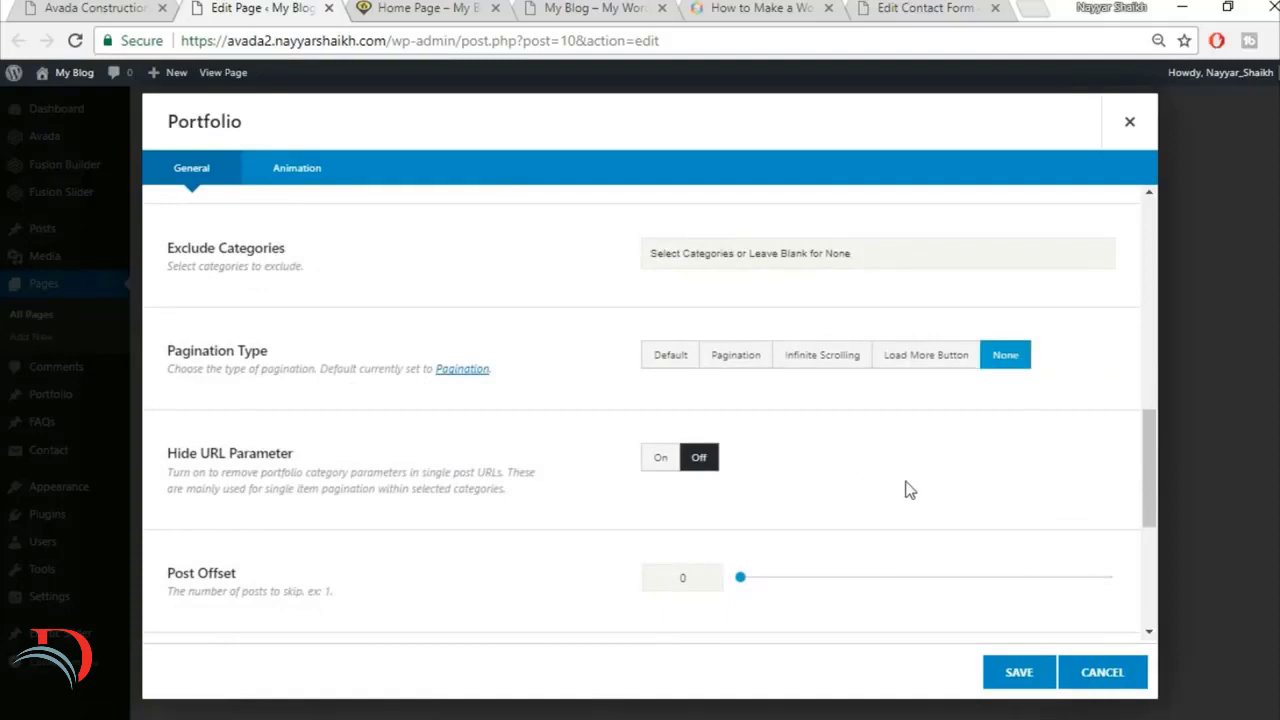
pyautogui.scroll(-2, 908, 490)
pyautogui.scroll(-2, 371, 534)
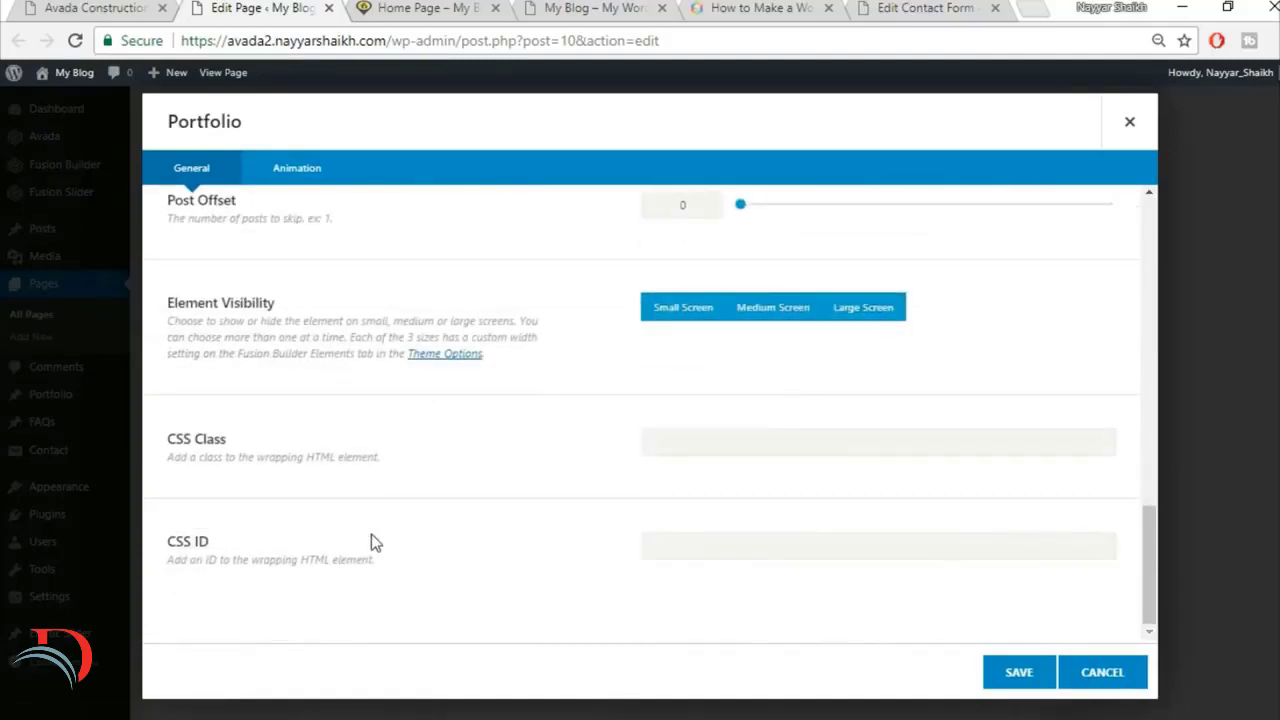
pyautogui.click(1019, 680)
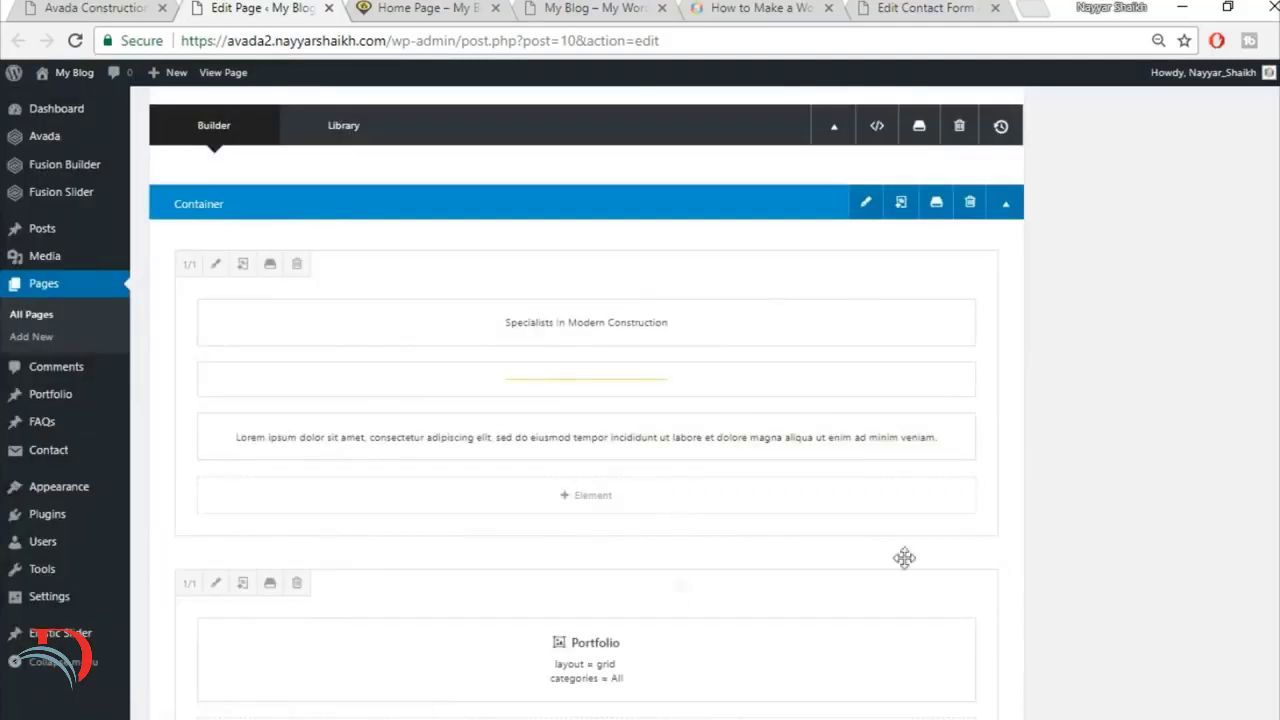
# Step: Check the reference View All Projects row and add three 1/3 columns below the Portfolio column
pyautogui.click(89, 6)
pyautogui.scroll(-3, 640, 400)
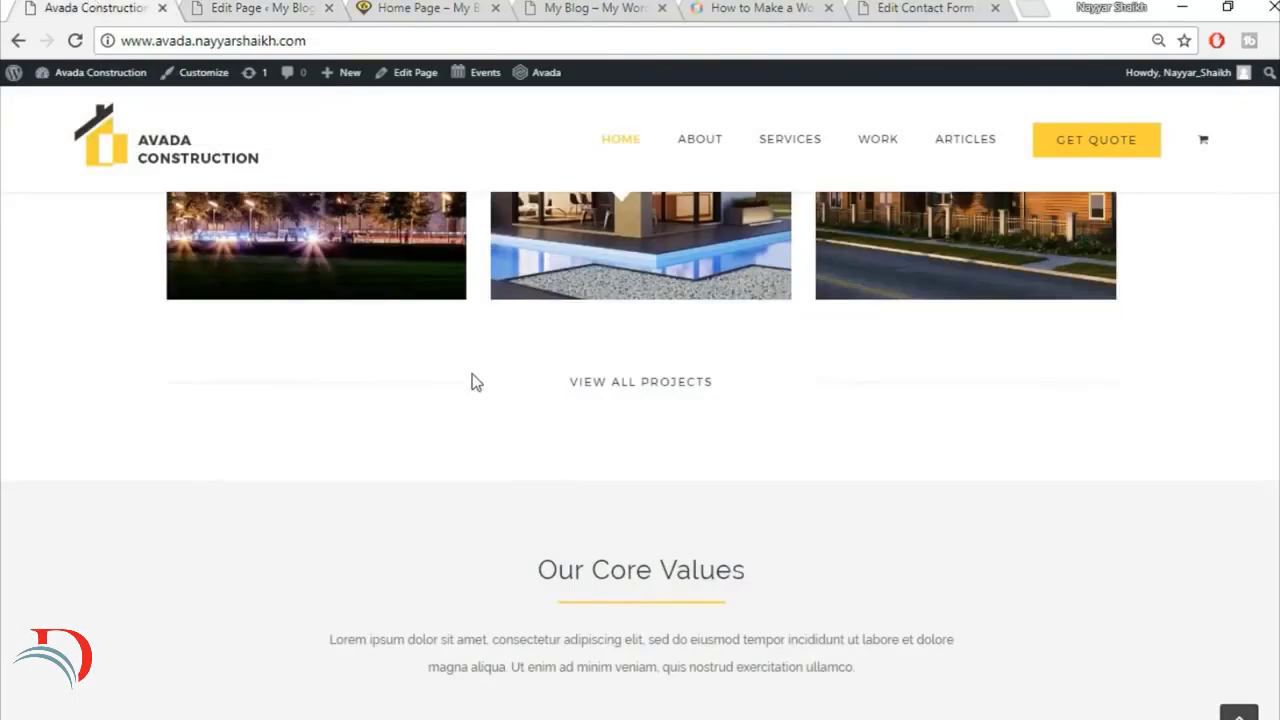
pyautogui.click(258, 7)
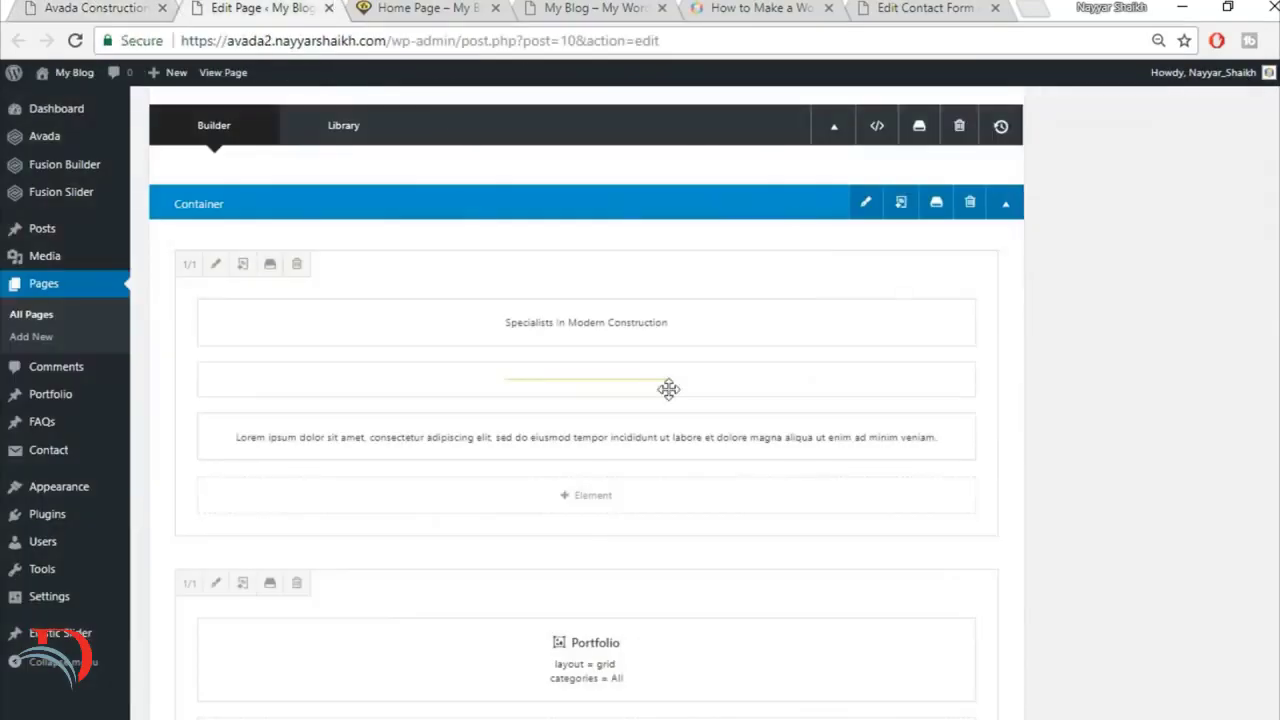
pyautogui.scroll(-3, 755, 529)
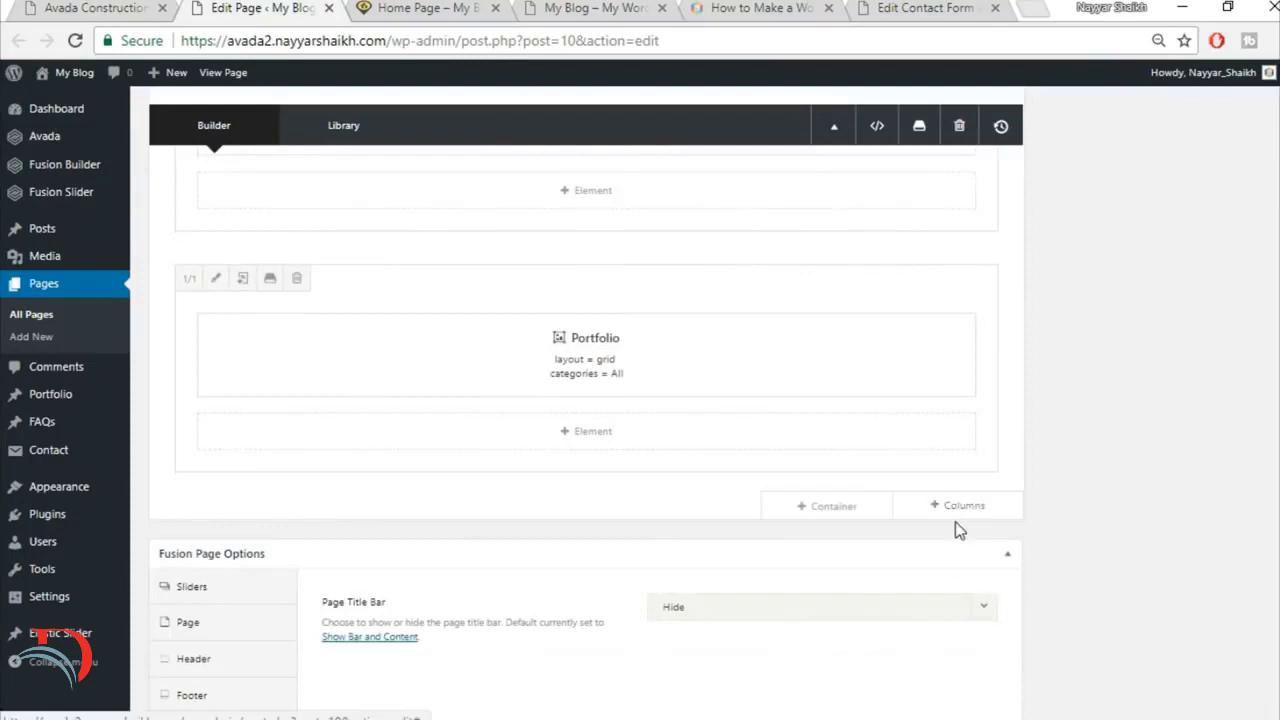
pyautogui.click(958, 507)
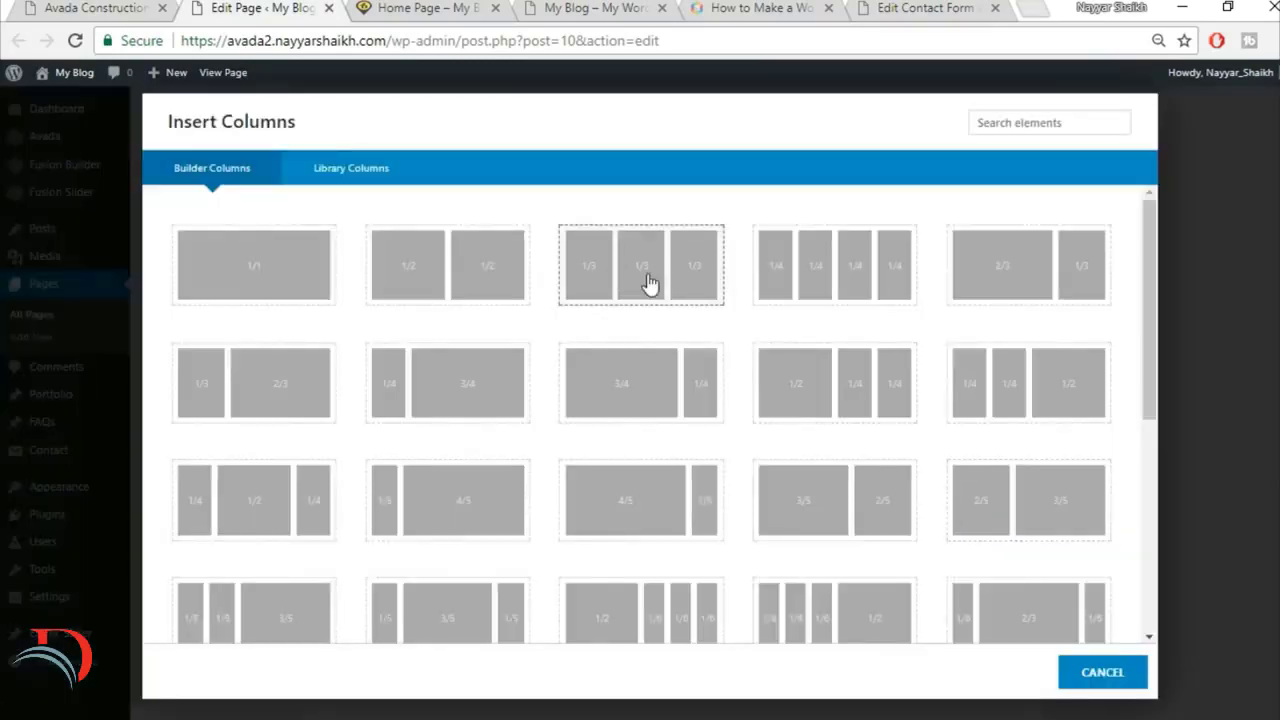
pyautogui.click(657, 284)
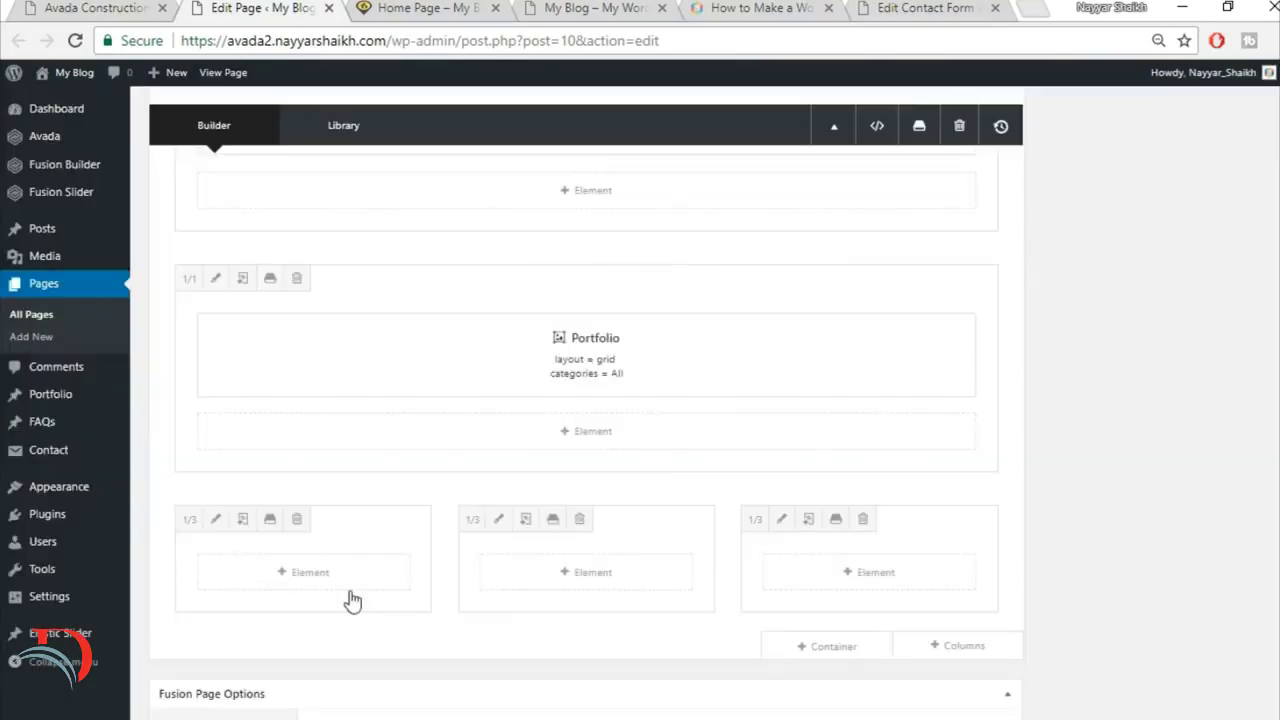
# Step: Find the Separator element and insert it into the first 1/3 column below the portfolio
pyautogui.click(312, 572)
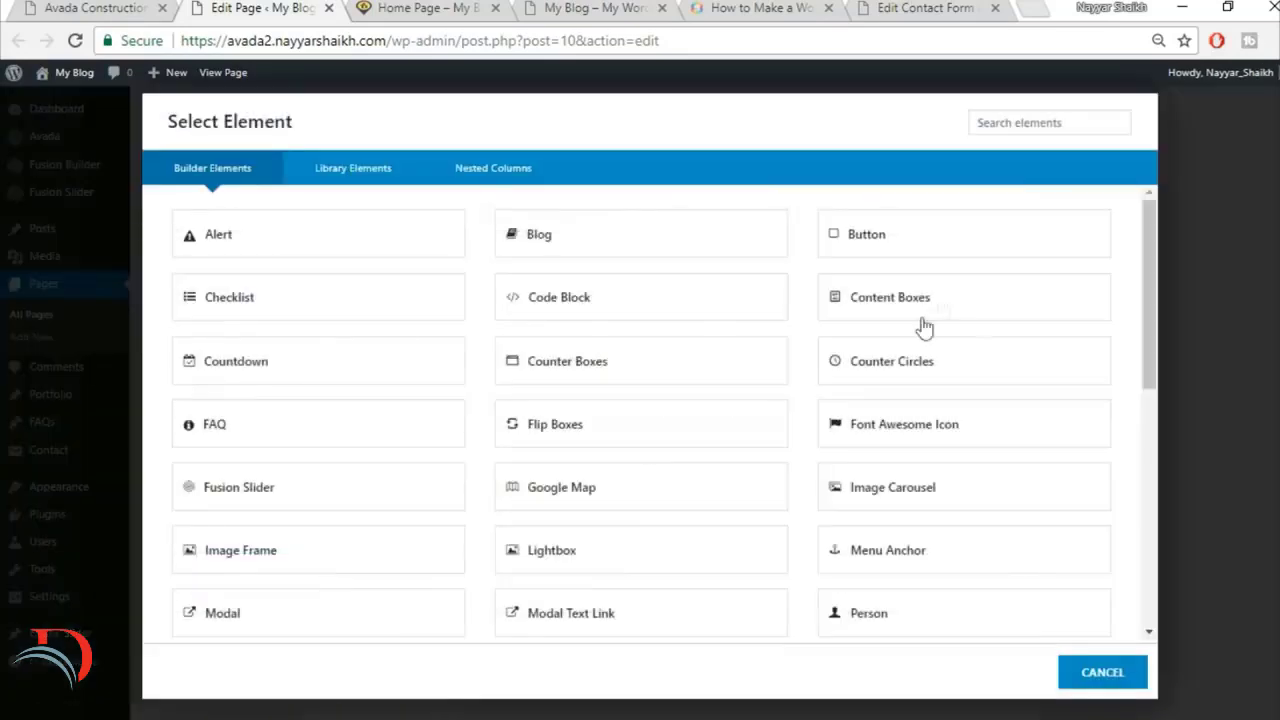
pyautogui.click(1022, 123)
pyautogui.write('sep')
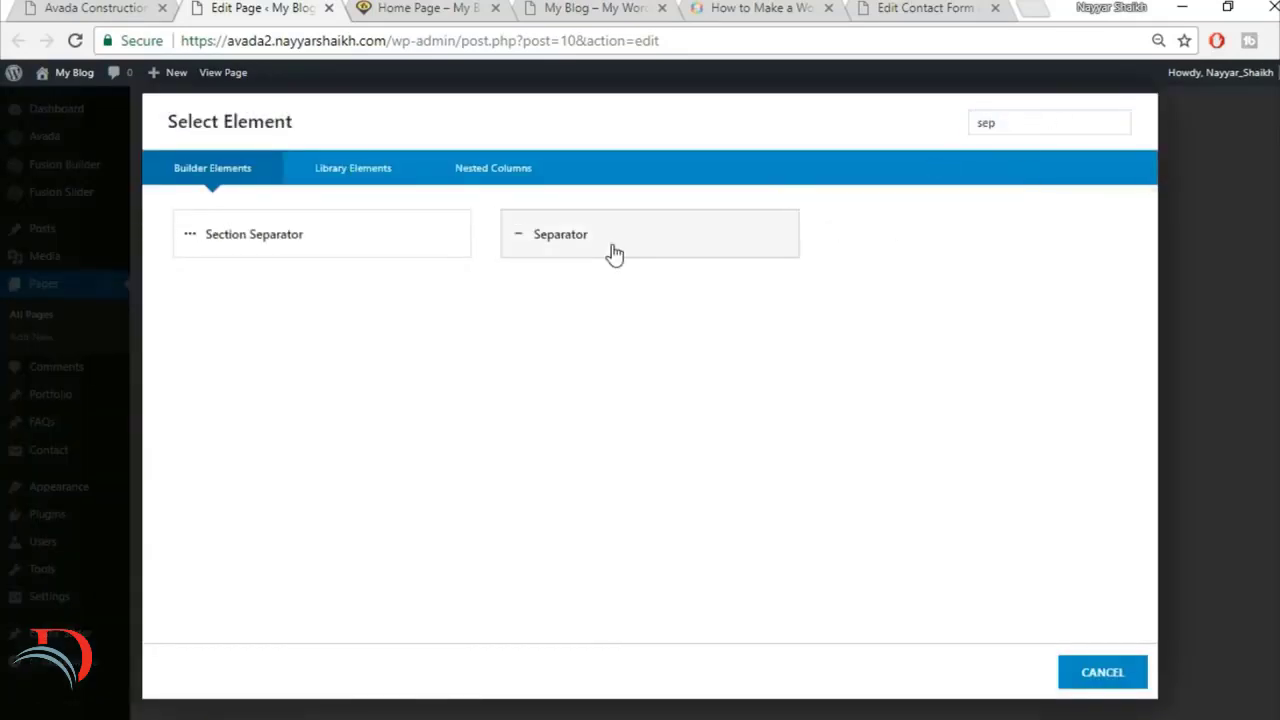
pyautogui.click(618, 238)
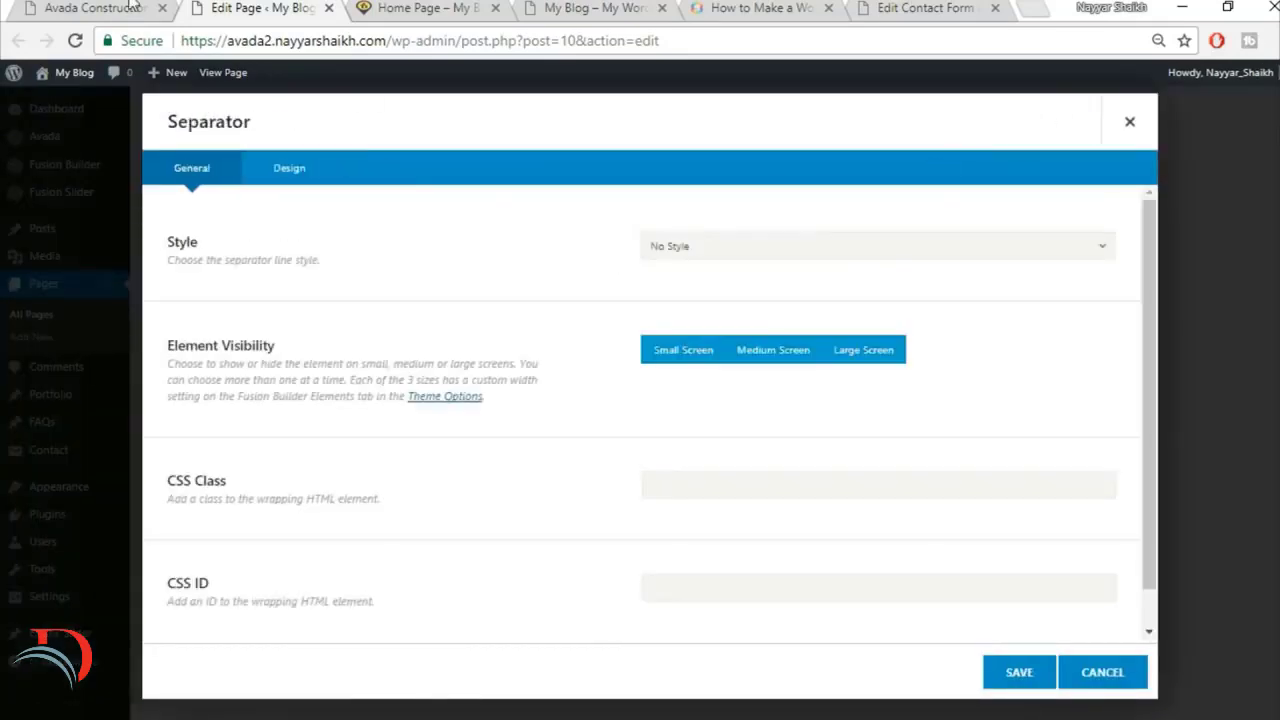
# Step: Check the reference View All Projects row and set the separator's style to Single Border Solid
pyautogui.click(133, 7)
pyautogui.scroll(-2, 583, 262)
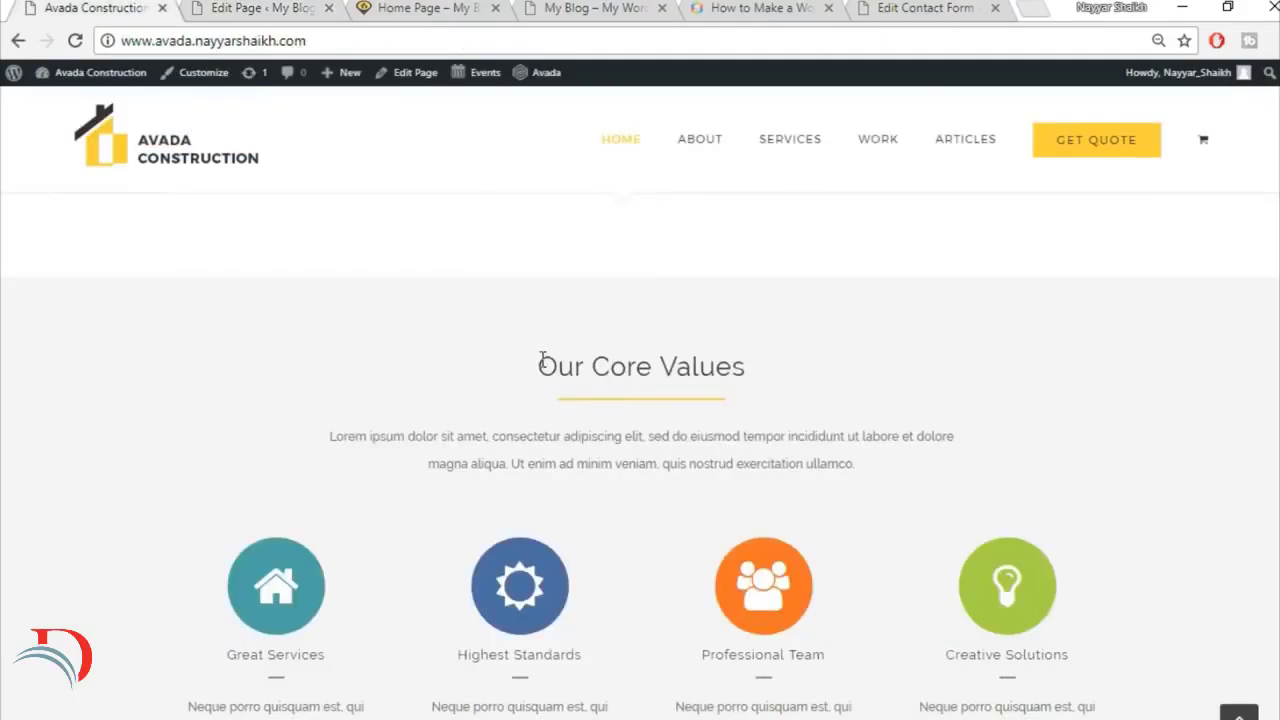
pyautogui.scroll(2, 540, 357)
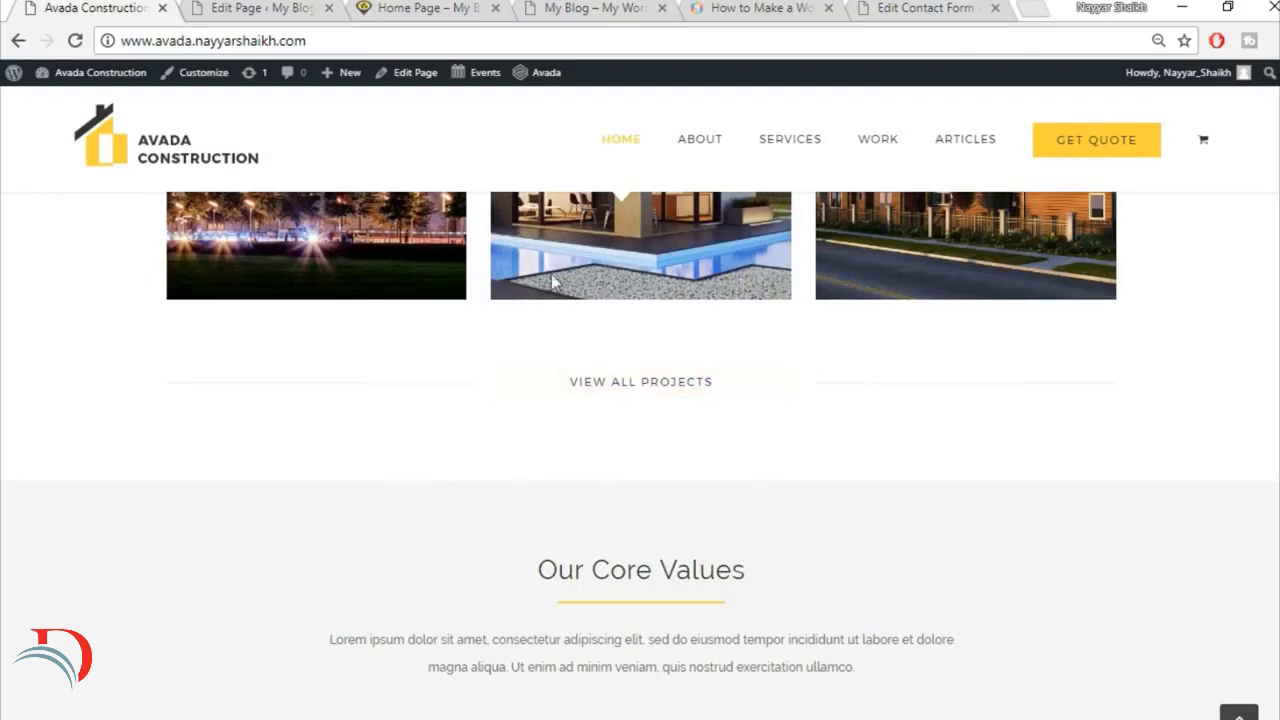
pyautogui.click(300, 8)
pyautogui.click(752, 262)
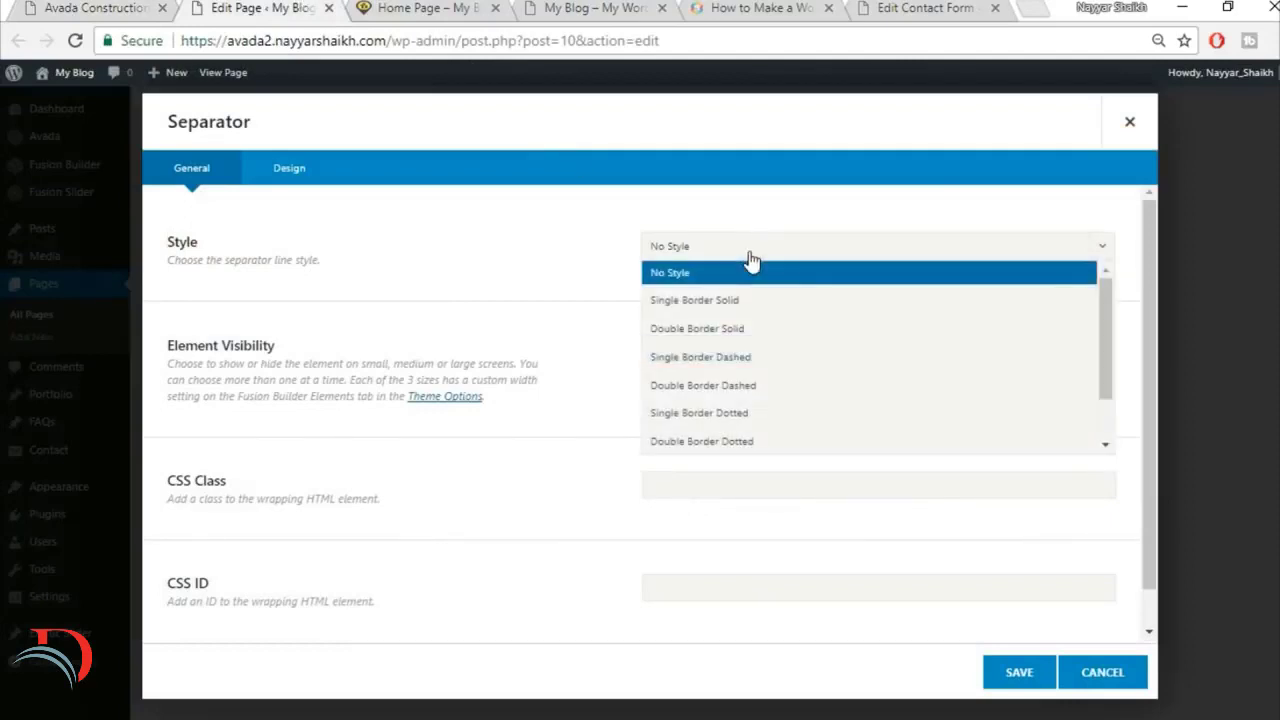
pyautogui.click(752, 302)
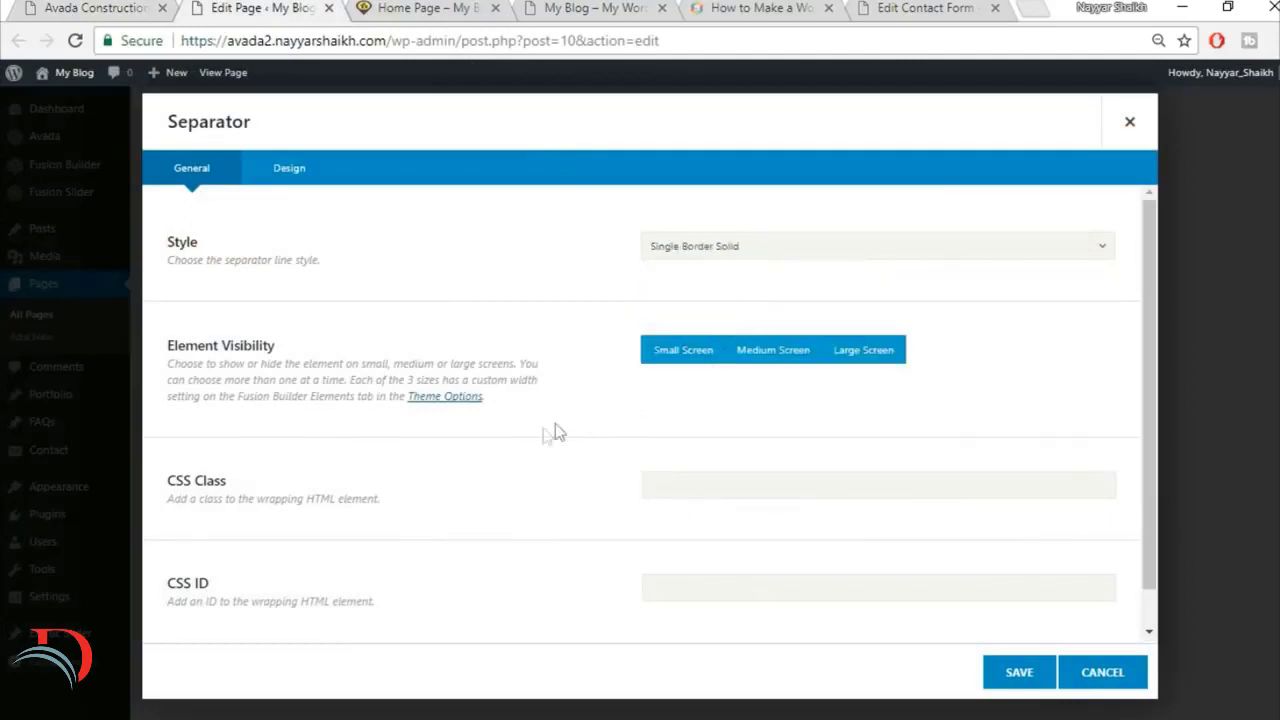
# Step: Set the separator's color to #f5f5f5 in its design settings
pyautogui.scroll(-1, 542, 430)
pyautogui.click(305, 178)
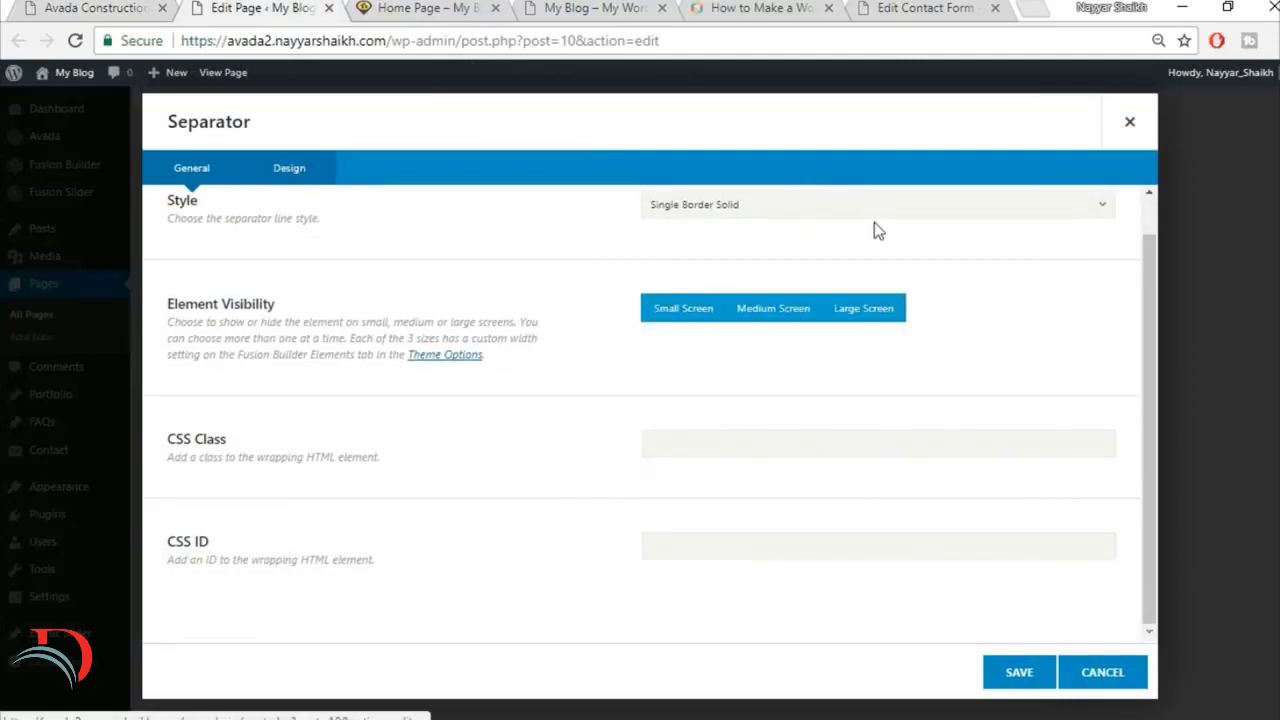
pyautogui.scroll(1, 854, 243)
pyautogui.click(721, 263)
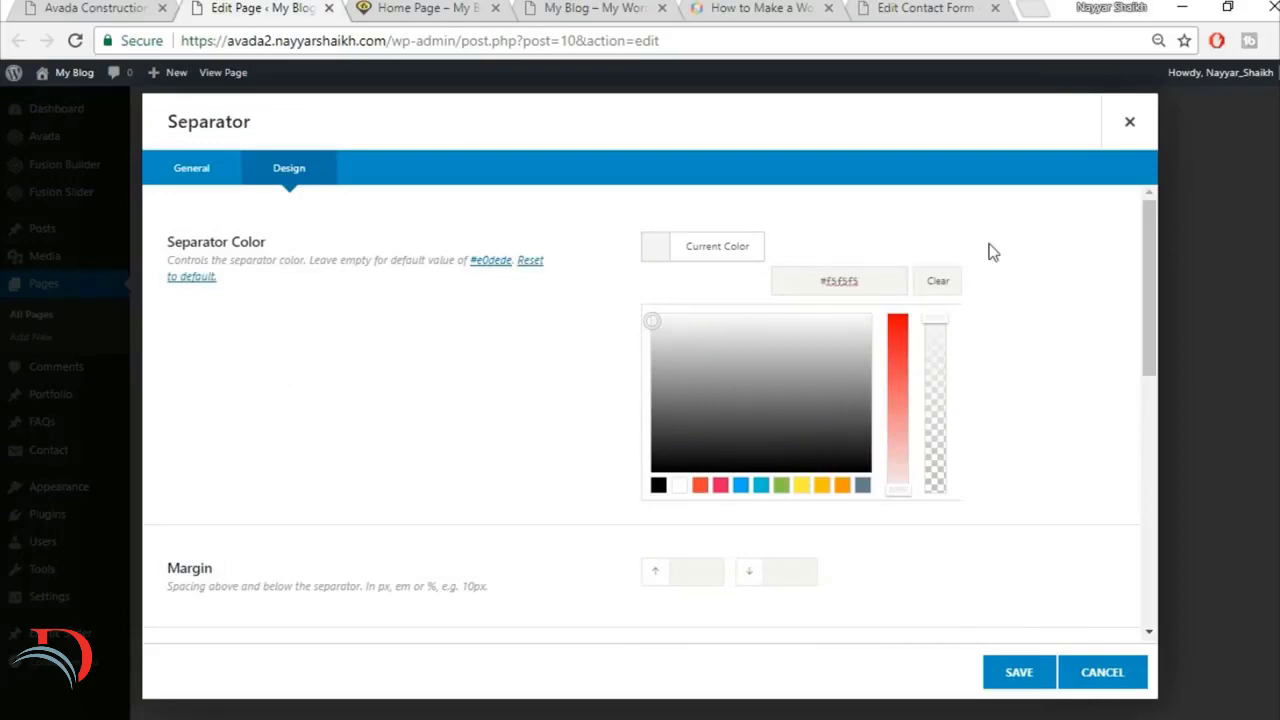
pyautogui.click(552, 330)
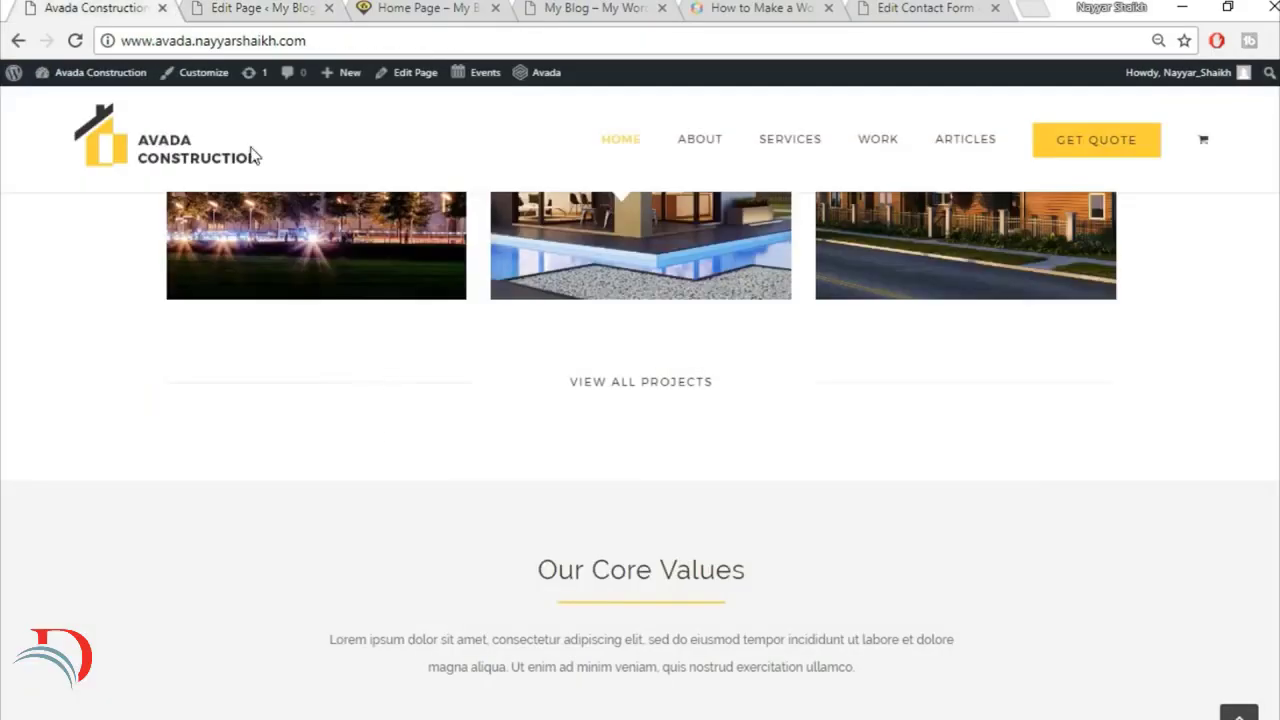
# Step: Give the separator a bottom margin of 30 and a border size of 2
pyautogui.click(266, 10)
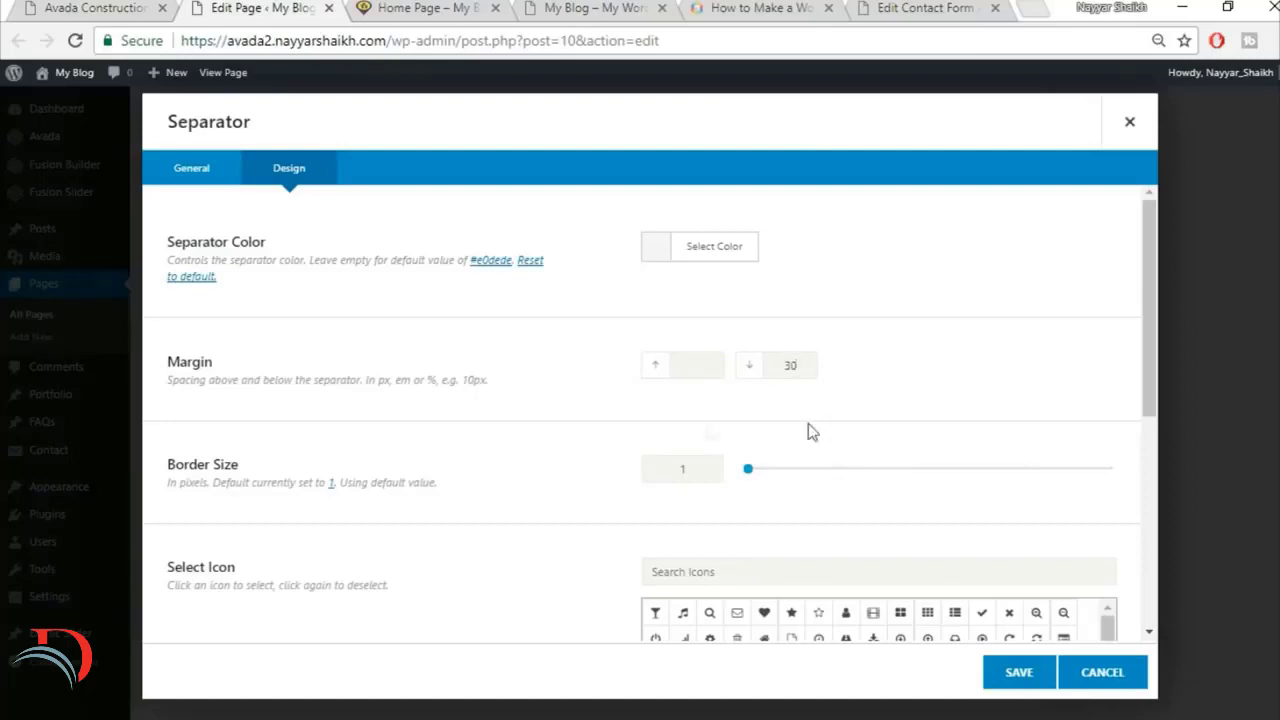
pyautogui.scroll(-1, 533, 447)
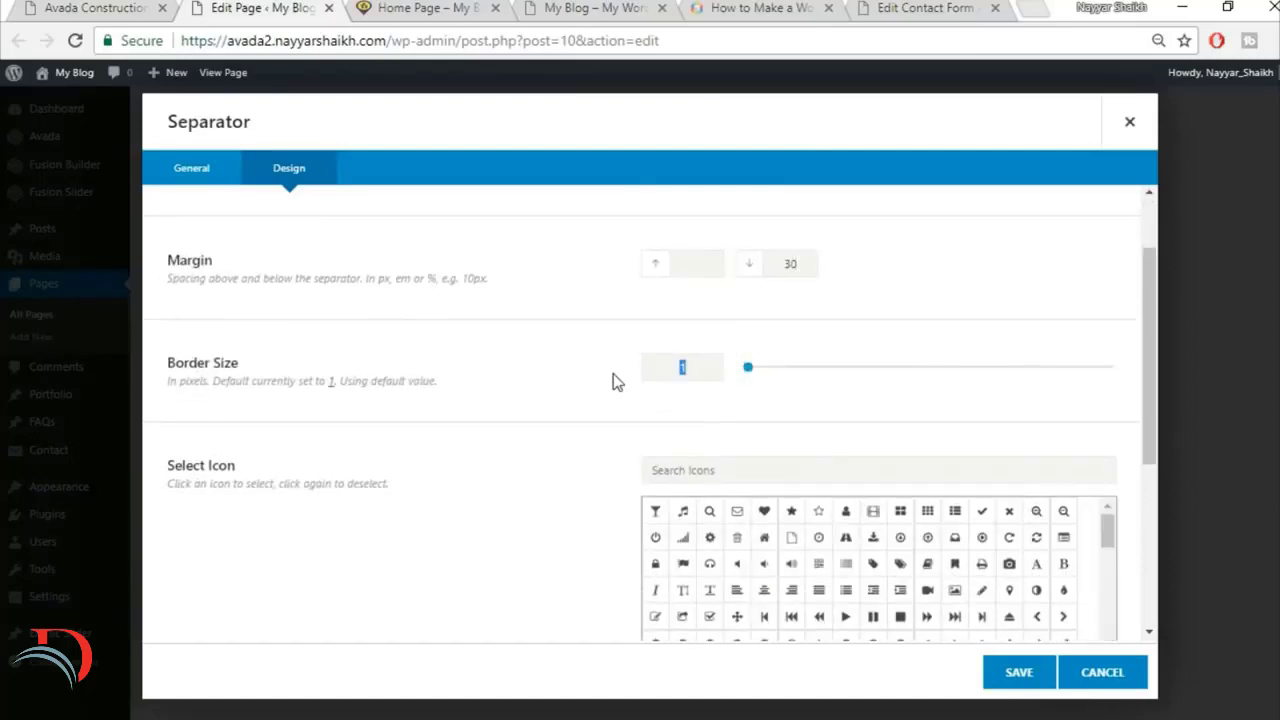
pyautogui.write('2')
pyautogui.scroll(-1, 554, 463)
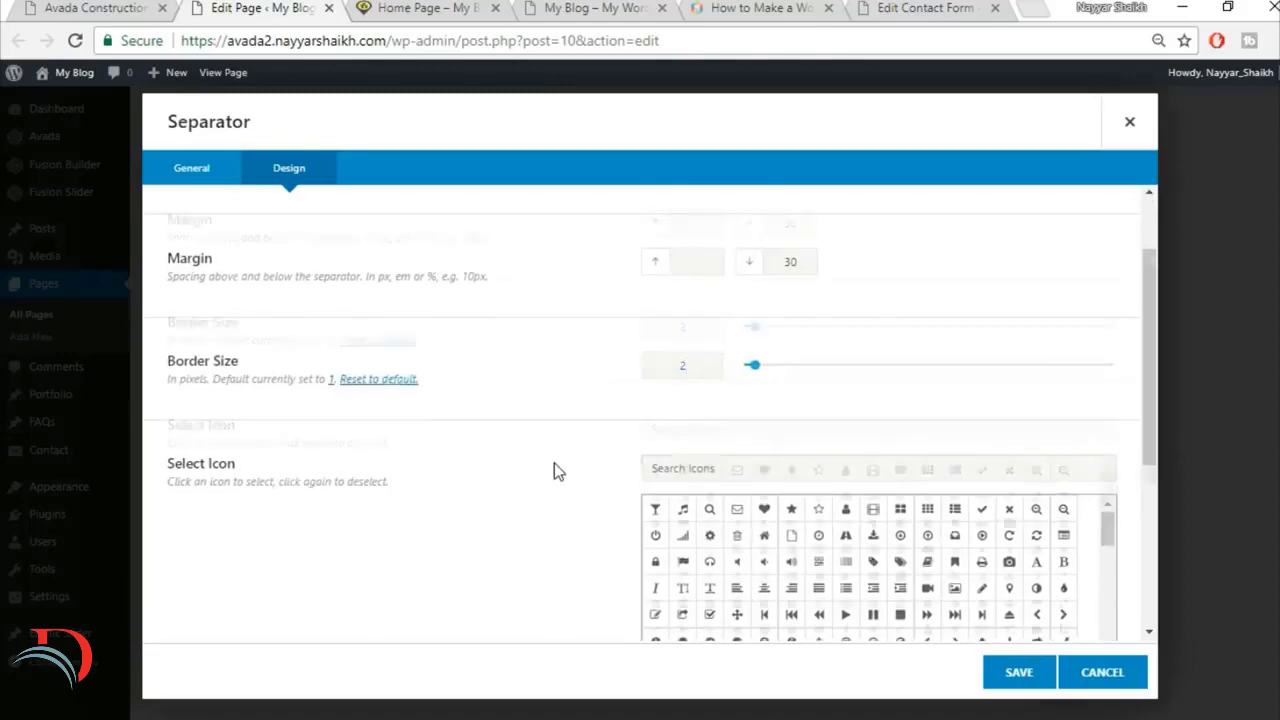
pyautogui.scroll(-2, 554, 463)
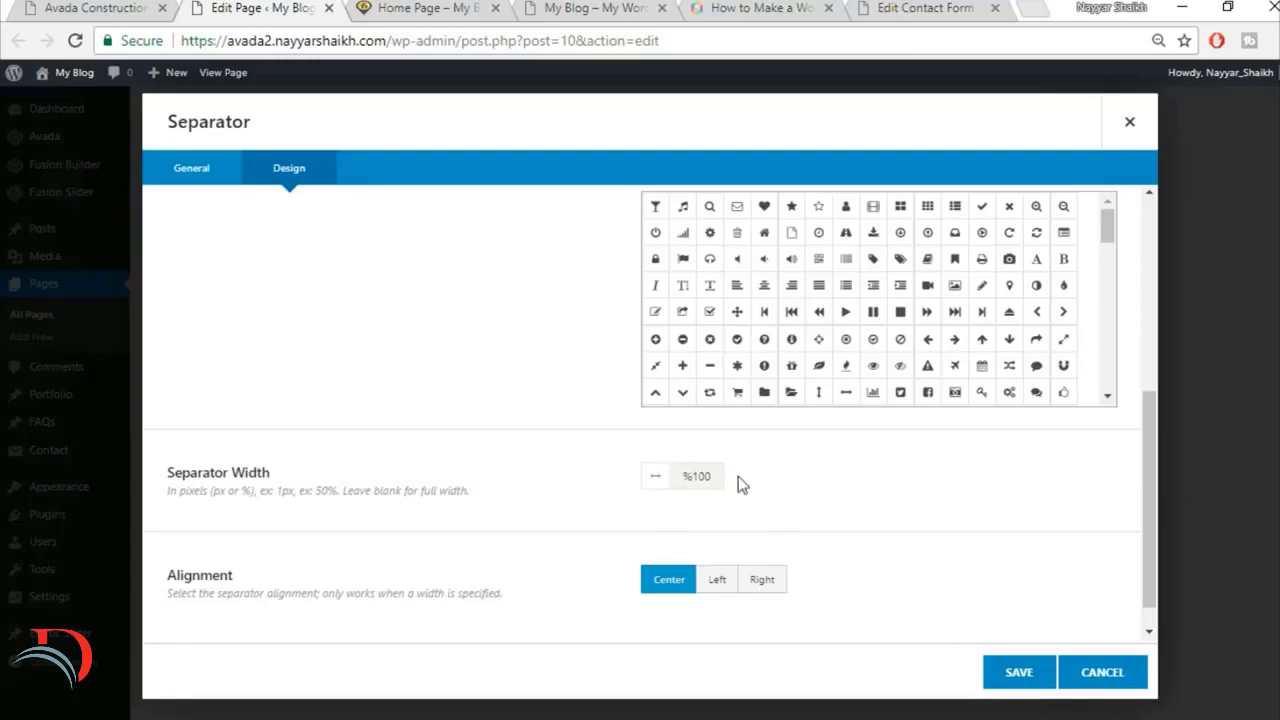
# Step: Set the separator's width to 100% and save the element
pyautogui.press('BackSpace')
pyautogui.press('End')
pyautogui.write('%')
pyautogui.press('BackSpace')
pyautogui.press('Delete')
pyautogui.write('1')
pyautogui.press('End')
pyautogui.write('%')
pyautogui.scroll(-1, 794, 523)
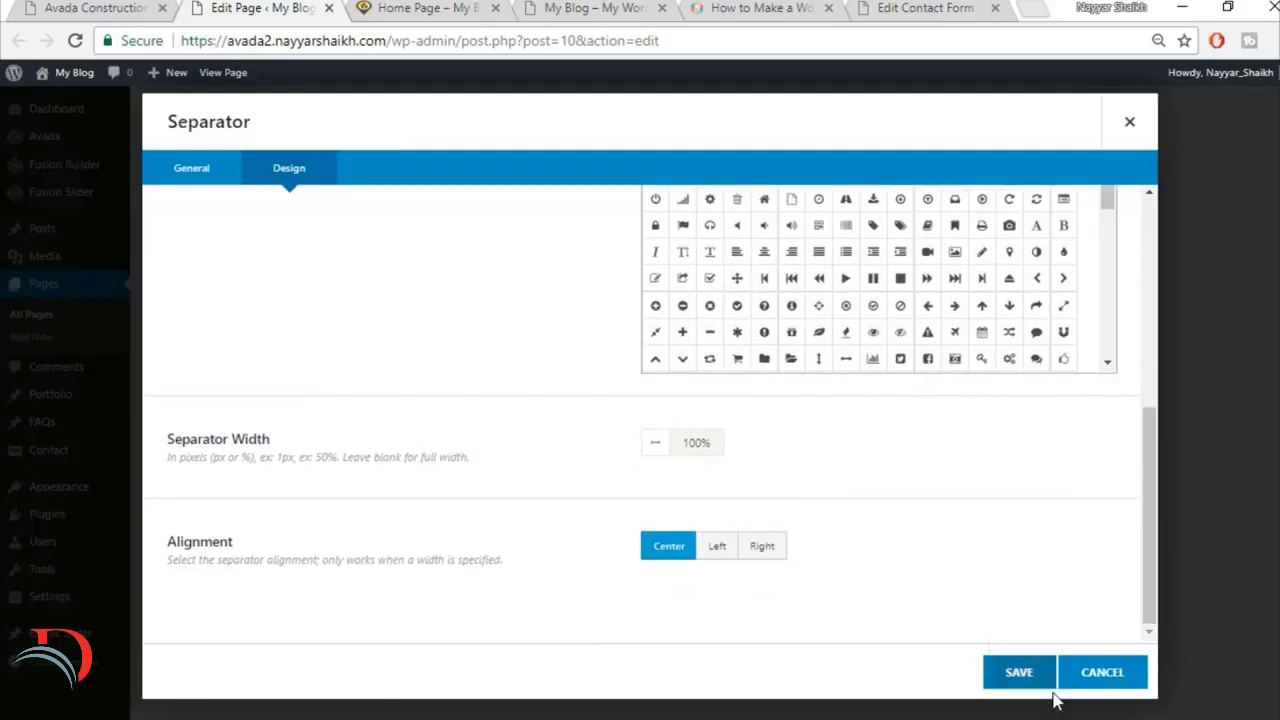
pyautogui.click(999, 686)
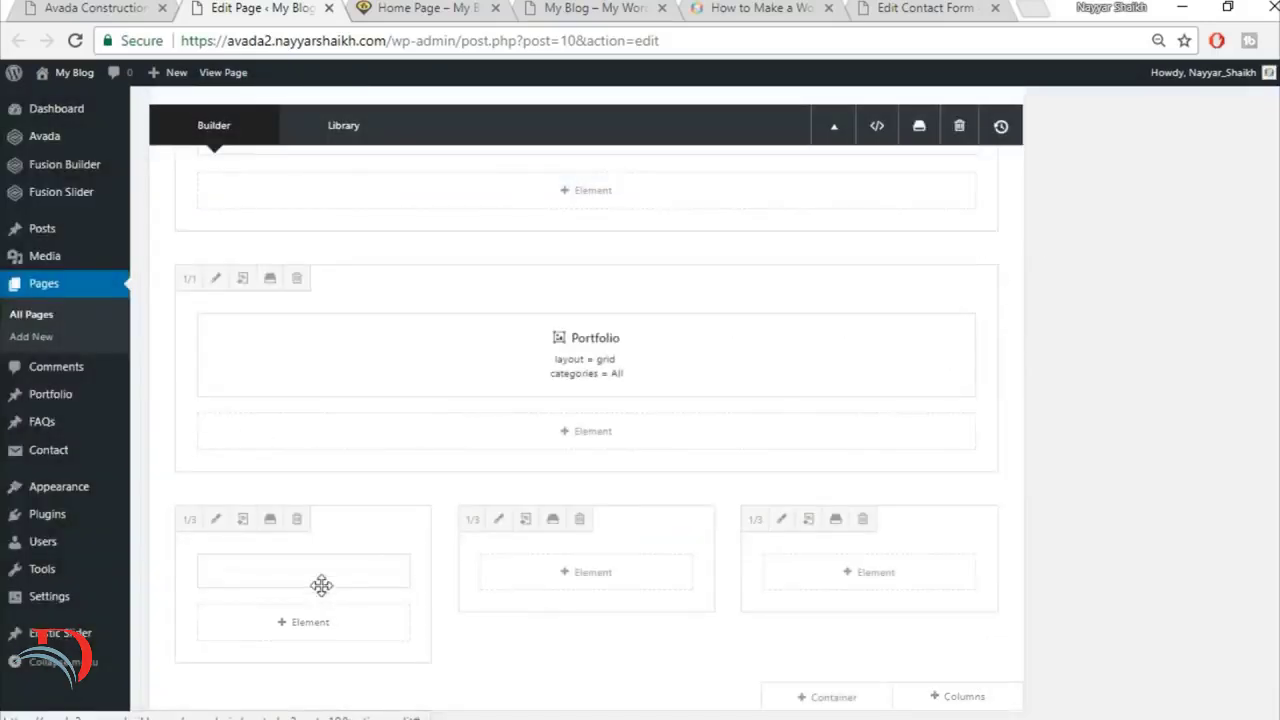
# Step: Duplicate the separator from the first 1/3 column and move the copy into the third 1/3 column
pyautogui.moveTo(300, 585)
pyautogui.moveTo(366, 571); pyautogui.dragTo(900, 584)
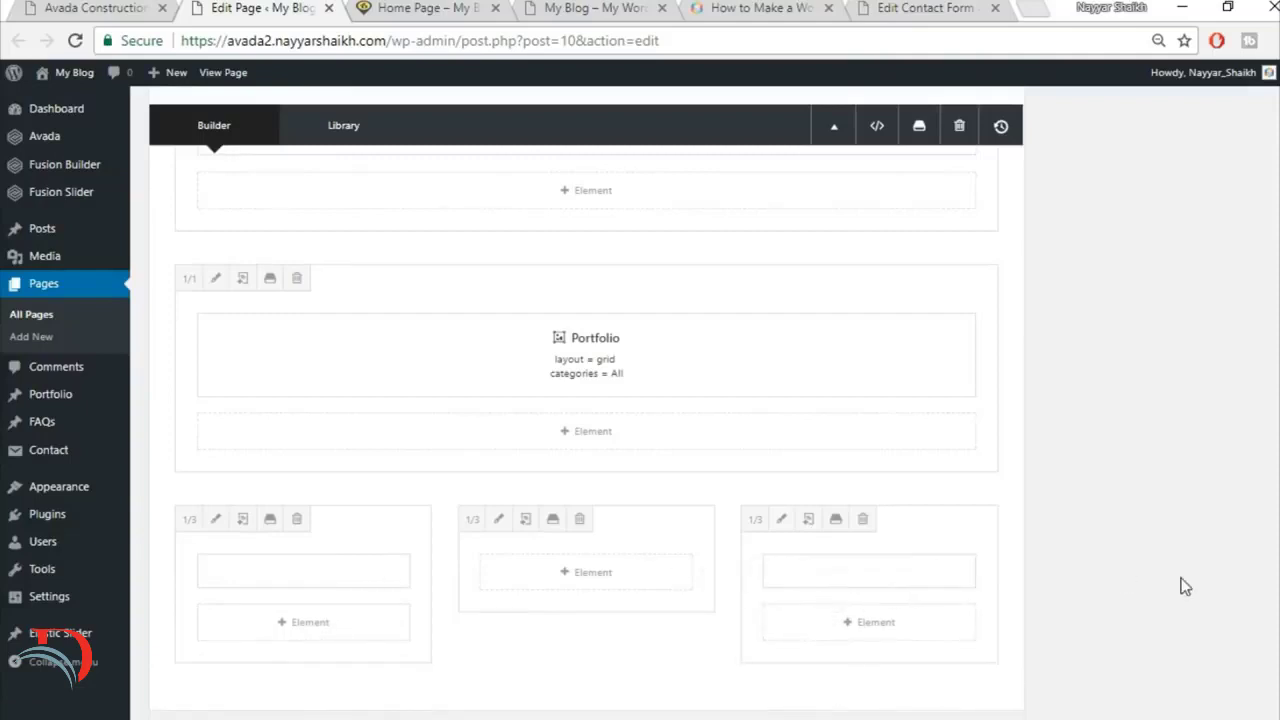
pyautogui.scroll(-1, 791, 544)
# Step: Check the reference View All Projects button and insert a Button element into the middle 1/3 column
pyautogui.click(140, 5)
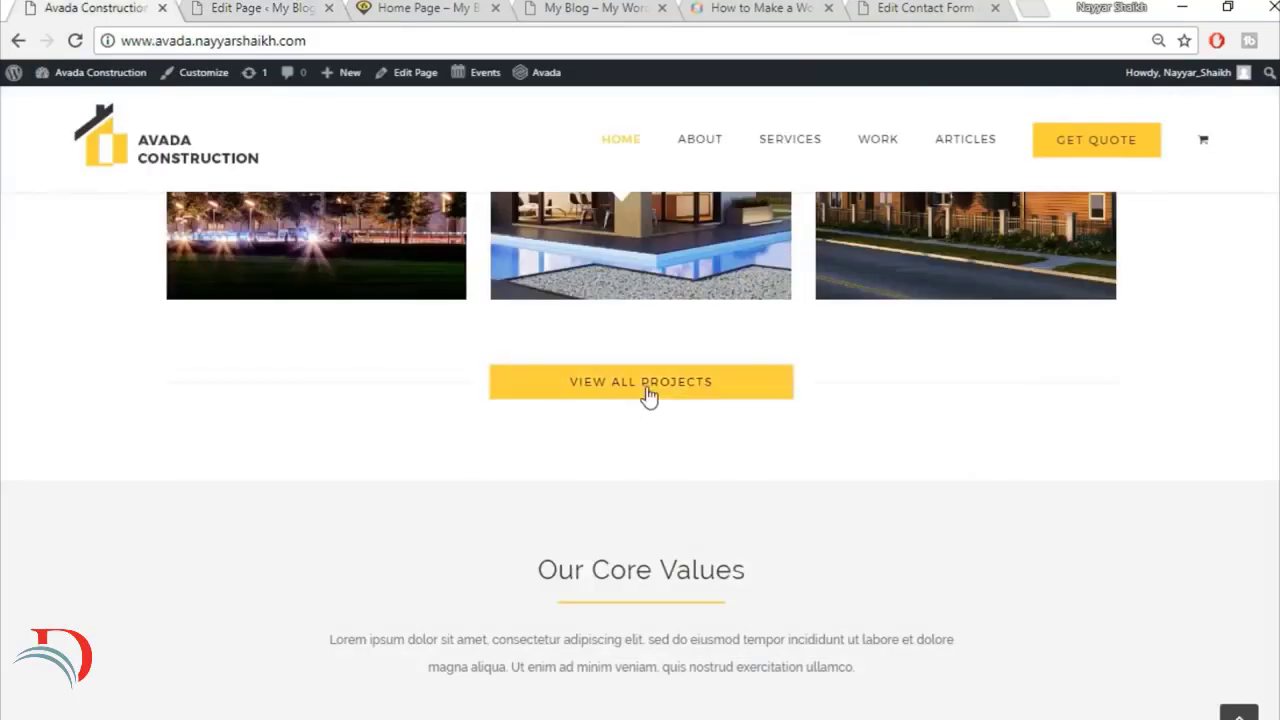
pyautogui.click(190, 7)
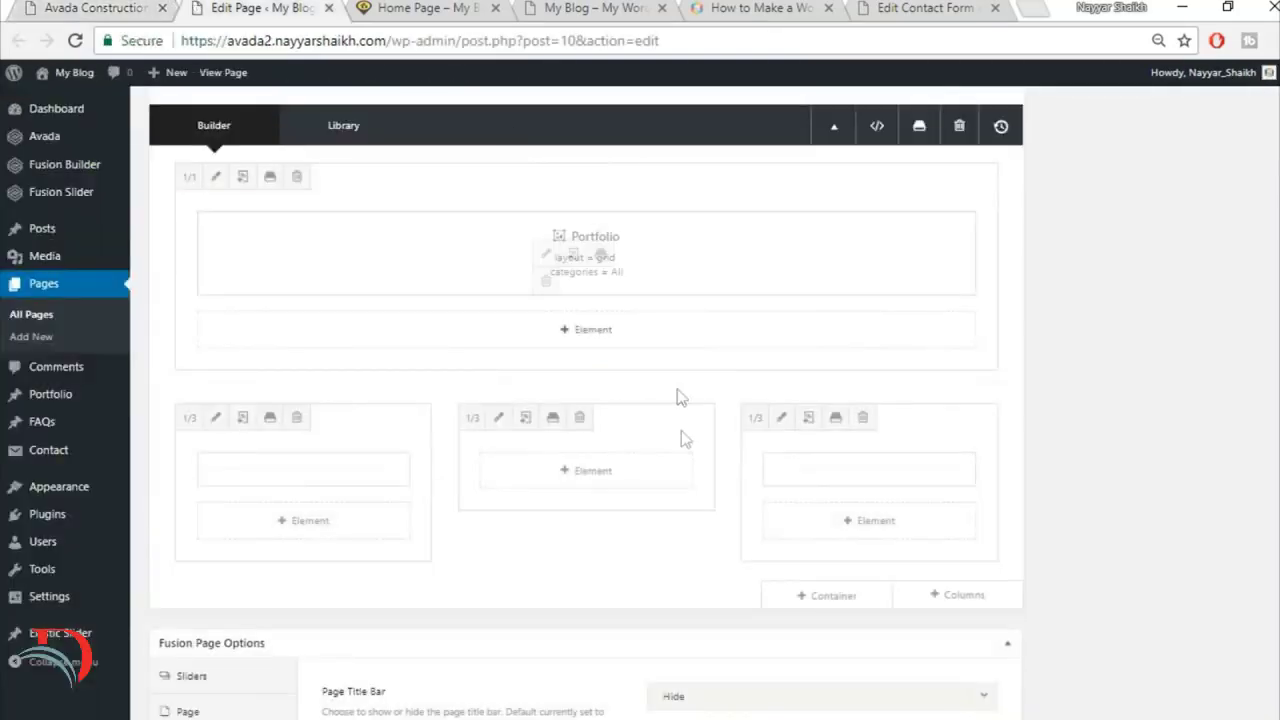
pyautogui.click(580, 482)
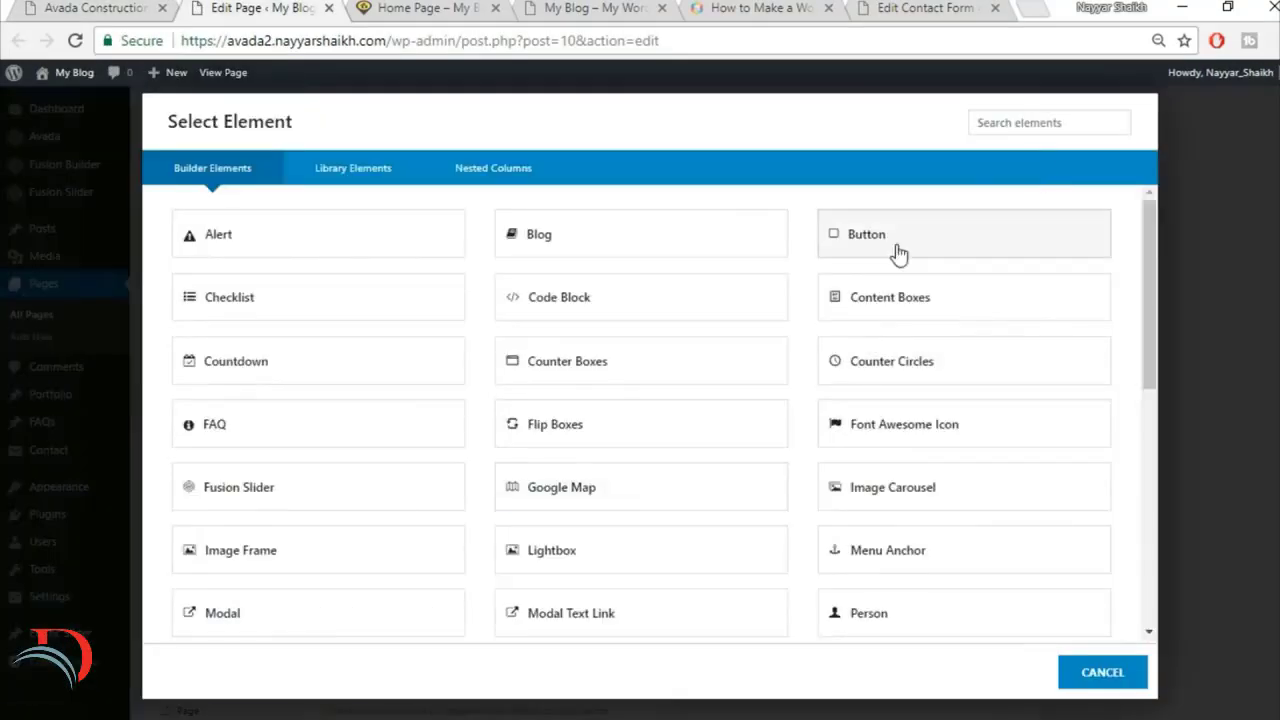
pyautogui.click(924, 241)
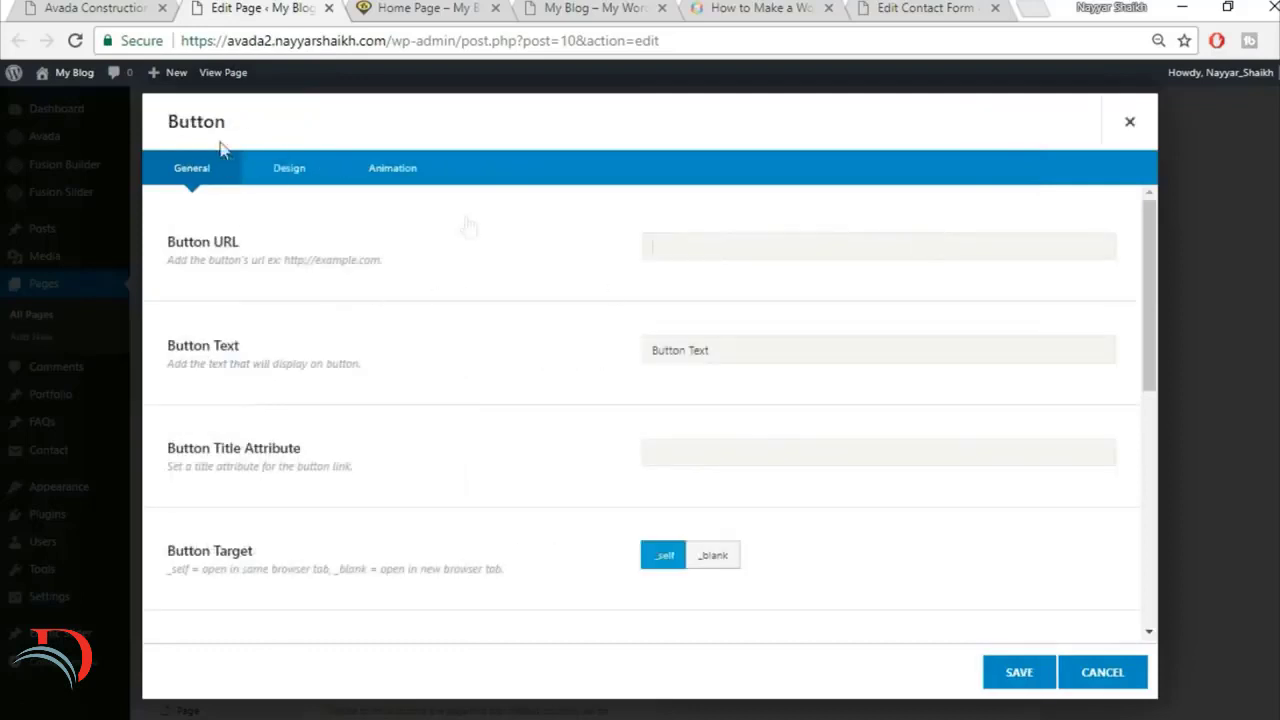
# Step: Set the button's URL to # and its text to VIEW ALL PROJECTS, matching the reference page
pyautogui.write('#')
pyautogui.press('Tab')
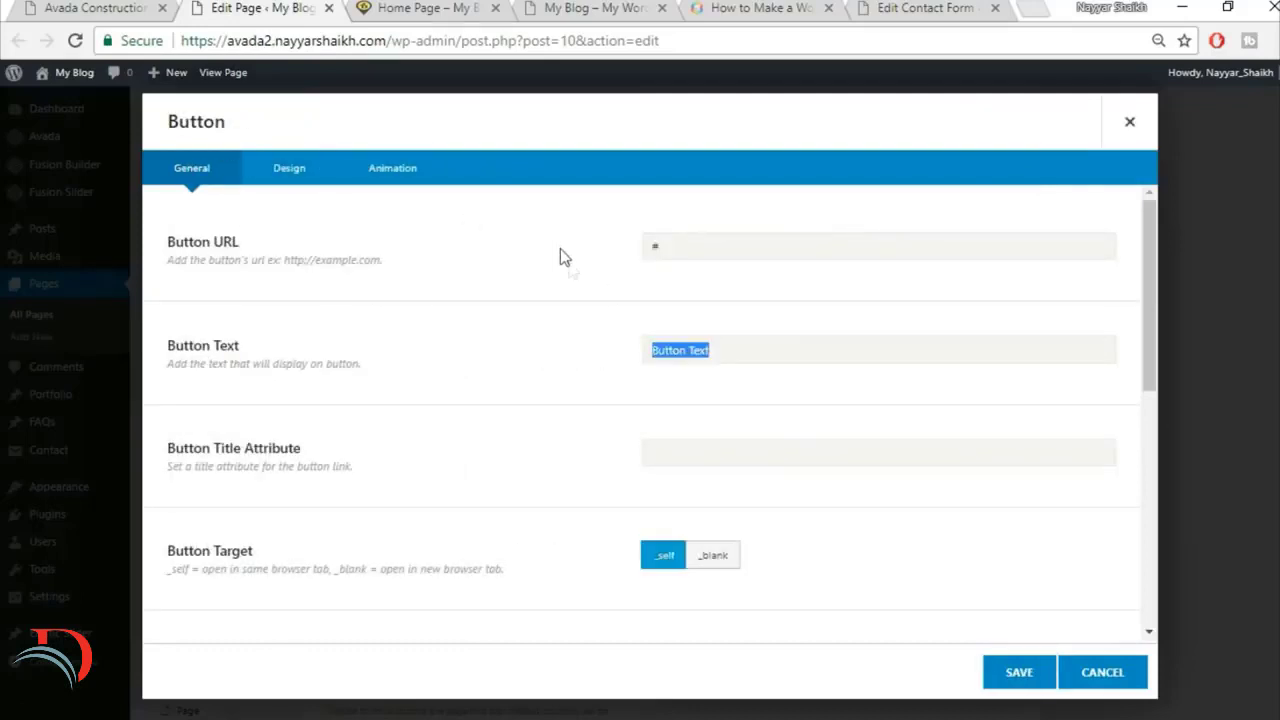
pyautogui.click(141, 6)
pyautogui.click(318, 7)
pyautogui.write('VIEW ALL PROJECTS')
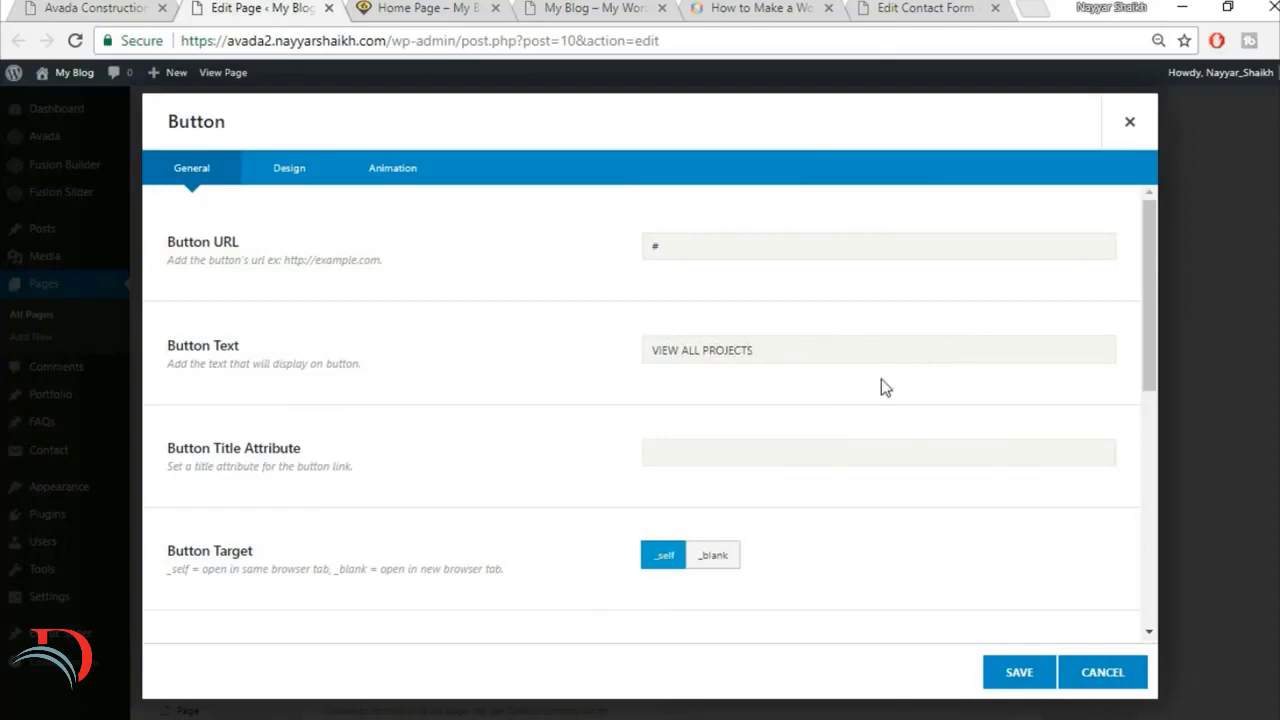
pyautogui.scroll(-5, 881, 387)
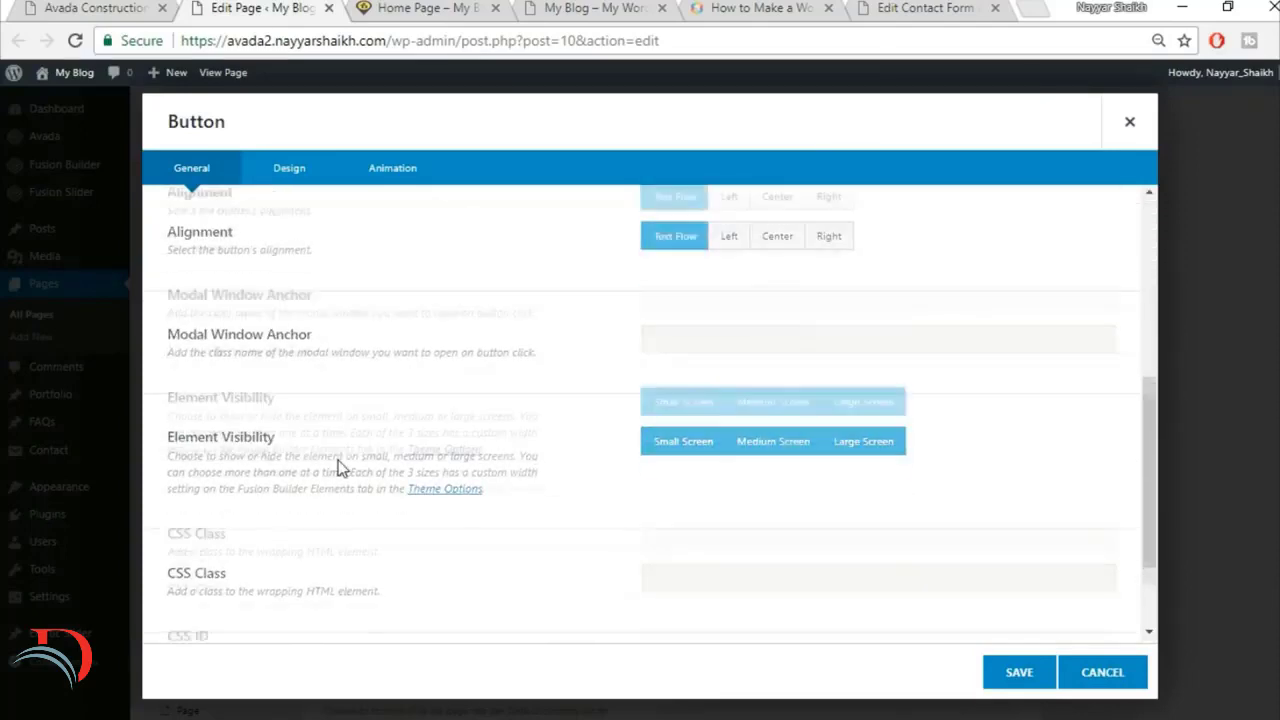
# Step: Set the button's style to Custom and compare it with the reference button's colors
pyautogui.click(289, 168)
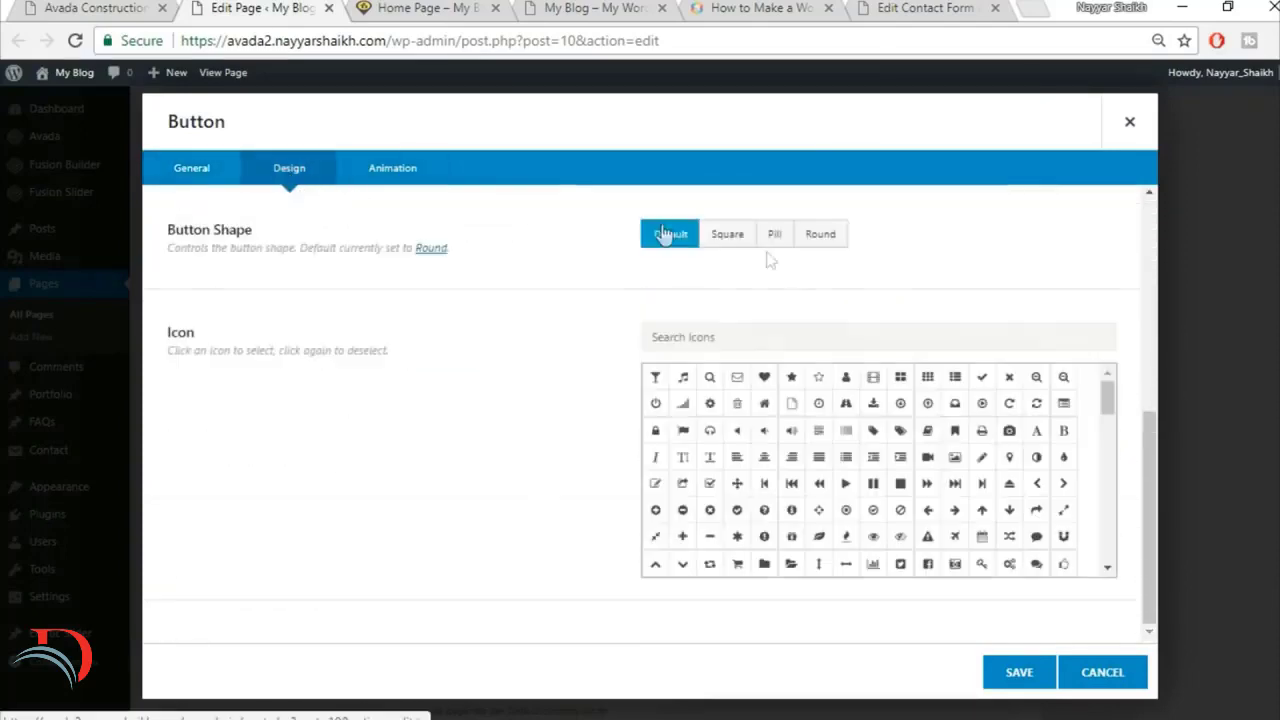
pyautogui.scroll(5, 857, 290)
pyautogui.click(781, 247)
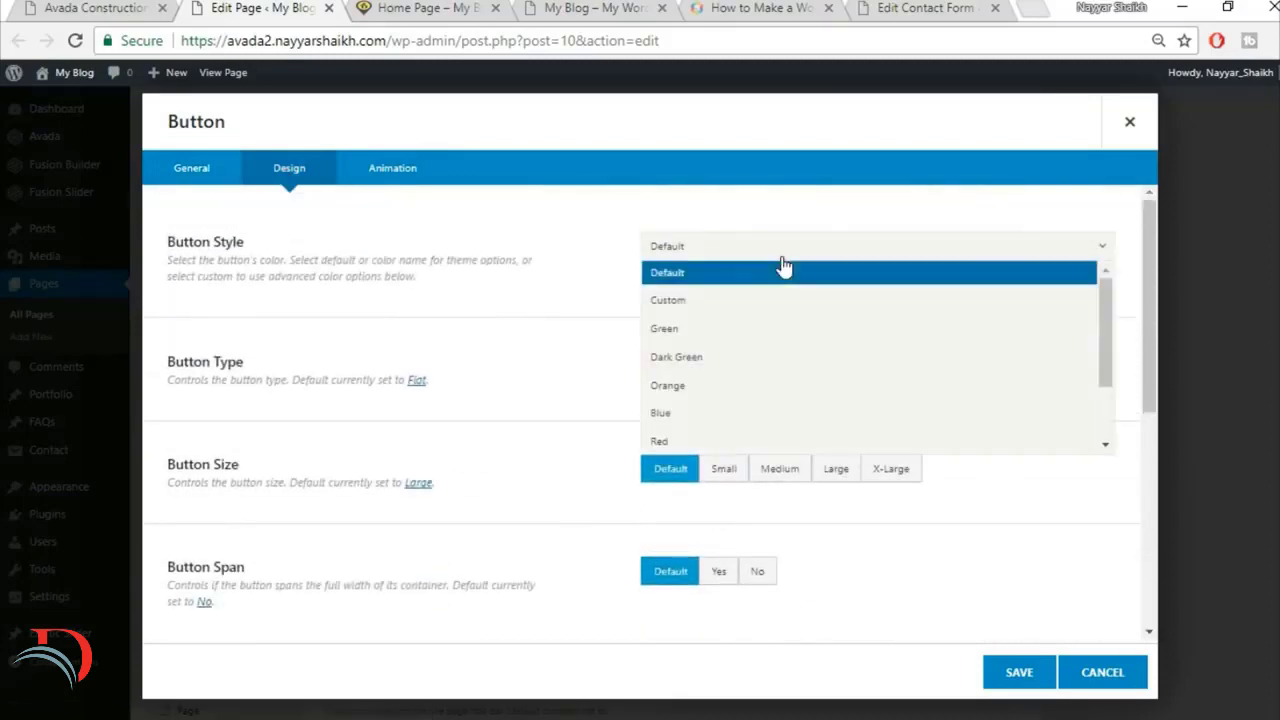
pyautogui.click(772, 304)
pyautogui.click(70, 5)
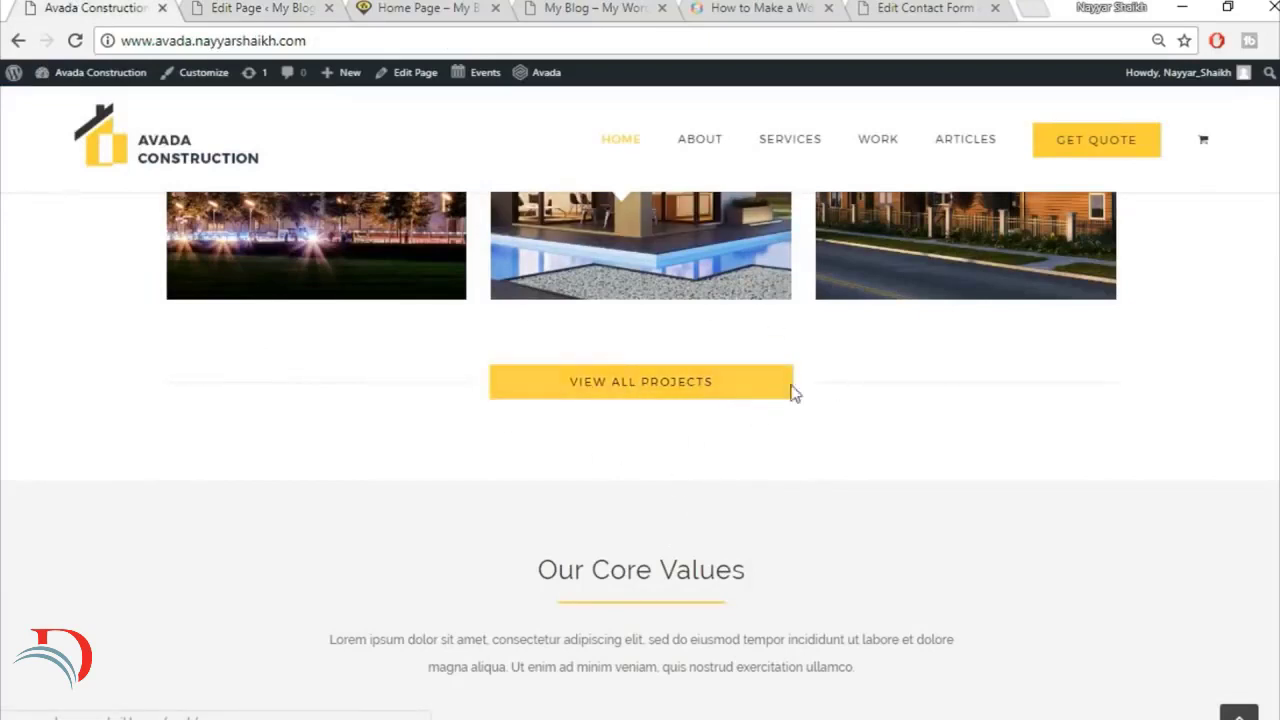
pyautogui.click(206, 8)
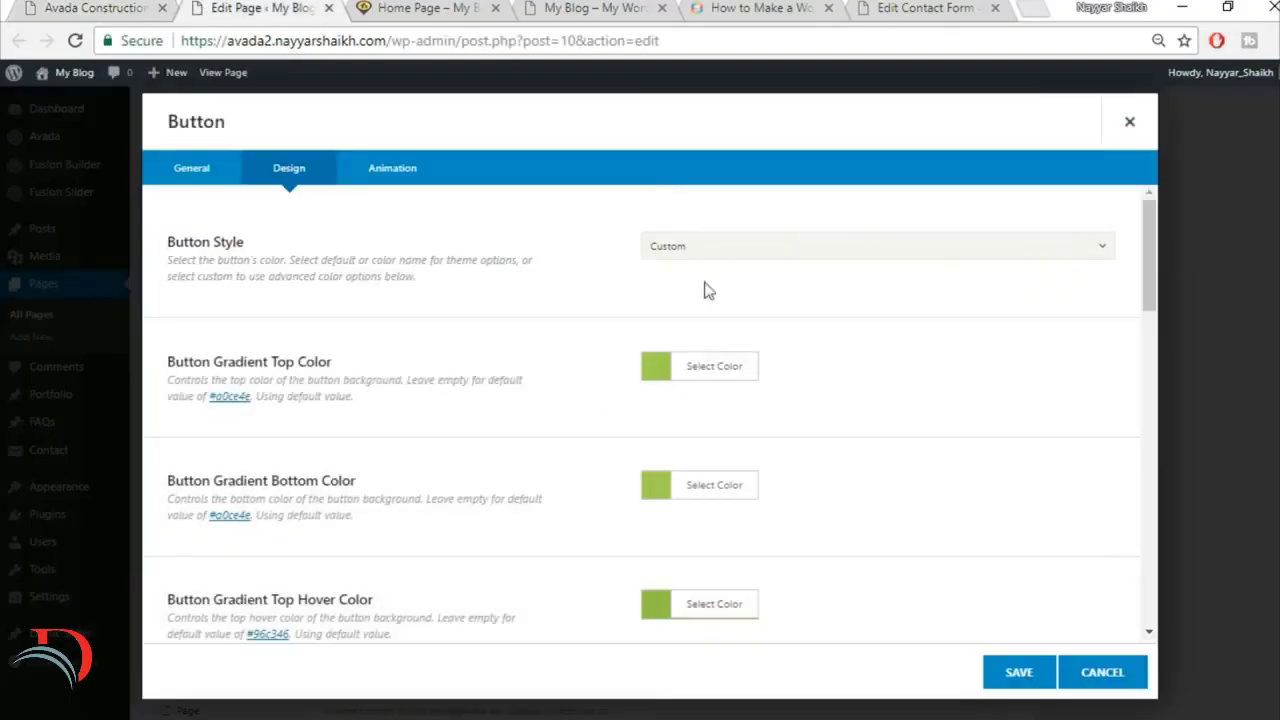
# Step: Set the button's gradient top and gradient bottom colors to white
pyautogui.click(726, 380)
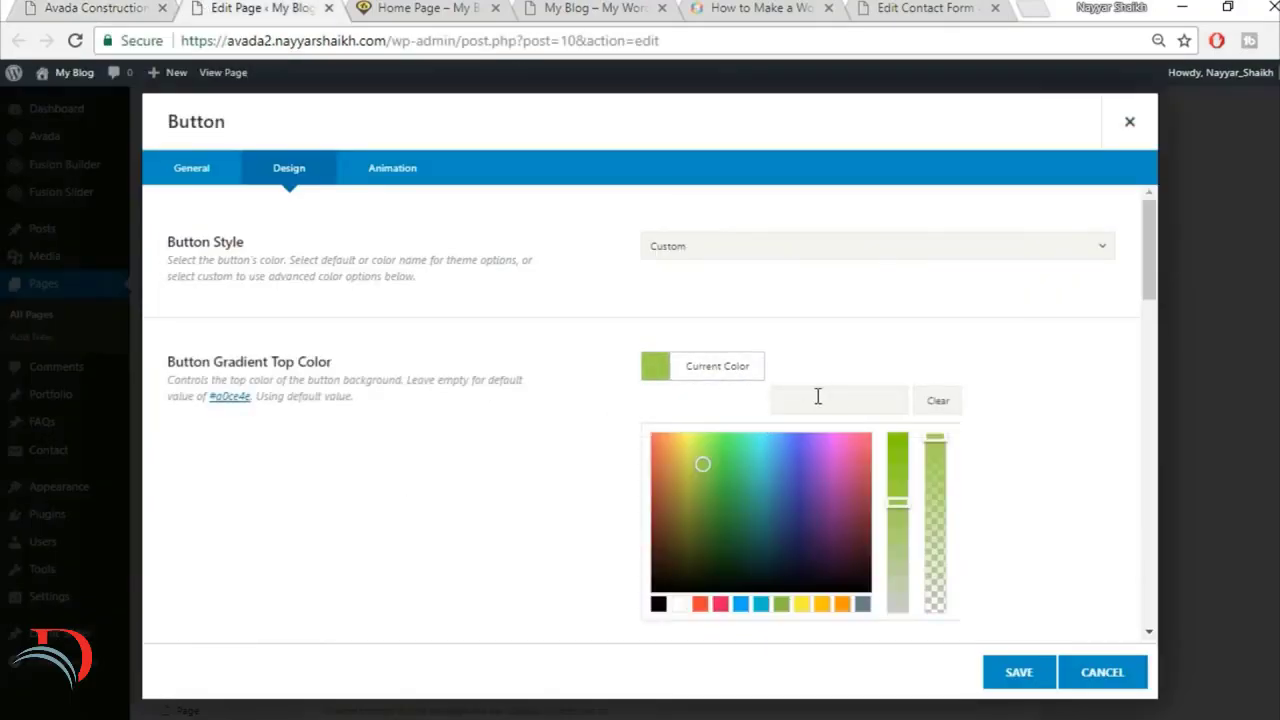
pyautogui.click(679, 604)
pyautogui.scroll(-2, 1006, 409)
pyautogui.click(1003, 403)
pyautogui.click(716, 387)
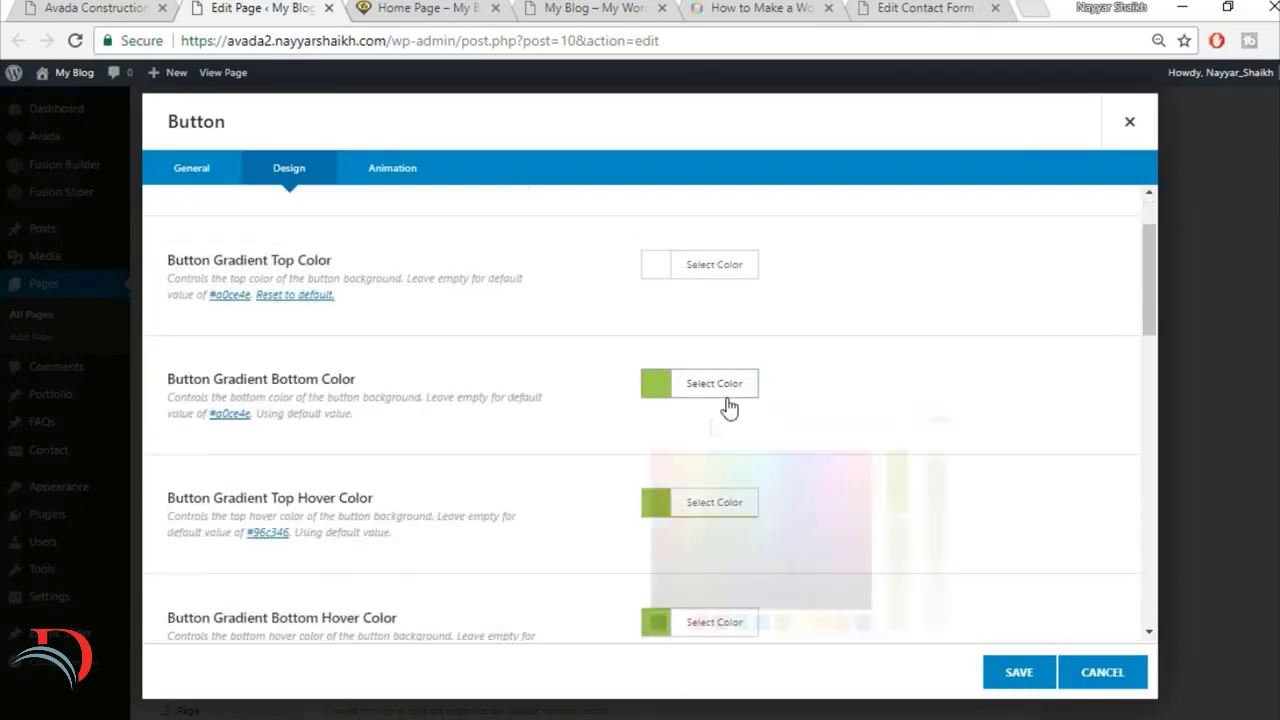
pyautogui.click(680, 622)
pyautogui.scroll(-2, 1003, 465)
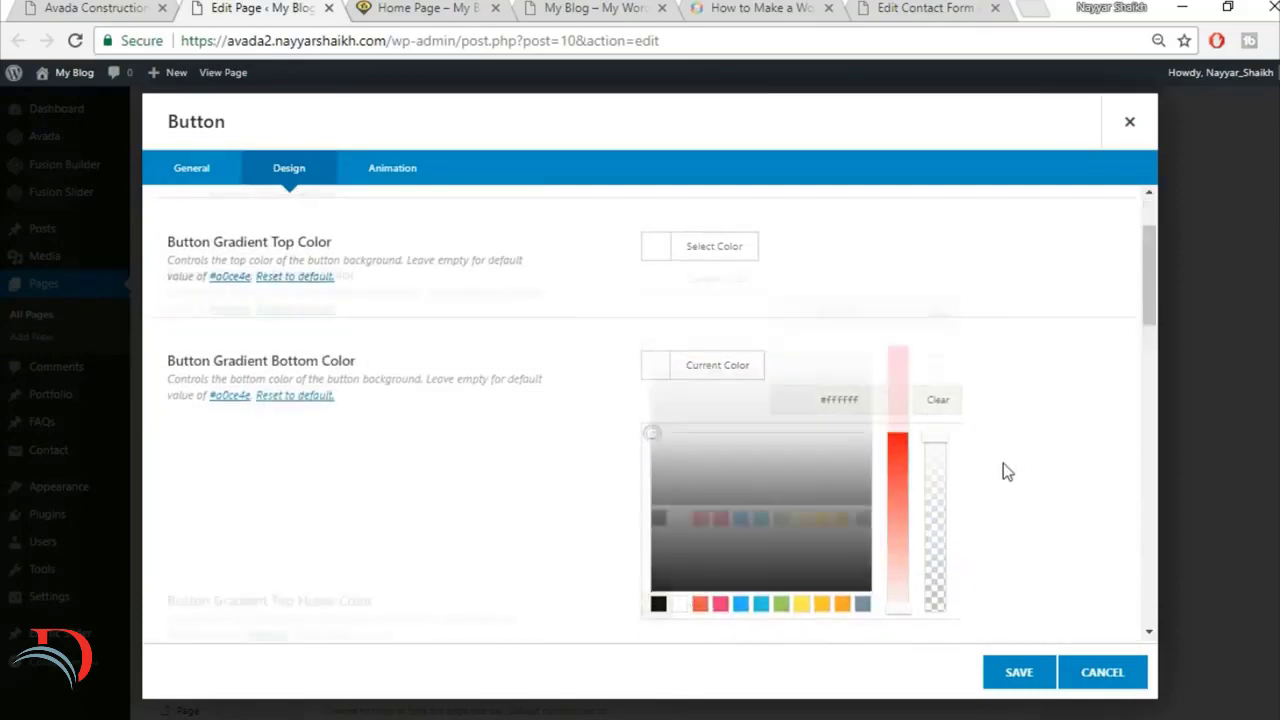
pyautogui.click(960, 426)
# Step: Set the button's gradient top hover color to #FED03D
pyautogui.scroll(1, 707, 379)
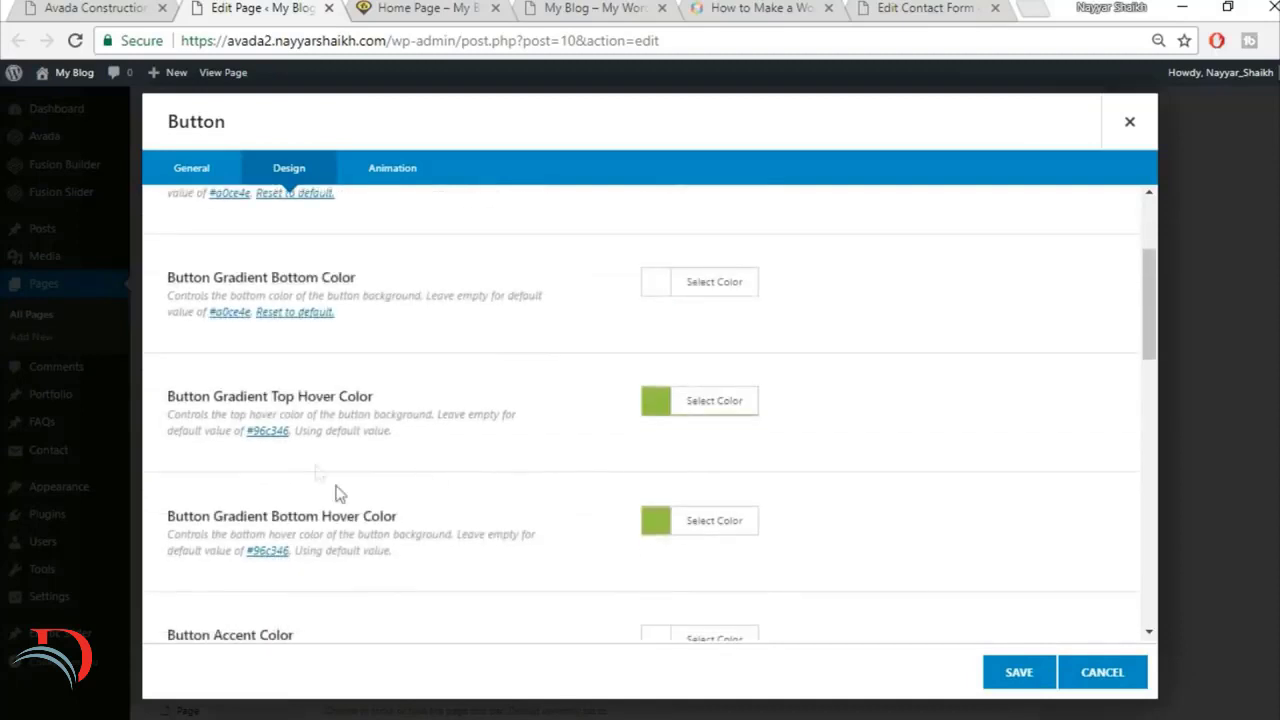
pyautogui.moveTo(203, 397); pyautogui.dragTo(404, 393)
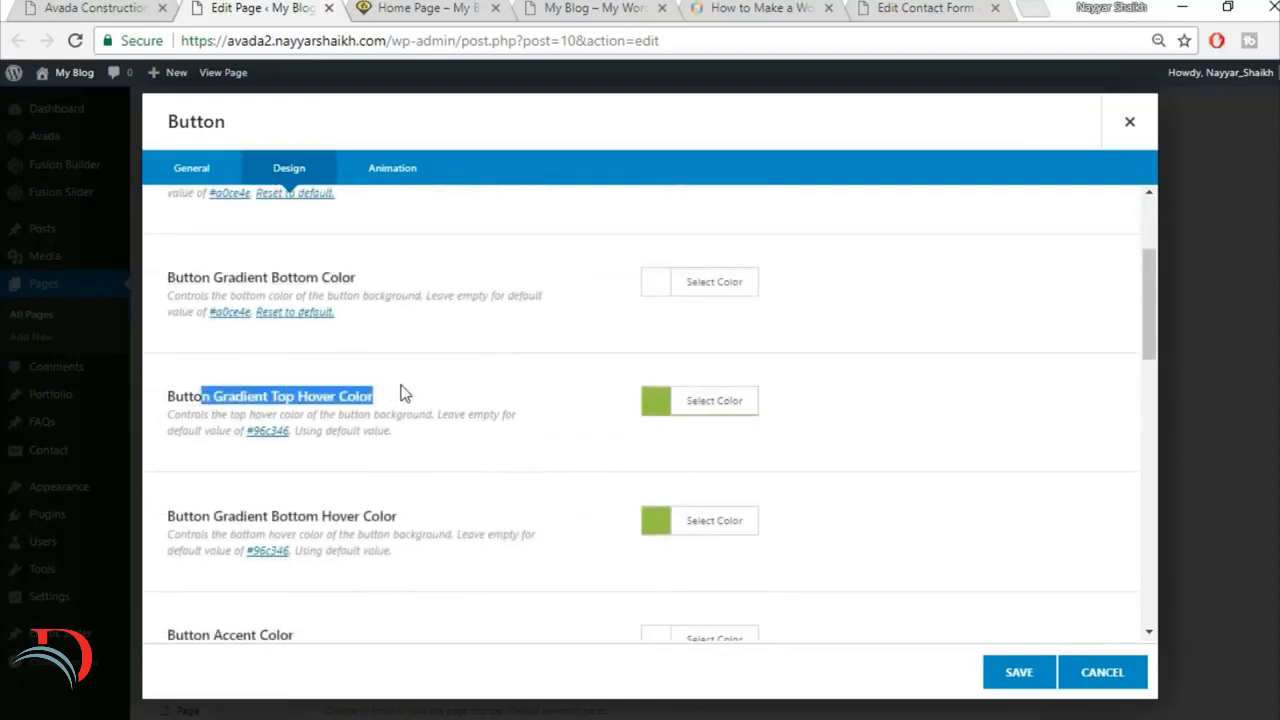
pyautogui.click(748, 406)
pyautogui.click(835, 434)
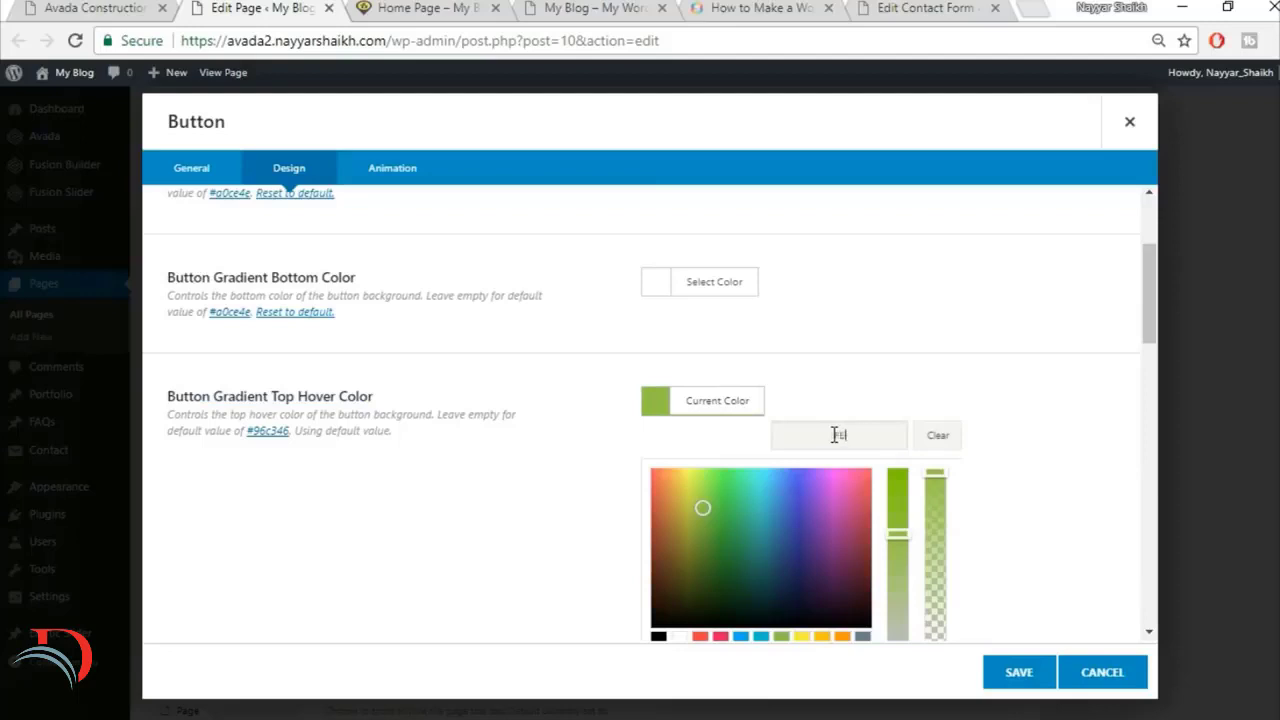
pyautogui.write('FED03D')
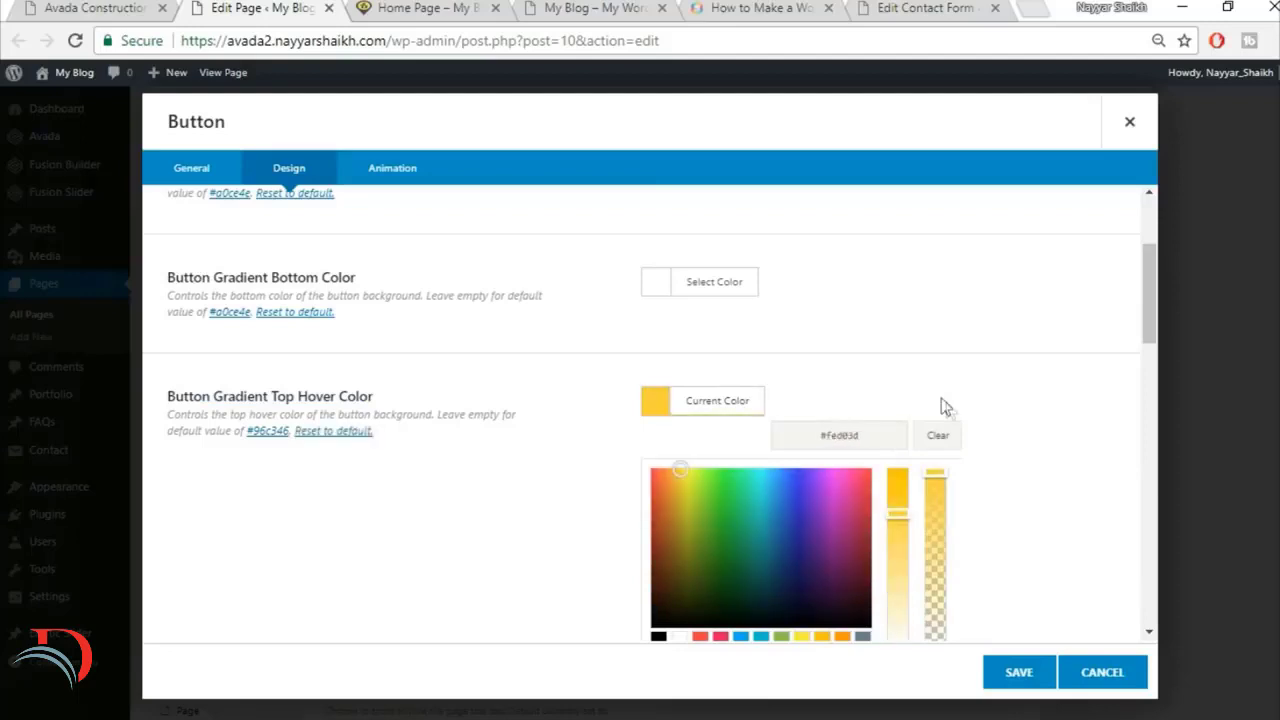
pyautogui.scroll(-1, 991, 420)
pyautogui.click(1035, 430)
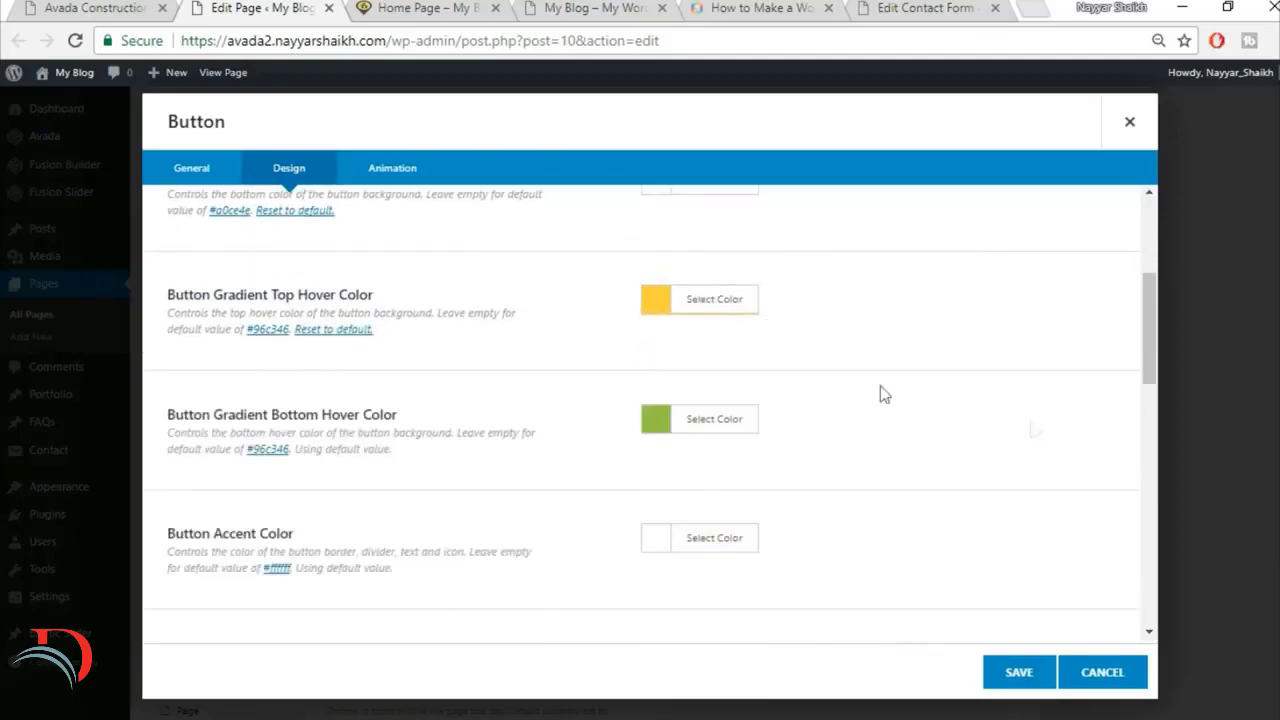
# Step: Set the button's gradient bottom hover color to the same yellow as the top one and check the reference View All Projects button
pyautogui.click(723, 420)
pyautogui.click(874, 459)
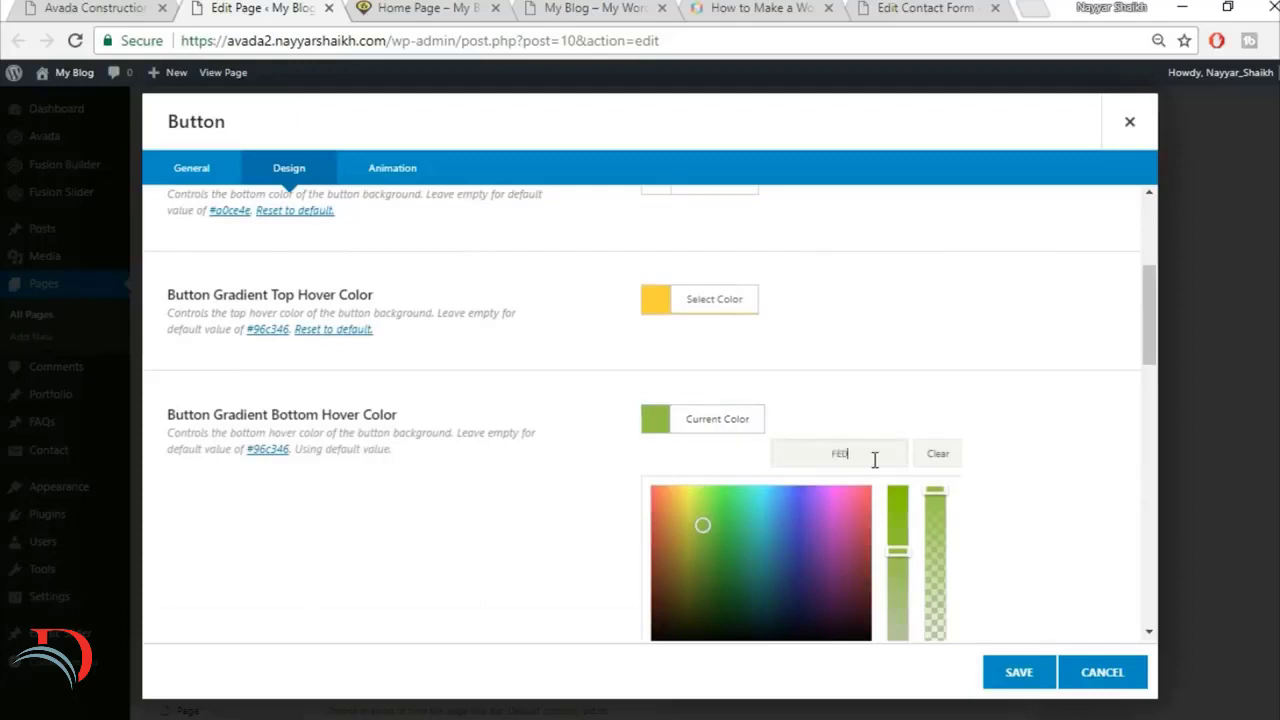
pyautogui.click(964, 384)
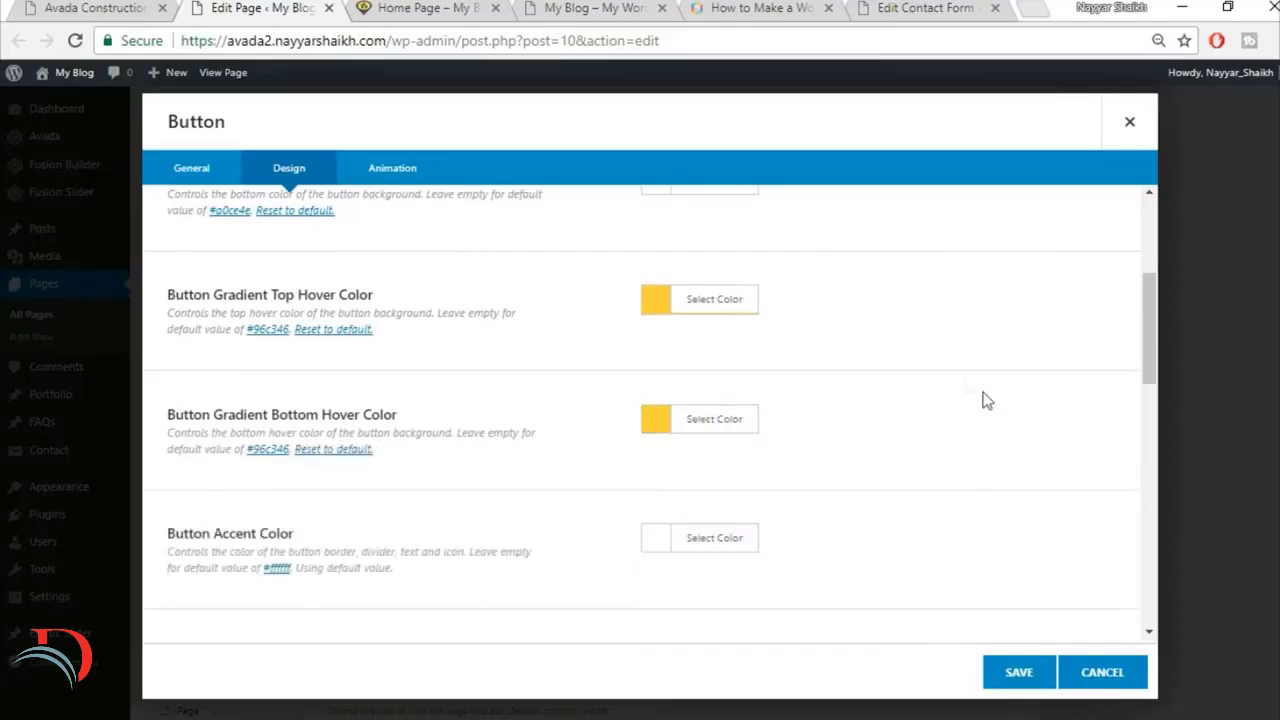
pyautogui.scroll(-1, 873, 455)
pyautogui.click(90, 8)
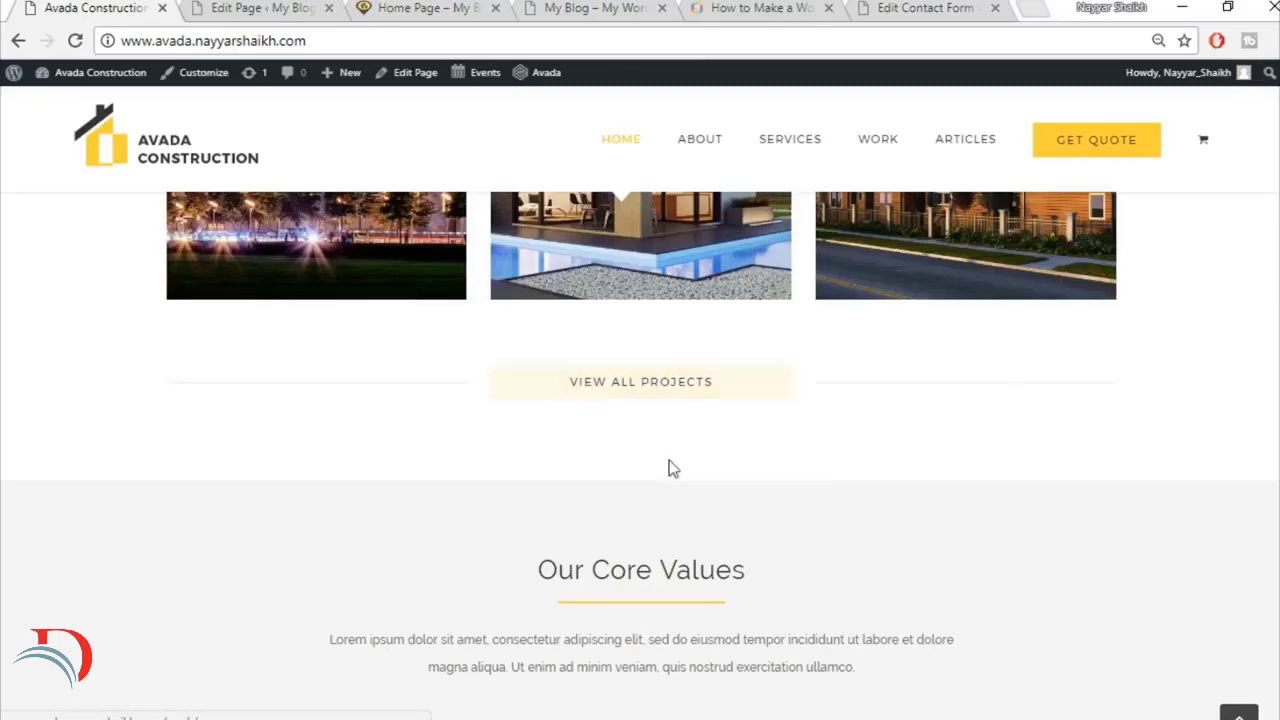
# Step: Set the View All Projects button's accent color and accent hover color to black
pyautogui.click(261, 6)
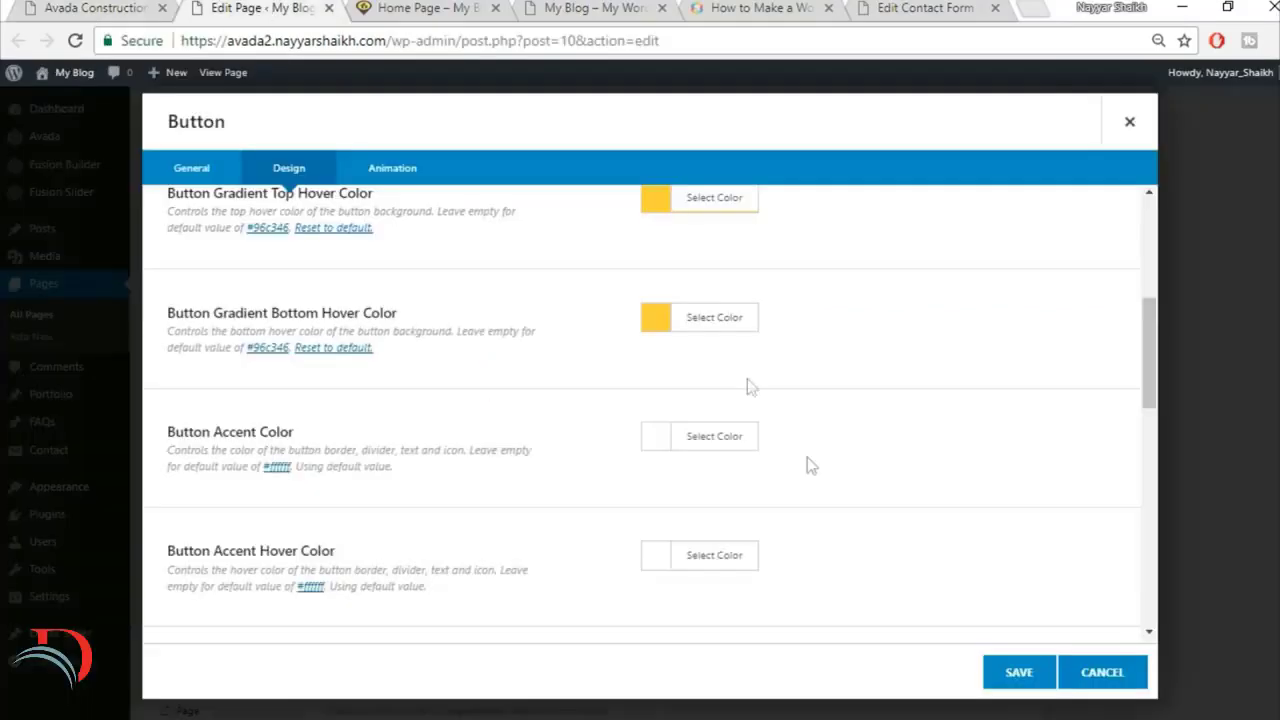
pyautogui.click(729, 438)
pyautogui.scroll(-2, 814, 506)
pyautogui.click(658, 472)
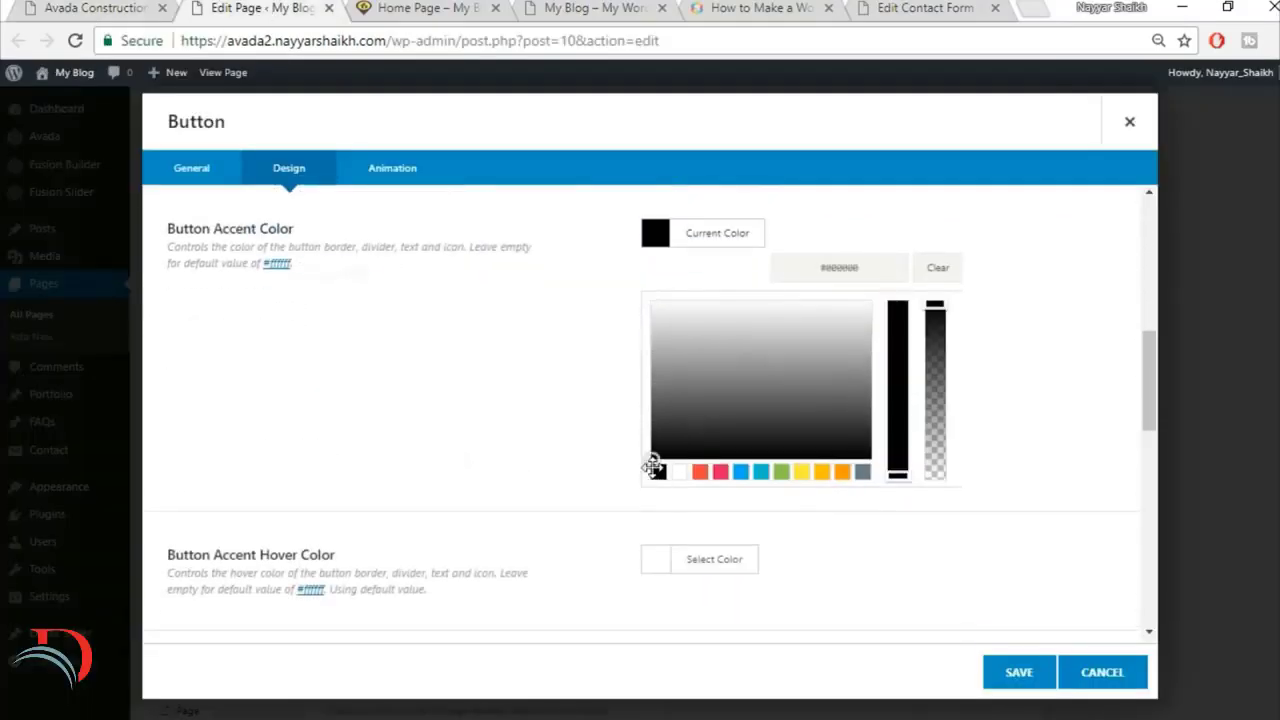
pyautogui.click(462, 459)
pyautogui.click(678, 362)
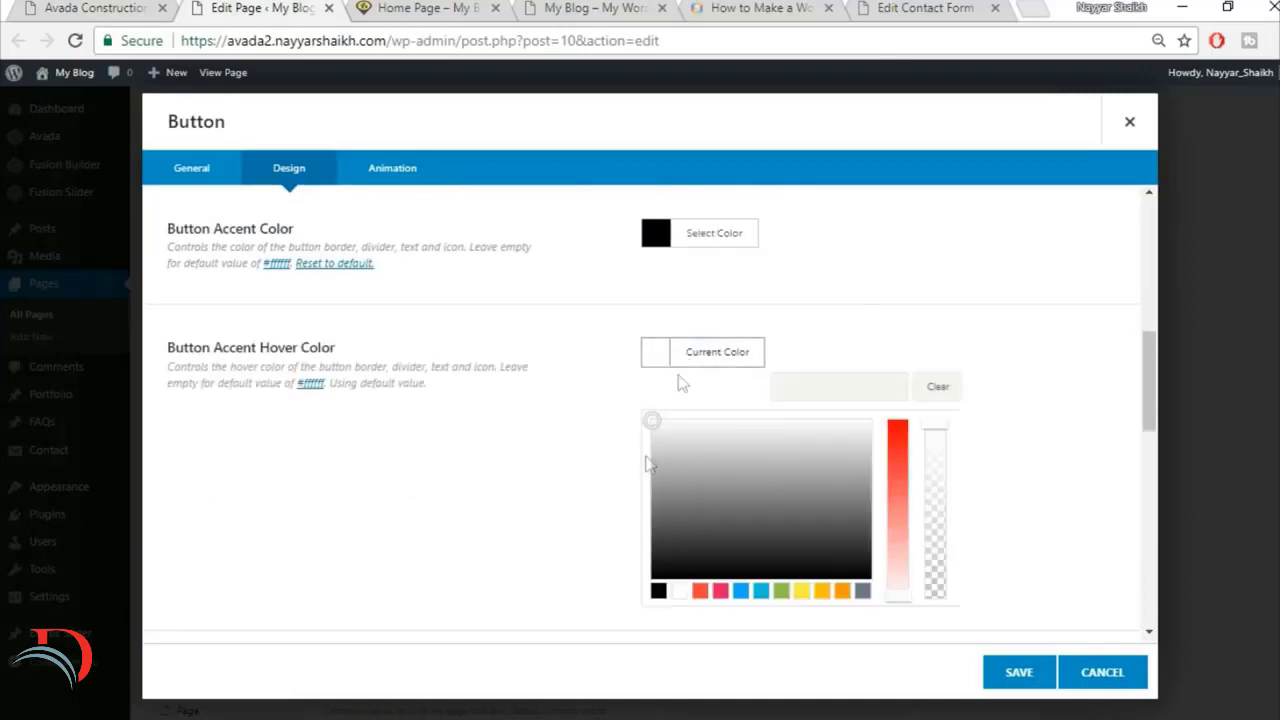
pyautogui.click(658, 592)
pyautogui.click(1092, 421)
# Step: Set the button's size to X-Large and save the button element
pyautogui.scroll(-1, 871, 426)
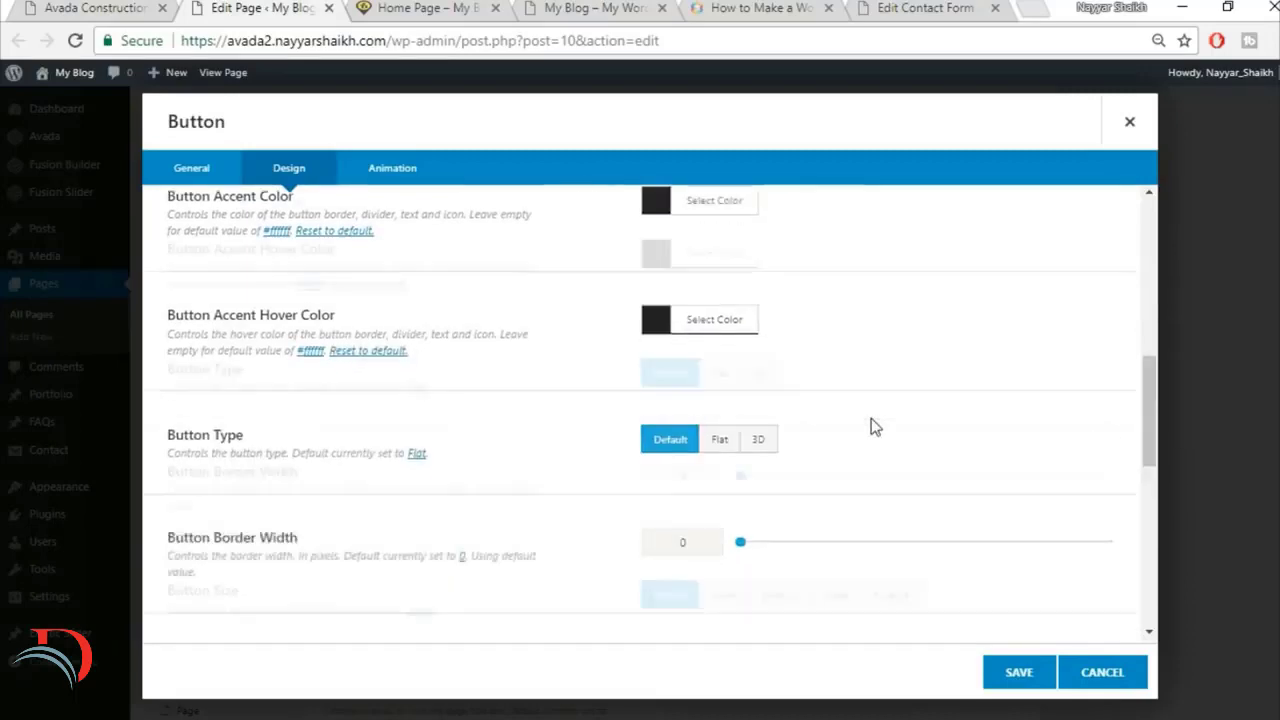
pyautogui.scroll(-2, 871, 426)
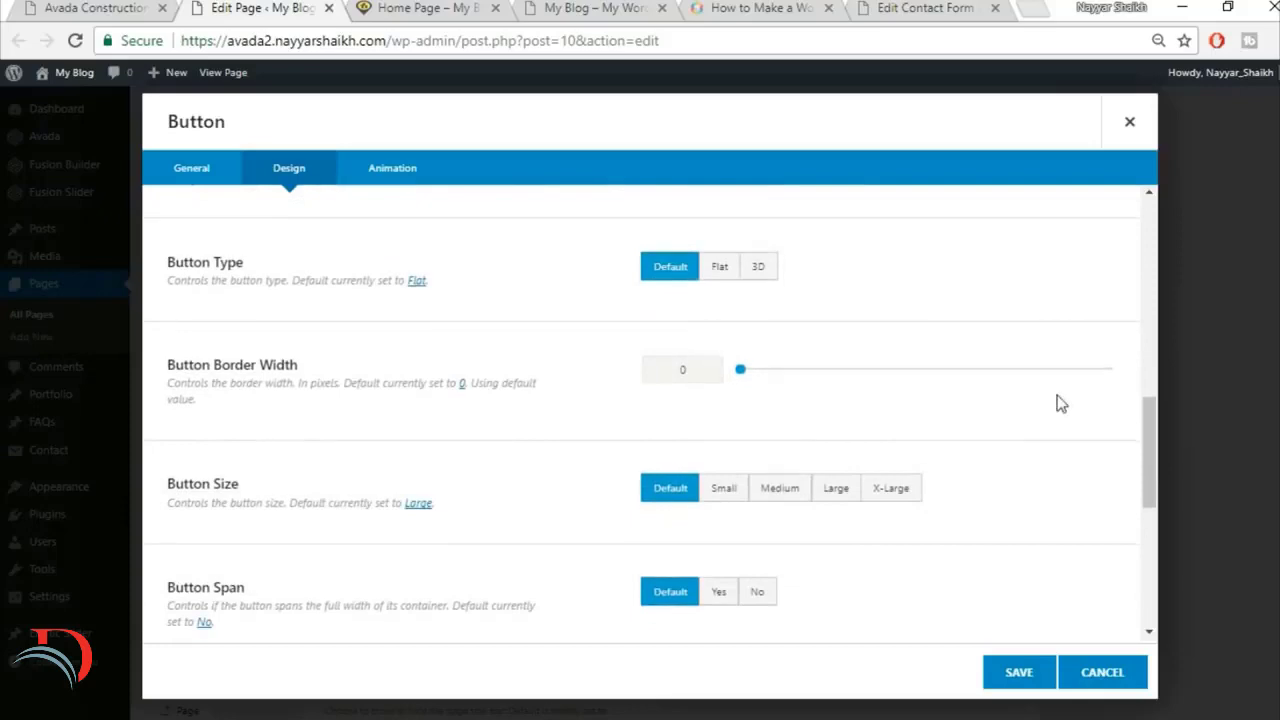
pyautogui.scroll(-1, 1056, 403)
pyautogui.click(918, 396)
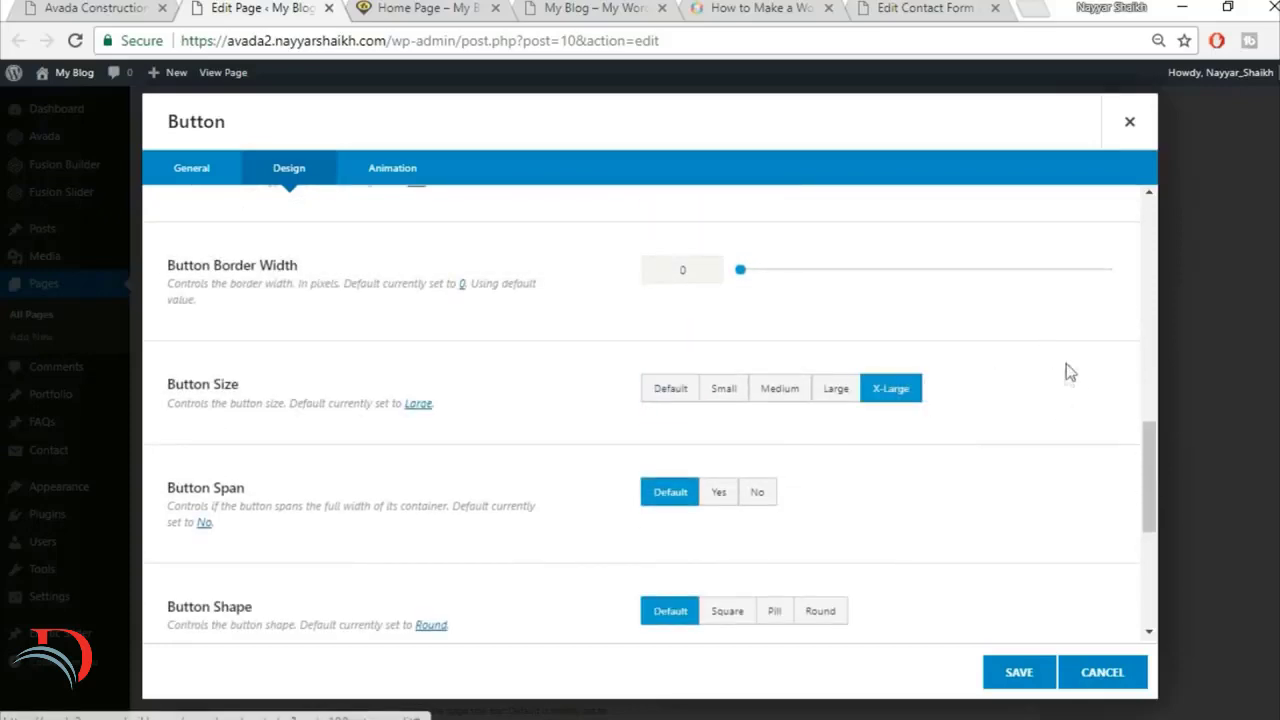
pyautogui.scroll(-1, 1060, 388)
pyautogui.scroll(-3, 472, 437)
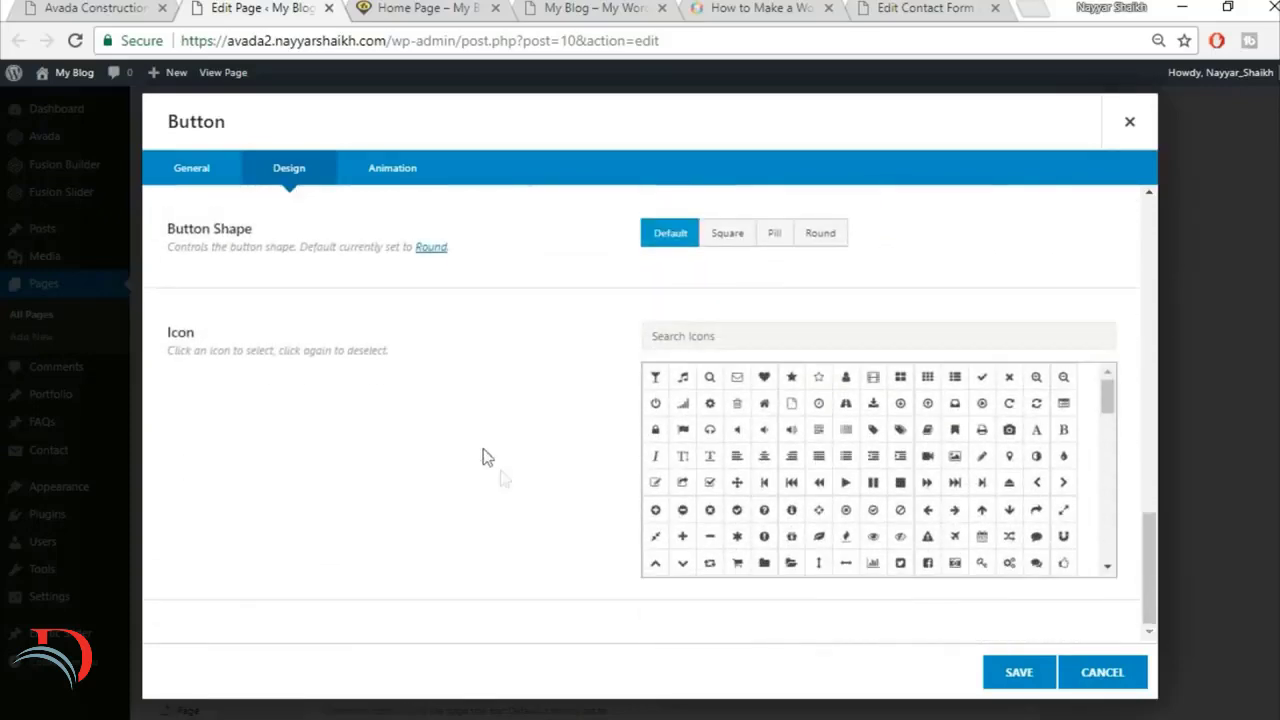
pyautogui.click(1019, 672)
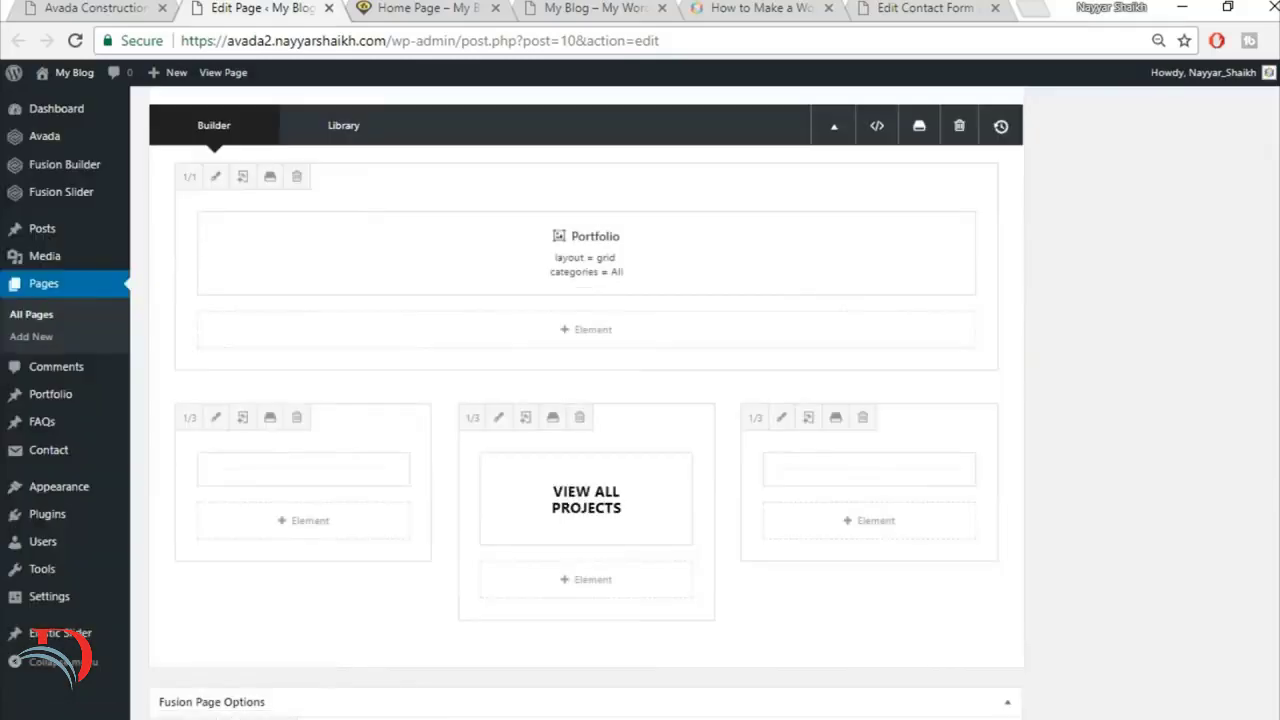
# Step: Update the Home Page and reload its live version to check the portfolio item and View All Projects button
pyautogui.scroll(-3, 586, 450)
pyautogui.scroll(10, 586, 400)
pyautogui.click(1228, 275)
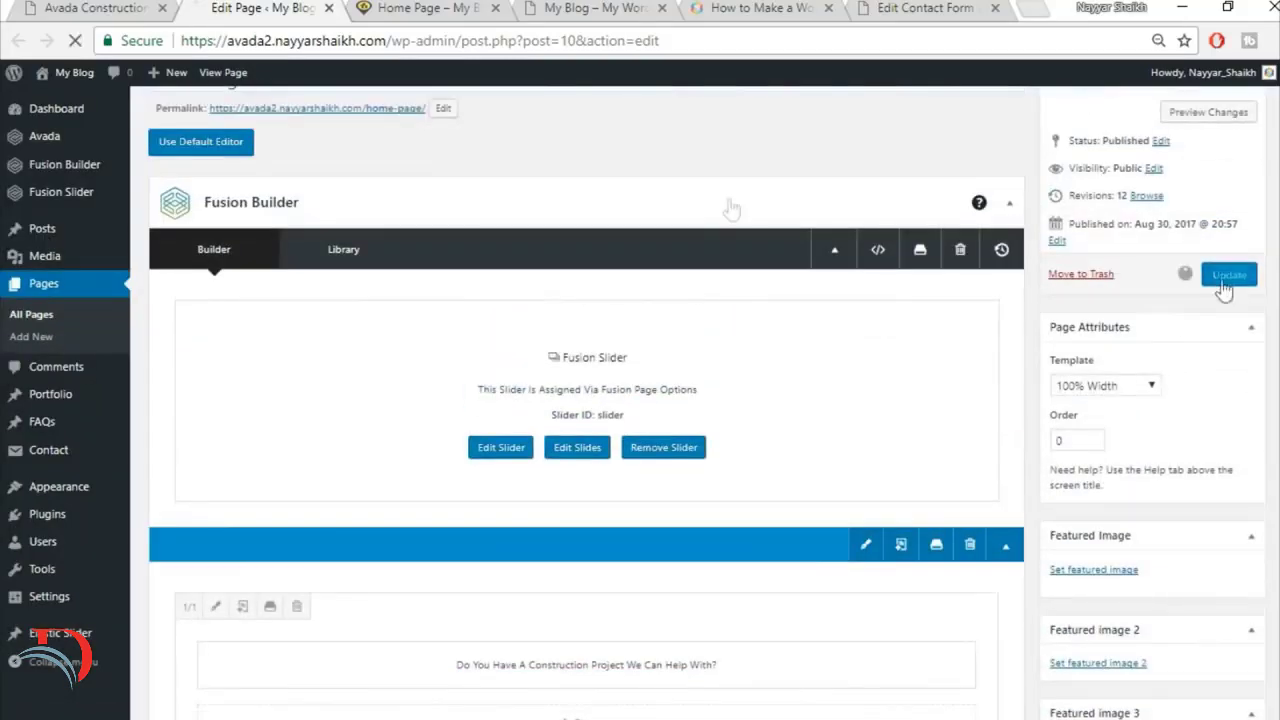
pyautogui.click(428, 9)
pyautogui.click(430, 40)
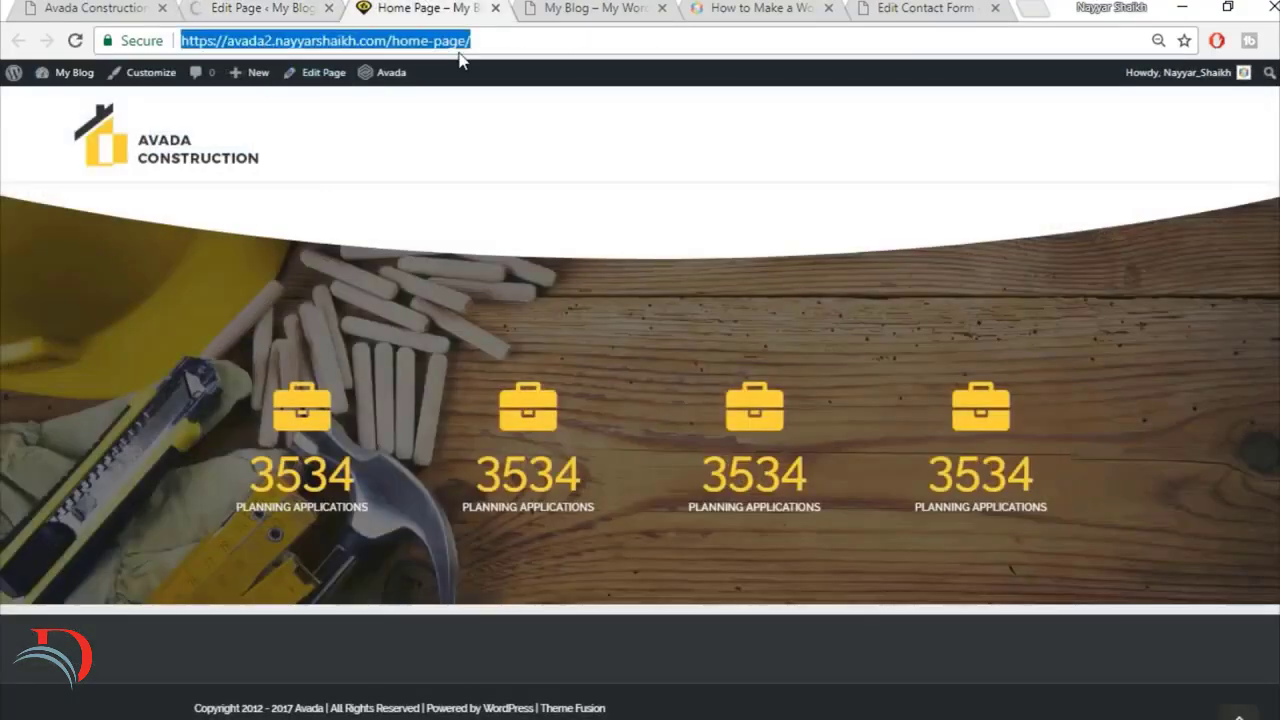
pyautogui.press('Return')
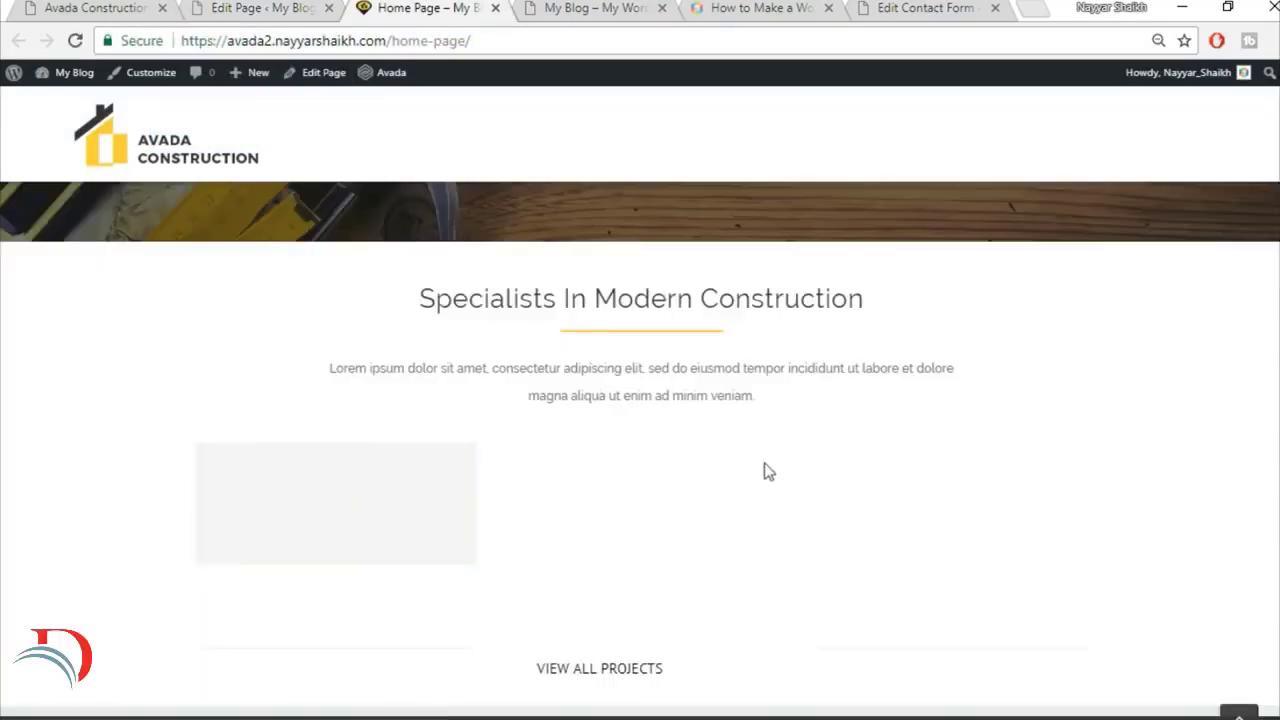
pyautogui.moveTo(361, 541)
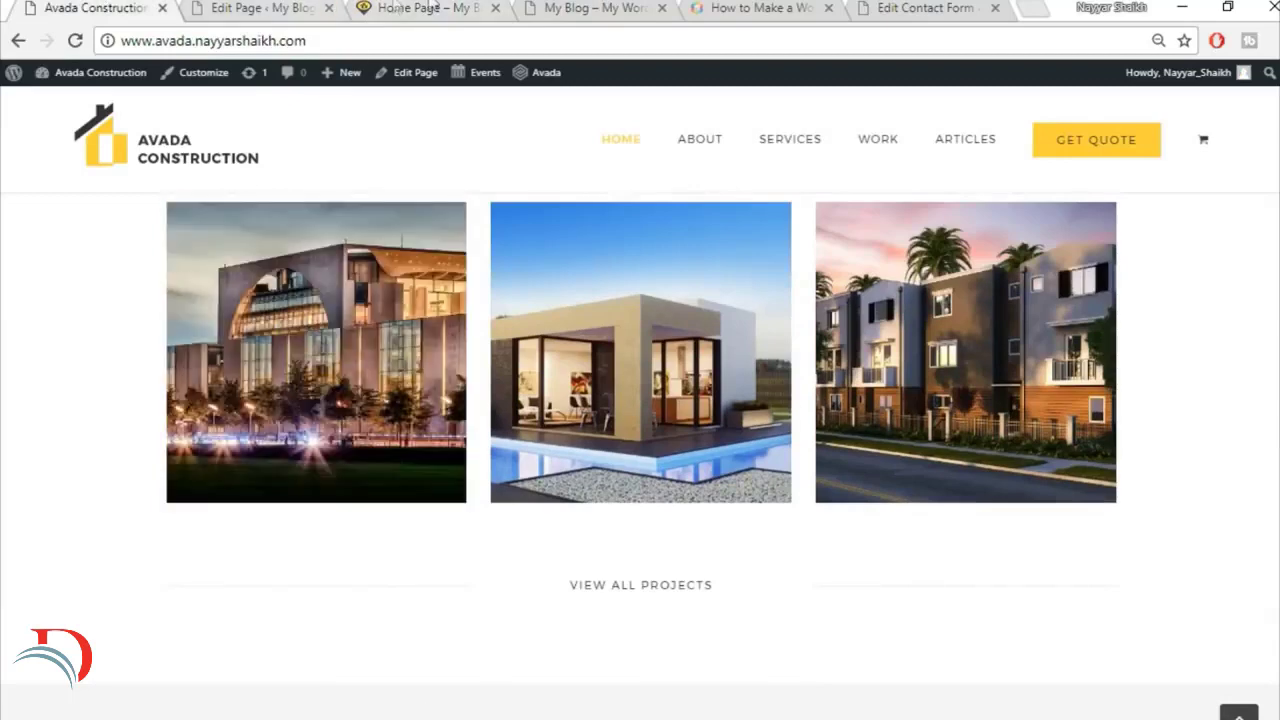
# Step: Open the portfolio list in a separate tab from the page editor and open the Florida Health Facility post for editing
pyautogui.click(290, 8)
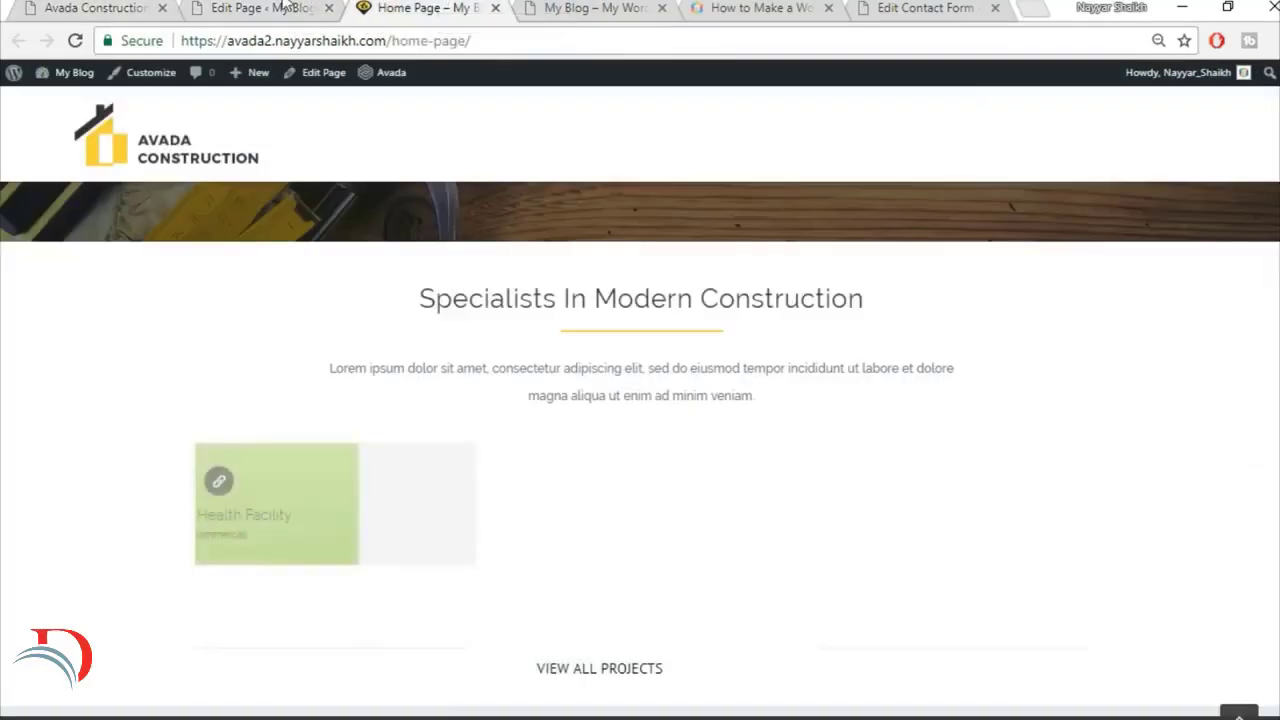
pyautogui.click(250, 7)
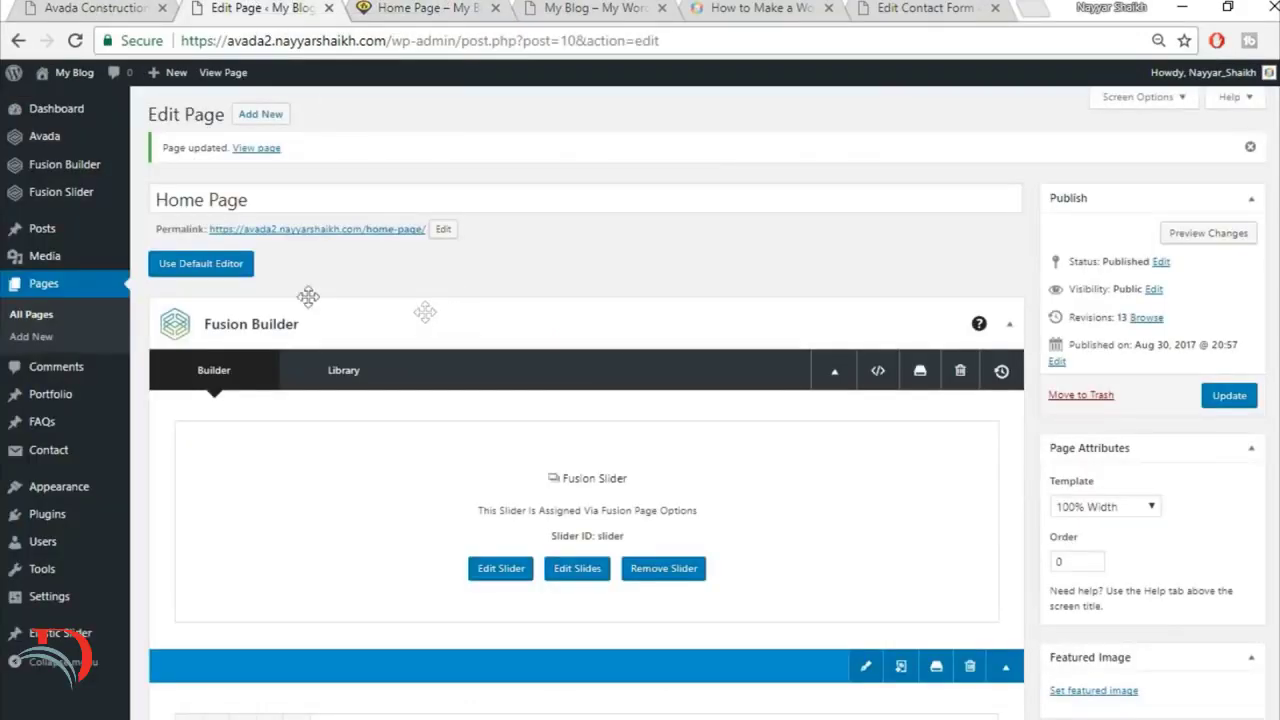
pyautogui.rightClick(64, 404)
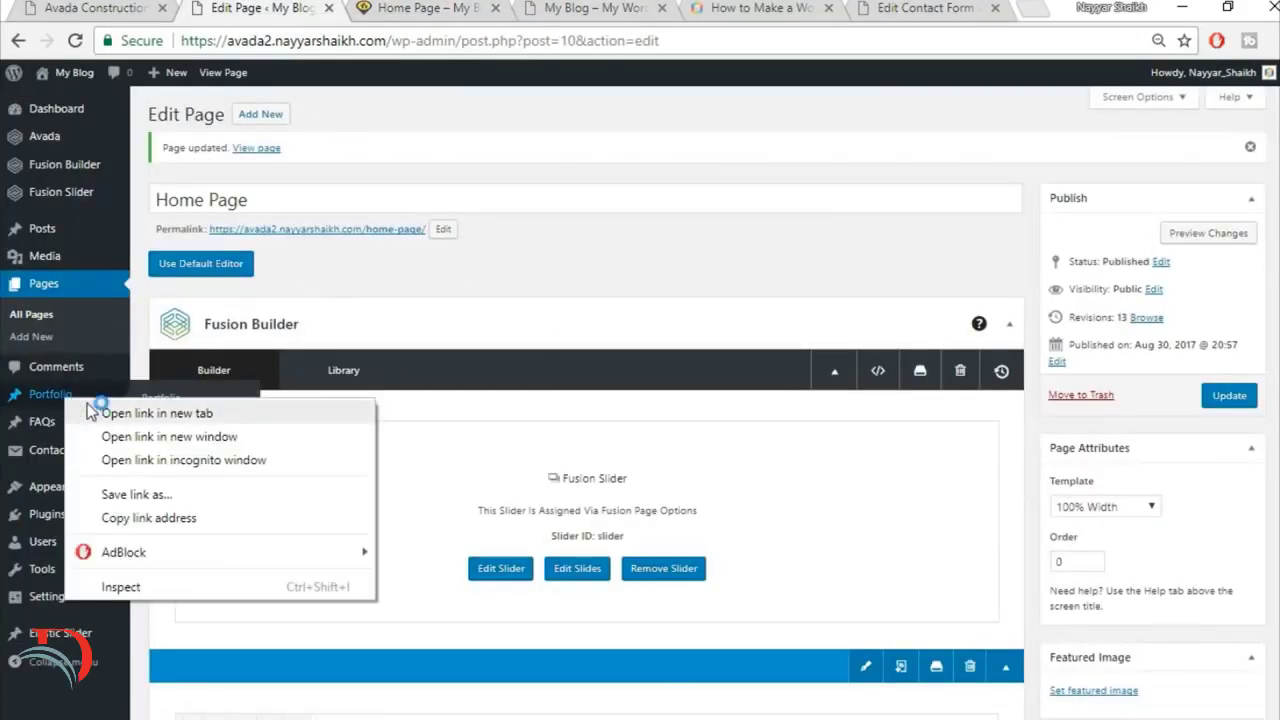
pyautogui.click(100, 414)
pyautogui.click(397, 5)
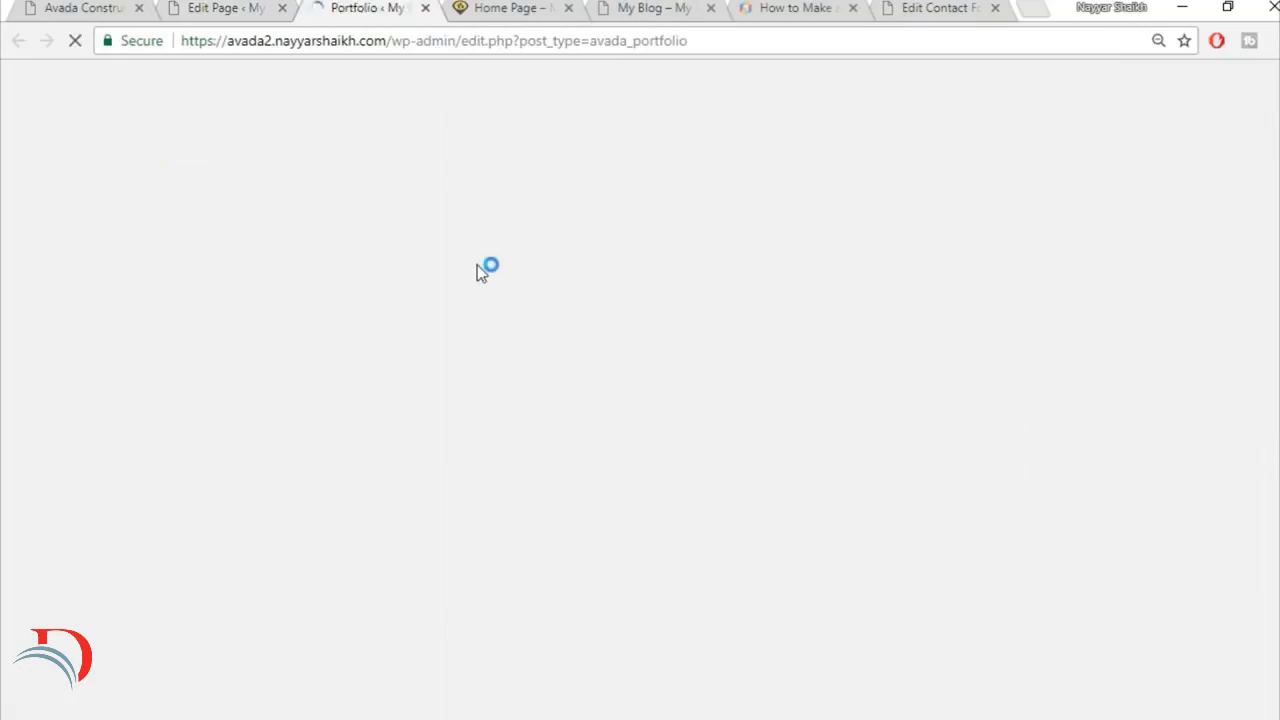
pyautogui.moveTo(200, 251)
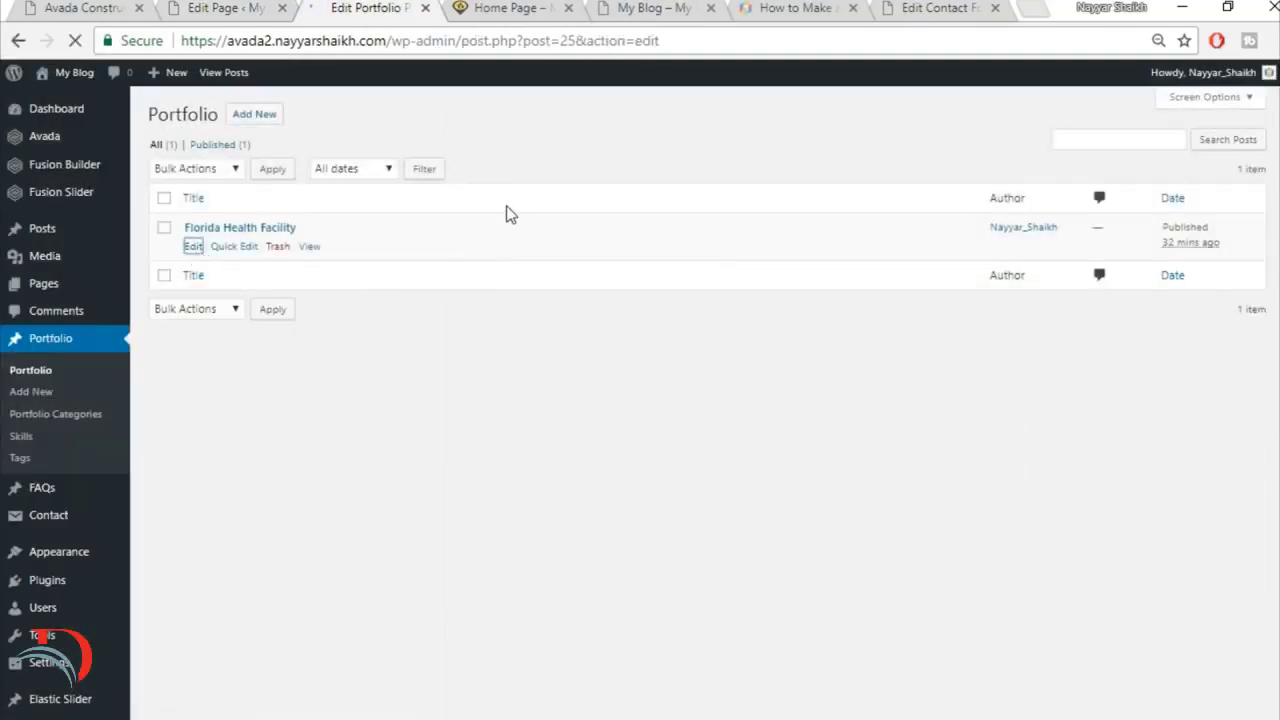
# Step: Upload the project2-featured-15013609 image and set it as the Florida Health Facility post's featured image
pyautogui.scroll(-5, 1275, 381)
pyautogui.scroll(-2, 1275, 381)
pyautogui.scroll(4, 1275, 381)
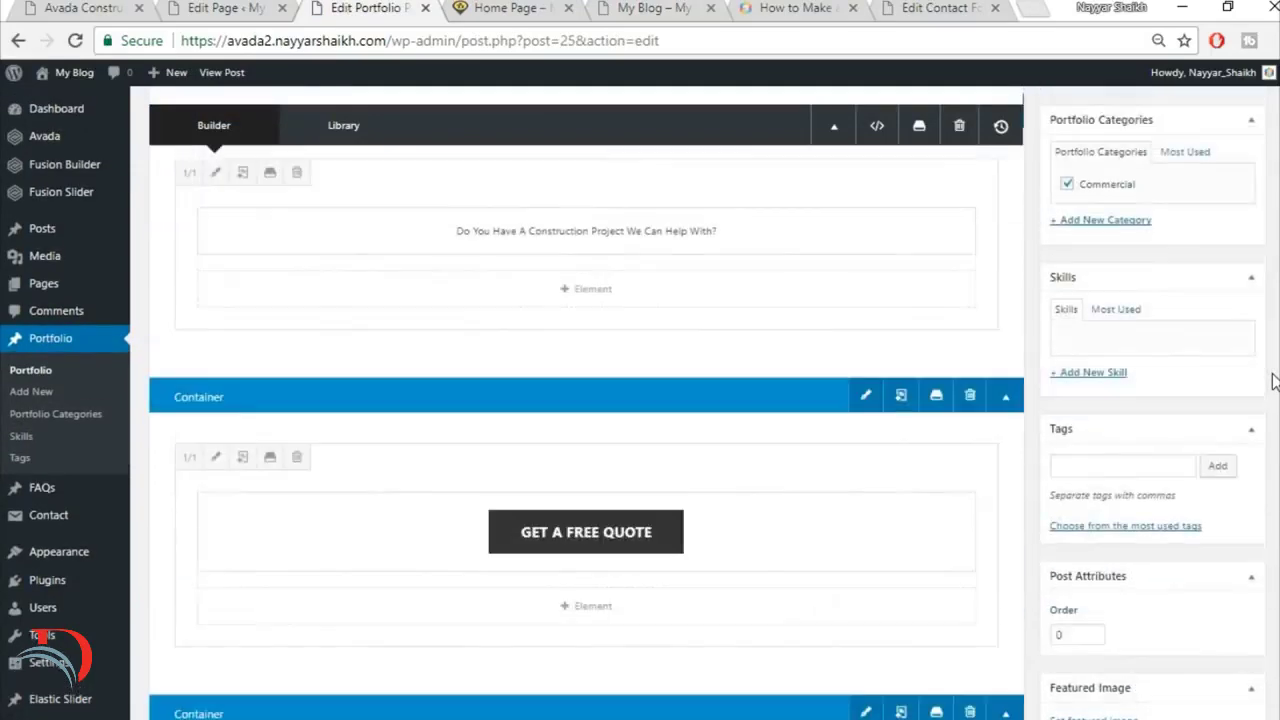
pyautogui.scroll(-5, 1275, 381)
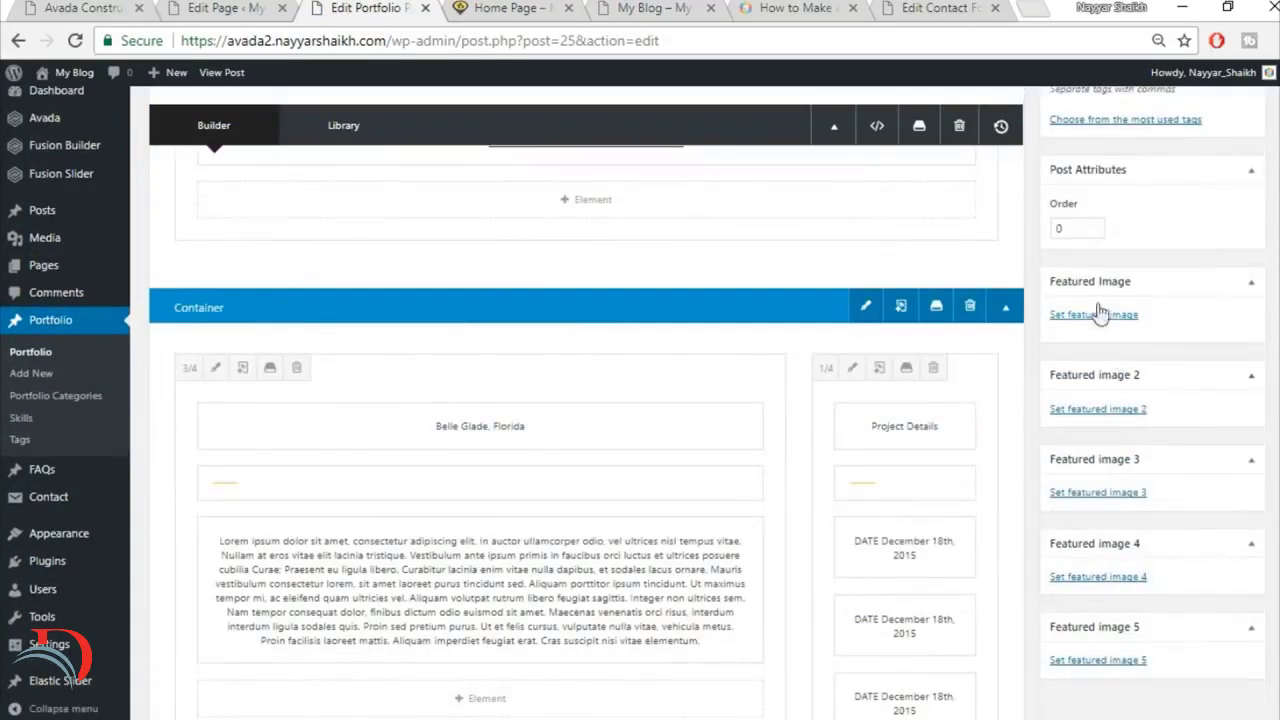
pyautogui.click(1097, 314)
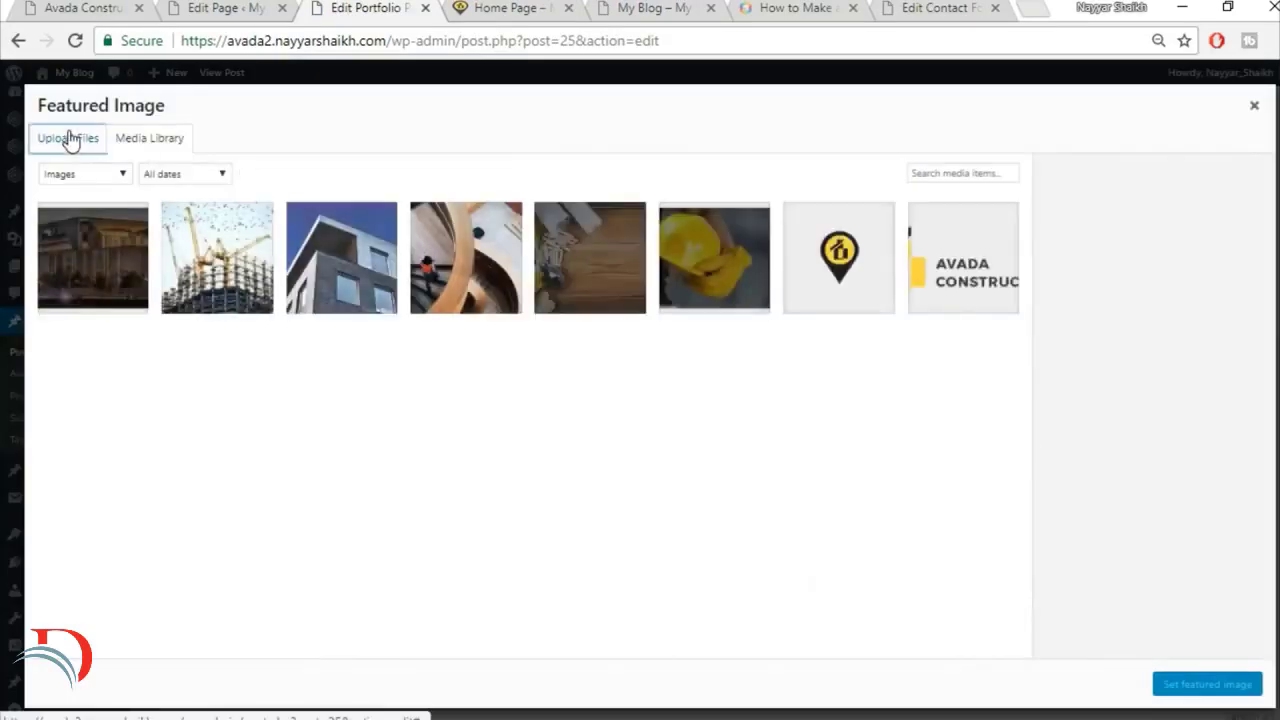
pyautogui.click(70, 140)
pyautogui.click(638, 384)
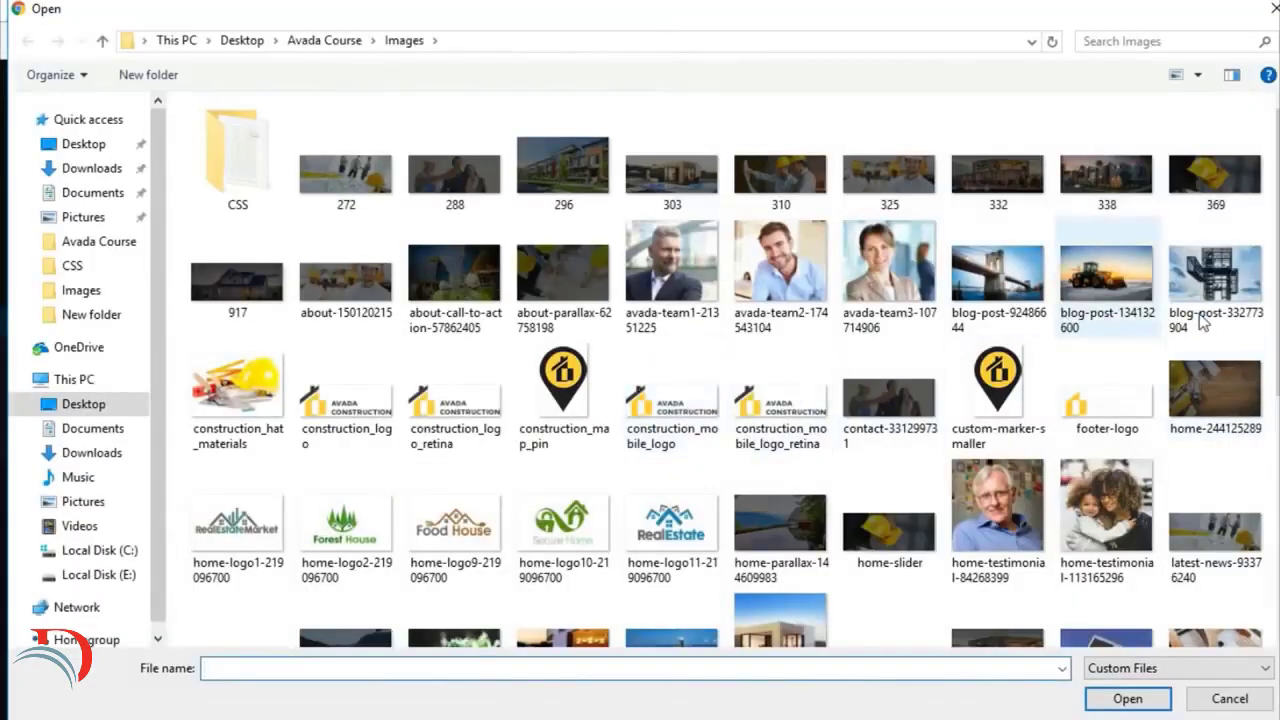
pyautogui.scroll(-5, 1200, 362)
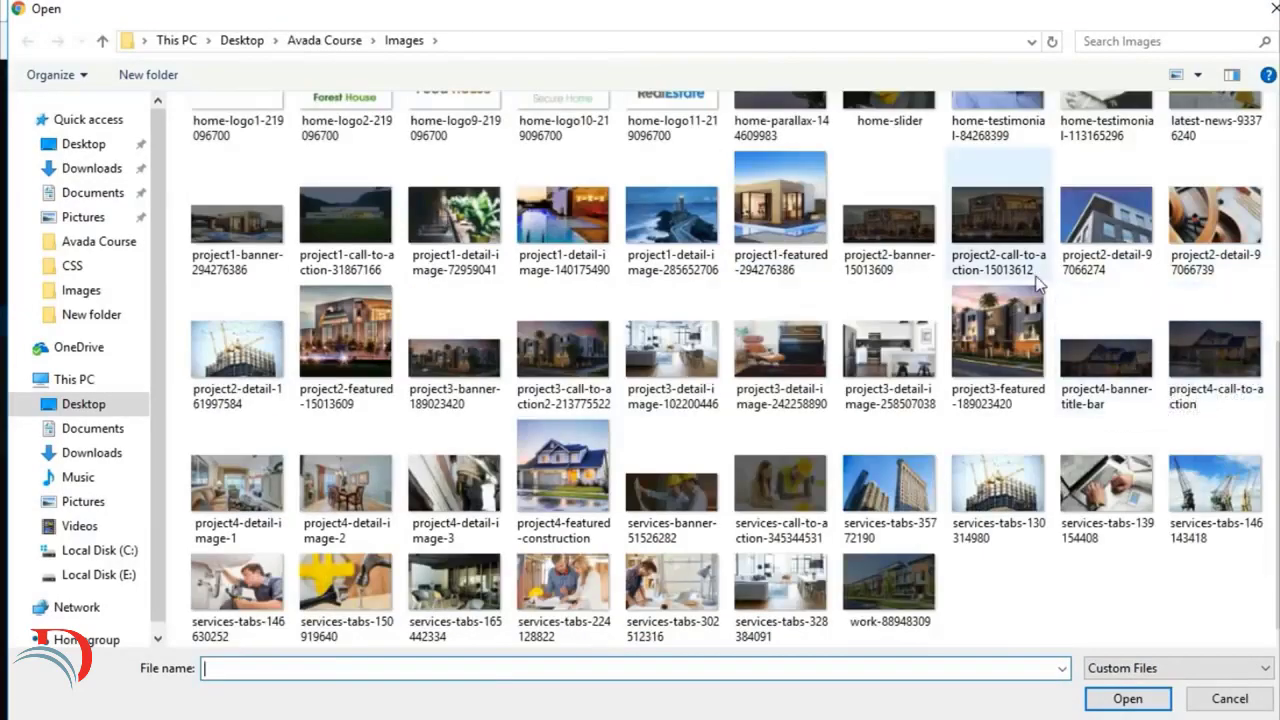
pyautogui.click(345, 335)
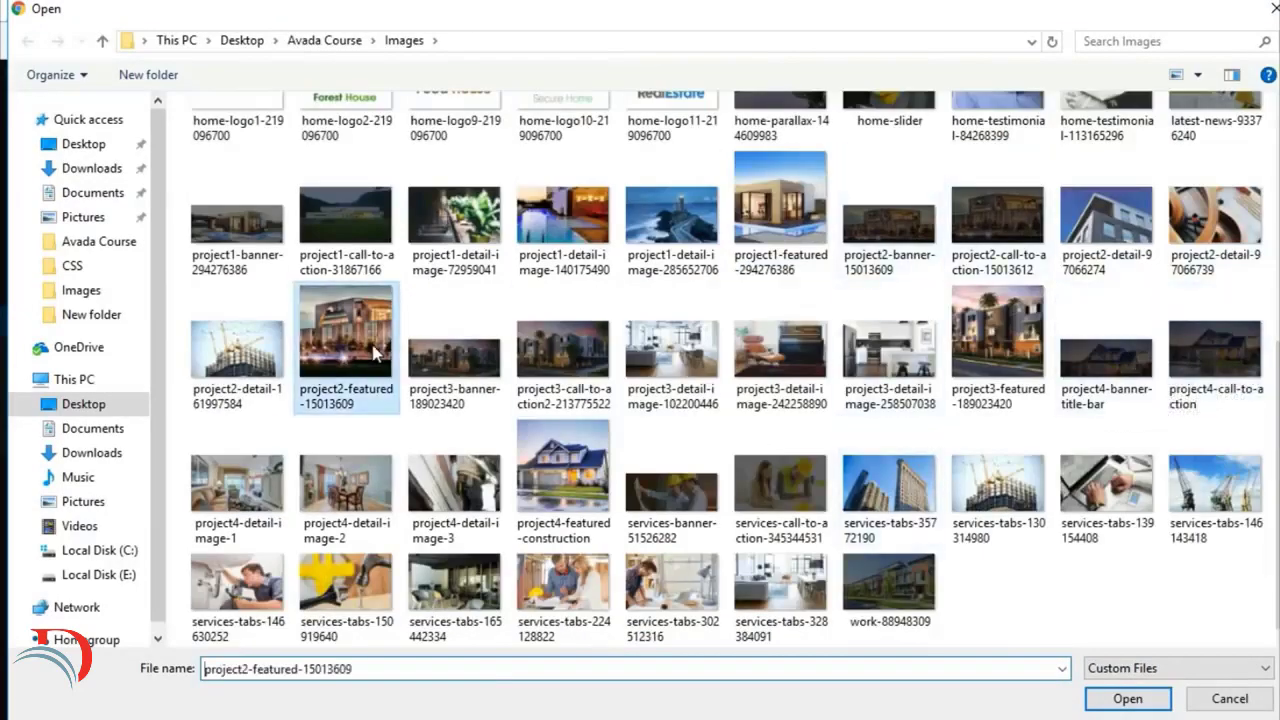
pyautogui.click(1125, 698)
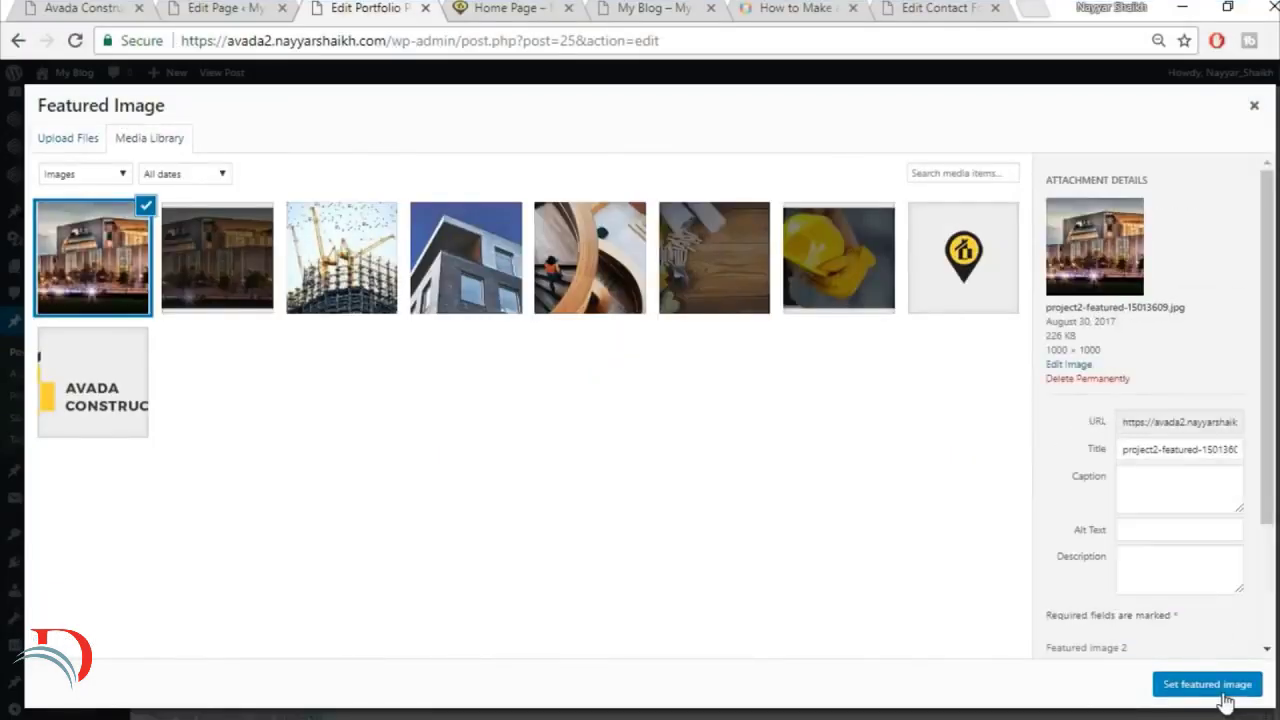
pyautogui.click(1216, 686)
# Step: Update the Florida Health Facility post and reload the live Home Page to check the portfolio grid and View All Projects row
pyautogui.scroll(15, 1218, 600)
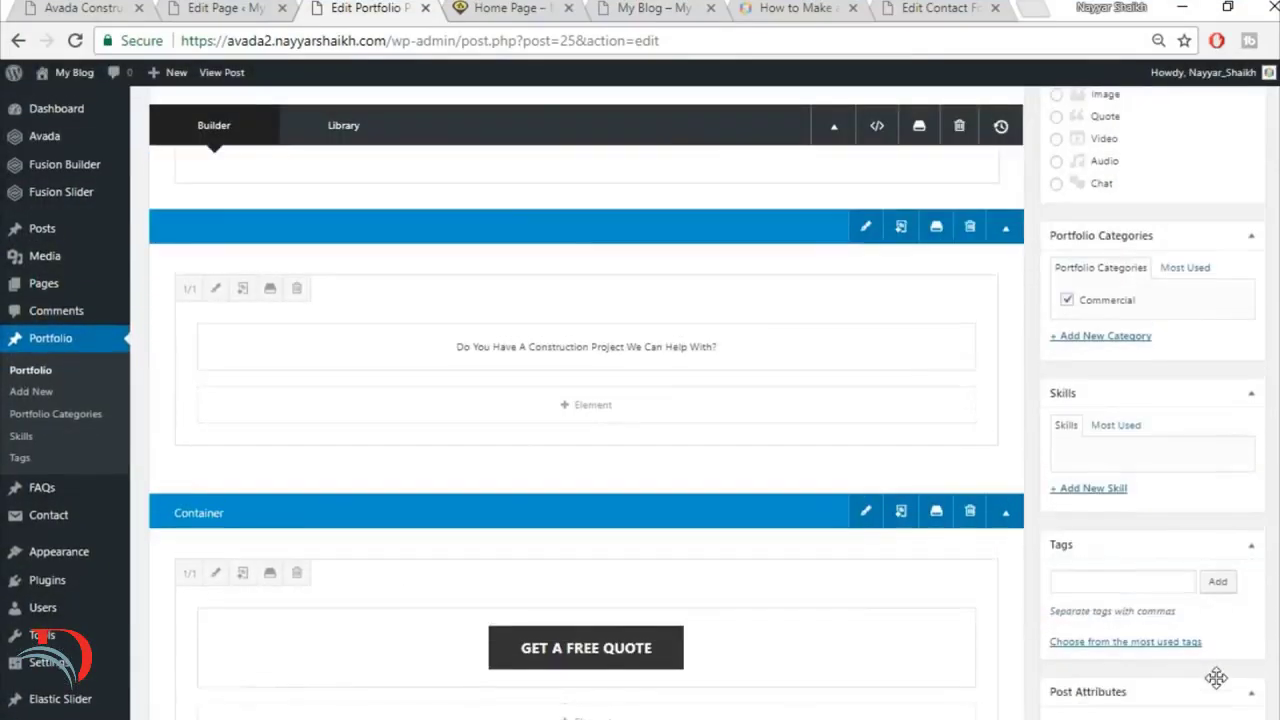
pyautogui.click(1224, 344)
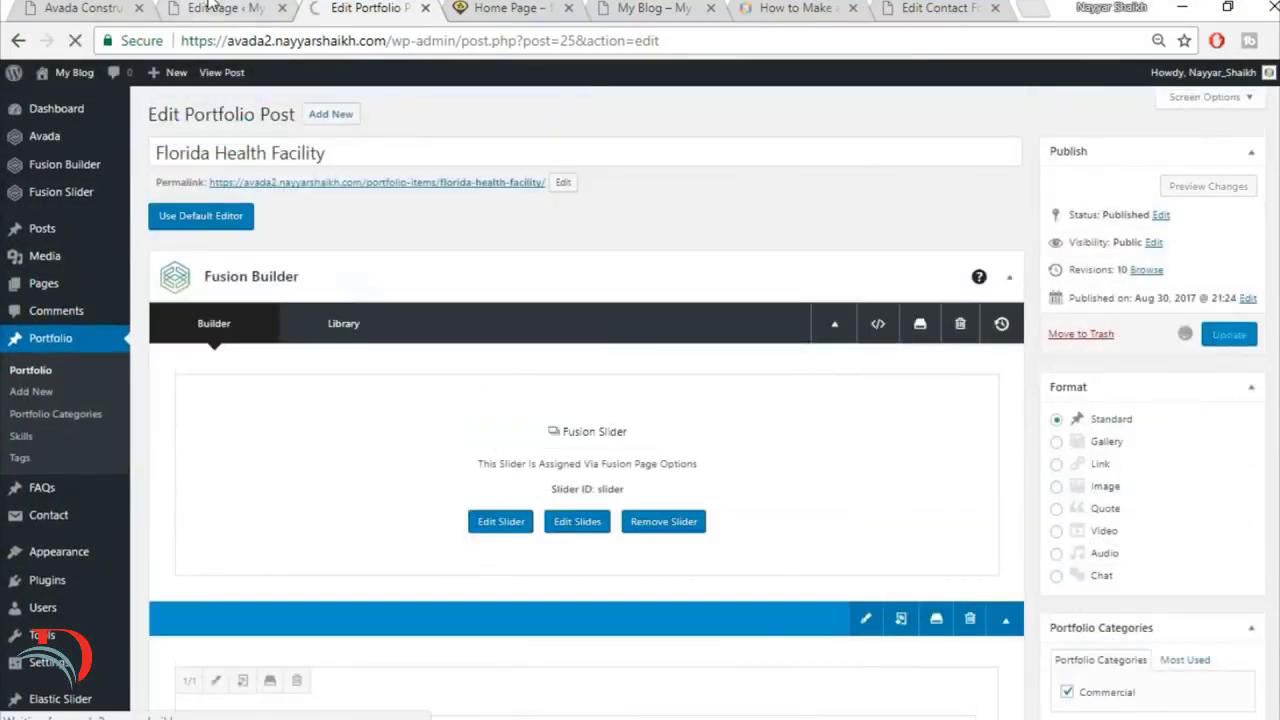
pyautogui.click(484, 8)
pyautogui.click(488, 33)
pyautogui.press('Return')
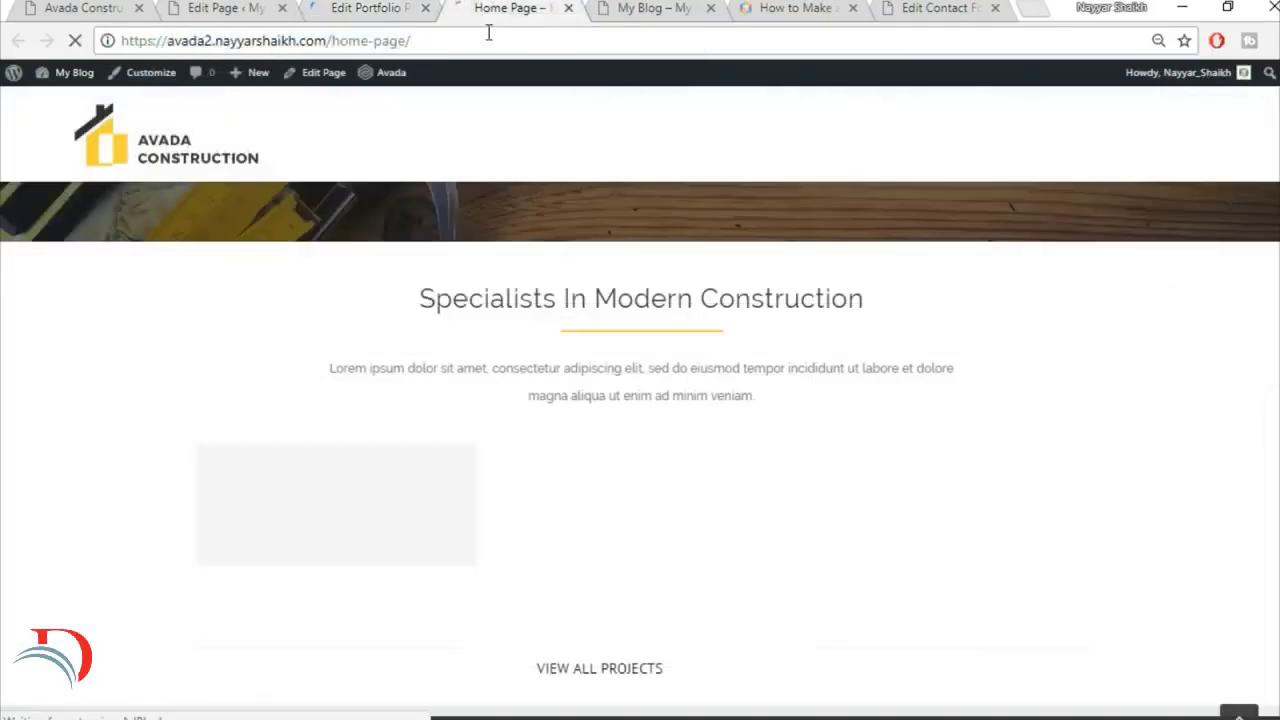
pyautogui.scroll(-1, 608, 297)
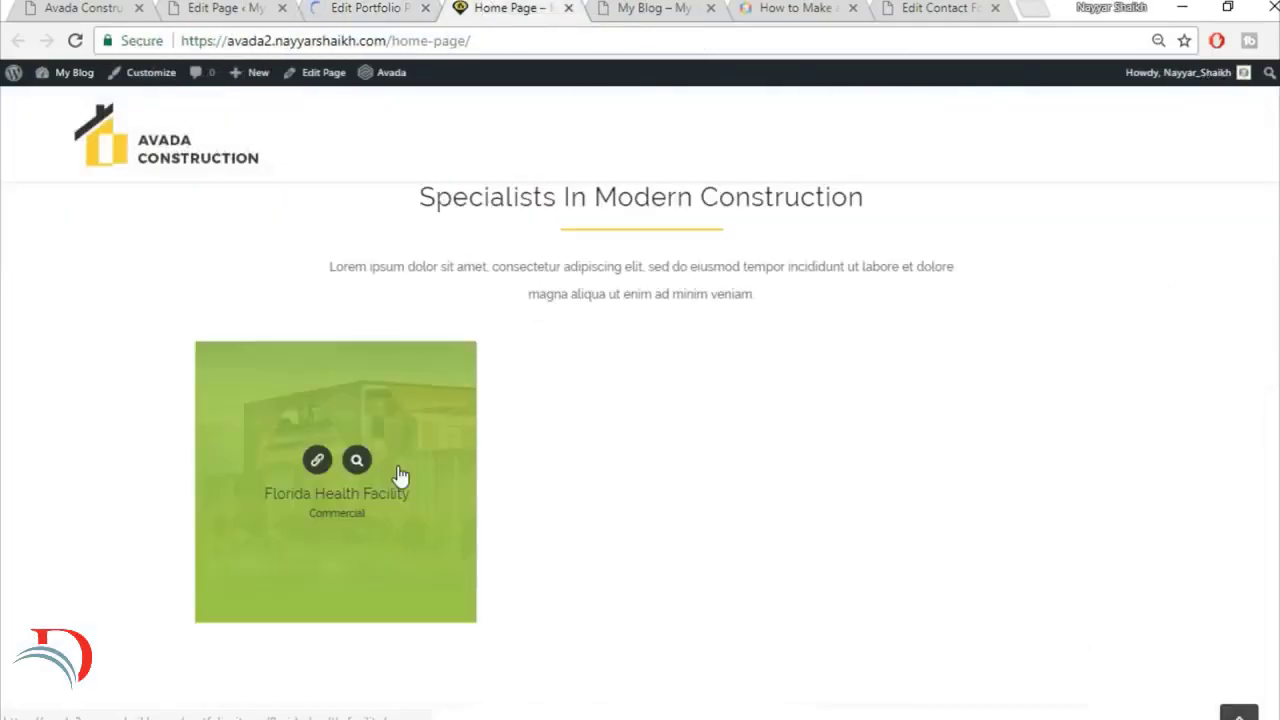
pyautogui.scroll(2, 962, 460)
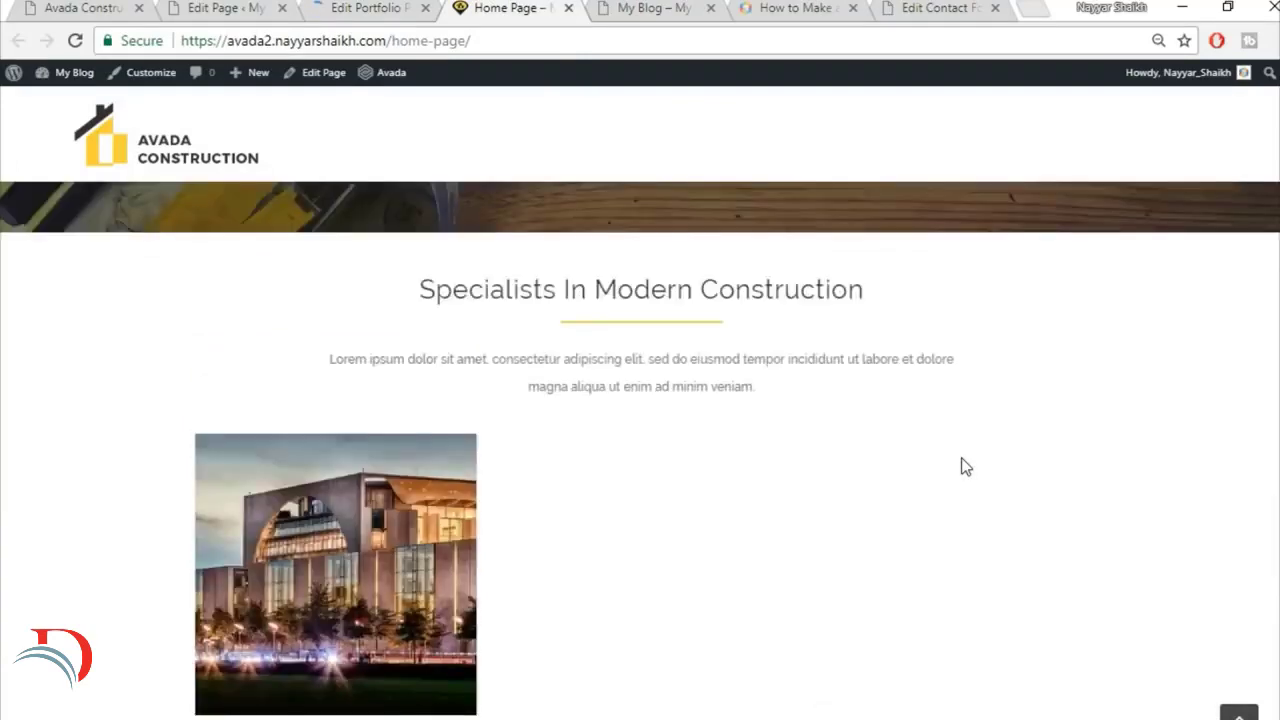
pyautogui.scroll(-4, 908, 418)
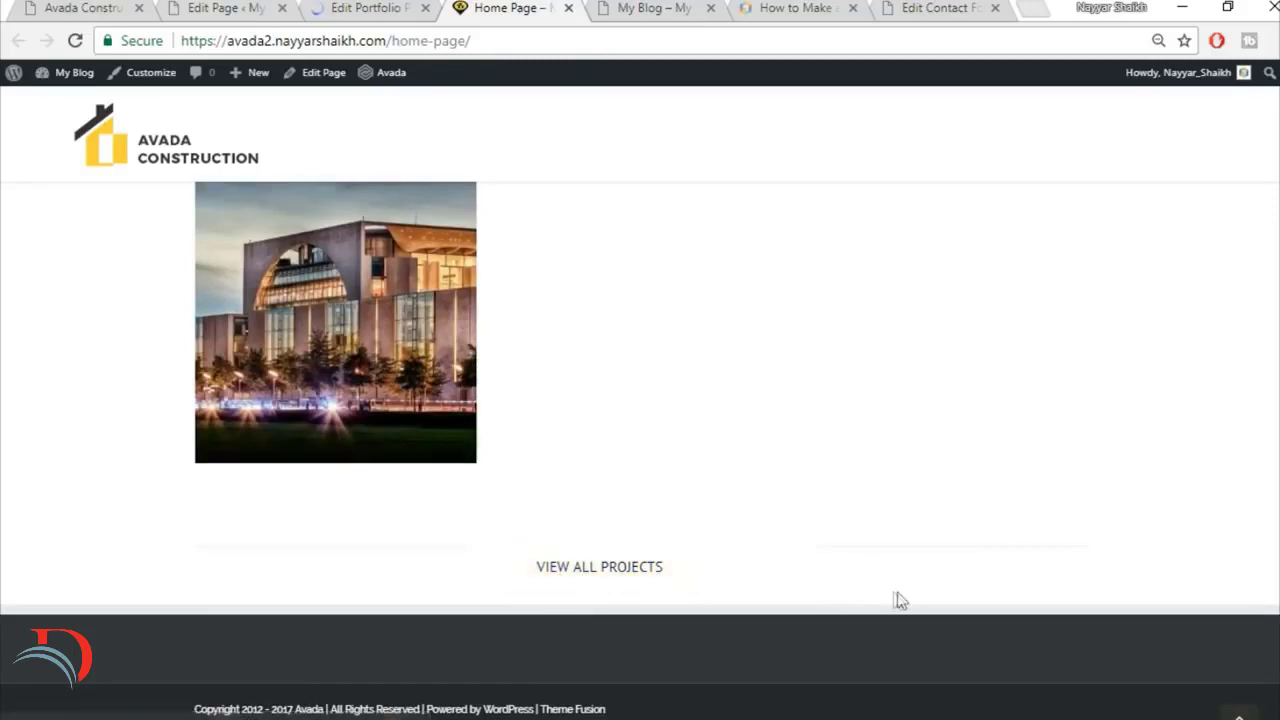
pyautogui.scroll(2, 1063, 590)
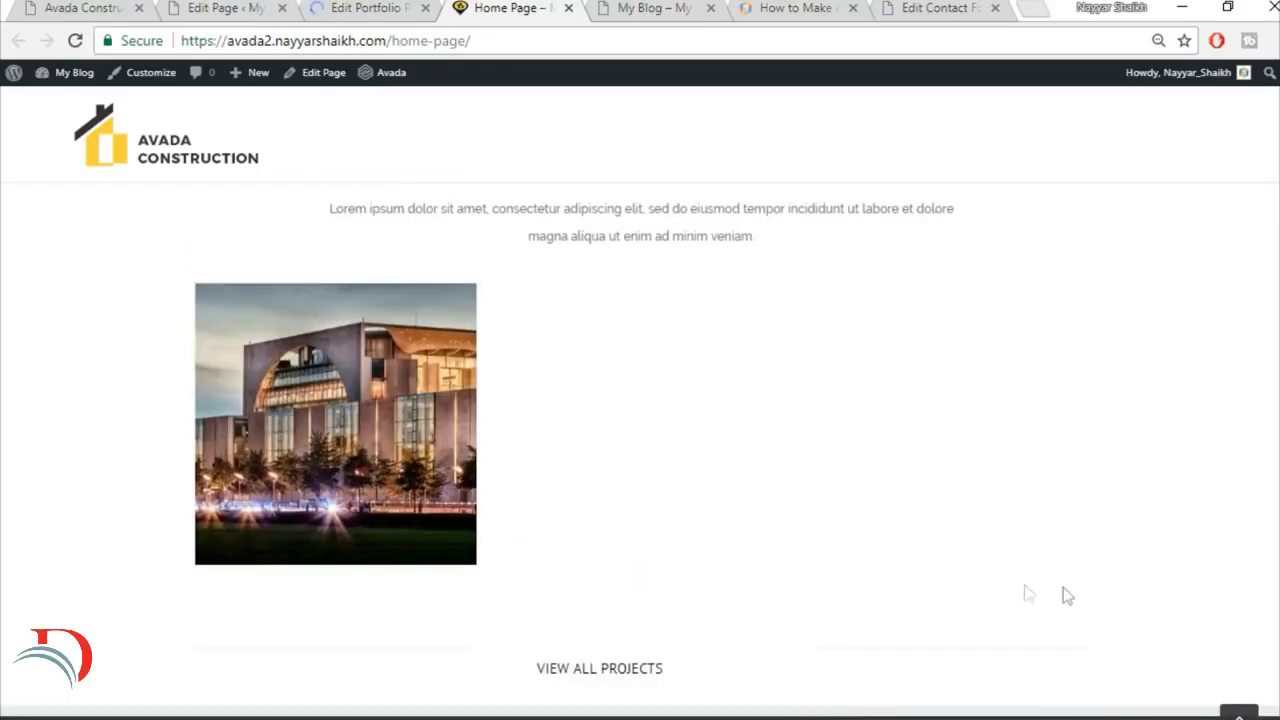
pyautogui.scroll(-2, 1066, 589)
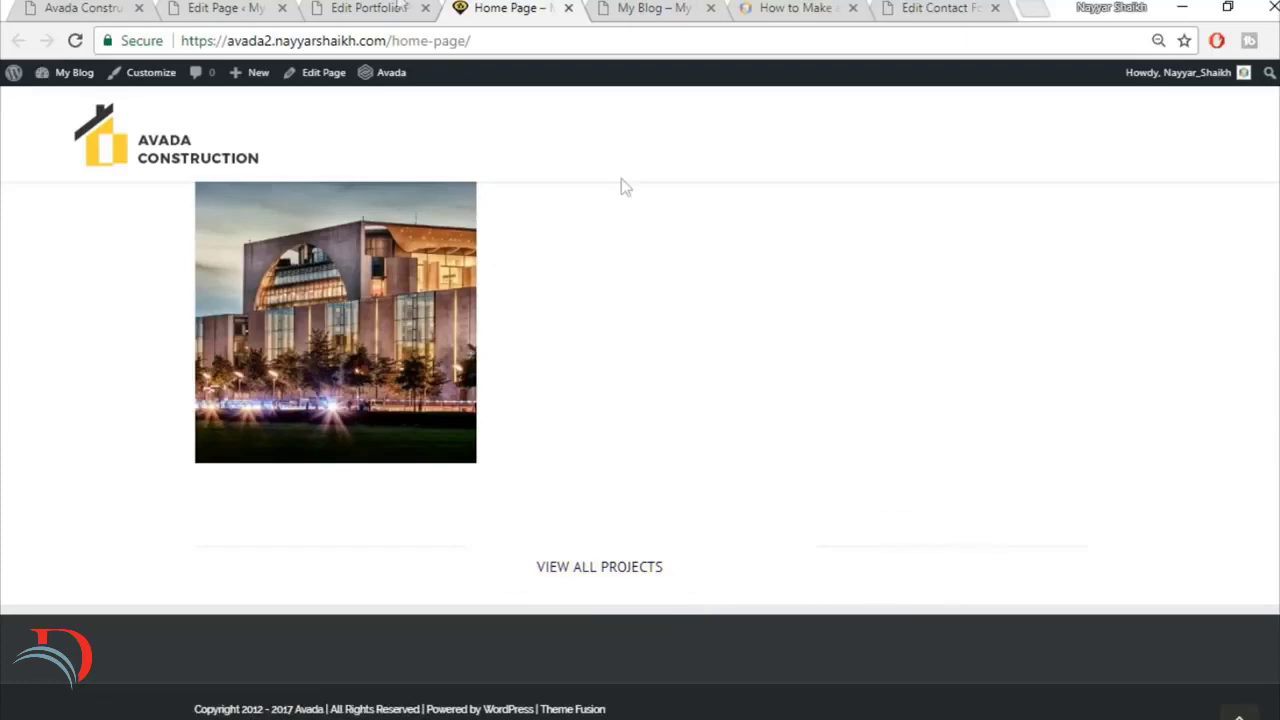
# Step: Examine the reference site's View All Projects button and its Our Core Values section
pyautogui.click(97, 8)
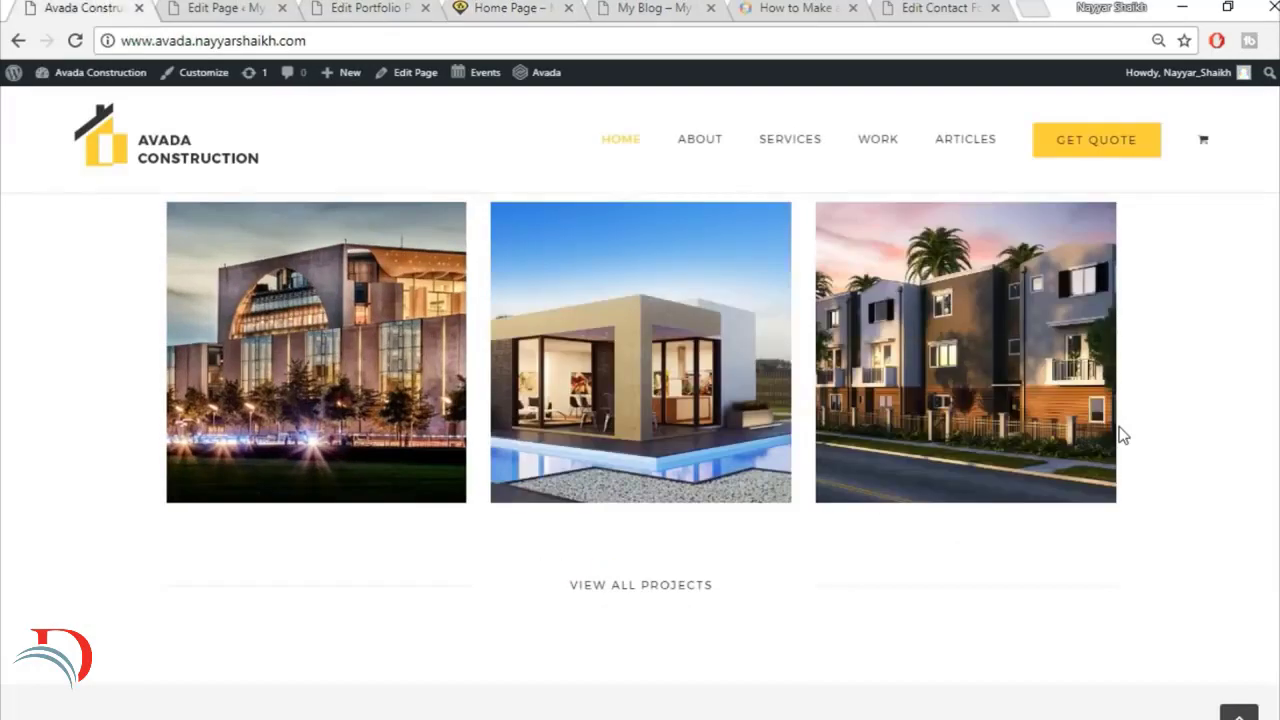
pyautogui.scroll(-4, 1040, 434)
pyautogui.scroll(2, 740, 463)
pyautogui.scroll(-2, 780, 471)
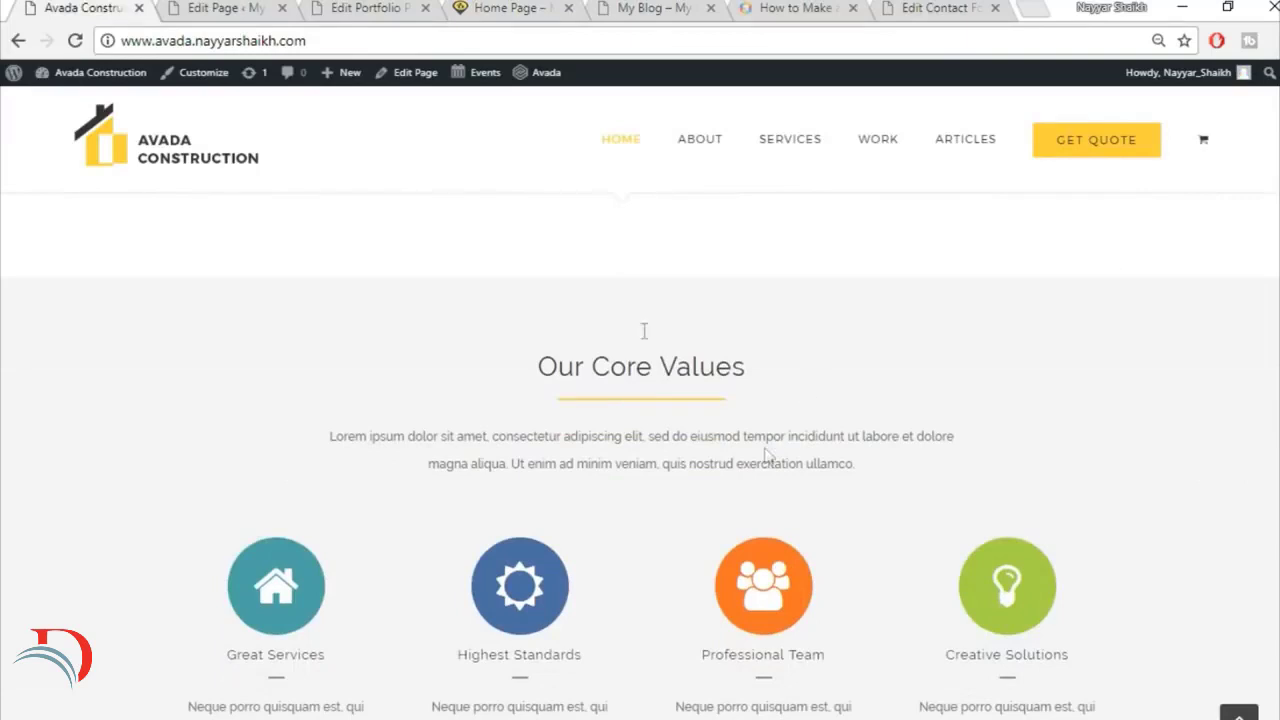
pyautogui.scroll(1, 895, 380)
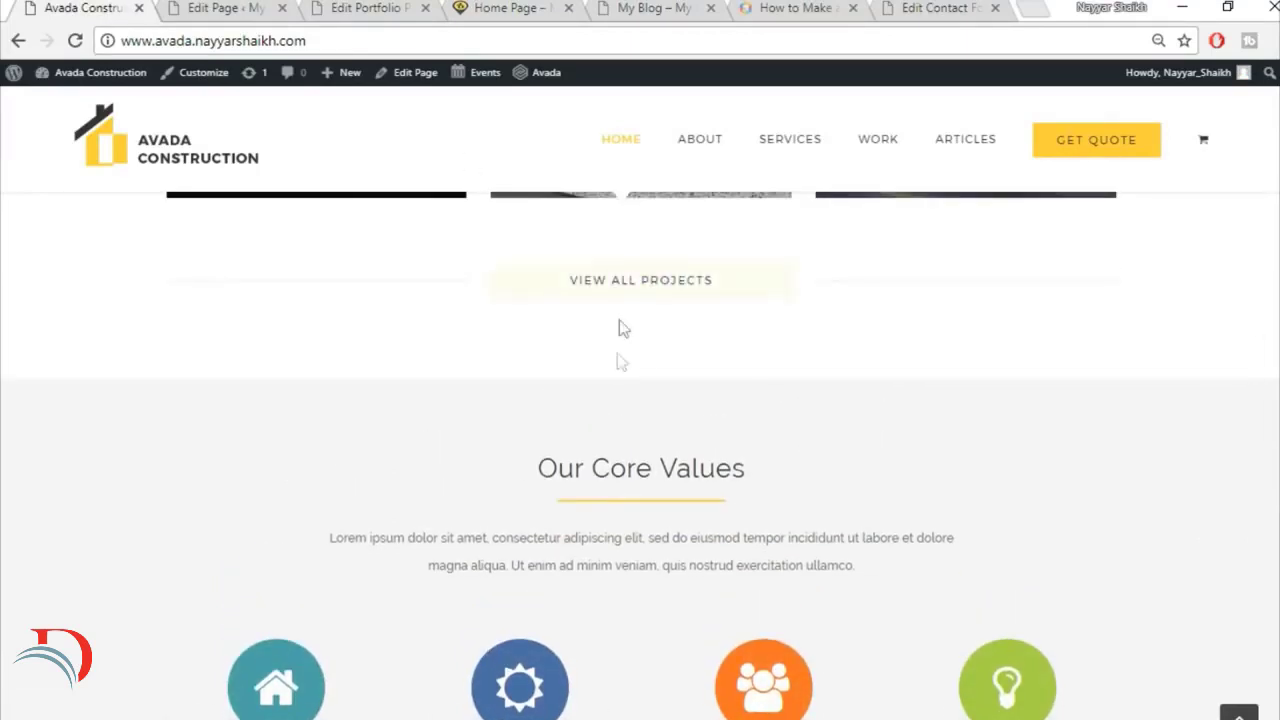
# Step: Set the top padding of the Specialists in Modern Construction container to 30 and update the Home Page
pyautogui.click(252, 6)
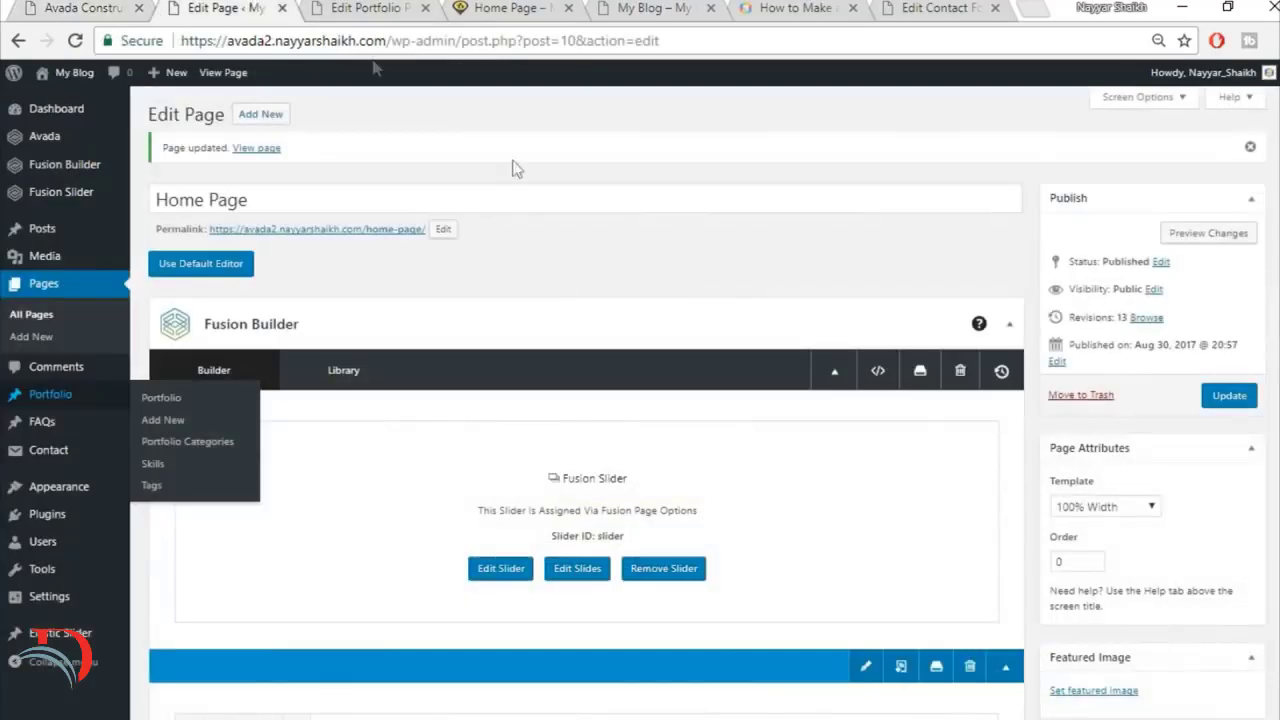
pyautogui.scroll(-8, 766, 471)
pyautogui.scroll(-10, 808, 497)
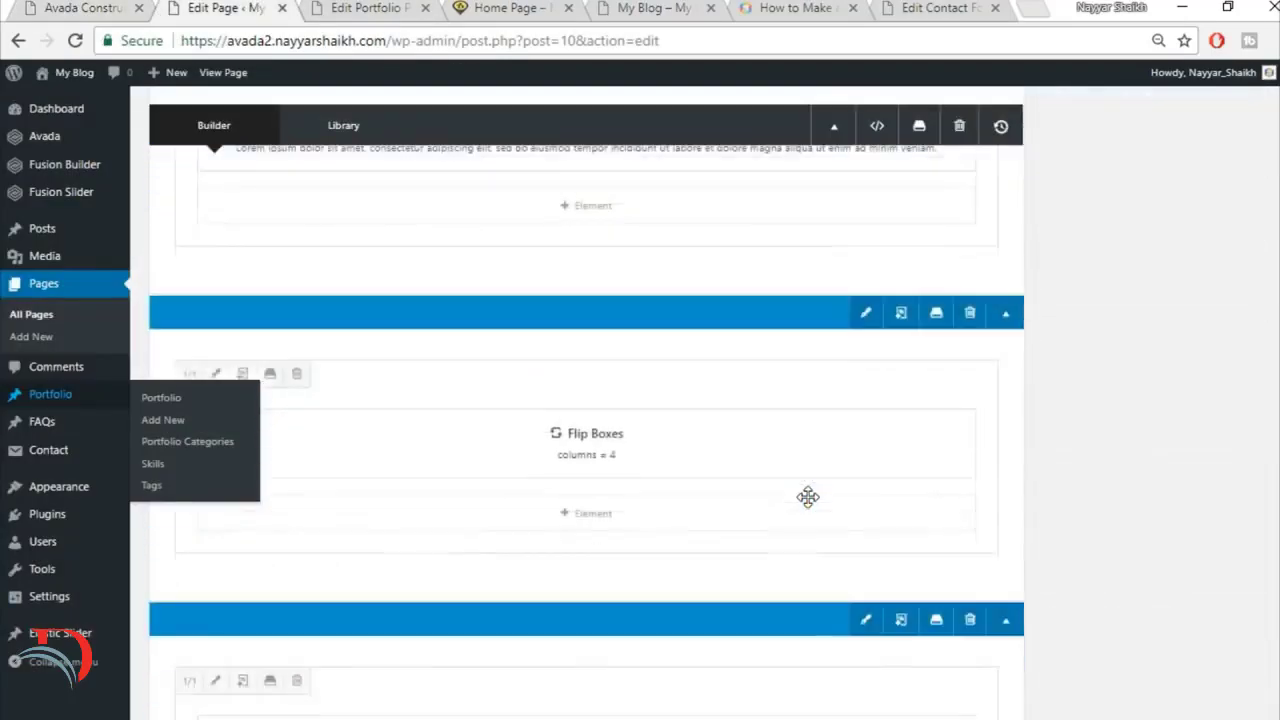
pyautogui.scroll(-5, 808, 497)
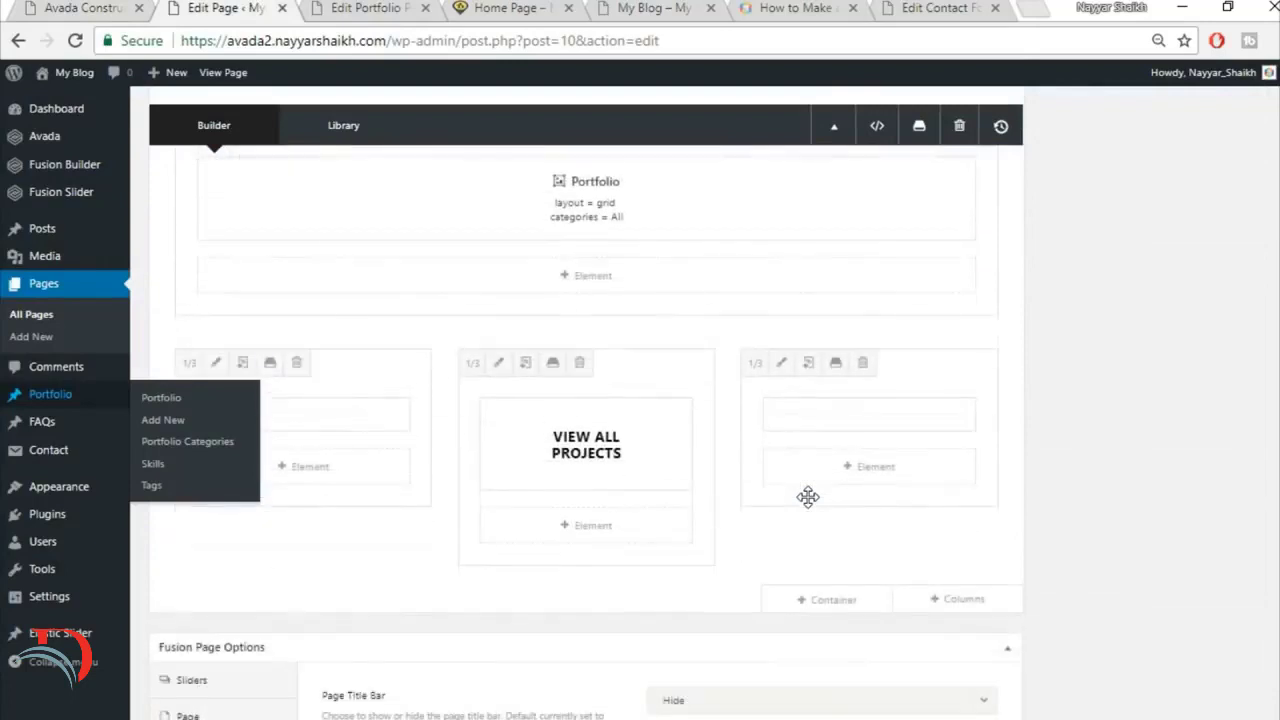
pyautogui.scroll(1, 790, 410)
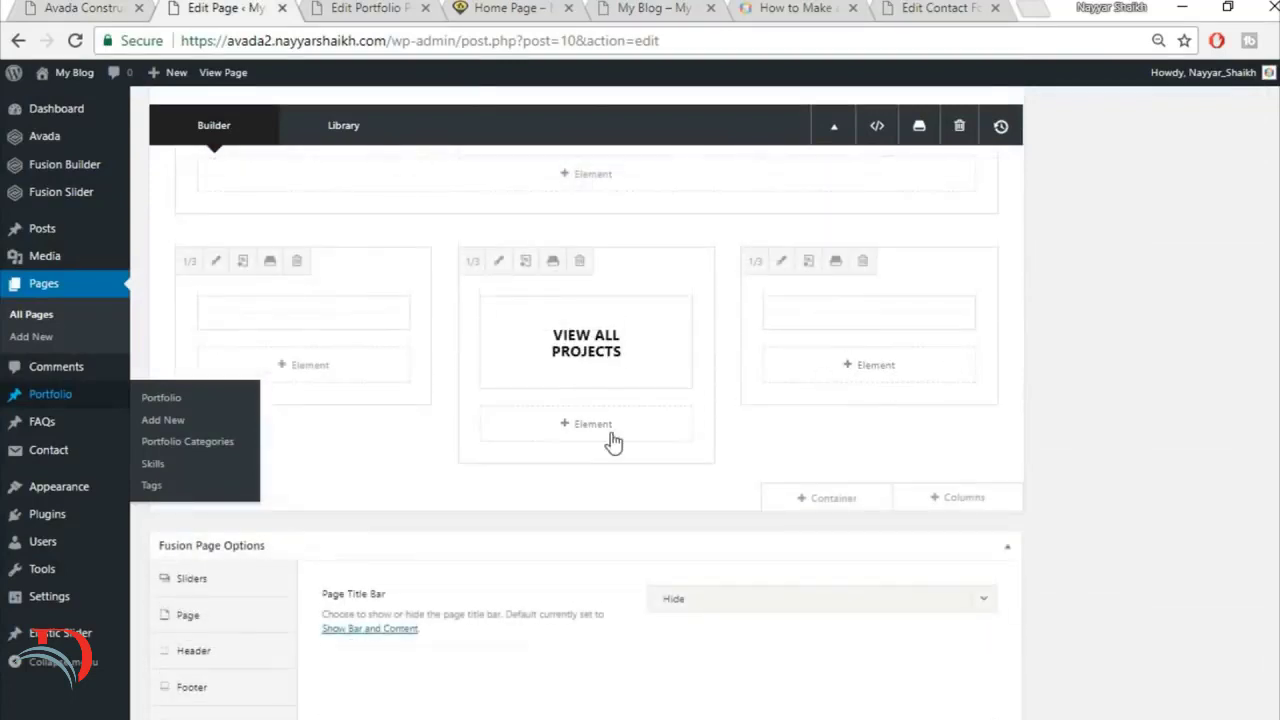
pyautogui.scroll(8, 1049, 411)
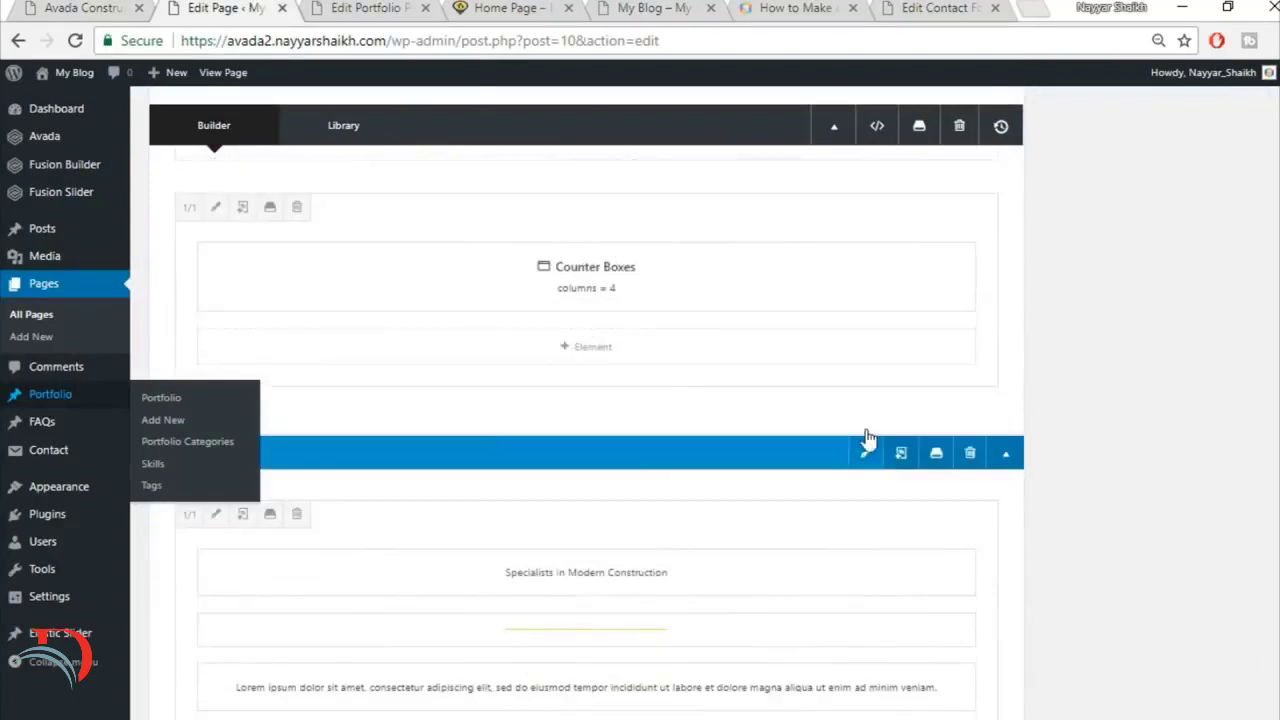
pyautogui.click(866, 452)
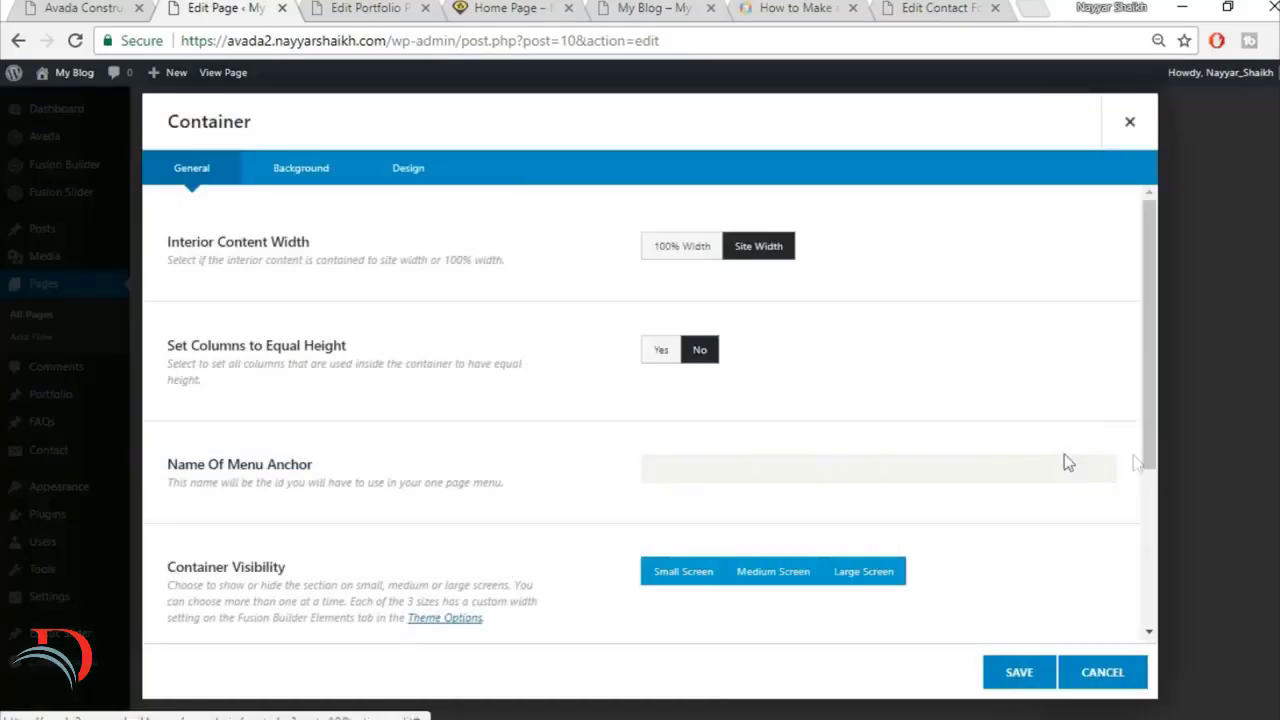
pyautogui.click(333, 172)
pyautogui.click(402, 172)
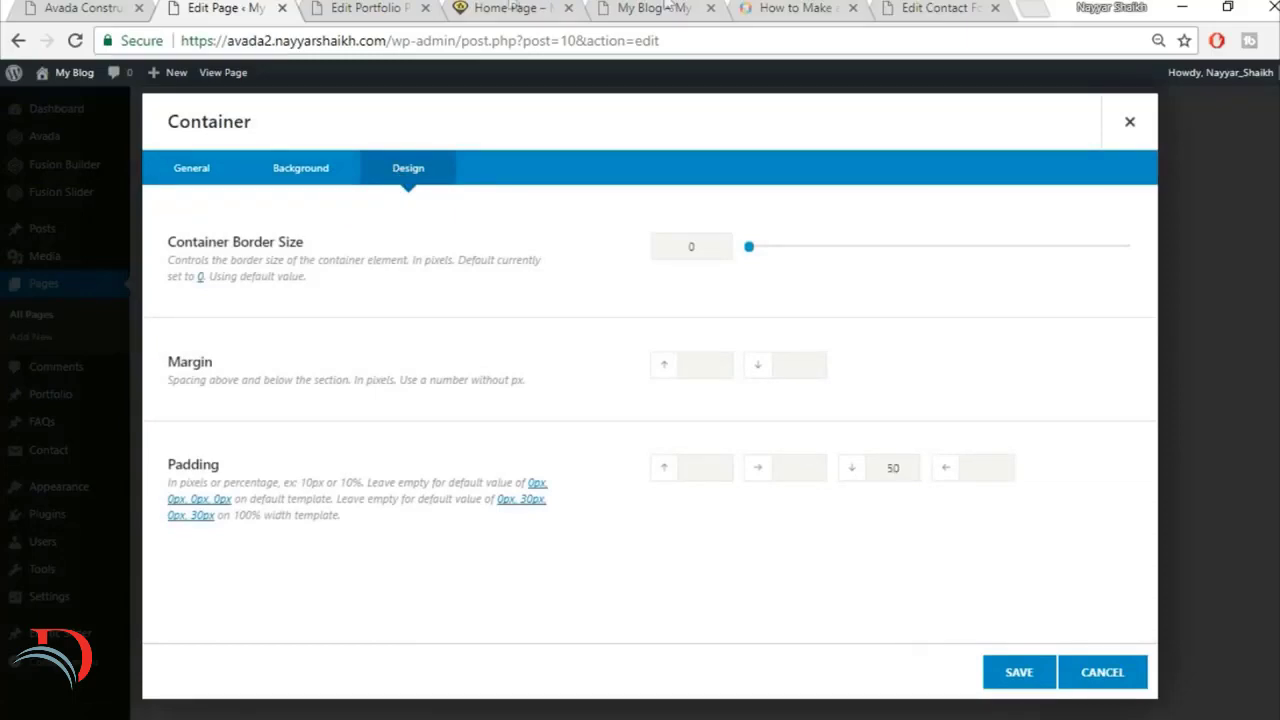
pyautogui.click(510, 7)
pyautogui.scroll(4, 781, 374)
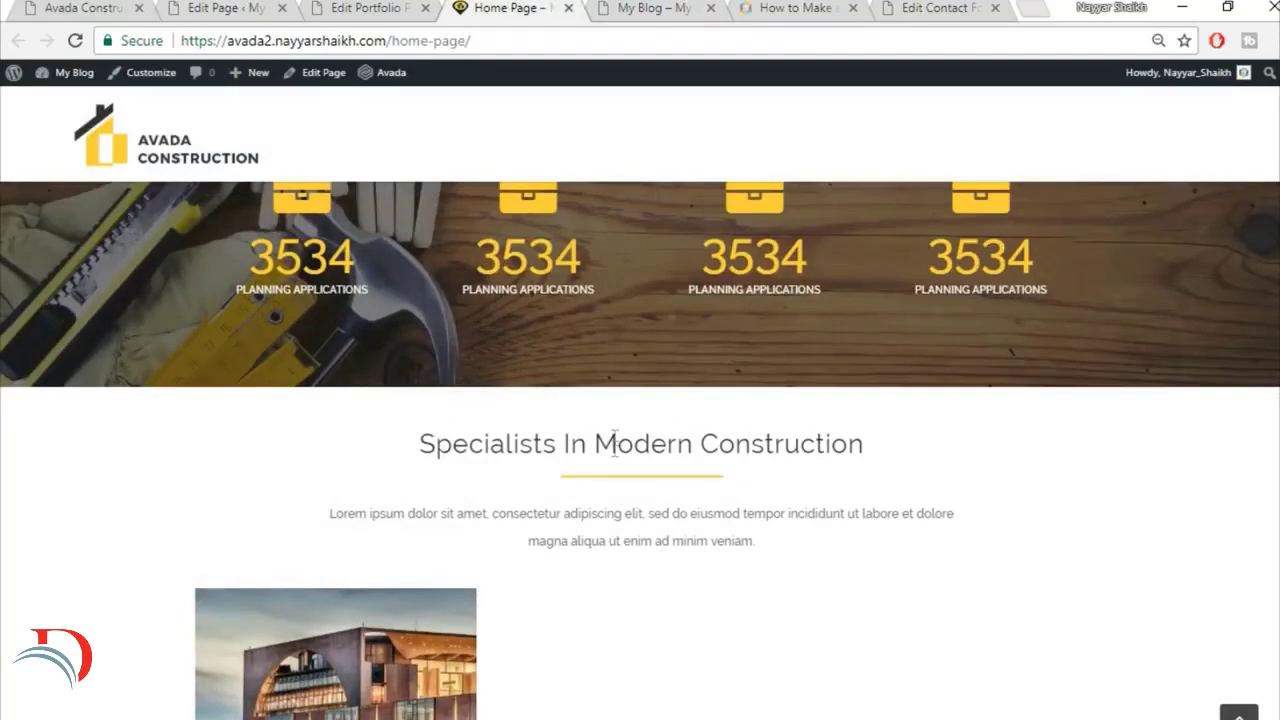
pyautogui.click(255, 8)
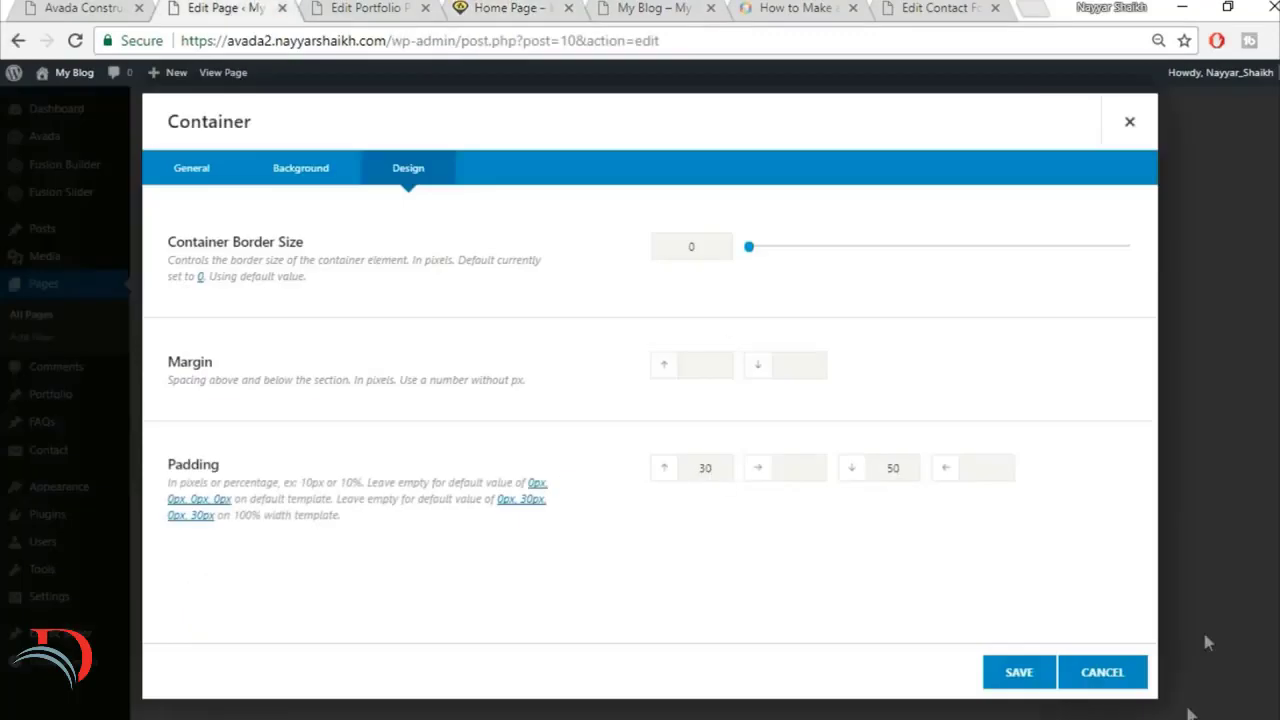
pyautogui.click(1022, 672)
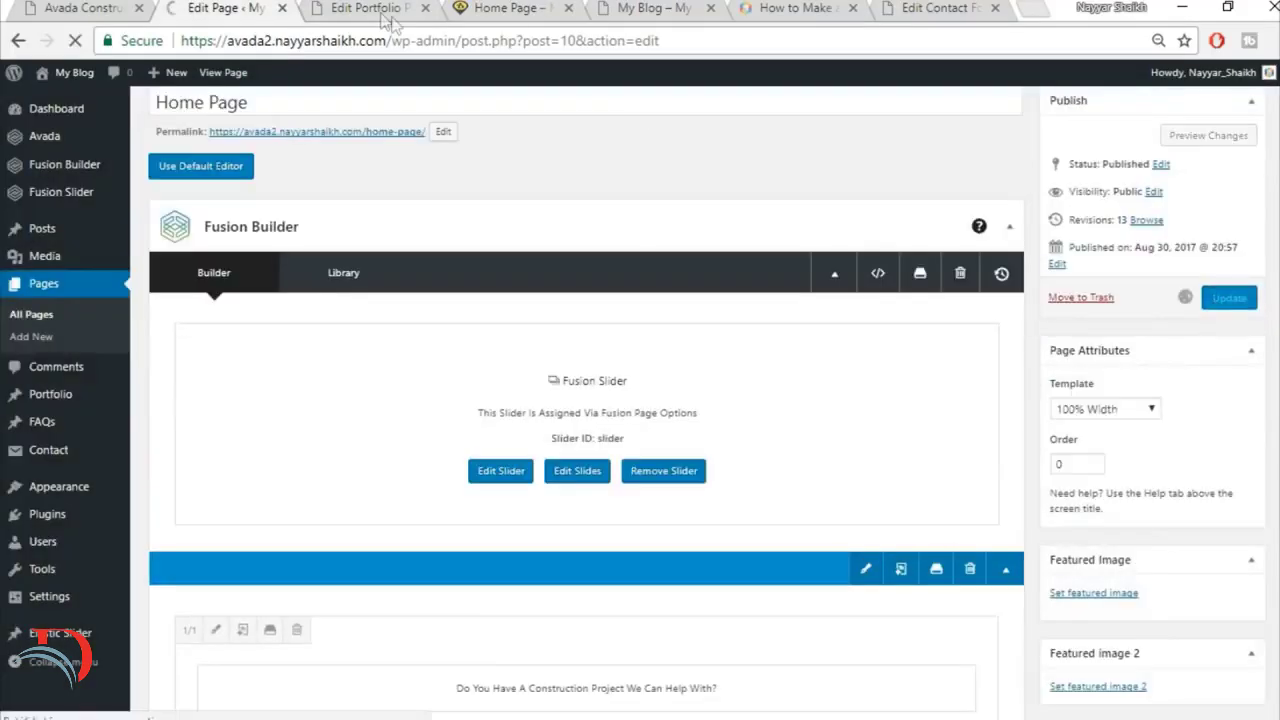
# Step: Close the portfolio post's browser tab and reload the live Home Page to check the spacing above the Specialists heading and the portfolio section
pyautogui.click(411, 15)
pyautogui.click(425, 8)
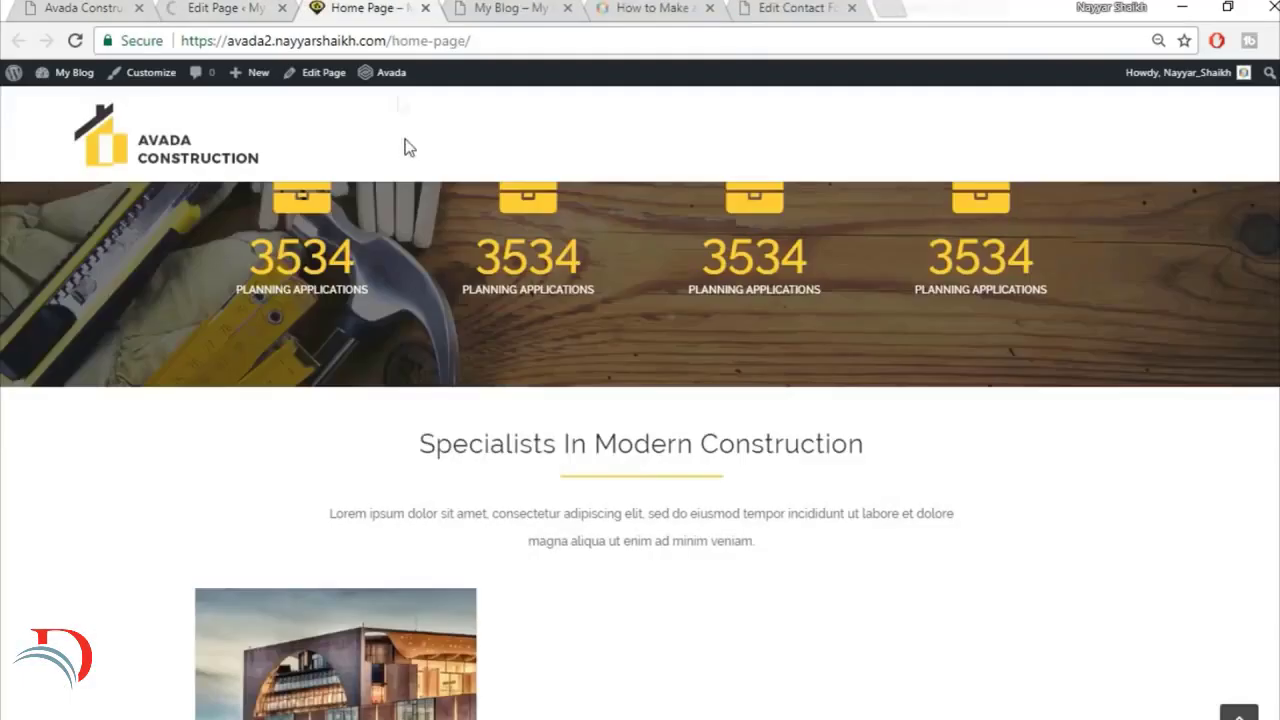
pyautogui.click(465, 40)
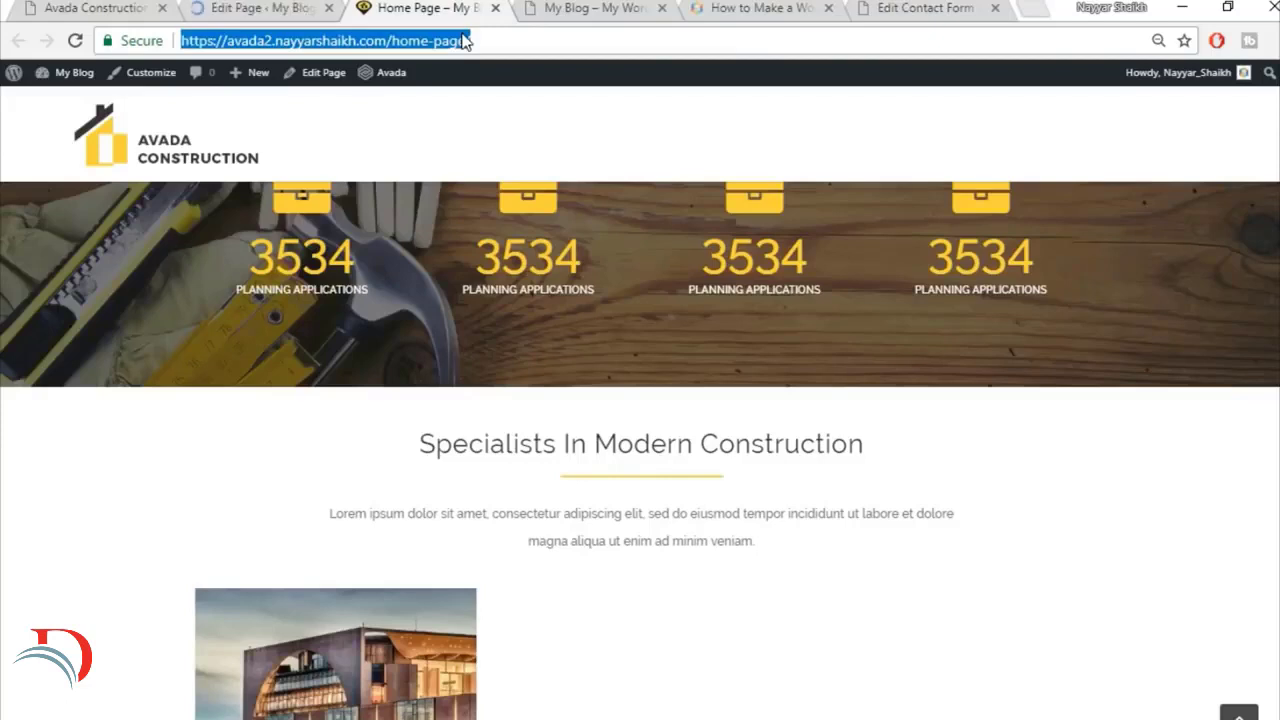
pyautogui.press('Return')
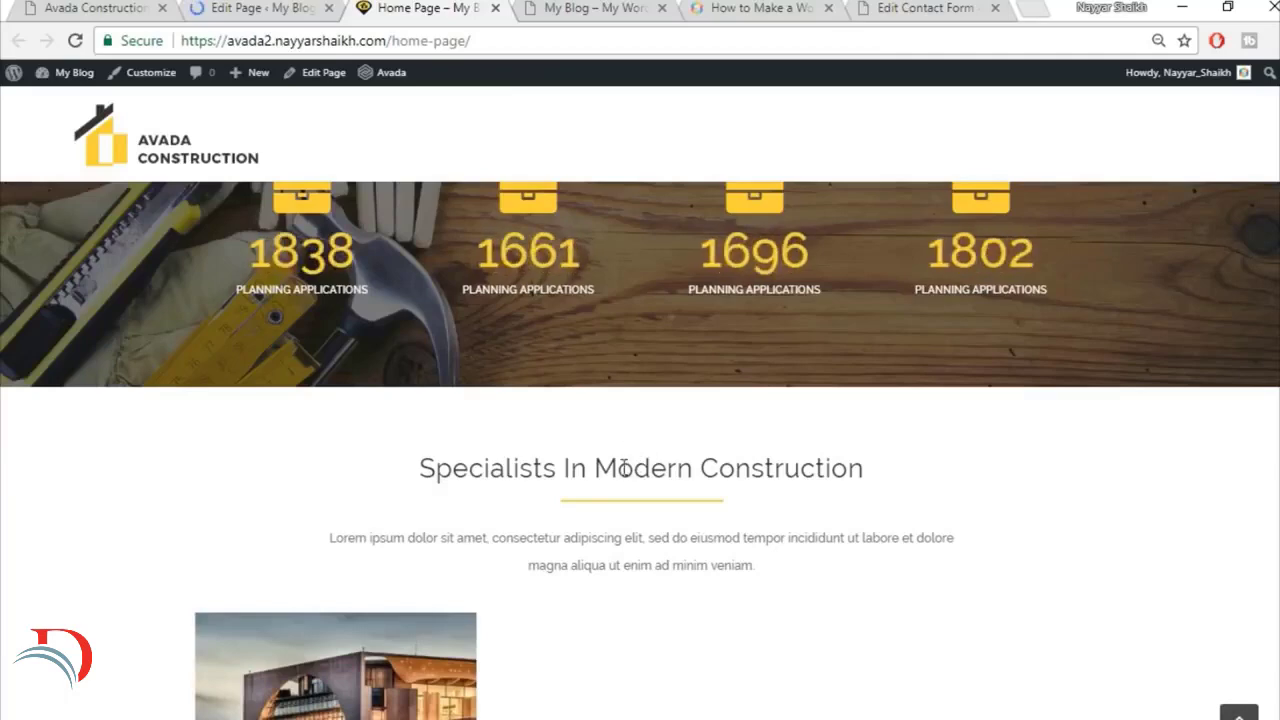
pyautogui.scroll(-3, 365, 420)
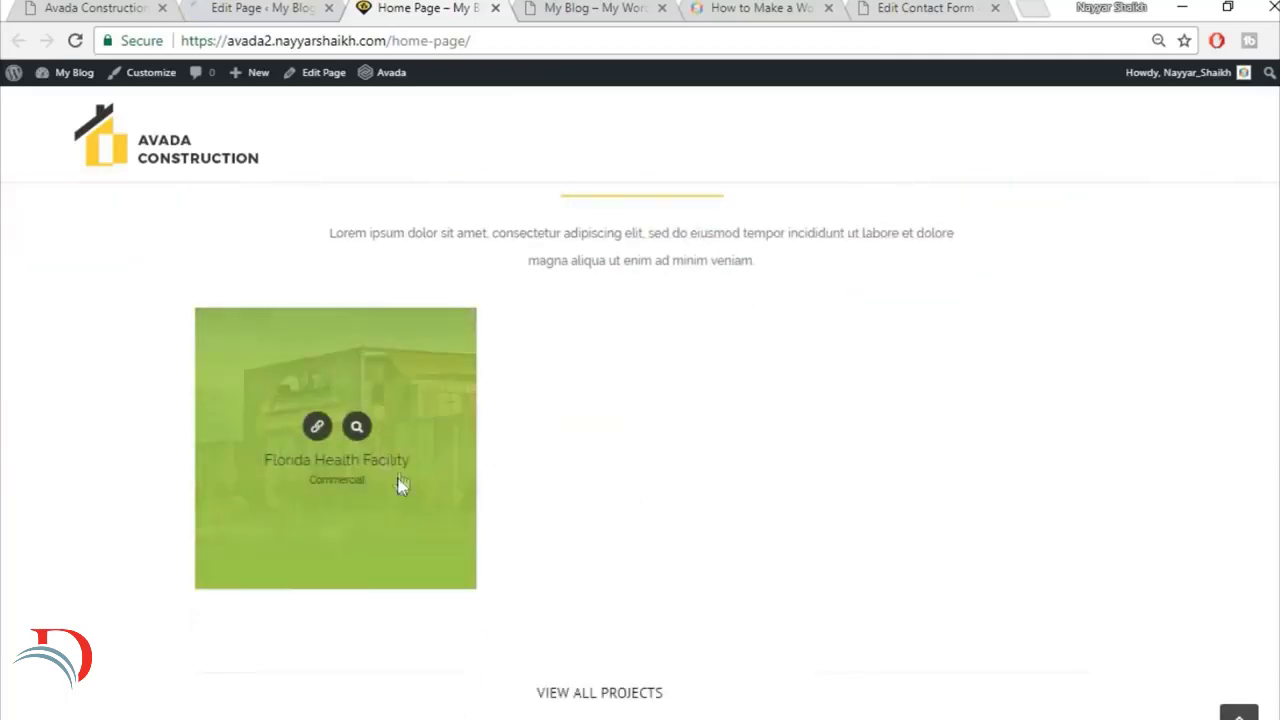
pyautogui.scroll(-2, 443, 451)
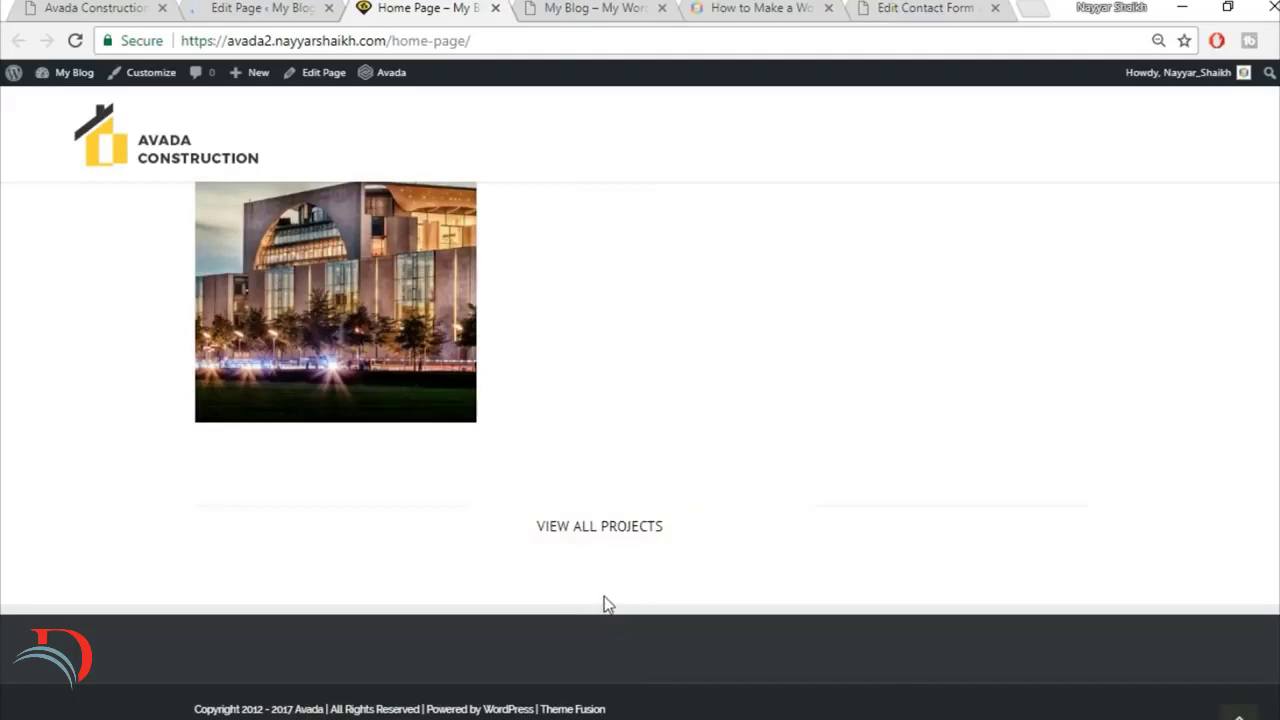
# Step: Compare with the reference's Our Core Values section and add the saved Title library container at the end of the Home Page
pyautogui.click(88, 5)
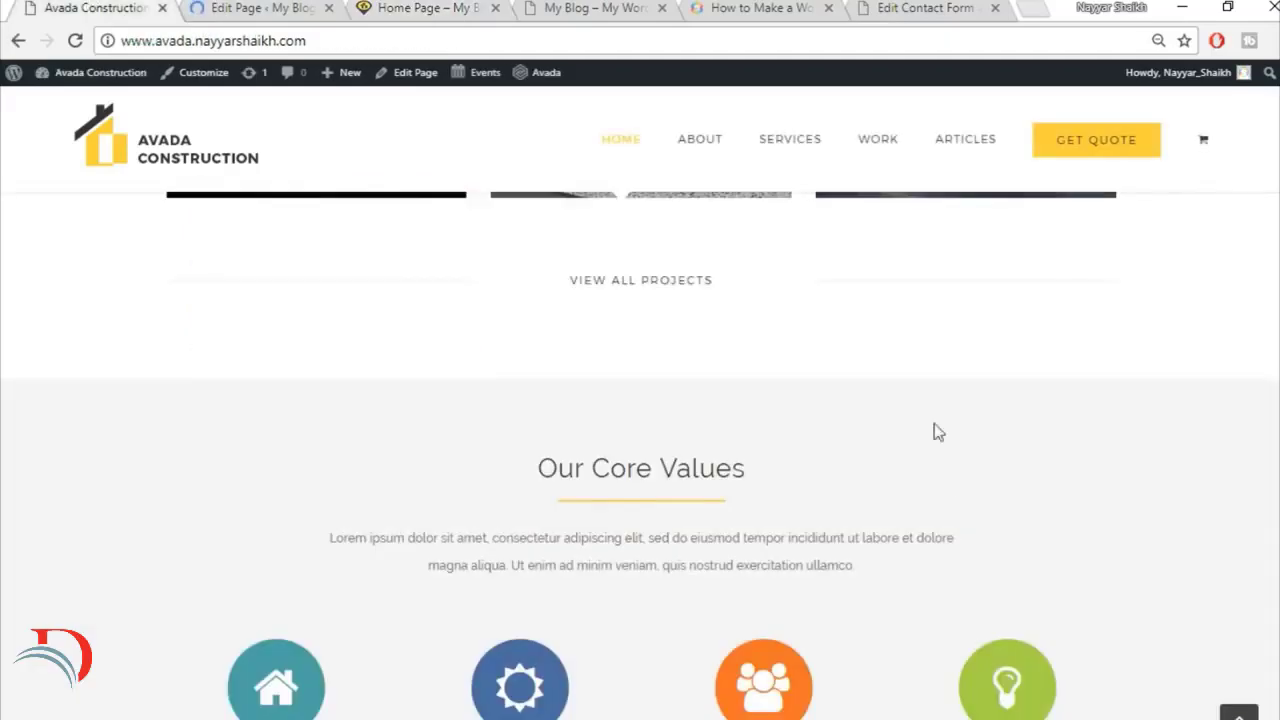
pyautogui.scroll(-2, 934, 431)
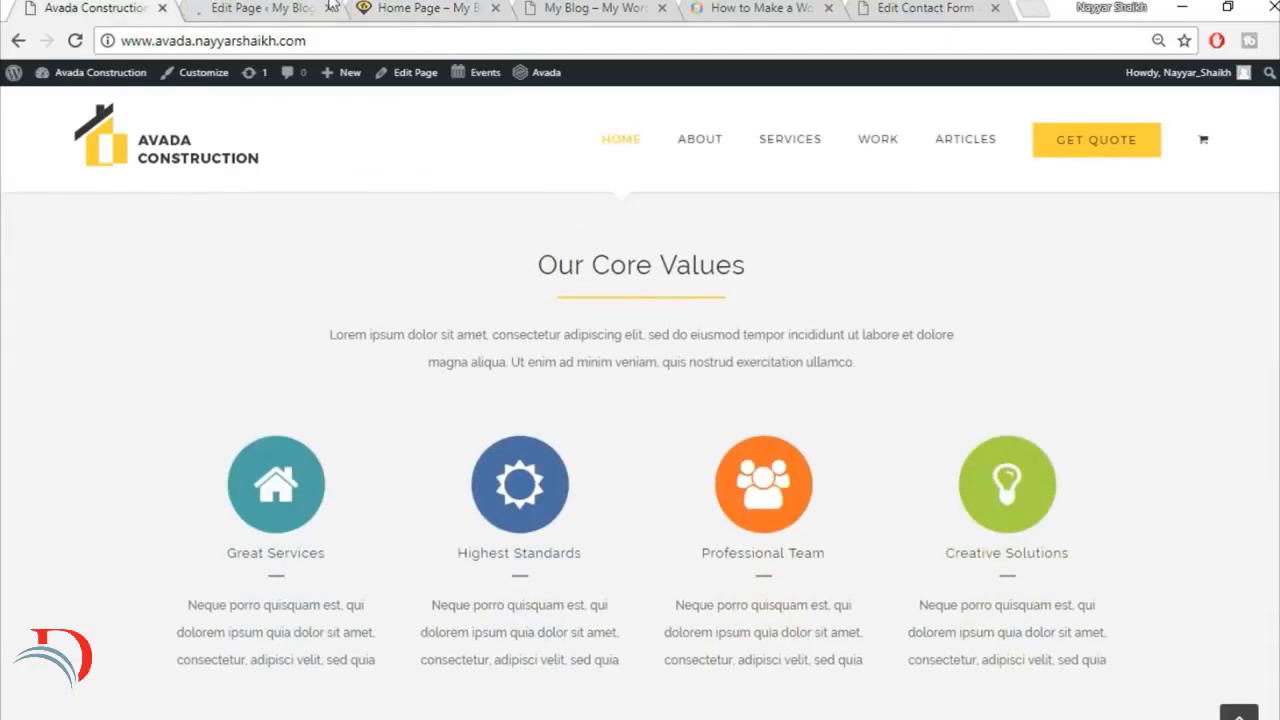
pyautogui.click(250, 8)
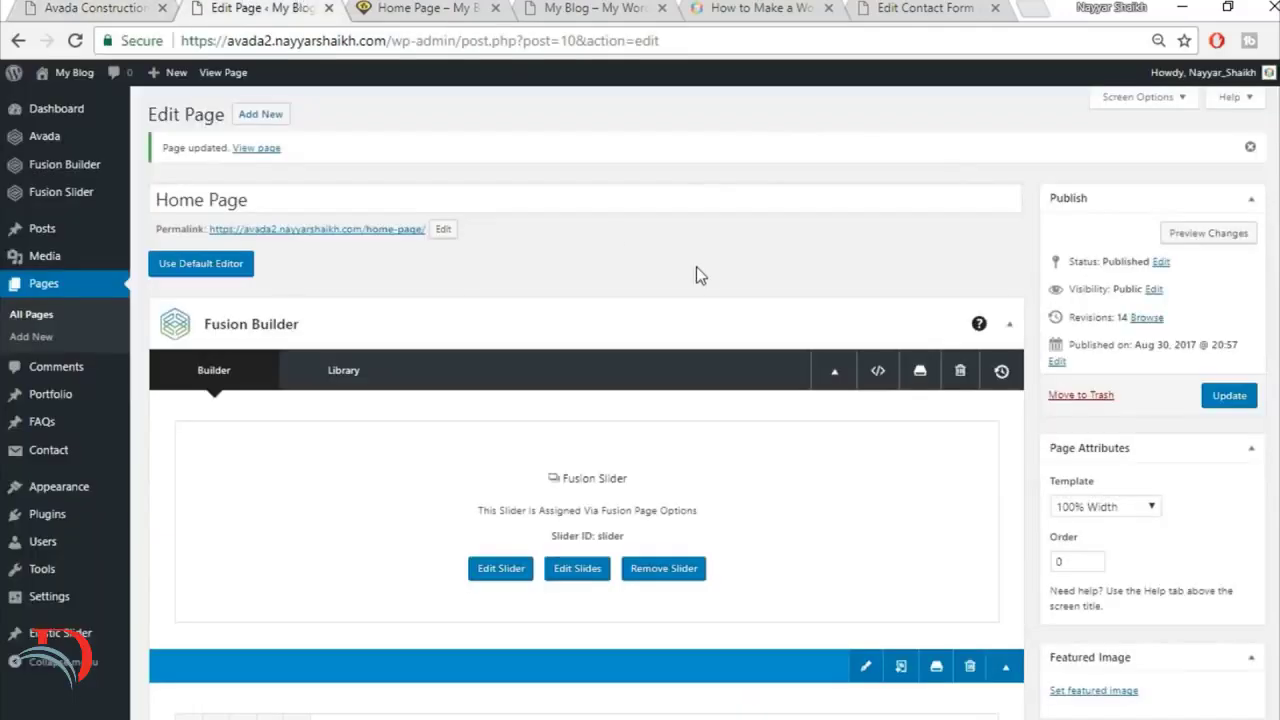
pyautogui.scroll(-10, 696, 266)
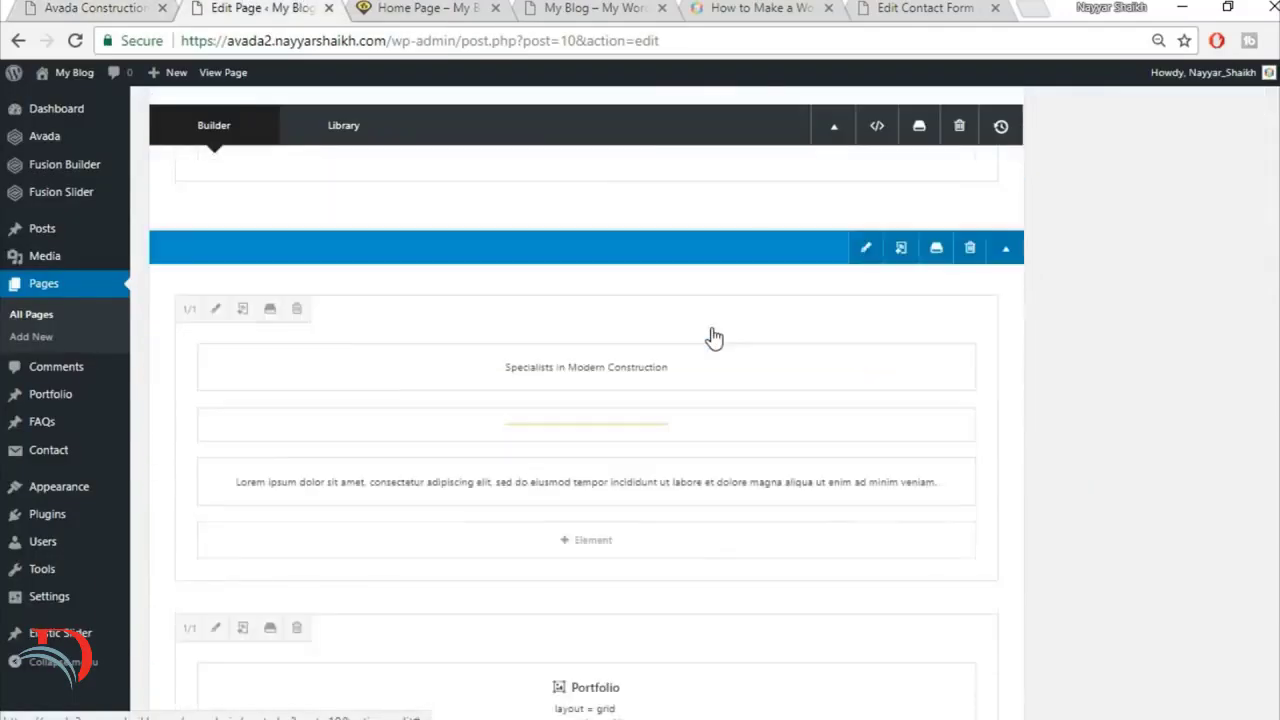
pyautogui.scroll(-6, 714, 338)
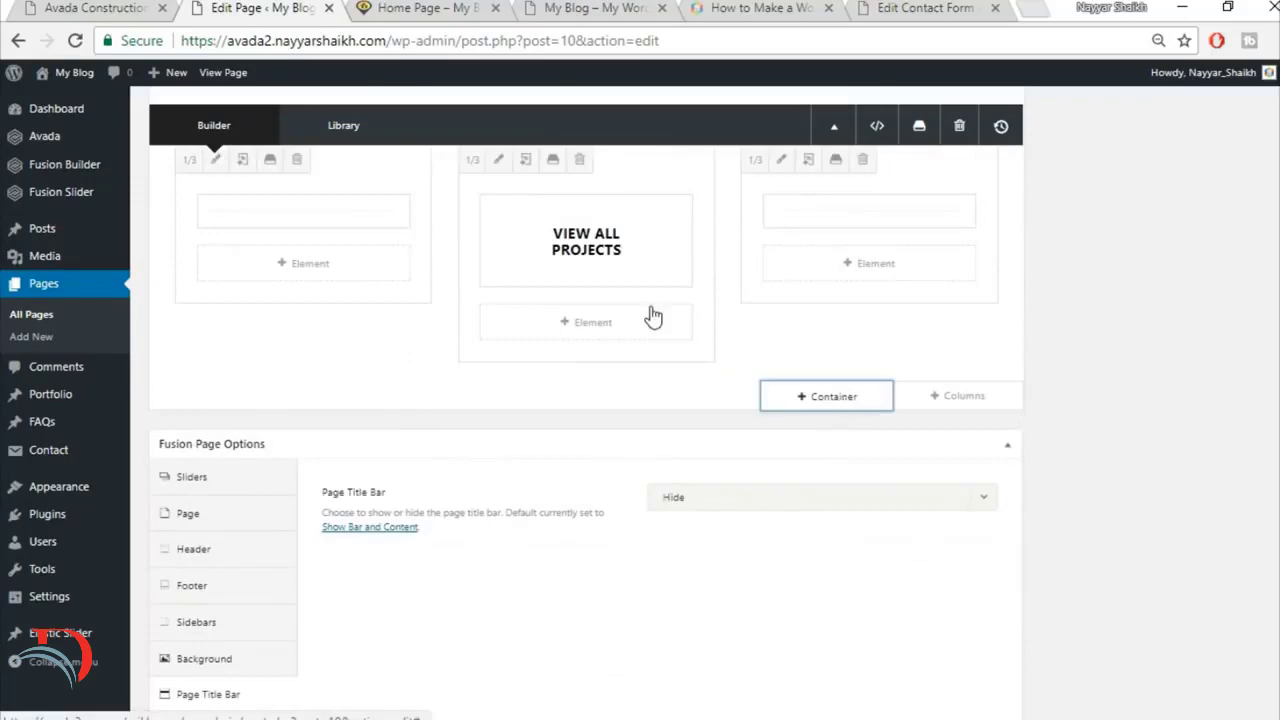
pyautogui.click(826, 396)
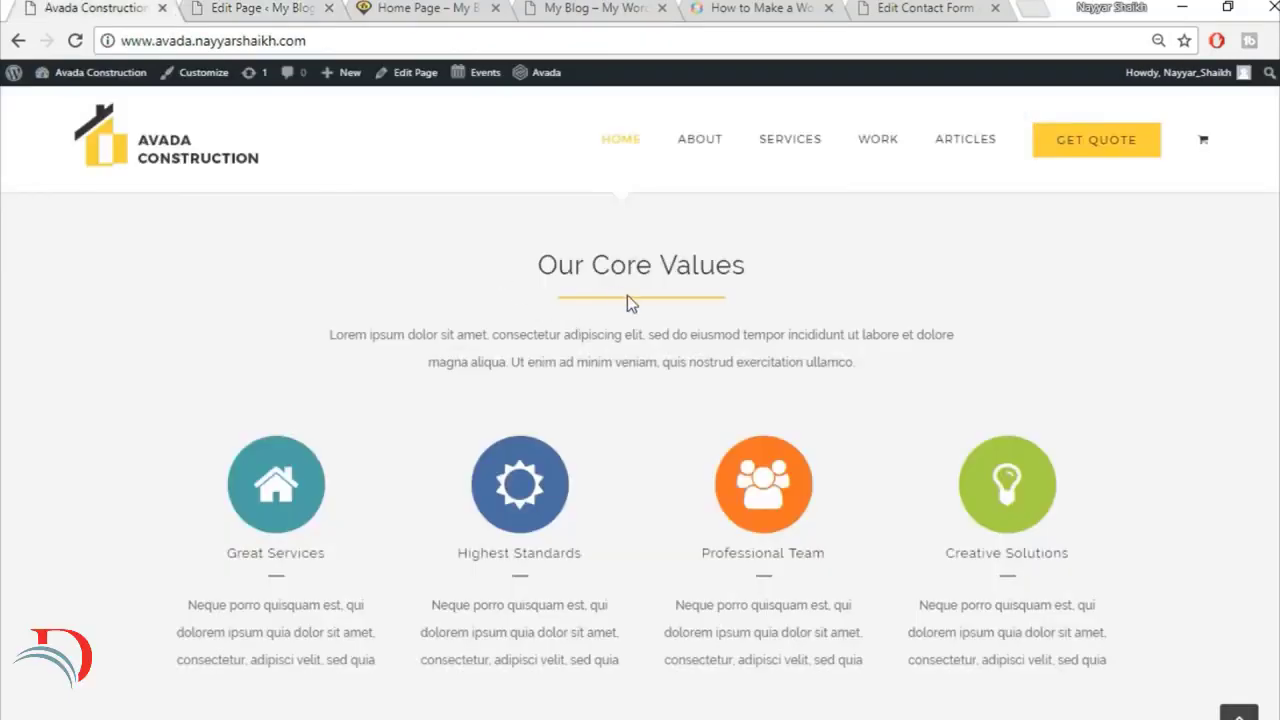
pyautogui.scroll(1, 628, 296)
pyautogui.click(246, 8)
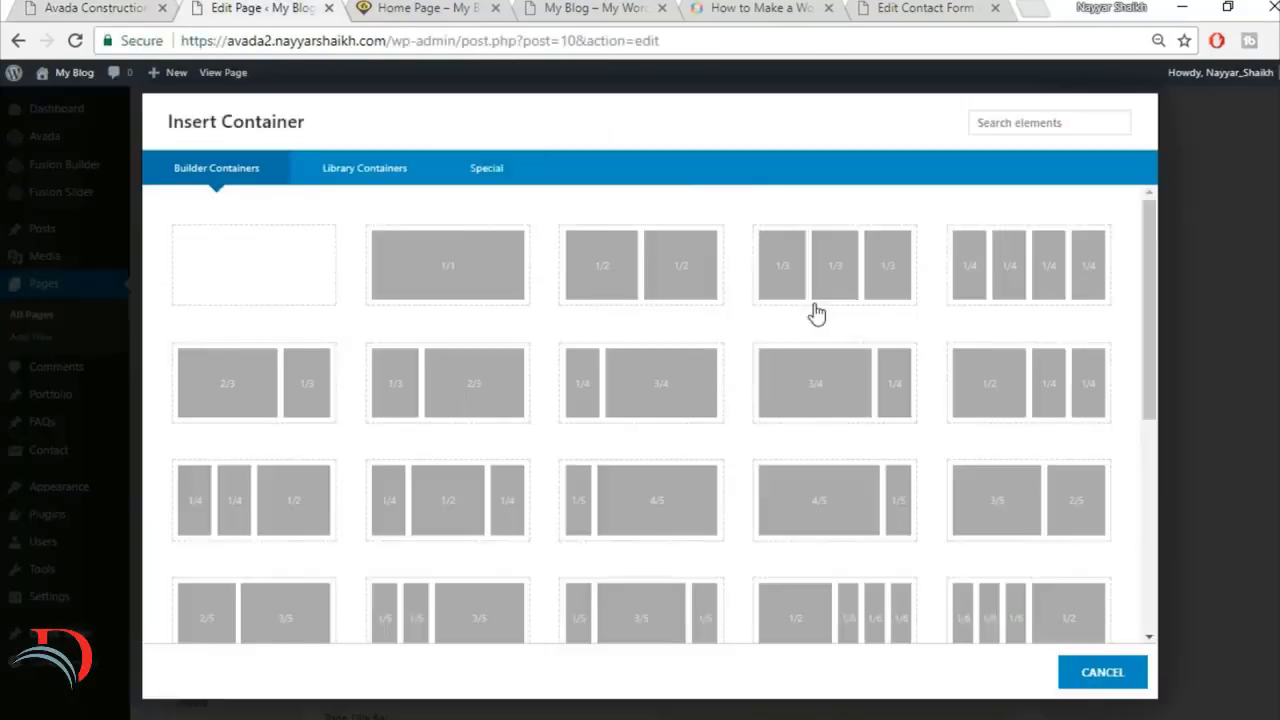
pyautogui.click(384, 189)
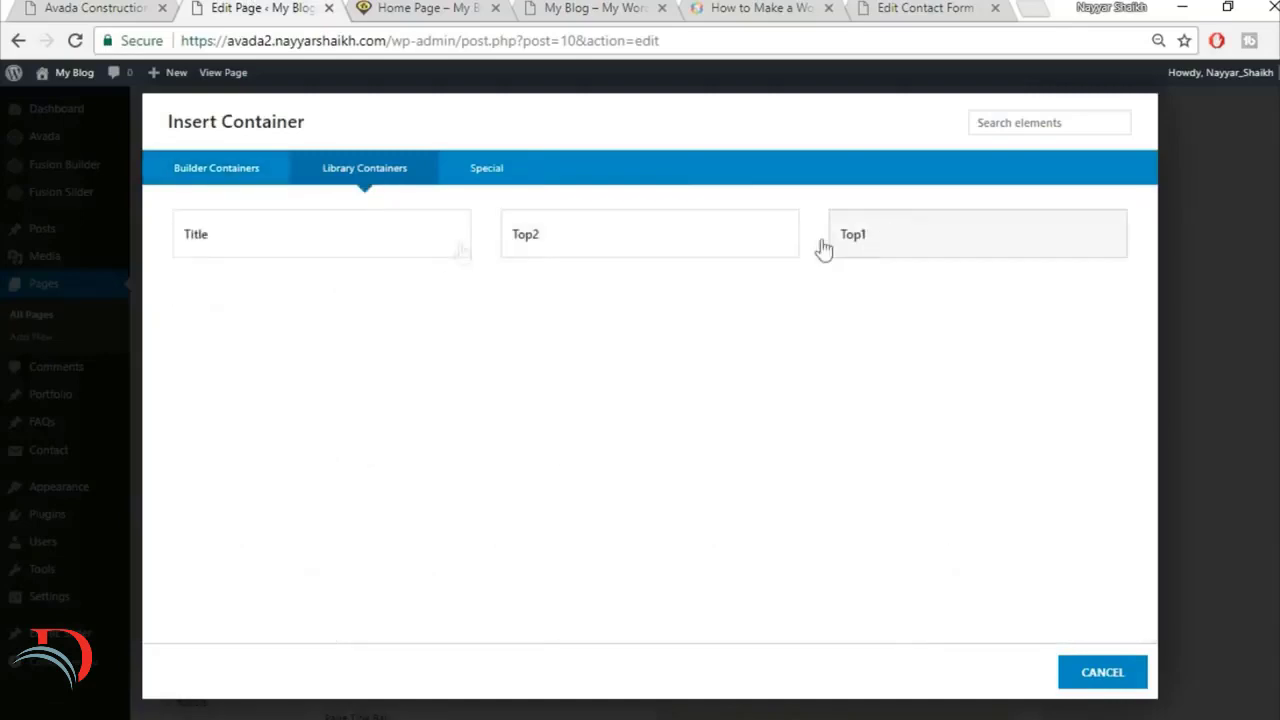
pyautogui.click(342, 251)
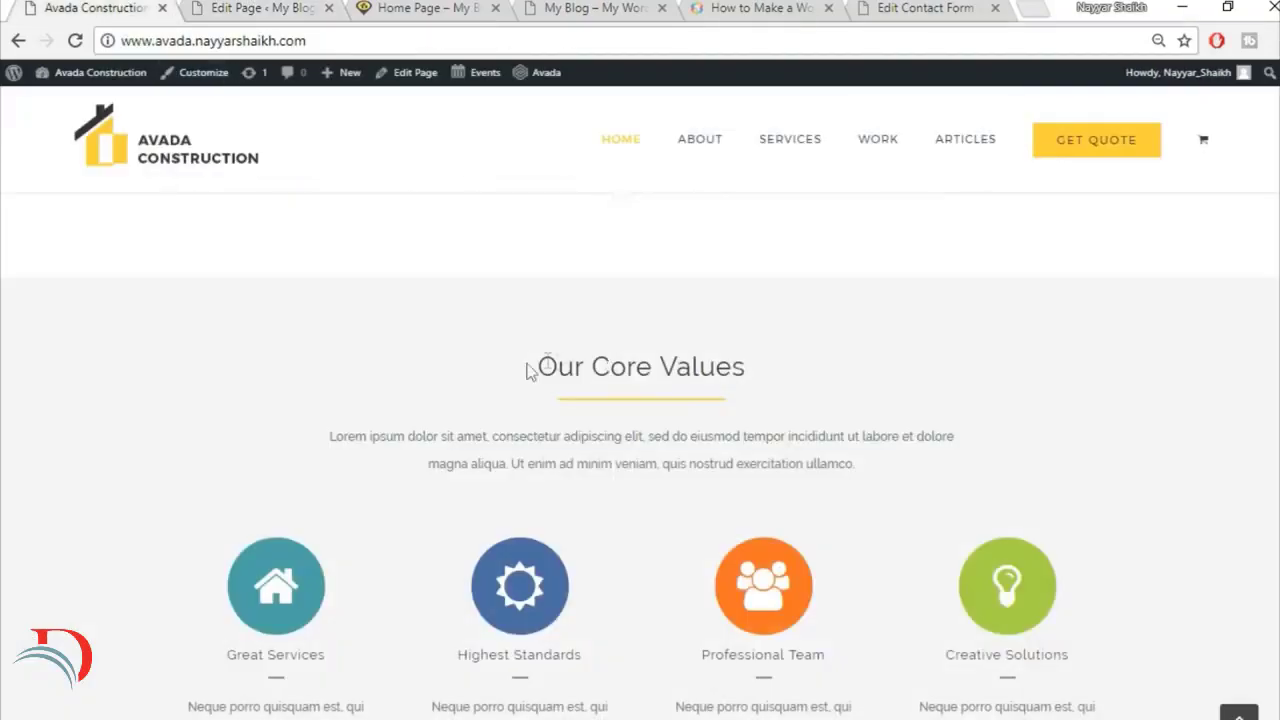
# Step: Replace the new container's heading with "Our Core Values" copied from the reference site, keep it centred, and save the text block
pyautogui.moveTo(528, 370); pyautogui.dragTo(807, 369)
pyautogui.hotkey('ctrl', 'c')
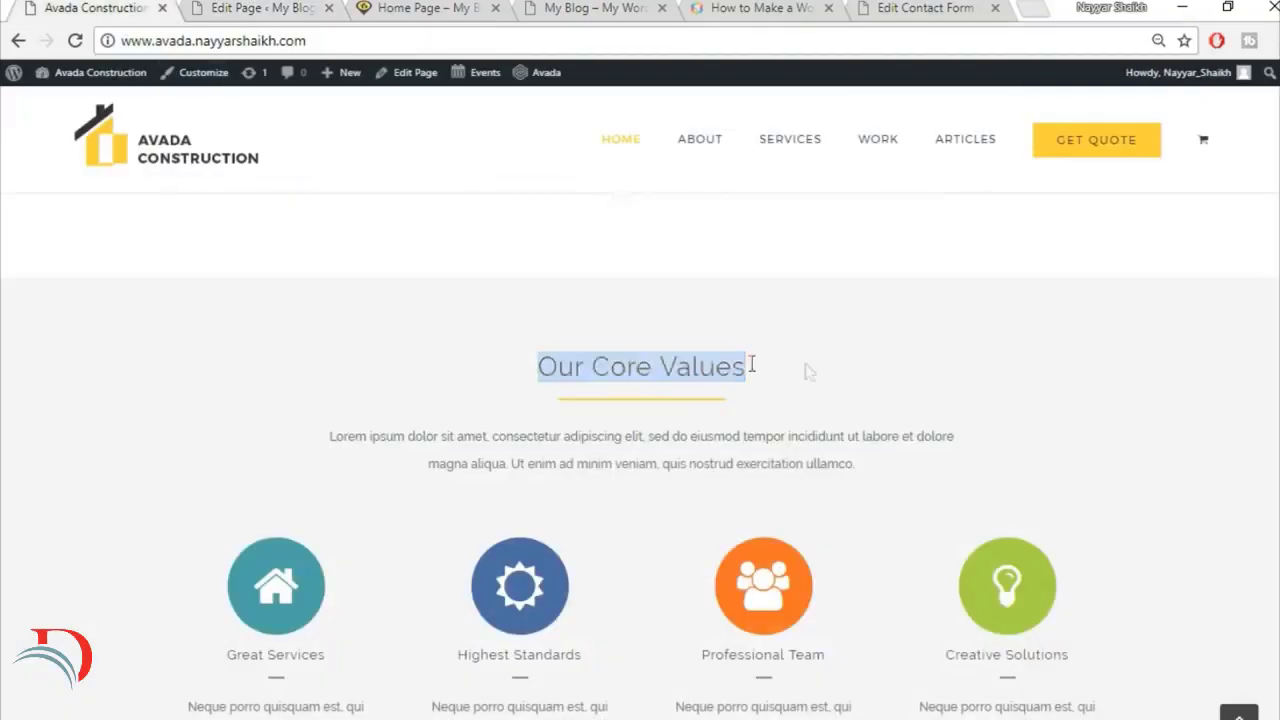
pyautogui.click(232, 8)
pyautogui.scroll(-1, 624, 492)
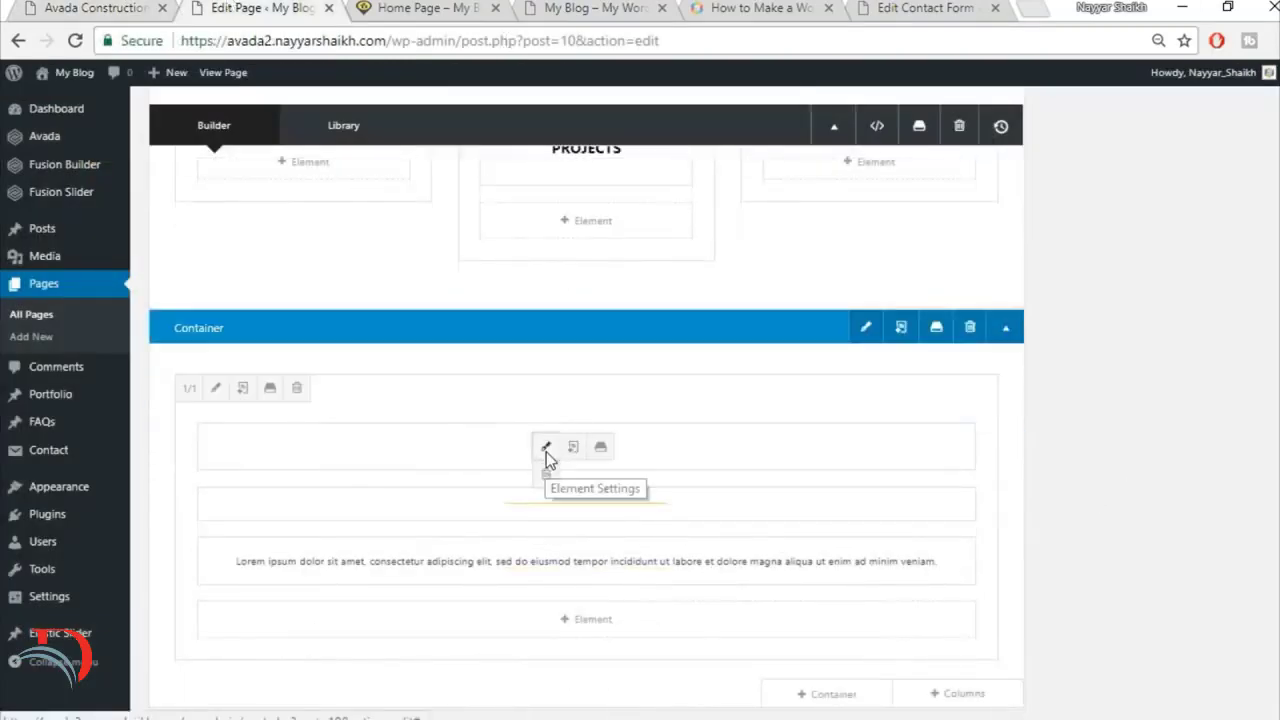
pyautogui.click(546, 450)
pyautogui.tripleClick(640, 380)
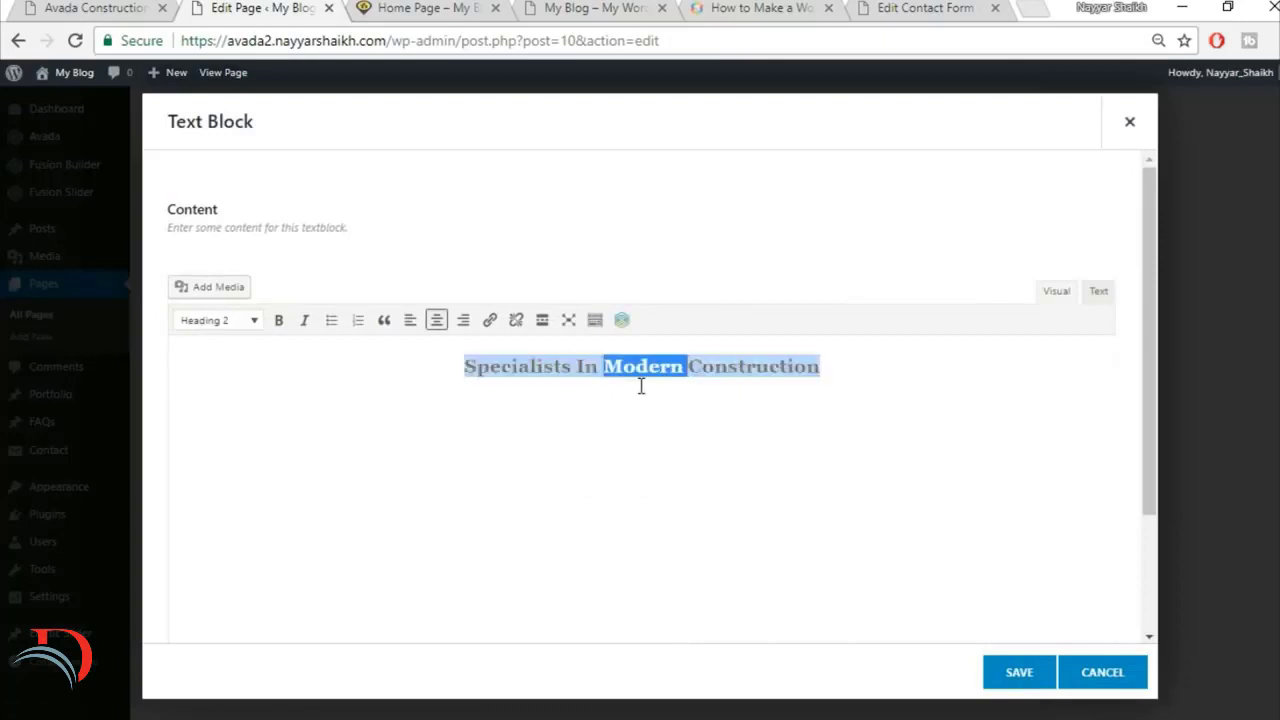
pyautogui.hotkey('ctrl', 'v')
pyautogui.hotkey('ctrl', 'a')
pyautogui.click(436, 320)
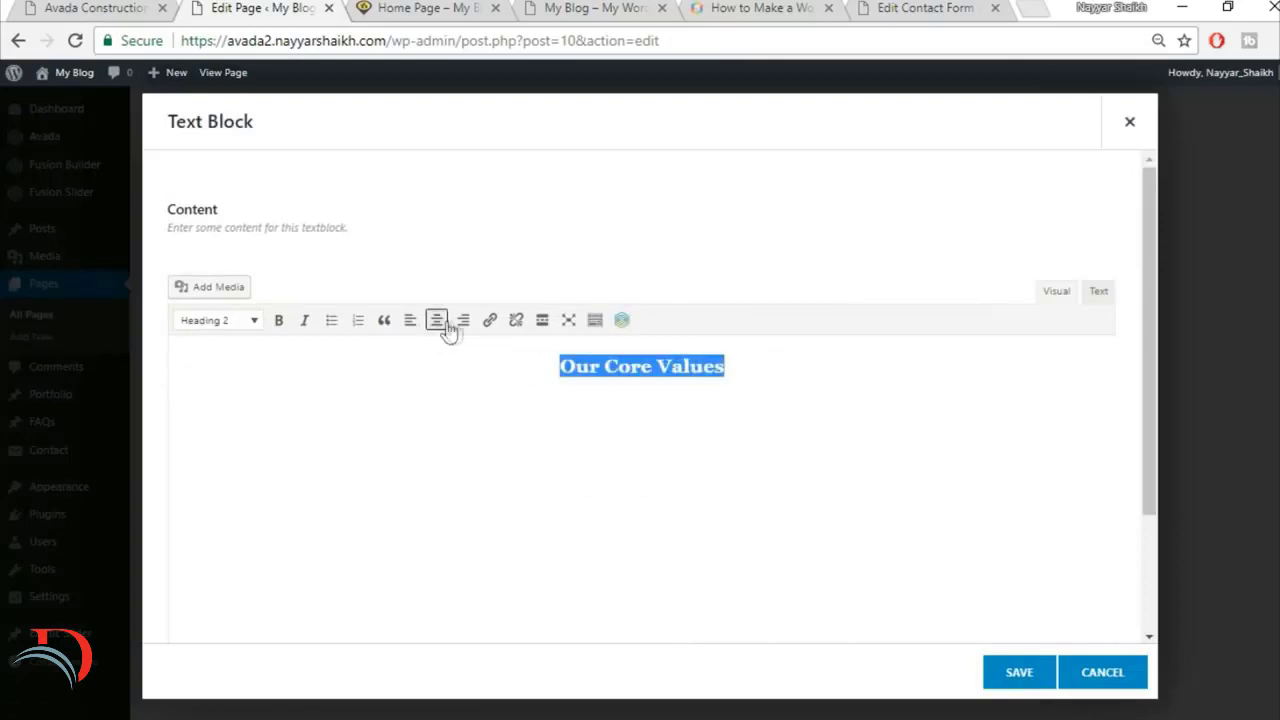
pyautogui.click(1014, 680)
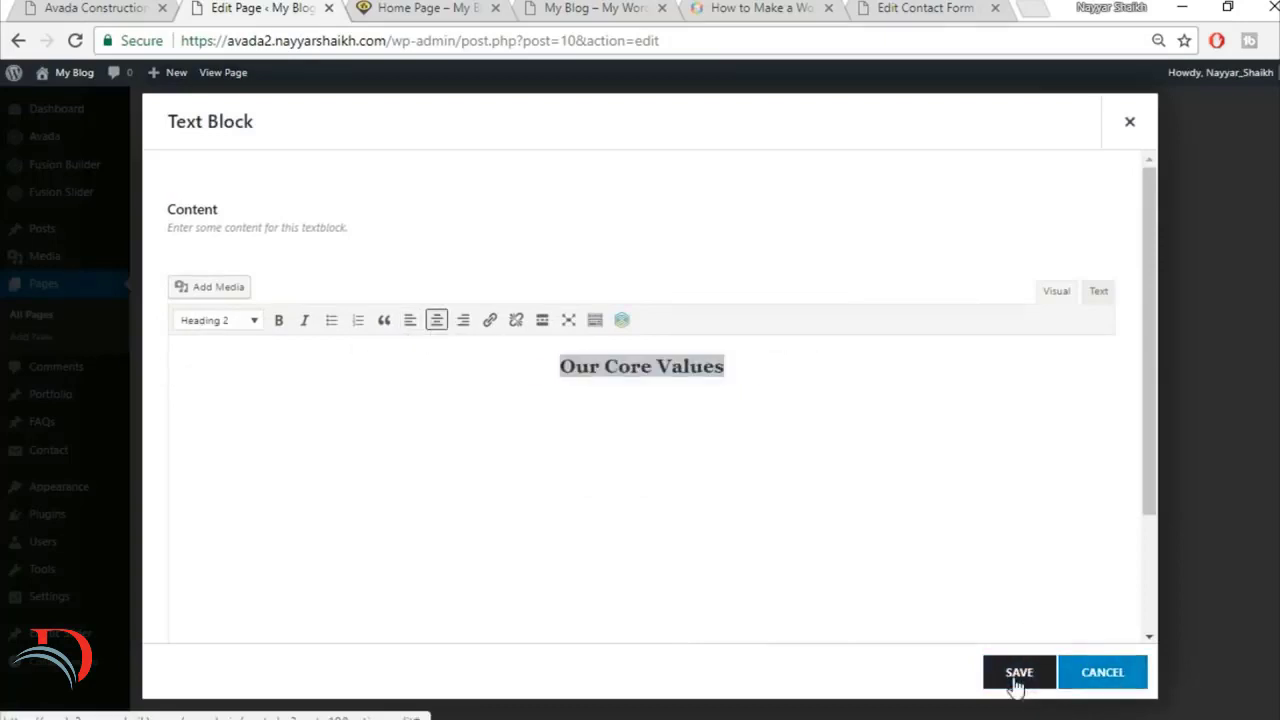
# Step: Check the reference's four icon boxes and add a full-width 1/1 column below the Our Core Values title column
pyautogui.click(113, 7)
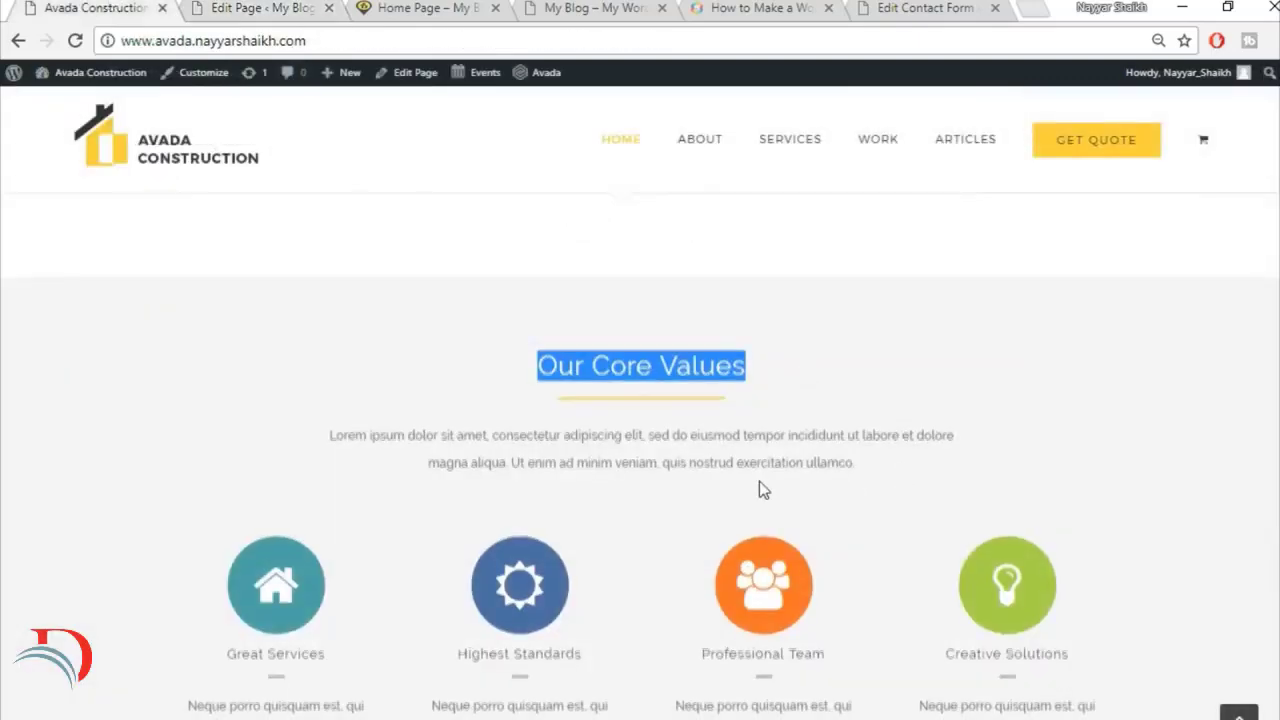
pyautogui.scroll(-2, 760, 484)
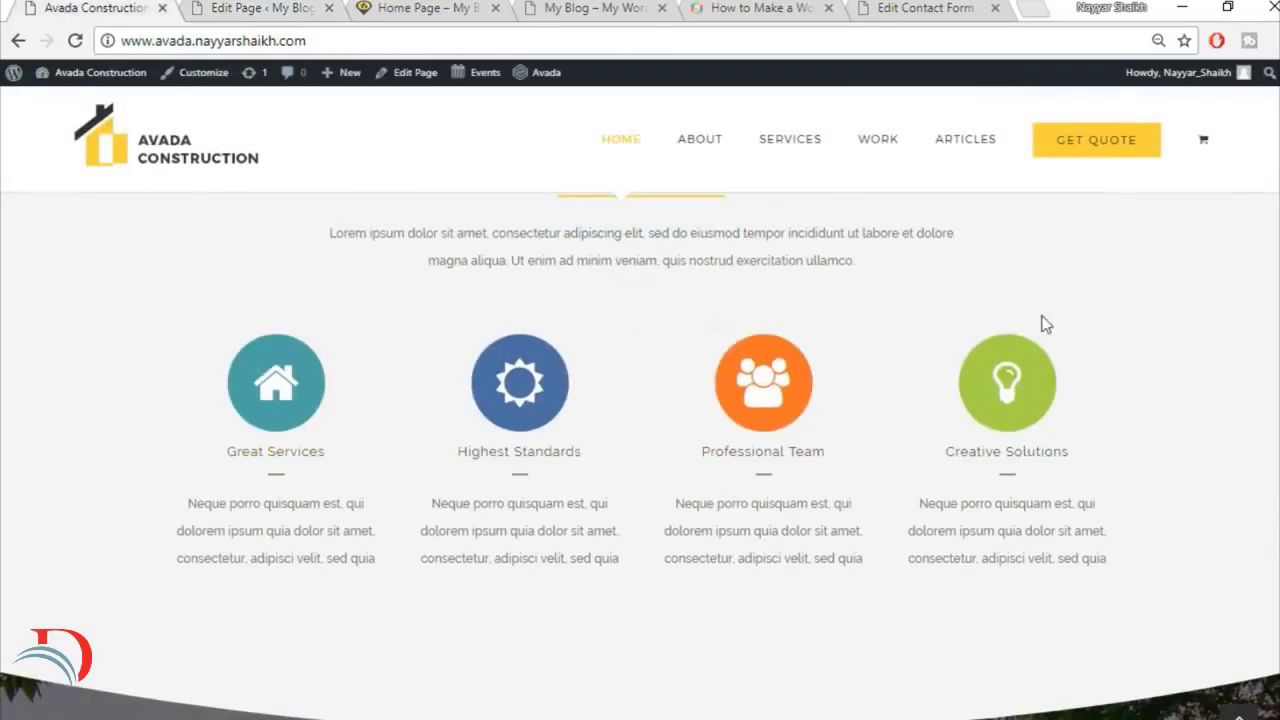
pyautogui.click(262, 7)
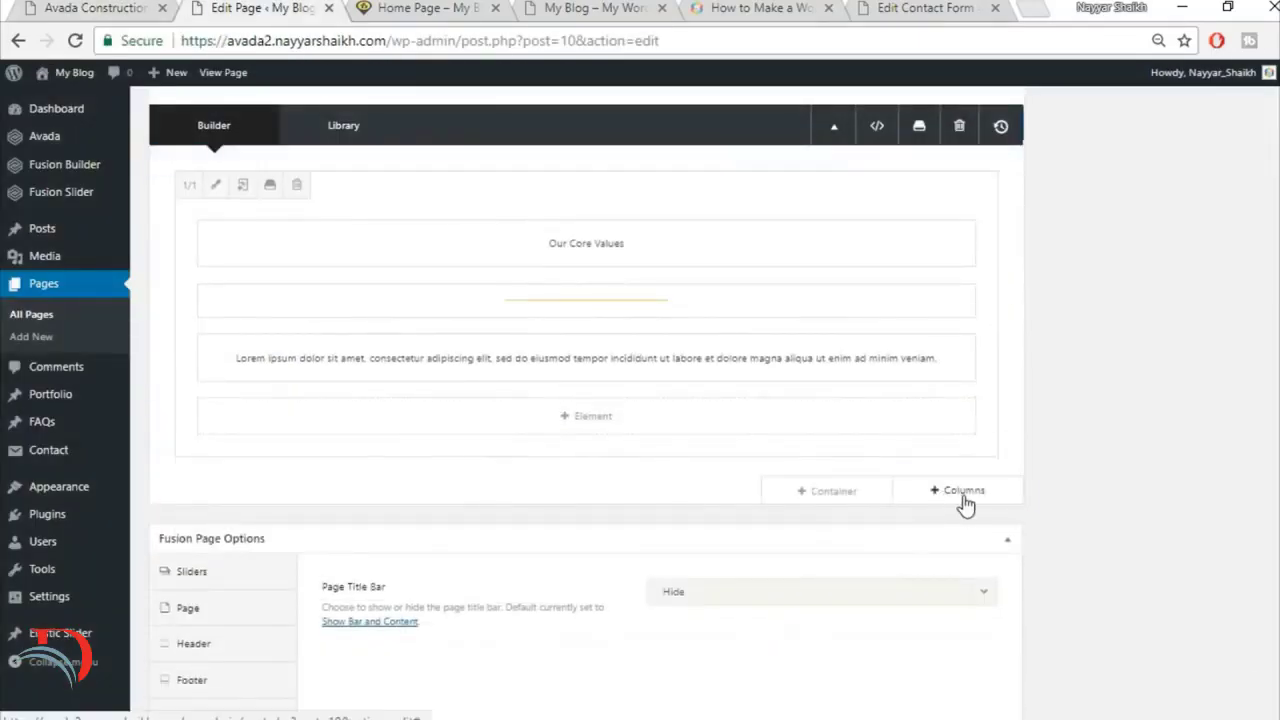
pyautogui.click(962, 492)
pyautogui.click(265, 281)
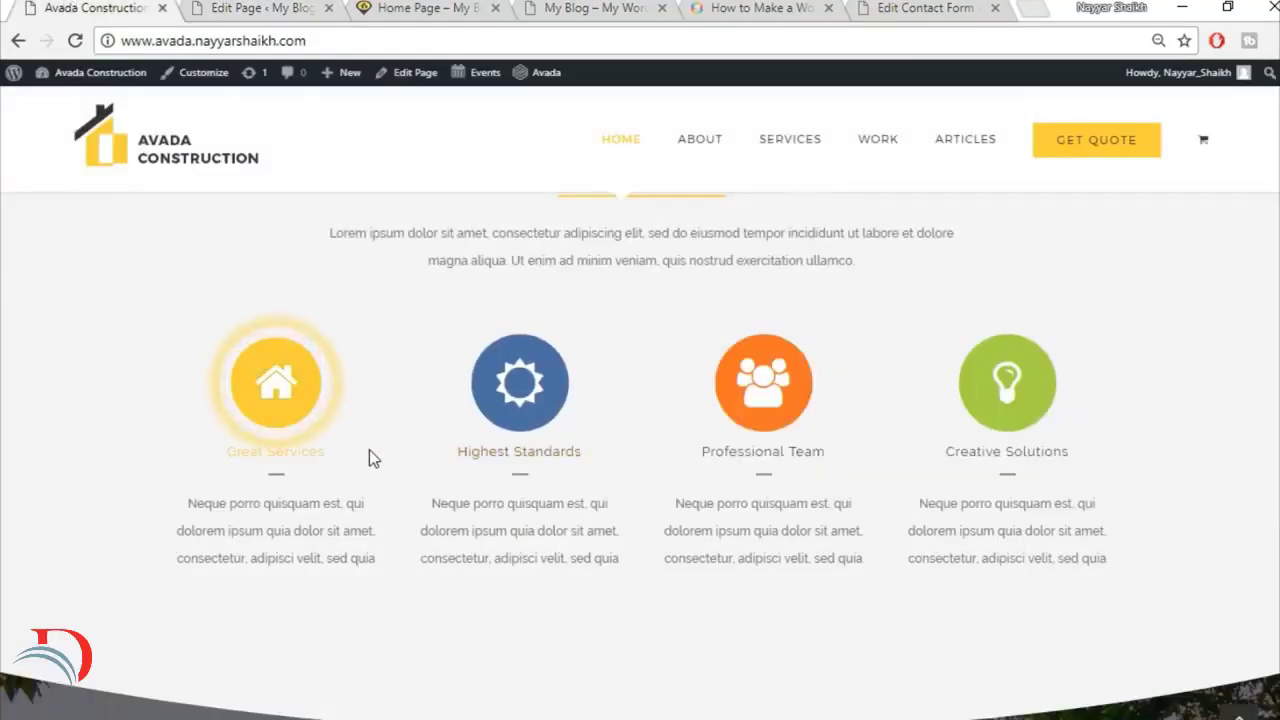
# Step: Search the builder elements for "con" and add a Content Boxes element to the empty 1/1 column below the title column
pyautogui.click(247, 8)
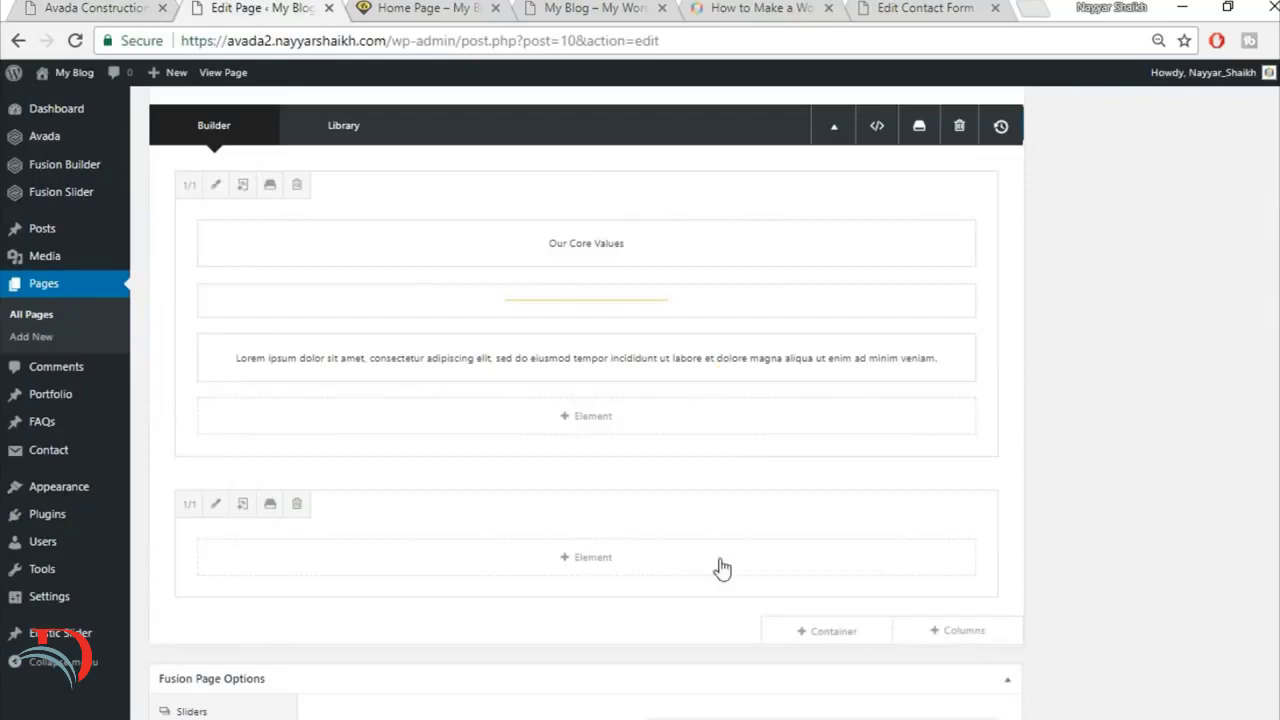
pyautogui.click(592, 557)
pyautogui.click(1019, 128)
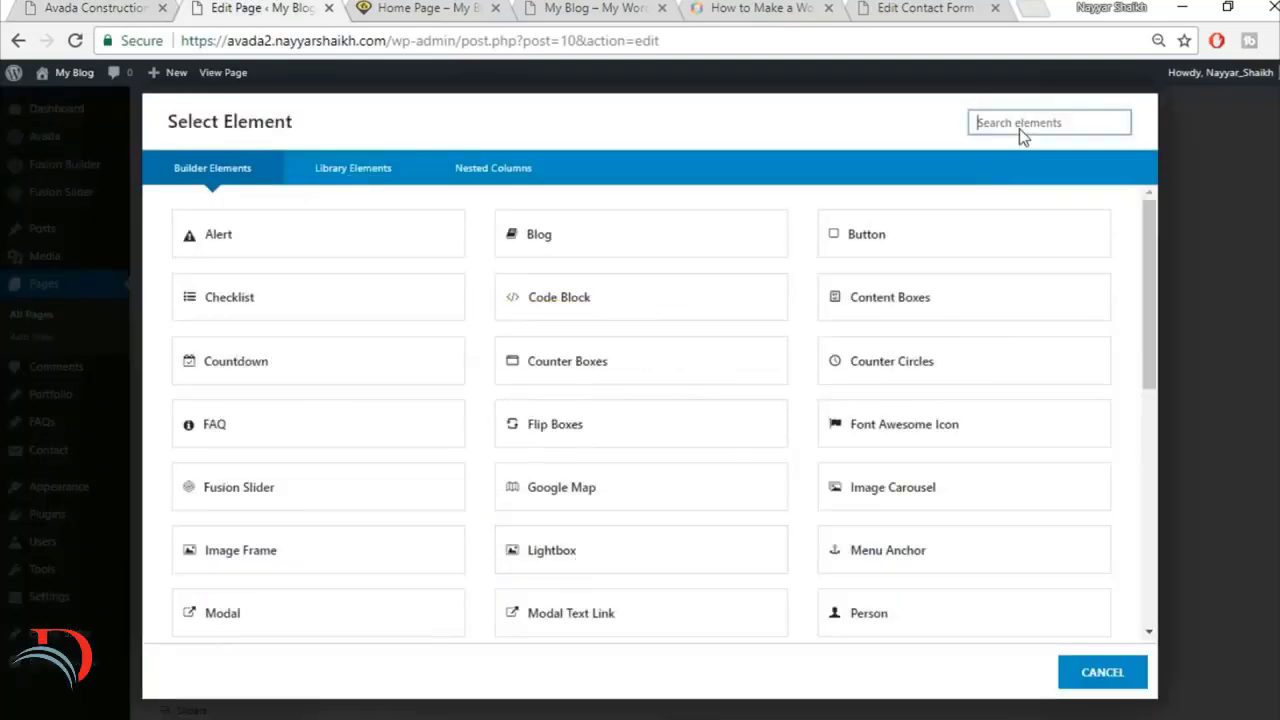
pyautogui.write('con')
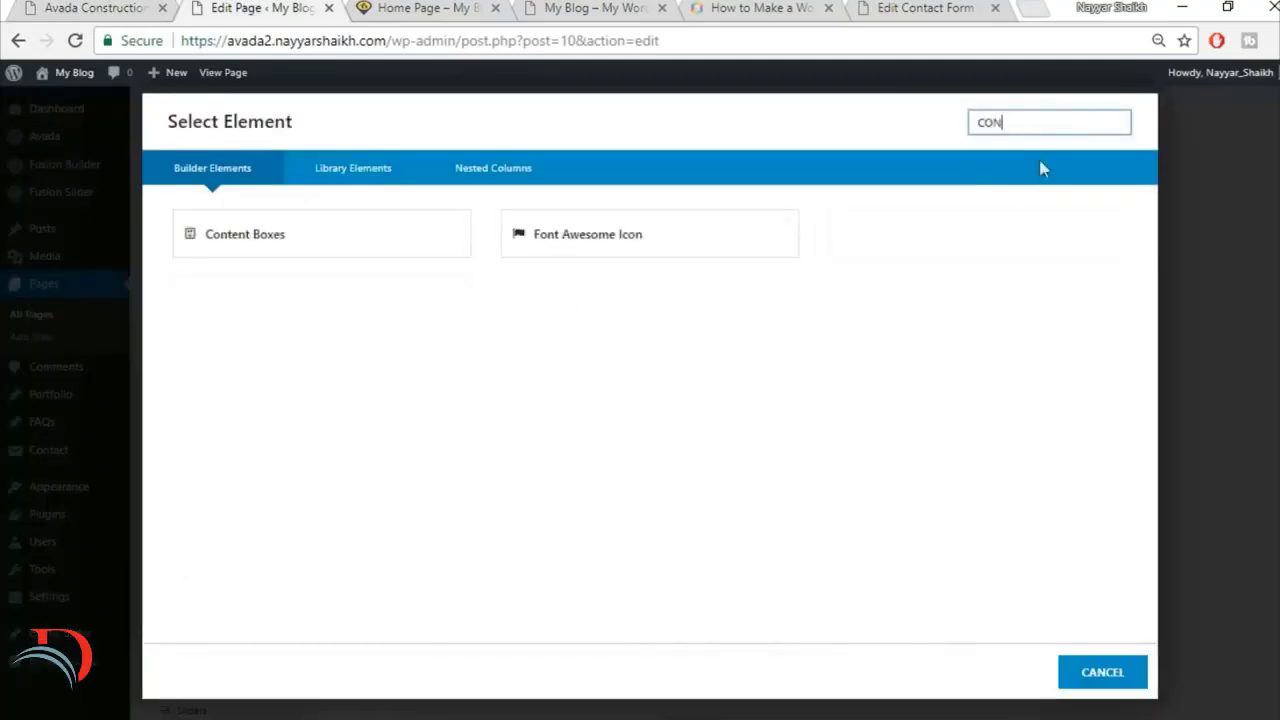
pyautogui.click(302, 235)
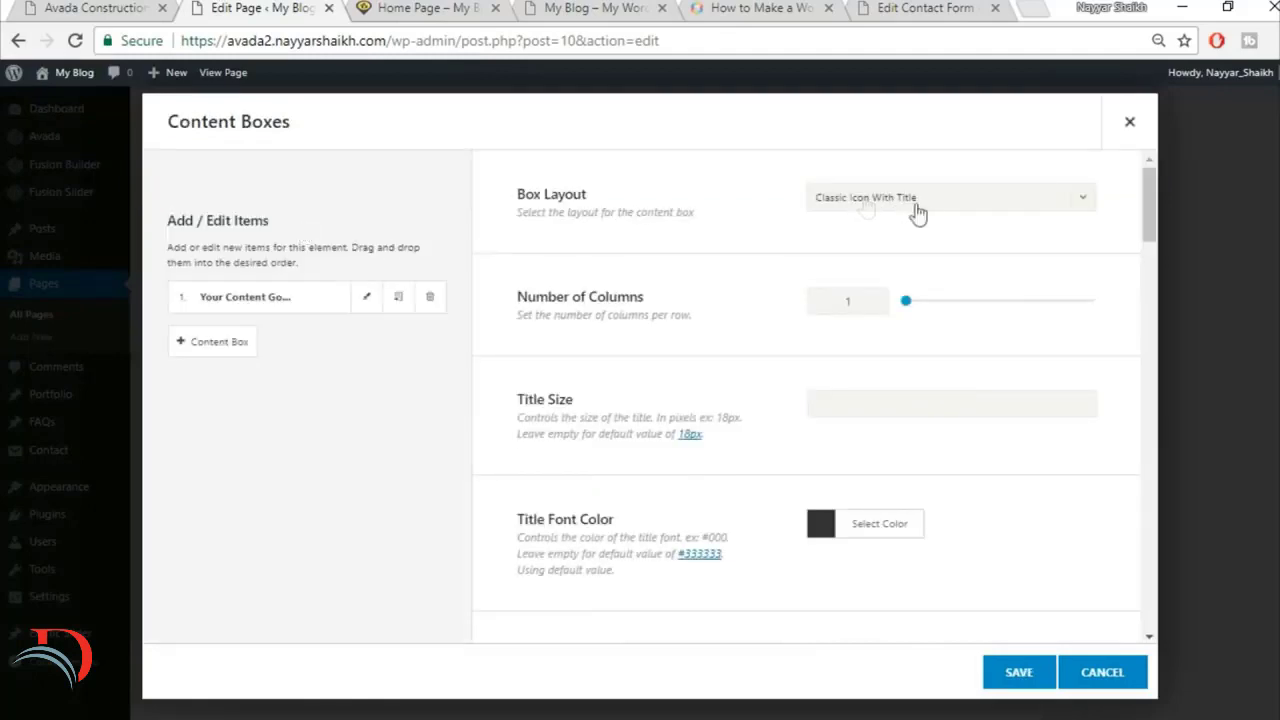
# Step: Set the content boxes' layout to Classic Icon On Top with 4 columns, matching the reference section
pyautogui.click(884, 200)
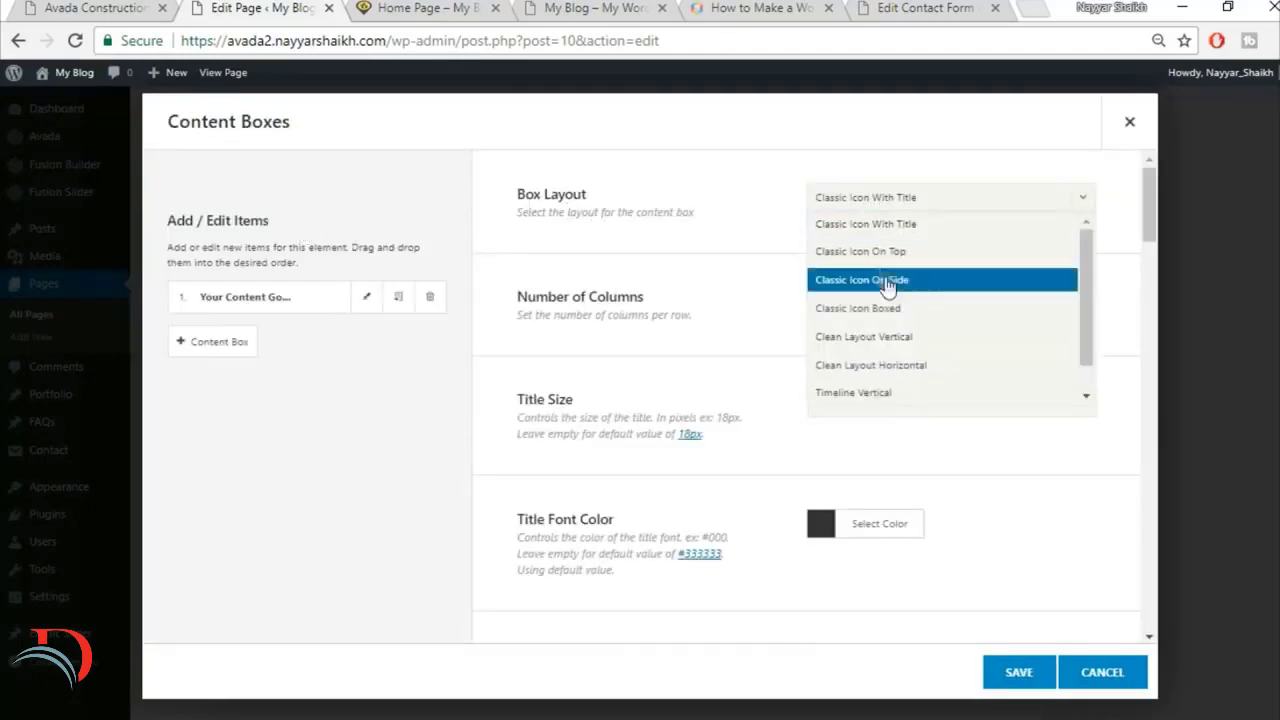
pyautogui.click(895, 258)
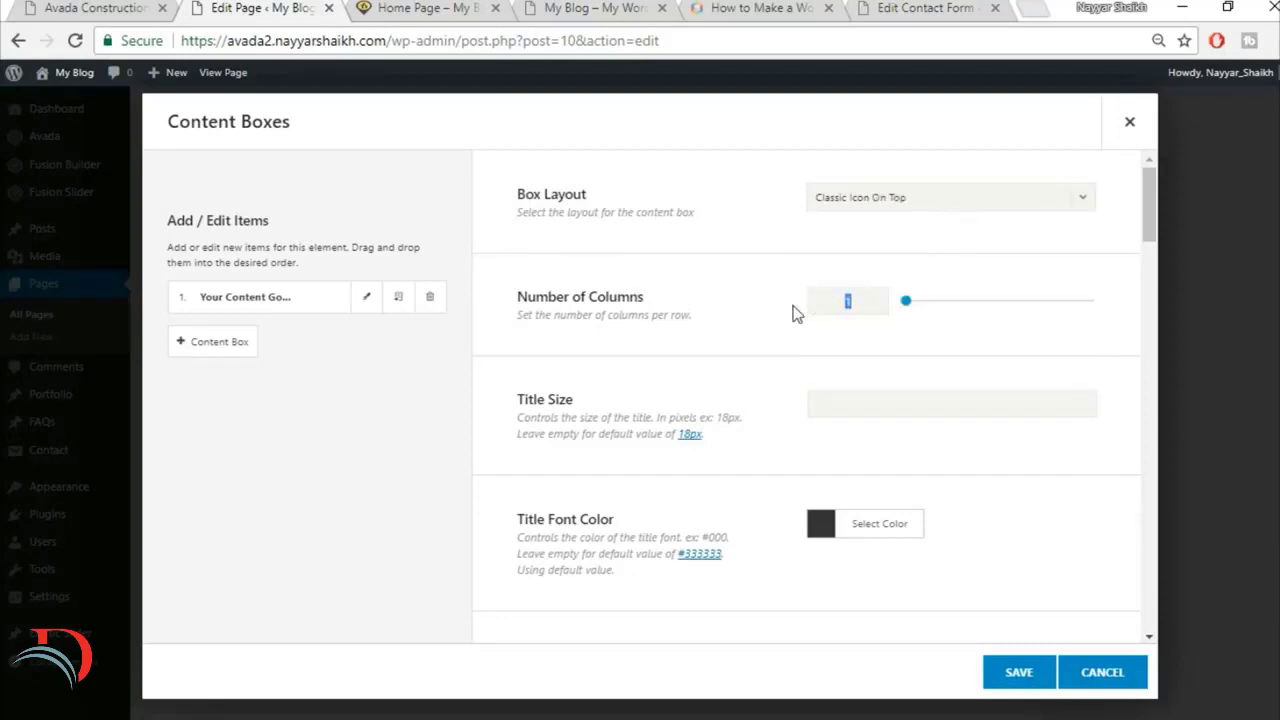
pyautogui.click(140, 5)
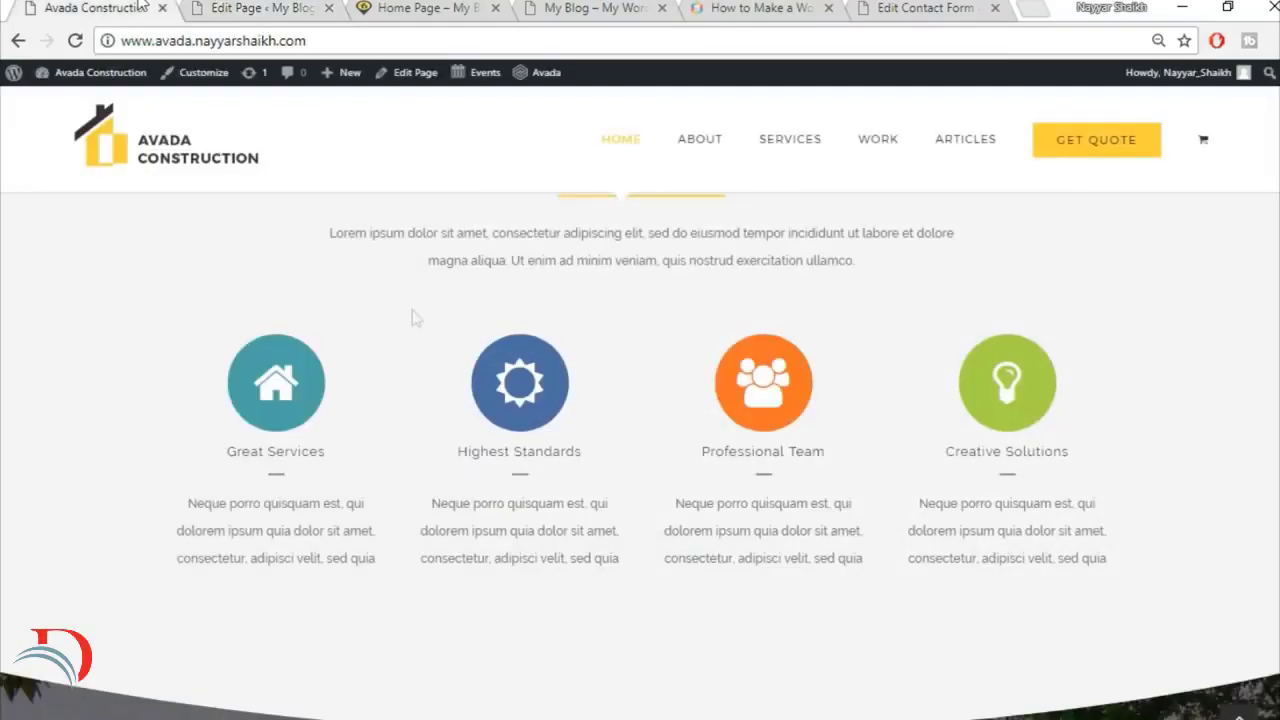
pyautogui.click(276, 7)
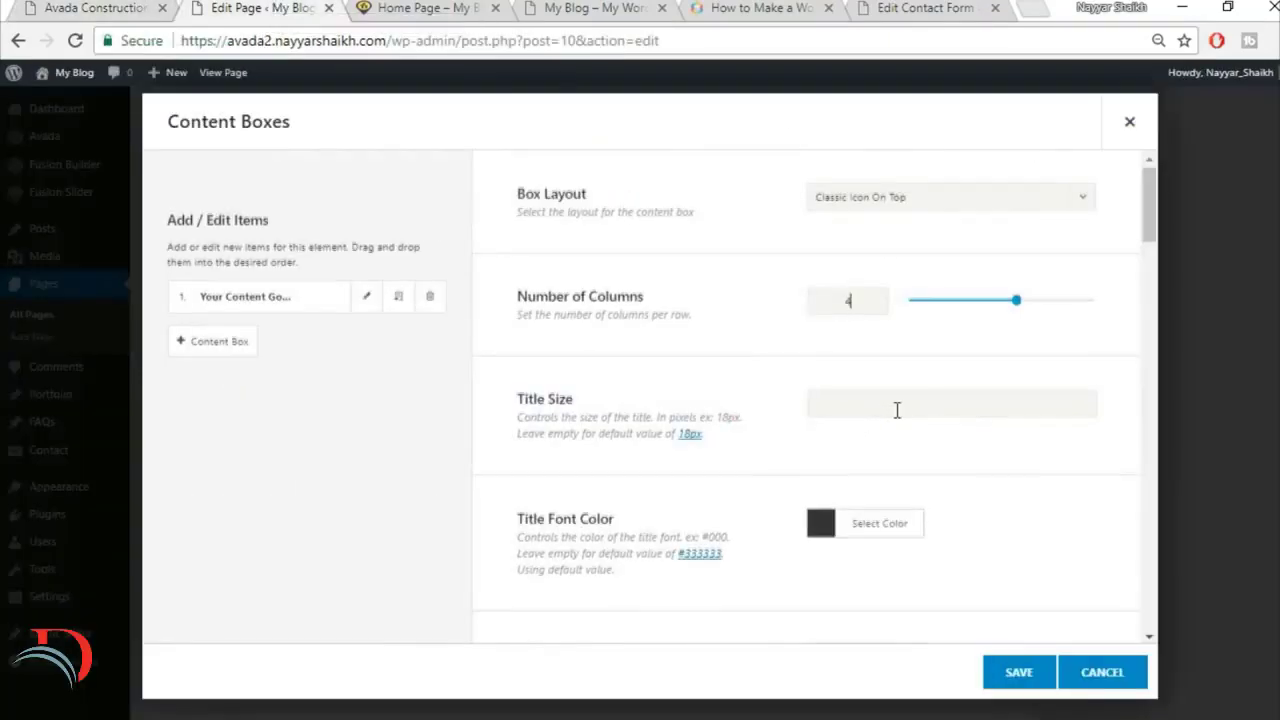
# Step: Compare the title and icon styling with the reference and set the Icon Background Inner Border Size to 0
pyautogui.scroll(-2, 895, 412)
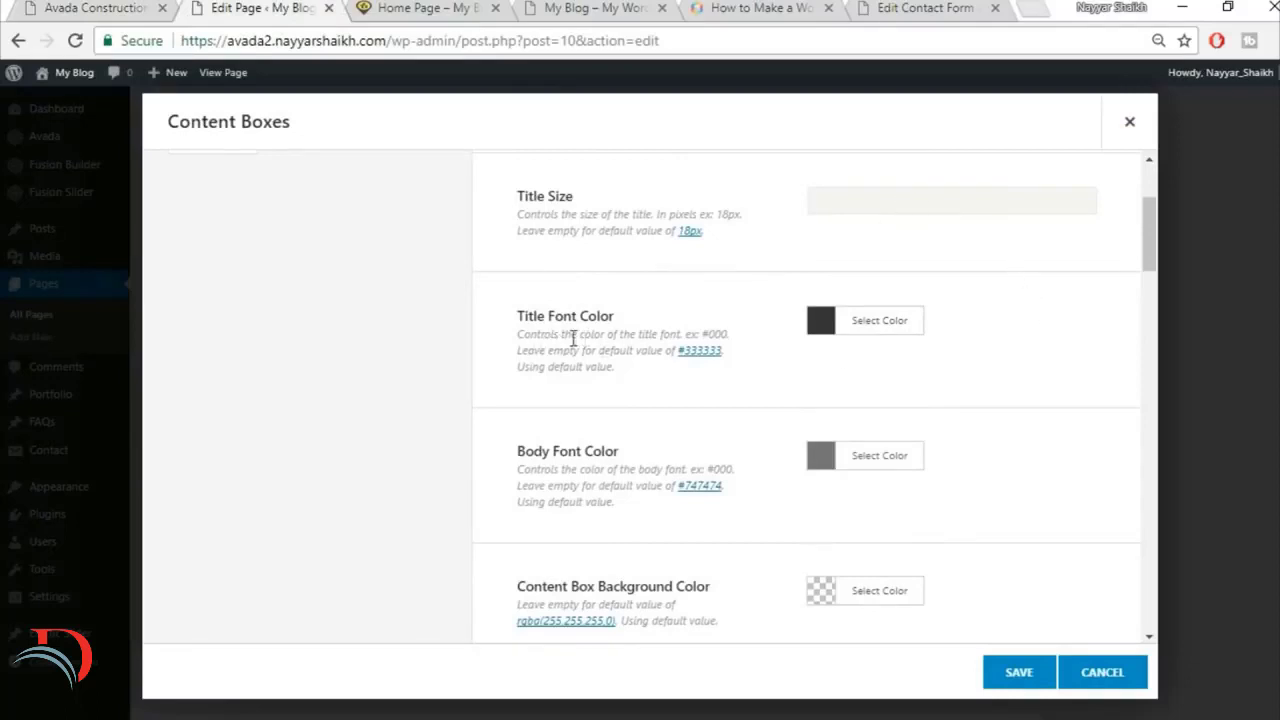
pyautogui.click(108, 8)
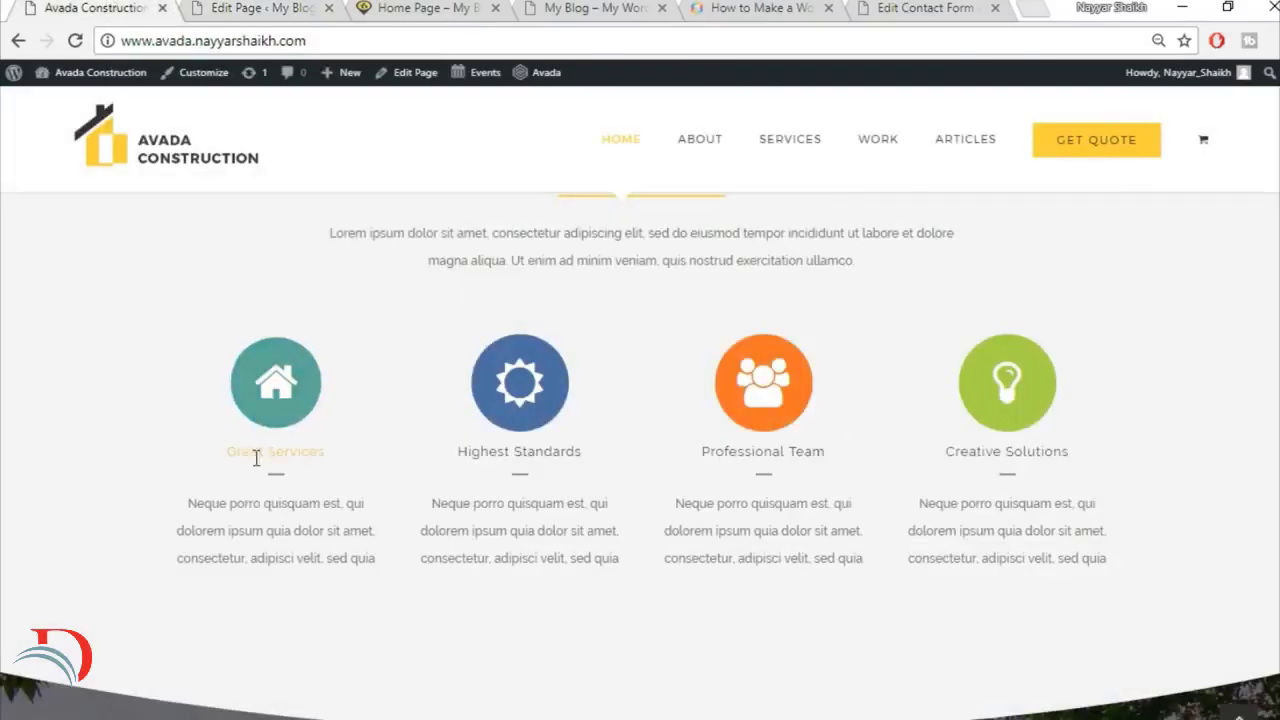
pyautogui.click(318, 7)
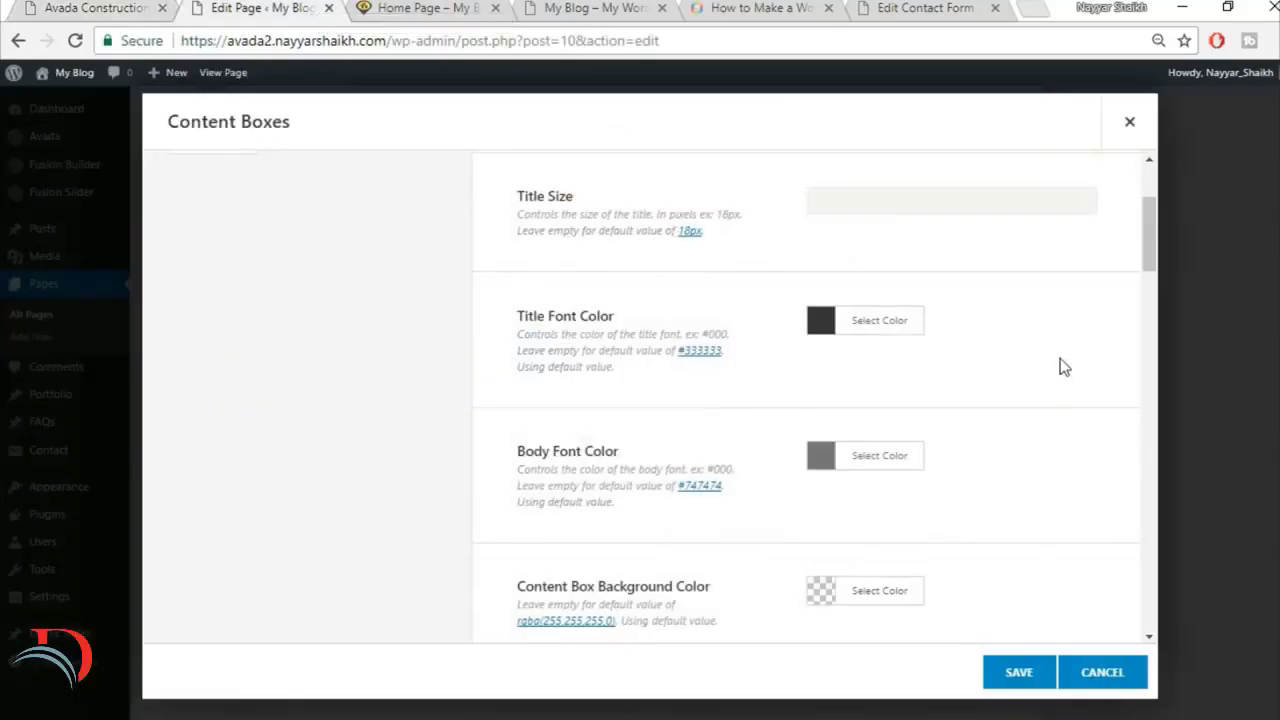
pyautogui.scroll(-1, 1063, 366)
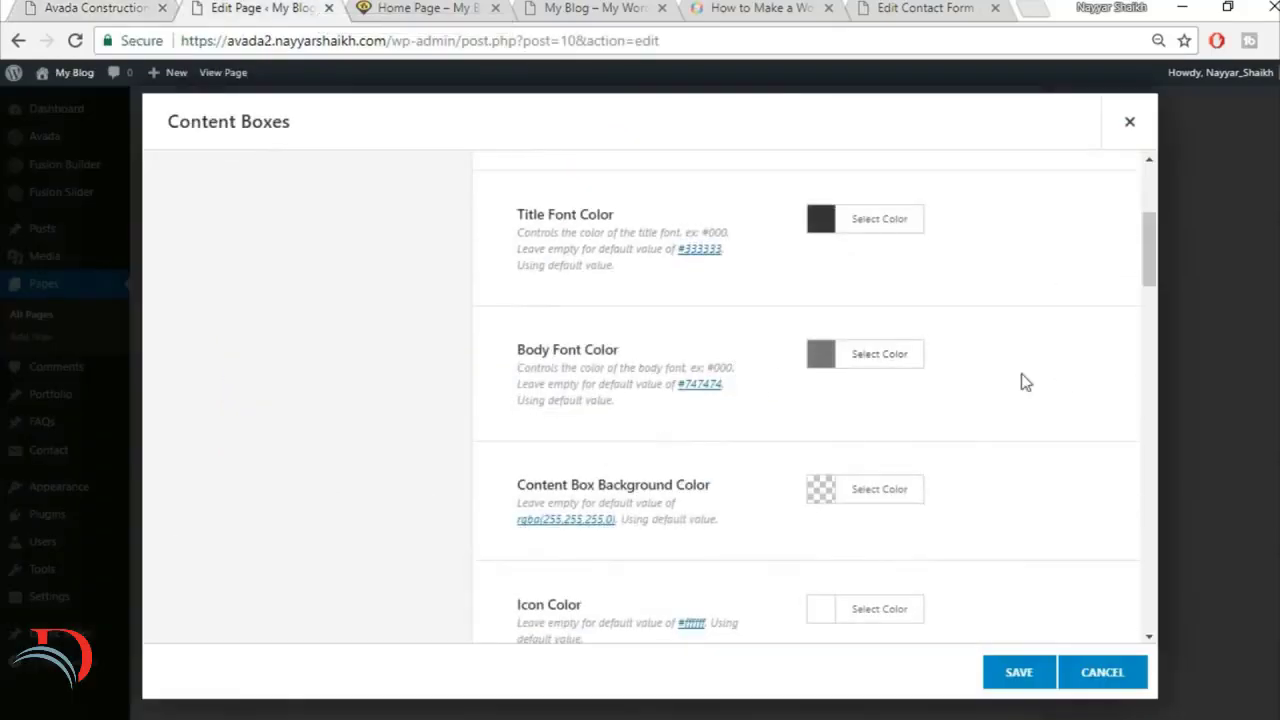
pyautogui.scroll(-1, 1060, 390)
pyautogui.scroll(-1, 1035, 407)
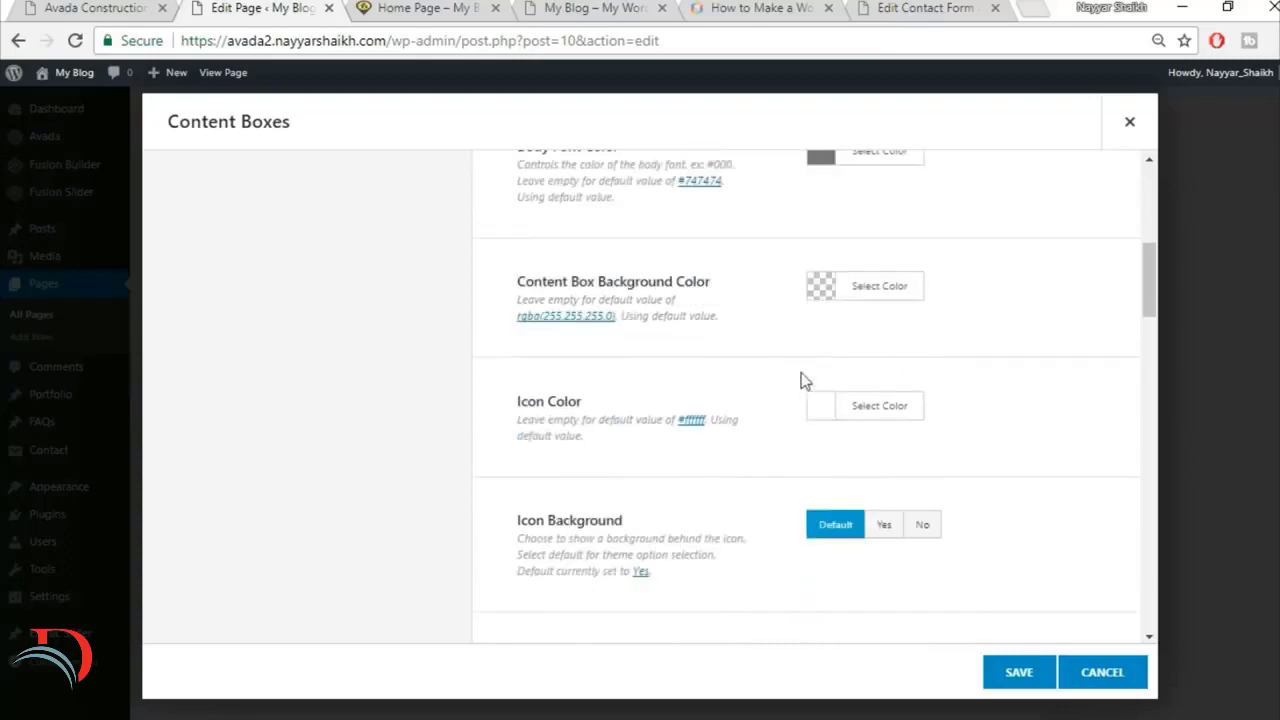
pyautogui.scroll(-1, 1040, 375)
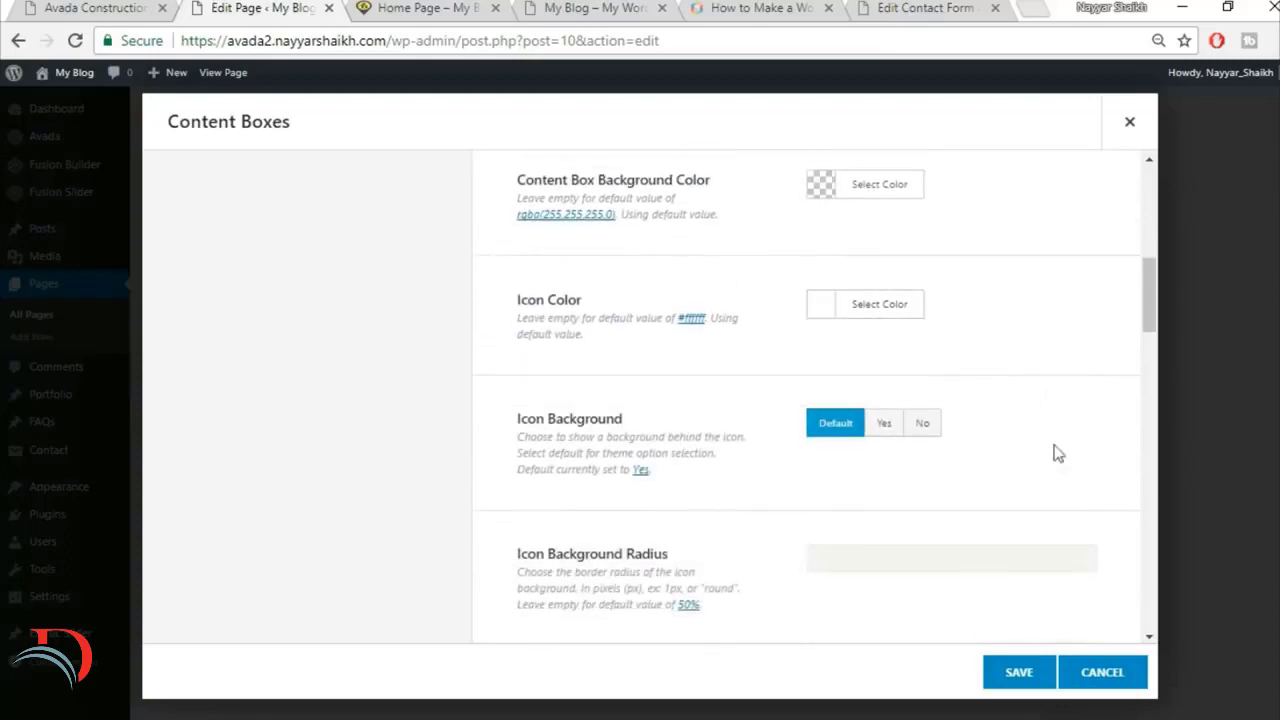
pyautogui.scroll(-1, 1058, 458)
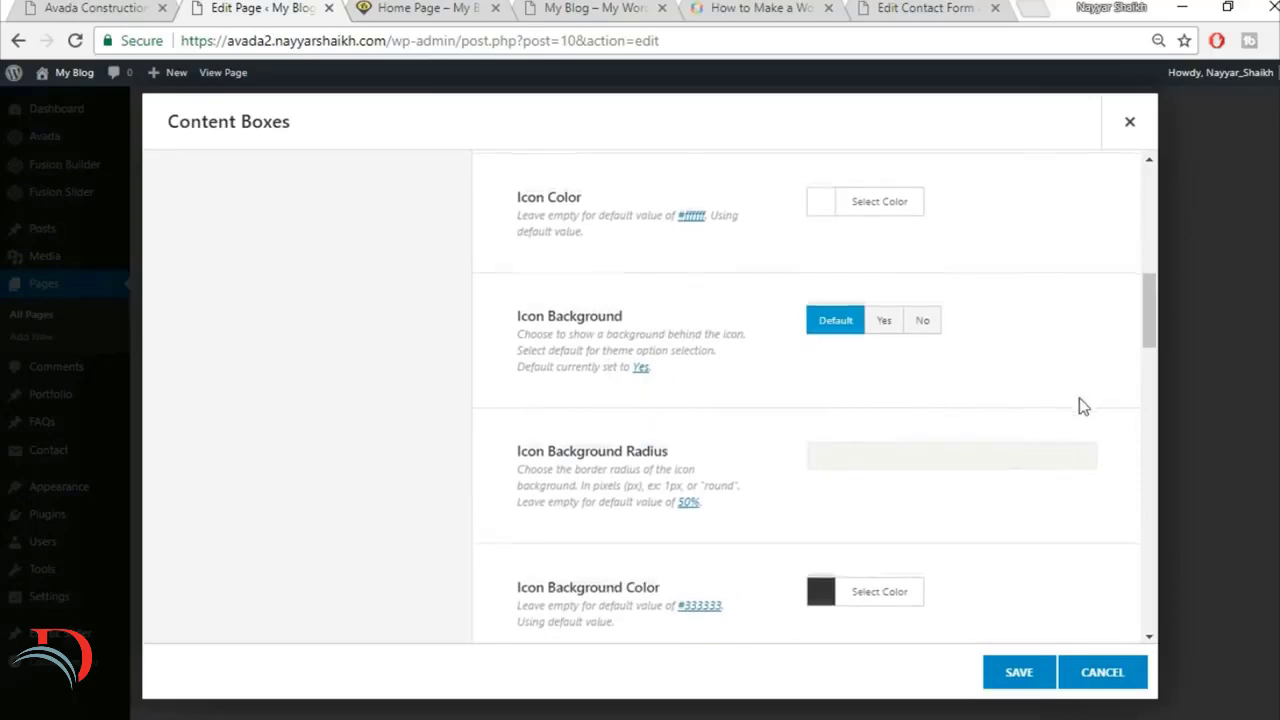
pyautogui.scroll(-3, 1079, 400)
pyautogui.scroll(-1, 1079, 406)
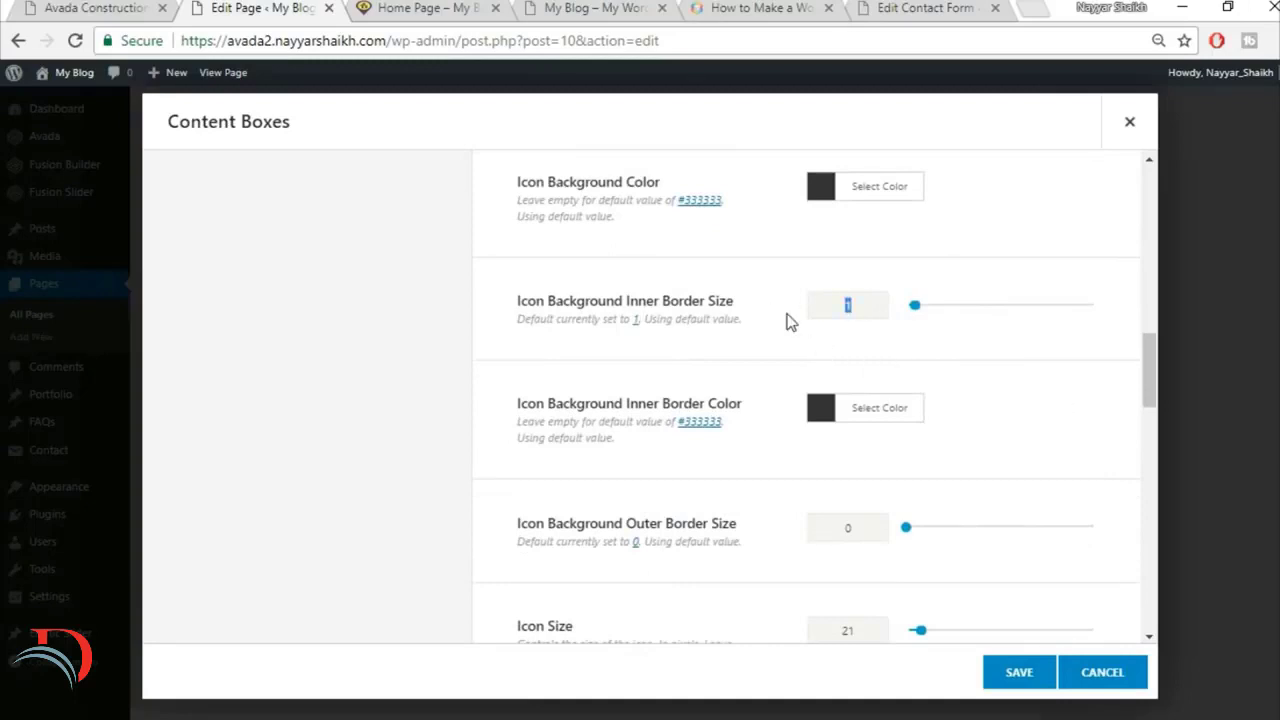
pyautogui.write('0')
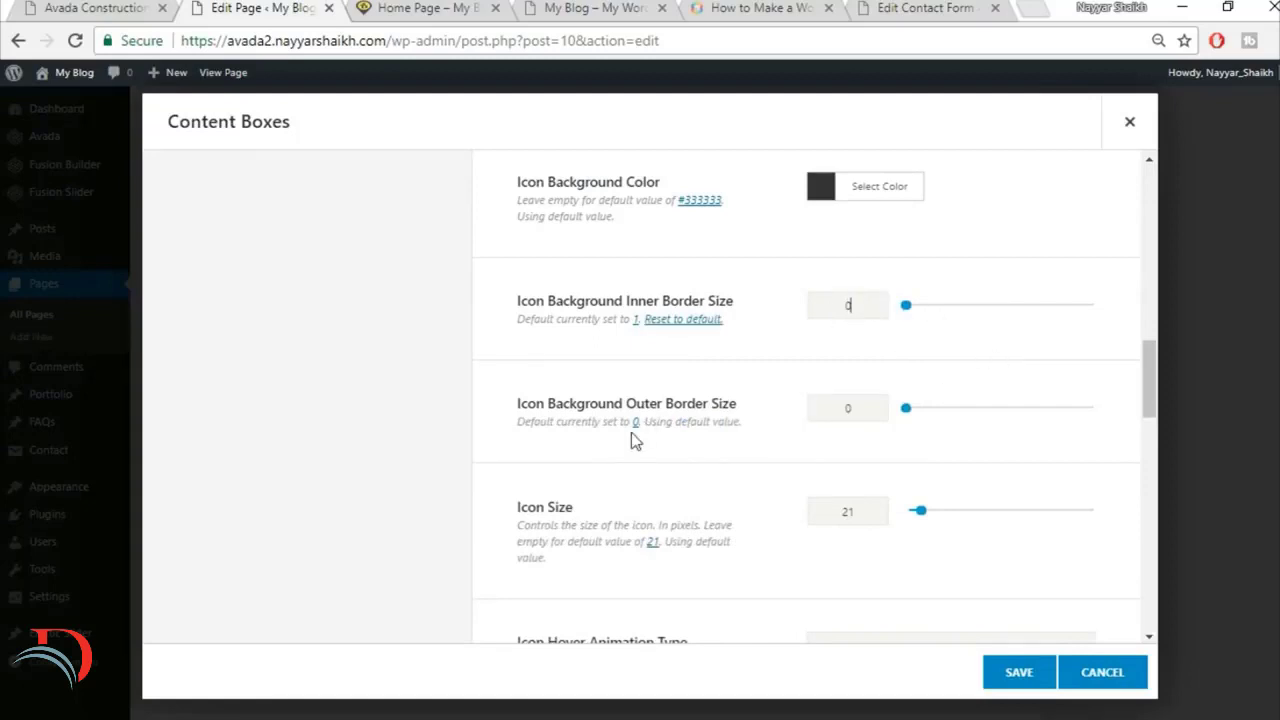
# Step: Set the content boxes' Icon Size to 60
pyautogui.scroll(-1, 880, 444)
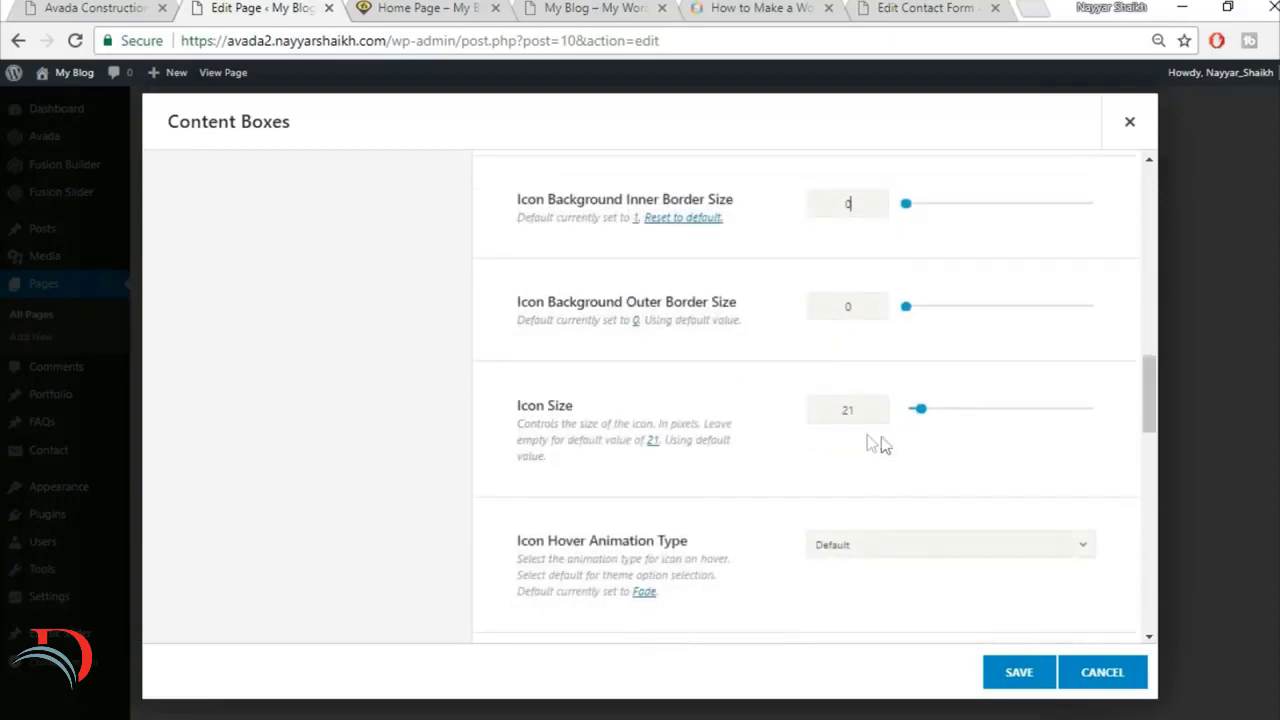
pyautogui.write('60')
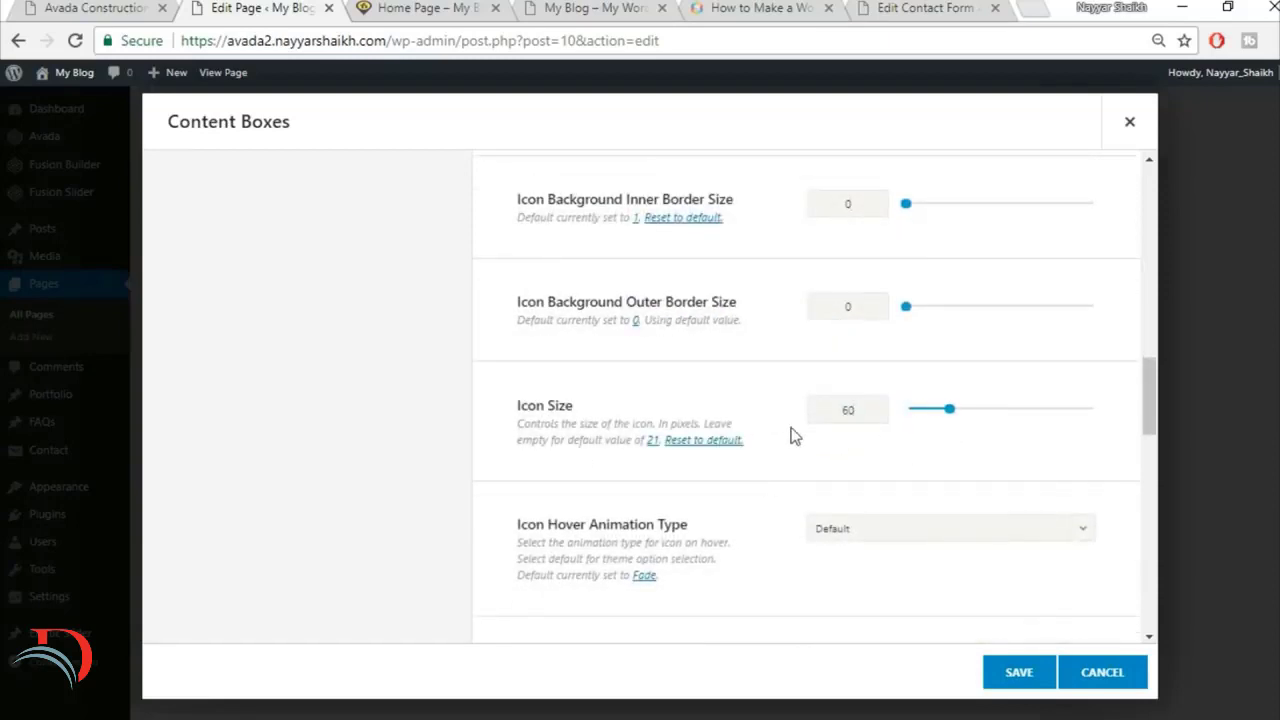
# Step: Set the Icon Hover Animation Type to Pulsate and compare it with the hover effect on the reference icons
pyautogui.scroll(-1, 758, 469)
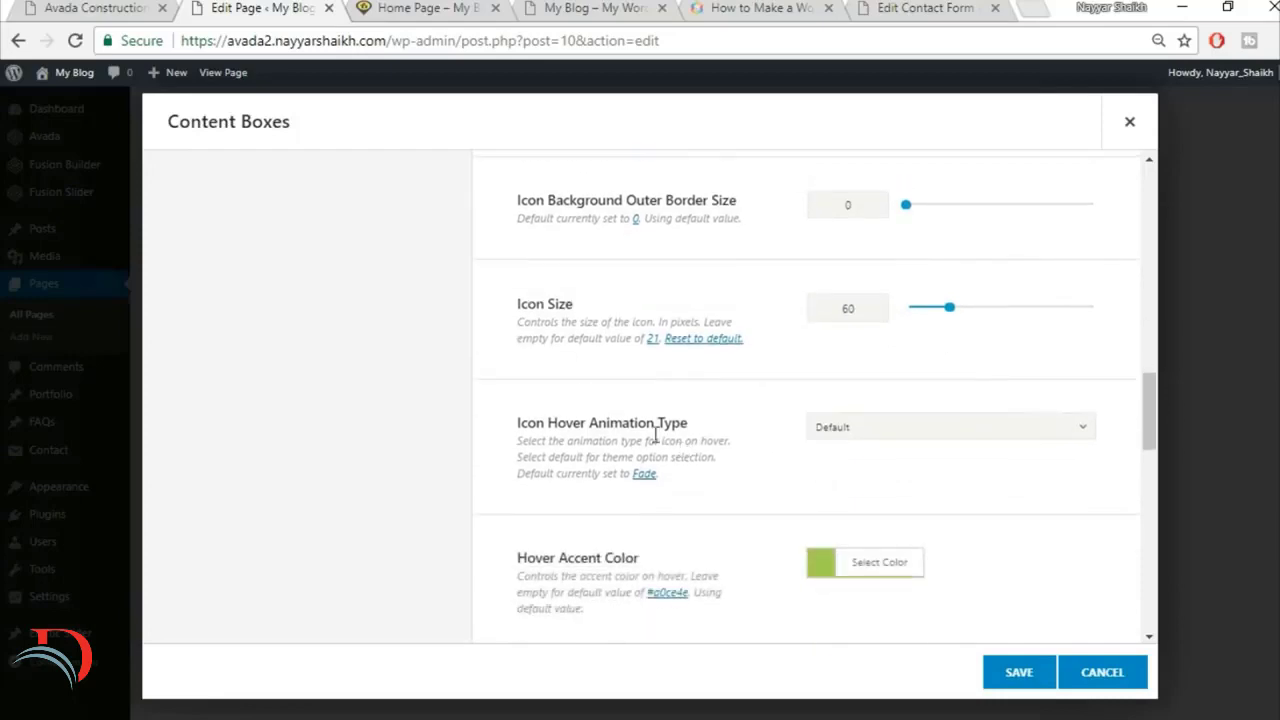
pyautogui.click(895, 428)
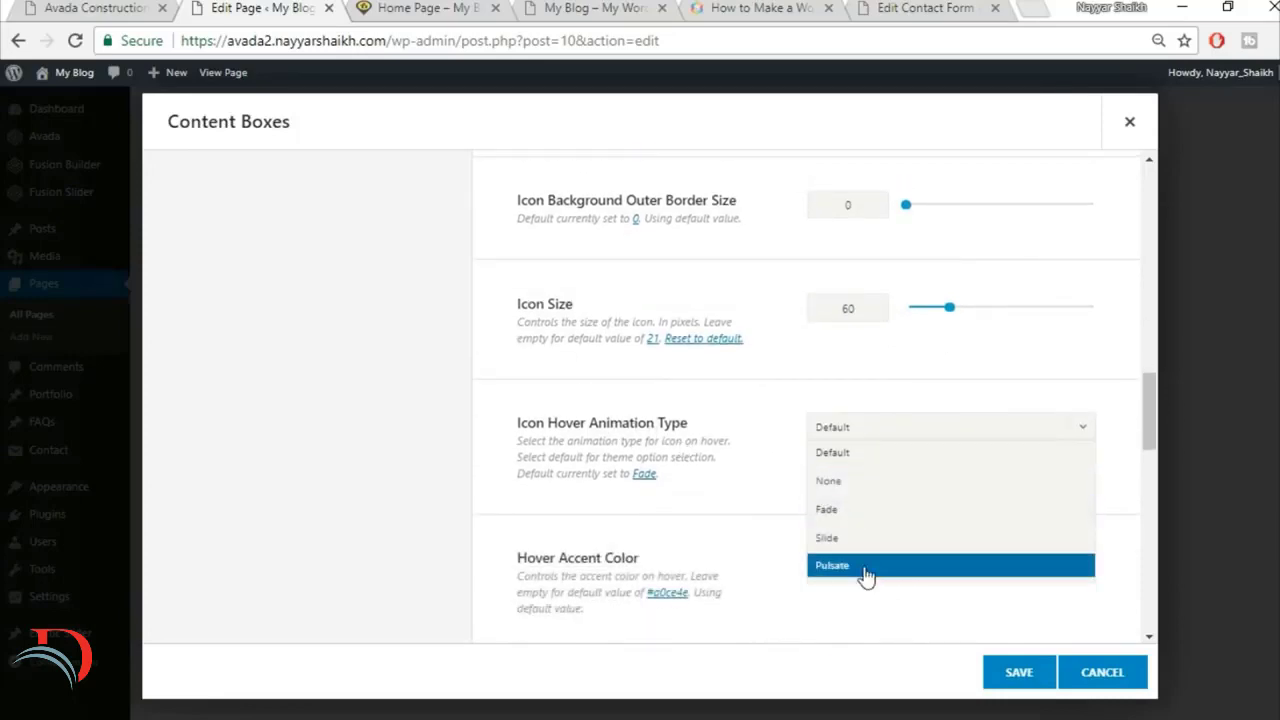
pyautogui.click(863, 570)
pyautogui.click(88, 7)
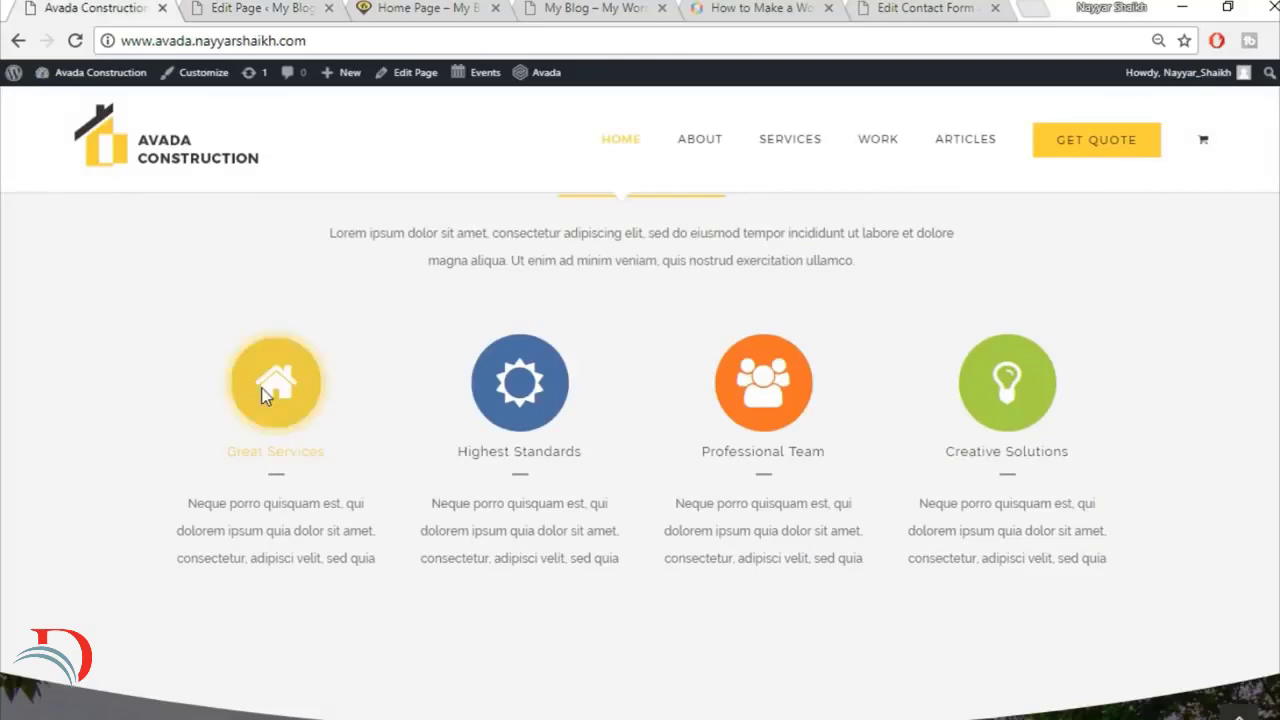
pyautogui.click(255, 7)
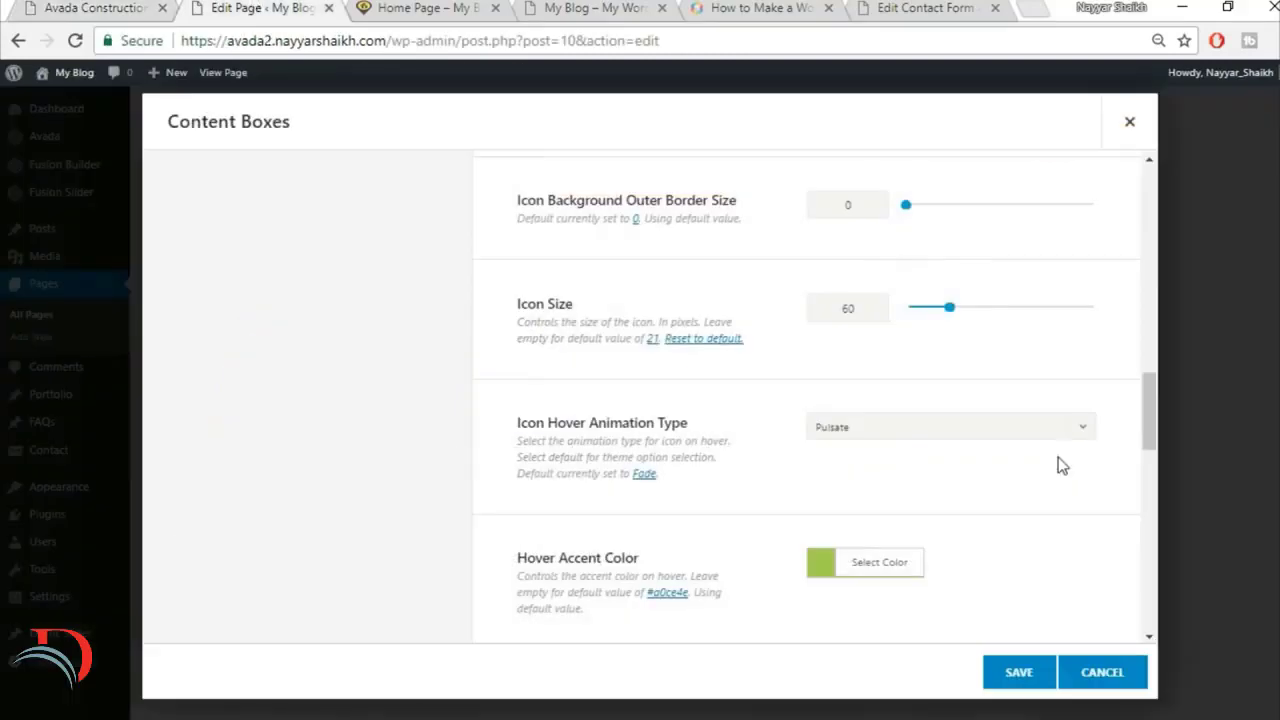
# Step: Set the content boxes' Hover Accent Color to the site's yellow
pyautogui.scroll(-2, 1058, 459)
pyautogui.click(913, 361)
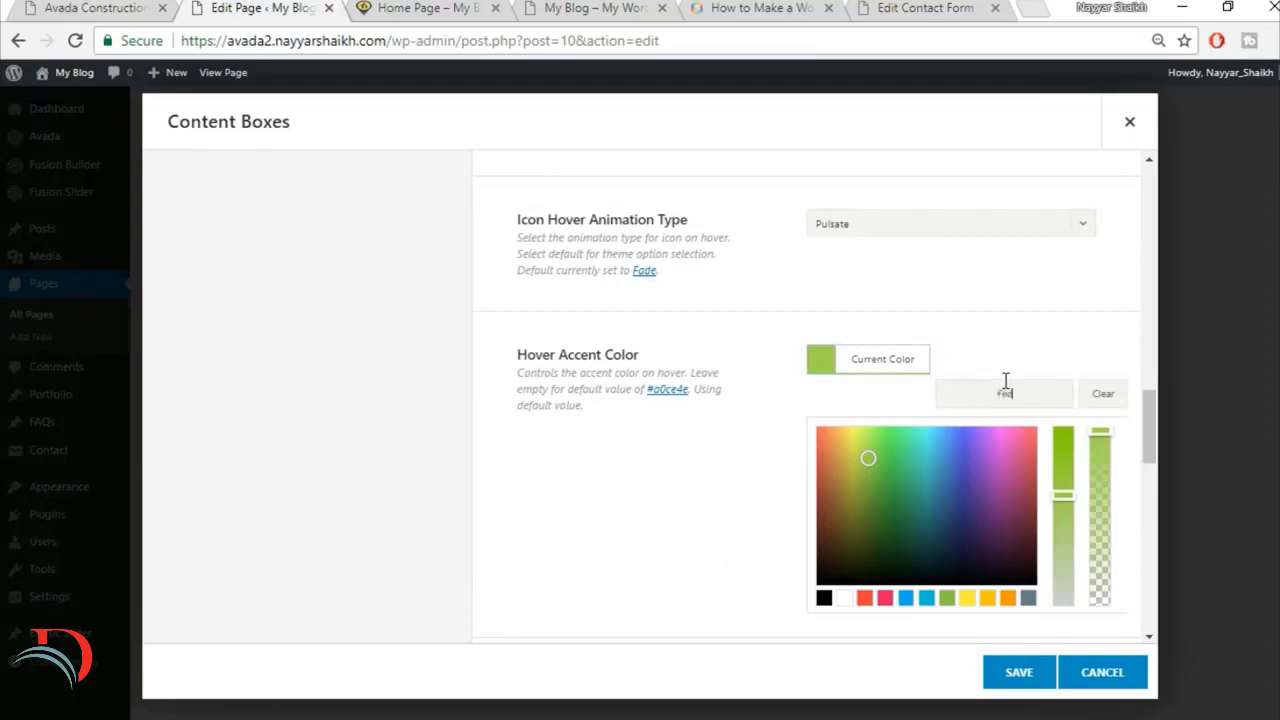
pyautogui.click(998, 302)
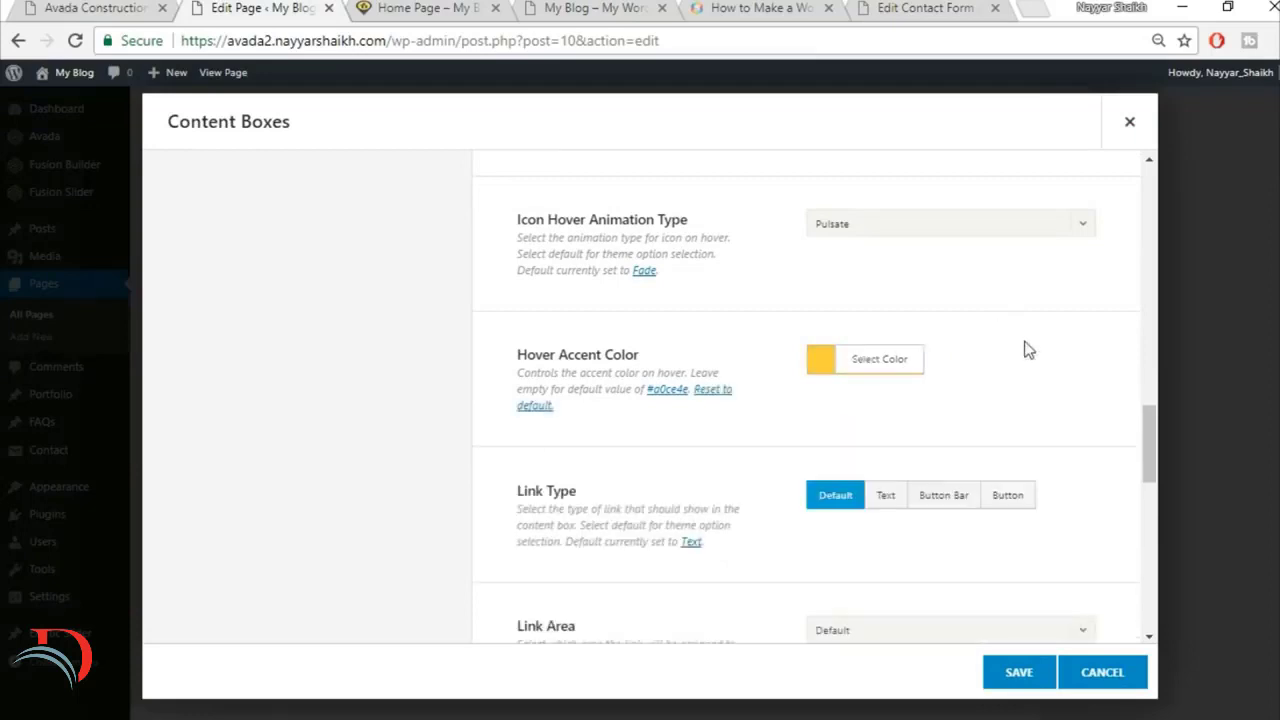
# Step: Review the remaining link, alignment, animation, margin and visibility options of the content boxes and look at the reference boxes again
pyautogui.scroll(-1, 1028, 347)
pyautogui.scroll(-3, 1023, 435)
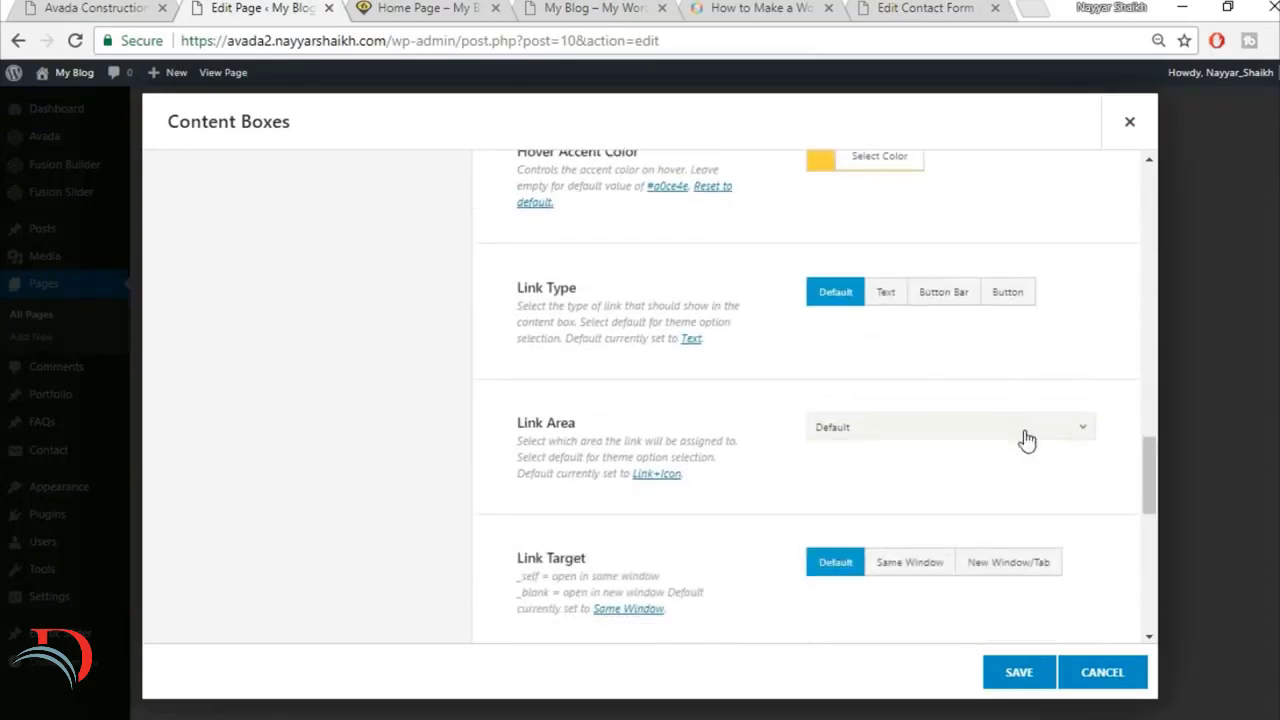
pyautogui.scroll(-1, 1024, 435)
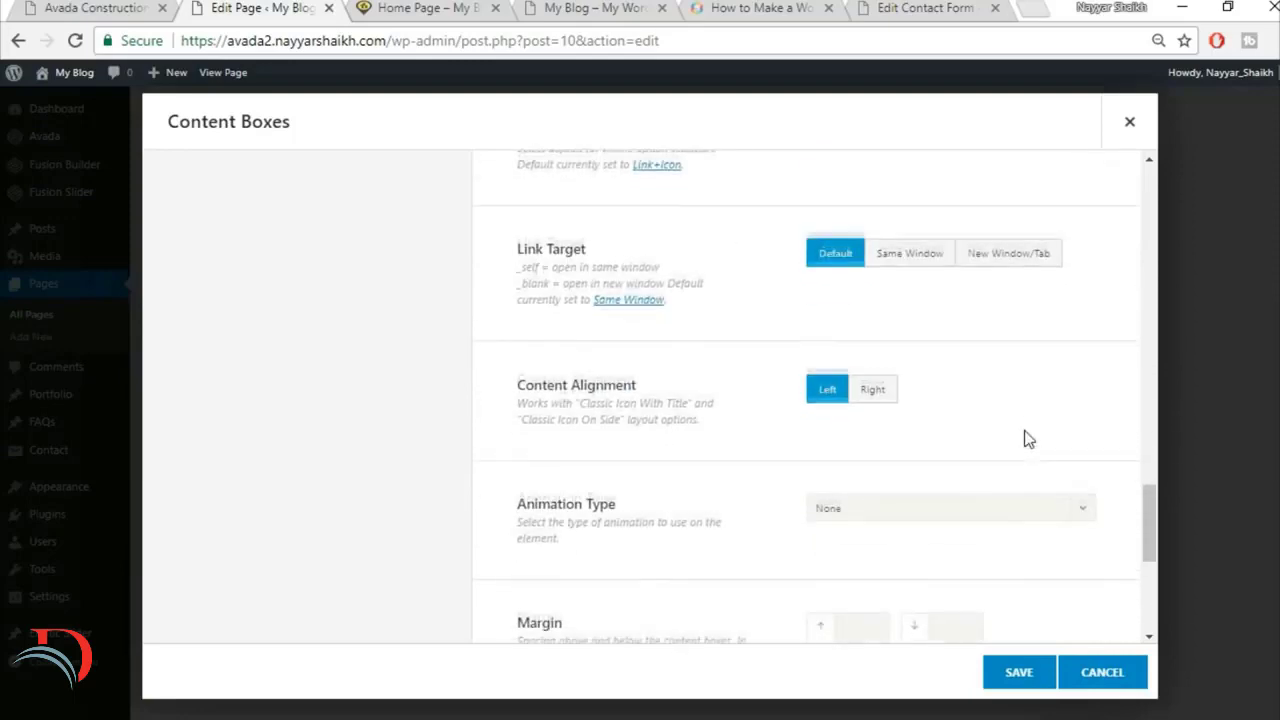
pyautogui.scroll(-3, 1024, 435)
pyautogui.scroll(-1, 1012, 435)
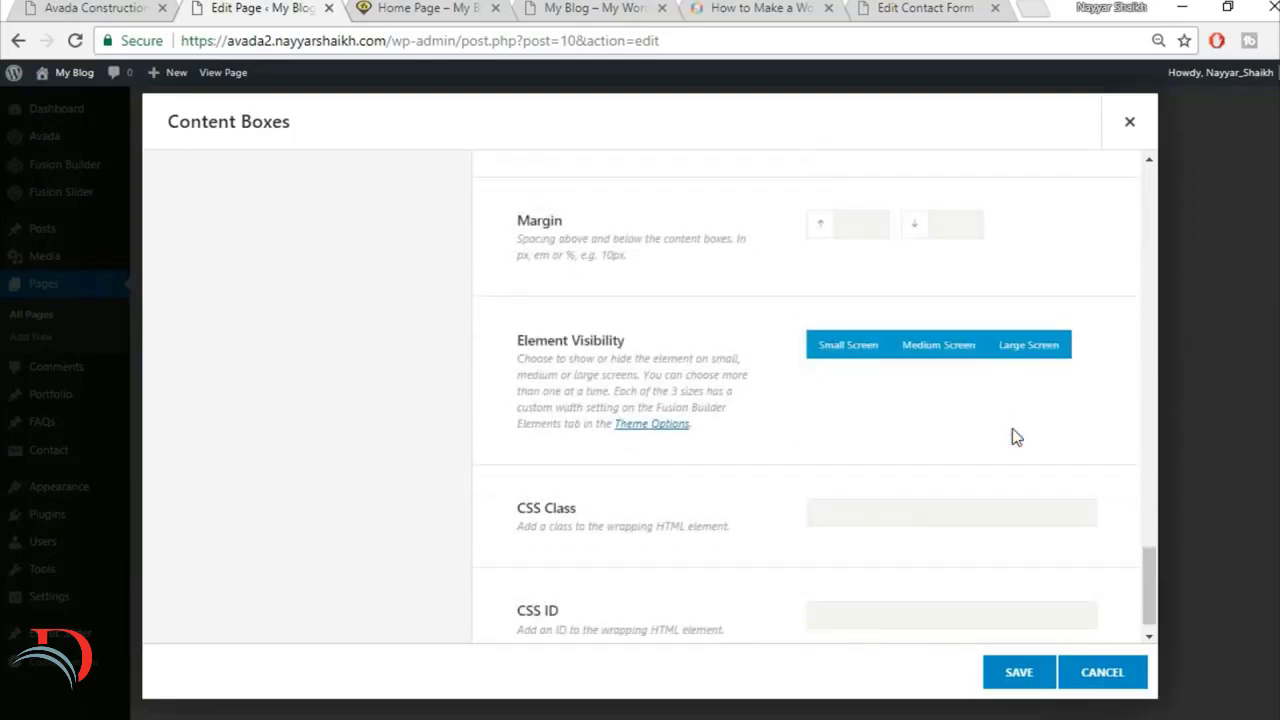
pyautogui.scroll(6, 1012, 430)
pyautogui.scroll(10, 1026, 443)
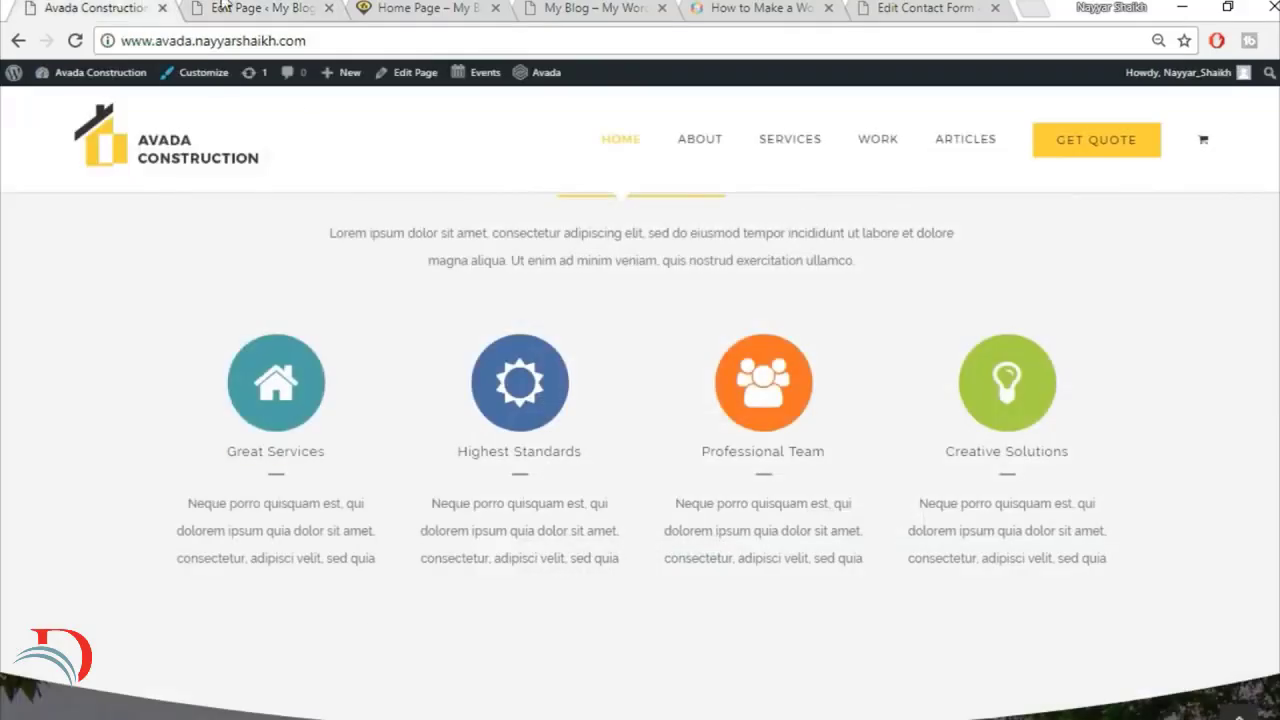
pyautogui.click(255, 7)
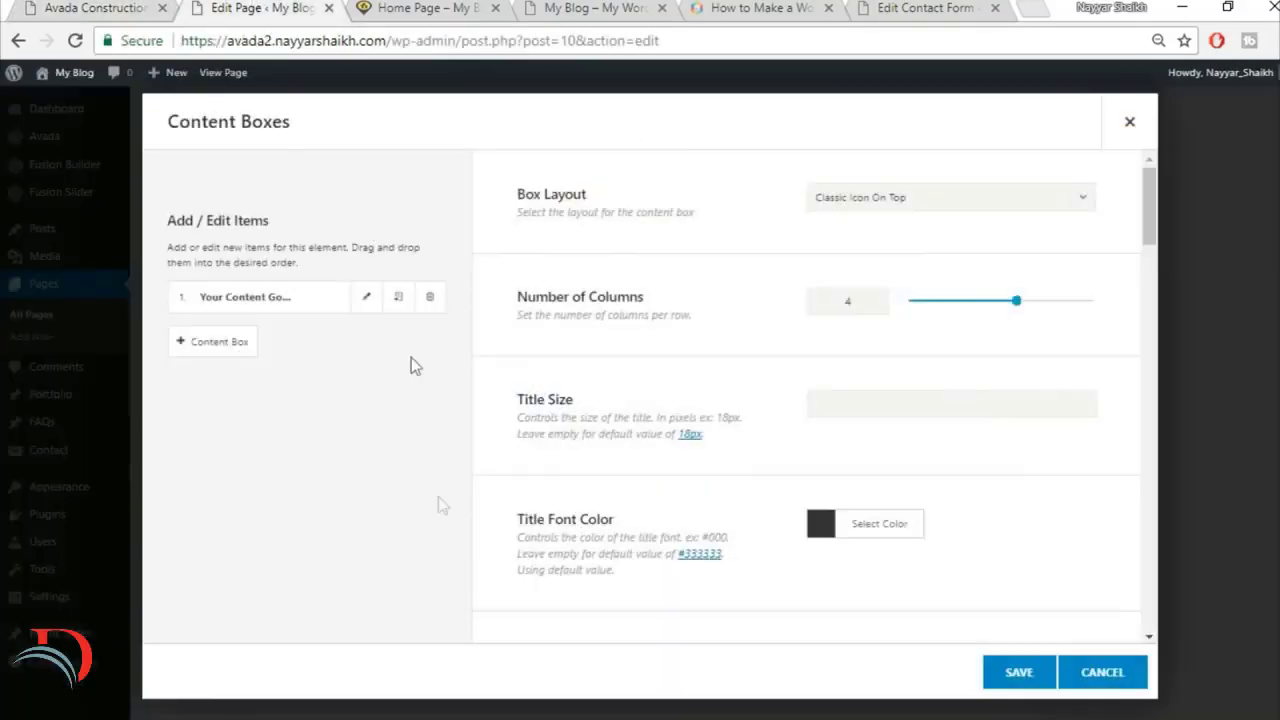
# Step: Edit the first content box and replace its title with "Great Services" copied from the reference site
pyautogui.click(366, 296)
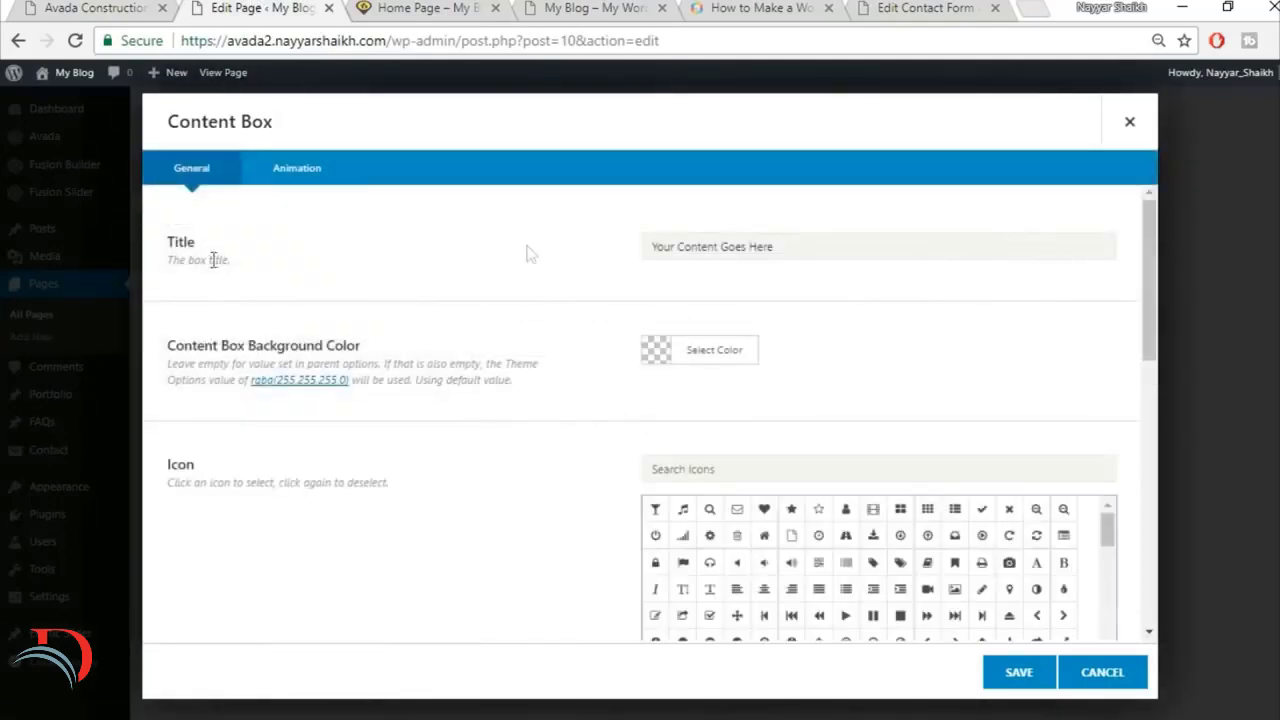
pyautogui.click(66, 7)
pyautogui.moveTo(227, 451); pyautogui.dragTo(350, 457)
pyautogui.hotkey('ctrl', 'c')
pyautogui.click(269, 8)
pyautogui.click(729, 247)
pyautogui.hotkey('ctrl', 'v')
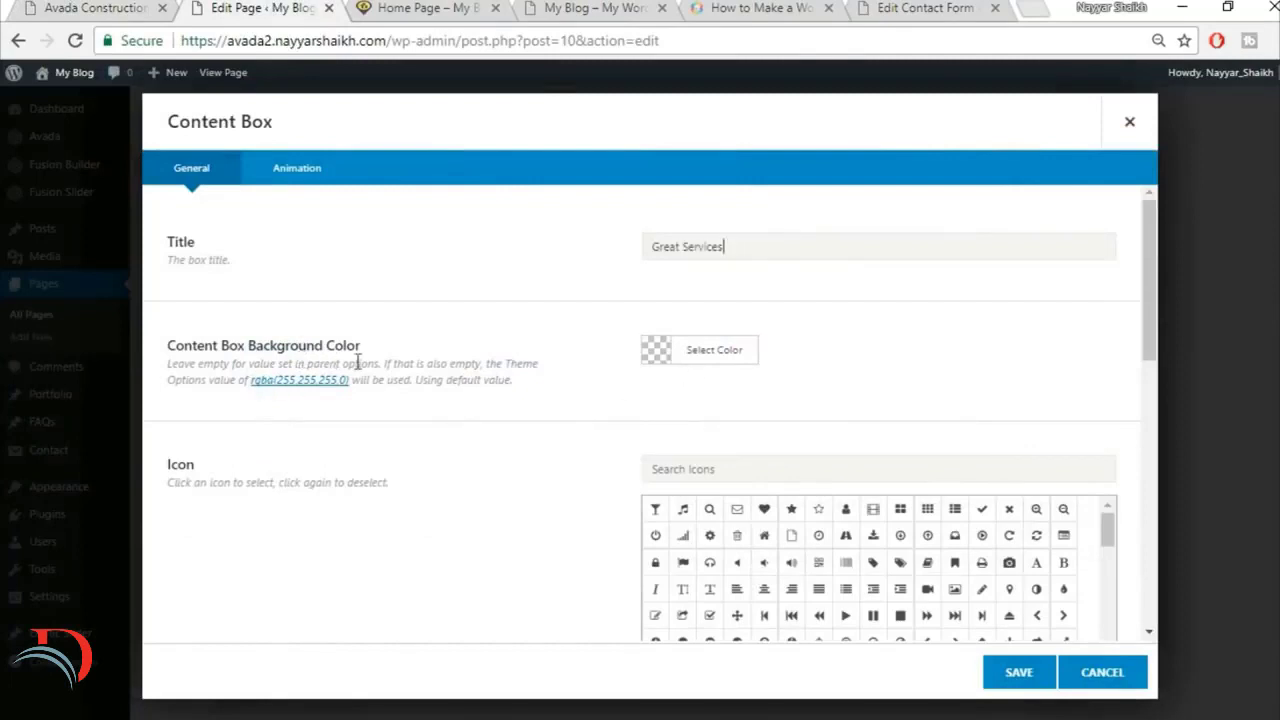
# Step: Check the Great Services icon on the reference site, then search the box's icons for "home" and select the house icon
pyautogui.click(112, 7)
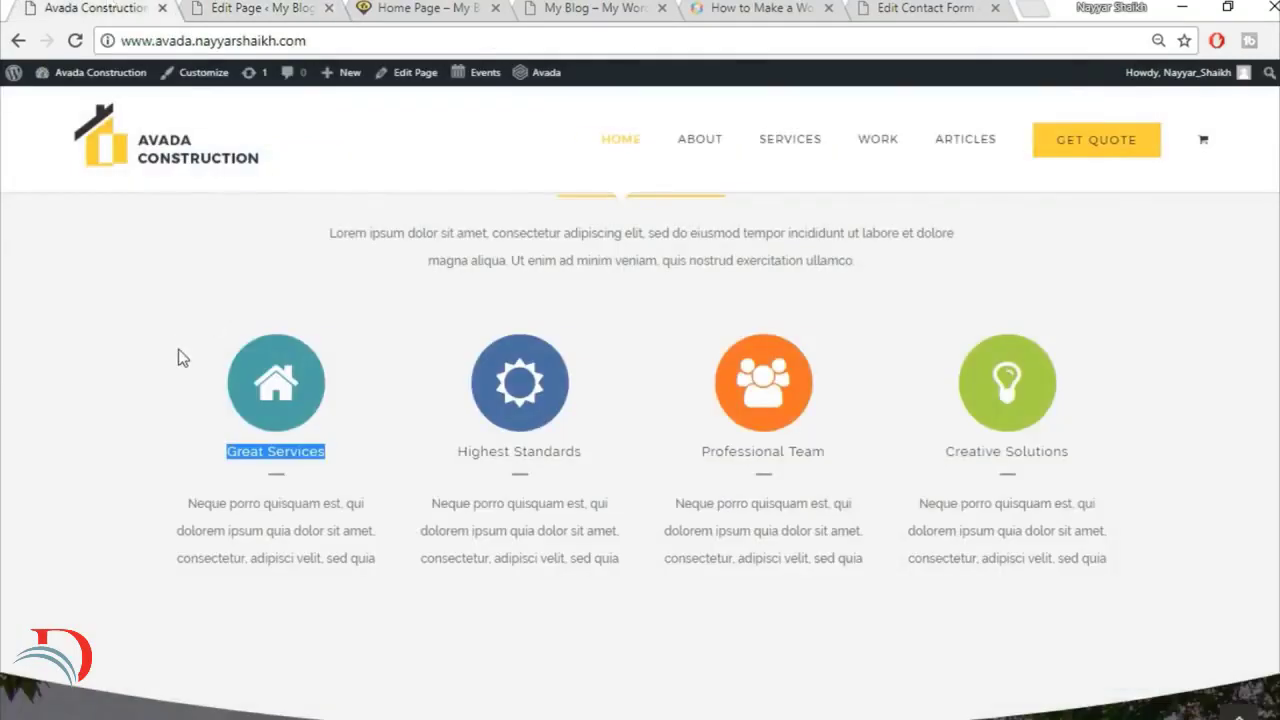
pyautogui.click(309, 532)
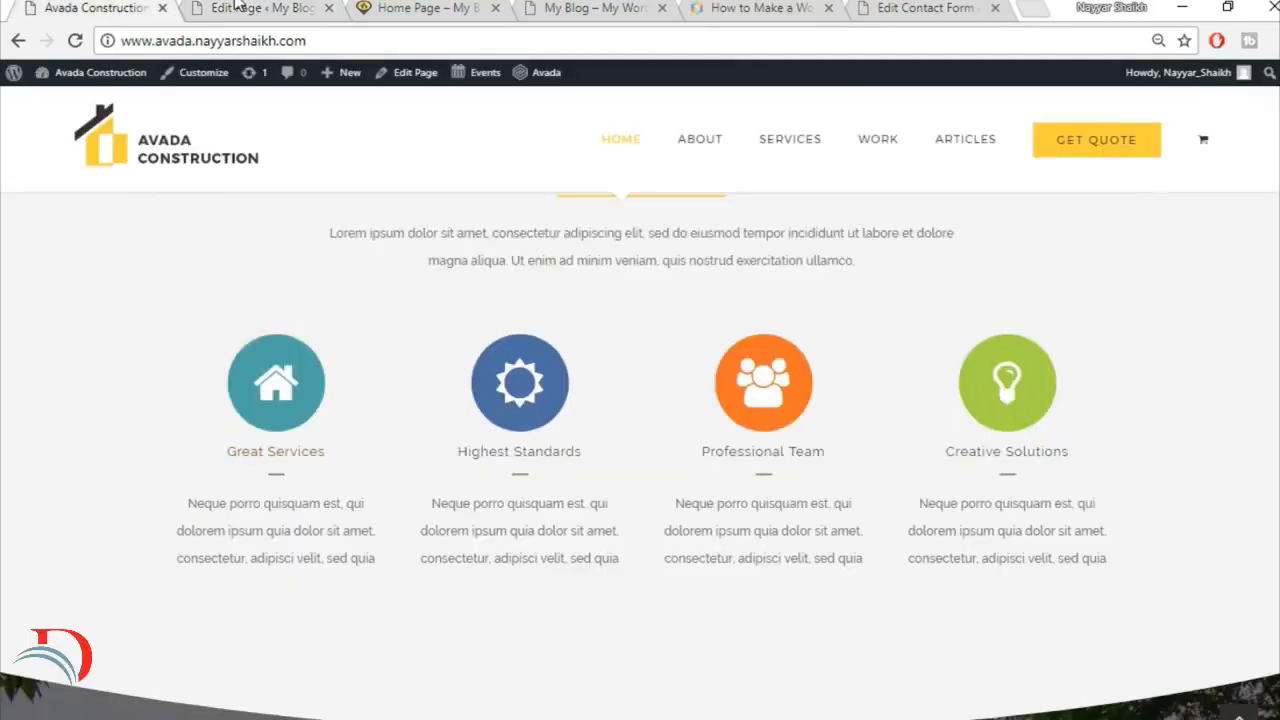
pyautogui.click(237, 6)
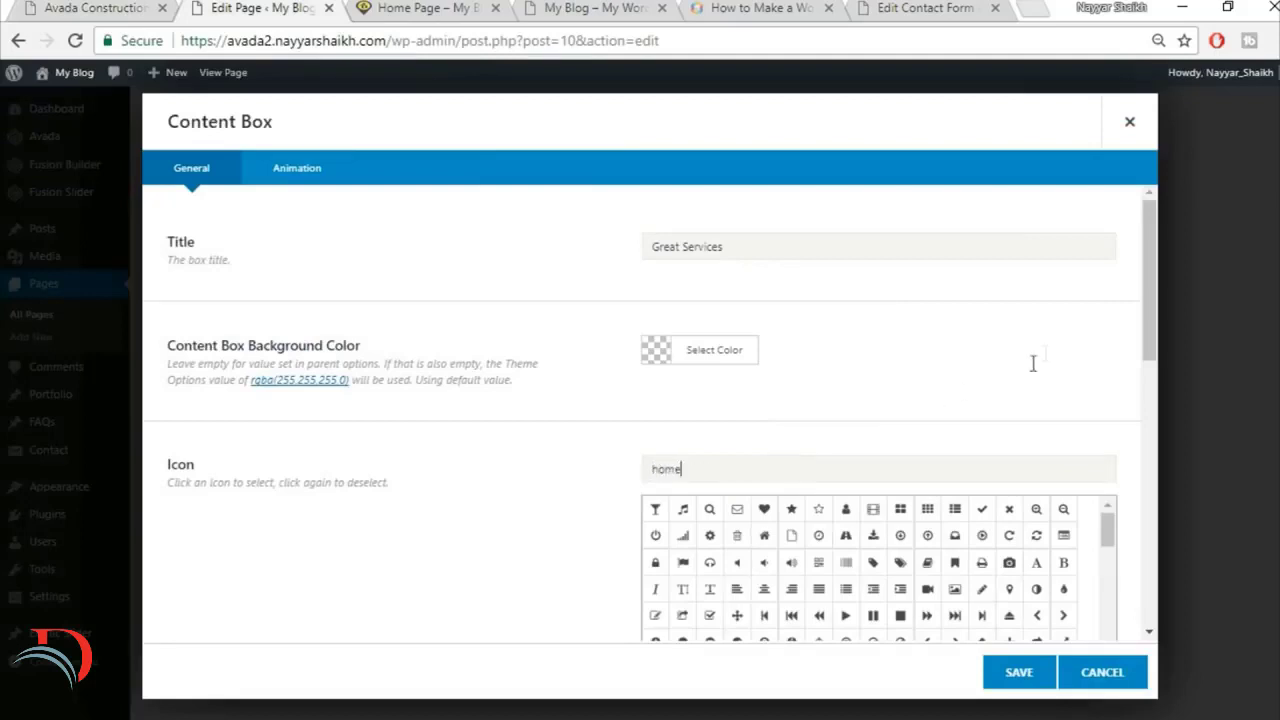
pyautogui.click(658, 514)
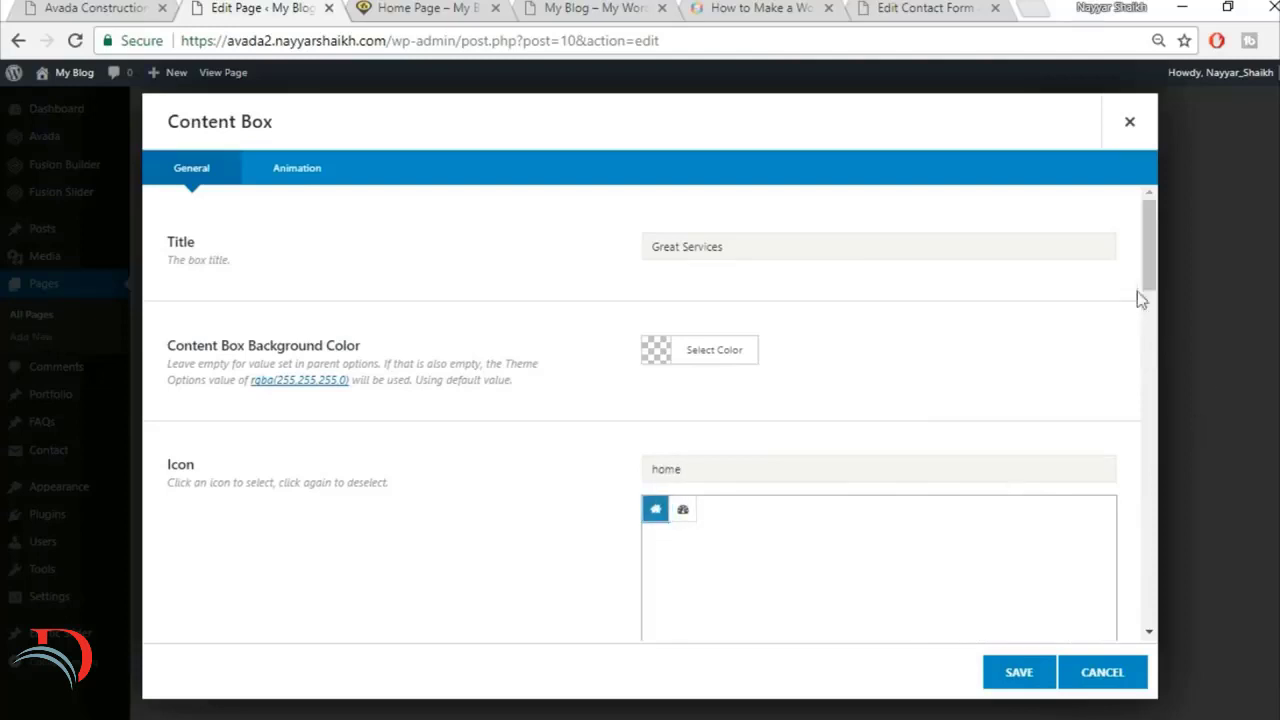
# Step: Review the first content box's flip, rotate and spin options and check its Icon Color in the colour picker
pyautogui.moveTo(1147, 287); pyautogui.dragTo(1147, 373)
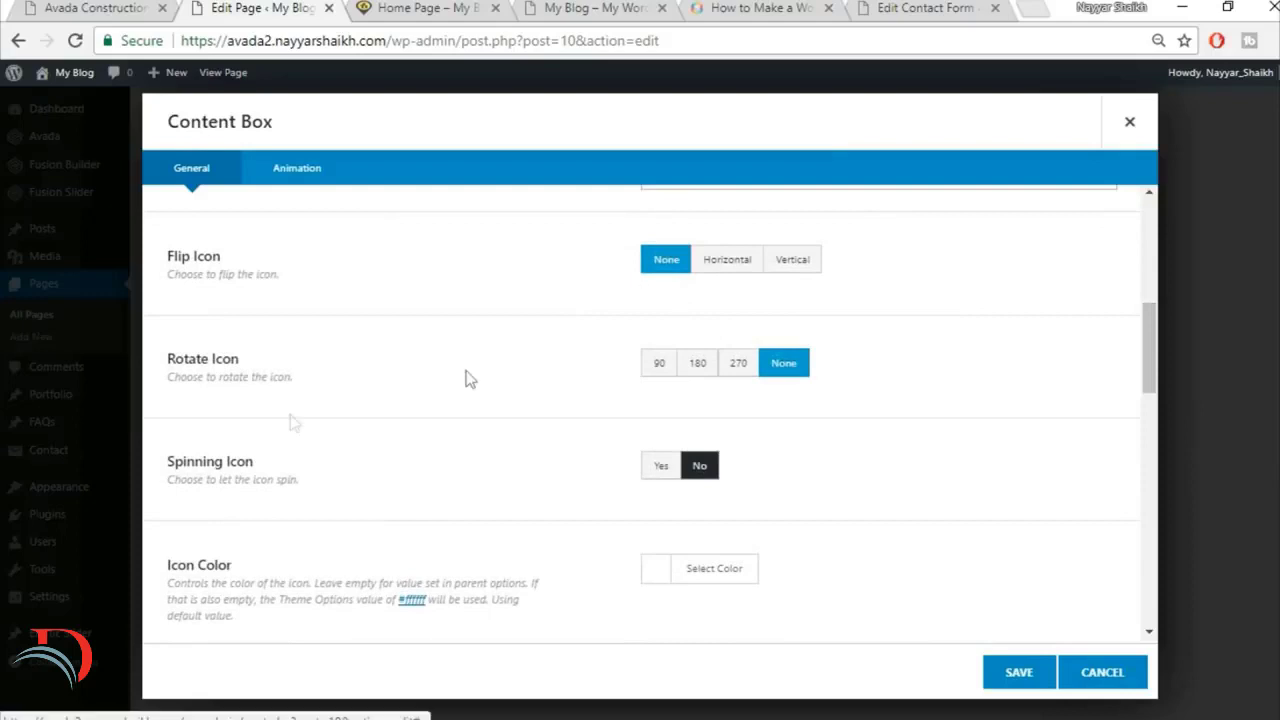
pyautogui.scroll(-1, 556, 406)
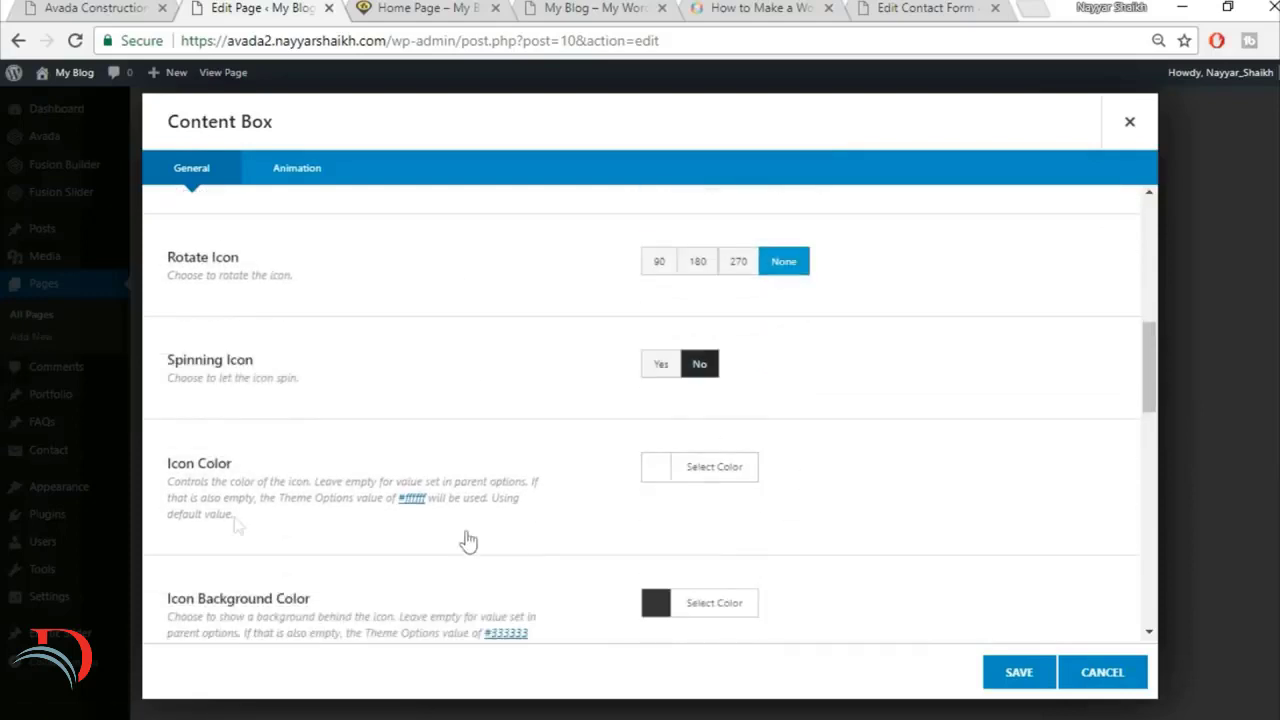
pyautogui.click(695, 468)
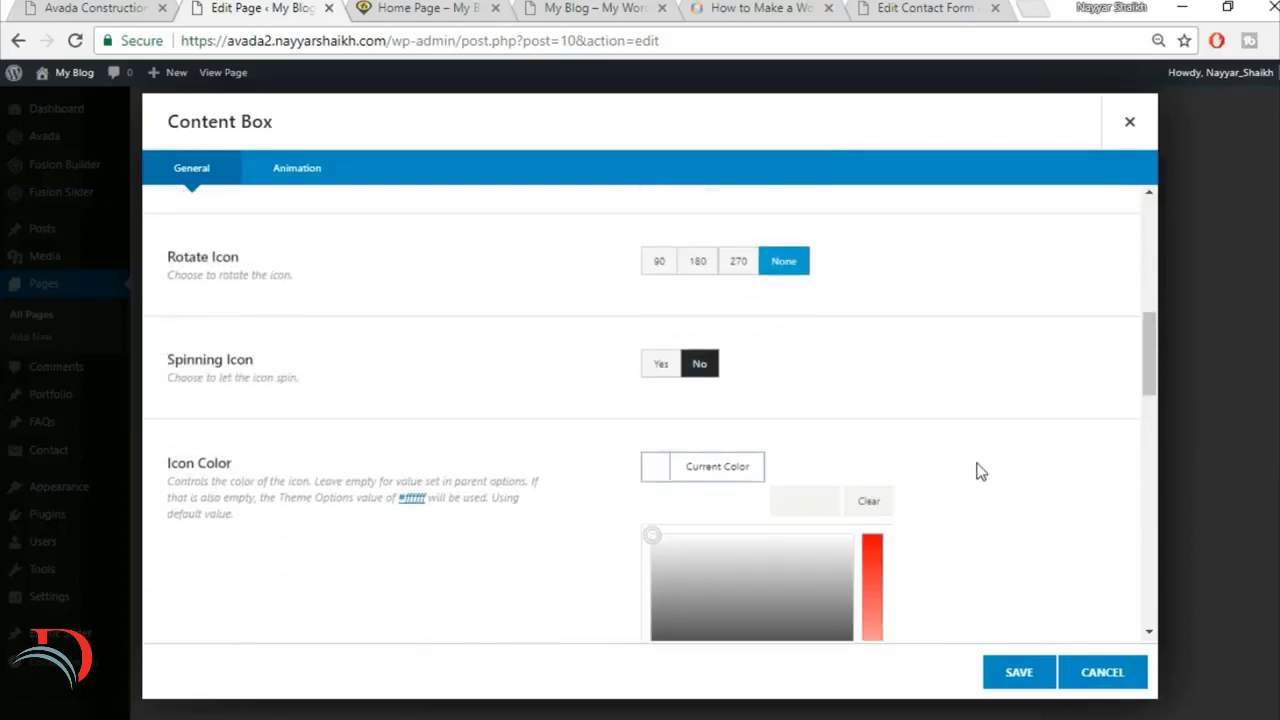
pyautogui.scroll(-2, 980, 472)
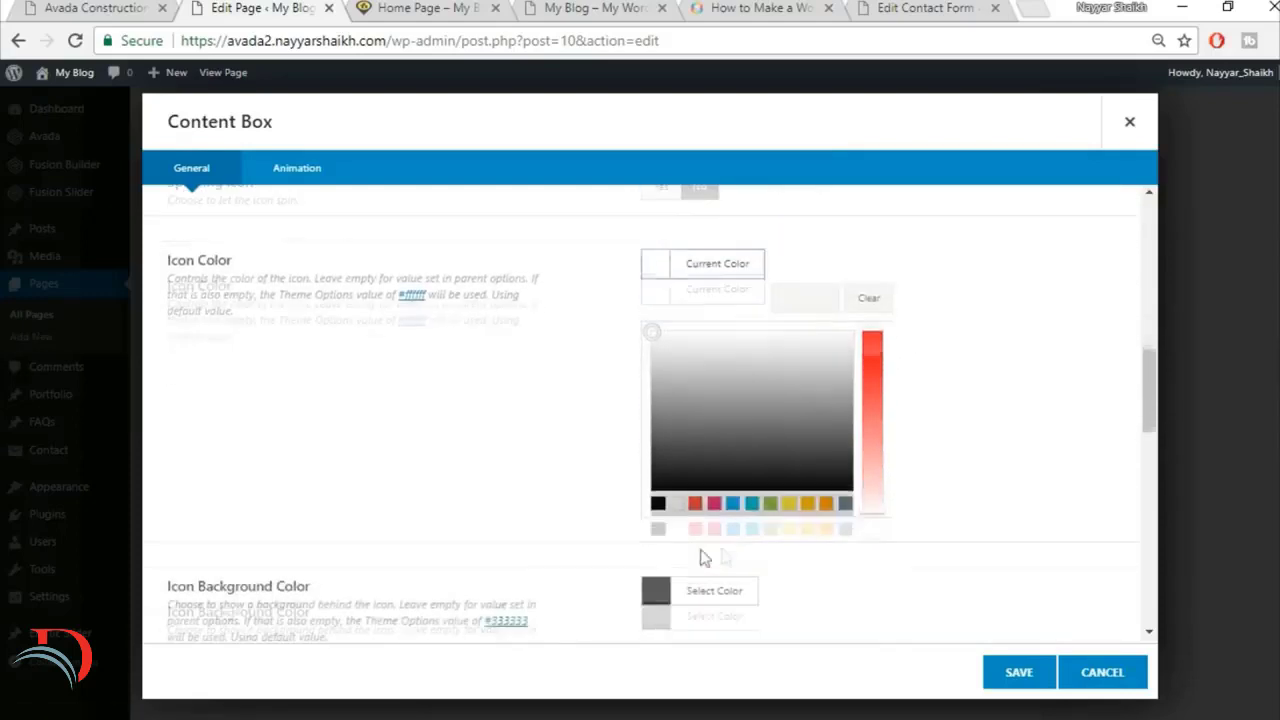
pyautogui.click(1094, 354)
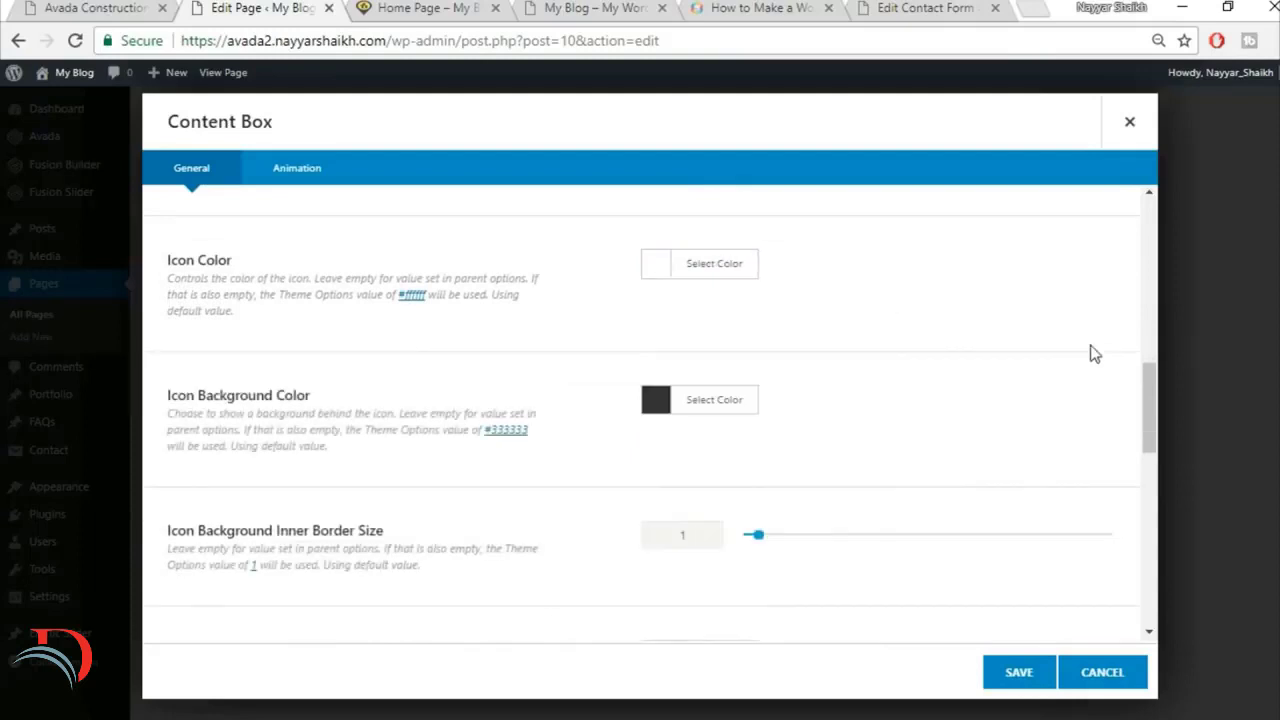
# Step: Inspect the Great Services icon on the reference site with the browser's developer tools to look up its background colour
pyautogui.click(92, 6)
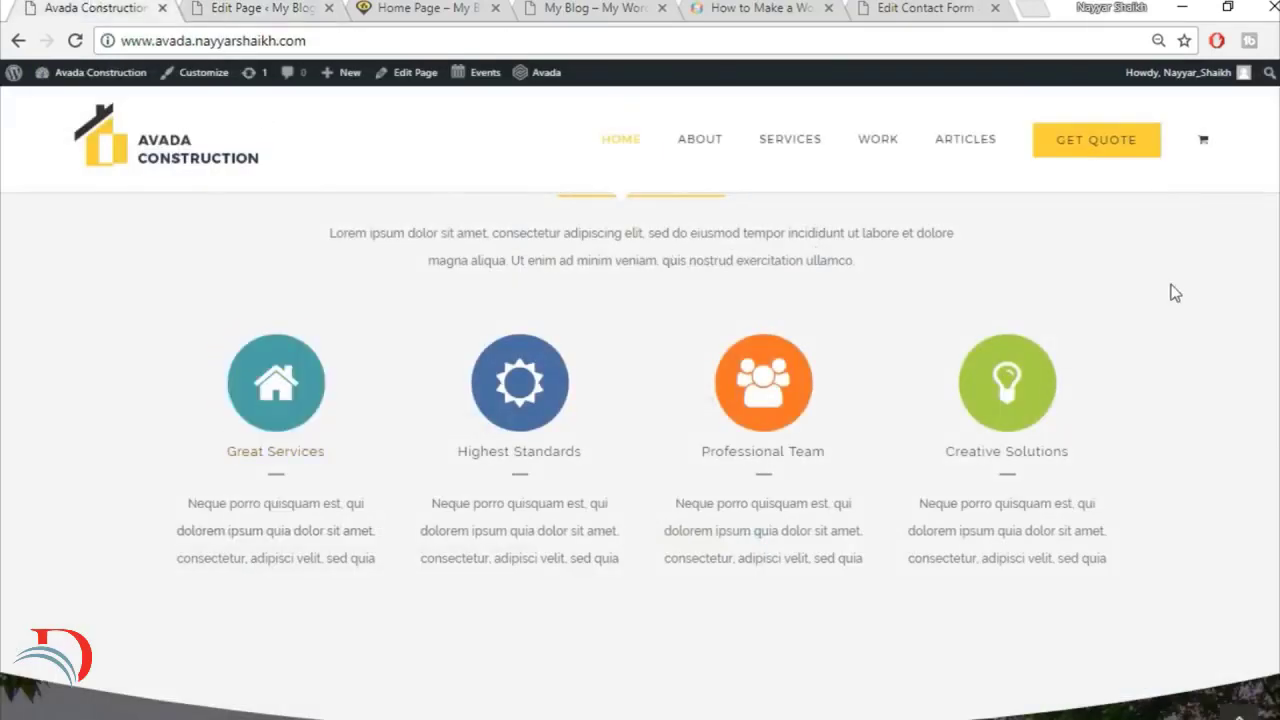
pyautogui.scroll(-1, 478, 350)
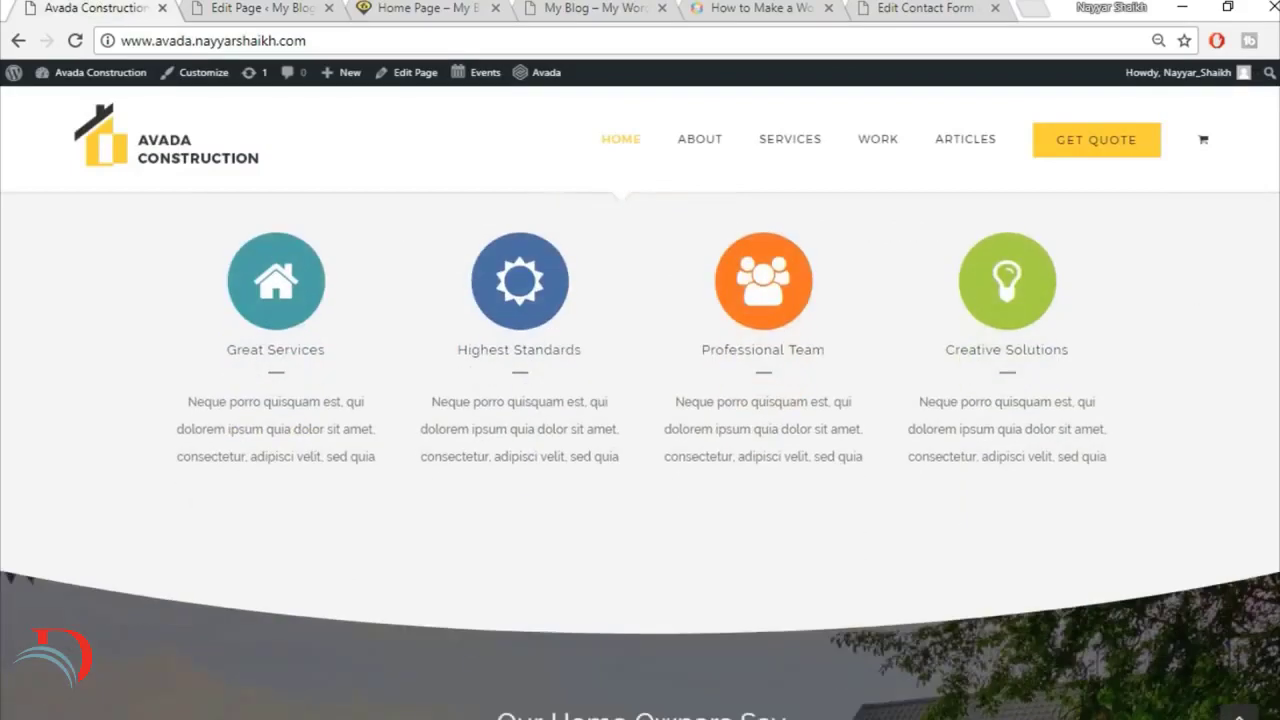
pyautogui.scroll(1, 288, 368)
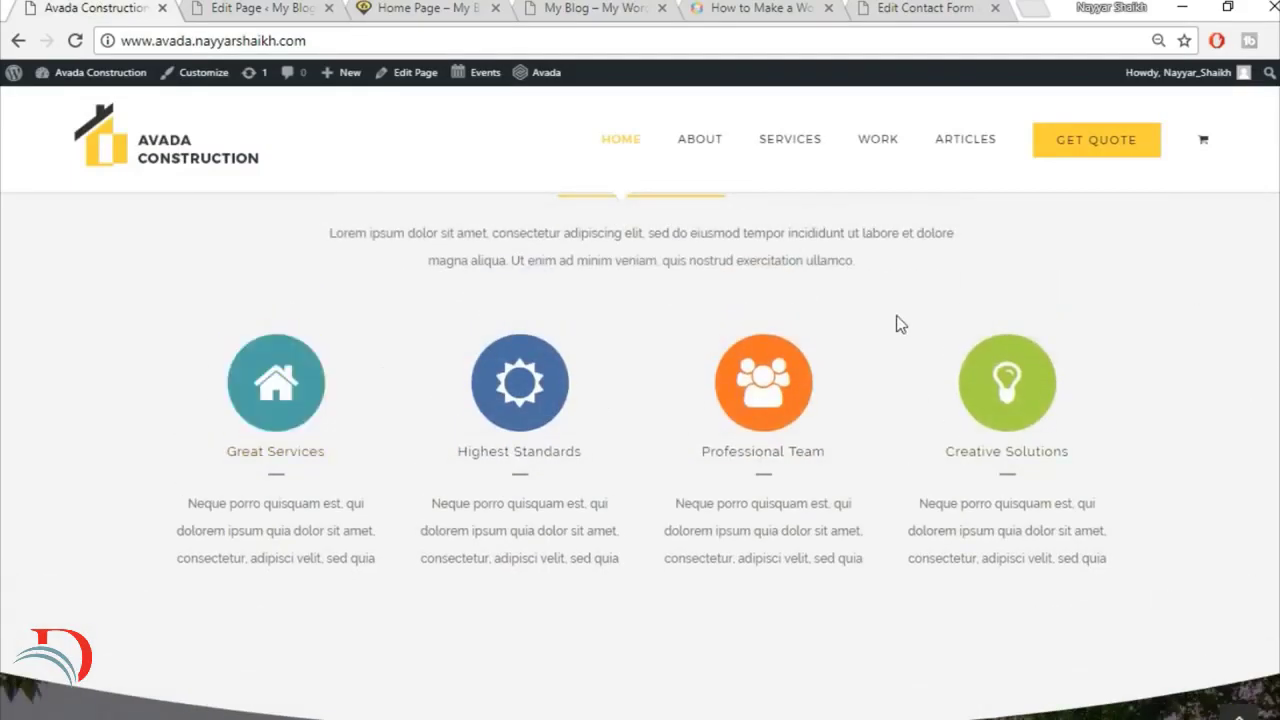
pyautogui.rightClick(296, 400)
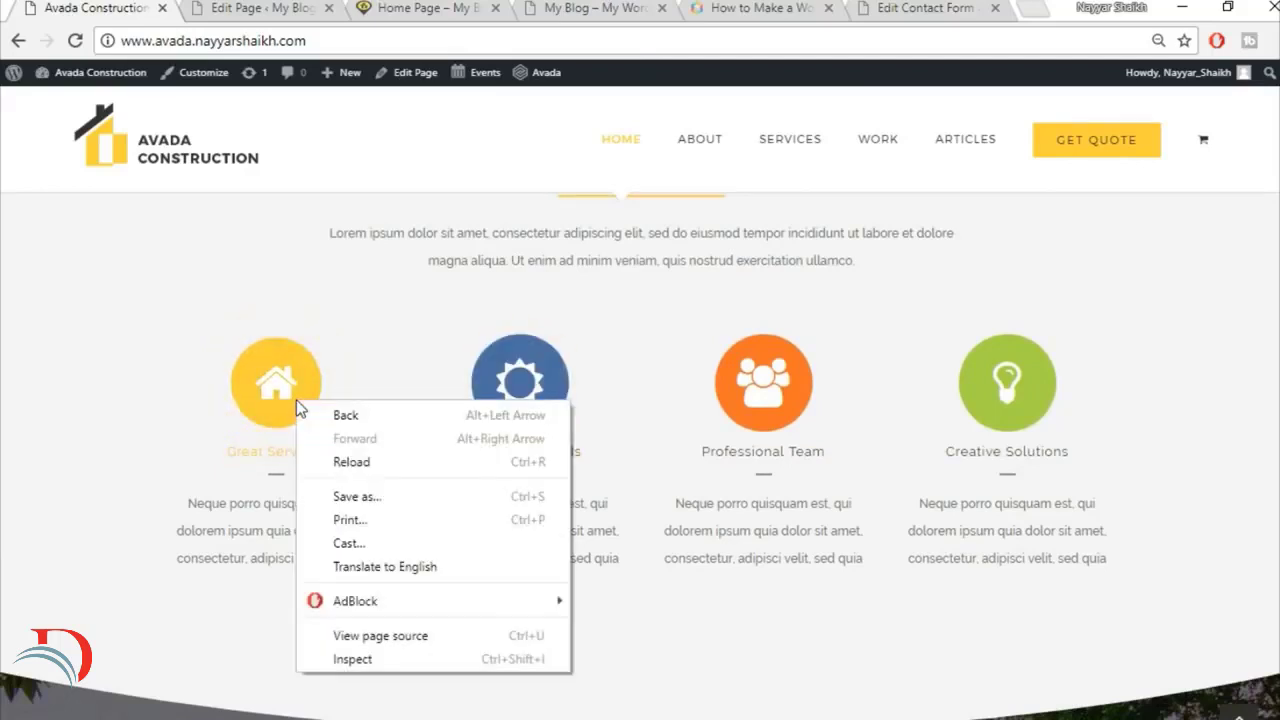
pyautogui.click(361, 660)
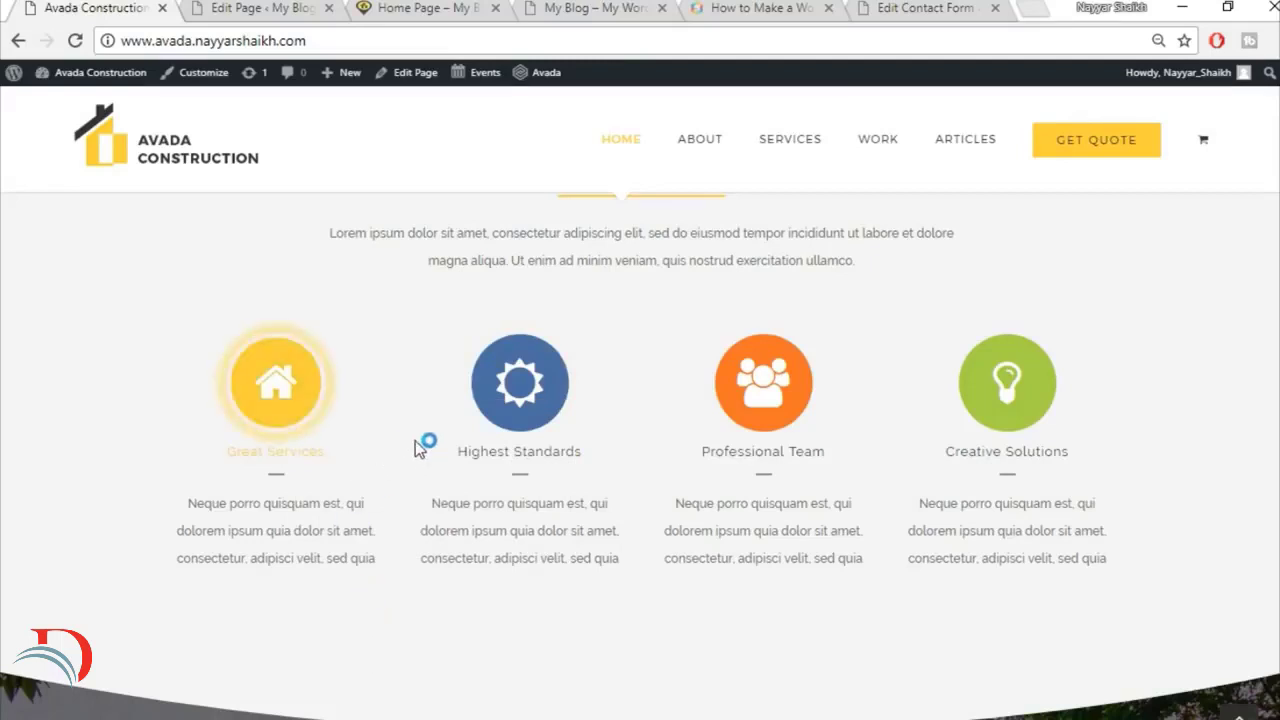
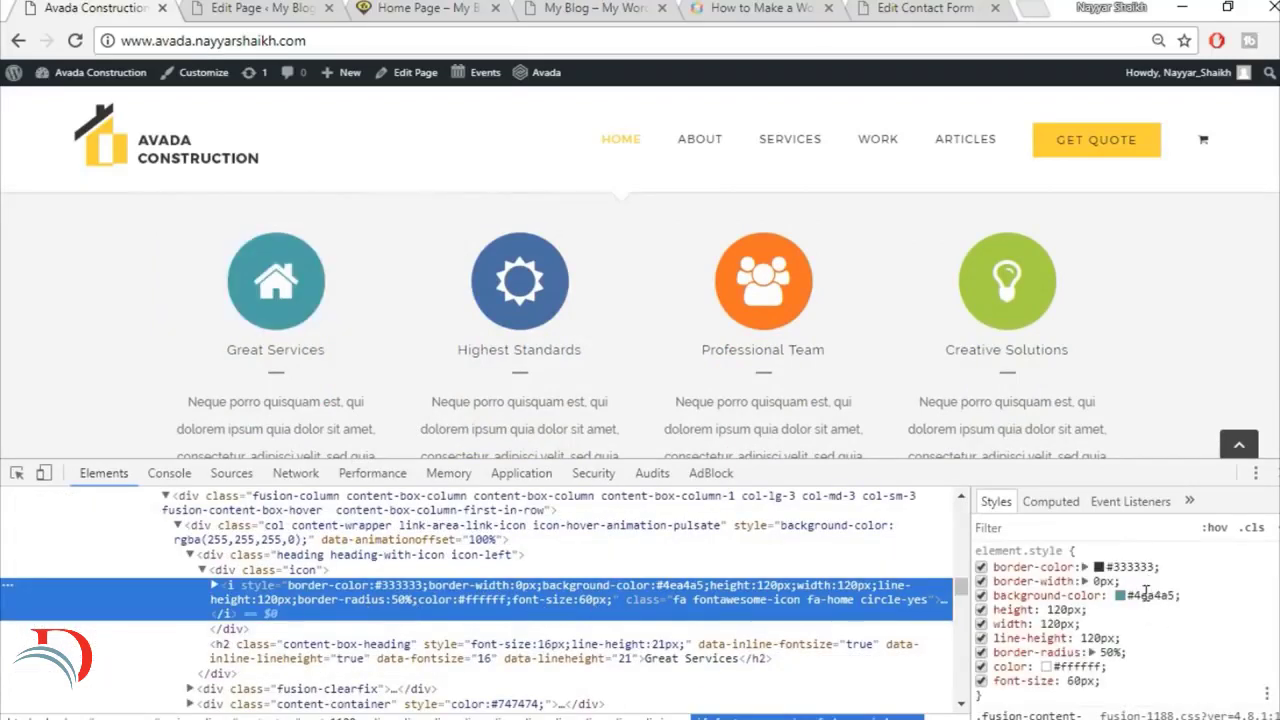
# Step: Copy the Great Services icon's background colour #4ea4a5 from the reference site and apply it as the content box's Icon Background Color
pyautogui.click(1146, 593)
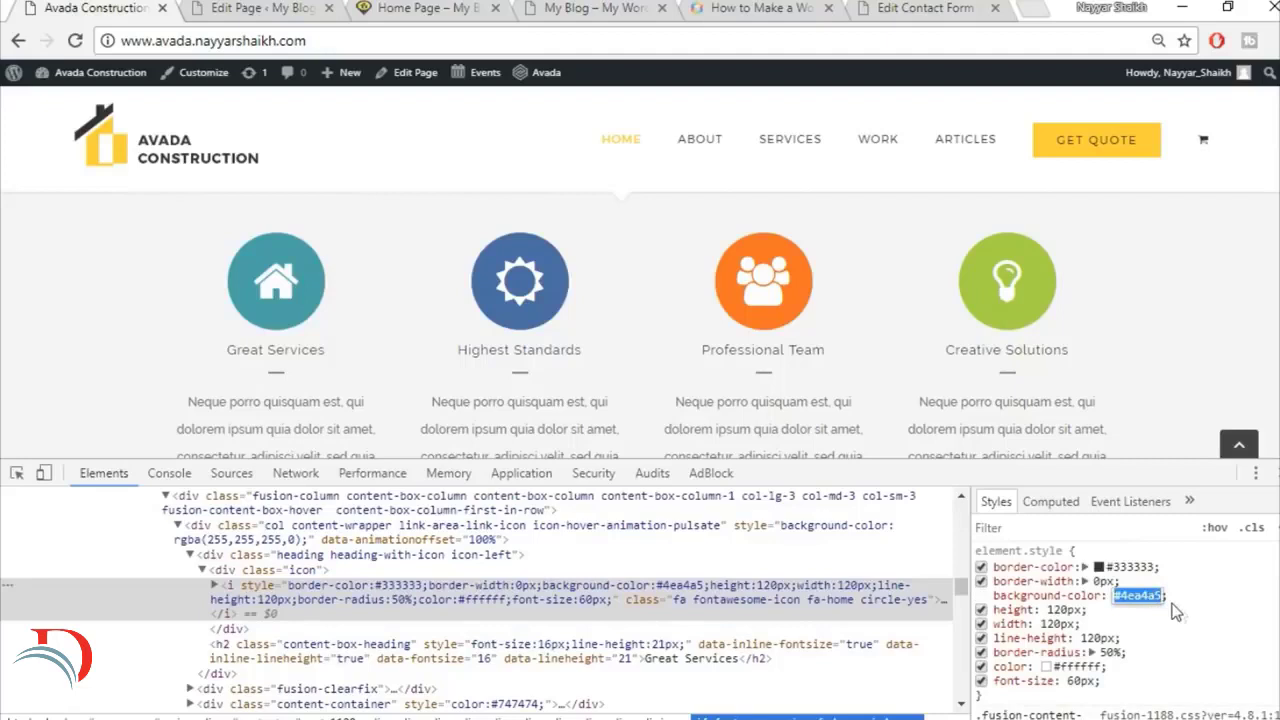
pyautogui.press('Return')
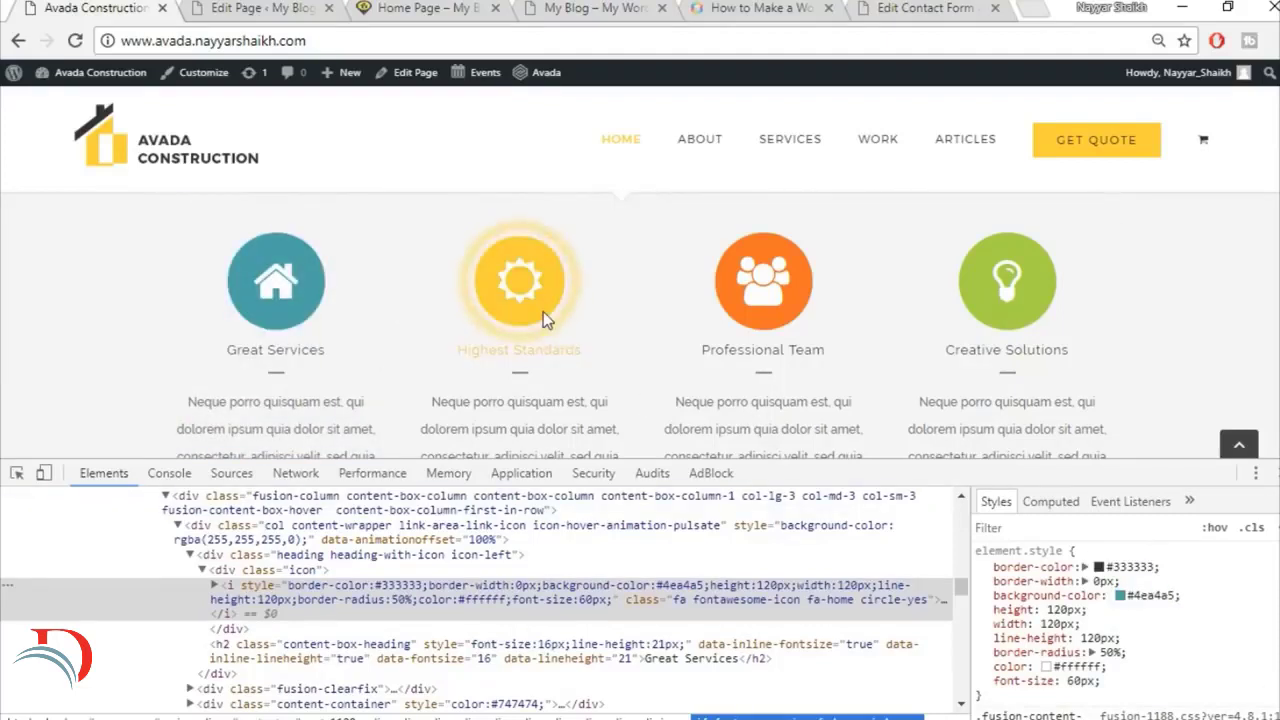
pyautogui.rightClick(543, 311)
pyautogui.click(605, 571)
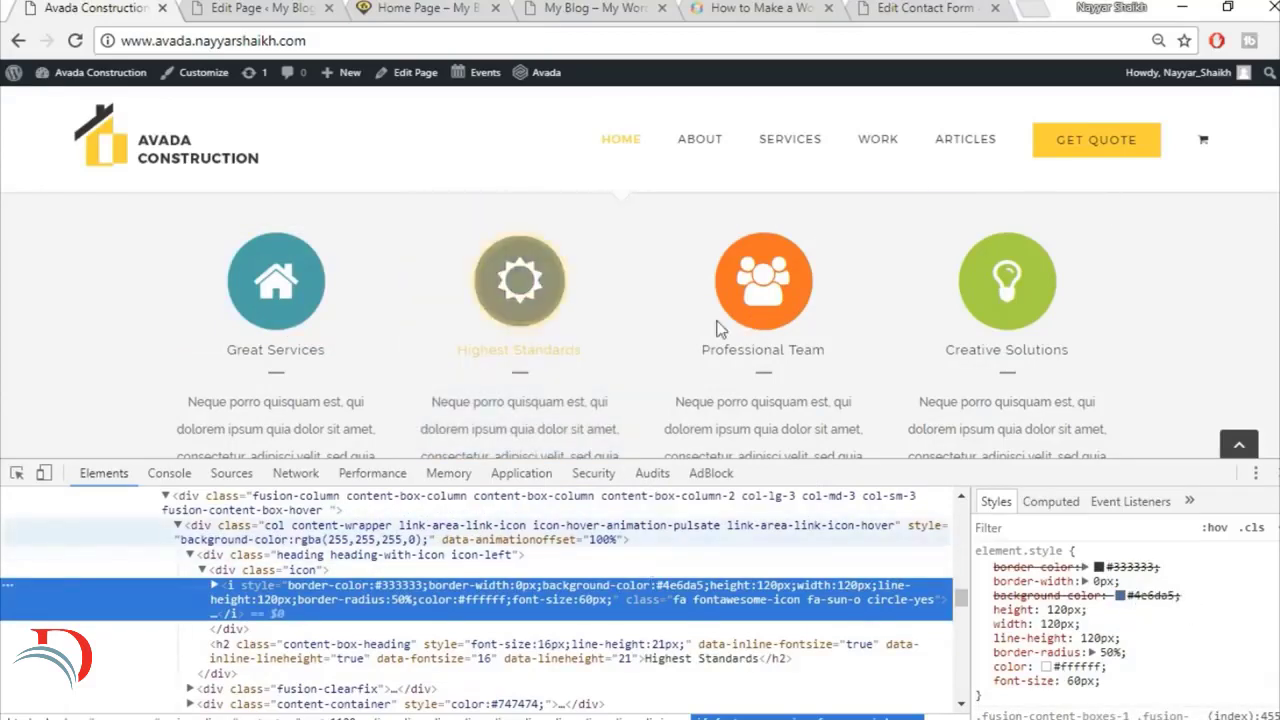
pyautogui.press('F12')
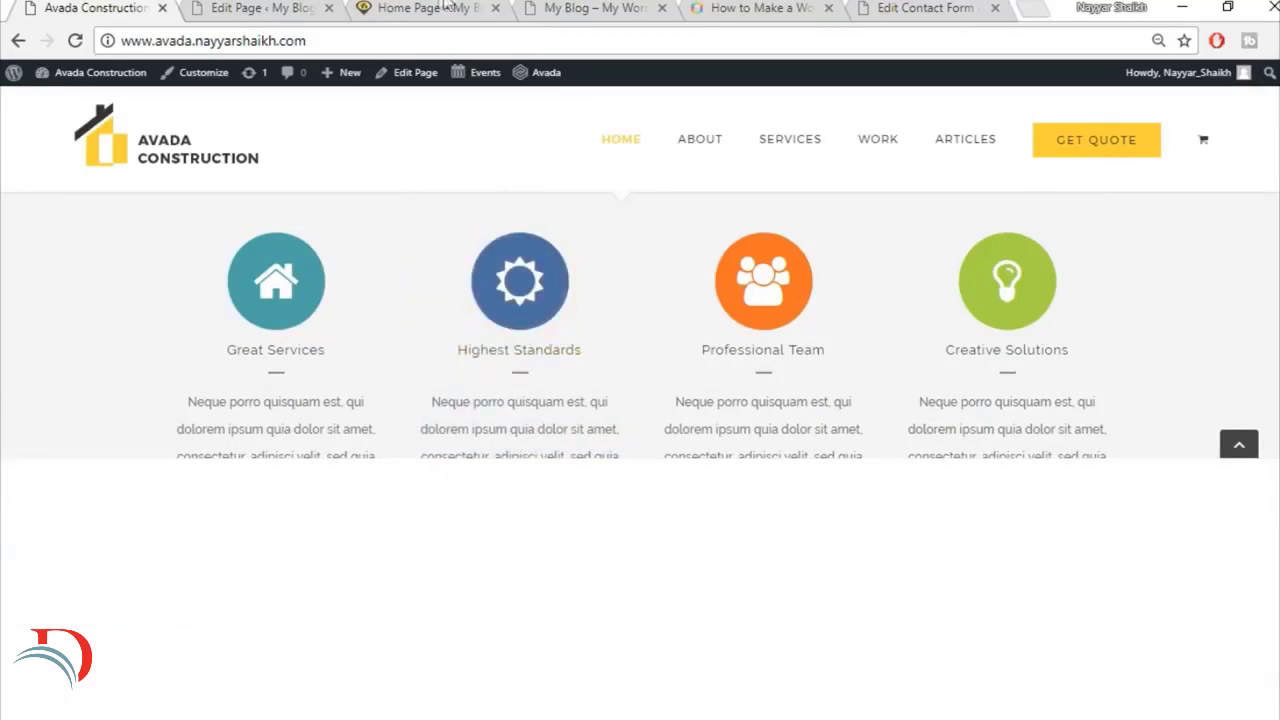
pyautogui.click(265, 7)
pyautogui.click(716, 412)
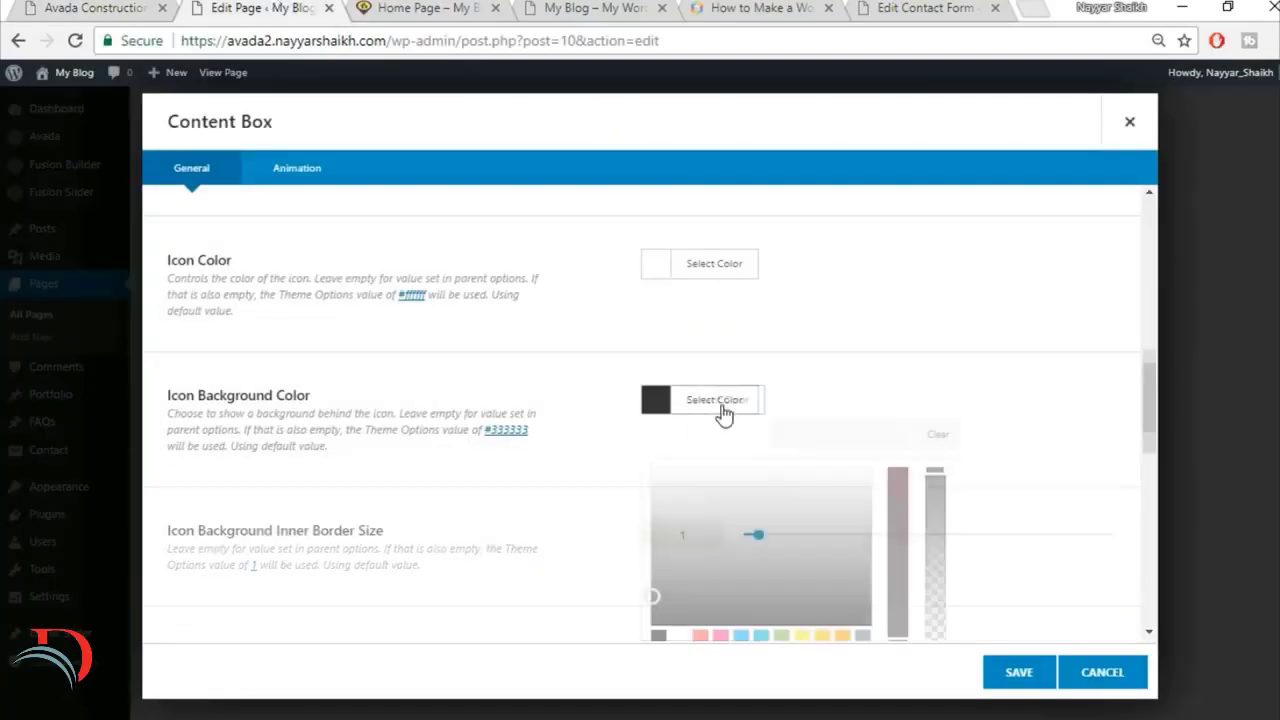
pyautogui.hotkey('ctrl', 'v')
pyautogui.click(1057, 391)
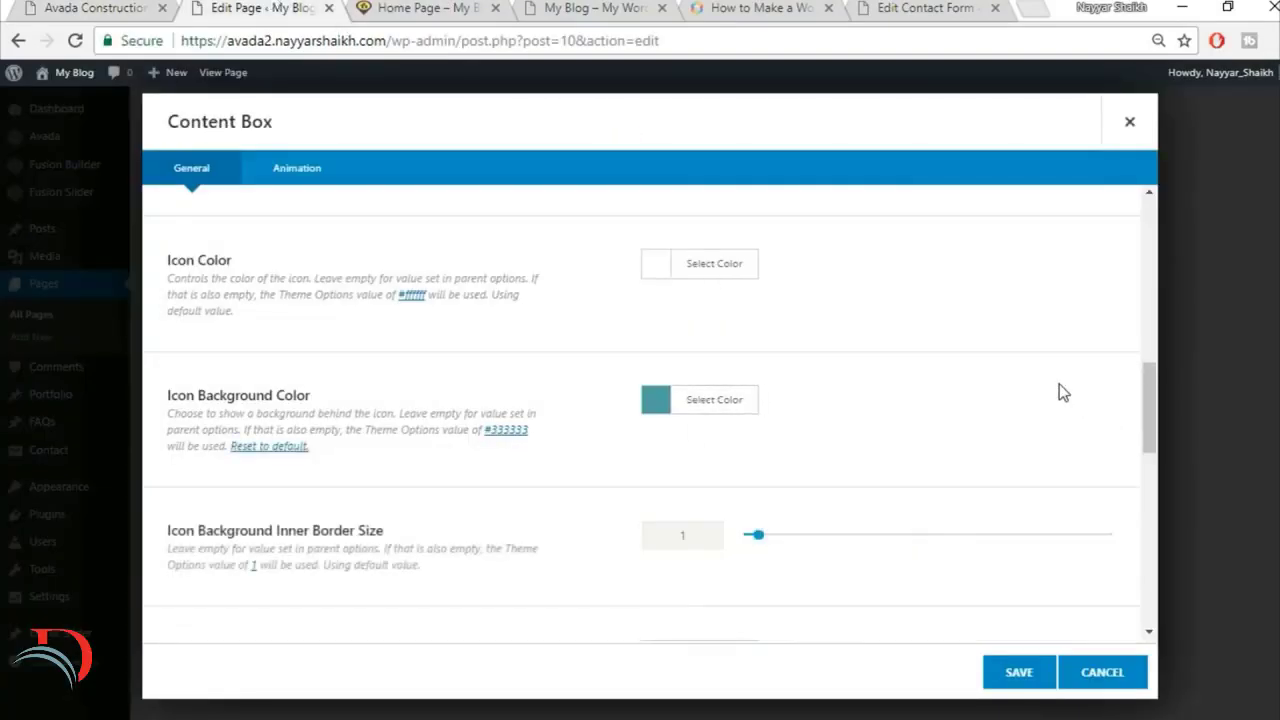
# Step: Set the content box's Icon Background Inner Border Size to 0
pyautogui.scroll(-2, 1057, 391)
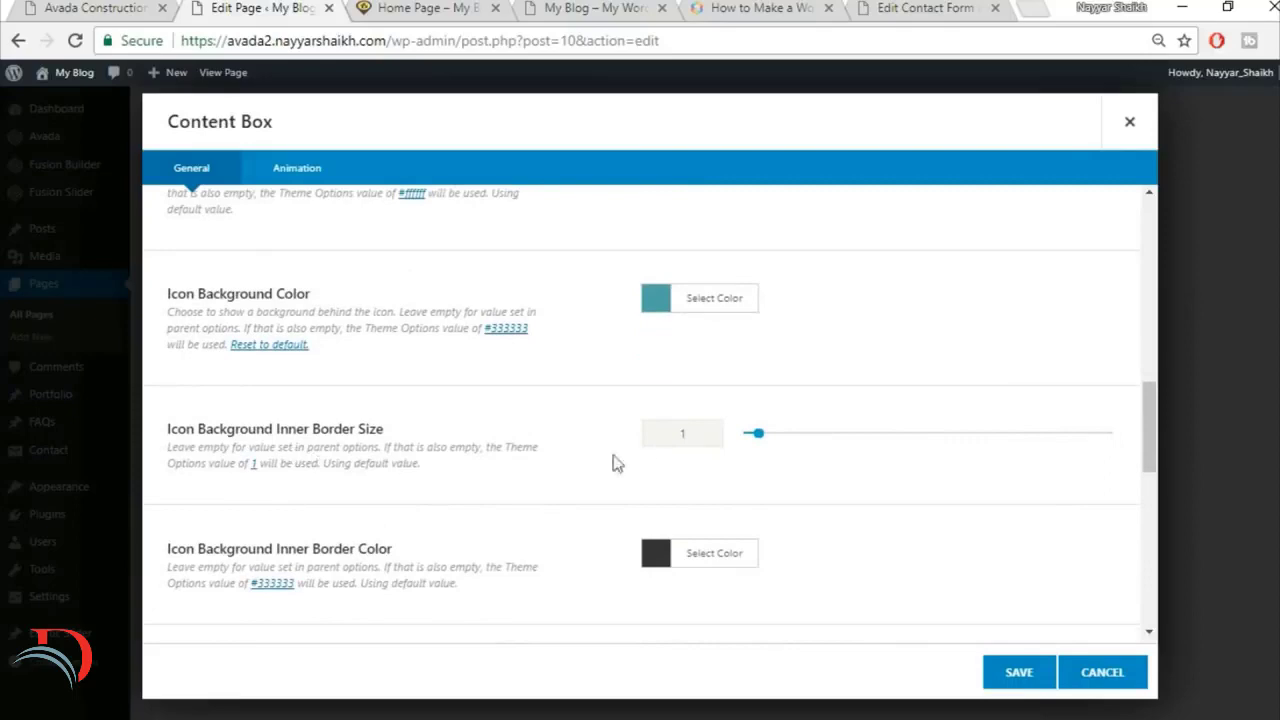
pyautogui.write('0')
pyautogui.scroll(-1, 612, 461)
pyautogui.scroll(-3, 612, 463)
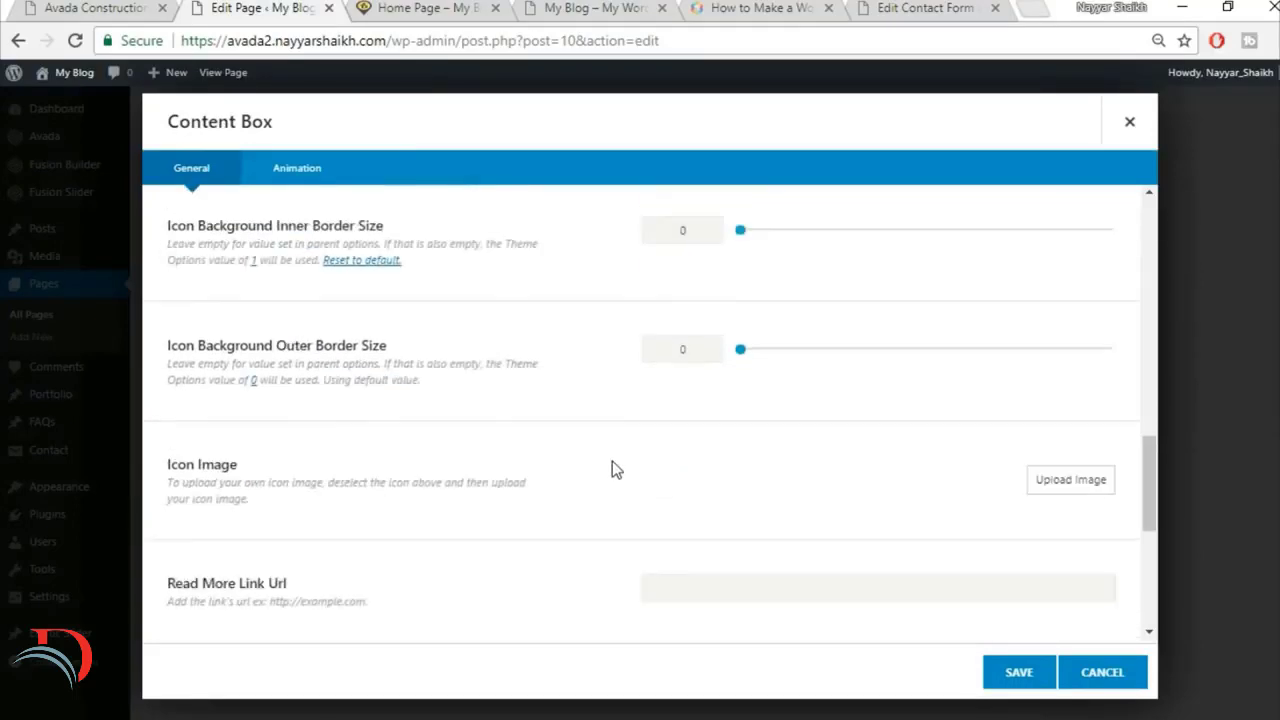
# Step: Replace the content box's placeholder content with the "Neque porro quisquam est" paragraph copied from the reference site's Great Services box, and save the box
pyautogui.scroll(-3, 586, 464)
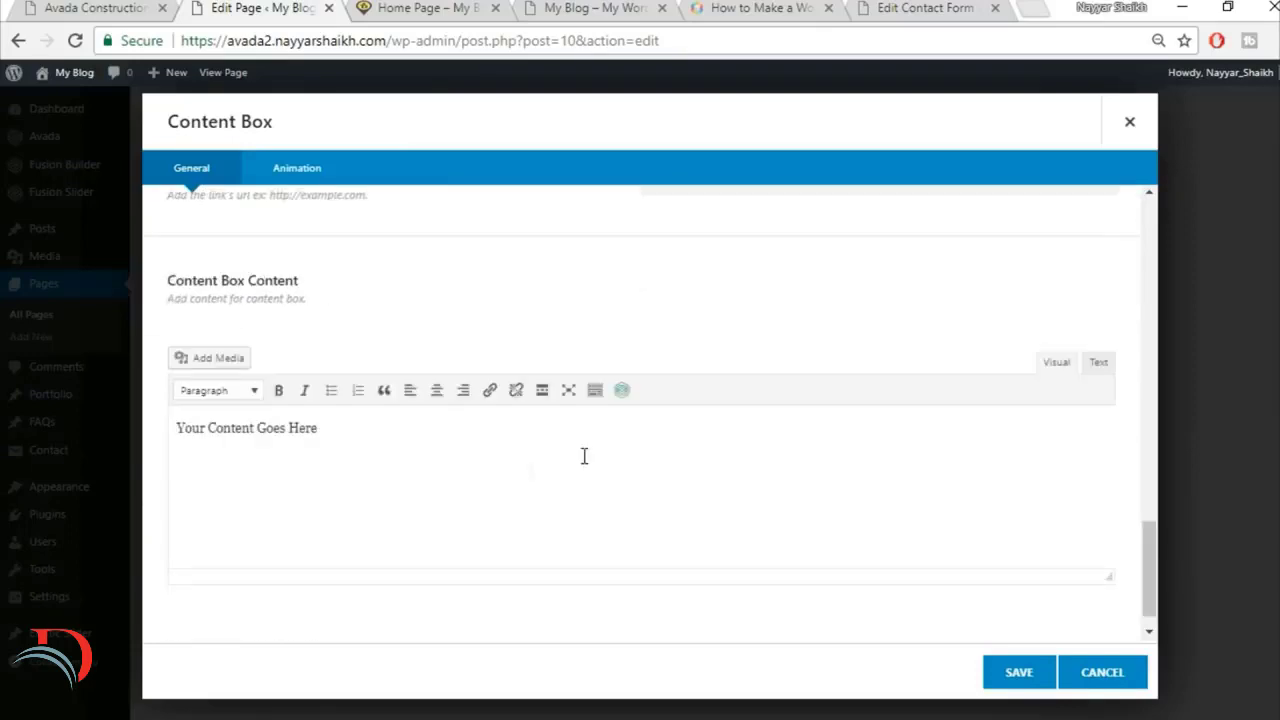
pyautogui.click(457, 461)
pyautogui.click(89, 6)
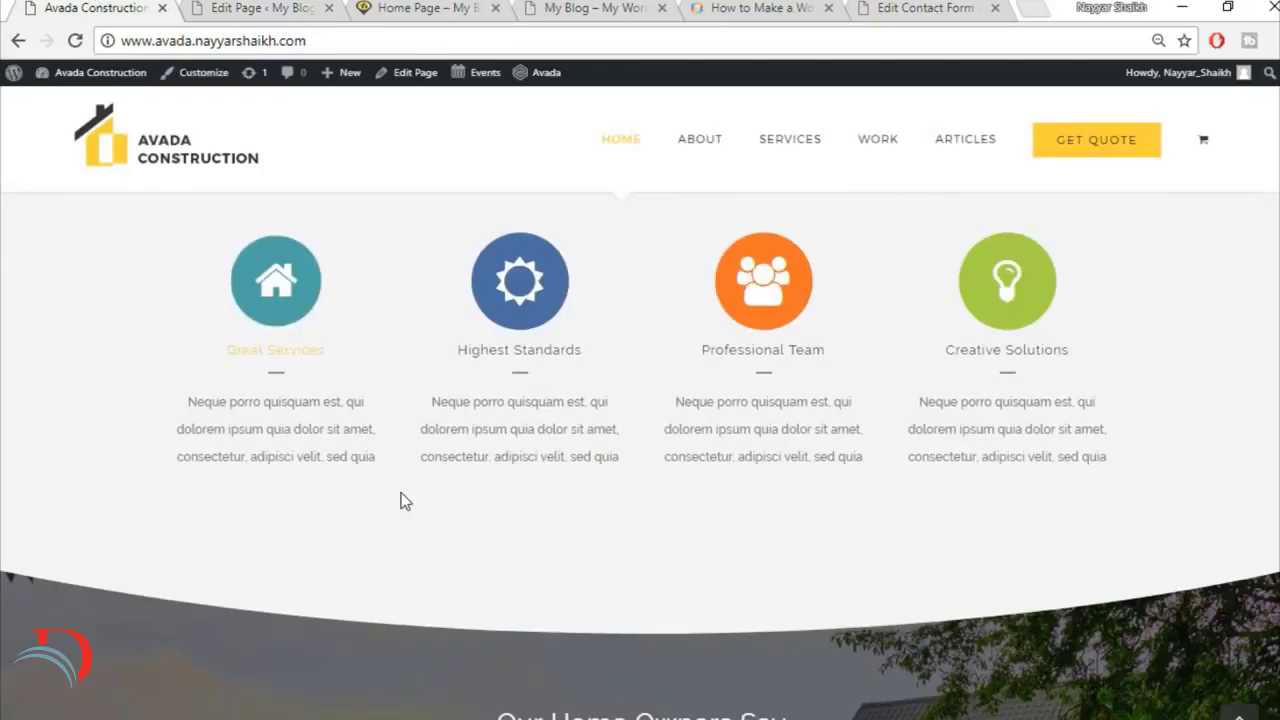
pyautogui.moveTo(180, 402); pyautogui.dragTo(388, 462)
pyautogui.hotkey('ctrl', 'c')
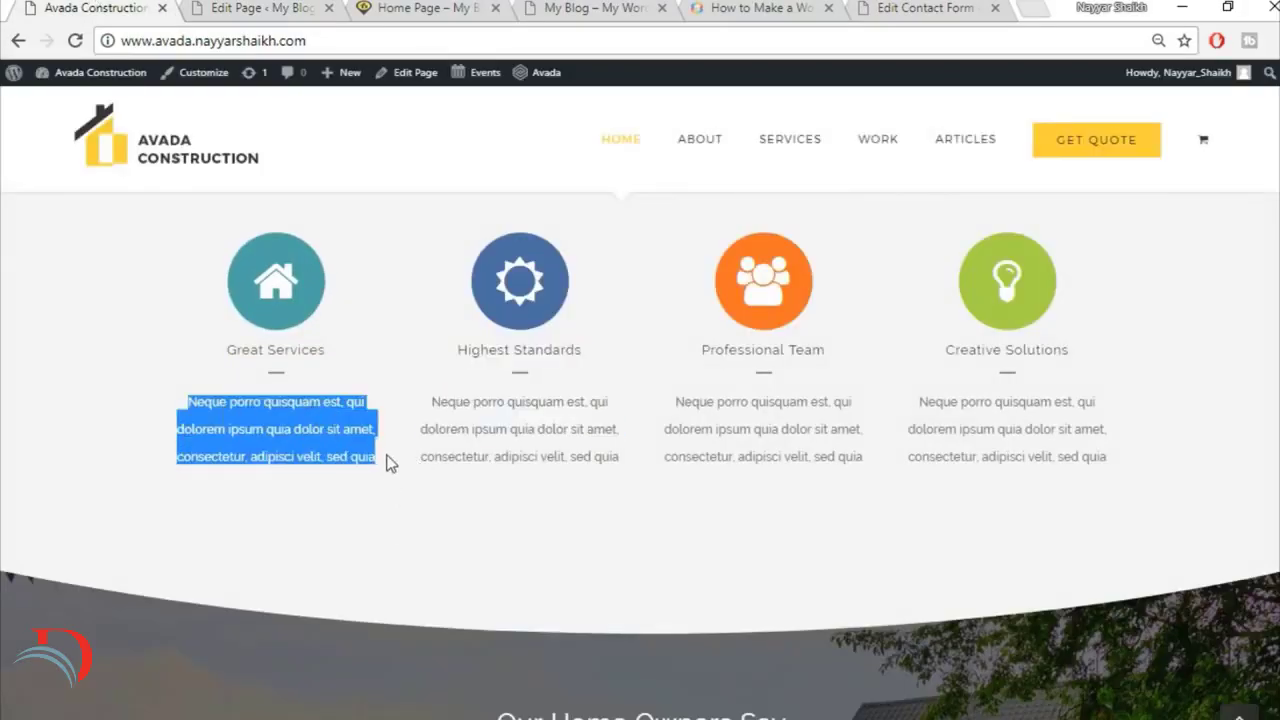
pyautogui.click(248, 6)
pyautogui.hotkey('ctrl', 'v')
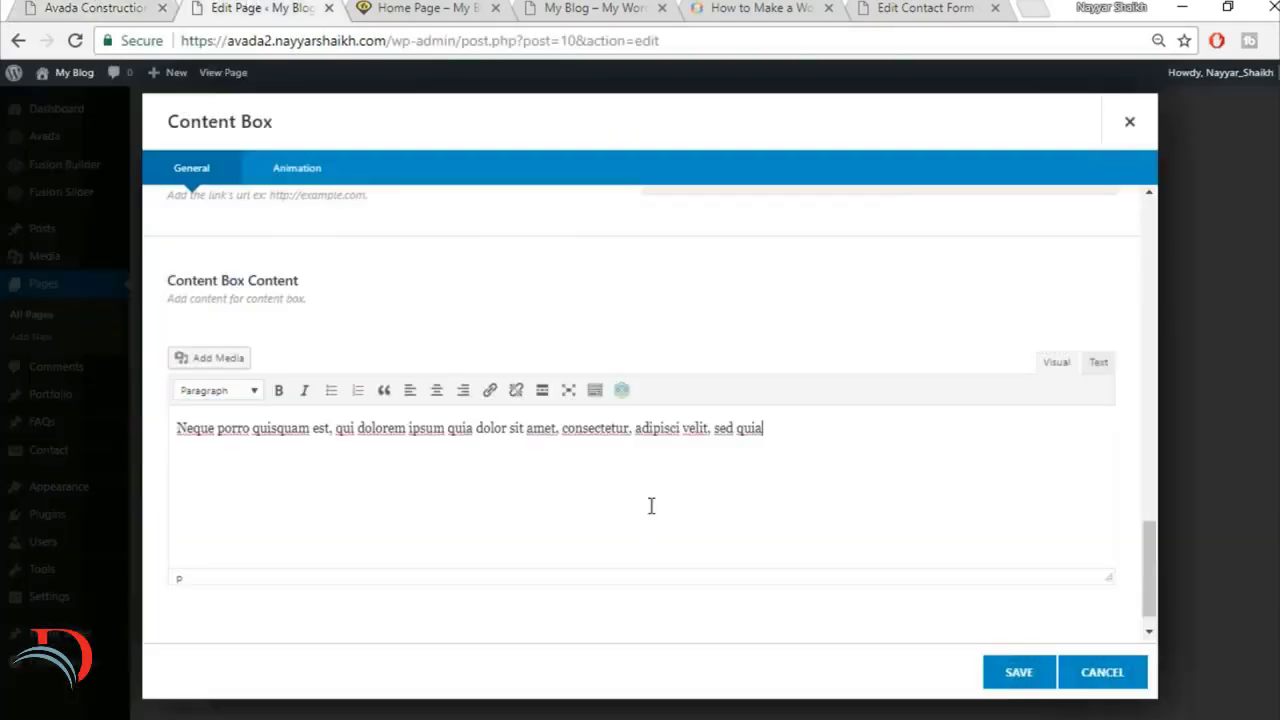
pyautogui.scroll(-1, 1000, 640)
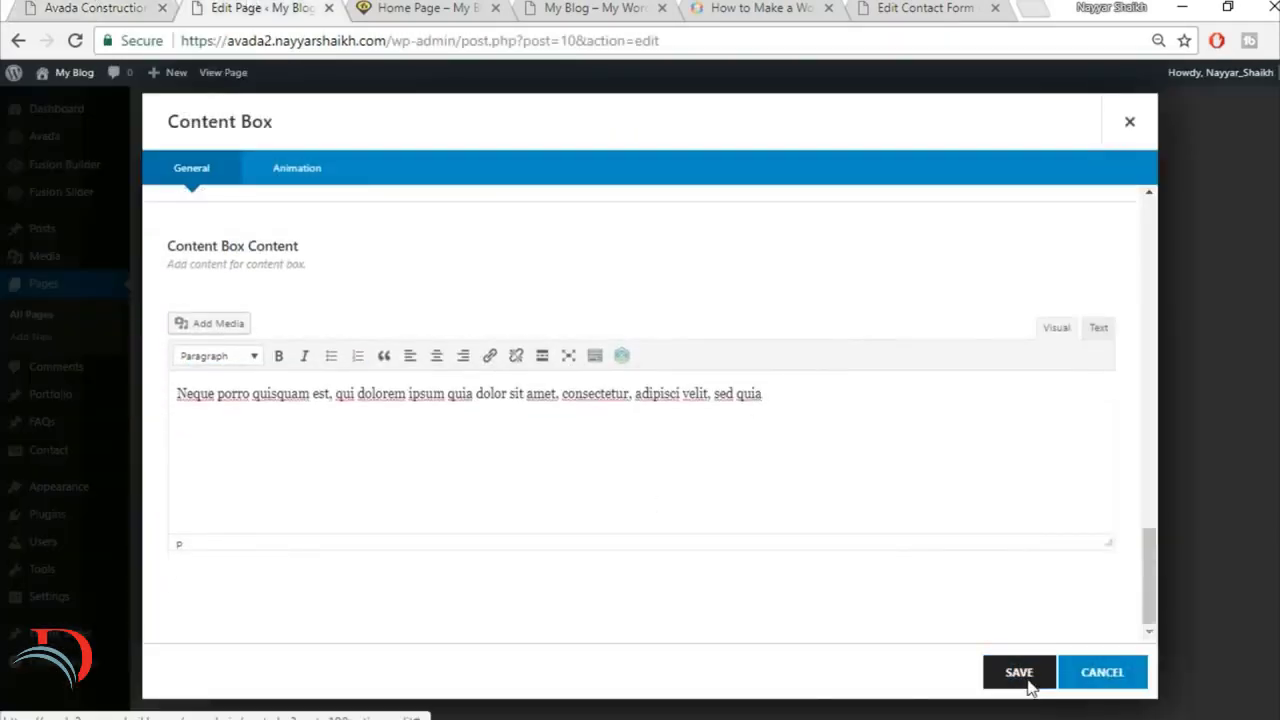
pyautogui.click(1026, 682)
# Step: Duplicate the Great Services box to make four content boxes, check the reference site's row, and save the Content Boxes element
pyautogui.click(397, 303)
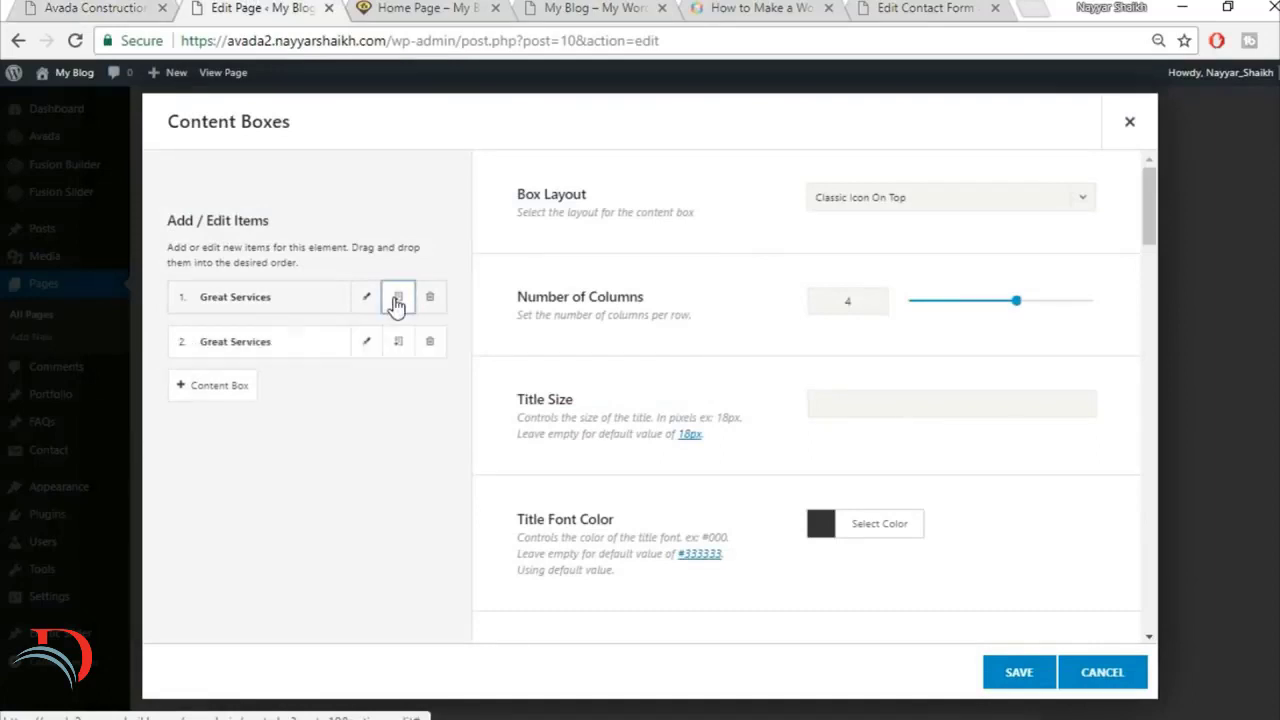
pyautogui.click(397, 303)
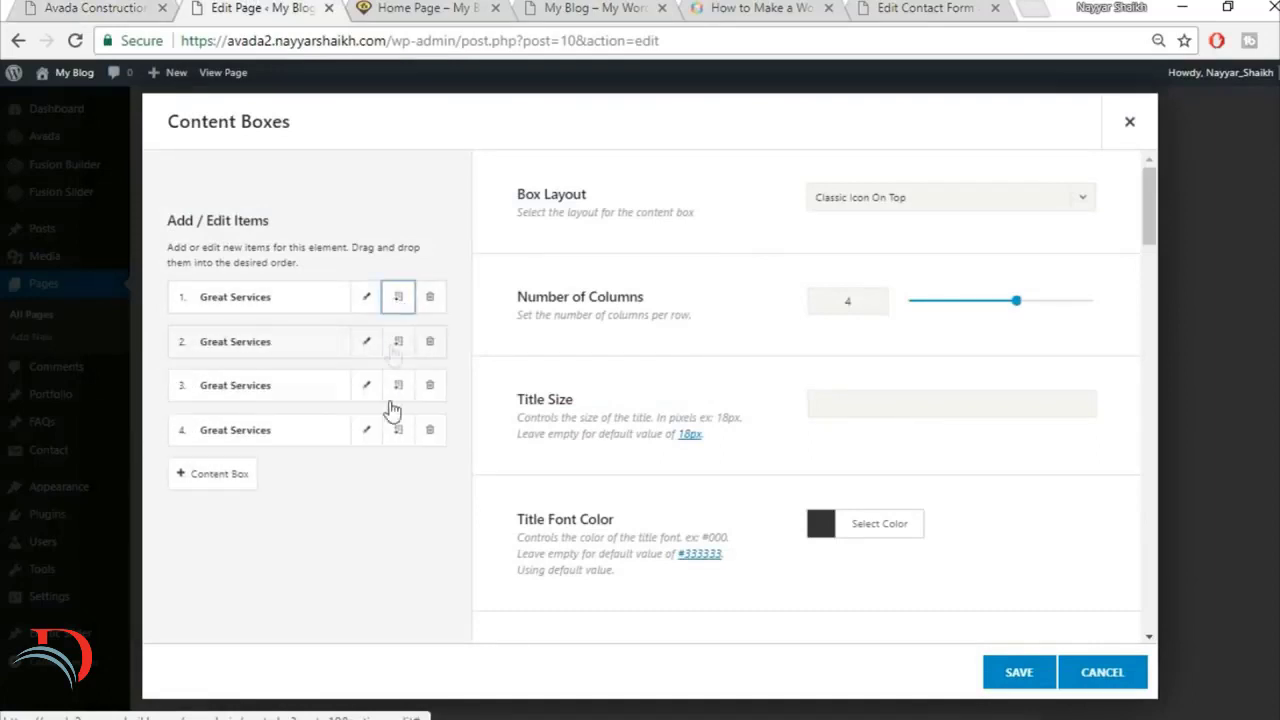
pyautogui.click(46, 7)
pyautogui.click(478, 472)
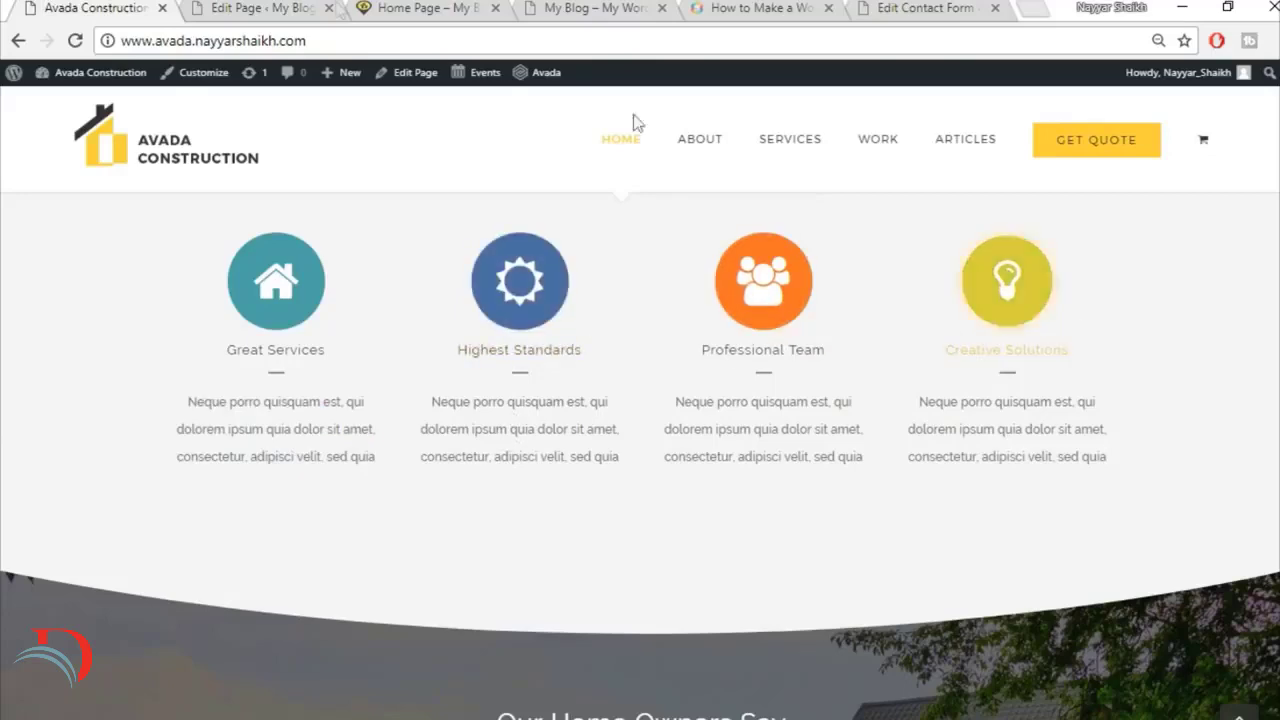
pyautogui.click(262, 9)
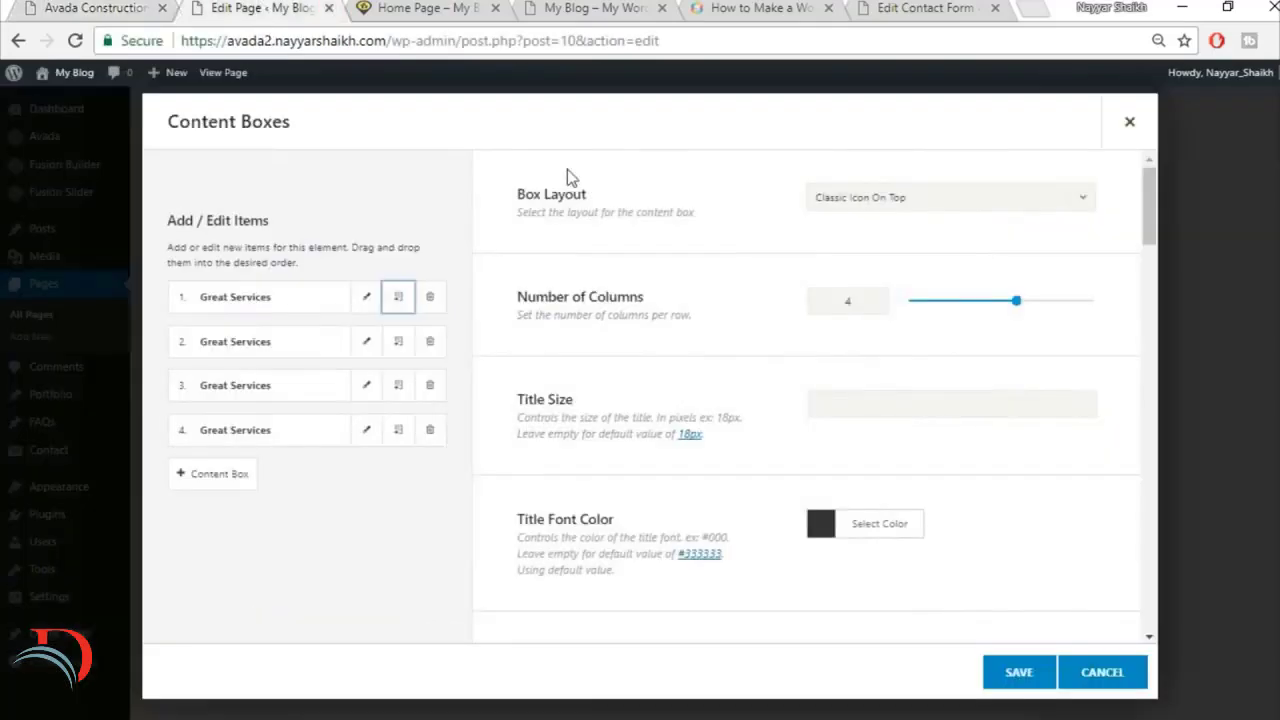
pyautogui.click(1012, 684)
# Step: Check the reference site's Our Core Values background, then set that section's Container Background Color to #f5f5f5 and save the container
pyautogui.click(105, 7)
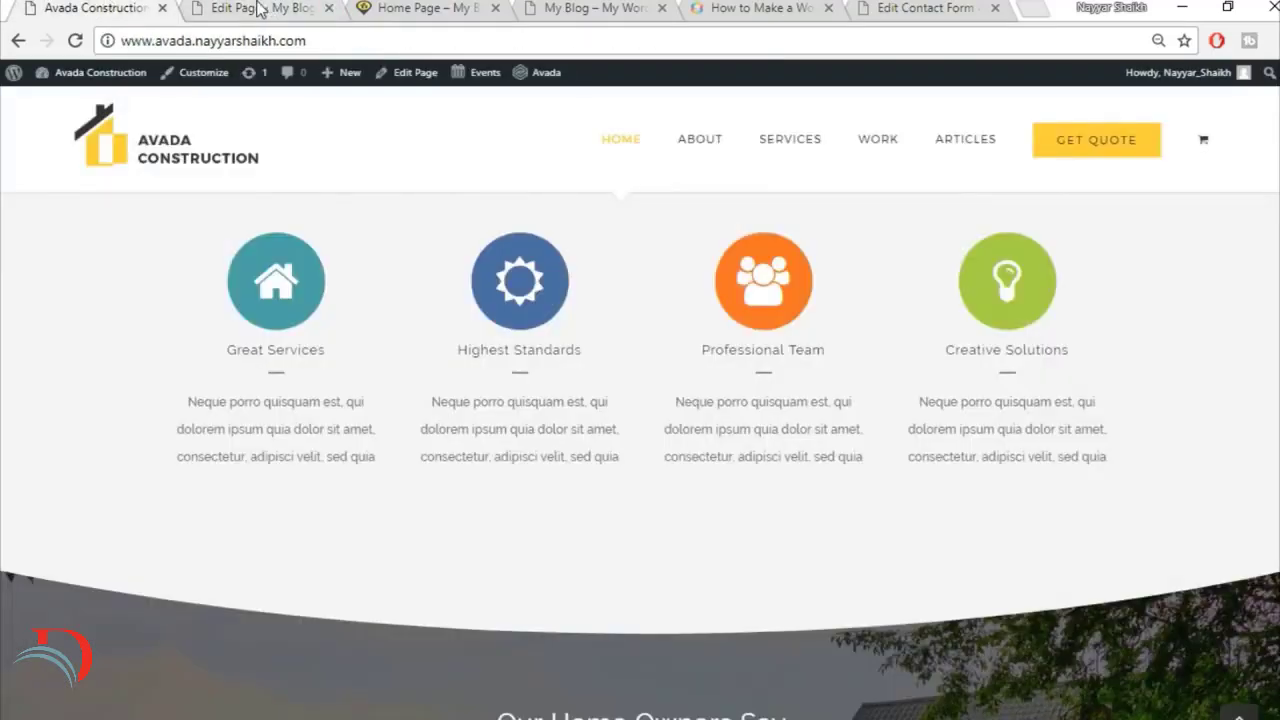
pyautogui.scroll(2, 1063, 553)
pyautogui.scroll(1, 1063, 555)
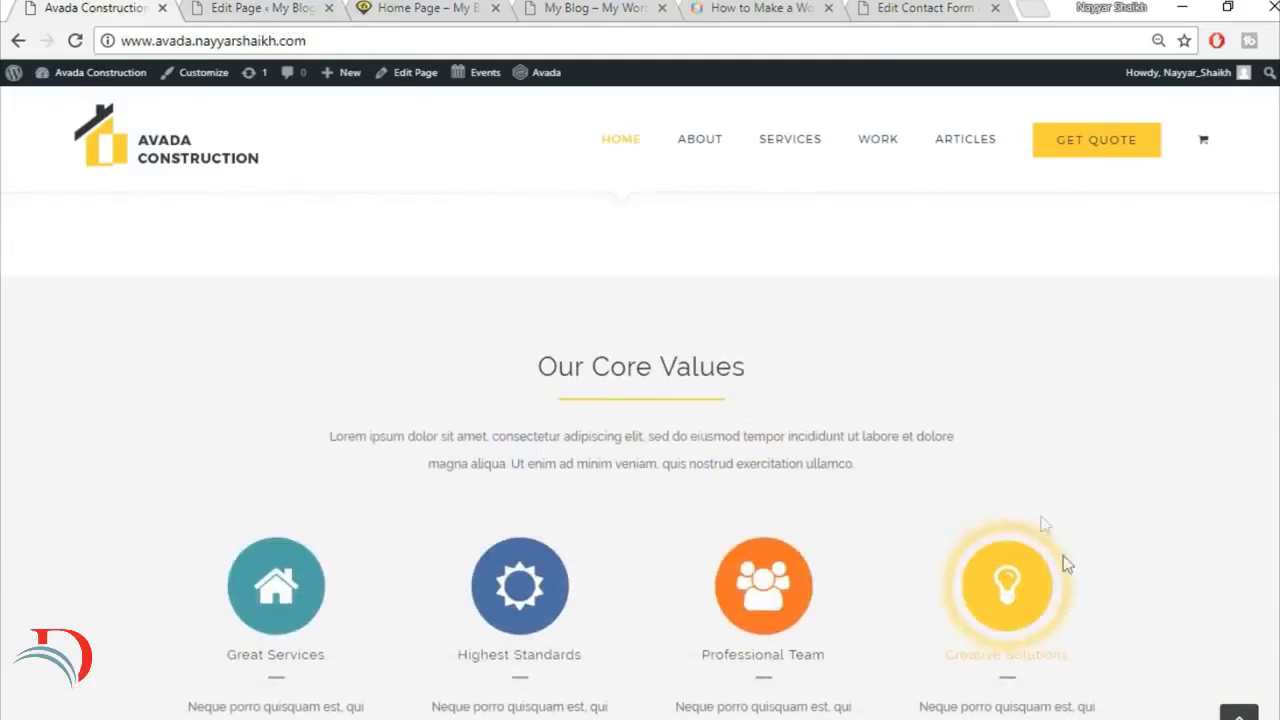
pyautogui.scroll(2, 1238, 436)
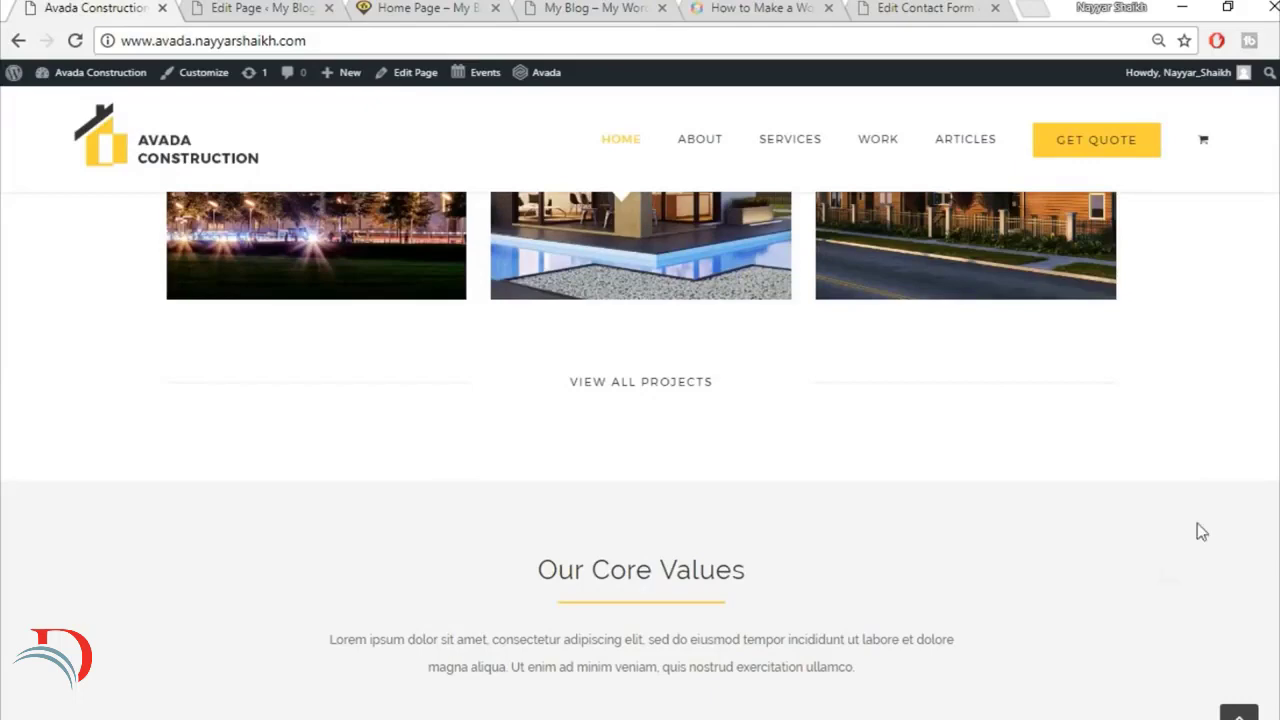
pyautogui.scroll(-1, 1190, 531)
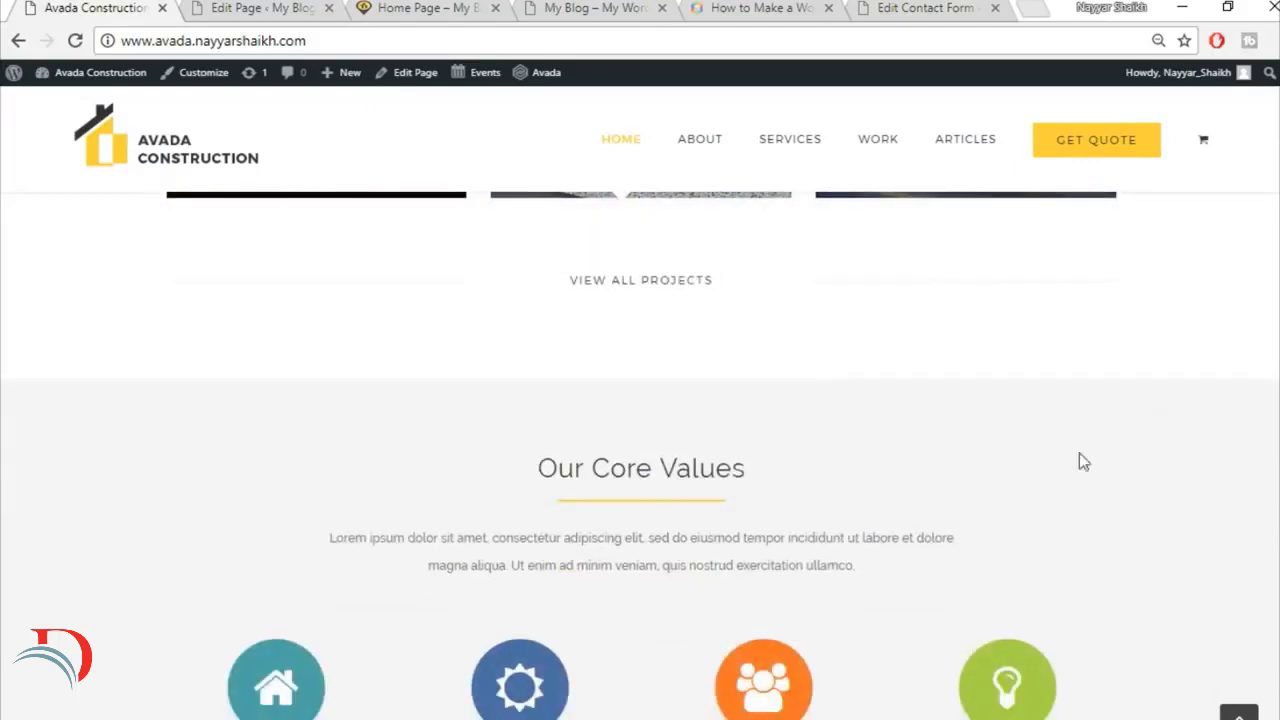
pyautogui.click(245, 8)
pyautogui.scroll(2, 963, 463)
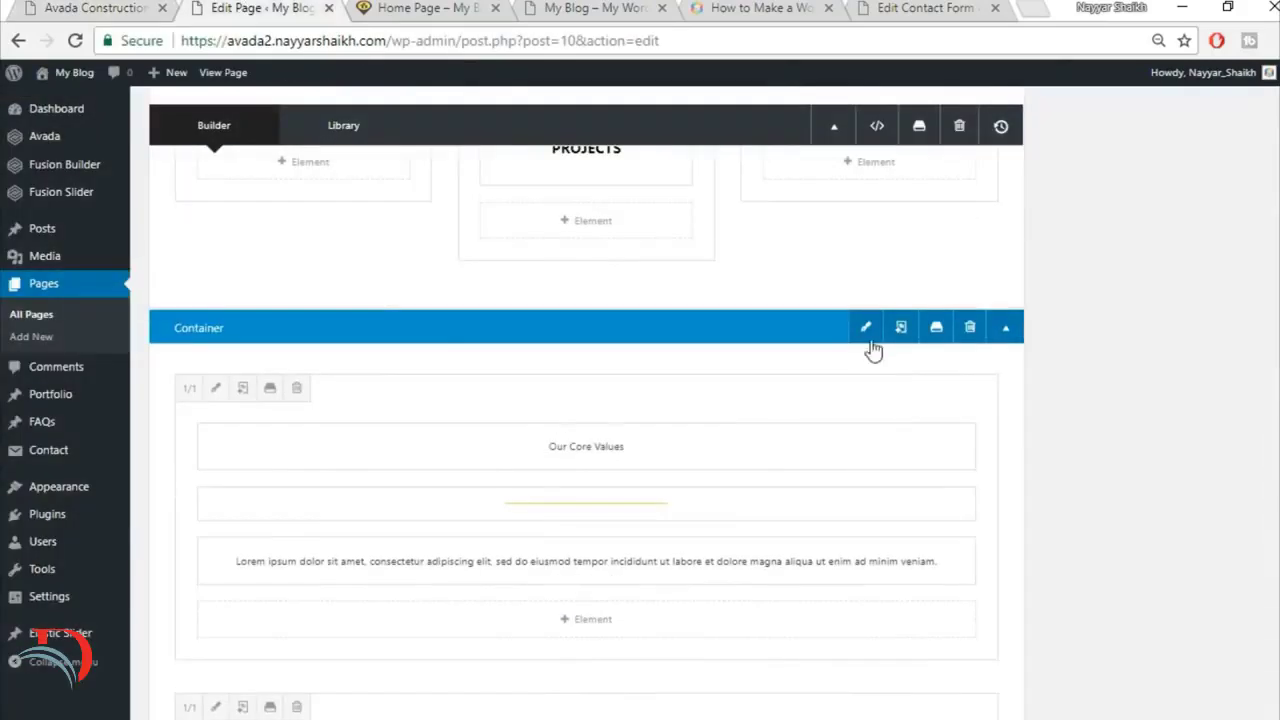
pyautogui.click(868, 331)
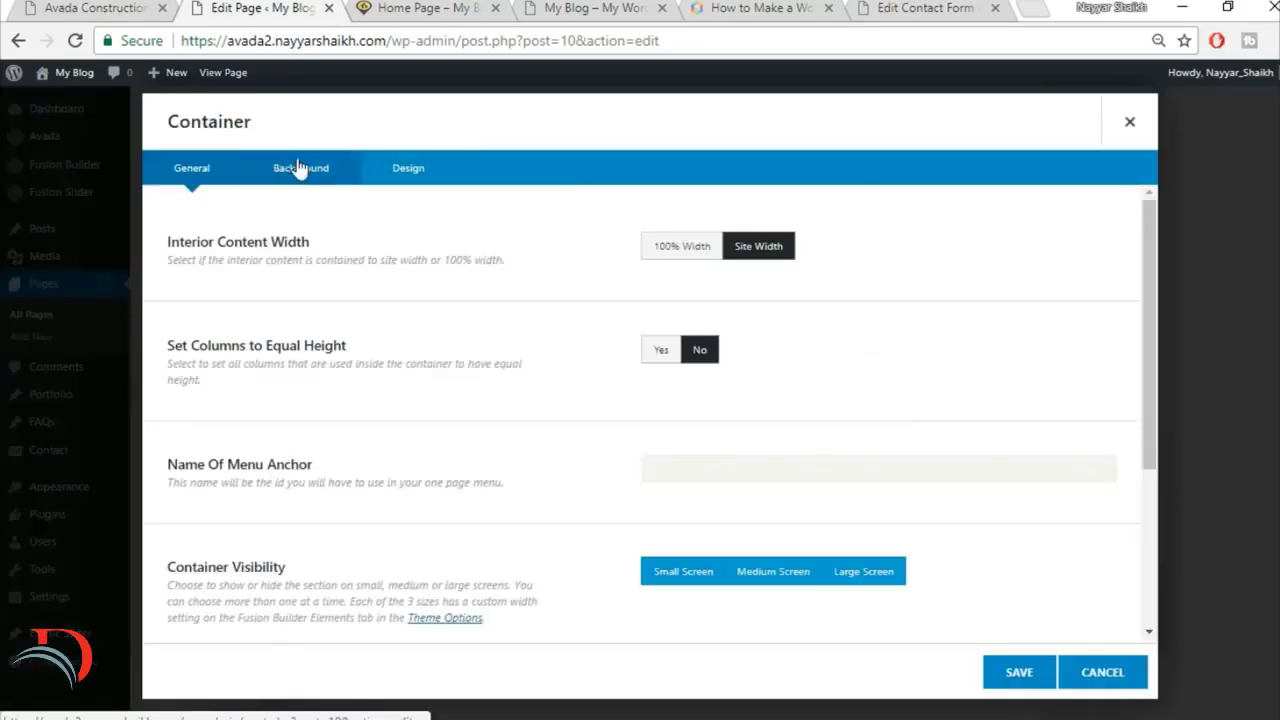
pyautogui.click(330, 172)
pyautogui.click(722, 248)
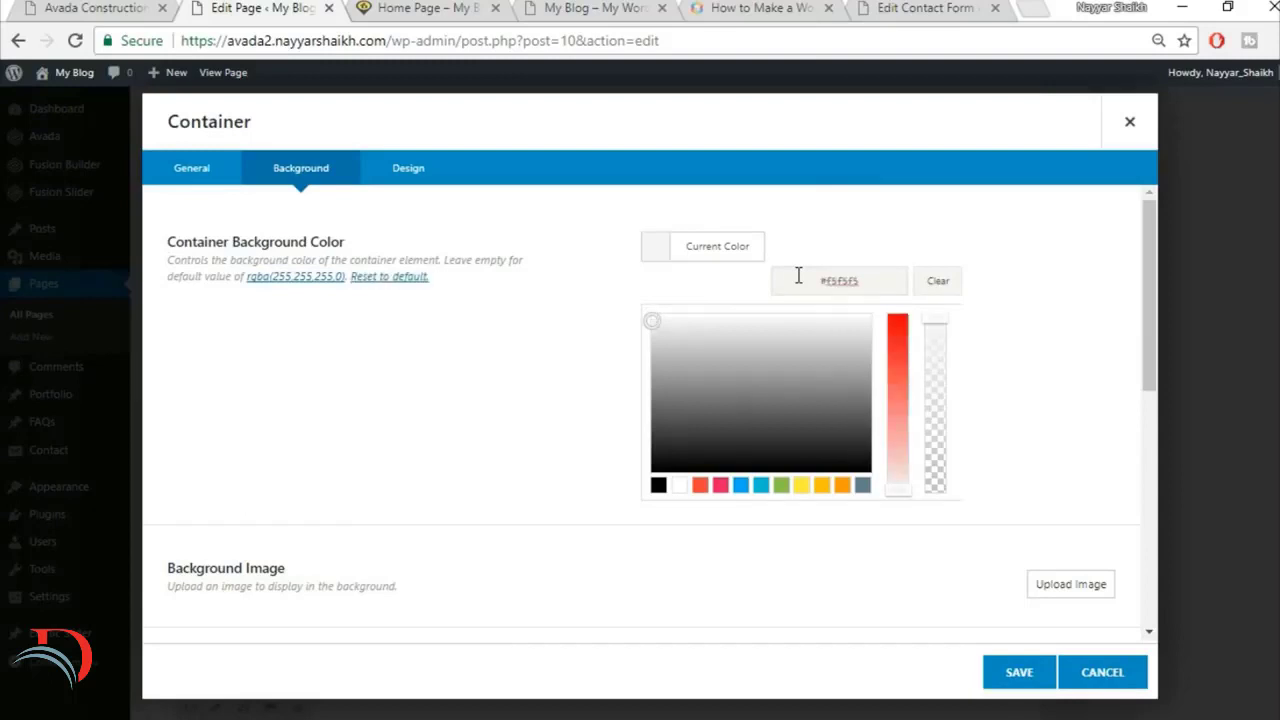
pyautogui.click(1017, 674)
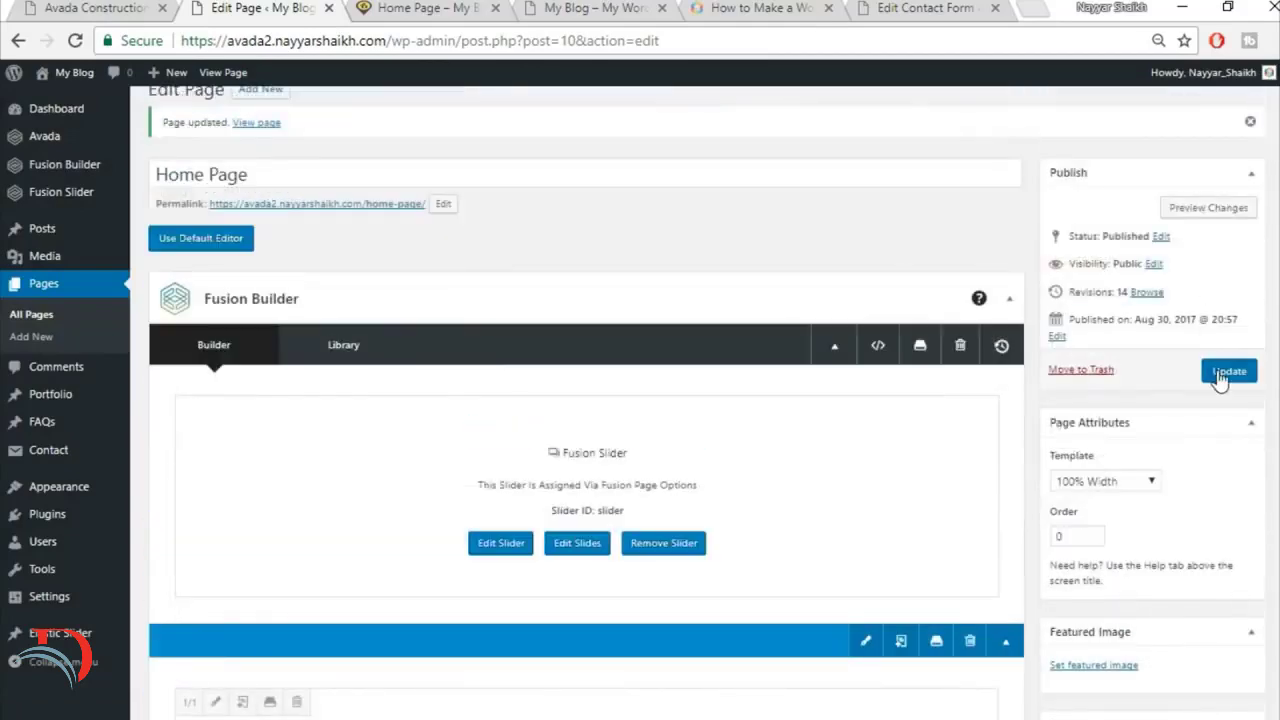
# Step: Update the Home Page and reload its live version at avada2.nayyarshaikh.com/home-page/
pyautogui.click(1222, 373)
pyautogui.click(460, 7)
pyautogui.click(482, 40)
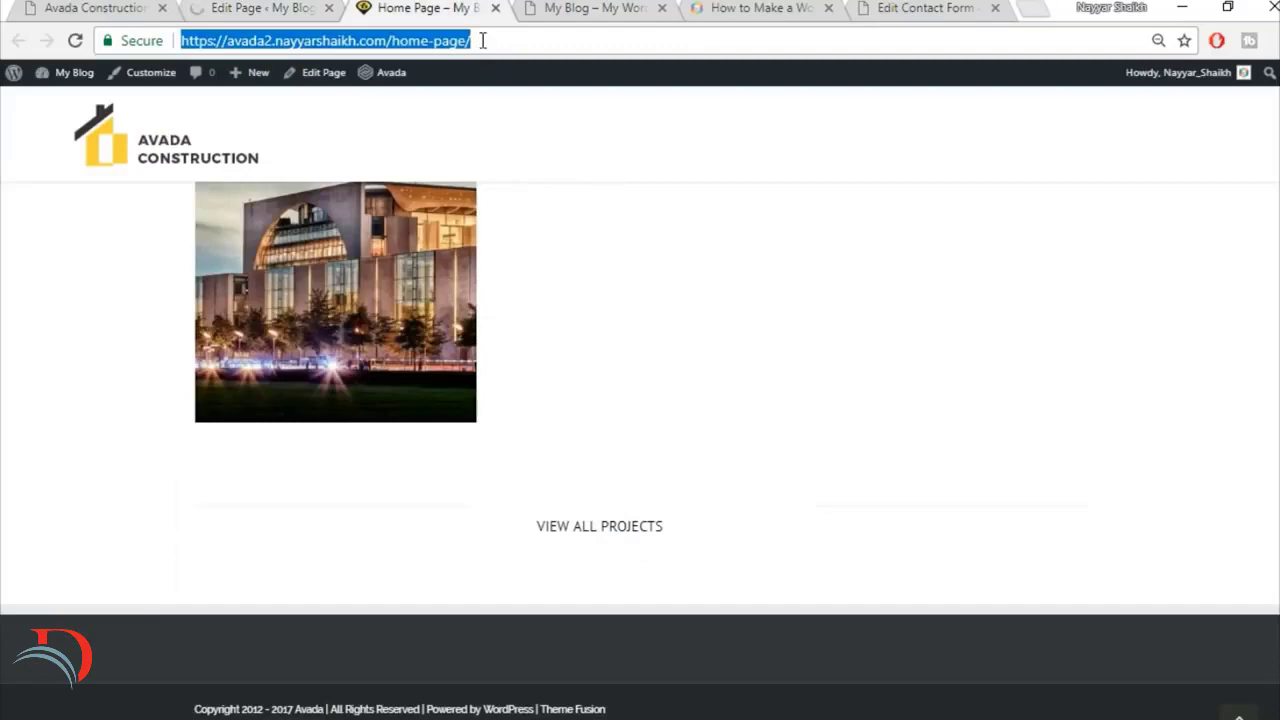
pyautogui.press('Return')
# Step: Examine the Our Core Values section on the live Home Page and compare its four content boxes with the reference site
pyautogui.scroll(-1, 977, 451)
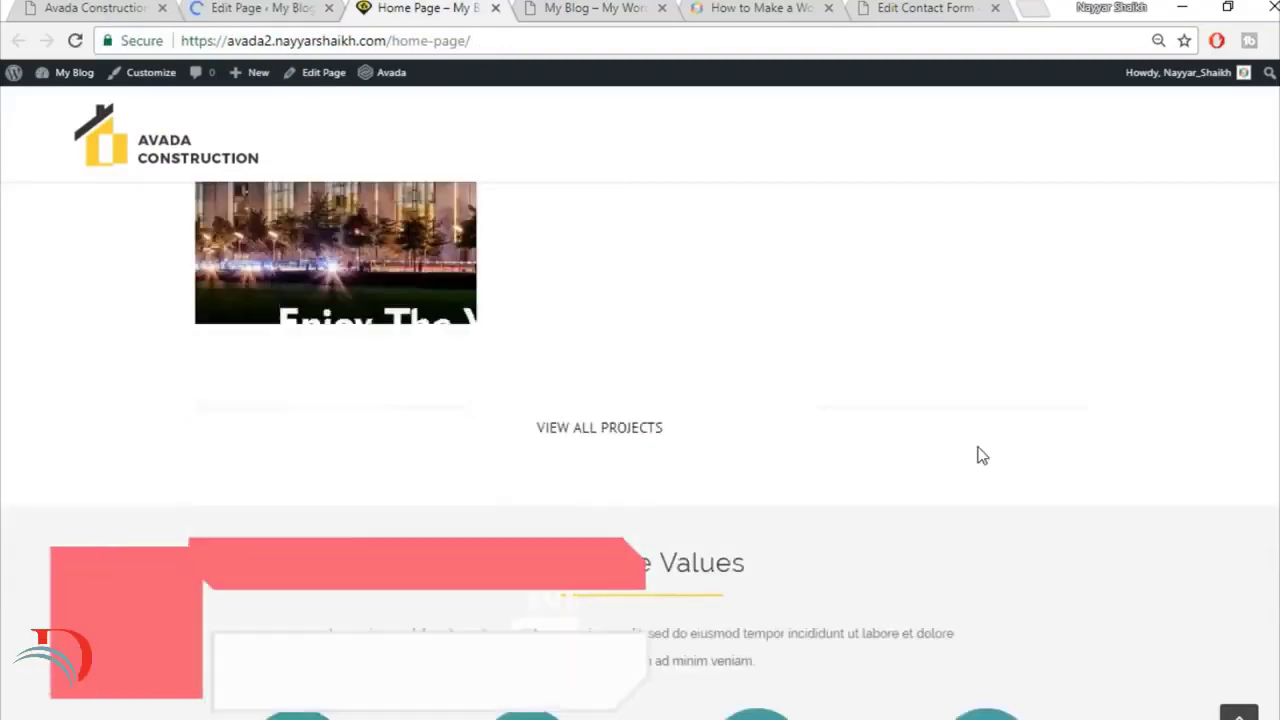
pyautogui.scroll(-3, 980, 451)
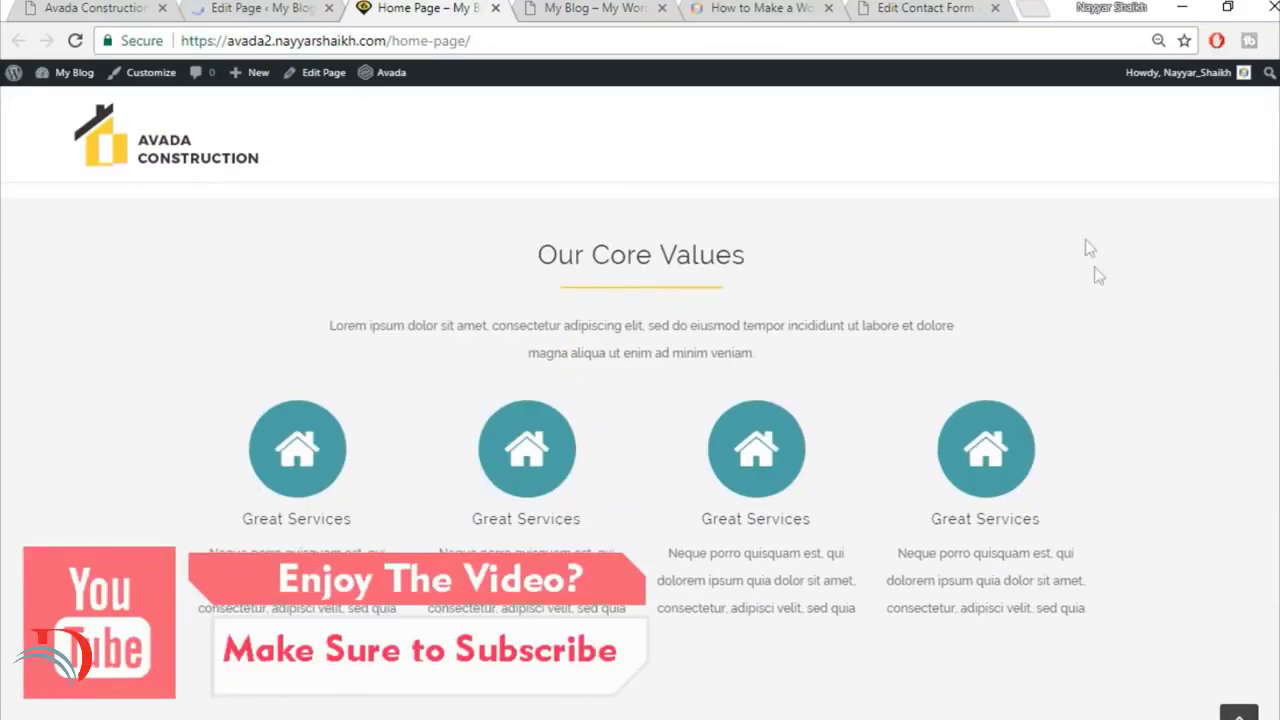
pyautogui.scroll(1, 1120, 290)
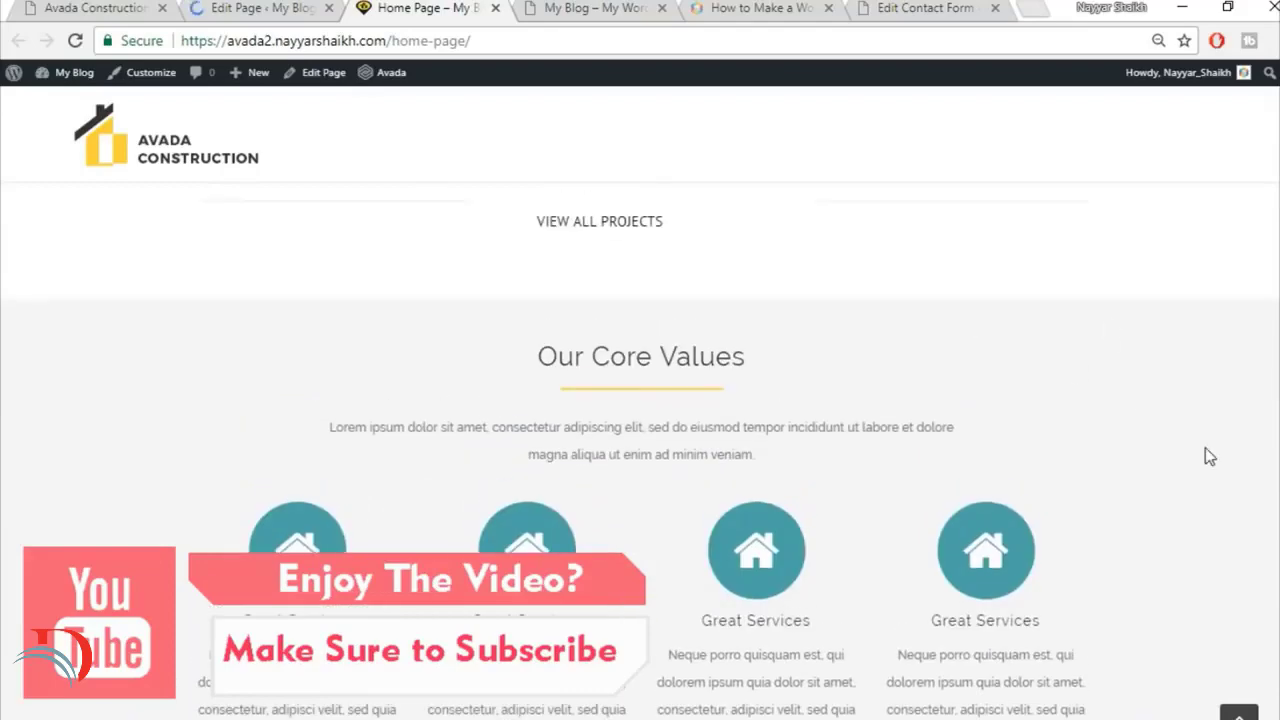
pyautogui.scroll(-1, 1205, 456)
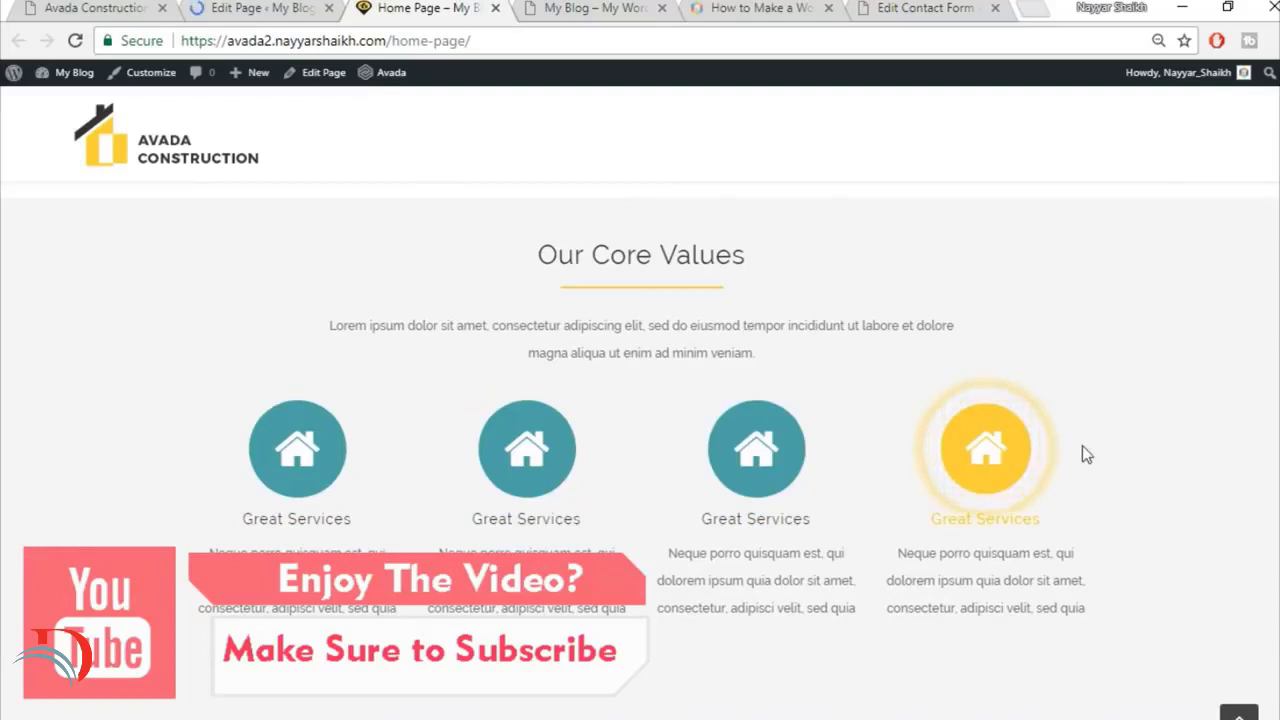
pyautogui.scroll(-1, 1082, 445)
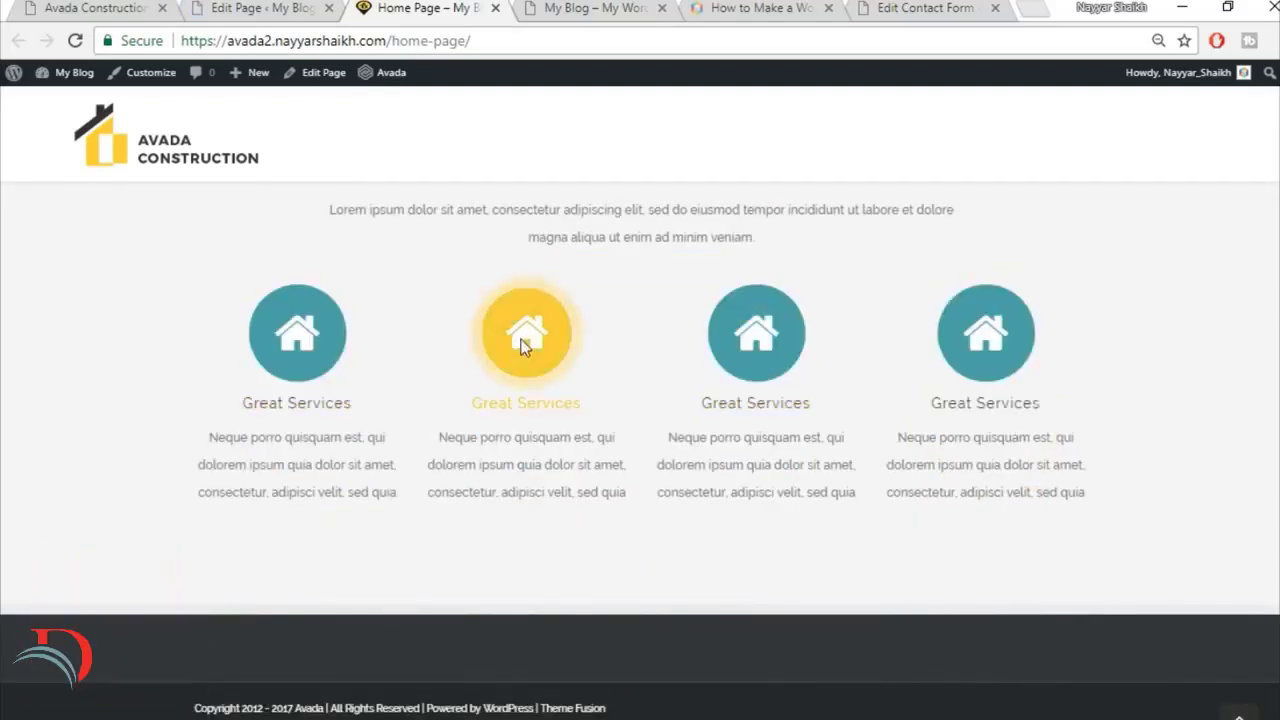
pyautogui.click(60, 7)
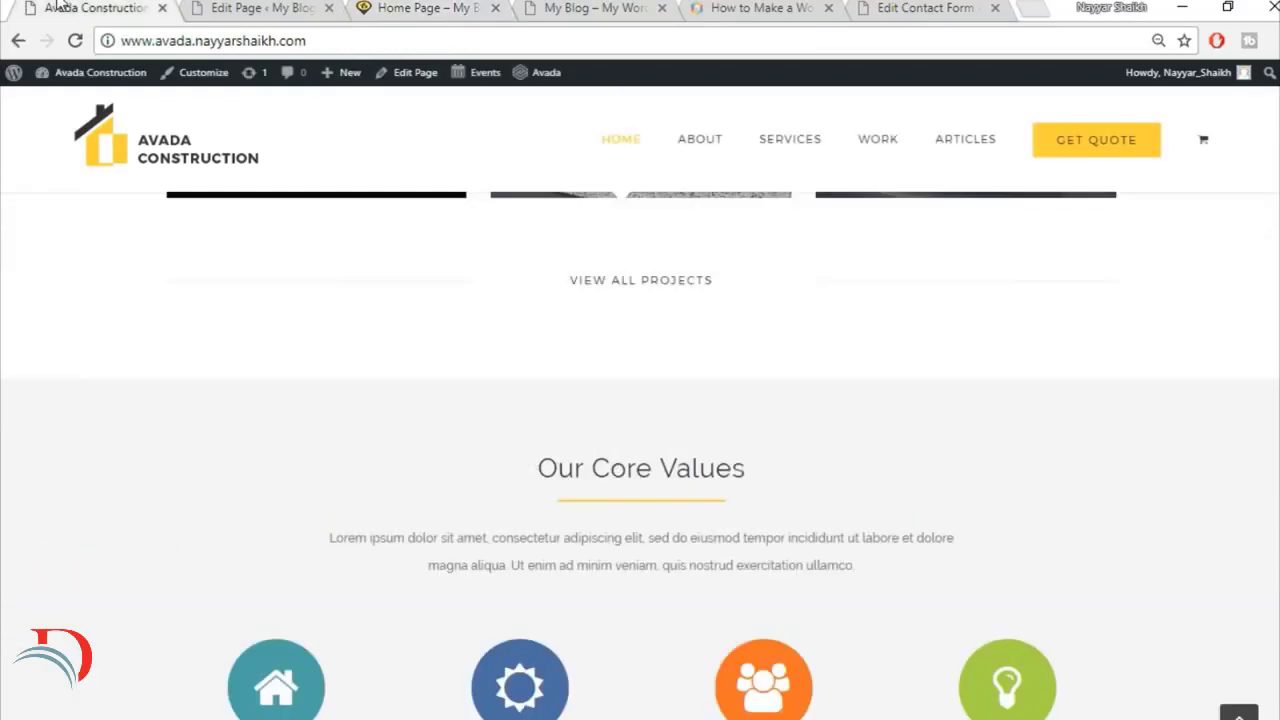
pyautogui.scroll(-4, 535, 460)
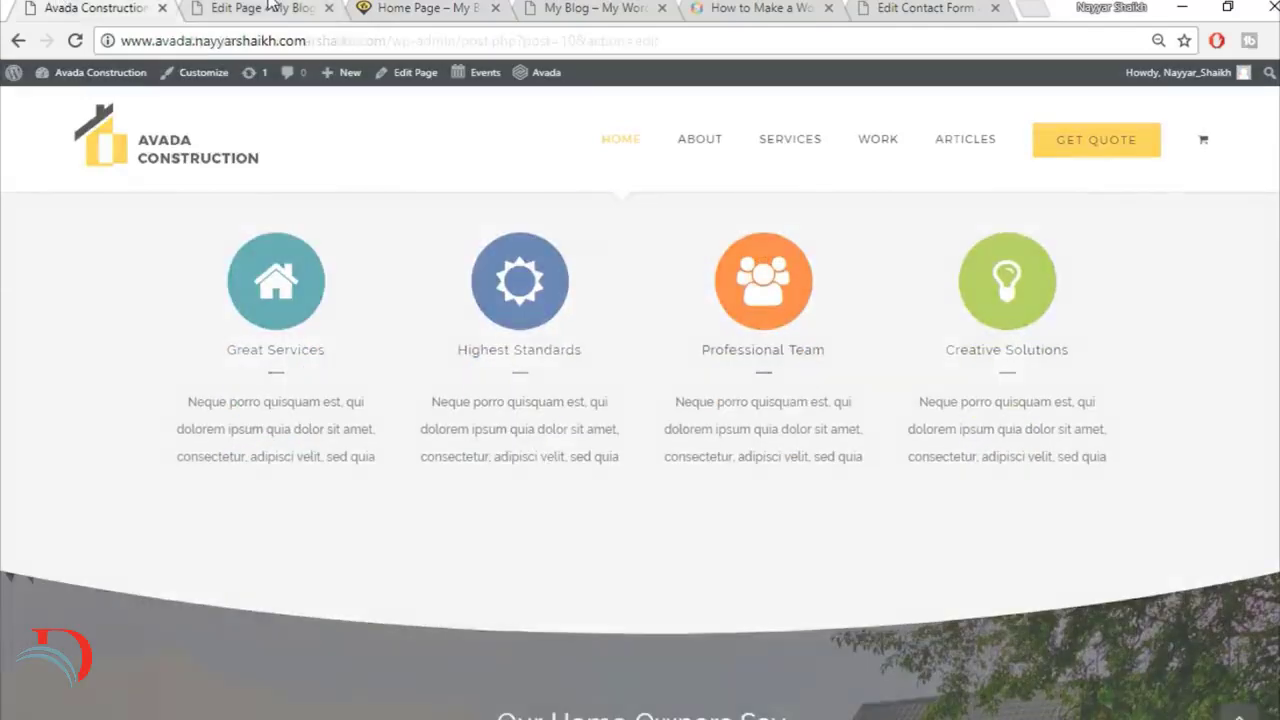
pyautogui.hotkey('ctrl', 'Tab')
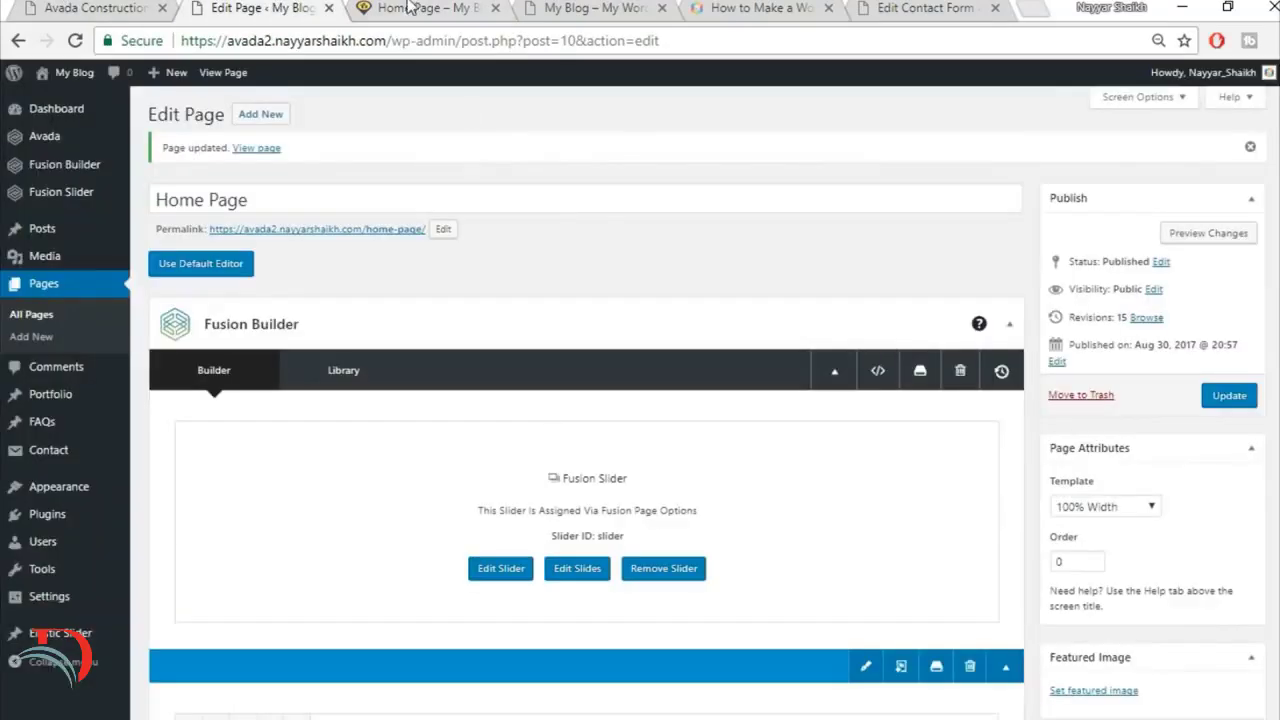
pyautogui.click(408, 7)
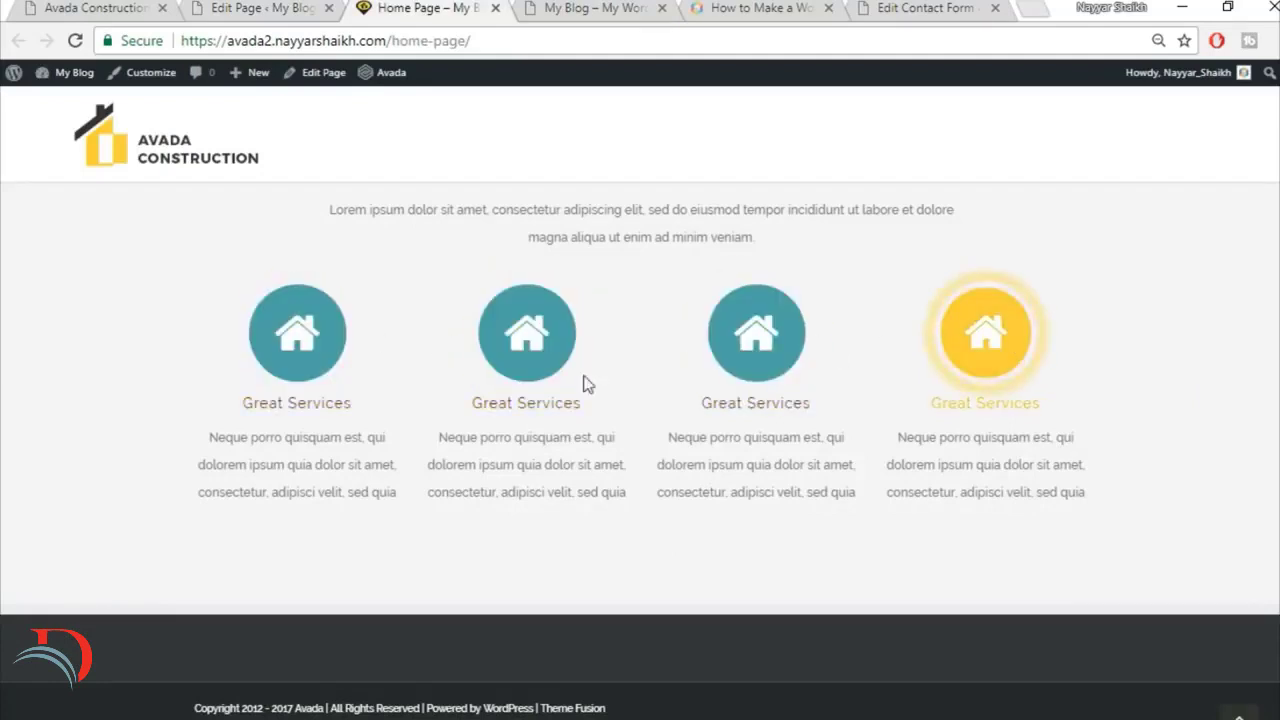
# Step: Check the reference site's section below Our Core Values, then insert a single full-width column container below the Content Boxes section
pyautogui.click(104, 8)
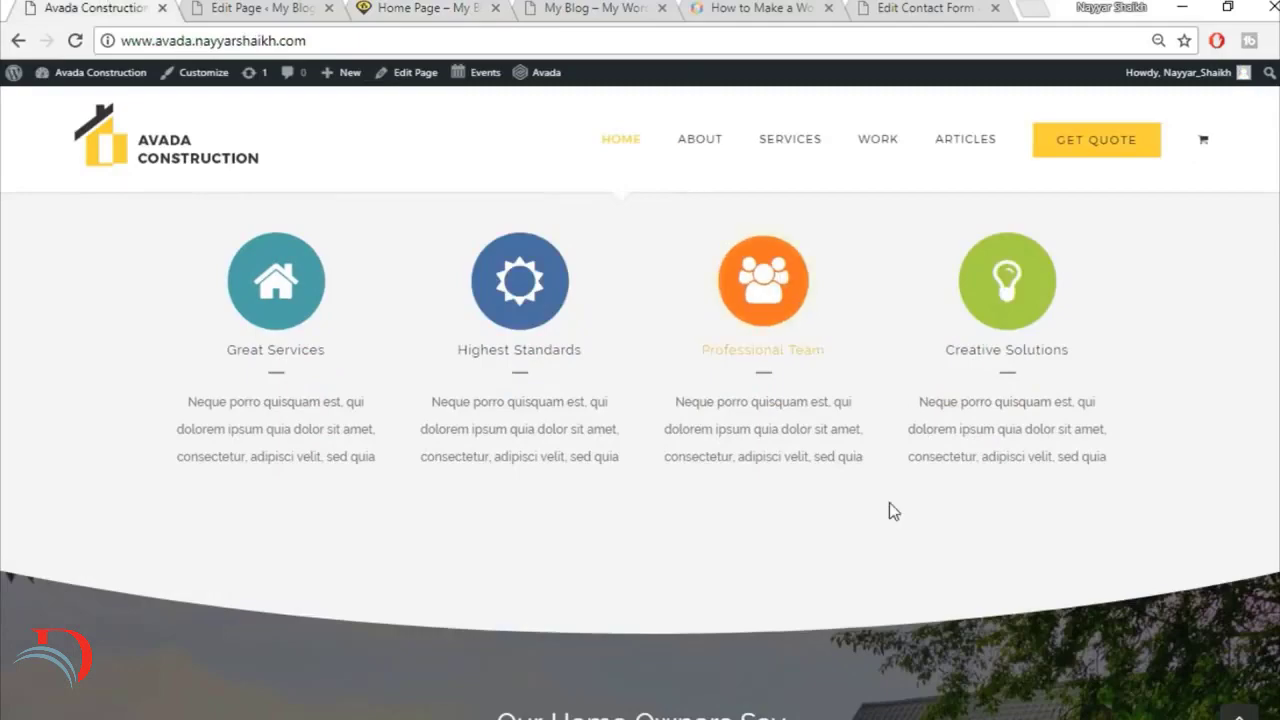
pyautogui.scroll(-3, 889, 502)
pyautogui.scroll(-1, 1012, 457)
pyautogui.scroll(1, 1010, 457)
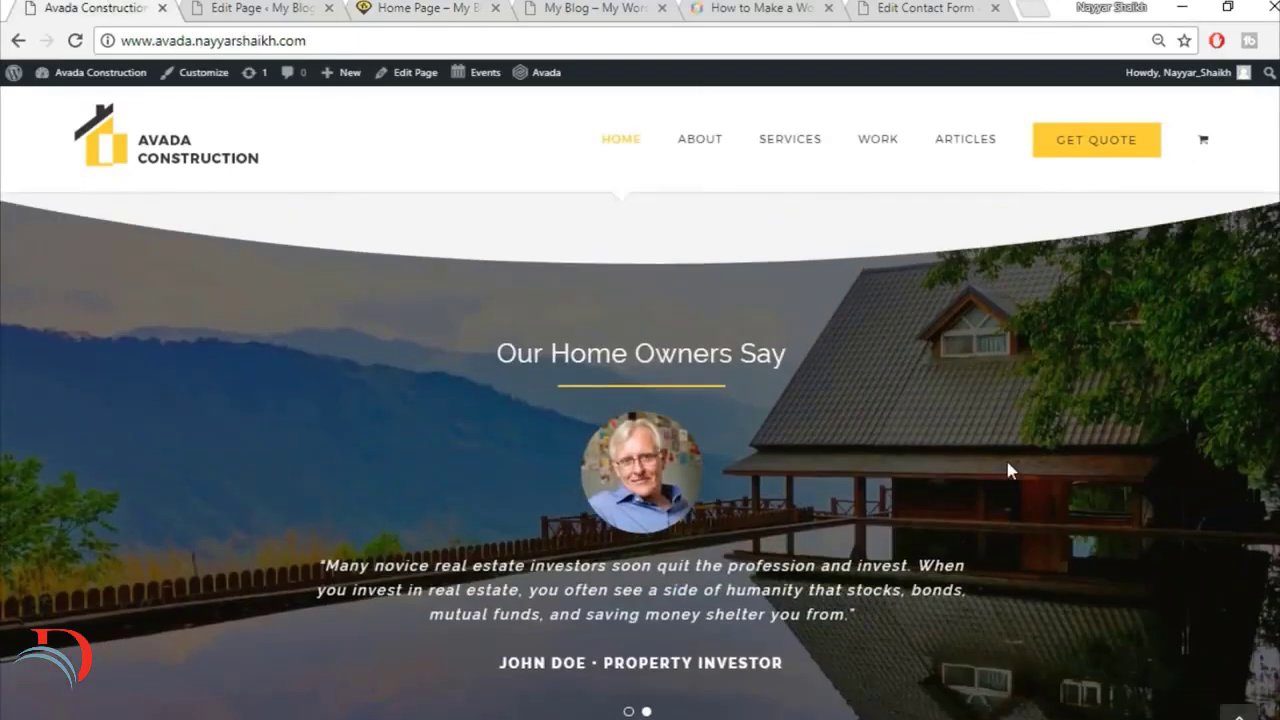
pyautogui.click(260, 7)
pyautogui.scroll(-20, 586, 450)
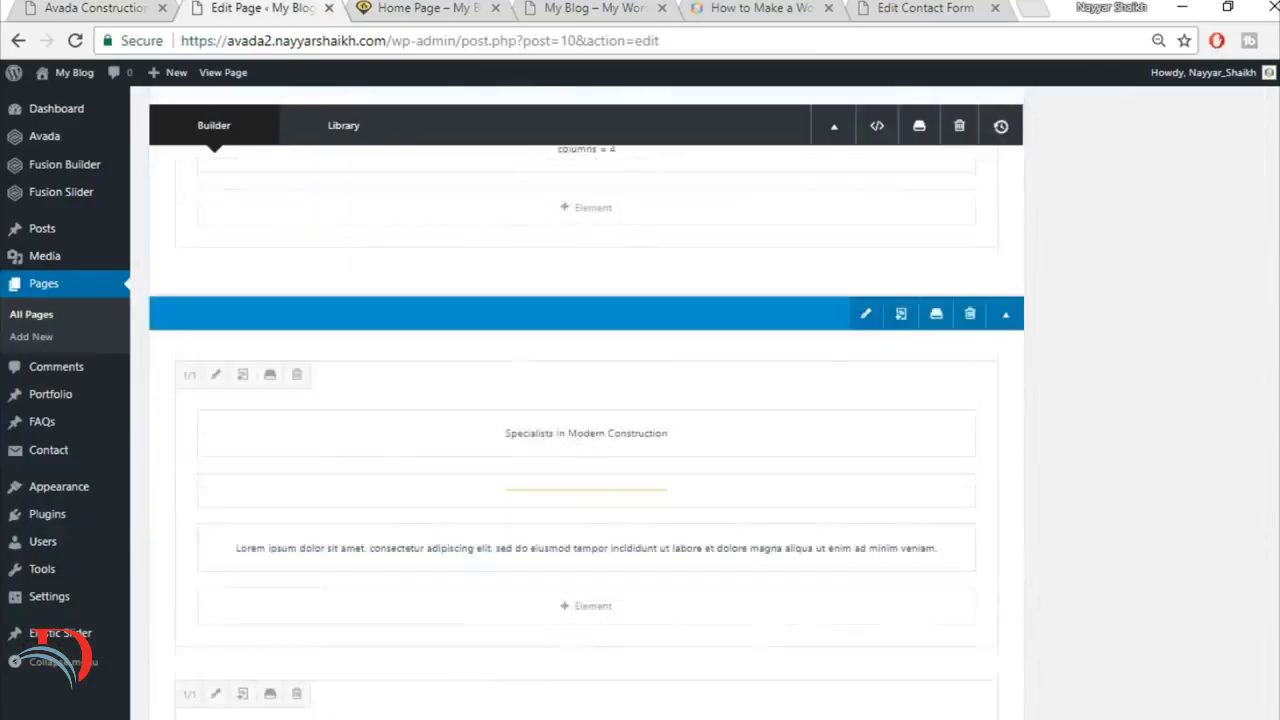
pyautogui.scroll(-4, 1160, 520)
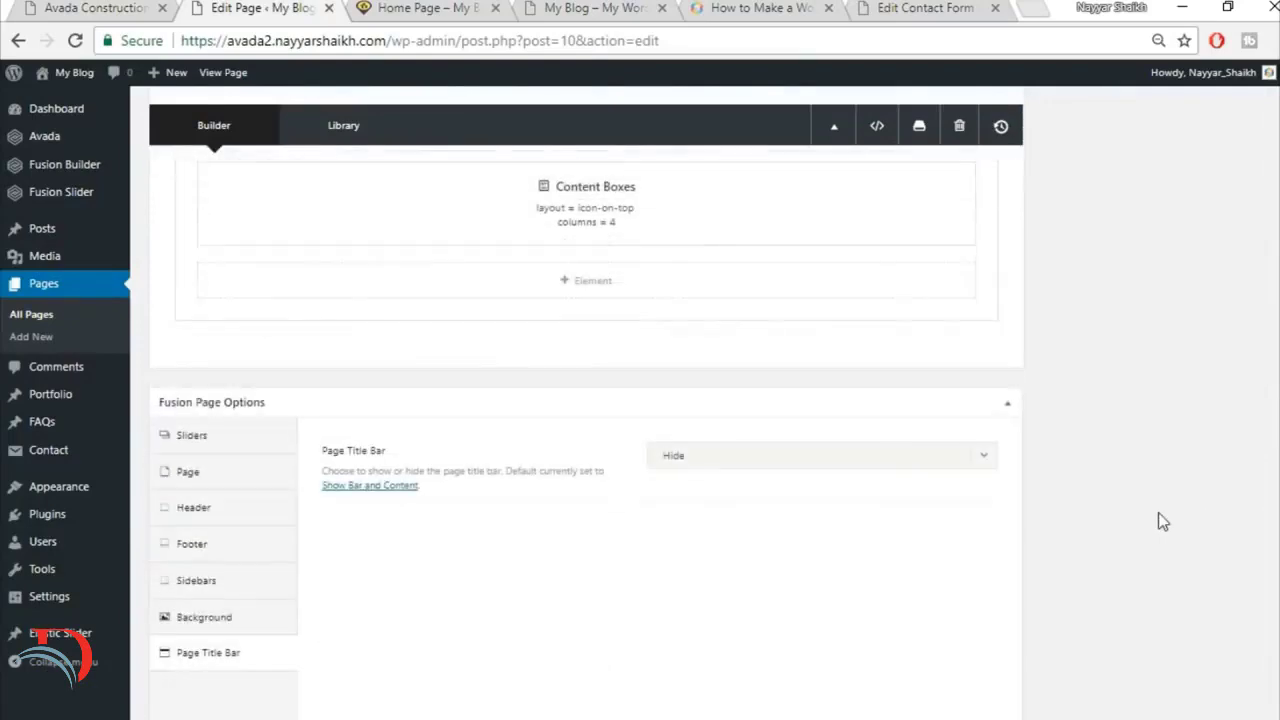
pyautogui.click(837, 360)
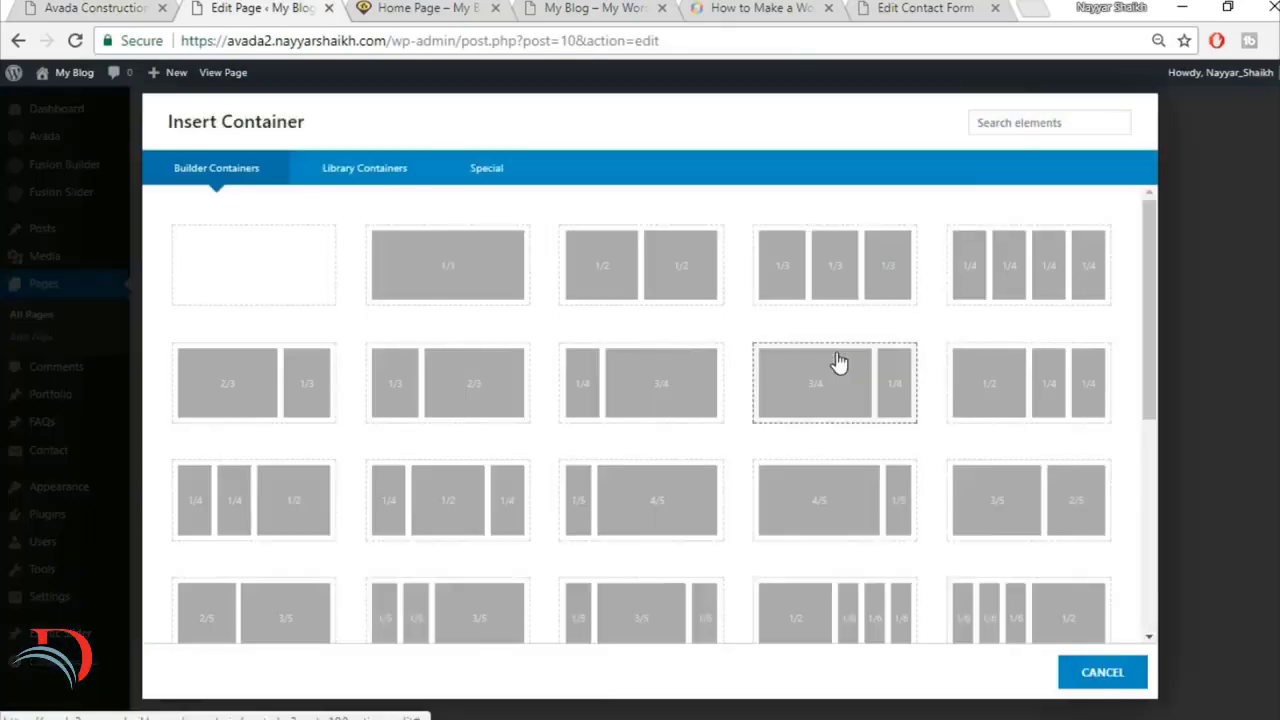
pyautogui.click(443, 271)
# Step: Compare with the curved divider on the reference site and add a Section Separator element to the new container
pyautogui.click(94, 9)
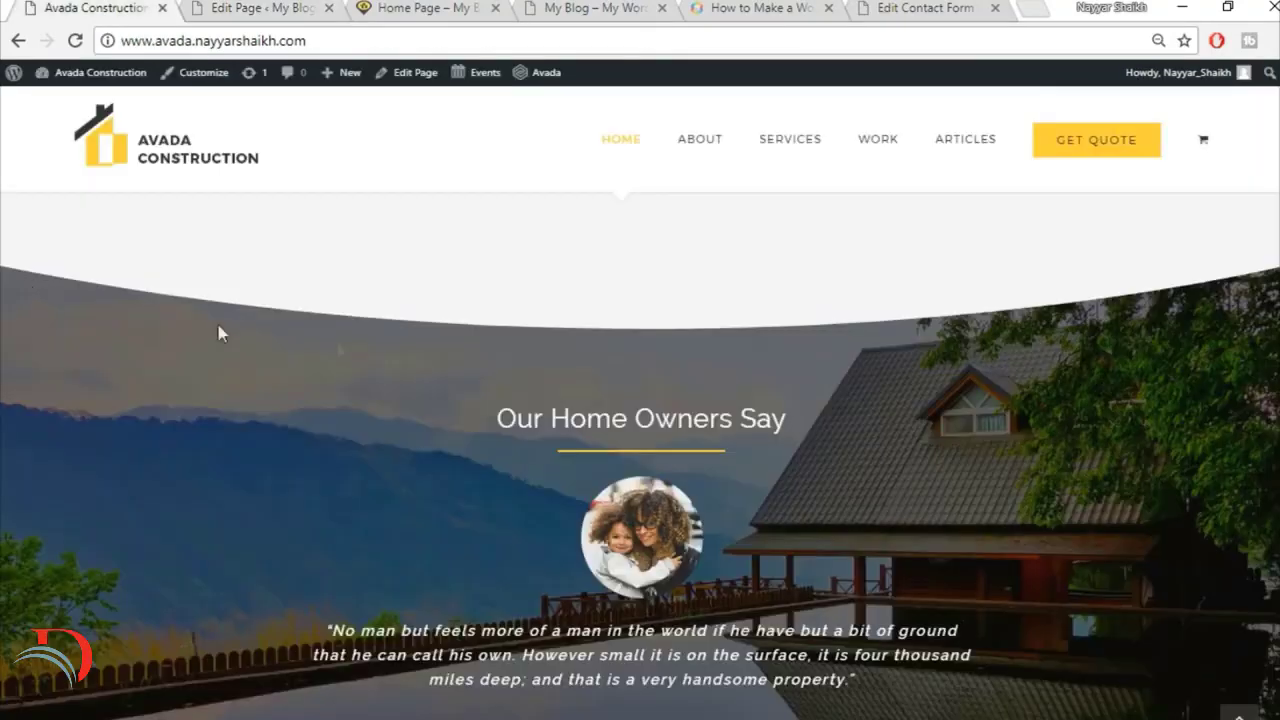
pyautogui.click(239, 8)
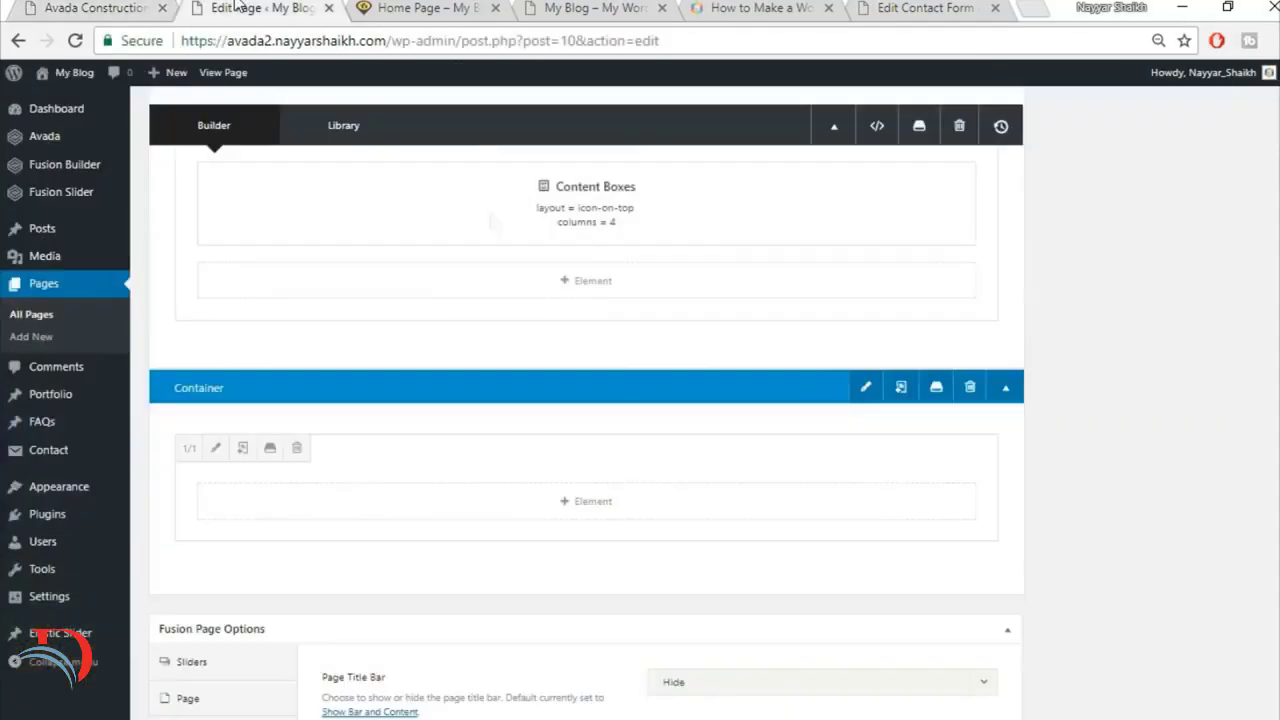
pyautogui.click(609, 516)
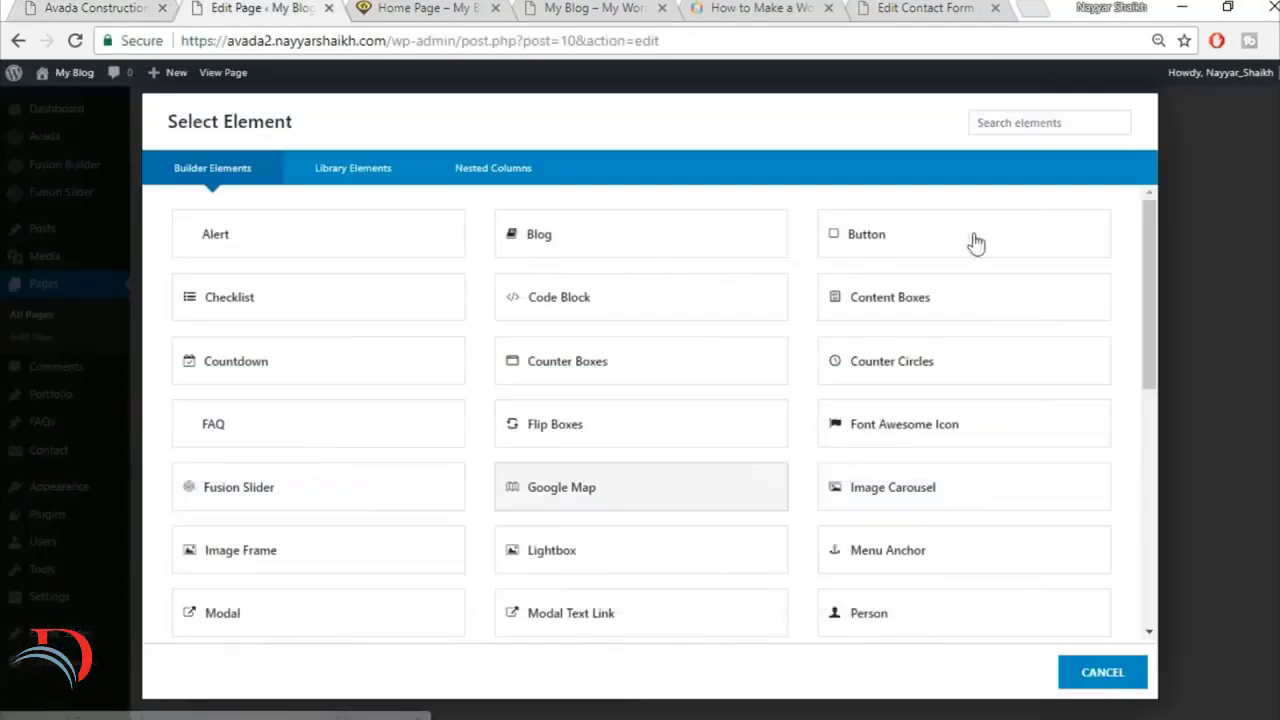
pyautogui.click(1018, 120)
pyautogui.write('sex')
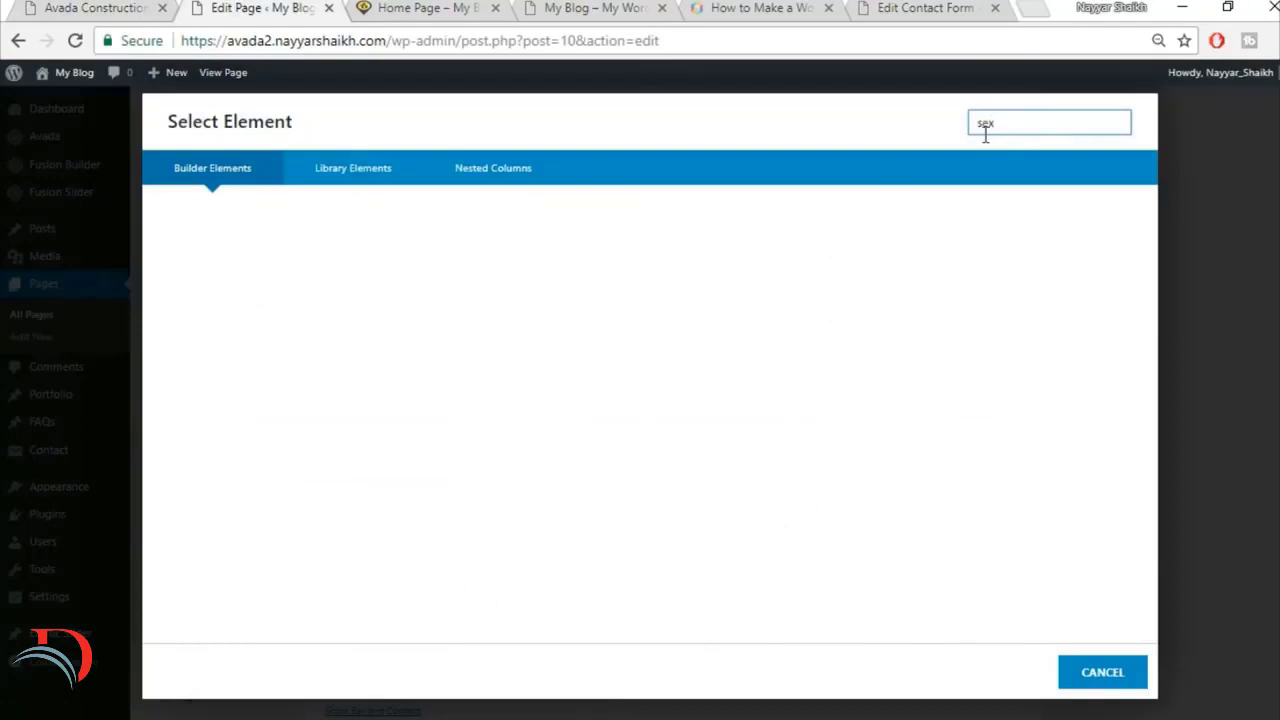
pyautogui.press('BackSpace')
pyautogui.write('c')
pyautogui.click(265, 255)
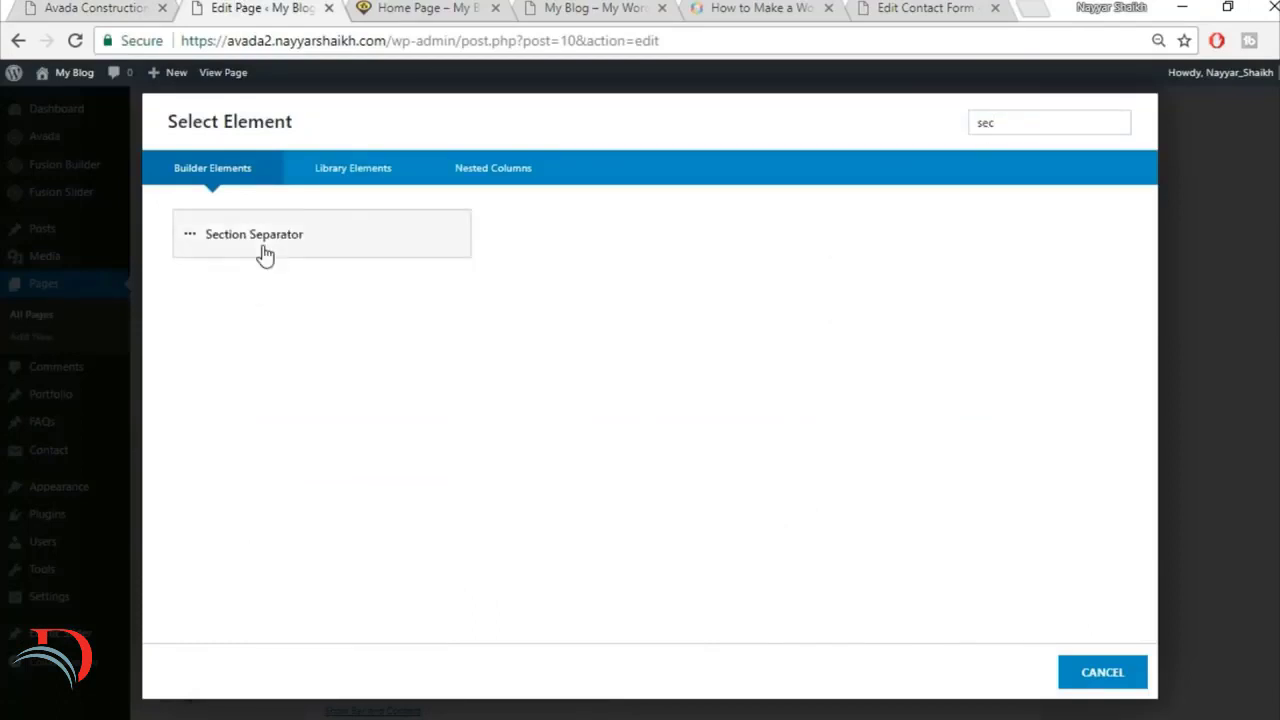
# Step: Set the Section Separator Style to Big Half Circle and its vertical position to Bottom
pyautogui.click(752, 220)
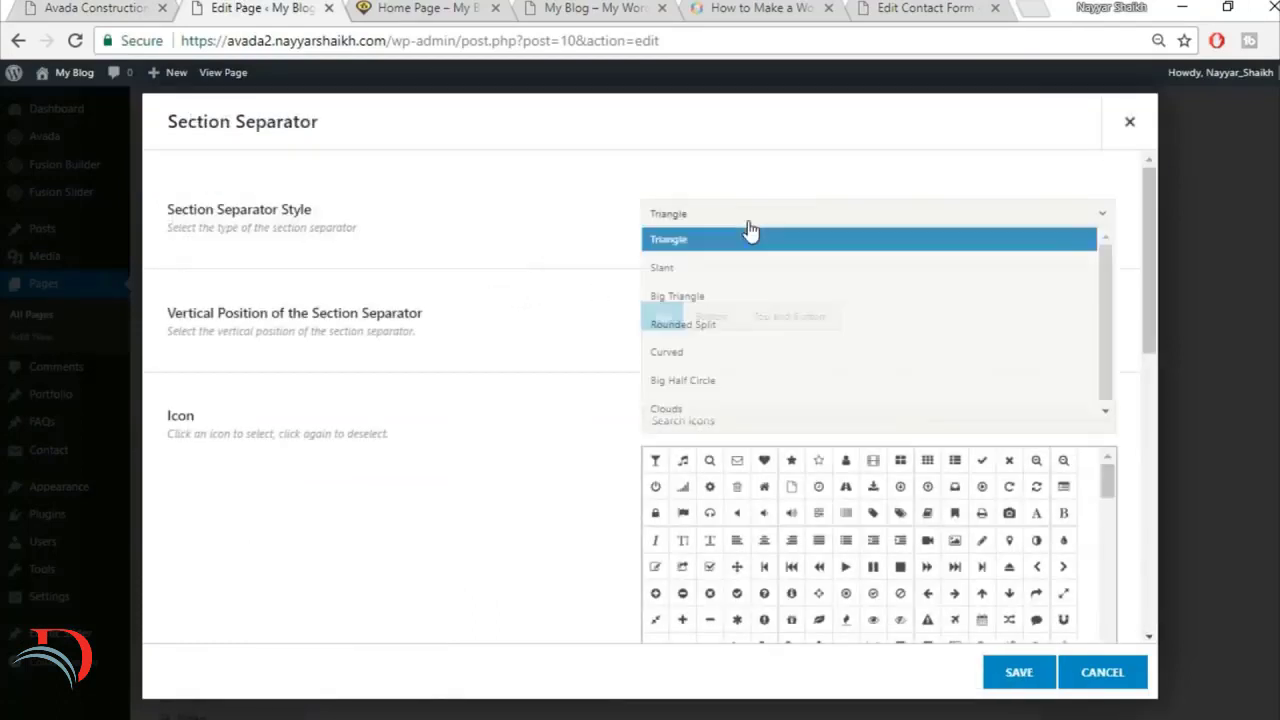
pyautogui.click(738, 391)
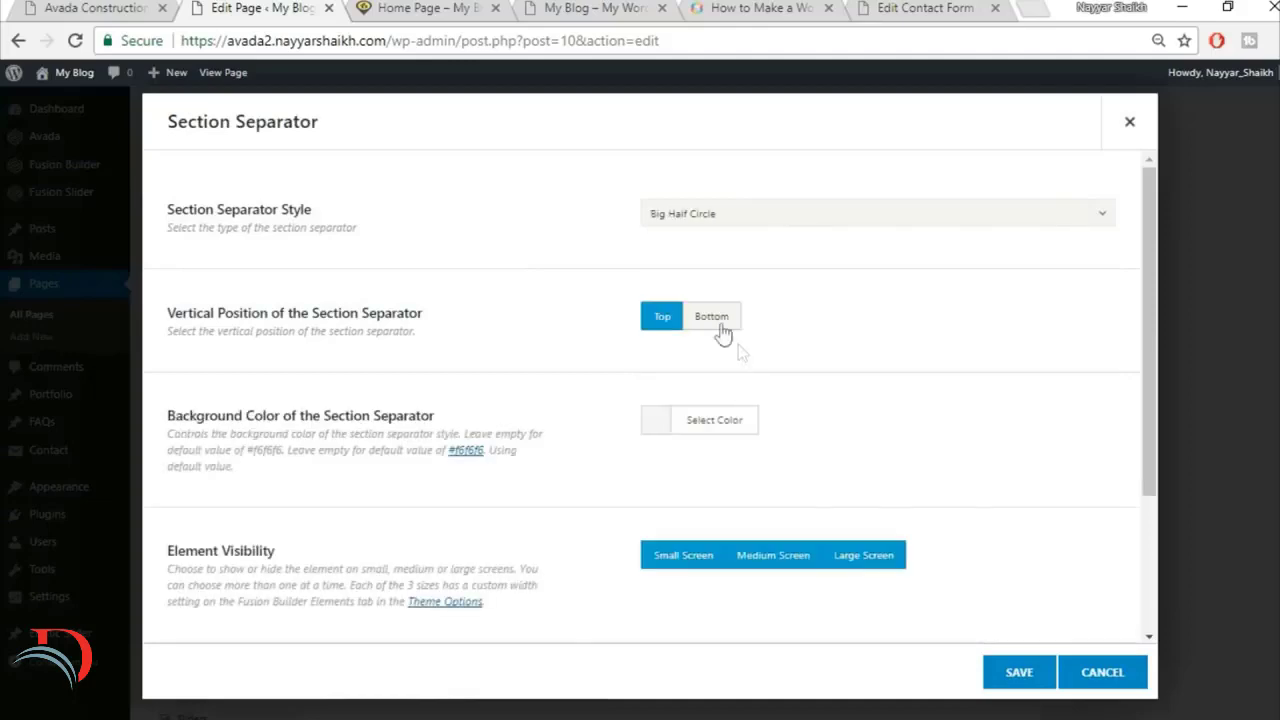
pyautogui.click(724, 322)
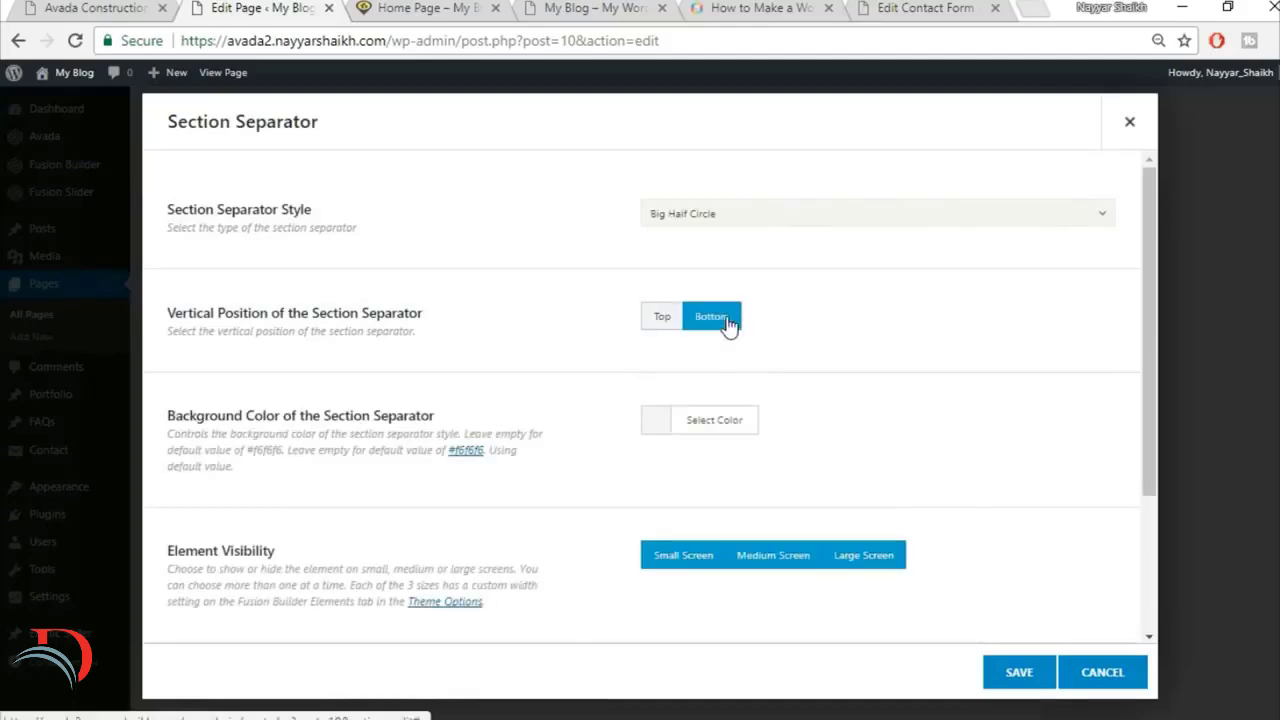
# Step: Check the reference site's curved divider, set the Section Separator's background color to #f5f5f5, and save the element
pyautogui.click(168, 8)
pyautogui.scroll(3, 607, 408)
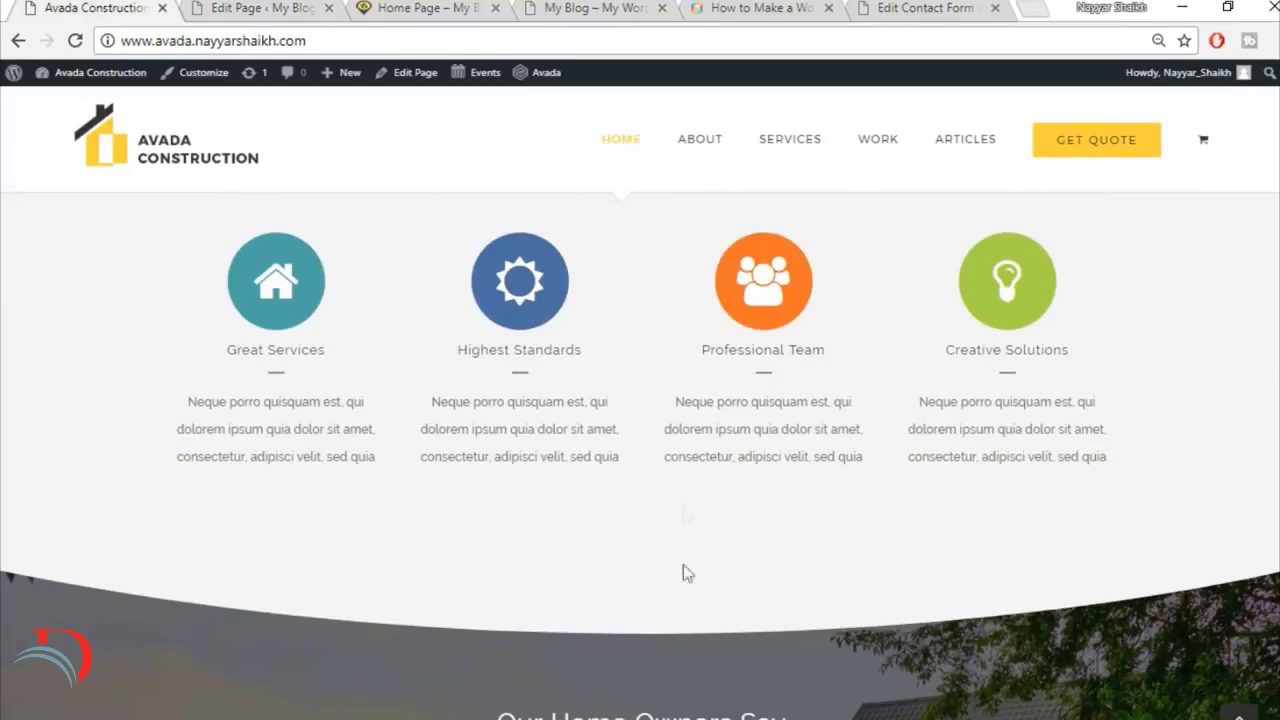
pyautogui.click(304, 5)
pyautogui.click(715, 425)
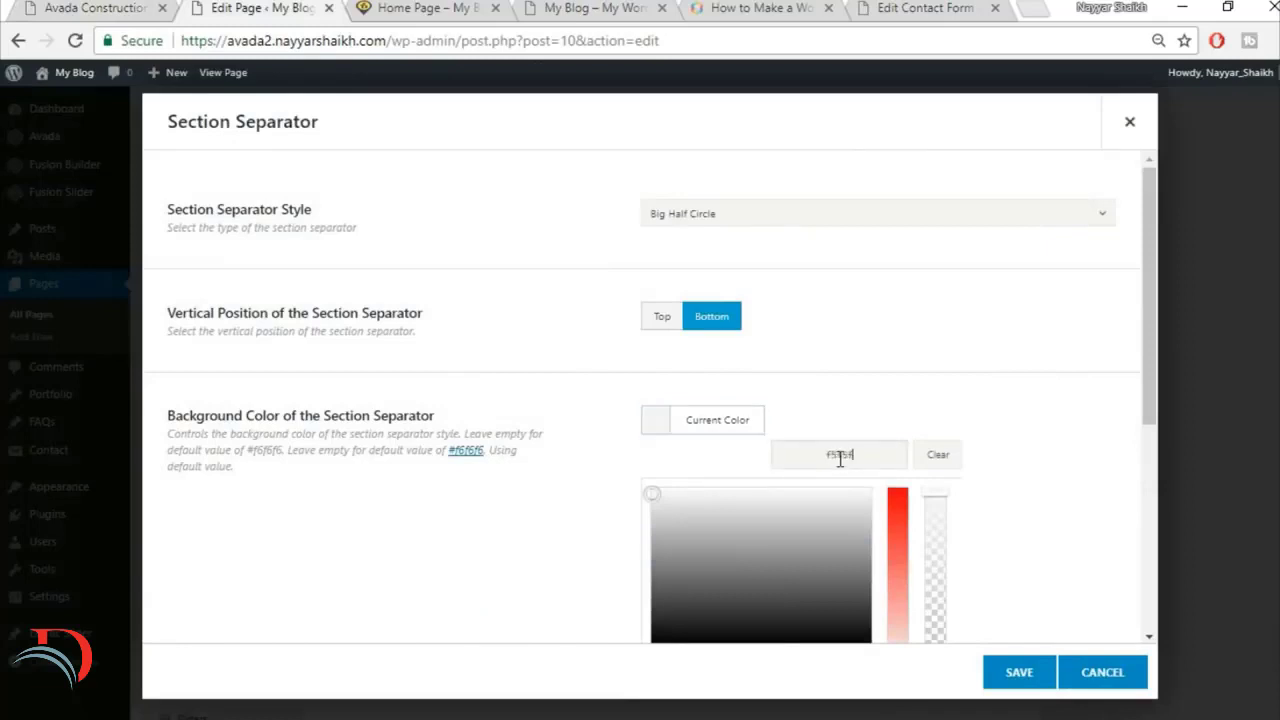
pyautogui.click(1066, 504)
pyautogui.scroll(-3, 1023, 460)
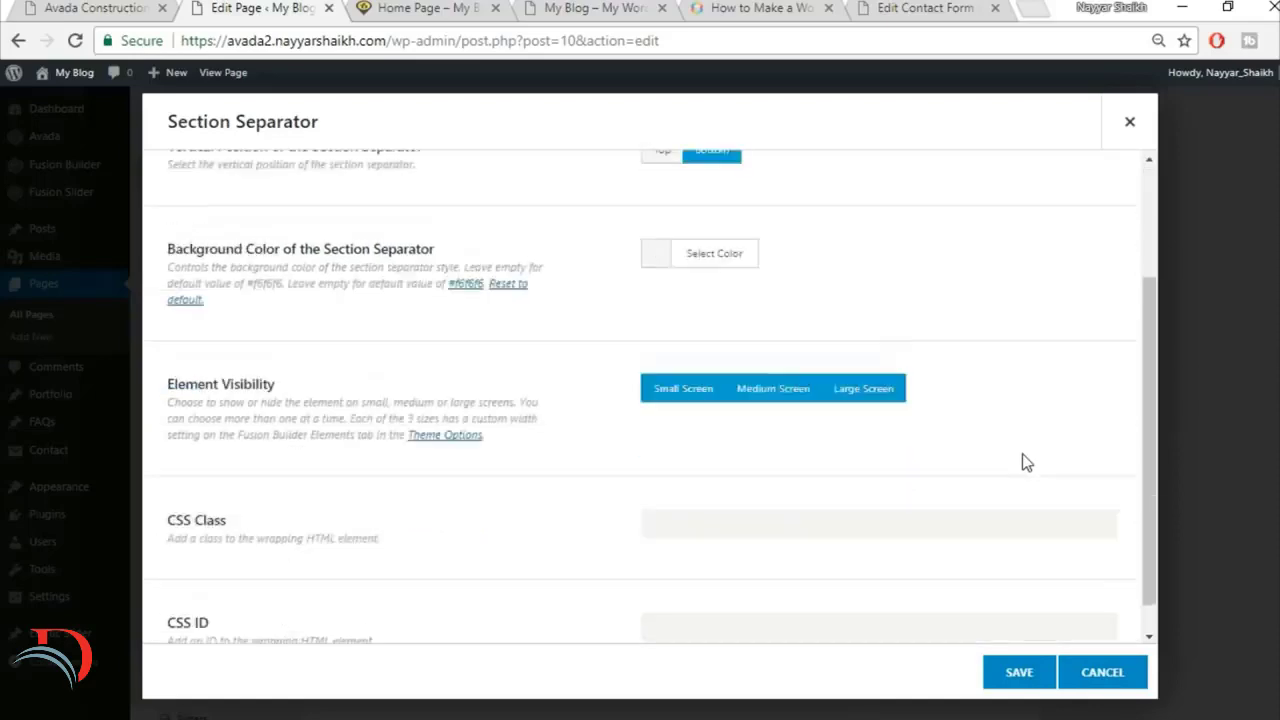
pyautogui.click(1016, 680)
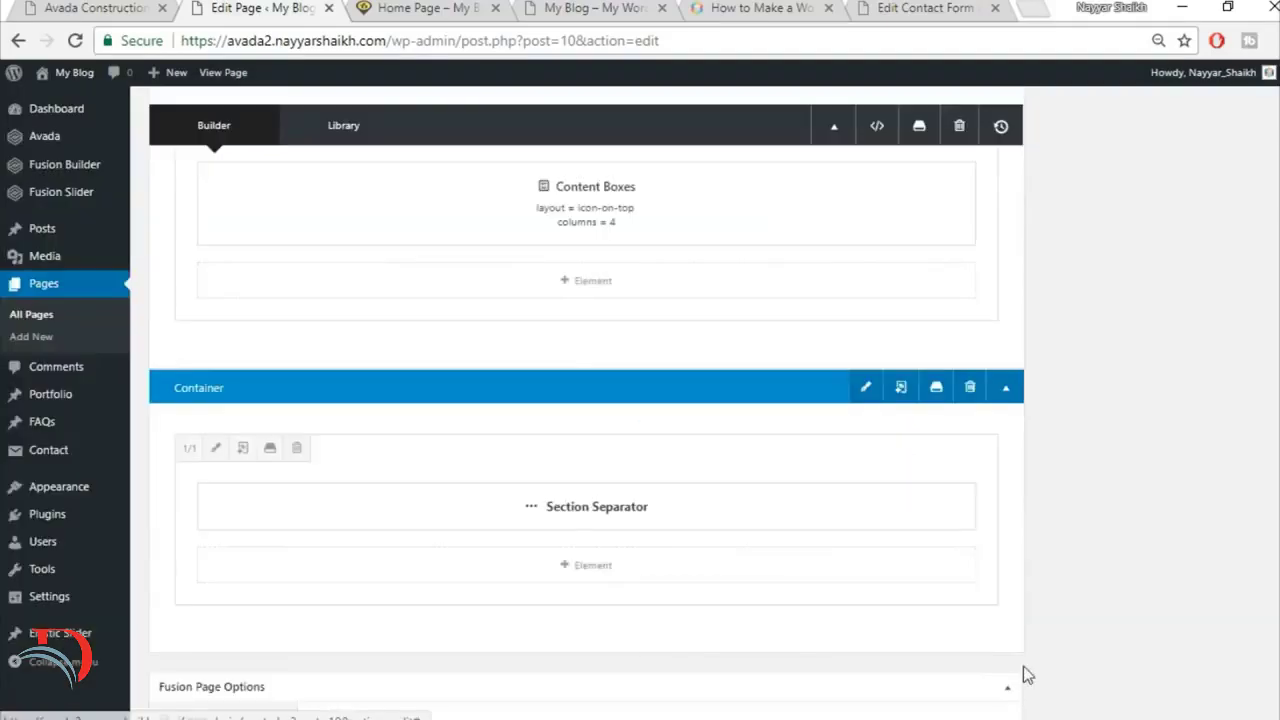
# Step: Check the reference site's Our Home Owners Say section, then insert the saved Title library container below the Section Separator container
pyautogui.click(72, 6)
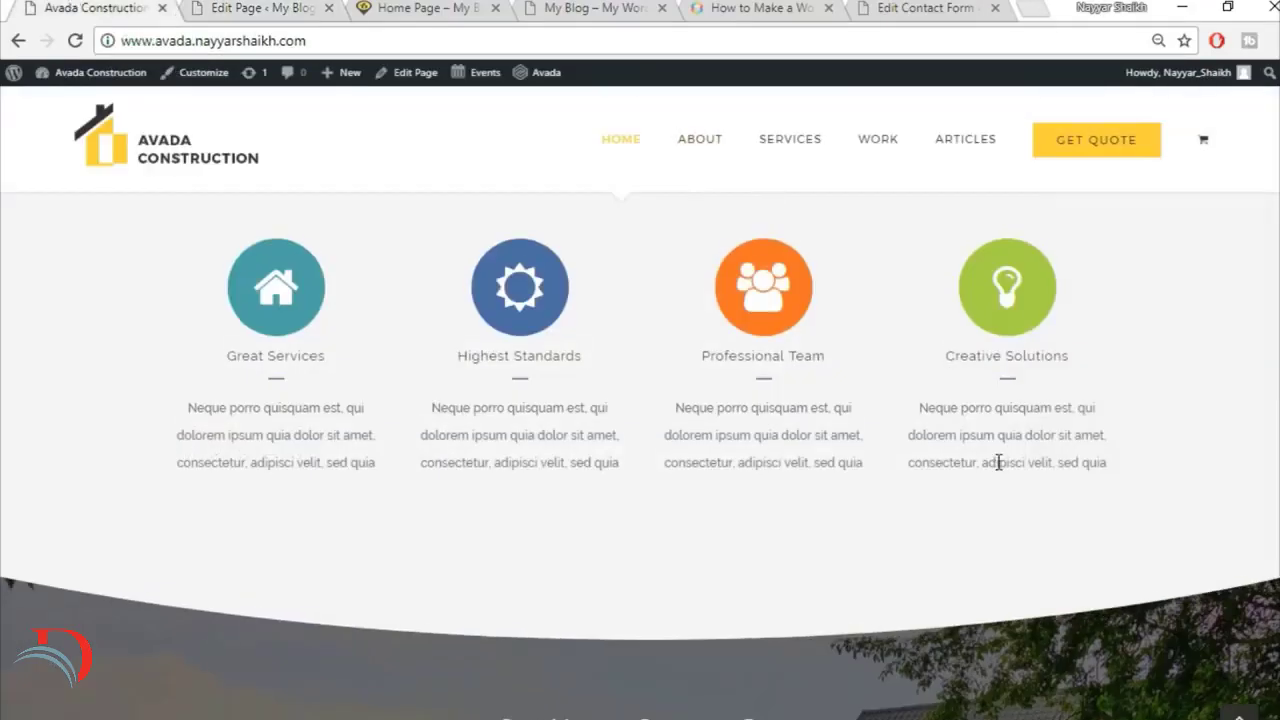
pyautogui.scroll(1, 997, 463)
pyautogui.scroll(-4, 997, 463)
pyautogui.scroll(-2, 603, 503)
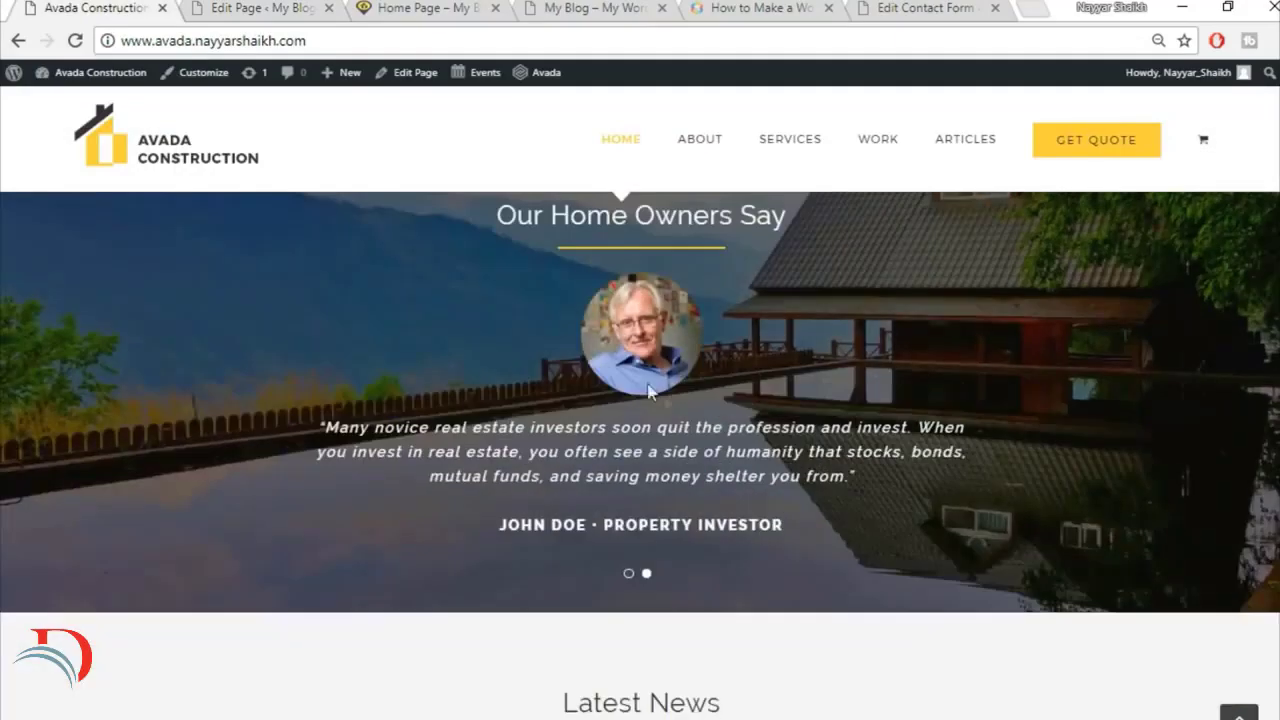
pyautogui.scroll(1, 664, 395)
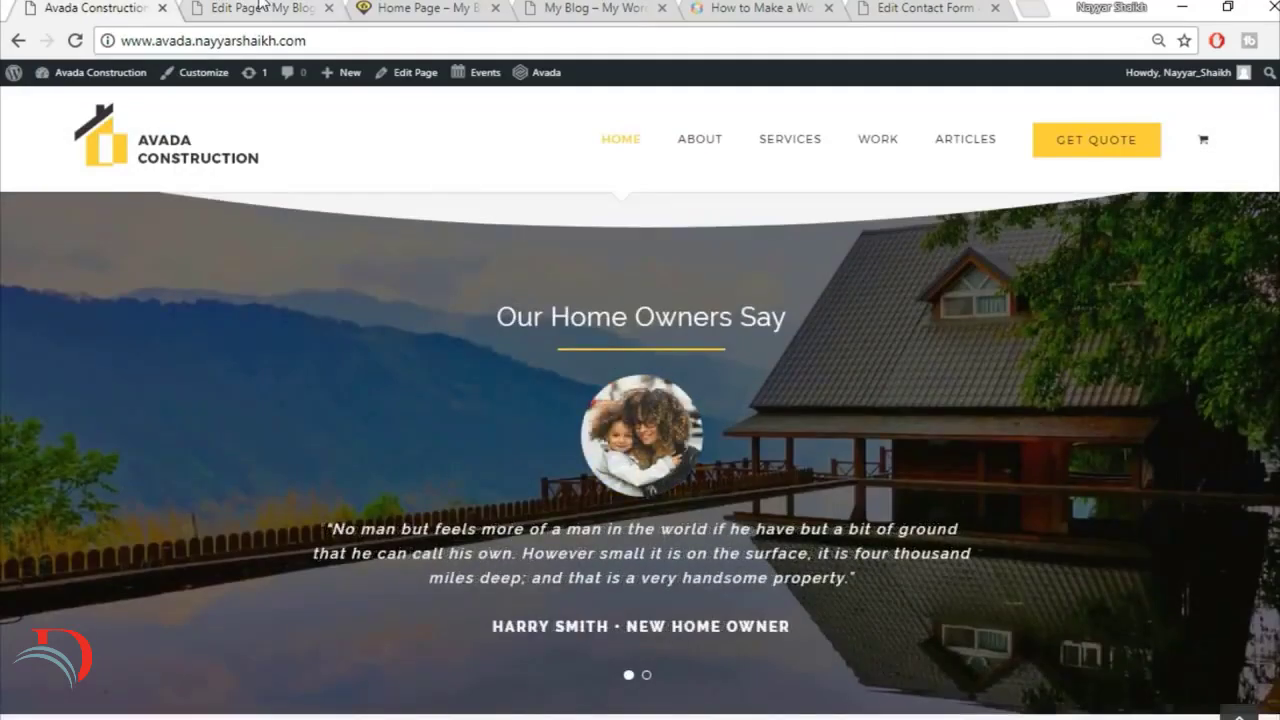
pyautogui.click(258, 6)
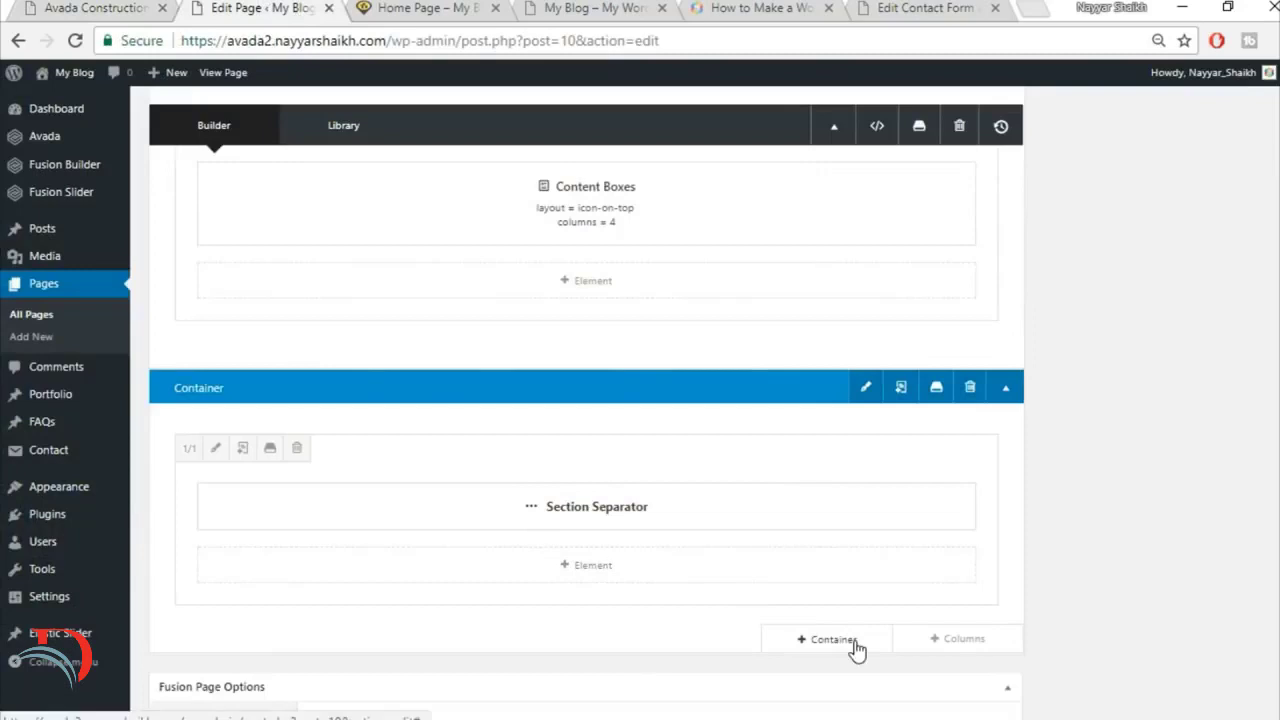
pyautogui.click(857, 648)
pyautogui.click(354, 180)
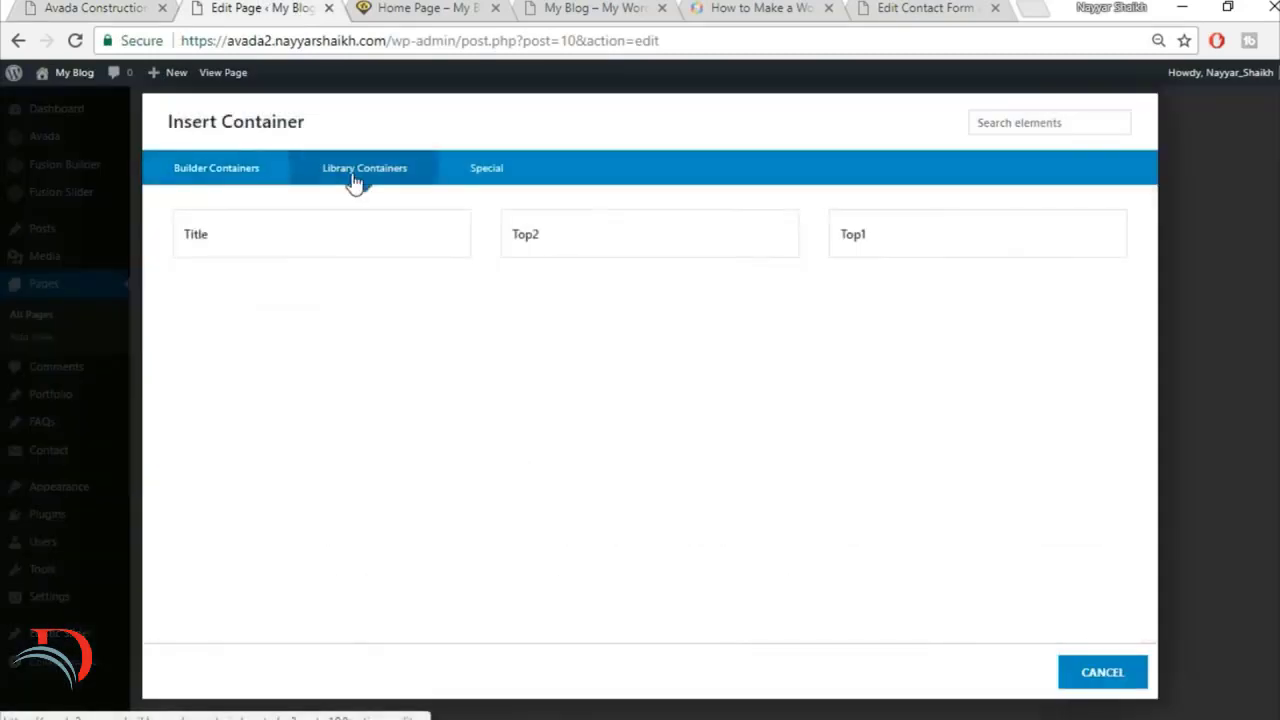
pyautogui.click(388, 260)
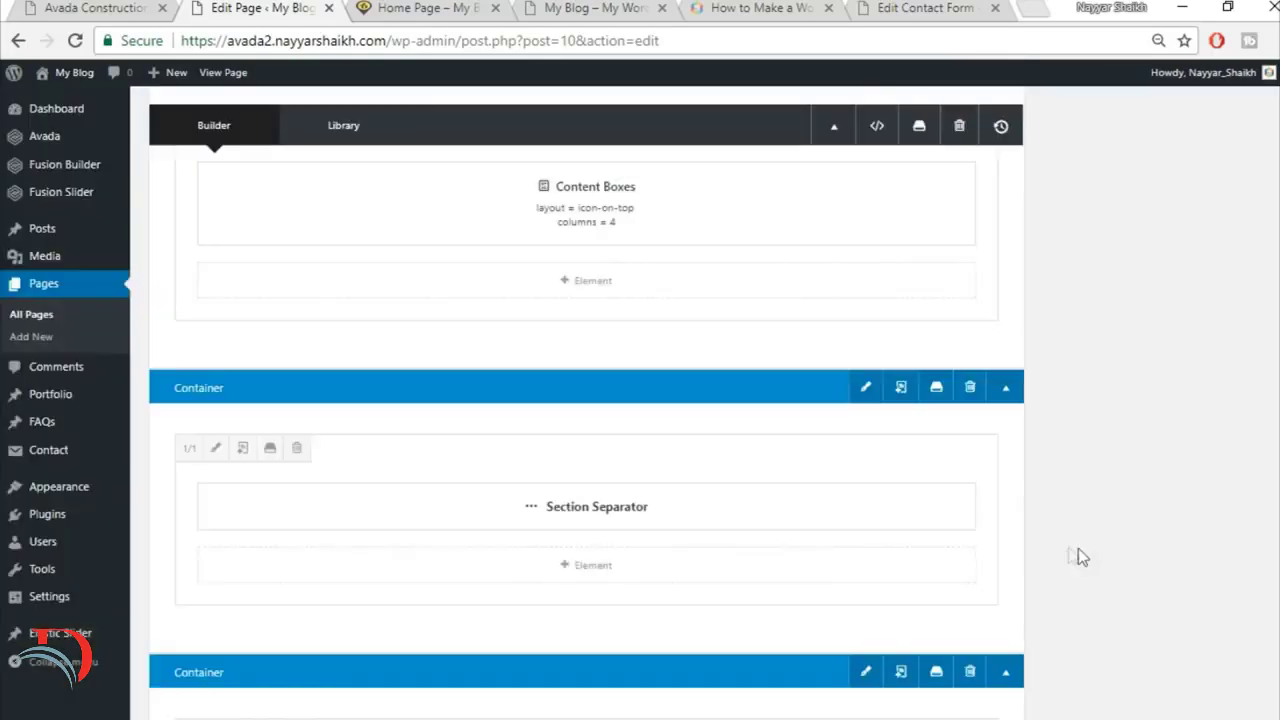
# Step: Add a 1/1 column below the Section Separator and move the Specialists in Modern Construction title and yellow separator line into it
pyautogui.scroll(-2, 1174, 510)
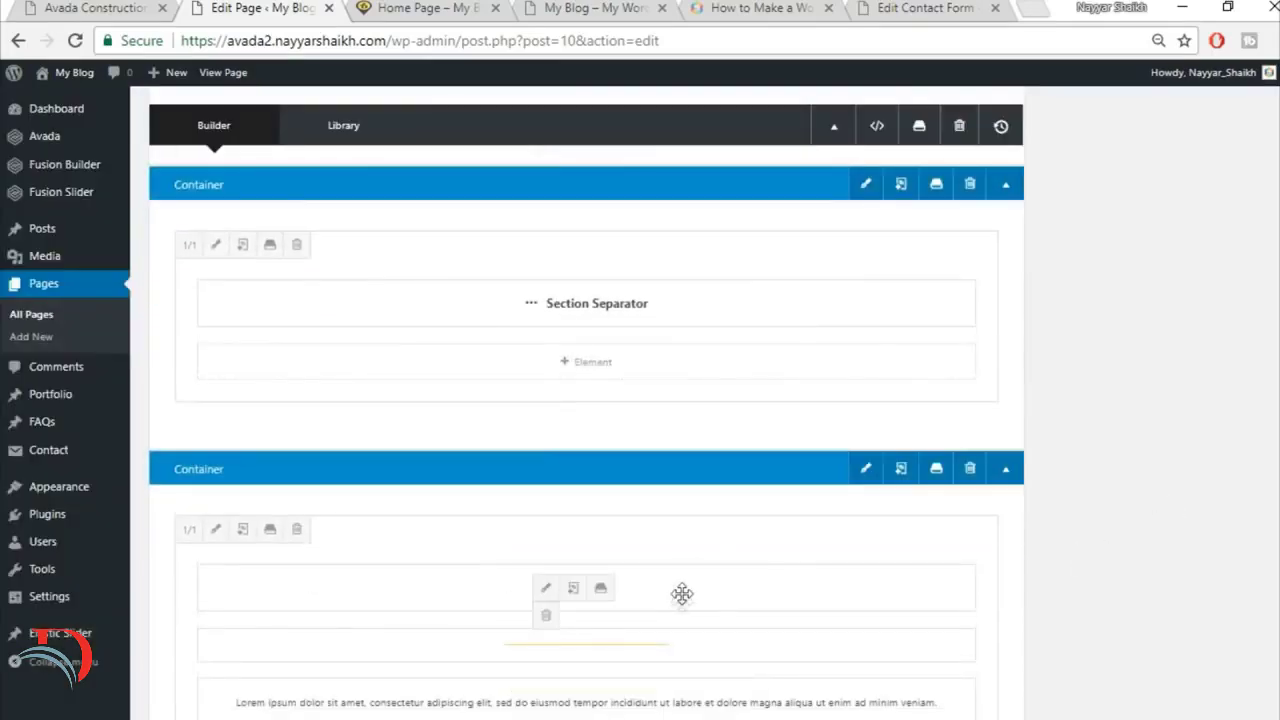
pyautogui.moveTo(682, 594); pyautogui.dragTo(662, 540)
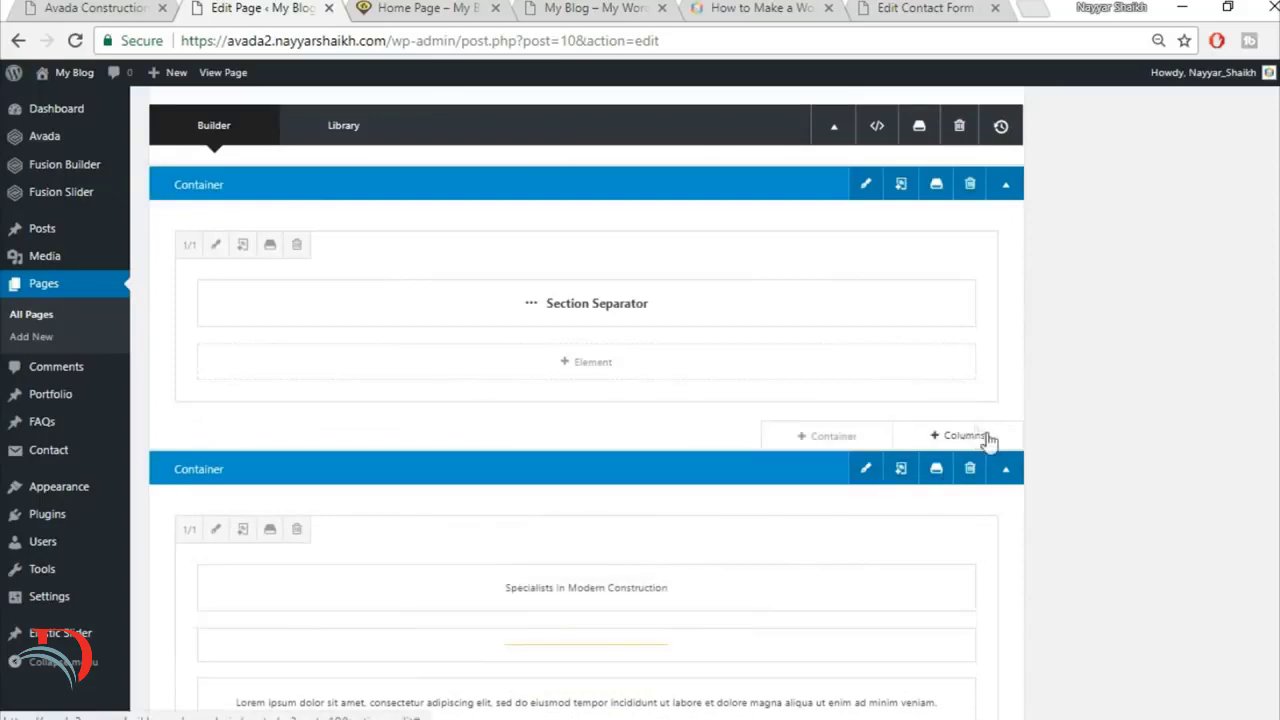
pyautogui.click(960, 436)
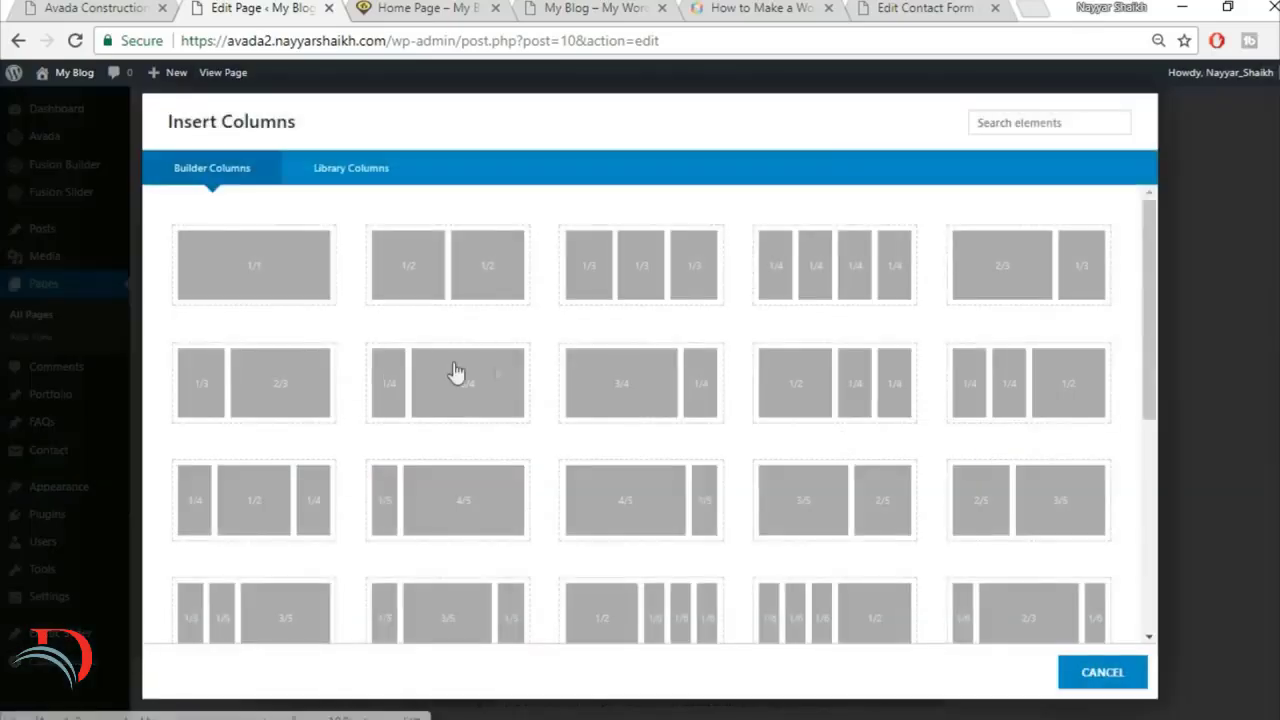
pyautogui.click(292, 283)
pyautogui.scroll(-3, 1100, 469)
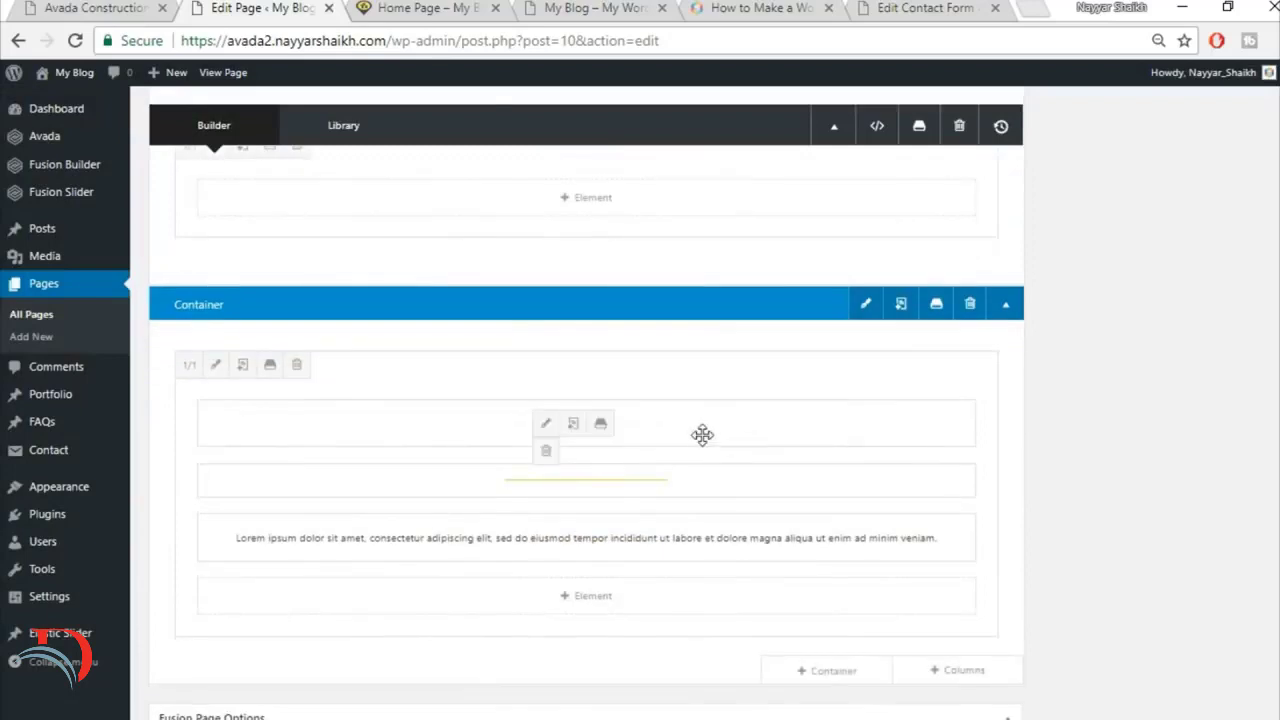
pyautogui.moveTo(695, 383); pyautogui.dragTo(691, 206)
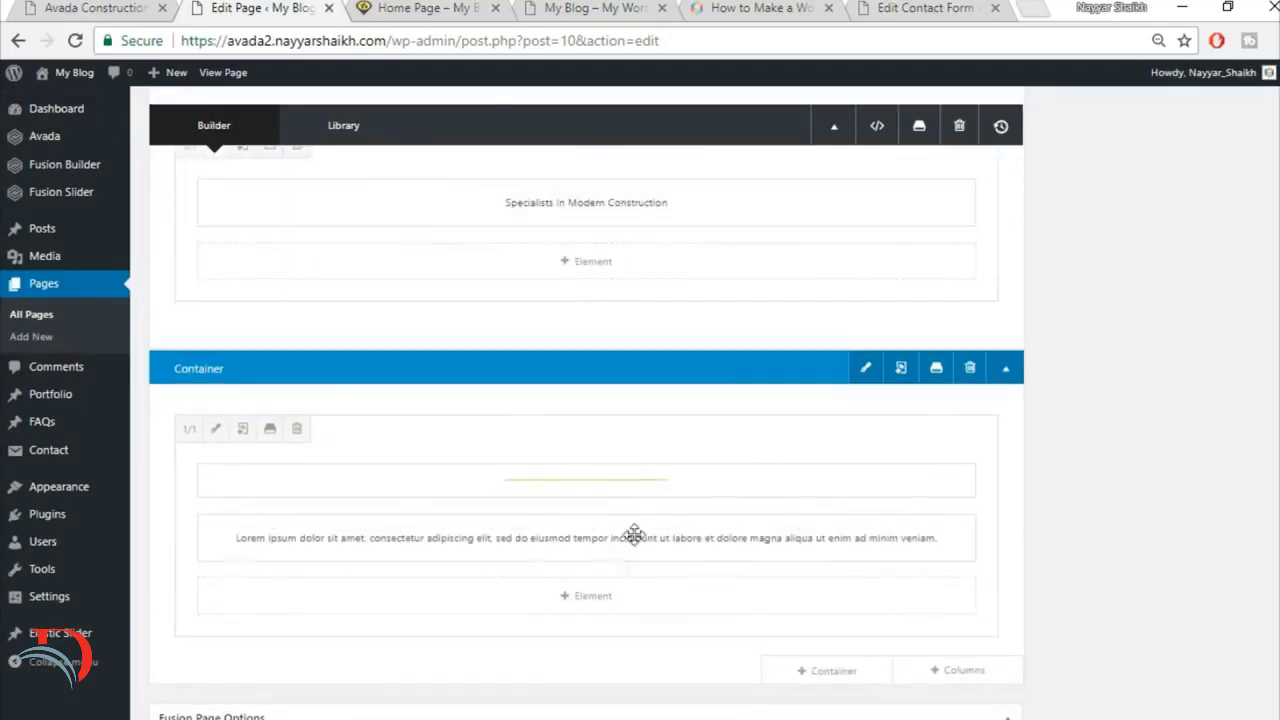
pyautogui.moveTo(618, 242); pyautogui.dragTo(614, 276)
# Step: Check the reference section again and delete the leftover Title container holding the Lorem ipsum text
pyautogui.click(95, 8)
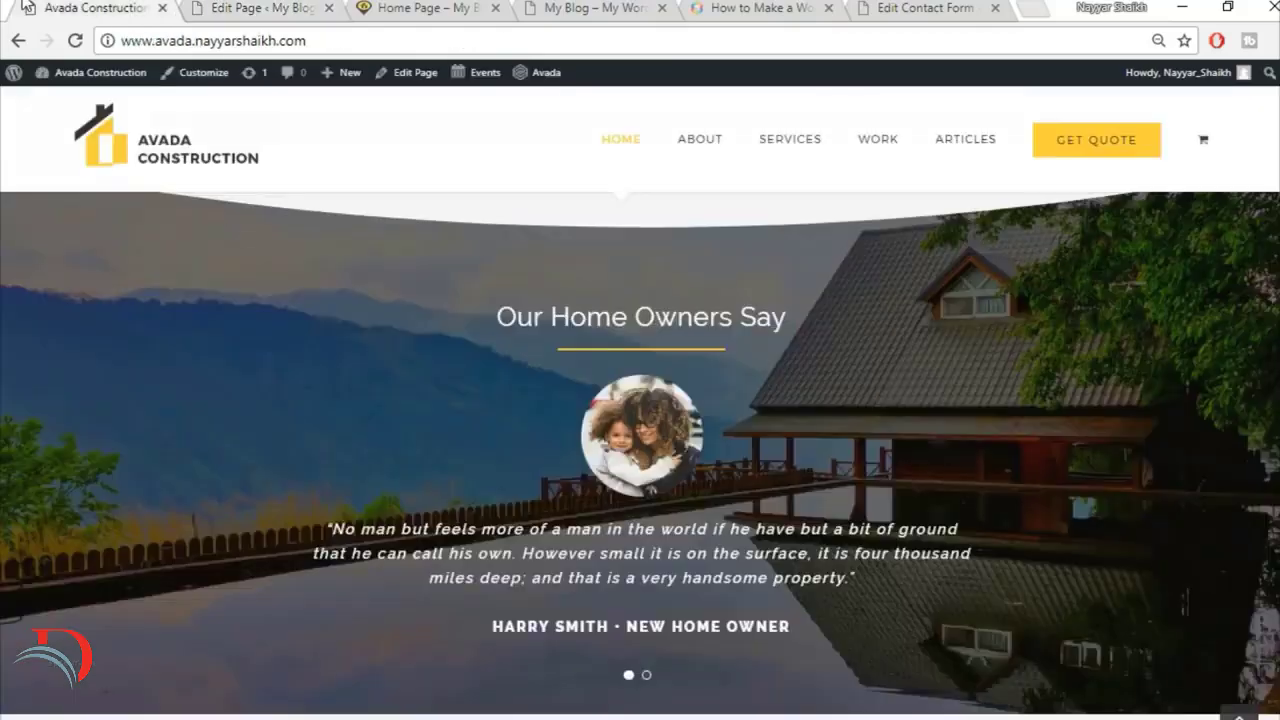
pyautogui.click(236, 5)
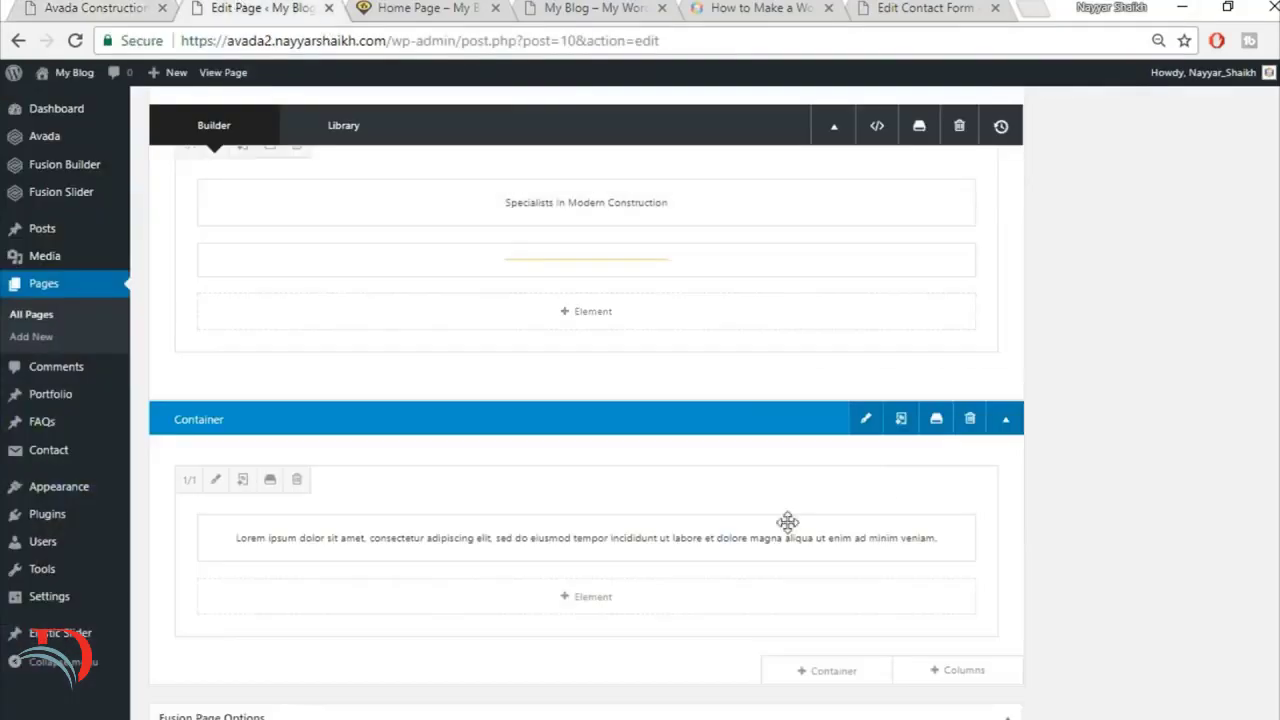
pyautogui.click(968, 424)
pyautogui.scroll(2, 1033, 505)
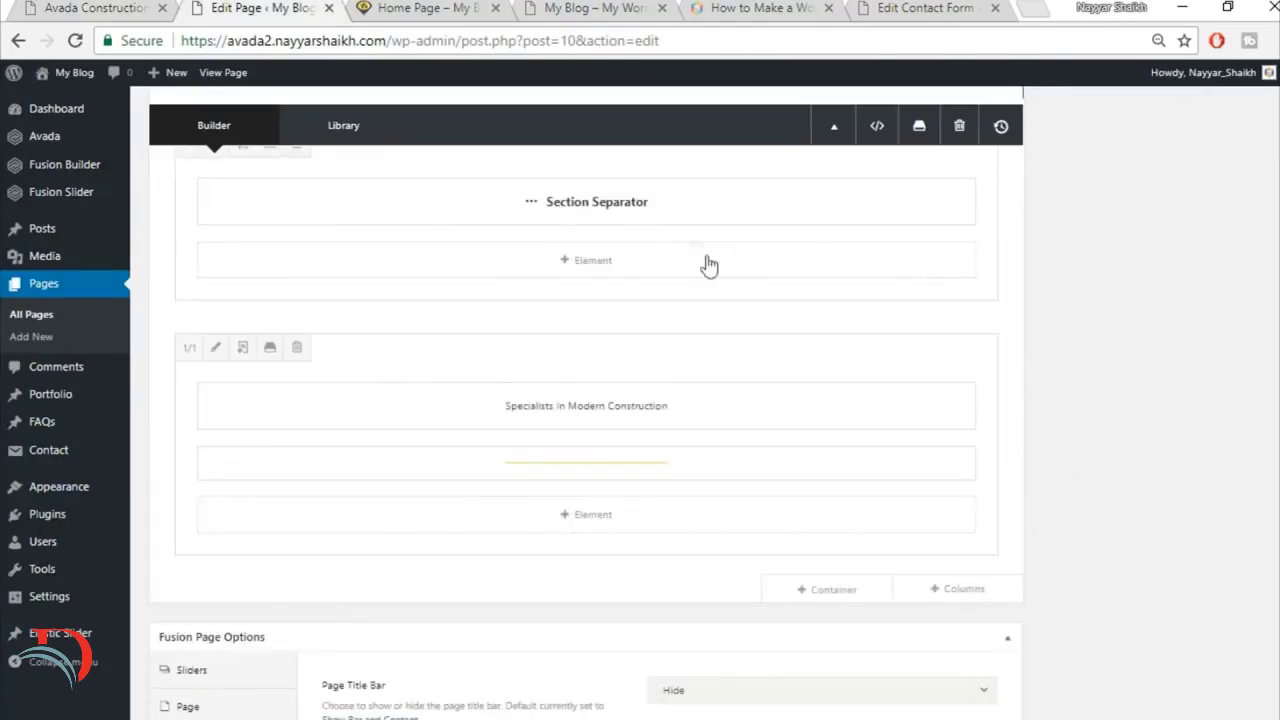
# Step: Compare the reference site's Our Core Values and Our Home Owners Say sections with the layout of the new container
pyautogui.click(95, 8)
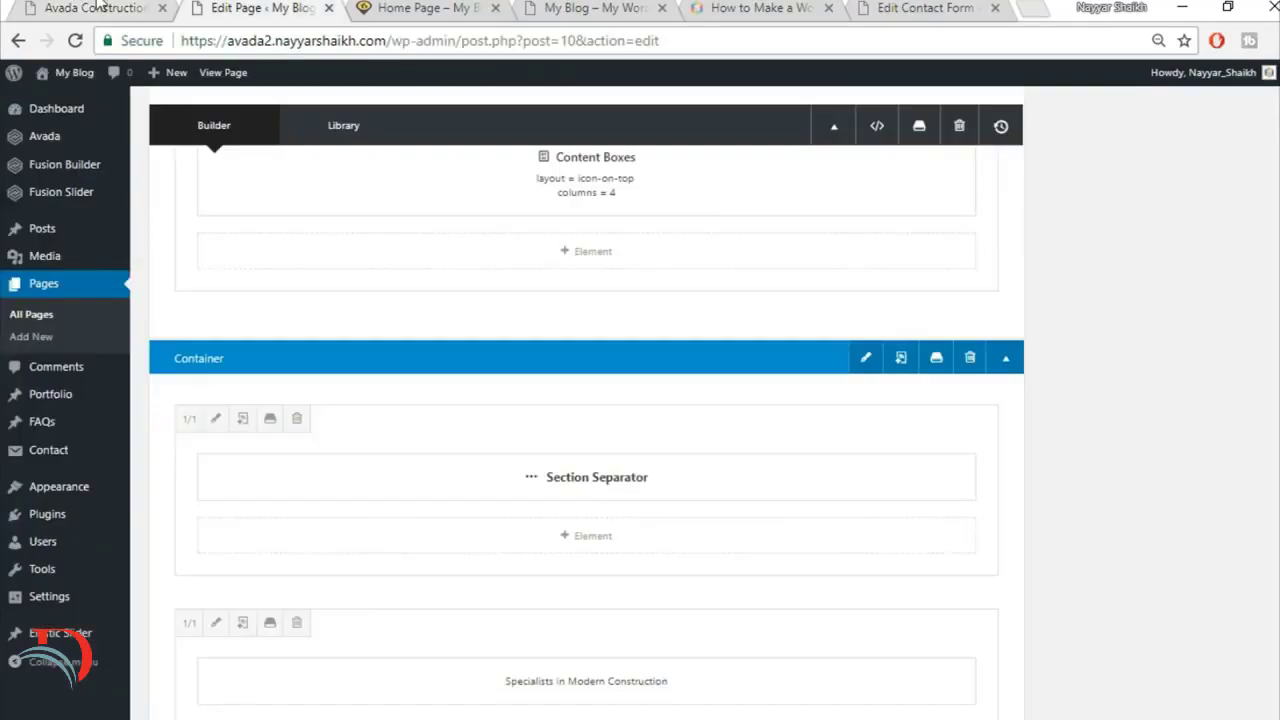
pyautogui.click(112, 7)
pyautogui.scroll(-2, 909, 449)
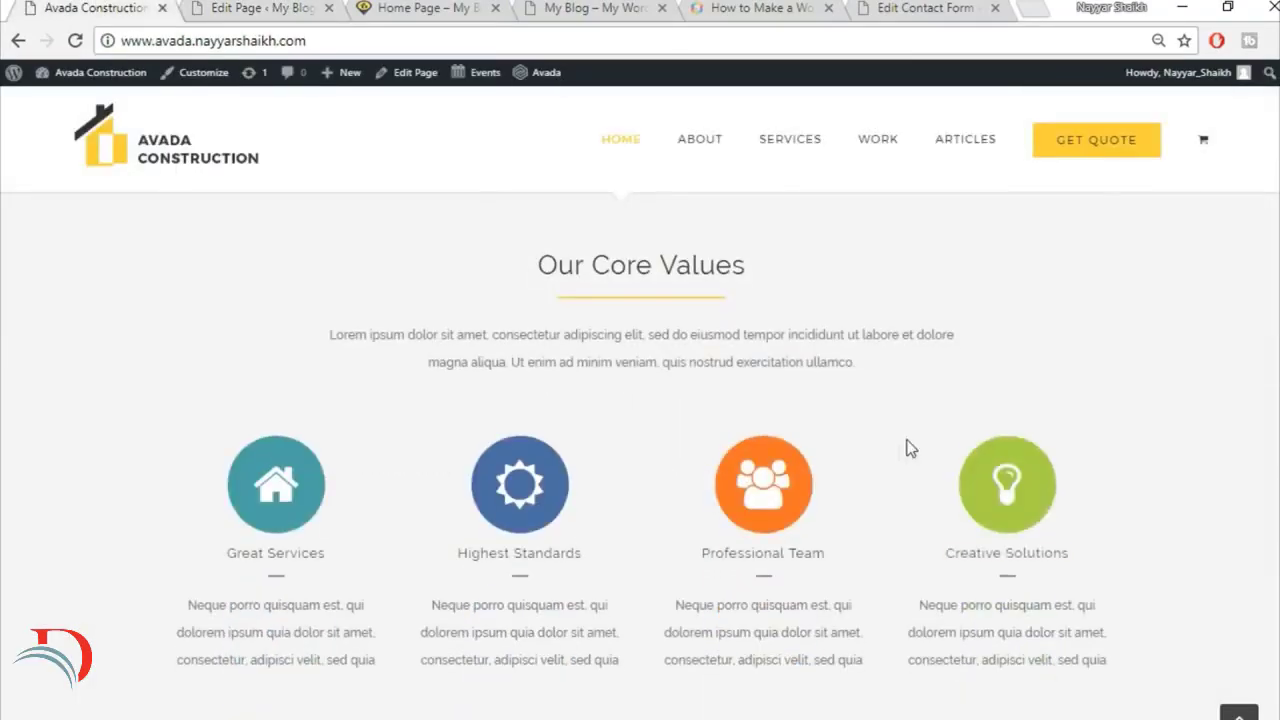
pyautogui.scroll(-4, 891, 469)
pyautogui.scroll(-2, 708, 345)
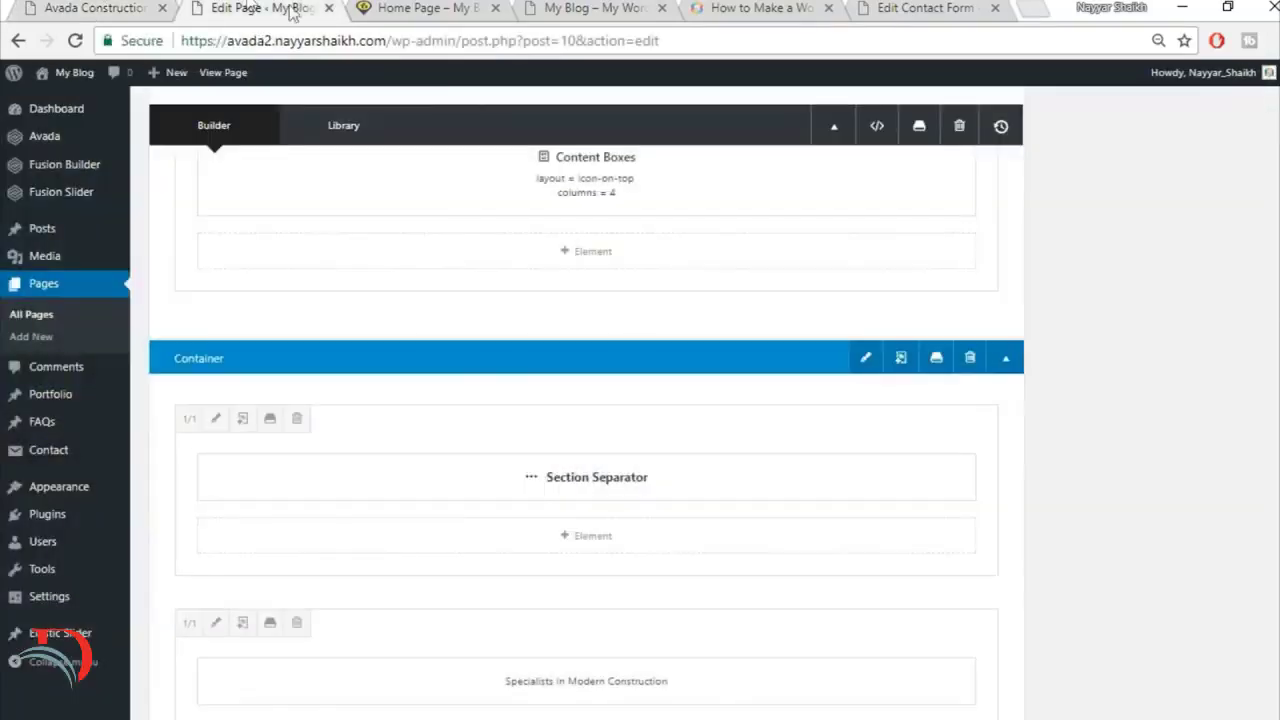
pyautogui.scroll(-6, 965, 497)
pyautogui.scroll(3, 966, 509)
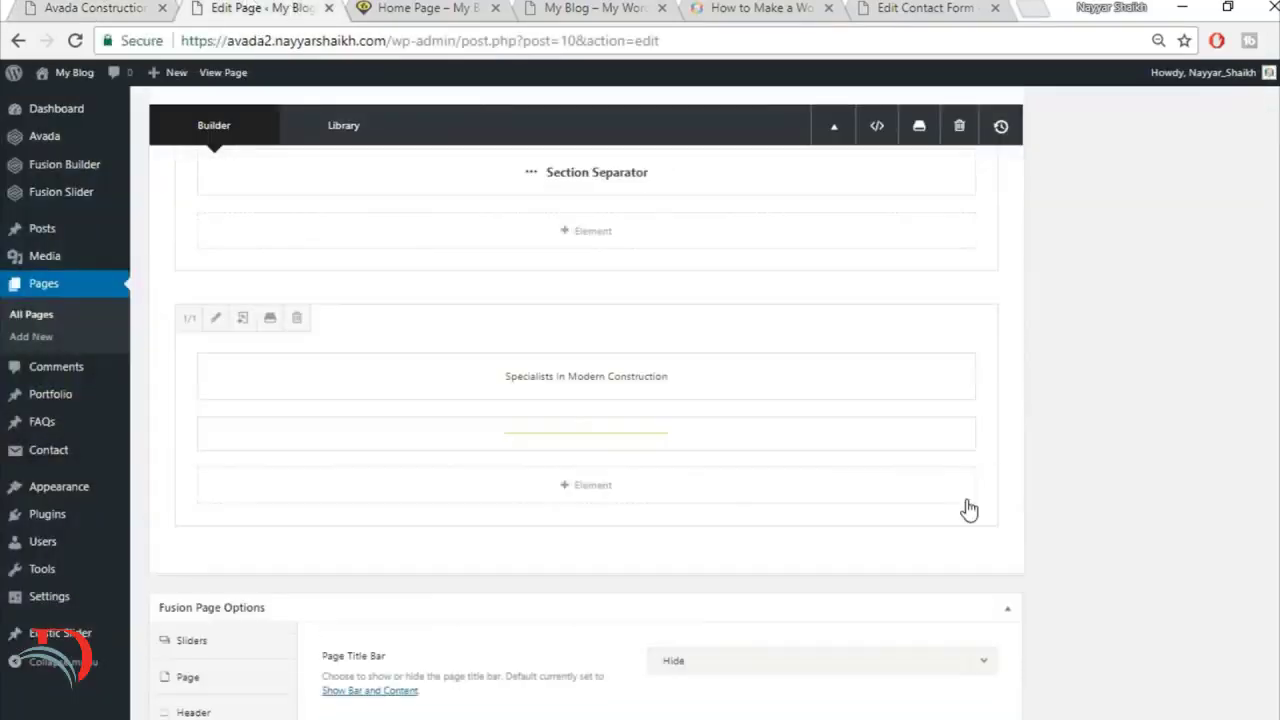
# Step: Add a 1/1 column below the title column and insert a Testimonials element into it
pyautogui.click(960, 559)
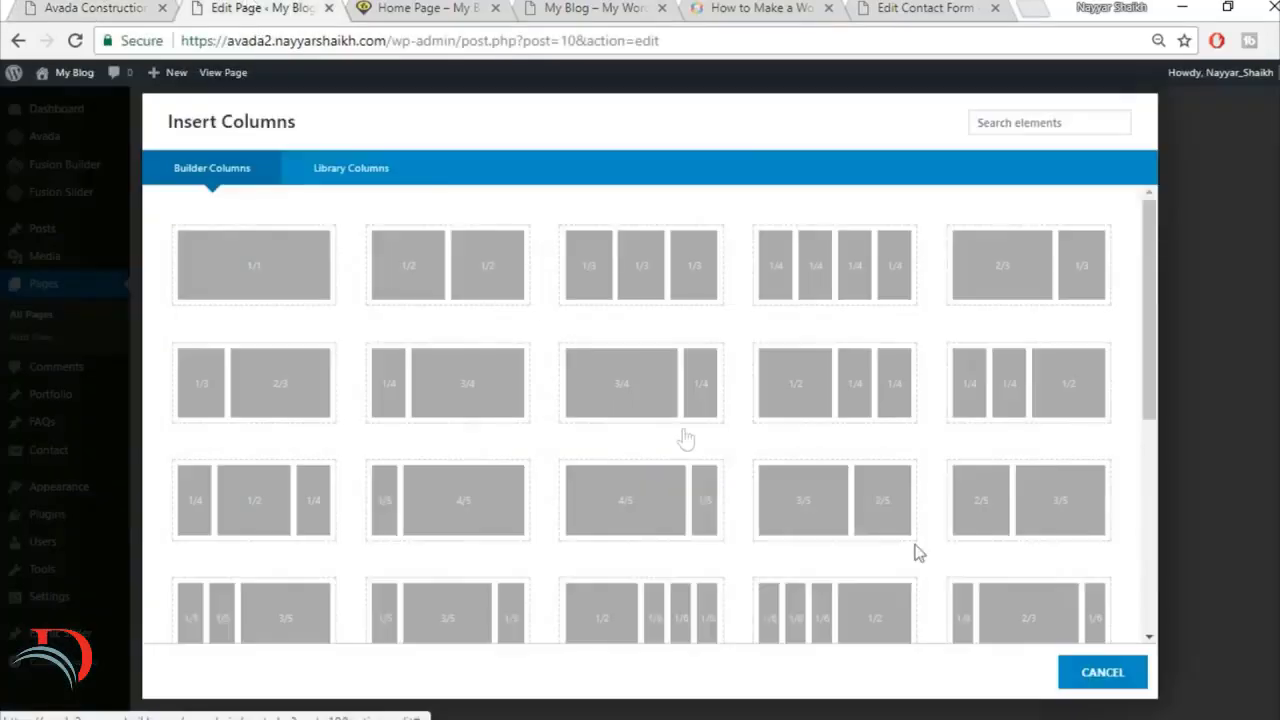
pyautogui.click(248, 265)
pyautogui.scroll(-1, 905, 500)
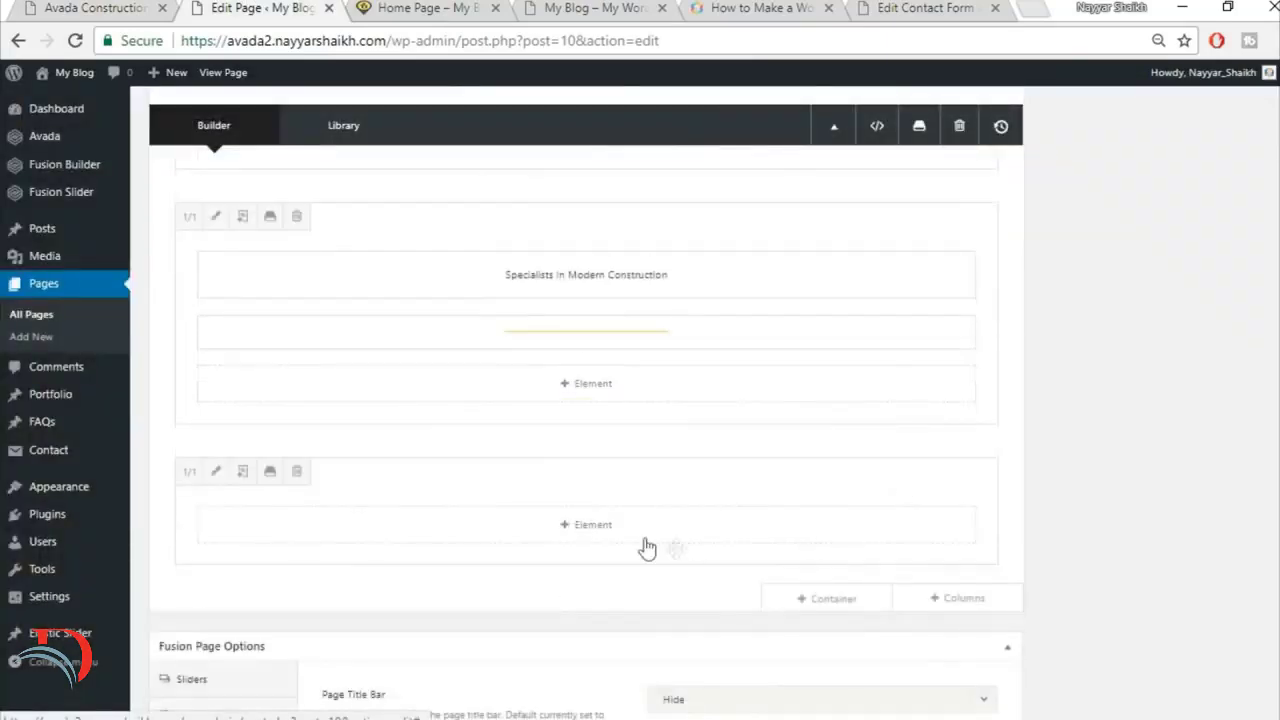
pyautogui.click(640, 541)
pyautogui.click(1040, 128)
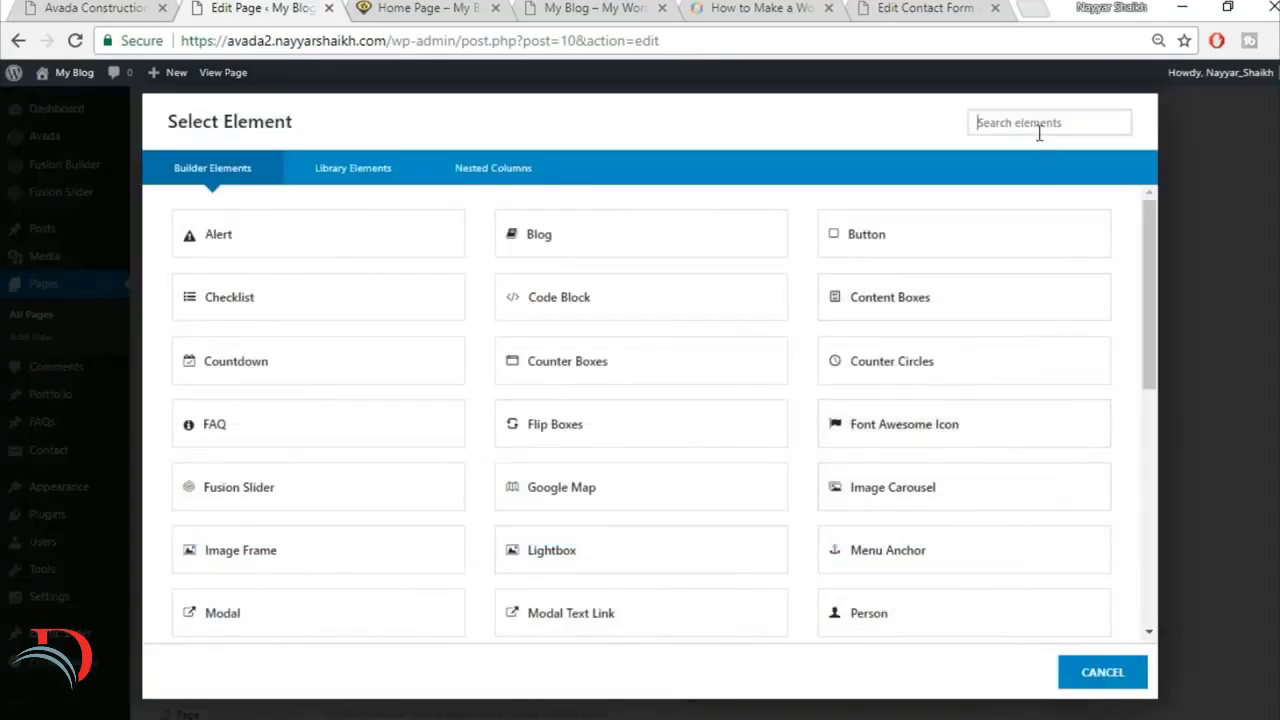
pyautogui.write('test')
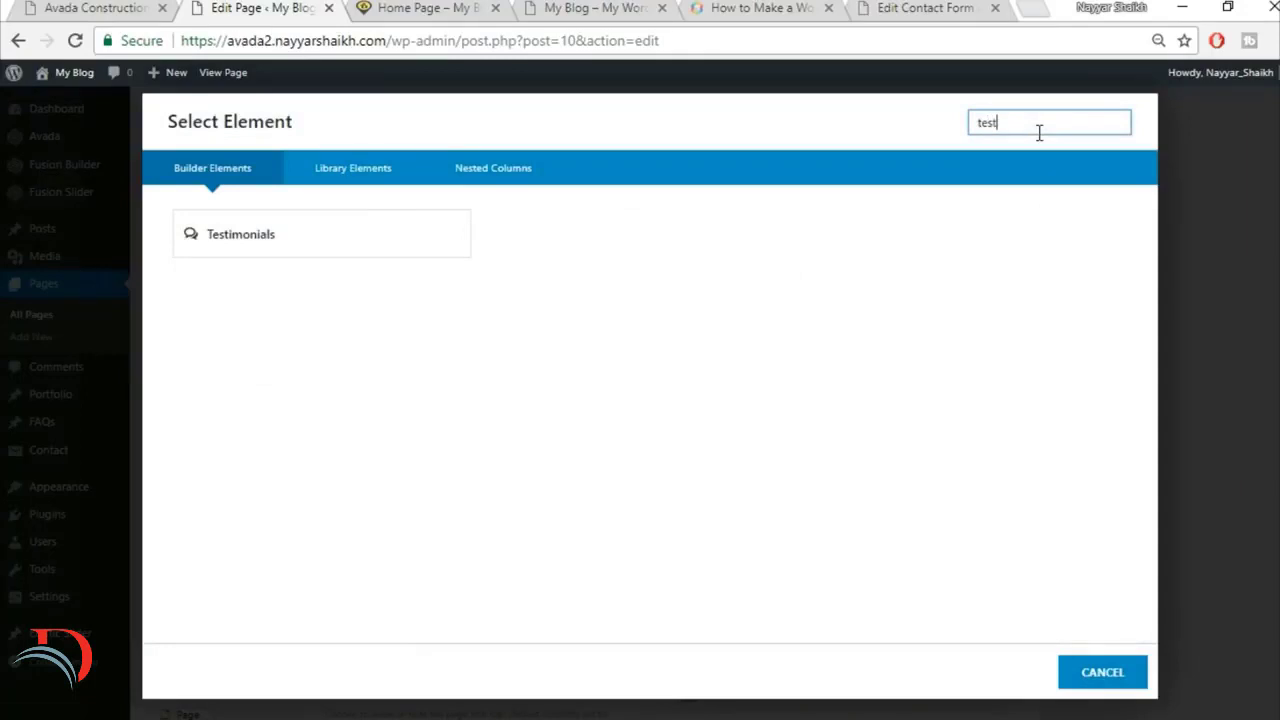
pyautogui.click(422, 245)
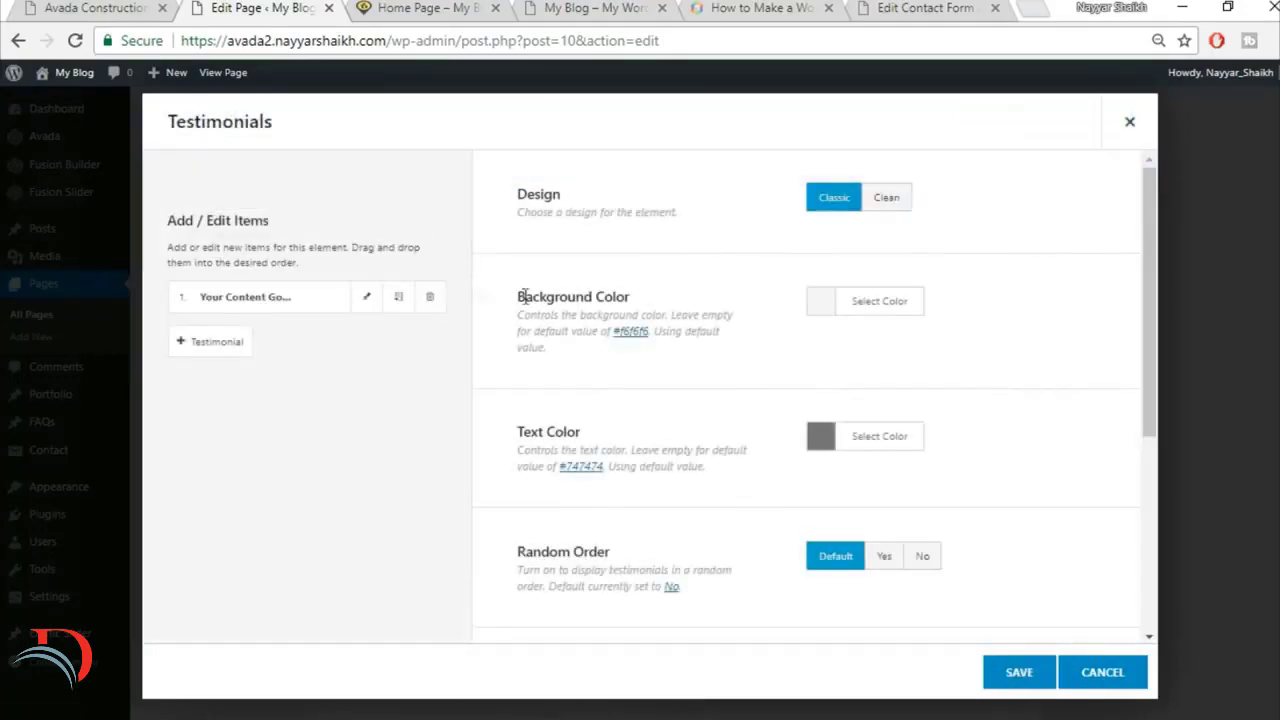
# Step: Set the testimonials design to Clean and make the background color fully transparent, rgba(246,246,246,0), checking against the reference site
pyautogui.click(895, 214)
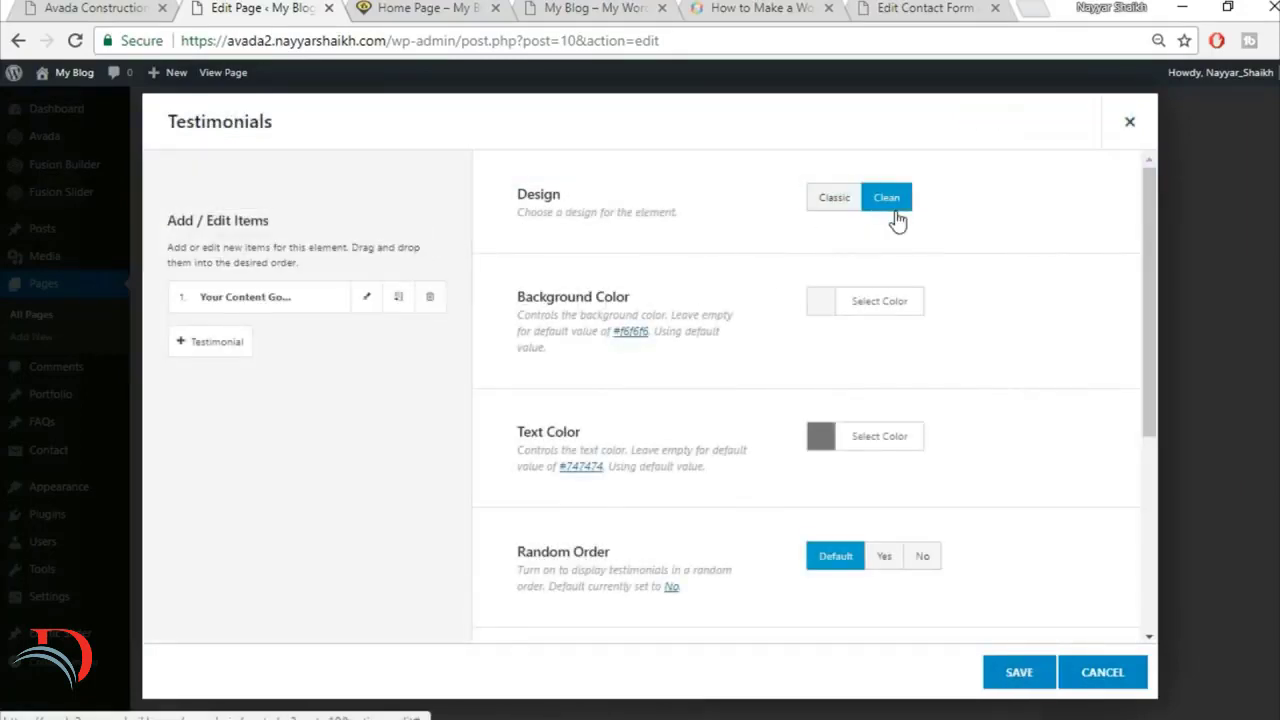
pyautogui.click(122, 7)
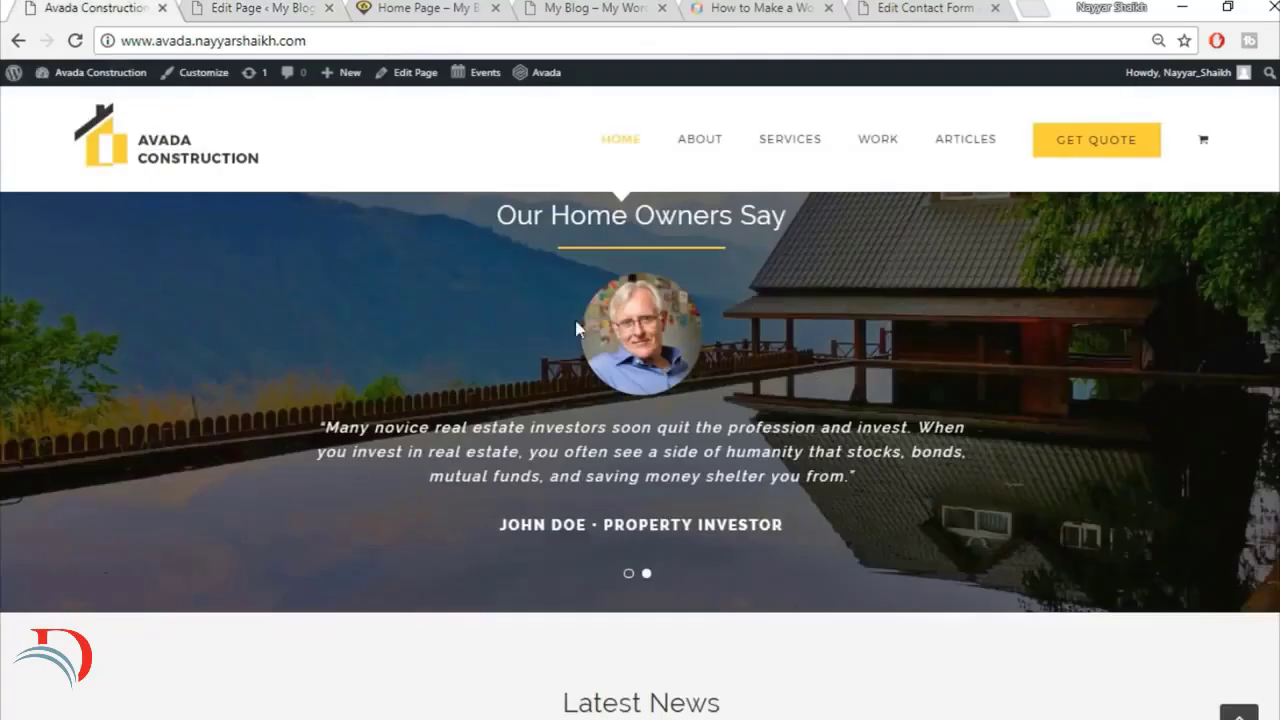
pyautogui.click(915, 301)
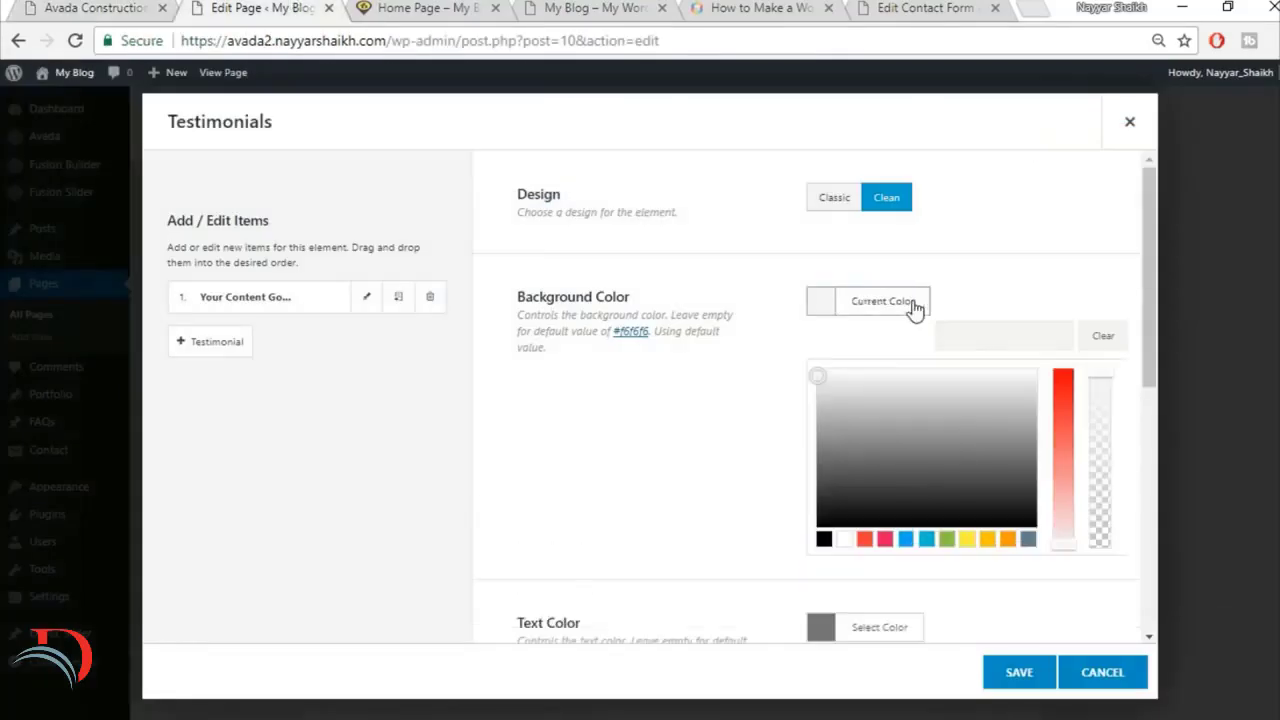
pyautogui.moveTo(1107, 372); pyautogui.dragTo(1106, 431)
pyautogui.moveTo(1107, 517); pyautogui.dragTo(1106, 566)
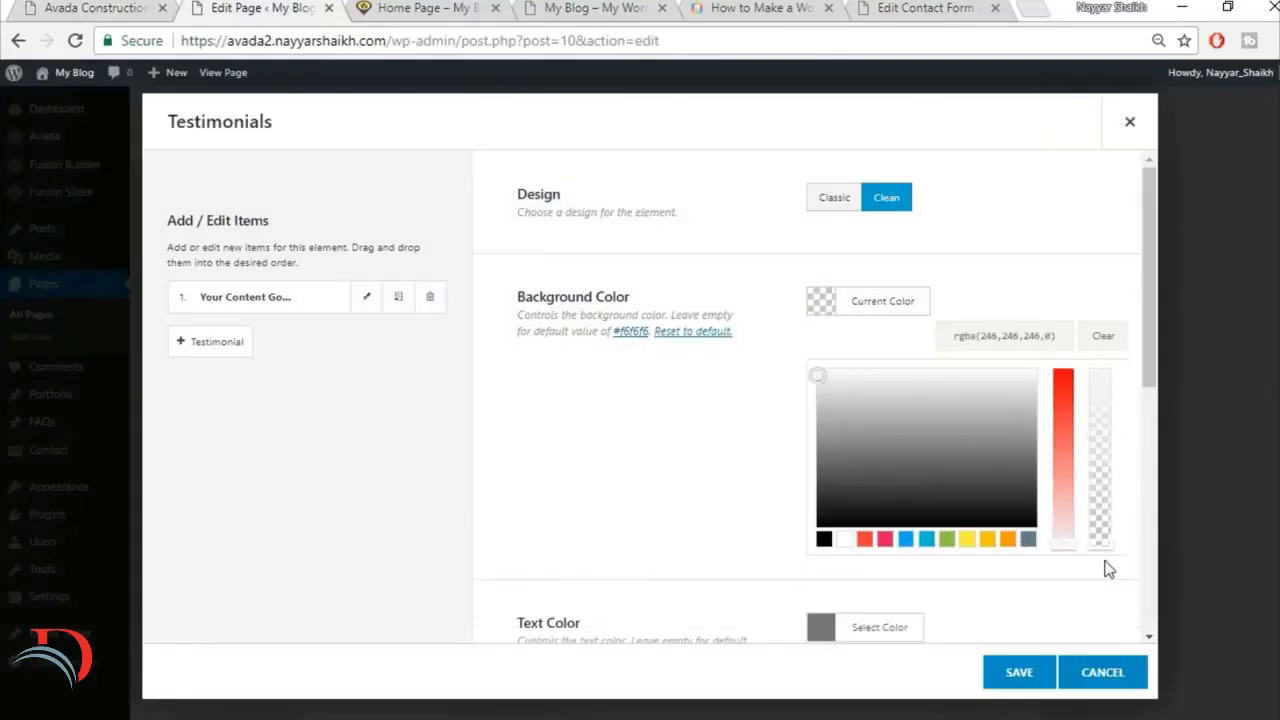
pyautogui.click(749, 468)
# Step: Check the reference testimonial's text, set the testimonials text color to white #ffffff, and review the remaining element options
pyautogui.scroll(-1, 994, 400)
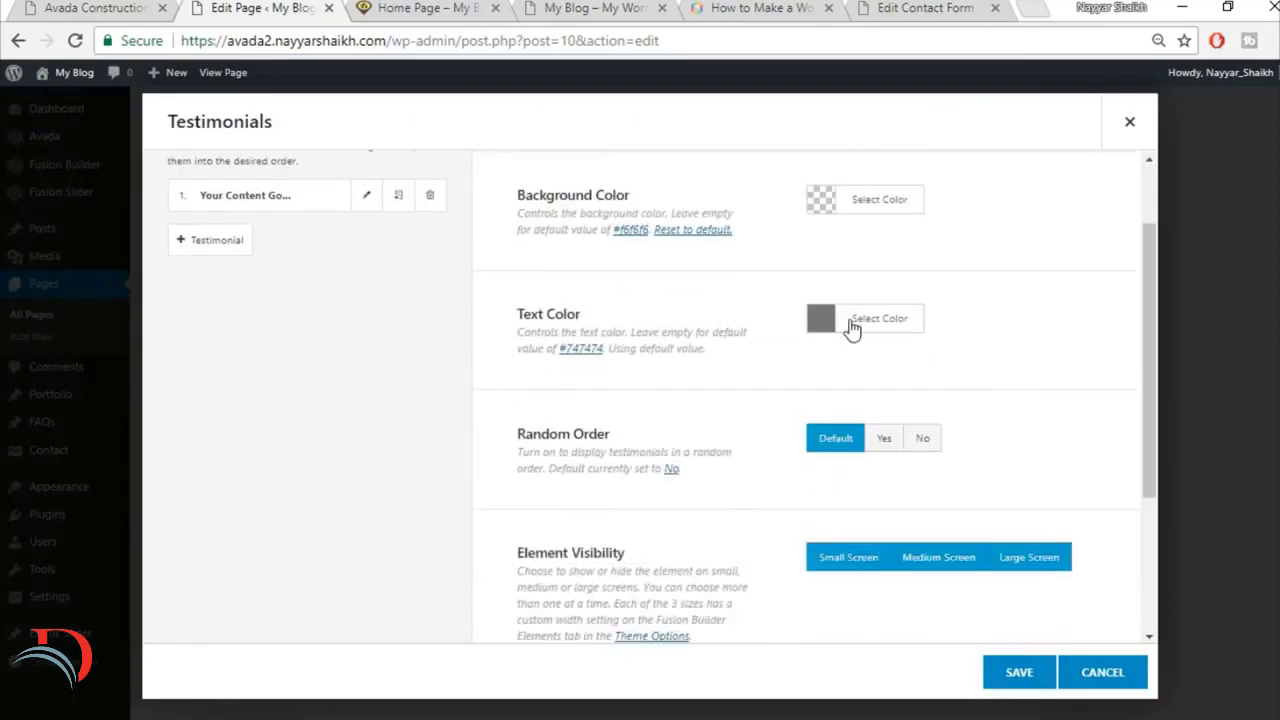
pyautogui.click(88, 5)
pyautogui.click(243, 9)
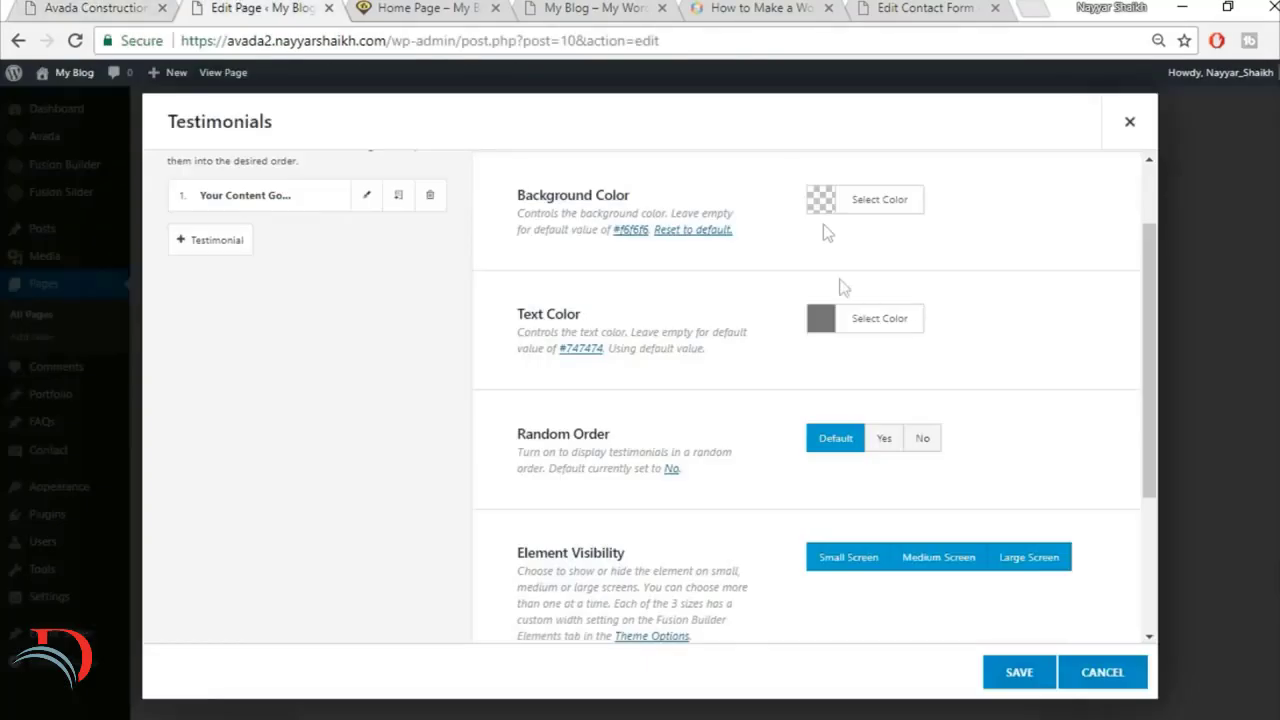
pyautogui.click(900, 320)
pyautogui.click(841, 558)
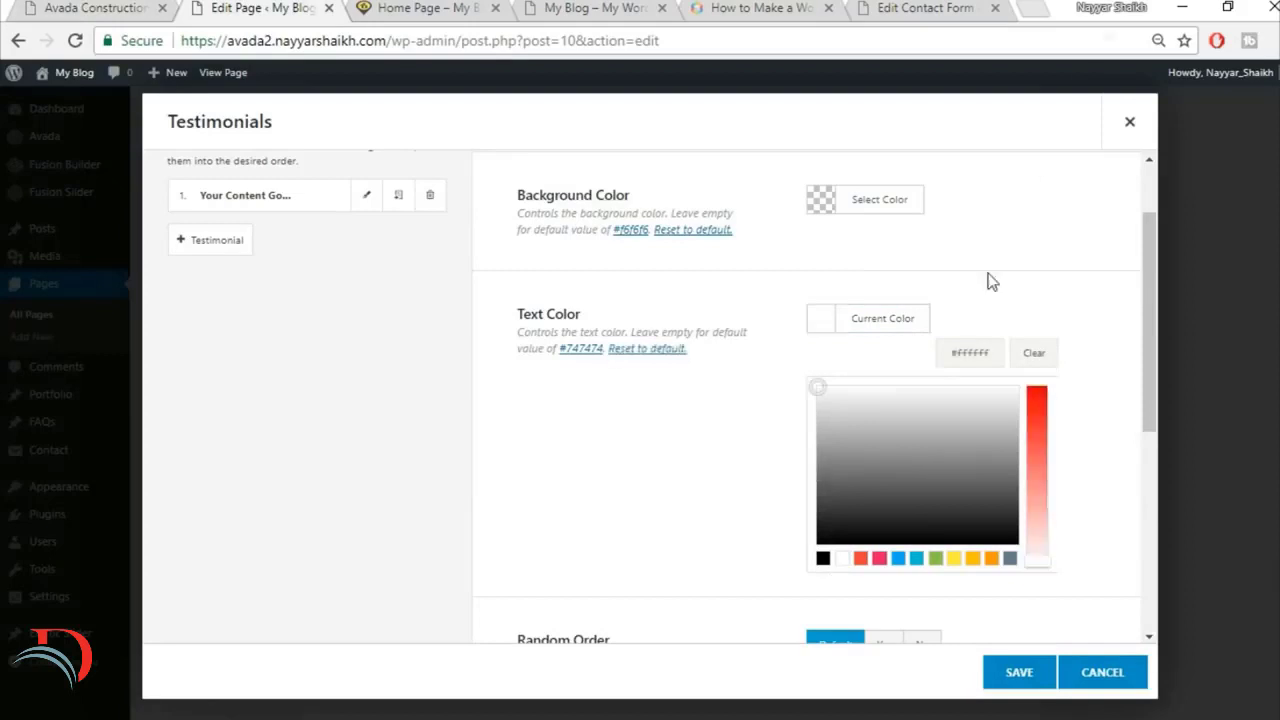
pyautogui.click(1032, 240)
pyautogui.scroll(-1, 1000, 270)
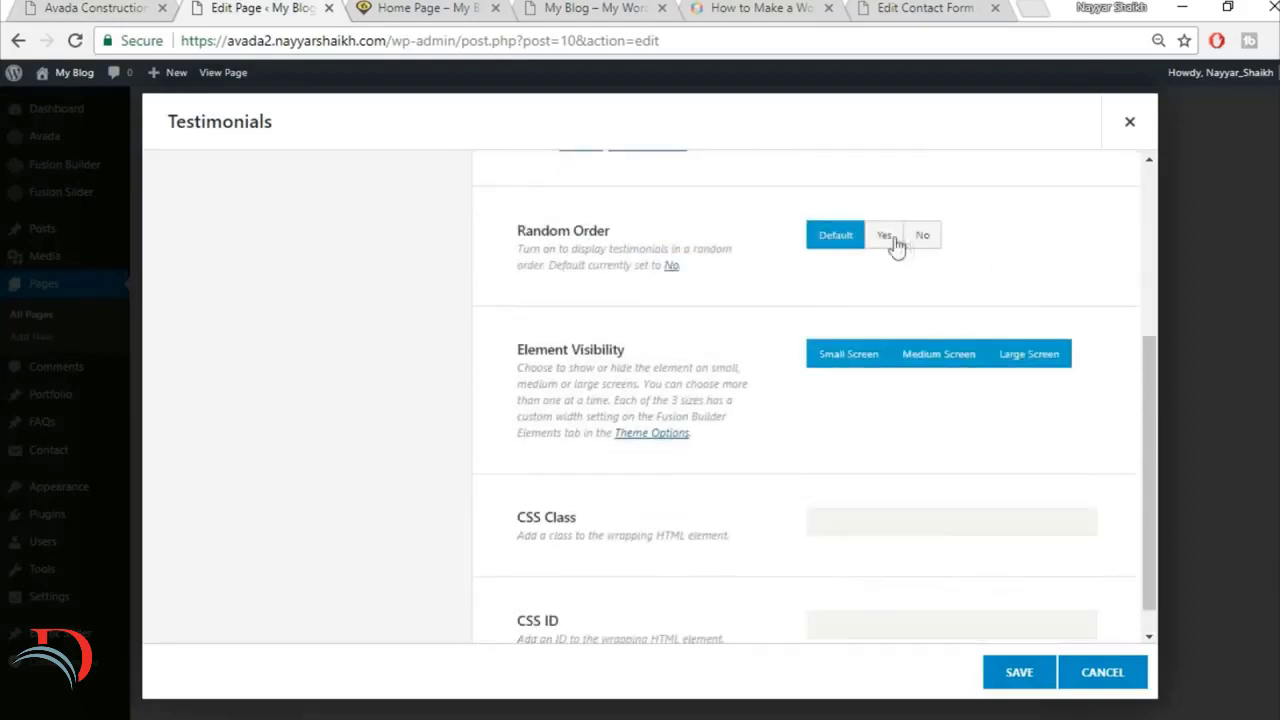
pyautogui.scroll(-1, 933, 322)
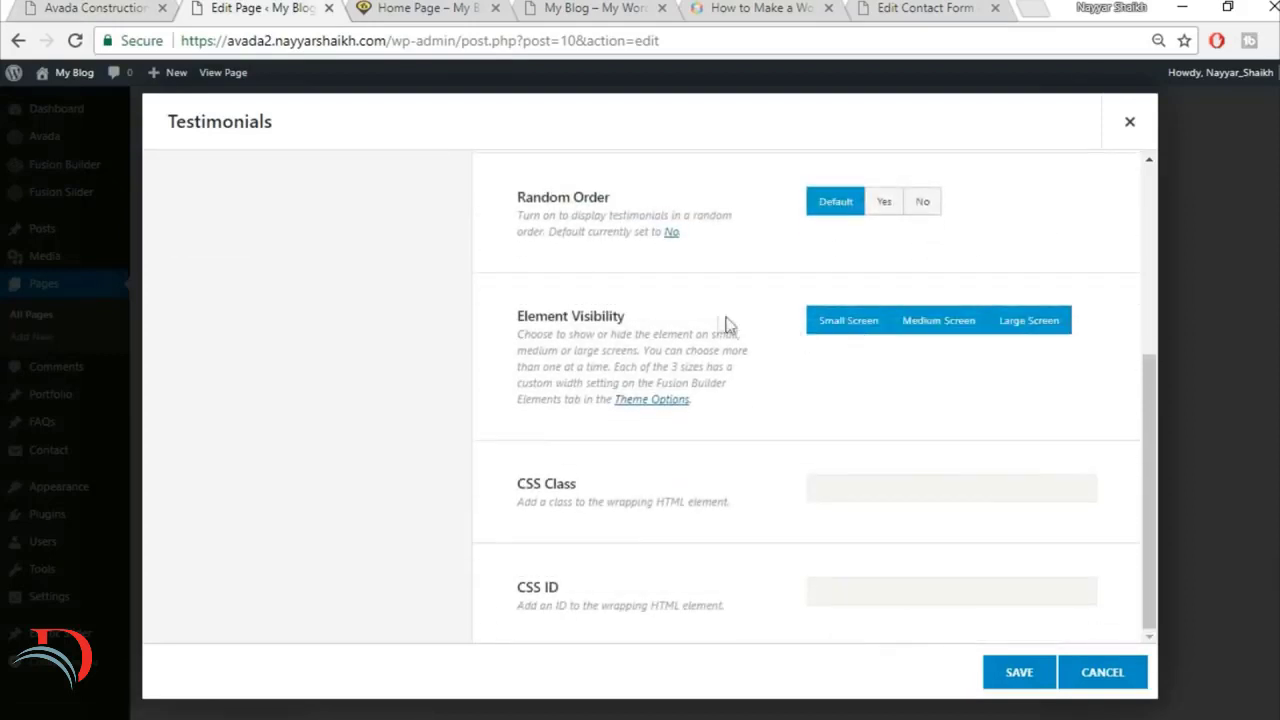
pyautogui.scroll(4, 797, 369)
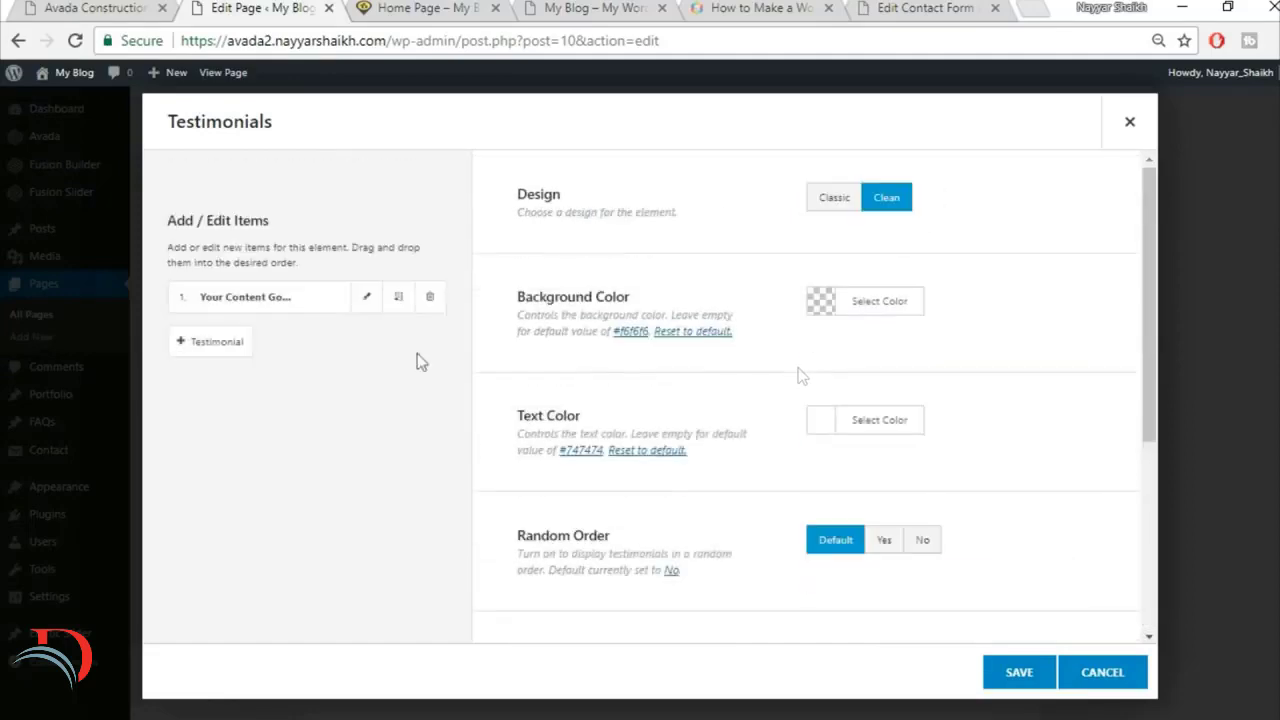
# Step: Open the first testimonial item and replace its placeholder name with the property investor's name and title copied from the reference site
pyautogui.click(366, 297)
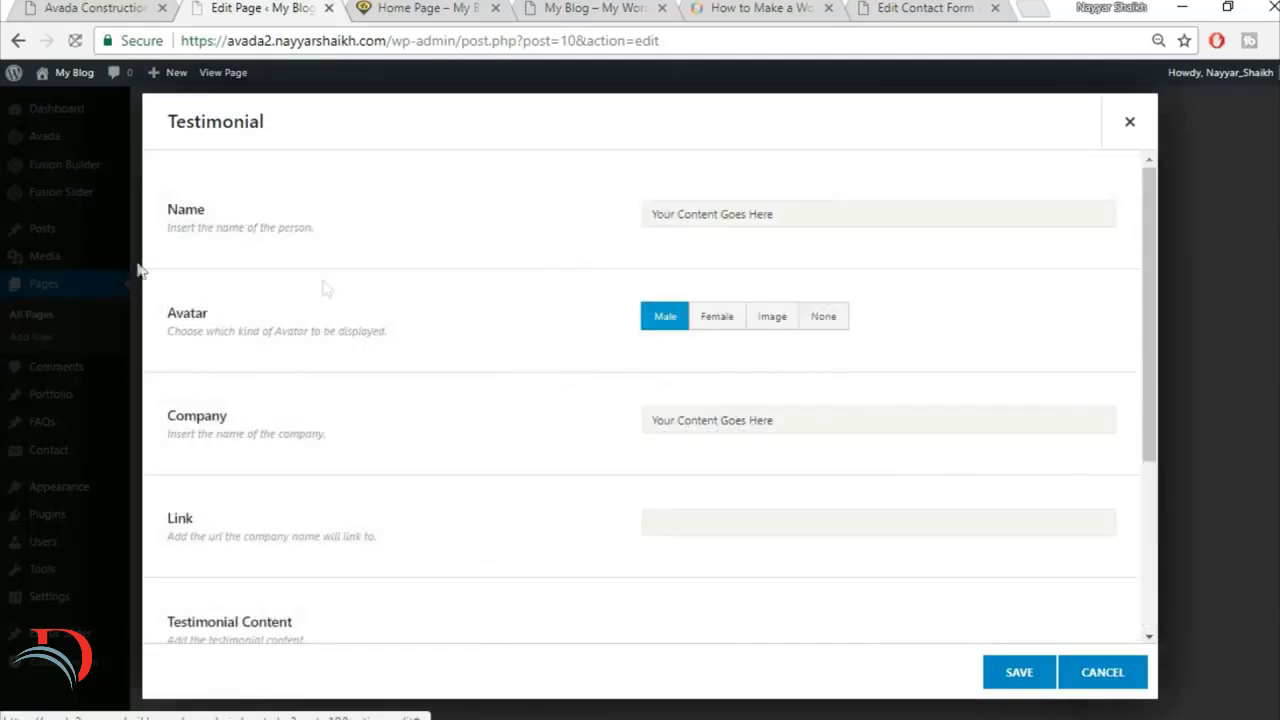
pyautogui.click(72, 8)
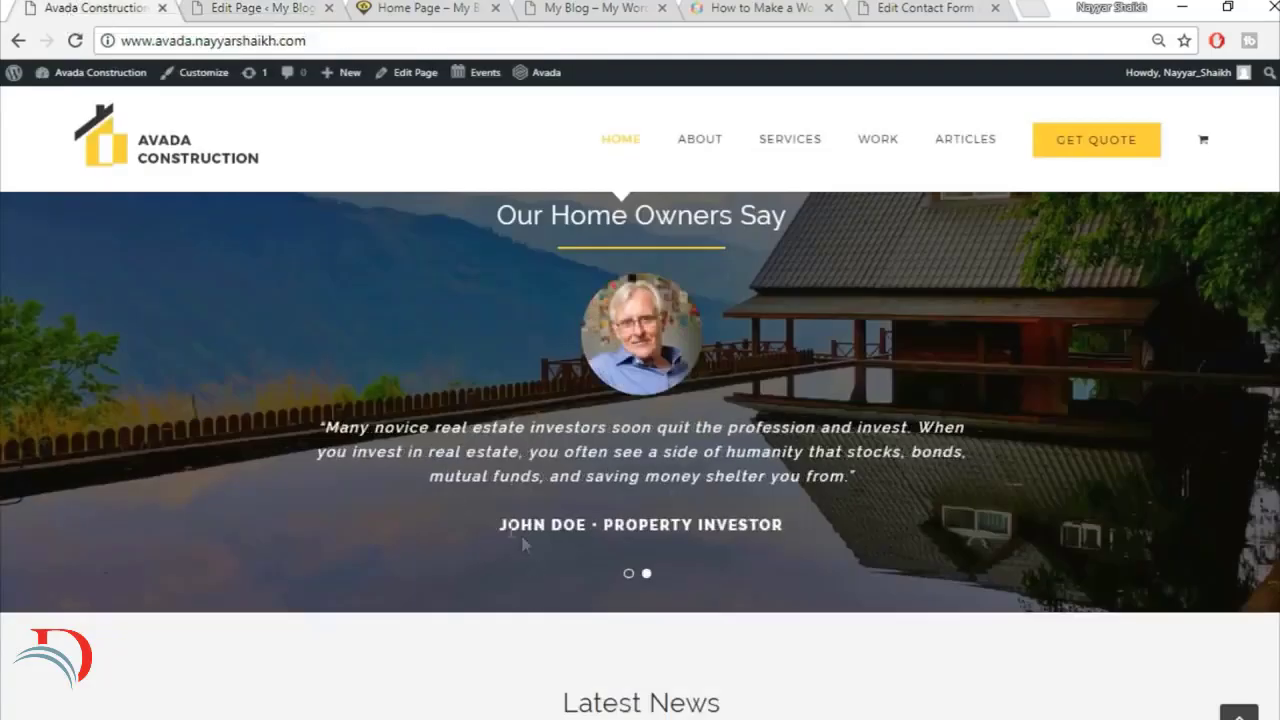
pyautogui.click(236, 7)
pyautogui.tripleClick(779, 201)
pyautogui.press('BackSpace')
pyautogui.write('JOHN DOE • PROPERTY INVESTOR')
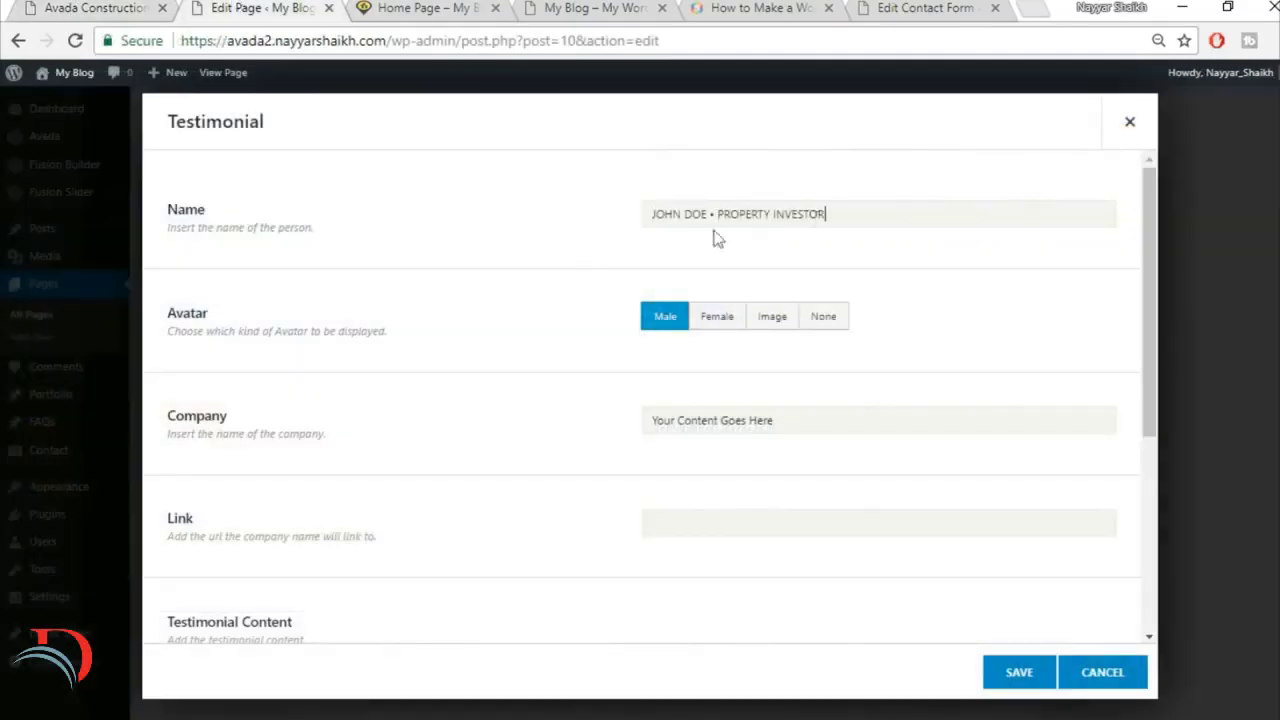
# Step: Switch the testimonial's avatar to Image and upload home-testimonial-84268399 as the custom avatar
pyautogui.click(776, 328)
pyautogui.click(125, 9)
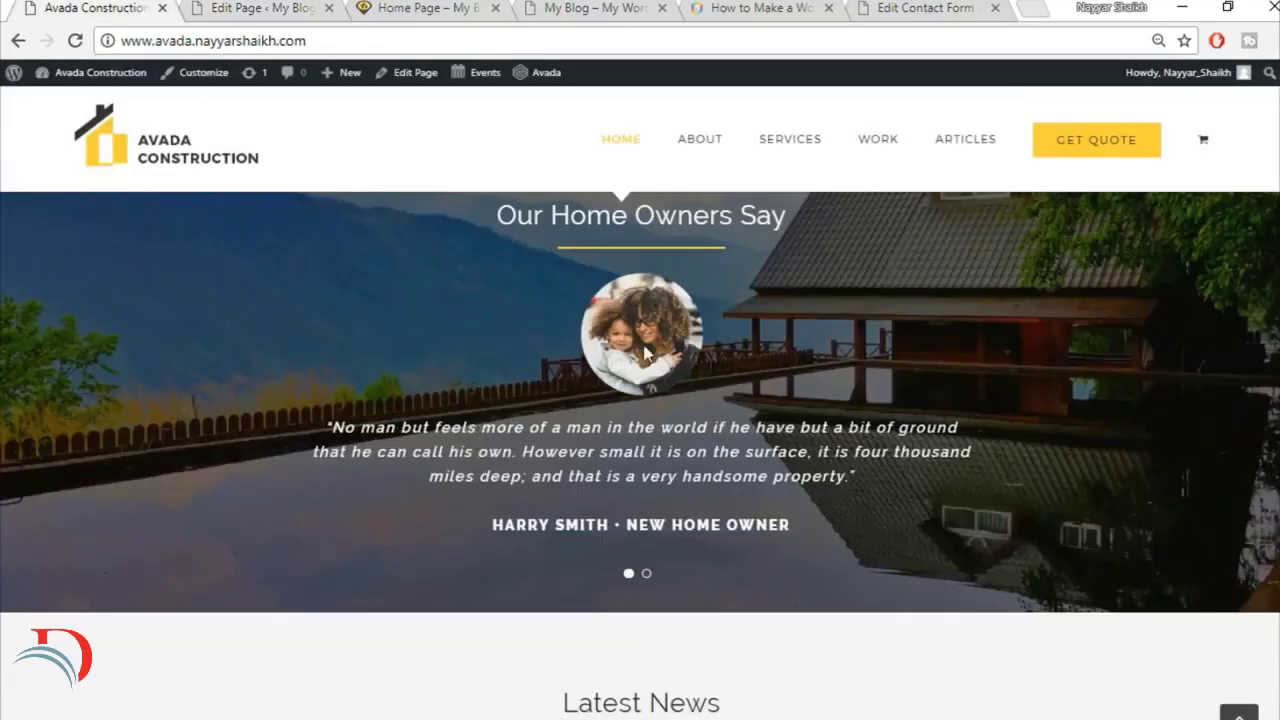
pyautogui.click(258, 7)
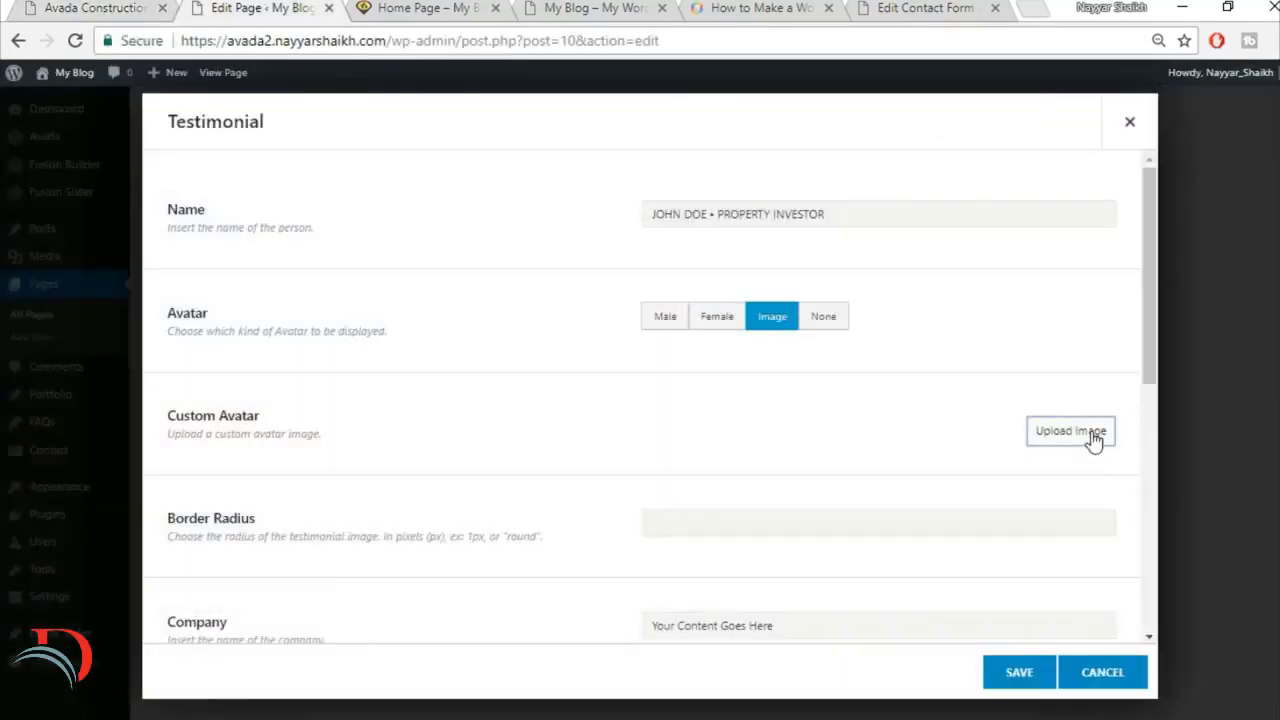
pyautogui.click(1095, 435)
pyautogui.click(220, 140)
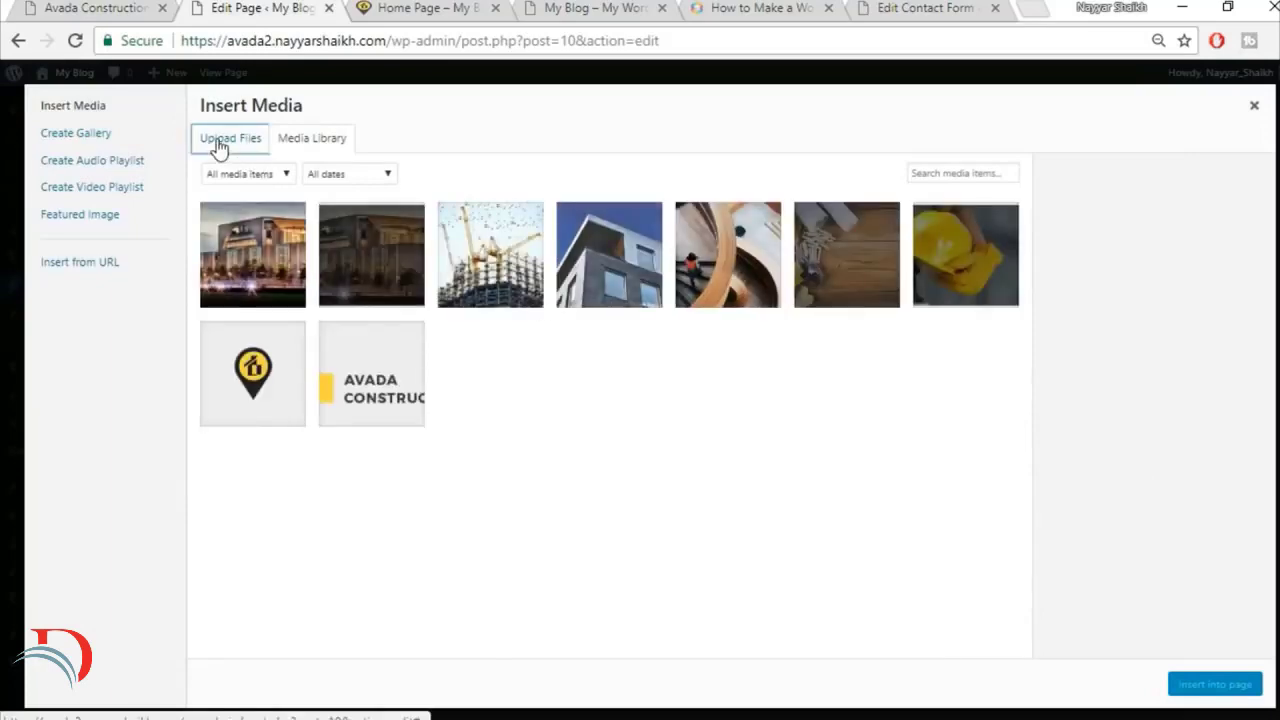
pyautogui.click(705, 397)
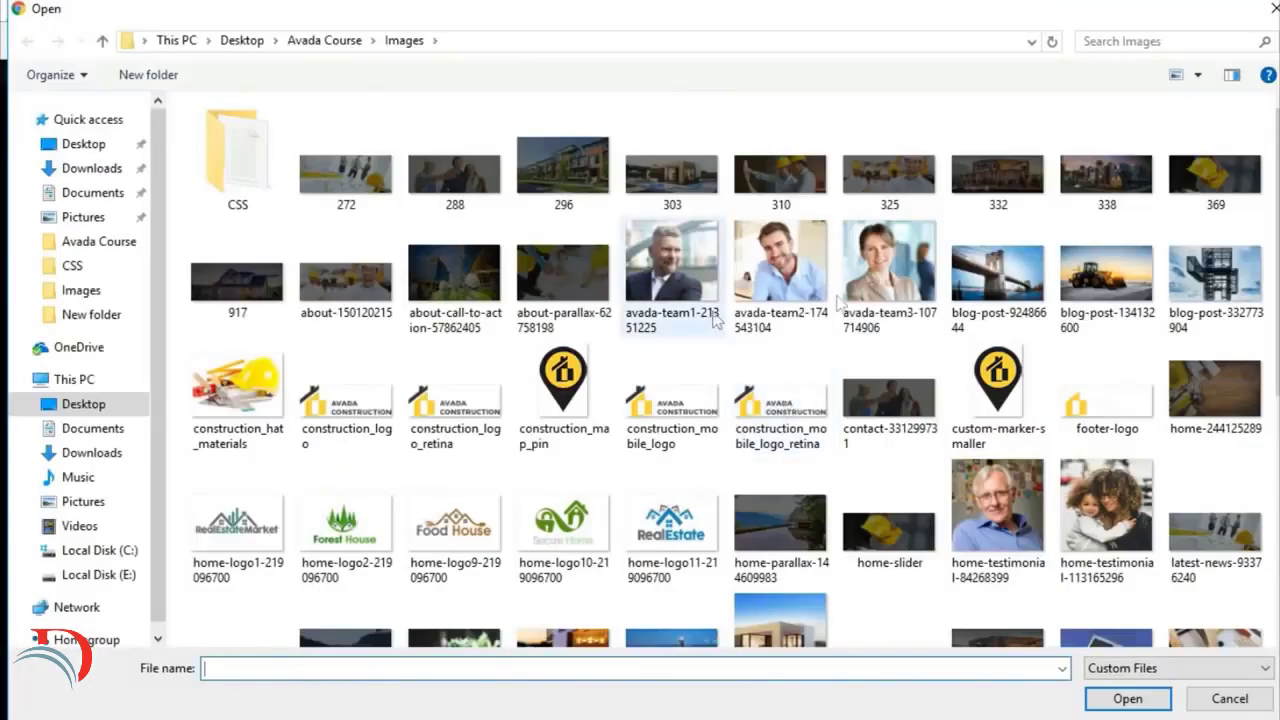
pyautogui.scroll(-3, 889, 360)
pyautogui.click(997, 165)
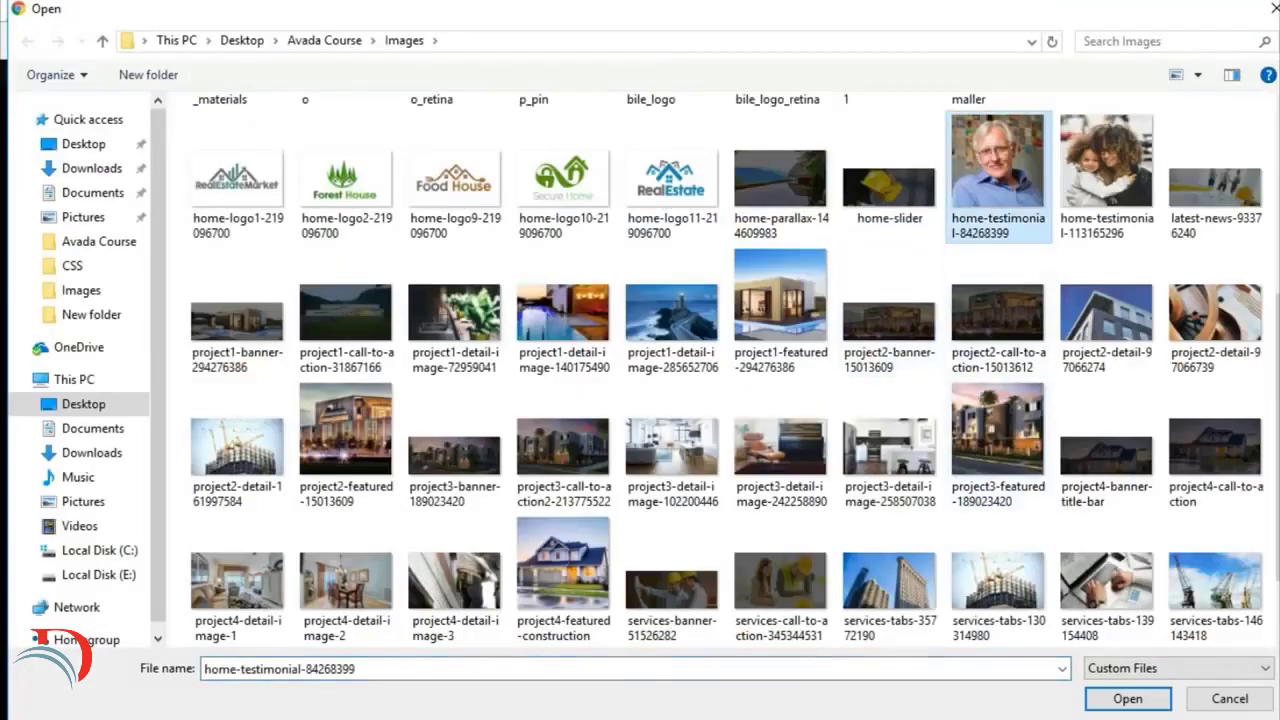
pyautogui.click(1128, 699)
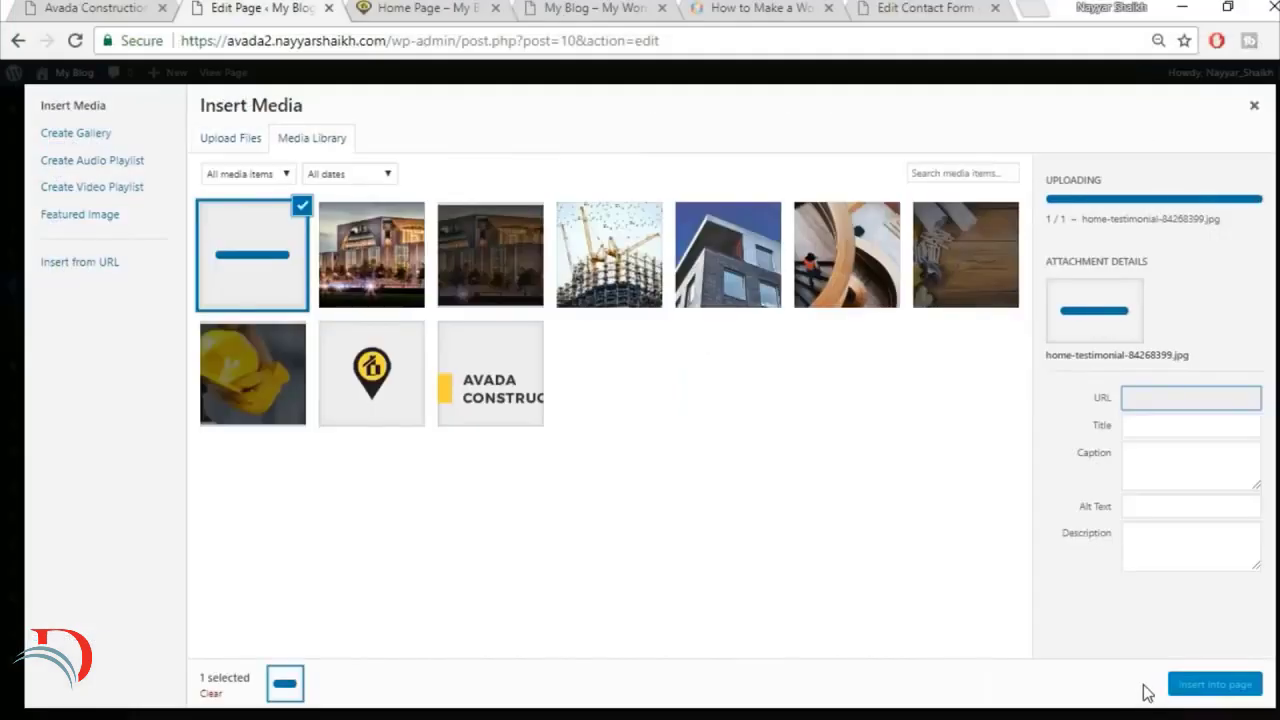
pyautogui.click(1190, 687)
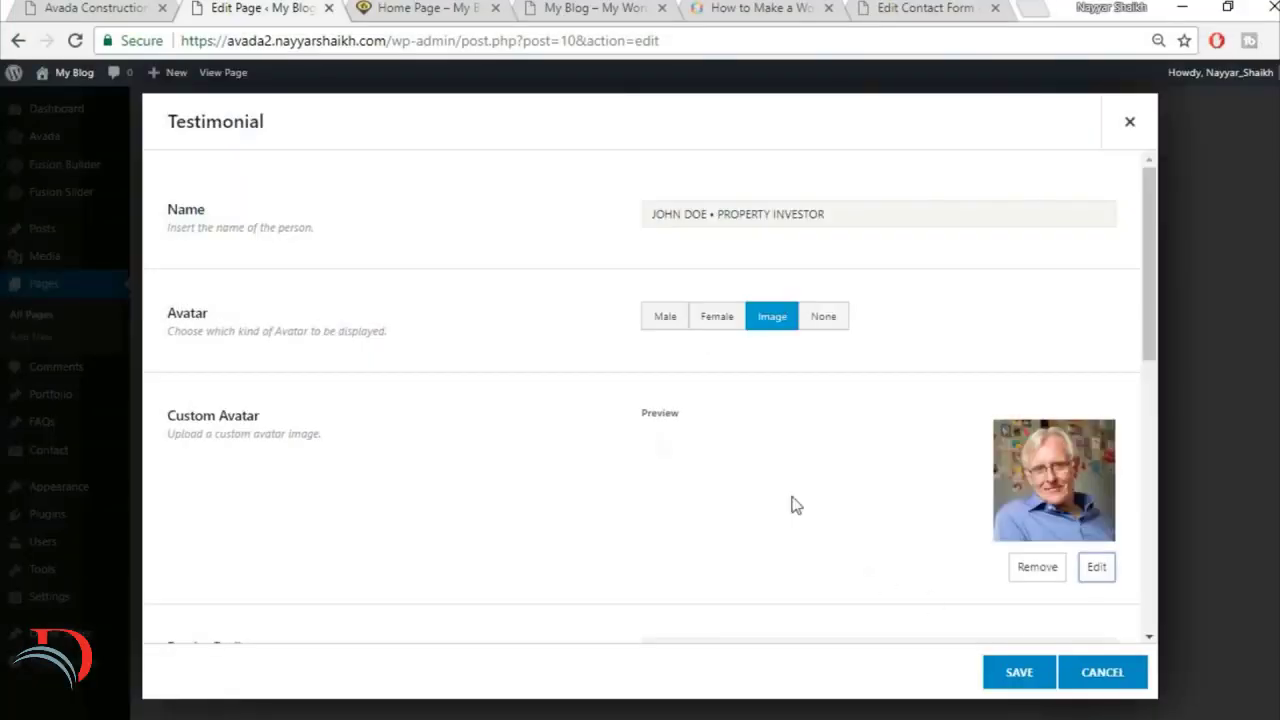
# Step: Set the avatar's border radius to round and clear the placeholder company text
pyautogui.scroll(-3, 556, 468)
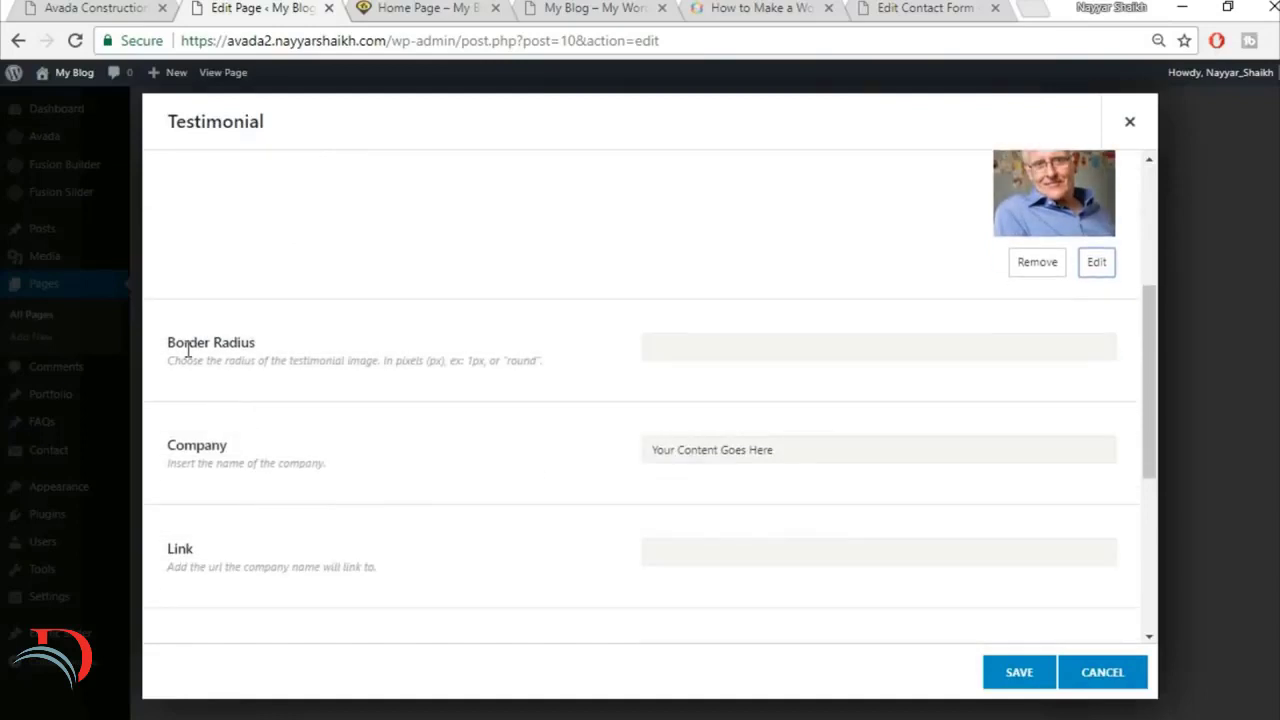
pyautogui.click(781, 344)
pyautogui.scroll(2, 800, 360)
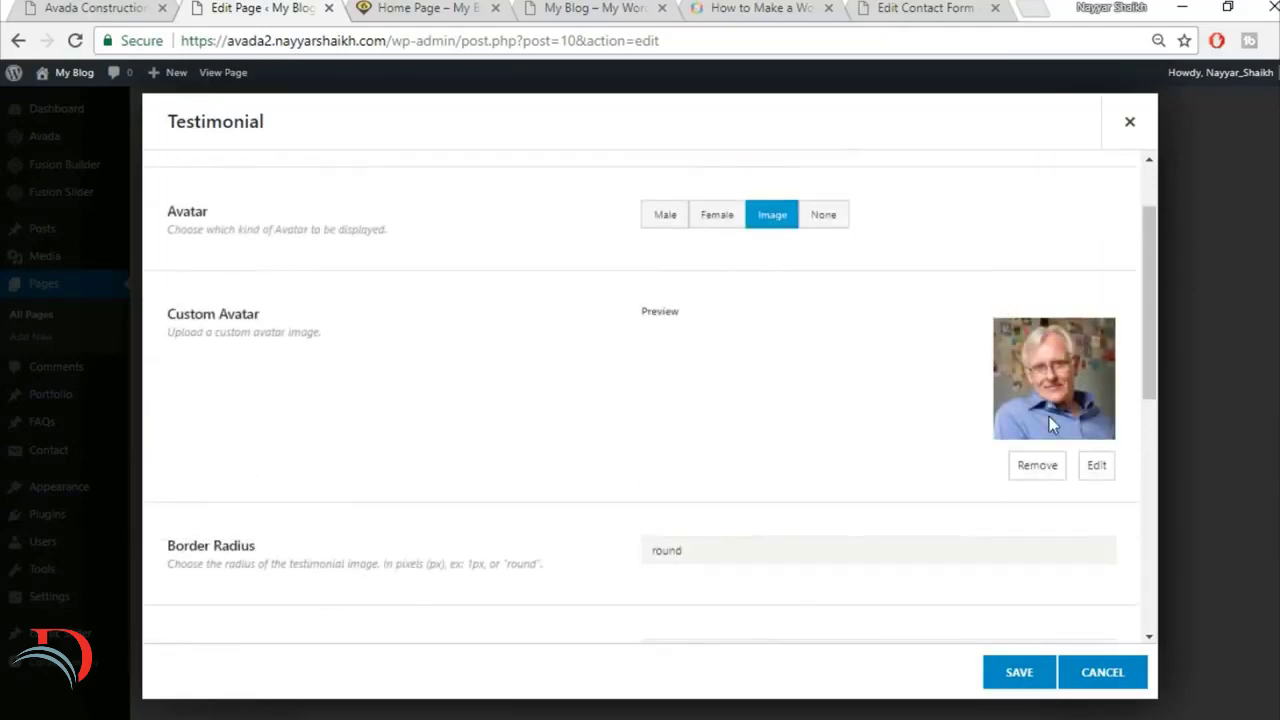
pyautogui.click(36, 7)
pyautogui.click(250, 6)
pyautogui.scroll(-3, 563, 423)
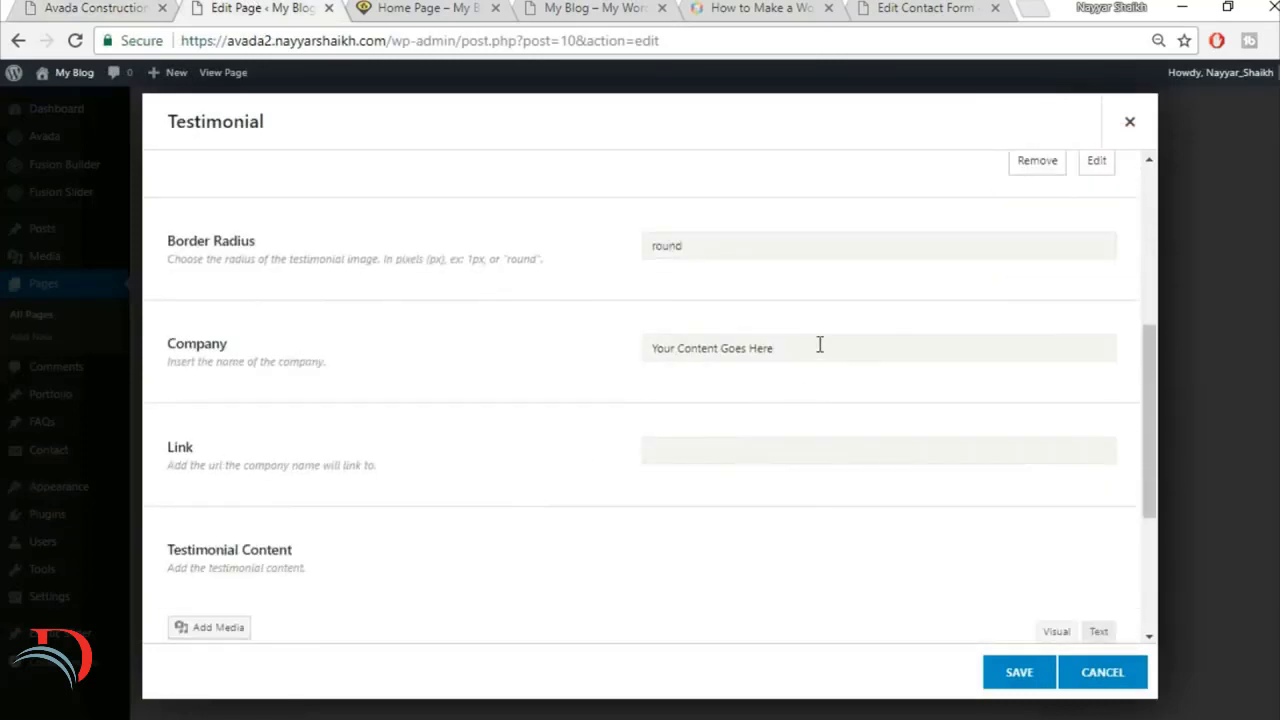
pyautogui.click(819, 346)
pyautogui.scroll(-2, 766, 402)
# Step: Copy the "No man but feels more of a man in the world" quote from the reference site into the testimonial content
pyautogui.click(54, 5)
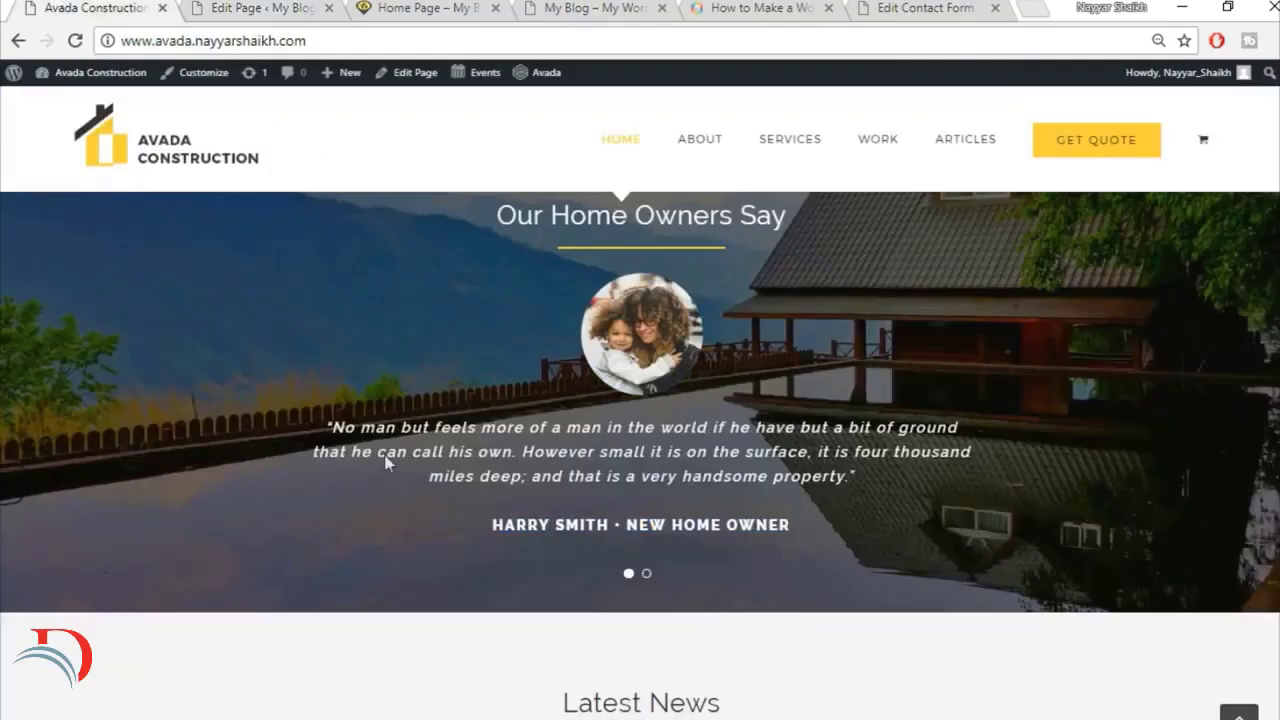
pyautogui.moveTo(320, 430); pyautogui.dragTo(840, 547)
pyautogui.hotkey('ctrl', 'c')
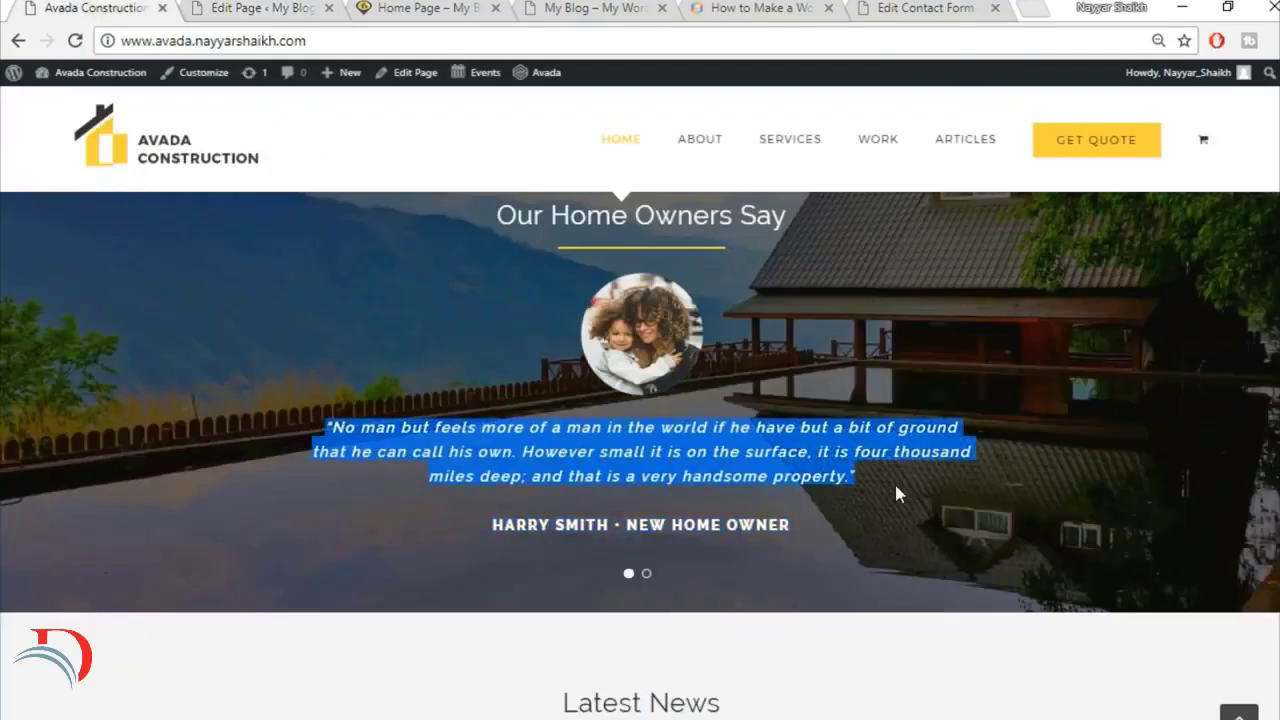
pyautogui.click(265, 7)
pyautogui.click(661, 520)
pyautogui.hotkey('ctrl', 'v')
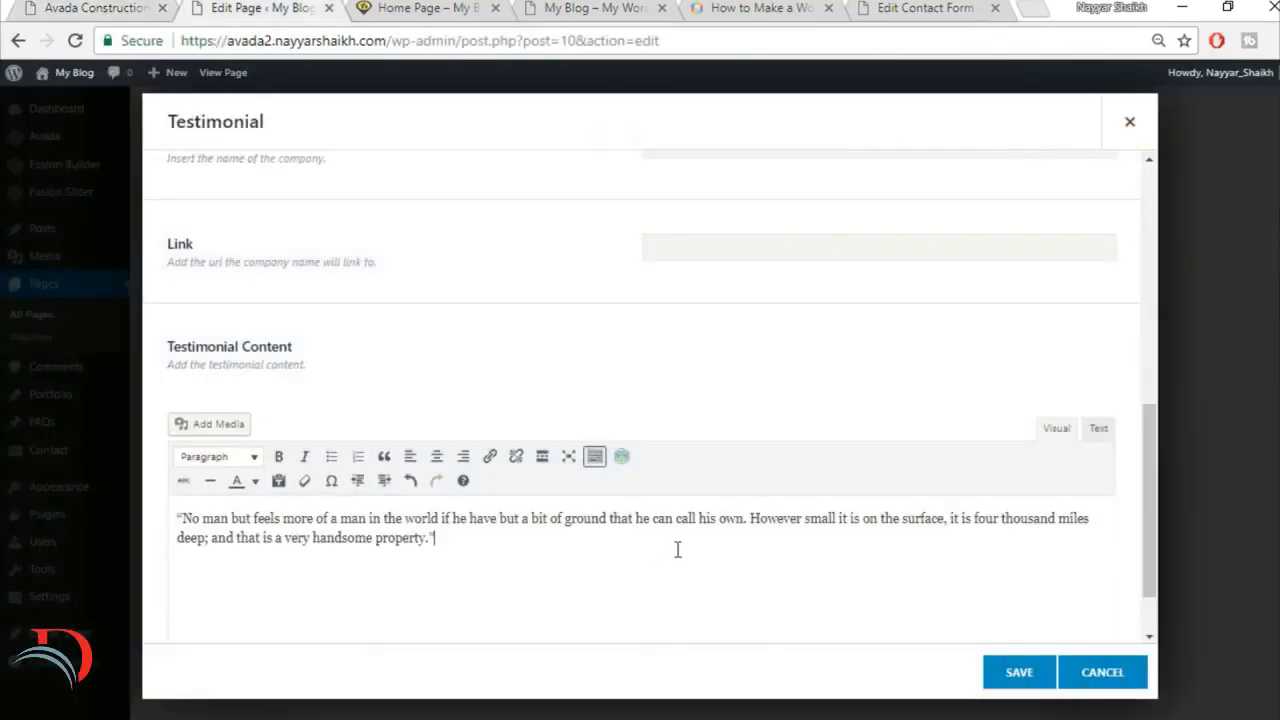
# Step: Center-align the whole testimonial quote and compare the testimonial's settings with the reference site
pyautogui.scroll(-1, 886, 425)
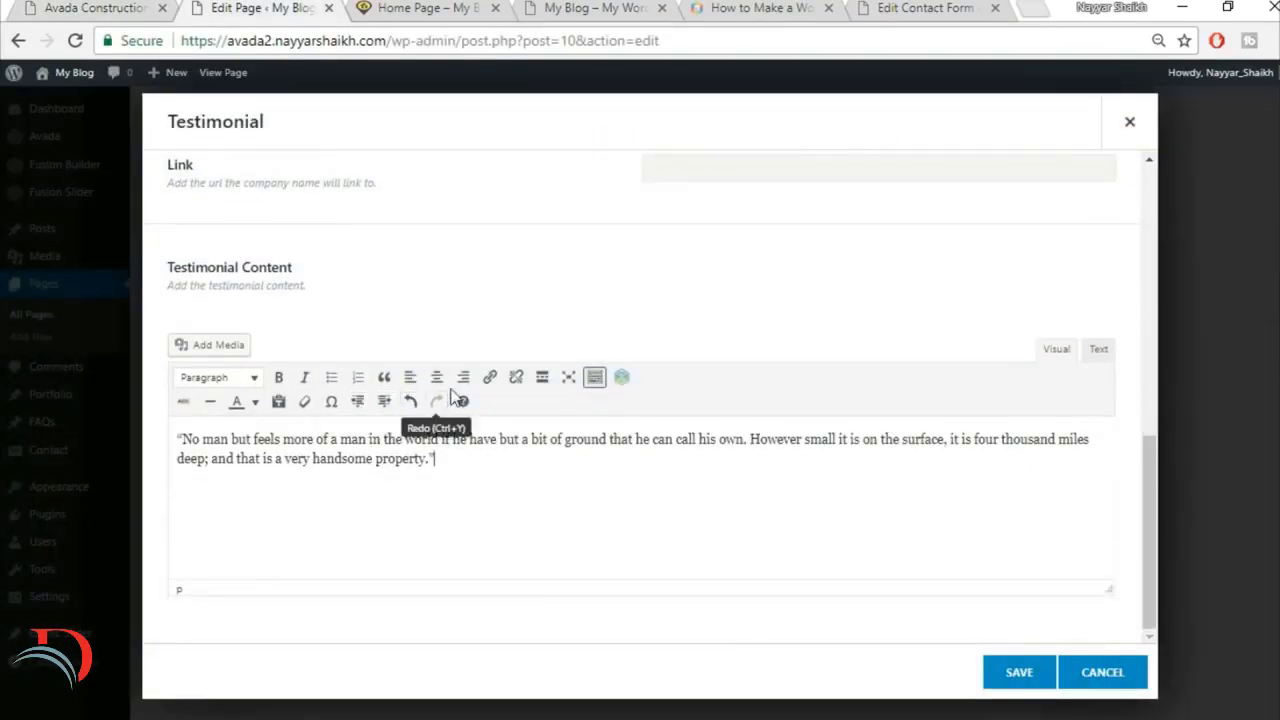
pyautogui.hotkey('ctrl', 'a')
pyautogui.click(435, 378)
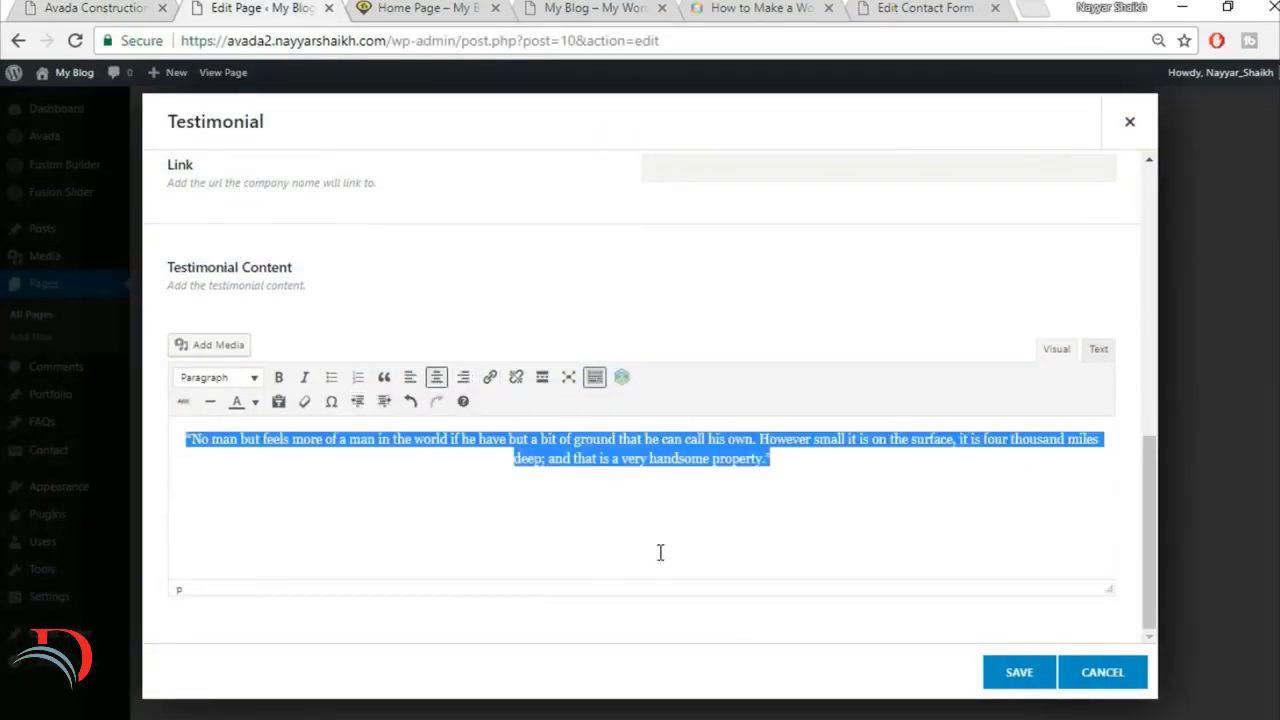
pyautogui.scroll(1, 731, 522)
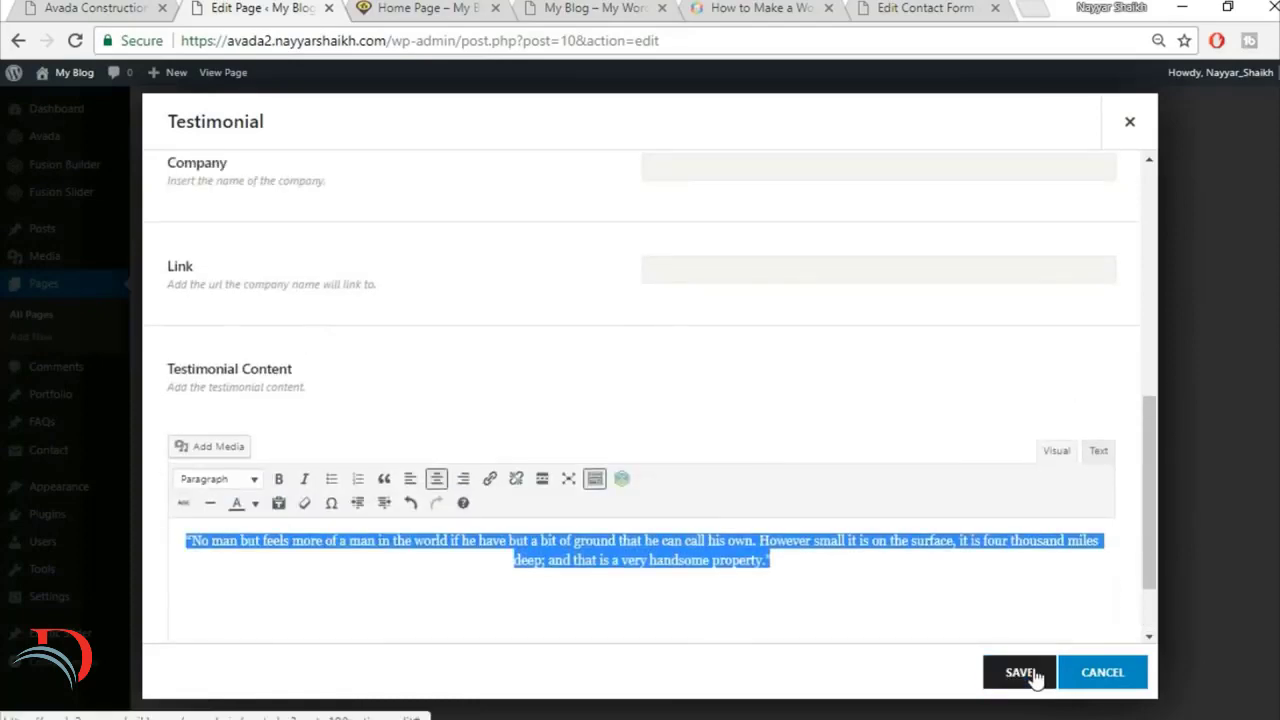
pyautogui.scroll(1, 788, 522)
pyautogui.scroll(-2, 788, 522)
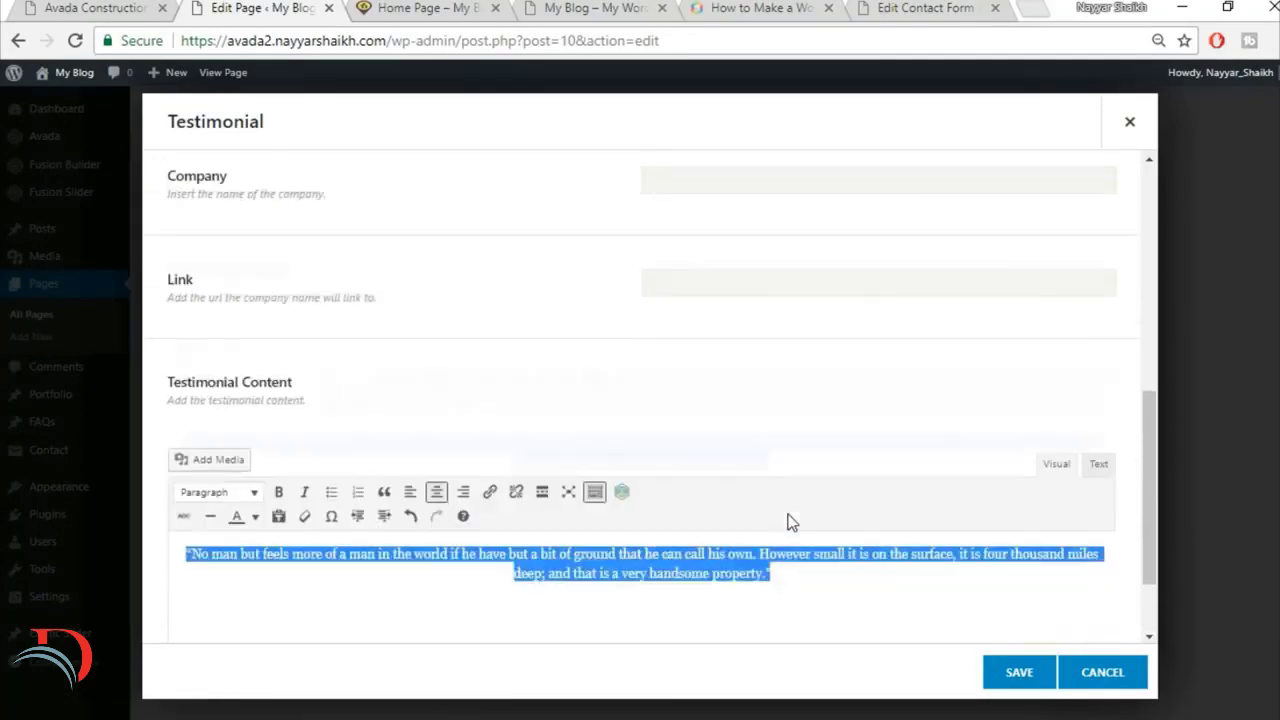
pyautogui.click(140, 7)
pyautogui.click(310, 7)
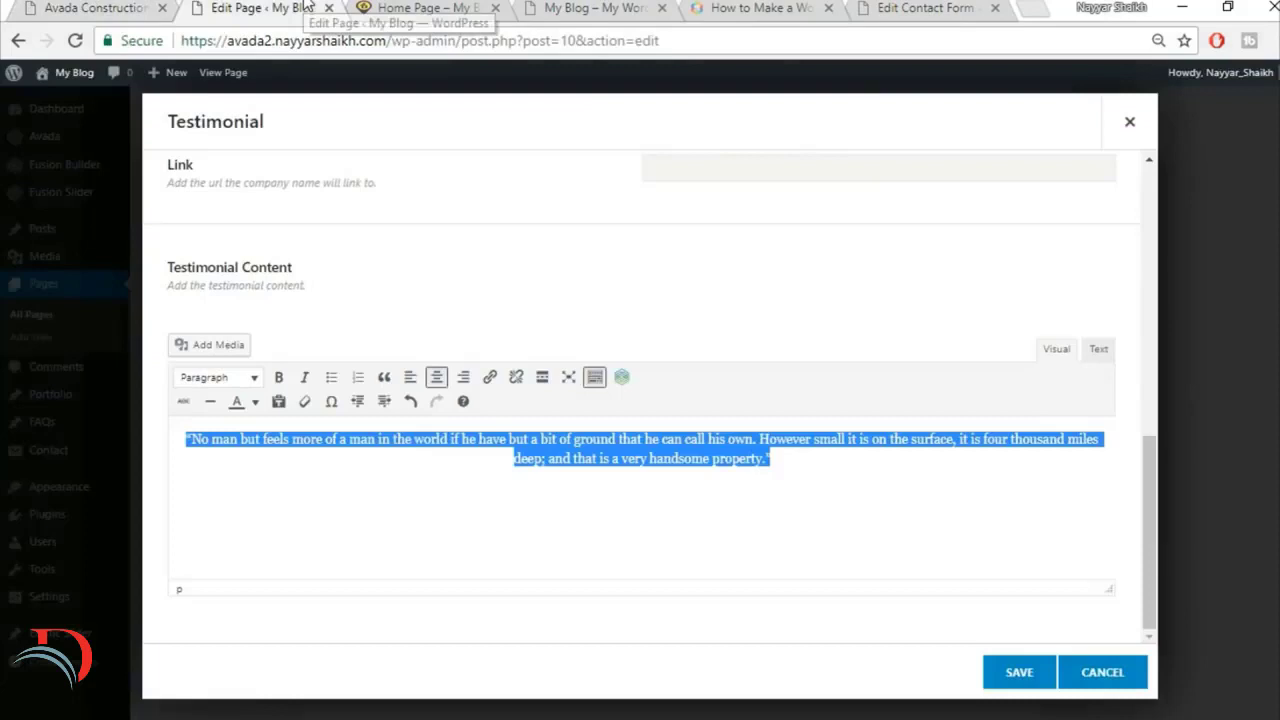
# Step: Save the testimonial, duplicate it as a second item, and save the Testimonials element
pyautogui.click(1012, 684)
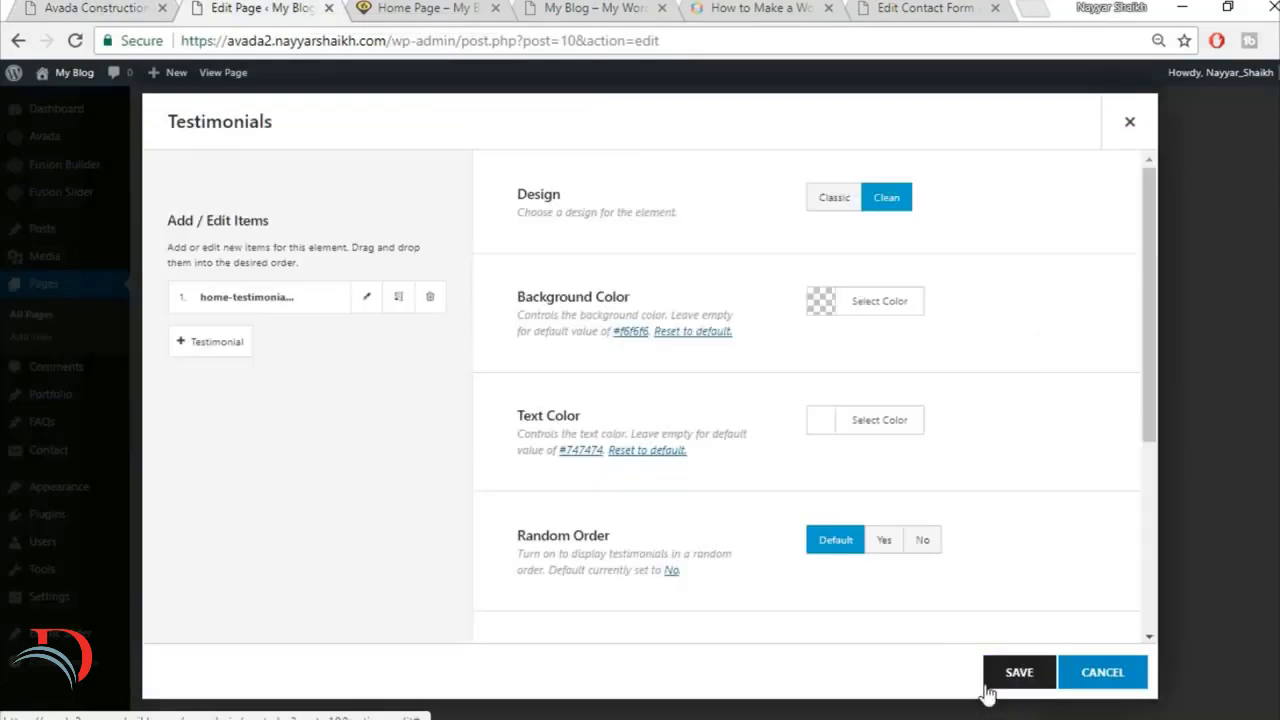
pyautogui.click(401, 304)
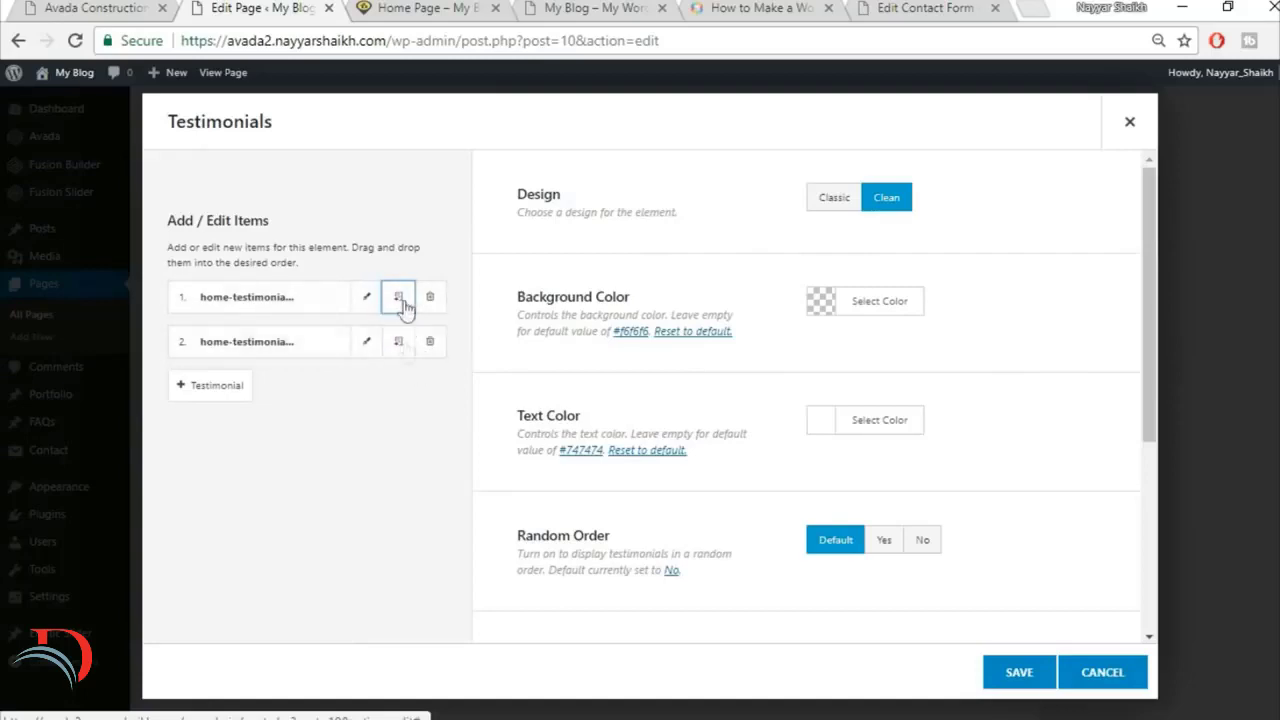
pyautogui.click(1038, 680)
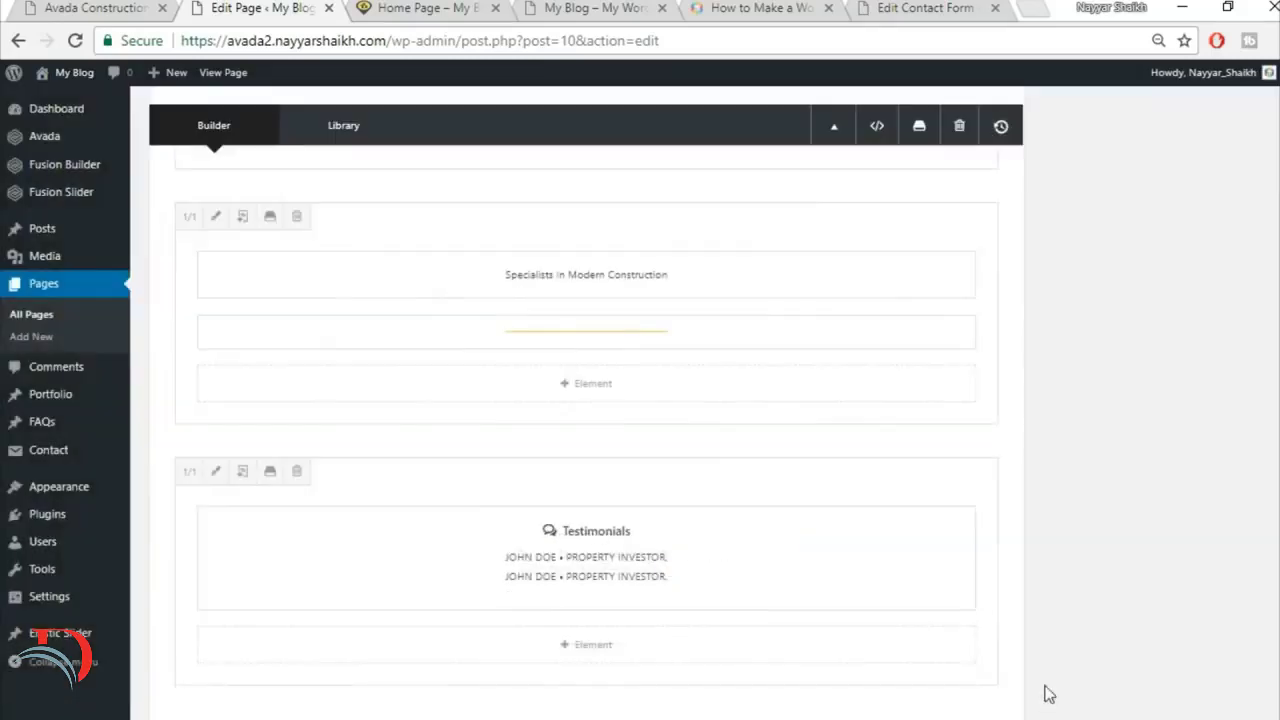
# Step: Upload home-parallax-144609983 as the background image of the testimonials container and save the container
pyautogui.click(95, 8)
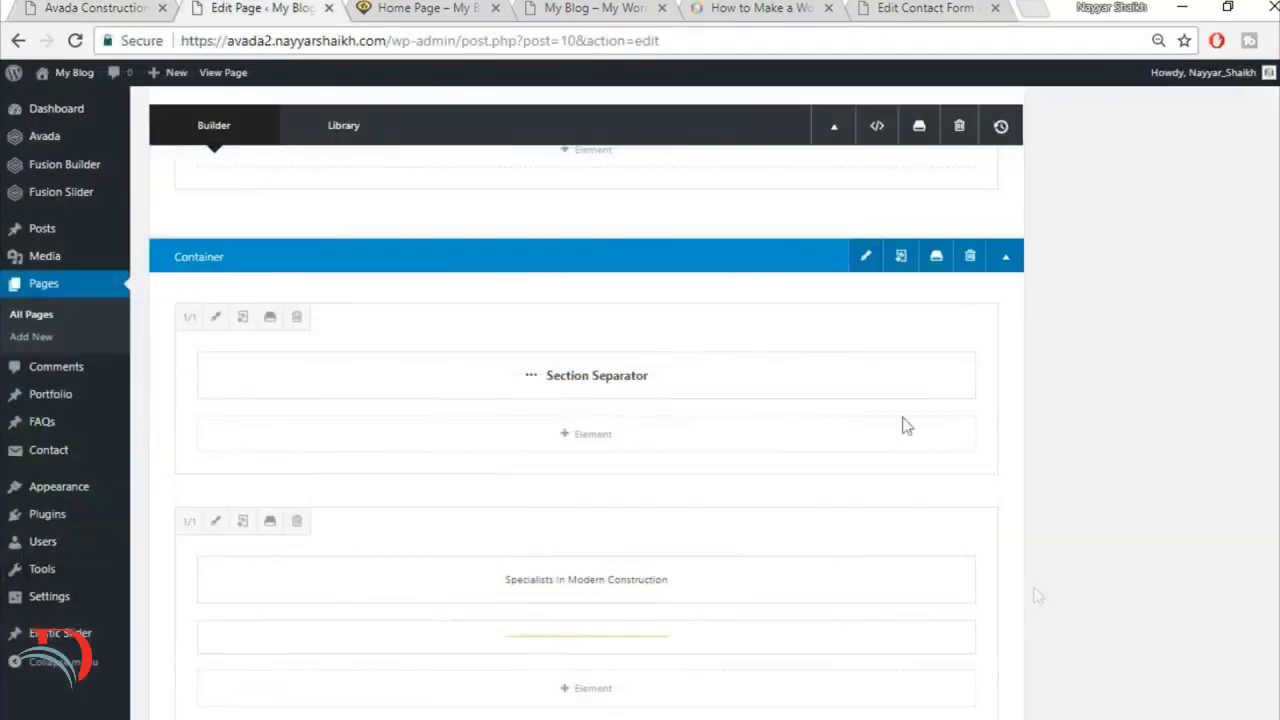
pyautogui.click(866, 256)
pyautogui.click(328, 172)
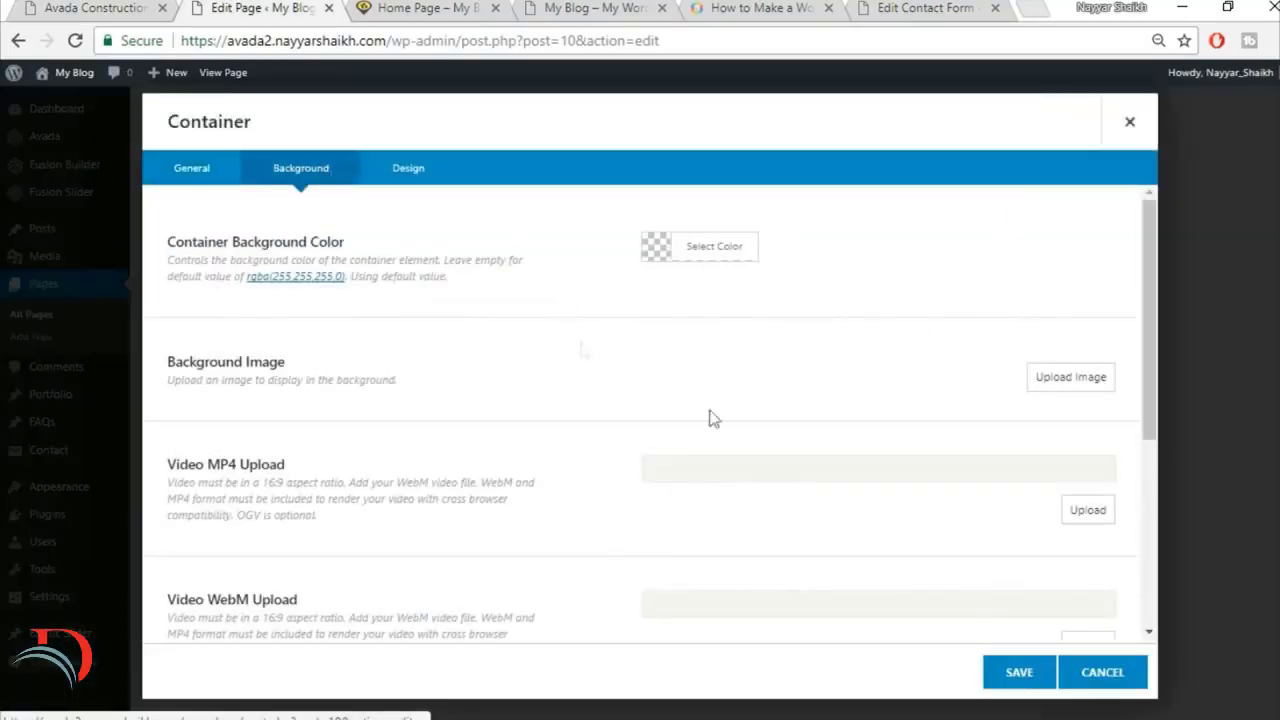
pyautogui.click(1036, 378)
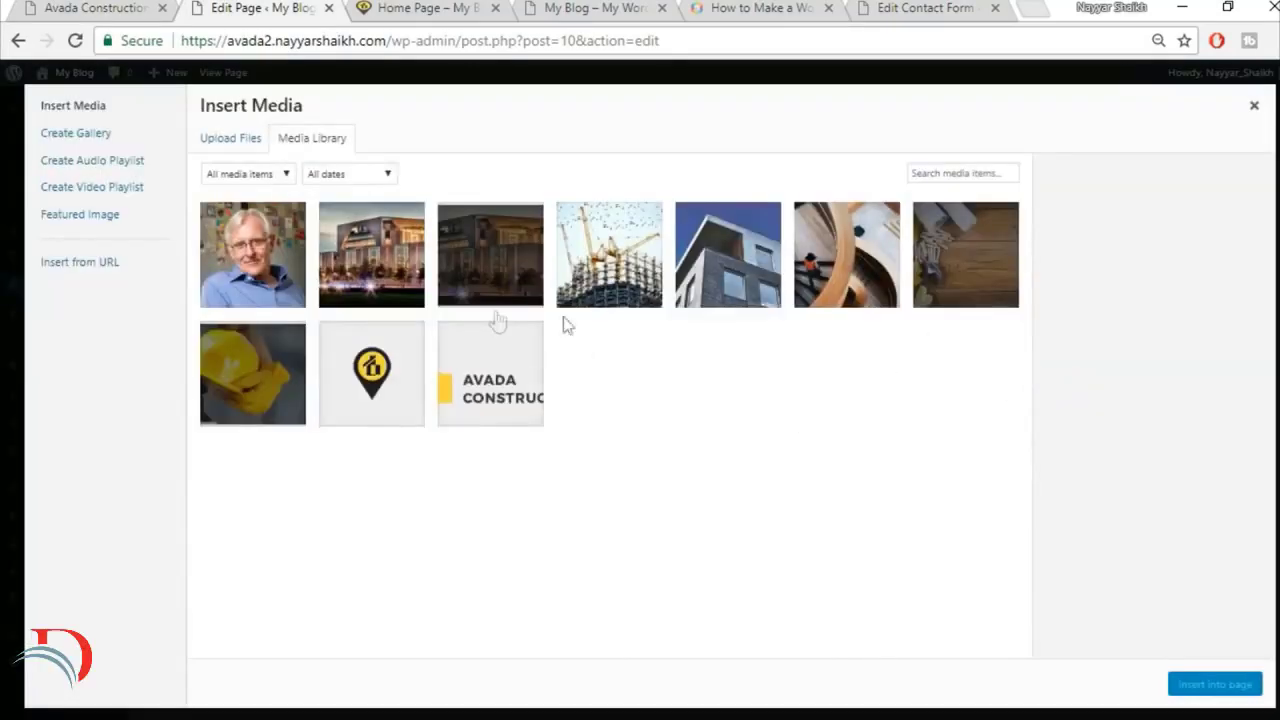
pyautogui.click(232, 140)
pyautogui.click(727, 400)
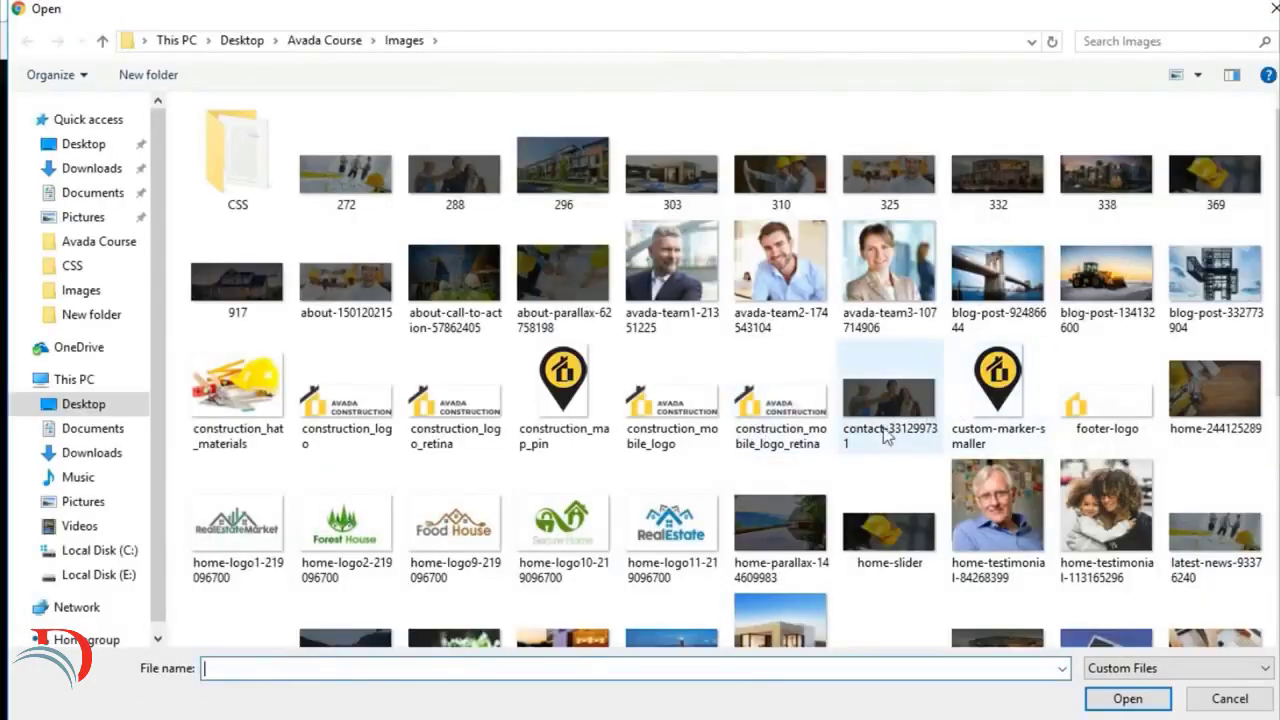
pyautogui.click(798, 520)
pyautogui.click(1127, 698)
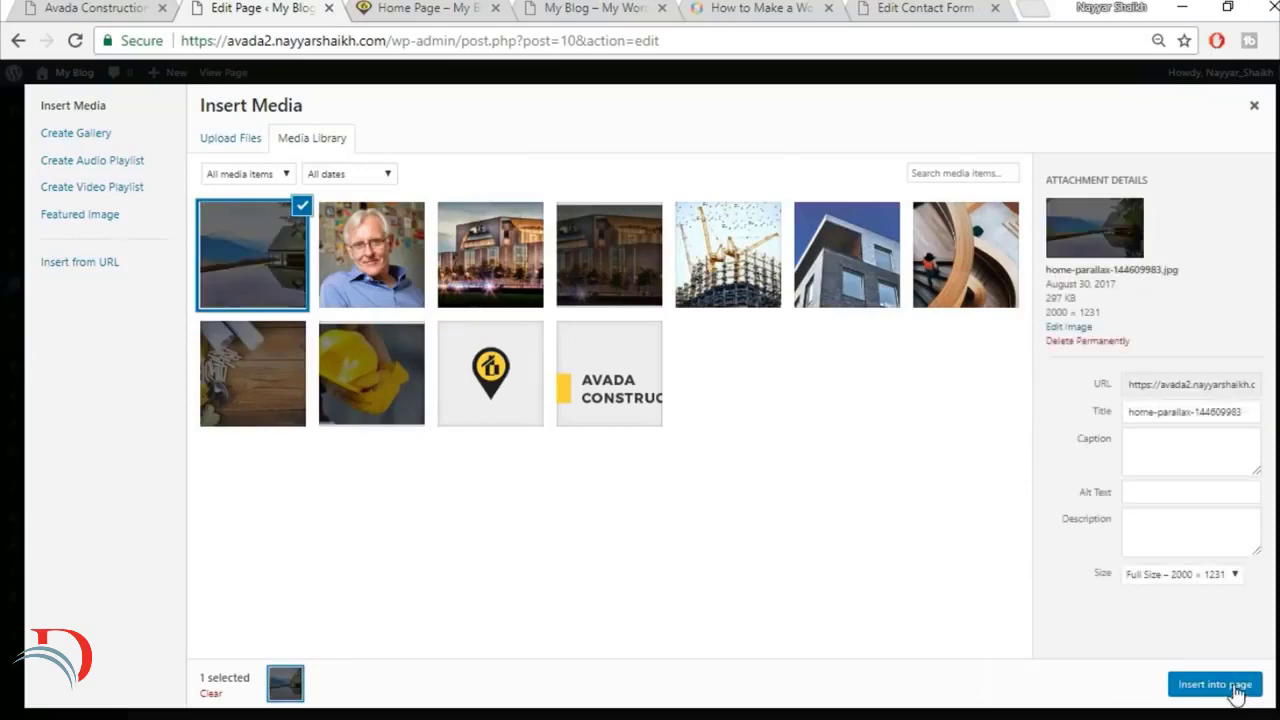
pyautogui.click(1238, 690)
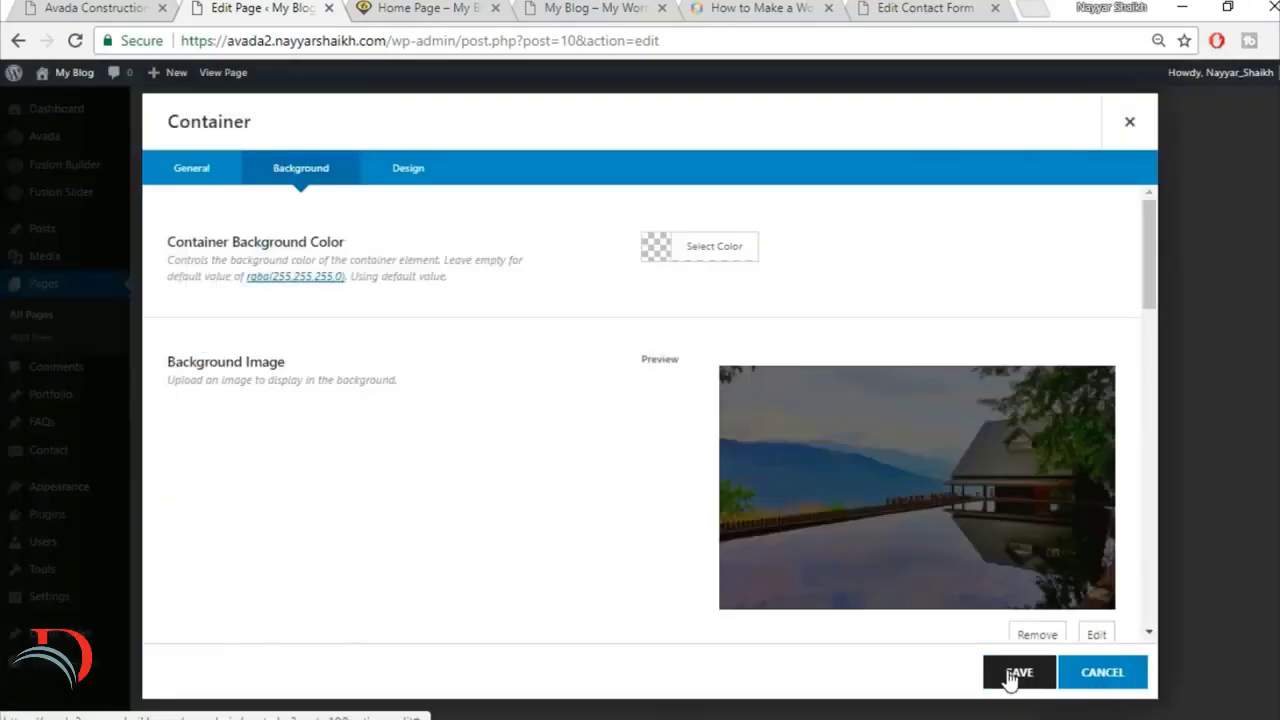
pyautogui.click(1017, 676)
# Step: Update the Home Page and reload its live view to check the testimonials section
pyautogui.scroll(15, 1200, 430)
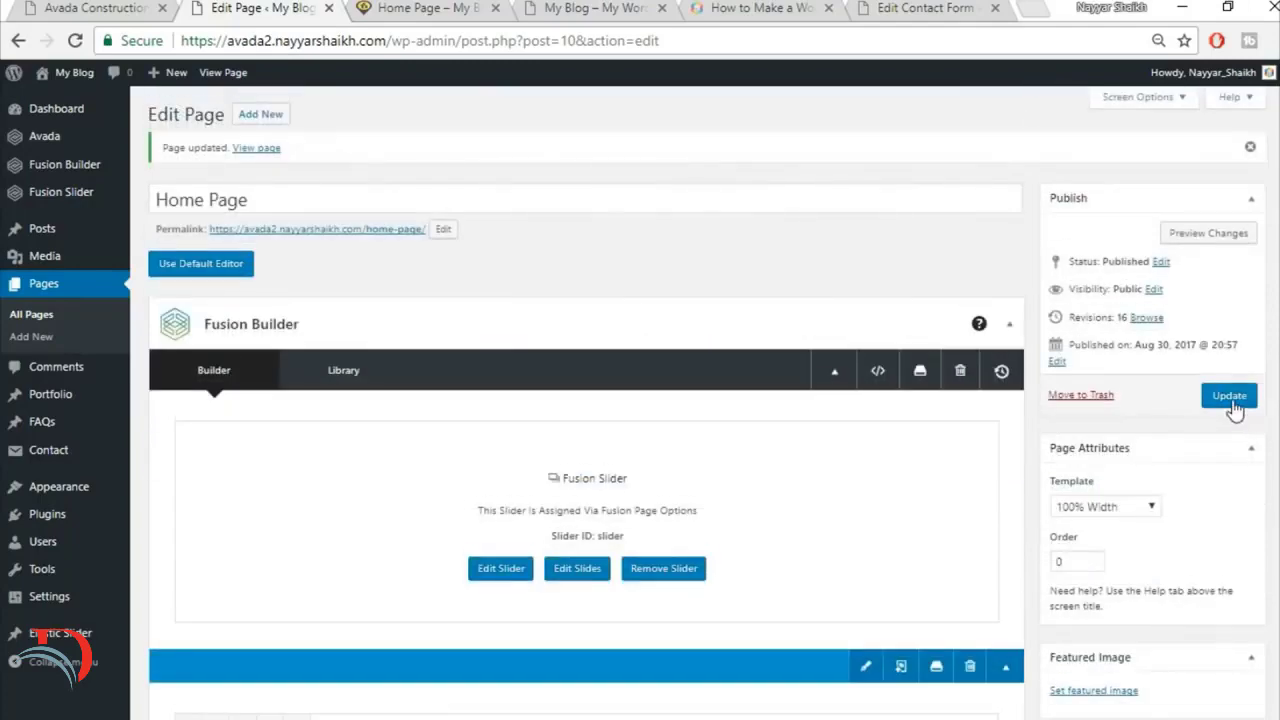
pyautogui.click(1230, 398)
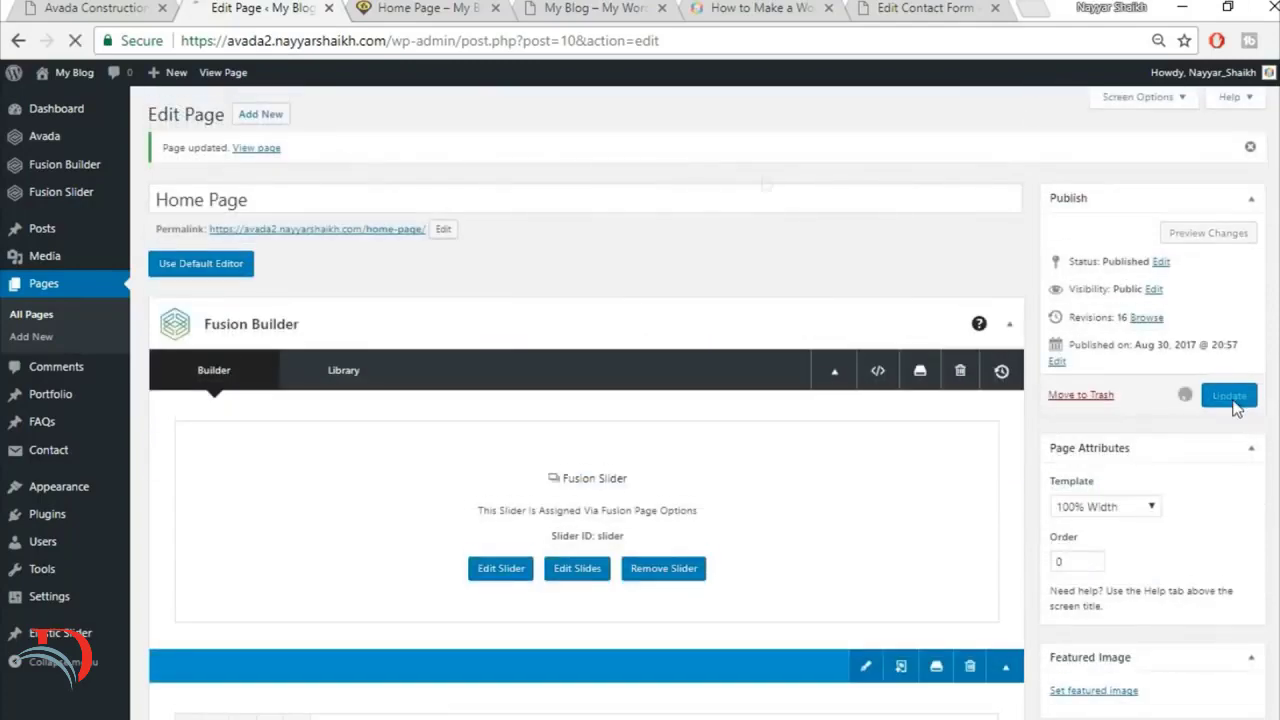
pyautogui.click(420, 8)
pyautogui.click(431, 40)
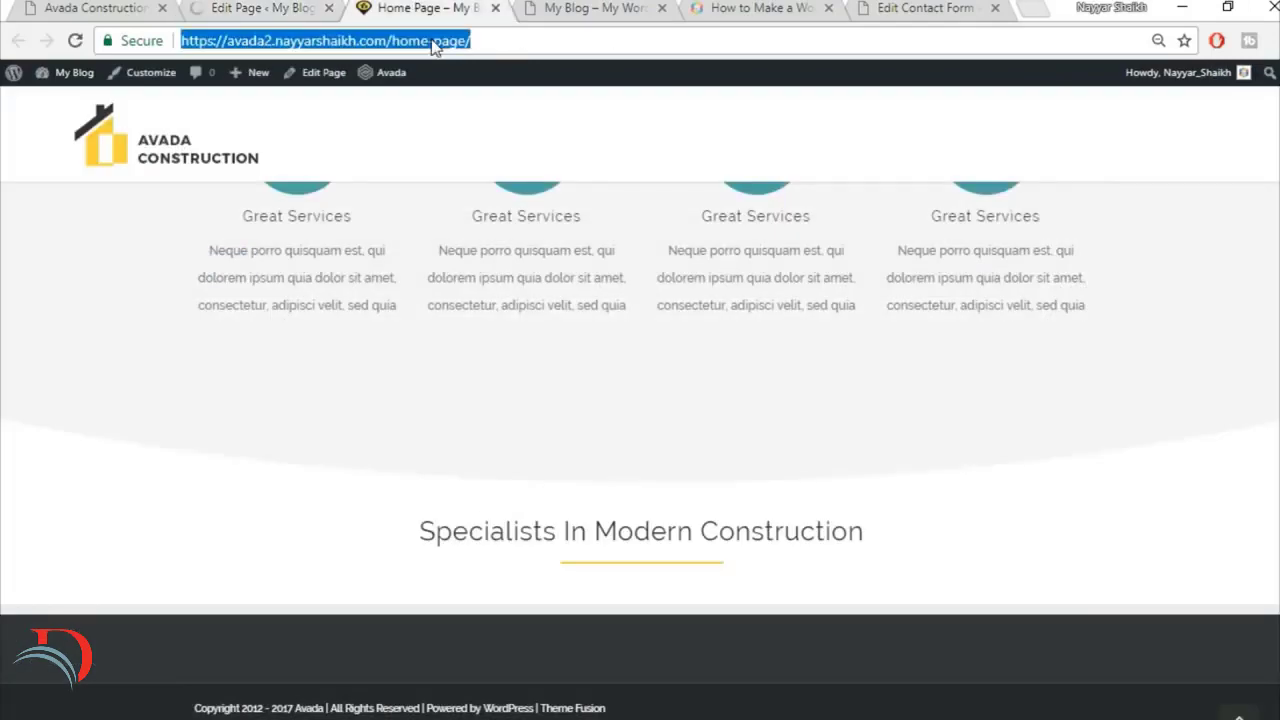
pyautogui.press('Return')
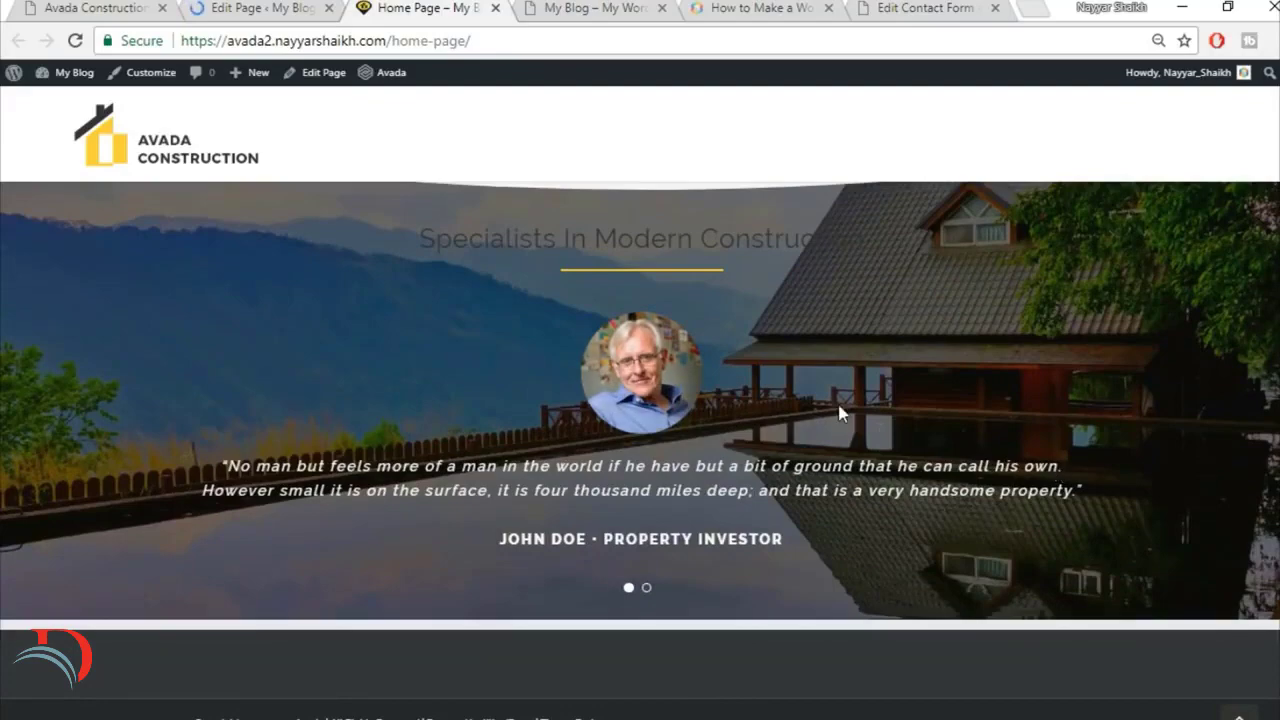
pyautogui.scroll(2, 837, 411)
pyautogui.scroll(-2, 941, 415)
# Step: Examine the Latest News and Trusted Partners sections below the testimonials on the reference site
pyautogui.click(18, 5)
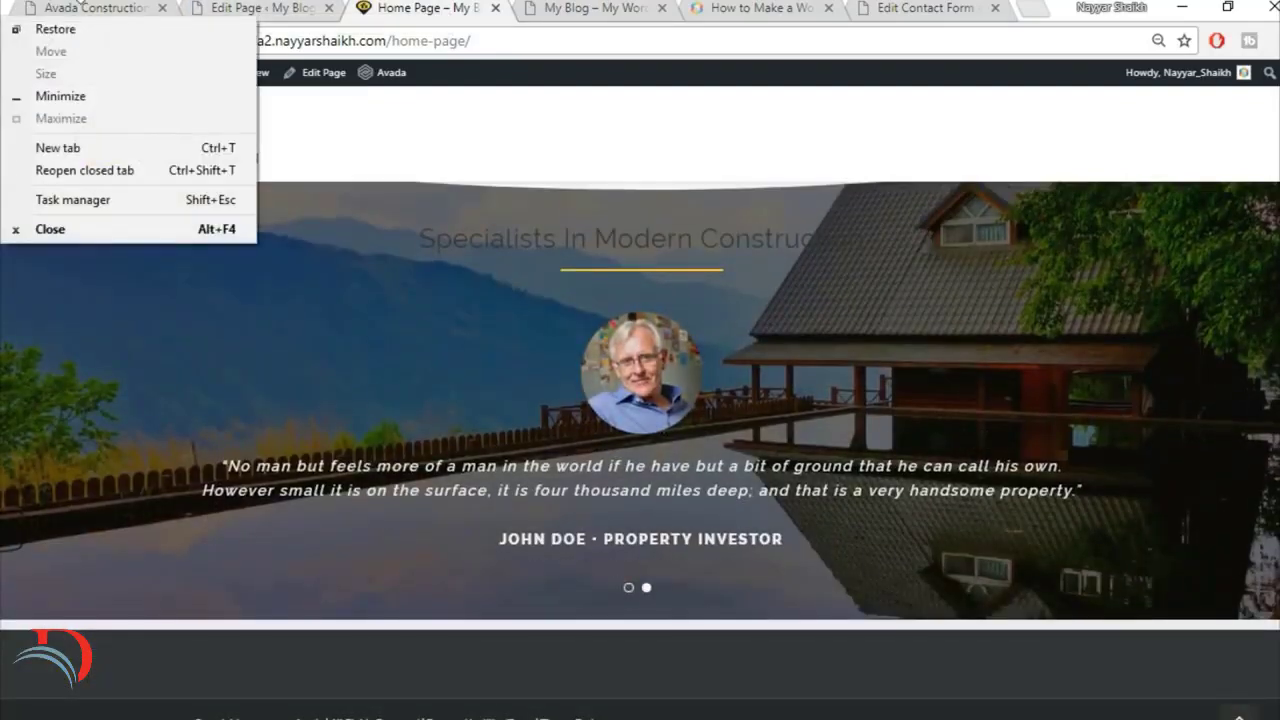
pyautogui.click(101, 8)
pyautogui.scroll(-6, 817, 447)
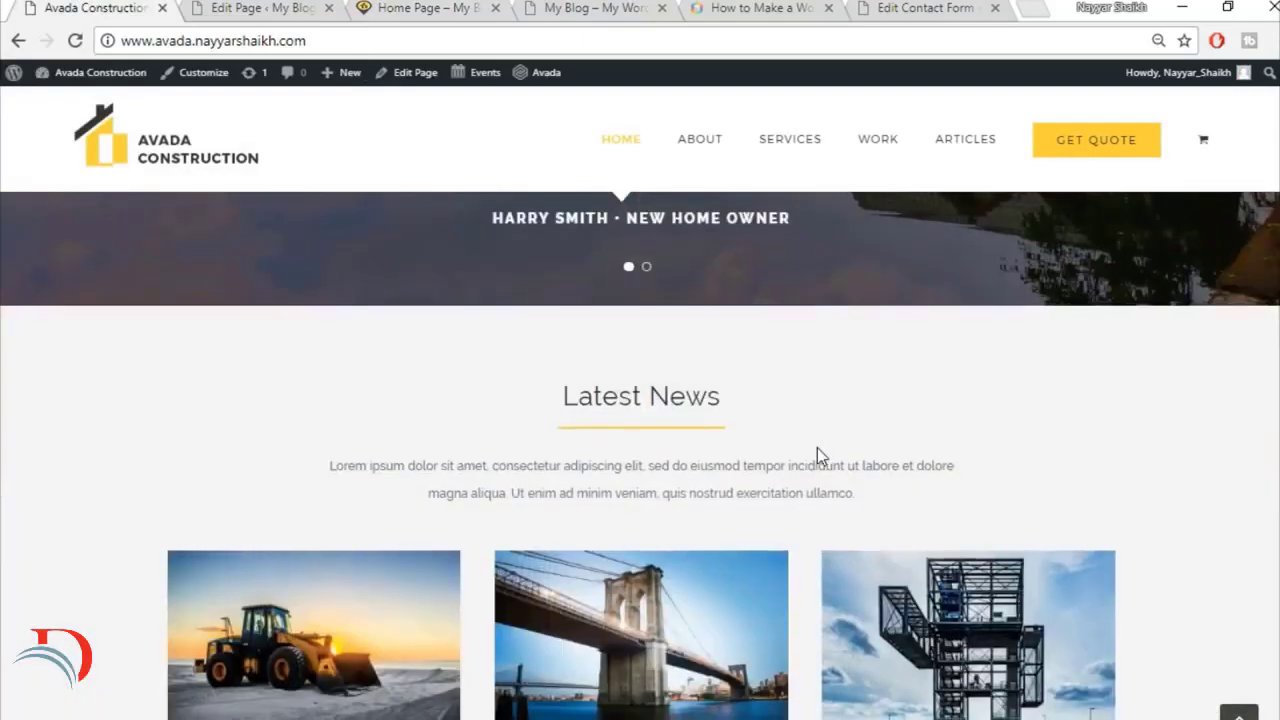
pyautogui.scroll(2, 811, 459)
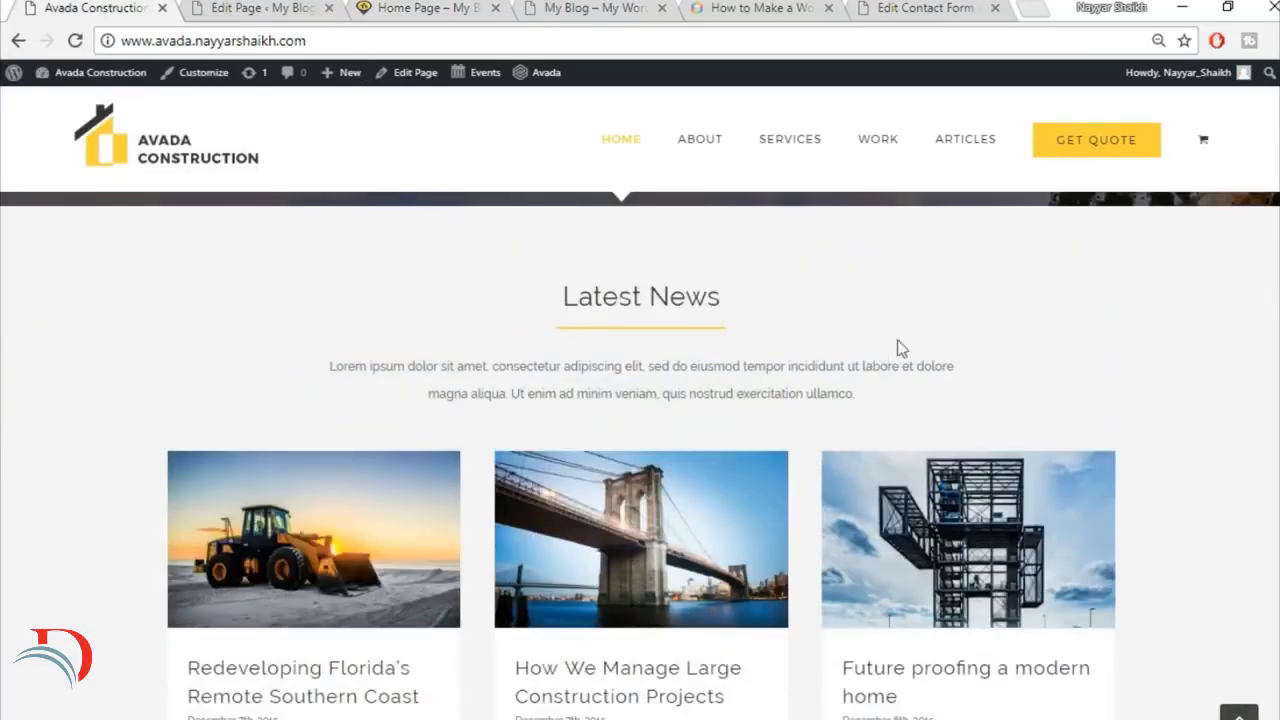
pyautogui.scroll(-1, 1105, 546)
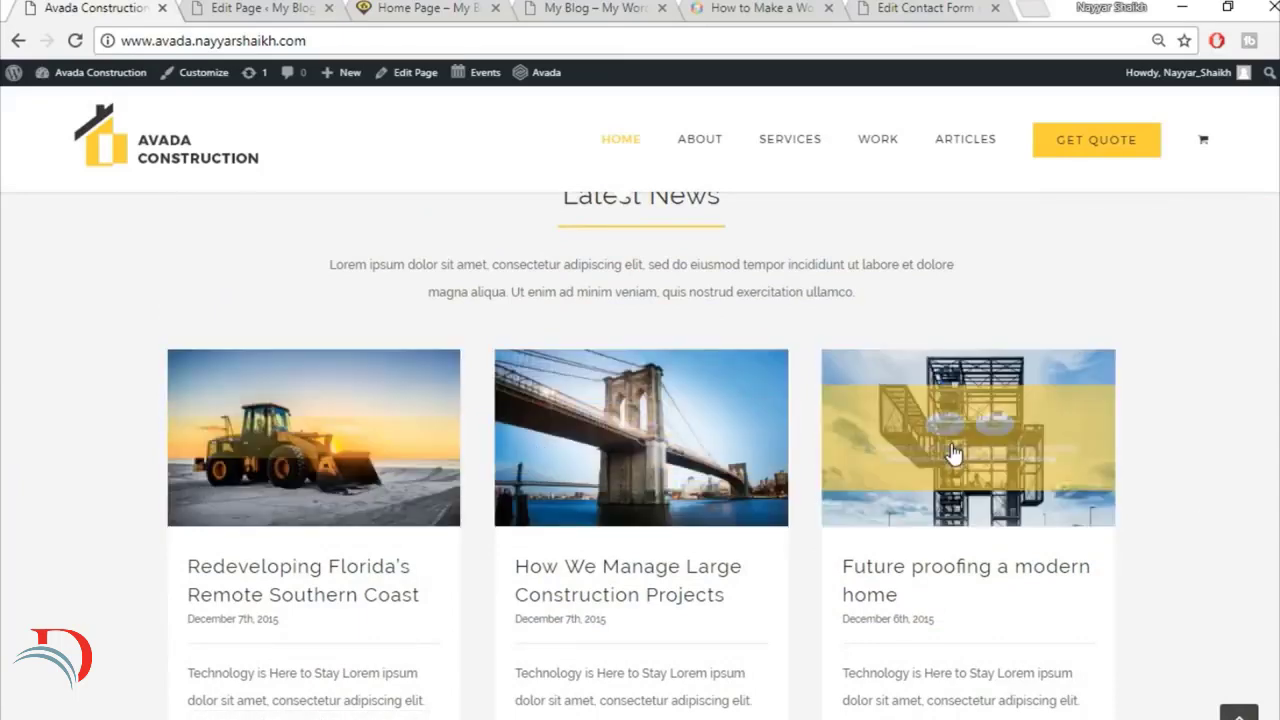
pyautogui.scroll(1, 567, 376)
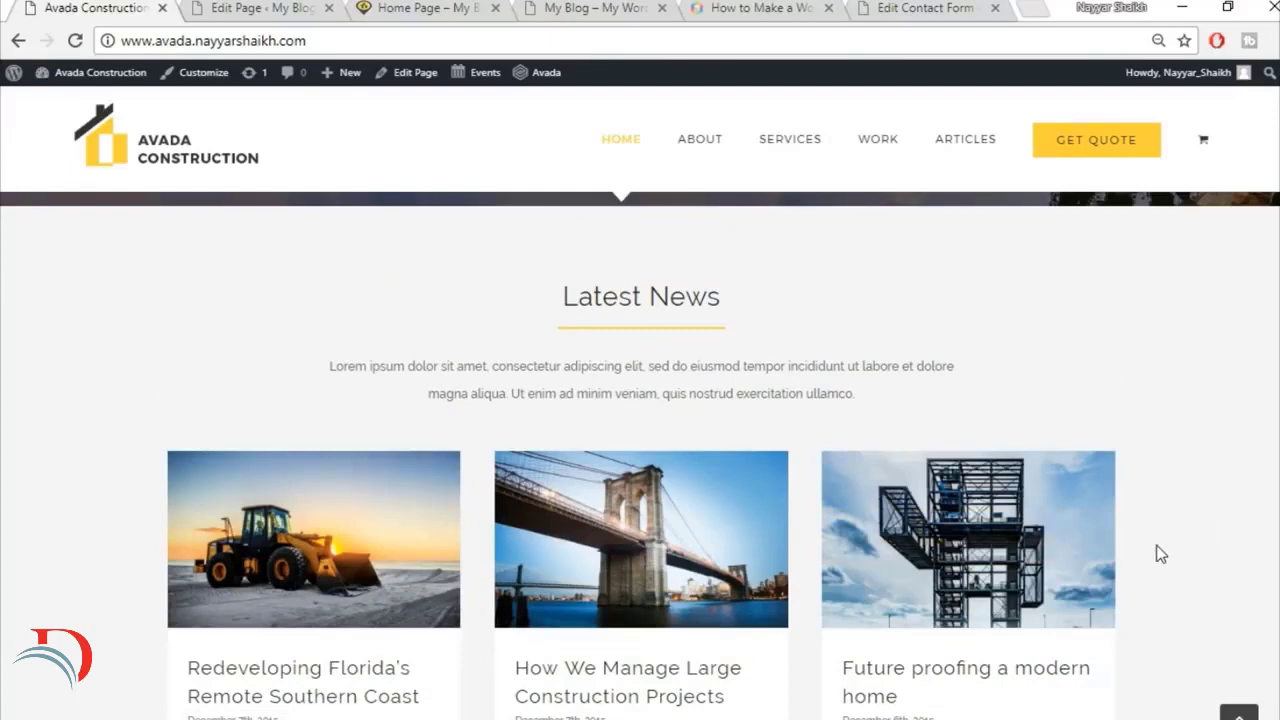
pyautogui.scroll(-6, 1273, 523)
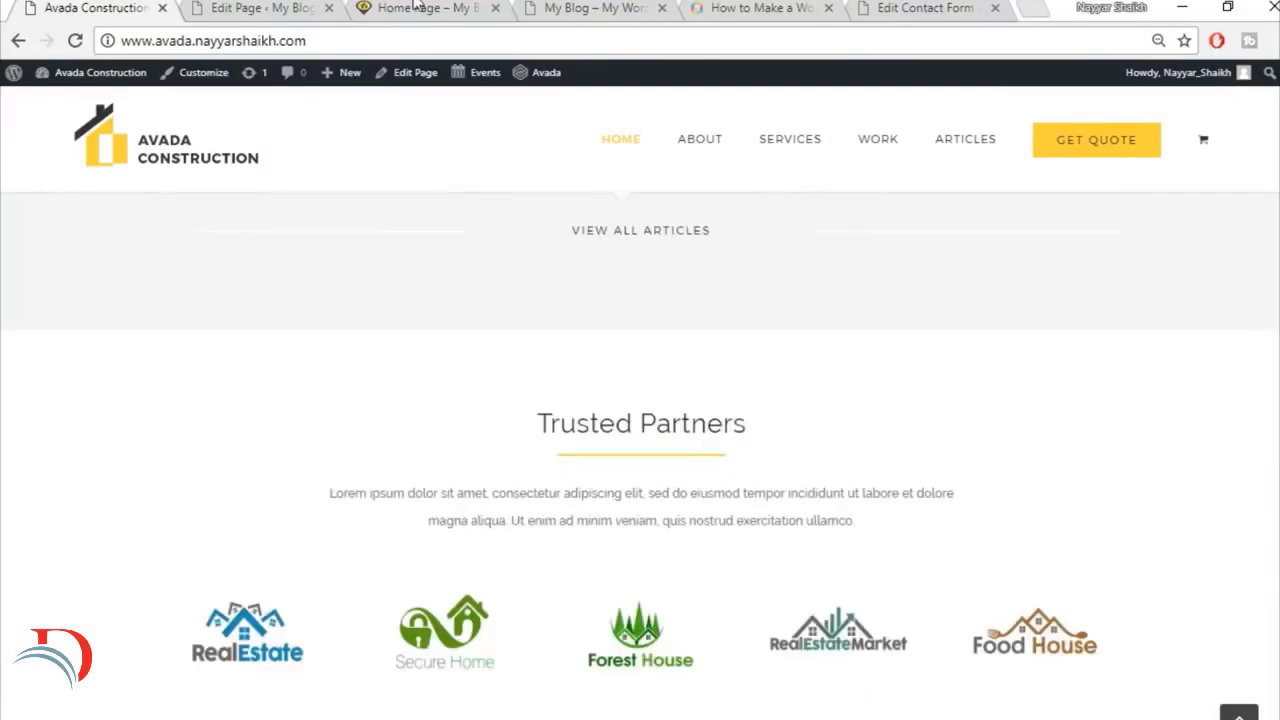
# Step: Open the Add New Post editor in a separate browser tab from the page editor
pyautogui.click(296, 6)
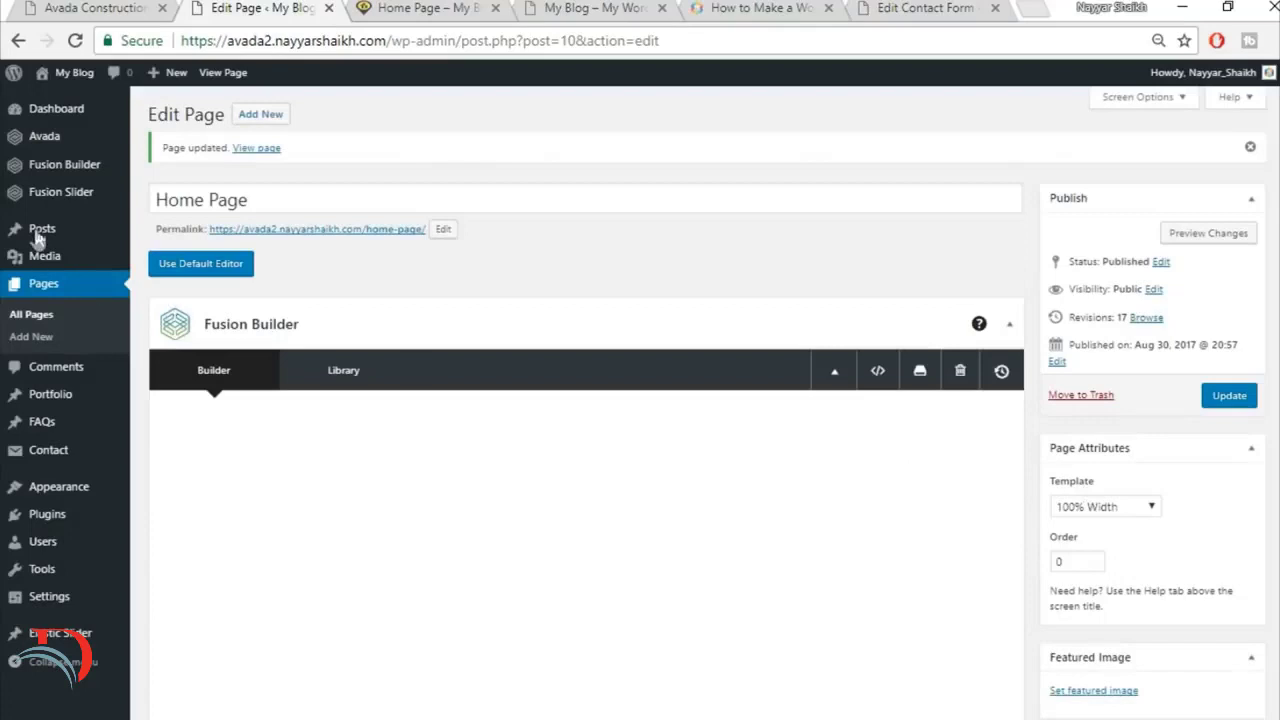
pyautogui.moveTo(38, 235)
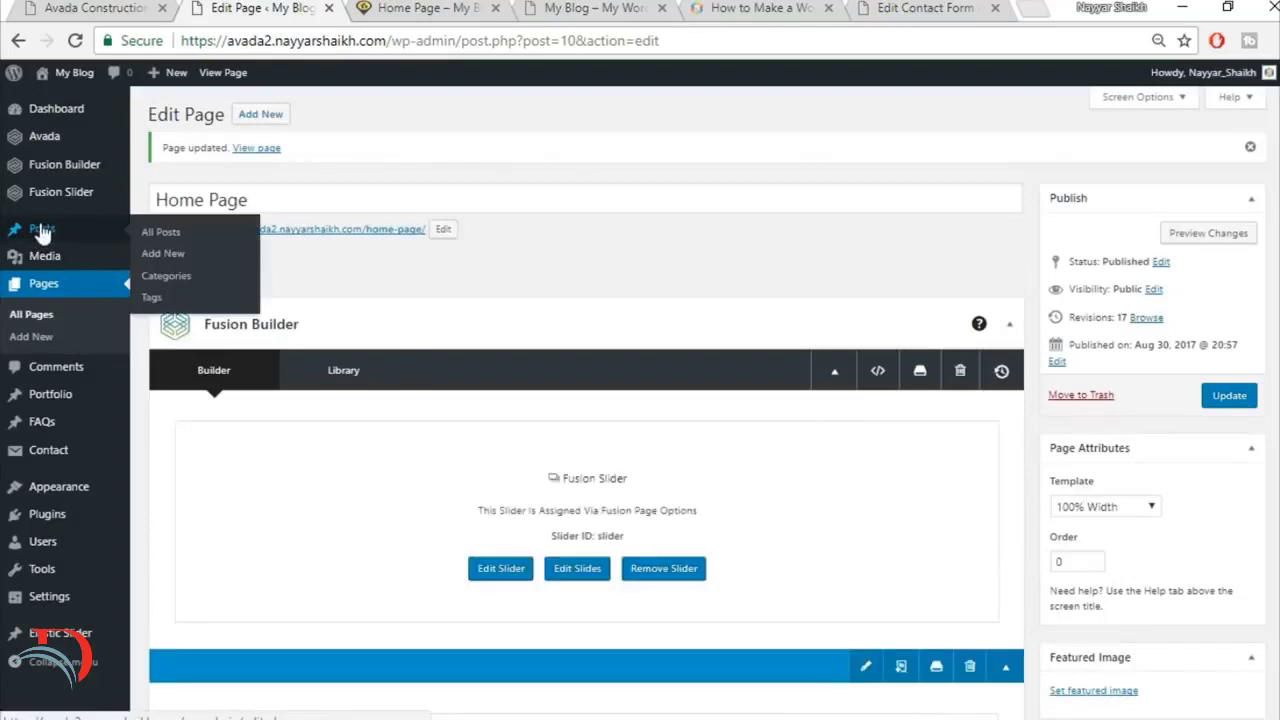
pyautogui.rightClick(162, 265)
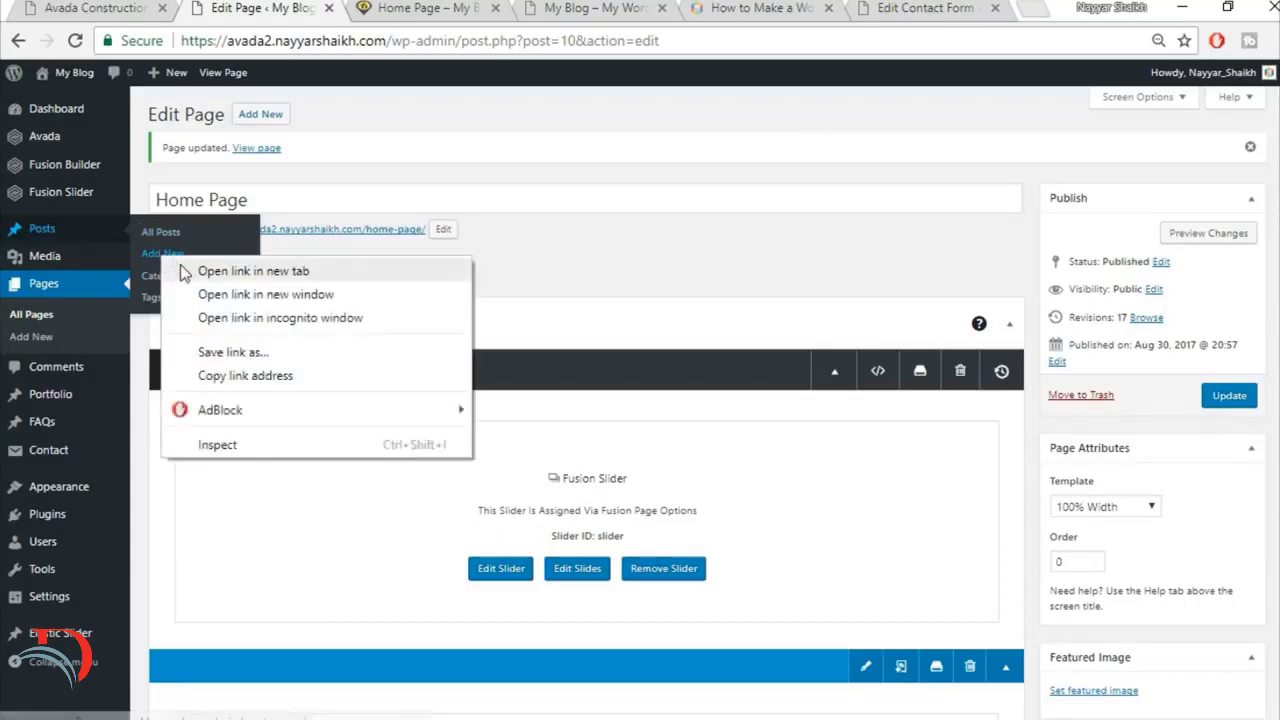
pyautogui.click(200, 270)
pyautogui.click(370, 7)
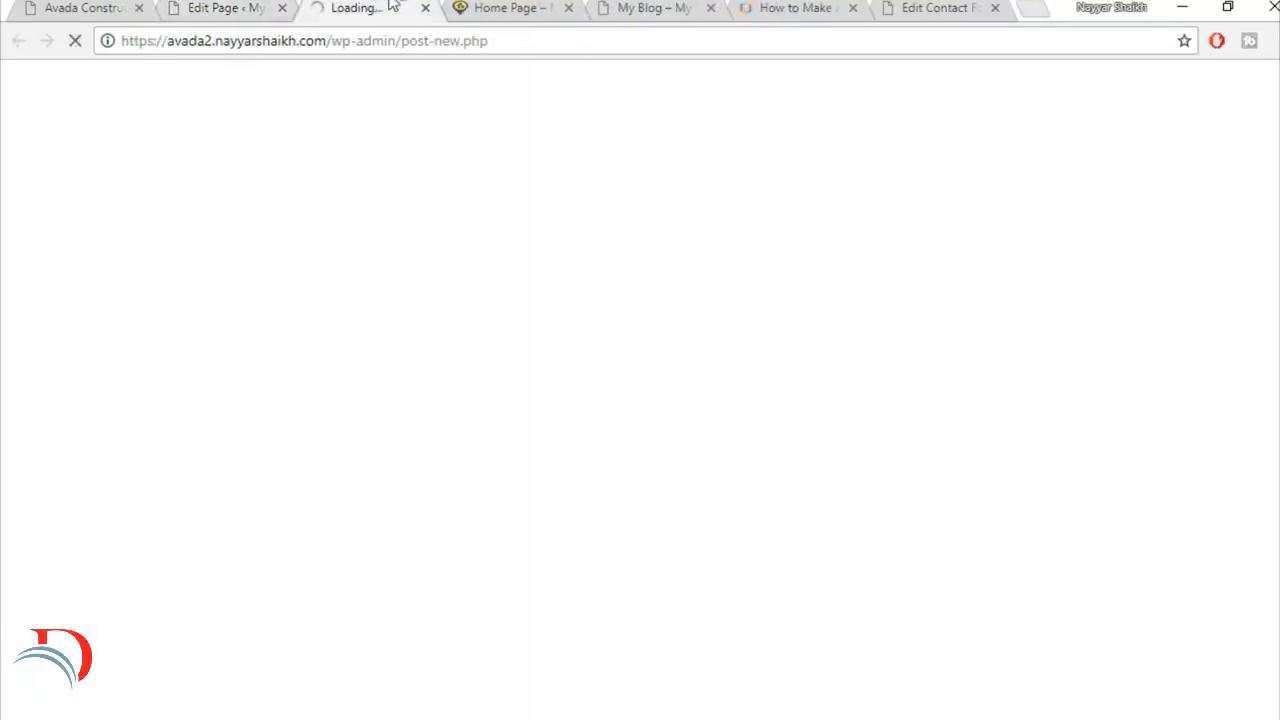
# Step: Open the "Redeveloping Florida's Remote Southern Coast" article from the reference site's Latest News section
pyautogui.click(64, 7)
pyautogui.scroll(4, 537, 356)
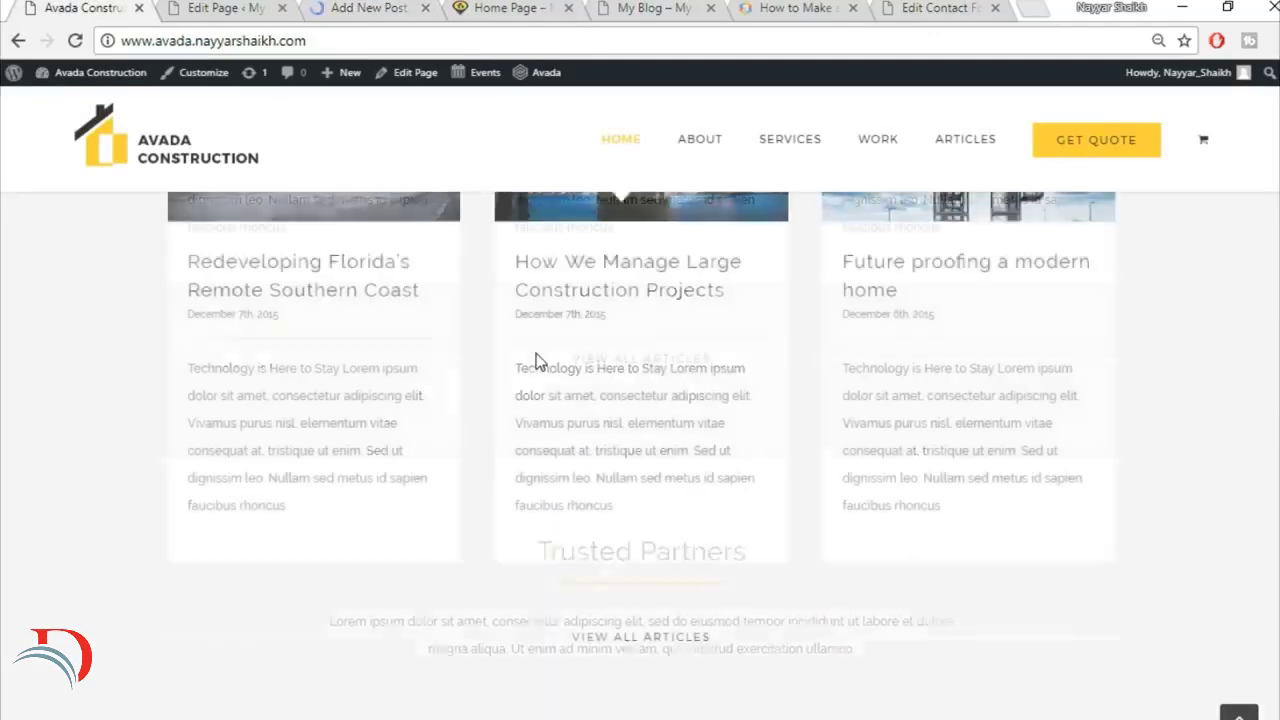
pyautogui.scroll(1, 537, 356)
pyautogui.moveTo(338, 268)
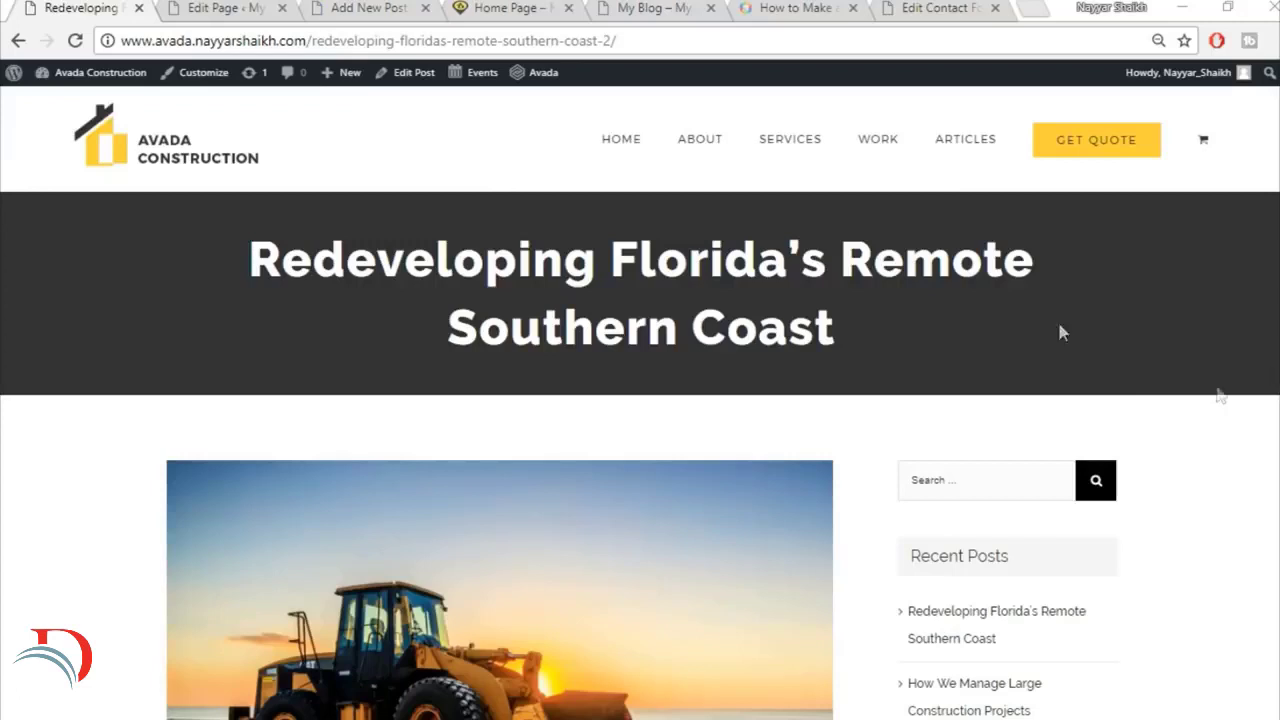
# Step: Examine the reference article's title, featured image, body text and sidebar
pyautogui.tripleClick(568, 286)
pyautogui.click(893, 343)
pyautogui.moveTo(228, 266); pyautogui.dragTo(836, 340)
pyautogui.click(968, 300)
pyautogui.moveTo(233, 252); pyautogui.dragTo(866, 340)
pyautogui.click(868, 334)
pyautogui.scroll(-6, 502, 660)
pyautogui.scroll(5, 808, 583)
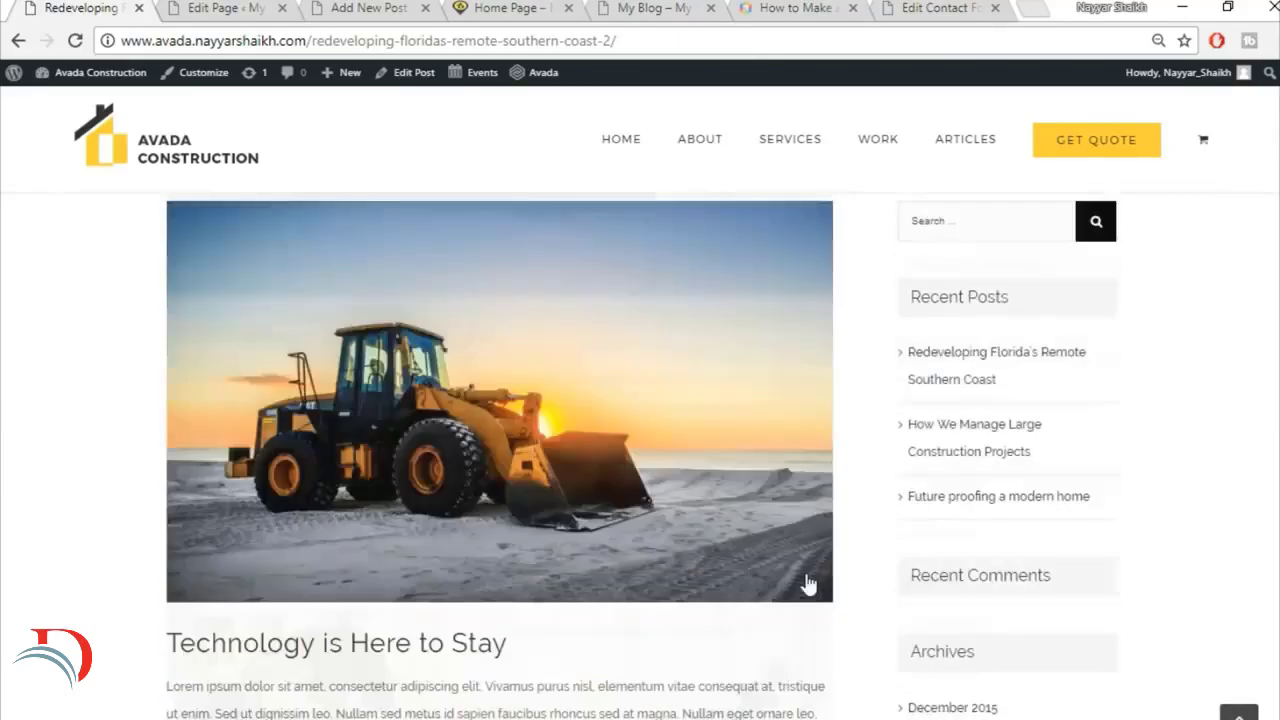
pyautogui.scroll(-16, 1051, 529)
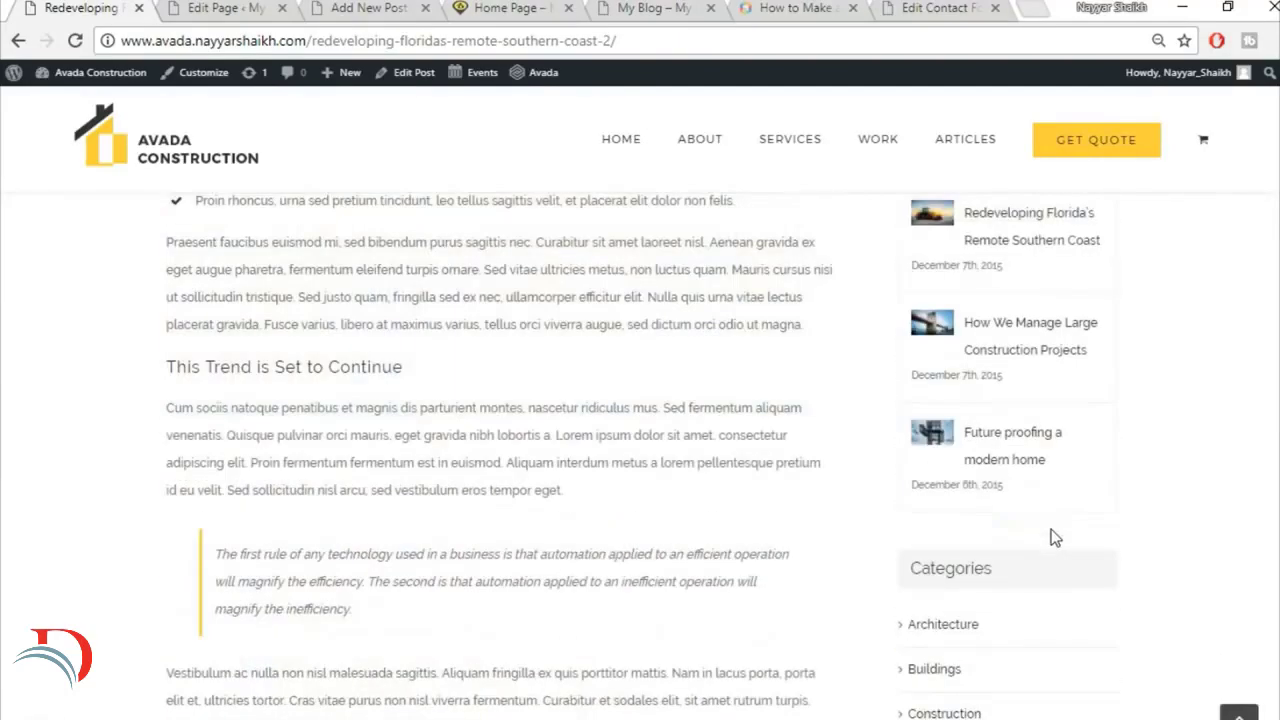
pyautogui.scroll(6, 1051, 529)
pyautogui.scroll(5, 1051, 537)
# Step: Copy the article title "Redeveloping Florida's Remote Southern Coast" from the reference site into the new post's title
pyautogui.click(199, 8)
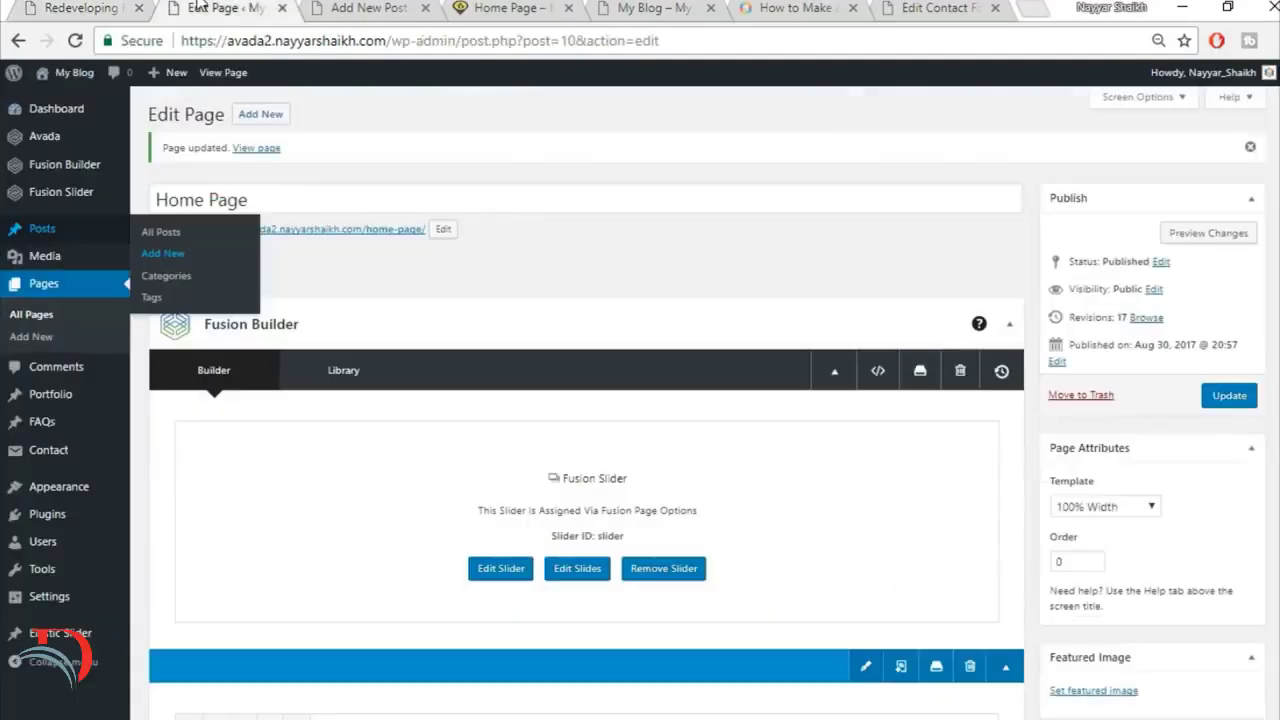
pyautogui.click(427, 6)
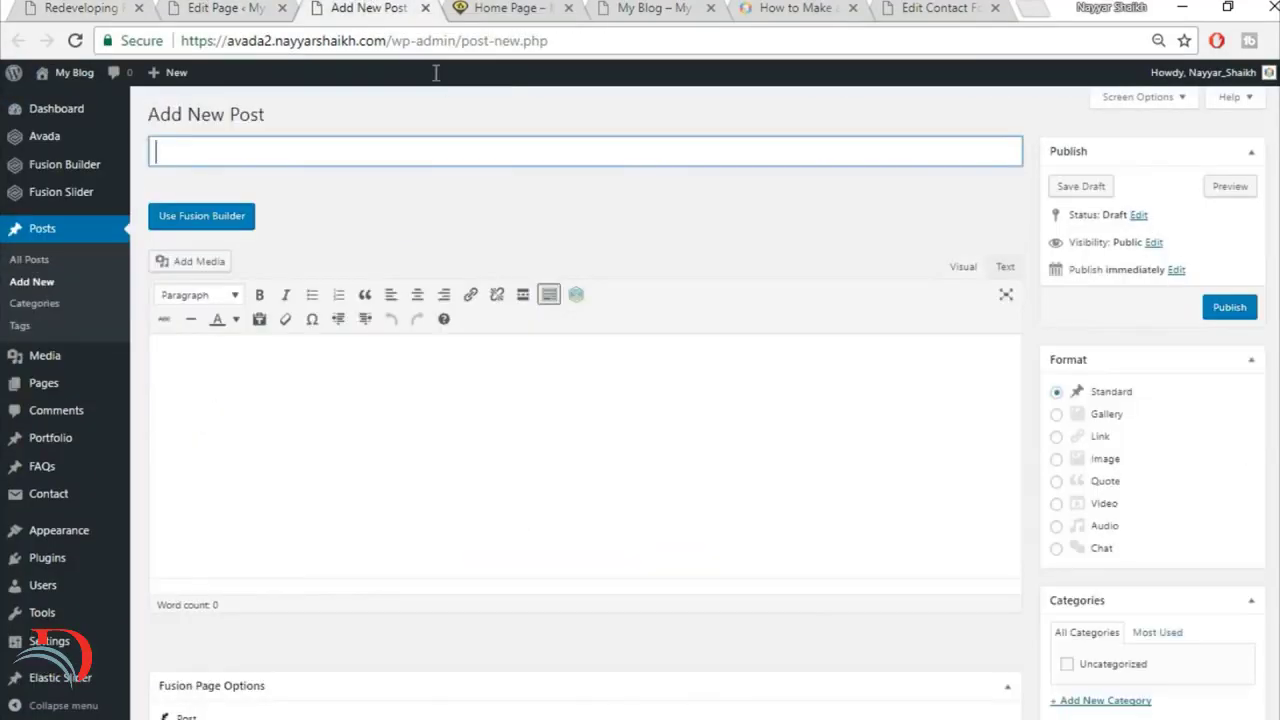
pyautogui.click(46, 6)
pyautogui.scroll(10, 495, 487)
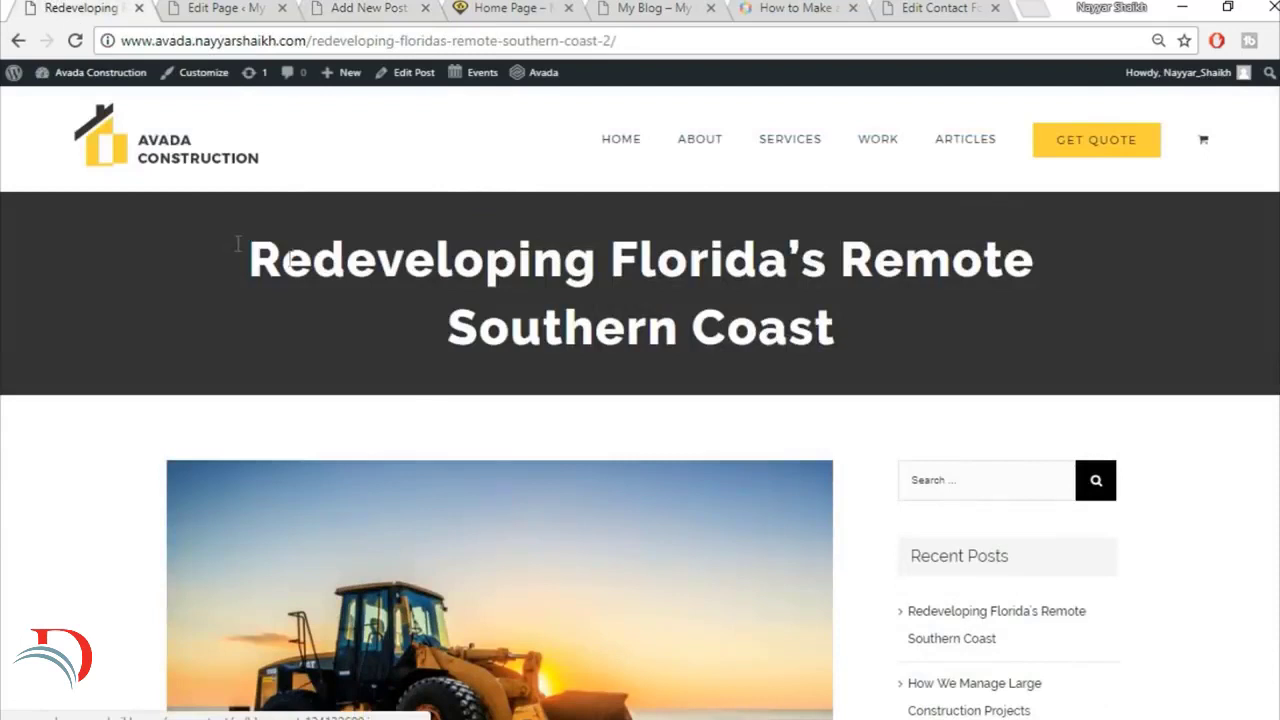
pyautogui.moveTo(230, 254); pyautogui.dragTo(903, 330)
pyautogui.hotkey('ctrl', 'c')
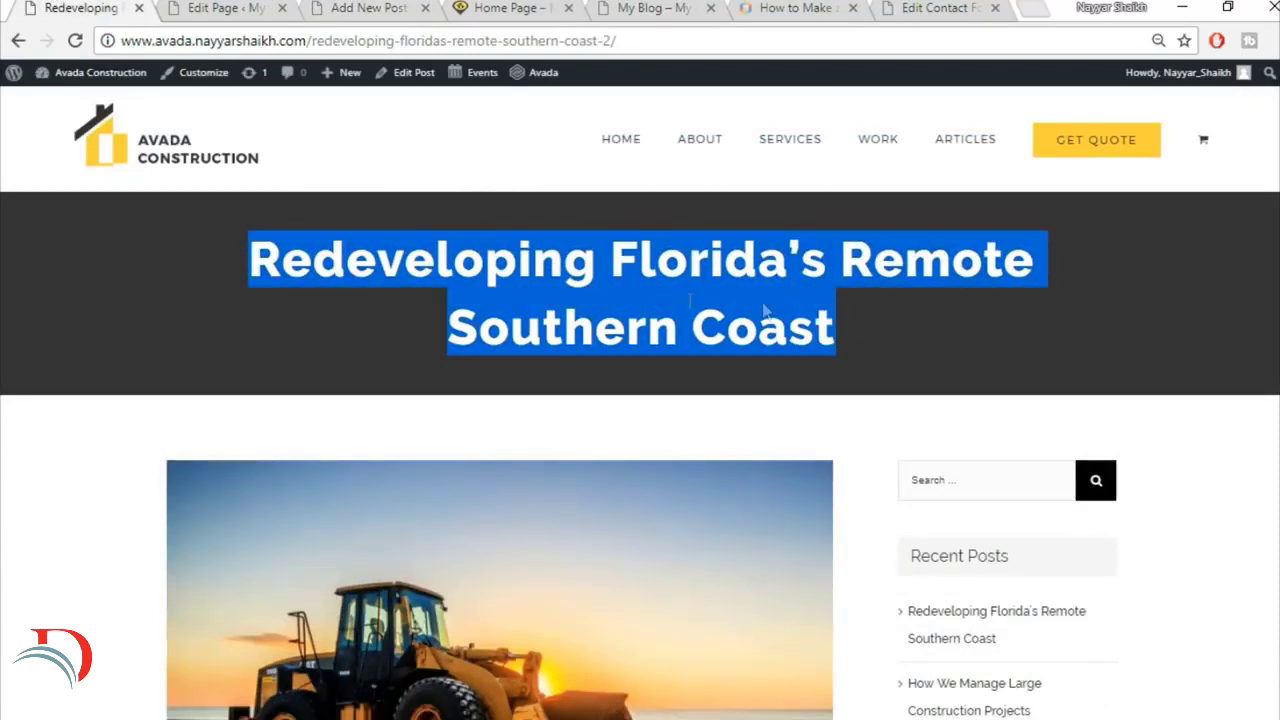
pyautogui.moveTo(343, 12); pyautogui.dragTo(230, 10)
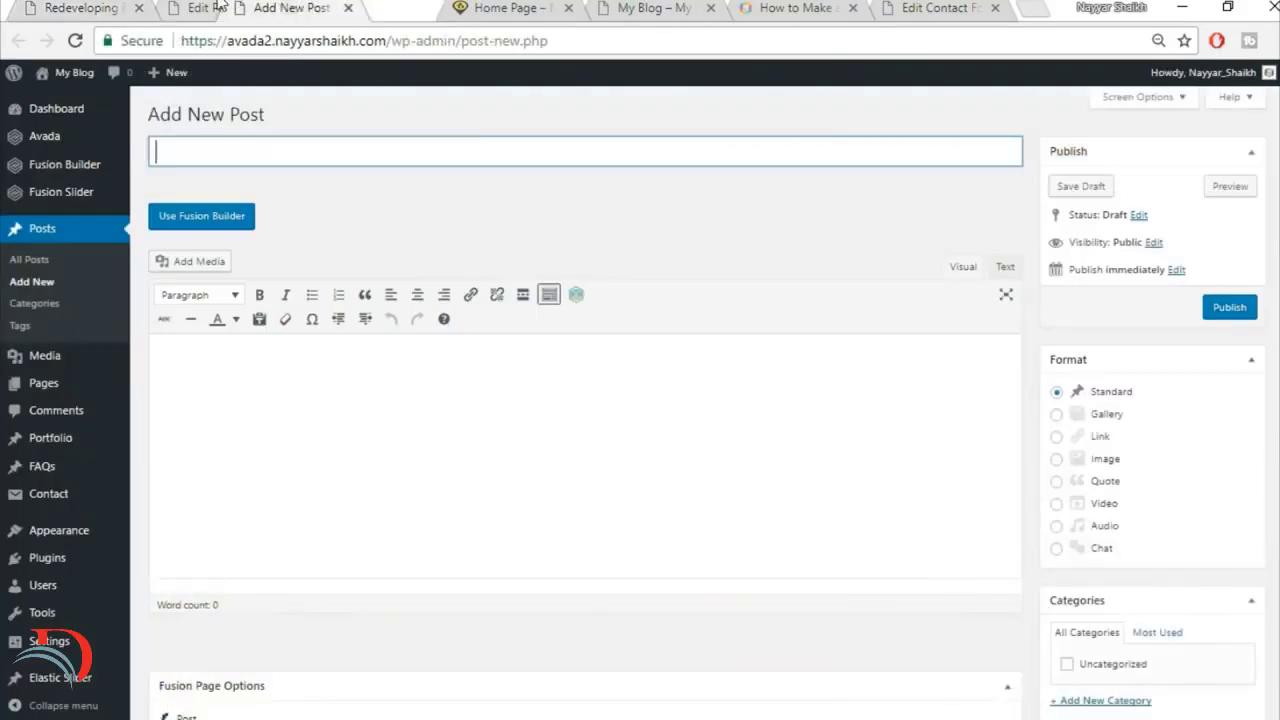
pyautogui.hotkey('ctrl', 'v')
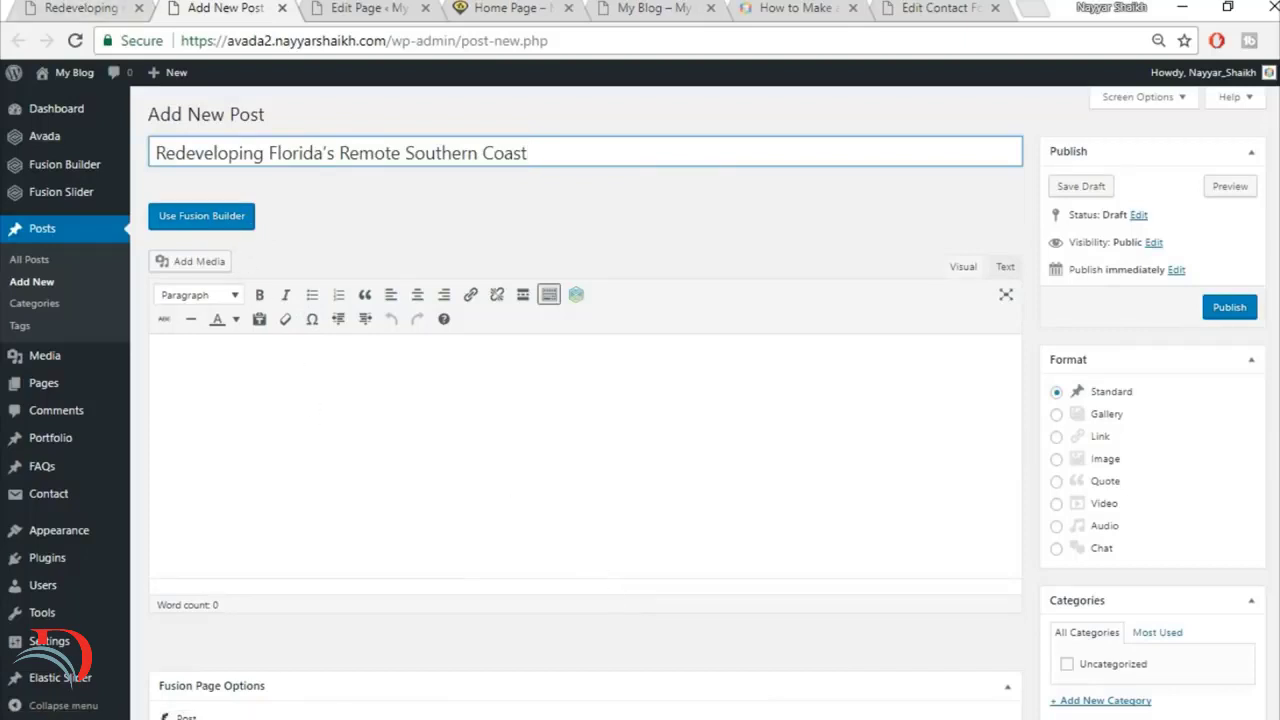
# Step: Add a new category named Commercial and assign it to the post
pyautogui.scroll(-1, 1080, 298)
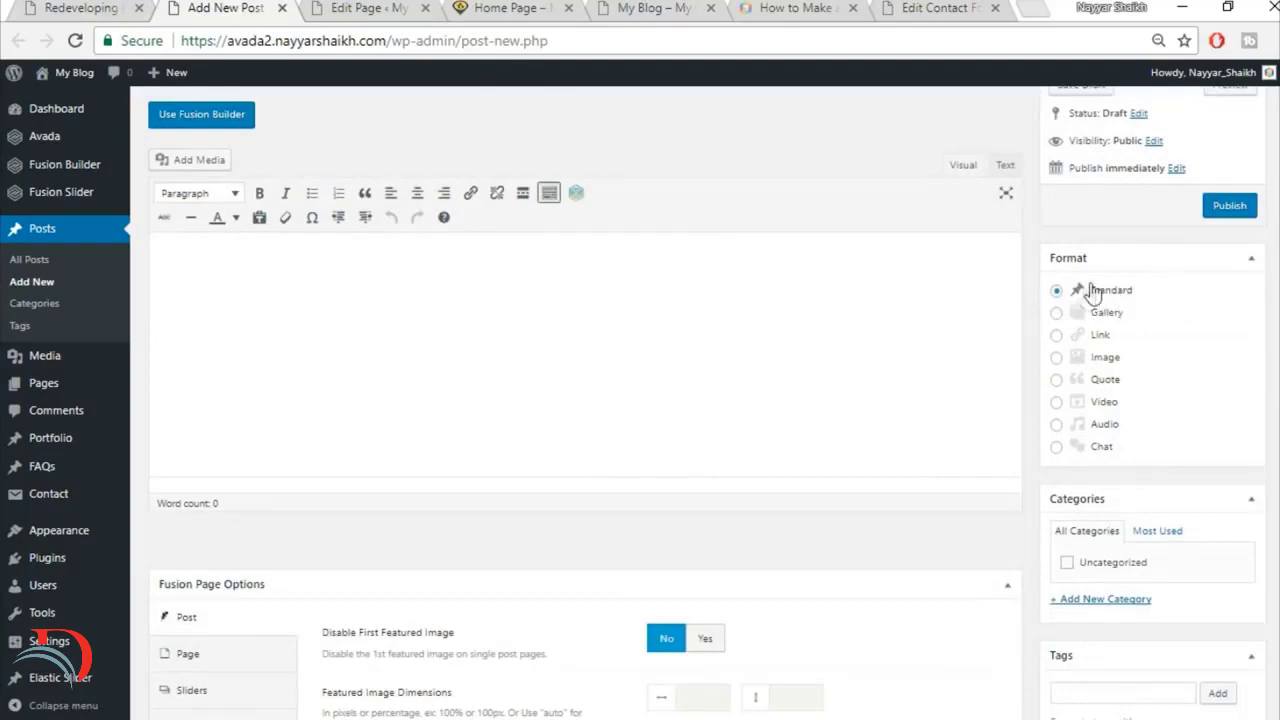
pyautogui.scroll(-2, 1127, 343)
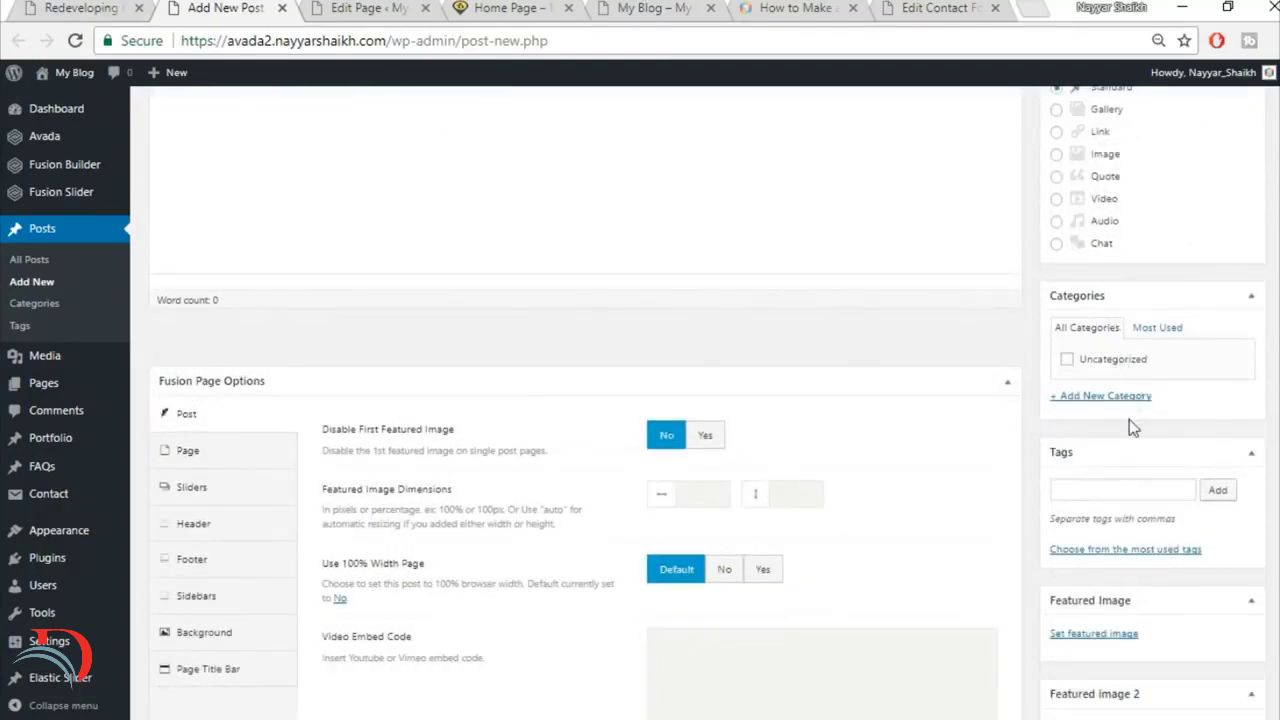
pyautogui.click(1116, 396)
pyautogui.click(106, 14)
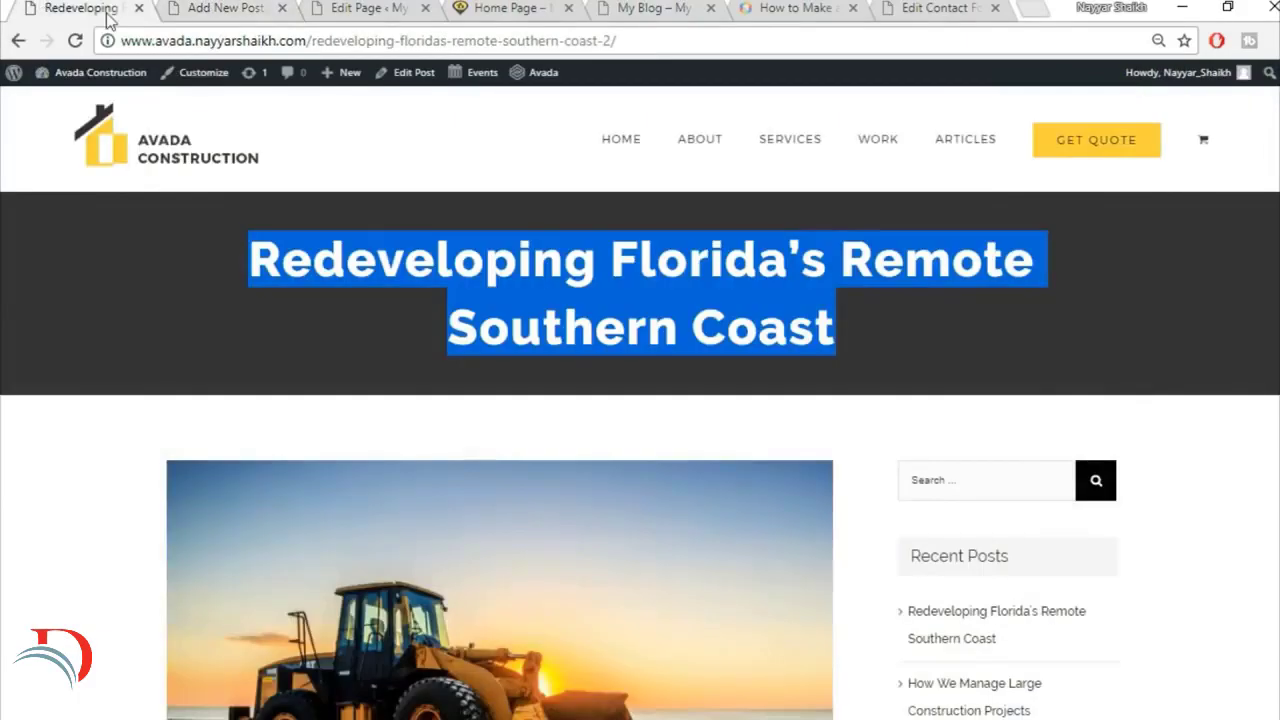
pyautogui.click(482, 378)
pyautogui.scroll(-4, 497, 397)
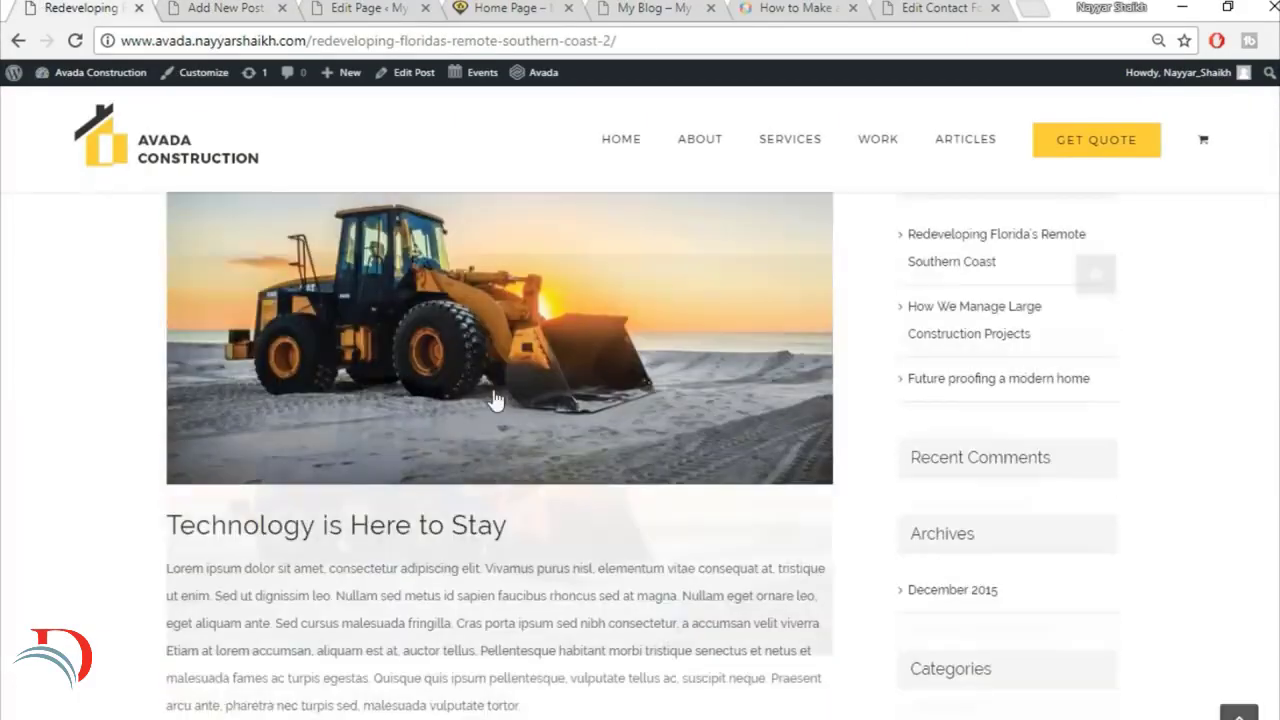
pyautogui.scroll(-2, 503, 430)
pyautogui.scroll(5, 513, 485)
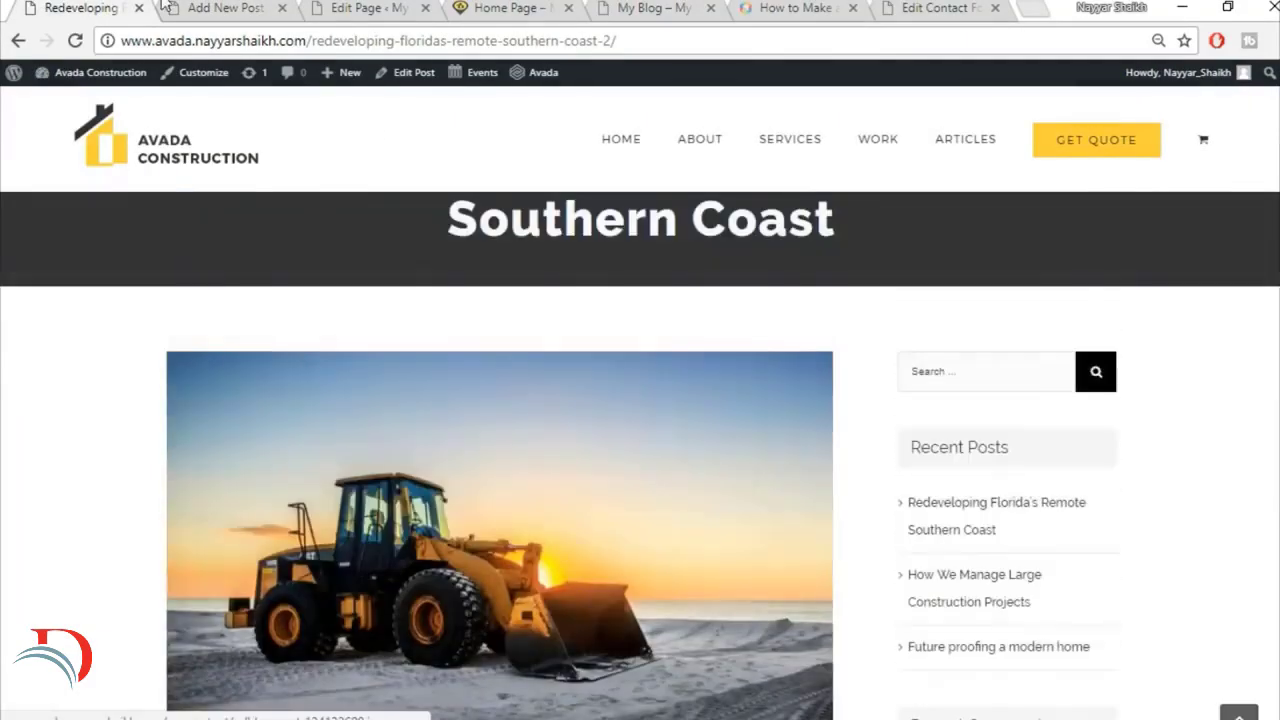
pyautogui.click(222, 10)
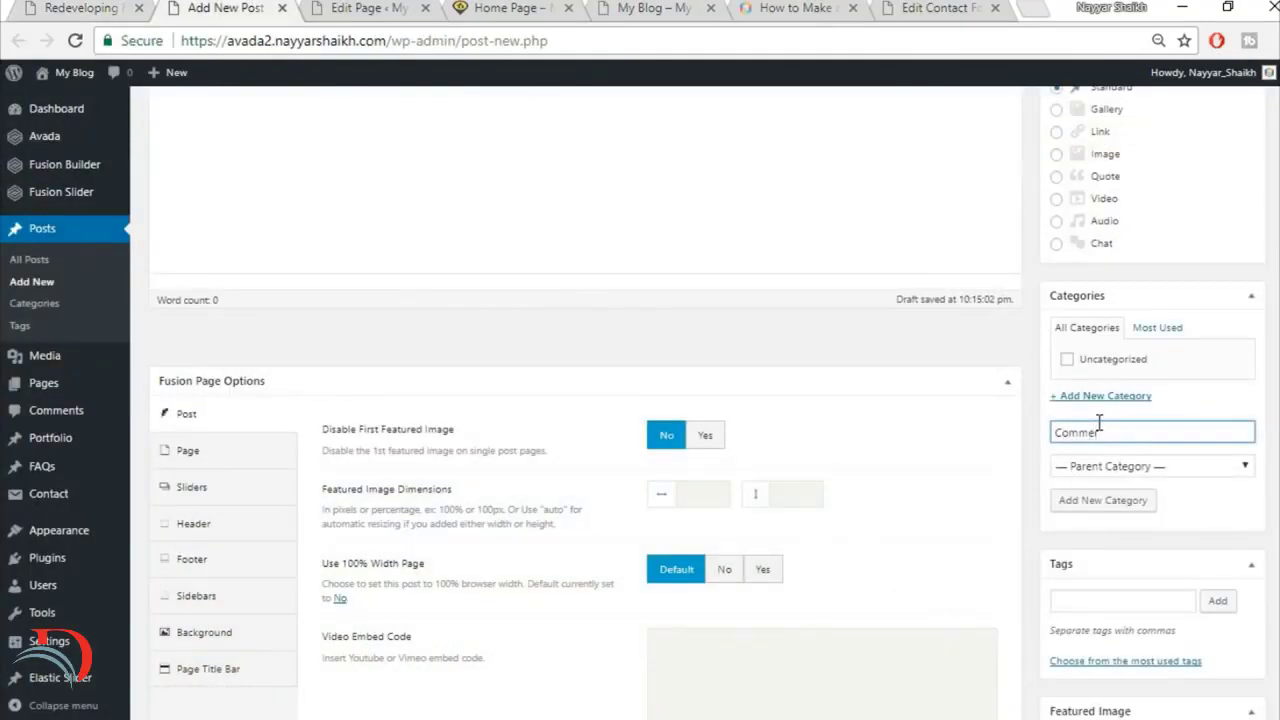
pyautogui.click(1140, 500)
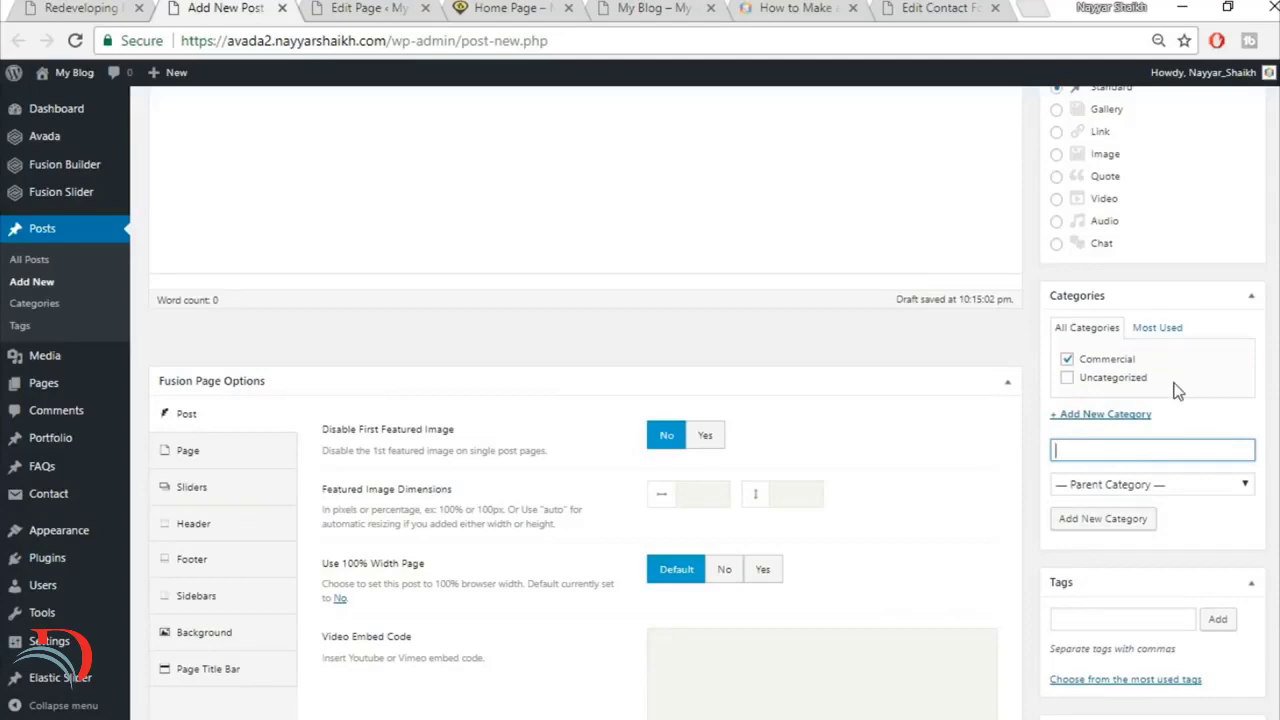
# Step: Set Disable First Featured Image to Yes in the post's Fusion Page Options
pyautogui.scroll(1, 1270, 413)
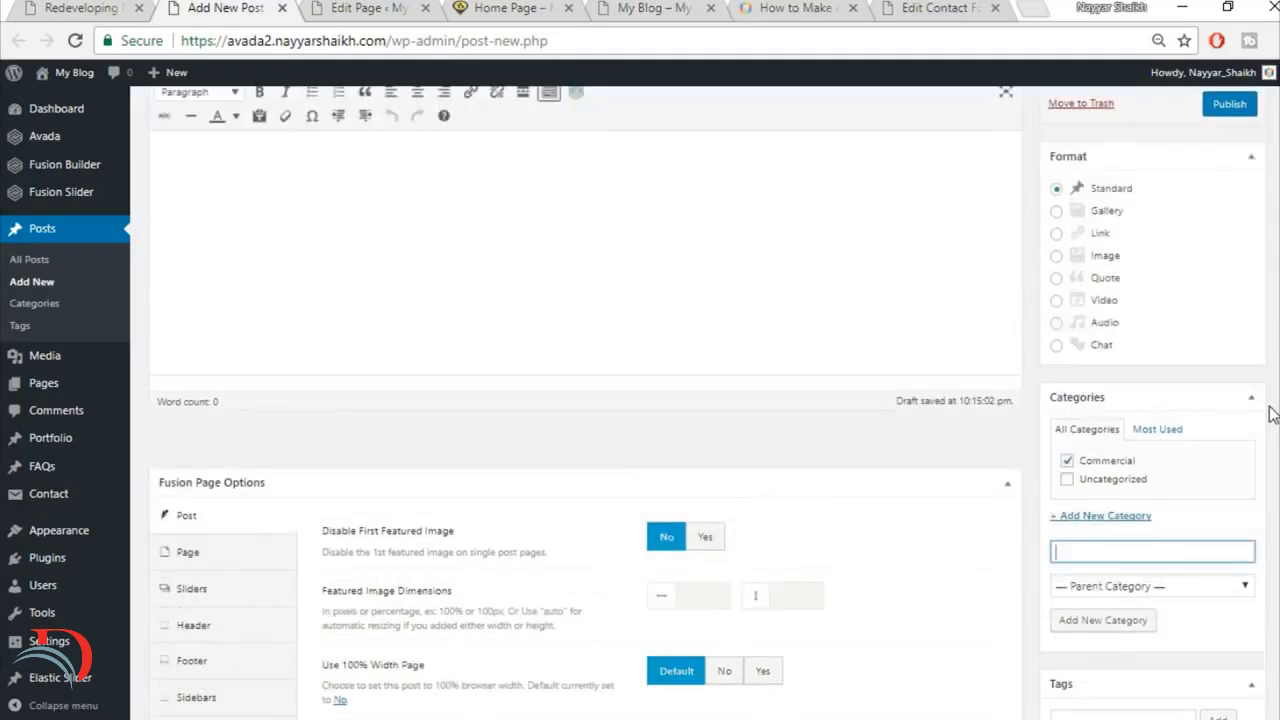
pyautogui.scroll(-2, 1270, 413)
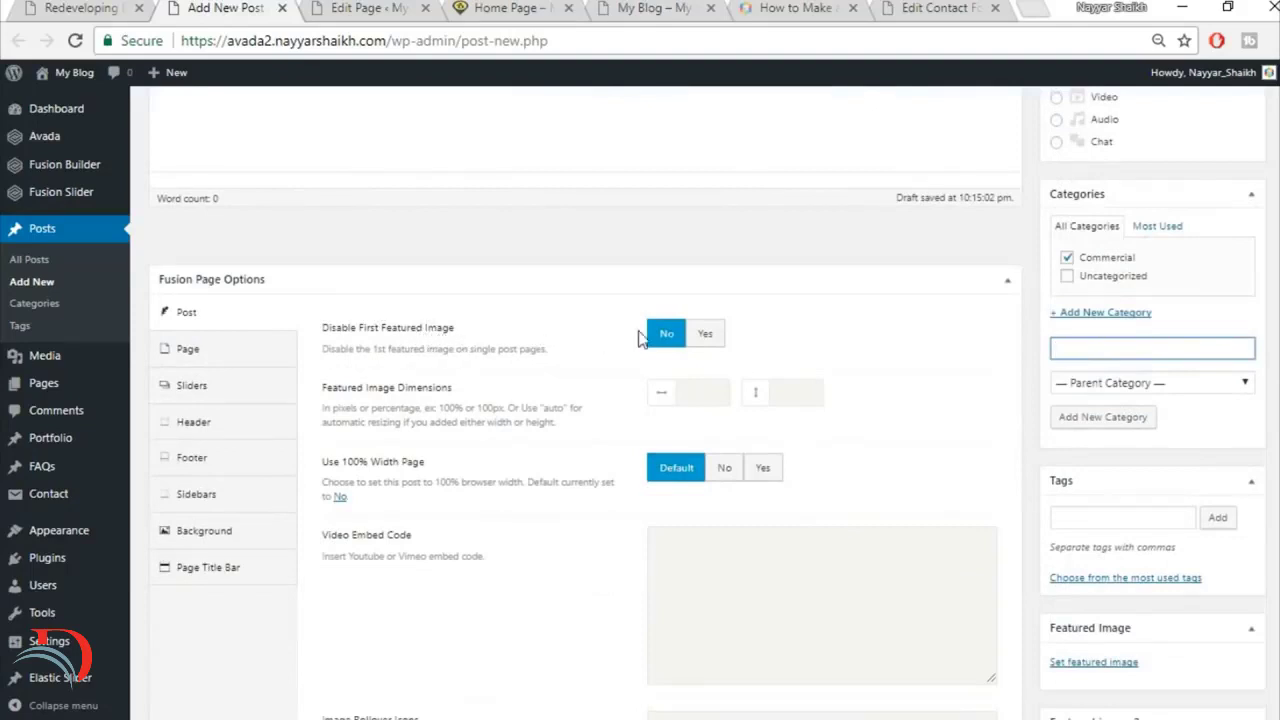
pyautogui.click(704, 337)
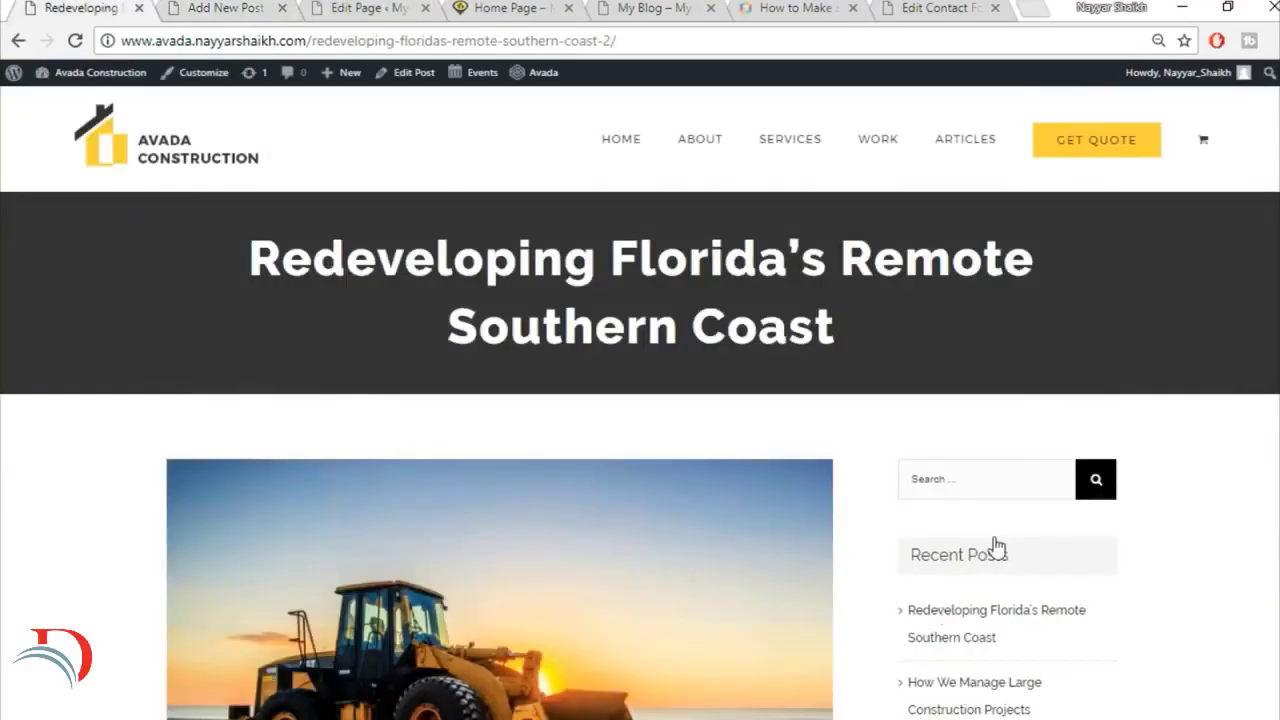
# Step: Check the reference article's layout and set Use 100% Width Page to No for the new post
pyautogui.scroll(-4, 1003, 493)
pyautogui.scroll(3, 985, 595)
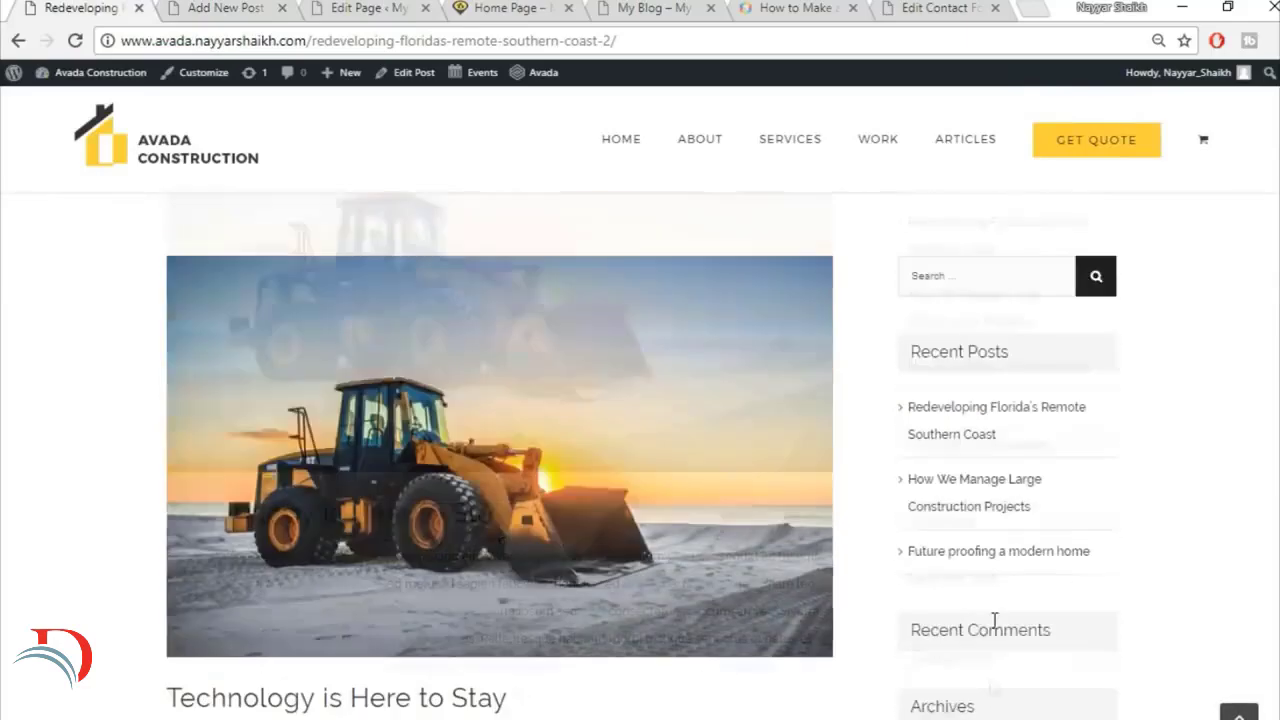
pyautogui.click(245, 8)
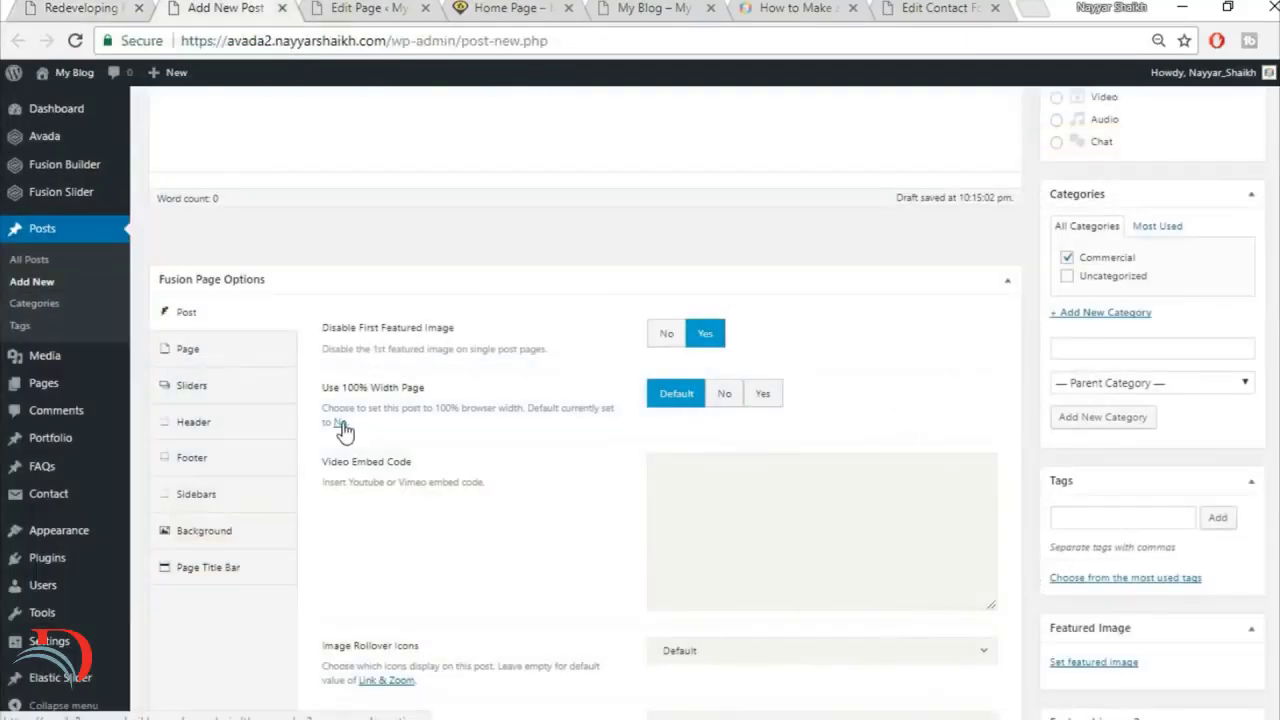
pyautogui.click(727, 398)
# Step: Set the post's Show Social Share Box and Show Related Posts options to Hide
pyautogui.scroll(-4, 906, 471)
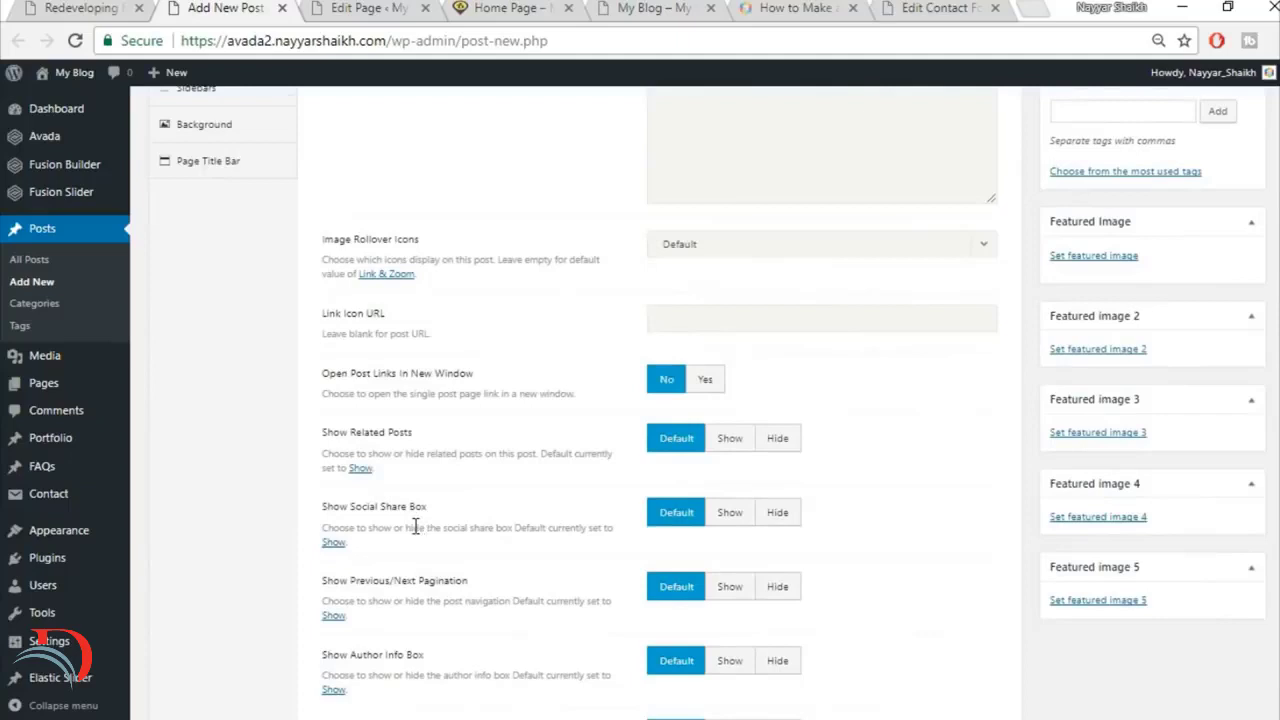
pyautogui.click(785, 518)
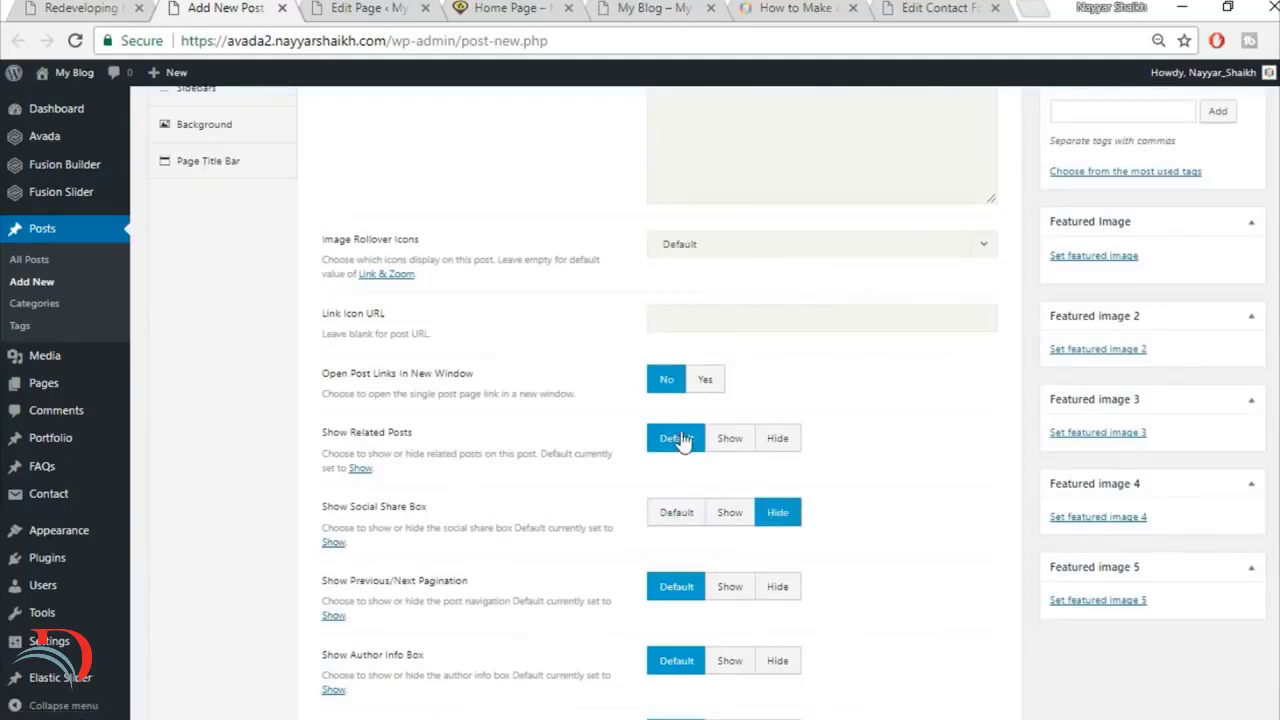
pyautogui.click(780, 443)
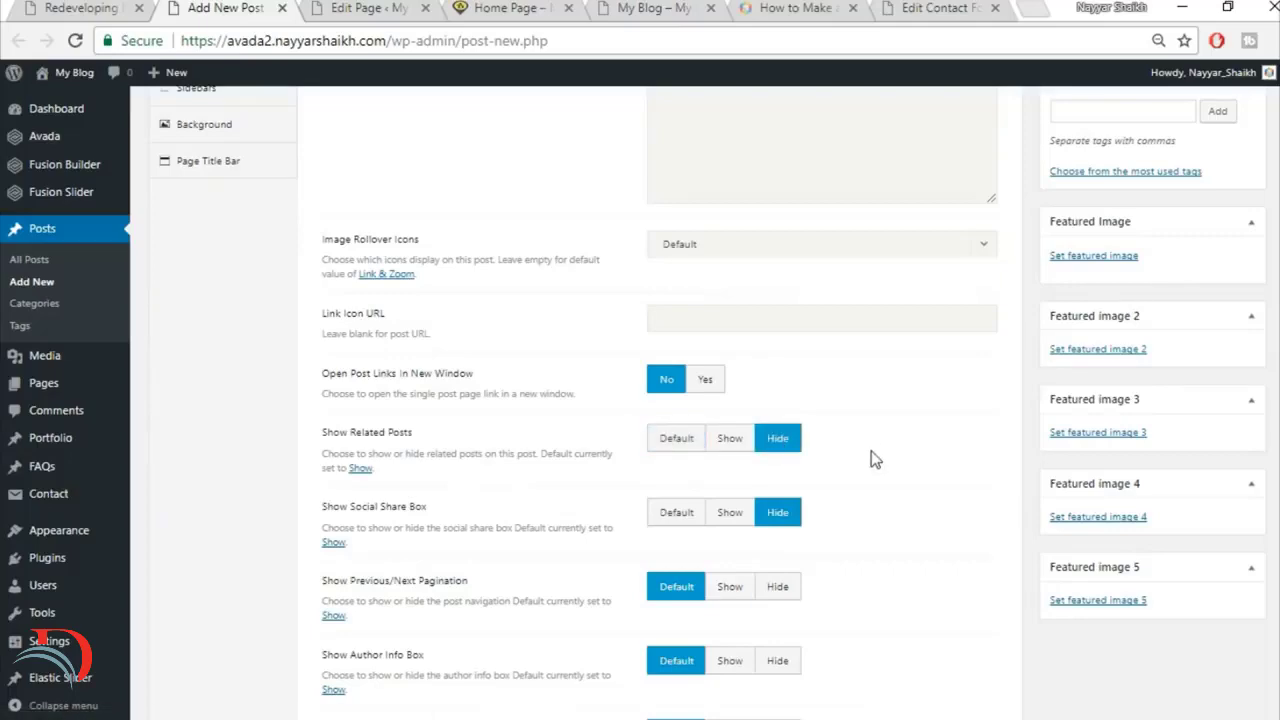
# Step: Check the reference article's share box and related posts, and set Show Related Posts and Show Social Share Box to Default
pyautogui.click(120, 8)
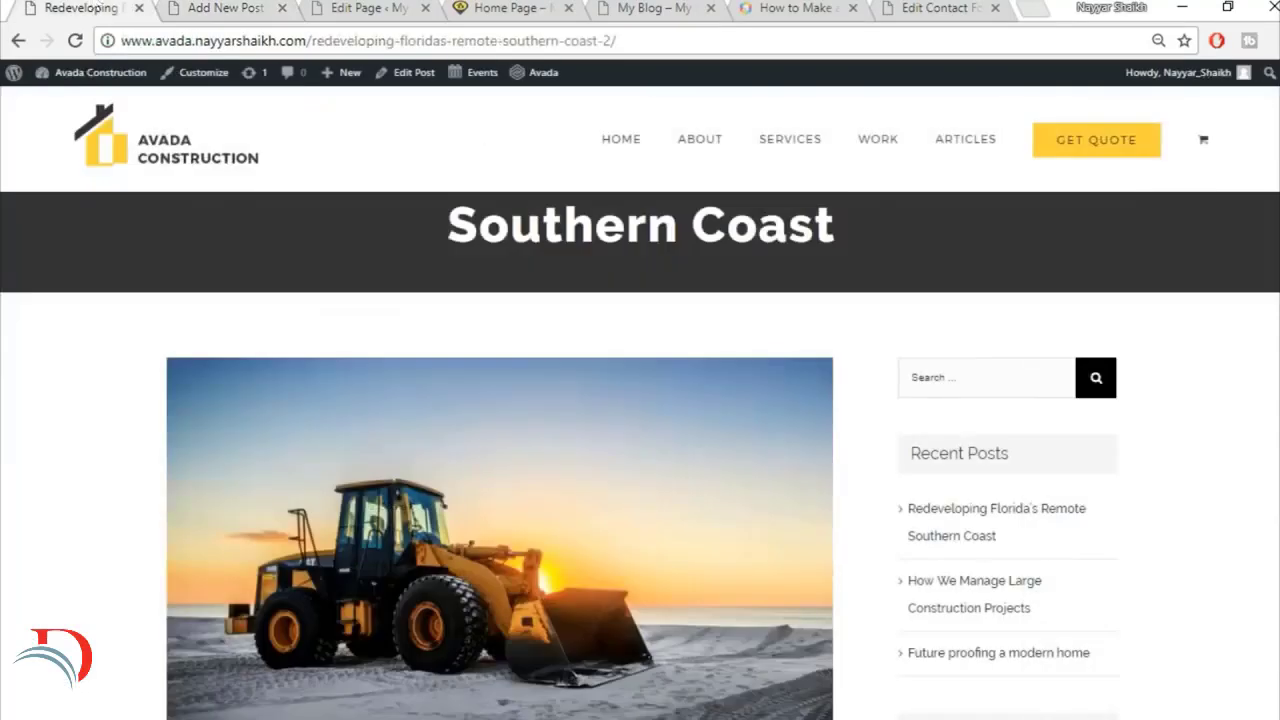
pyautogui.scroll(-20, 640, 455)
pyautogui.scroll(6, 640, 455)
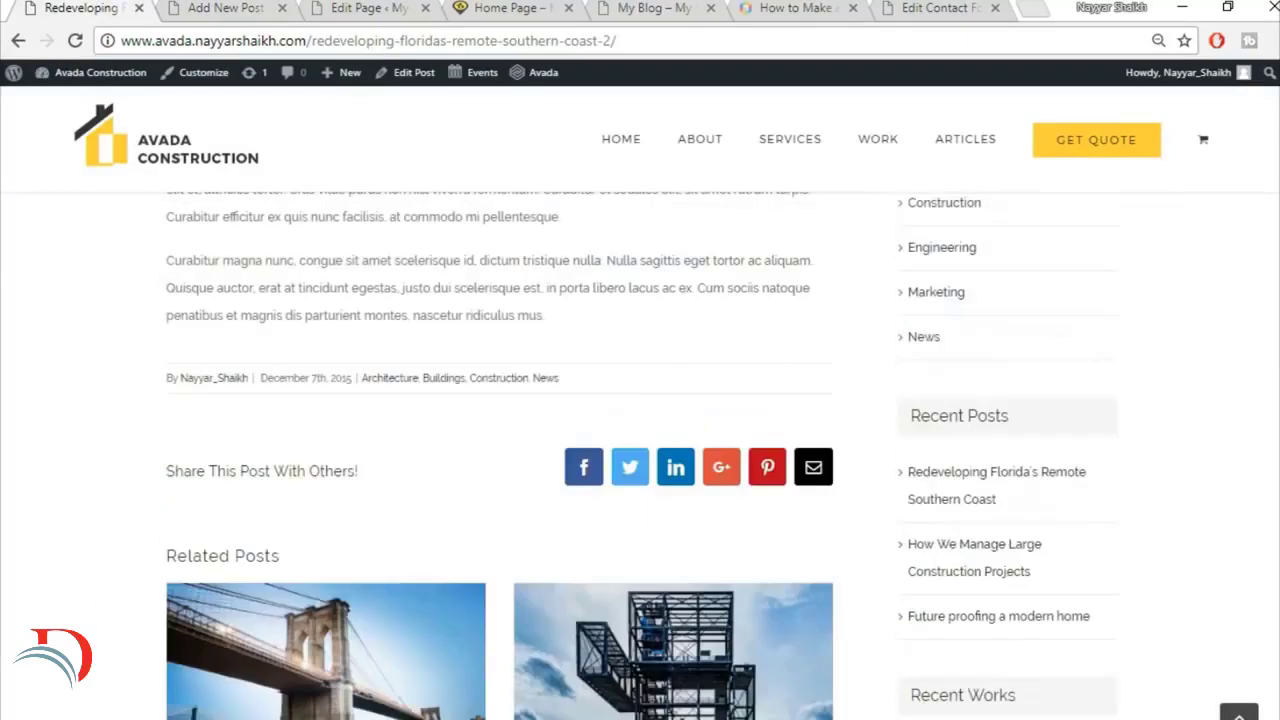
pyautogui.scroll(-2, 1271, 500)
pyautogui.scroll(-8, 365, 450)
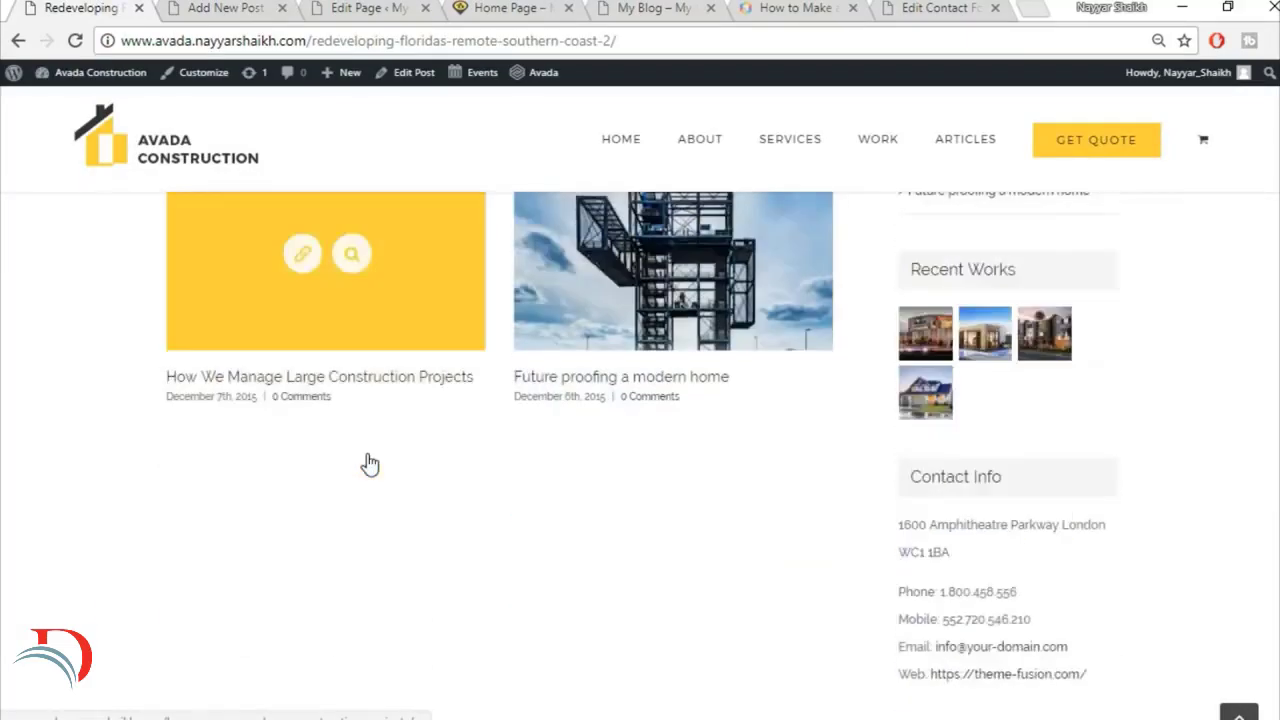
pyautogui.scroll(5, 377, 505)
pyautogui.scroll(4, 377, 505)
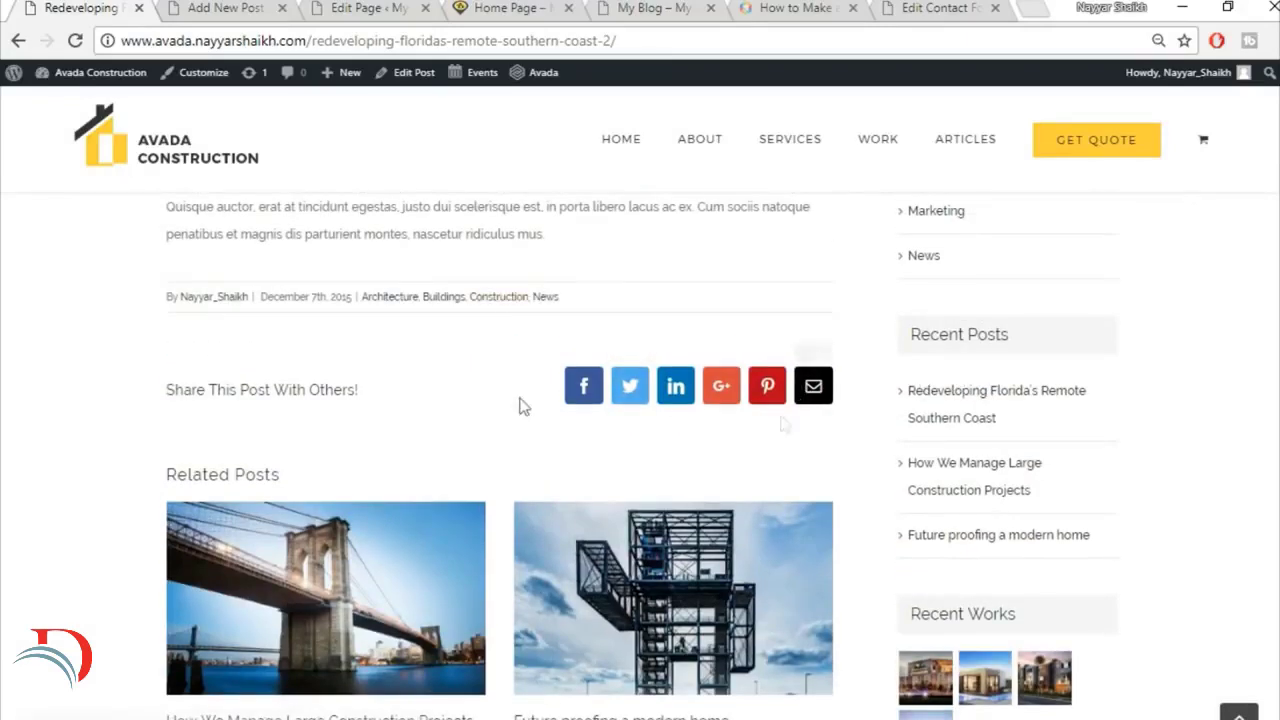
pyautogui.click(226, 8)
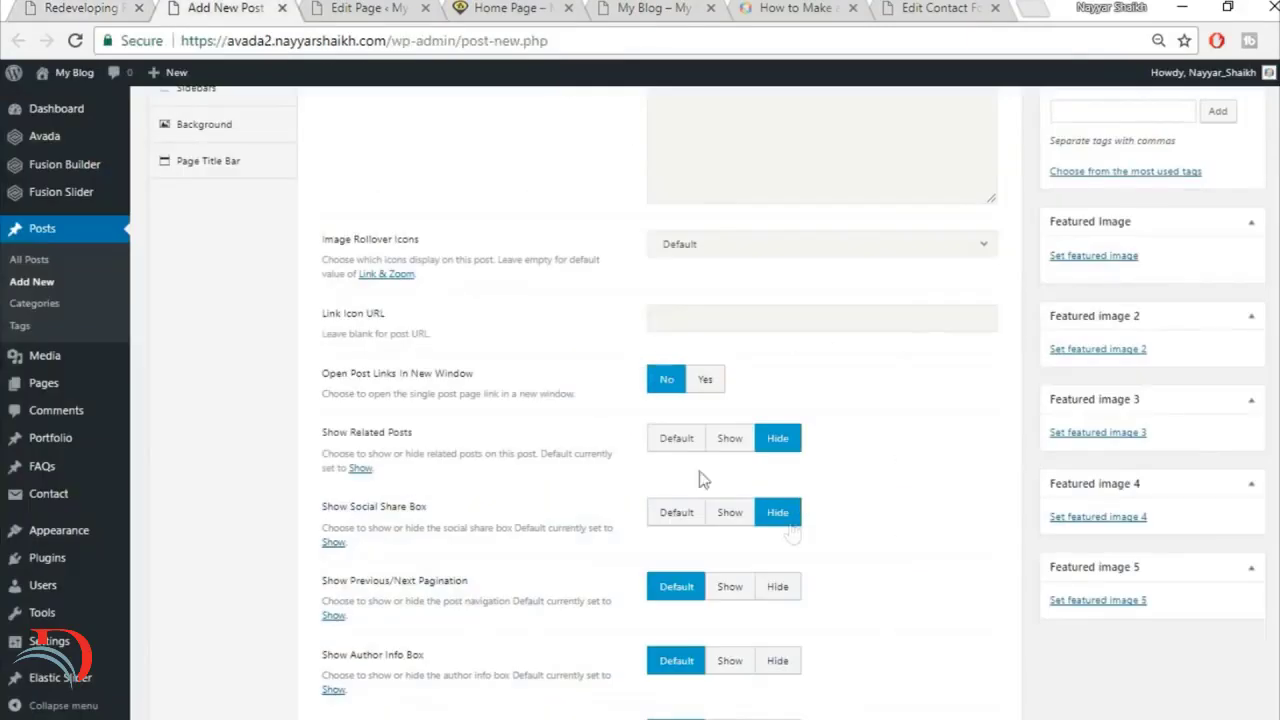
pyautogui.click(670, 442)
pyautogui.click(673, 514)
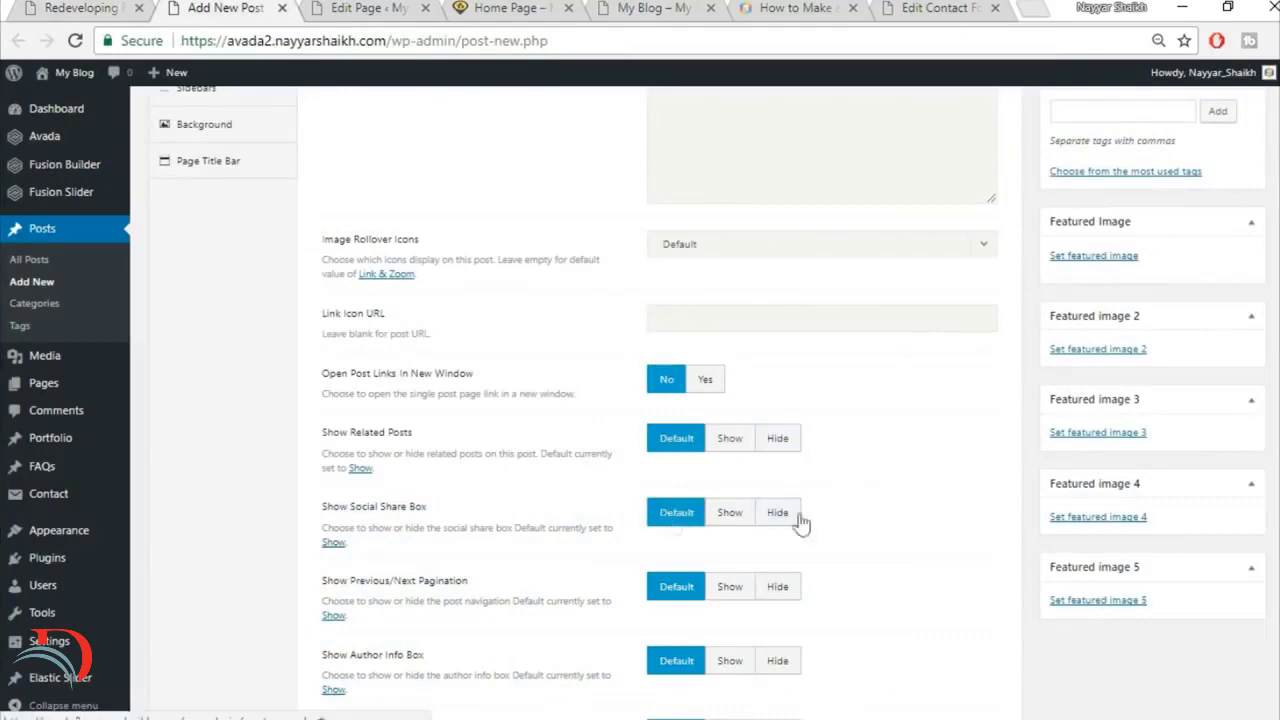
# Step: Review the remaining post options against the reference article and set Disable First Featured Image to No
pyautogui.scroll(-3, 900, 531)
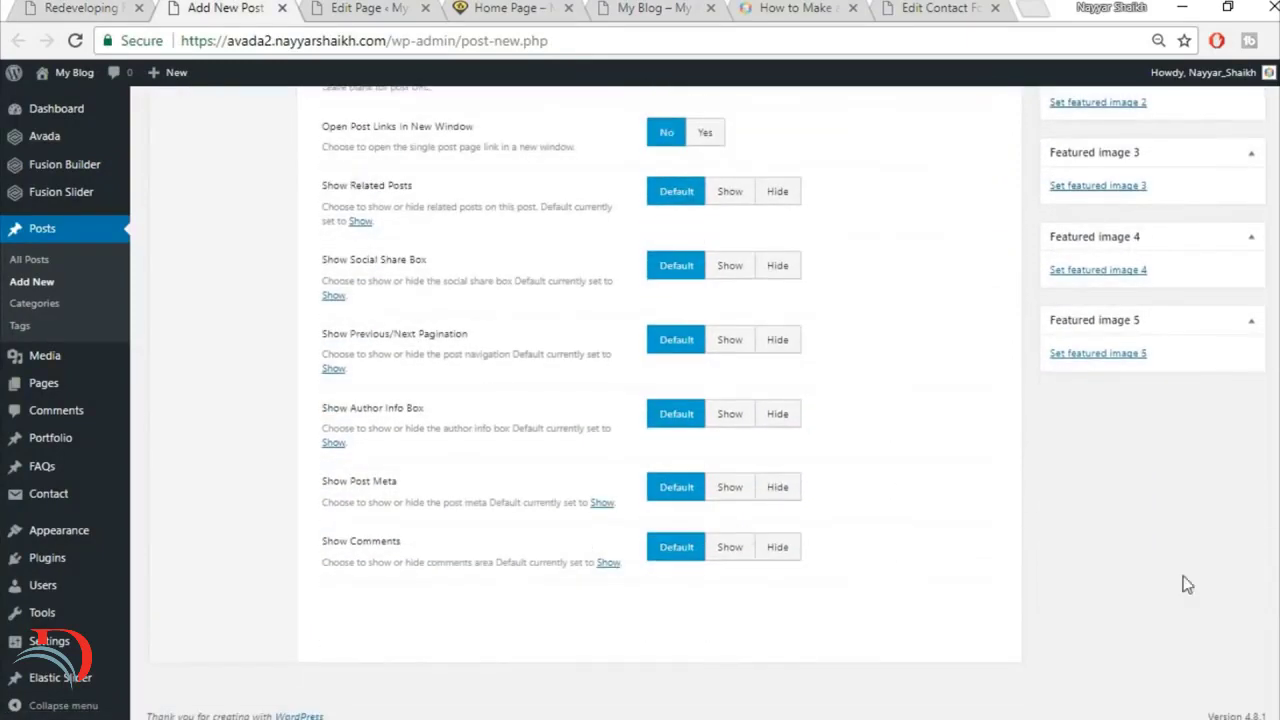
pyautogui.scroll(6, 935, 547)
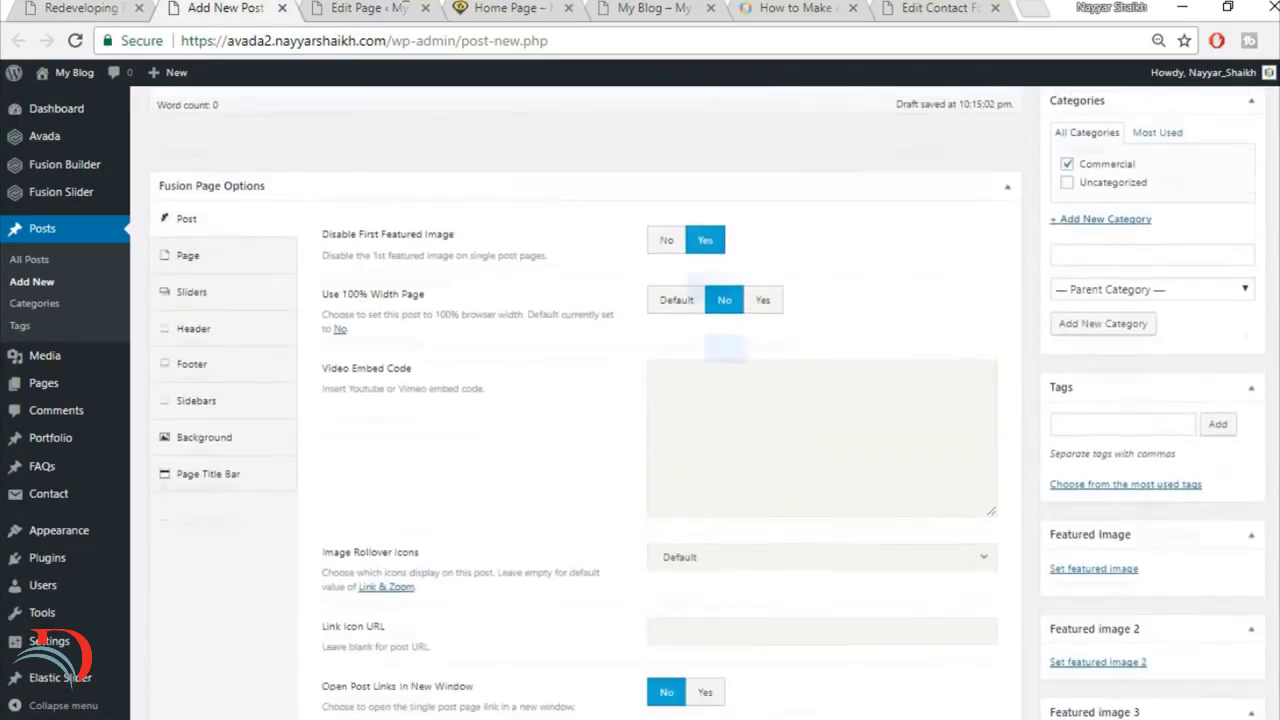
pyautogui.scroll(-1, 935, 547)
pyautogui.click(128, 6)
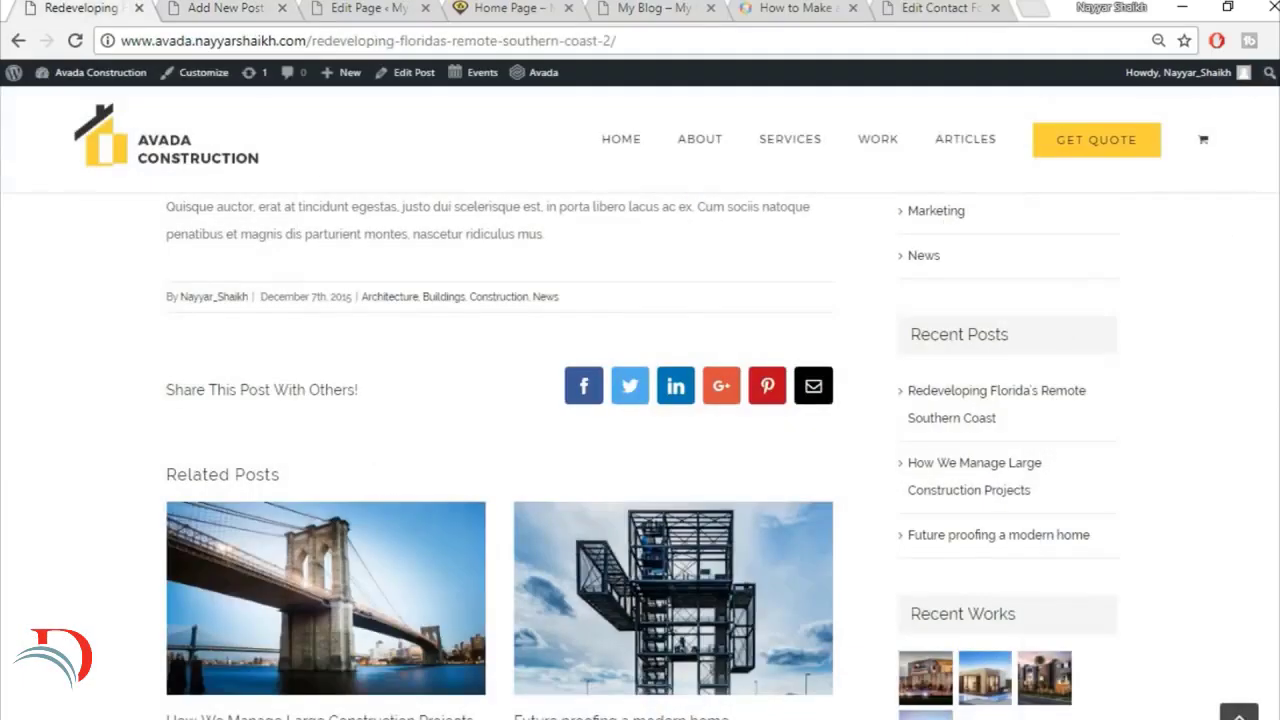
pyautogui.scroll(15, 806, 517)
pyautogui.scroll(-3, 804, 520)
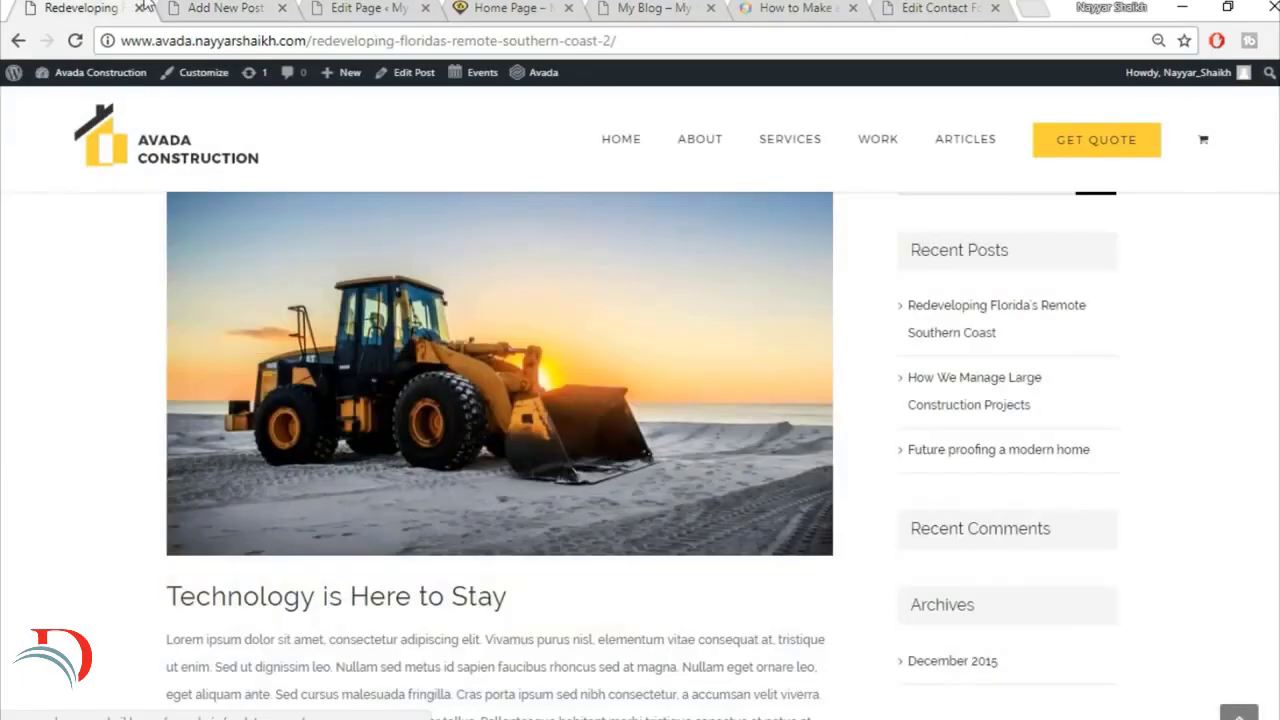
pyautogui.click(228, 8)
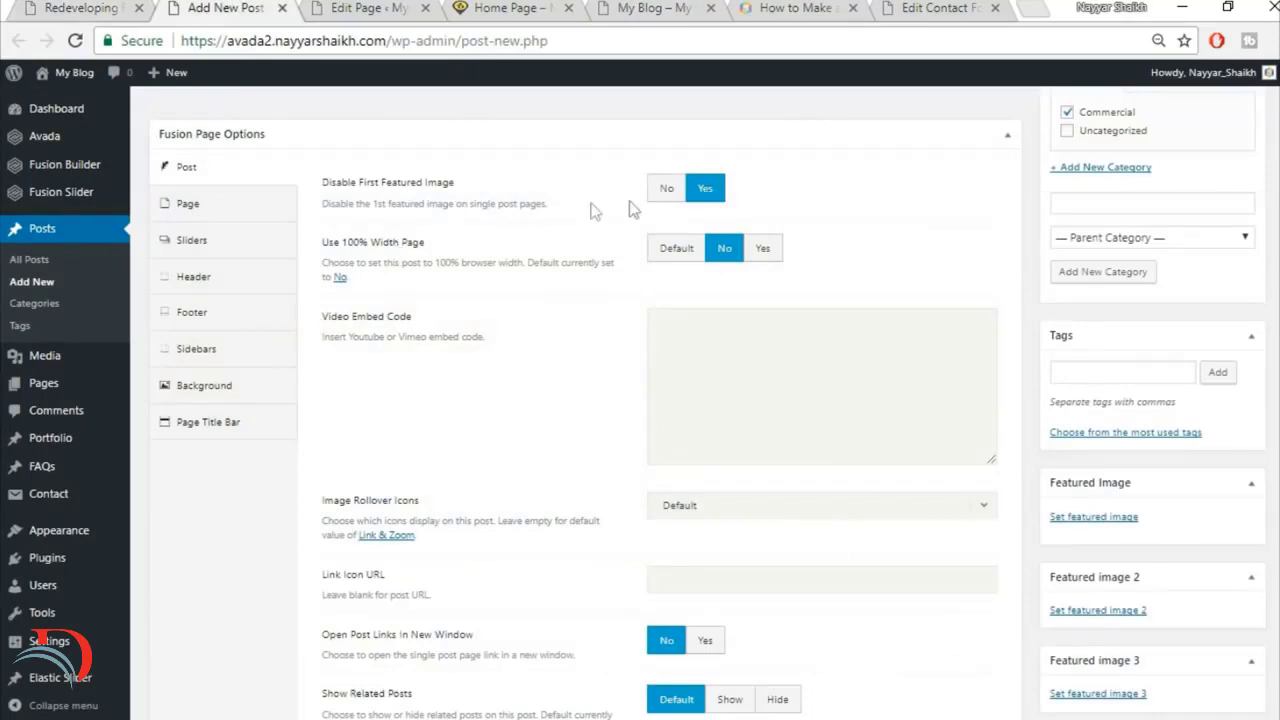
pyautogui.click(666, 189)
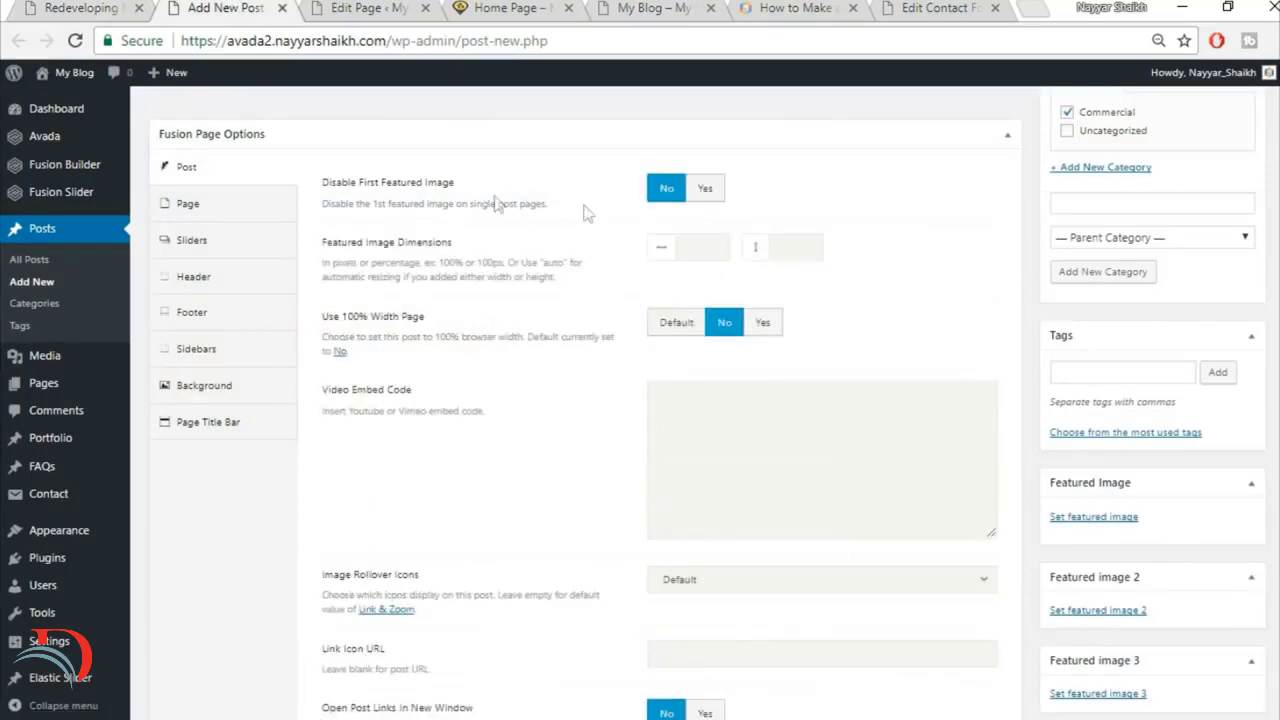
pyautogui.click(702, 199)
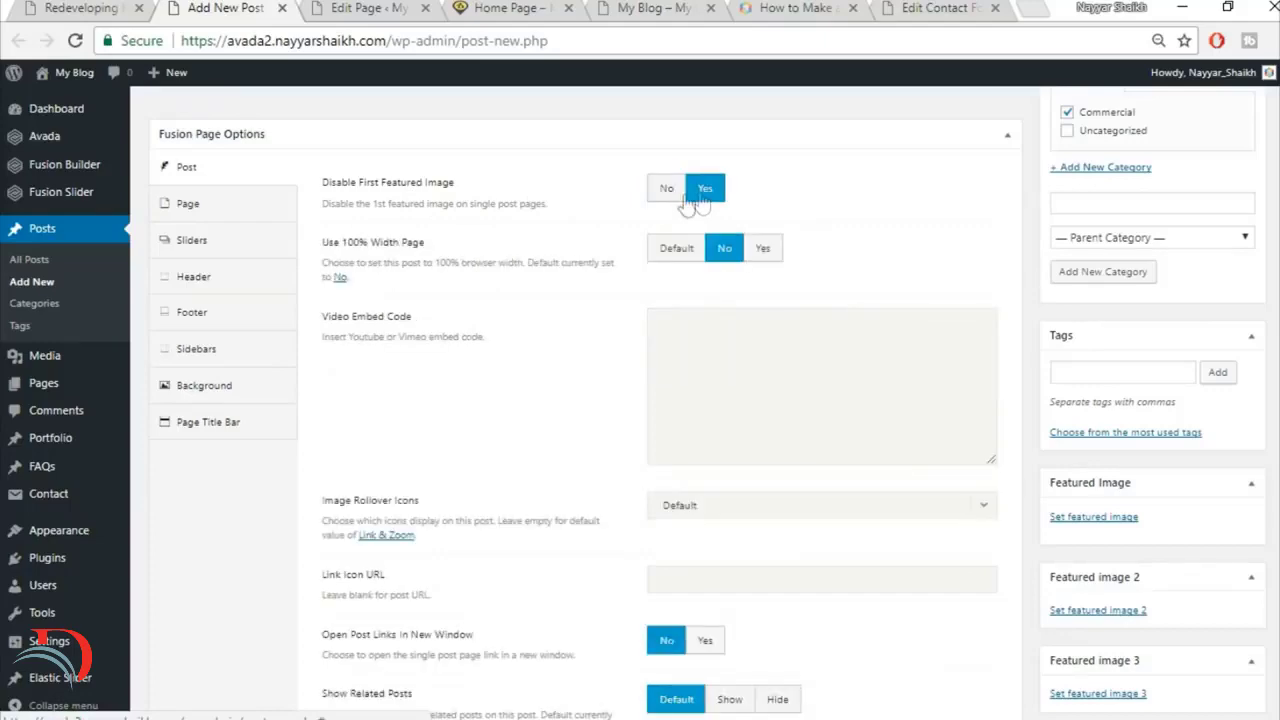
pyautogui.click(664, 197)
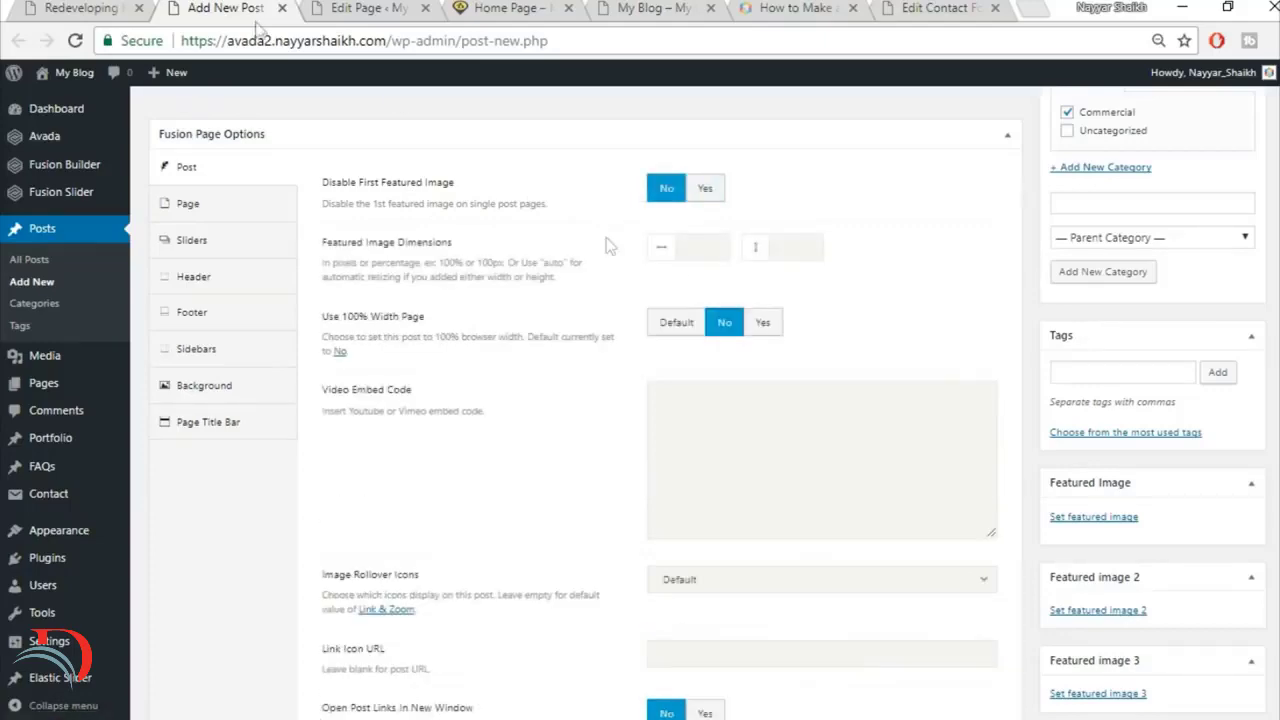
# Step: Check the reference article's lead image, upload blog-post-134132600 and set it as the post's featured image
pyautogui.click(78, 7)
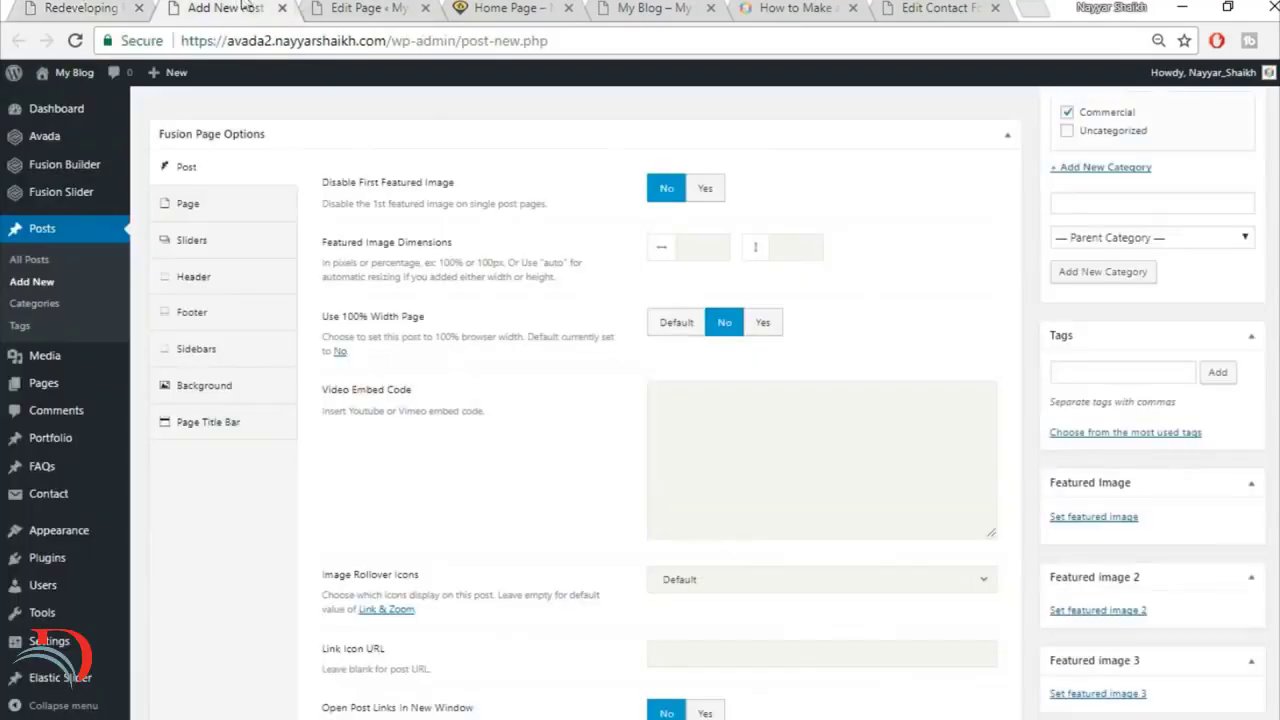
pyautogui.click(255, 6)
pyautogui.scroll(-1, 1230, 500)
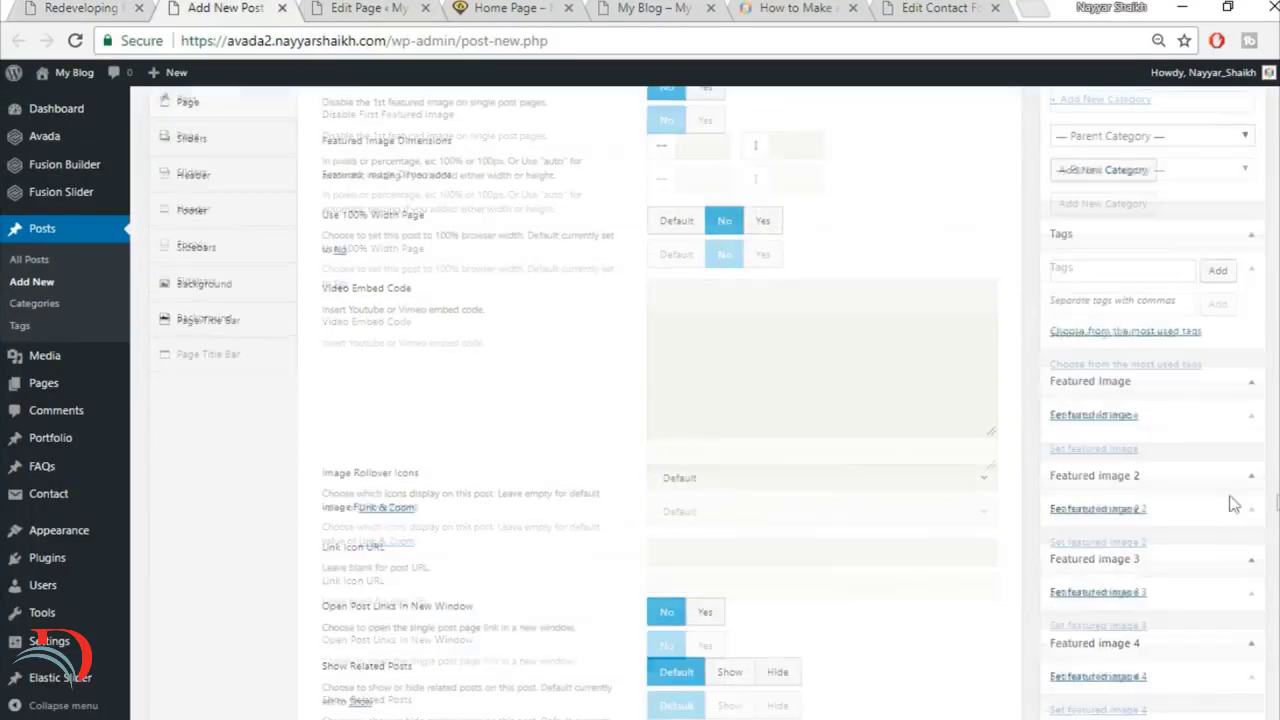
pyautogui.click(1095, 418)
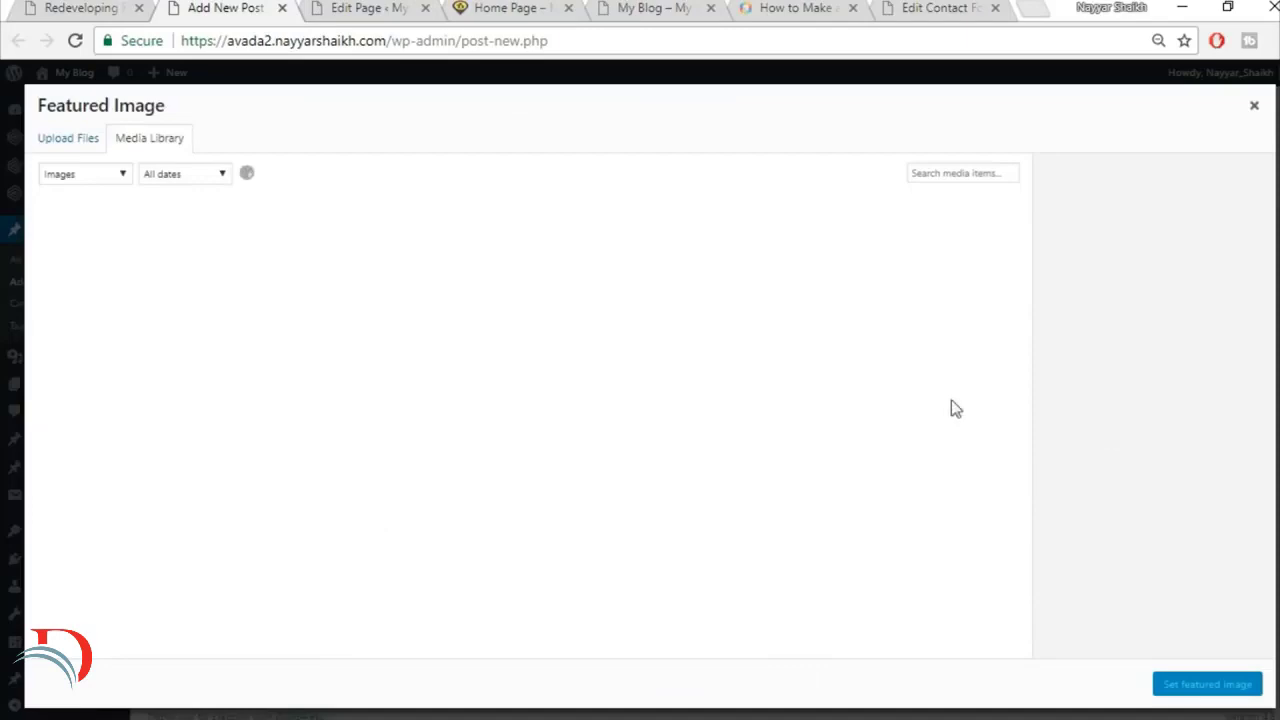
pyautogui.click(60, 140)
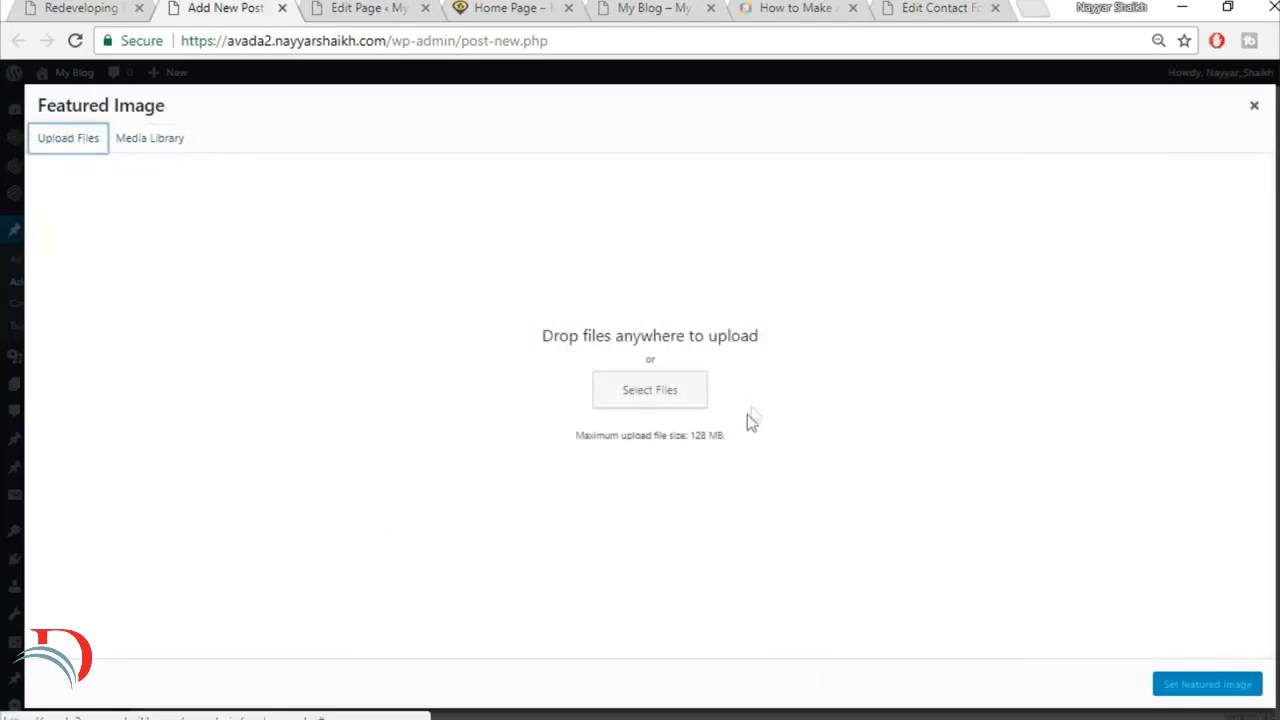
pyautogui.click(637, 403)
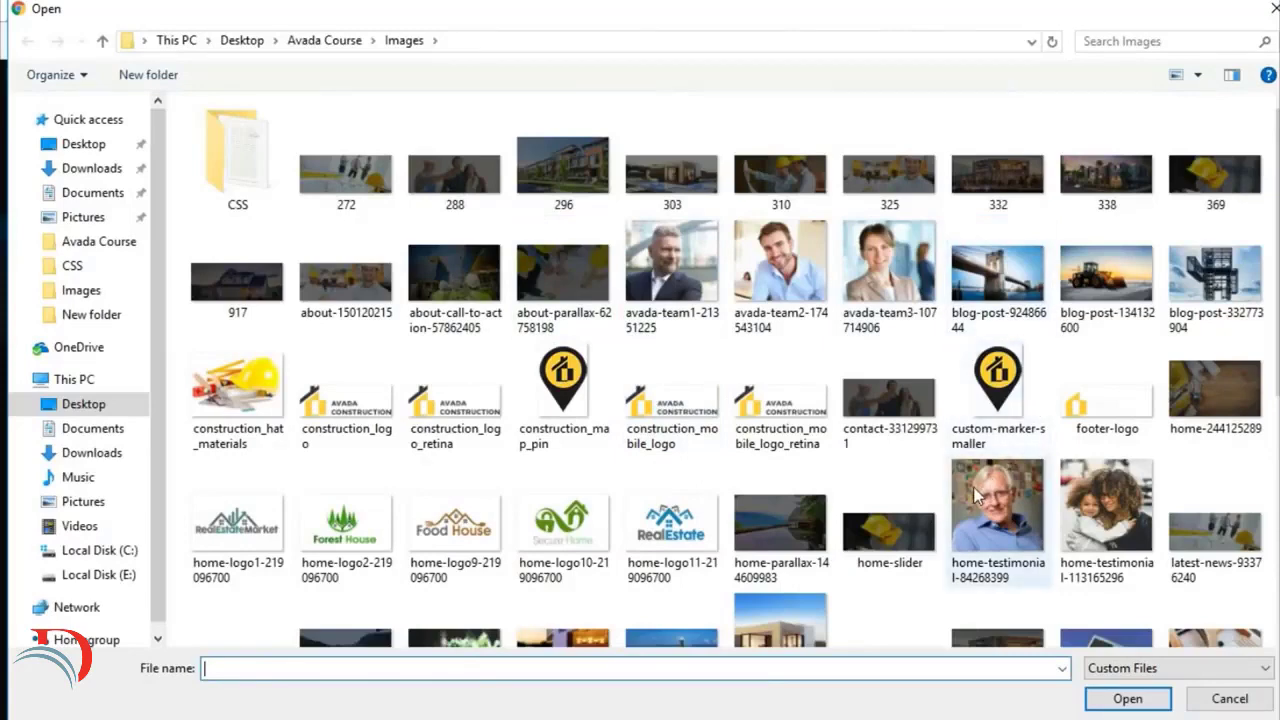
pyautogui.click(1137, 330)
pyautogui.click(1125, 699)
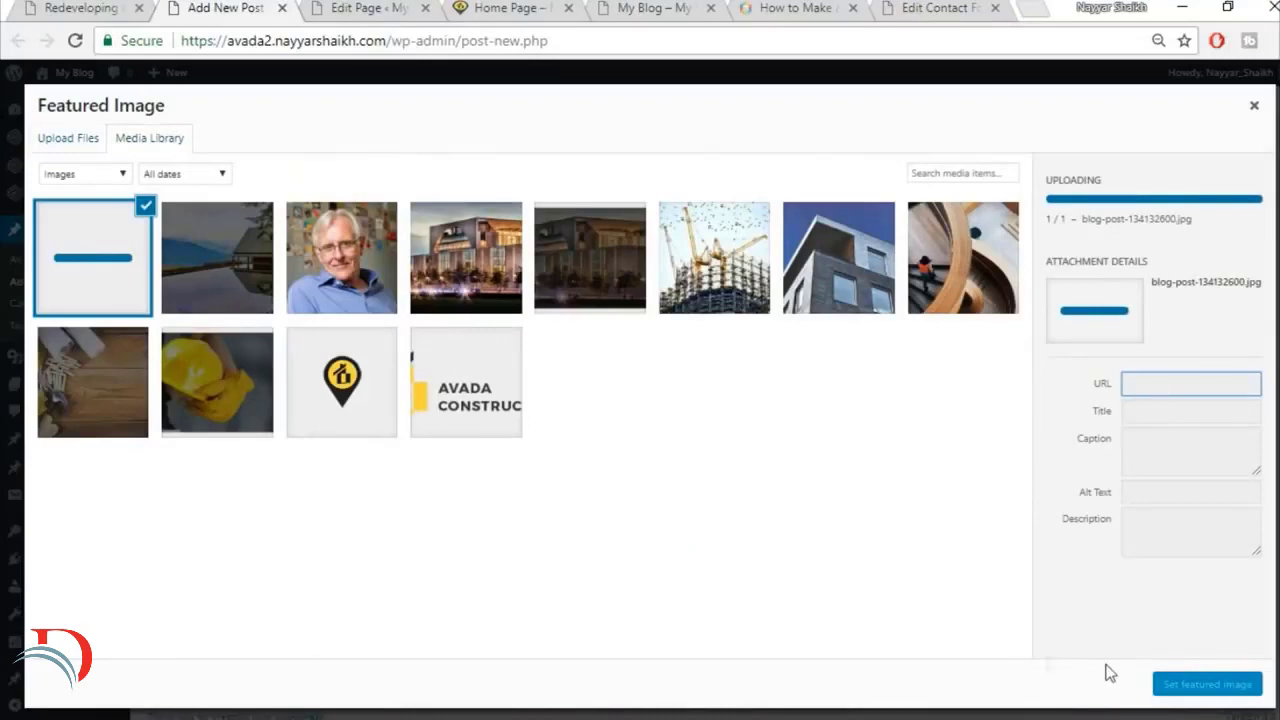
pyautogui.click(1222, 694)
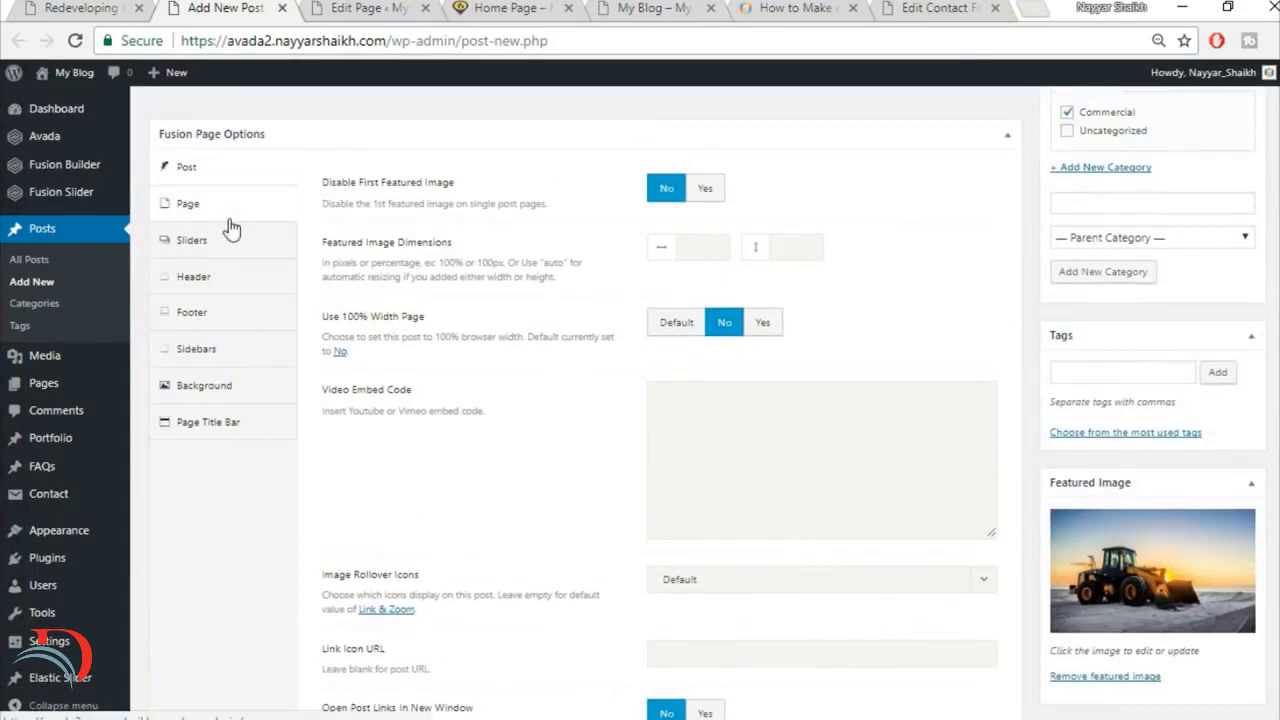
# Step: Set the post's top and bottom Page Content Padding to 0, and open the Page Title Bar options
pyautogui.click(226, 219)
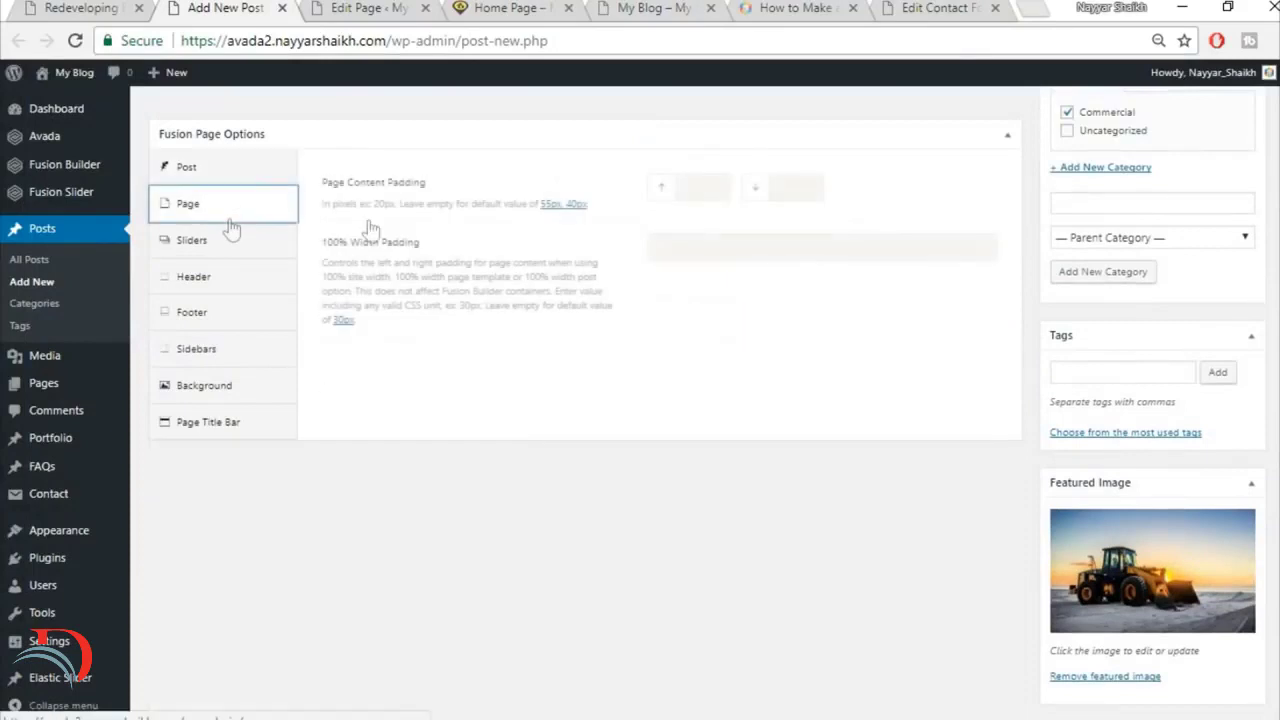
pyautogui.click(705, 187)
pyautogui.write('0')
pyautogui.press('Tab')
pyautogui.write('0')
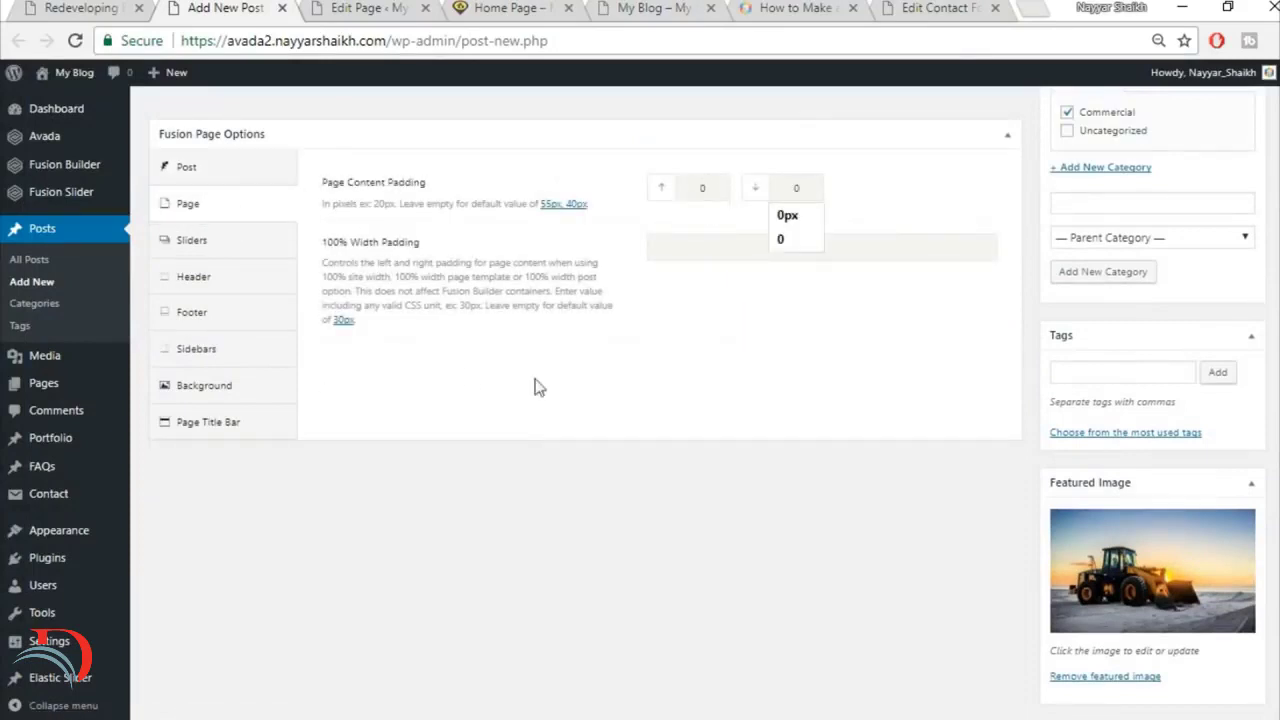
pyautogui.click(232, 421)
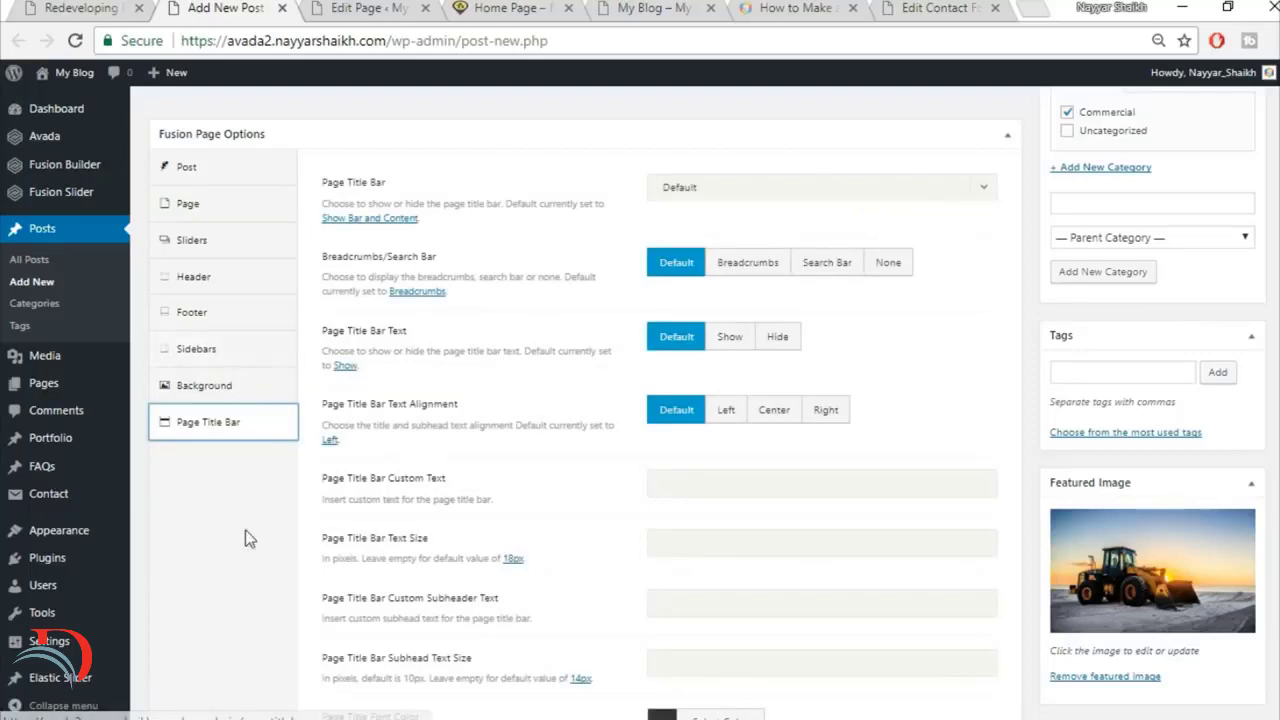
# Step: Copy the Lorem ipsum paragraph under Technology is Here to Stay from the reference article into the new post's body
pyautogui.scroll(6, 251, 457)
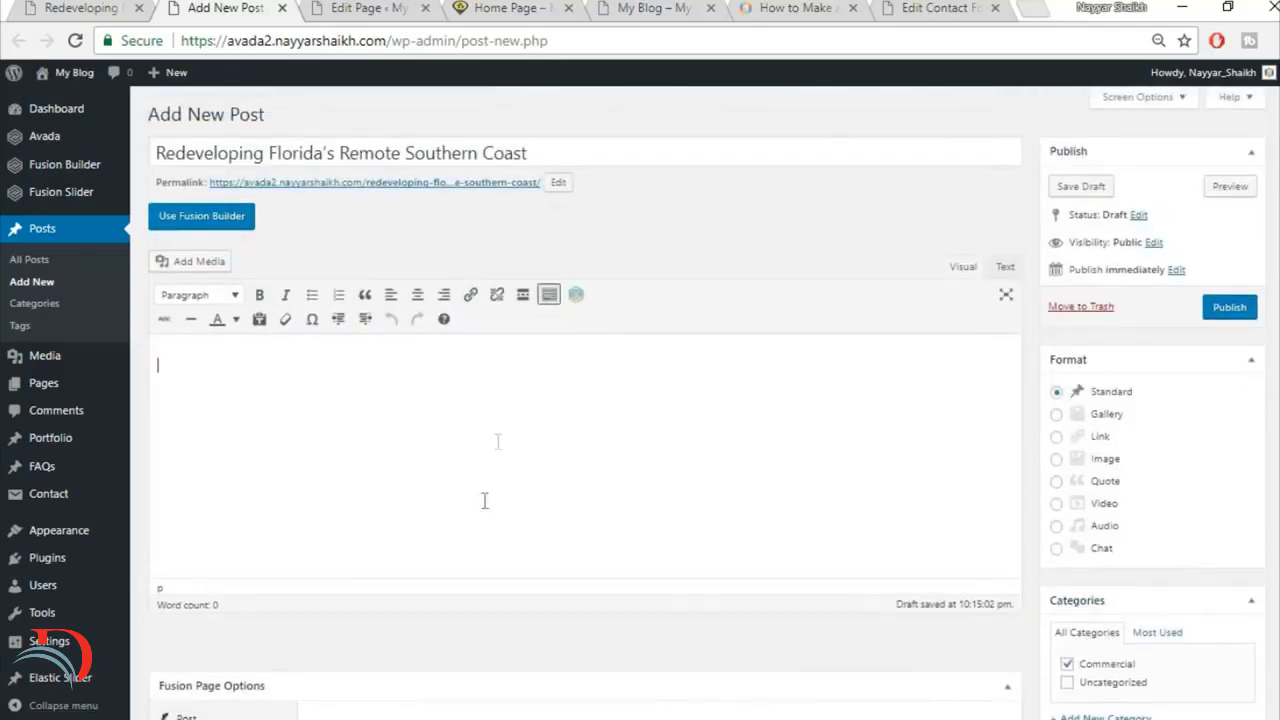
pyautogui.click(114, 6)
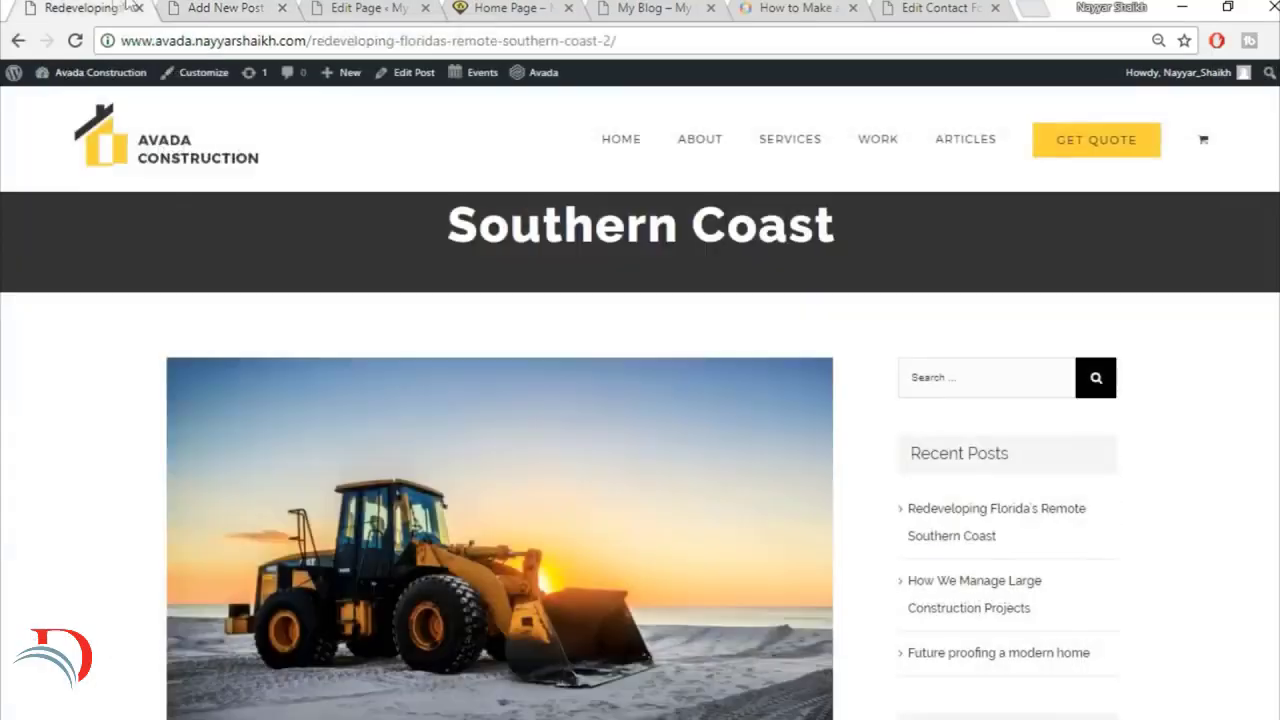
pyautogui.scroll(-5, 703, 477)
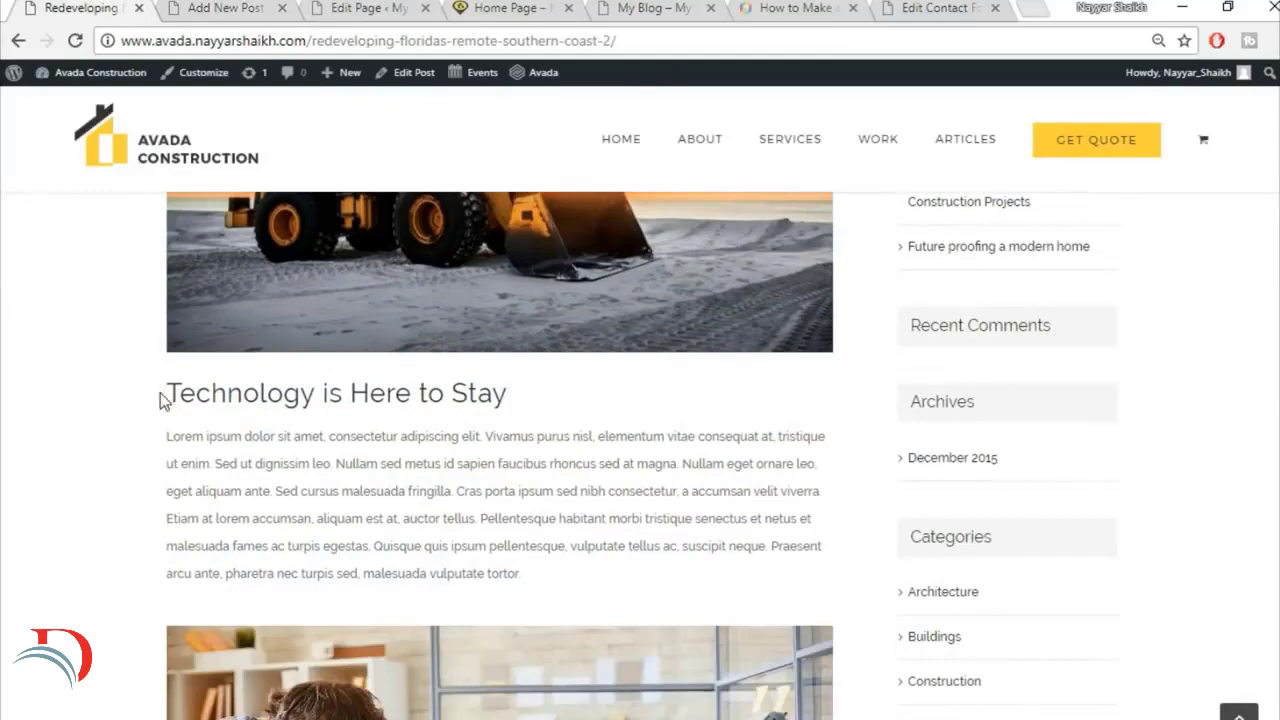
pyautogui.moveTo(163, 394); pyautogui.dragTo(340, 380)
pyautogui.click(190, 356)
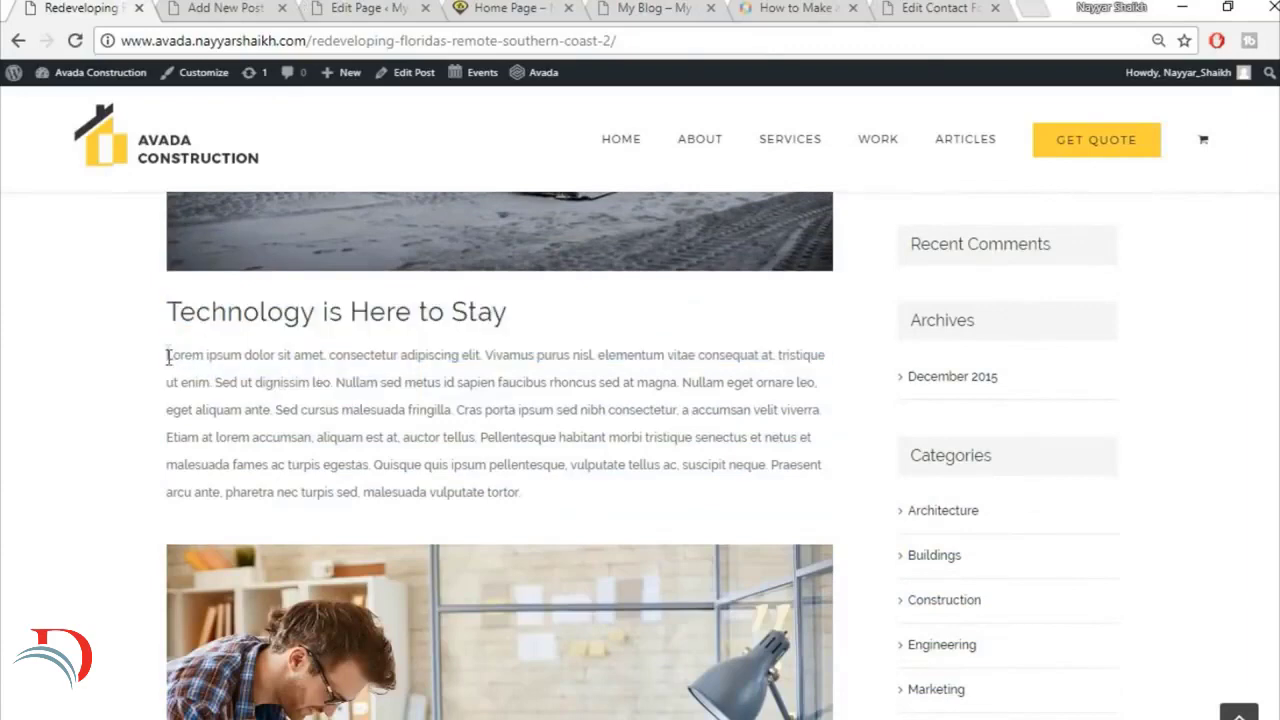
pyautogui.moveTo(168, 357); pyautogui.dragTo(588, 490)
pyautogui.hotkey('ctrl', 'c')
pyautogui.click(230, 8)
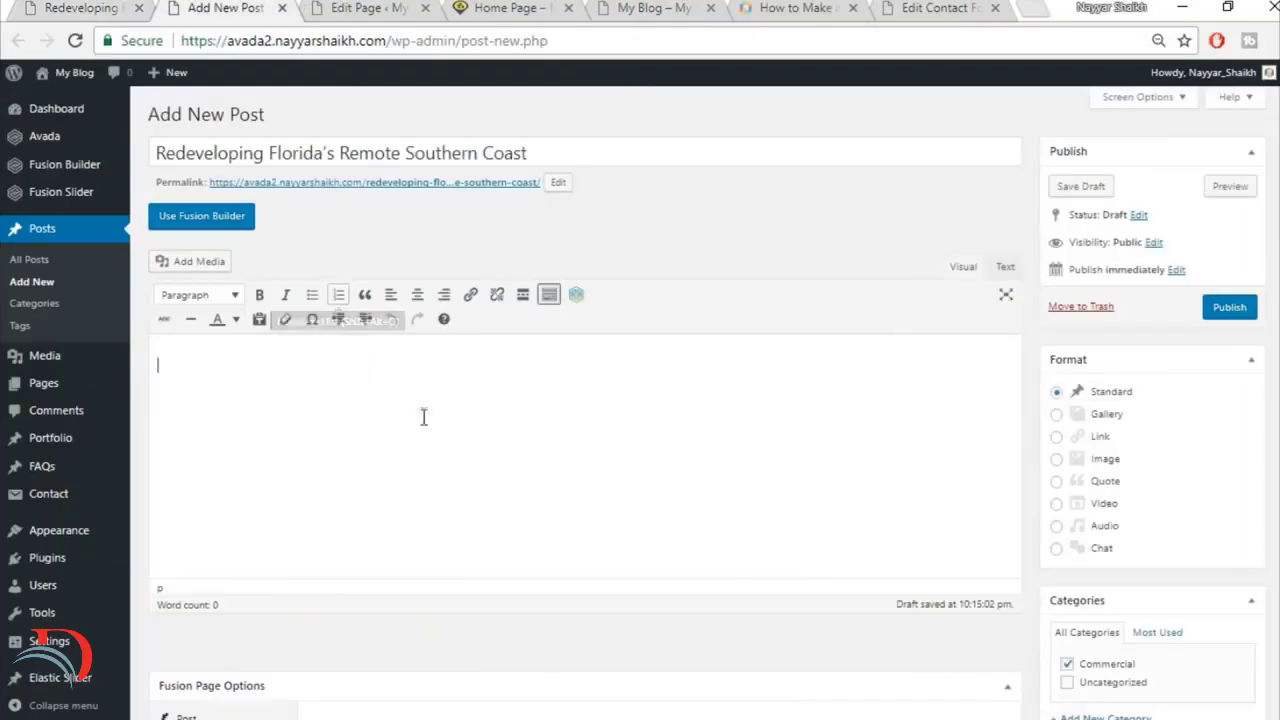
pyautogui.hotkey('ctrl', 'v')
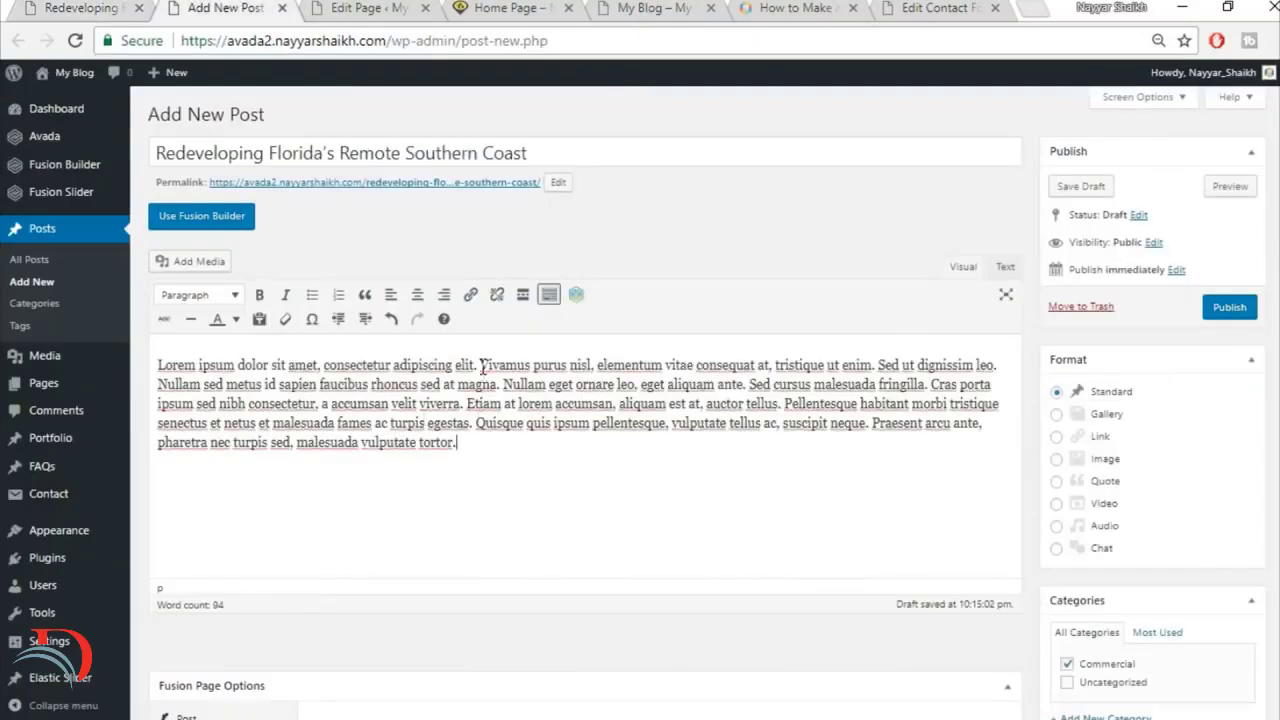
# Step: Split off the first sentence, ending in "adipiscing elit.", as its own paragraph and format it as Heading 2, following the reference article
pyautogui.press('Return')
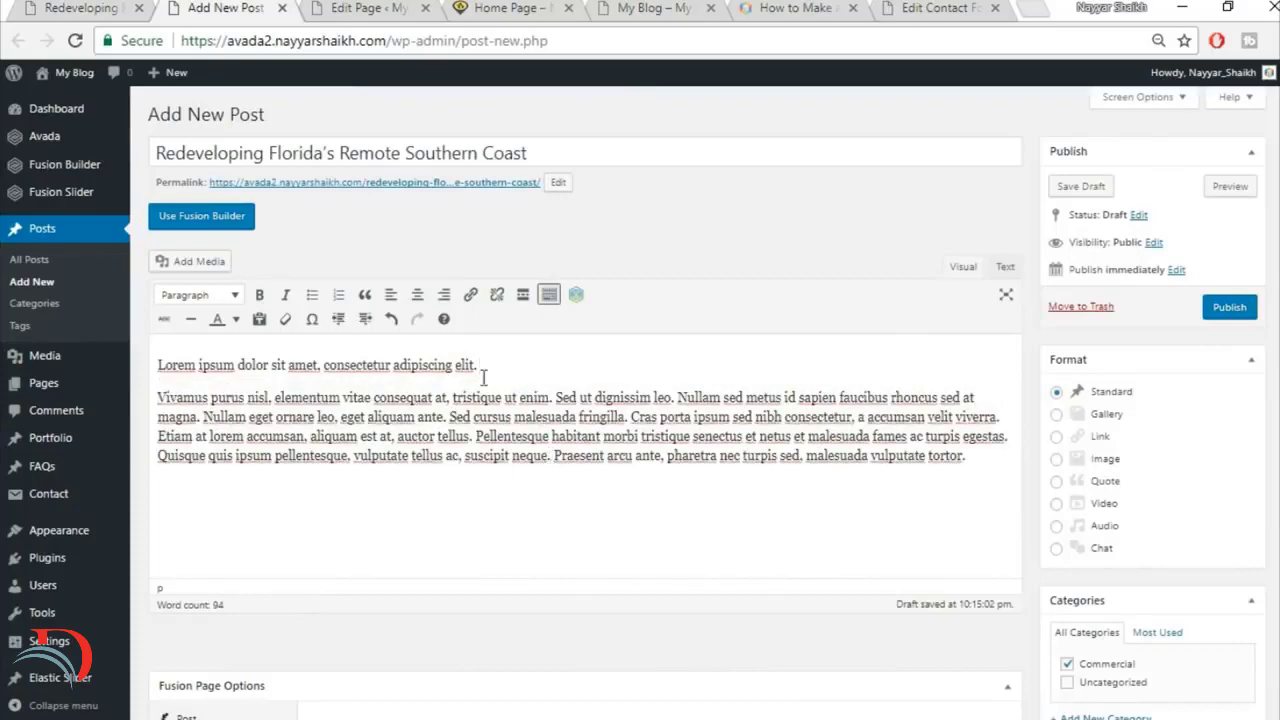
pyautogui.moveTo(483, 377); pyautogui.dragTo(157, 368)
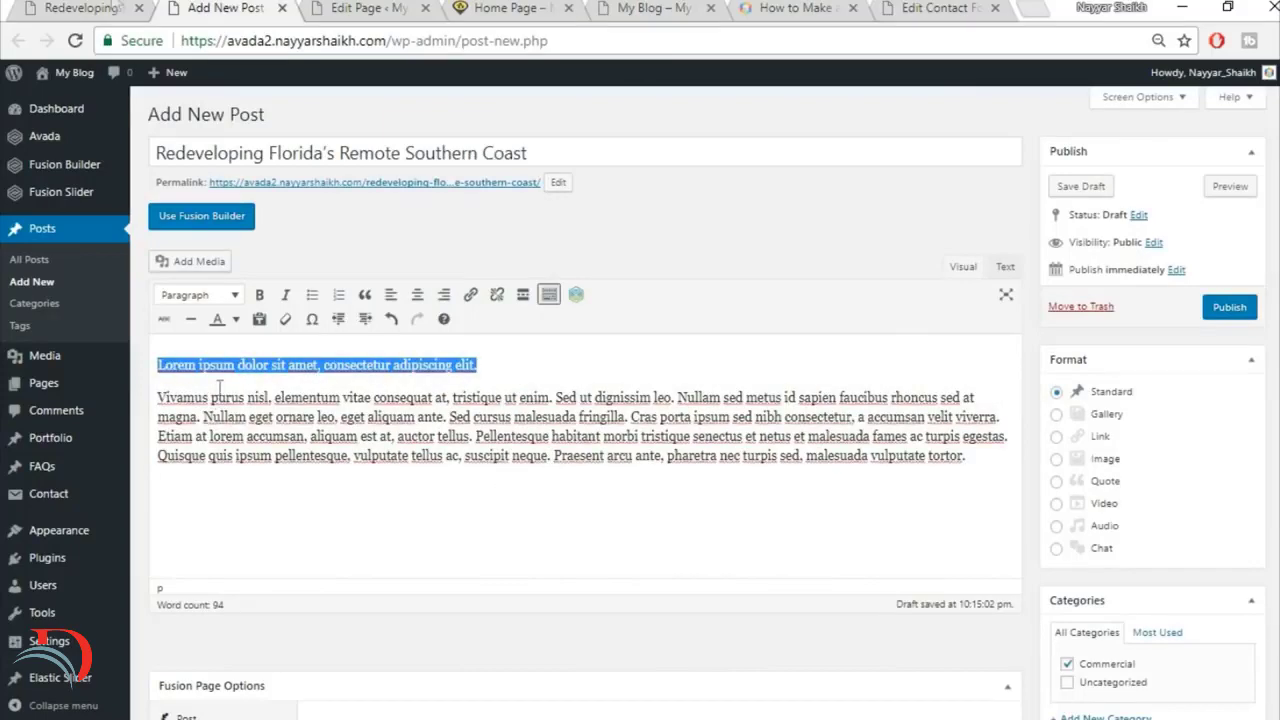
pyautogui.click(30, 8)
pyautogui.click(527, 347)
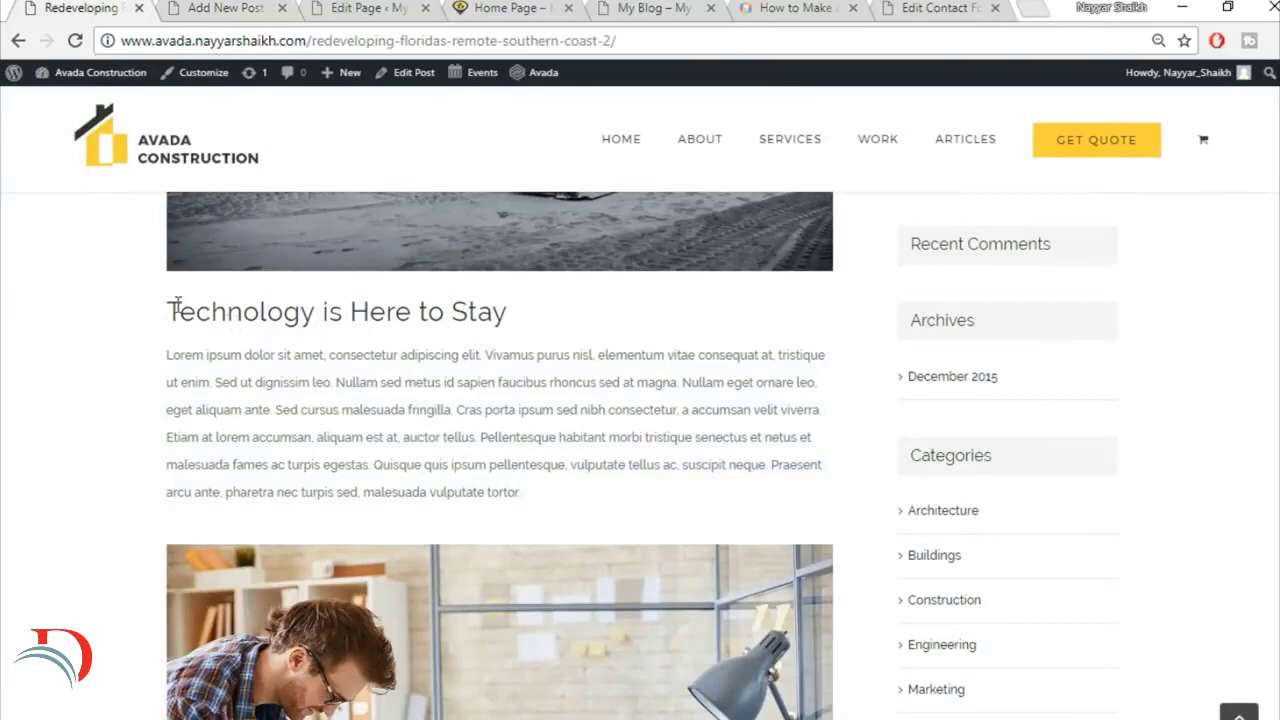
pyautogui.moveTo(176, 306); pyautogui.dragTo(463, 309)
pyautogui.click(462, 384)
pyautogui.click(220, 8)
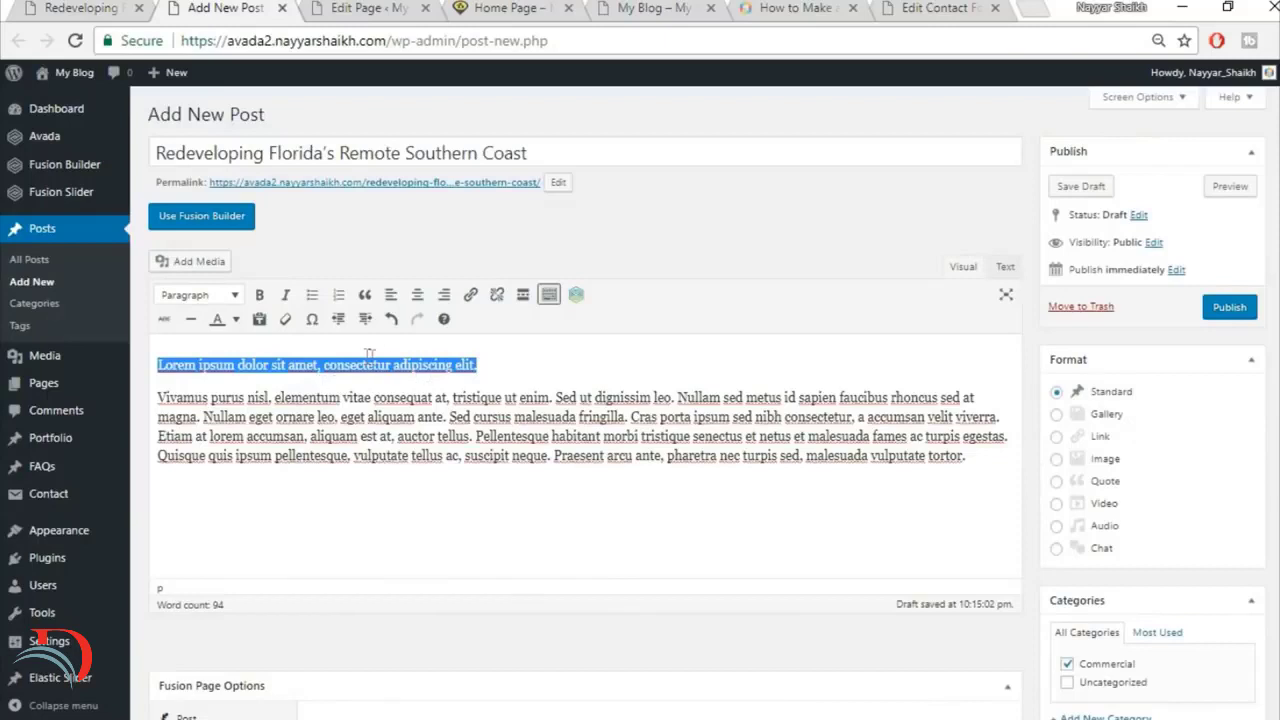
pyautogui.click(205, 296)
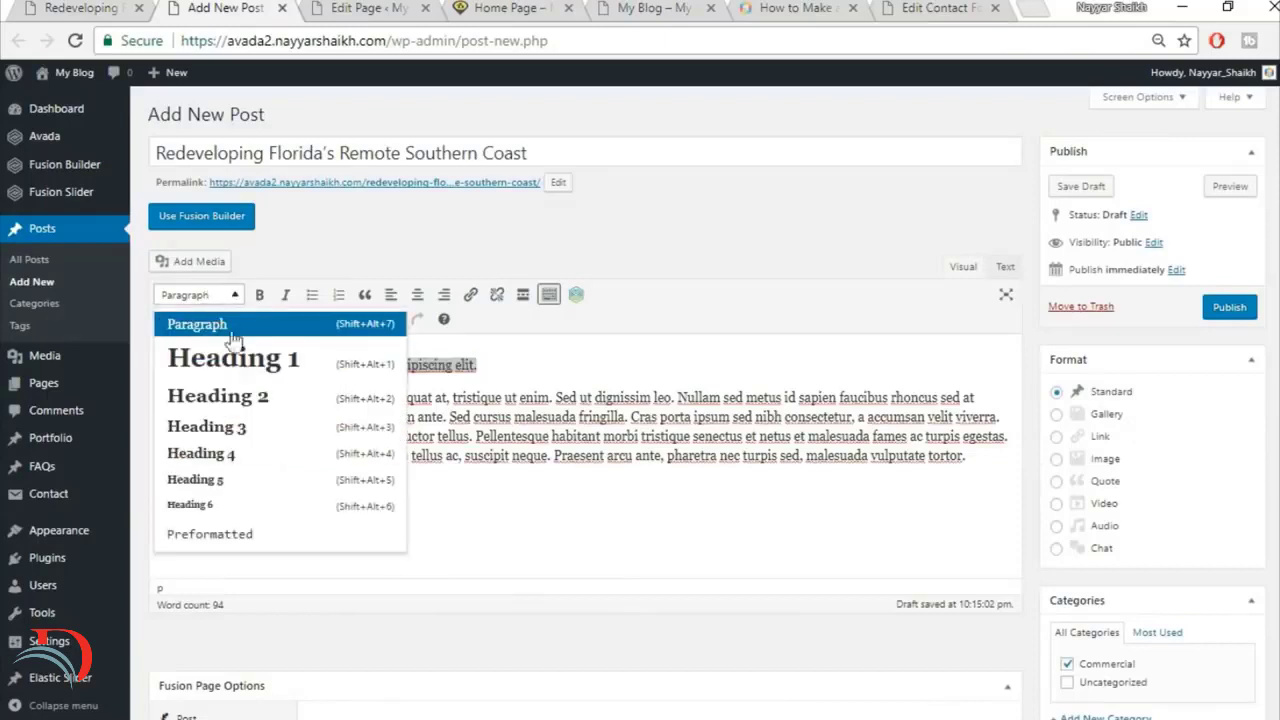
pyautogui.click(257, 410)
pyautogui.click(356, 390)
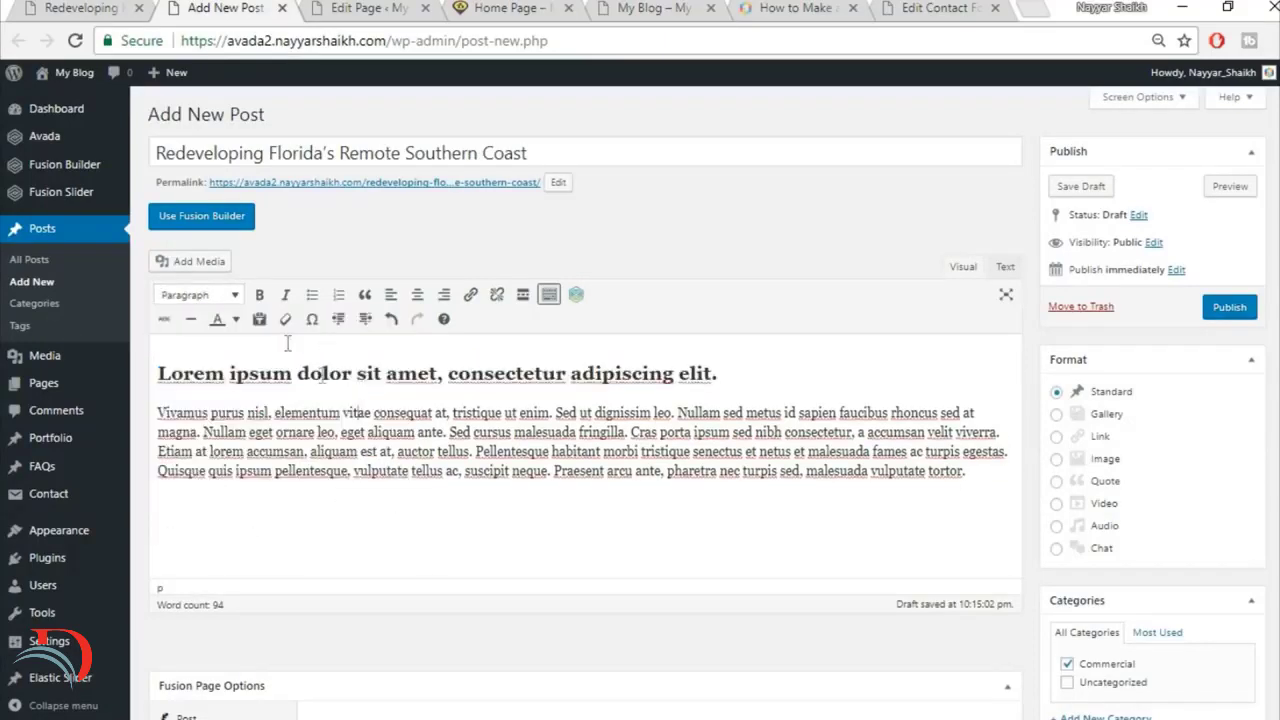
# Step: Check the reference article's second image and insert the wooden spiral staircase photo from the media library below the post's paragraph
pyautogui.click(87, 7)
pyautogui.scroll(-3, 495, 355)
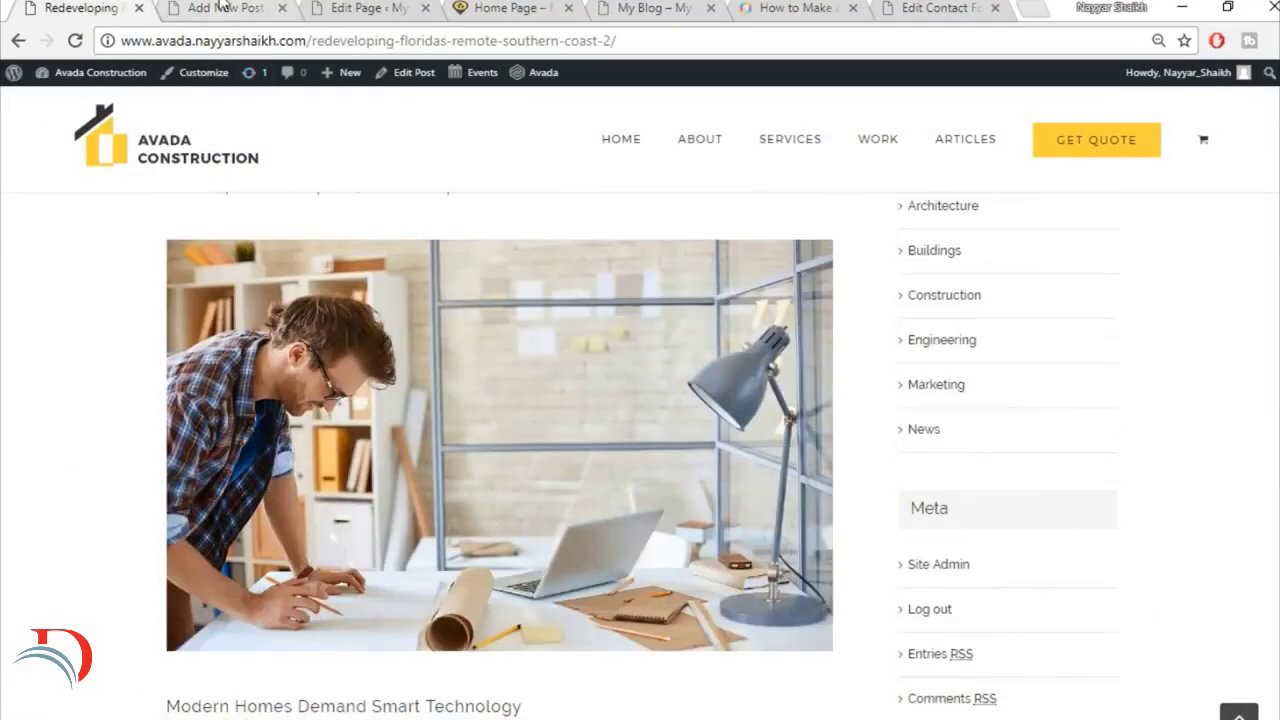
pyautogui.click(222, 14)
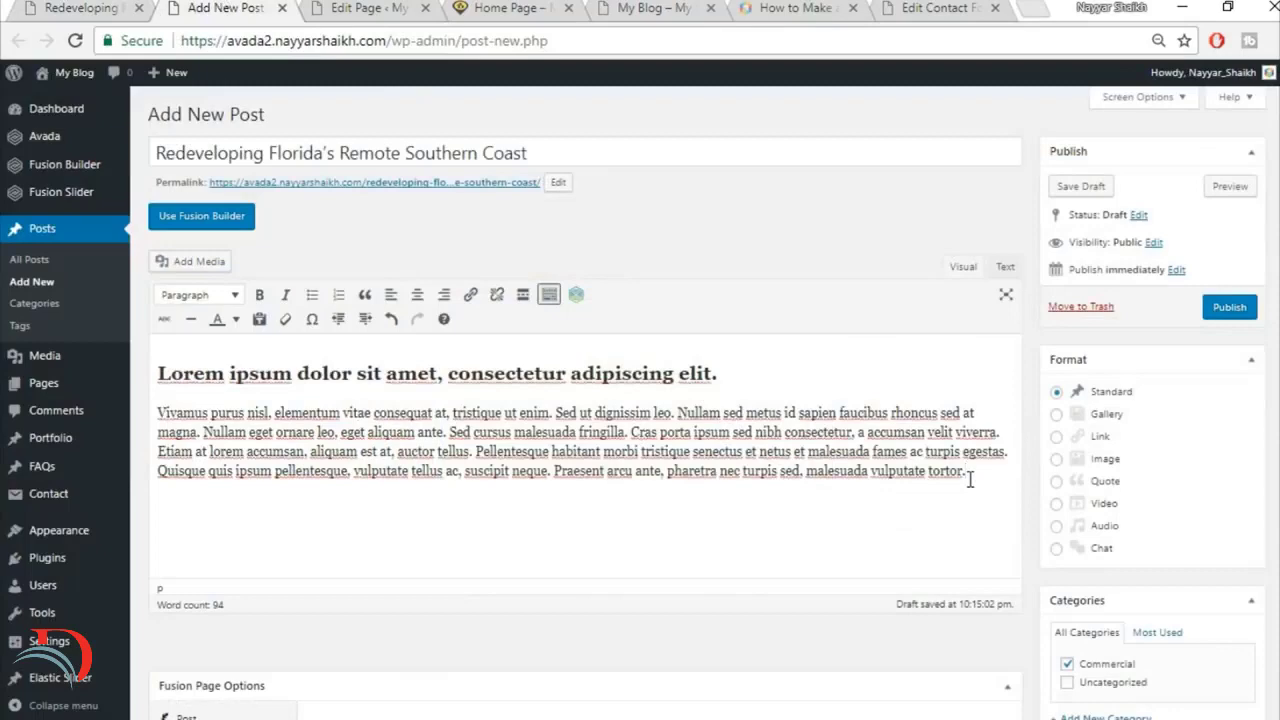
pyautogui.click(214, 263)
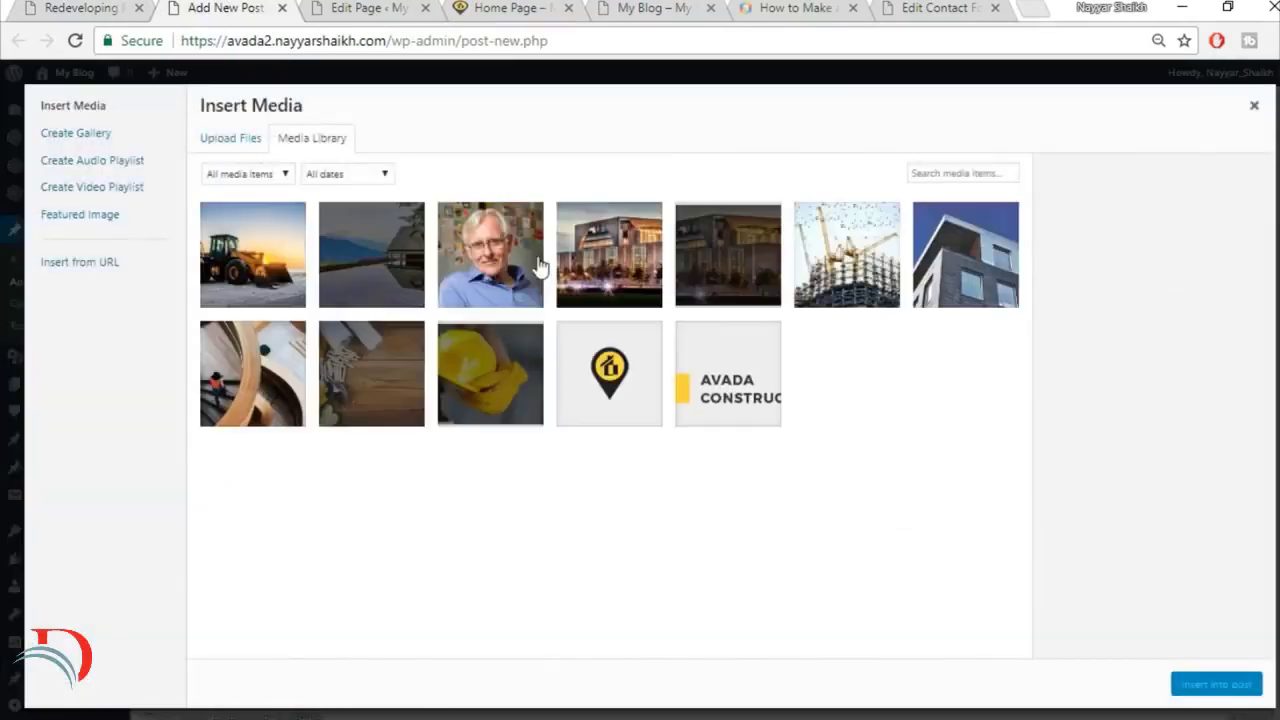
pyautogui.click(273, 385)
pyautogui.click(1210, 685)
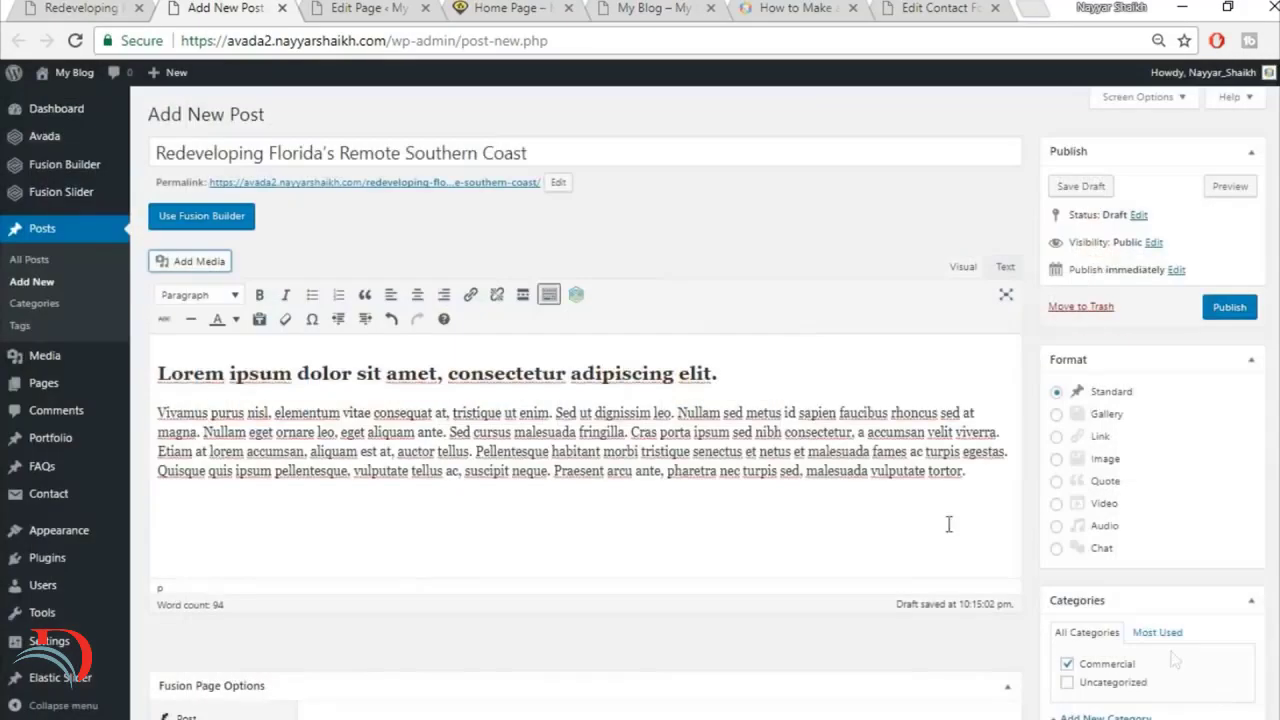
pyautogui.scroll(-2, 893, 465)
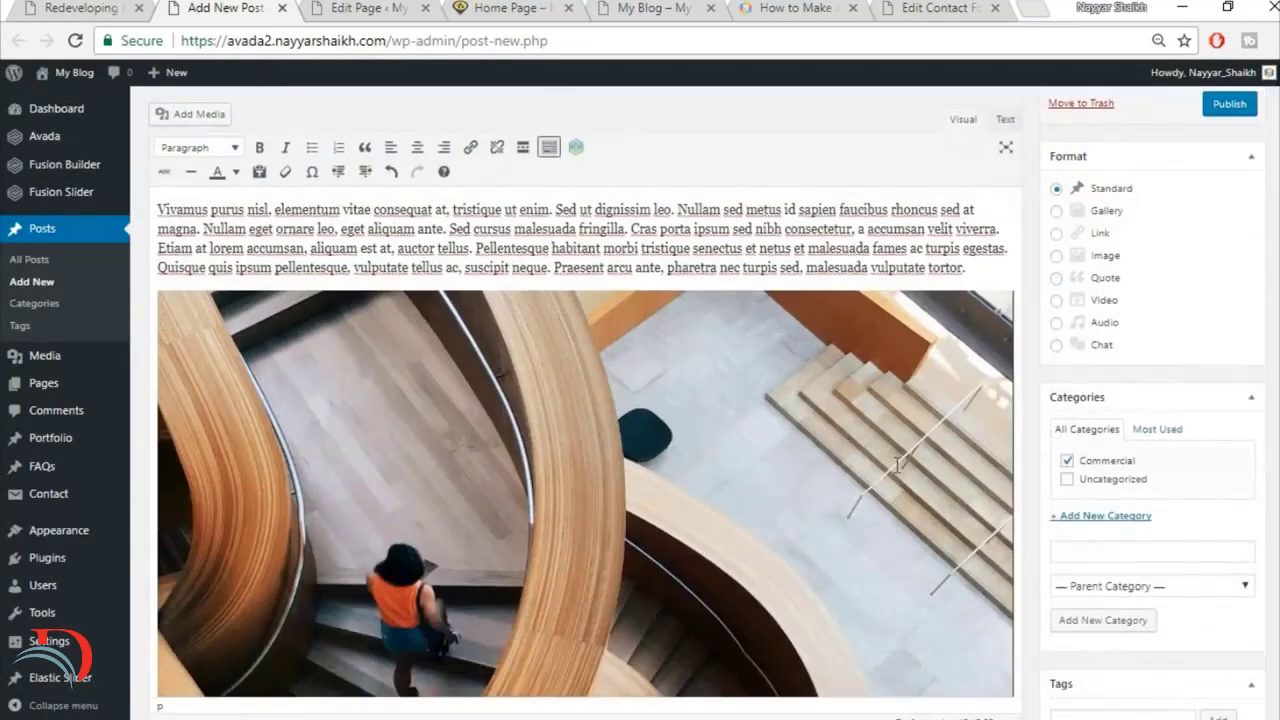
pyautogui.scroll(-2, 897, 465)
# Step: Copy the reference article's Quisque bibendum paragraph below the staircase image and split it after "Vestibulum bibendum"
pyautogui.click(118, 7)
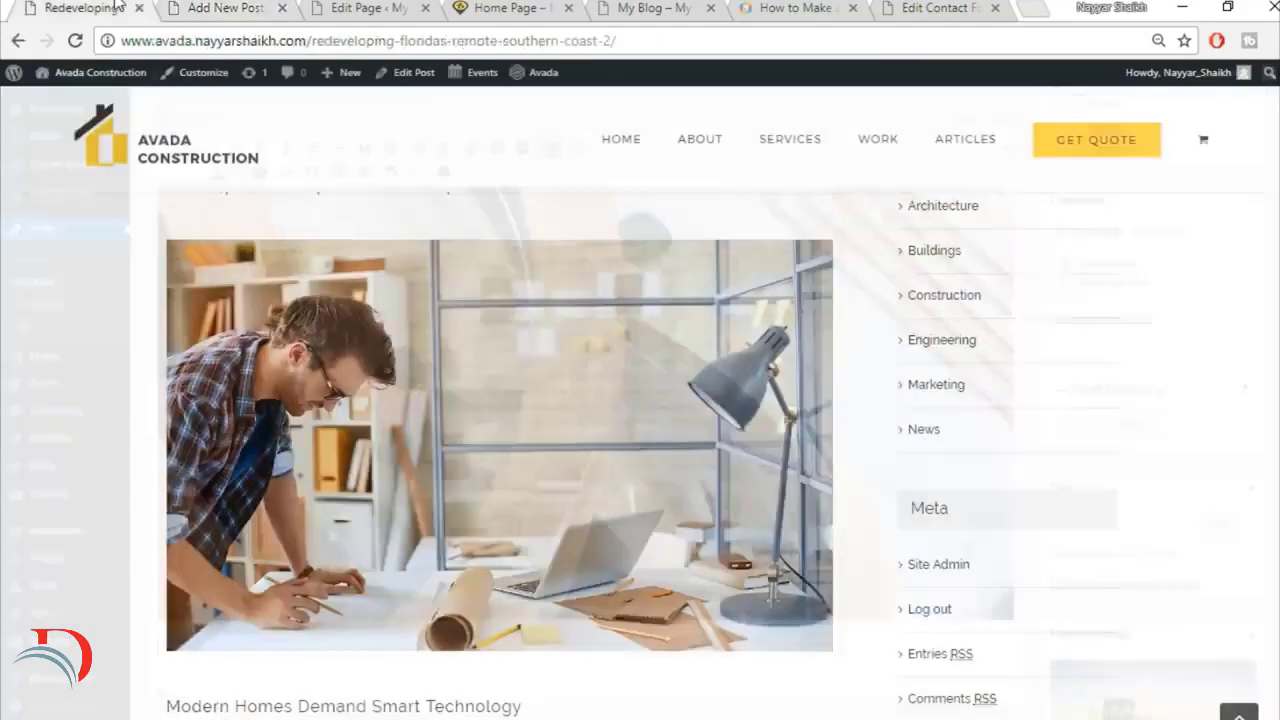
pyautogui.scroll(-4, 530, 390)
pyautogui.scroll(-1, 531, 416)
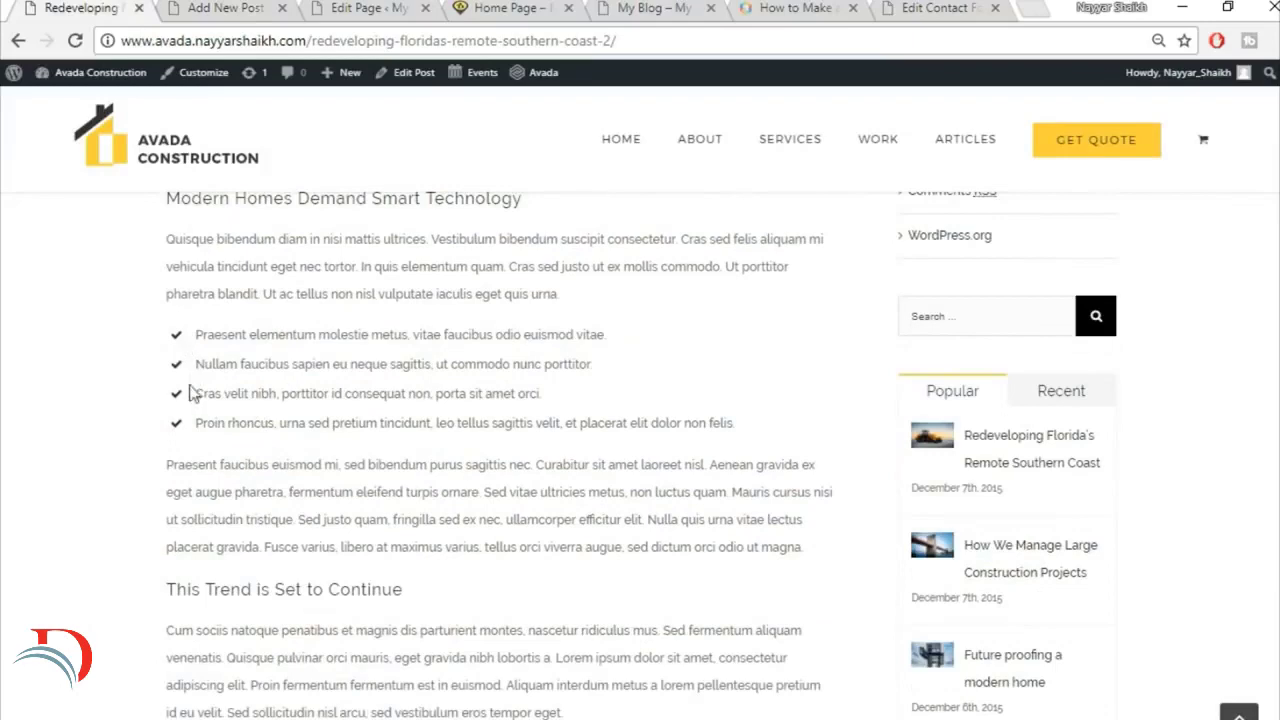
pyautogui.click(205, 7)
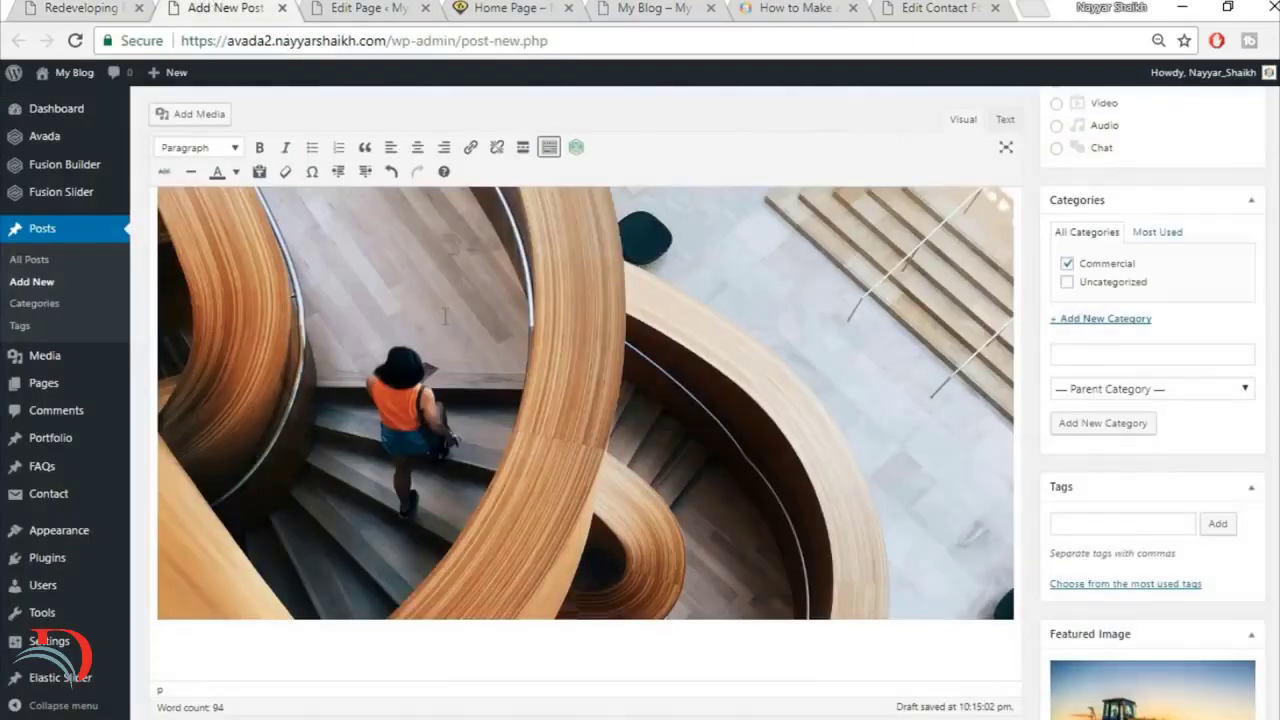
pyautogui.click(117, 6)
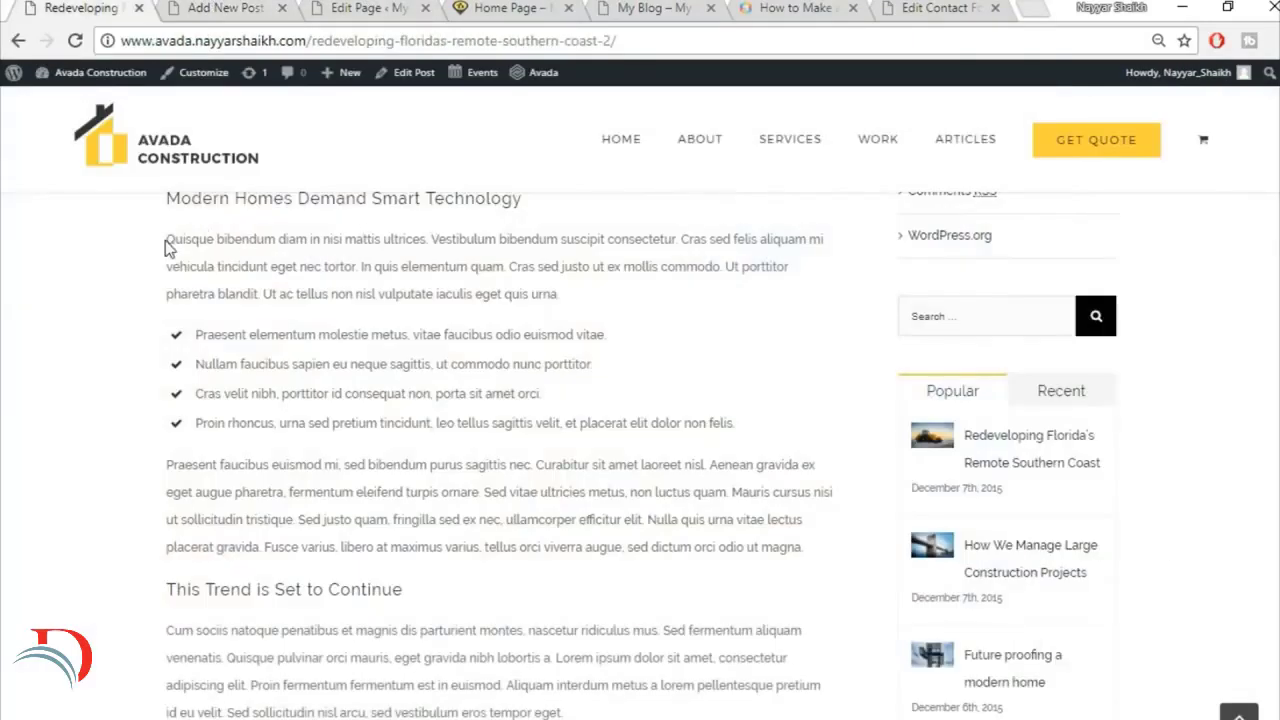
pyautogui.moveTo(166, 244); pyautogui.dragTo(608, 285)
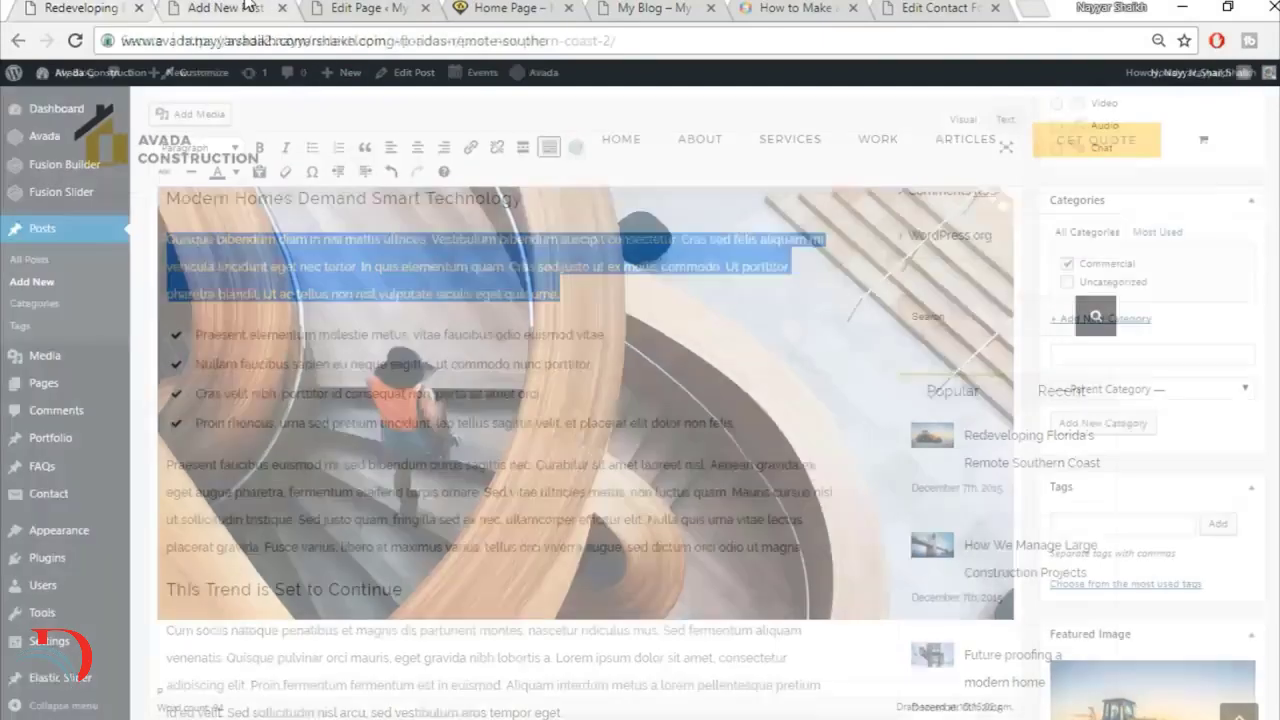
pyautogui.scroll(-1, 548, 625)
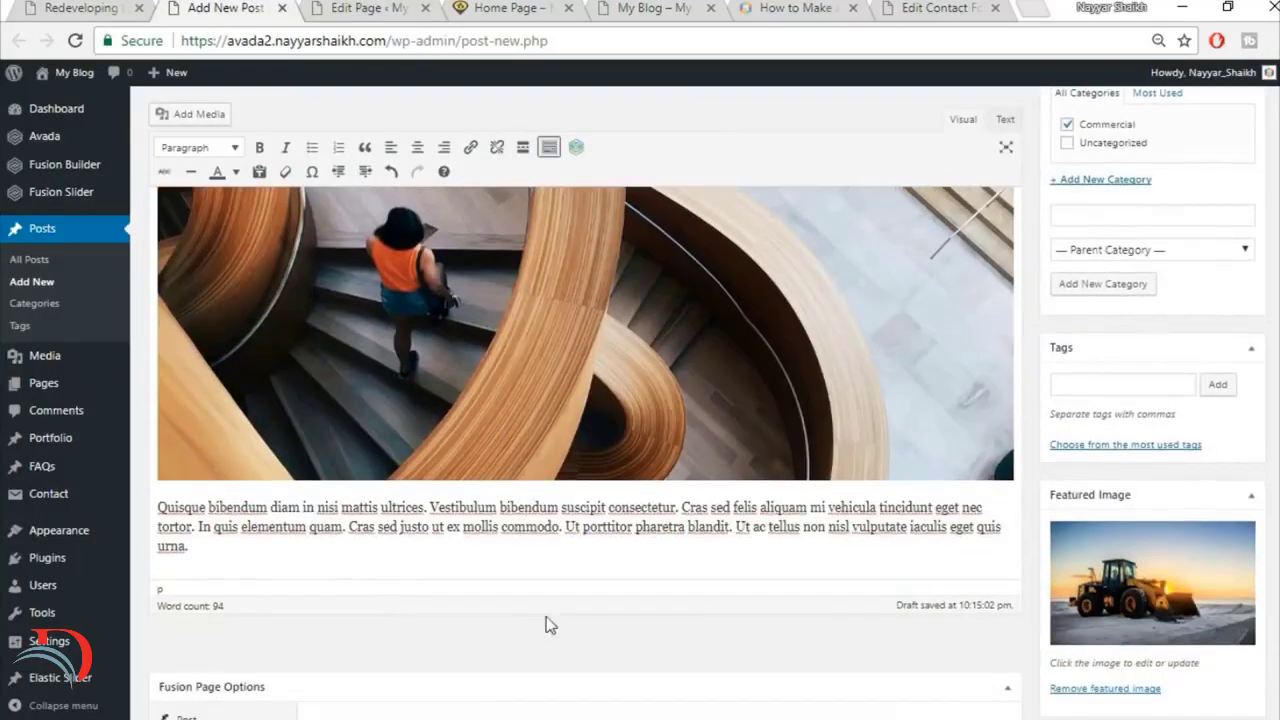
pyautogui.click(563, 510)
pyautogui.press('Return')
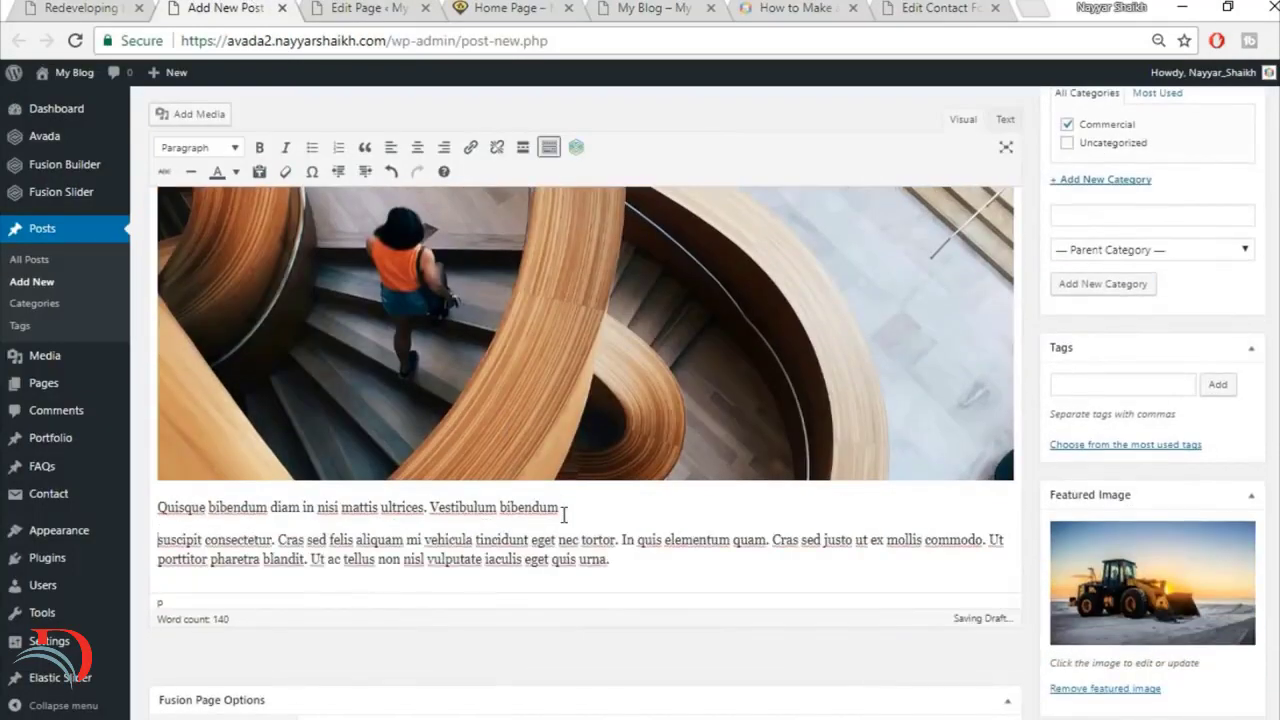
# Step: Split the remaining text before "In quis elementum" and "Ut ac tellus", and format the four lines below the staircase image as a bulleted list
pyautogui.moveTo(610, 559); pyautogui.dragTo(632, 533)
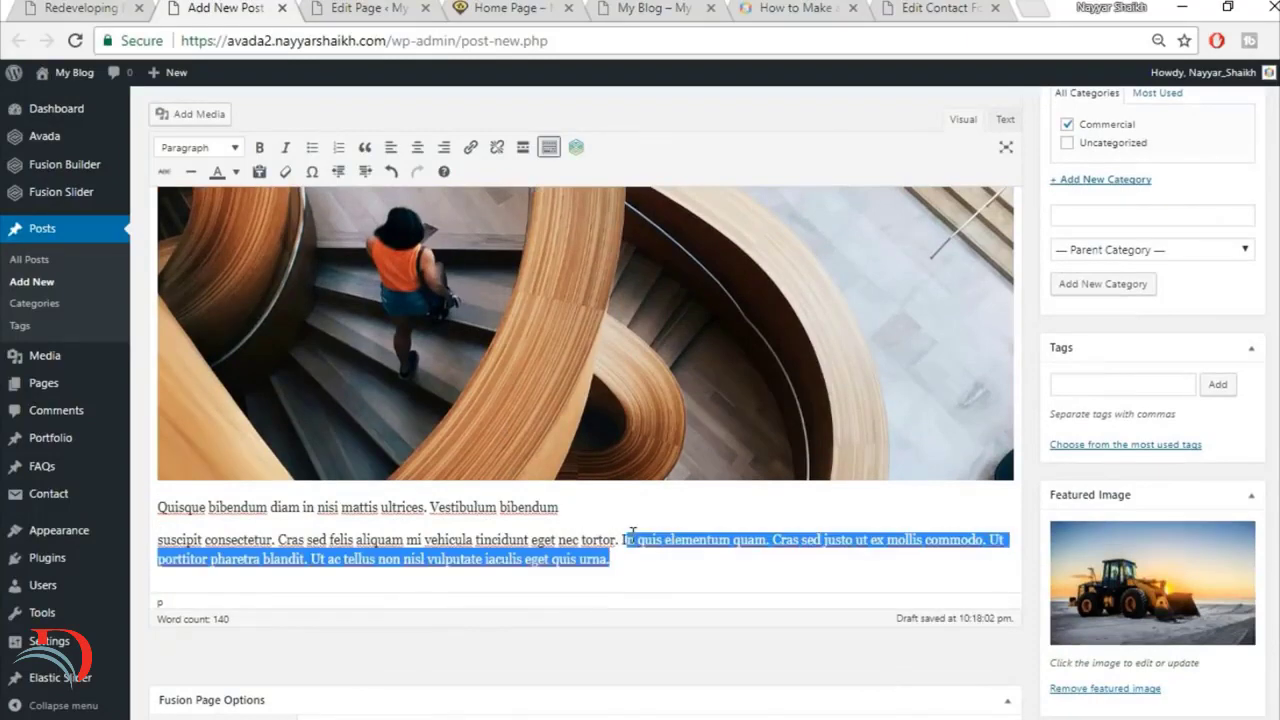
pyautogui.click(632, 537)
pyautogui.press('Return')
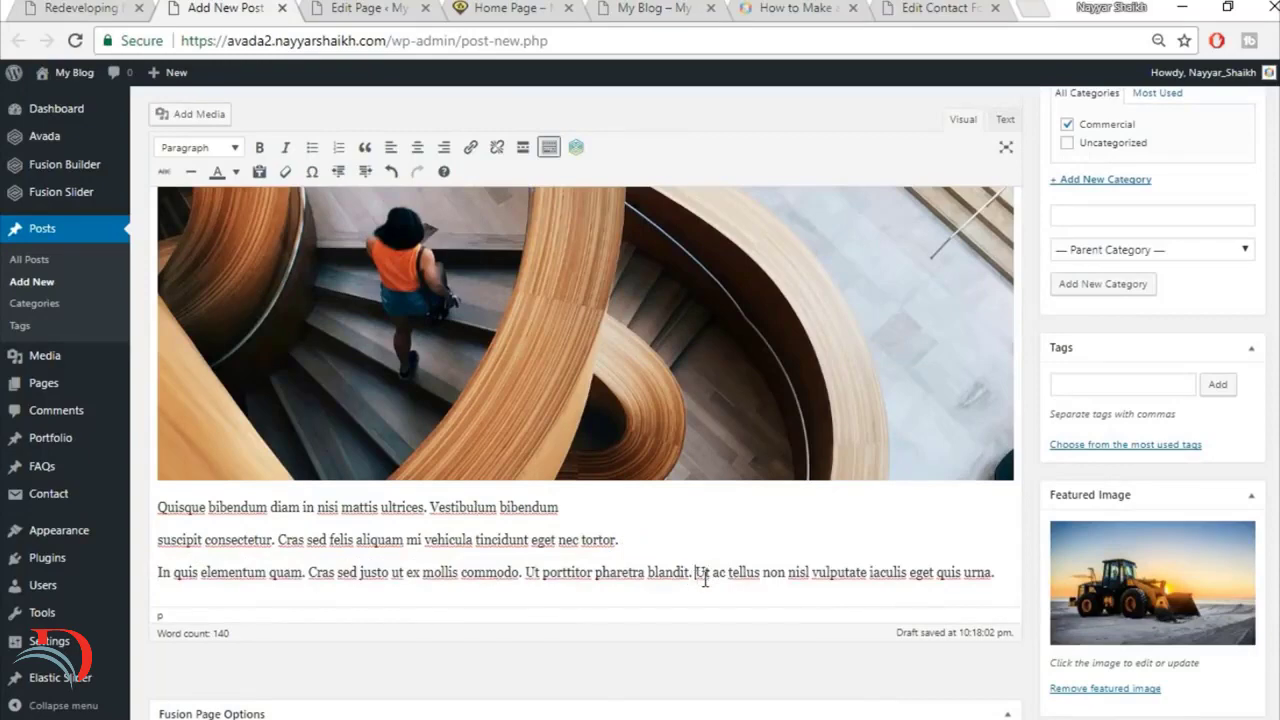
pyautogui.press('Return')
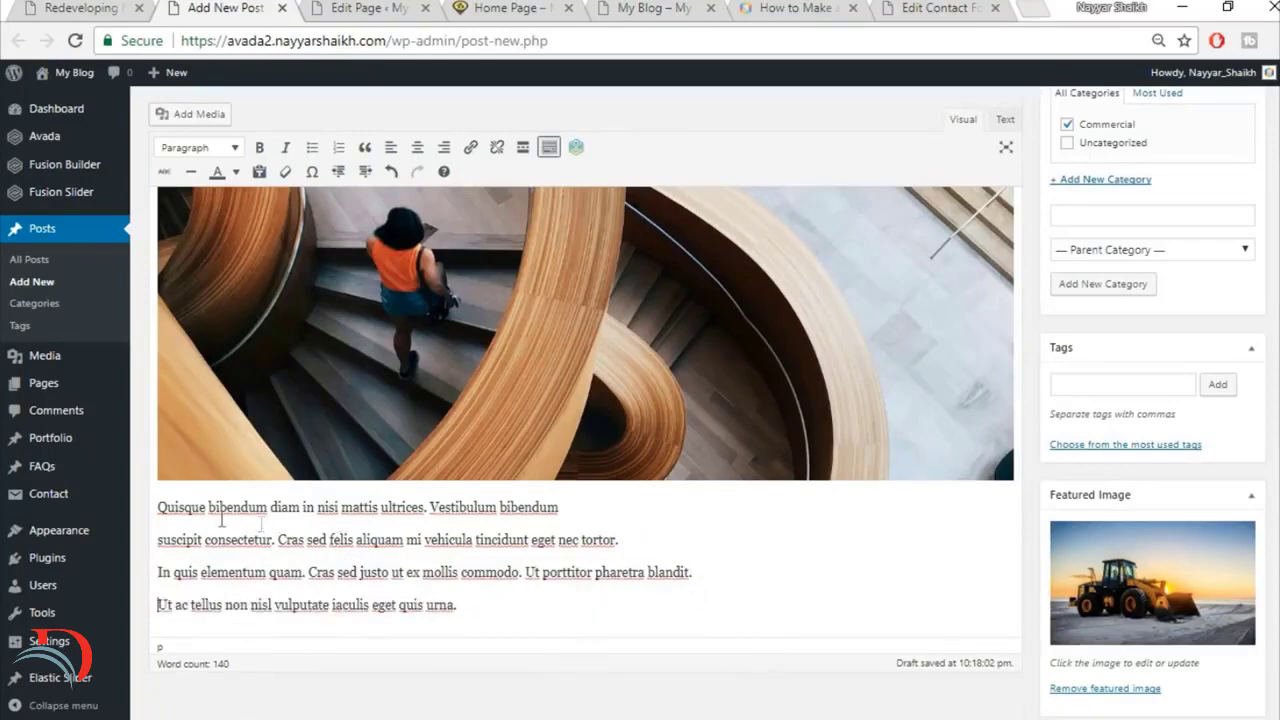
pyautogui.moveTo(160, 507); pyautogui.dragTo(545, 593)
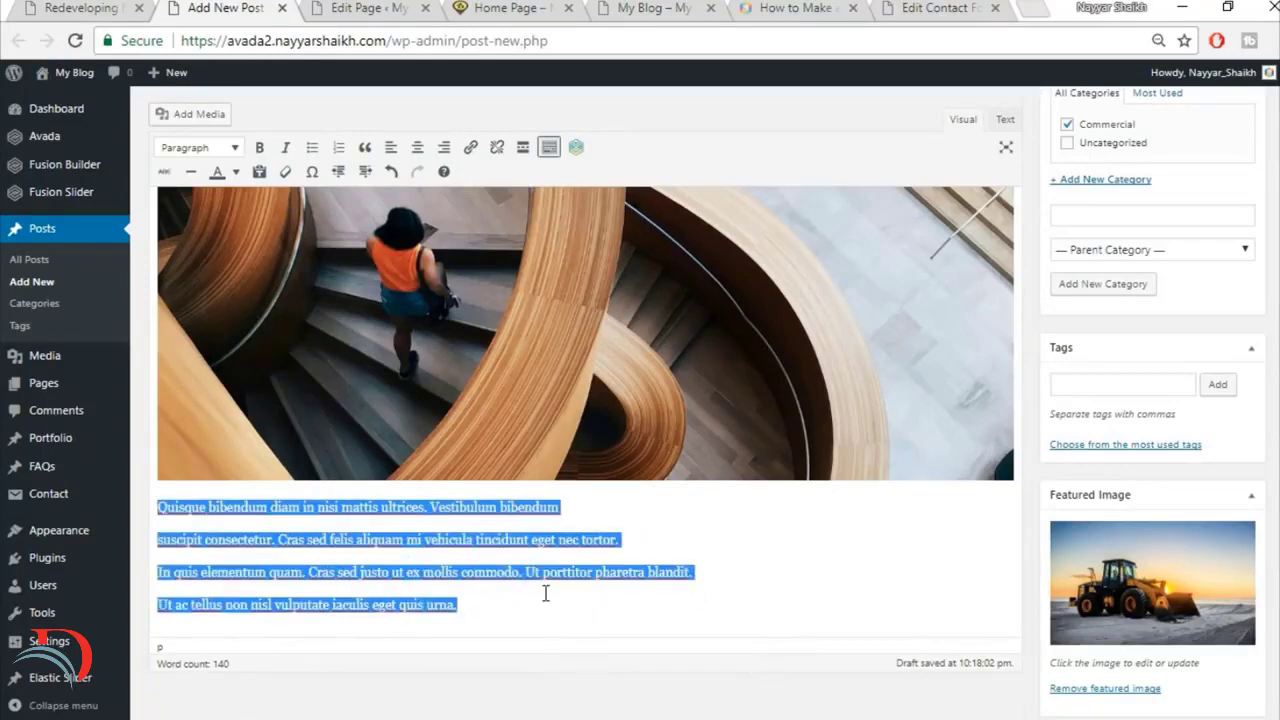
pyautogui.click(313, 148)
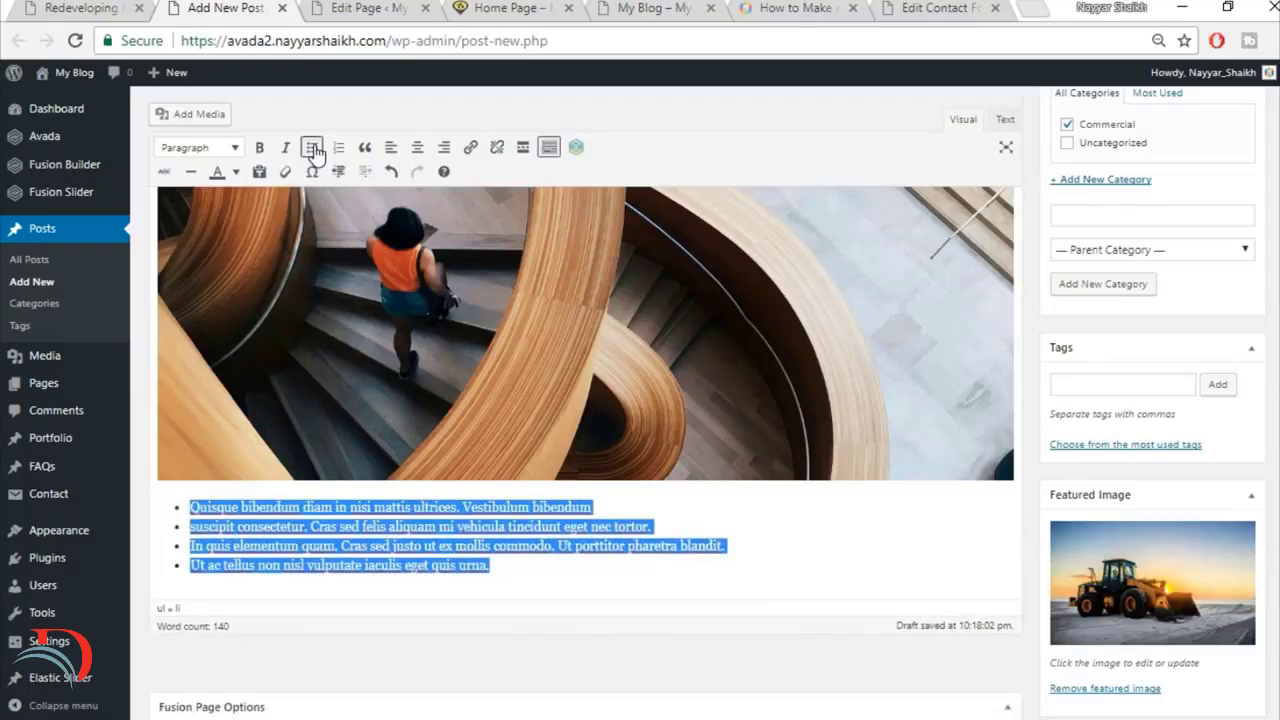
pyautogui.click(186, 526)
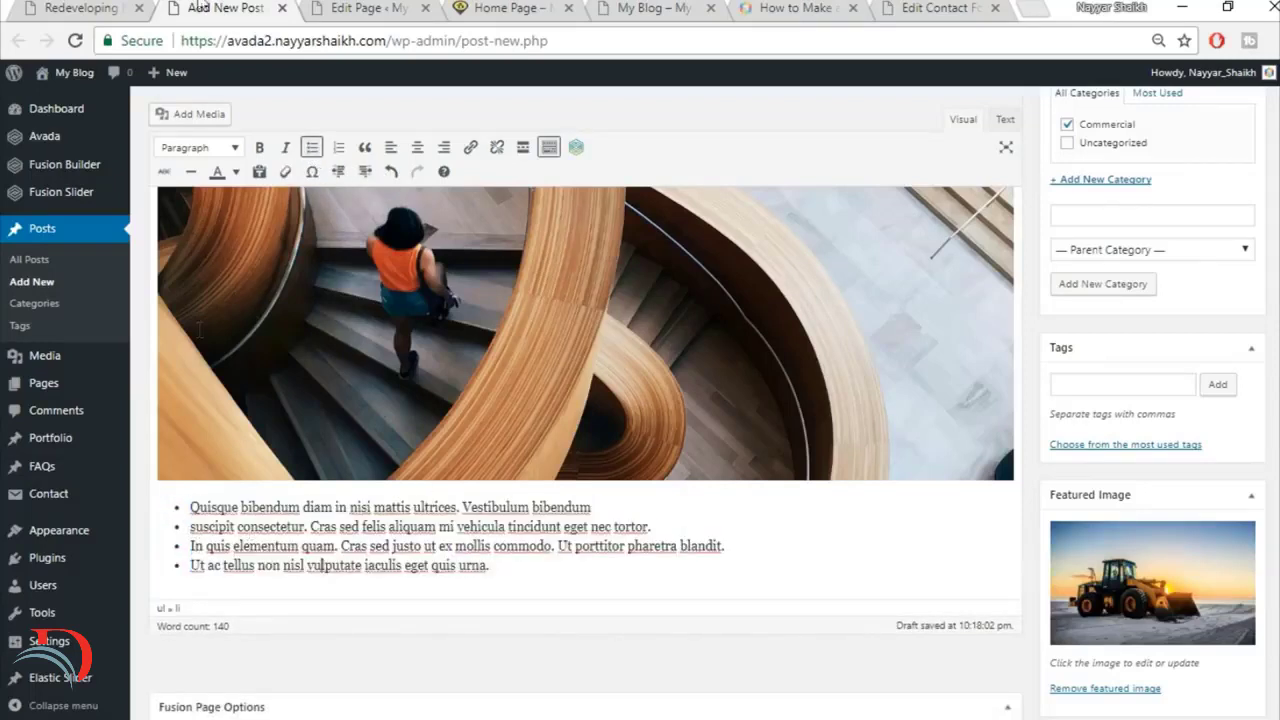
# Step: Copy the reference article's Cum sociis paragraph under This Trend is Set to Continue and paste it below the bulleted list as normal text
pyautogui.click(97, 7)
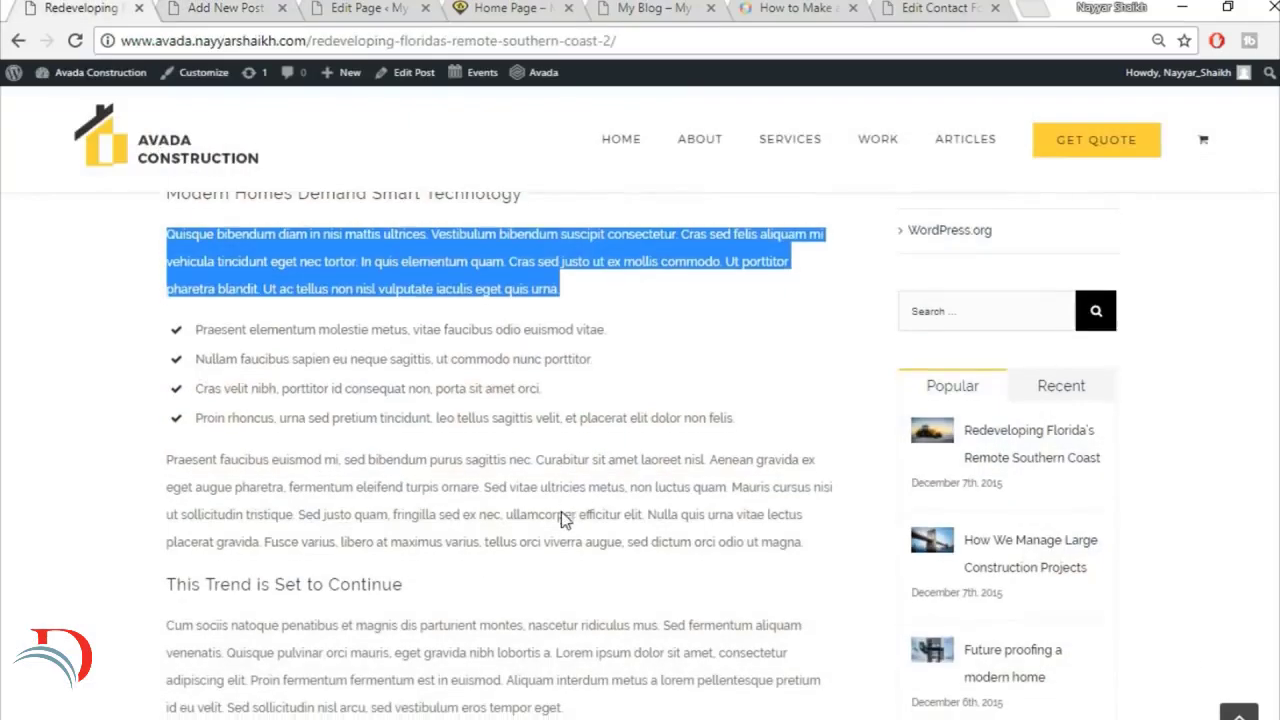
pyautogui.scroll(-4, 561, 511)
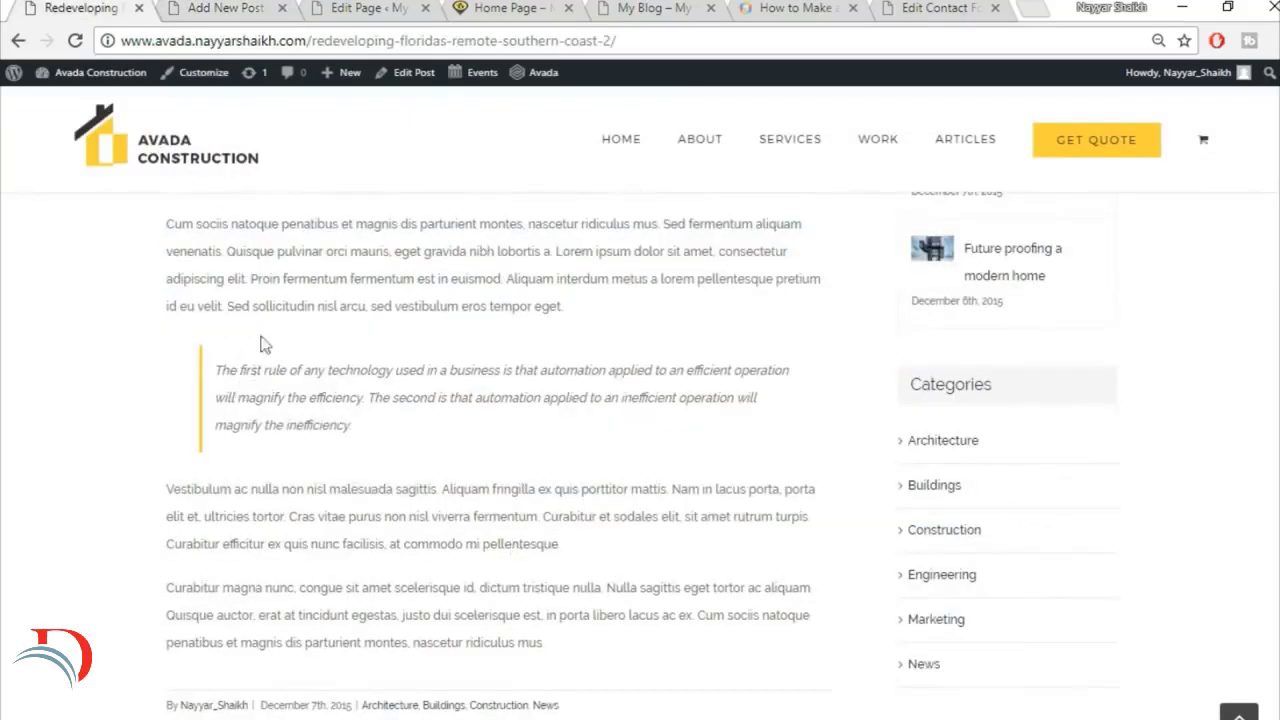
pyautogui.scroll(1, 498, 337)
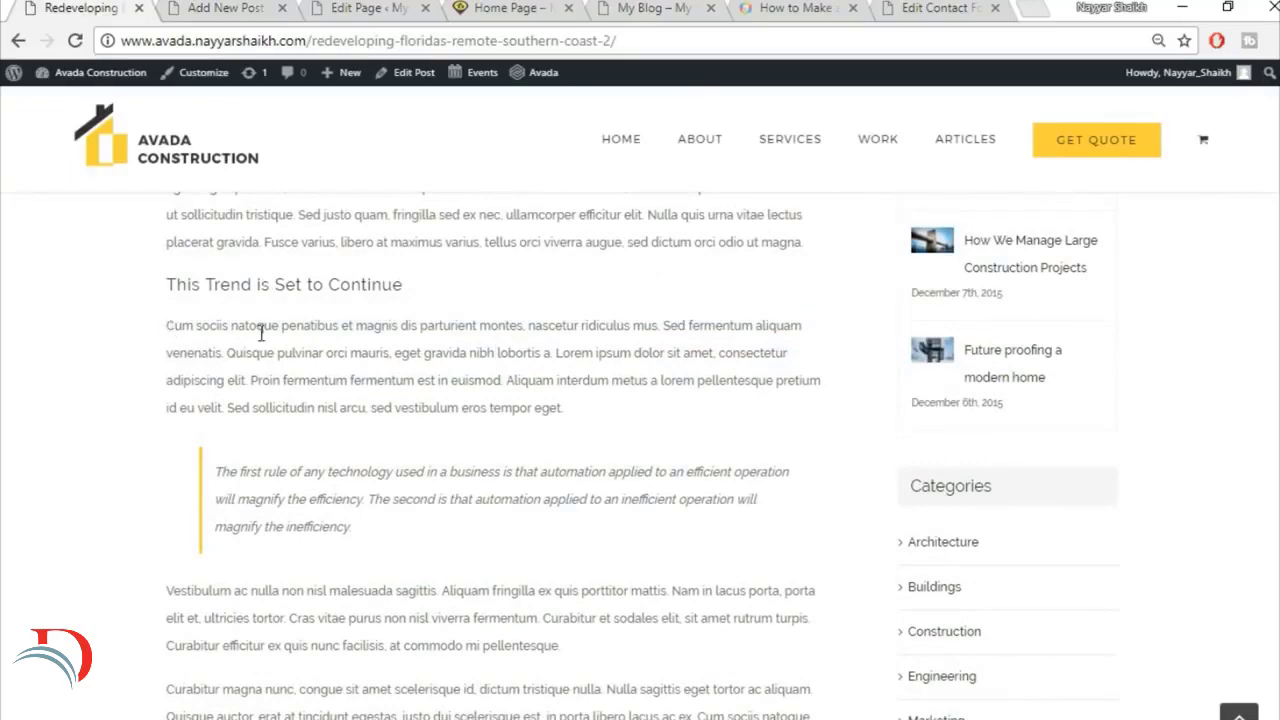
pyautogui.moveTo(166, 325); pyautogui.dragTo(670, 436)
pyautogui.moveTo(617, 395); pyautogui.dragTo(125, 316)
pyautogui.hotkey('ctrl', 'c')
pyautogui.click(265, 6)
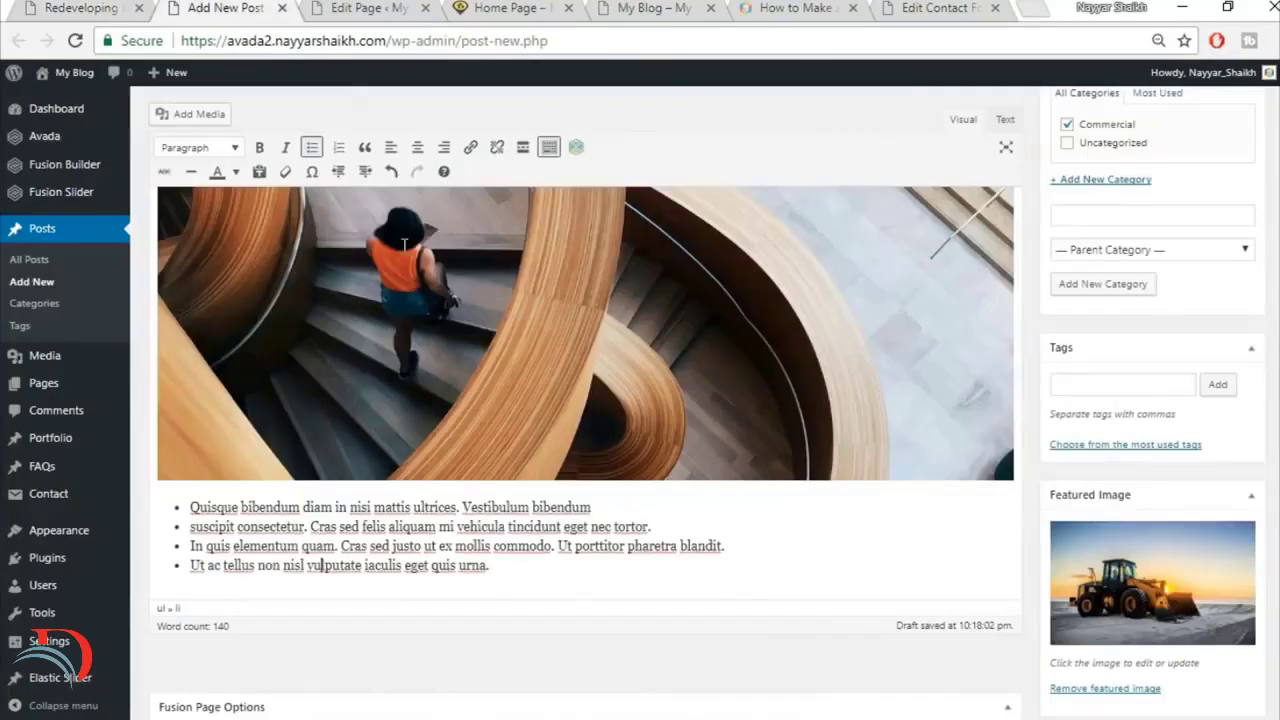
pyautogui.press('Return')
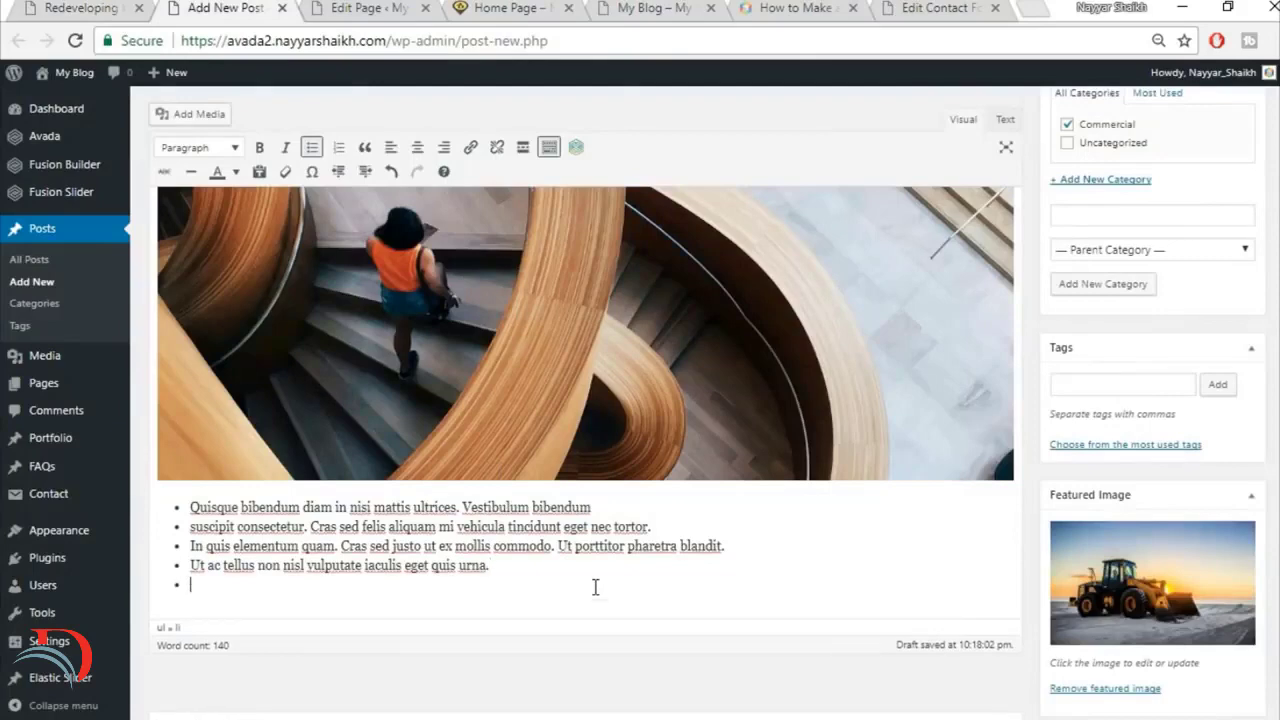
pyautogui.press('Return')
pyautogui.hotkey('ctrl', 'v')
pyautogui.scroll(-1, 600, 573)
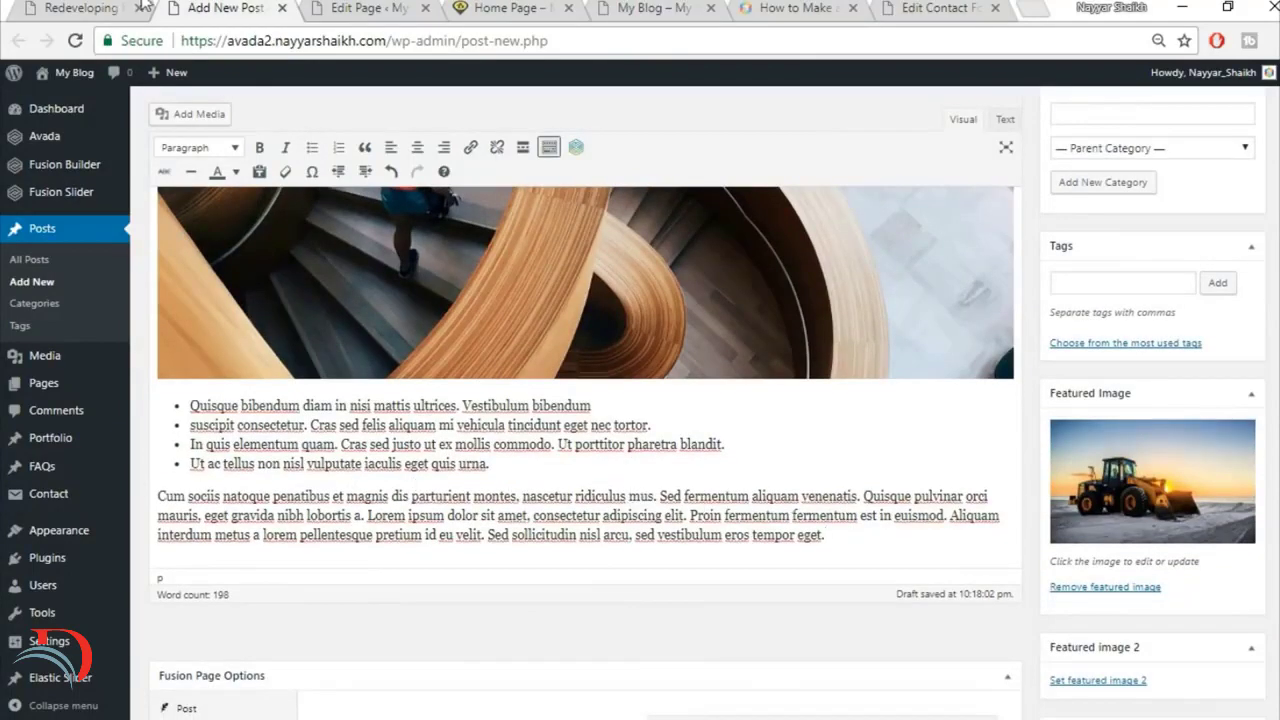
# Step: Format the Cum sociis paragraph as a blockquote, following the quote style in the reference article
pyautogui.click(128, 8)
pyautogui.click(305, 495)
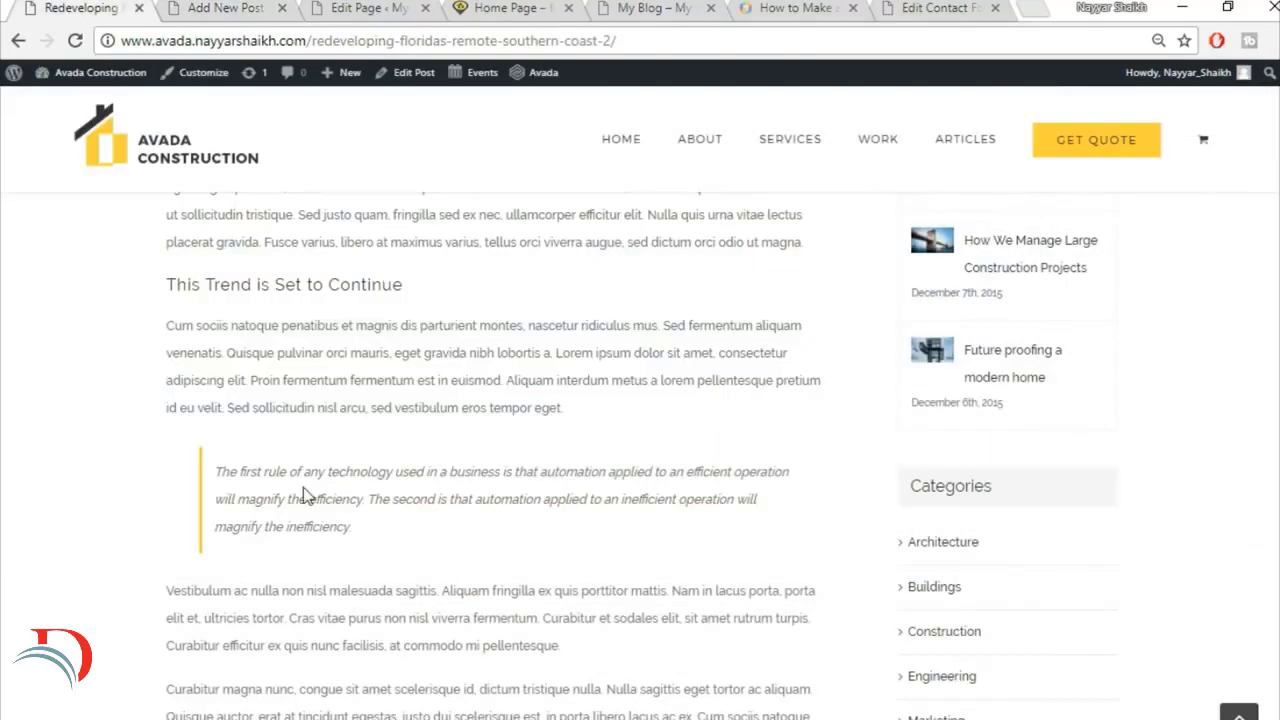
pyautogui.click(212, 7)
pyautogui.moveTo(183, 495); pyautogui.dragTo(937, 530)
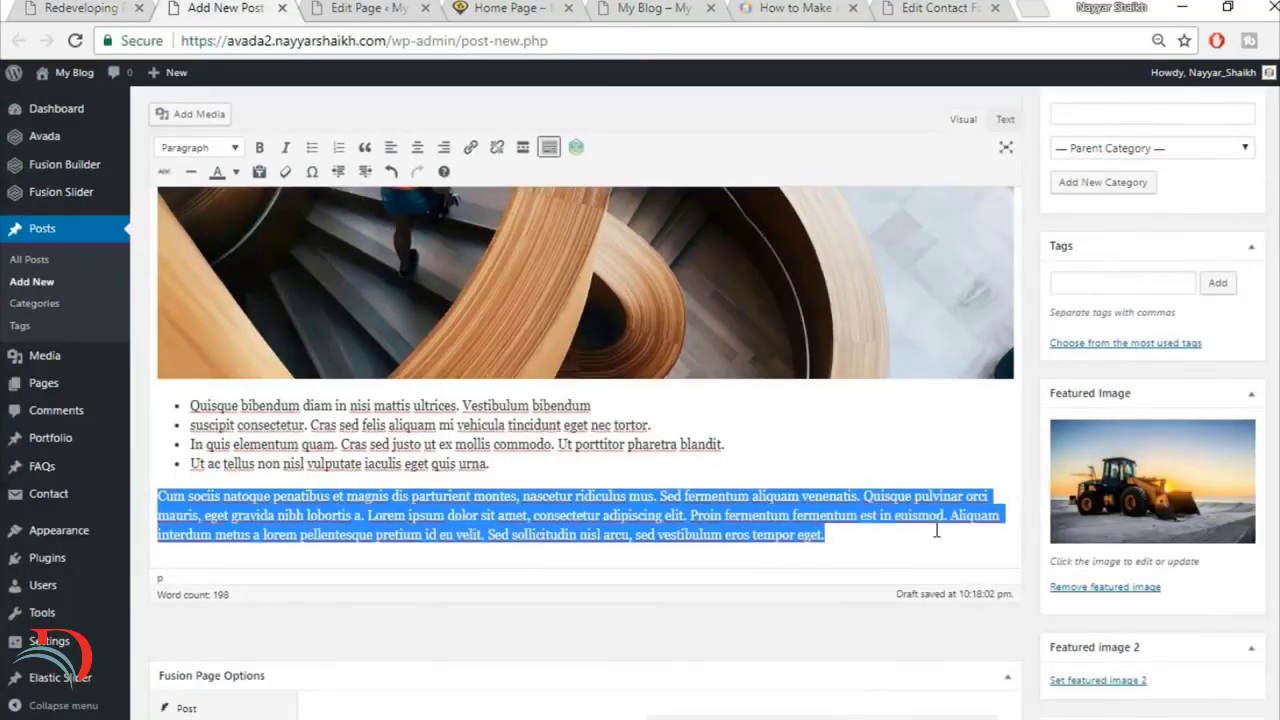
pyautogui.click(366, 150)
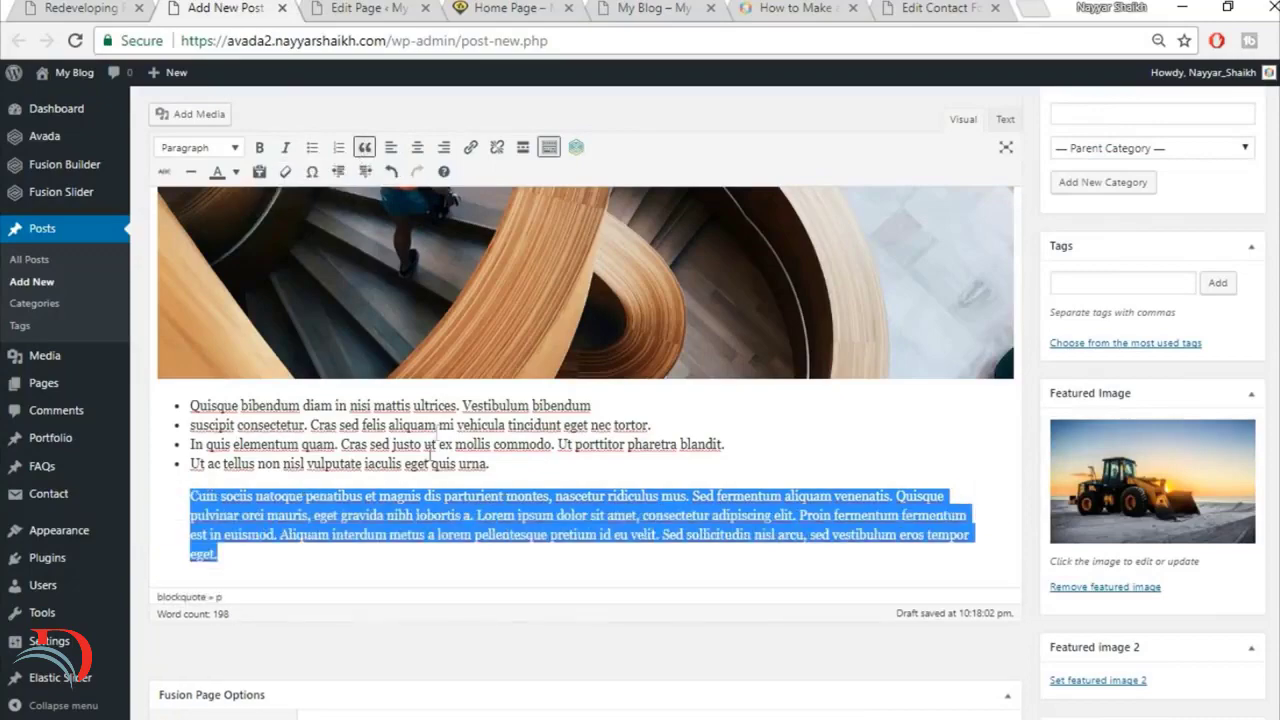
# Step: Check the end of the reference article and publish the Redeveloping Florida's Remote Southern Coast post
pyautogui.click(46, 7)
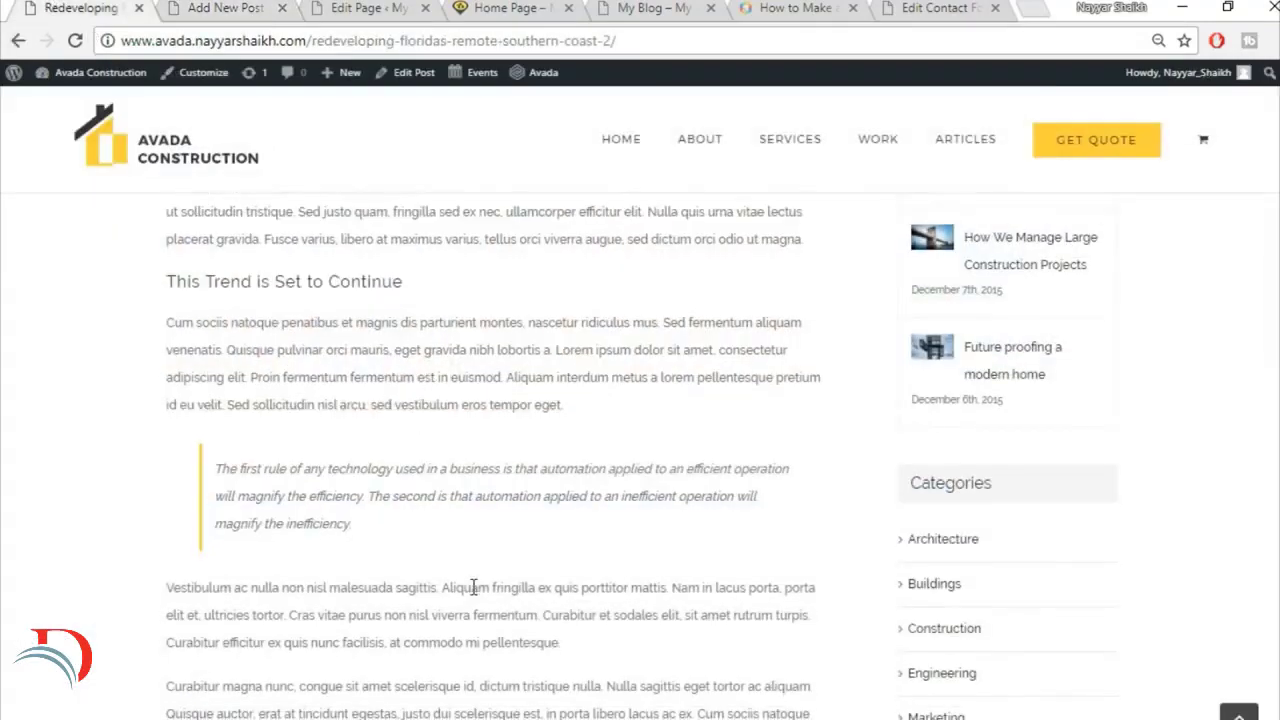
pyautogui.scroll(-4, 474, 583)
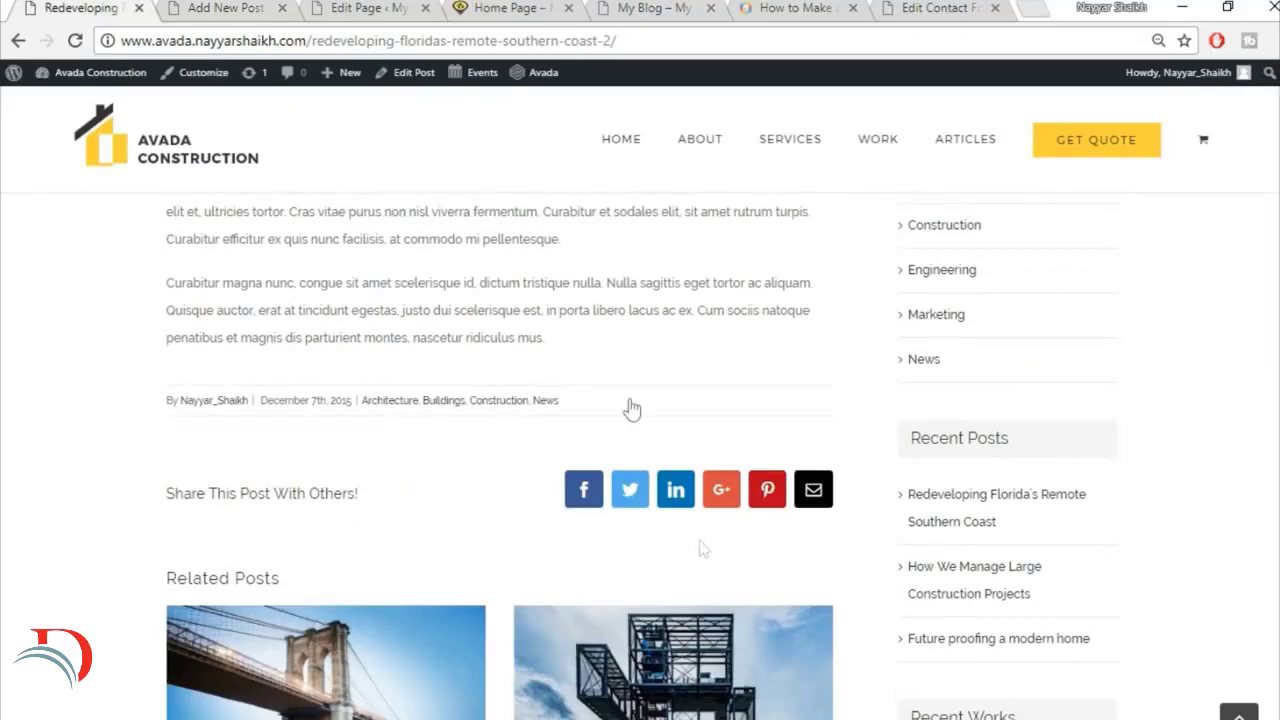
pyautogui.click(230, 7)
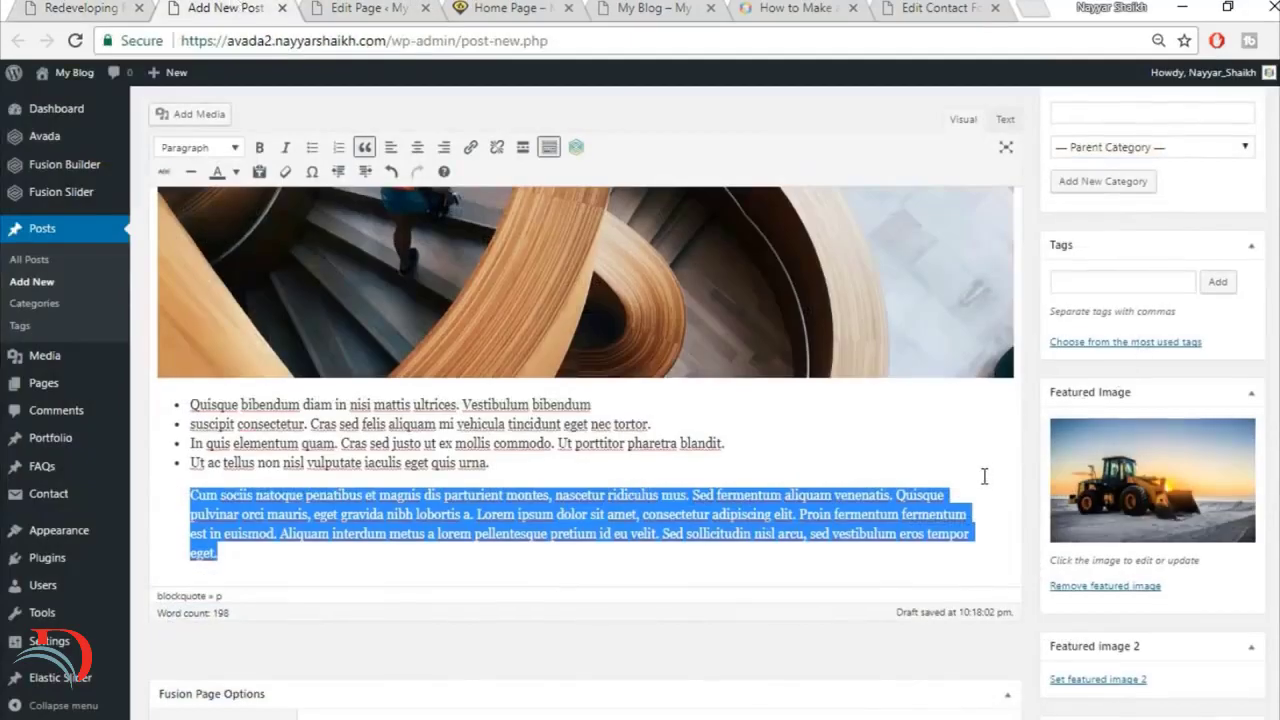
pyautogui.scroll(-3, 985, 475)
pyautogui.scroll(4, 970, 485)
pyautogui.scroll(5, 958, 488)
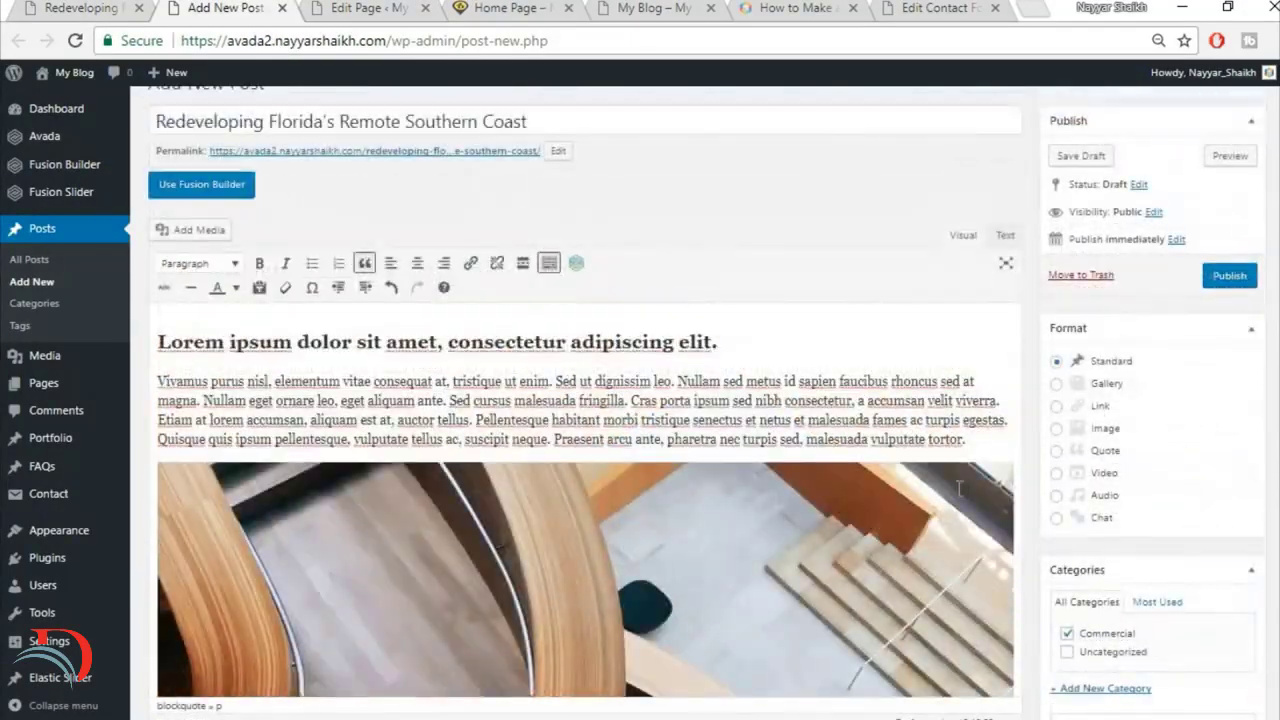
pyautogui.scroll(1, 958, 488)
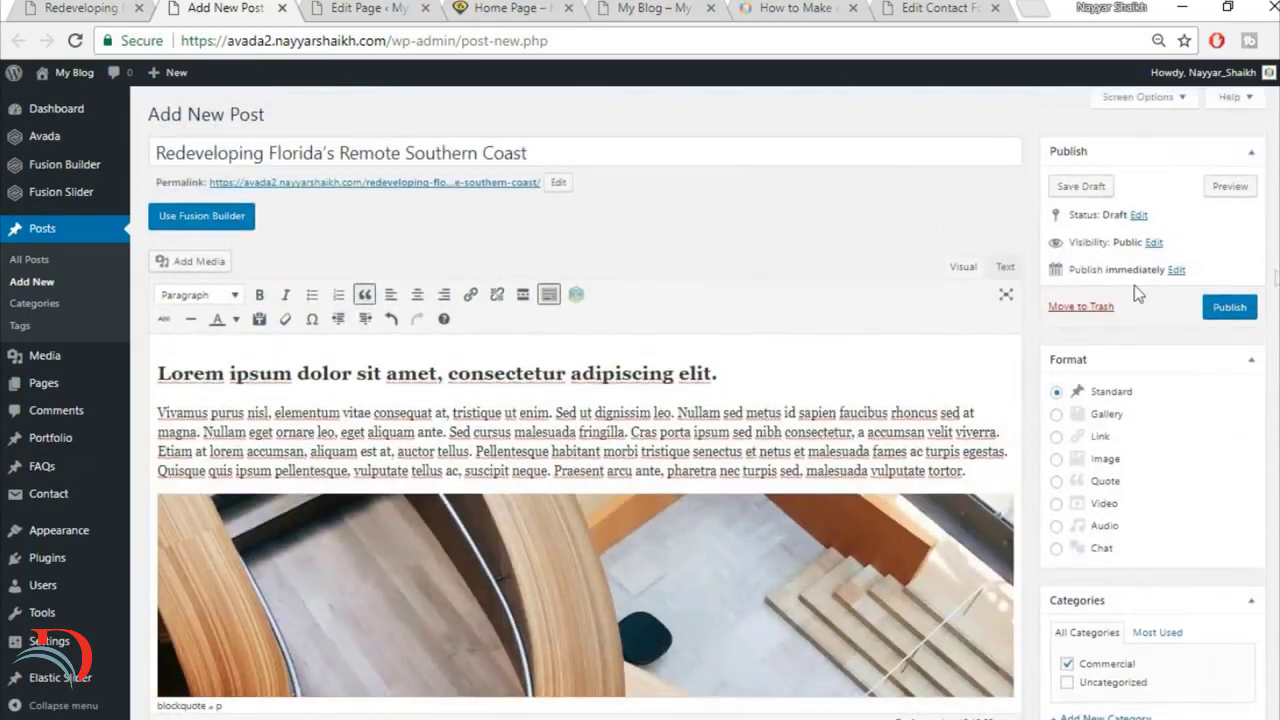
pyautogui.click(1211, 316)
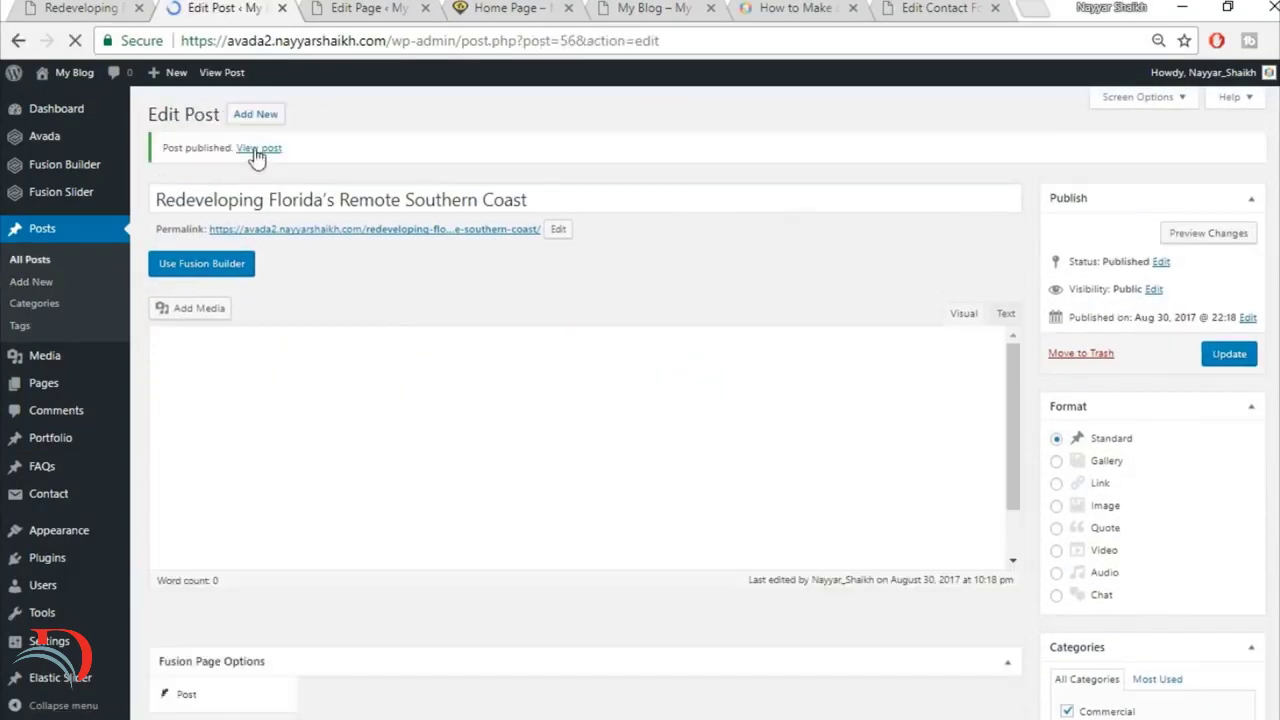
# Step: Open the published post in a new tab and review its featured image, headings, text, bulleted list, blockquote and sidebar
pyautogui.rightClick(258, 152)
pyautogui.click(343, 163)
pyautogui.click(335, 7)
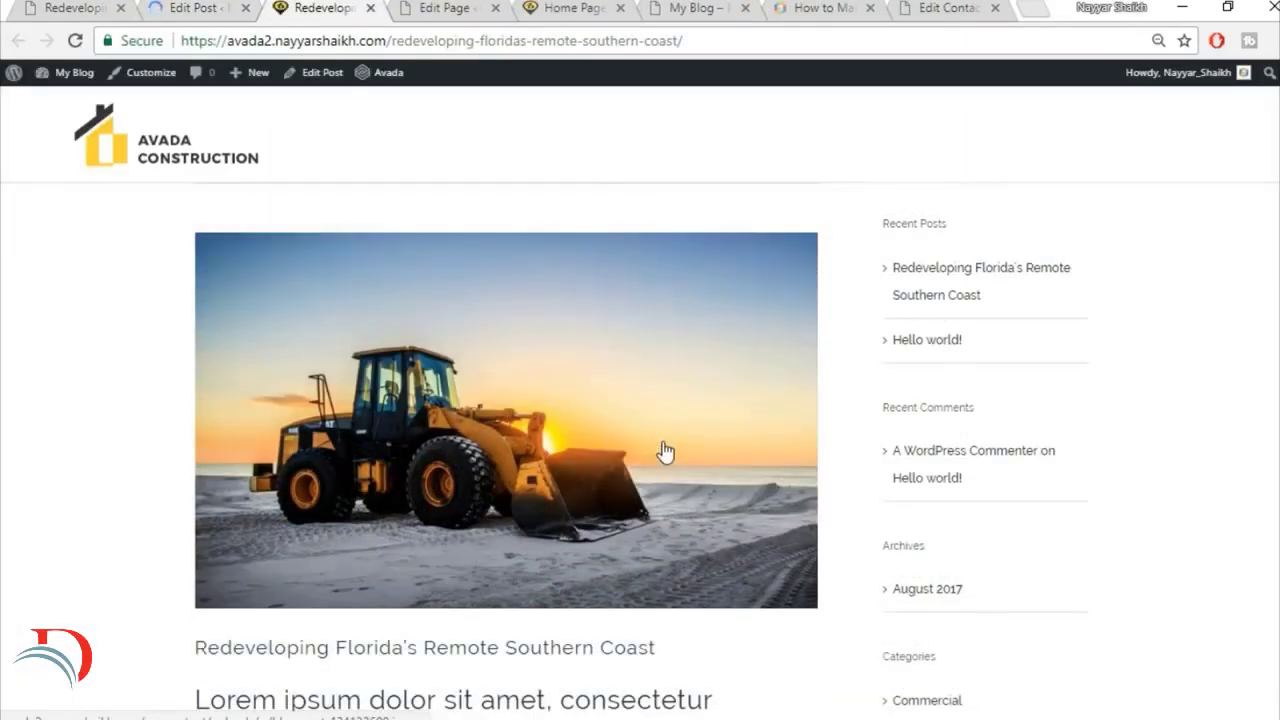
pyautogui.scroll(-2, 665, 452)
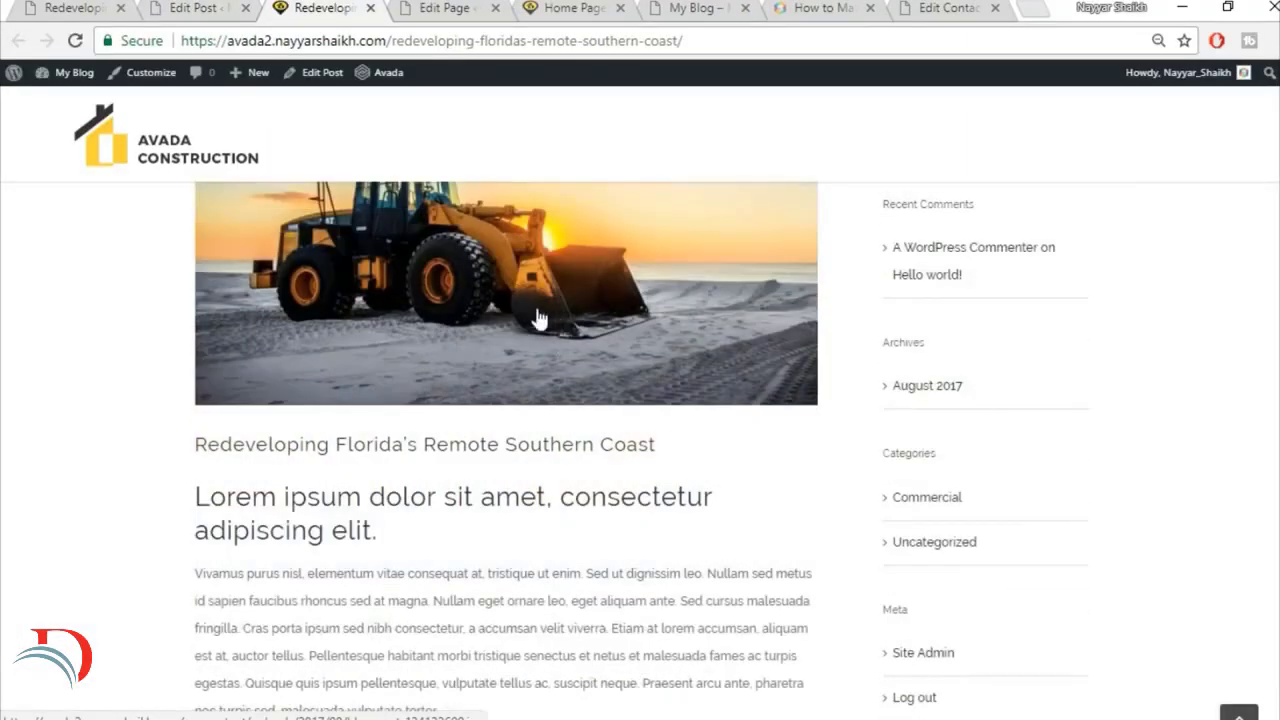
pyautogui.scroll(-3, 452, 310)
pyautogui.scroll(2, 256, 340)
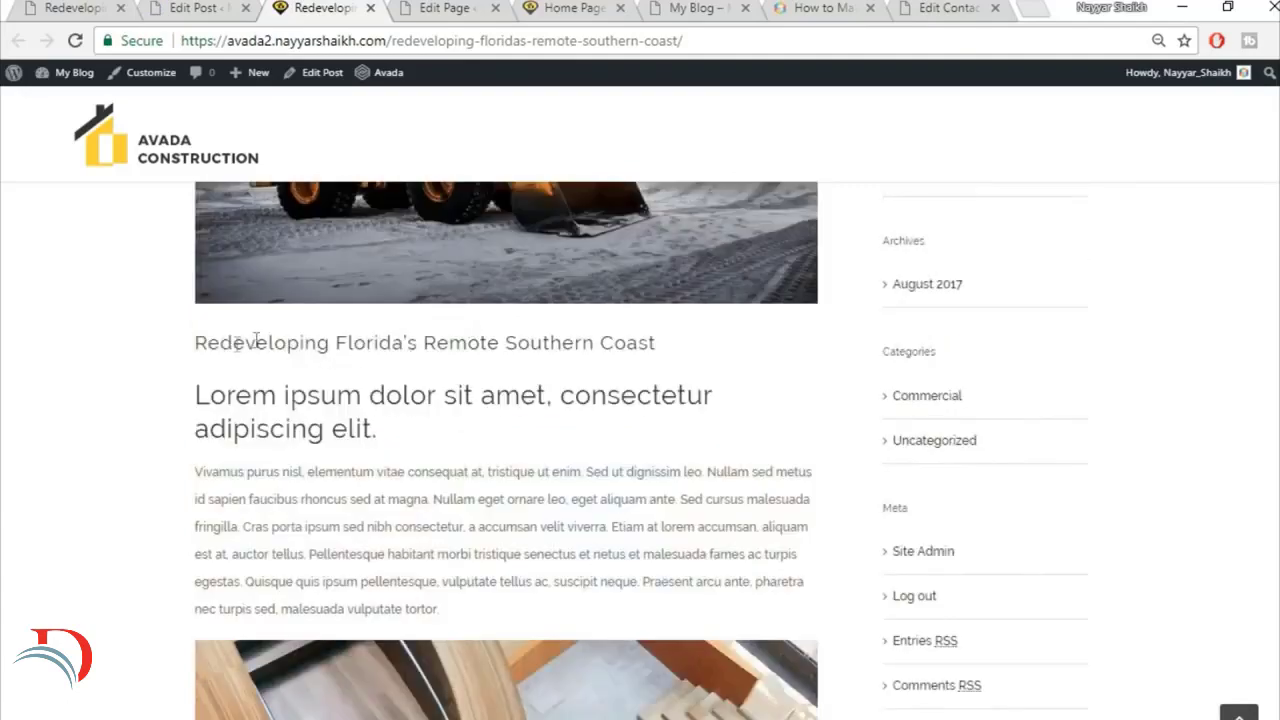
pyautogui.scroll(-2, 420, 435)
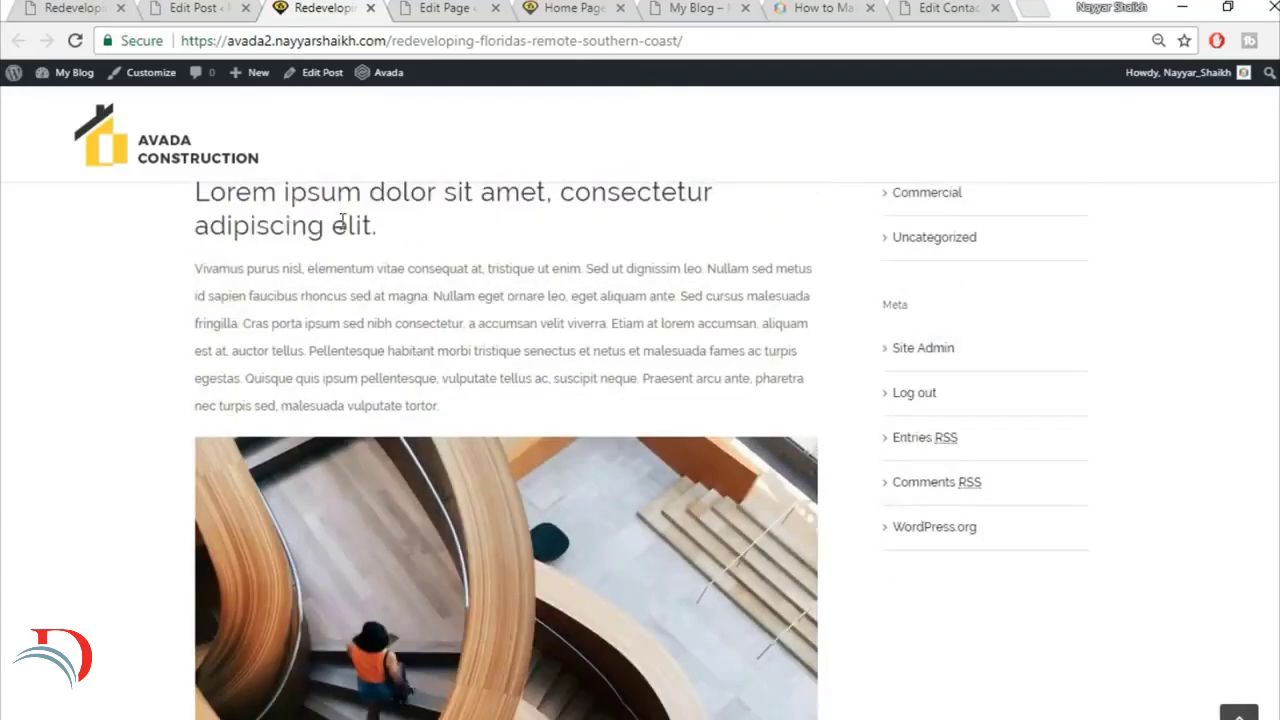
pyautogui.scroll(1, 284, 262)
pyautogui.moveTo(400, 334); pyautogui.dragTo(200, 291)
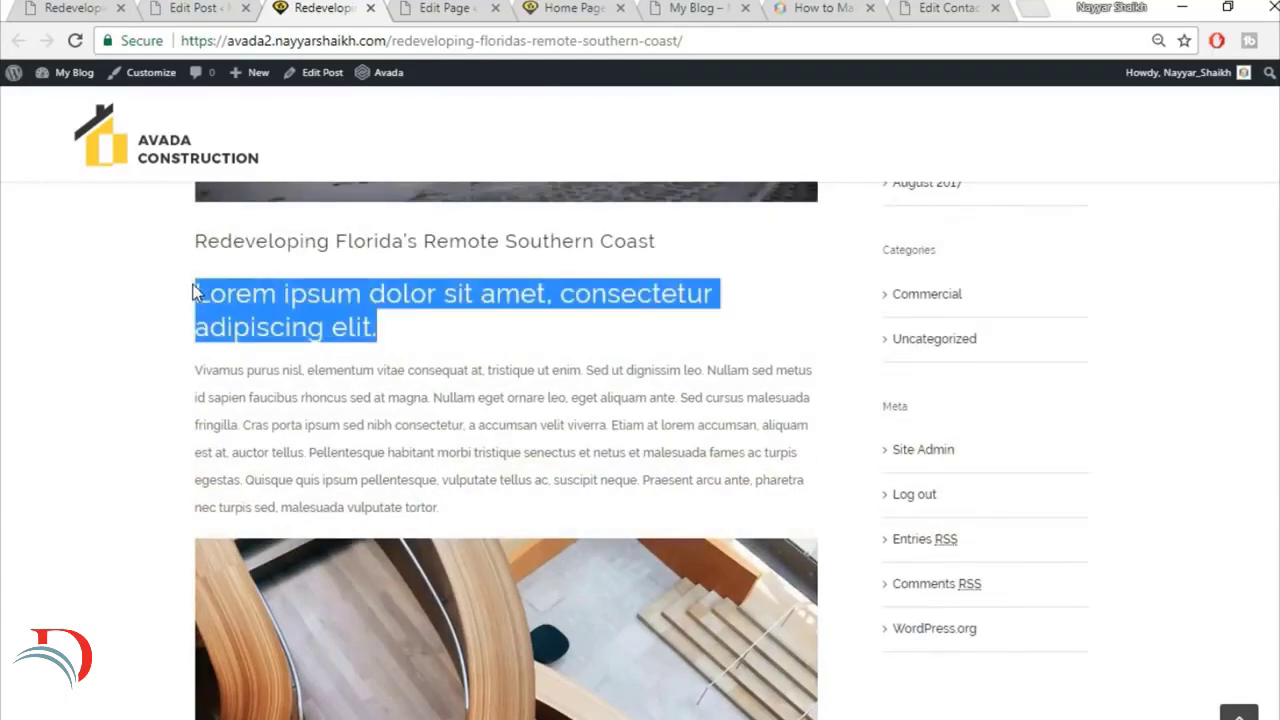
pyautogui.click(200, 291)
pyautogui.scroll(-7, 412, 323)
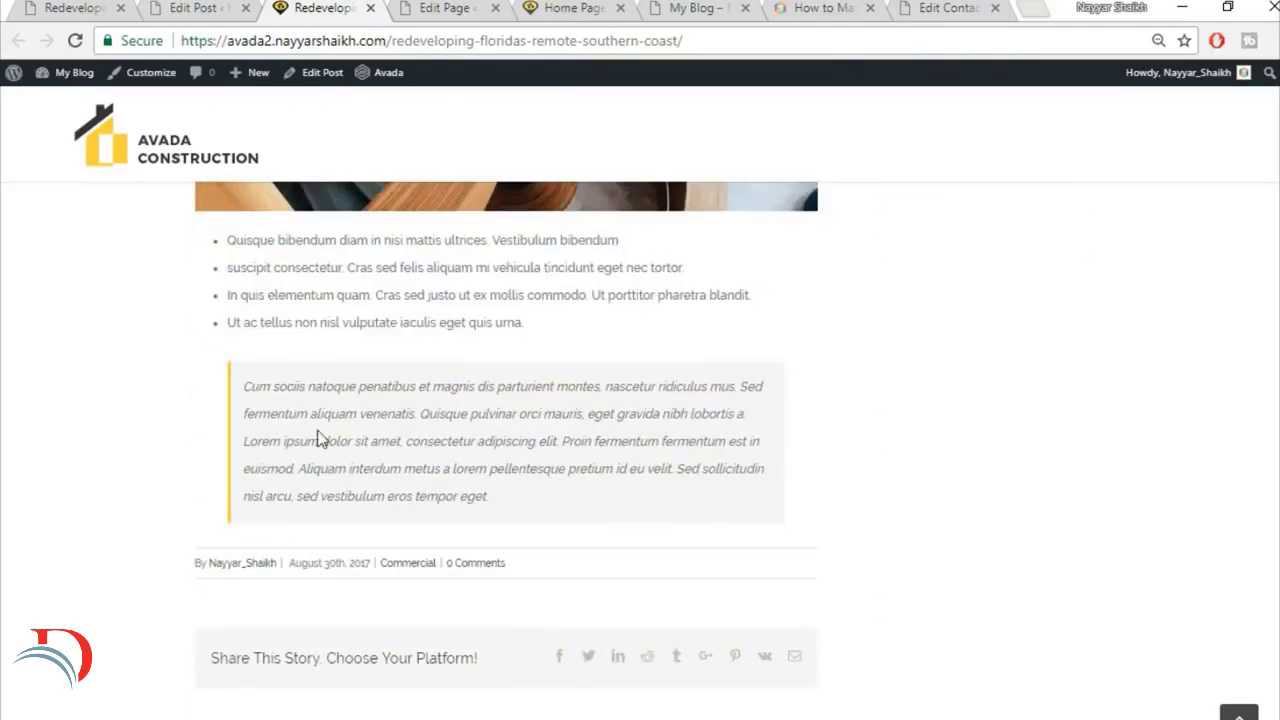
pyautogui.scroll(10, 631, 525)
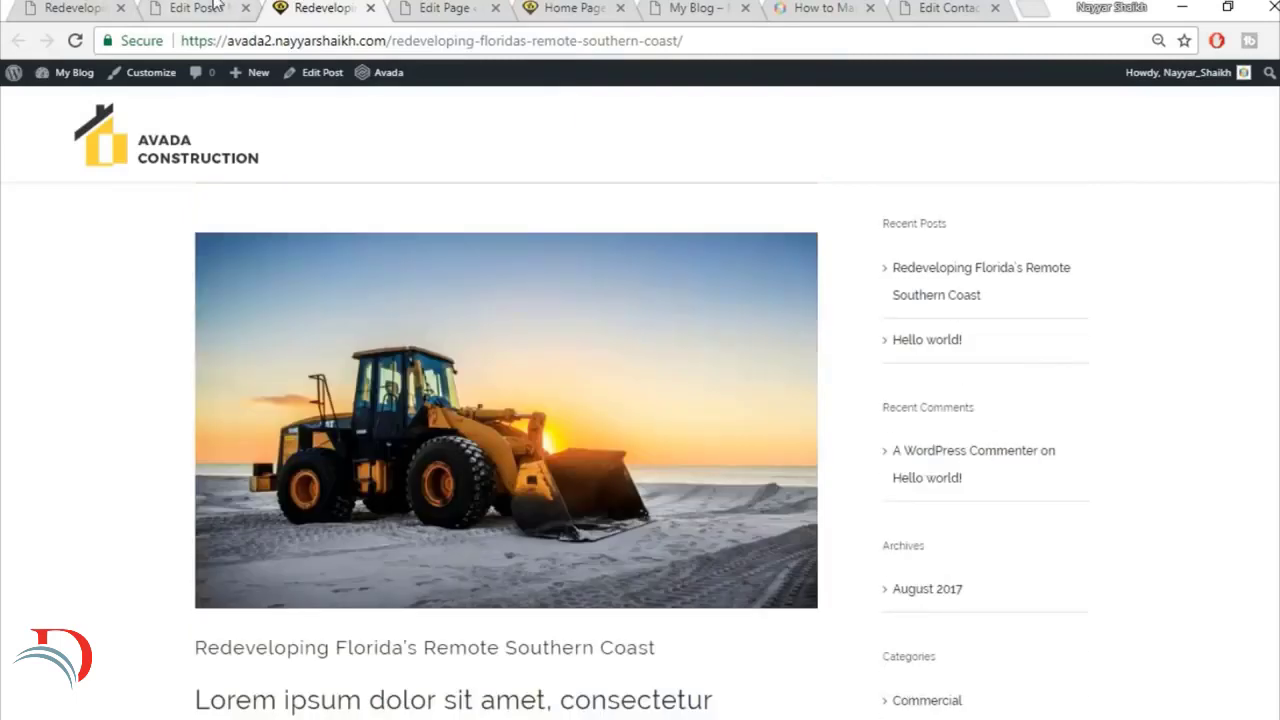
# Step: Go to the WordPress Widgets page and delete the Recent Posts widget from the Blog Sidebar
pyautogui.click(196, 8)
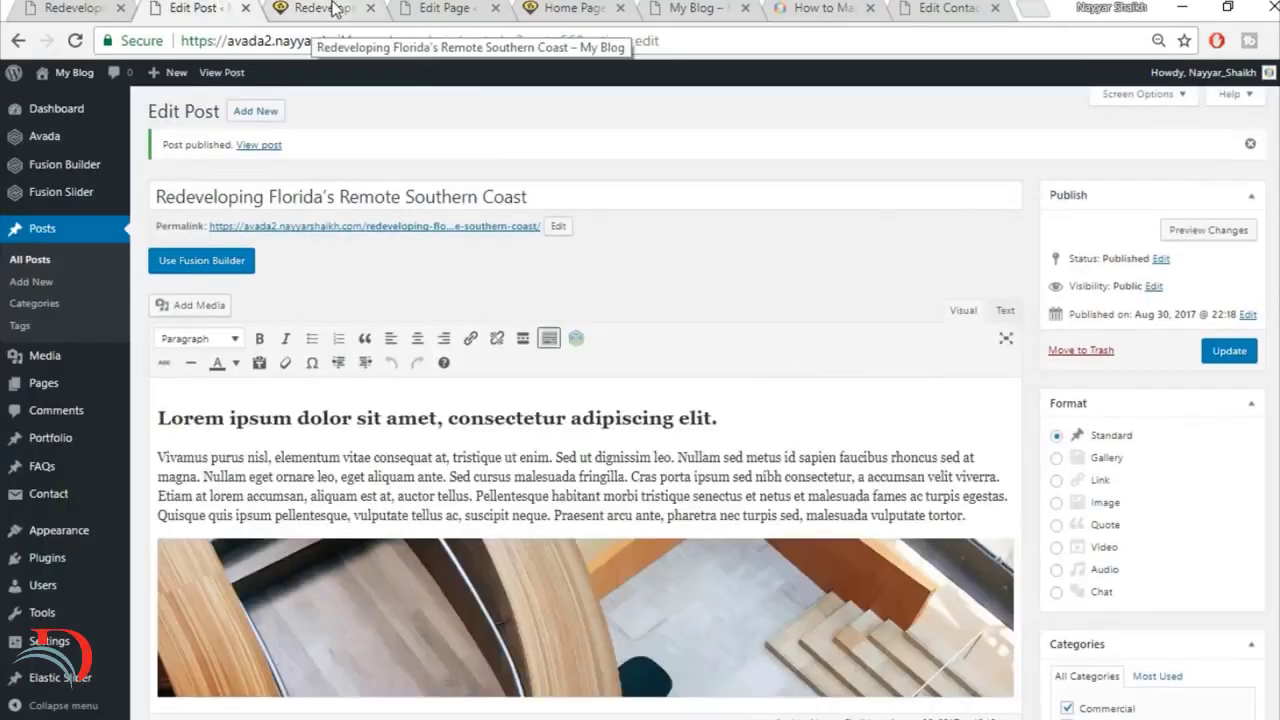
pyautogui.scroll(-2, 228, 273)
pyautogui.moveTo(85, 538)
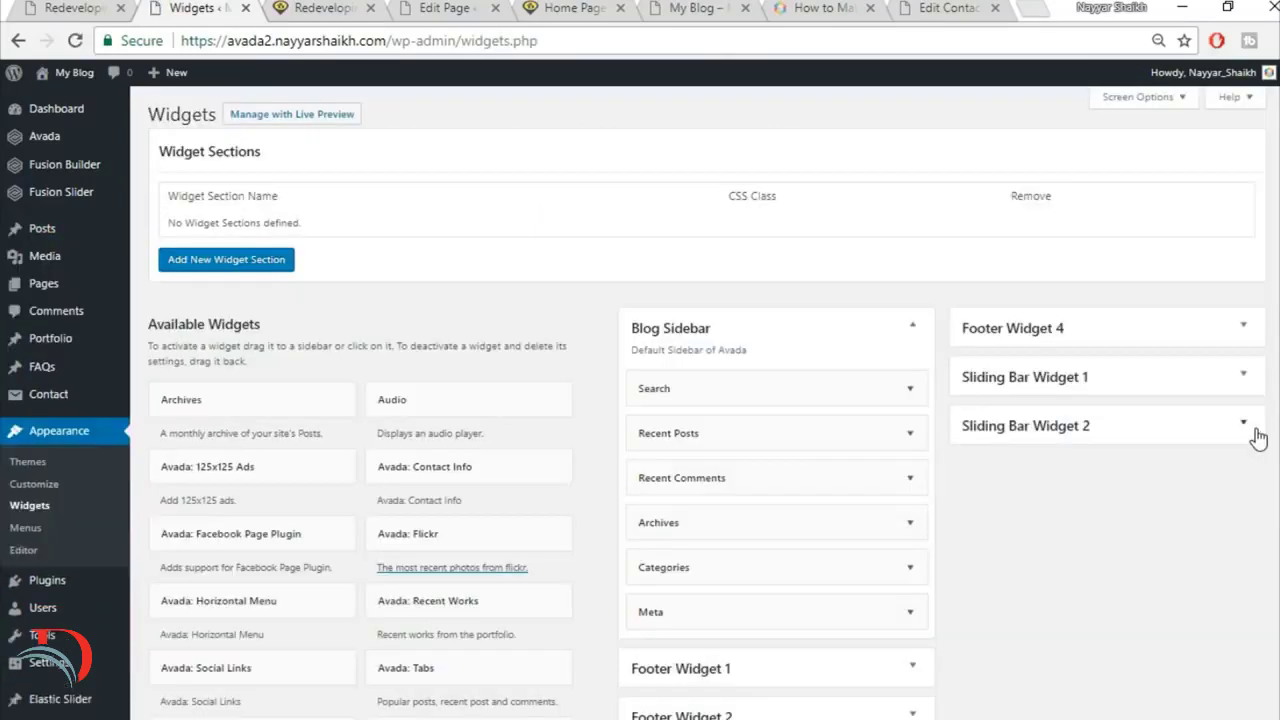
pyautogui.scroll(-2, 1257, 438)
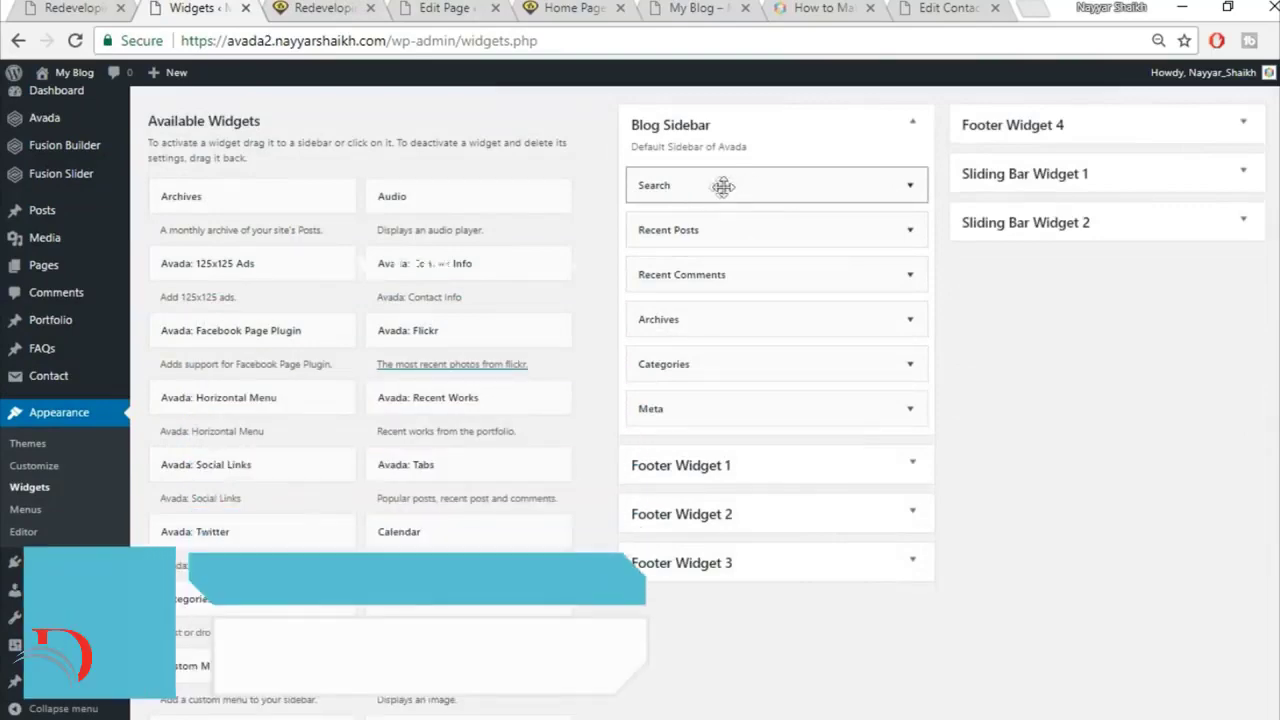
pyautogui.click(352, 8)
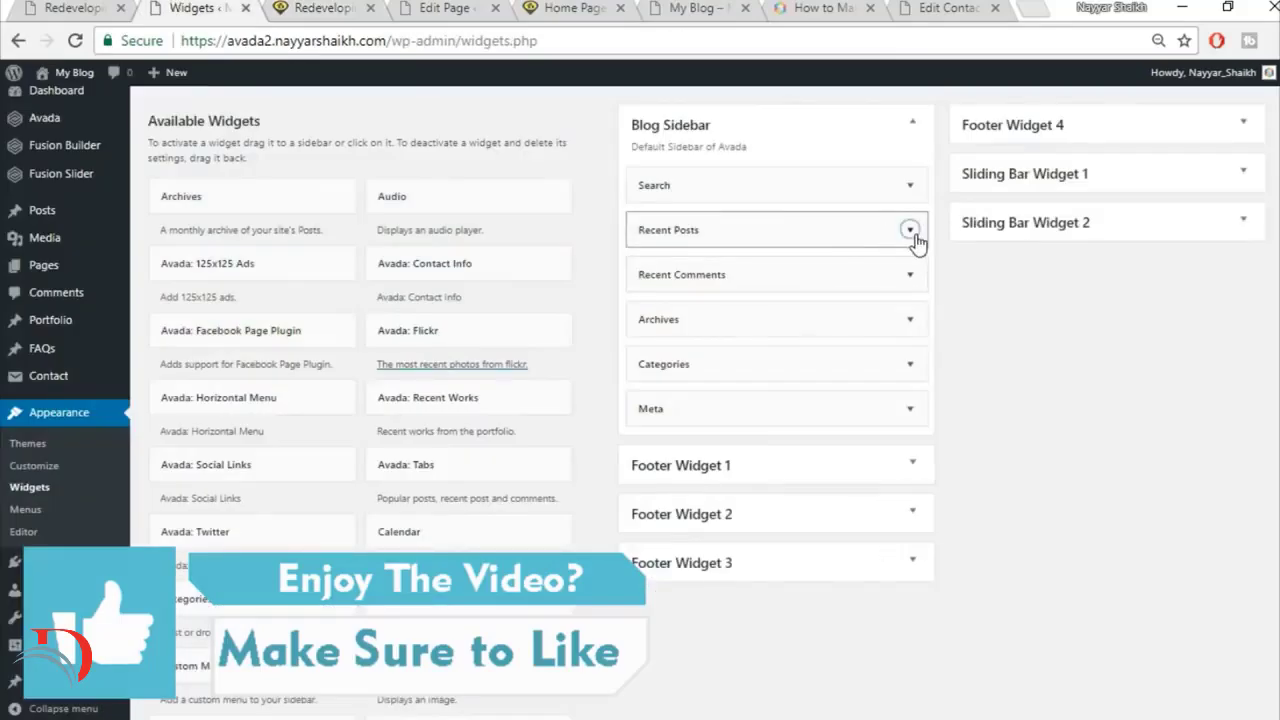
pyautogui.click(910, 230)
pyautogui.click(650, 379)
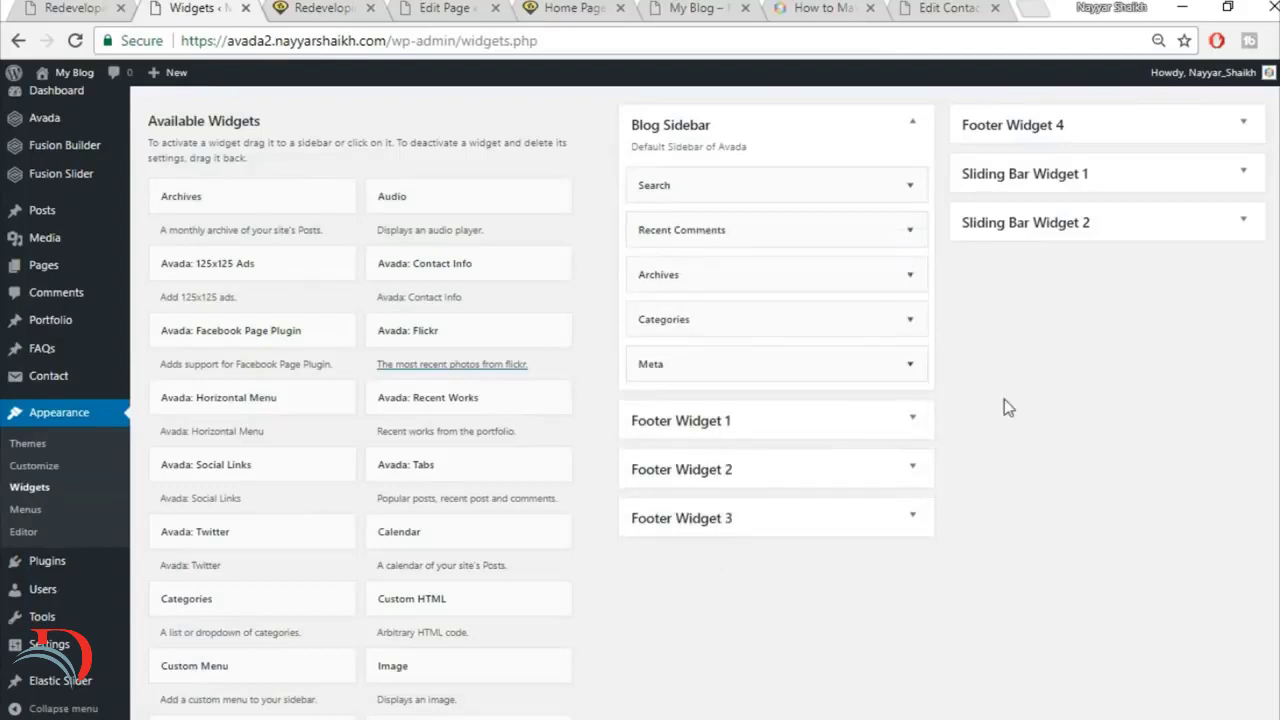
# Step: Add the Calendar widget to the Blog Sidebar directly below Search and reload the published post to check the sidebar
pyautogui.moveTo(500, 537); pyautogui.dragTo(800, 220)
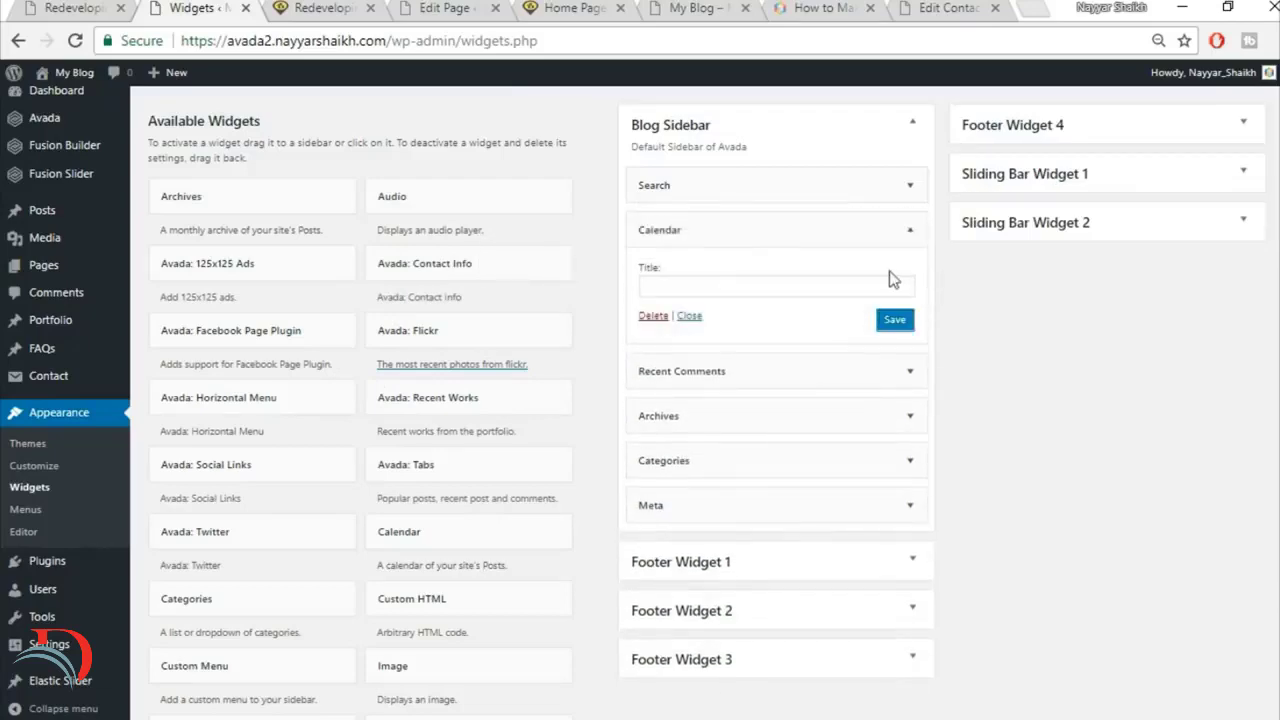
pyautogui.click(327, 4)
pyautogui.click(360, 41)
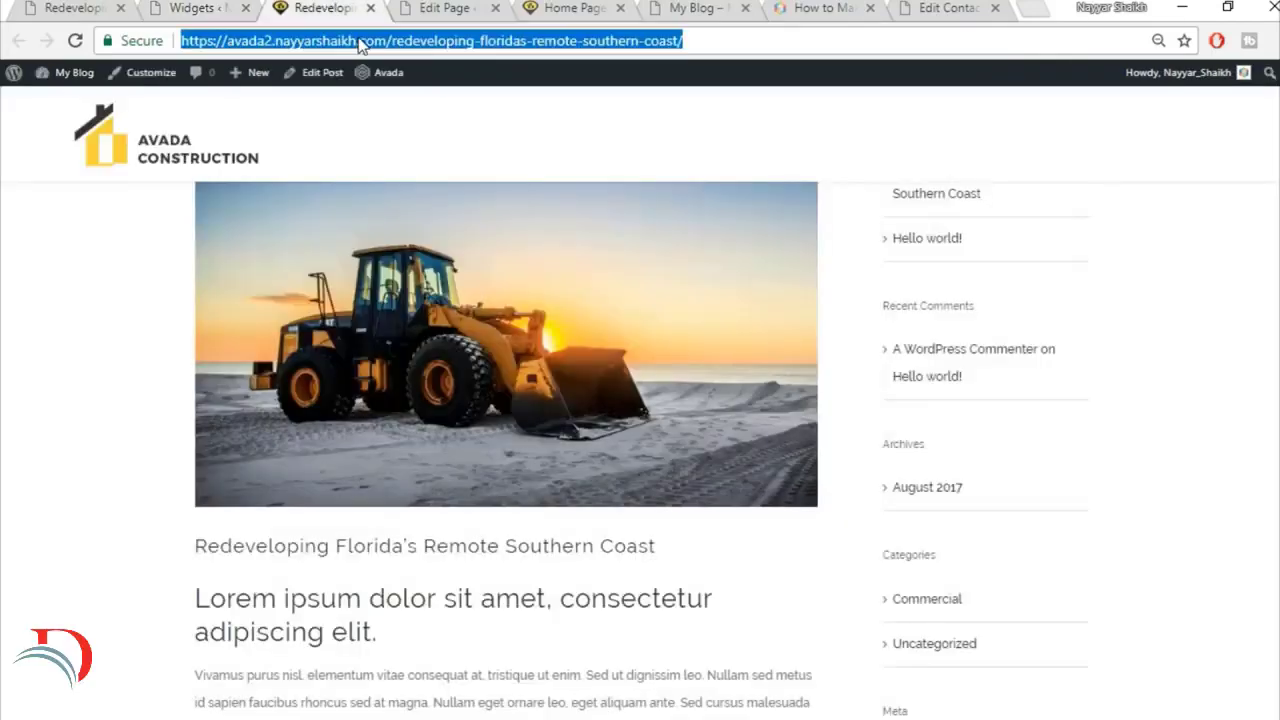
pyautogui.press('Return')
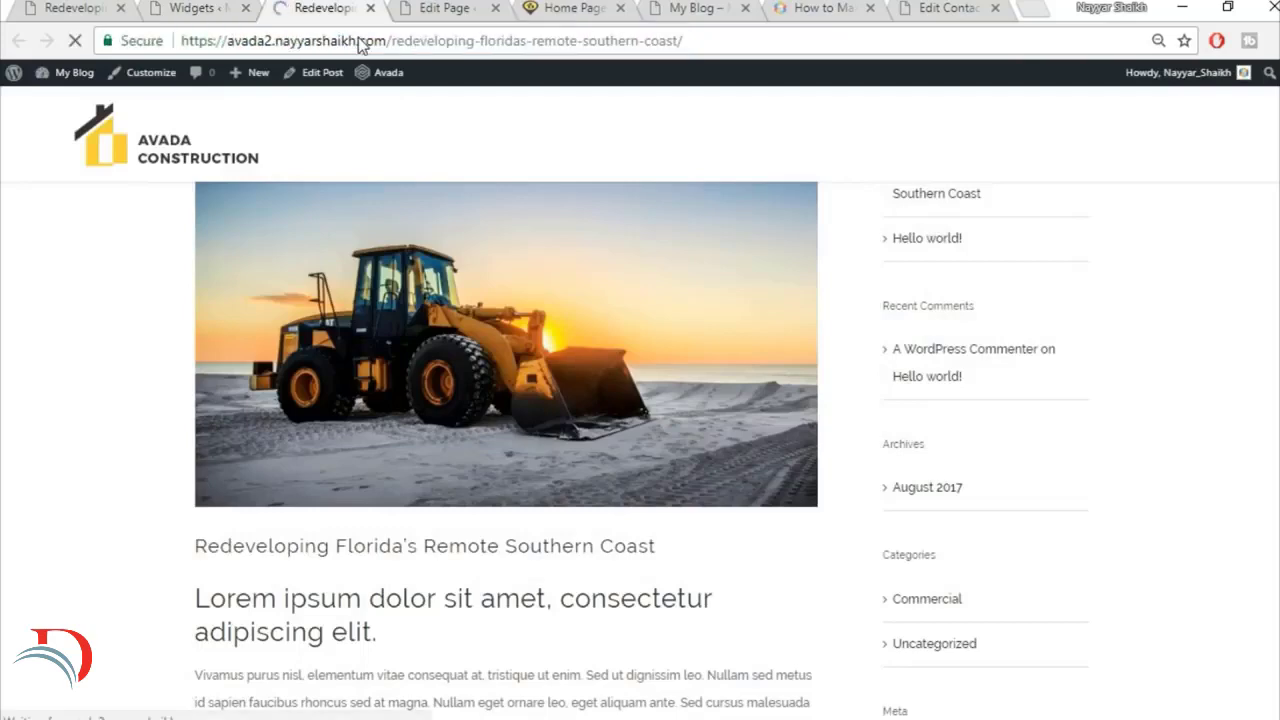
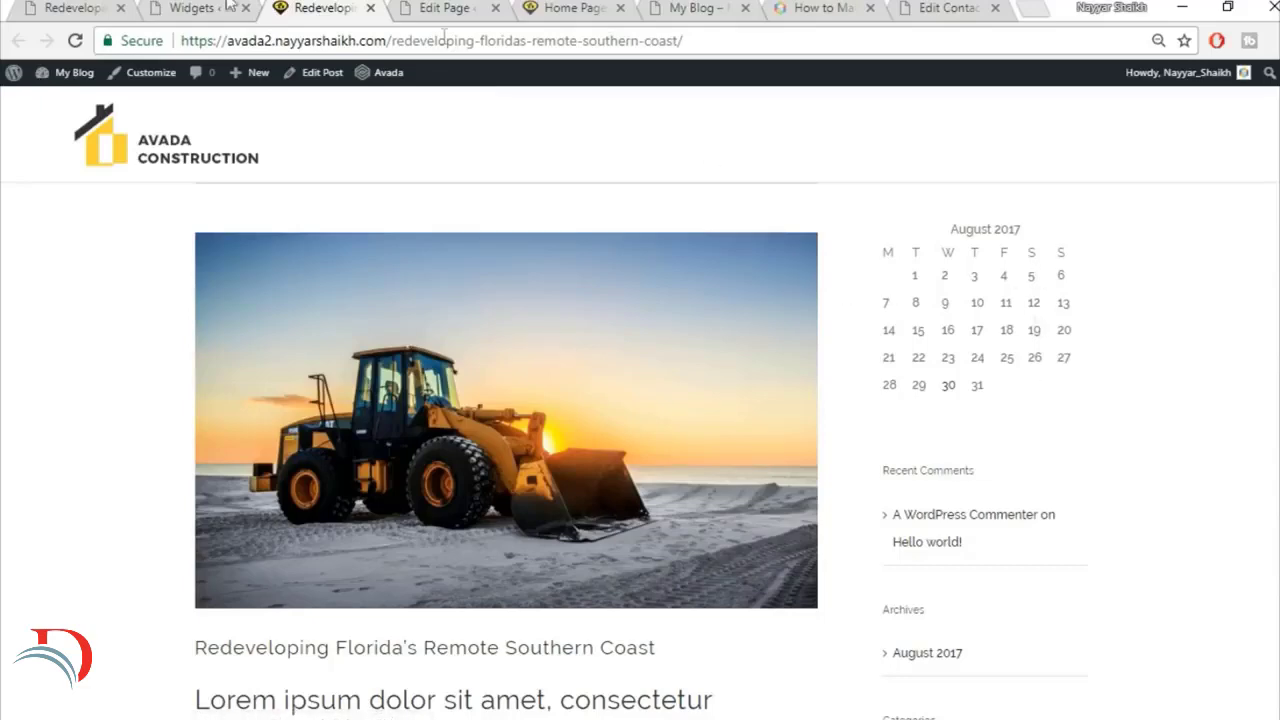
# Step: Open the Avada Construction demo site's home page and find its Latest News section
pyautogui.click(101, 5)
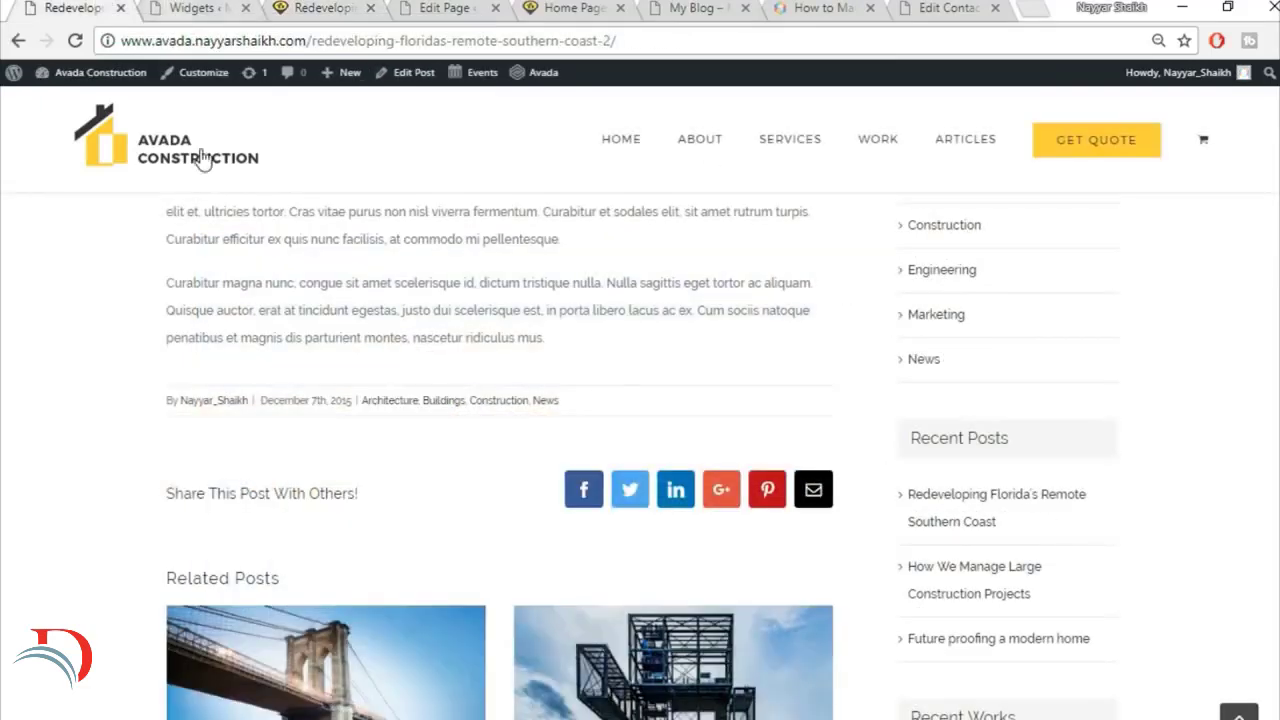
pyautogui.click(199, 158)
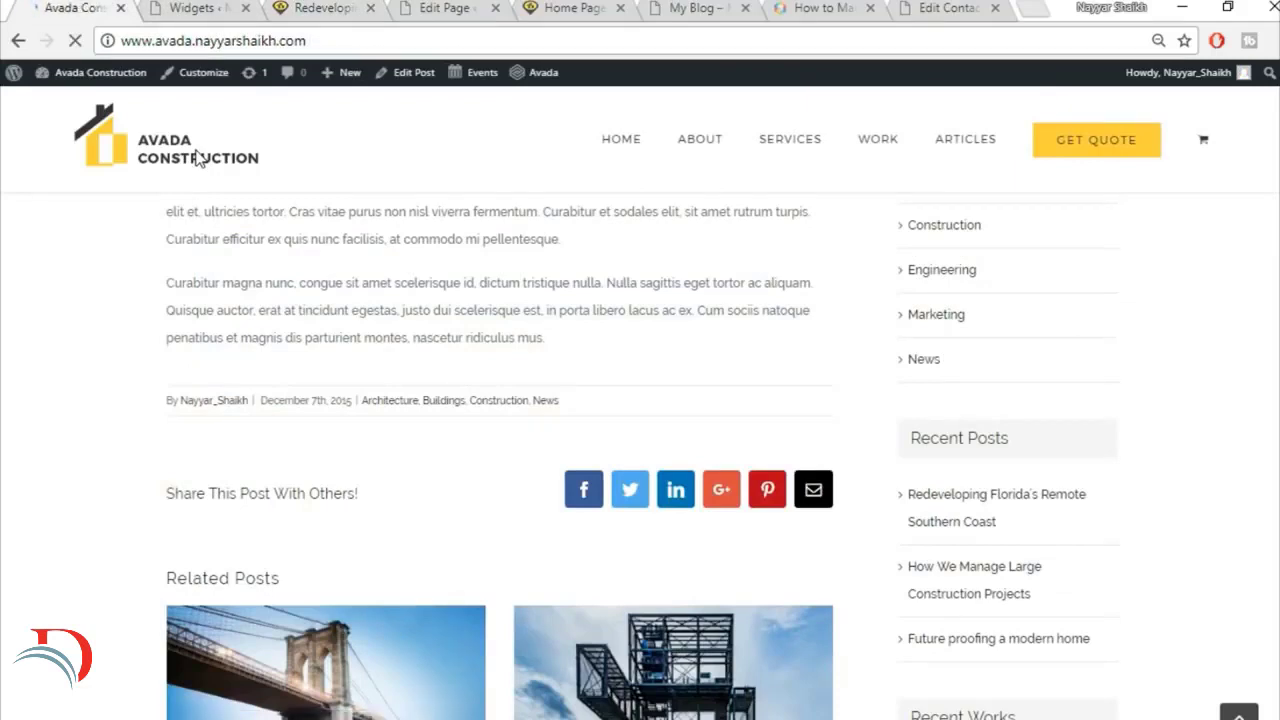
pyautogui.scroll(-8, 506, 343)
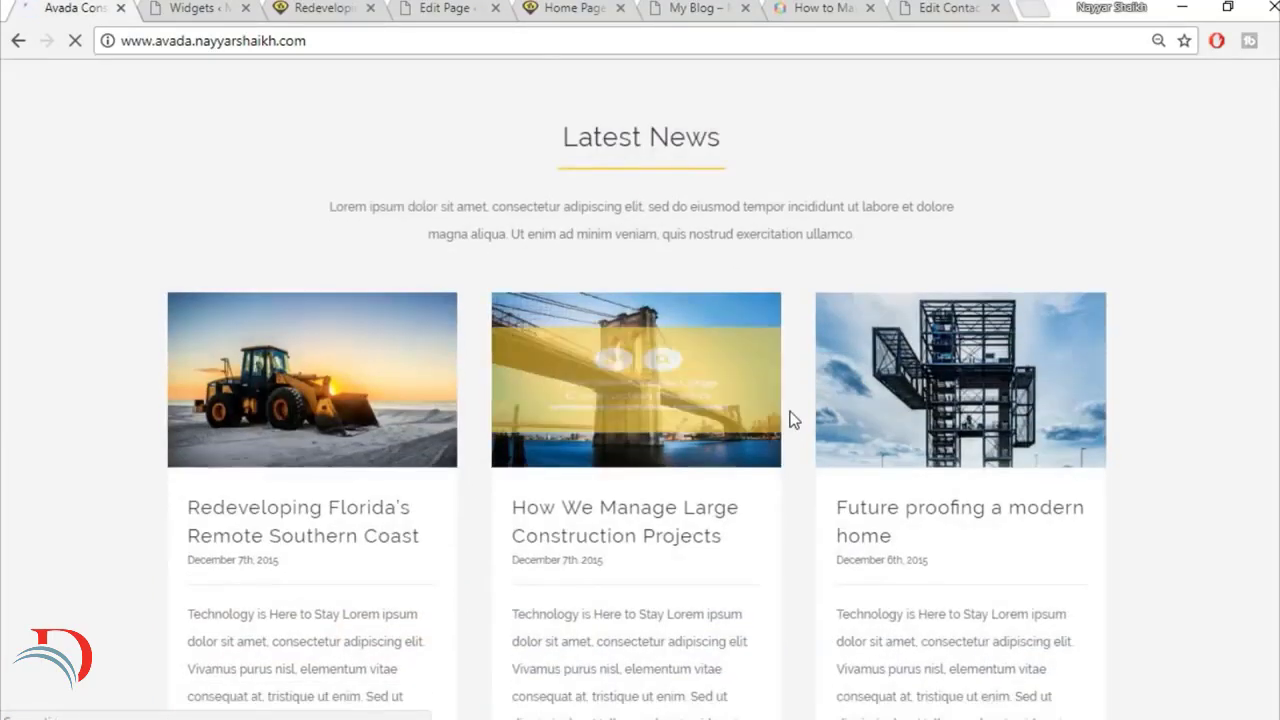
pyautogui.scroll(-2, 791, 420)
# Step: Close the Widgets page and the Redeveloping Florida's Remote Southern Coast post of the new site
pyautogui.click(205, 8)
pyautogui.click(245, 9)
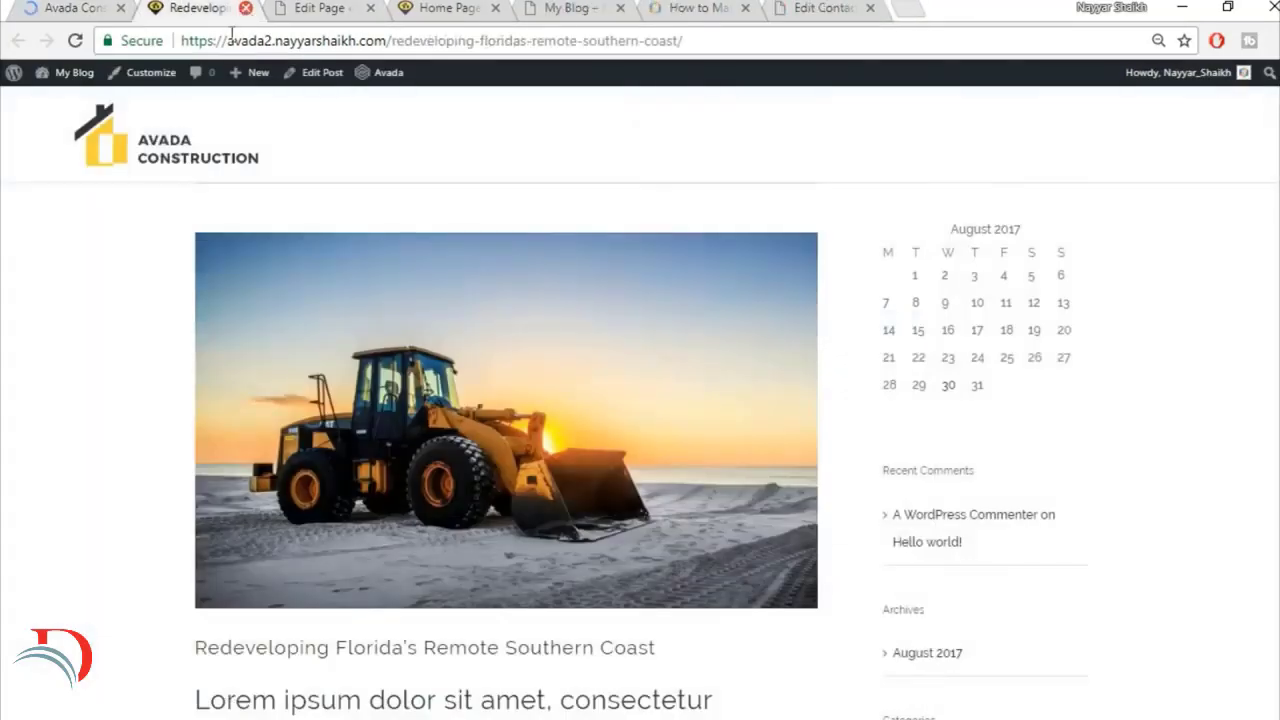
pyautogui.click(245, 8)
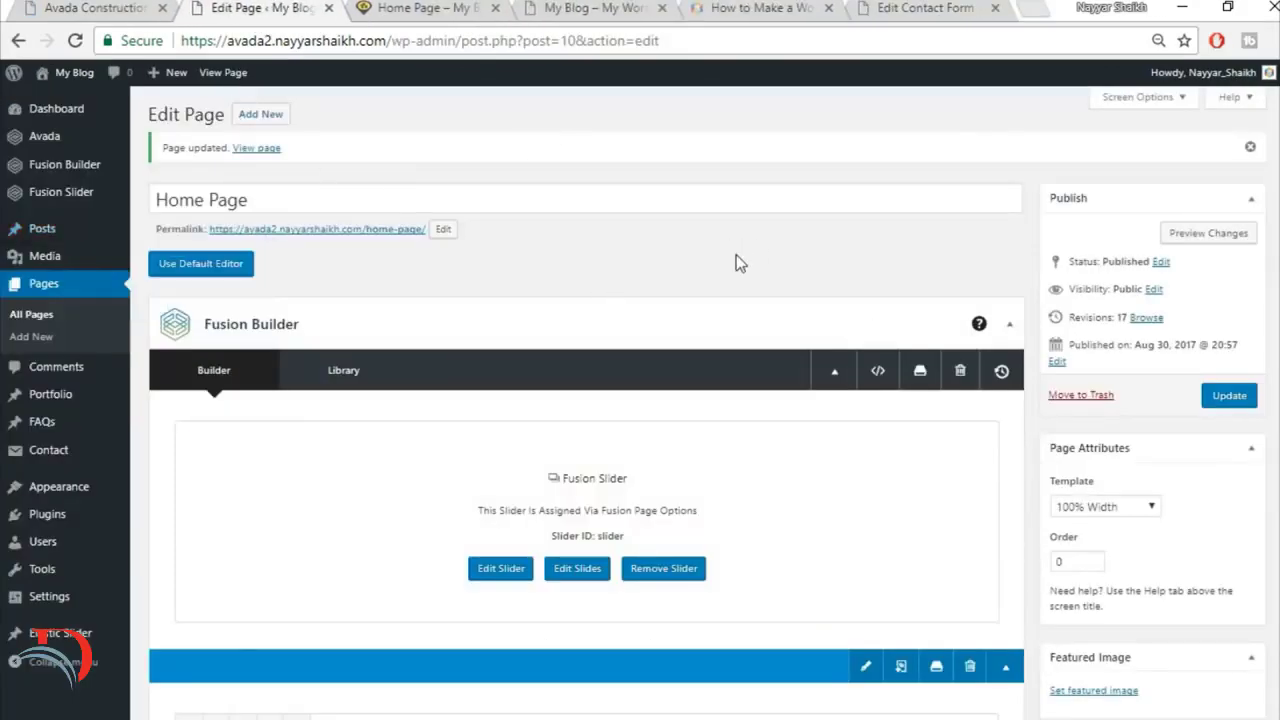
# Step: Insert the saved Title container from the library at the end of the Home Page, below the testimonials
pyautogui.scroll(-15, 748, 282)
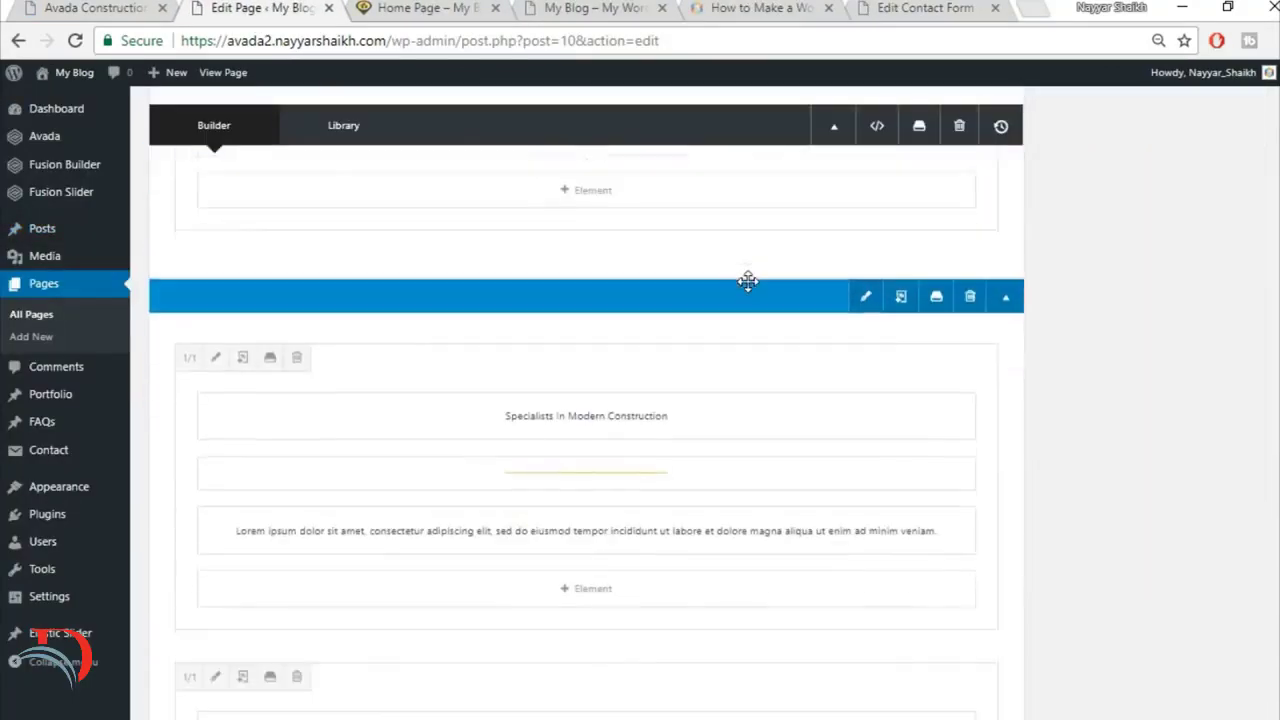
pyautogui.scroll(-10, 748, 282)
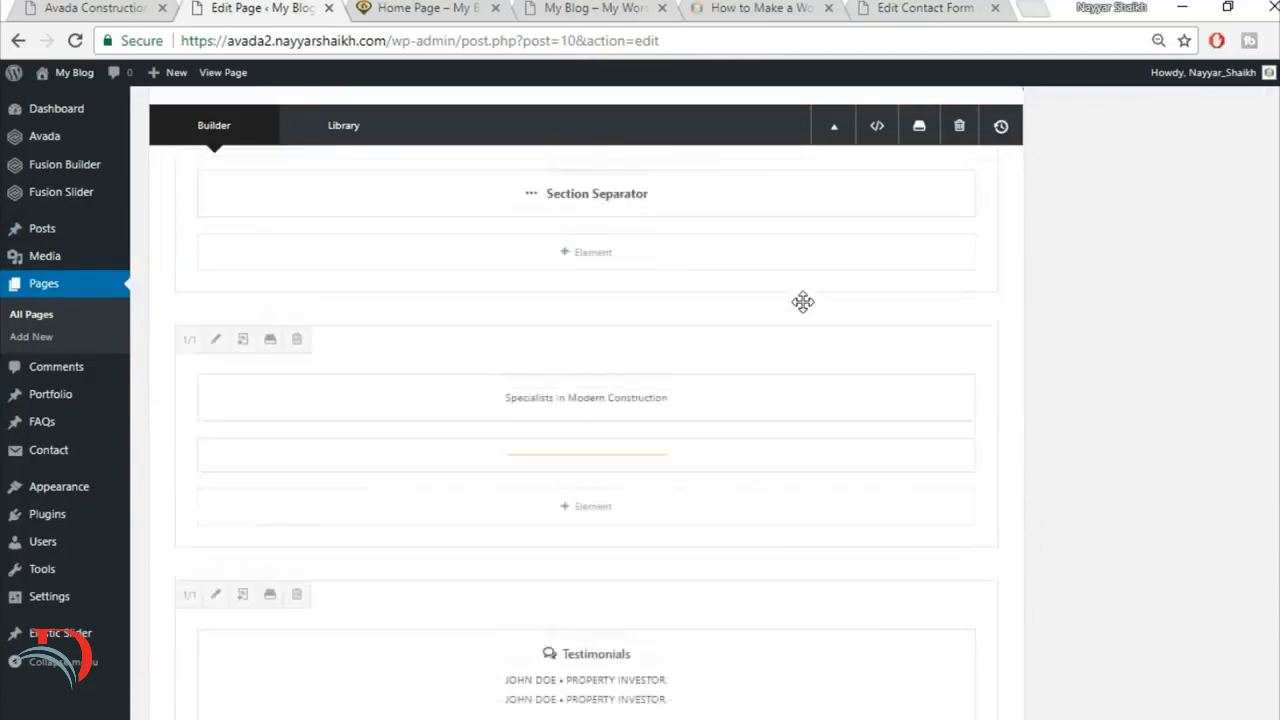
pyautogui.scroll(-5, 803, 301)
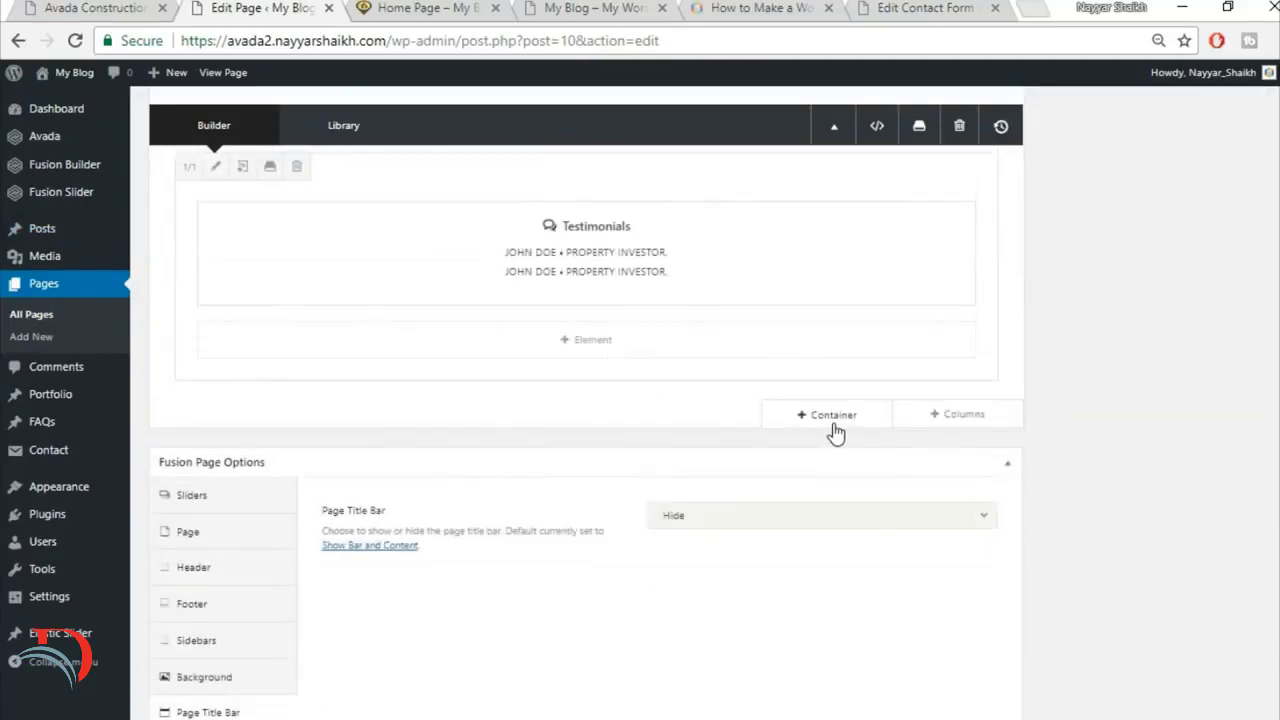
pyautogui.click(835, 420)
pyautogui.click(360, 172)
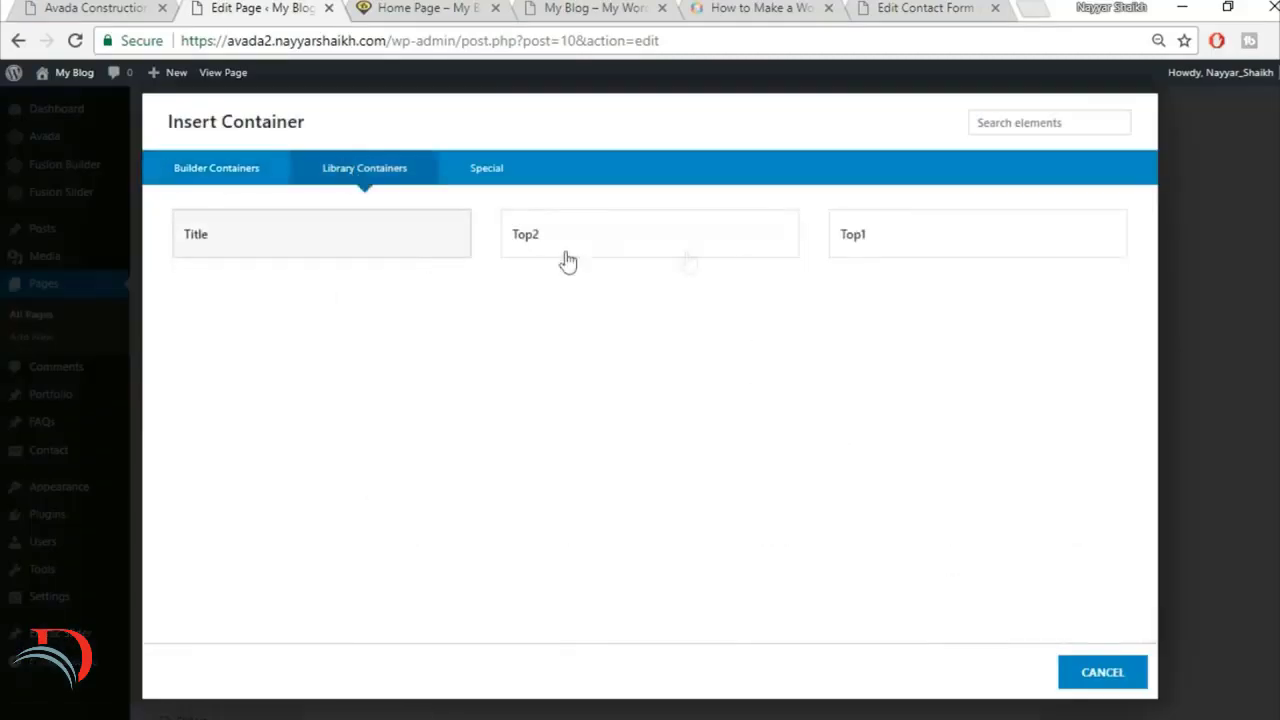
pyautogui.click(222, 254)
# Step: Replace the new Title container's heading with the demo home page's "Latest News" text, centre it and save the text block
pyautogui.click(68, 8)
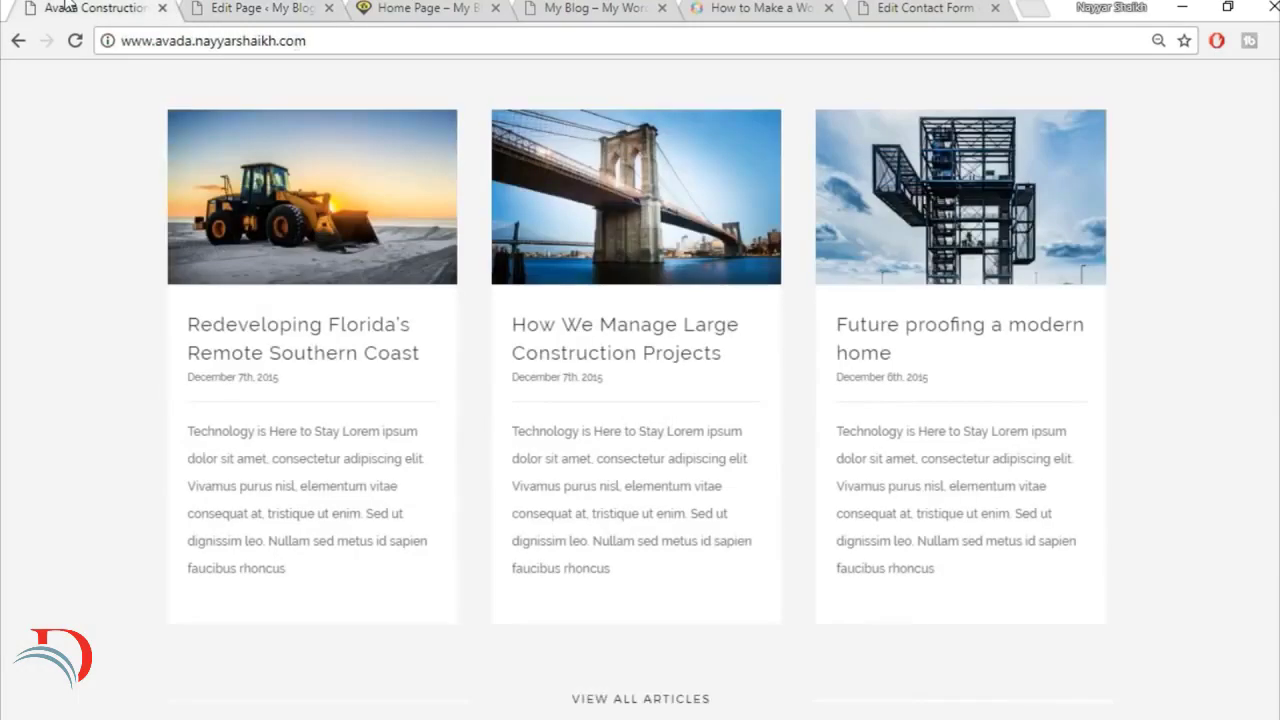
pyautogui.scroll(5, 600, 430)
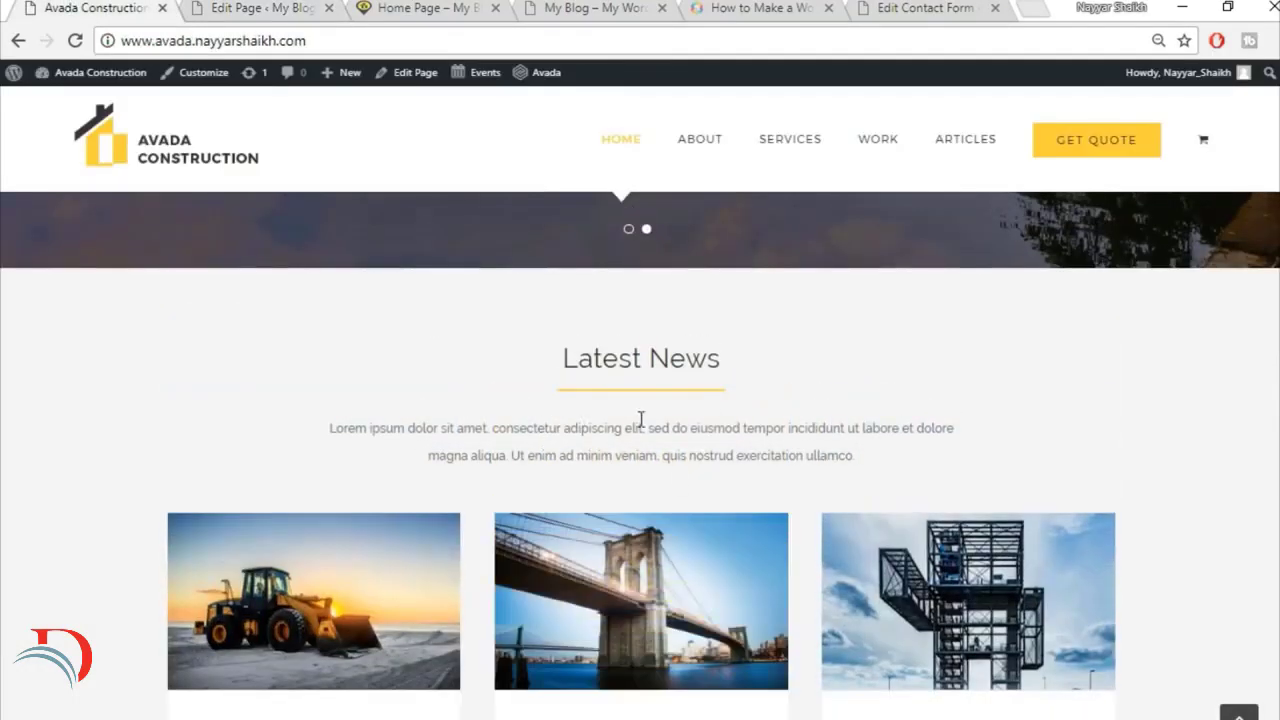
pyautogui.click(209, 6)
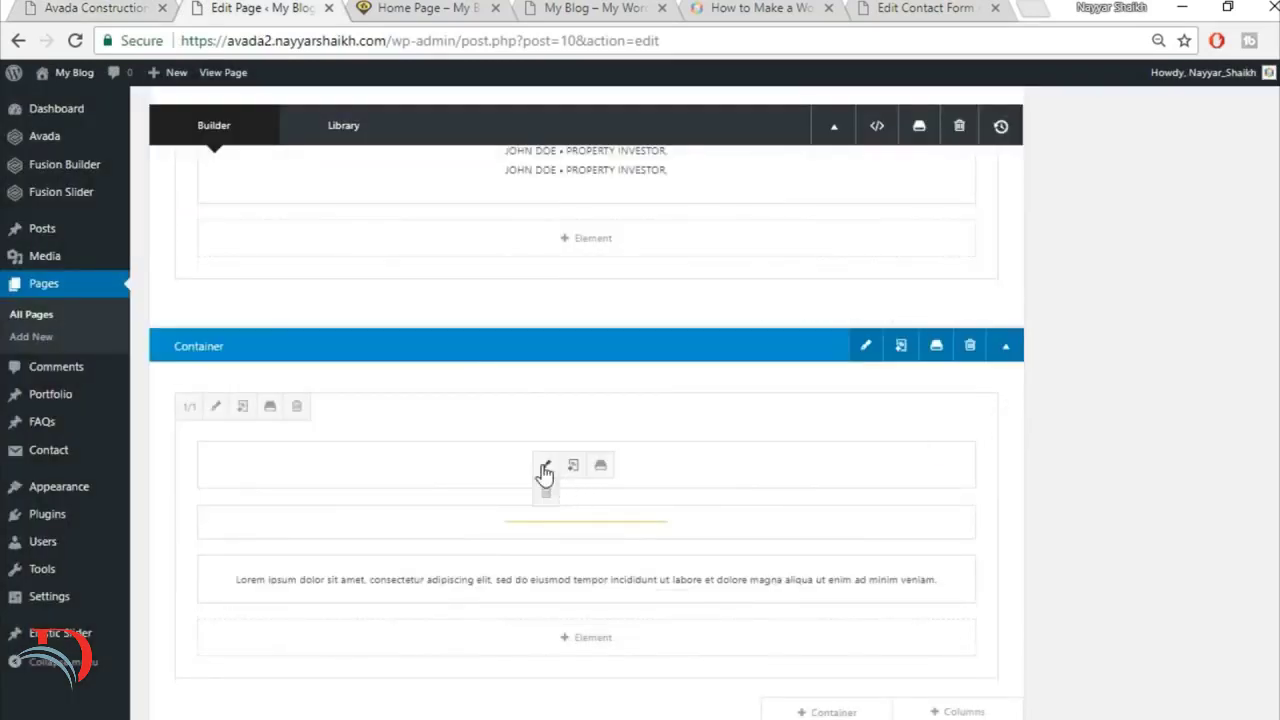
pyautogui.click(543, 469)
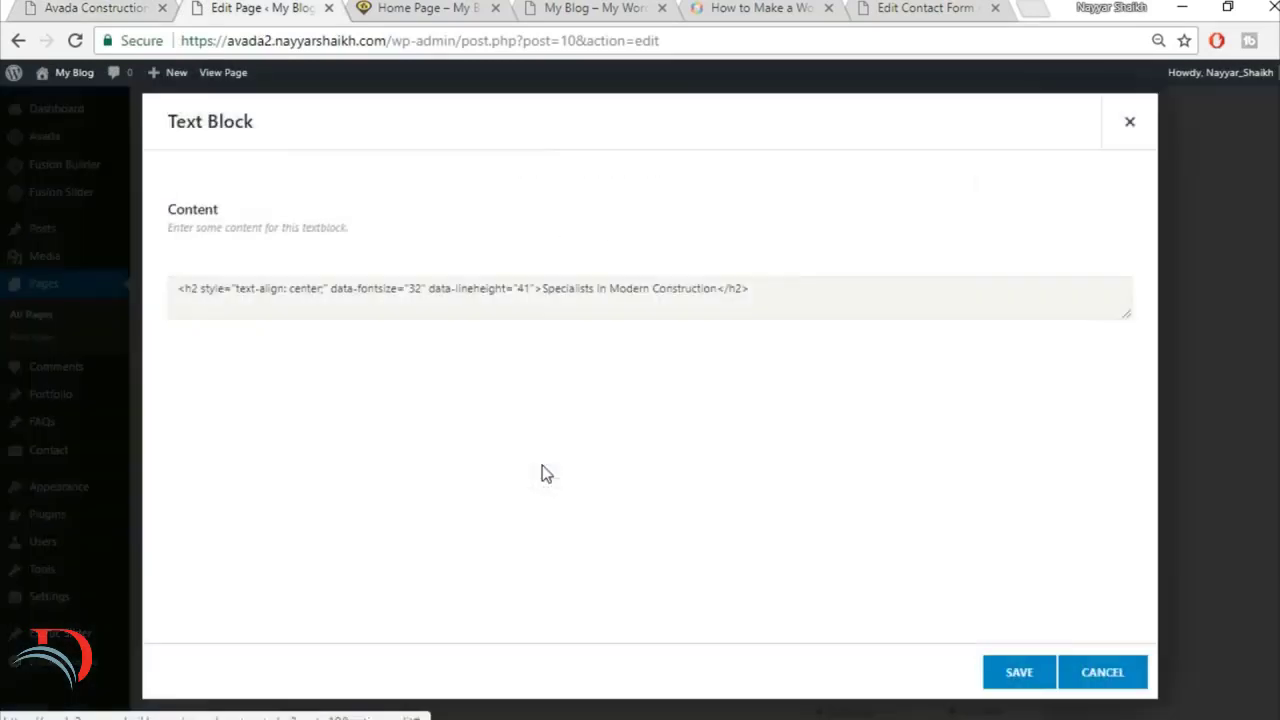
pyautogui.tripleClick(643, 391)
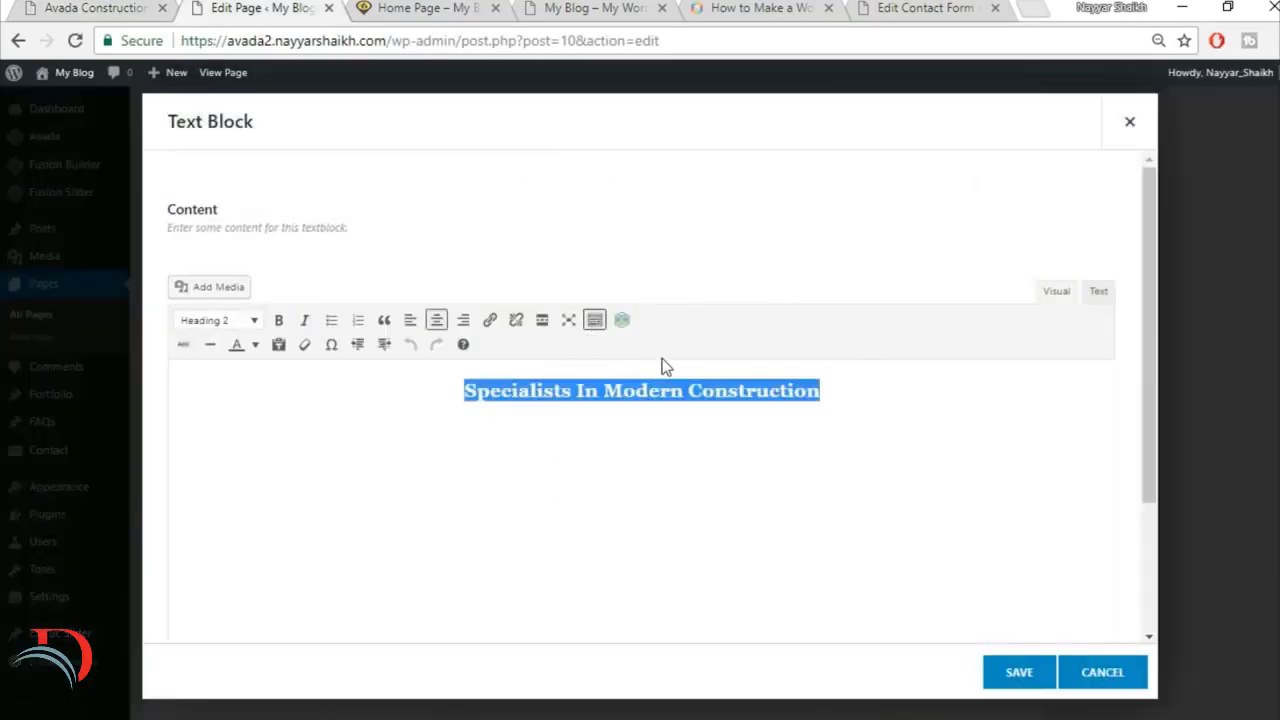
pyautogui.click(45, 6)
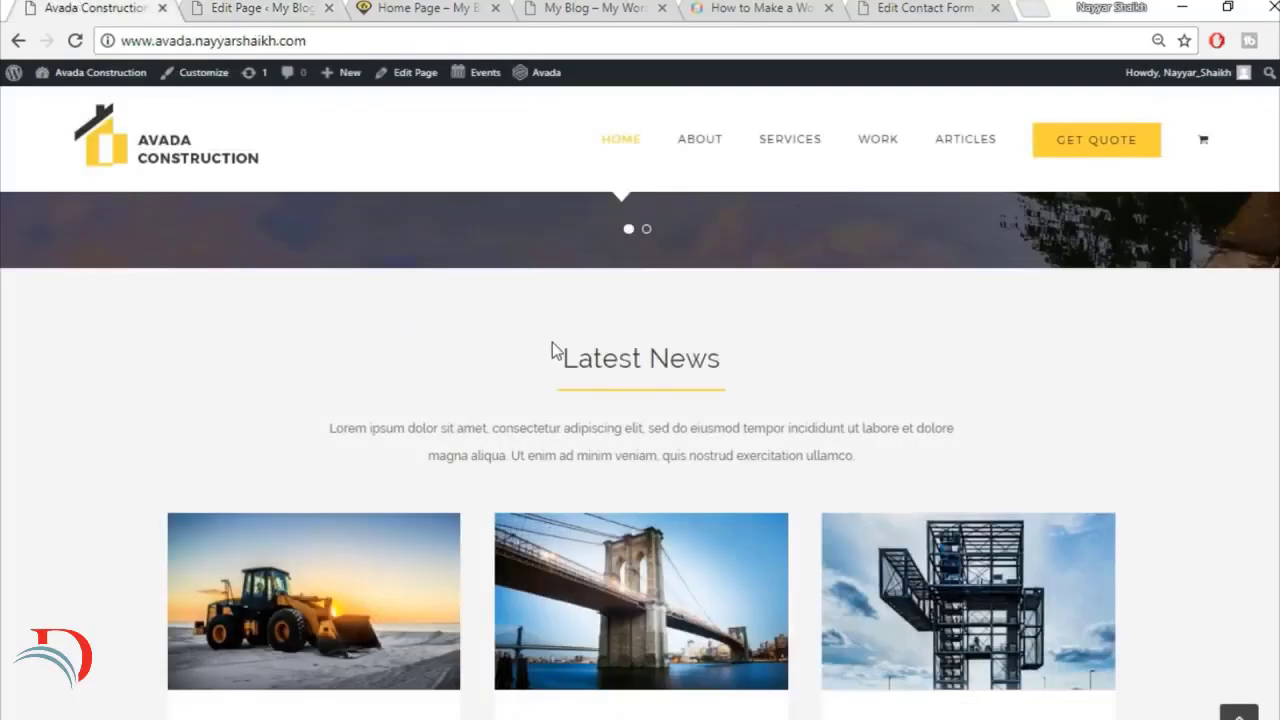
pyautogui.tripleClick(585, 357)
pyautogui.hotkey('ctrl', 'c')
pyautogui.click(265, 5)
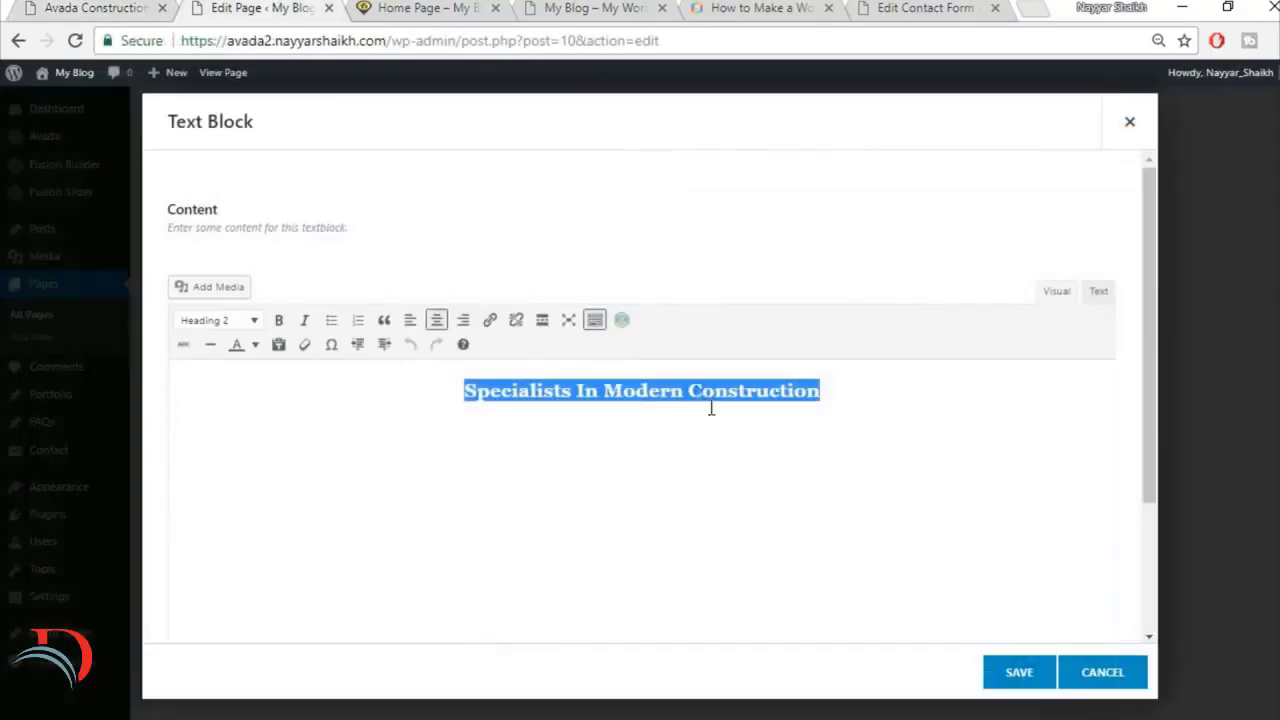
pyautogui.hotkey('ctrl', 'v')
pyautogui.click(436, 320)
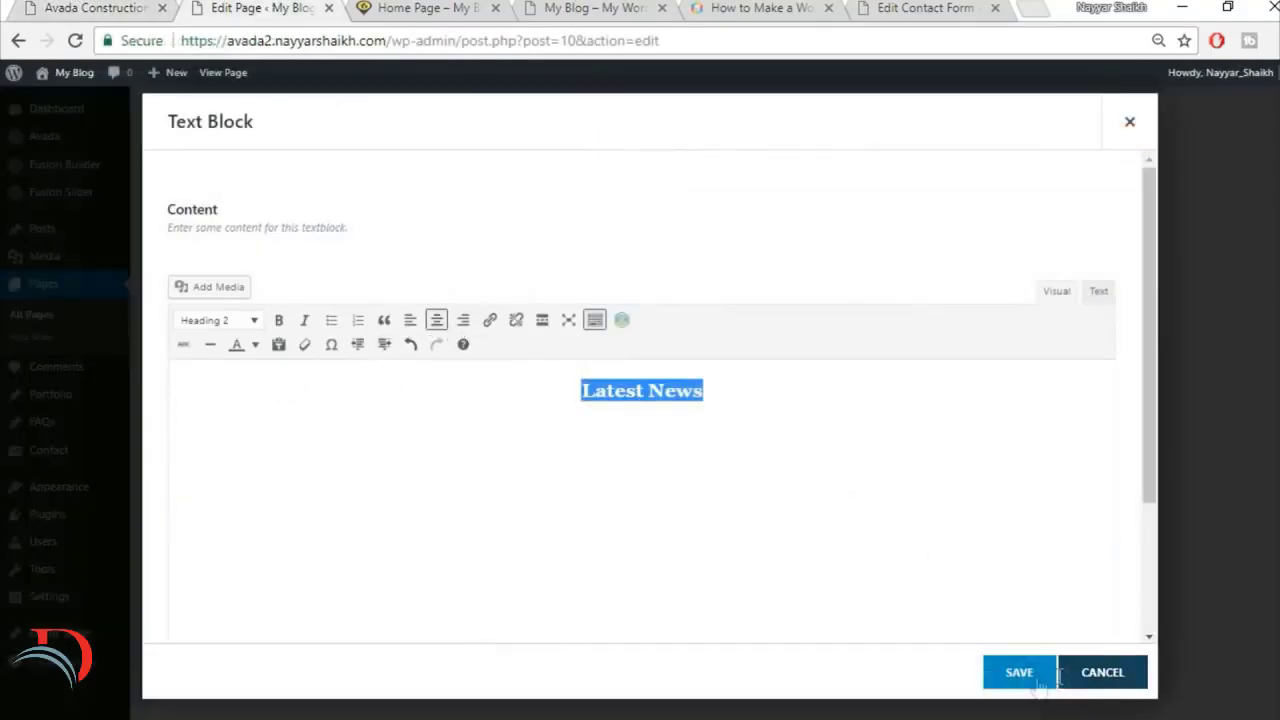
pyautogui.click(1016, 672)
# Step: Check the demo's Latest News layout and add a full-width 1/1 column below the Latest News heading
pyautogui.click(147, 6)
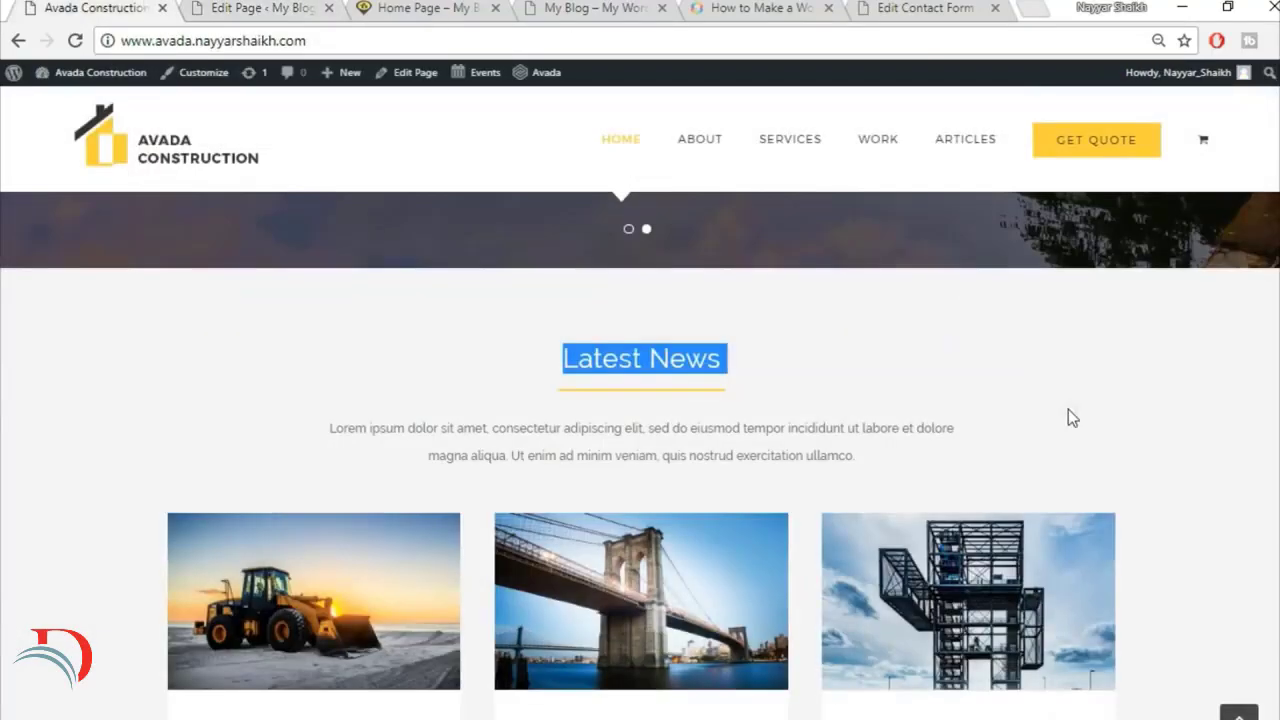
pyautogui.scroll(-3, 1068, 409)
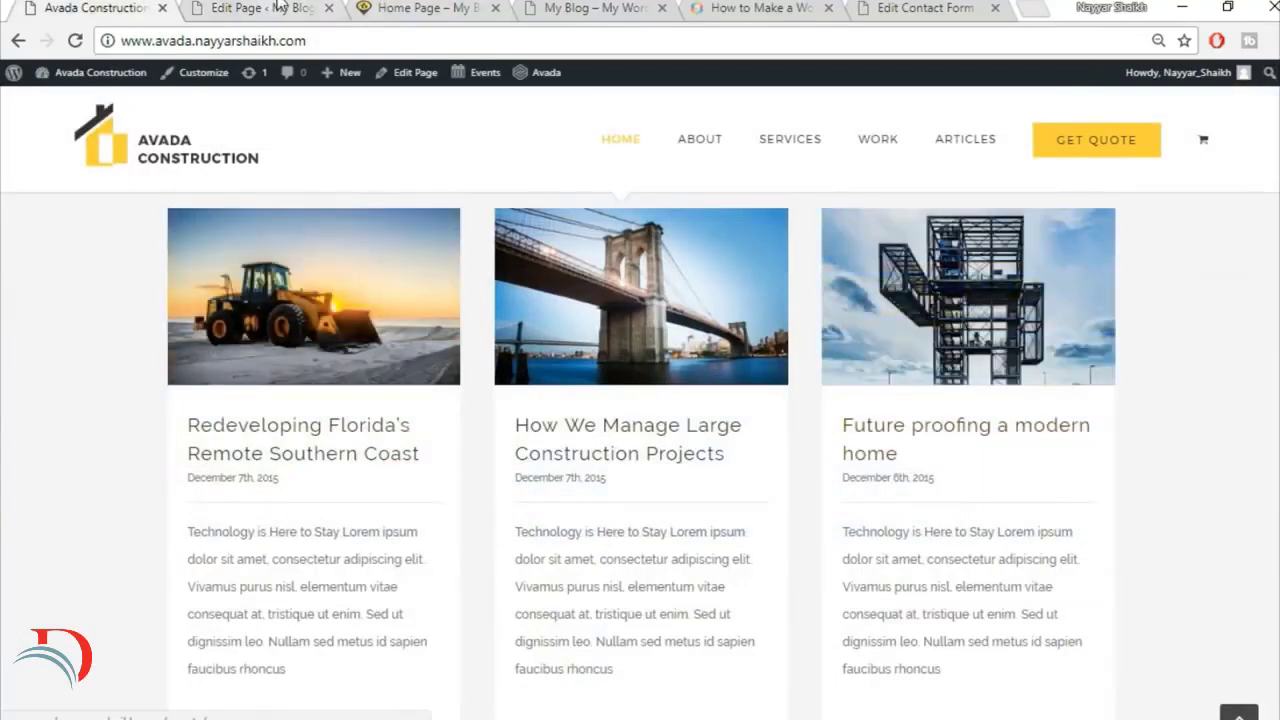
pyautogui.click(280, 8)
pyautogui.scroll(-2, 1115, 542)
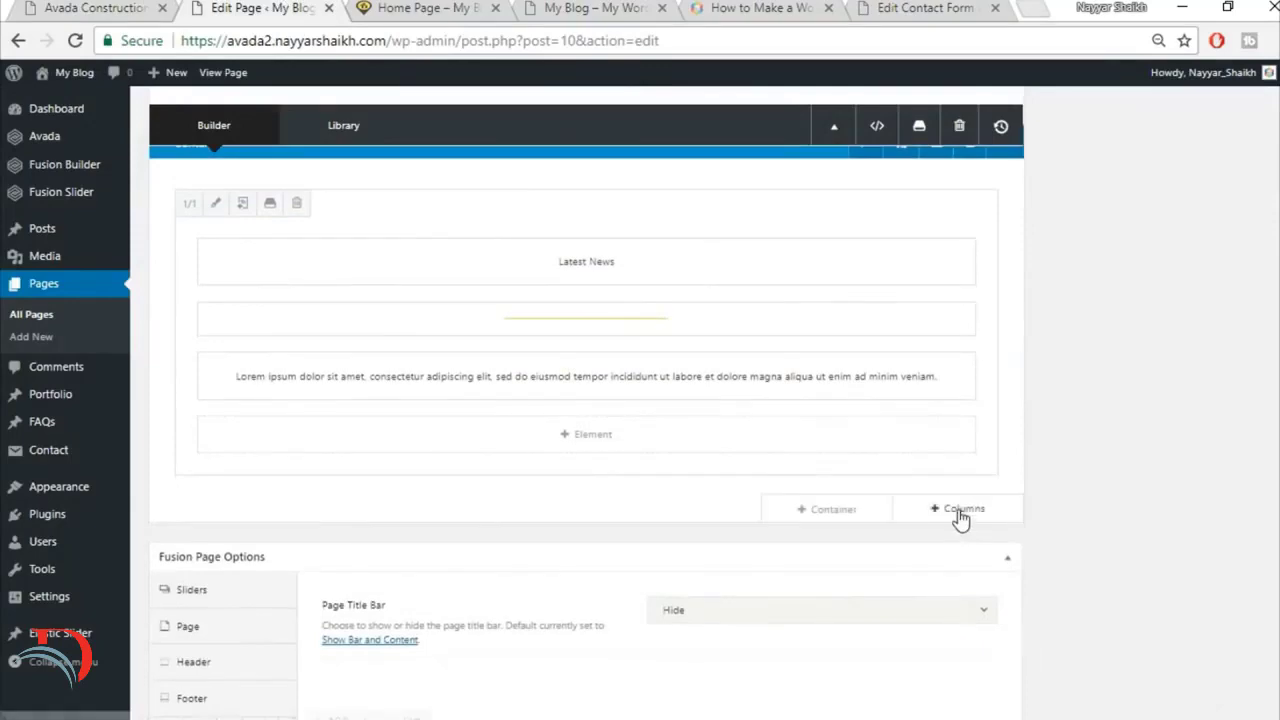
pyautogui.click(955, 512)
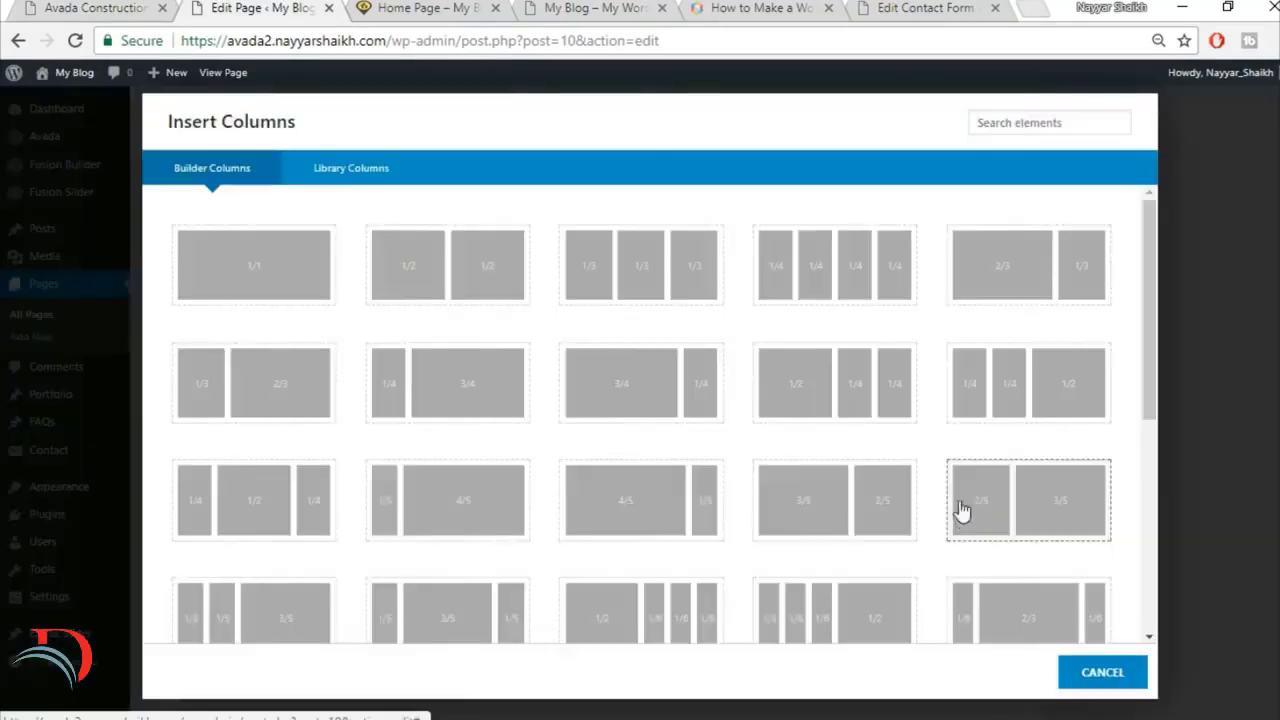
pyautogui.click(263, 251)
# Step: Add a Blog element to the new full-width column
pyautogui.click(645, 582)
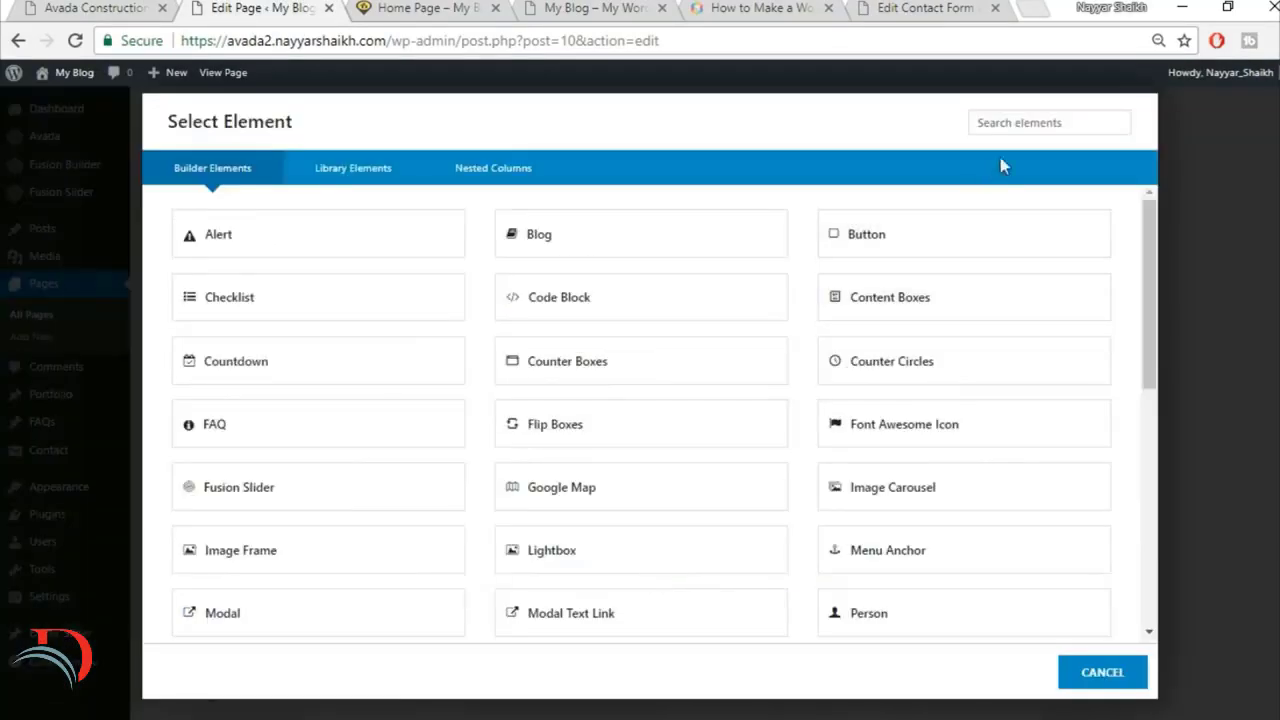
pyautogui.click(1016, 121)
pyautogui.write('blo')
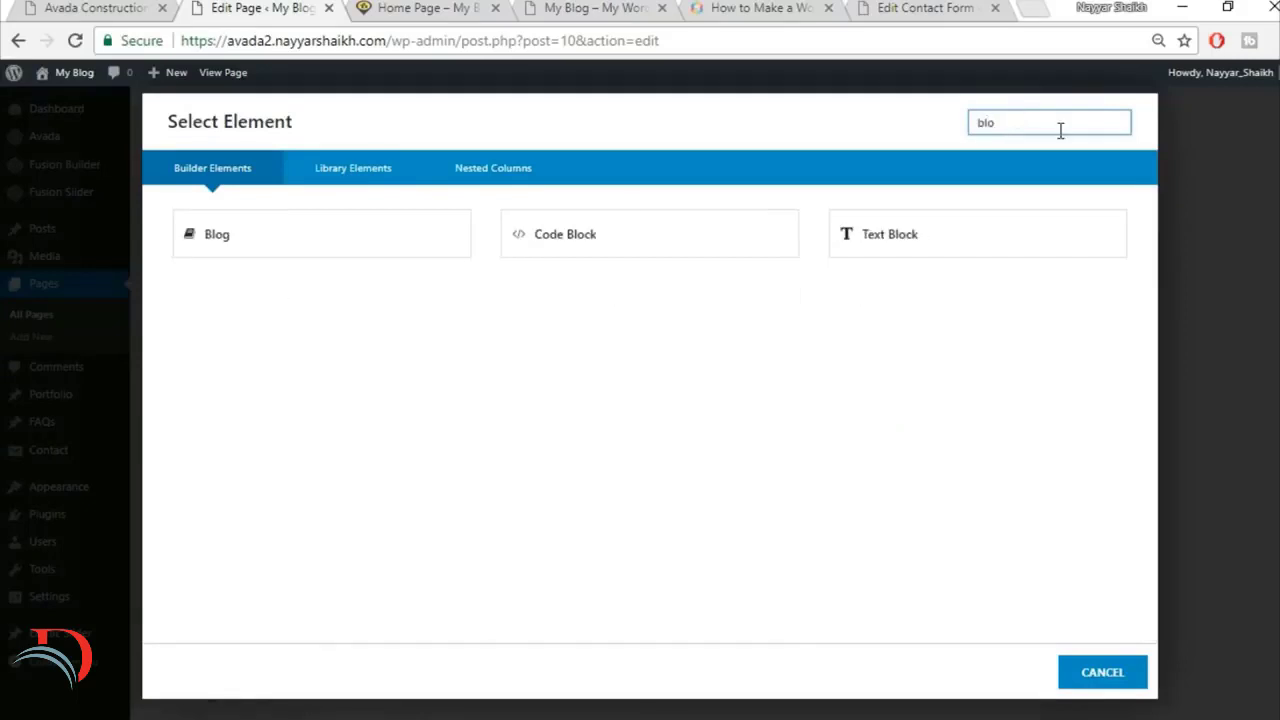
pyautogui.click(285, 238)
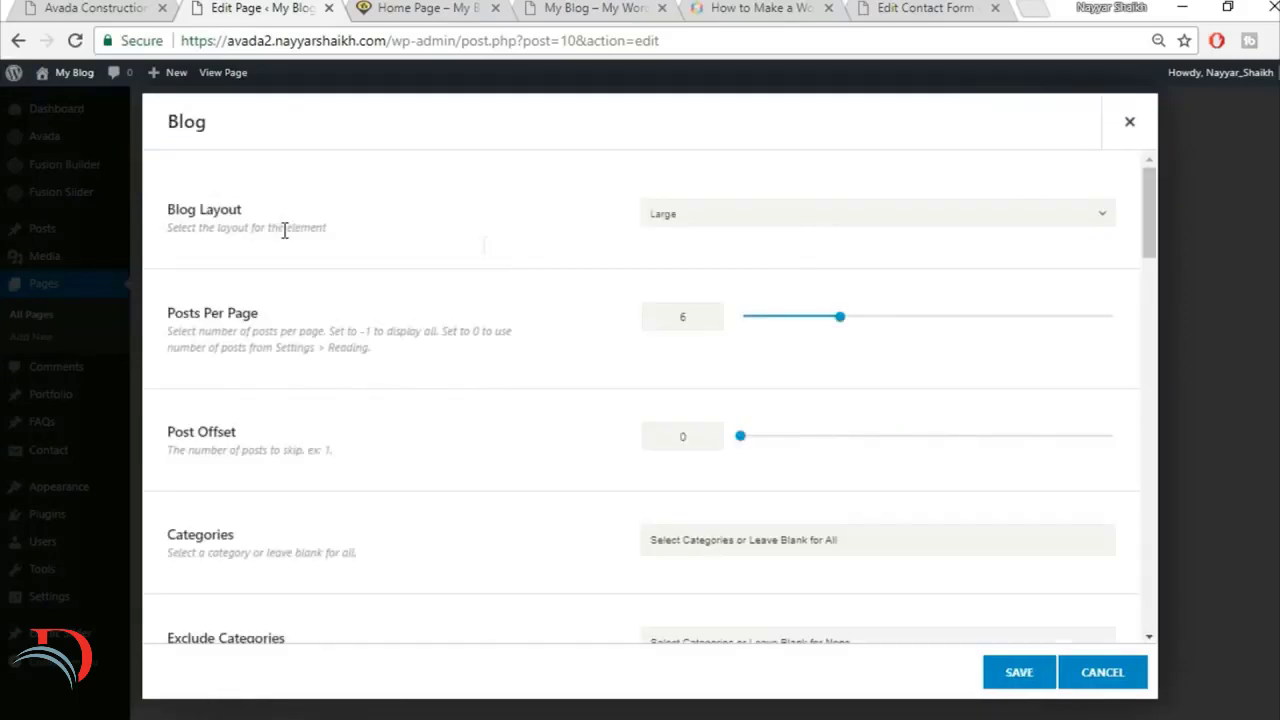
# Step: Set the Blog element to Grid layout with a column spacing of 30 and 3 posts per page
pyautogui.click(842, 216)
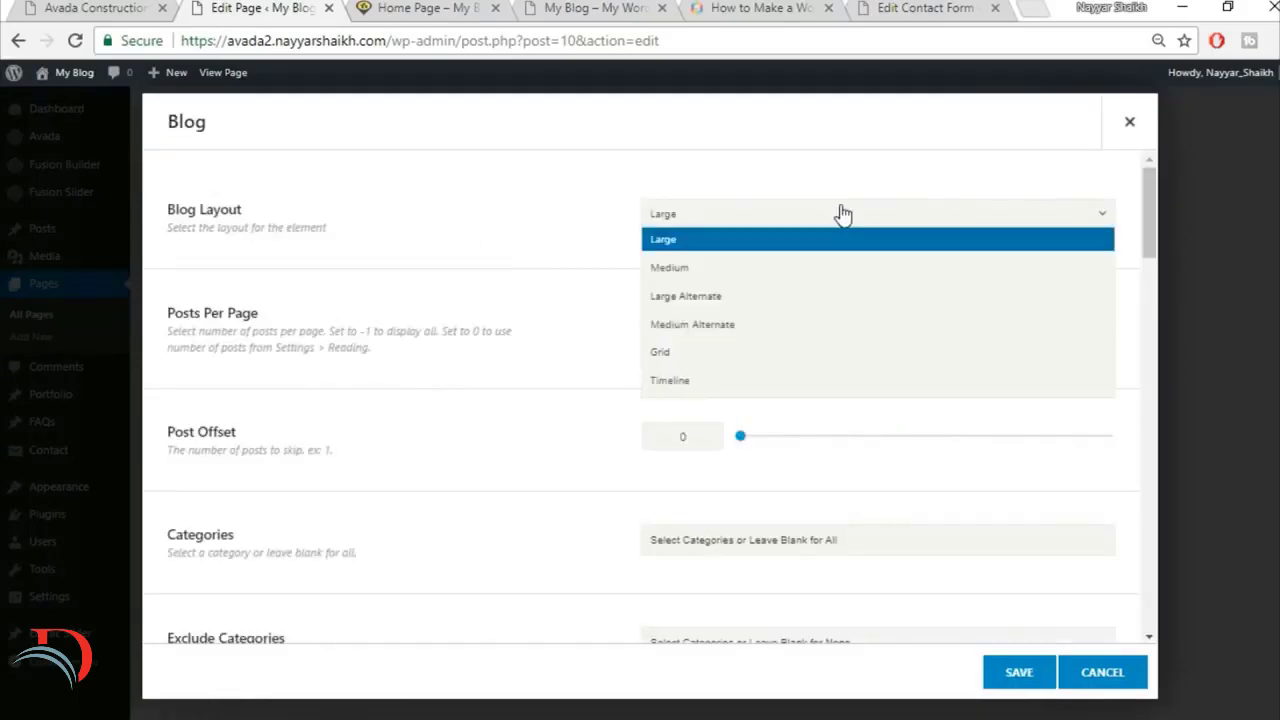
pyautogui.click(758, 352)
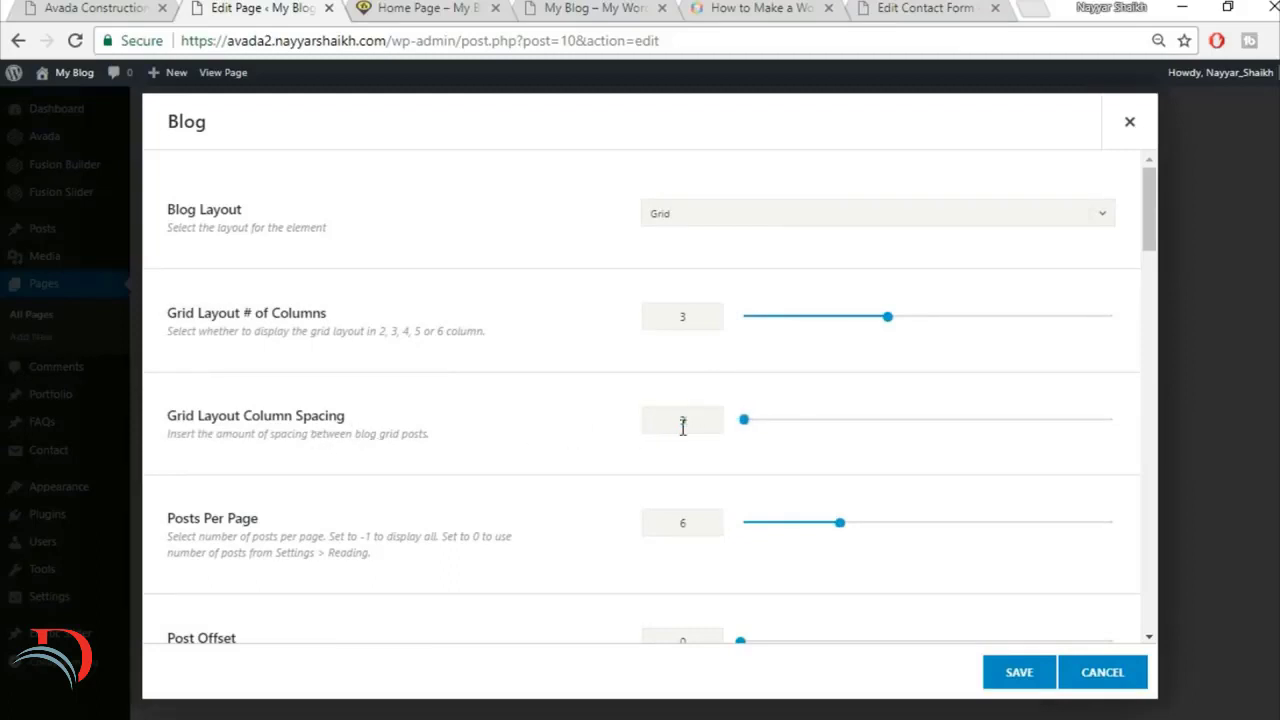
pyautogui.scroll(-1, 715, 475)
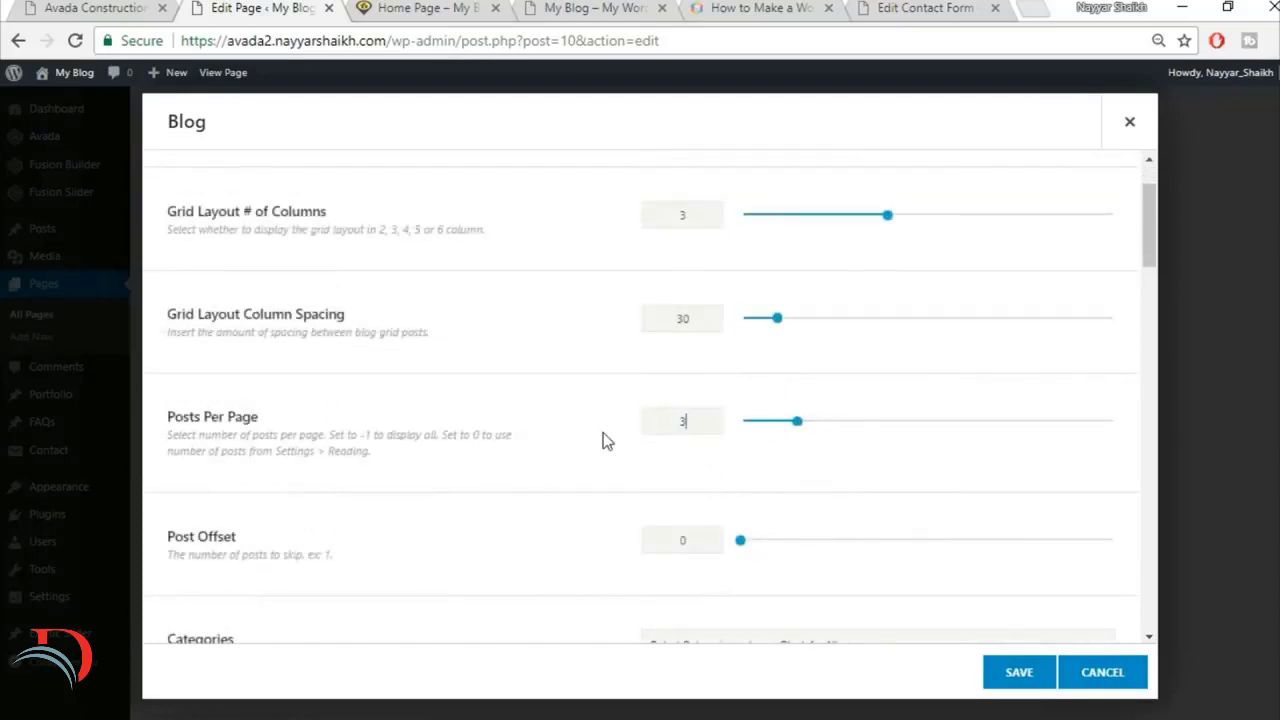
# Step: Compare the Blog element's thumbnail, title and excerpt options with the posts in the demo's Latest News section
pyautogui.scroll(-2, 605, 452)
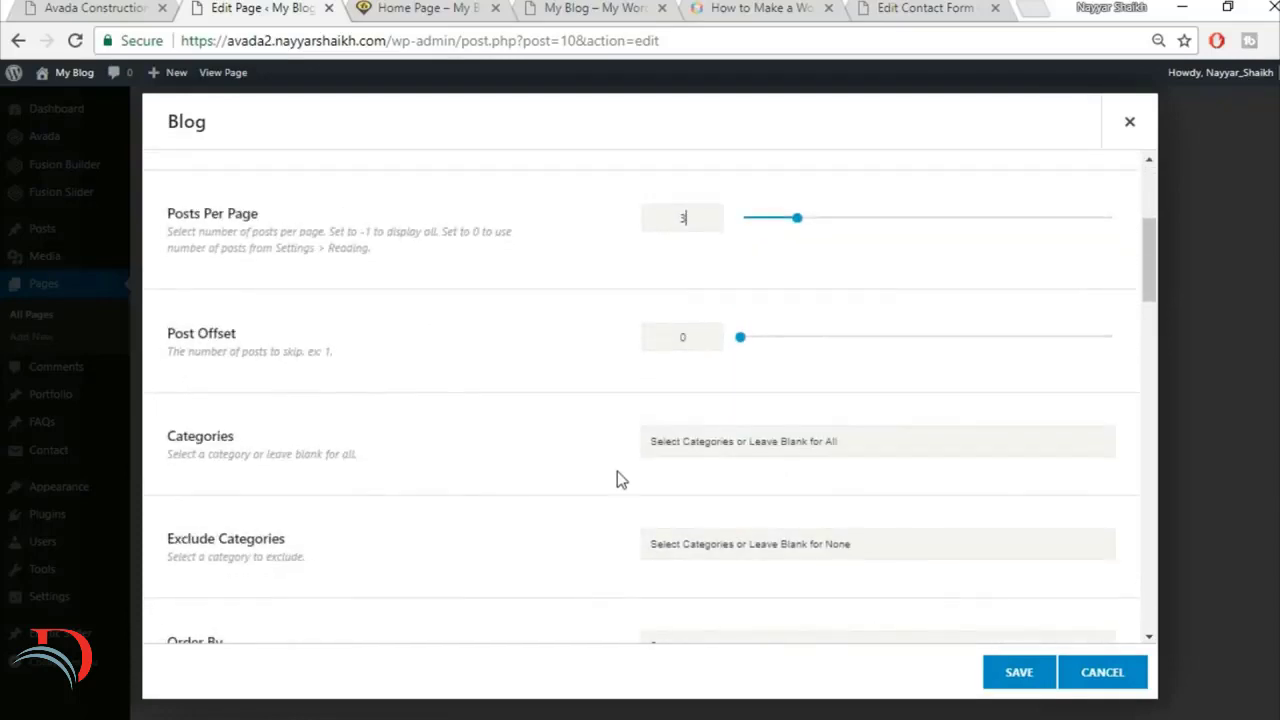
pyautogui.scroll(-5, 617, 472)
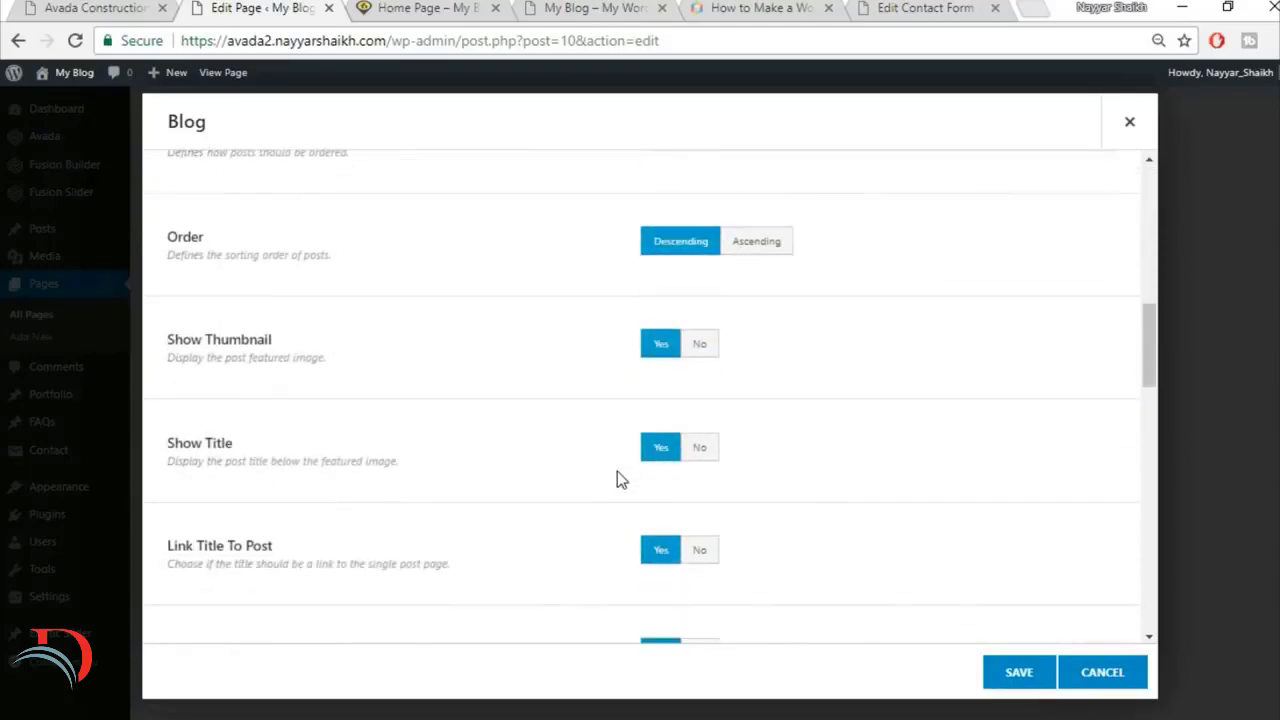
pyautogui.click(95, 8)
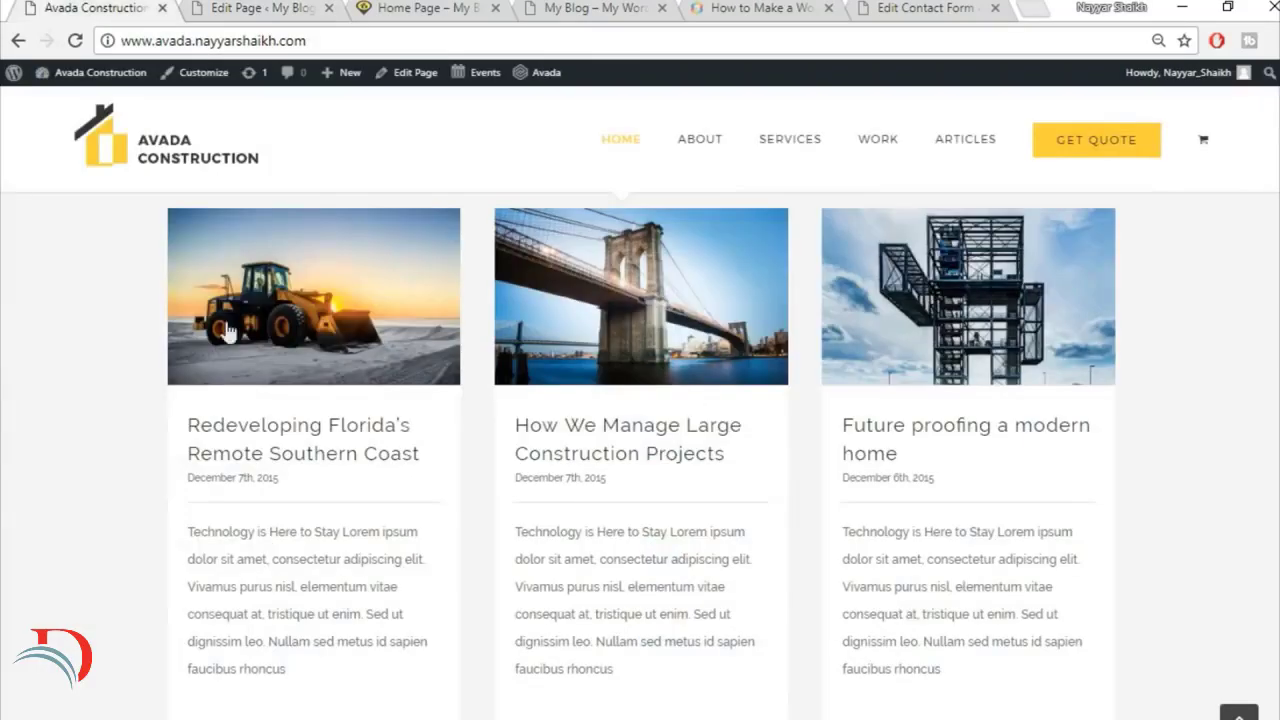
pyautogui.moveTo(336, 322)
pyautogui.click(262, 8)
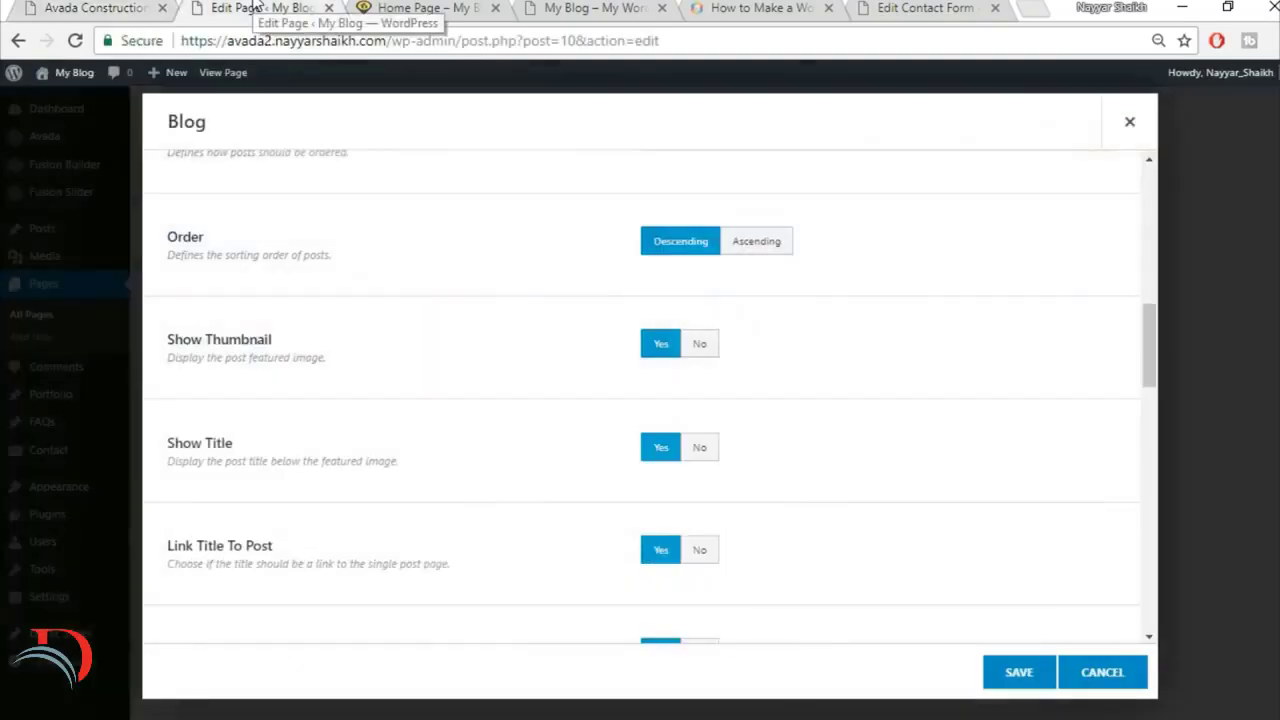
pyautogui.scroll(-1, 661, 465)
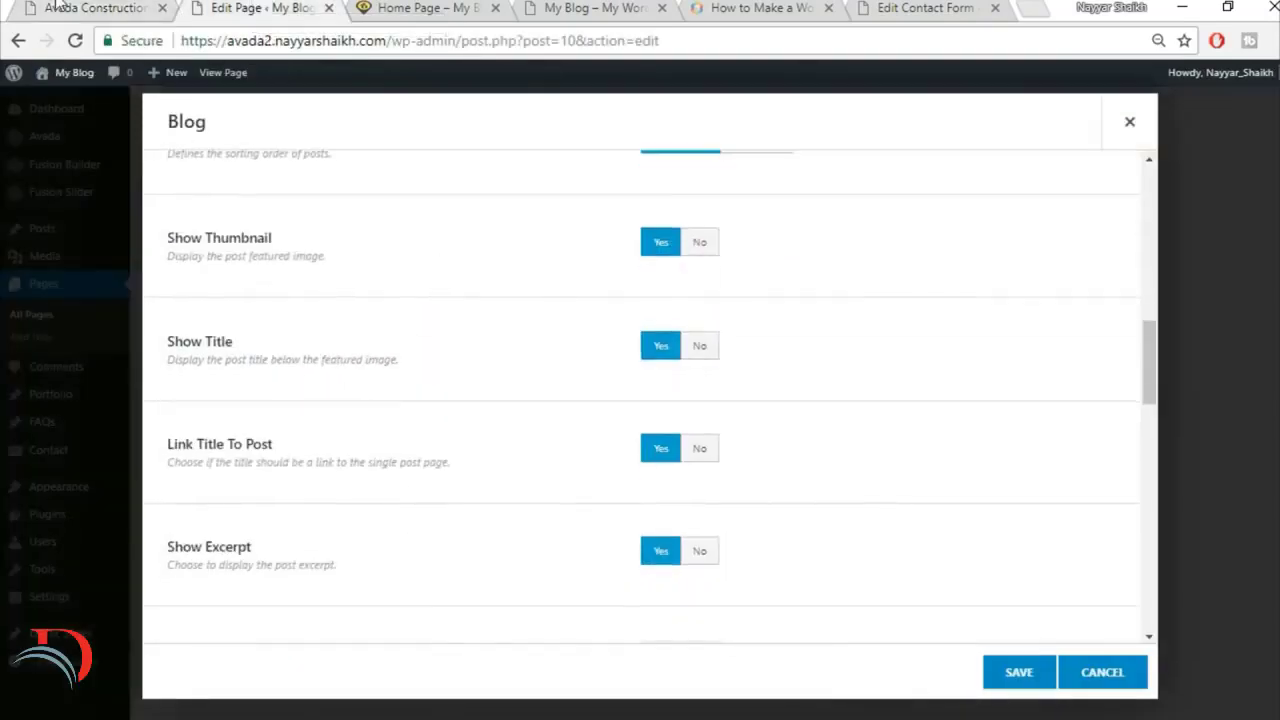
pyautogui.click(64, 8)
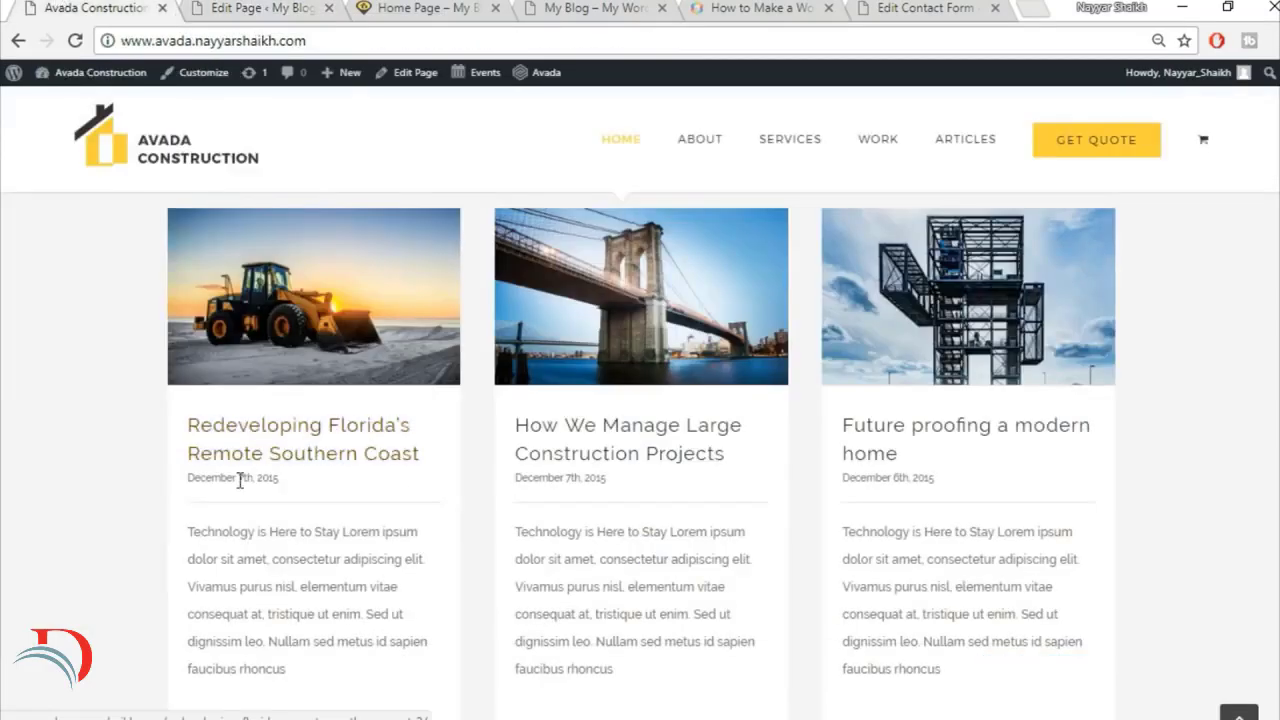
pyautogui.click(300, 8)
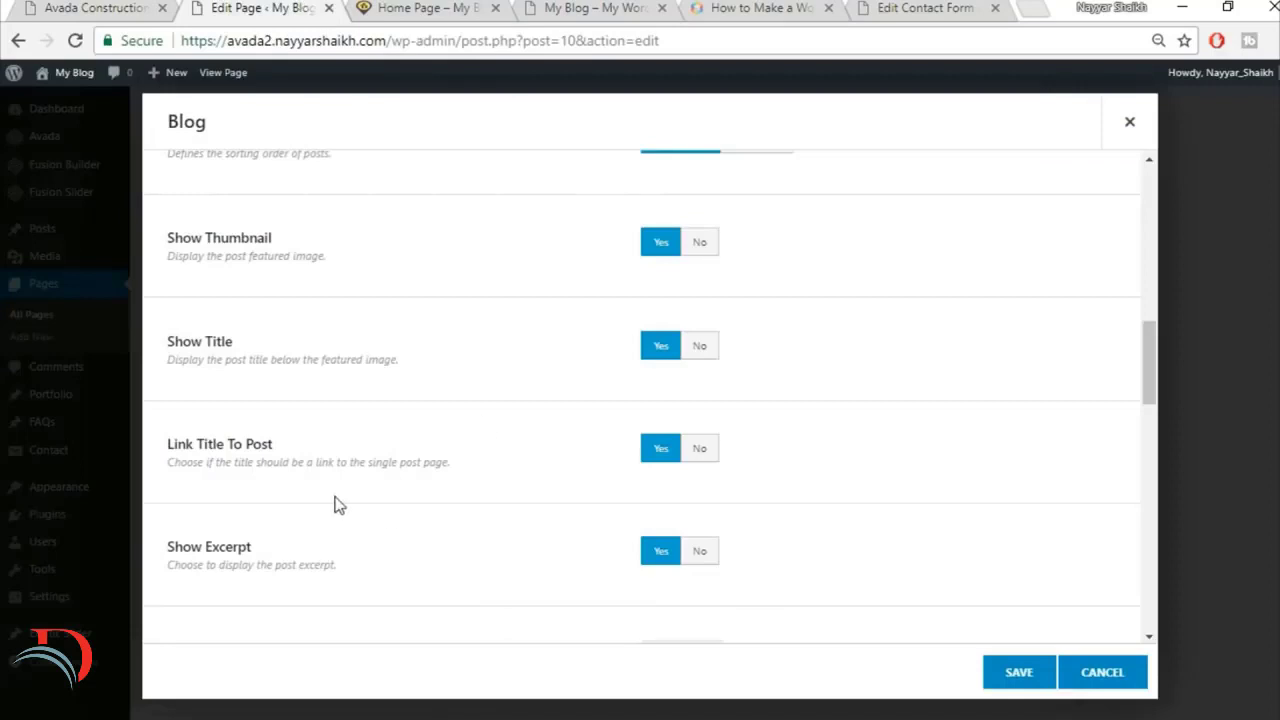
pyautogui.scroll(-1, 336, 498)
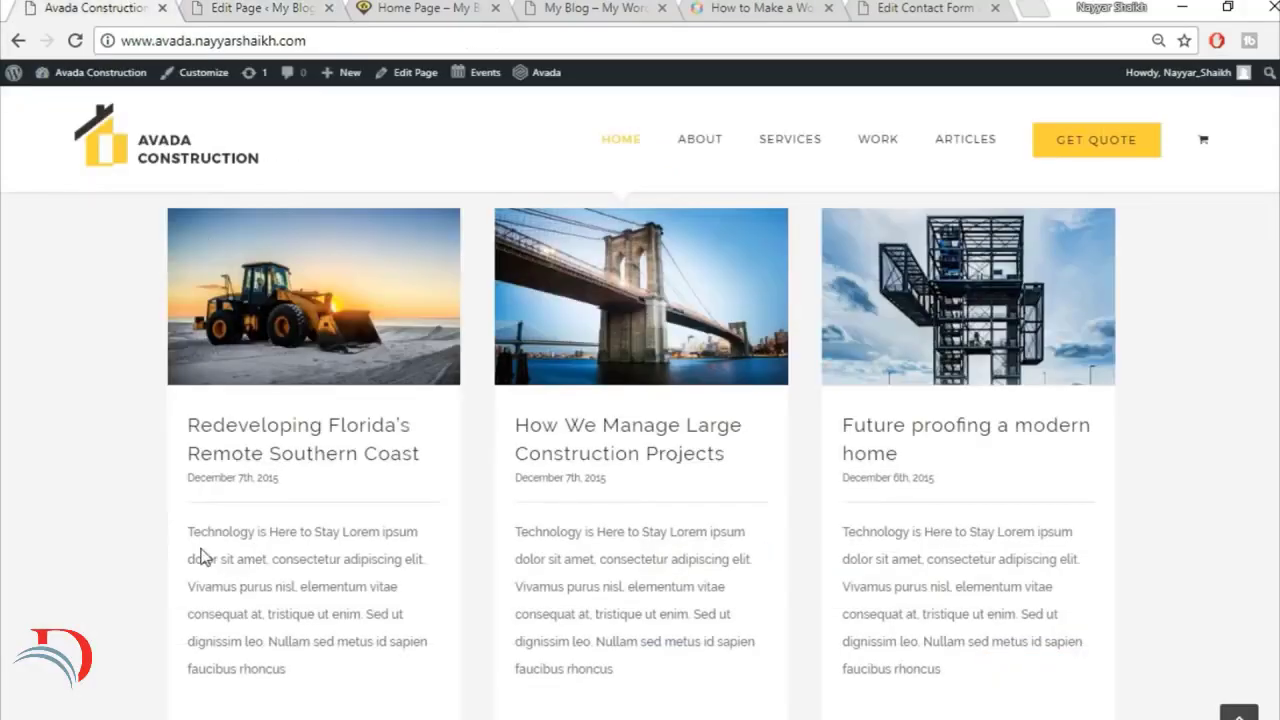
pyautogui.moveTo(180, 533); pyautogui.dragTo(334, 689)
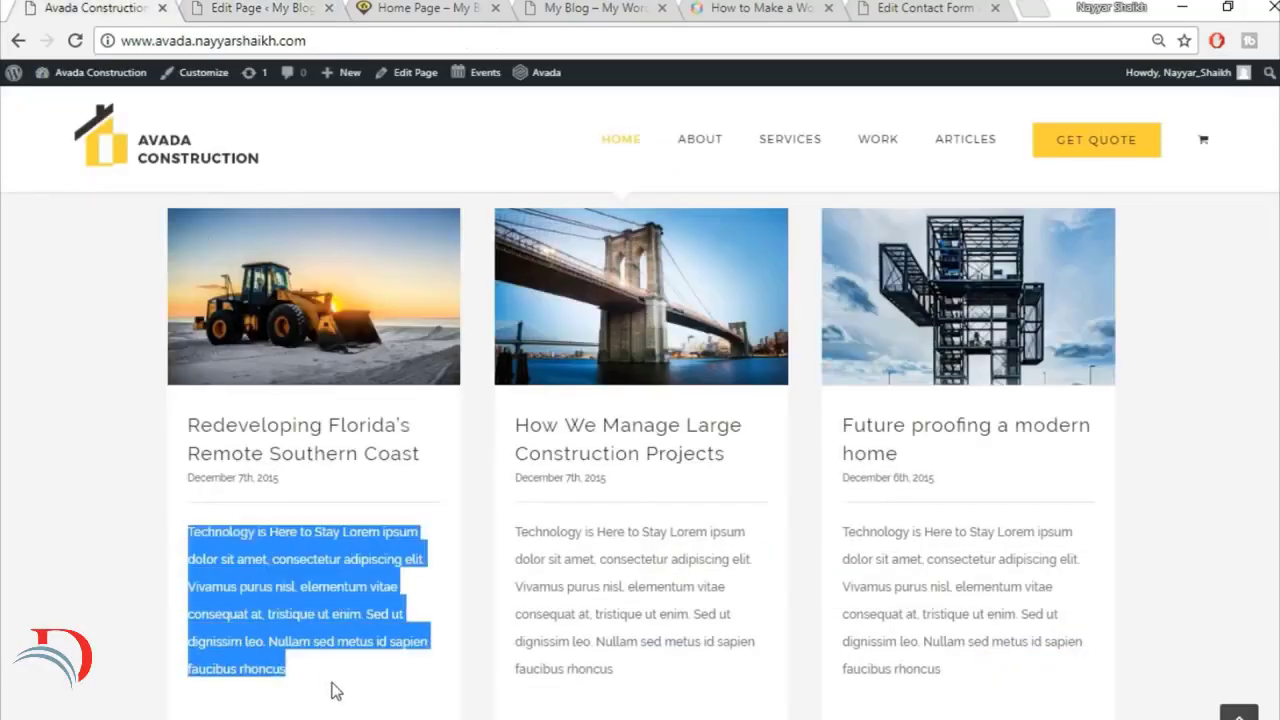
pyautogui.click(349, 568)
pyautogui.click(237, 7)
pyautogui.scroll(-2, 843, 486)
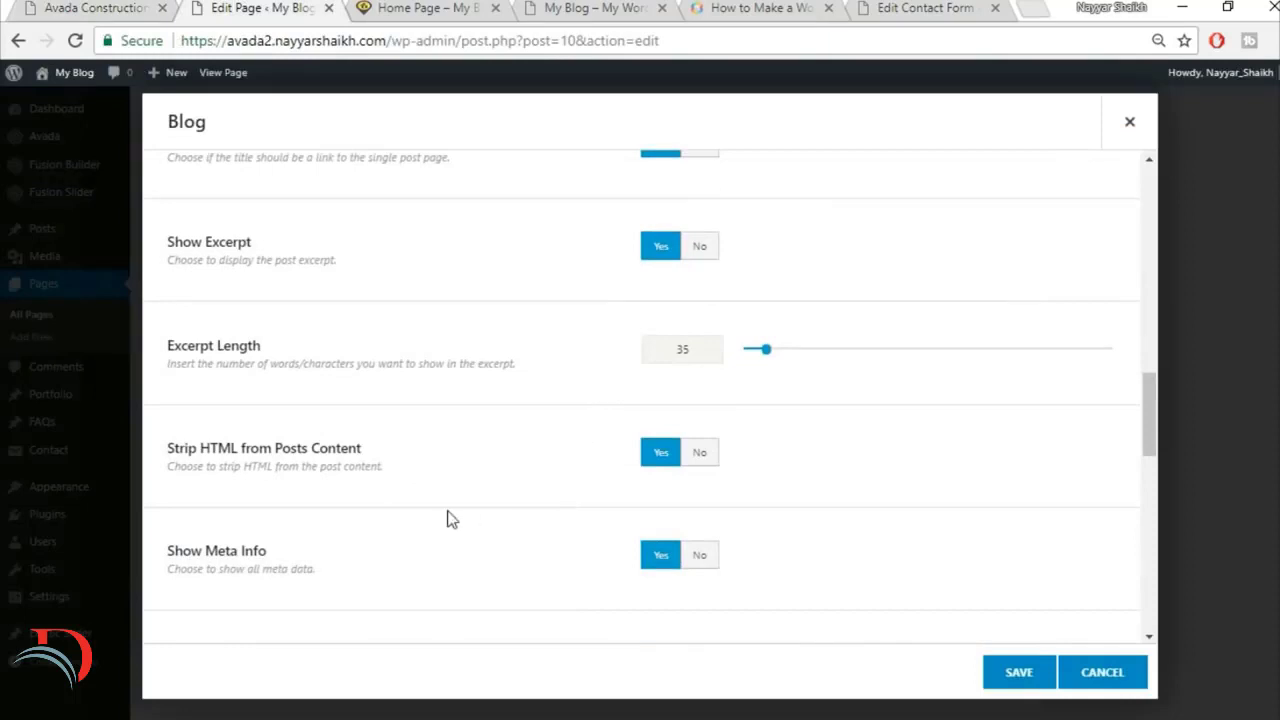
# Step: Turn off the comment count, categories and author name in the Blog element
pyautogui.scroll(-3, 539, 525)
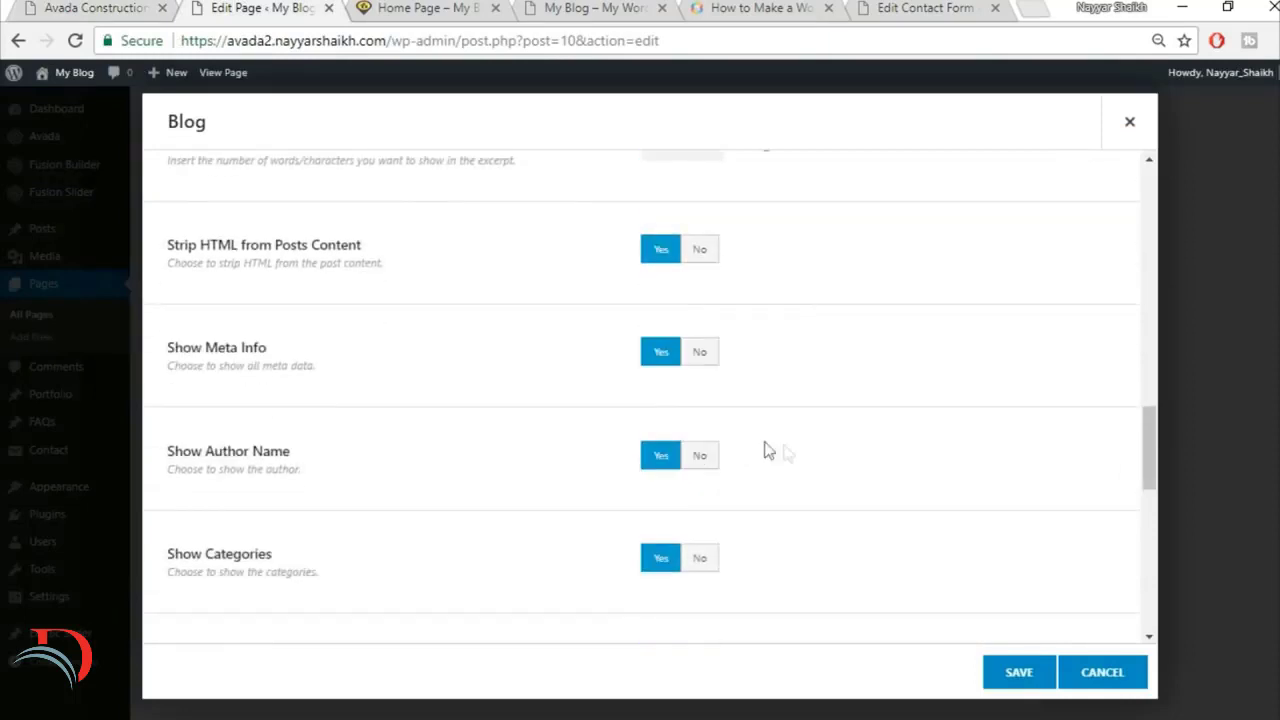
pyautogui.scroll(-1, 815, 518)
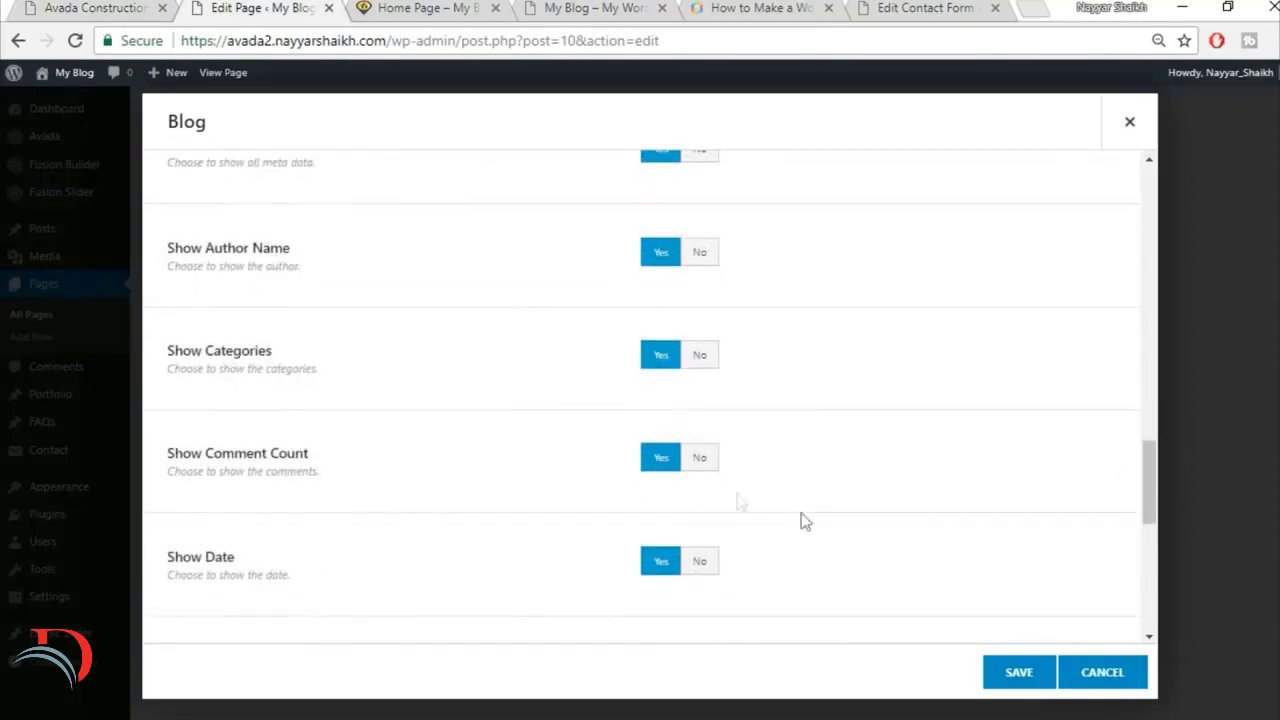
pyautogui.click(712, 458)
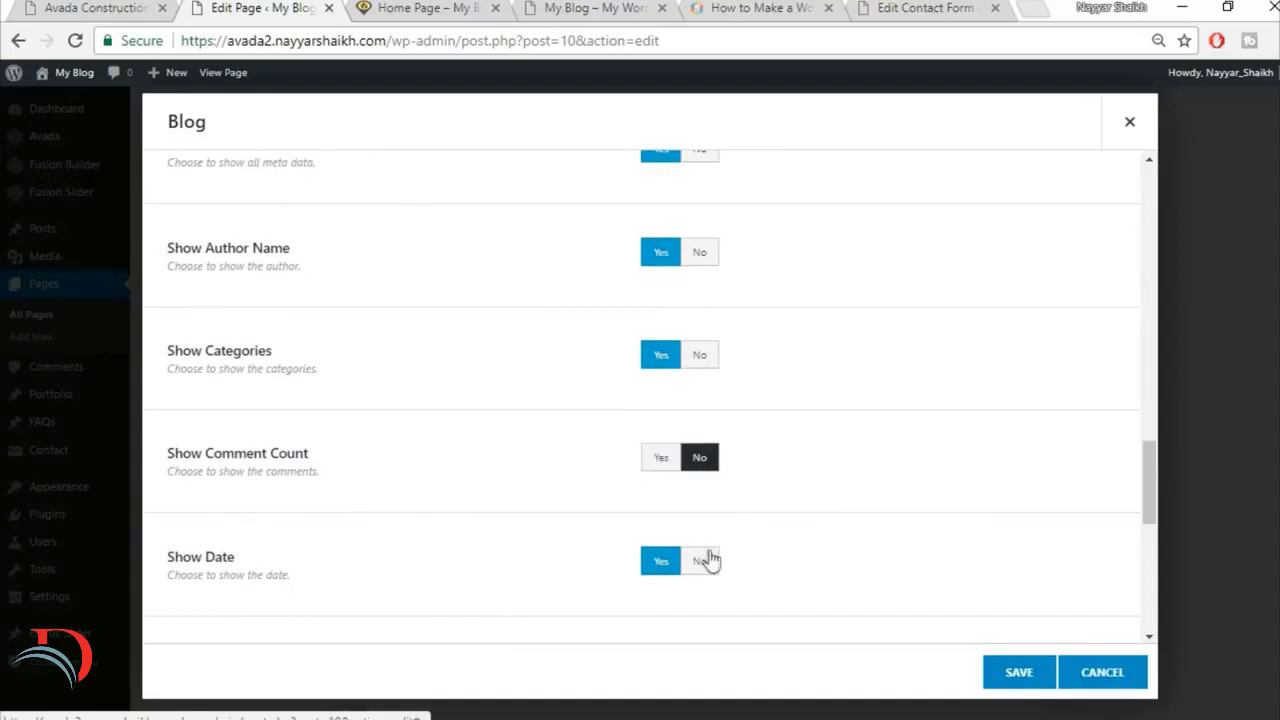
pyautogui.click(700, 354)
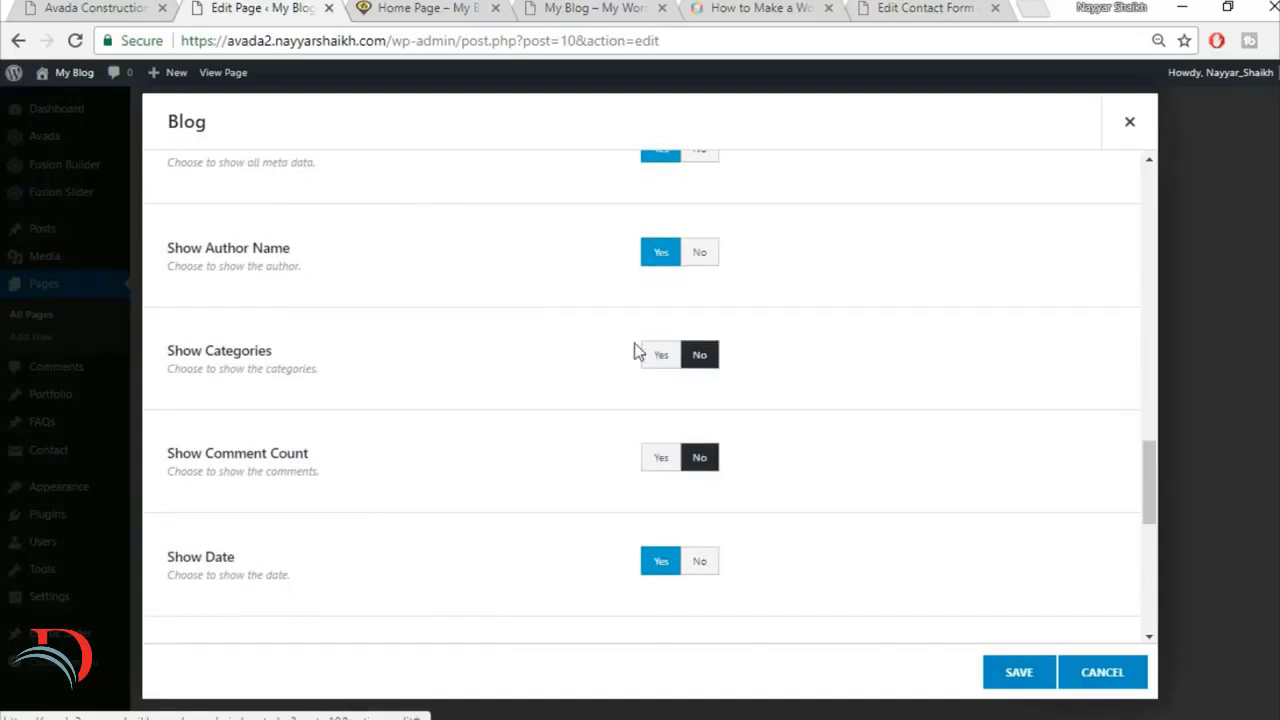
pyautogui.click(702, 253)
# Step: Turn off tags in the Blog element and set its pagination type to No Pagination
pyautogui.scroll(-2, 789, 269)
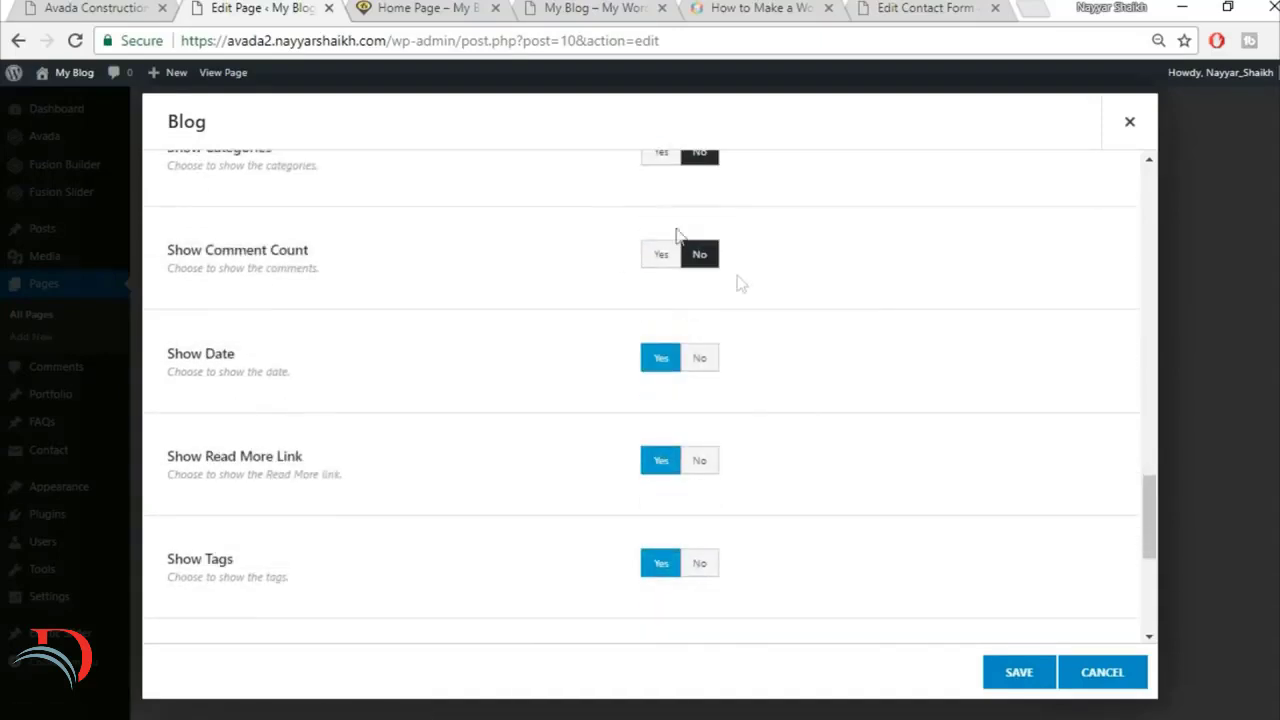
pyautogui.scroll(-1, 800, 405)
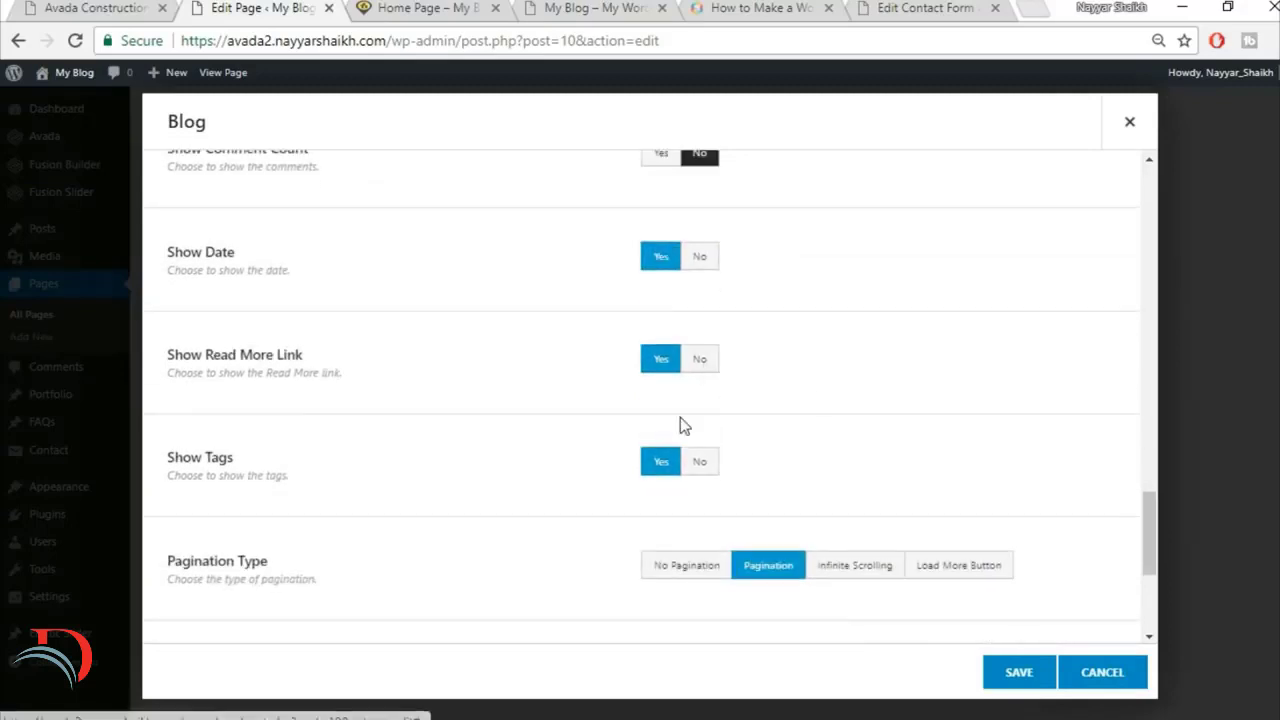
pyautogui.scroll(-1, 680, 420)
pyautogui.click(700, 361)
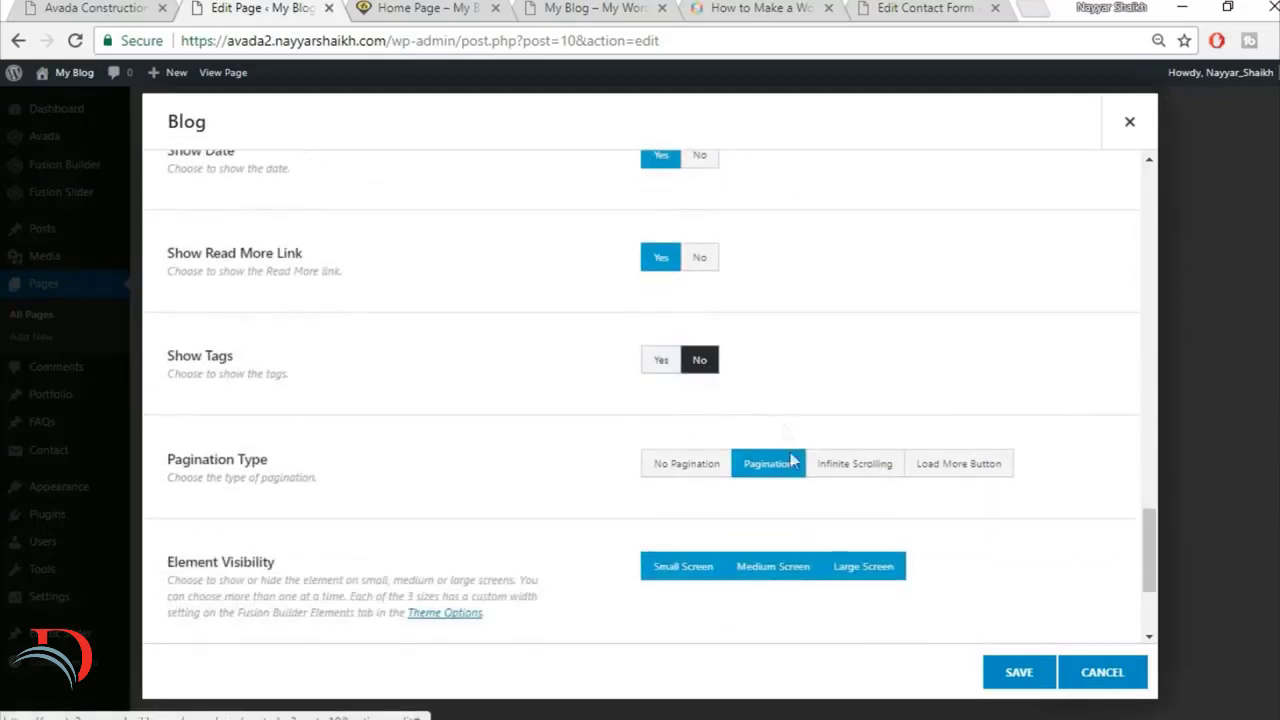
pyautogui.scroll(-1, 810, 422)
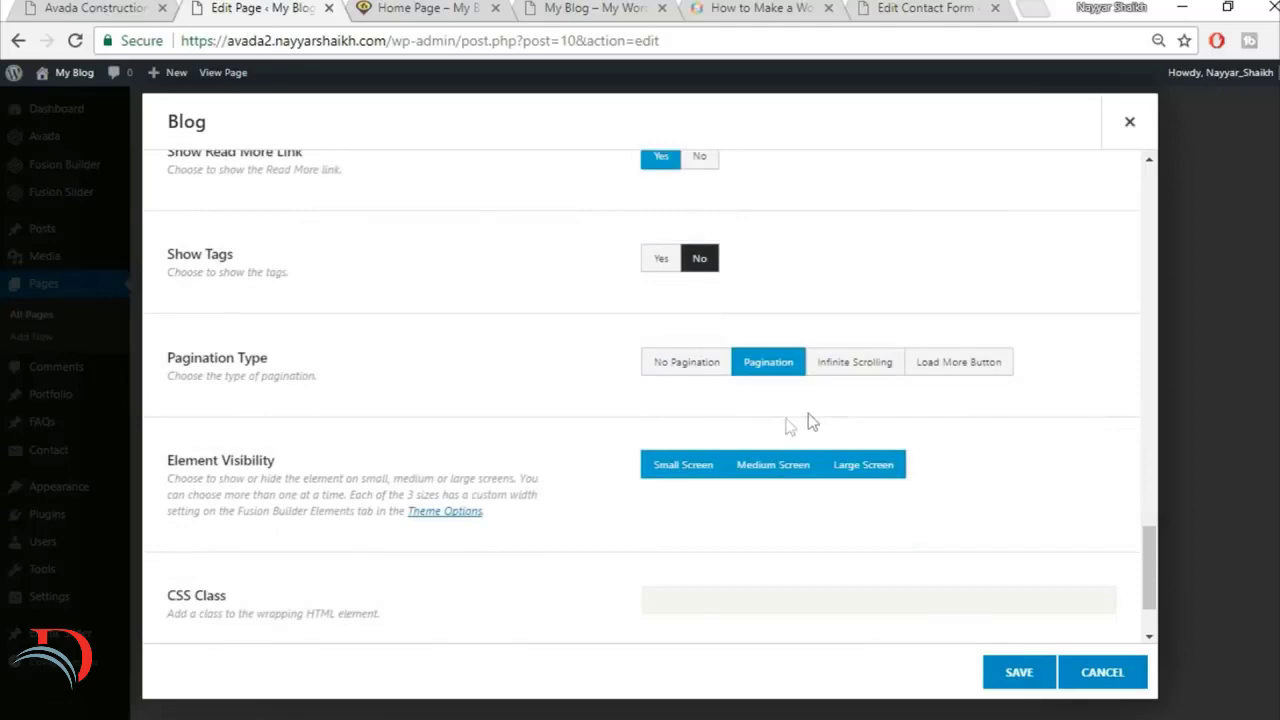
pyautogui.click(712, 378)
# Step: Review the Blog element's settings from the layout options down and save the element
pyautogui.scroll(-1, 508, 471)
pyautogui.scroll(1, 510, 480)
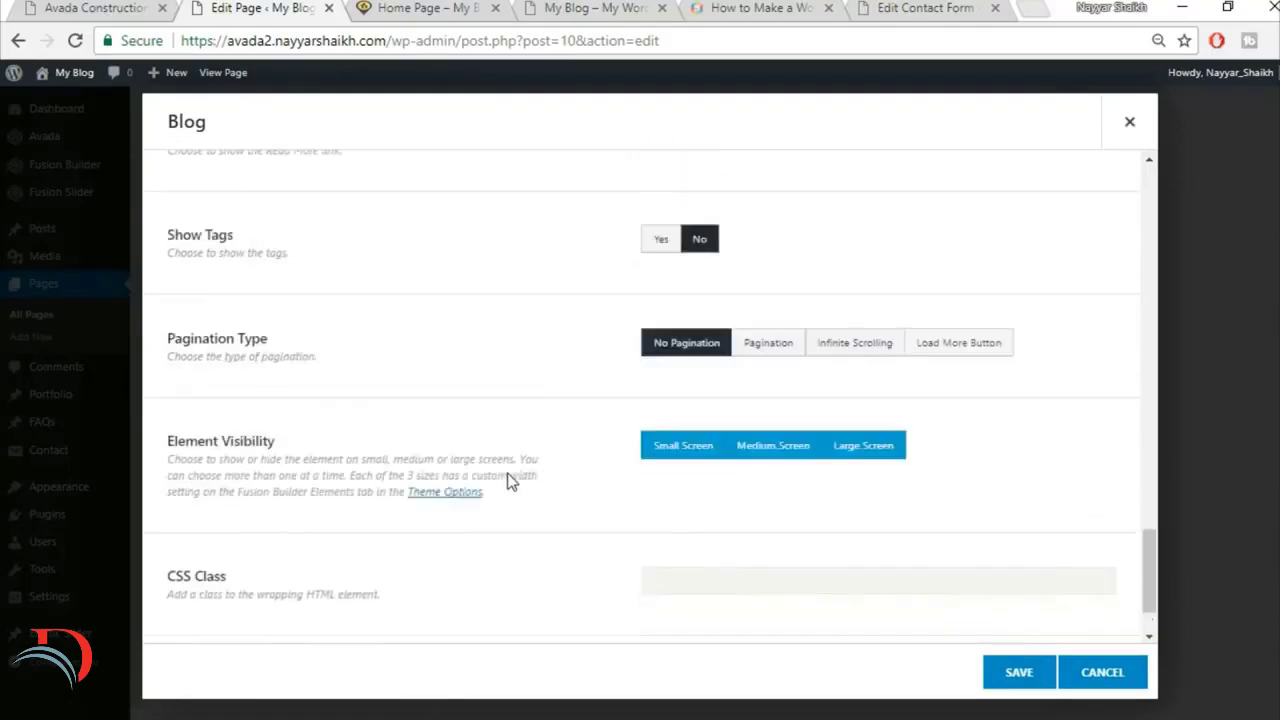
pyautogui.scroll(20, 520, 488)
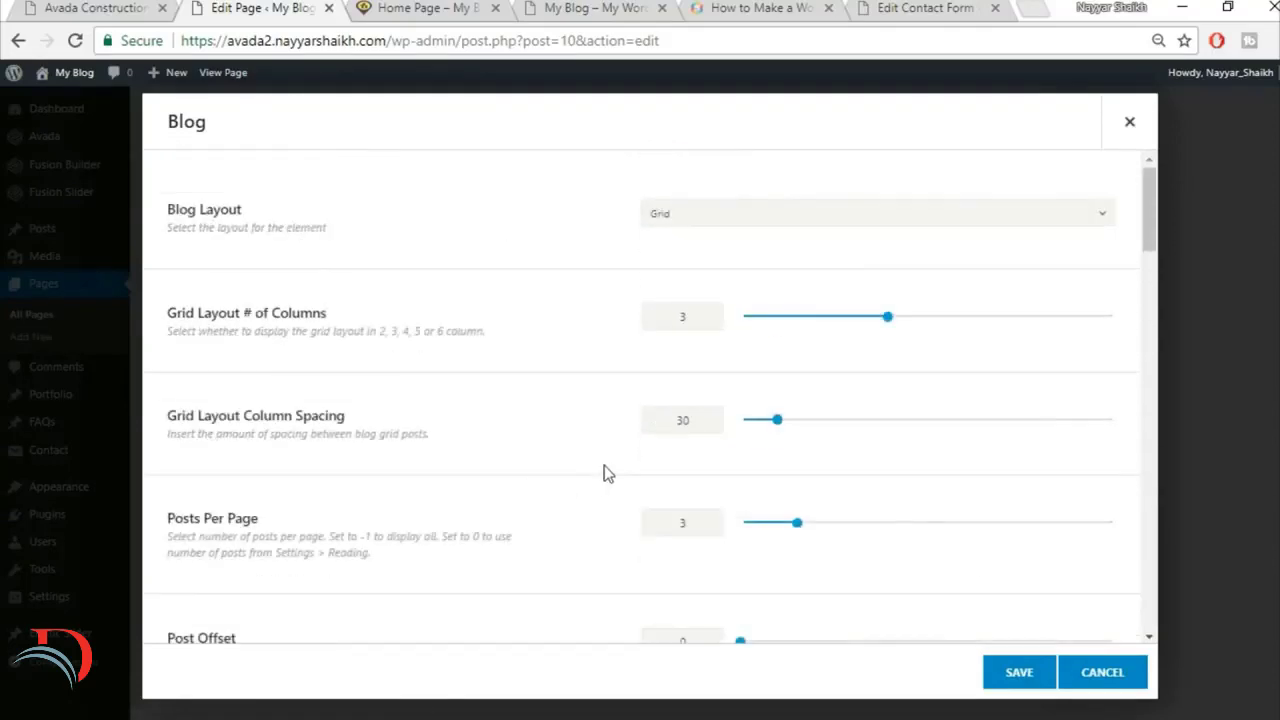
pyautogui.scroll(-2, 971, 568)
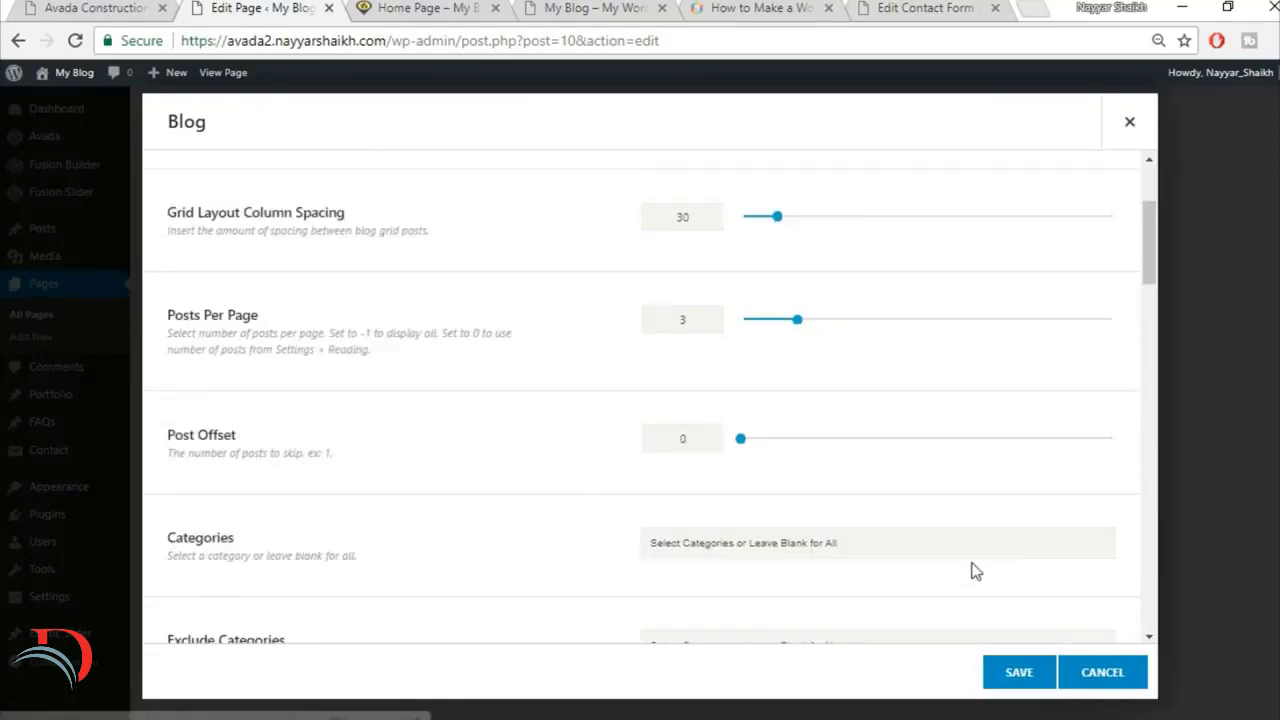
pyautogui.scroll(-8, 971, 569)
pyautogui.click(1017, 671)
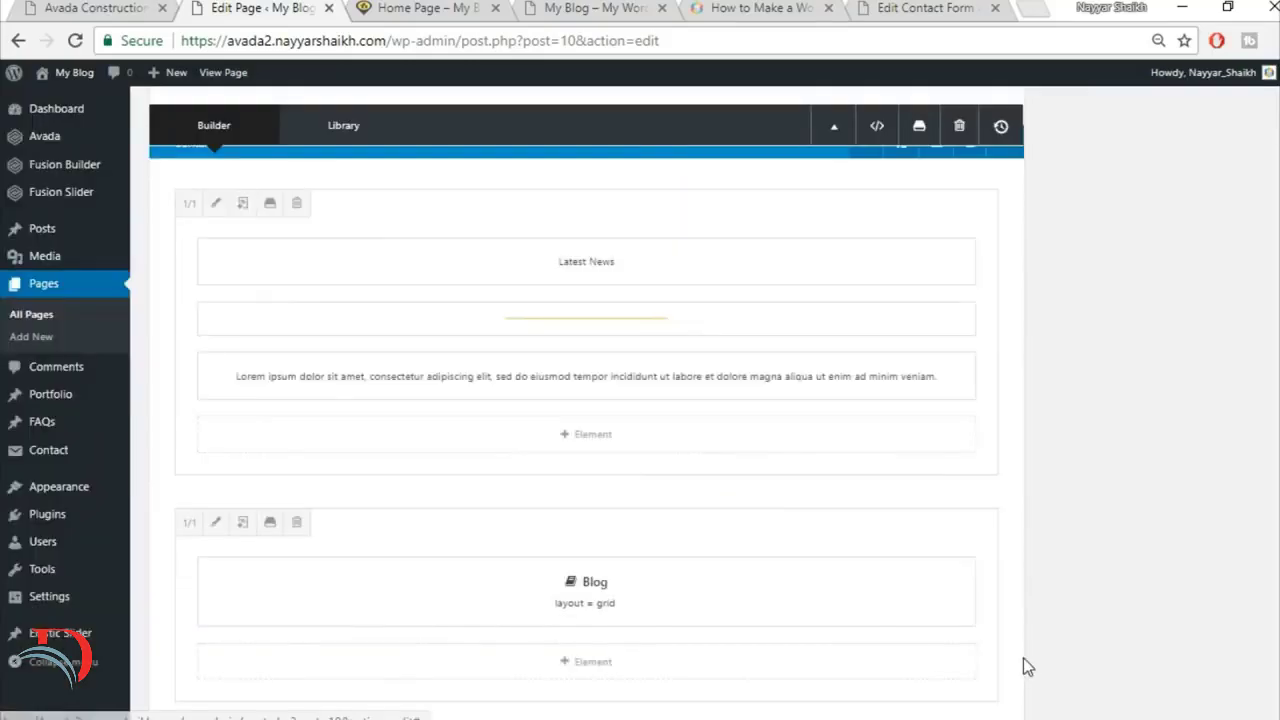
# Step: Check the demo's Latest News posts once more and update the Home Page with the new Blog element
pyautogui.scroll(-2, 826, 532)
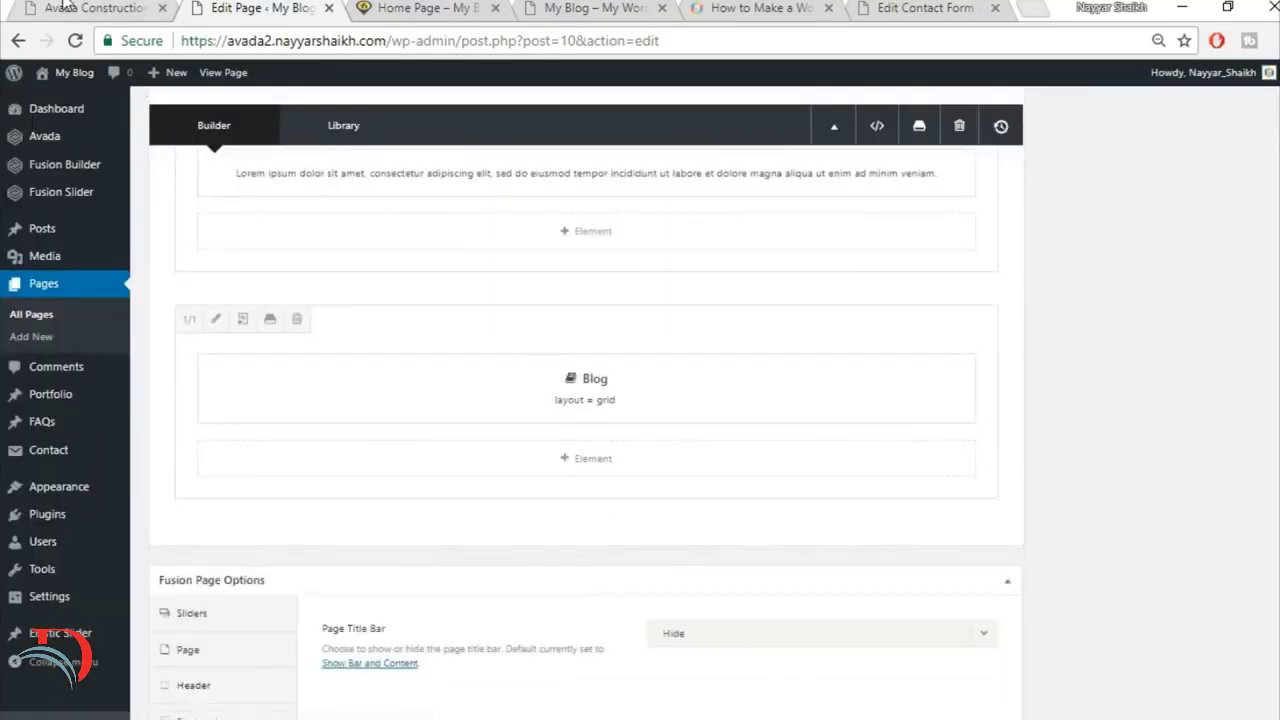
pyautogui.click(67, 6)
pyautogui.scroll(1, 360, 398)
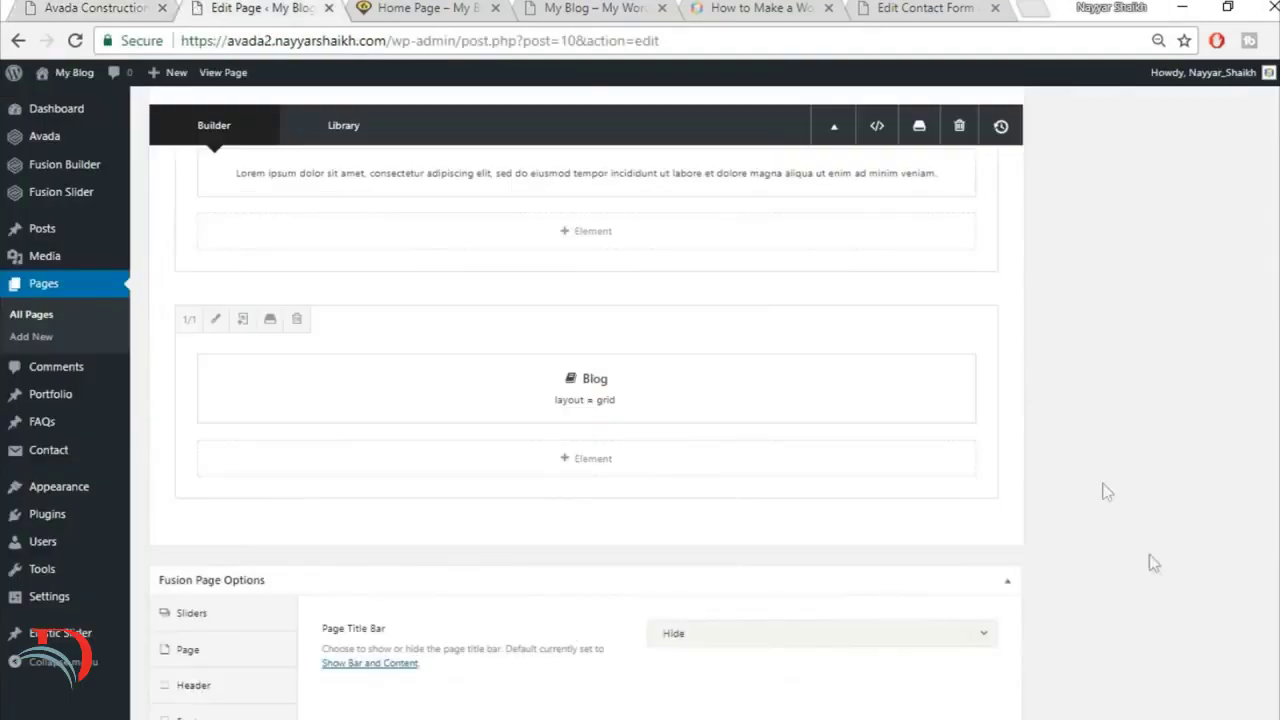
pyautogui.scroll(5, 1151, 563)
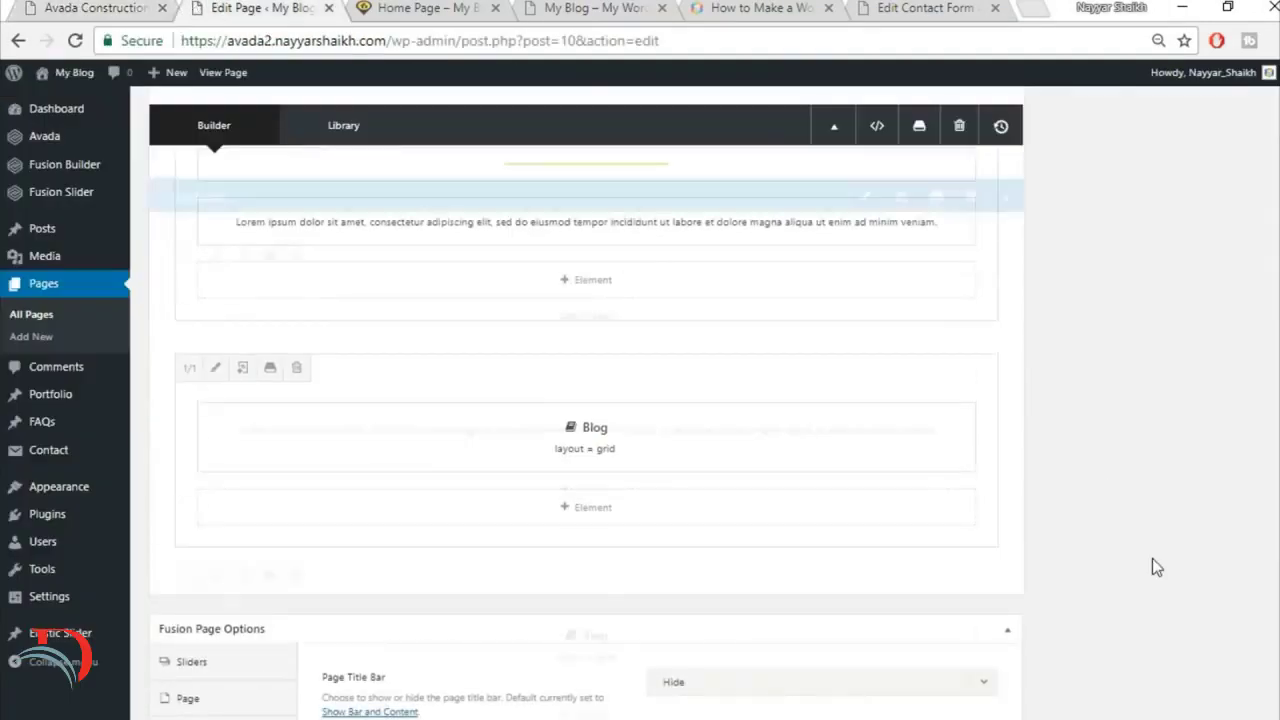
pyautogui.scroll(8, 1255, 380)
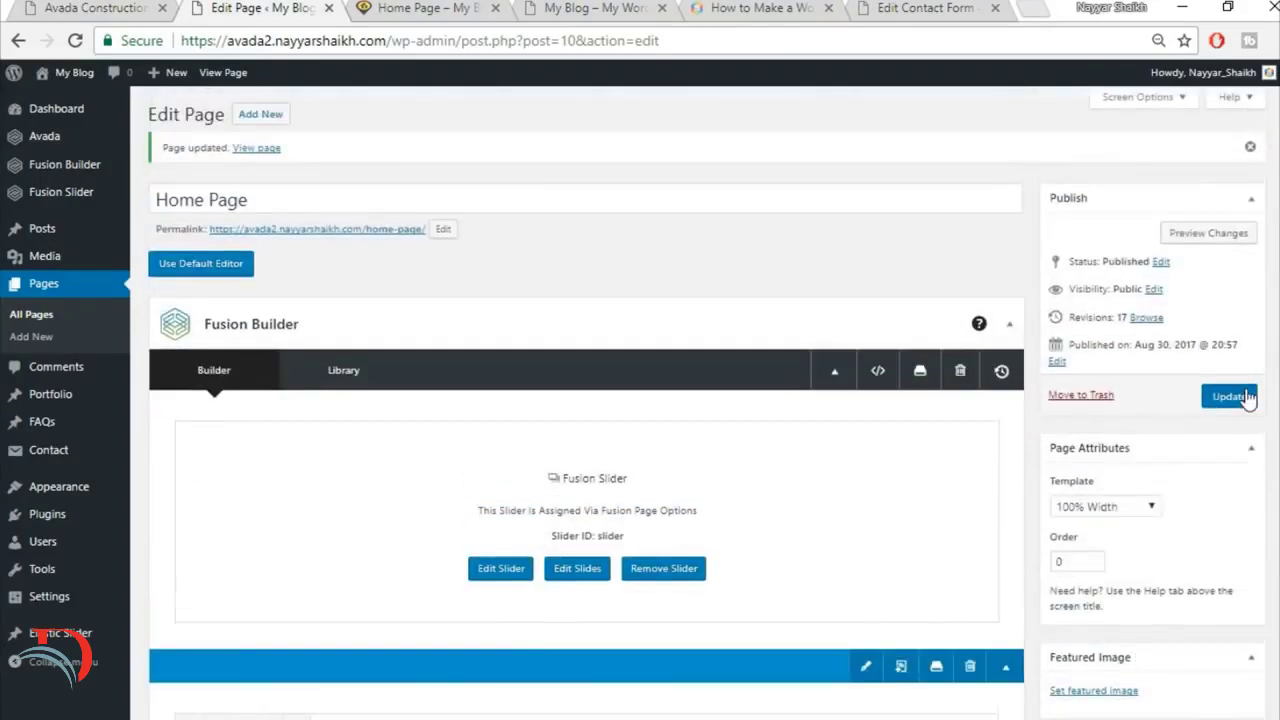
pyautogui.click(1228, 396)
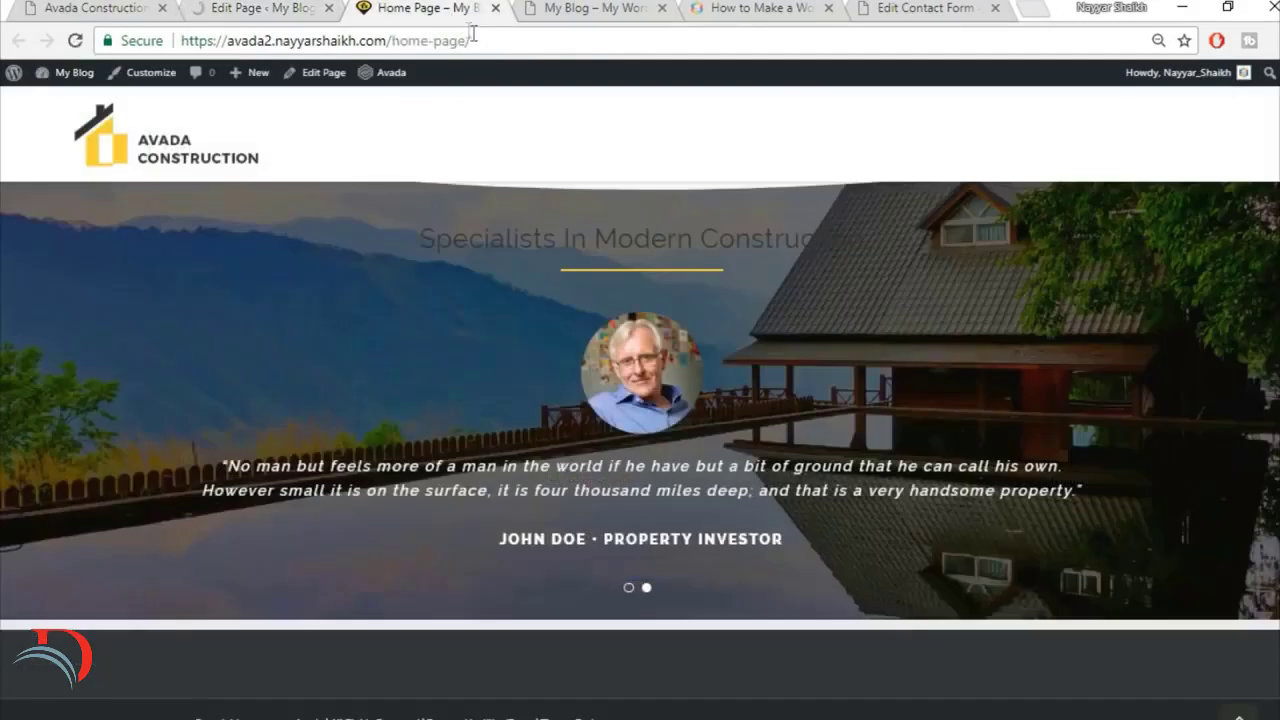
# Step: Reload the published Home Page and examine the blog post grid in its Latest News section
pyautogui.click(473, 37)
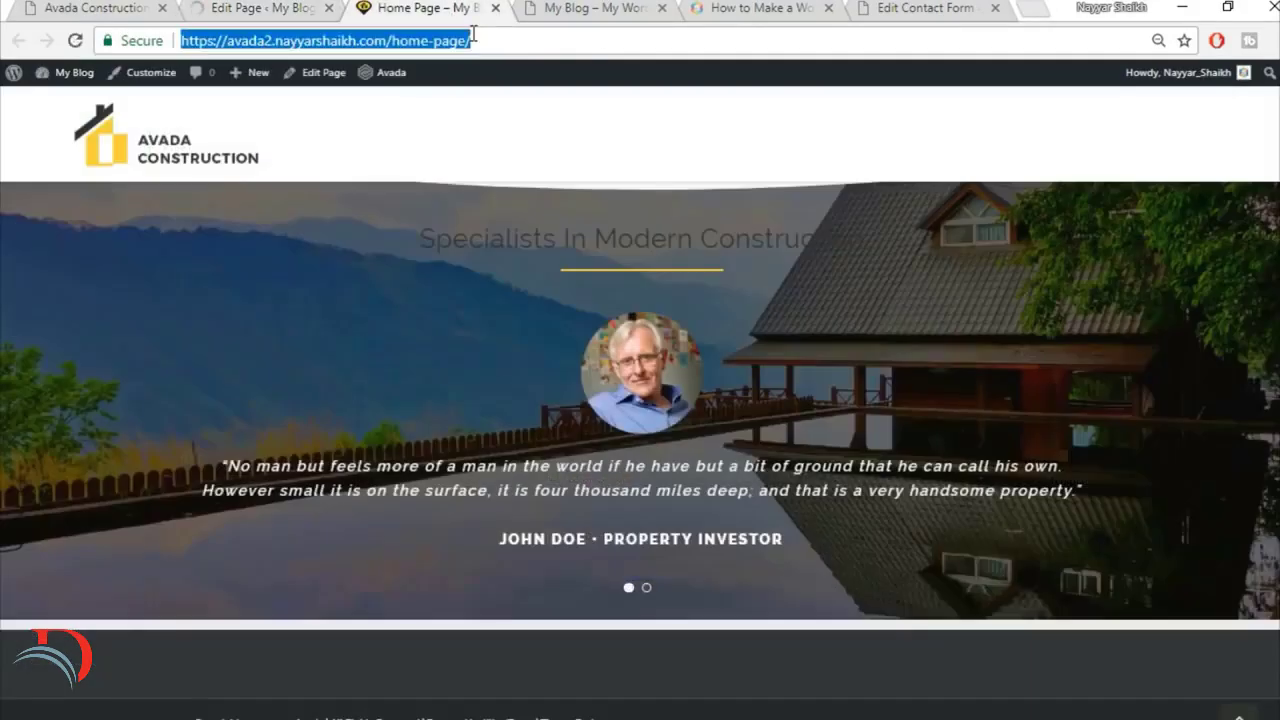
pyautogui.press('Return')
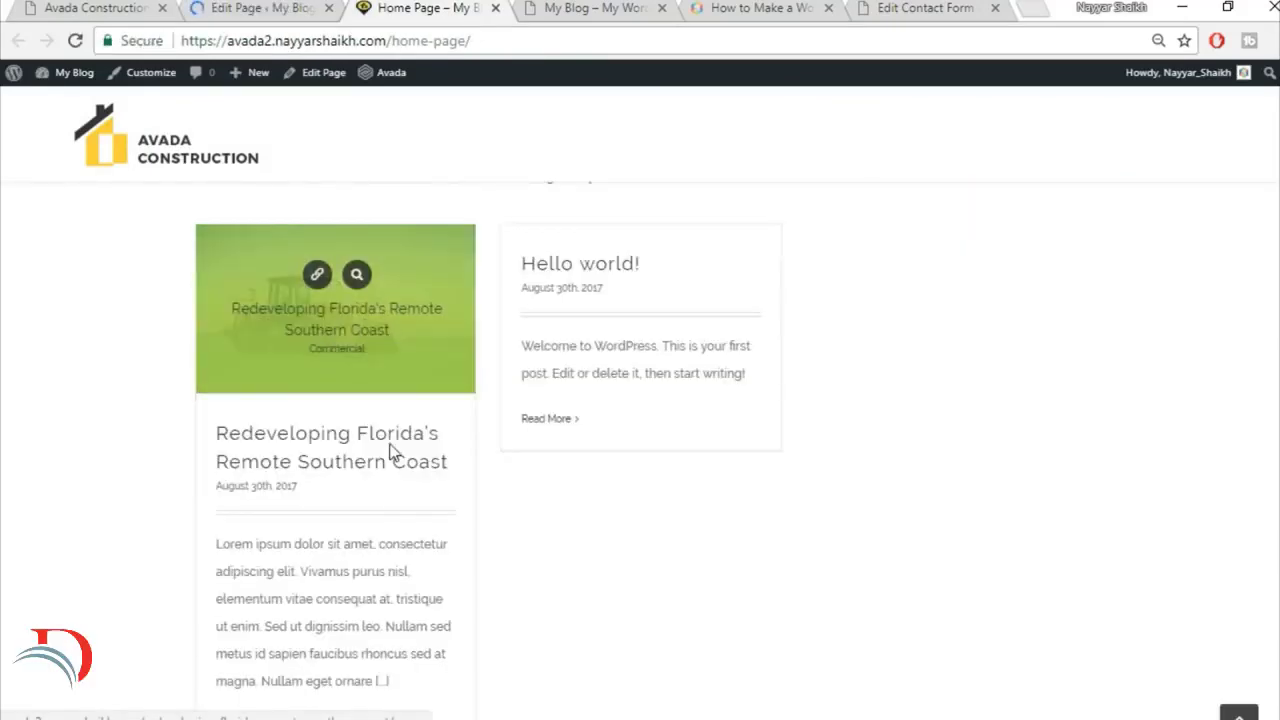
pyautogui.scroll(-1, 342, 380)
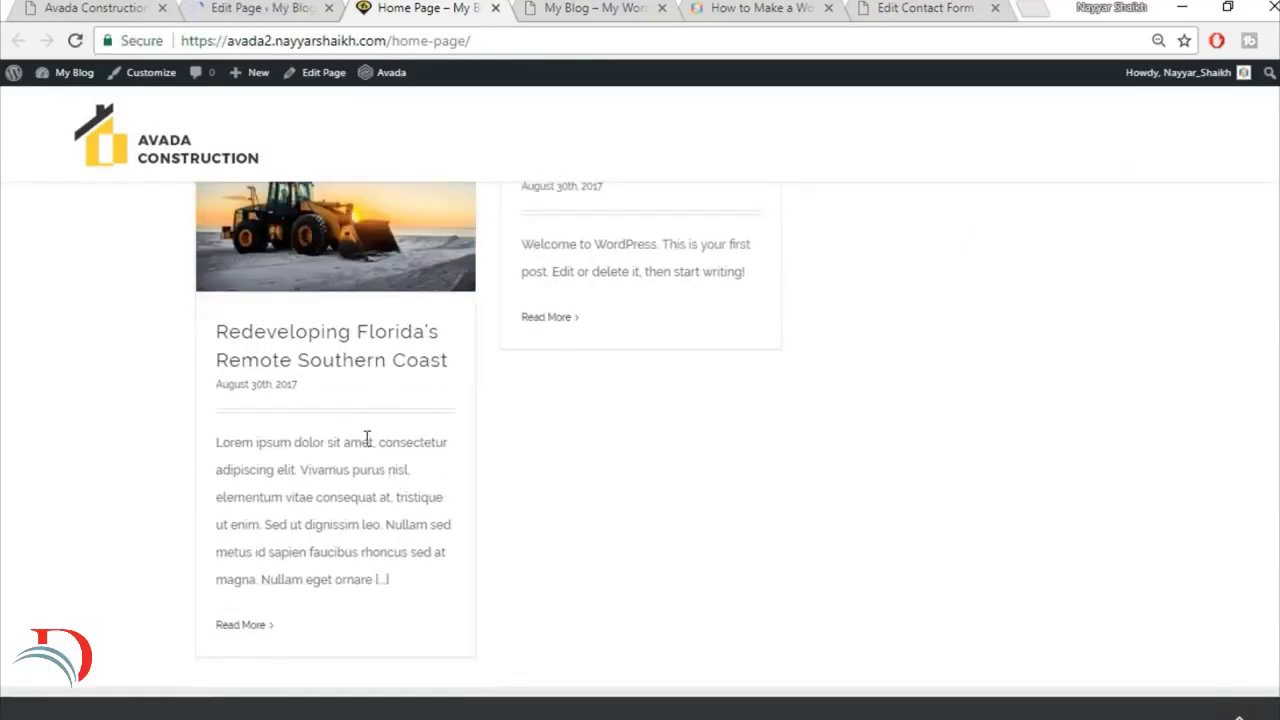
pyautogui.scroll(1, 549, 302)
pyautogui.moveTo(328, 323)
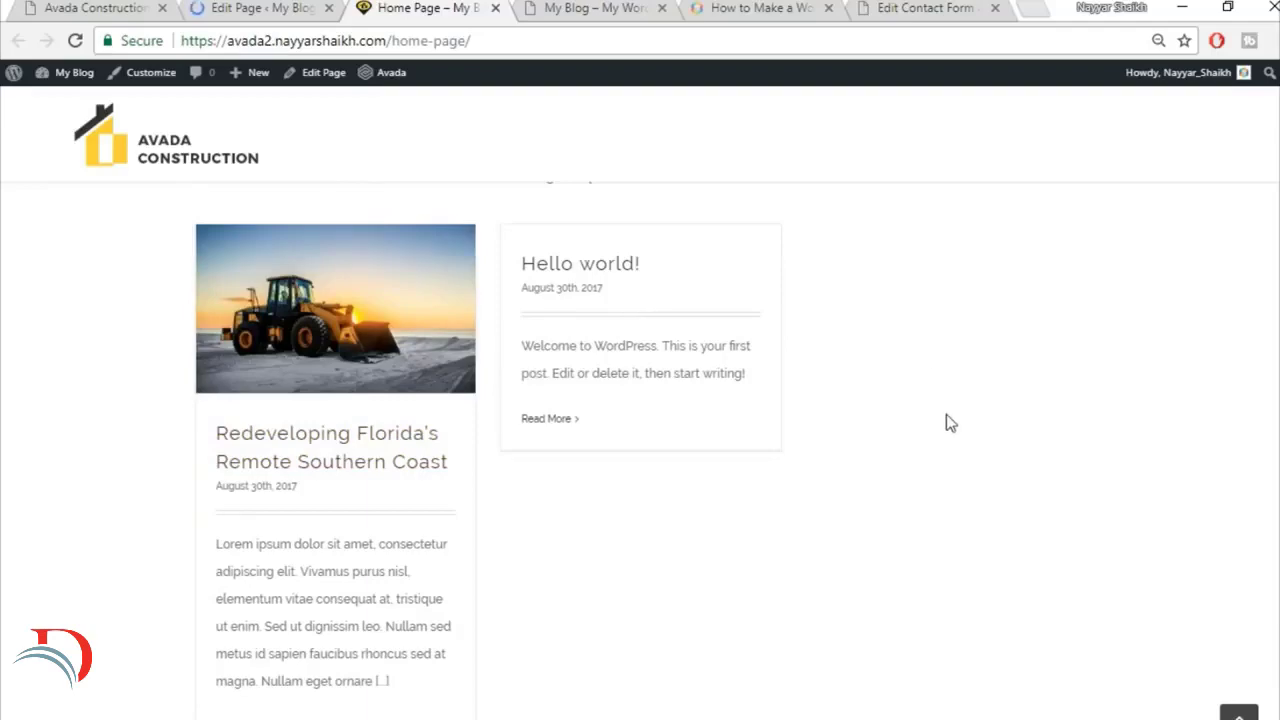
pyautogui.scroll(2, 946, 436)
pyautogui.scroll(-2, 946, 436)
# Step: Examine the demo home page's Latest News section and the sections around it for comparison
pyautogui.click(100, 8)
pyautogui.scroll(-5, 1110, 414)
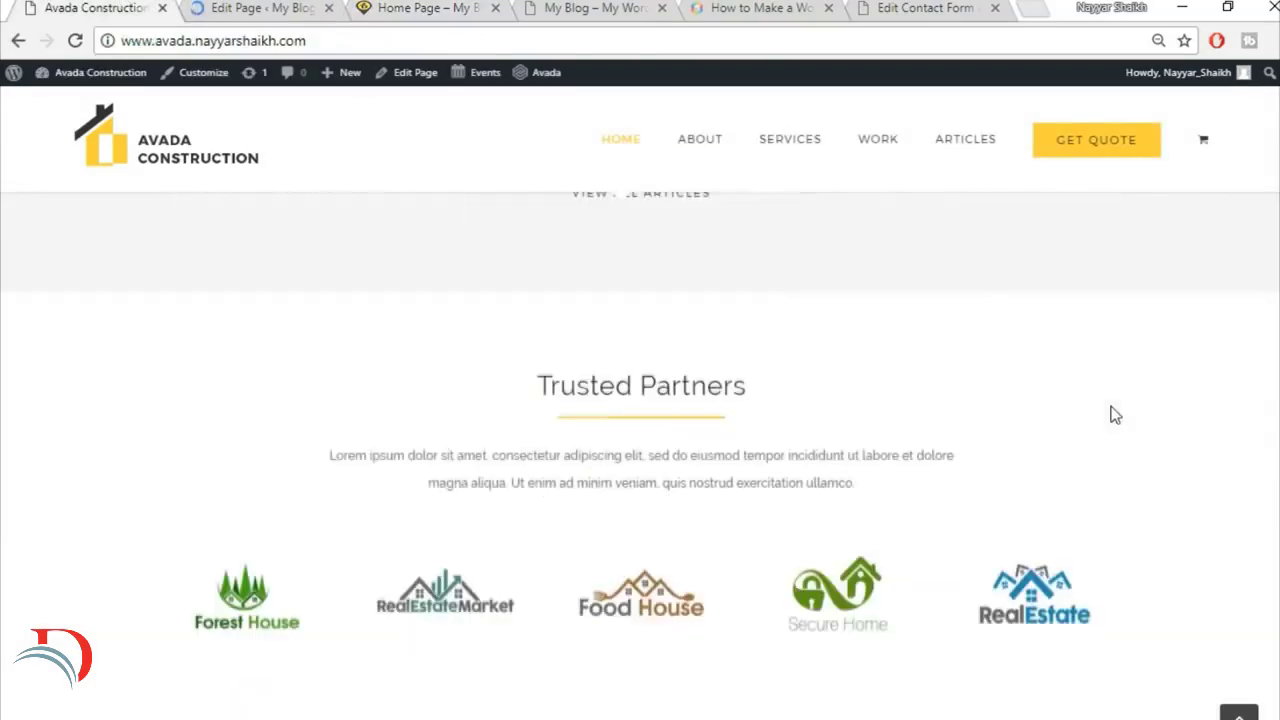
pyautogui.scroll(3, 1111, 414)
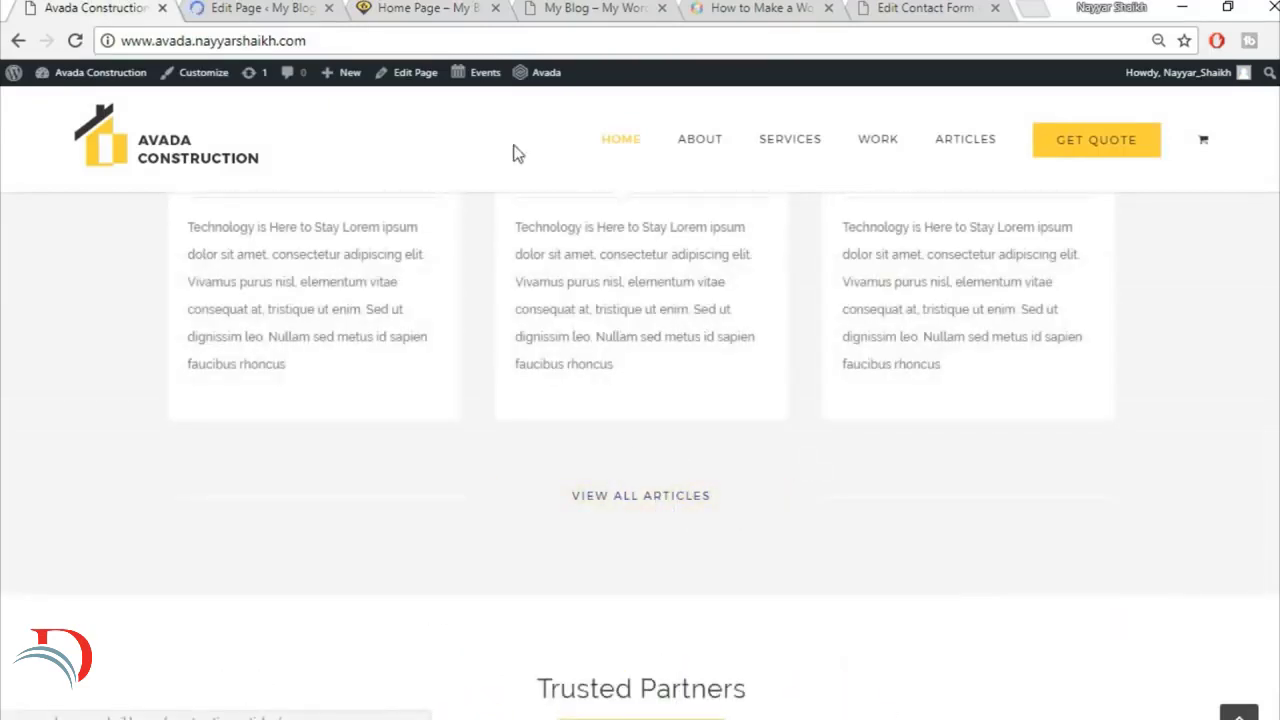
pyautogui.scroll(1, 777, 553)
pyautogui.scroll(3, 777, 562)
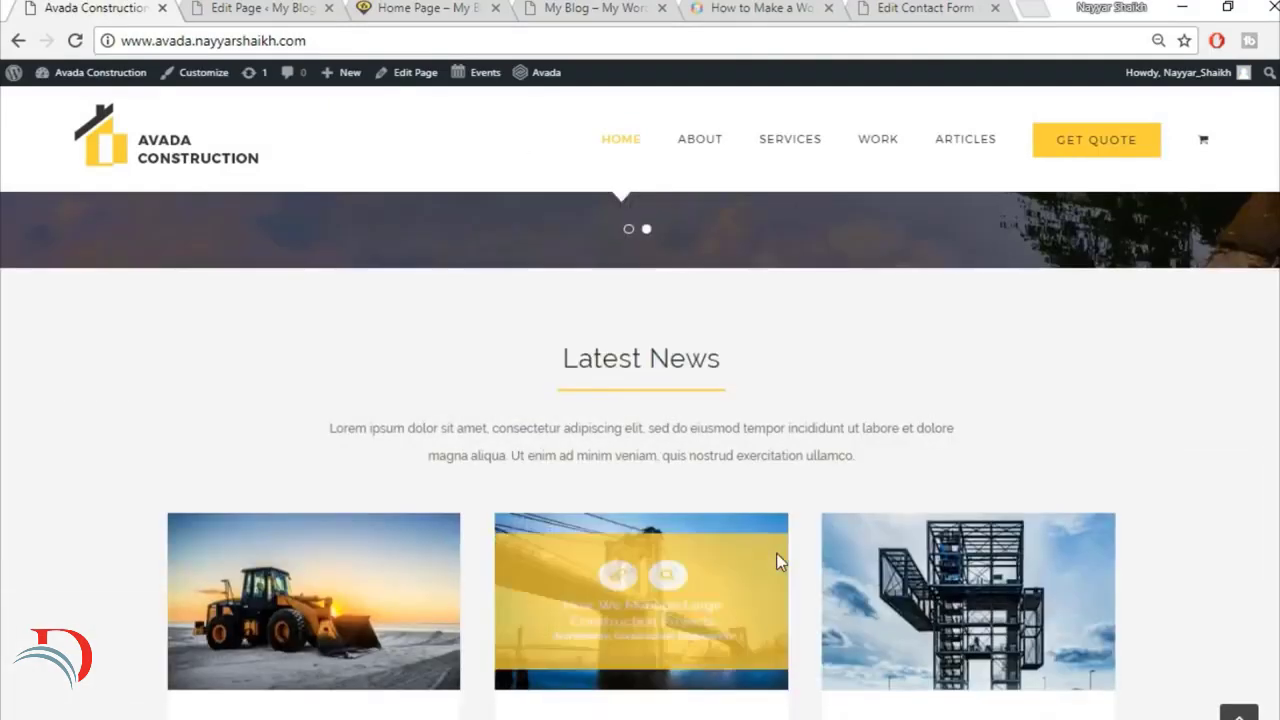
pyautogui.scroll(5, 711, 486)
pyautogui.scroll(7, 714, 489)
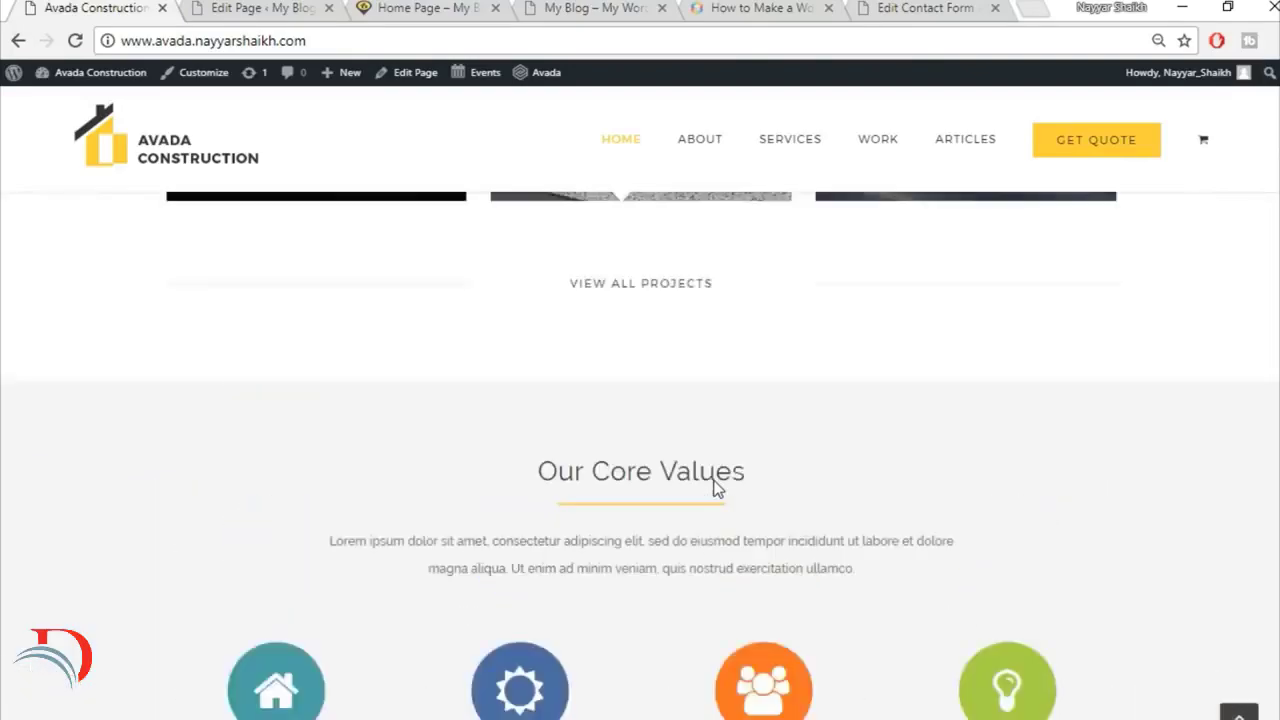
# Step: Look through the demo home page down to its Trusted Partners section and return to the end of the Home Page's builder layout
pyautogui.scroll(-1, 978, 607)
pyautogui.scroll(-10, 978, 607)
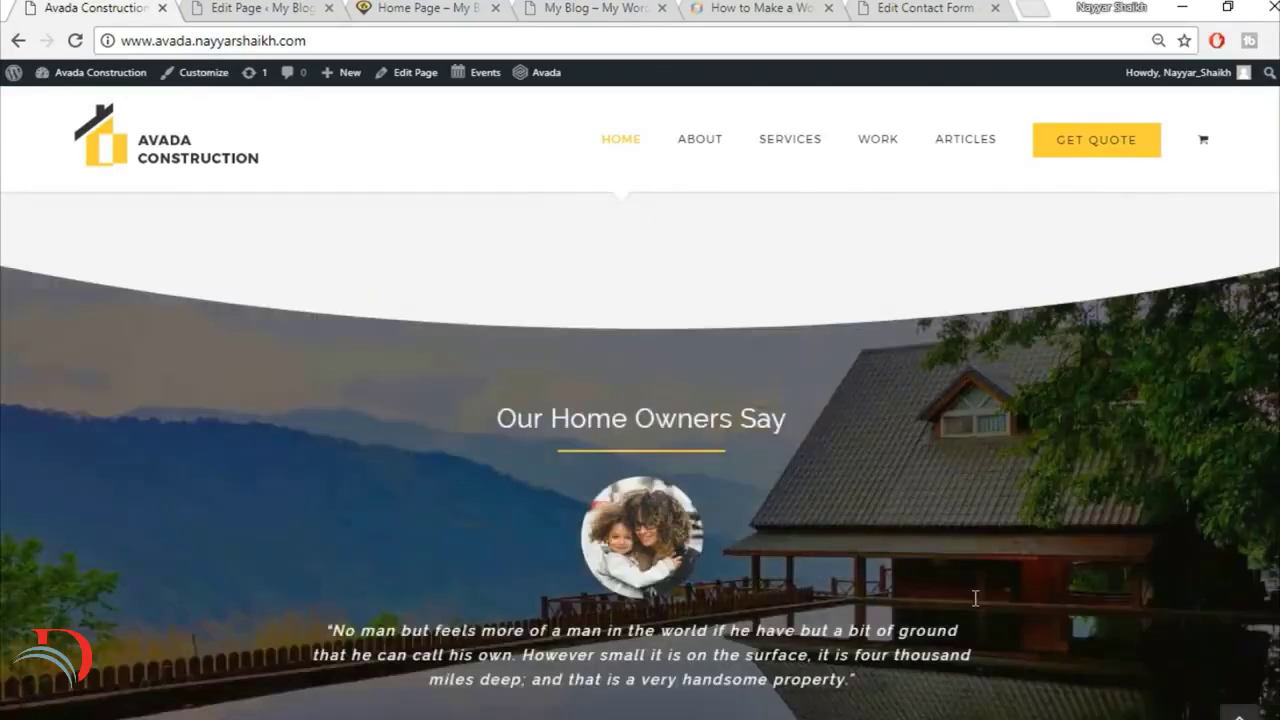
pyautogui.scroll(-2, 903, 494)
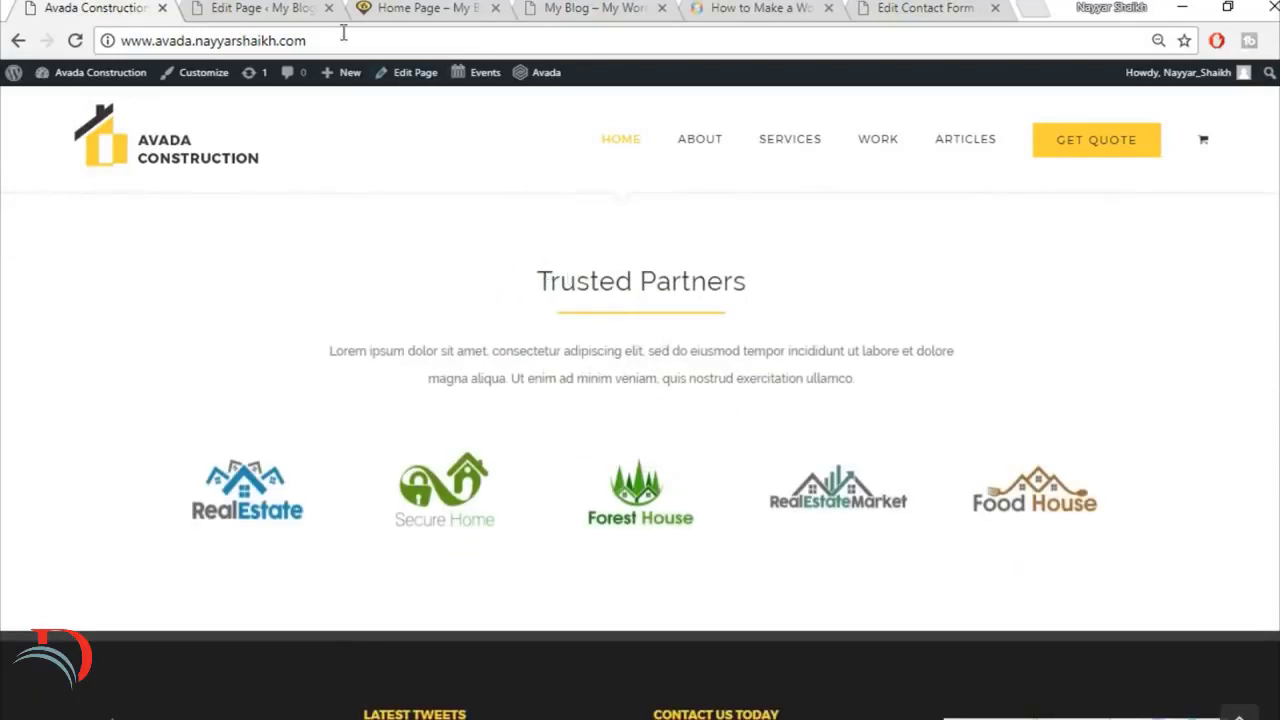
pyautogui.click(278, 8)
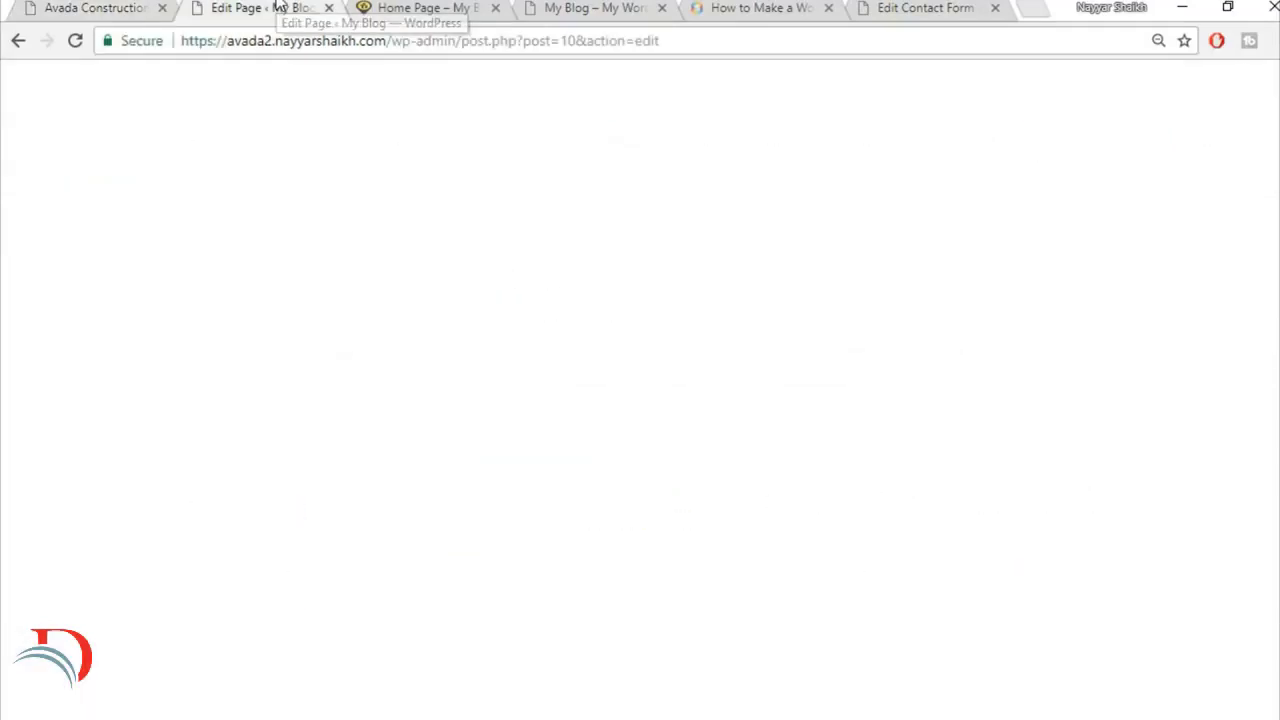
pyautogui.scroll(-15, 1066, 489)
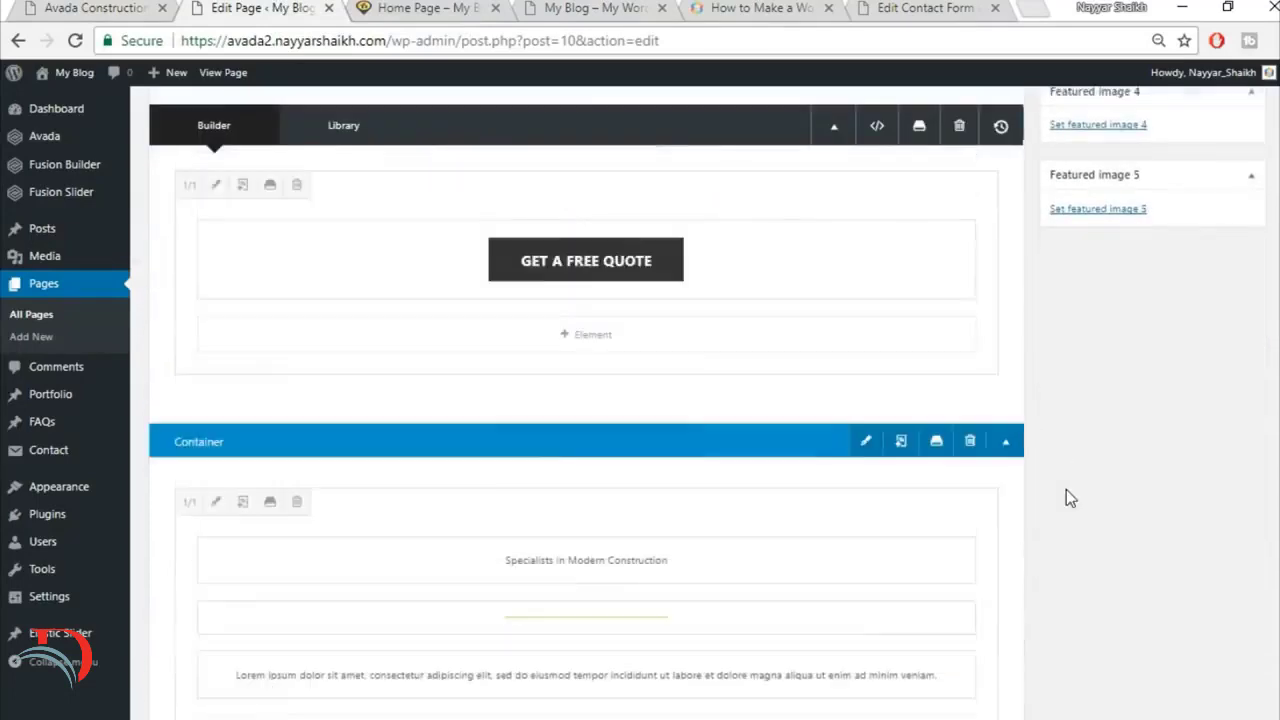
pyautogui.scroll(-15, 1066, 489)
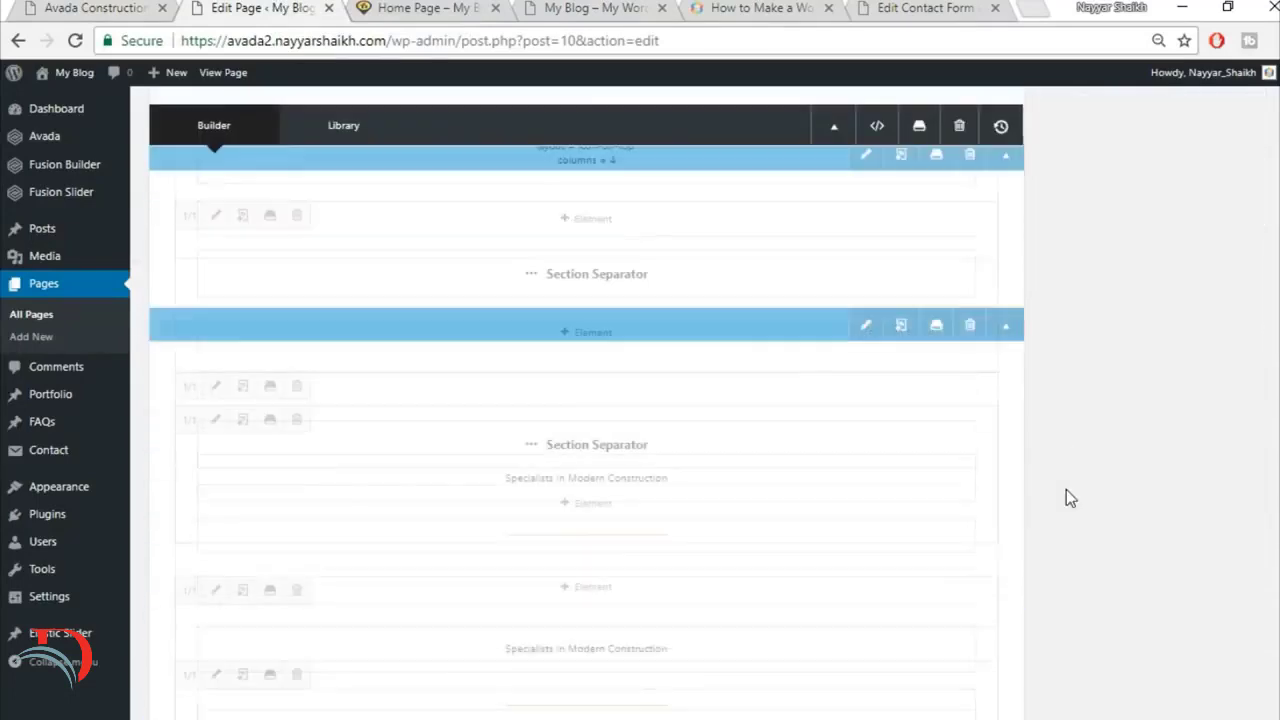
pyautogui.scroll(-10, 1066, 490)
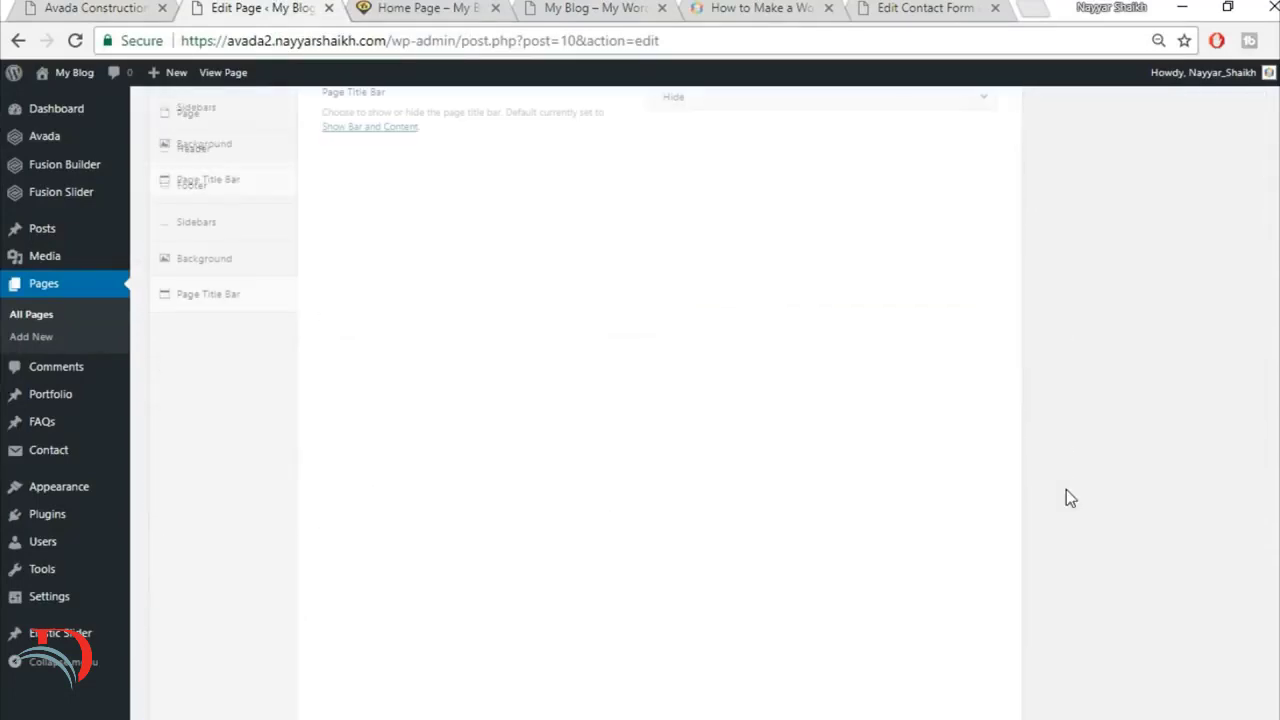
pyautogui.scroll(5, 1066, 490)
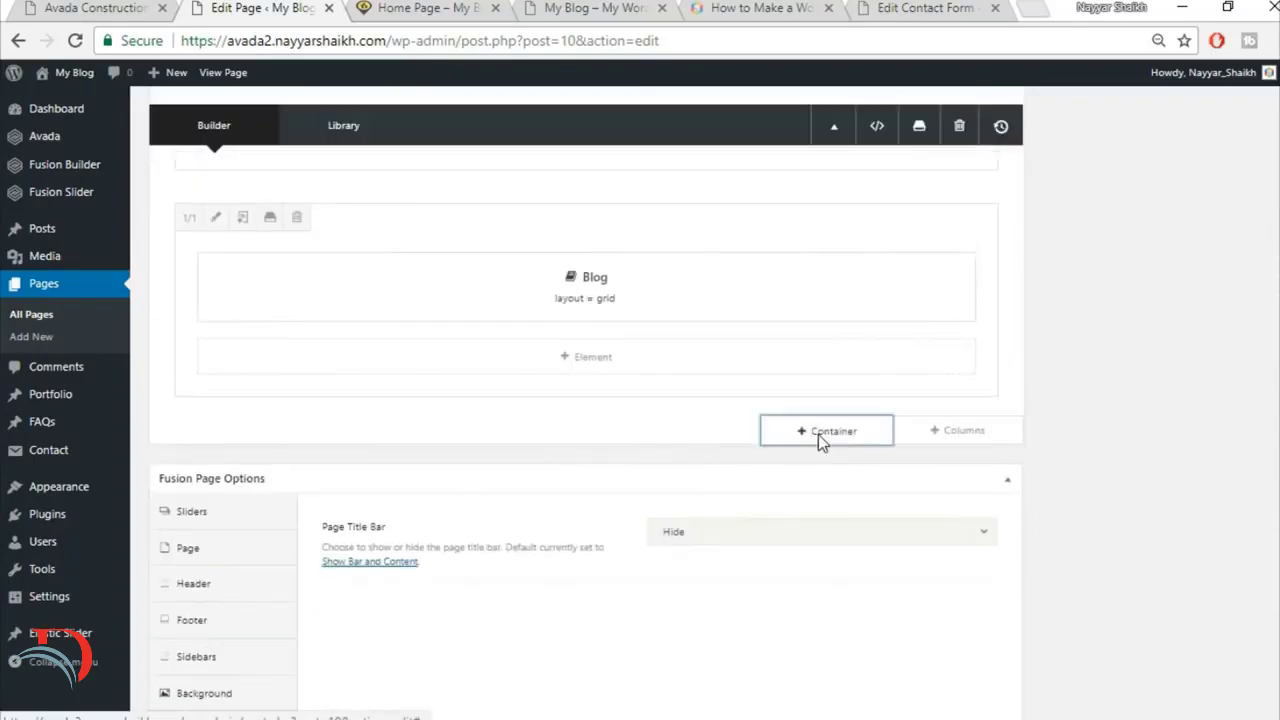
pyautogui.click(818, 434)
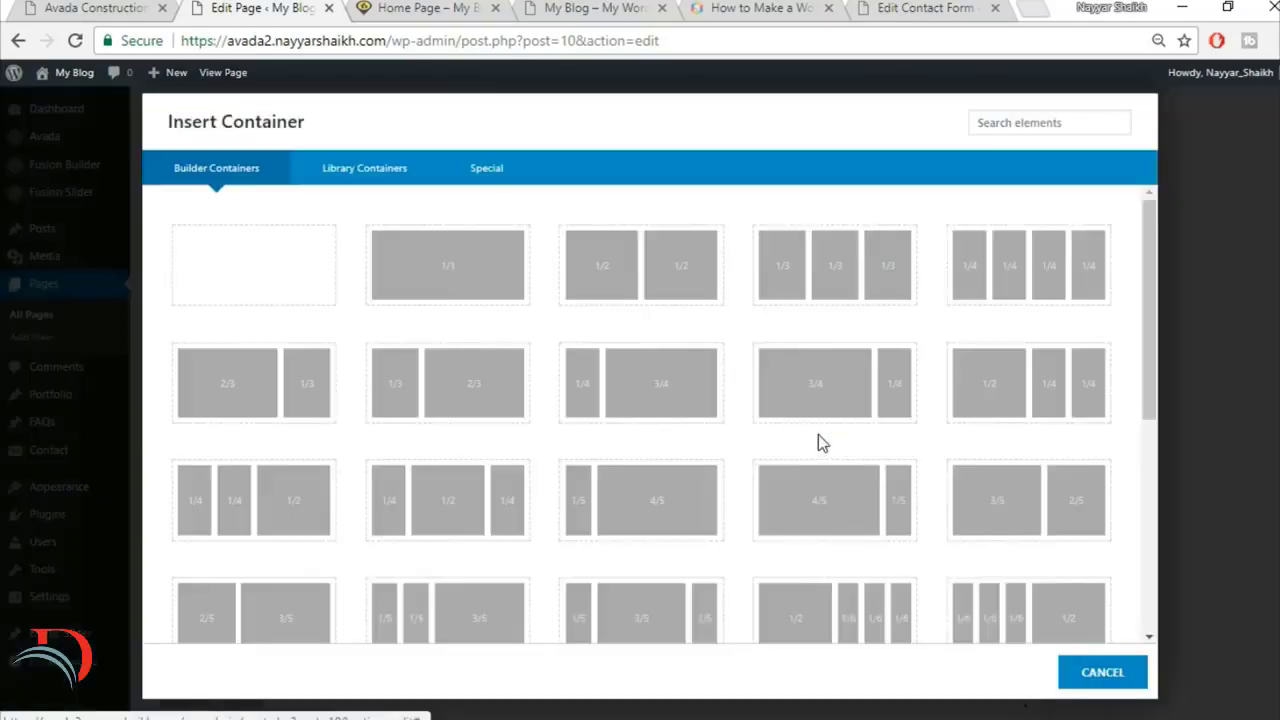
pyautogui.click(448, 270)
pyautogui.scroll(1, 883, 509)
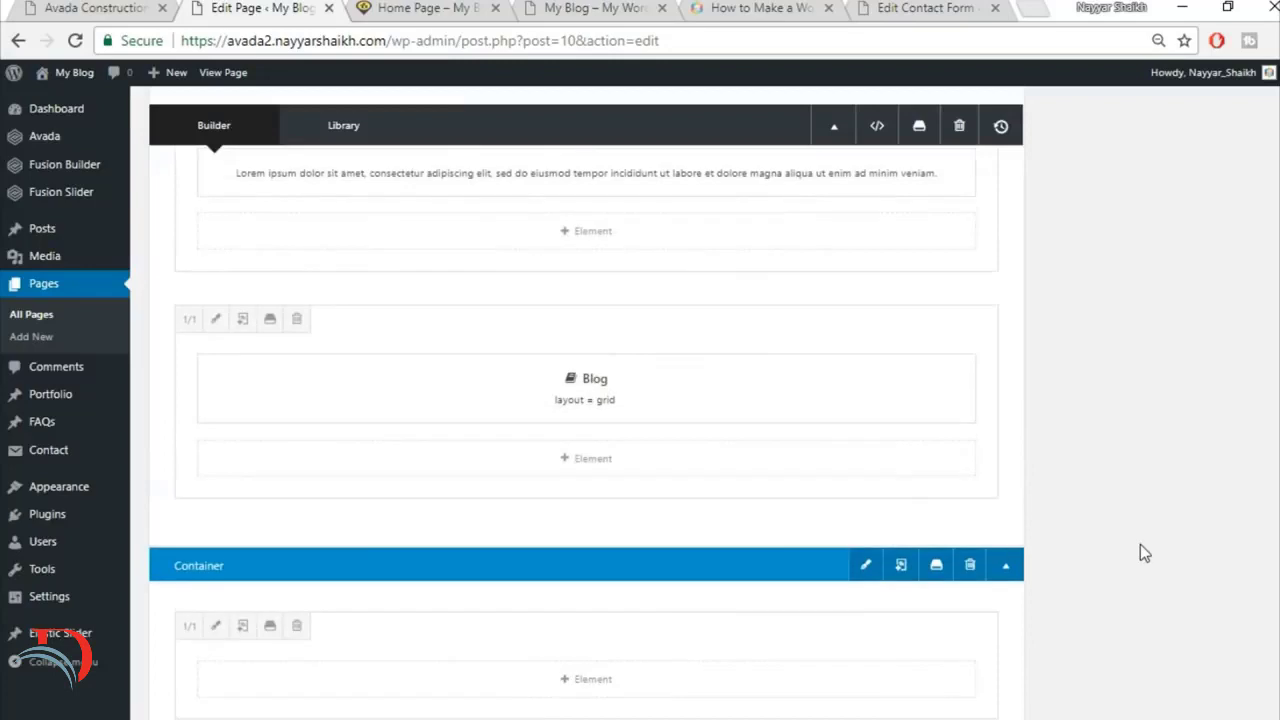
pyautogui.scroll(-1, 1140, 544)
pyautogui.click(970, 464)
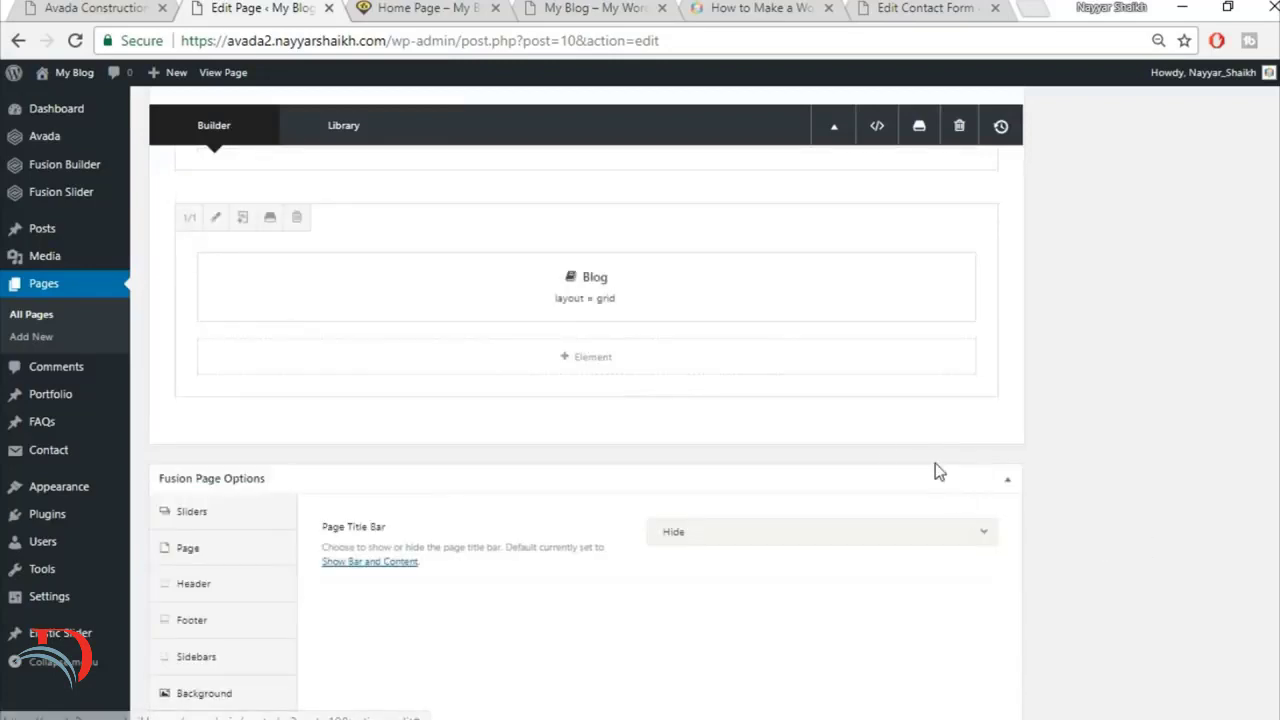
# Step: Insert the saved Title container from the library below the Blog element's container
pyautogui.click(850, 438)
pyautogui.click(378, 178)
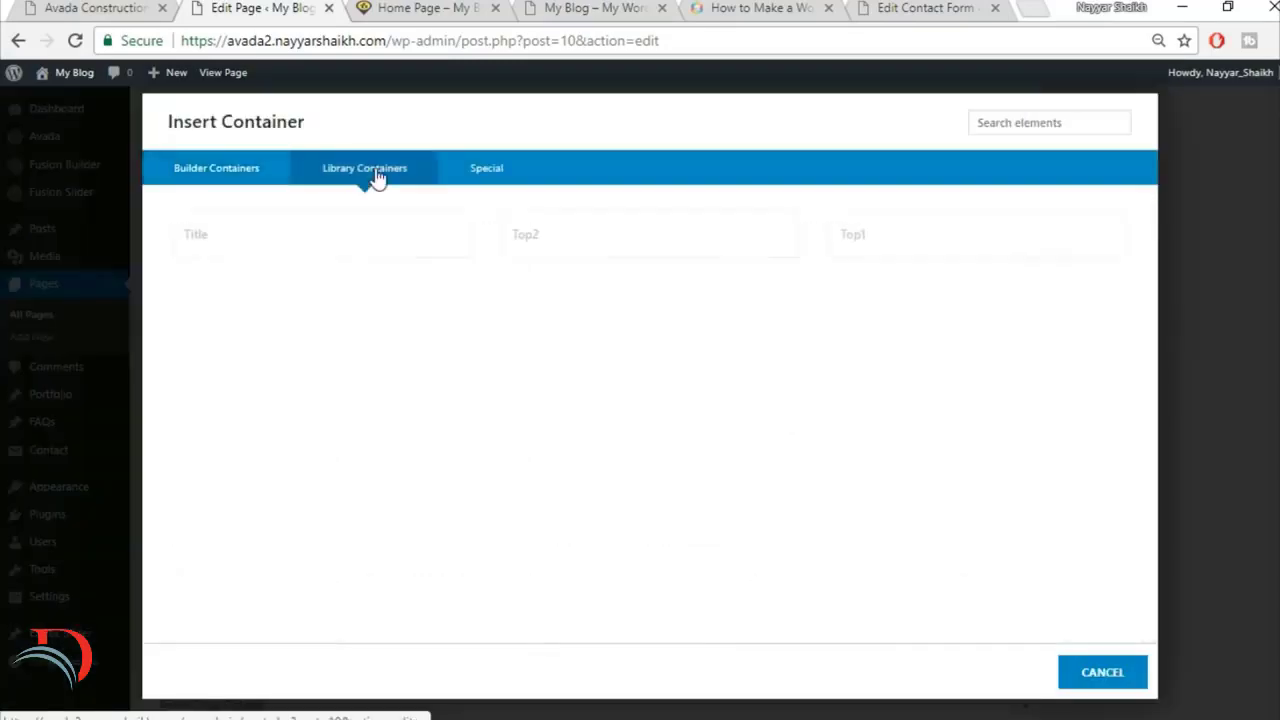
pyautogui.click(266, 243)
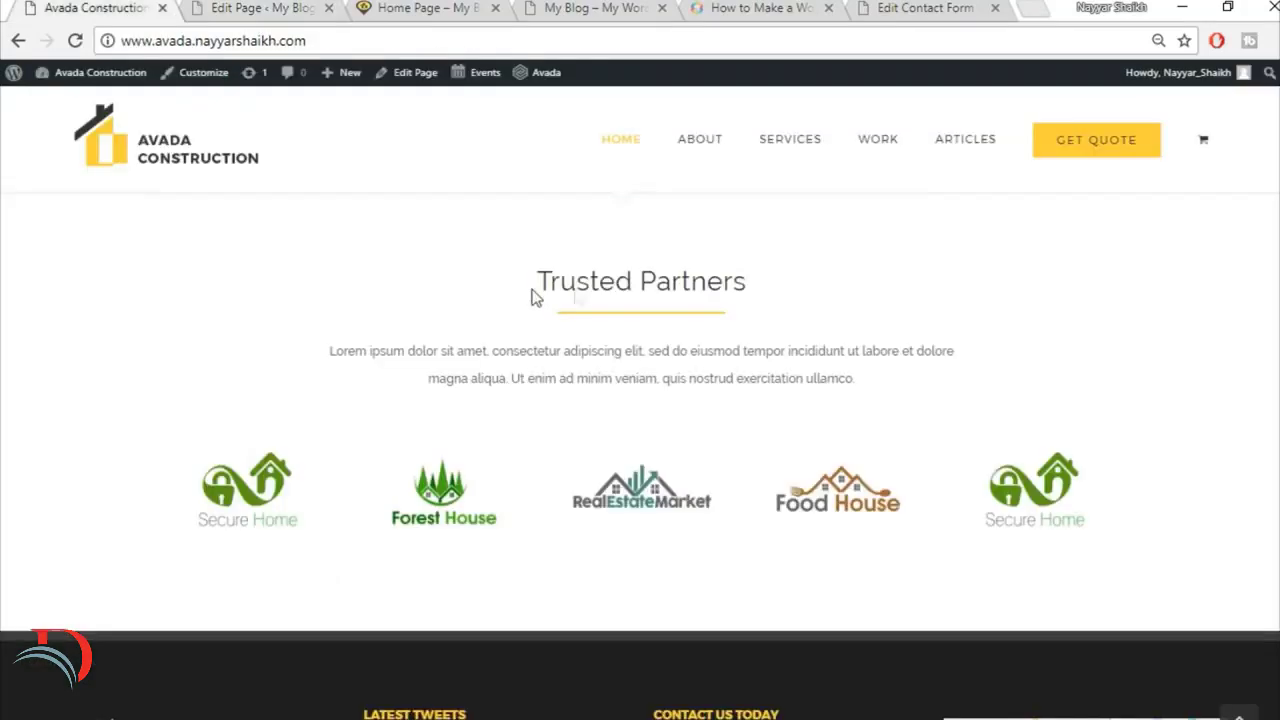
# Step: Replace the new container's heading text with the demo's "Trusted Partners" title, centre it and save the text block
pyautogui.moveTo(534, 294); pyautogui.dragTo(815, 288)
pyautogui.hotkey('ctrl', 'c')
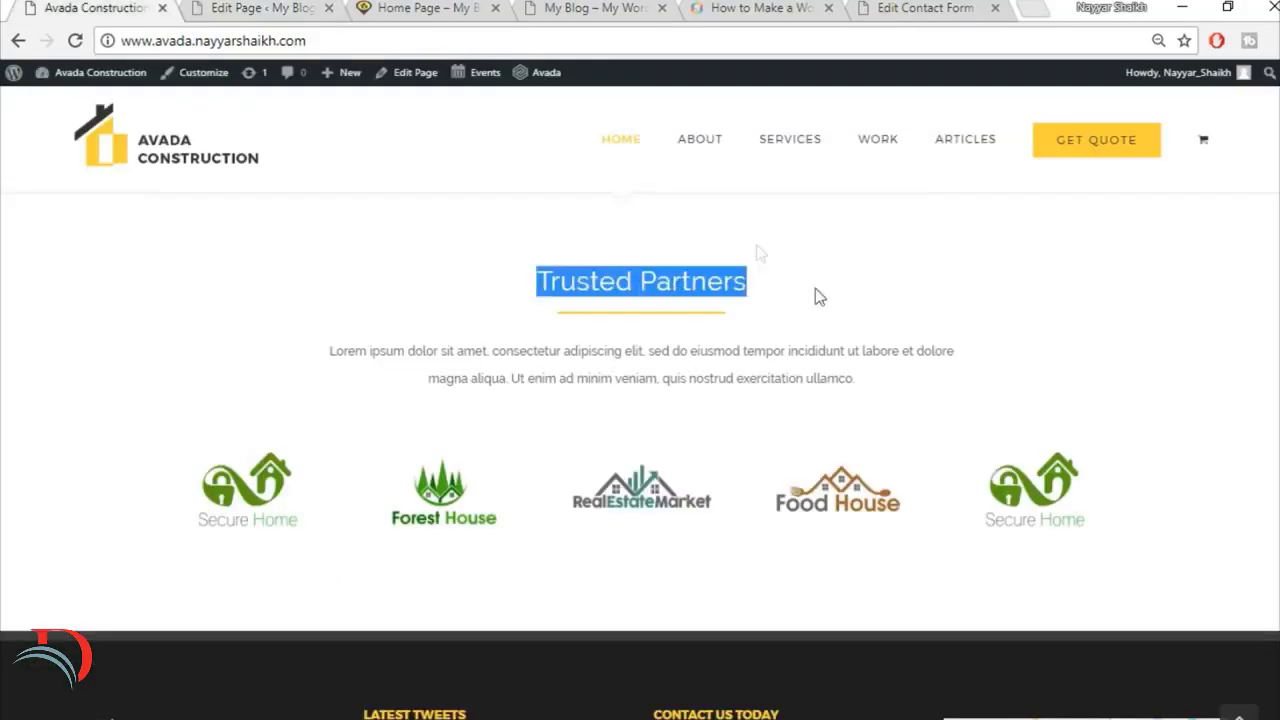
pyautogui.click(279, 8)
pyautogui.scroll(-2, 600, 500)
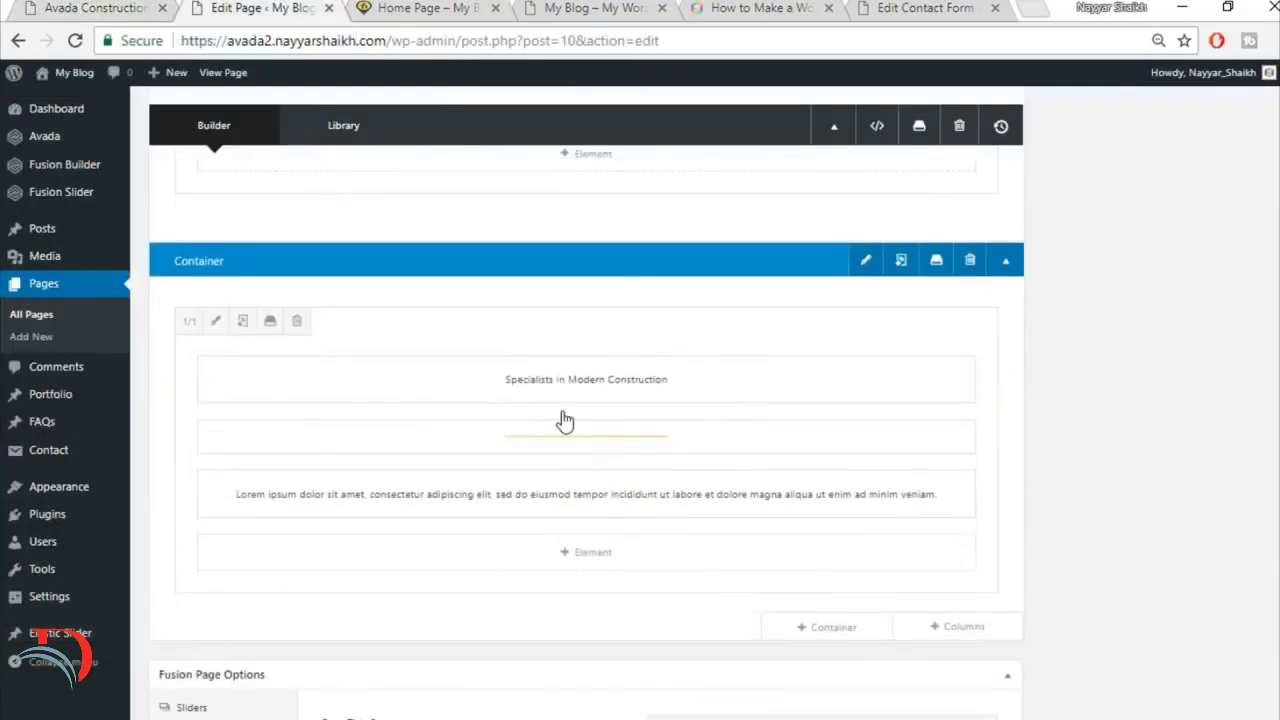
pyautogui.click(553, 383)
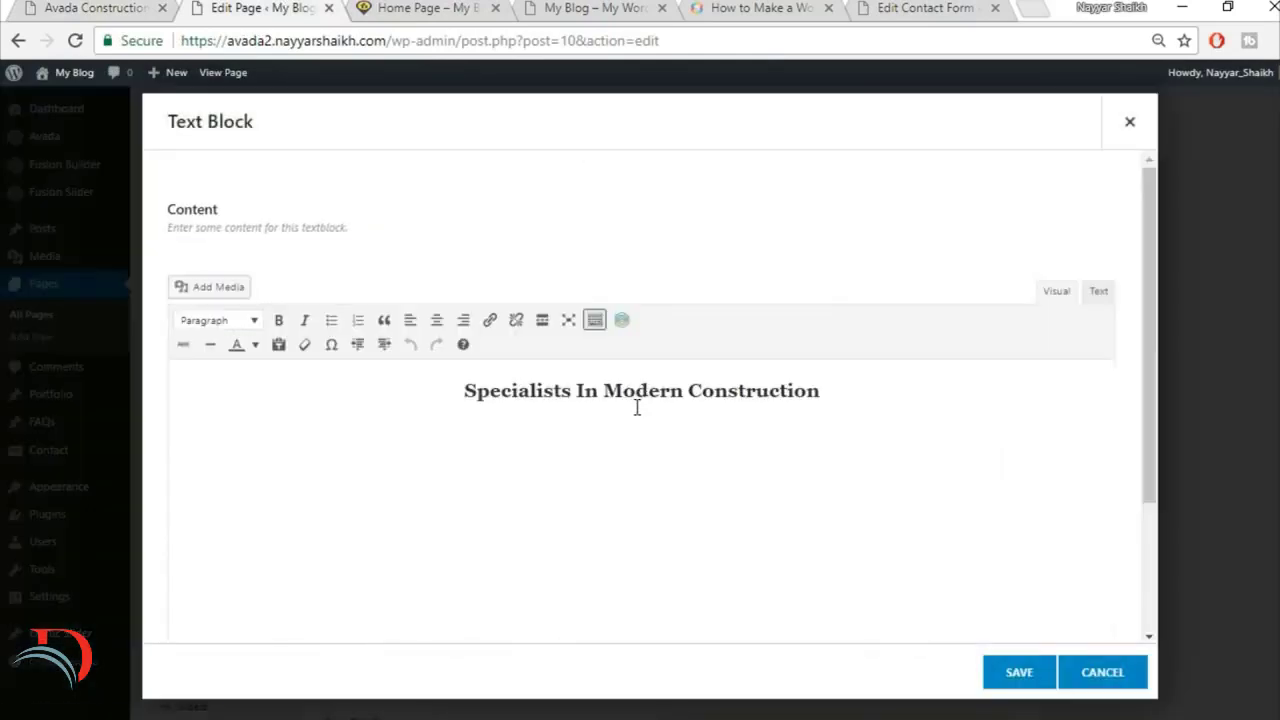
pyautogui.tripleClick(637, 406)
pyautogui.hotkey('ctrl', 'v')
pyautogui.hotkey('ctrl', 'a')
pyautogui.click(436, 319)
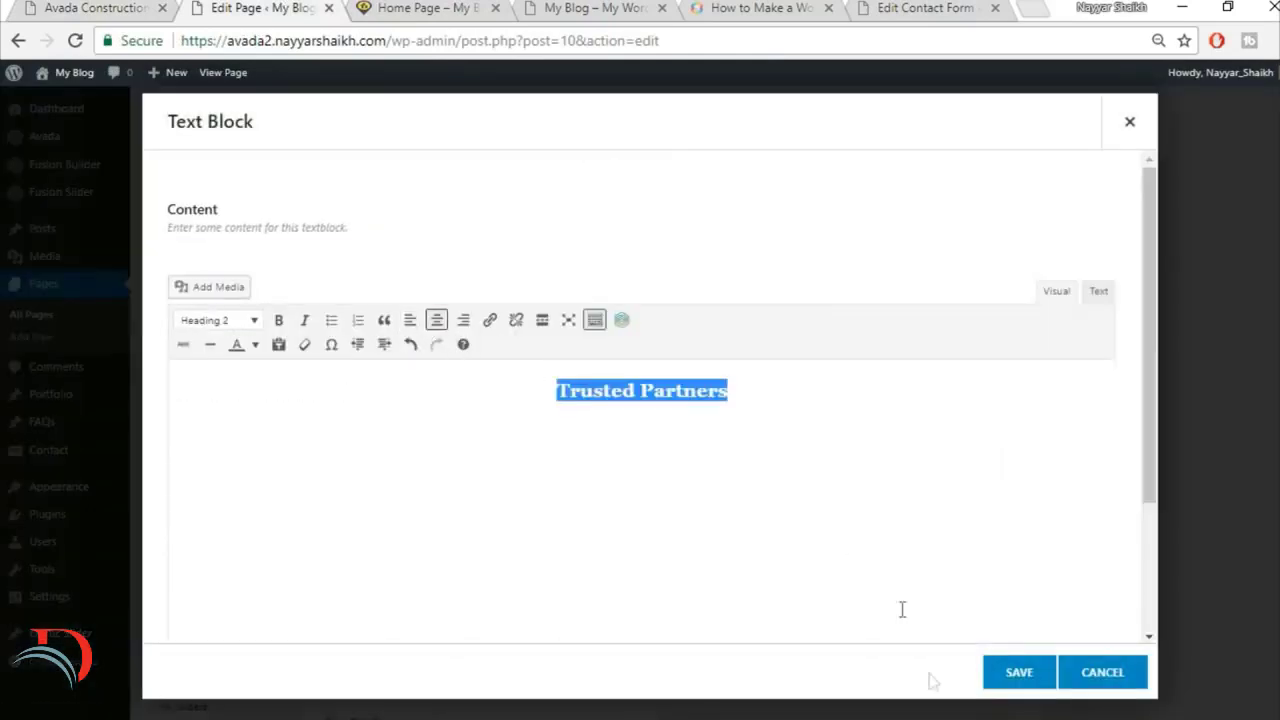
pyautogui.click(1015, 672)
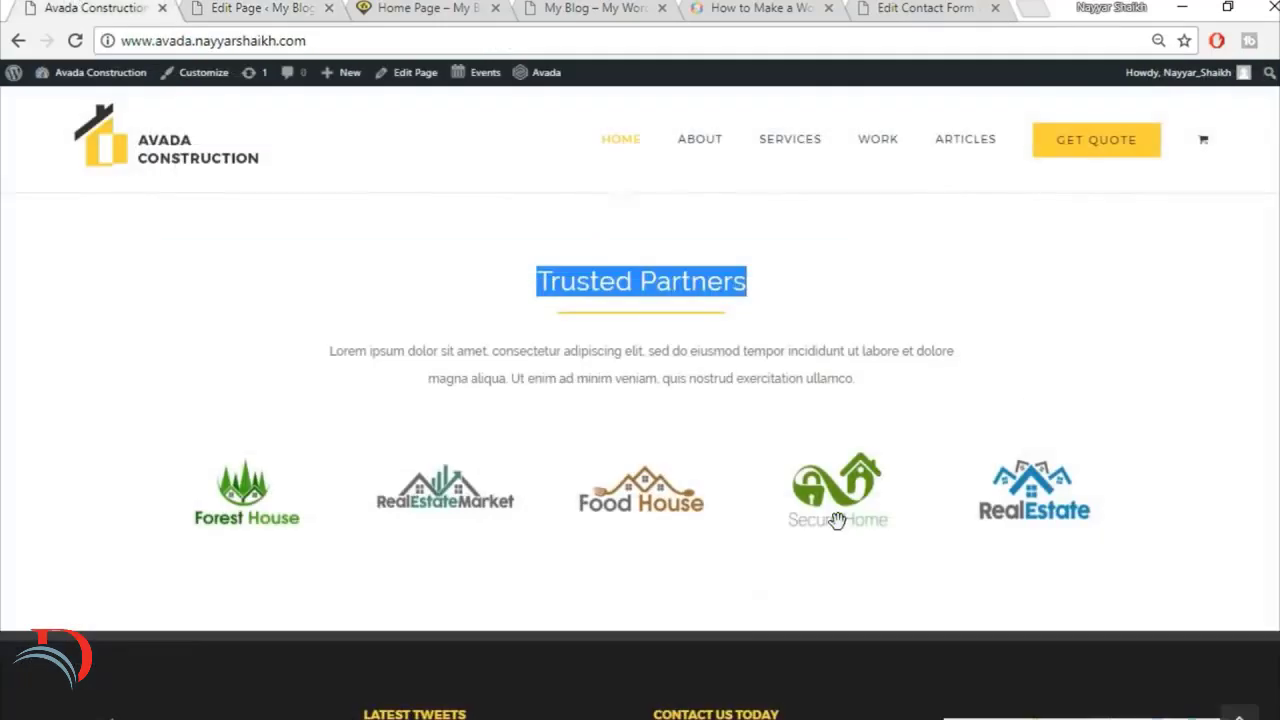
# Step: Check the demo's partner logos and add a full-width 1/1 column below the Trusted Partners text
pyautogui.scroll(-1, 636, 250)
pyautogui.click(329, 7)
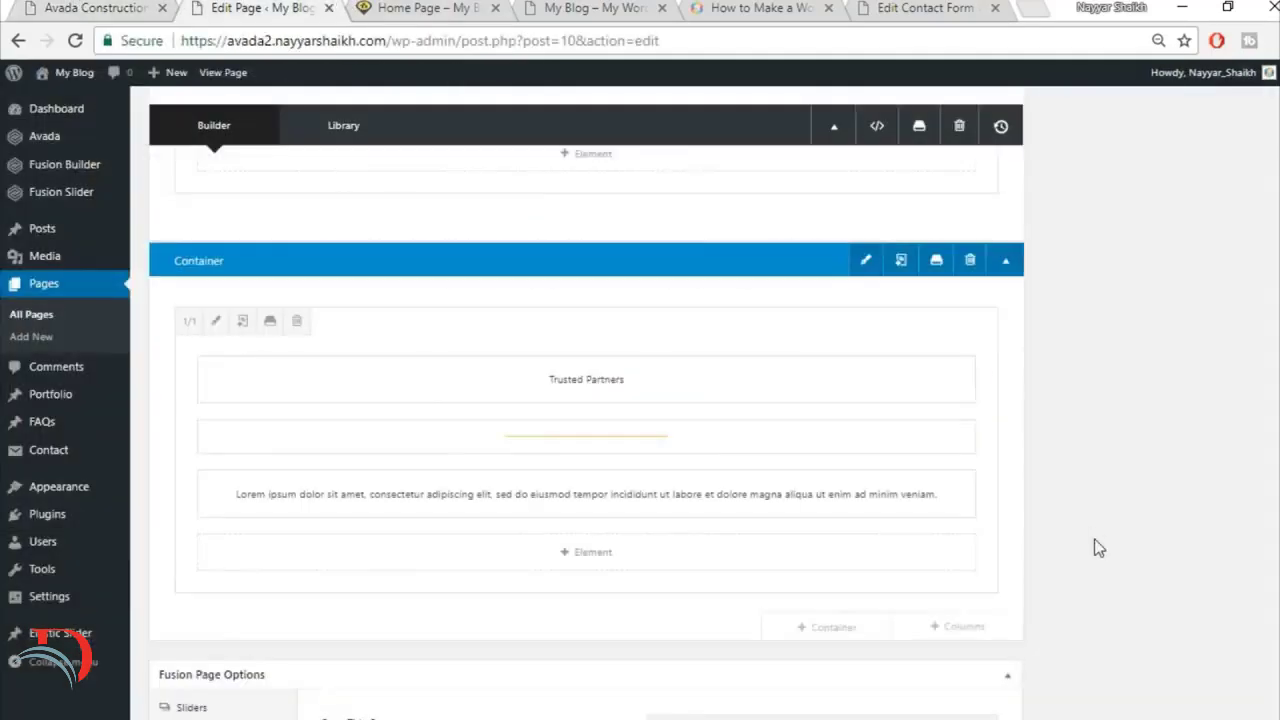
pyautogui.scroll(-2, 1050, 535)
pyautogui.click(949, 430)
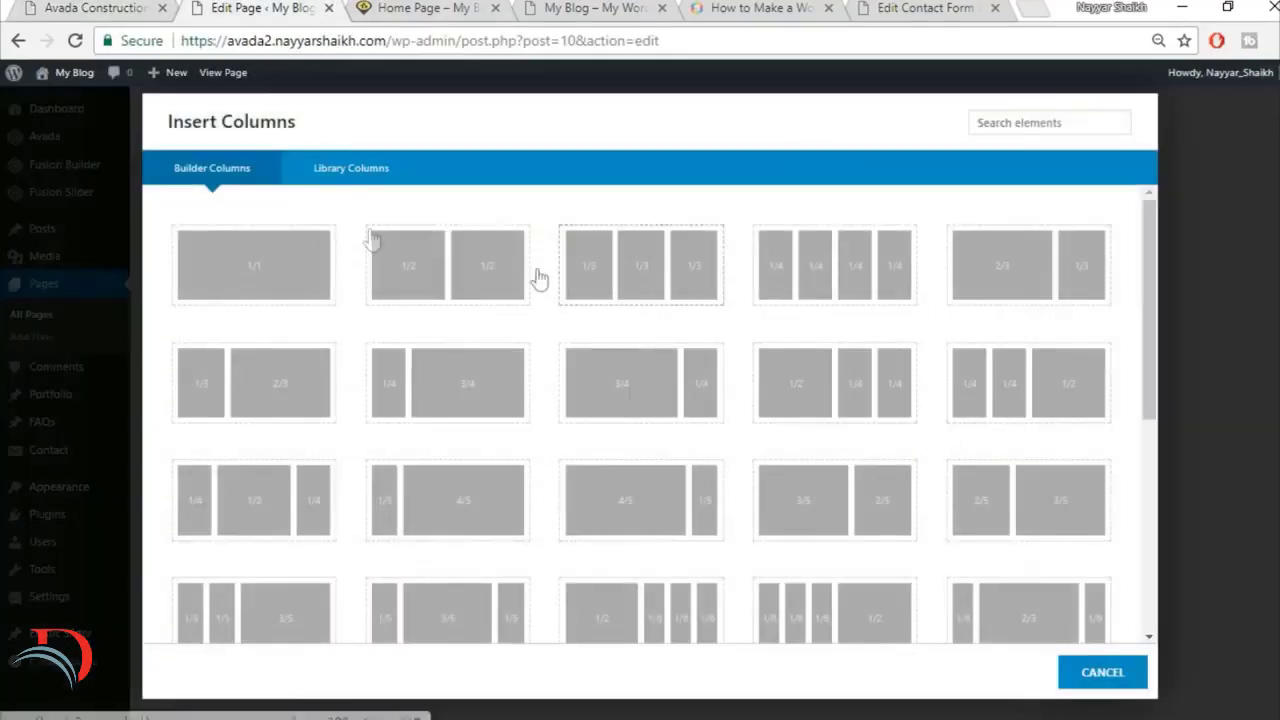
pyautogui.click(248, 284)
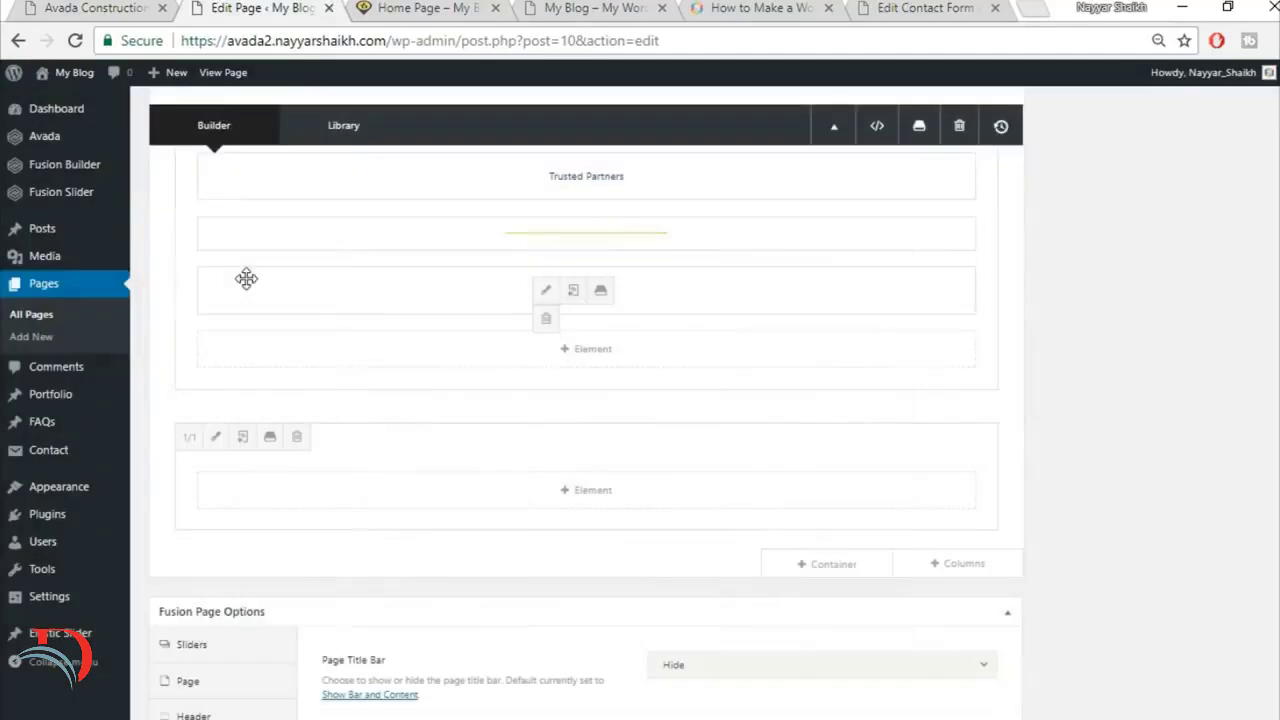
# Step: Search the elements for "ima" and add an Image Carousel to the new empty column
pyautogui.click(596, 496)
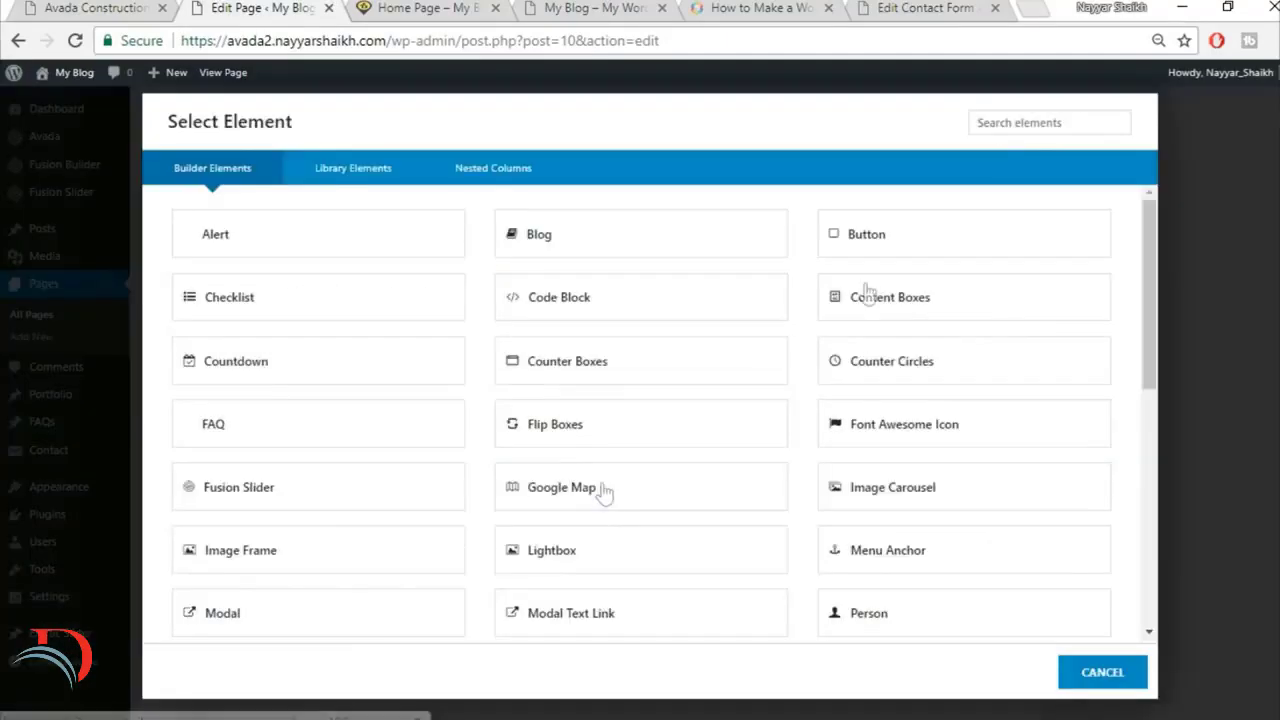
pyautogui.click(1001, 125)
pyautogui.write('ima')
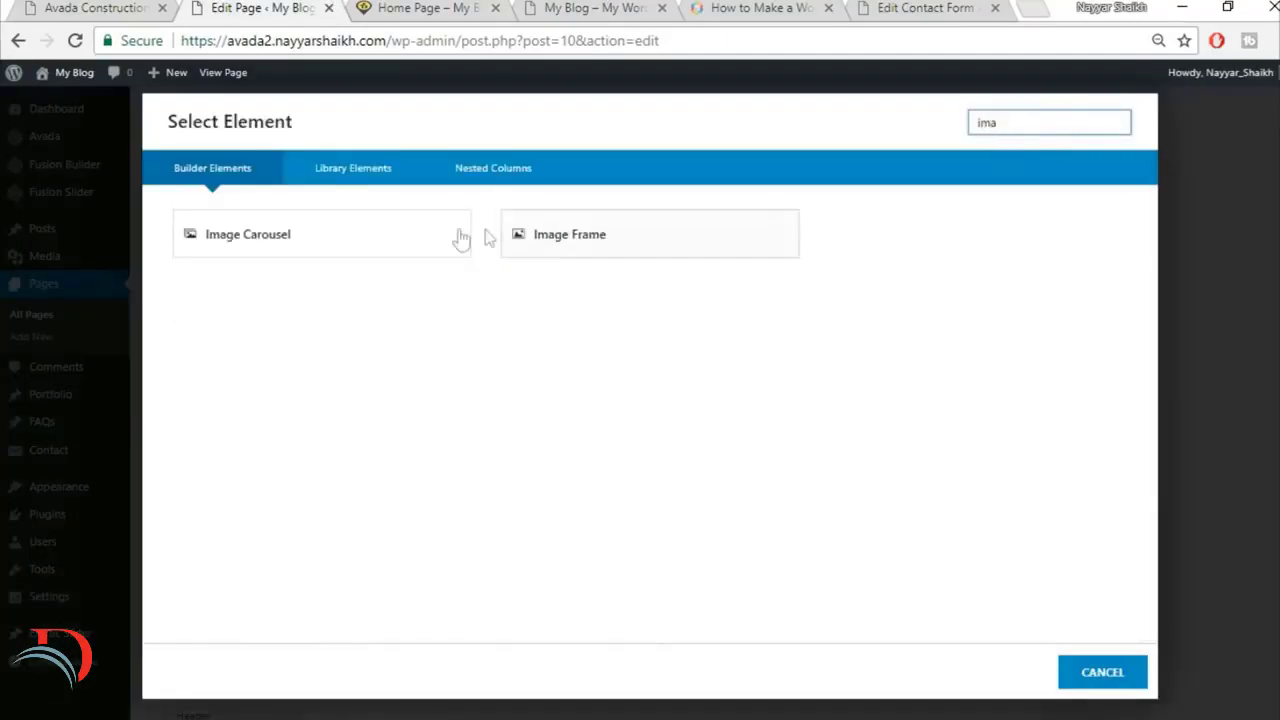
pyautogui.click(389, 240)
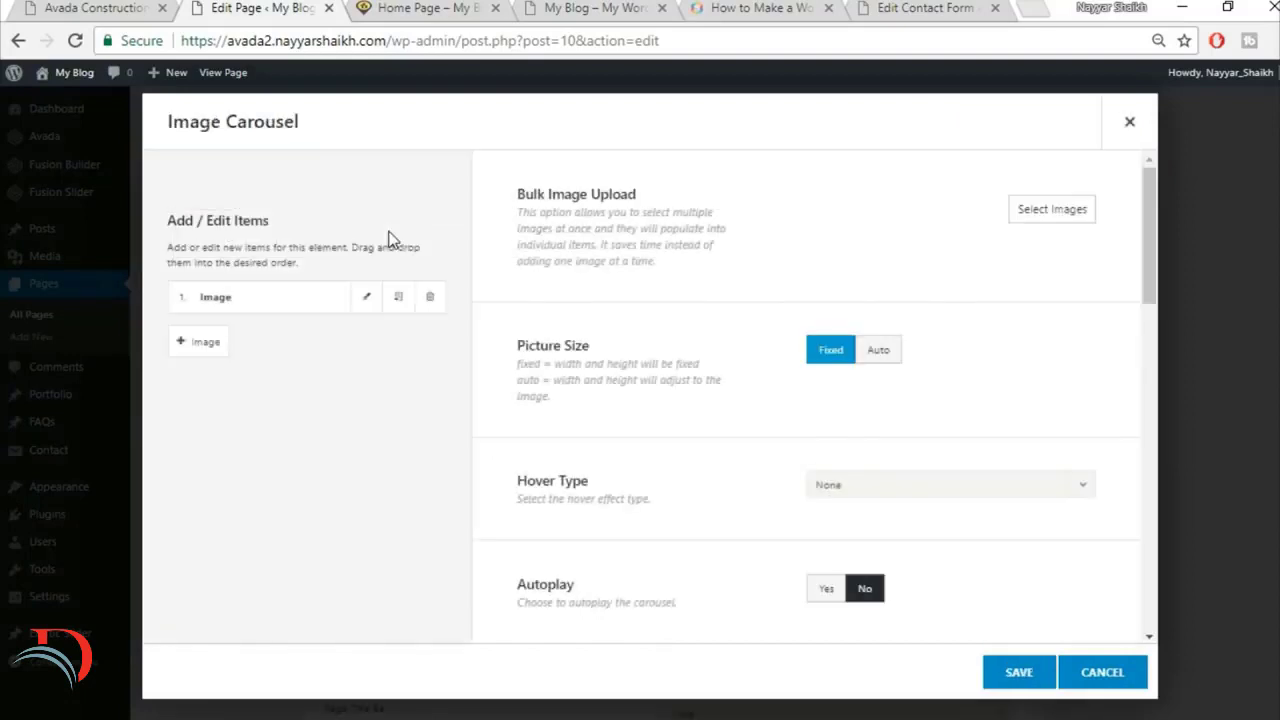
# Step: Bulk upload the five partner logos home-logo1, home-logo2, home-logo9, home-logo10 and home-logo11 and insert them into the Image Carousel
pyautogui.click(1047, 214)
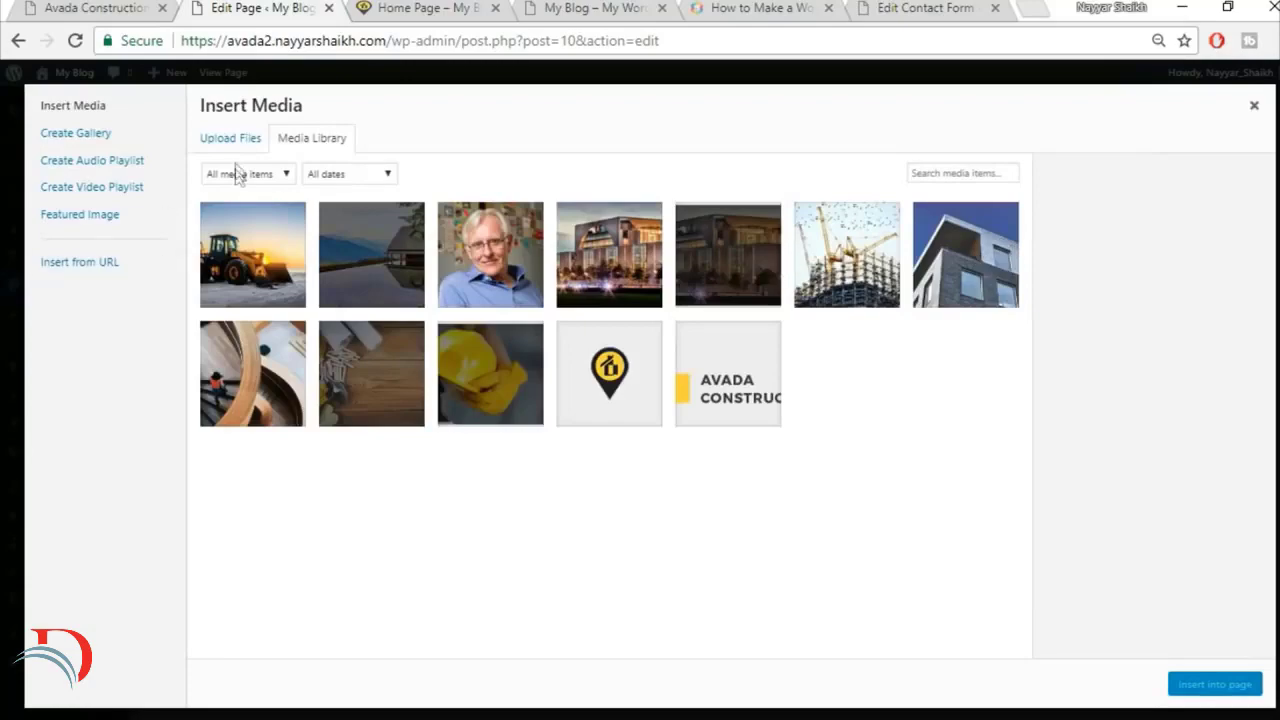
pyautogui.click(230, 137)
pyautogui.click(730, 390)
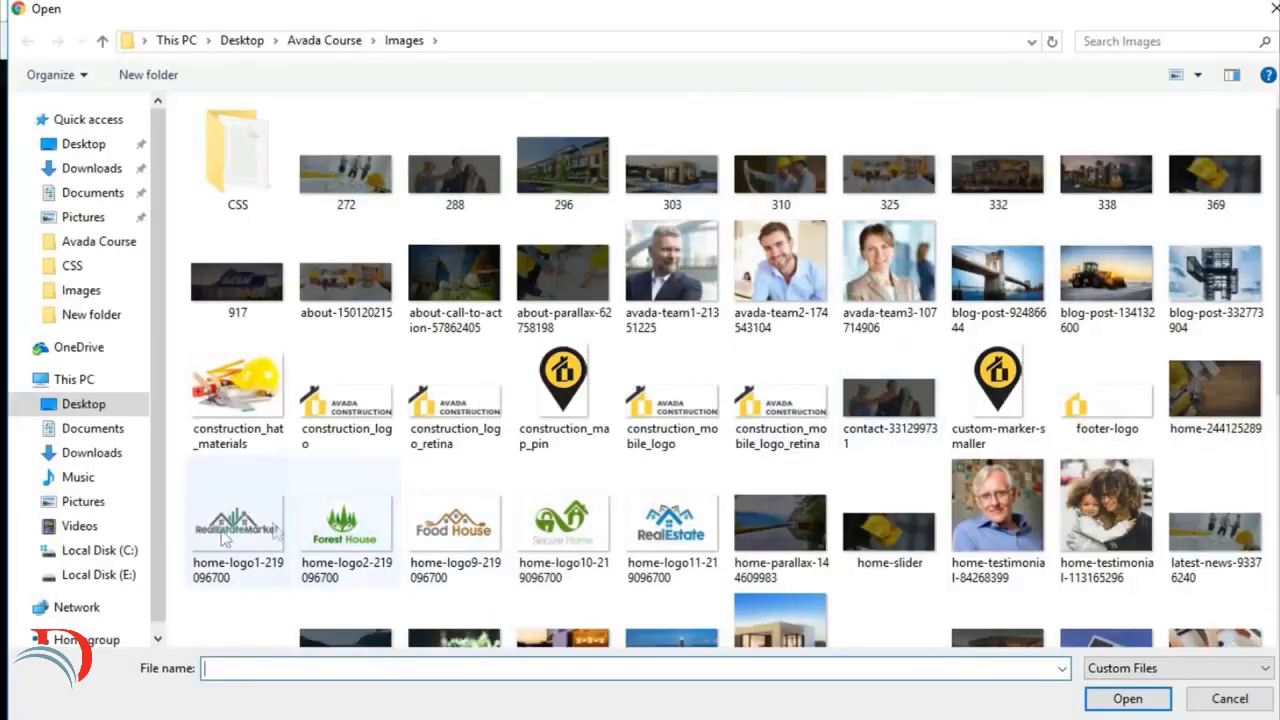
pyautogui.click(228, 525)
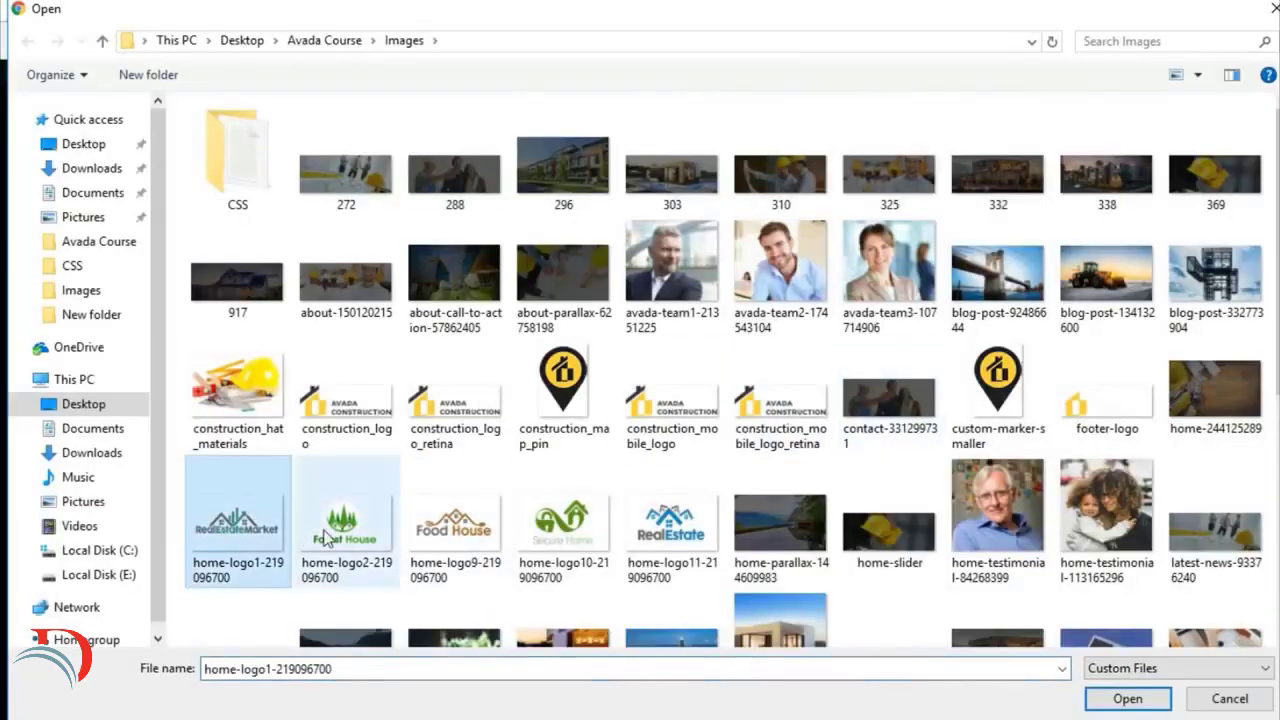
pyautogui.keyDown('ctrl'); pyautogui.click(345, 525); pyautogui.keyUp('ctrl')
pyautogui.keyDown('ctrl'); pyautogui.click(455, 525); pyautogui.keyUp('ctrl')
pyautogui.keyDown('ctrl'); pyautogui.click(563, 525); pyautogui.keyUp('ctrl')
pyautogui.keyDown('ctrl'); pyautogui.click(680, 535); pyautogui.keyUp('ctrl')
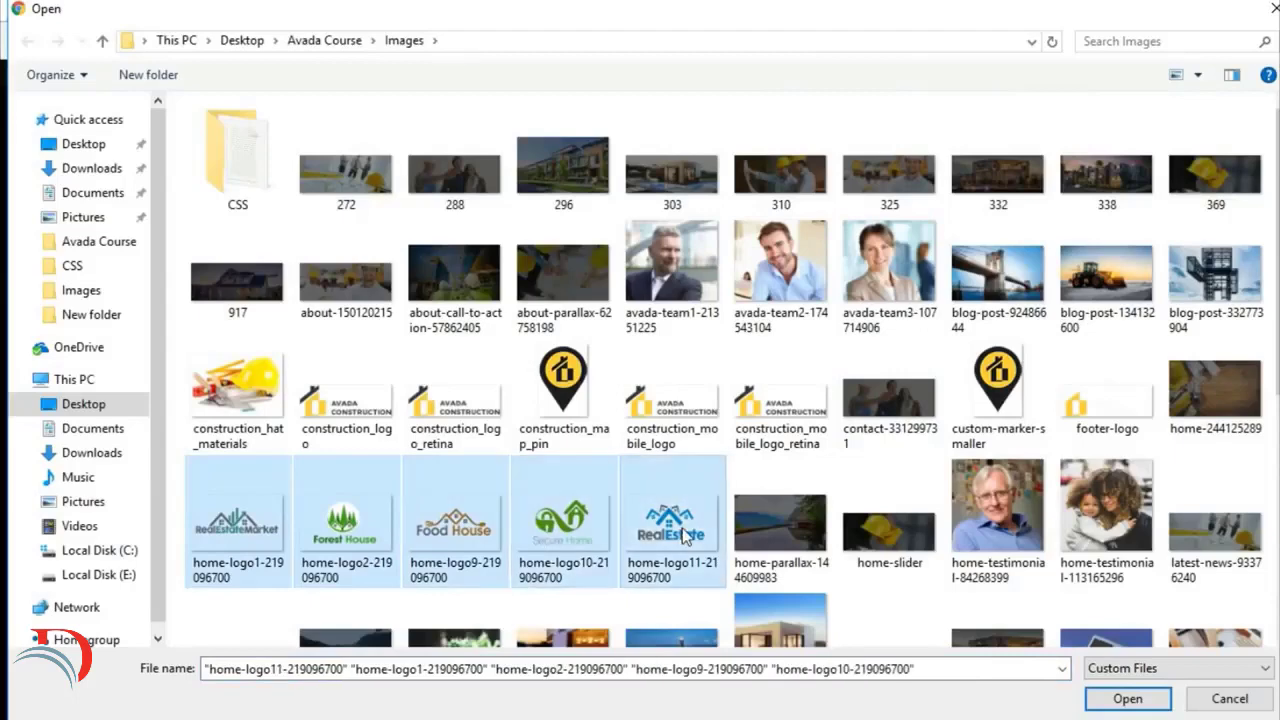
pyautogui.click(1128, 699)
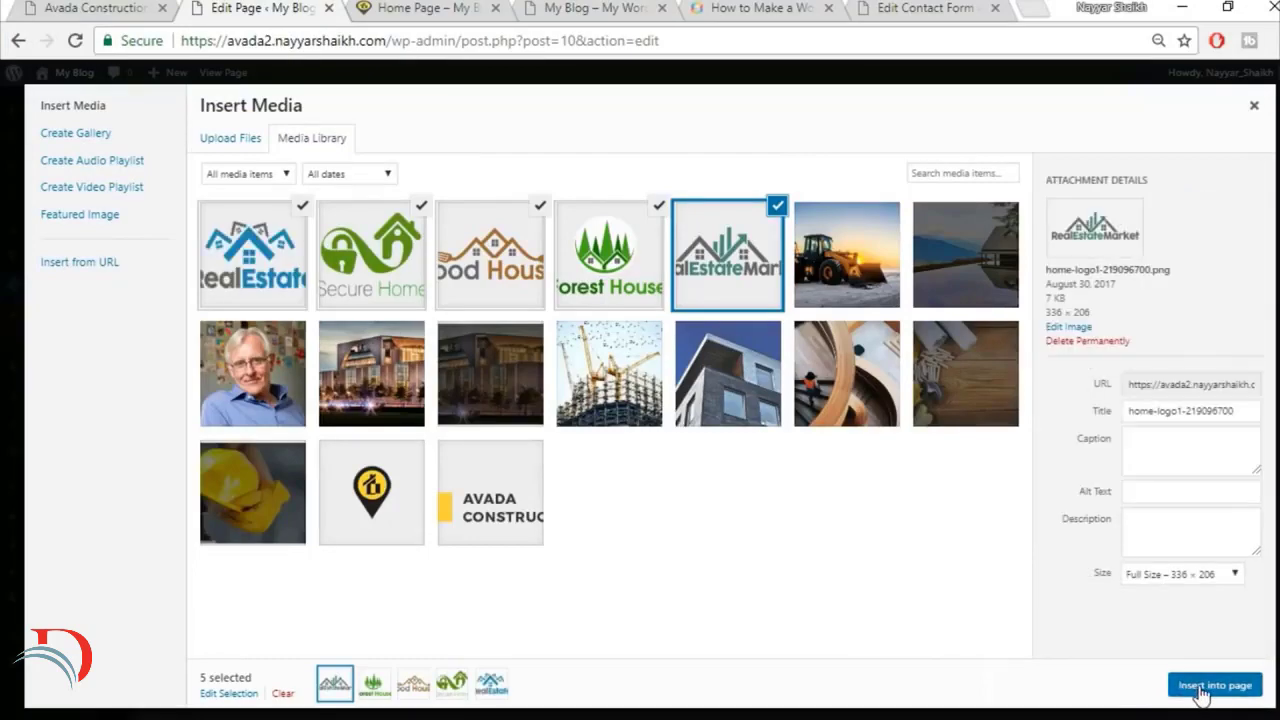
pyautogui.click(1203, 686)
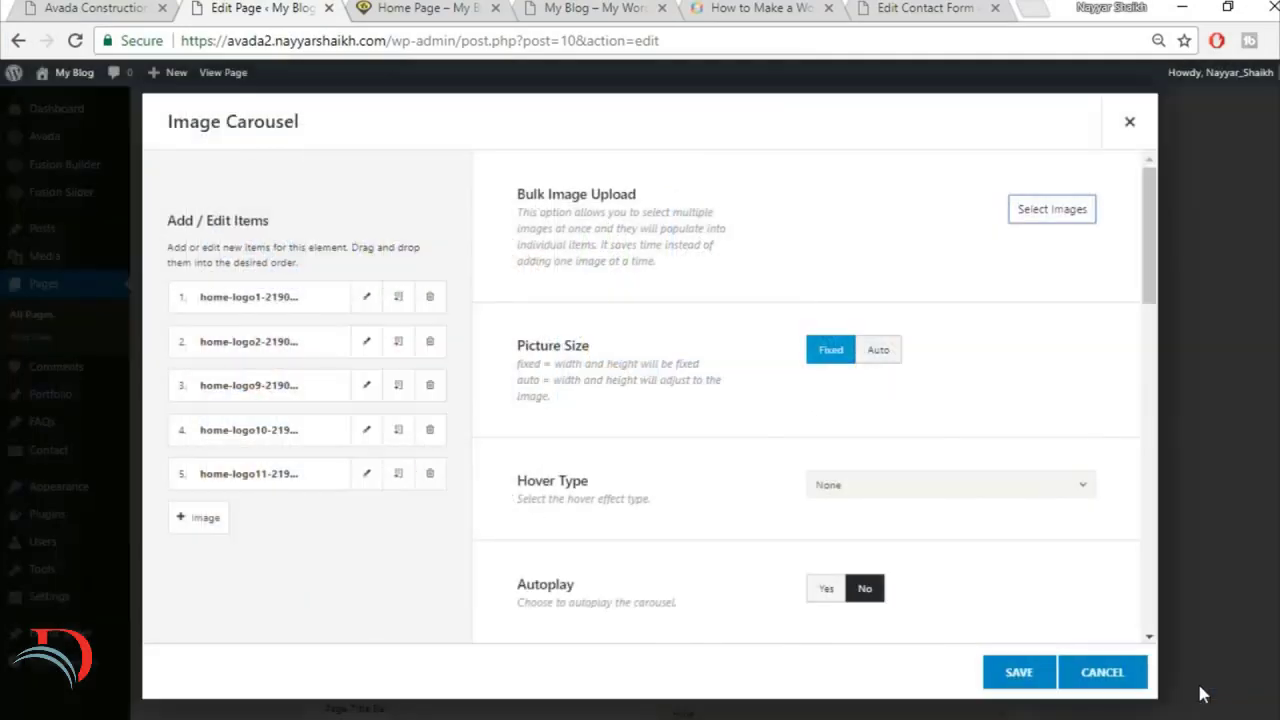
pyautogui.click(1055, 211)
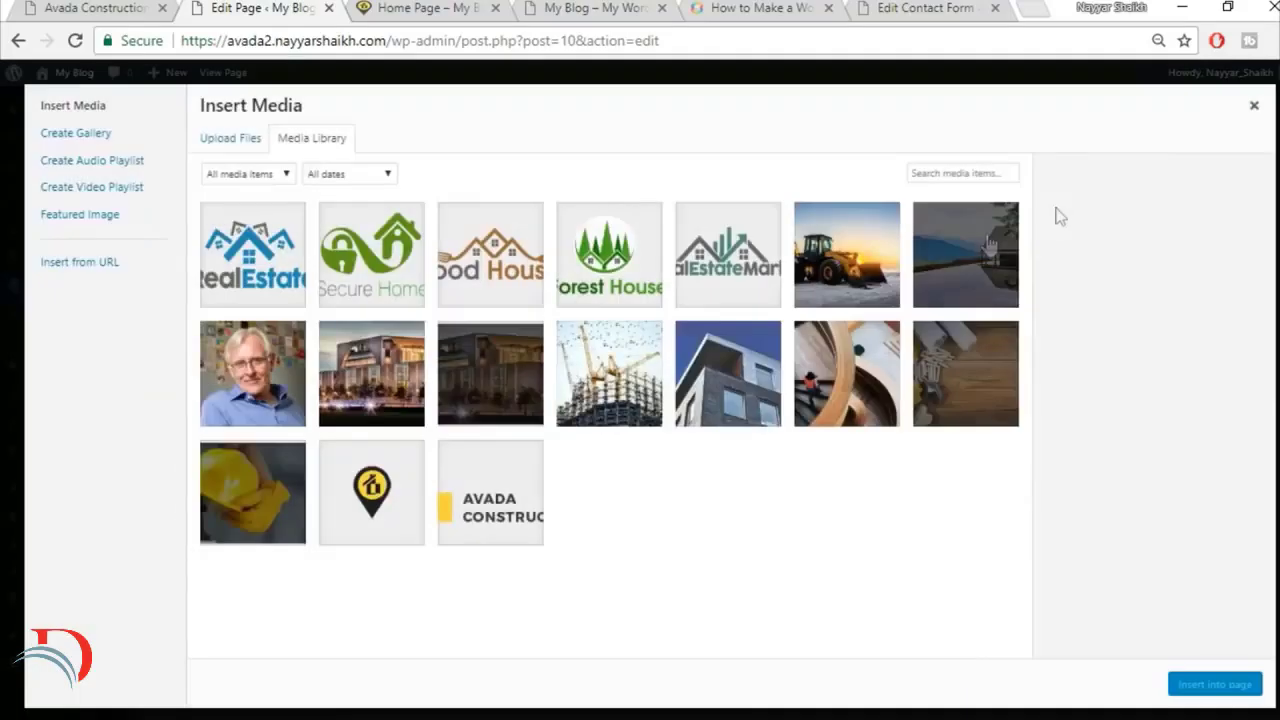
pyautogui.click(230, 140)
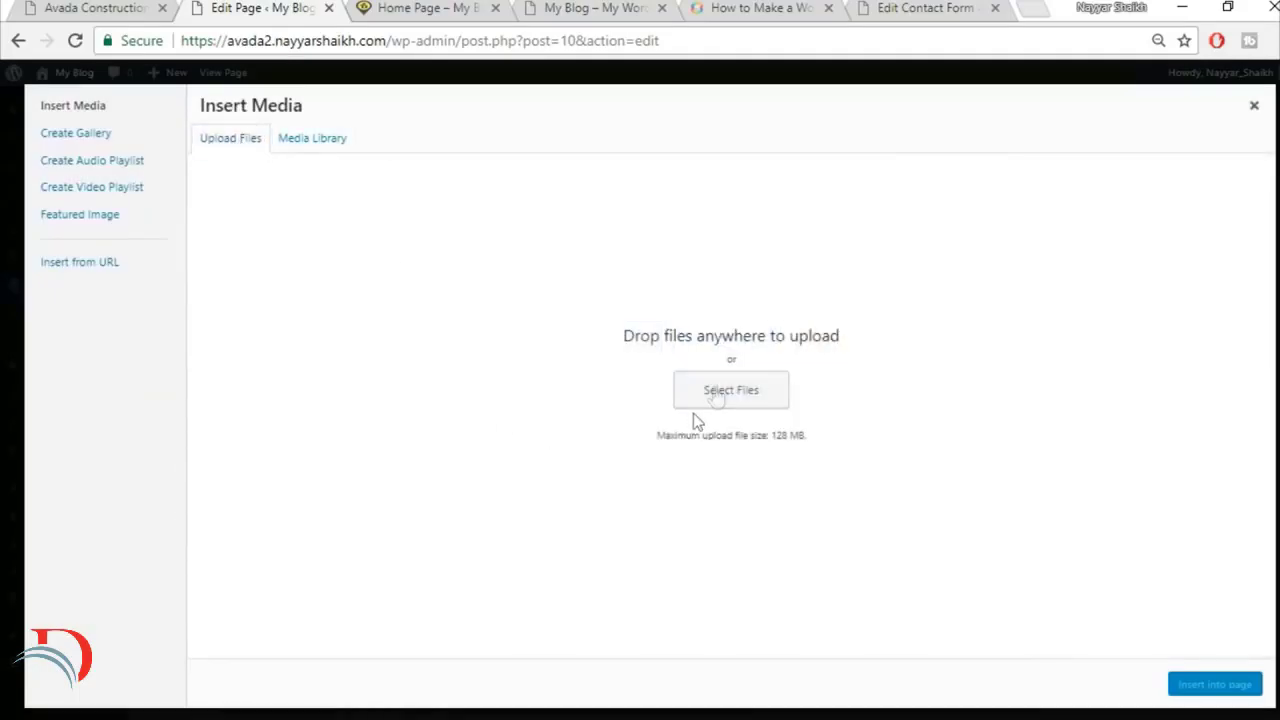
pyautogui.click(716, 392)
pyautogui.click(455, 520)
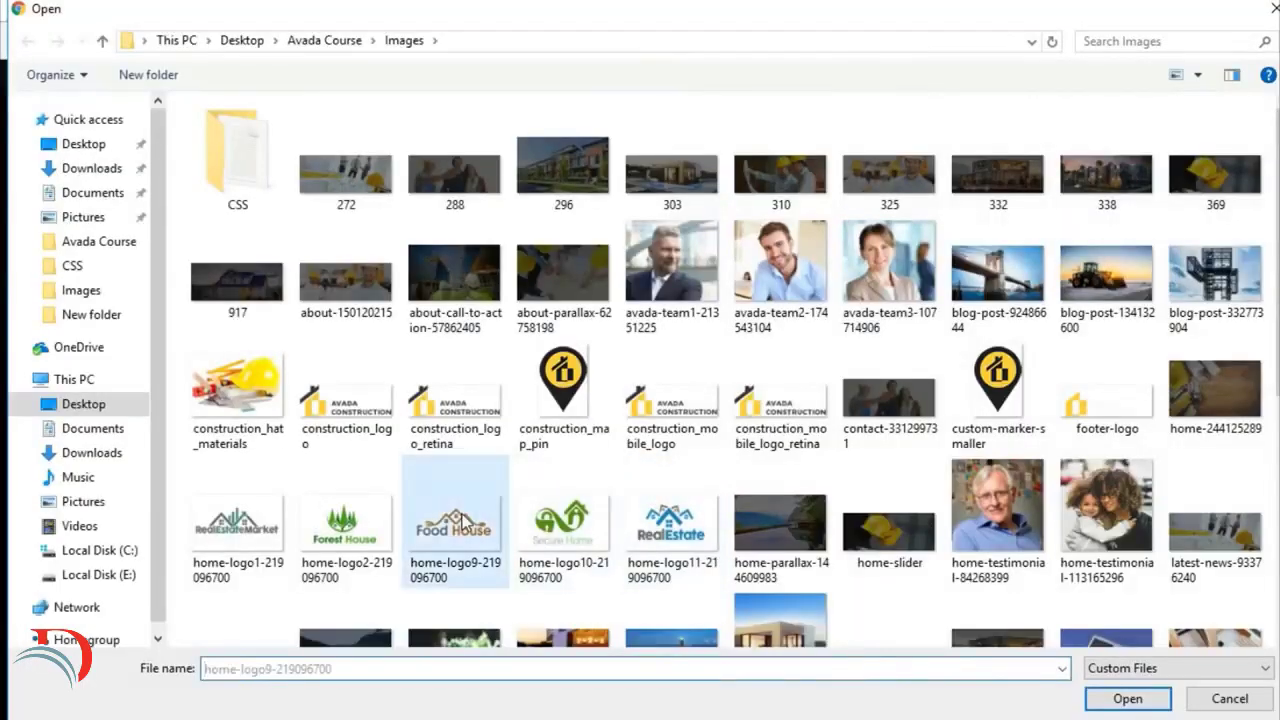
pyautogui.click(1128, 698)
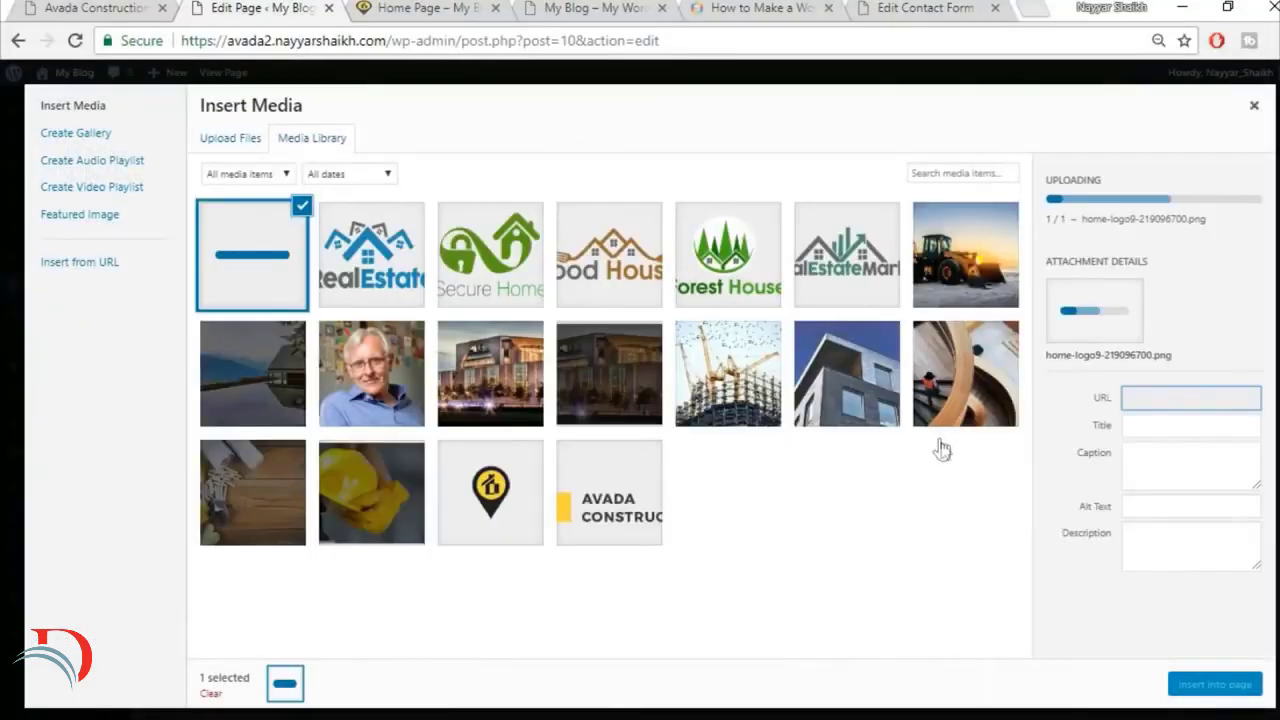
pyautogui.click(371, 258)
pyautogui.click(482, 262)
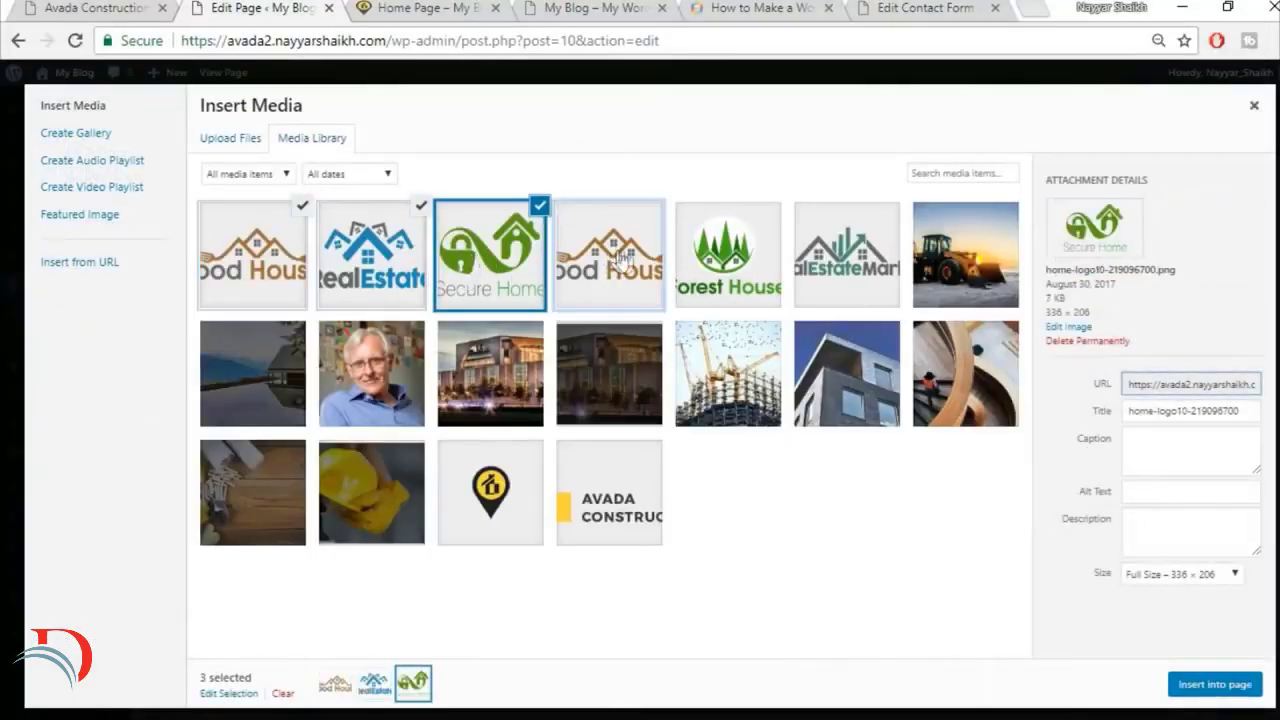
pyautogui.click(609, 258)
pyautogui.click(700, 258)
pyautogui.click(880, 245)
pyautogui.click(1208, 688)
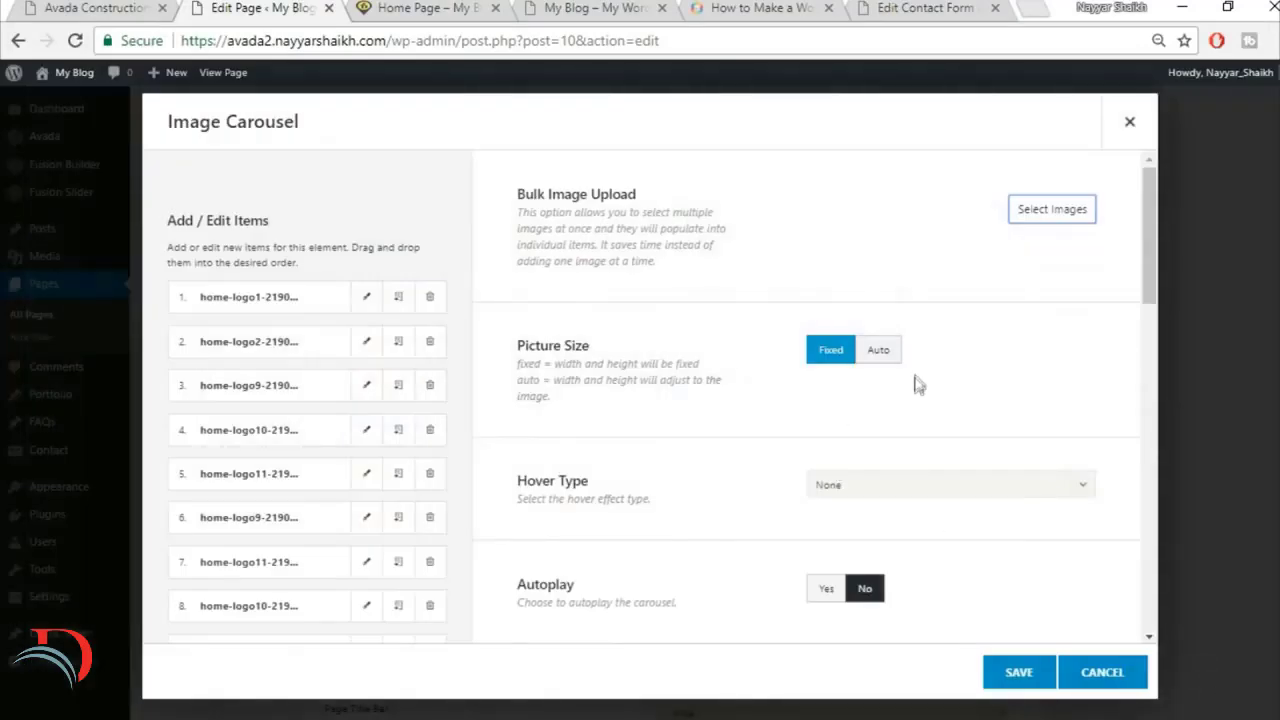
# Step: Enable autoplay for the Image Carousel and set Scroll Items to 1, checking how the demo's partner carousel moves
pyautogui.scroll(-1, 698, 430)
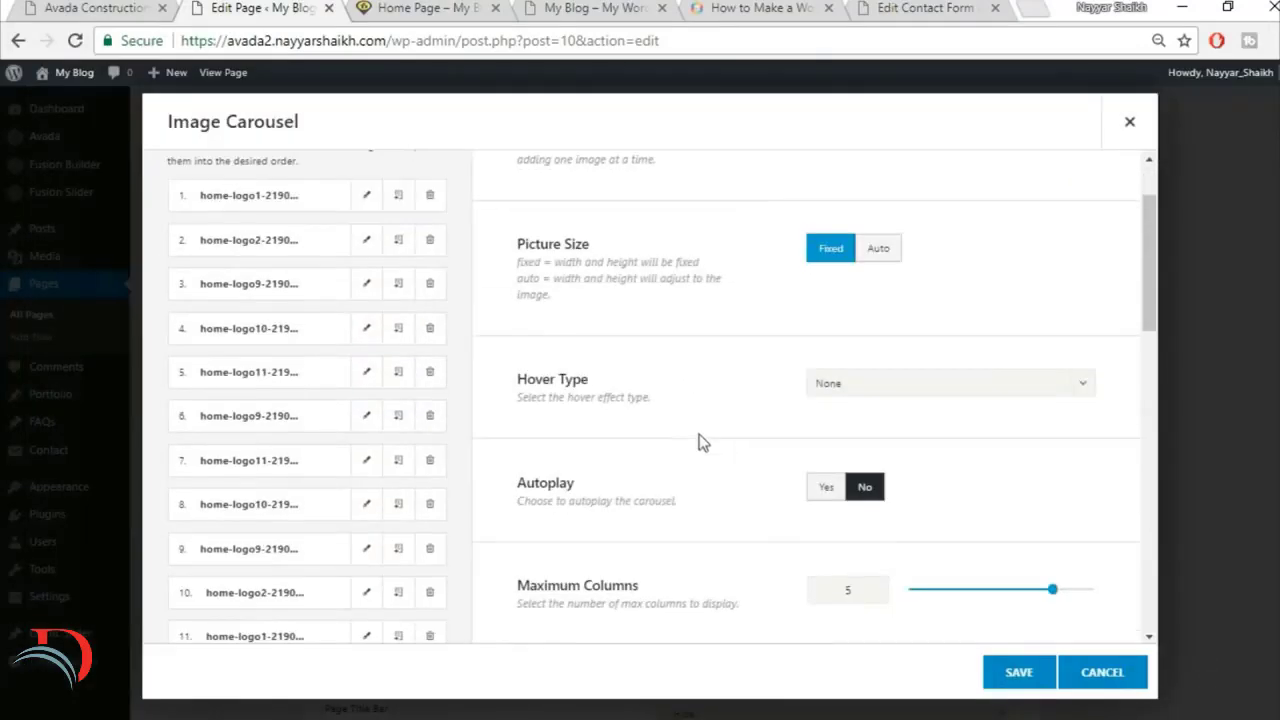
pyautogui.scroll(-2, 797, 430)
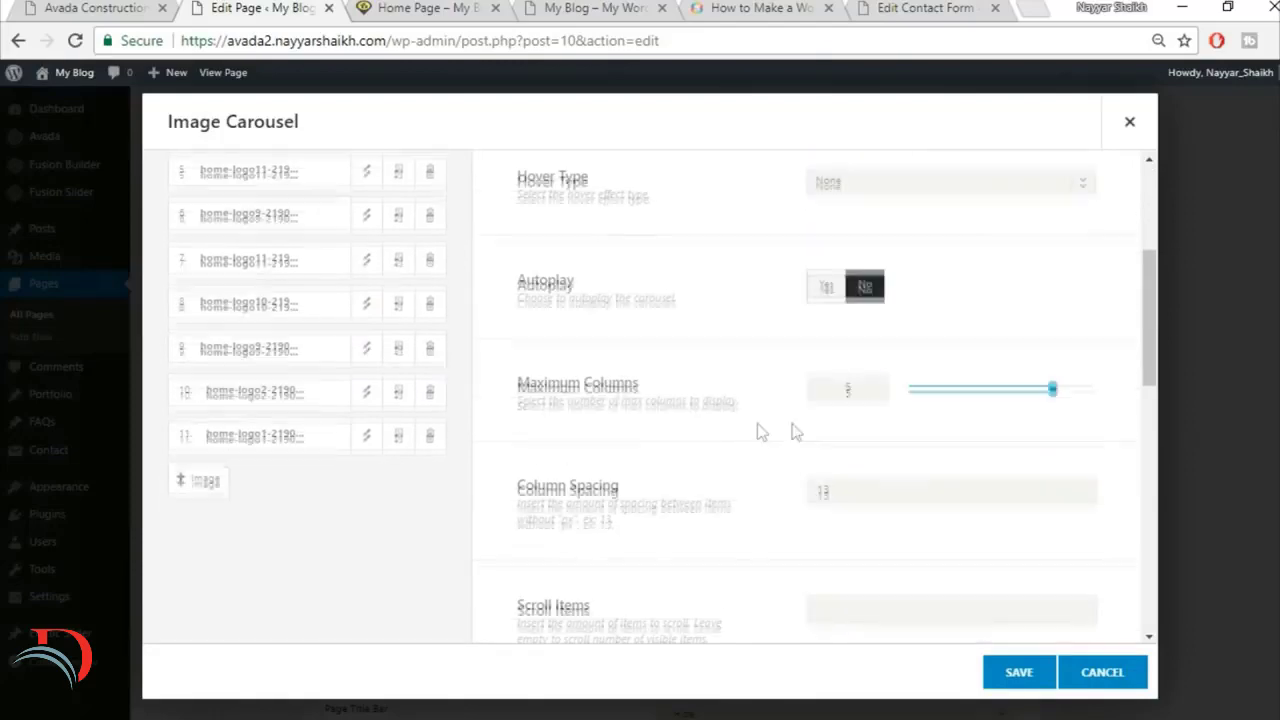
pyautogui.click(838, 287)
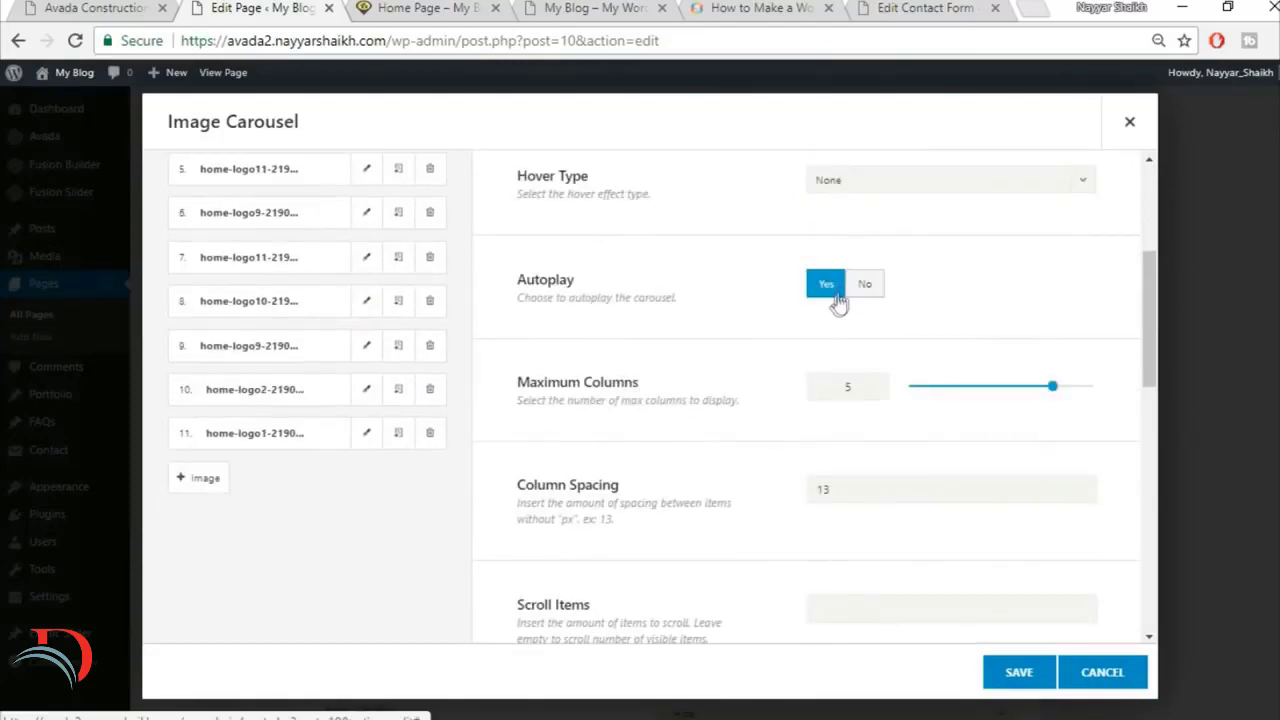
pyautogui.click(52, 7)
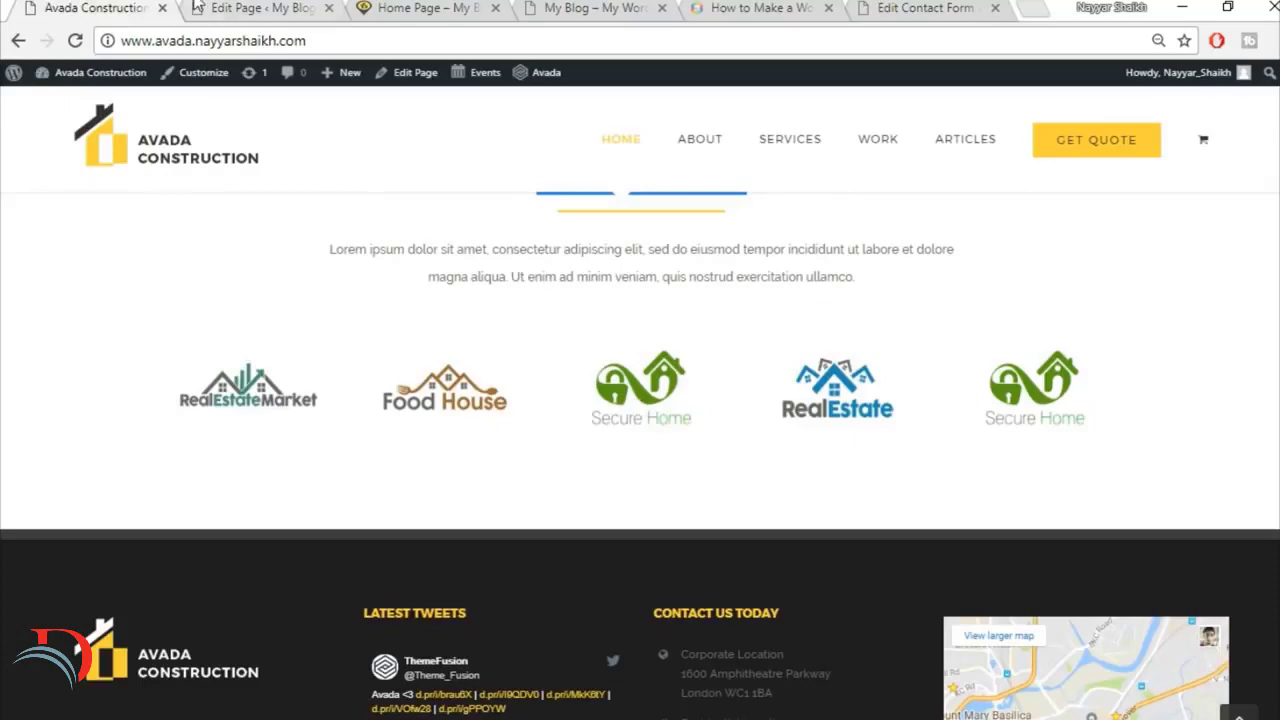
pyautogui.click(197, 7)
pyautogui.scroll(-1, 895, 425)
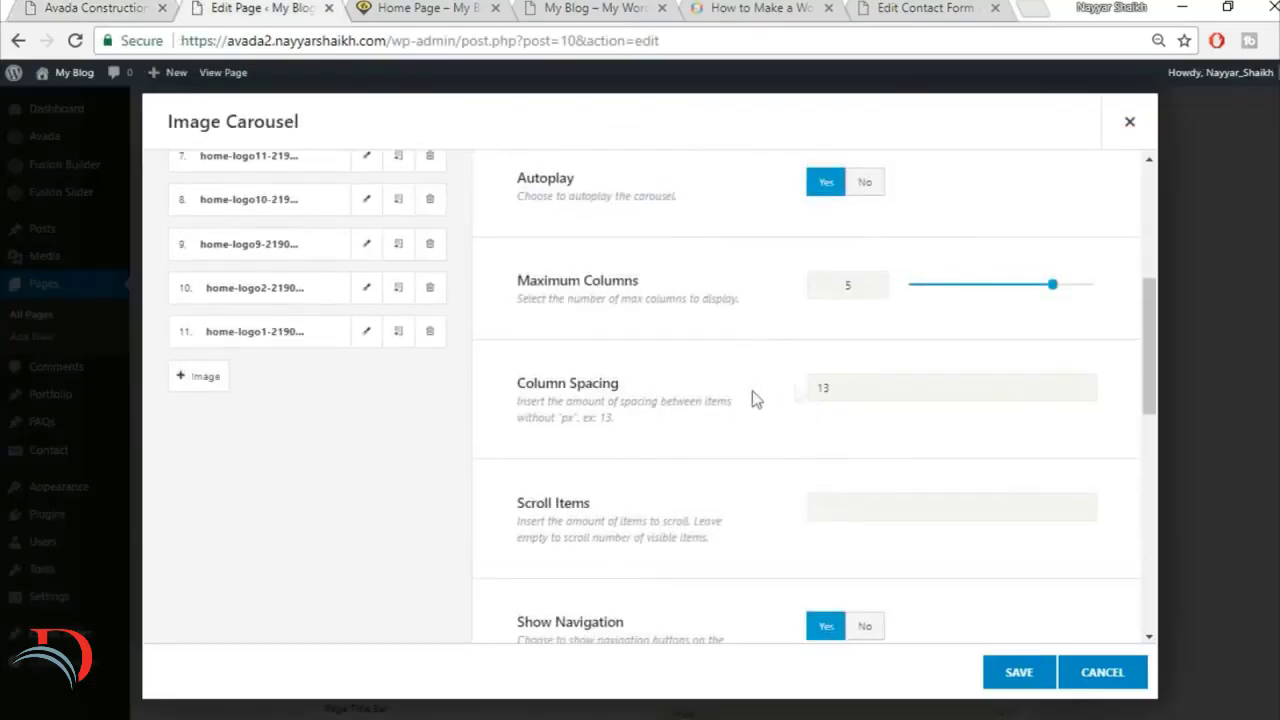
pyautogui.scroll(-2, 803, 490)
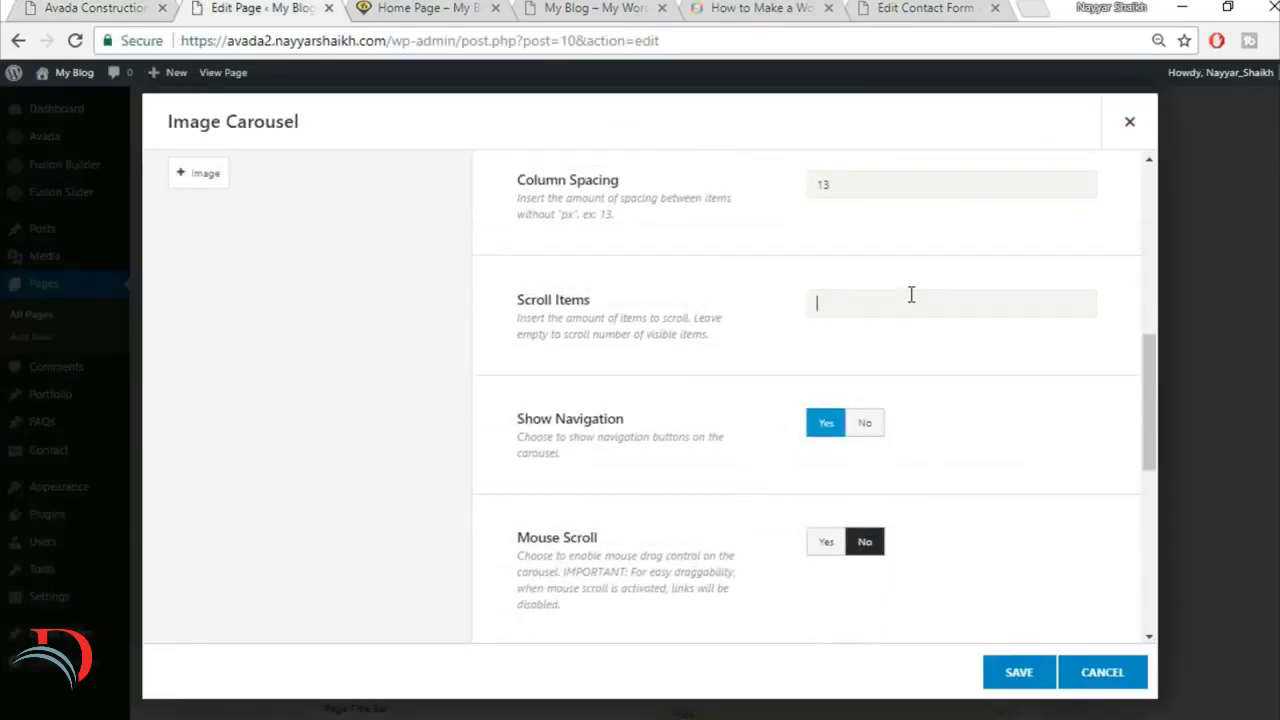
pyautogui.click(145, 7)
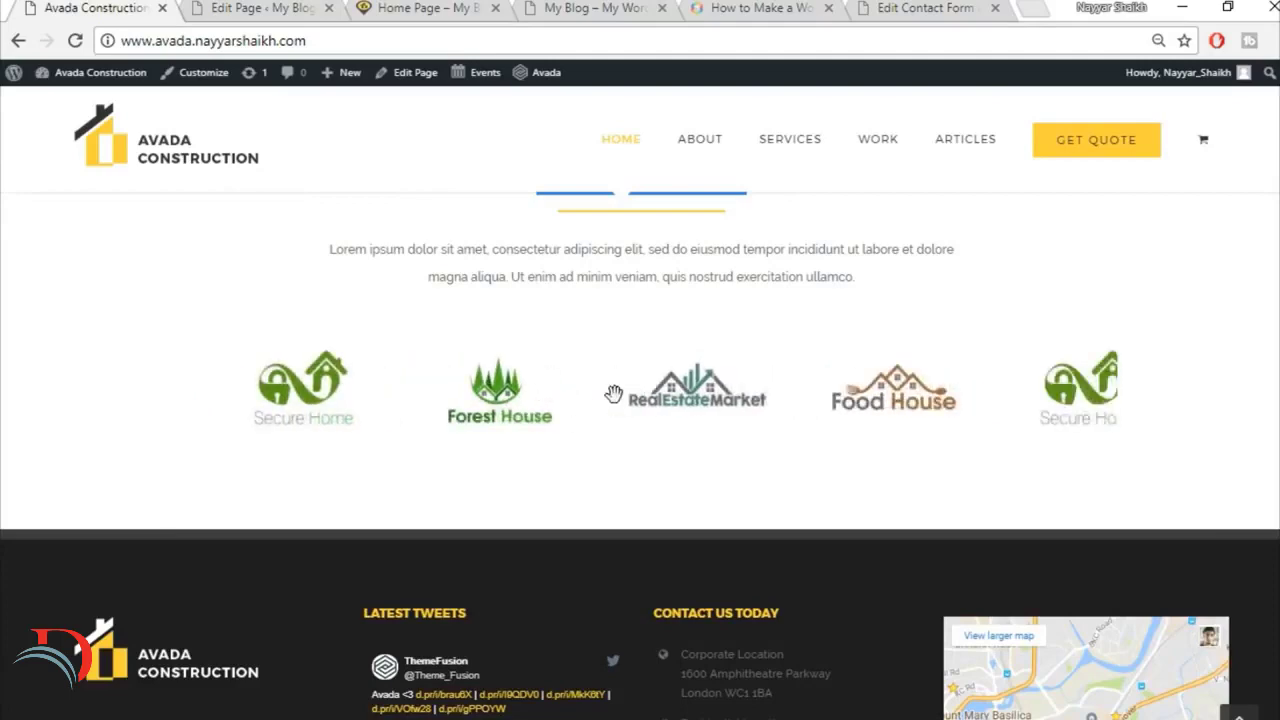
pyautogui.click(241, 7)
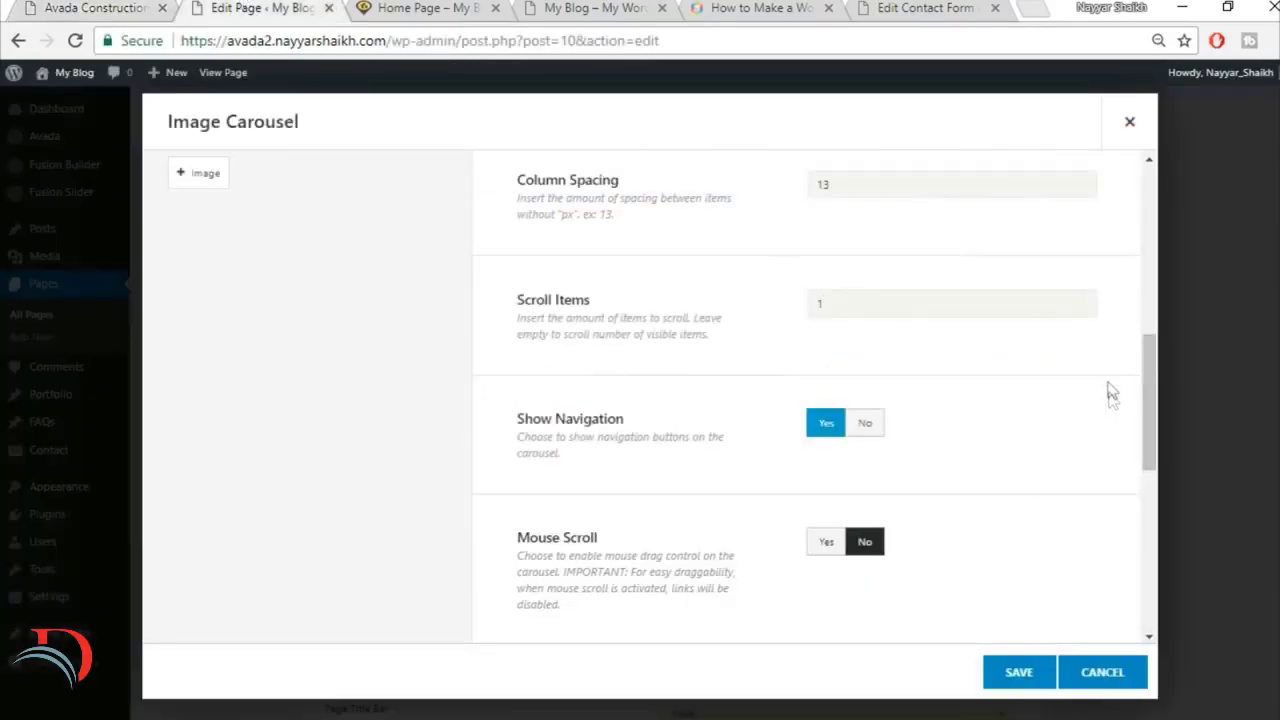
# Step: Turn off Show Navigation and enable Mouse Scroll for the Image Carousel, comparing with the demo's carousel
pyautogui.scroll(-1, 1029, 457)
pyautogui.click(864, 321)
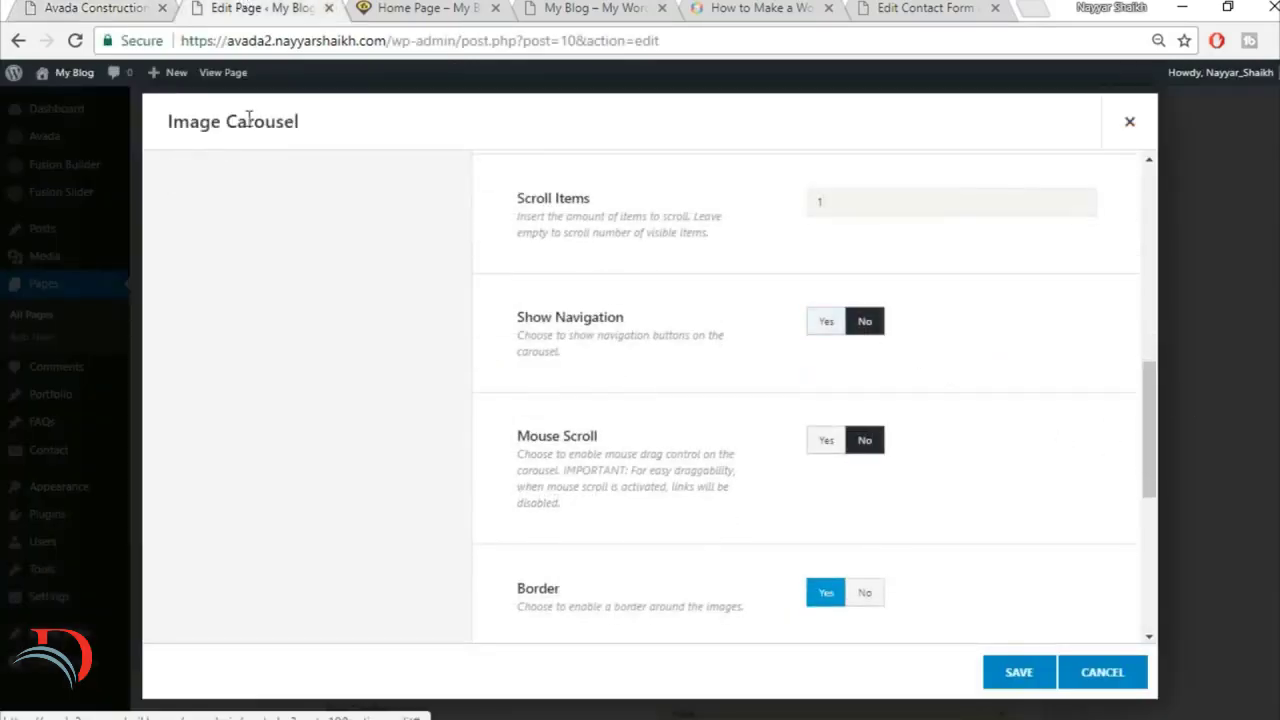
pyautogui.click(140, 7)
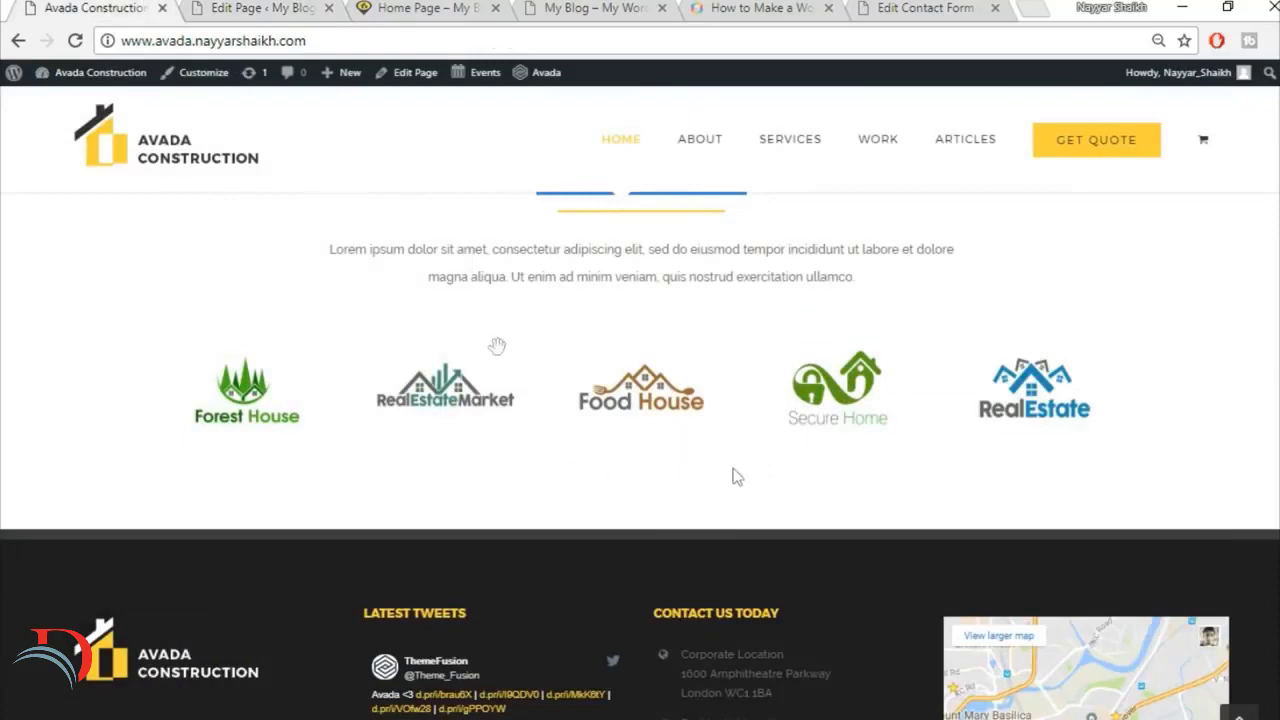
pyautogui.click(255, 7)
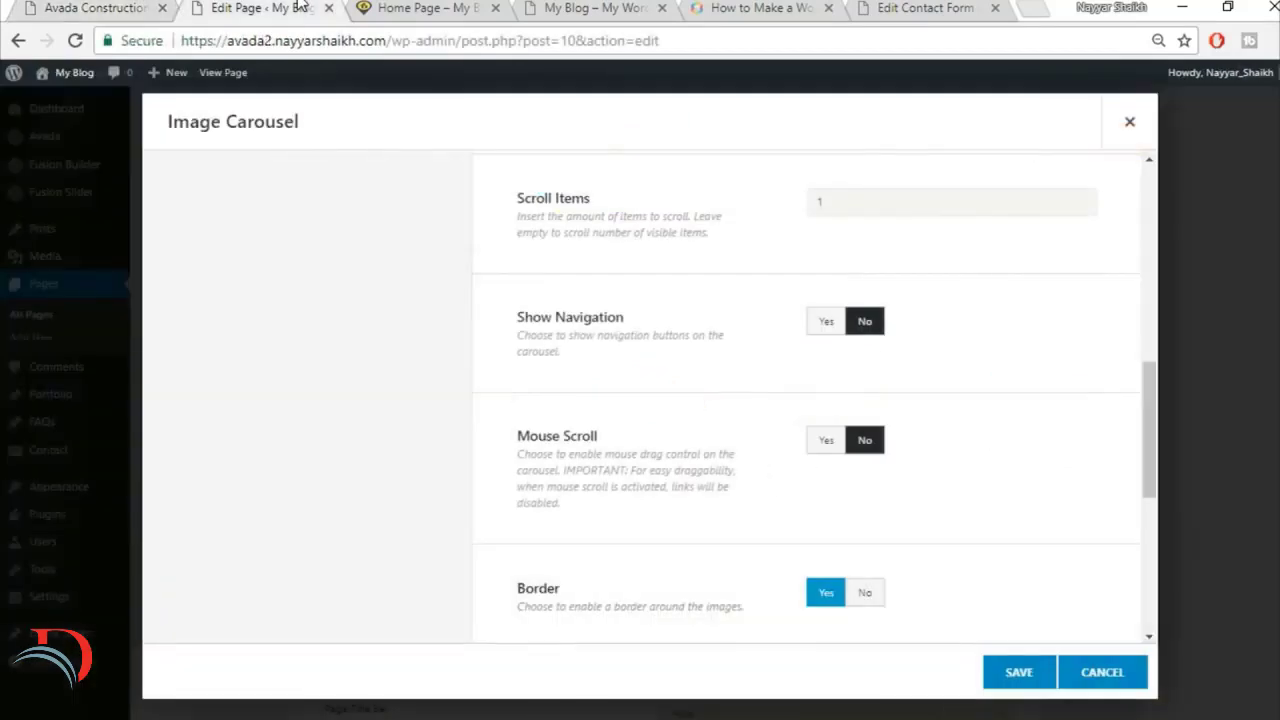
pyautogui.click(824, 441)
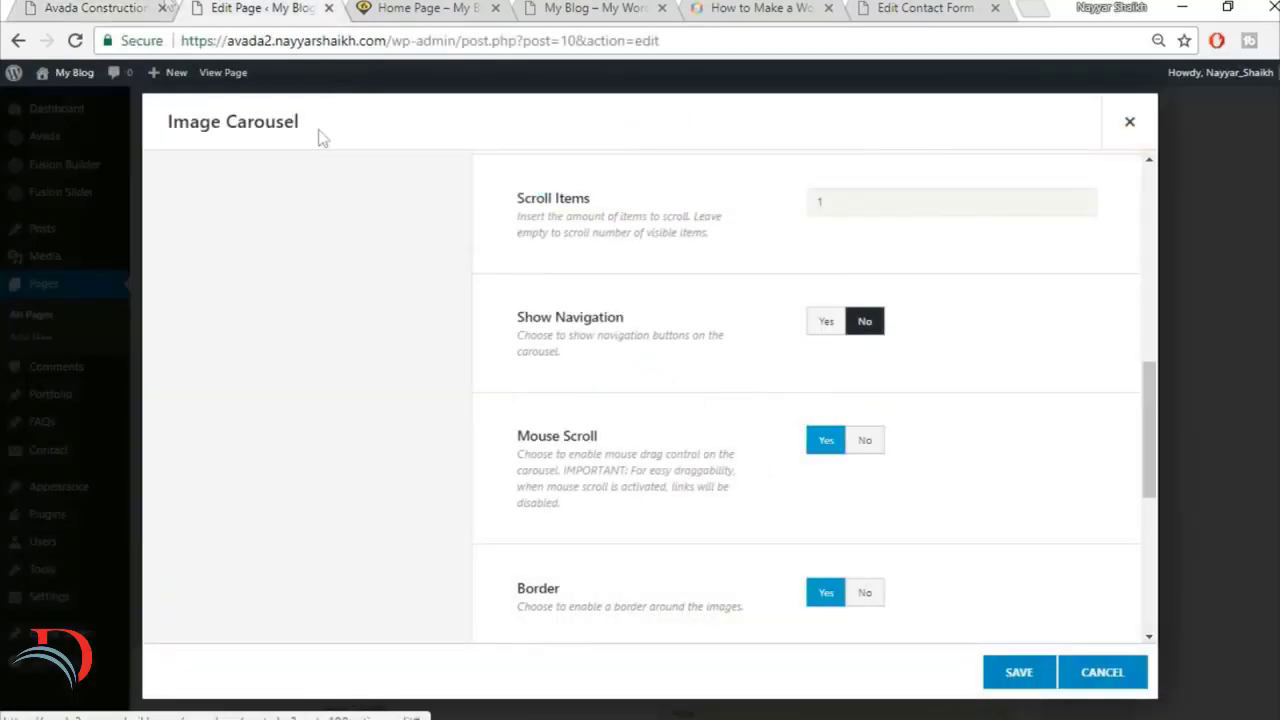
pyautogui.click(98, 8)
pyautogui.moveTo(605, 358); pyautogui.dragTo(975, 389)
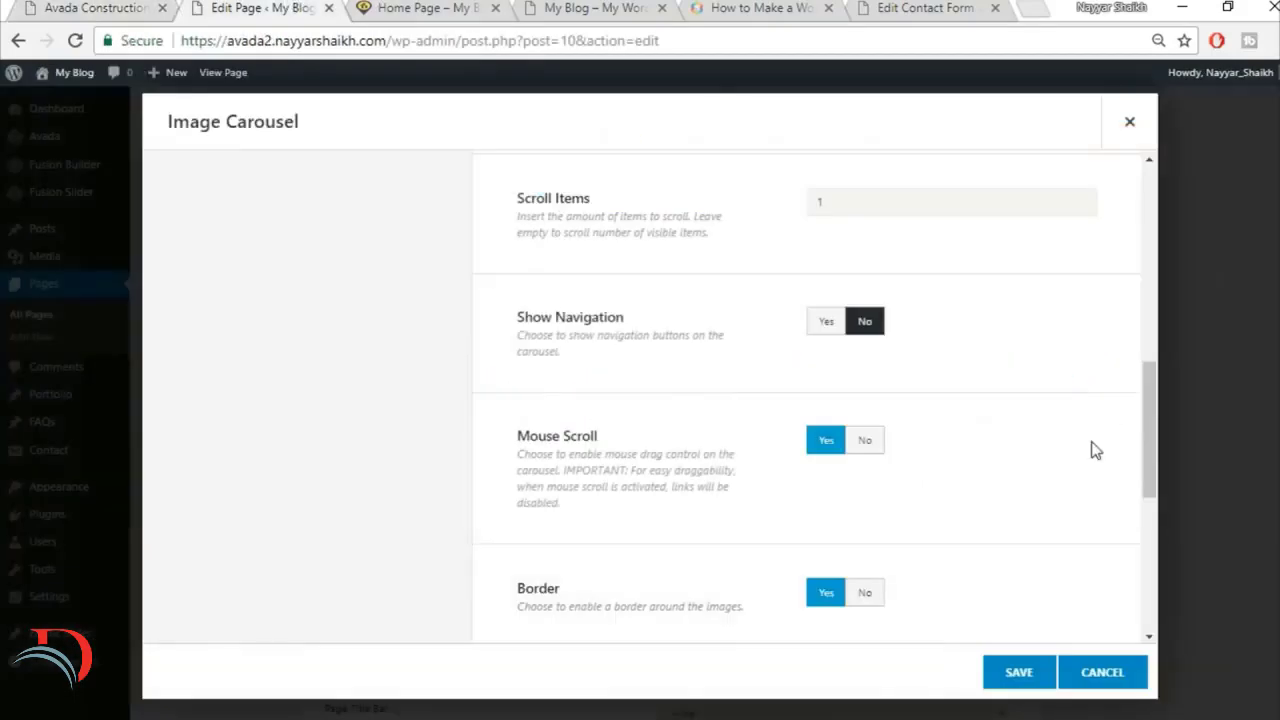
# Step: Turn off the border around the carousel images and save the Image Carousel settings
pyautogui.scroll(-3, 1094, 449)
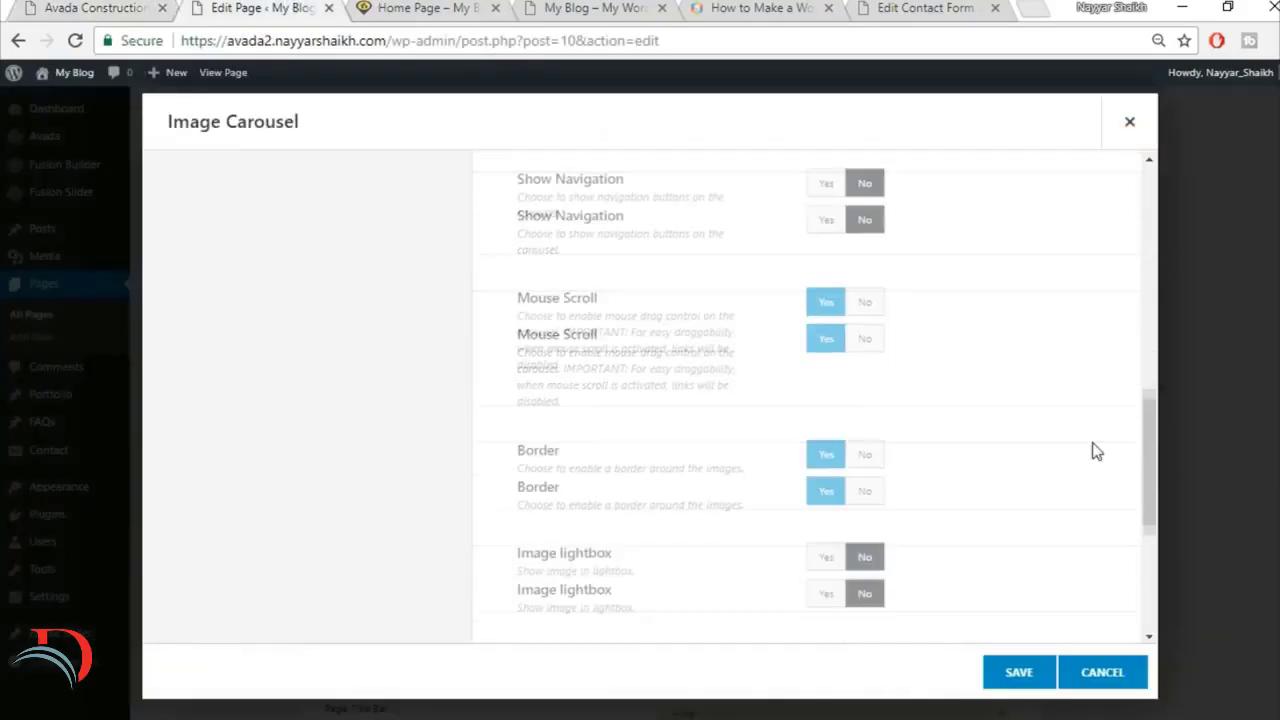
pyautogui.click(865, 390)
pyautogui.scroll(-2, 1037, 451)
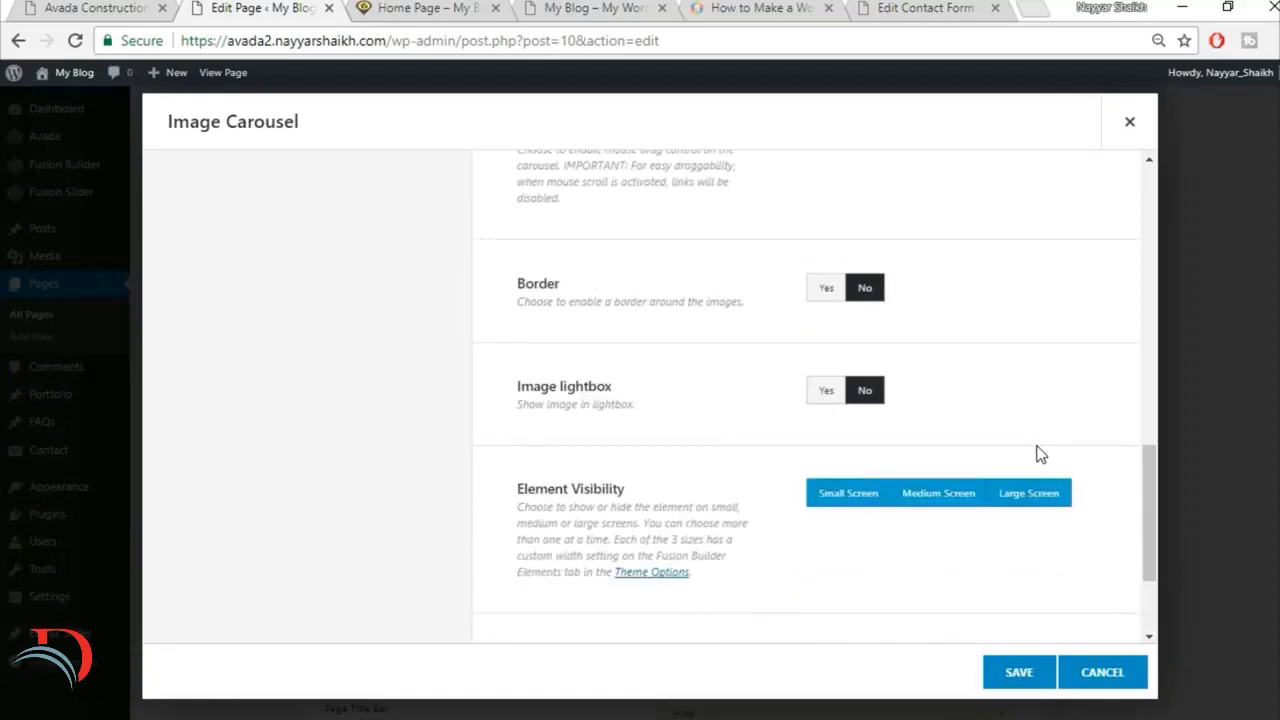
pyautogui.scroll(-1, 995, 606)
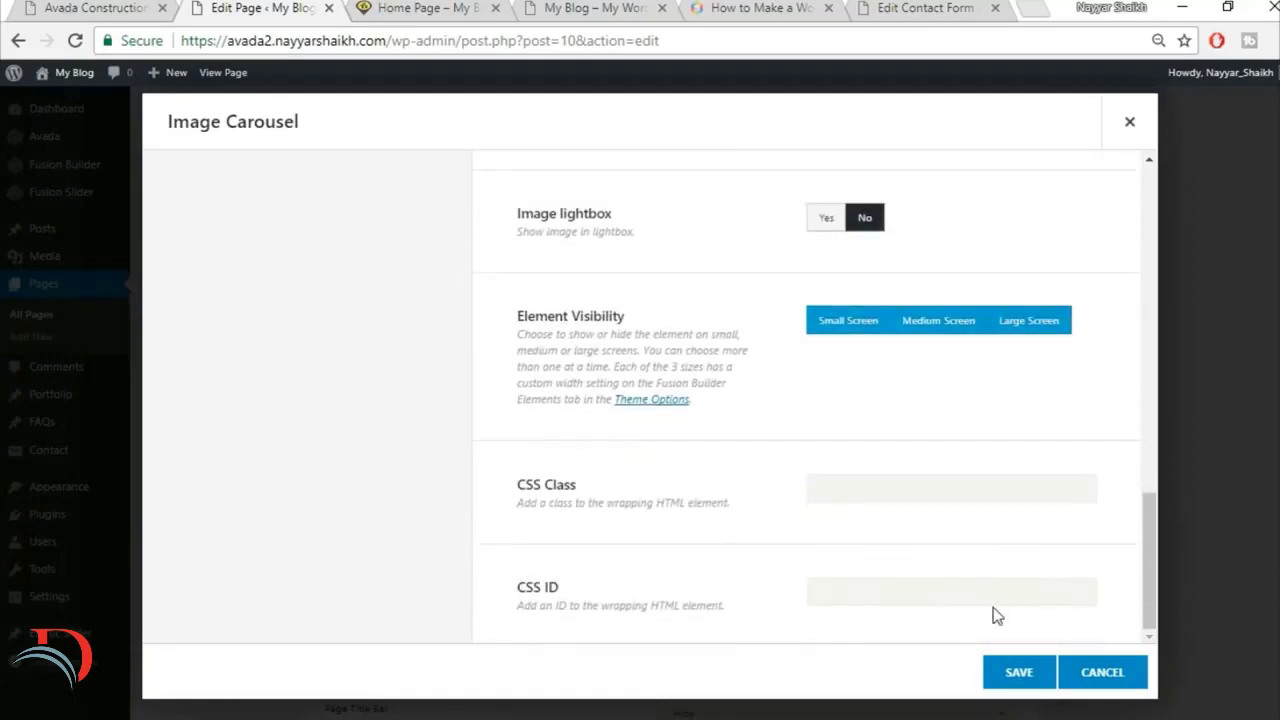
pyautogui.click(1017, 672)
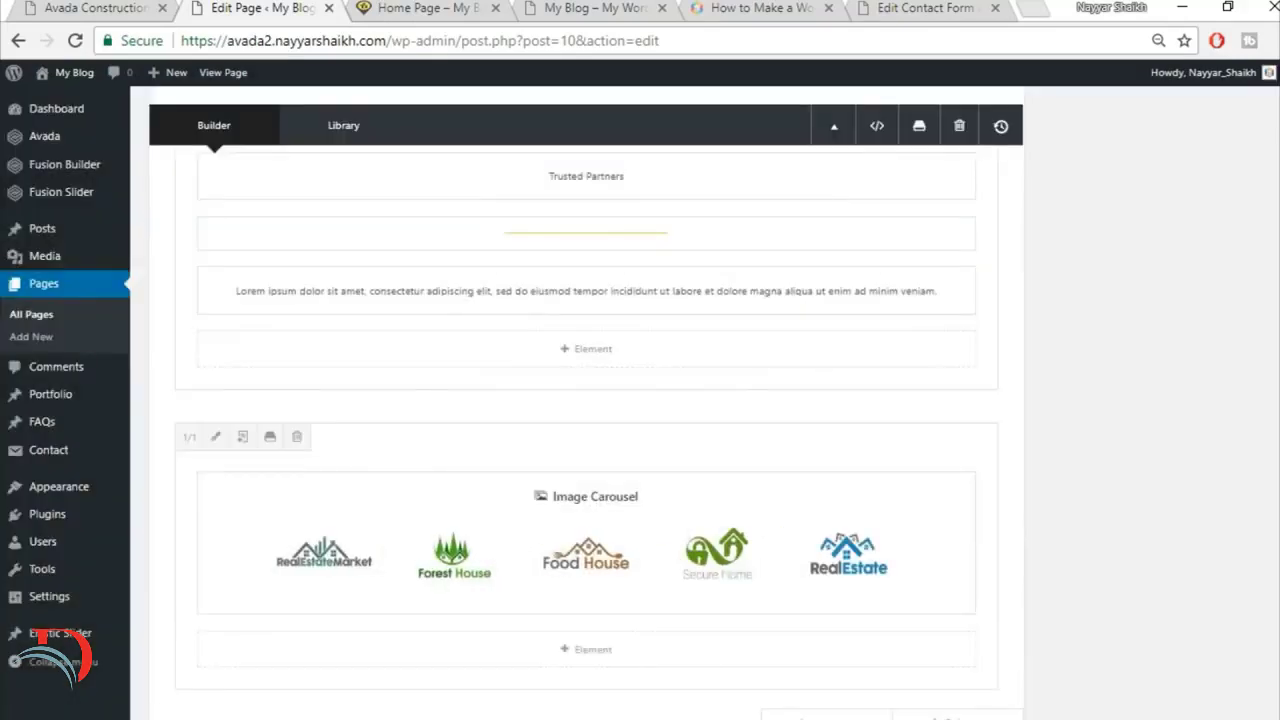
# Step: Update the Home Page and reload its live version at the Trusted Partners section
pyautogui.scroll(-3, 1257, 586)
pyautogui.scroll(5, 1248, 292)
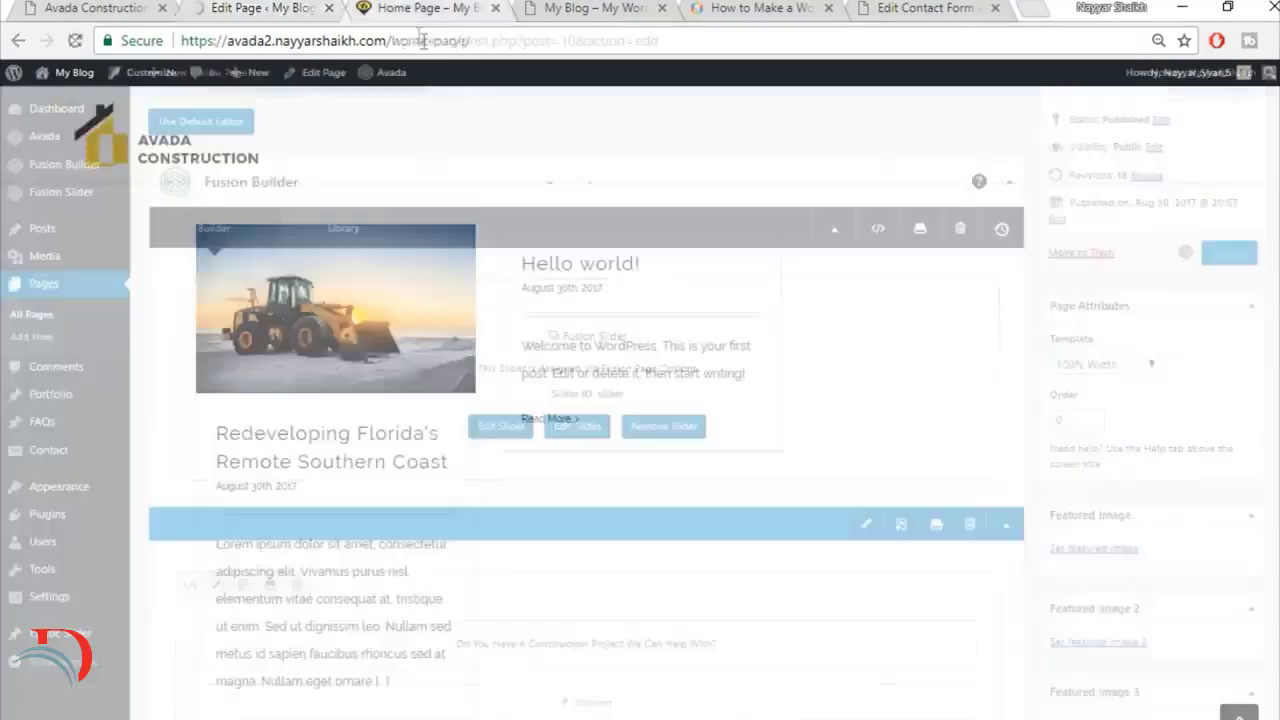
pyautogui.click(425, 41)
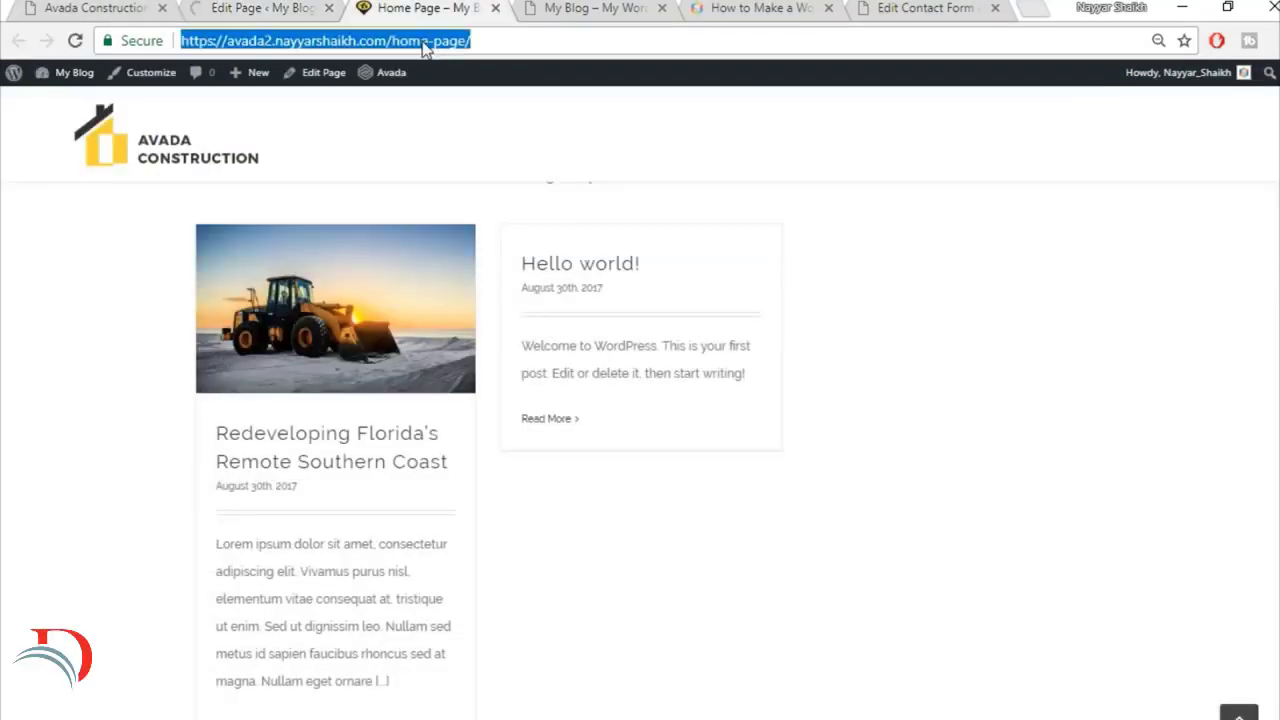
pyautogui.press('Return')
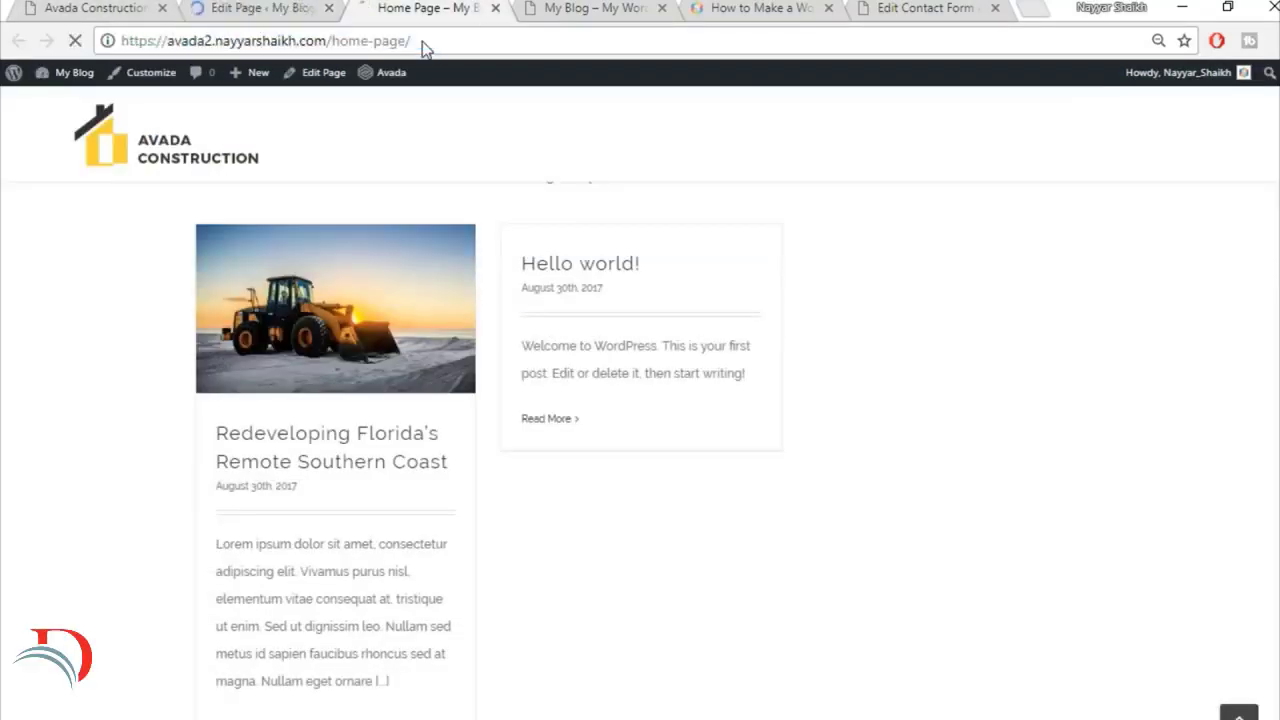
pyautogui.scroll(-5, 917, 409)
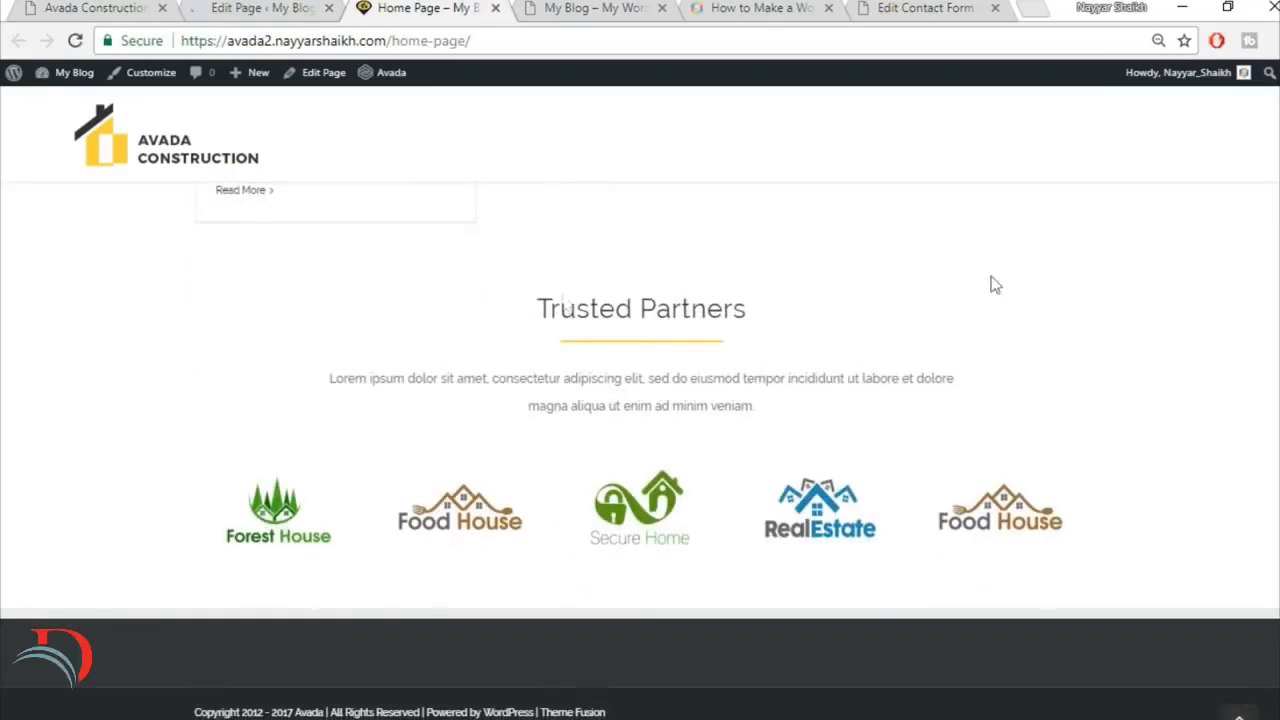
# Step: Compare the demo's Trusted Partners section with the rebuilt one and review the top of the live Home Page
pyautogui.click(128, 7)
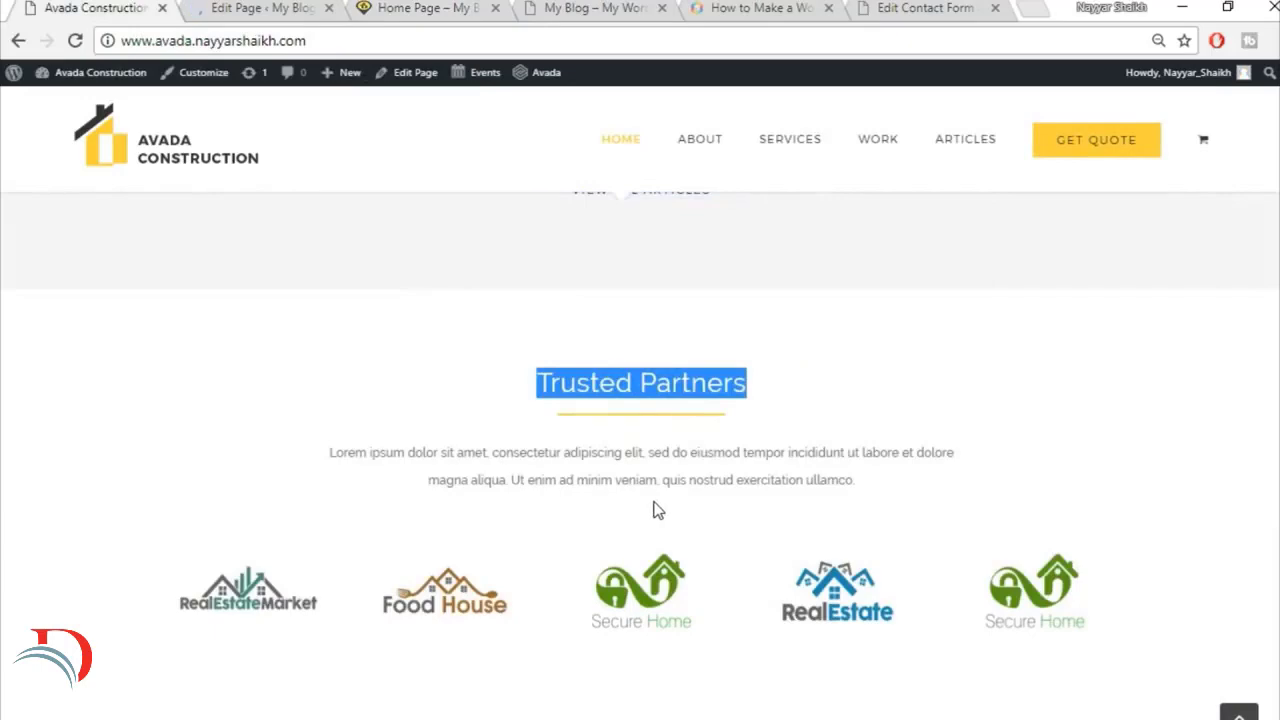
pyautogui.scroll(3, 657, 509)
pyautogui.scroll(-3, 657, 509)
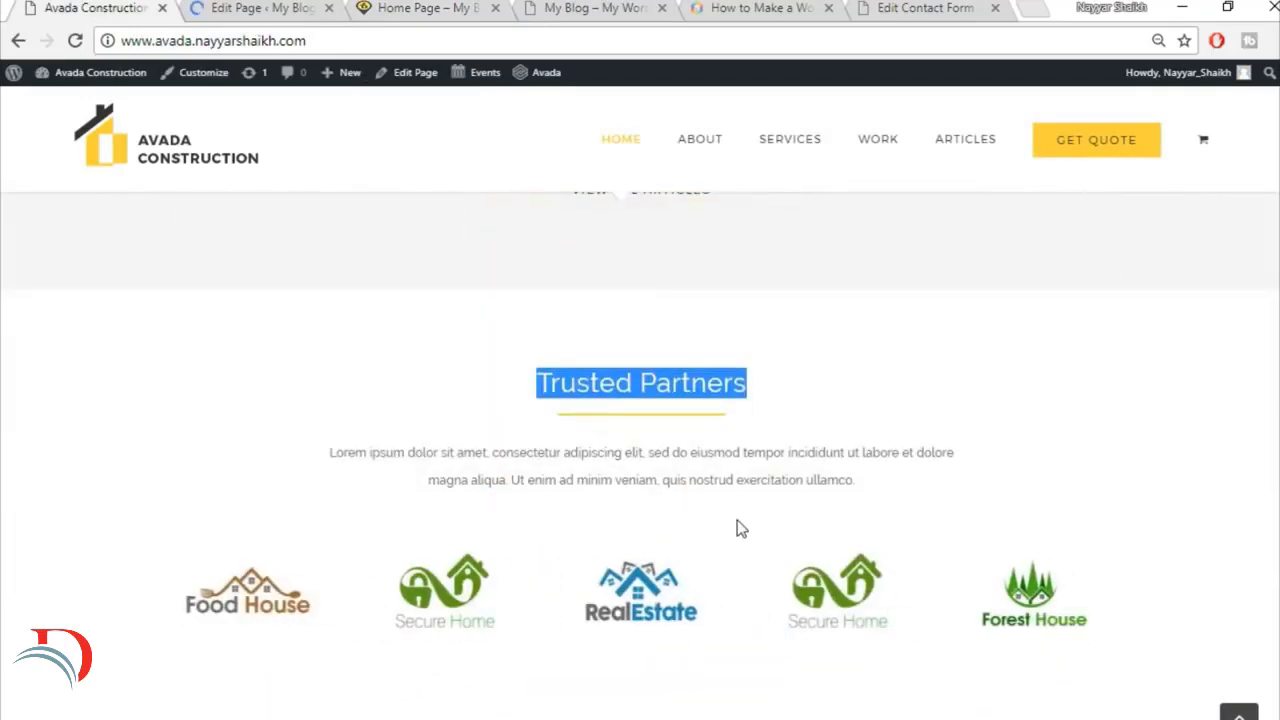
pyautogui.scroll(-2, 737, 520)
pyautogui.click(215, 14)
pyautogui.click(440, 7)
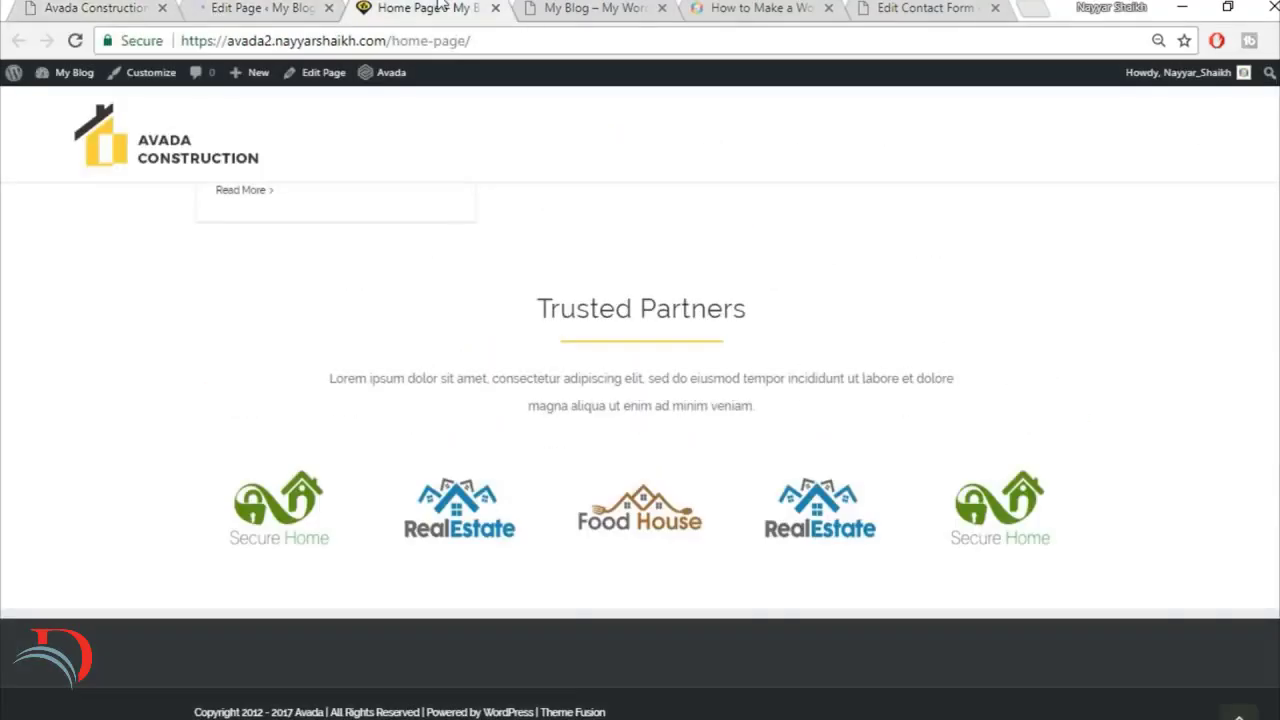
pyautogui.scroll(20, 640, 450)
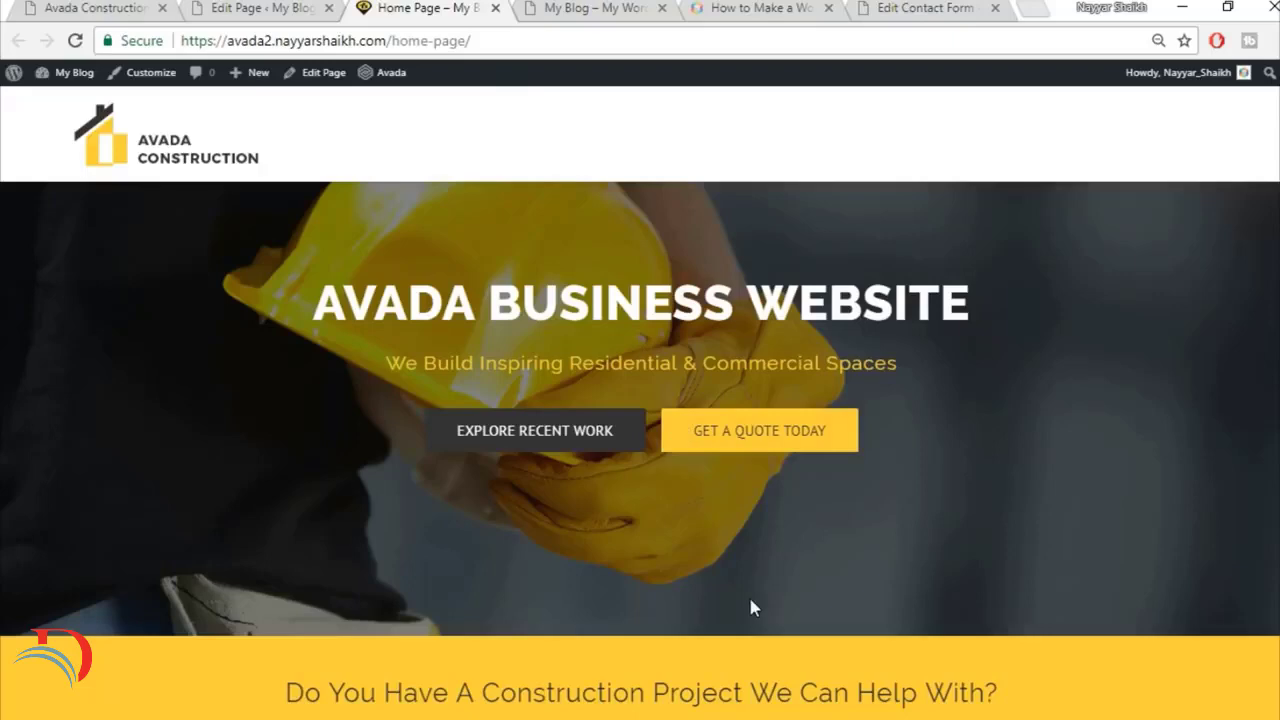
pyautogui.scroll(-2, 753, 607)
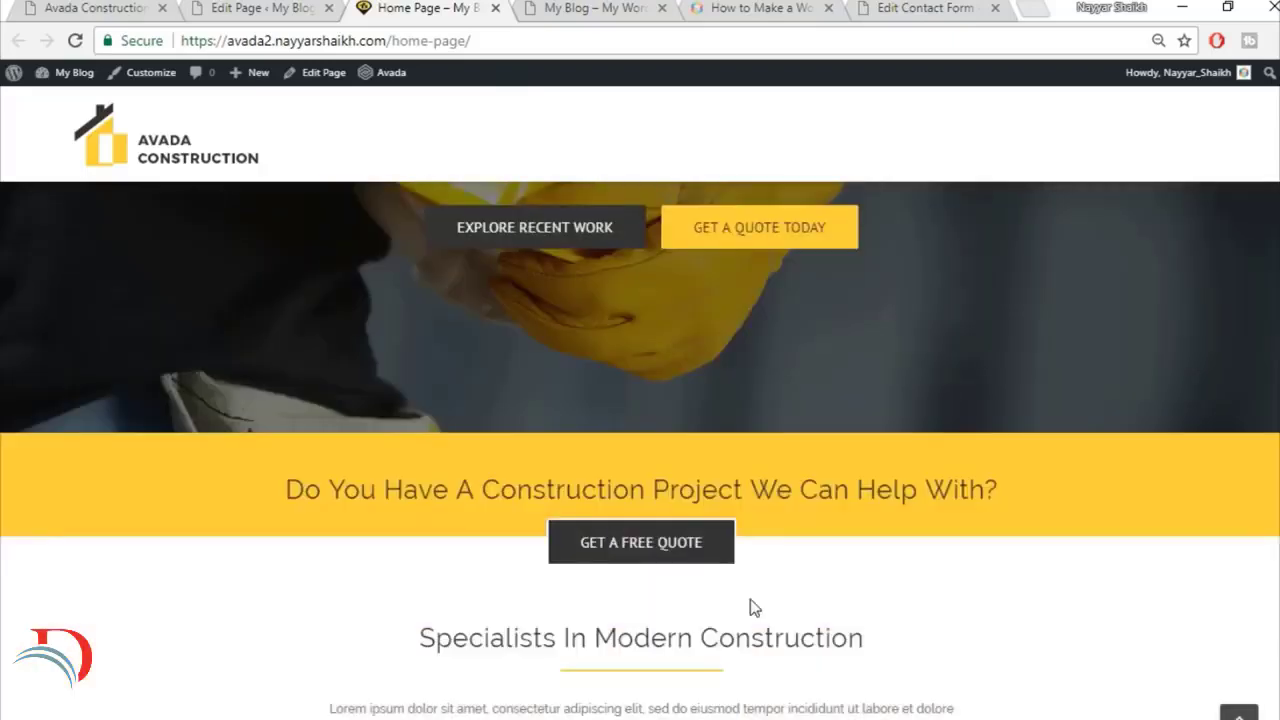
pyautogui.scroll(2, 640, 450)
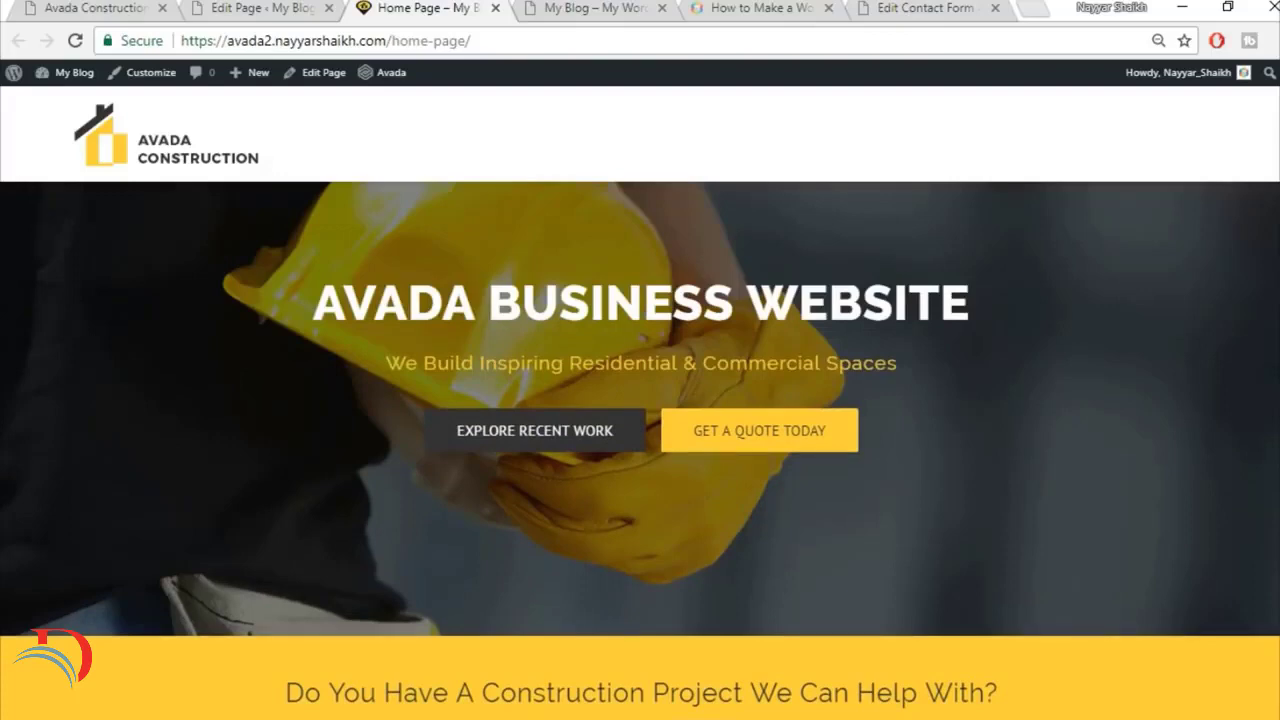
# Step: Return to the top of the demo home page and open the demo's About page
pyautogui.click(117, 6)
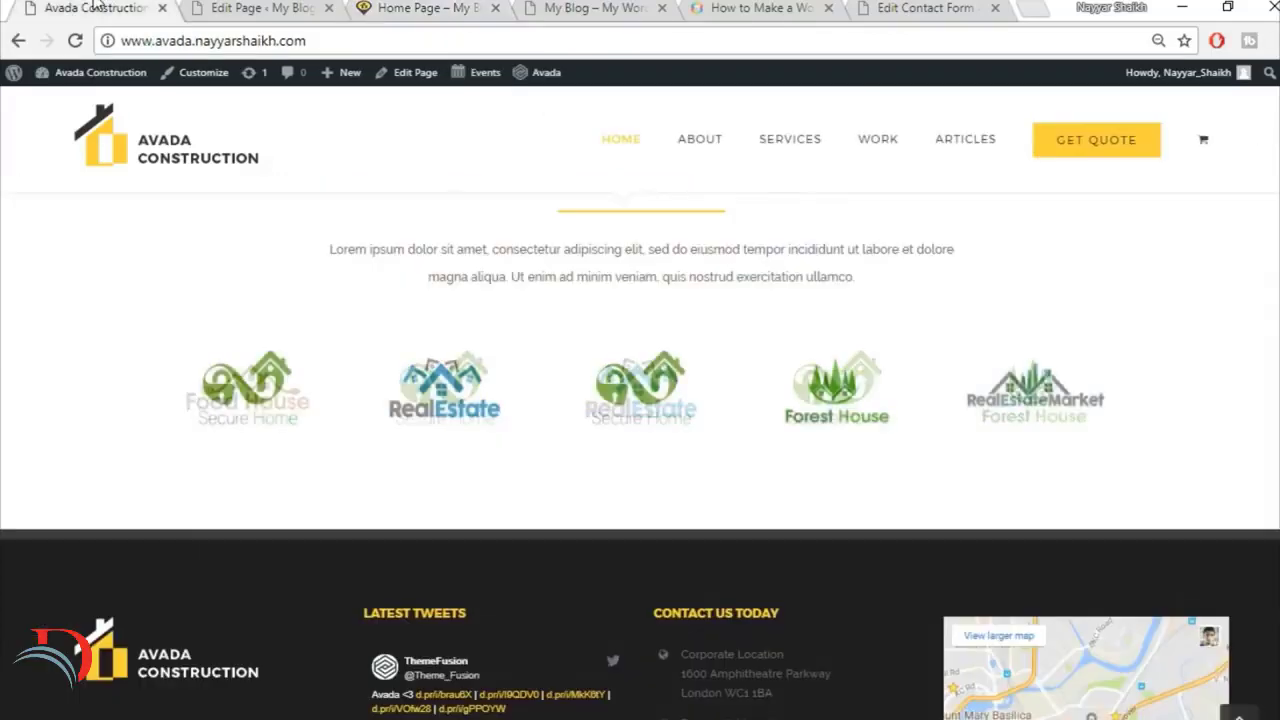
pyautogui.click(1238, 714)
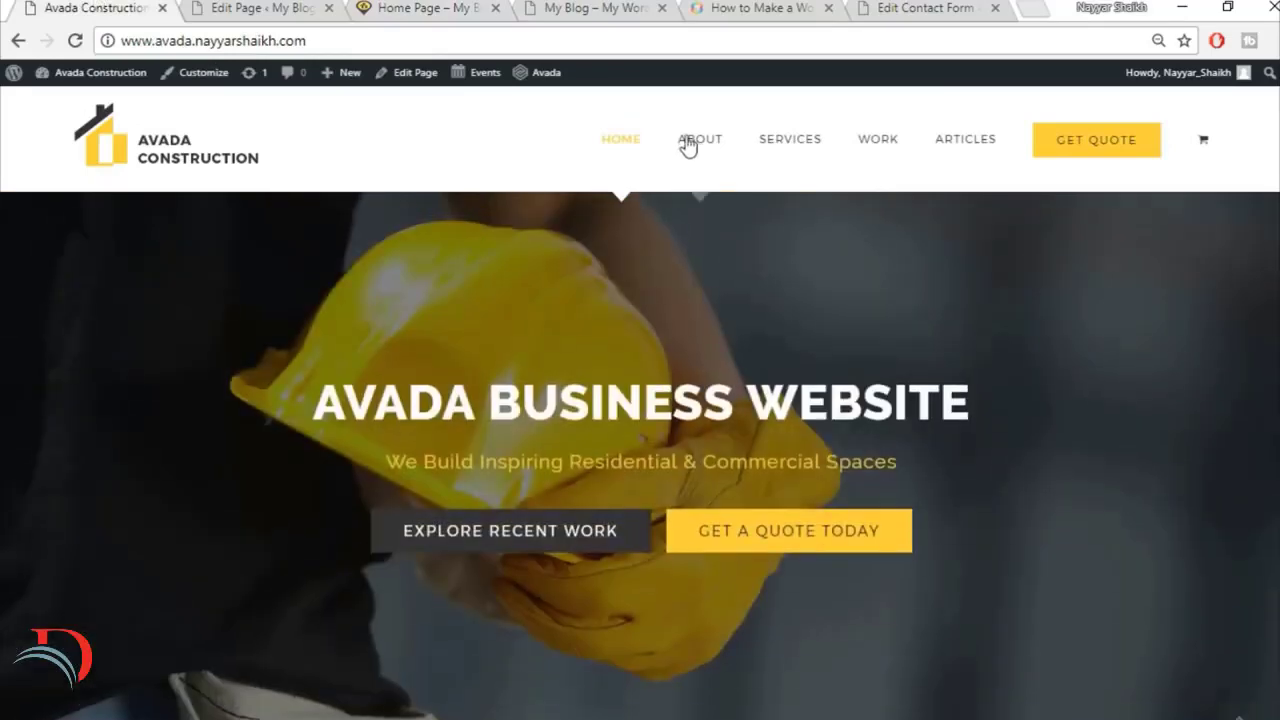
pyautogui.click(724, 144)
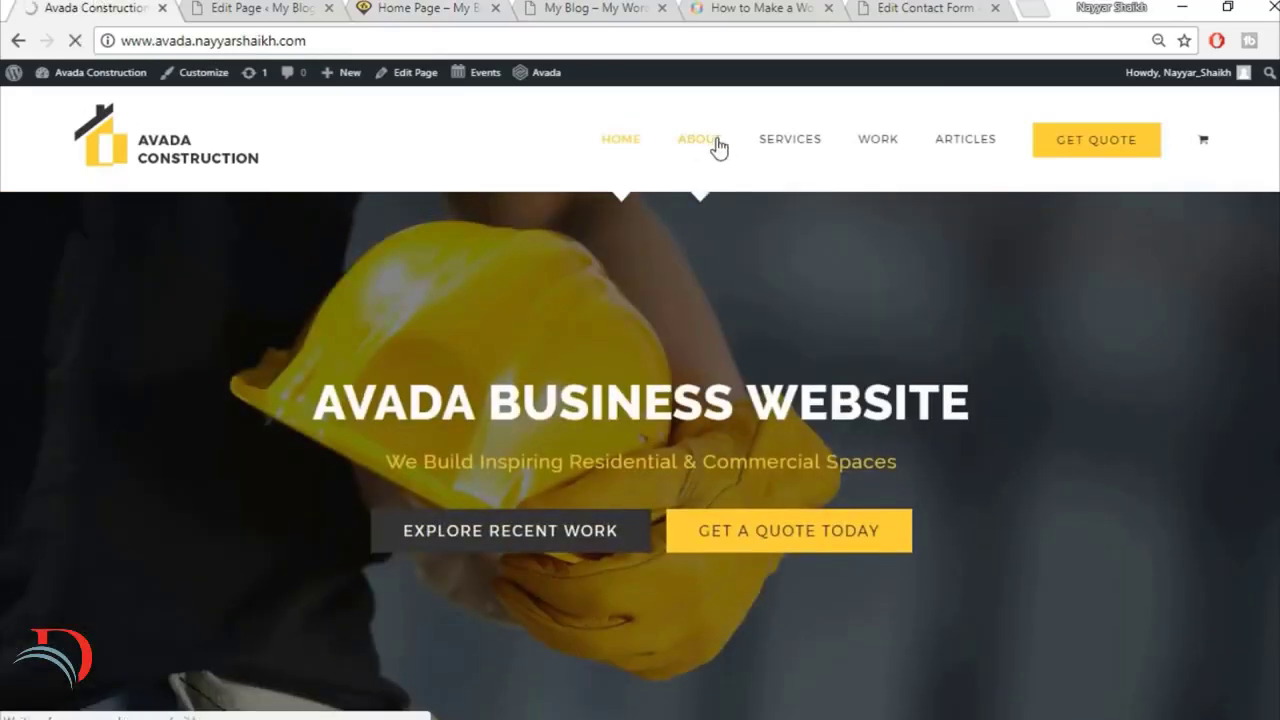
# Step: Add a new WordPress page titled About and assign it the 100% Width template
pyautogui.click(255, 12)
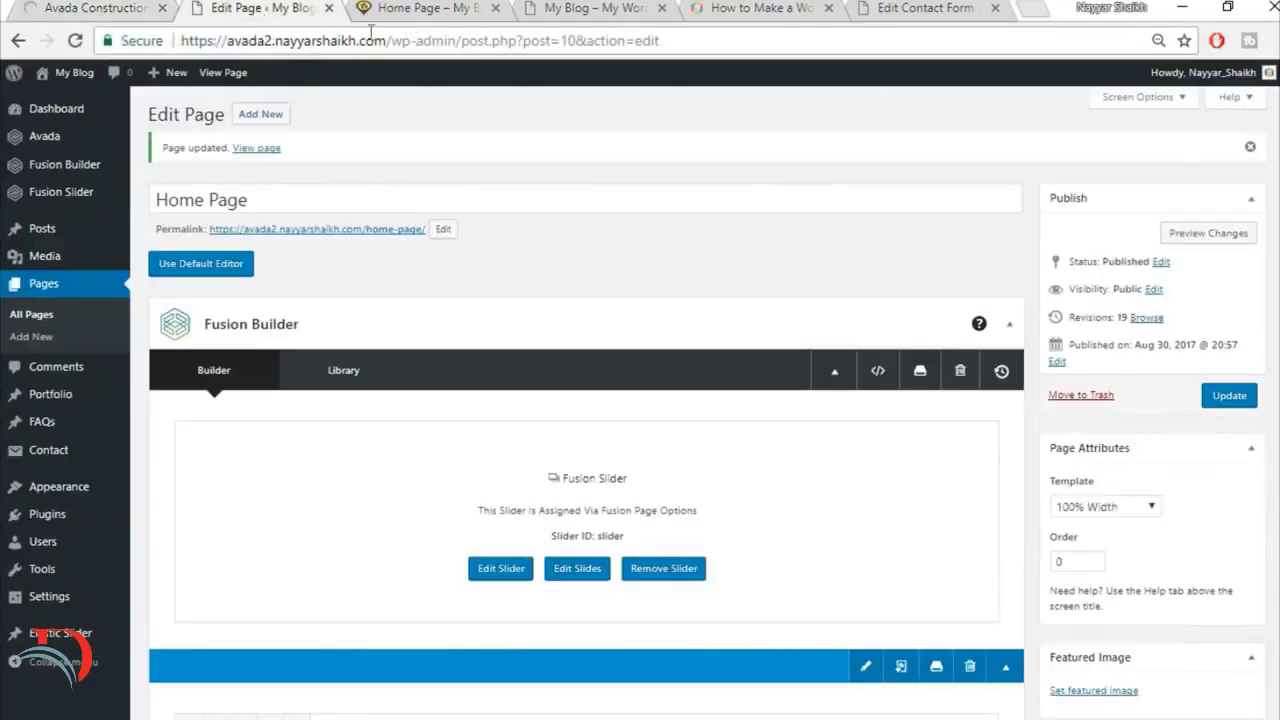
pyautogui.click(262, 114)
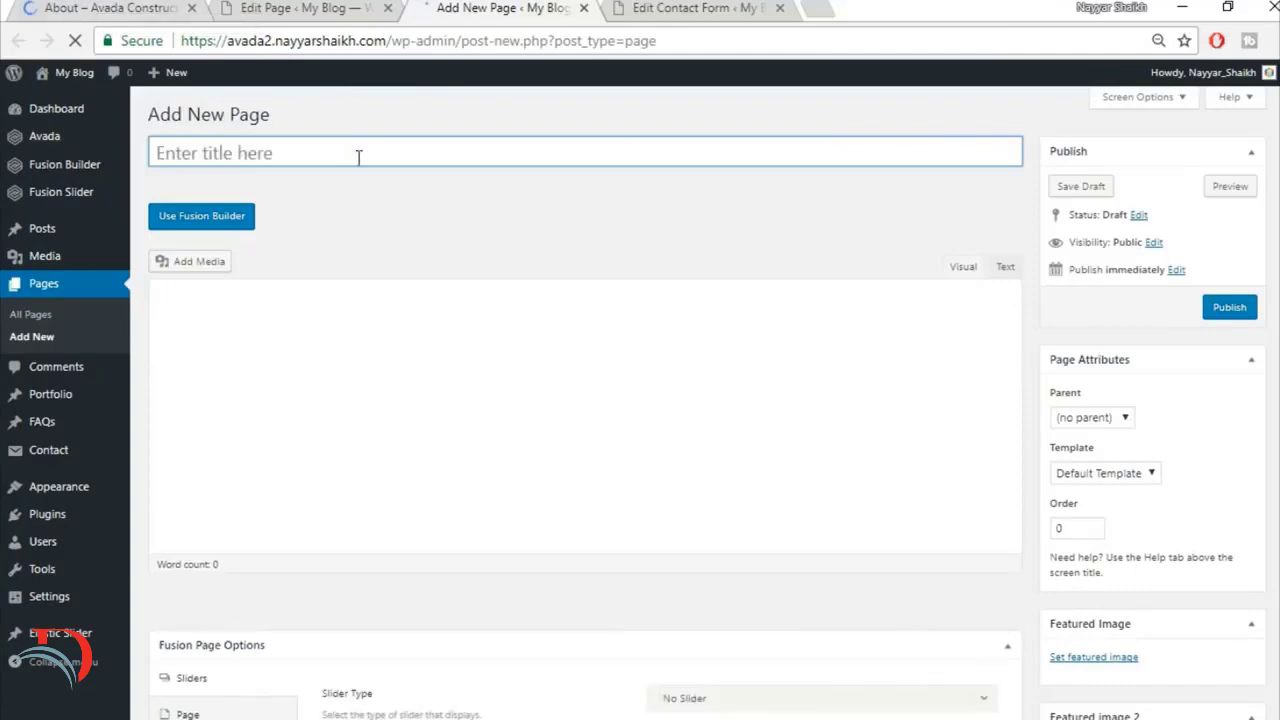
pyautogui.click(359, 158)
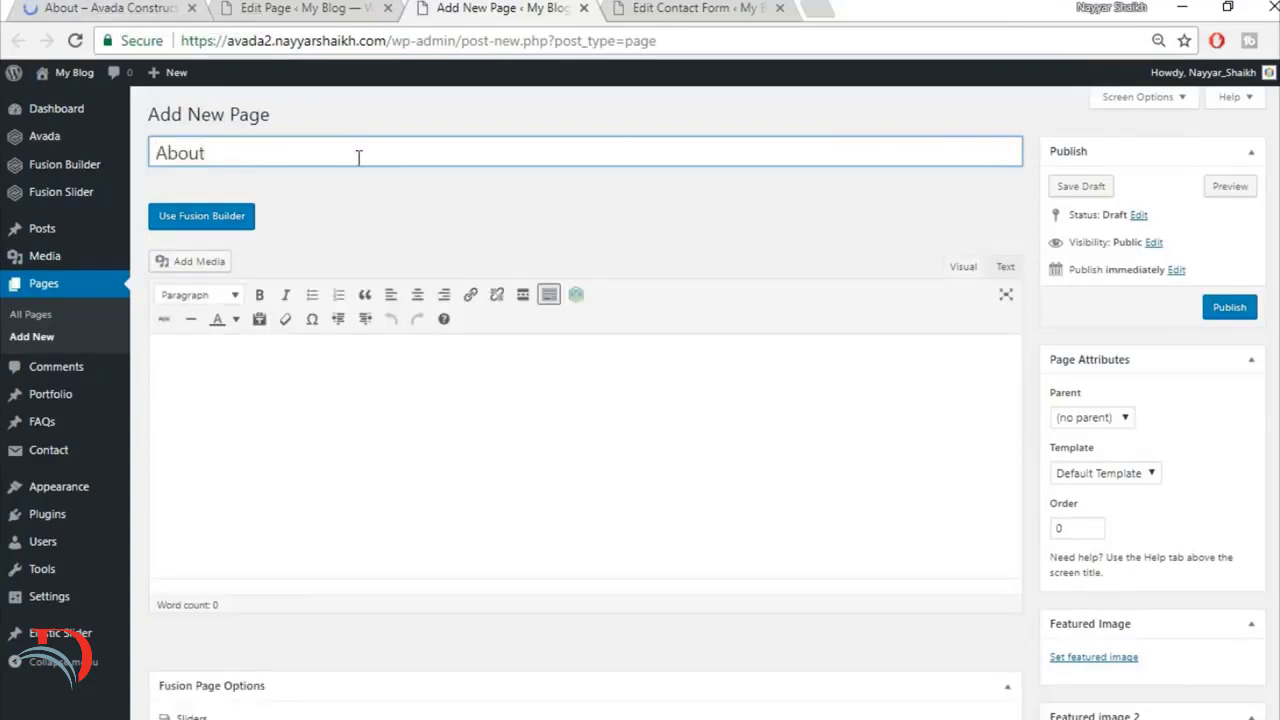
pyautogui.click(1119, 471)
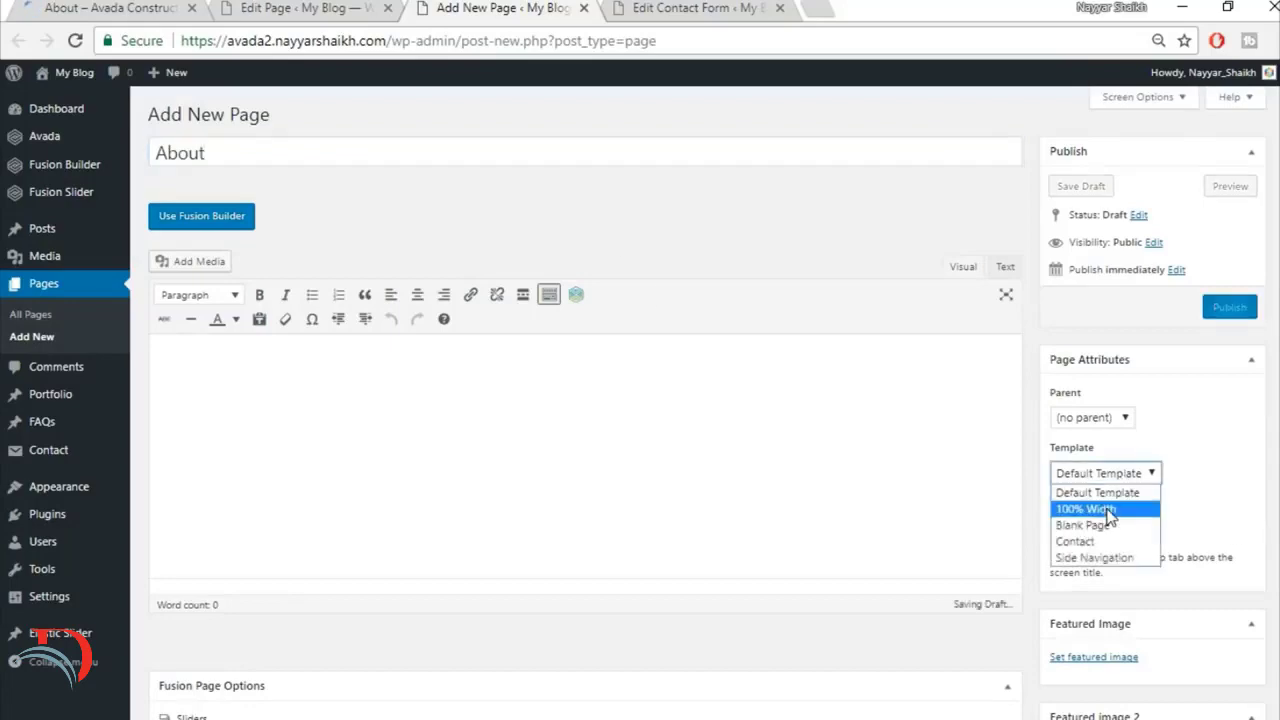
pyautogui.click(1100, 507)
pyautogui.scroll(-3, 237, 506)
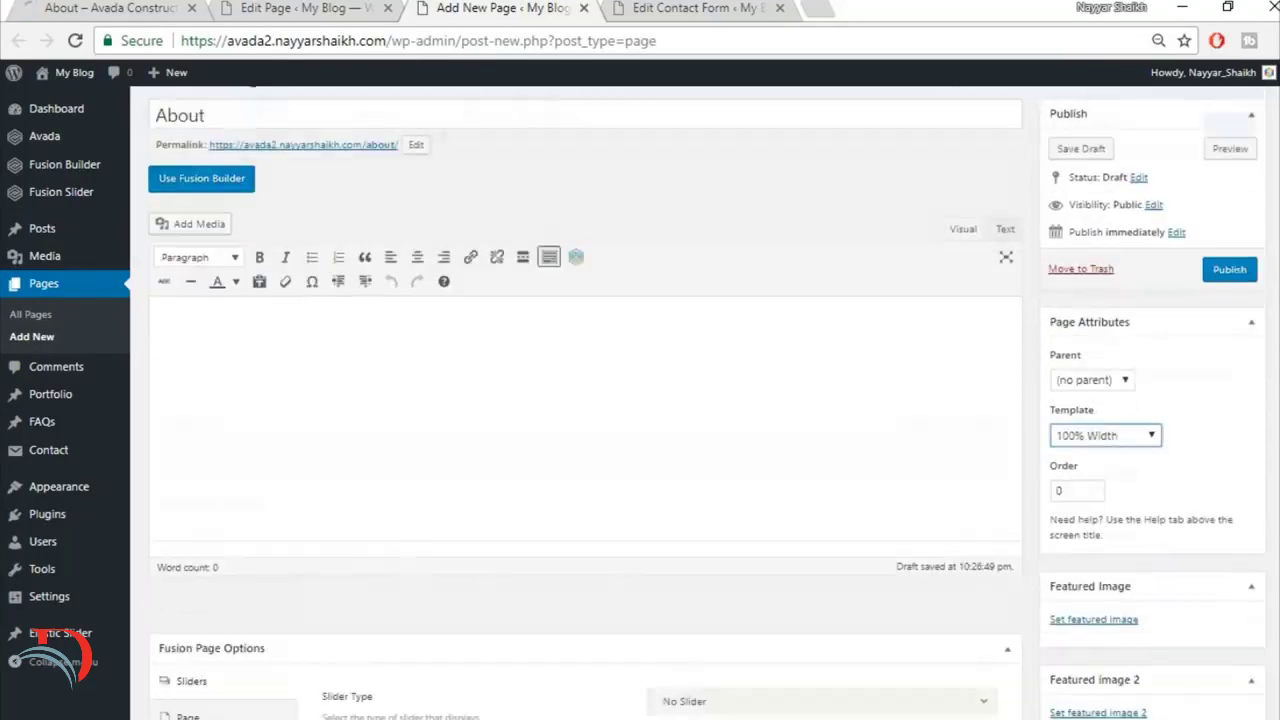
# Step: Check the demo About page's banner and the Home Page layout, and place the About editor's browser tab beside the demo's tab
pyautogui.click(797, 440)
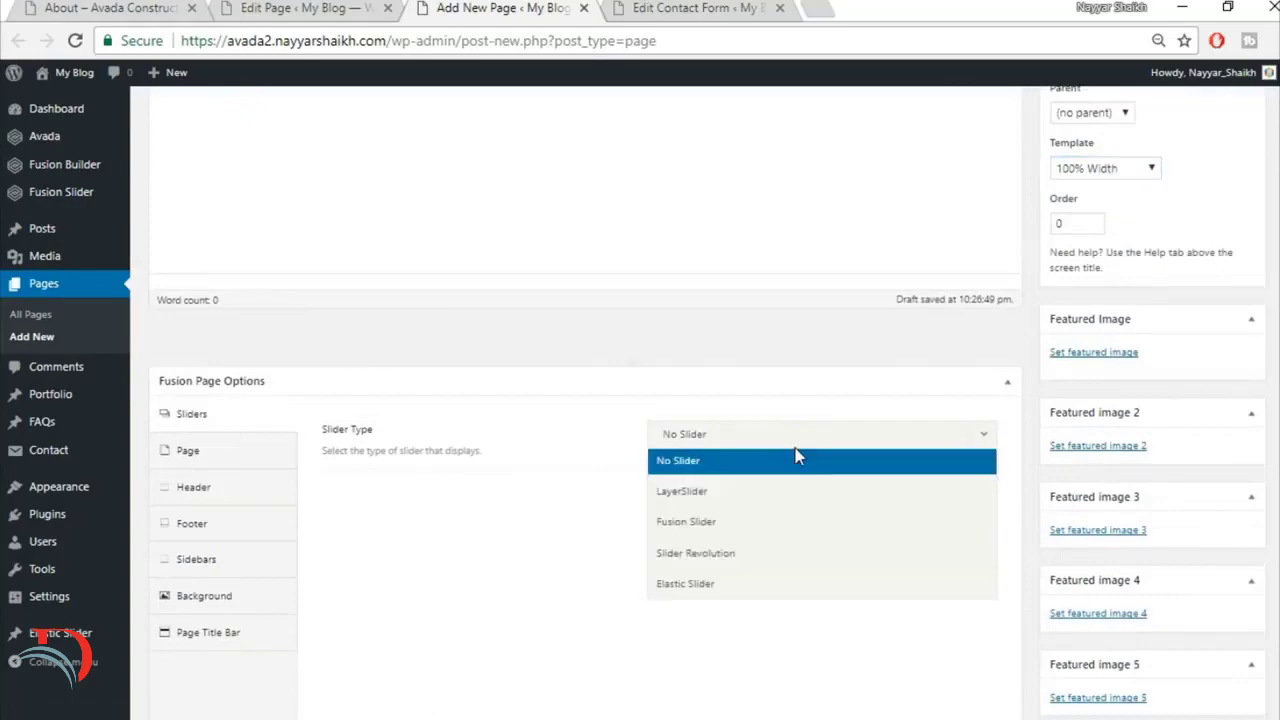
pyautogui.click(72, 8)
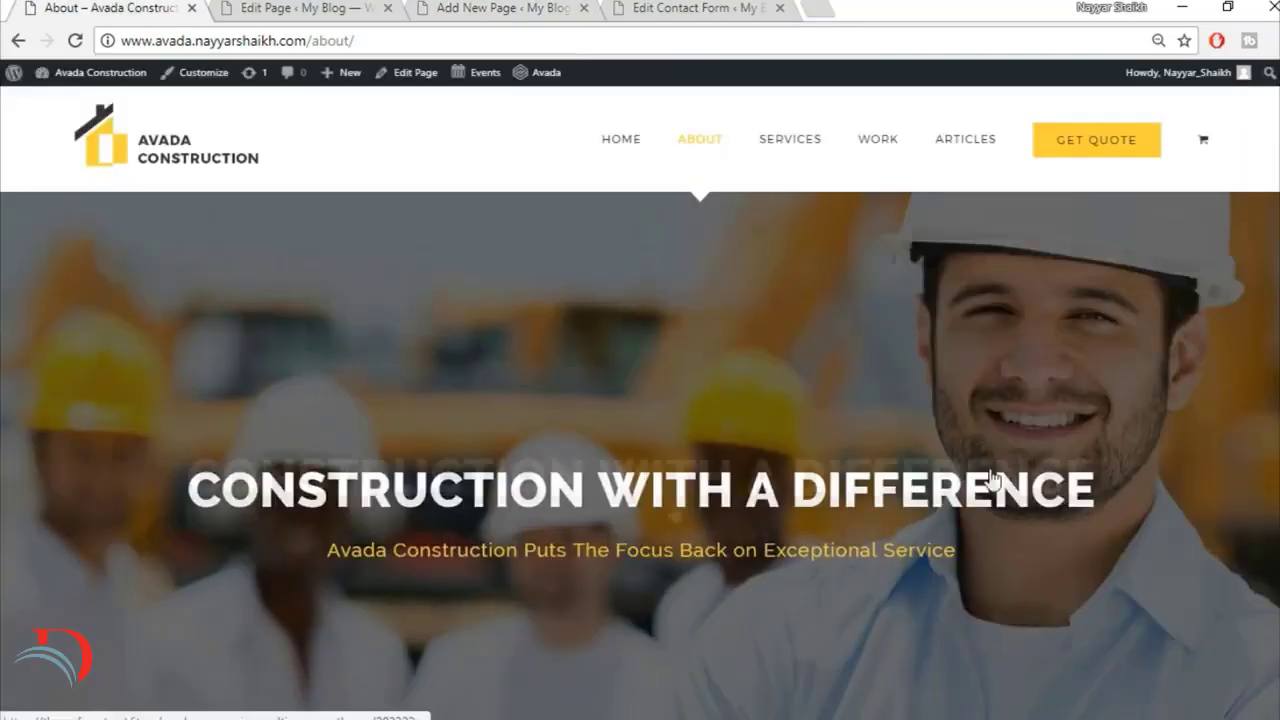
pyautogui.scroll(-2, 672, 513)
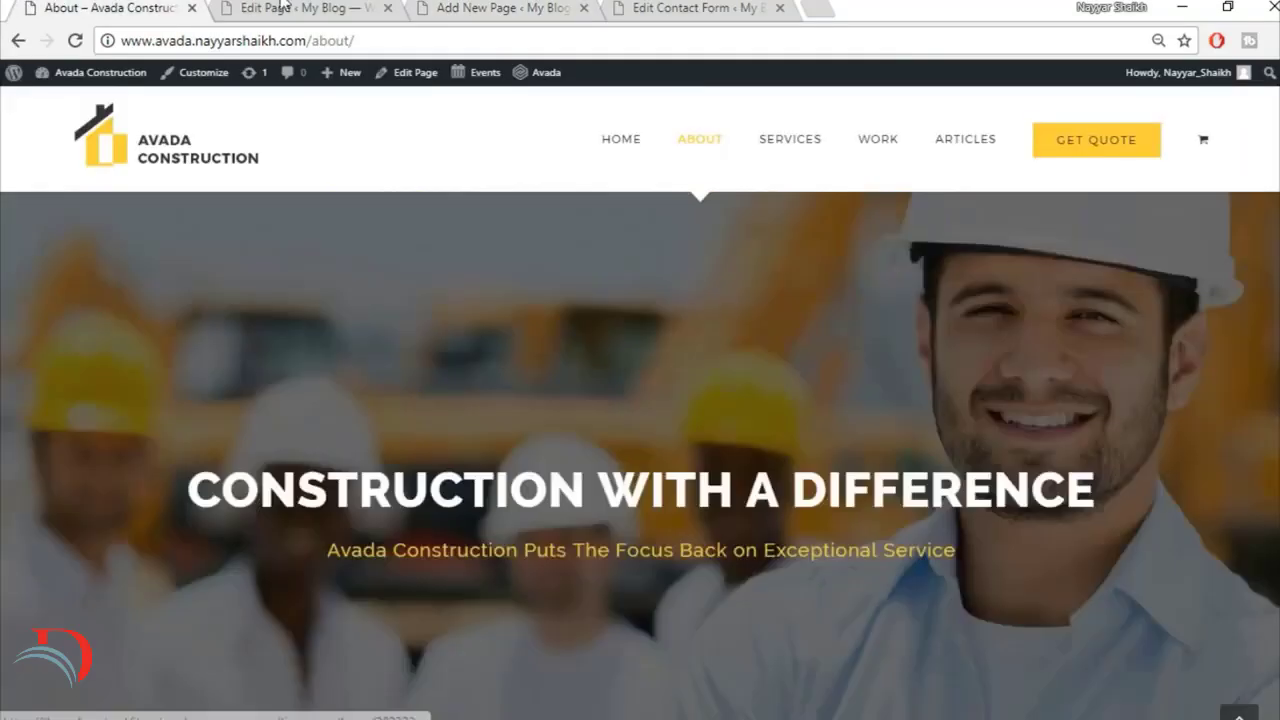
pyautogui.click(300, 8)
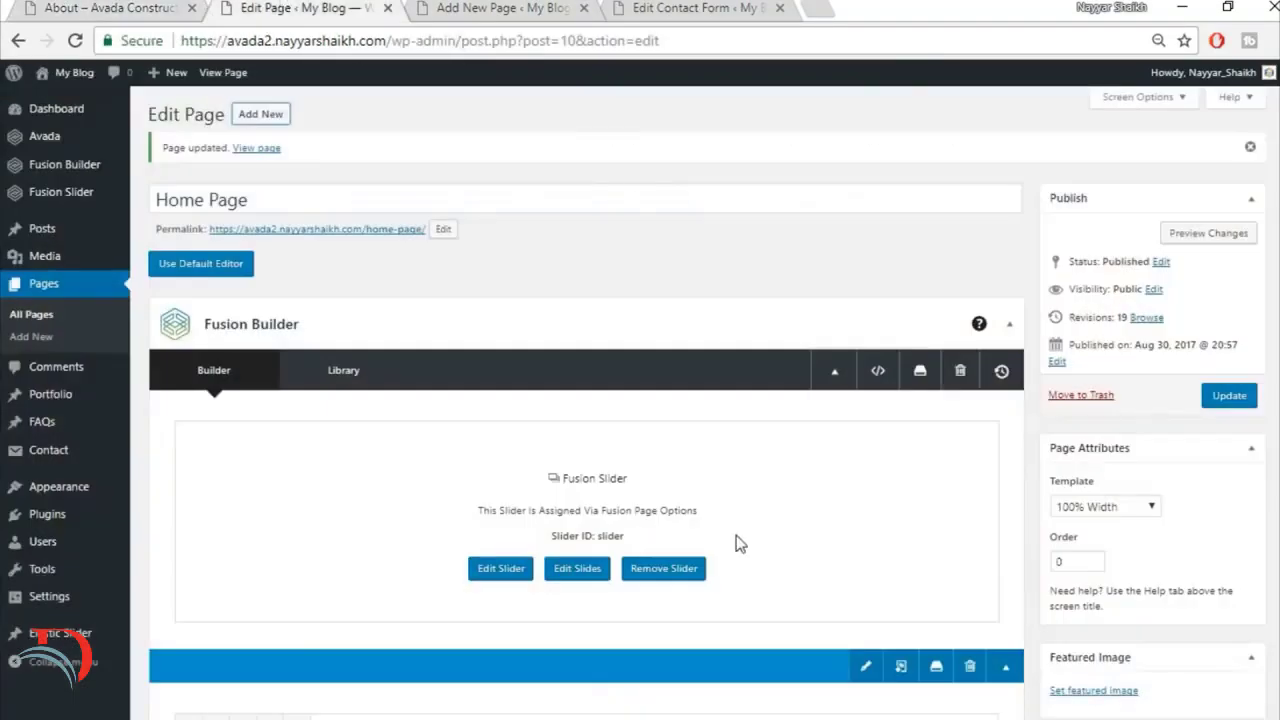
pyautogui.scroll(-5, 705, 420)
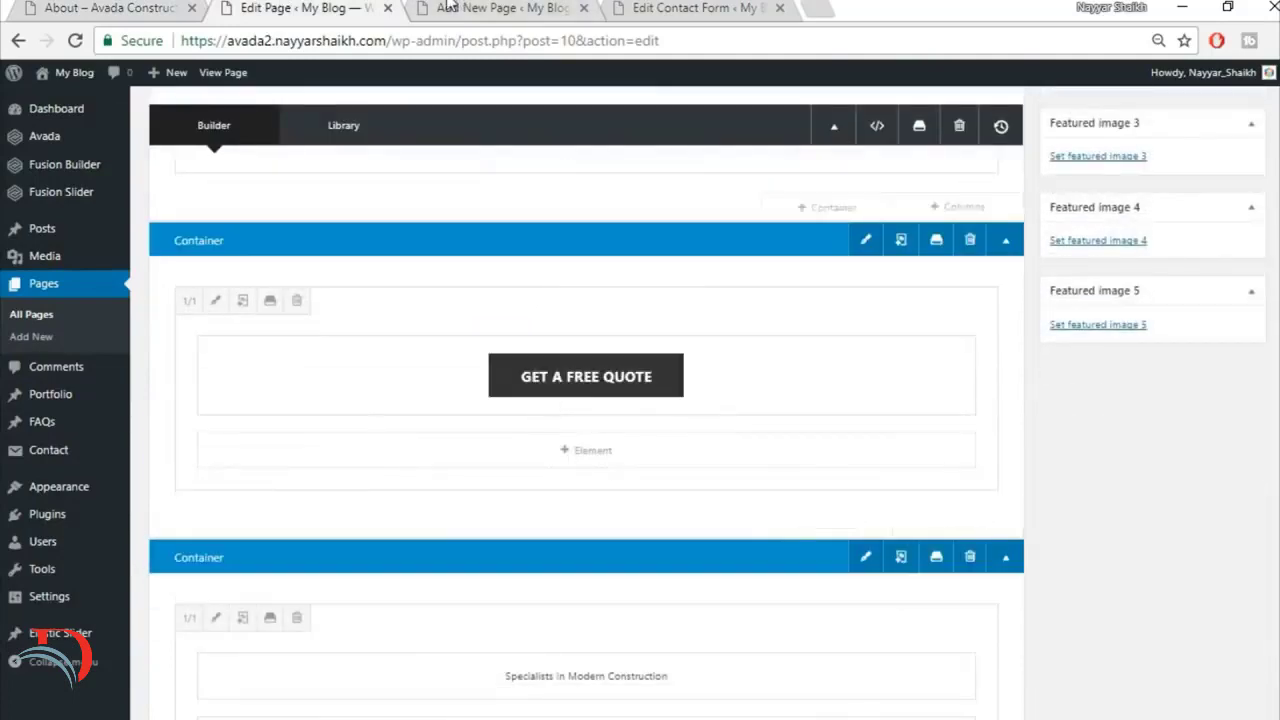
pyautogui.click(450, 9)
pyautogui.moveTo(512, 8); pyautogui.dragTo(268, 8)
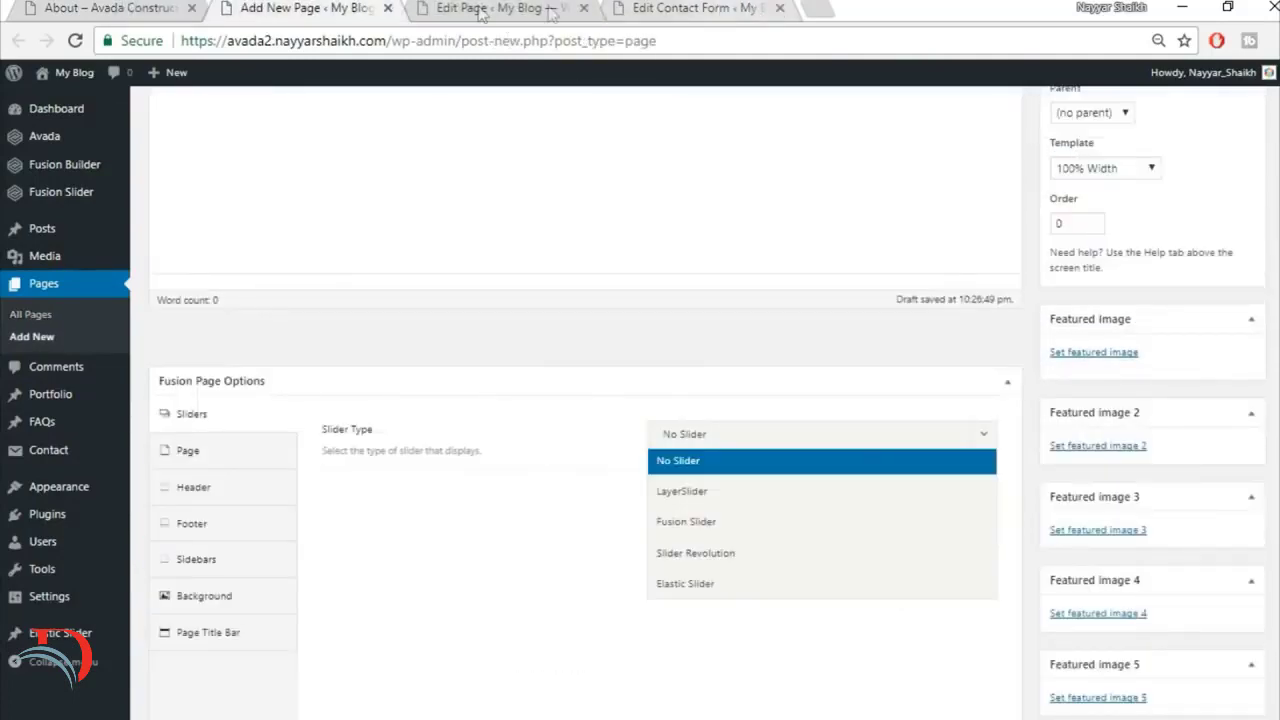
pyautogui.moveTo(738, 8)
pyautogui.mouseDown()
pyautogui.moveTo(543, 5)
pyautogui.moveTo(740, 8)
pyautogui.mouseUp()
pyautogui.click(360, 9)
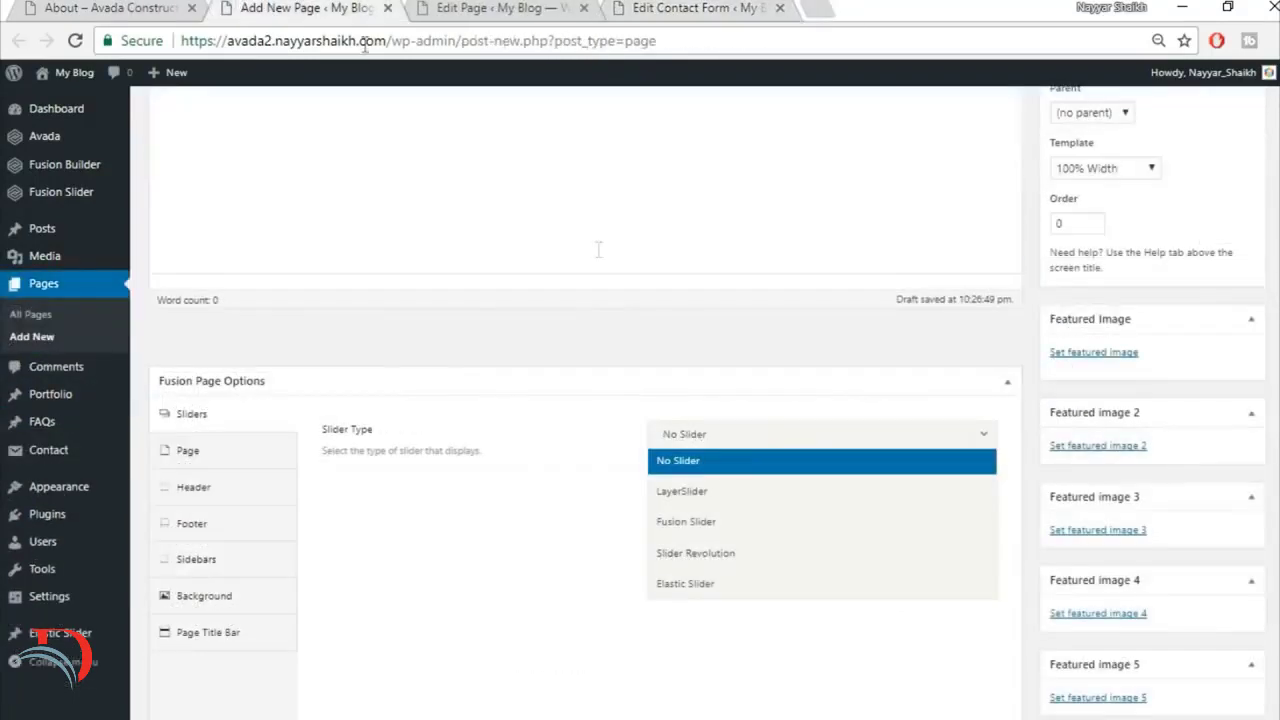
# Step: Set the About page's slider type to Fusion Slider and choose the slider named Slider
pyautogui.click(752, 521)
pyautogui.click(757, 494)
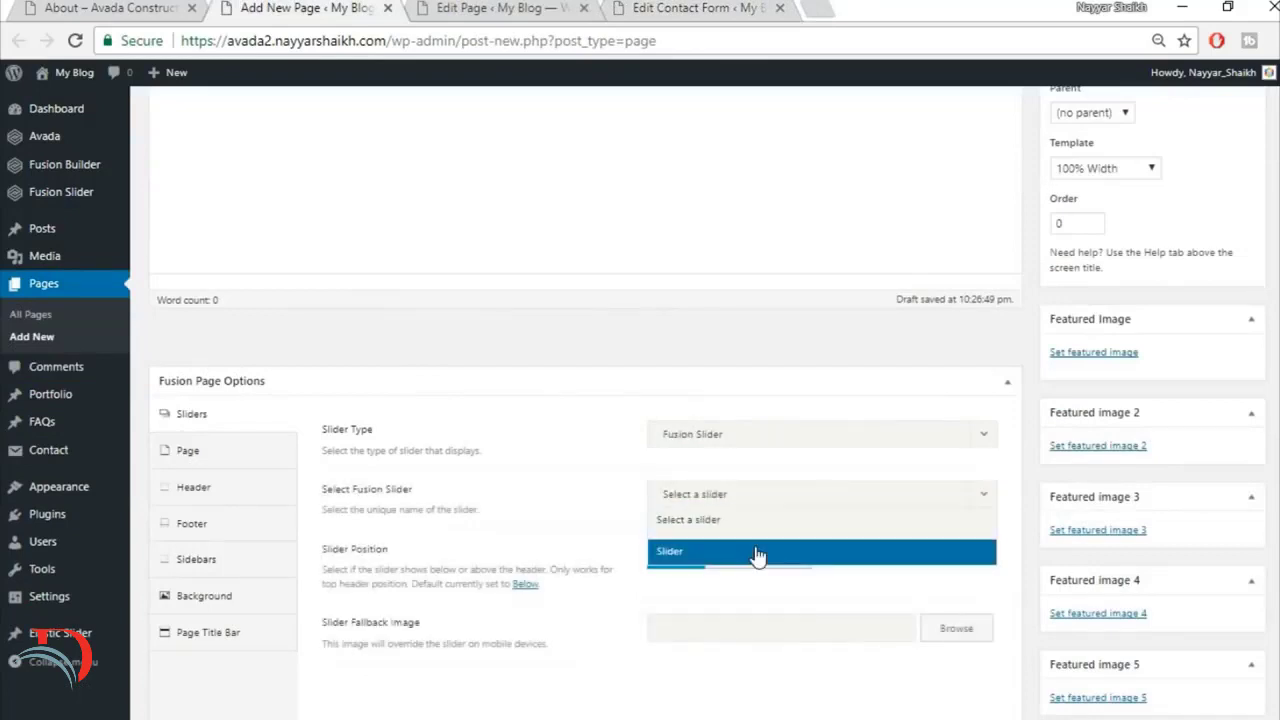
pyautogui.click(757, 552)
# Step: Set the About page's top and bottom content padding to 0
pyautogui.click(166, 462)
pyautogui.click(688, 436)
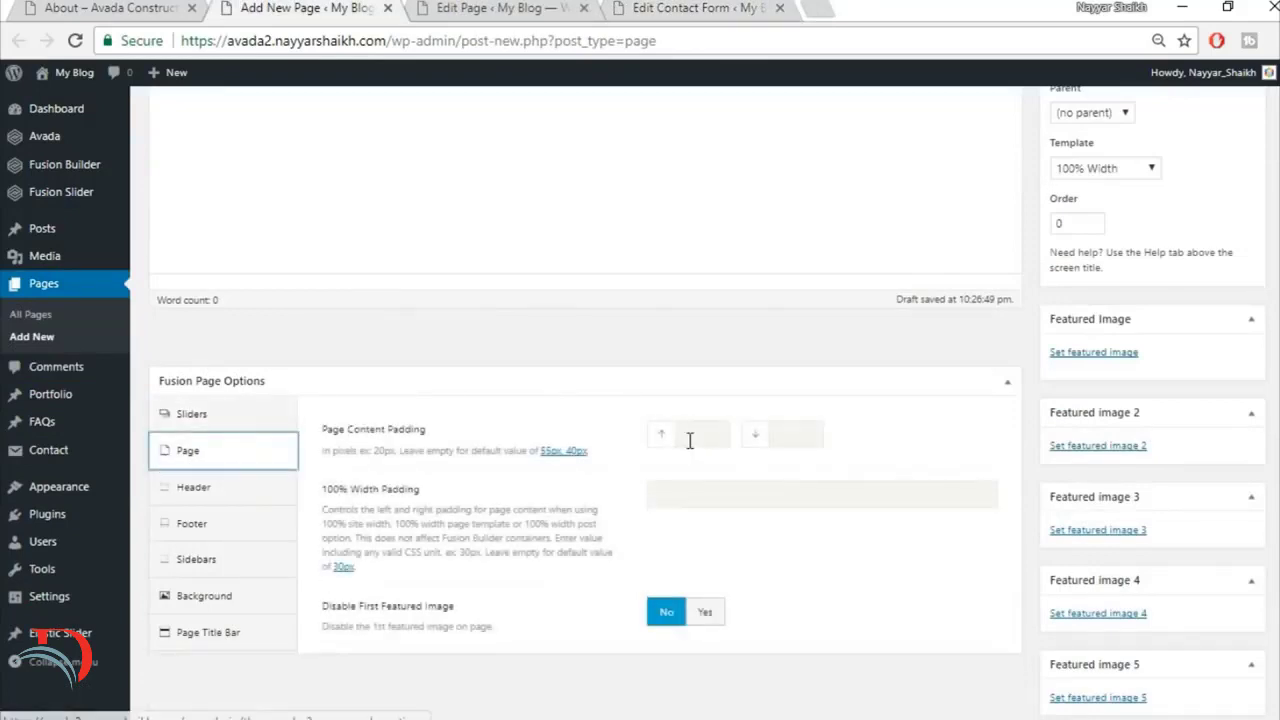
pyautogui.write('0')
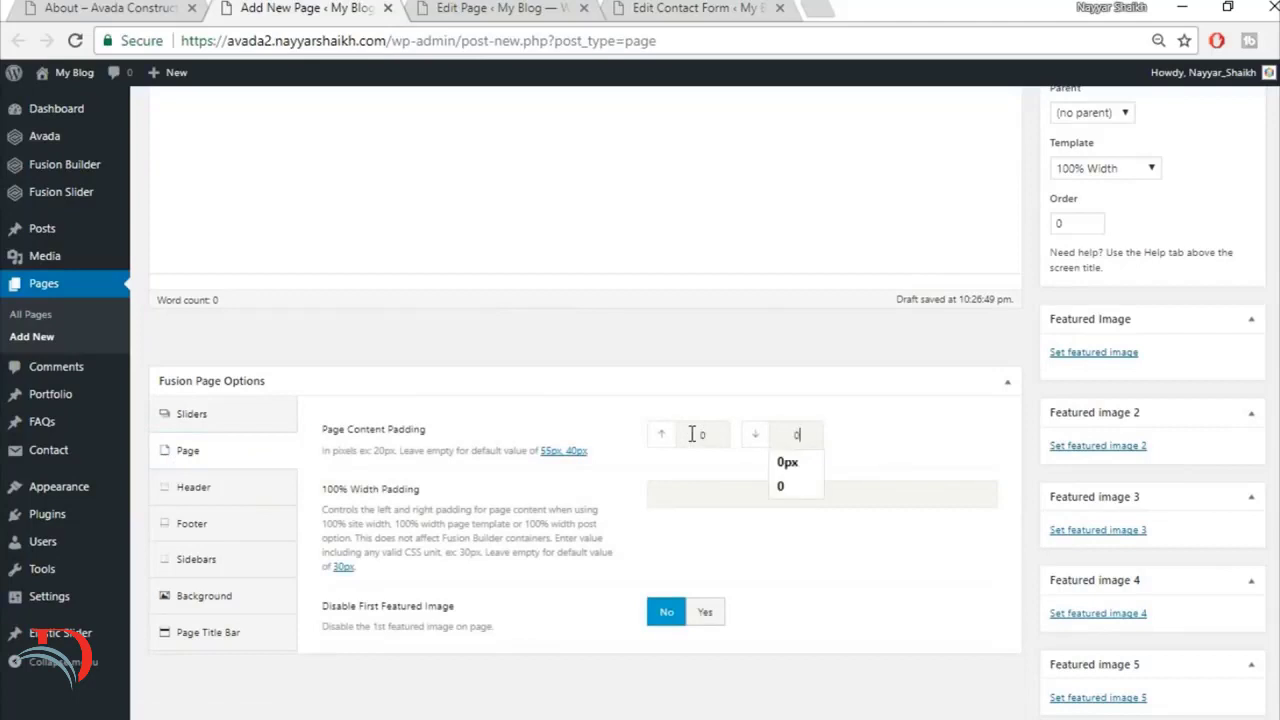
# Step: Set the About page's Page Title Bar option to Hide
pyautogui.click(807, 383)
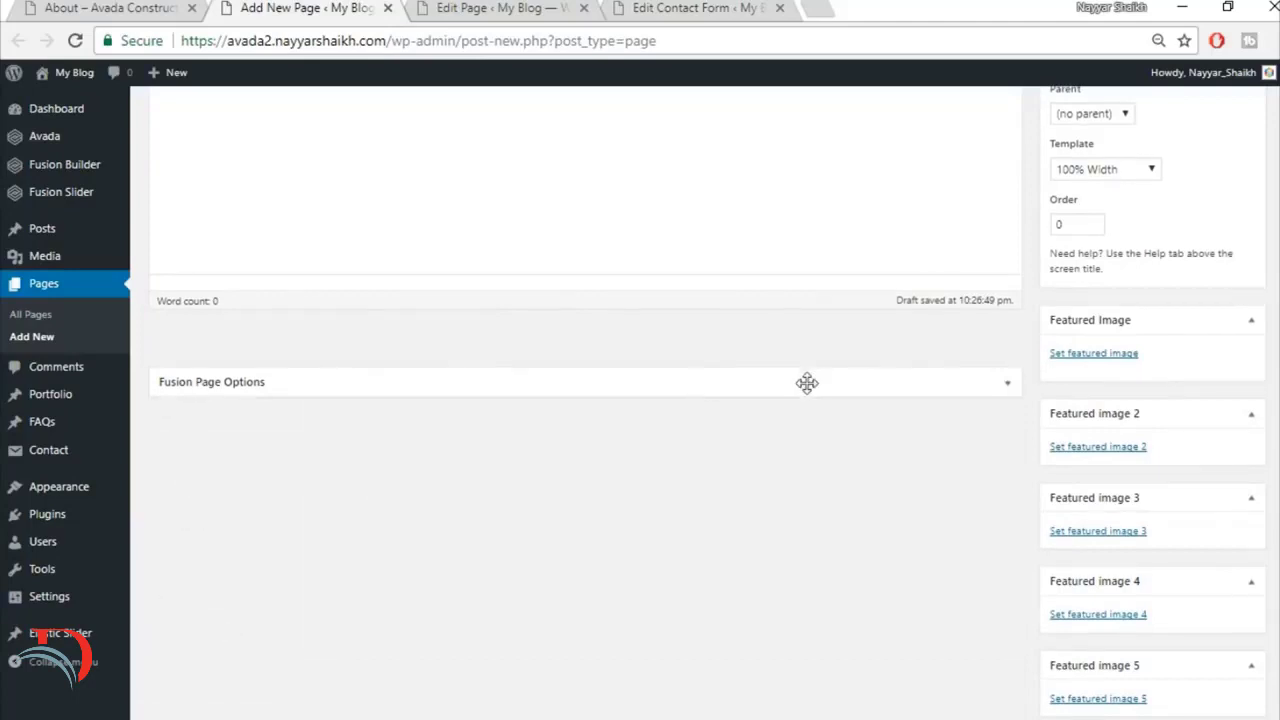
pyautogui.click(1012, 386)
pyautogui.click(251, 644)
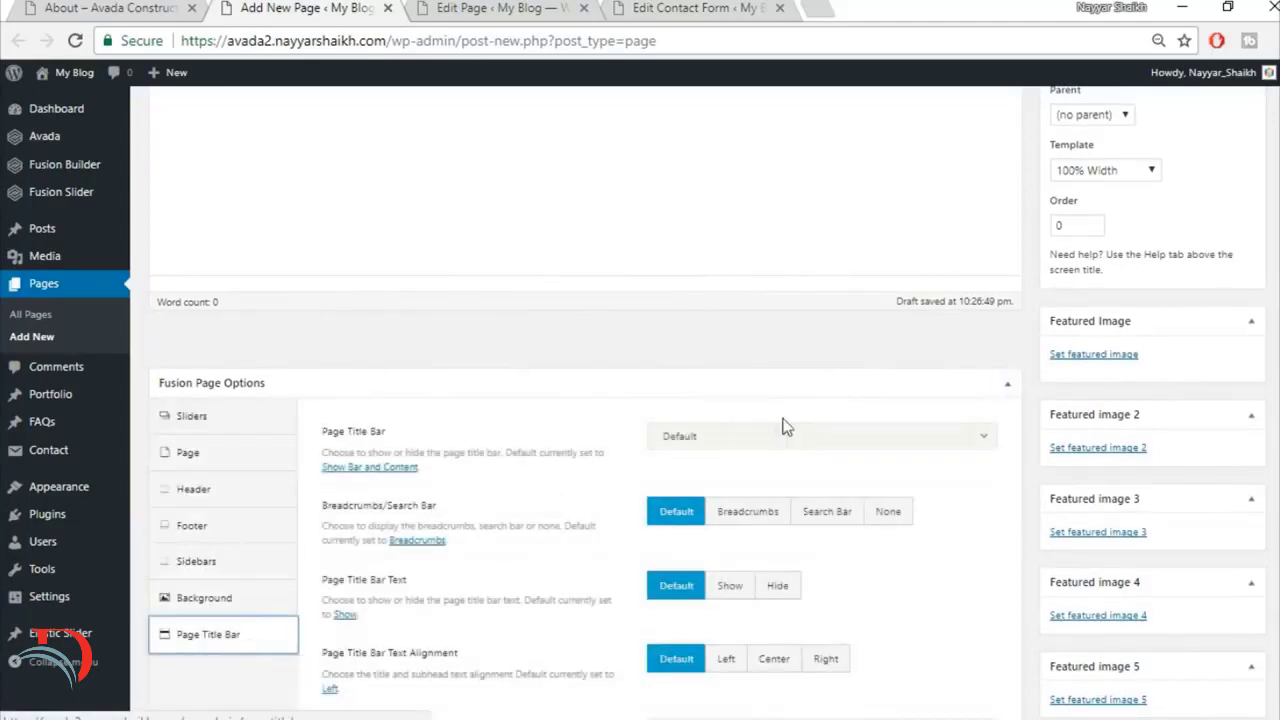
pyautogui.click(785, 427)
pyautogui.click(719, 556)
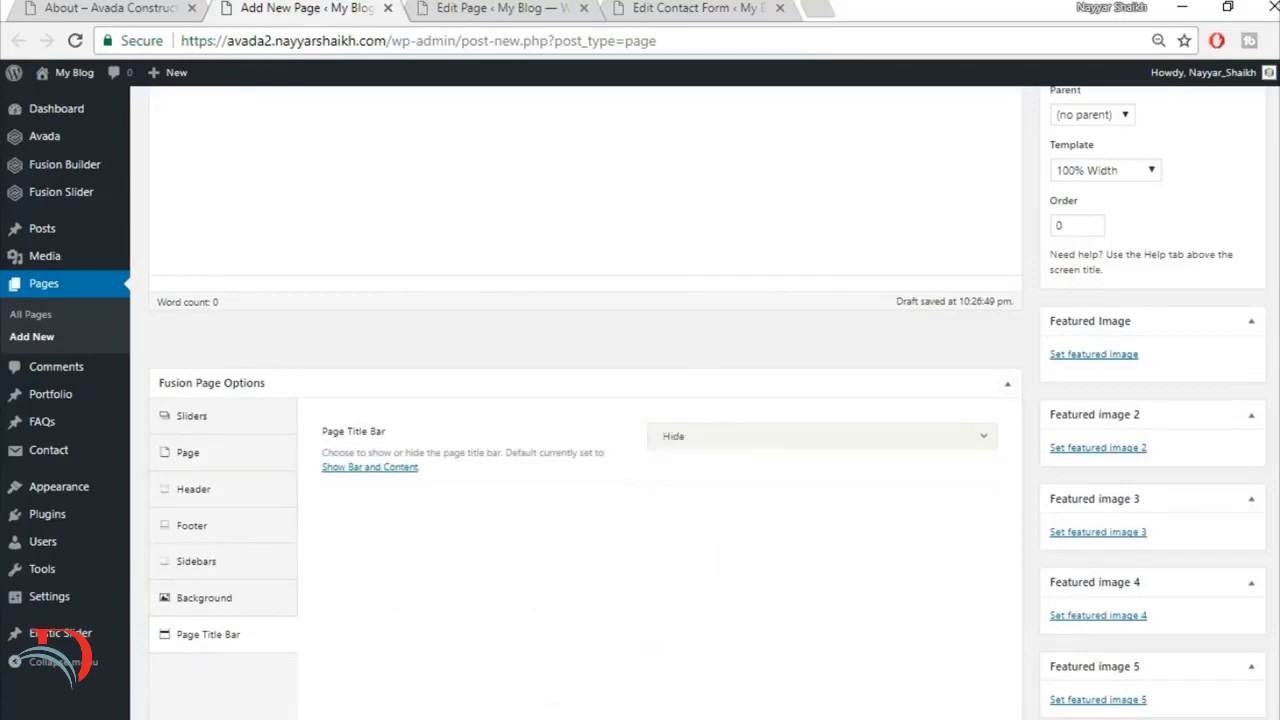
# Step: Switch the About page from the default editor to Fusion Builder
pyautogui.scroll(3, 236, 234)
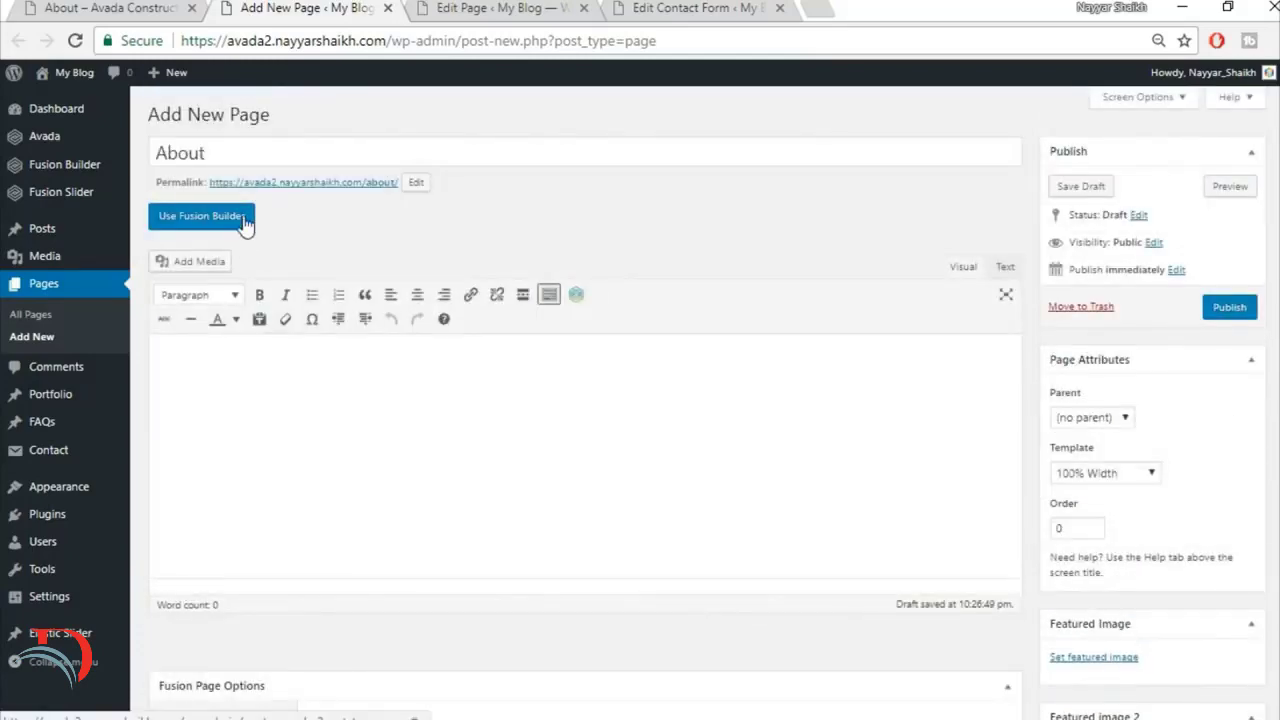
pyautogui.click(245, 220)
pyautogui.click(105, 7)
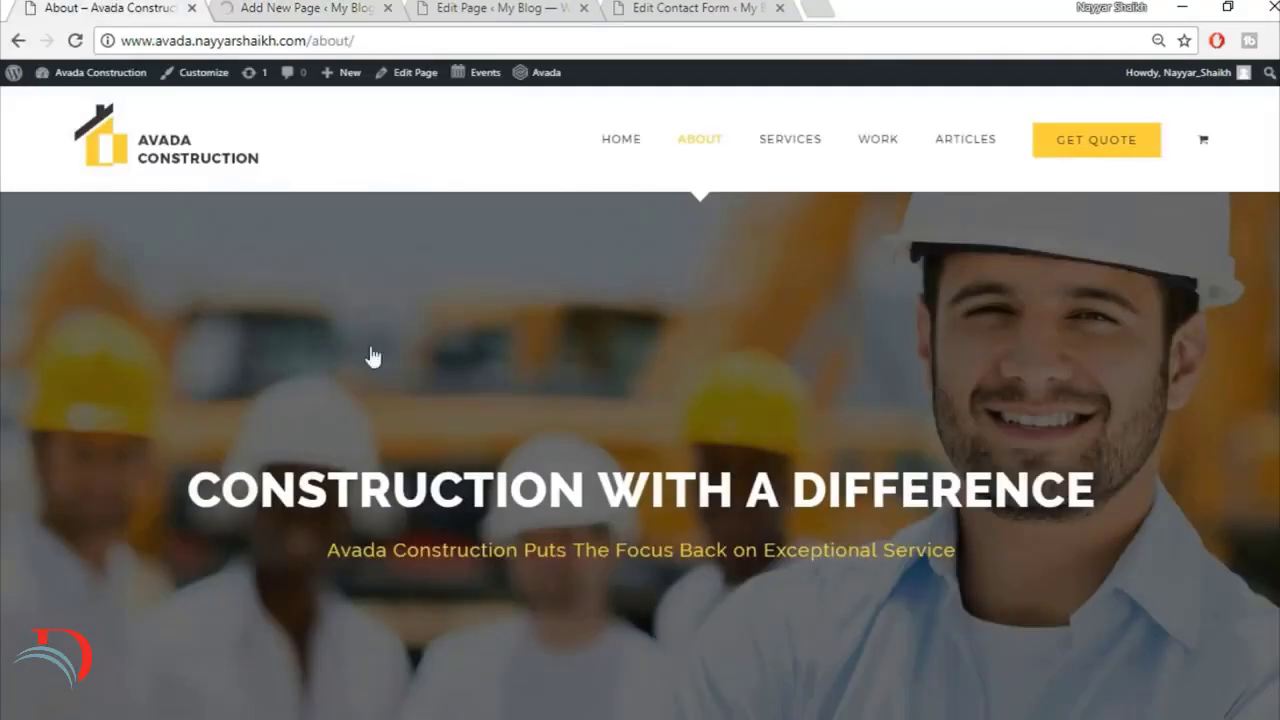
pyautogui.click(310, 7)
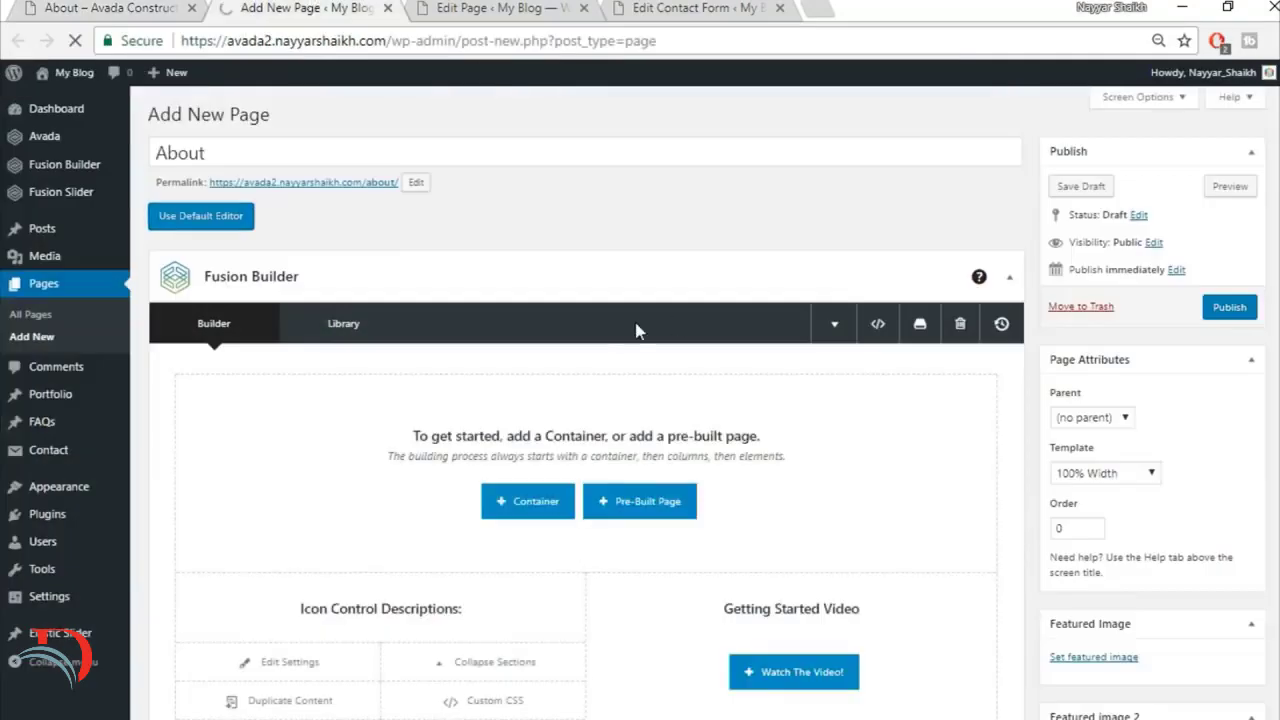
# Step: Check the demo's yellow project call-out and insert the saved library container Top1 as the About page's first container
pyautogui.rightClick(7, 7)
pyautogui.click(79, 6)
pyautogui.scroll(-5, 781, 420)
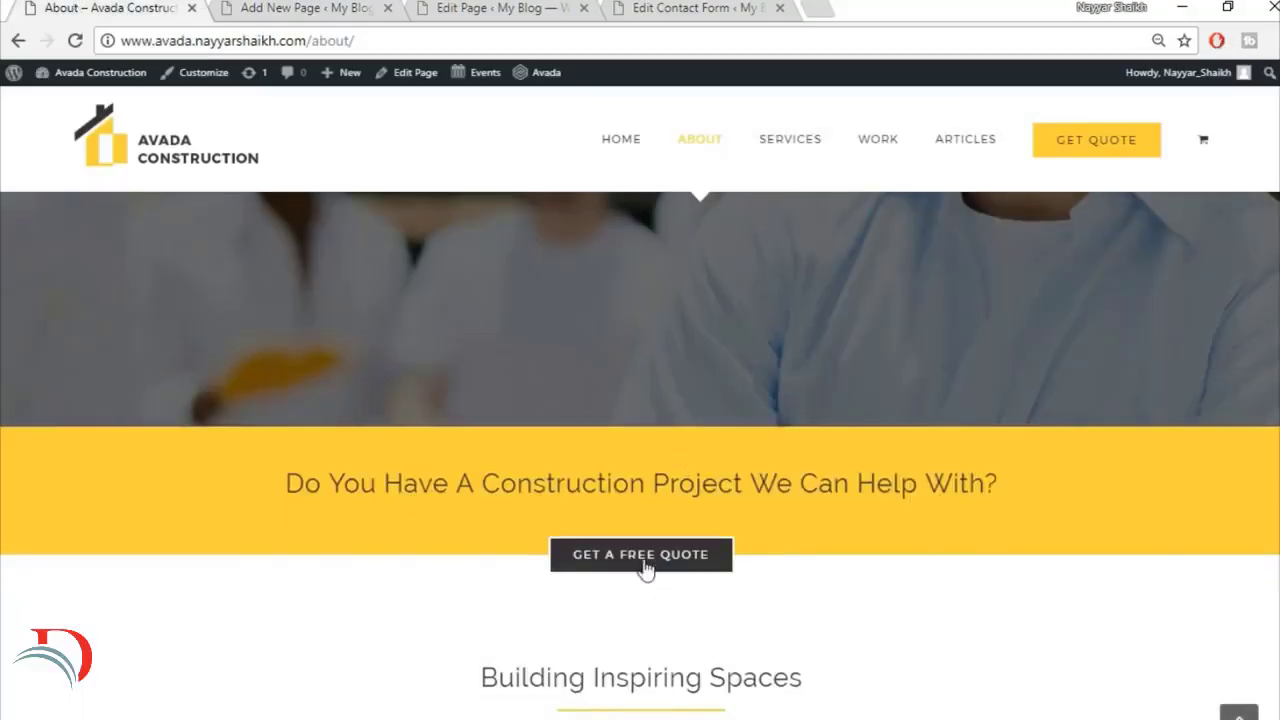
pyautogui.click(343, 7)
pyautogui.scroll(-2, 886, 531)
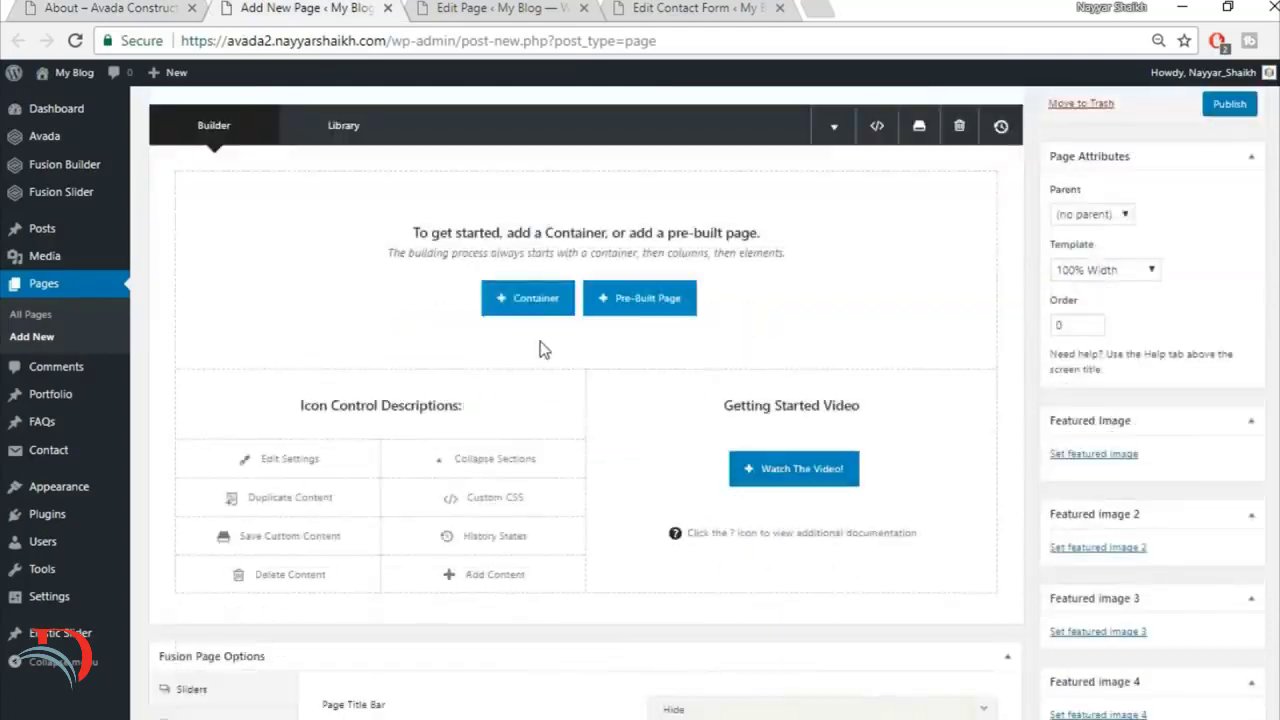
pyautogui.click(529, 294)
pyautogui.click(397, 175)
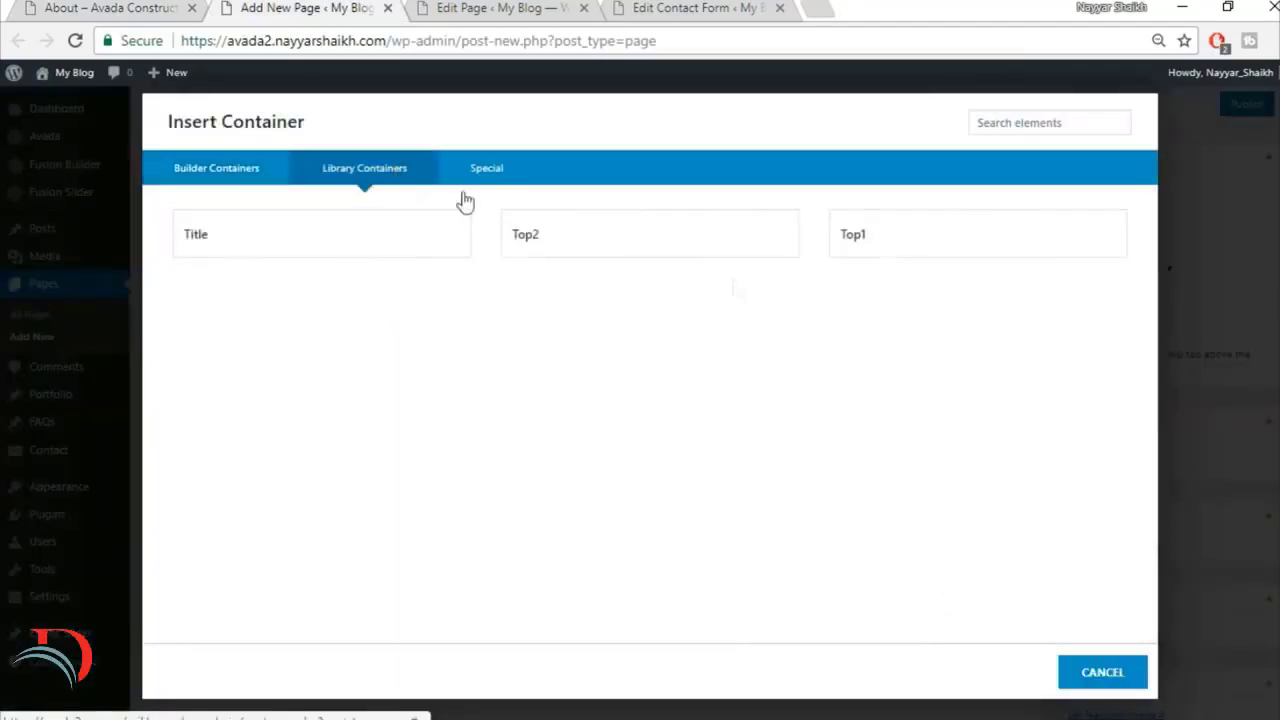
pyautogui.click(932, 251)
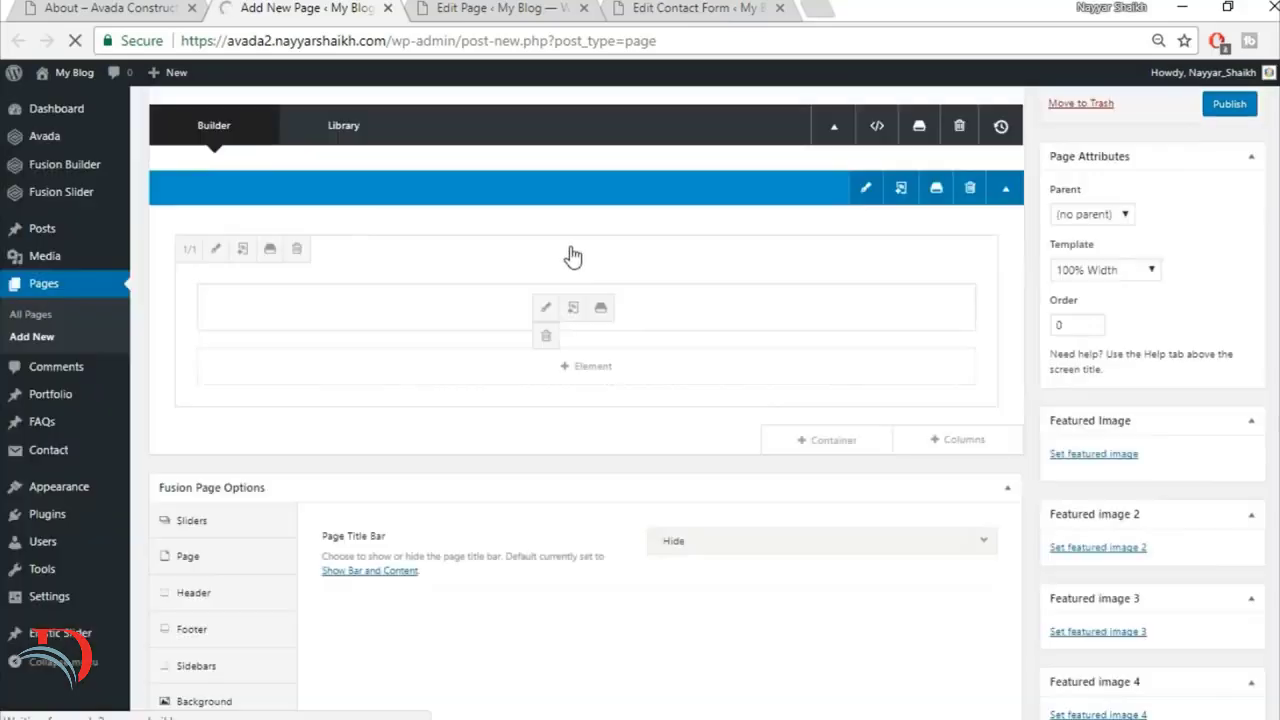
# Step: Insert the saved library container Top2 below the first container
pyautogui.click(855, 444)
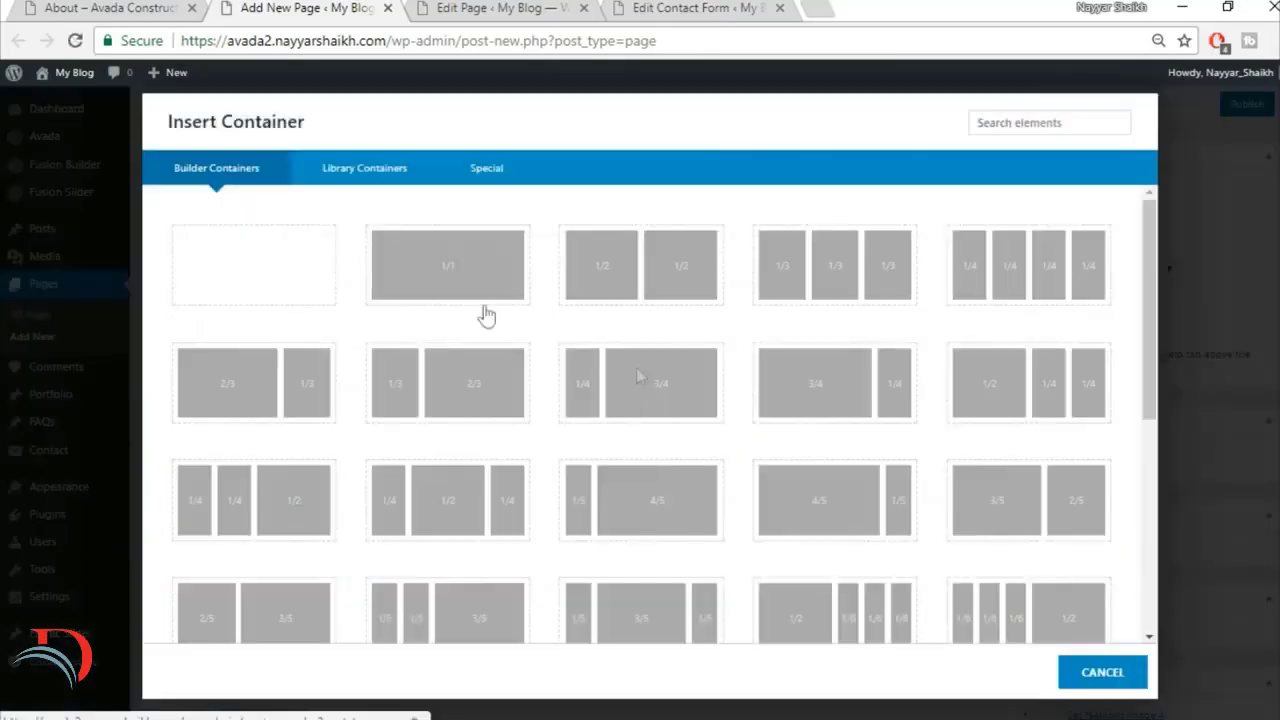
pyautogui.click(420, 174)
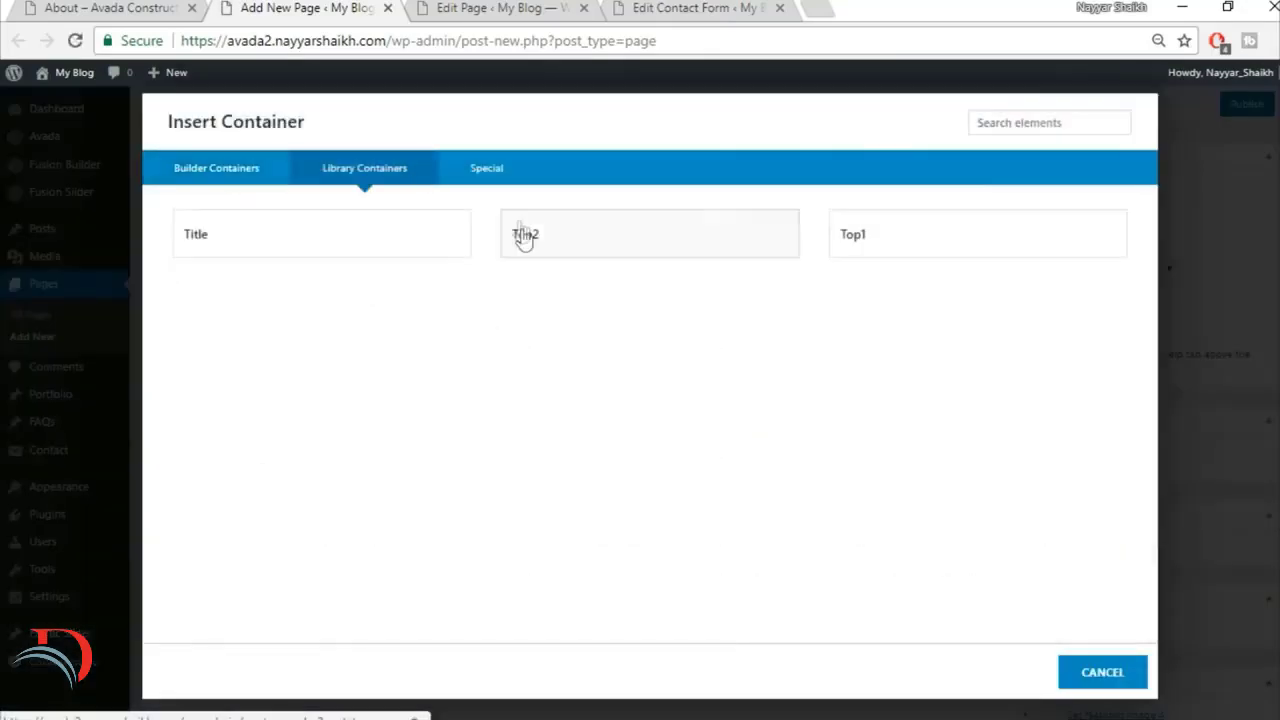
pyautogui.click(665, 245)
# Step: Review the demo's Building Inspiring Spaces section and insert the saved library container Title below the free quote button container
pyautogui.click(108, 6)
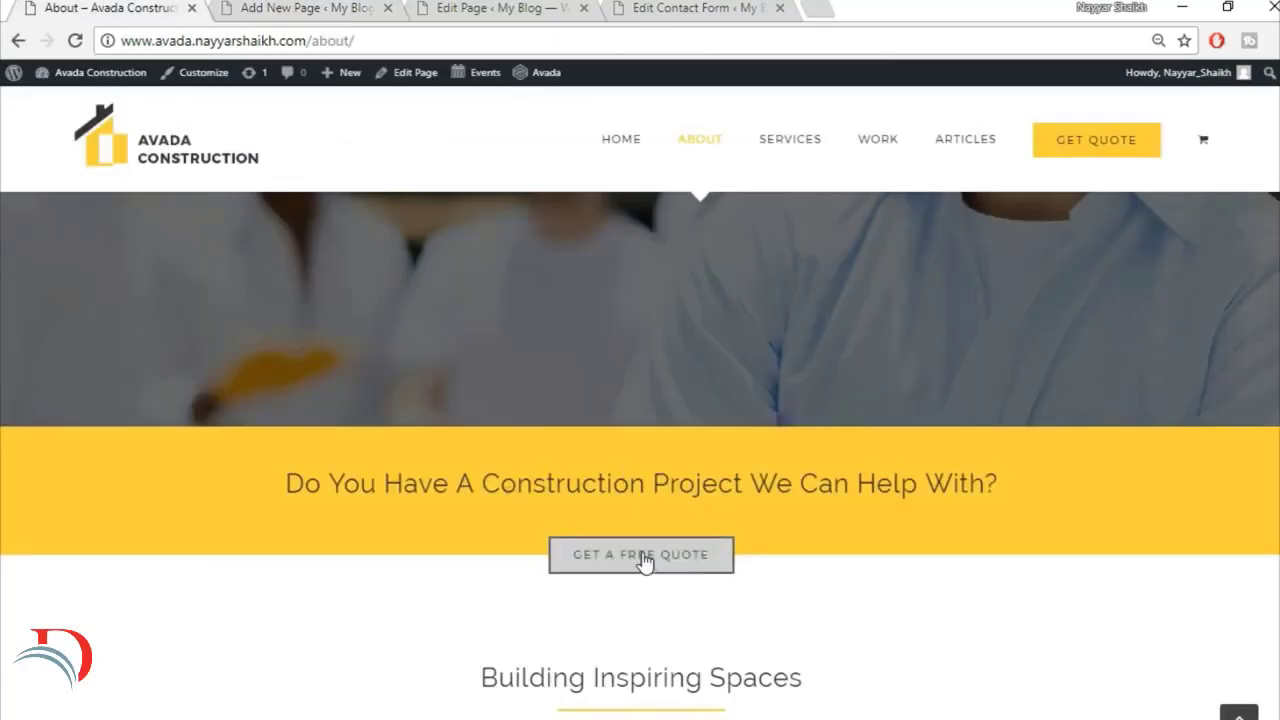
pyautogui.scroll(-4, 700, 575)
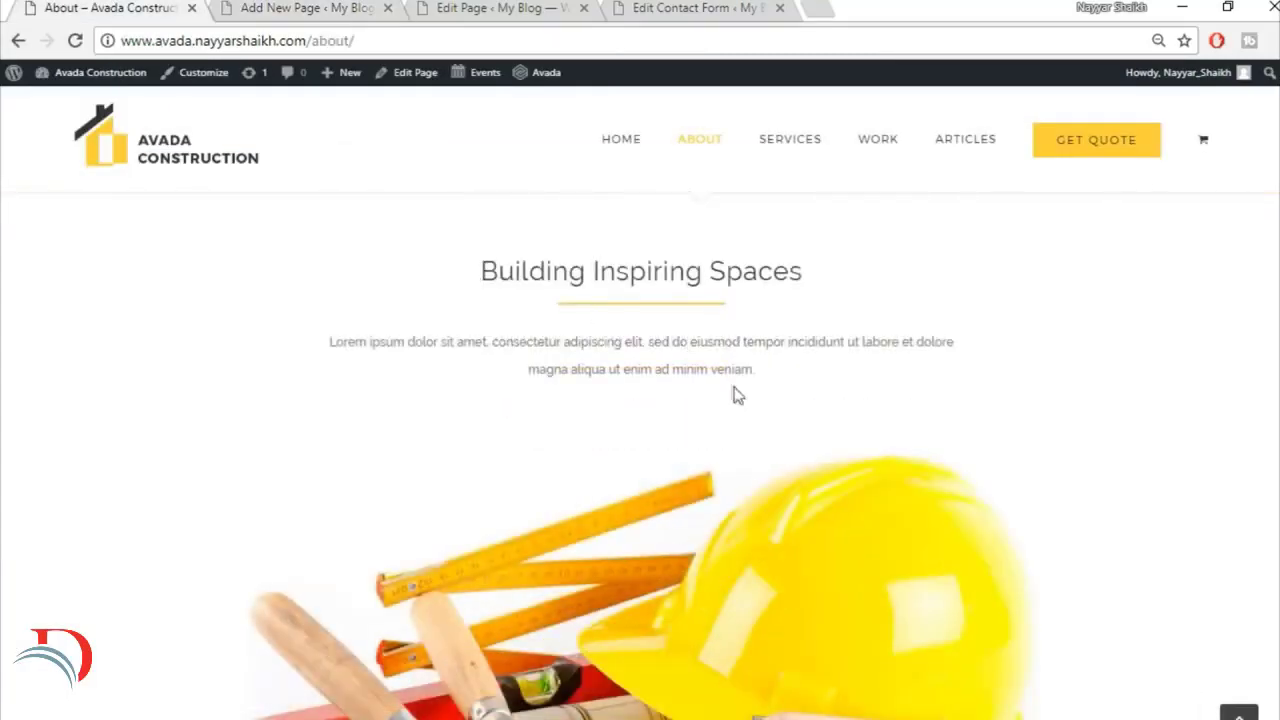
pyautogui.click(265, 7)
pyautogui.scroll(-3, 863, 686)
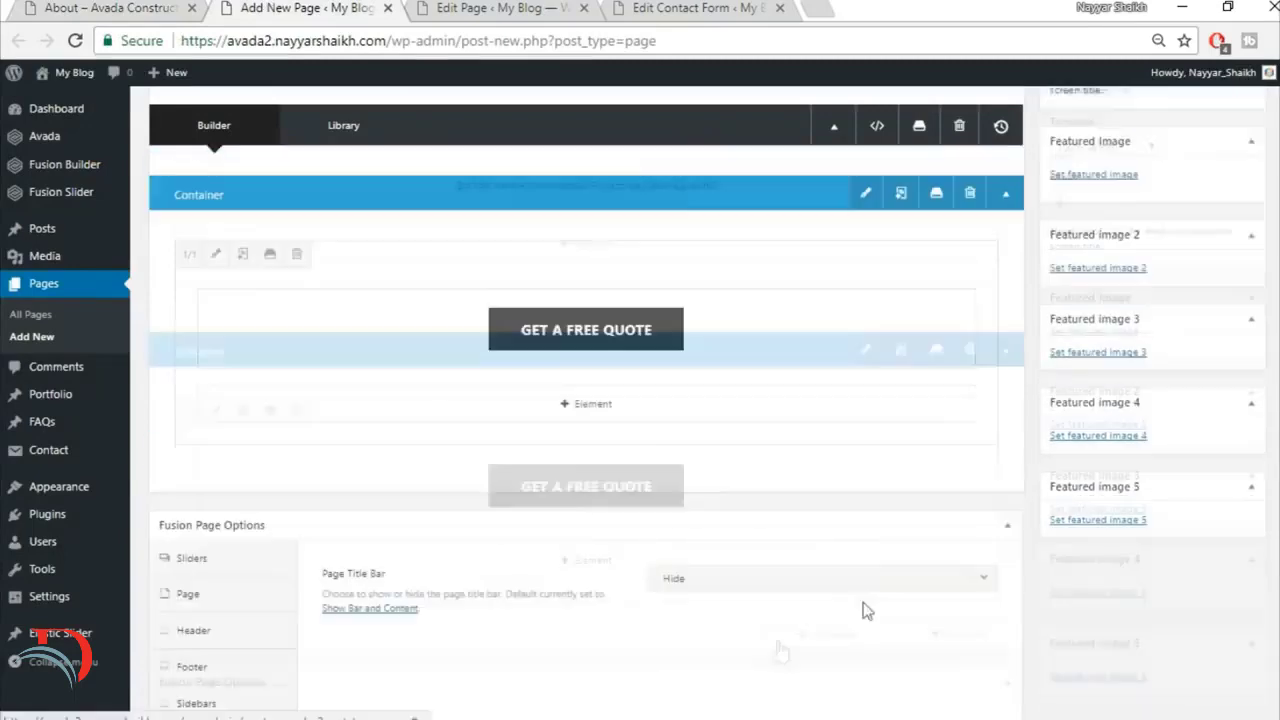
pyautogui.click(863, 460)
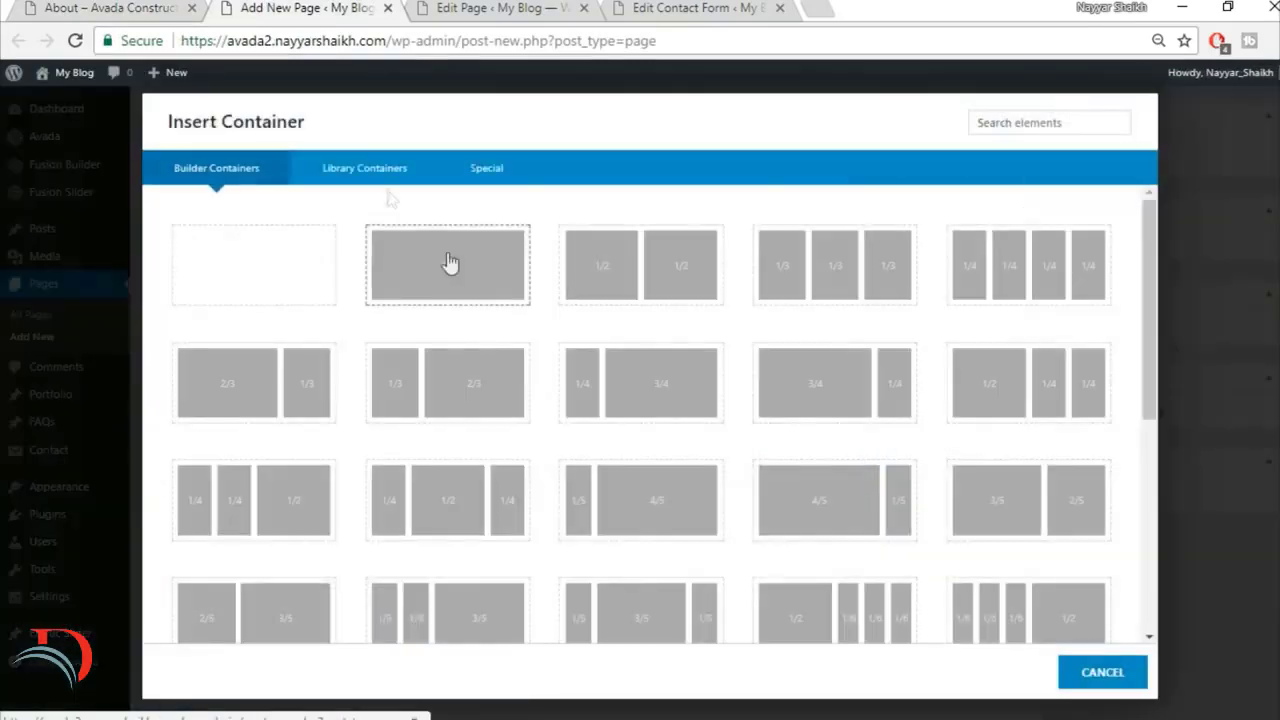
pyautogui.click(366, 180)
pyautogui.click(302, 234)
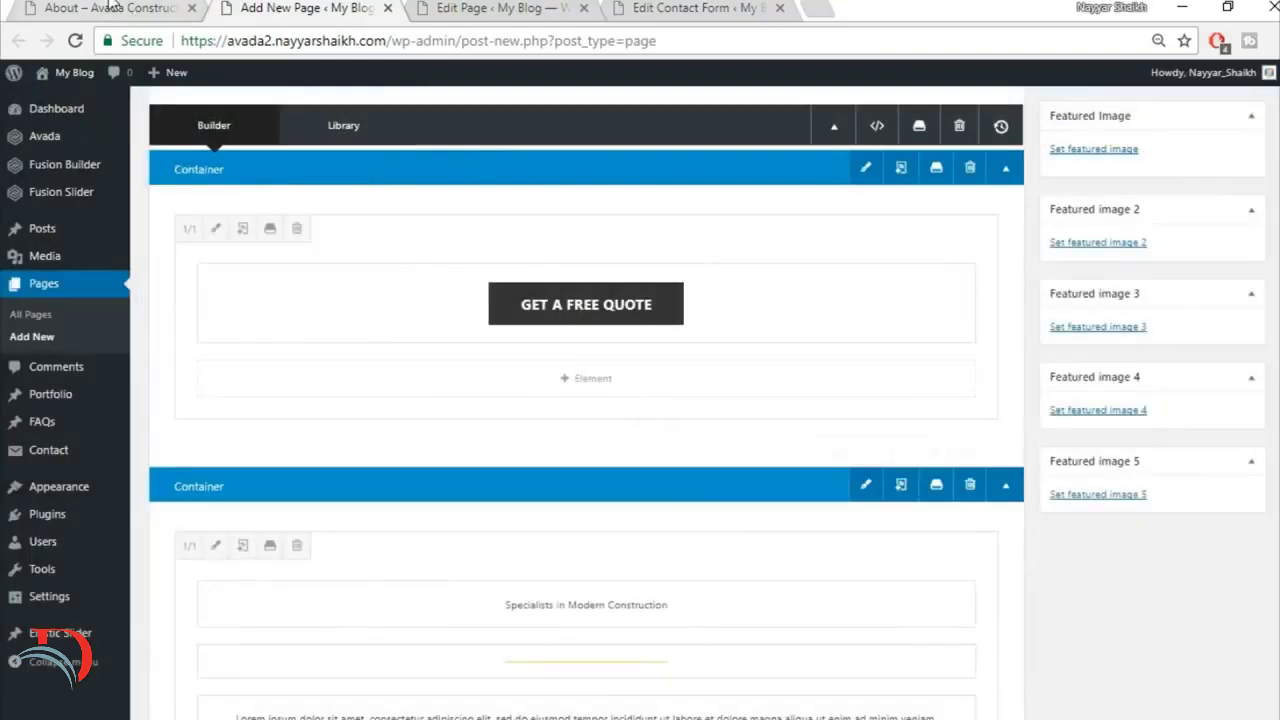
# Step: Replace the Title container's heading with the demo's "Building Inspiring Spaces" text, keep it centred, and save the text block
pyautogui.click(111, 8)
pyautogui.scroll(-5, 563, 230)
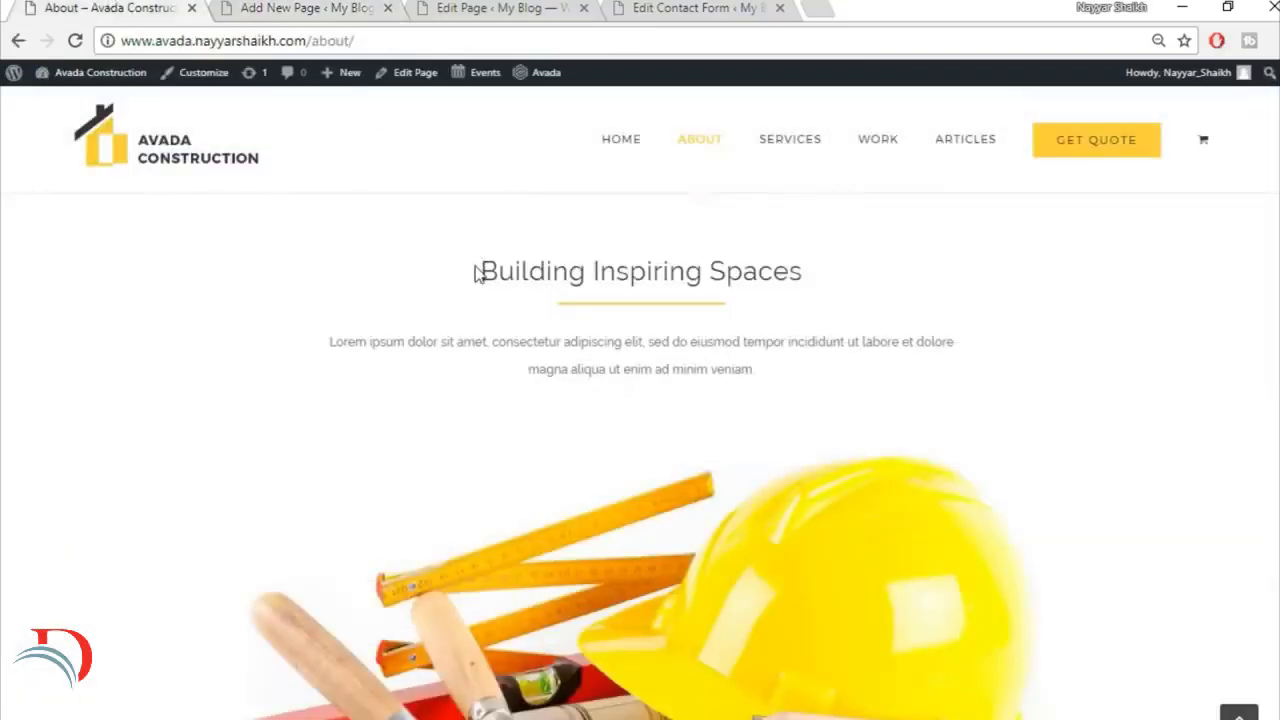
pyautogui.moveTo(478, 274); pyautogui.dragTo(923, 283)
pyautogui.hotkey('ctrl', 'c')
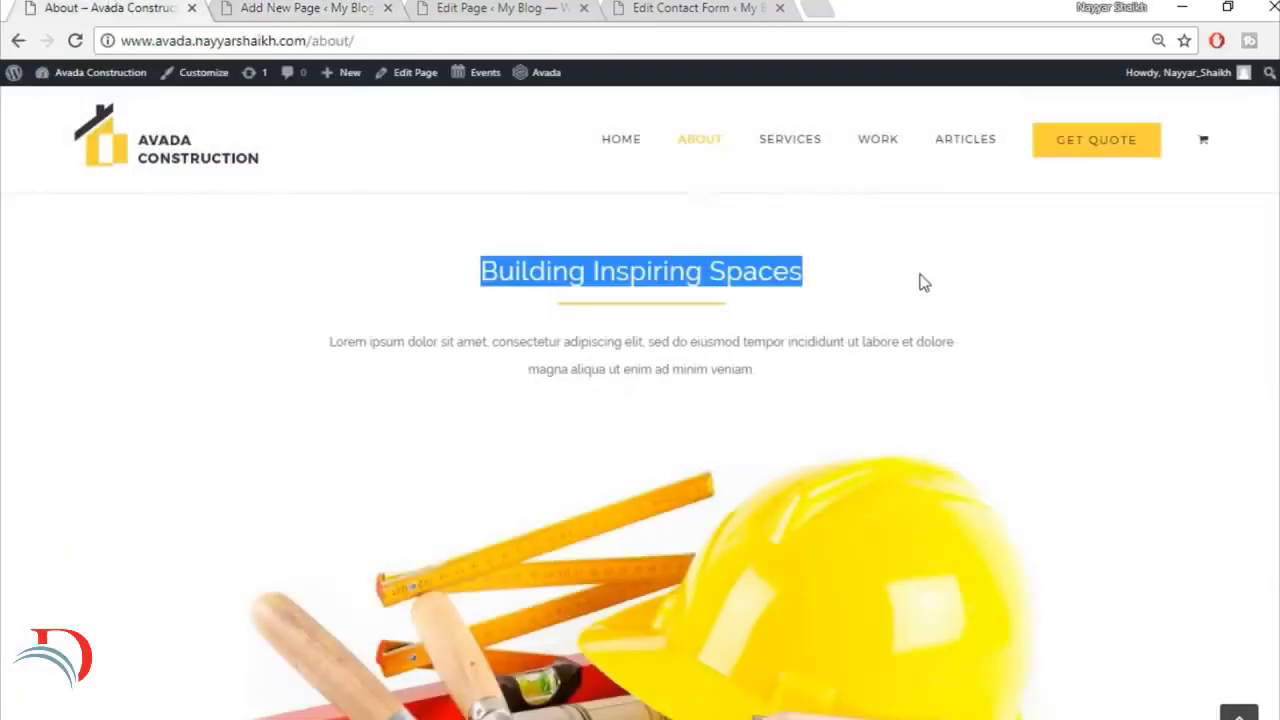
pyautogui.click(287, 7)
pyautogui.scroll(-3, 666, 497)
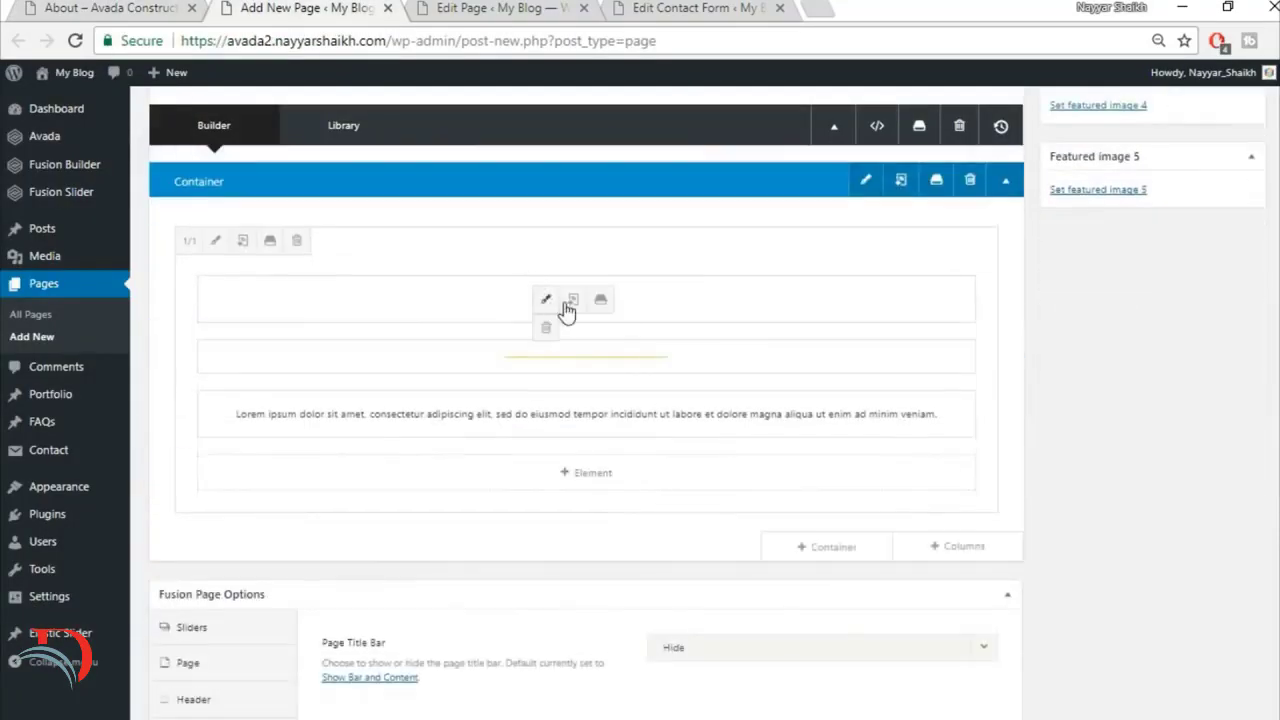
pyautogui.click(546, 299)
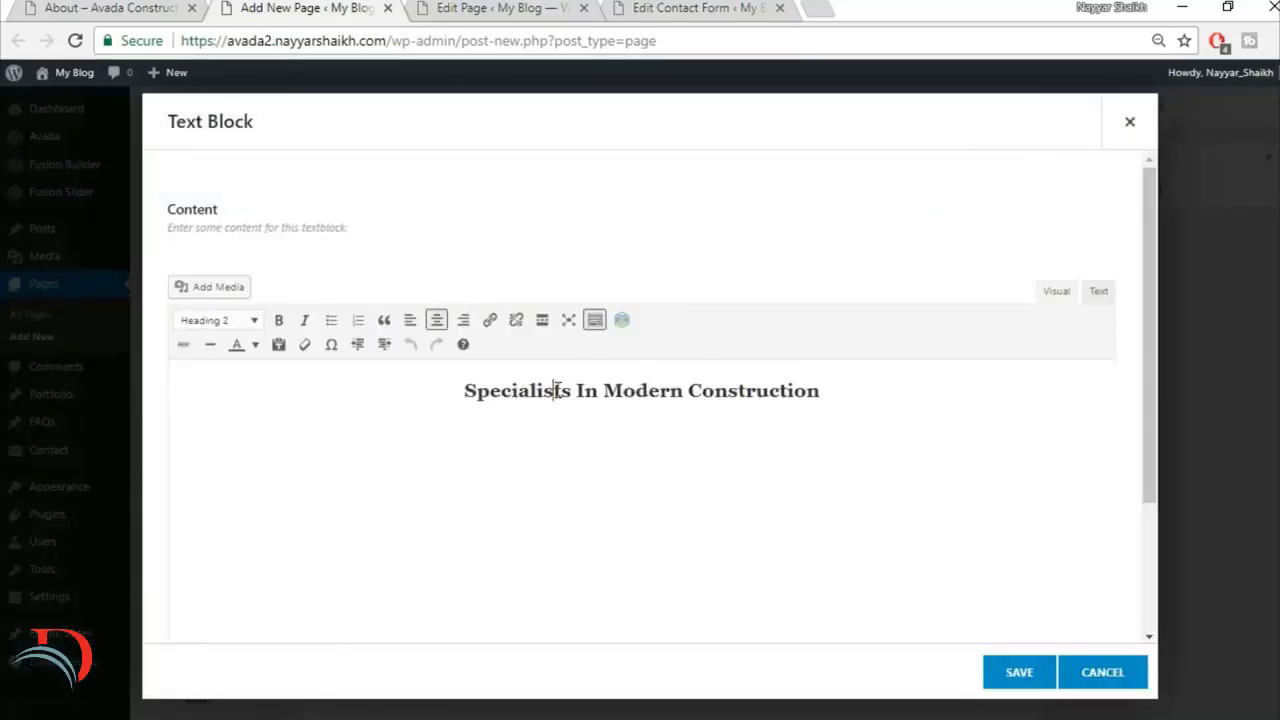
pyautogui.hotkey('ctrl', 'a')
pyautogui.hotkey('ctrl', 'v')
pyautogui.click(436, 323)
pyautogui.hotkey('ctrl', 'a')
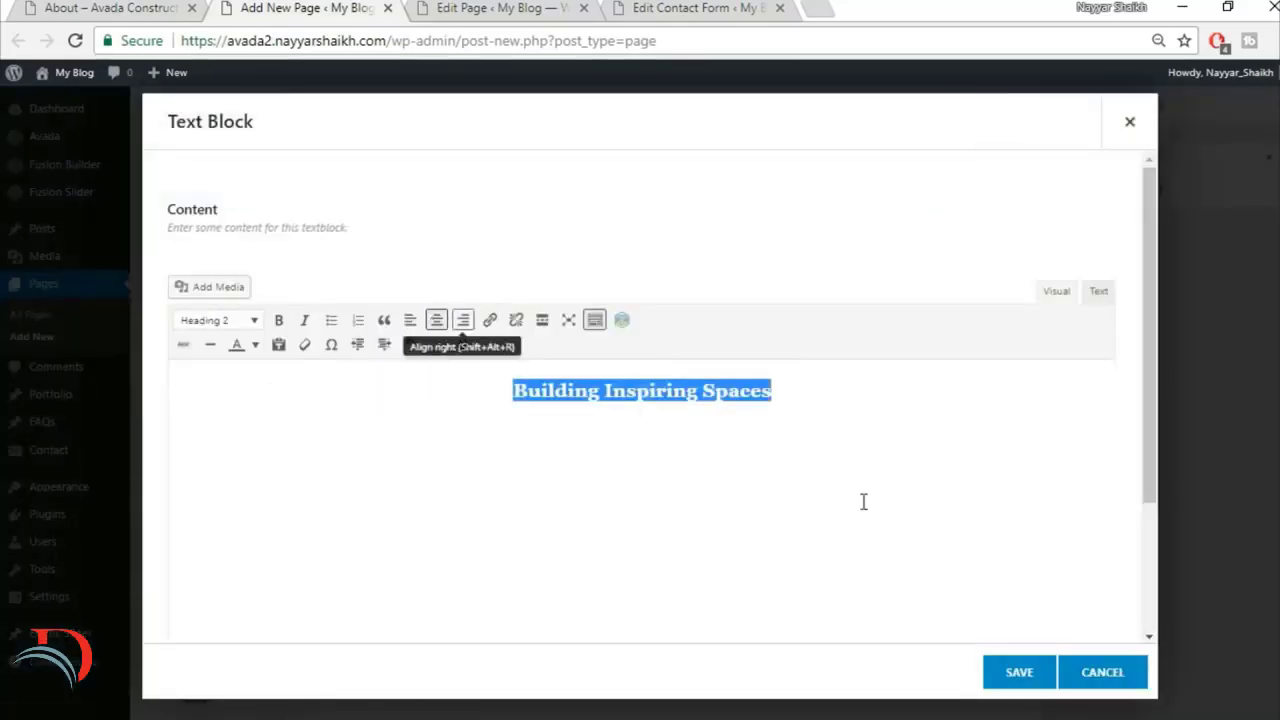
pyautogui.click(1018, 672)
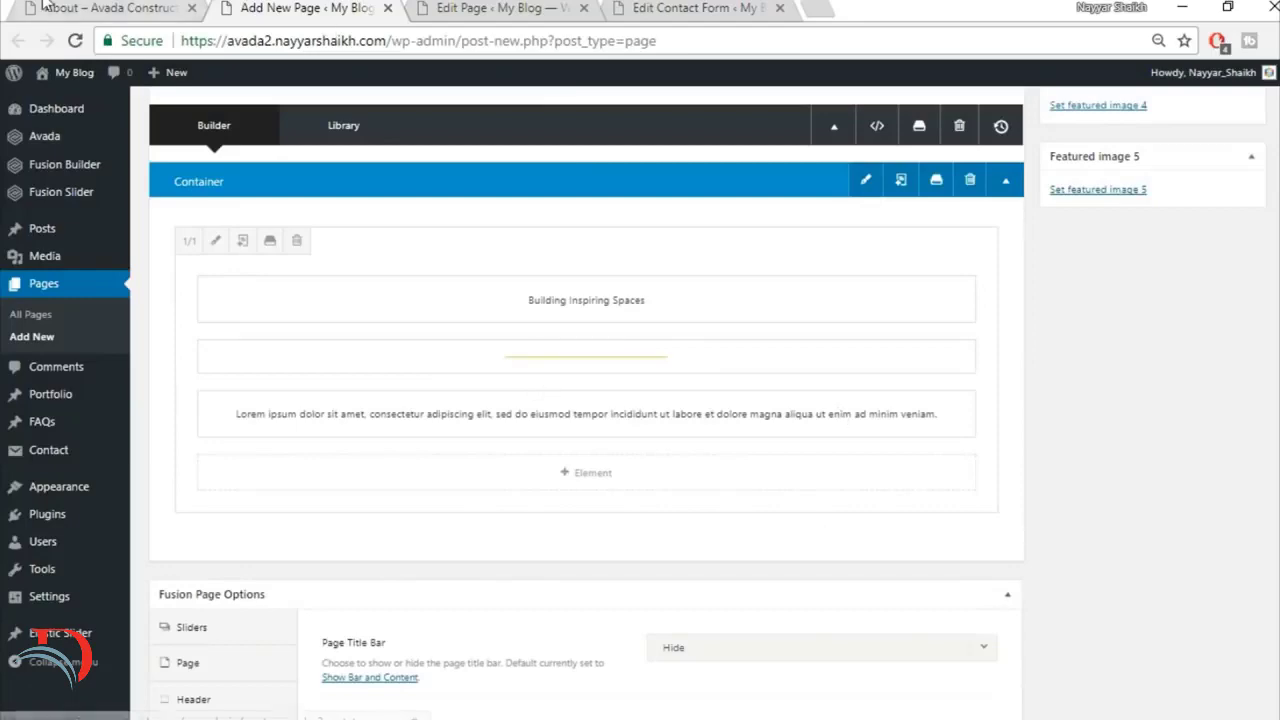
# Step: Check the demo section's layout and add a full-width 1/1 column below the Building Inspiring Spaces text
pyautogui.click(45, 6)
pyautogui.scroll(-3, 650, 485)
pyautogui.click(300, 8)
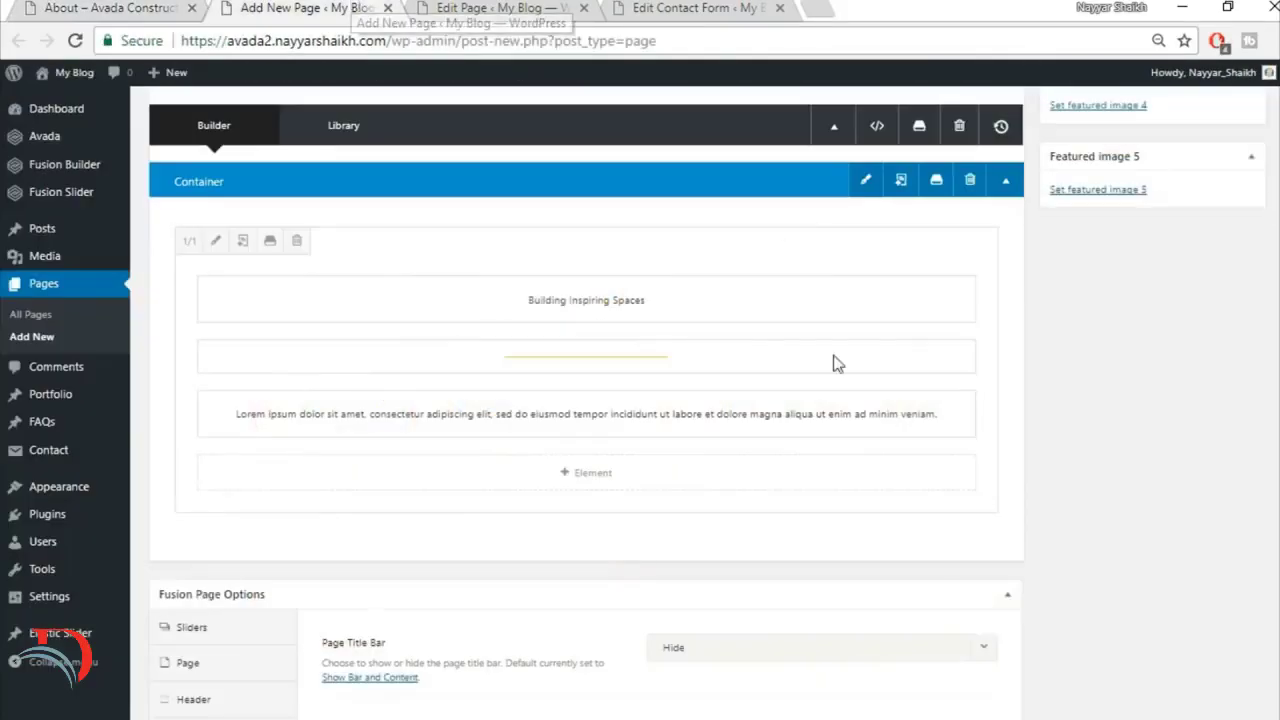
pyautogui.moveTo(923, 545)
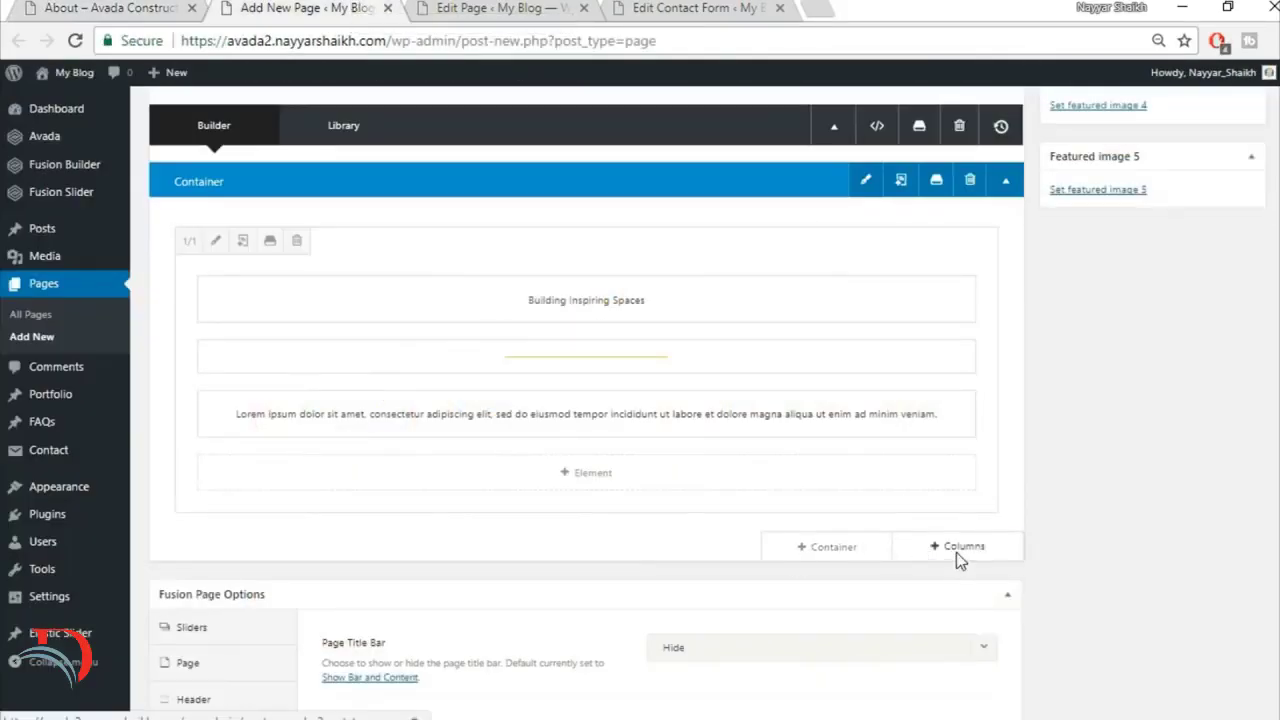
pyautogui.click(956, 548)
pyautogui.click(300, 274)
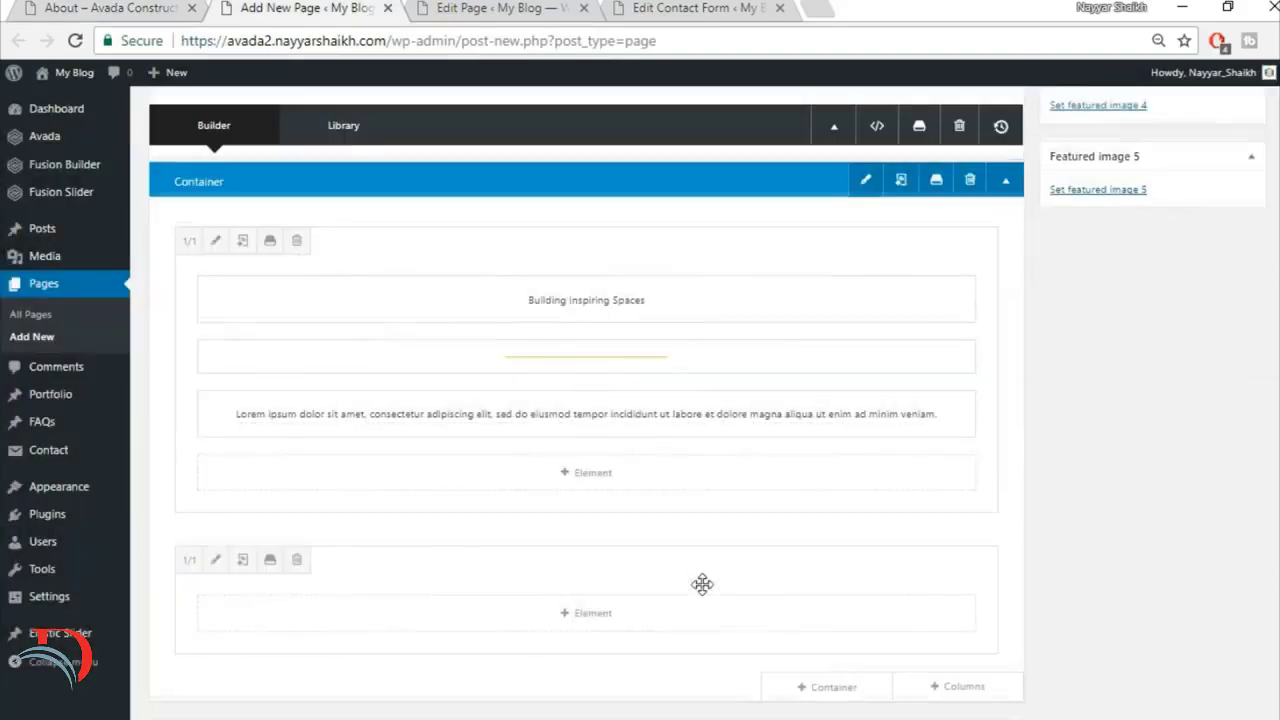
# Step: Add an Image Frame element to the empty 1/1 column below the Building Inspiring Spaces text
pyautogui.scroll(-1, 702, 584)
pyautogui.click(583, 514)
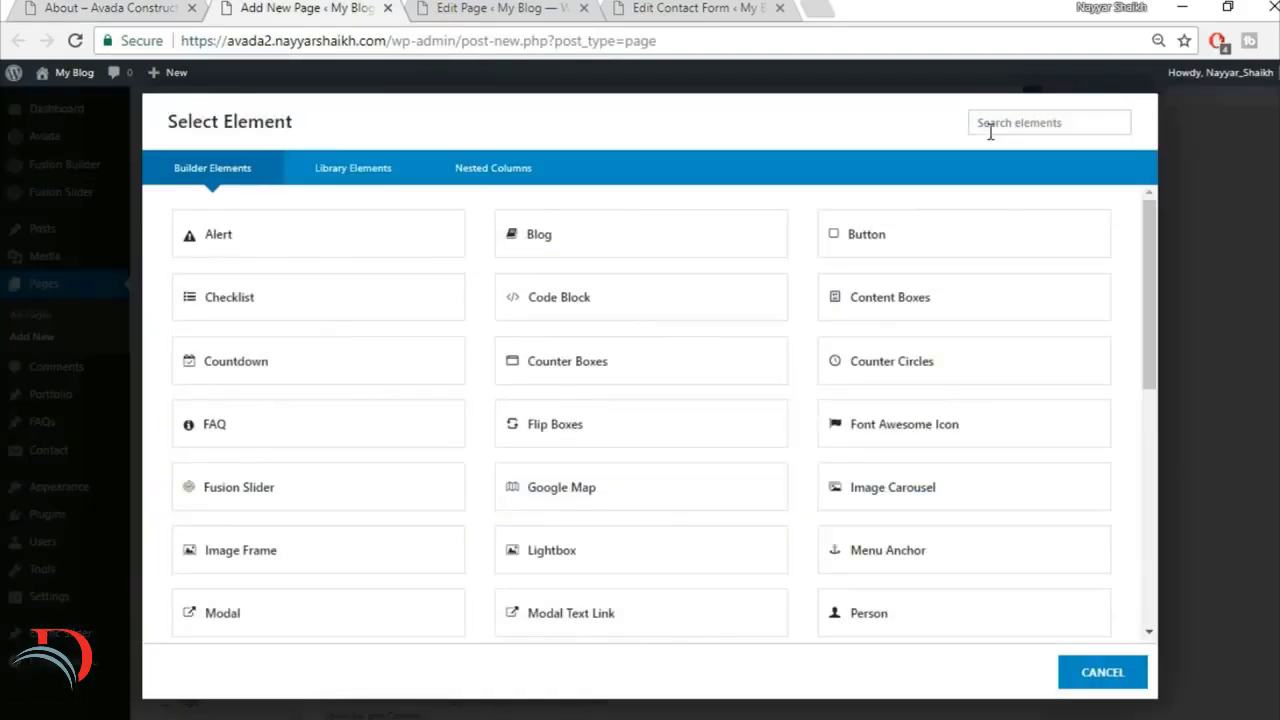
pyautogui.click(990, 132)
pyautogui.write('ima')
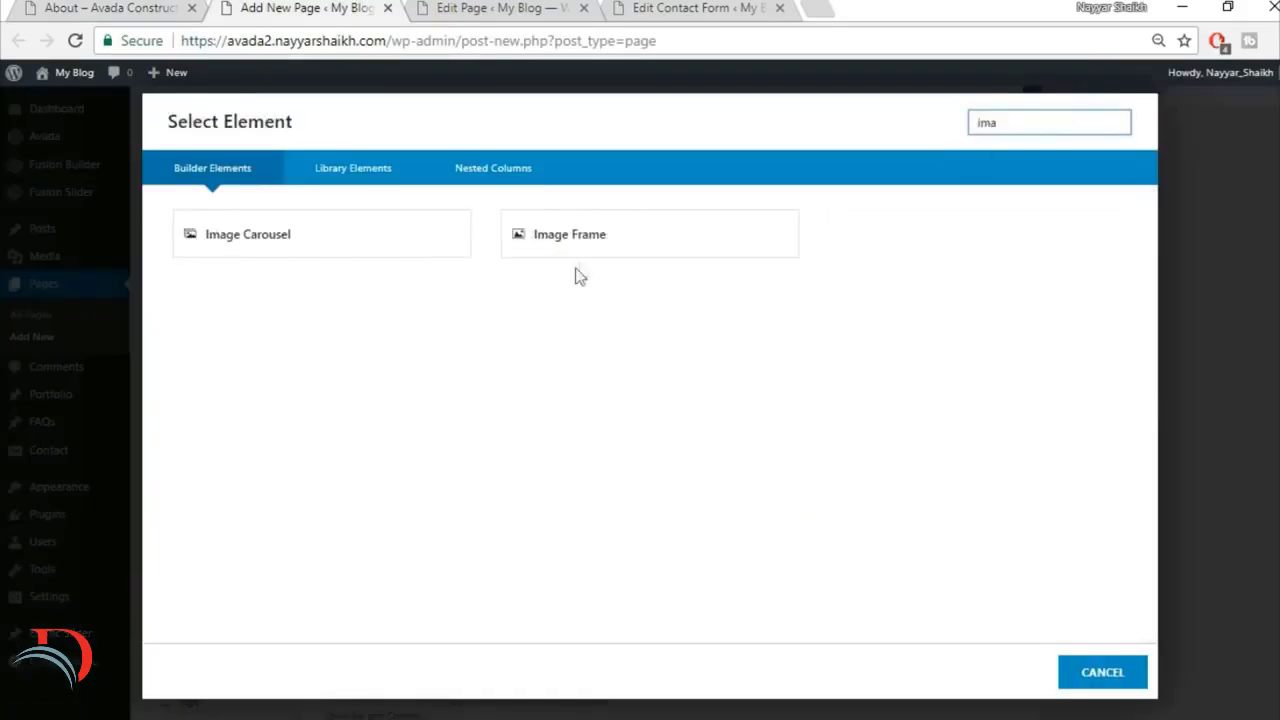
pyautogui.click(608, 240)
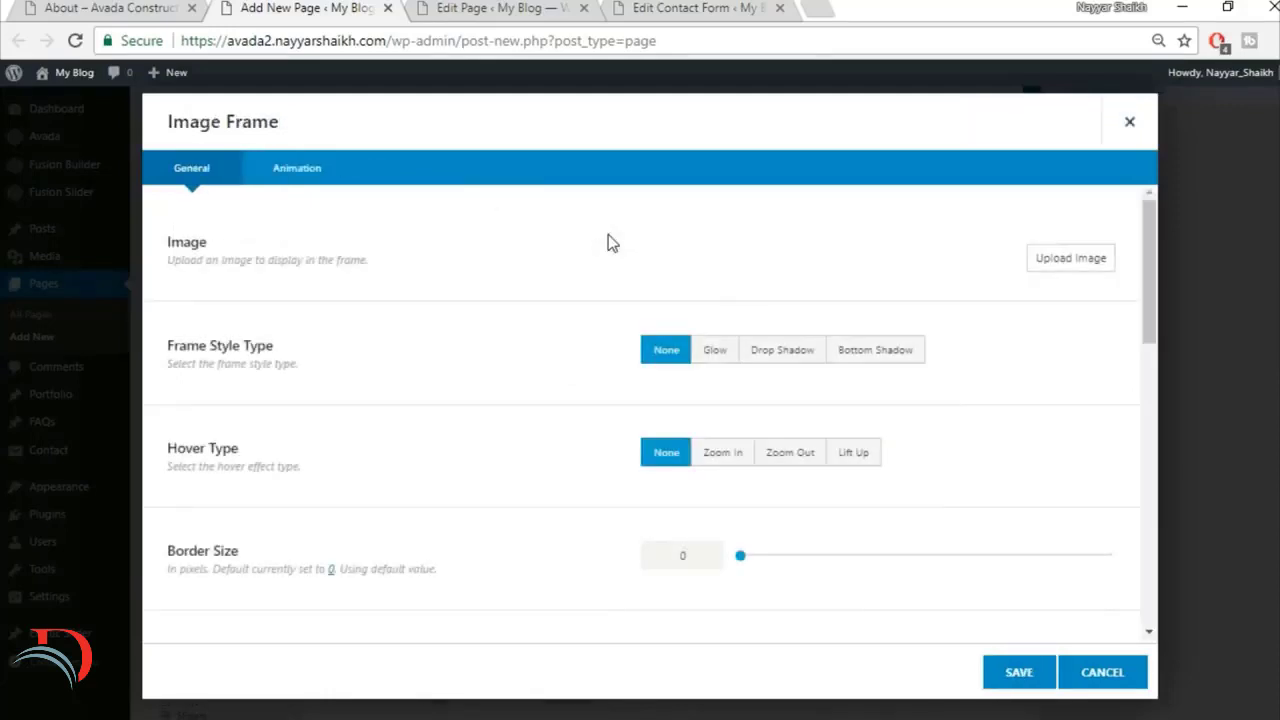
# Step: Upload construction_hat_materials from the Images folder and insert it as the image of the Image Frame
pyautogui.click(1078, 268)
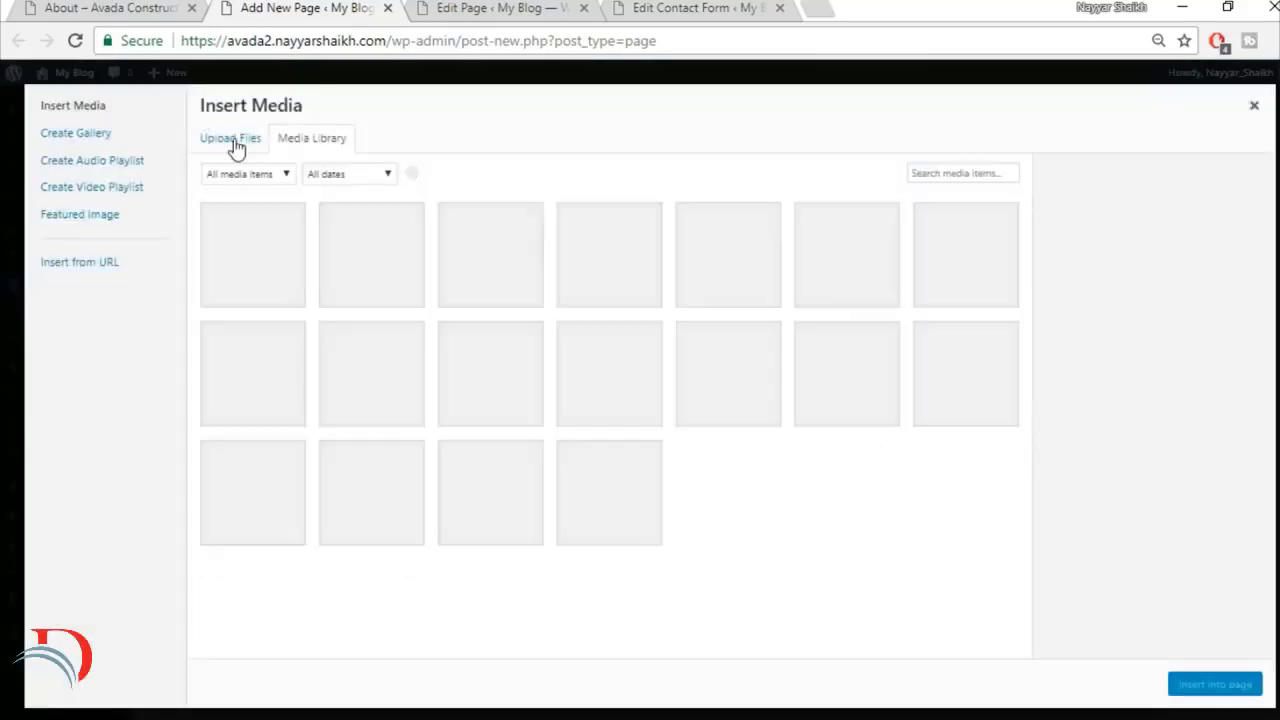
pyautogui.click(236, 147)
pyautogui.click(741, 398)
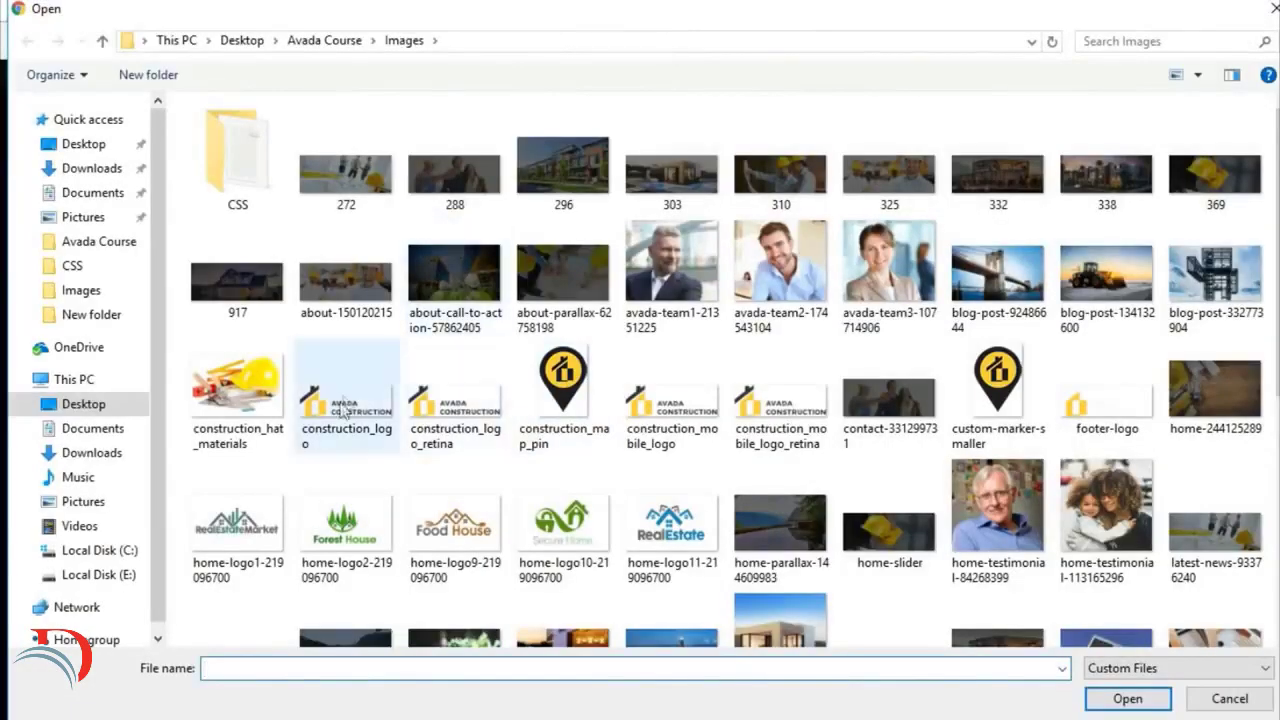
pyautogui.click(238, 390)
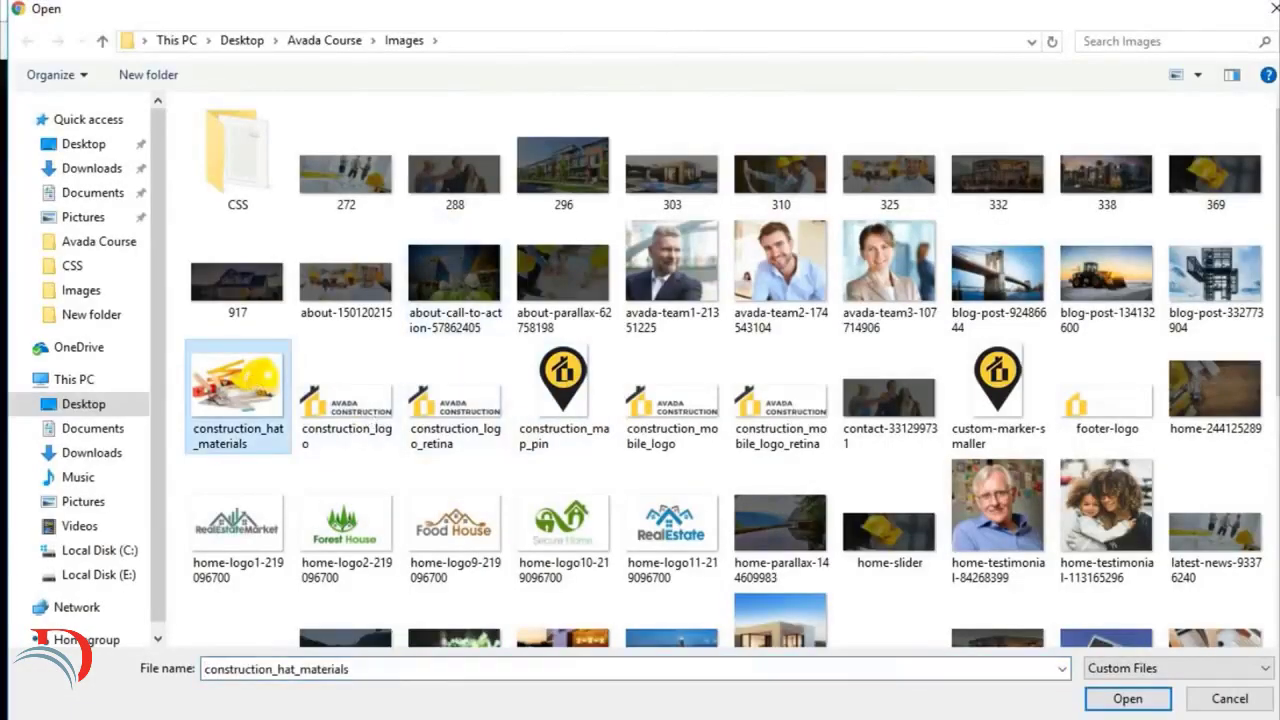
pyautogui.click(1134, 700)
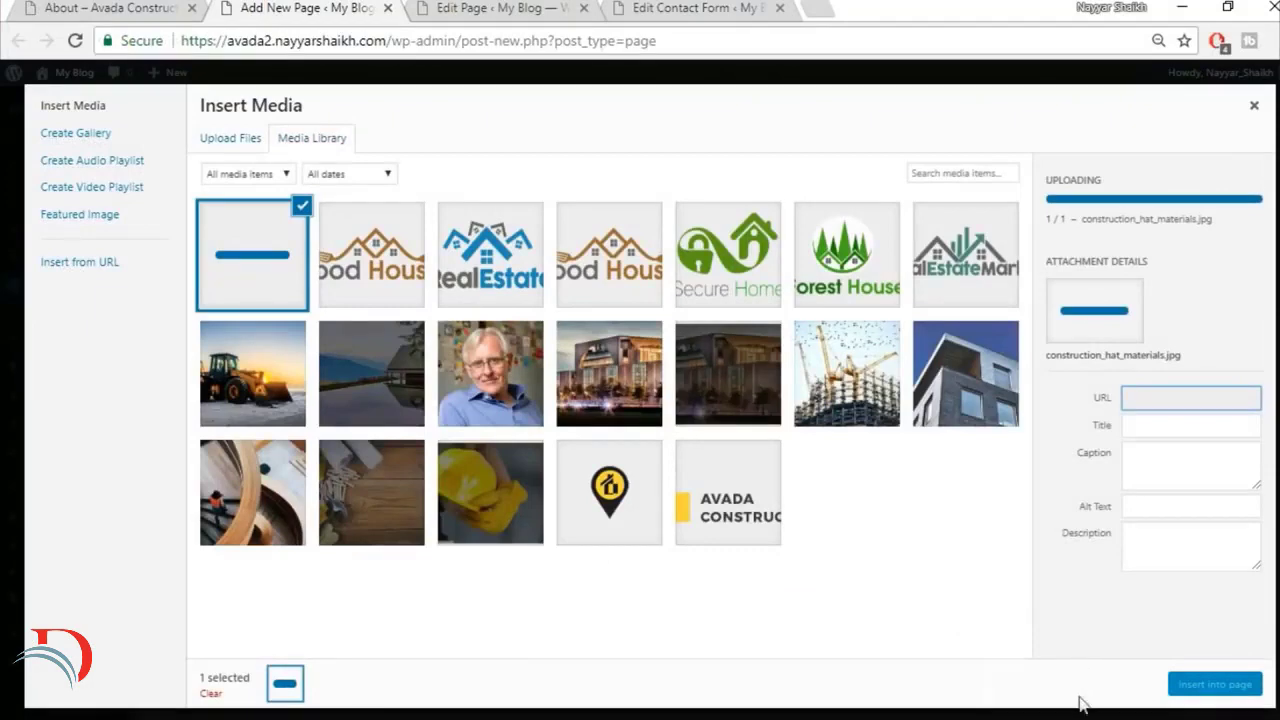
pyautogui.click(1216, 685)
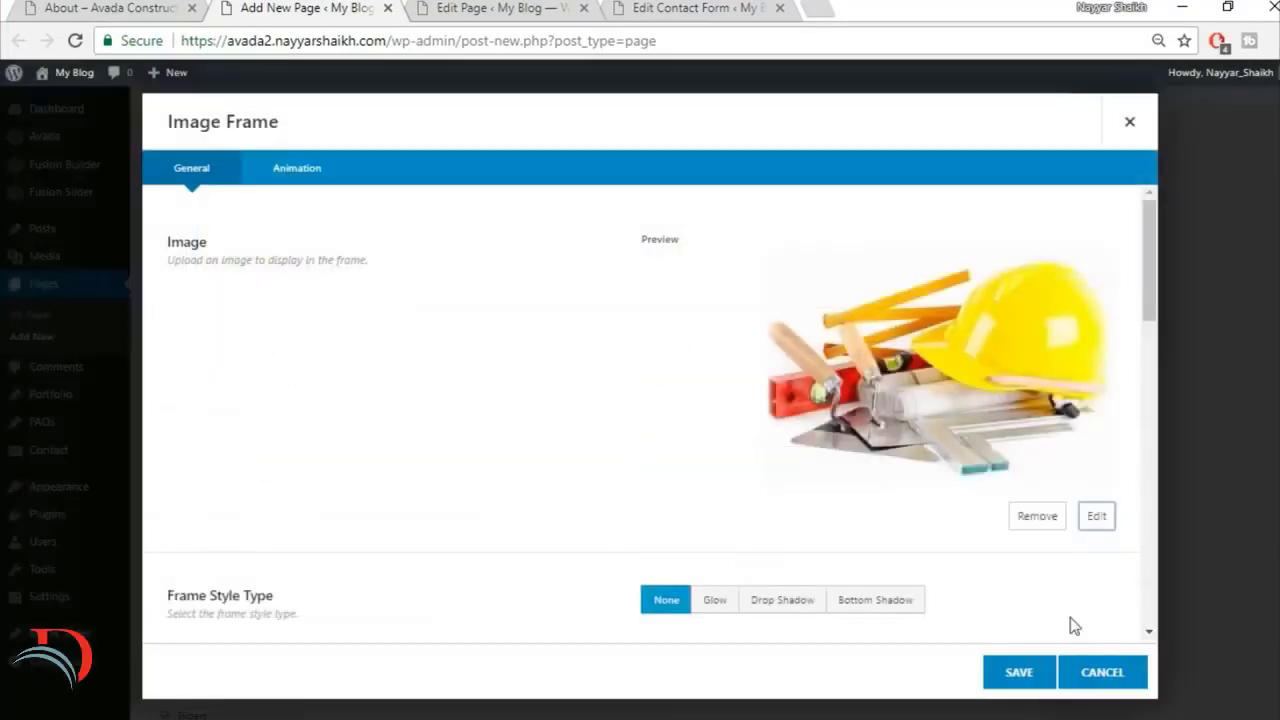
# Step: Set the Image Frame's alignment to Center and save the element
pyautogui.scroll(-5, 918, 565)
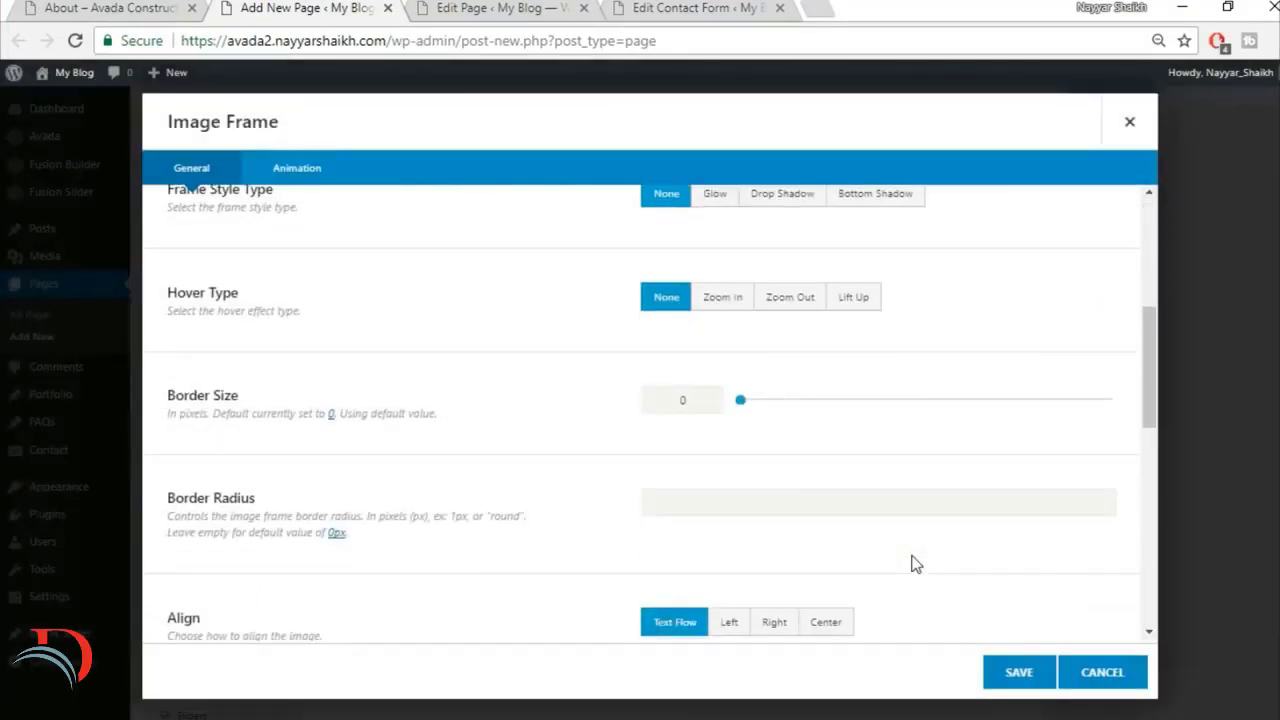
pyautogui.click(826, 522)
pyautogui.scroll(-4, 951, 515)
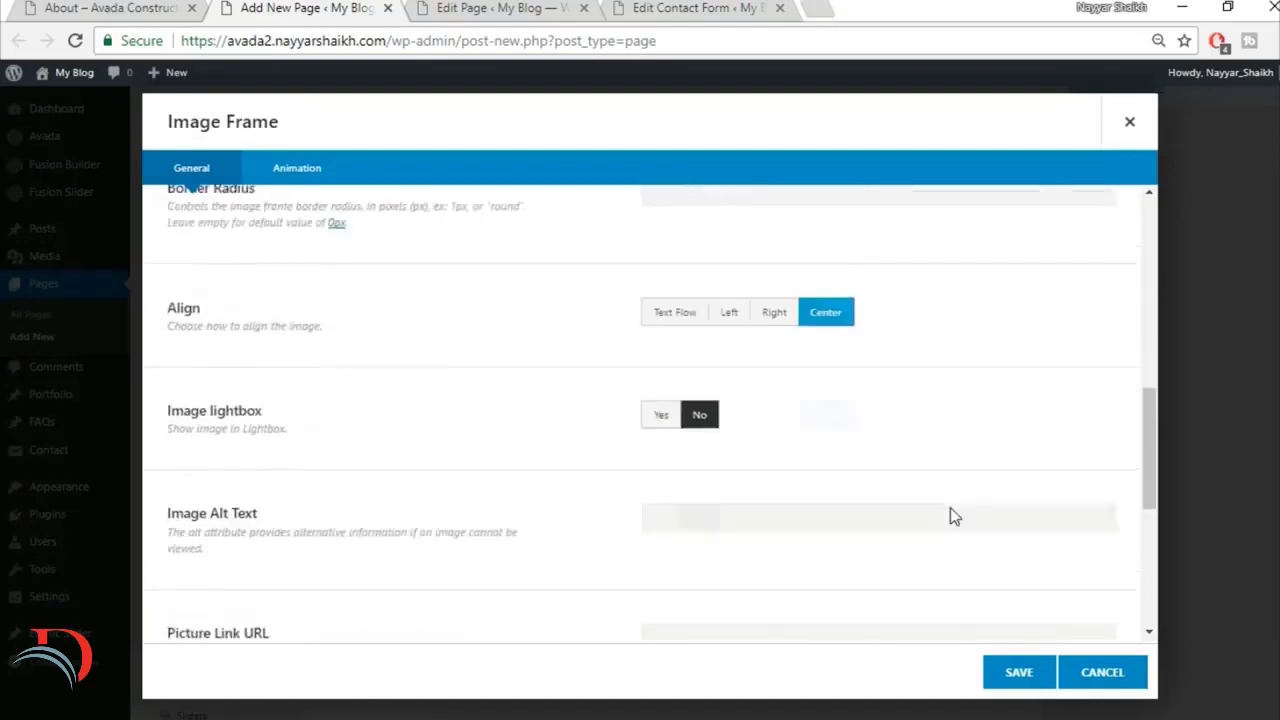
pyautogui.scroll(-3, 951, 515)
pyautogui.click(1018, 672)
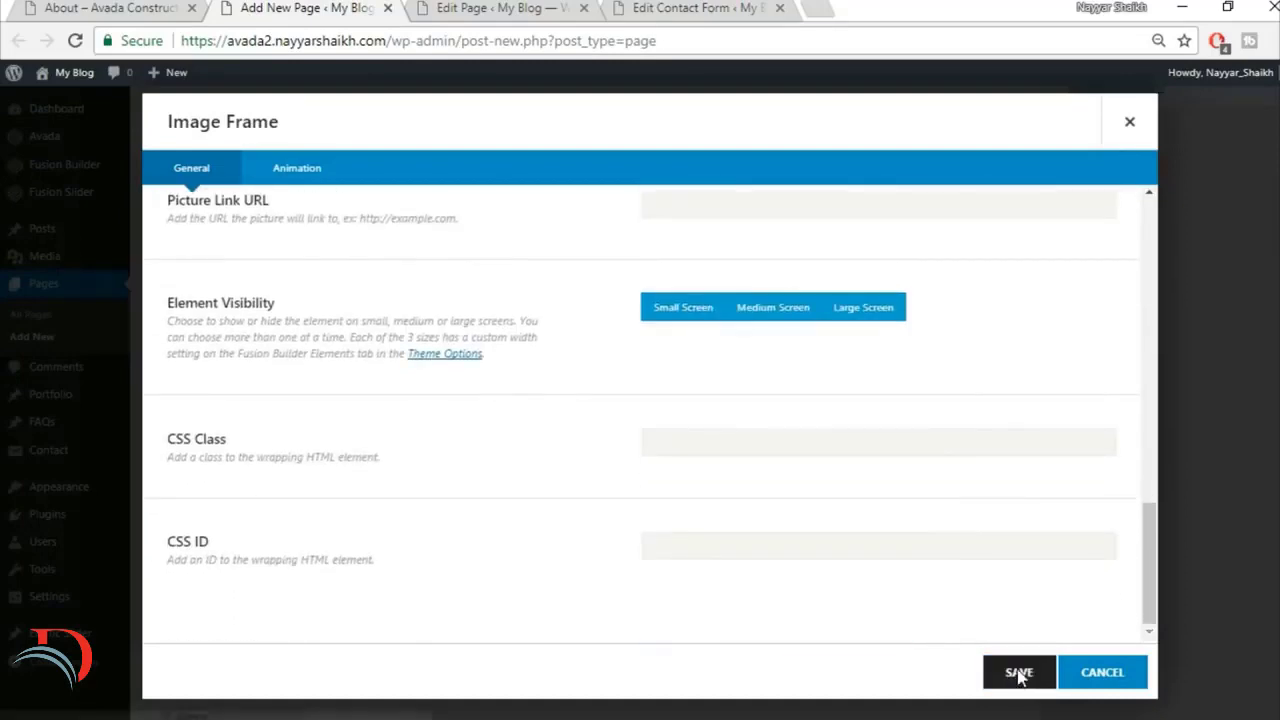
# Step: Check the demo's curved divider above Meet Our Team and add a container with a 1/1 column below the image container
pyautogui.click(88, 7)
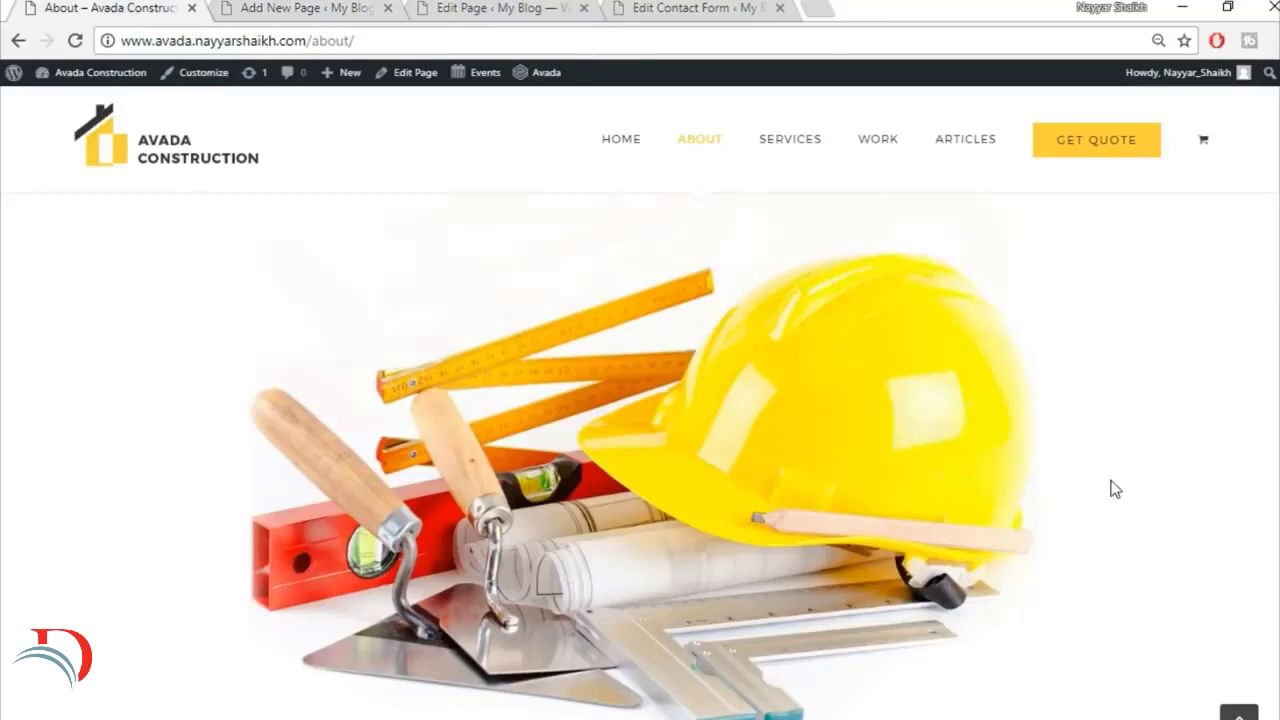
pyautogui.scroll(-8, 1115, 488)
pyautogui.scroll(3, 652, 346)
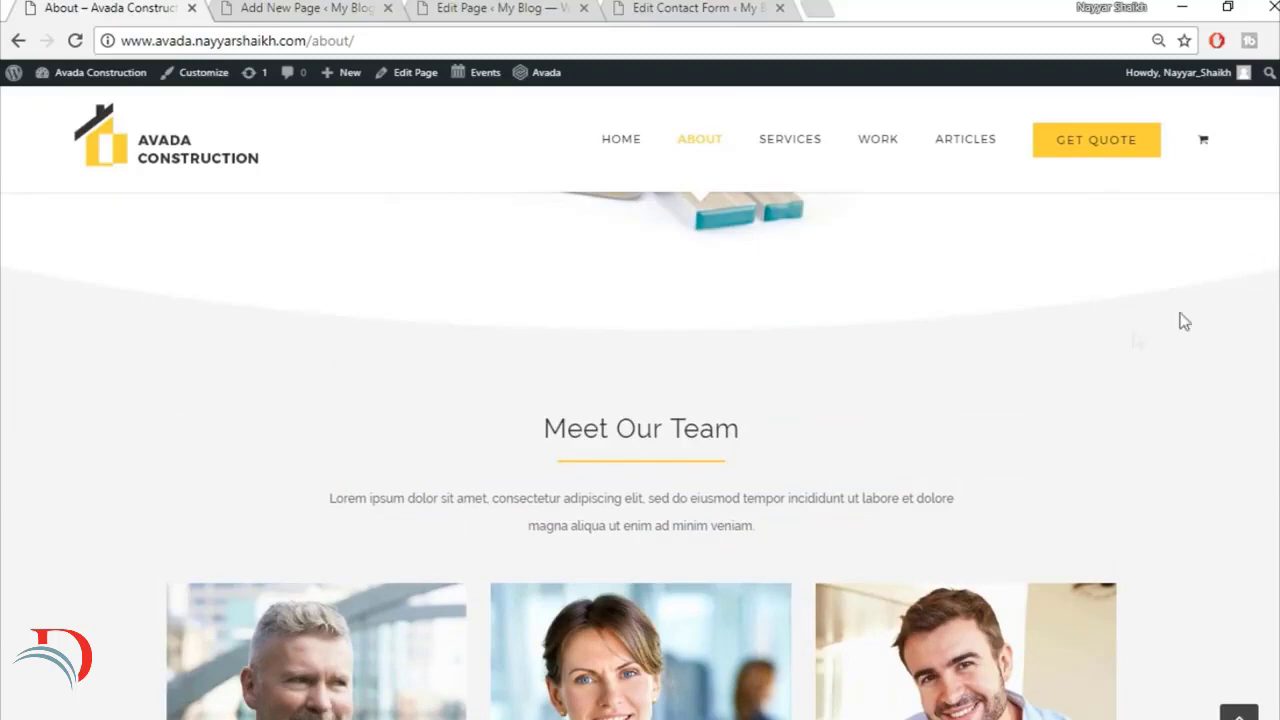
pyautogui.click(372, 12)
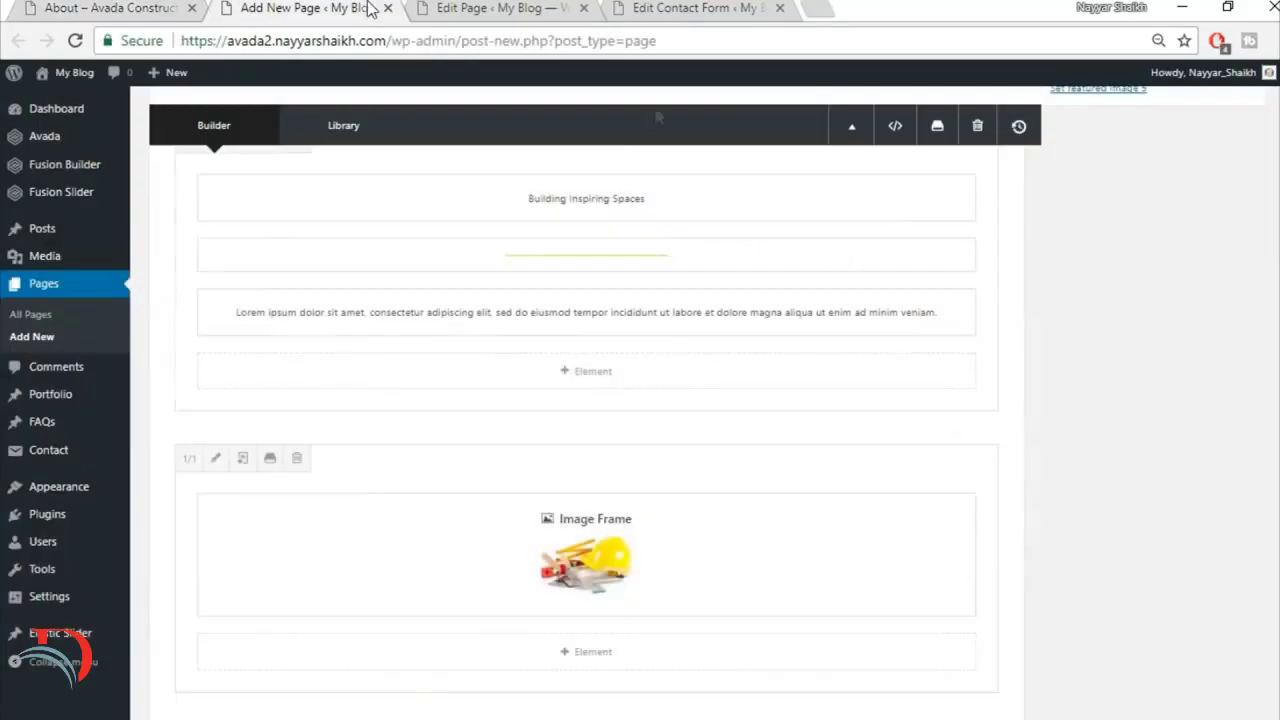
pyautogui.scroll(-1, 900, 560)
pyautogui.click(852, 627)
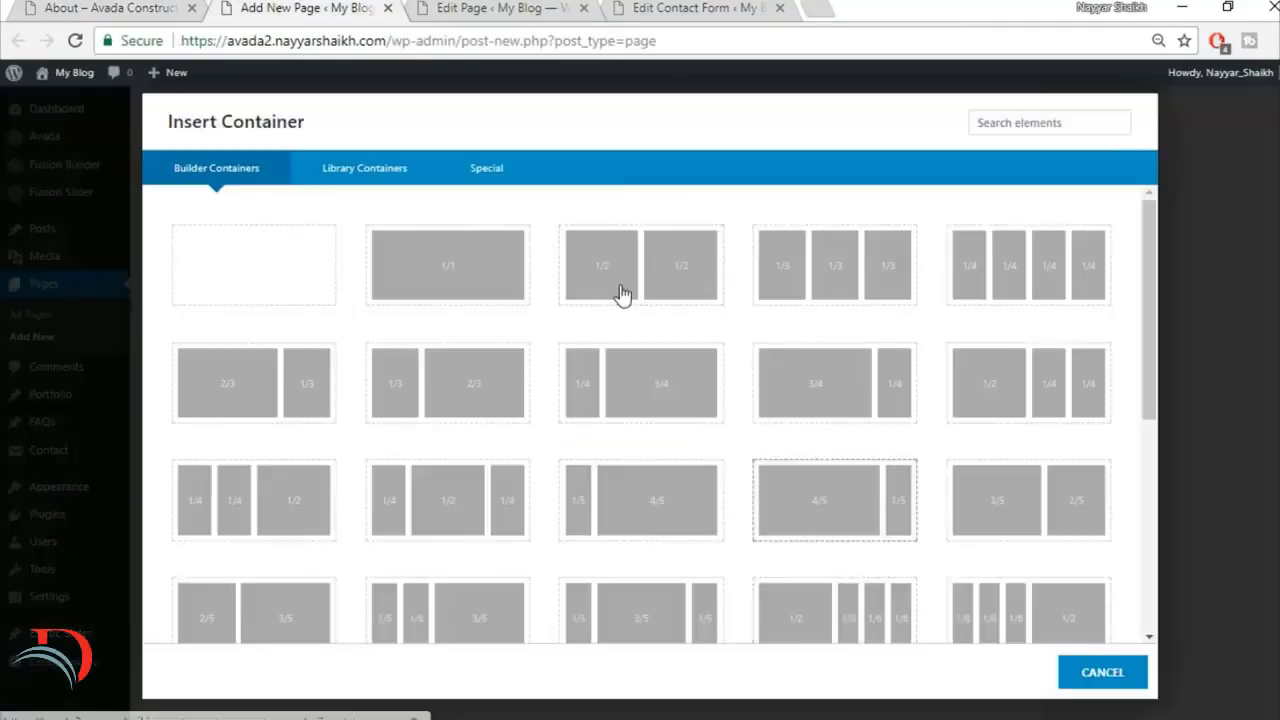
pyautogui.click(440, 260)
# Step: Add a Section Separator to the new container, with the Big Half Circle style and Bottom vertical position
pyautogui.scroll(-2, 866, 600)
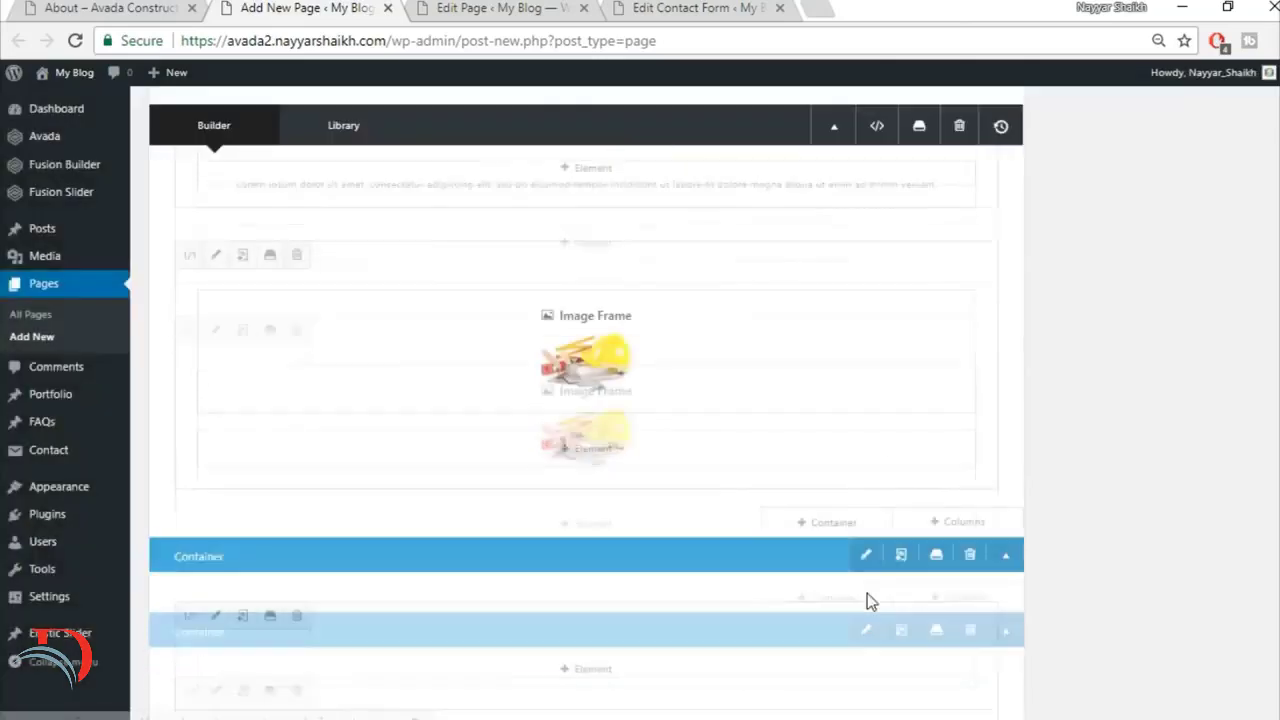
pyautogui.click(608, 577)
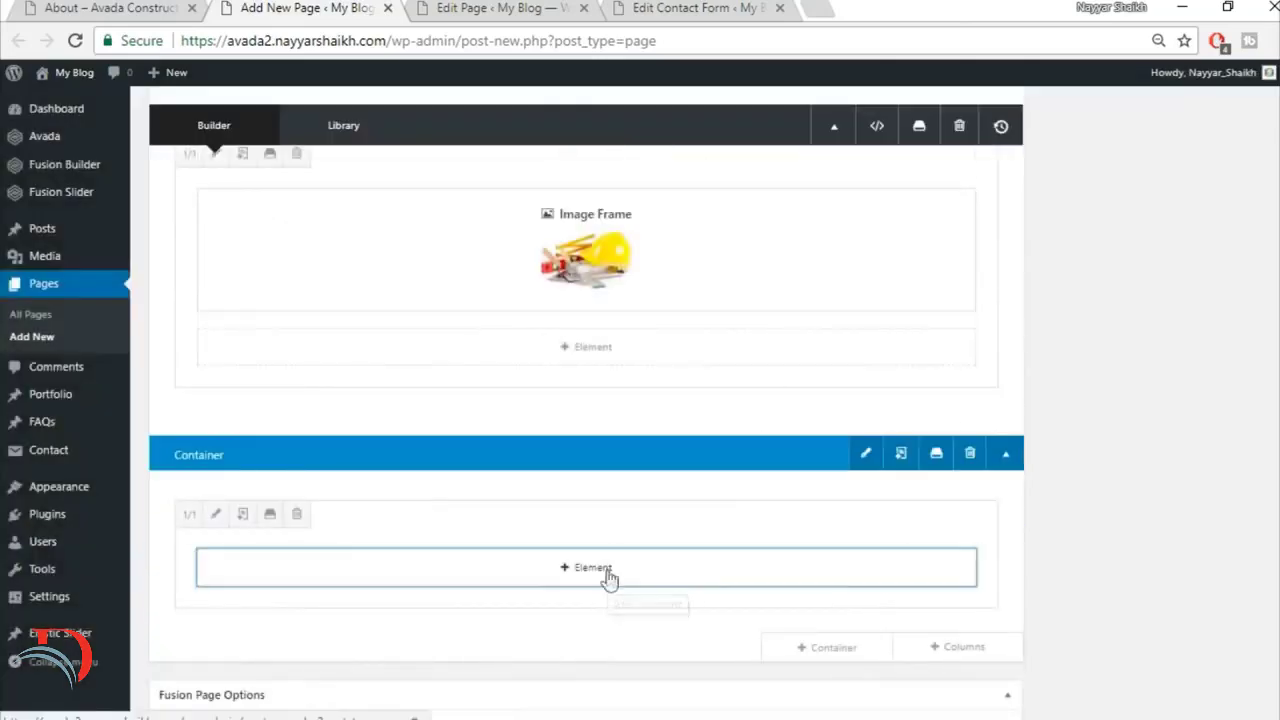
pyautogui.click(1017, 130)
pyautogui.write('sec')
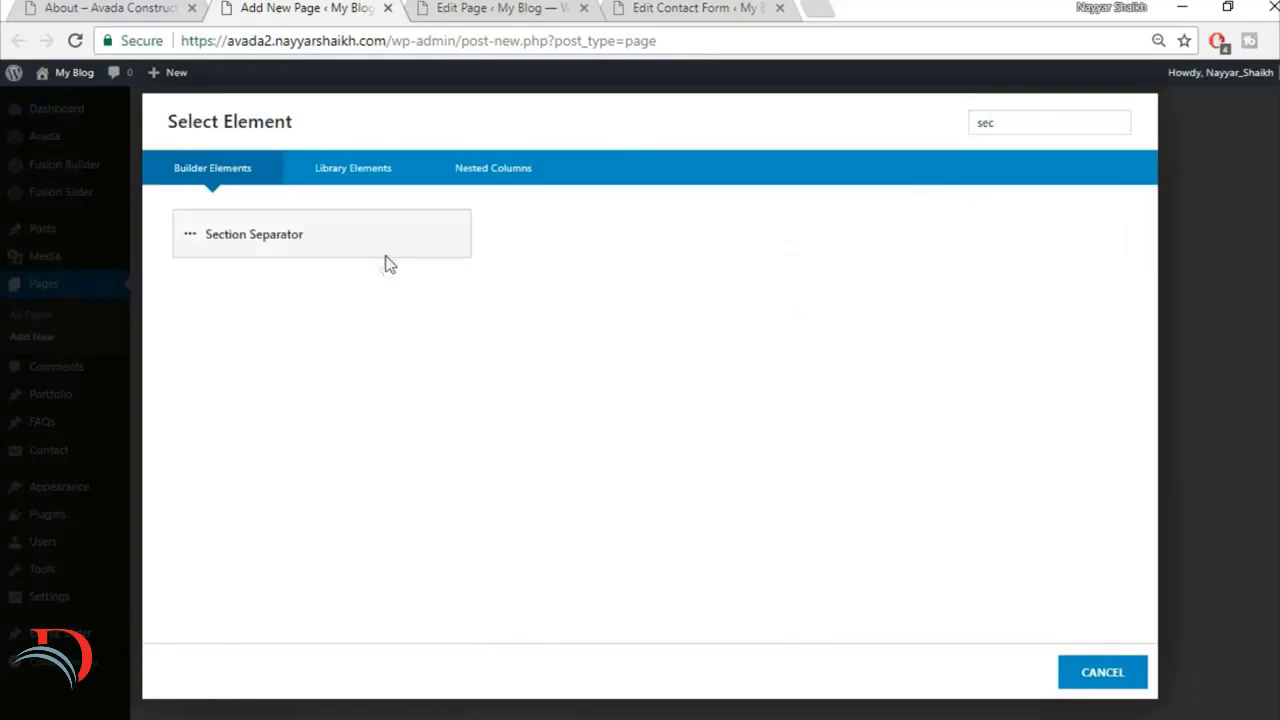
pyautogui.click(389, 264)
pyautogui.click(756, 230)
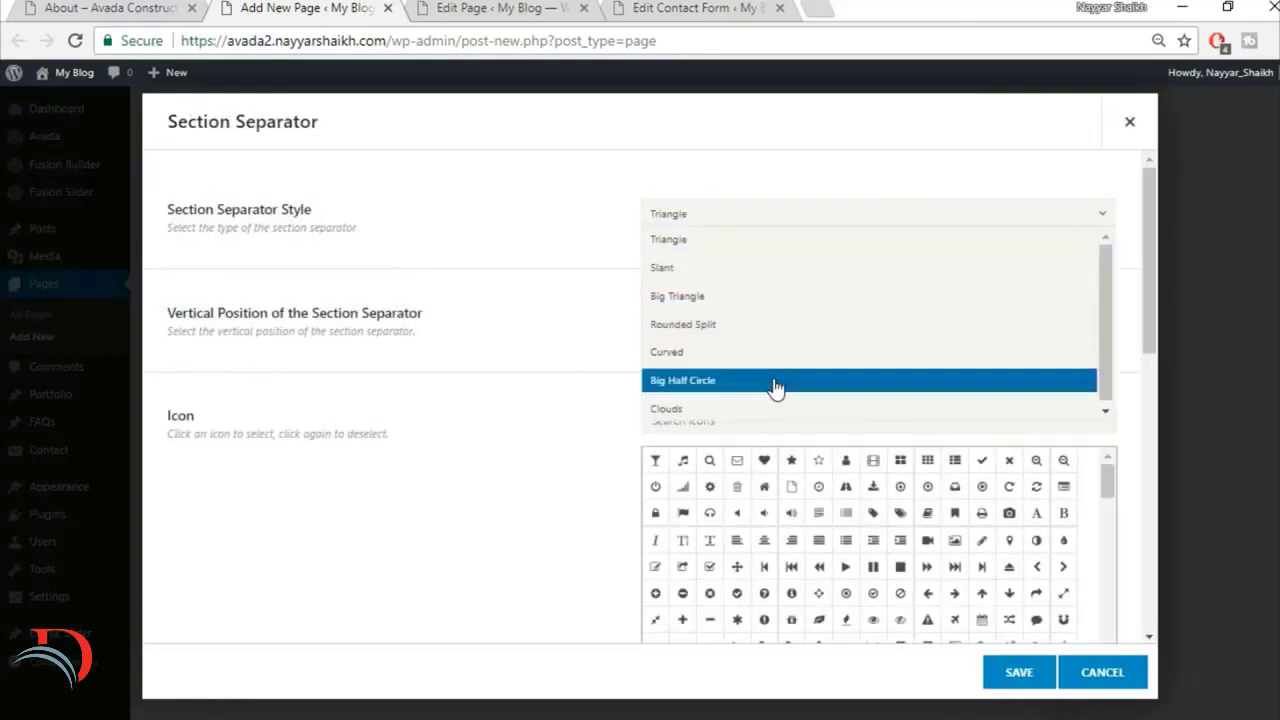
pyautogui.click(774, 380)
pyautogui.click(736, 322)
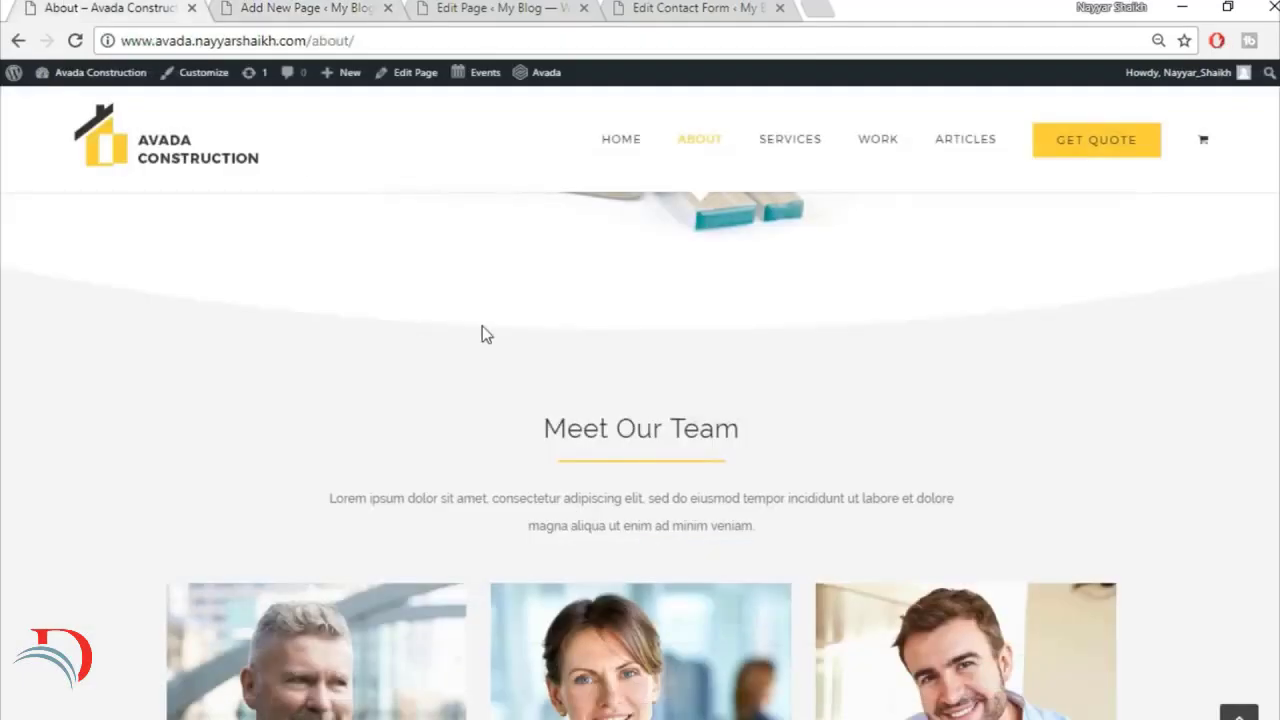
# Step: Compare with the demo's curved divider, set the Section Separator's background colour to white, and save it
pyautogui.scroll(1, 482, 327)
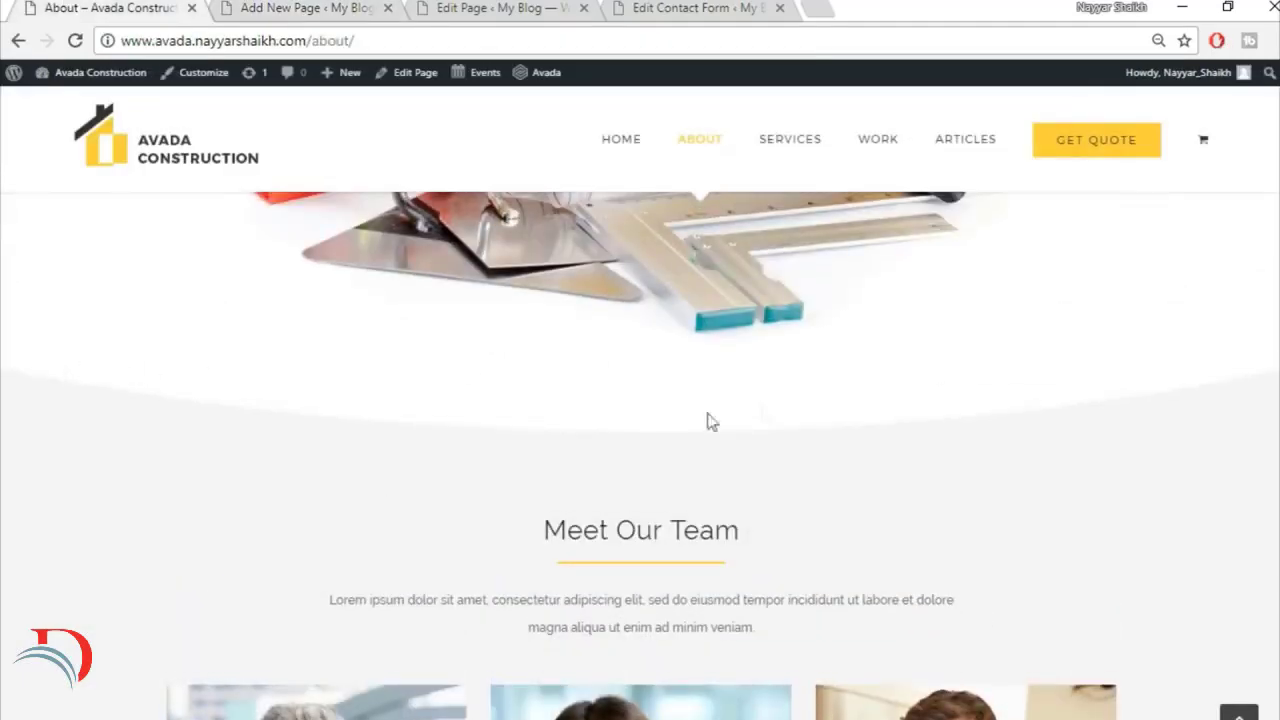
pyautogui.click(362, 7)
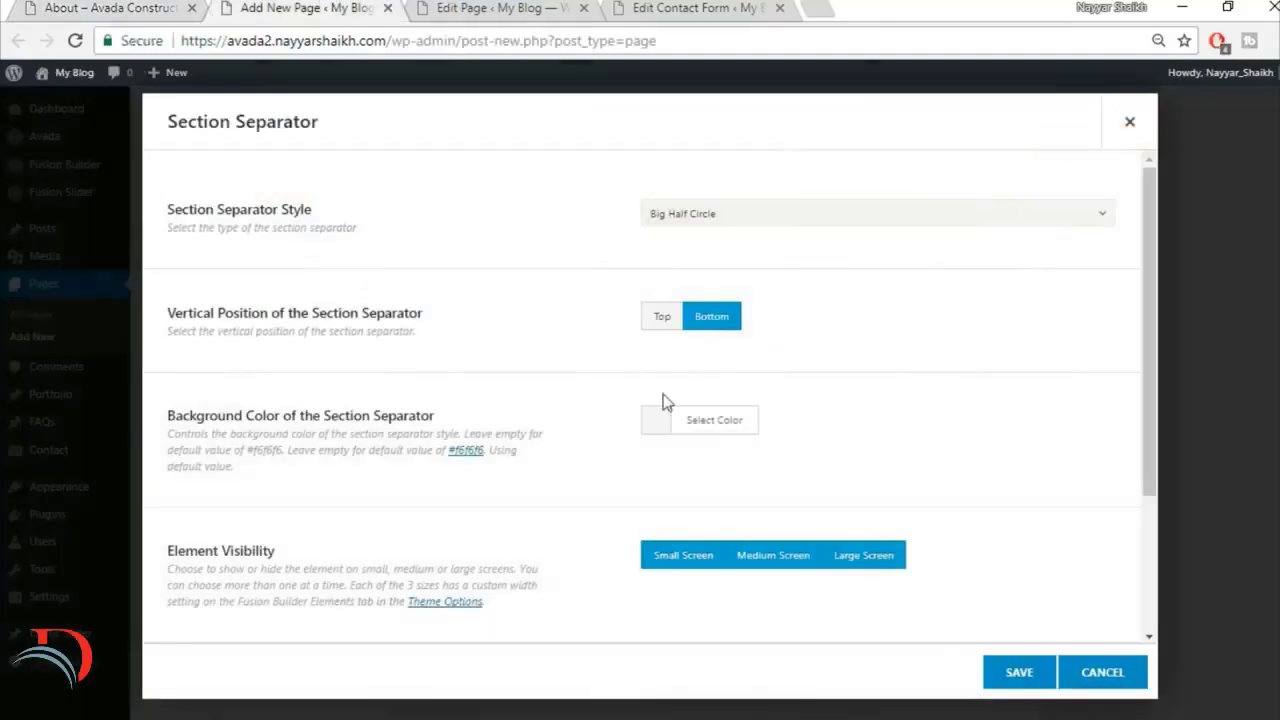
pyautogui.click(715, 422)
pyautogui.scroll(-1, 740, 505)
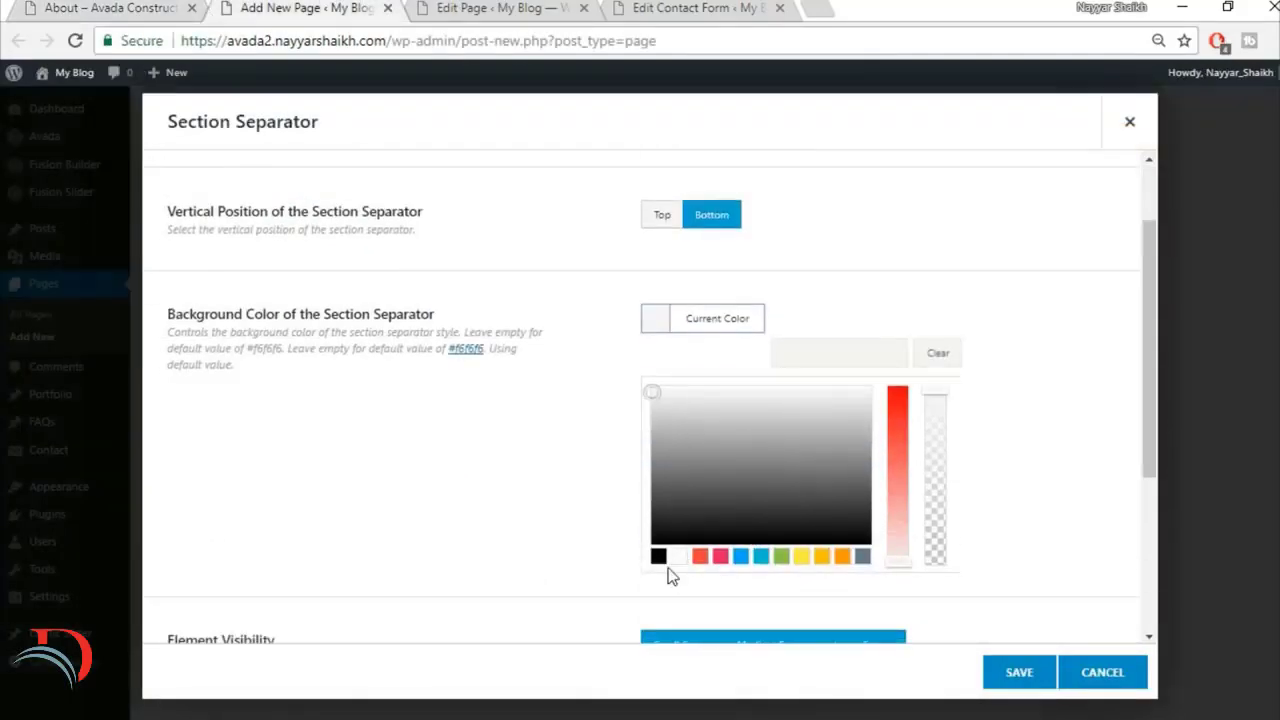
pyautogui.click(678, 560)
pyautogui.click(543, 495)
pyautogui.scroll(-1, 543, 495)
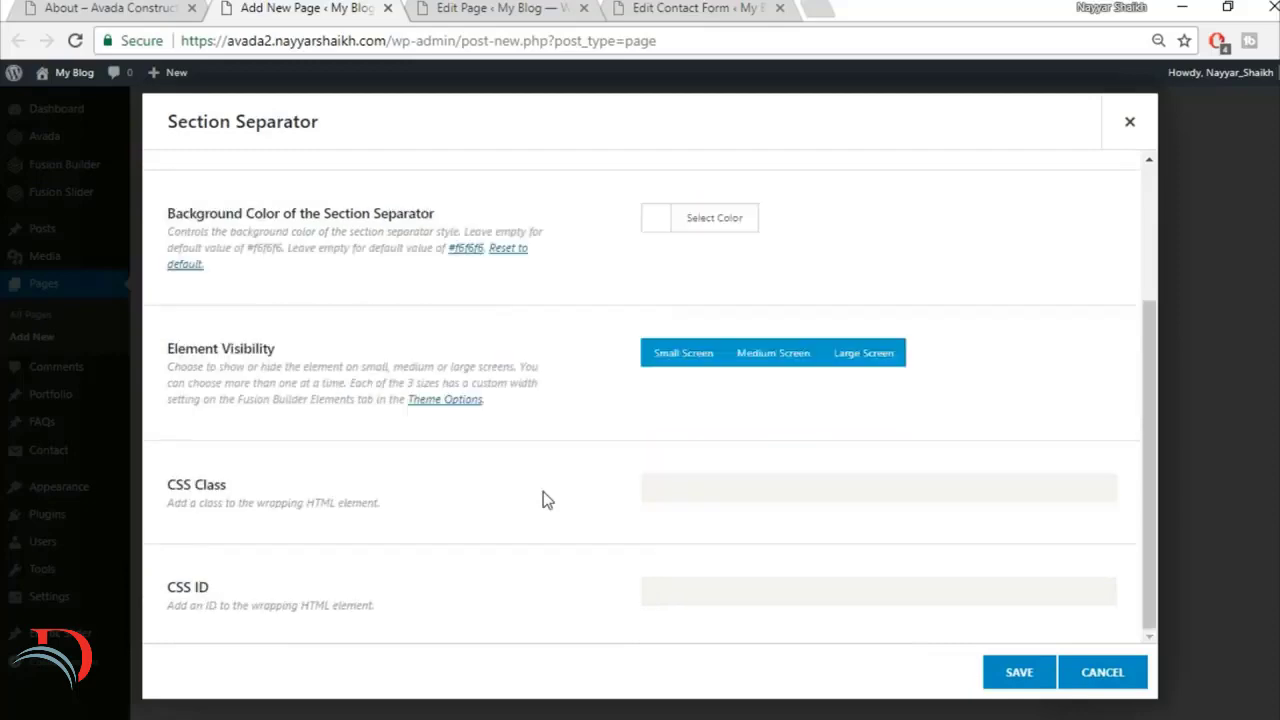
pyautogui.scroll(2, 543, 491)
pyautogui.click(1016, 675)
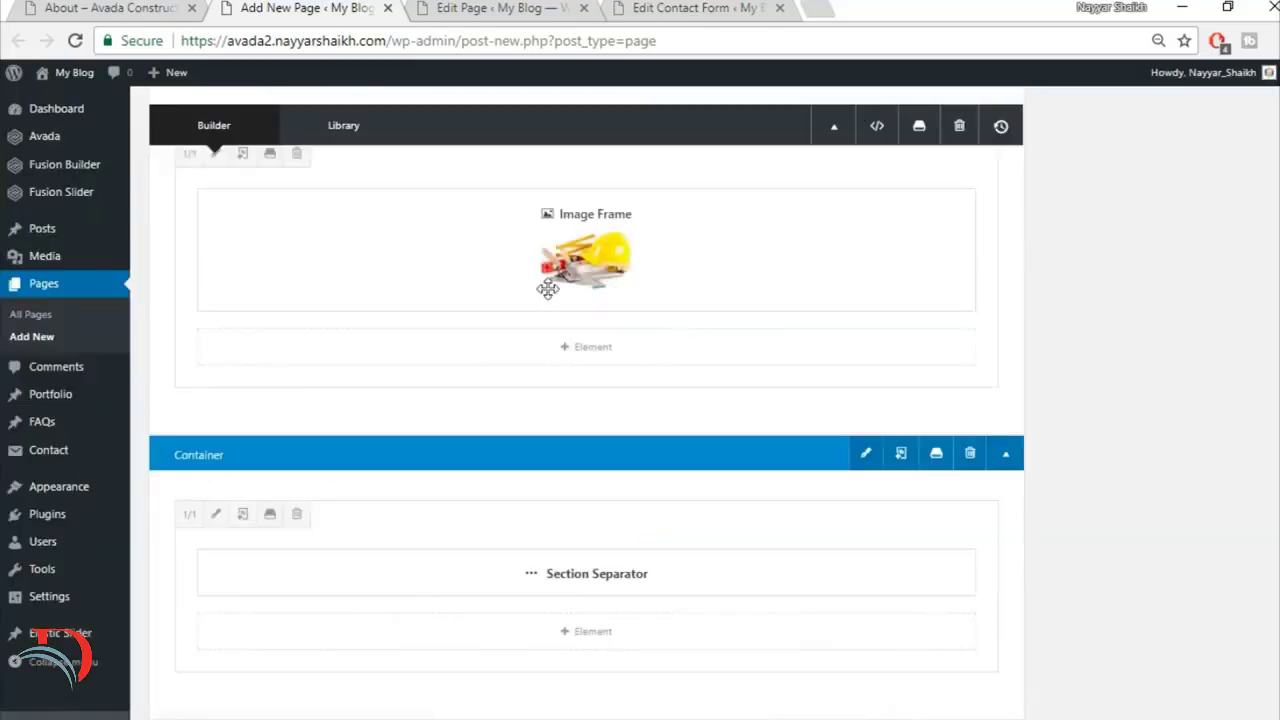
# Step: Review the demo's Meet Our Team section and insert the saved library container Title below the Section Separator container
pyautogui.click(176, 7)
pyautogui.scroll(-1, 657, 431)
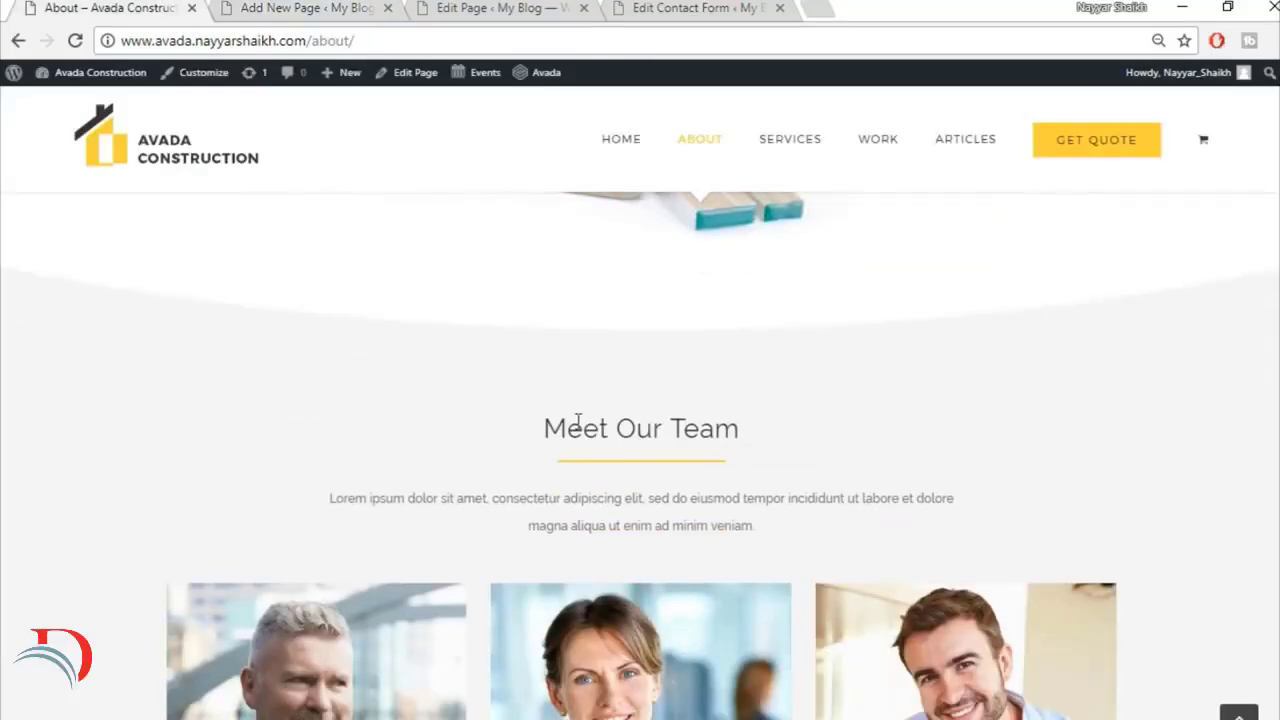
pyautogui.click(273, 7)
pyautogui.scroll(-3, 1017, 414)
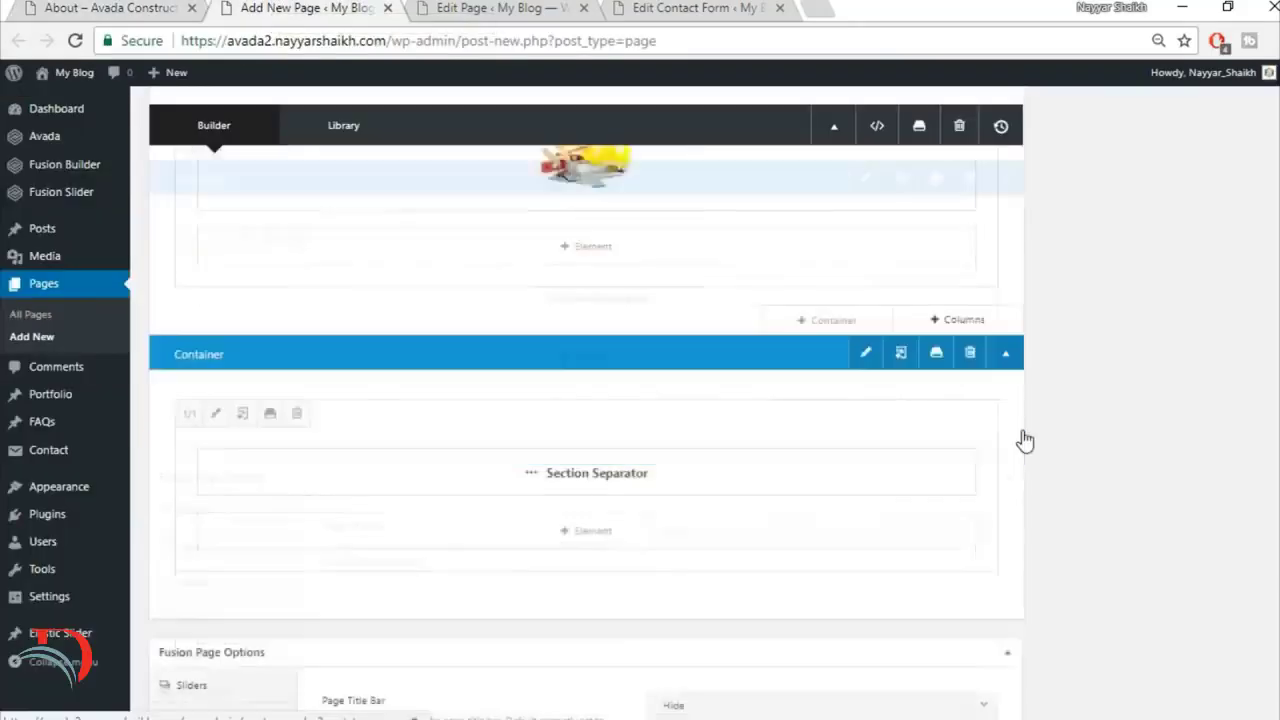
pyautogui.click(105, 8)
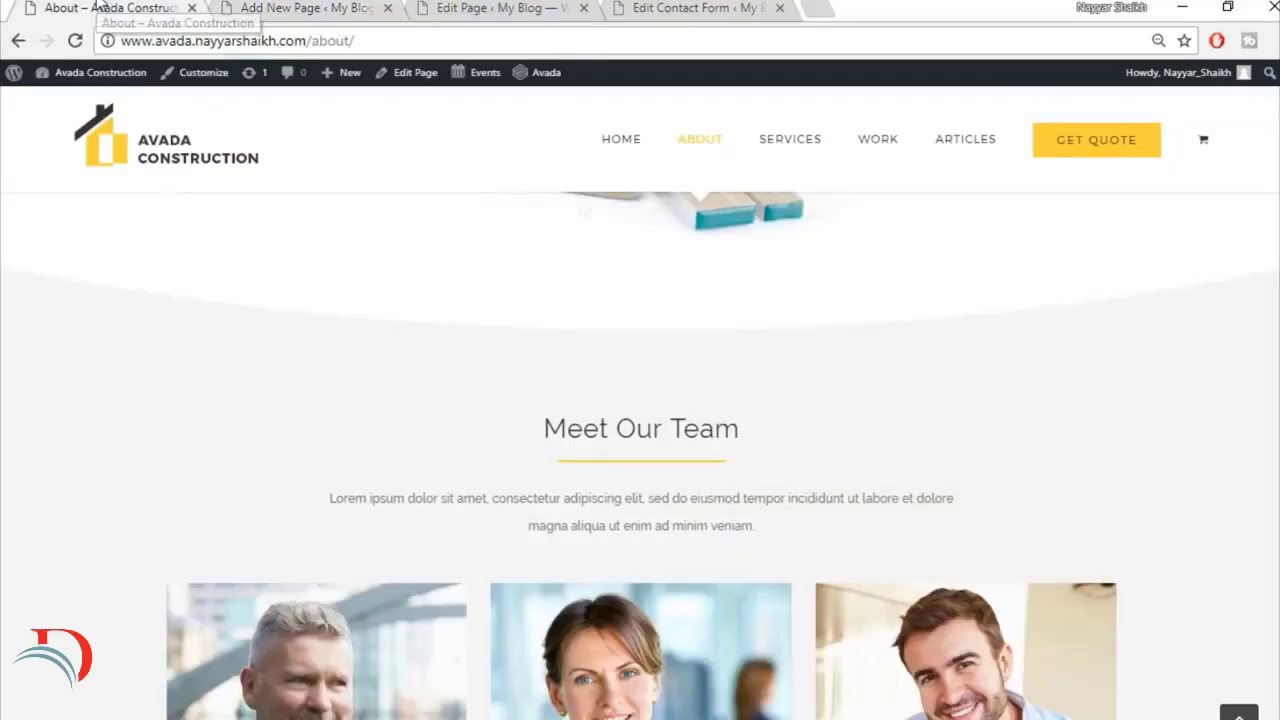
pyautogui.click(290, 8)
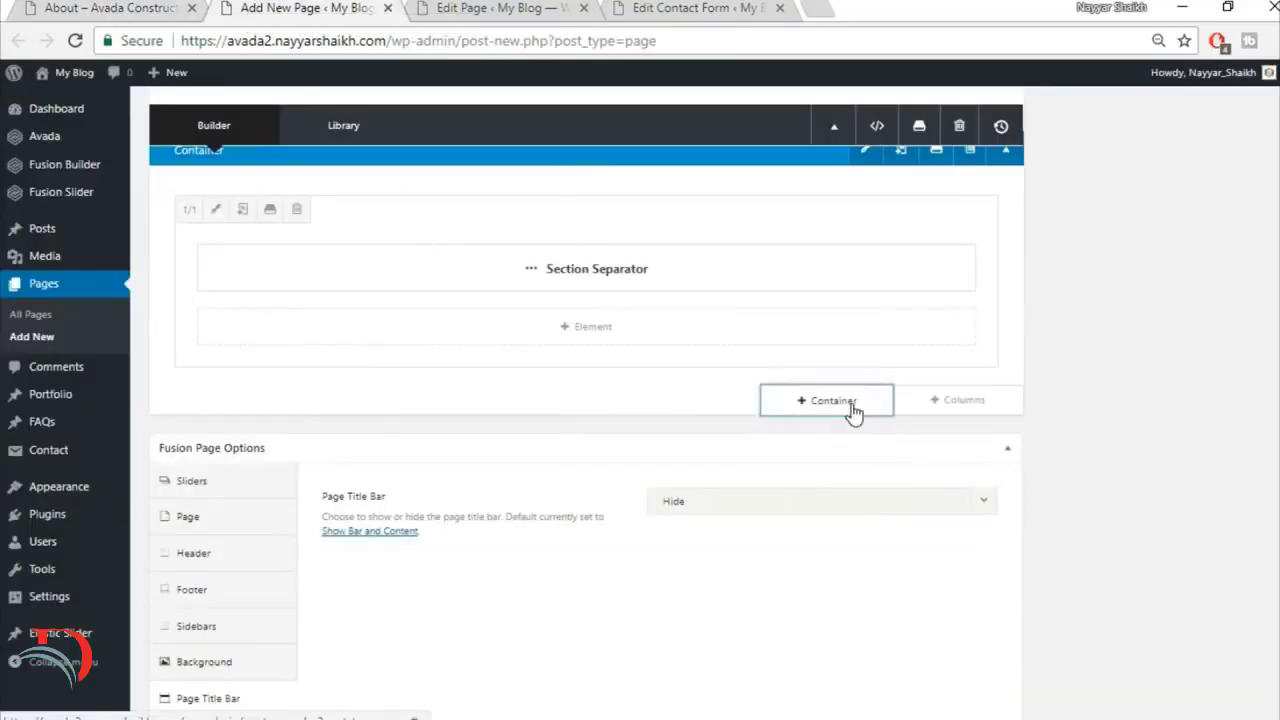
pyautogui.click(848, 402)
pyautogui.click(383, 171)
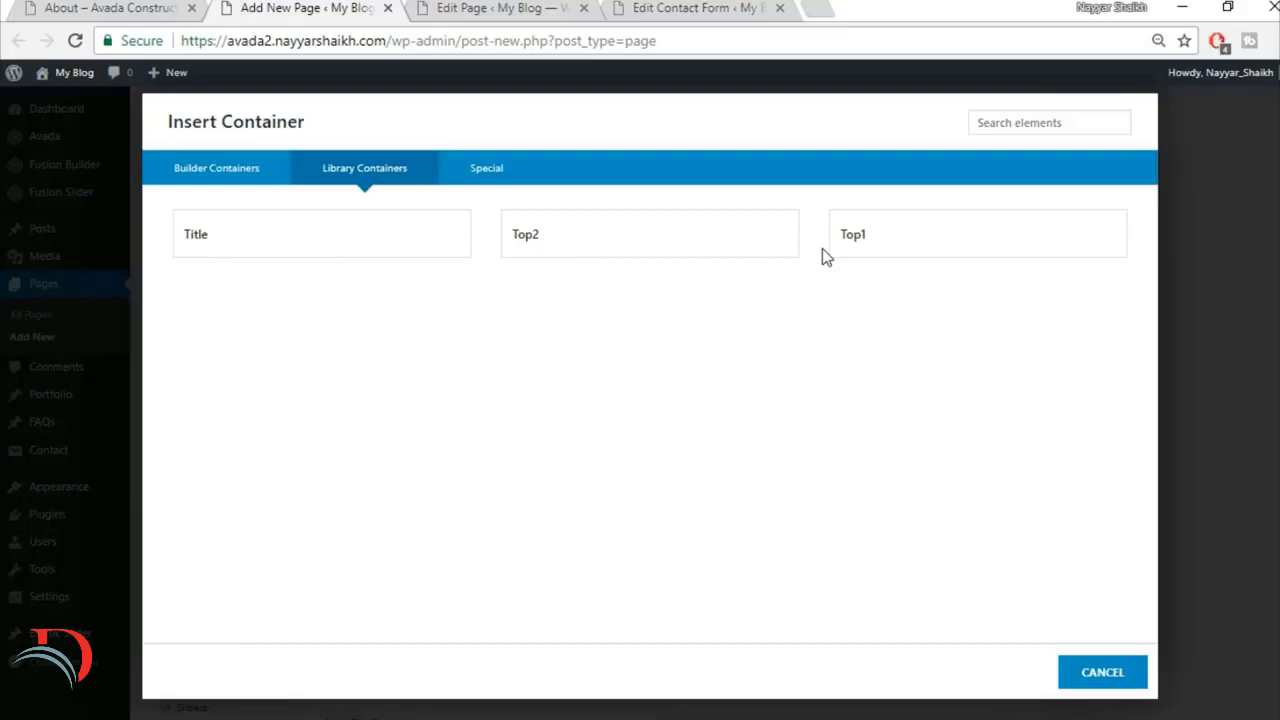
pyautogui.click(334, 253)
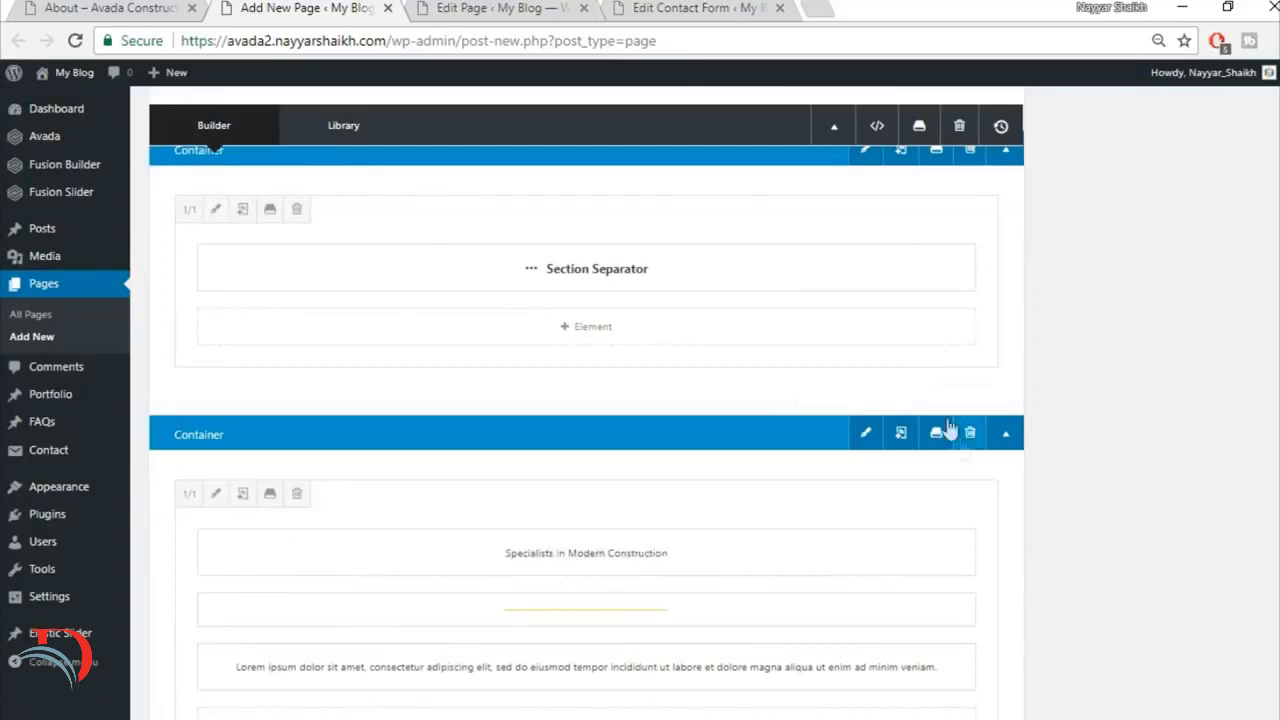
# Step: Add a 1/1 column below the Section Separator and move the Specialists In Modern Construction title and yellow separator line into it
pyautogui.click(966, 405)
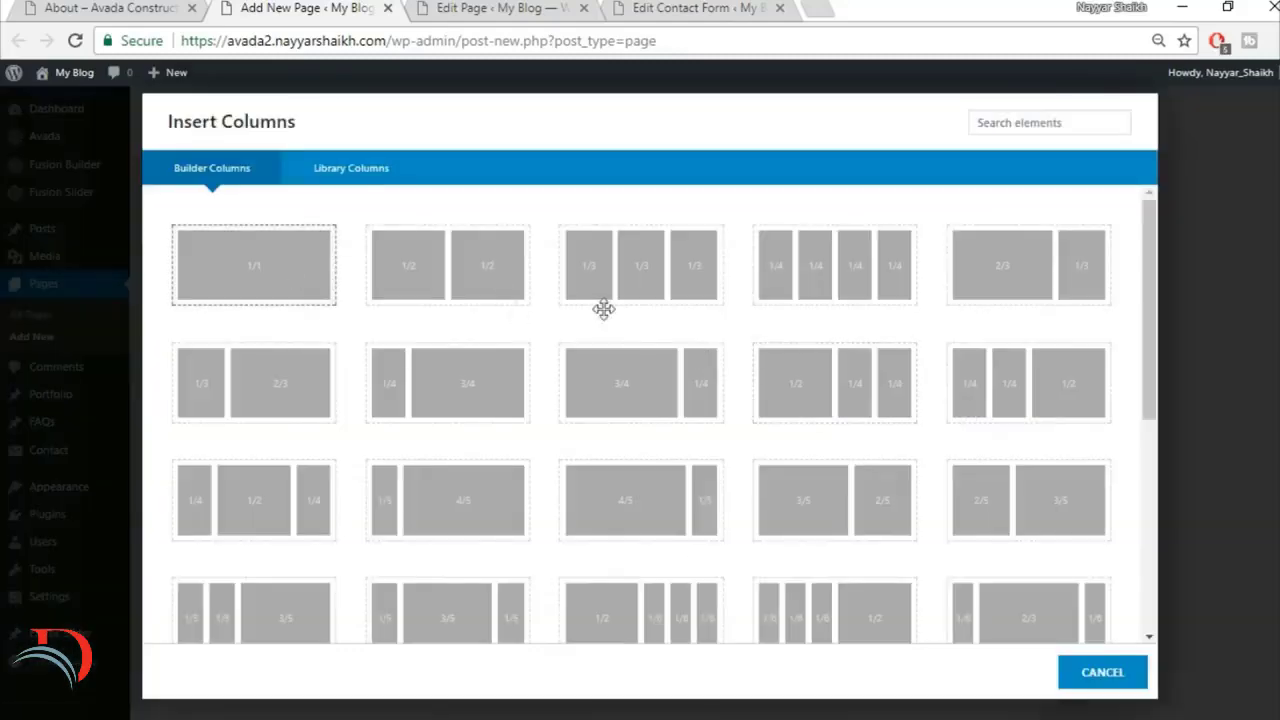
pyautogui.scroll(-1, 715, 652)
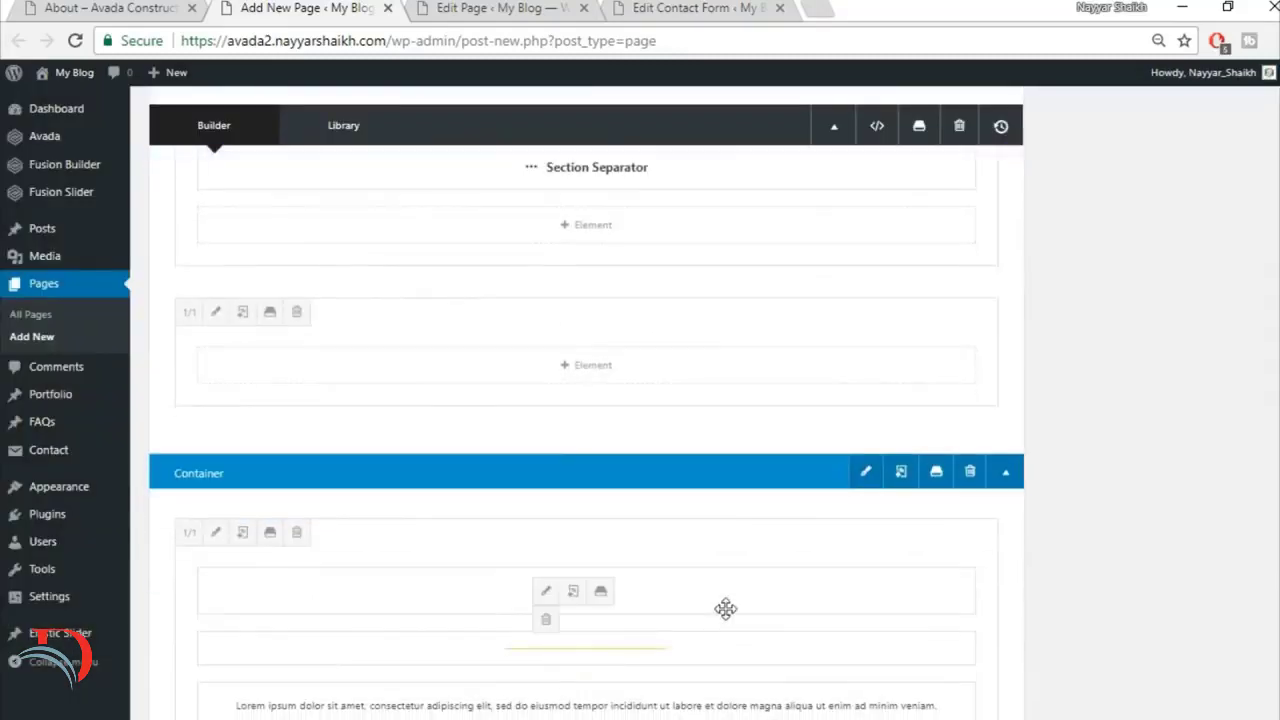
pyautogui.moveTo(726, 608); pyautogui.dragTo(712, 385)
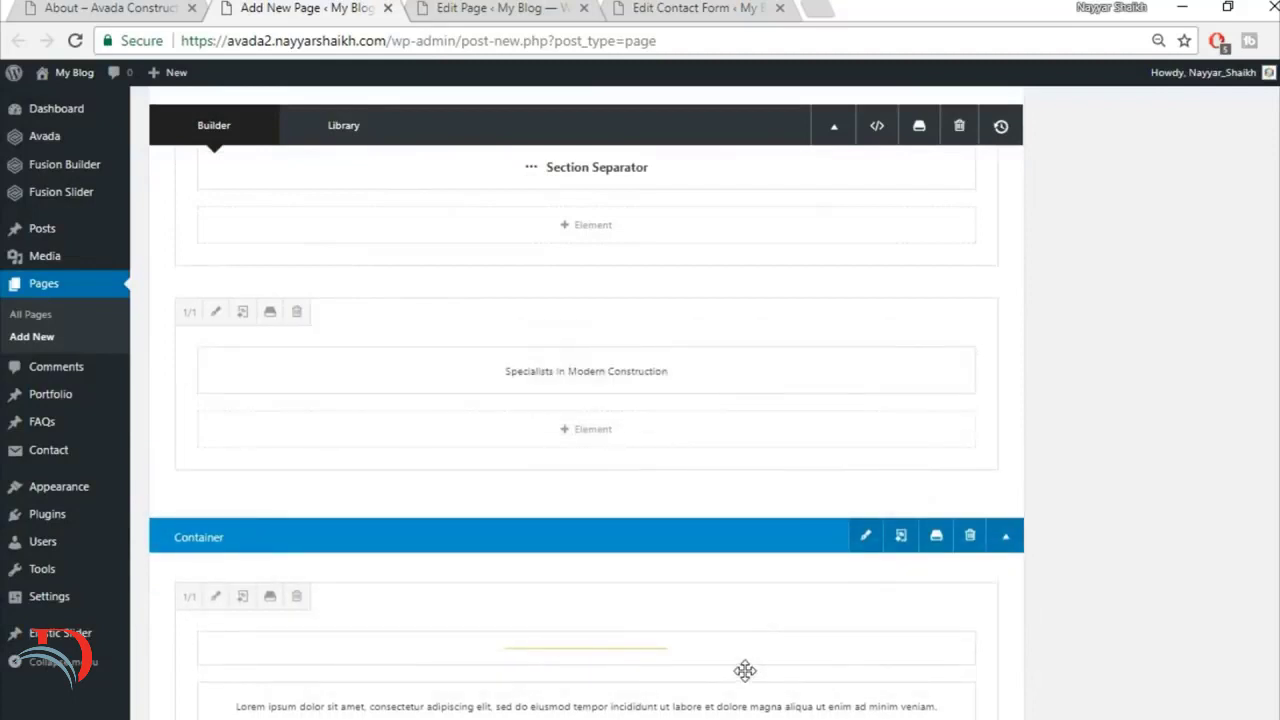
pyautogui.moveTo(745, 670); pyautogui.dragTo(706, 437)
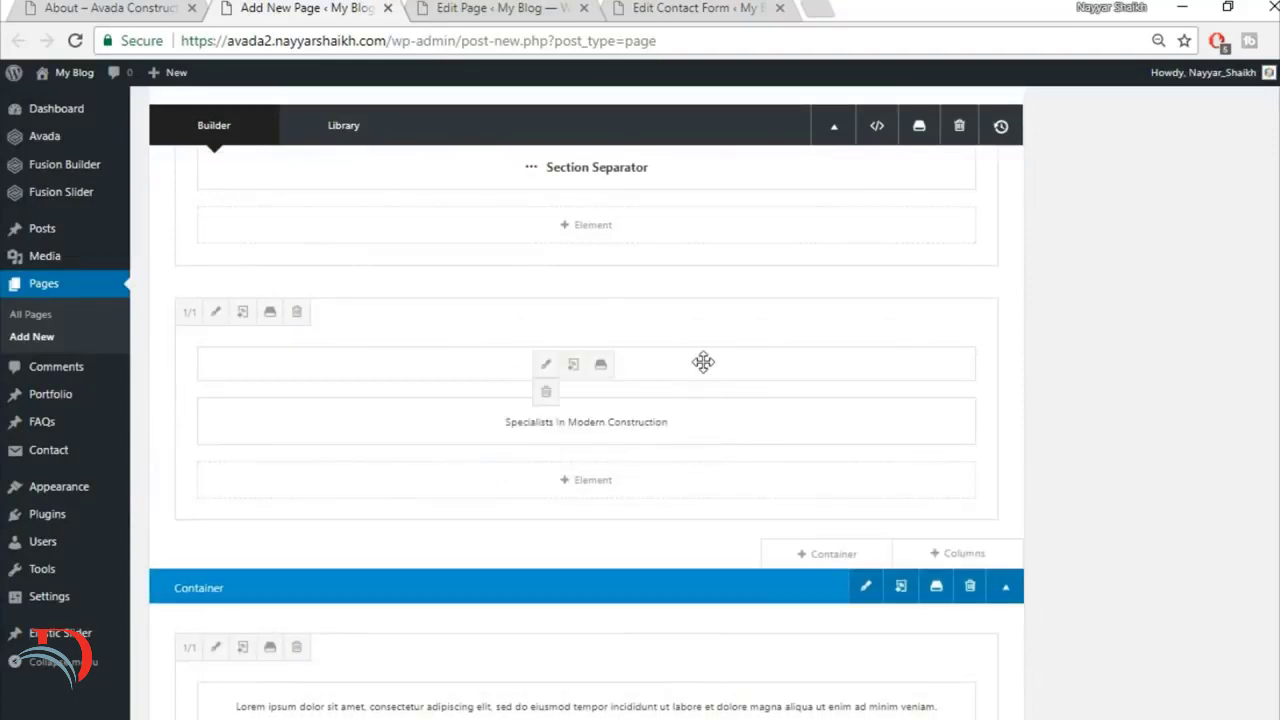
pyautogui.moveTo(703, 362); pyautogui.dragTo(697, 426)
# Step: Move the Lorem ipsum text block below the yellow line in the new column and delete the emptied container
pyautogui.moveTo(738, 695); pyautogui.dragTo(730, 500)
pyautogui.scroll(-2, 1054, 626)
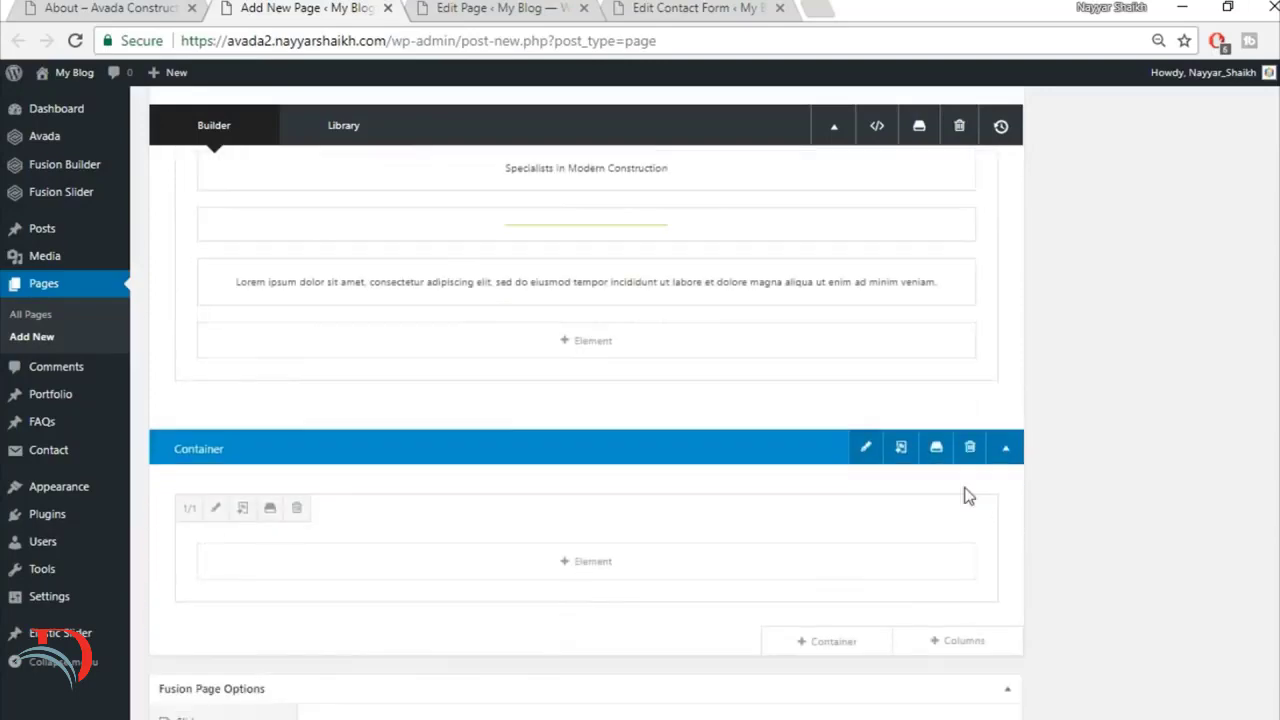
pyautogui.click(968, 447)
pyautogui.scroll(2, 1098, 589)
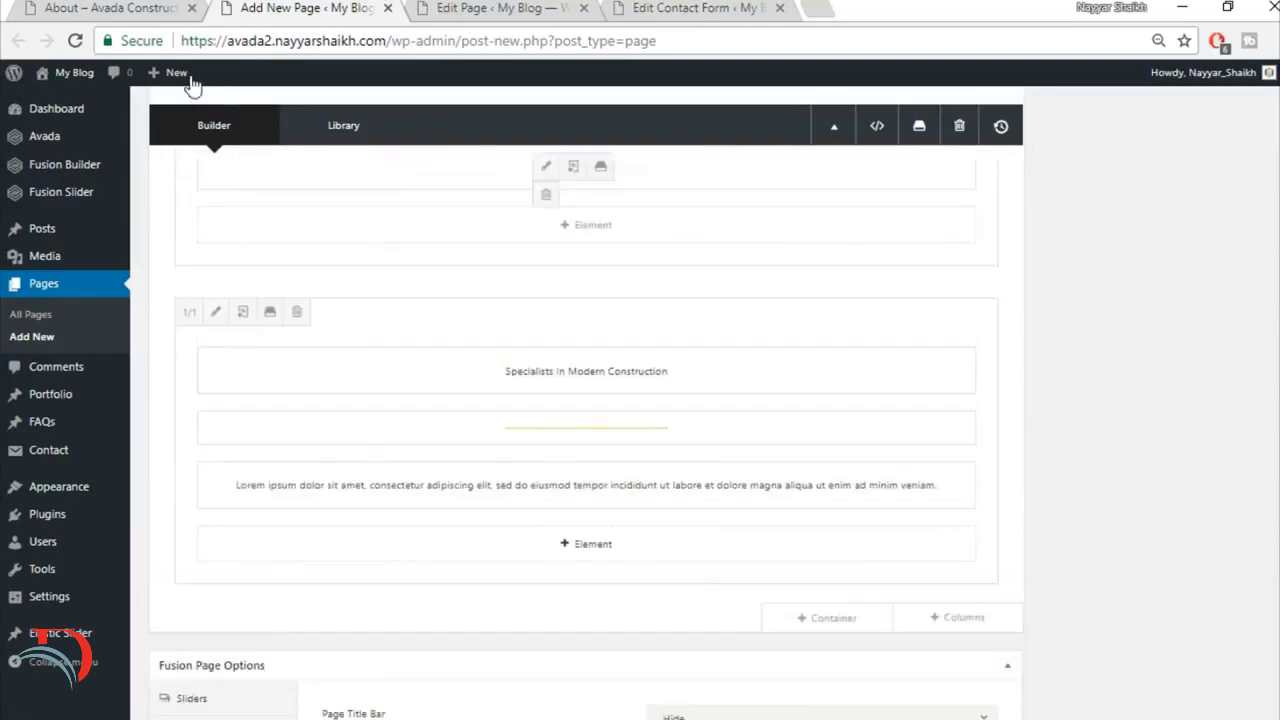
# Step: Check the demo's team member layout and add three 1/3 columns below the title column
pyautogui.click(157, 7)
pyautogui.scroll(-2, 735, 527)
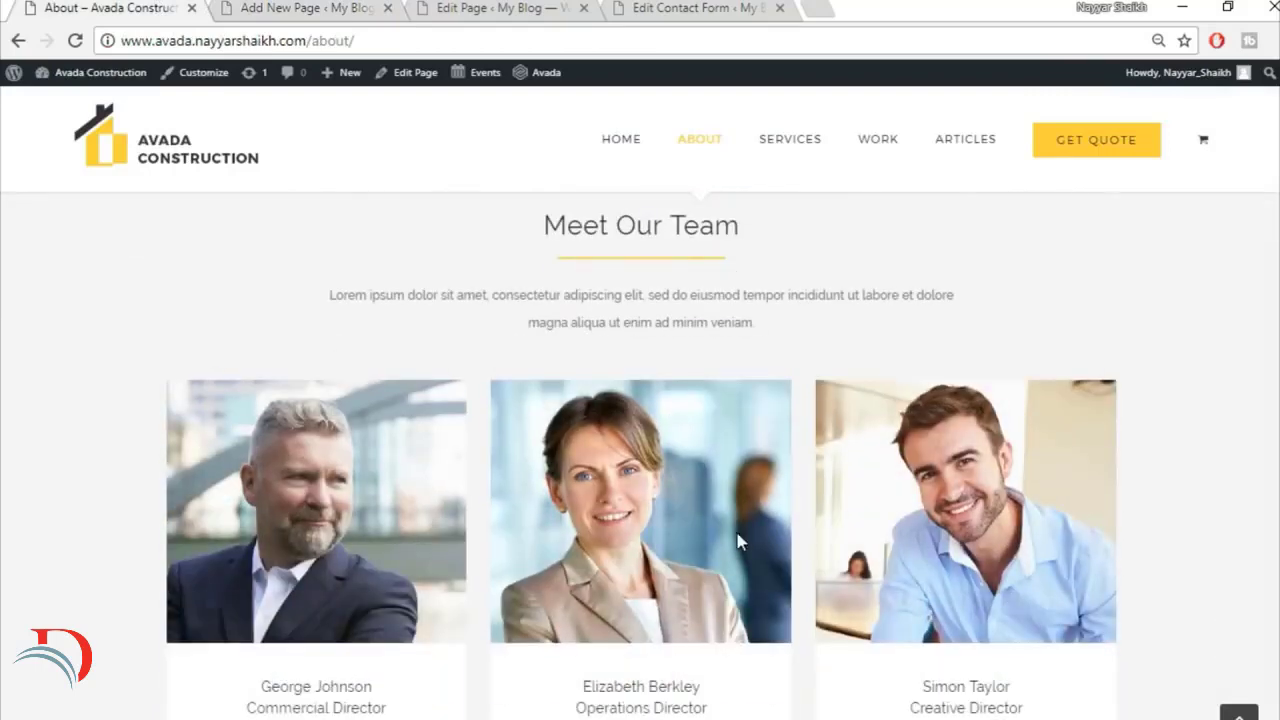
pyautogui.scroll(-1, 1114, 480)
pyautogui.hotkey('ctrl', 'Tab')
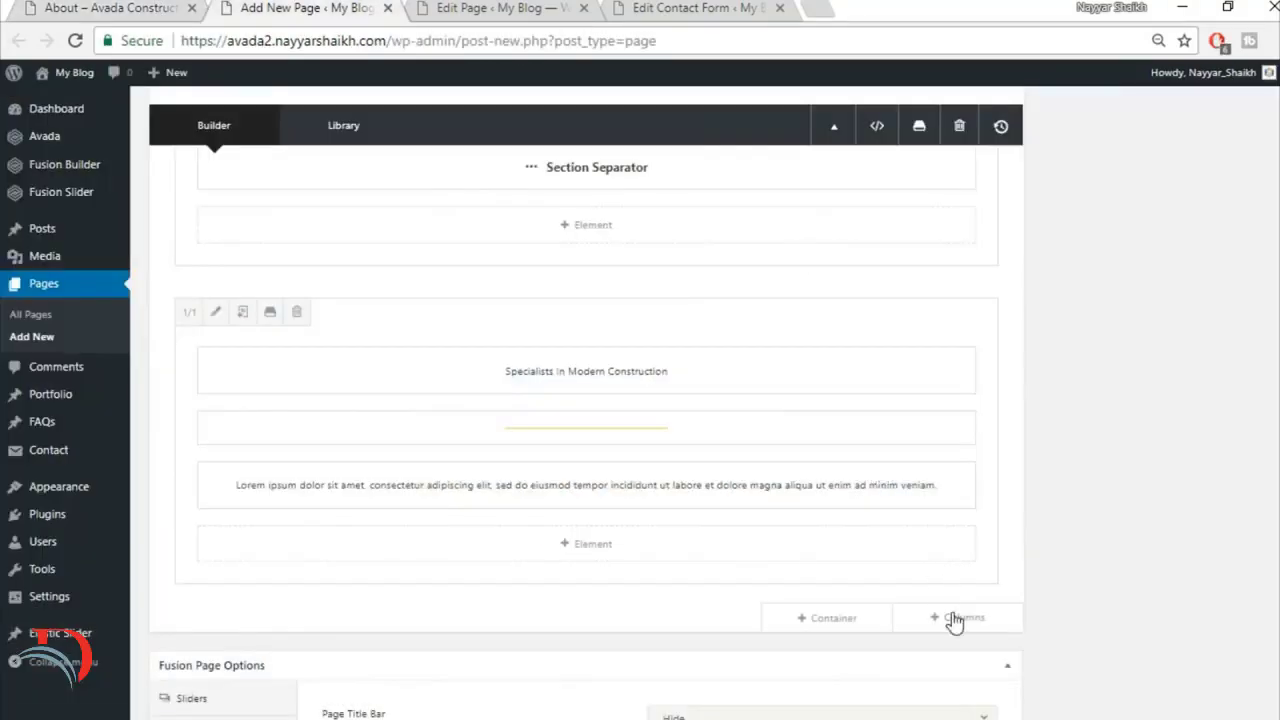
pyautogui.click(952, 618)
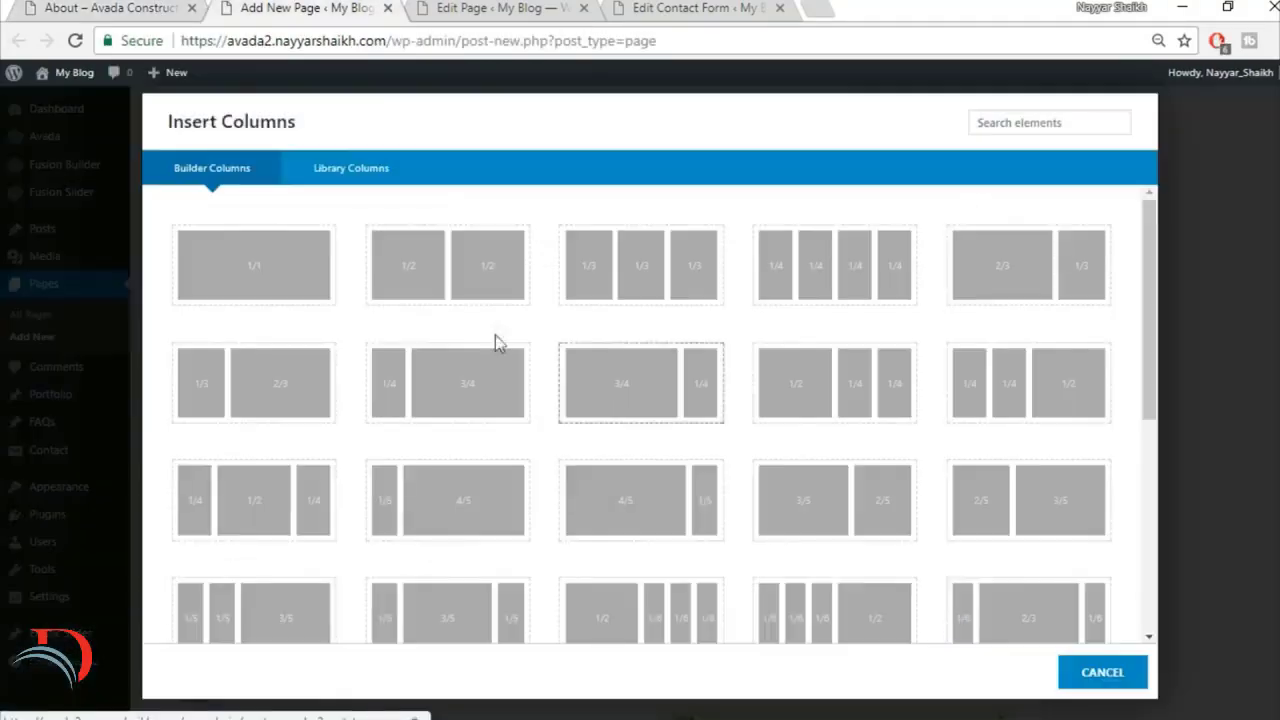
pyautogui.click(663, 261)
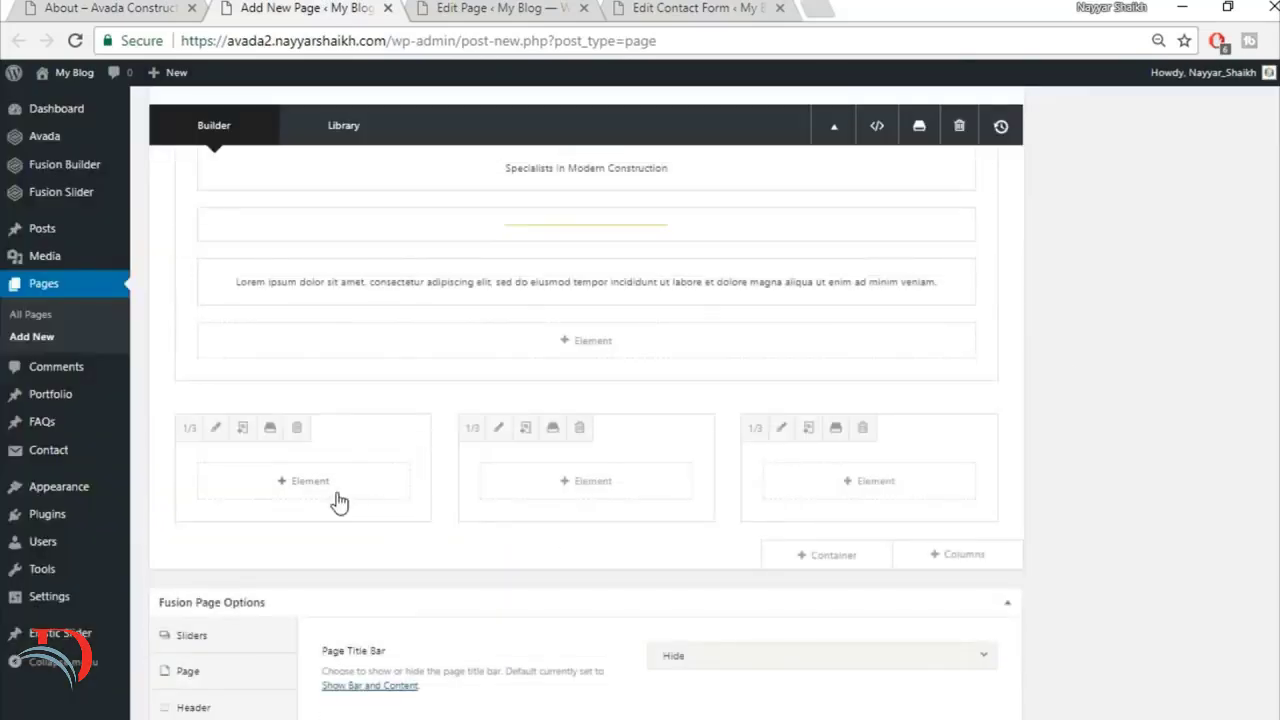
# Step: Add a Person element to the first of the three 1/3 columns
pyautogui.click(337, 486)
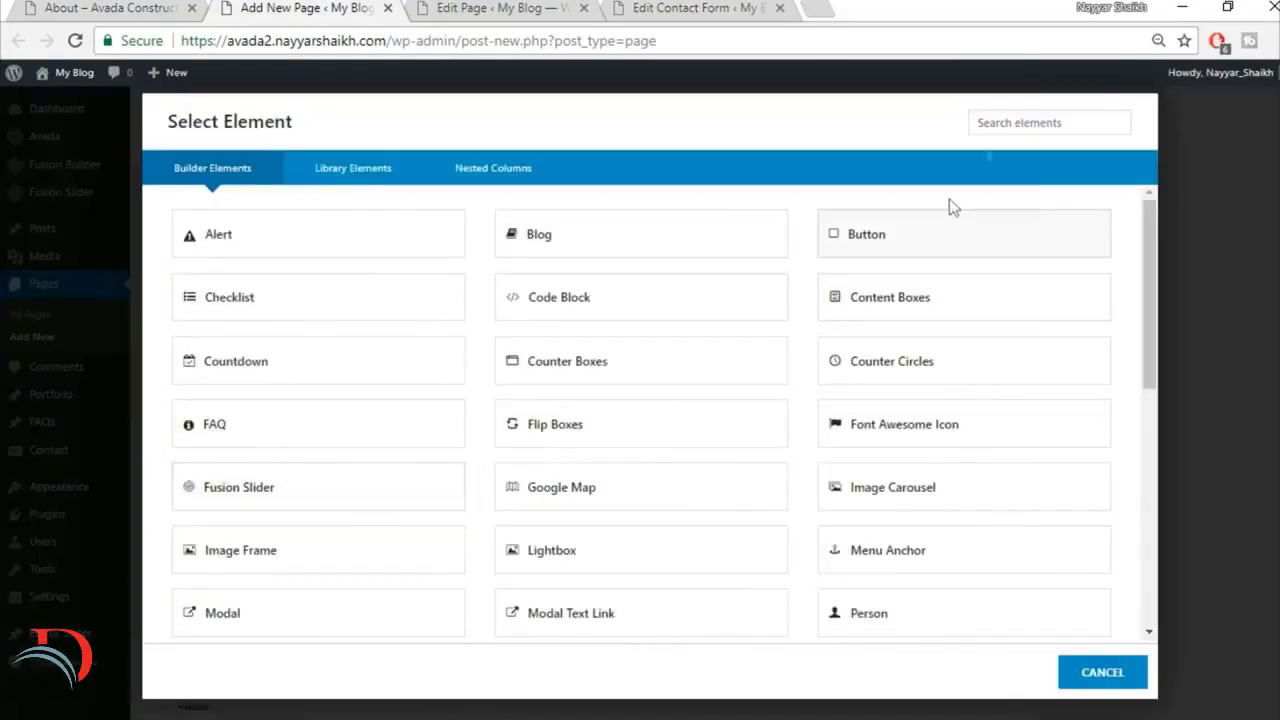
pyautogui.click(1010, 112)
pyautogui.write('per')
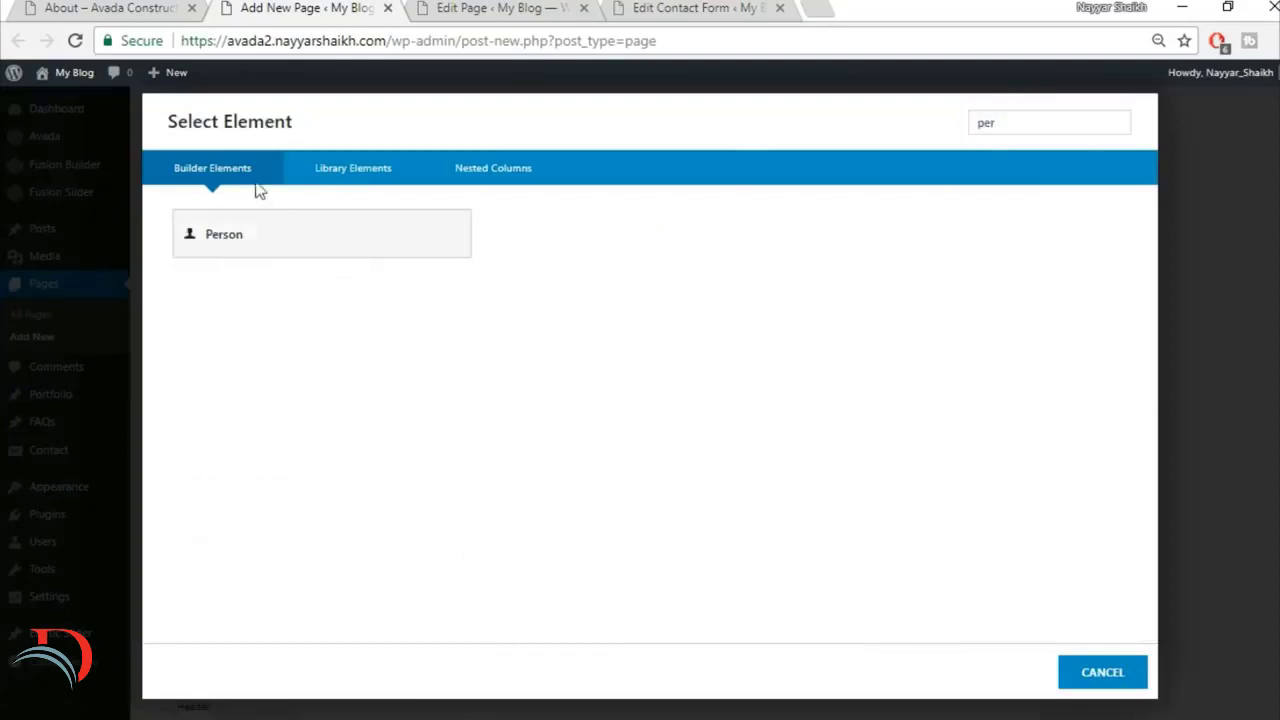
pyautogui.click(262, 228)
# Step: Copy the first team member's full name from the demo About page into the Person element's Name field
pyautogui.click(157, 6)
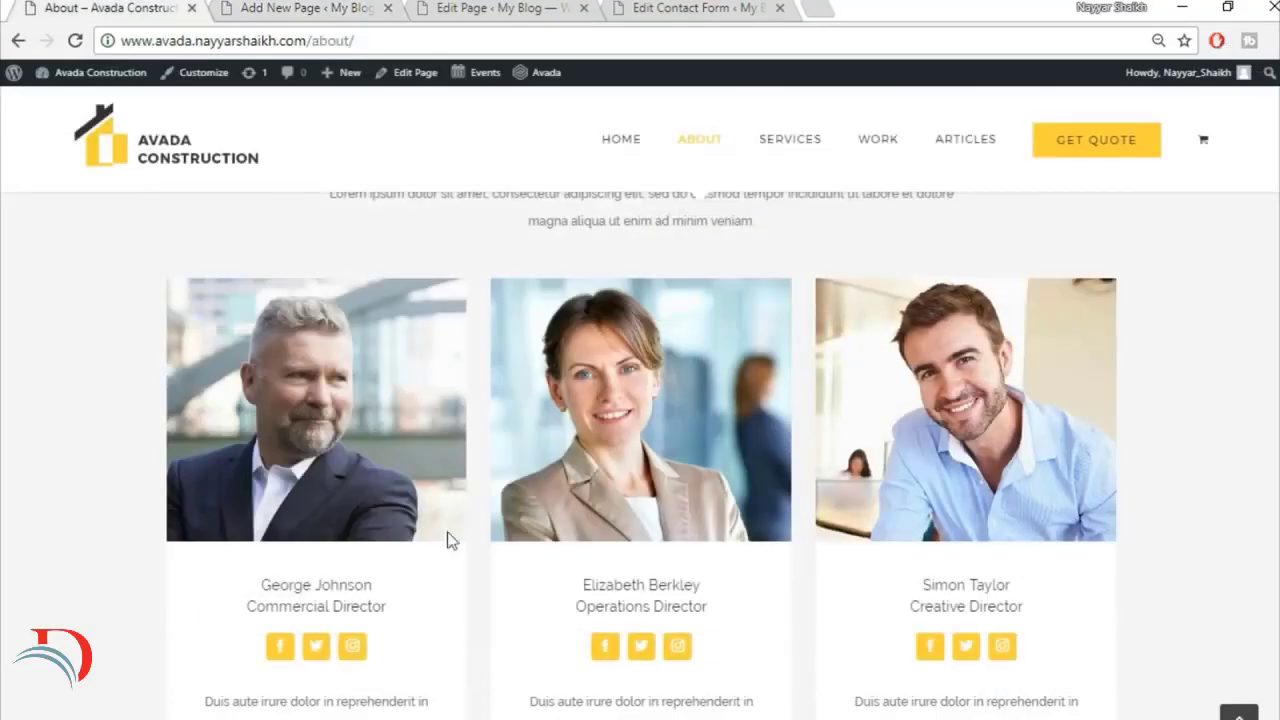
pyautogui.tripleClick(337, 585)
pyautogui.hotkey('ctrl', 'c')
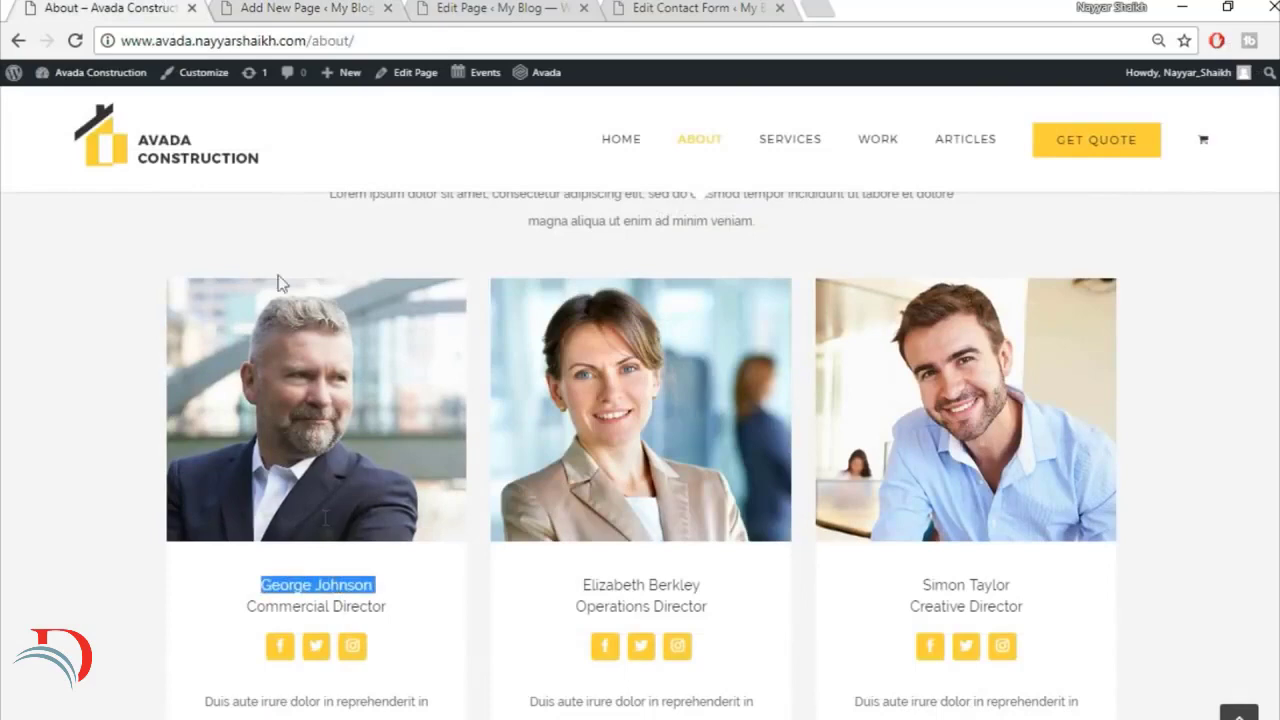
pyautogui.click(305, 7)
pyautogui.click(794, 218)
pyautogui.hotkey('ctrl', 'v')
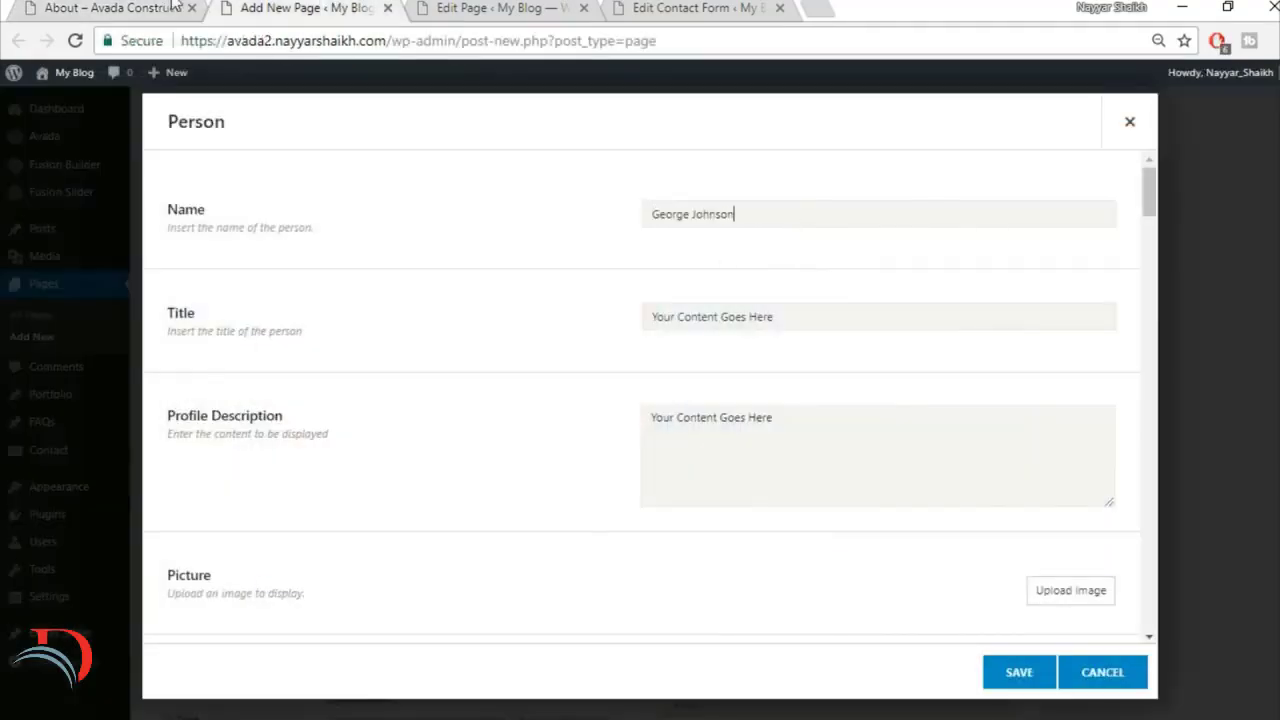
# Step: Copy the first team member's job title from the demo and set the Person's title to Commercial Director
pyautogui.click(173, 4)
pyautogui.tripleClick(323, 607)
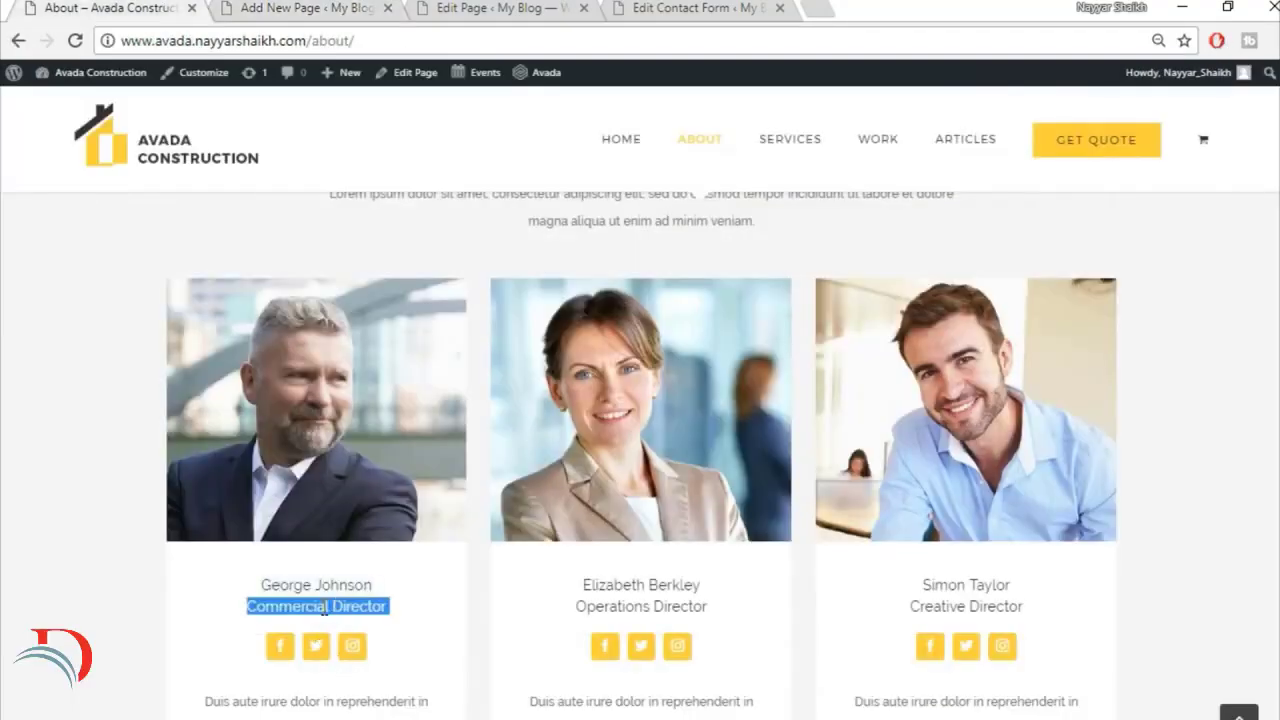
pyautogui.hotkey('ctrl', 'c')
pyautogui.click(334, 9)
pyautogui.click(777, 323)
pyautogui.hotkey('ctrl', 'v')
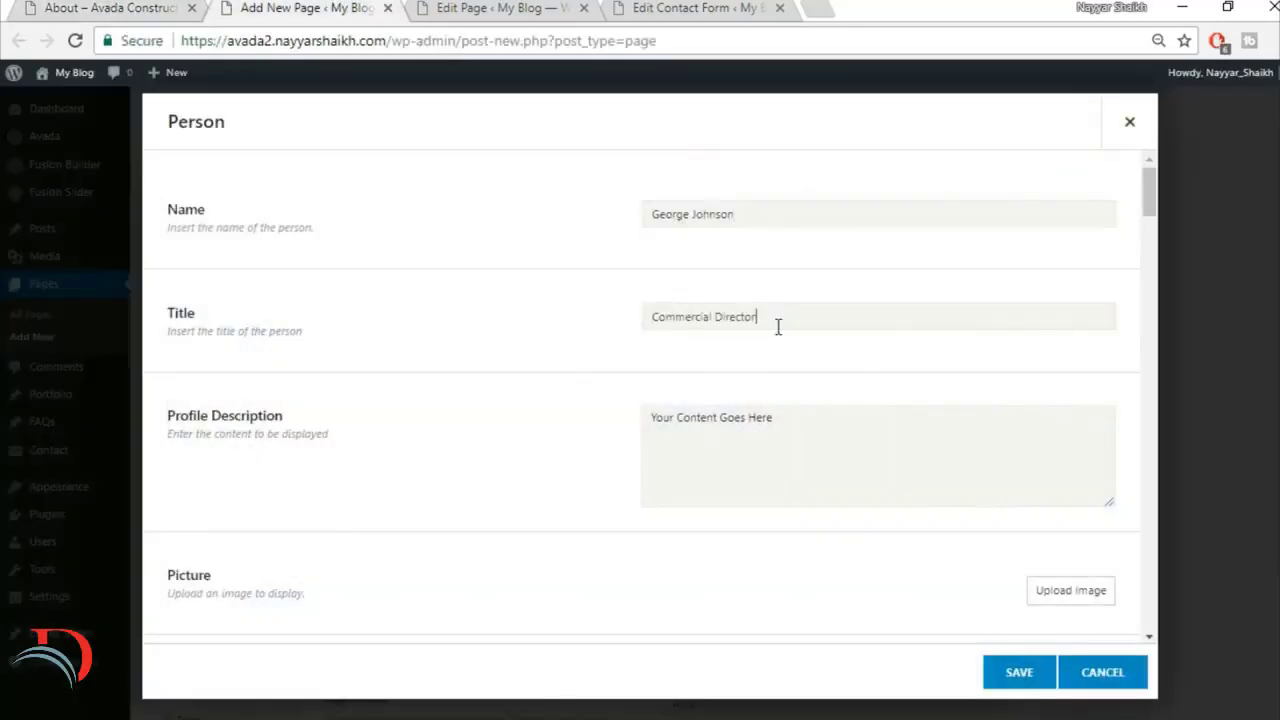
# Step: Copy the first team member's "Duis aute irure dolor" paragraph from the demo into the Person's Profile Description
pyautogui.click(45, 5)
pyautogui.scroll(-3, 430, 560)
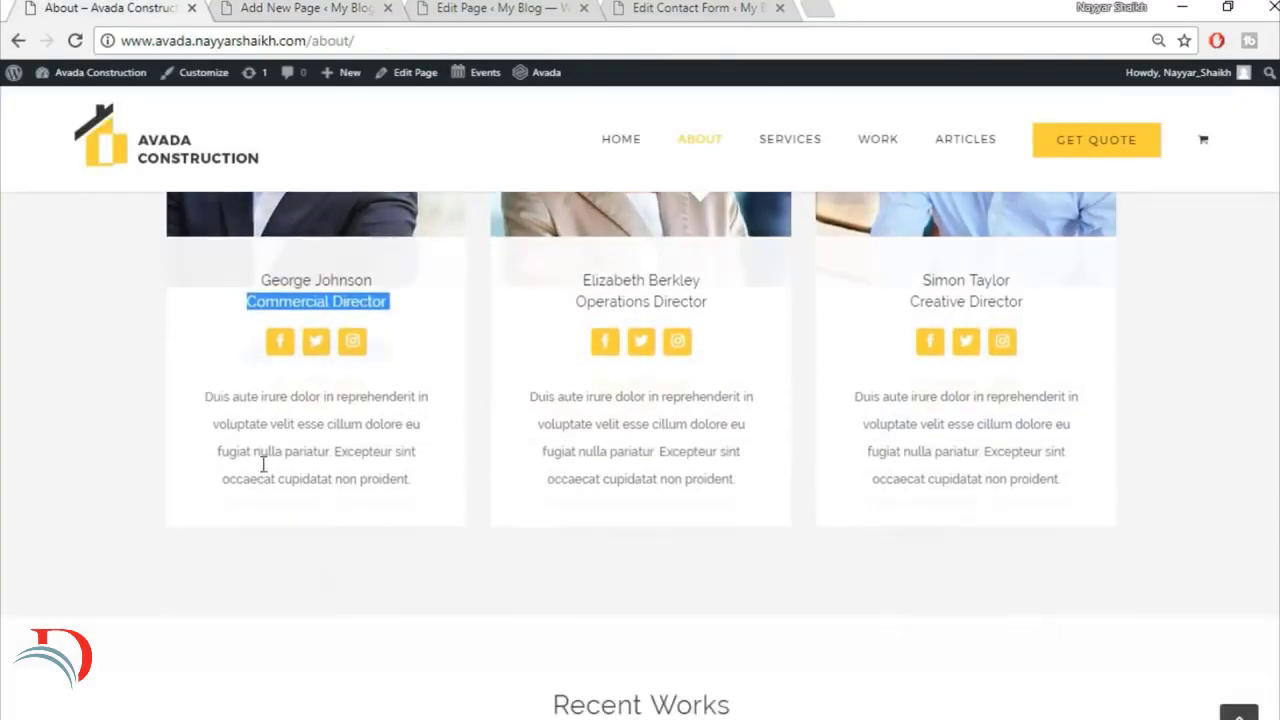
pyautogui.moveTo(199, 397); pyautogui.dragTo(459, 481)
pyautogui.hotkey('ctrl', 'c')
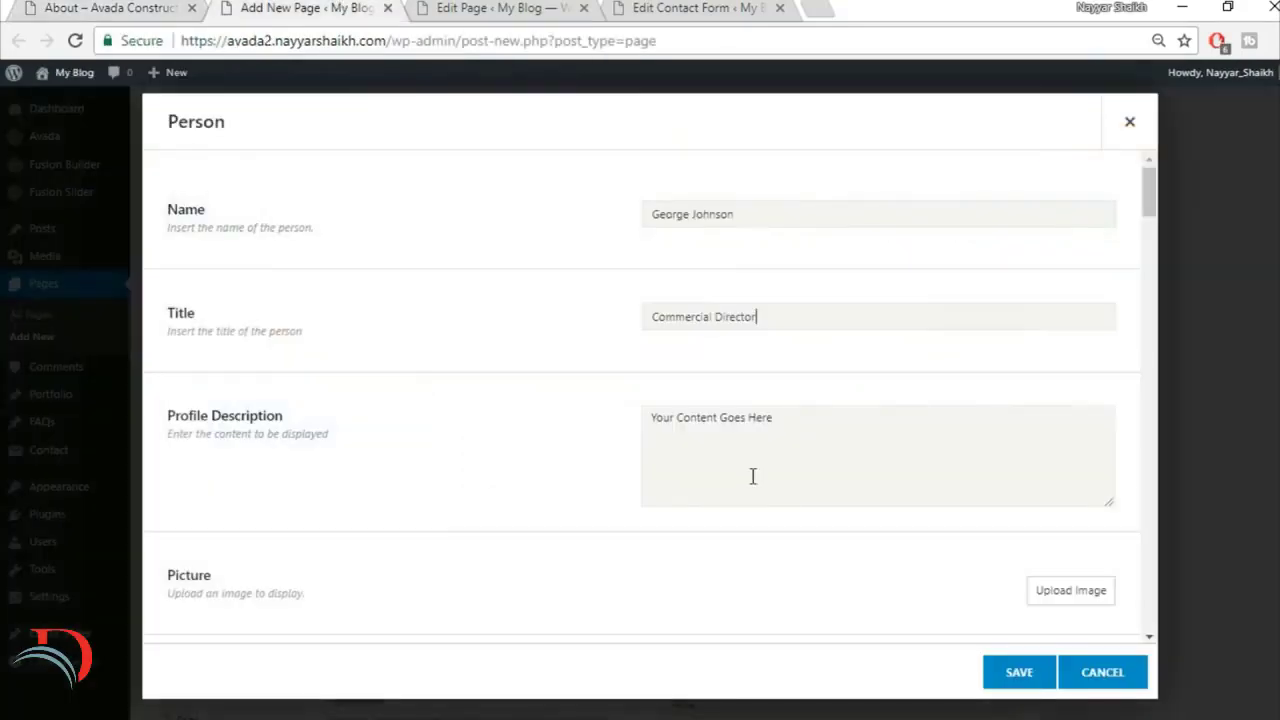
pyautogui.hotkey('ctrl', 'a')
pyautogui.hotkey('ctrl', 'v')
# Step: Upload the image avada-team1-21351225 and insert it as the Person's picture
pyautogui.scroll(-2, 805, 642)
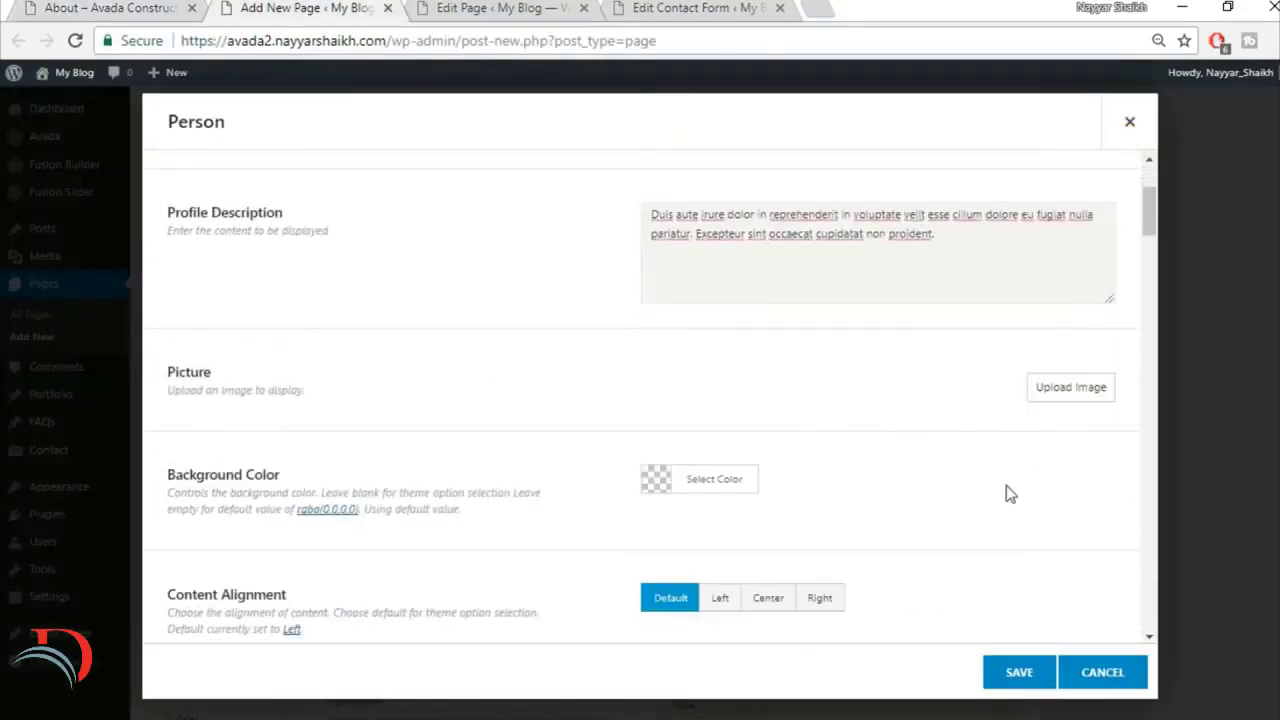
pyautogui.click(1043, 392)
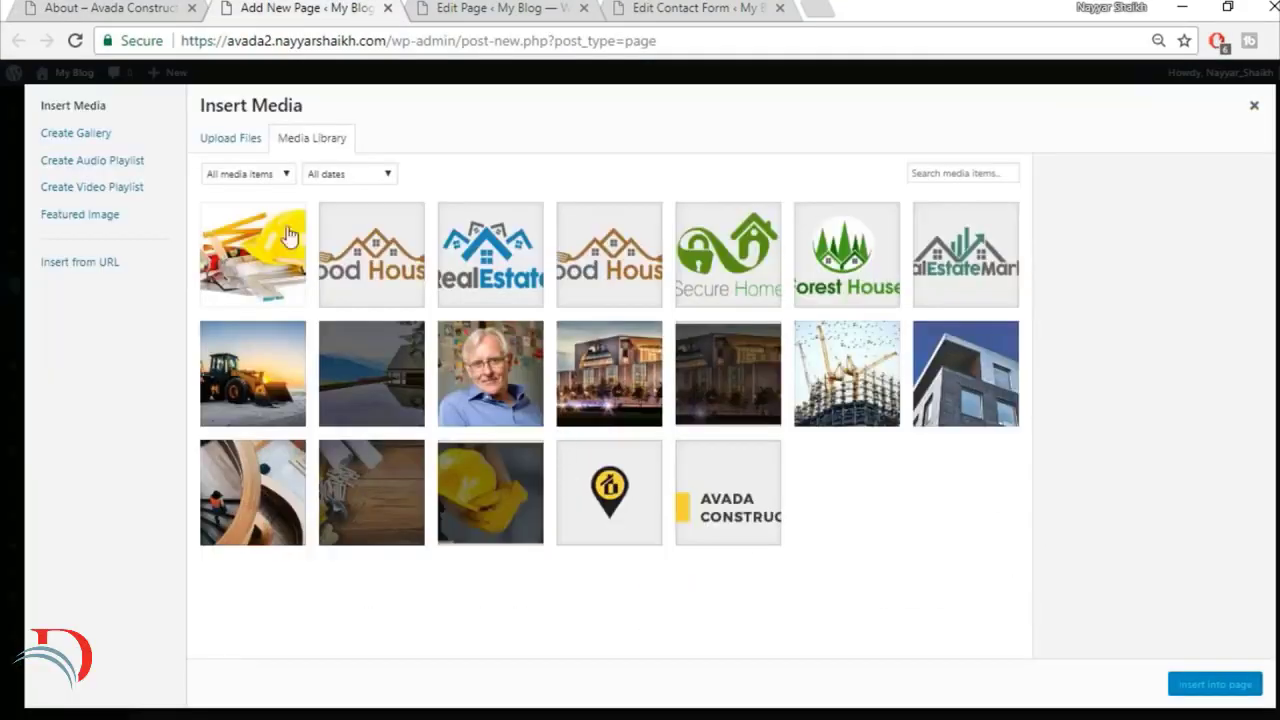
pyautogui.click(240, 138)
pyautogui.click(737, 397)
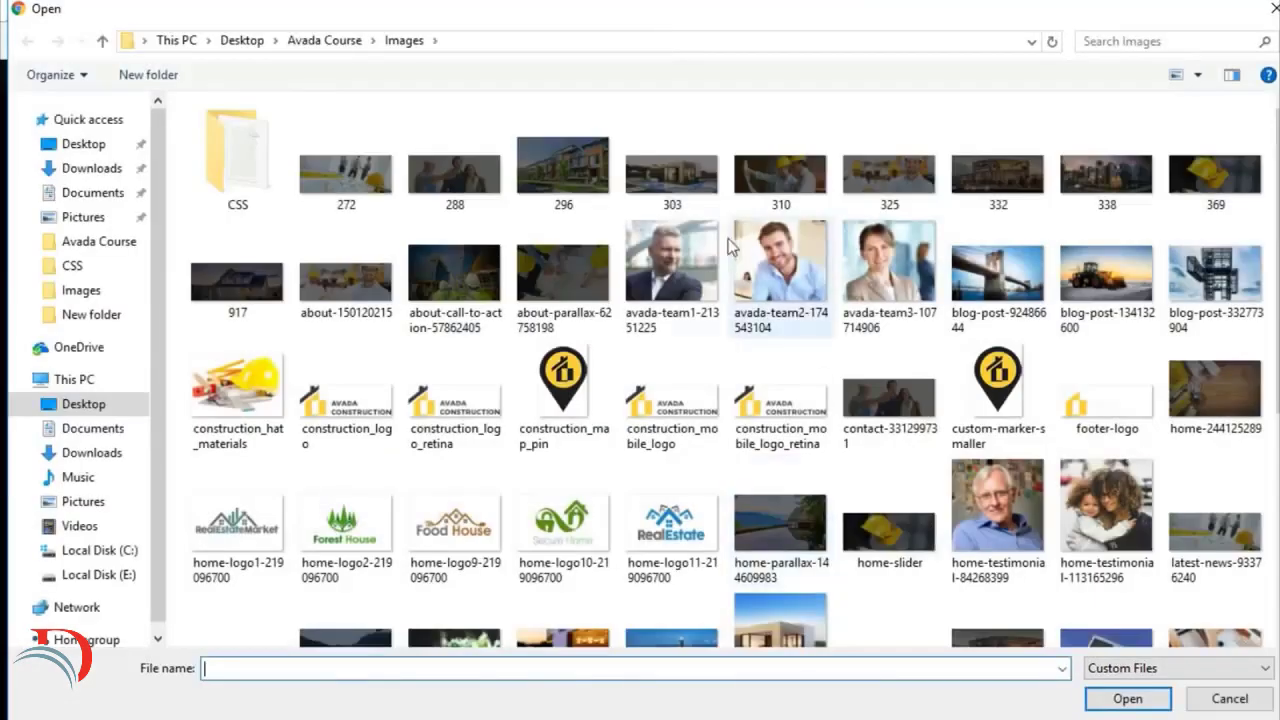
pyautogui.click(667, 245)
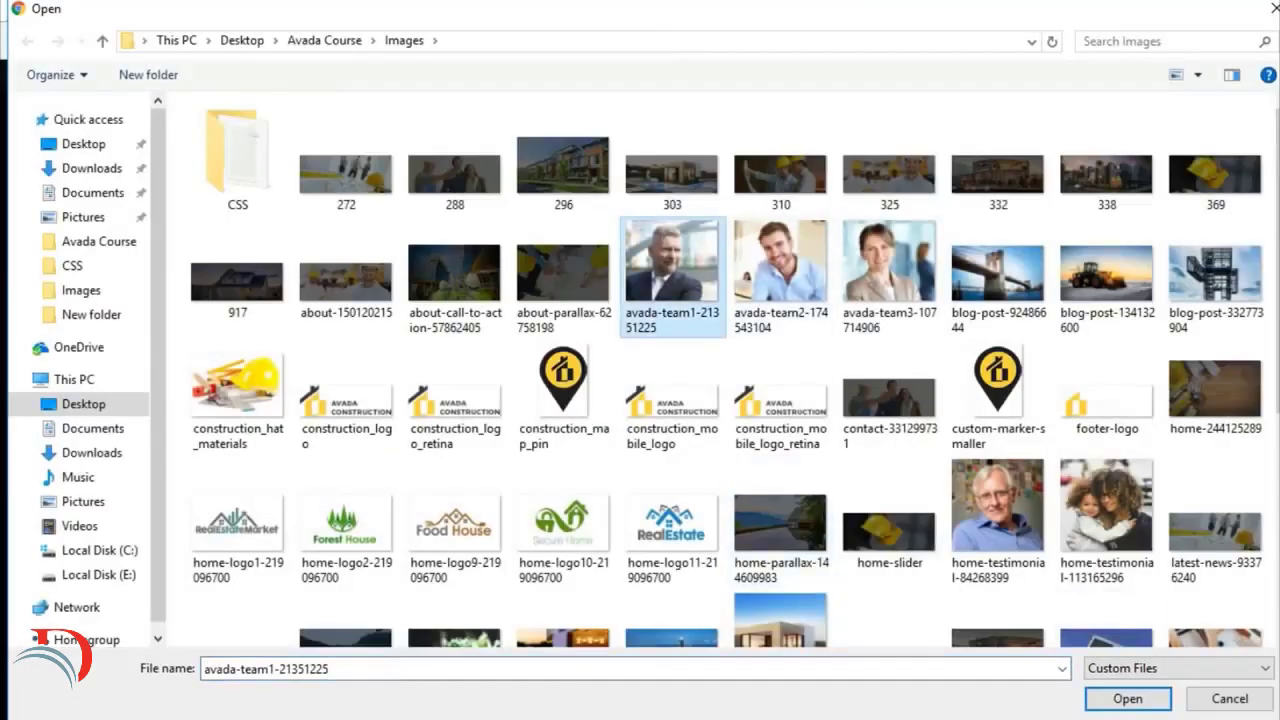
pyautogui.click(1128, 699)
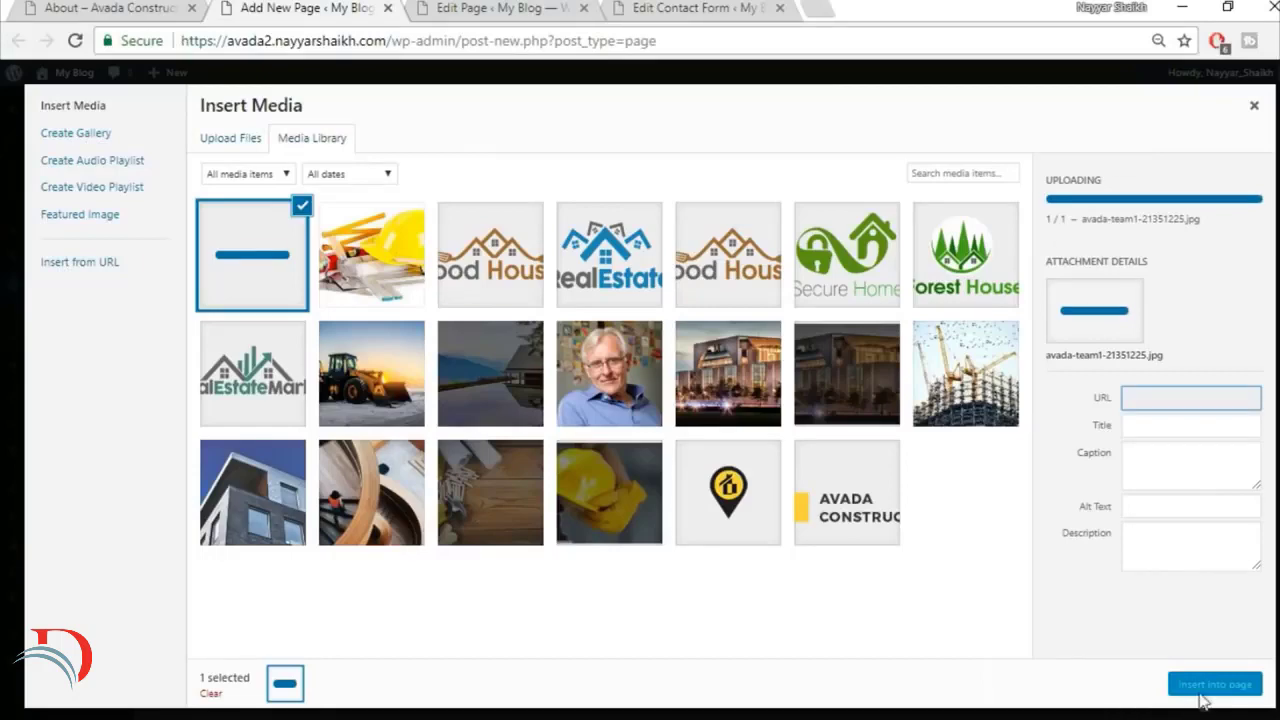
pyautogui.click(1205, 686)
# Step: Try Lift Up as the Person picture's hover type, then set it to Zoom Out
pyautogui.scroll(-1, 562, 447)
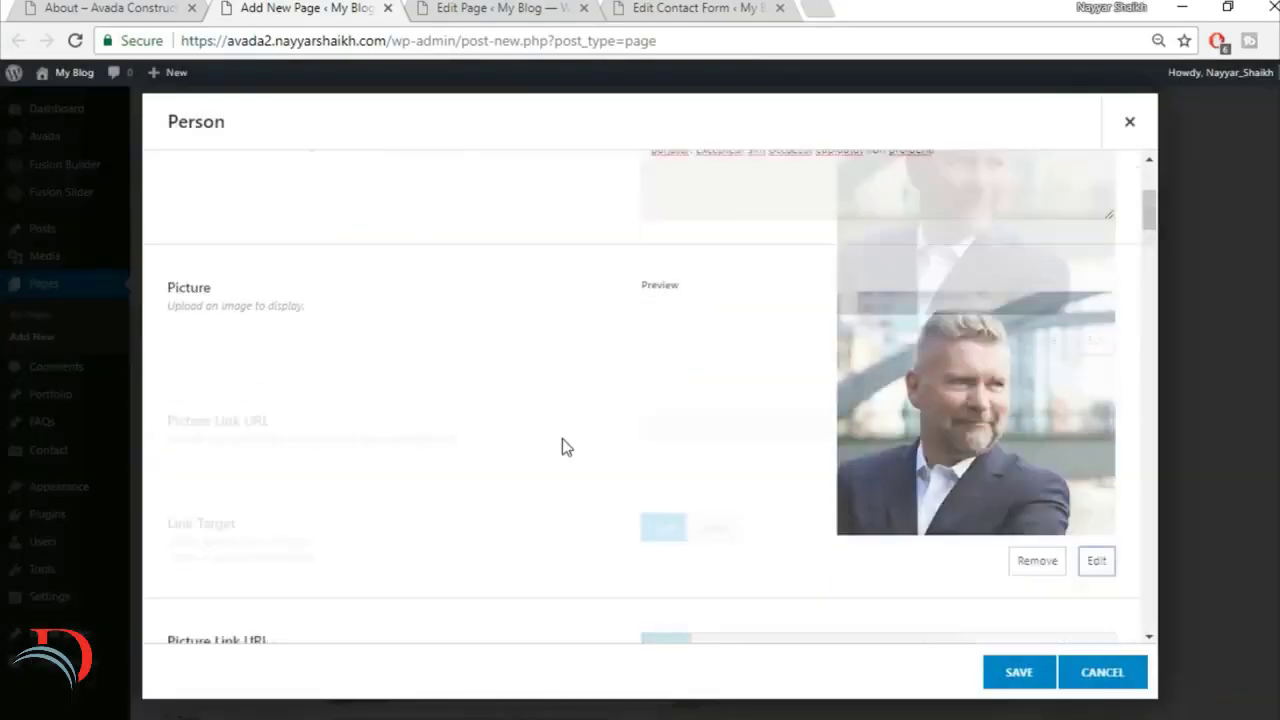
pyautogui.scroll(-4, 562, 447)
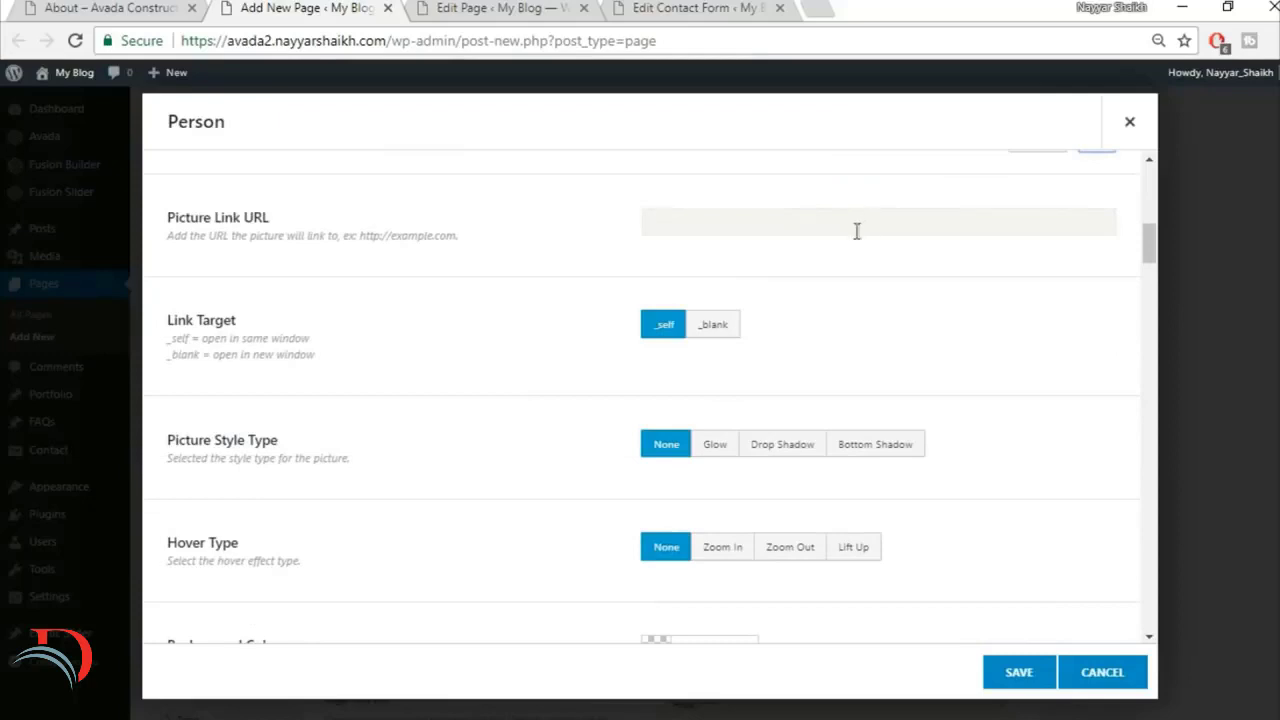
pyautogui.scroll(-1, 1008, 286)
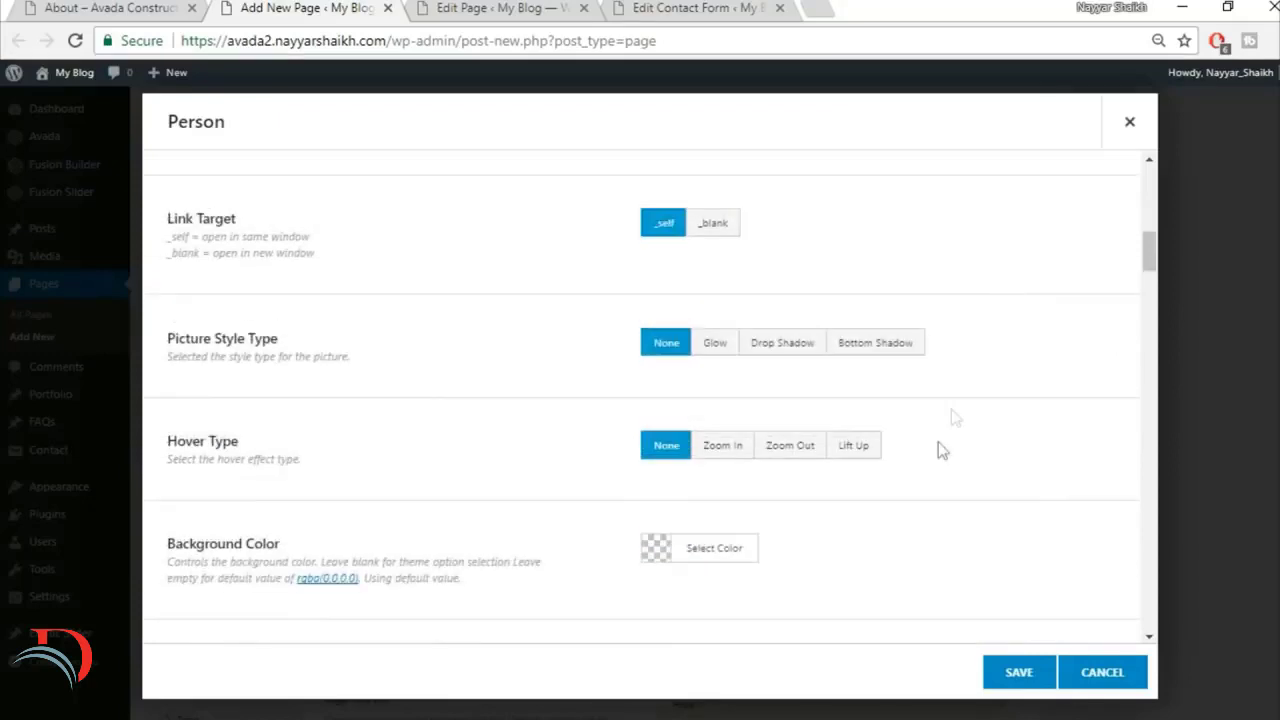
pyautogui.click(866, 450)
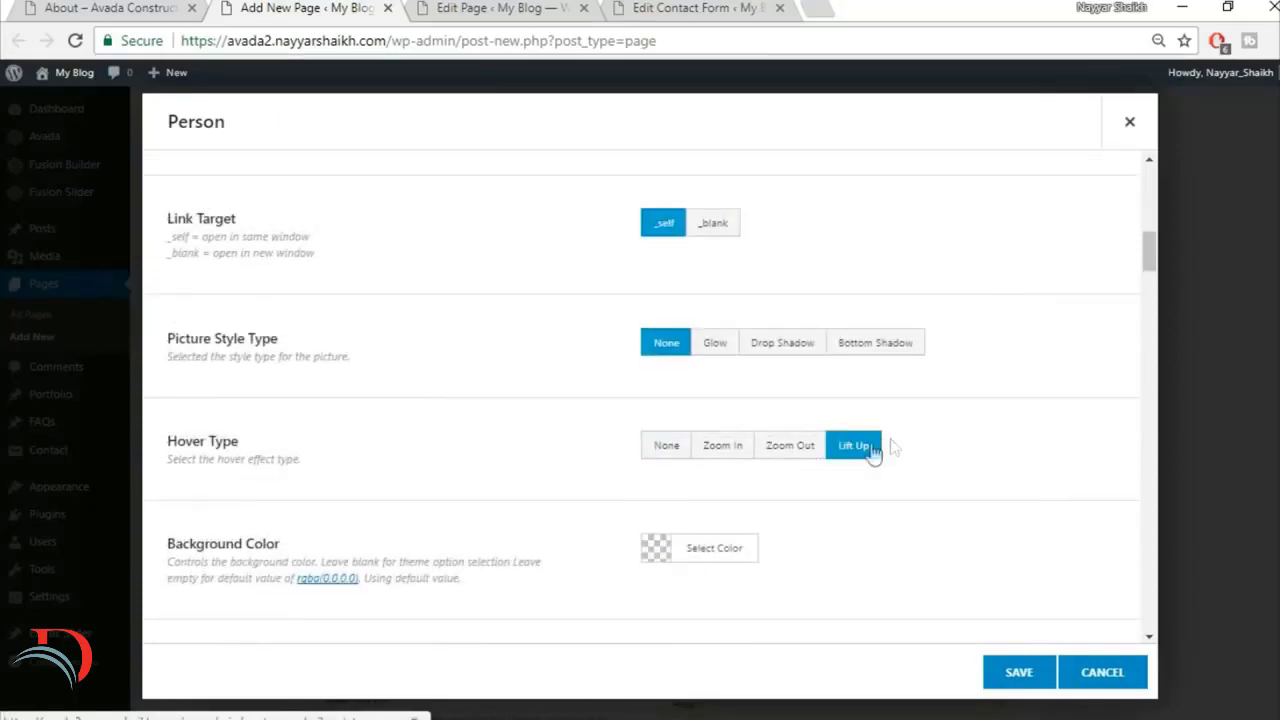
pyautogui.click(800, 452)
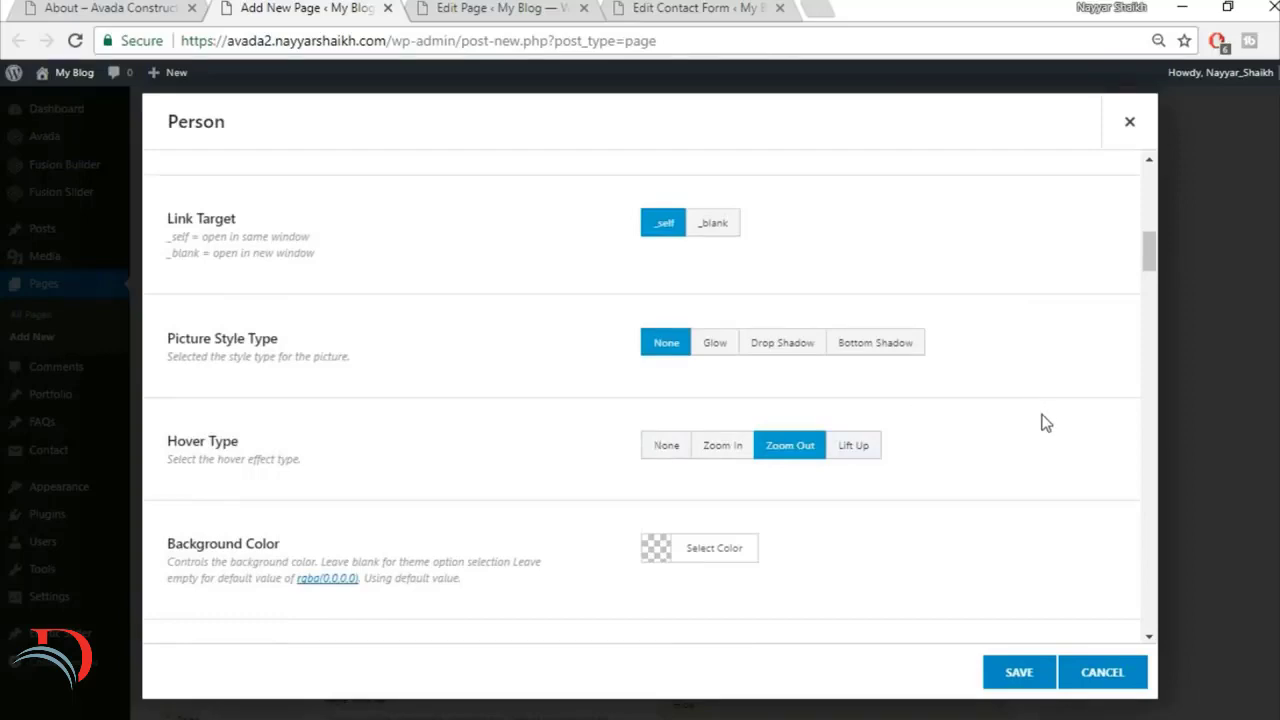
# Step: Check the demo's team cards and set the Person's background colour to fully opaque white
pyautogui.scroll(-2, 1045, 423)
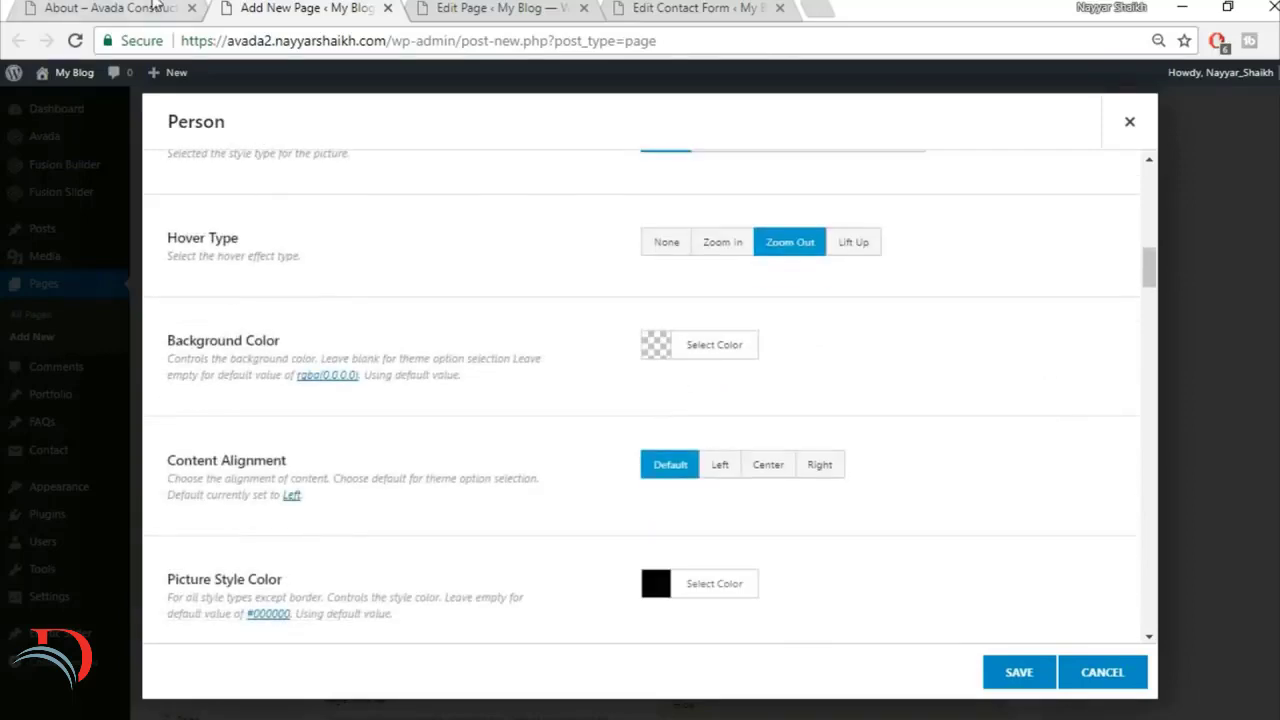
pyautogui.click(157, 7)
pyautogui.click(446, 523)
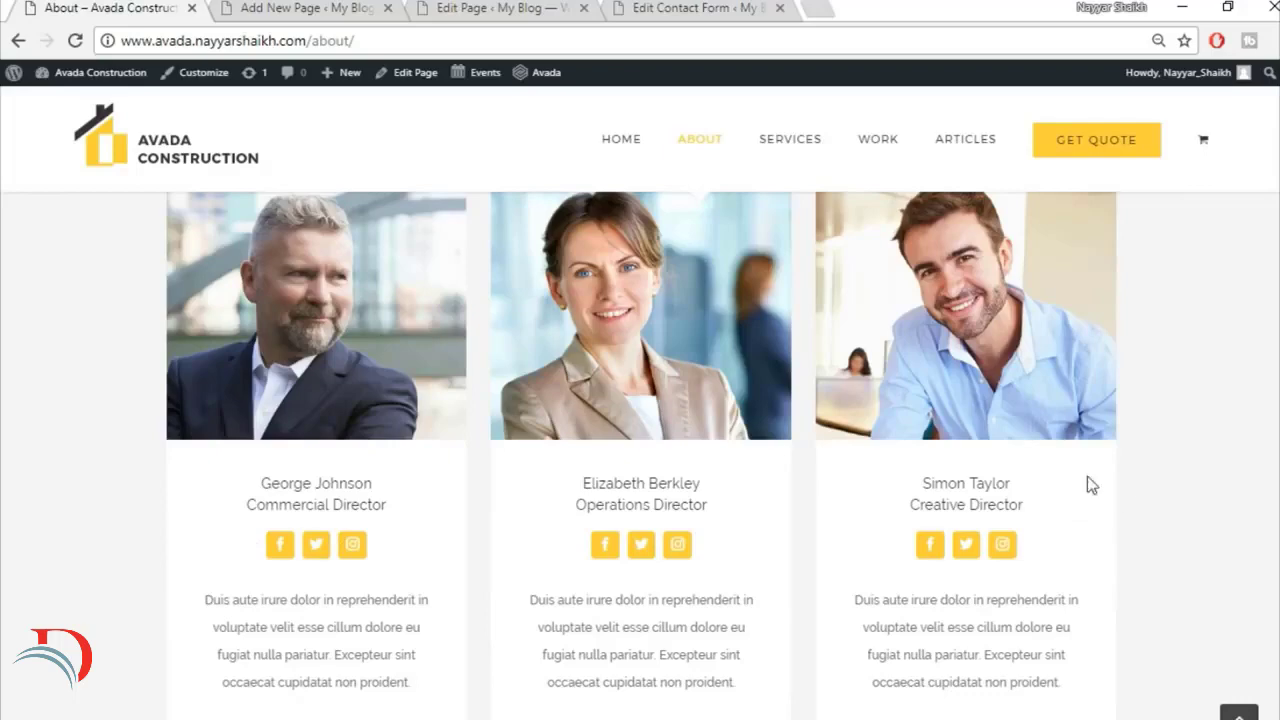
pyautogui.click(236, 6)
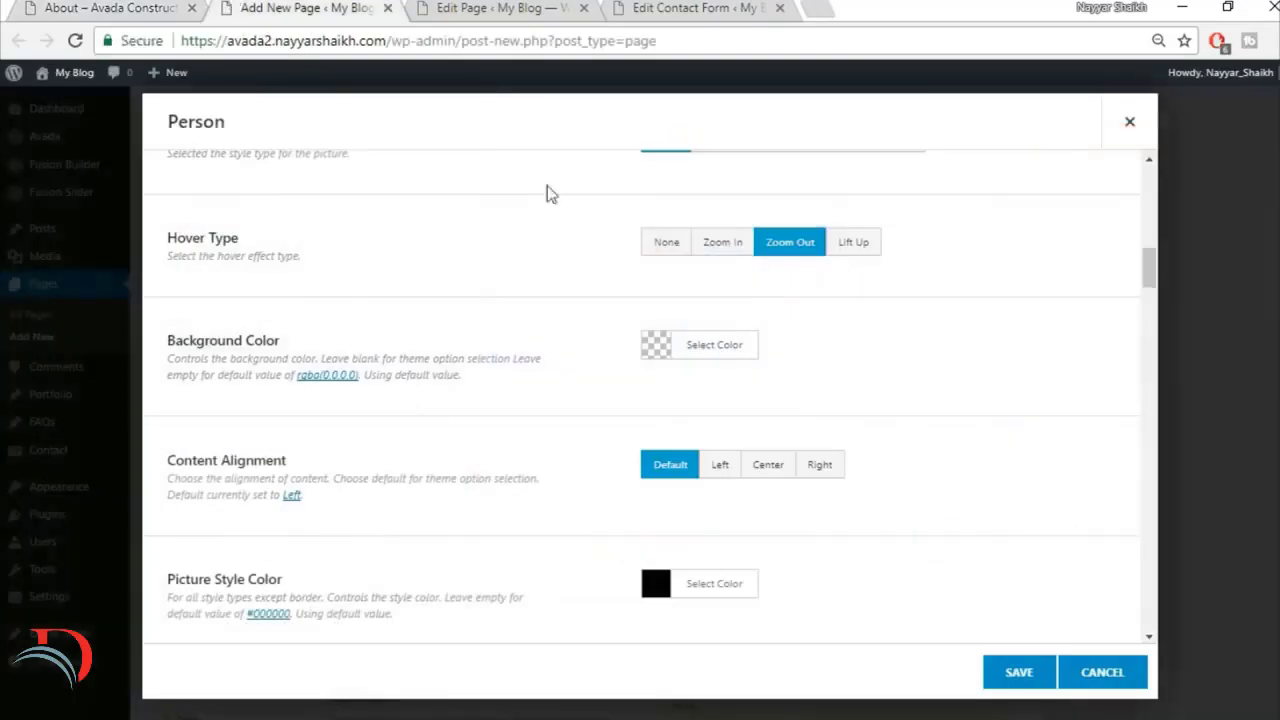
pyautogui.click(734, 347)
pyautogui.click(680, 585)
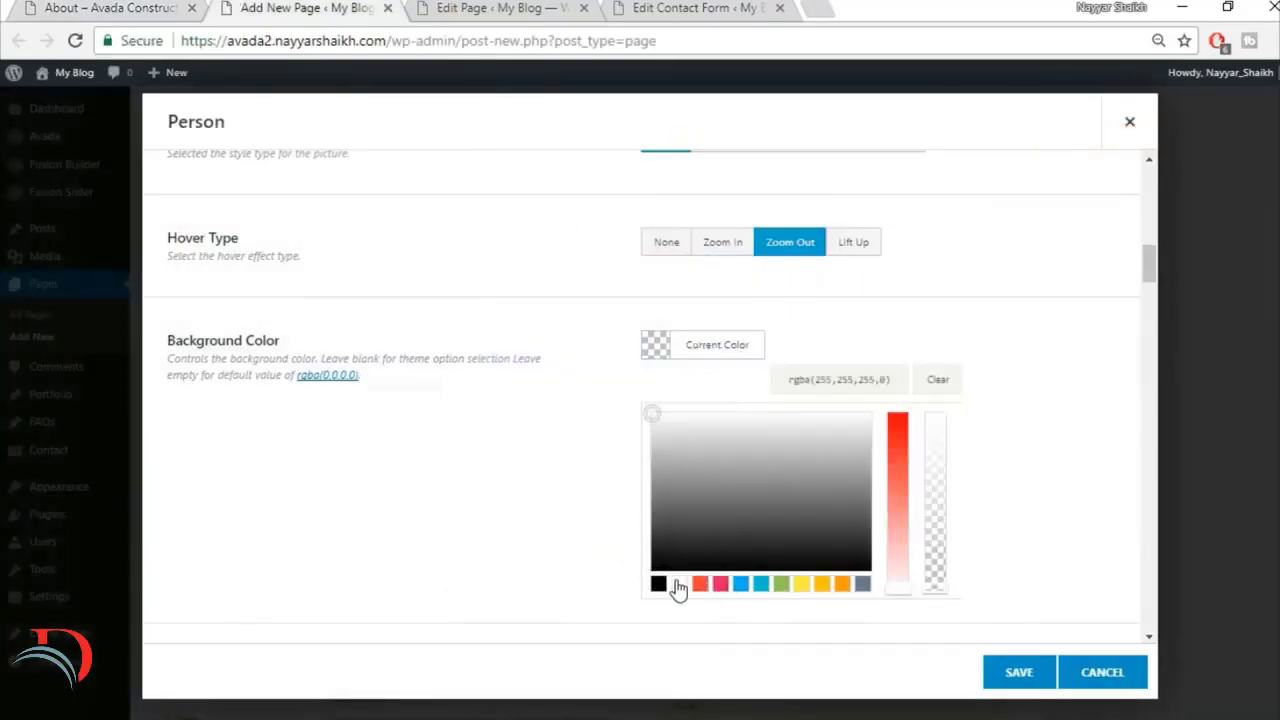
pyautogui.click(957, 323)
pyautogui.click(745, 345)
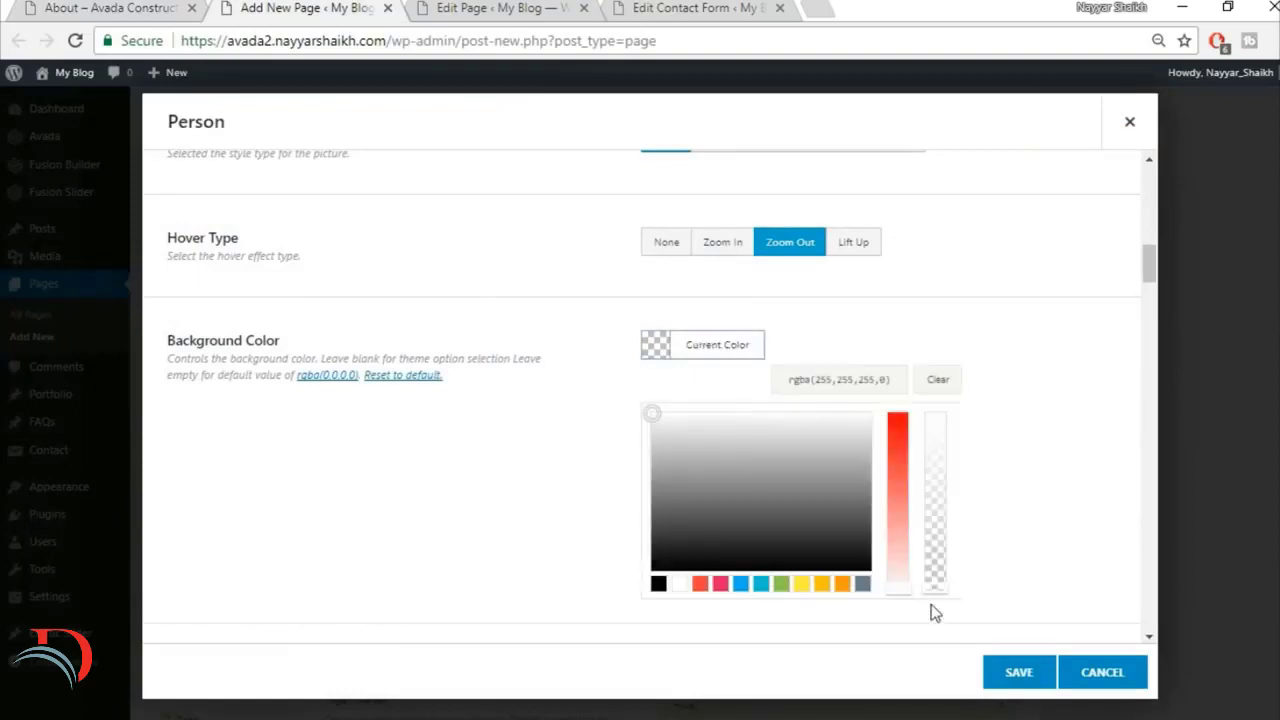
pyautogui.moveTo(931, 604); pyautogui.dragTo(955, 375)
pyautogui.click(1026, 365)
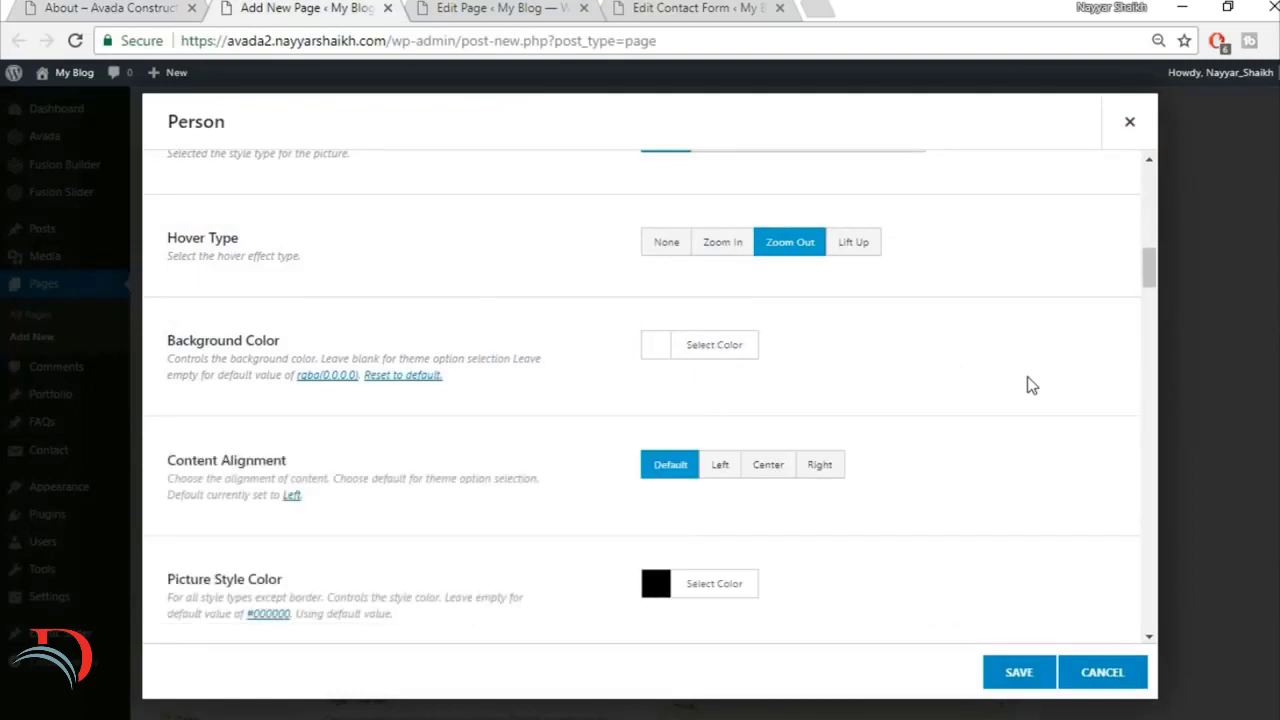
# Step: Set the Person's content alignment to Center and, after checking the demo's team cards, set Boxed Social Icons to Yes
pyautogui.scroll(-1, 1029, 383)
pyautogui.click(766, 370)
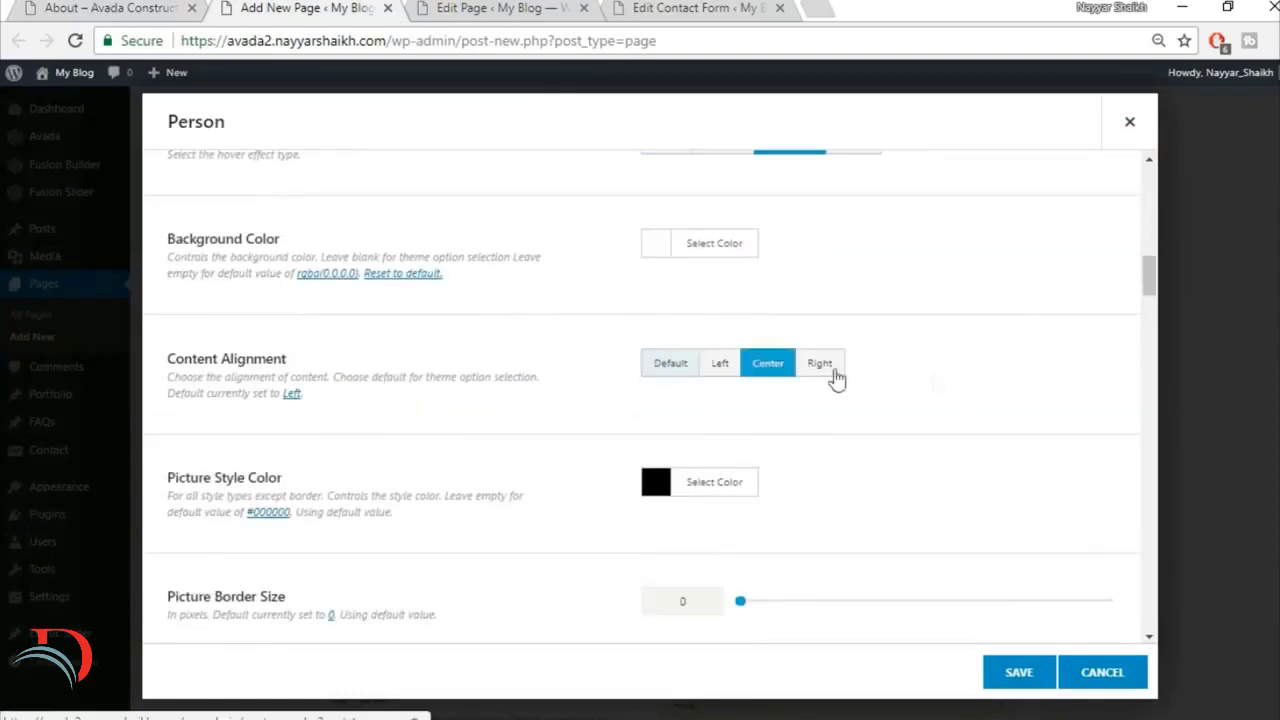
pyautogui.scroll(-1, 800, 466)
pyautogui.scroll(-2, 910, 381)
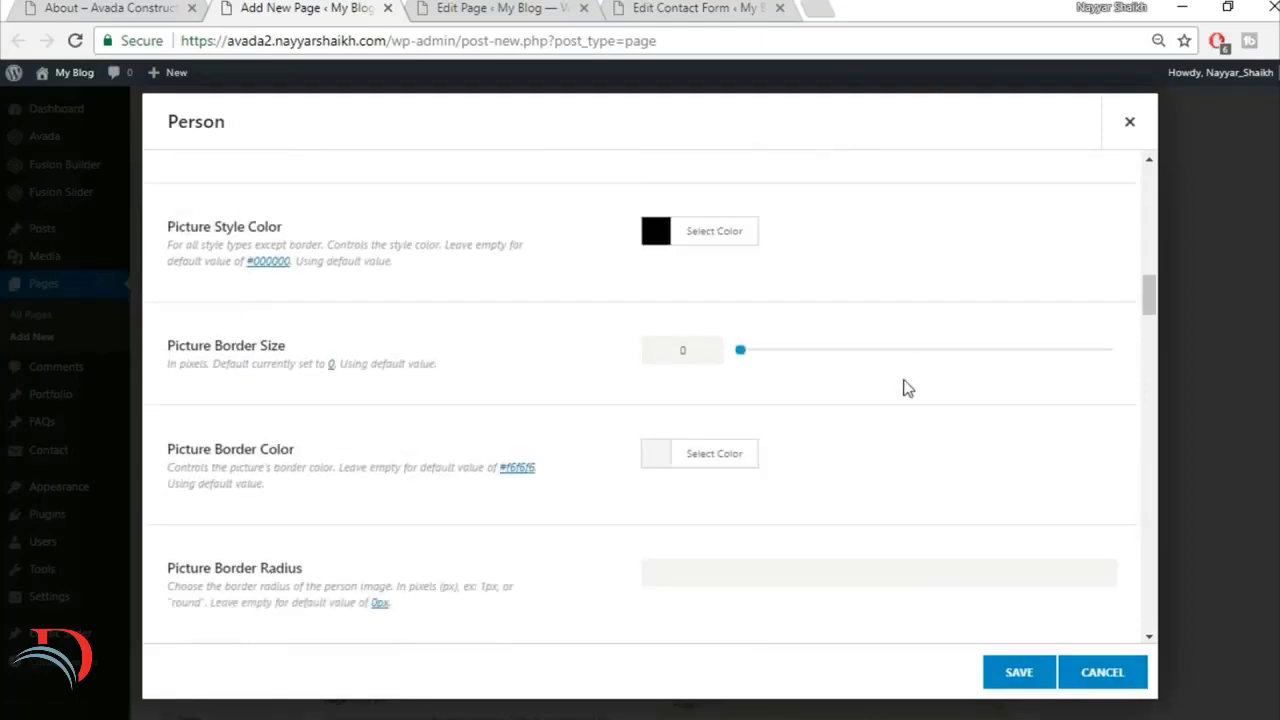
pyautogui.scroll(-3, 425, 517)
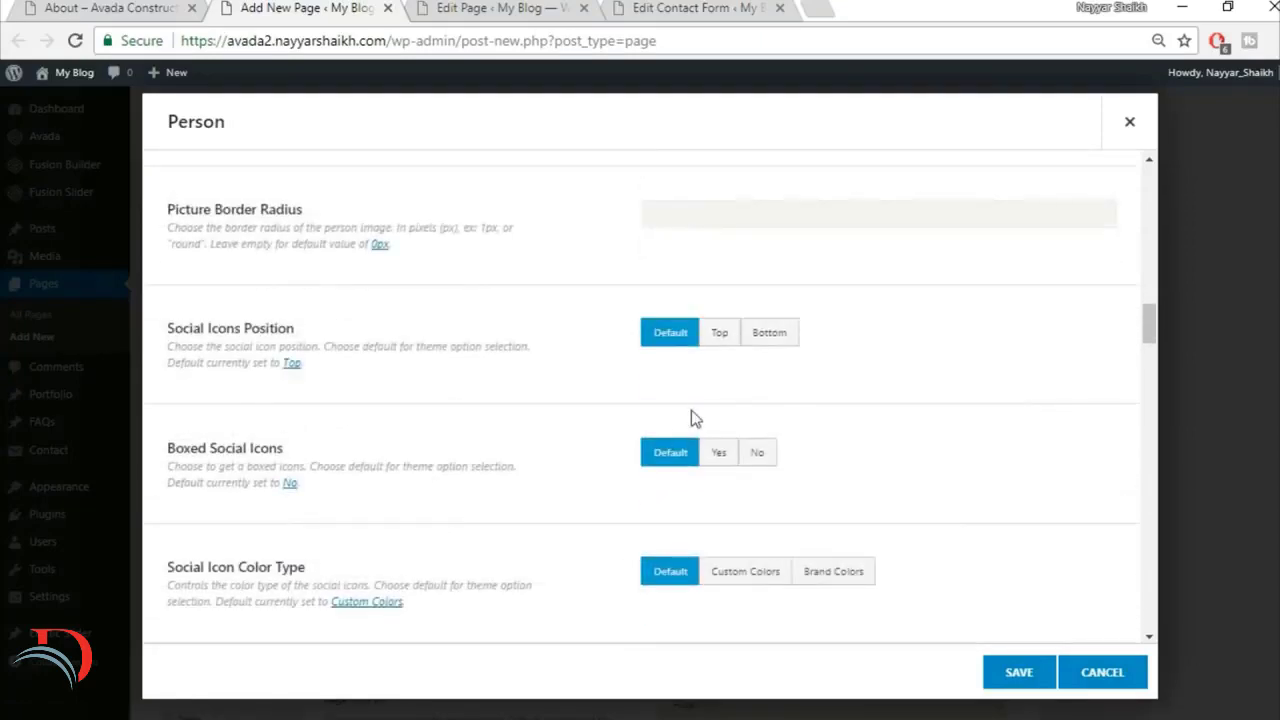
pyautogui.scroll(-1, 820, 370)
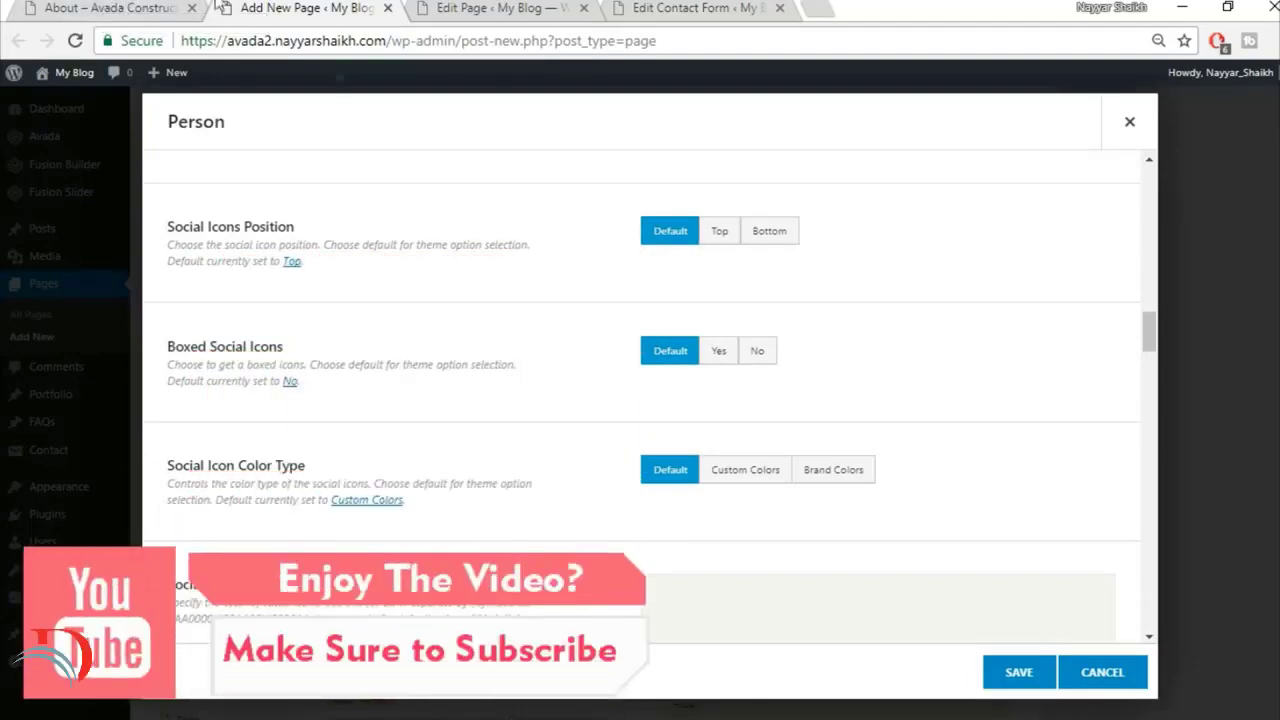
pyautogui.click(118, 7)
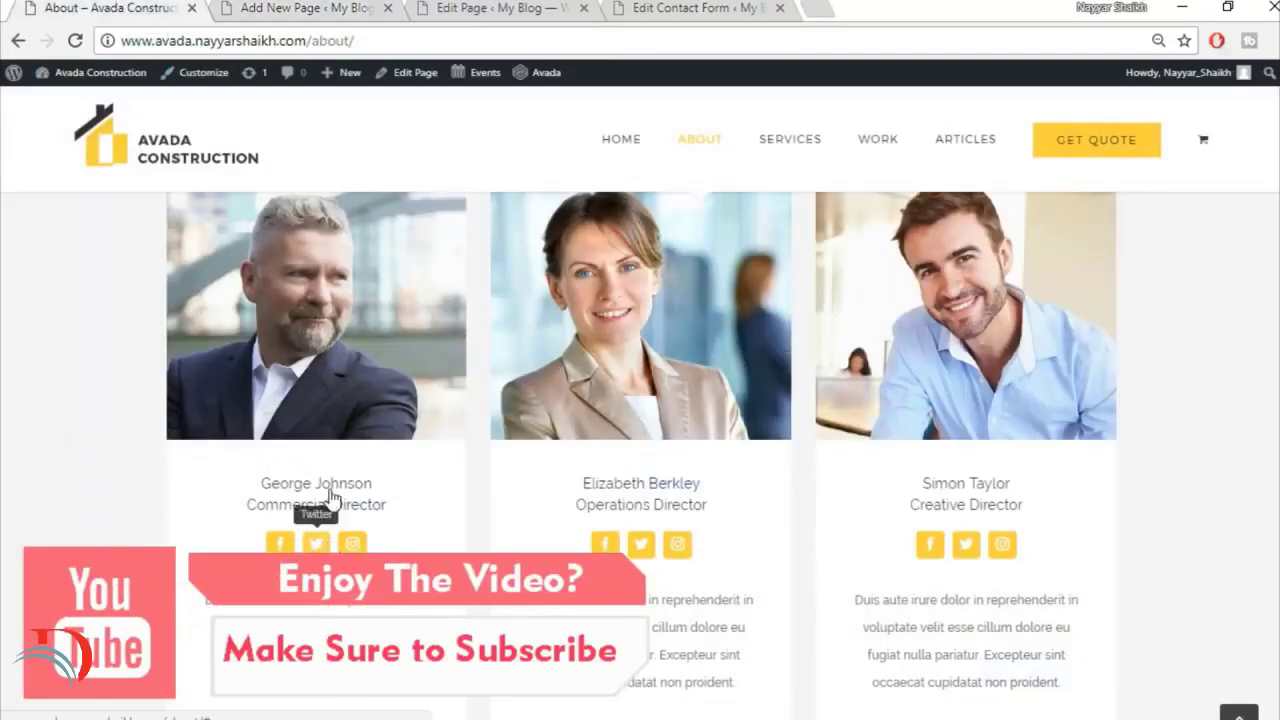
pyautogui.click(243, 7)
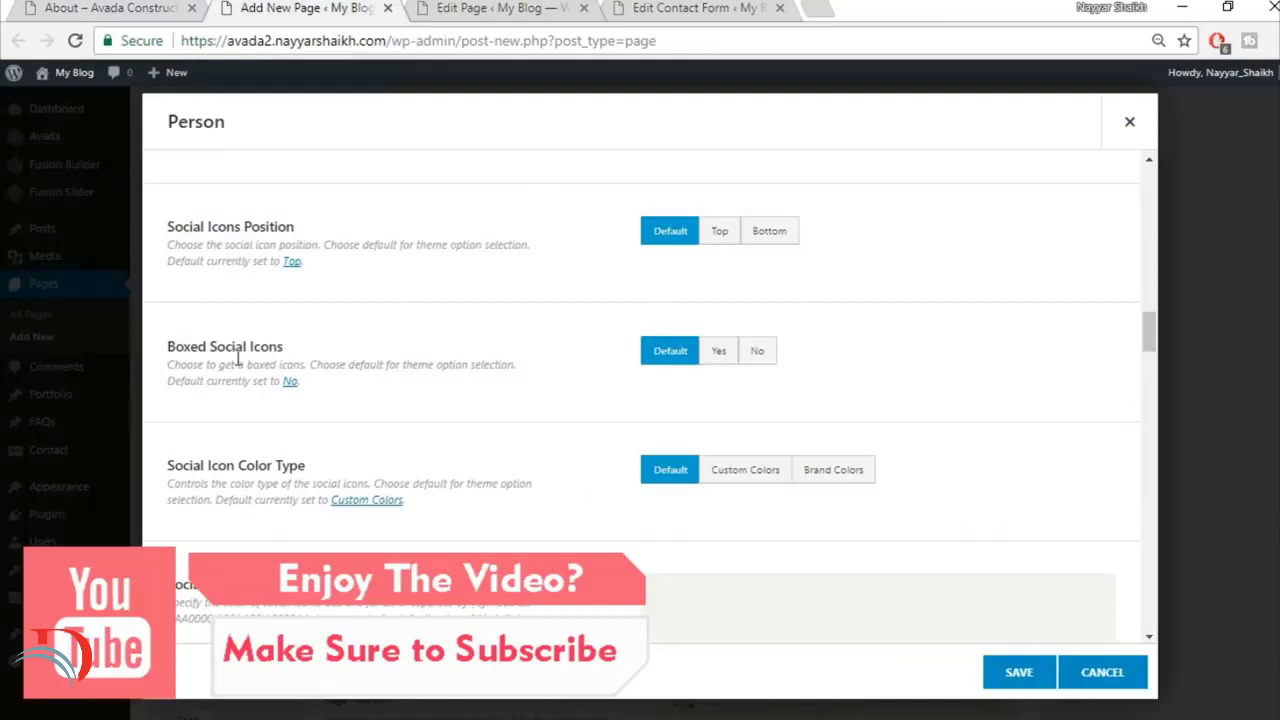
pyautogui.click(720, 351)
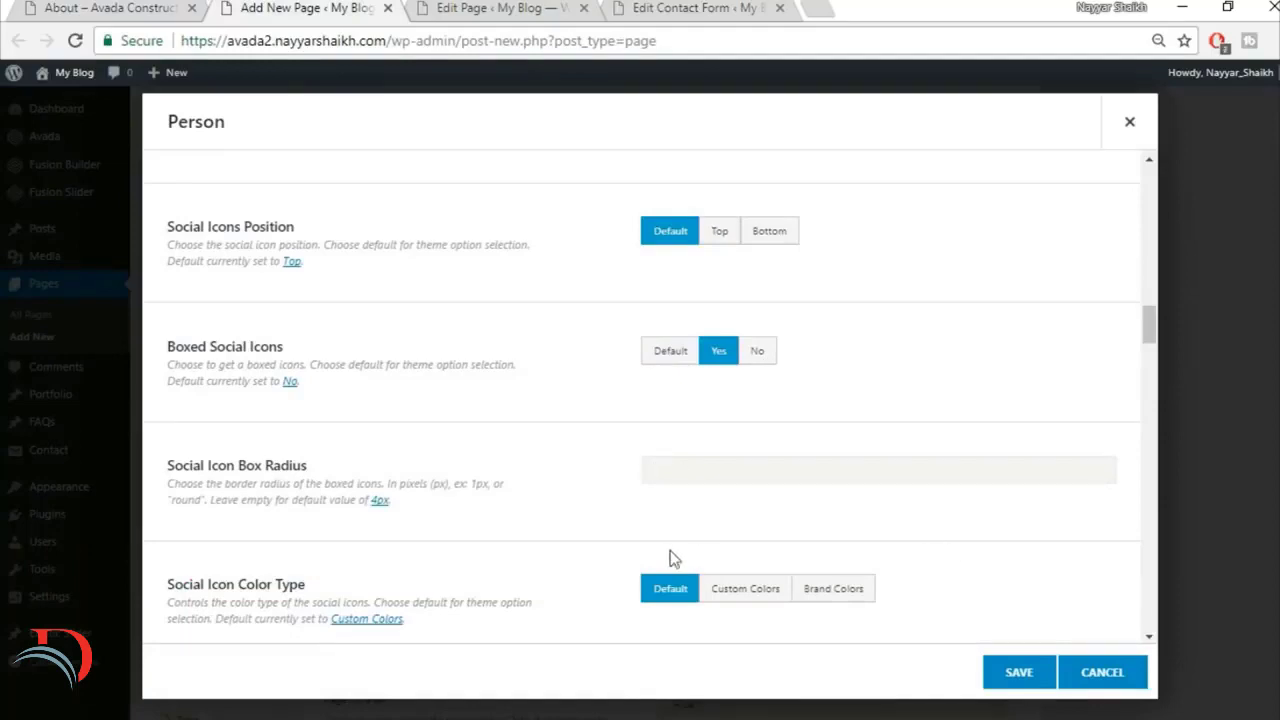
# Step: Compare the Person's social icon colour options with the icon and box colours on the demo's team cards
pyautogui.scroll(-3, 600, 528)
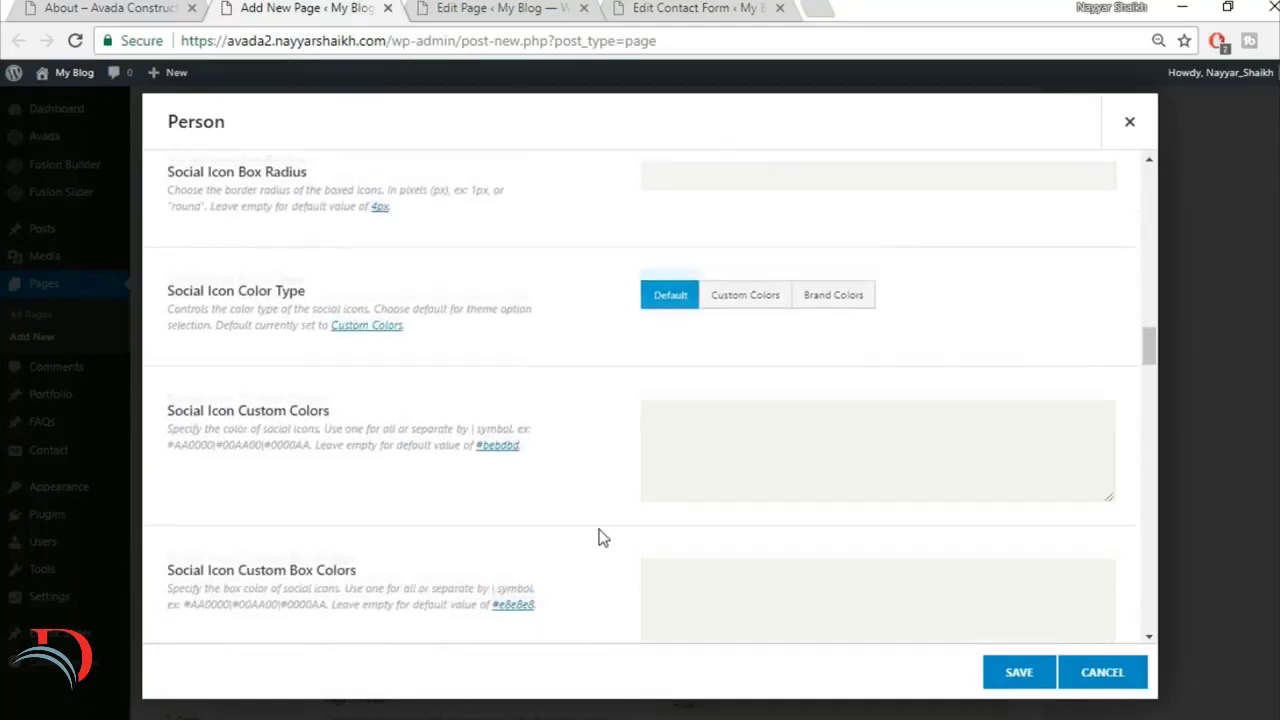
pyautogui.scroll(-1, 600, 537)
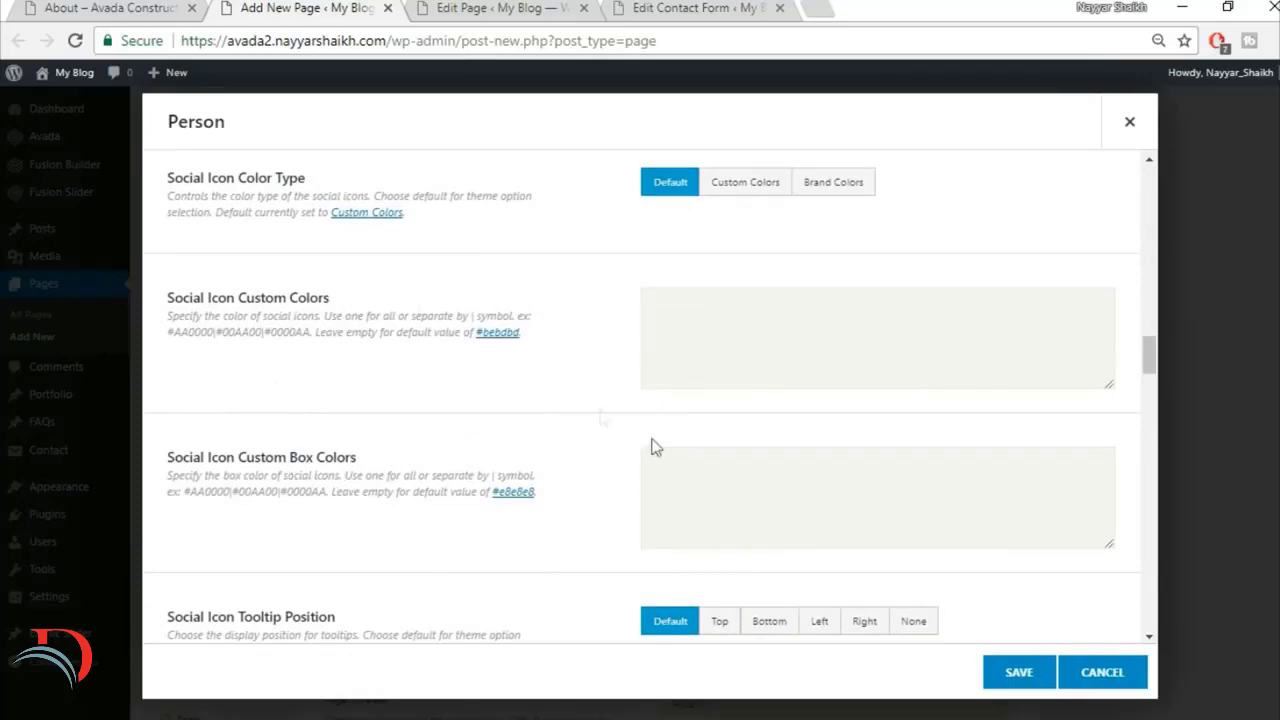
pyautogui.click(75, 6)
pyautogui.click(190, 6)
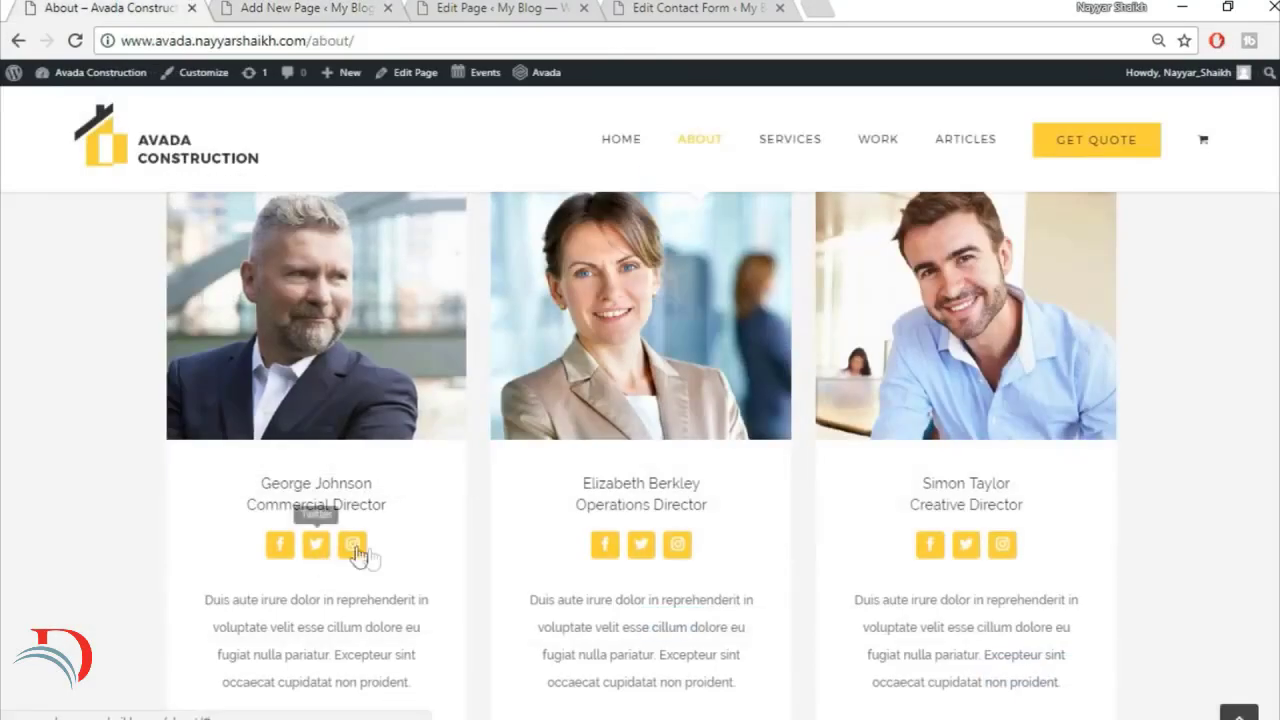
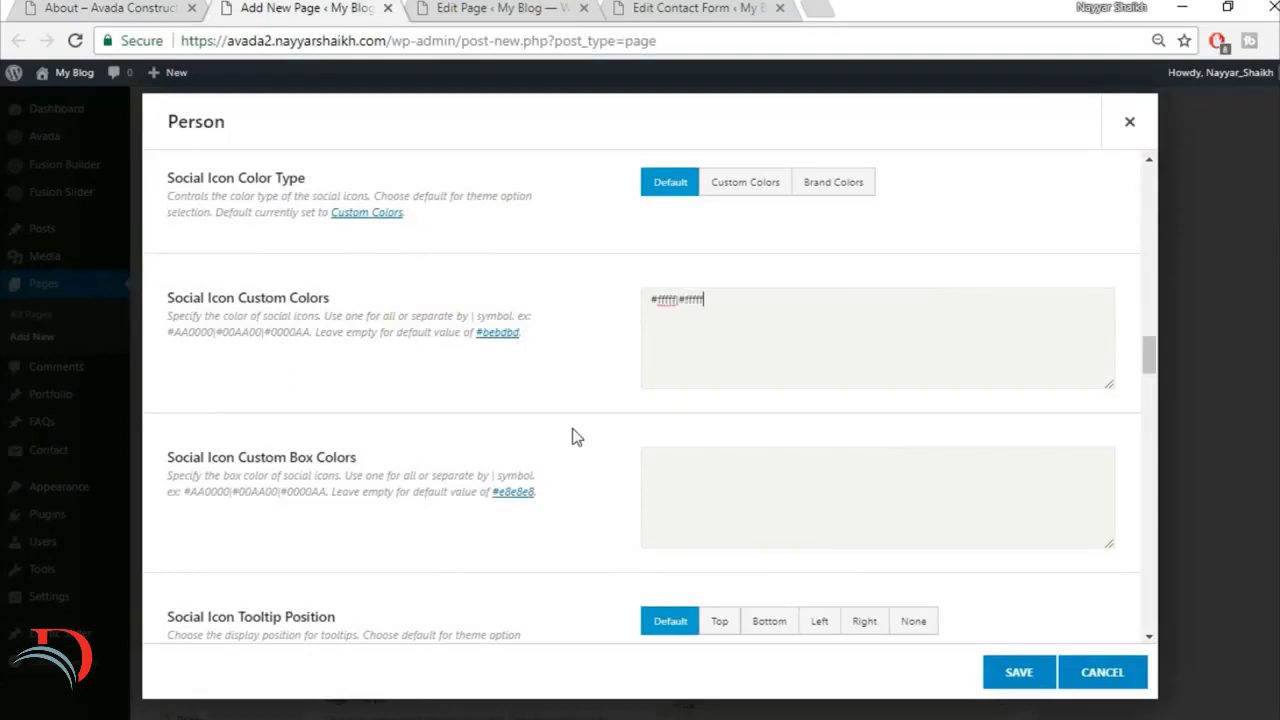
# Step: Set the Person's social icon custom box colours to #fed03d|#fed03d after checking the icon boxes on the demo's team cards
pyautogui.scroll(-9, 797, 403)
pyautogui.scroll(8, 803, 417)
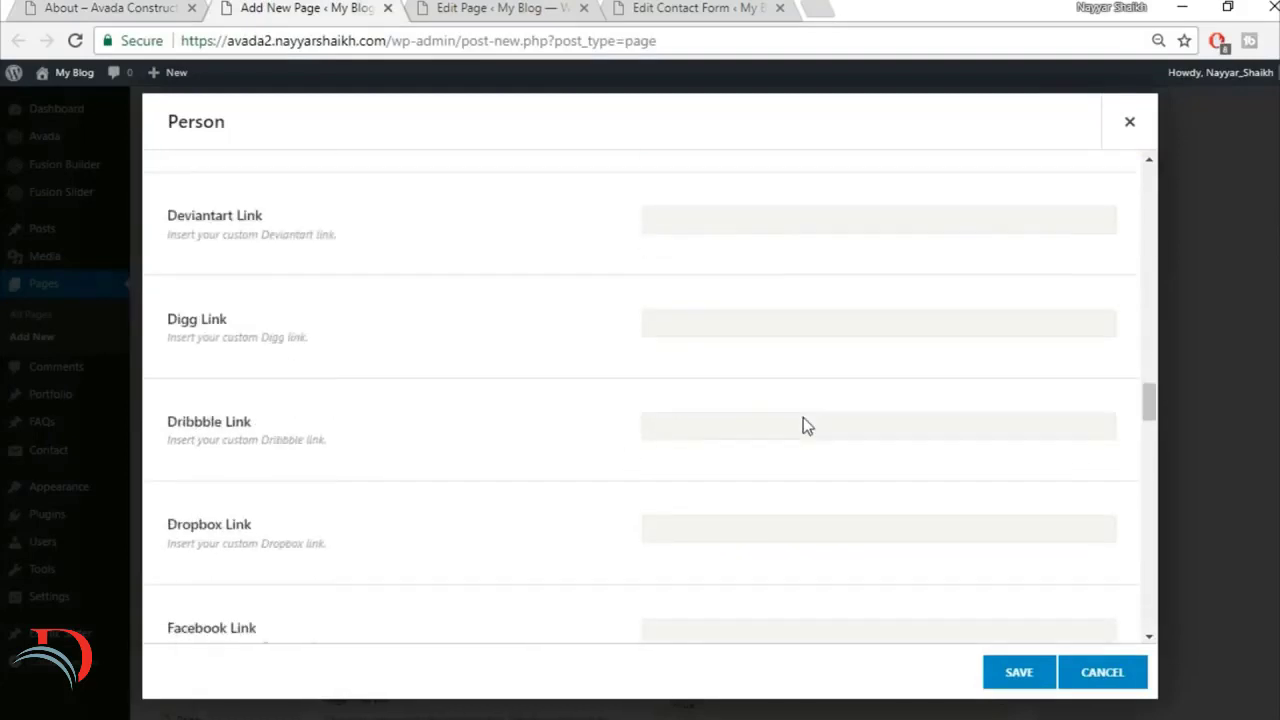
pyautogui.scroll(1, 794, 430)
pyautogui.click(723, 299)
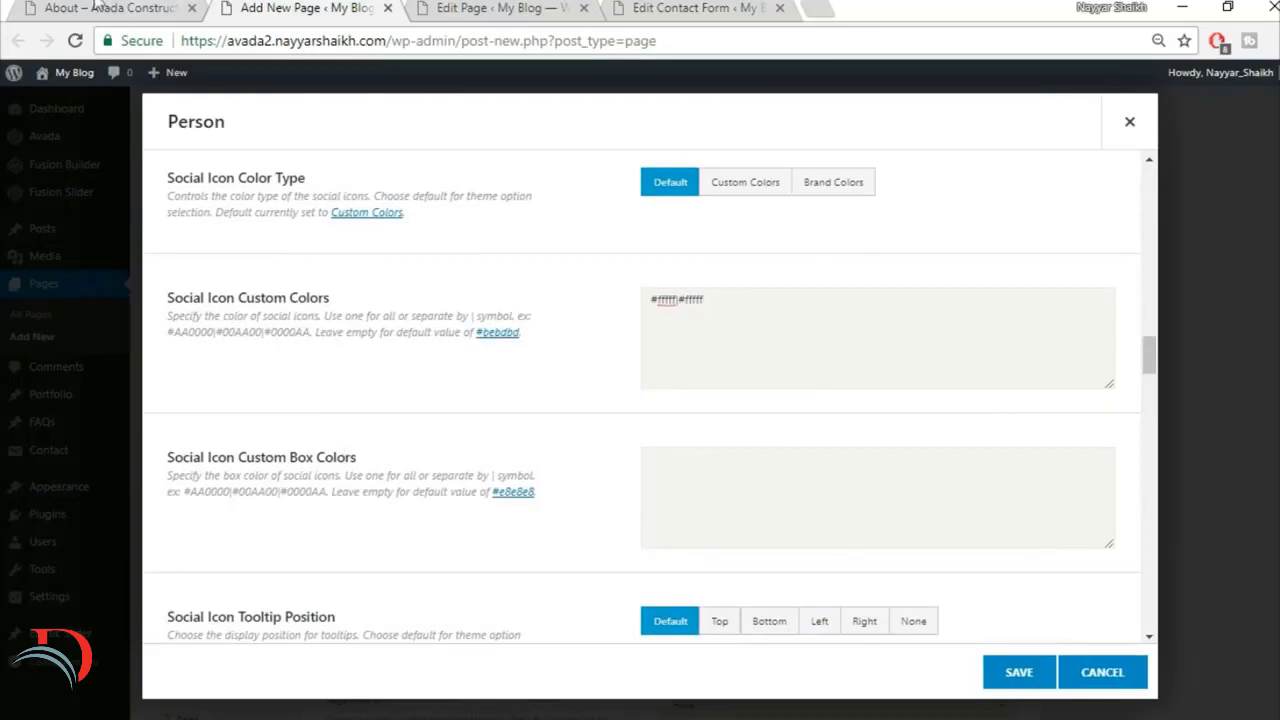
pyautogui.click(93, 7)
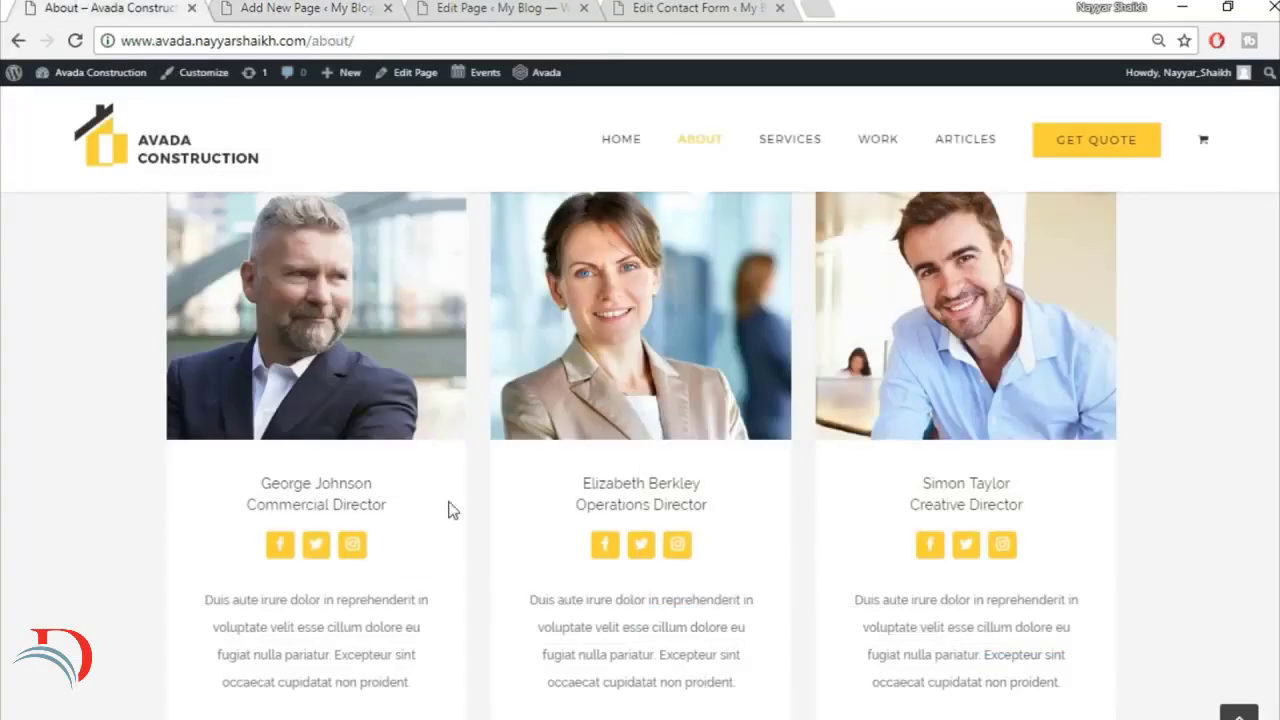
pyautogui.click(262, 10)
pyautogui.click(656, 494)
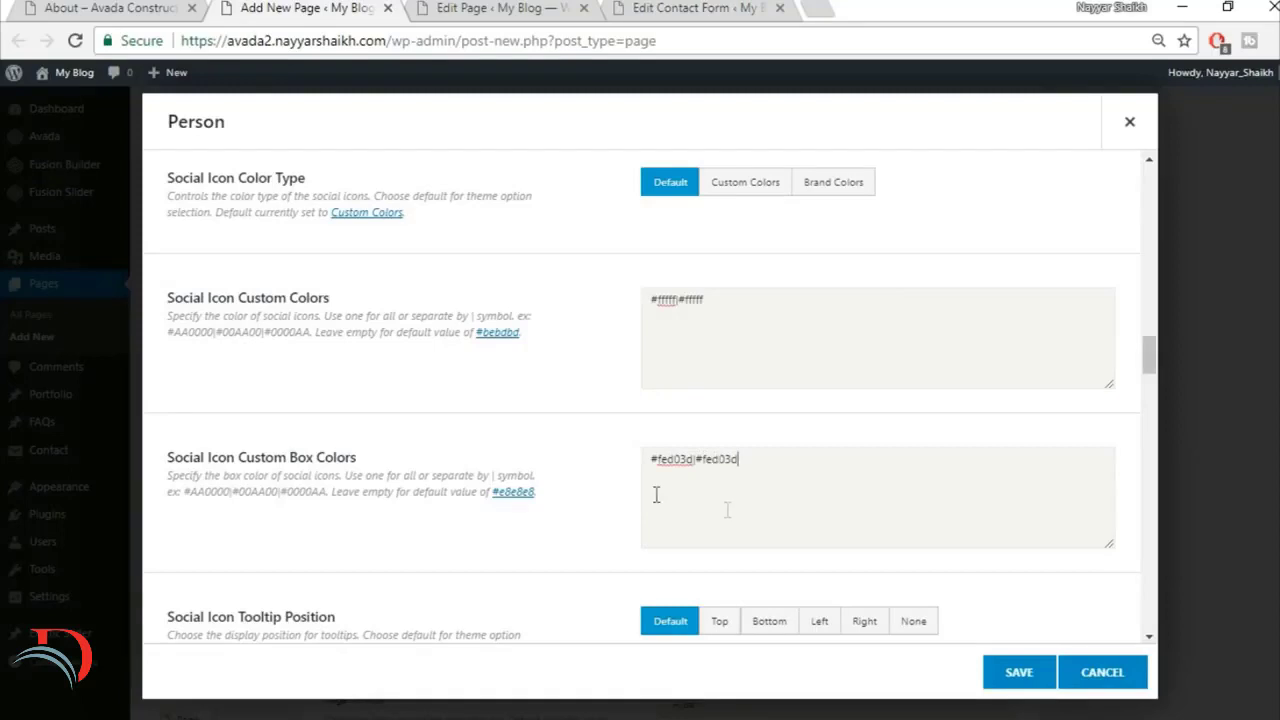
# Step: Enter # as the Person's Blogger and Deviantart links and save the element
pyautogui.scroll(-1, 749, 514)
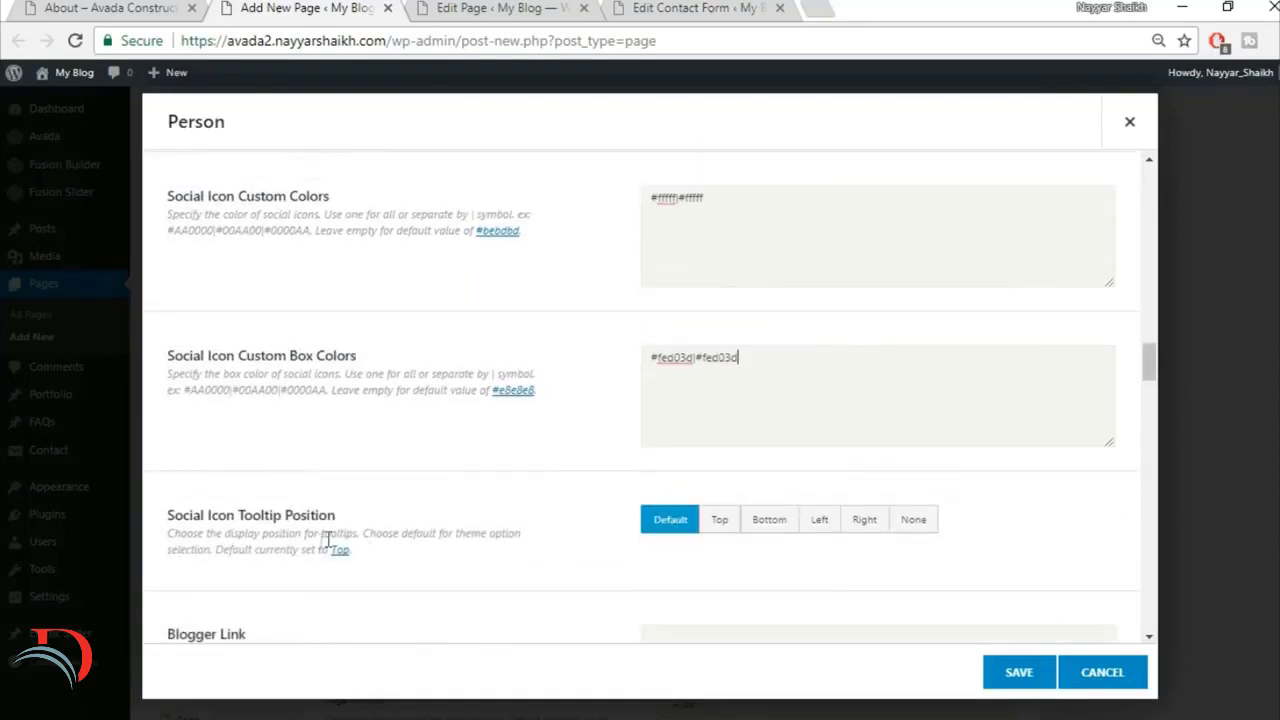
pyautogui.scroll(-1, 475, 542)
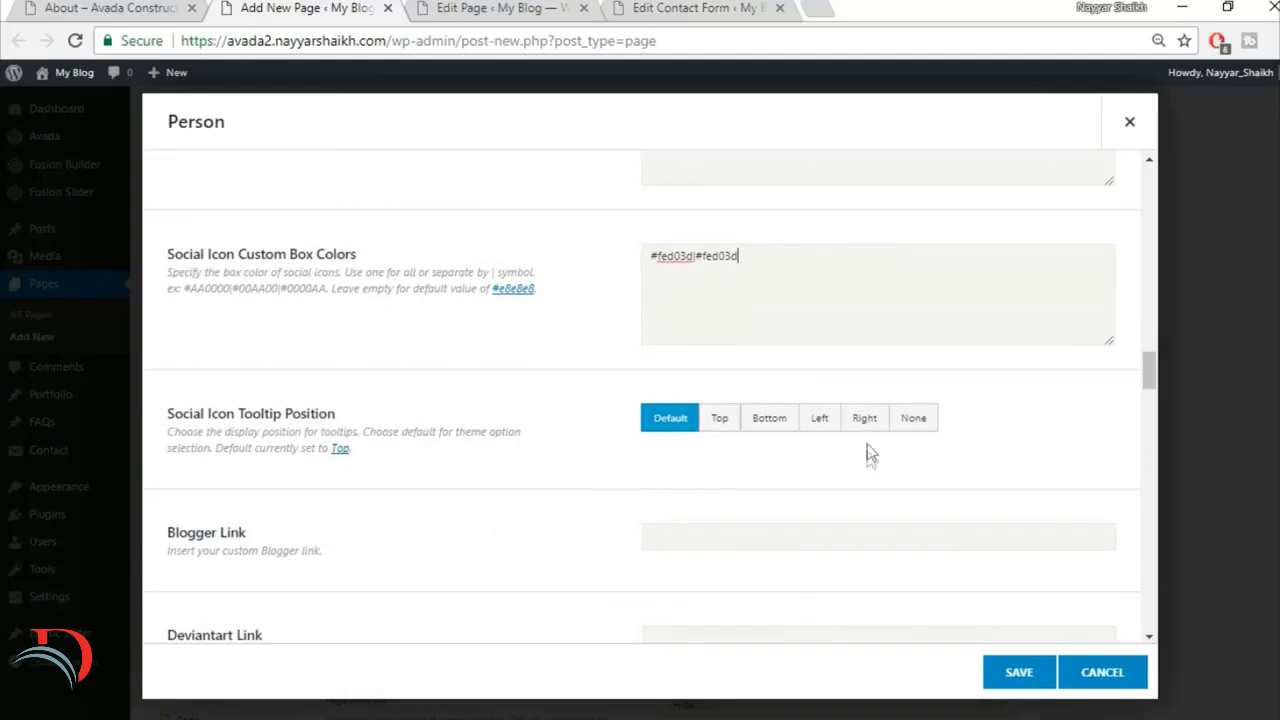
pyautogui.scroll(-1, 865, 462)
pyautogui.scroll(-1, 588, 442)
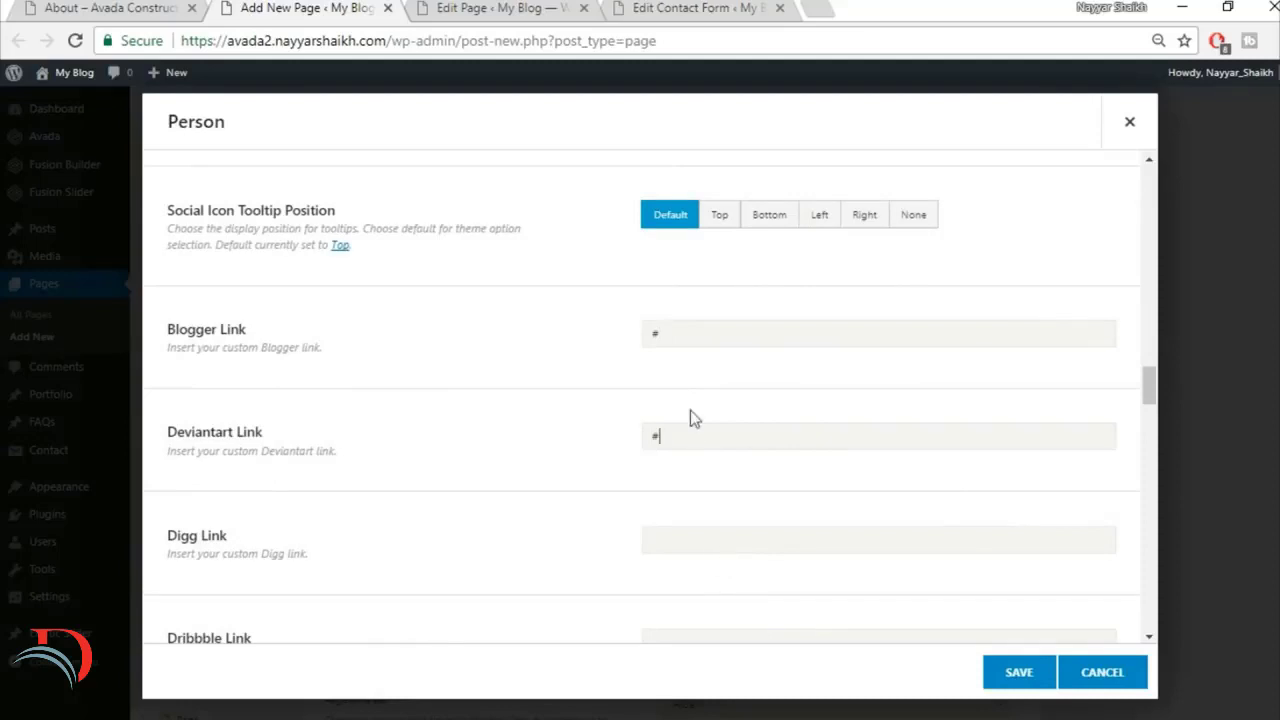
pyautogui.scroll(-8, 286, 371)
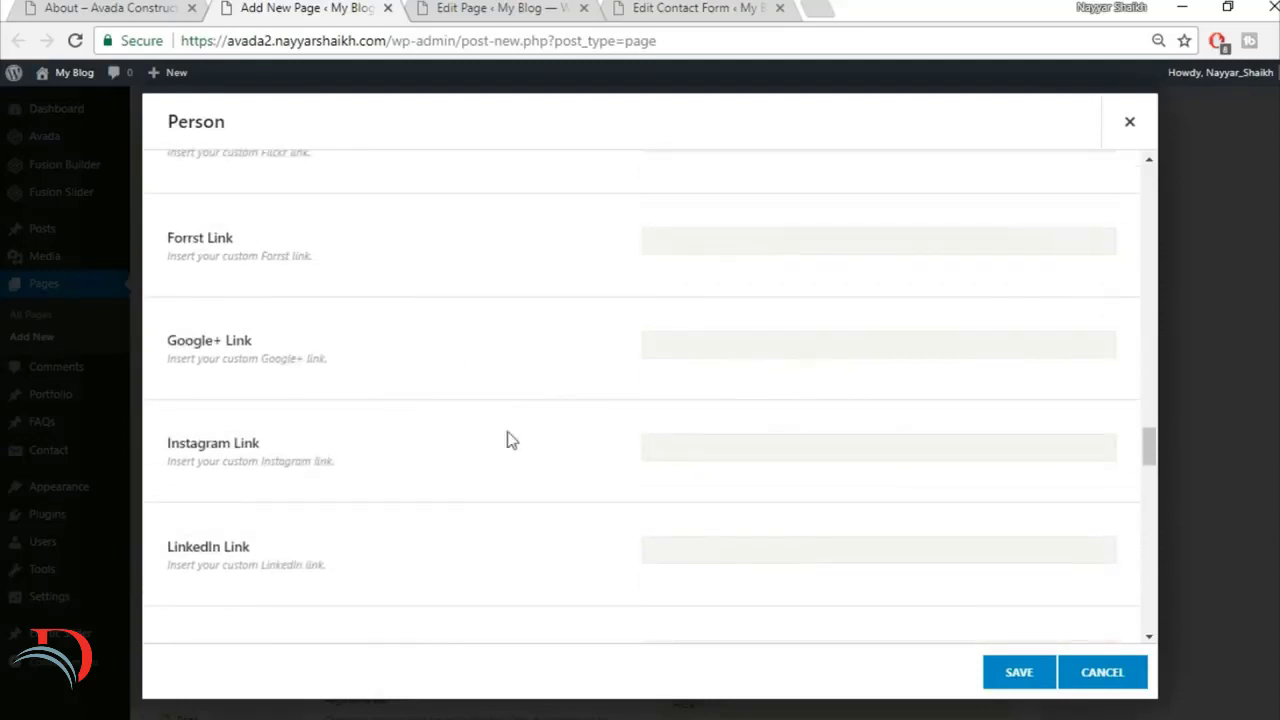
pyautogui.scroll(-7, 557, 451)
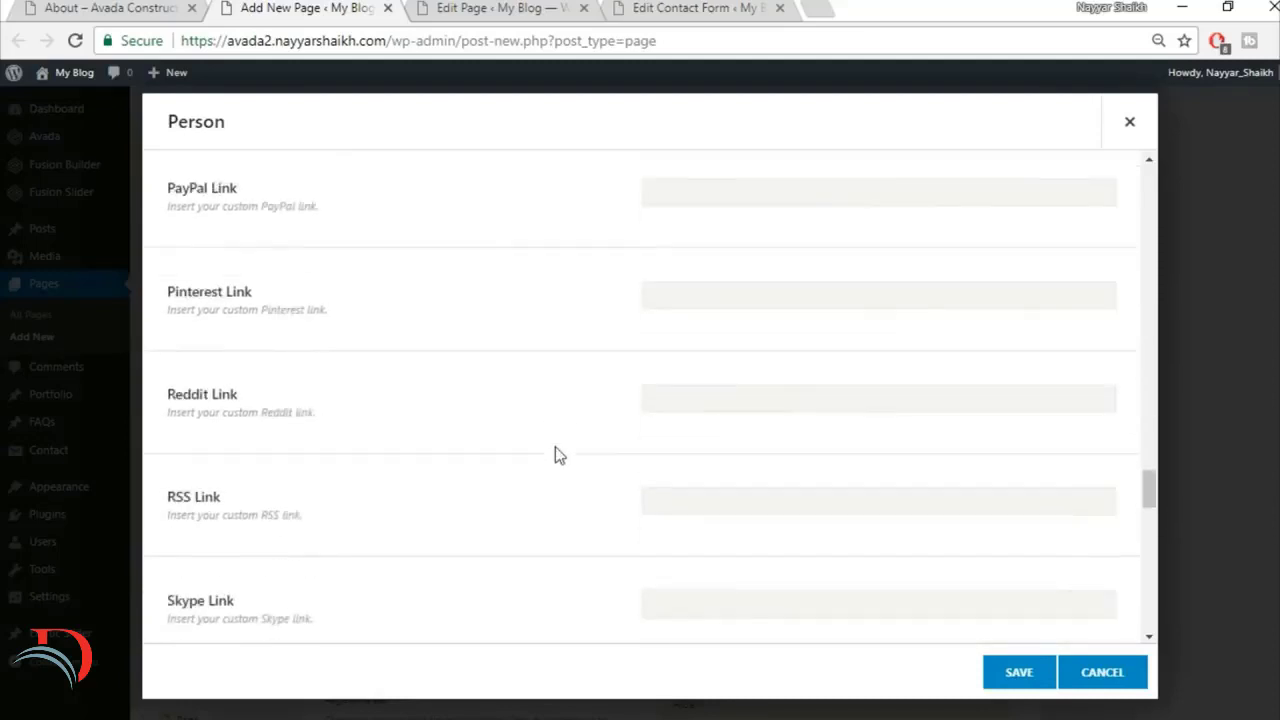
pyautogui.scroll(-11, 607, 433)
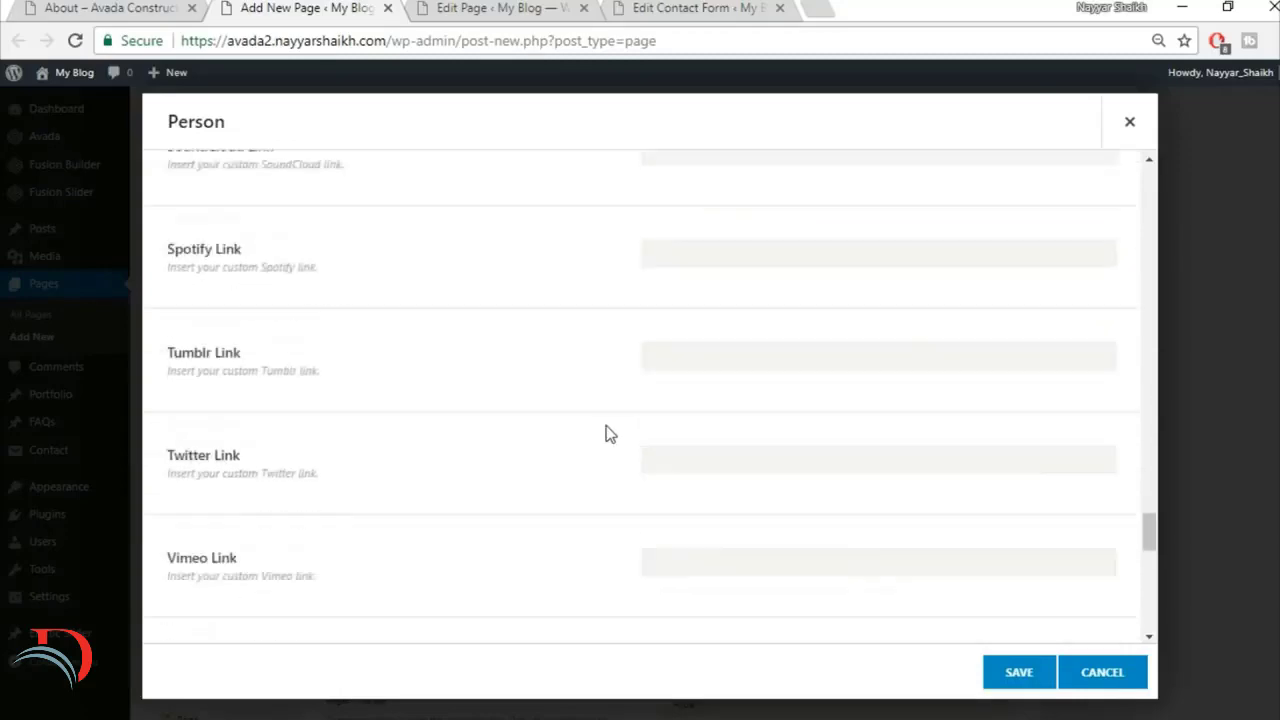
pyautogui.scroll(-3, 607, 433)
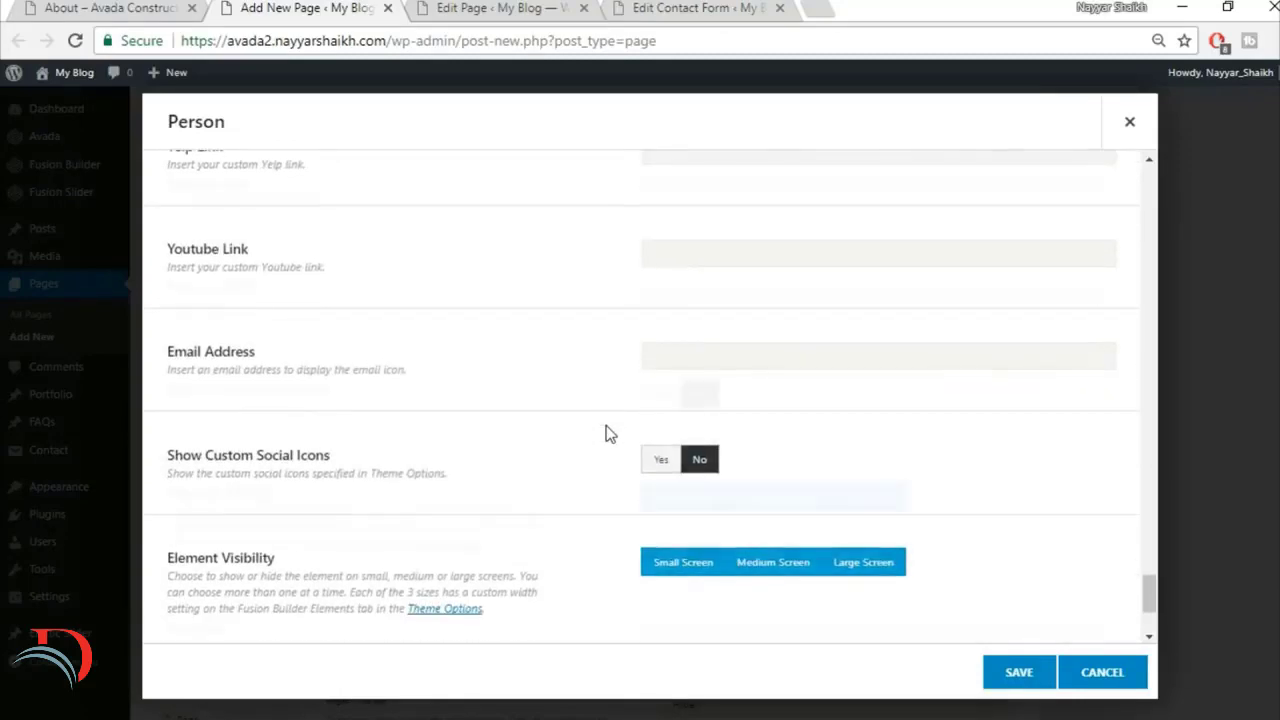
pyautogui.scroll(-1, 523, 443)
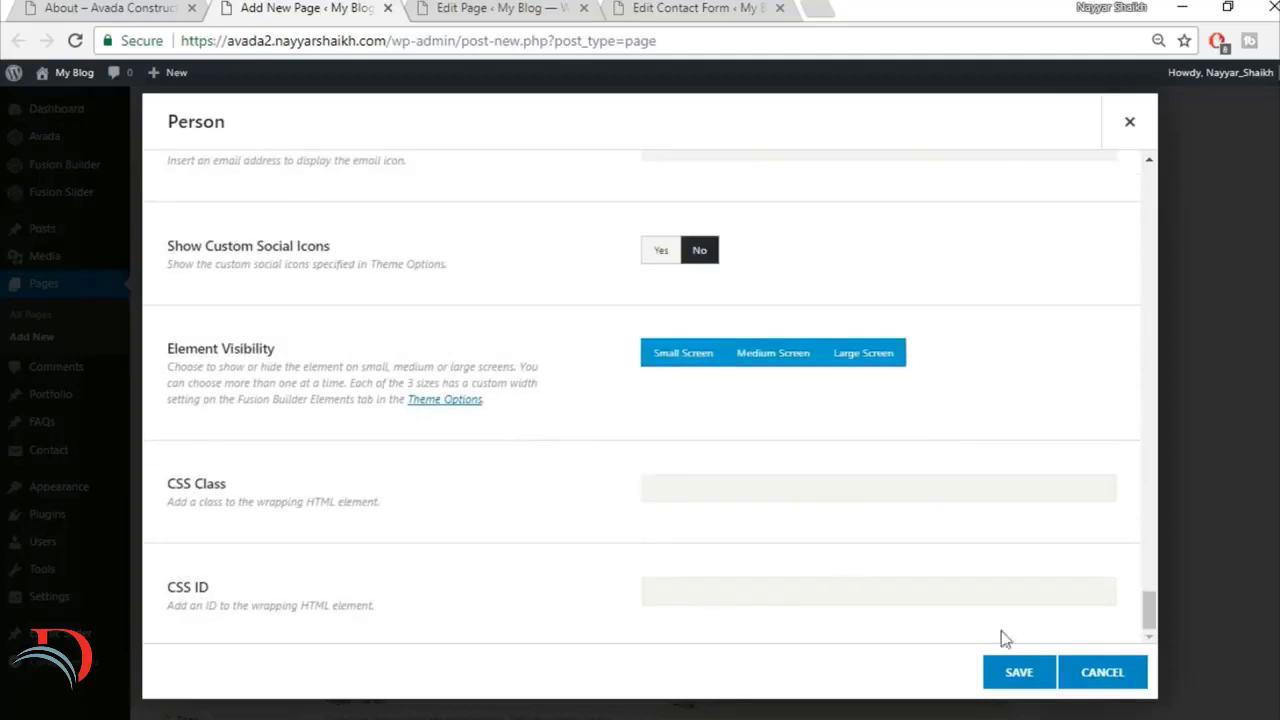
pyautogui.click(1009, 677)
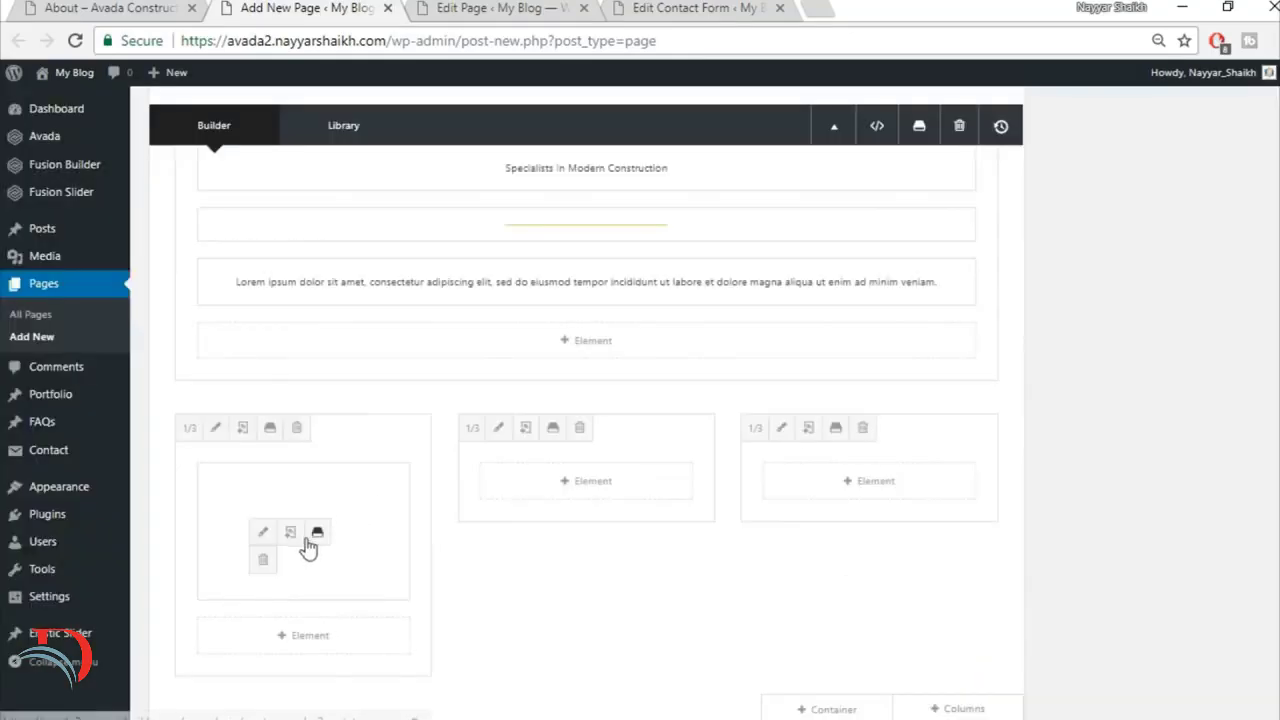
# Step: Clone the Person element twice and place the copies in the second and third one-third columns
pyautogui.click(291, 535)
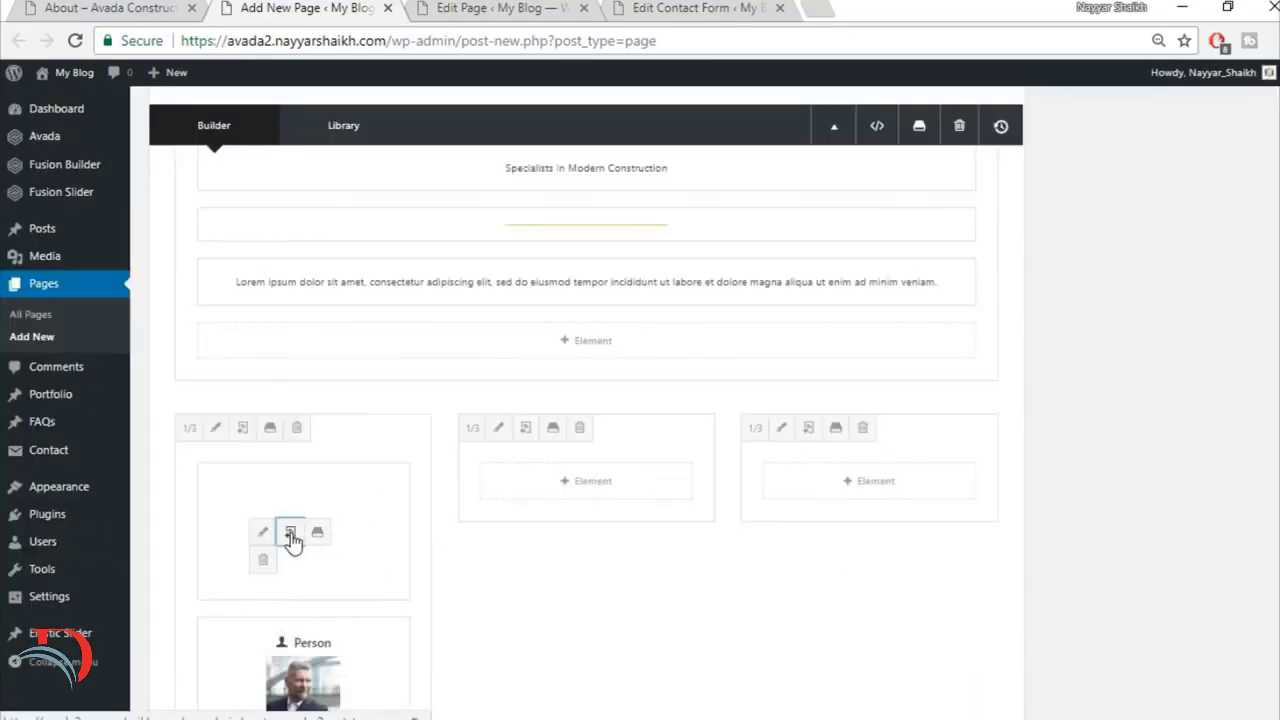
pyautogui.moveTo(266, 494); pyautogui.dragTo(575, 485)
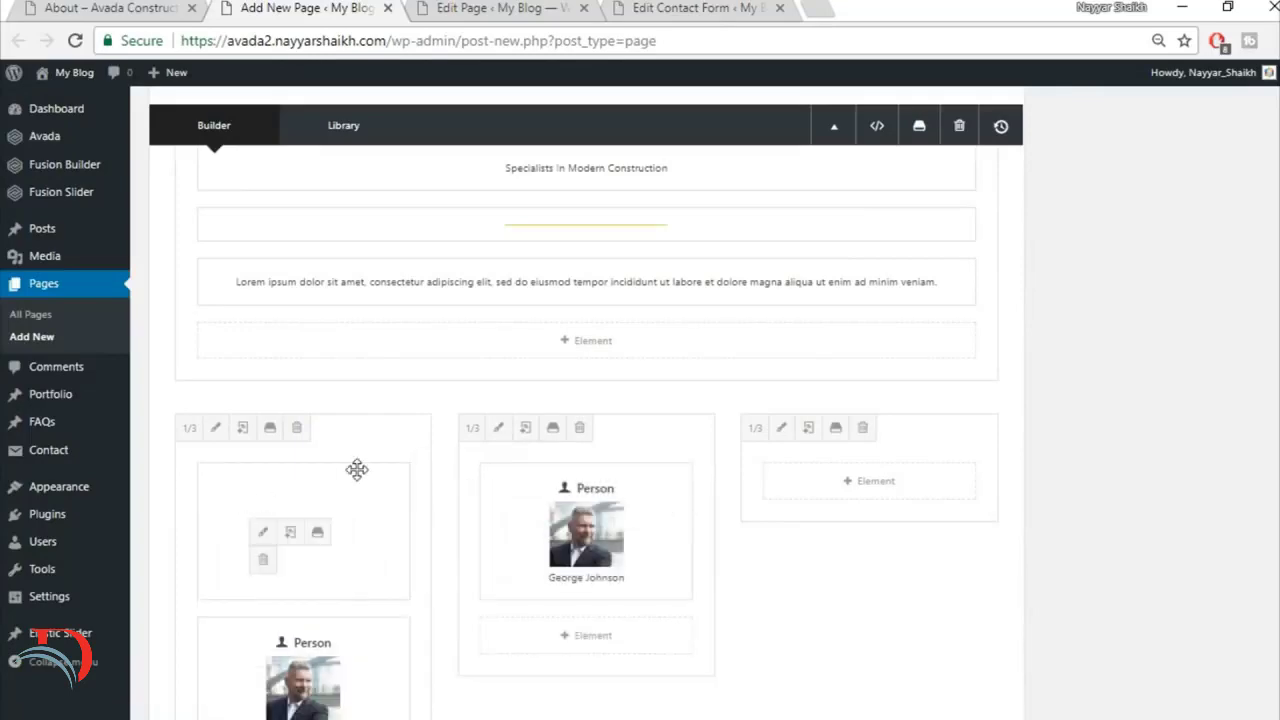
pyautogui.moveTo(357, 469); pyautogui.dragTo(840, 480)
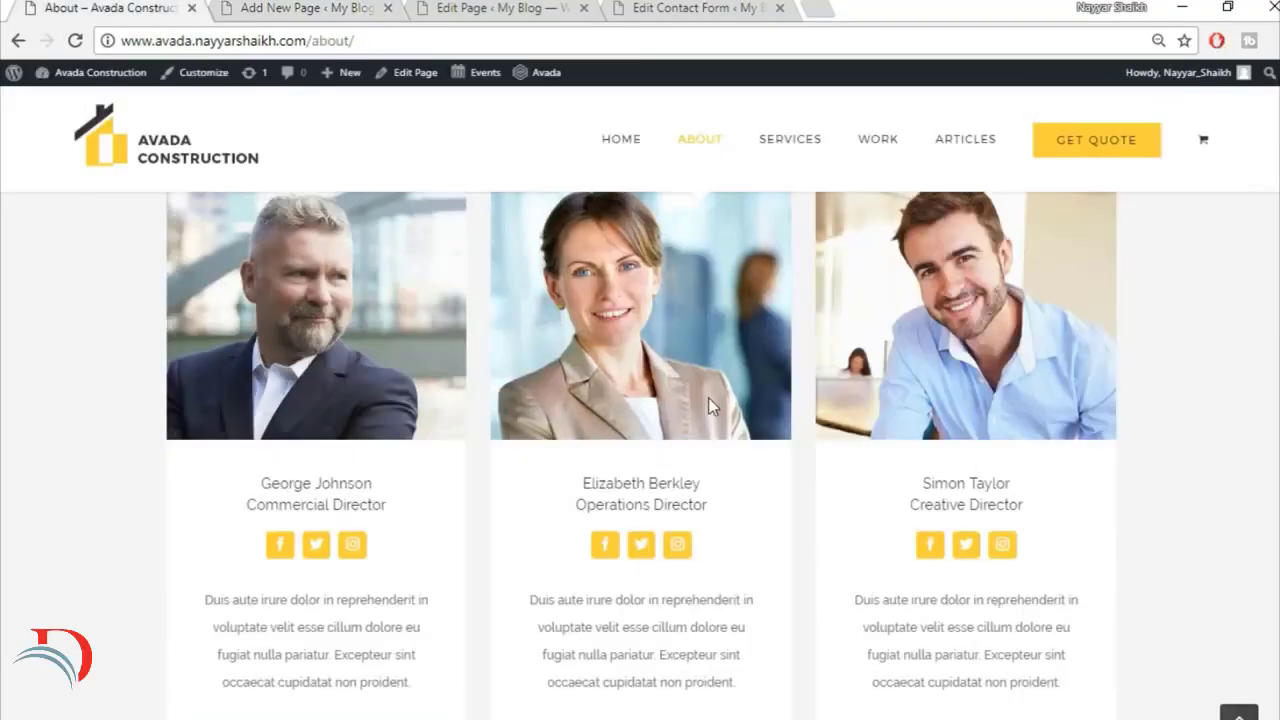
# Step: Review the demo About page's sections below the team cards, from Recent Works through testimonials, partners and the quote form to the footer
pyautogui.scroll(-4, 712, 406)
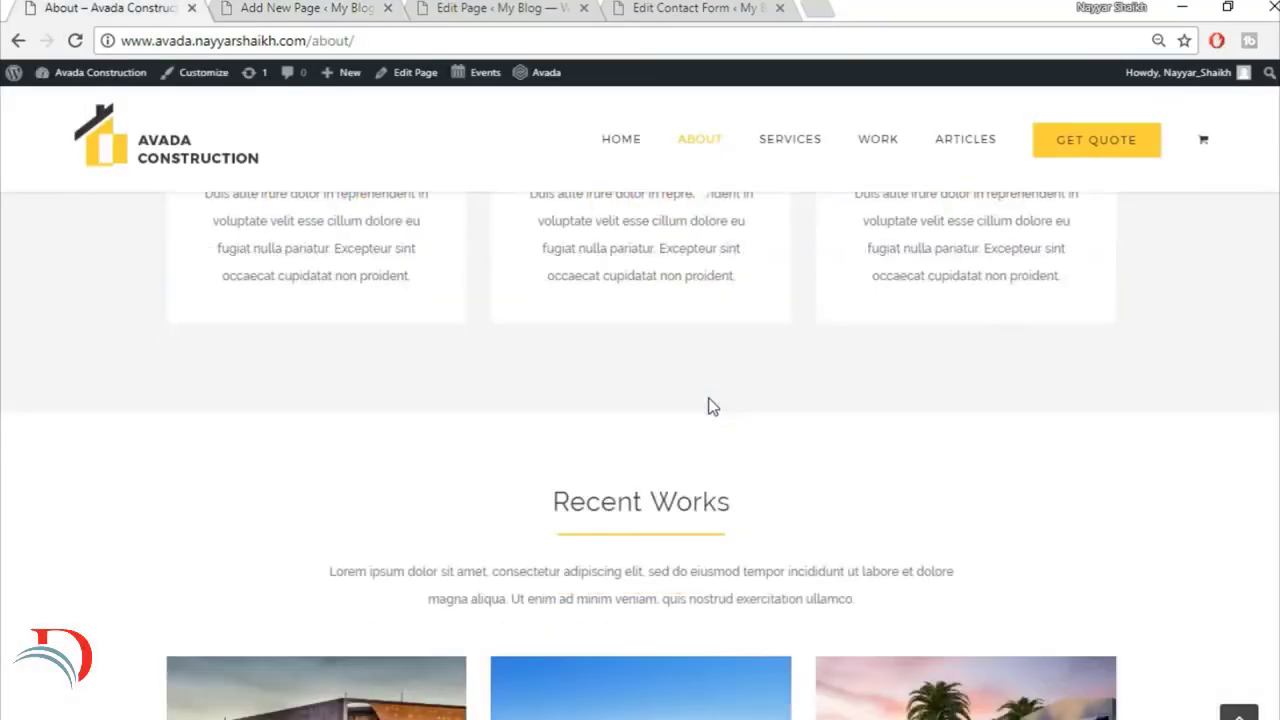
pyautogui.scroll(-3, 712, 406)
pyautogui.scroll(1, 700, 340)
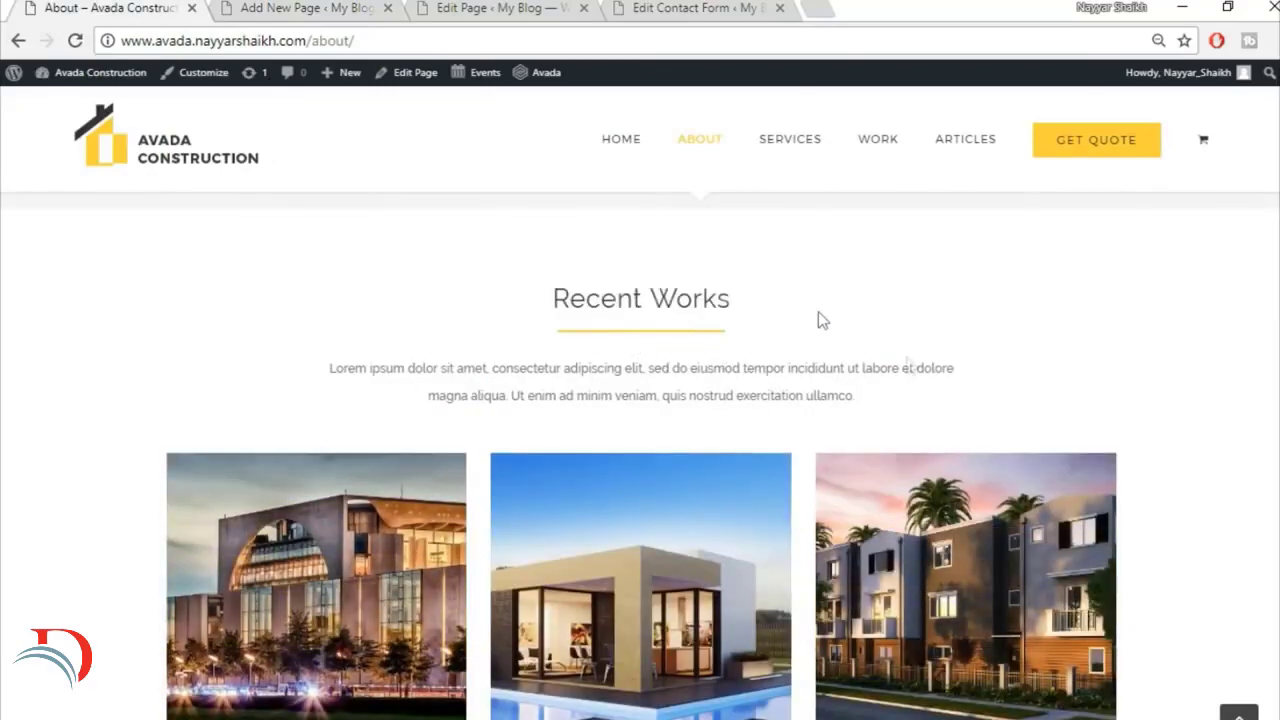
pyautogui.scroll(-8, 938, 424)
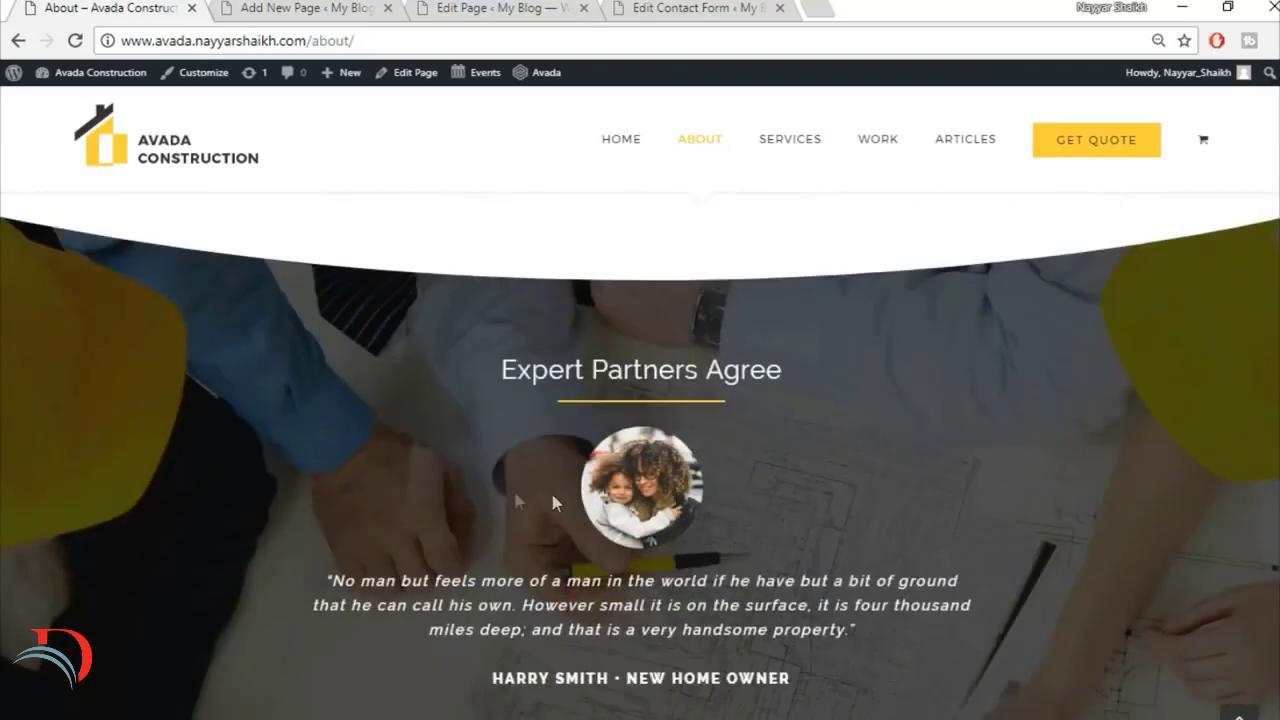
pyautogui.scroll(-1, 1065, 642)
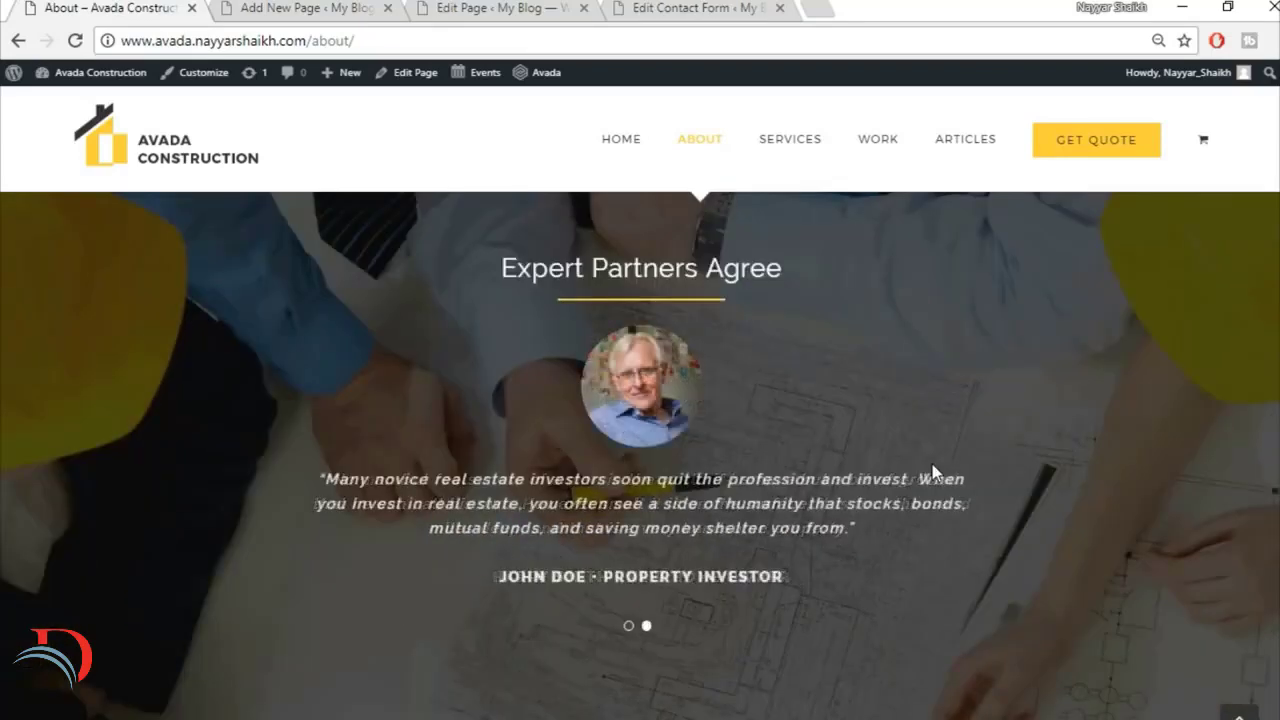
pyautogui.scroll(-6, 931, 471)
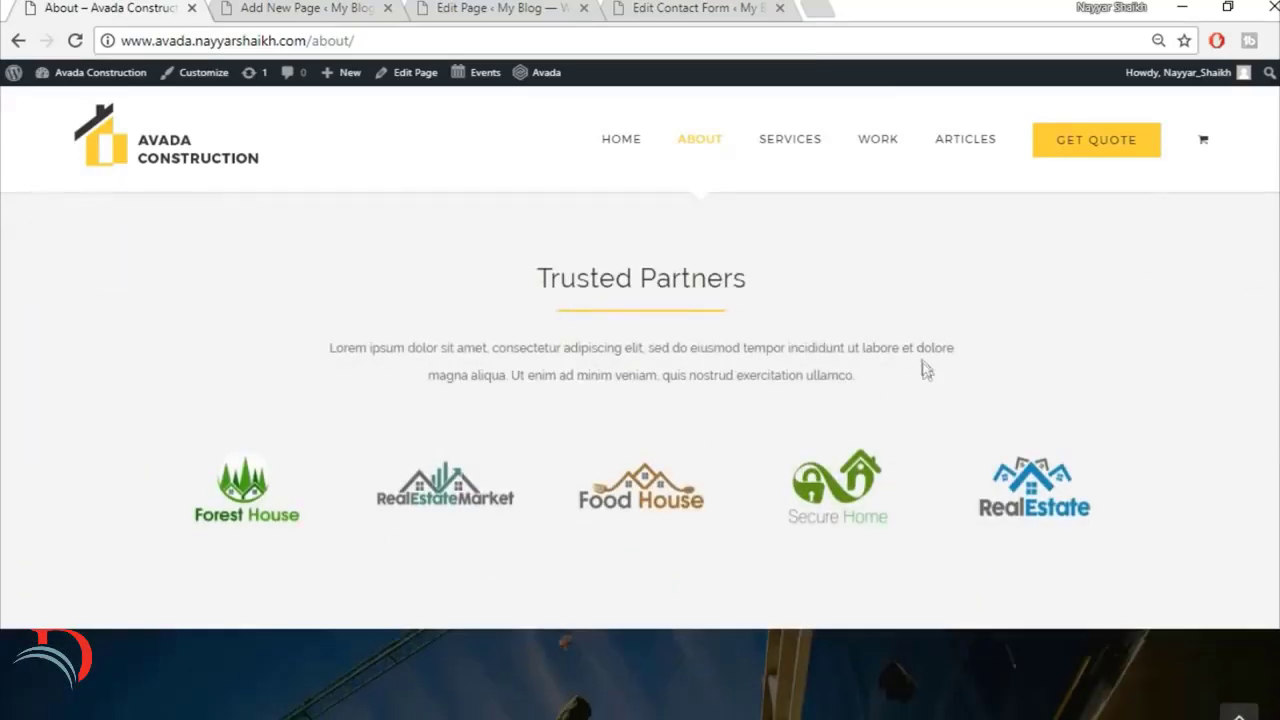
pyautogui.scroll(-5, 928, 378)
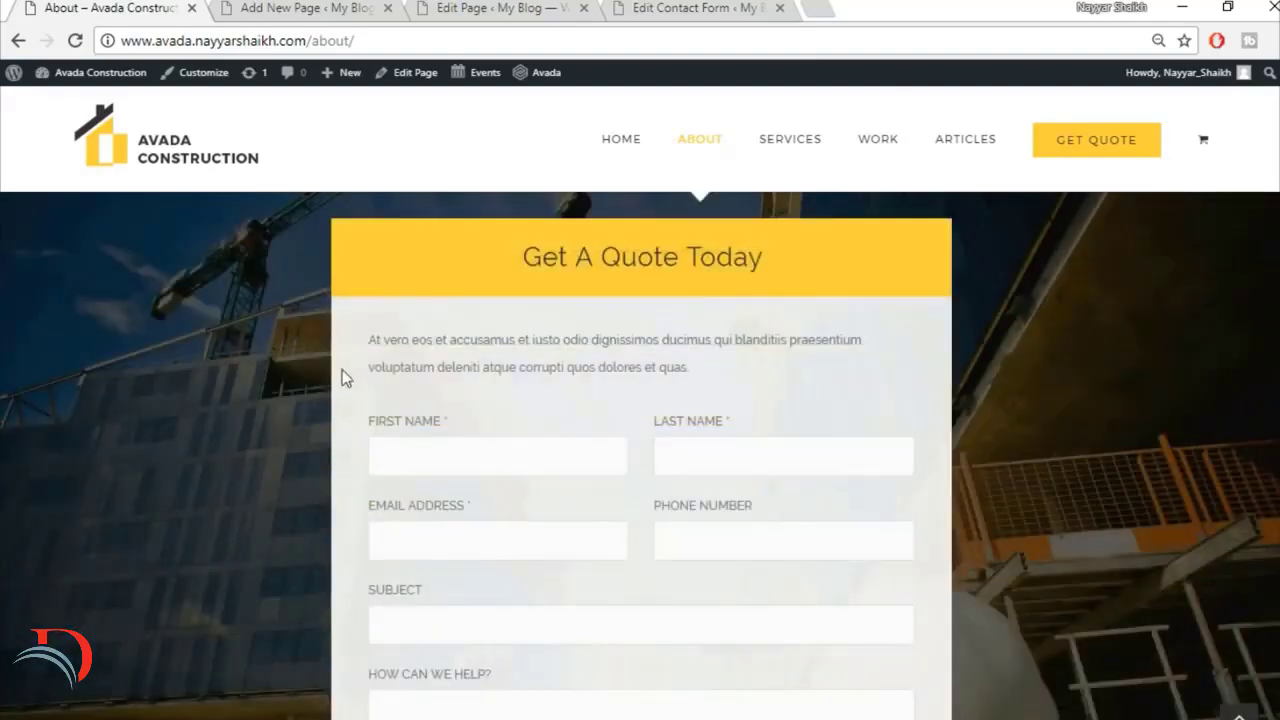
pyautogui.scroll(1, 950, 350)
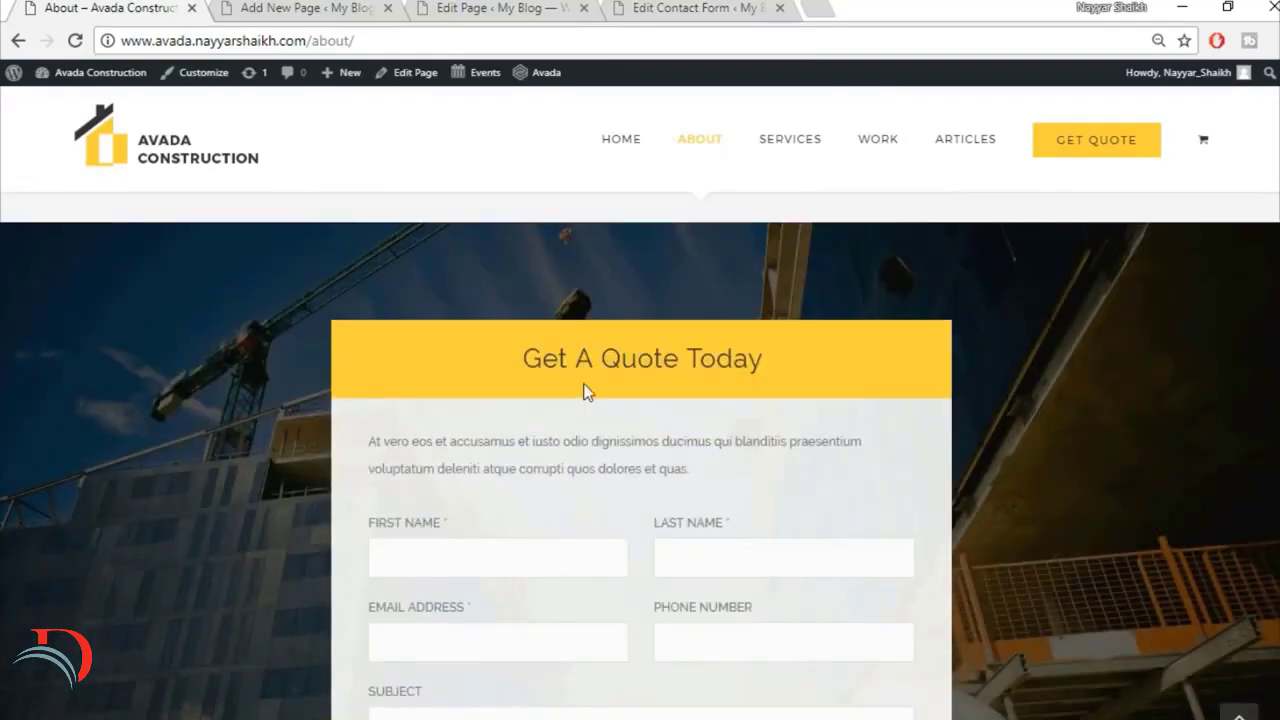
pyautogui.scroll(2, 793, 320)
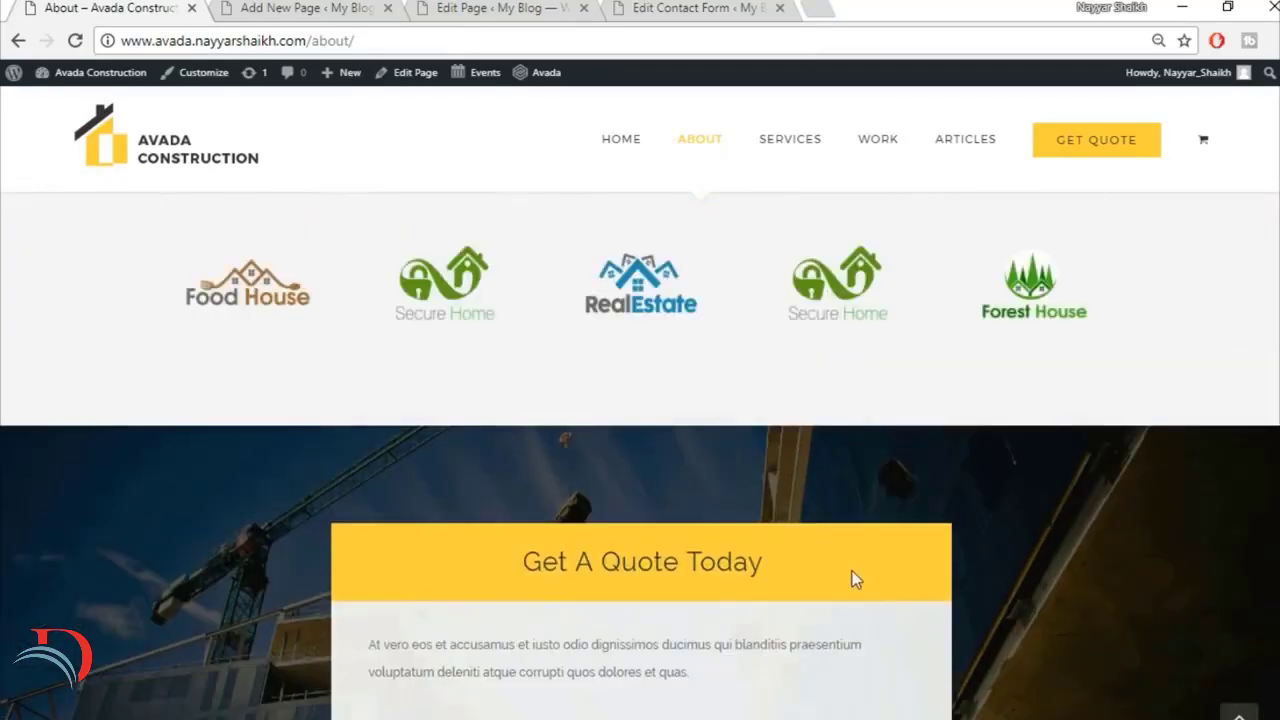
pyautogui.scroll(-7, 851, 580)
pyautogui.scroll(-3, 1092, 619)
pyautogui.click(1239, 714)
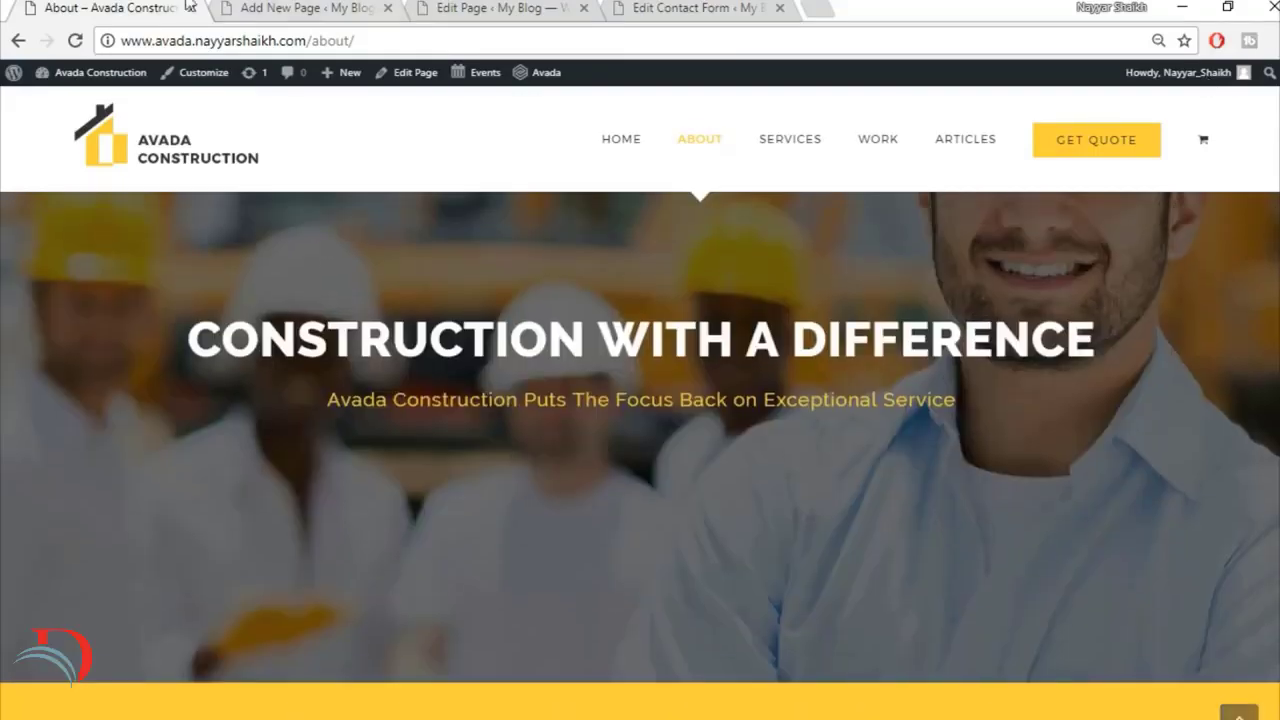
# Step: Return to the new About page in the editor and publish it
pyautogui.click(285, 8)
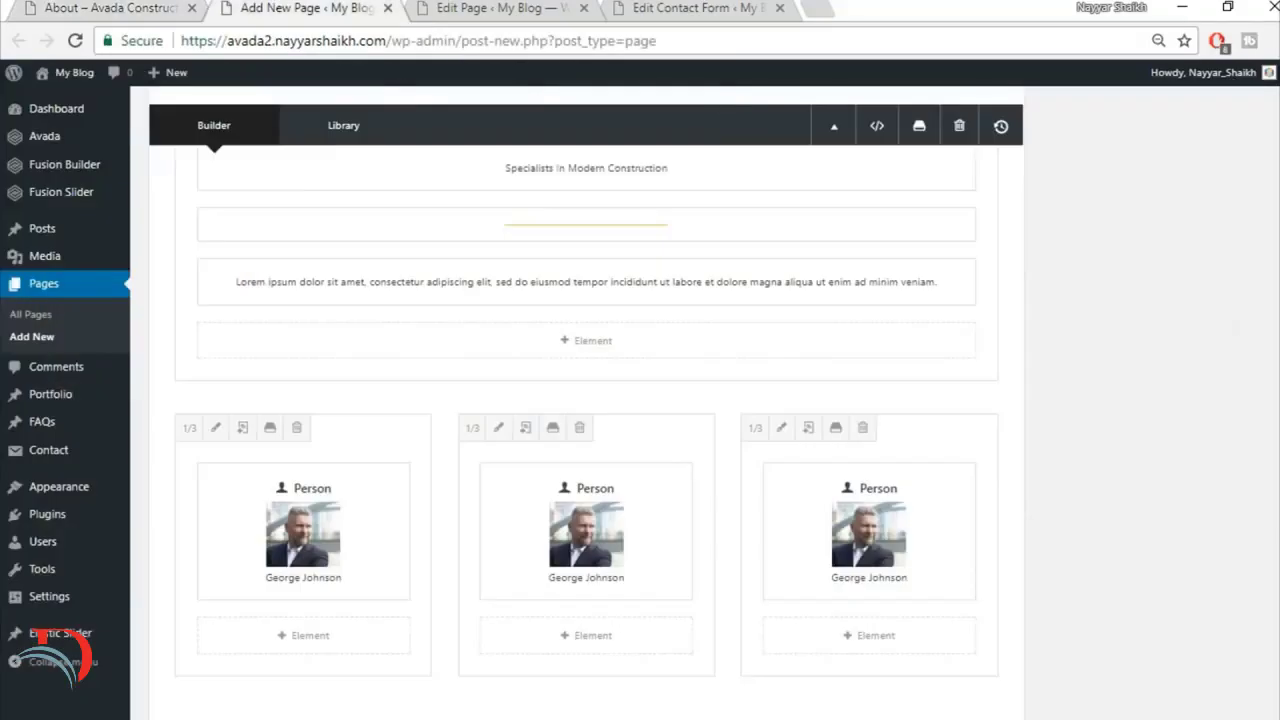
pyautogui.scroll(10, 586, 400)
pyautogui.click(1216, 308)
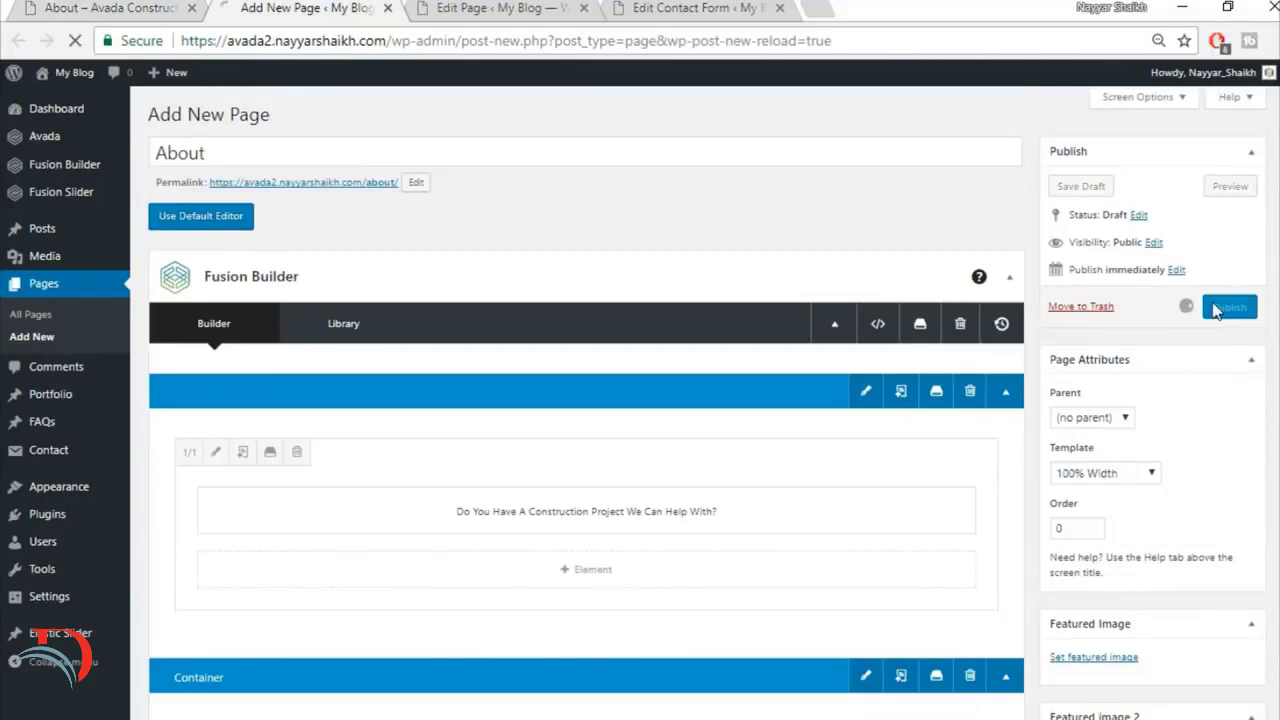
# Step: Open the published About page in a new browser tab and compare its team section with the demo's Meet Our Team section
pyautogui.rightClick(265, 148)
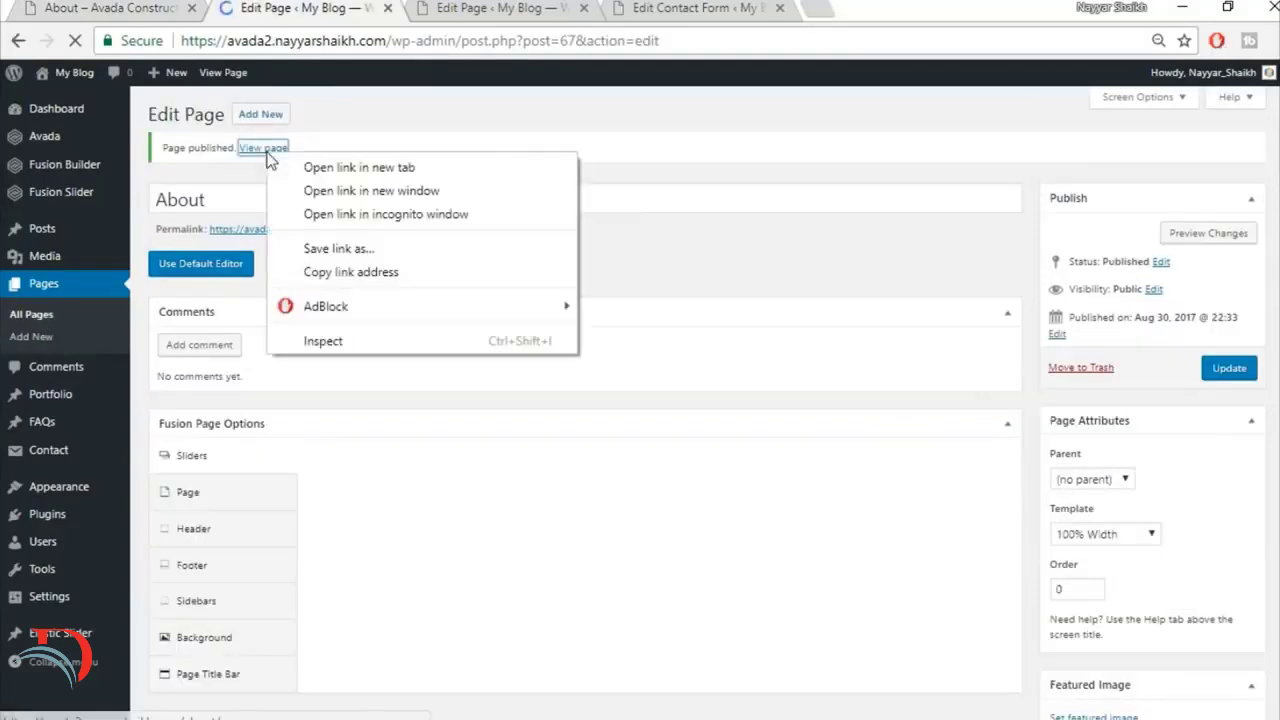
pyautogui.click(290, 168)
pyautogui.hotkey('ctrl', 'Tab')
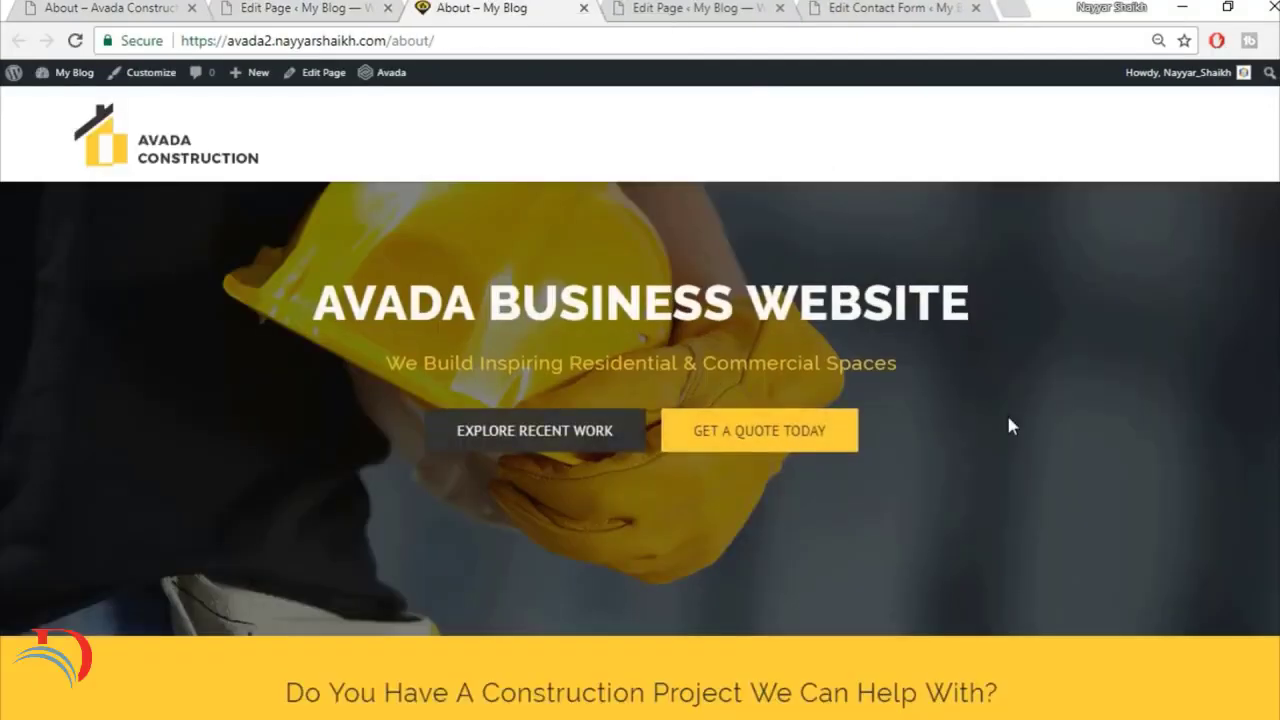
pyautogui.scroll(-5, 1006, 415)
pyautogui.scroll(-6, 670, 410)
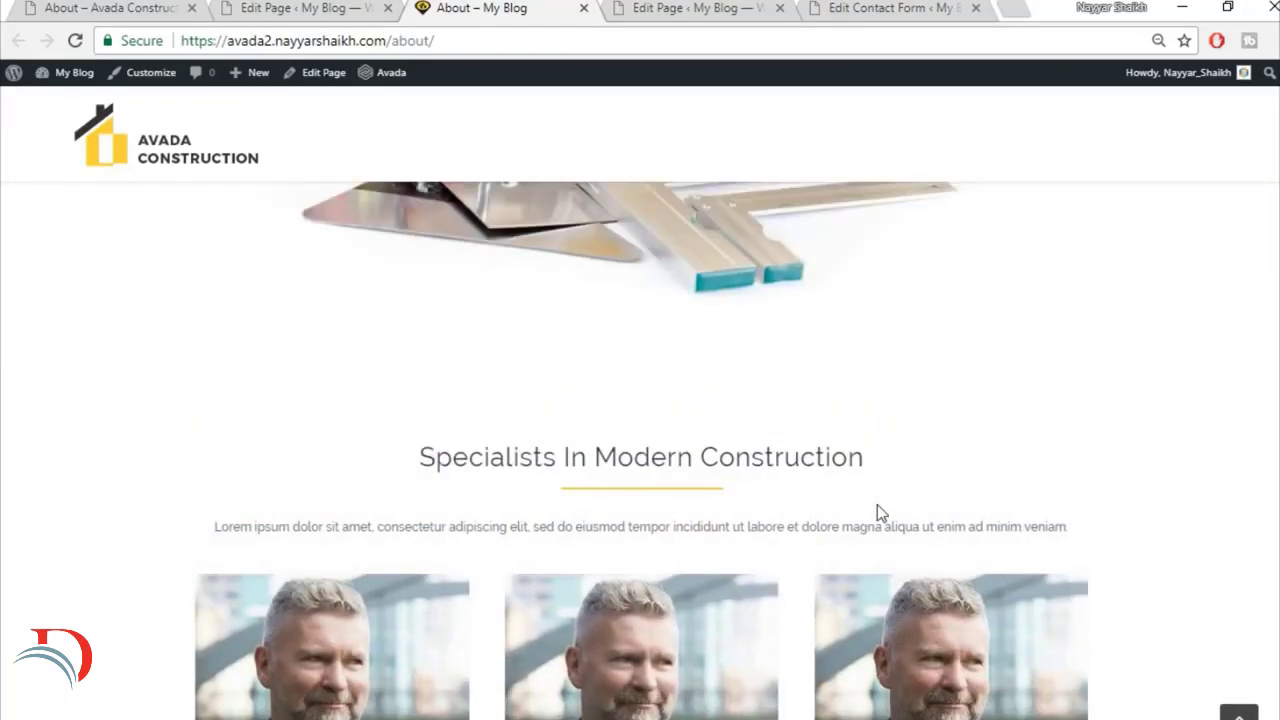
pyautogui.click(110, 8)
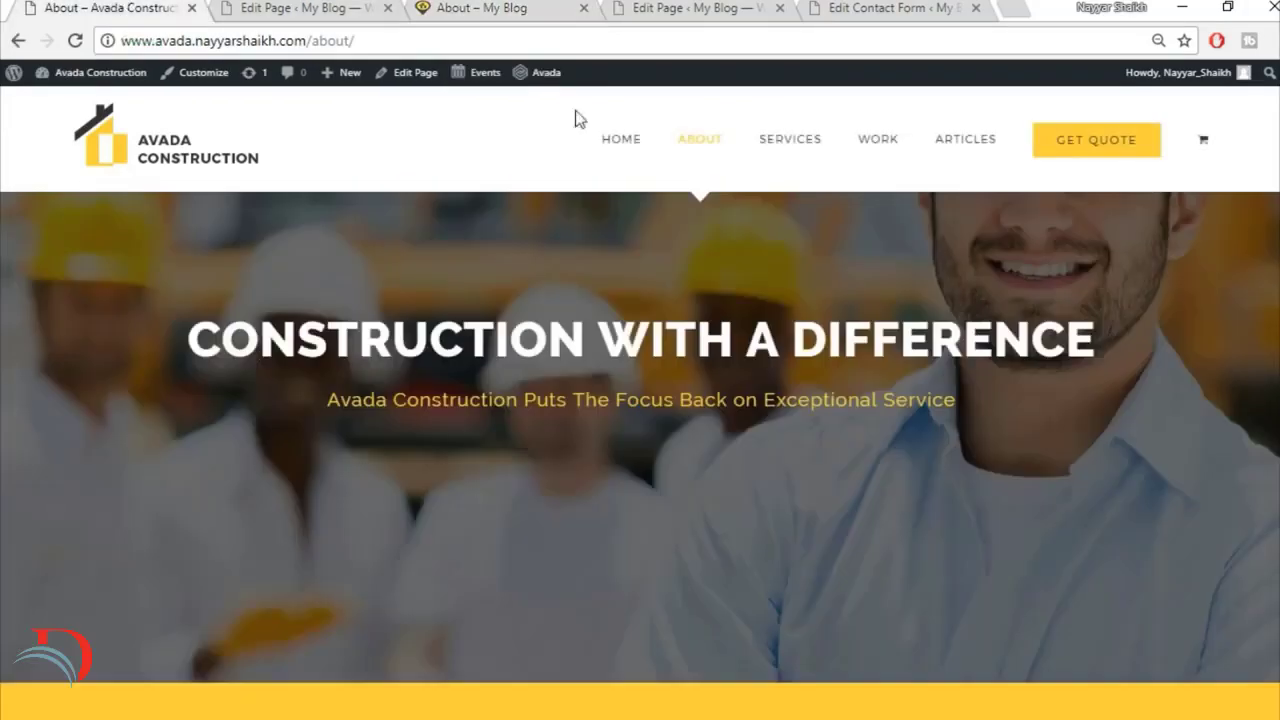
pyautogui.scroll(-15, 941, 664)
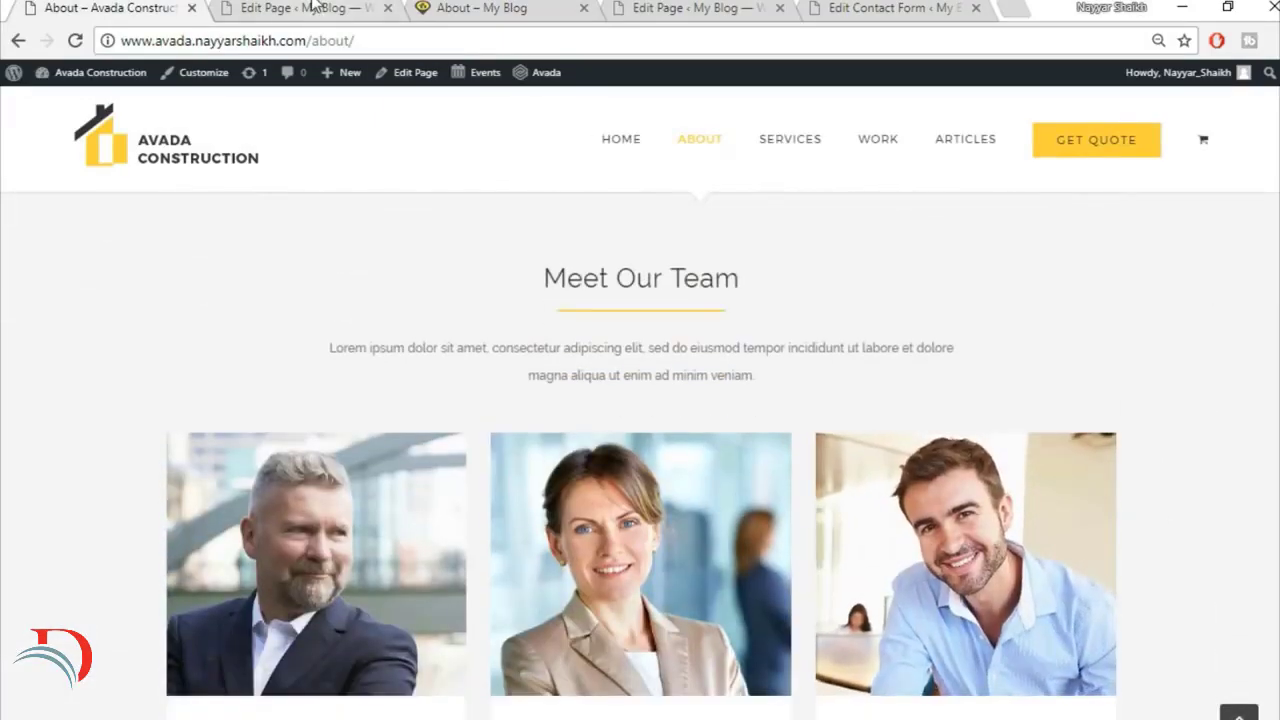
# Step: Set the background colour of the team section's container to #f5f5f5 in the About page editor and save the container settings
pyautogui.click(312, 10)
pyautogui.scroll(-15, 888, 395)
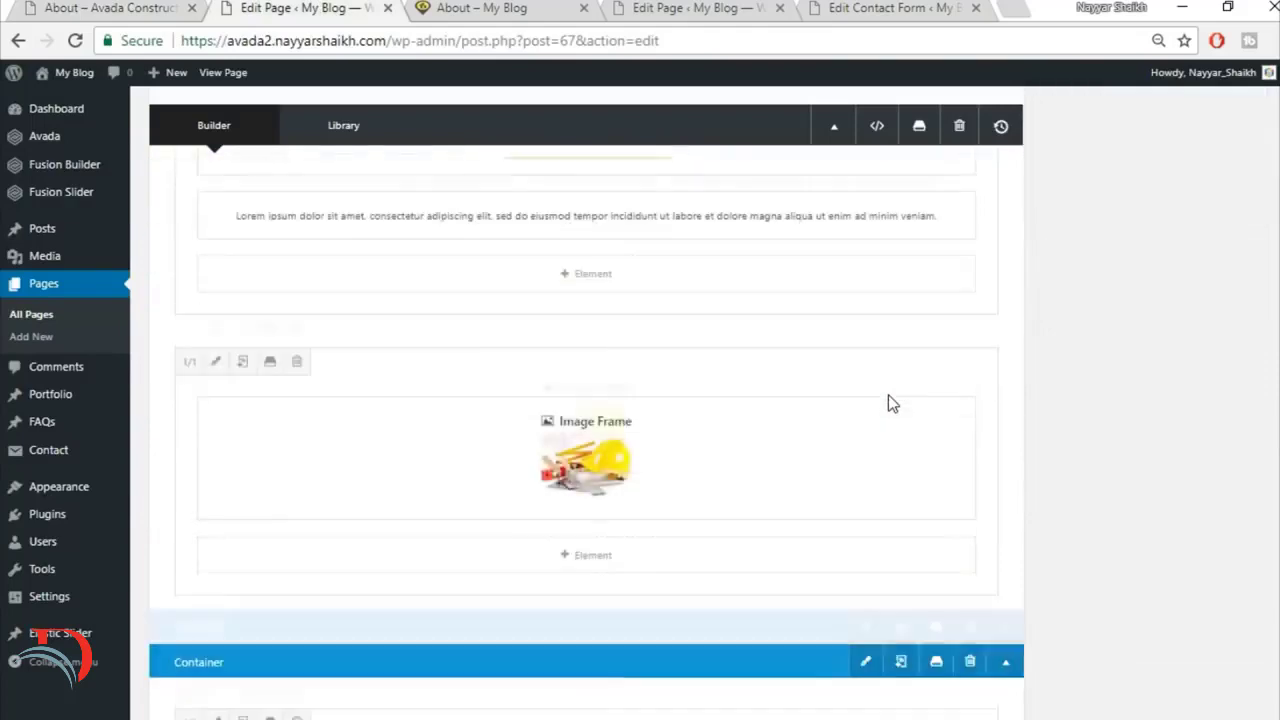
pyautogui.scroll(-3, 888, 395)
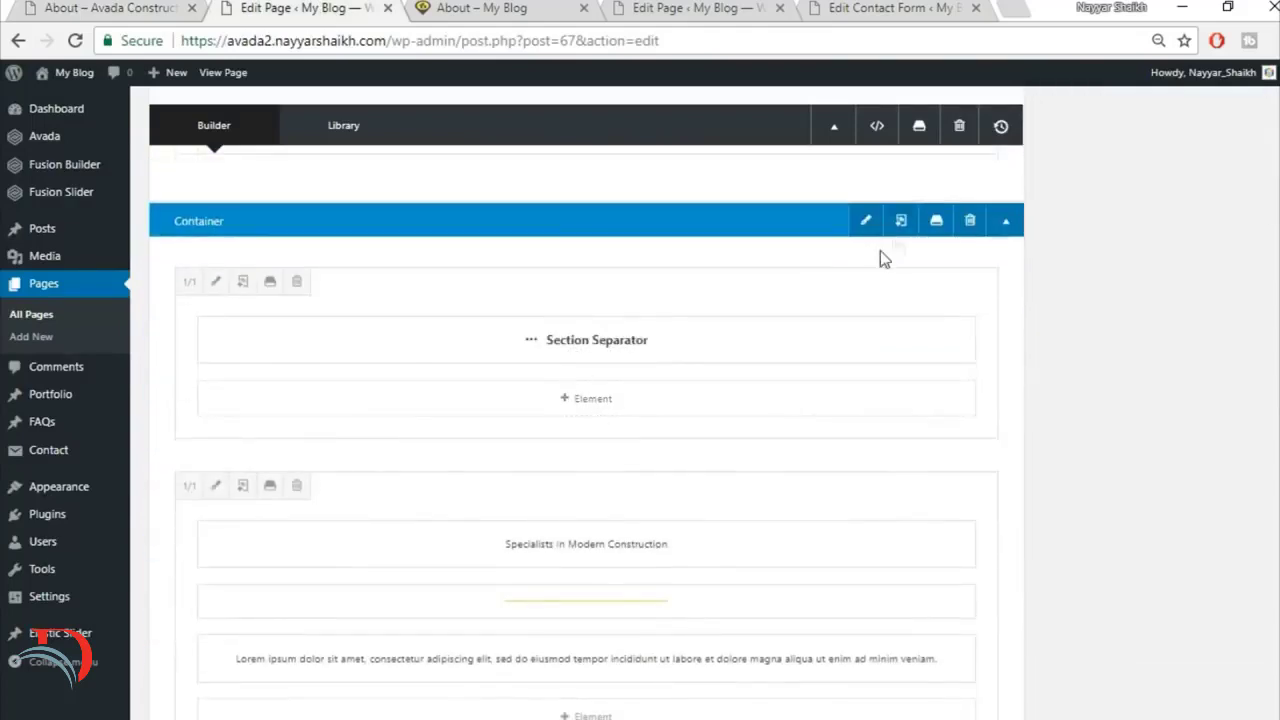
pyautogui.click(867, 221)
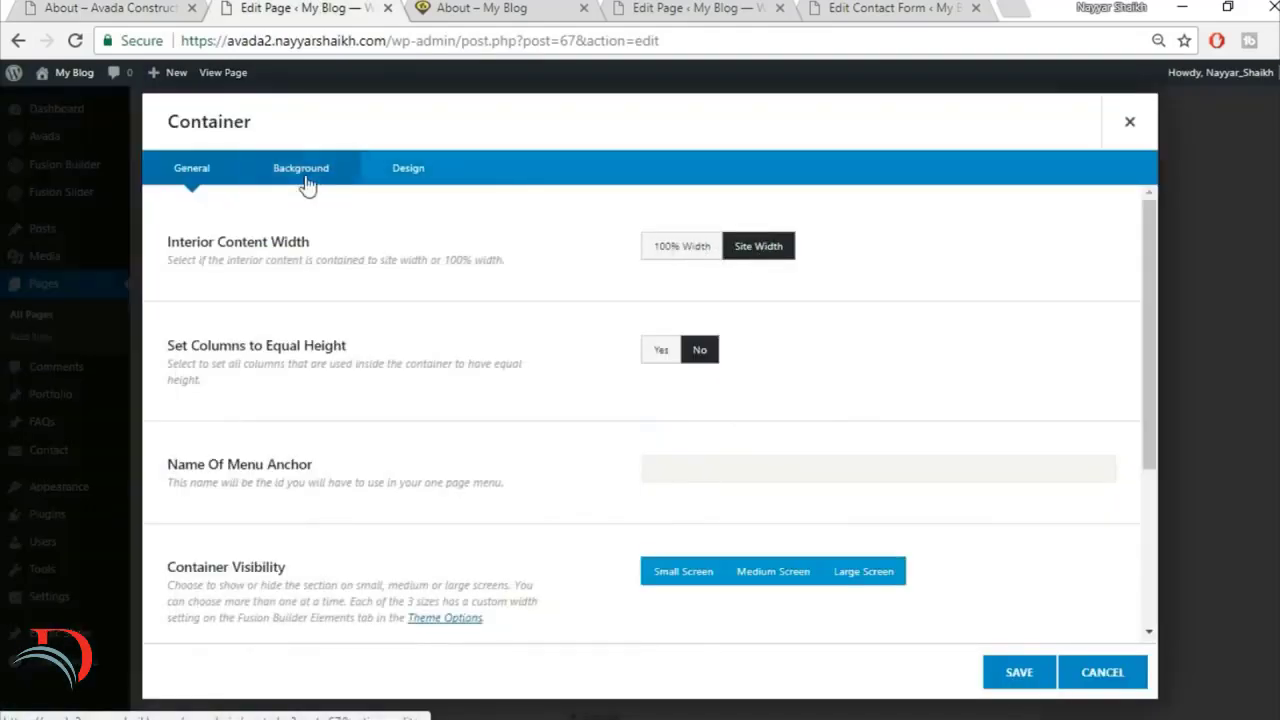
pyautogui.click(300, 172)
pyautogui.click(708, 255)
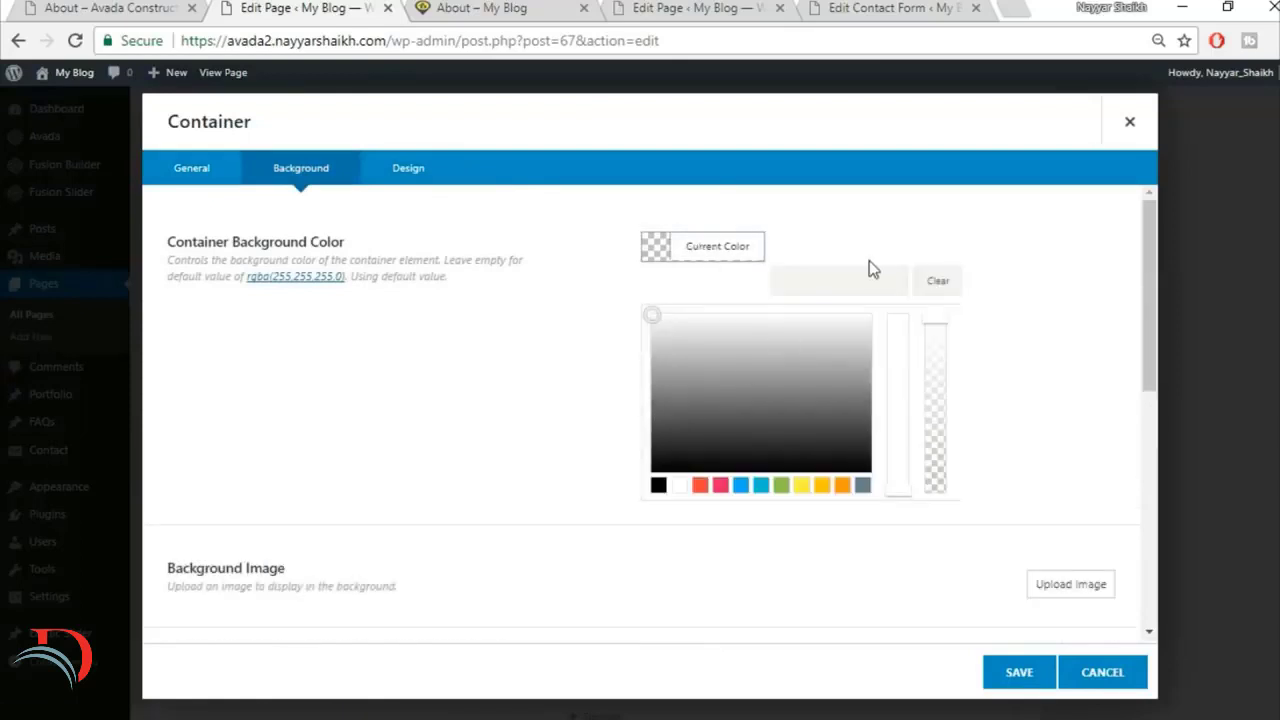
pyautogui.click(844, 281)
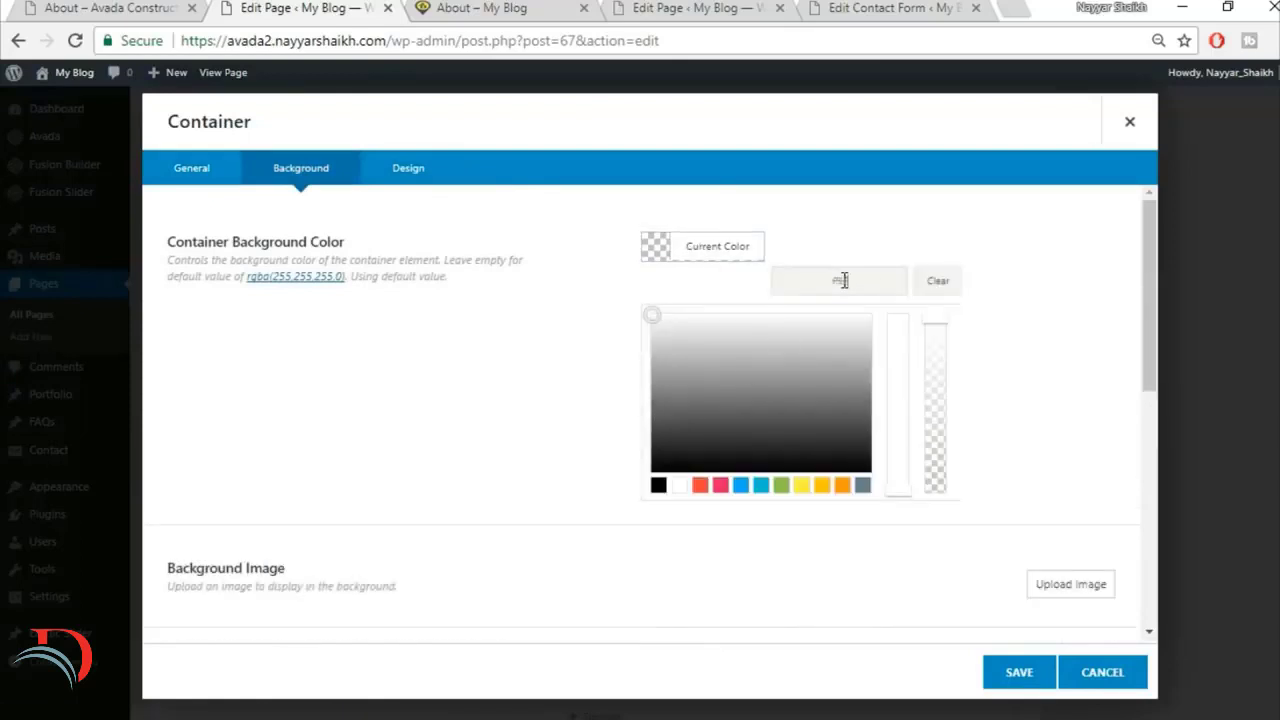
pyautogui.click(1017, 673)
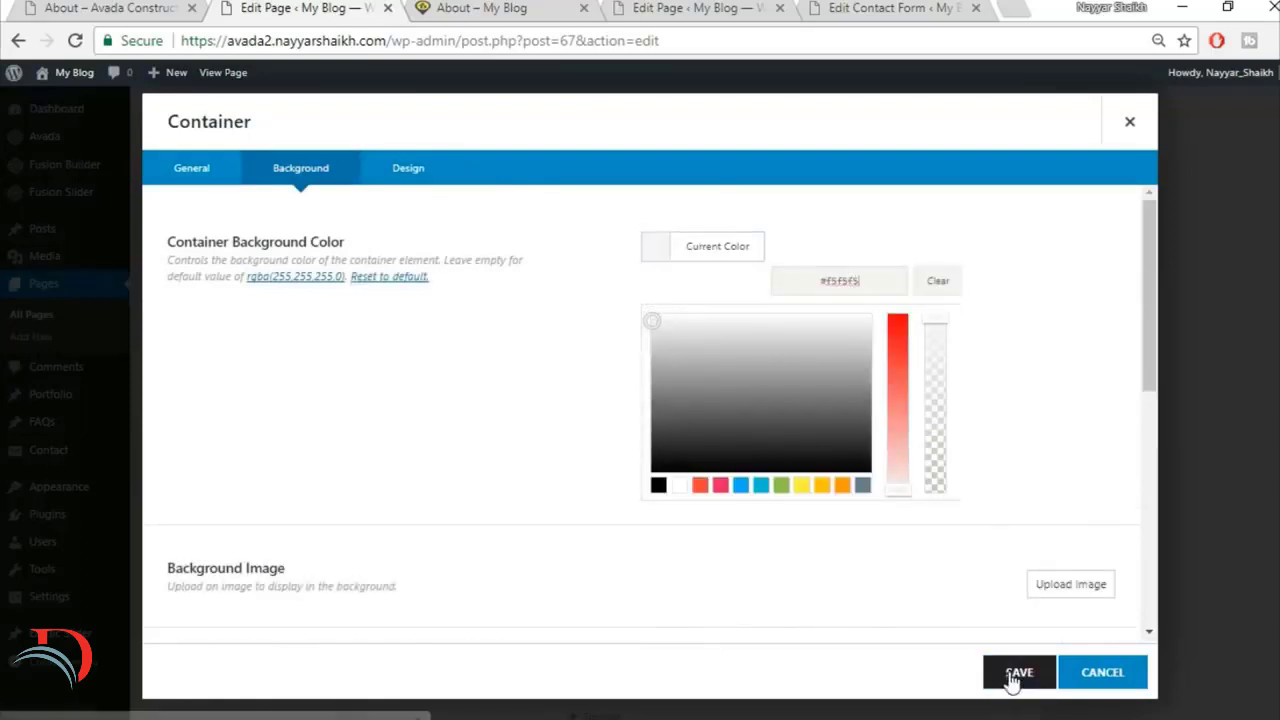
# Step: Update the About page, then reload its published version and check the team section down to the footer
pyautogui.scroll(15, 1268, 413)
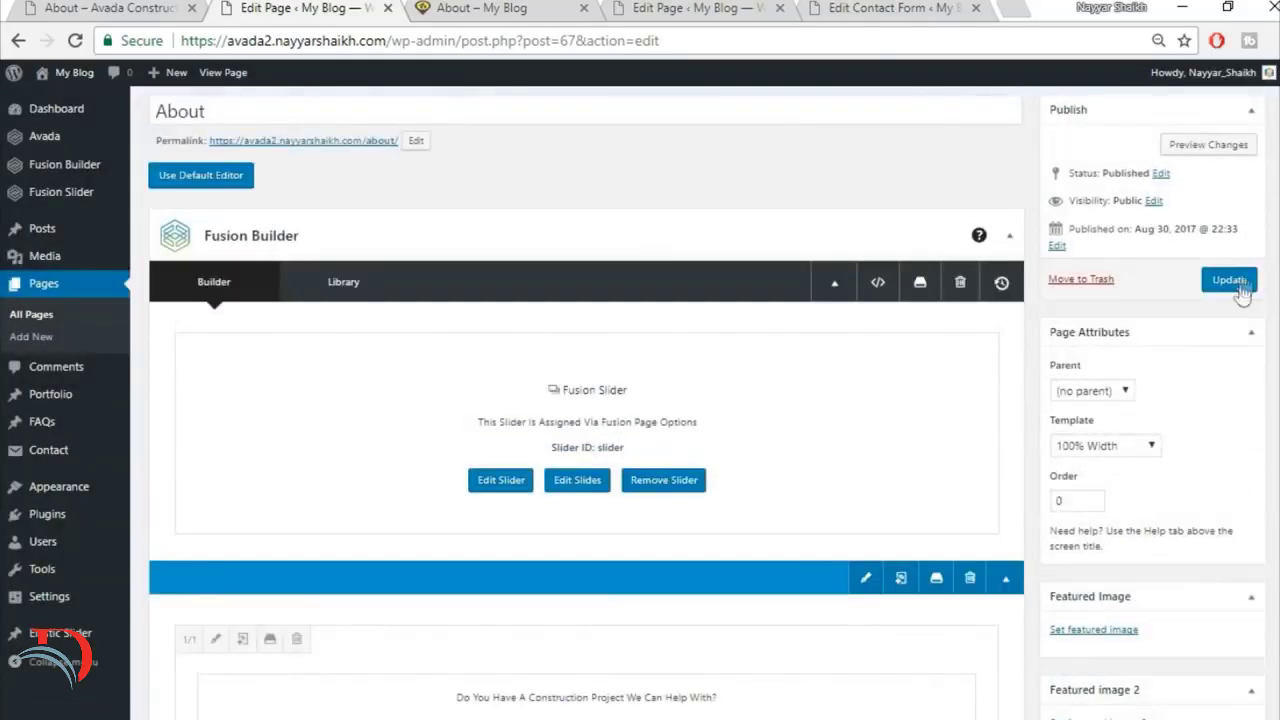
pyautogui.click(1229, 280)
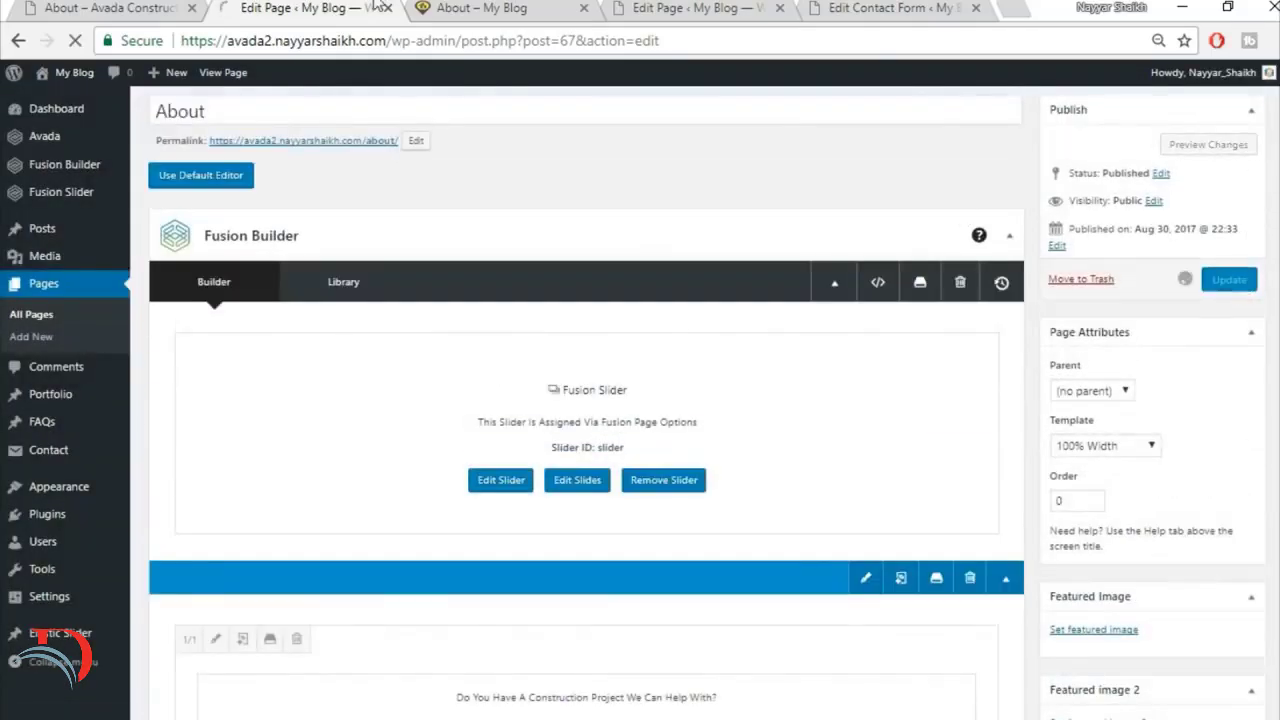
pyautogui.click(488, 8)
pyautogui.click(494, 29)
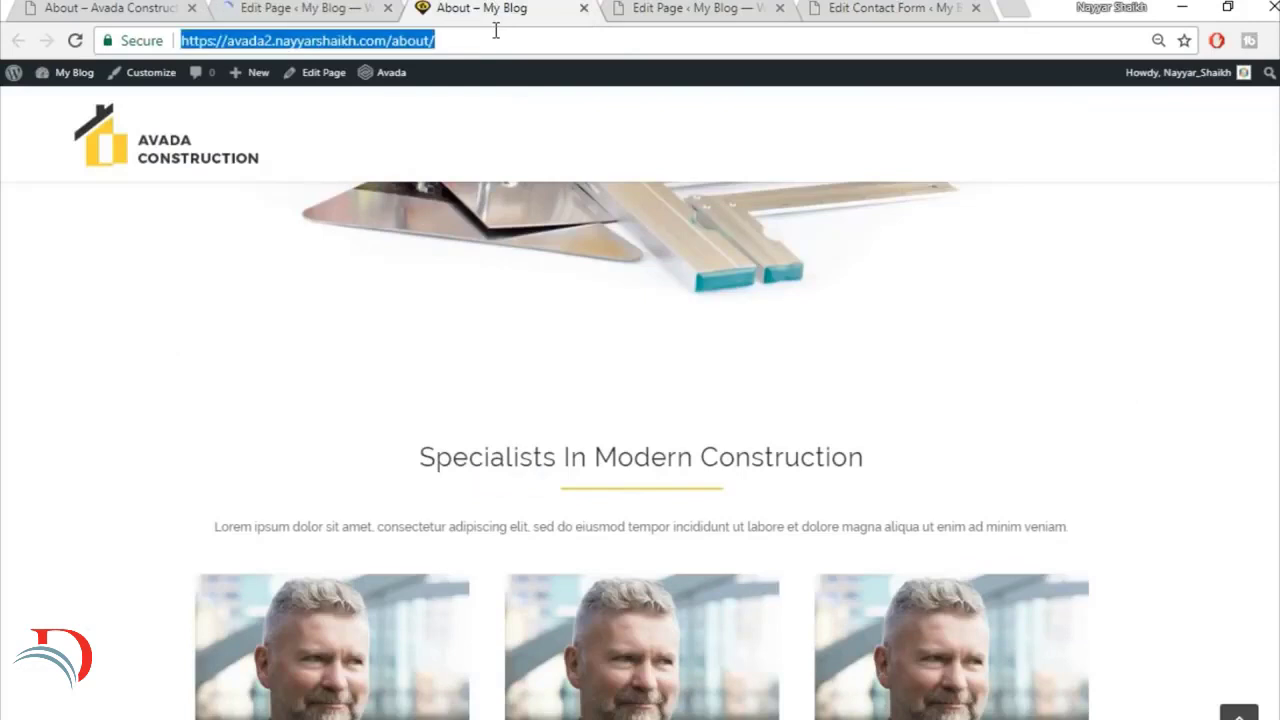
pyautogui.press('Return')
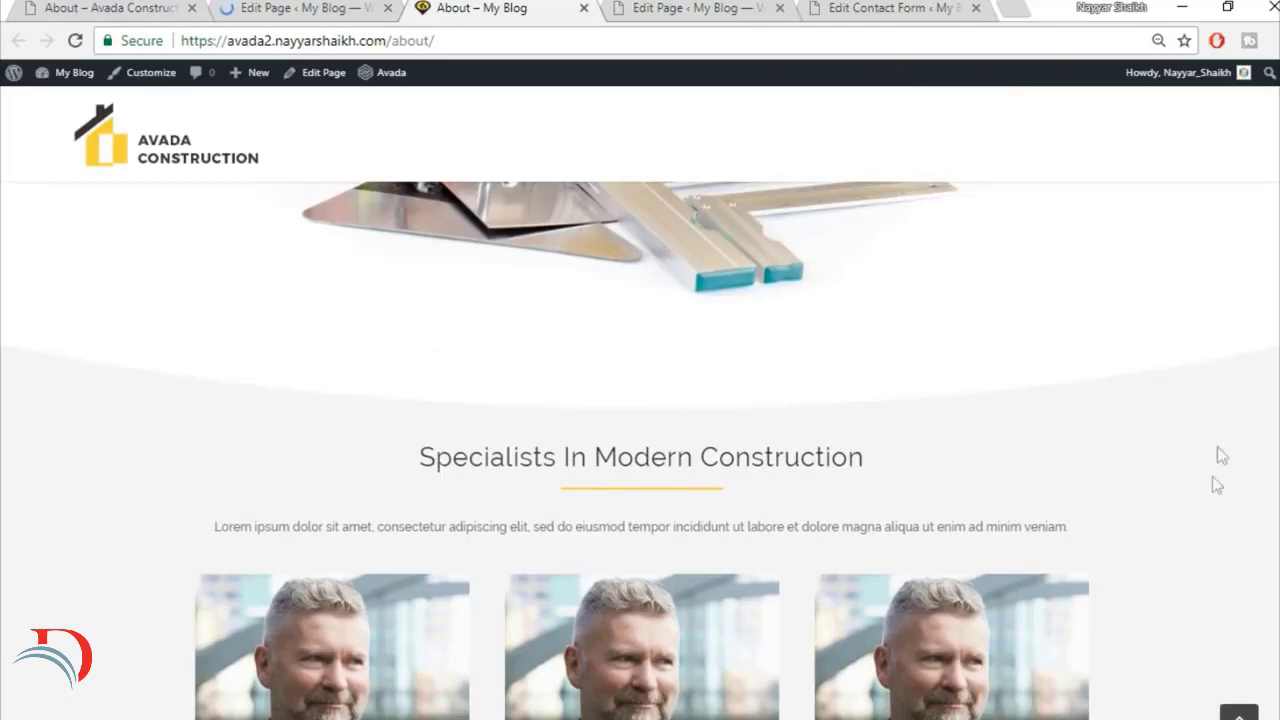
pyautogui.scroll(-4, 1150, 471)
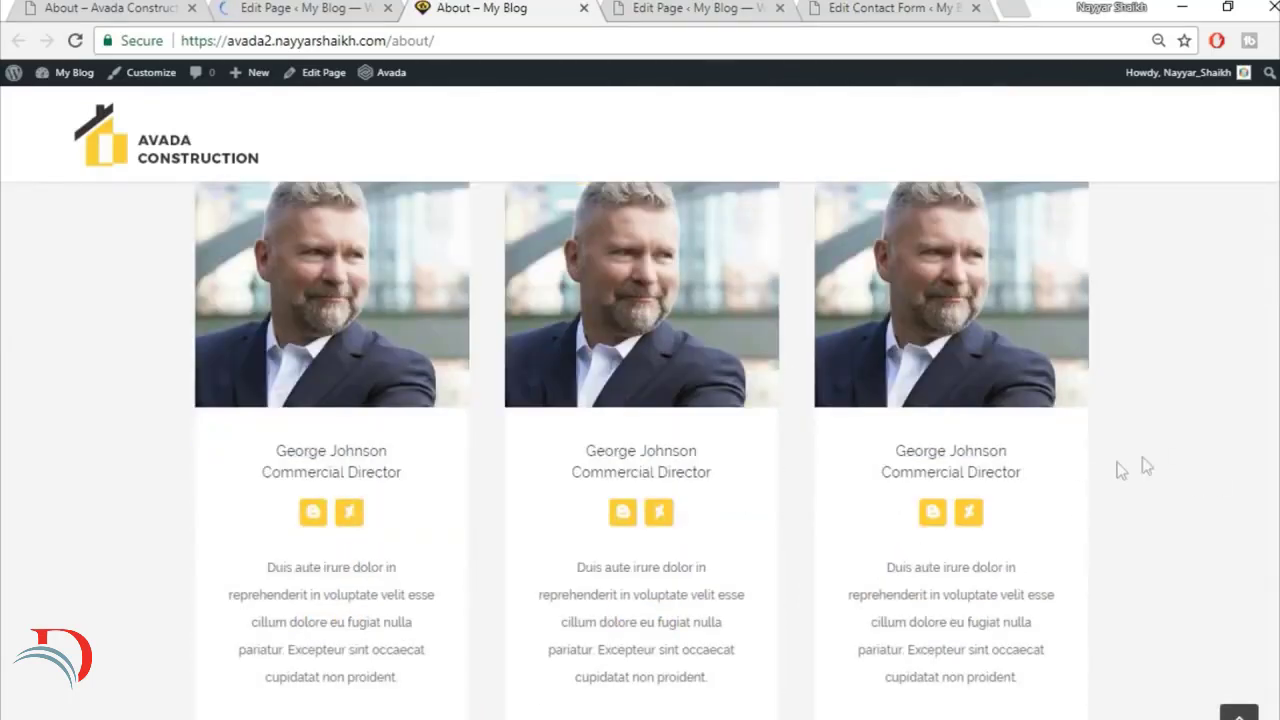
pyautogui.scroll(-2, 1199, 451)
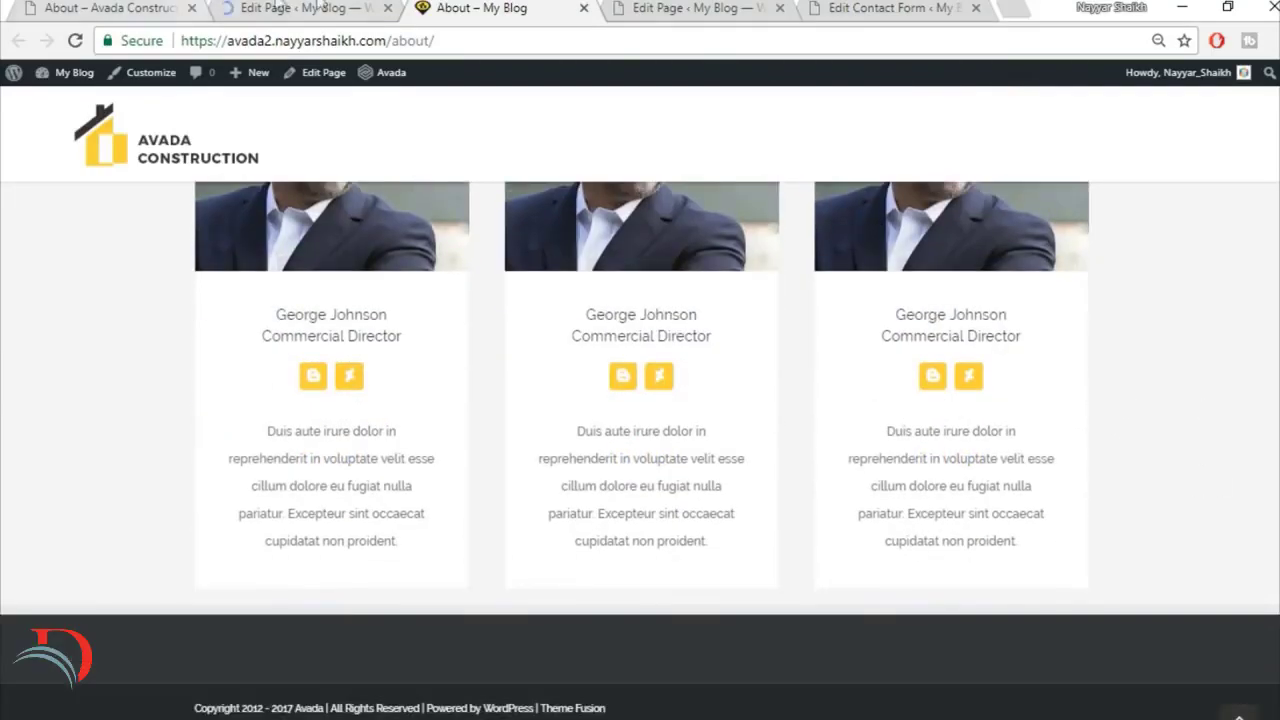
# Step: Examine the demo About page's Recent Works, Expert Partners Agree and Trusted Partners sections, then go back up to its quote banner
pyautogui.click(112, 7)
pyautogui.scroll(-4, 1010, 483)
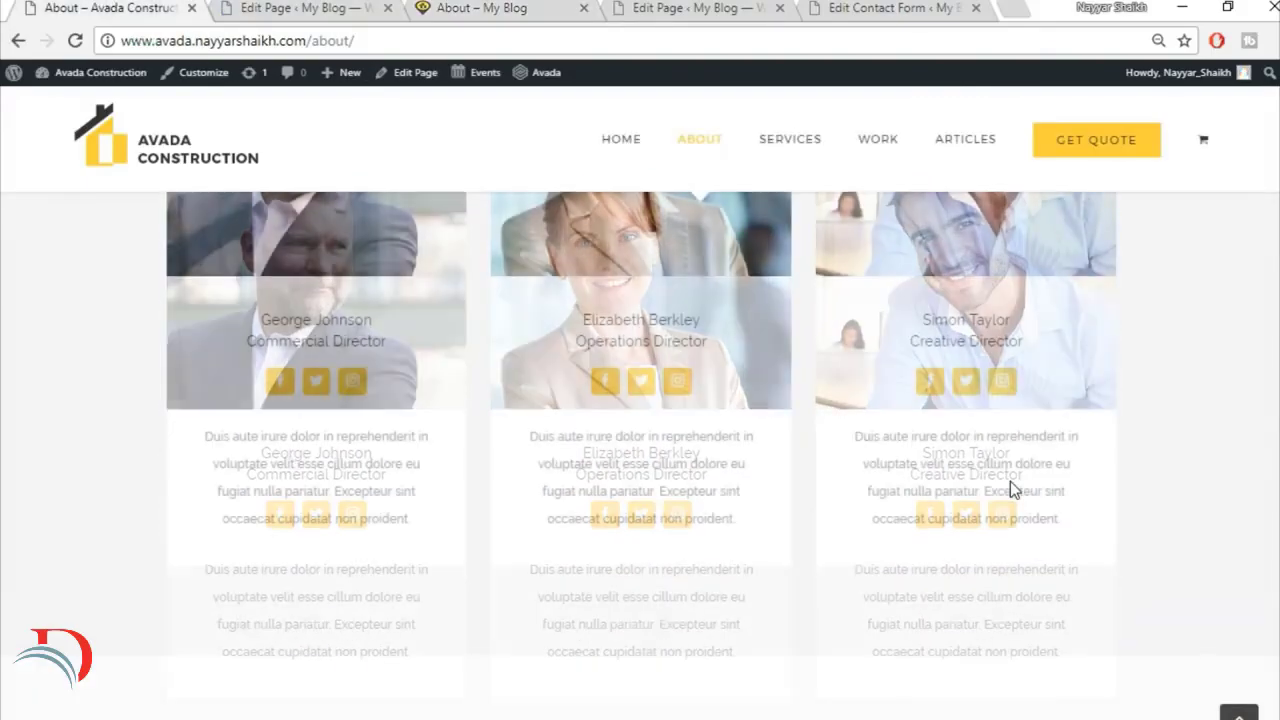
pyautogui.scroll(-5, 1010, 481)
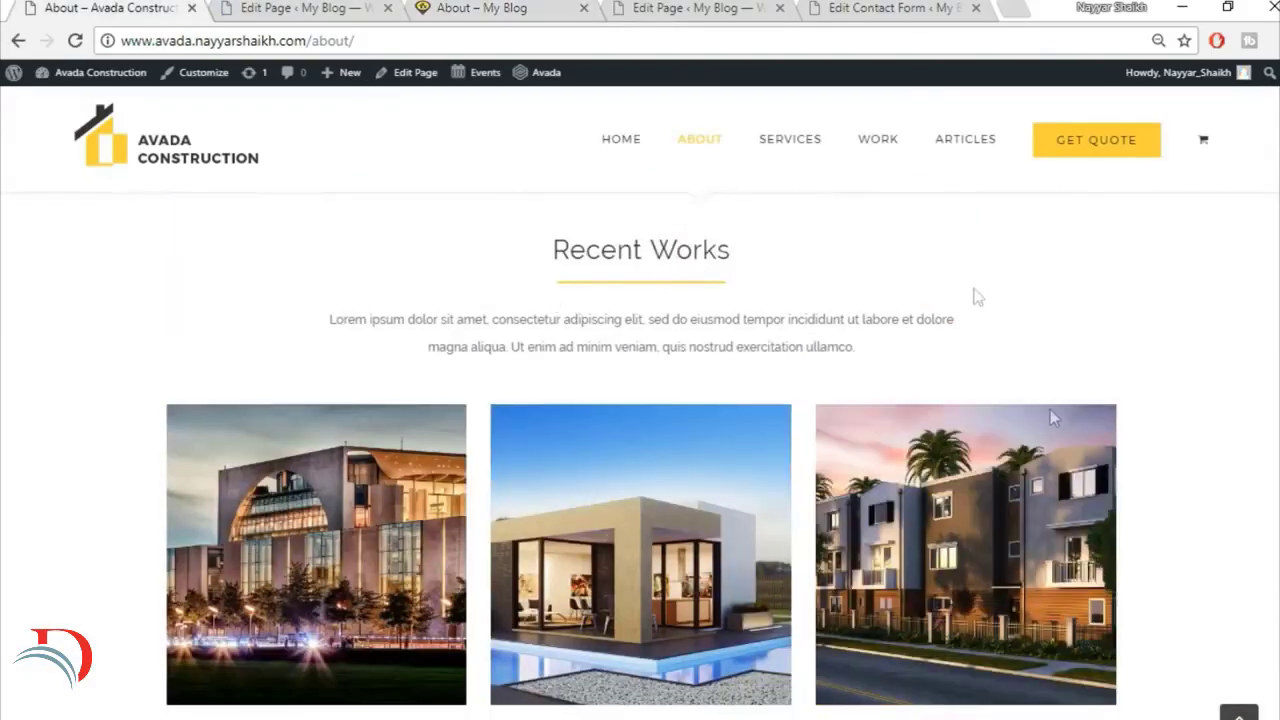
pyautogui.scroll(1, 663, 324)
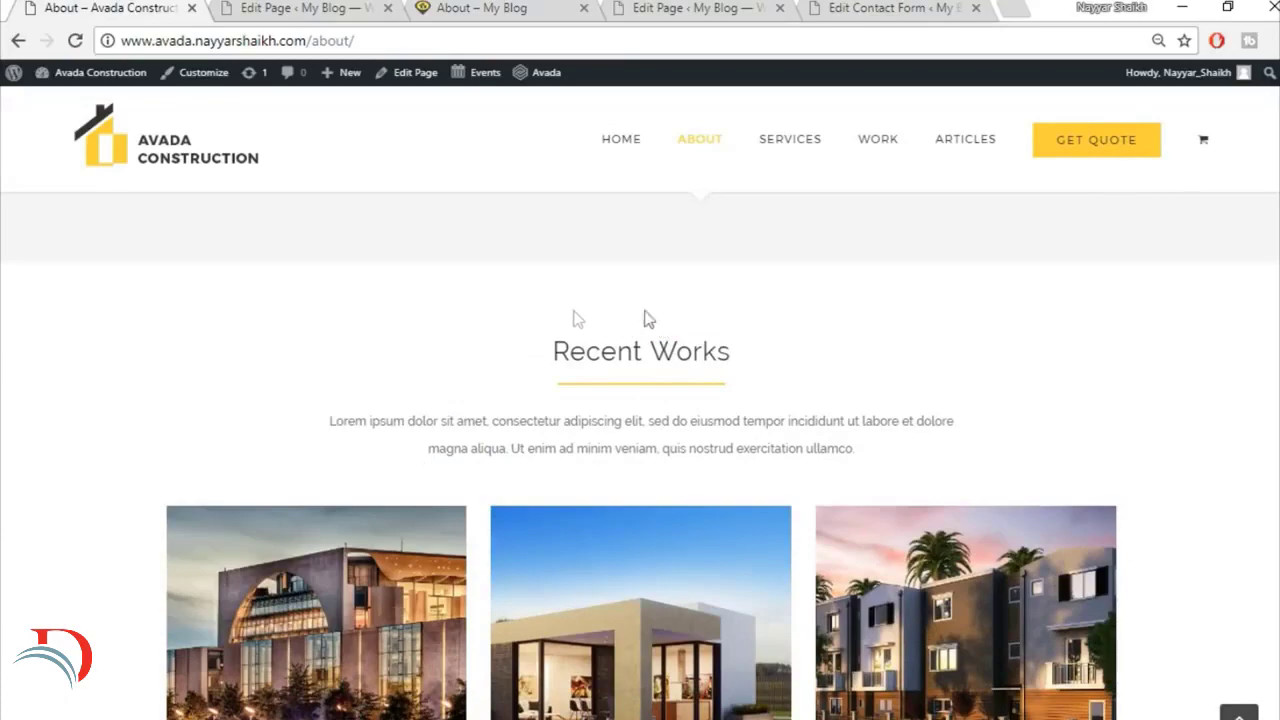
pyautogui.scroll(-2, 941, 462)
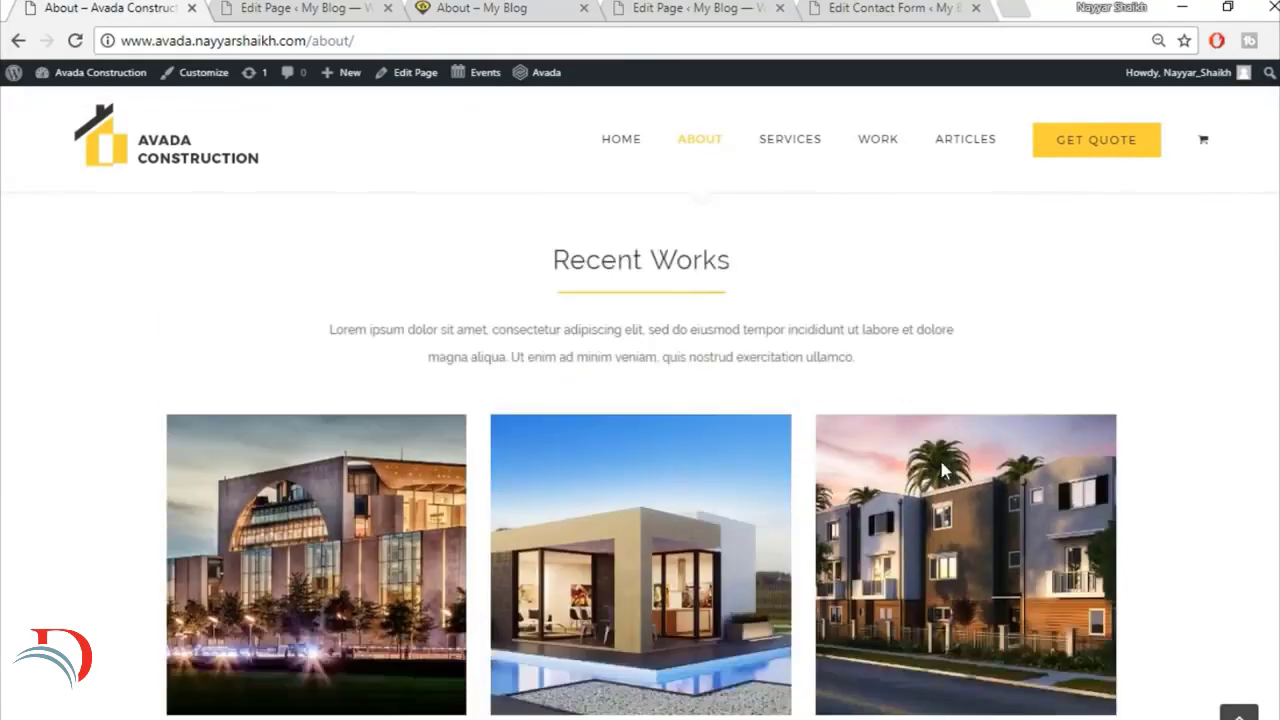
pyautogui.scroll(-7, 941, 462)
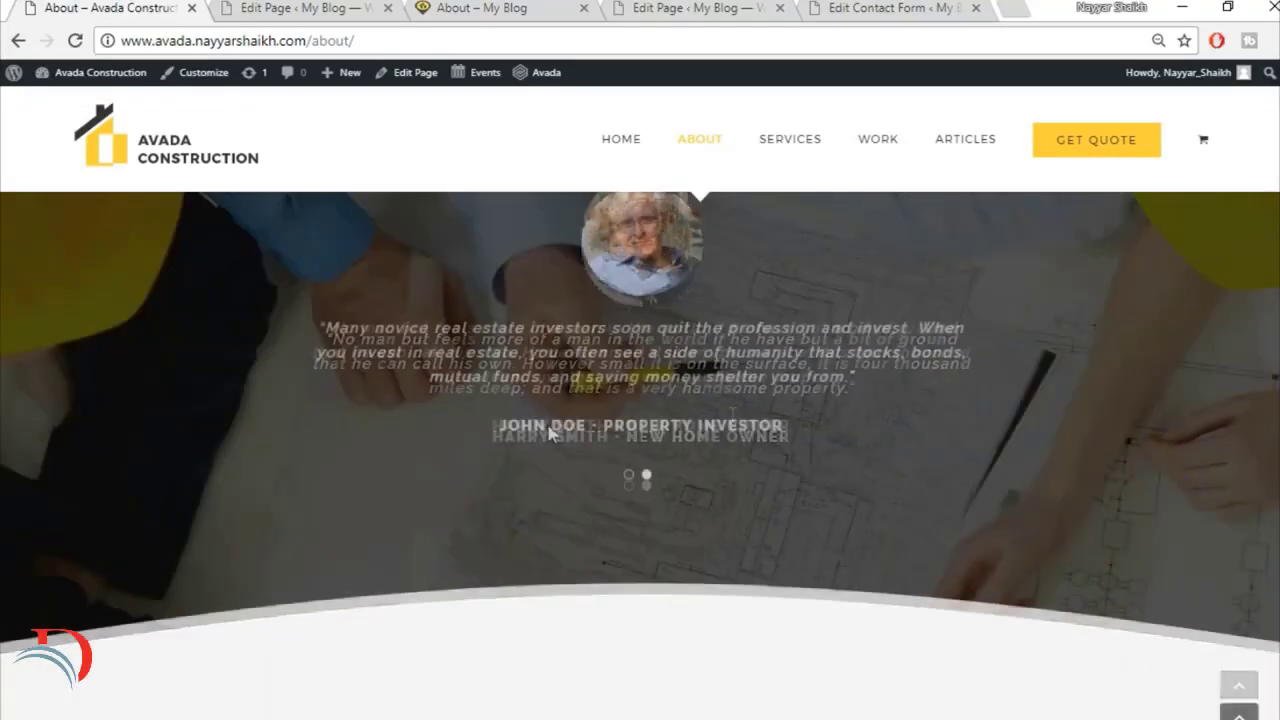
pyautogui.scroll(2, 522, 405)
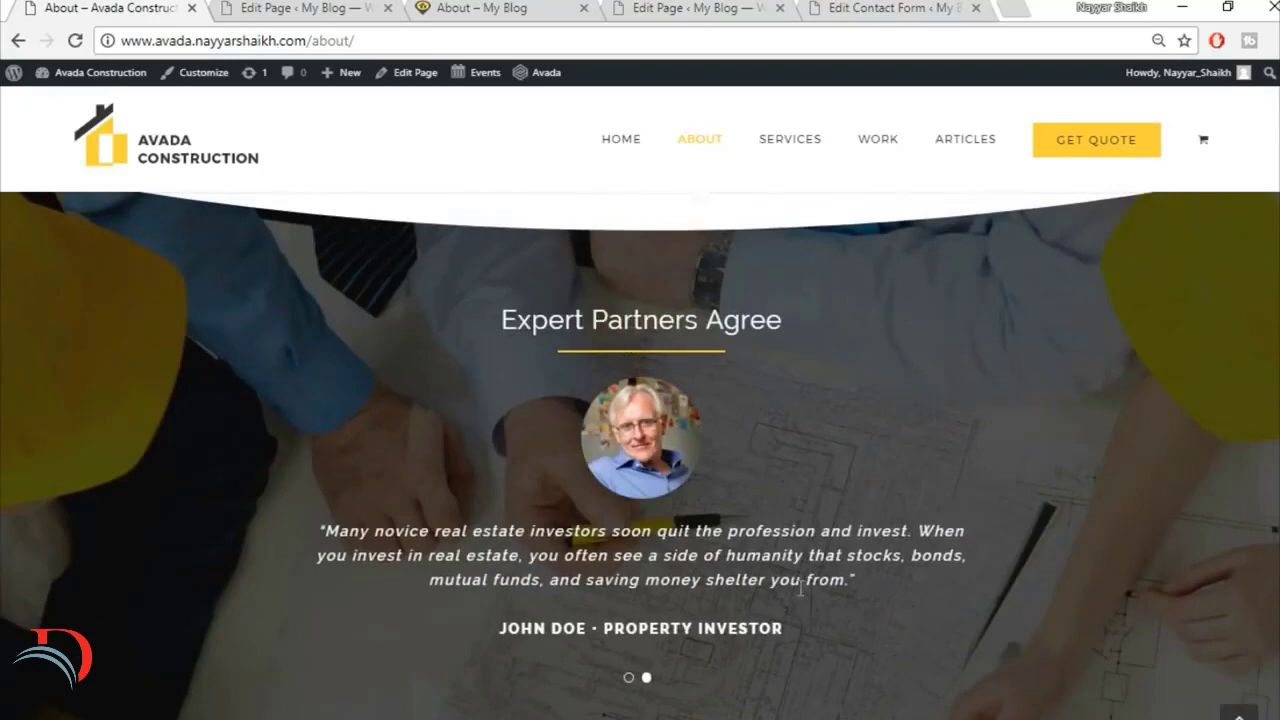
pyautogui.scroll(-5, 800, 590)
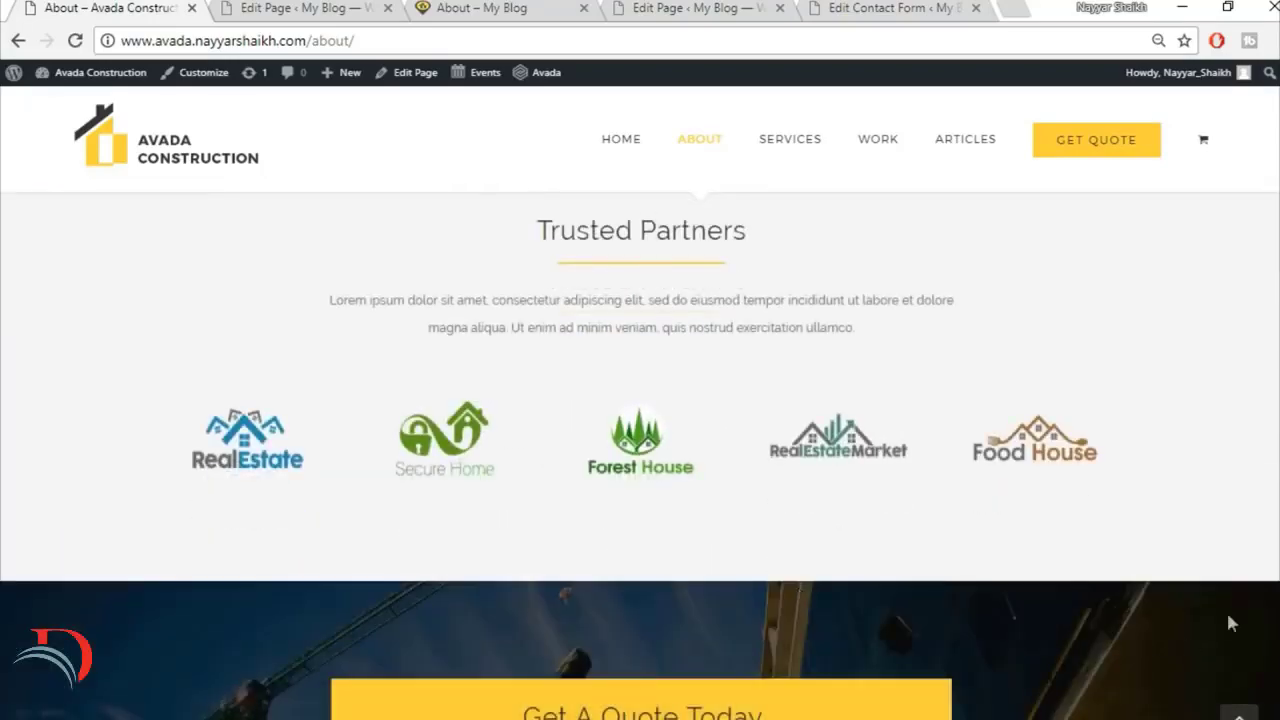
pyautogui.scroll(5, 640, 455)
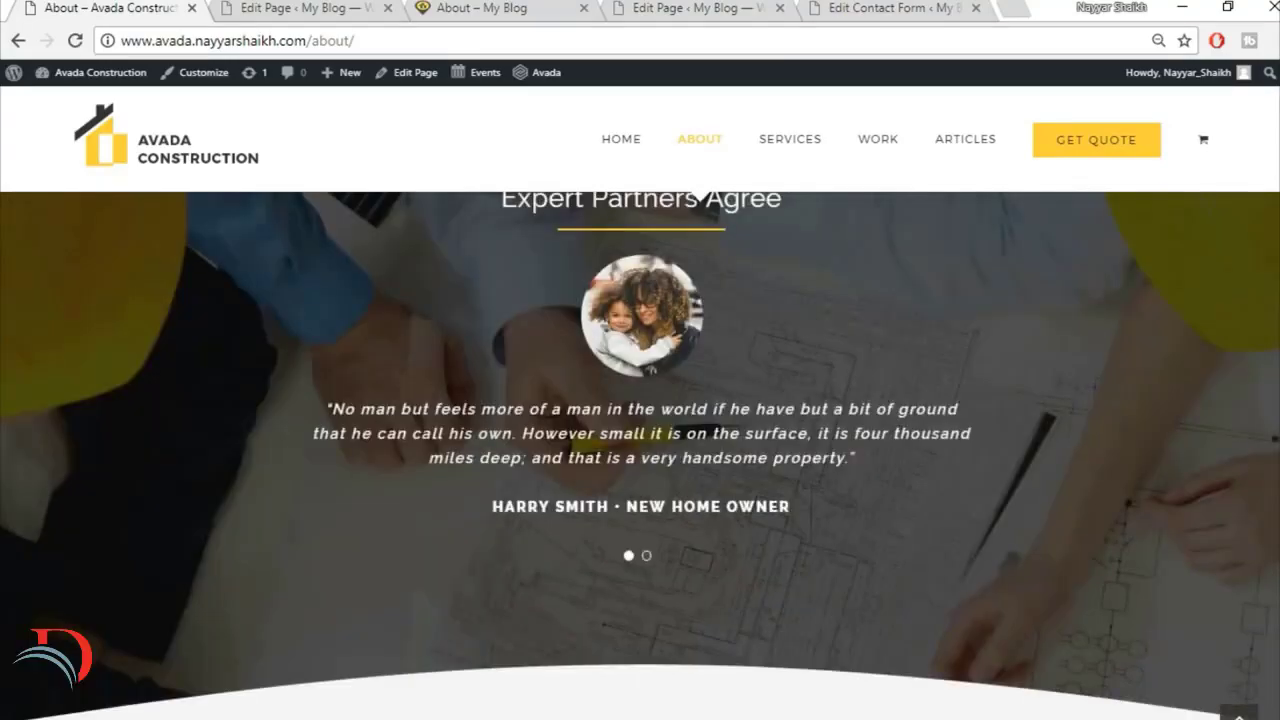
pyautogui.scroll(10, 652, 541)
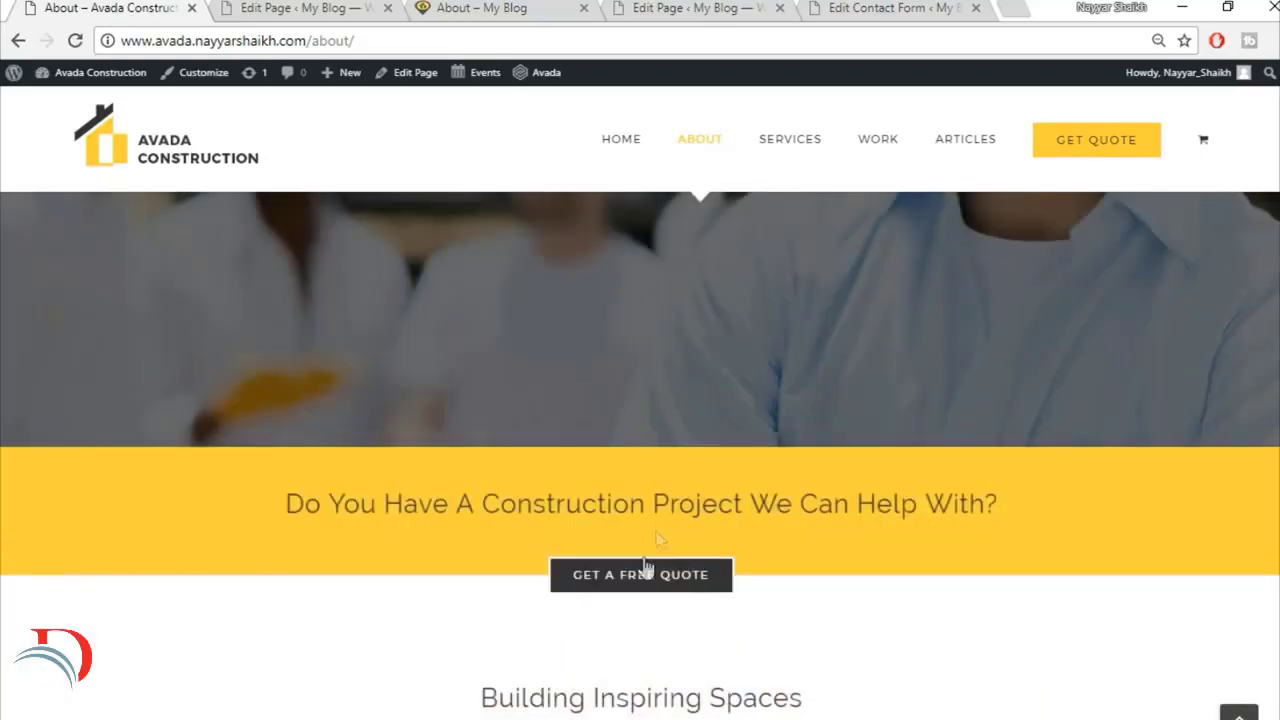
# Step: Return to the rebuilt About page and check it from the top
pyautogui.click(343, 7)
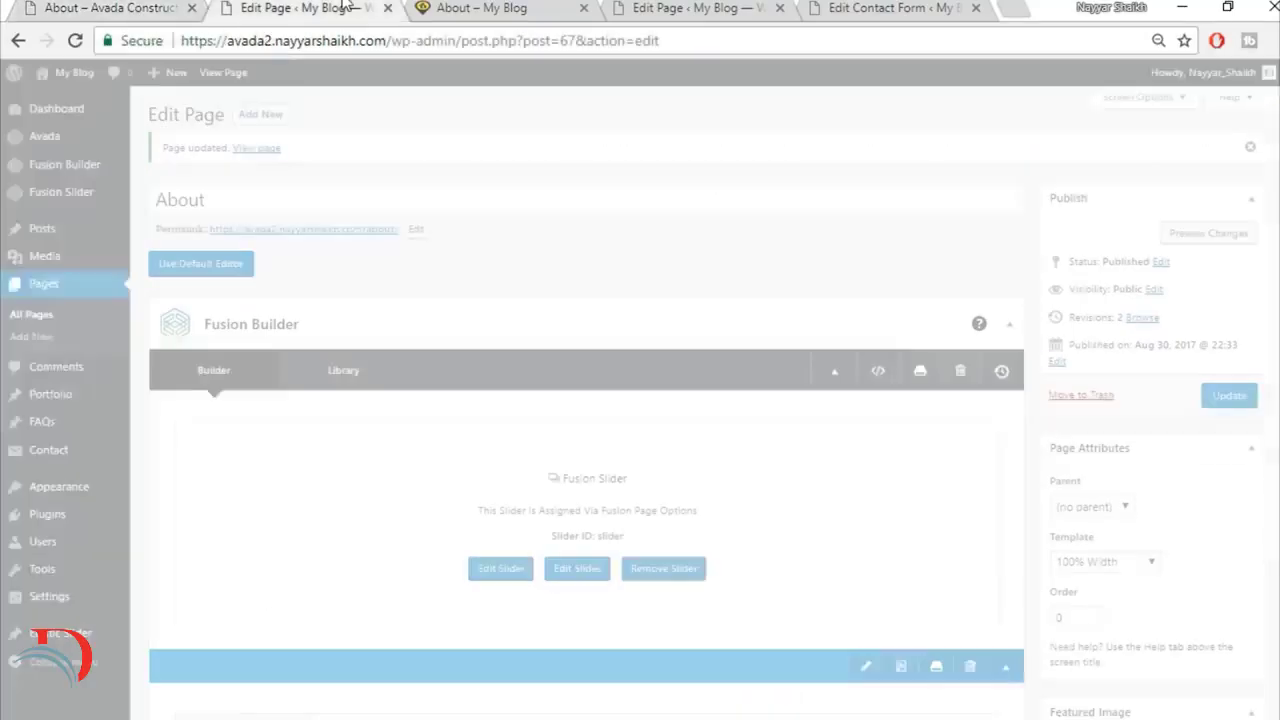
pyautogui.click(506, 12)
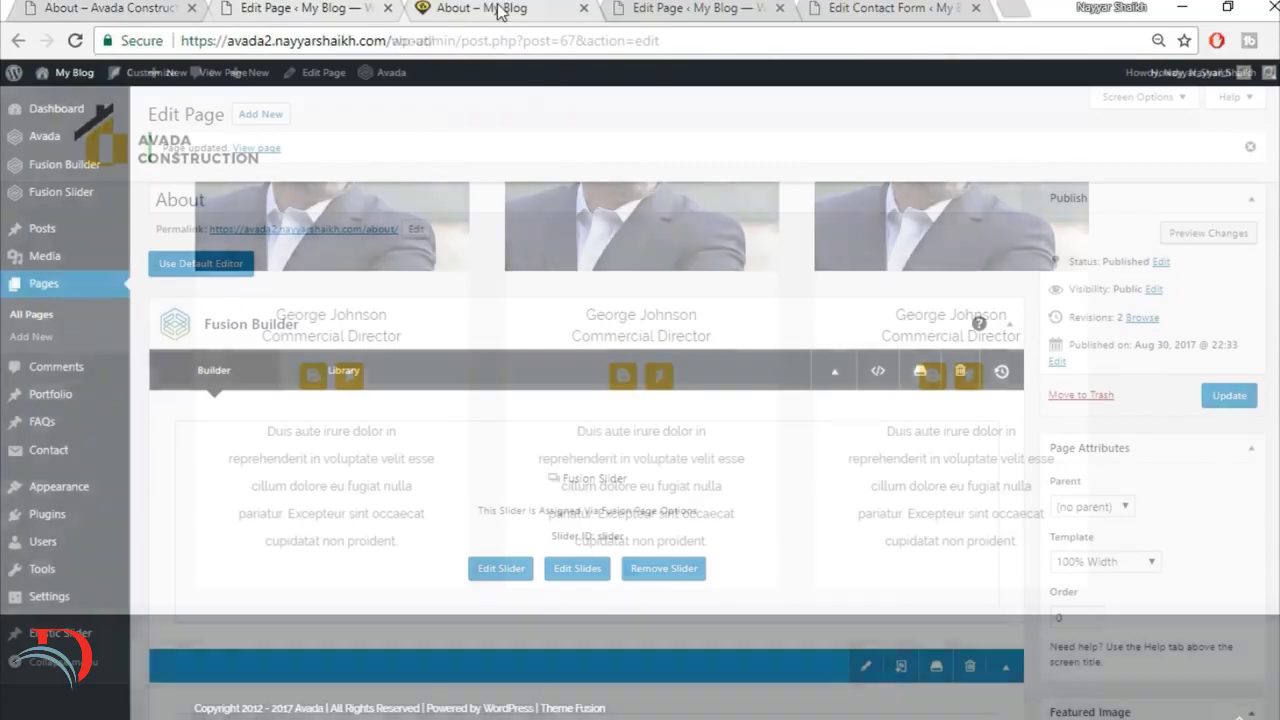
pyautogui.click(1238, 712)
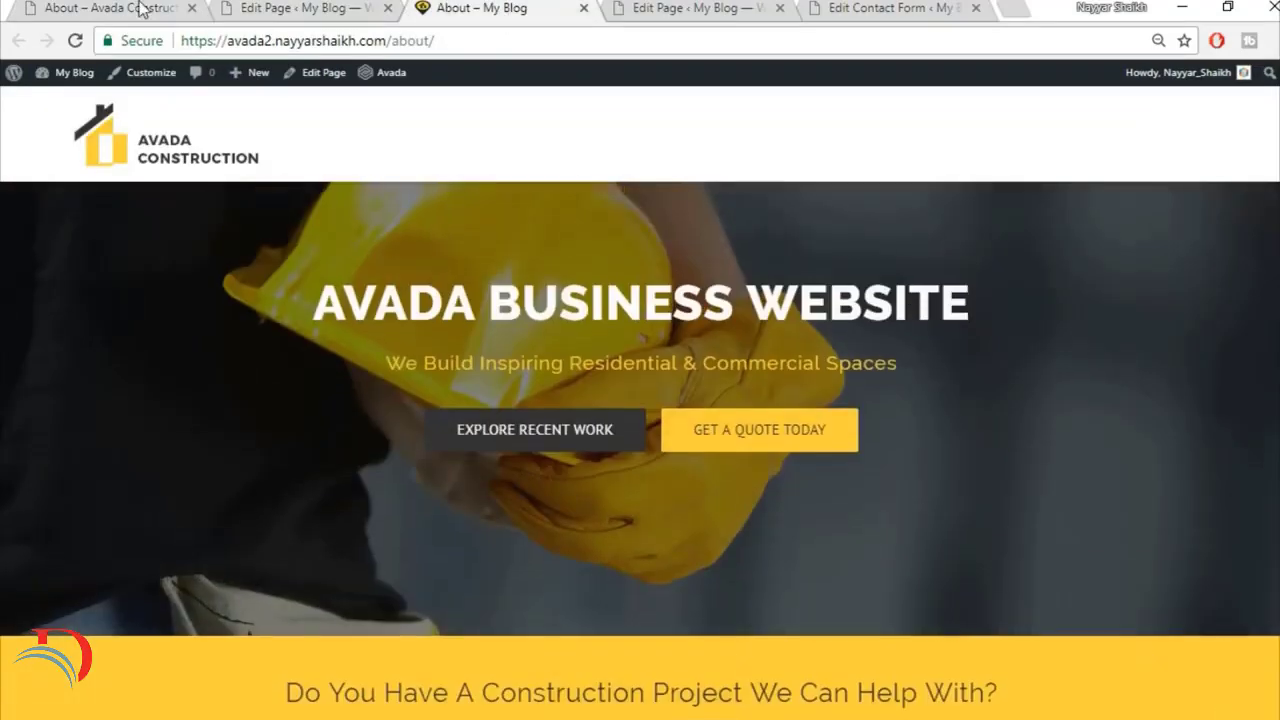
# Step: Open the demo's Services page for reference and create a new page titled Services with the 100% Width template
pyautogui.click(140, 9)
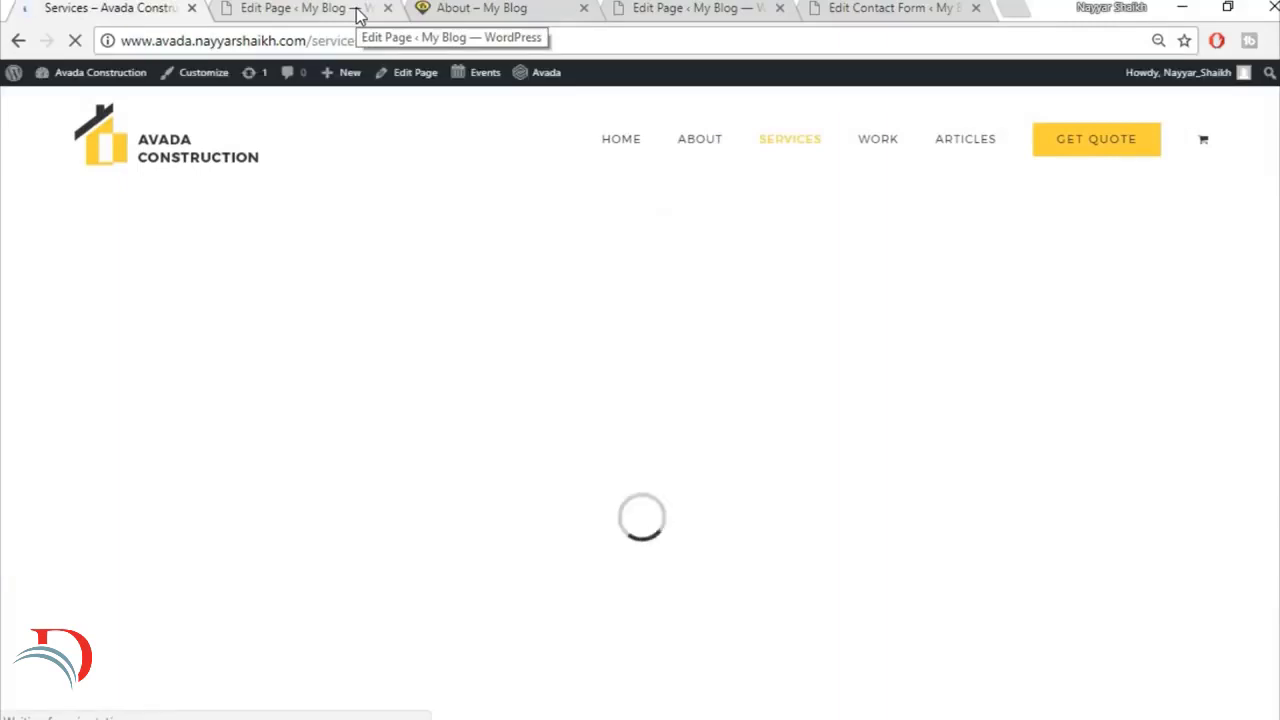
pyautogui.click(357, 12)
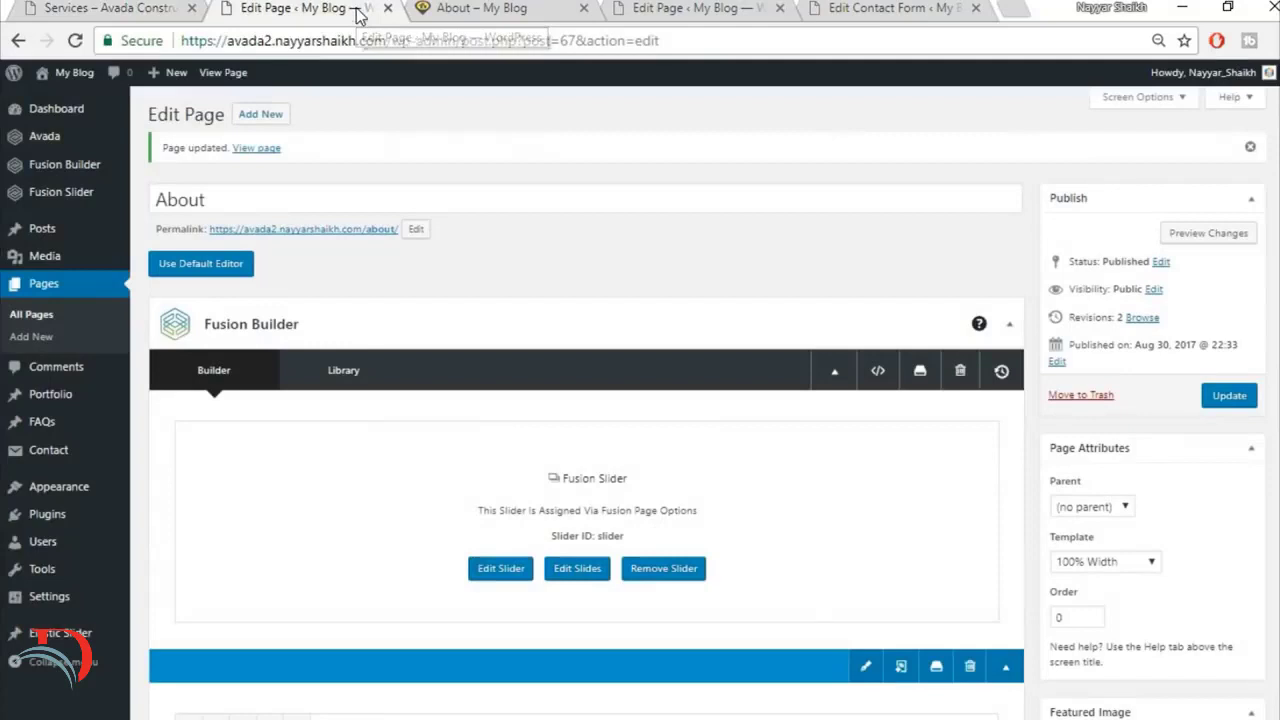
pyautogui.click(265, 116)
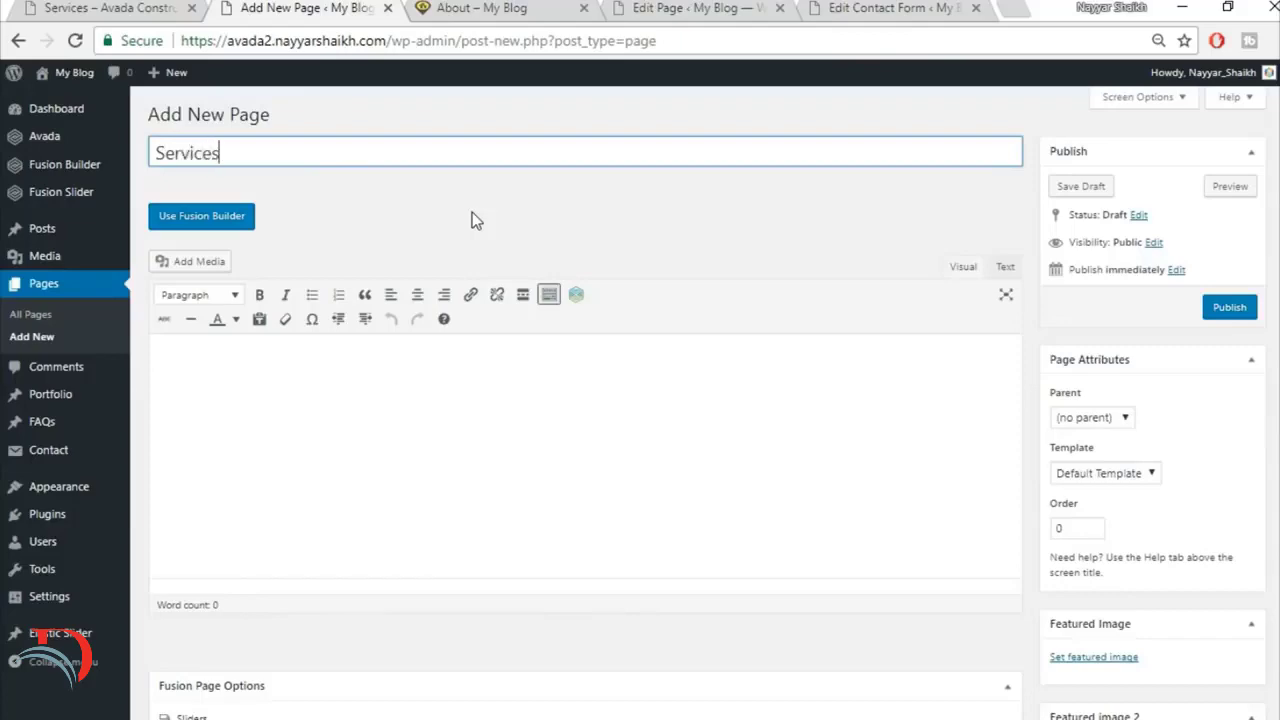
pyautogui.write('Services')
pyautogui.scroll(-1, 1110, 390)
pyautogui.click(1135, 373)
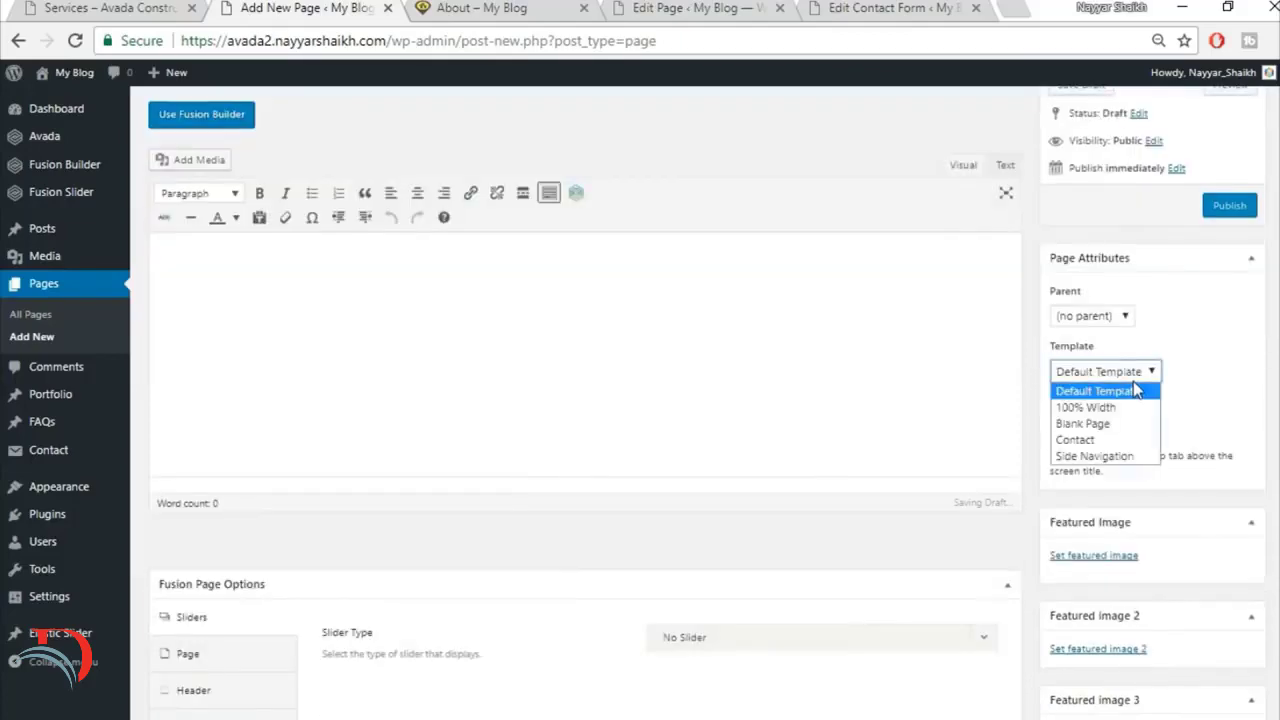
pyautogui.click(1120, 407)
# Step: Assign a Fusion Slider to the Services page and select the slider named Slider
pyautogui.scroll(-3, 893, 626)
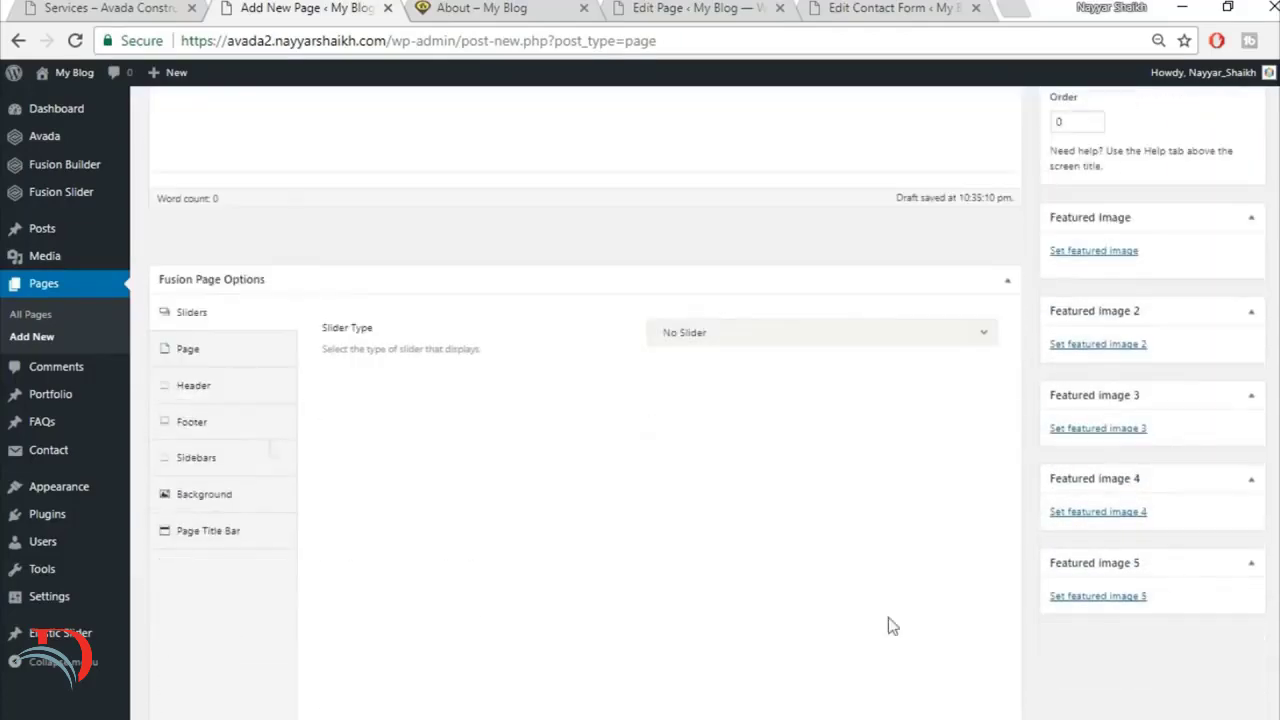
pyautogui.click(724, 336)
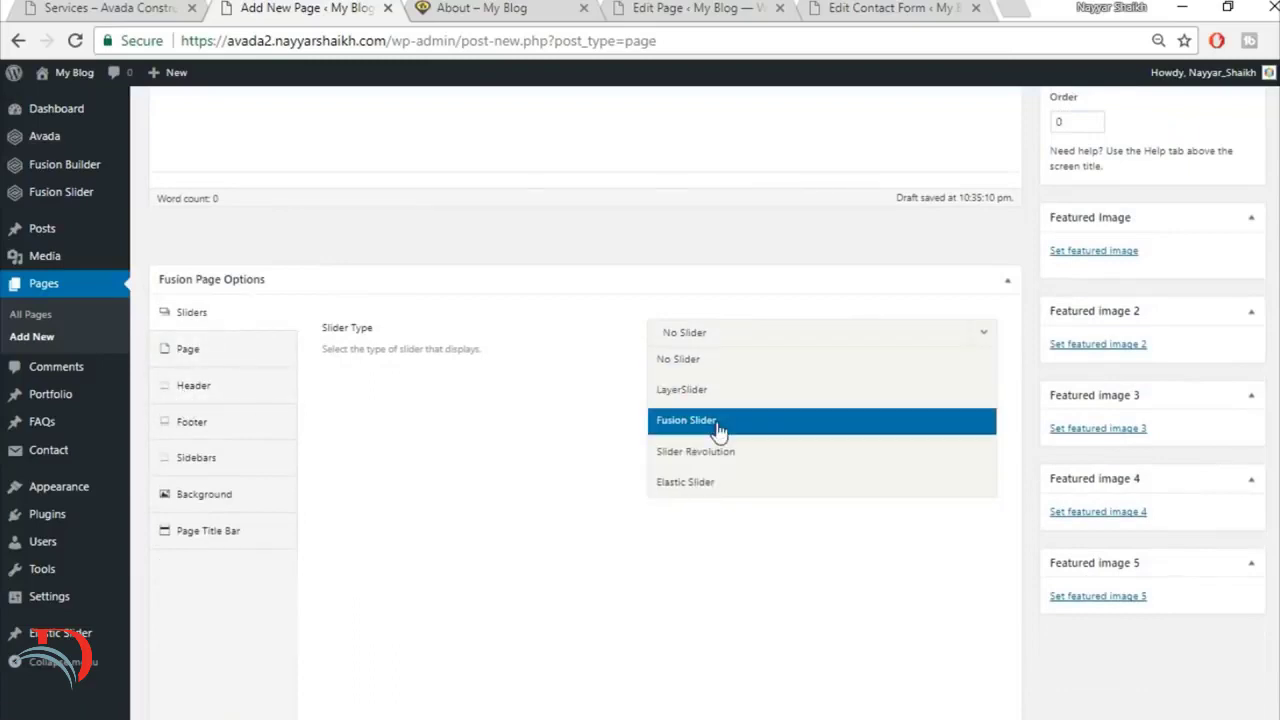
pyautogui.click(730, 420)
pyautogui.click(734, 393)
pyautogui.click(740, 457)
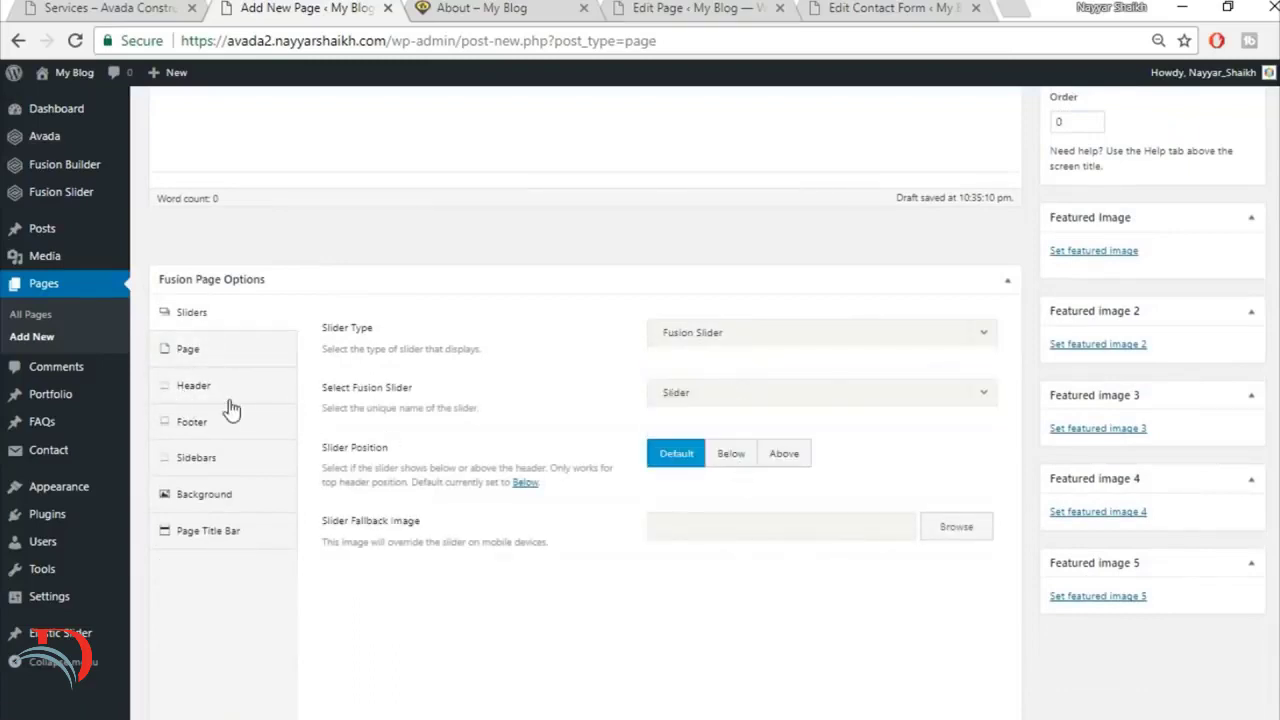
# Step: Set the Services page's top and bottom content padding to 0
pyautogui.click(205, 352)
pyautogui.click(698, 384)
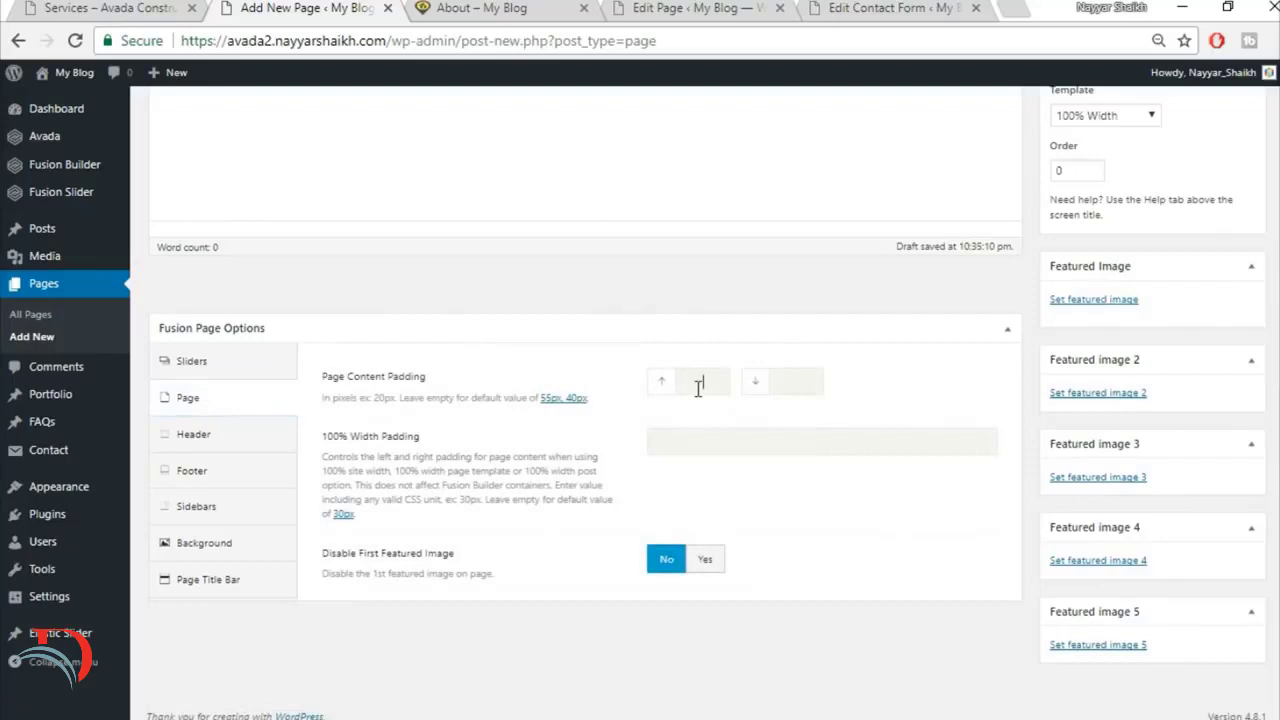
pyautogui.write('0')
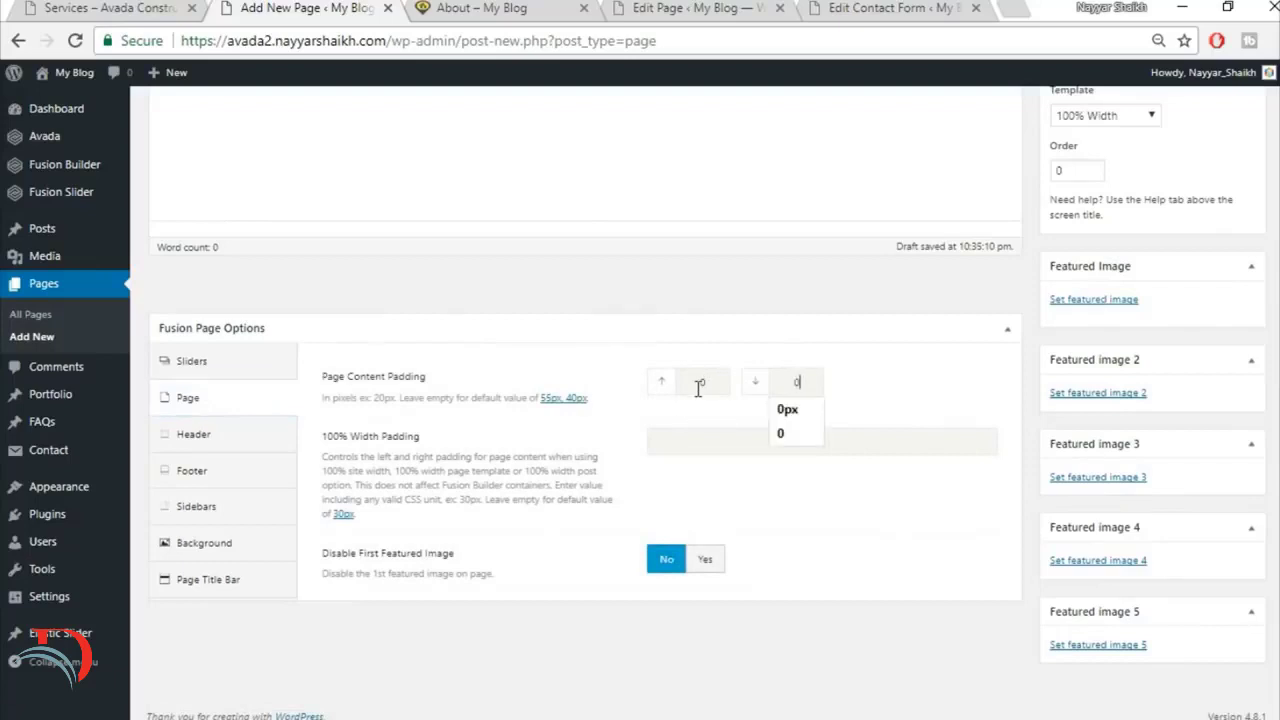
pyautogui.click(1006, 330)
pyautogui.click(1006, 330)
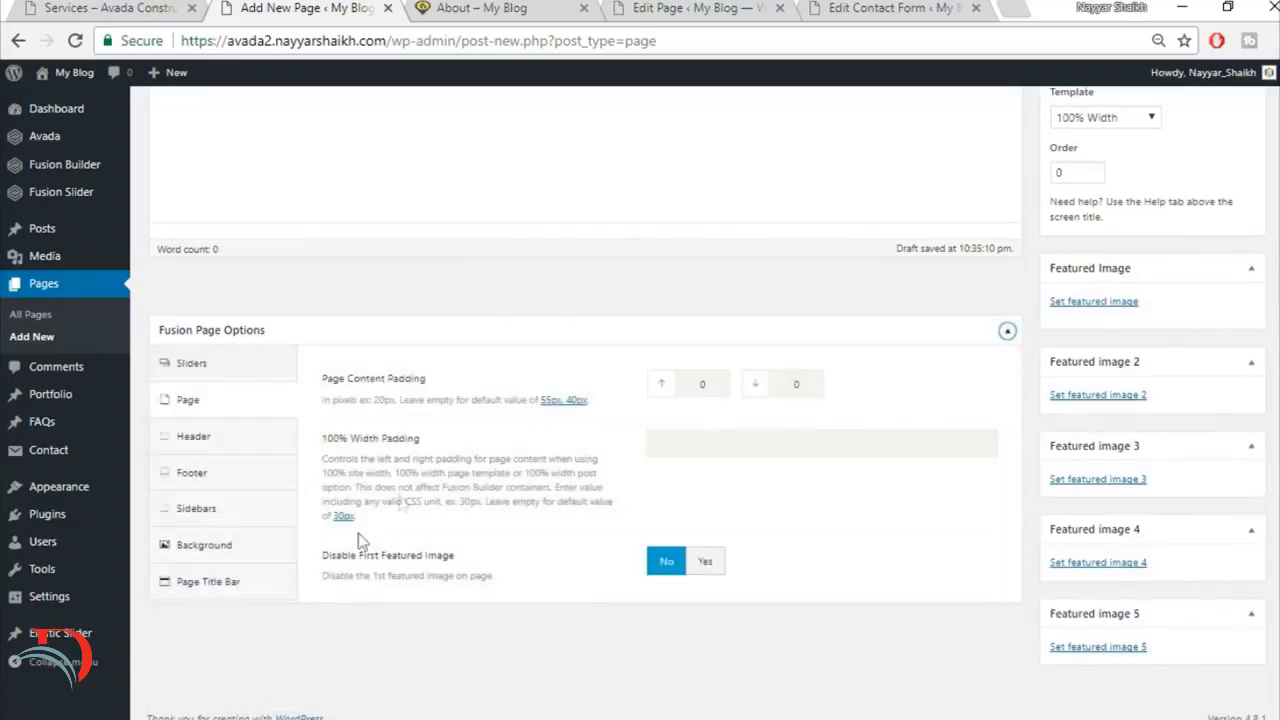
# Step: Set the Services page's title bar option to Hide
pyautogui.click(243, 583)
pyautogui.click(707, 393)
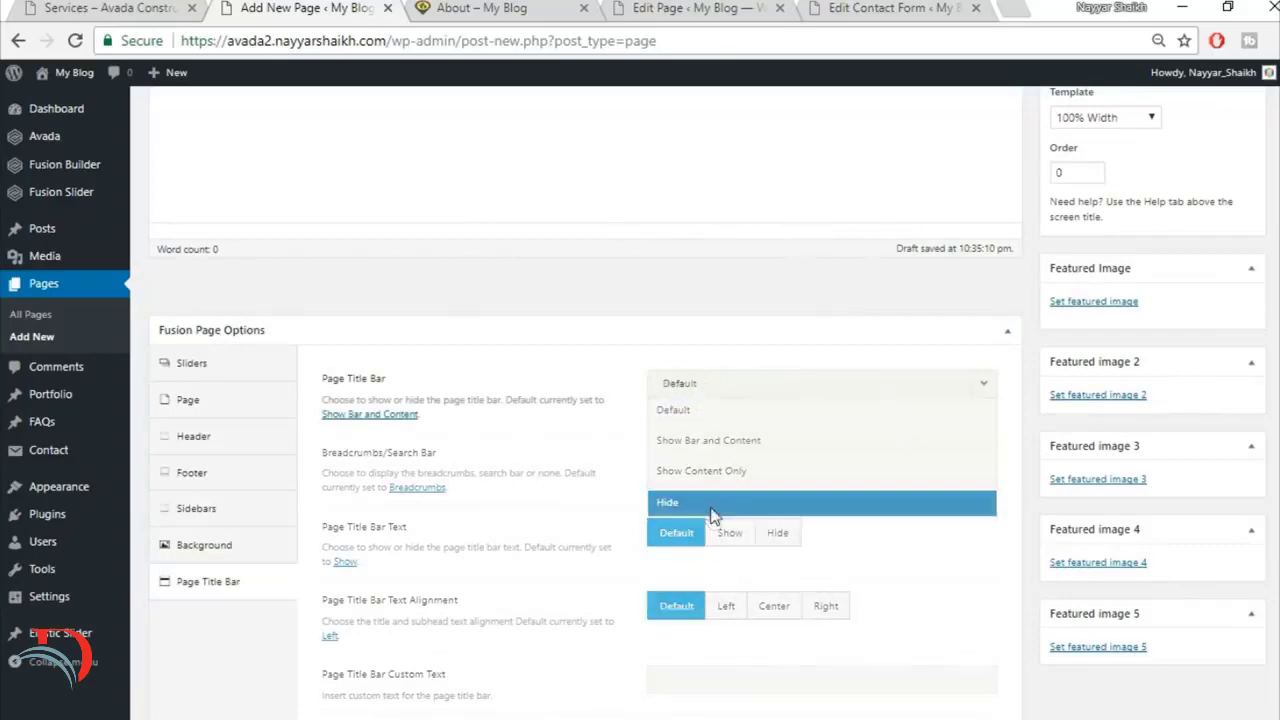
pyautogui.click(712, 502)
# Step: Check the top sections of the demo's Services page and switch the new page to the Fusion Builder editor
pyautogui.click(130, 6)
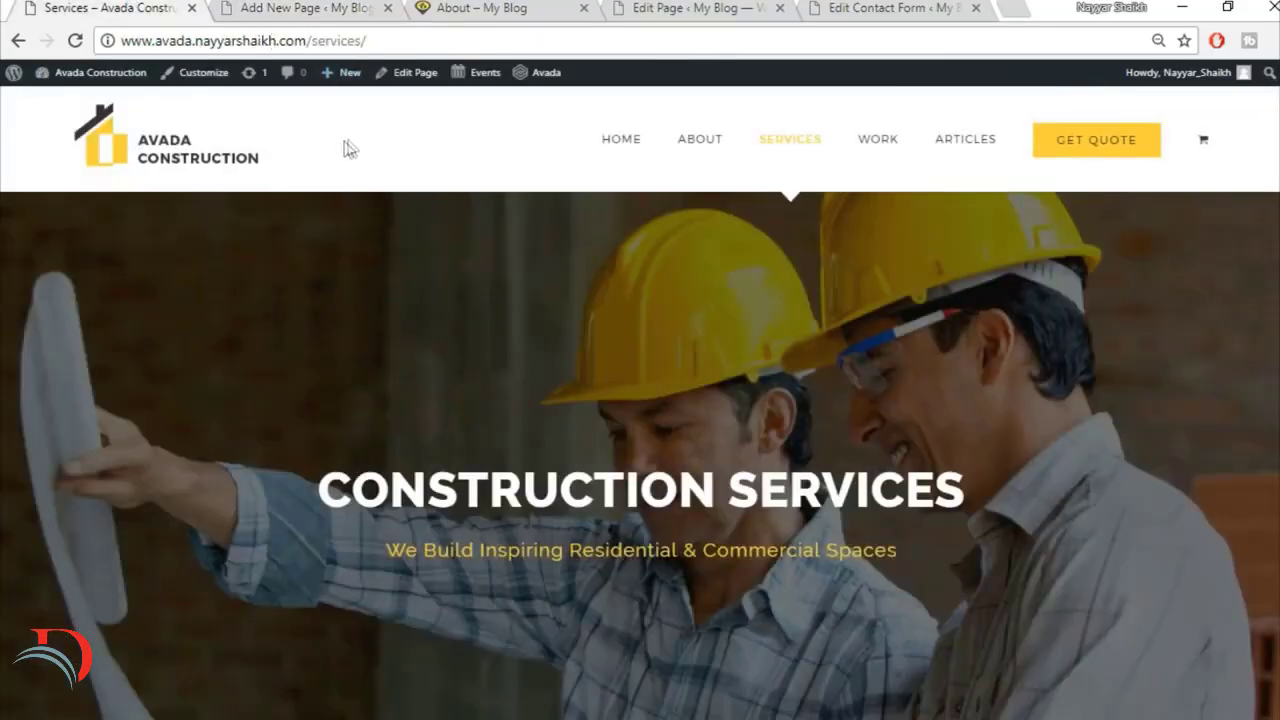
pyautogui.scroll(-7, 366, 340)
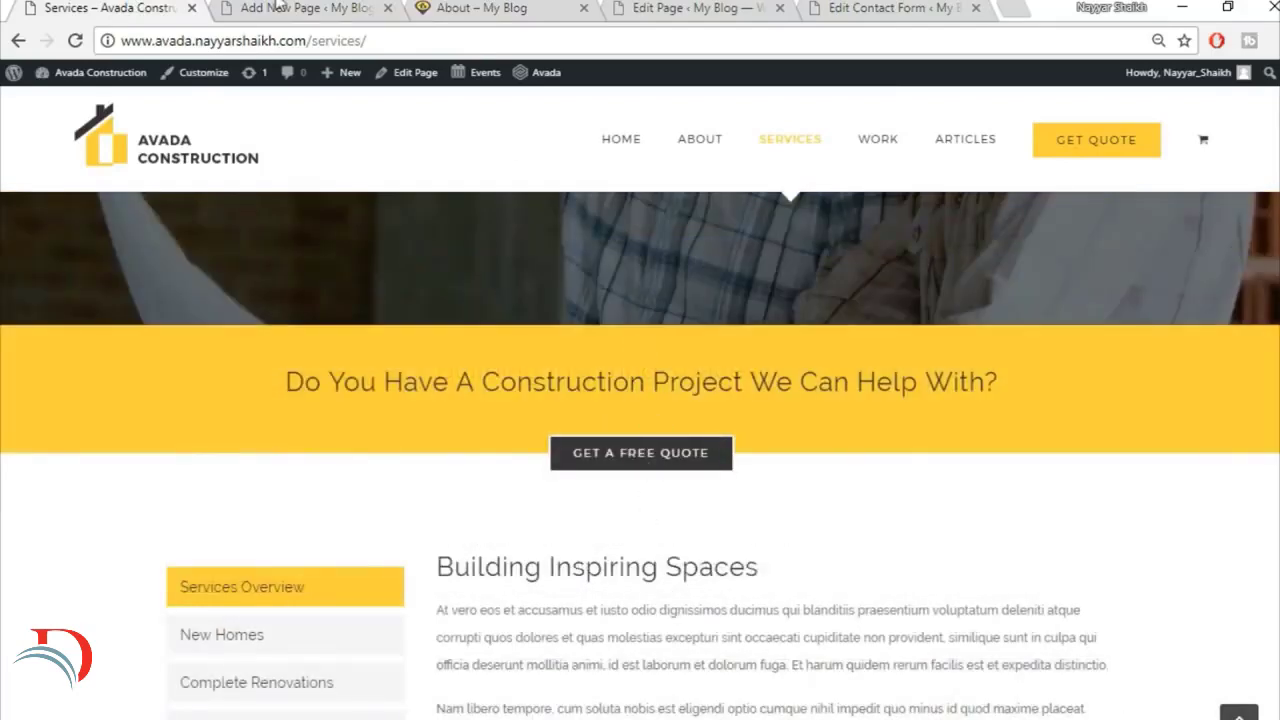
pyautogui.click(279, 7)
pyautogui.scroll(4, 676, 424)
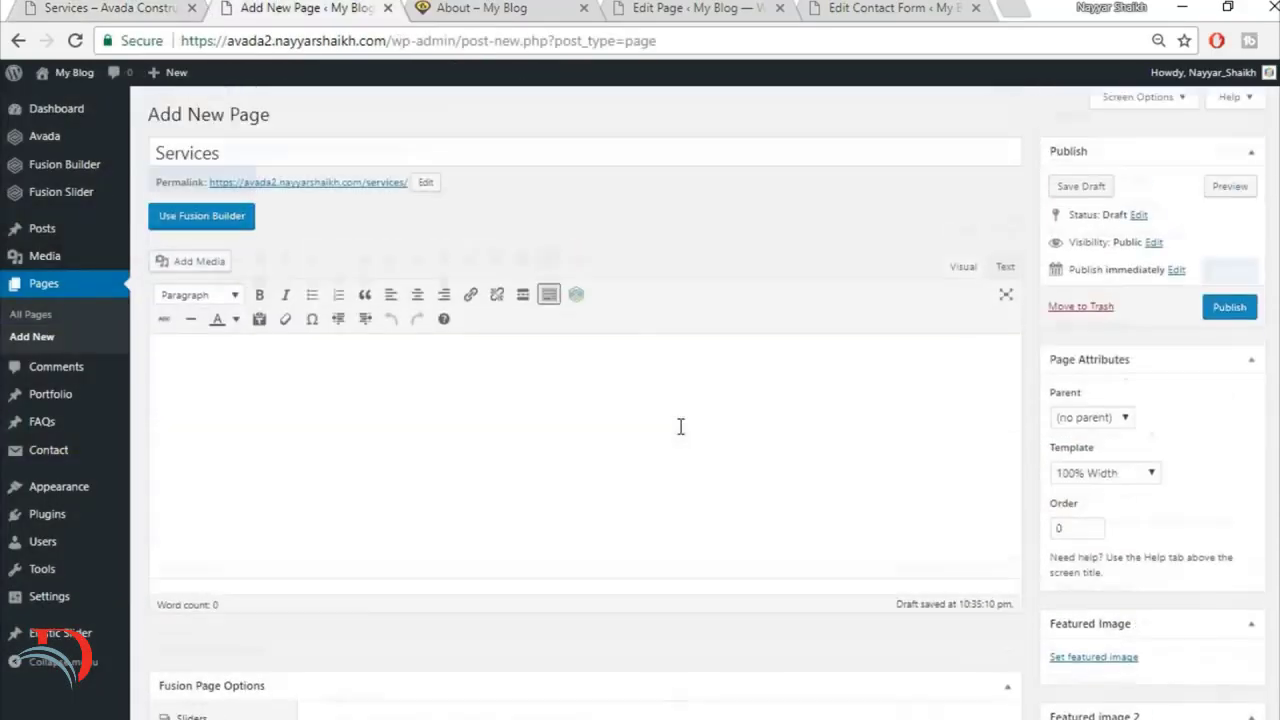
pyautogui.click(180, 216)
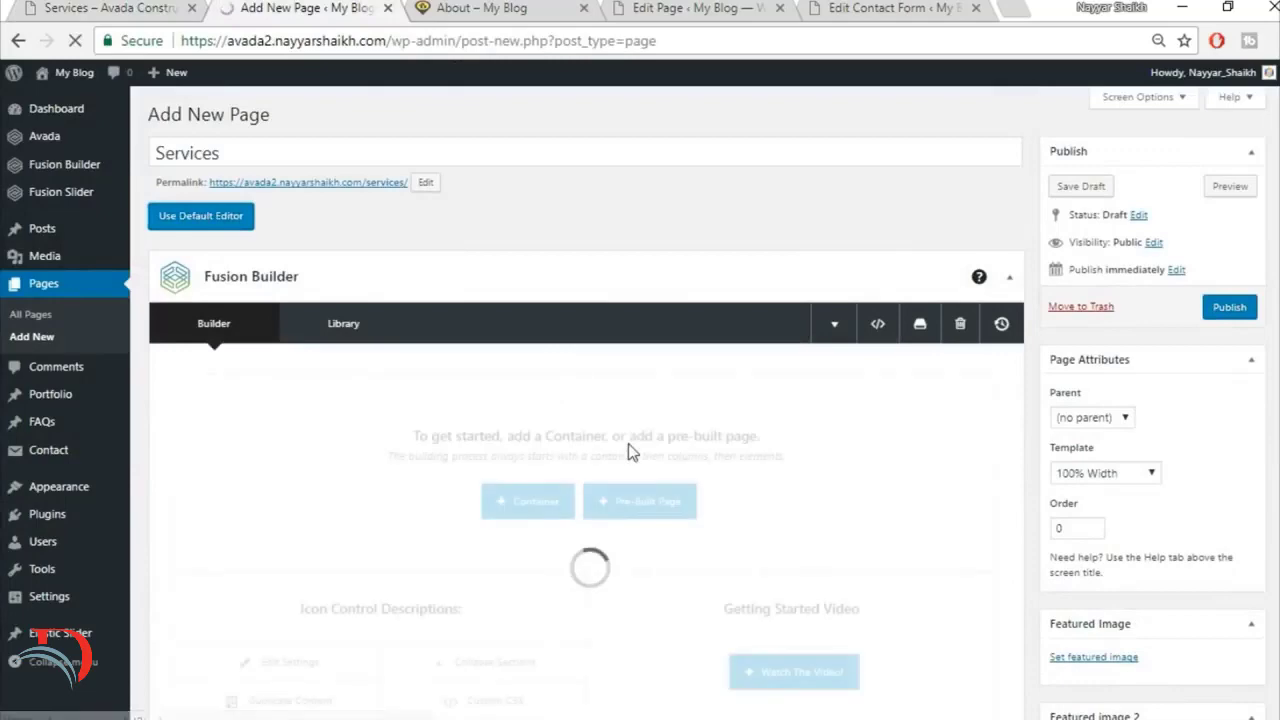
pyautogui.scroll(-1, 577, 485)
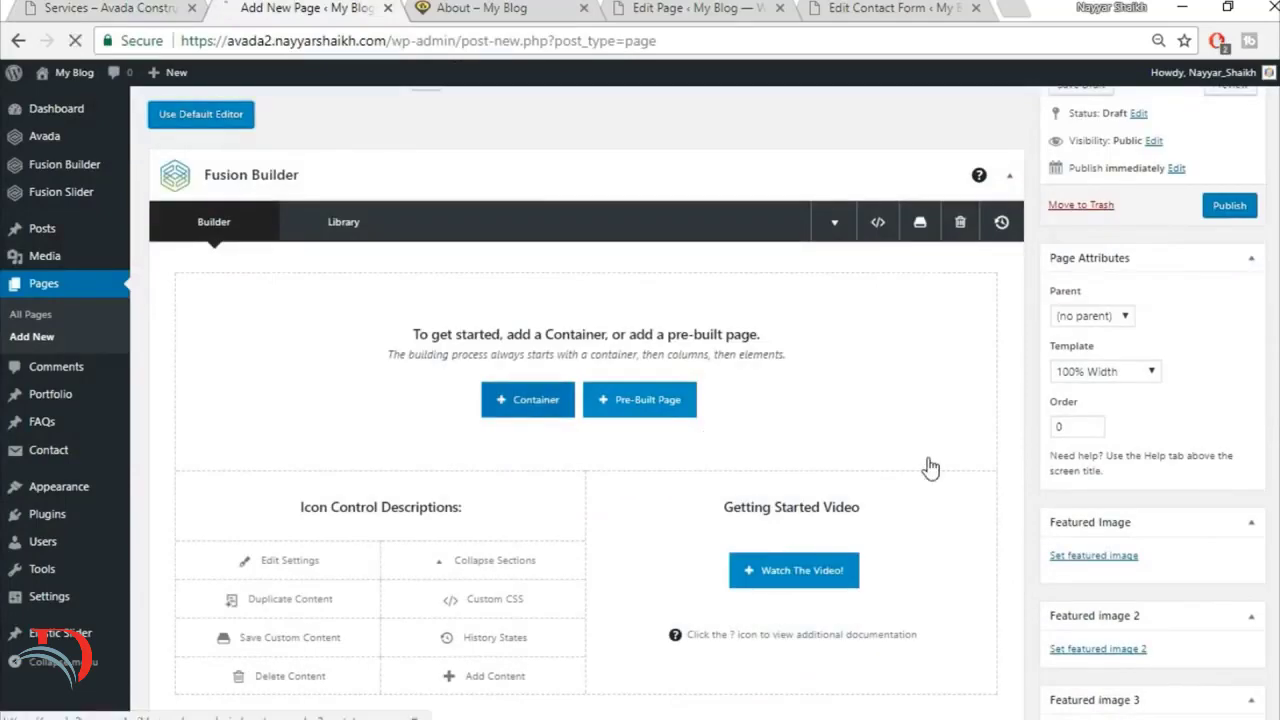
pyautogui.scroll(-1, 540, 330)
pyautogui.click(538, 316)
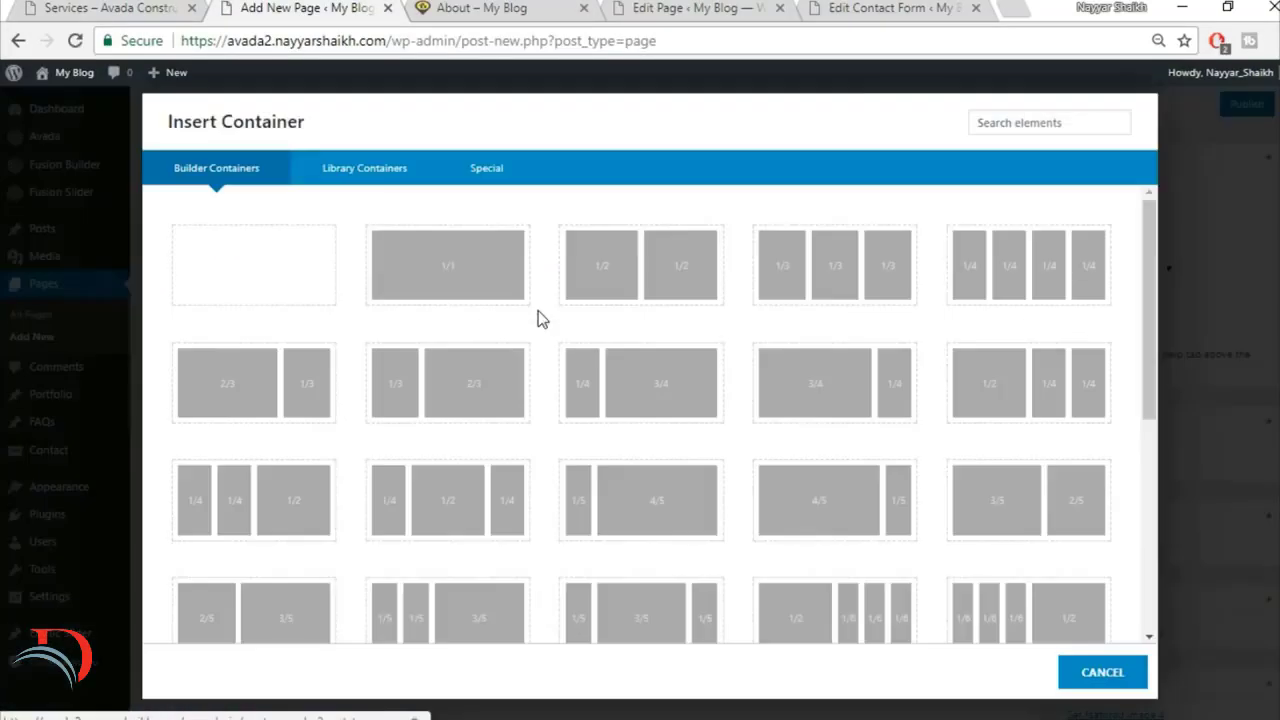
pyautogui.click(474, 302)
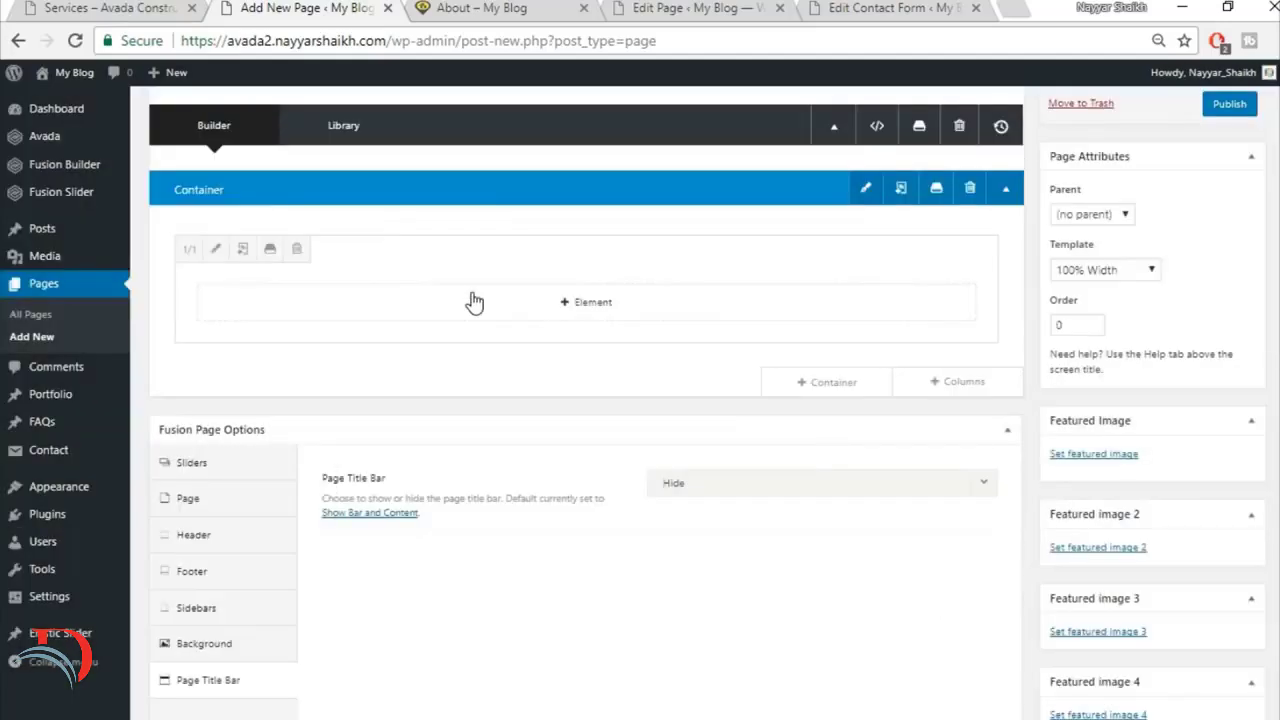
pyautogui.click(968, 190)
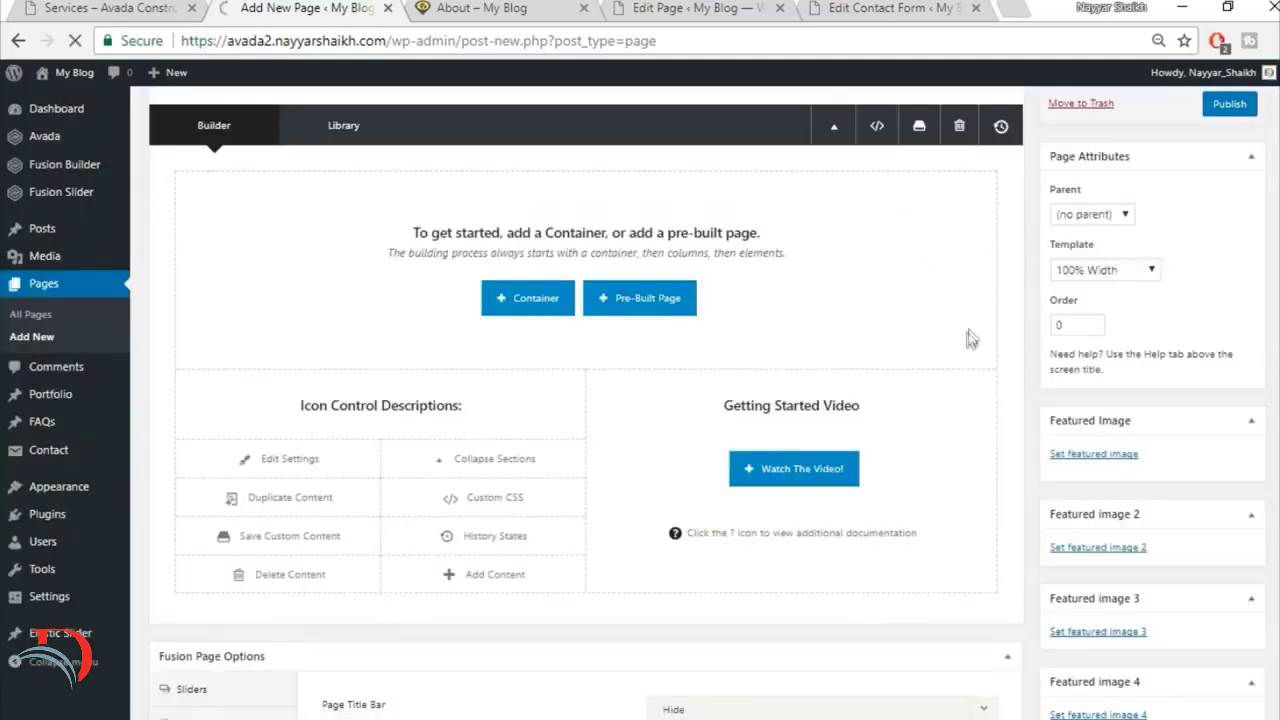
# Step: Insert the saved library containers Top1 and Top2 into the Services page, in that order
pyautogui.scroll(2, 968, 335)
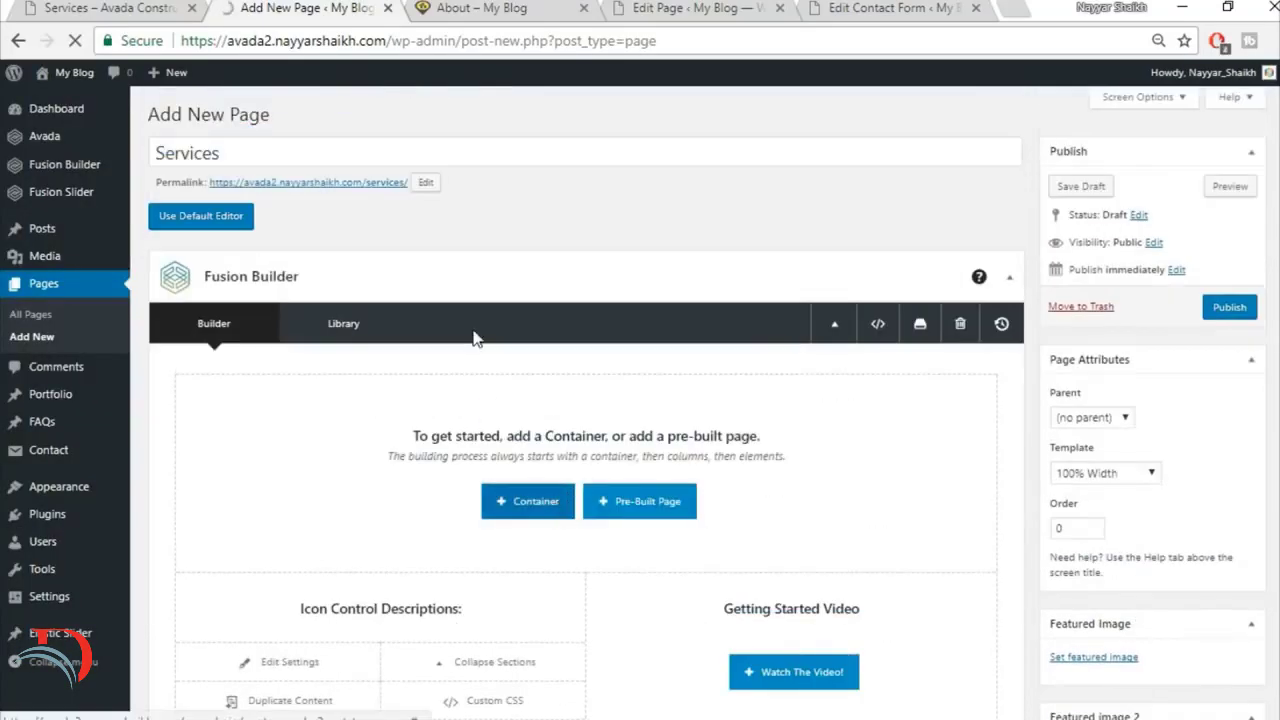
pyautogui.click(527, 501)
pyautogui.click(360, 167)
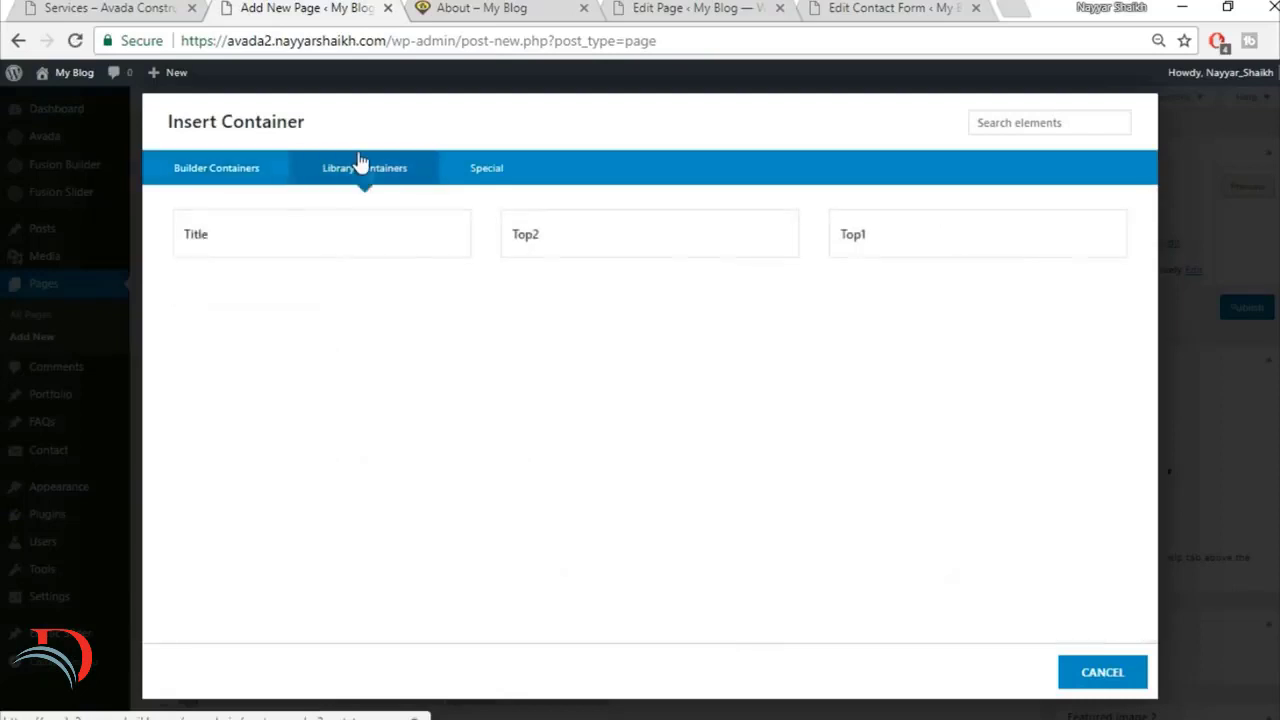
pyautogui.click(905, 250)
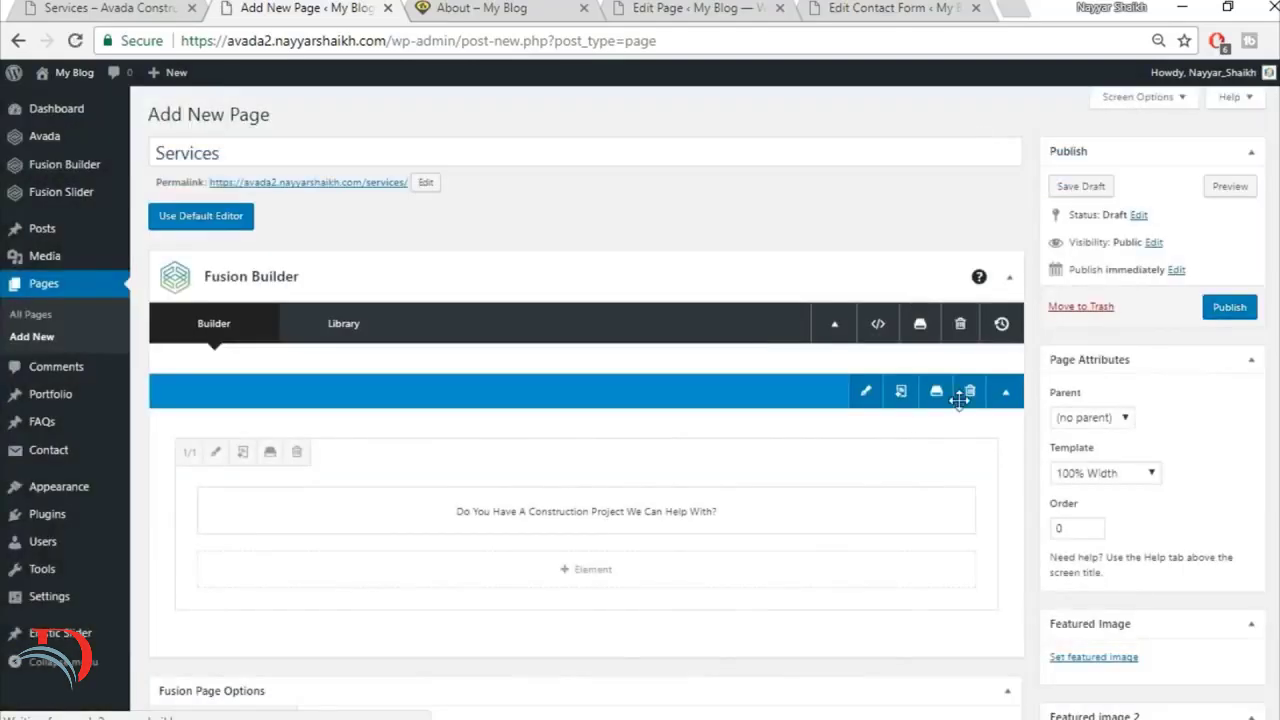
pyautogui.scroll(-1, 896, 462)
pyautogui.click(857, 543)
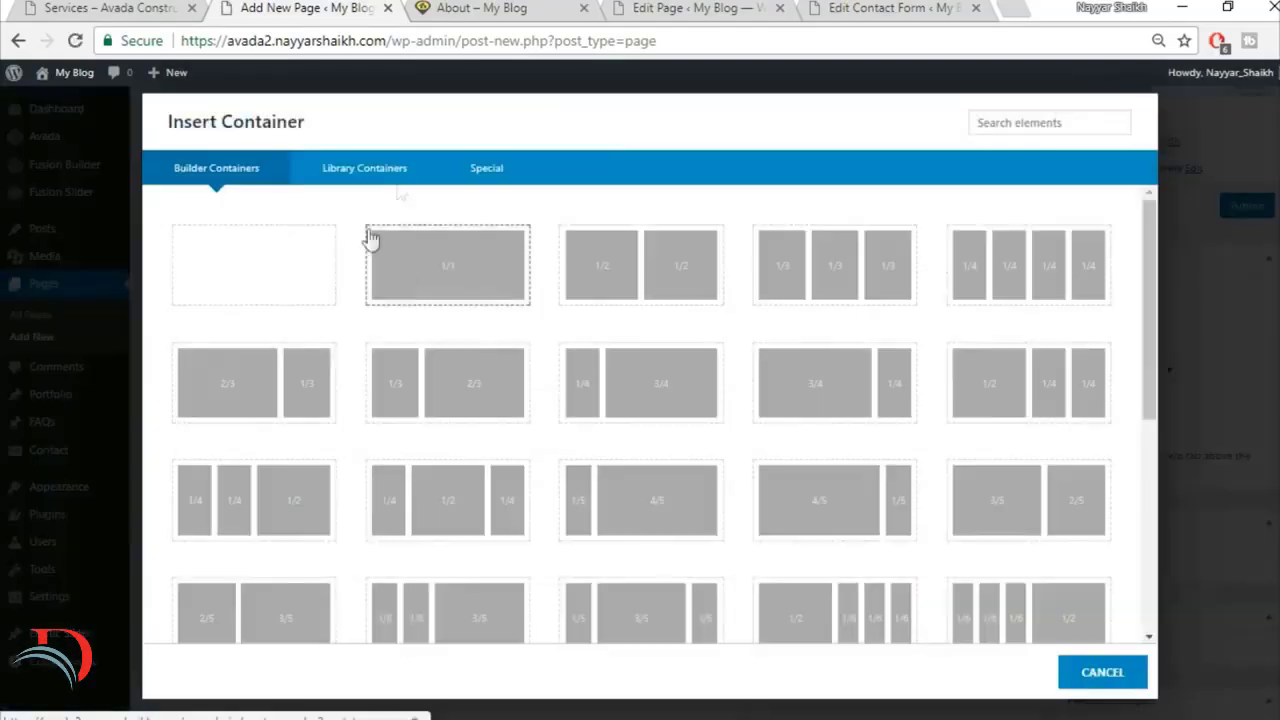
pyautogui.click(413, 180)
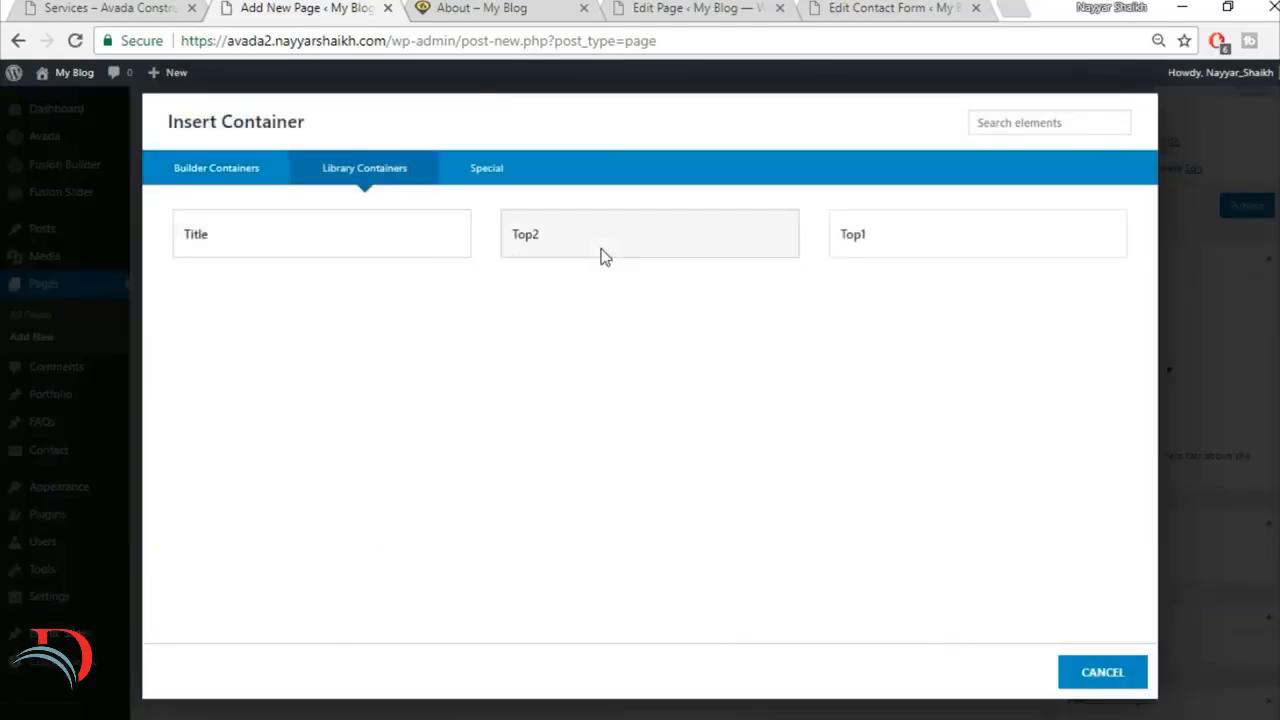
pyautogui.click(603, 254)
# Step: Review the demo's services section and add a container with a single 1/1 column below the quote button container
pyautogui.click(148, 8)
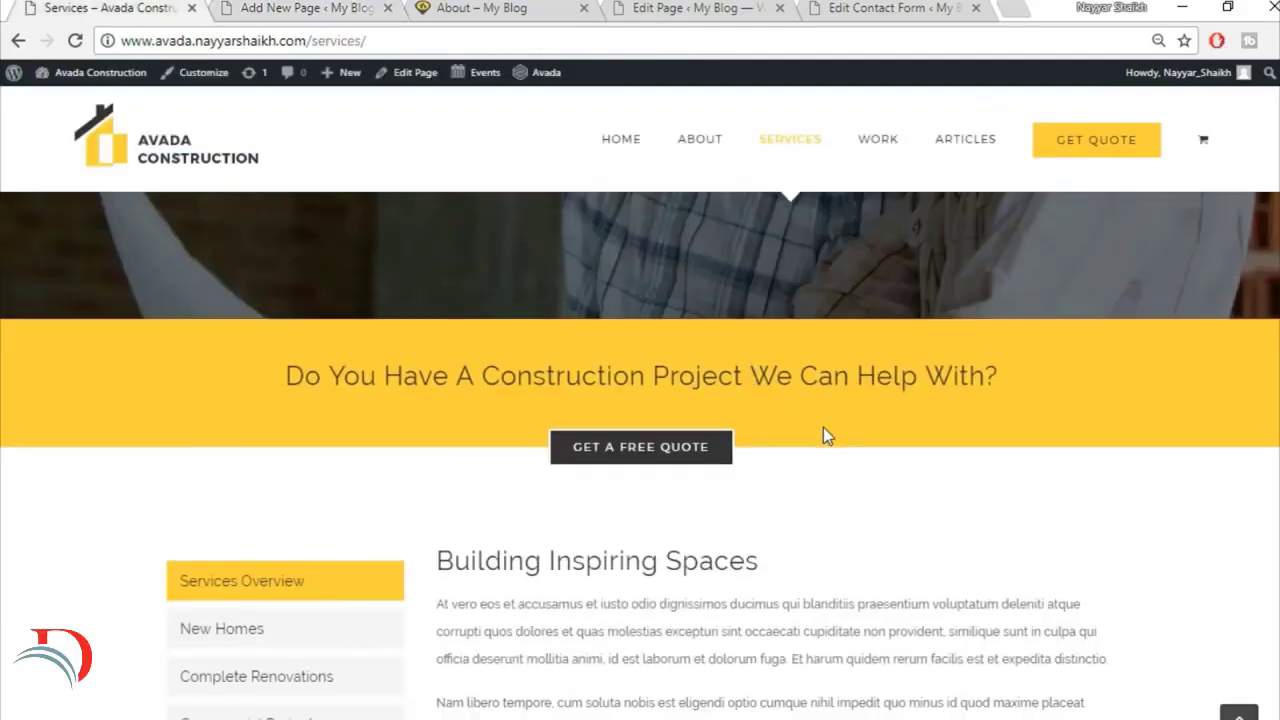
pyautogui.scroll(-4, 823, 427)
pyautogui.scroll(1, 790, 403)
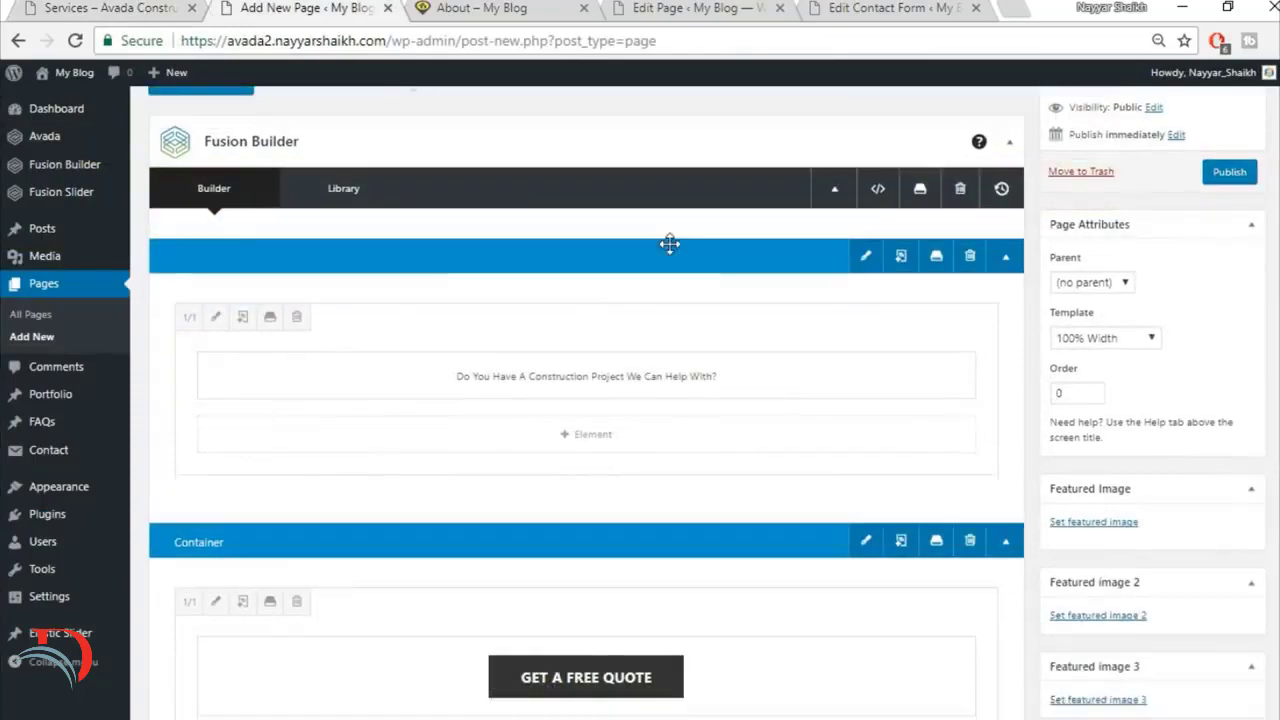
pyautogui.scroll(-2, 717, 263)
pyautogui.scroll(-1, 717, 263)
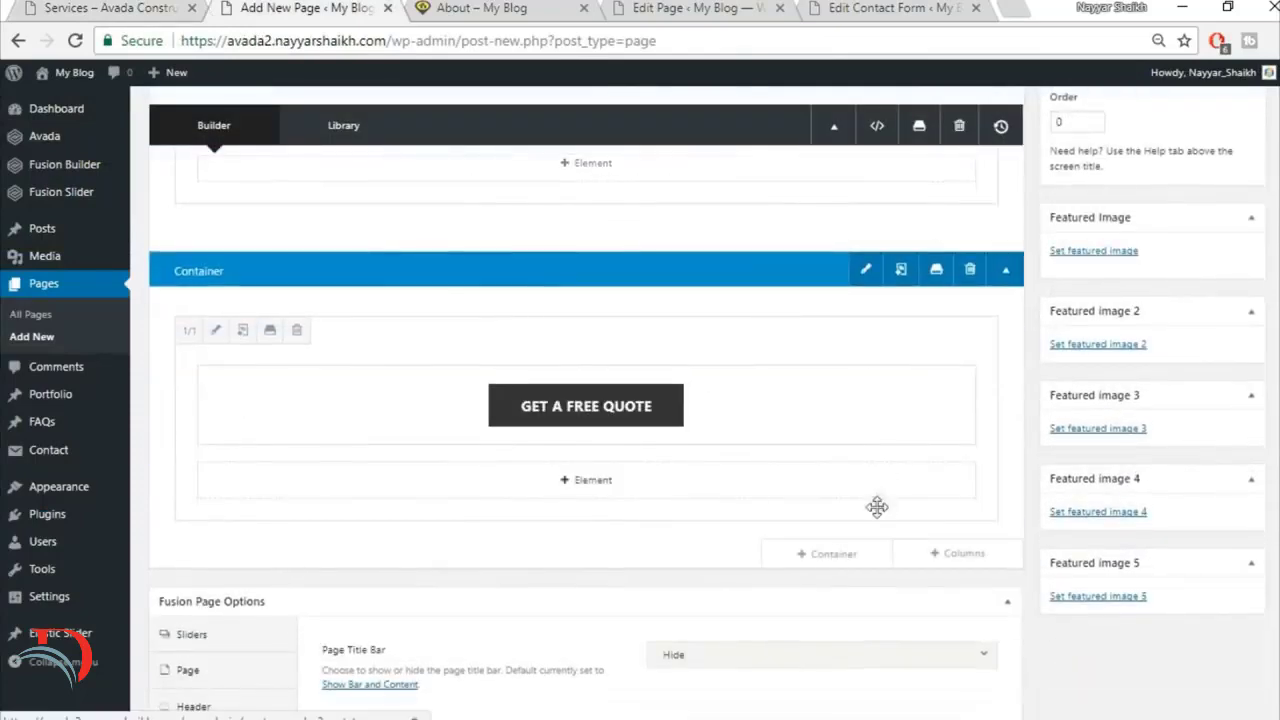
pyautogui.click(829, 558)
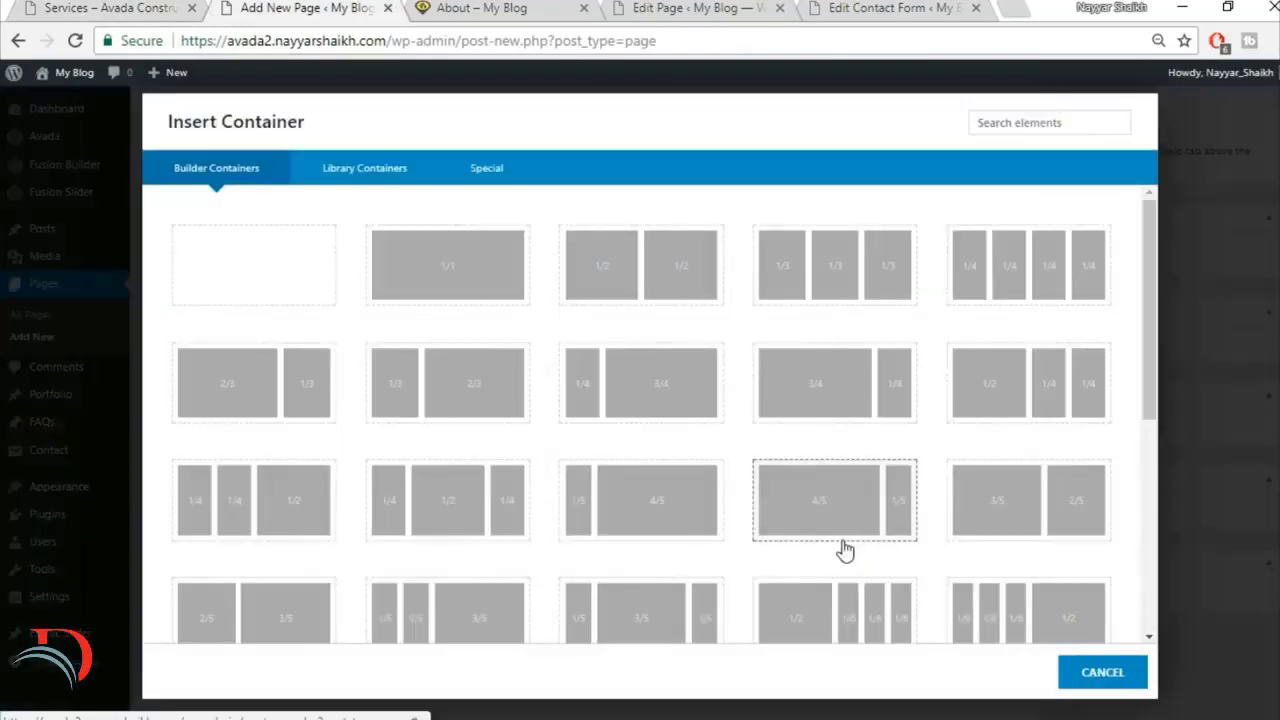
pyautogui.click(438, 276)
# Step: Add a Tabs element to the new container's column with the Clean design and Vertical layout
pyautogui.scroll(-3, 874, 617)
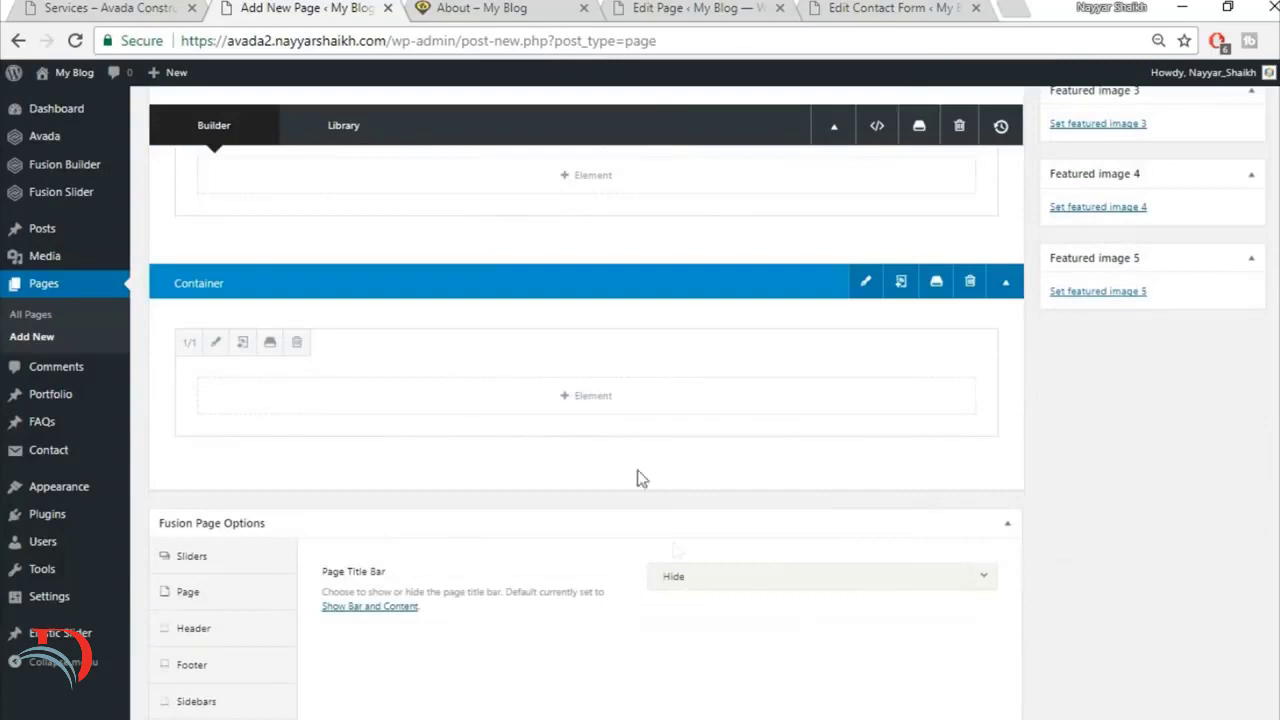
pyautogui.click(611, 395)
pyautogui.click(1006, 123)
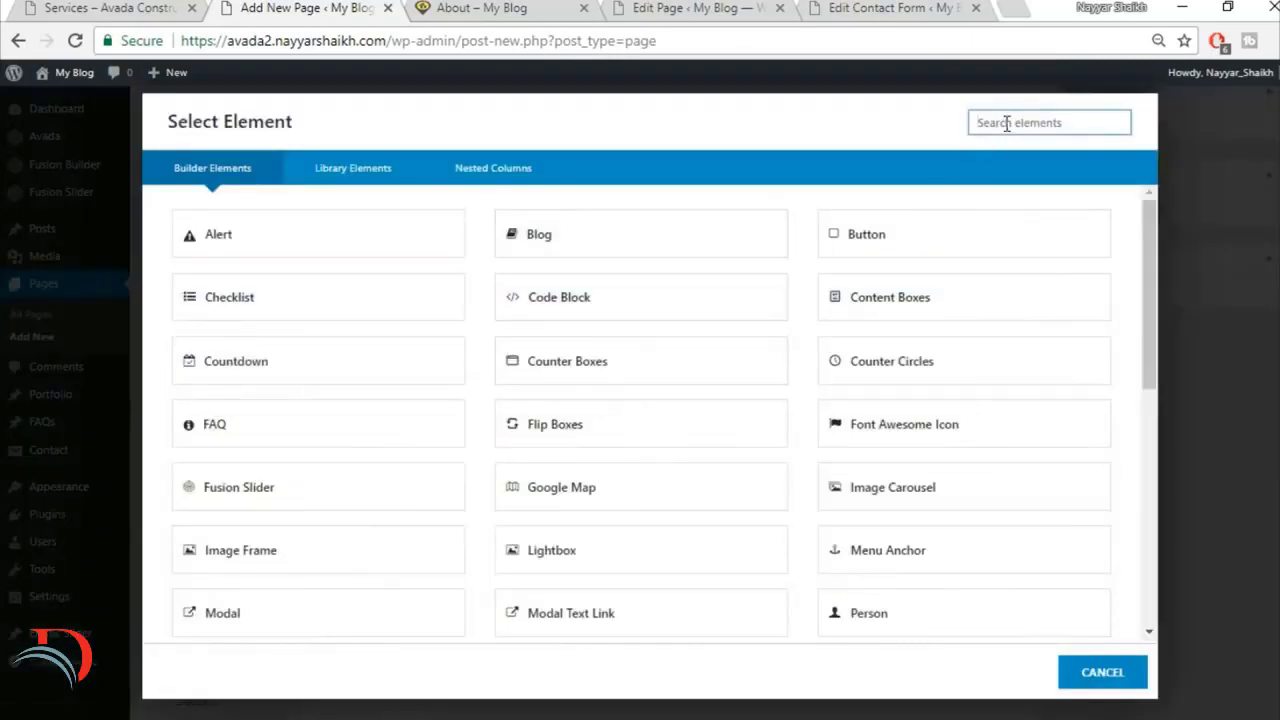
pyautogui.write('tabs')
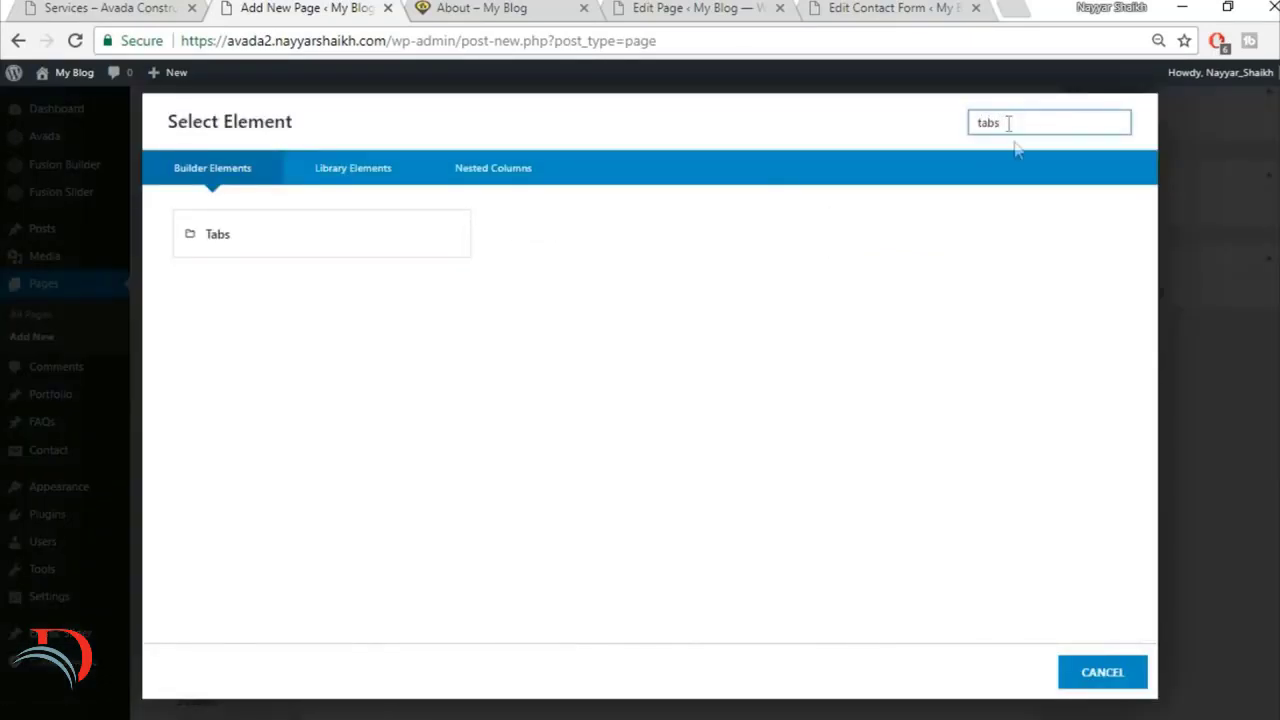
pyautogui.click(397, 252)
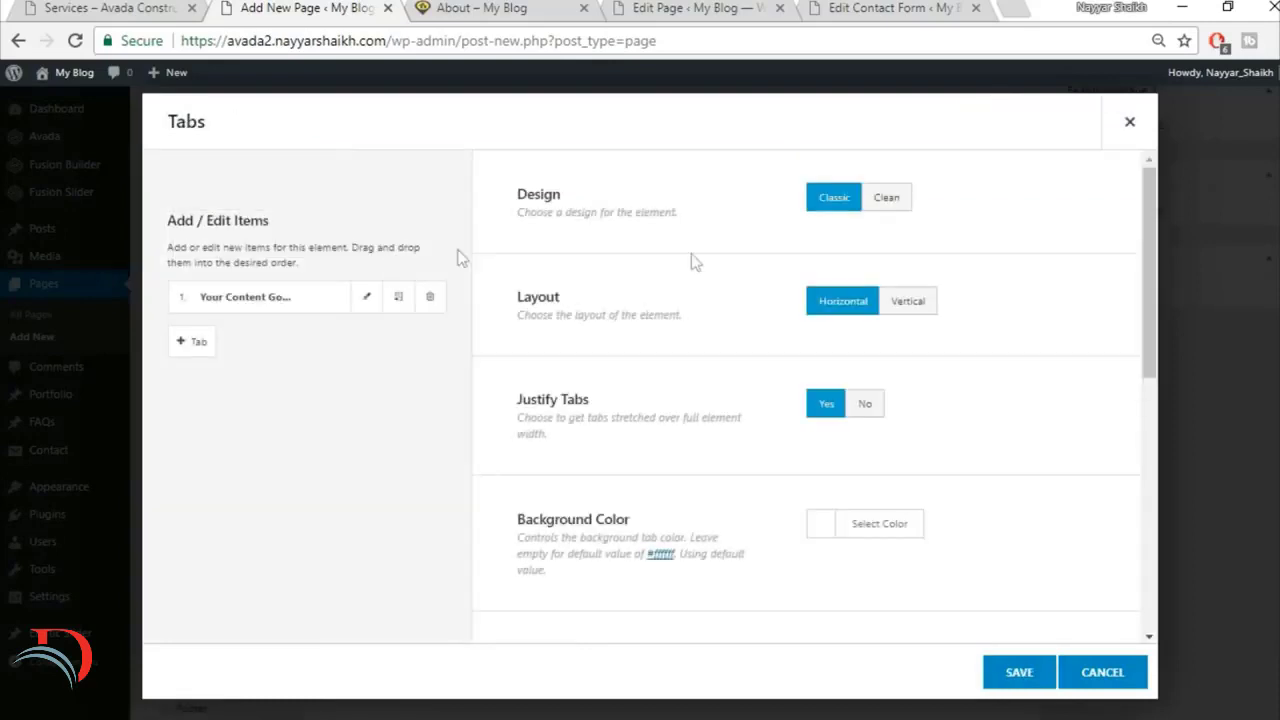
pyautogui.click(893, 199)
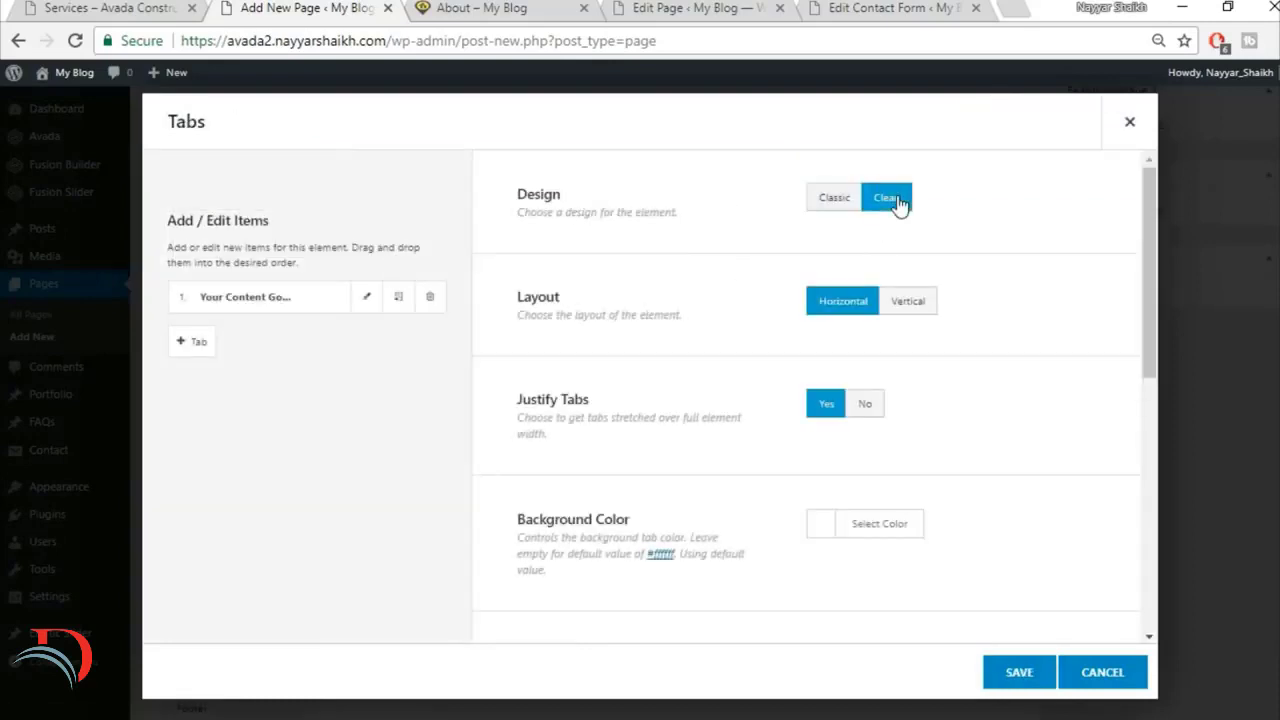
pyautogui.click(930, 303)
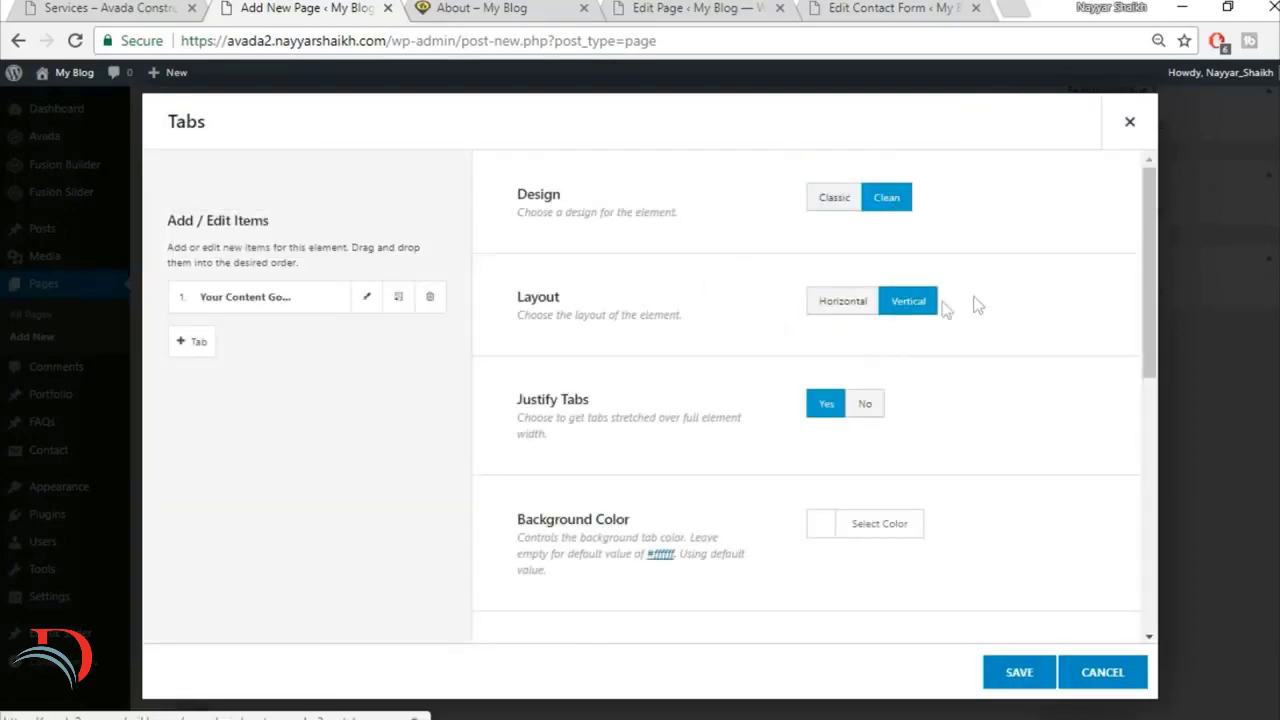
# Step: Set the Tabs element's background color to the yellow used for the active tab on the demo's Services page
pyautogui.scroll(-1, 1030, 335)
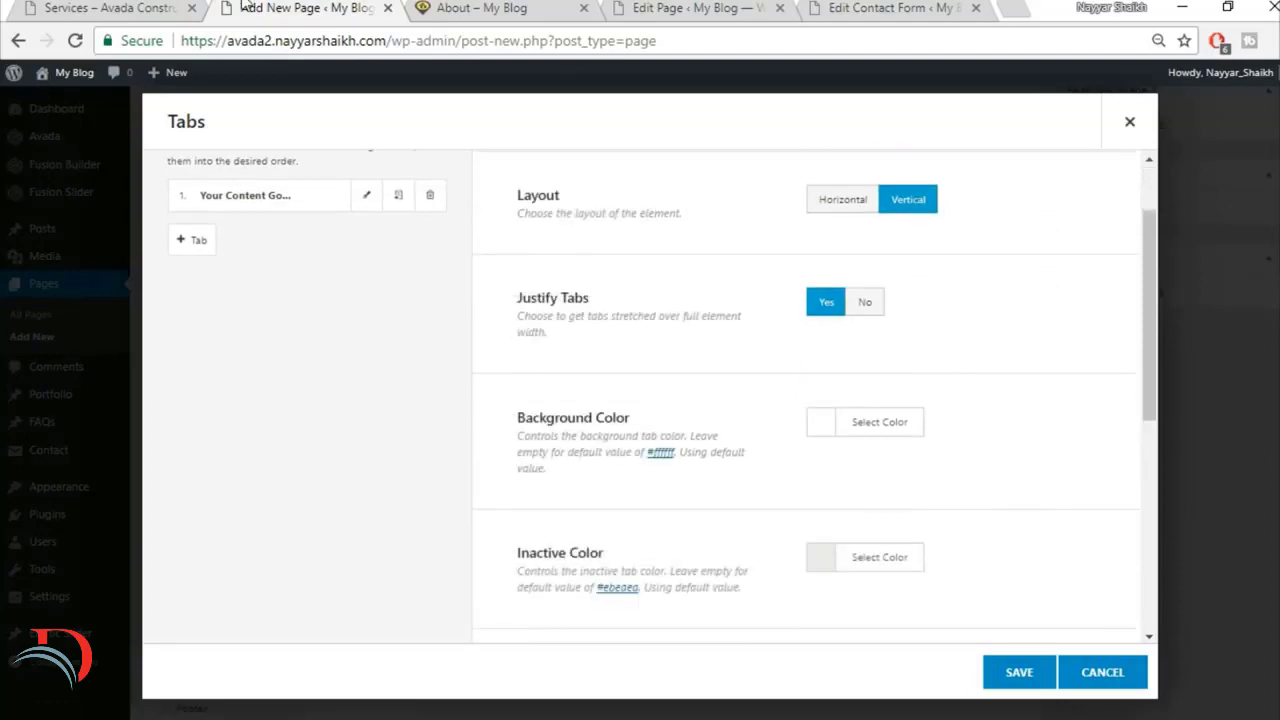
pyautogui.click(120, 7)
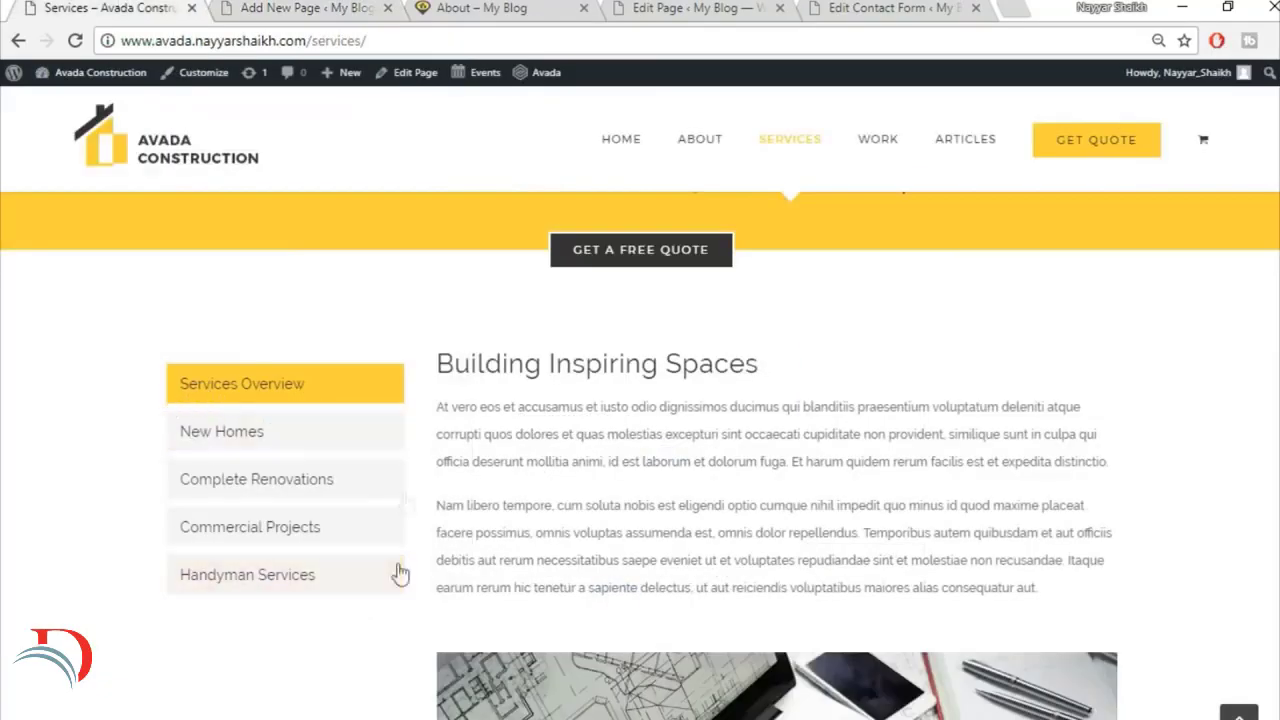
pyautogui.click(308, 8)
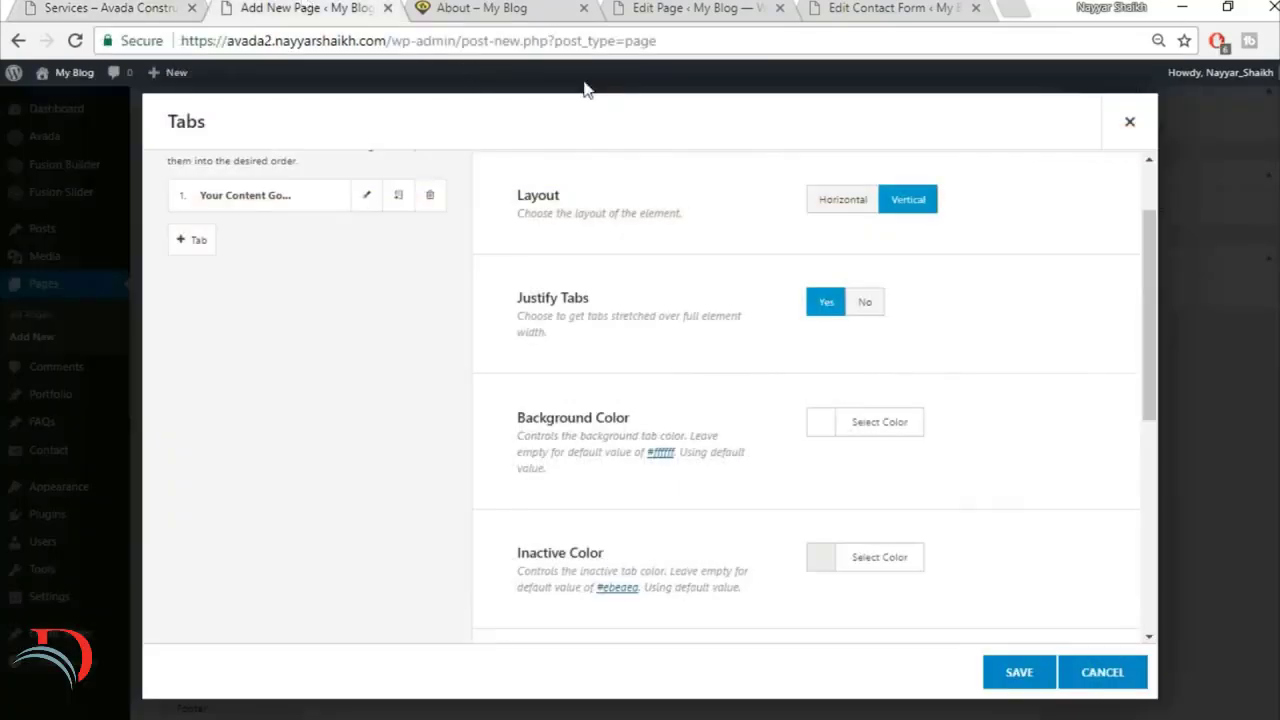
pyautogui.scroll(-1, 924, 418)
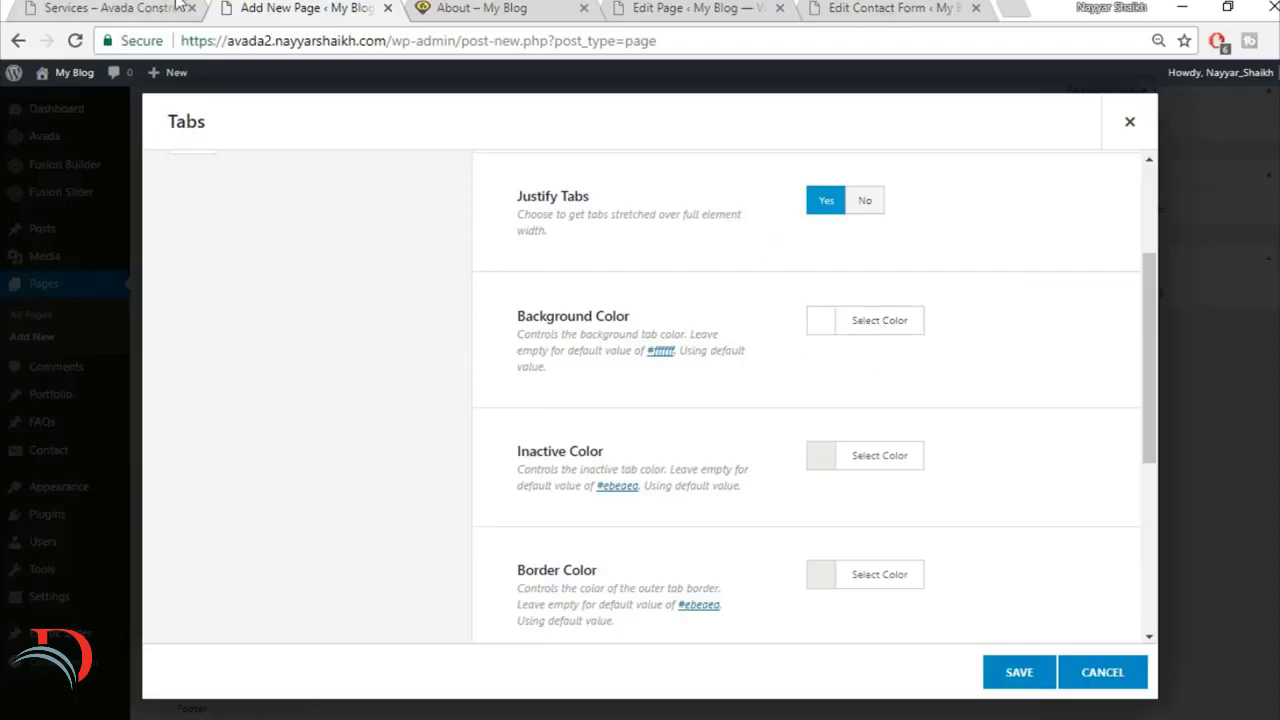
pyautogui.click(178, 7)
pyautogui.click(912, 321)
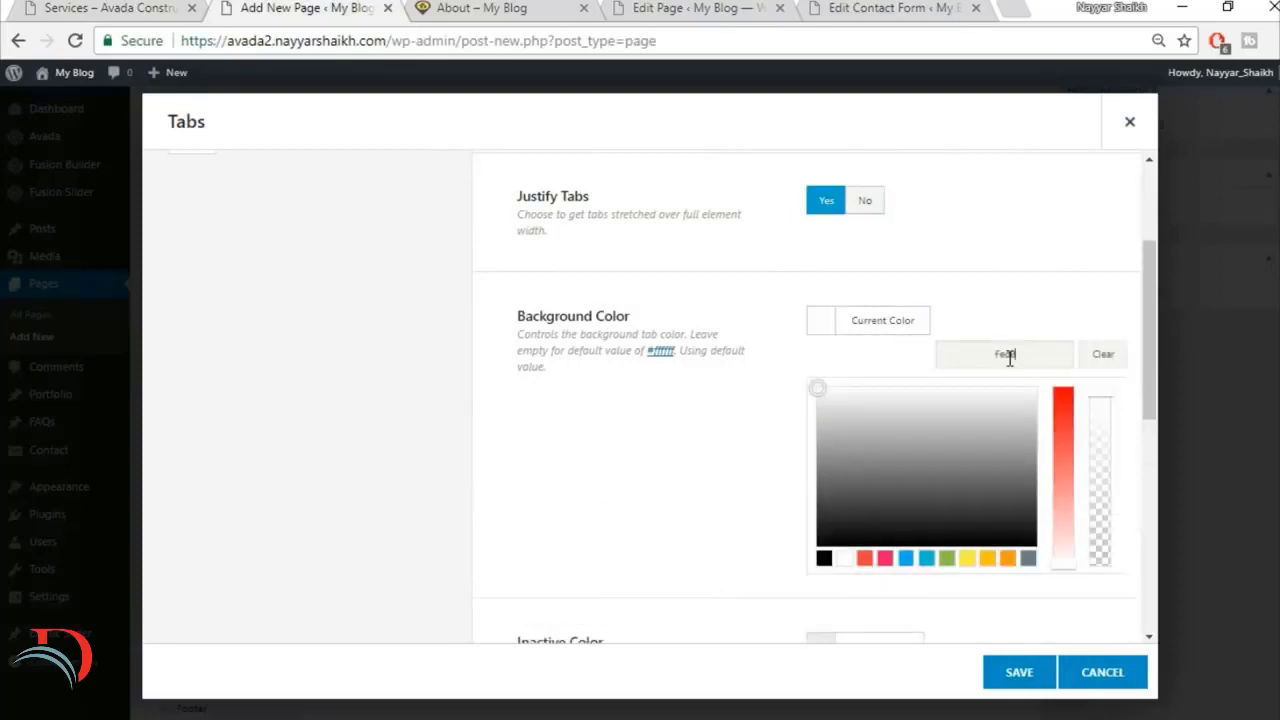
pyautogui.click(1039, 288)
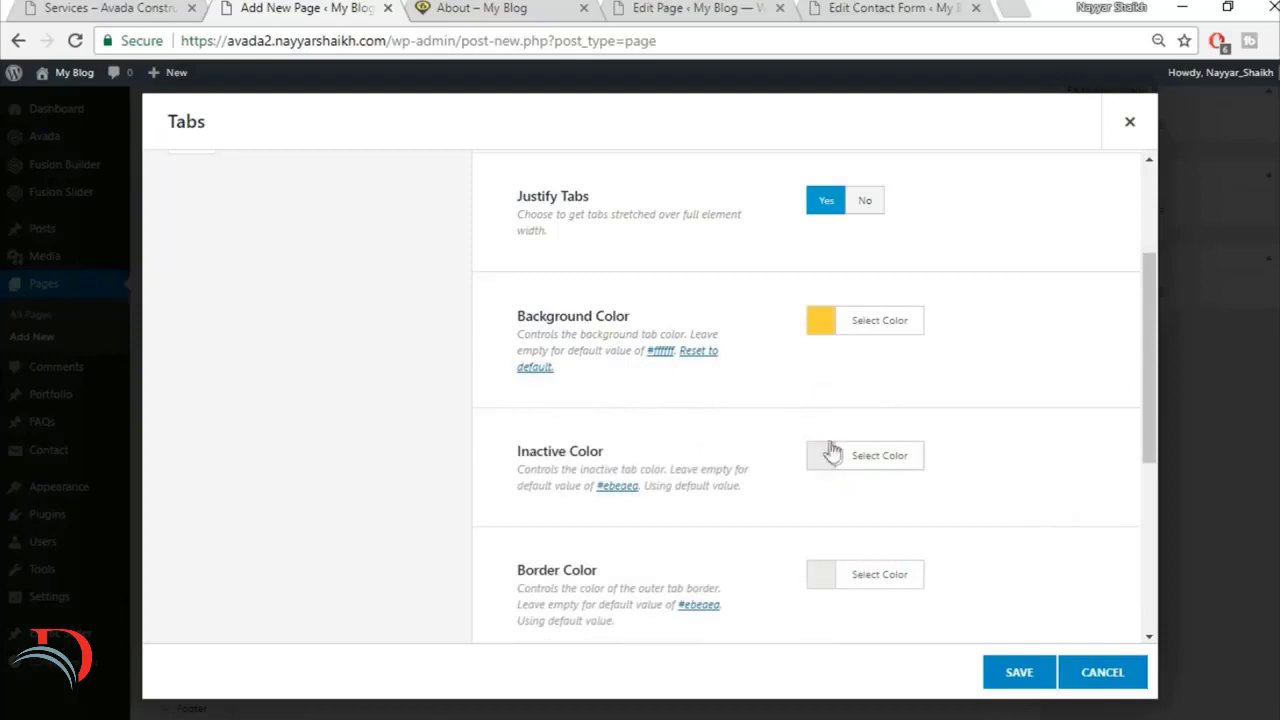
# Step: Set the tabs' inactive color to a very light grey and make their border color fully transparent
pyautogui.click(861, 469)
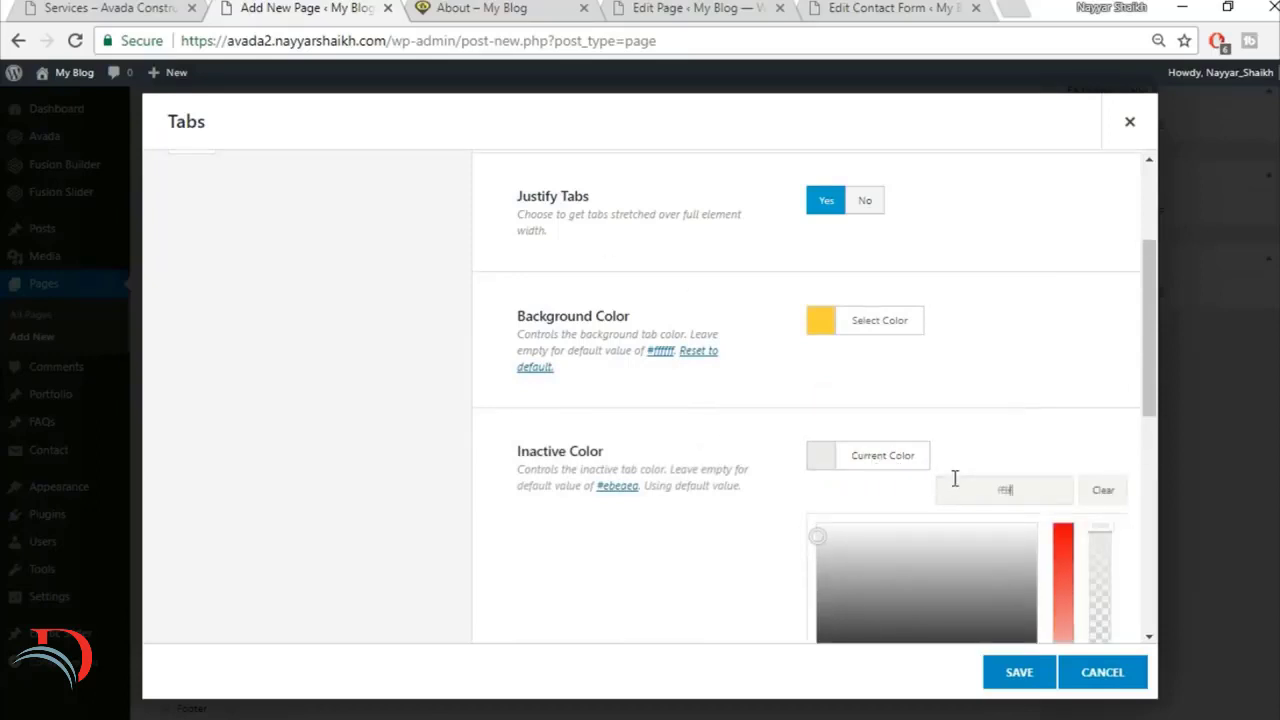
pyautogui.click(998, 395)
pyautogui.scroll(-2, 1000, 389)
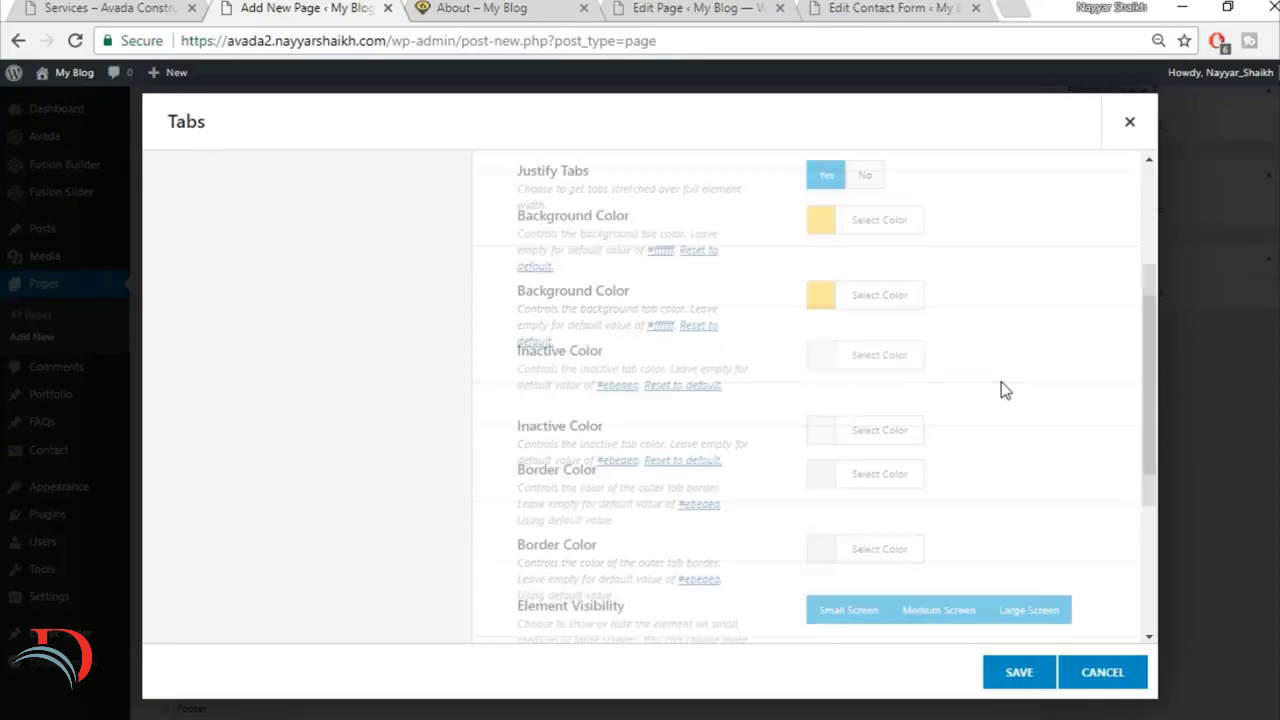
pyautogui.click(882, 375)
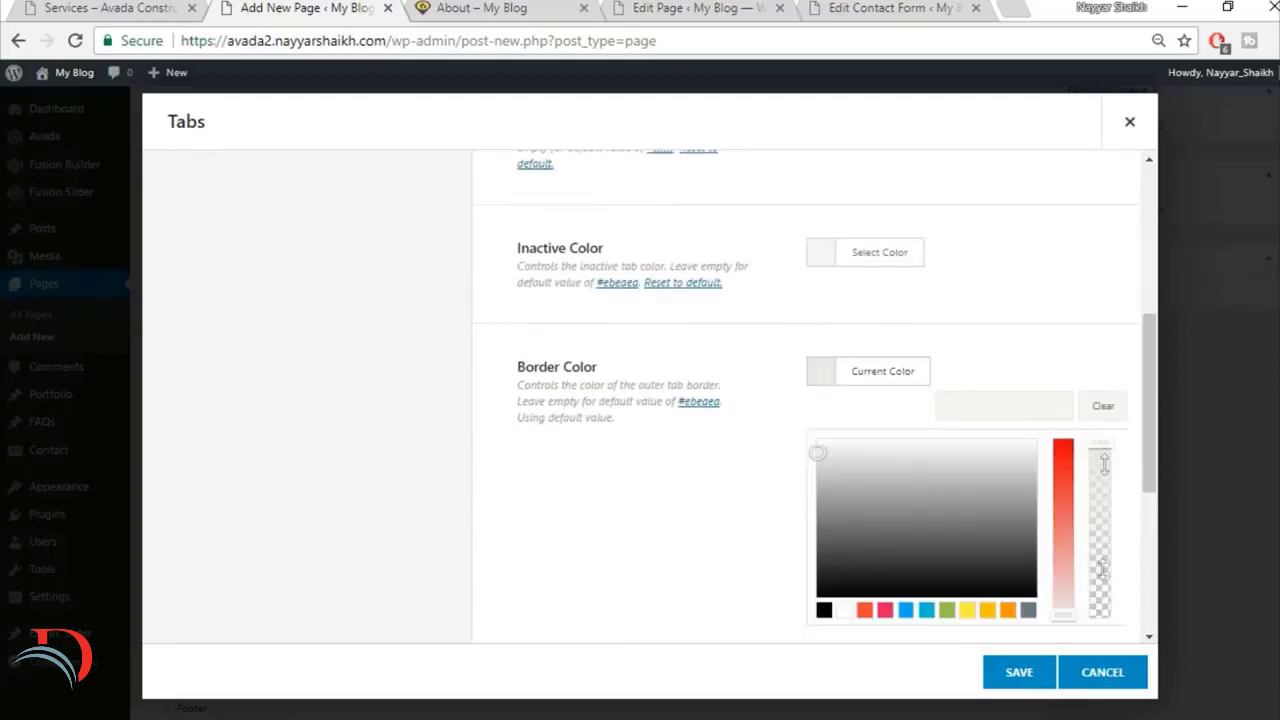
pyautogui.moveTo(1100, 568); pyautogui.dragTo(1106, 634)
pyautogui.click(1053, 323)
pyautogui.scroll(-3, 1049, 320)
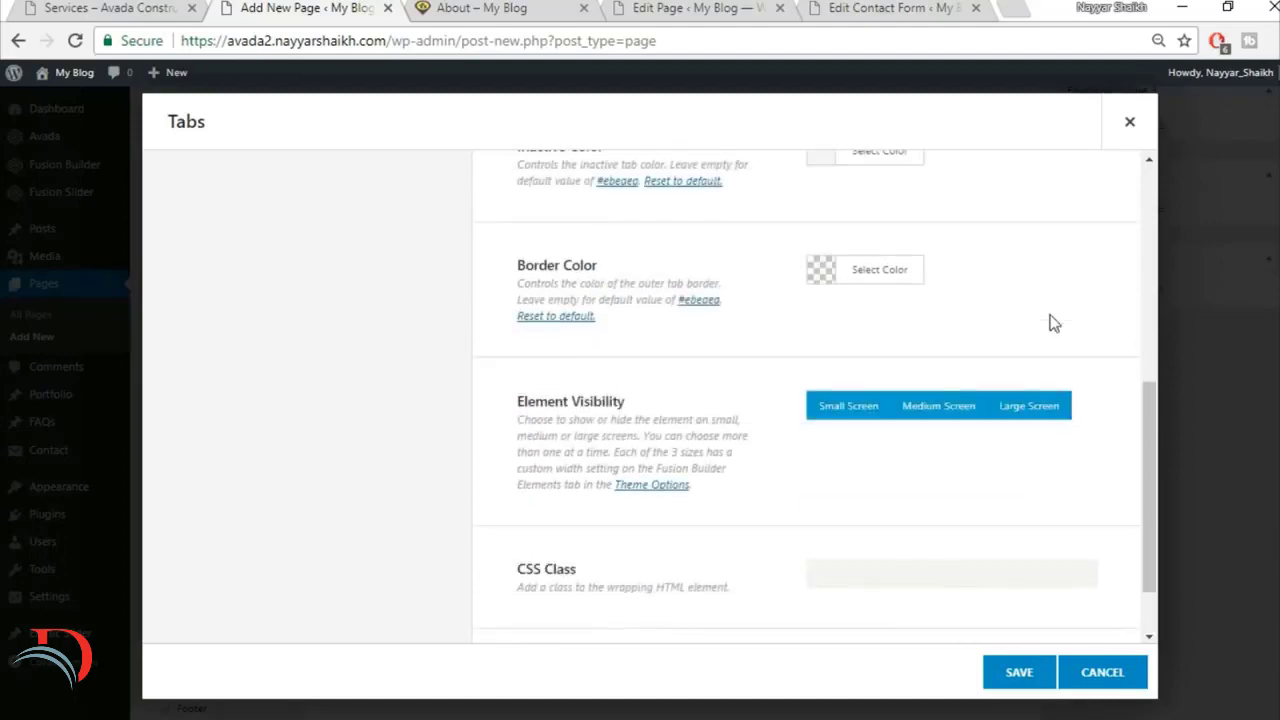
pyautogui.scroll(10, 1031, 402)
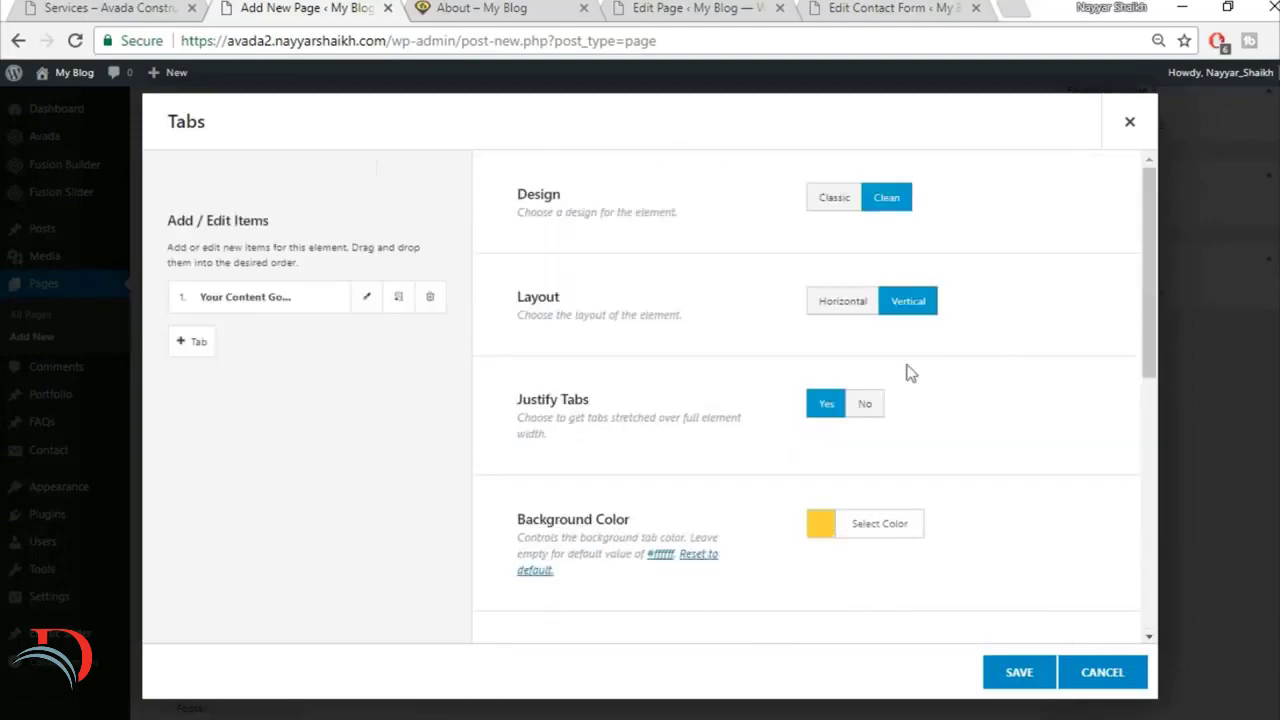
# Step: Title the first item of the Tabs element "Services Overview", matching the demo's first service tab
pyautogui.click(57, 5)
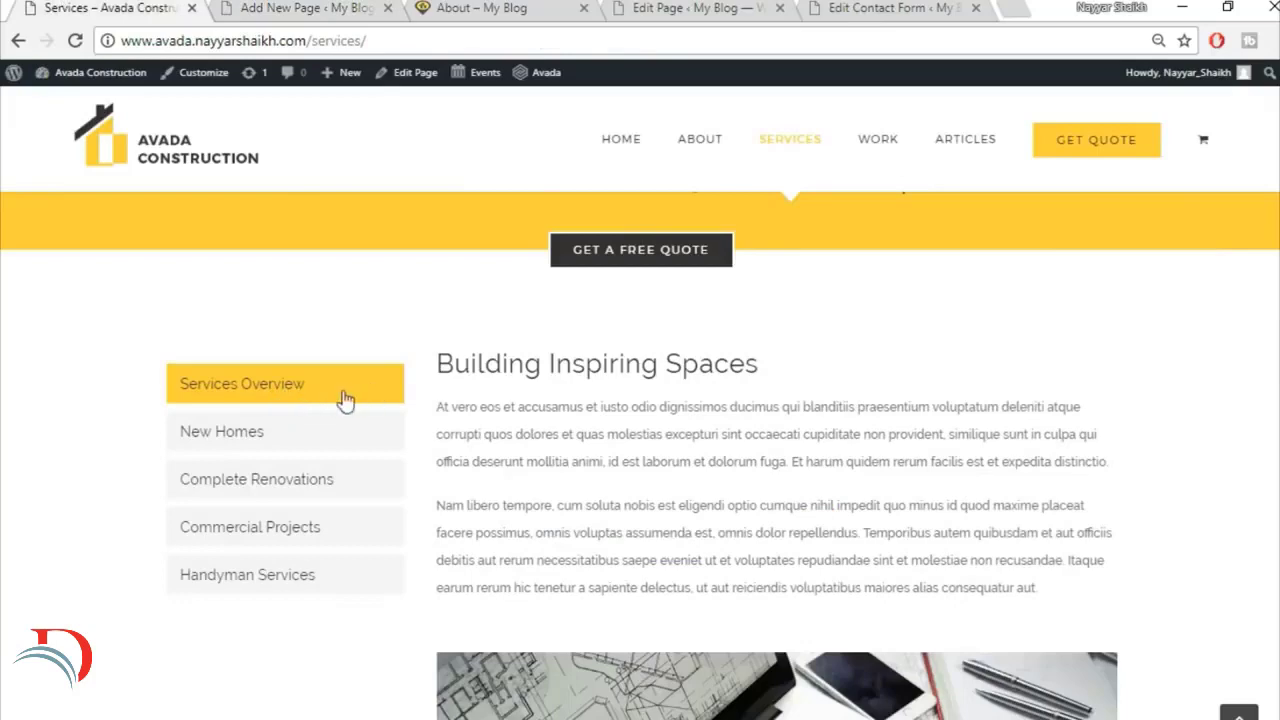
pyautogui.click(270, 5)
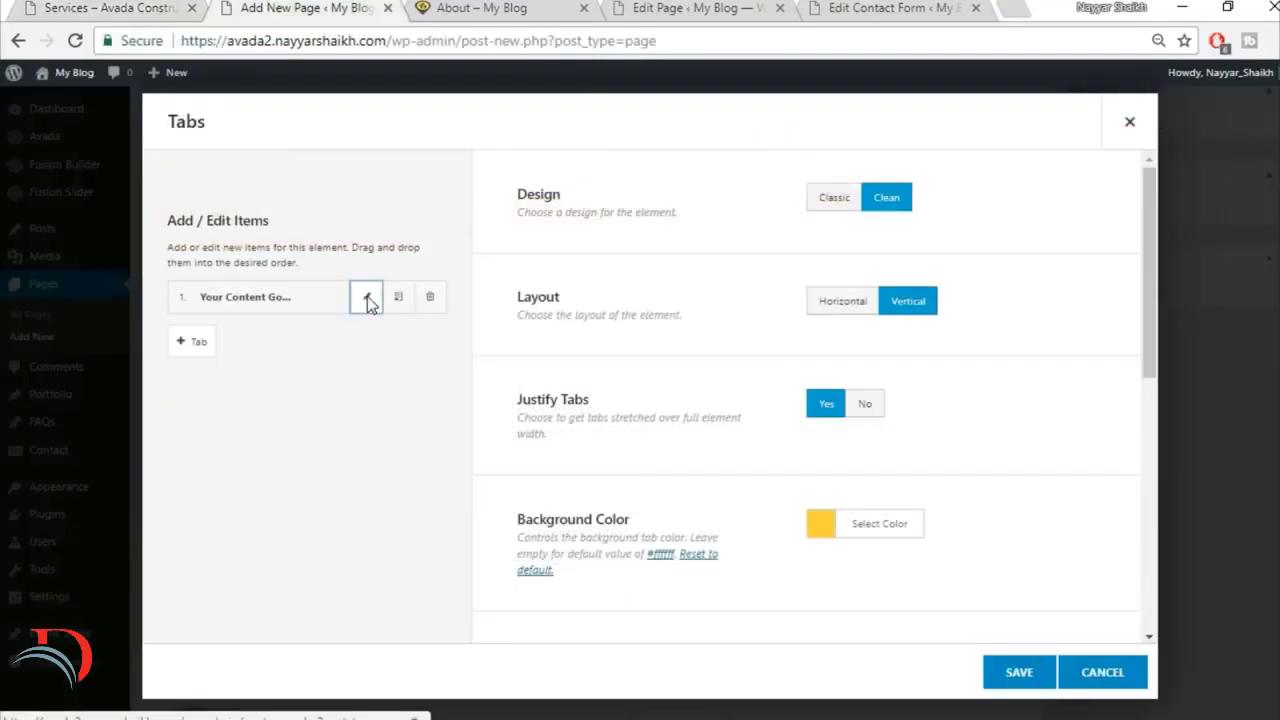
pyautogui.click(365, 296)
pyautogui.click(790, 216)
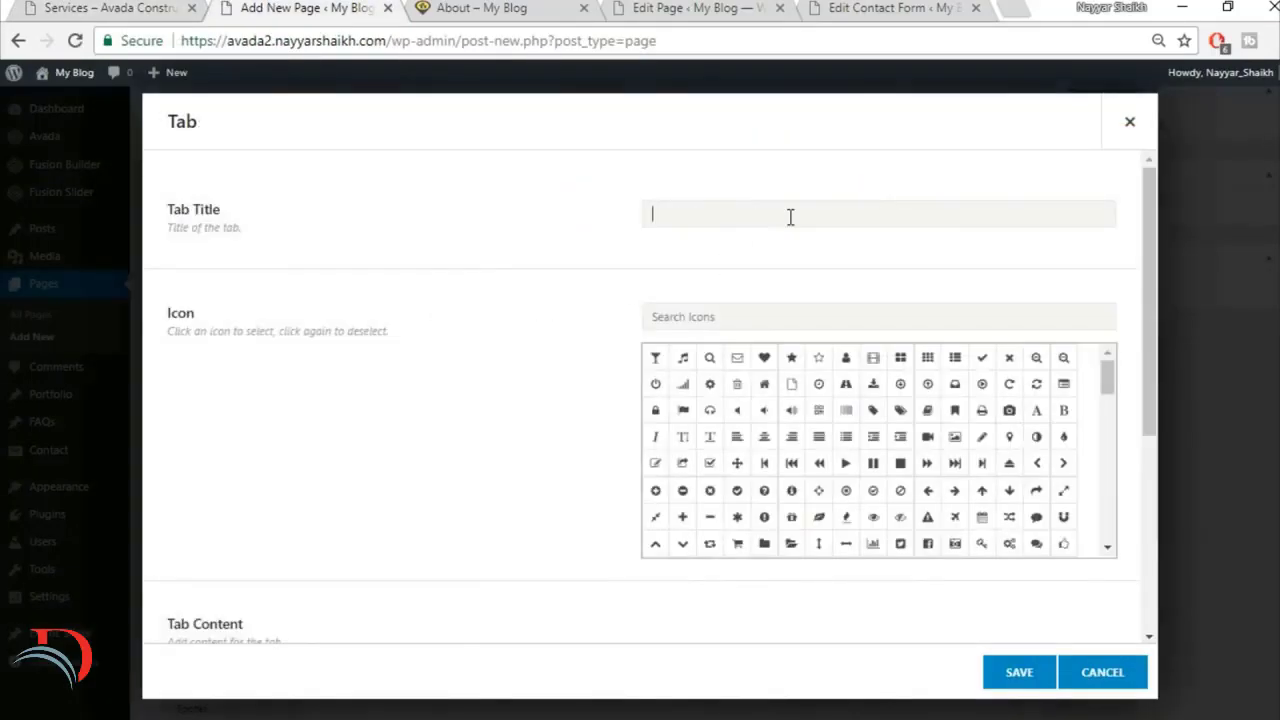
pyautogui.hotkey('ctrl', 's')
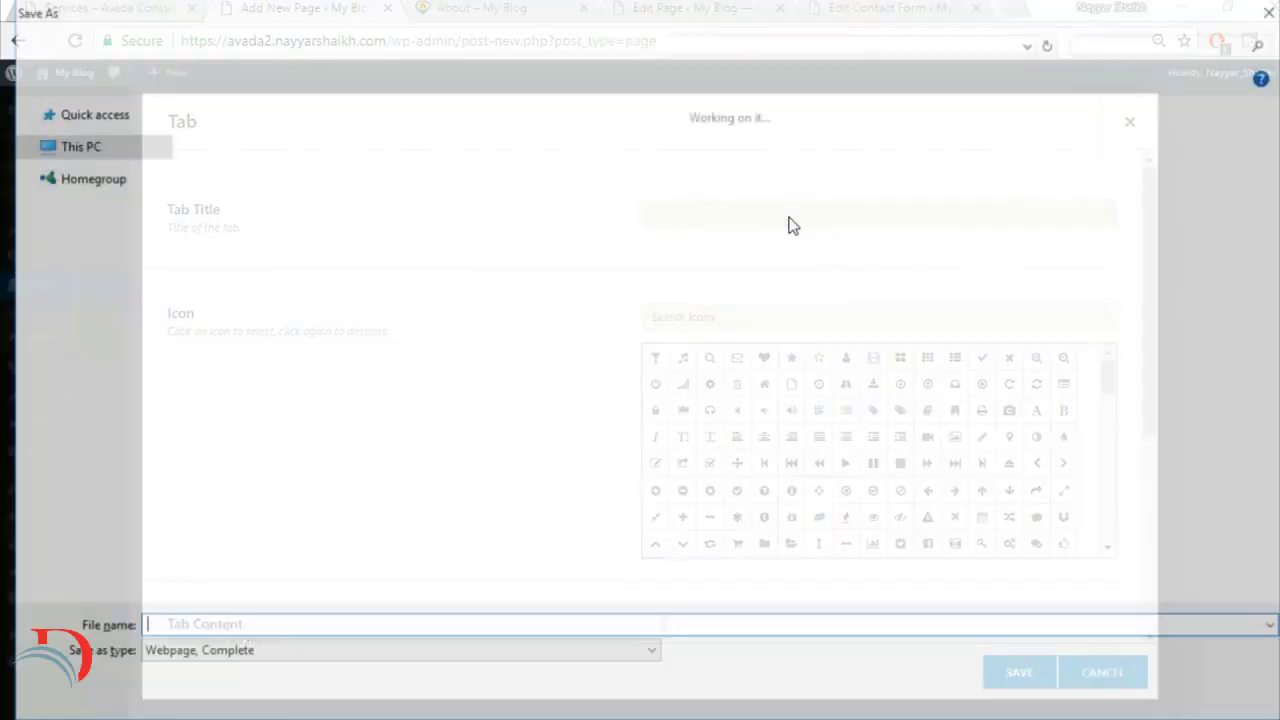
pyautogui.write('S')
pyautogui.press('Escape')
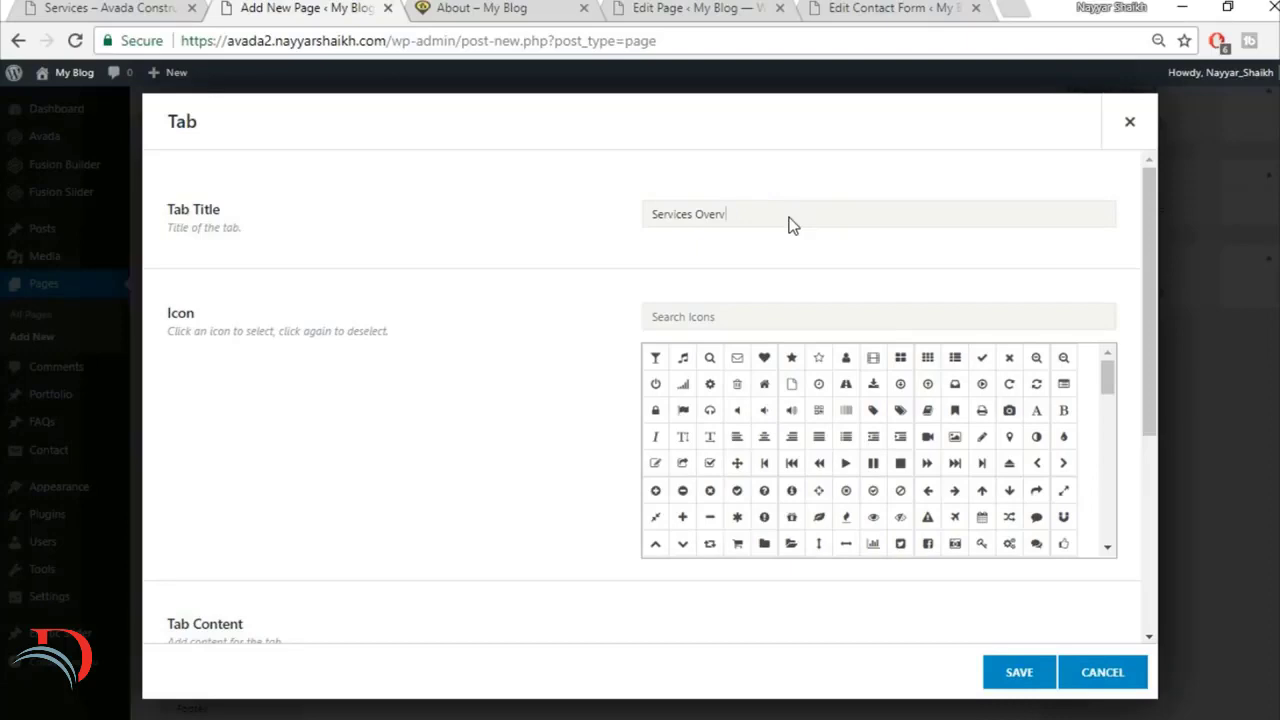
# Step: Replace the first tab's placeholder content with the demo's "Building Inspiring Spaces" text and images, and save the tab
pyautogui.click(150, 7)
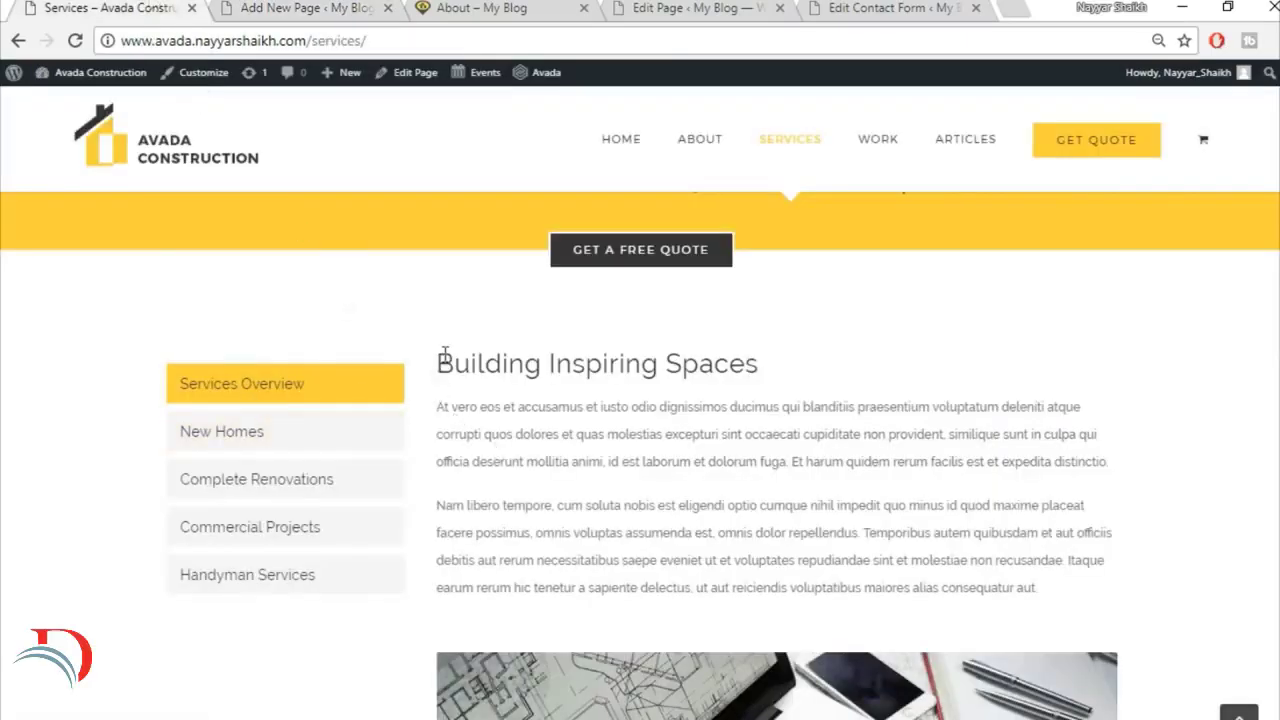
pyautogui.moveTo(494, 399); pyautogui.dragTo(1043, 240)
pyautogui.click(313, 6)
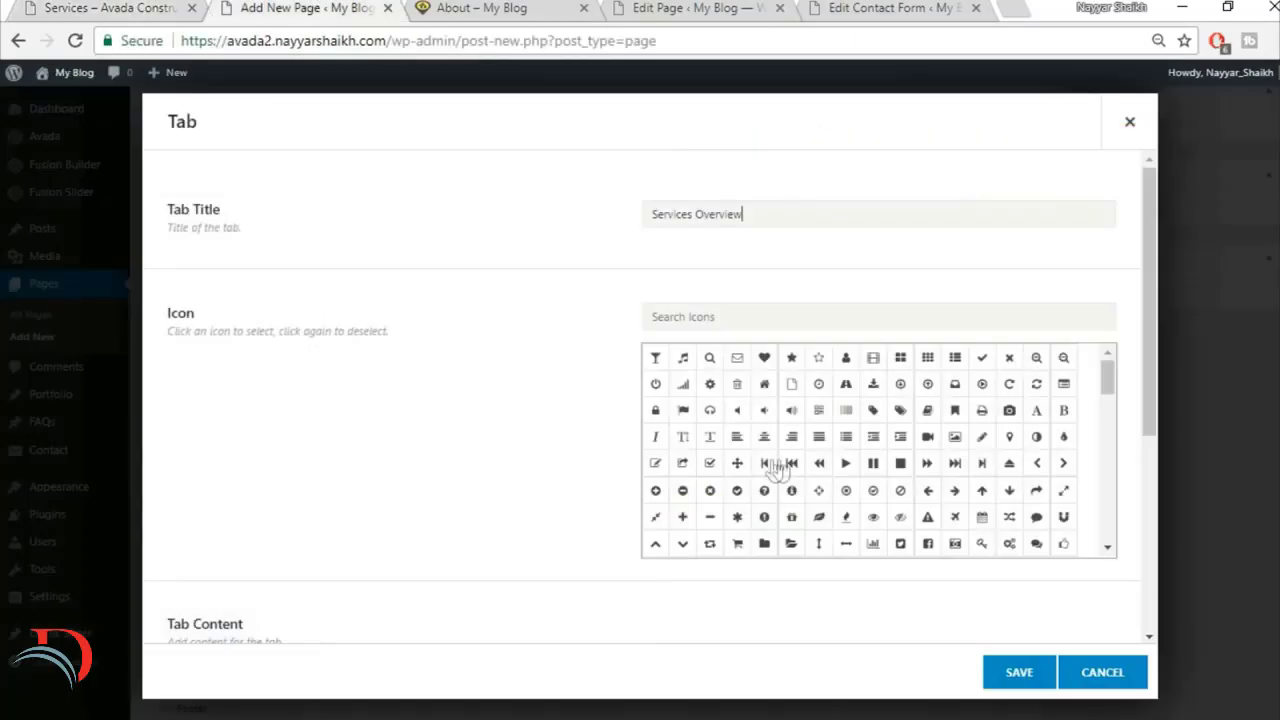
pyautogui.scroll(-5, 313, 441)
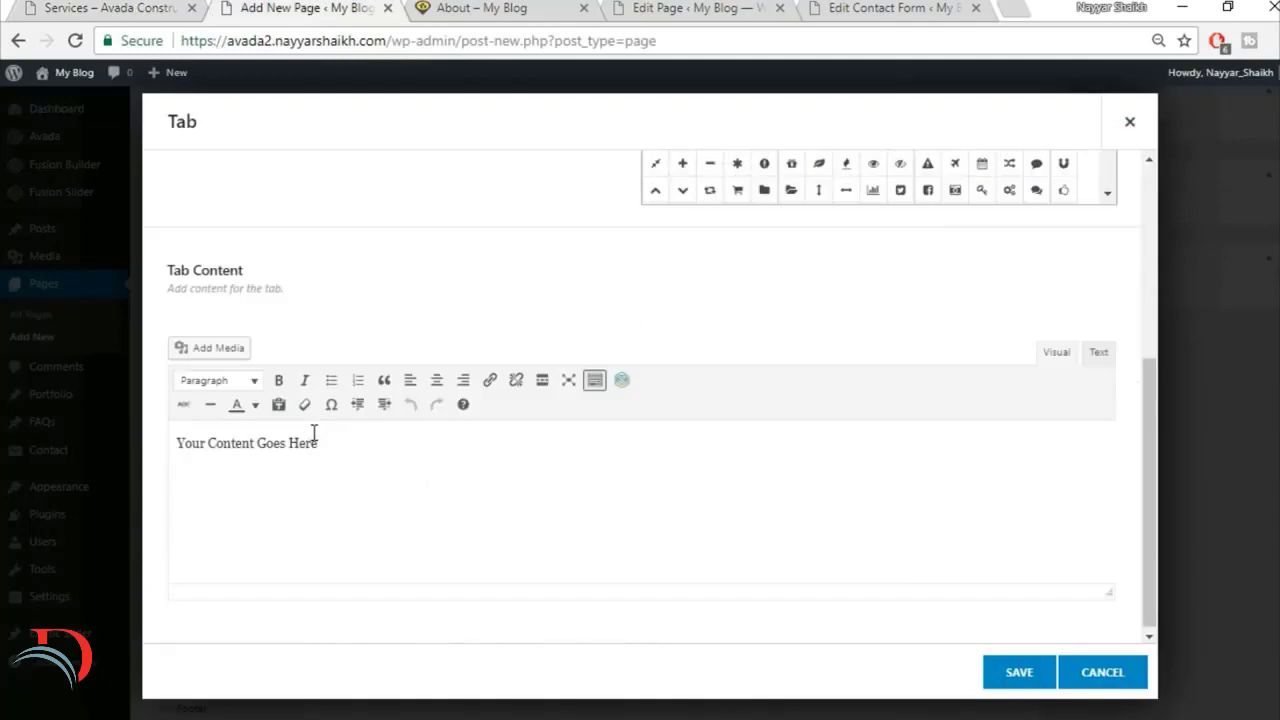
pyautogui.click(469, 494)
pyautogui.hotkey('ctrl', 'a')
pyautogui.press('BackSpace')
pyautogui.hotkey('ctrl', 'v')
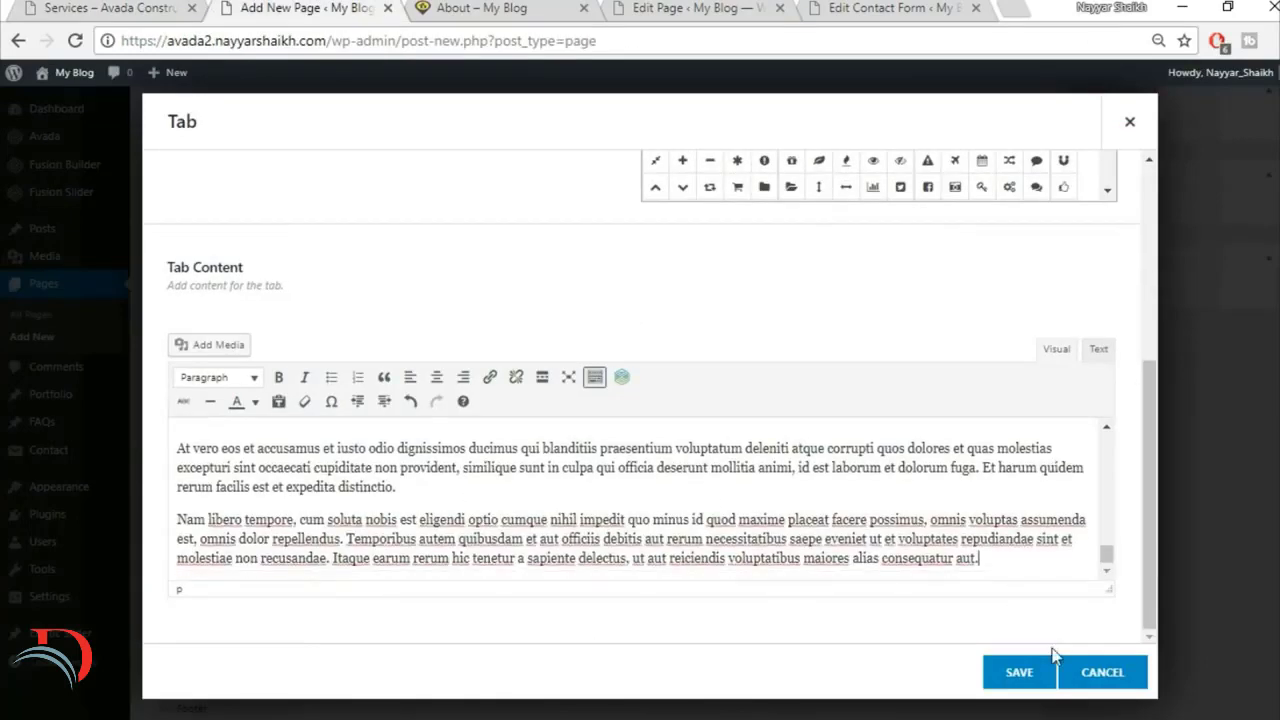
pyautogui.click(1019, 672)
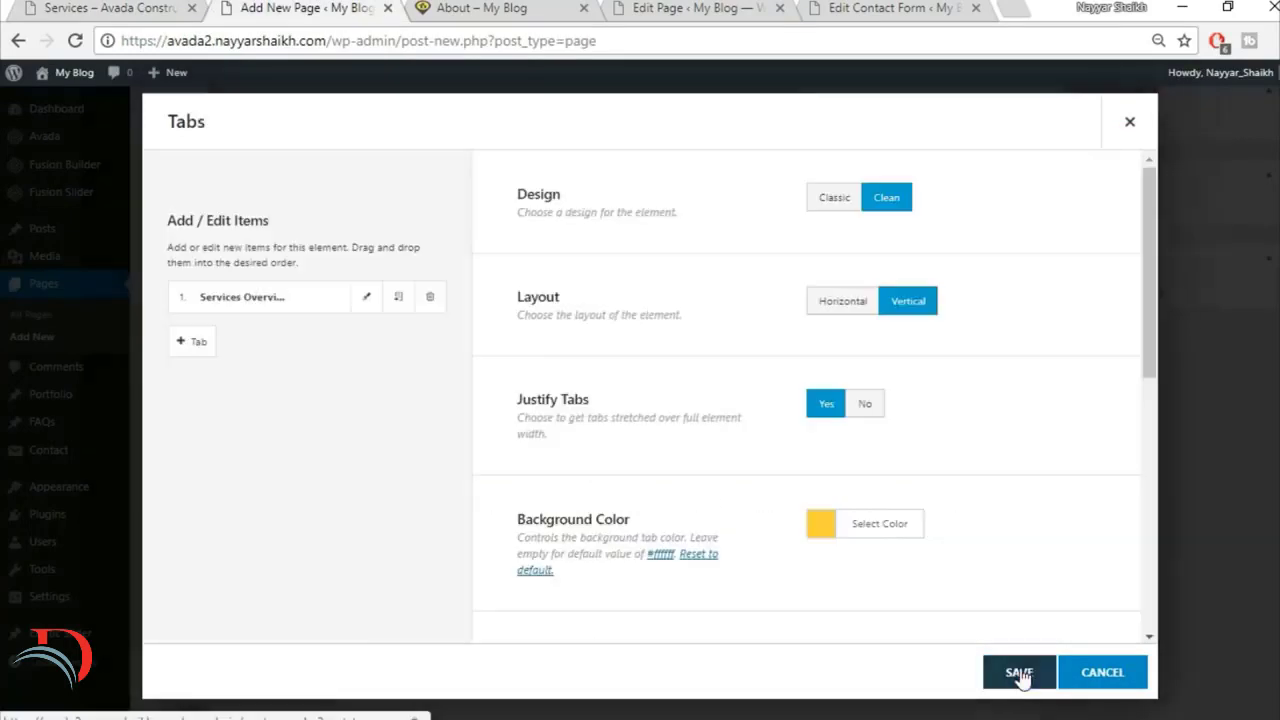
# Step: Duplicate the Services Overview tab three times and save the Tabs element
pyautogui.click(398, 305)
pyautogui.click(398, 305)
pyautogui.click(398, 305)
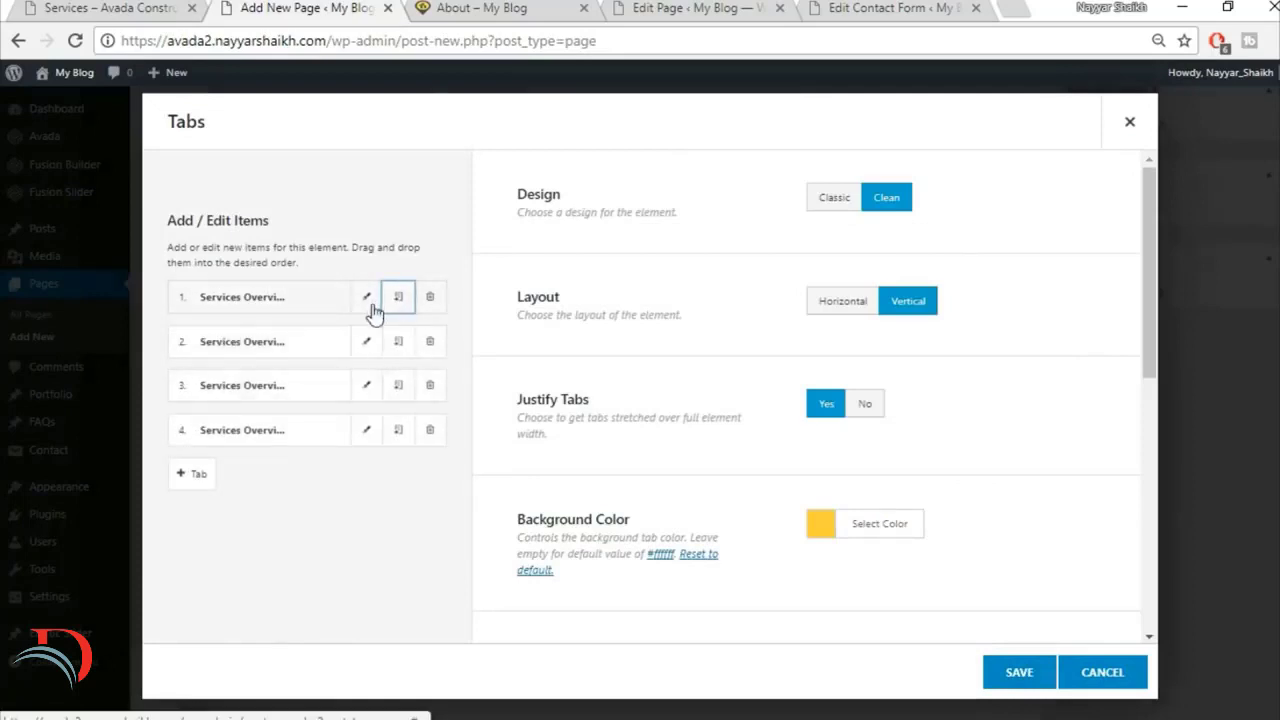
pyautogui.click(1019, 672)
# Step: Publish the Services page and open its permalink in a new browser tab
pyautogui.scroll(10, 586, 500)
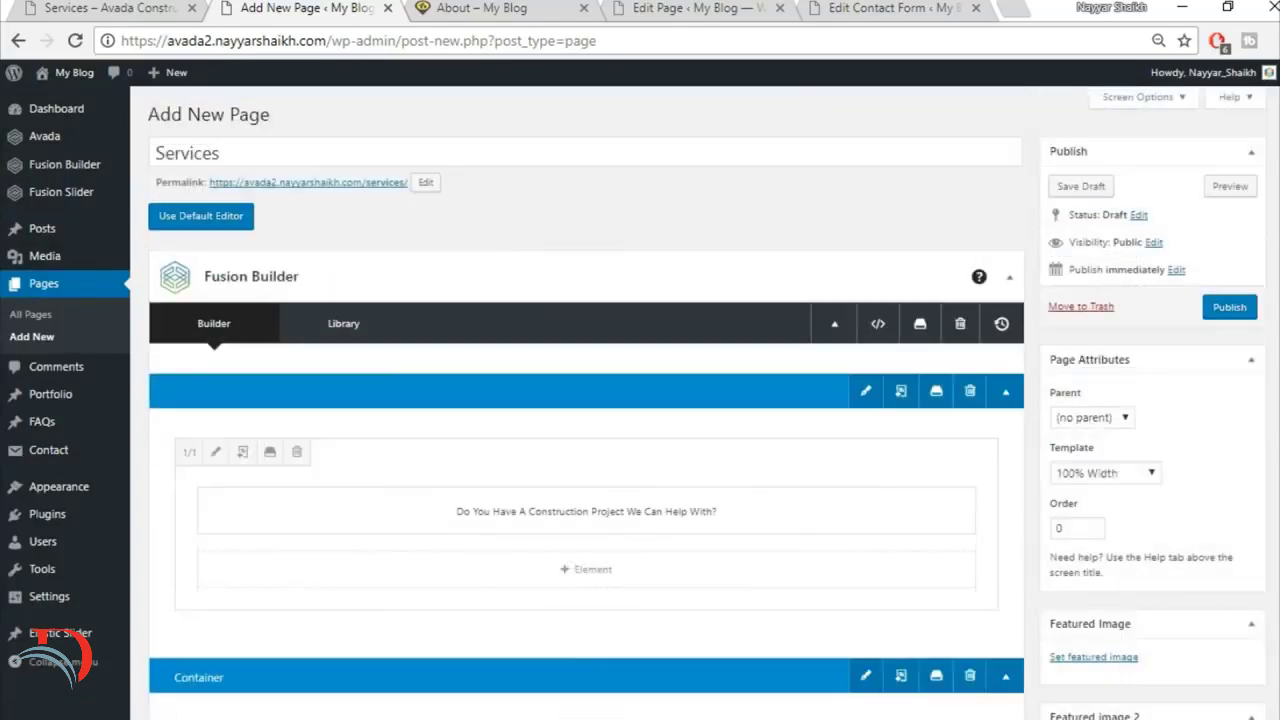
pyautogui.click(1217, 312)
pyautogui.click(87, 7)
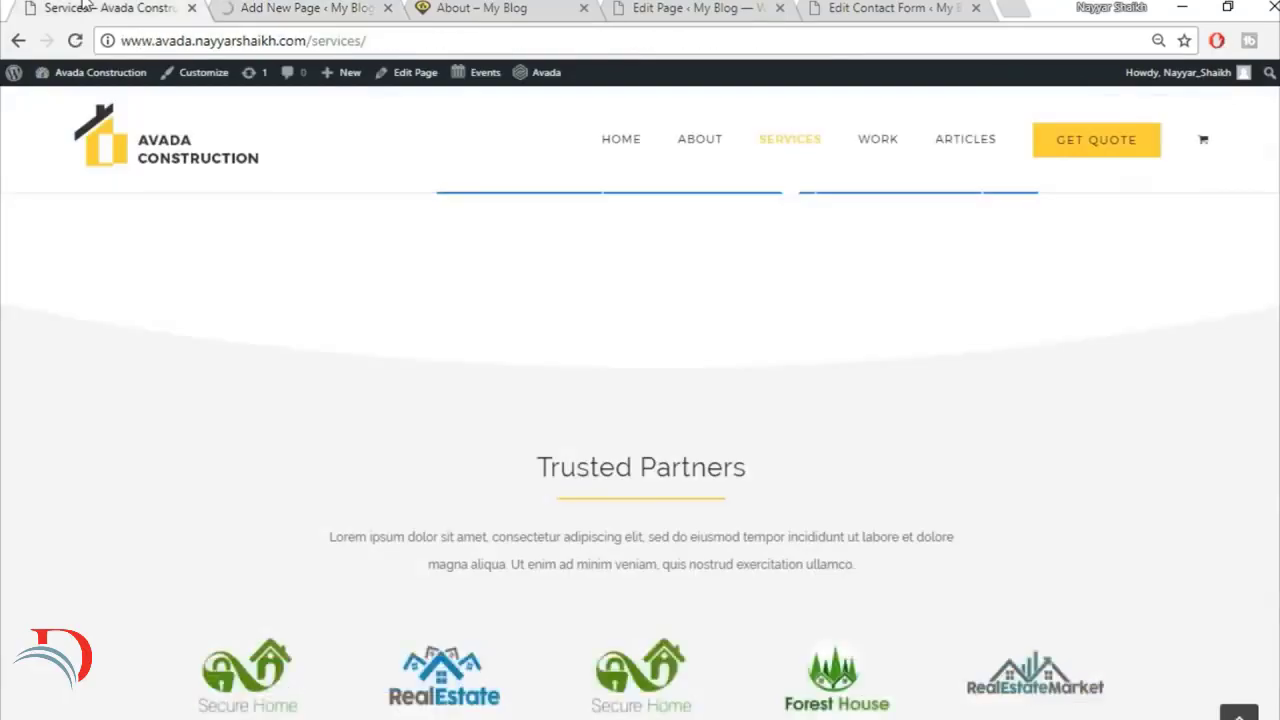
pyautogui.scroll(8, 364, 515)
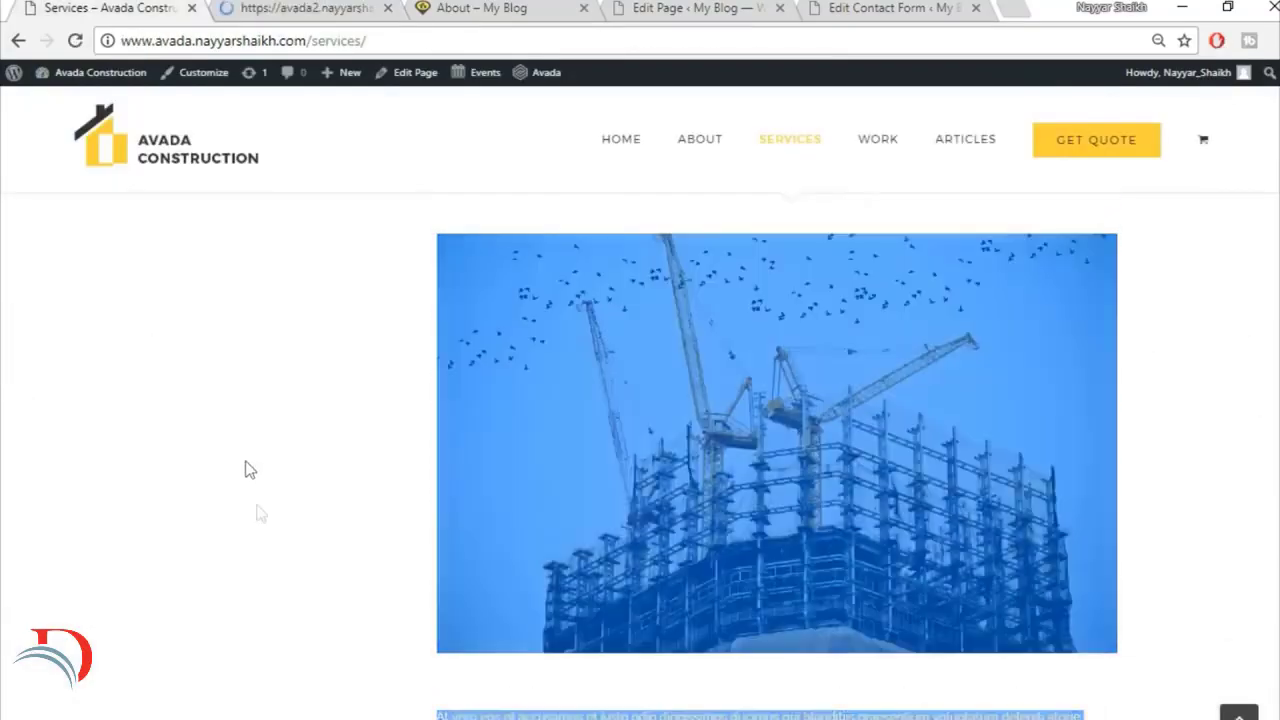
pyautogui.scroll(10, 287, 535)
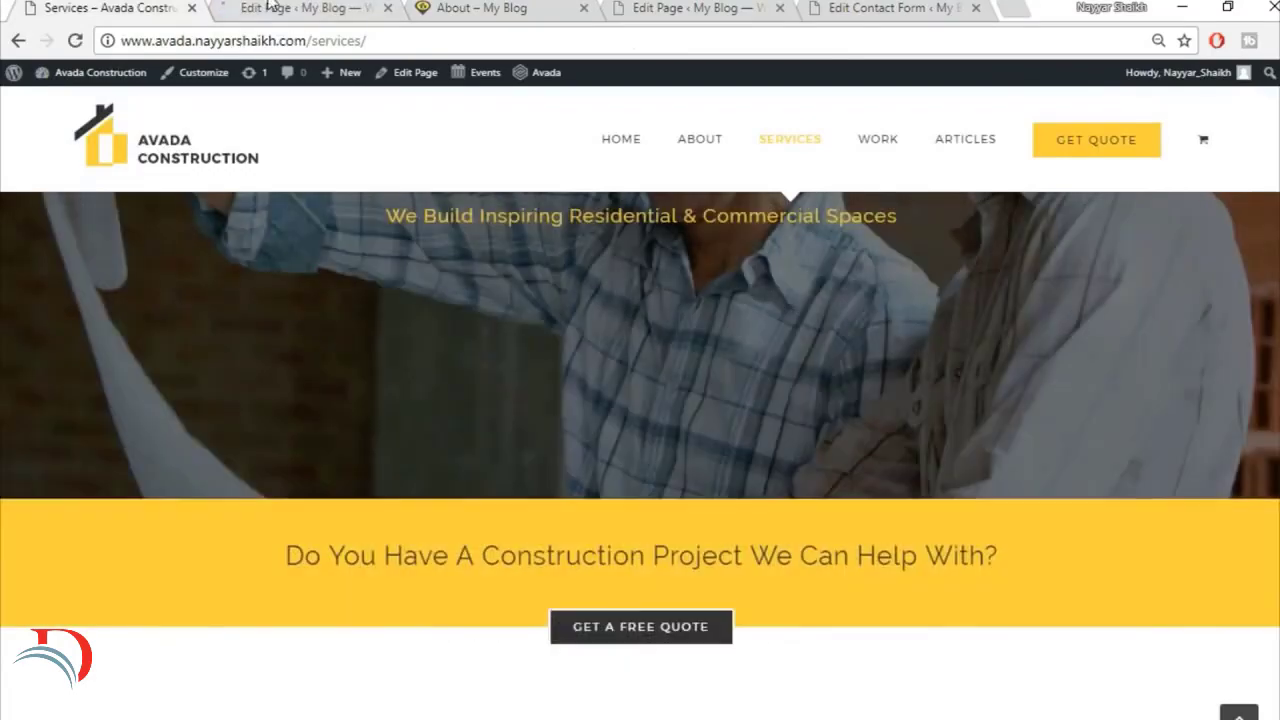
pyautogui.click(268, 6)
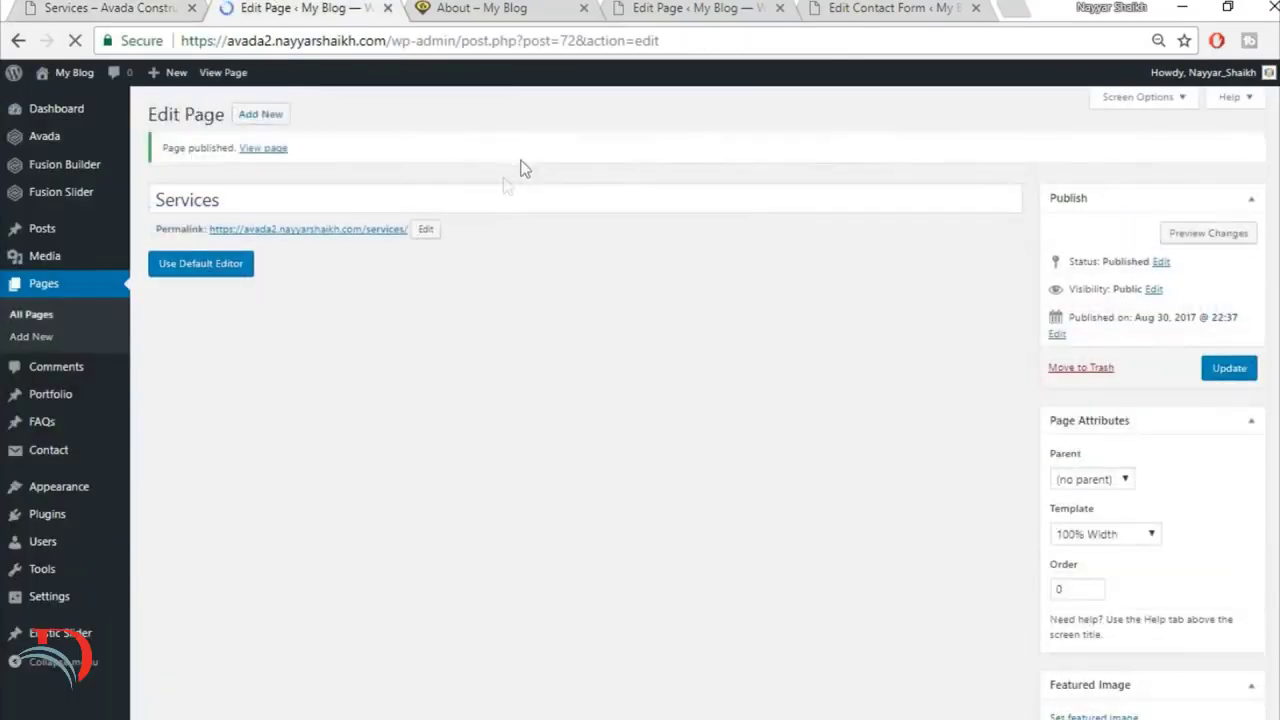
pyautogui.rightClick(378, 234)
pyautogui.click(420, 244)
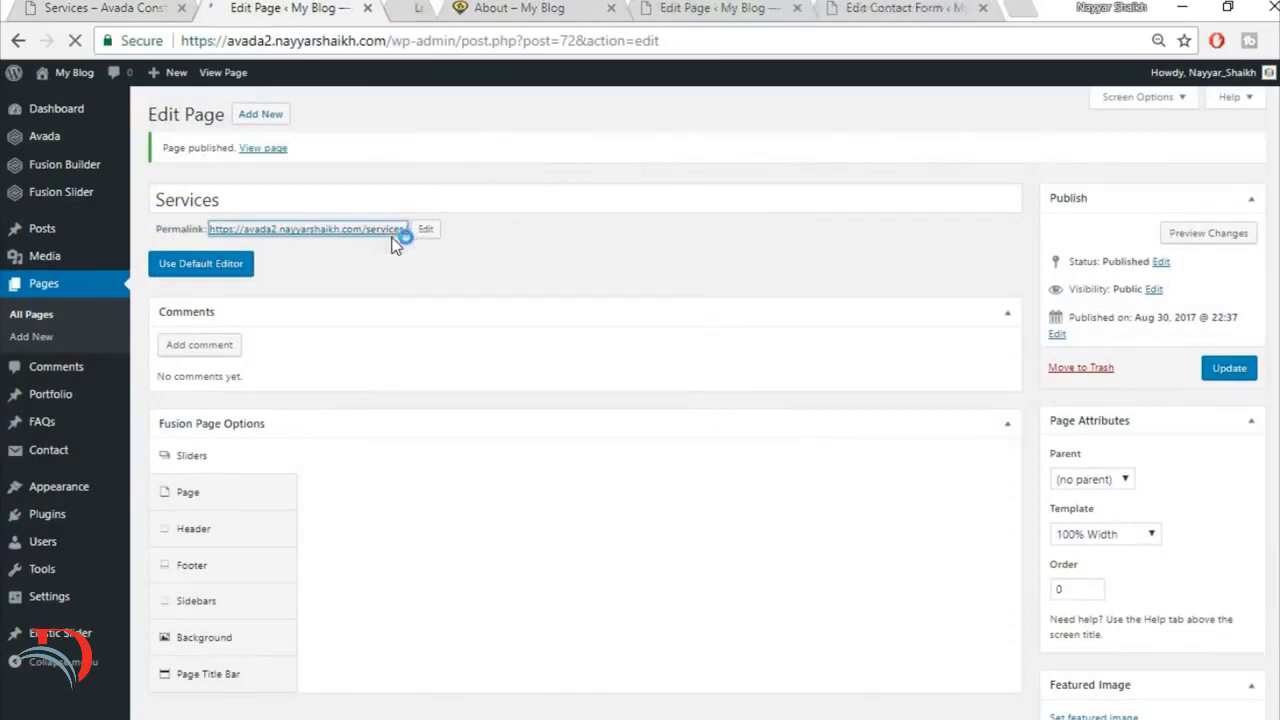
pyautogui.click(474, 6)
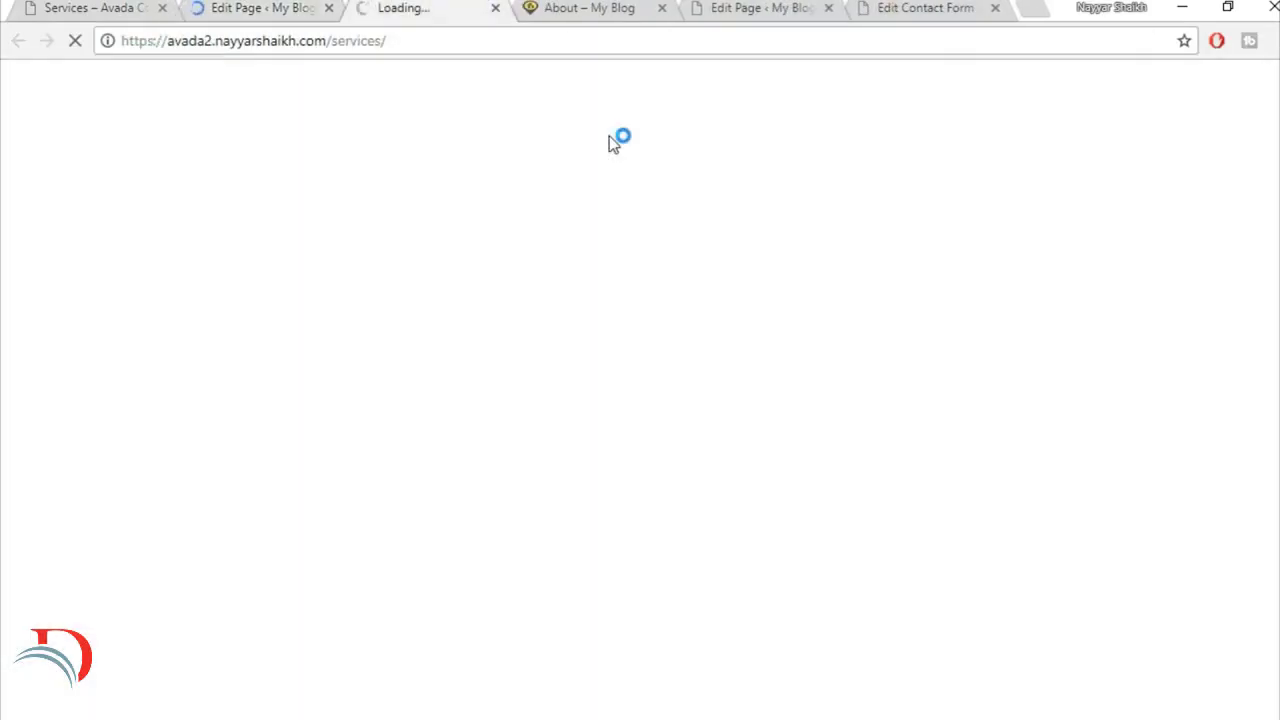
# Step: Test each of the four vertical tabs on the live Services page
pyautogui.scroll(-4, 845, 330)
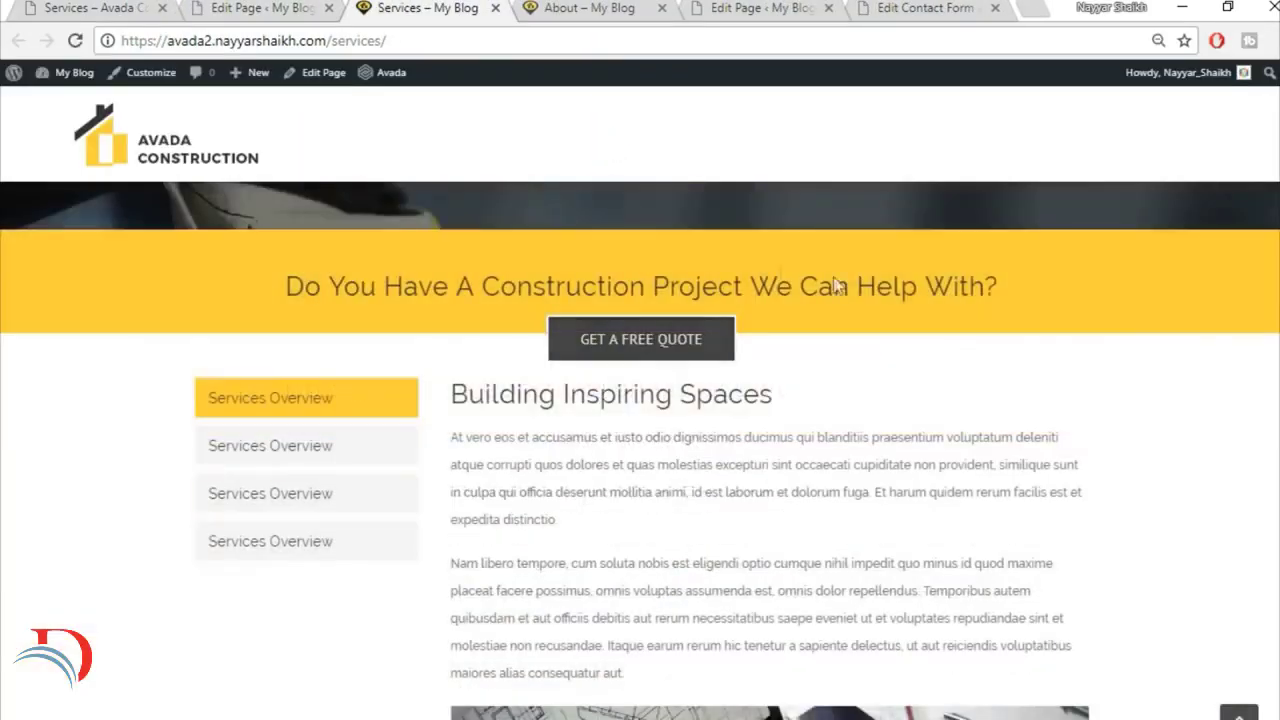
pyautogui.scroll(-1, 943, 375)
pyautogui.click(320, 344)
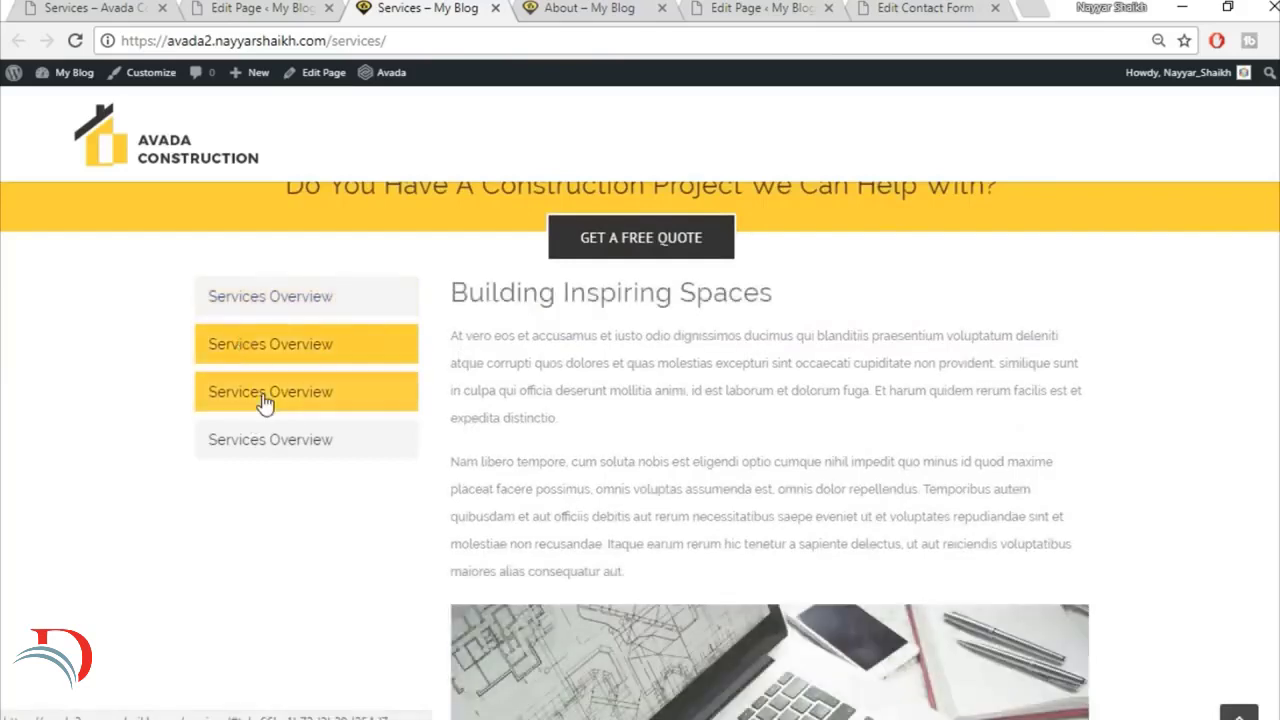
pyautogui.click(265, 400)
pyautogui.click(271, 436)
pyautogui.click(278, 390)
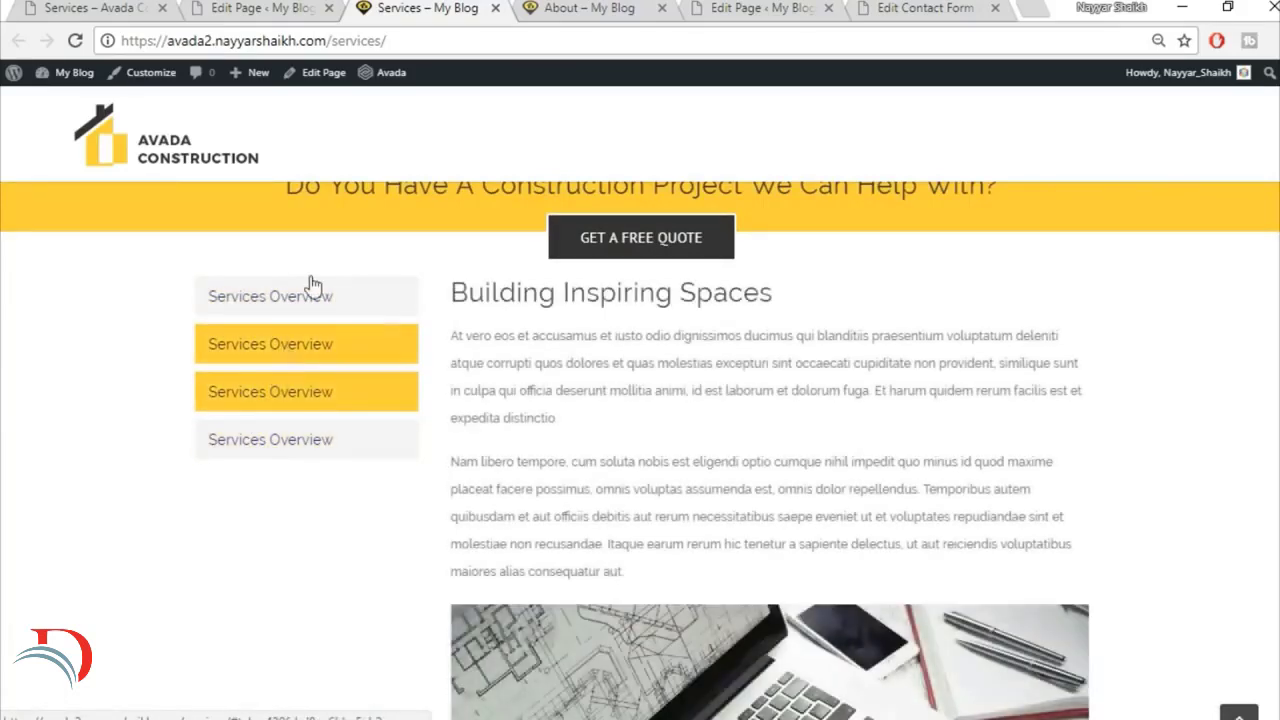
pyautogui.click(303, 295)
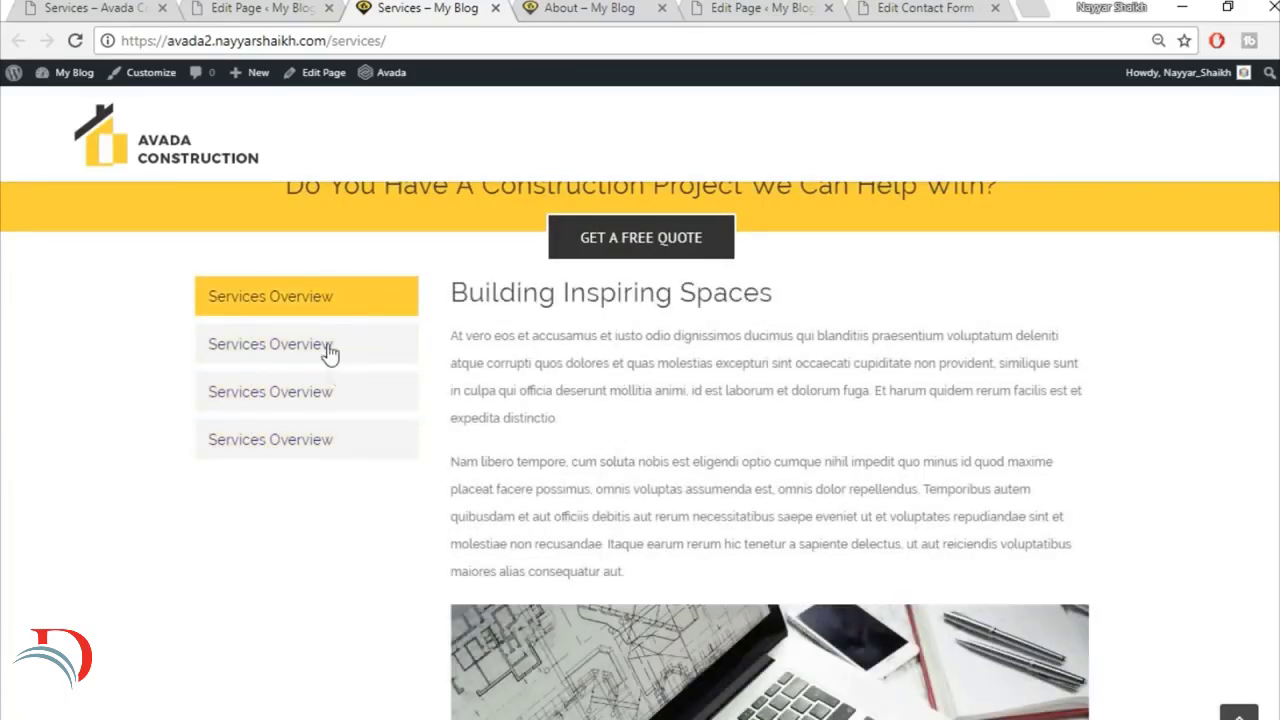
pyautogui.click(330, 350)
pyautogui.click(323, 390)
pyautogui.click(292, 441)
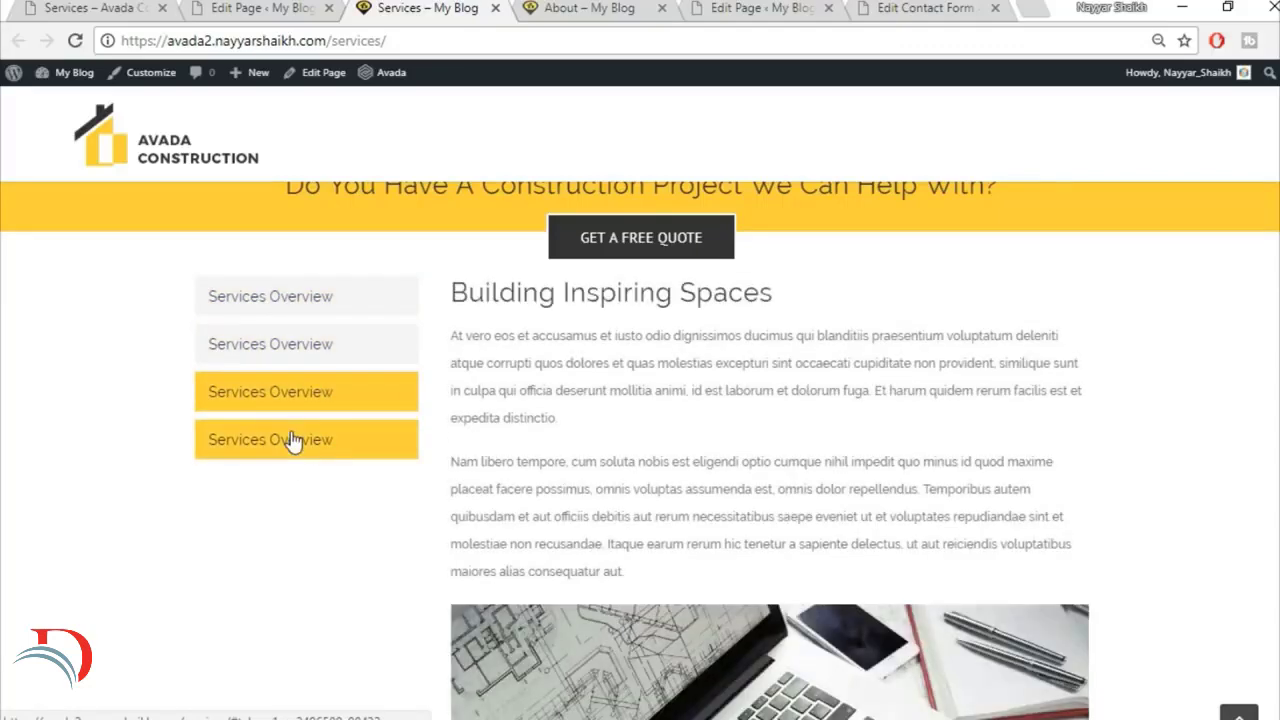
# Step: Set the top padding of the container holding the Tabs element to 40 and save the container
pyautogui.click(218, 7)
pyautogui.scroll(-3, 993, 468)
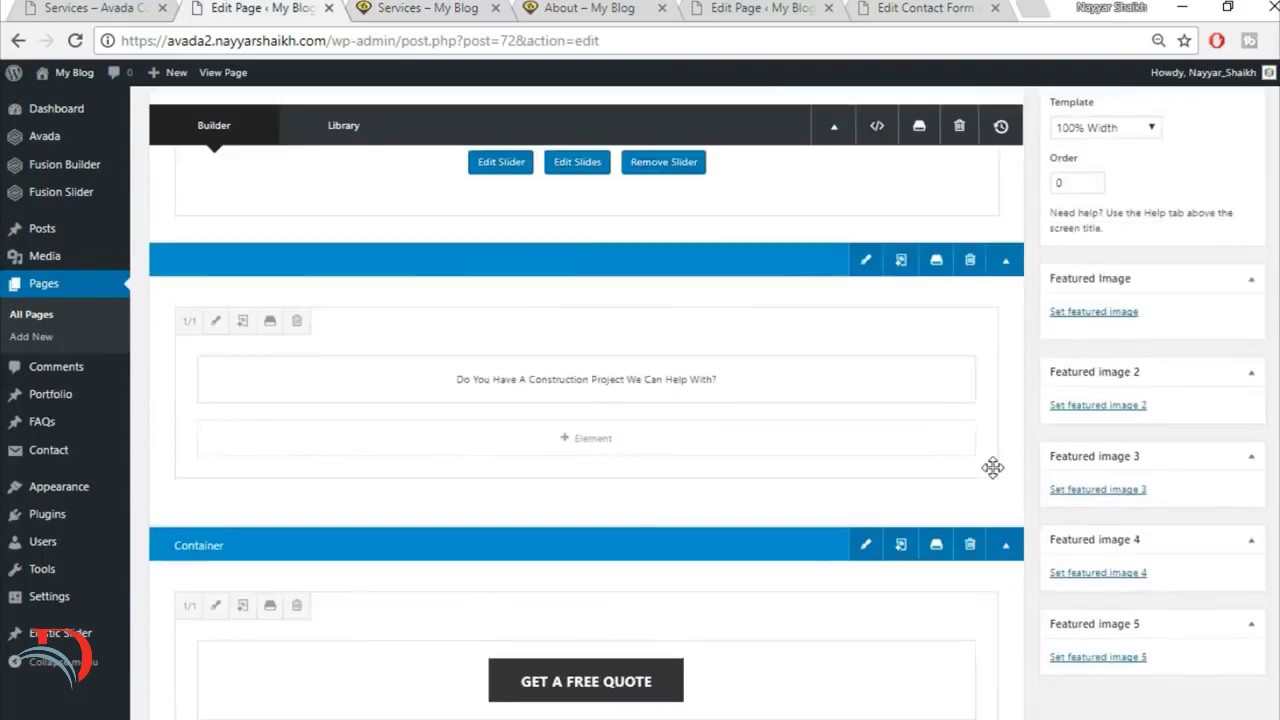
pyautogui.scroll(-5, 995, 472)
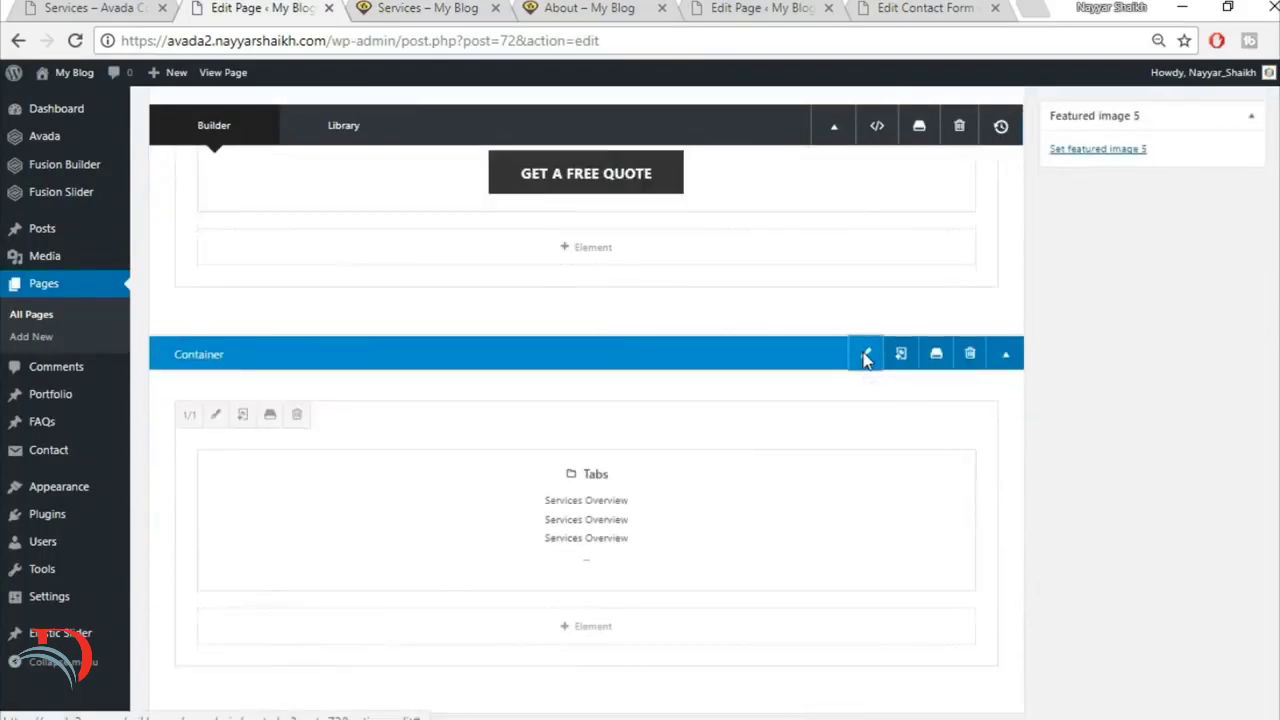
pyautogui.click(866, 356)
pyautogui.click(415, 170)
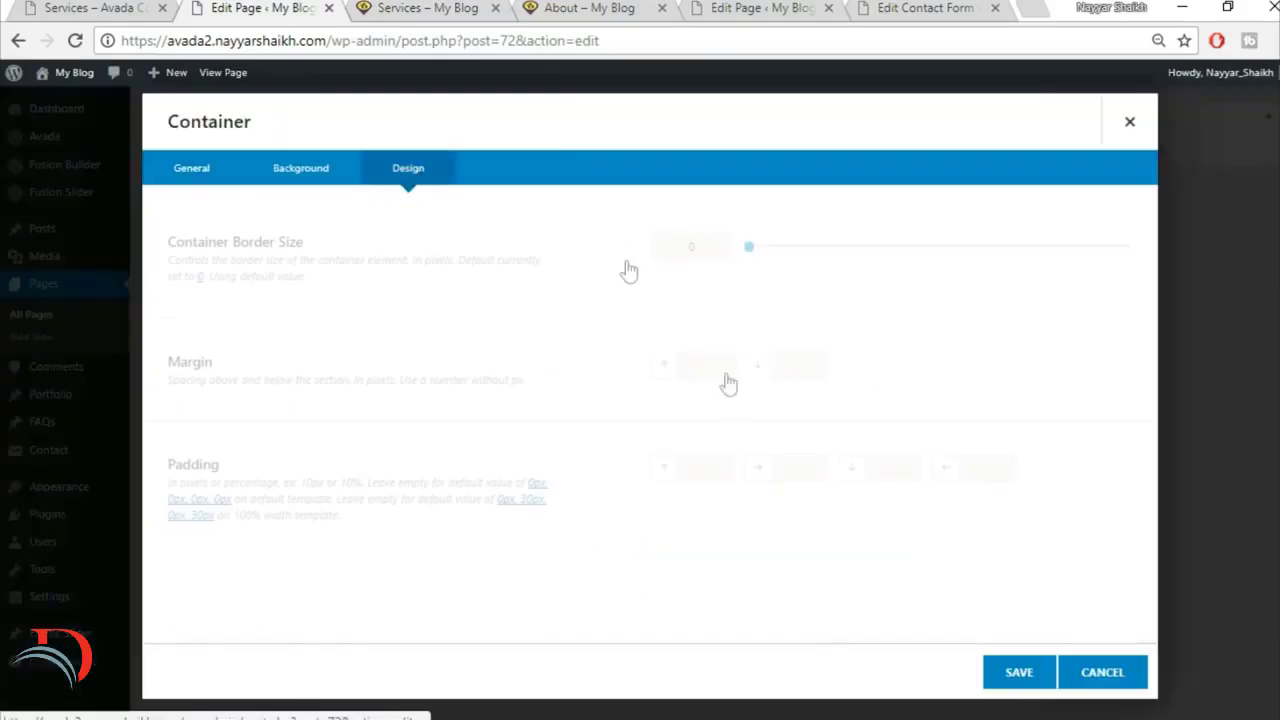
pyautogui.click(705, 468)
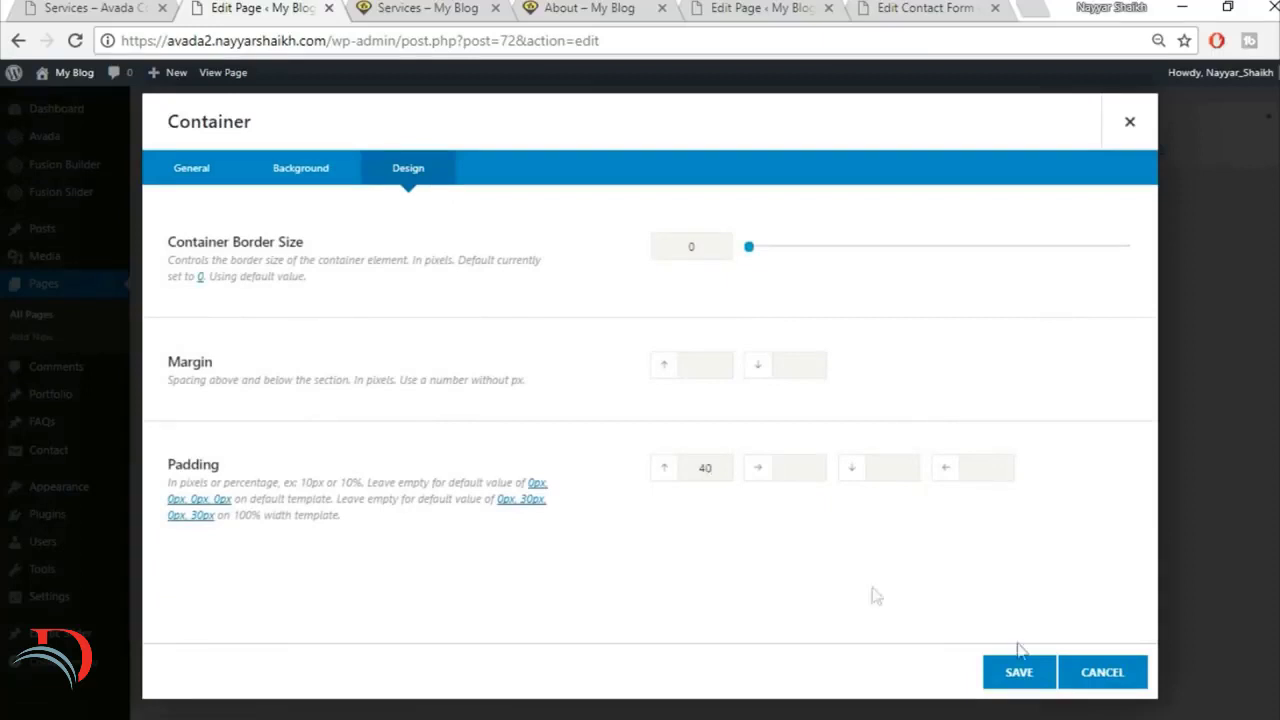
pyautogui.click(1030, 679)
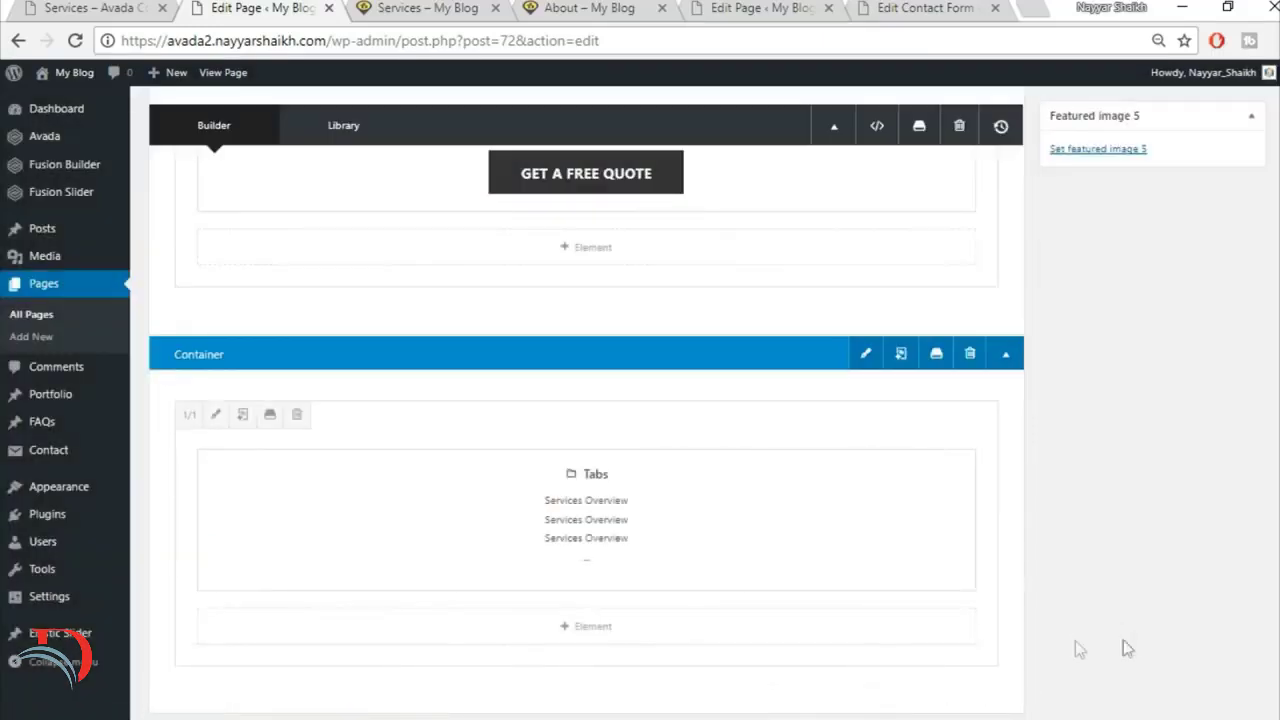
# Step: Update the Services page and reload its live version to check the spacing above the tabs
pyautogui.scroll(3, 1133, 631)
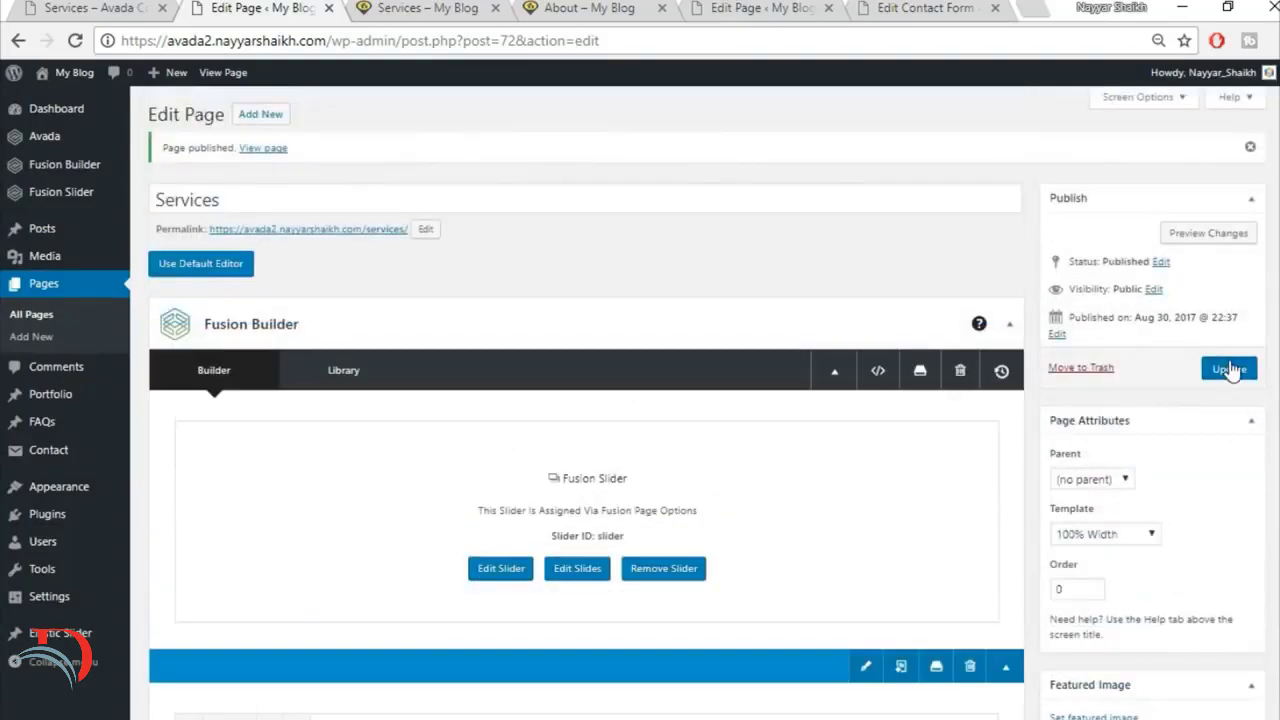
pyautogui.click(1230, 370)
pyautogui.click(407, 7)
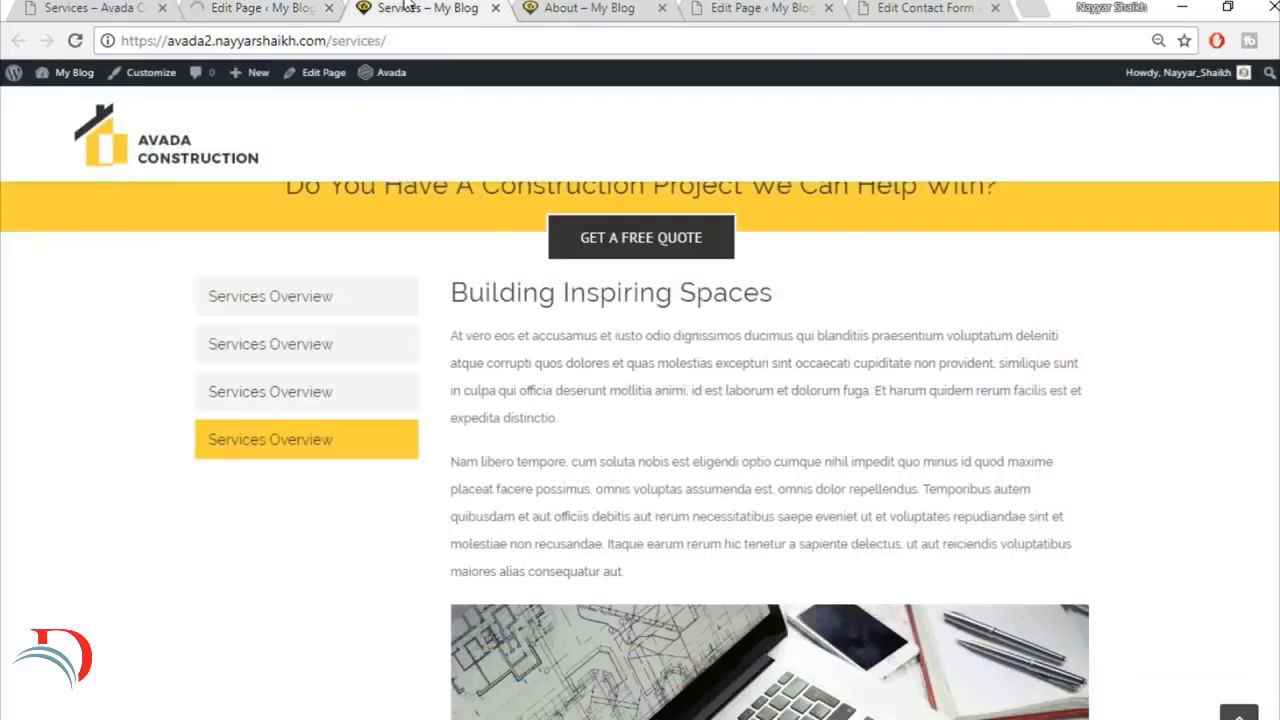
pyautogui.click(75, 41)
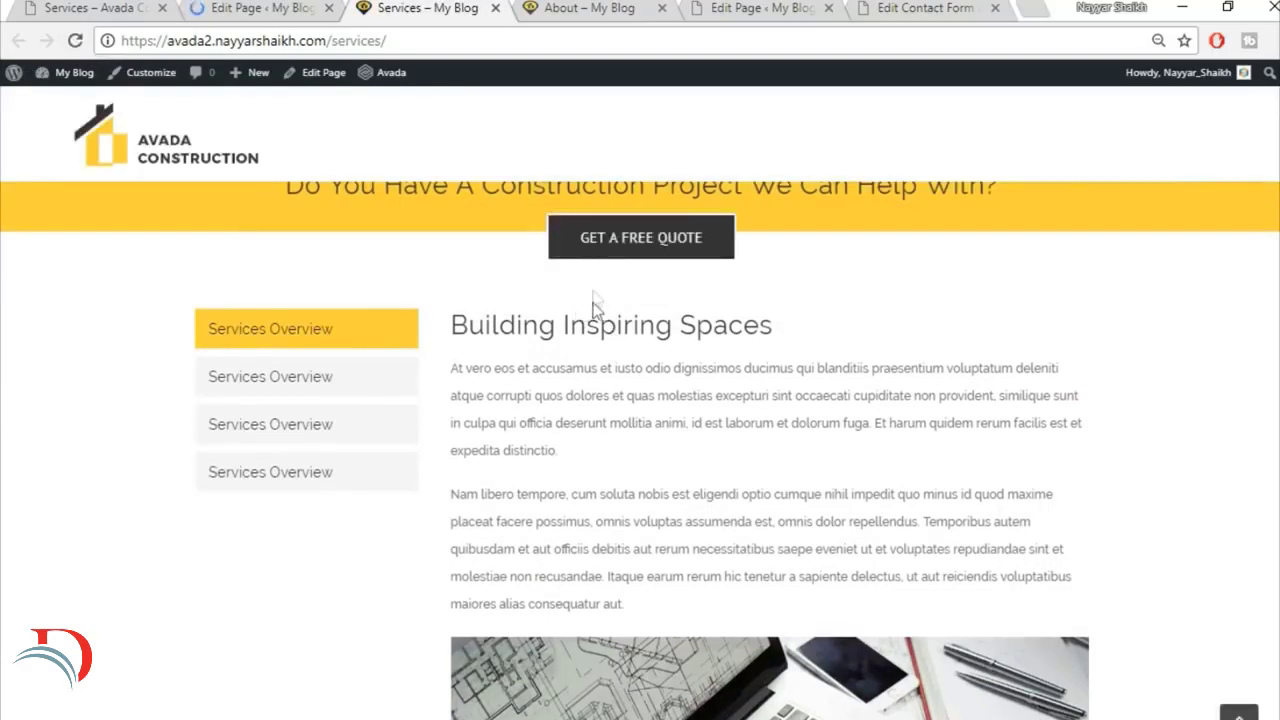
# Step: Look through the demo's Services page down to the footer and reveal its Work submenu in the site navigation
pyautogui.click(115, 7)
pyautogui.scroll(-15, 640, 400)
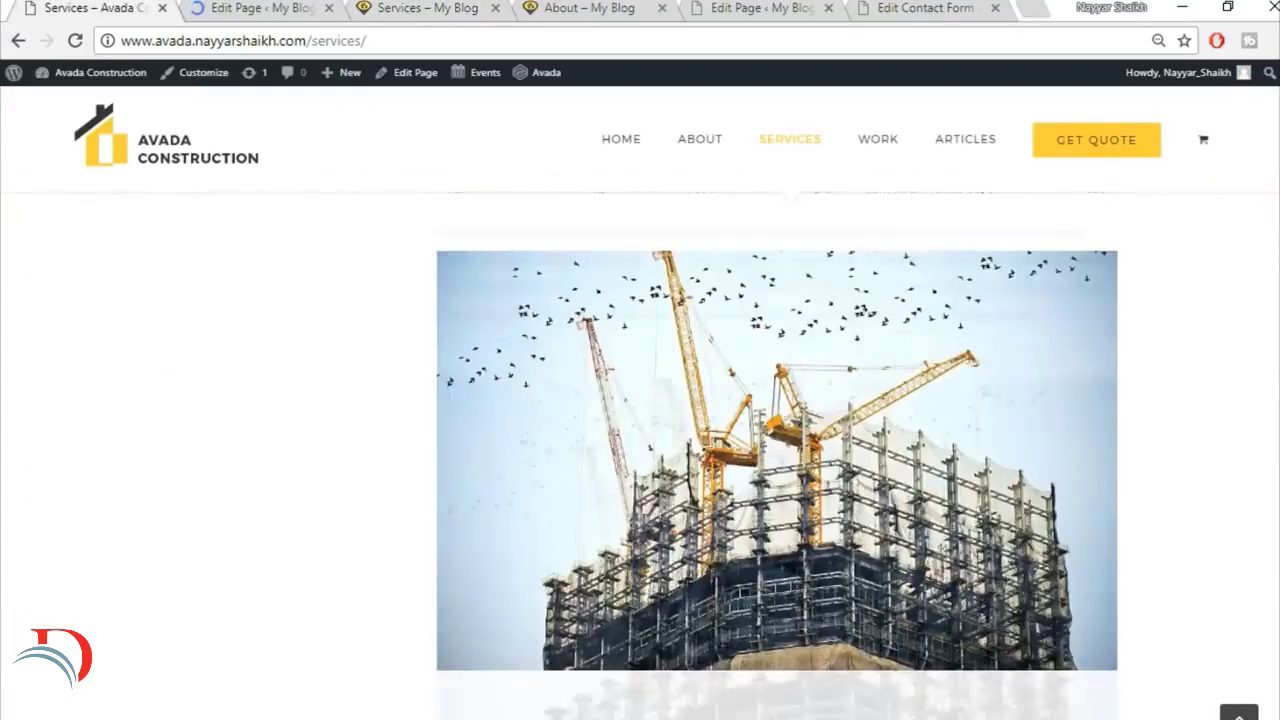
pyautogui.scroll(-10, 640, 455)
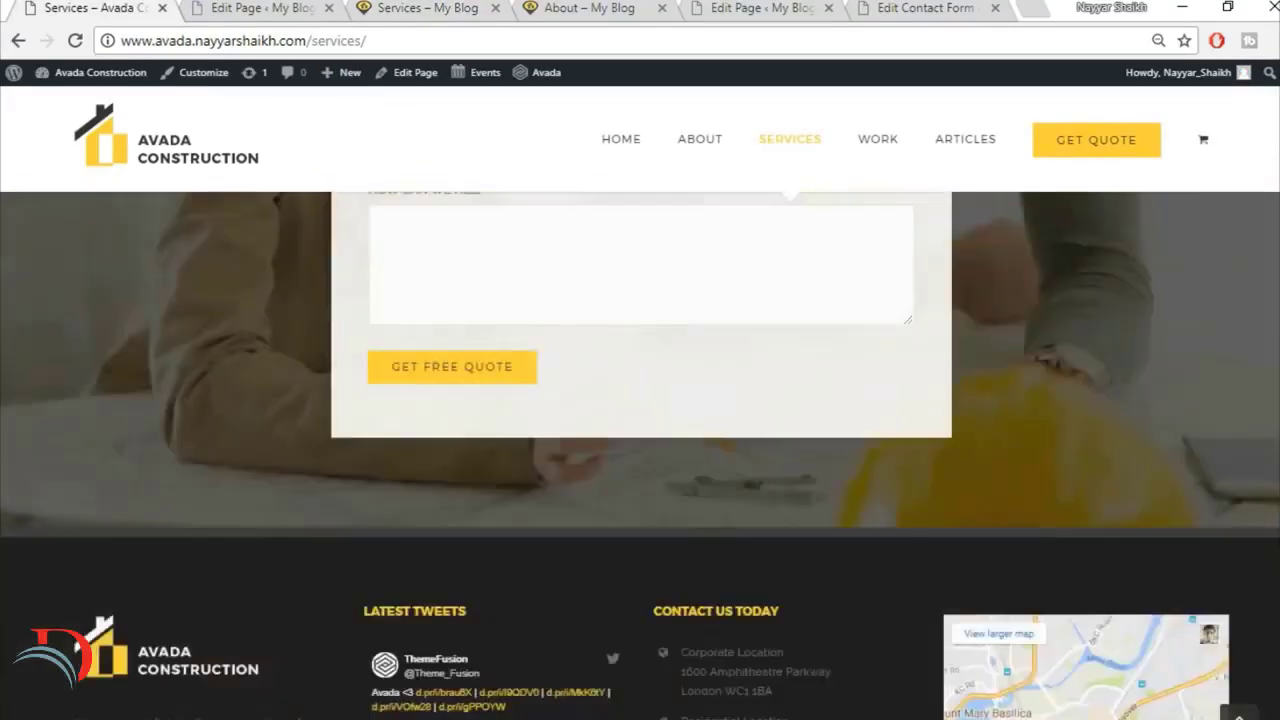
pyautogui.scroll(8, 640, 455)
pyautogui.scroll(12, 640, 455)
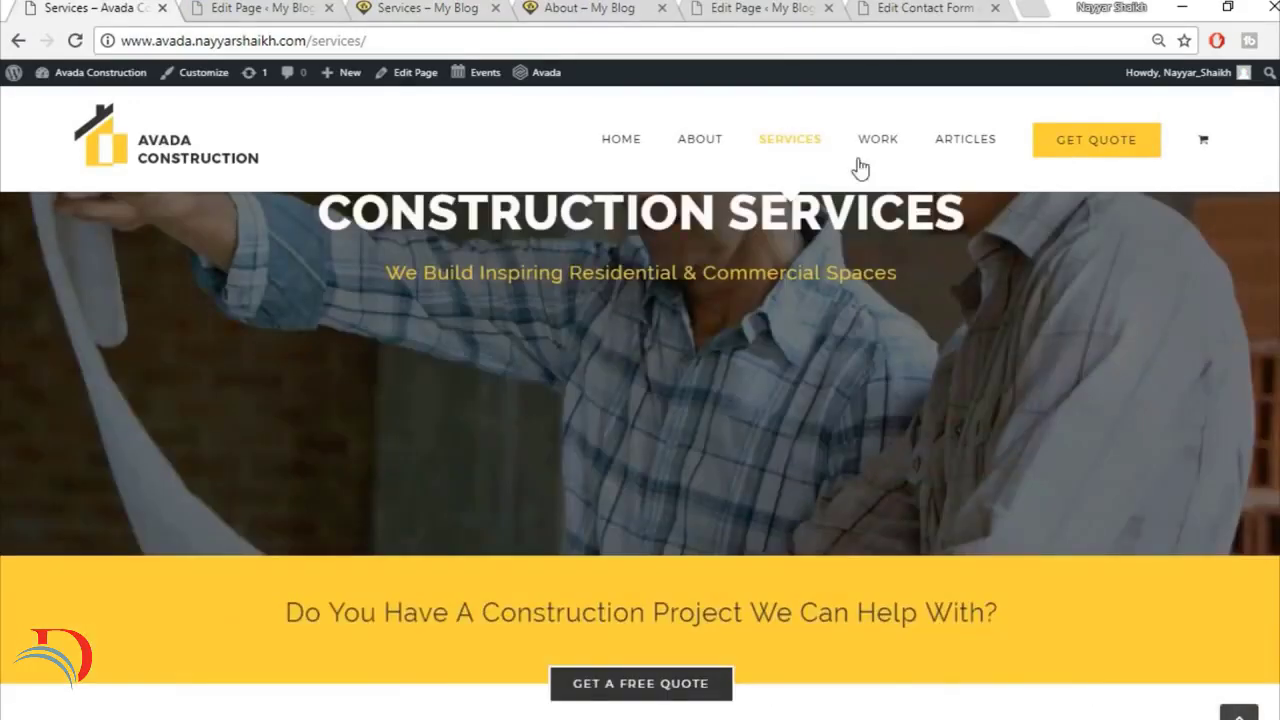
pyautogui.moveTo(877, 142)
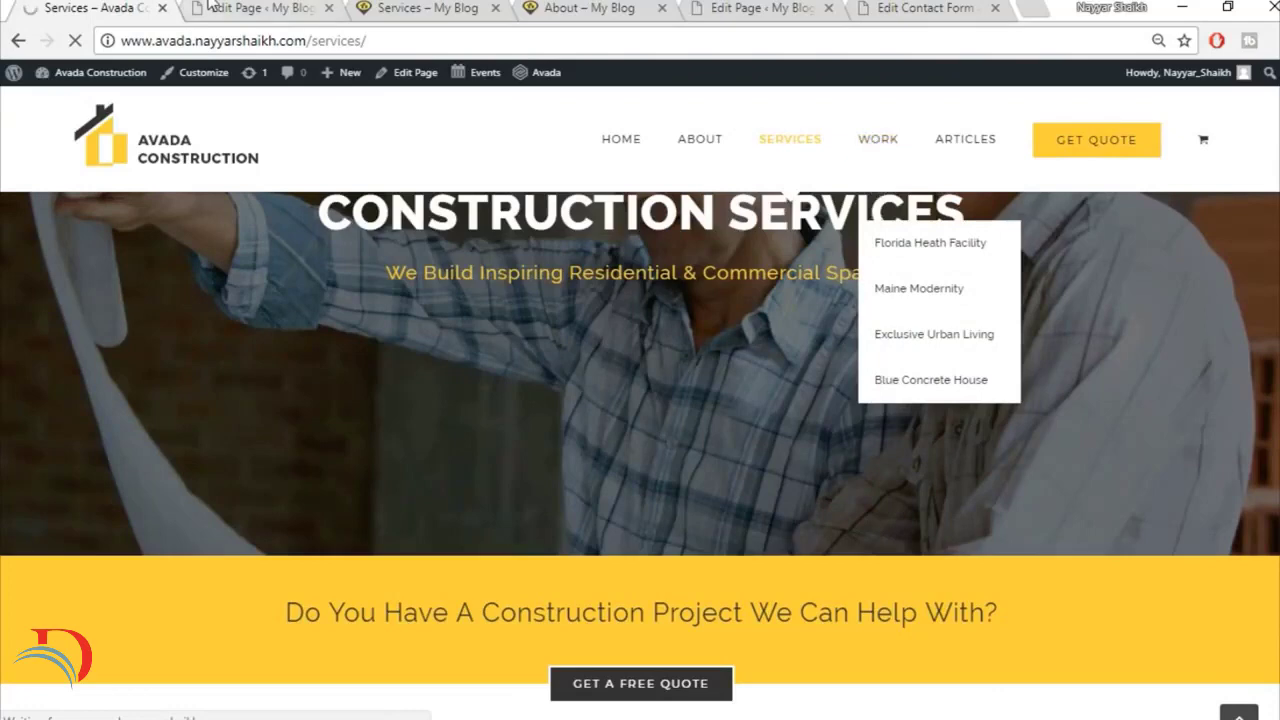
# Step: Start a new page on the My Blog site and close the live Services and About pages
pyautogui.click(255, 8)
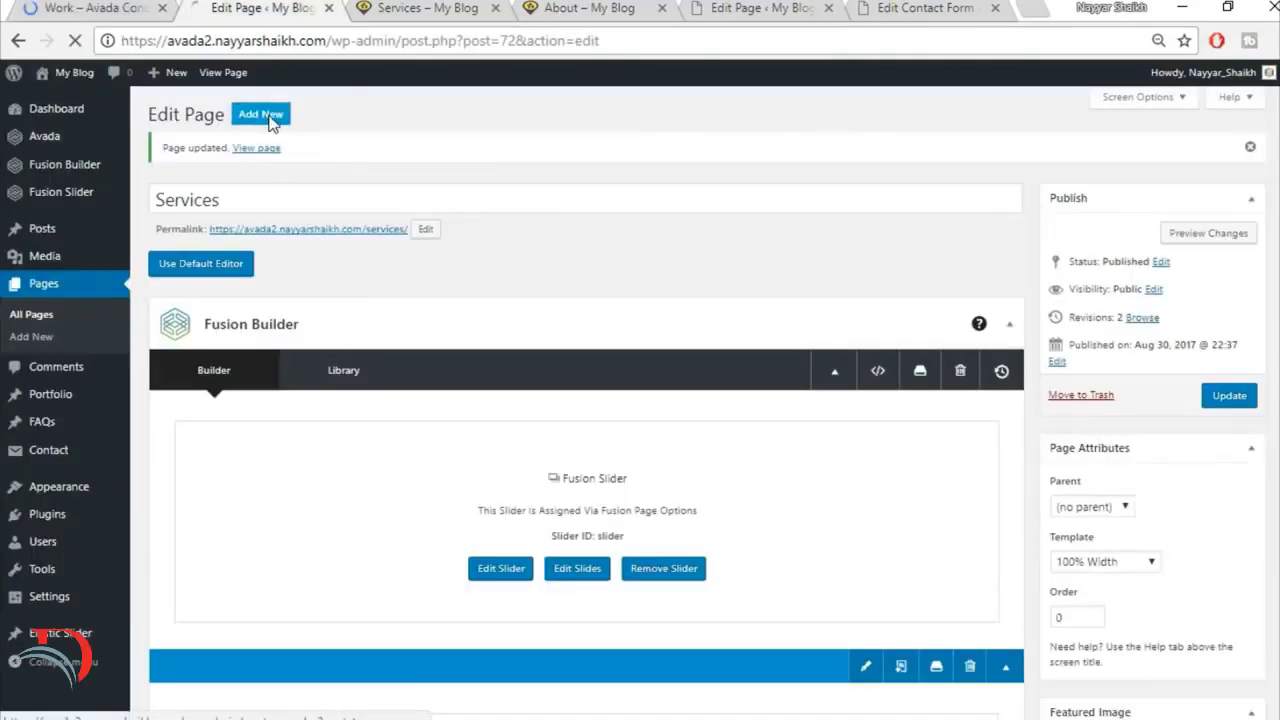
pyautogui.click(476, 14)
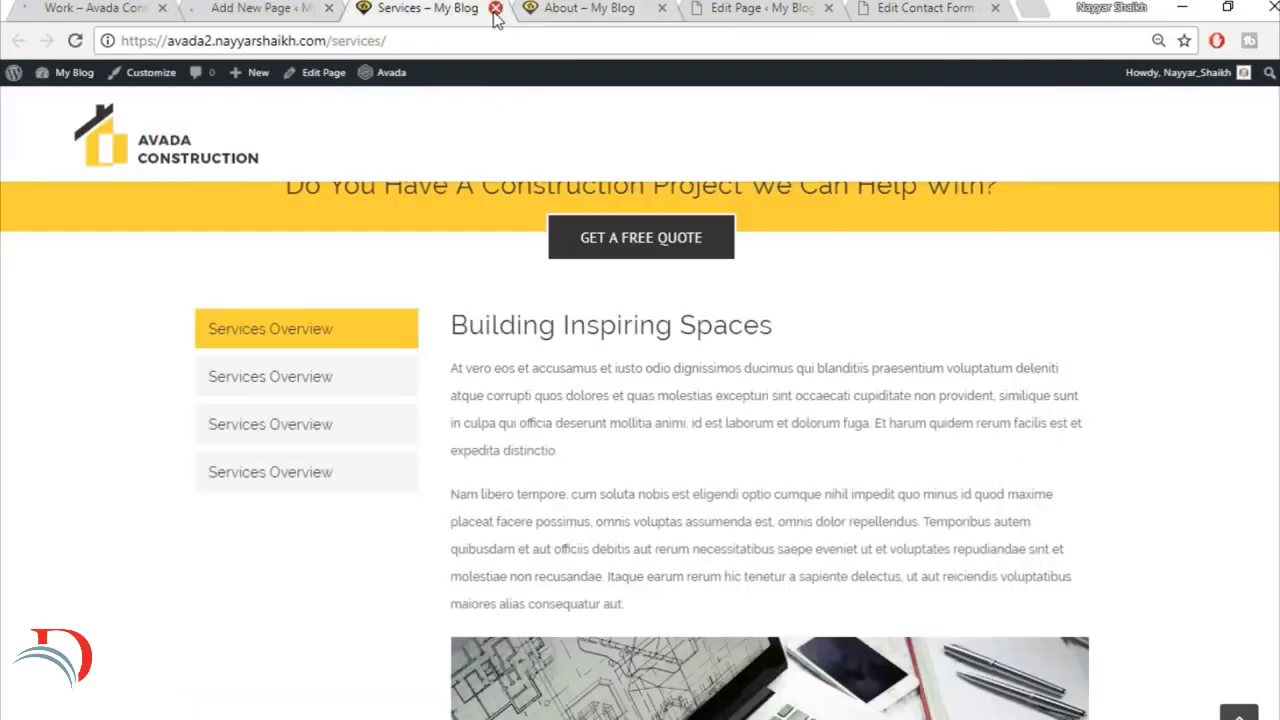
pyautogui.click(495, 8)
pyautogui.click(491, 8)
pyautogui.click(95, 8)
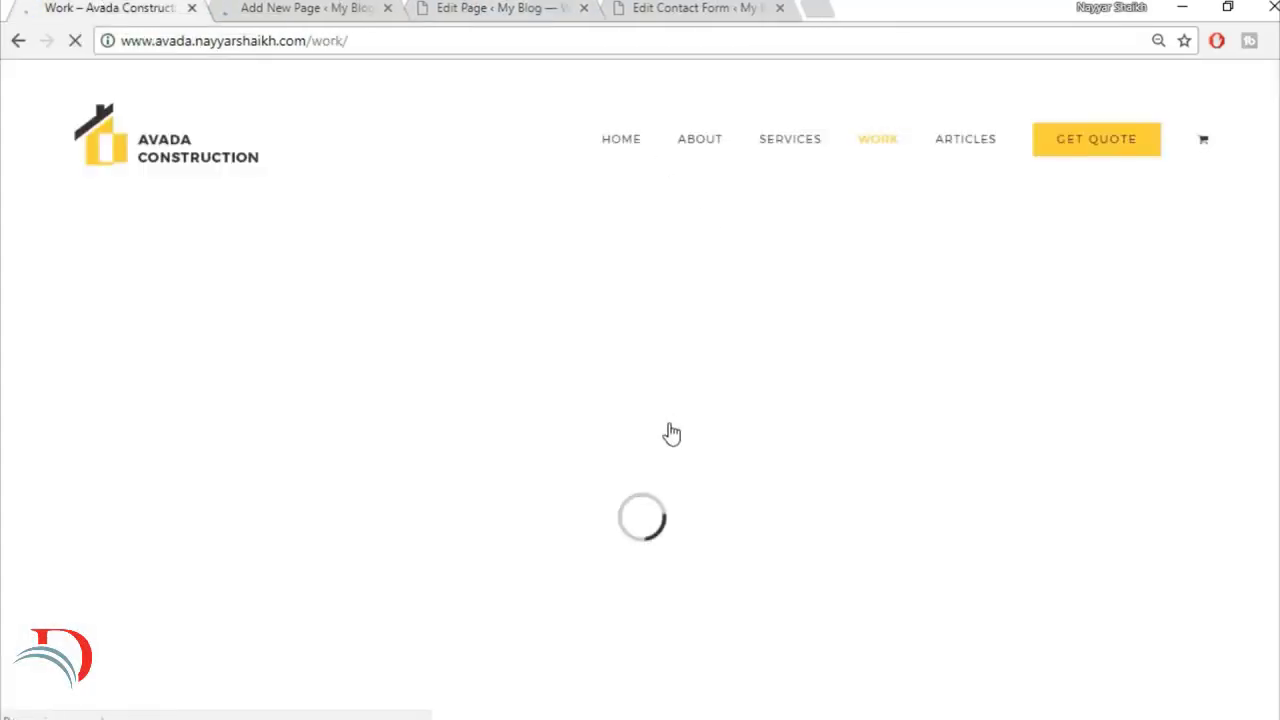
pyautogui.click(319, 7)
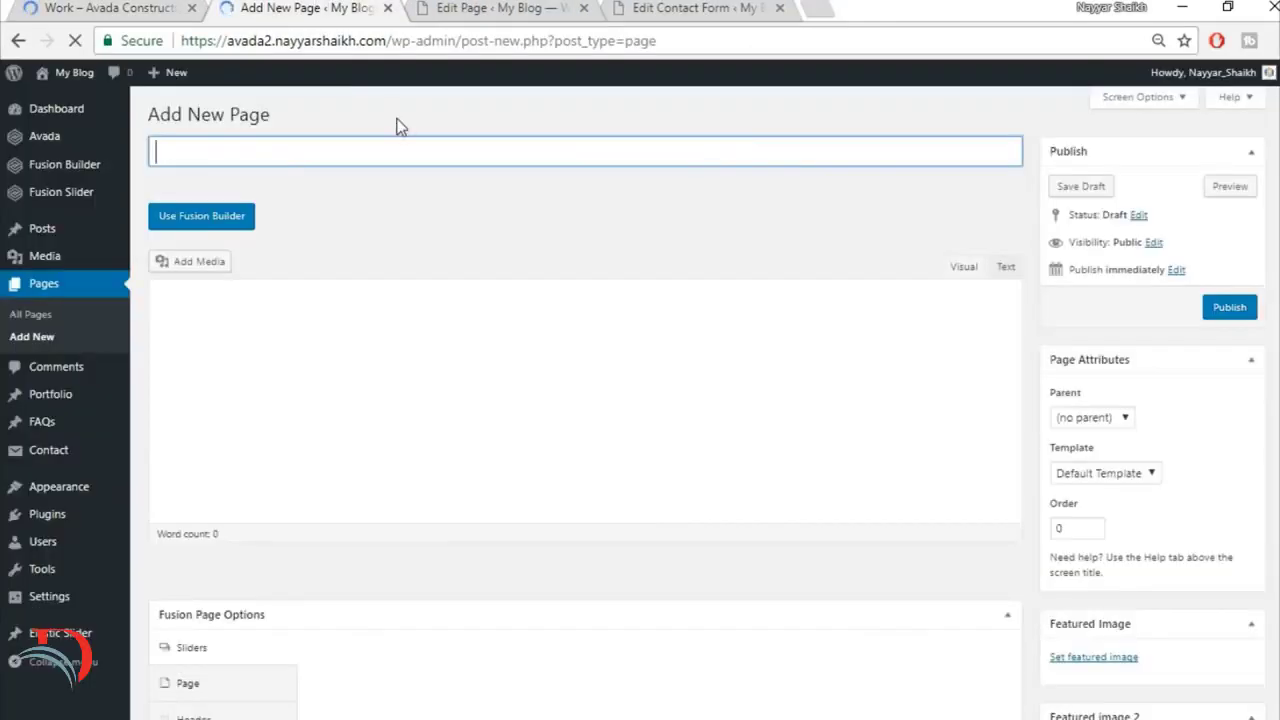
# Step: Title the new page "Work" and set its template to 100% Width
pyautogui.write('Work')
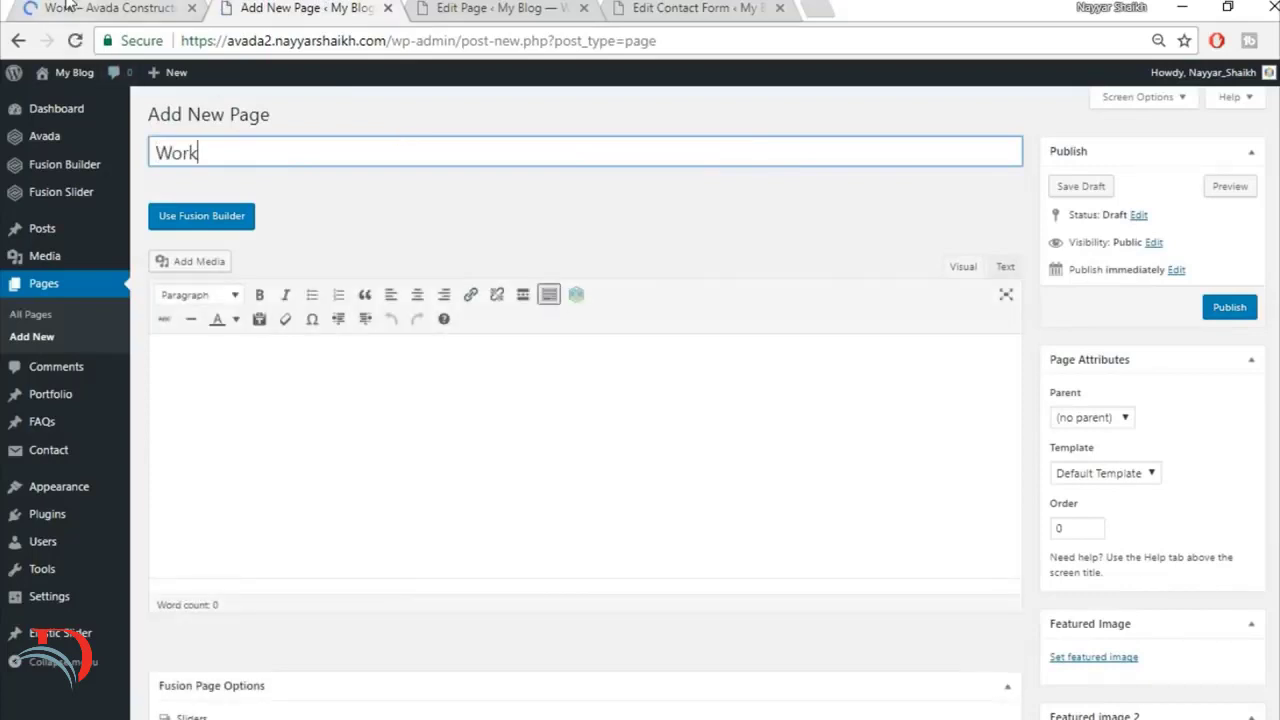
pyautogui.scroll(-2, 1238, 443)
pyautogui.click(1145, 270)
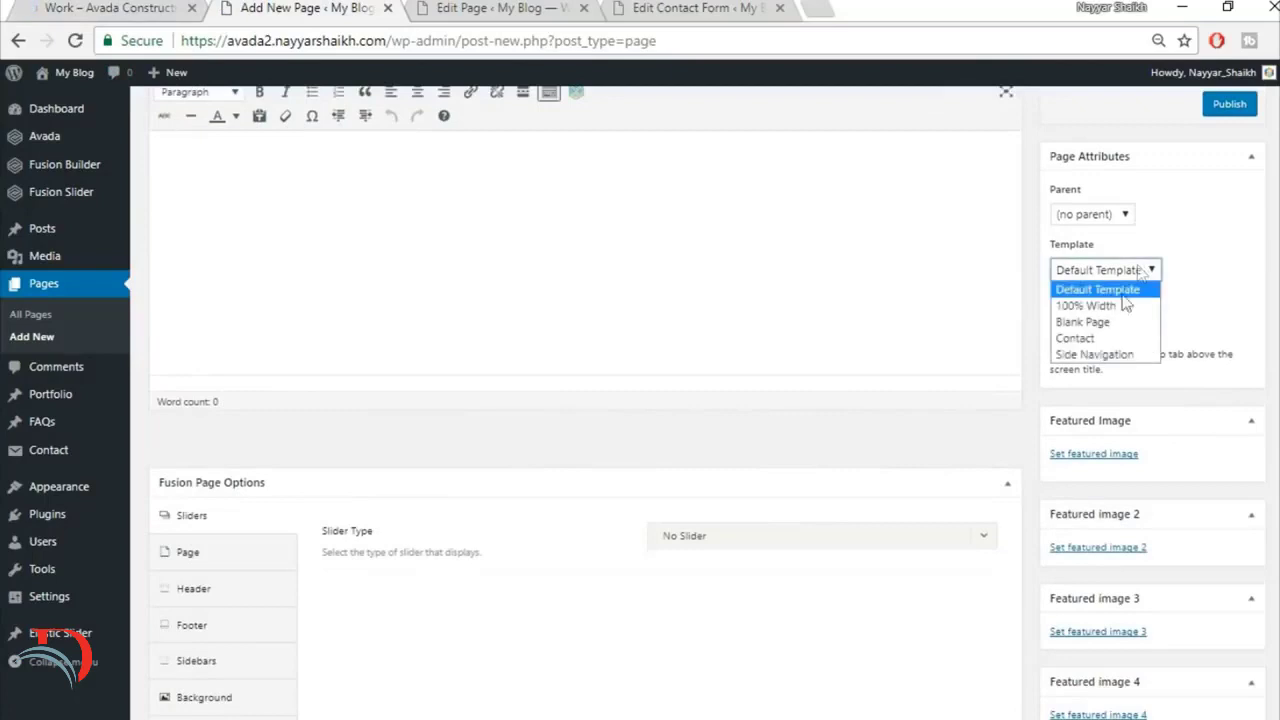
pyautogui.click(1103, 303)
# Step: Set the page's slider type to Fusion Slider and assign the slider named Slider
pyautogui.scroll(-2, 461, 462)
pyautogui.scroll(-1, 461, 462)
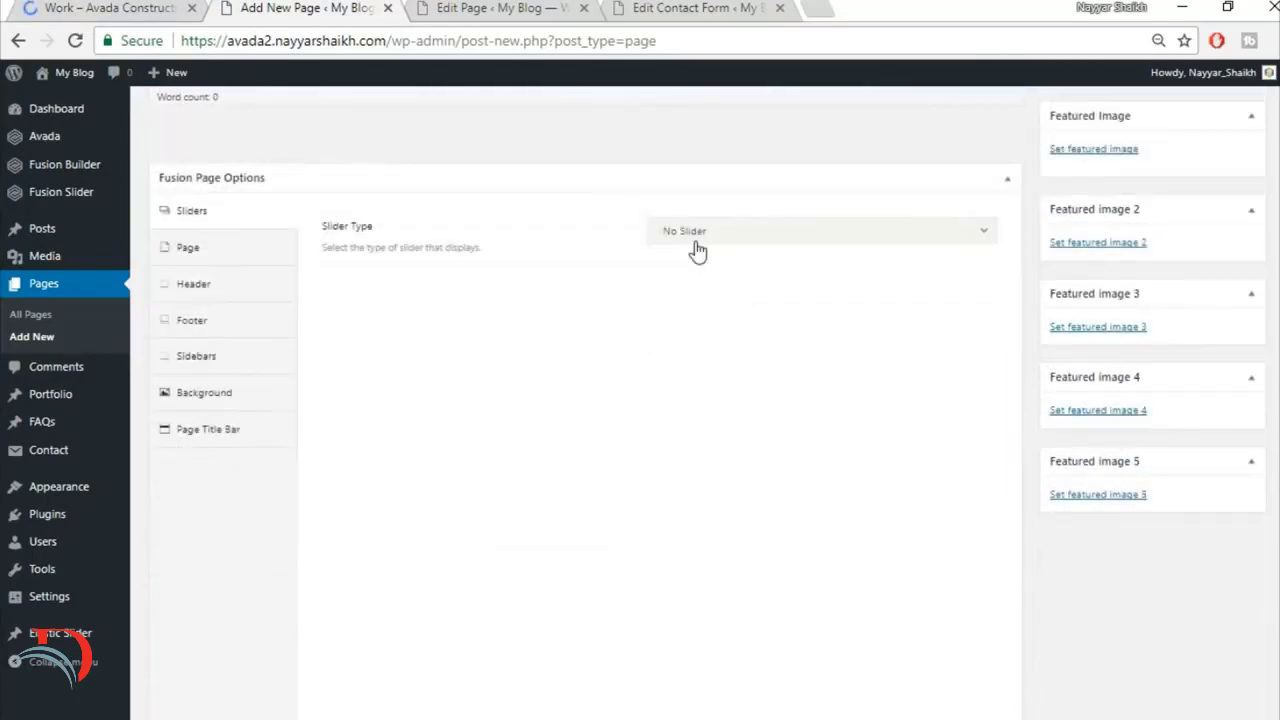
pyautogui.click(700, 233)
pyautogui.click(729, 316)
pyautogui.click(731, 300)
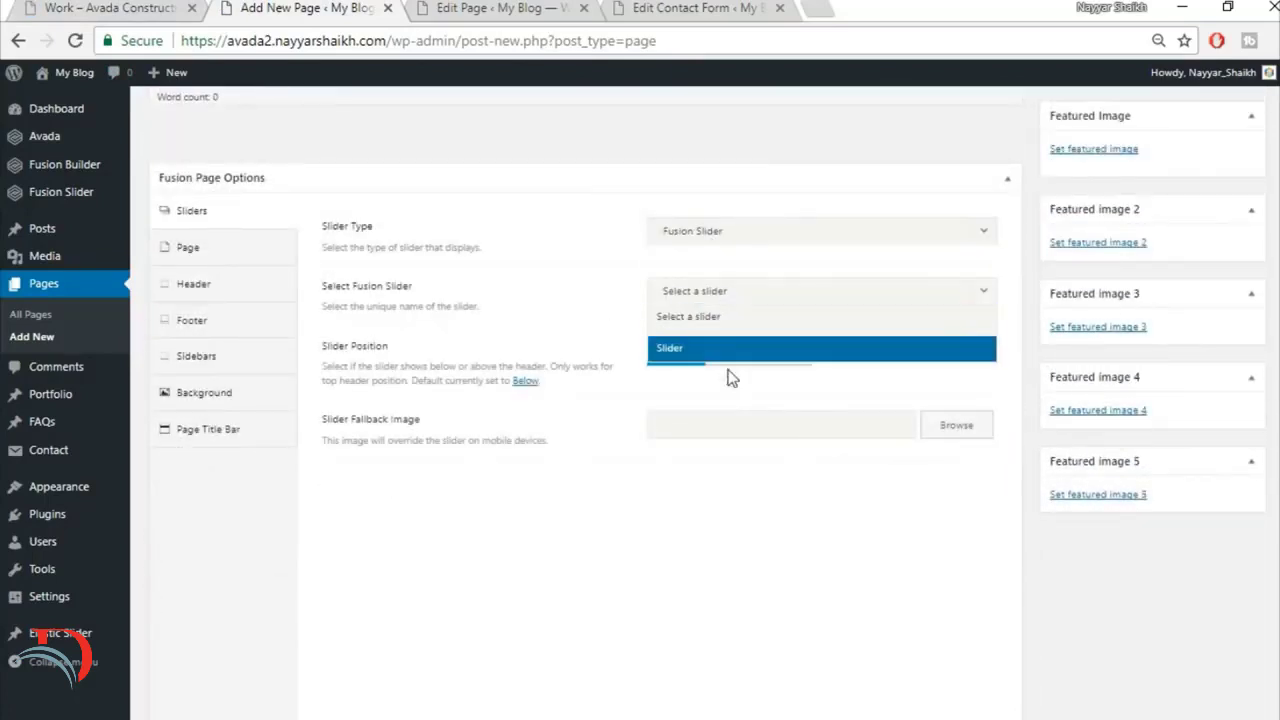
pyautogui.click(726, 355)
# Step: Set the top and bottom page content padding of the Work page to 0
pyautogui.click(214, 252)
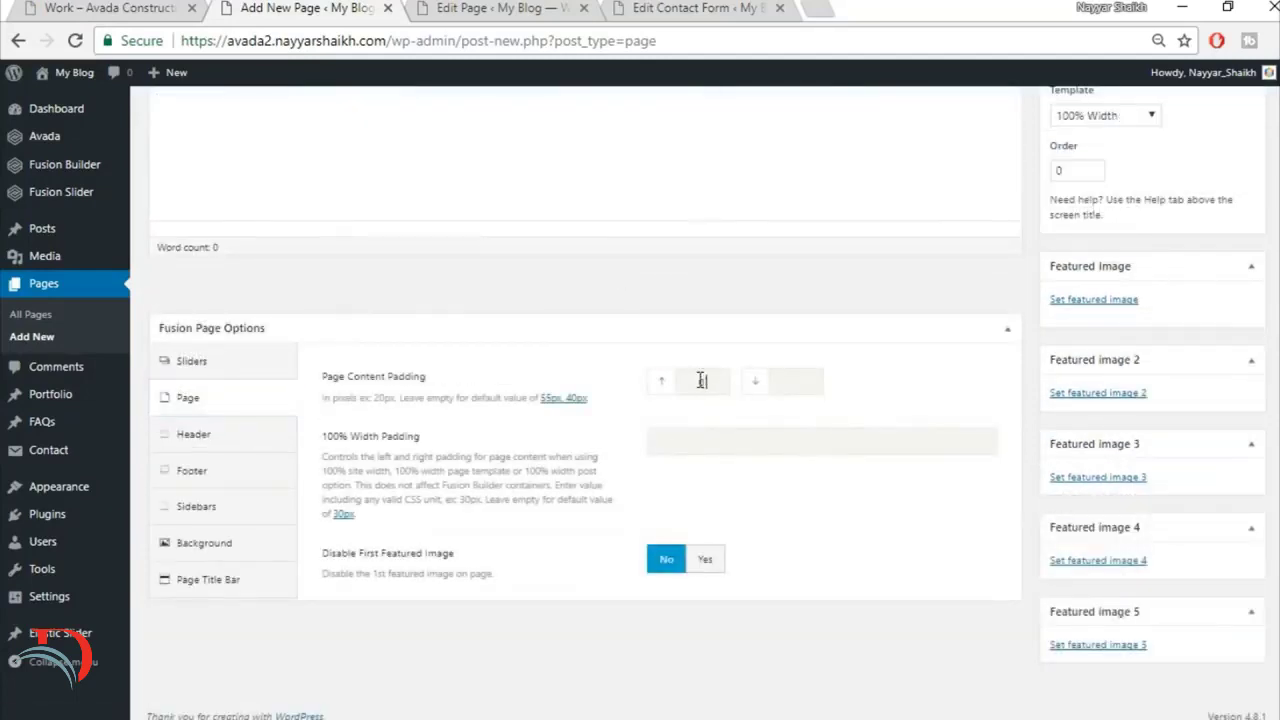
pyautogui.press('Tab')
pyautogui.write('0')
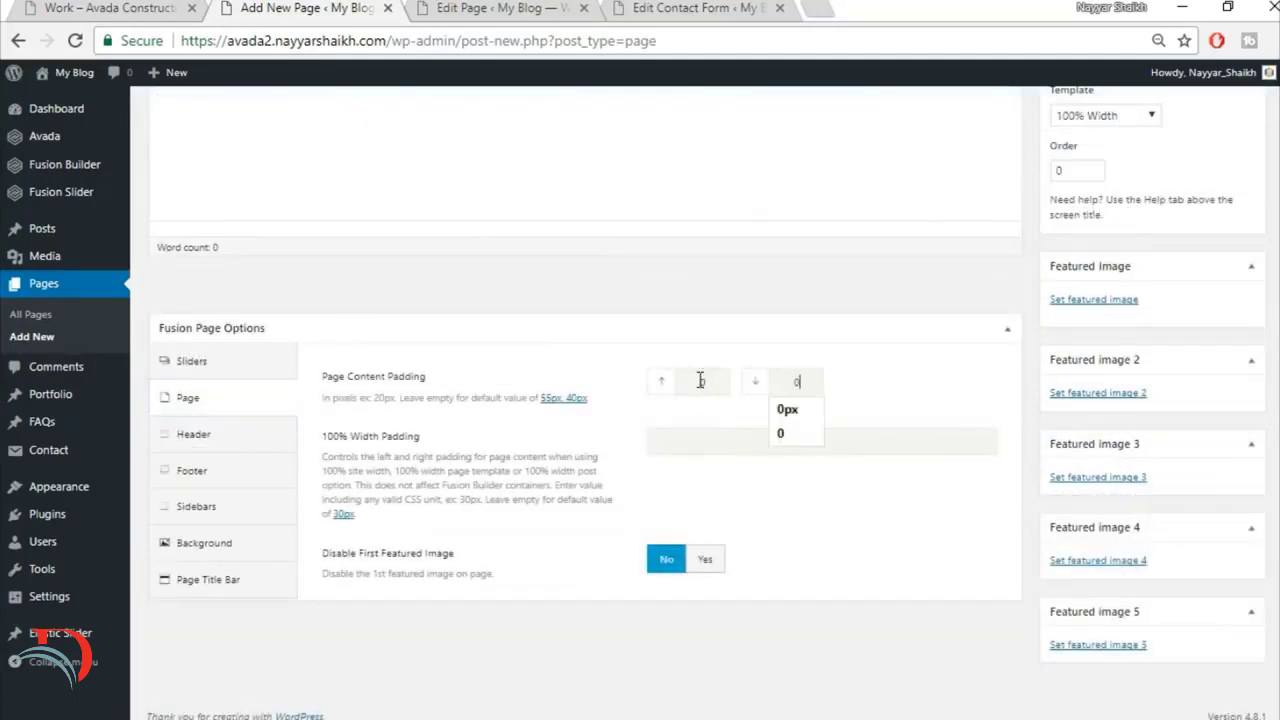
# Step: Set the Work page's page title bar to Hide
pyautogui.click(215, 580)
pyautogui.scroll(-2, 226, 585)
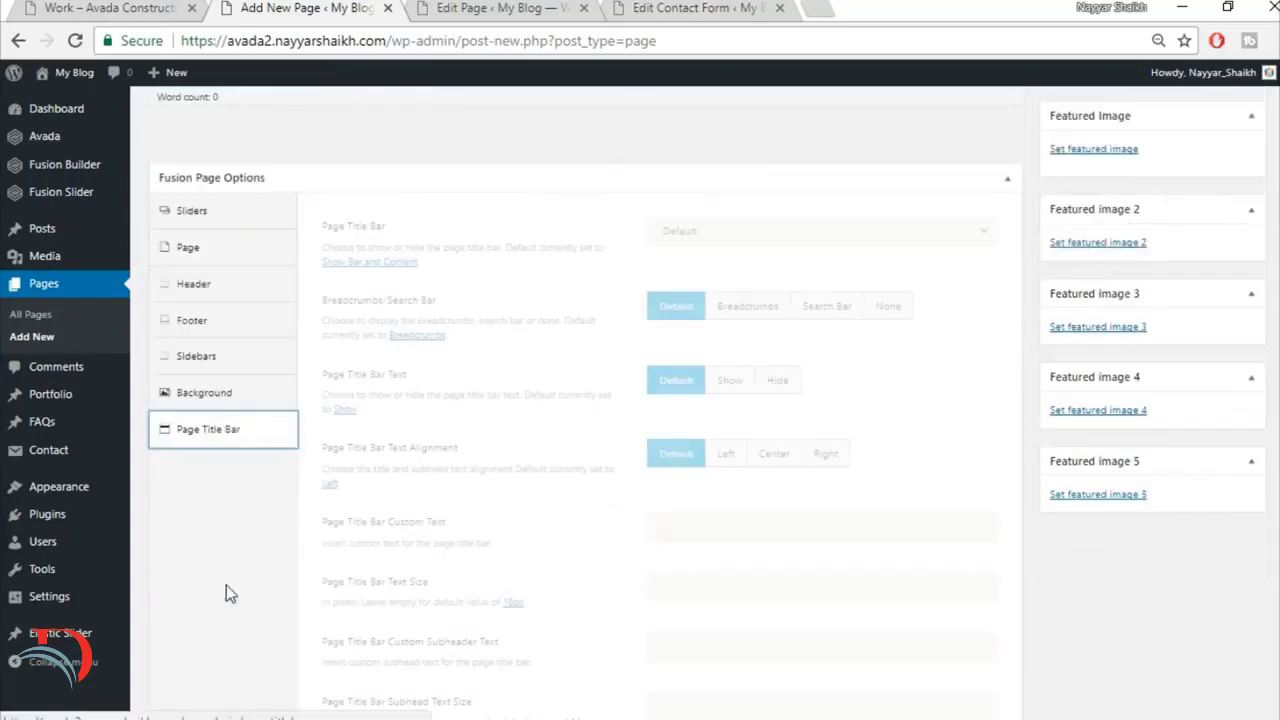
pyautogui.click(745, 231)
pyautogui.click(745, 351)
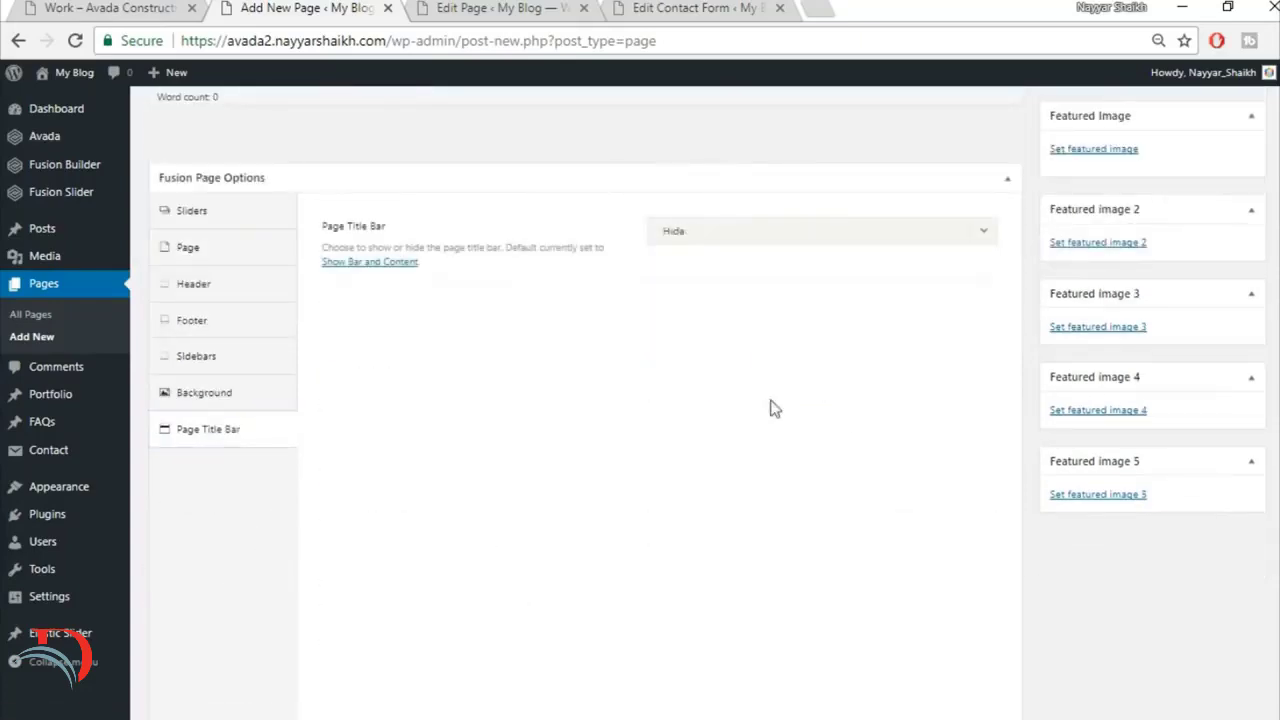
# Step: Switch the Work page to Fusion Builder and check the top section of the demo's Work page
pyautogui.scroll(5, 980, 430)
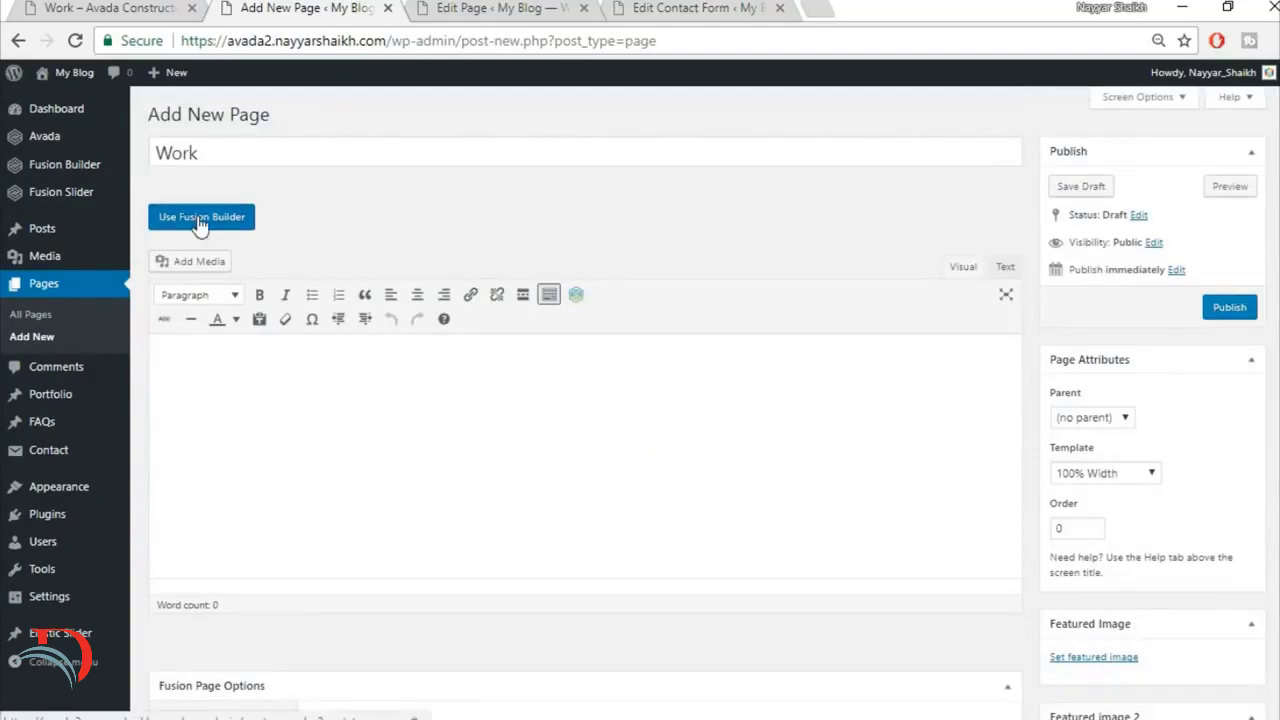
pyautogui.click(200, 226)
pyautogui.click(110, 7)
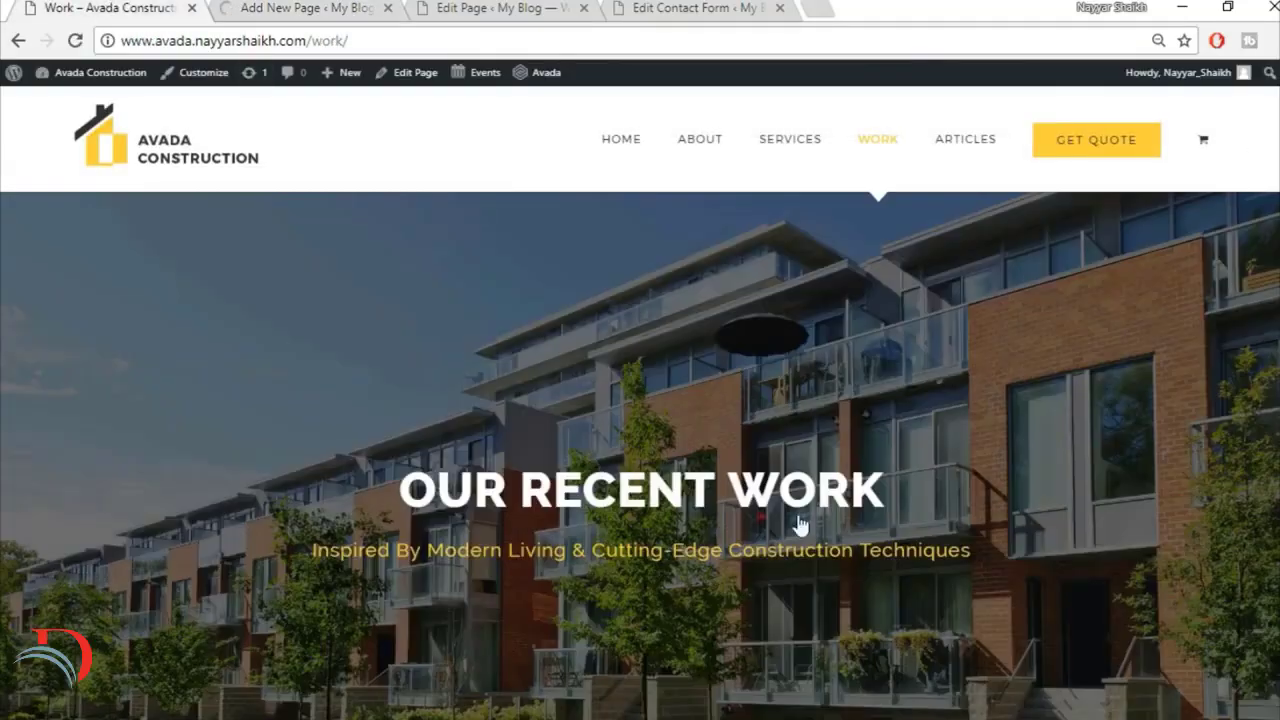
pyautogui.scroll(-3, 658, 403)
pyautogui.scroll(5, 659, 499)
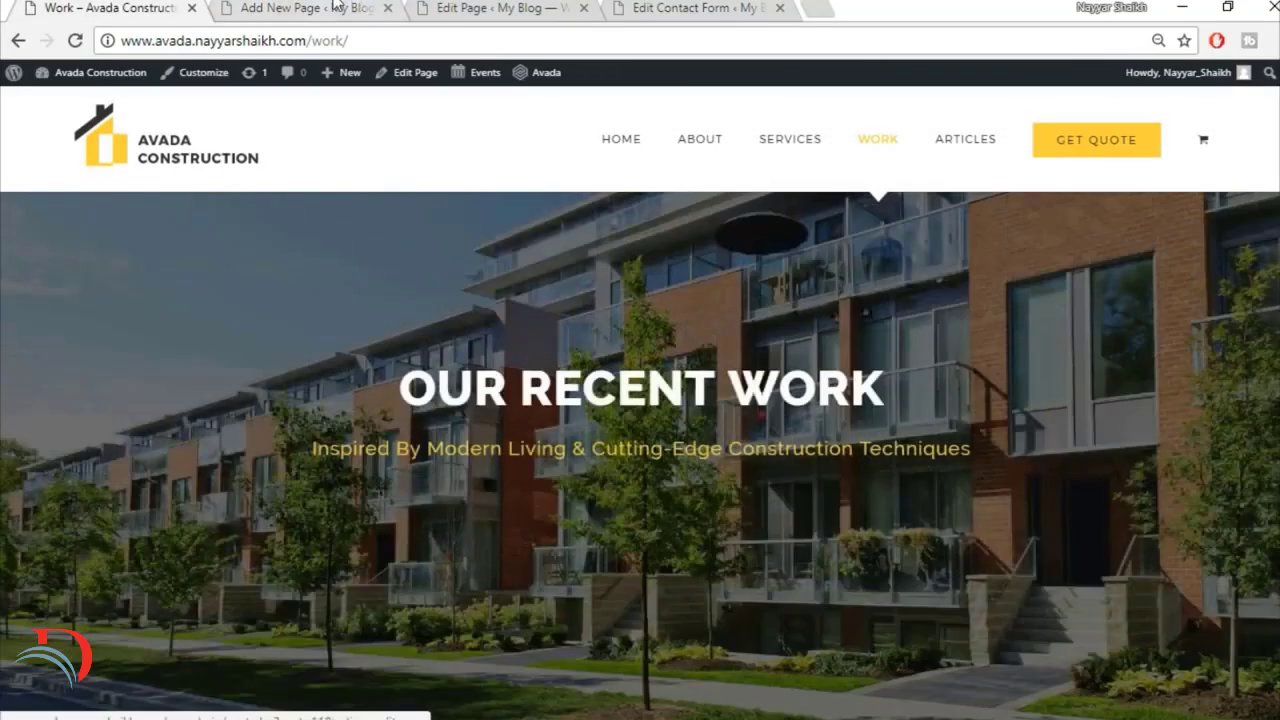
# Step: Insert the saved library container Top1 as the first container of the new Work page
pyautogui.click(338, 7)
pyautogui.scroll(-3, 922, 360)
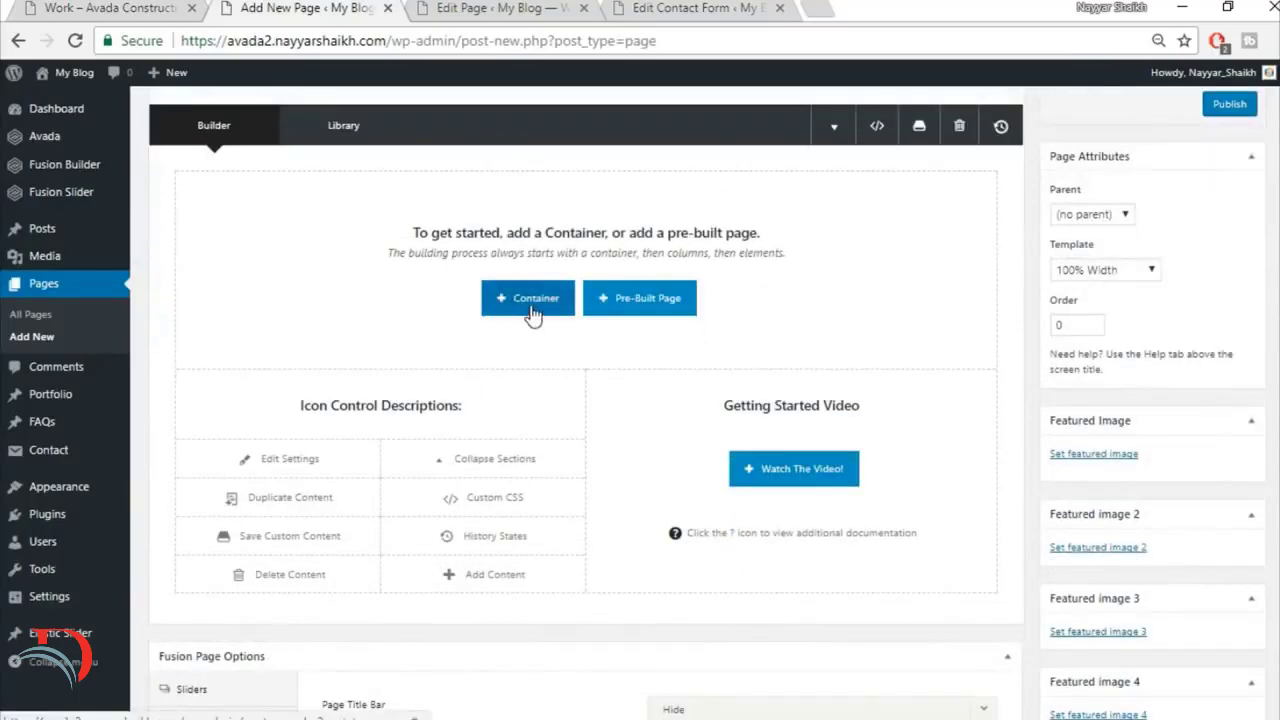
pyautogui.click(533, 314)
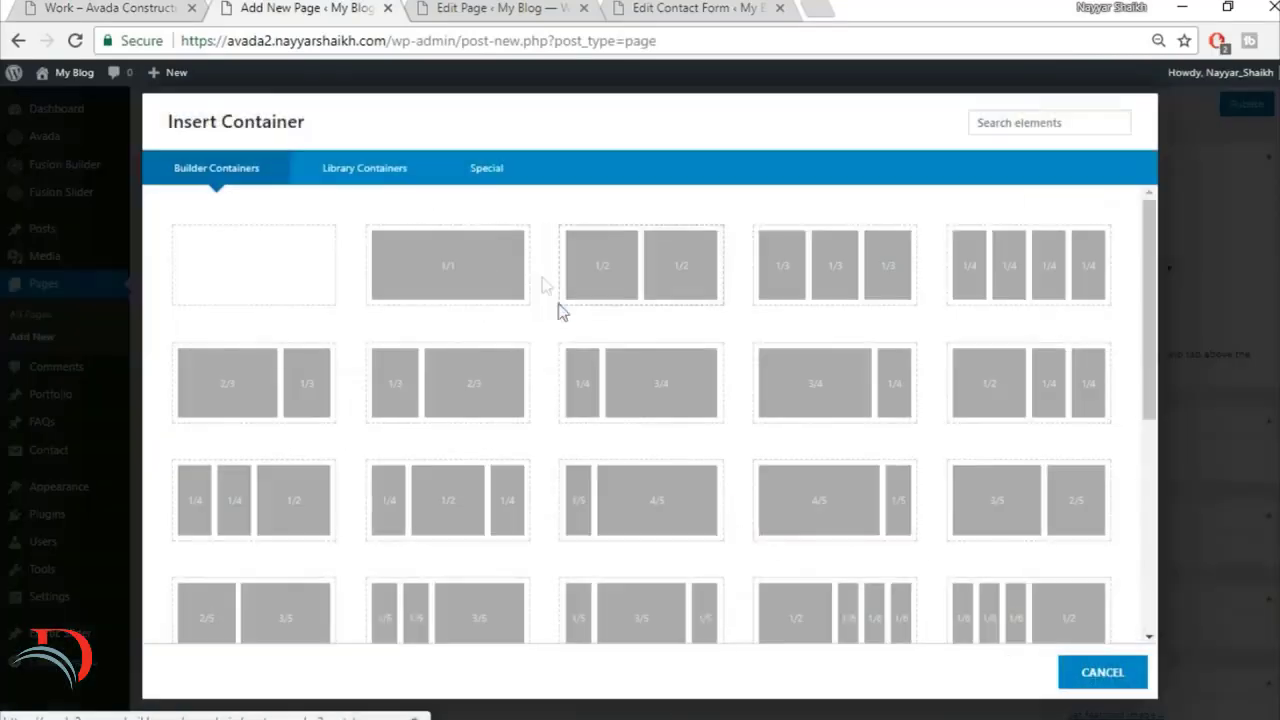
pyautogui.click(387, 170)
pyautogui.click(926, 224)
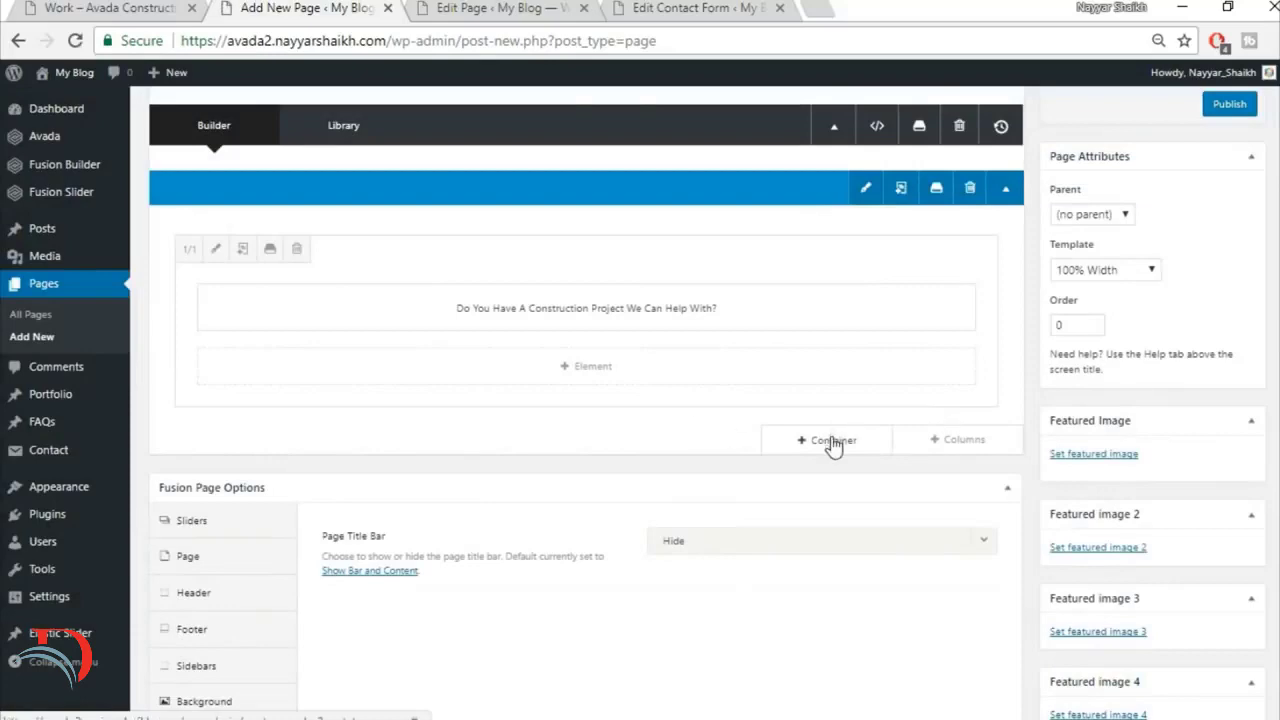
# Step: Insert the saved library container Top2 below the first container
pyautogui.click(833, 441)
pyautogui.click(370, 172)
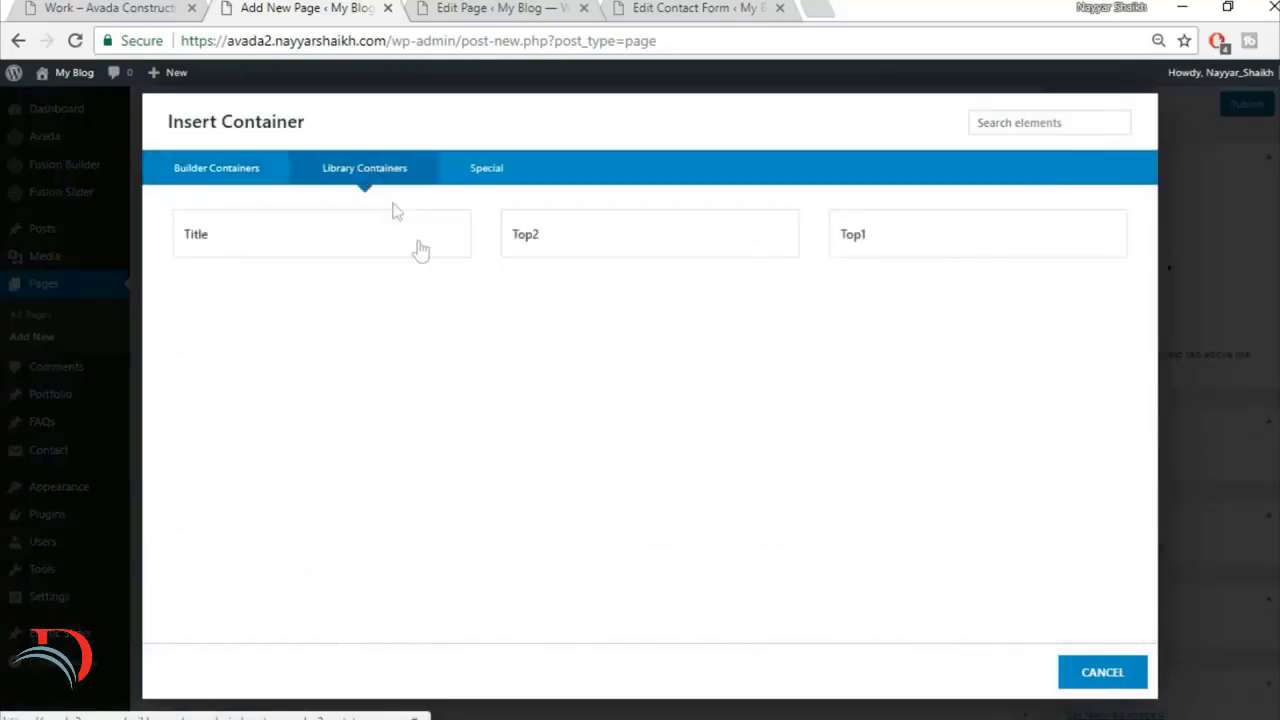
pyautogui.click(548, 240)
# Step: Check the demo's Work page portfolio section and insert a one-column (1/1) container below the quote button container
pyautogui.click(115, 12)
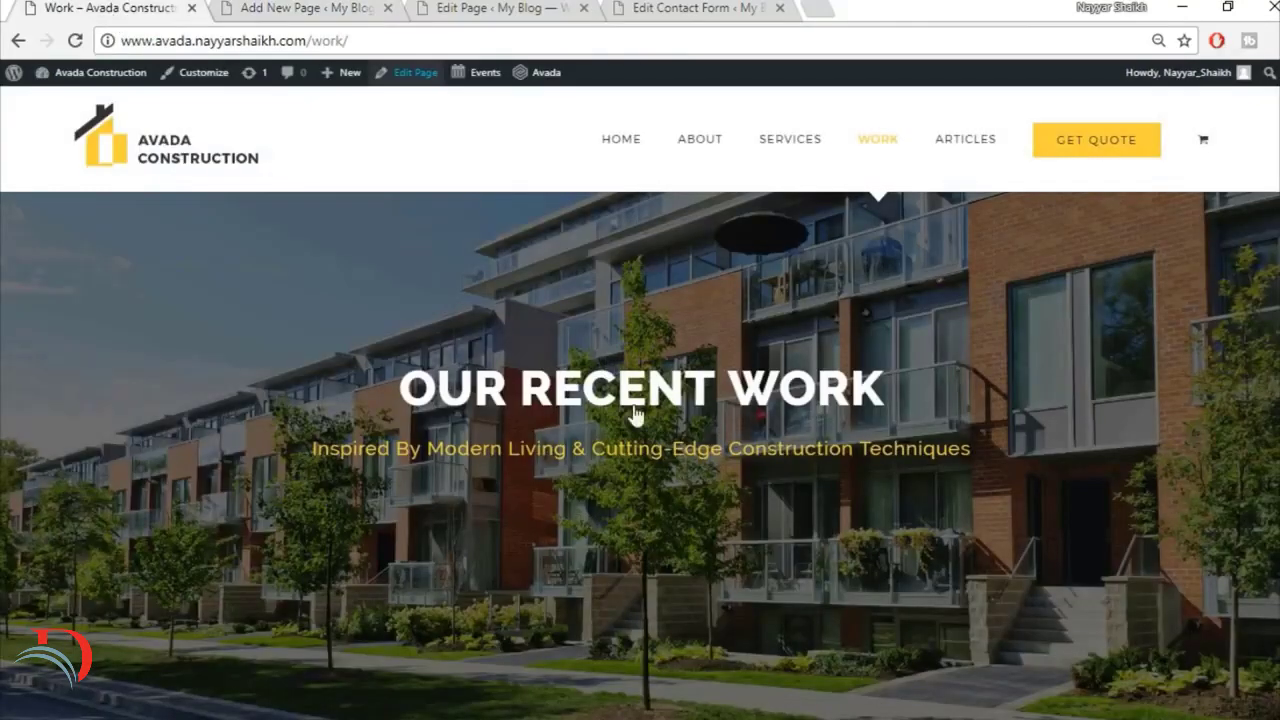
pyautogui.scroll(-9, 635, 413)
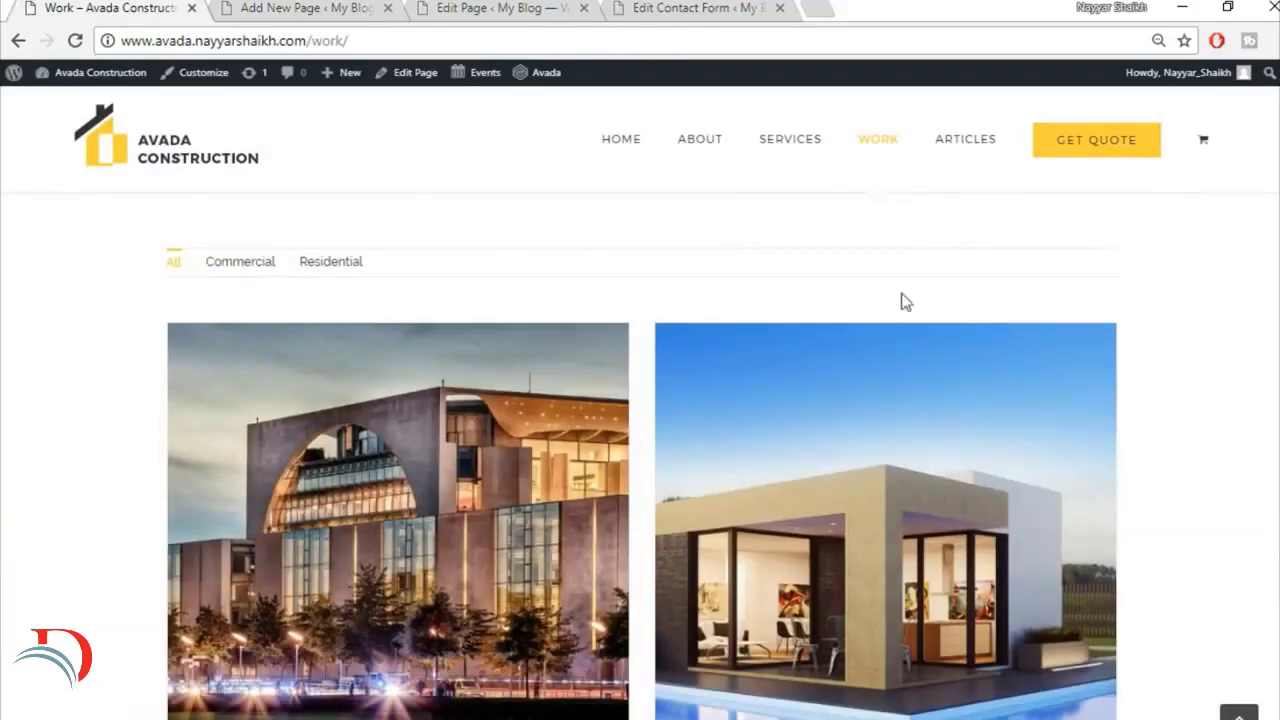
pyautogui.click(280, 9)
pyautogui.scroll(-3, 952, 450)
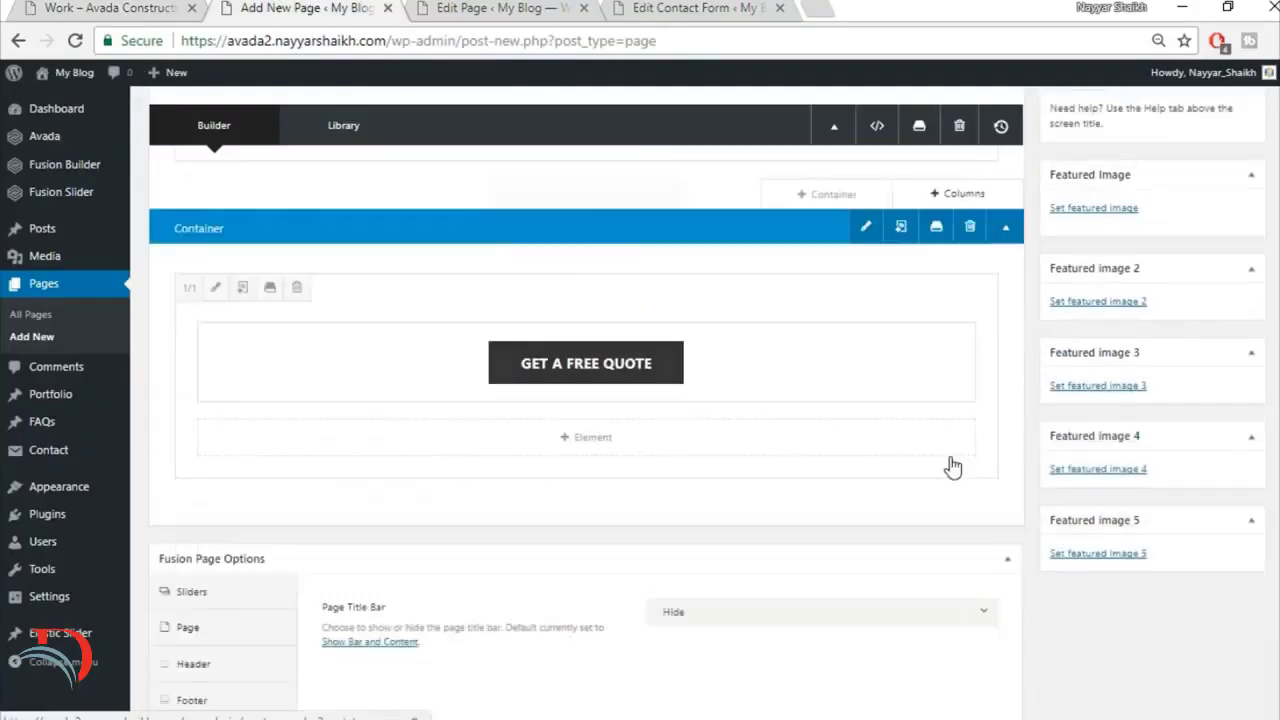
pyautogui.scroll(-2, 952, 466)
pyautogui.click(836, 352)
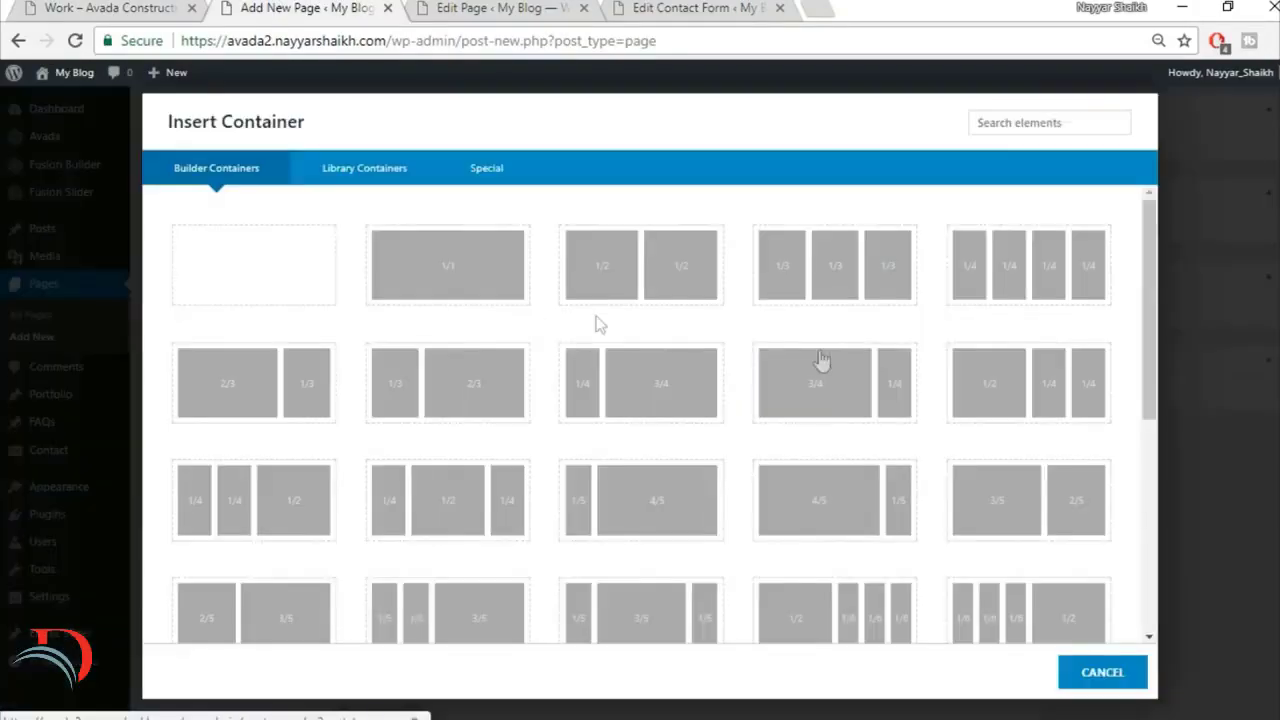
pyautogui.click(441, 292)
# Step: Find the Portfolio element and add it to the new full-width column
pyautogui.click(603, 516)
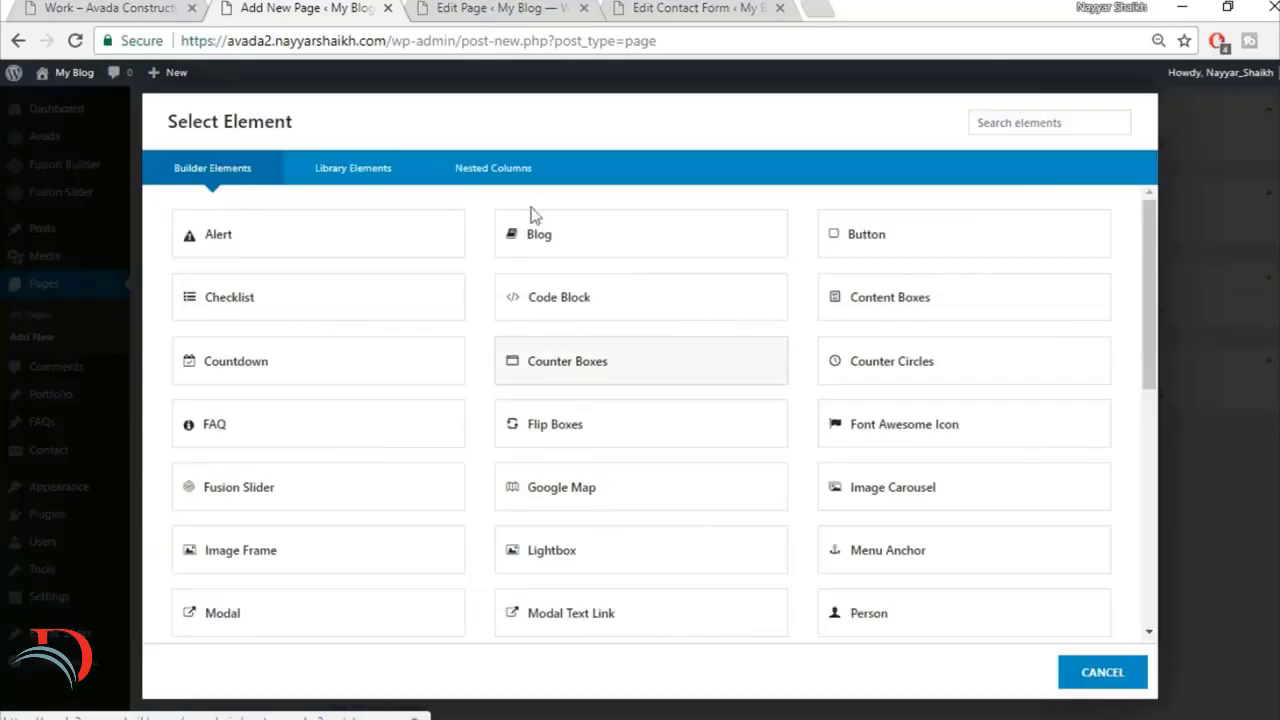
pyautogui.click(1043, 123)
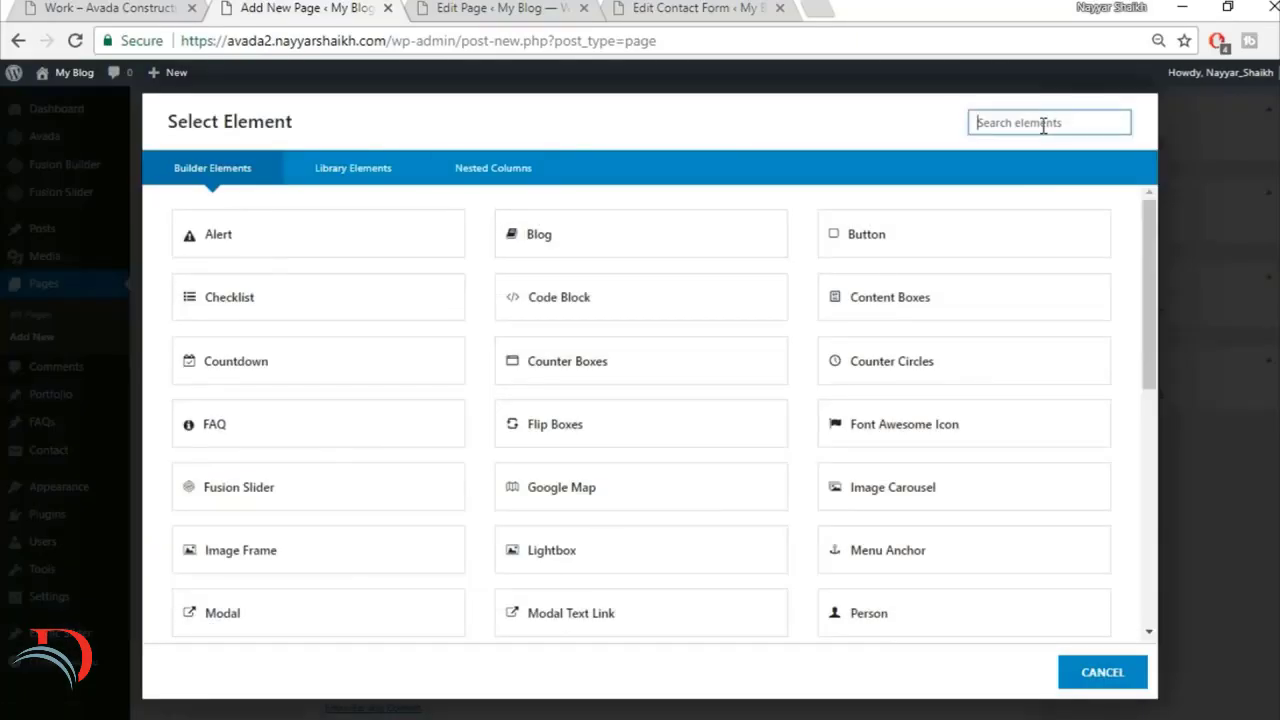
pyautogui.write('por')
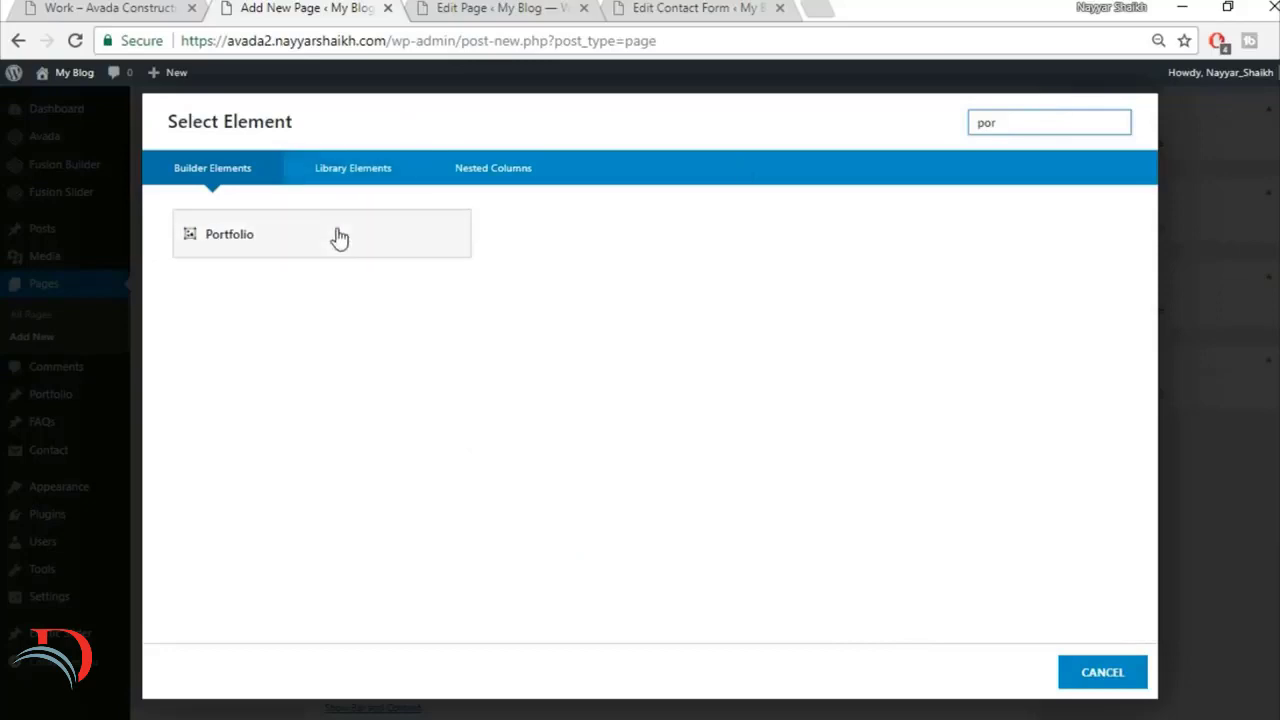
pyautogui.click(338, 236)
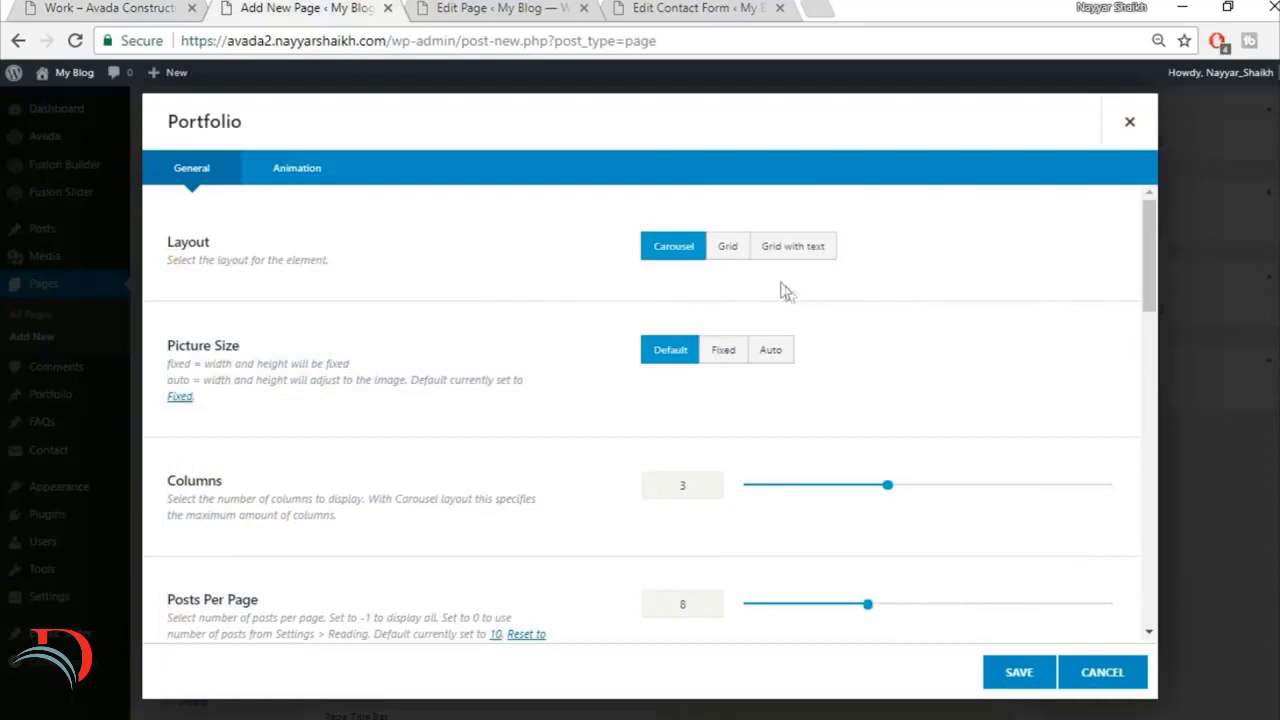
# Step: Set the portfolio to Grid layout, Auto picture size, 2 columns and a column spacing of 30
pyautogui.click(728, 250)
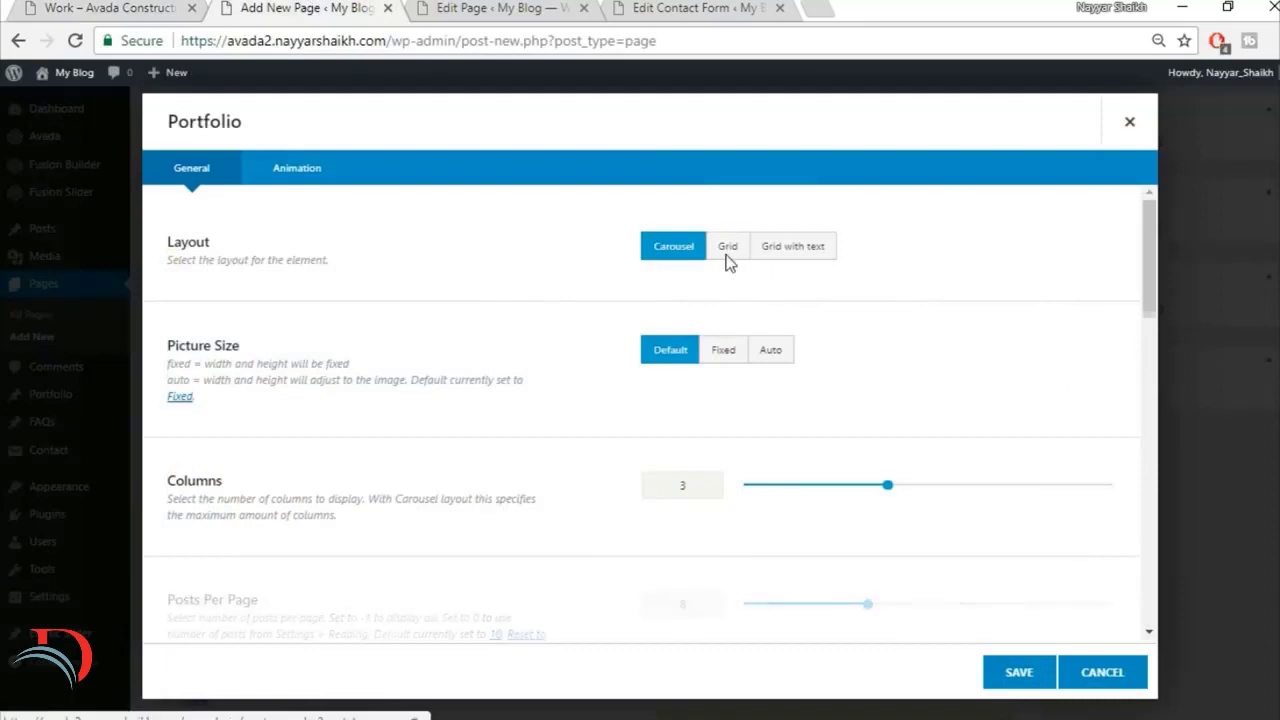
pyautogui.click(770, 349)
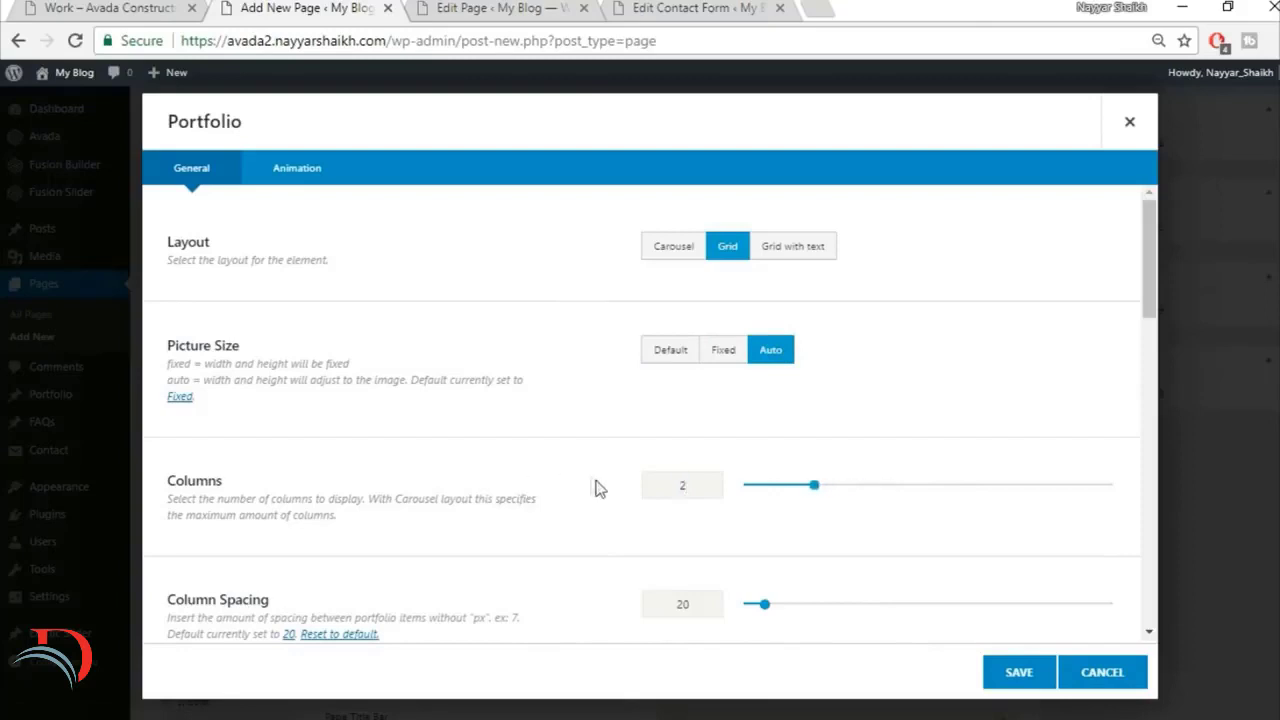
pyautogui.scroll(-2, 700, 500)
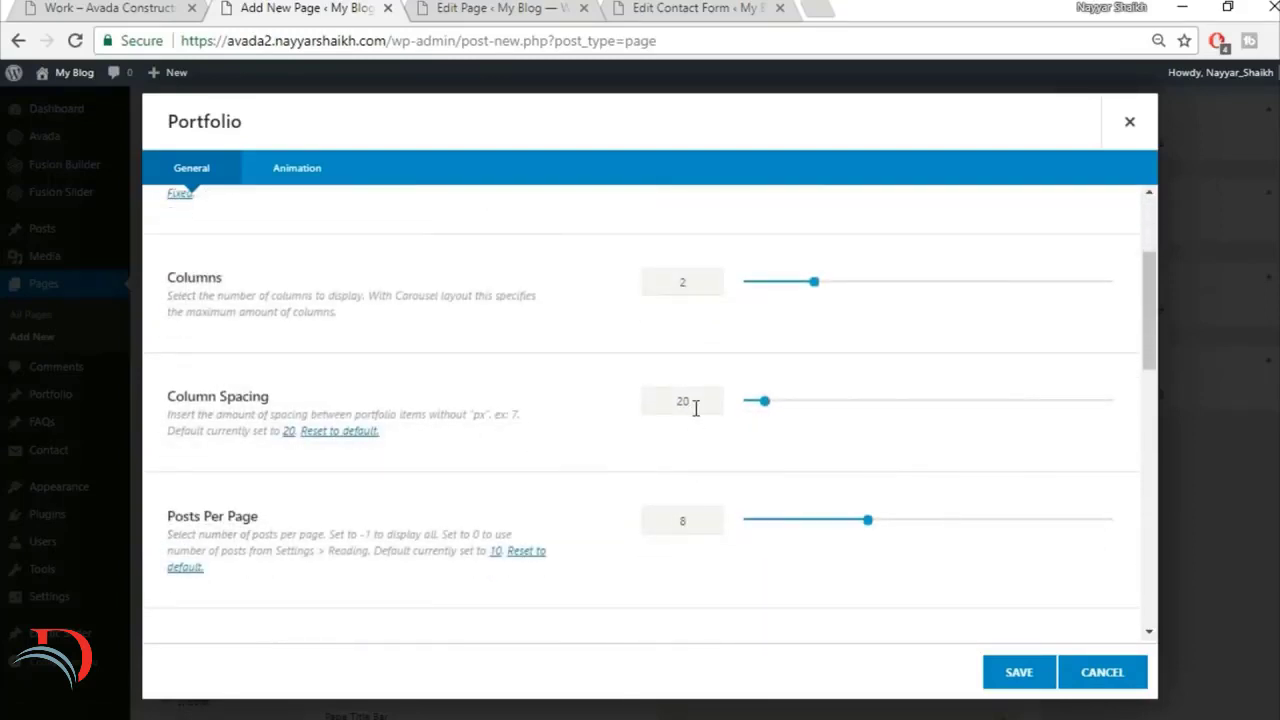
pyautogui.write('30')
# Step: Compare the portfolio's filter setting with the demo's Work page and set the pagination type to Pagination
pyautogui.scroll(-3, 618, 477)
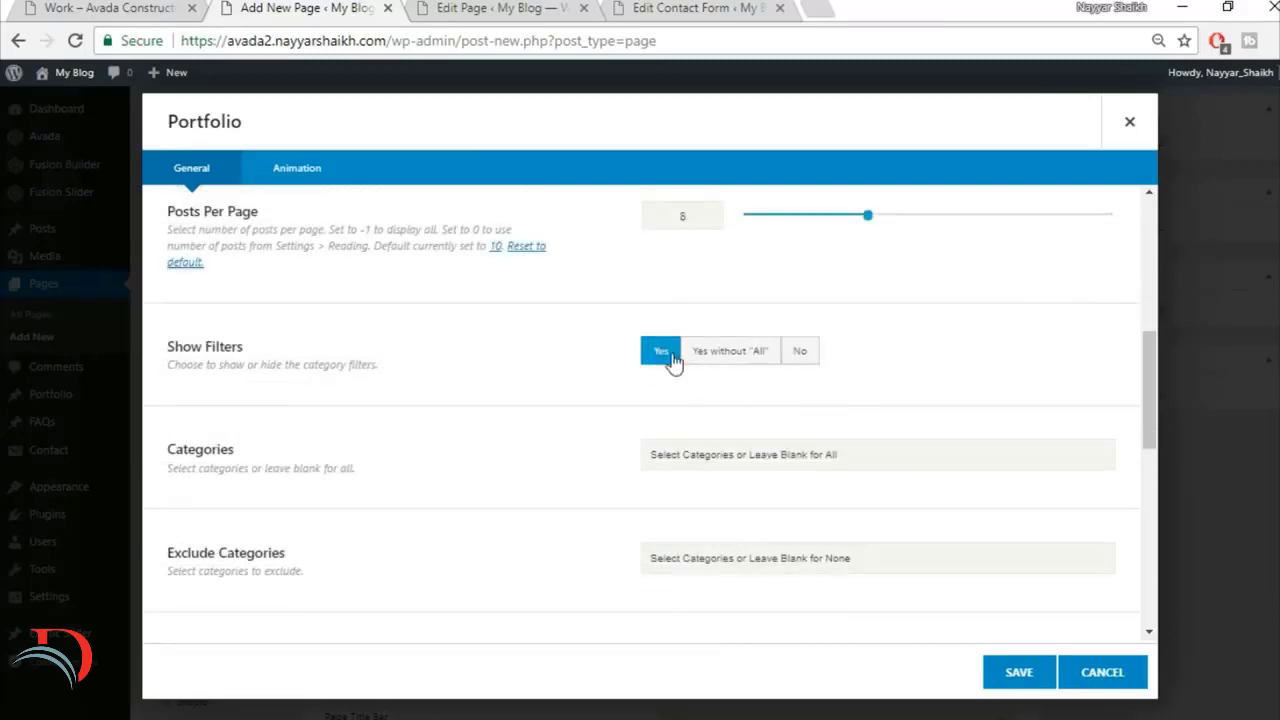
pyautogui.click(100, 8)
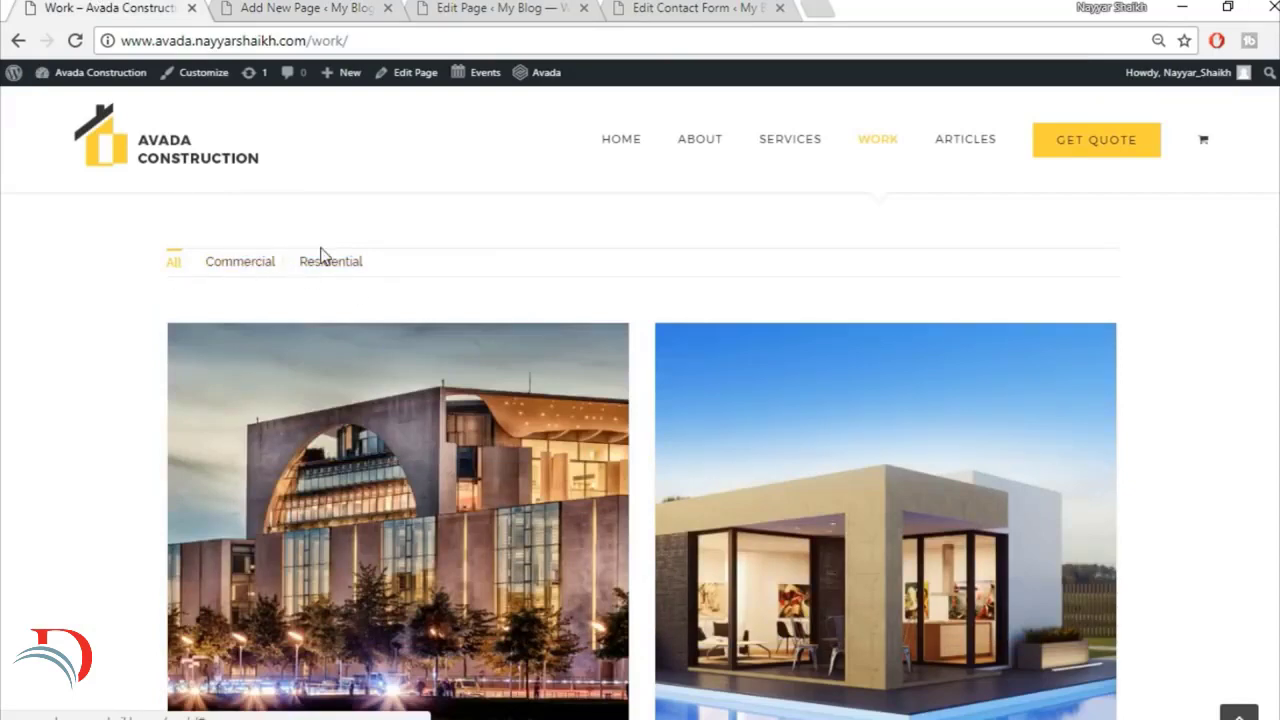
pyautogui.click(268, 8)
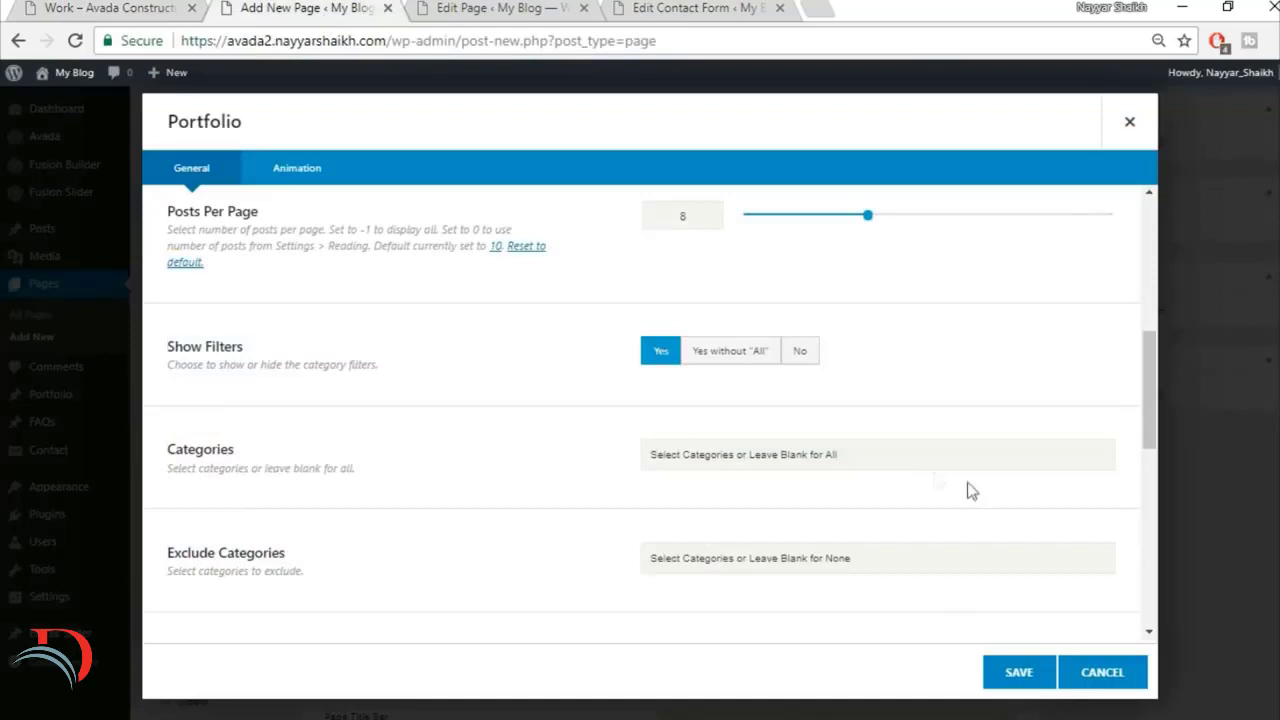
pyautogui.scroll(-3, 972, 490)
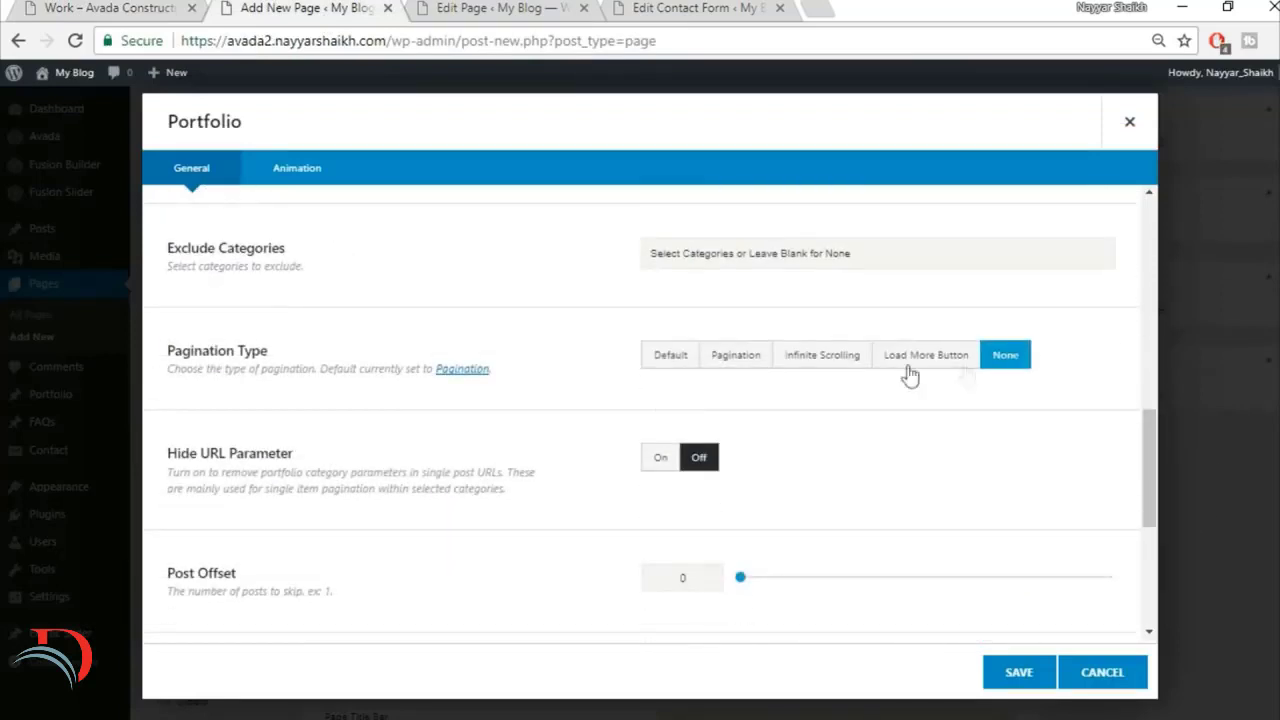
pyautogui.click(735, 356)
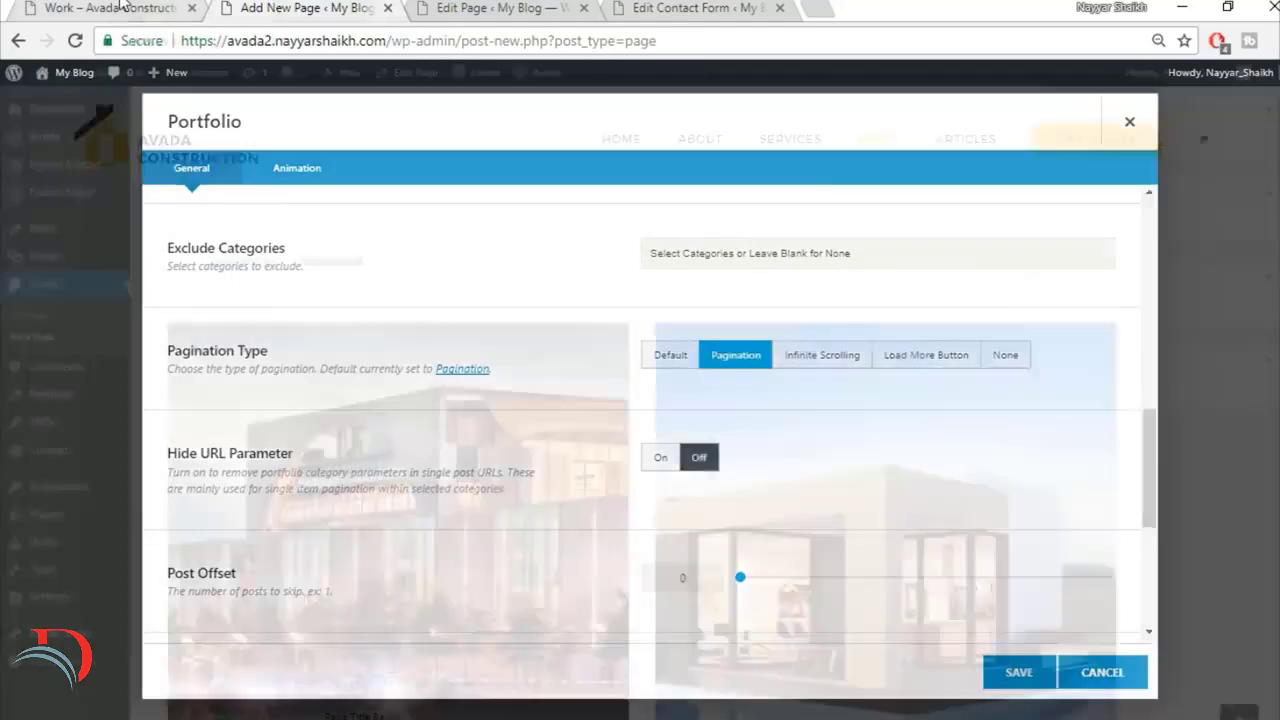
# Step: Check the demo's Work page portfolio section again and save the Portfolio element's settings
pyautogui.click(122, 5)
pyautogui.scroll(3, 309, 465)
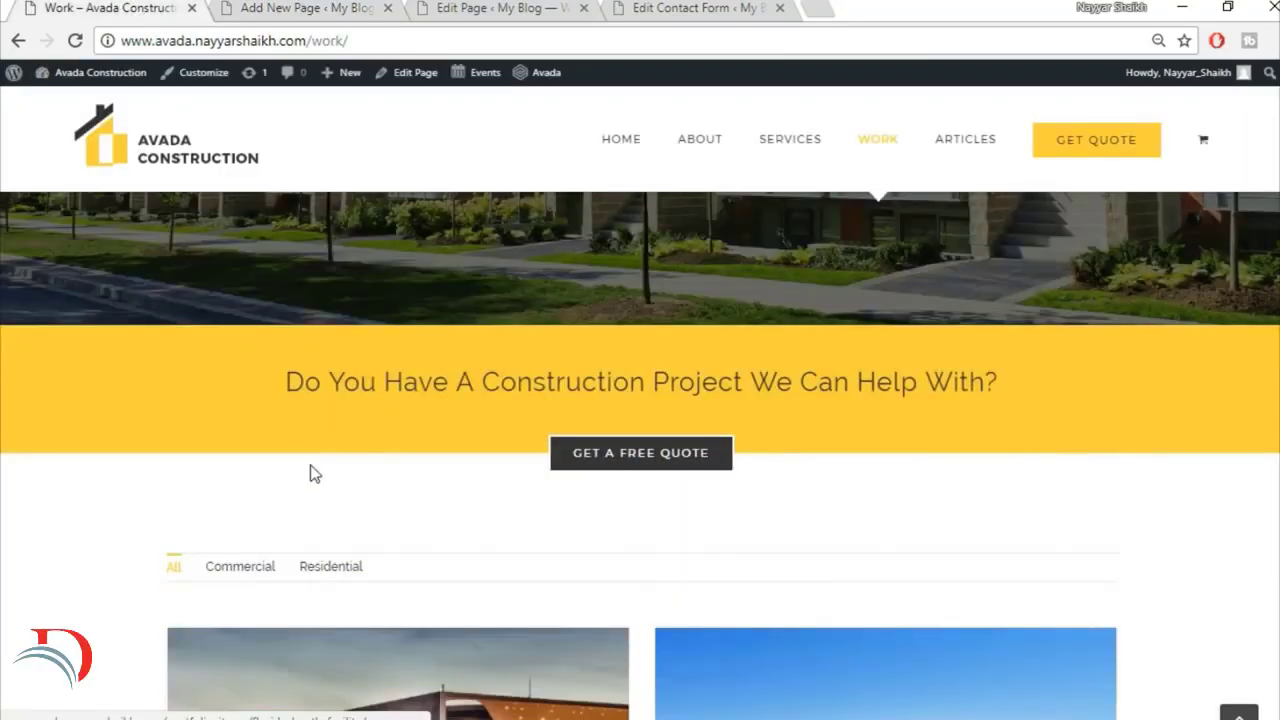
pyautogui.scroll(-1, 424, 566)
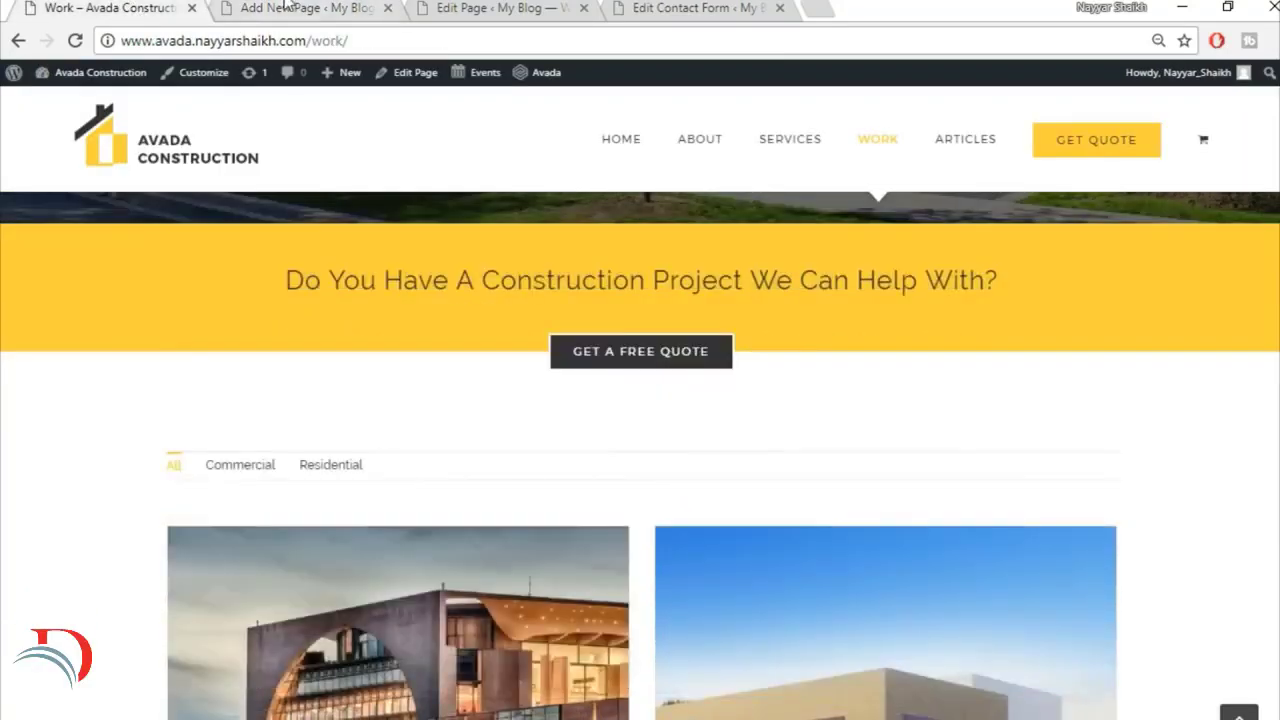
pyautogui.click(285, 6)
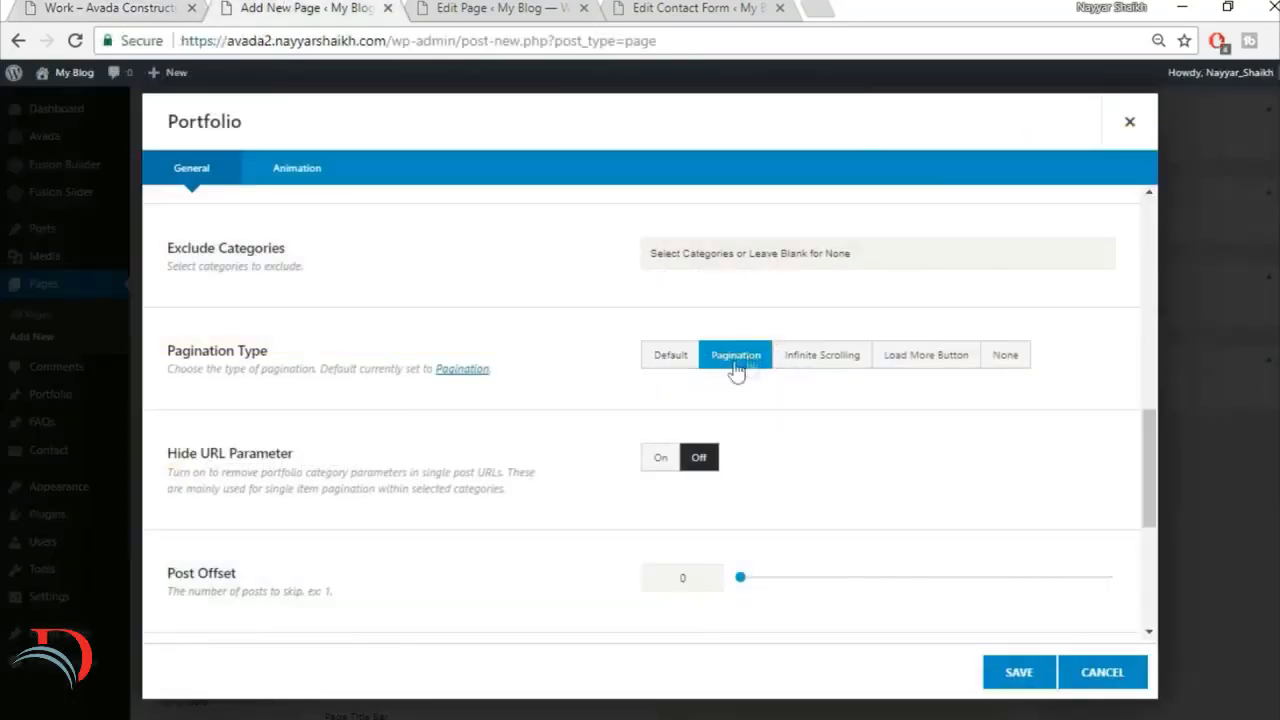
pyautogui.scroll(-2, 443, 555)
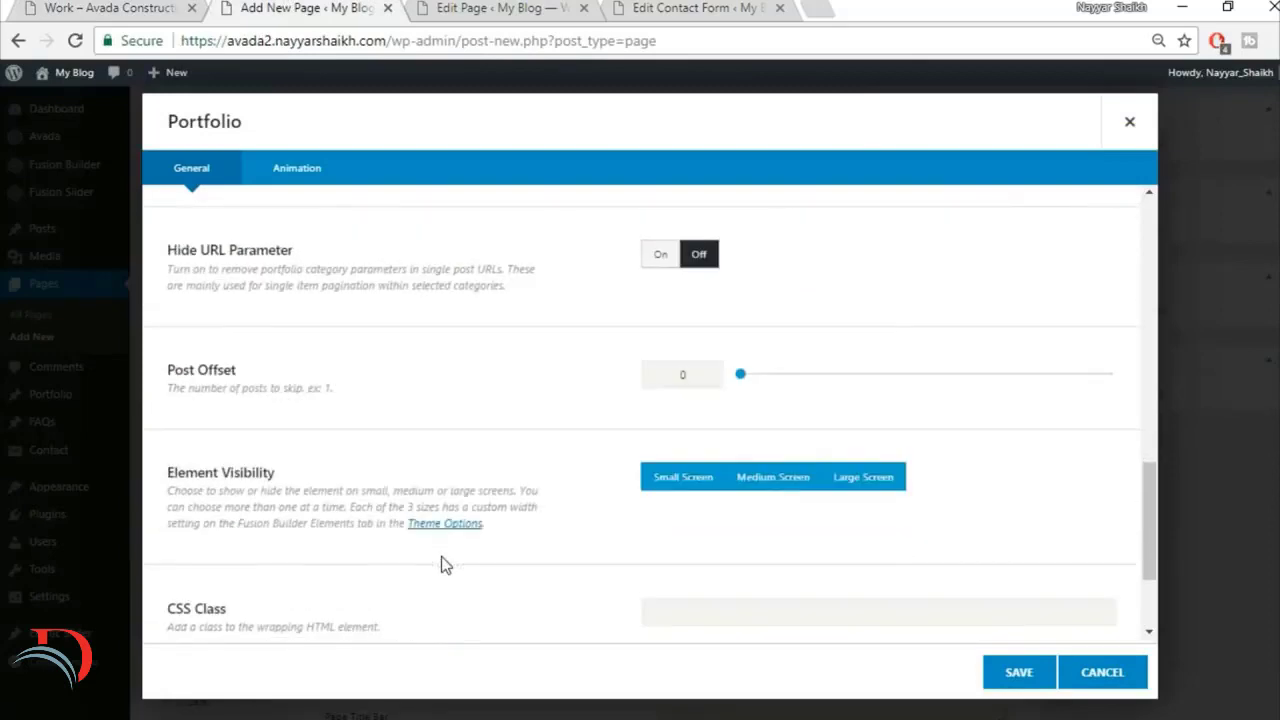
pyautogui.scroll(-2, 441, 556)
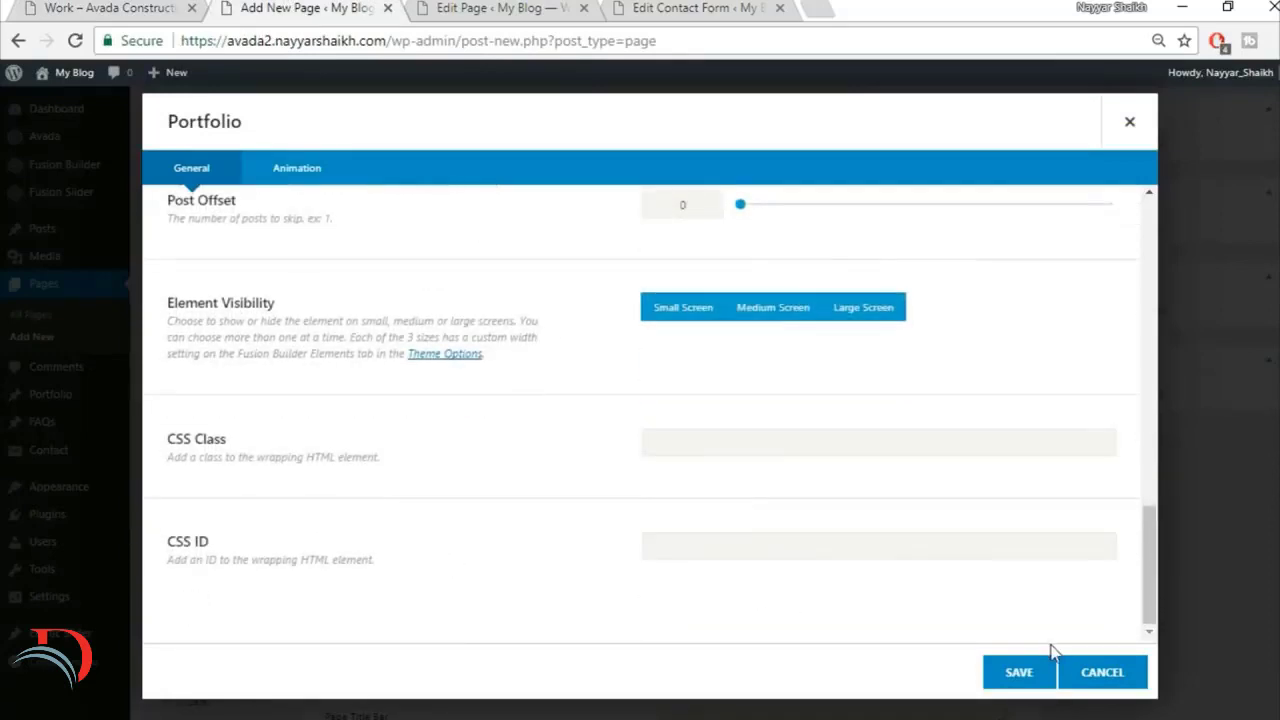
pyautogui.click(1014, 673)
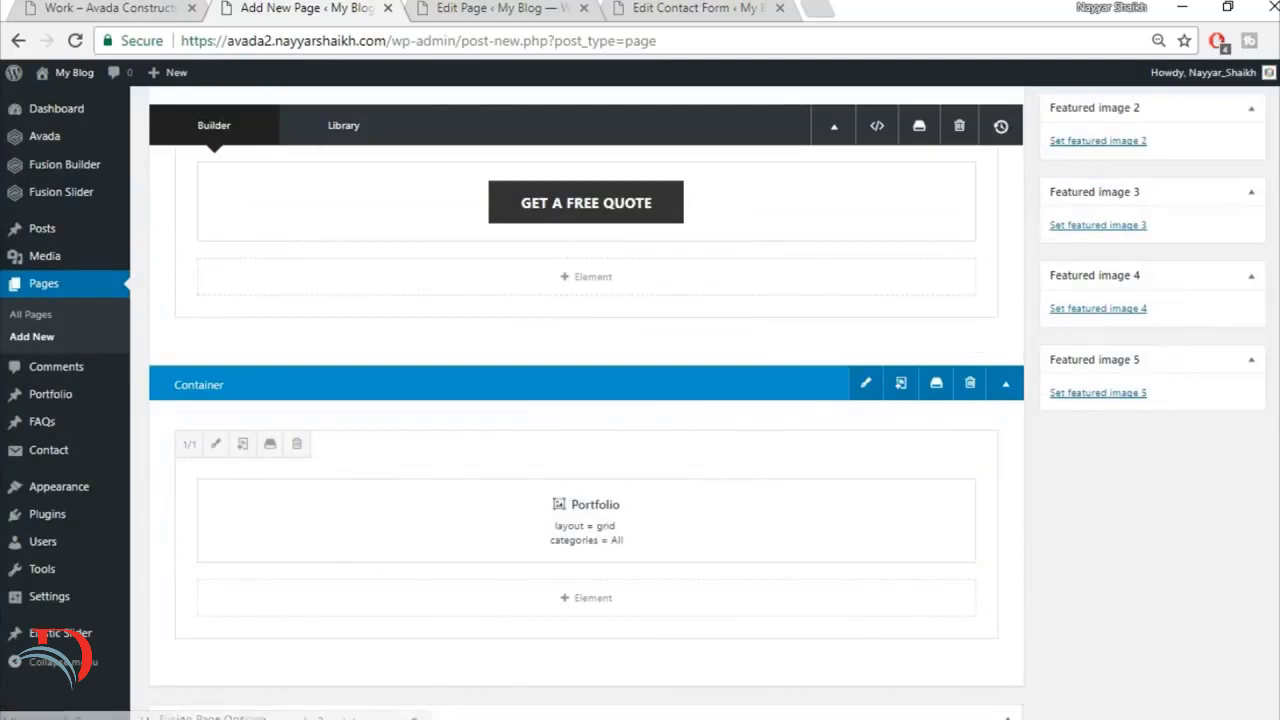
# Step: Publish the Work page and check its slider, quote containers and portfolio grid on the live site
pyautogui.scroll(10, 1225, 281)
pyautogui.click(1229, 307)
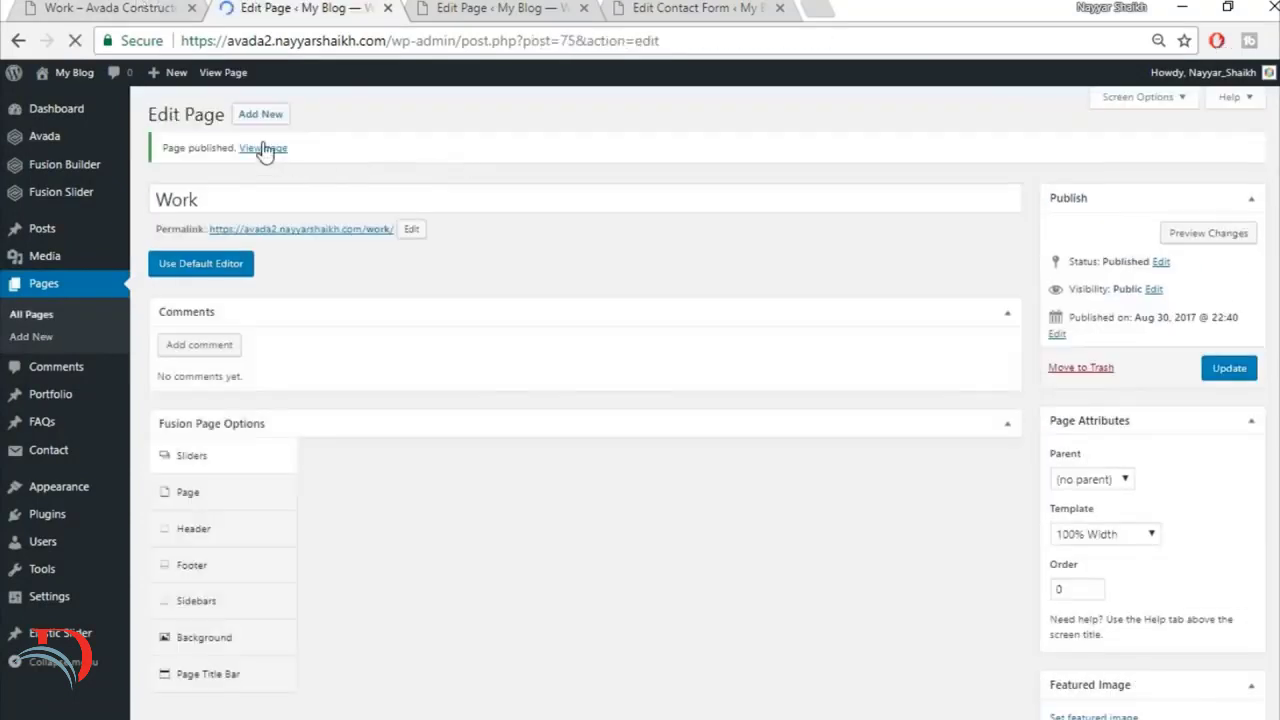
pyautogui.middleClick(263, 148)
pyautogui.click(452, 7)
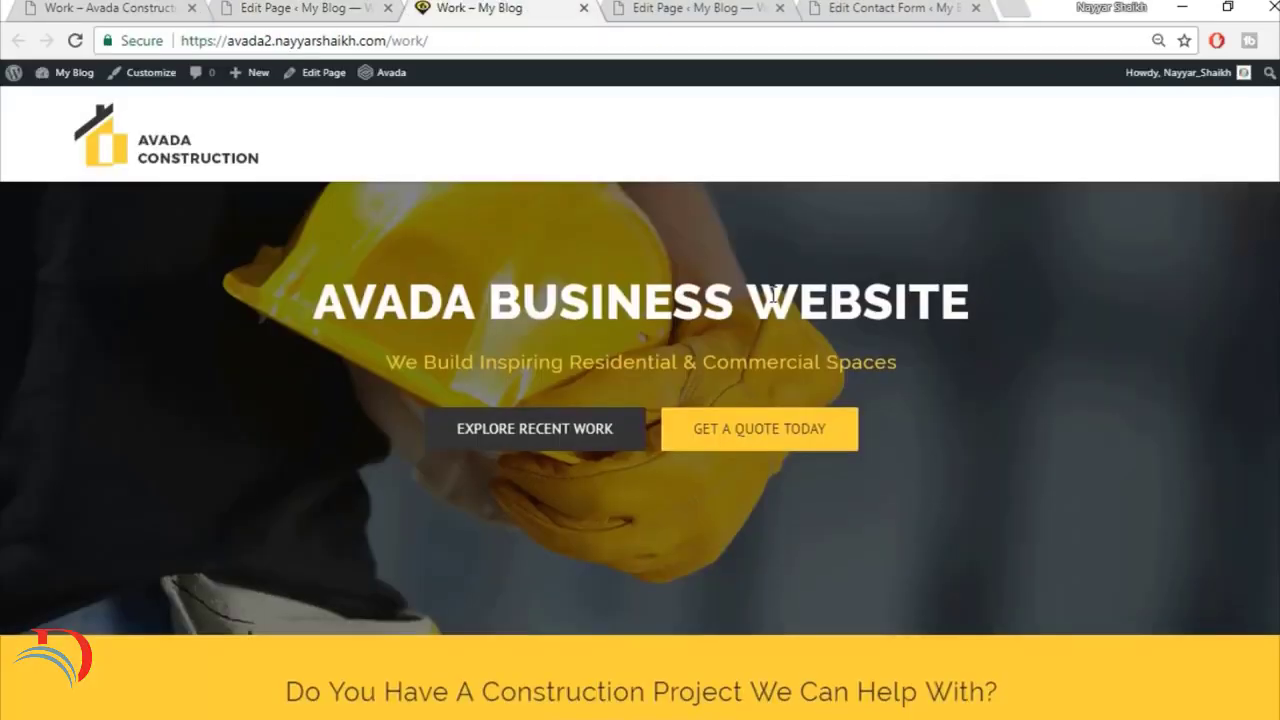
pyautogui.scroll(-6, 771, 300)
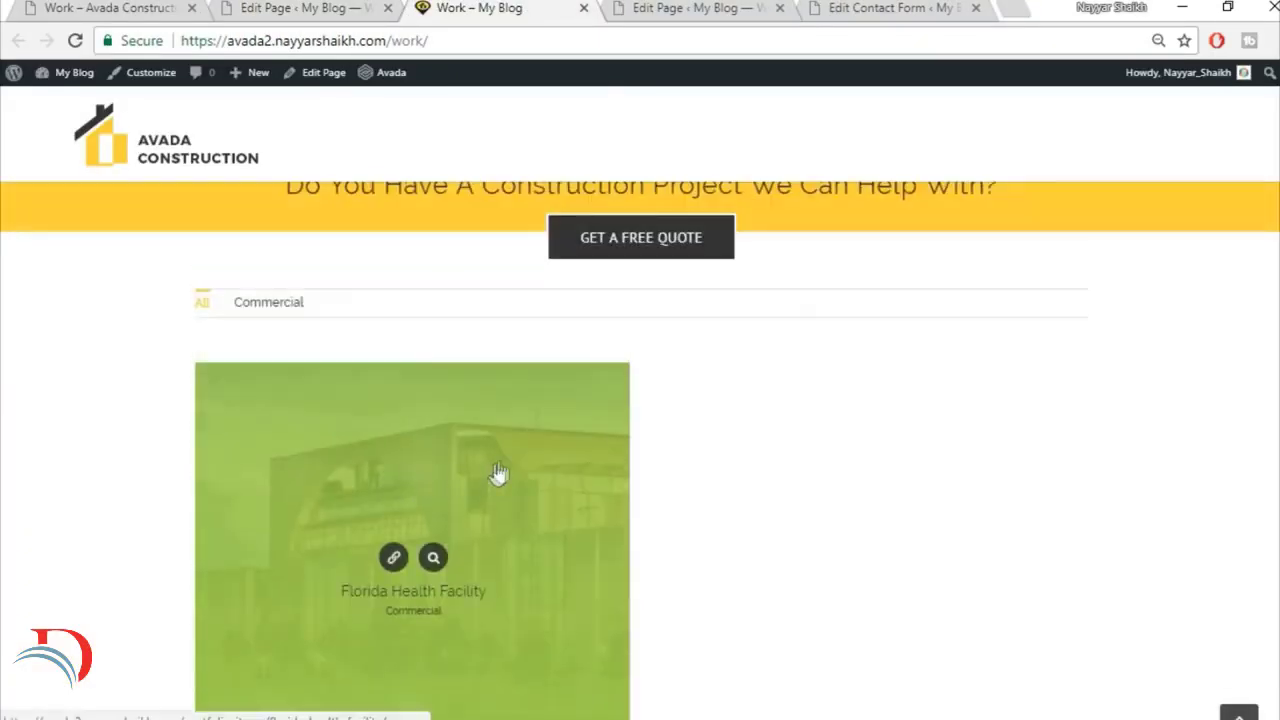
pyautogui.scroll(-4, 812, 568)
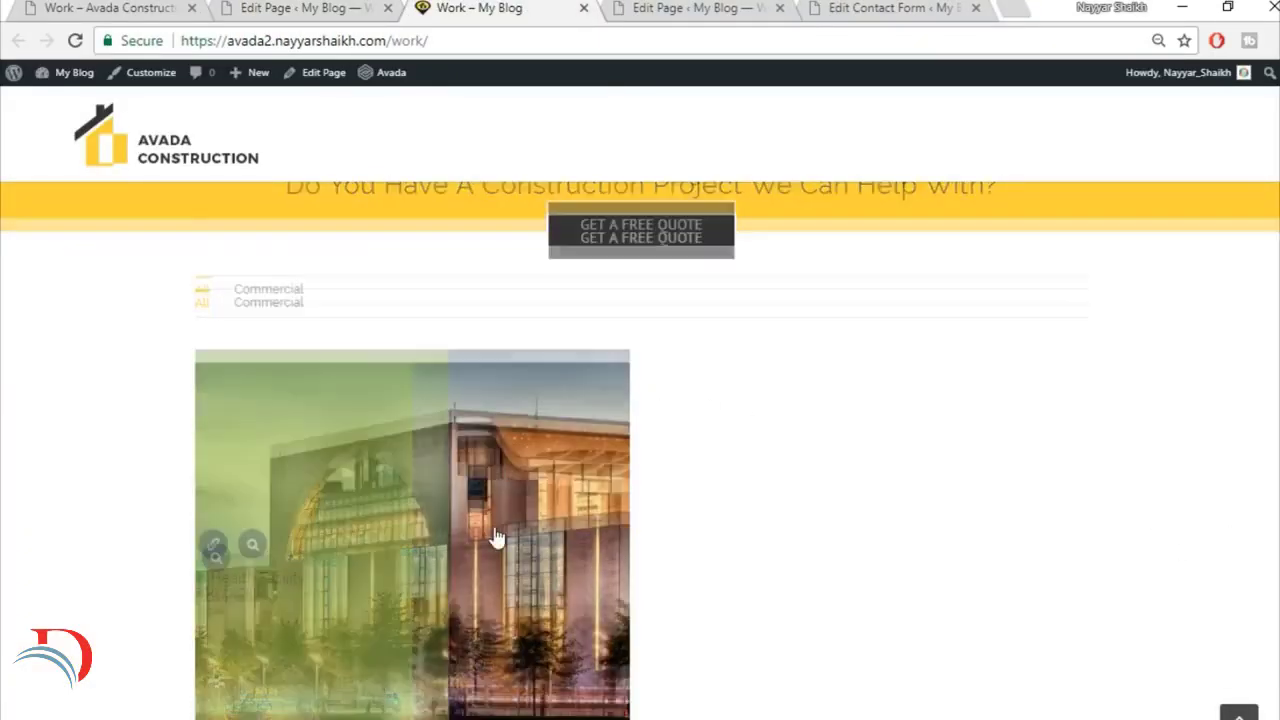
pyautogui.scroll(8, 809, 559)
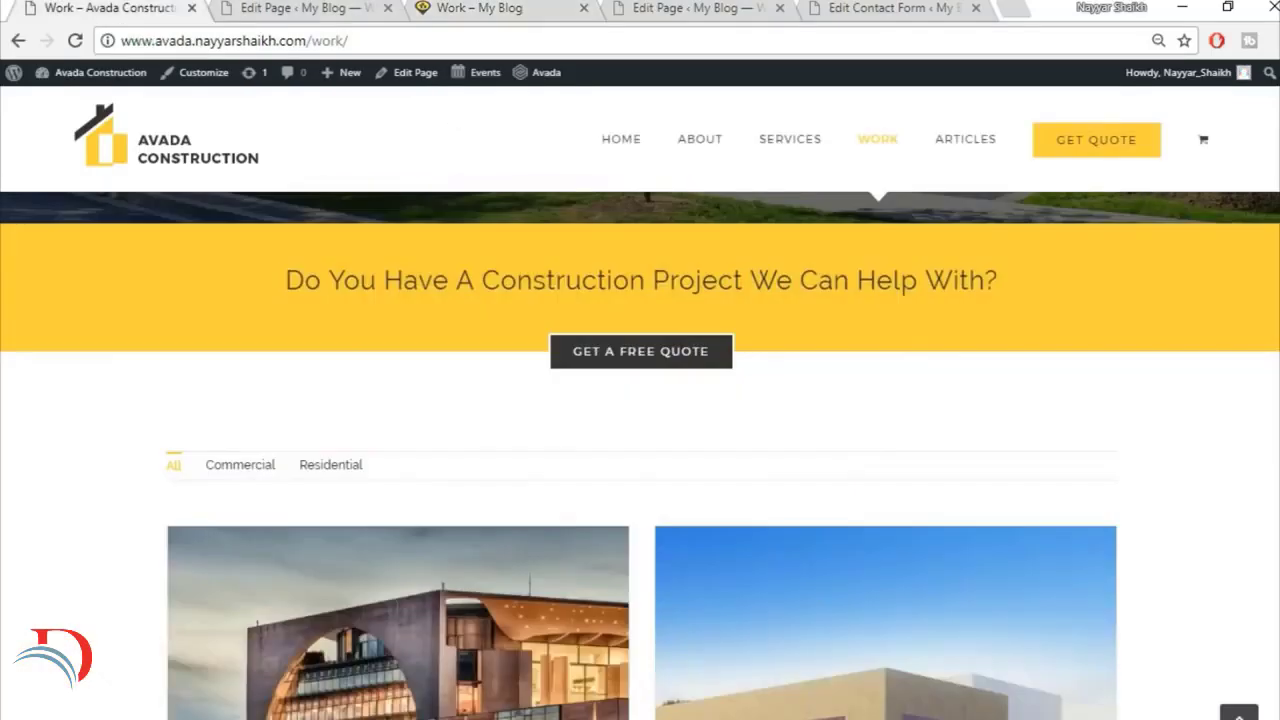
# Step: Review the rest of the demo's Work page down to the footer and open the demo's Articles page
pyautogui.scroll(-10, 640, 440)
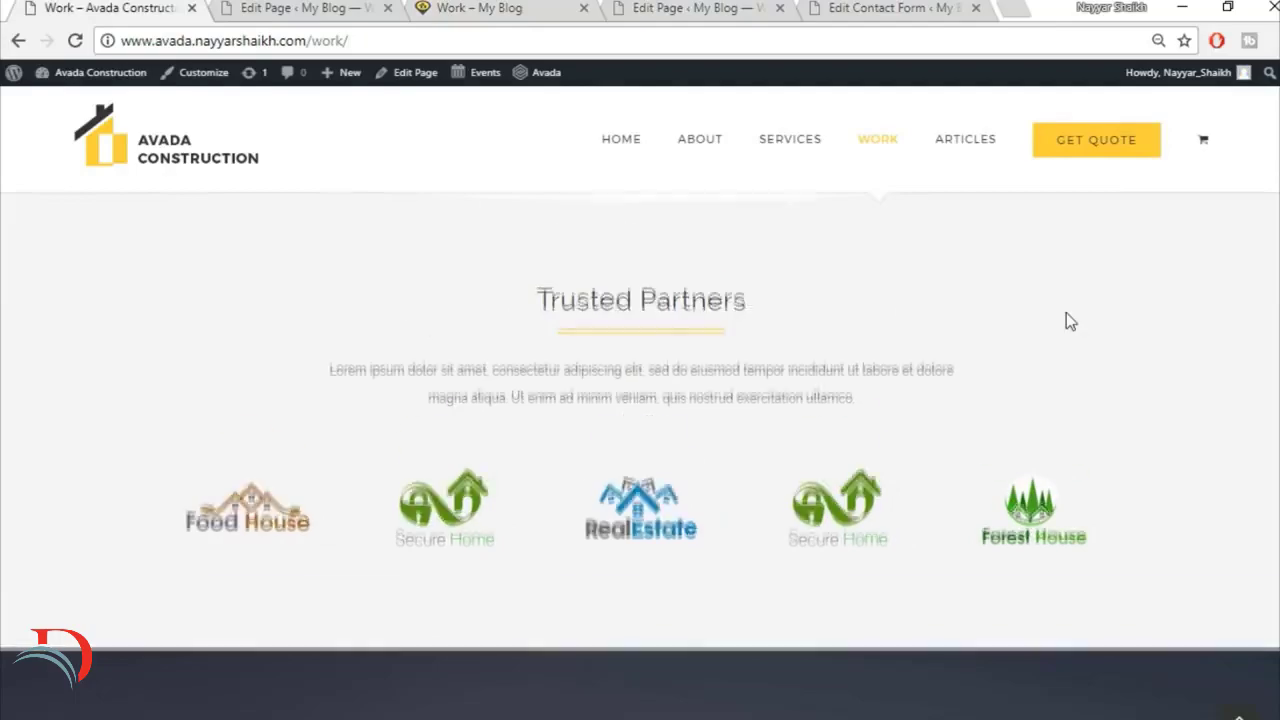
pyautogui.scroll(-3, 1066, 312)
pyautogui.scroll(-10, 936, 504)
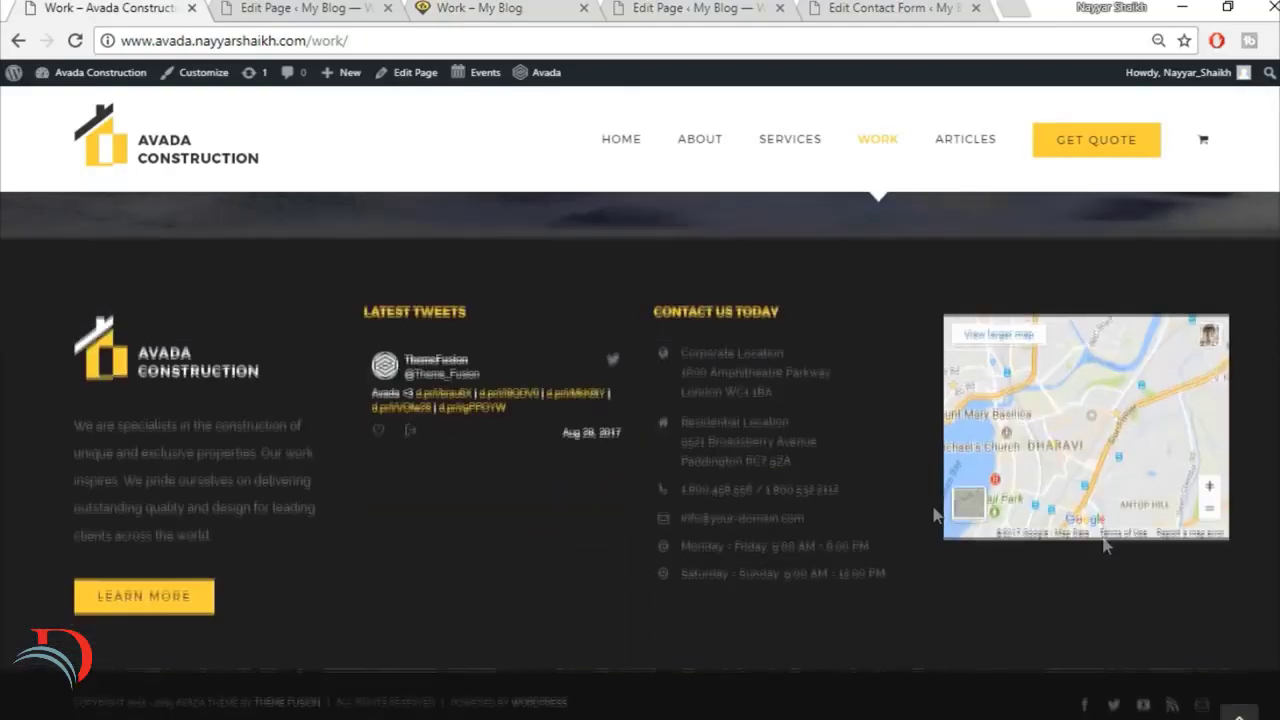
pyautogui.scroll(20, 940, 170)
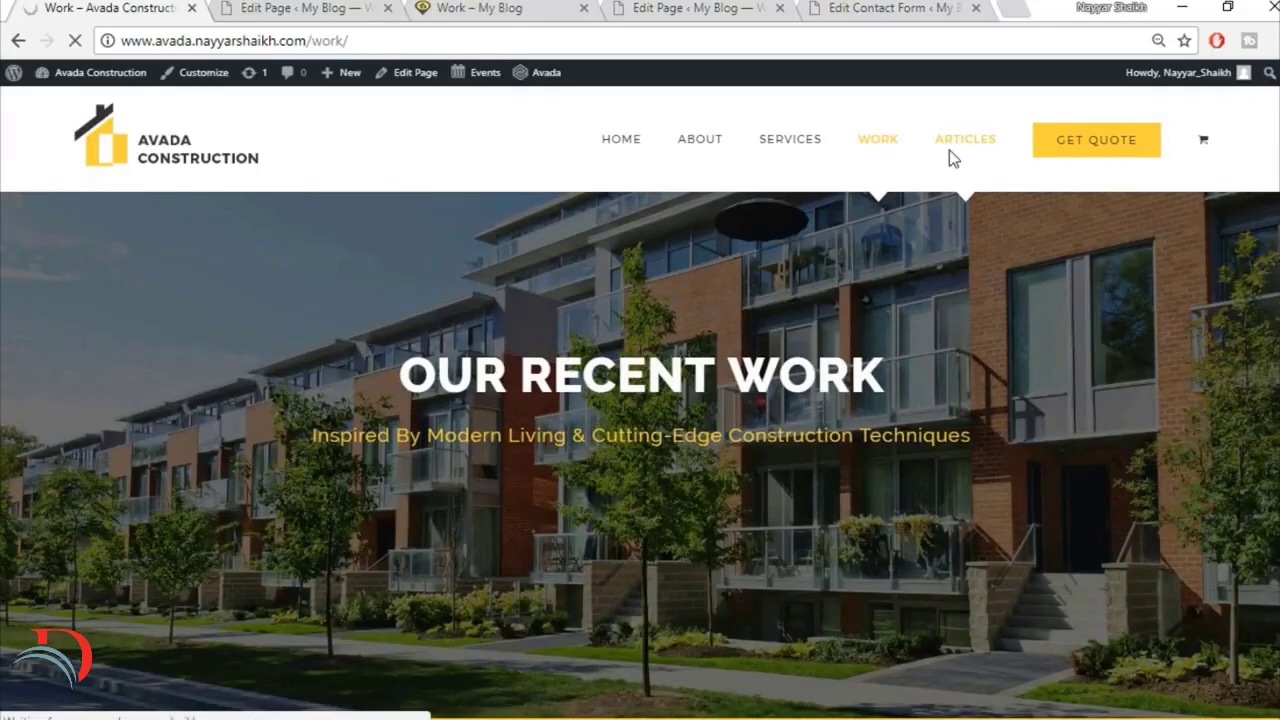
# Step: Close the live Work page and start a new WordPress page titled "Articles"
pyautogui.click(352, 14)
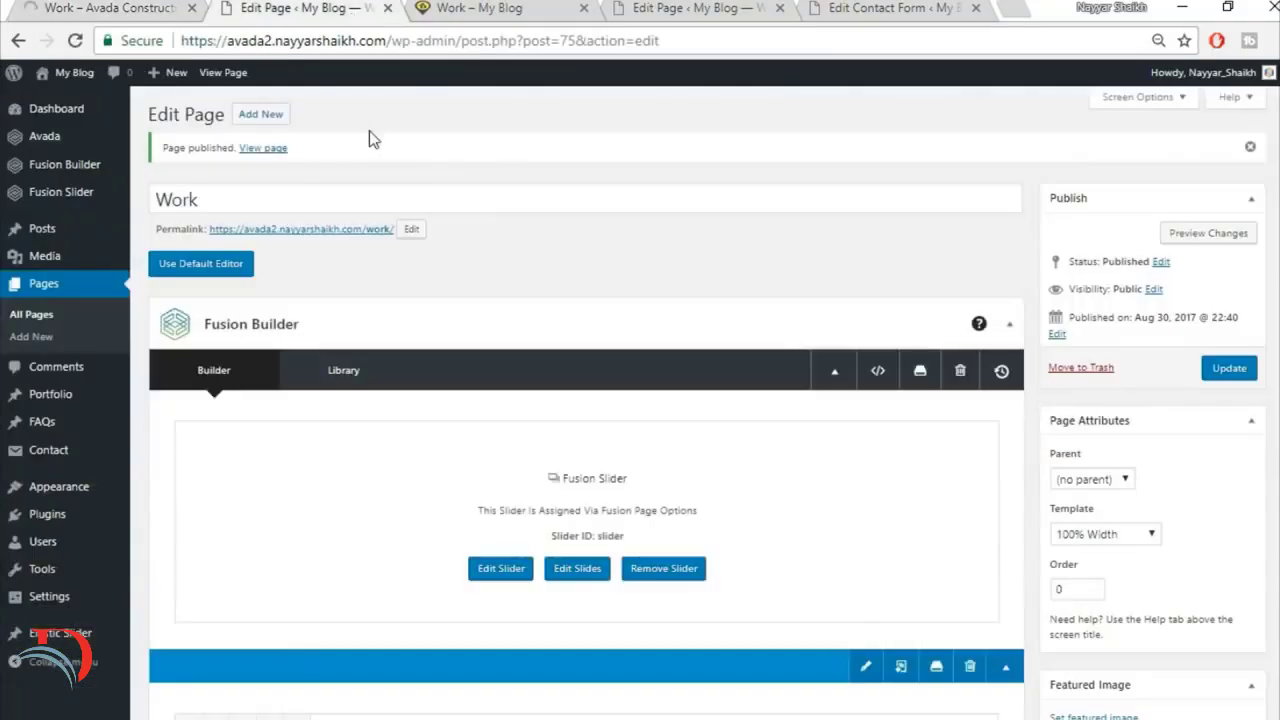
pyautogui.click(560, 8)
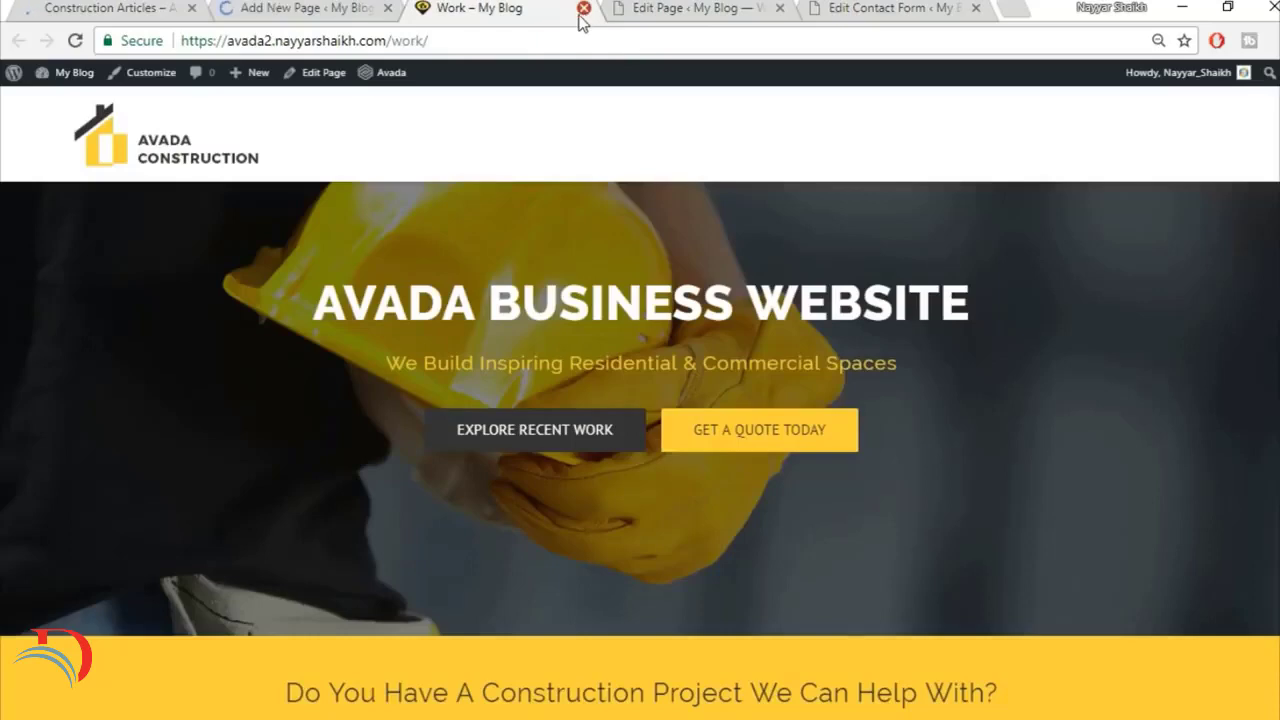
pyautogui.click(584, 8)
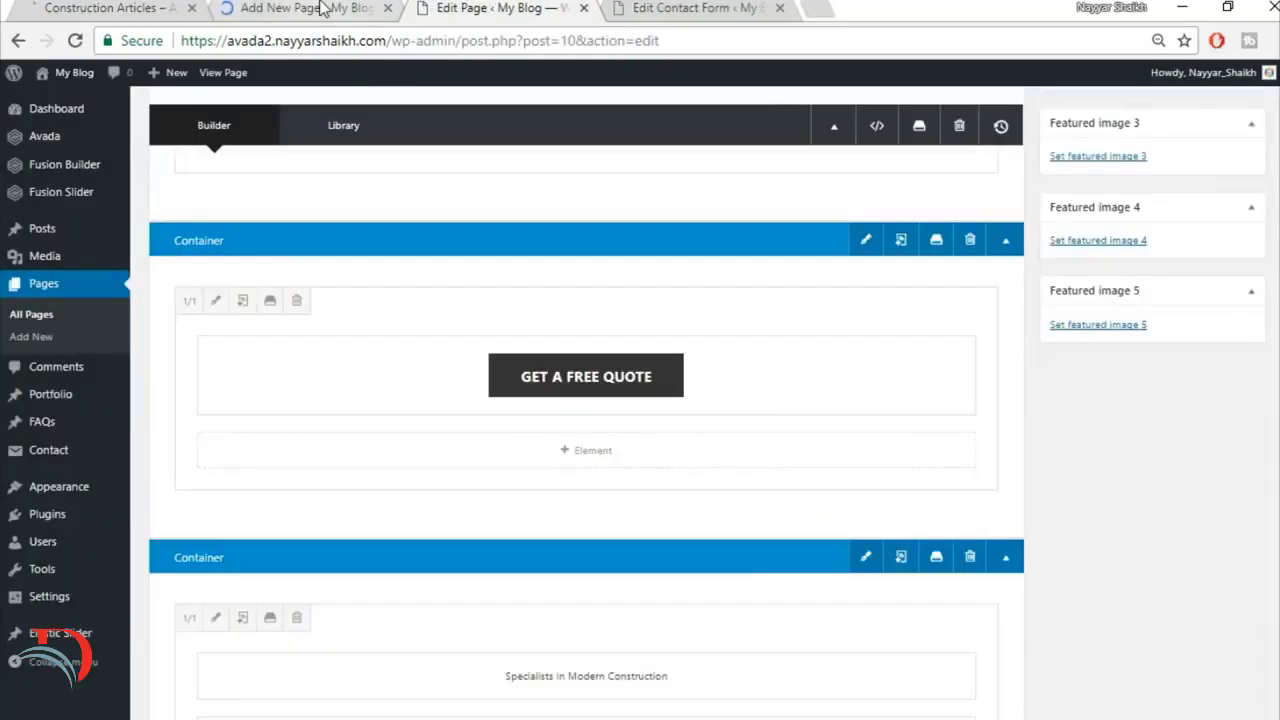
pyautogui.click(322, 8)
pyautogui.click(148, 7)
pyautogui.click(310, 7)
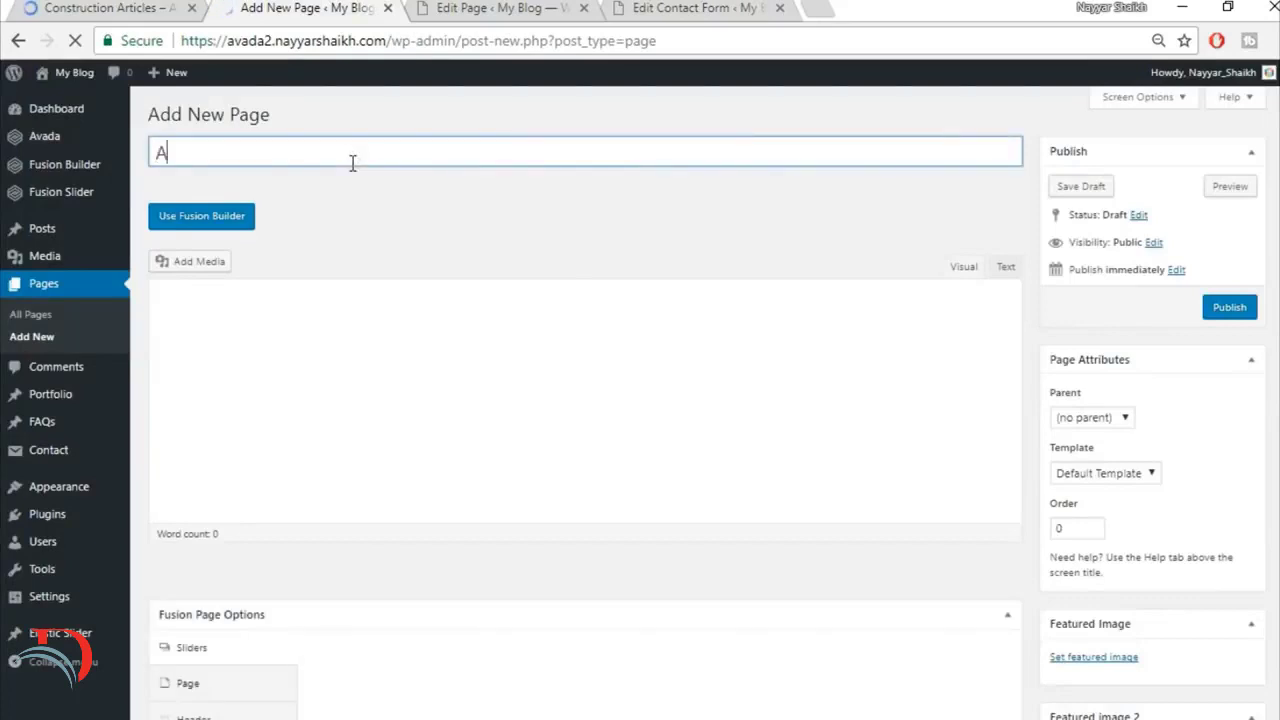
pyautogui.write('rtcle')
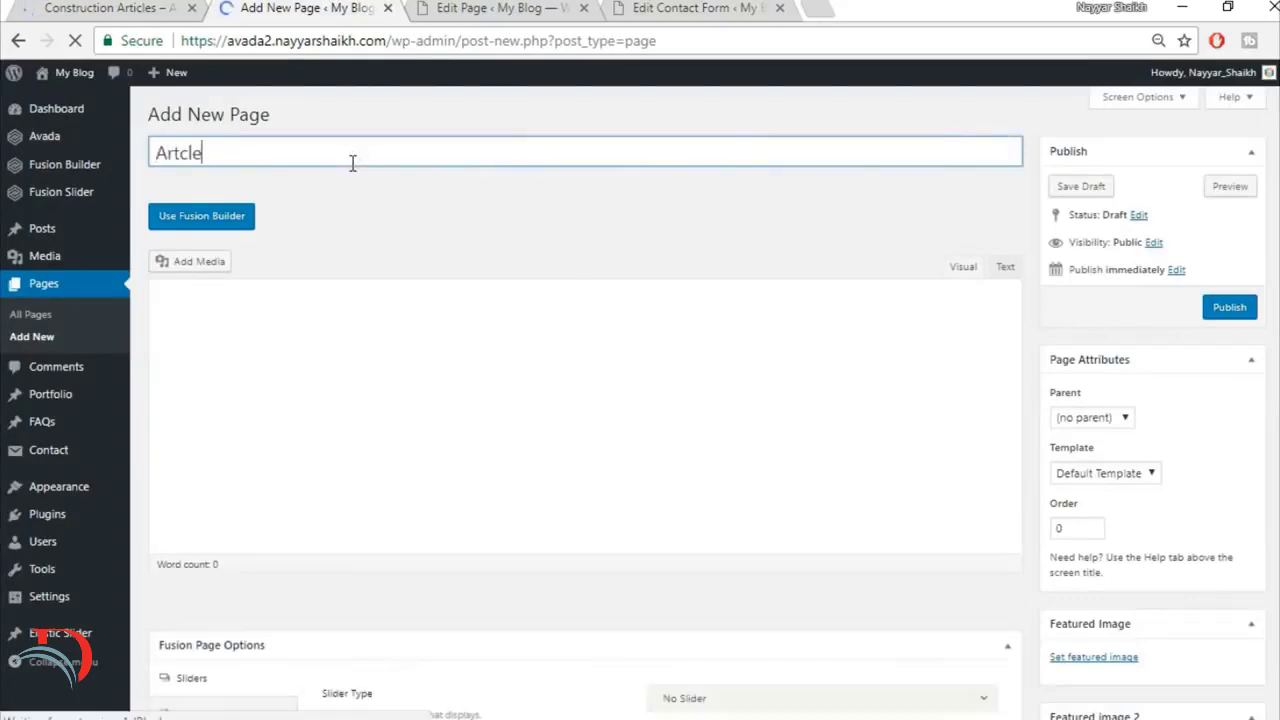
pyautogui.press('BackSpace')
pyautogui.press('BackSpace')
pyautogui.press('BackSpace')
pyautogui.write('icles')
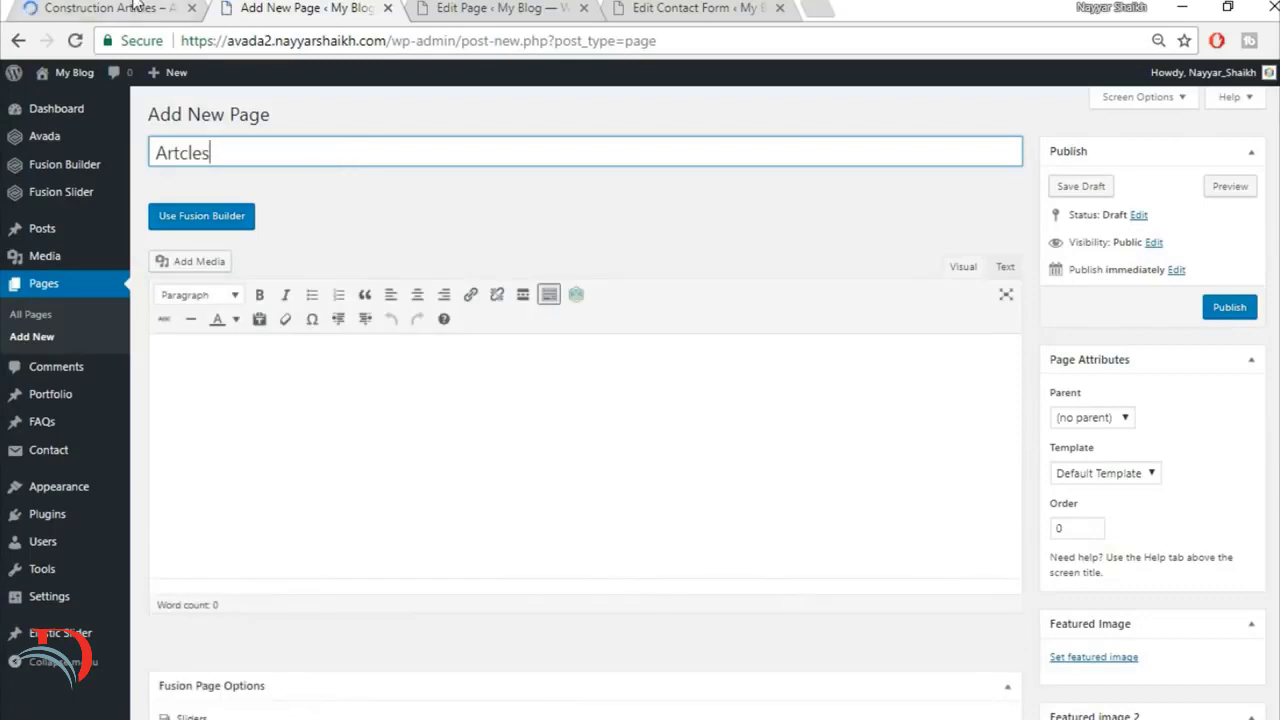
# Step: Examine the slider, quote section and blog post layout on the demo's Articles page
pyautogui.click(135, 7)
pyautogui.click(246, 7)
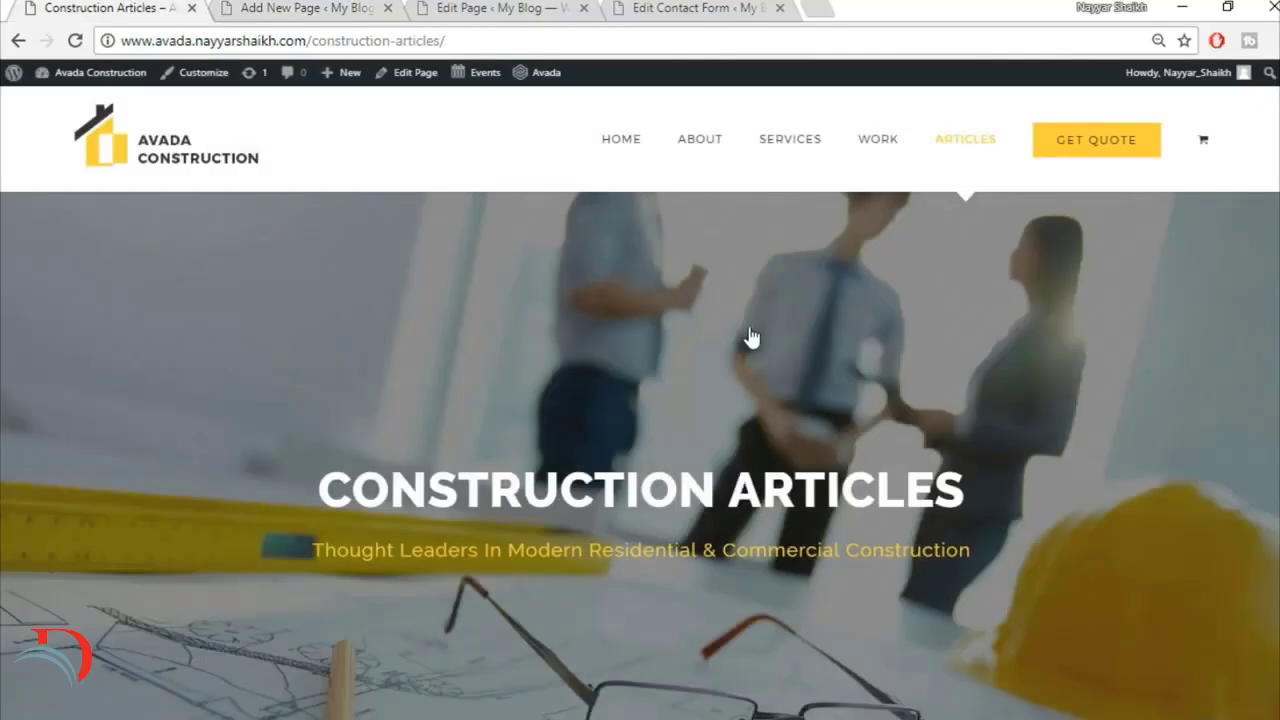
pyautogui.scroll(-6, 750, 336)
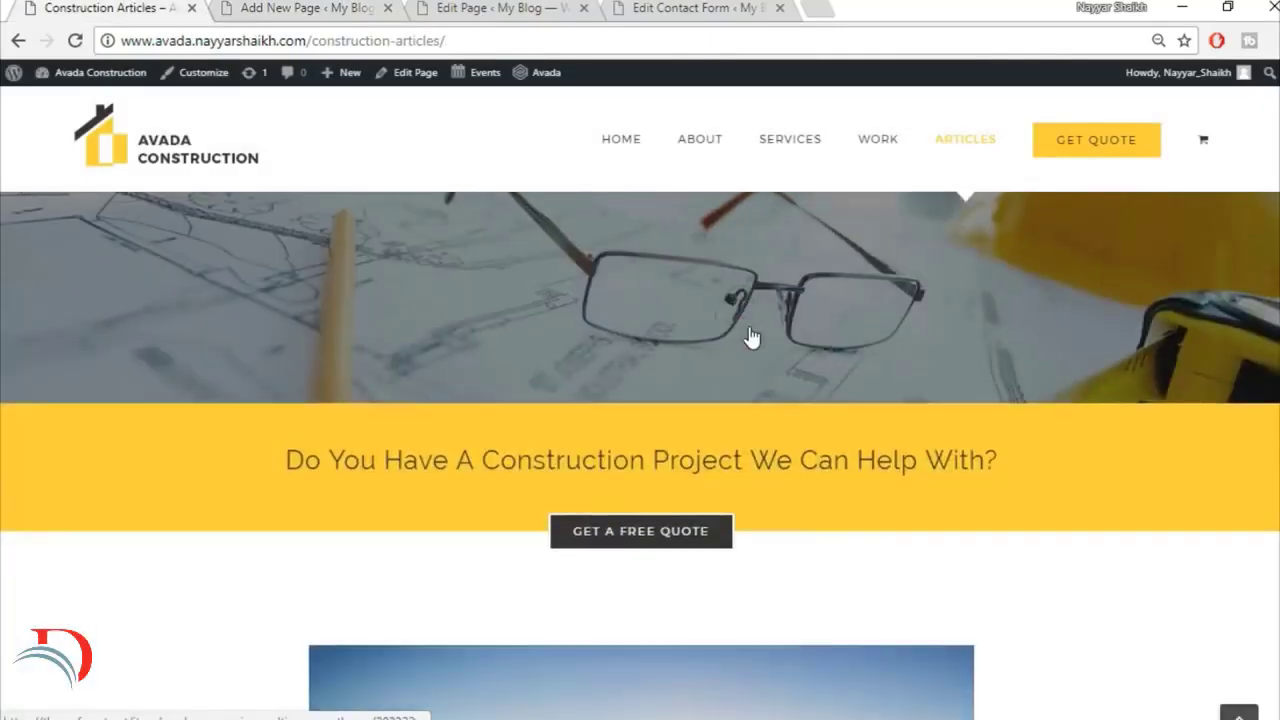
pyautogui.scroll(3, 749, 380)
pyautogui.scroll(2, 748, 377)
pyautogui.scroll(-8, 720, 557)
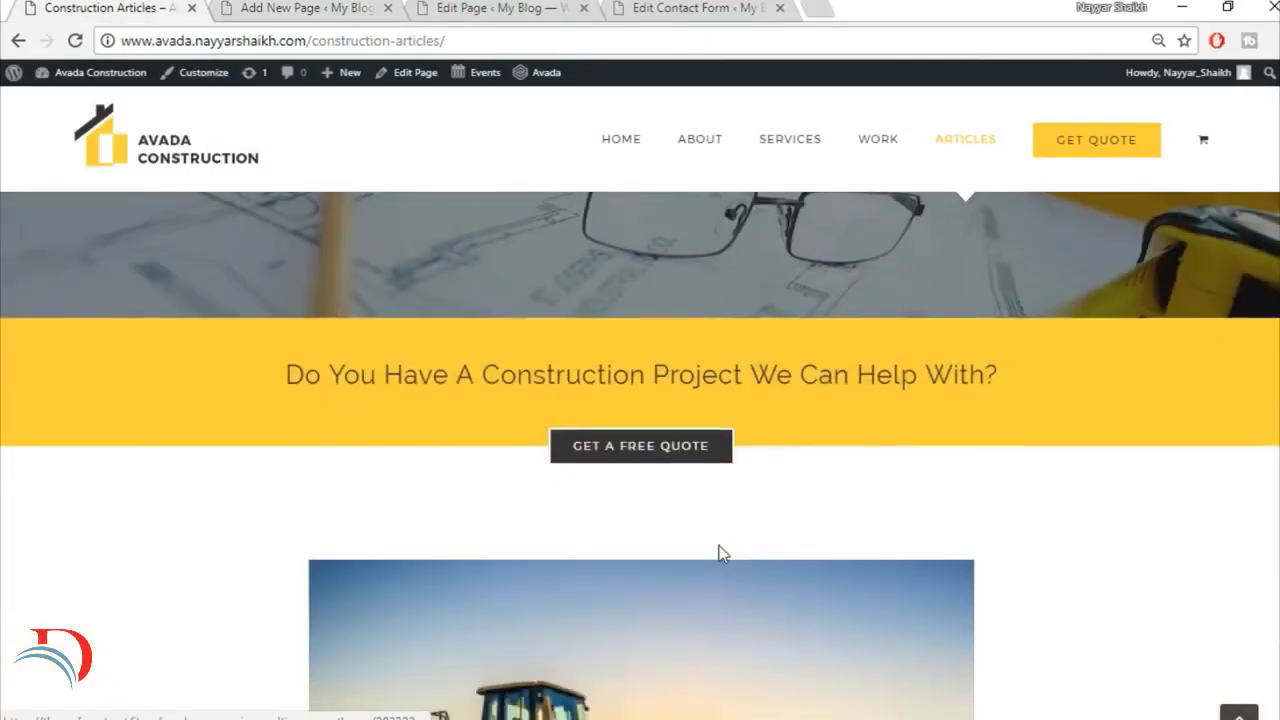
pyautogui.scroll(3, 669, 583)
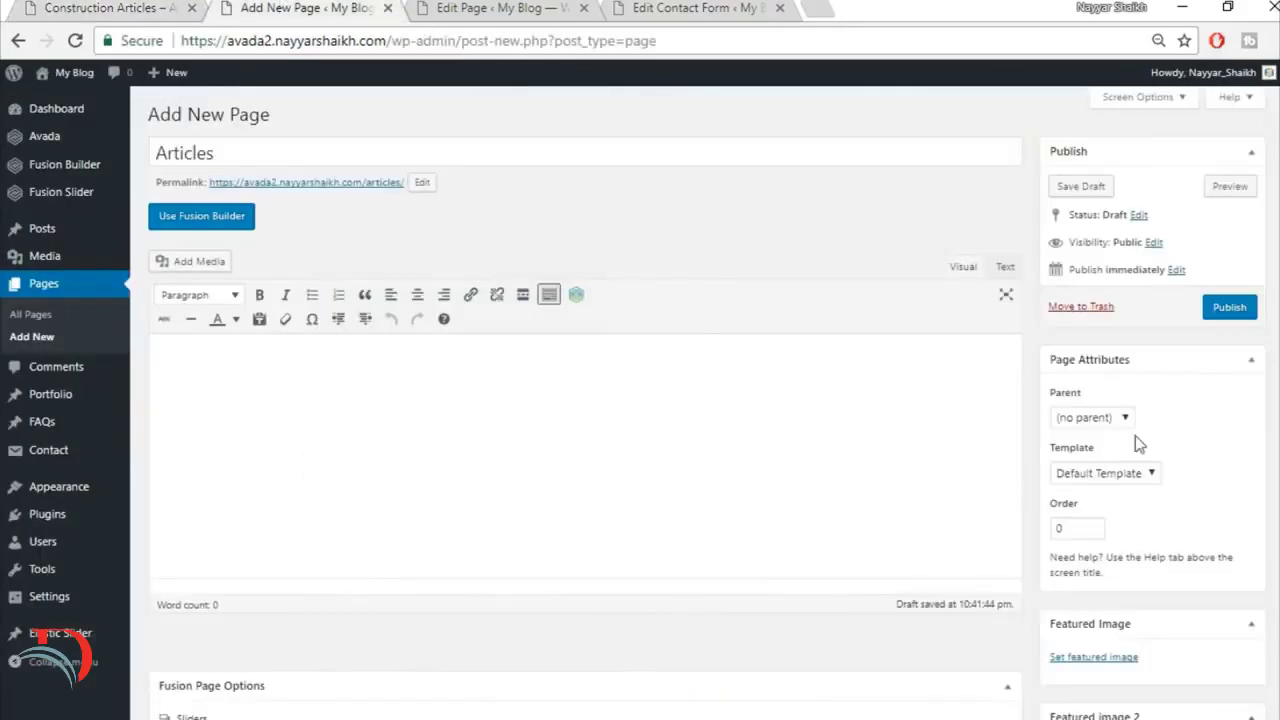
# Step: Set the Articles page template to 100% Width and assign the existing slider with slider type Fusion Slider
pyautogui.click(1117, 471)
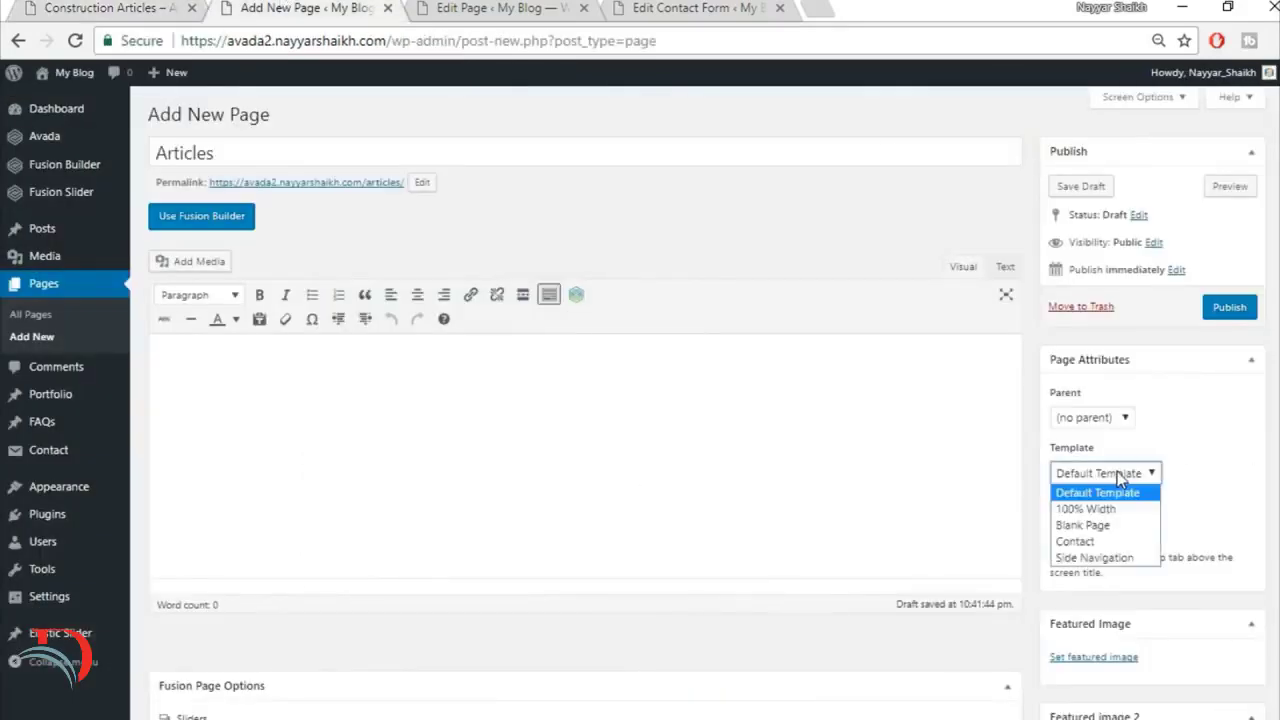
pyautogui.click(1090, 506)
pyautogui.scroll(-4, 571, 434)
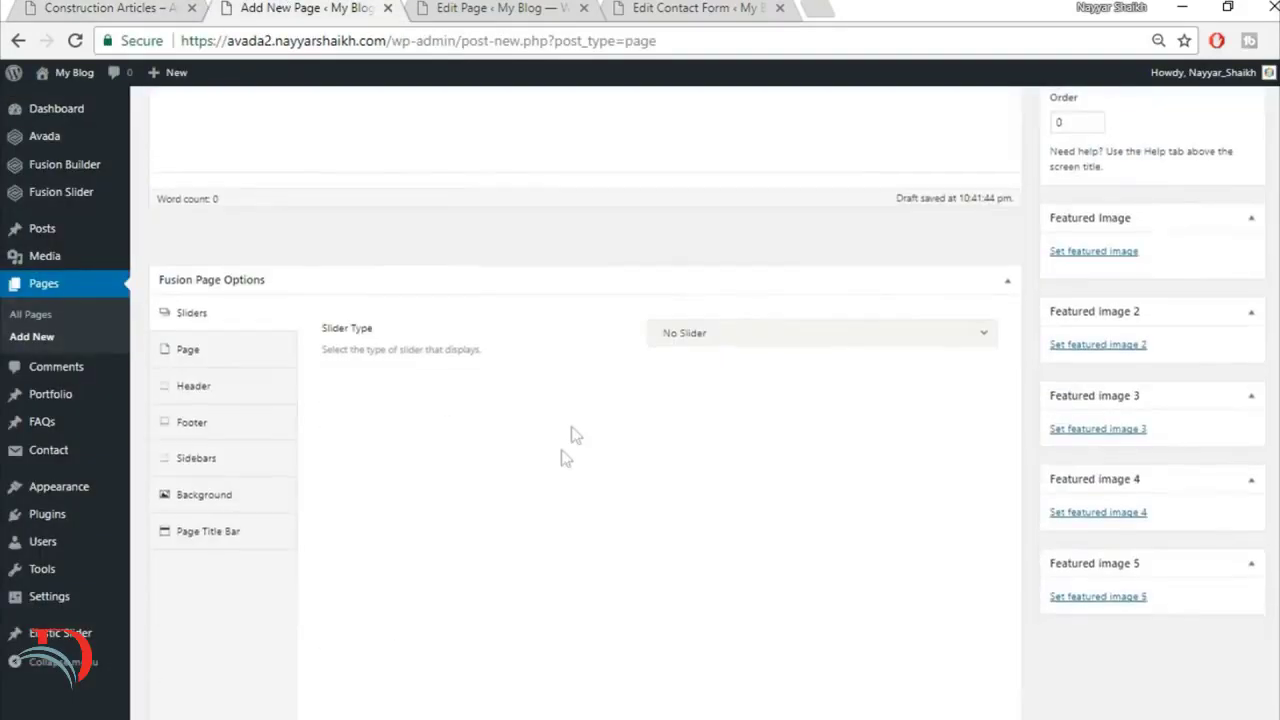
pyautogui.click(716, 340)
pyautogui.click(757, 420)
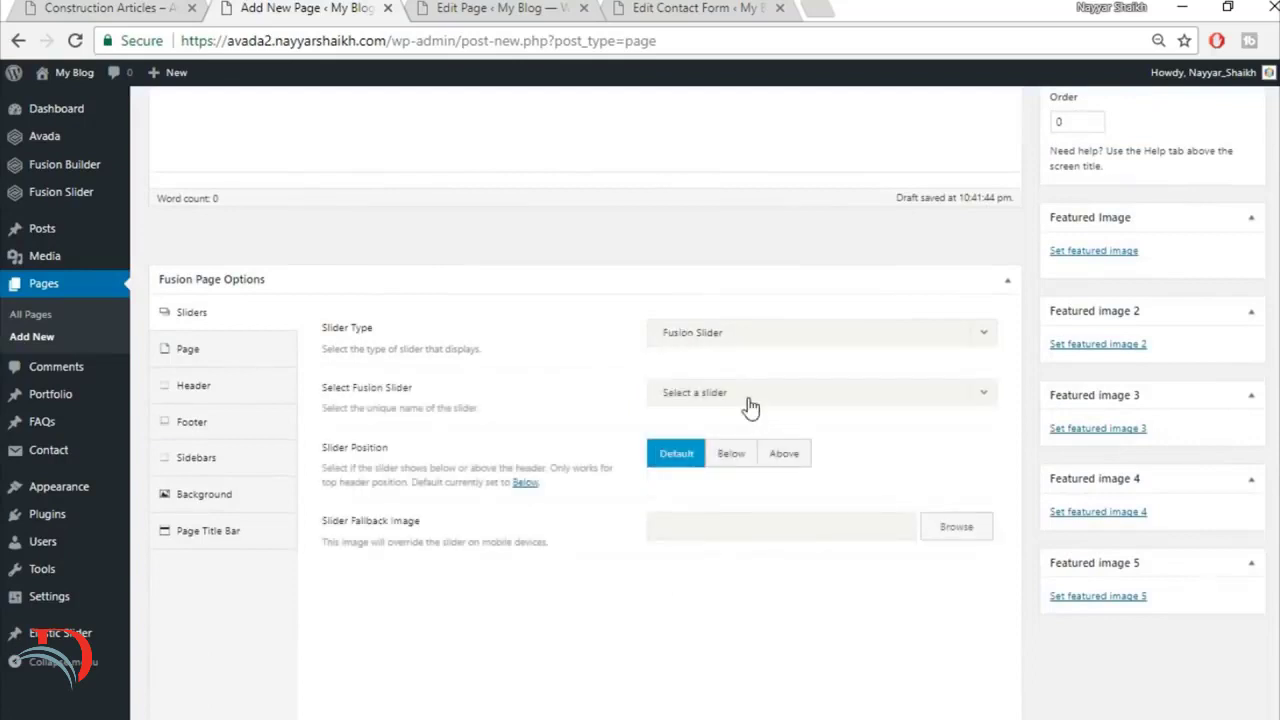
pyautogui.click(749, 398)
pyautogui.click(749, 449)
# Step: Set both page content padding values to 0 and set the page title bar to Hide
pyautogui.click(217, 354)
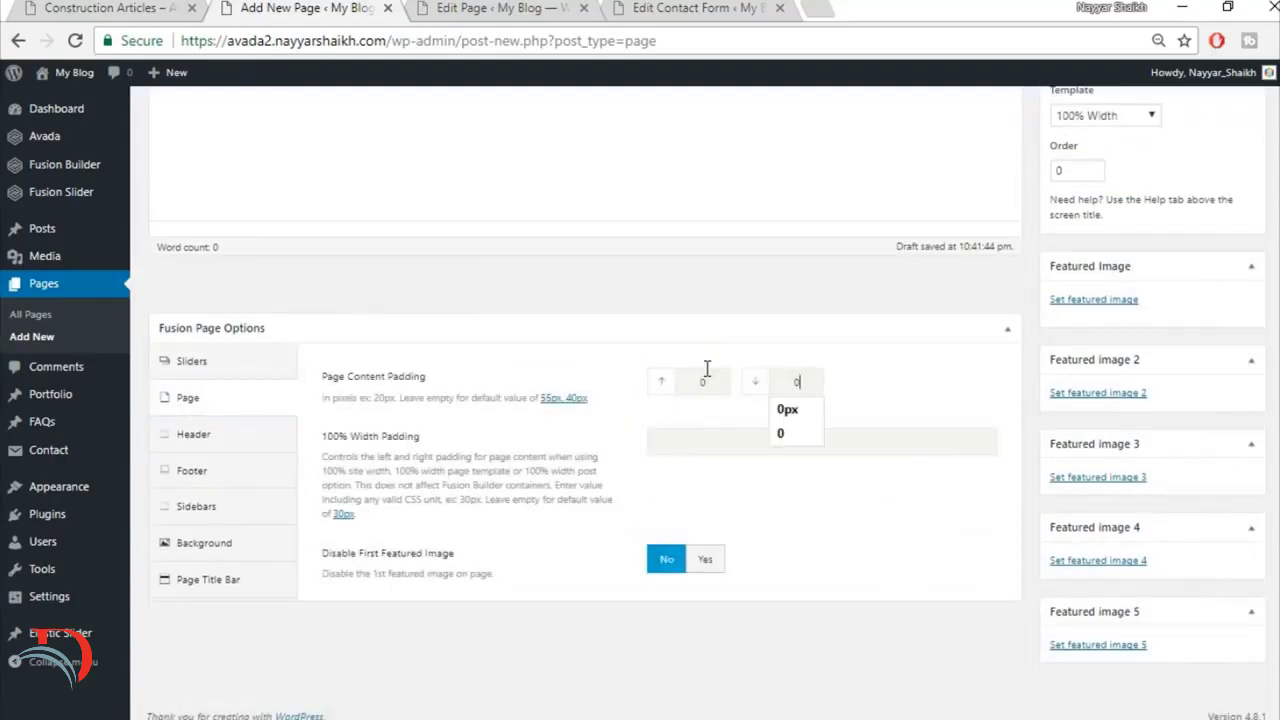
pyautogui.click(208, 579)
pyautogui.click(735, 332)
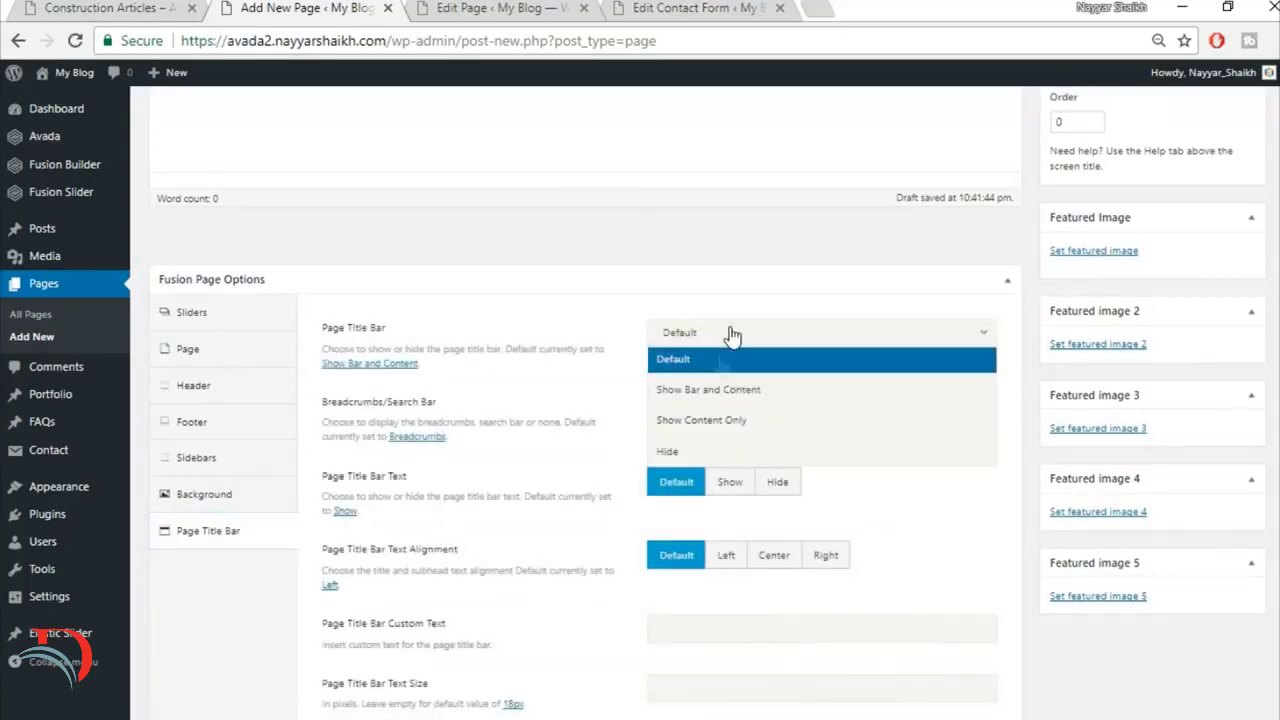
pyautogui.click(708, 452)
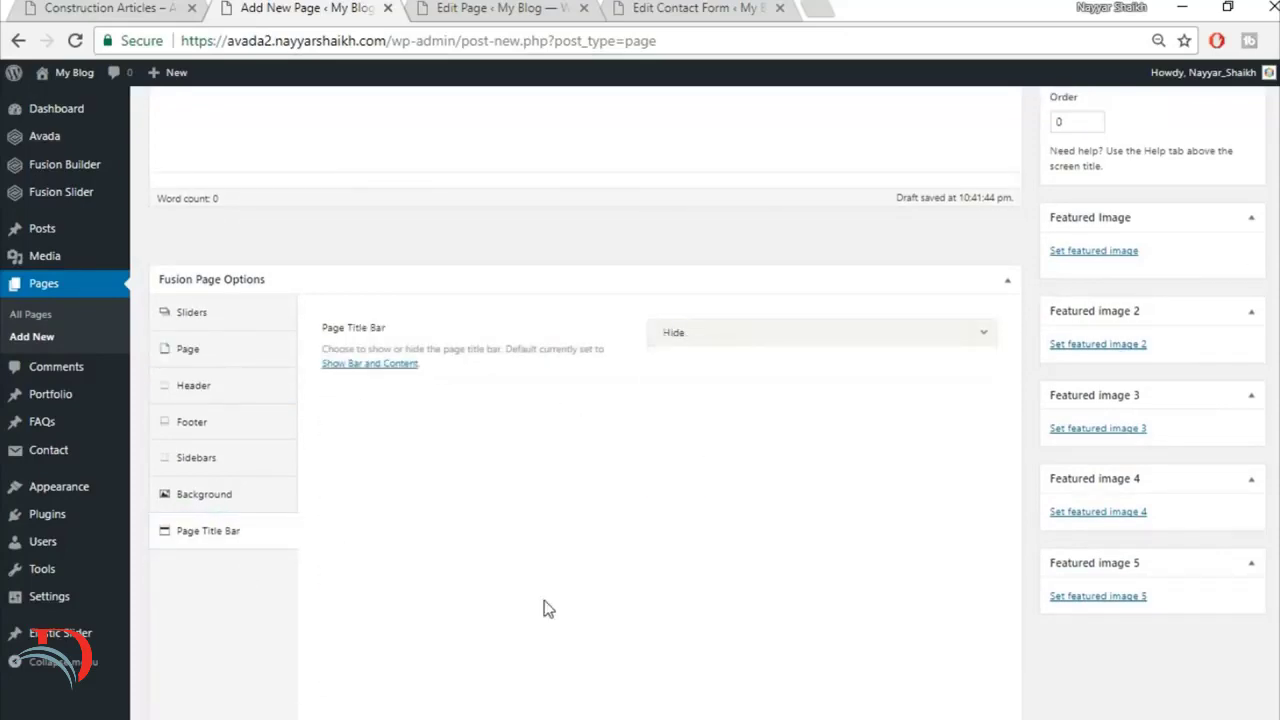
# Step: Switch the Articles page to Fusion Builder and insert the saved library container Top1
pyautogui.scroll(4, 544, 608)
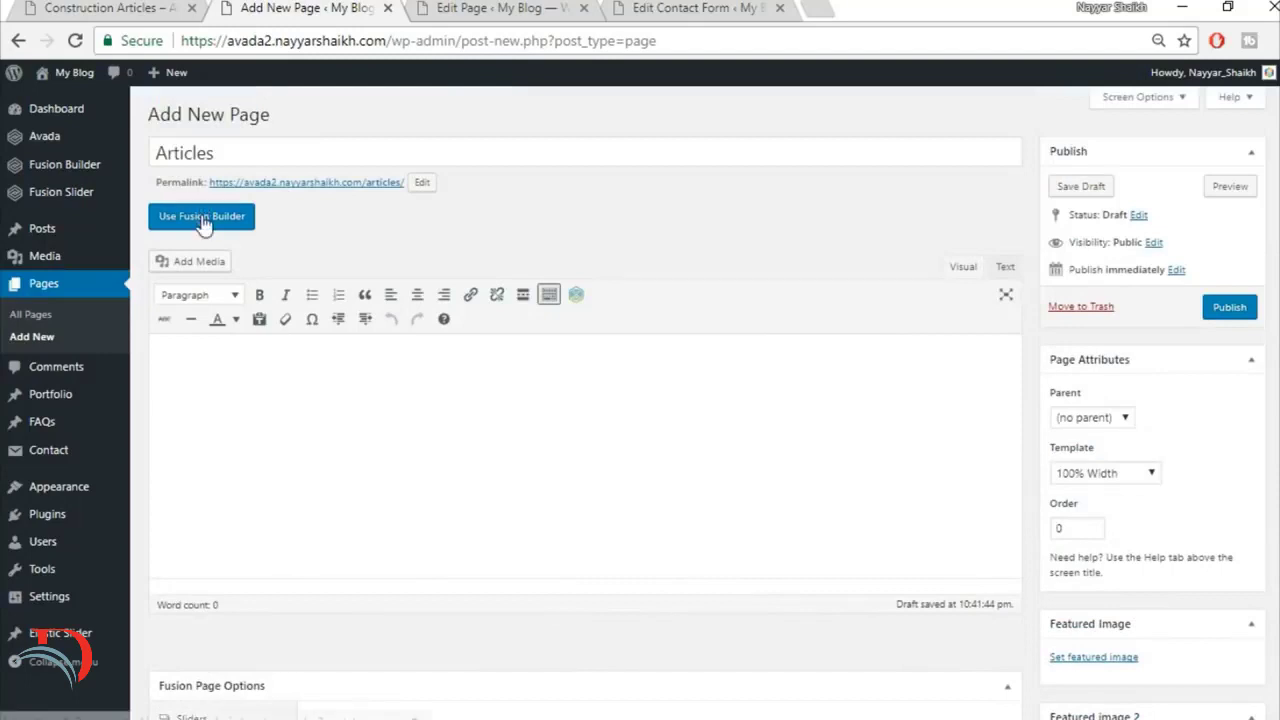
pyautogui.click(203, 222)
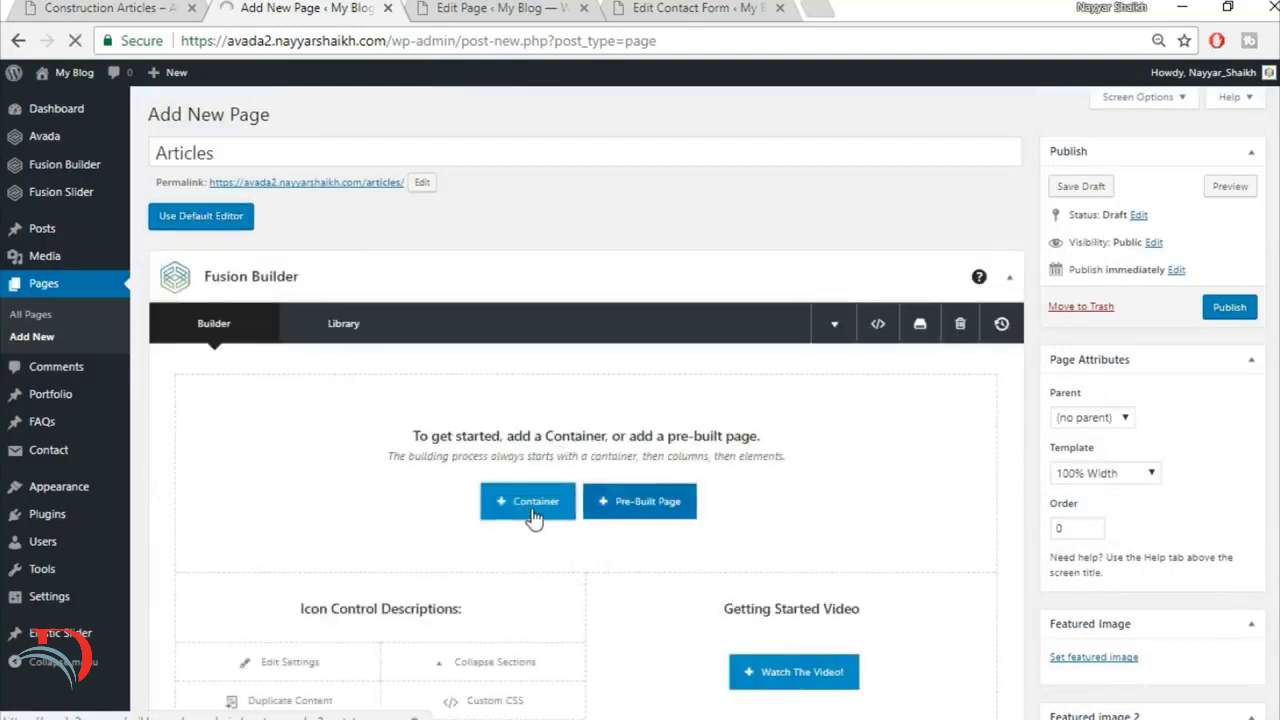
pyautogui.click(533, 515)
pyautogui.click(390, 182)
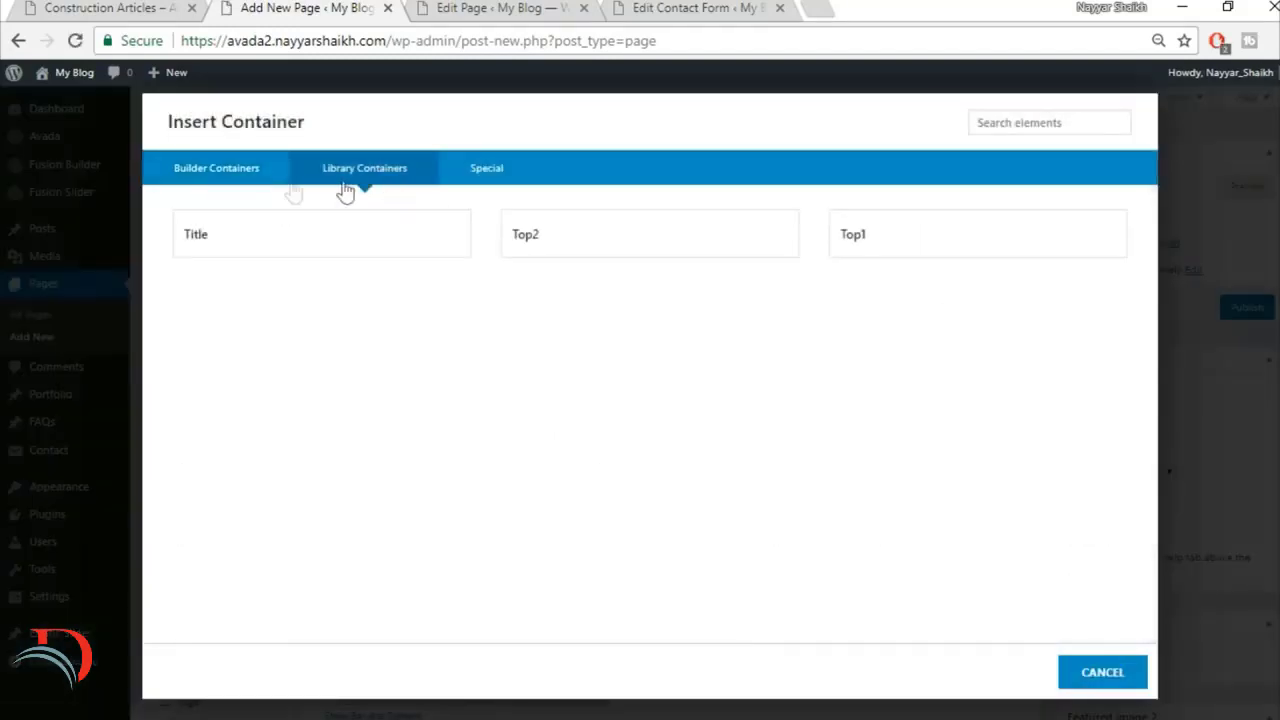
pyautogui.click(907, 245)
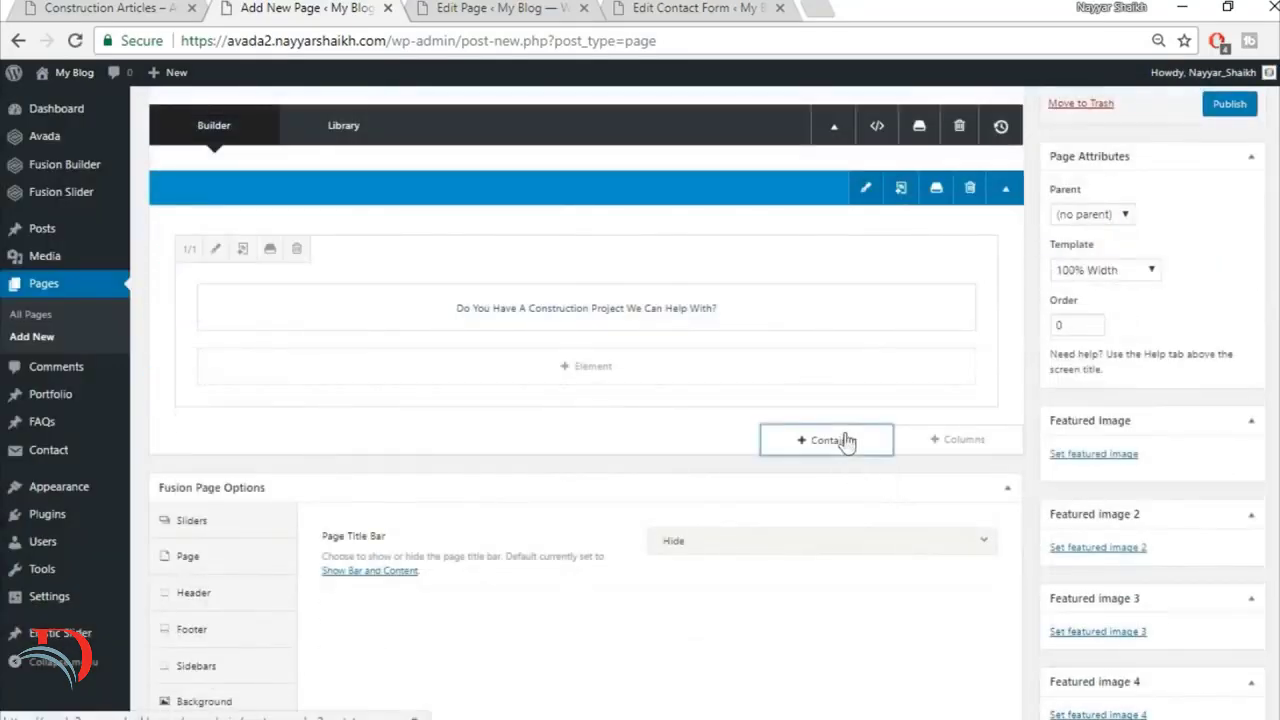
# Step: Insert the saved library container Top2 below the first container and check it against the demo's quote section
pyautogui.click(846, 440)
pyautogui.click(351, 166)
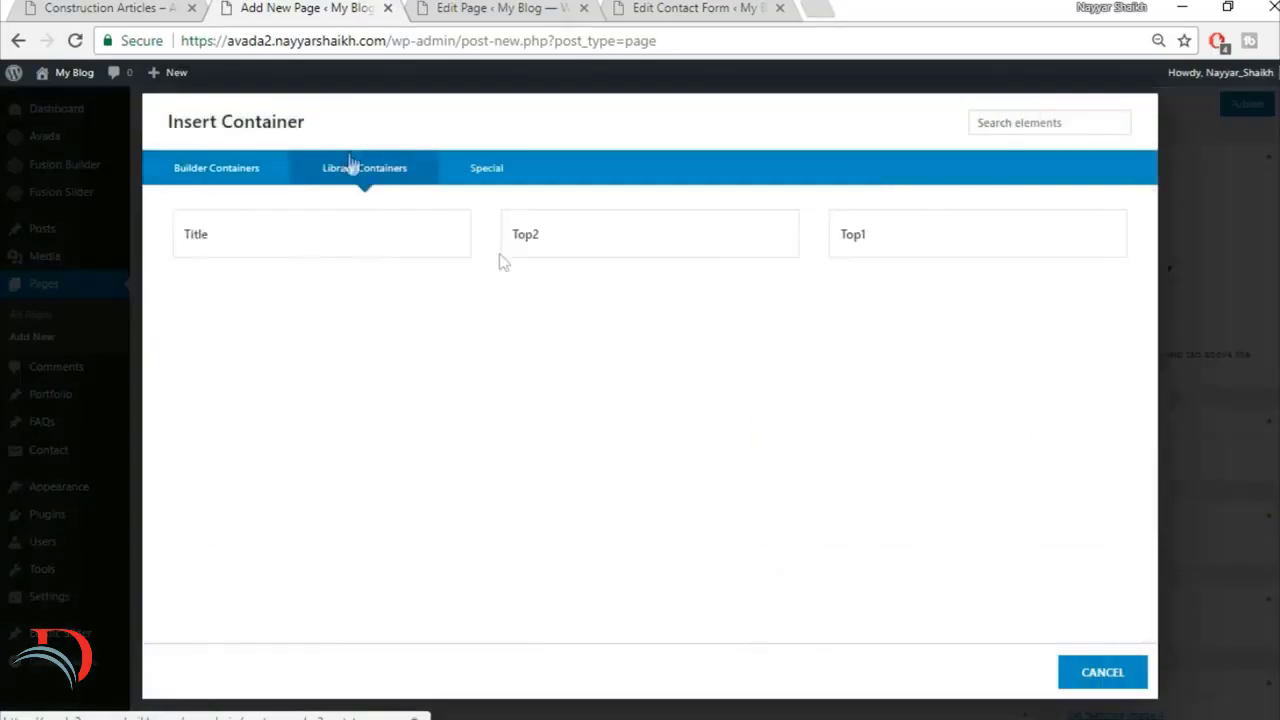
pyautogui.click(609, 240)
pyautogui.click(195, 15)
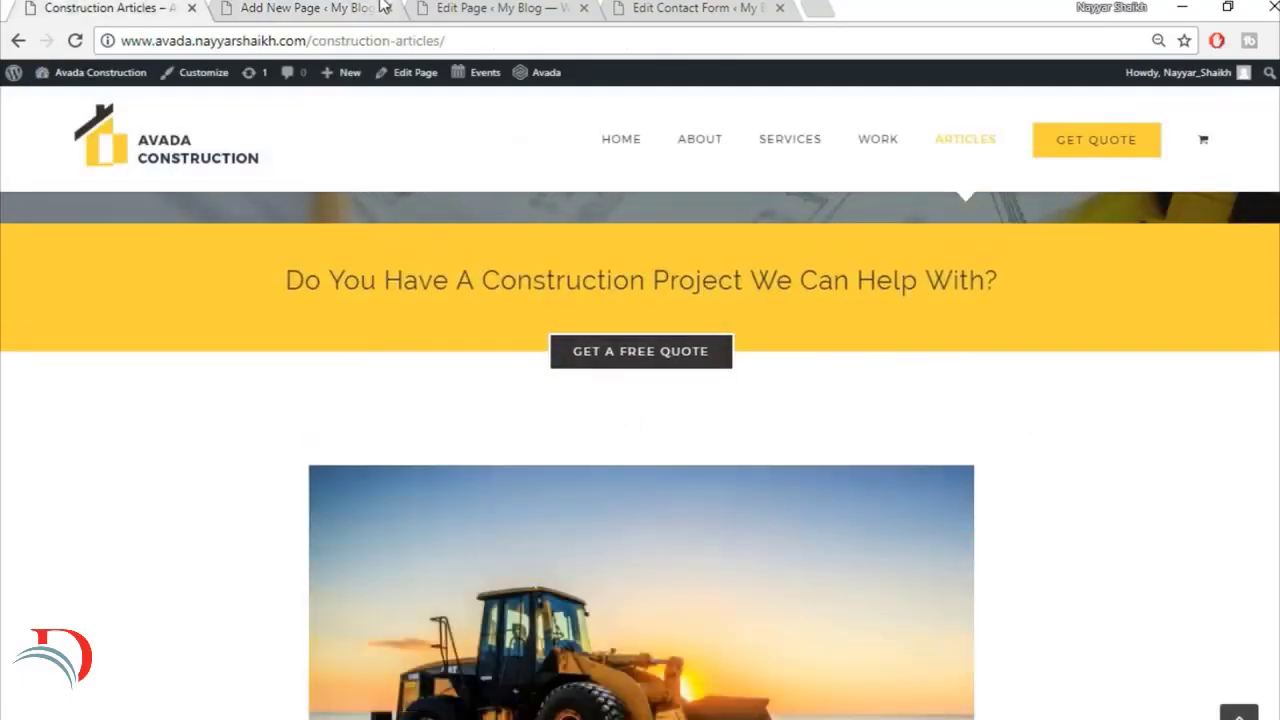
pyautogui.click(380, 8)
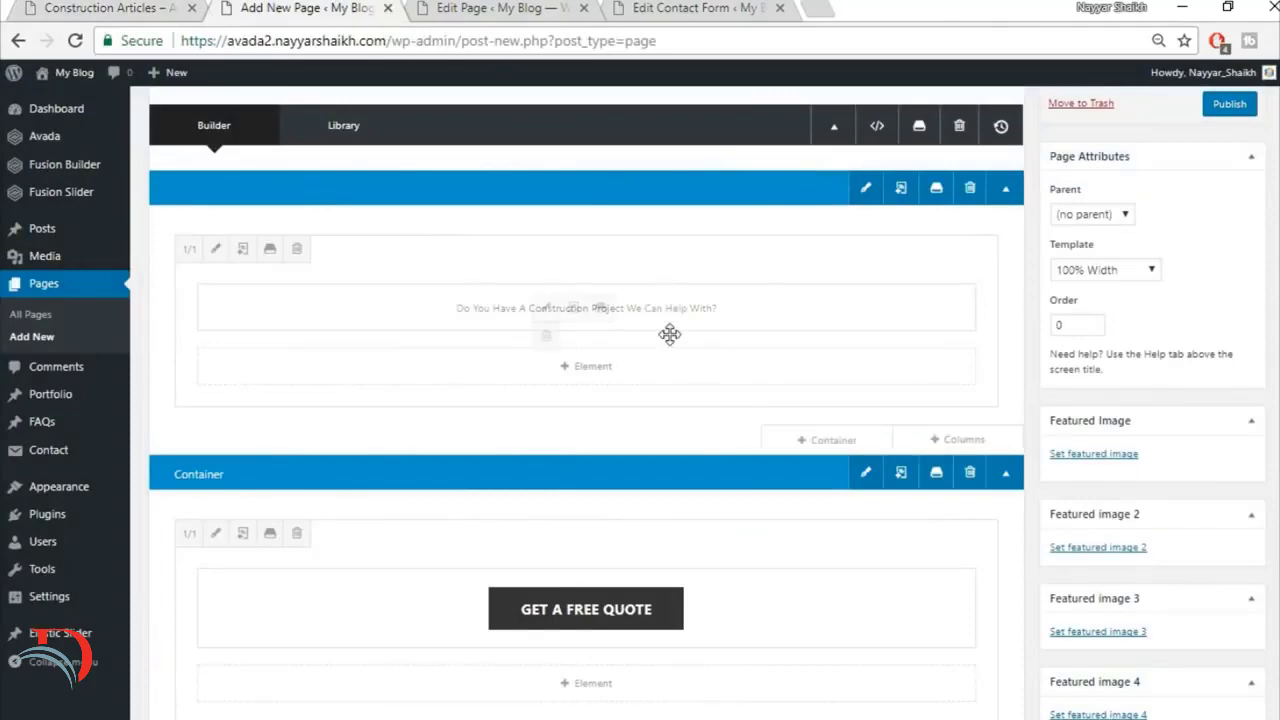
# Step: Add a one-column (1/1) container below the quote button and place a Blog element in it
pyautogui.scroll(-4, 669, 334)
pyautogui.click(845, 352)
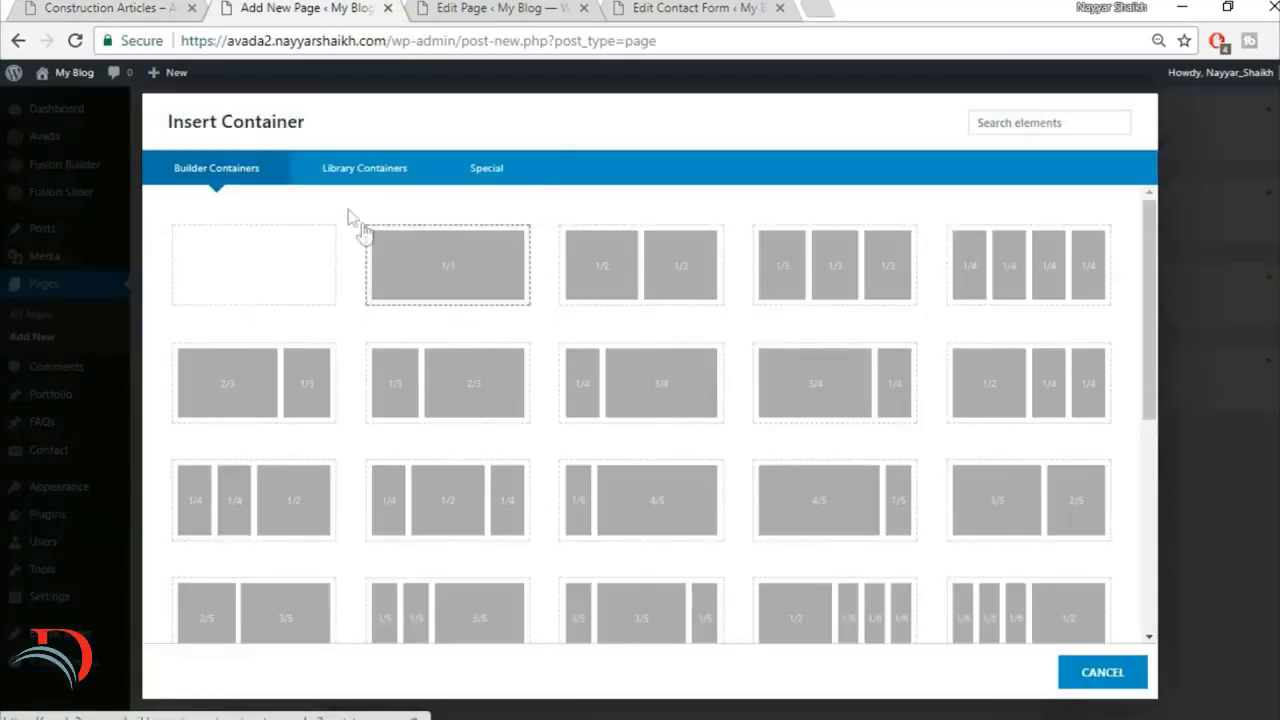
pyautogui.click(452, 268)
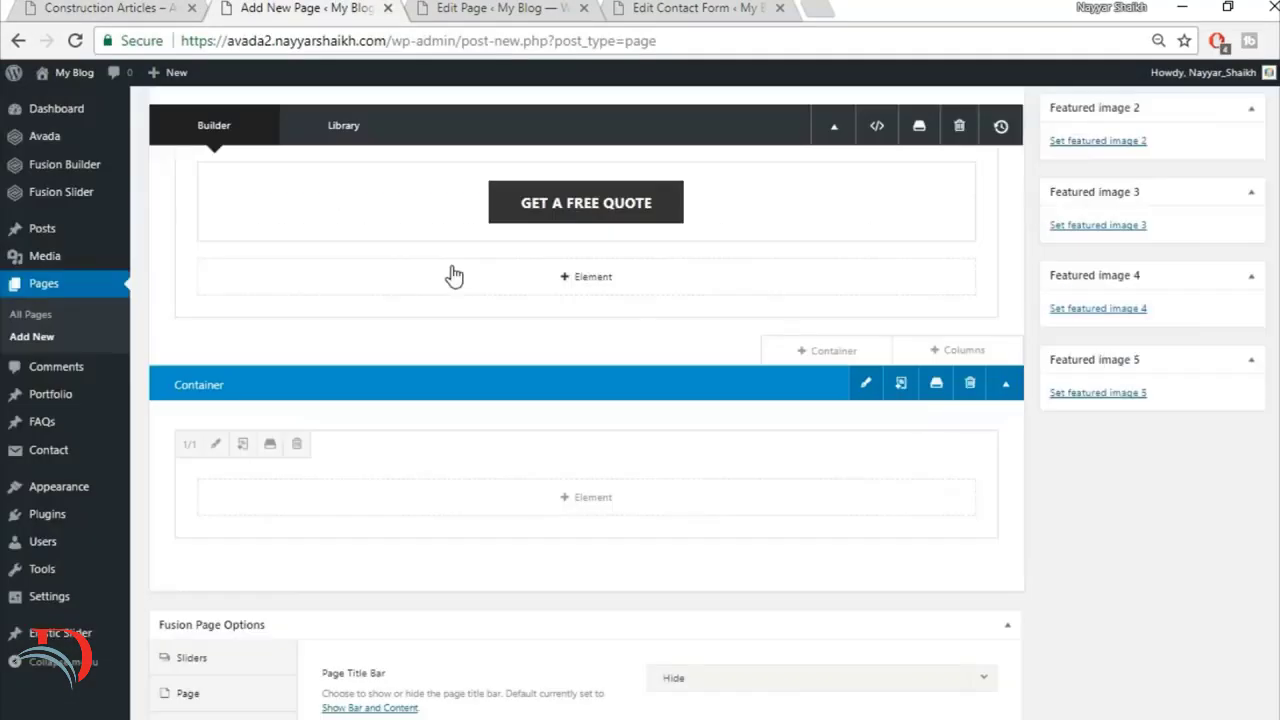
pyautogui.click(593, 500)
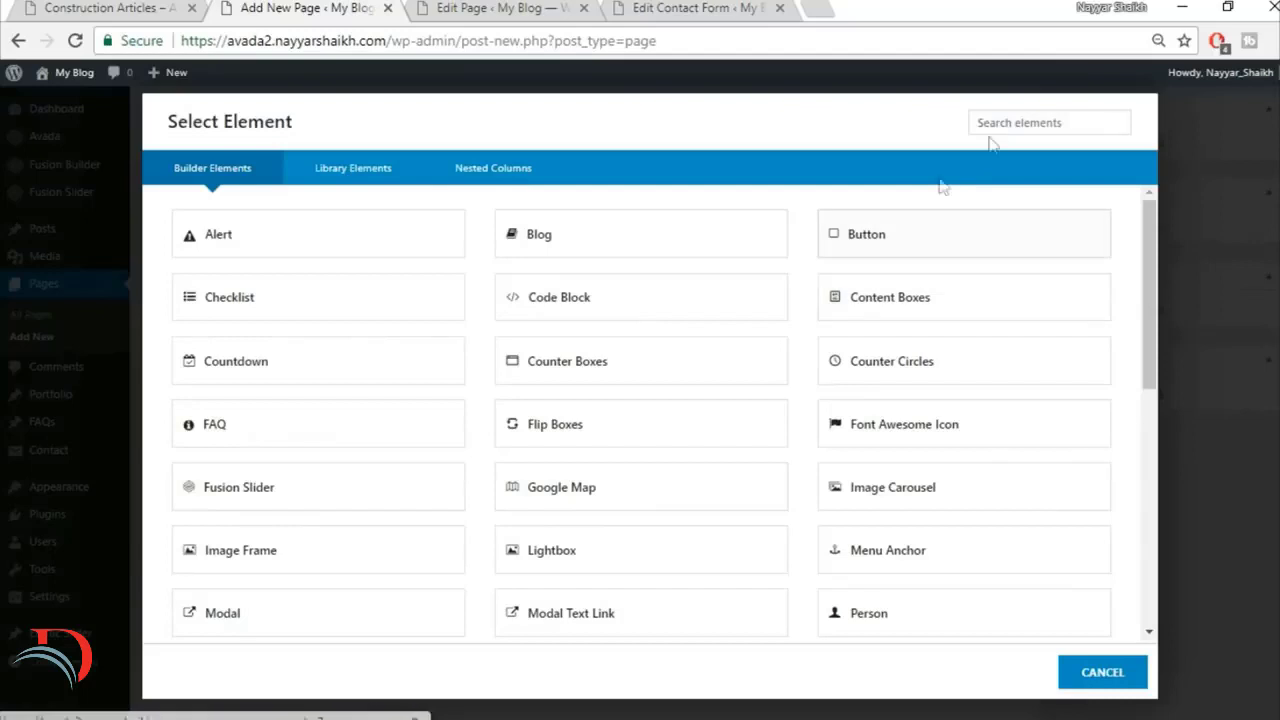
pyautogui.click(599, 257)
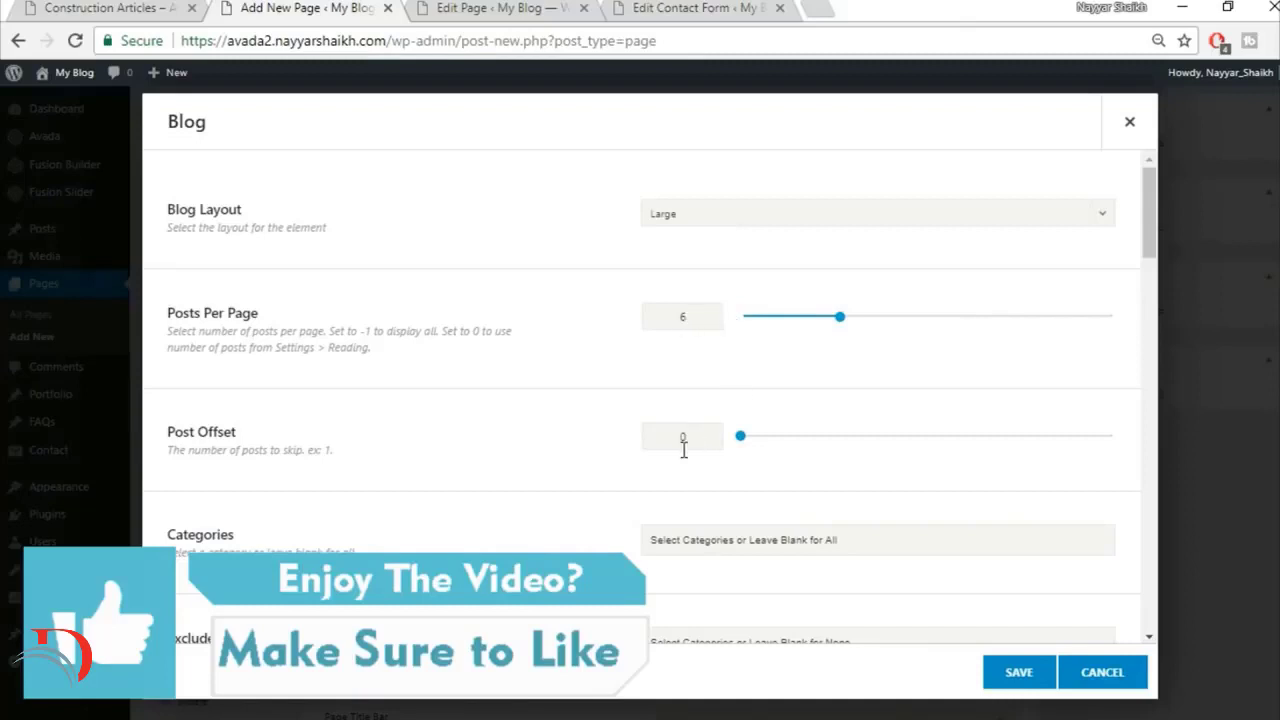
# Step: Review the Blog element's options against the image, excerpt and meta layout of the demo's article posts
pyautogui.scroll(-3, 684, 449)
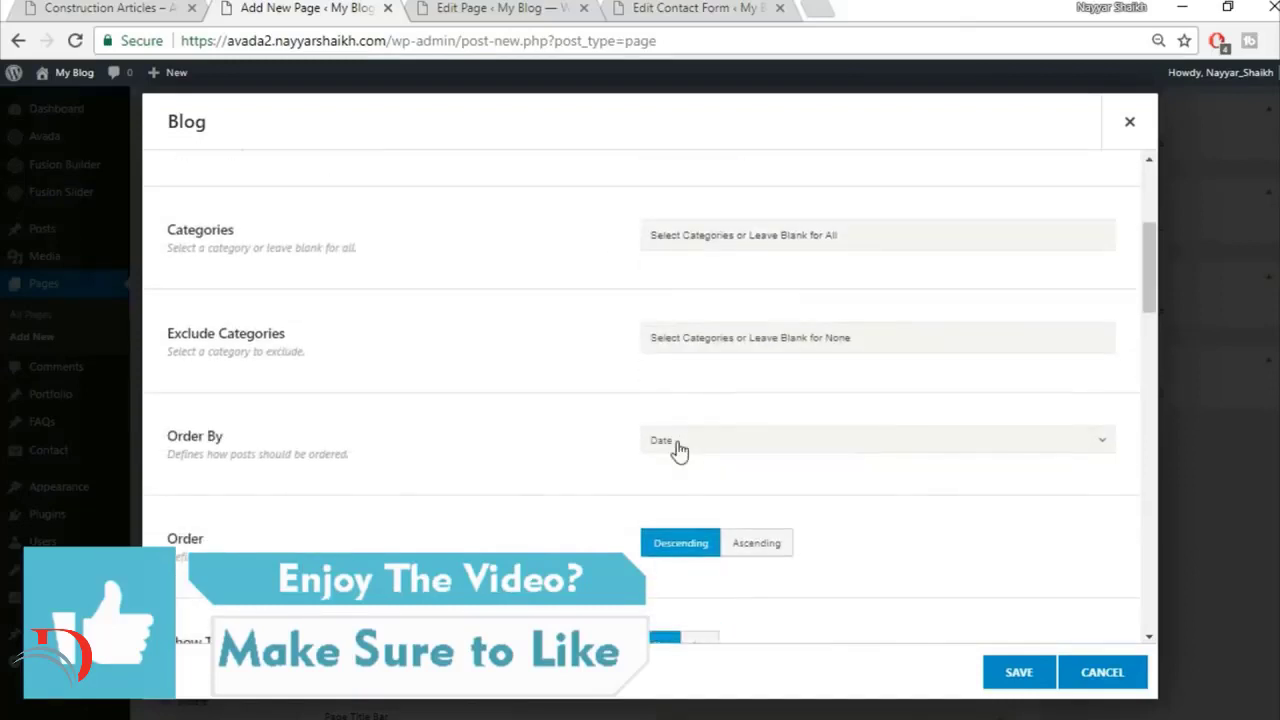
pyautogui.scroll(-1, 678, 450)
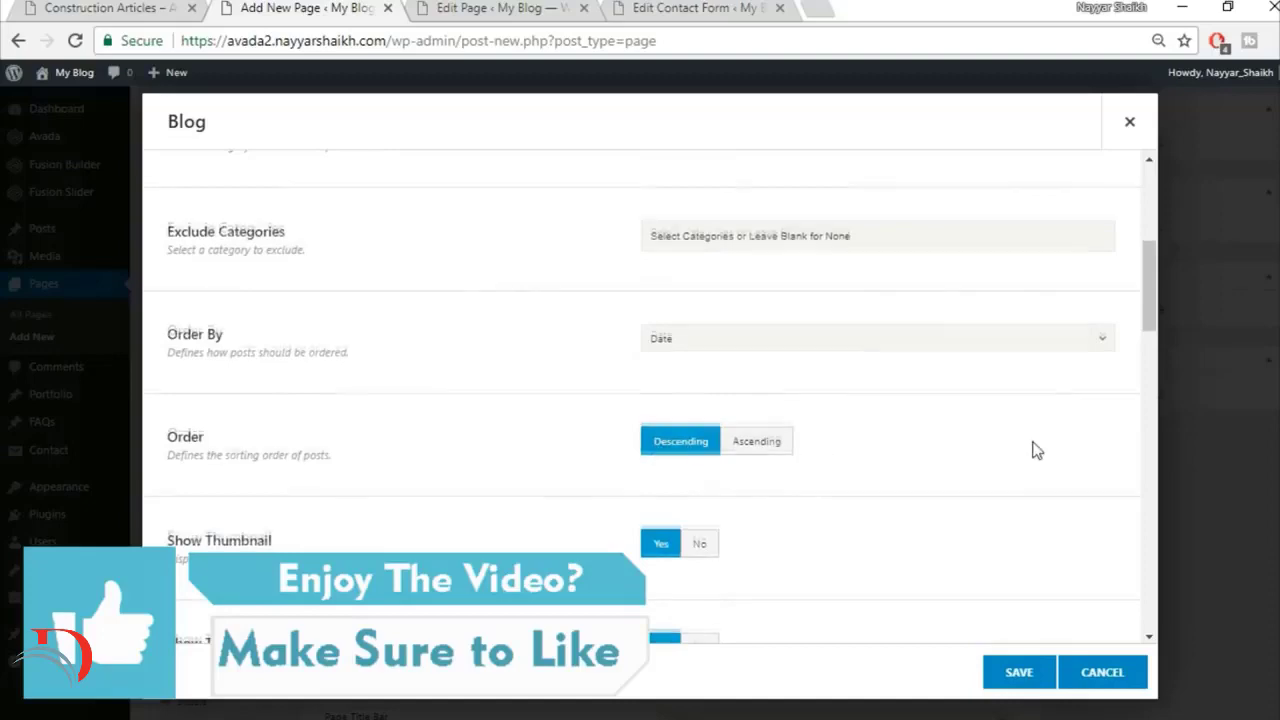
pyautogui.scroll(-2, 614, 457)
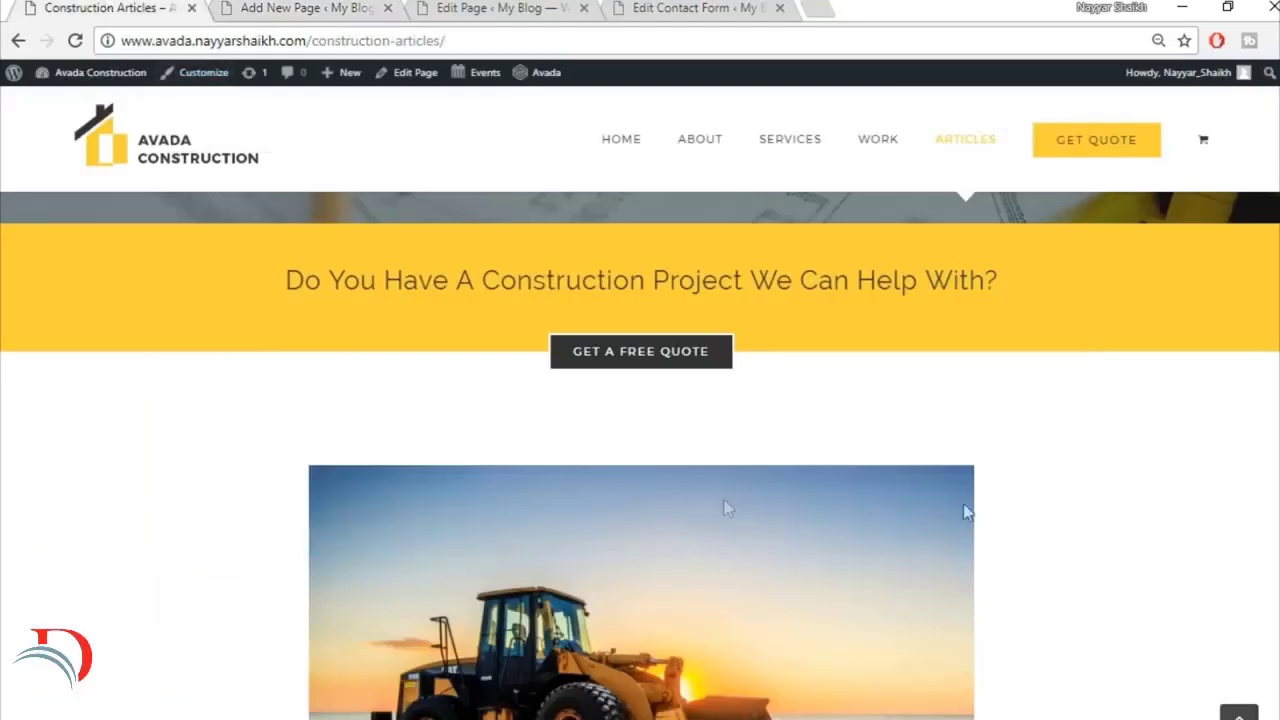
pyautogui.scroll(-3, 965, 512)
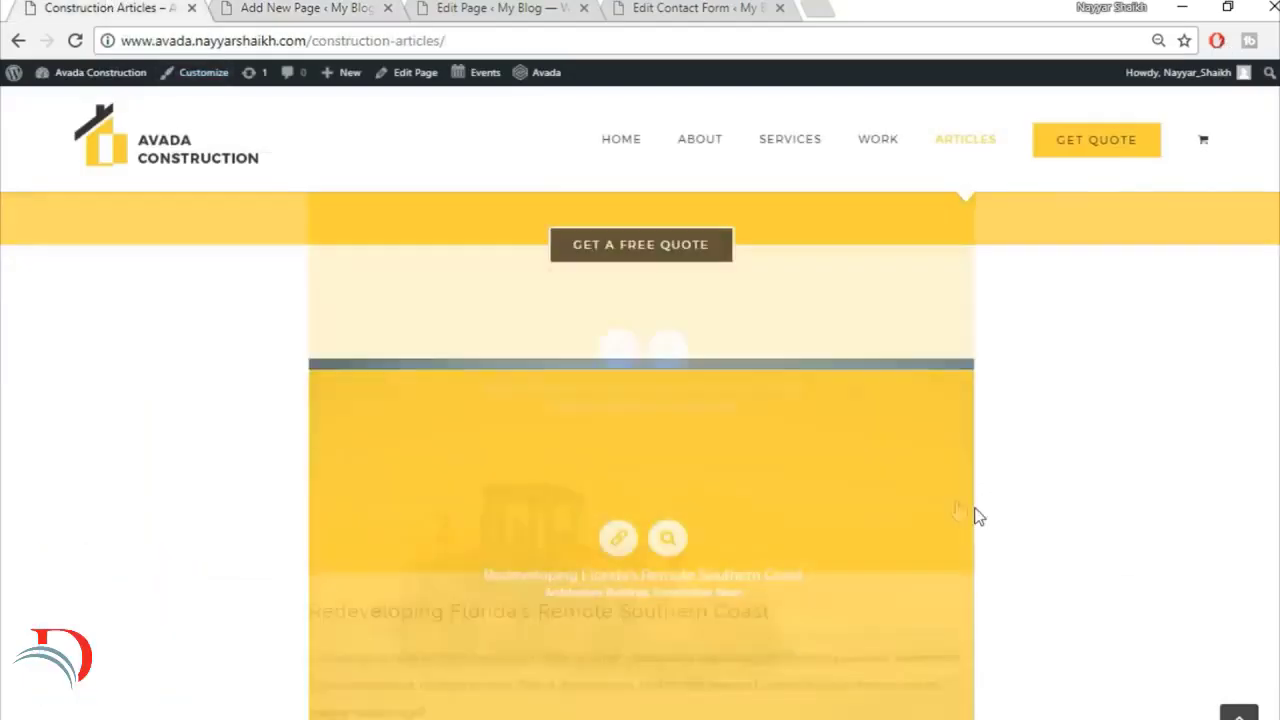
pyautogui.scroll(-1, 813, 363)
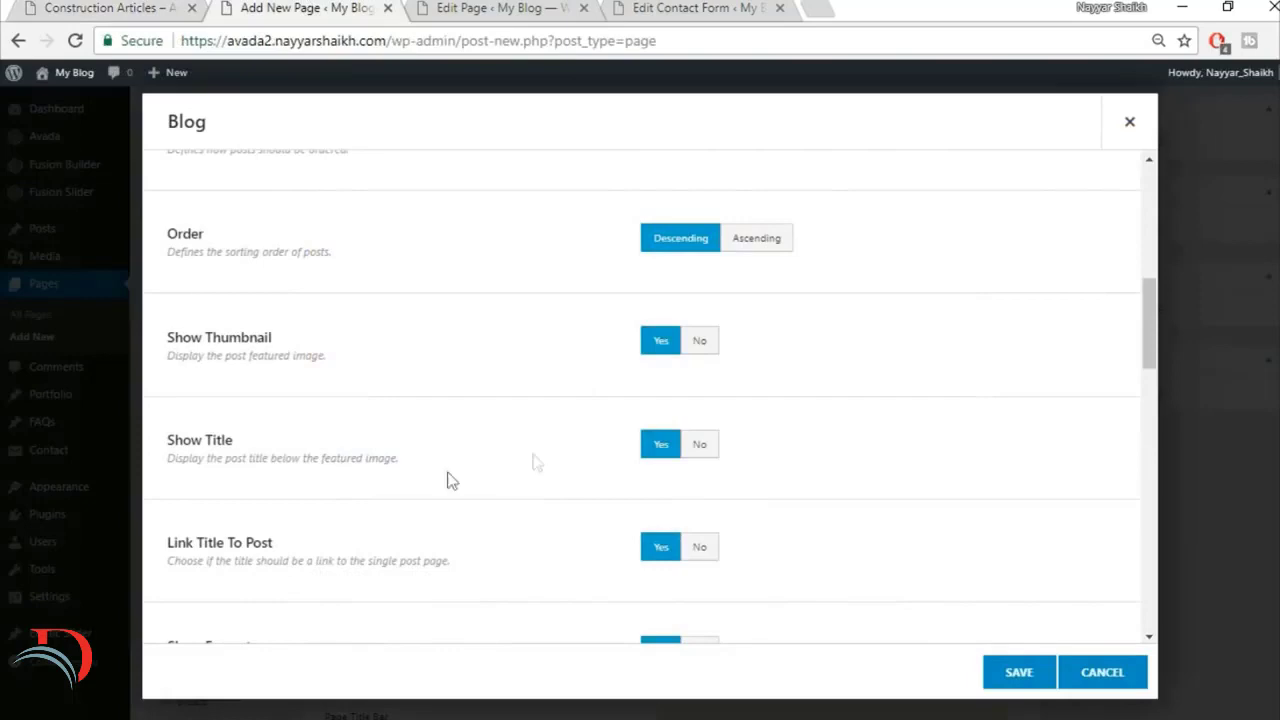
pyautogui.click(10, 8)
pyautogui.click(42, 6)
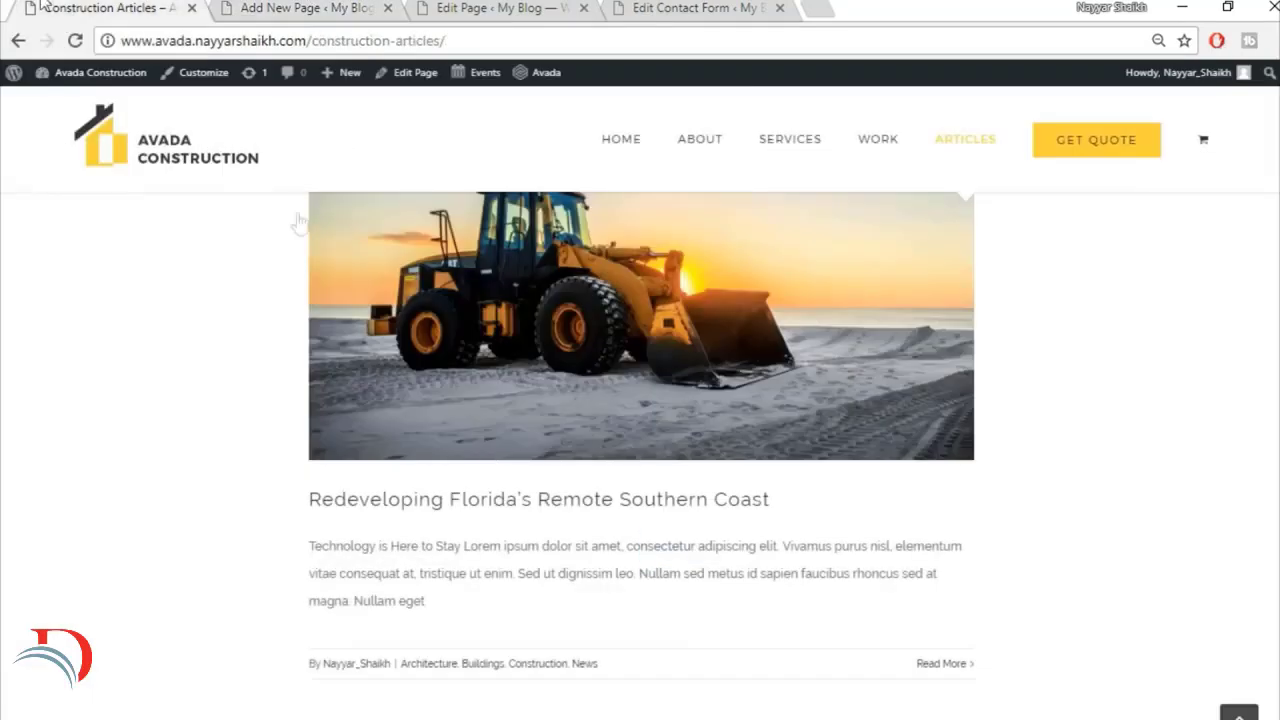
pyautogui.scroll(-2, 1057, 509)
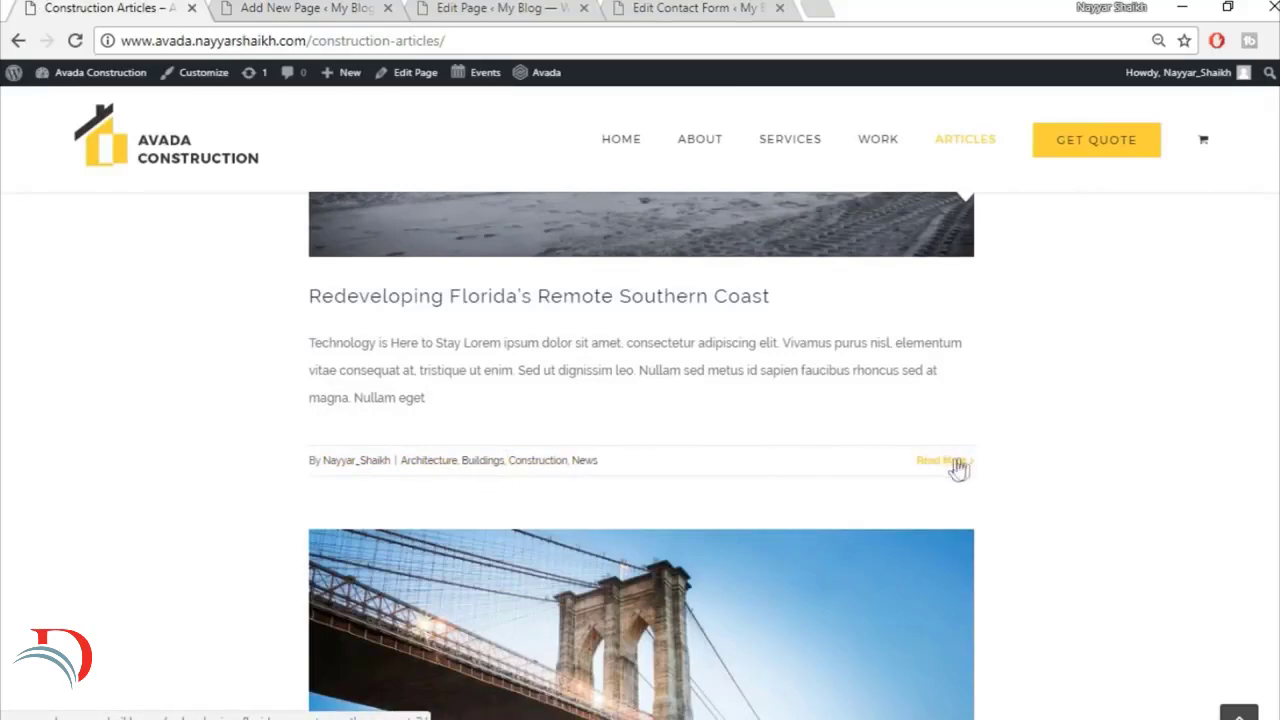
pyautogui.click(352, 6)
# Step: Set Show Author Name to No for the Blog element and save its settings
pyautogui.scroll(-3, 1010, 450)
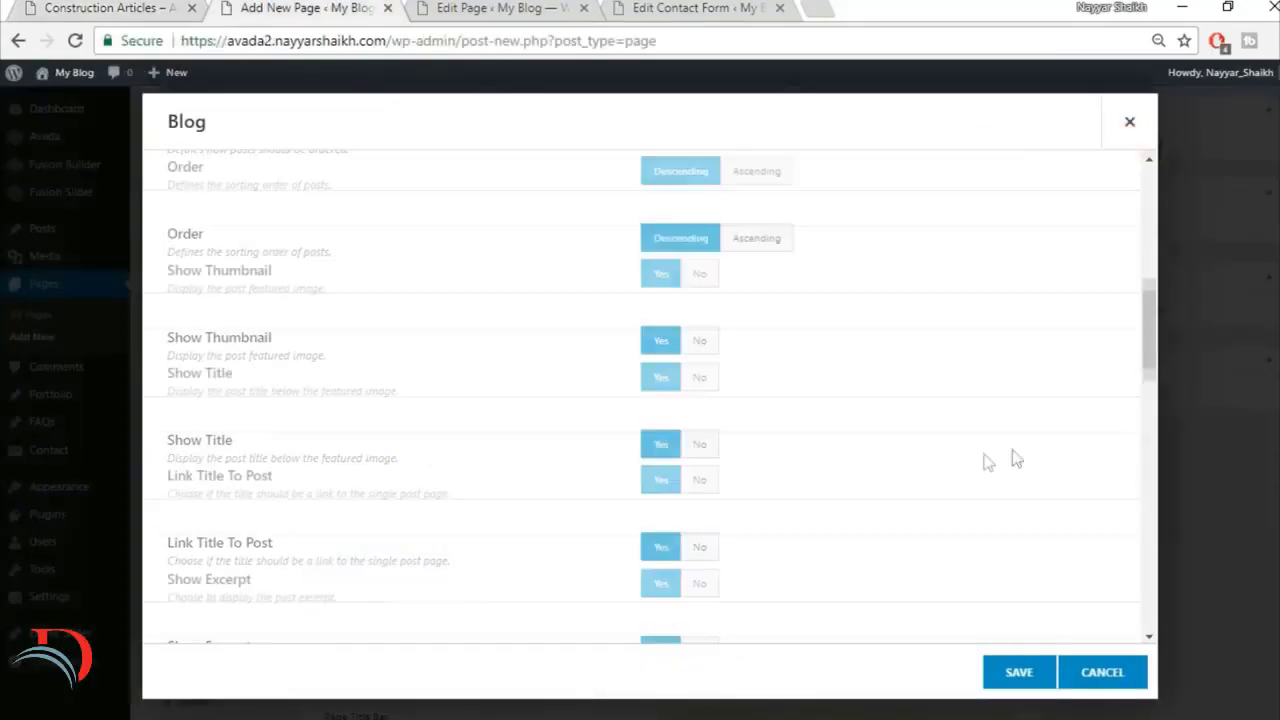
pyautogui.scroll(-3, 645, 468)
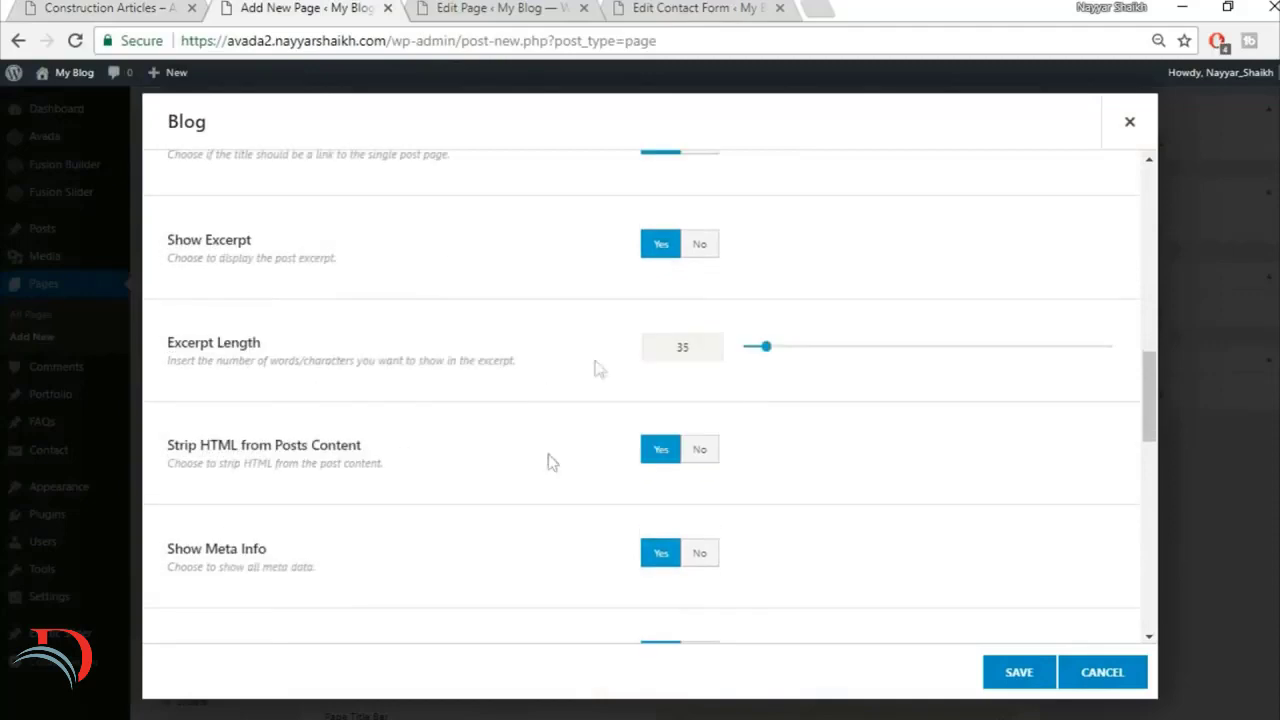
pyautogui.scroll(-2, 649, 443)
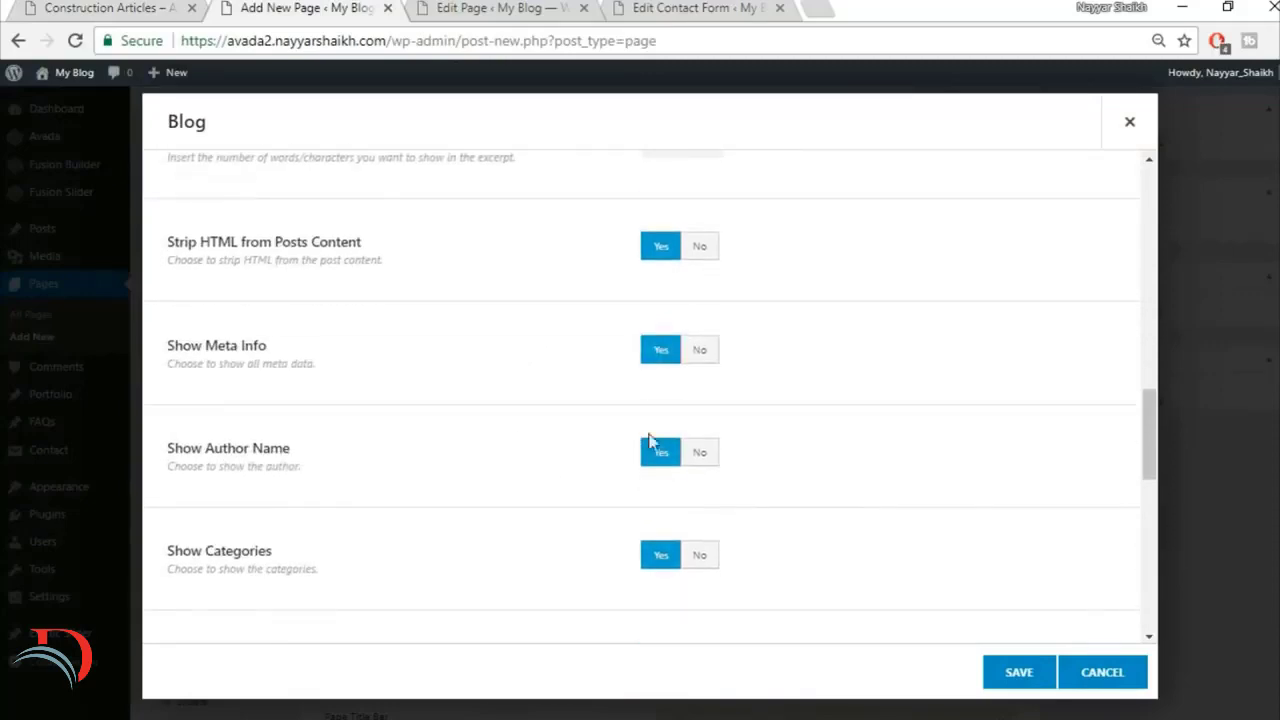
pyautogui.click(713, 466)
pyautogui.click(112, 6)
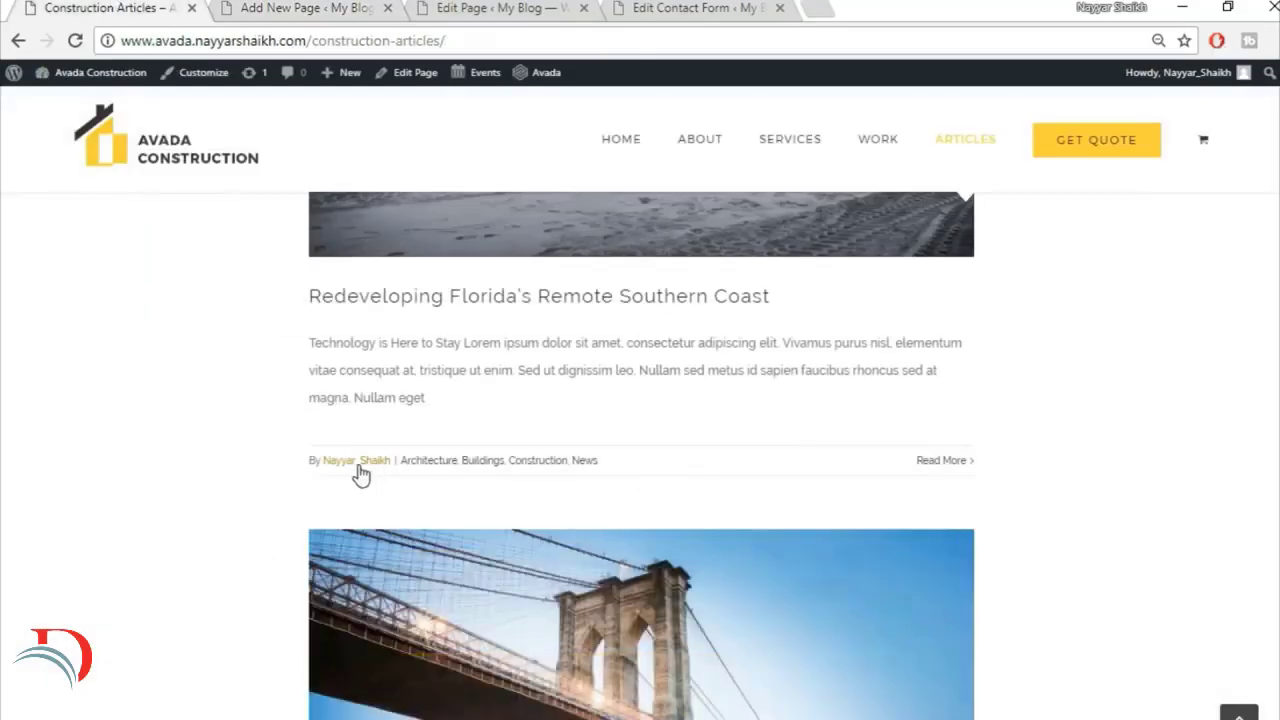
pyautogui.click(258, 7)
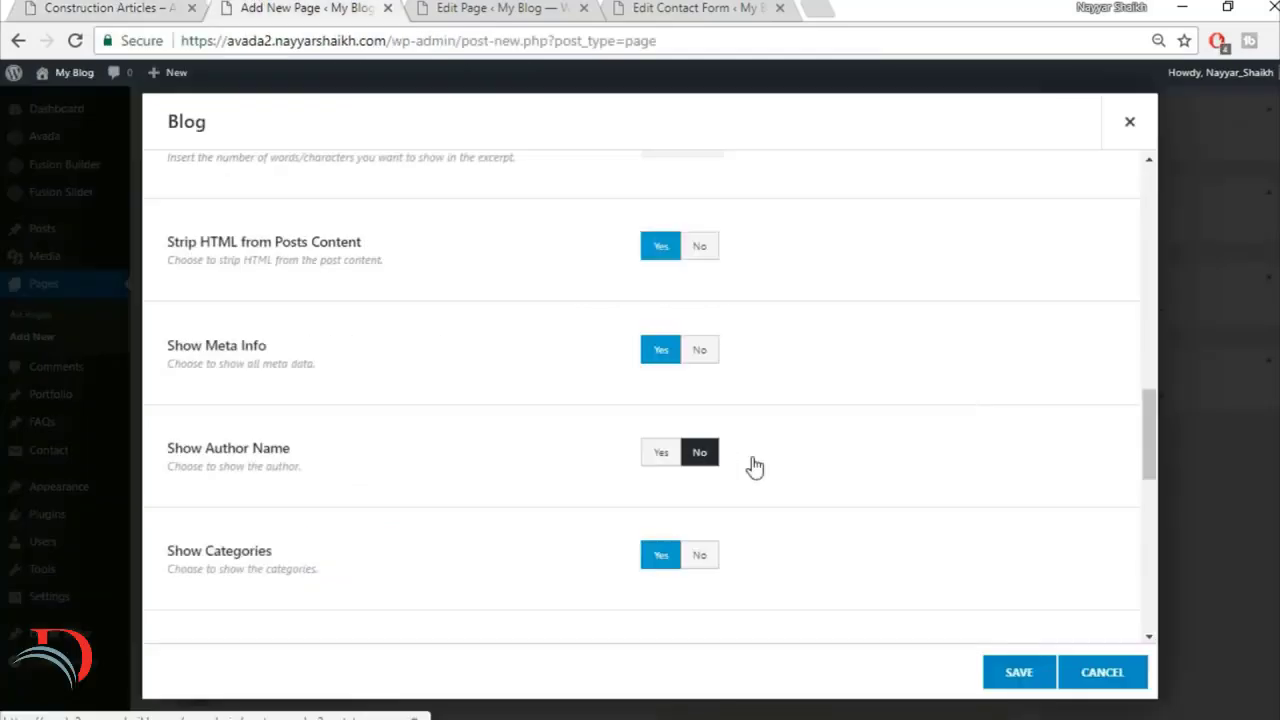
pyautogui.scroll(-6, 954, 478)
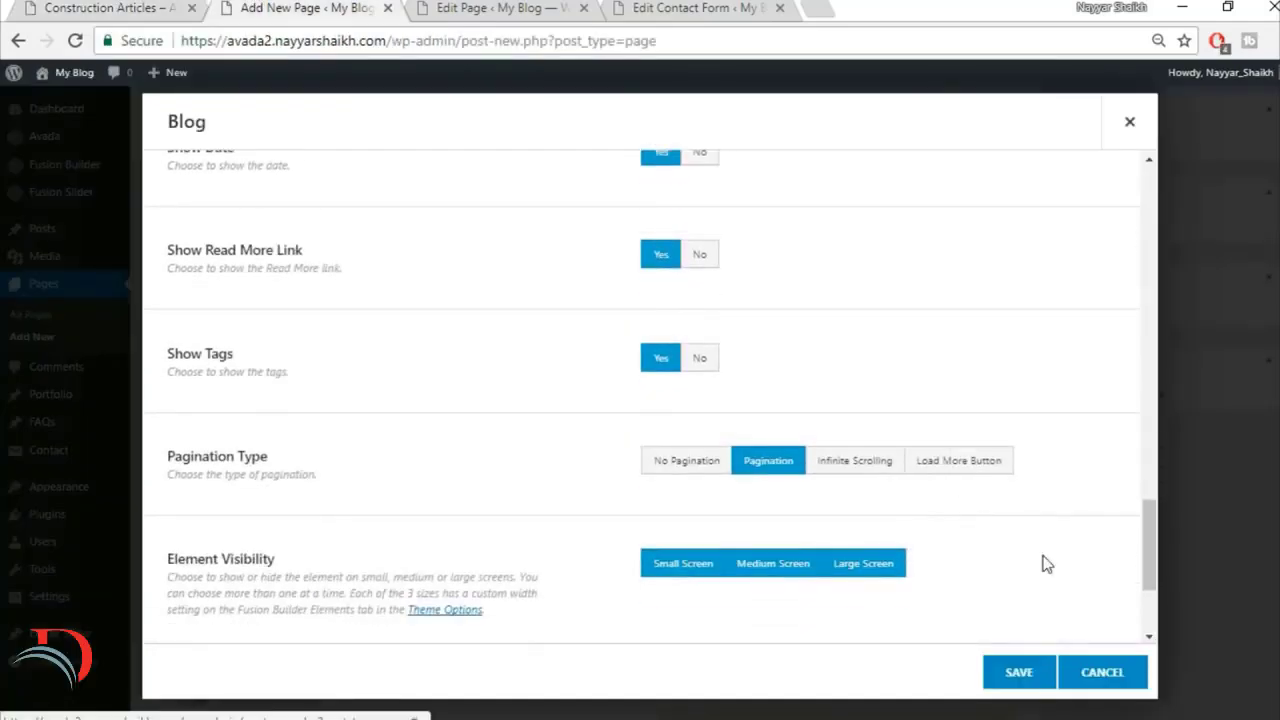
pyautogui.scroll(-2, 1043, 563)
pyautogui.scroll(12, 1043, 563)
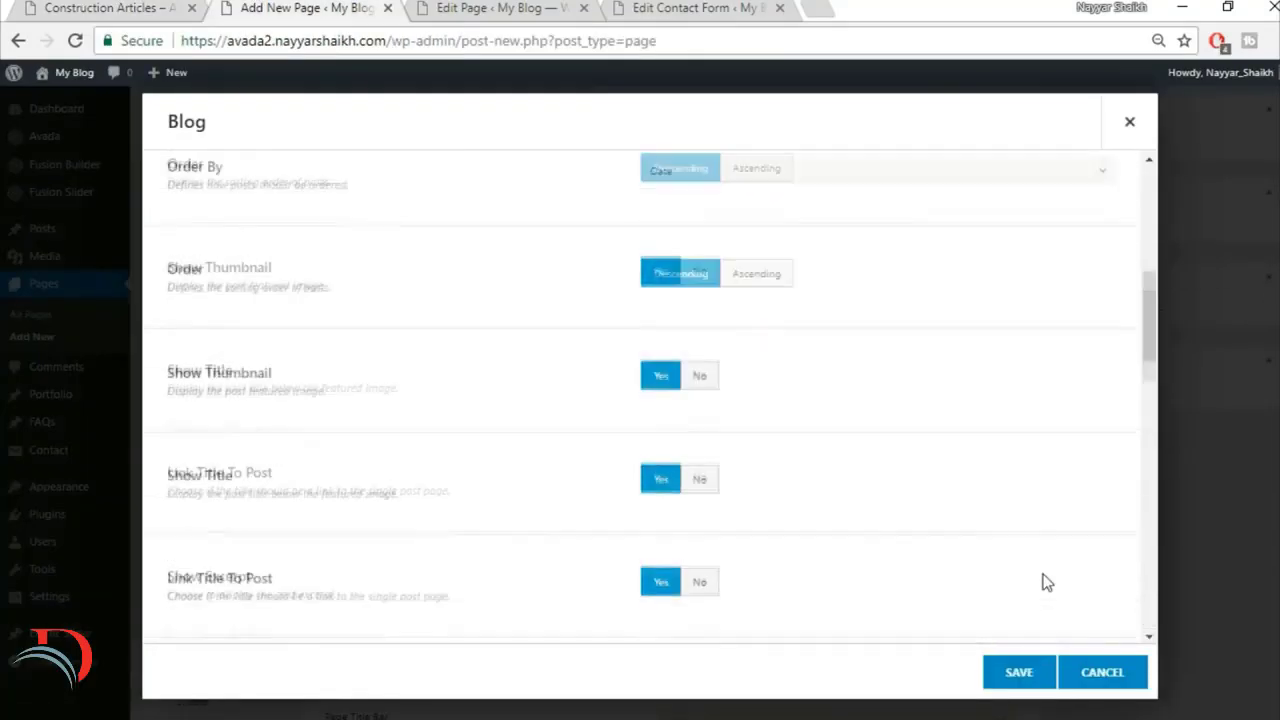
pyautogui.click(1038, 672)
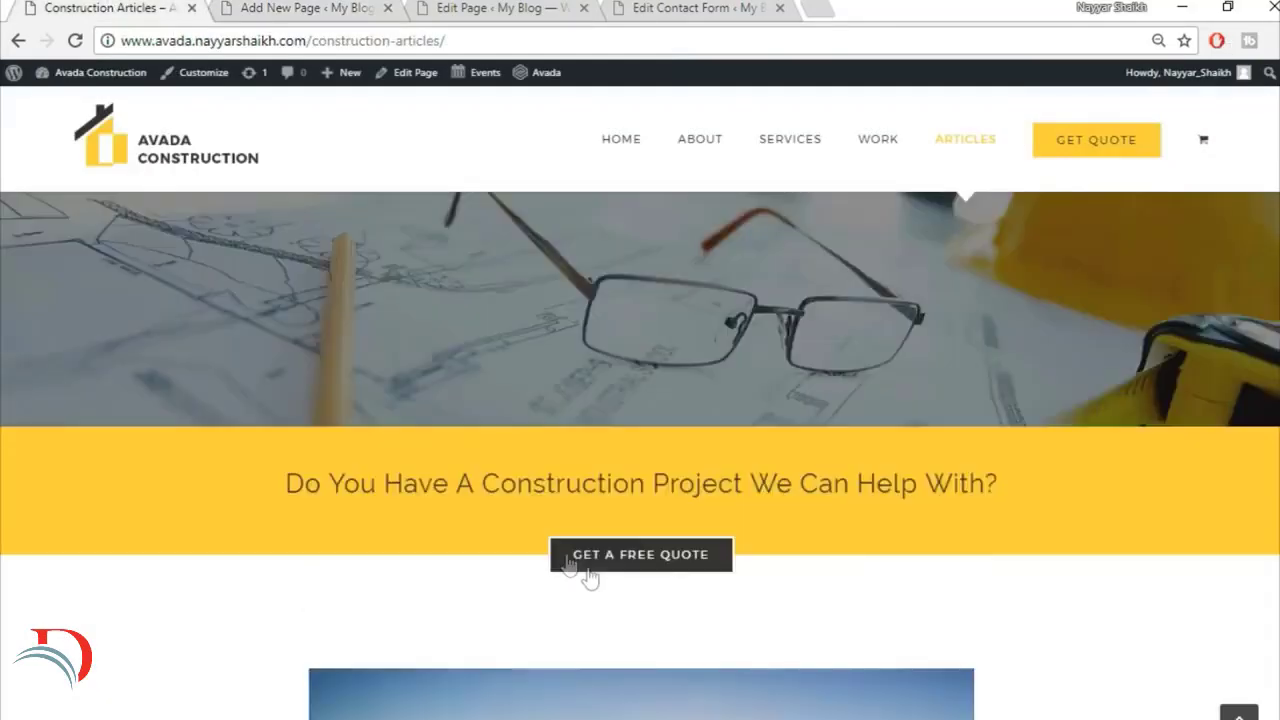
# Step: Set the top padding of the column holding the Blog element, using the gap above the demo's first post as reference
pyautogui.scroll(-2, 590, 578)
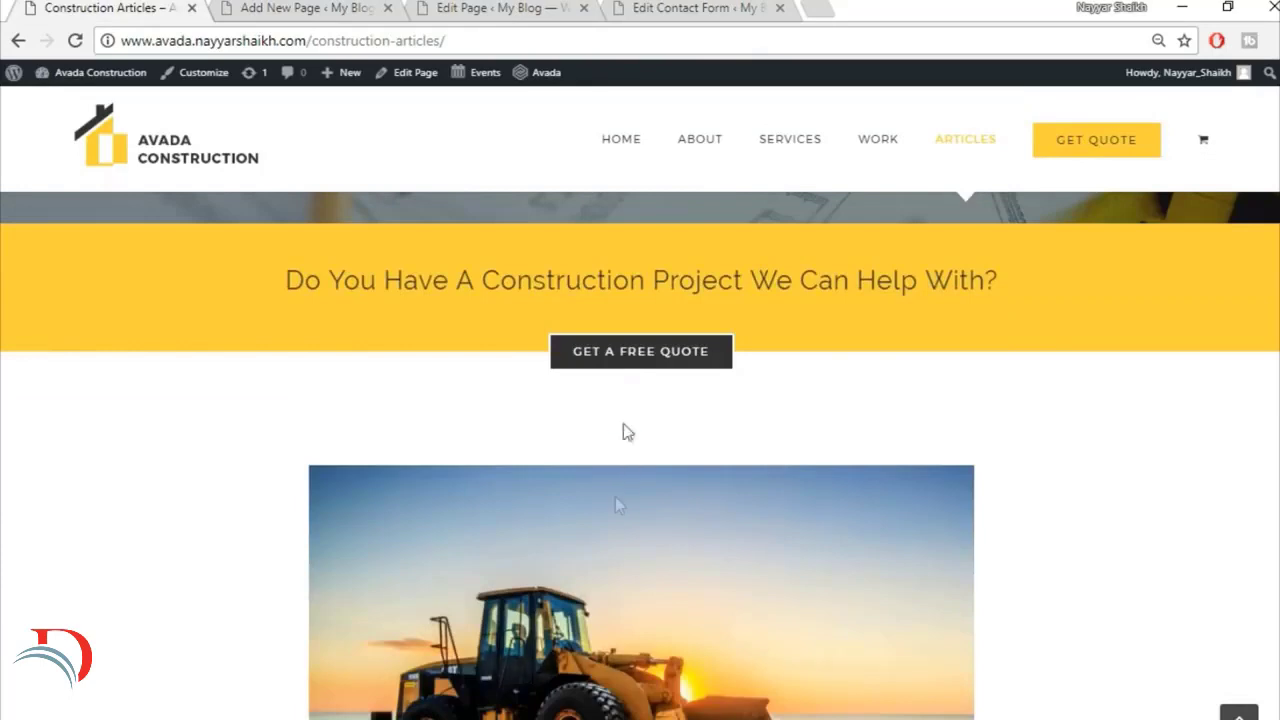
pyautogui.click(293, 7)
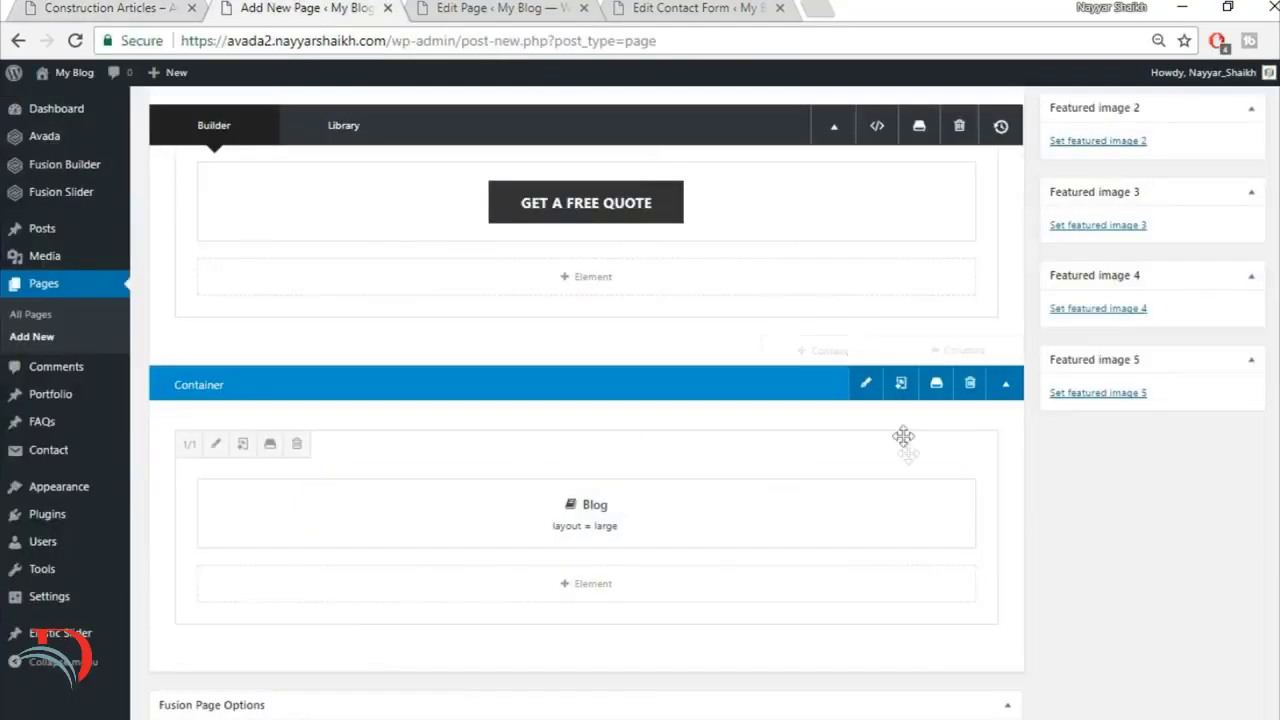
pyautogui.click(212, 446)
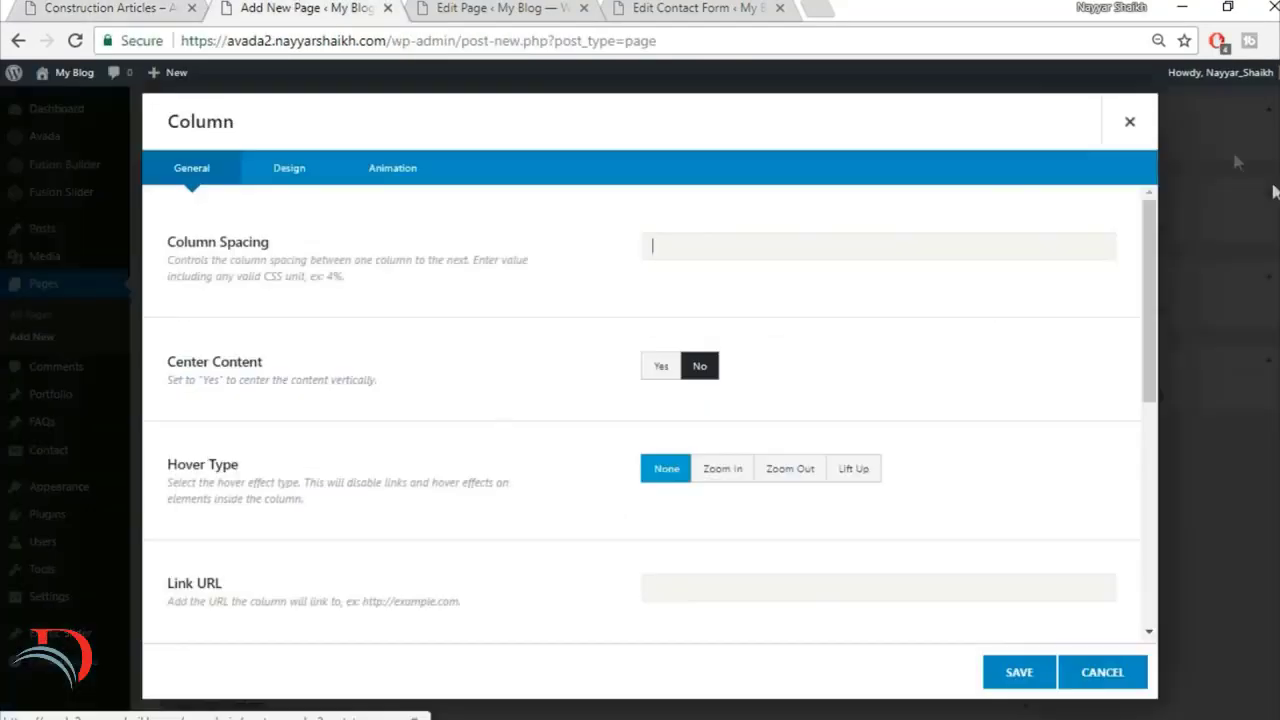
pyautogui.click(1131, 125)
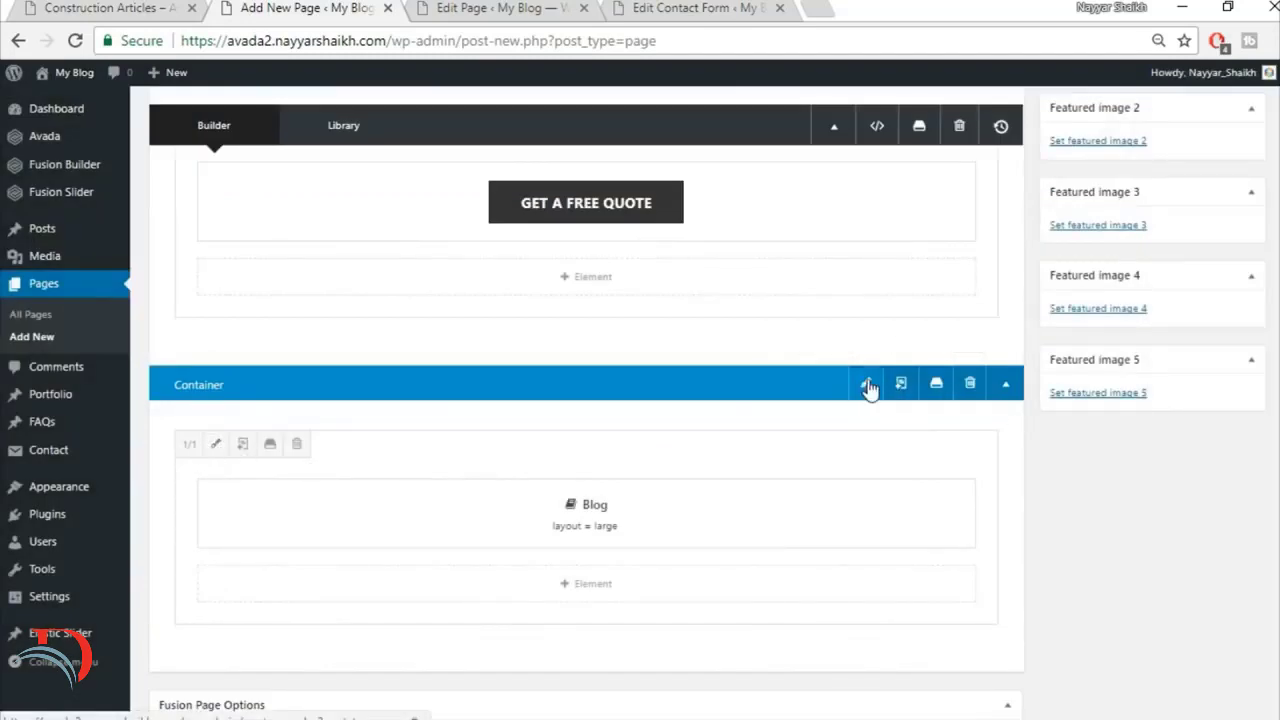
pyautogui.click(213, 447)
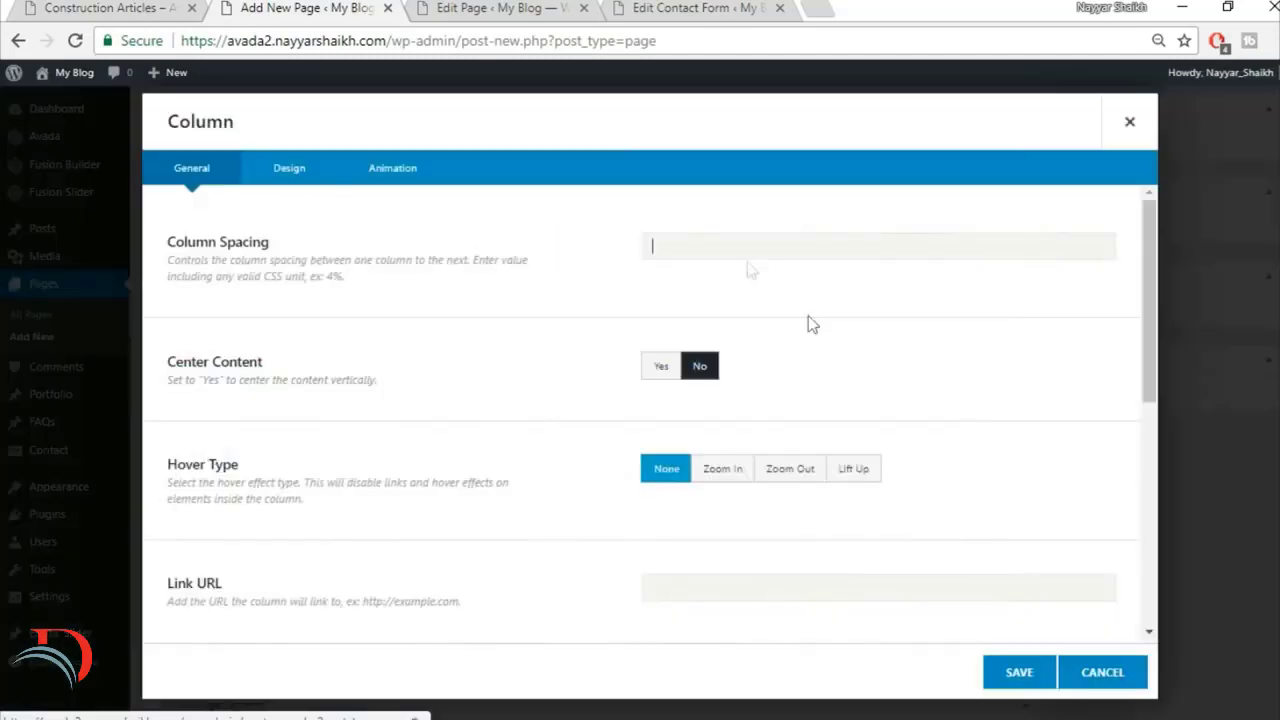
pyautogui.click(282, 174)
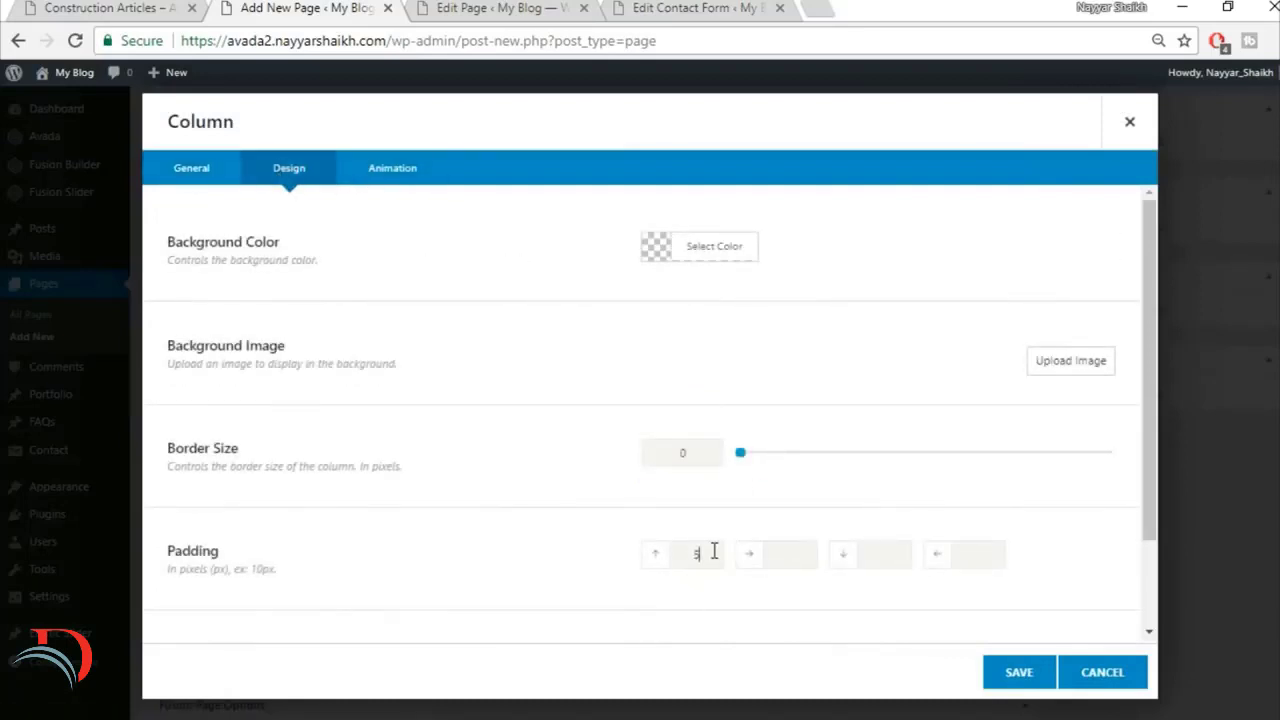
pyautogui.click(1019, 672)
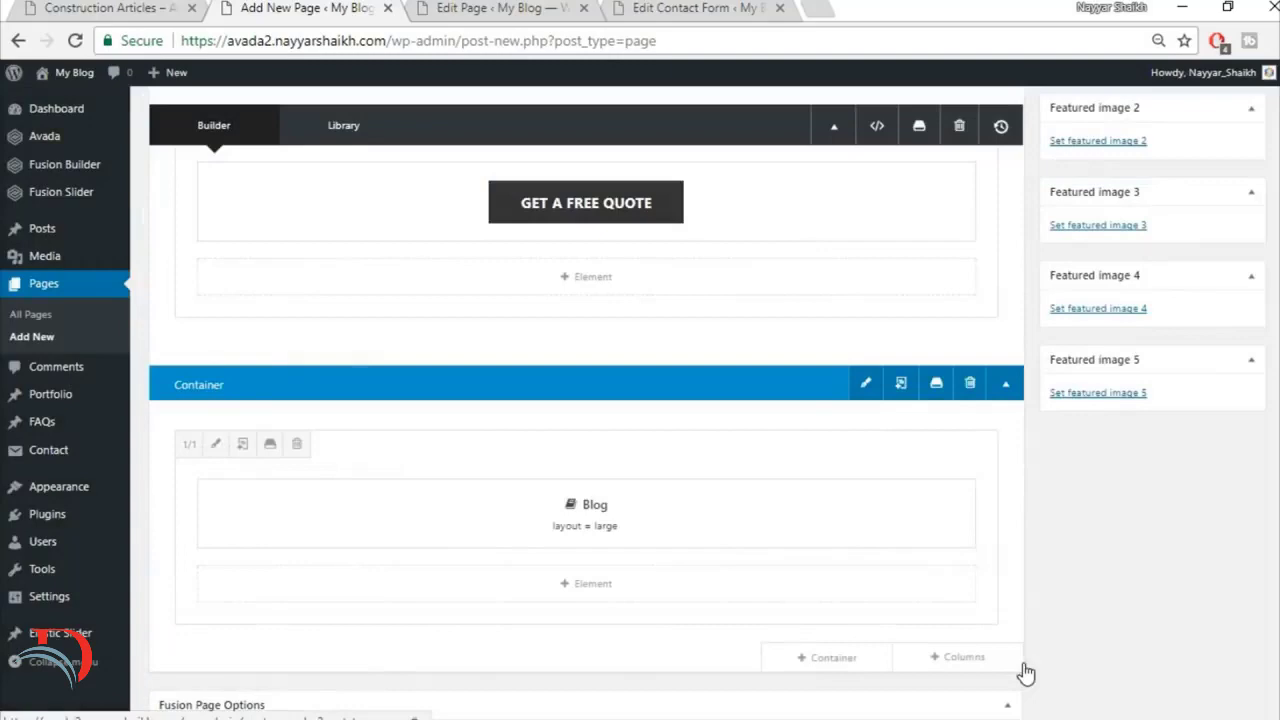
# Step: Set the left and right padding of the column holding the Blog element to 15%, using the demo's post width as reference
pyautogui.click(57, 7)
pyautogui.scroll(-3, 135, 440)
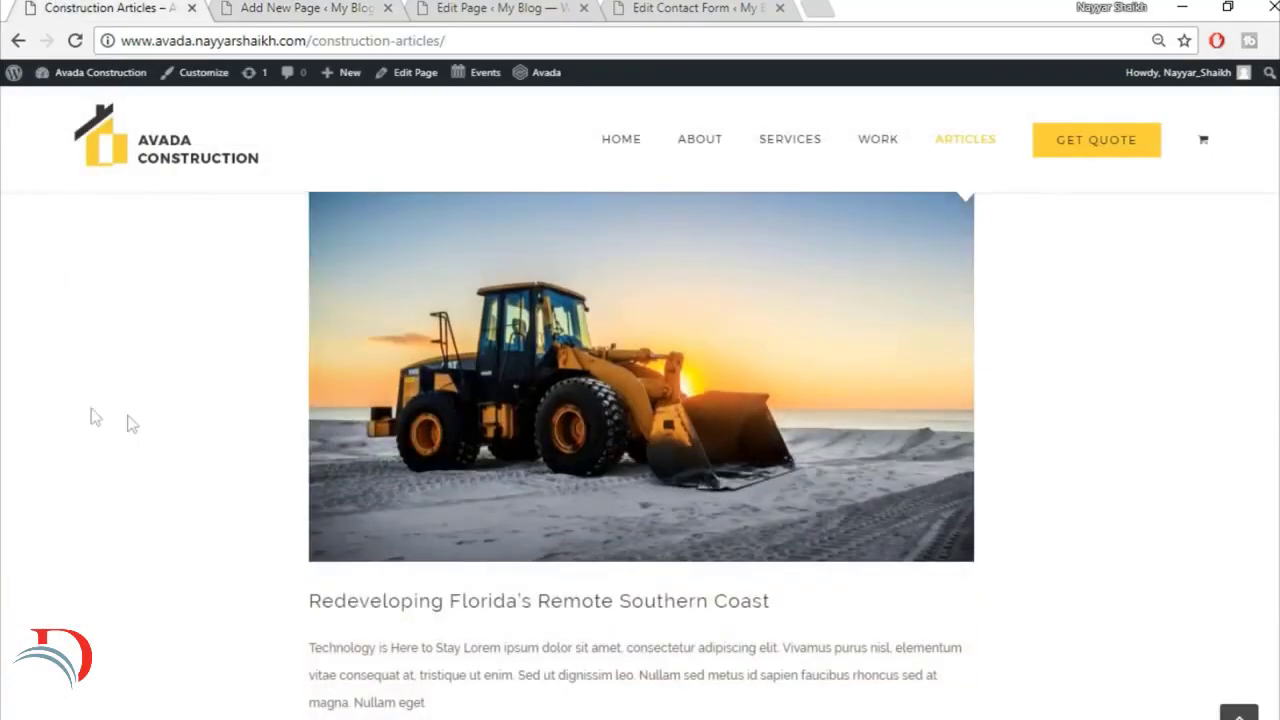
pyautogui.scroll(2, 1219, 425)
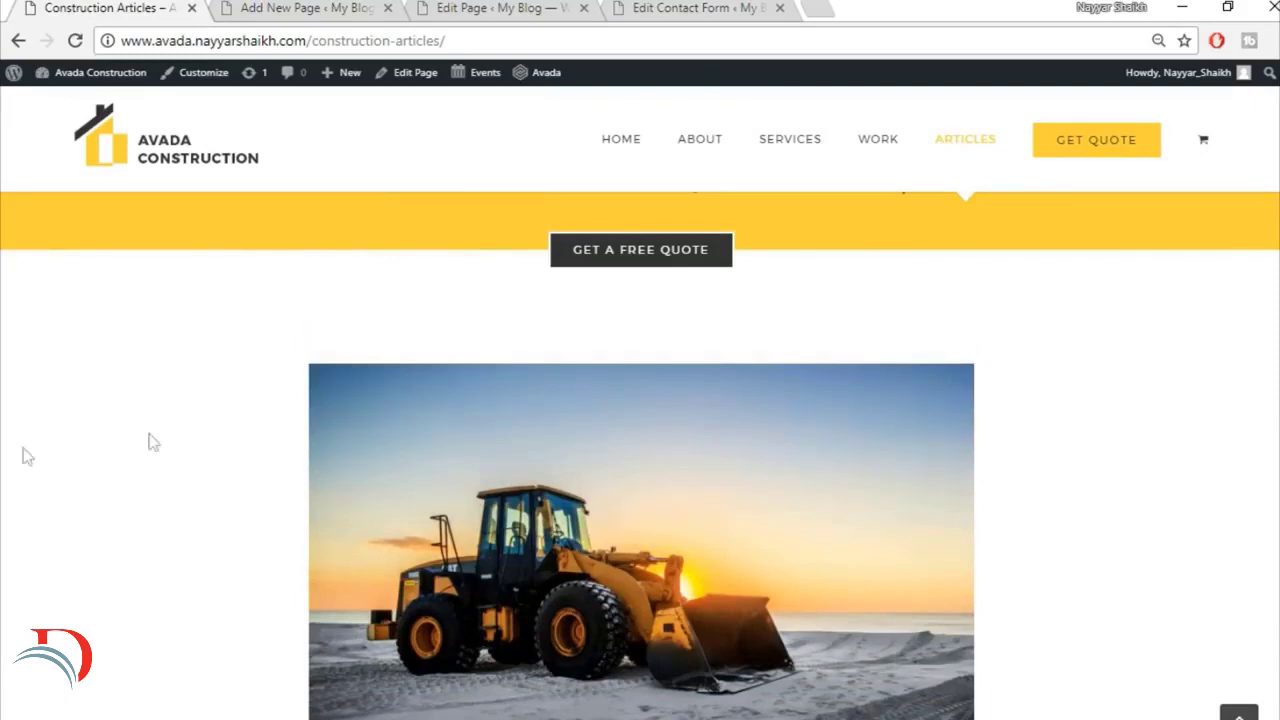
pyautogui.scroll(-3, 919, 436)
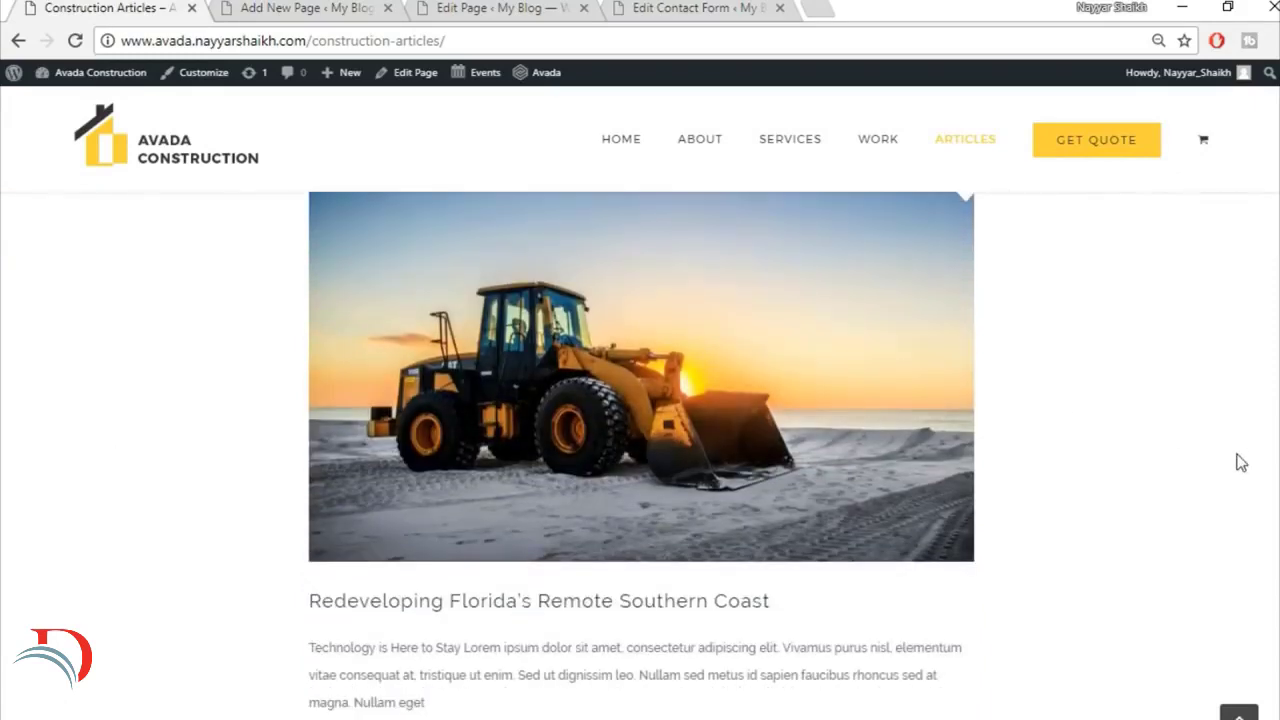
pyautogui.scroll(2, 1240, 462)
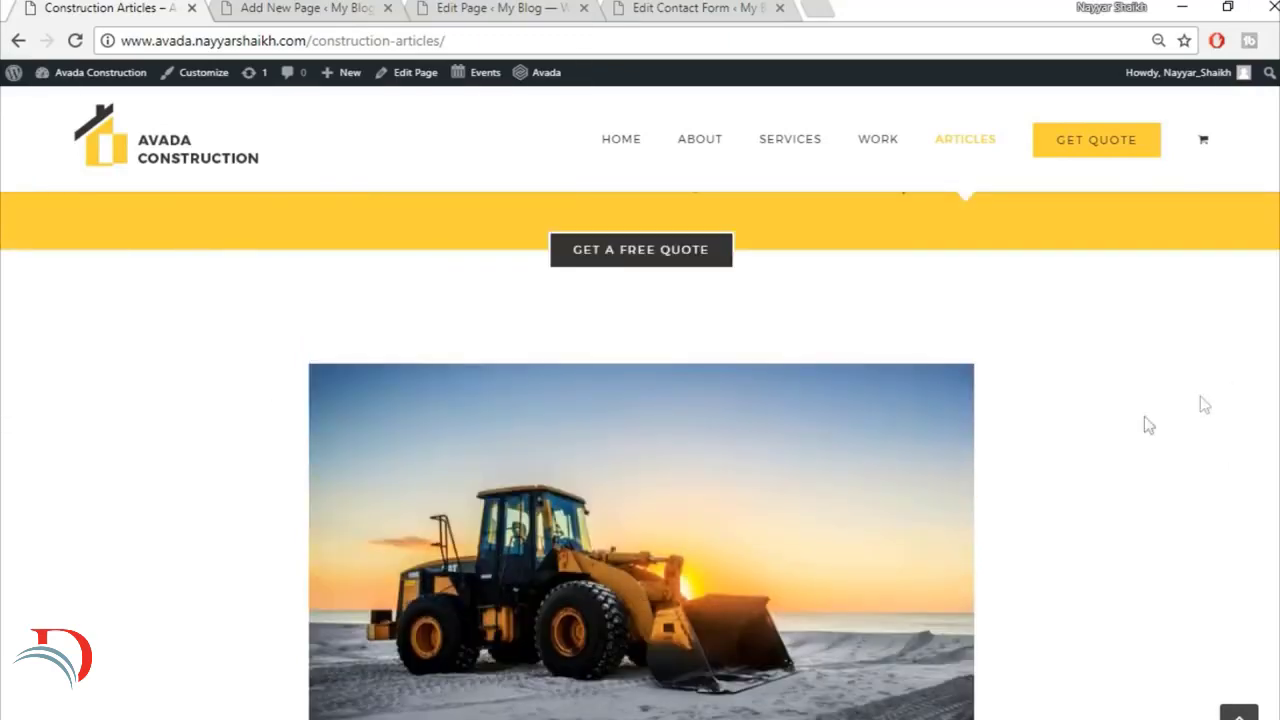
pyautogui.scroll(-2, 1119, 492)
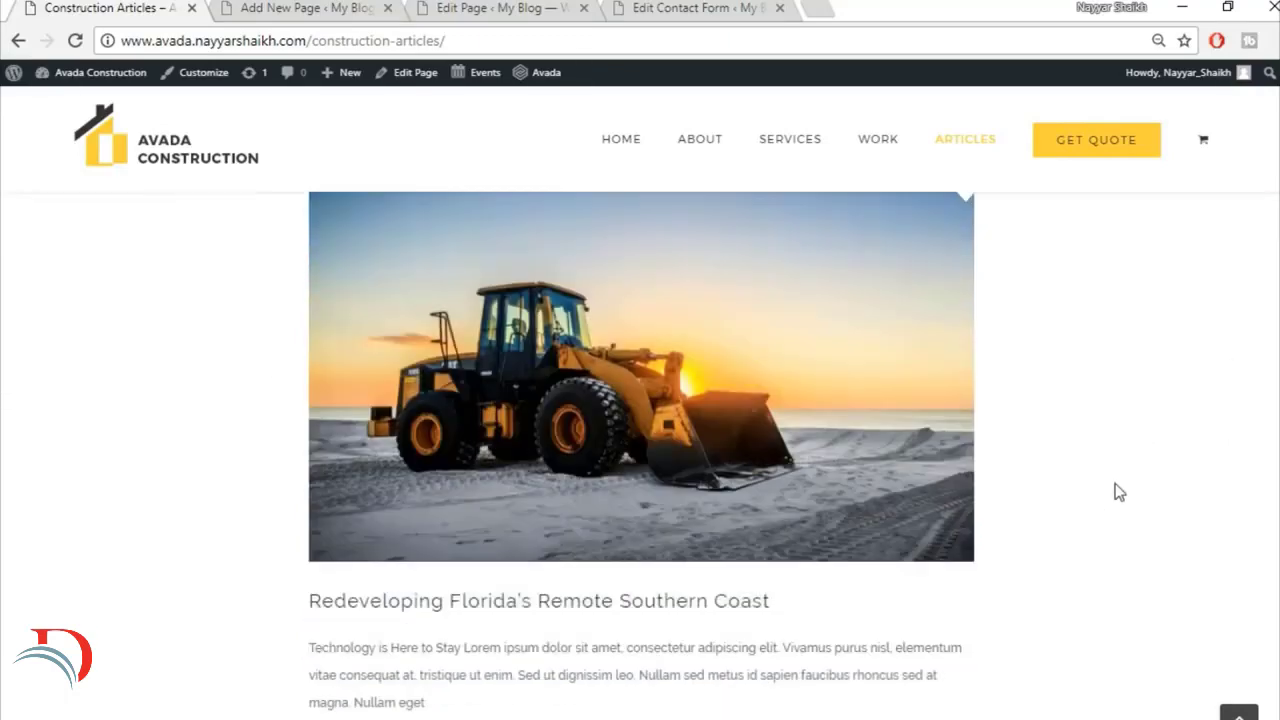
pyautogui.click(283, 7)
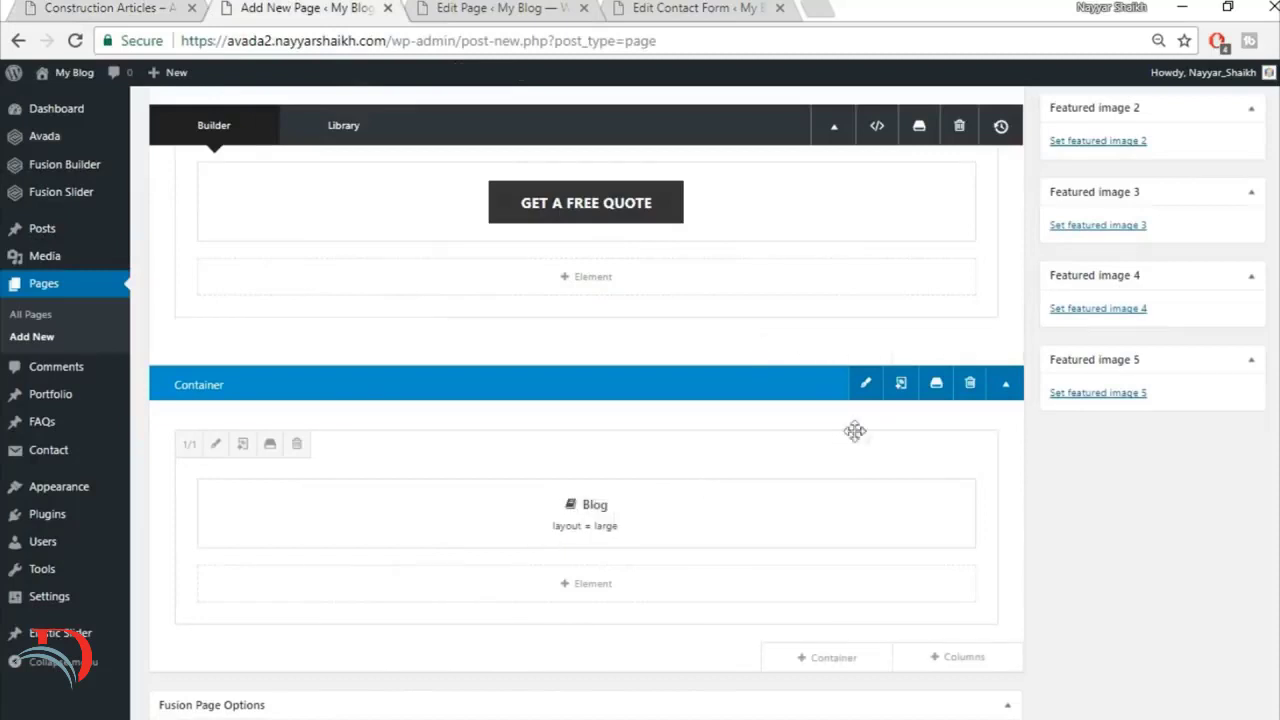
pyautogui.click(216, 446)
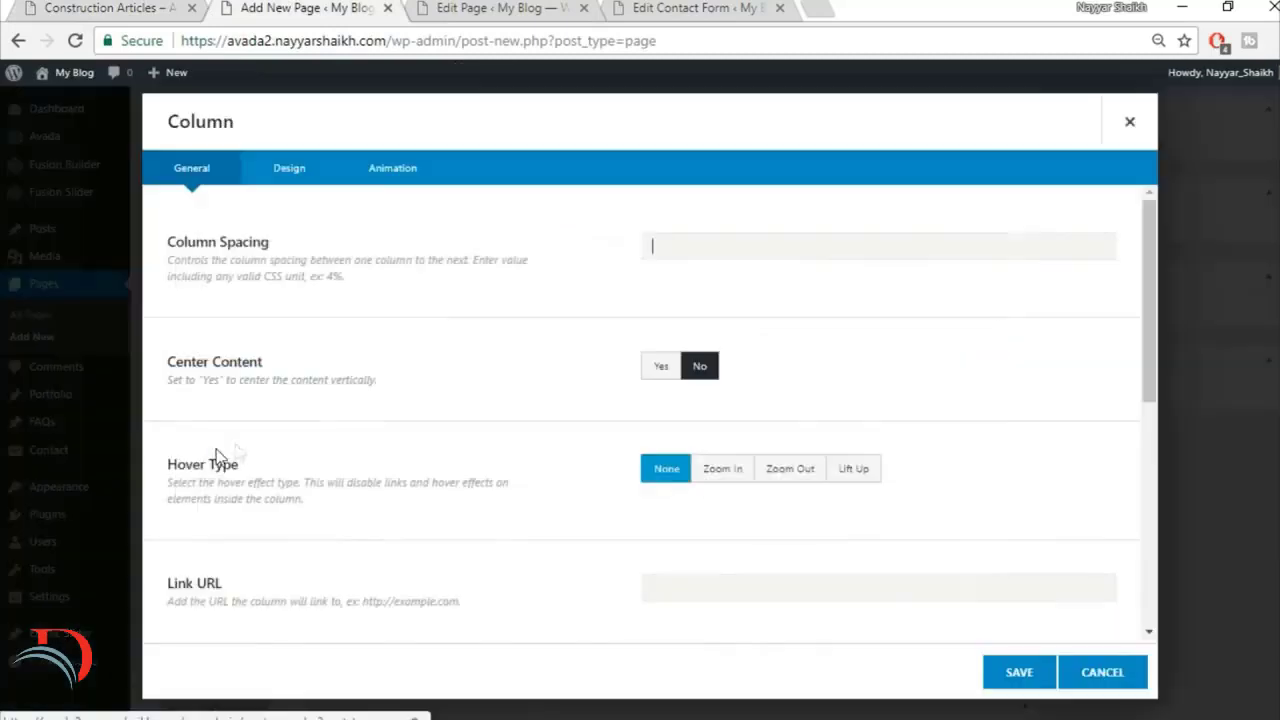
pyautogui.click(290, 170)
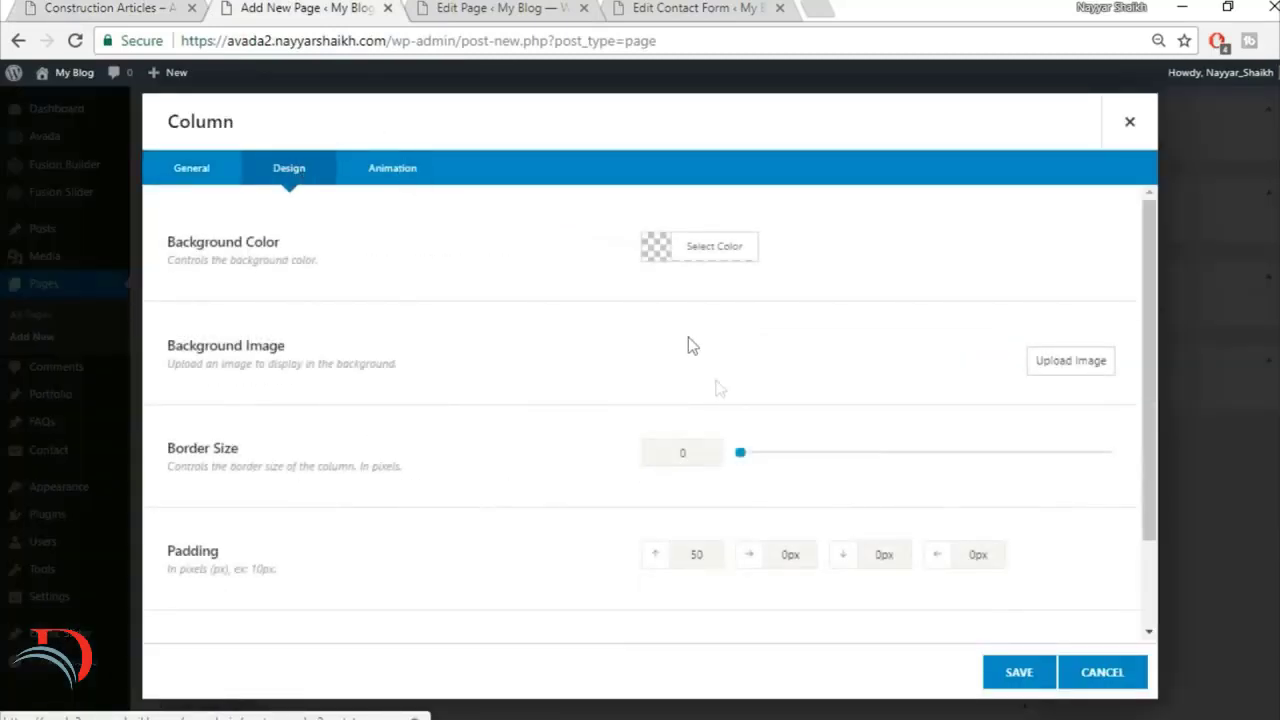
pyautogui.scroll(-2, 717, 383)
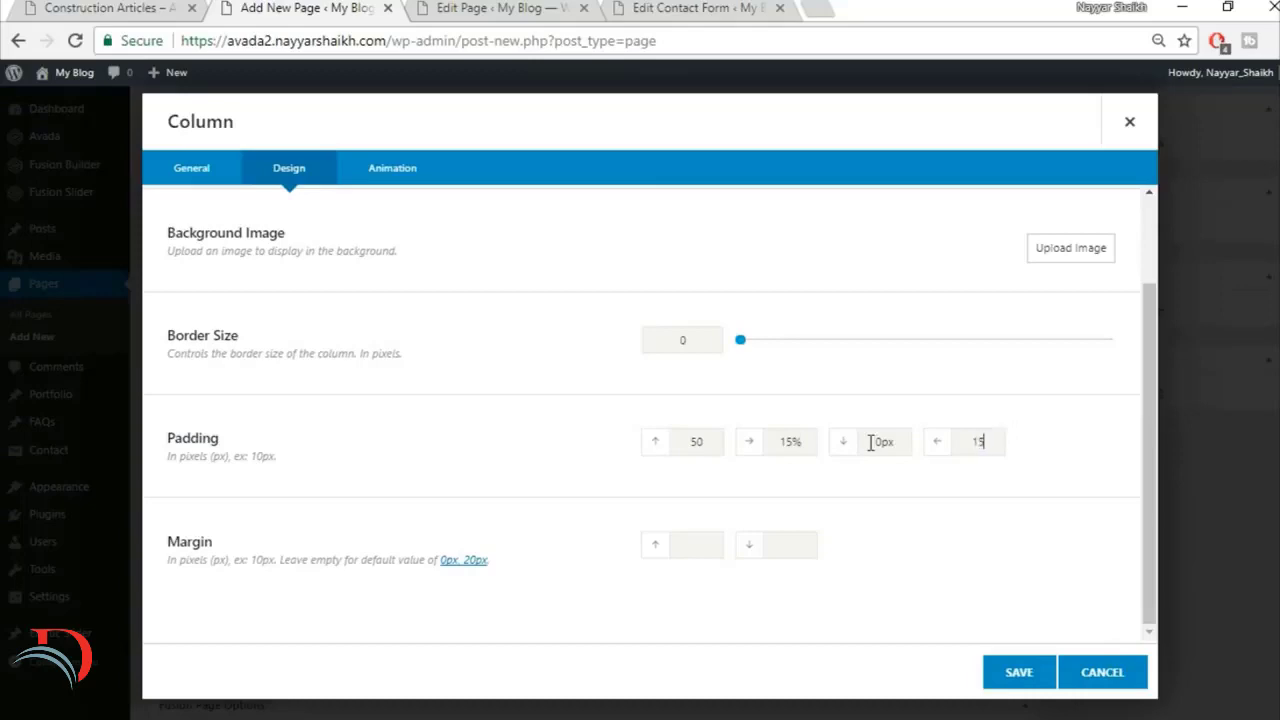
pyautogui.click(1046, 676)
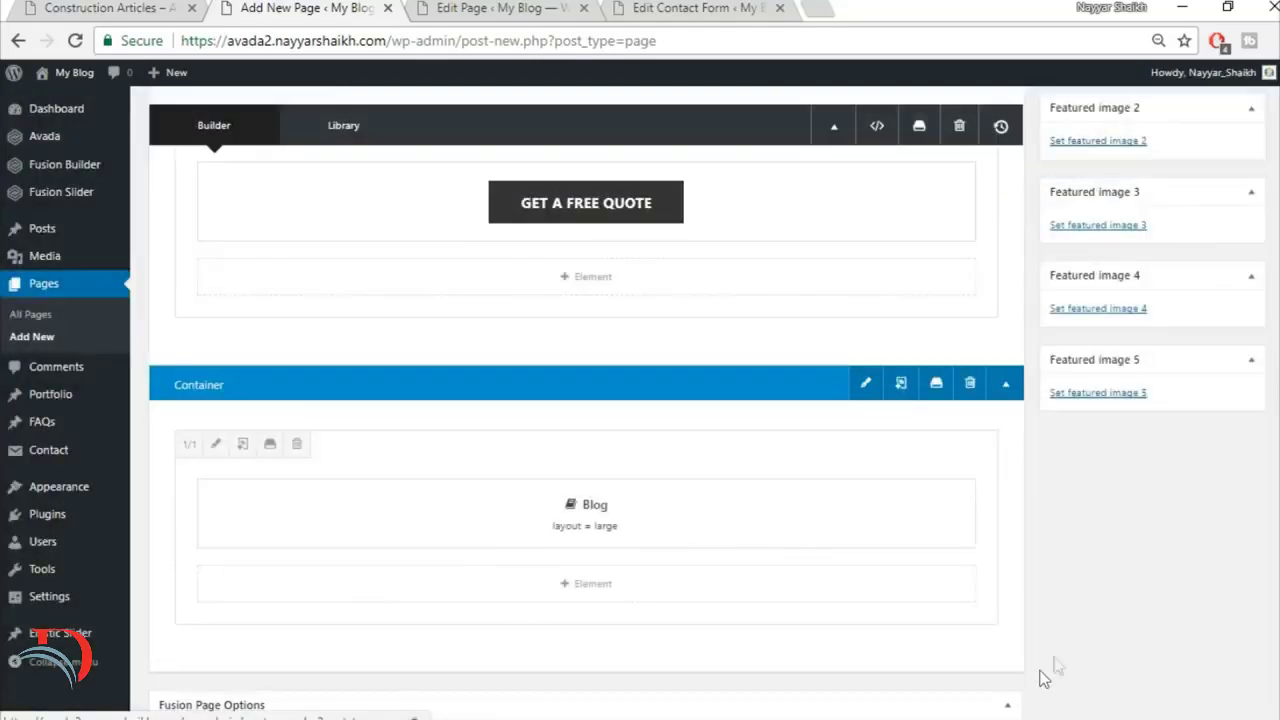
# Step: Publish the Articles page and open the published page in a new browser tab
pyautogui.scroll(5, 1043, 686)
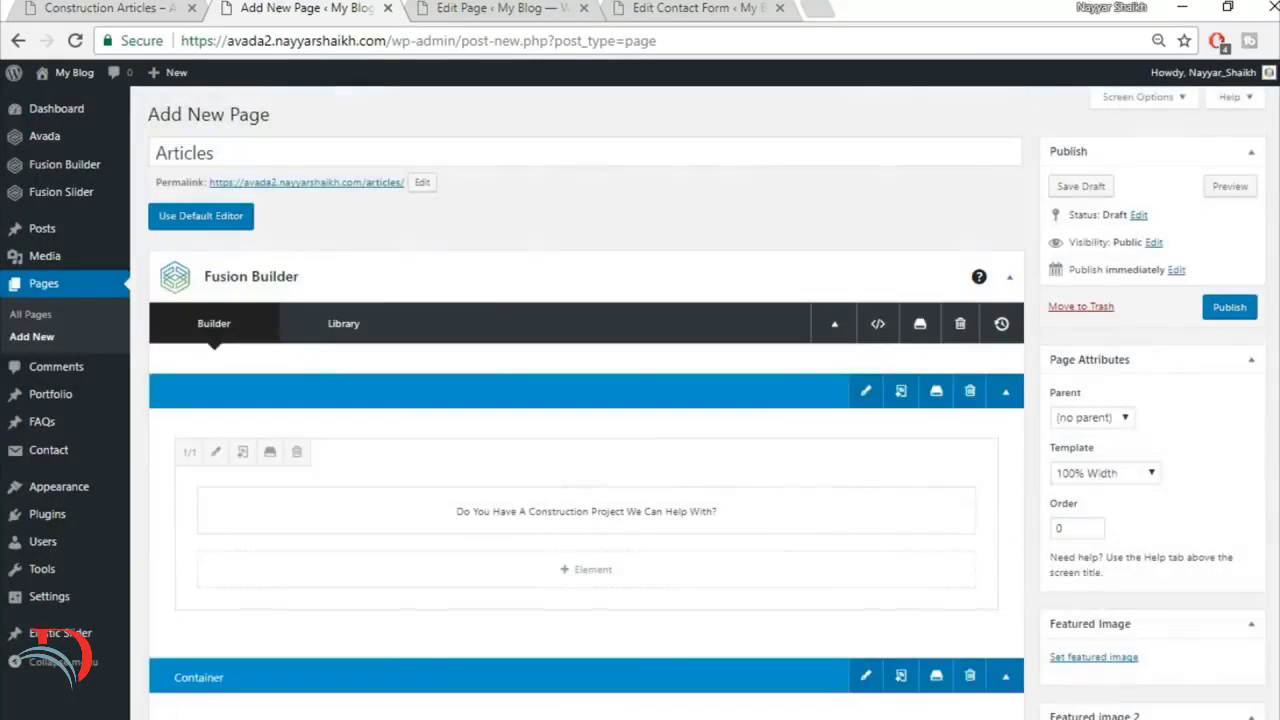
pyautogui.click(1238, 316)
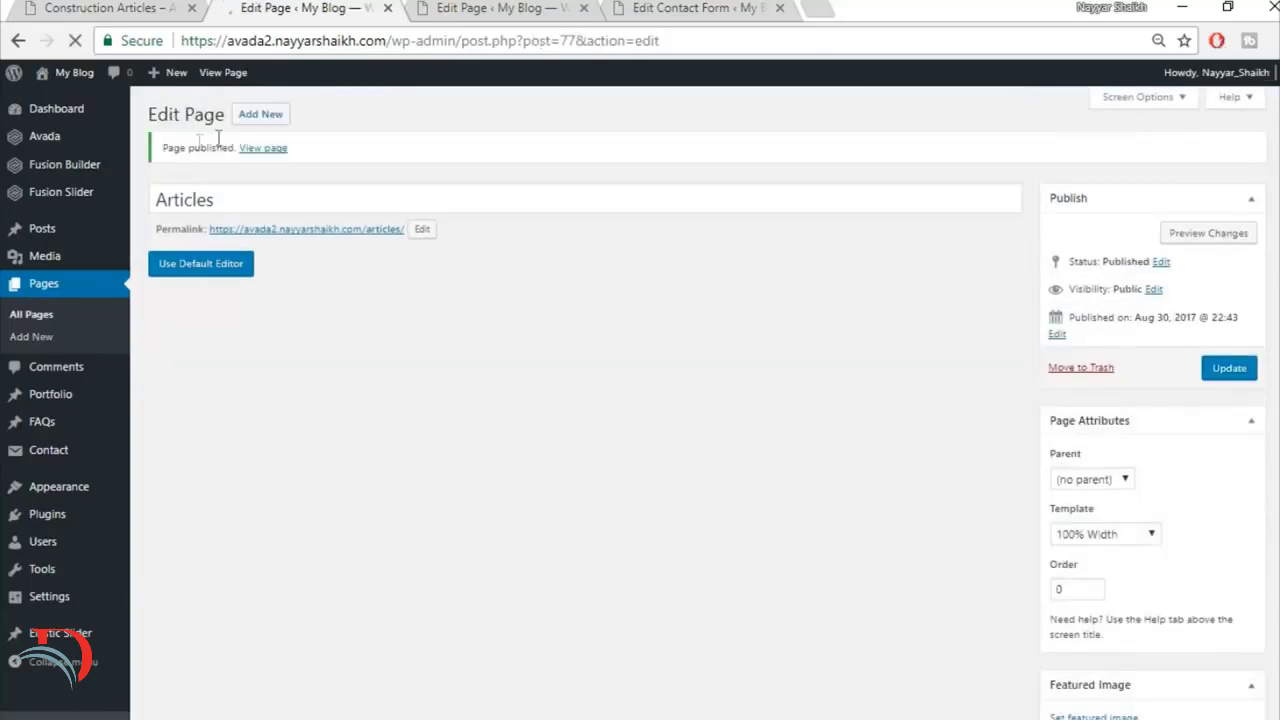
pyautogui.rightClick(268, 148)
pyautogui.click(292, 166)
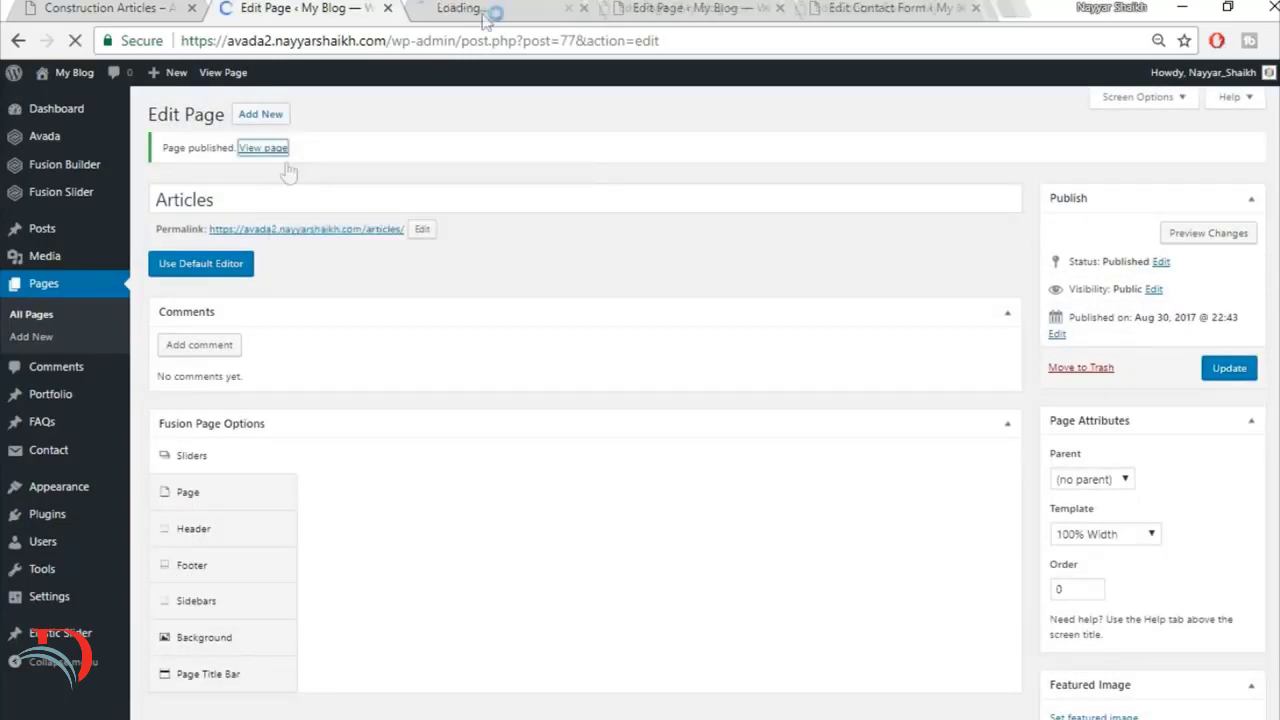
pyautogui.click(489, 6)
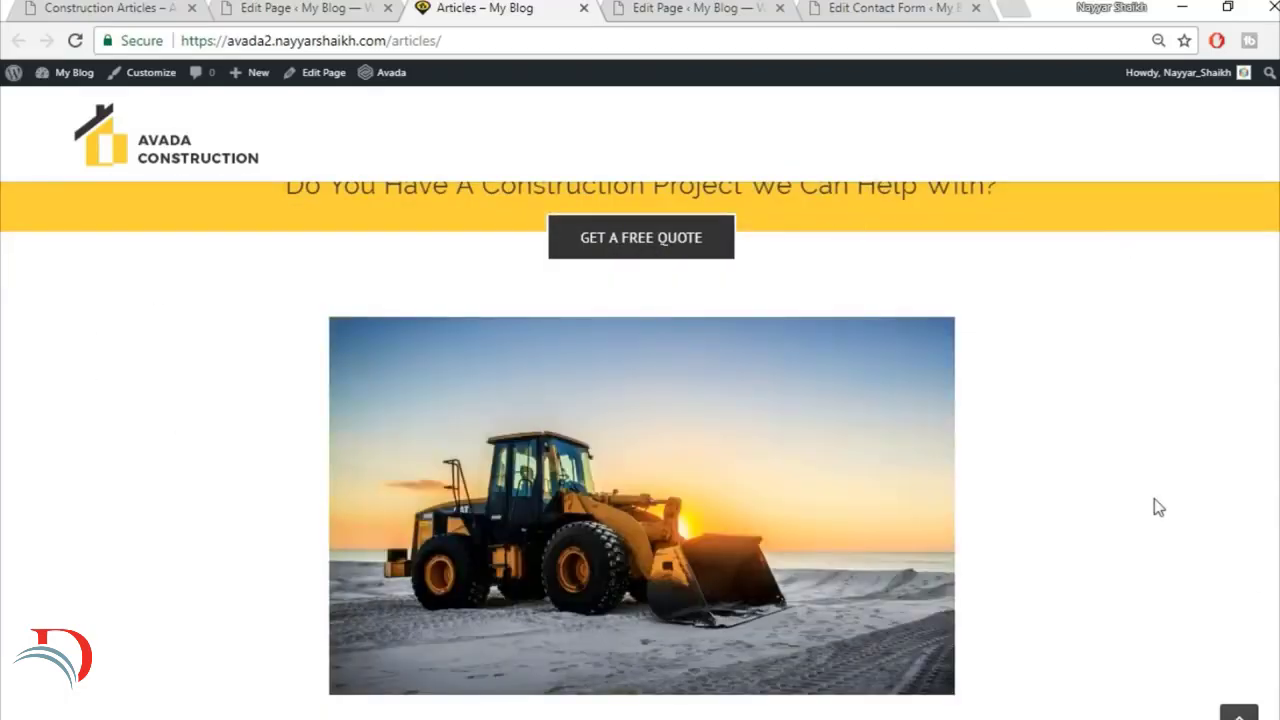
# Step: Compare the published Articles page with the demo's article page, from the first post down to the footer
pyautogui.scroll(-5, 1154, 498)
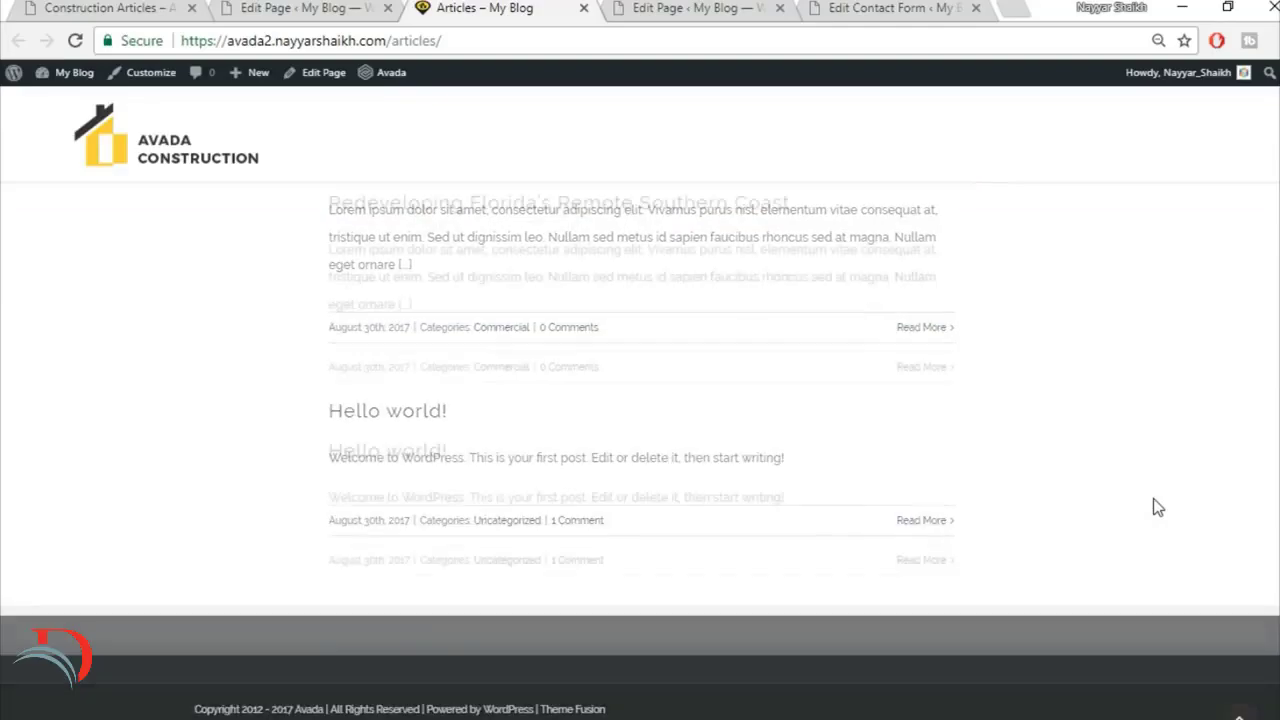
pyautogui.scroll(10, 1153, 498)
pyautogui.click(78, 6)
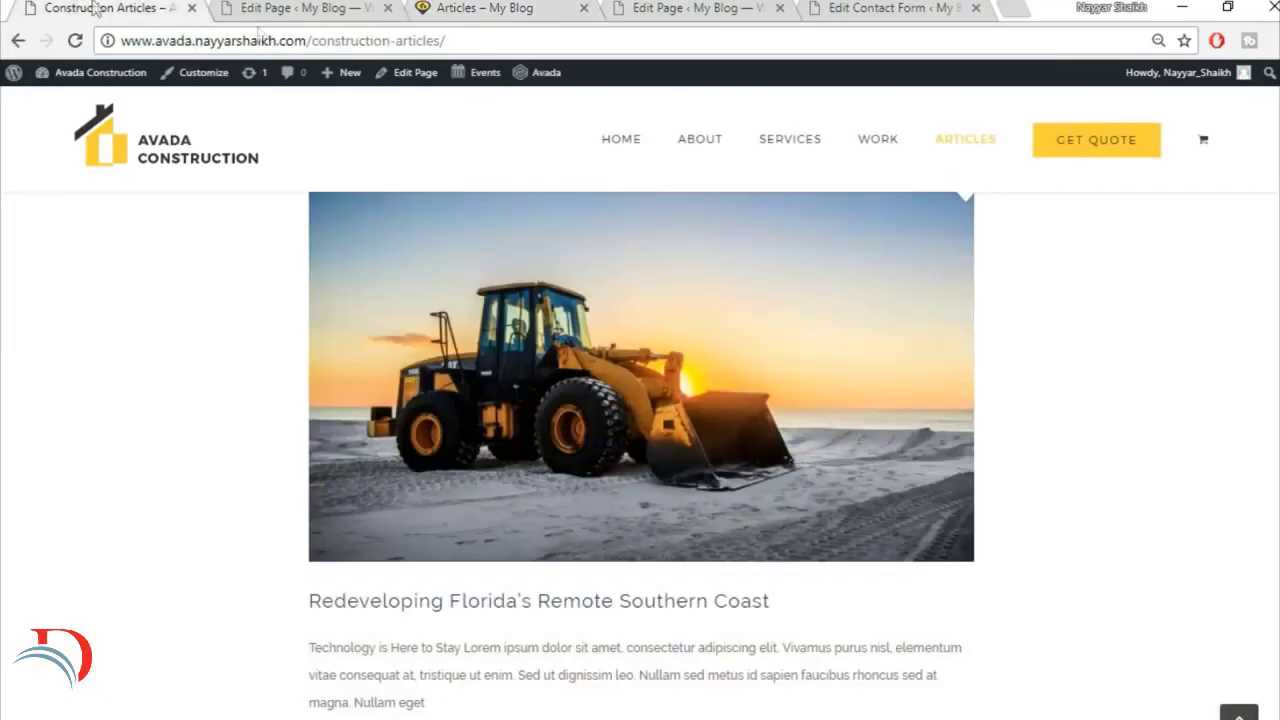
pyautogui.scroll(-10, 541, 558)
pyautogui.scroll(-5, 541, 567)
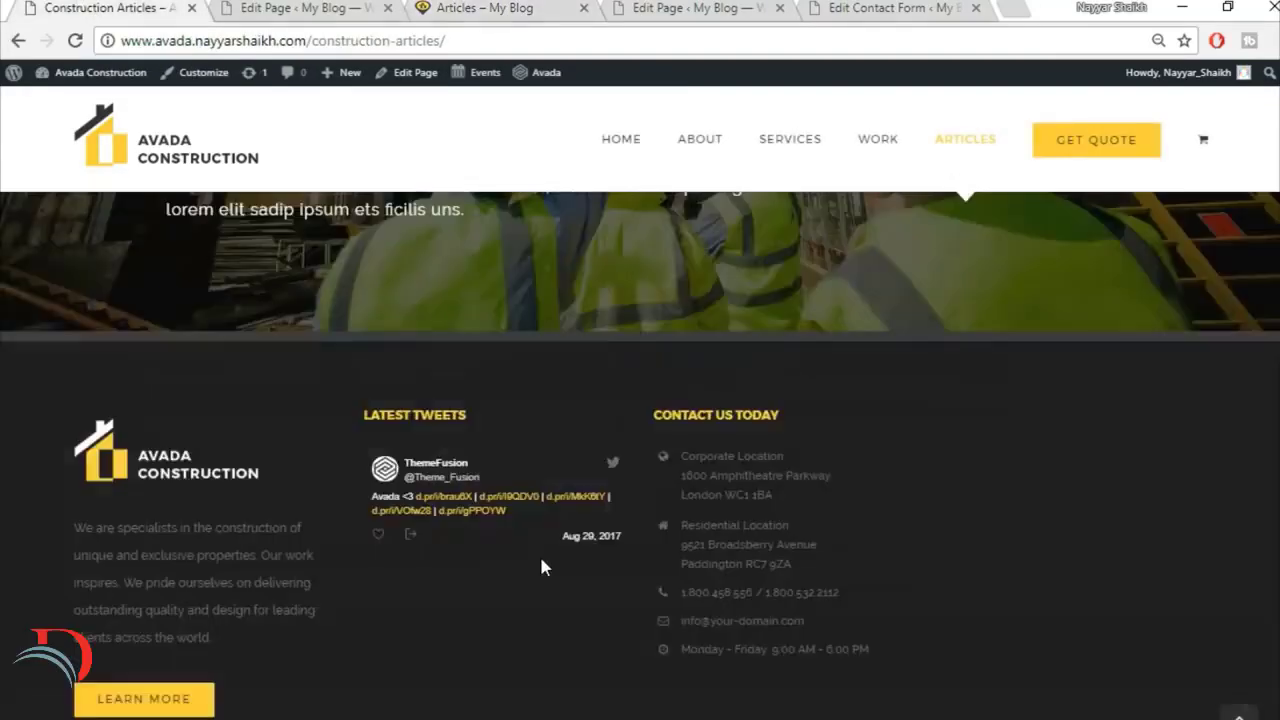
pyautogui.scroll(8, 539, 553)
pyautogui.scroll(8, 540, 556)
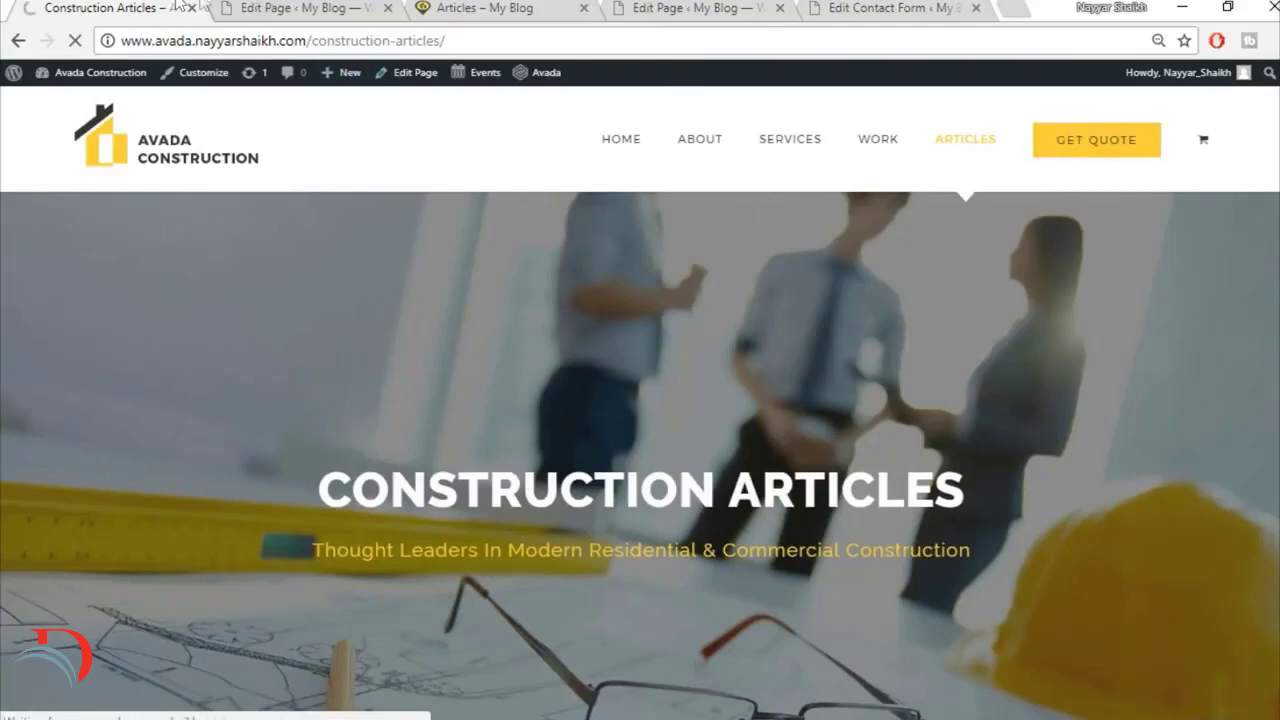
# Step: Add a new page titled "Get Quote" and set its template to 100% Width
pyautogui.click(287, 7)
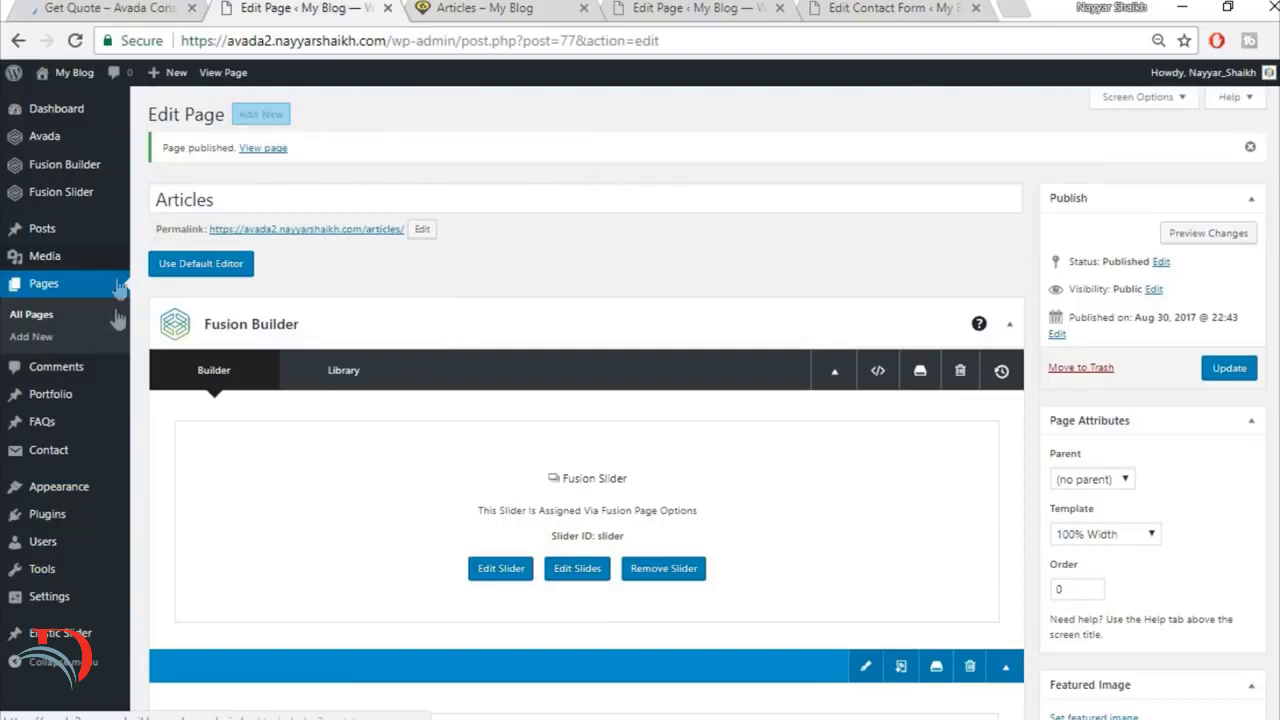
pyautogui.click(263, 118)
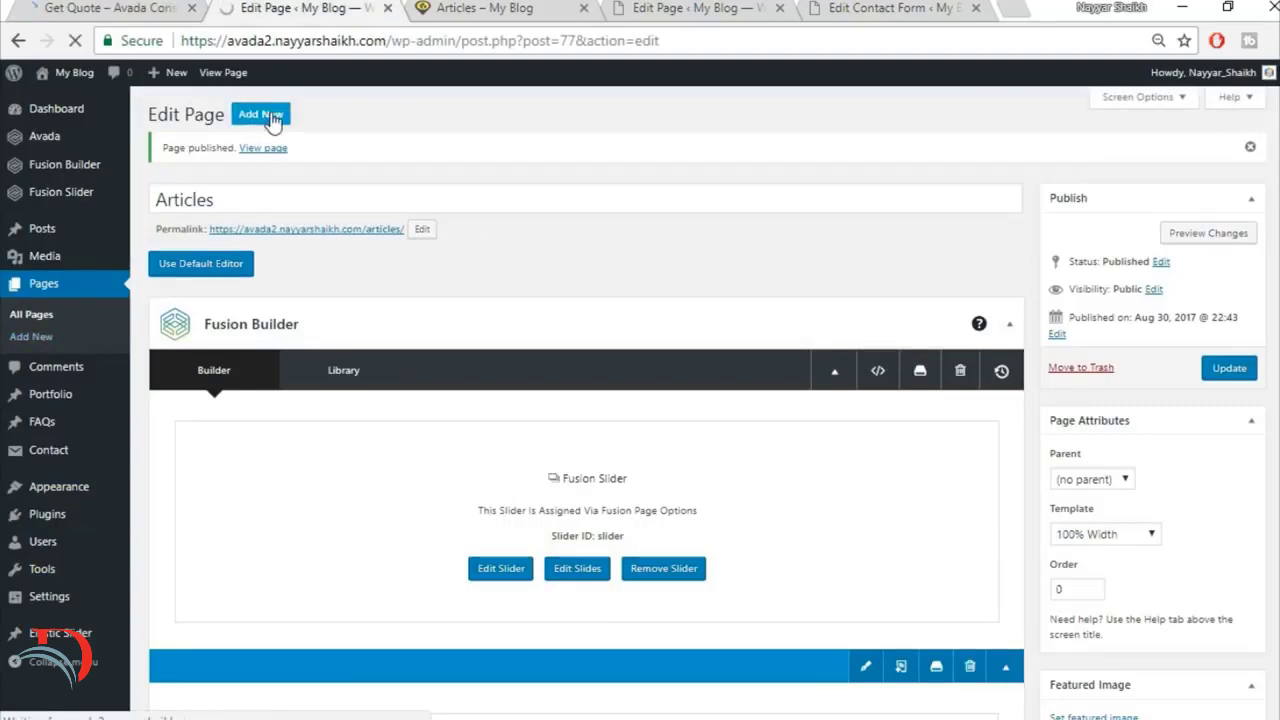
pyautogui.write('Get Quote')
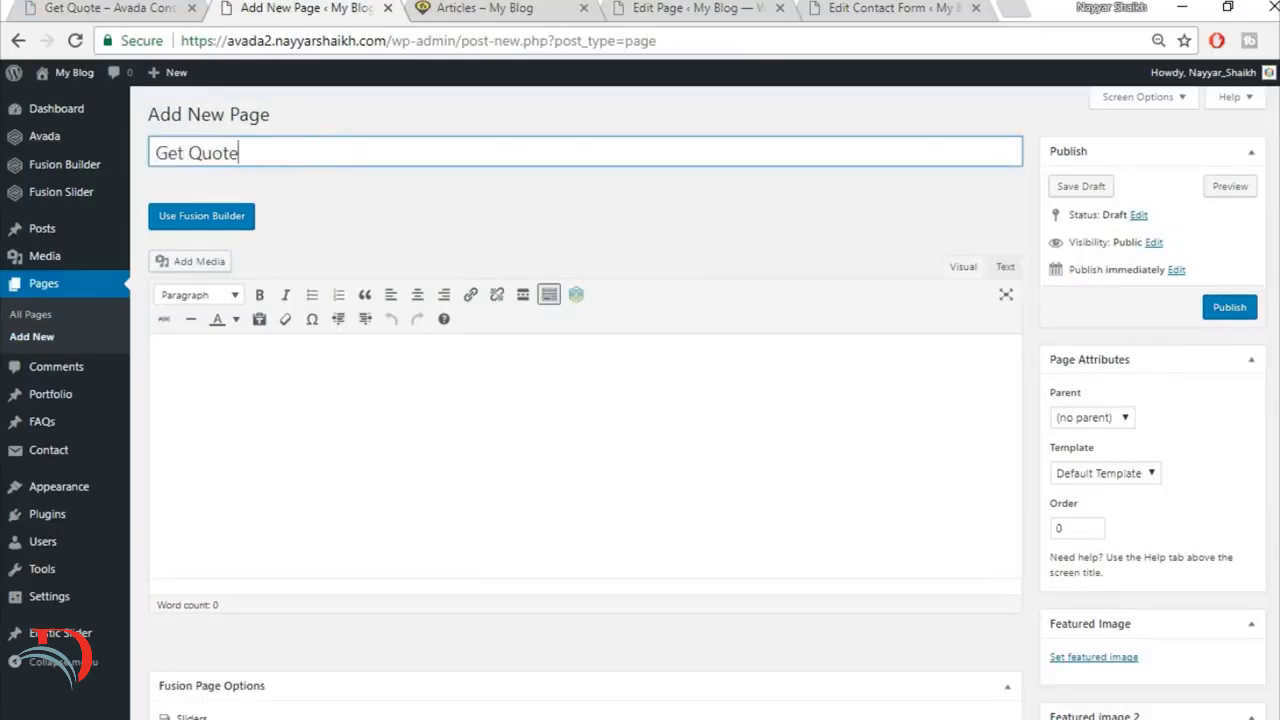
pyautogui.click(1100, 475)
pyautogui.click(1095, 506)
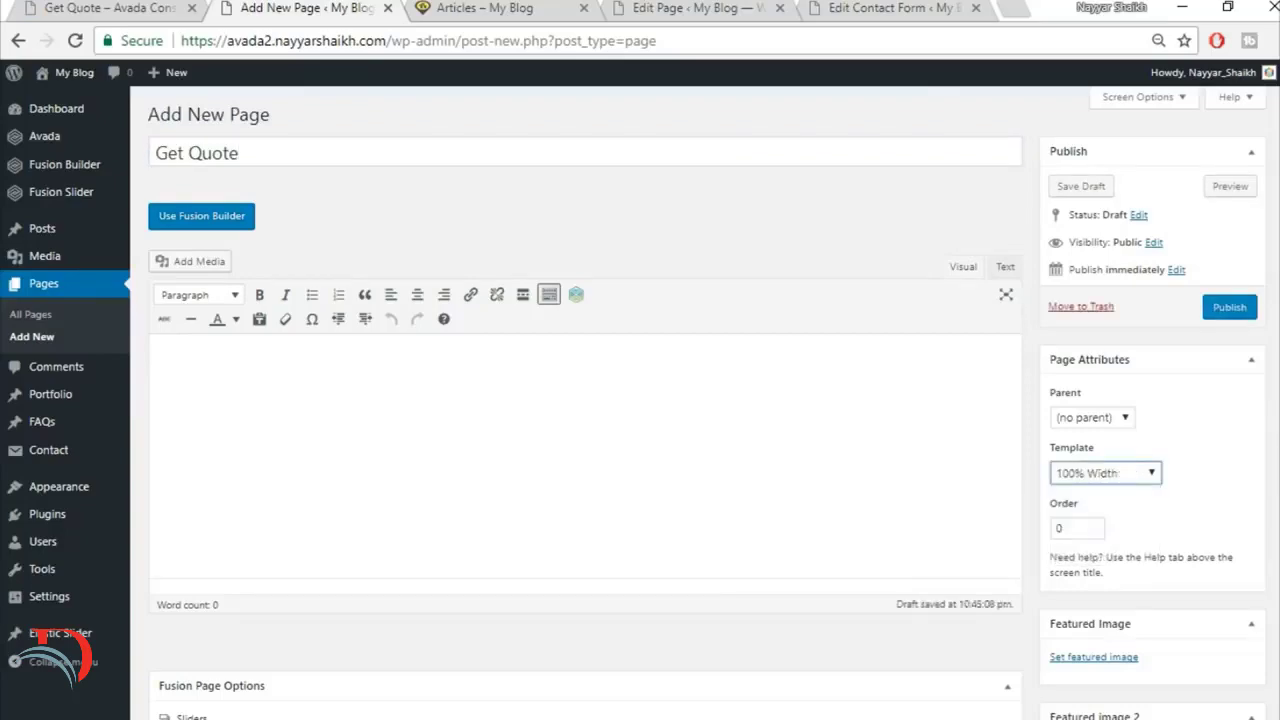
# Step: Set the Get Quote page's slider type to Fusion Slider and assign the slider named "Slider"
pyautogui.scroll(-5, 640, 490)
pyautogui.click(746, 234)
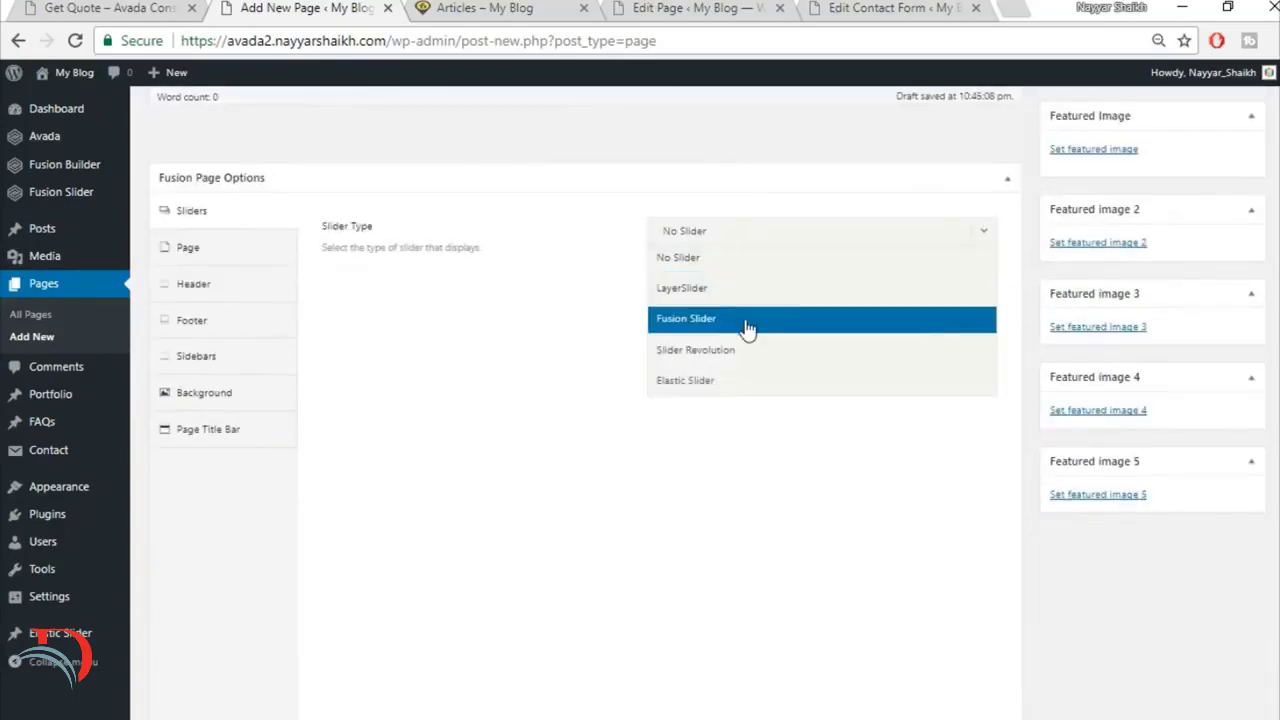
pyautogui.click(755, 326)
pyautogui.click(777, 291)
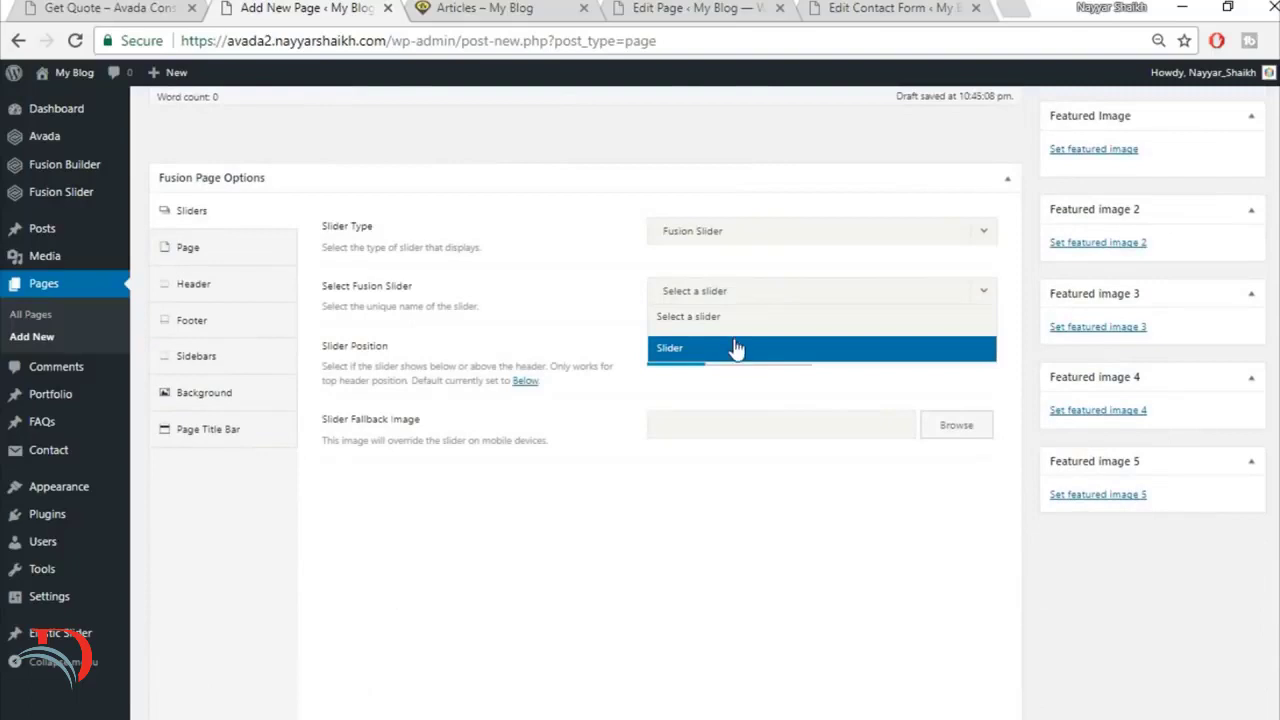
pyautogui.click(735, 347)
# Step: Set the page content padding to 0 at top and bottom and set the Page Title Bar to Hide
pyautogui.click(257, 249)
pyautogui.click(690, 392)
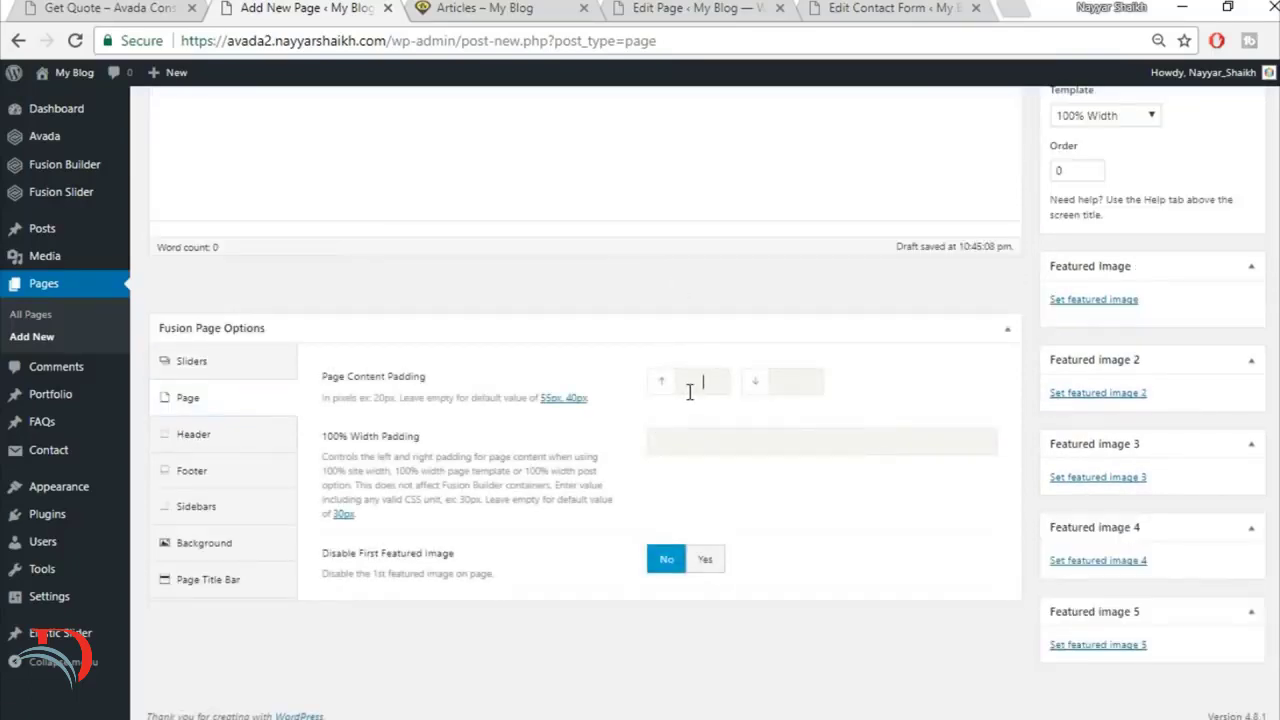
pyautogui.write('0')
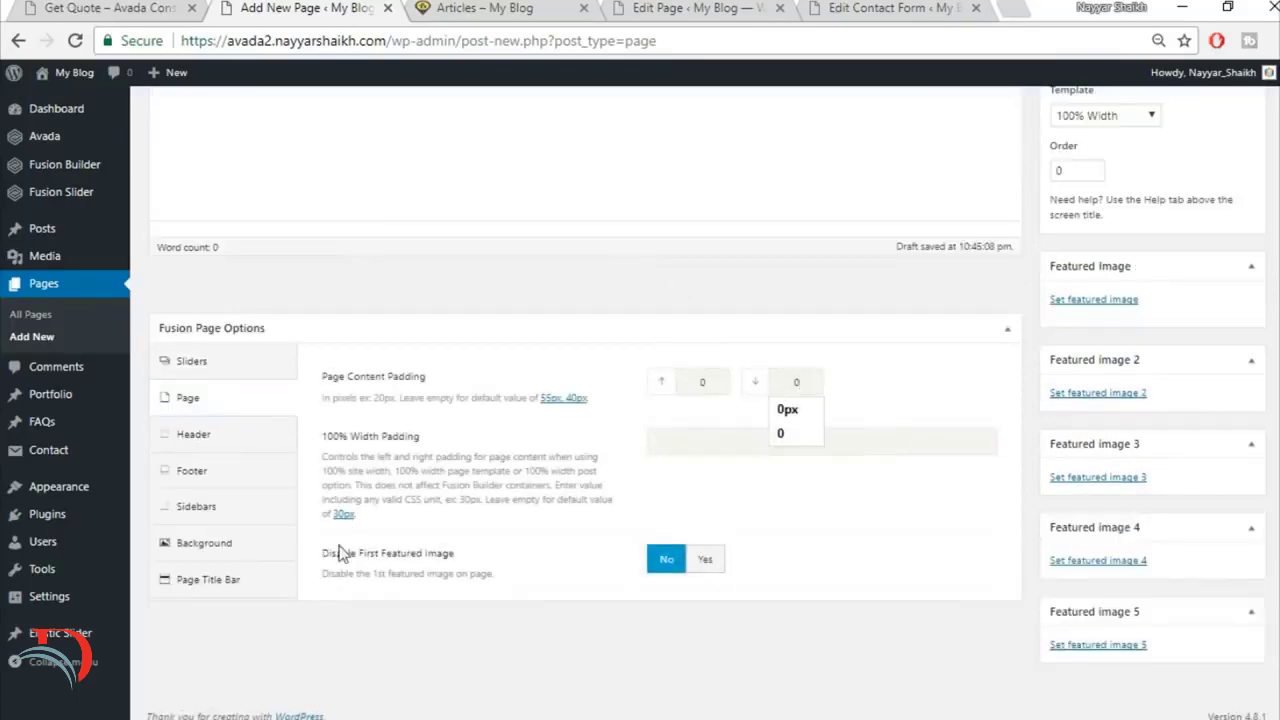
pyautogui.click(272, 579)
pyautogui.click(670, 232)
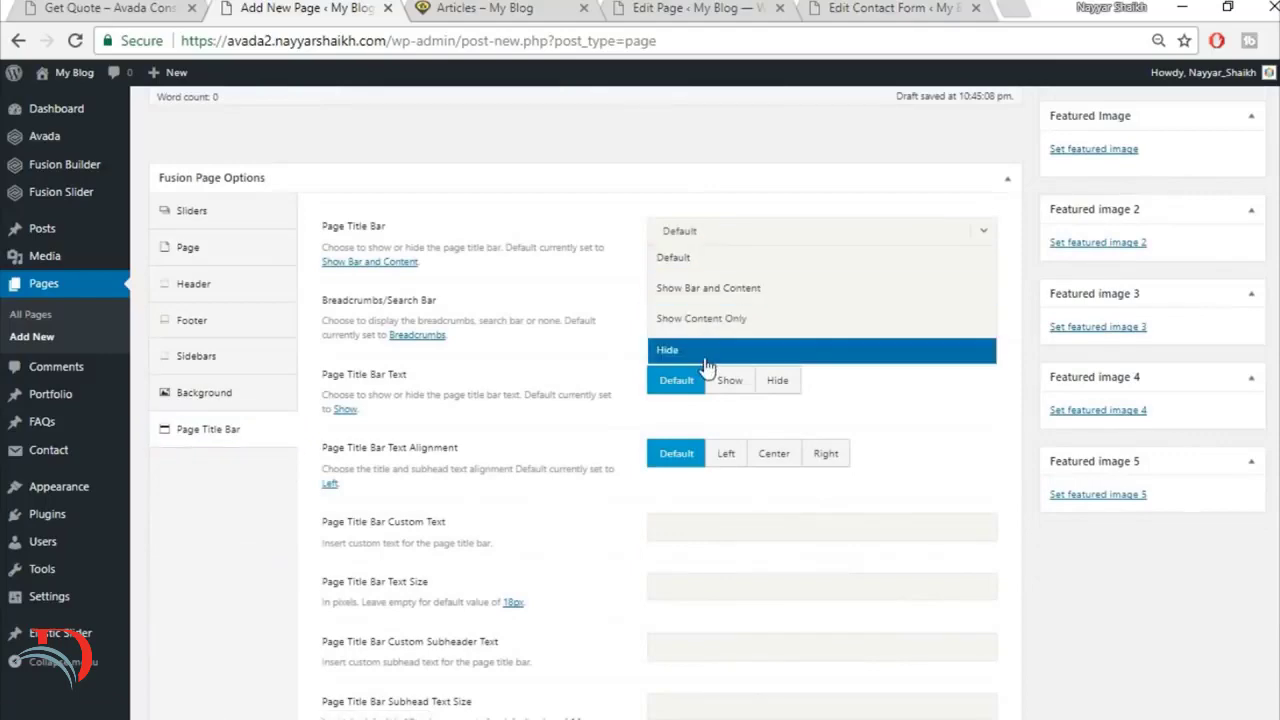
pyautogui.click(709, 358)
# Step: Switch the Get Quote page from the default editor to Fusion Builder
pyautogui.scroll(4, 824, 540)
pyautogui.scroll(1, 824, 545)
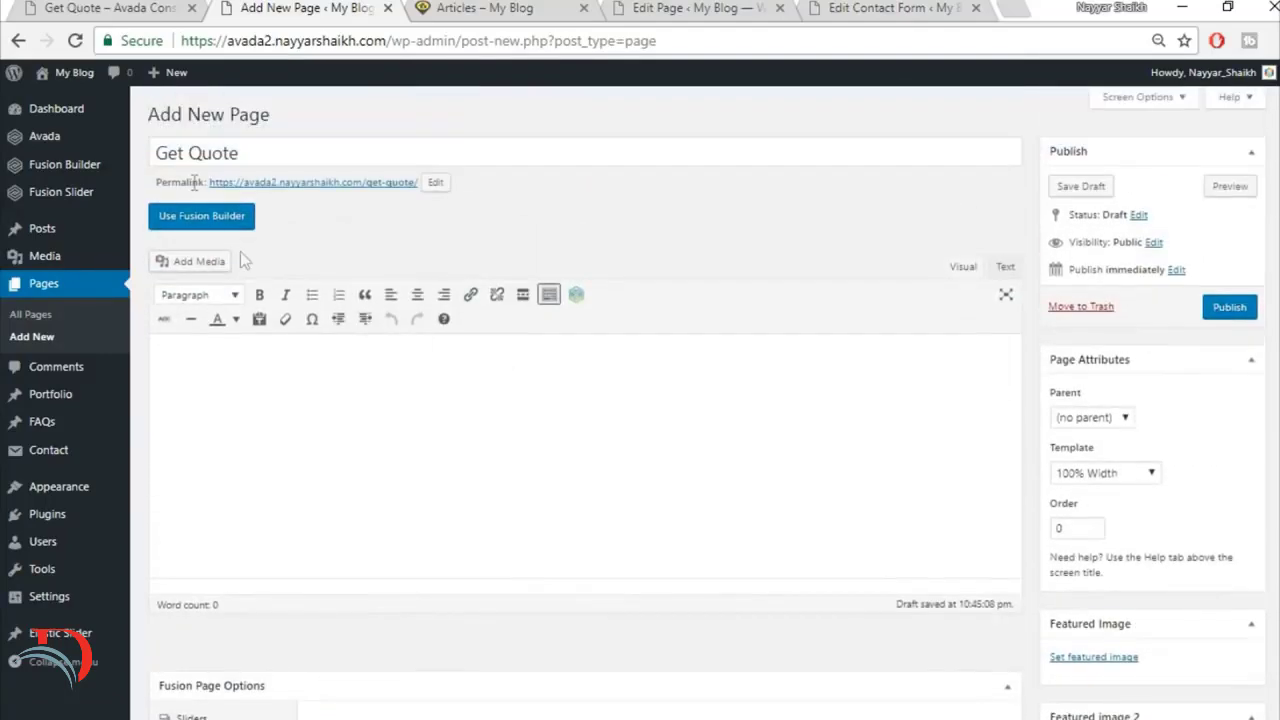
pyautogui.click(201, 215)
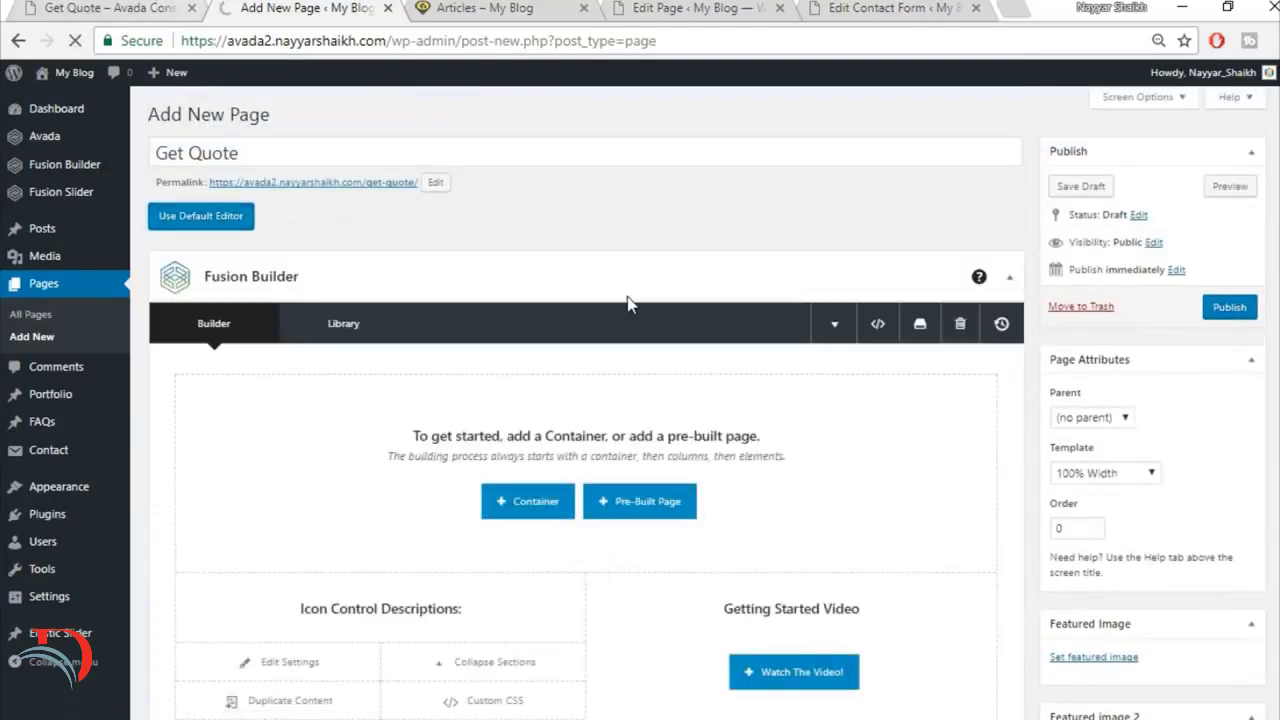
# Step: Examine the layout of the demo's Get Quote page, including the office details column and the contact form section
pyautogui.click(138, 5)
pyautogui.scroll(-5, 687, 357)
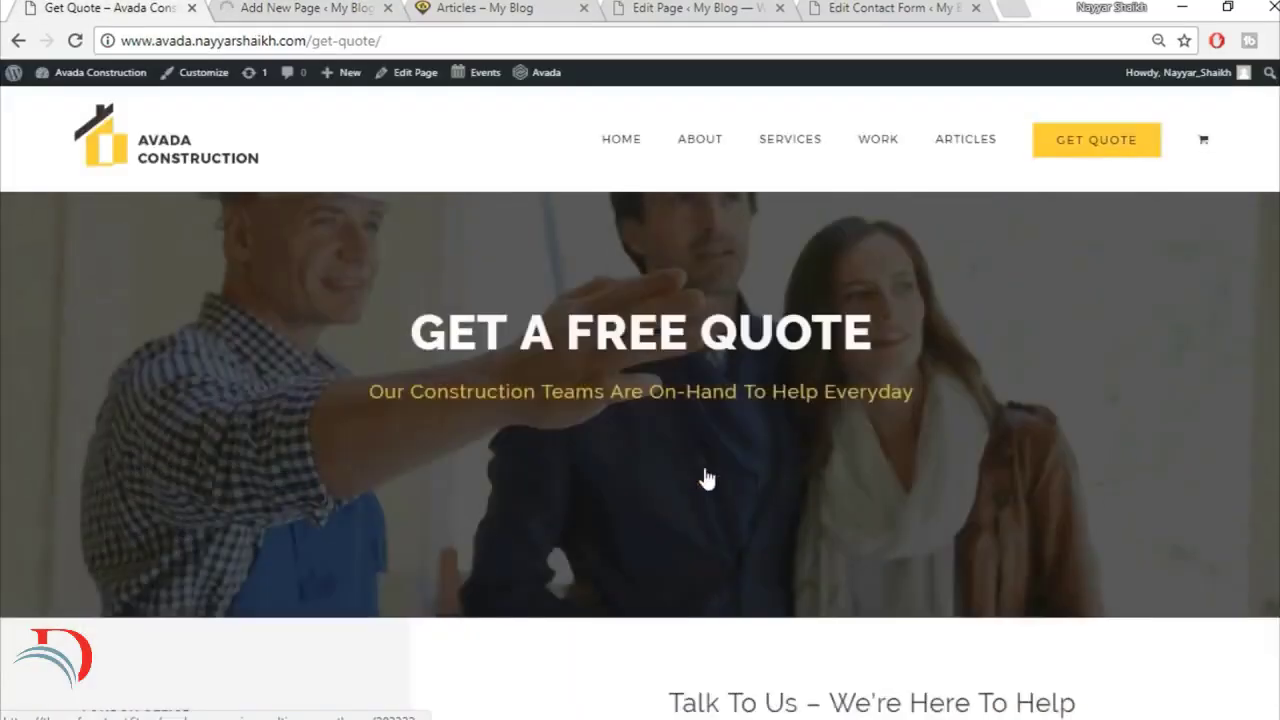
pyautogui.scroll(3, 682, 423)
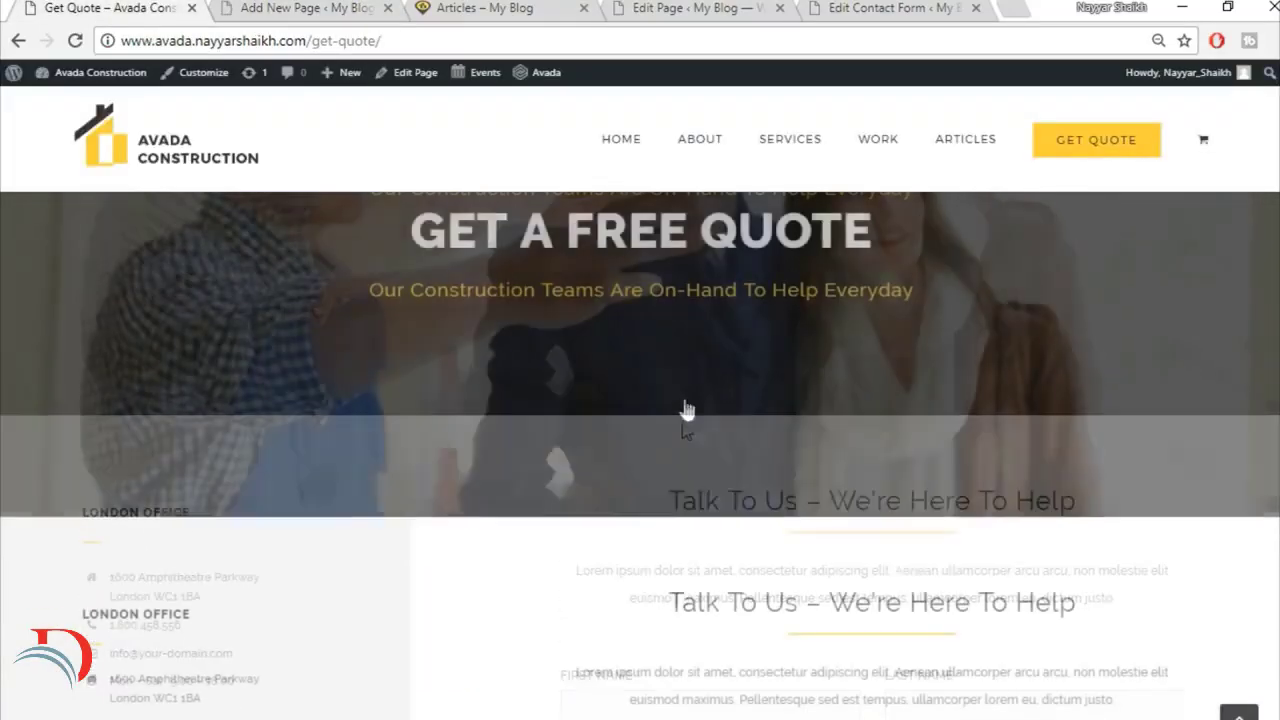
pyautogui.scroll(-3, 1032, 508)
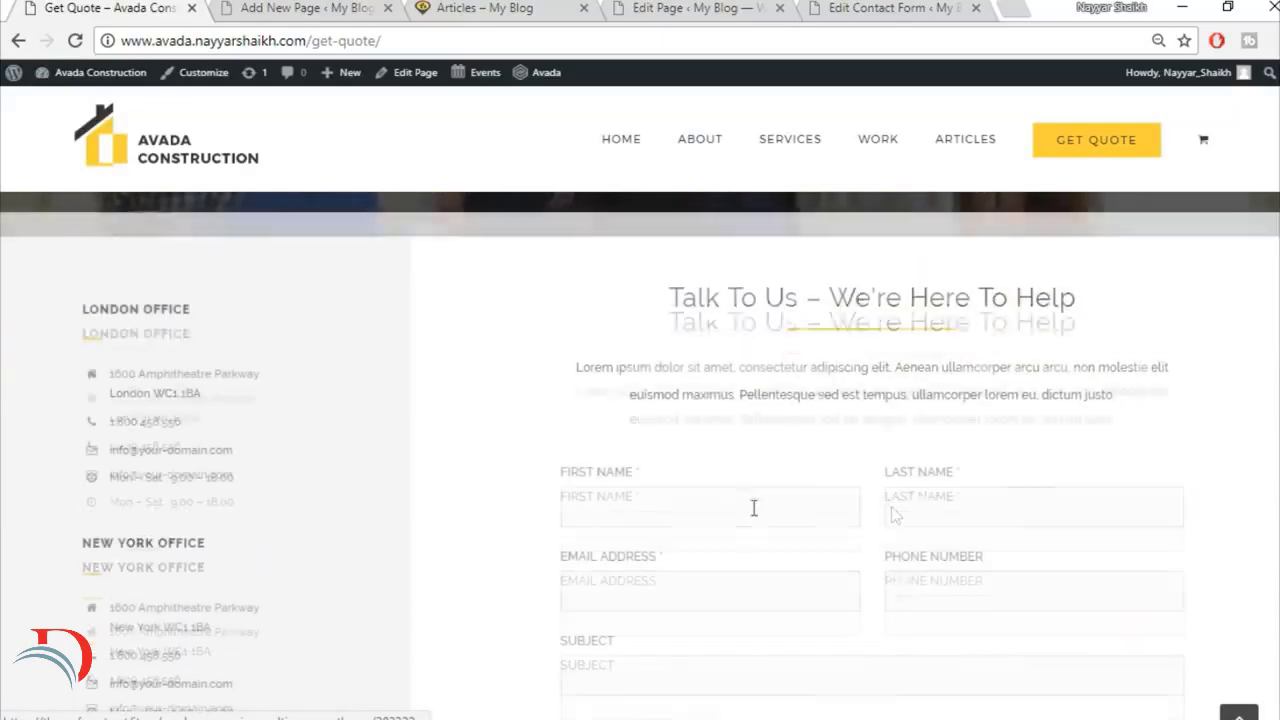
pyautogui.scroll(1, 811, 423)
pyautogui.scroll(-3, 617, 376)
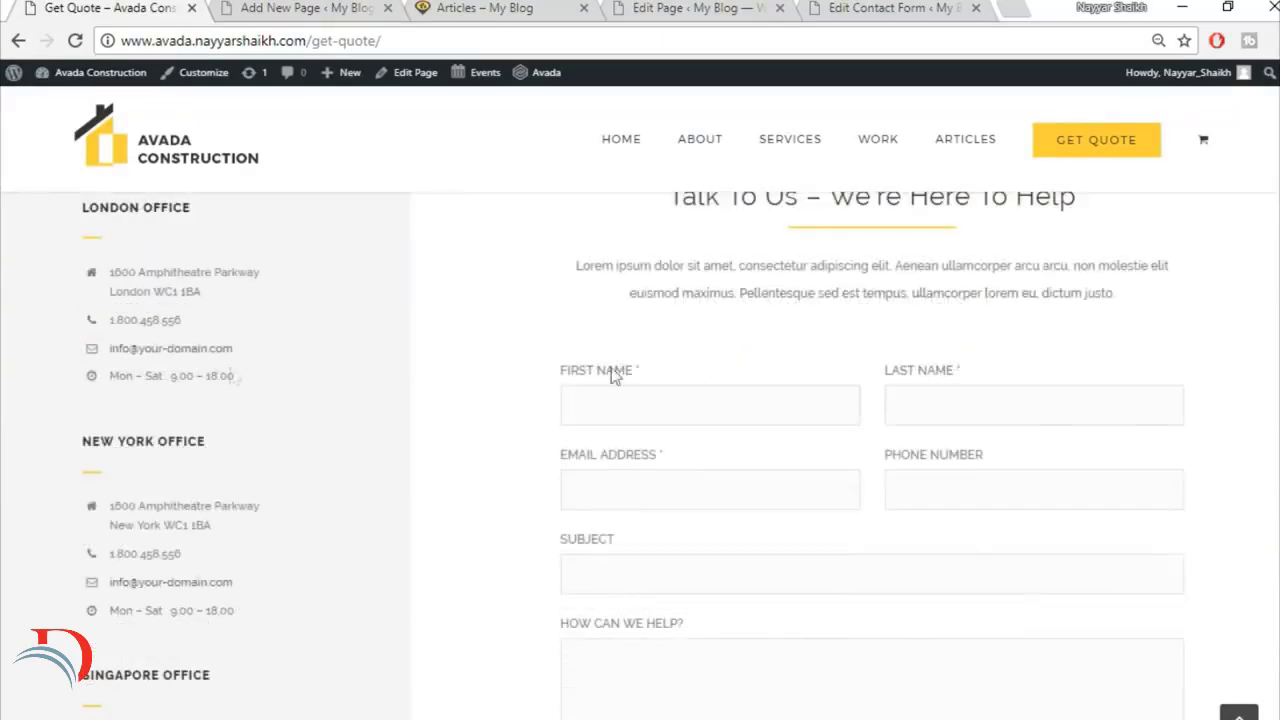
pyautogui.scroll(3, 726, 594)
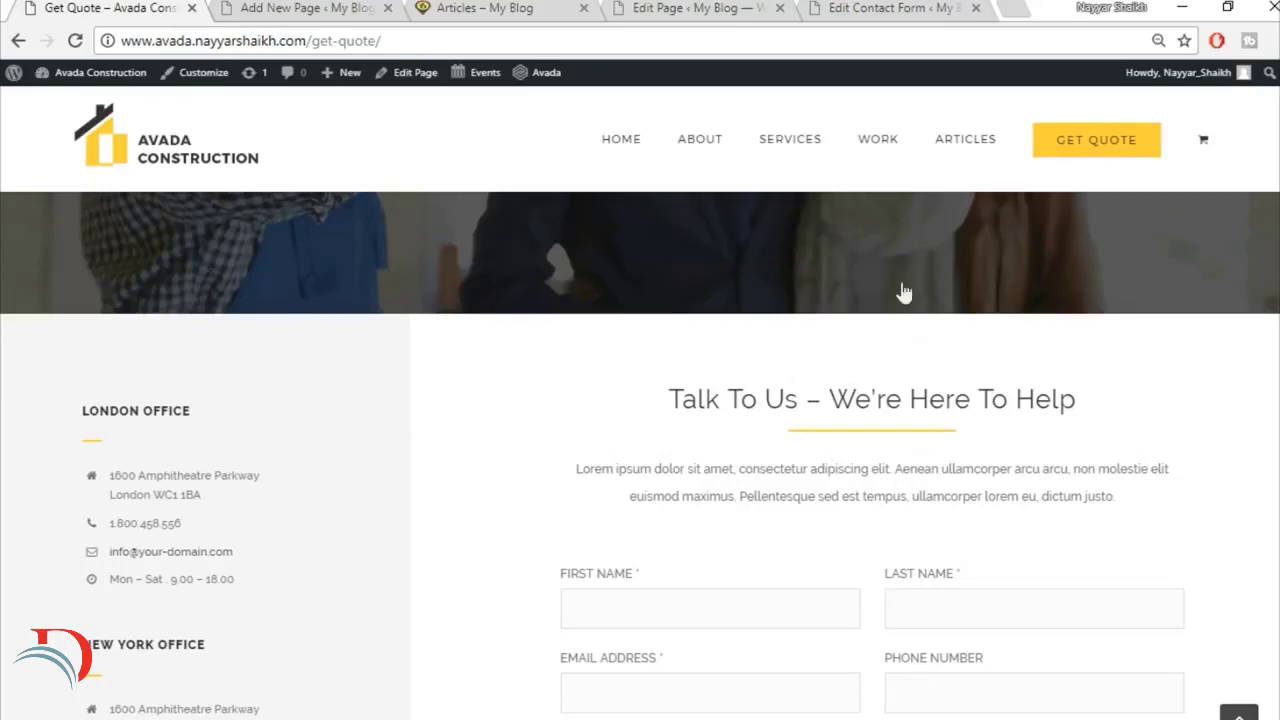
# Step: Add a container with a 1/3 and 2/3 column layout to the Get Quote page
pyautogui.click(372, 7)
pyautogui.scroll(-2, 679, 440)
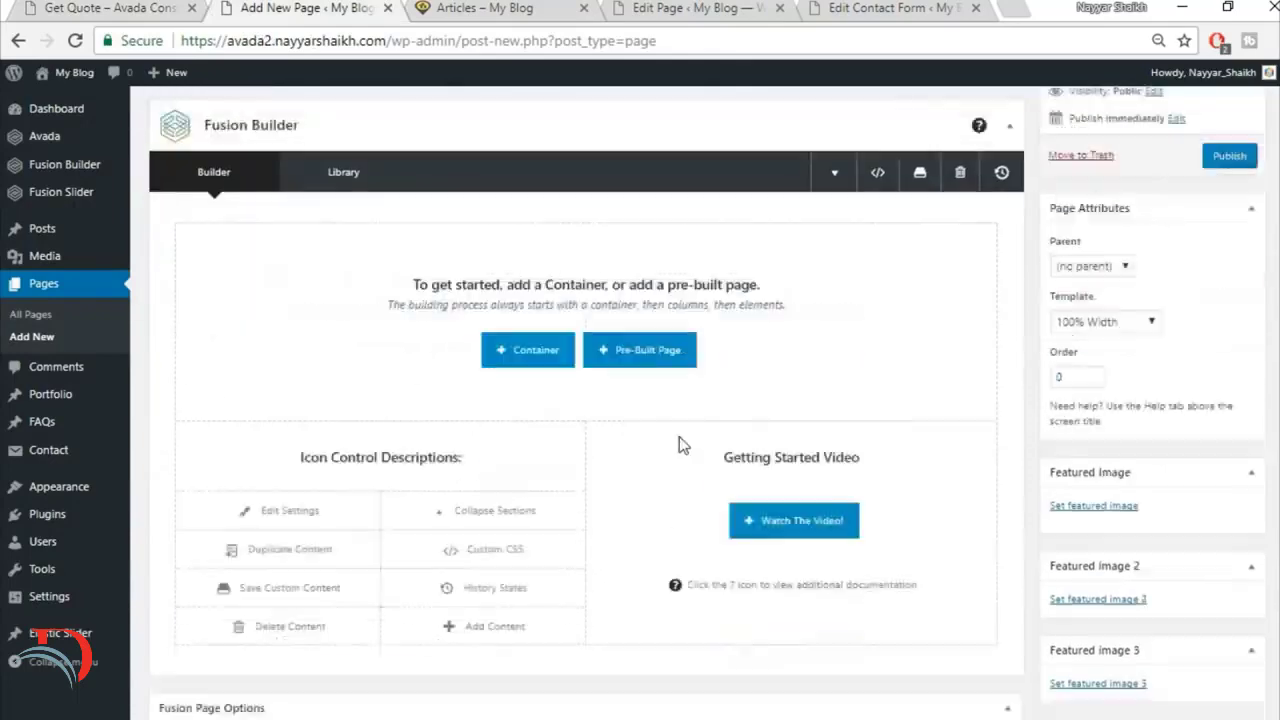
pyautogui.scroll(-2, 679, 440)
pyautogui.scroll(3, 677, 380)
pyautogui.click(526, 397)
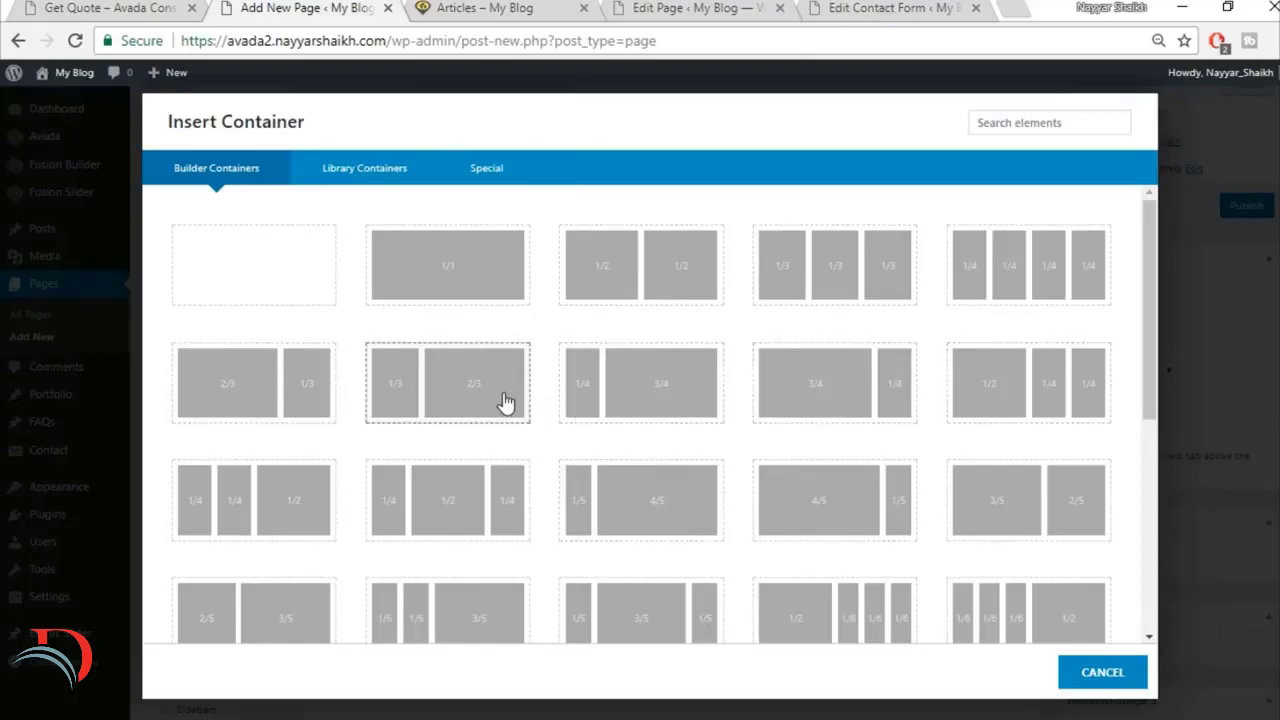
pyautogui.click(500, 400)
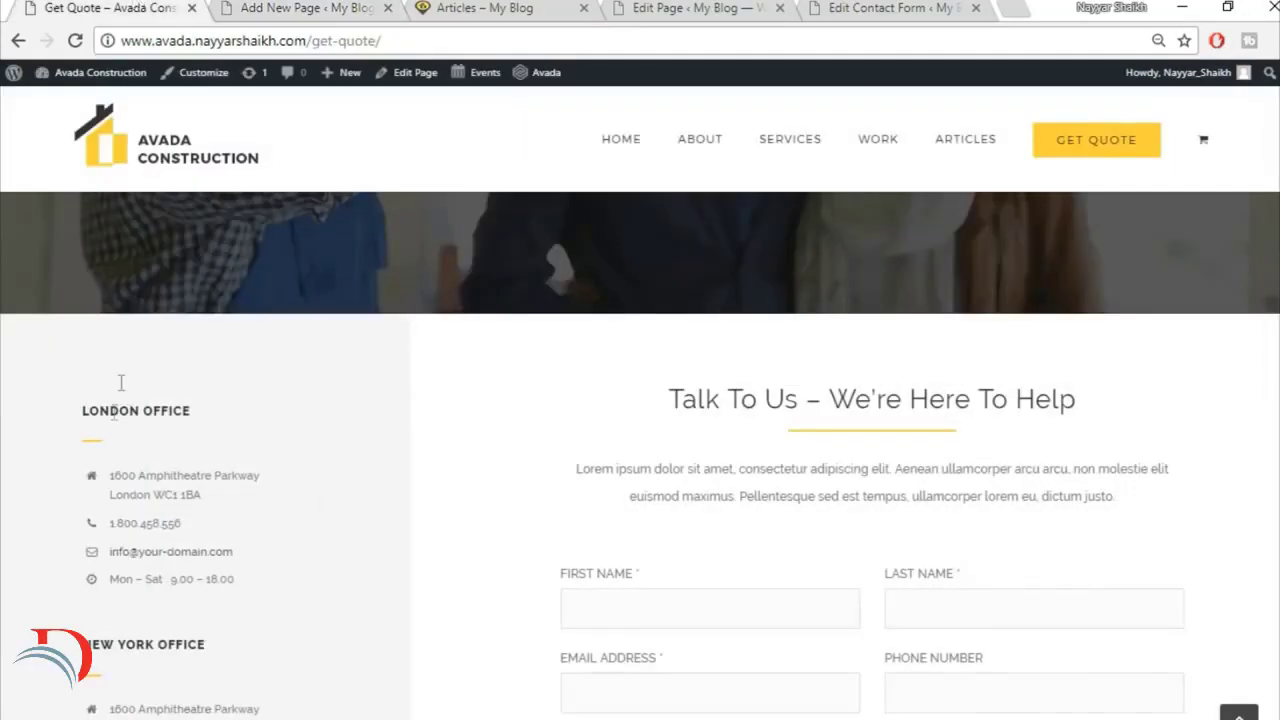
# Step: Copy the "LONDON OFFICE" heading from the demo page and save it in a Text Block in the 1/3 column
pyautogui.moveTo(83, 400); pyautogui.dragTo(259, 412)
pyautogui.hotkey('ctrl', 'c')
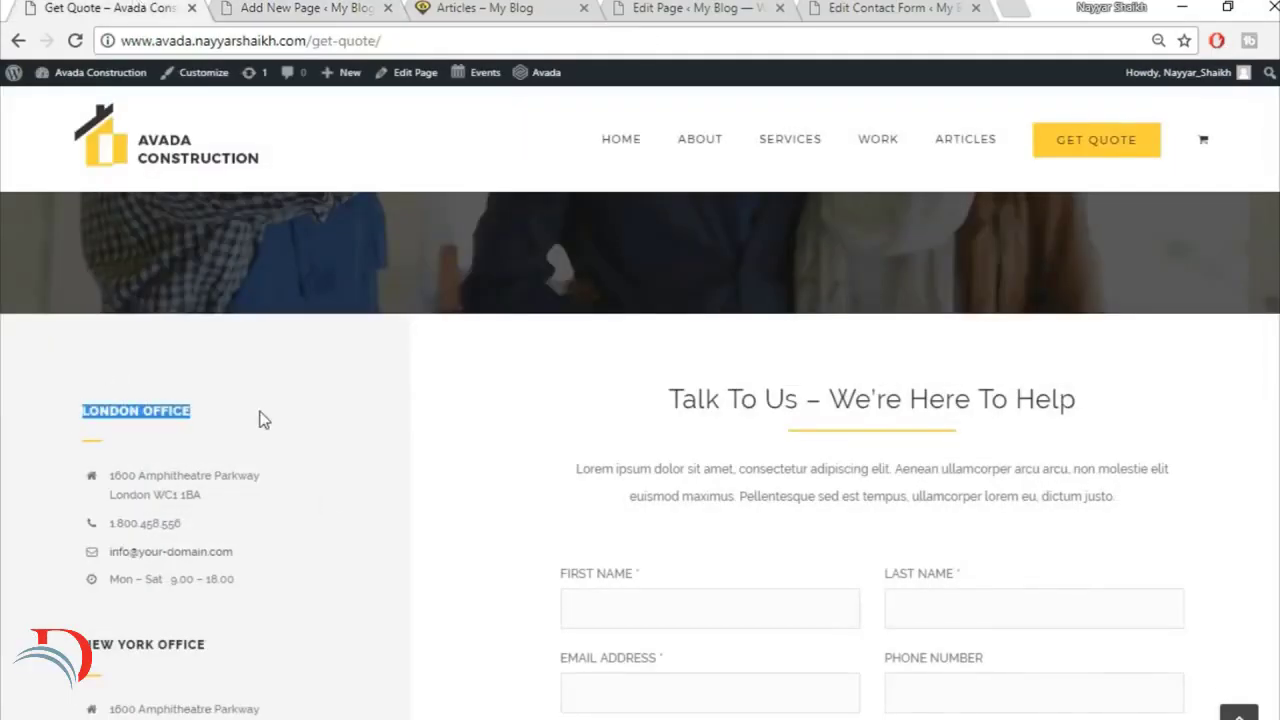
pyautogui.click(262, 8)
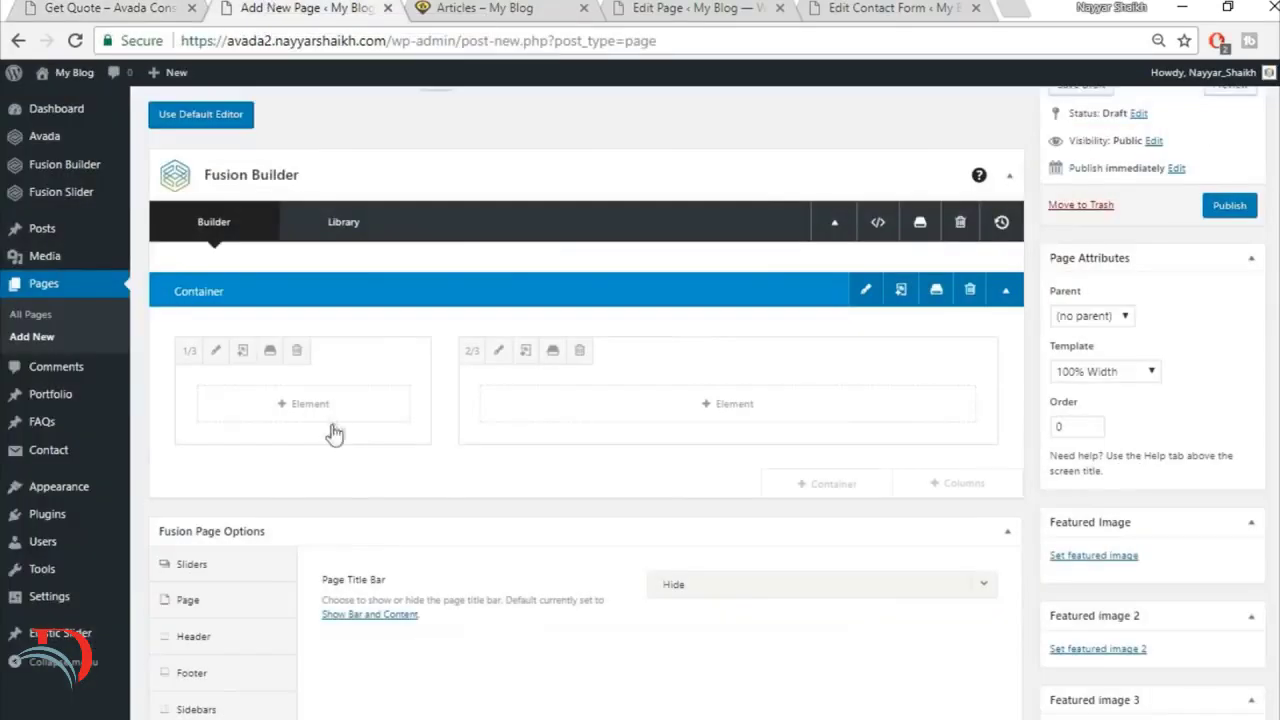
pyautogui.click(310, 404)
pyautogui.click(1016, 128)
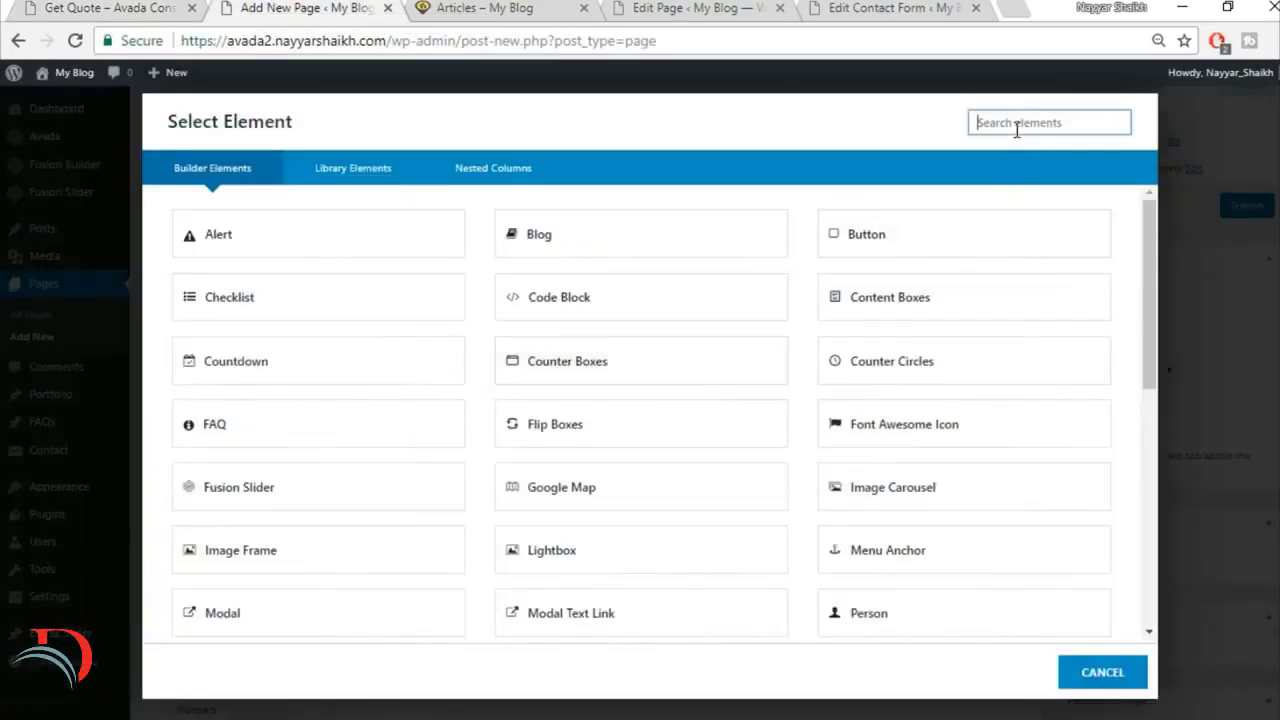
pyautogui.write('text')
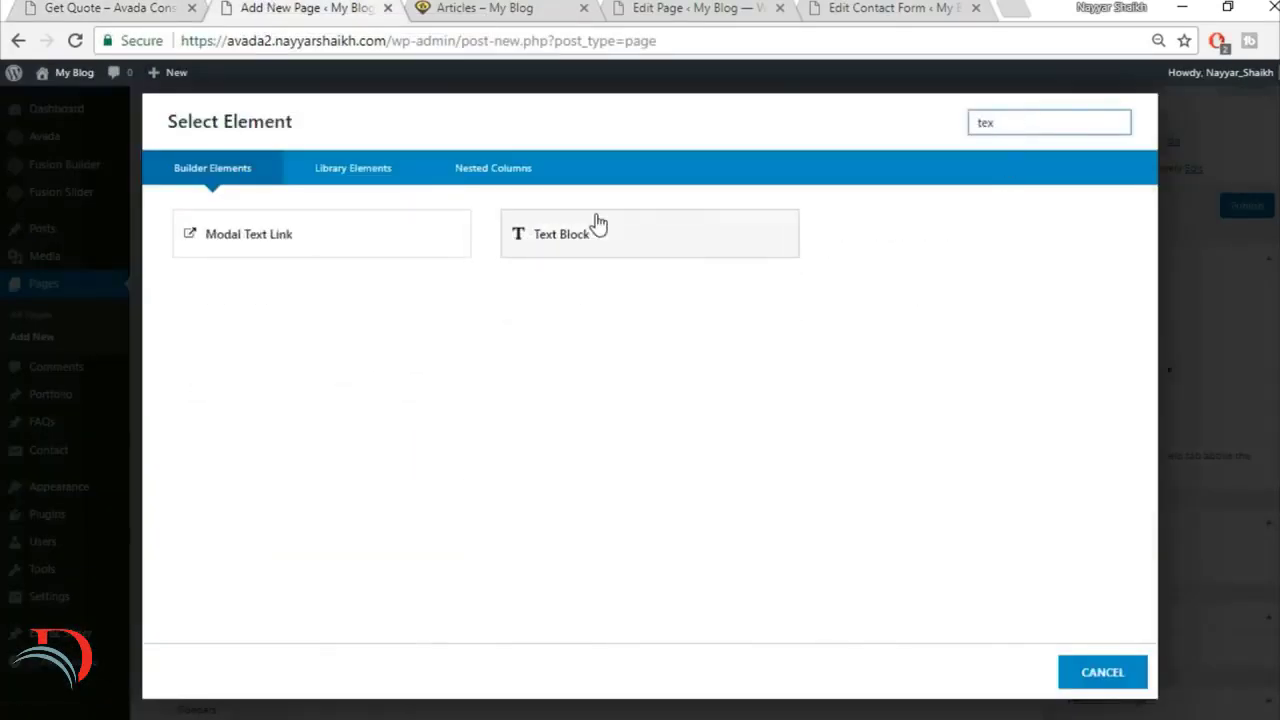
pyautogui.click(597, 223)
pyautogui.click(480, 500)
pyautogui.hotkey('ctrl', 'a')
pyautogui.press('BackSpace')
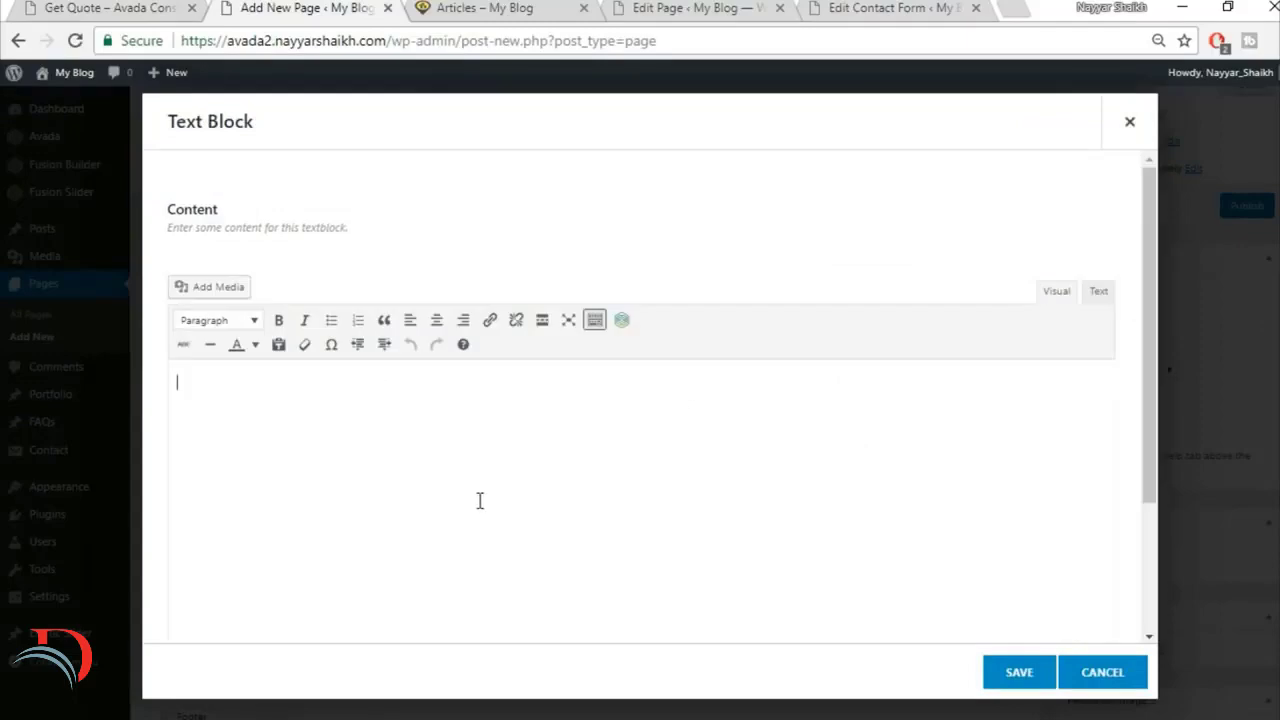
pyautogui.hotkey('ctrl', 'v')
pyautogui.click(1018, 673)
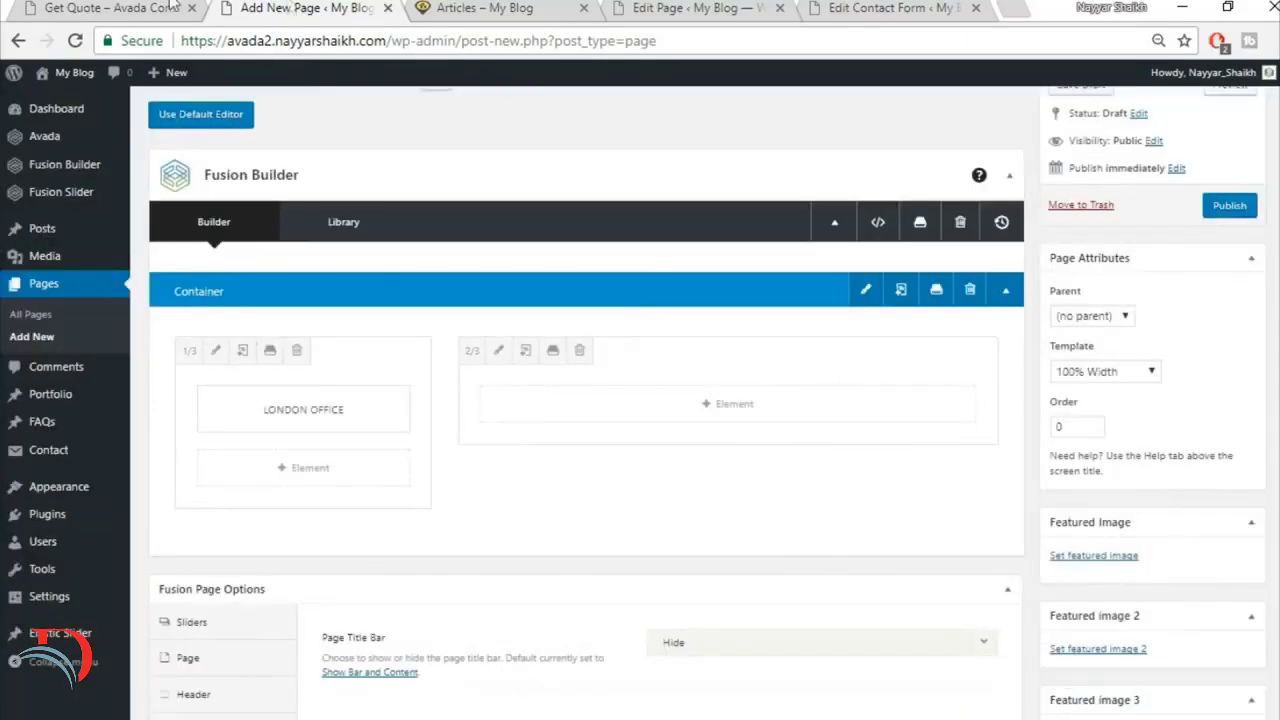
# Step: Add a Separator element with the Single Border Solid style below the London office heading
pyautogui.click(147, 7)
pyautogui.click(240, 8)
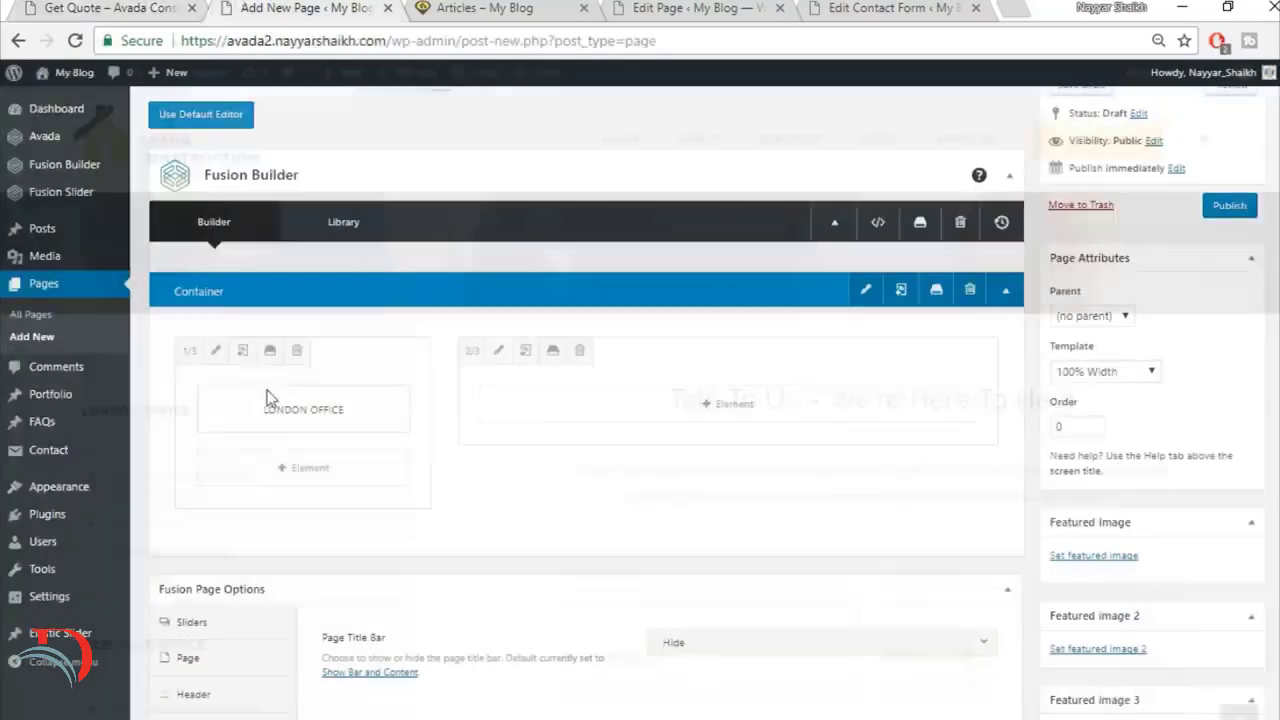
pyautogui.click(282, 478)
pyautogui.click(1020, 123)
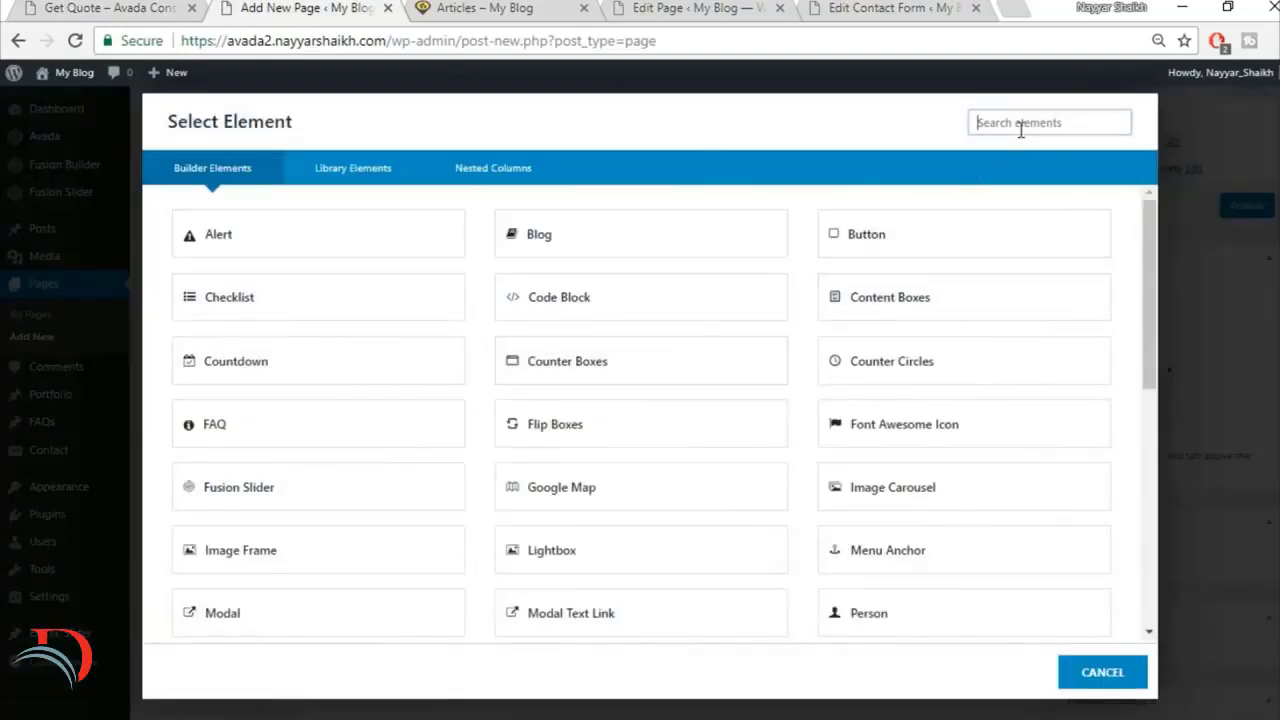
pyautogui.write('separa')
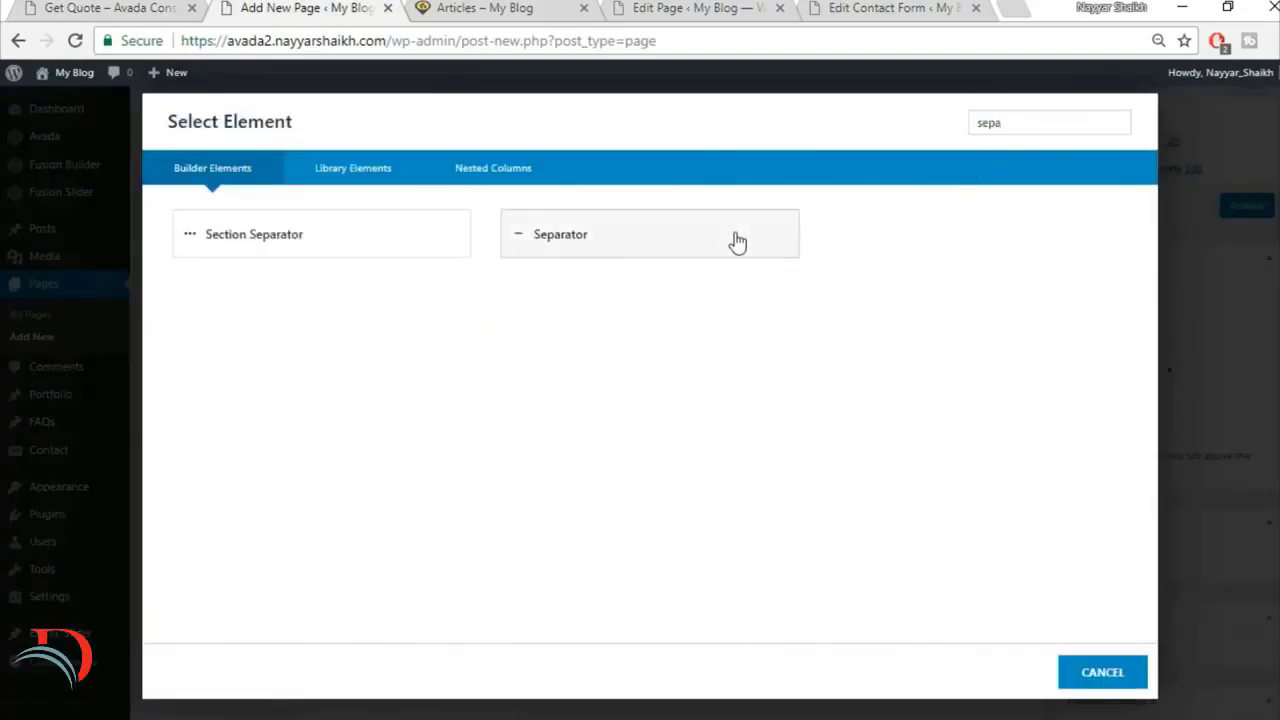
pyautogui.click(737, 240)
pyautogui.click(733, 250)
pyautogui.click(735, 302)
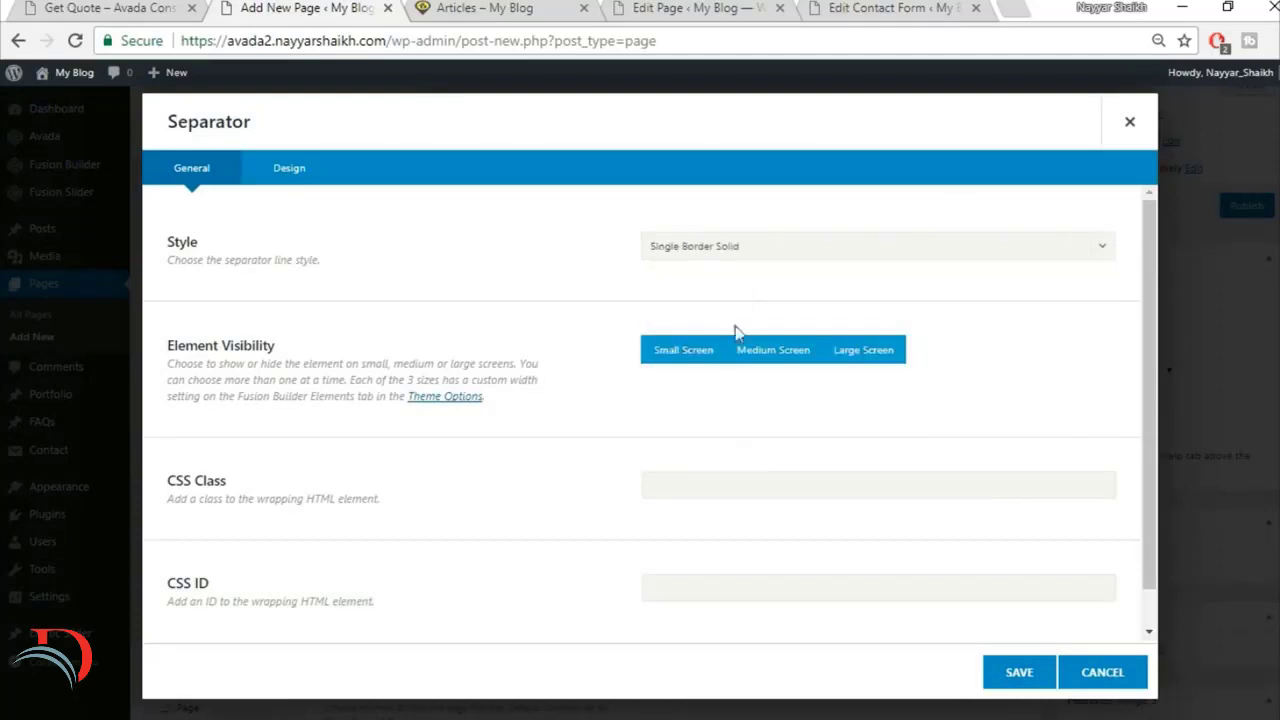
# Step: Set the separator's color to #fed83d
pyautogui.click(310, 168)
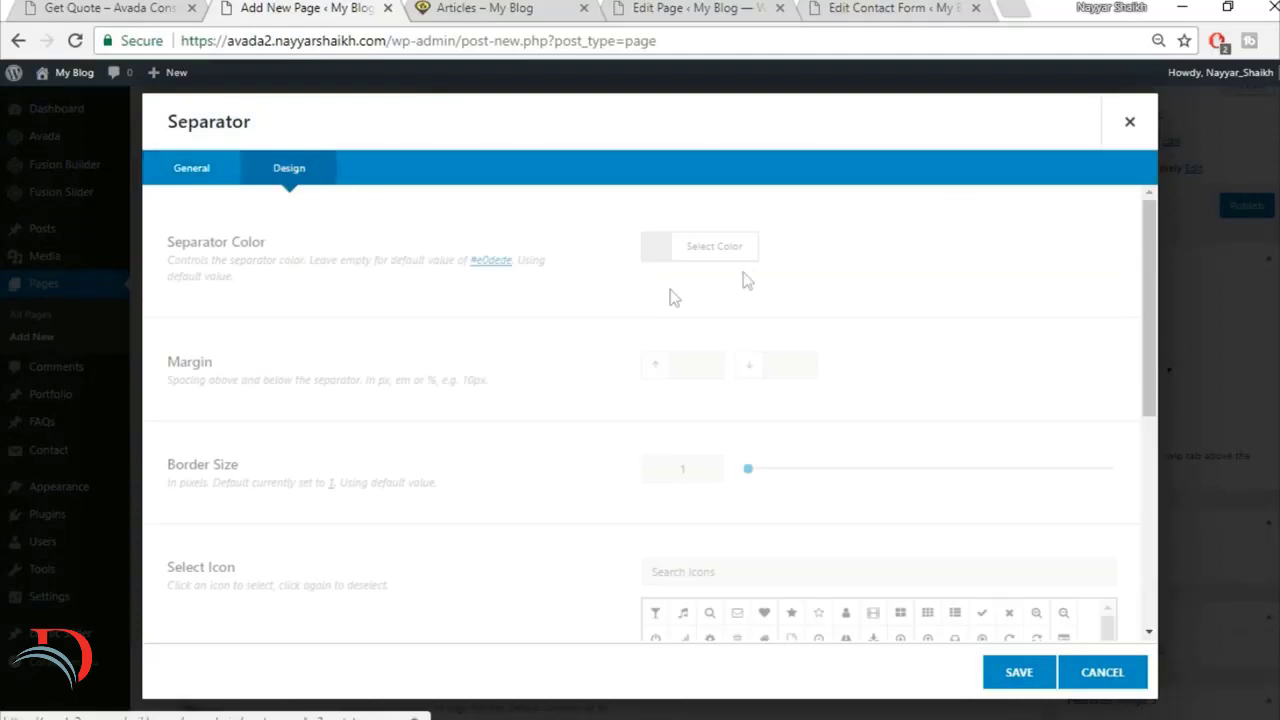
pyautogui.click(733, 250)
pyautogui.click(892, 280)
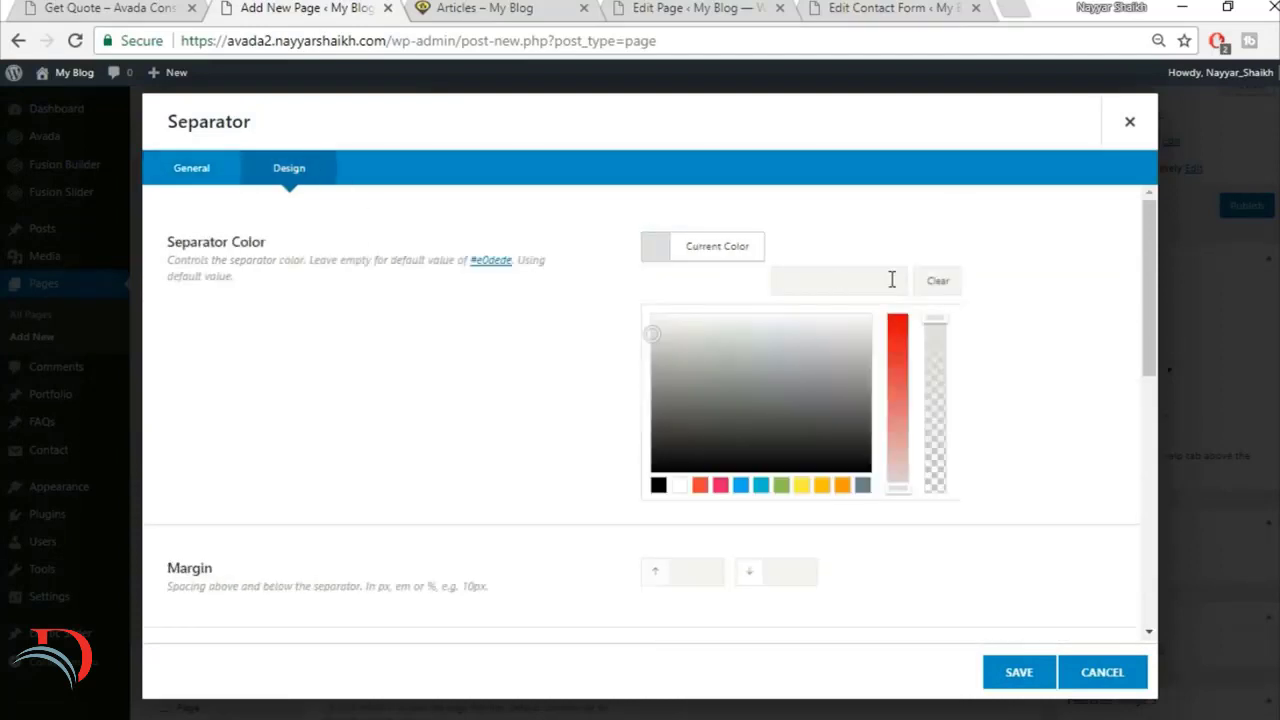
pyautogui.write('fed83d')
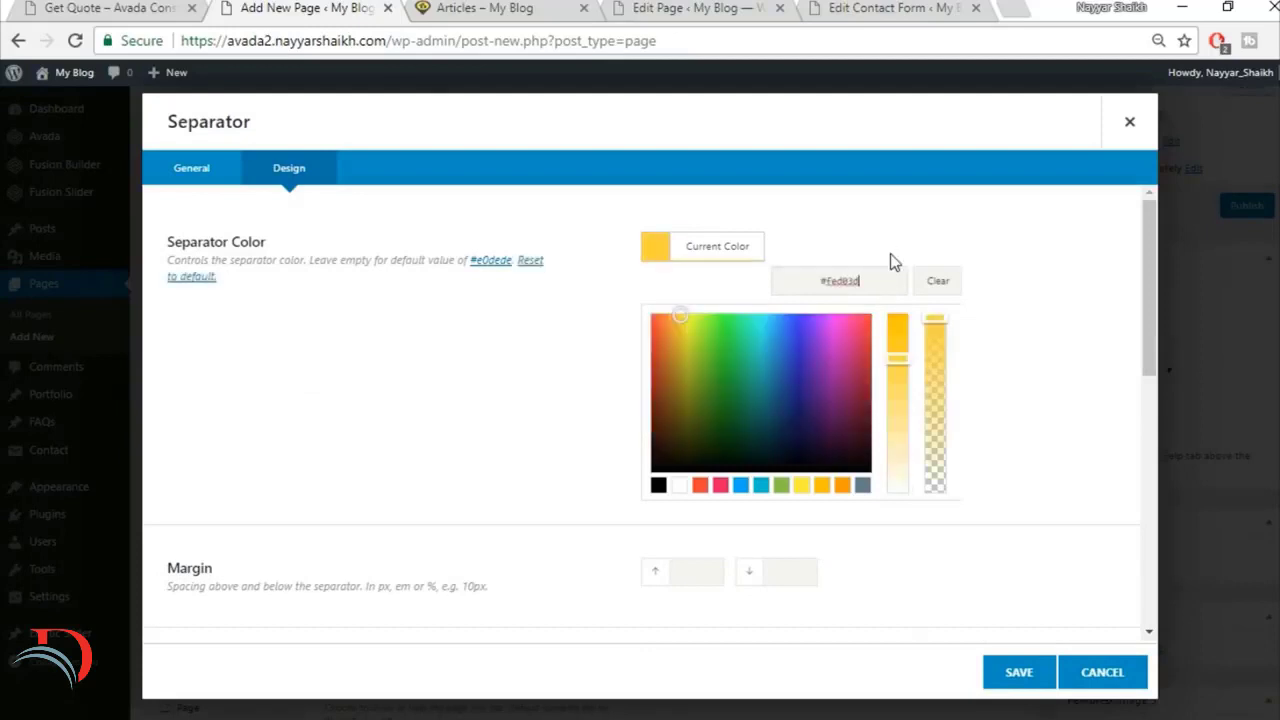
# Step: Set the separator's bottom margin to 20 and its border size to 2
pyautogui.scroll(-3, 1000, 310)
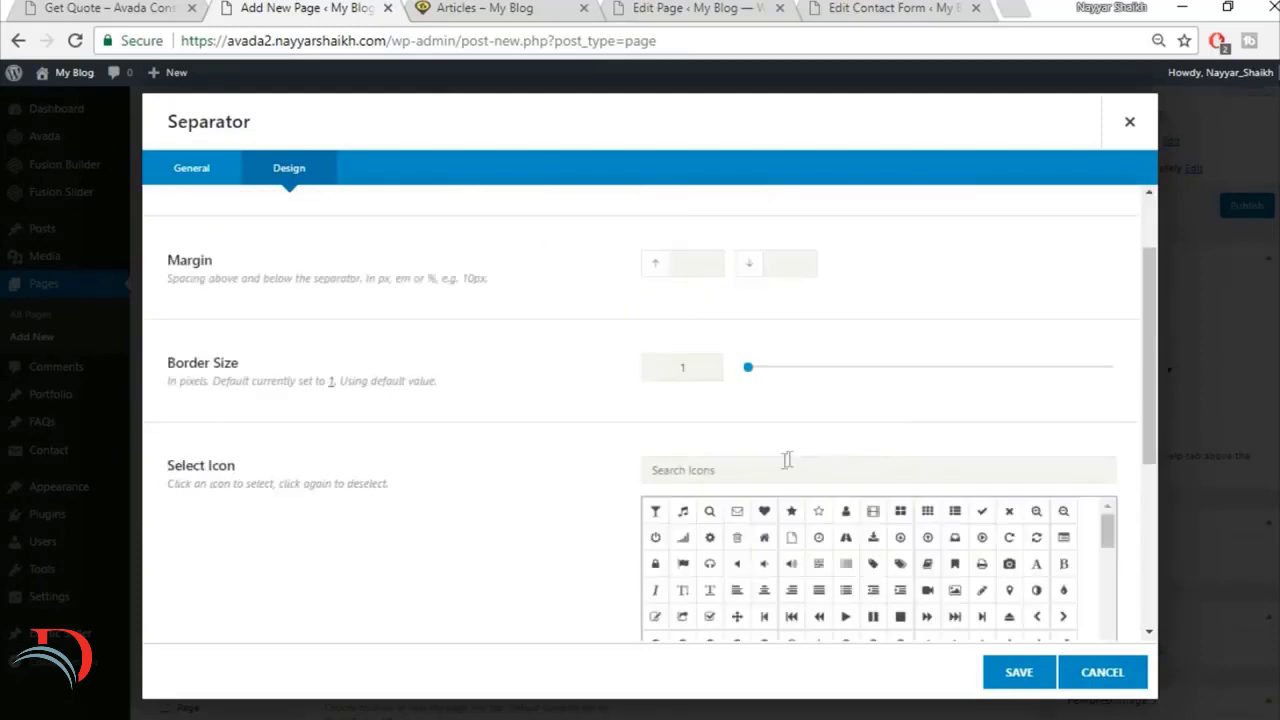
pyautogui.write('2020')
pyautogui.press('BackSpace')
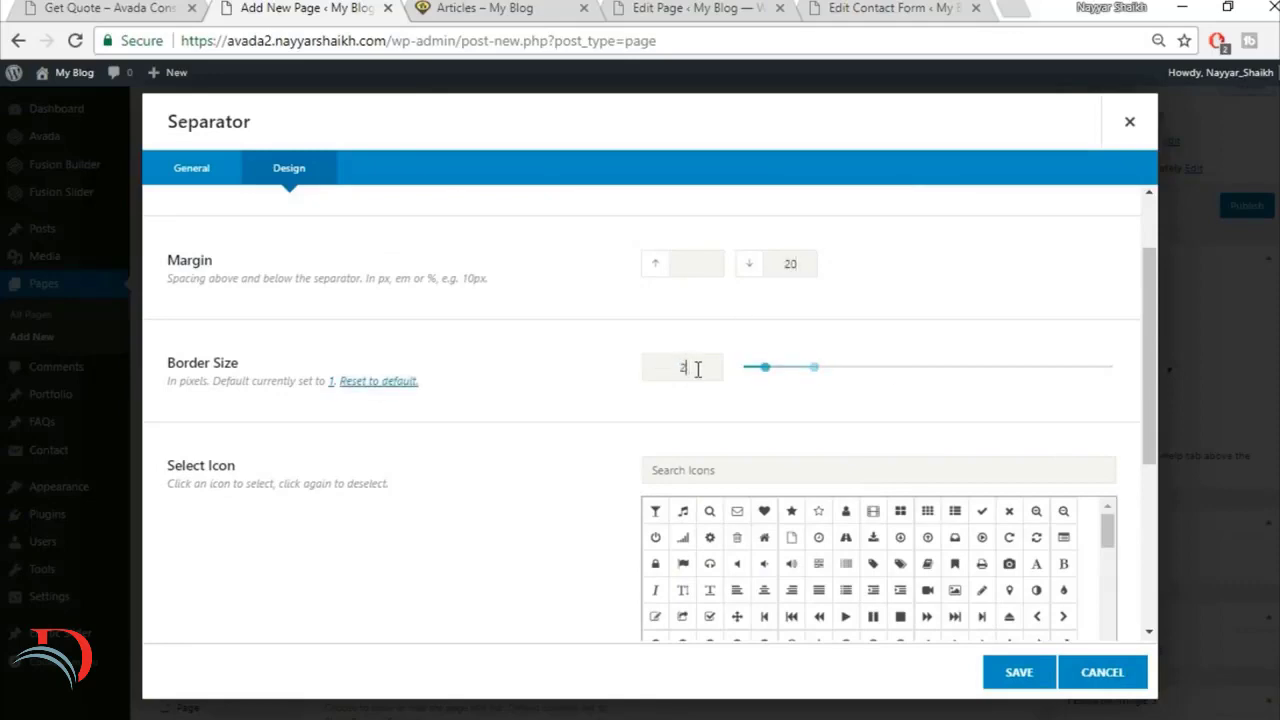
# Step: Set the separator width to 30px with left alignment and save the separator
pyautogui.scroll(-3, 466, 477)
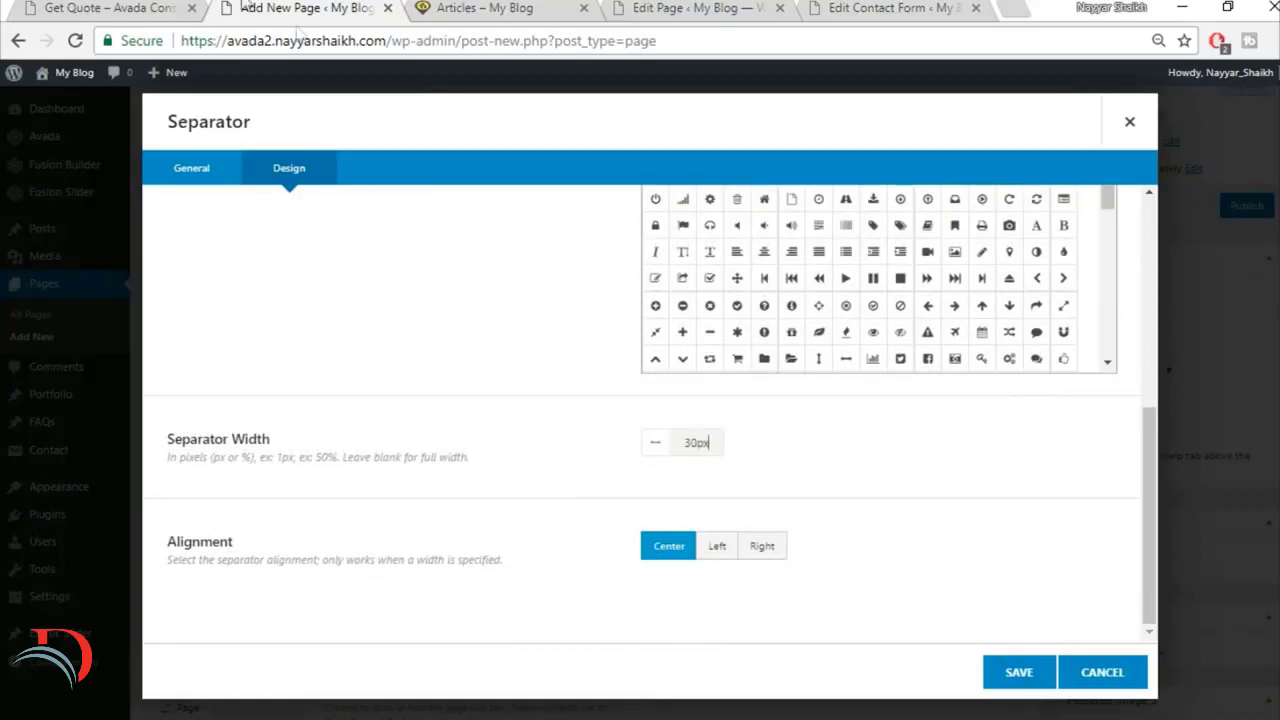
pyautogui.click(150, 9)
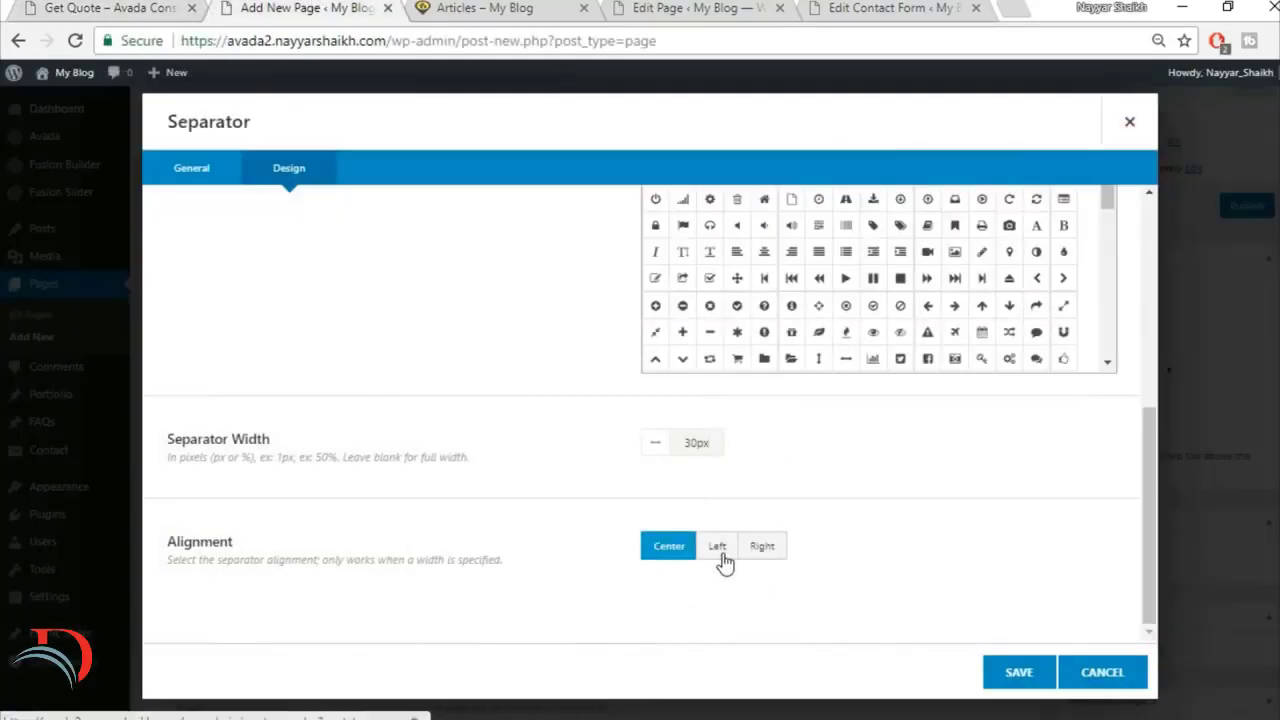
pyautogui.click(717, 554)
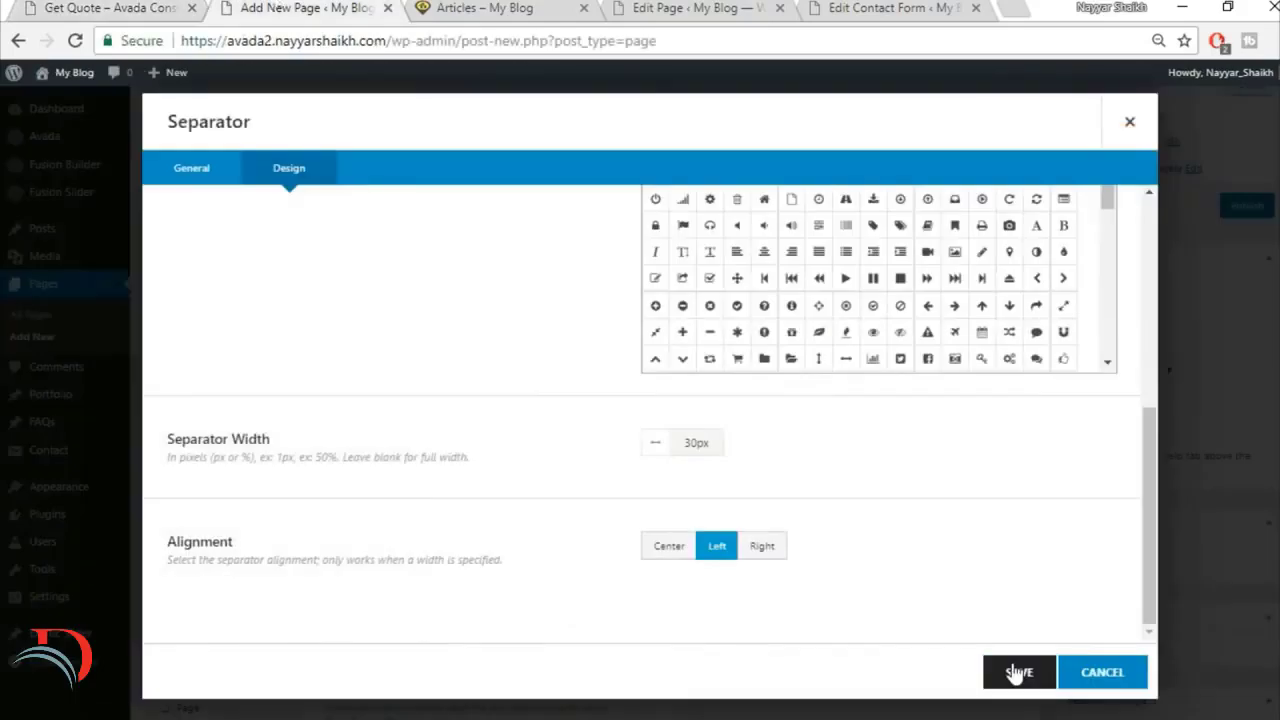
pyautogui.click(1010, 671)
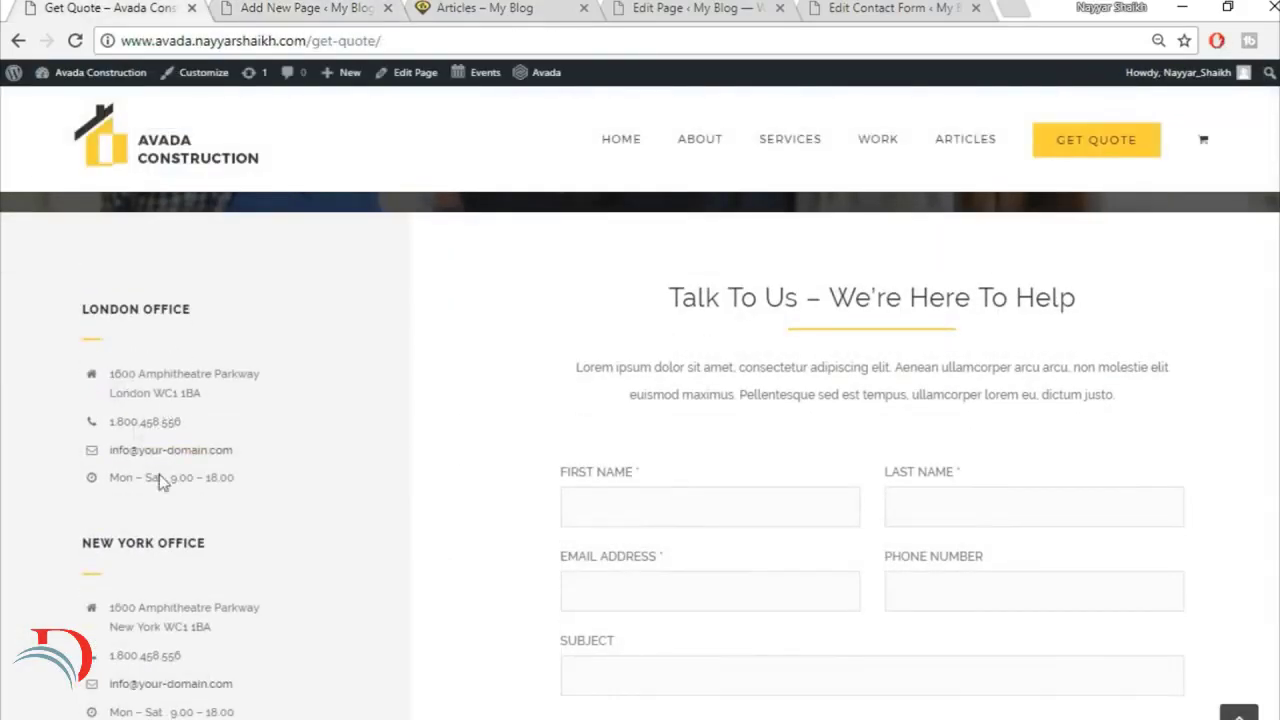
# Step: Add a Checklist element below the separator in the 1/3 column
pyautogui.click(245, 7)
pyautogui.click(290, 519)
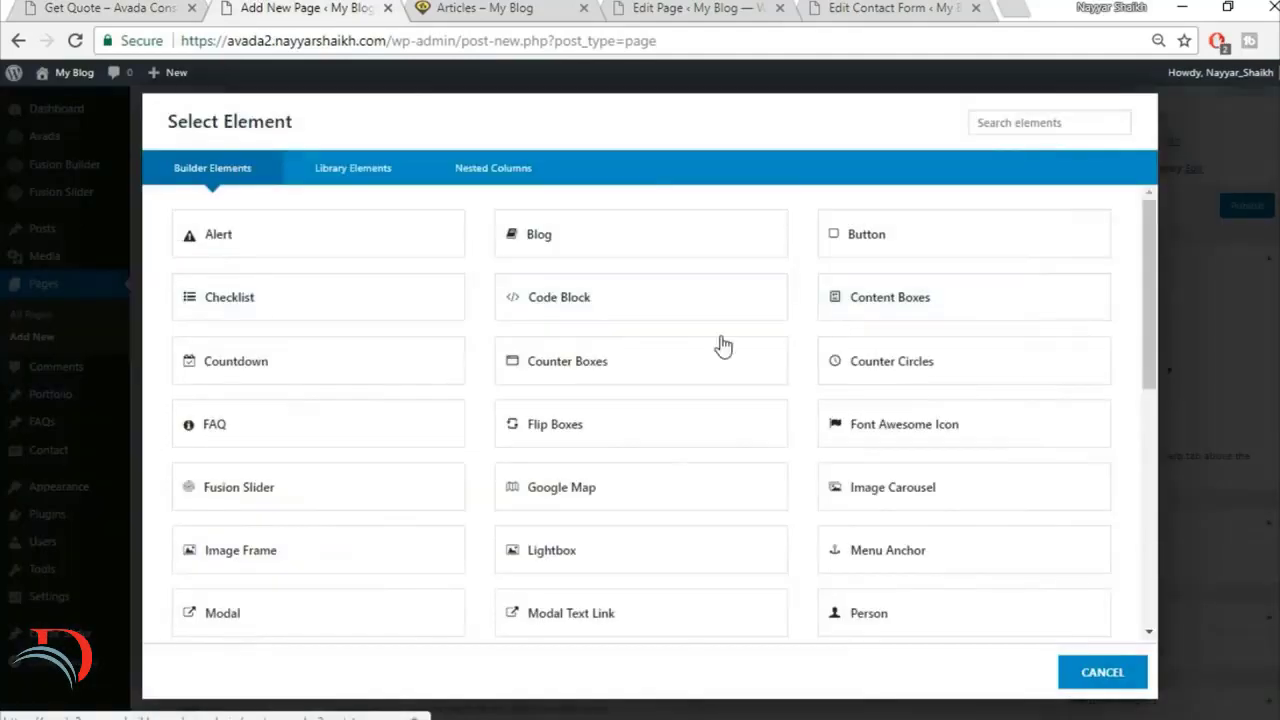
pyautogui.click(998, 128)
pyautogui.write('chec')
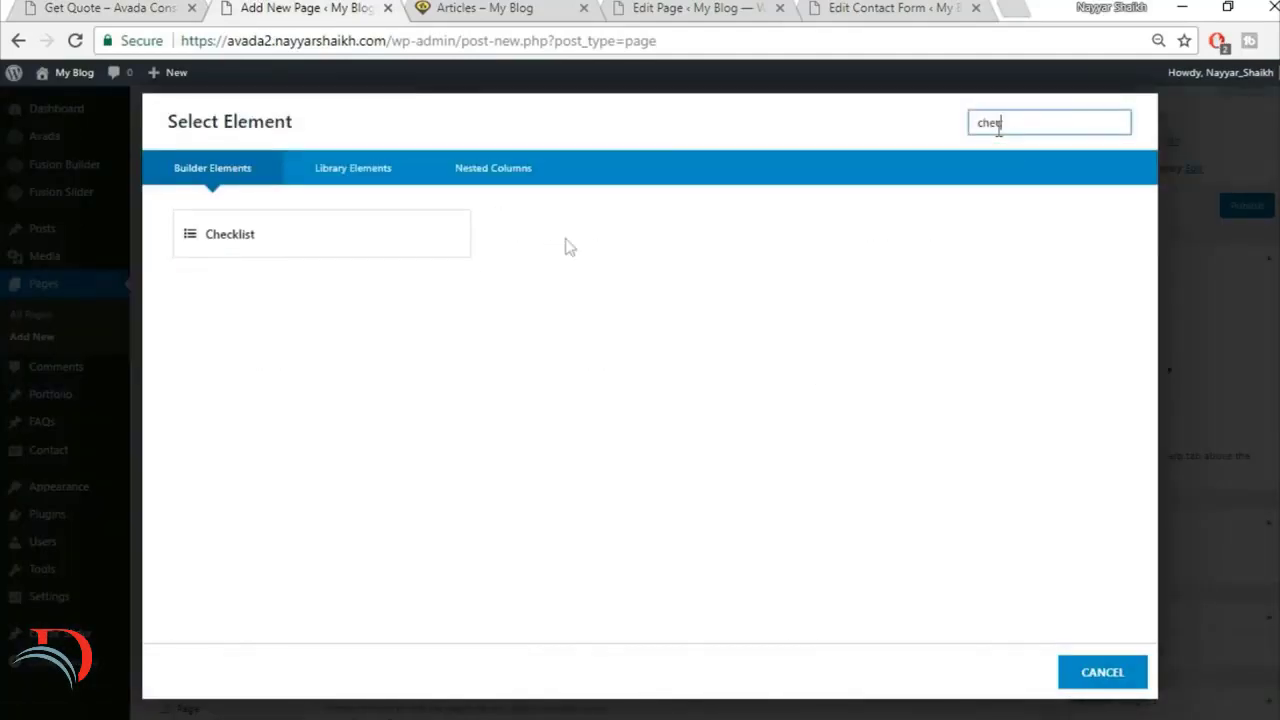
pyautogui.click(323, 235)
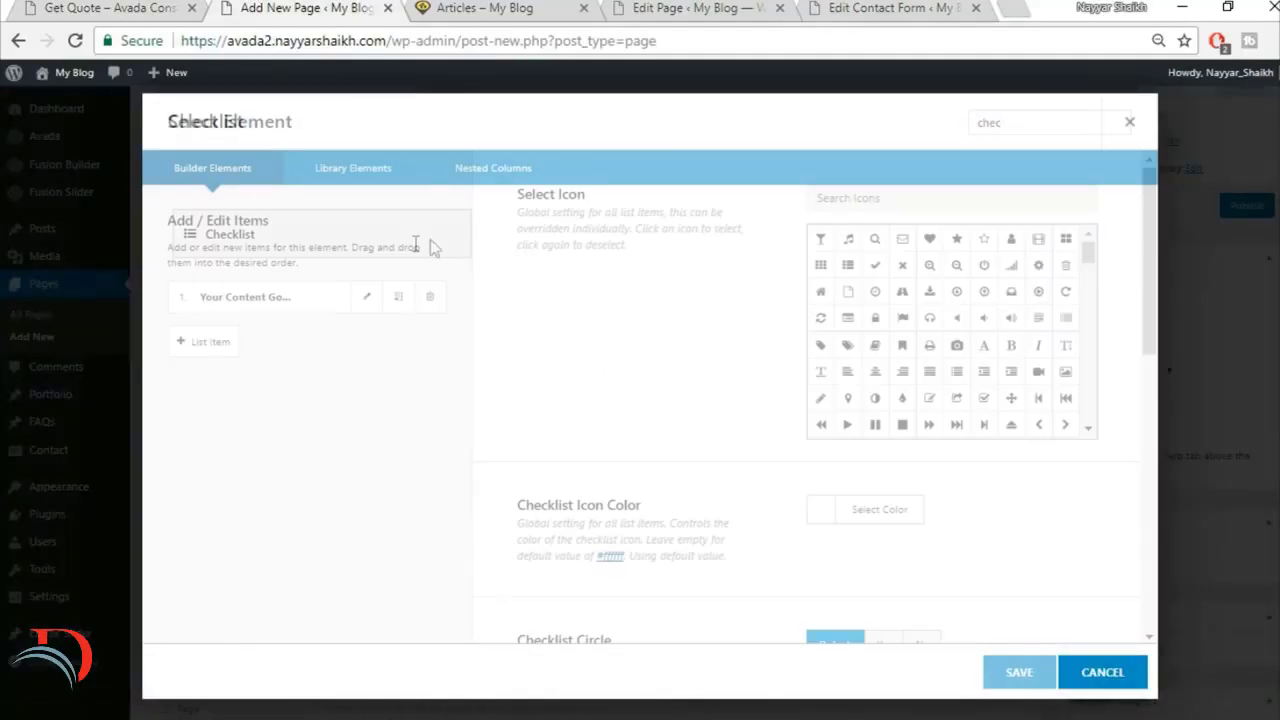
# Step: Set the checklist icon color to #a3a3a3 and turn off the checklist circle
pyautogui.click(100, 7)
pyautogui.click(275, 7)
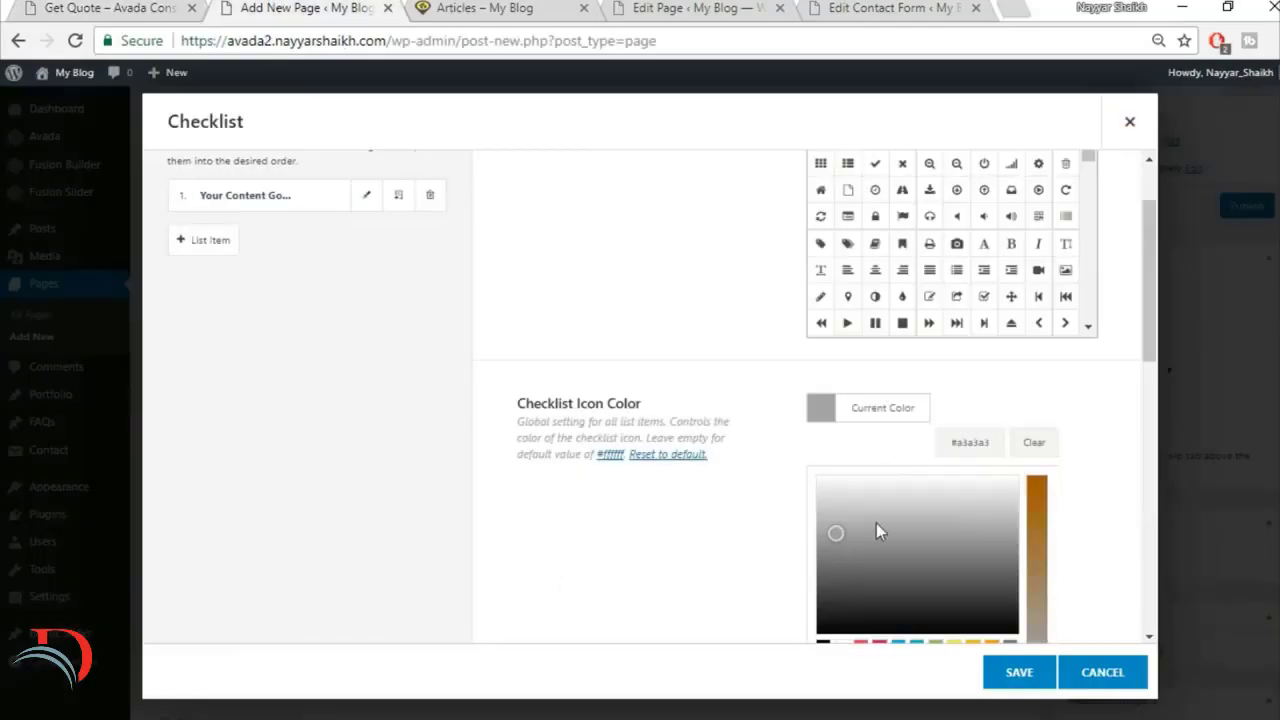
pyautogui.click(1037, 400)
pyautogui.scroll(-2, 1089, 491)
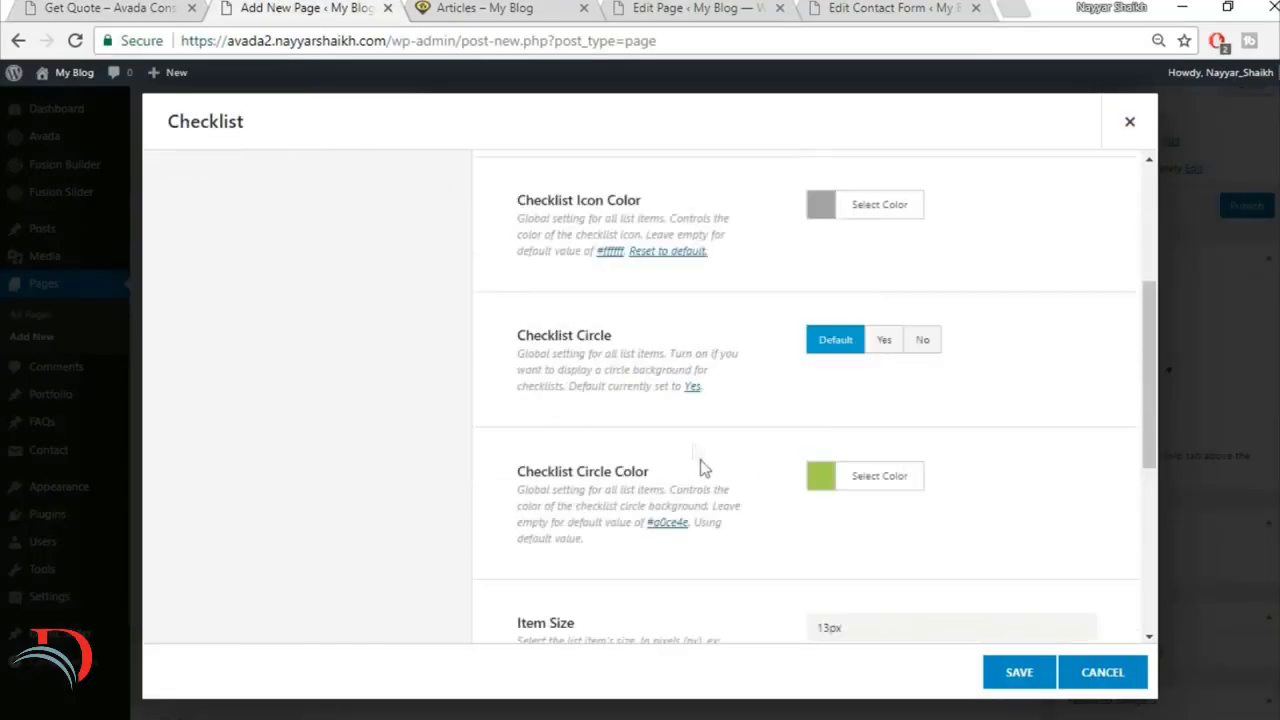
pyautogui.click(921, 340)
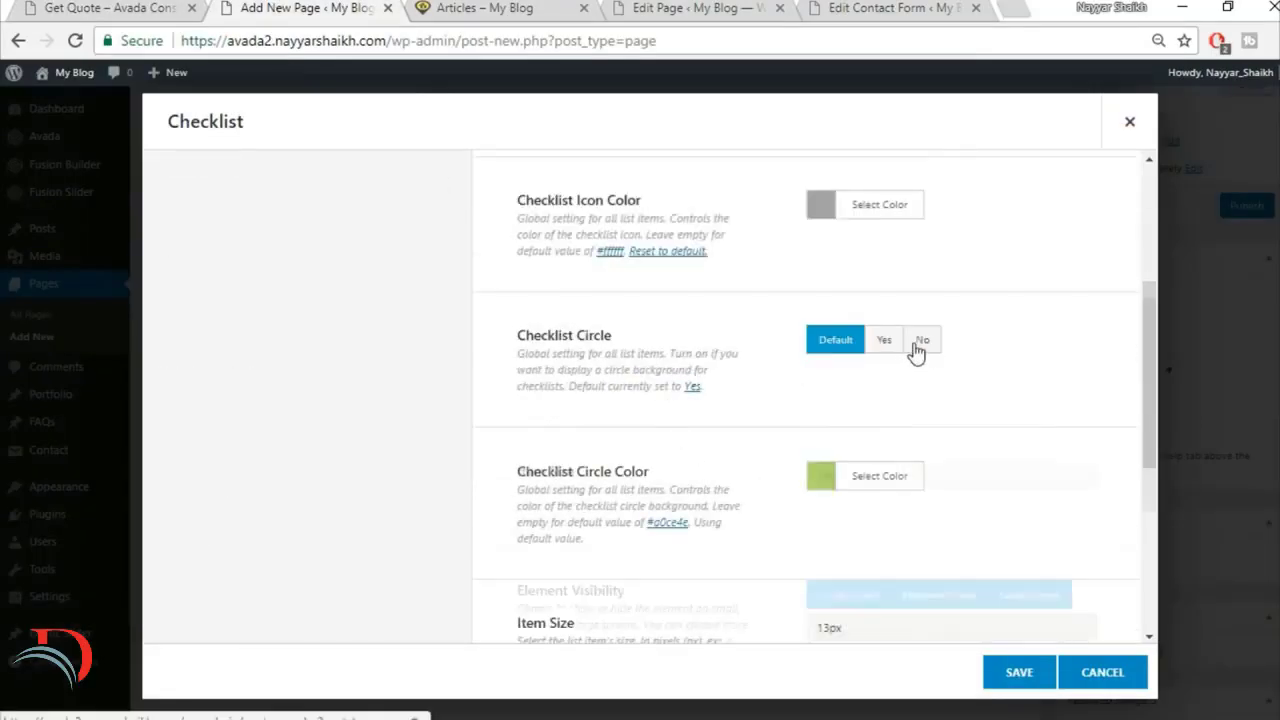
# Step: Compare the checklist with the demo page and set its item size to 15px
pyautogui.click(170, 7)
pyautogui.click(240, 7)
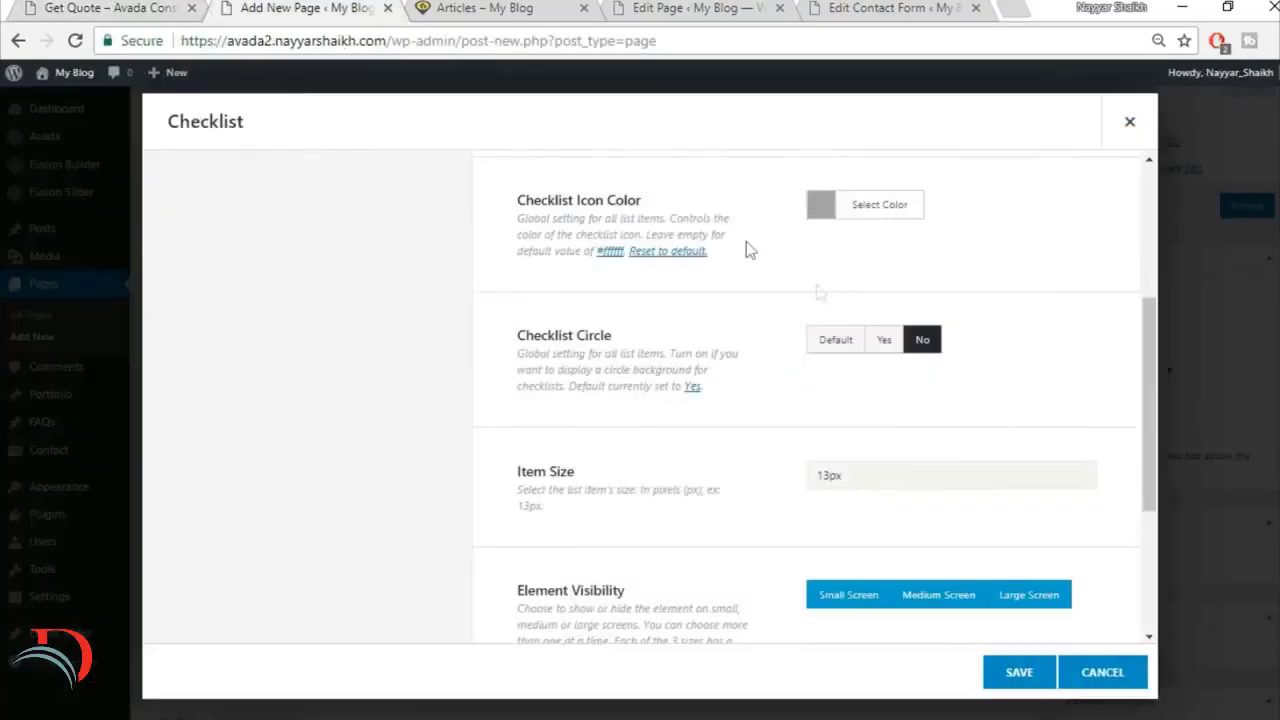
pyautogui.scroll(-1, 877, 397)
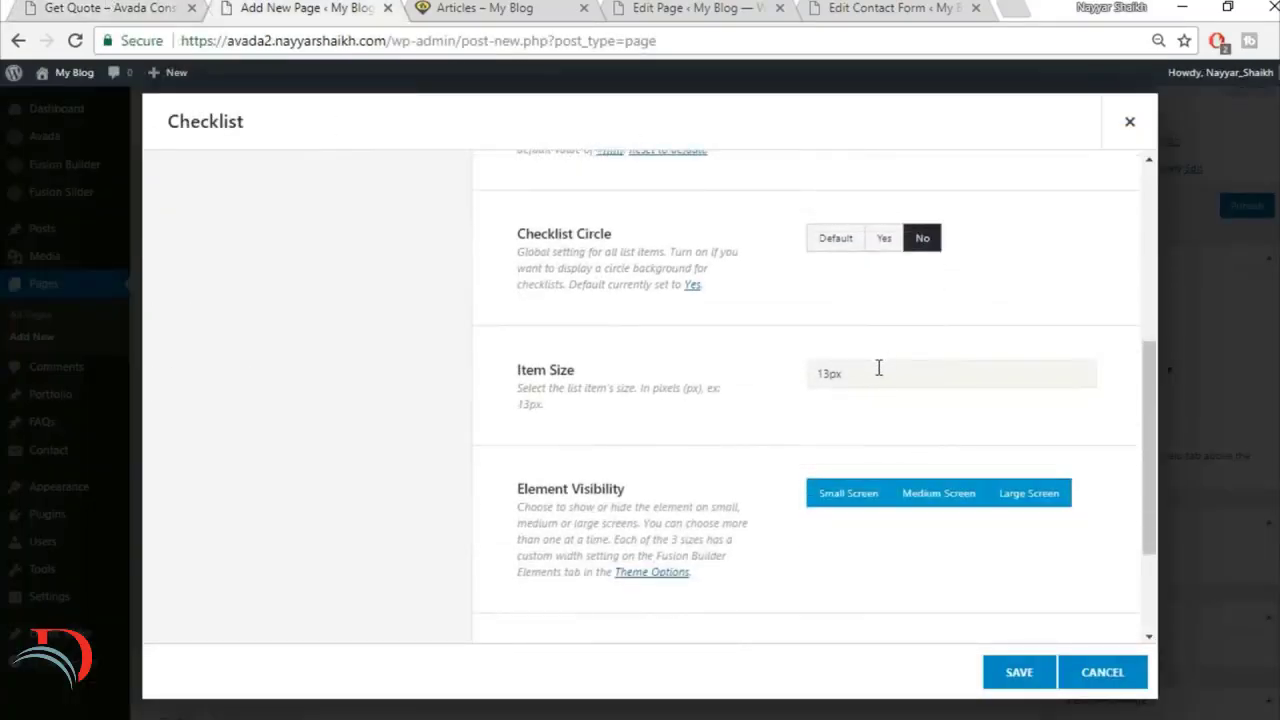
pyautogui.write('15px')
# Step: Open the checklist's first list item, copy the London office address from the demo page, and give the item the home icon
pyautogui.scroll(-2, 690, 412)
pyautogui.scroll(5, 726, 500)
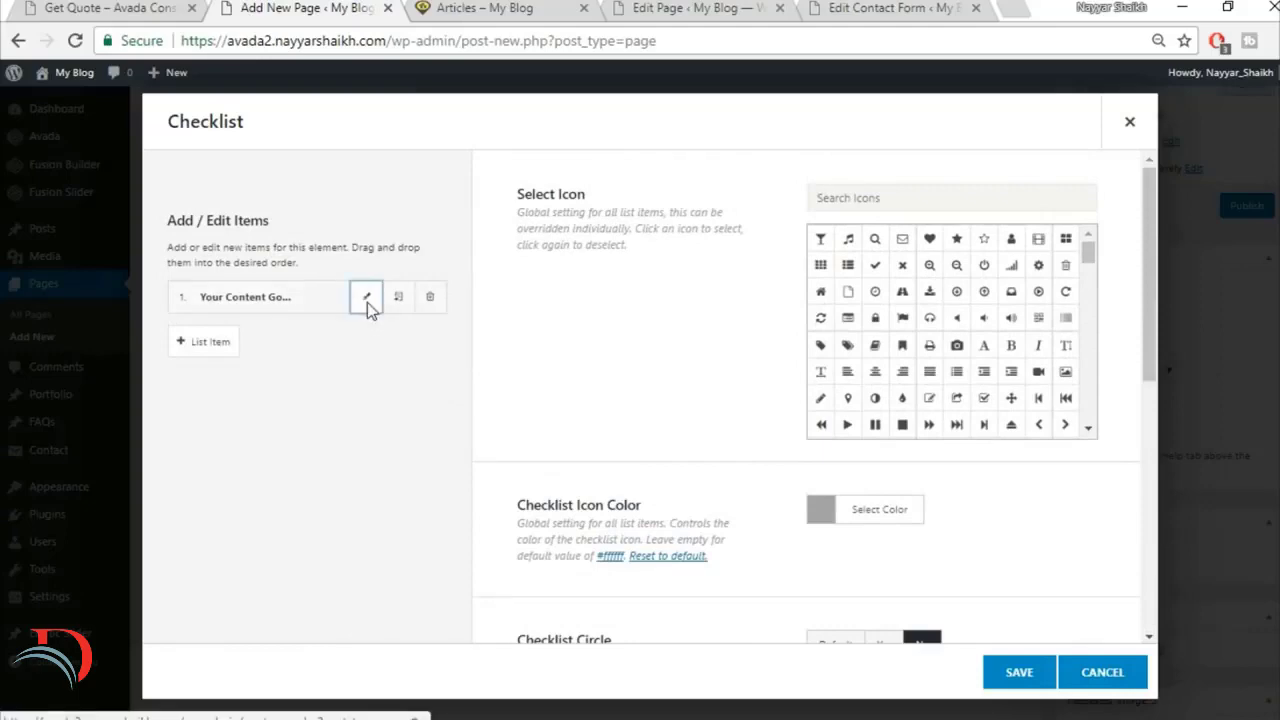
pyautogui.click(367, 302)
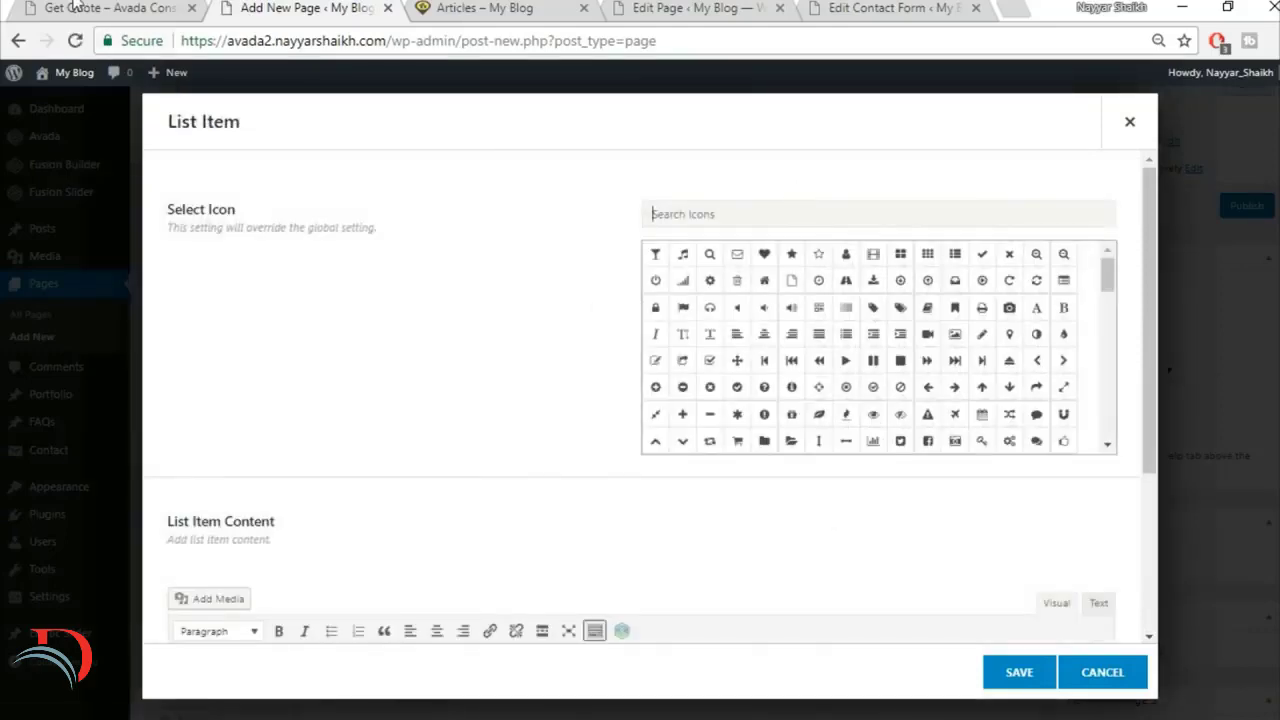
pyautogui.click(75, 5)
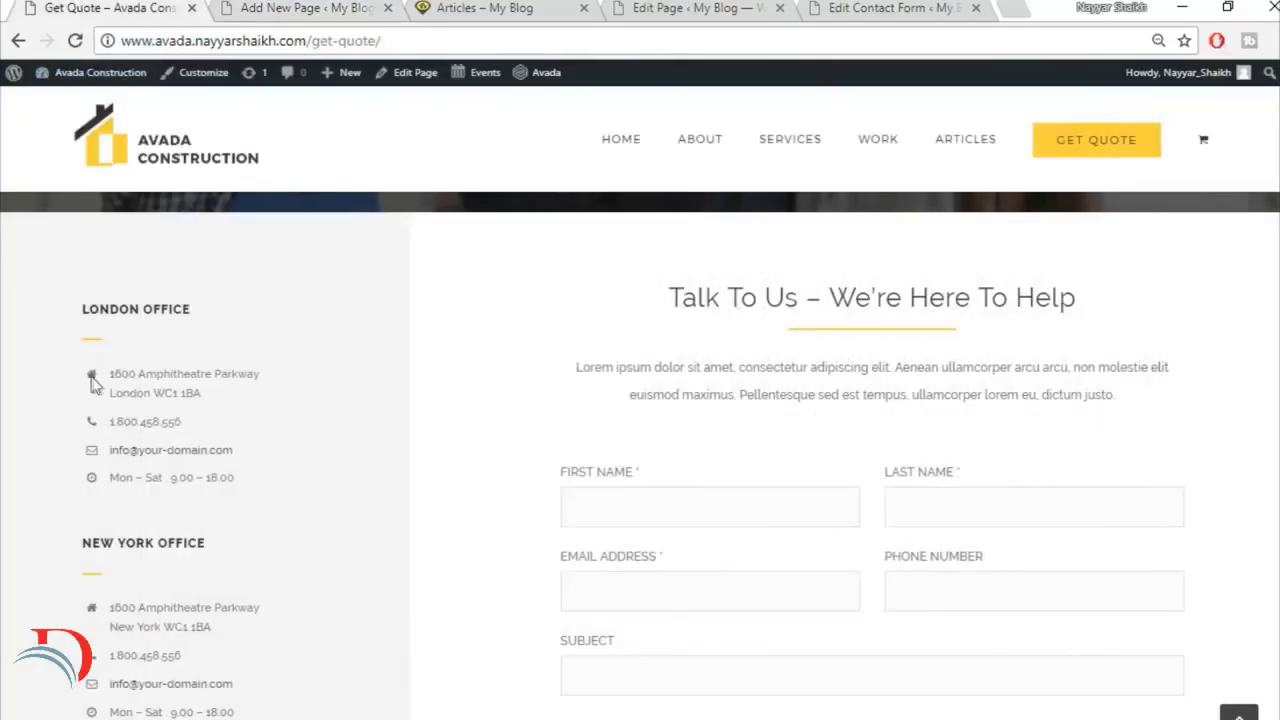
pyautogui.moveTo(108, 373); pyautogui.dragTo(280, 404)
pyautogui.hotkey('ctrl', 'c')
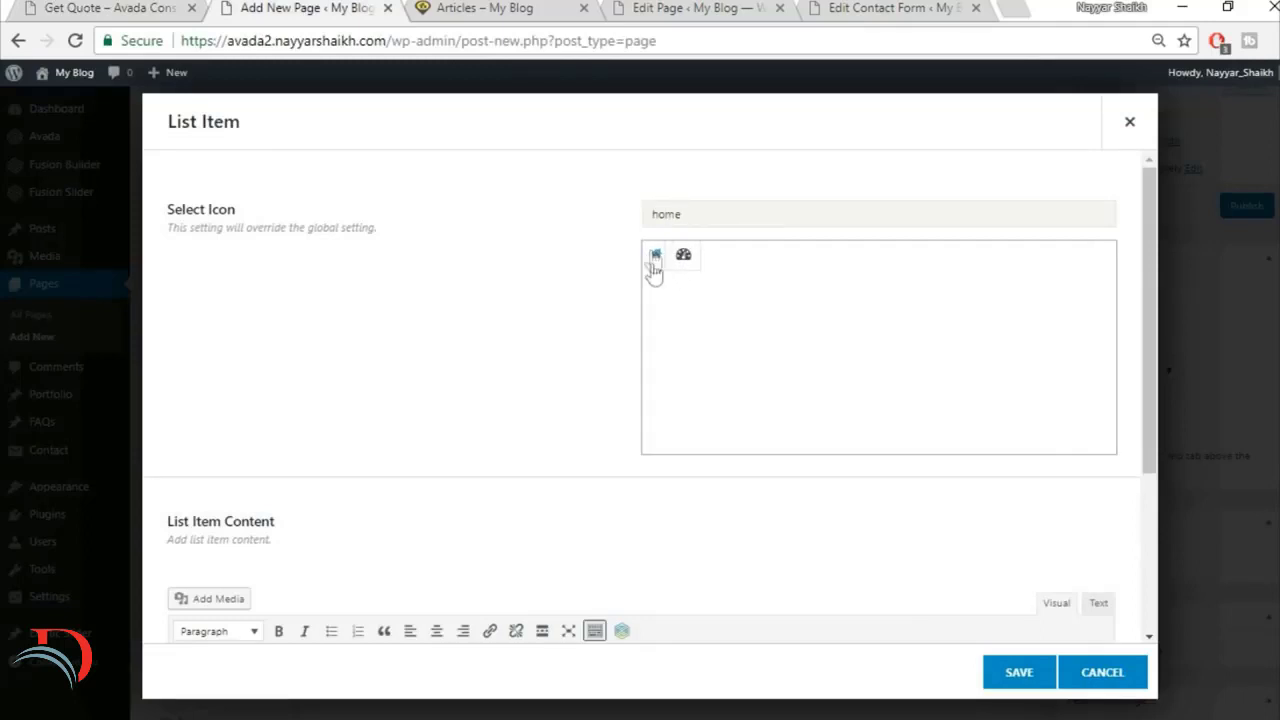
pyautogui.click(657, 257)
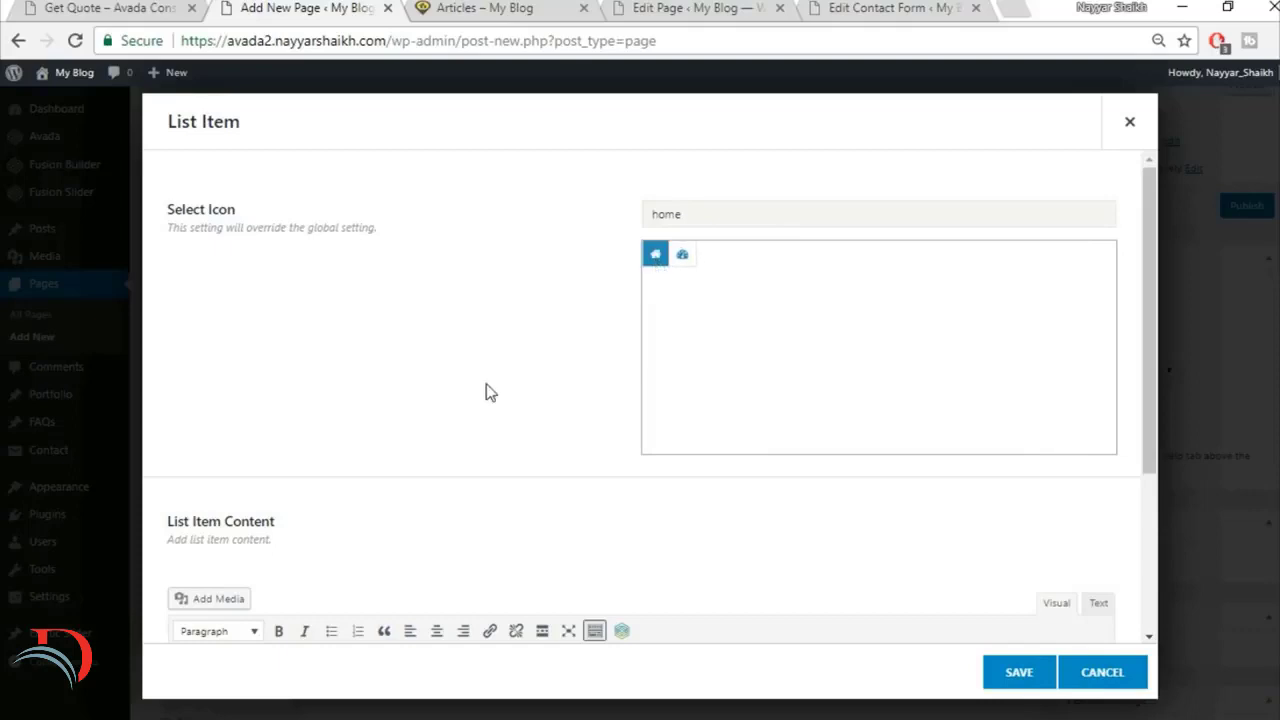
pyautogui.scroll(-1, 490, 392)
pyautogui.scroll(1, 620, 325)
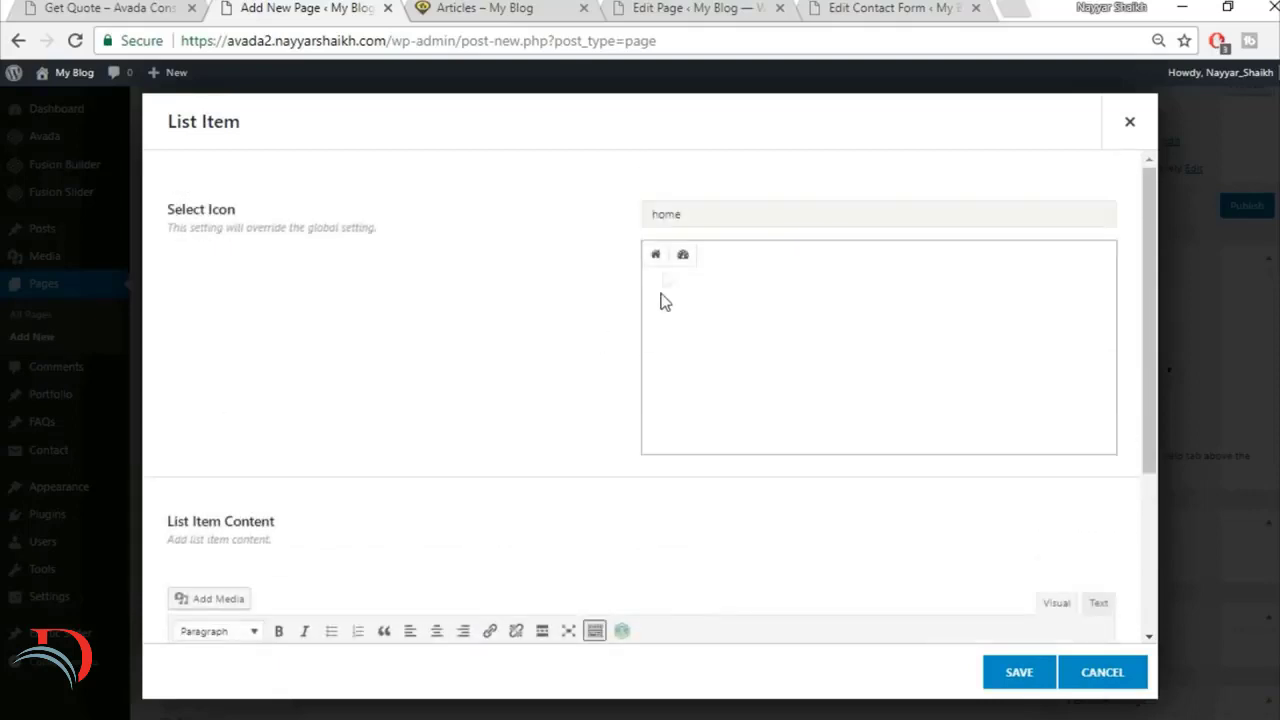
# Step: Replace the list item's placeholder content with the copied London office address and save the item
pyautogui.scroll(-2, 518, 397)
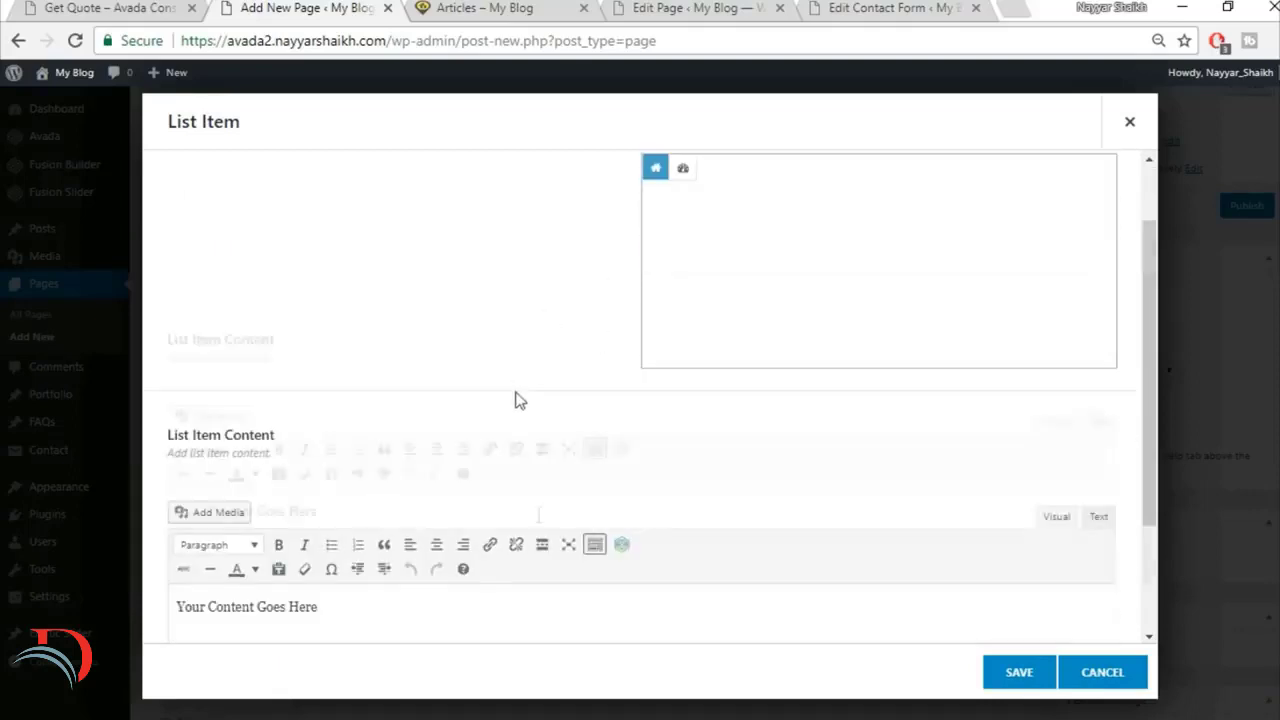
pyautogui.click(514, 534)
pyautogui.hotkey('ctrl', 'a')
pyautogui.press('Delete')
pyautogui.hotkey('ctrl', 'v')
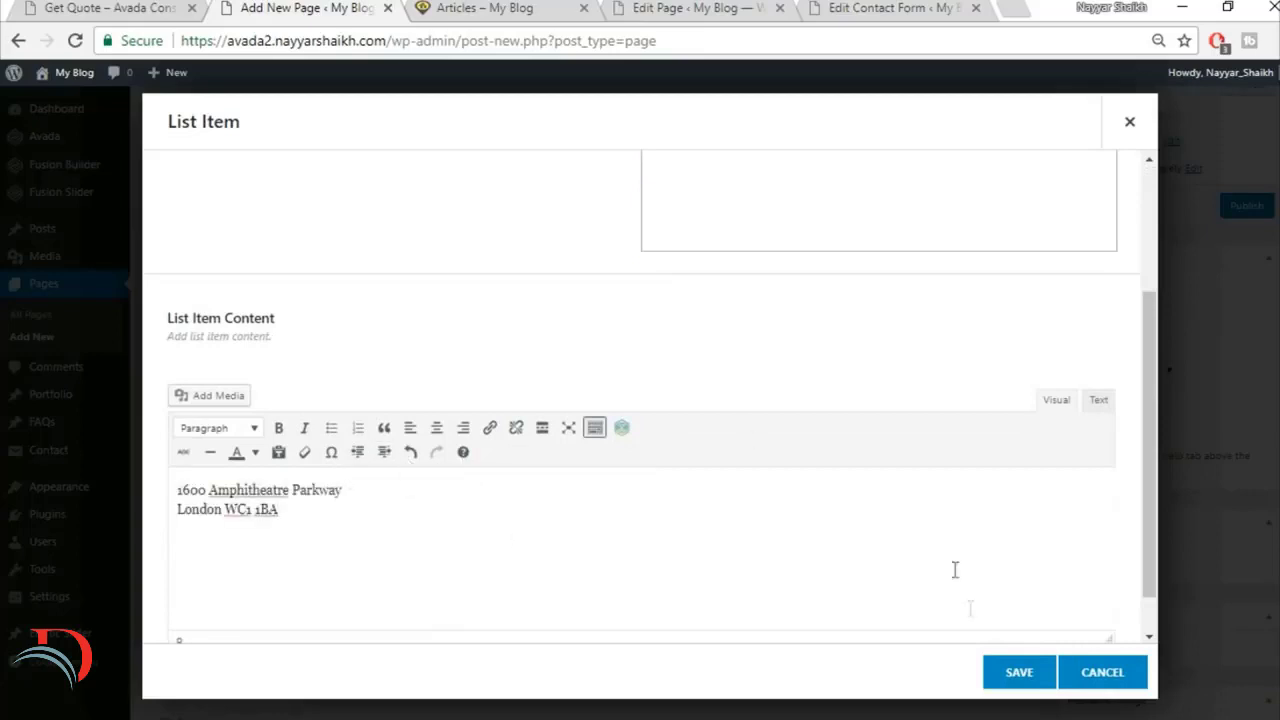
pyautogui.click(1019, 672)
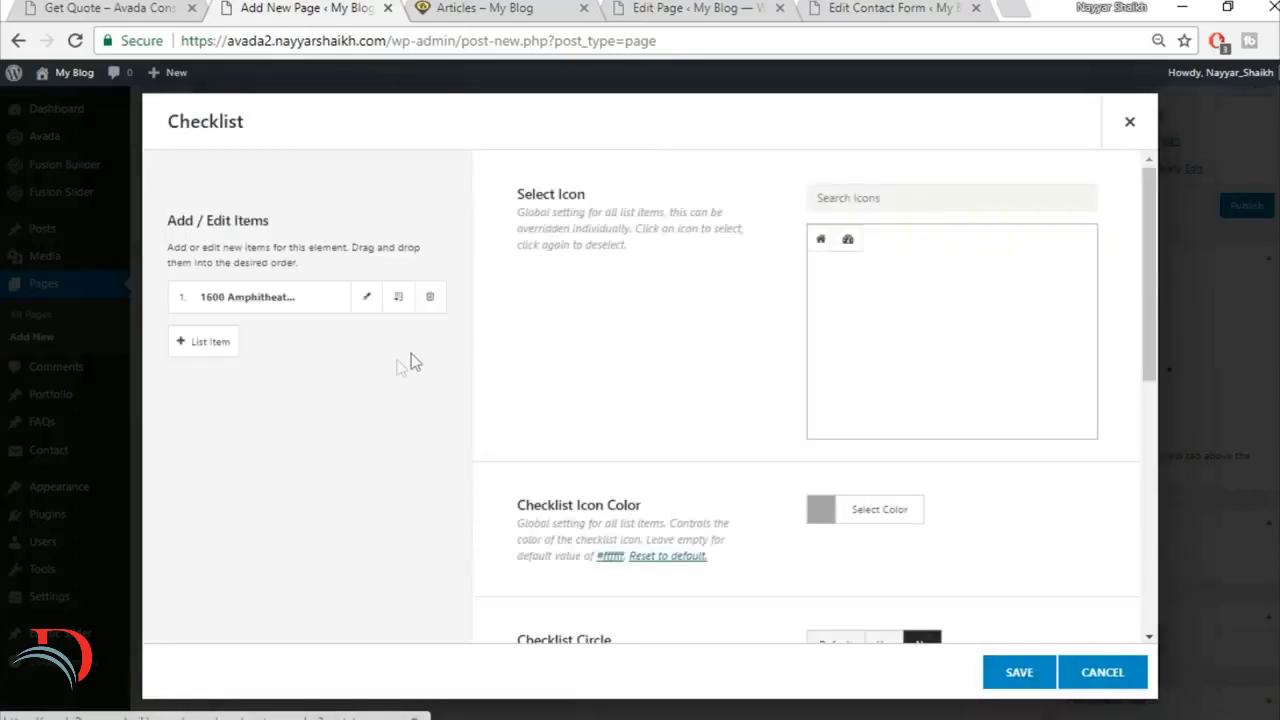
# Step: Duplicate the address list item three times and save the checklist
pyautogui.click(398, 297)
pyautogui.click(398, 297)
pyautogui.click(398, 297)
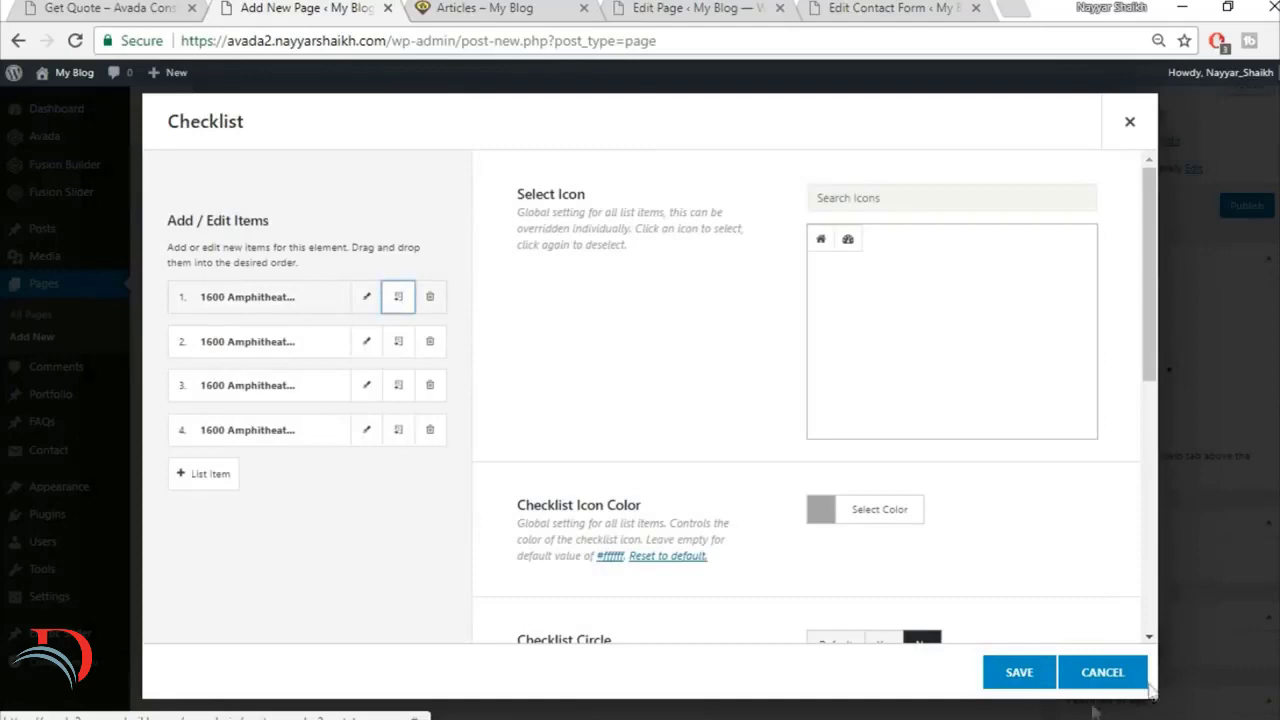
pyautogui.click(1019, 678)
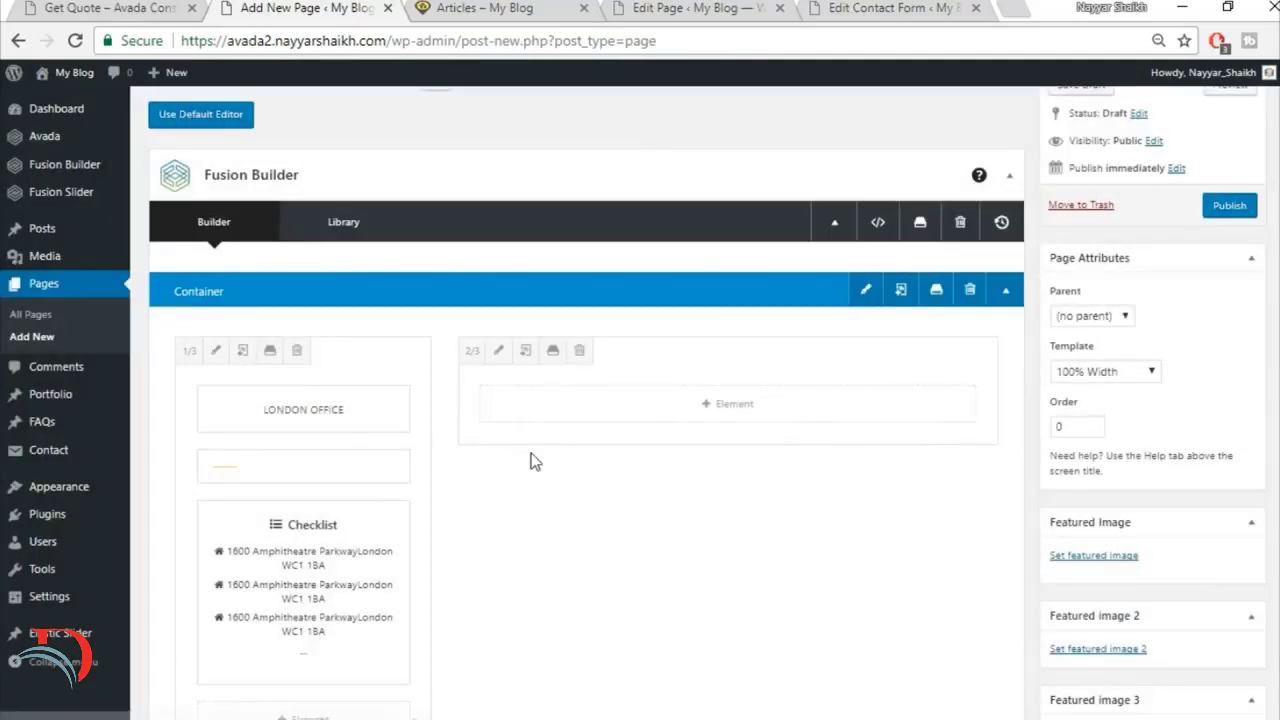
# Step: Compare the 1/3 column in the builder with the office blocks and quote form on the demo Get Quote page
pyautogui.scroll(-2, 531, 460)
pyautogui.scroll(1, 509, 449)
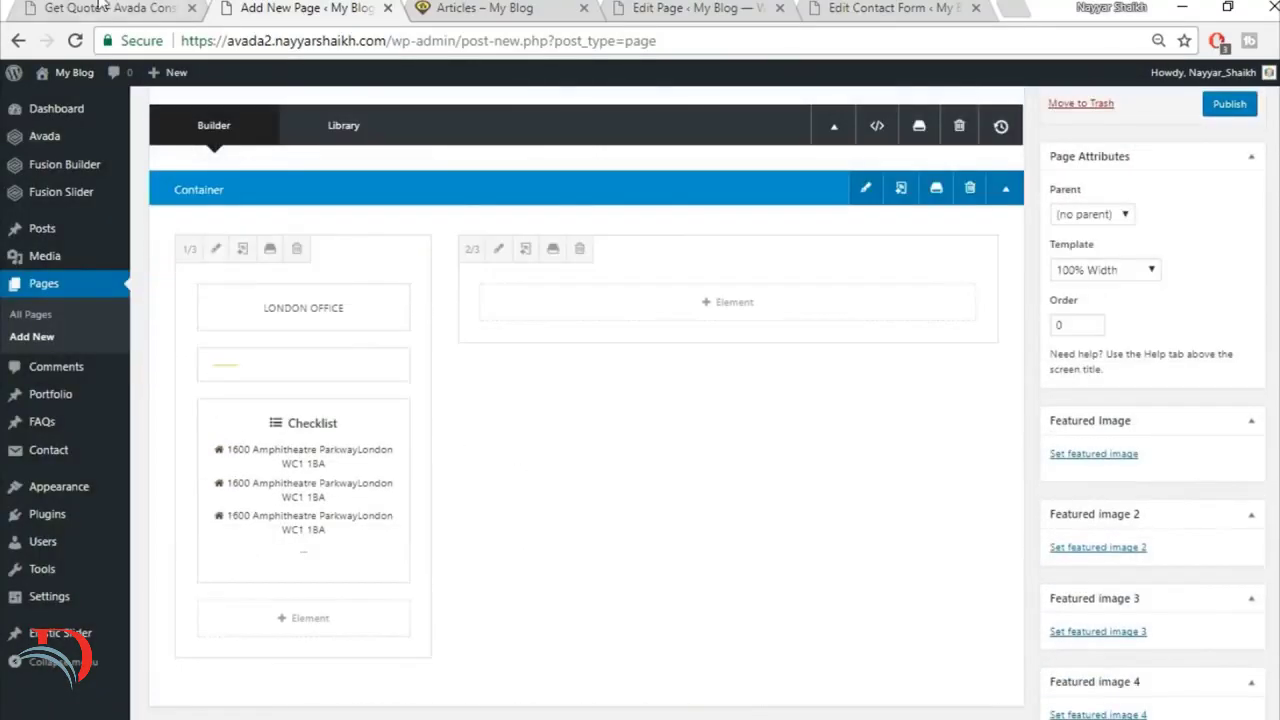
pyautogui.click(103, 5)
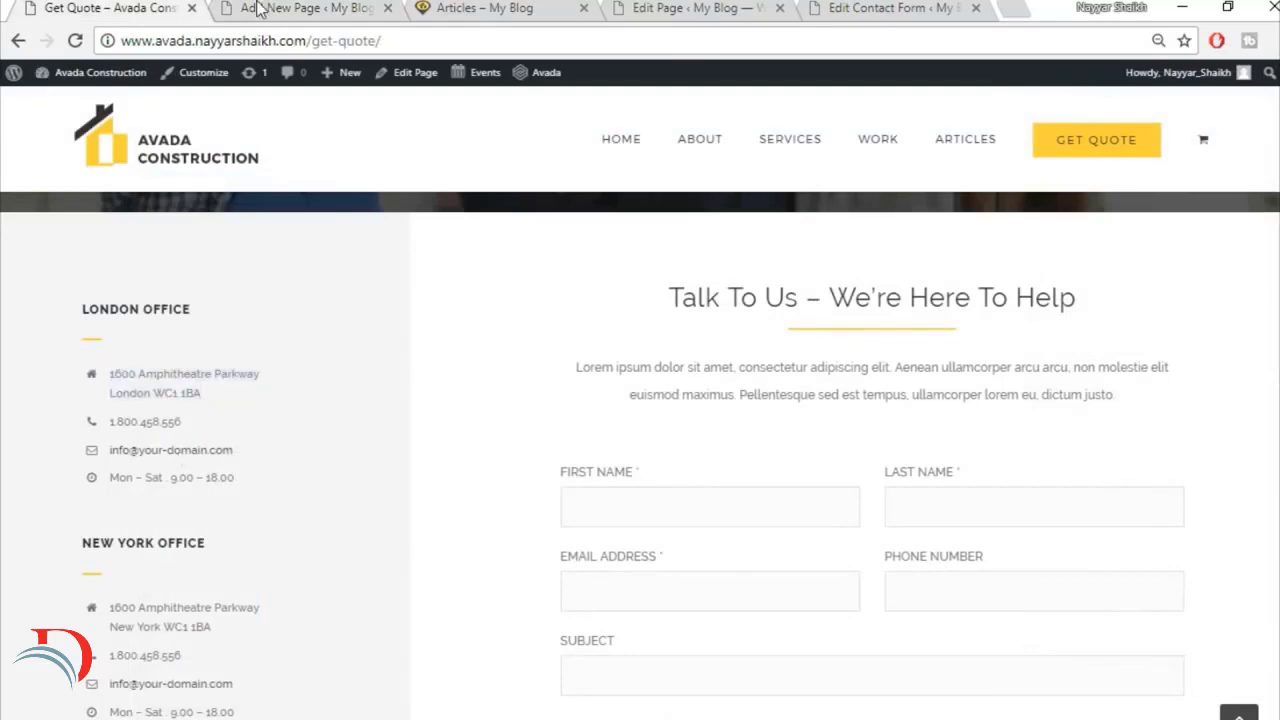
pyautogui.click(272, 5)
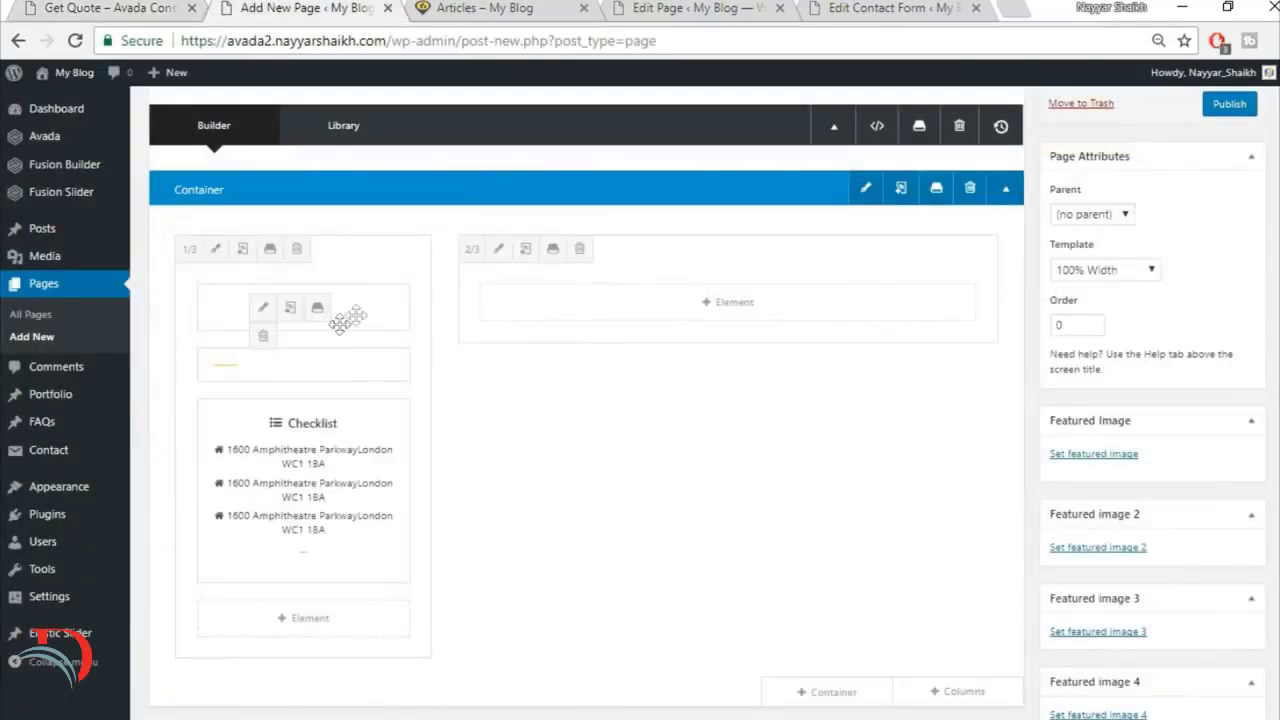
pyautogui.scroll(-1, 406, 314)
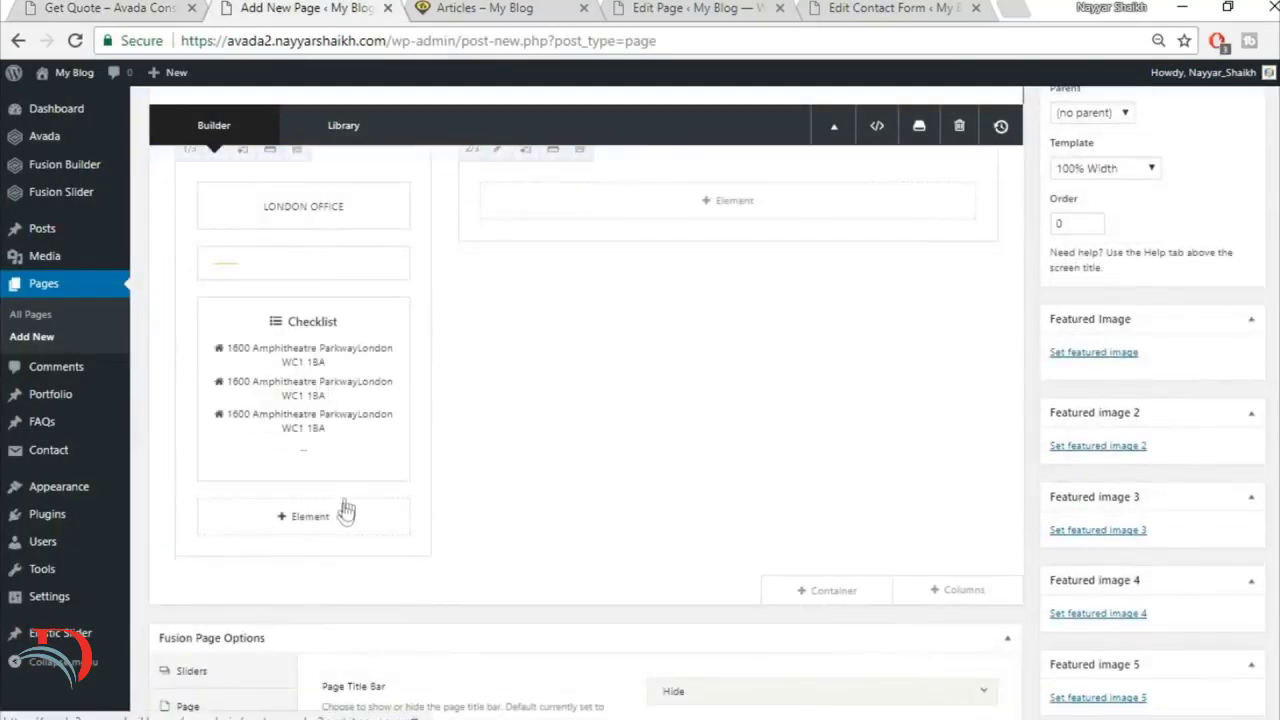
pyautogui.click(20, 6)
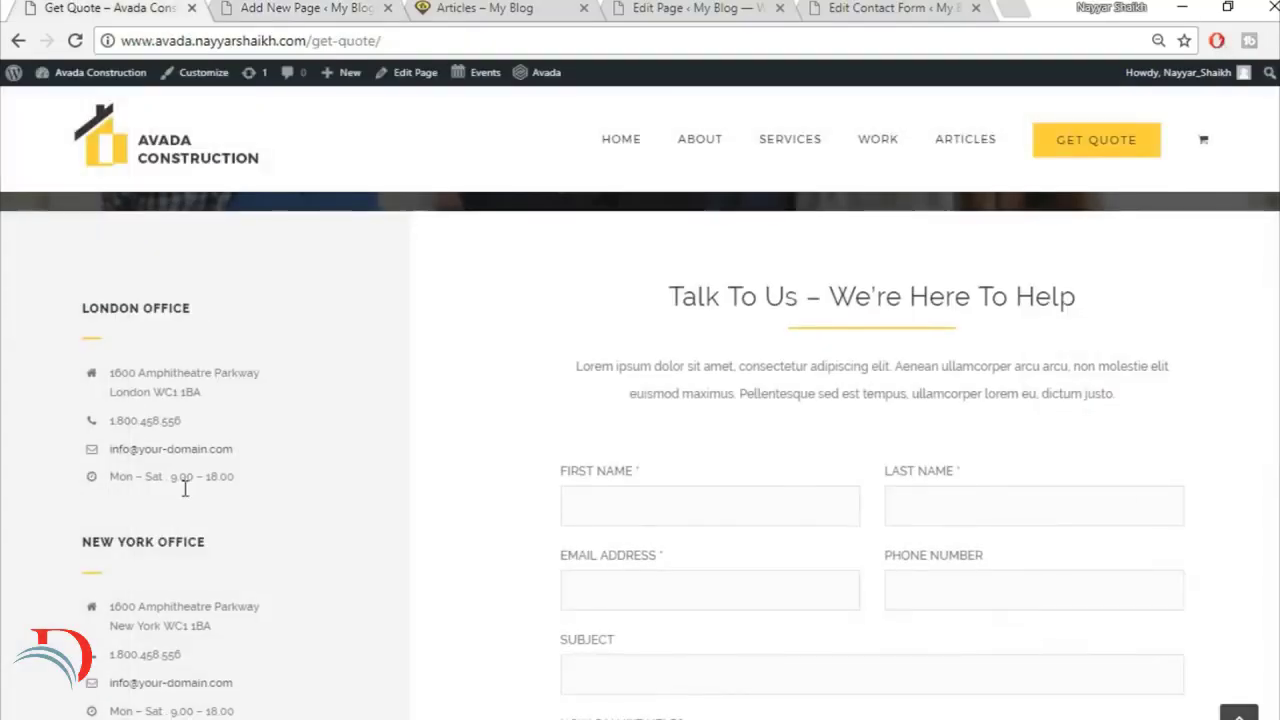
pyautogui.scroll(-2, 82, 298)
pyautogui.scroll(2, 219, 431)
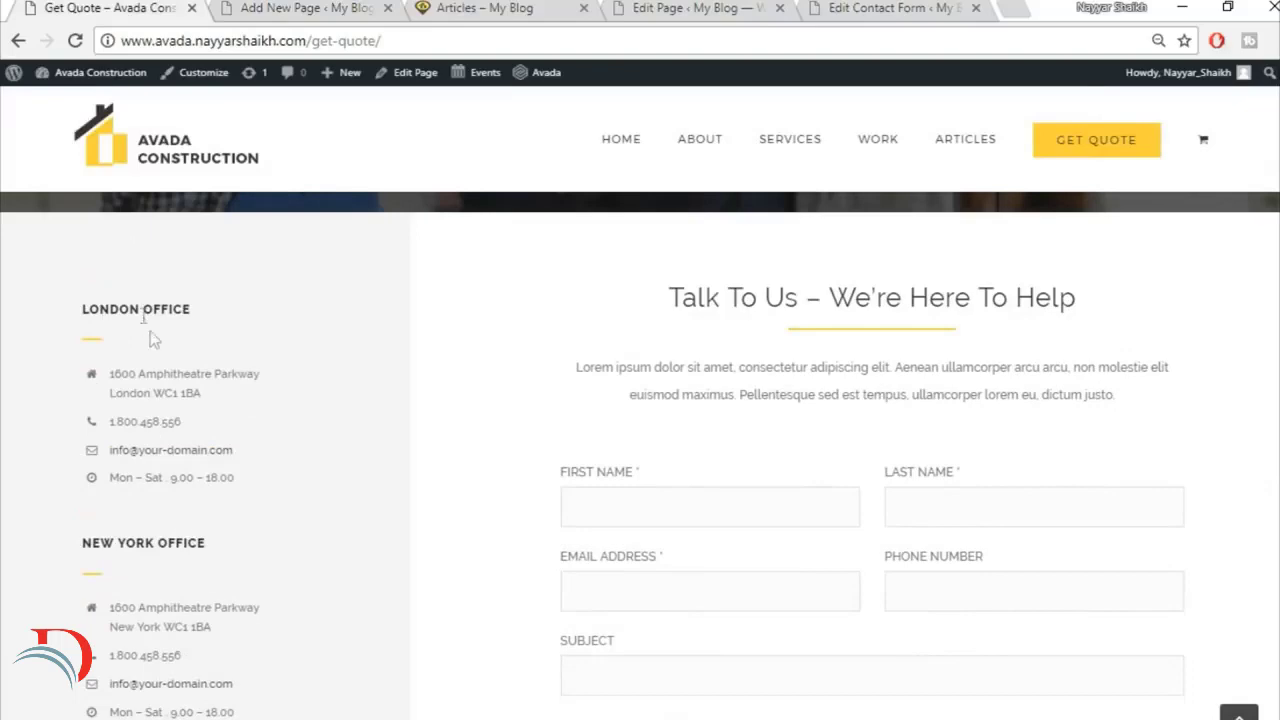
pyautogui.scroll(-3, 246, 490)
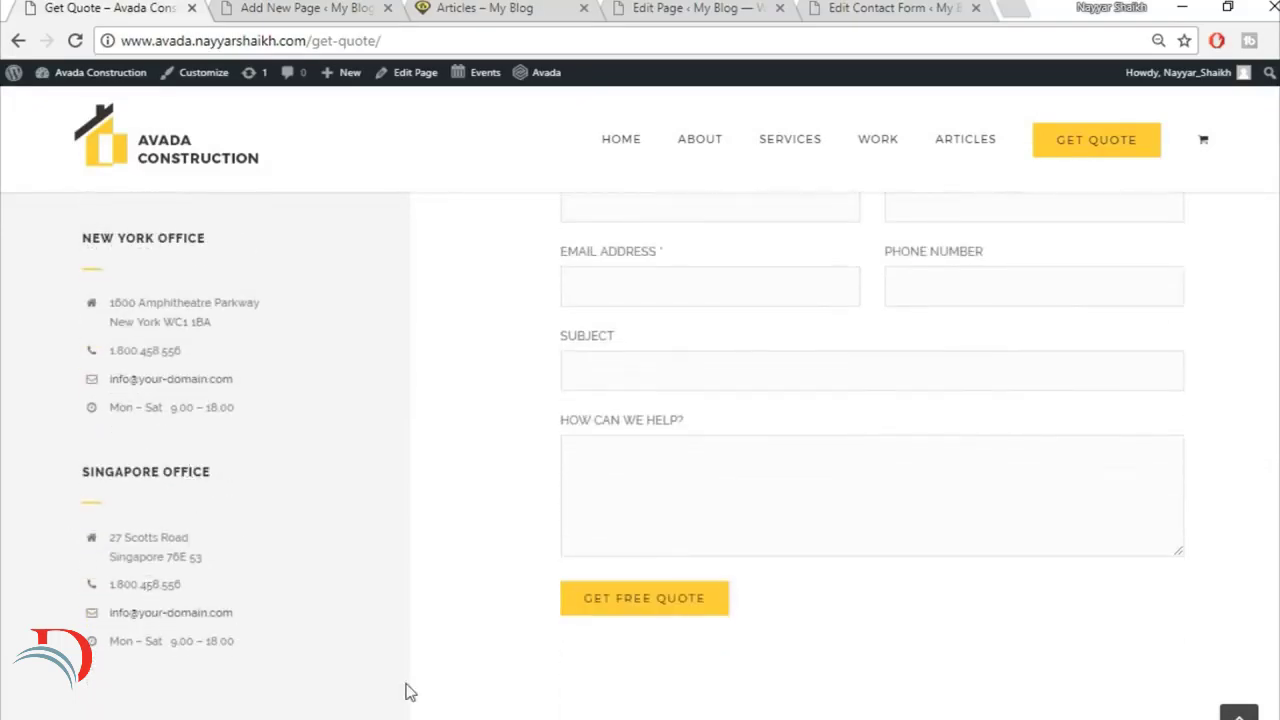
pyautogui.scroll(4, 410, 690)
pyautogui.click(300, 8)
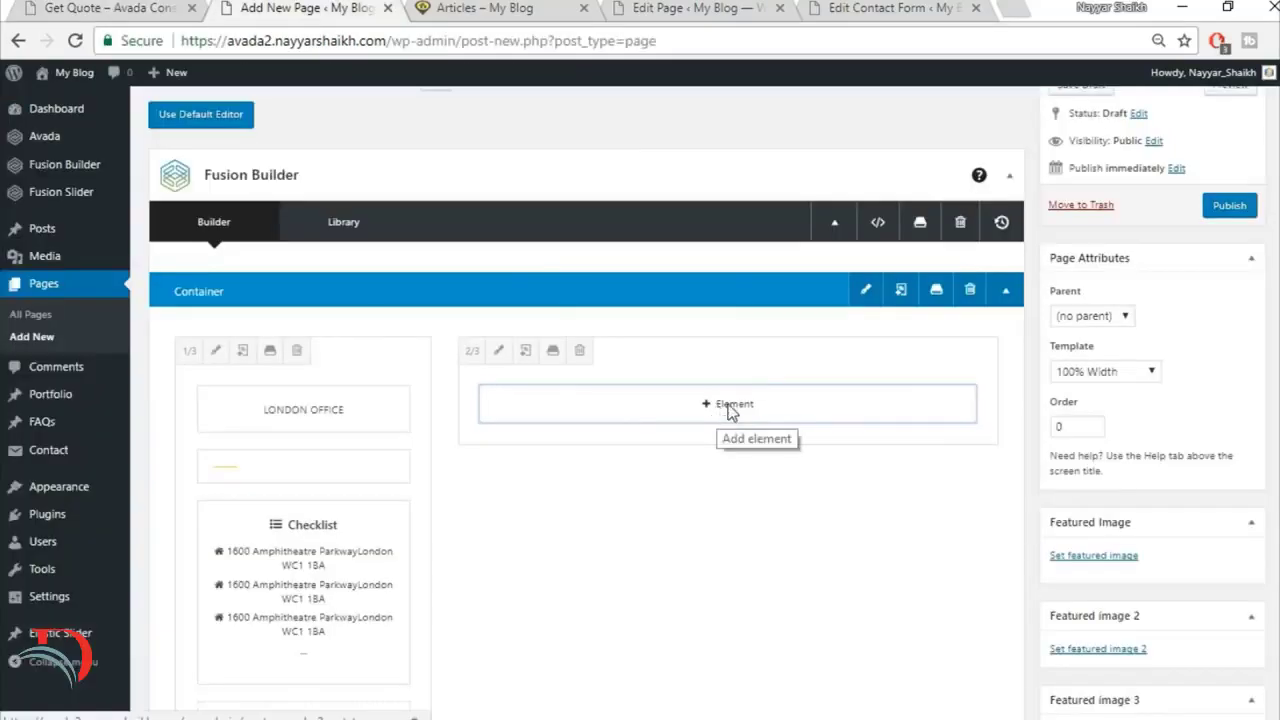
pyautogui.click(730, 408)
pyautogui.hotkey('ctrl', 'pageup')
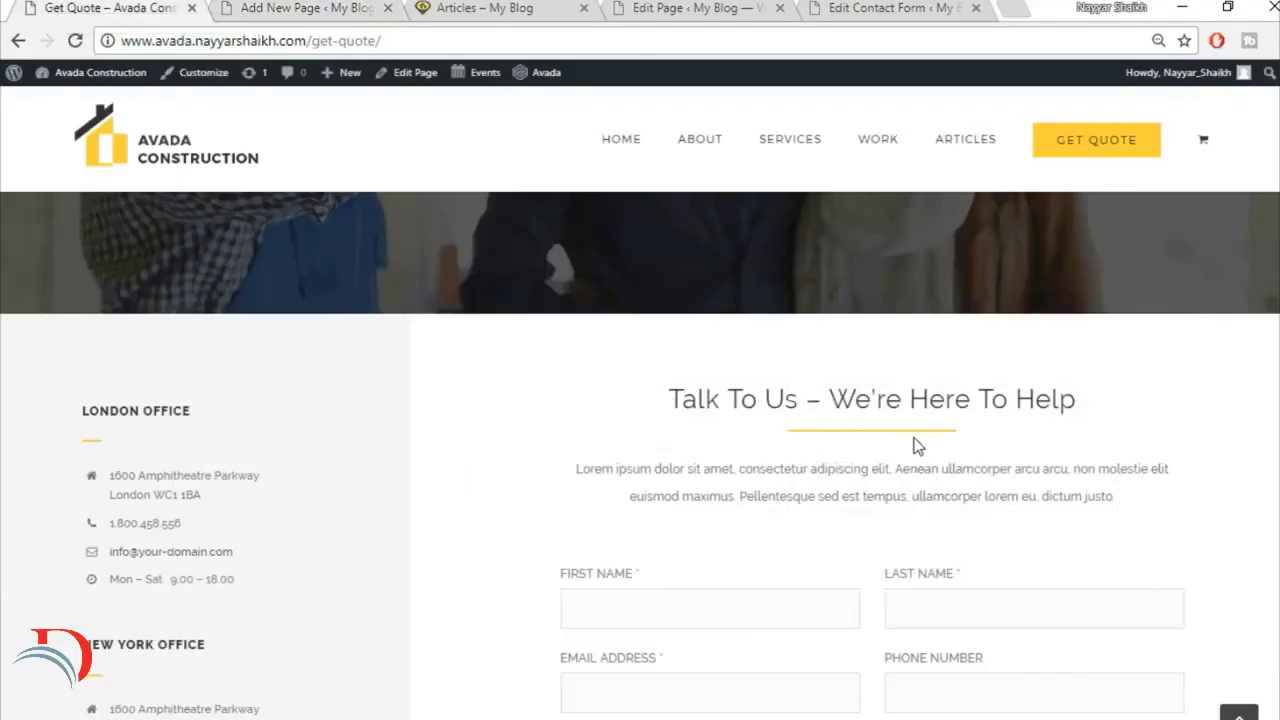
pyautogui.hotkey('ctrl', 'pagedown')
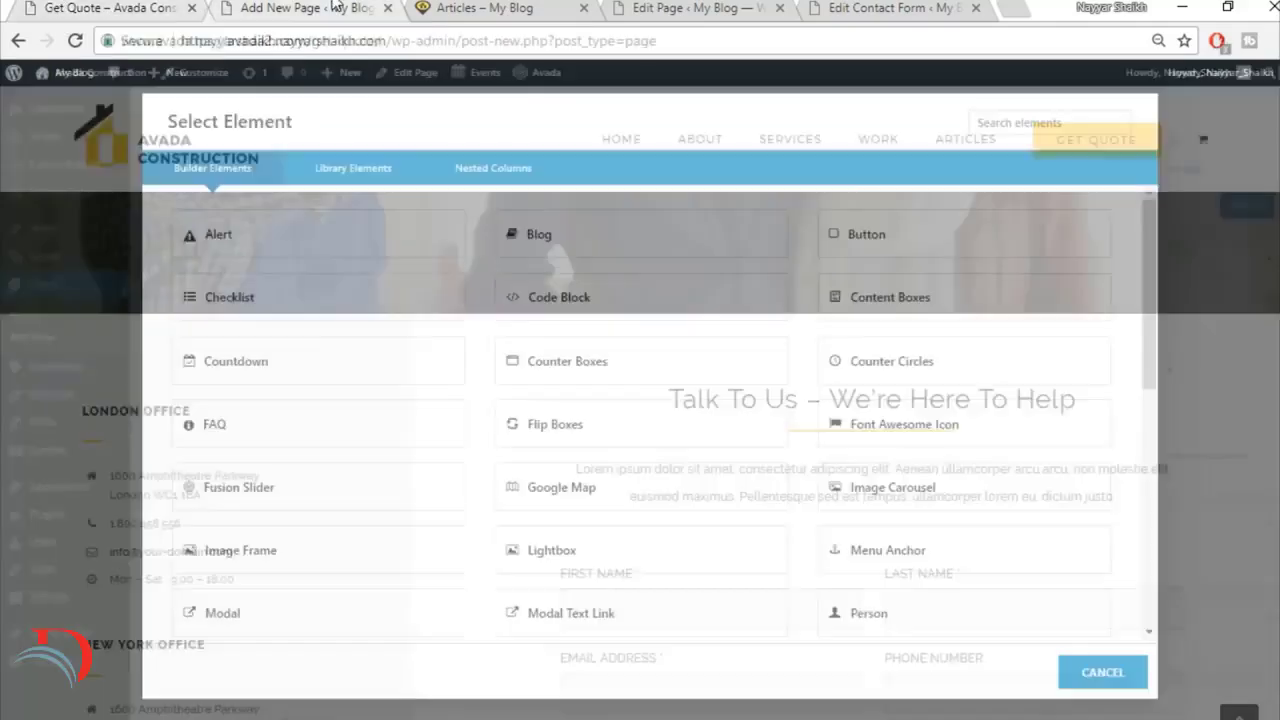
pyautogui.click(1093, 674)
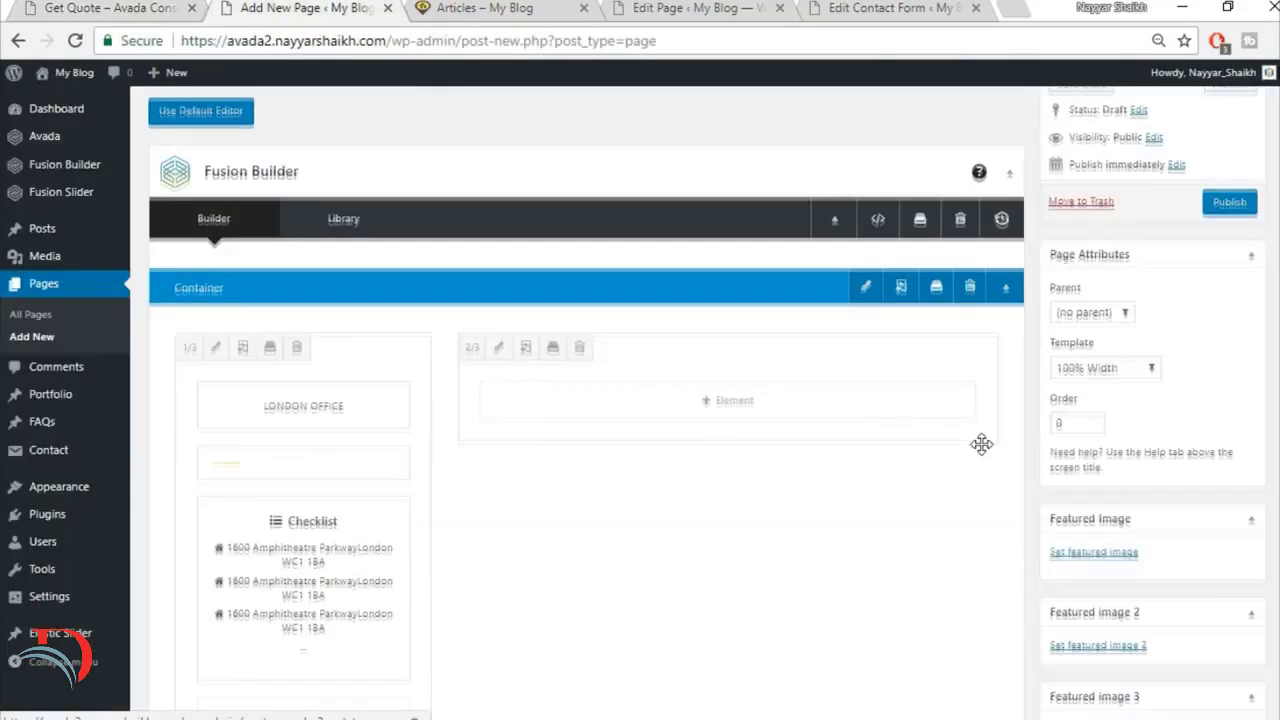
# Step: Insert the saved Title container from the library below the existing container
pyautogui.scroll(-3, 980, 443)
pyautogui.click(847, 498)
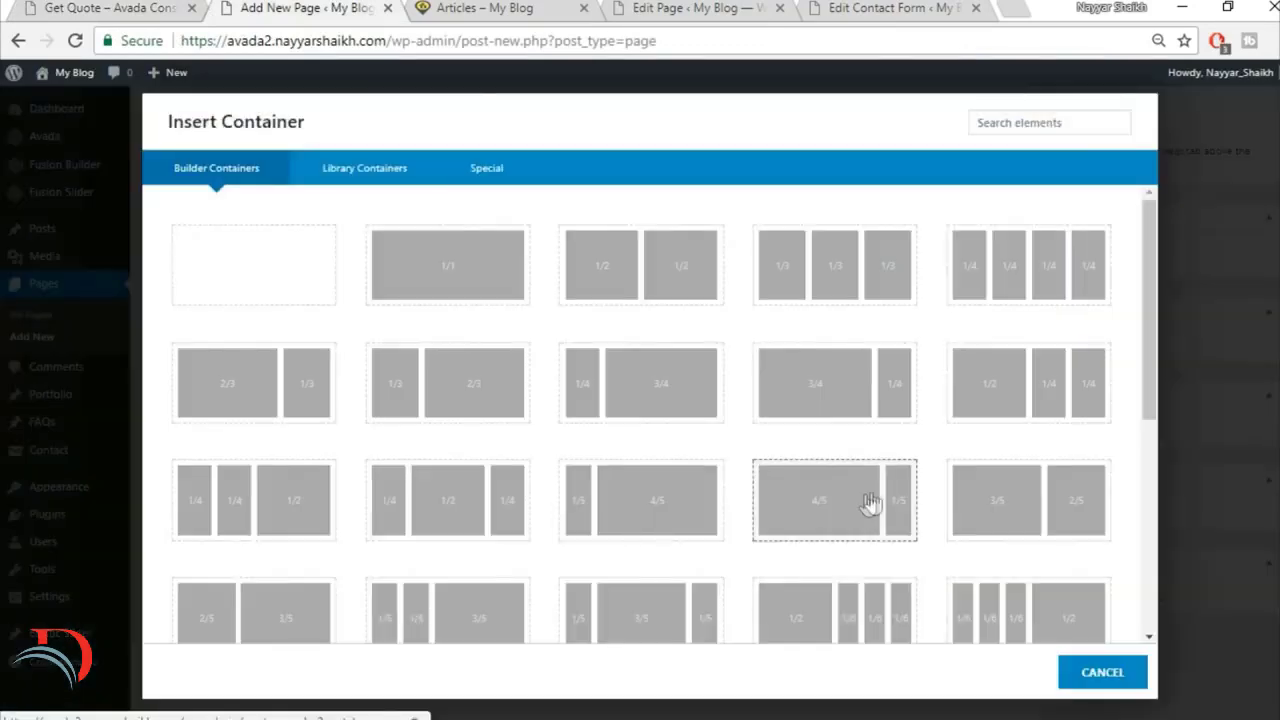
pyautogui.click(360, 172)
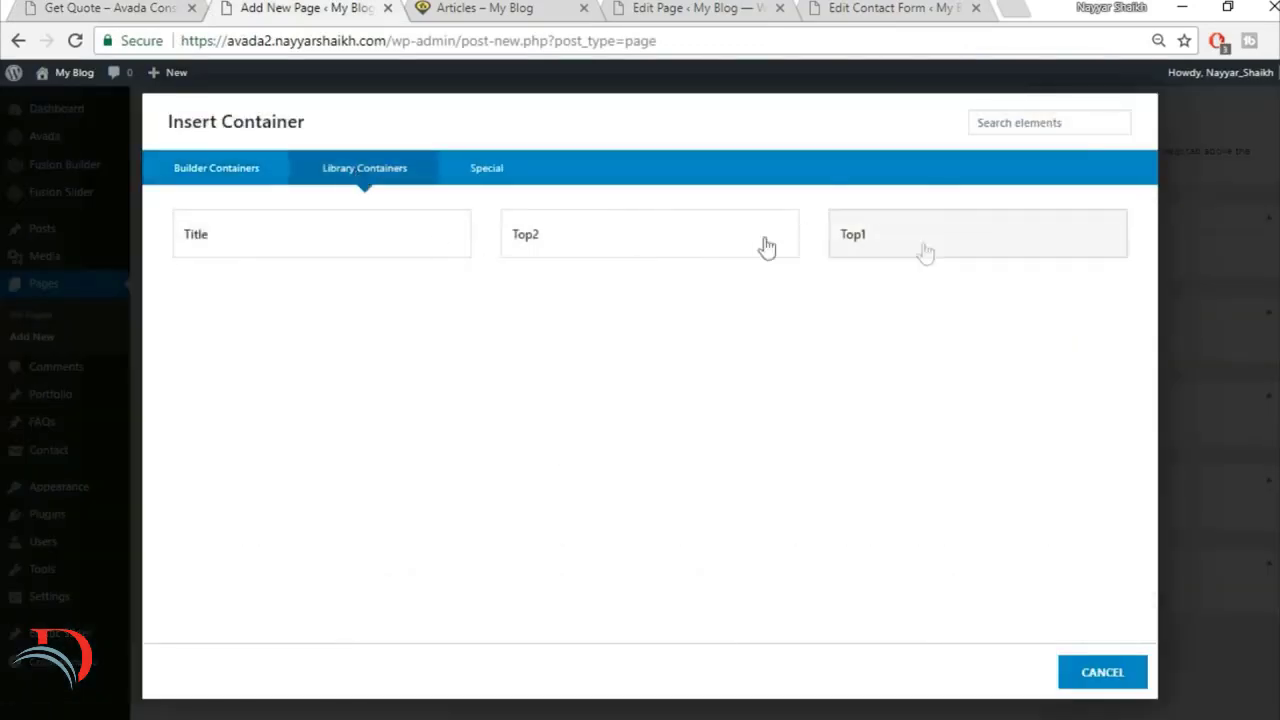
pyautogui.click(406, 243)
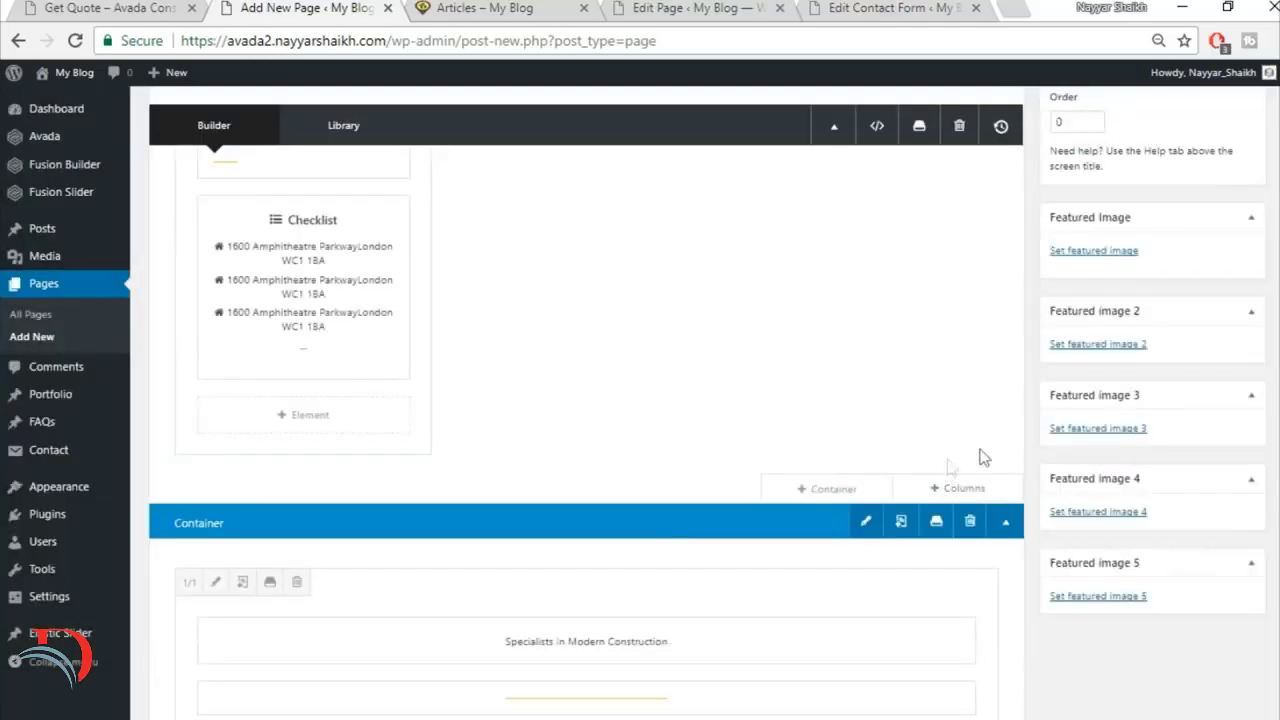
# Step: Move the heading, separator and text from the inserted container into the 2/3 column, and delete the emptied container
pyautogui.moveTo(810, 95); pyautogui.dragTo(812, 250)
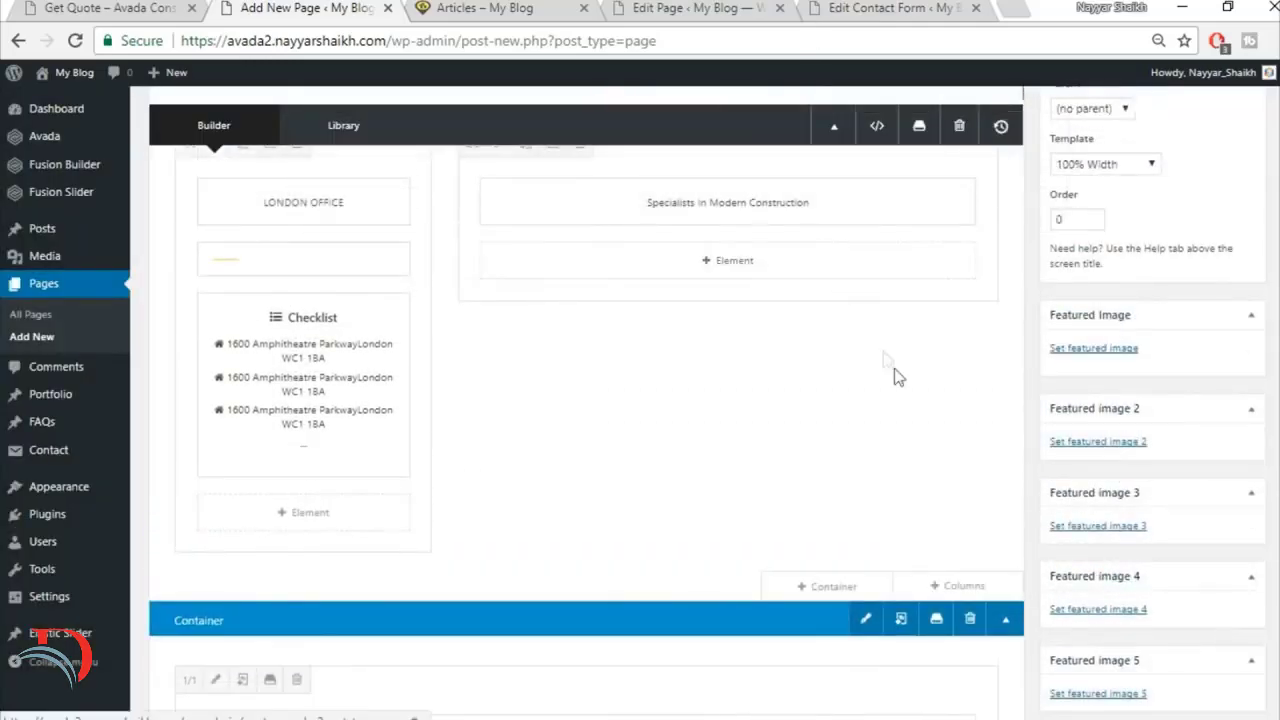
pyautogui.scroll(-2, 892, 376)
pyautogui.moveTo(632, 536); pyautogui.dragTo(756, 197)
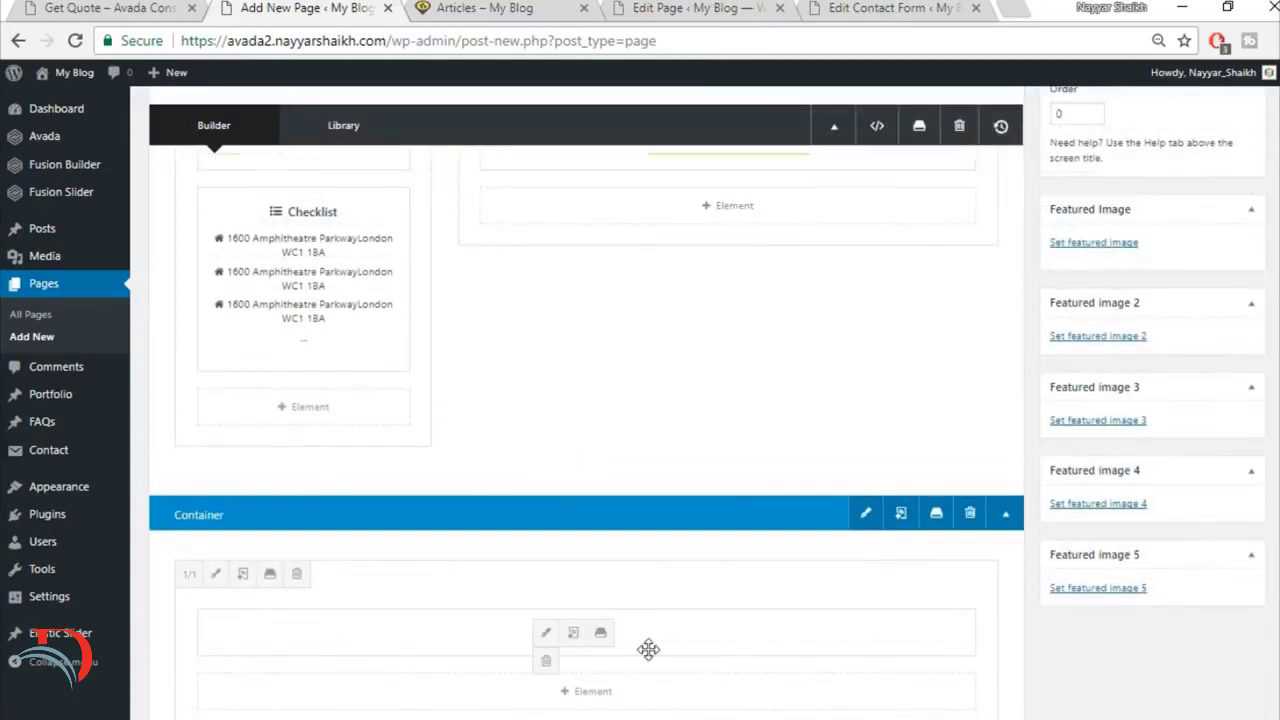
pyautogui.moveTo(649, 651); pyautogui.dragTo(756, 241)
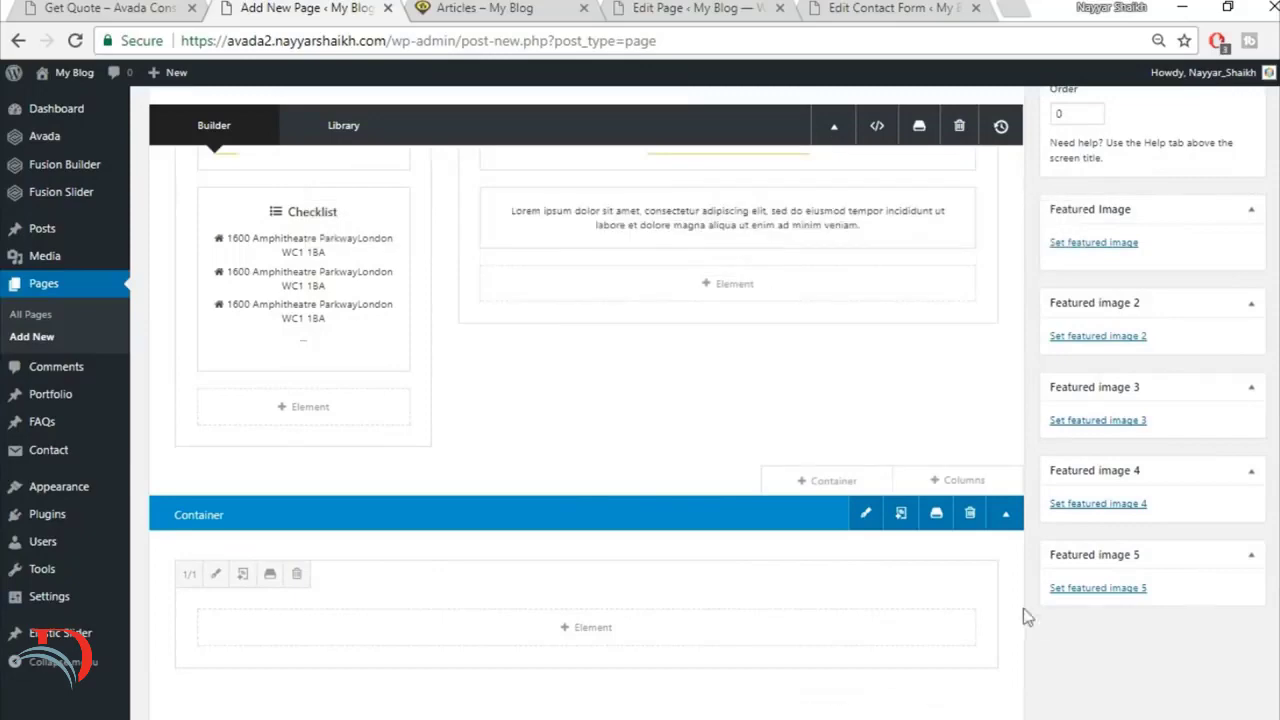
pyautogui.click(969, 513)
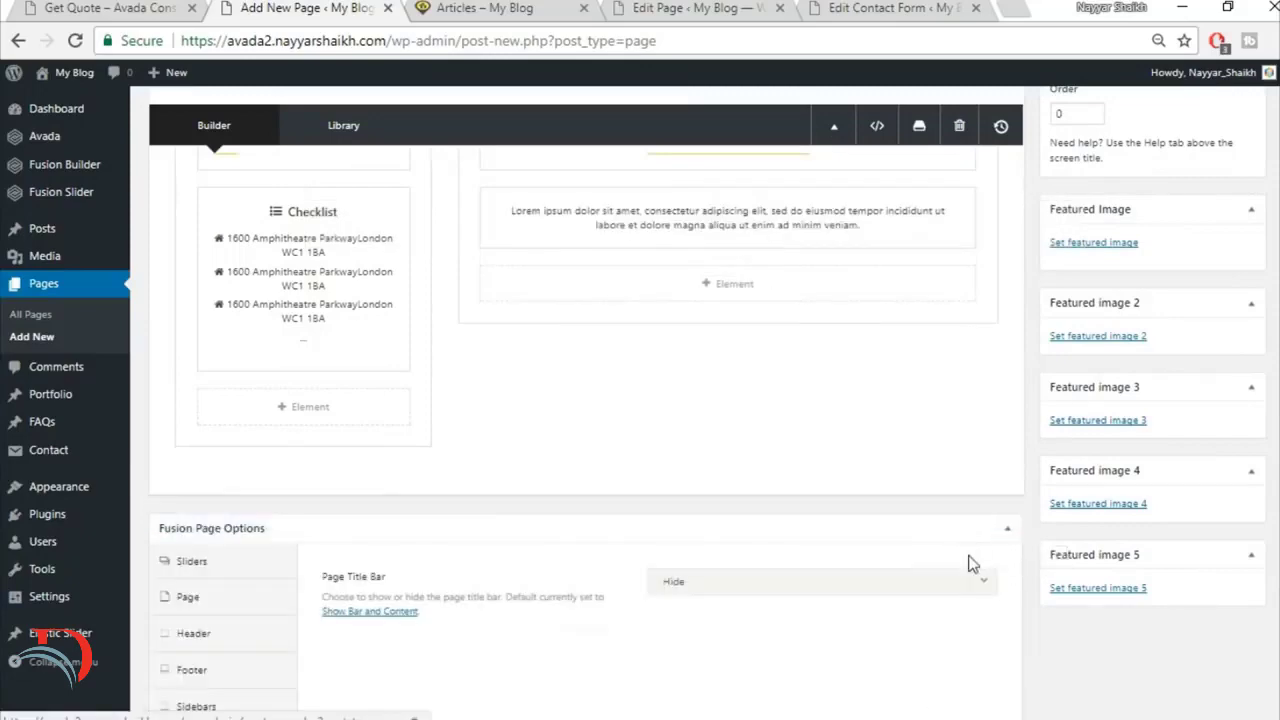
# Step: Check the quote form on the demo page and add a Code Block element below the text in the 2/3 column
pyautogui.scroll(2, 797, 397)
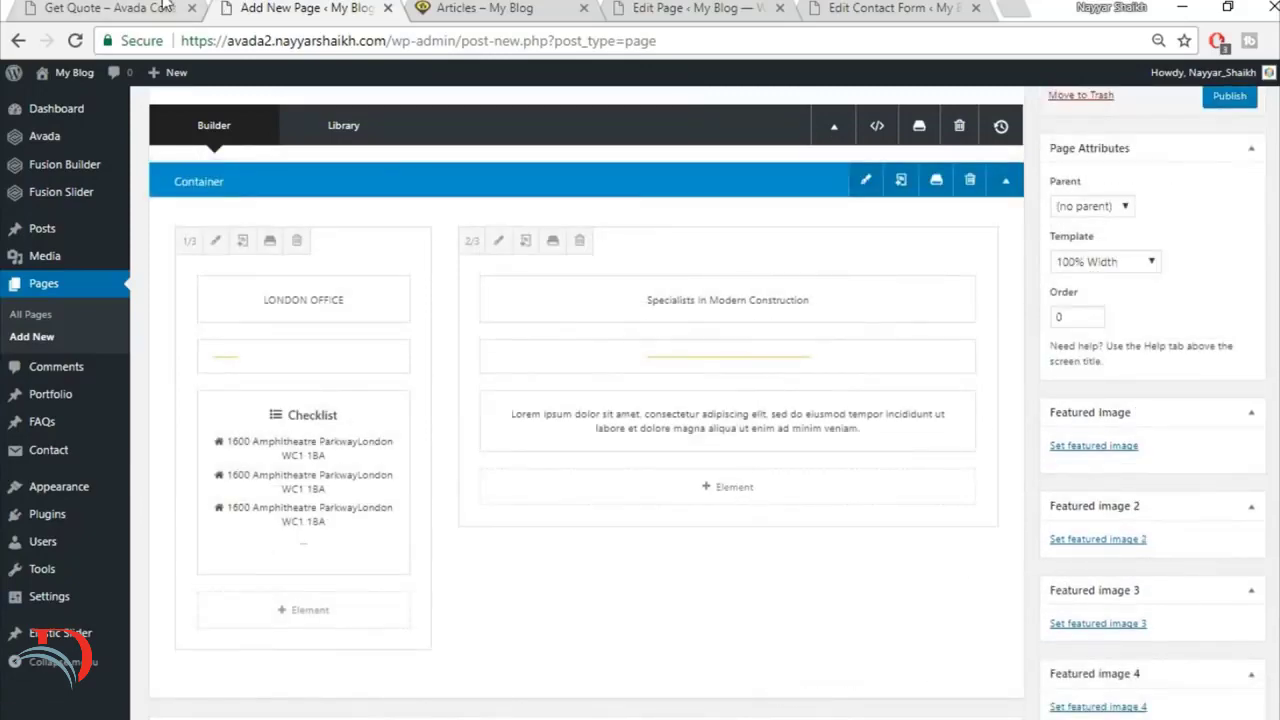
pyautogui.click(165, 8)
pyautogui.scroll(-2, 923, 557)
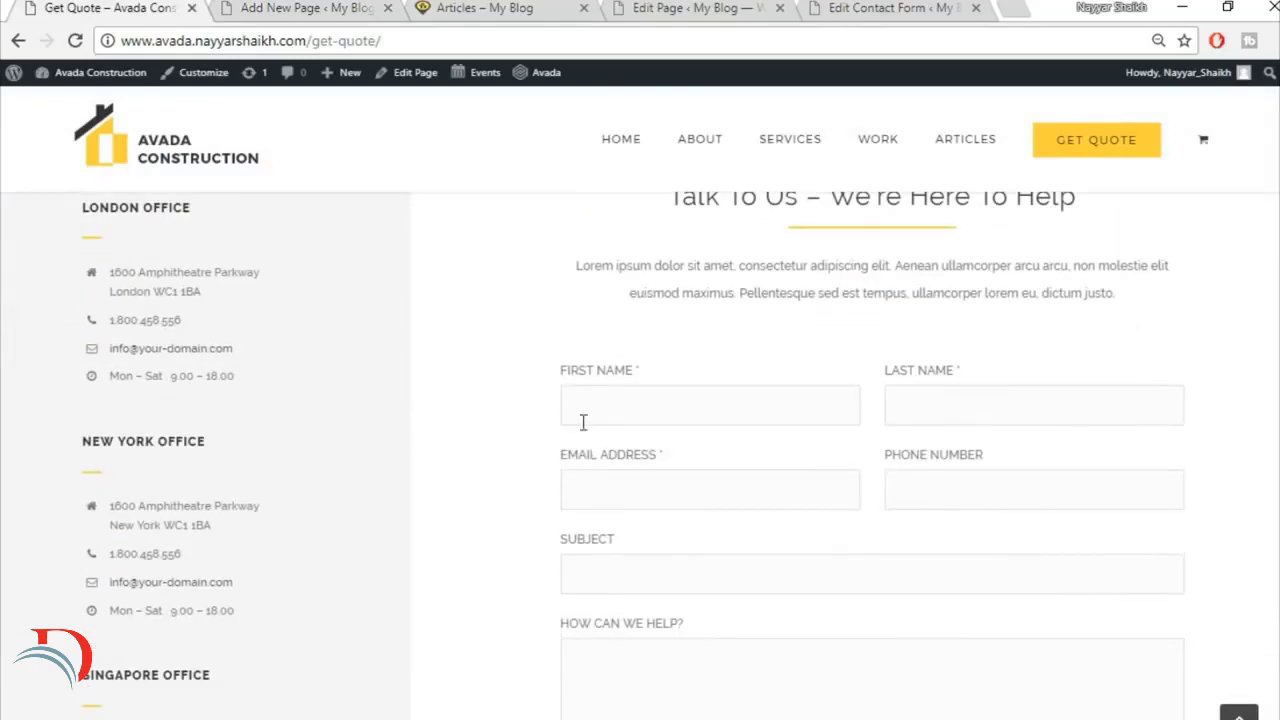
pyautogui.click(320, 10)
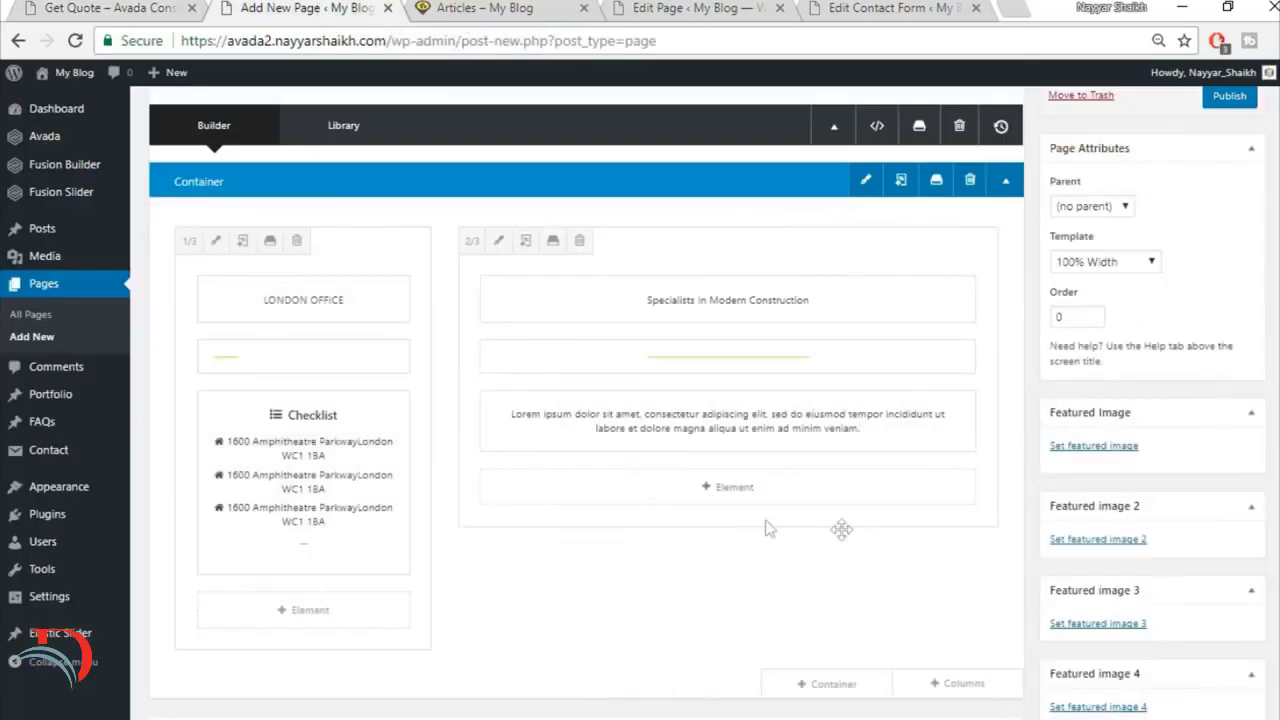
pyautogui.click(739, 495)
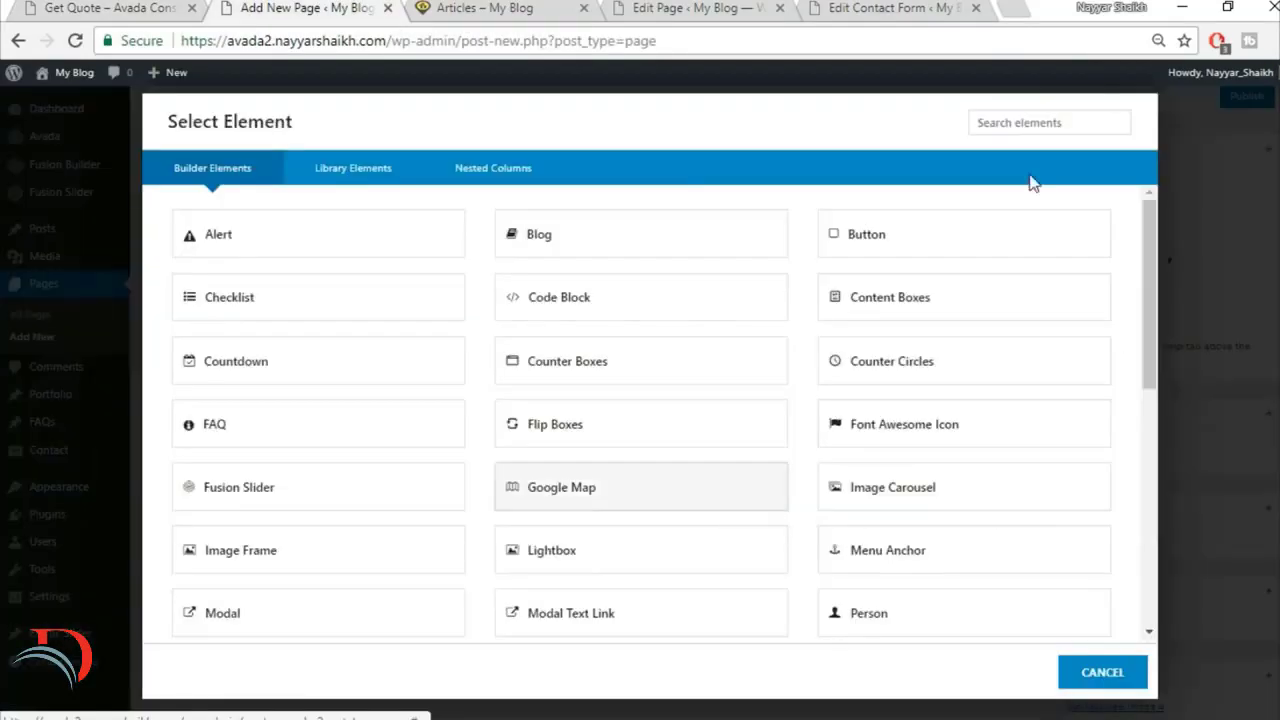
pyautogui.click(1059, 121)
pyautogui.write('cod')
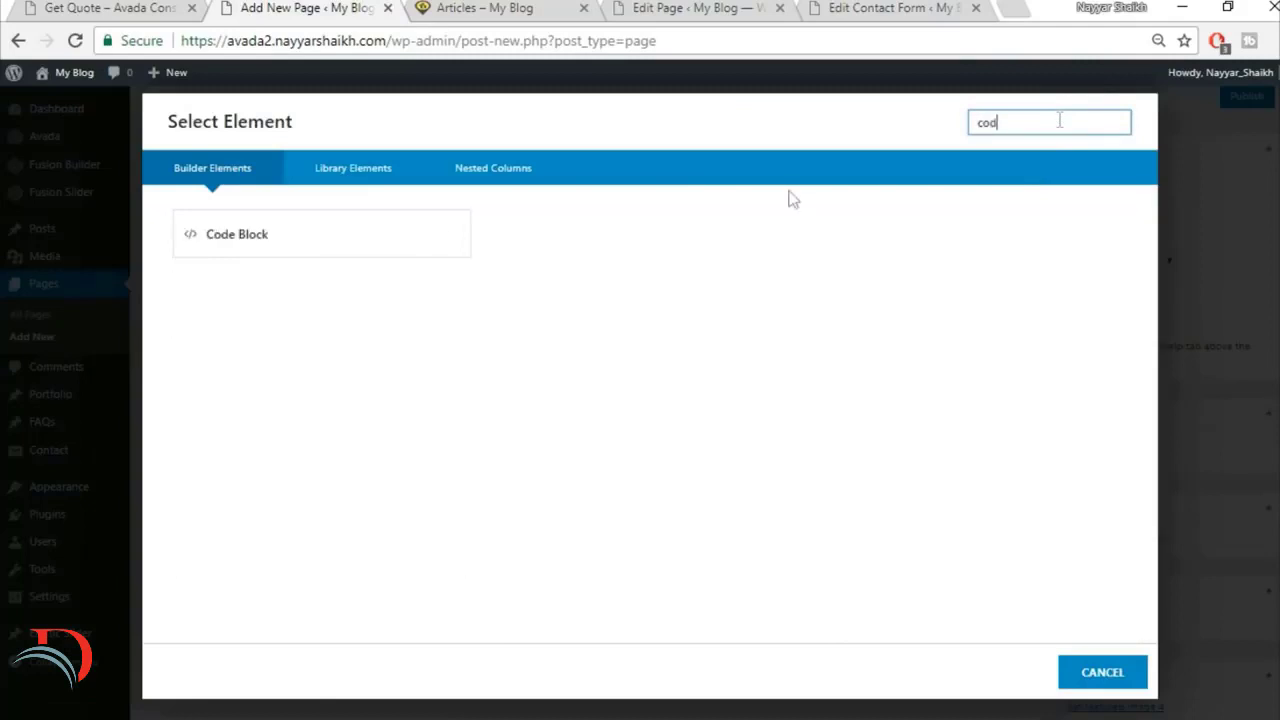
pyautogui.click(366, 231)
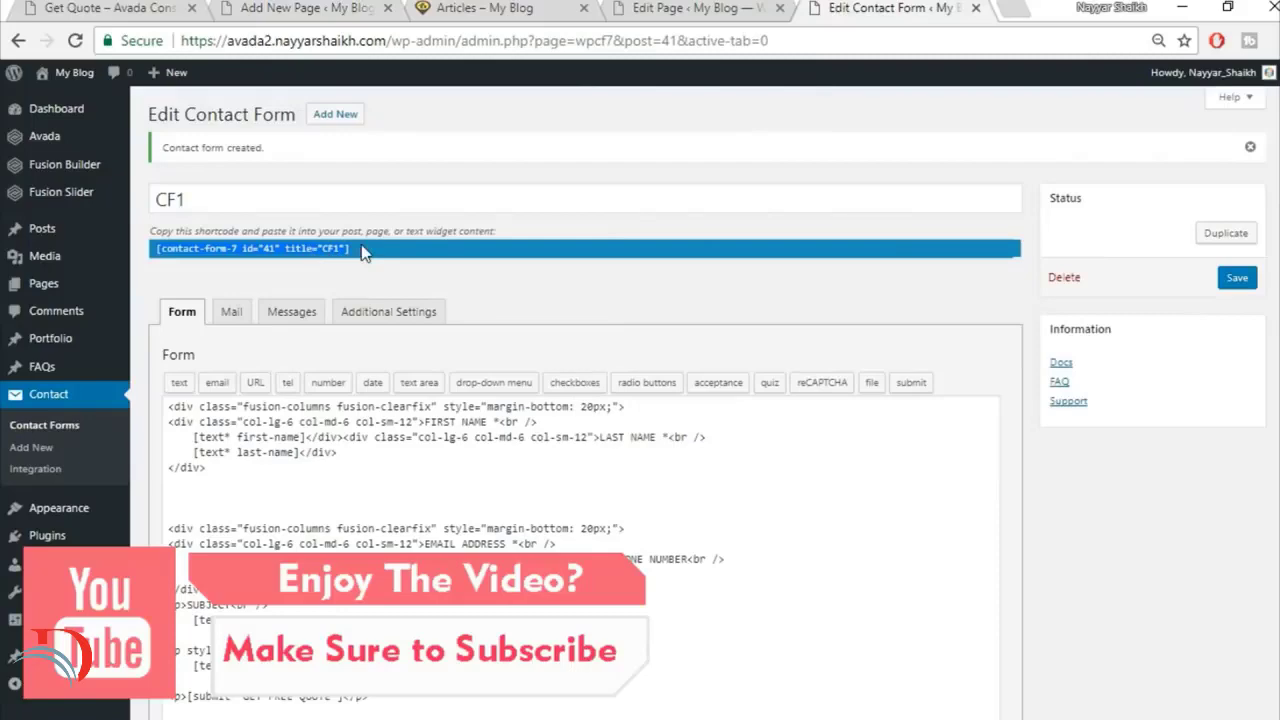
# Step: Insert the CF1 contact form shortcode [contact-form-7 id="41" title="CF1"] into the Code Block element and save it
pyautogui.click(262, 7)
pyautogui.write('[contact-form-7 id="41" title="CF1"]')
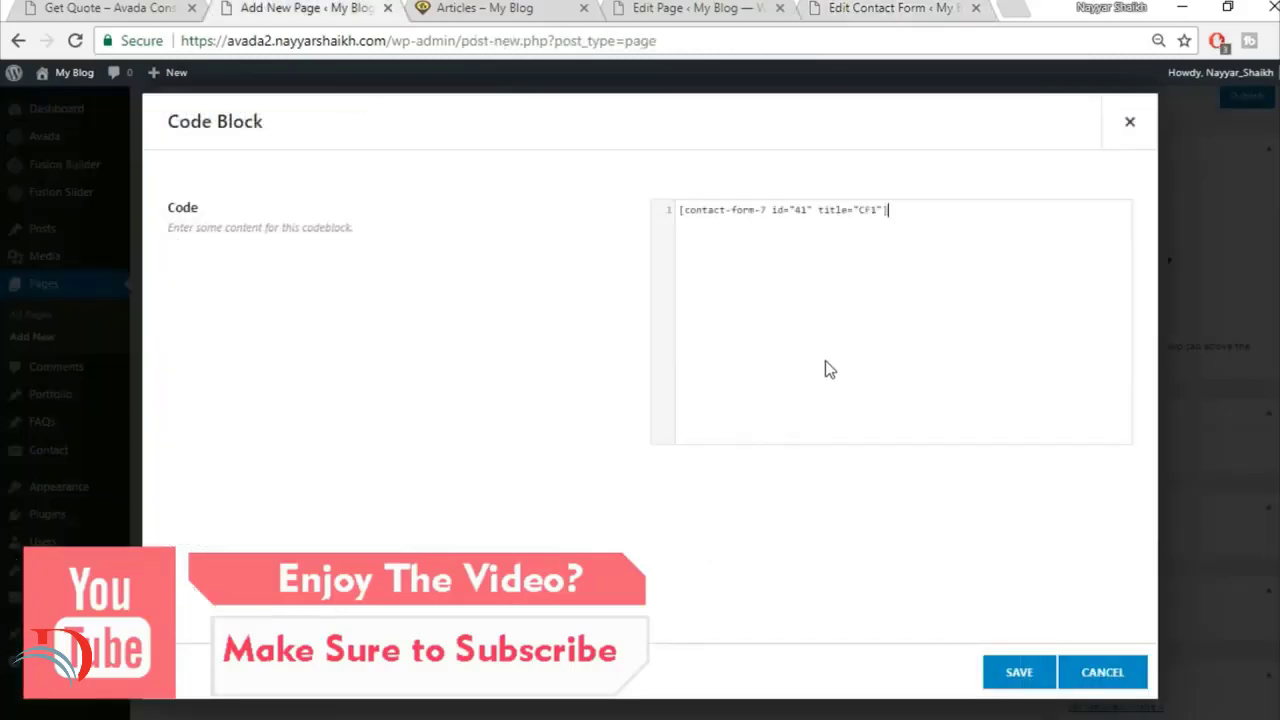
pyautogui.click(1018, 672)
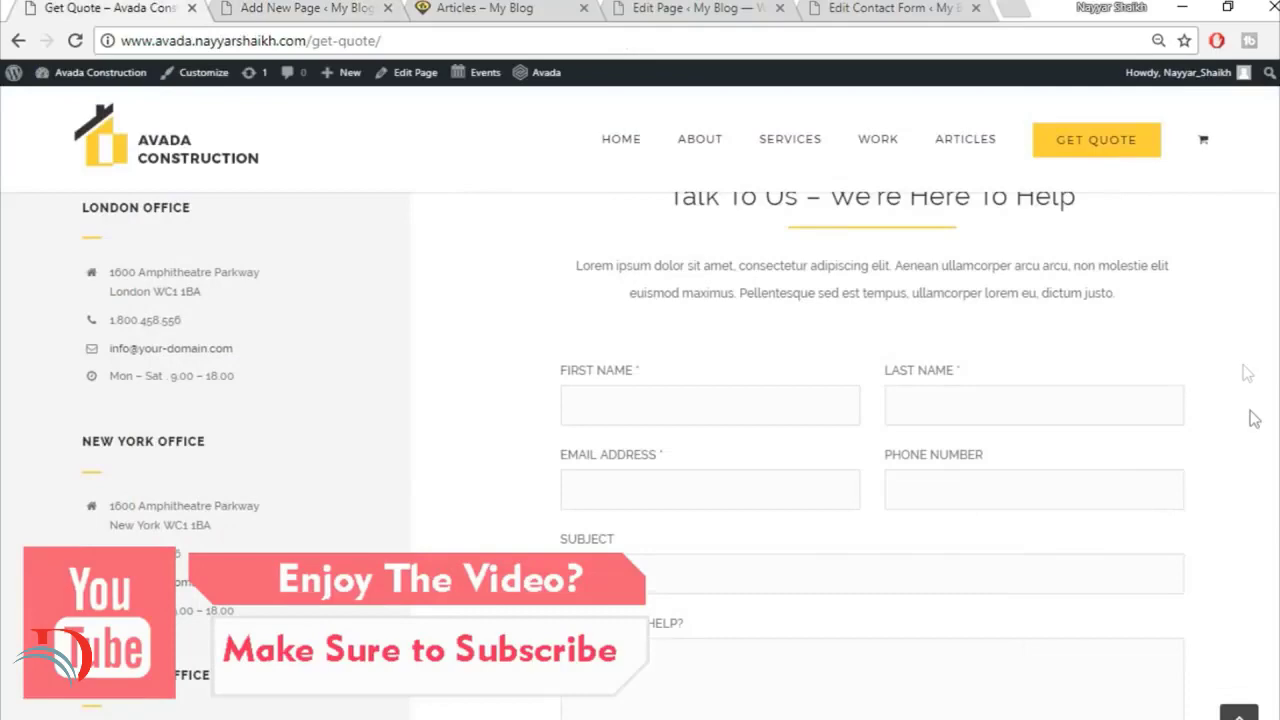
# Step: Check the section spacing on the demo Get Quote page and set the container's top padding to 60
pyautogui.scroll(2, 1254, 419)
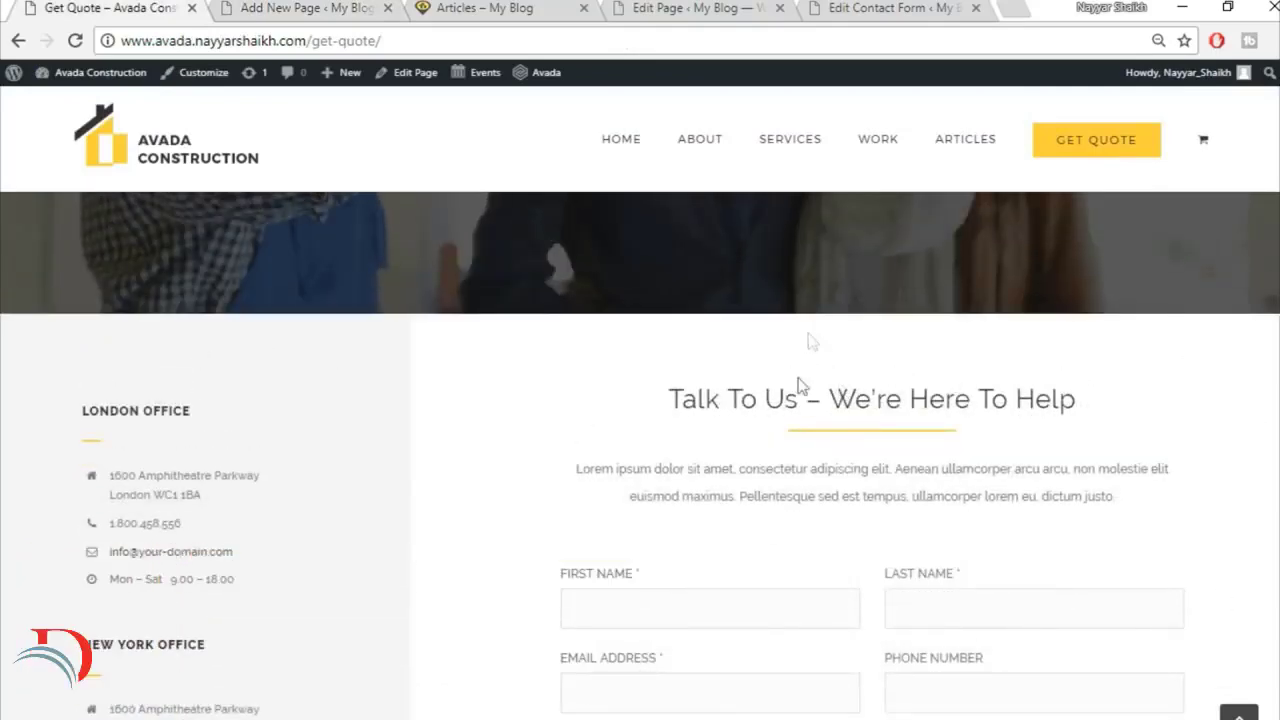
pyautogui.click(268, 10)
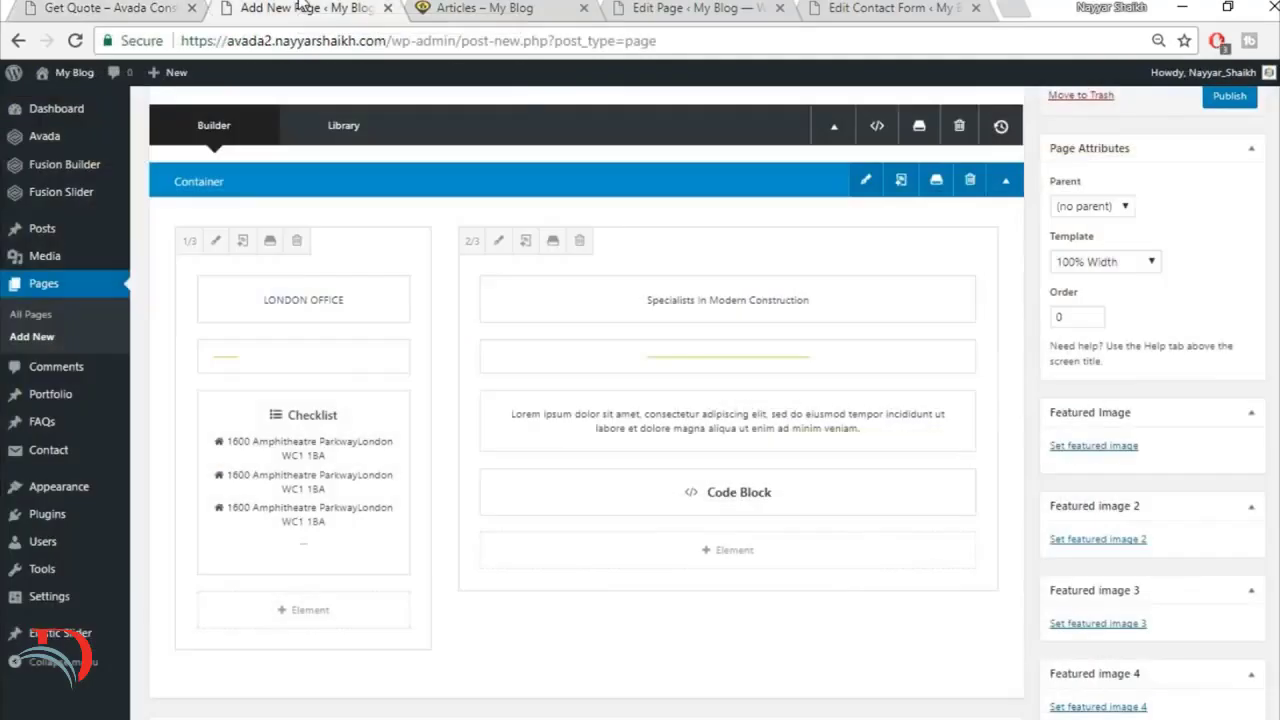
pyautogui.click(867, 180)
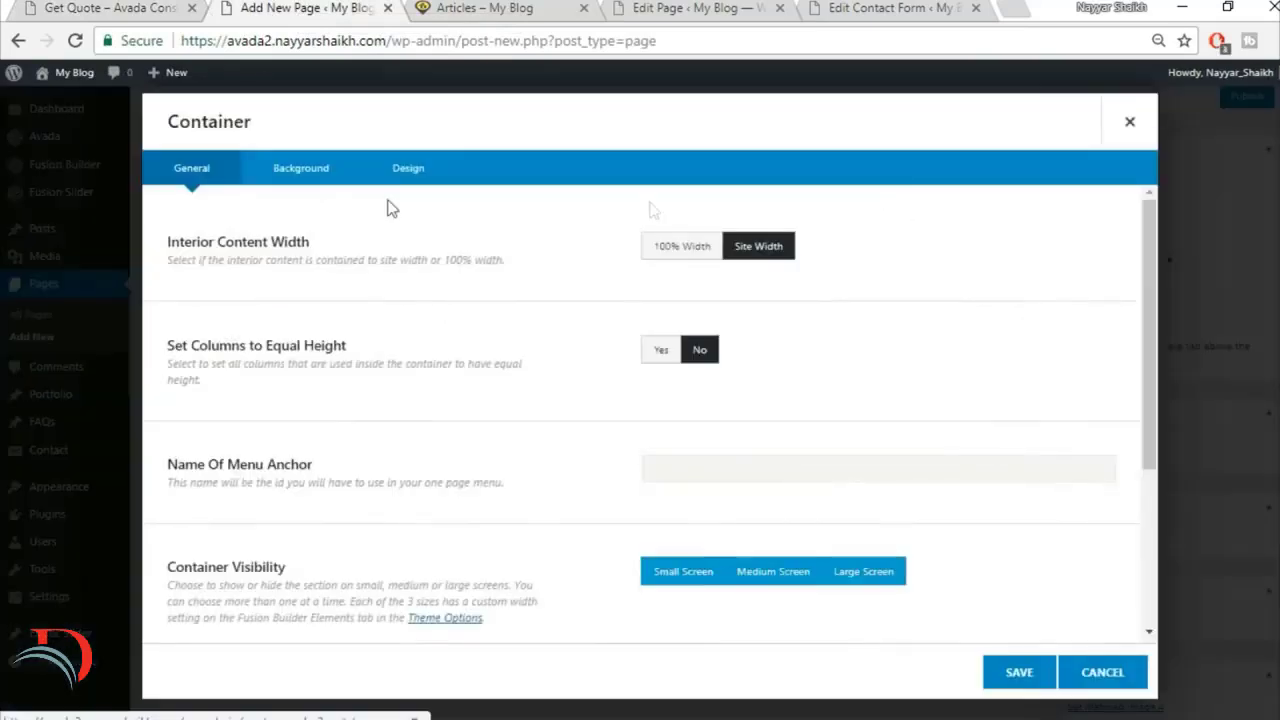
pyautogui.click(430, 172)
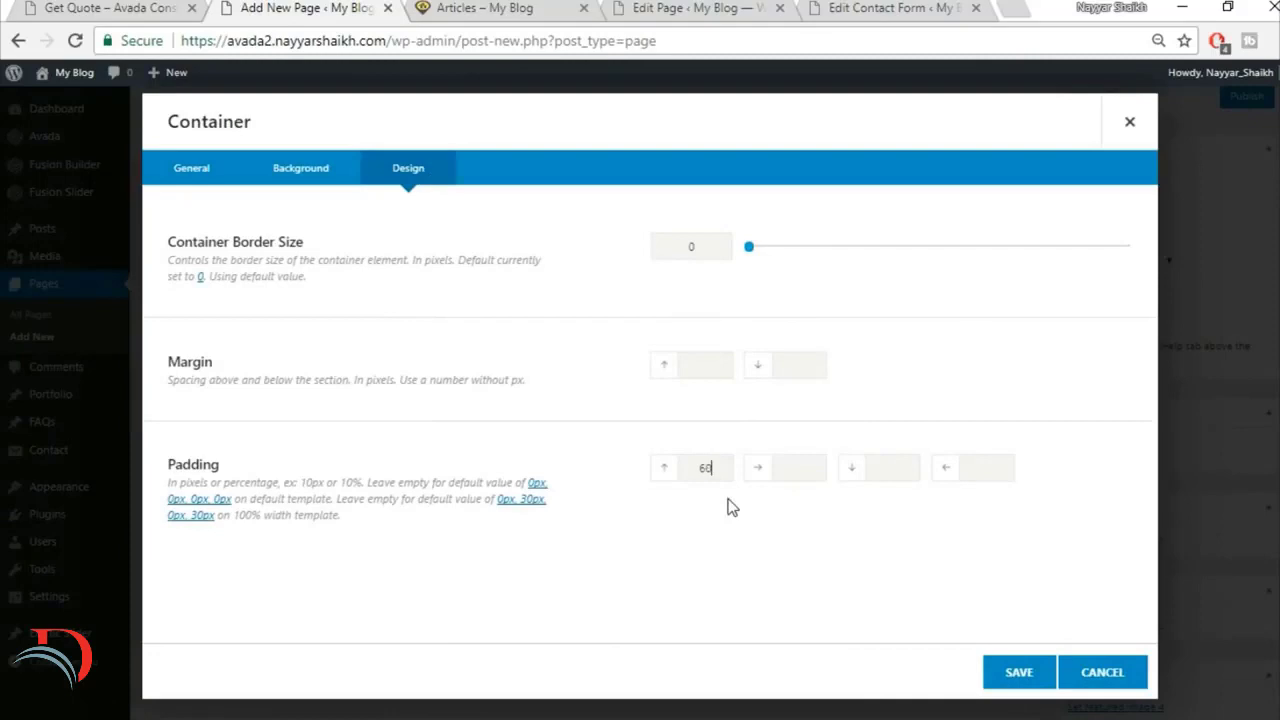
pyautogui.click(1015, 677)
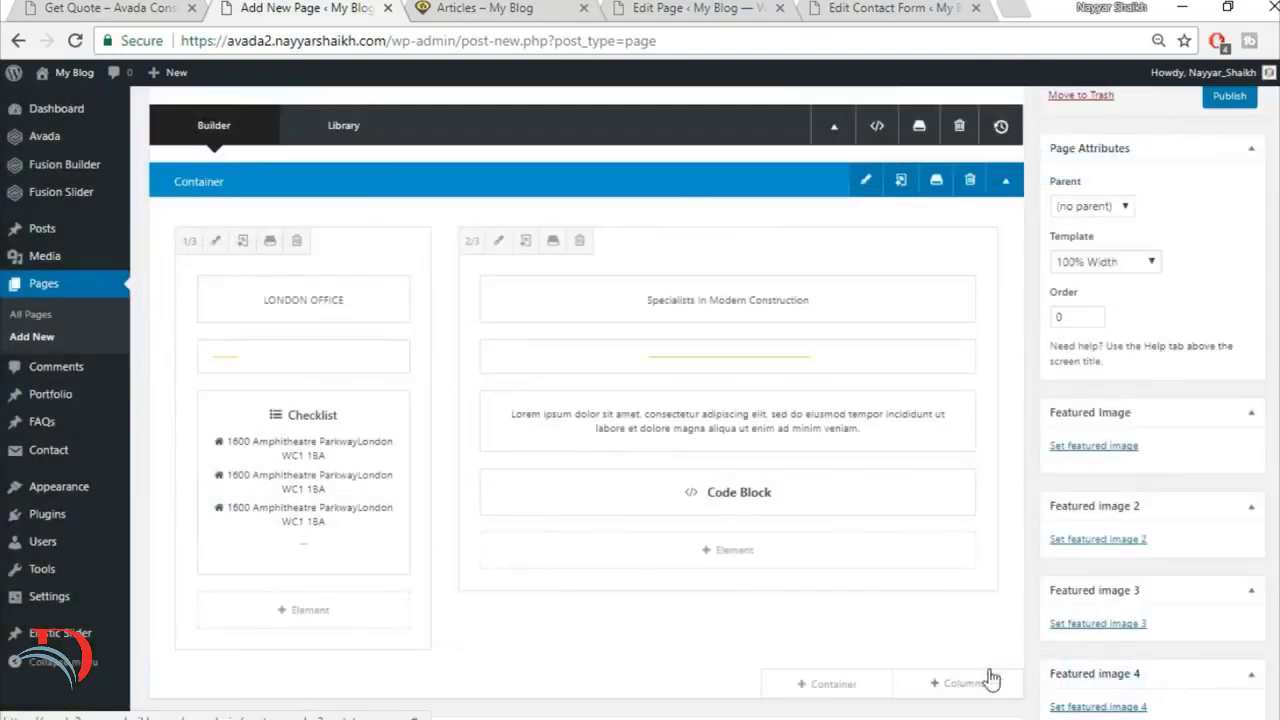
# Step: Review the demo Get Quote page once more and publish the rebuilt Get Quote page
pyautogui.click(88, 9)
pyautogui.scroll(-3, 557, 637)
pyautogui.scroll(4, 557, 637)
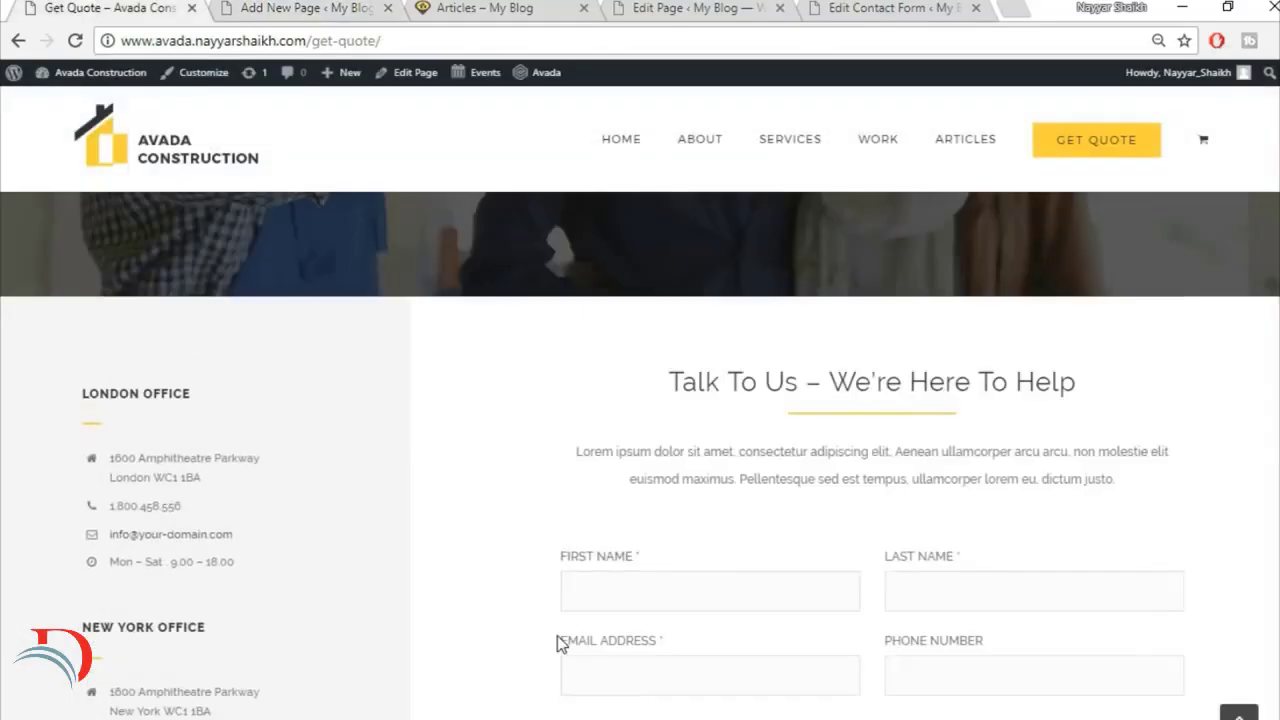
pyautogui.scroll(-1, 557, 637)
pyautogui.click(345, 8)
pyautogui.scroll(3, 1255, 292)
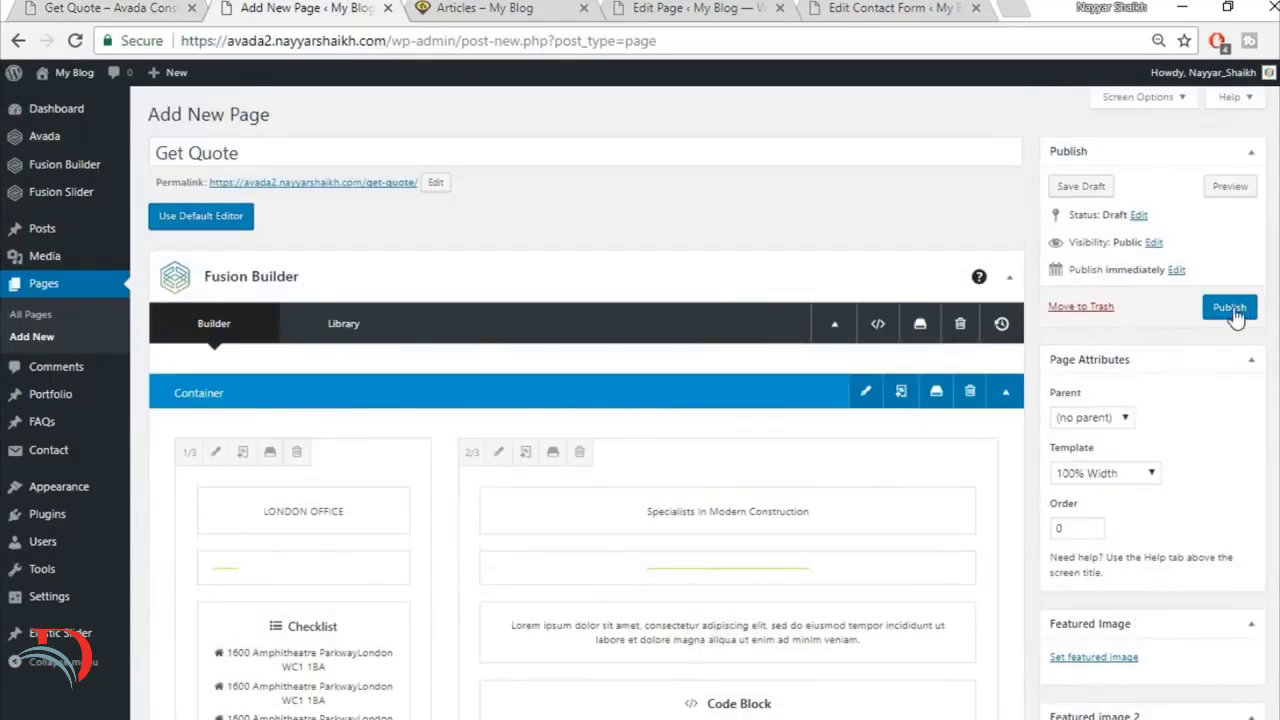
pyautogui.click(1232, 308)
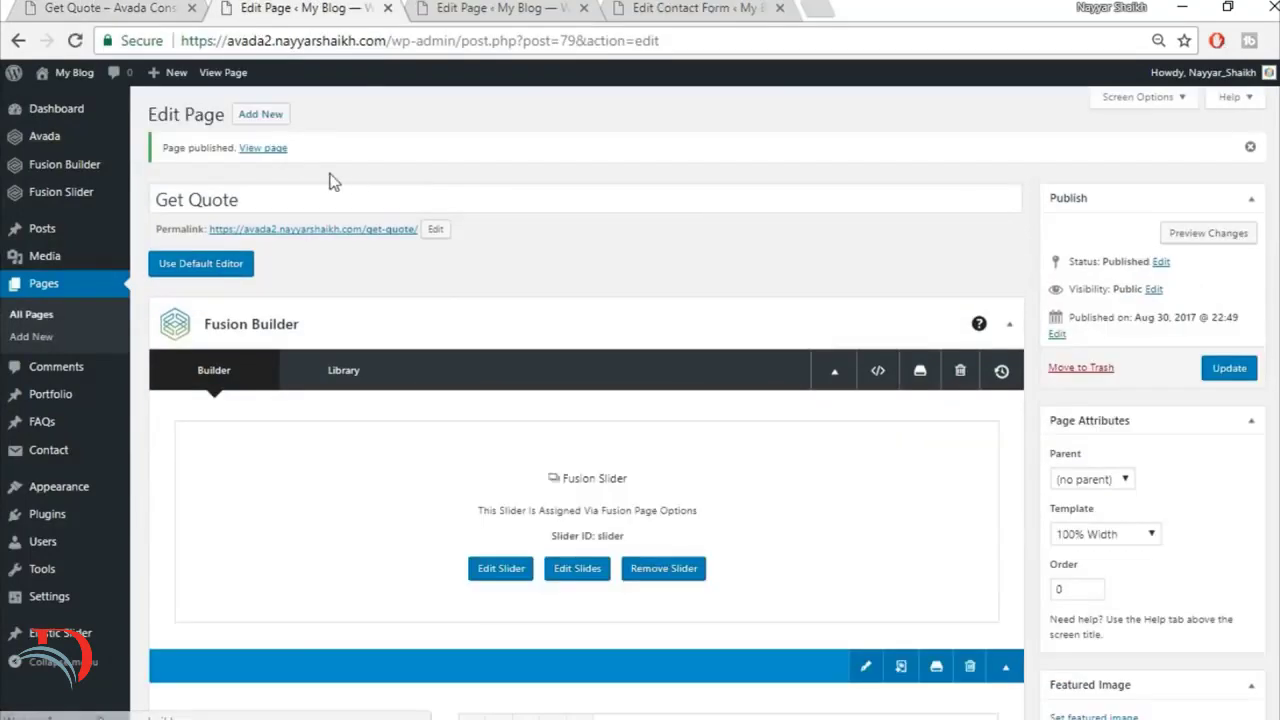
# Step: View the published Get Quote page in a new browser tab and compare it with the demo page
pyautogui.rightClick(275, 149)
pyautogui.click(305, 168)
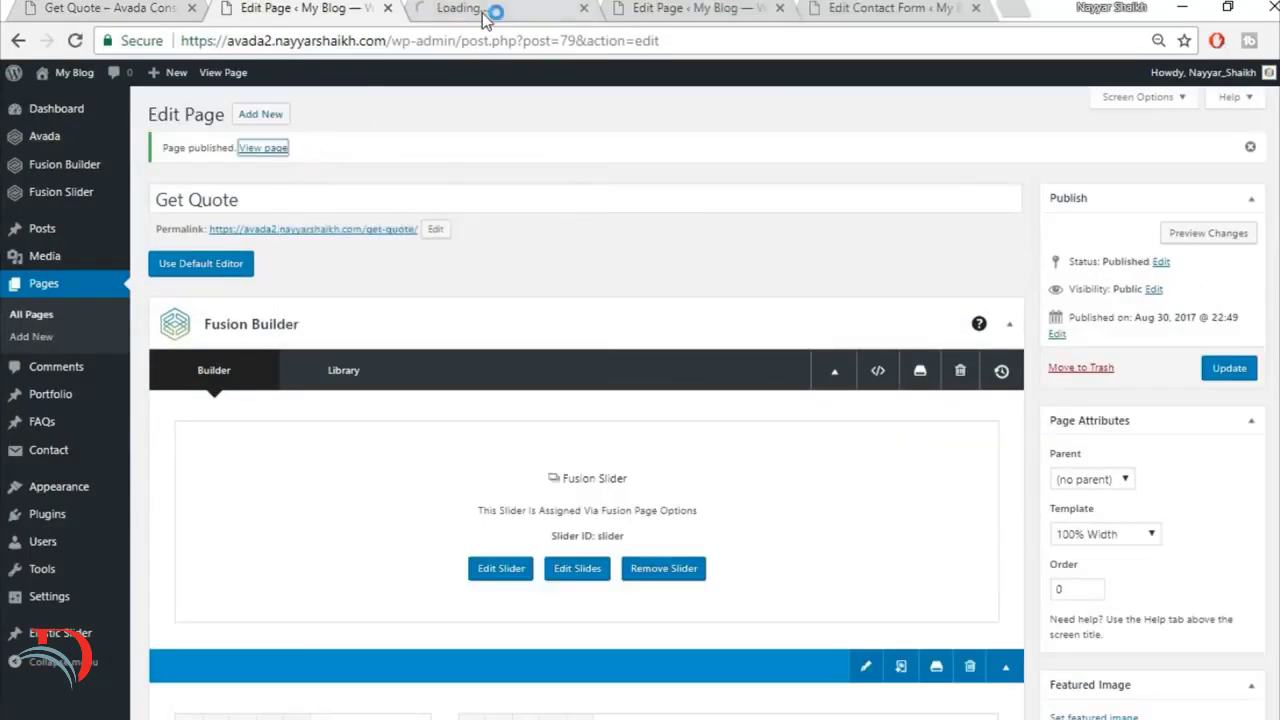
pyautogui.click(484, 14)
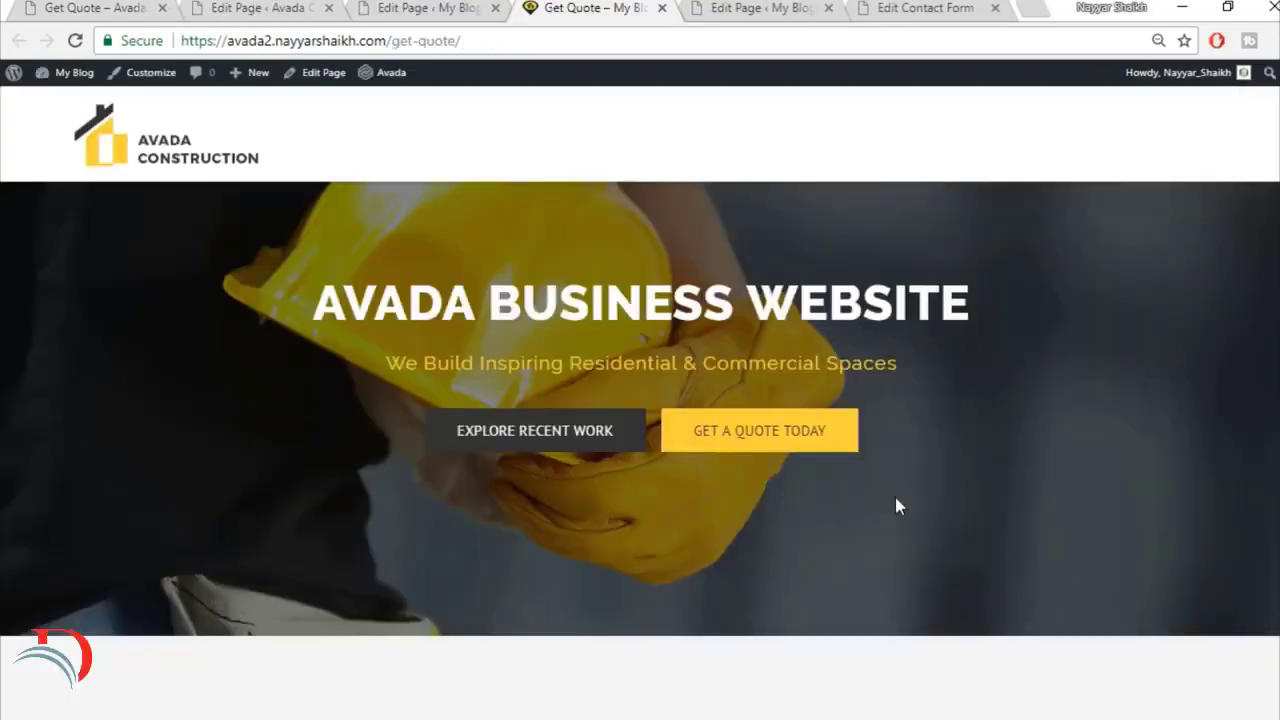
pyautogui.scroll(-7, 640, 450)
pyautogui.scroll(7, 640, 450)
pyautogui.click(329, 7)
pyautogui.click(140, 8)
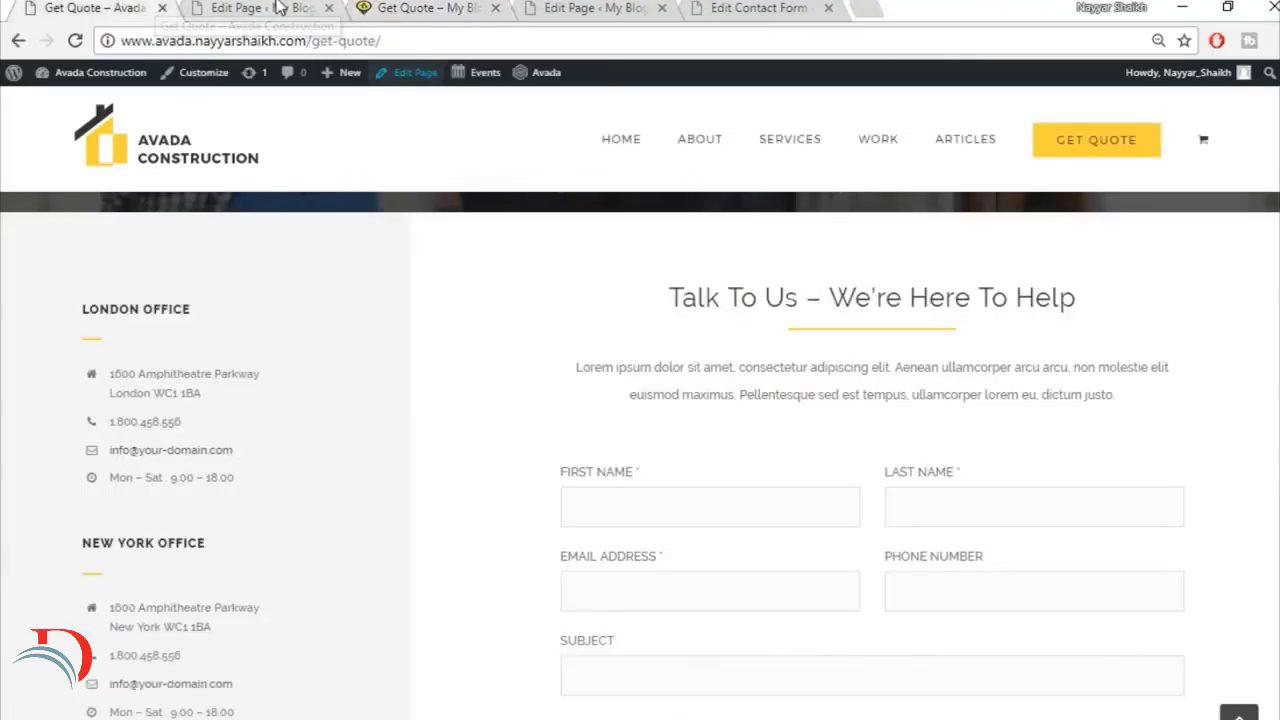
# Step: Open the Menus admin page and review the rebuilt site's current front page in the other tab
pyautogui.click(279, 7)
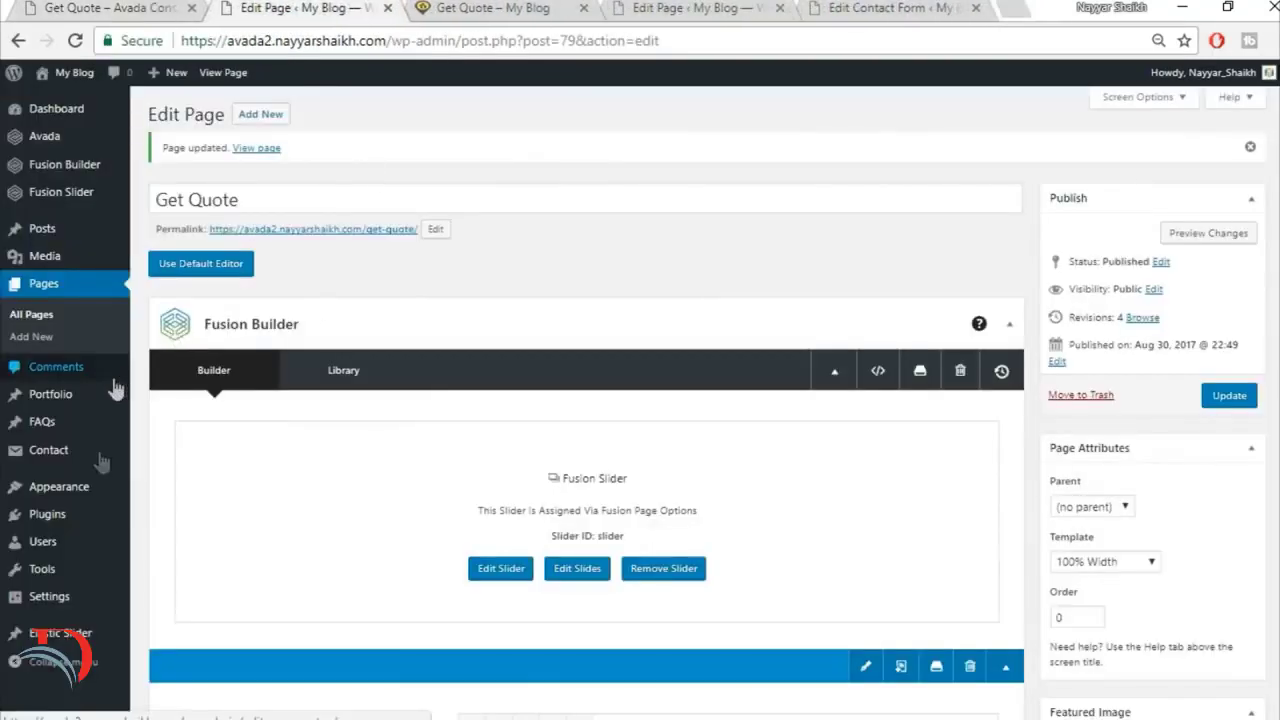
pyautogui.moveTo(90, 490)
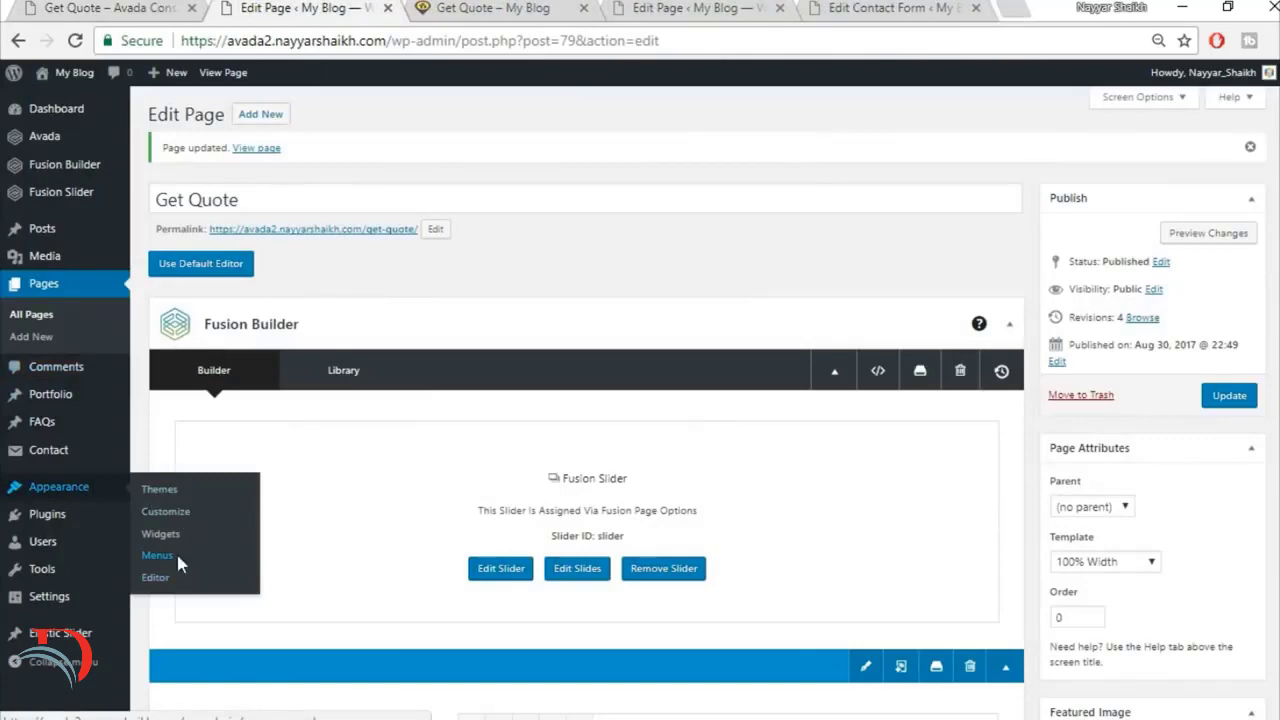
pyautogui.click(493, 7)
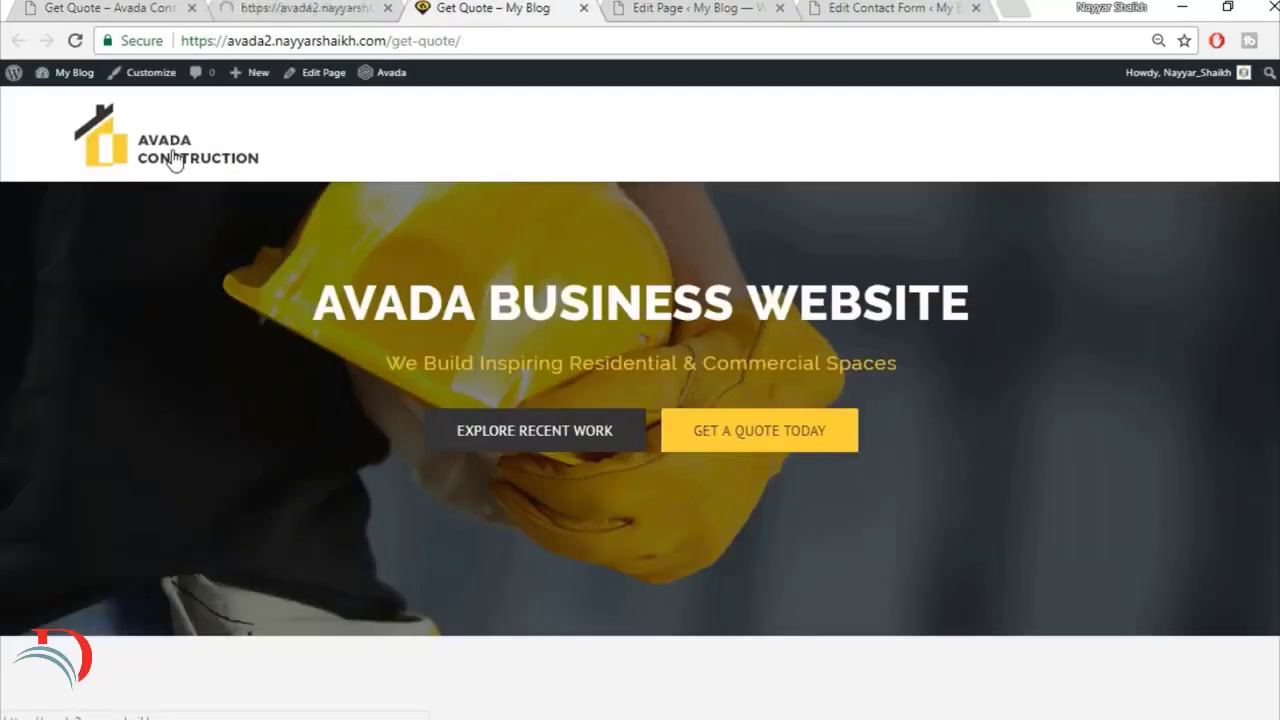
pyautogui.click(172, 160)
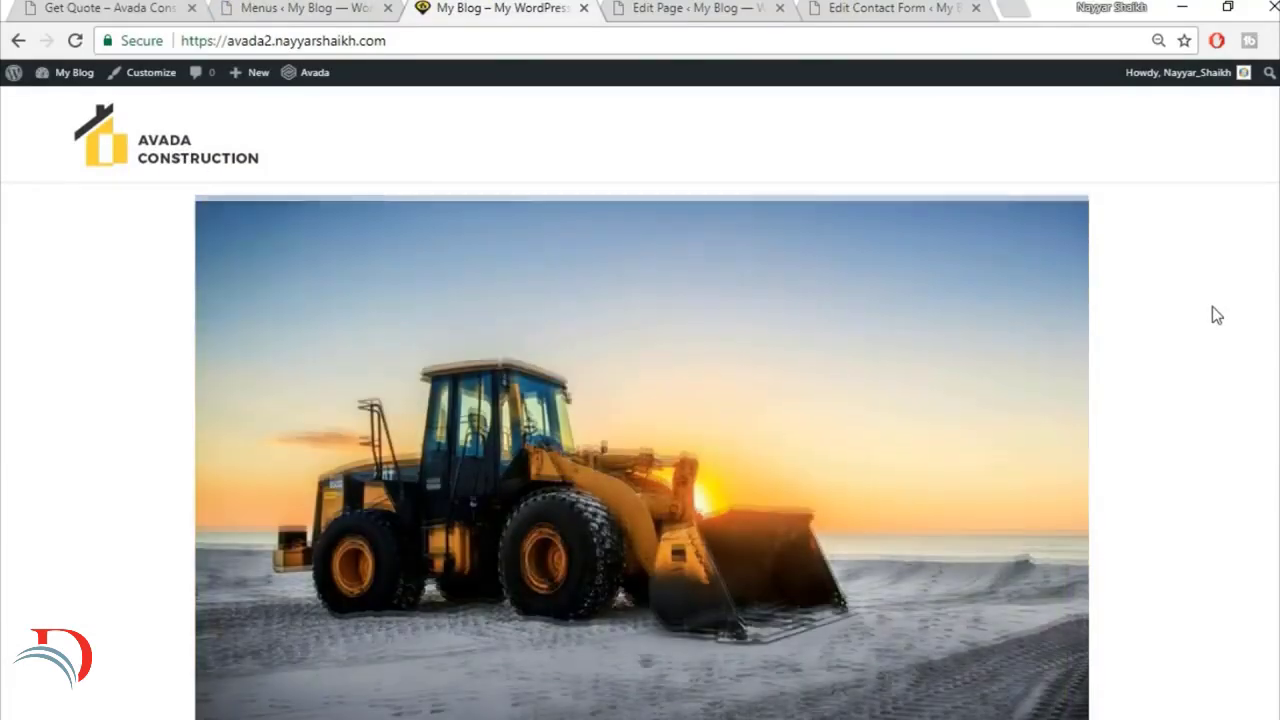
pyautogui.scroll(-4, 1212, 306)
pyautogui.scroll(-2, 1212, 306)
pyautogui.scroll(6, 1212, 306)
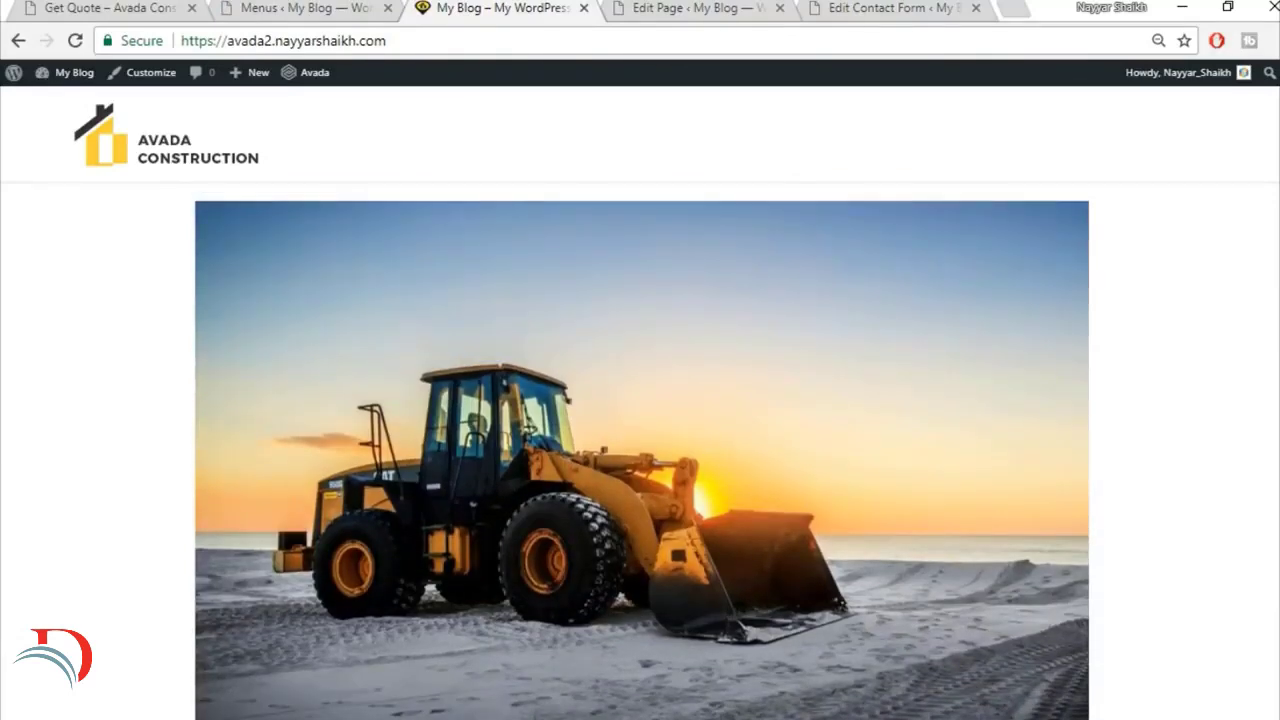
# Step: Customize the site to display a static front page, with Home Page as front page and Articles as posts page, and publish the change
pyautogui.click(143, 84)
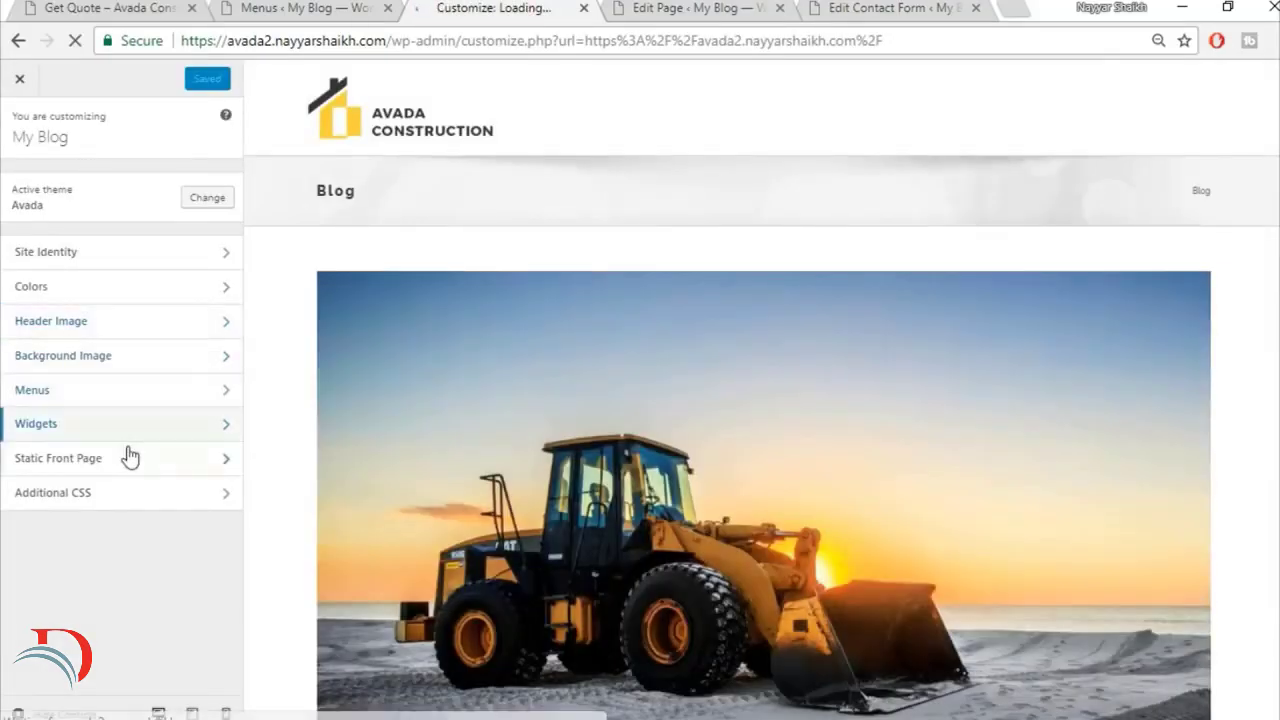
pyautogui.click(130, 456)
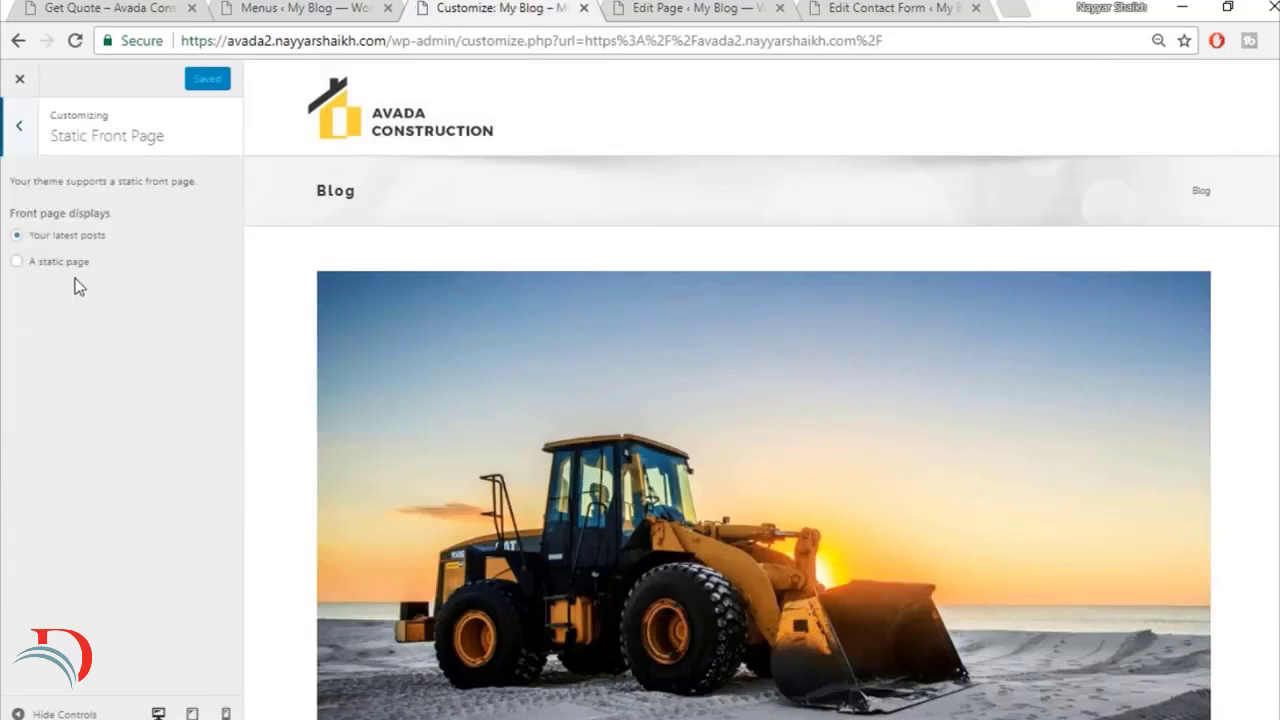
pyautogui.click(66, 263)
pyautogui.click(105, 334)
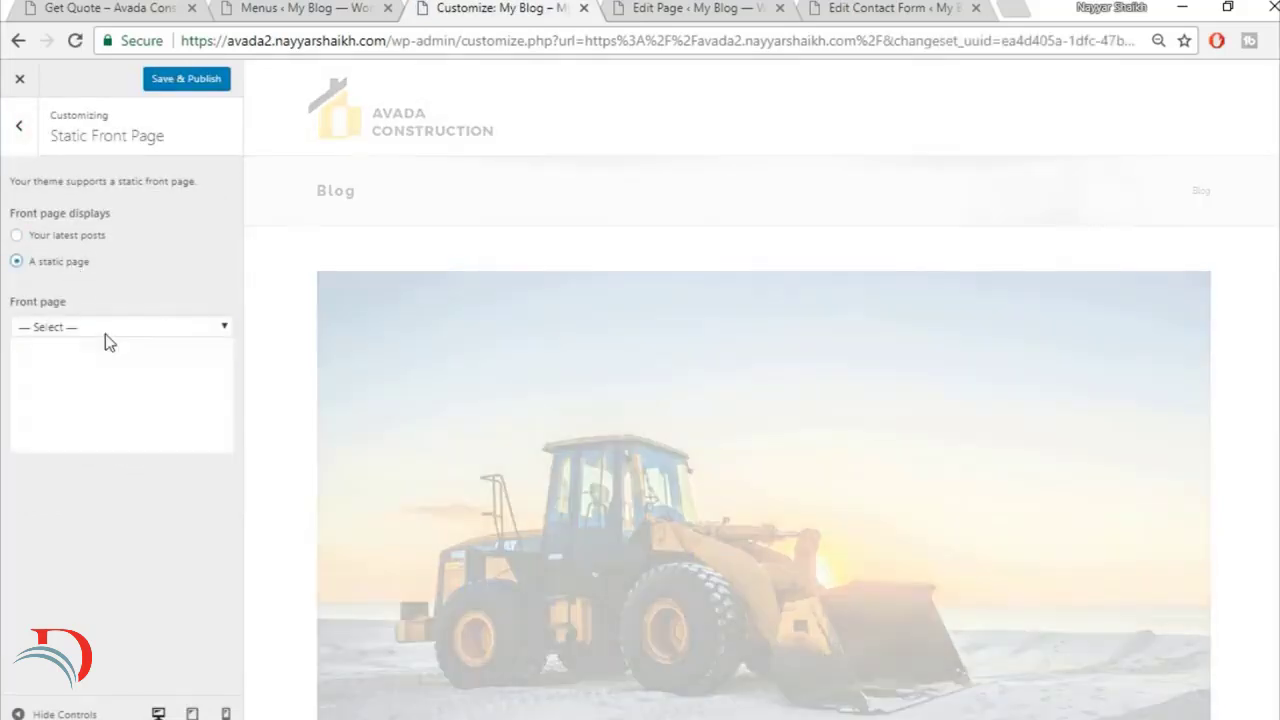
pyautogui.click(91, 407)
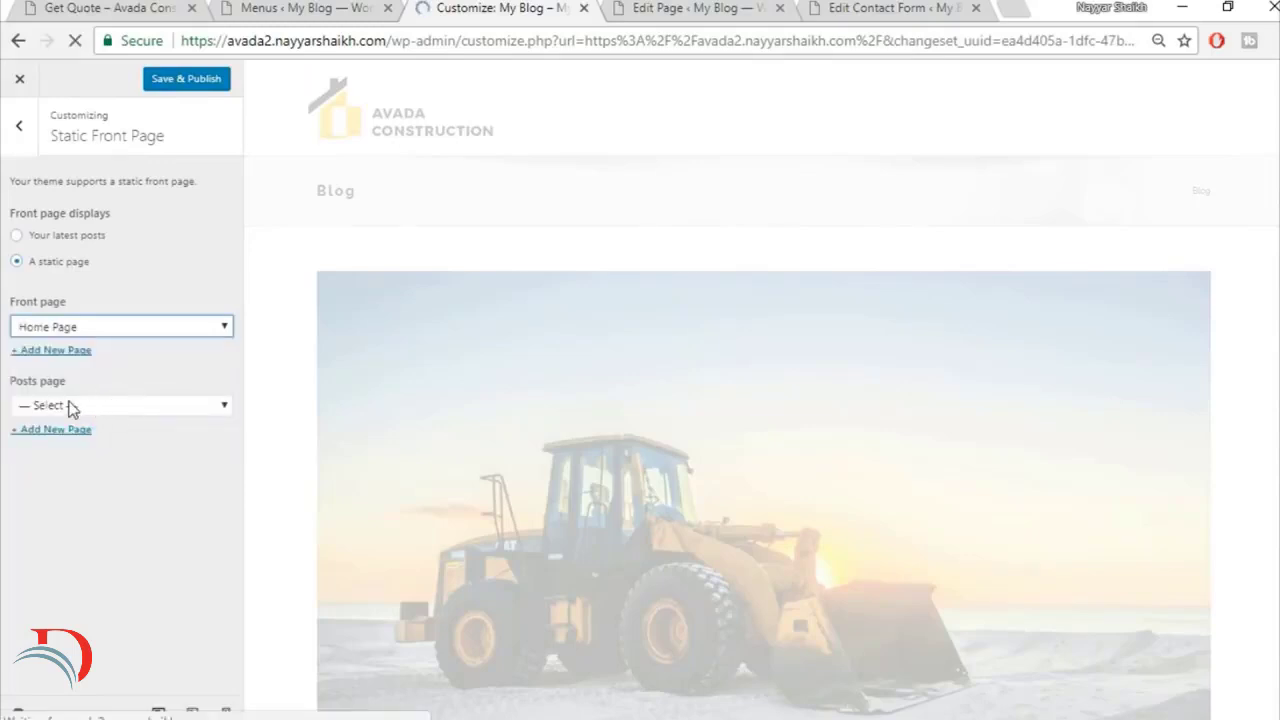
pyautogui.click(115, 404)
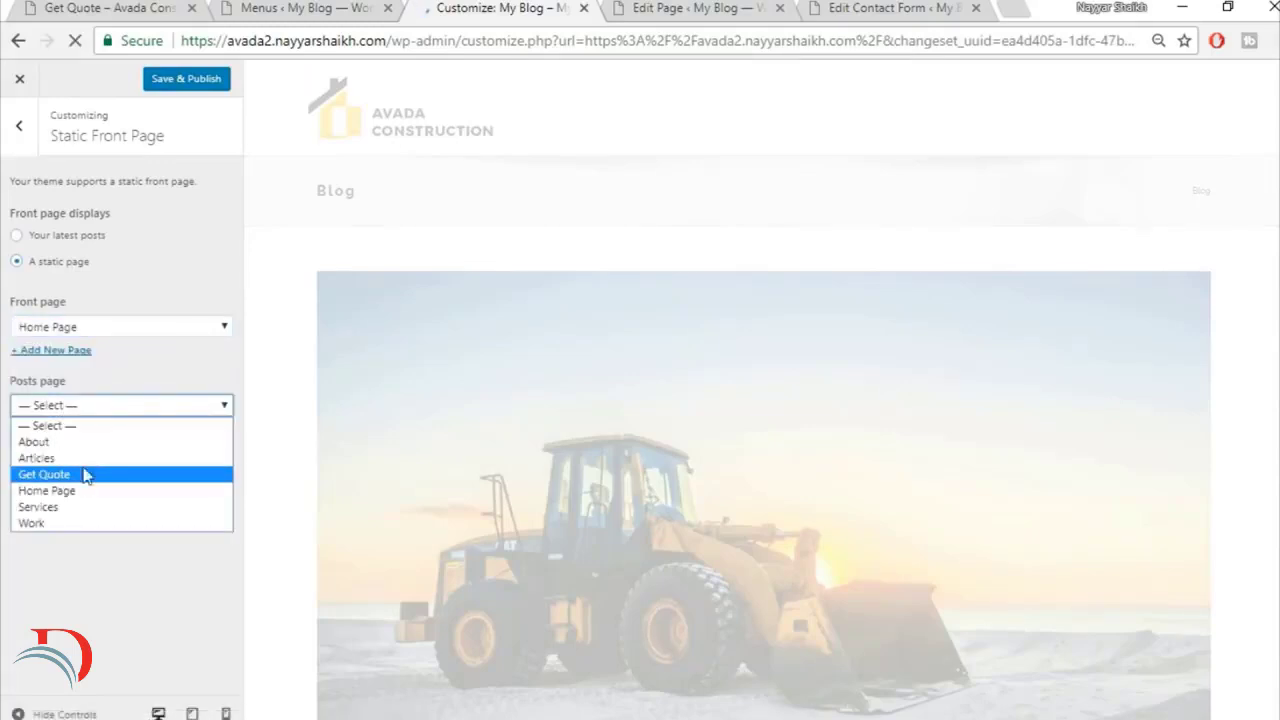
pyautogui.click(79, 460)
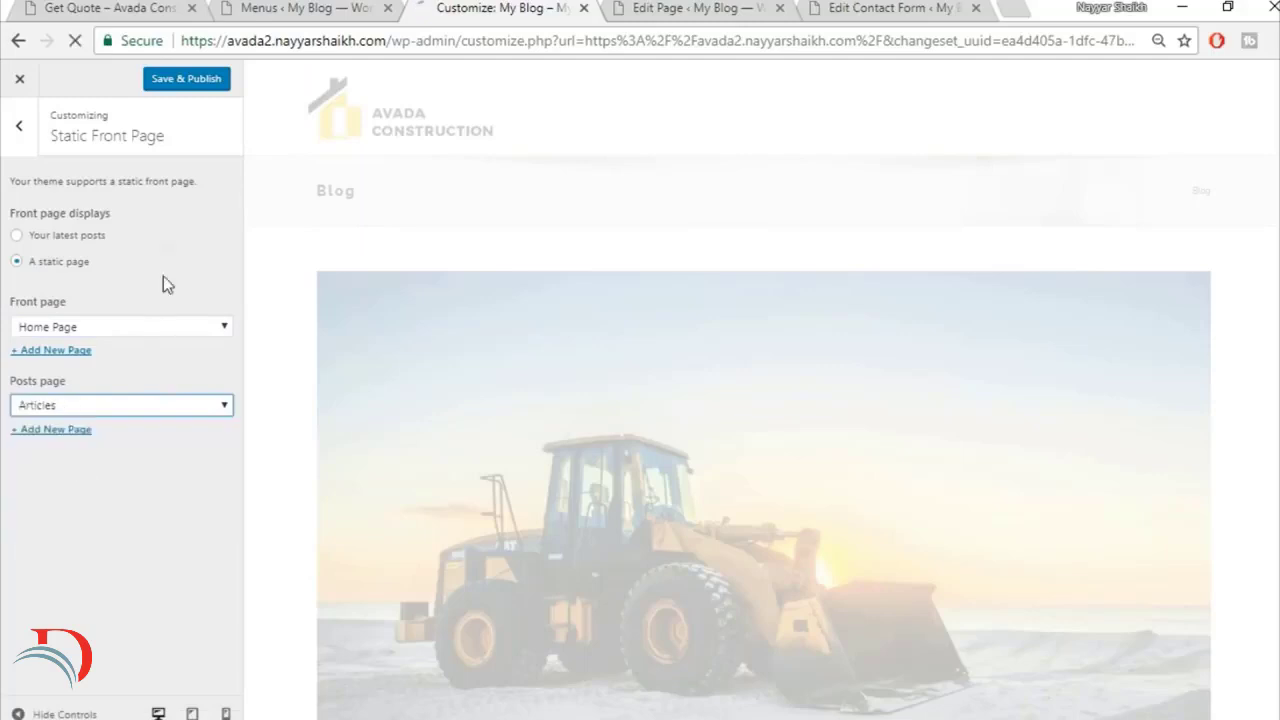
pyautogui.click(194, 80)
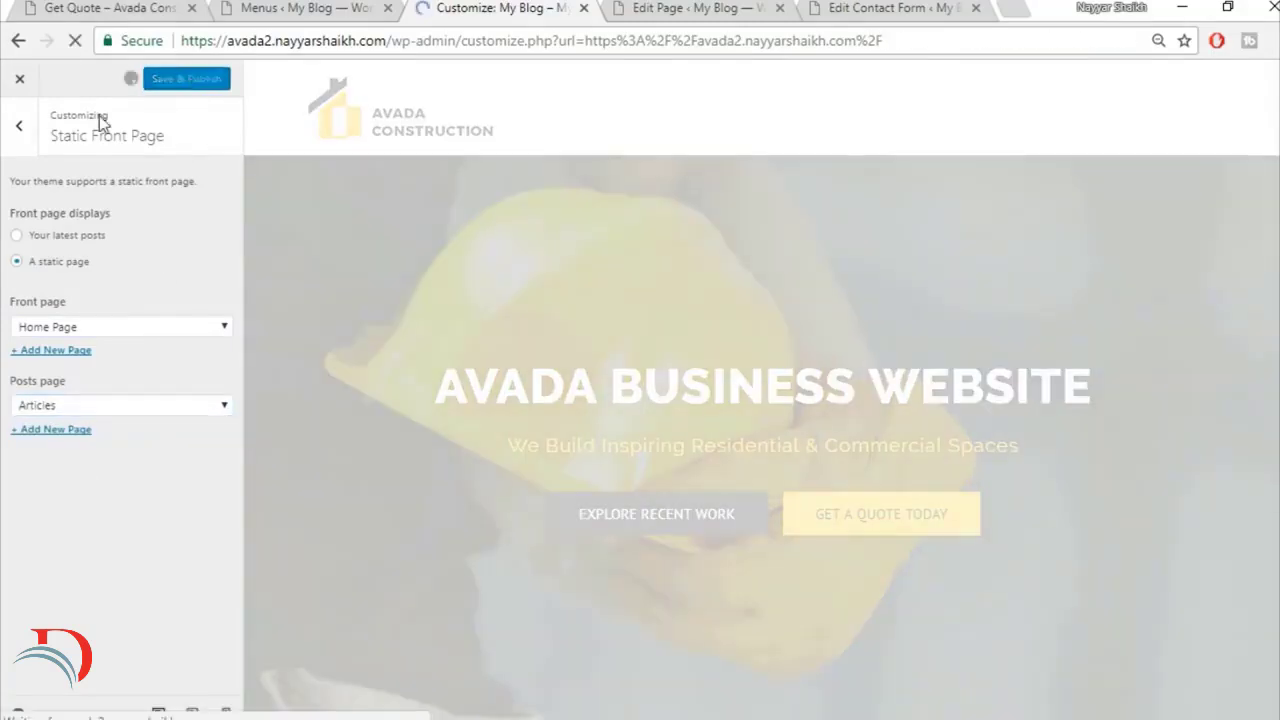
# Step: Review the site title in the Site Identity settings and close the Customizer
pyautogui.click(16, 132)
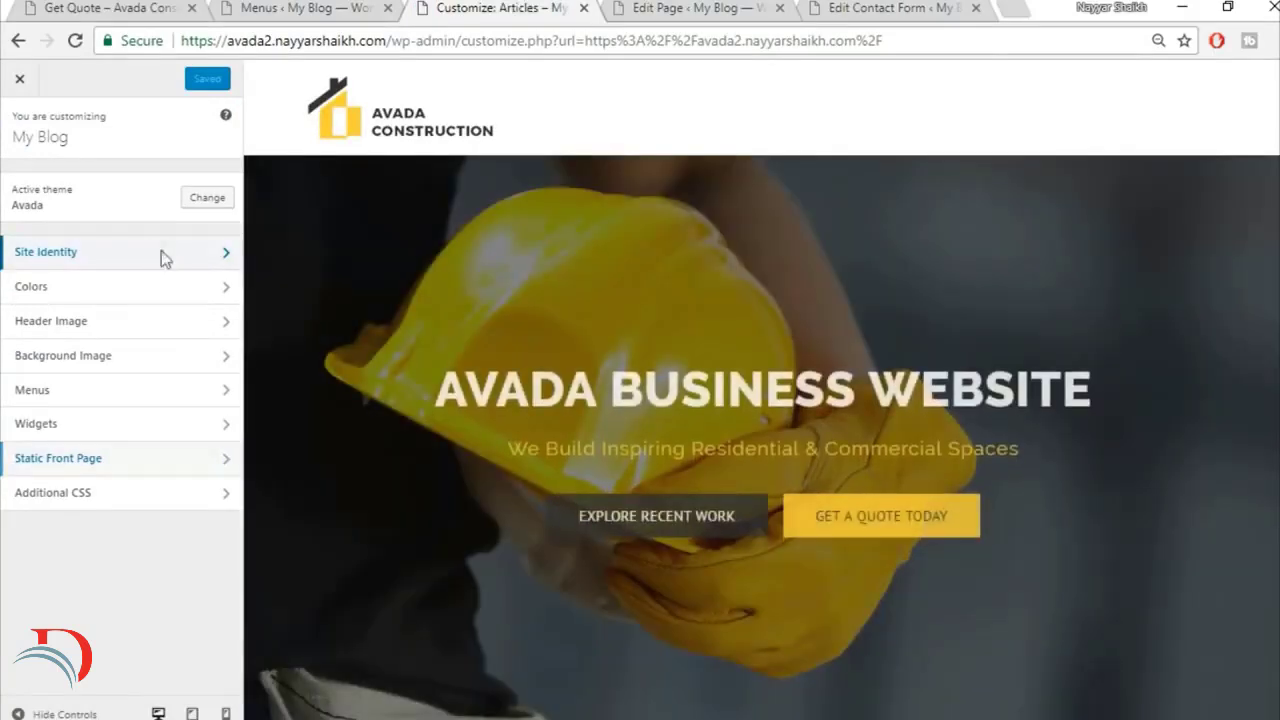
pyautogui.click(161, 251)
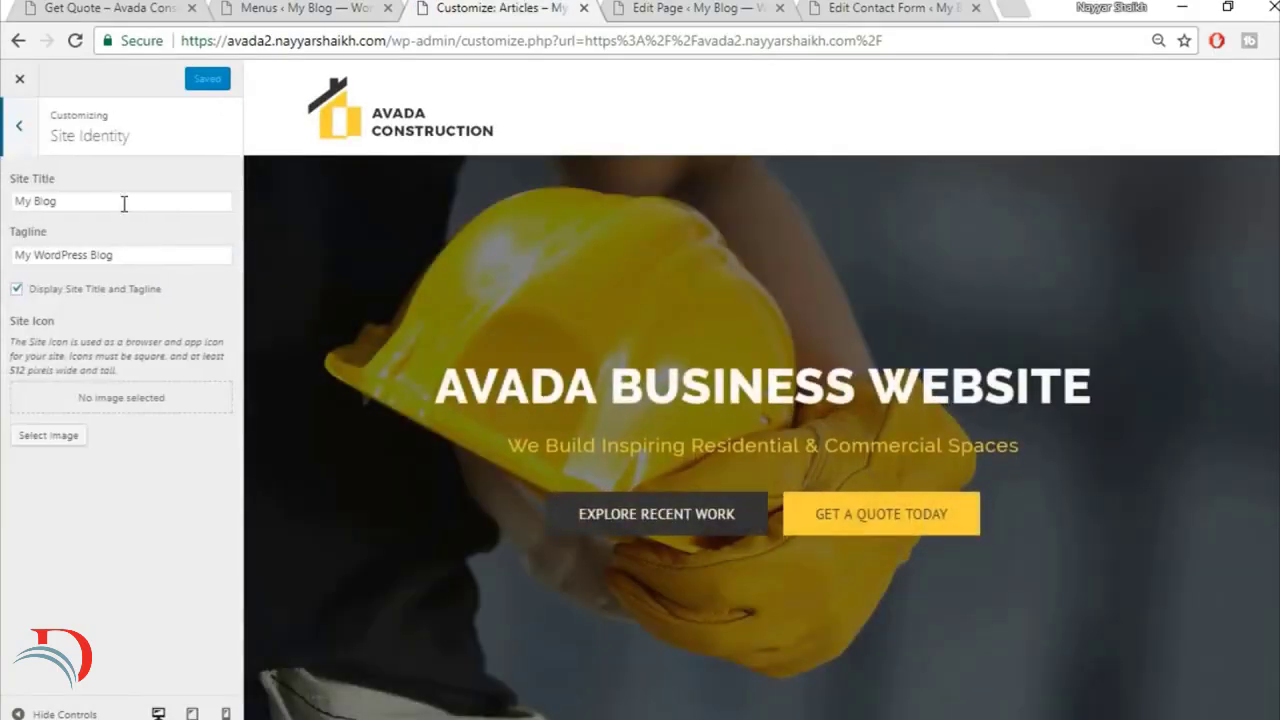
pyautogui.moveTo(124, 204); pyautogui.dragTo(3, 200)
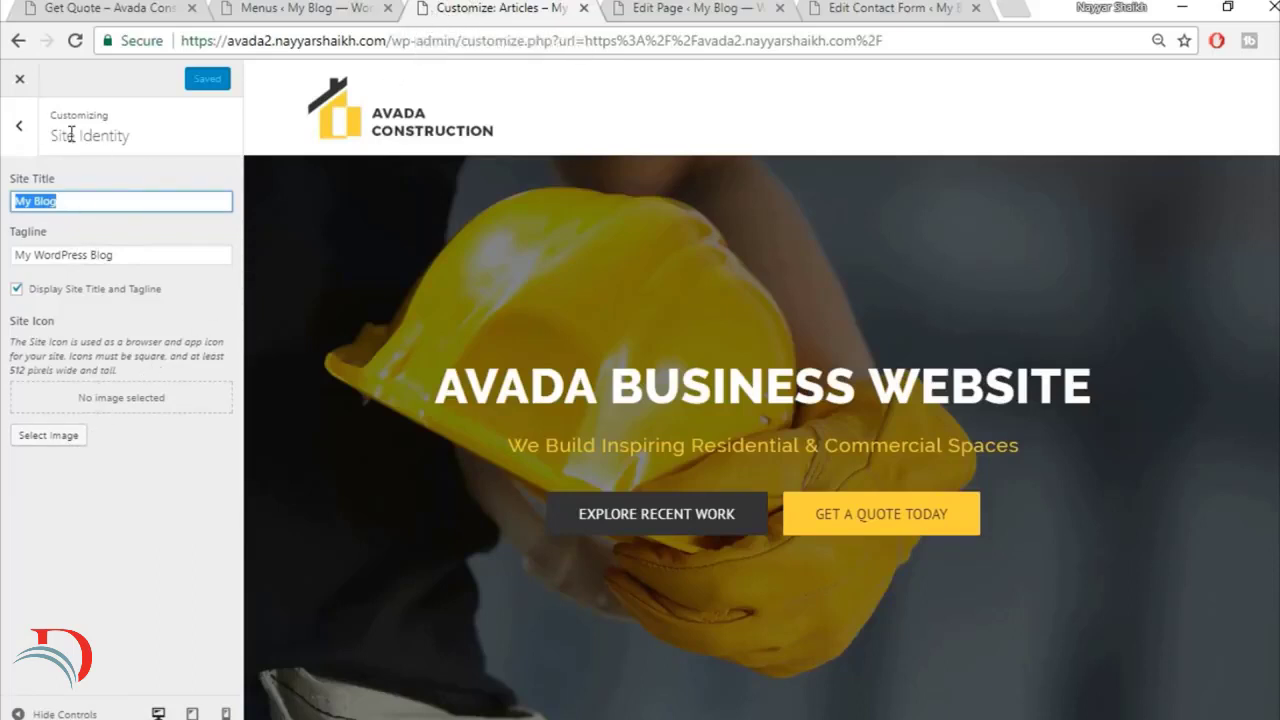
pyautogui.click(20, 80)
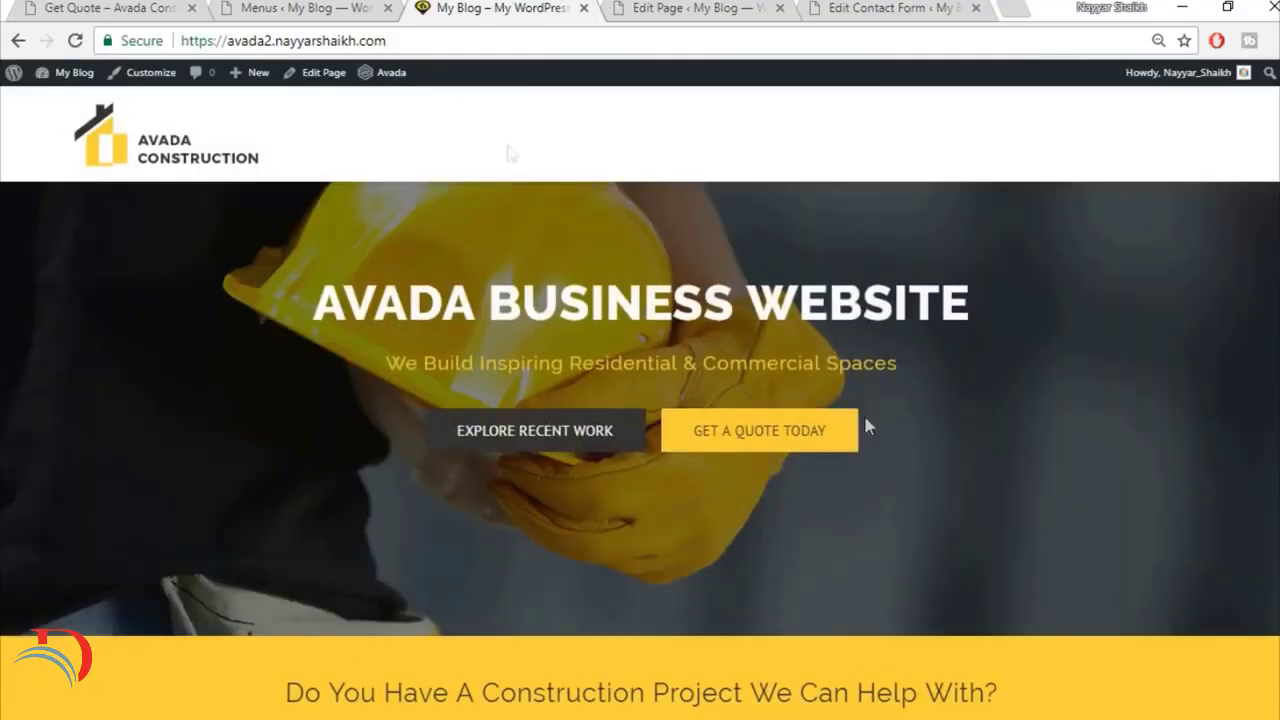
# Step: Create a navigation menu named Main and assign it to the Main Navigation display location
pyautogui.click(298, 7)
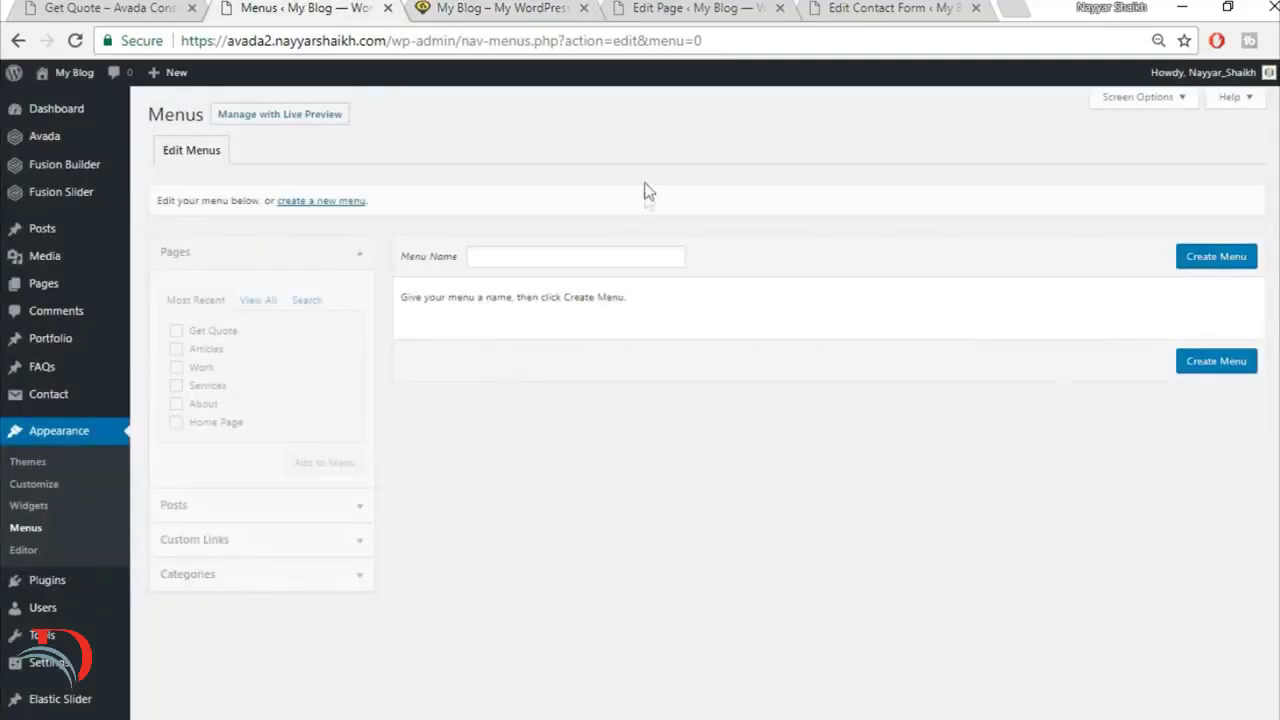
pyautogui.click(571, 256)
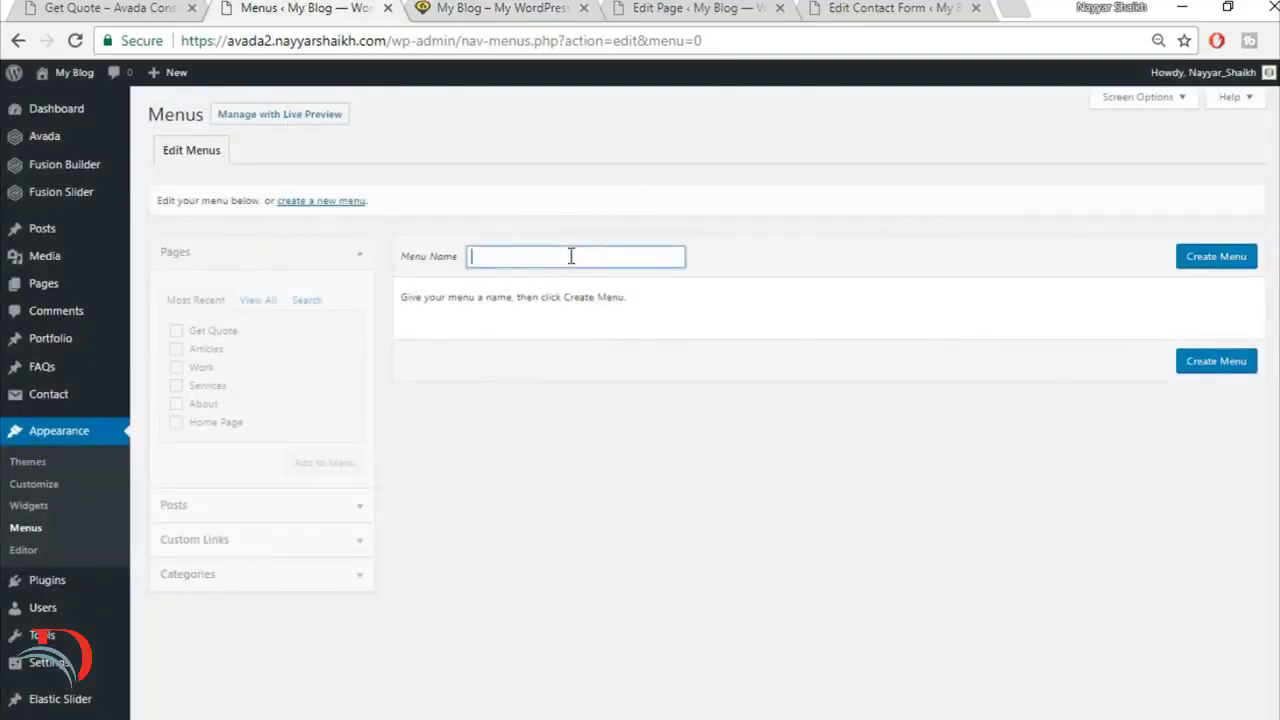
pyautogui.write('Main')
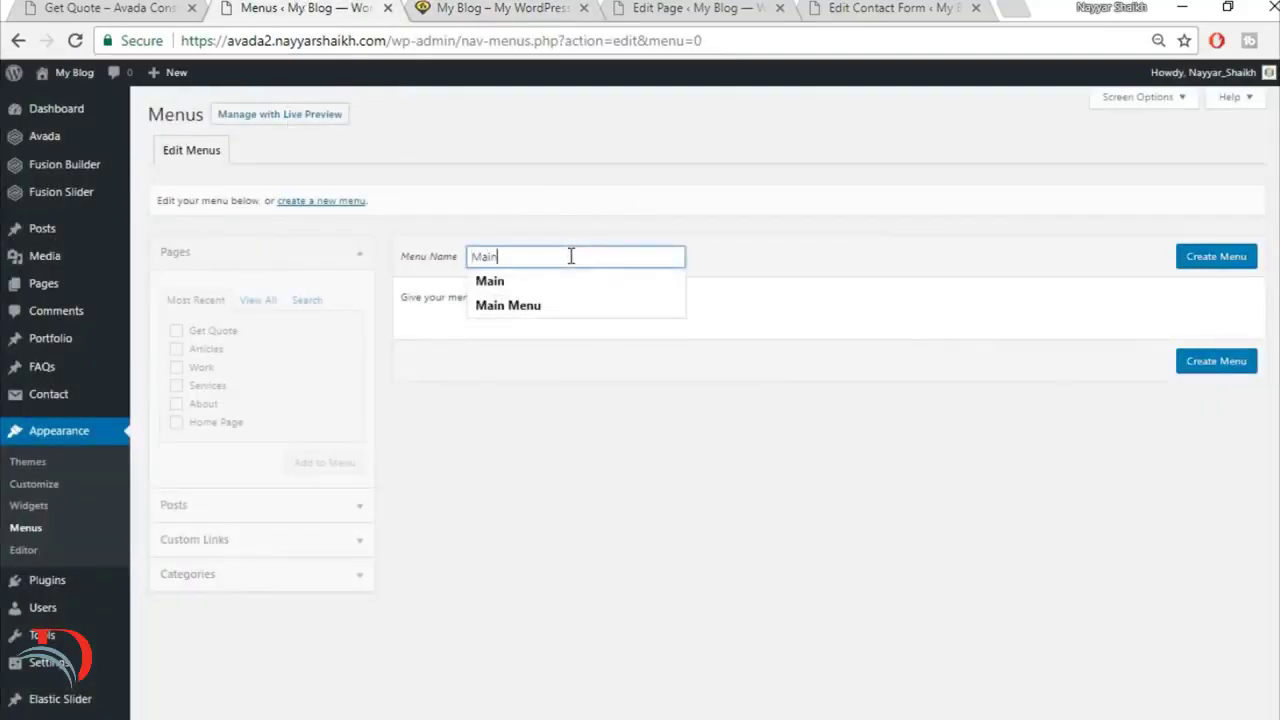
pyautogui.click(1198, 256)
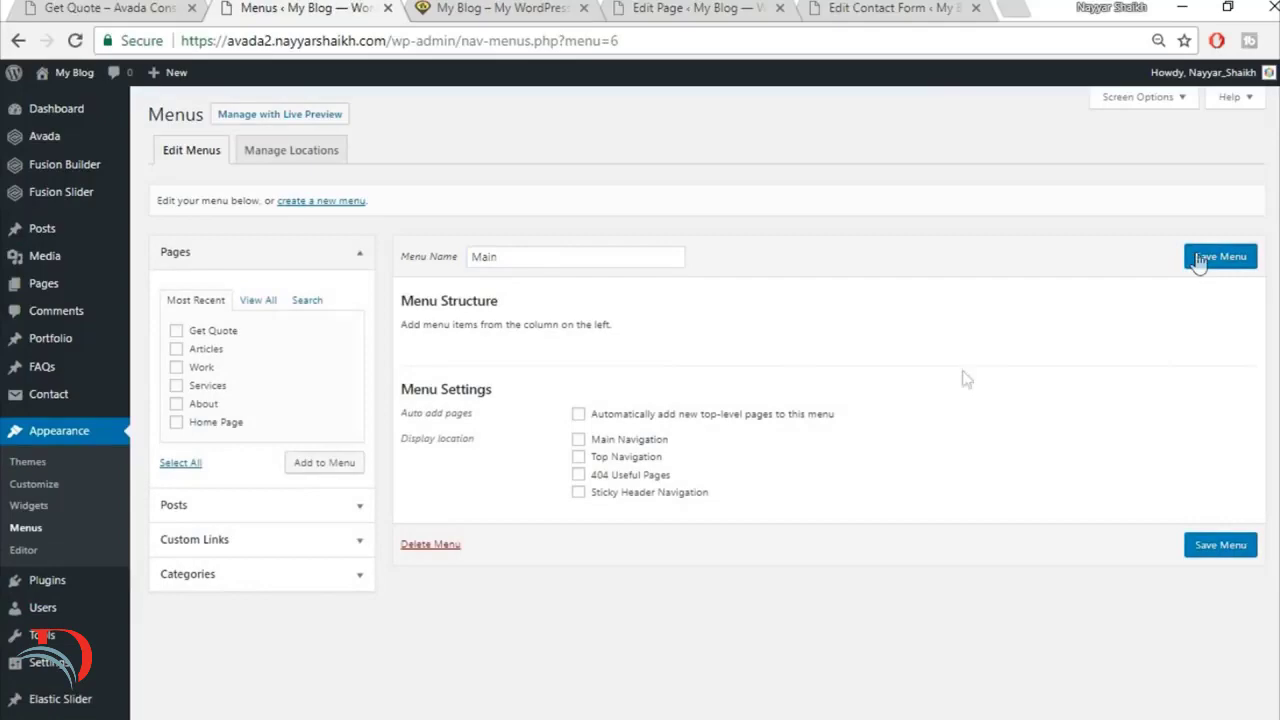
pyautogui.click(631, 443)
# Step: Add all the site's listed pages to the Main menu and move Get Quote to the end of the menu
pyautogui.click(510, 7)
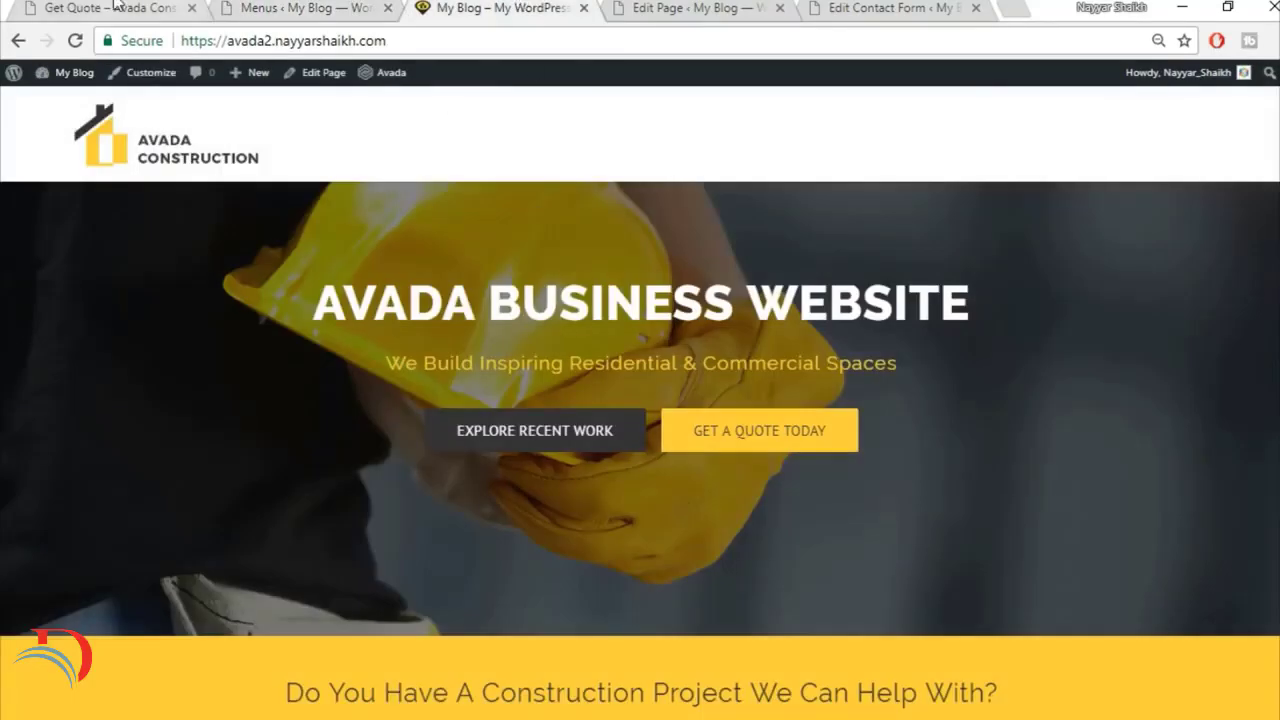
pyautogui.click(113, 7)
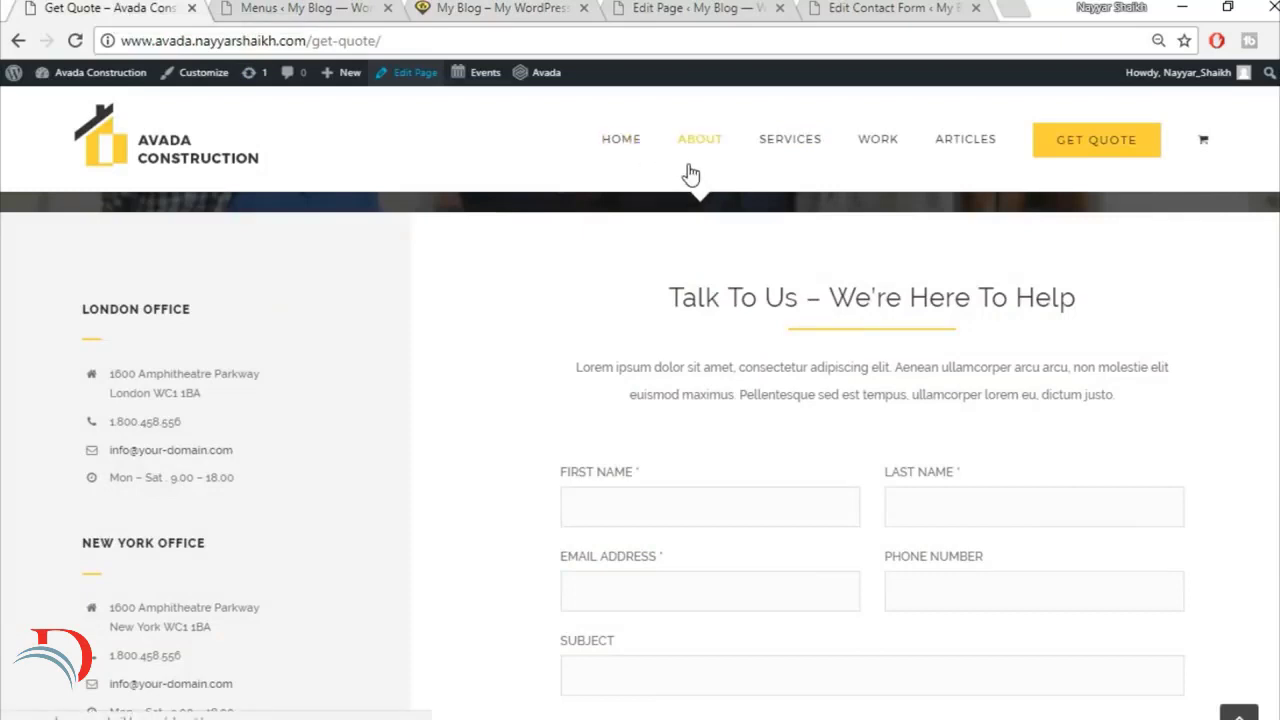
pyautogui.click(300, 8)
pyautogui.click(257, 300)
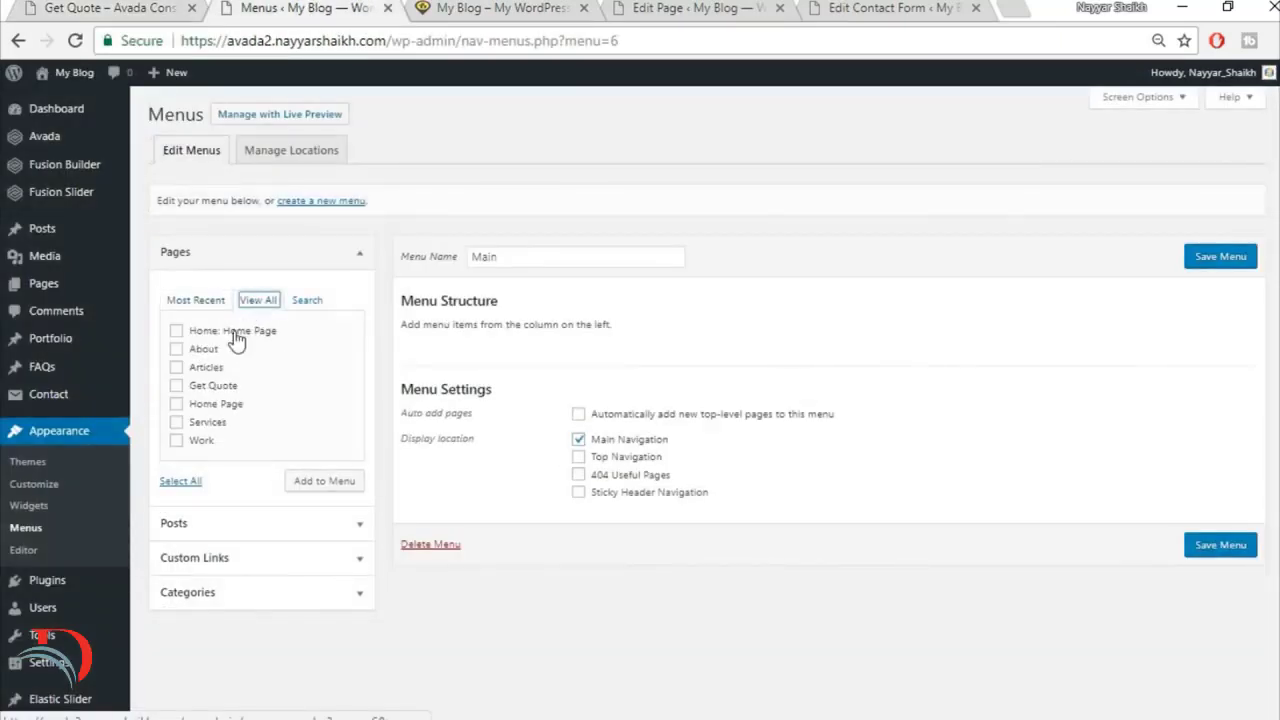
pyautogui.click(215, 350)
pyautogui.click(207, 367)
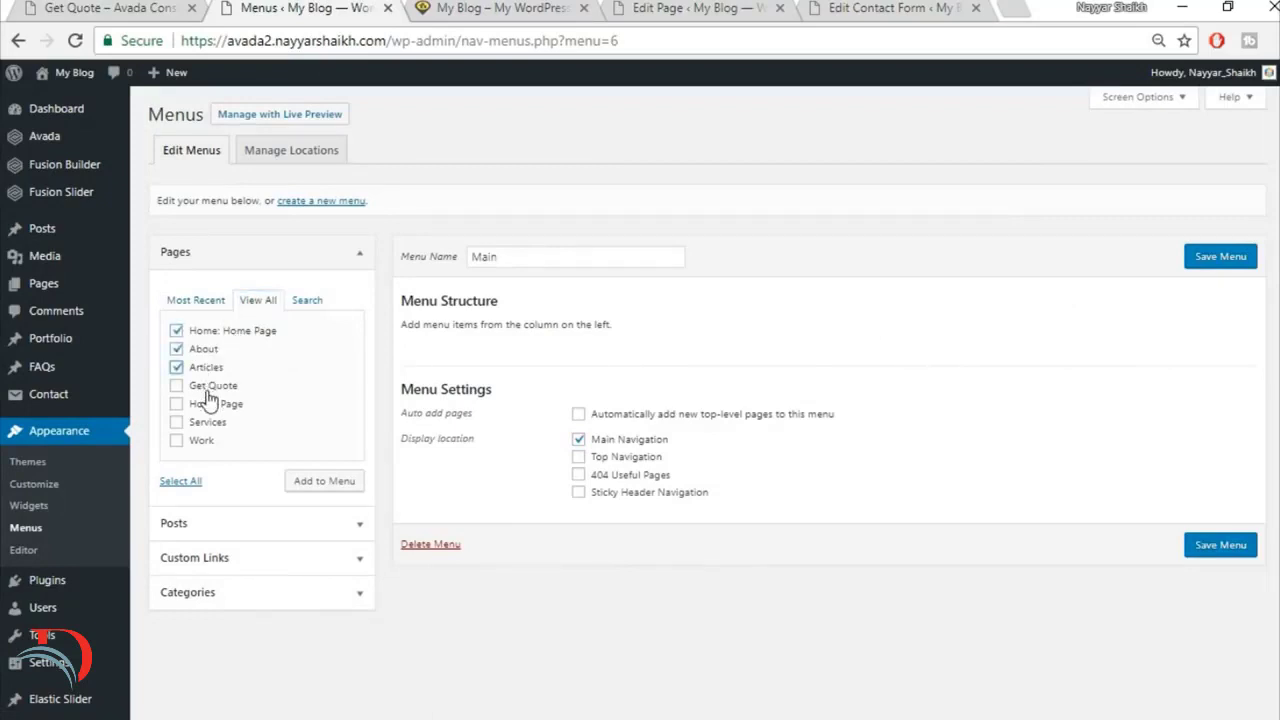
pyautogui.click(210, 405)
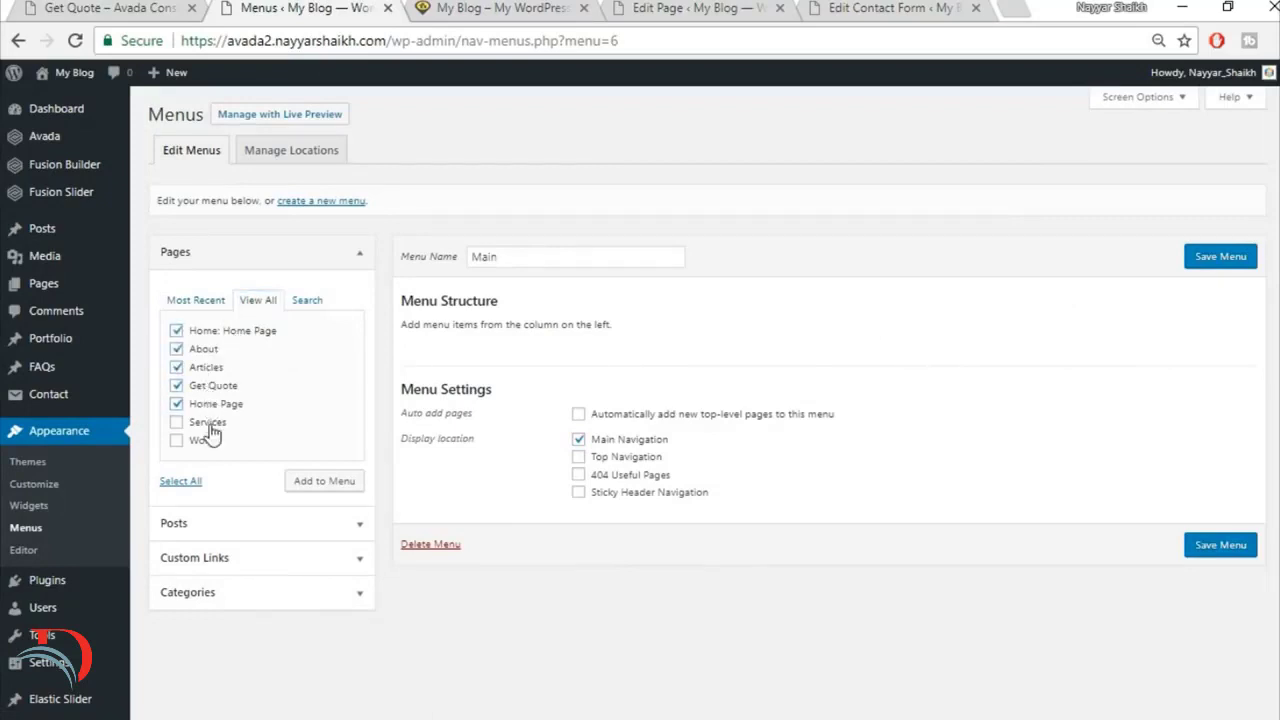
pyautogui.click(315, 481)
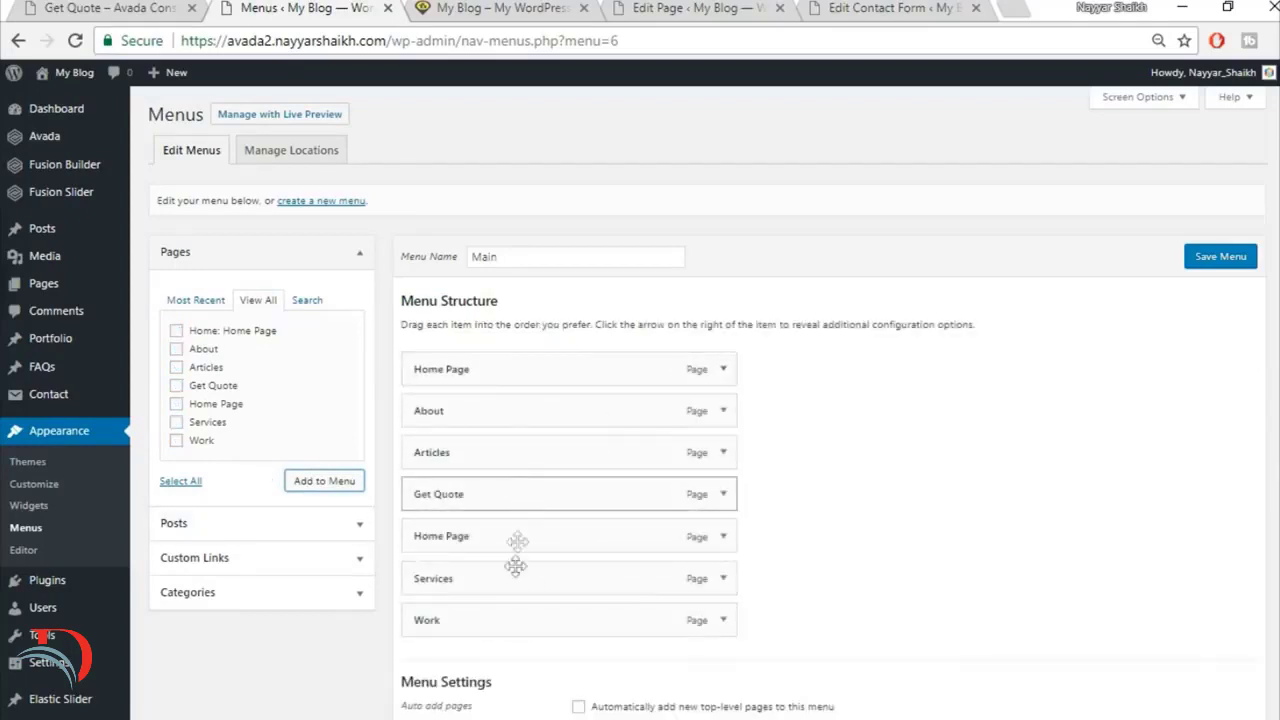
pyautogui.moveTo(516, 541); pyautogui.dragTo(518, 690)
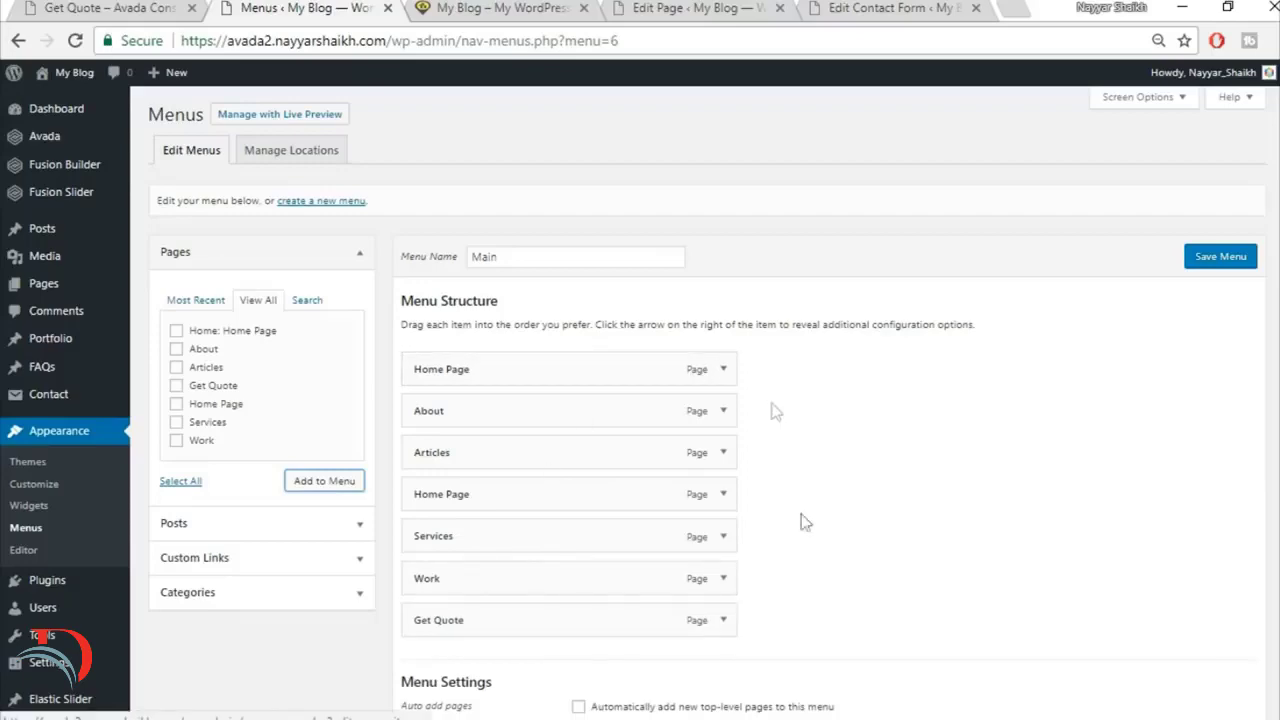
# Step: Set the Get Quote menu item's first level style to Button Large, save the menu, and check it on the rebuilt site's front page
pyautogui.click(120, 8)
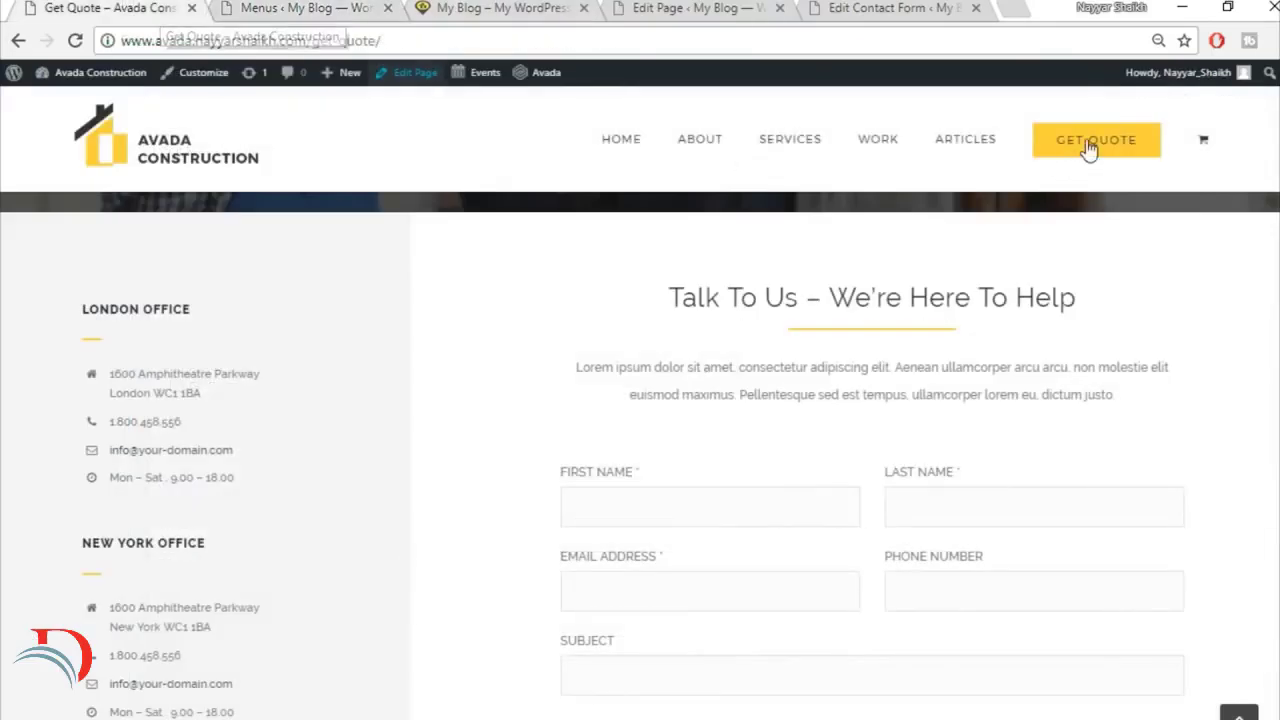
pyautogui.click(332, 8)
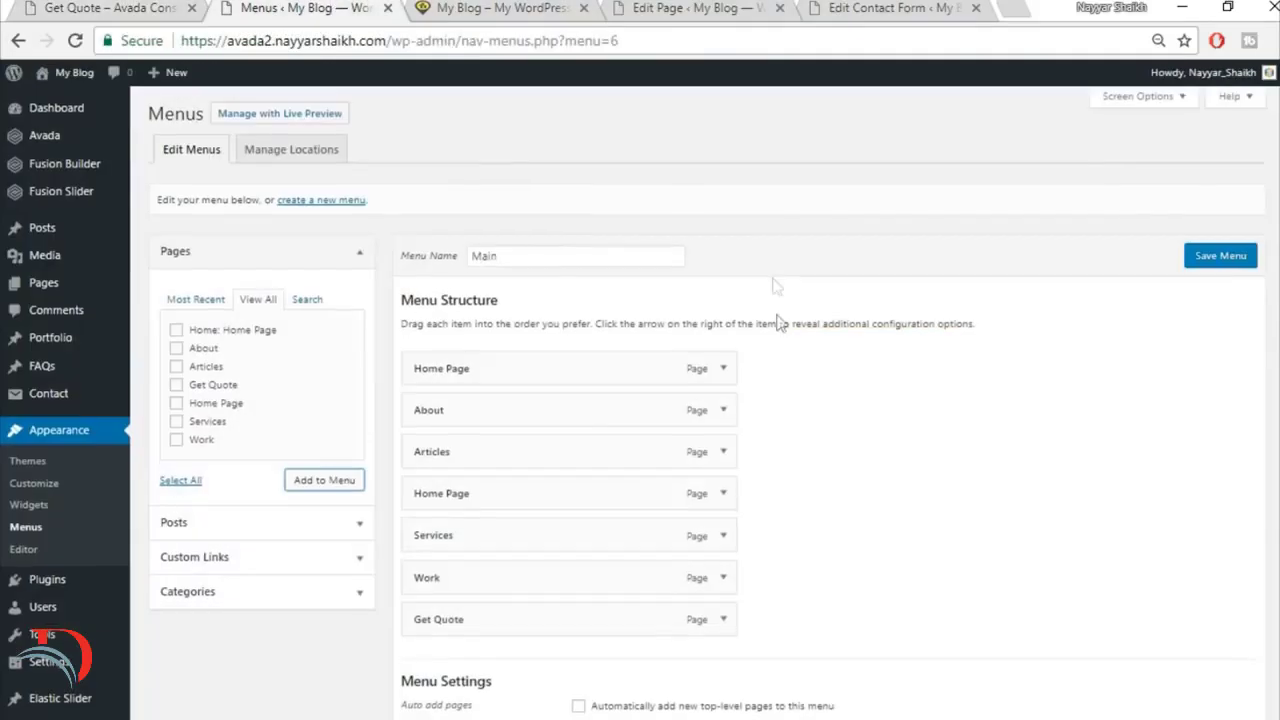
pyautogui.scroll(-1, 740, 420)
pyautogui.click(724, 516)
pyautogui.scroll(-2, 700, 490)
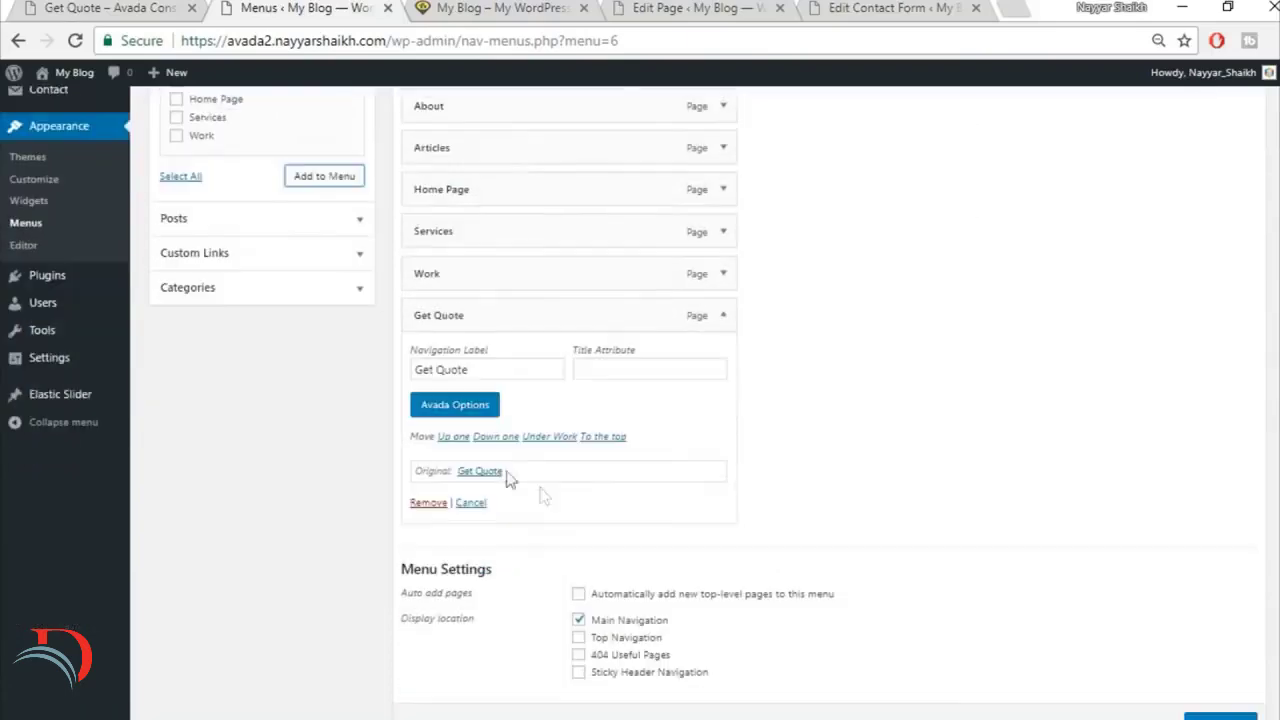
pyautogui.click(476, 409)
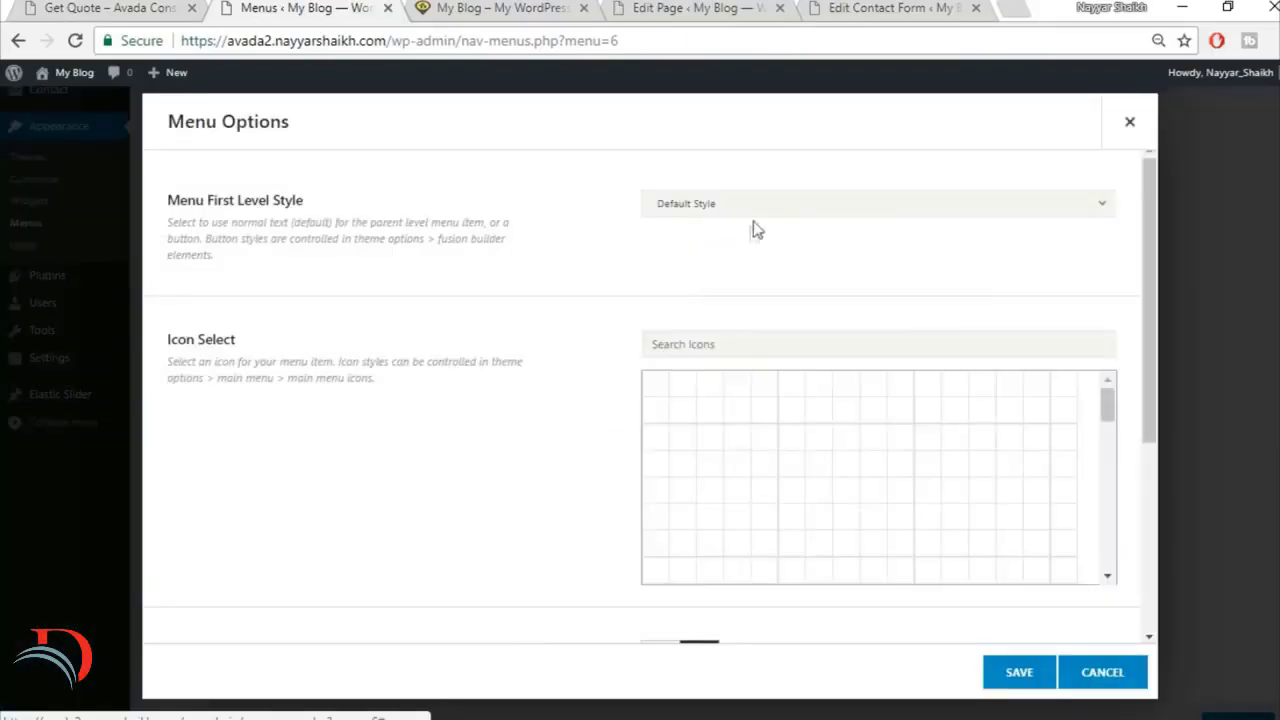
pyautogui.click(762, 207)
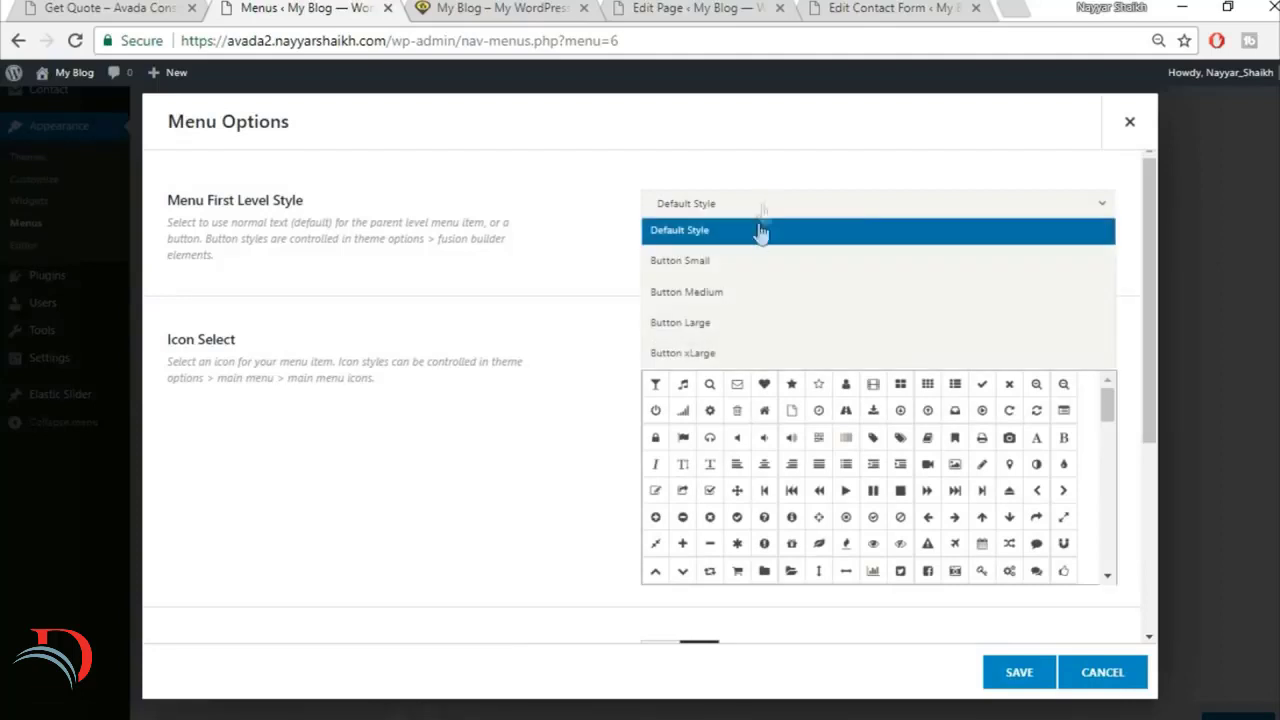
pyautogui.click(734, 322)
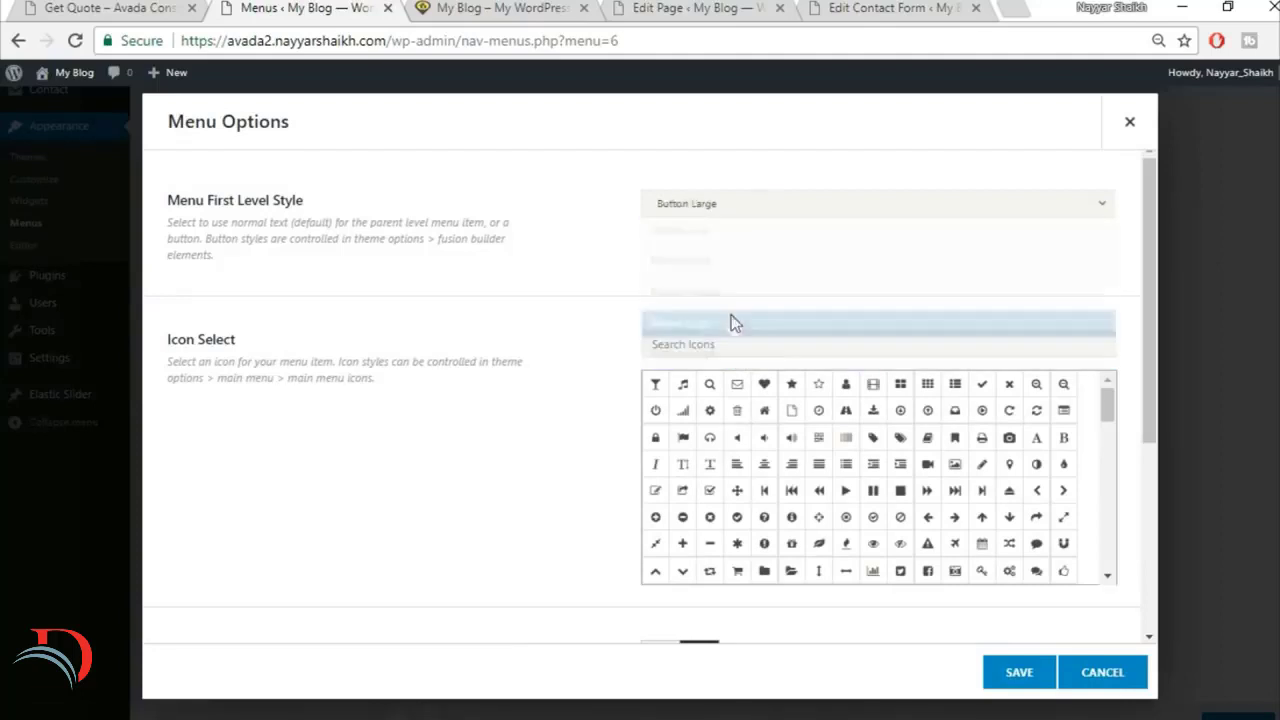
pyautogui.click(1030, 680)
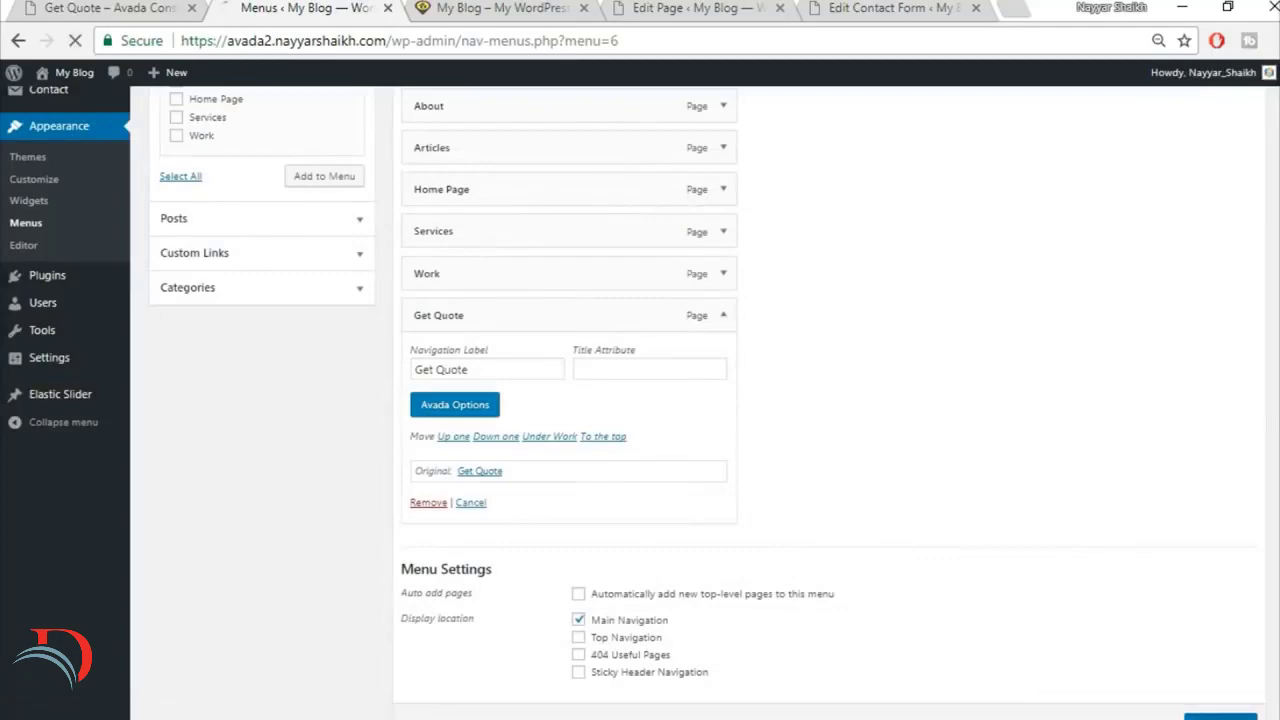
pyautogui.scroll(-2, 1195, 682)
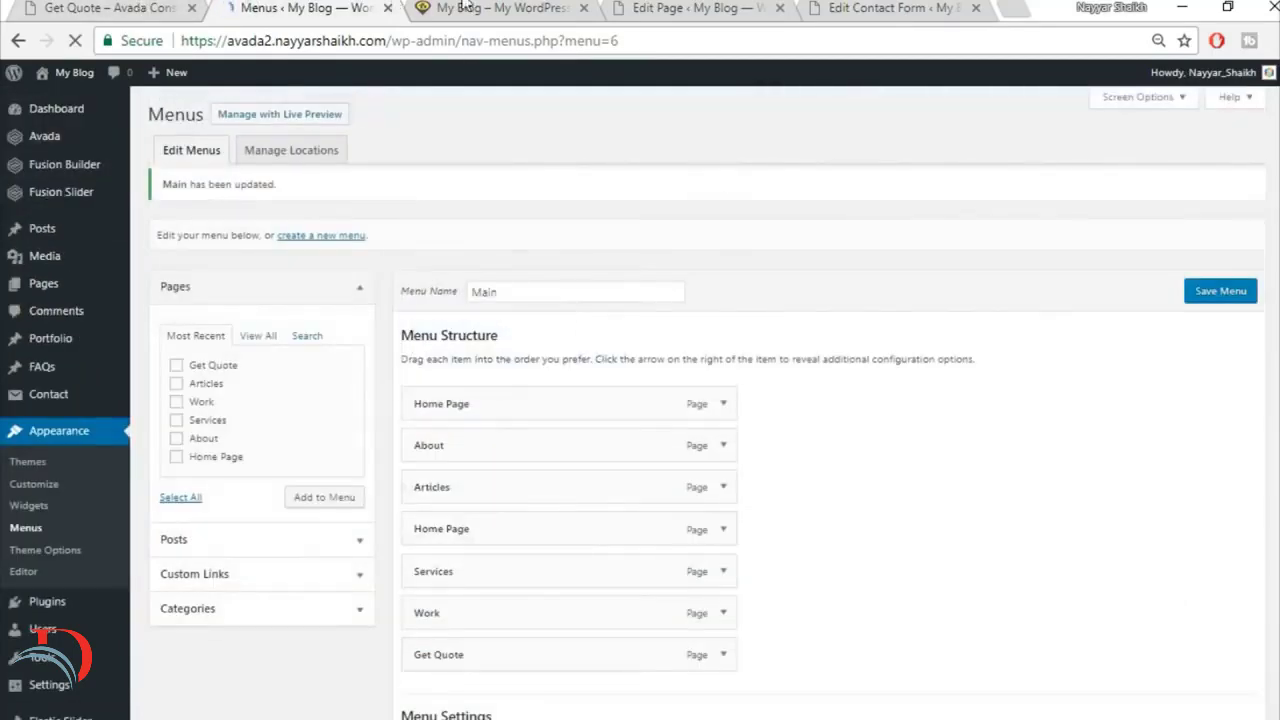
pyautogui.click(463, 5)
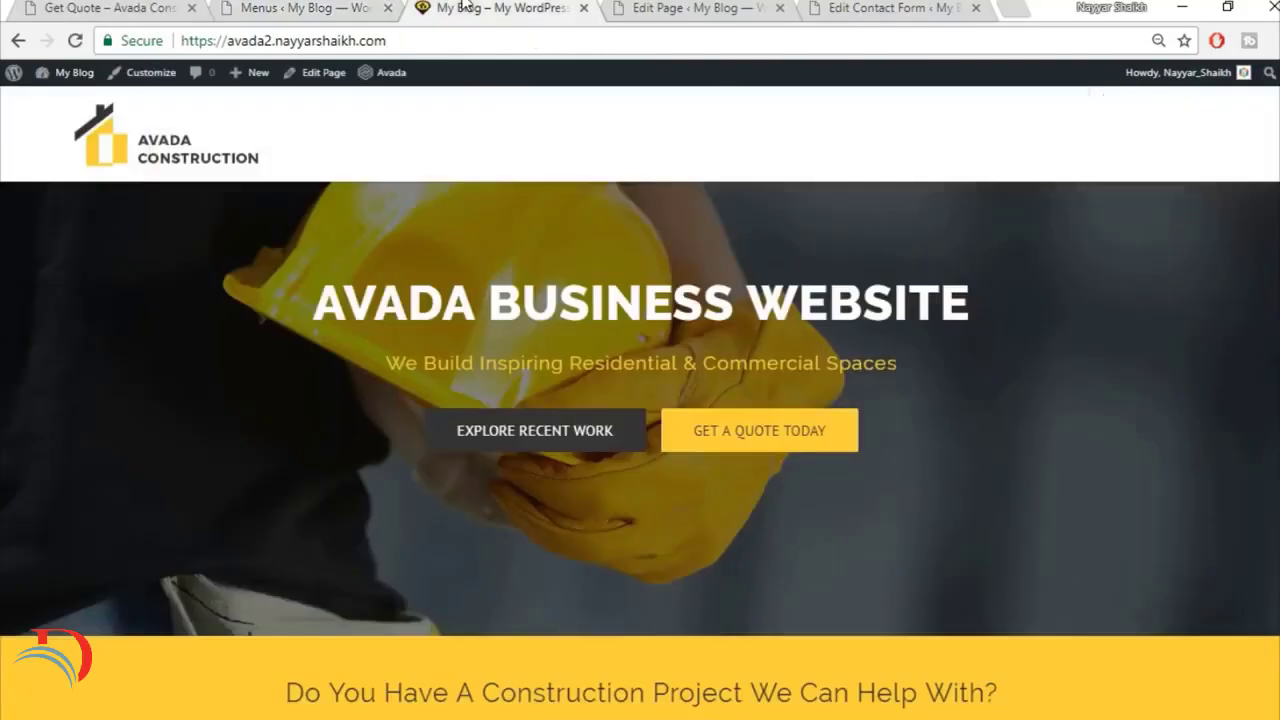
pyautogui.click(73, 42)
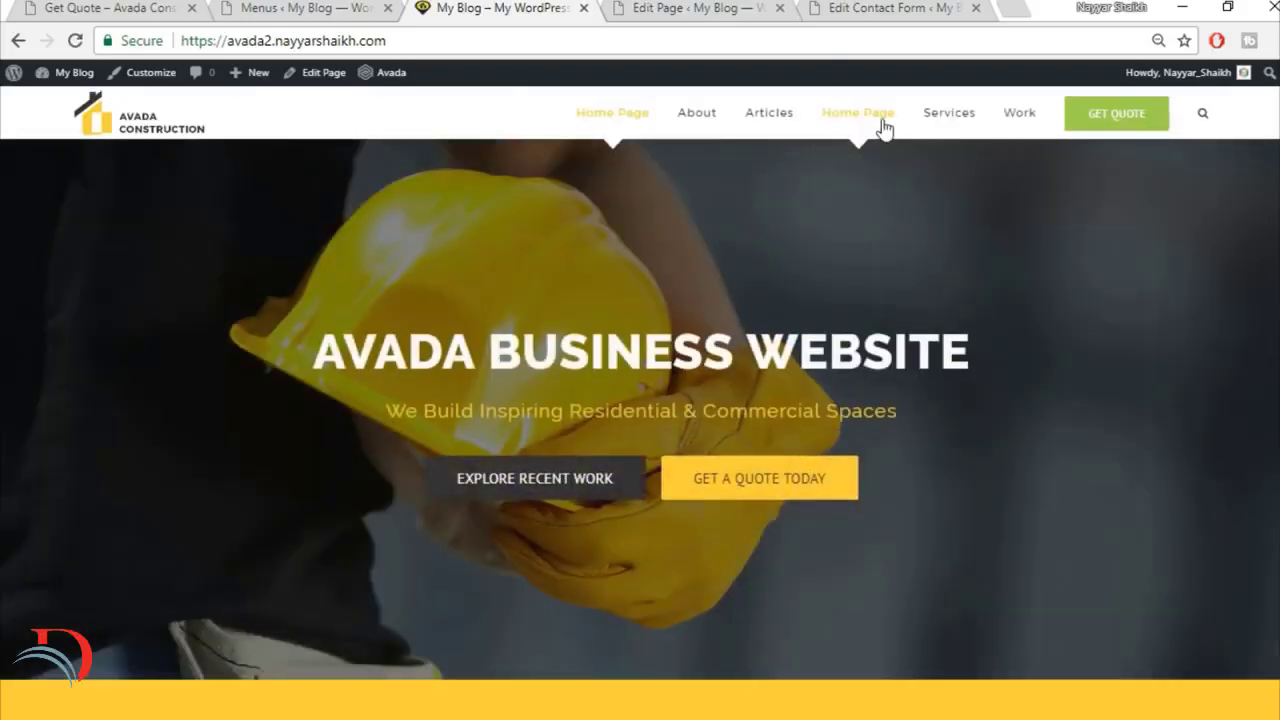
# Step: Remove the duplicate Home Page item between Articles and Services from the Main menu and save the menu
pyautogui.click(244, 7)
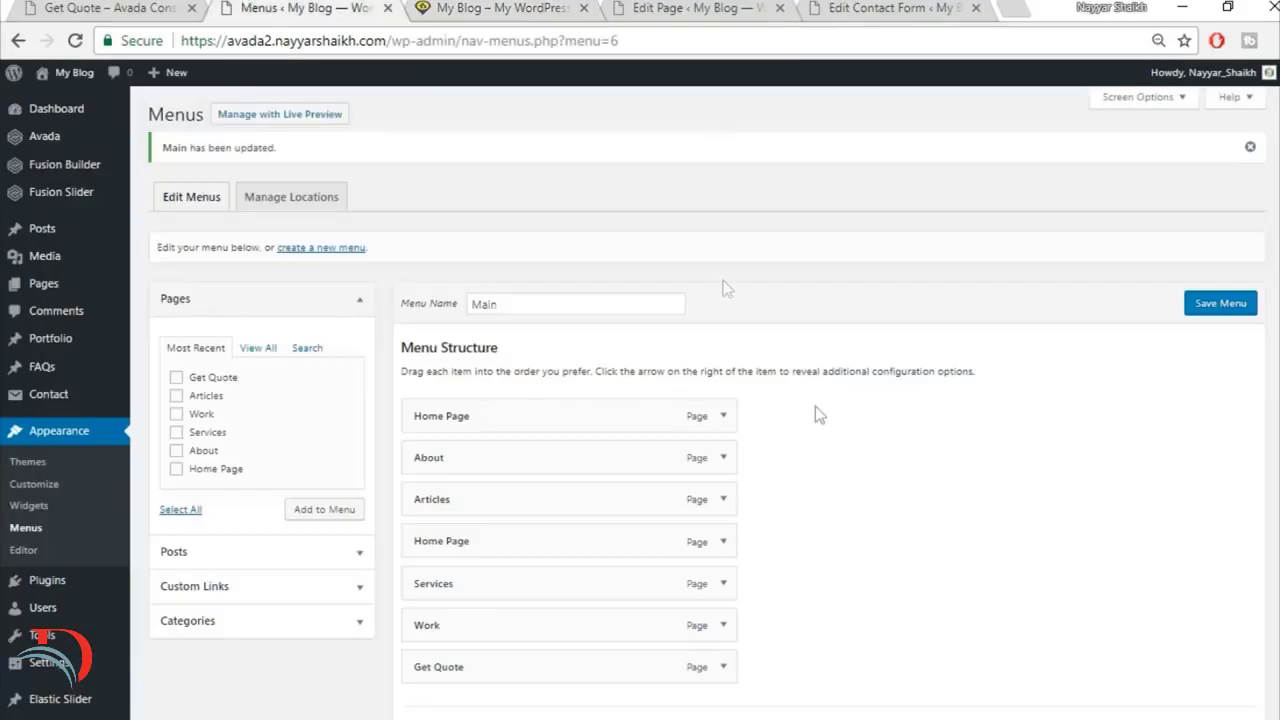
pyautogui.click(724, 541)
pyautogui.scroll(-2, 533, 541)
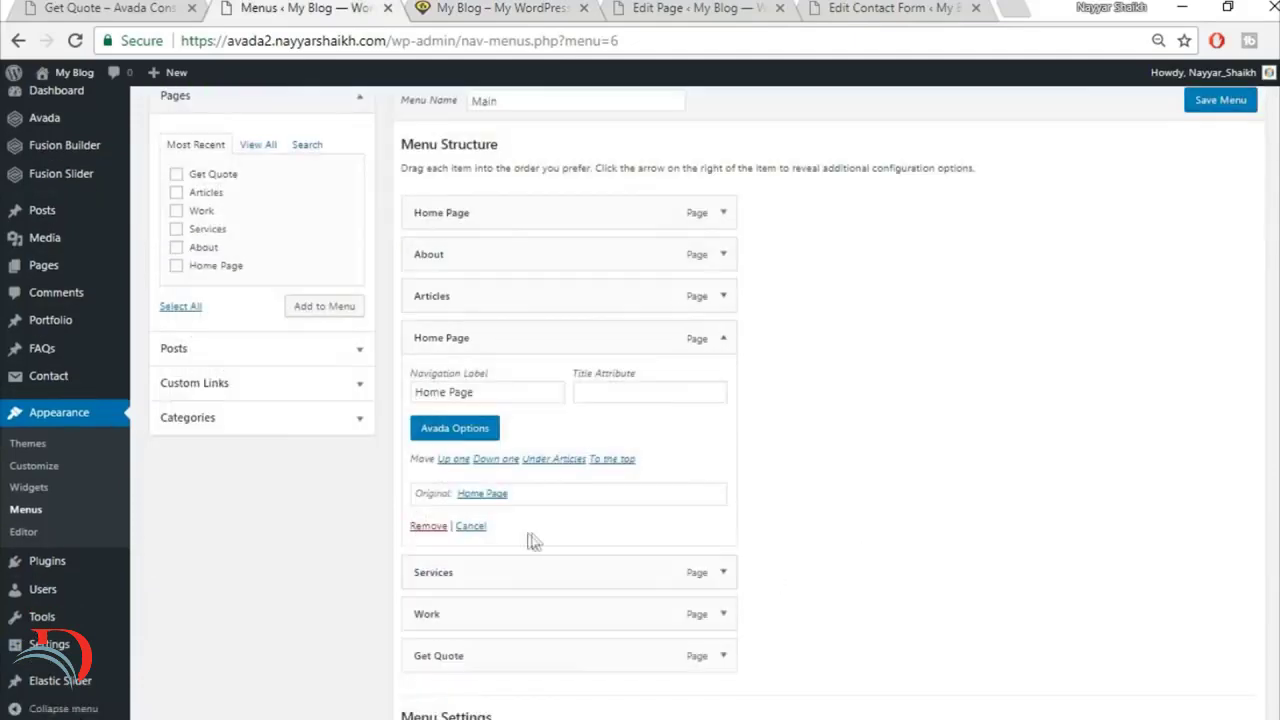
pyautogui.click(428, 527)
pyautogui.click(1222, 128)
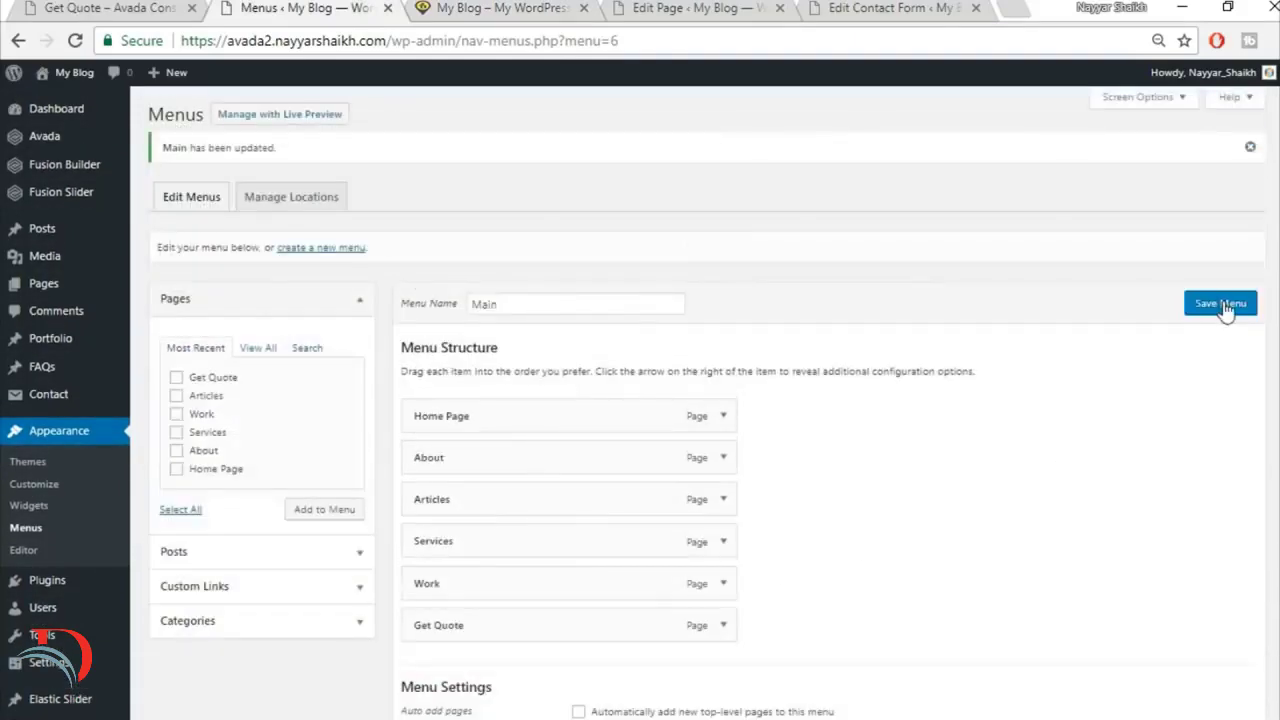
# Step: Reload the rebuilt site's front page and compare its menu and footer with those of the demo site
pyautogui.click(477, 8)
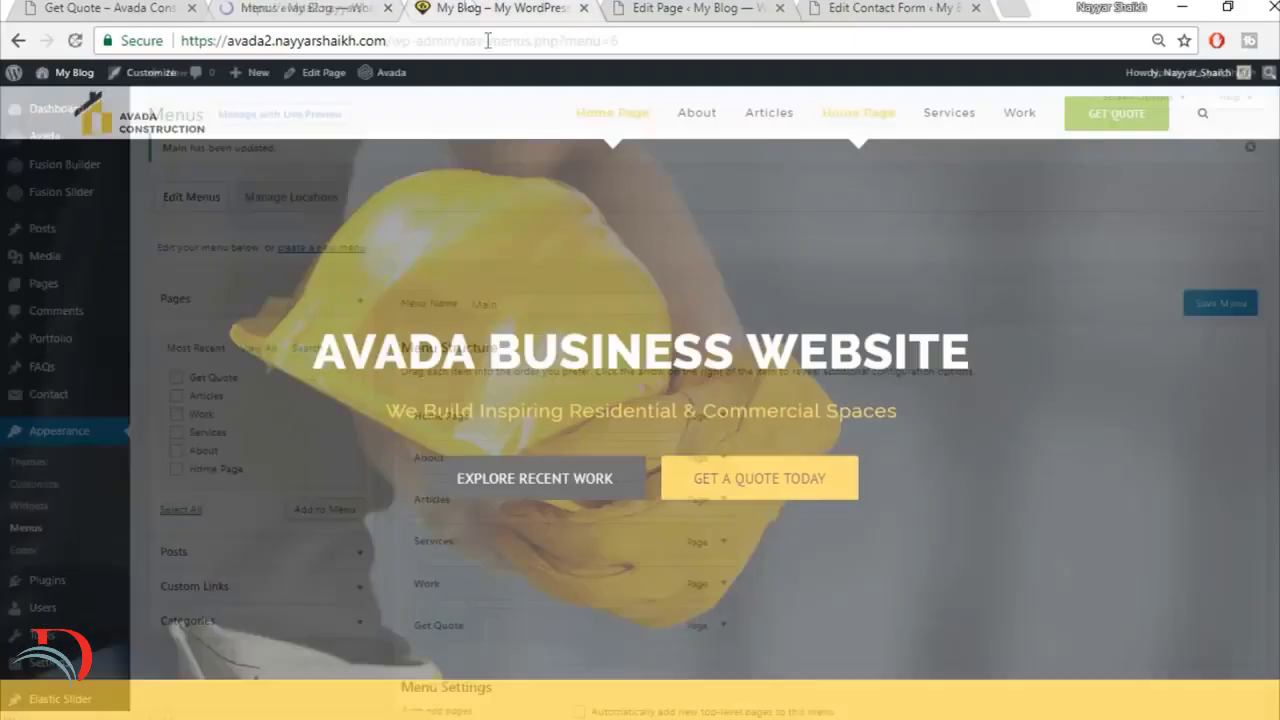
pyautogui.click(492, 43)
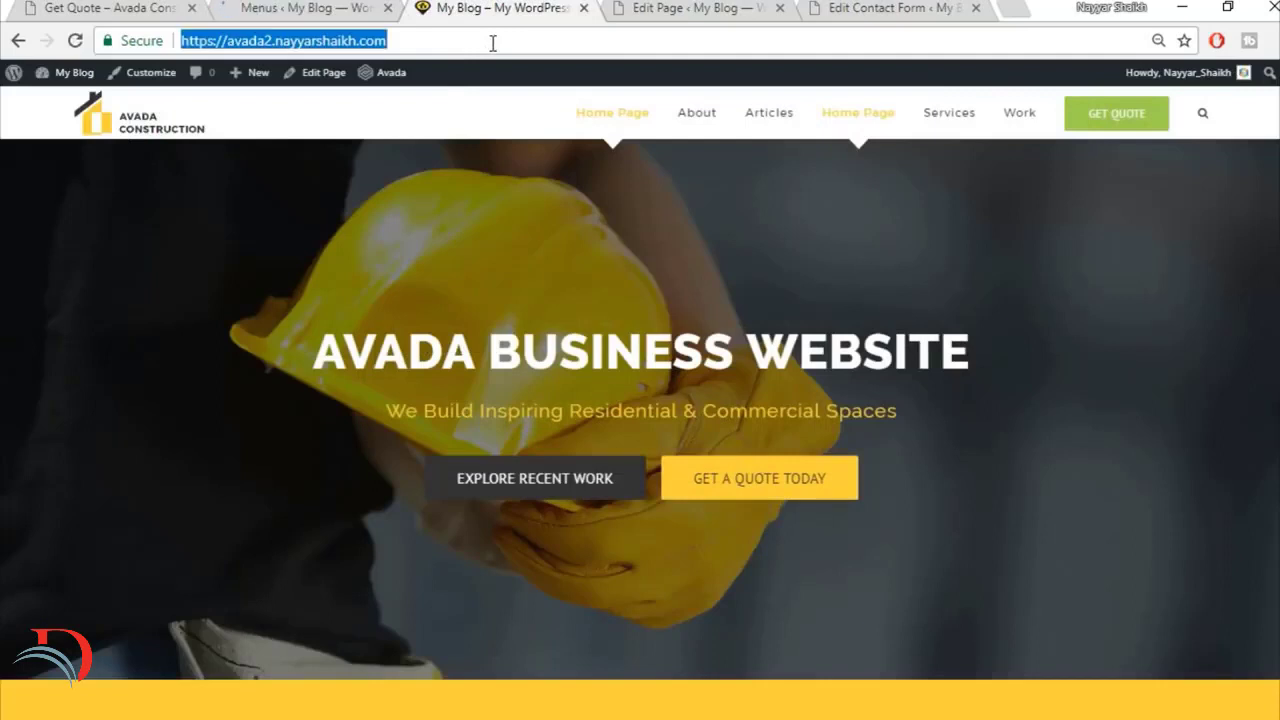
pyautogui.press('Return')
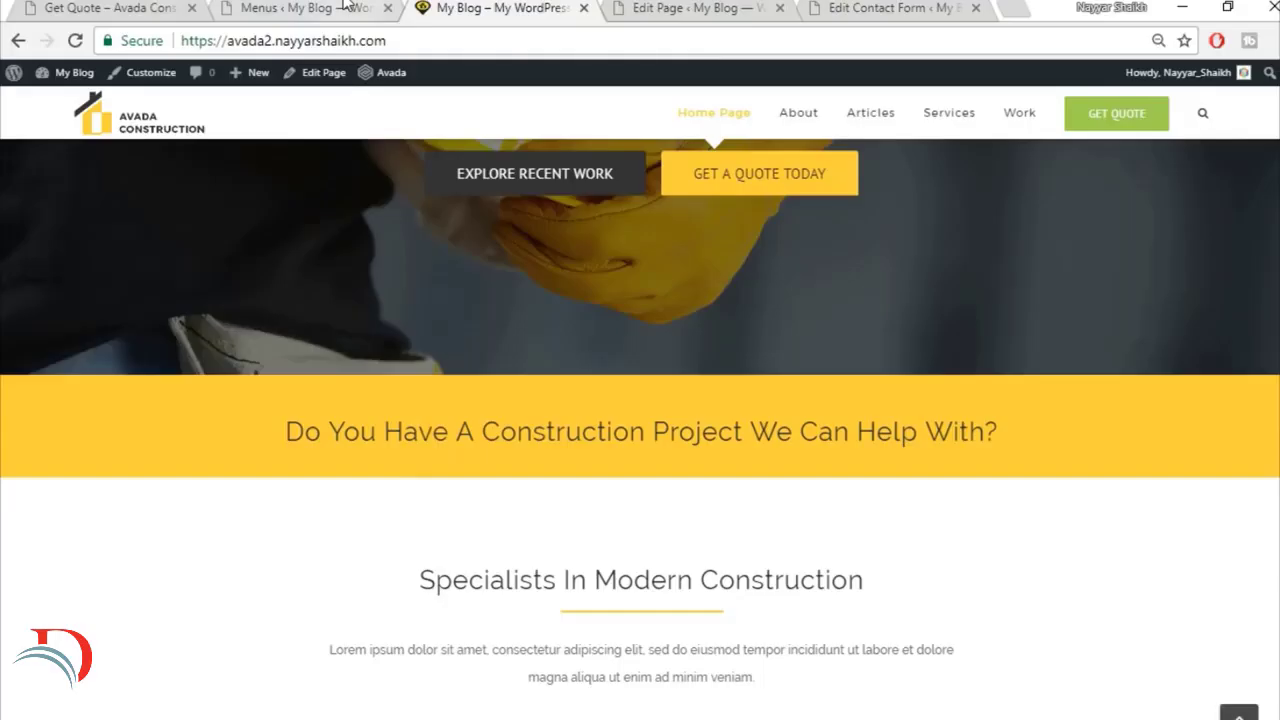
pyautogui.scroll(-5, 640, 400)
pyautogui.scroll(-10, 1152, 486)
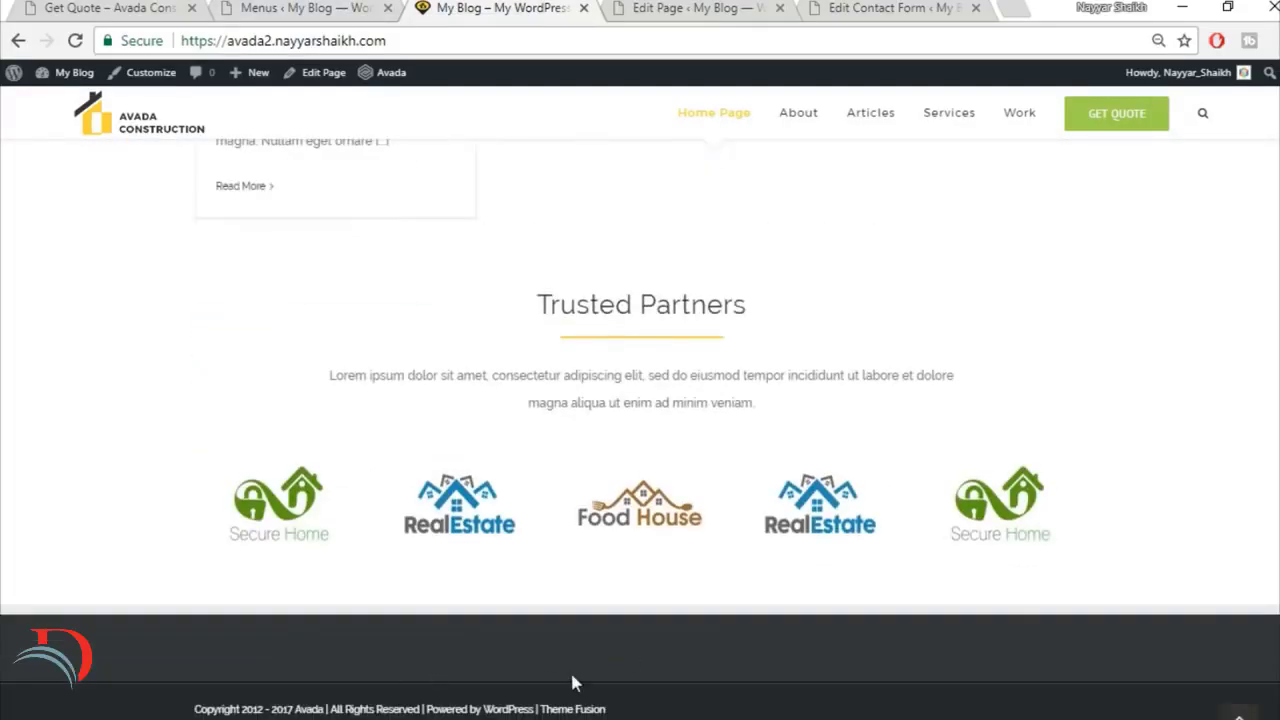
pyautogui.click(120, 8)
pyautogui.scroll(-10, 640, 450)
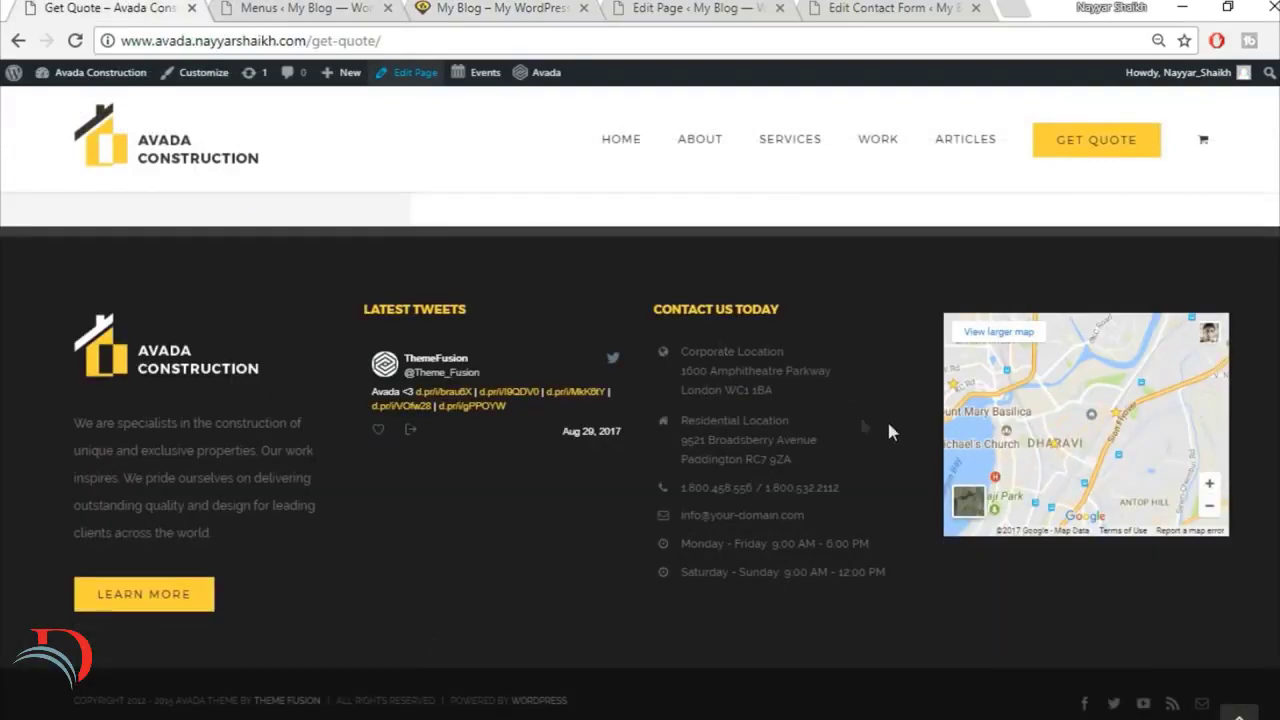
# Step: Open the Widgets admin page and add a Text widget to the Footer Widget 1 area
pyautogui.click(306, 8)
pyautogui.scroll(-2, 270, 303)
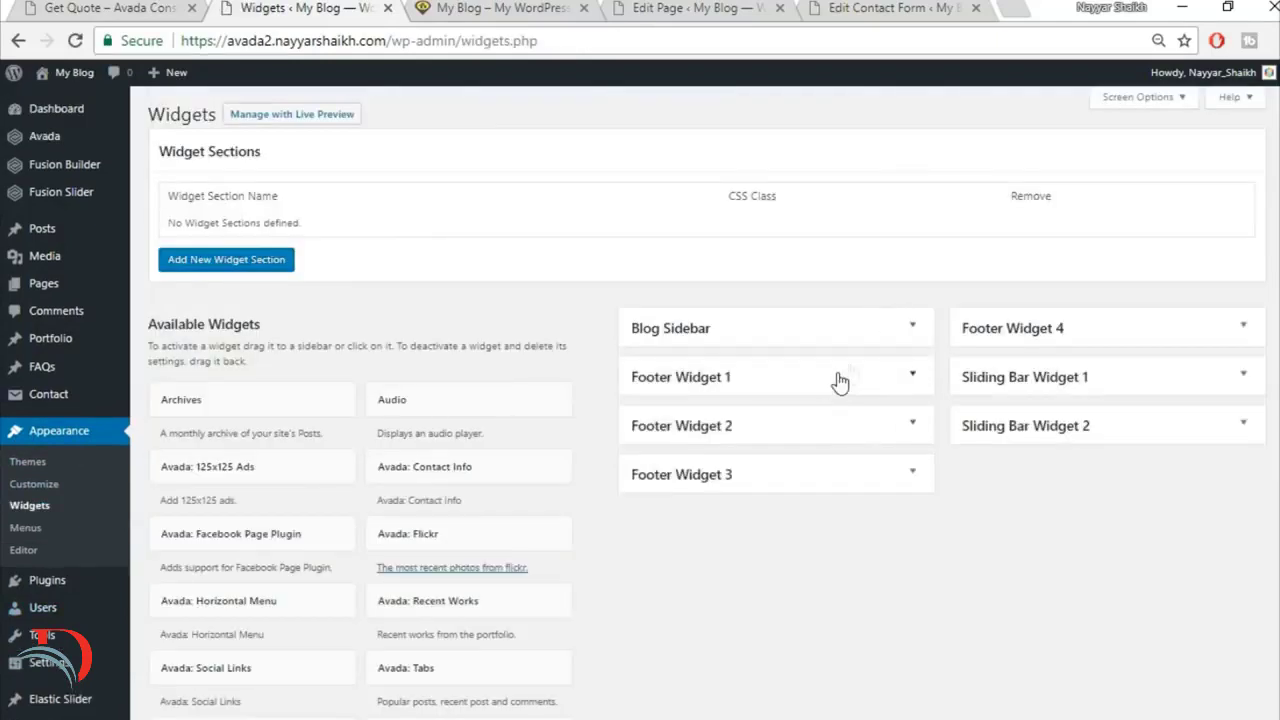
pyautogui.click(914, 376)
pyautogui.click(914, 376)
pyautogui.scroll(-8, 797, 575)
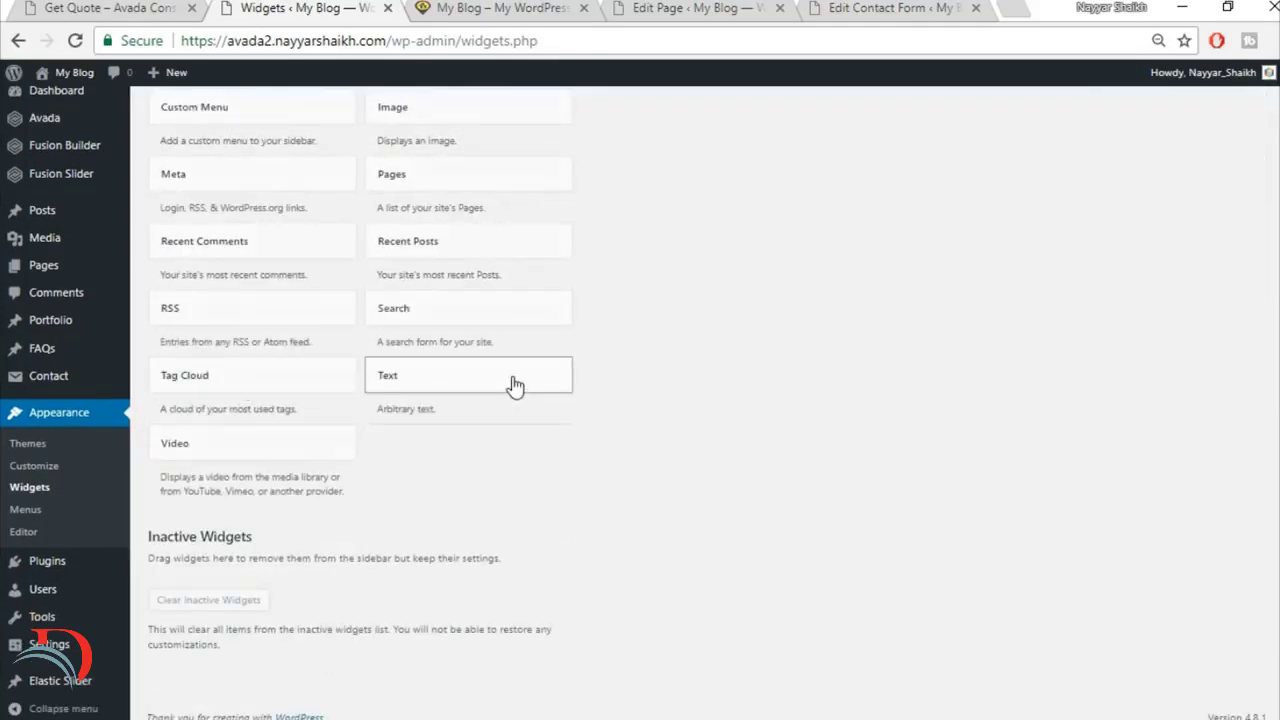
pyautogui.click(514, 385)
pyautogui.click(479, 480)
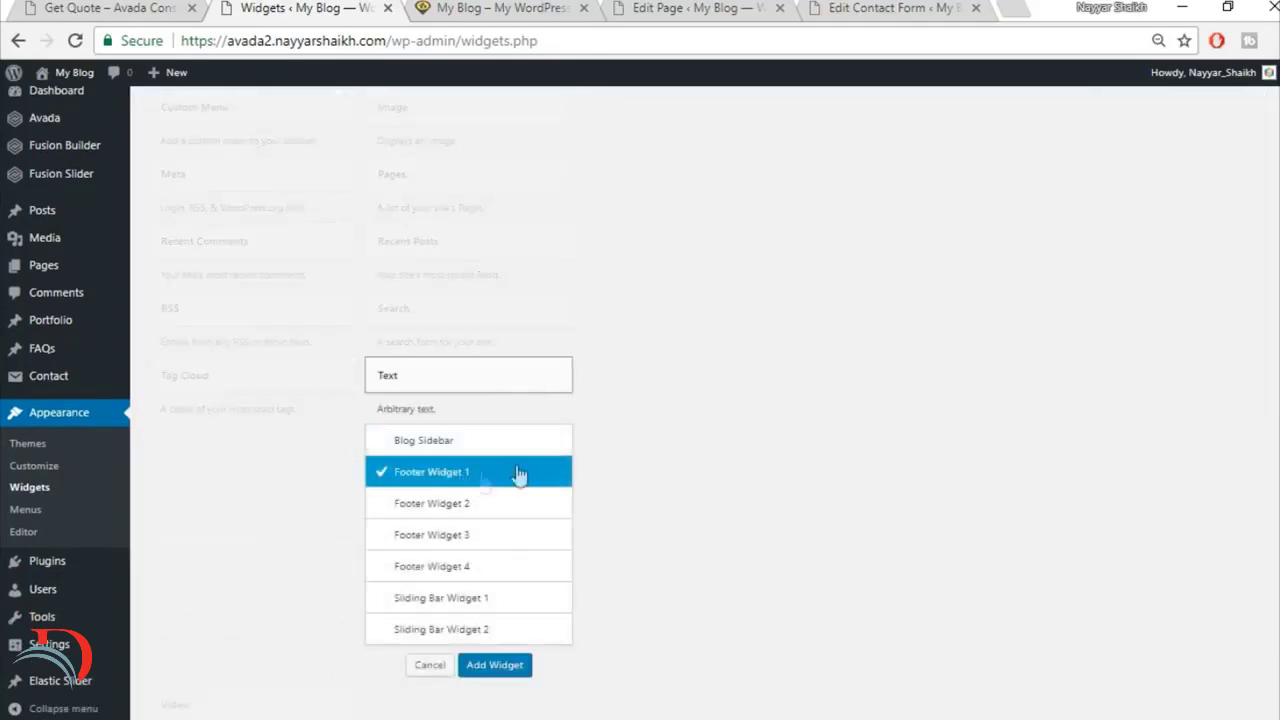
pyautogui.click(508, 672)
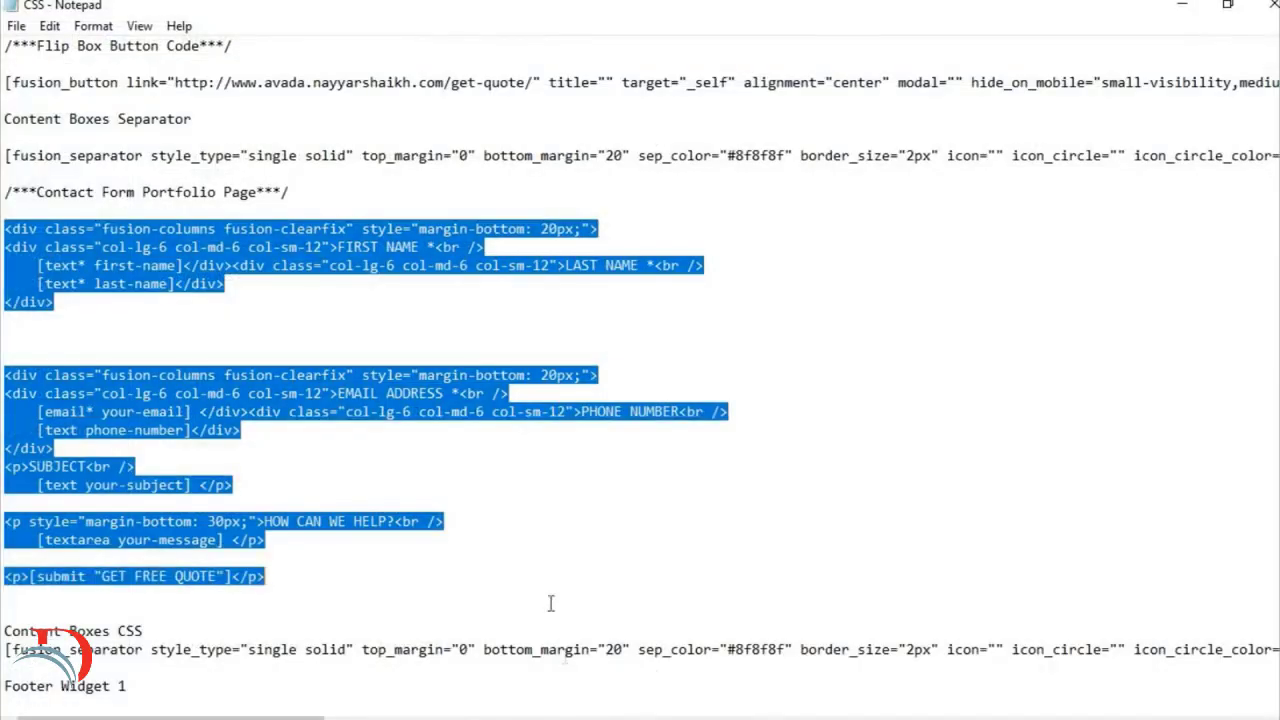
# Step: Switch to the CSS file in Notepad and copy the Footer Widget 1 code
pyautogui.click(511, 436)
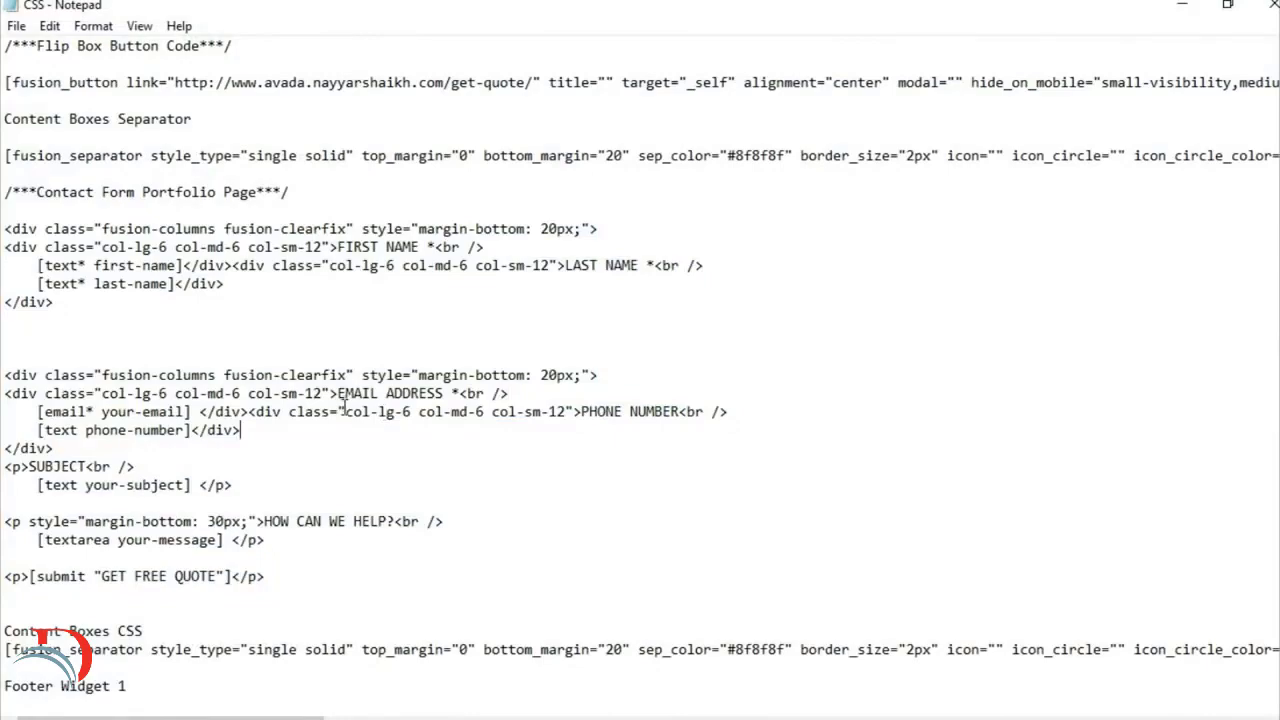
pyautogui.scroll(-10, 344, 405)
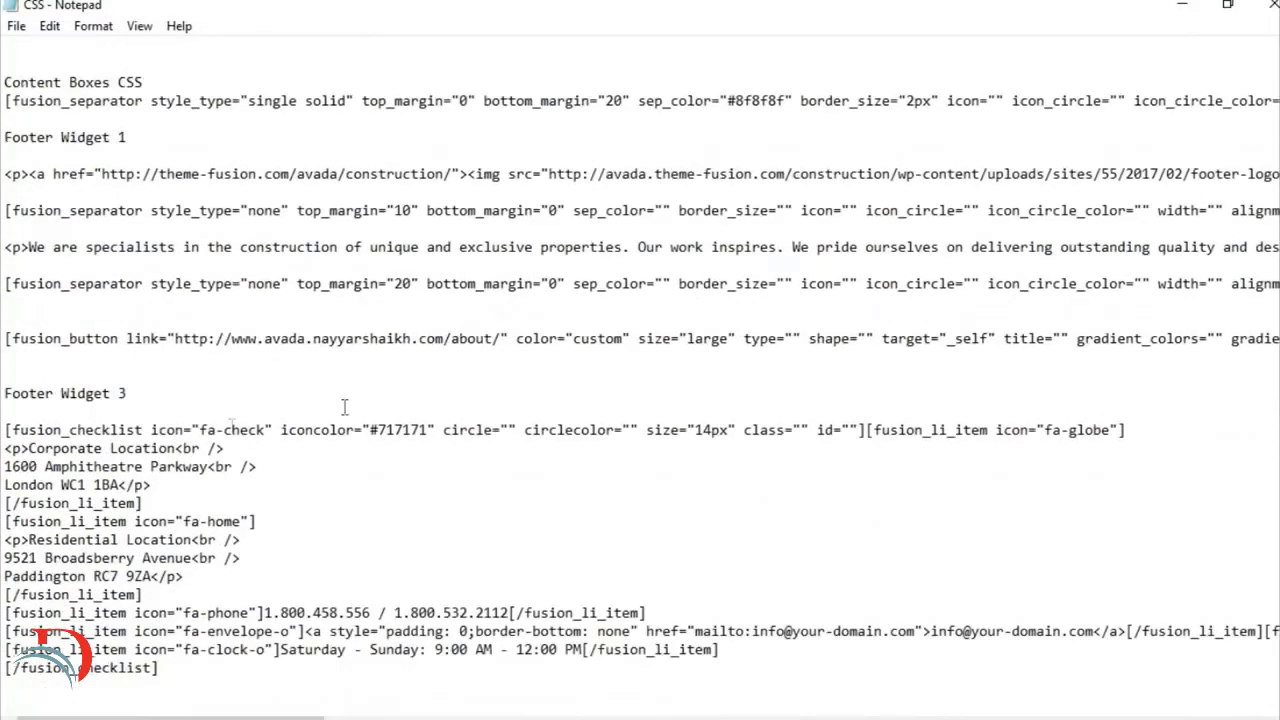
pyautogui.scroll(1, 119, 399)
pyautogui.moveTo(4, 231); pyautogui.dragTo(140, 451)
pyautogui.click(590, 719)
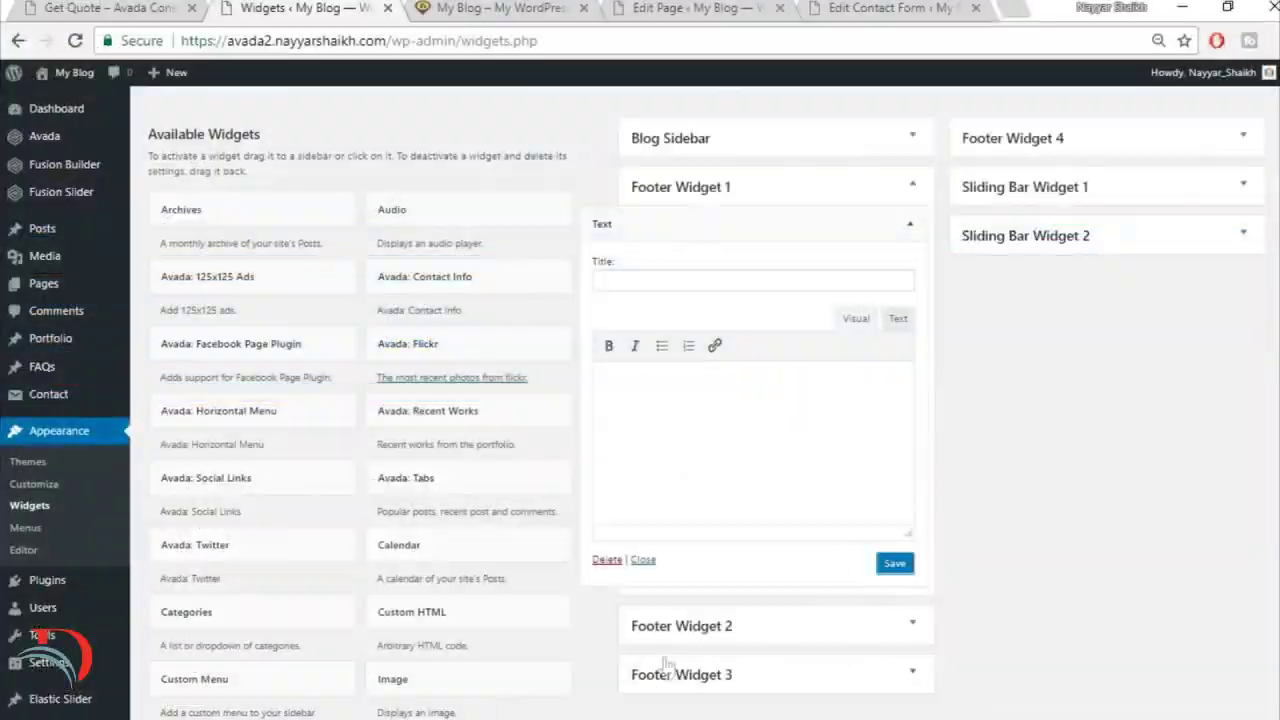
# Step: Paste the copied code into the Footer Widget 1 text widget in Text mode and delete the stray "Footer Widget 3" heading at its end
pyautogui.click(896, 322)
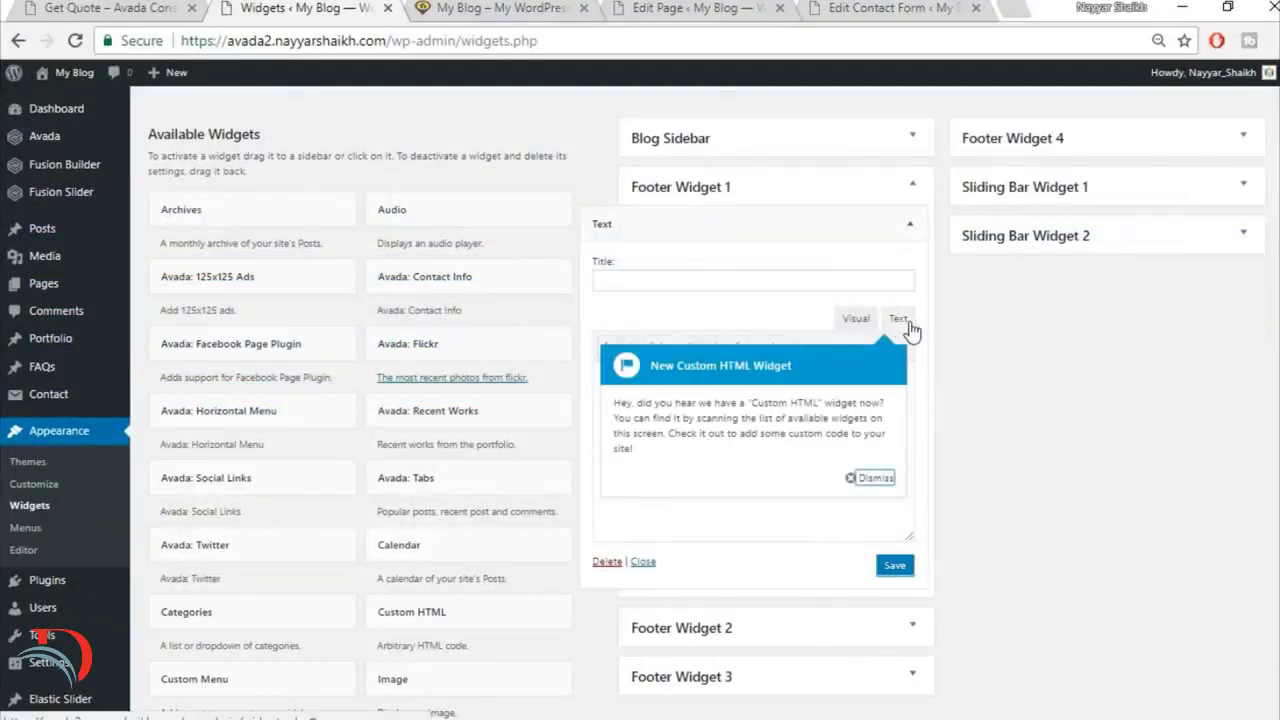
pyautogui.click(873, 478)
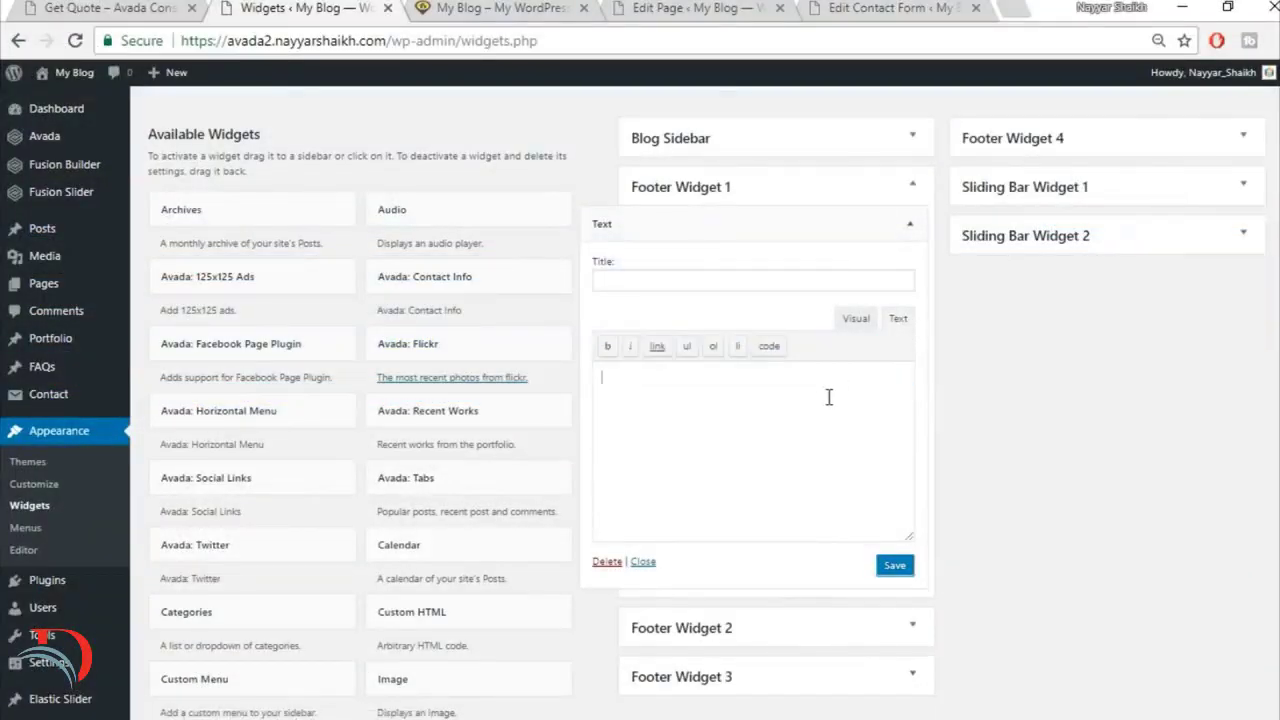
pyautogui.hotkey('ctrl', 'v')
pyautogui.moveTo(730, 520); pyautogui.dragTo(561, 523)
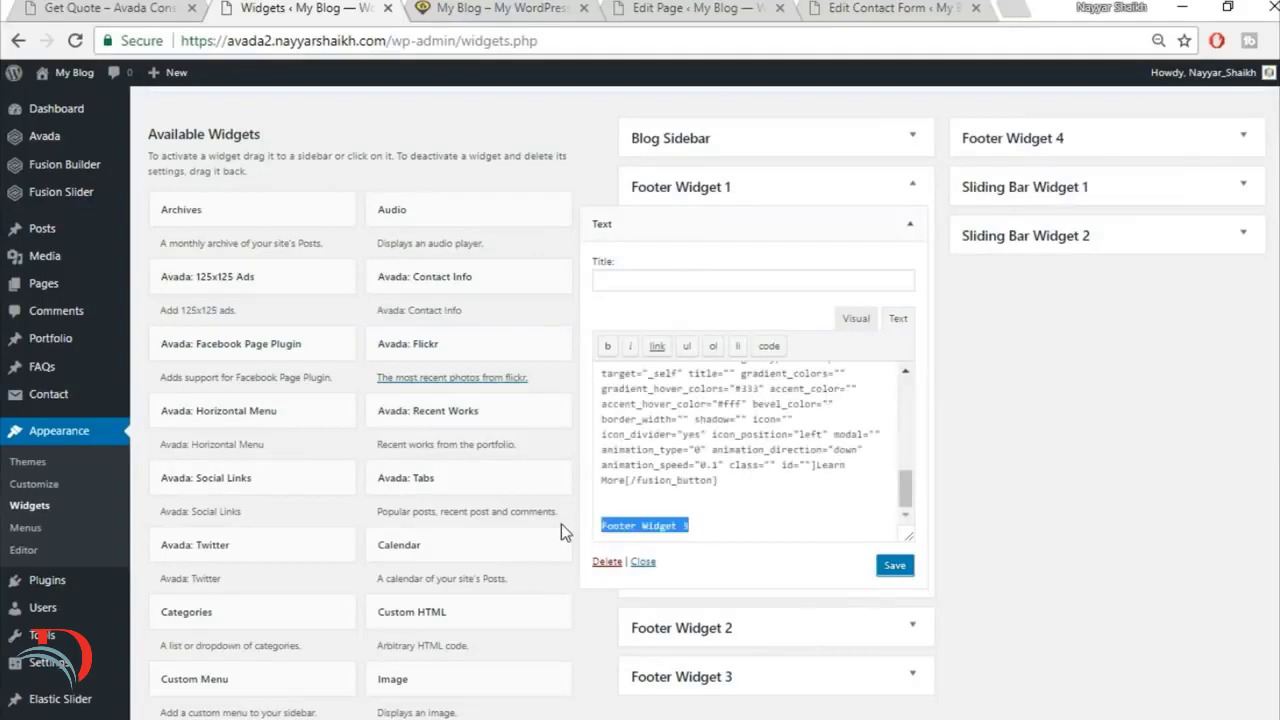
pyautogui.press('BackSpace')
pyautogui.press('BackSpace')
pyautogui.press('BackSpace')
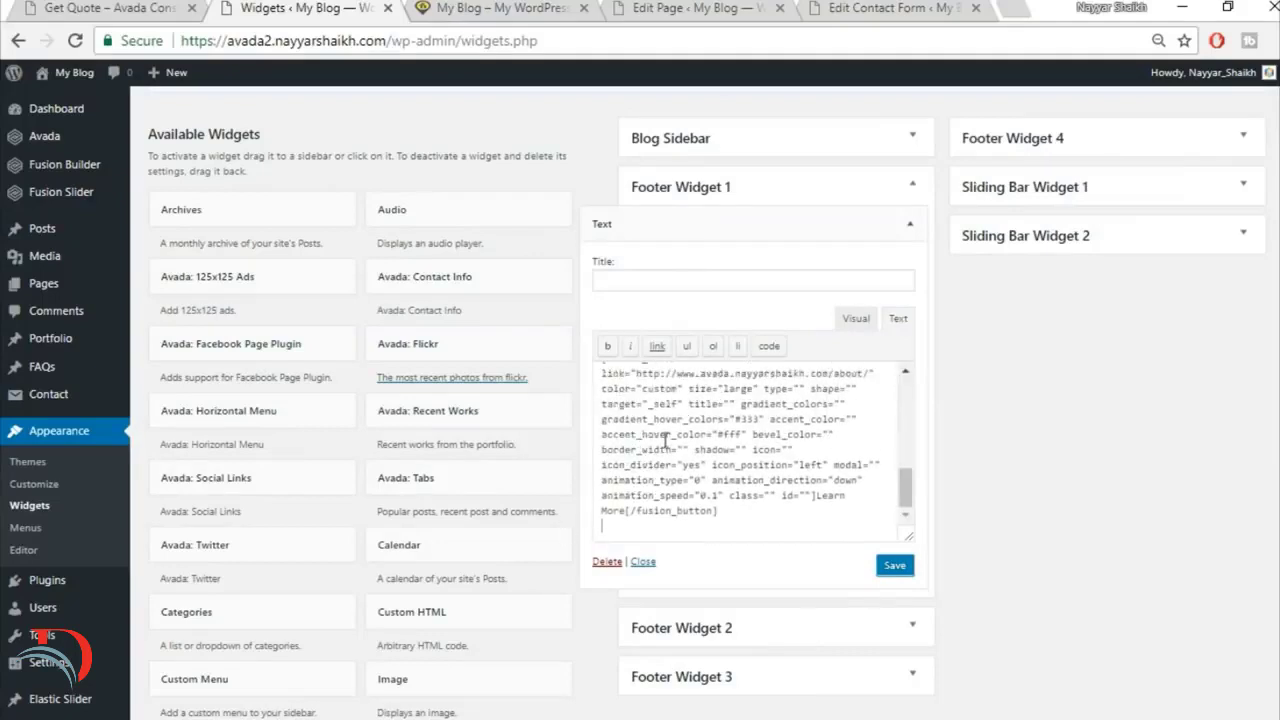
# Step: Save the Footer Widget 1 text widget and check the description paragraph in the demo site's footer
pyautogui.scroll(10, 905, 530)
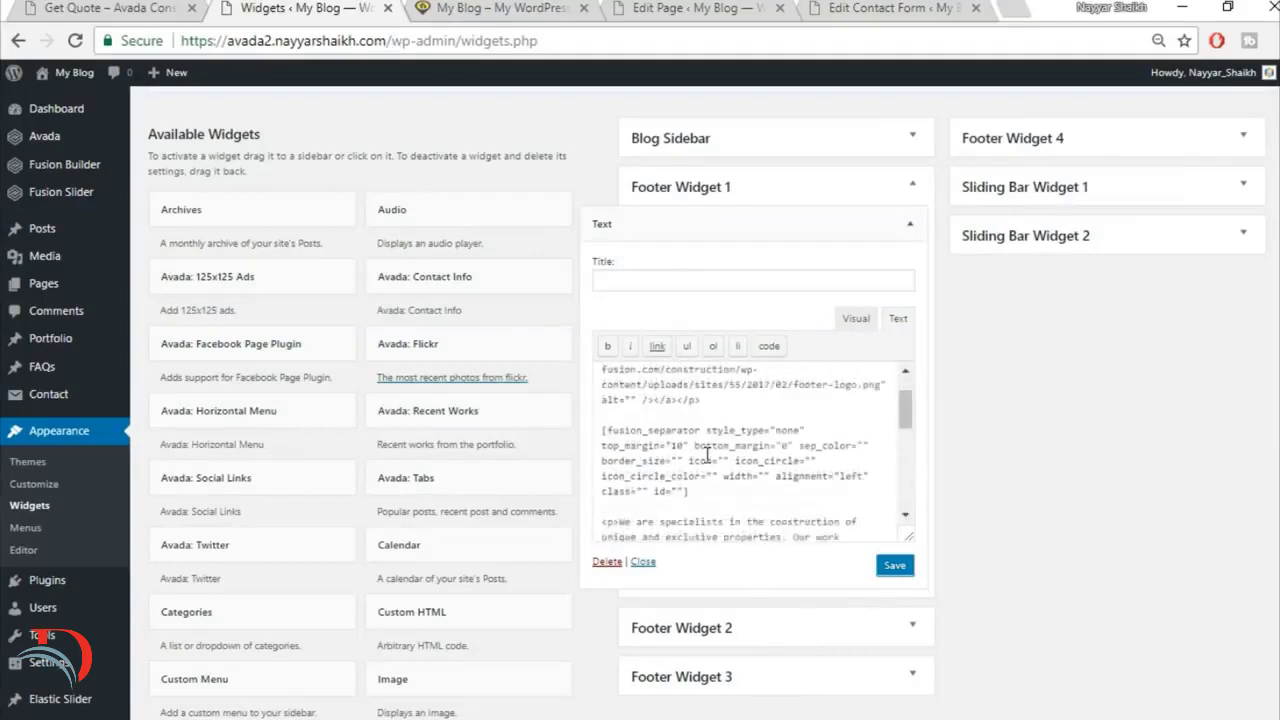
pyautogui.click(886, 570)
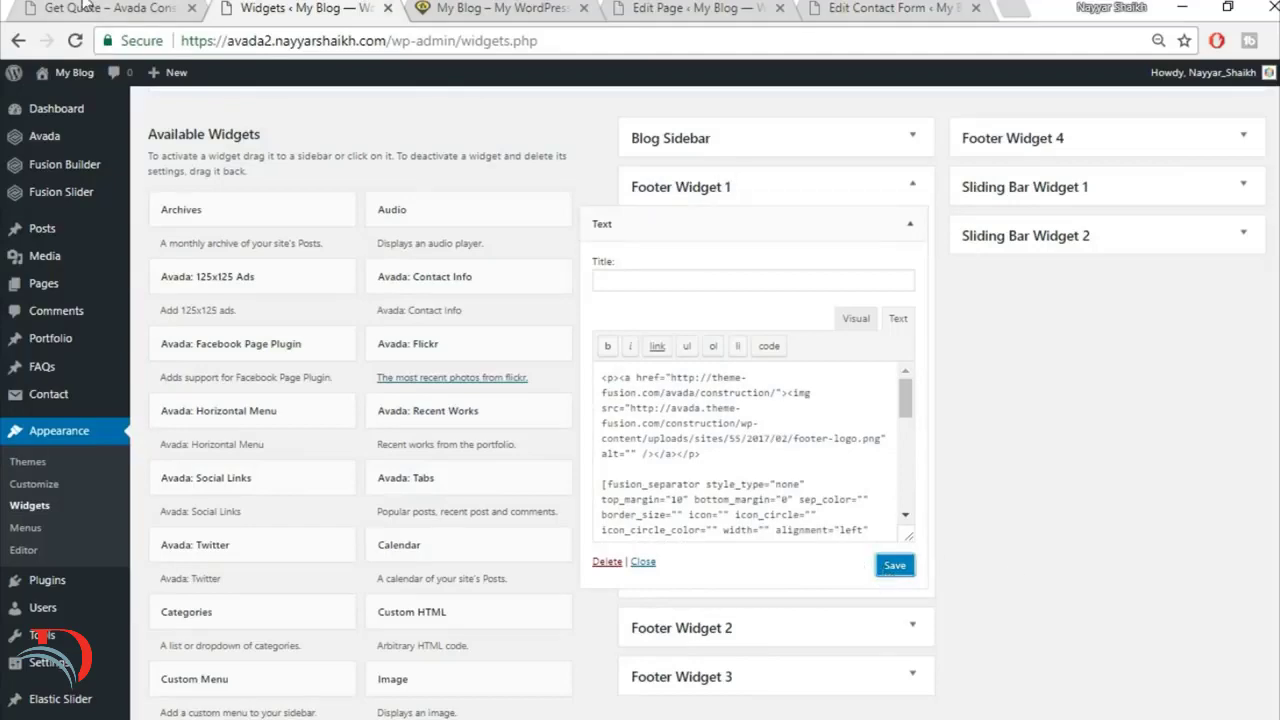
pyautogui.click(90, 8)
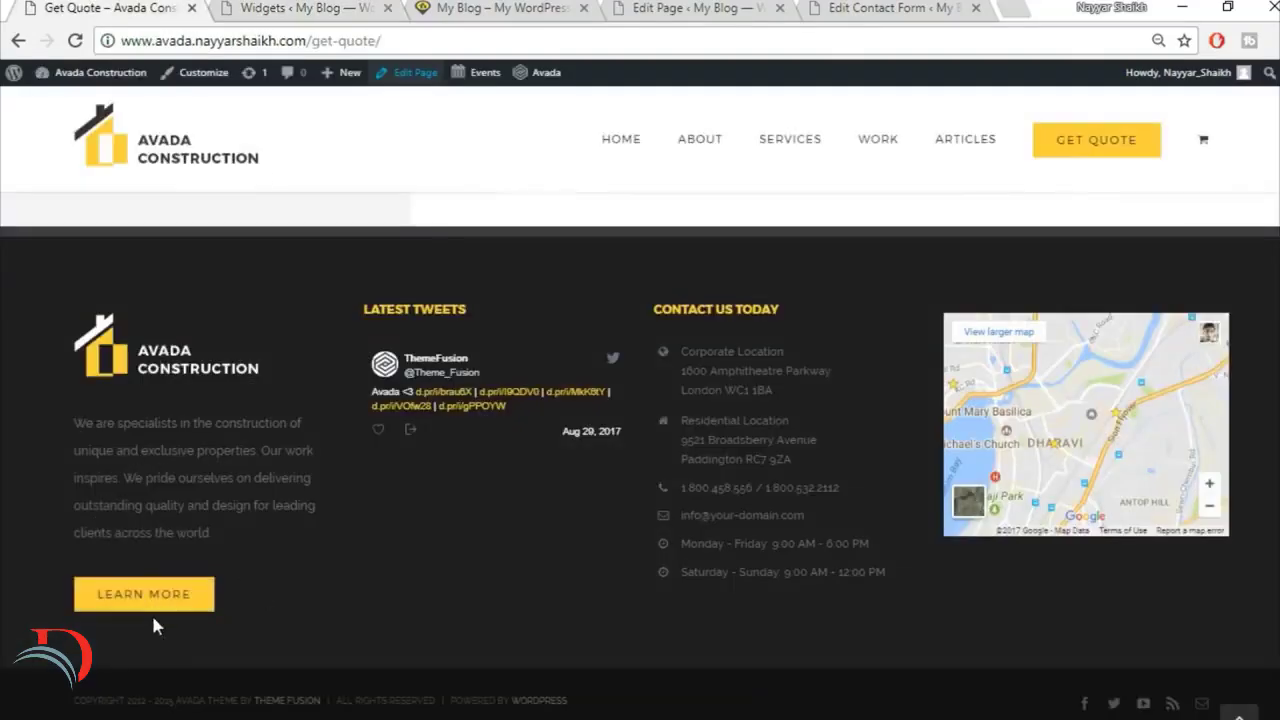
pyautogui.moveTo(72, 420); pyautogui.dragTo(256, 533)
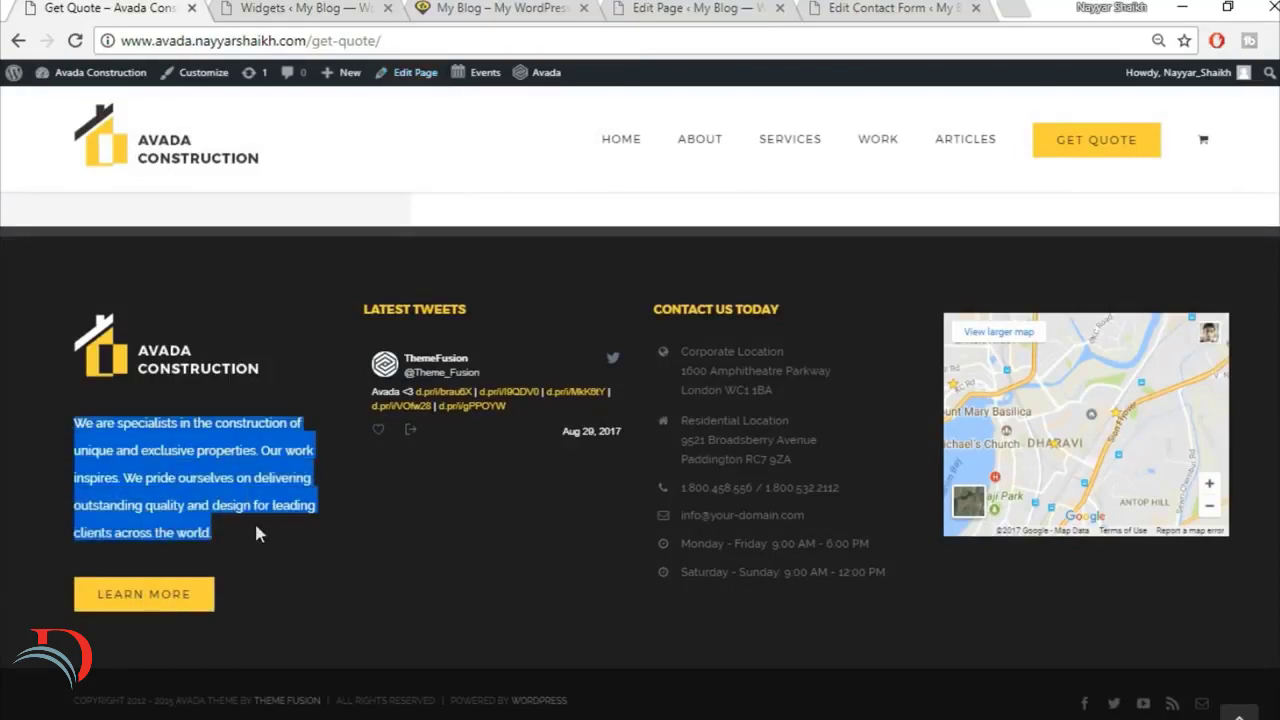
pyautogui.click(300, 8)
# Step: Compare the Footer Widget 1 text in Visual mode with the demo footer, and save and collapse the widget
pyautogui.click(868, 328)
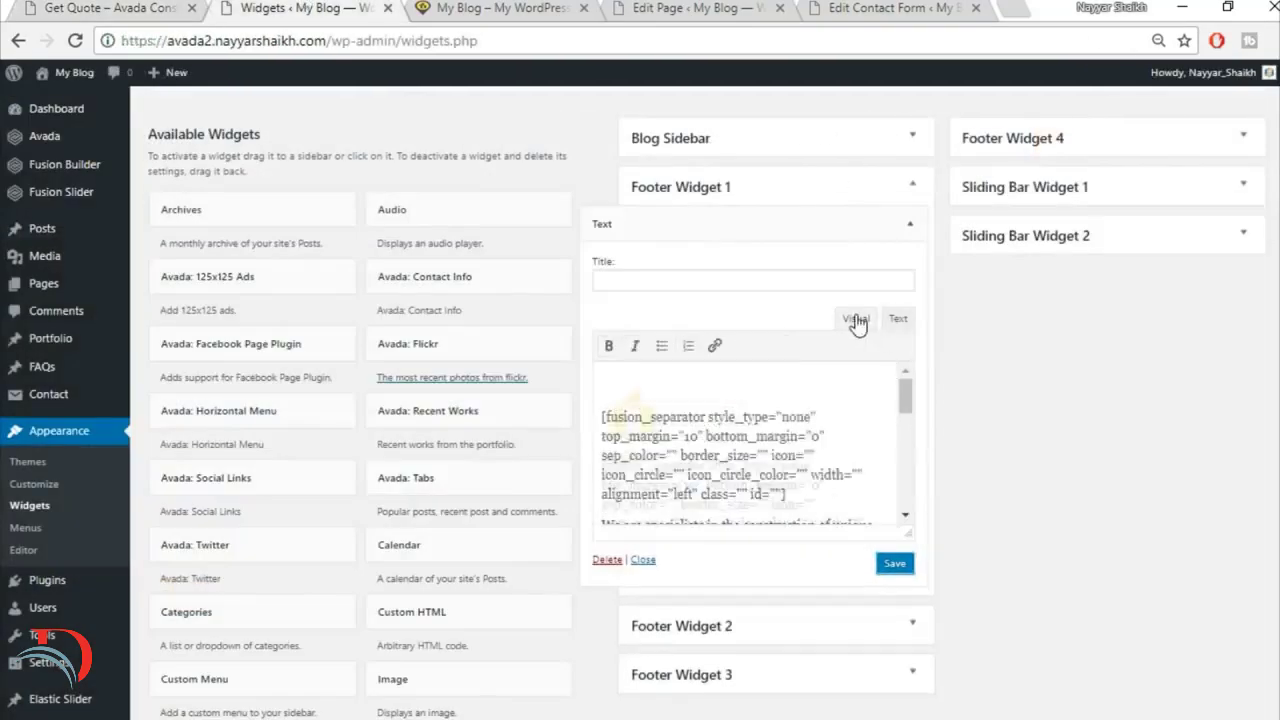
pyautogui.scroll(-5, 677, 430)
pyautogui.scroll(1, 677, 432)
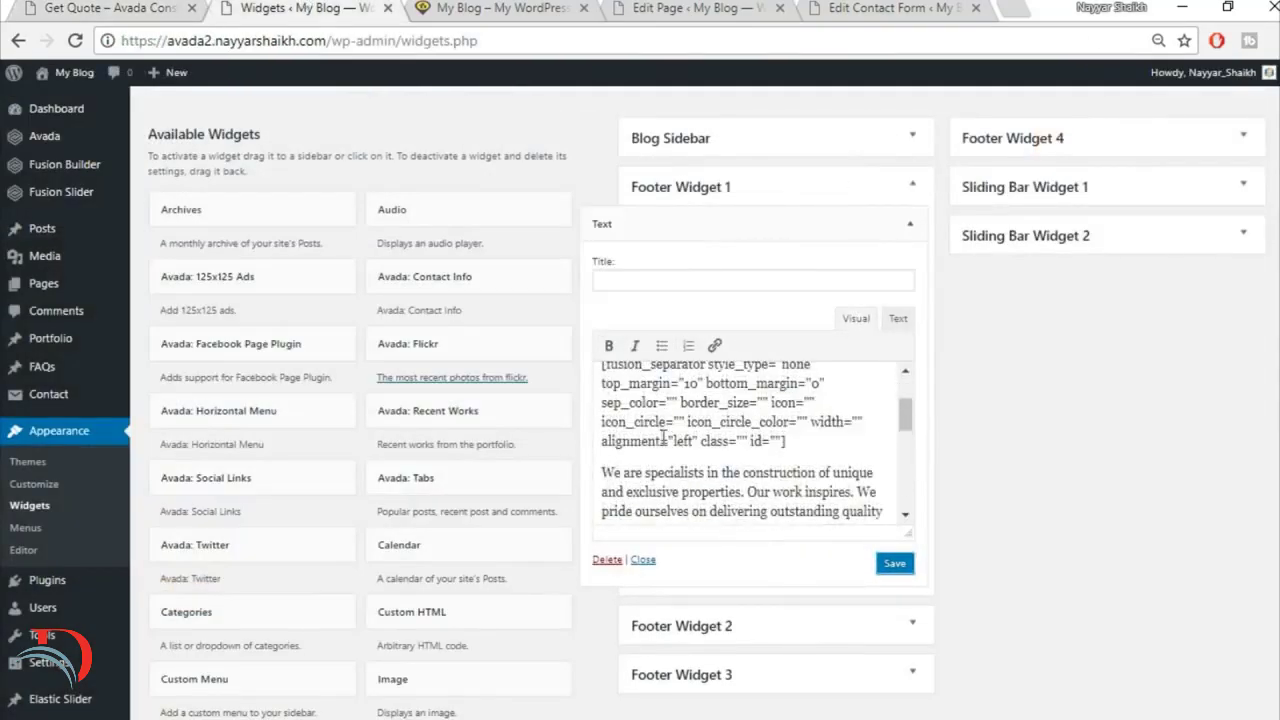
pyautogui.scroll(1, 678, 484)
pyautogui.moveTo(602, 471); pyautogui.dragTo(804, 500)
pyautogui.scroll(-2, 804, 480)
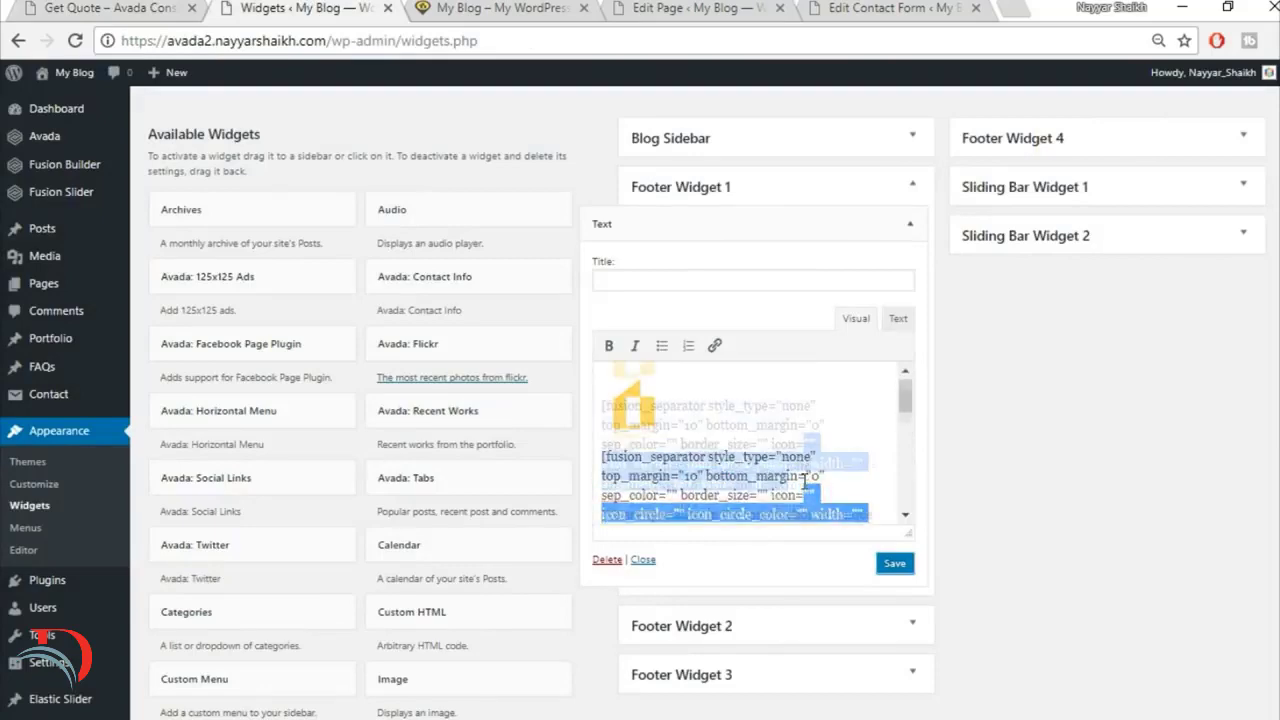
pyautogui.click(110, 8)
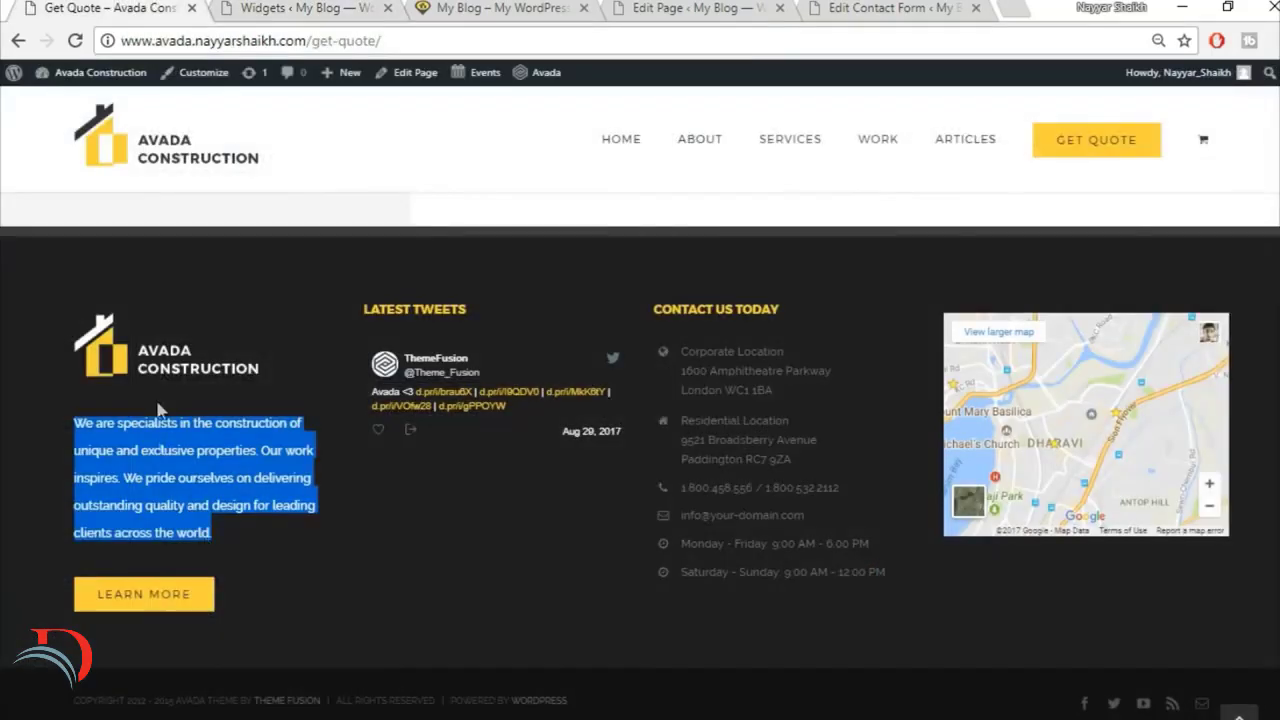
pyautogui.click(178, 495)
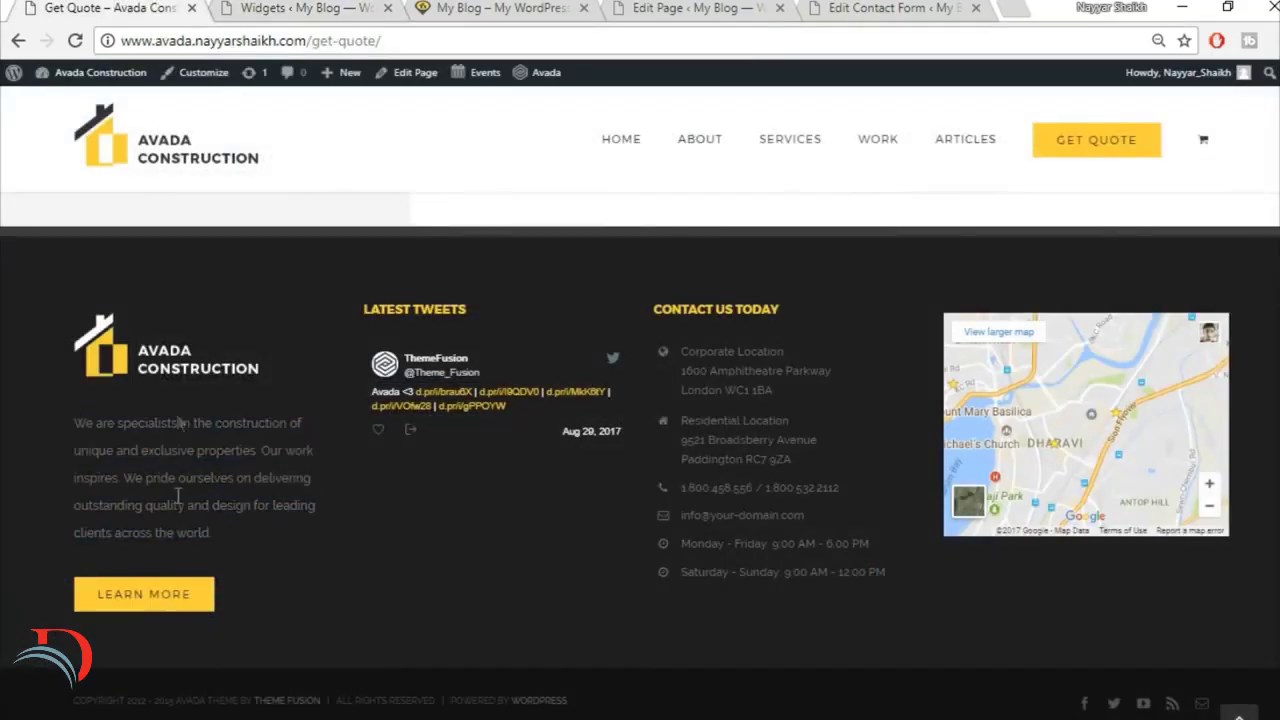
pyautogui.click(302, 8)
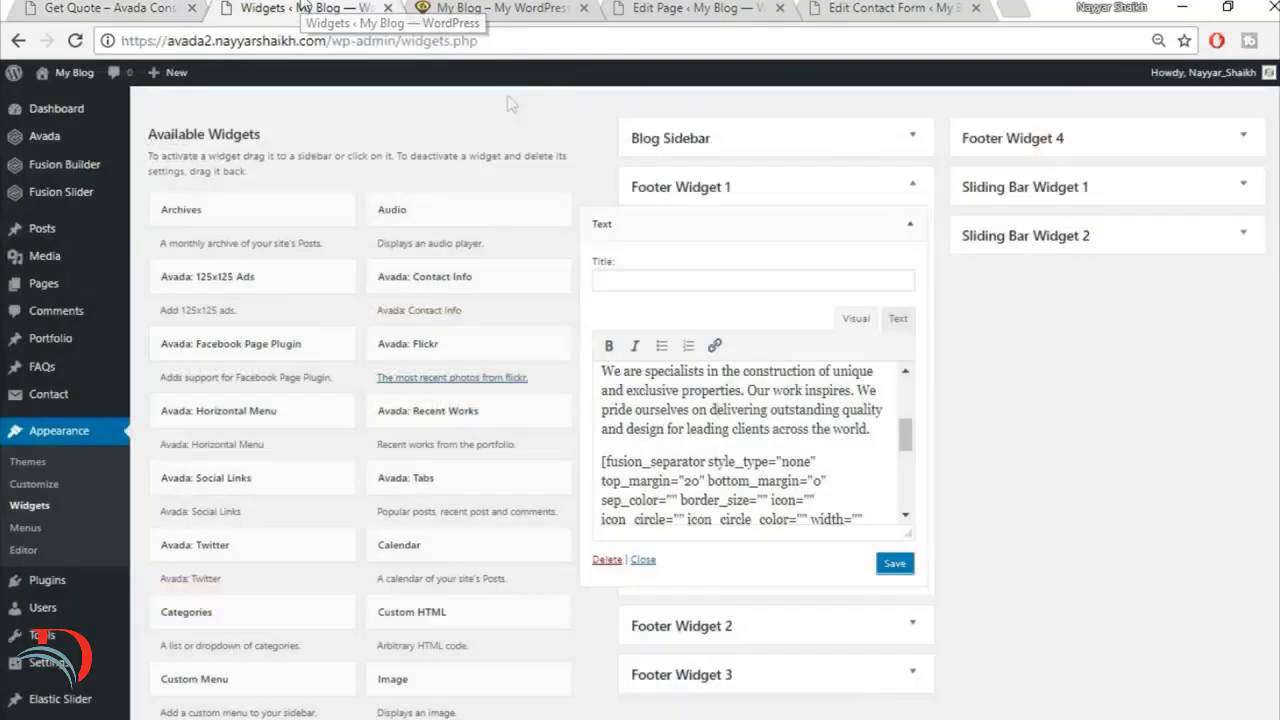
pyautogui.click(894, 564)
pyautogui.click(910, 224)
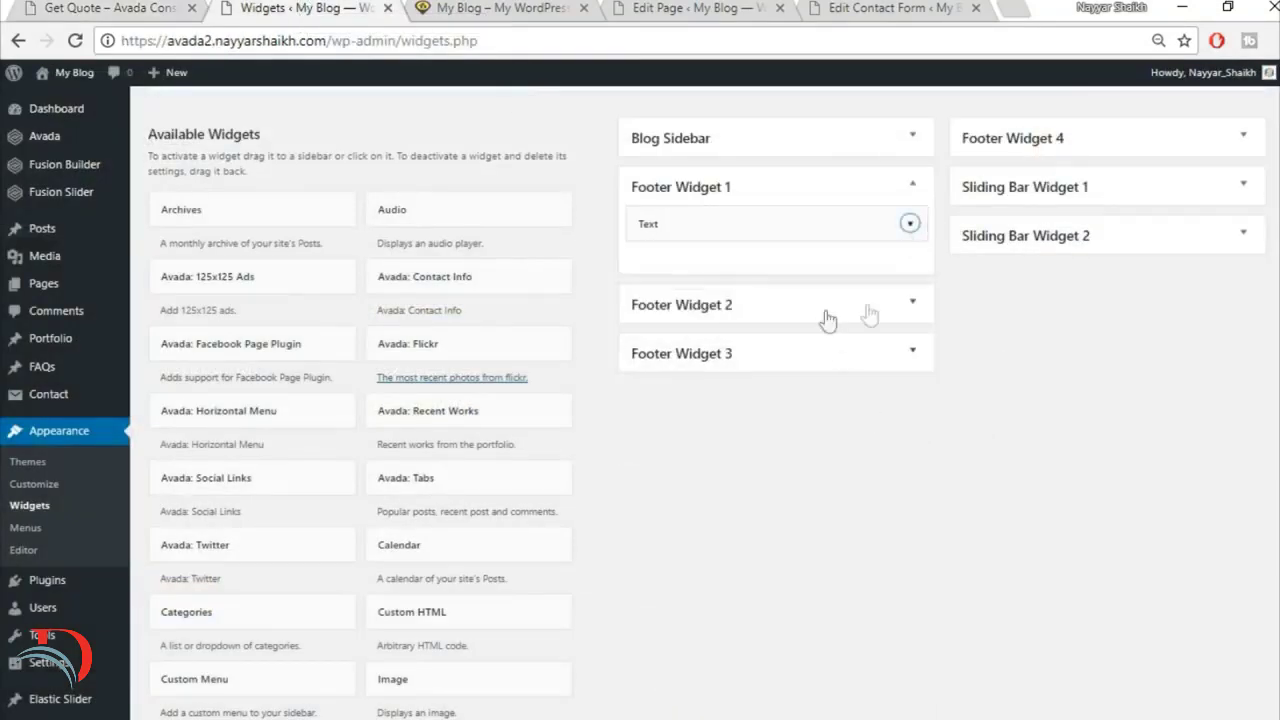
# Step: Add an Avada: Twitter widget to the Footer Widget 2 area and collapse it with its default settings
pyautogui.scroll(-5, 1040, 430)
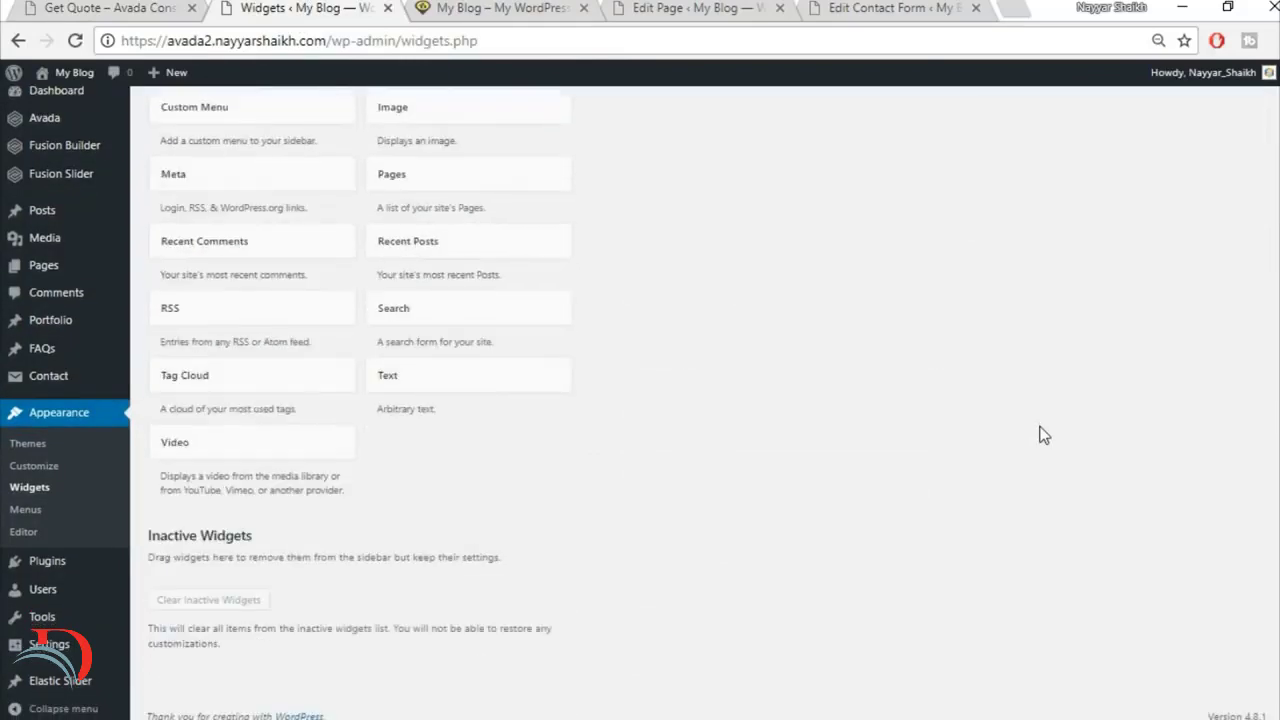
pyautogui.scroll(5, 1040, 430)
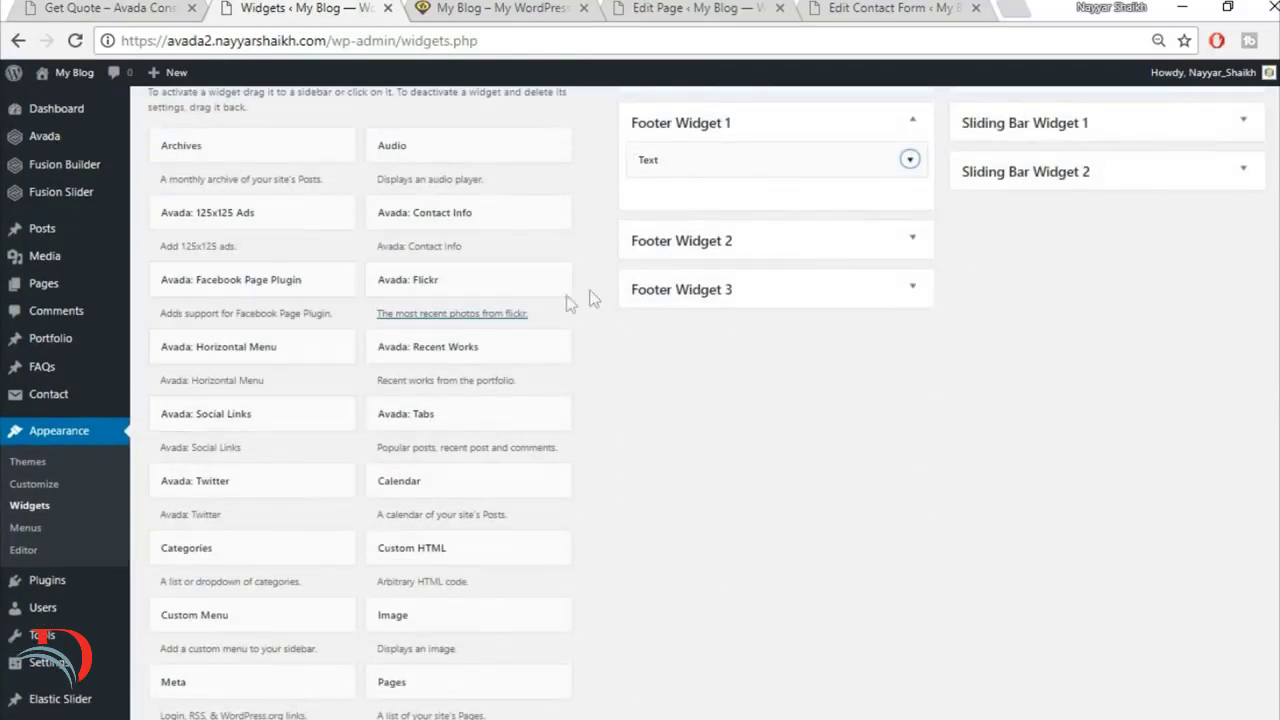
pyautogui.scroll(2, 371, 288)
pyautogui.scroll(-1, 527, 455)
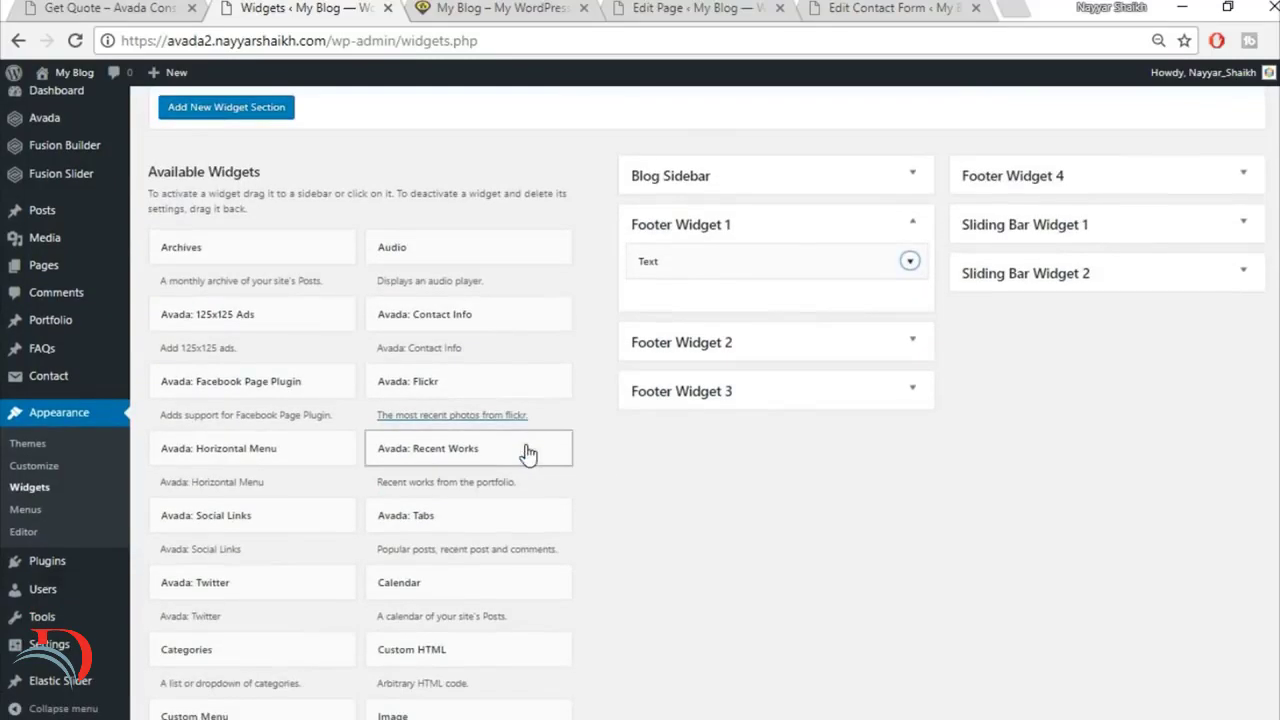
pyautogui.scroll(-2, 641, 478)
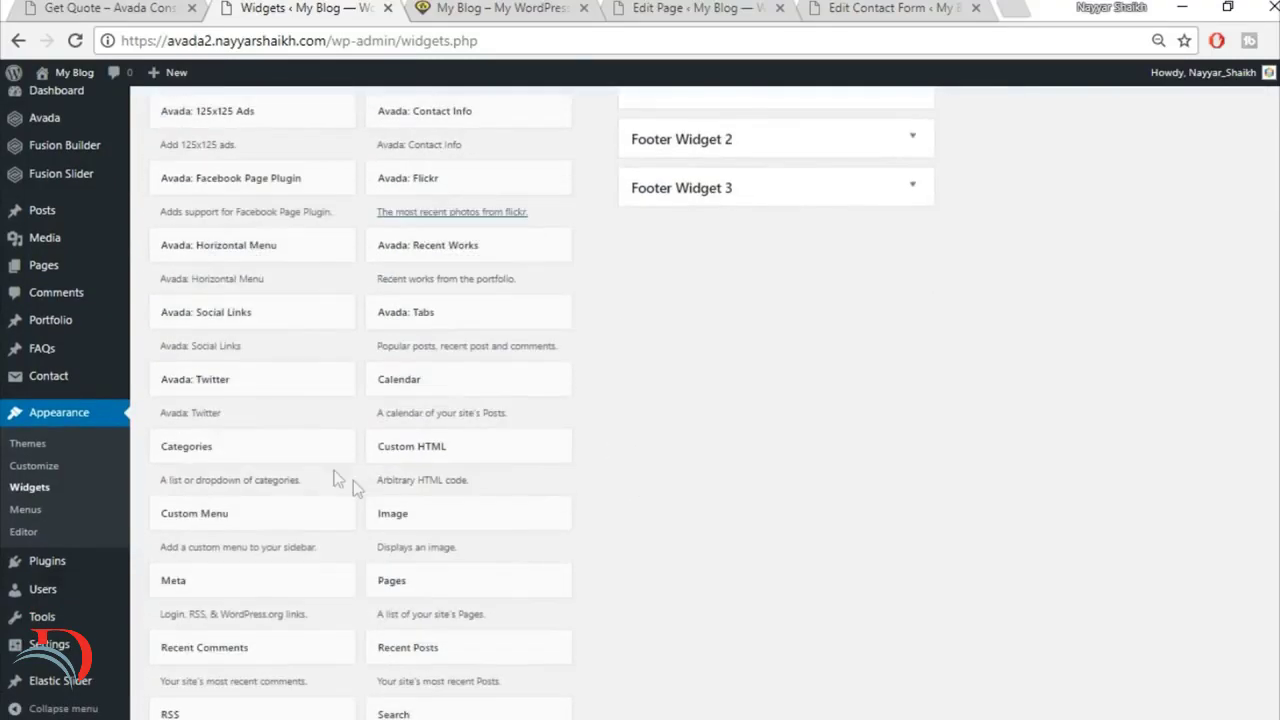
pyautogui.click(281, 378)
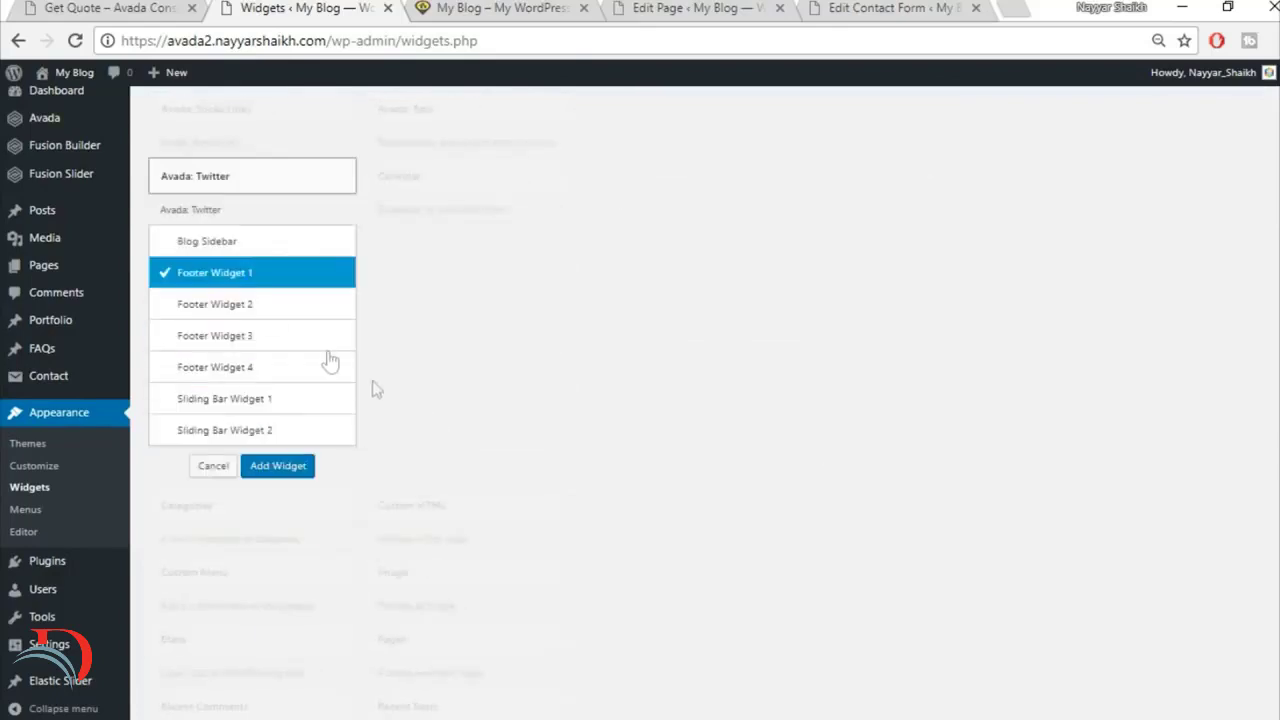
pyautogui.click(277, 304)
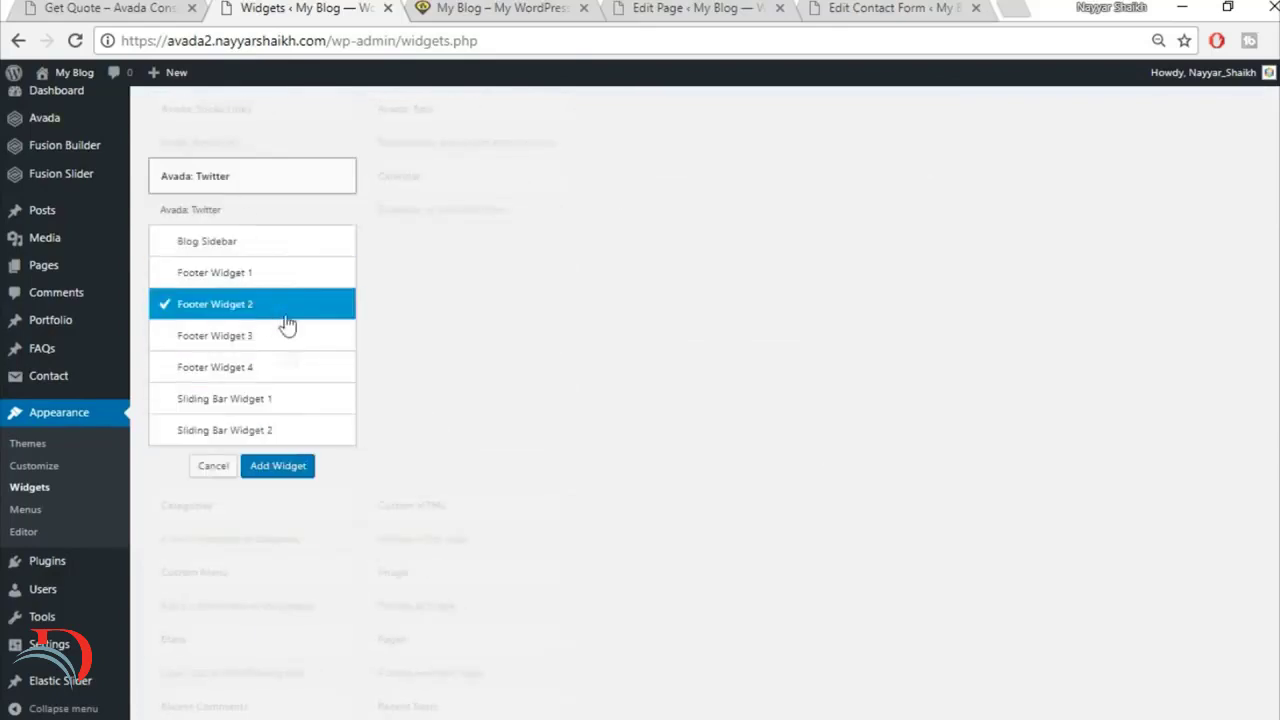
pyautogui.click(282, 468)
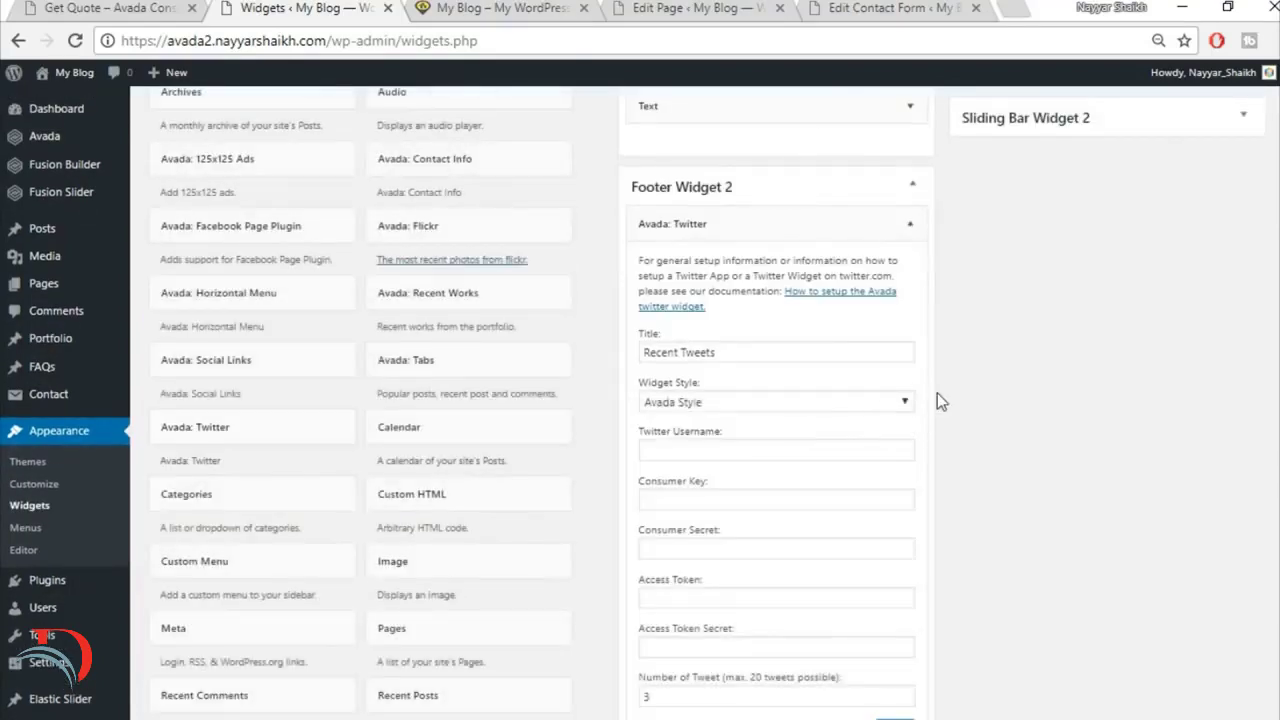
pyautogui.scroll(-1, 937, 400)
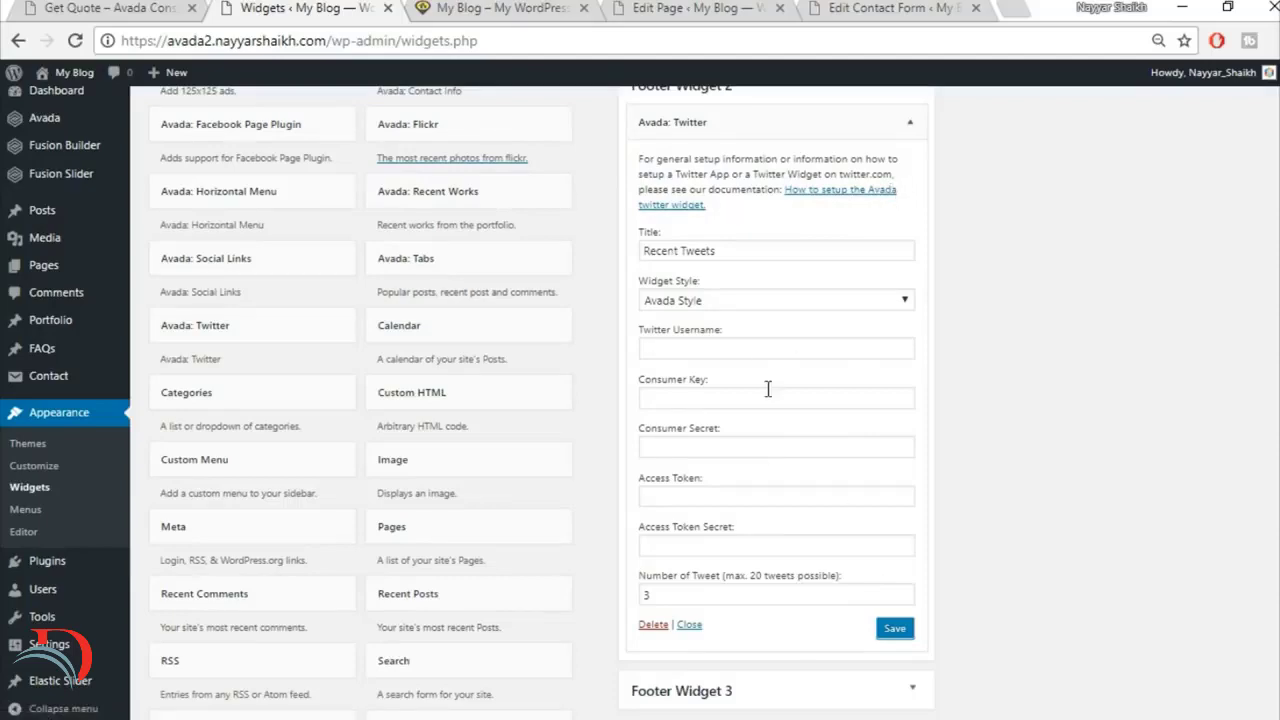
pyautogui.click(910, 122)
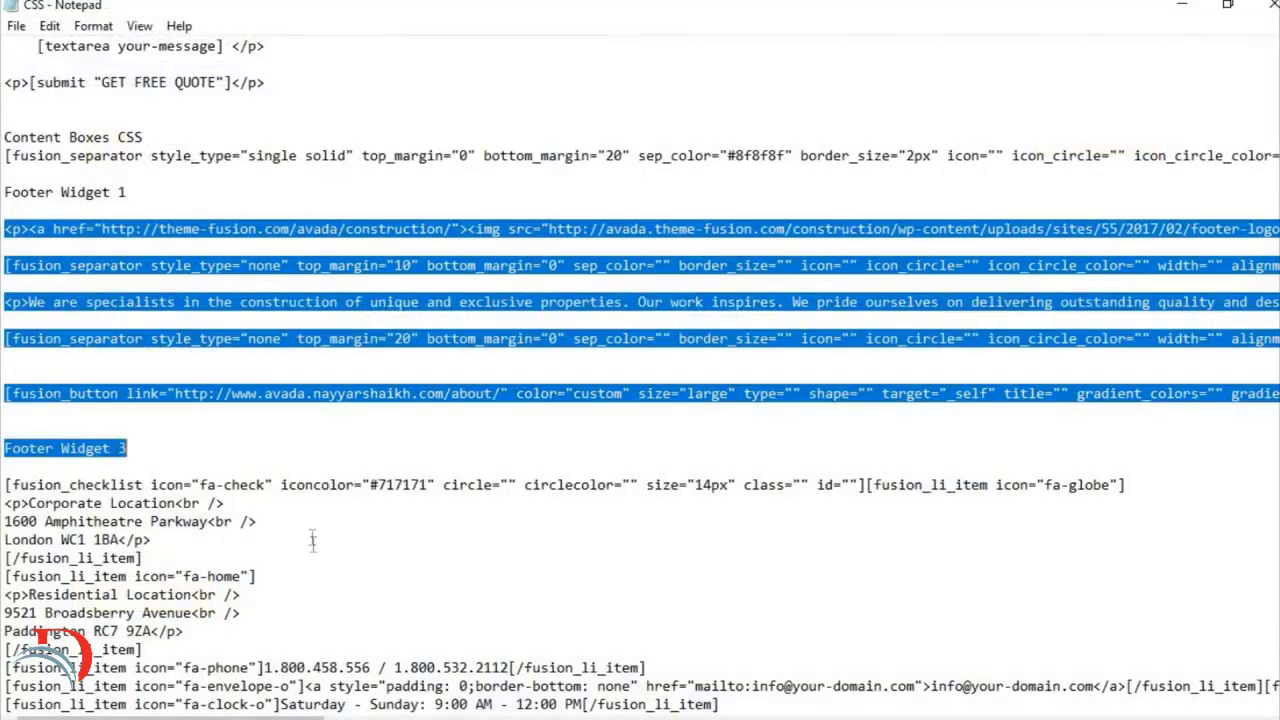
# Step: Switch to the CSS file in Notepad and copy the fusion_checklist code under the Footer Widget 3 heading
pyautogui.scroll(-1, 233, 535)
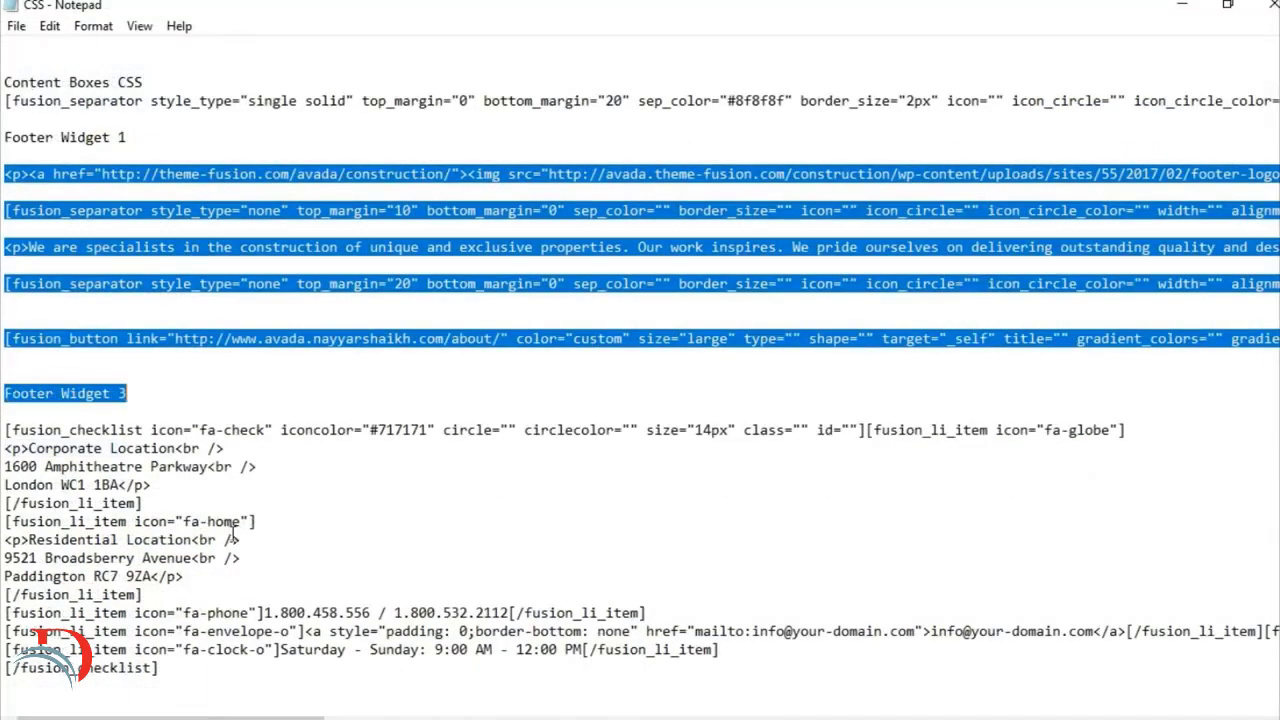
pyautogui.click(62, 430)
pyautogui.moveTo(6, 430); pyautogui.dragTo(255, 706)
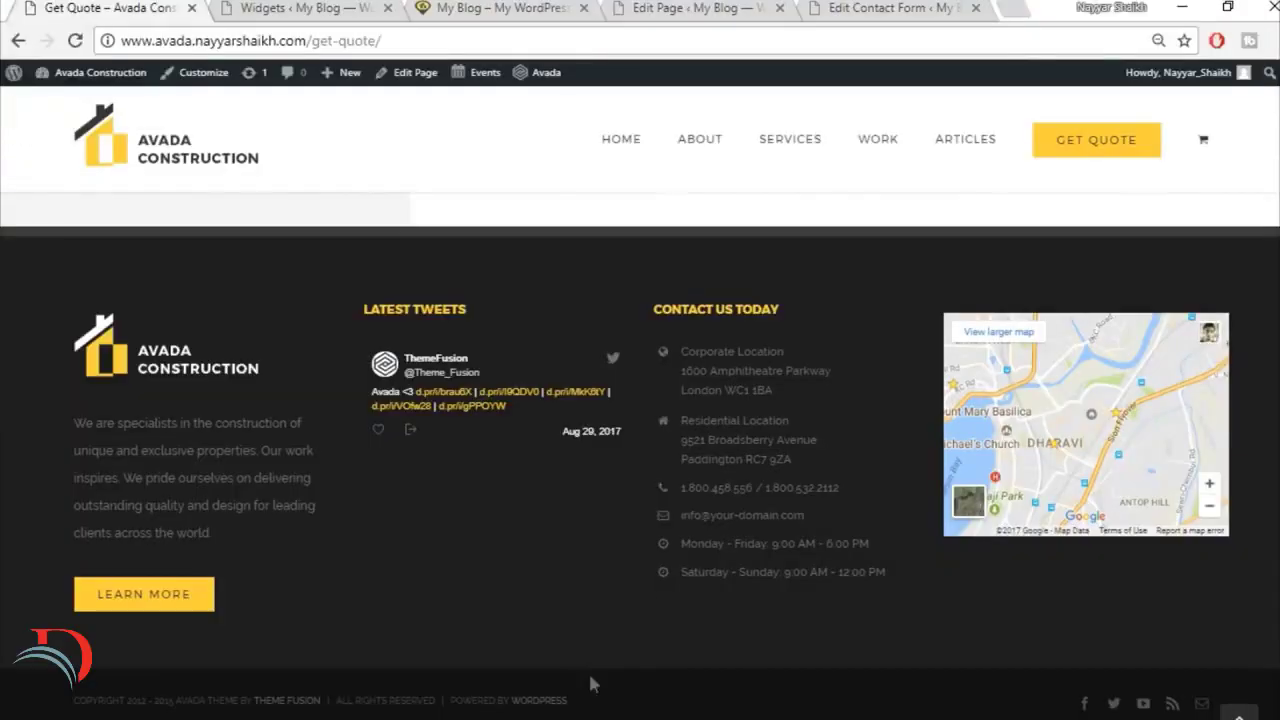
# Step: Return to the Widgets admin page, add a Text widget to Footer Widget 3, and paste the copied checklist code in Text mode
pyautogui.click(645, 7)
pyautogui.click(300, 7)
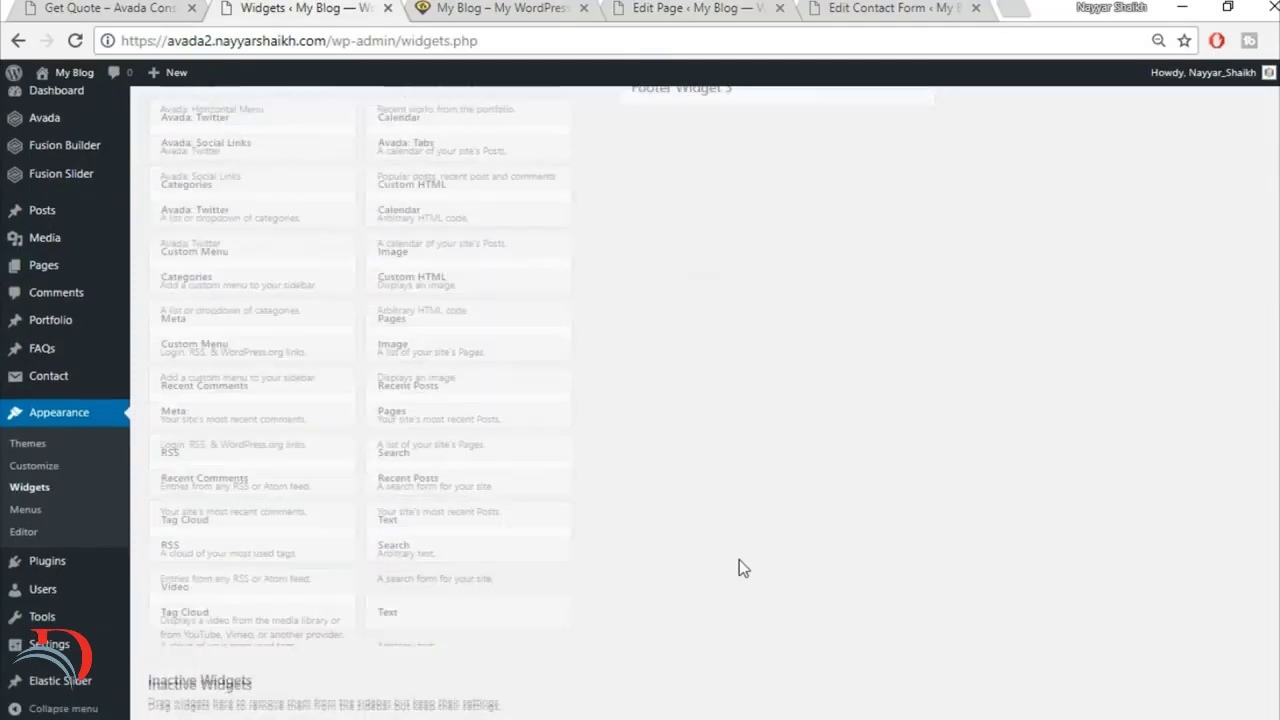
pyautogui.click(440, 370)
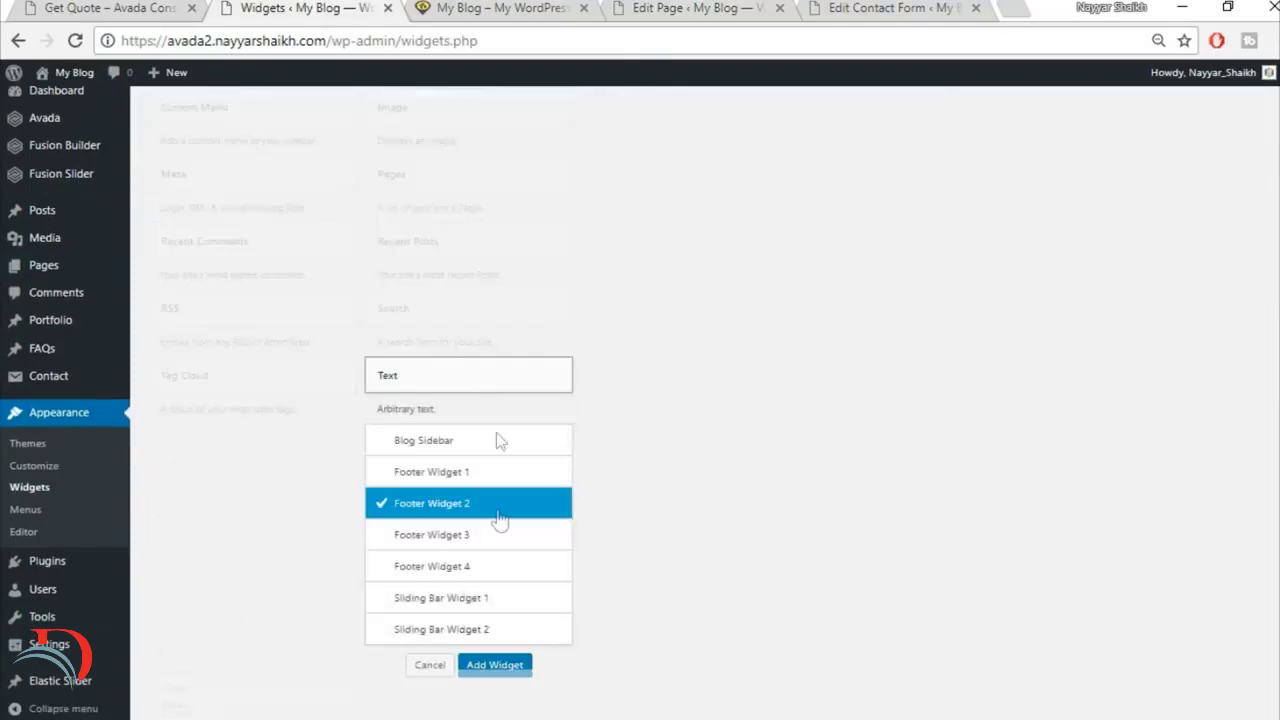
pyautogui.click(478, 535)
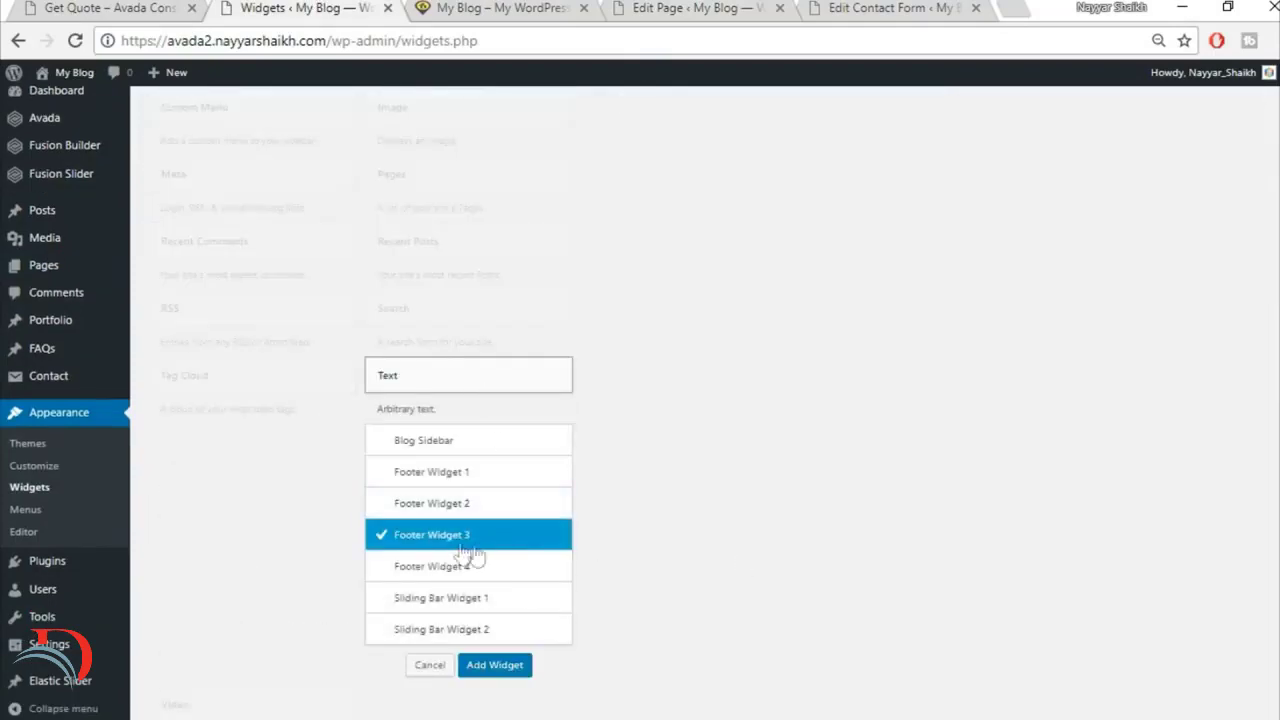
pyautogui.click(496, 667)
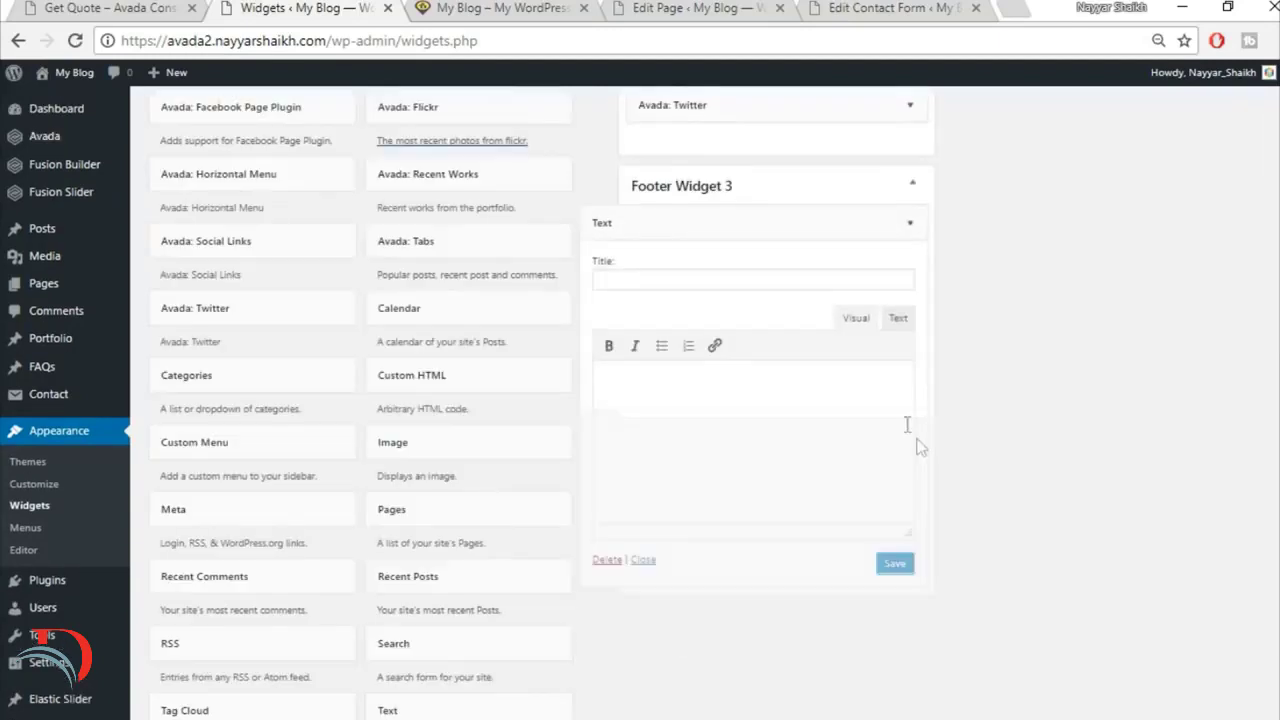
pyautogui.click(898, 319)
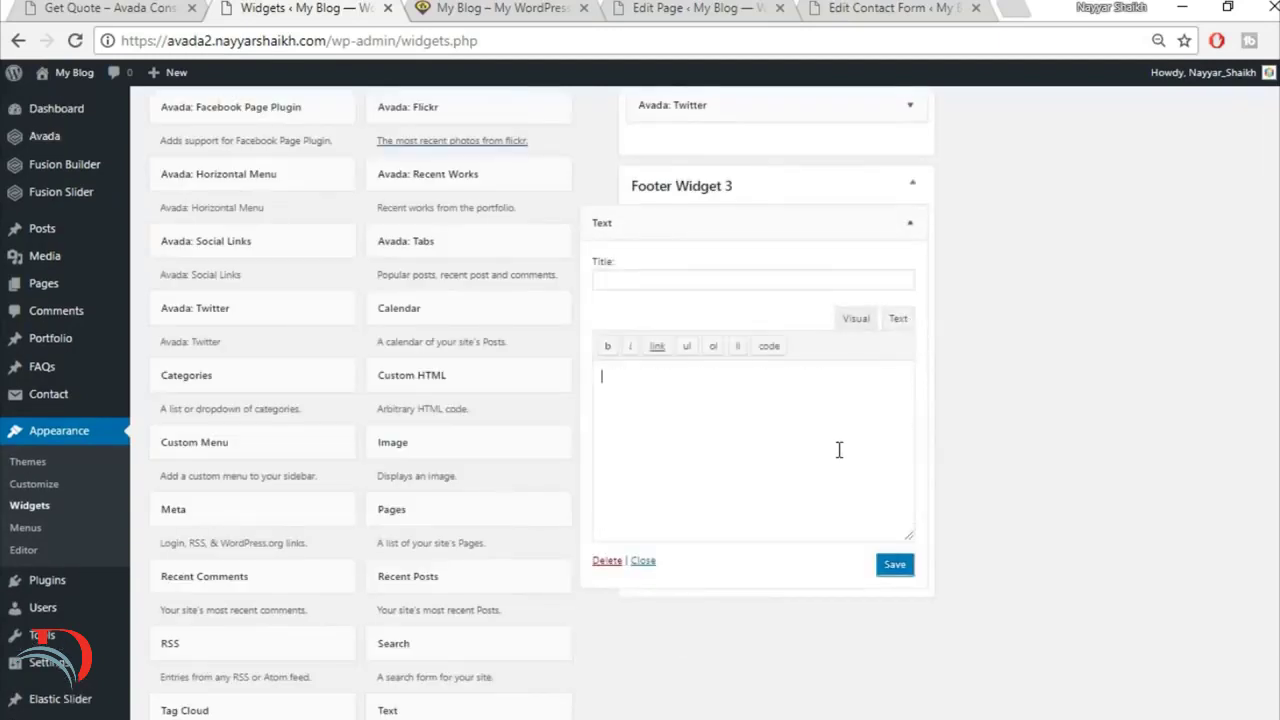
pyautogui.hotkey('ctrl', 'v')
# Step: Review the pasted contact details in Visual mode, and save and collapse the Footer Widget 3 text widget
pyautogui.click(852, 318)
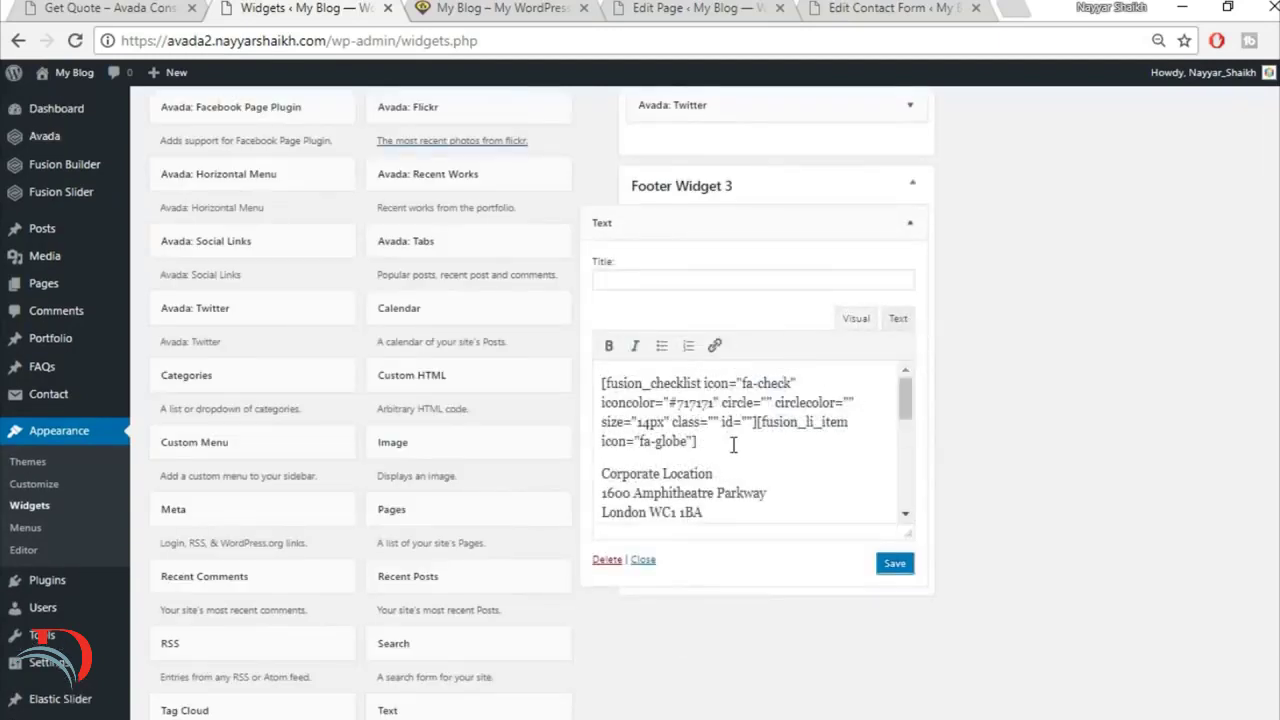
pyautogui.scroll(-2, 733, 445)
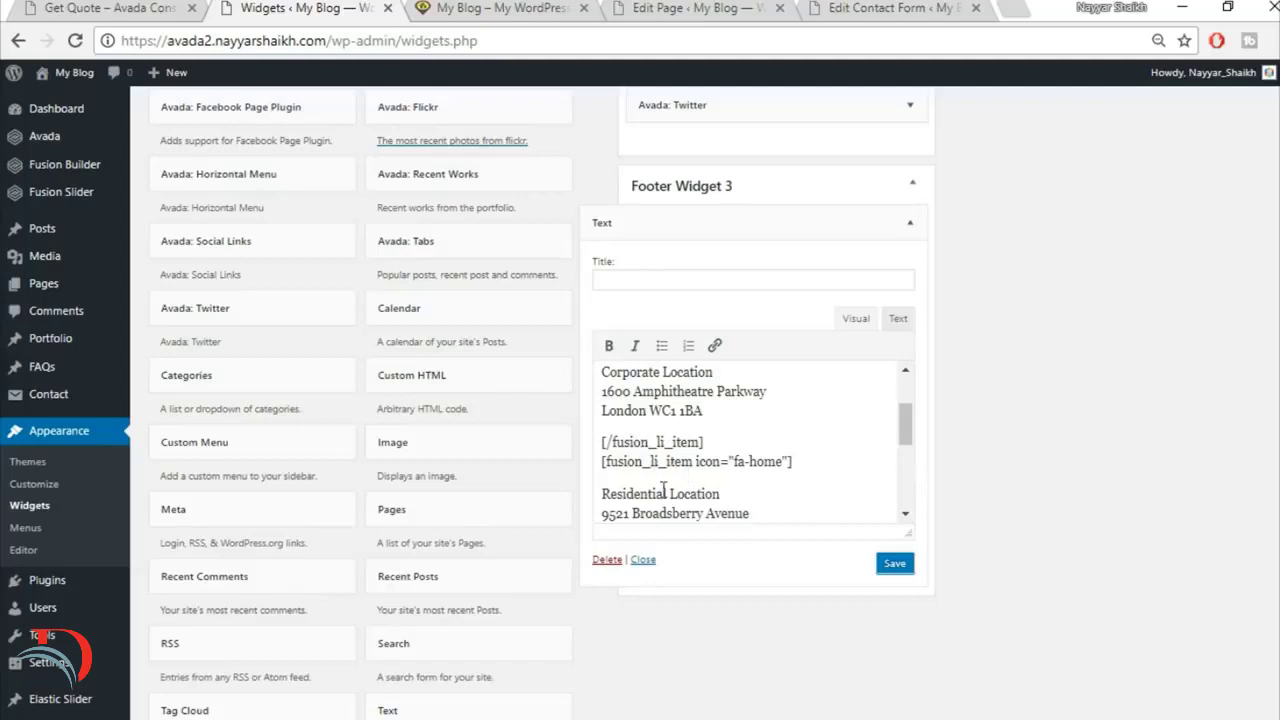
pyautogui.scroll(-2, 663, 489)
pyautogui.moveTo(603, 388); pyautogui.dragTo(758, 426)
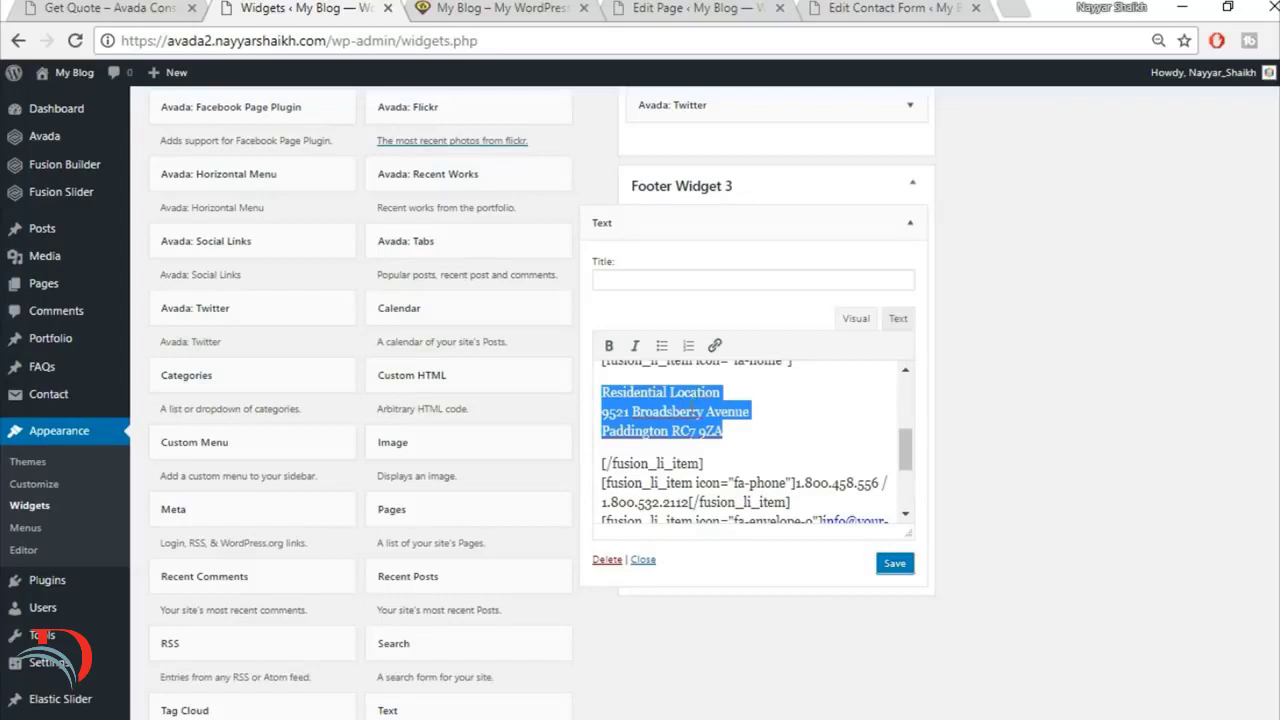
pyautogui.scroll(-2, 790, 420)
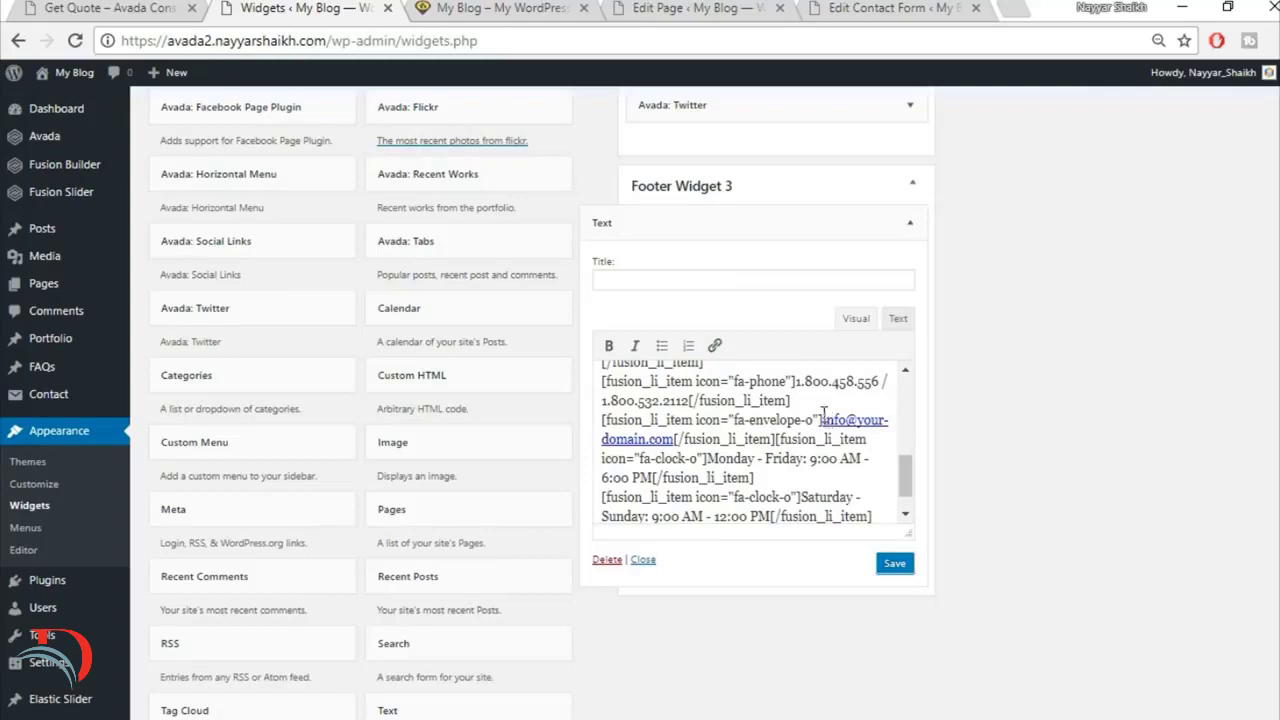
pyautogui.click(895, 565)
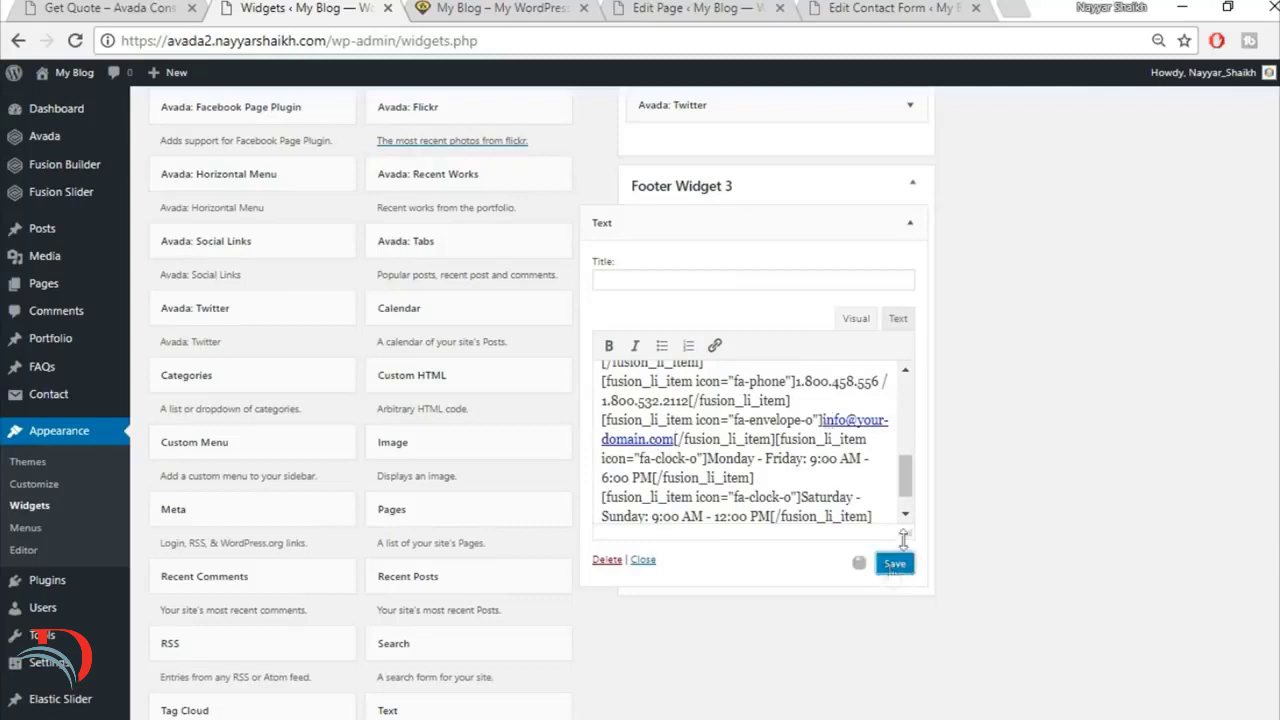
pyautogui.click(899, 234)
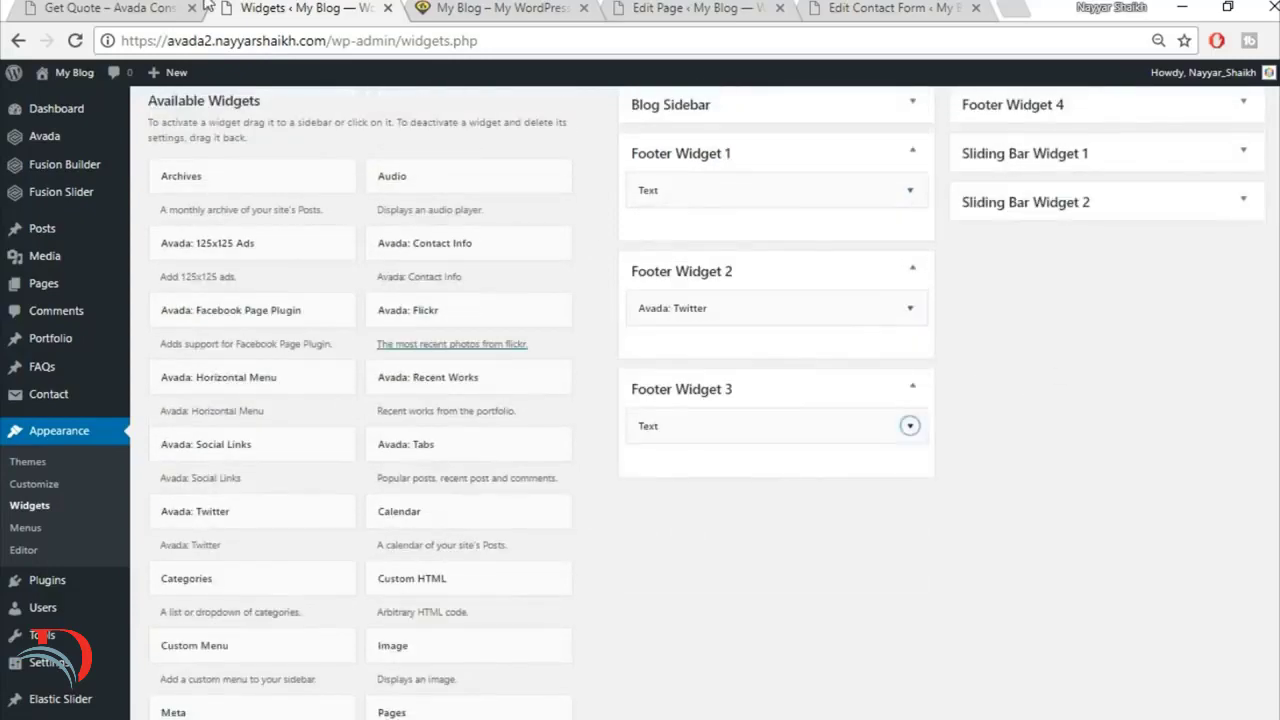
# Step: Check the demo footer's map column, open Google Maps in a new browser tab, and get the embed code for the current map
pyautogui.click(165, 7)
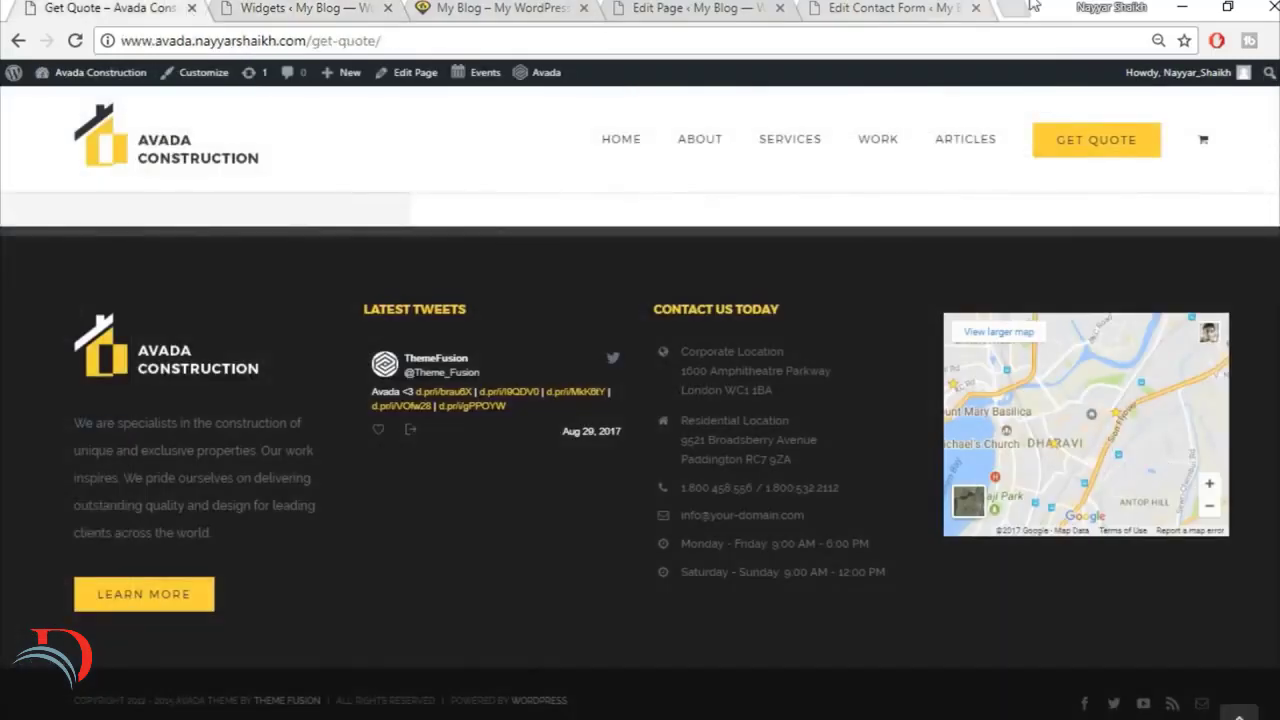
pyautogui.click(1004, 7)
pyautogui.write('map.google.com')
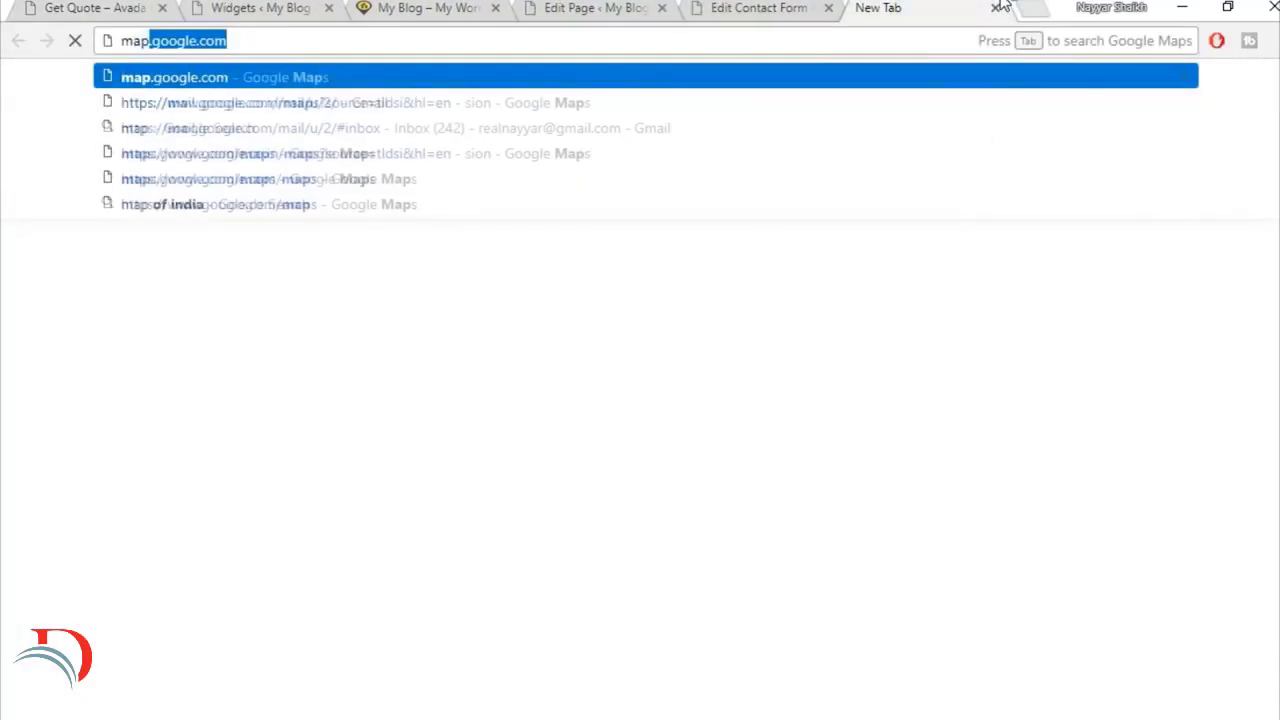
pyautogui.press('Return')
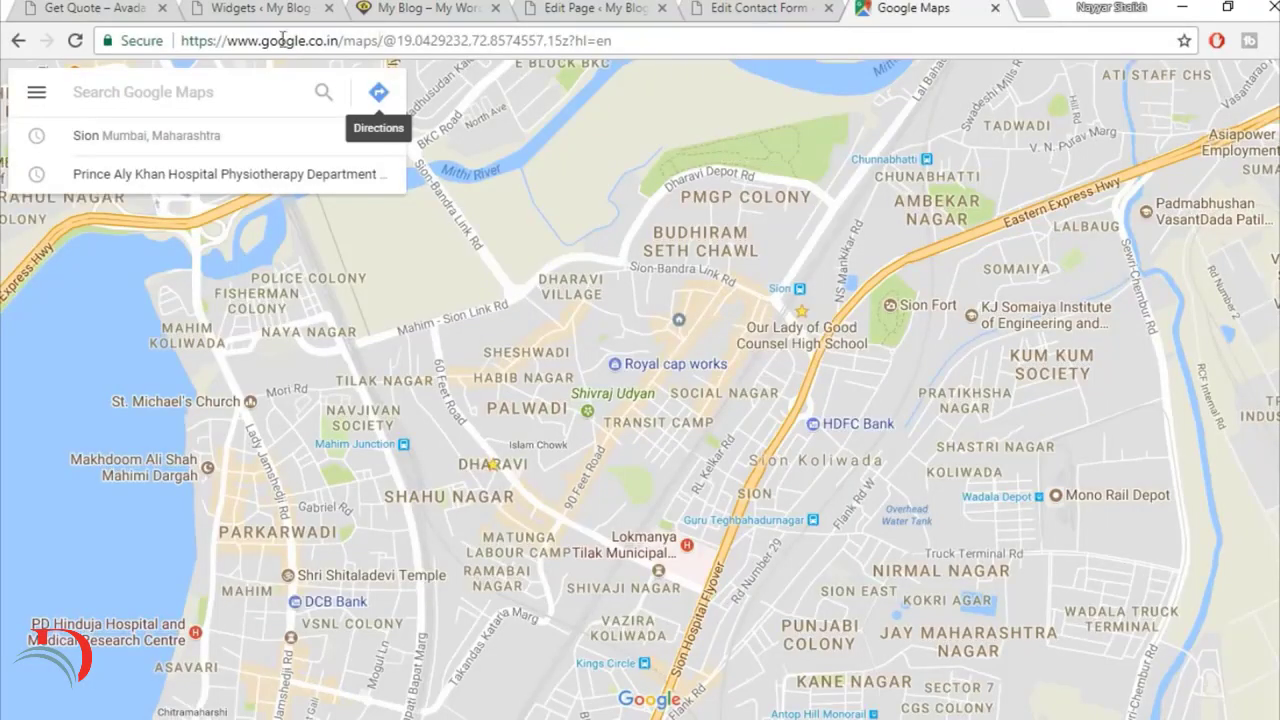
pyautogui.click(35, 95)
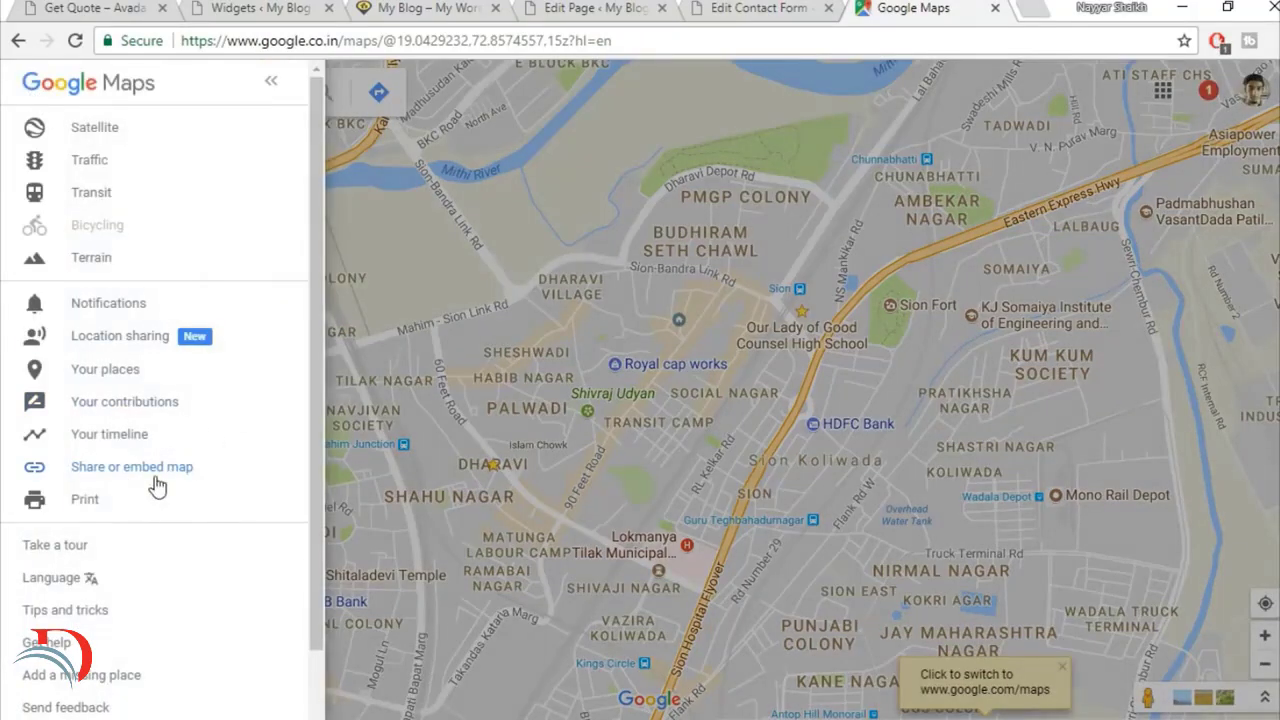
pyautogui.click(187, 470)
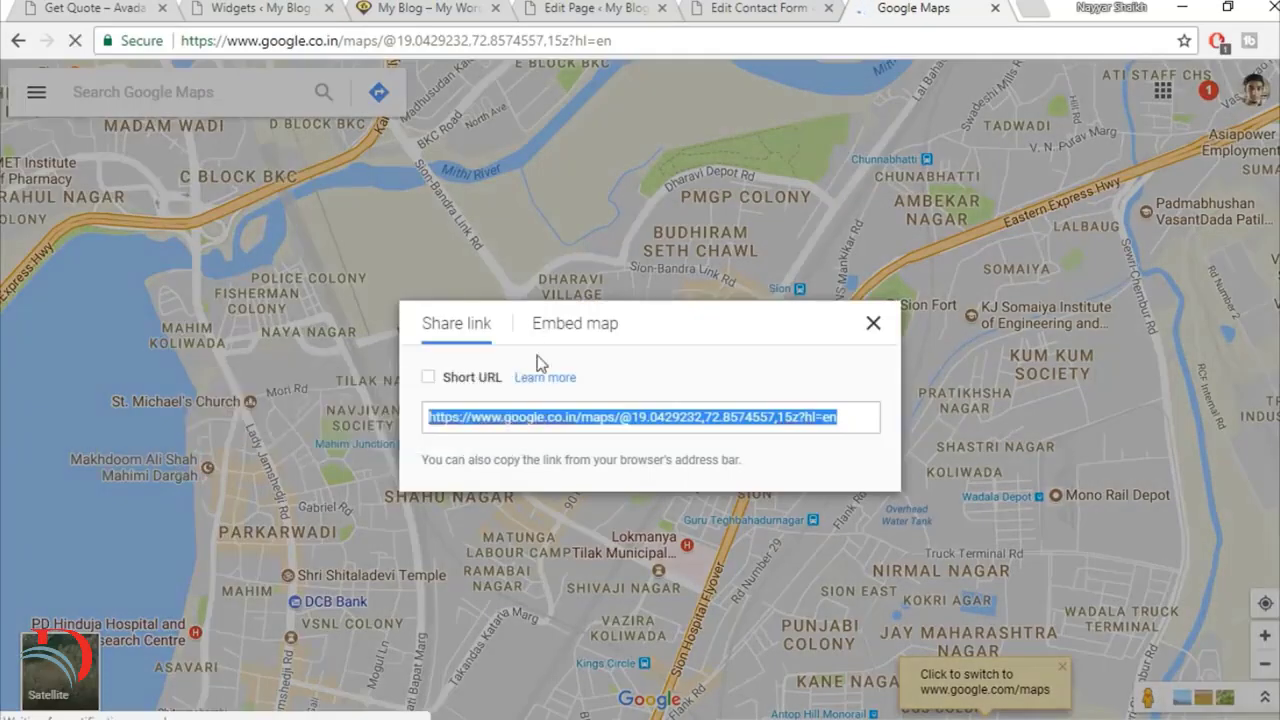
pyautogui.click(594, 336)
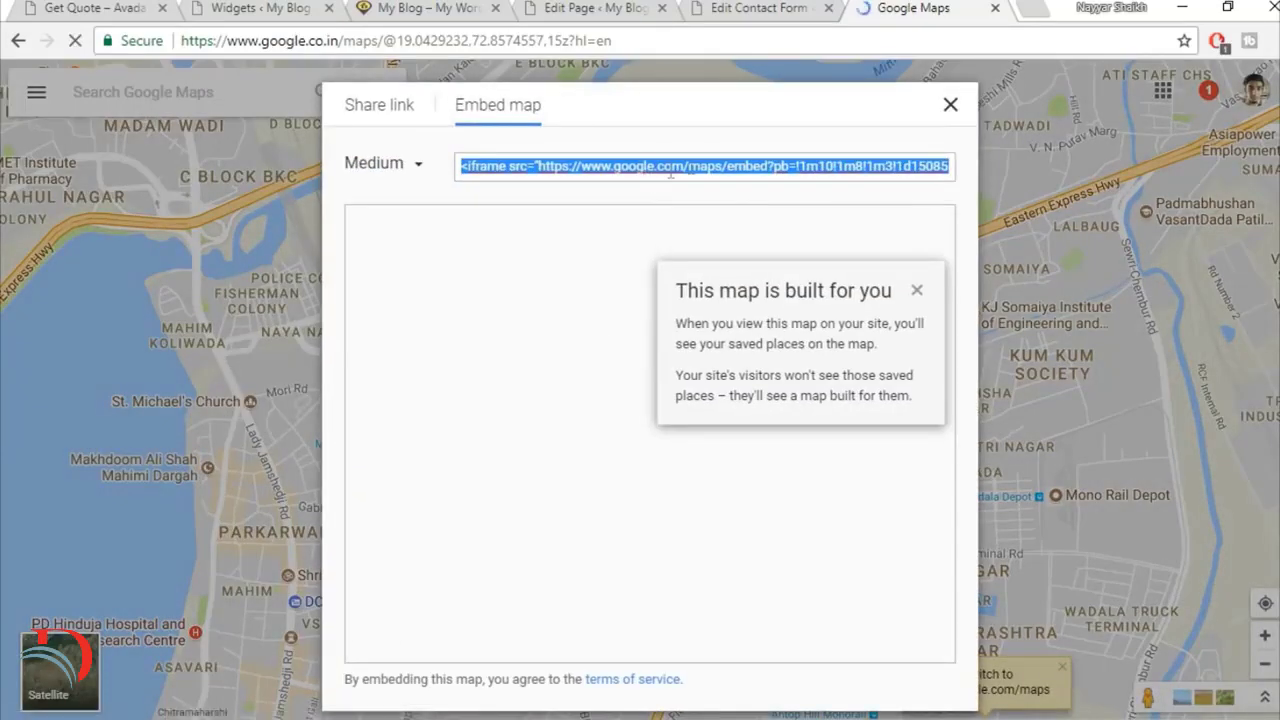
# Step: Return to the Widgets admin page, add a Text widget to Footer Widget 4, and paste the map's iframe code in Text mode
pyautogui.click(602, 5)
pyautogui.click(736, 7)
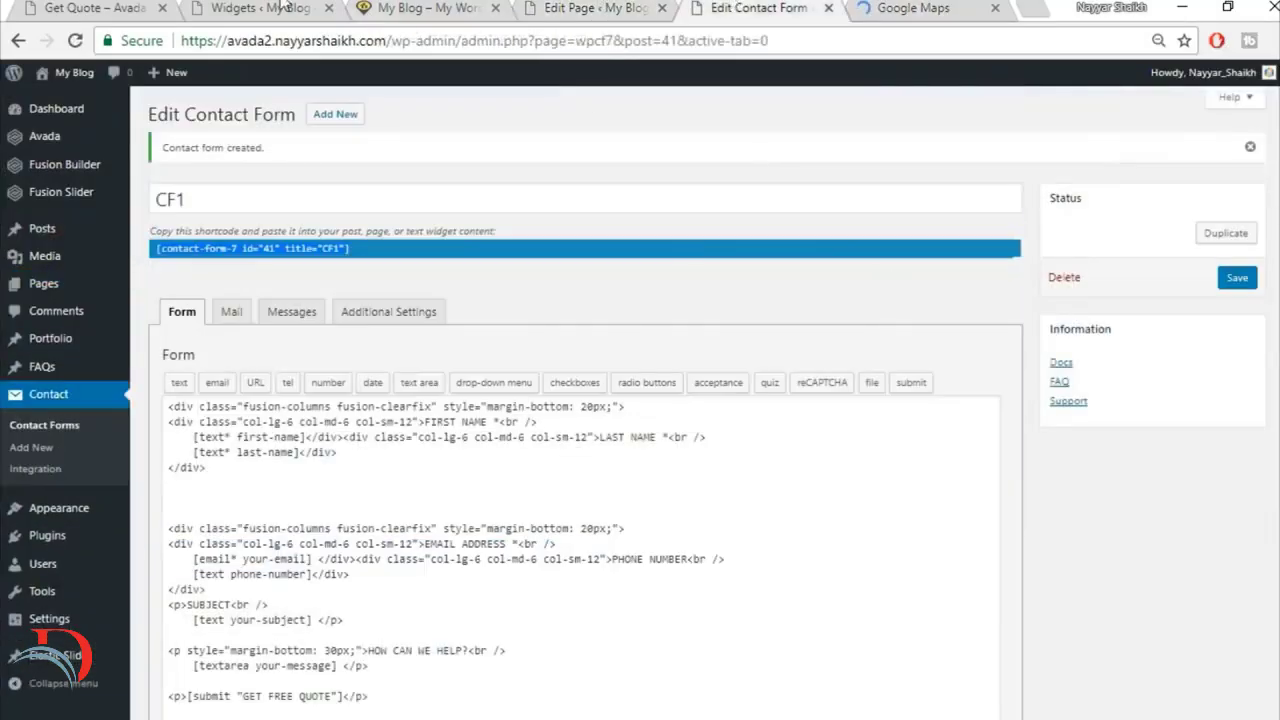
pyautogui.click(286, 8)
pyautogui.scroll(-5, 962, 515)
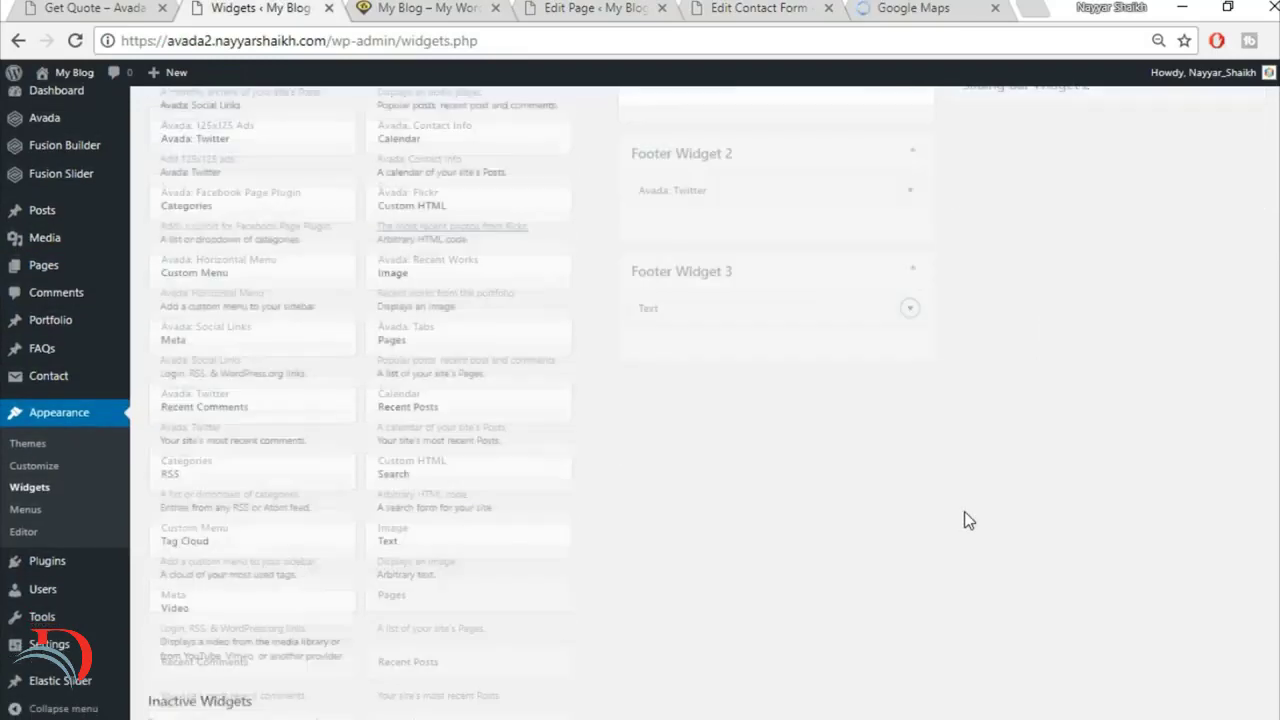
pyautogui.click(512, 375)
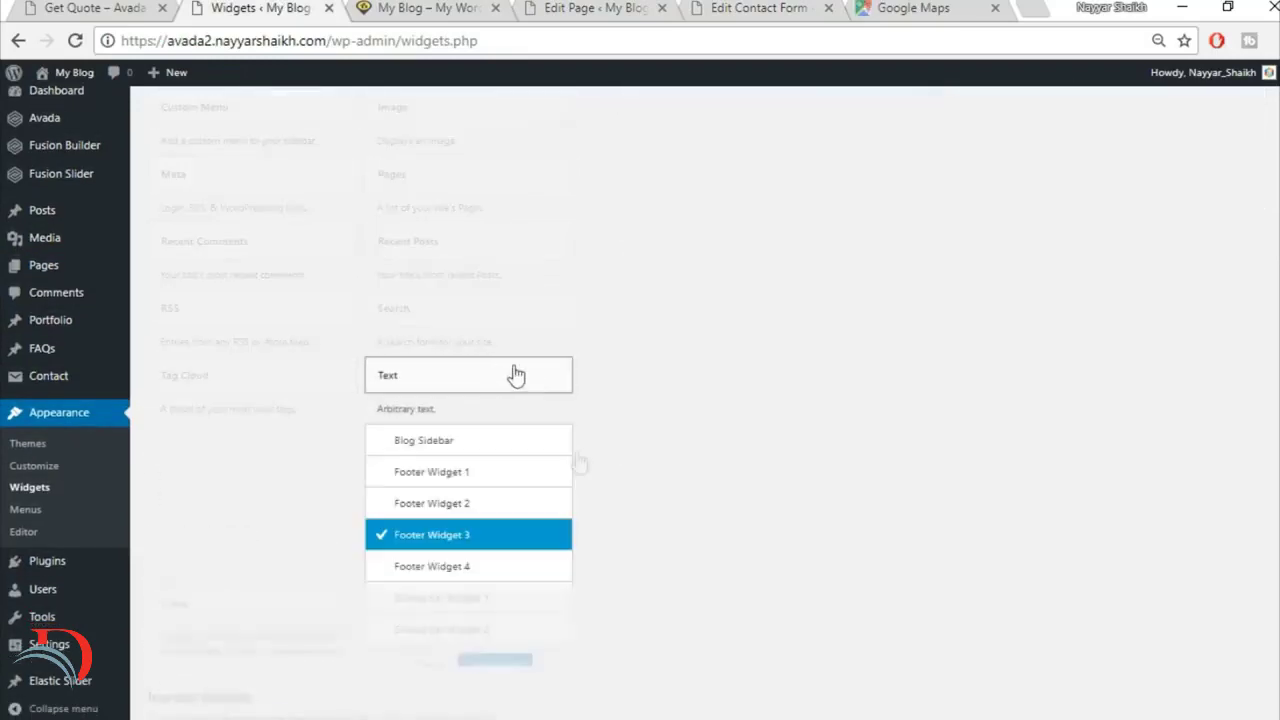
pyautogui.click(491, 577)
pyautogui.click(508, 668)
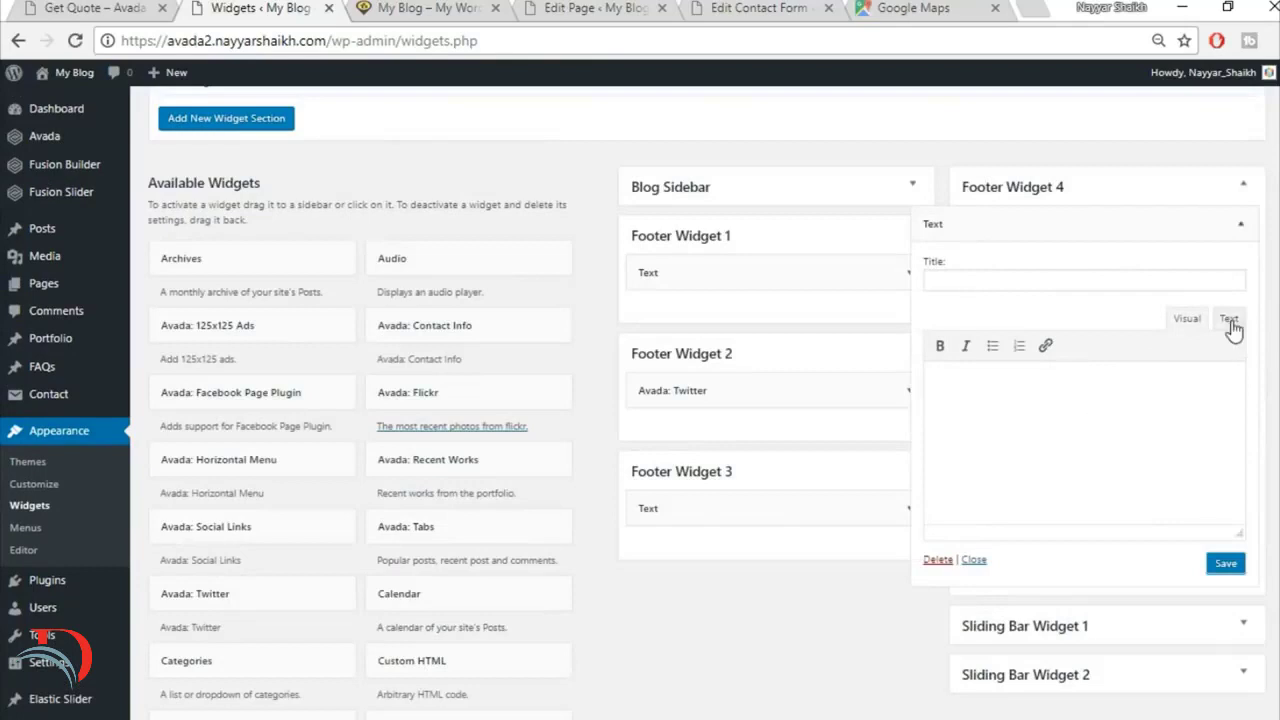
pyautogui.click(1230, 320)
pyautogui.hotkey('ctrl', 'v')
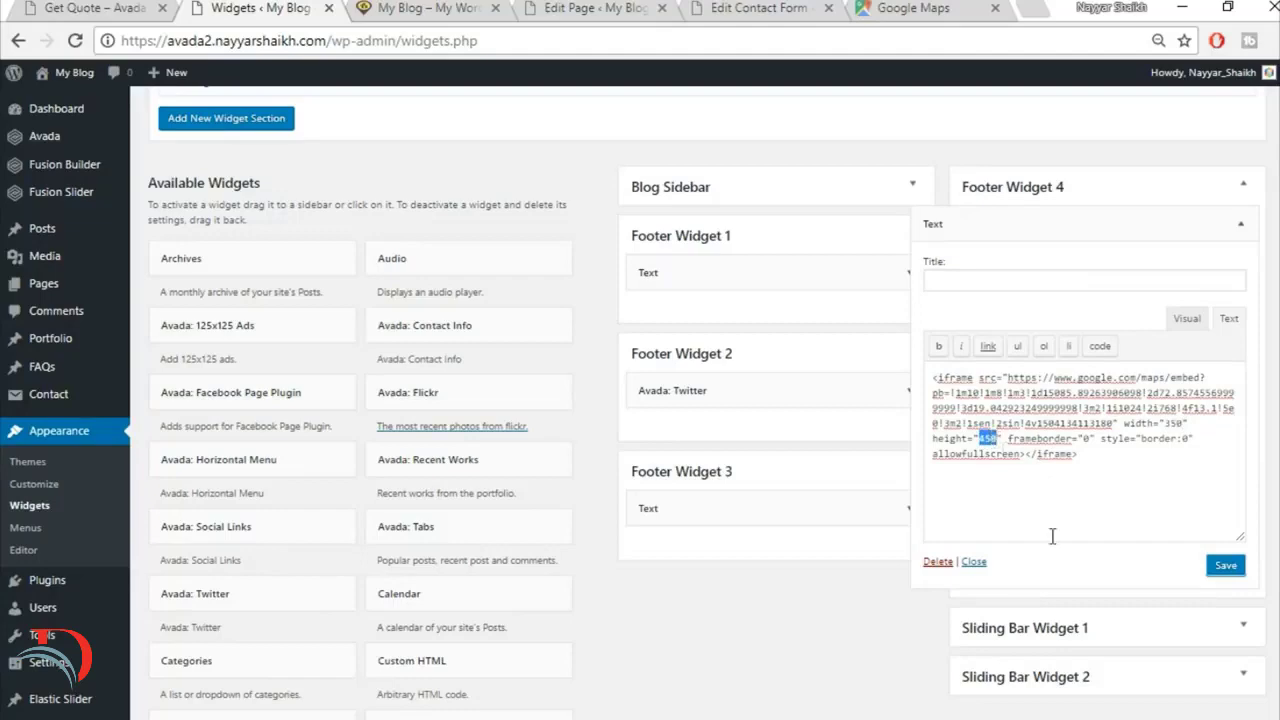
# Step: Set the map iframe to width 350 and height 275, checking the demo footer, and save and collapse the Footer Widget 4 text widget
pyautogui.write('275')
pyautogui.click(112, 7)
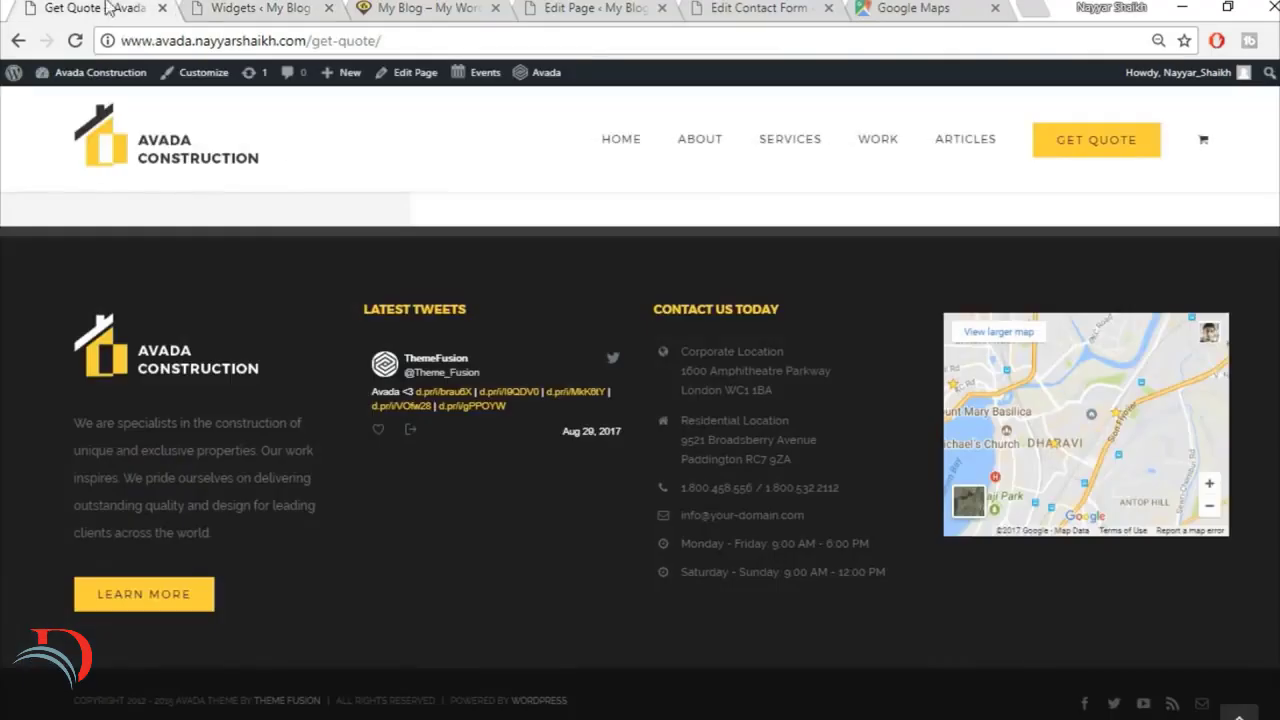
pyautogui.click(293, 7)
pyautogui.click(120, 10)
pyautogui.click(270, 8)
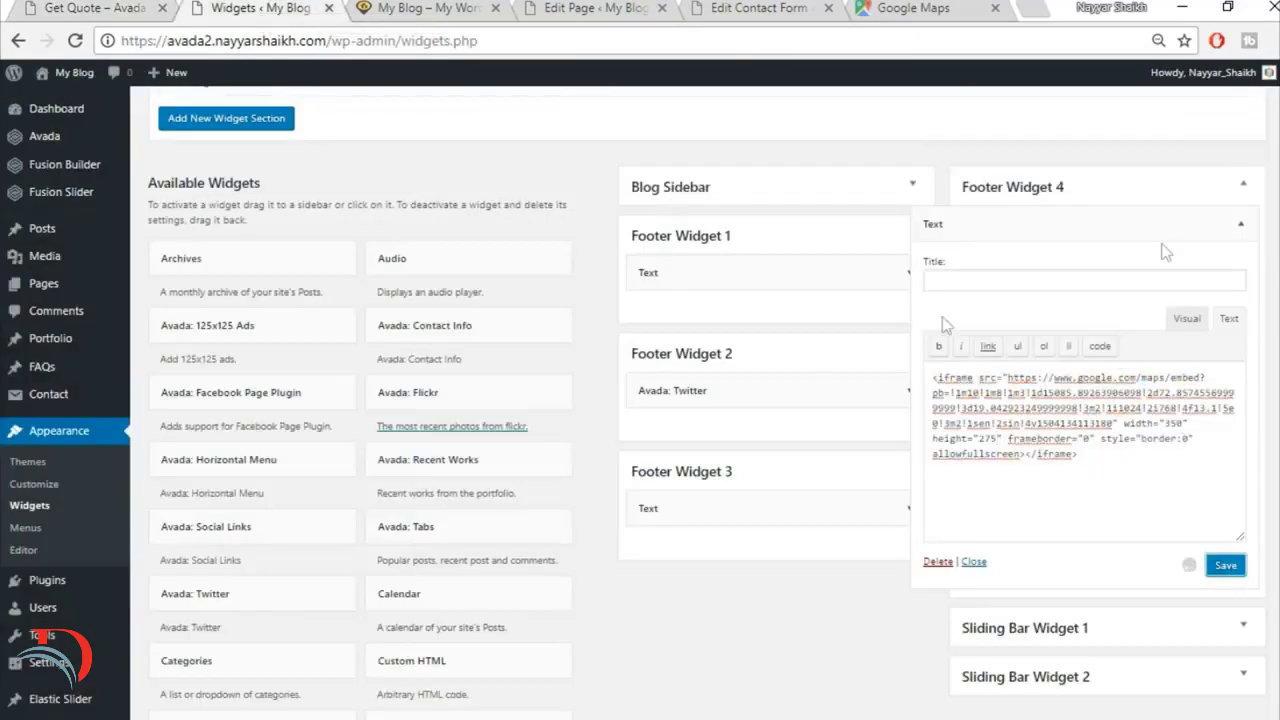
pyautogui.click(1240, 224)
# Step: Reload the rebuilt home page and compare its footer columns and tweets heading with the demo site's footer
pyautogui.click(415, 6)
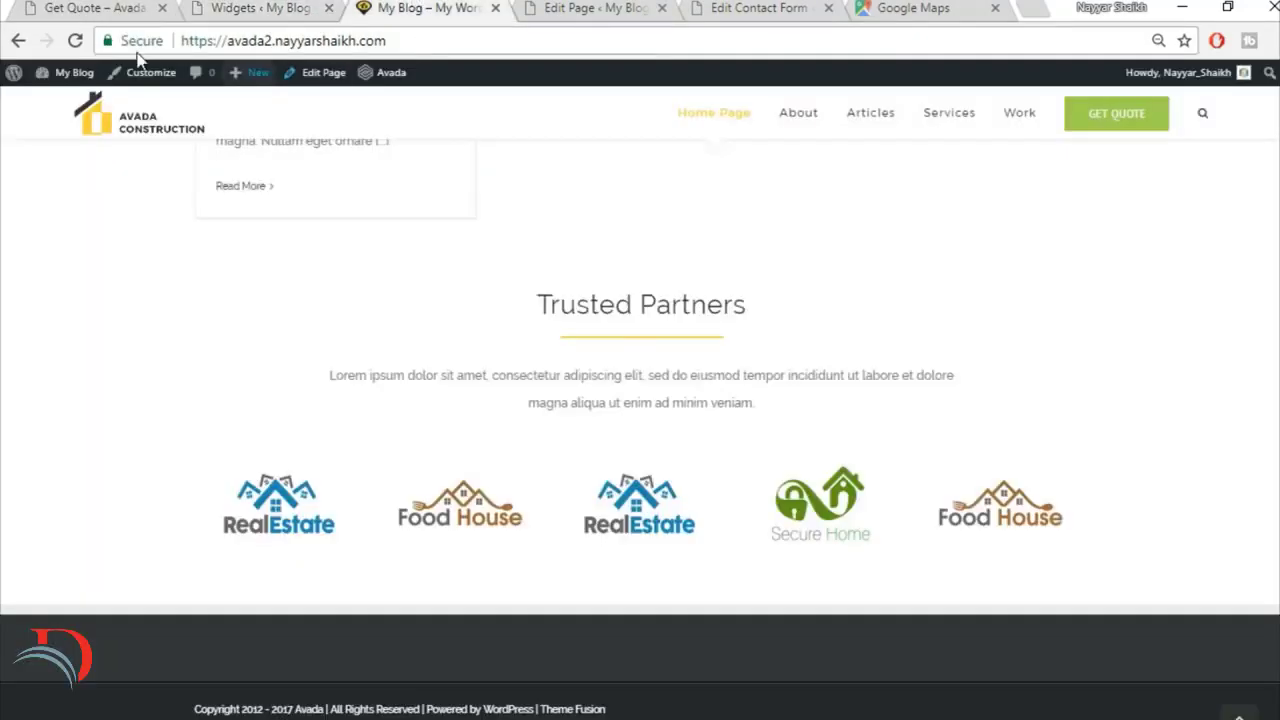
pyautogui.click(75, 42)
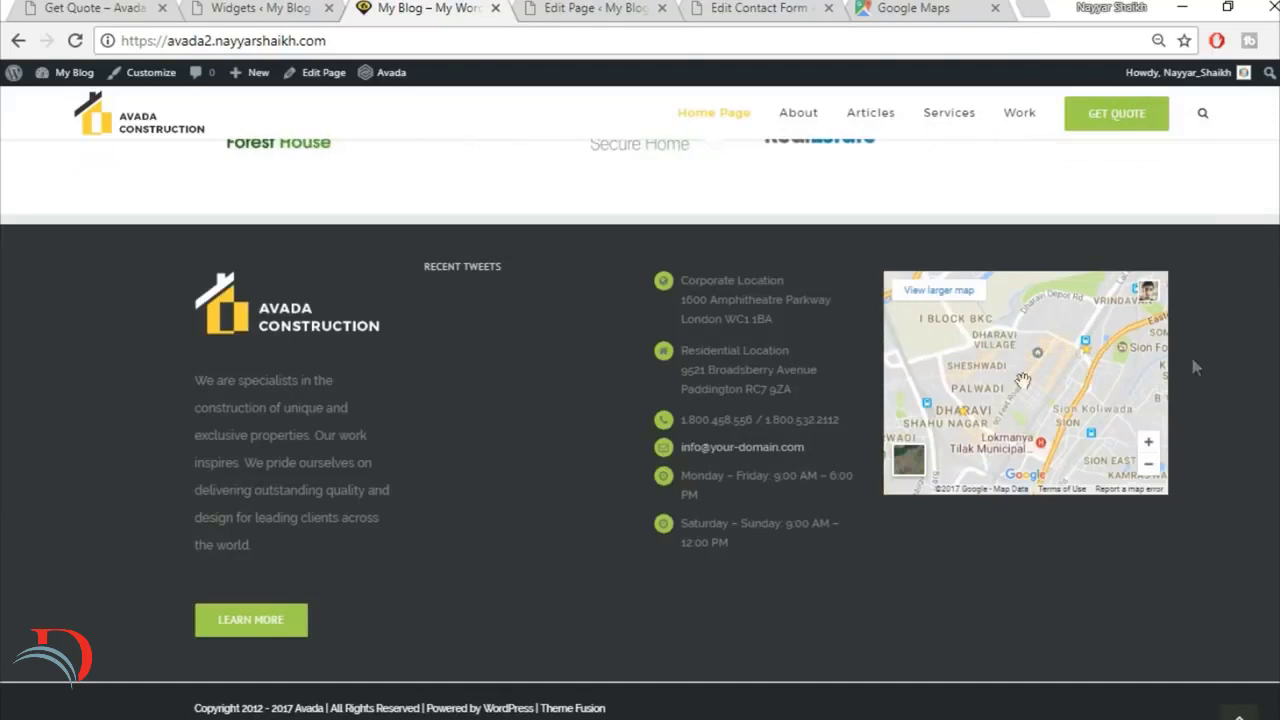
pyautogui.click(66, 6)
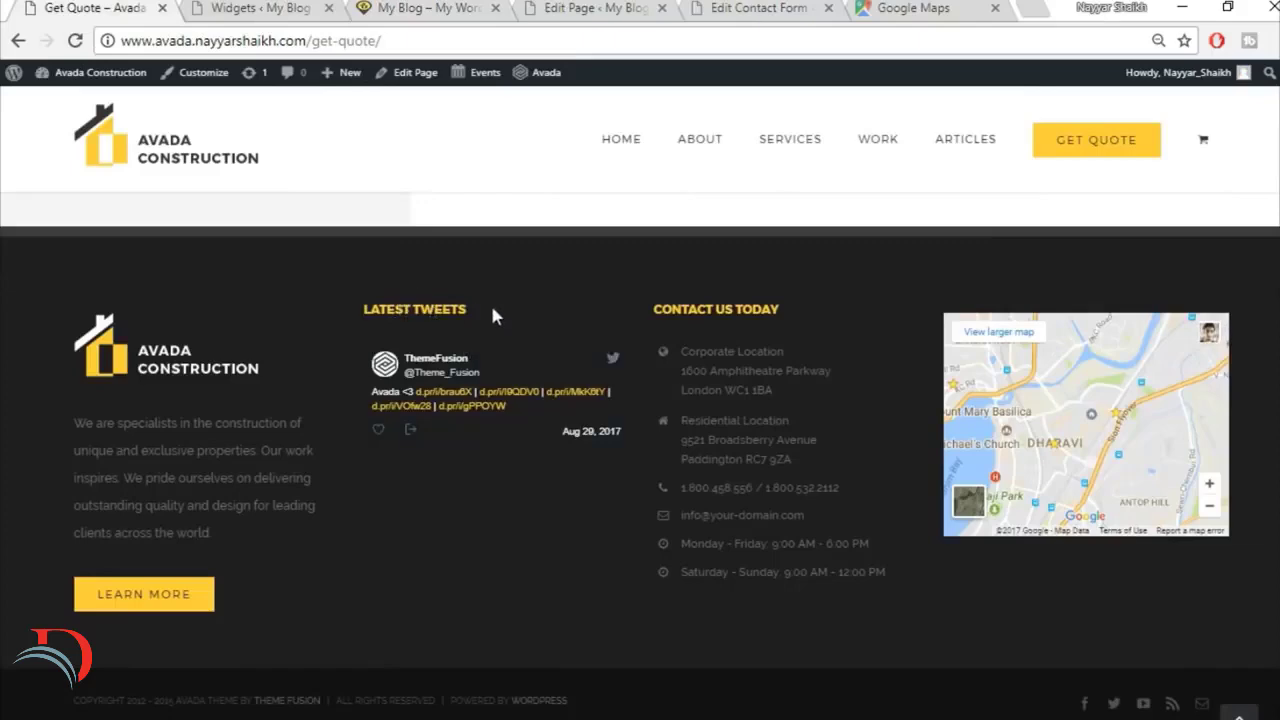
pyautogui.moveTo(492, 316)
pyautogui.mouseDown()
pyautogui.moveTo(349, 294)
pyautogui.moveTo(490, 293)
pyautogui.mouseUp()
pyautogui.moveTo(491, 311); pyautogui.dragTo(366, 309)
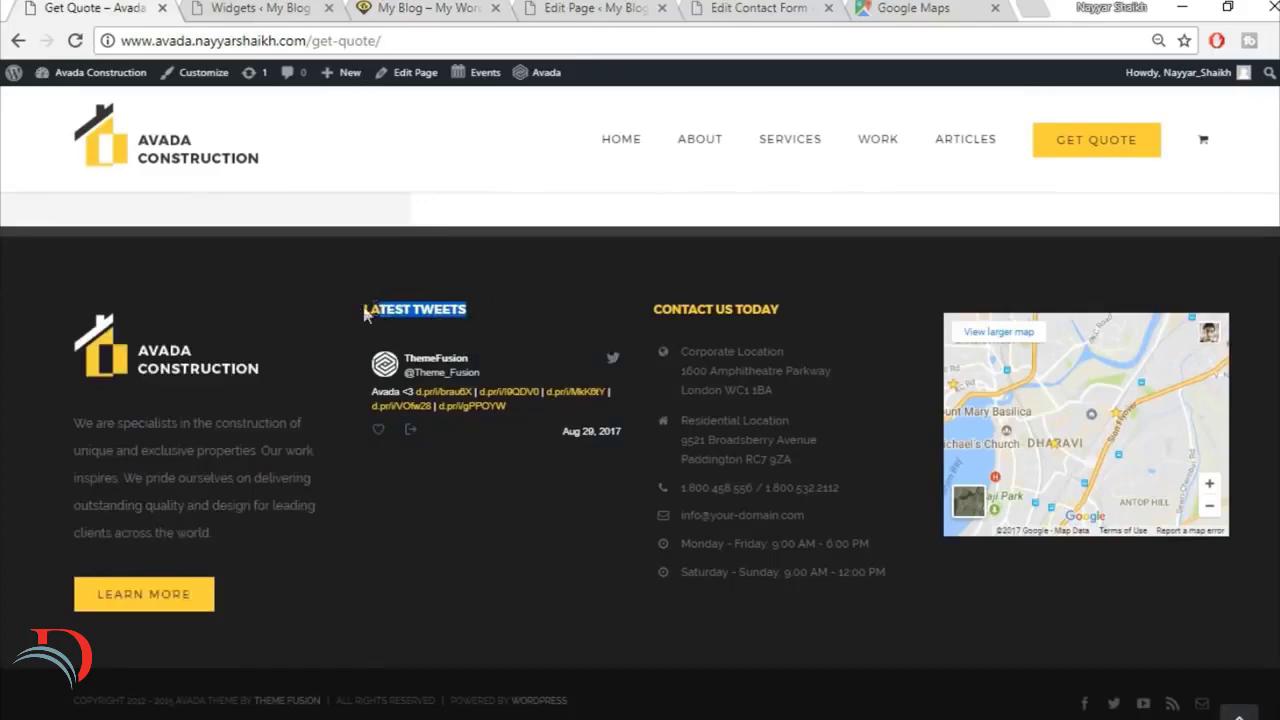
pyautogui.click(430, 8)
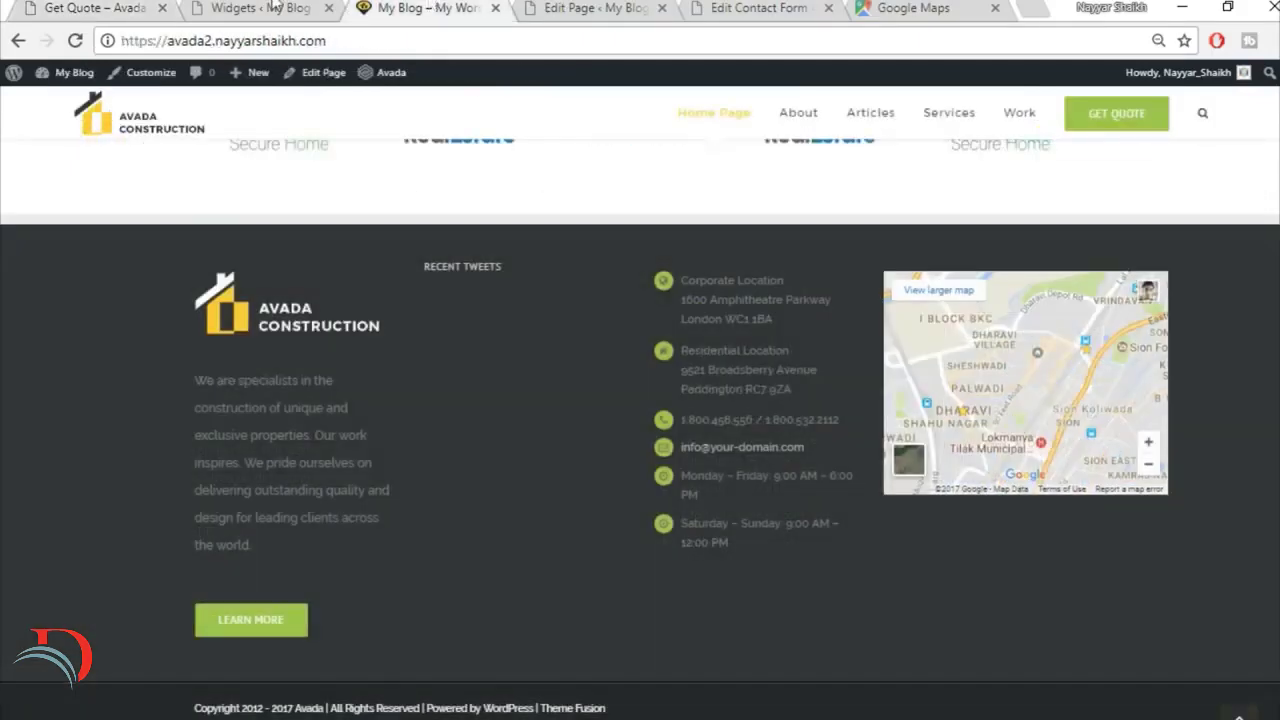
# Step: Inspect the title field of the Avada: Twitter widget in Footer Widget 2, and collapse the widget
pyautogui.click(258, 8)
pyautogui.click(911, 391)
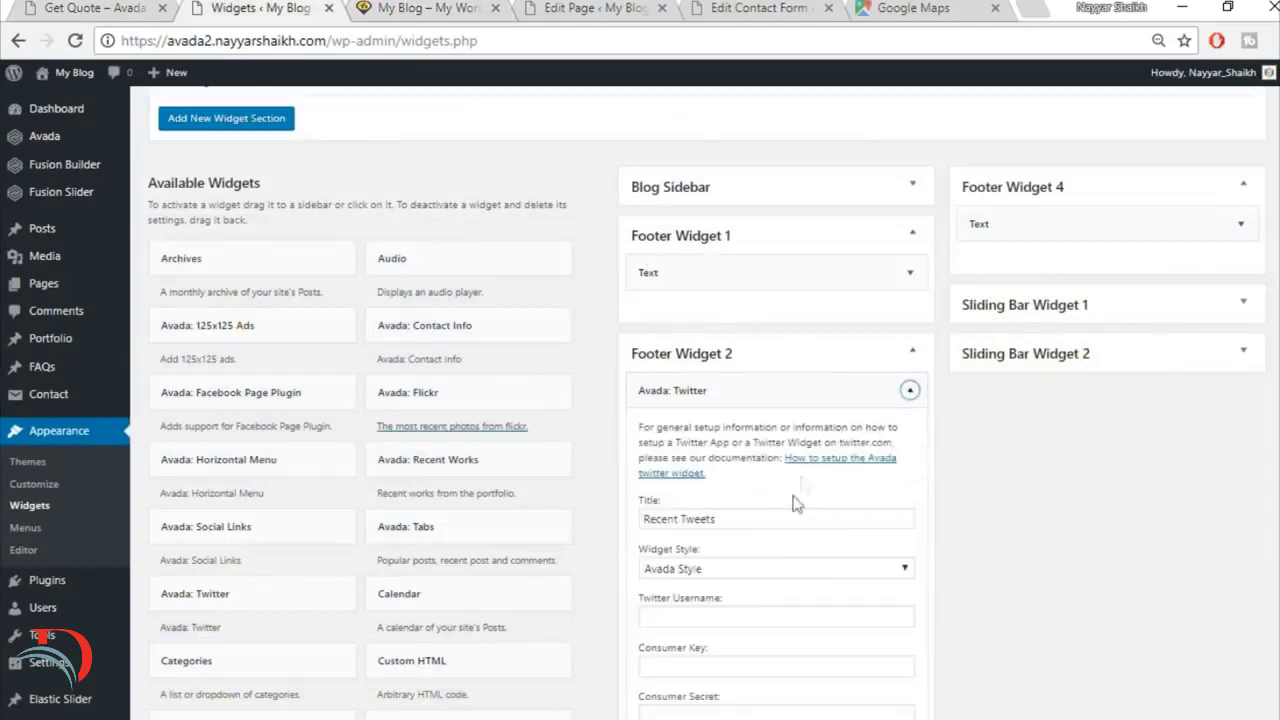
pyautogui.scroll(-1, 777, 500)
pyautogui.click(729, 422)
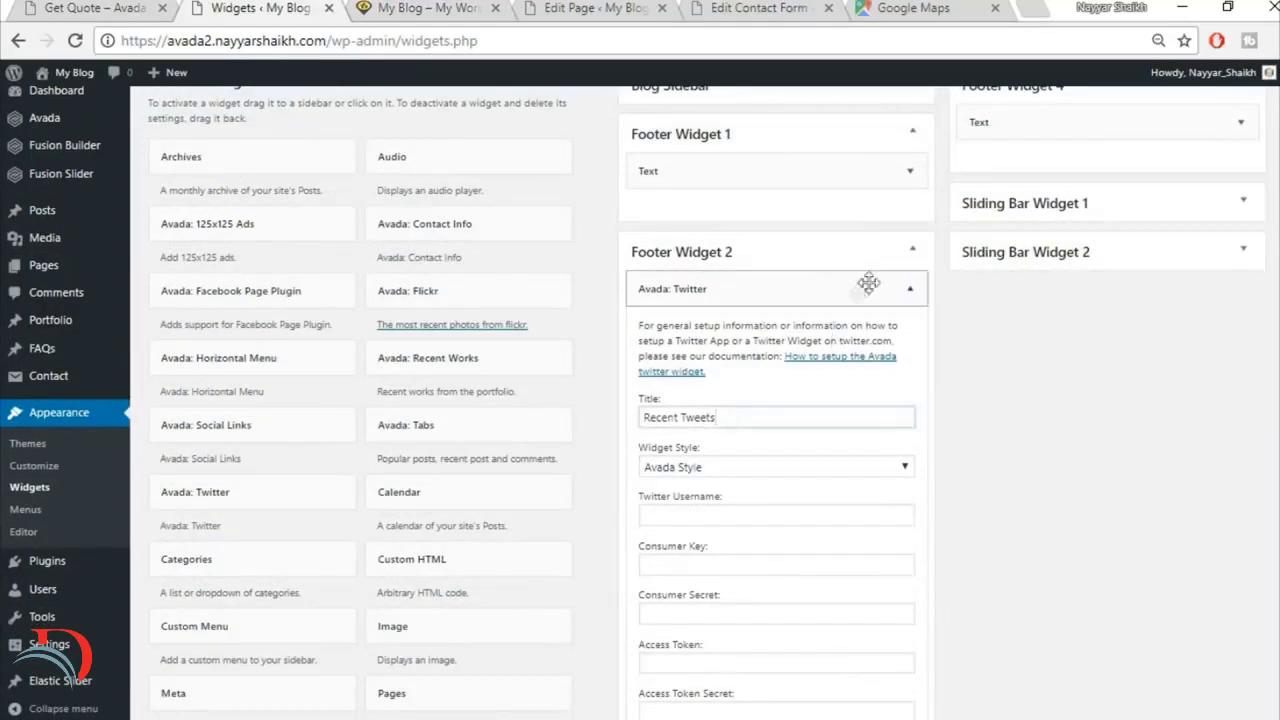
pyautogui.click(909, 288)
# Step: Check the Footer Widget 3 text widget's title field against the demo footer's Contact Us Today heading, and collapse the widget
pyautogui.click(909, 407)
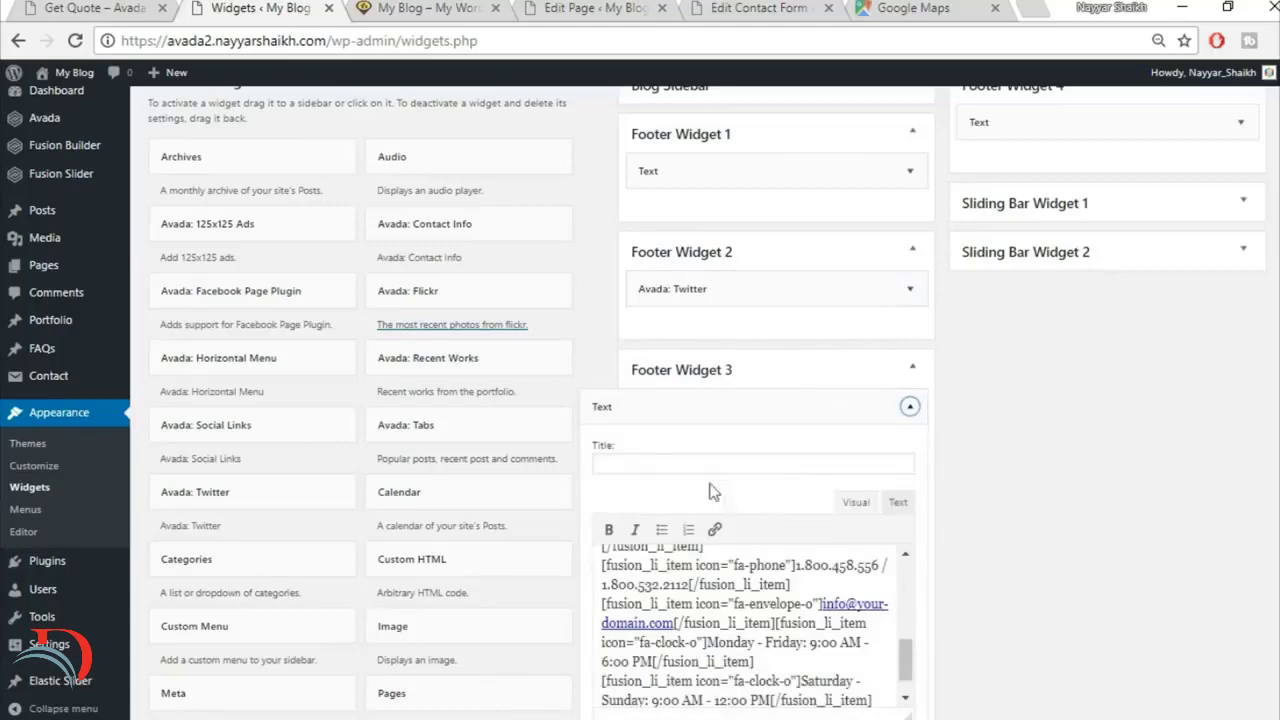
pyautogui.click(708, 464)
pyautogui.click(130, 7)
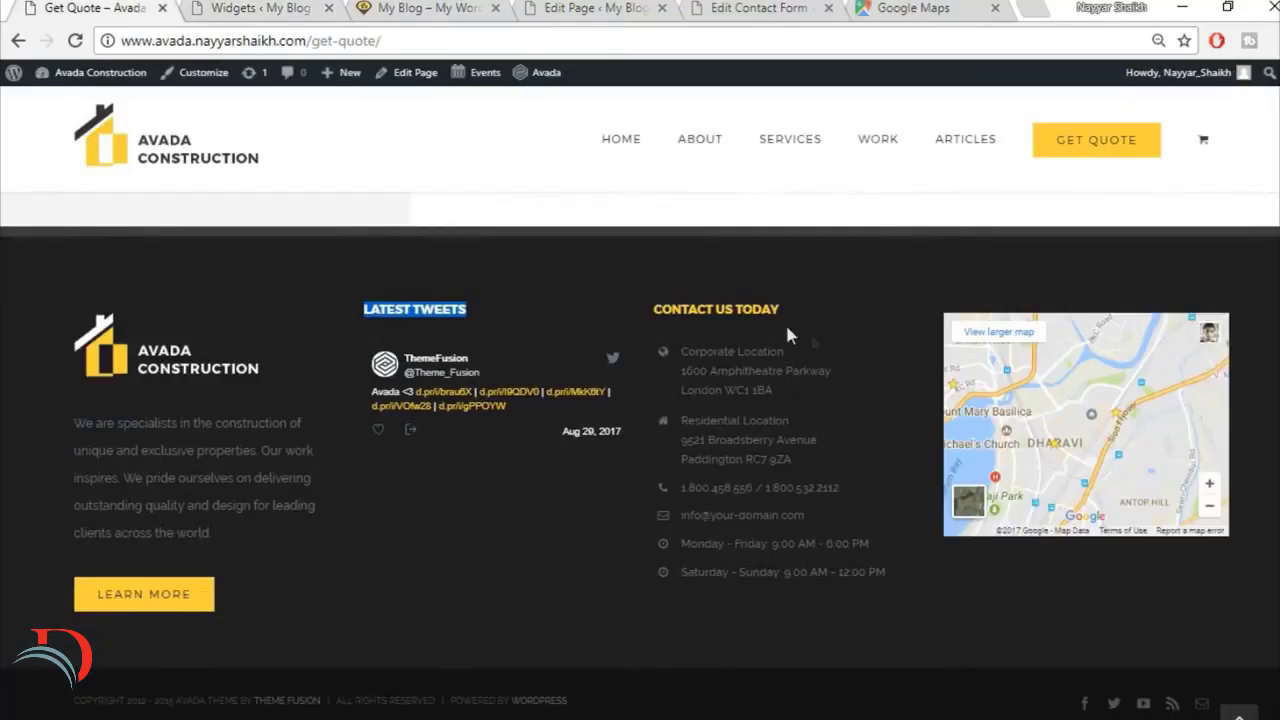
pyautogui.moveTo(785, 335); pyautogui.dragTo(646, 298)
pyautogui.hotkey('ctrl', 'c')
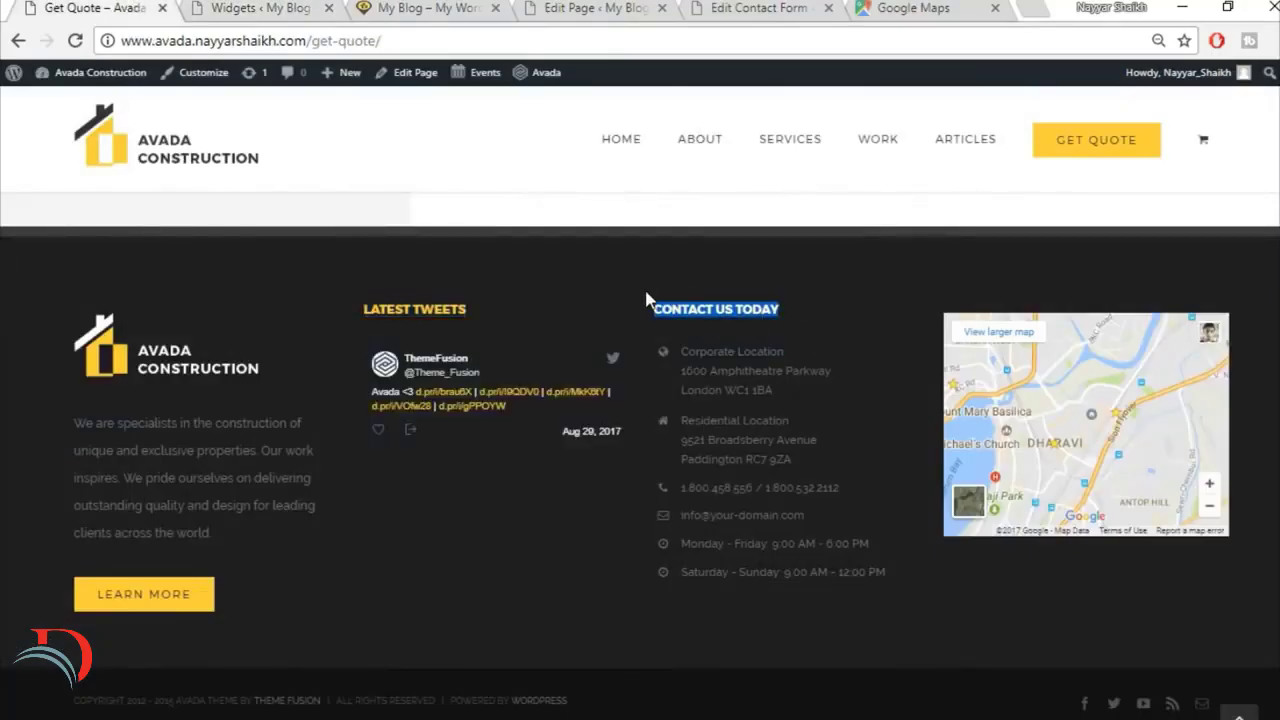
pyautogui.click(420, 8)
pyautogui.click(260, 8)
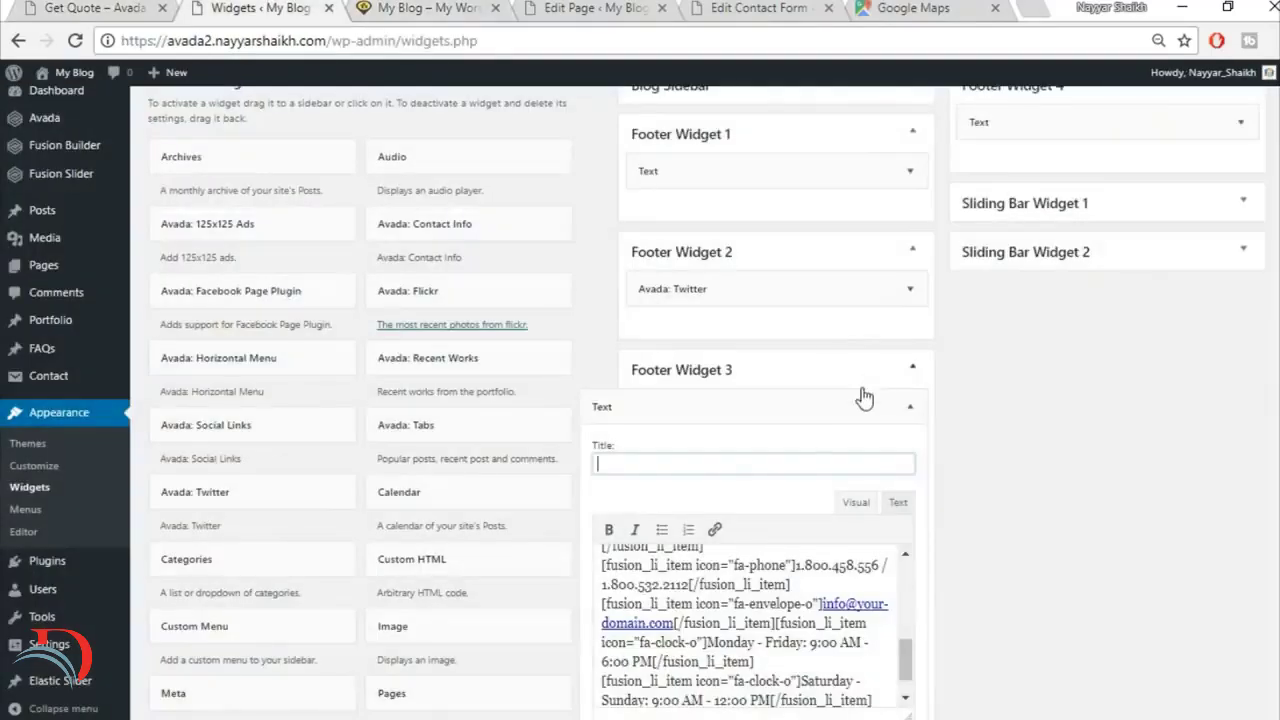
pyautogui.hotkey('ctrl', 'v')
pyautogui.click(908, 406)
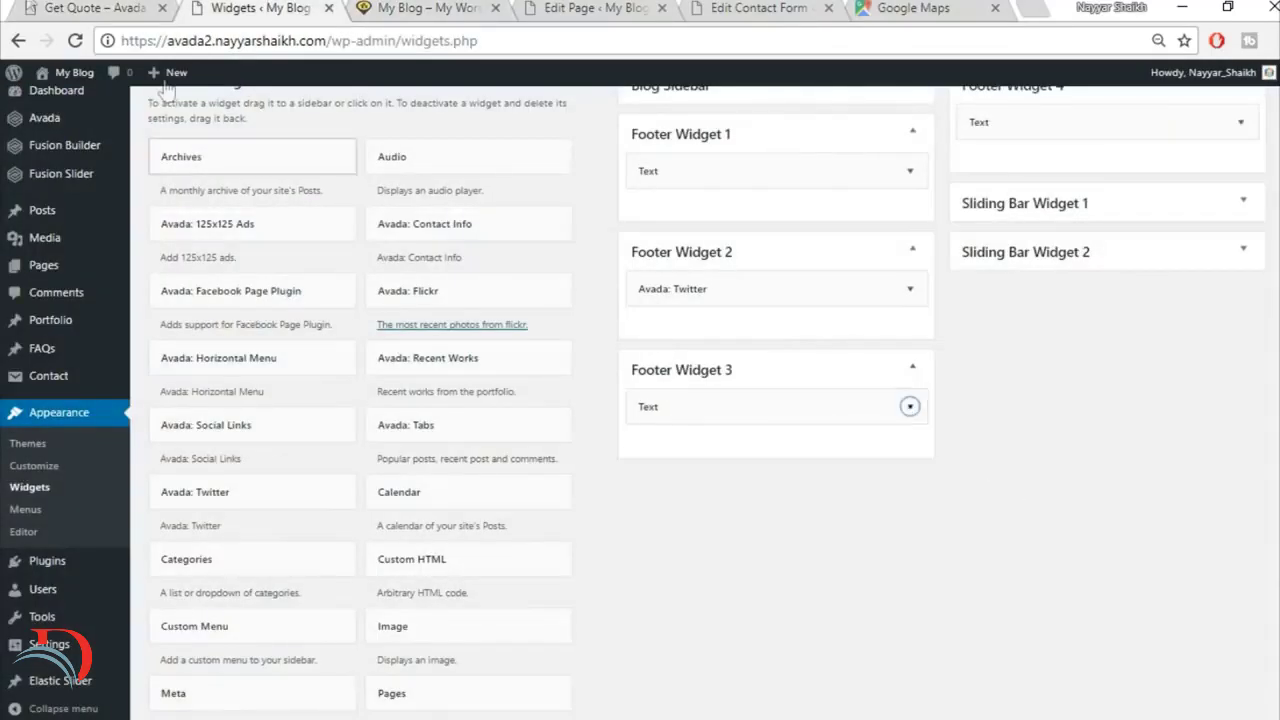
# Step: Compare the rebuilt footer's heading style and column layout with the demo footer, and review the Widgets admin page
pyautogui.click(70, 7)
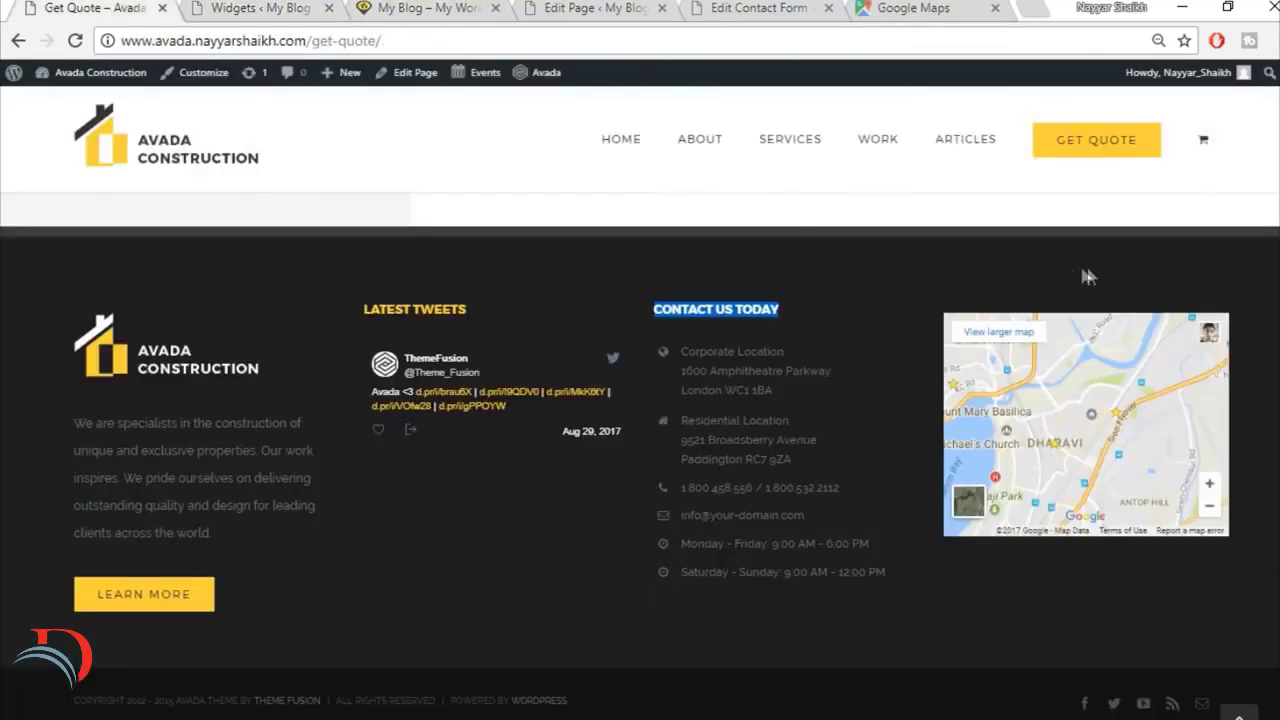
pyautogui.click(533, 602)
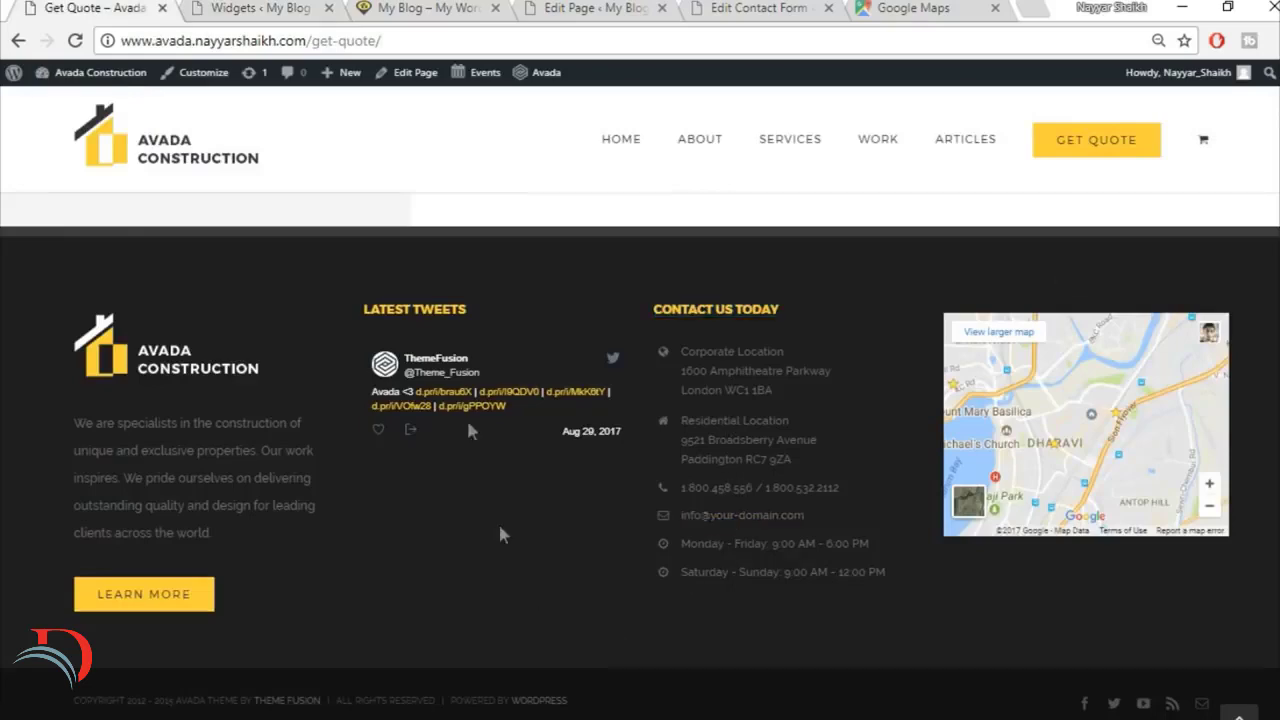
pyautogui.click(300, 8)
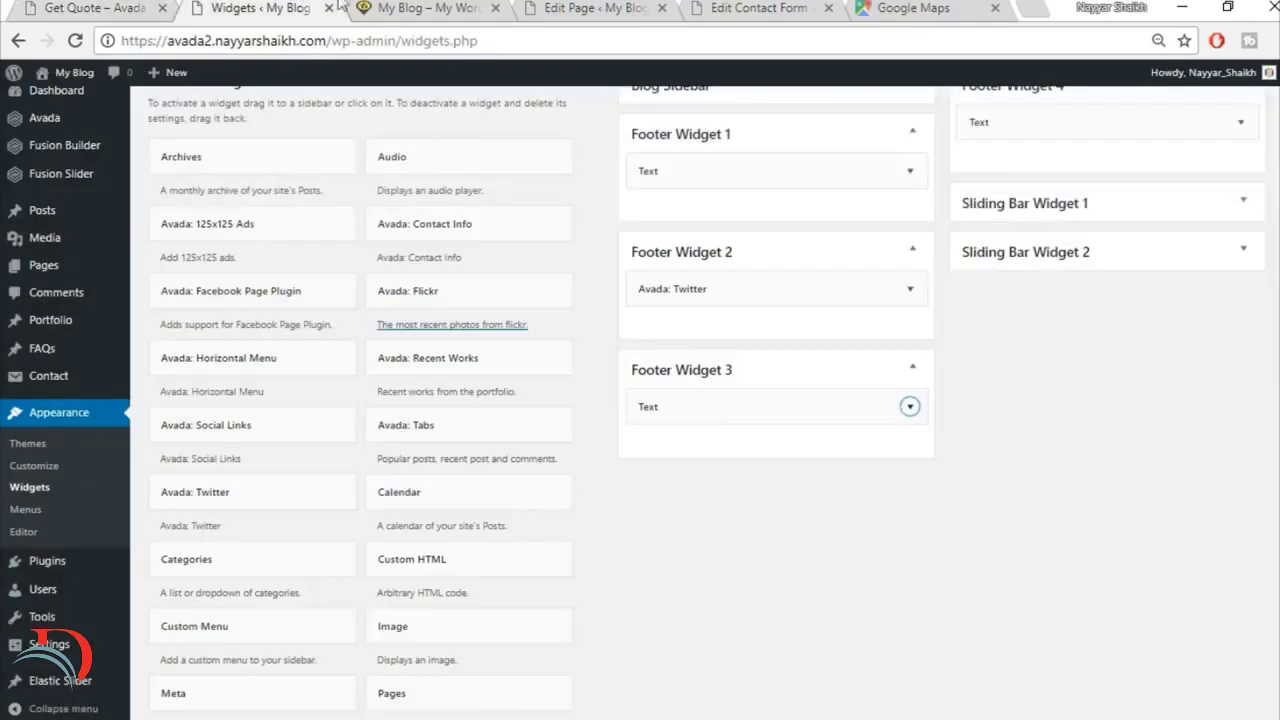
pyautogui.click(440, 9)
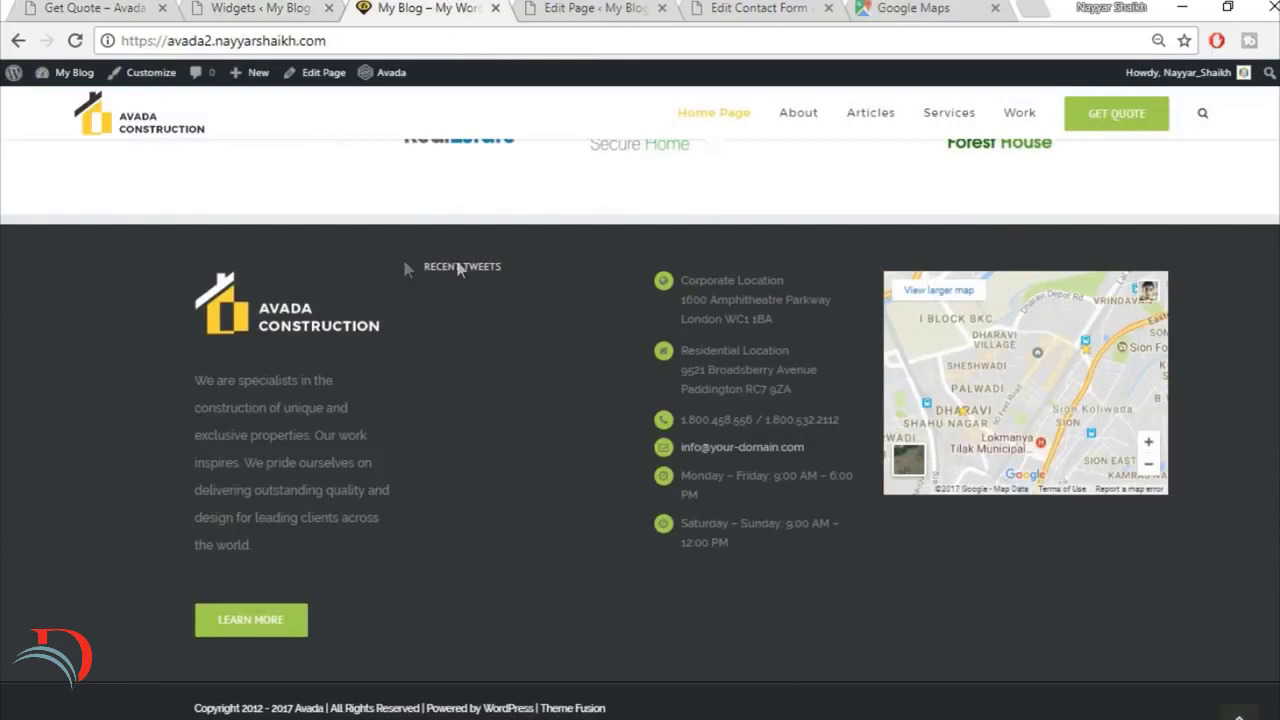
pyautogui.moveTo(404, 263); pyautogui.dragTo(541, 262)
pyautogui.click(508, 264)
pyautogui.click(134, 8)
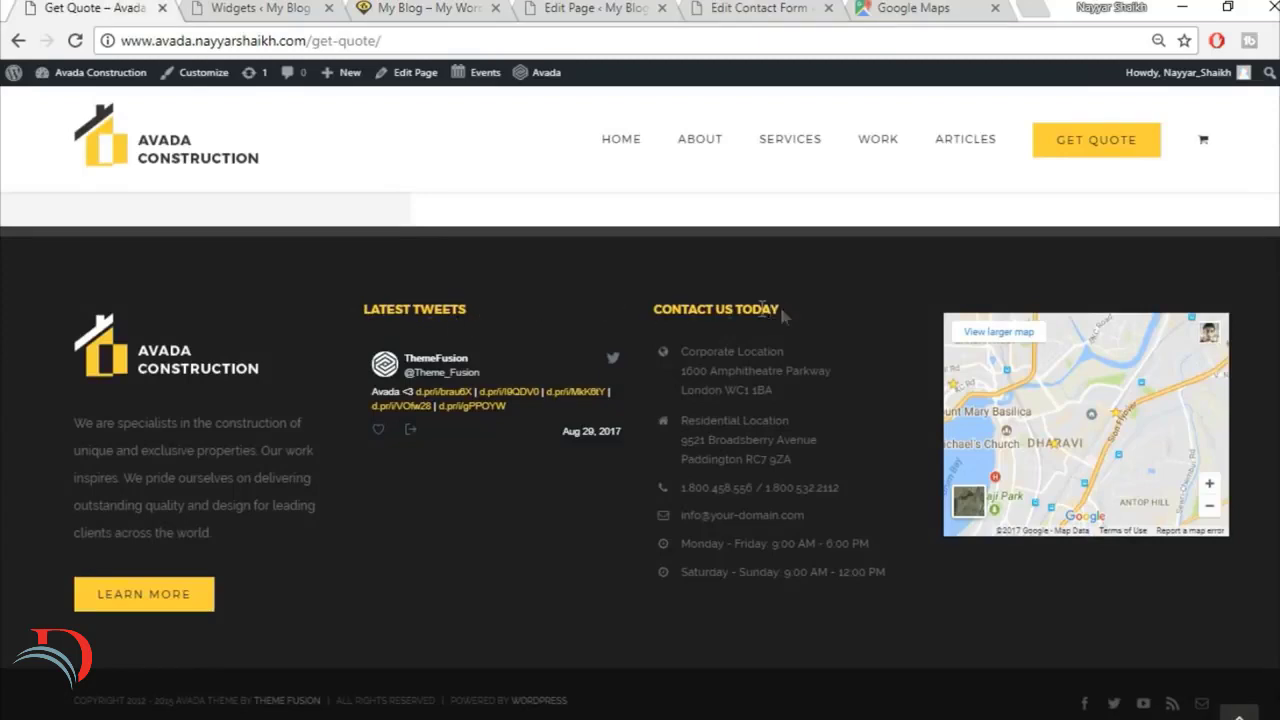
pyautogui.click(256, 10)
pyautogui.scroll(5, 594, 69)
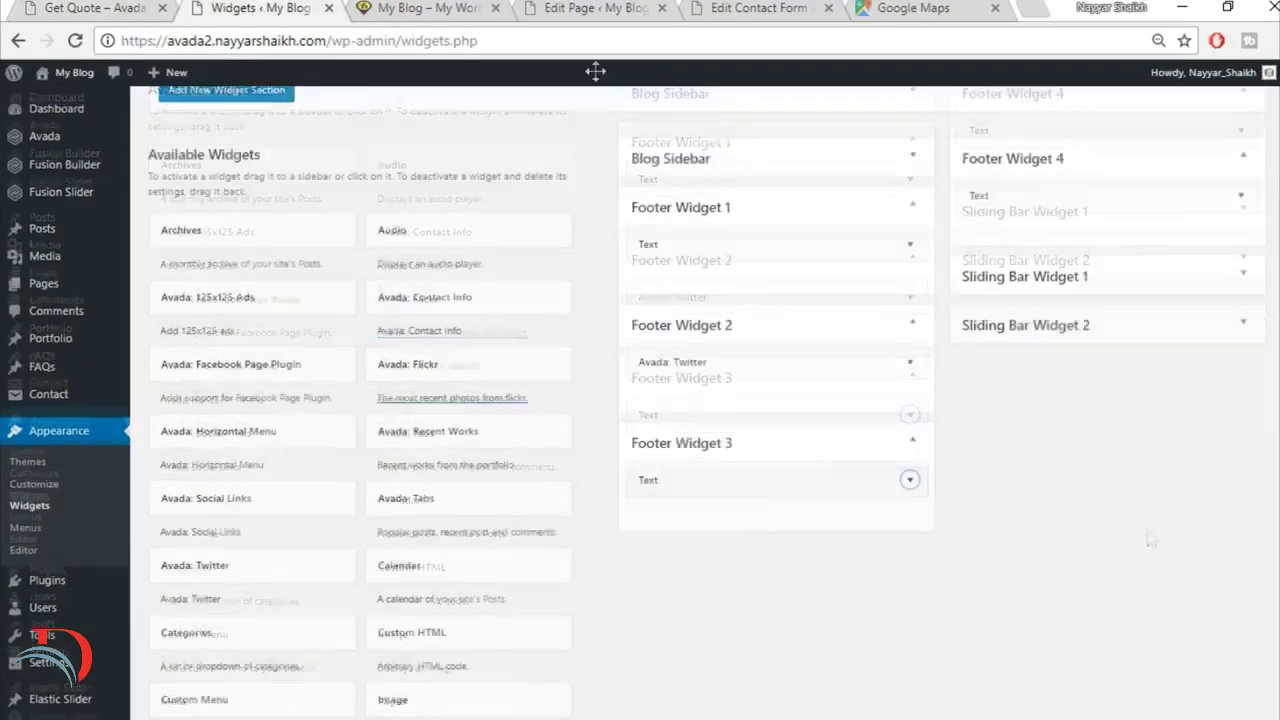
pyautogui.click(450, 8)
pyautogui.click(252, 6)
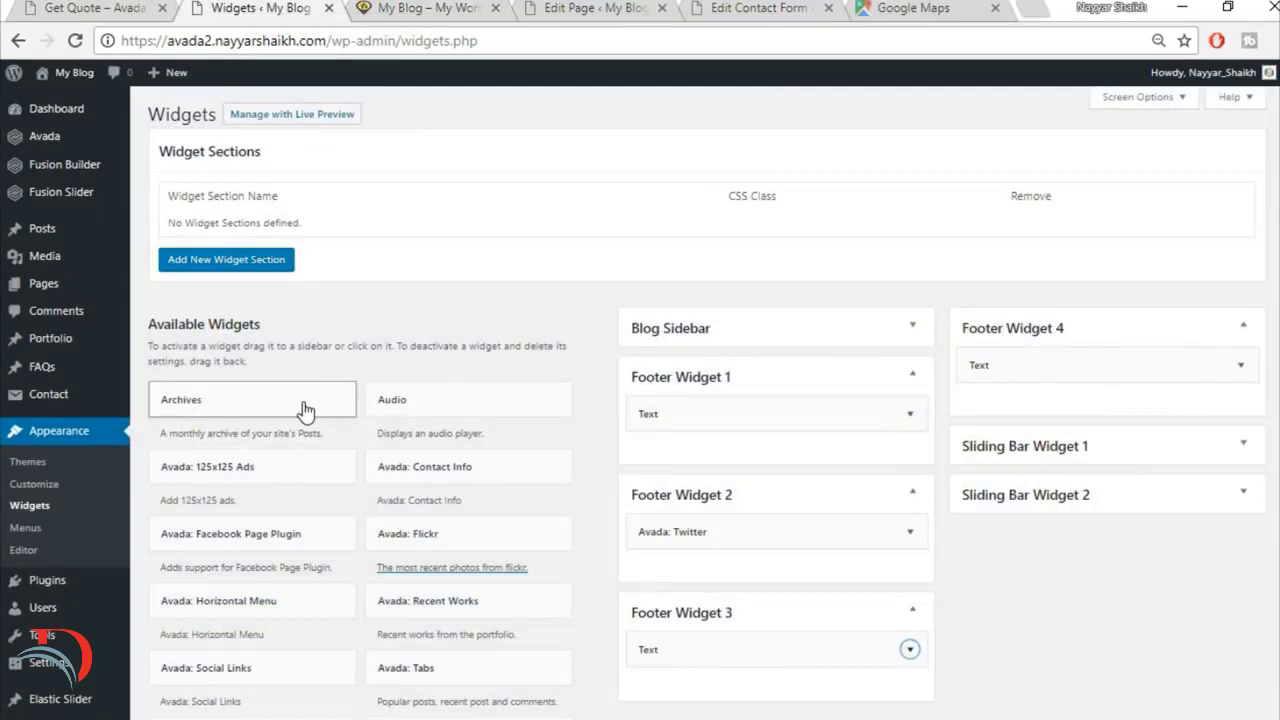
# Step: Open the Avada Theme Options and display the Footer Styling settings
pyautogui.moveTo(63, 146)
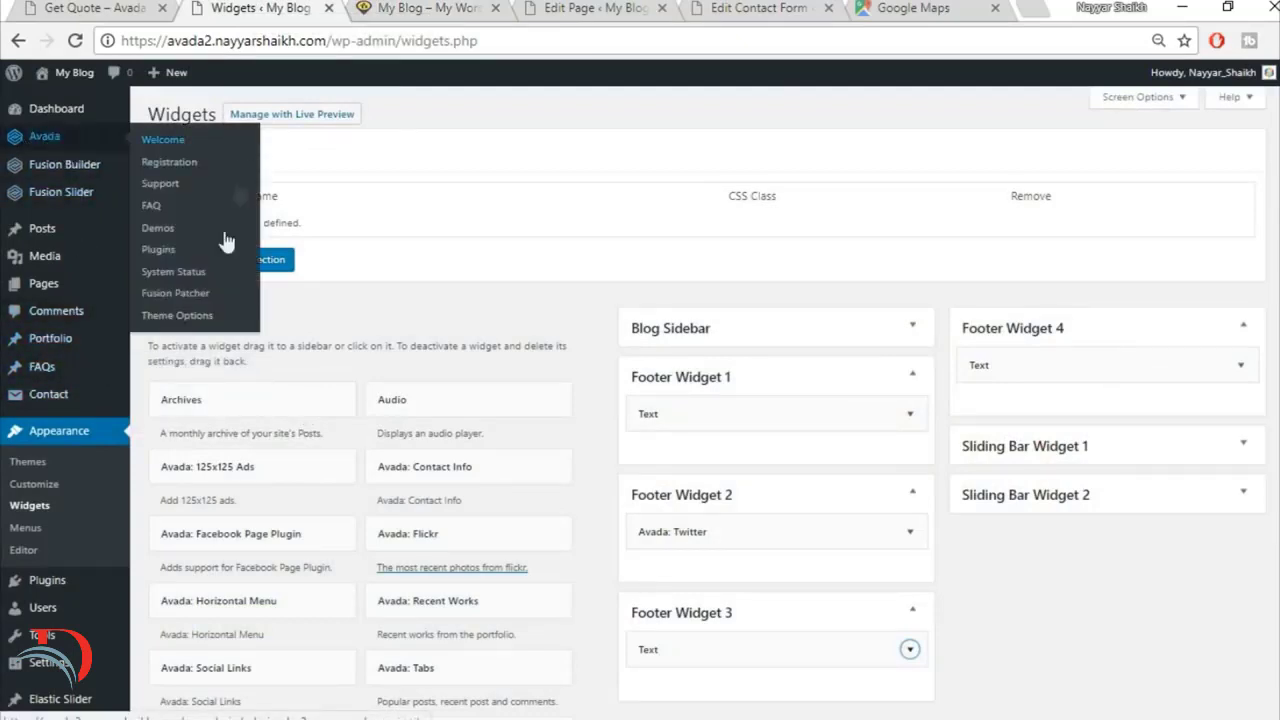
pyautogui.click(188, 320)
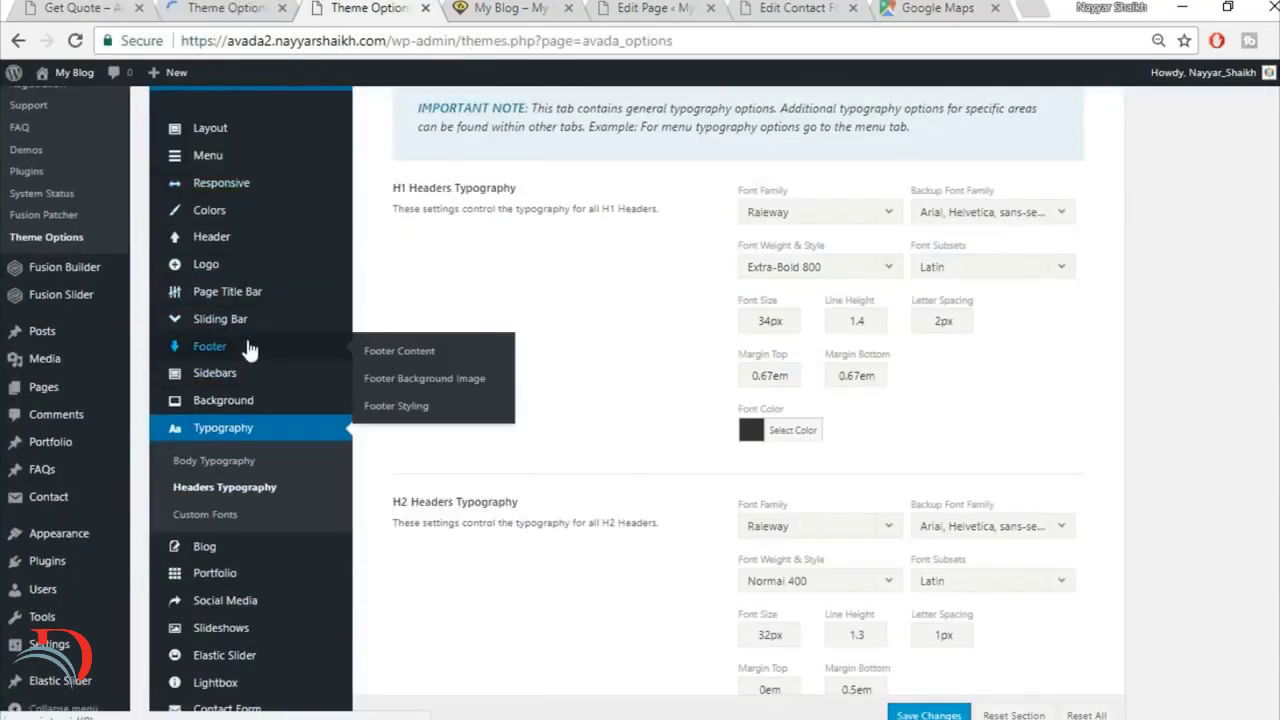
pyautogui.moveTo(251, 348)
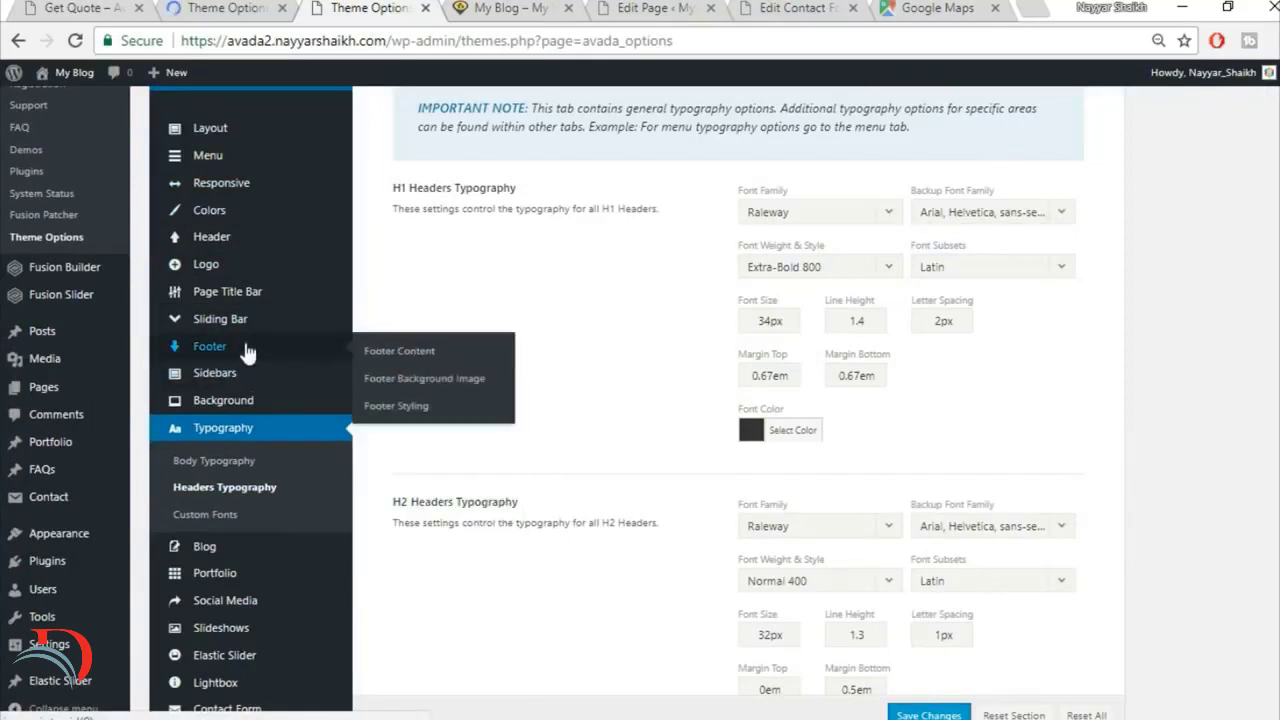
pyautogui.click(417, 408)
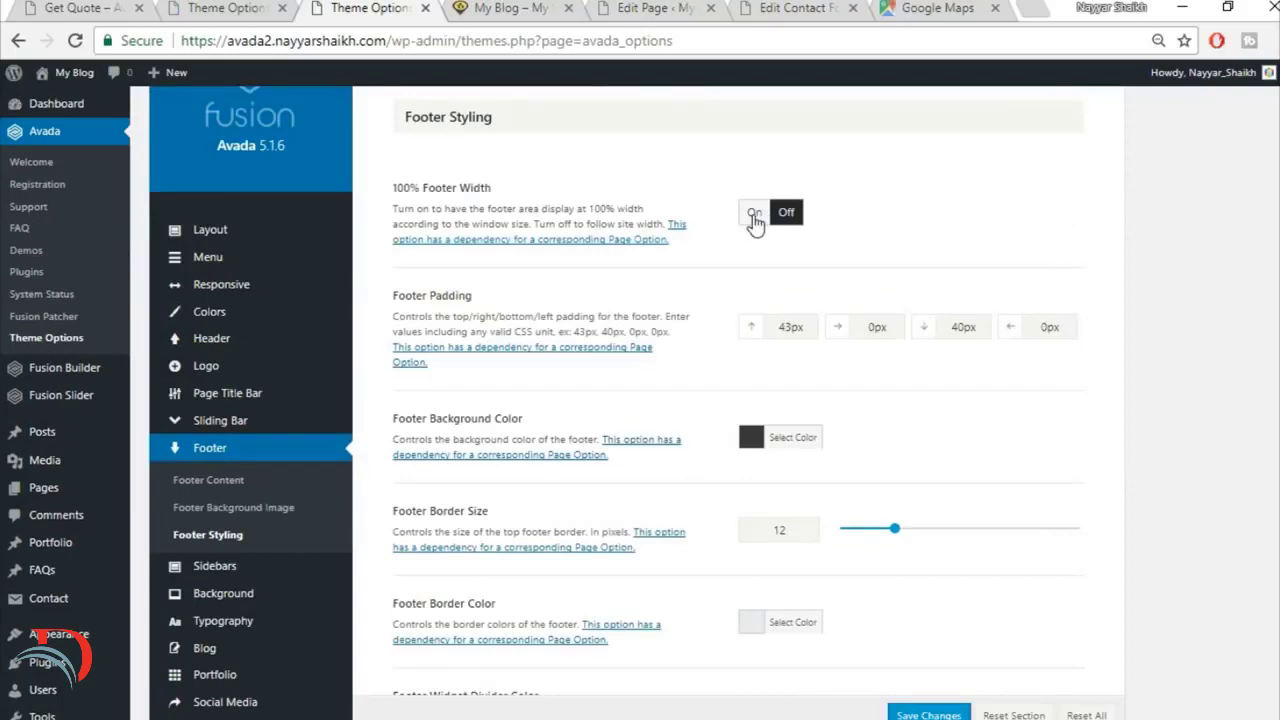
# Step: Turn on 100% Footer Width and set the footer padding to 80 top, 4% right, 70 bottom and 4% left
pyautogui.click(754, 214)
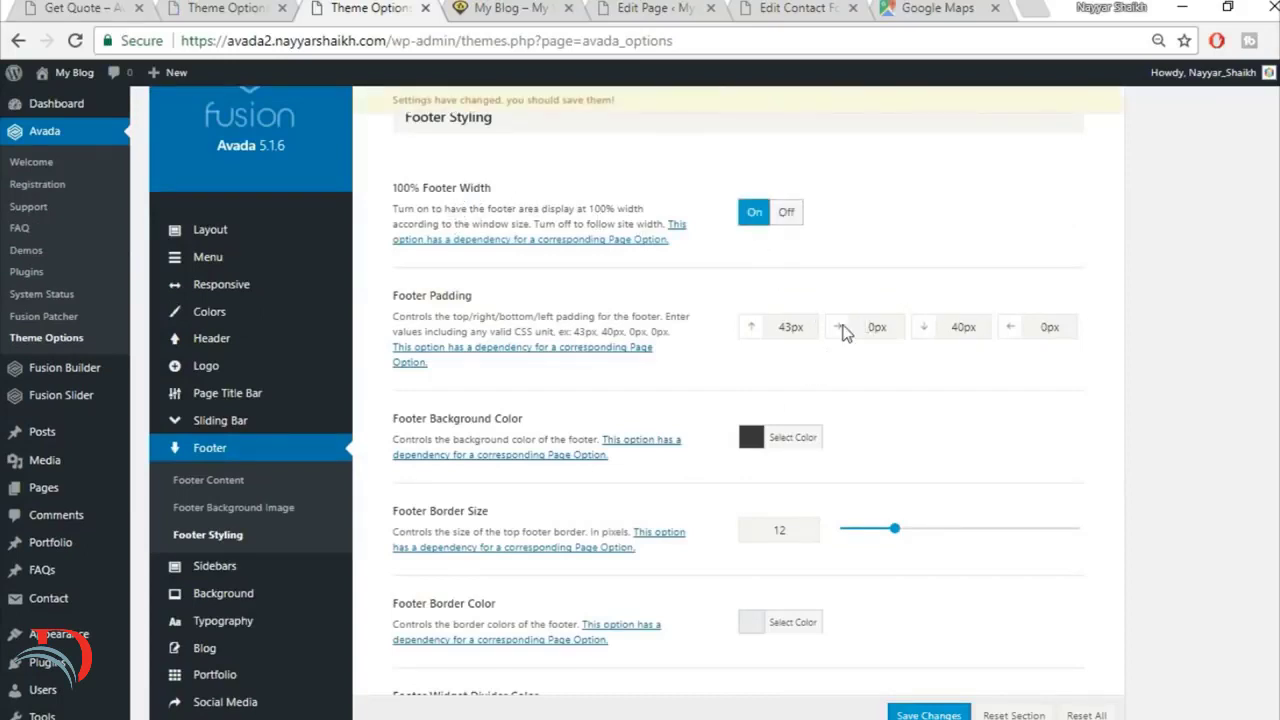
pyautogui.moveTo(808, 327); pyautogui.dragTo(728, 365)
pyautogui.write('80')
pyautogui.press('Tab')
pyautogui.write('4%')
pyautogui.press('Tab')
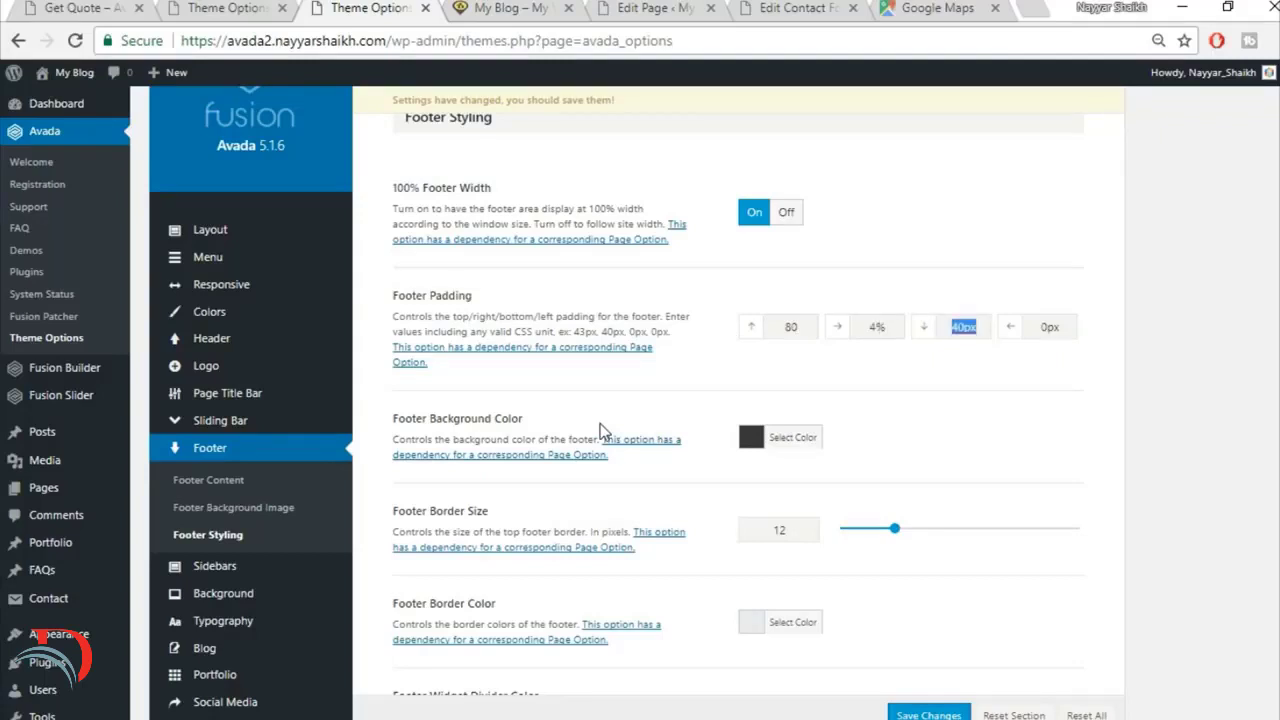
pyautogui.write('70')
pyautogui.press('Tab')
pyautogui.write('4')
# Step: Set the Footer Headings Typography font family to Montserrat with Arial, Helvetica, sans-serif as the backup font
pyautogui.scroll(-5, 1166, 446)
pyautogui.scroll(-6, 1170, 446)
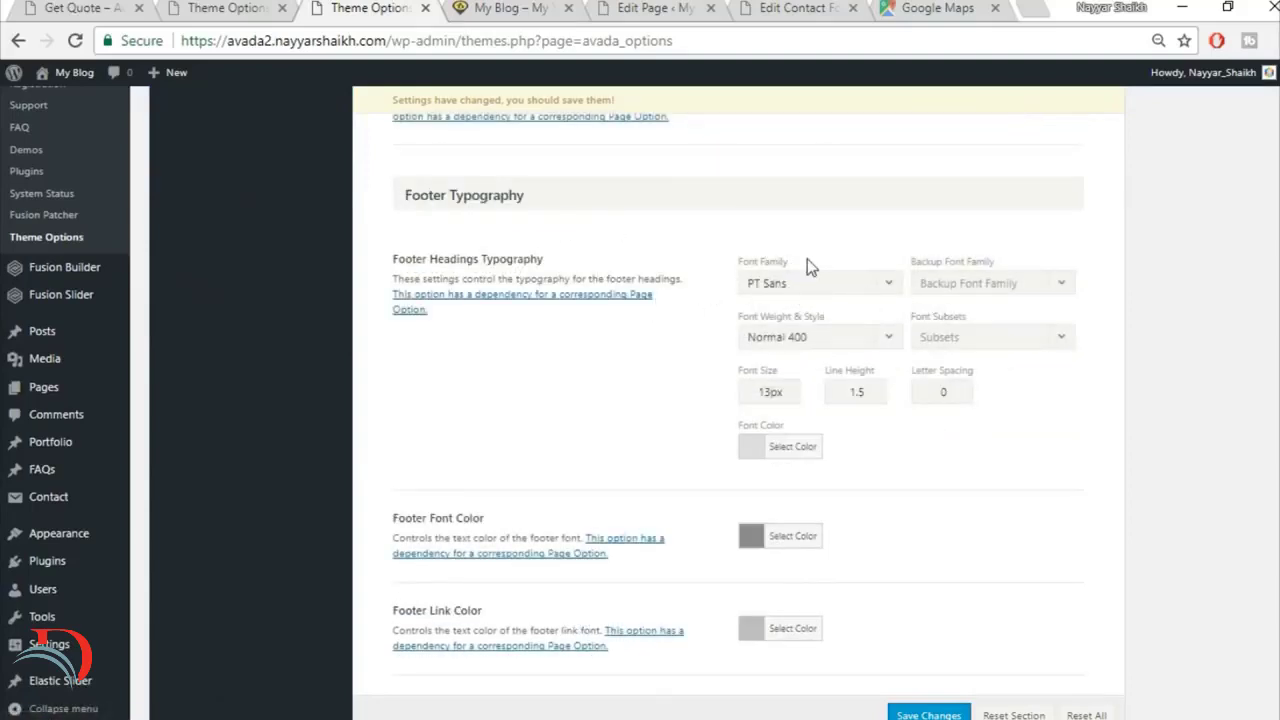
pyautogui.scroll(-1, 810, 240)
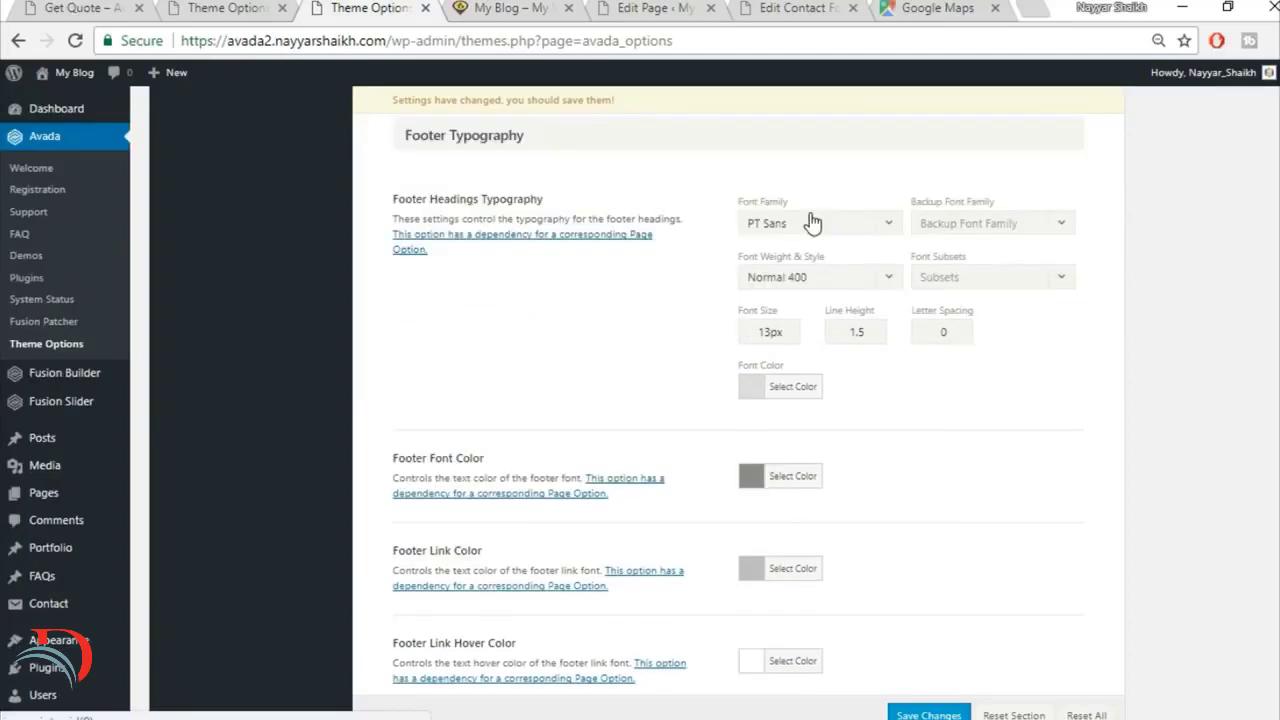
pyautogui.click(812, 222)
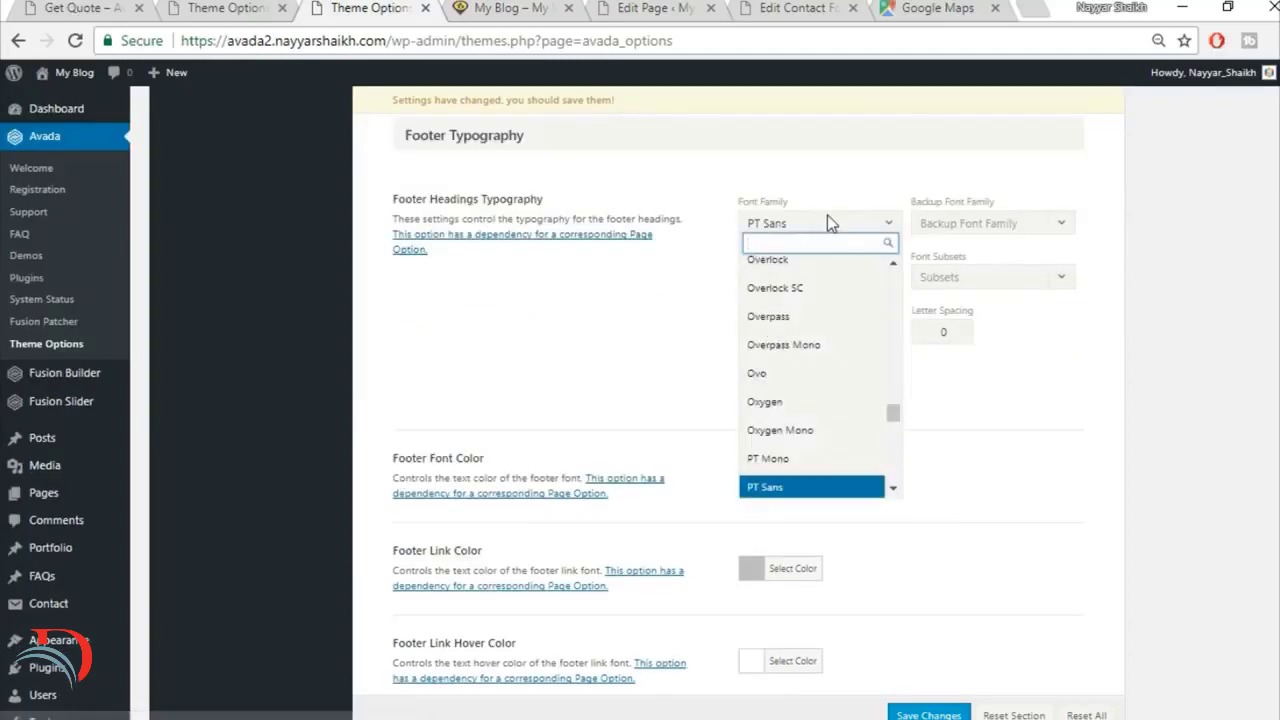
pyautogui.write('montse')
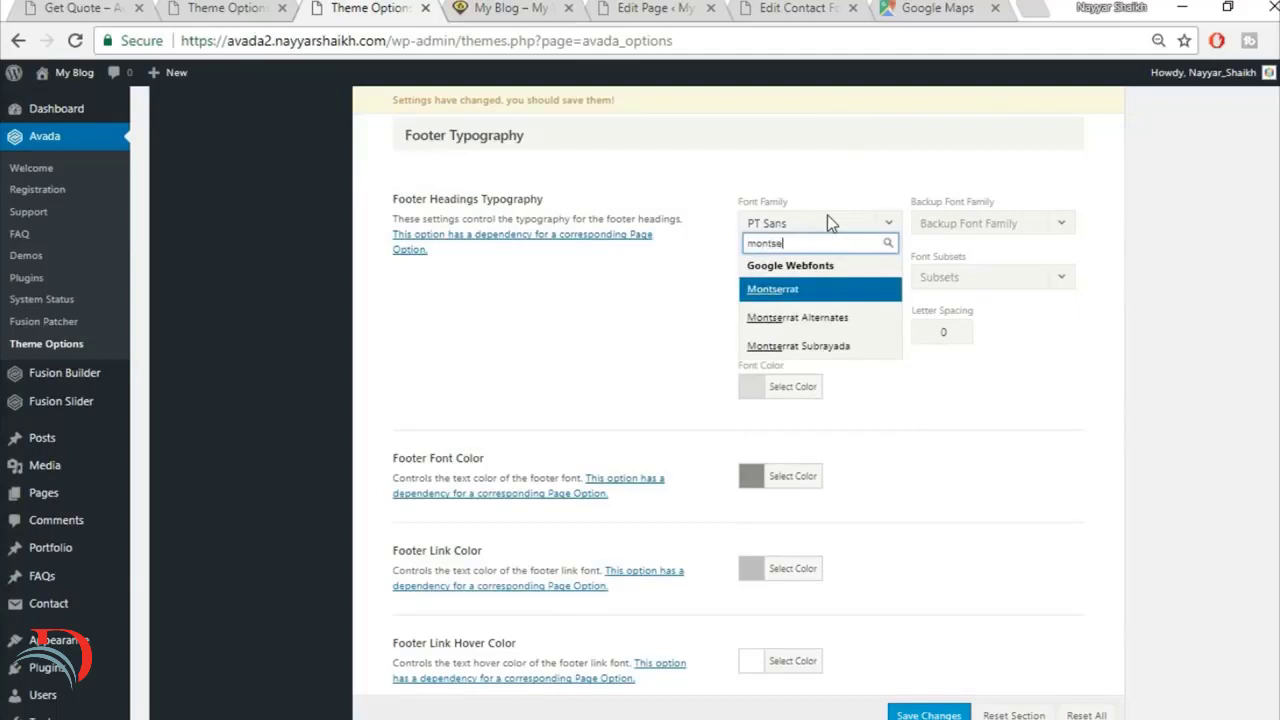
pyautogui.click(832, 300)
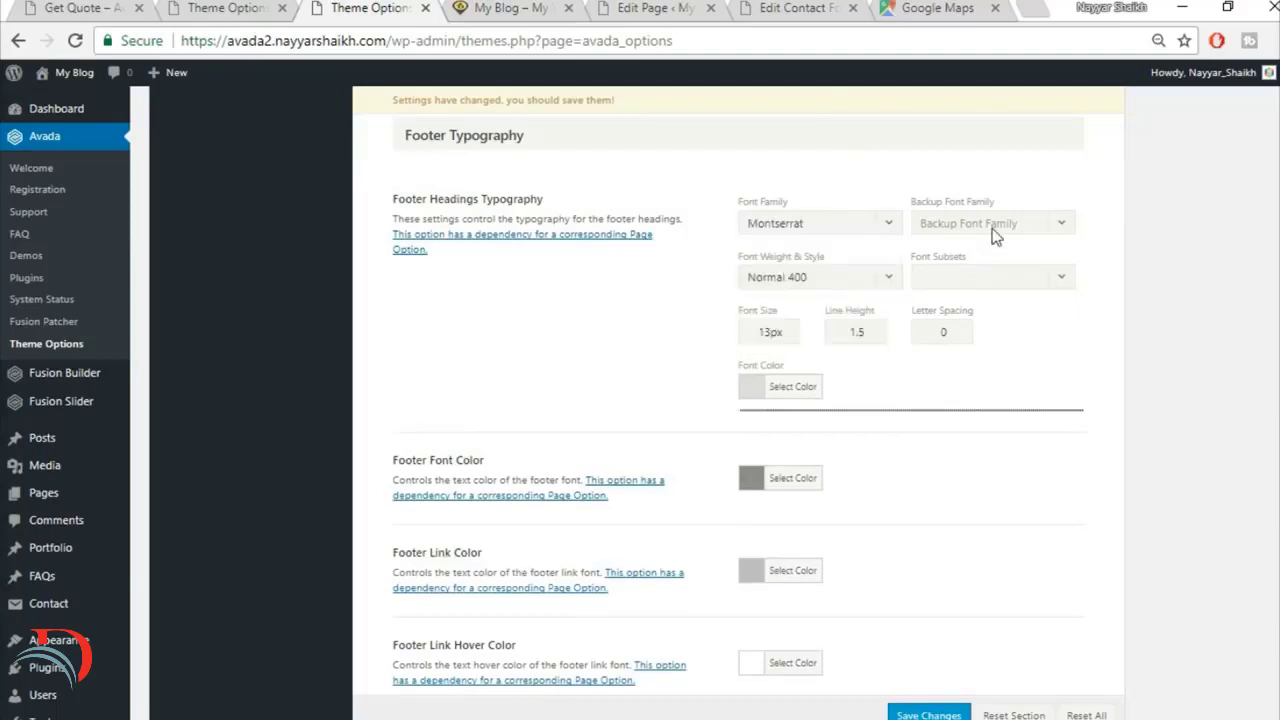
pyautogui.click(990, 228)
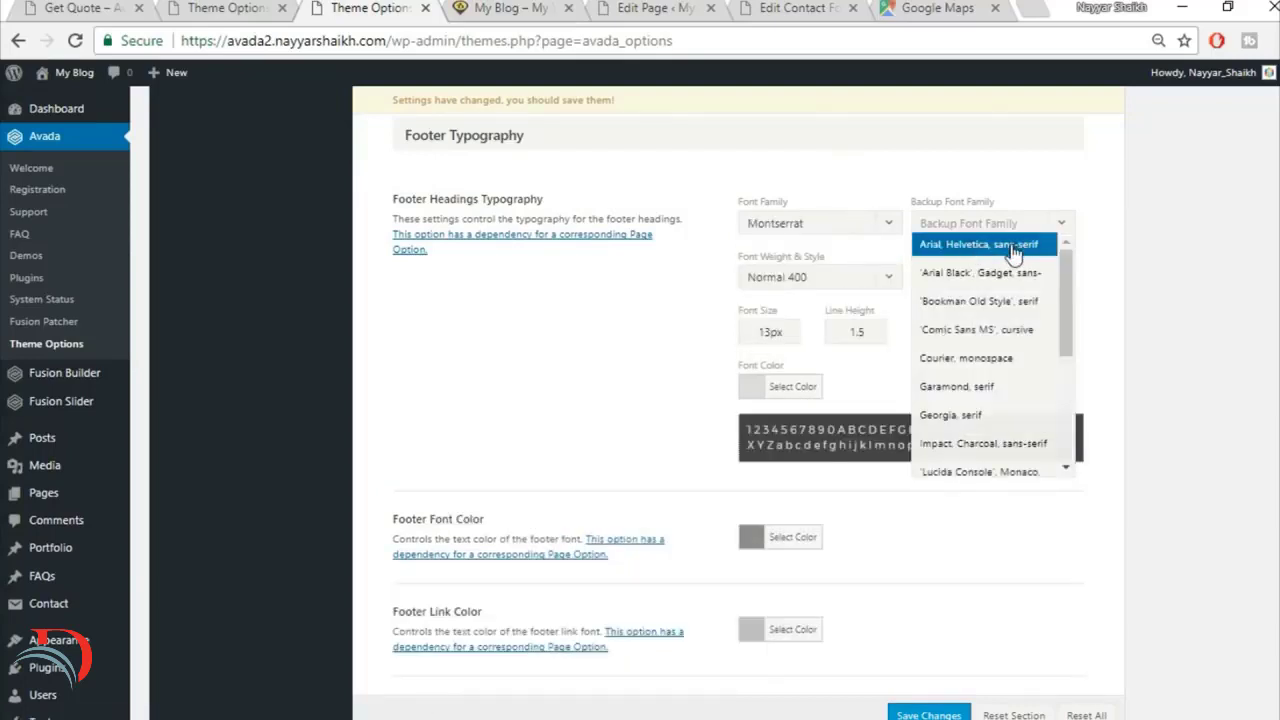
pyautogui.click(984, 249)
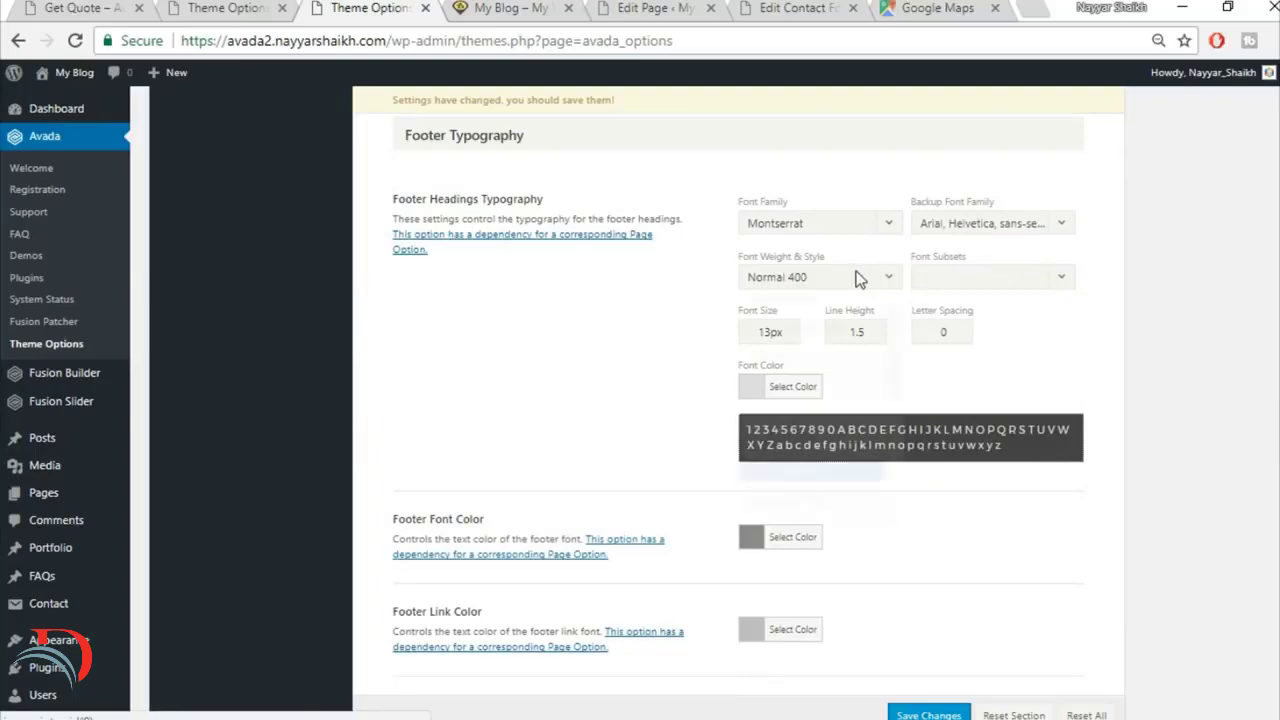
# Step: Set the footer headings' font weight and style to Bold 700
pyautogui.click(858, 279)
pyautogui.scroll(-2, 806, 500)
pyautogui.scroll(-3, 806, 497)
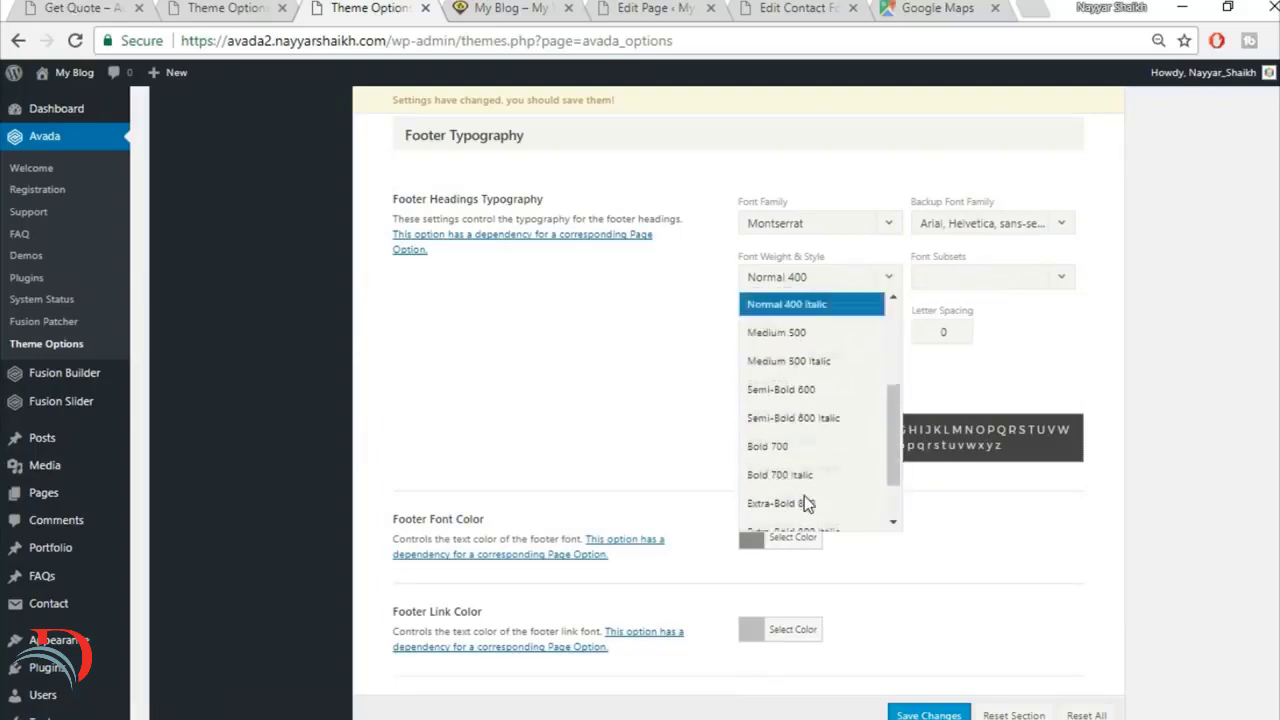
pyautogui.click(806, 378)
# Step: Check the headings in the demo site's footer and set the footer headings' font size to 15px
pyautogui.click(179, 6)
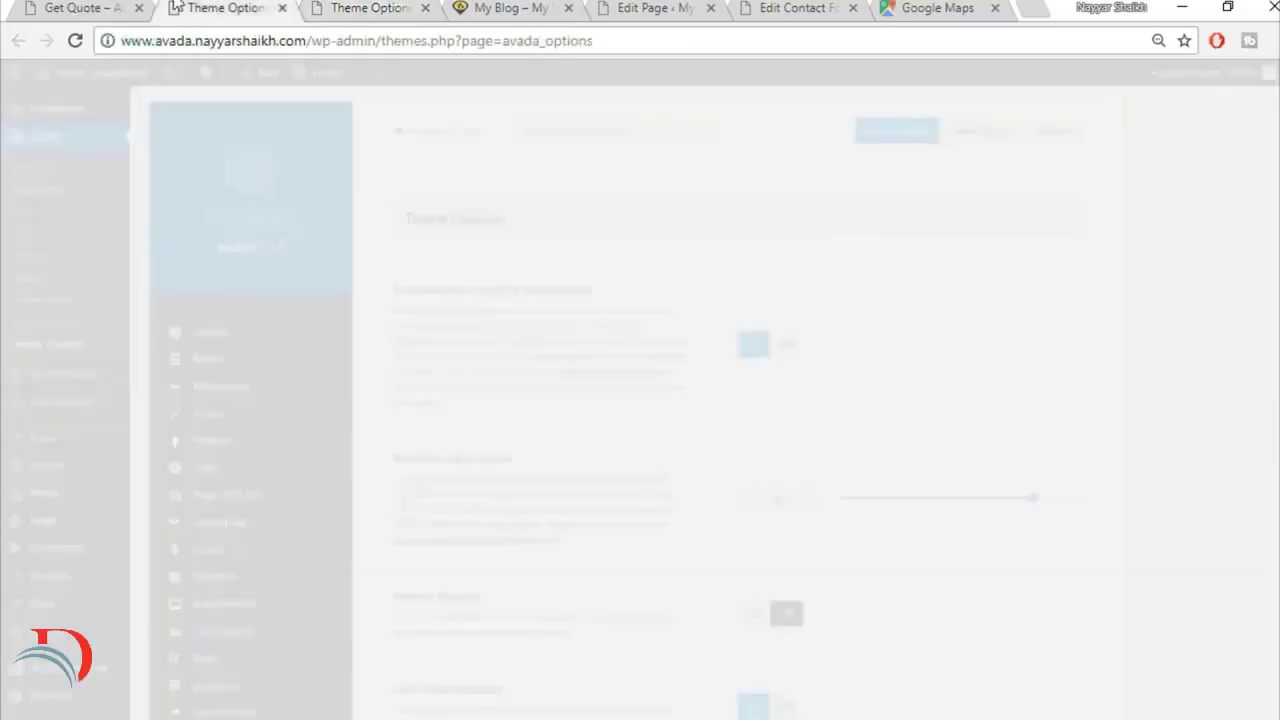
pyautogui.click(42, 7)
pyautogui.scroll(-5, 390, 487)
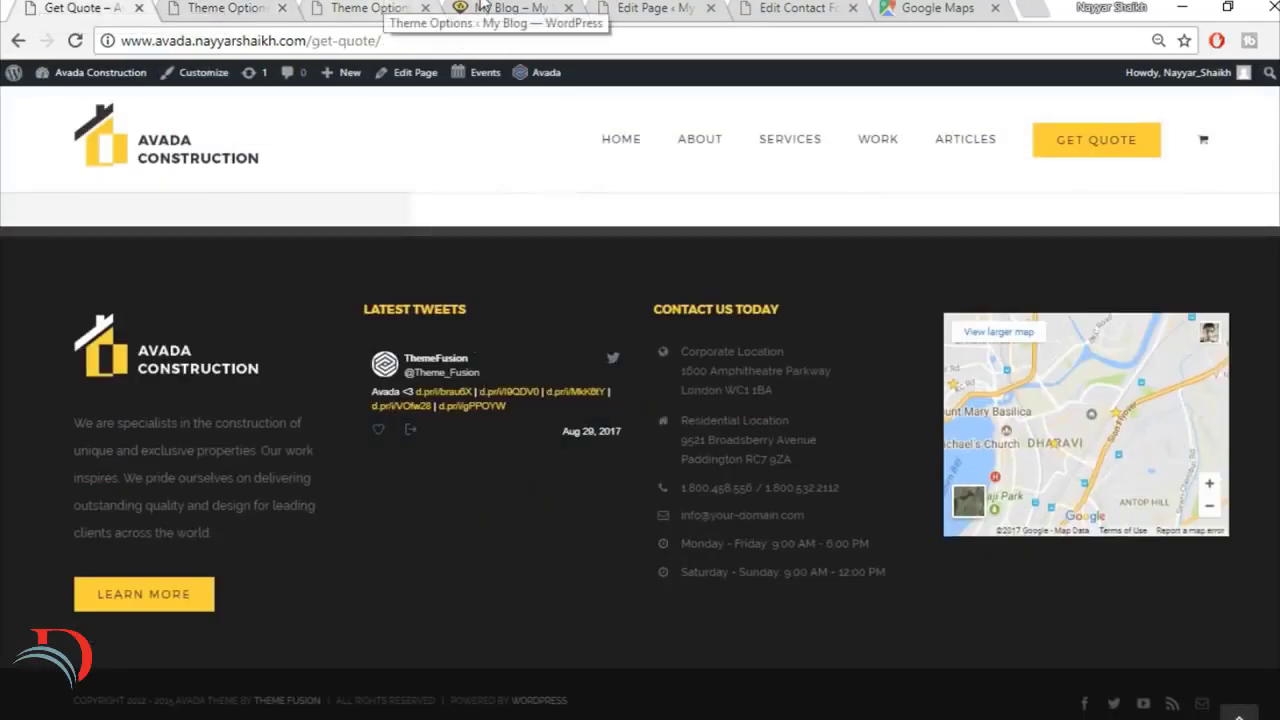
pyautogui.click(398, 8)
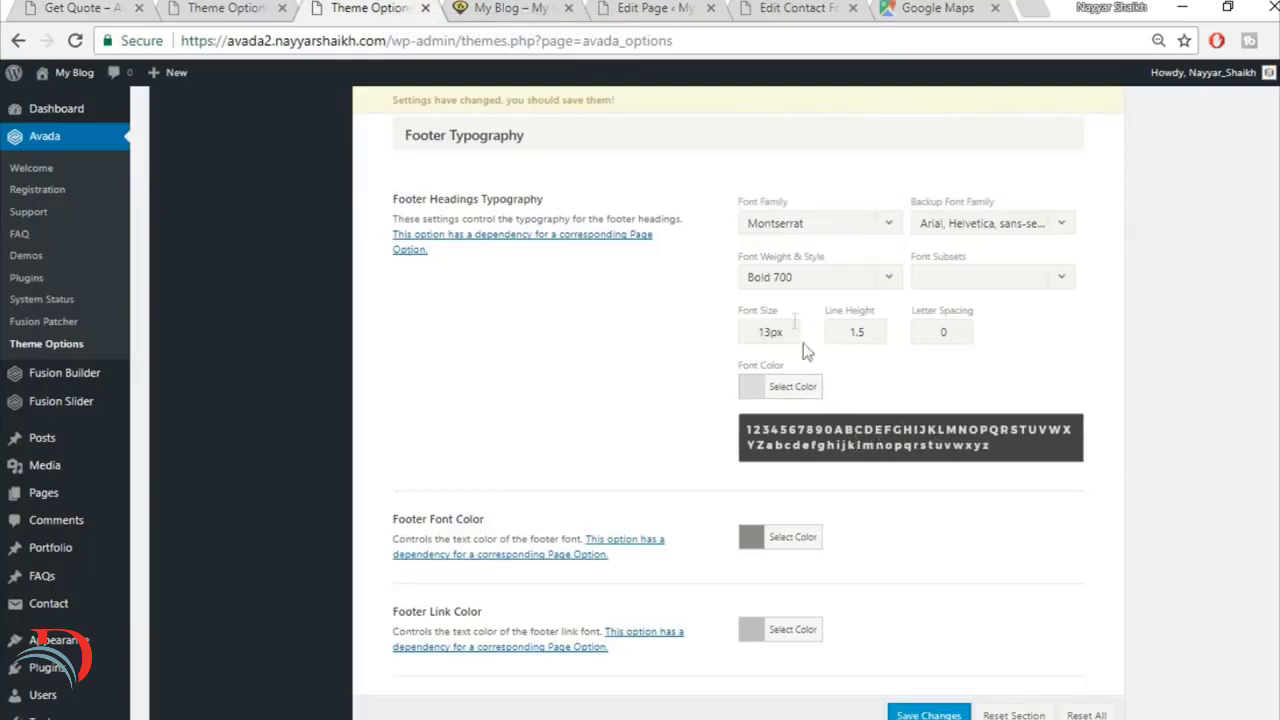
pyautogui.moveTo(771, 331); pyautogui.dragTo(679, 317)
pyautogui.write('15')
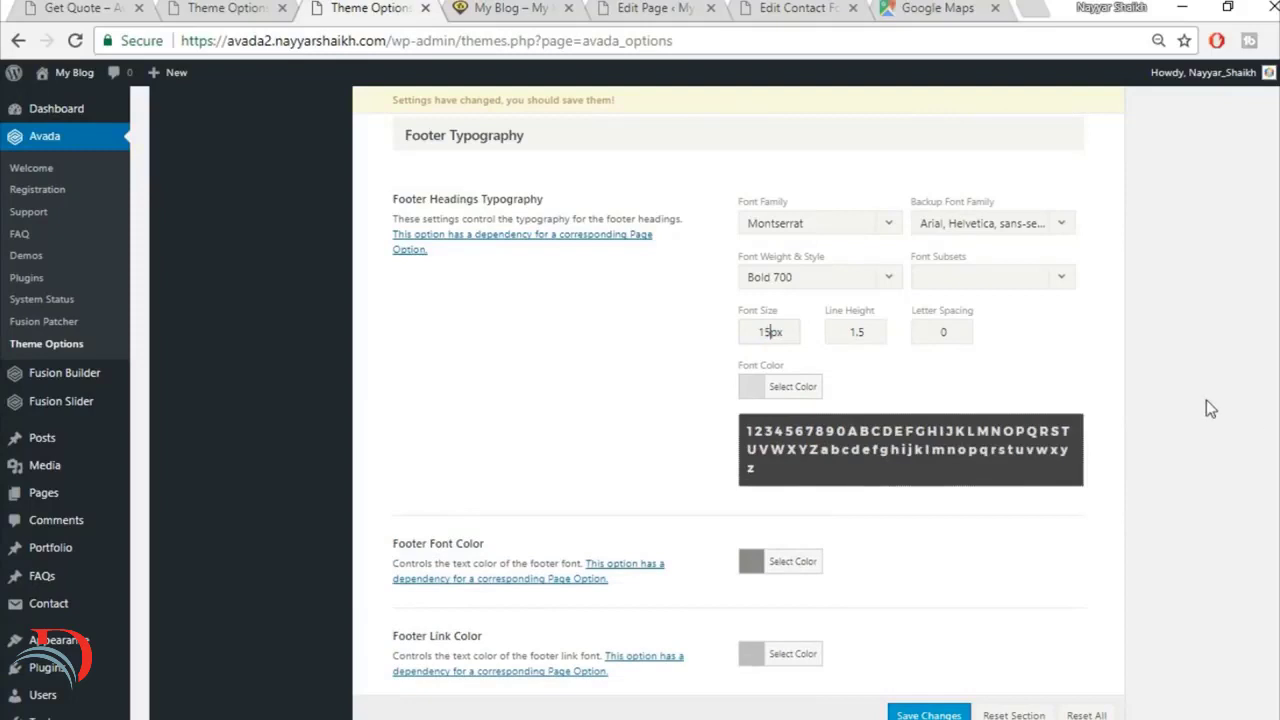
# Step: Set the footer headings' font color to #fed03d and save the theme option changes
pyautogui.click(807, 390)
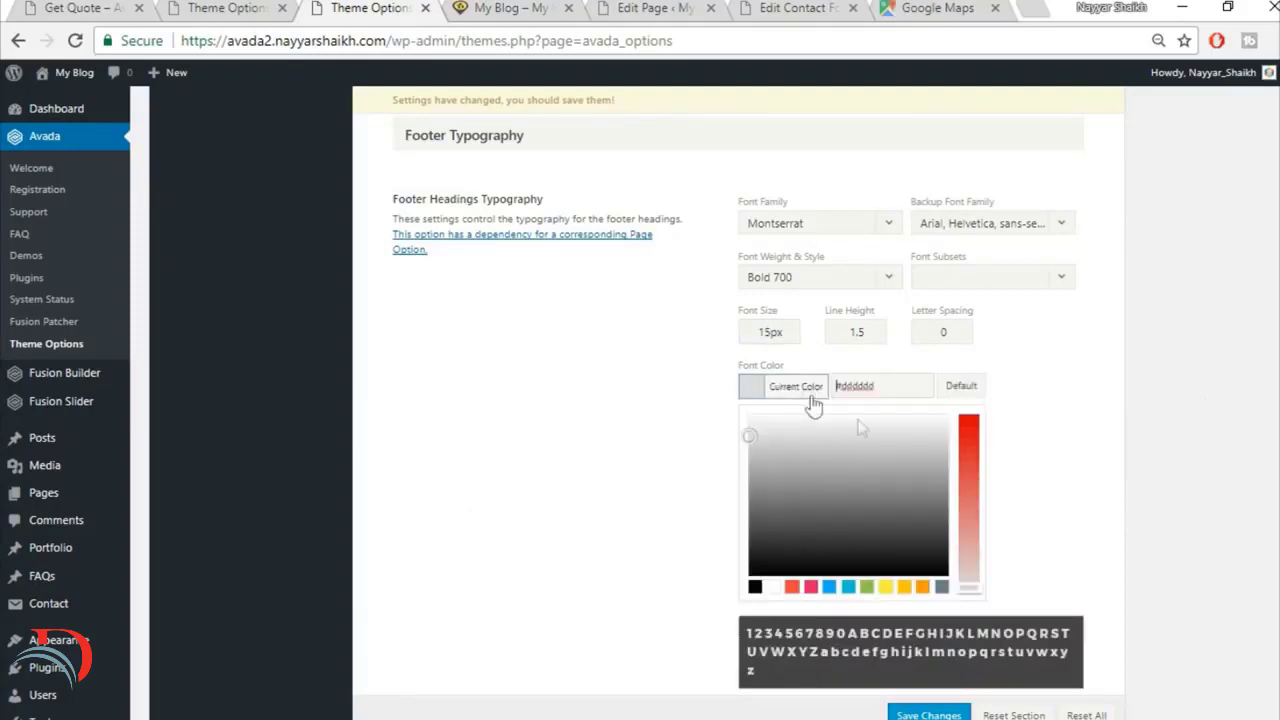
pyautogui.moveTo(880, 388); pyautogui.dragTo(728, 370)
pyautogui.write('fed03d')
pyautogui.click(1106, 426)
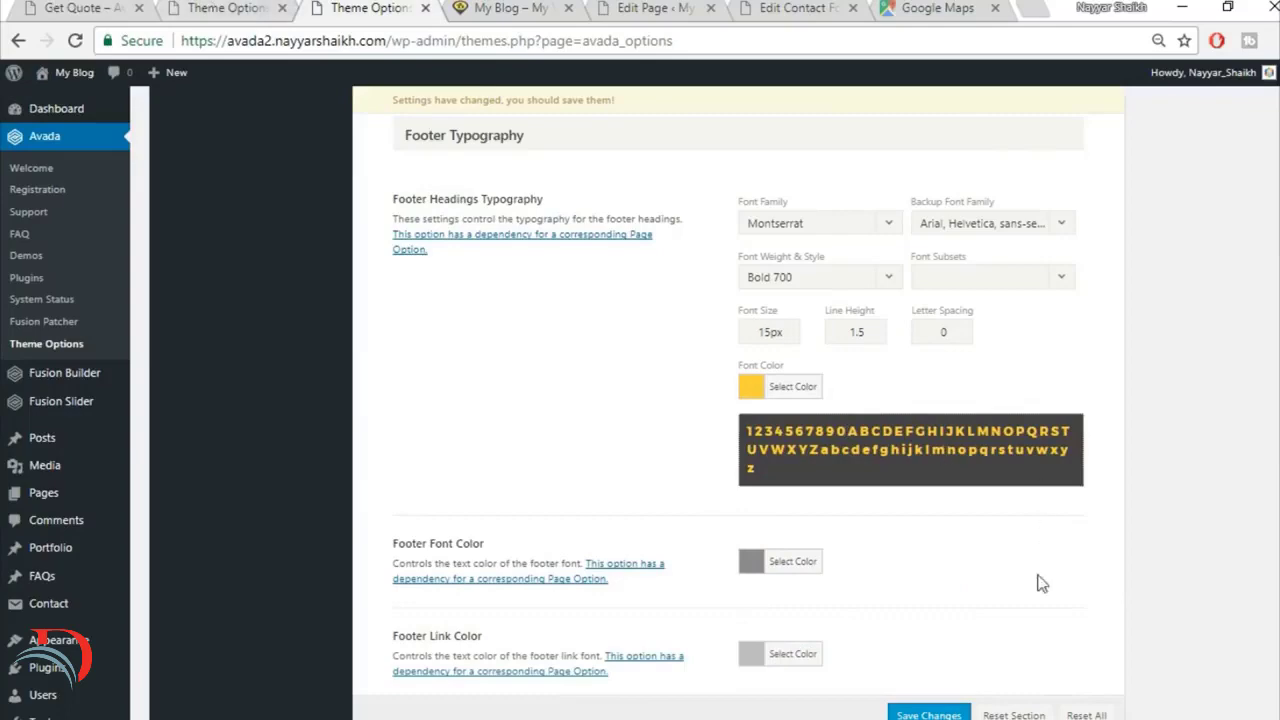
pyautogui.scroll(-2, 1040, 584)
pyautogui.click(928, 714)
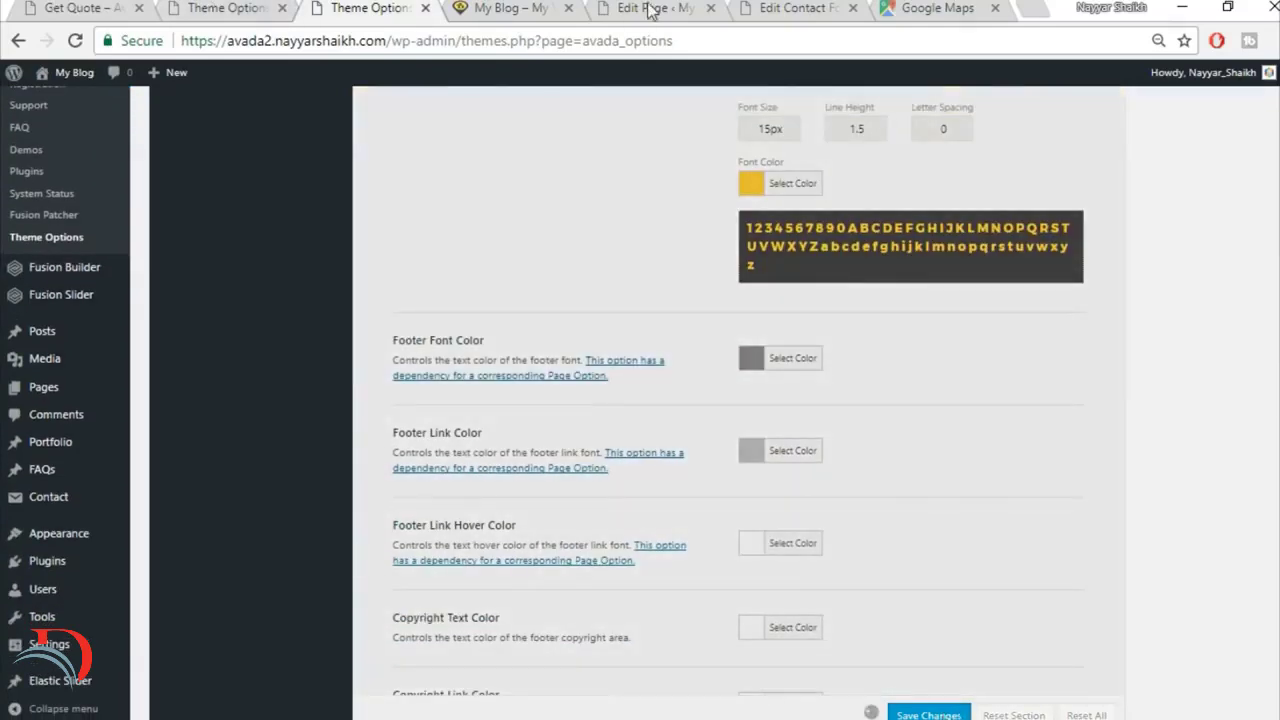
# Step: Reload the rebuilt site's home page and inspect the footer's heading style and column layout
pyautogui.click(505, 8)
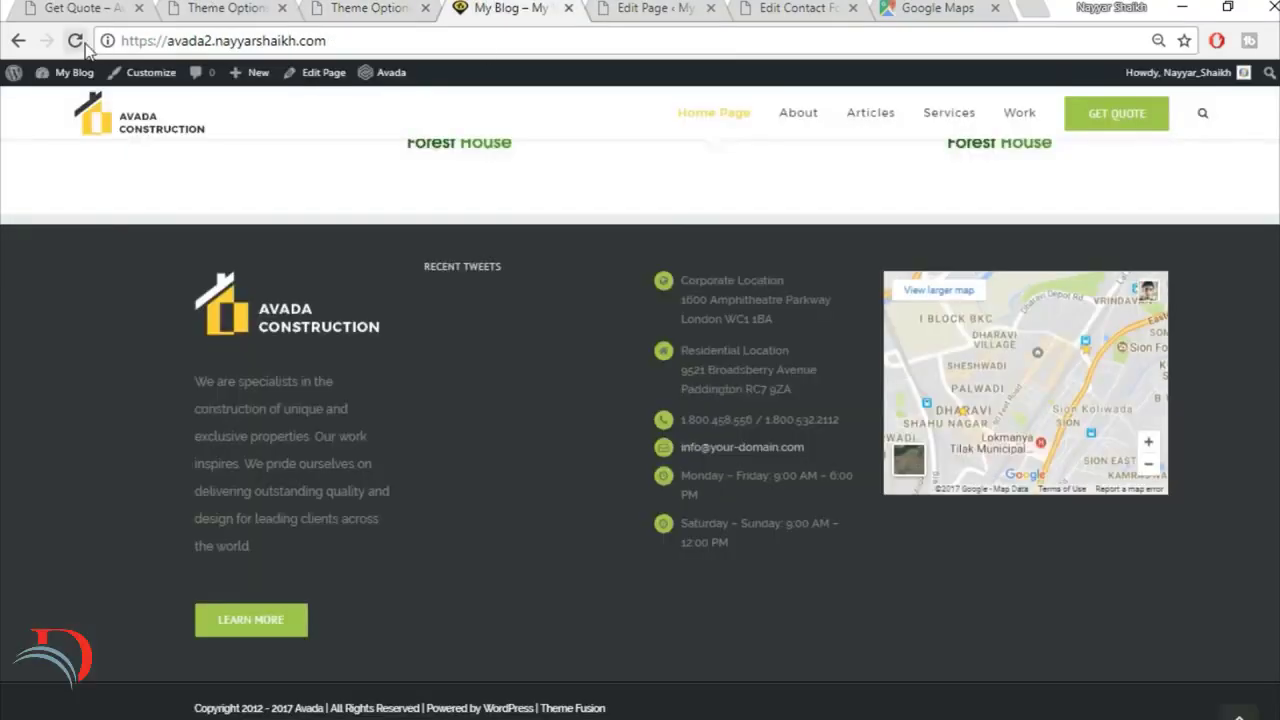
pyautogui.click(80, 44)
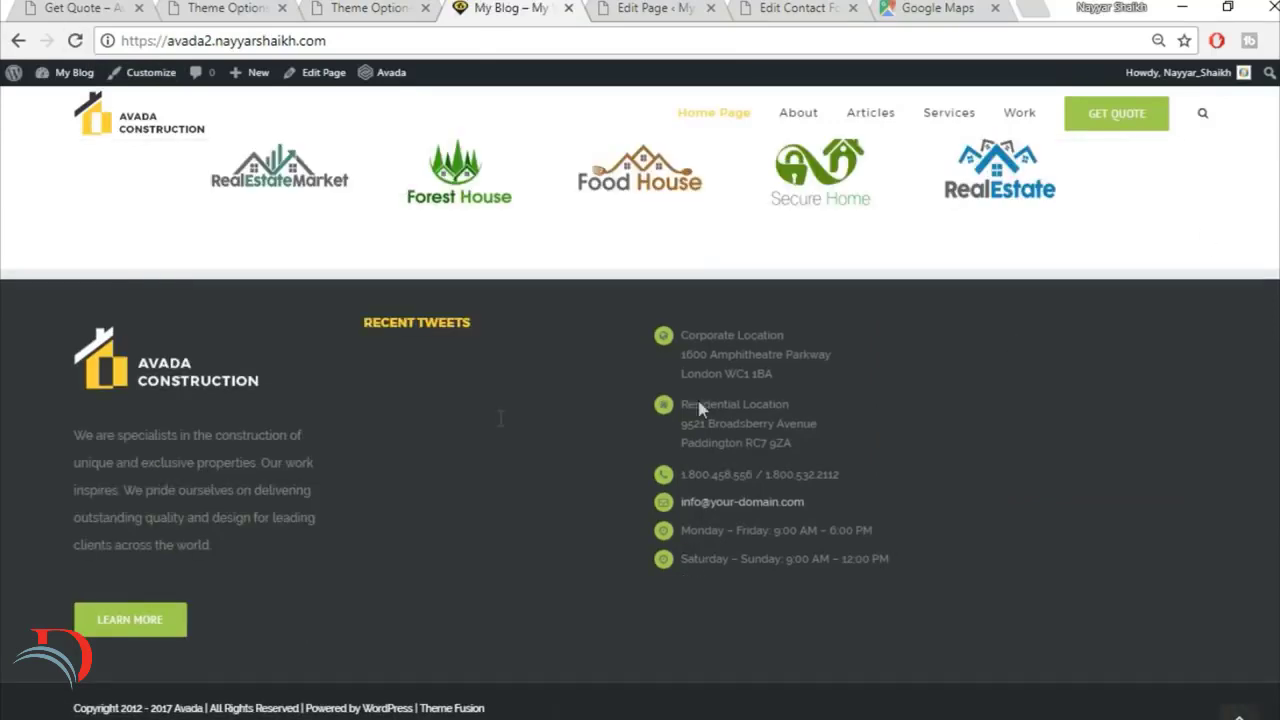
pyautogui.moveTo(366, 327); pyautogui.dragTo(488, 331)
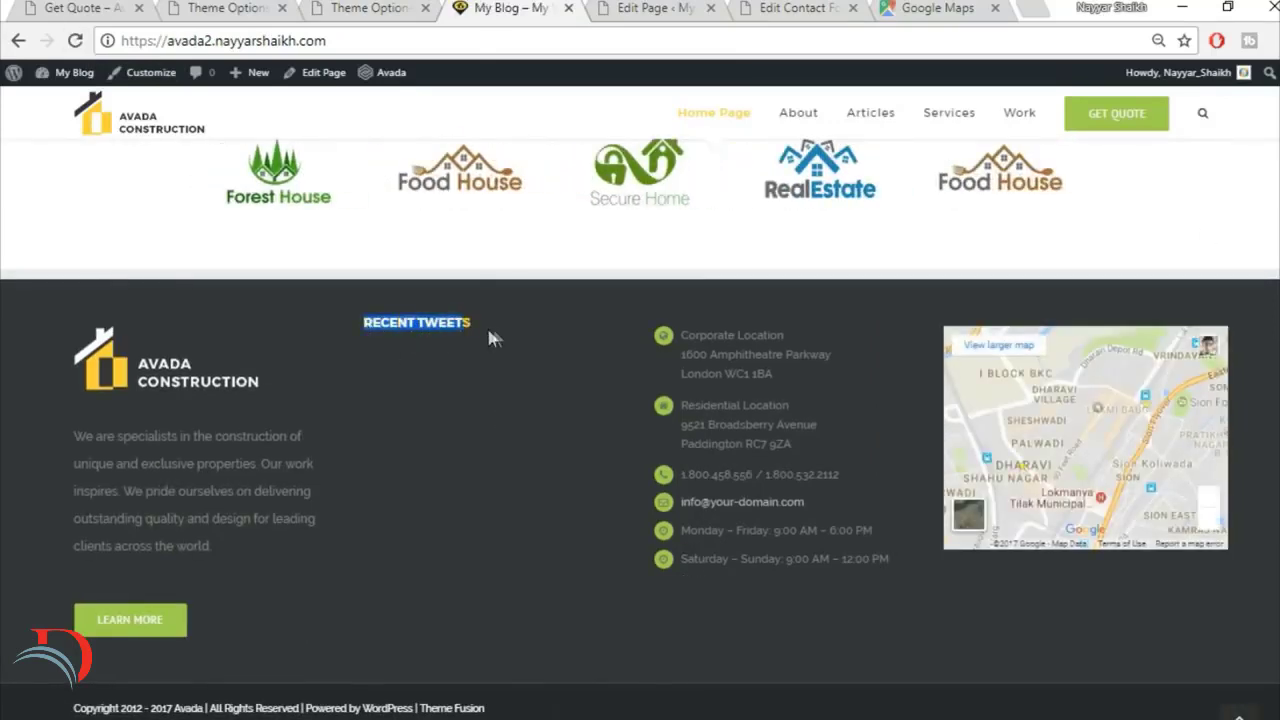
pyautogui.click(424, 322)
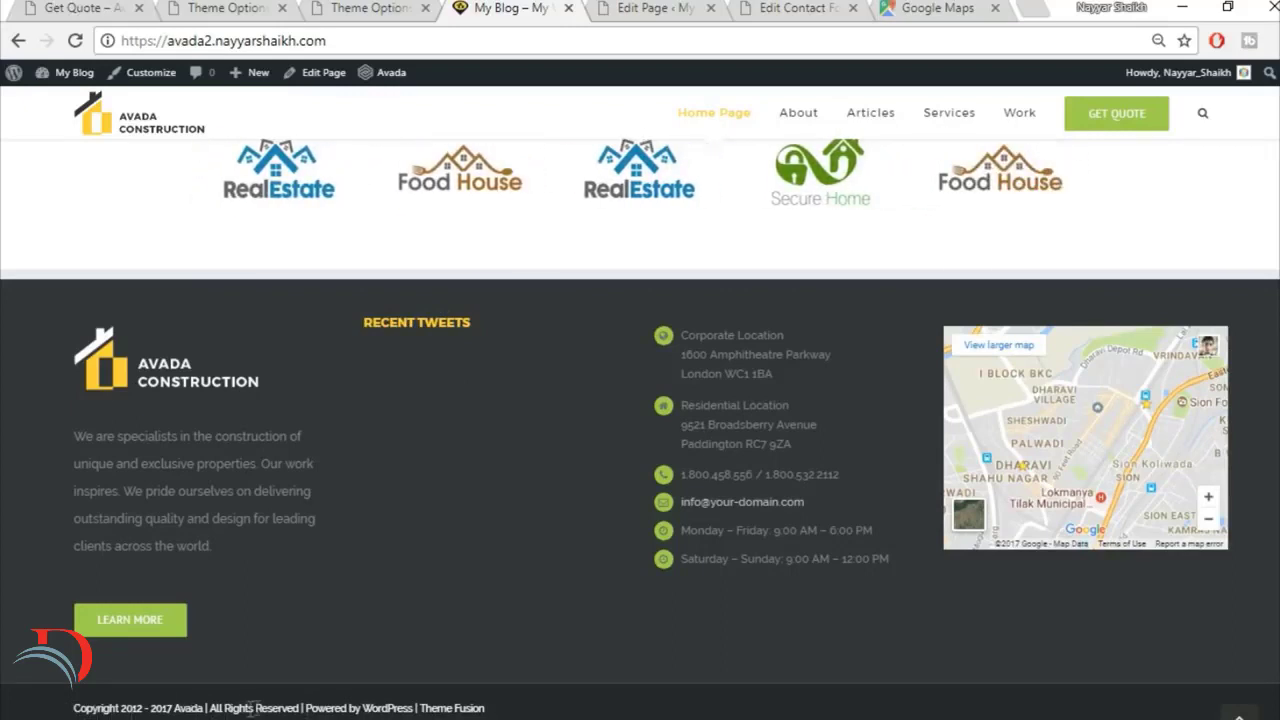
# Step: In the Footer Content theme options, remove the starting year 2012 and its dash from the Copyright Text
pyautogui.click(383, 10)
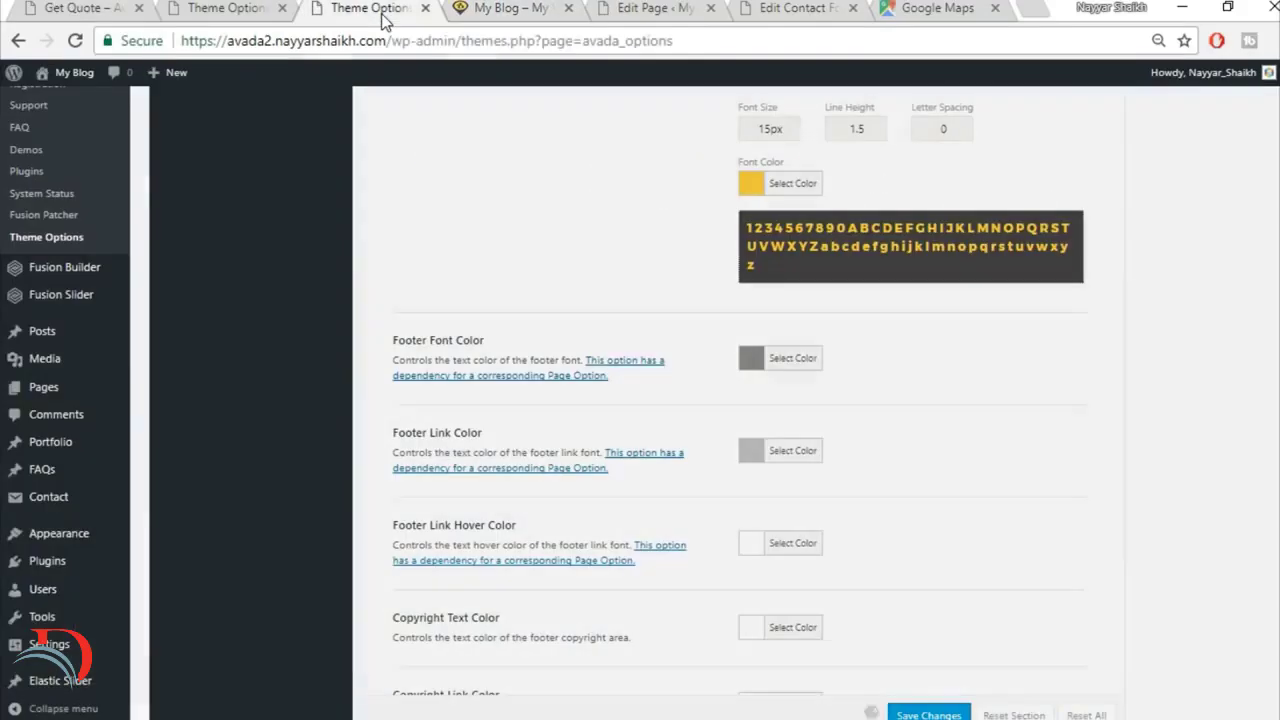
pyautogui.scroll(15, 789, 551)
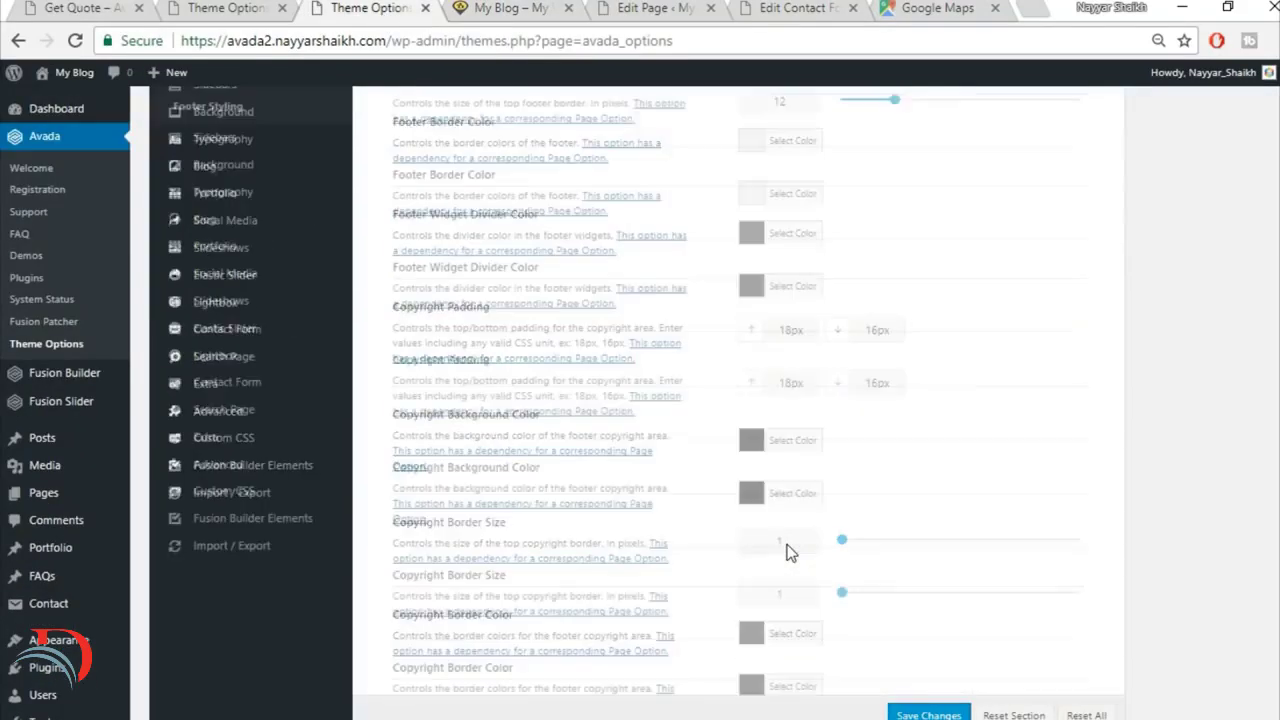
pyautogui.scroll(3, 789, 551)
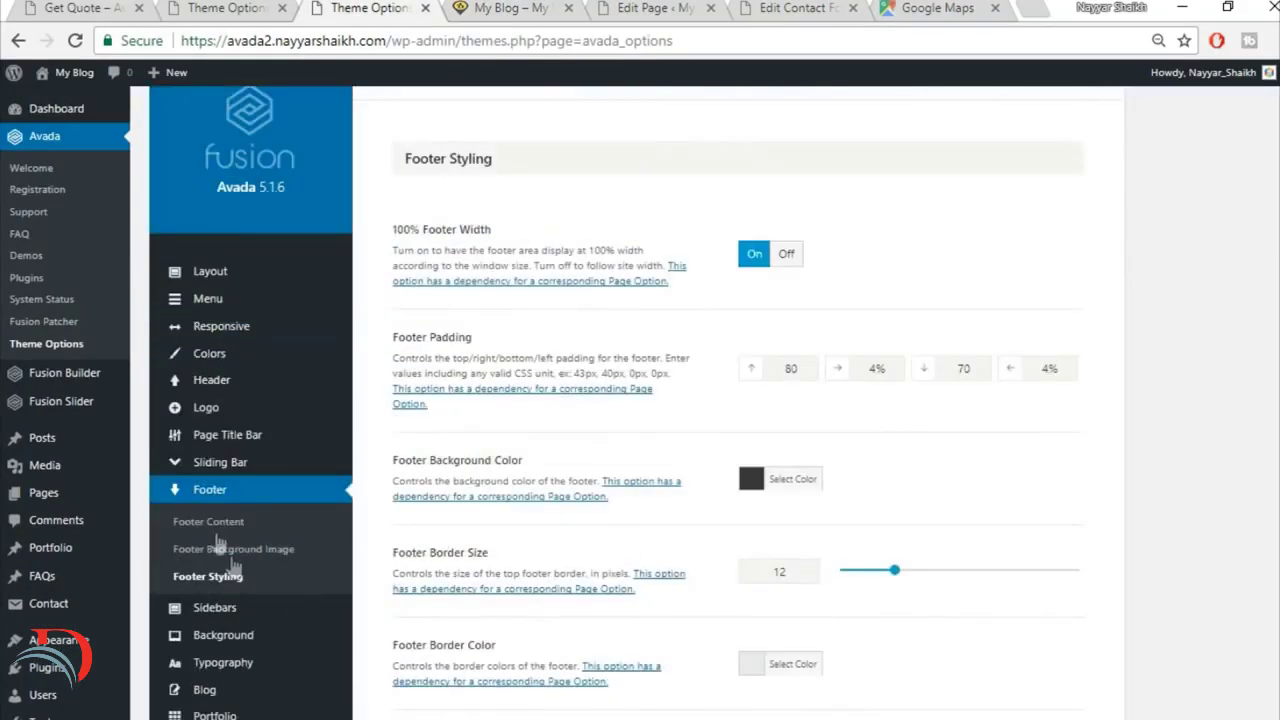
pyautogui.click(216, 533)
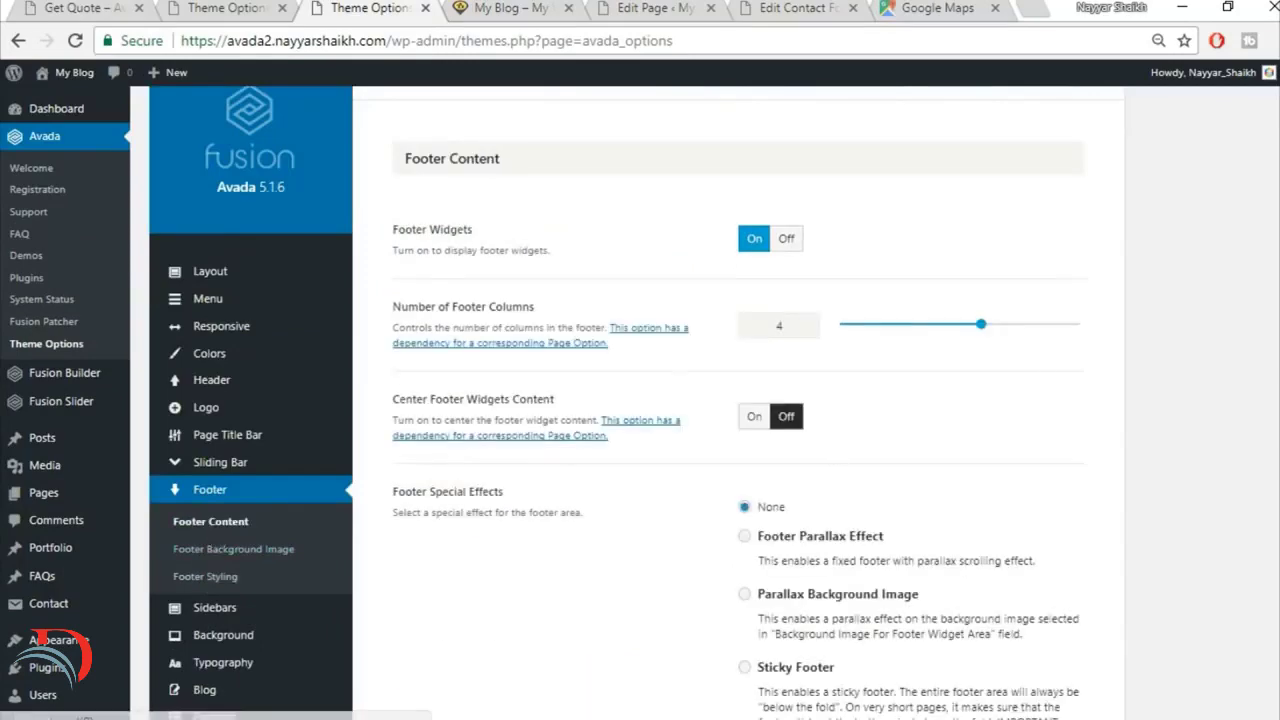
pyautogui.scroll(-6, 648, 270)
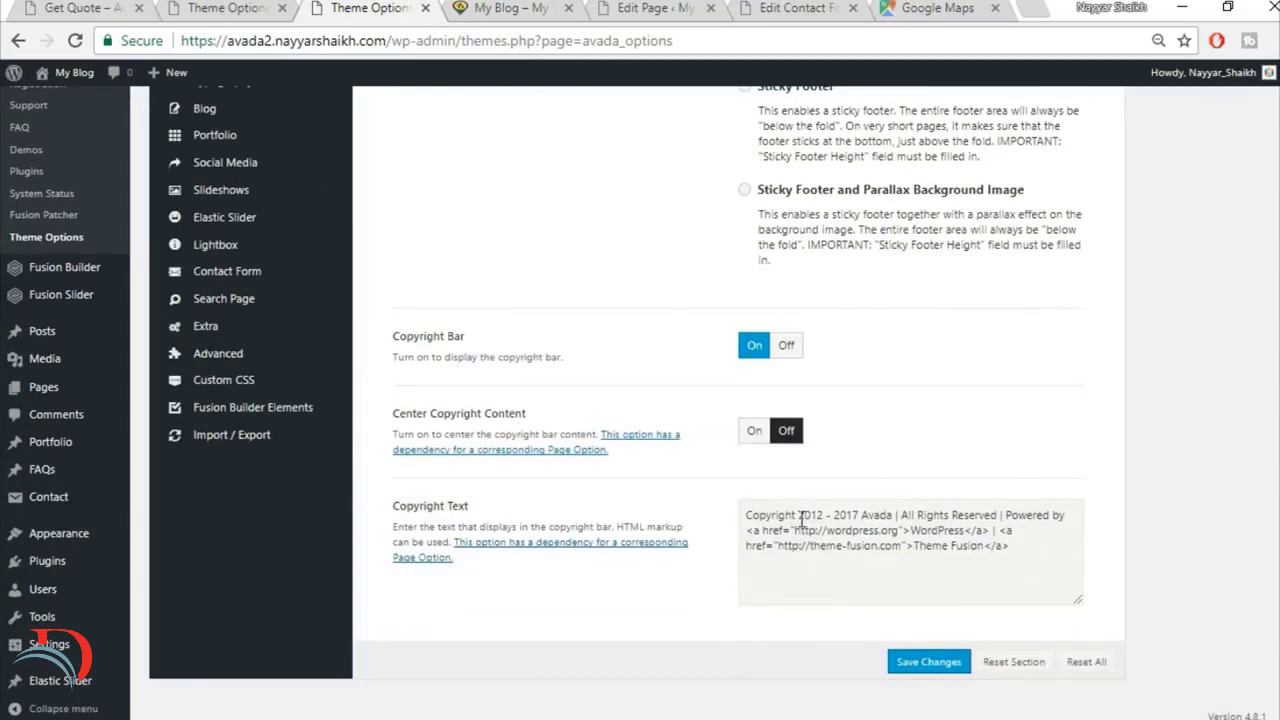
pyautogui.moveTo(799, 517); pyautogui.dragTo(824, 517)
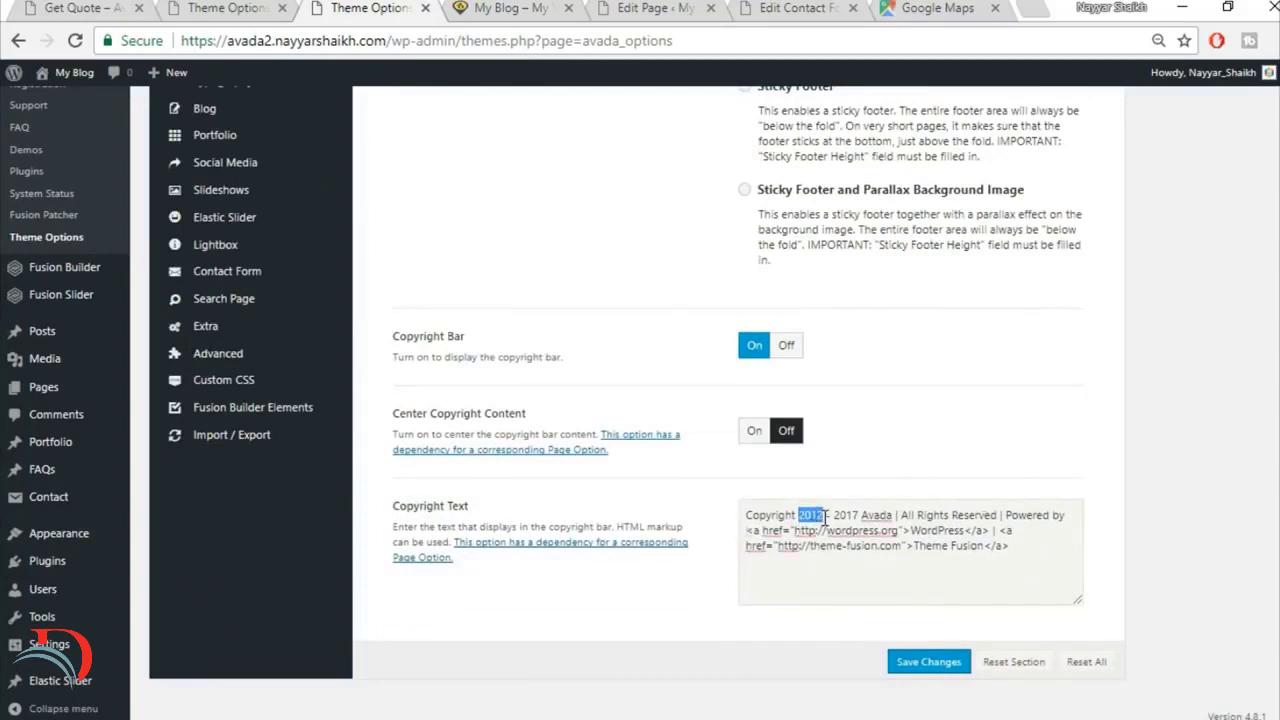
pyautogui.press('Delete')
pyautogui.press('Delete')
pyautogui.press('Delete')
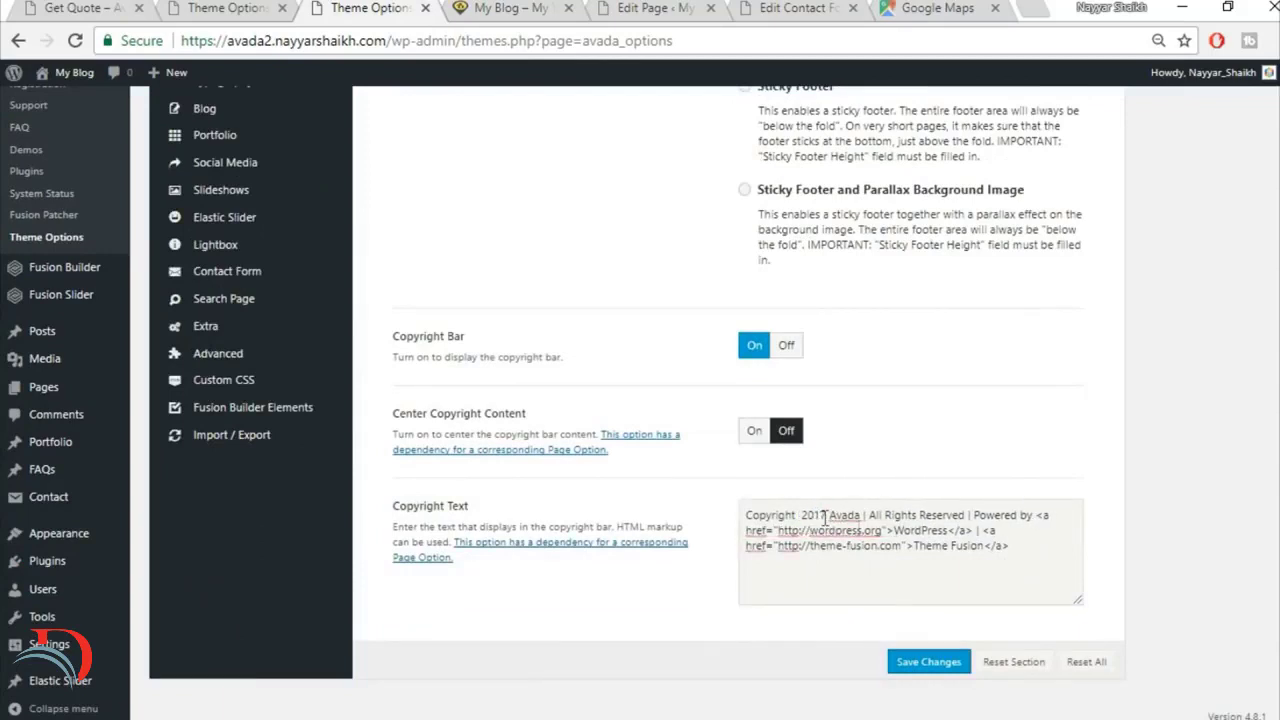
pyautogui.moveTo(862, 515); pyautogui.dragTo(822, 515)
pyautogui.hotkey('ctrl', 'shift', 'End')
pyautogui.write('BloggDude')
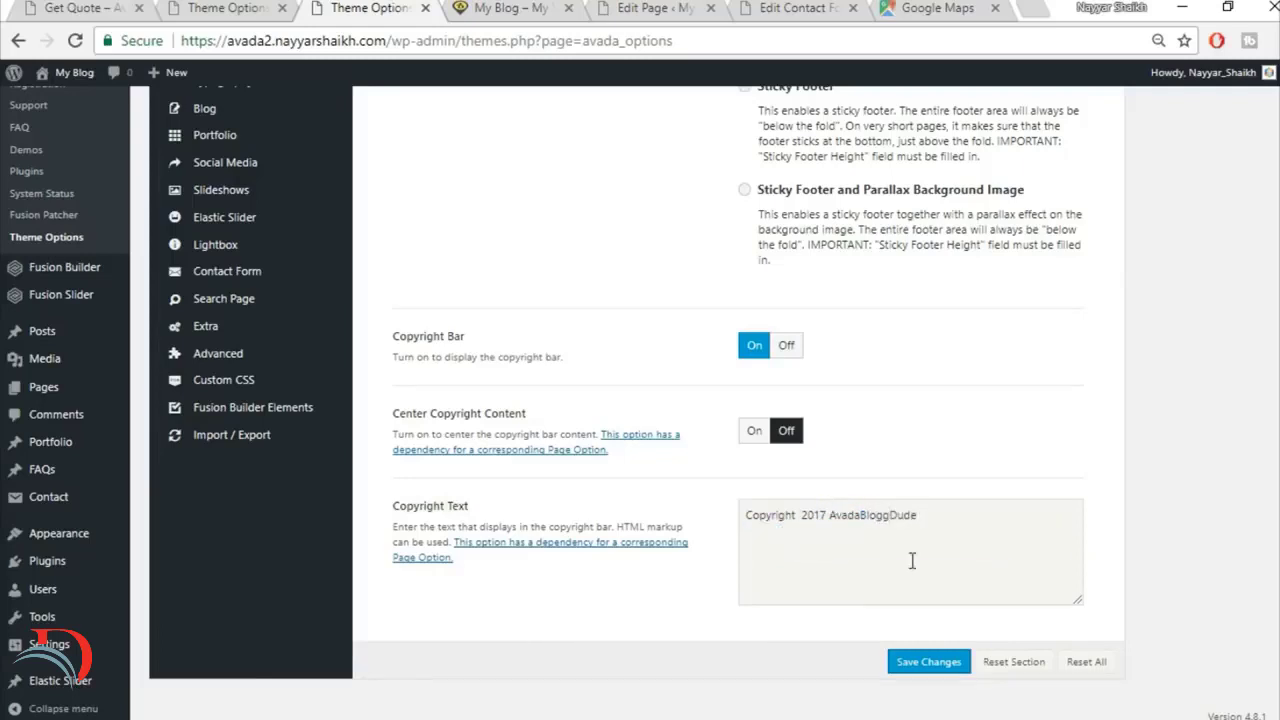
pyautogui.hotkey('ctrl', 'z')
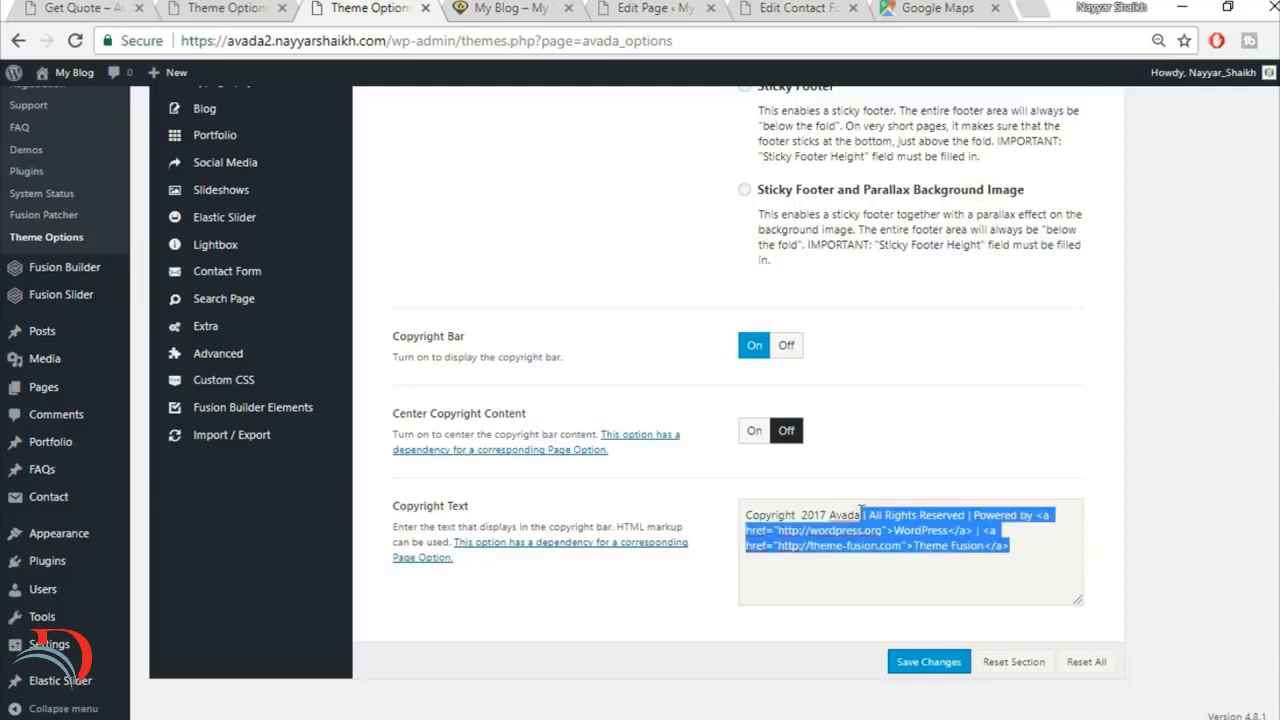
pyautogui.click(861, 513)
# Step: Replace the name Avada with BloggDude in the Copyright Text
pyautogui.doubleClick(843, 514)
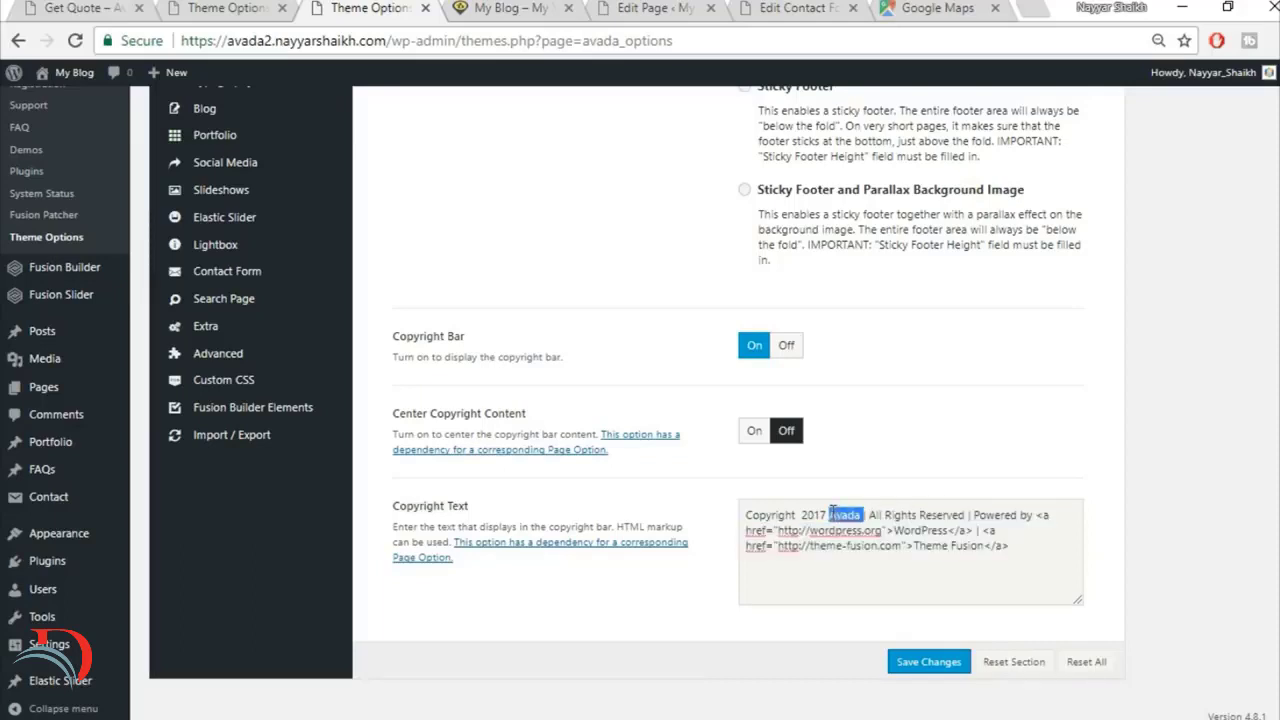
pyautogui.write('BloggDud')
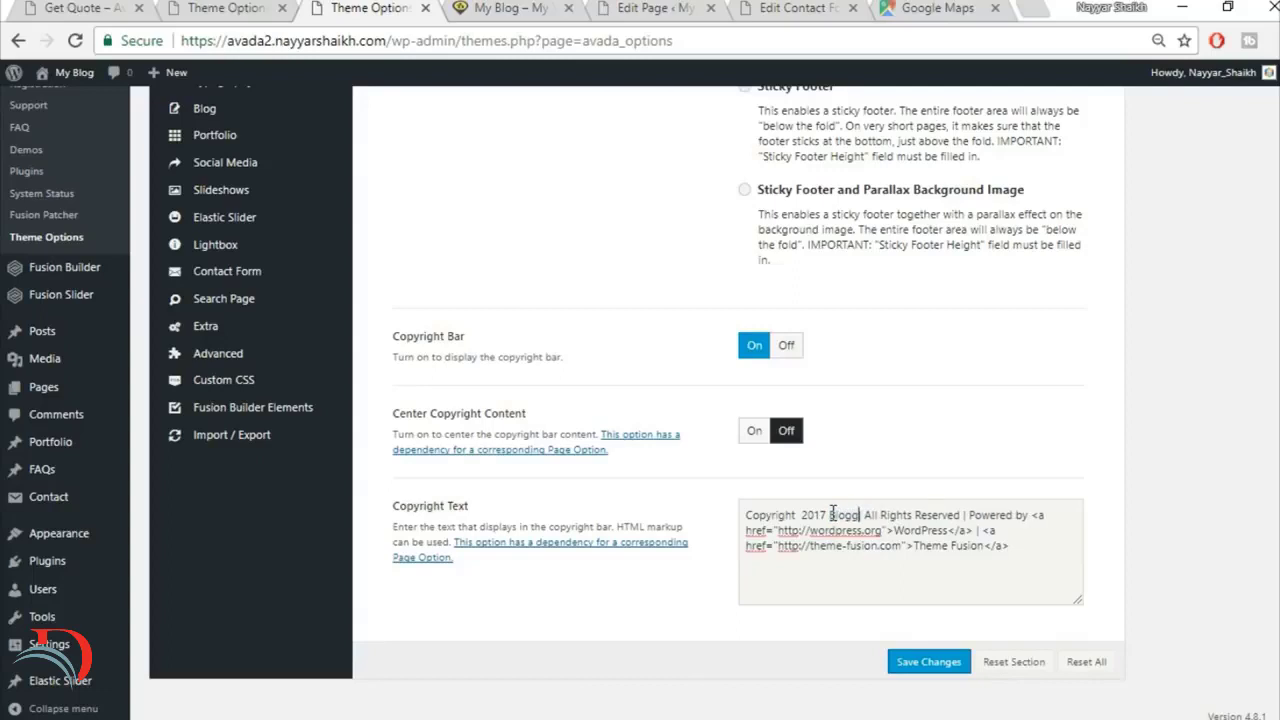
pyautogui.write('e')
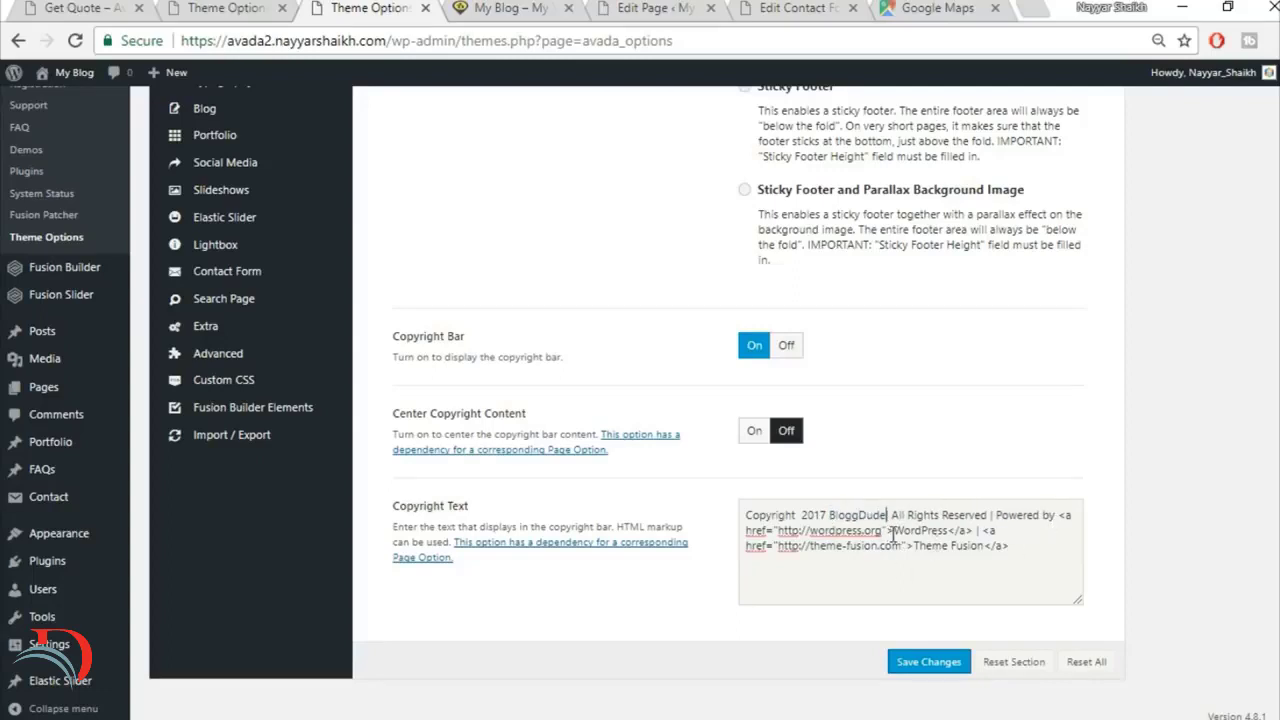
# Step: Delete the WordPress and Theme Fusion credits after "All Rights Reserved" in the Copyright Text and save the theme option changes
pyautogui.moveTo(893, 533); pyautogui.dragTo(942, 524)
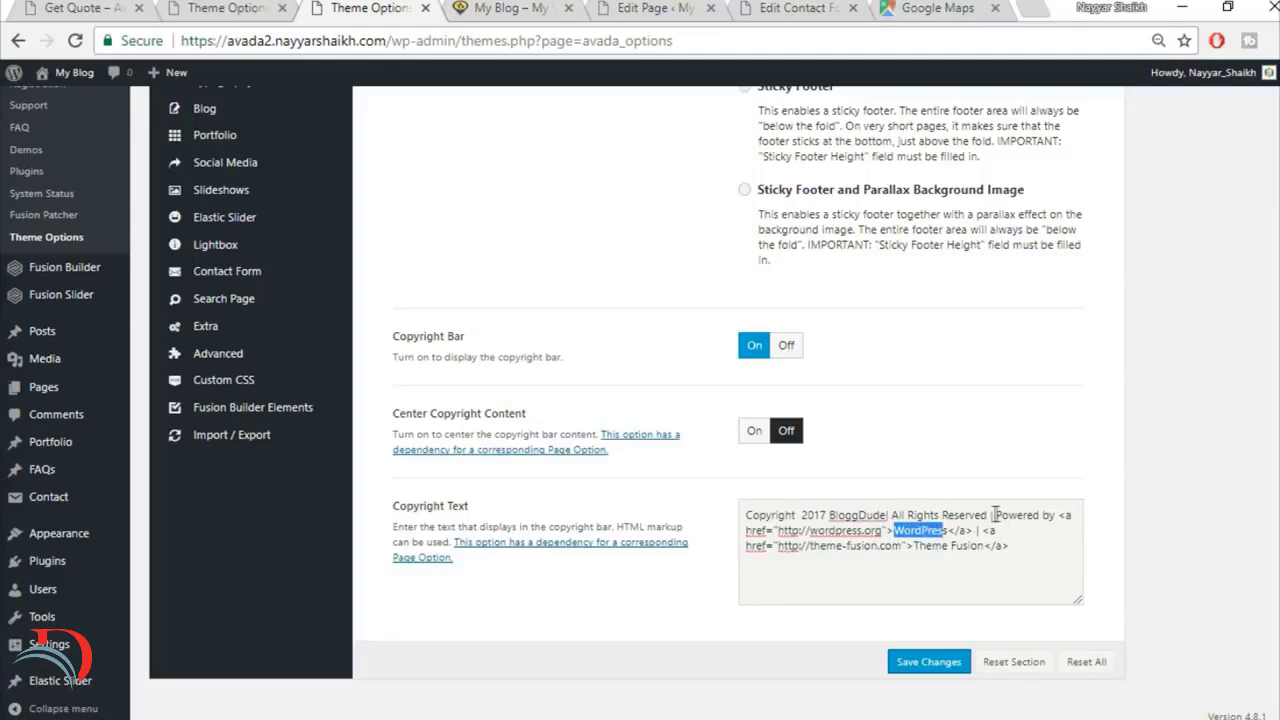
pyautogui.moveTo(994, 515)
pyautogui.mouseDown()
pyautogui.moveTo(990, 531)
pyautogui.moveTo(974, 530)
pyautogui.mouseUp()
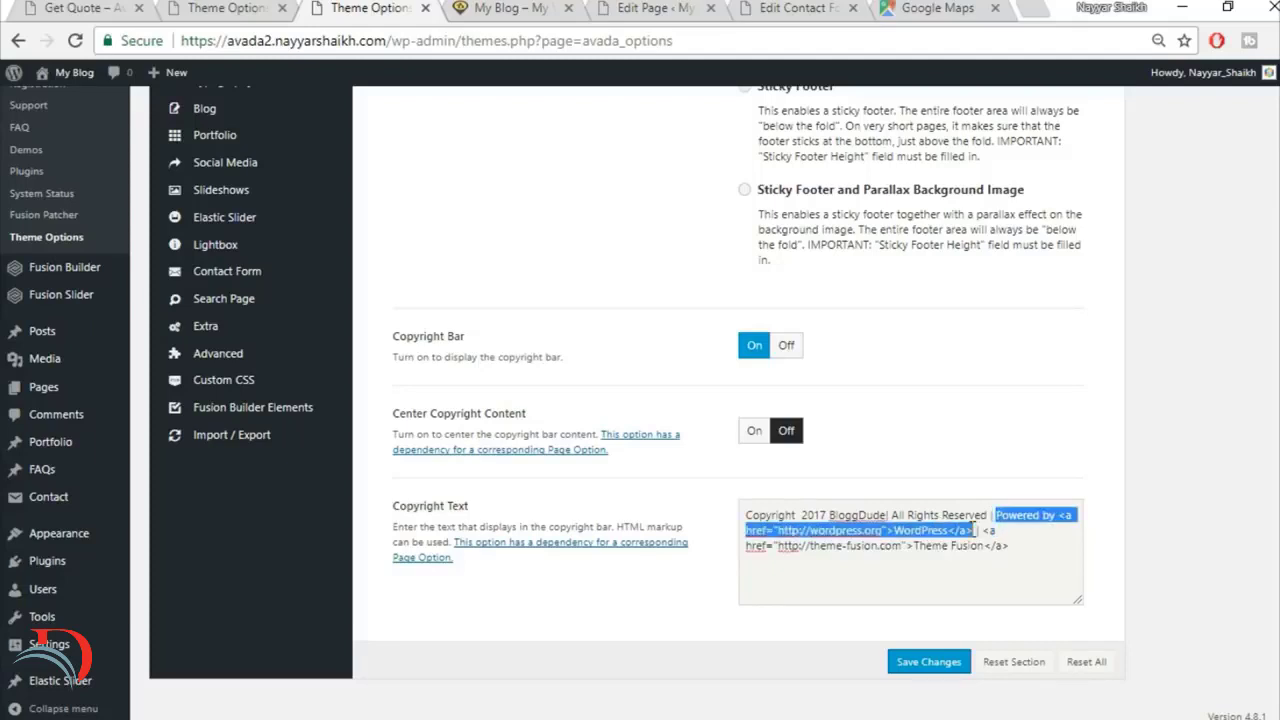
pyautogui.press('BackSpace')
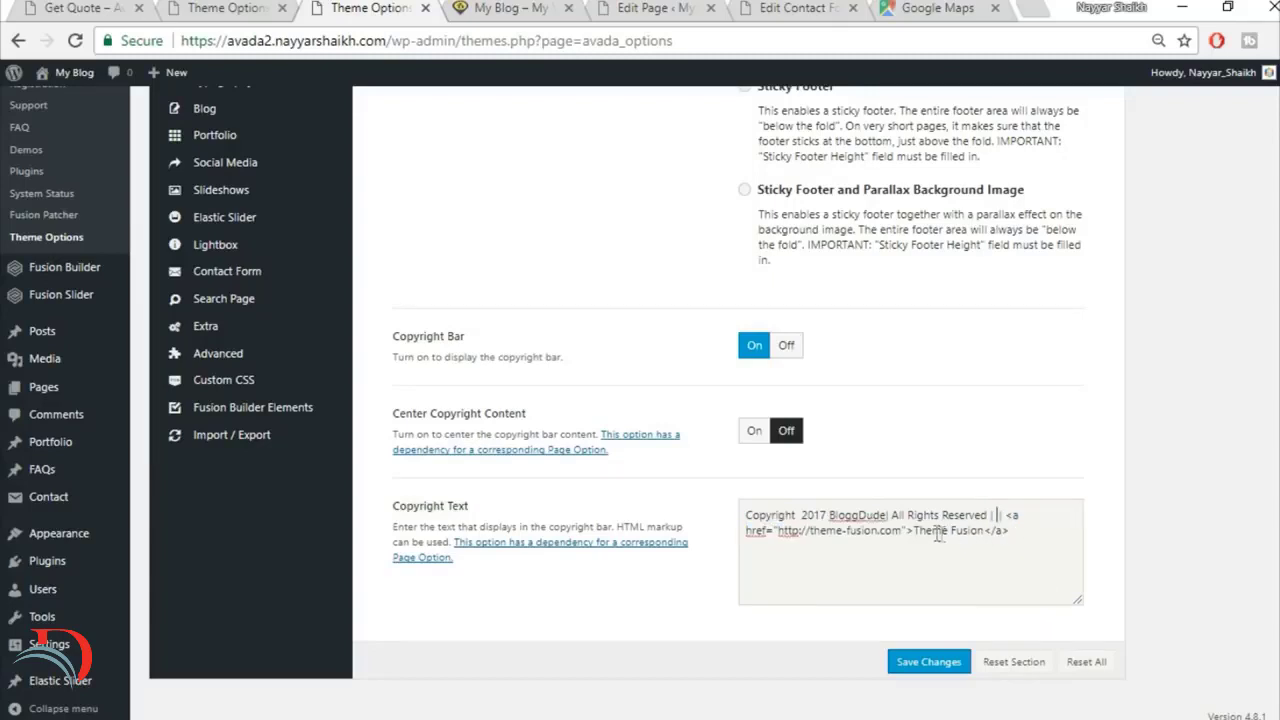
pyautogui.moveTo(913, 531); pyautogui.dragTo(1043, 557)
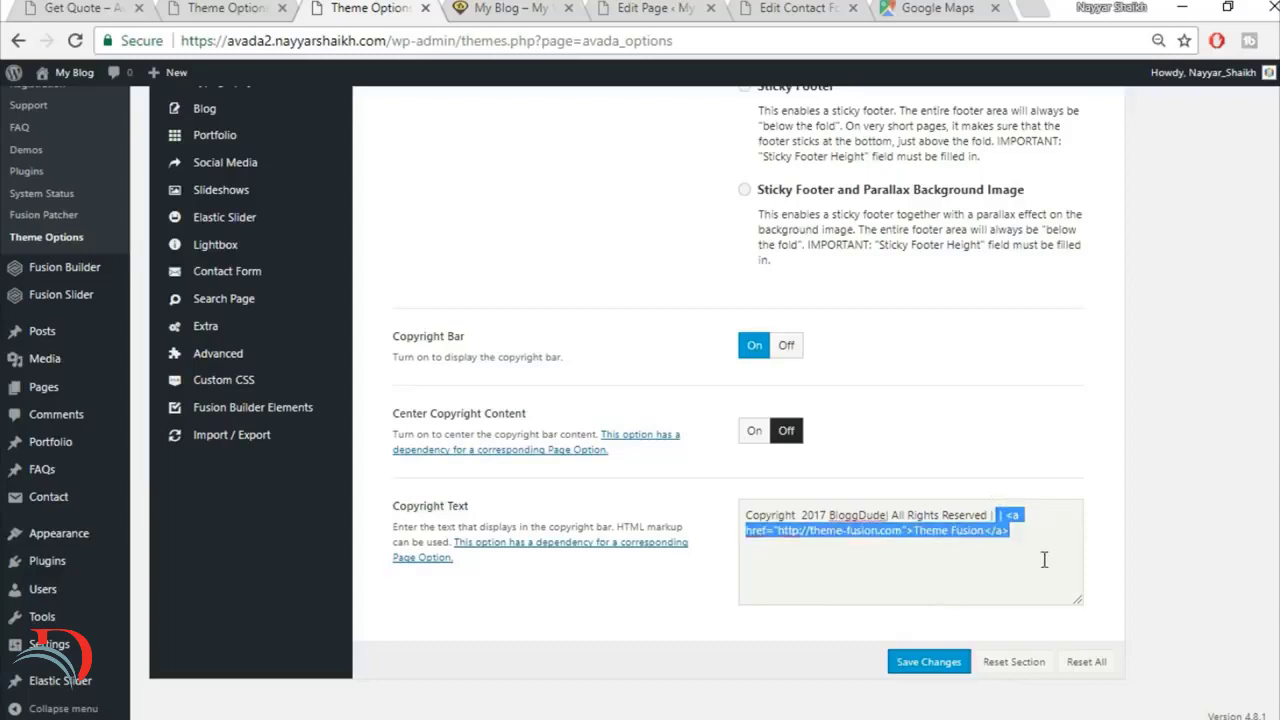
pyautogui.press('BackSpace')
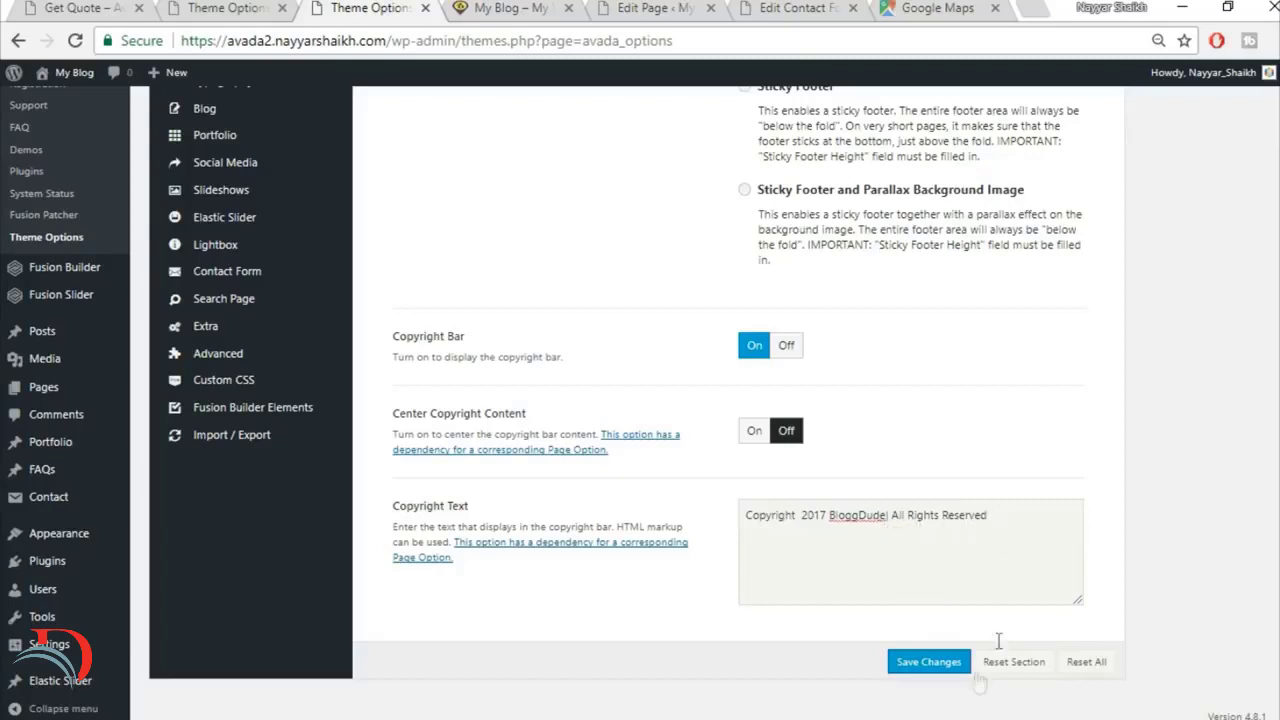
pyautogui.click(936, 662)
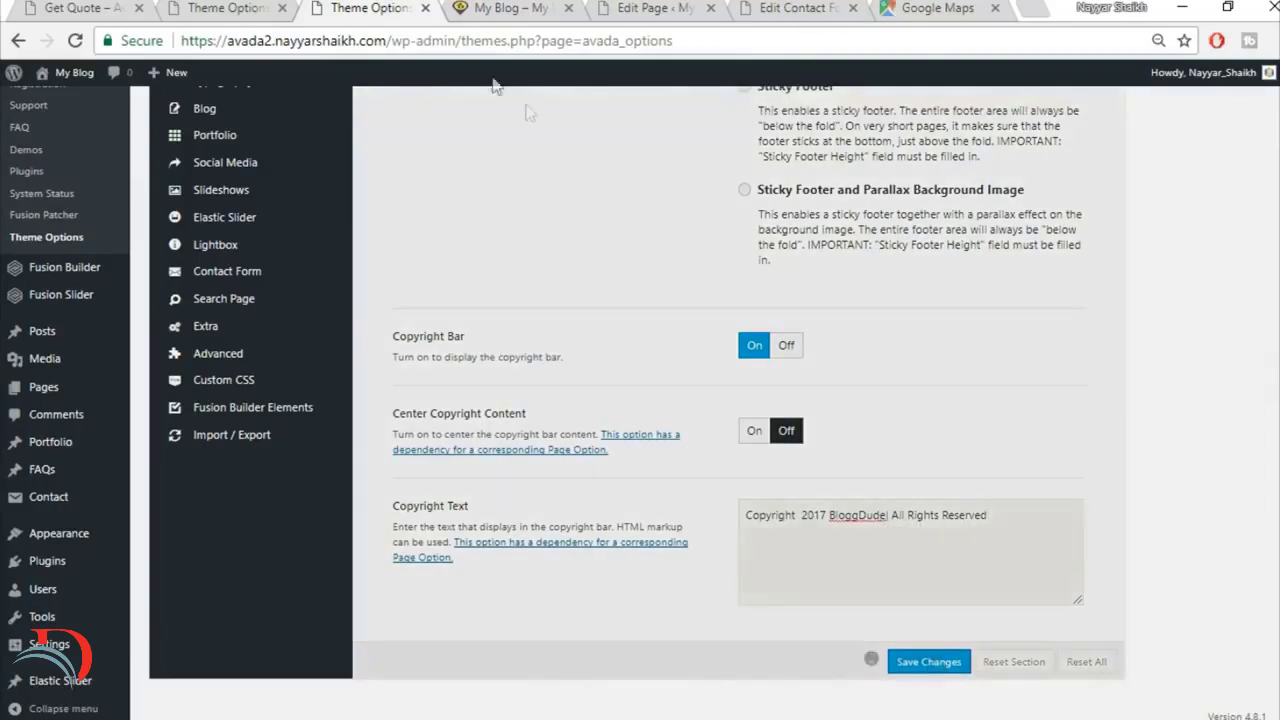
# Step: Reload the rebuilt site's home page and review the footer's copyright line and the rest of the page up to the header
pyautogui.click(540, 8)
pyautogui.click(543, 40)
pyautogui.press('Return')
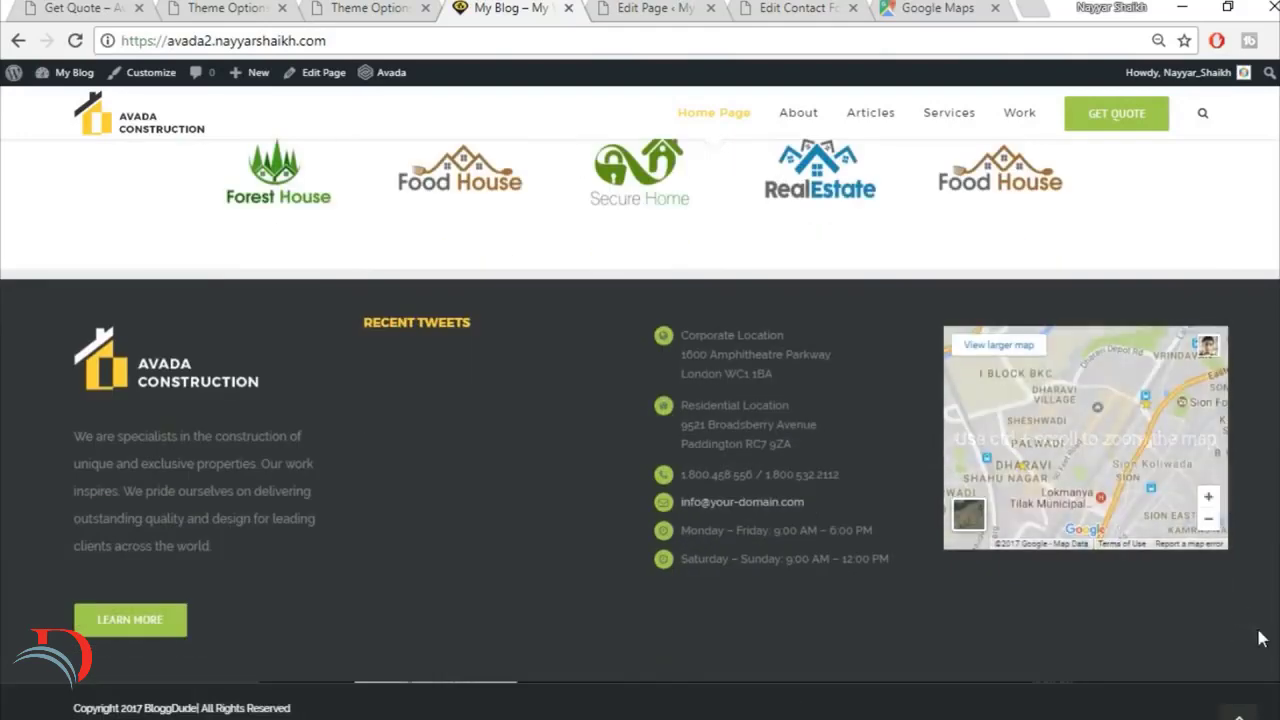
pyautogui.scroll(10, 781, 704)
pyautogui.scroll(8, 640, 430)
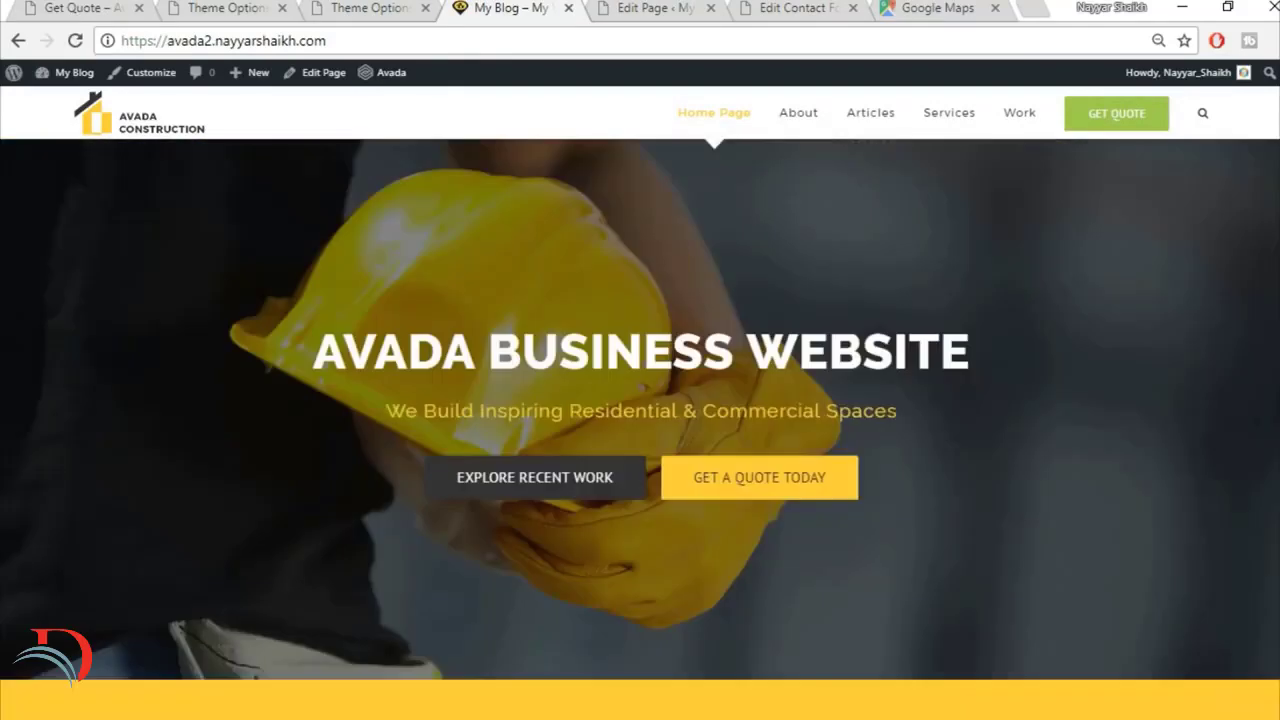